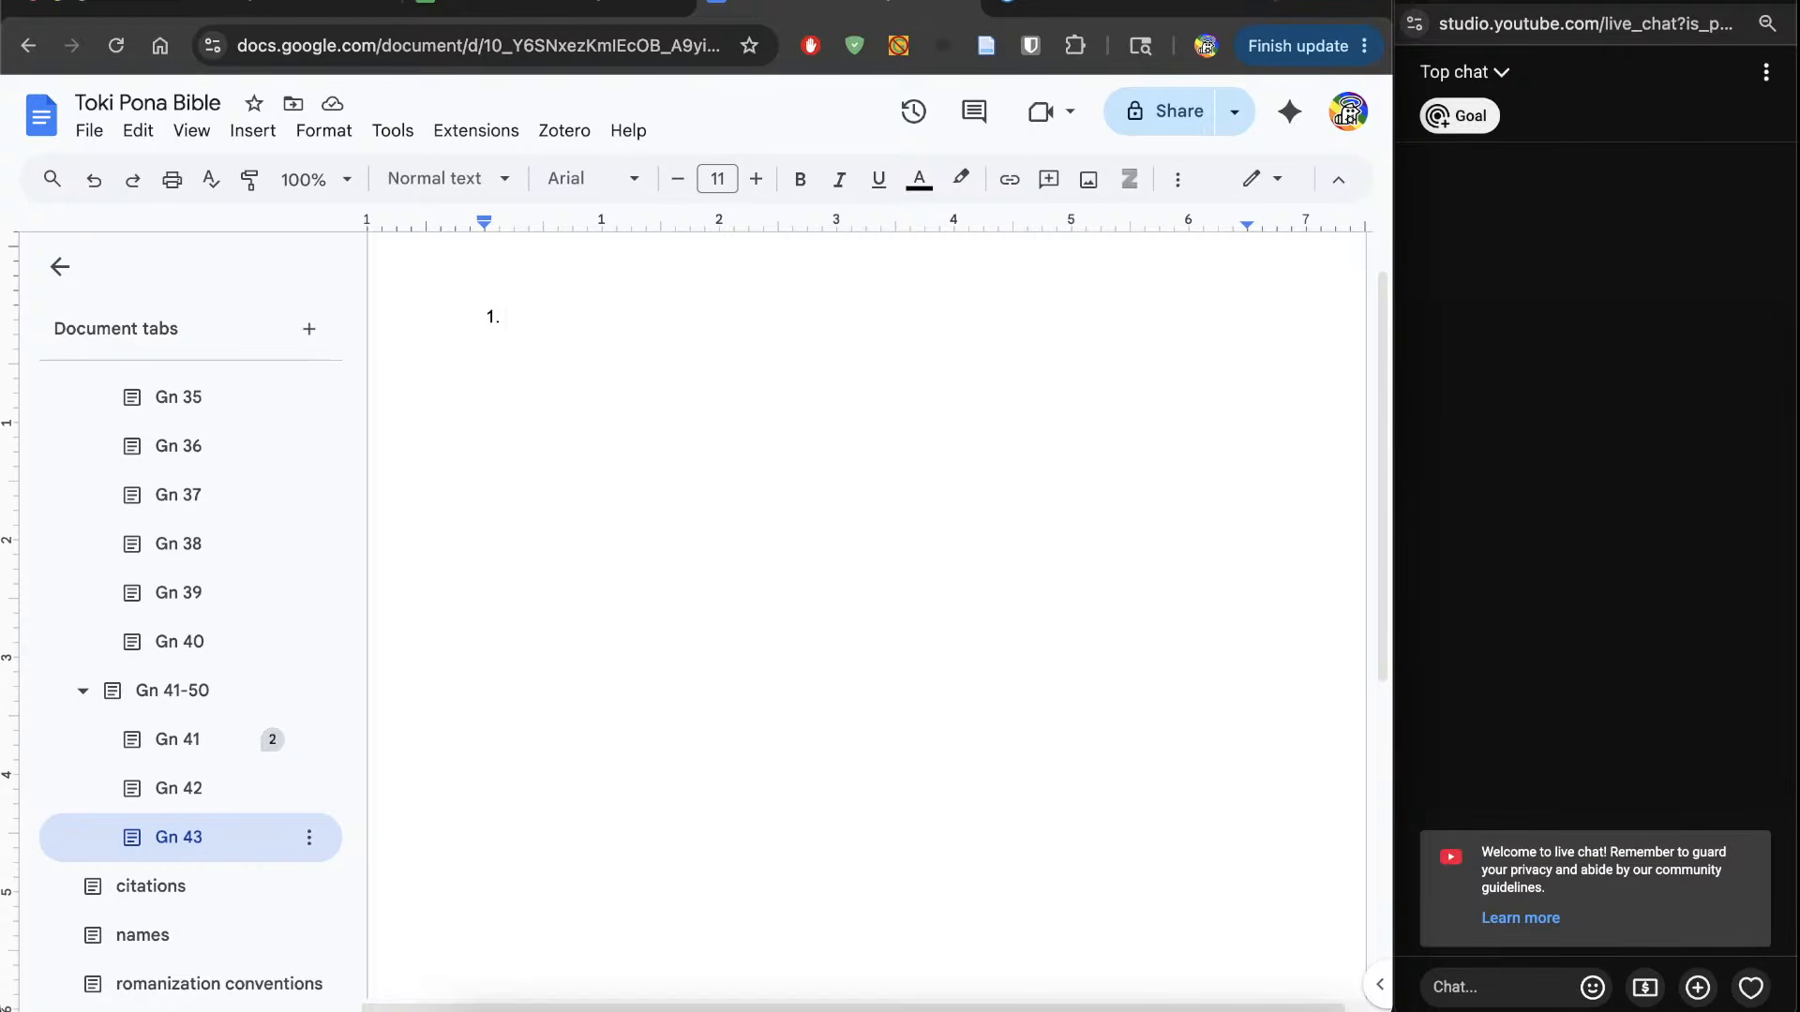
# Step: Review how the translations in the Gn 42 and Gn 41 document tabs end, and return to the empty Gn 43 tab
pyautogui.click(181, 790)
pyautogui.scroll(-10, 565, 595)
pyautogui.scroll(-15, 566, 595)
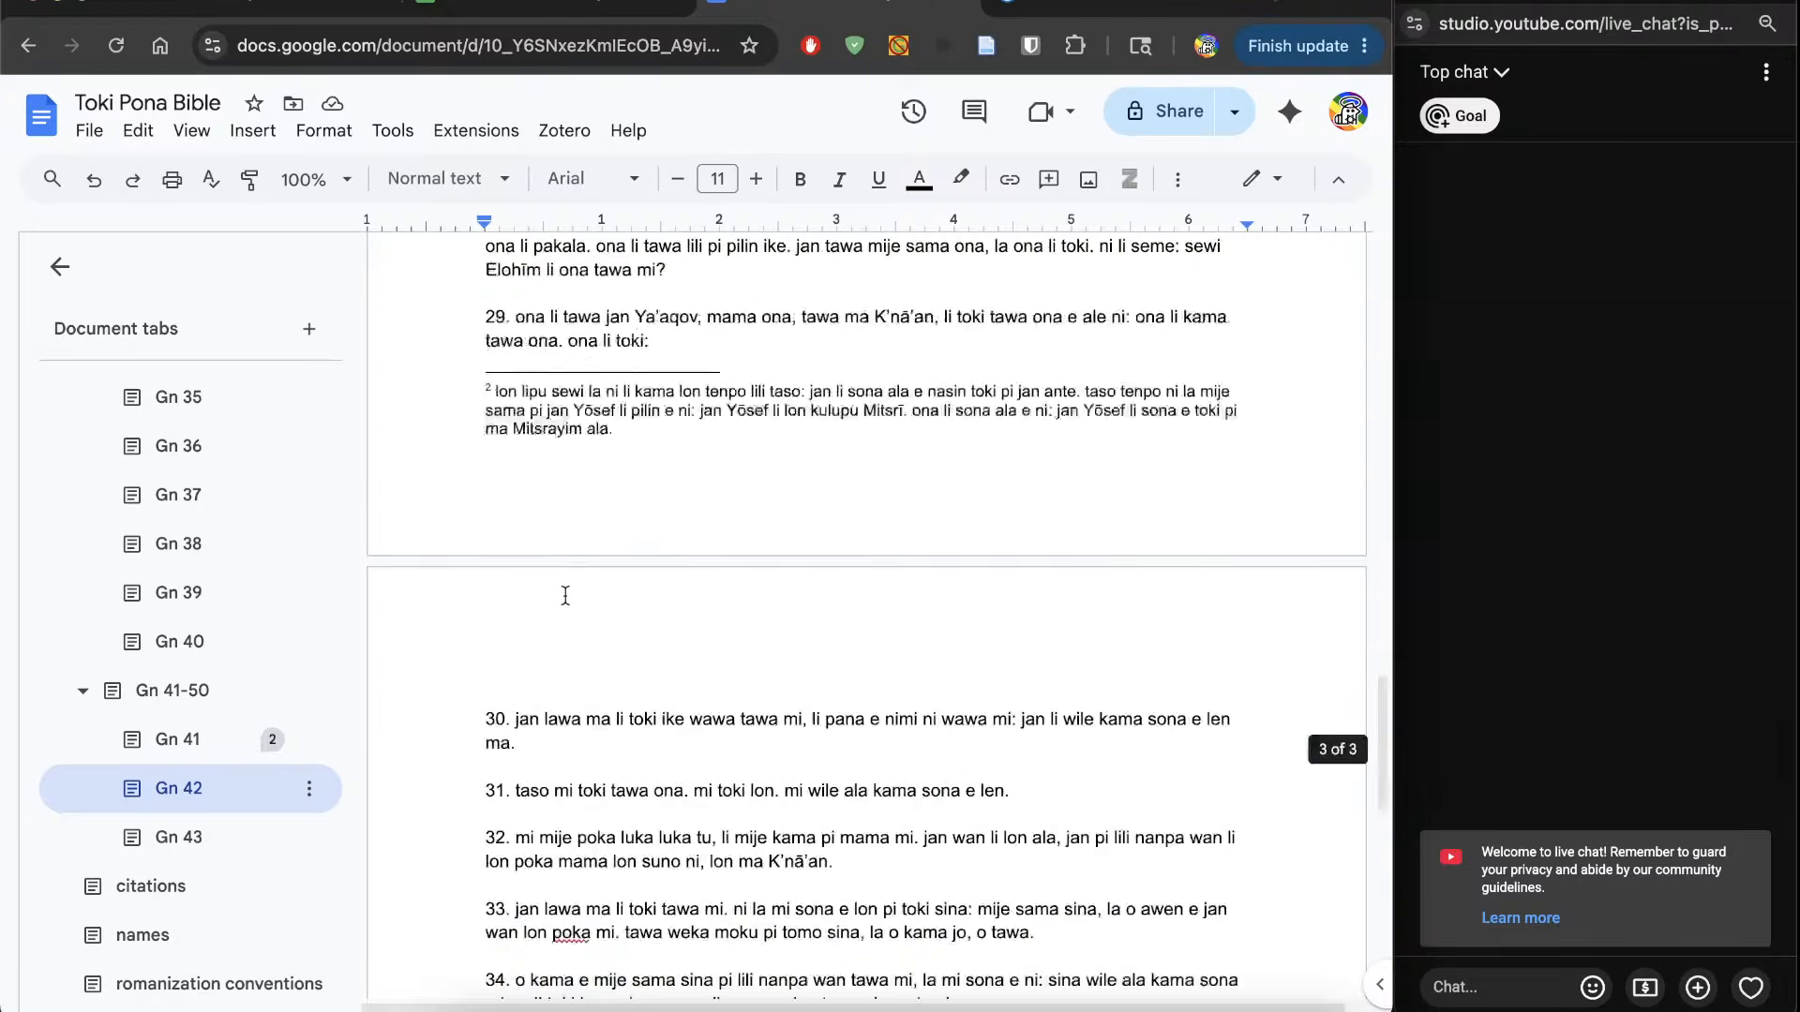
pyautogui.click(155, 739)
pyautogui.scroll(-20, 592, 736)
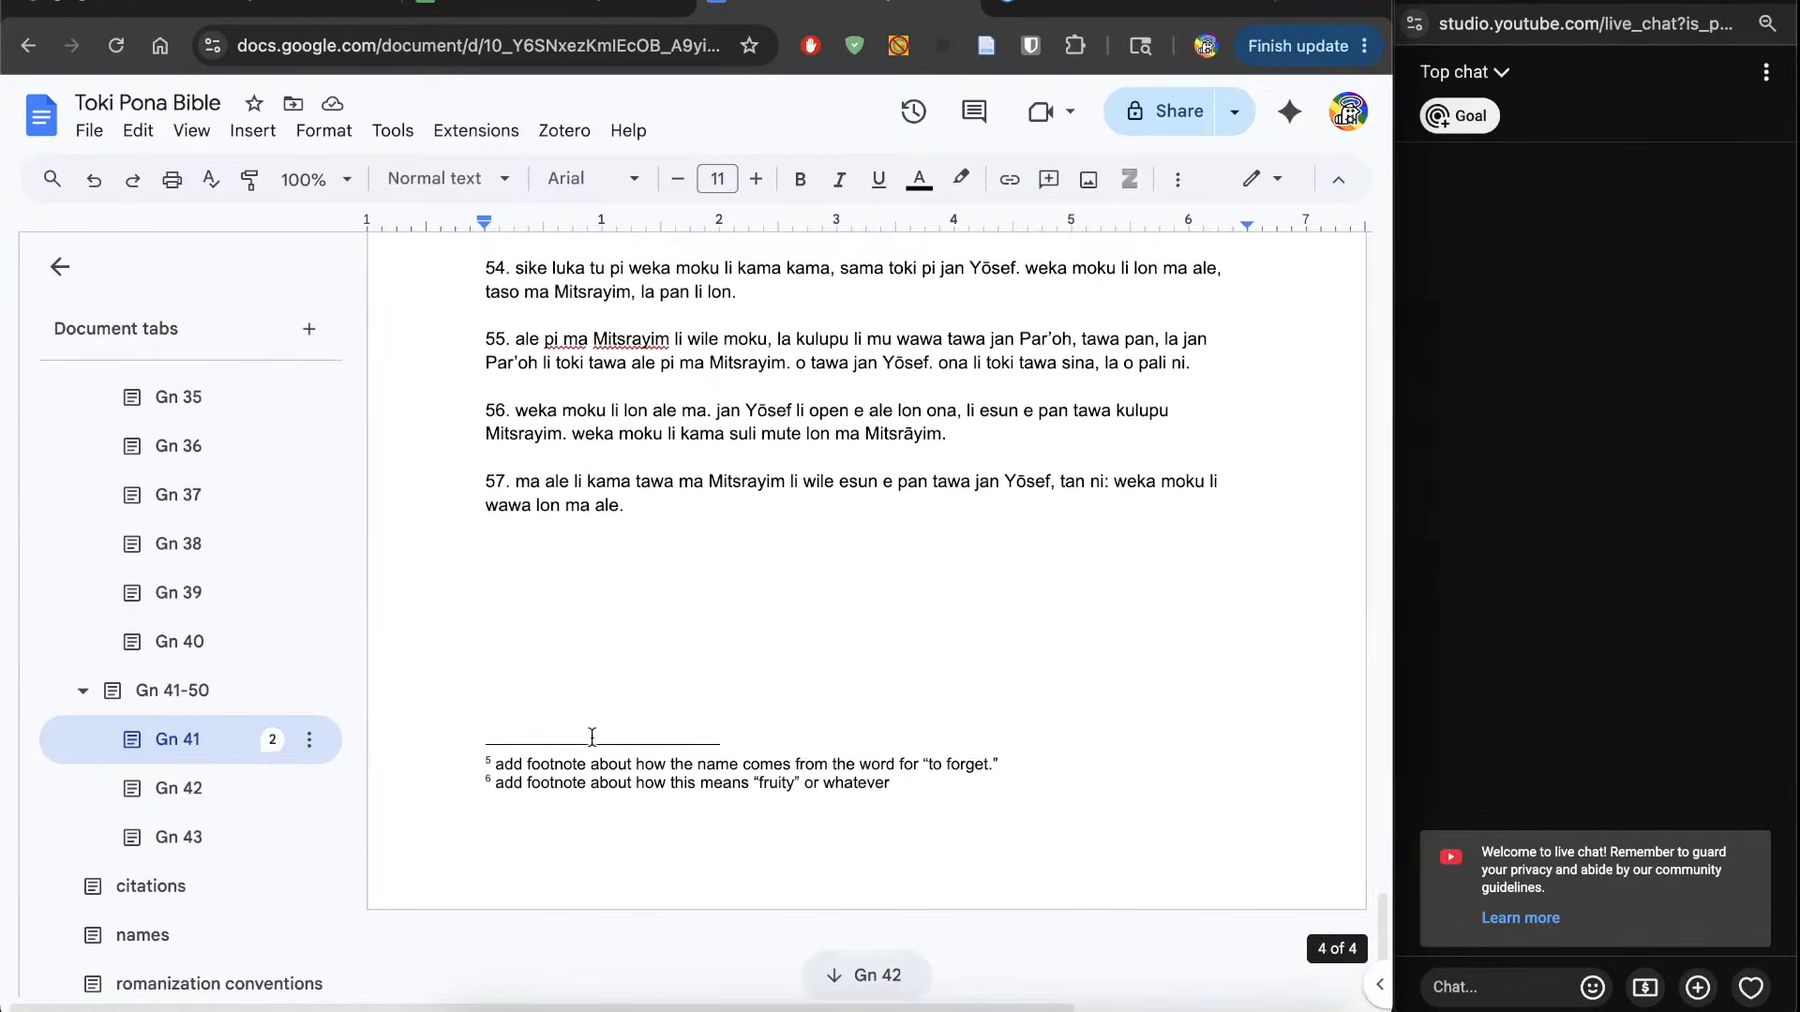
pyautogui.click(181, 789)
pyautogui.scroll(-10, 595, 710)
pyautogui.scroll(-10, 595, 710)
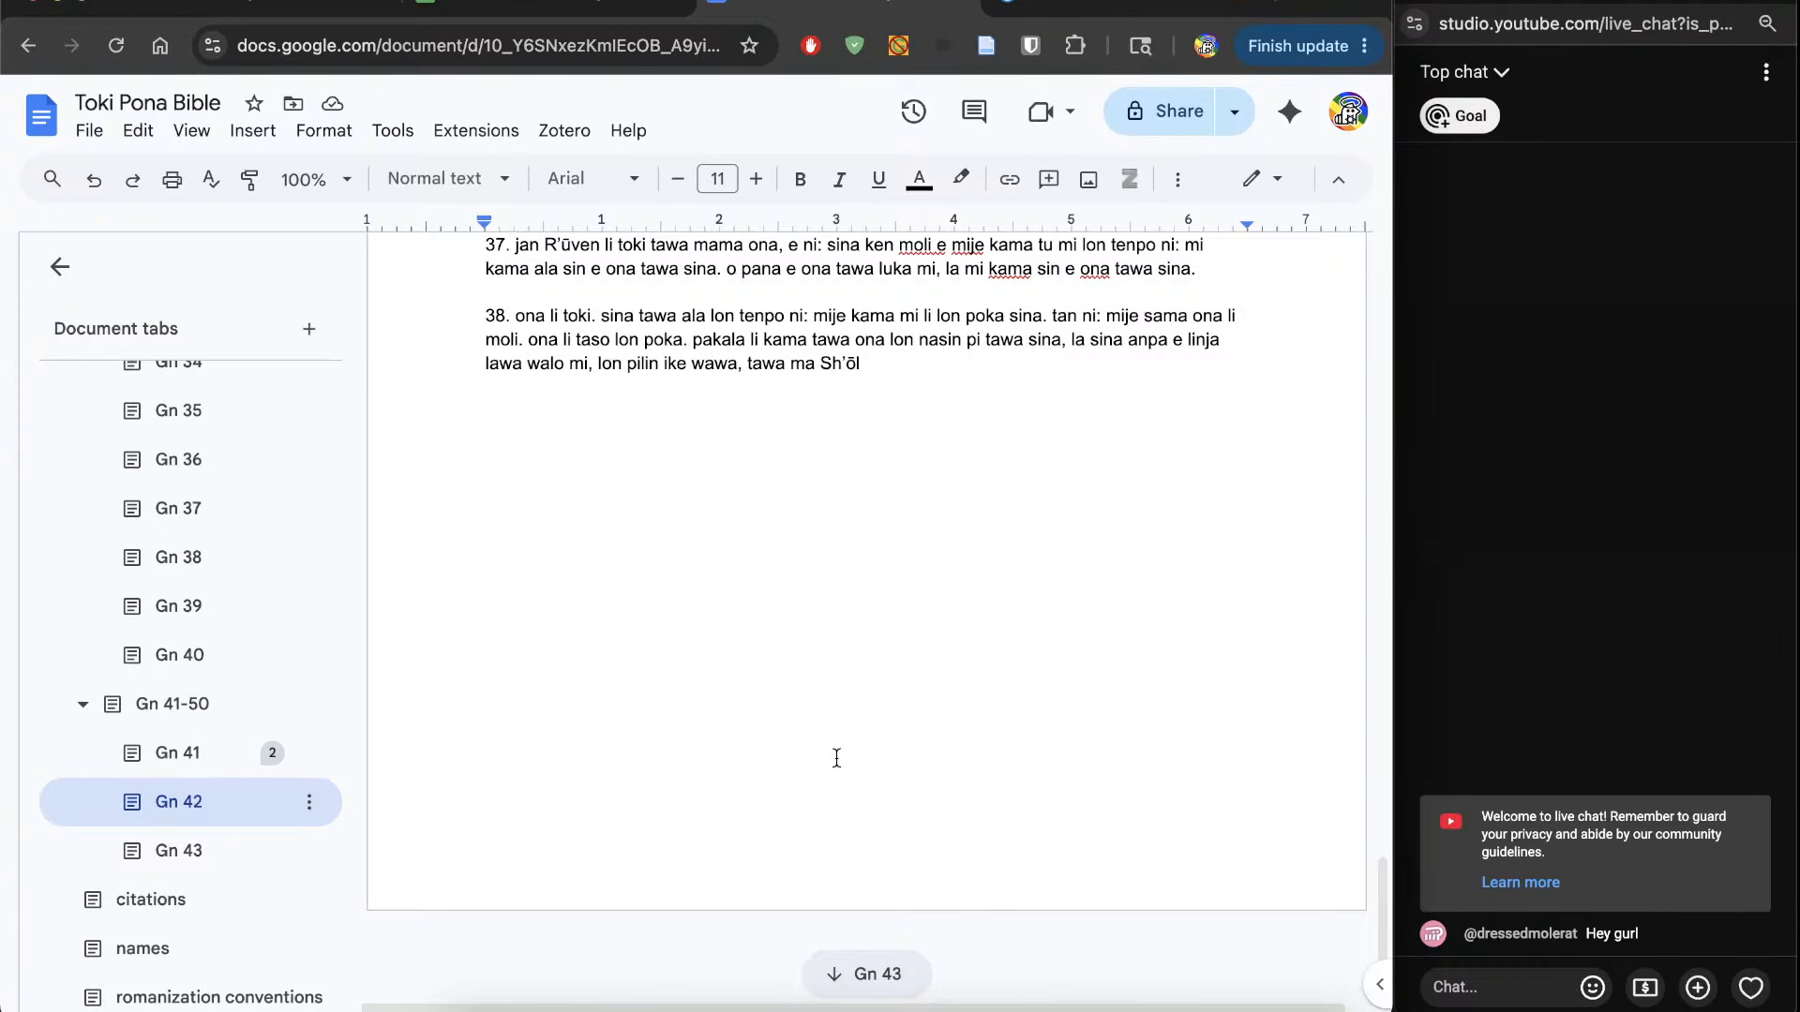
pyautogui.click(230, 851)
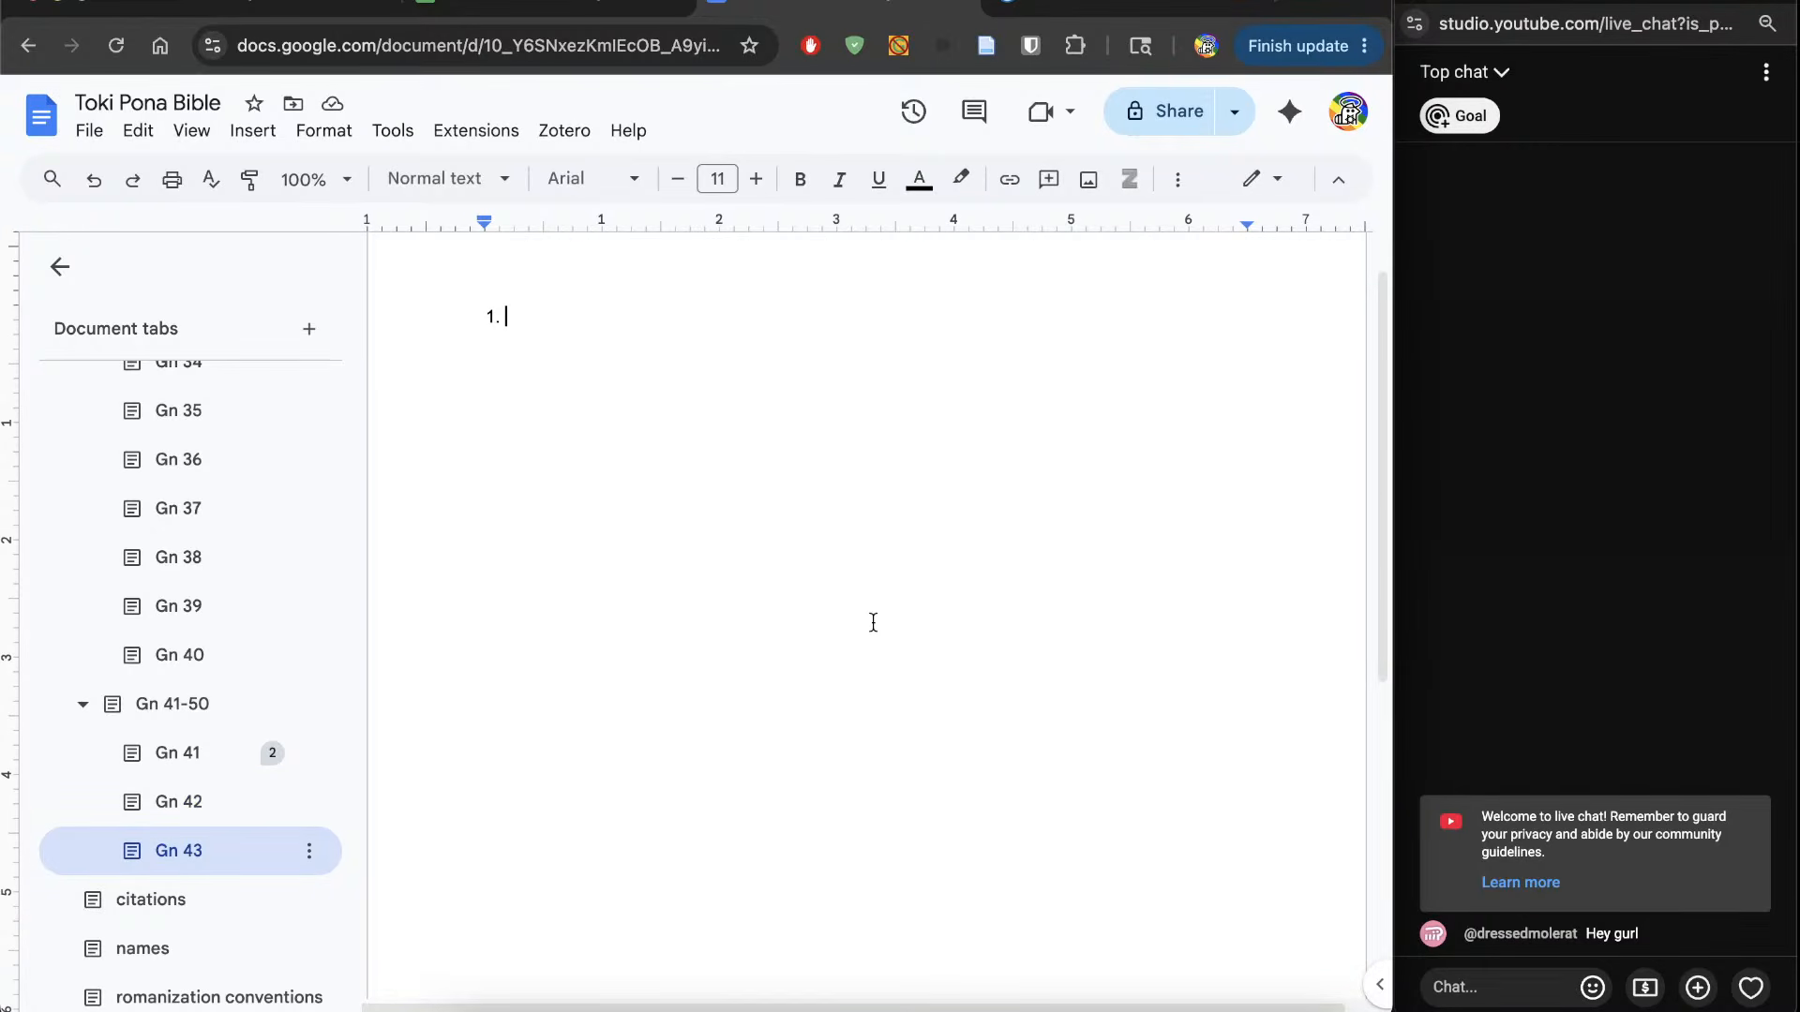
pyautogui.scroll(2, 873, 623)
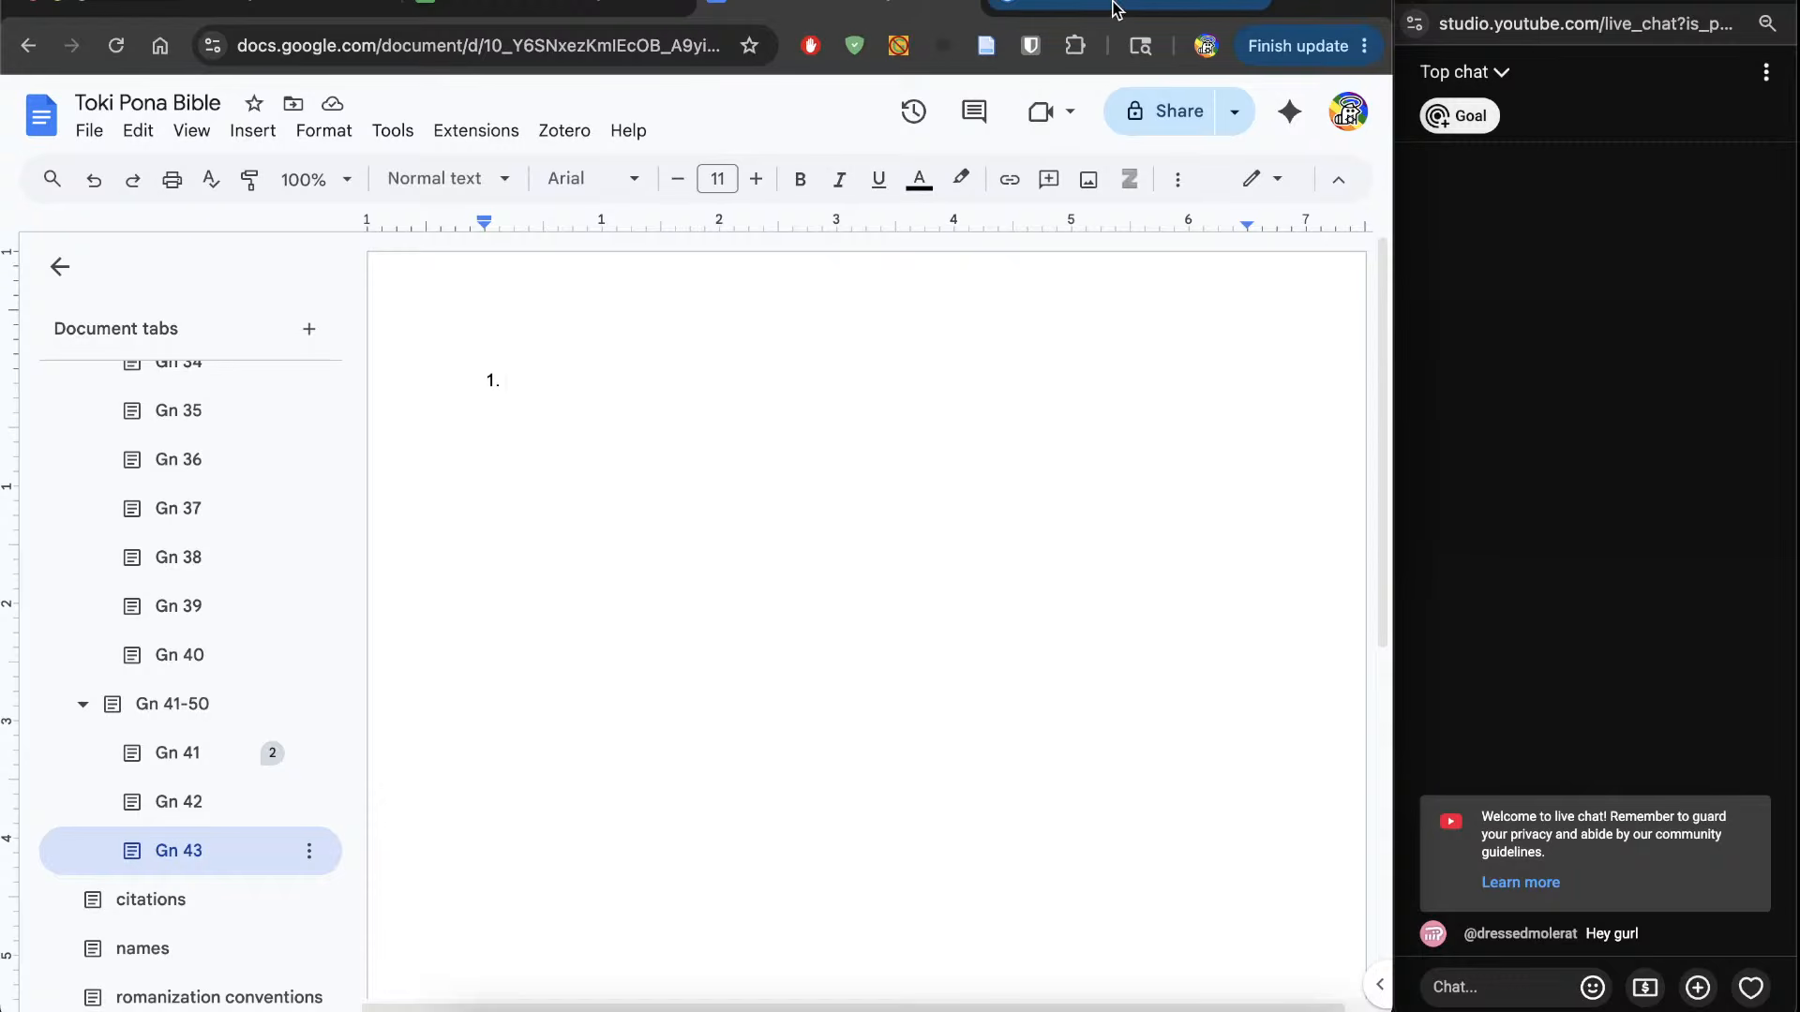
# Step: Show the document and the Bible Hub Genesis interlinear page side by side in a split view, giving the document the wider pane
pyautogui.rightClick(886, 8)
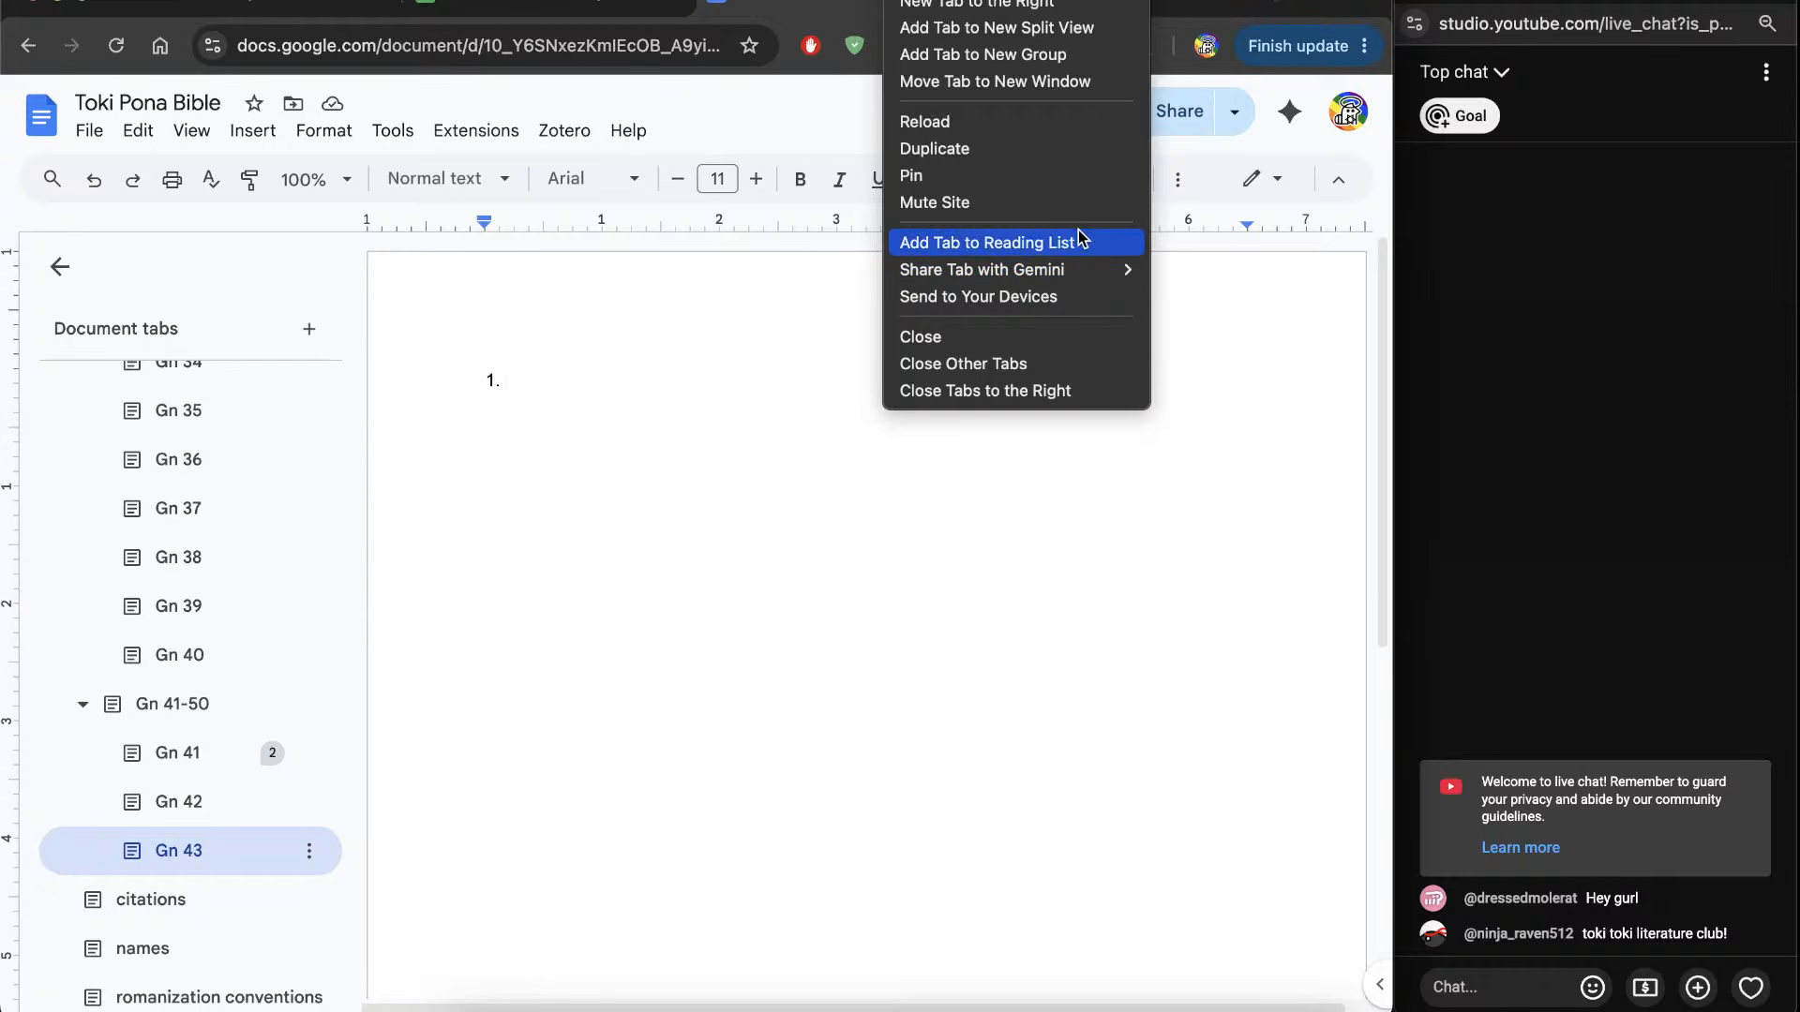
pyautogui.click(1067, 38)
pyautogui.click(1050, 350)
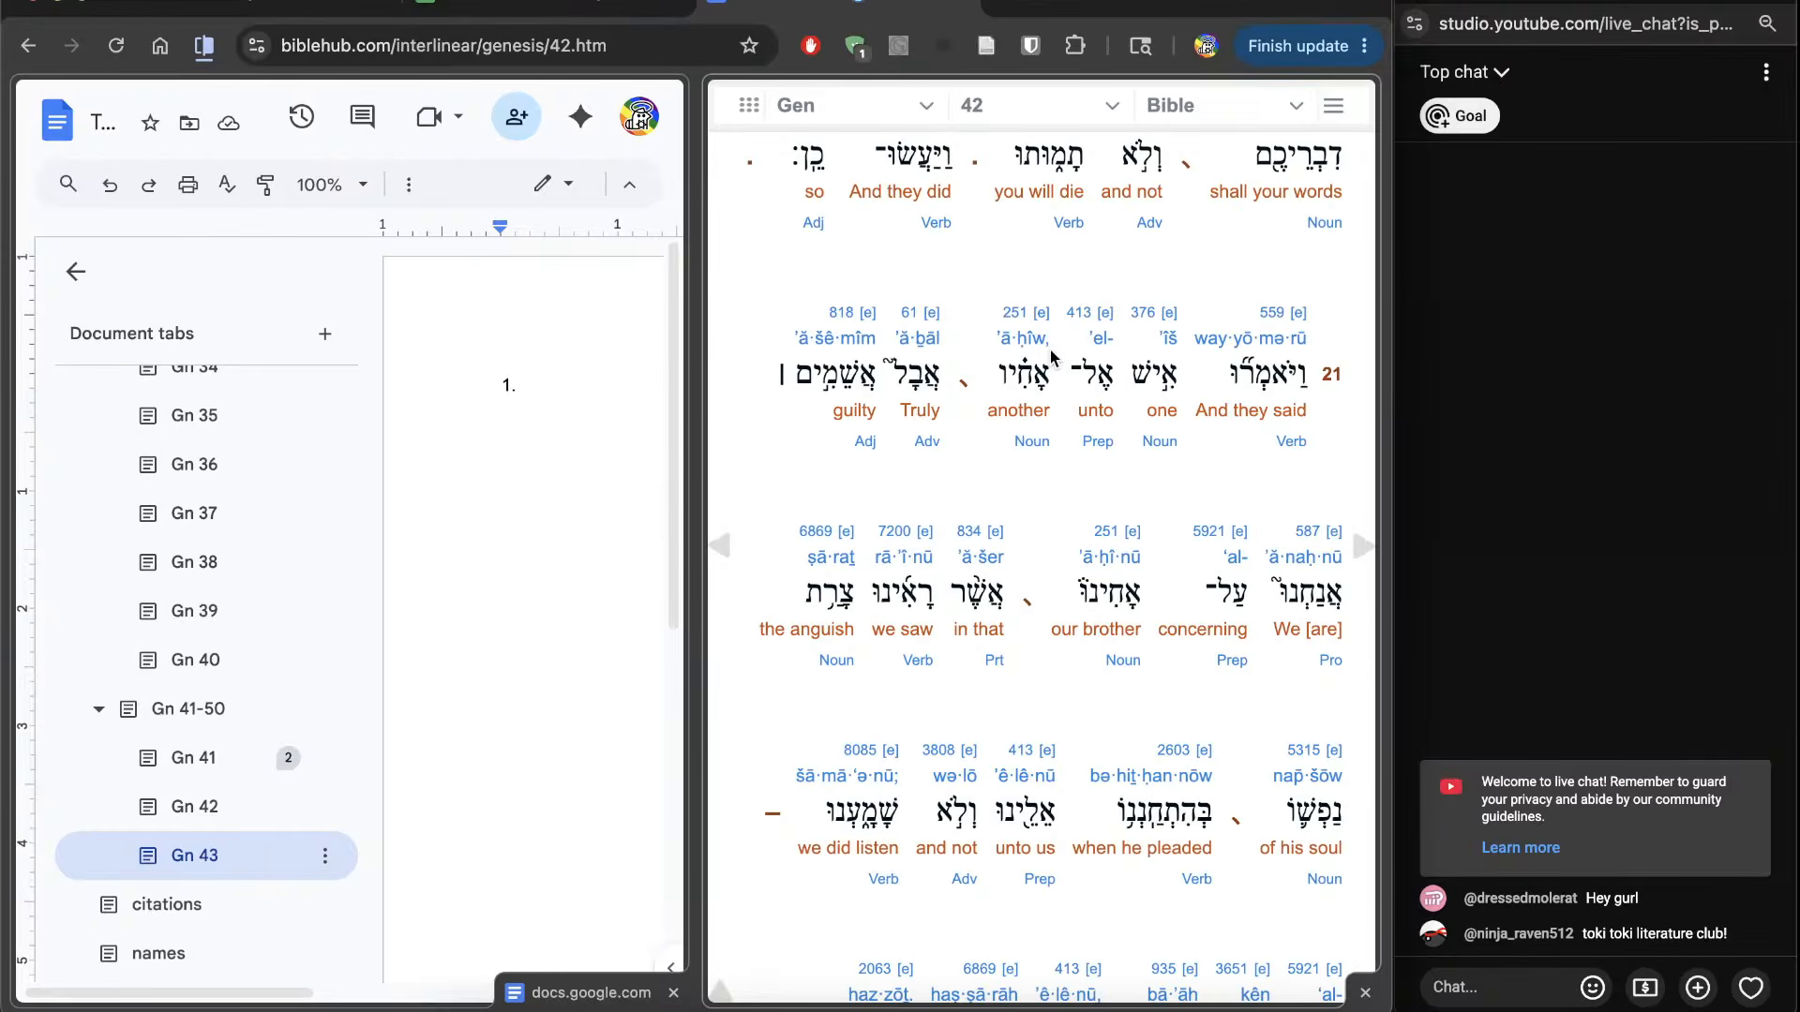
pyautogui.moveTo(700, 401); pyautogui.dragTo(1031, 379)
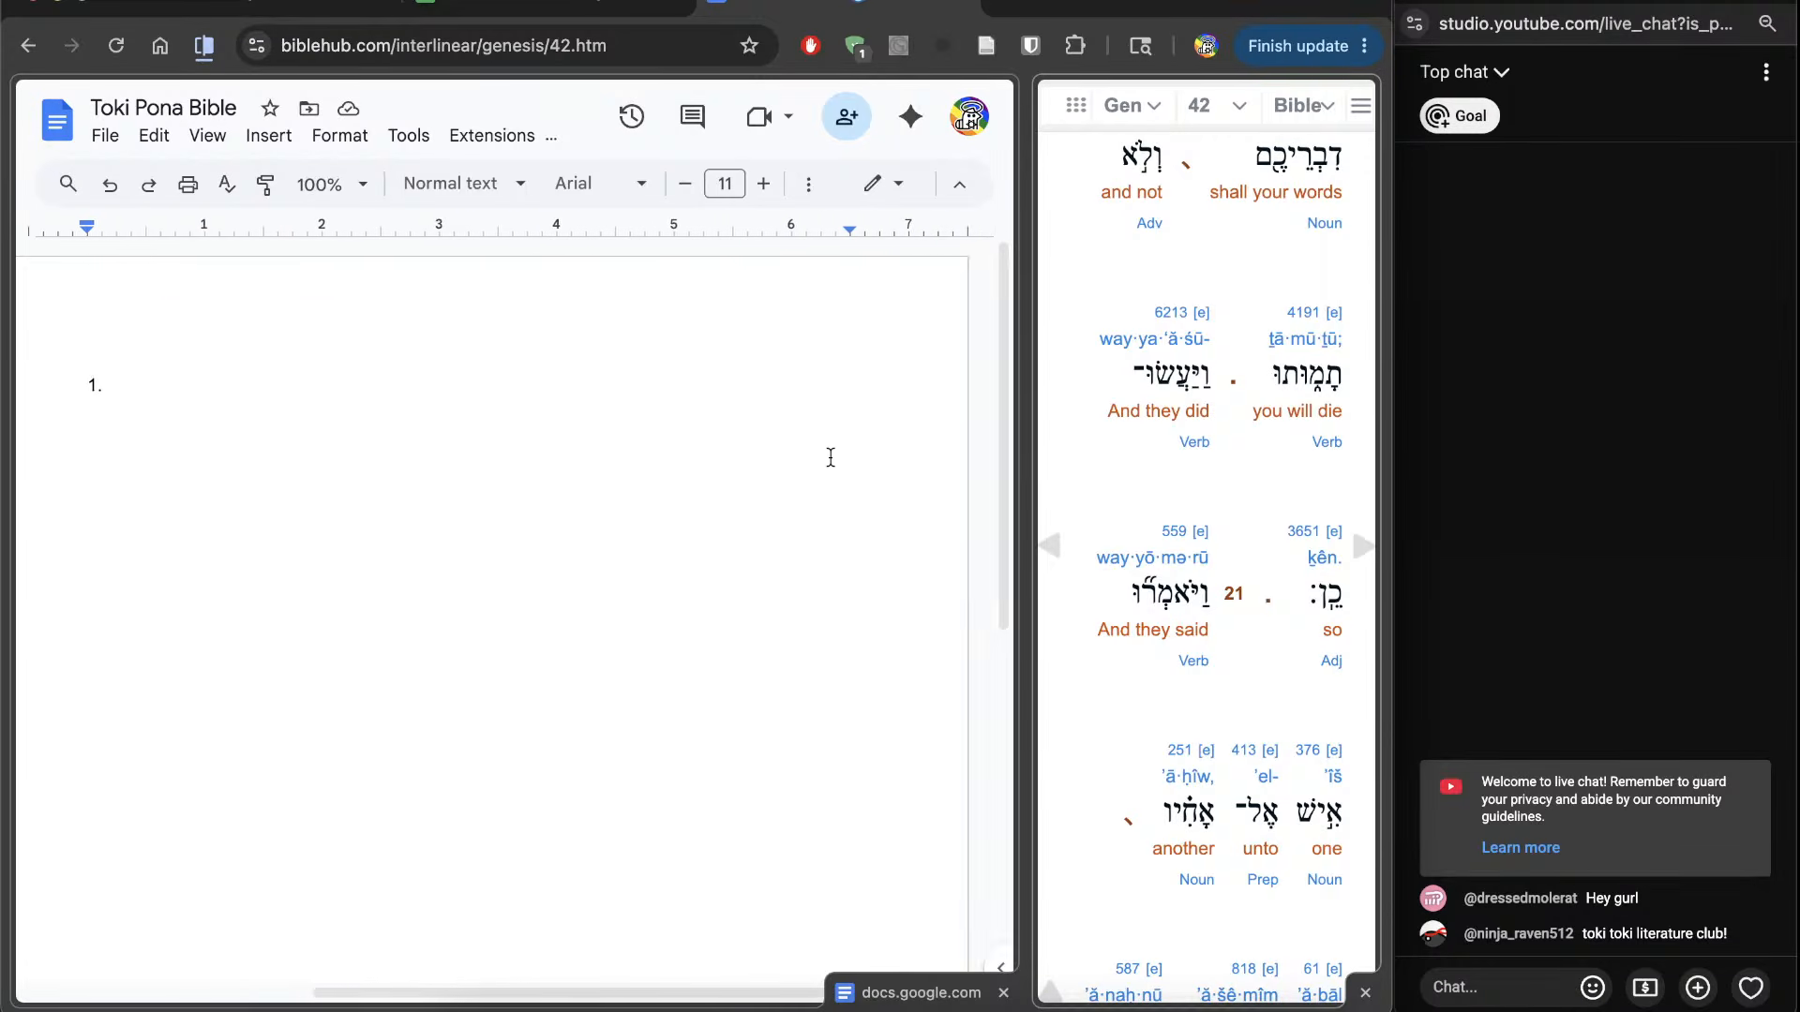
pyautogui.moveTo(1028, 405); pyautogui.dragTo(1084, 403)
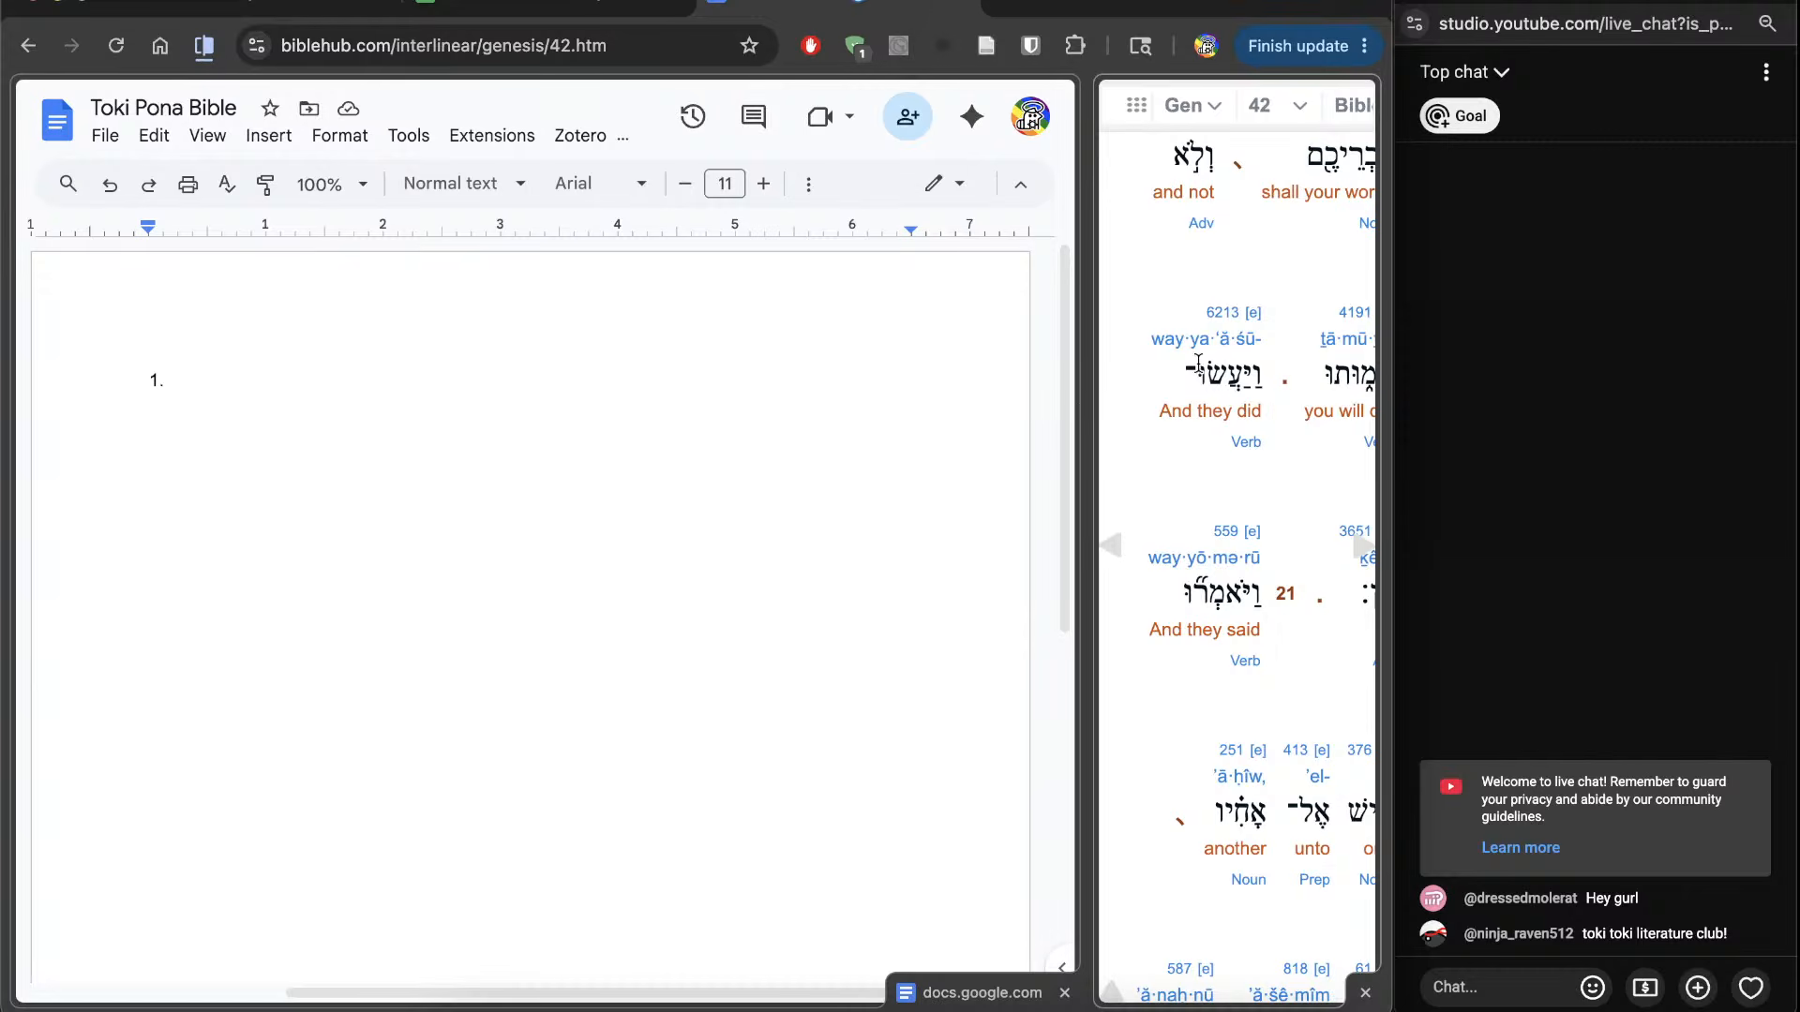
pyautogui.moveTo(1087, 436); pyautogui.dragTo(1040, 436)
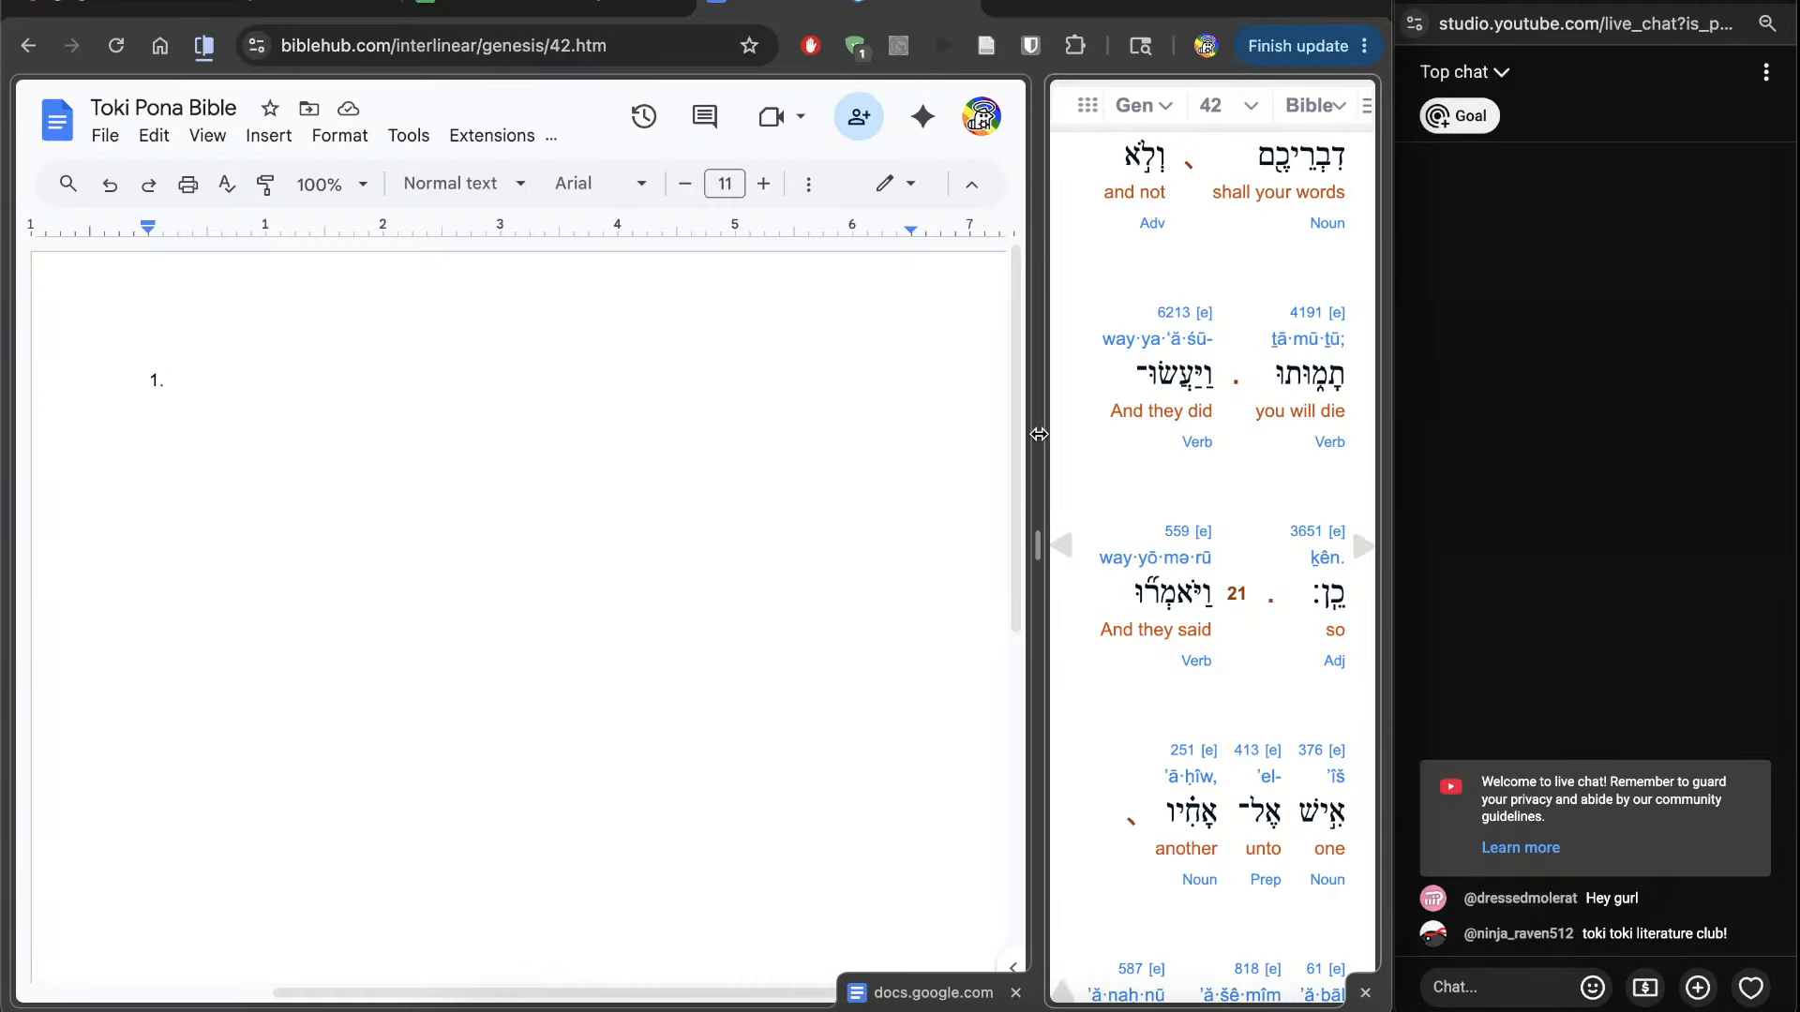
pyautogui.click(769, 532)
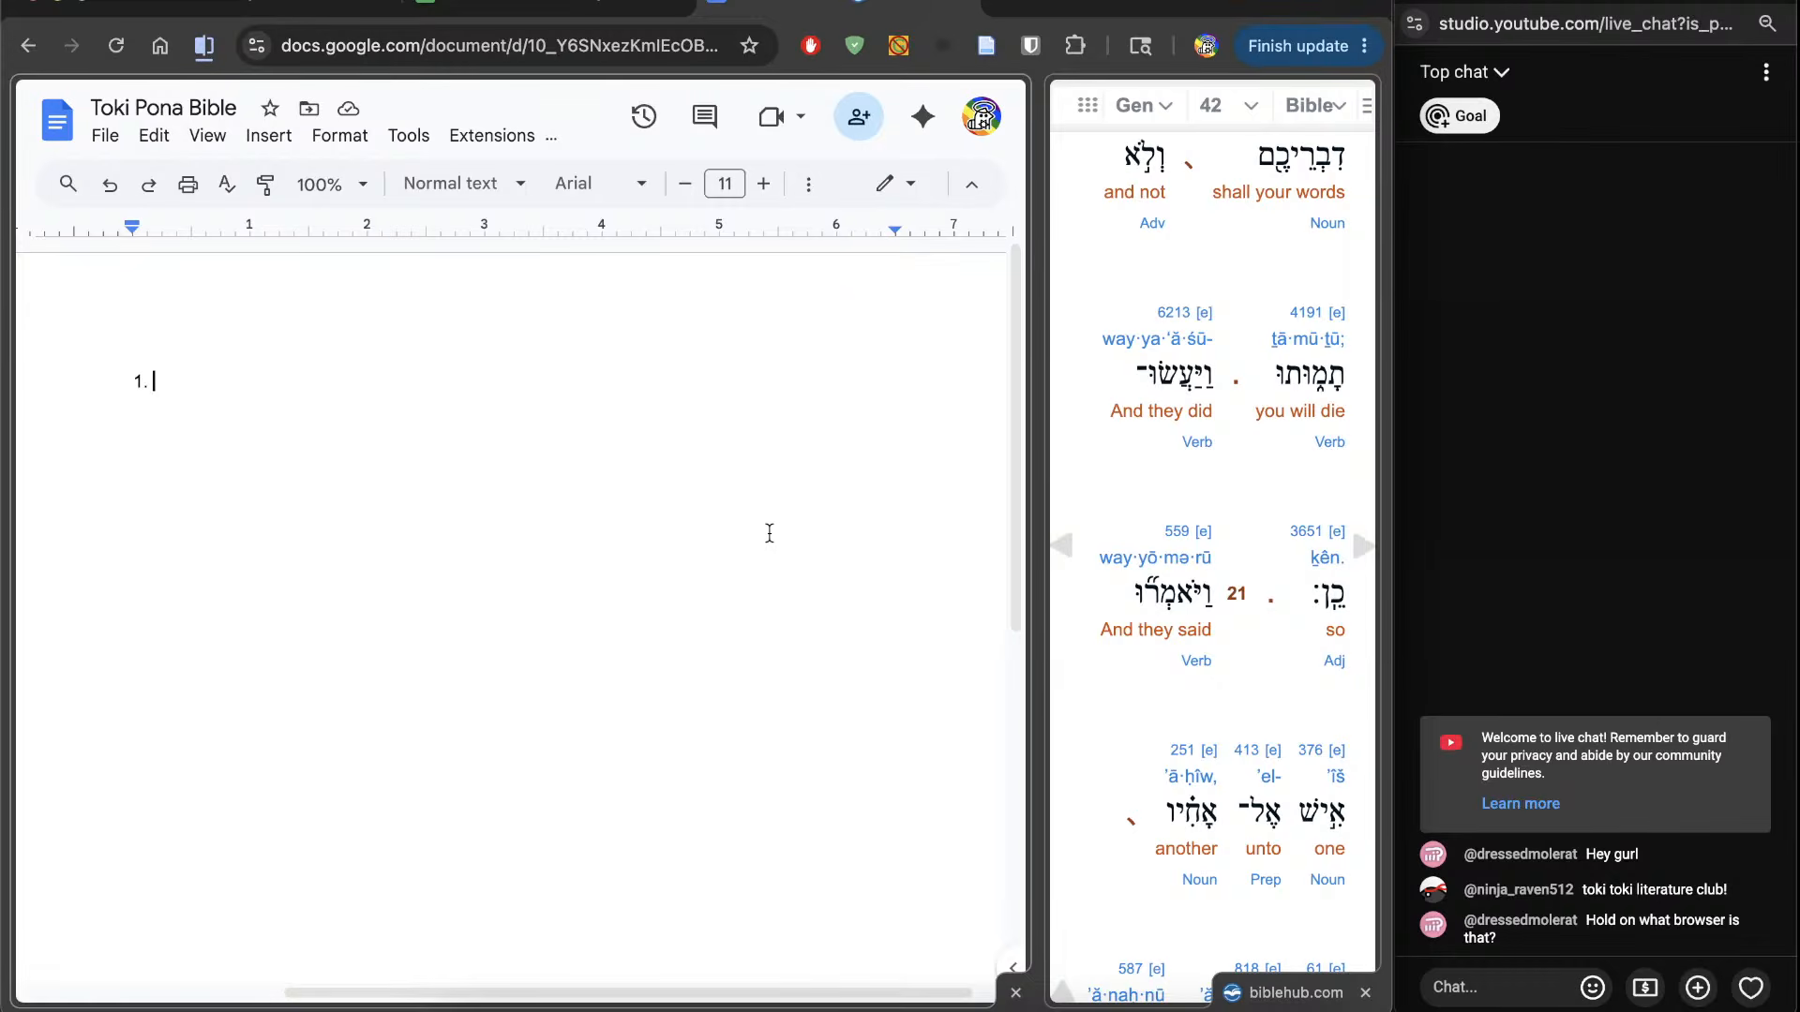
pyautogui.hscroll(-4, 530, 466)
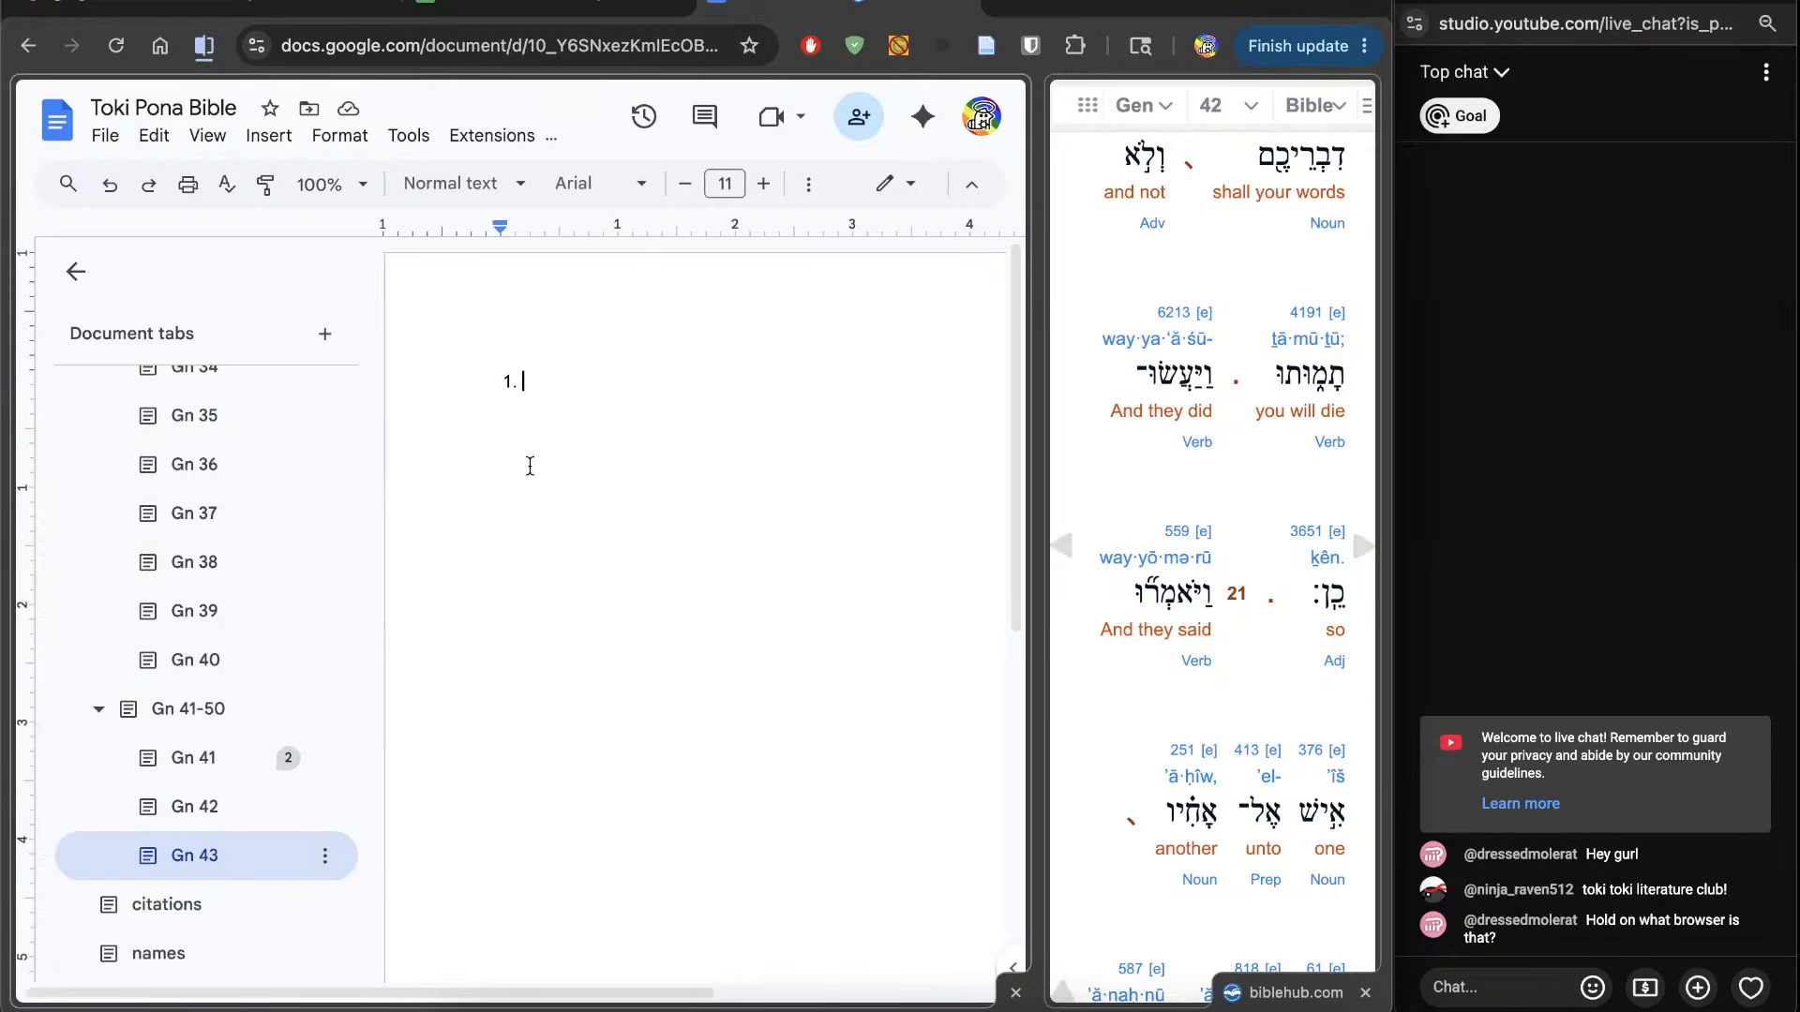
pyautogui.hscroll(4, 530, 466)
pyautogui.hscroll(-1, 530, 466)
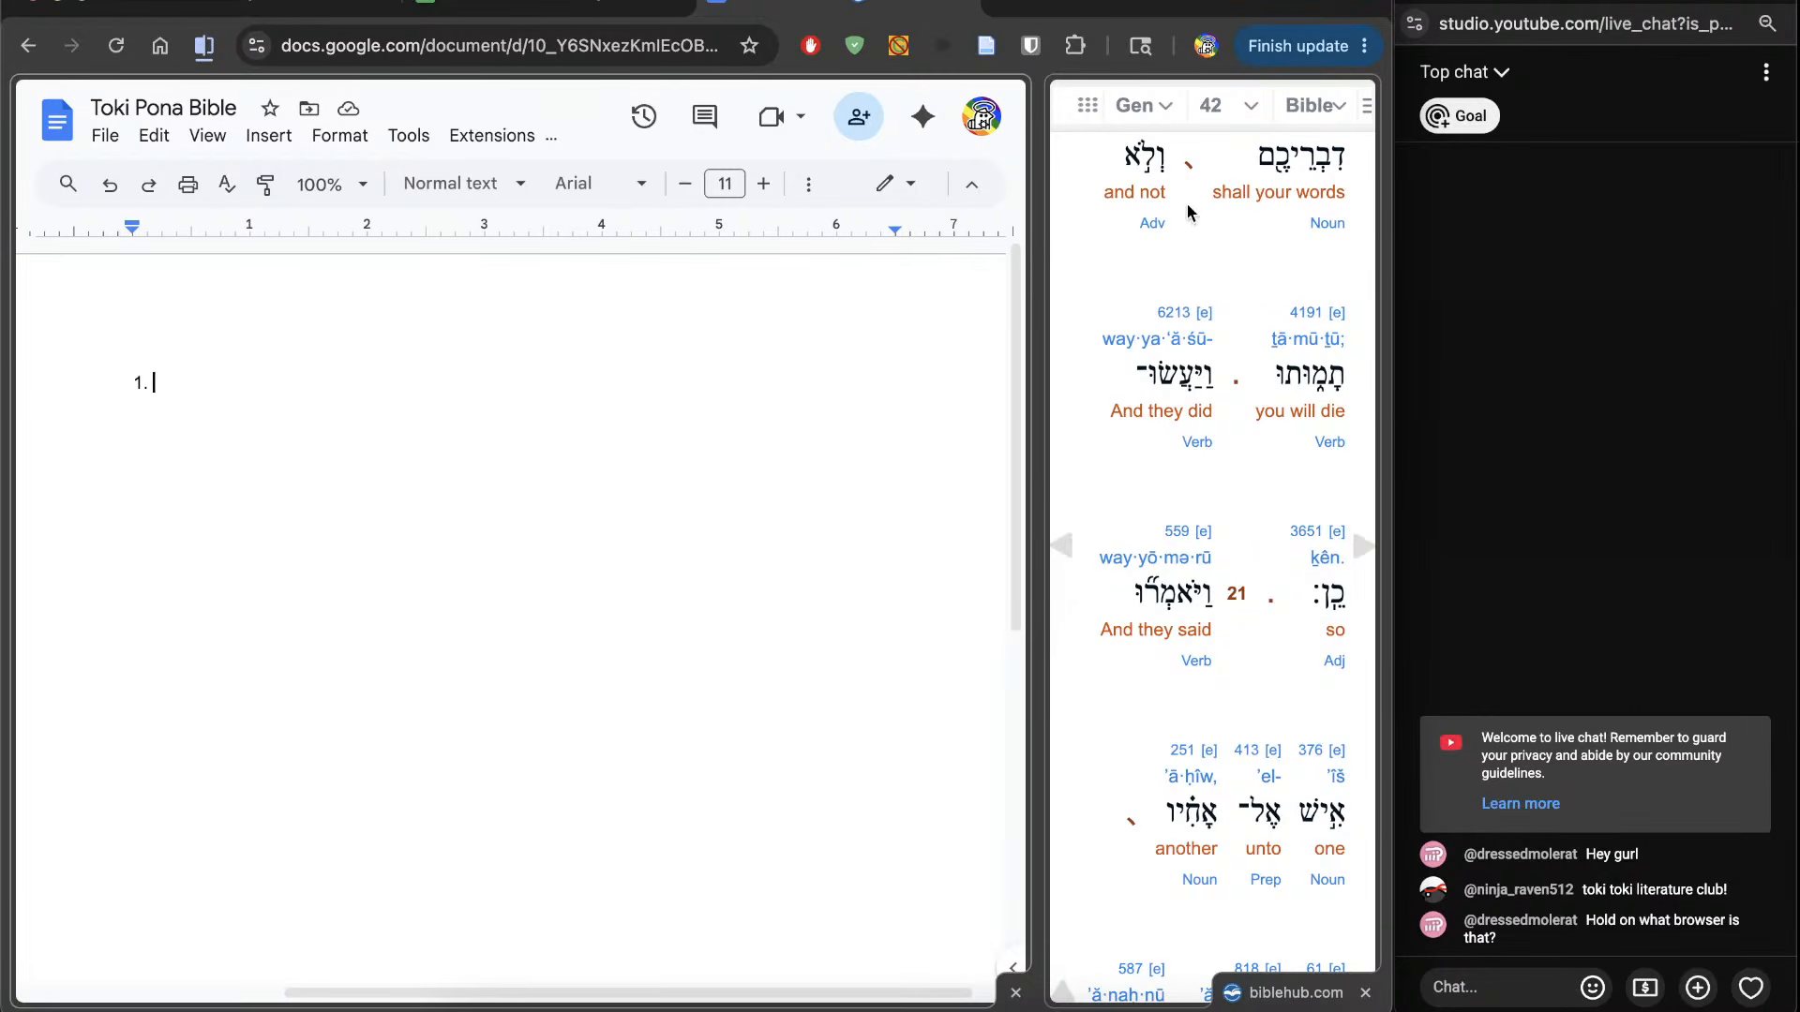
# Step: Switch the Bible Hub interlinear from Genesis 42 to Genesis 43 and bring its first verses into view
pyautogui.scroll(-15, 1099, 632)
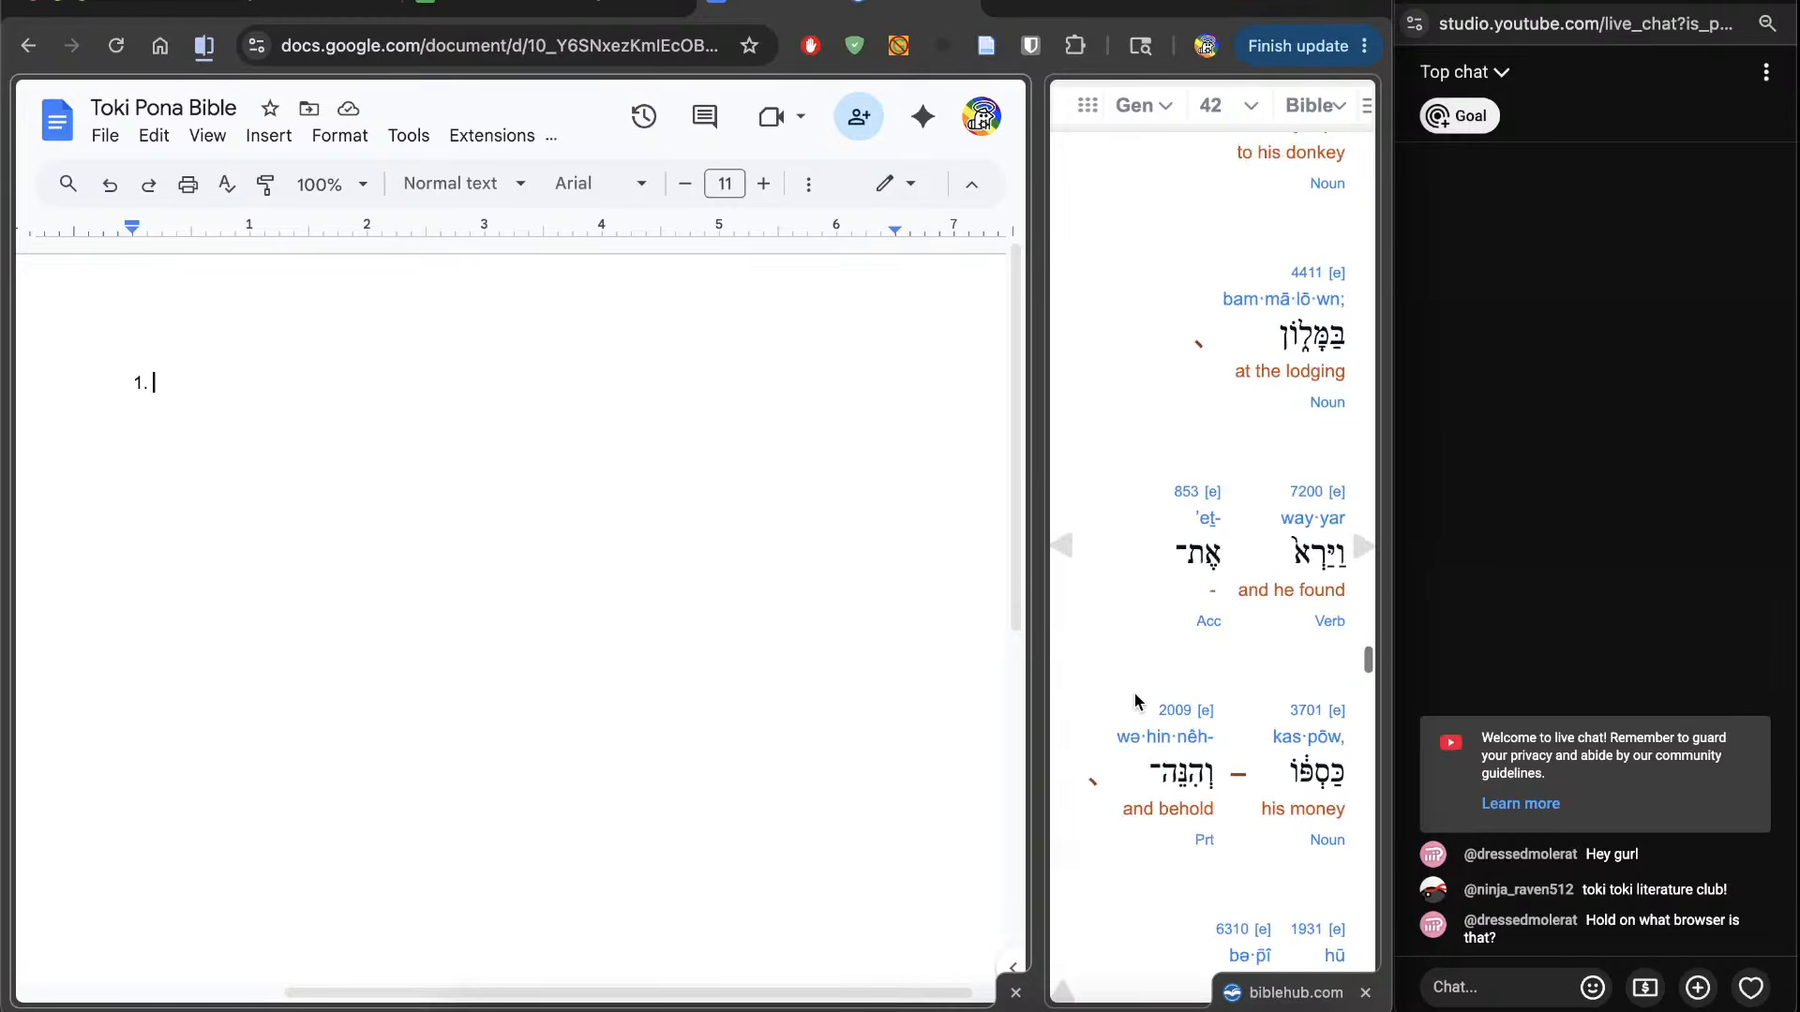
pyautogui.scroll(-15, 1134, 699)
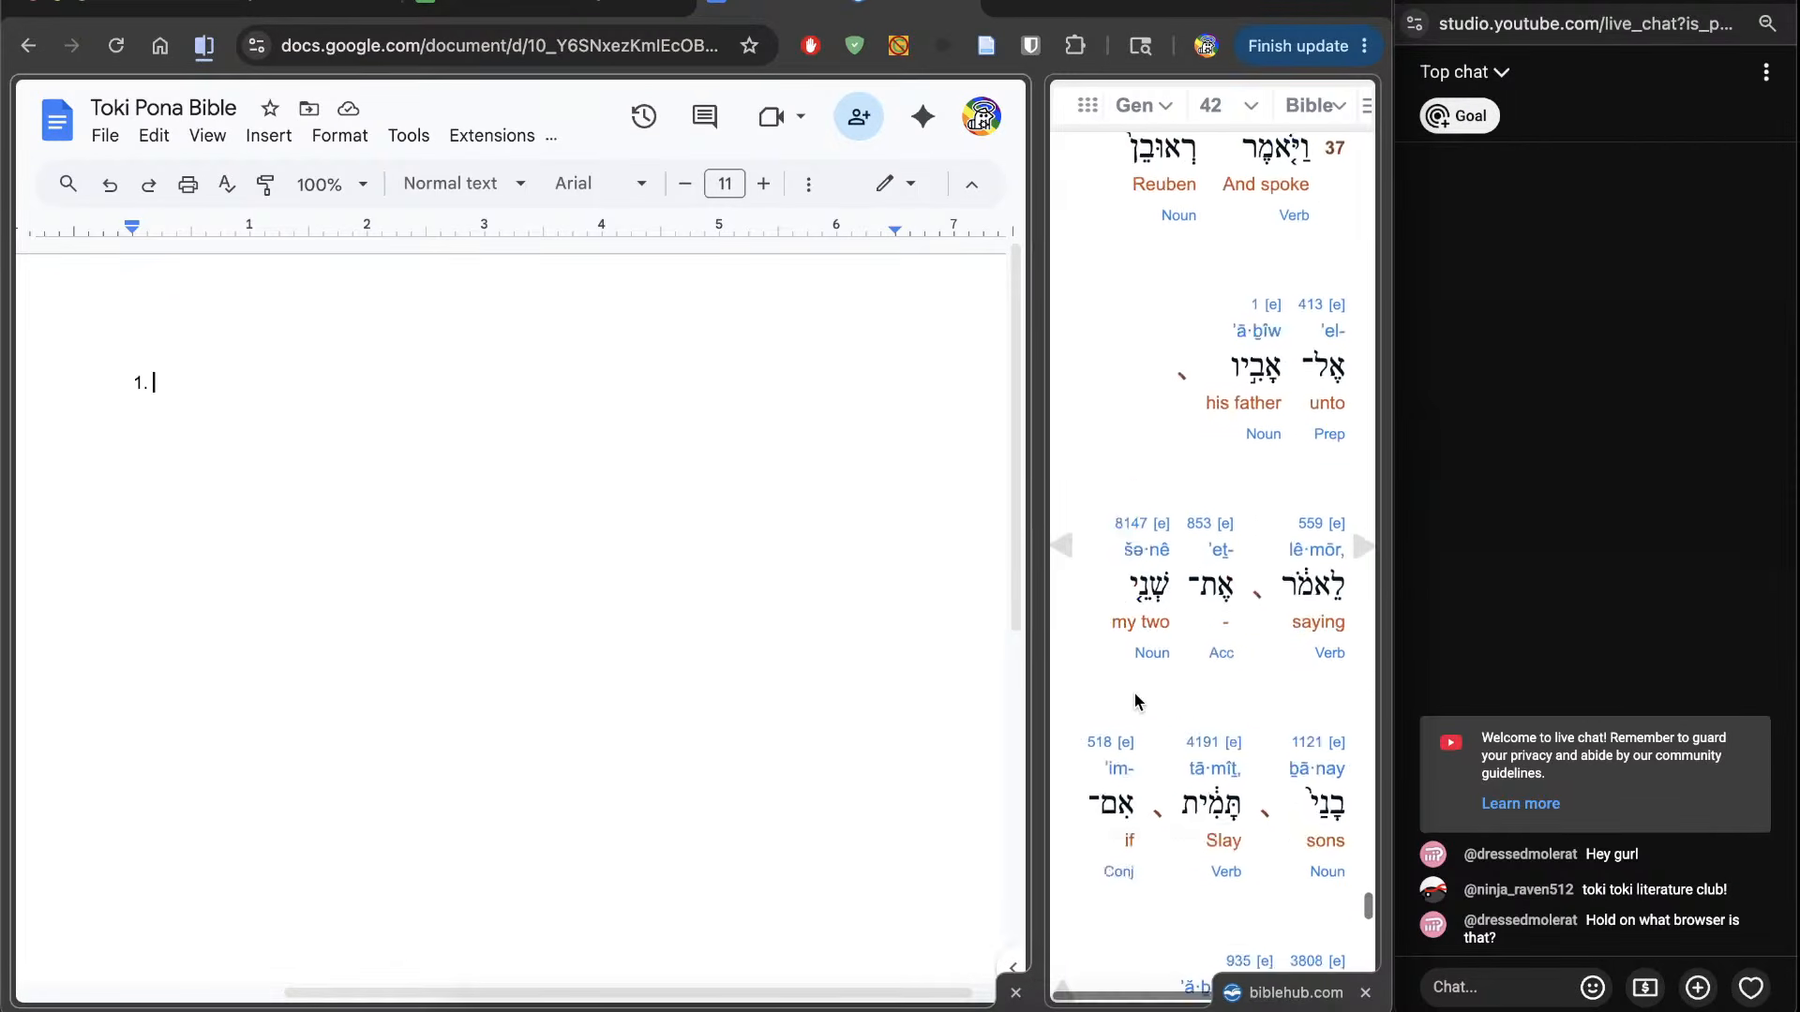
pyautogui.scroll(-5, 1134, 699)
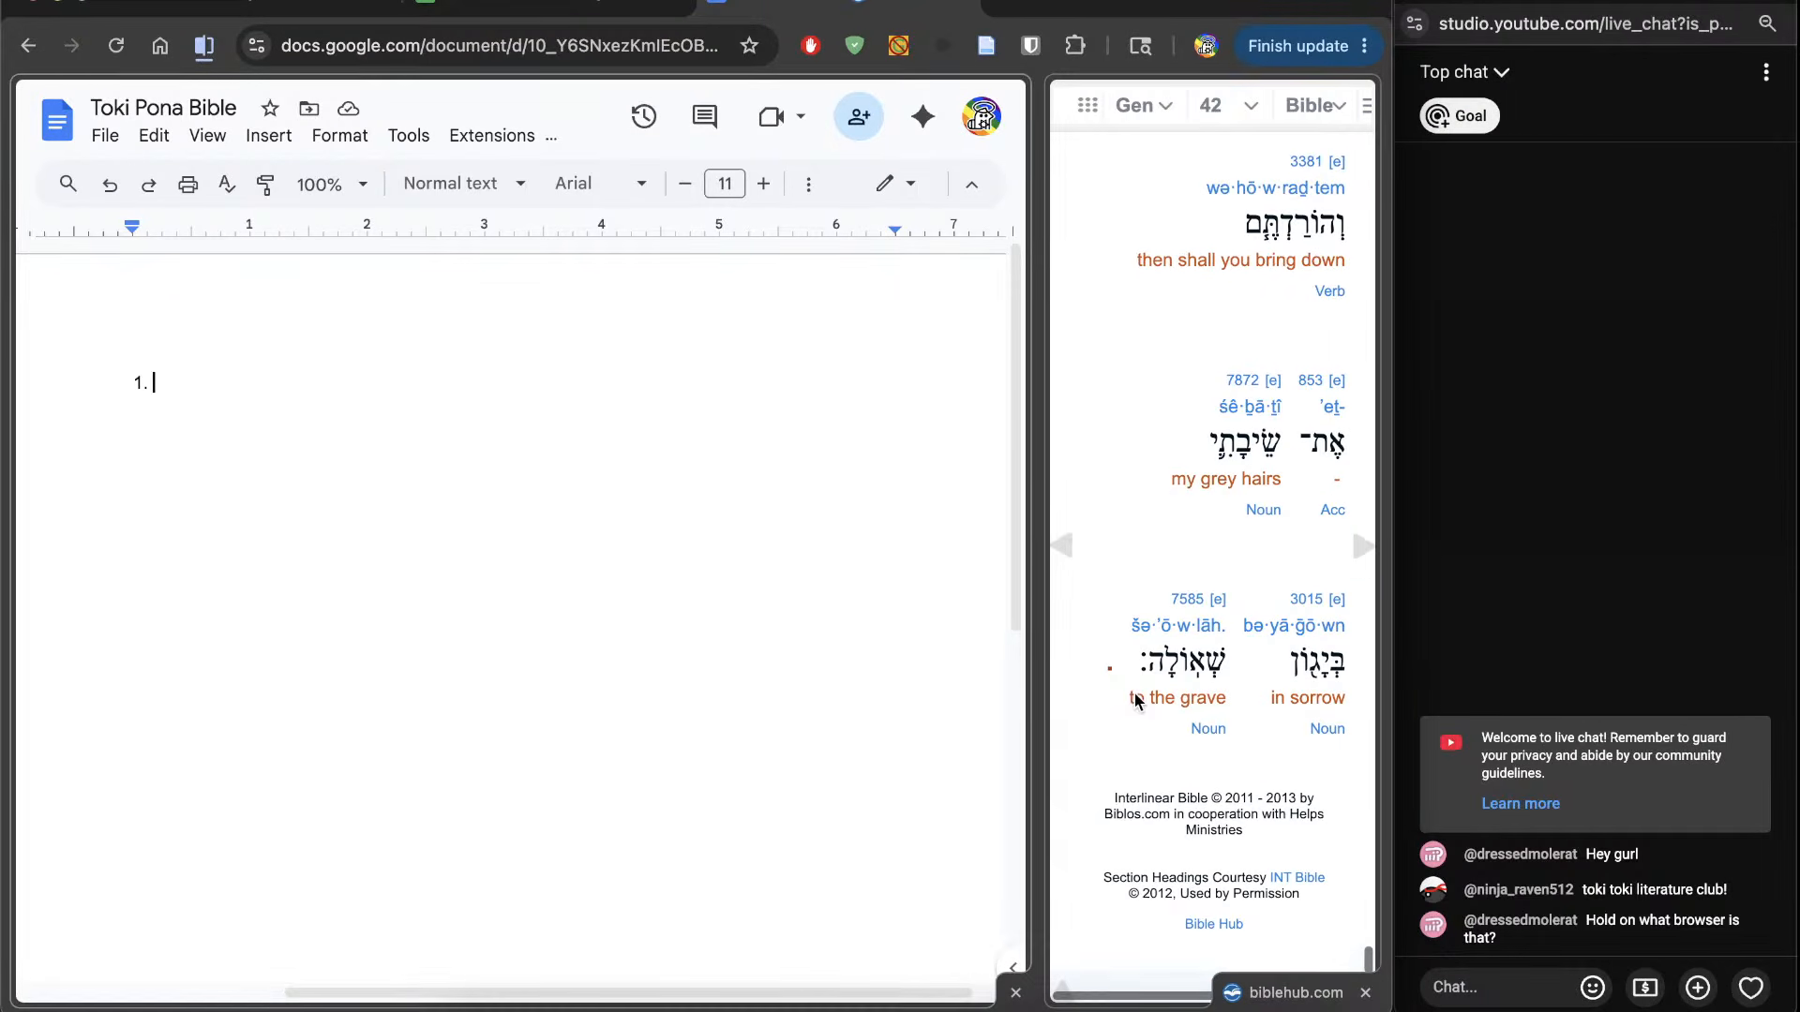
pyautogui.click(1245, 107)
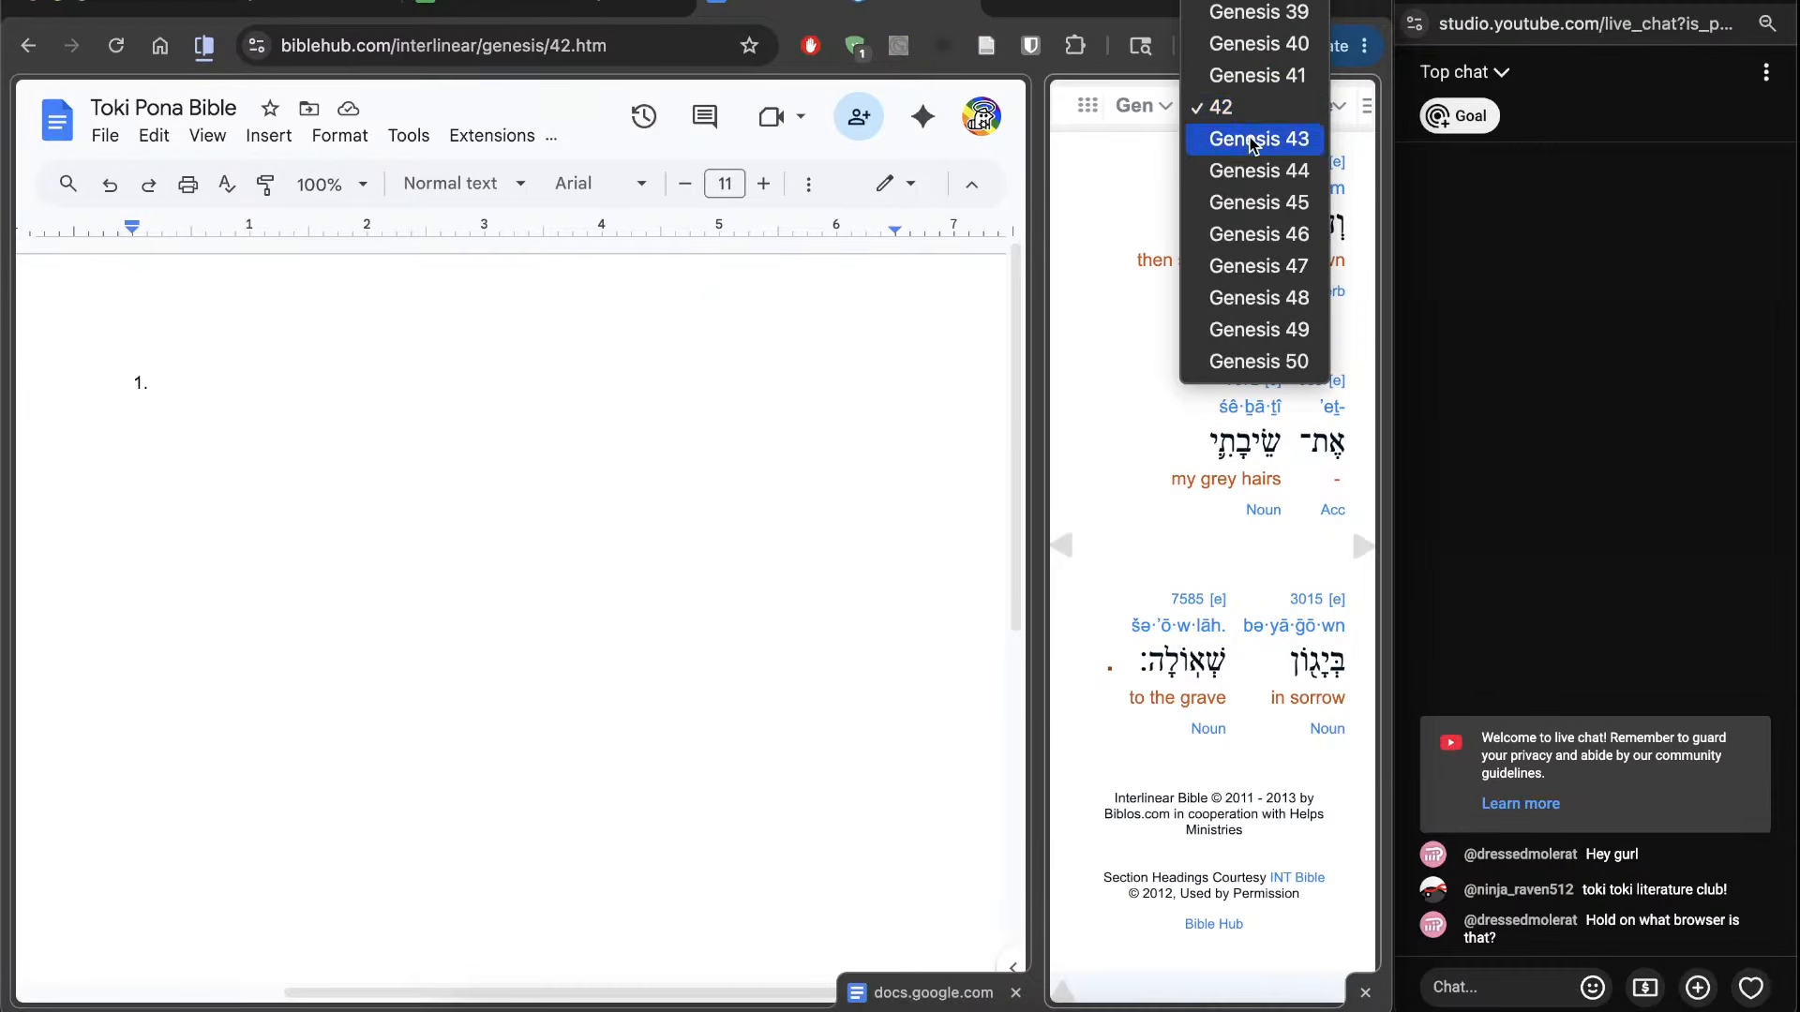
pyautogui.click(1250, 140)
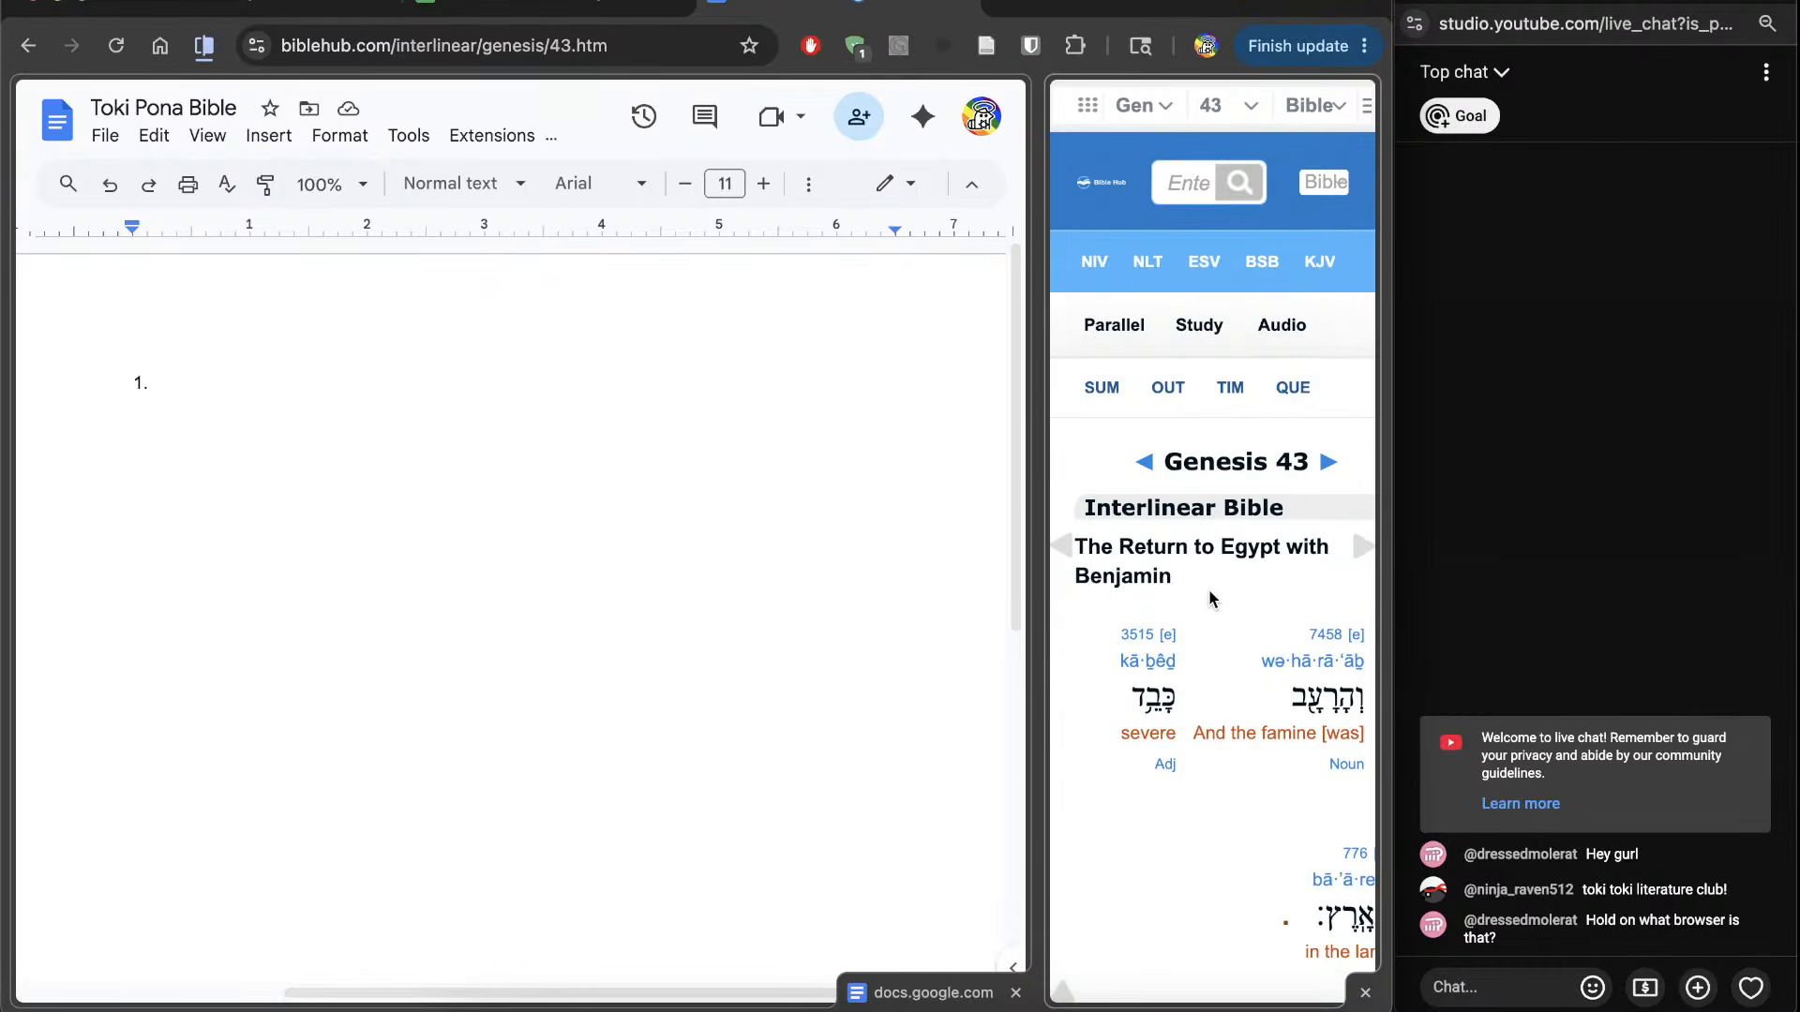
pyautogui.scroll(-2, 1209, 595)
pyautogui.scroll(-1, 1210, 600)
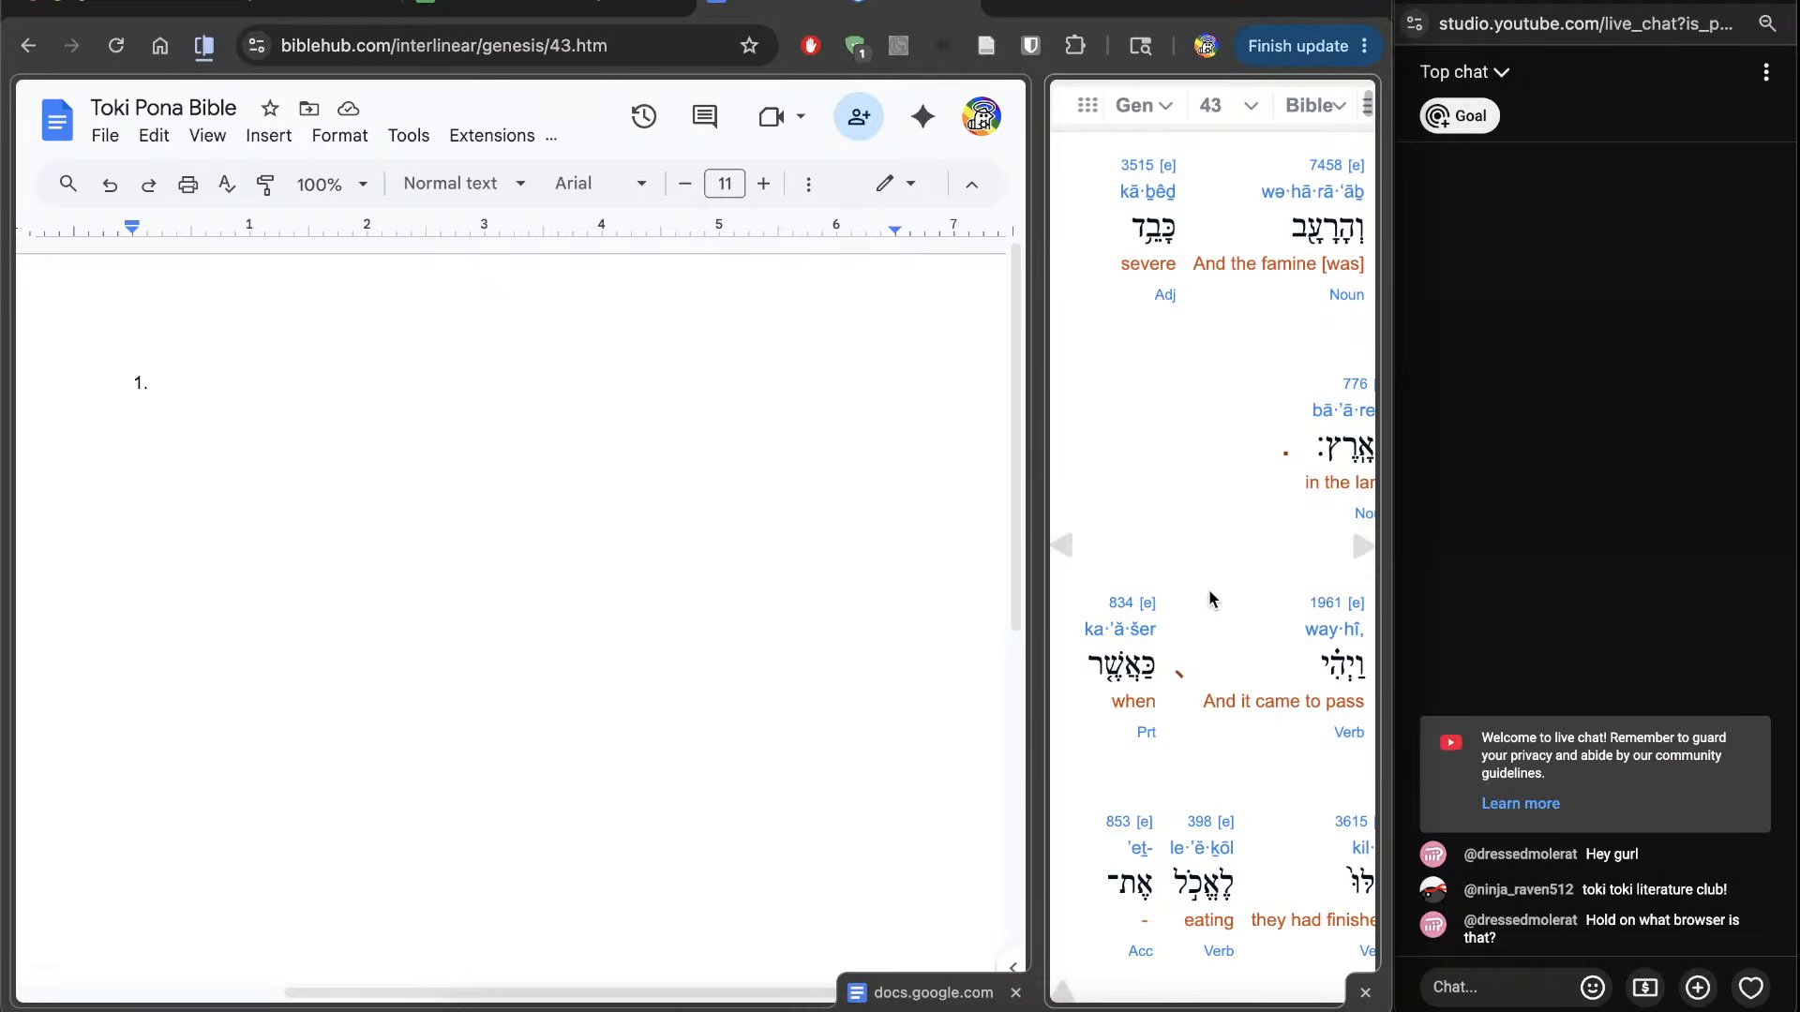
pyautogui.click(637, 630)
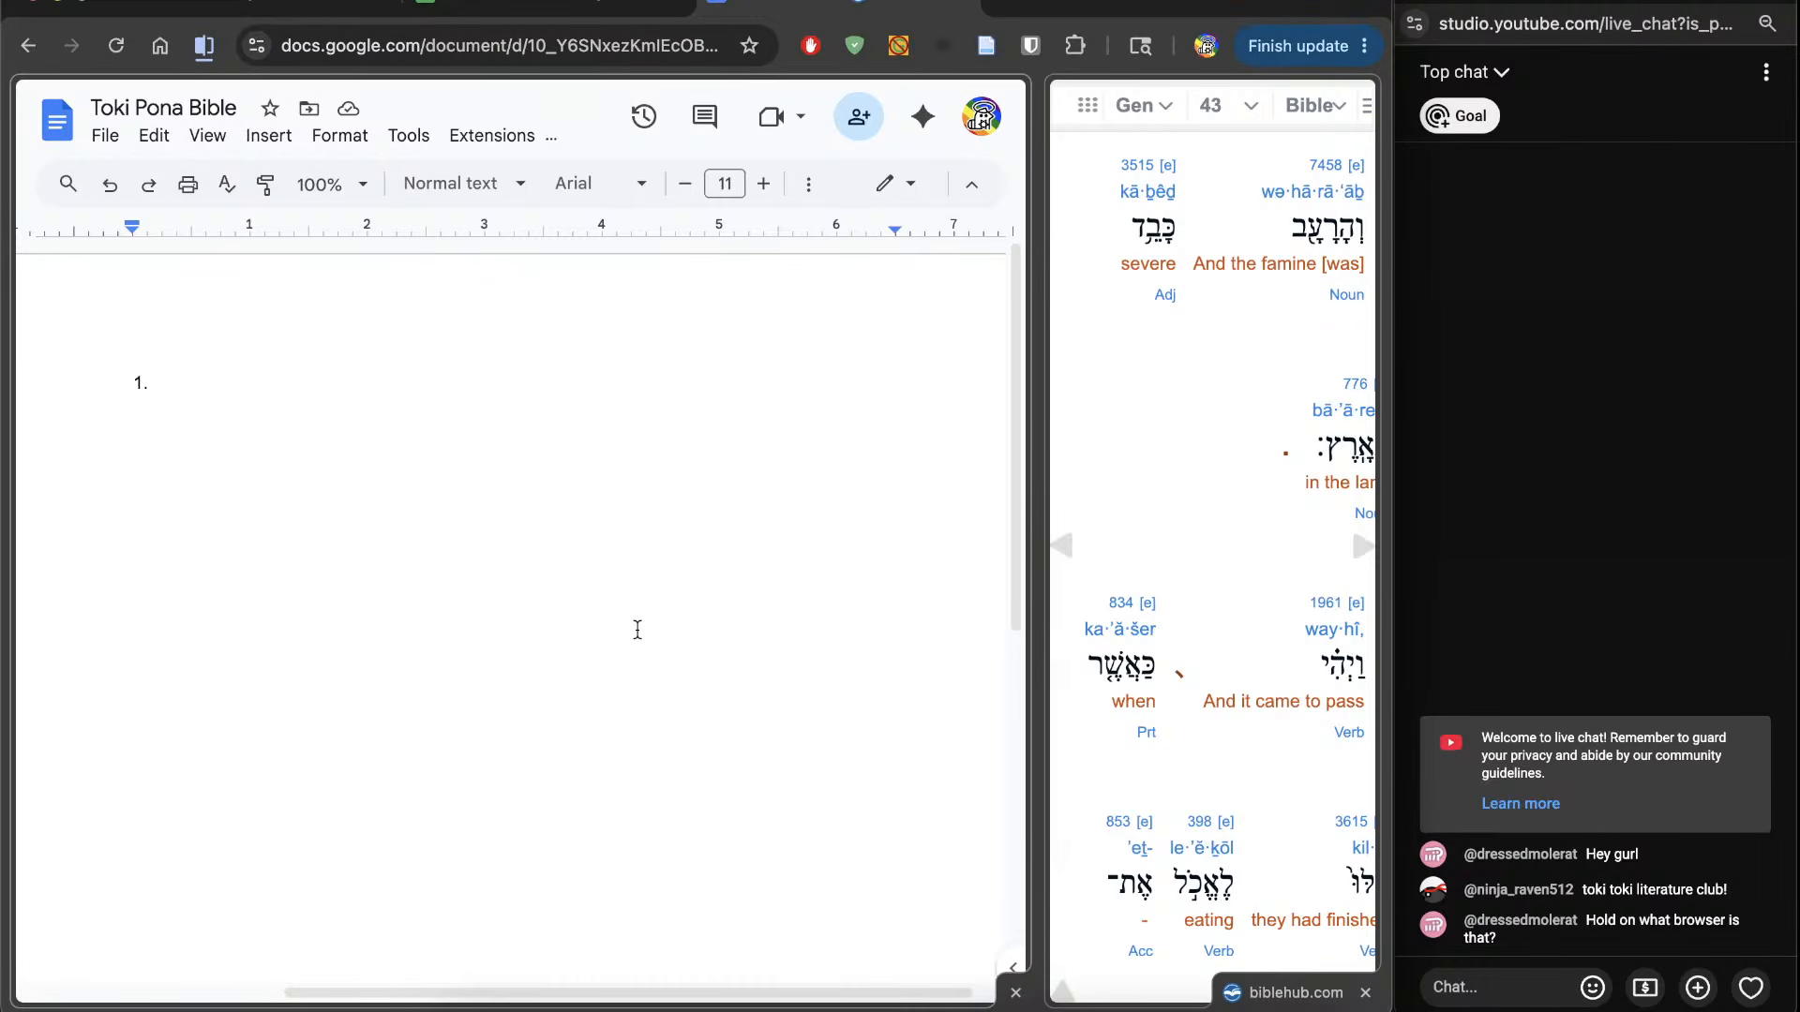
pyautogui.hscroll(1, 1214, 470)
pyautogui.scroll(-1, 1215, 473)
pyautogui.hscroll(-1, 1216, 474)
pyautogui.hscroll(1, 1216, 474)
# Step: Widen the browser window against the live chat and rebalance the split so the interlinear verse numbers stay visible
pyautogui.moveTo(1031, 441); pyautogui.dragTo(984, 437)
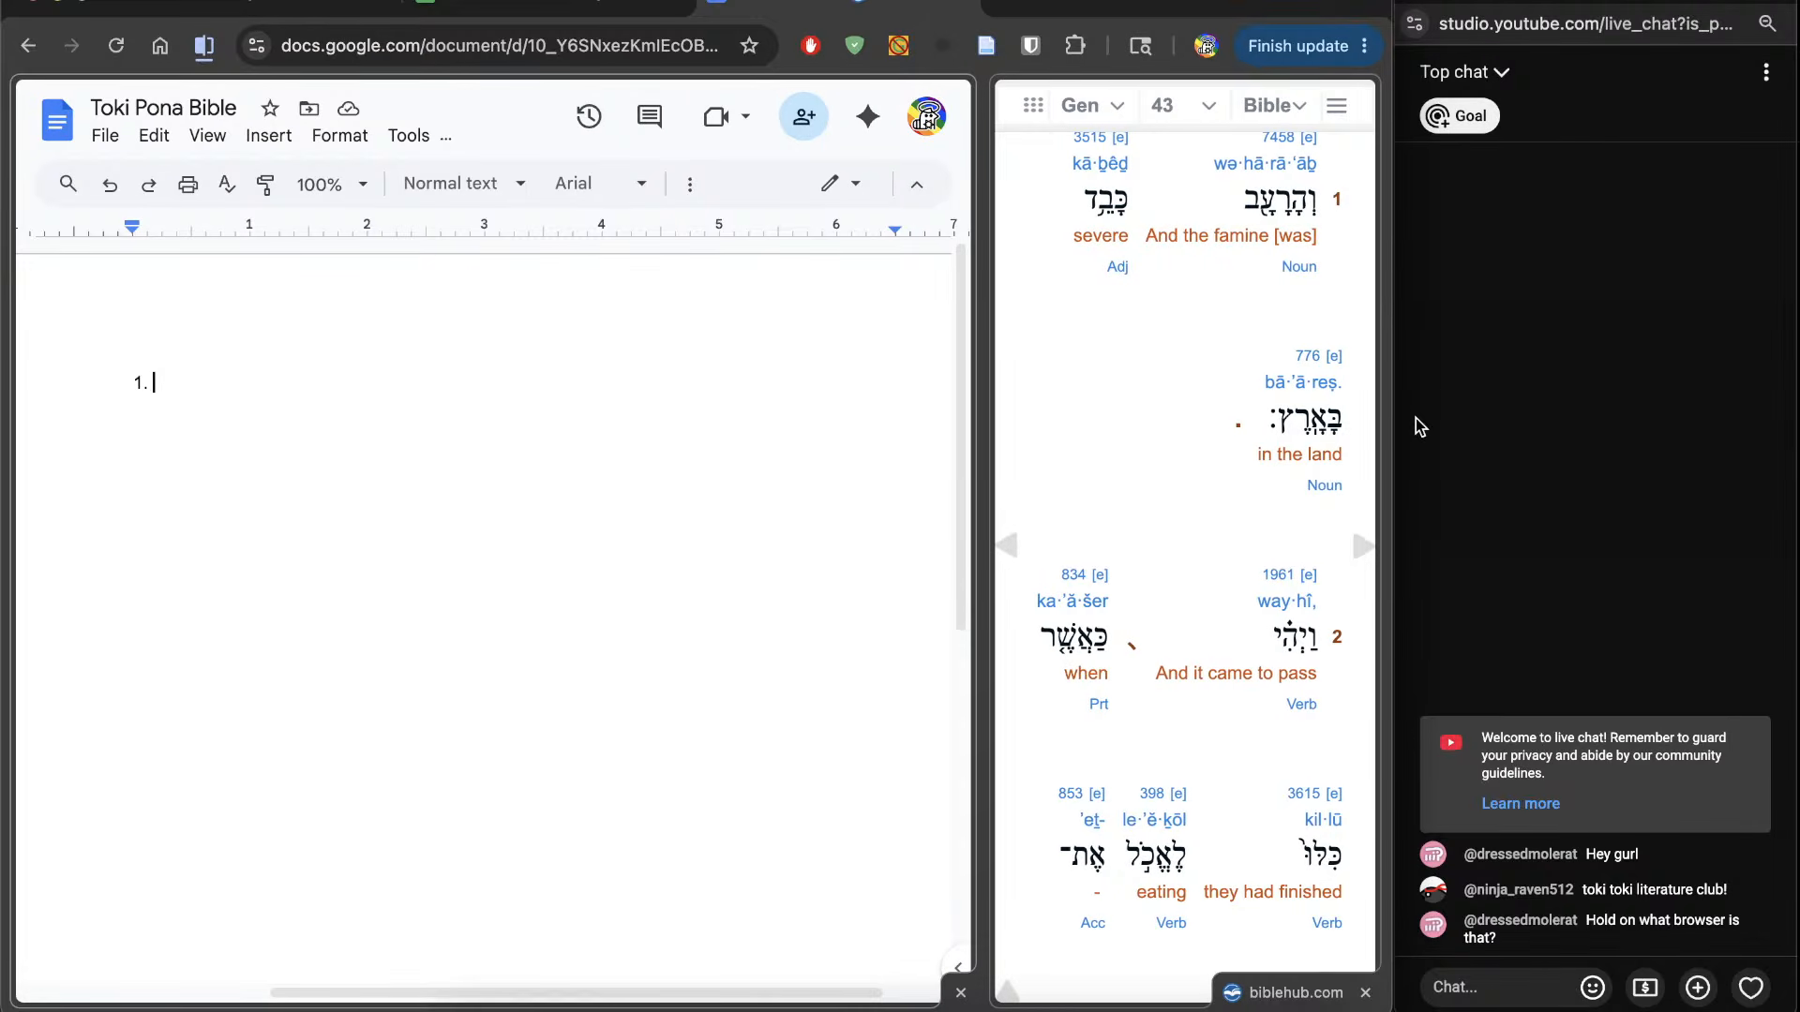
pyautogui.moveTo(1395, 415); pyautogui.dragTo(1446, 397)
pyautogui.click(1552, 404)
pyautogui.click(1026, 381)
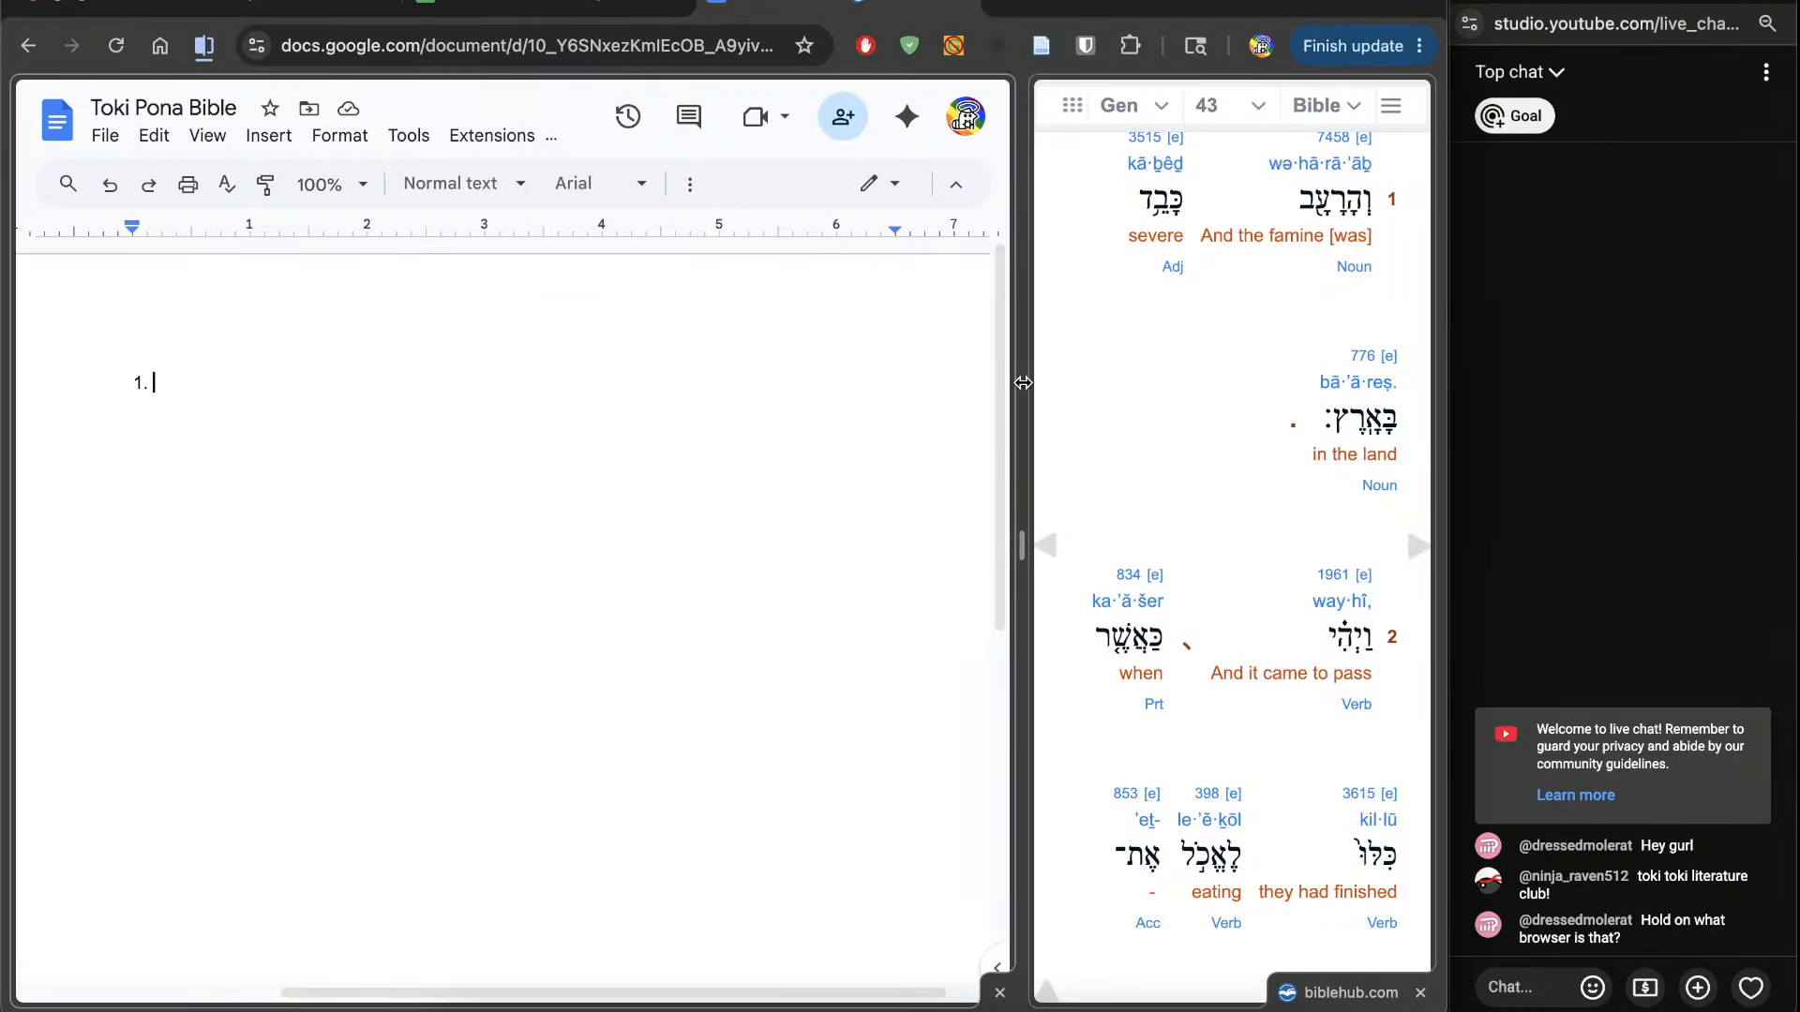
pyautogui.moveTo(1023, 382); pyautogui.dragTo(1047, 380)
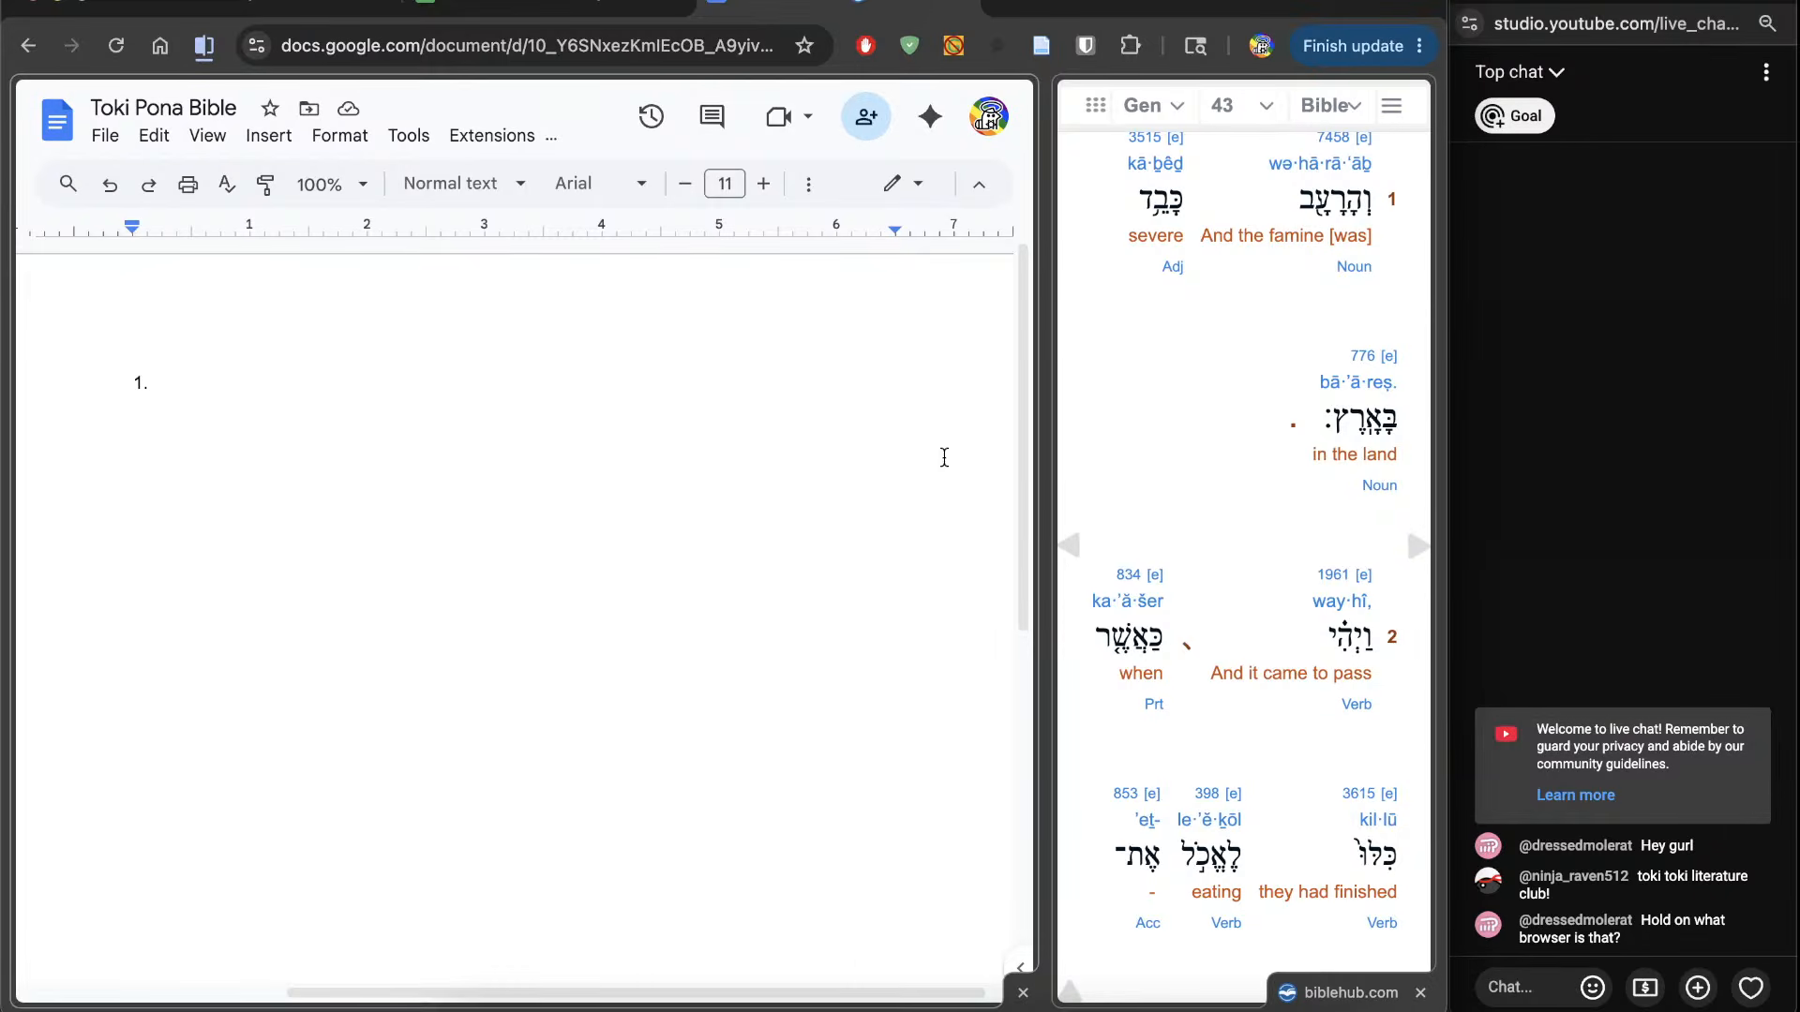
# Step: Begin verse 1 of Gn 43 with "weka moku li"
pyautogui.scroll(1, 1117, 454)
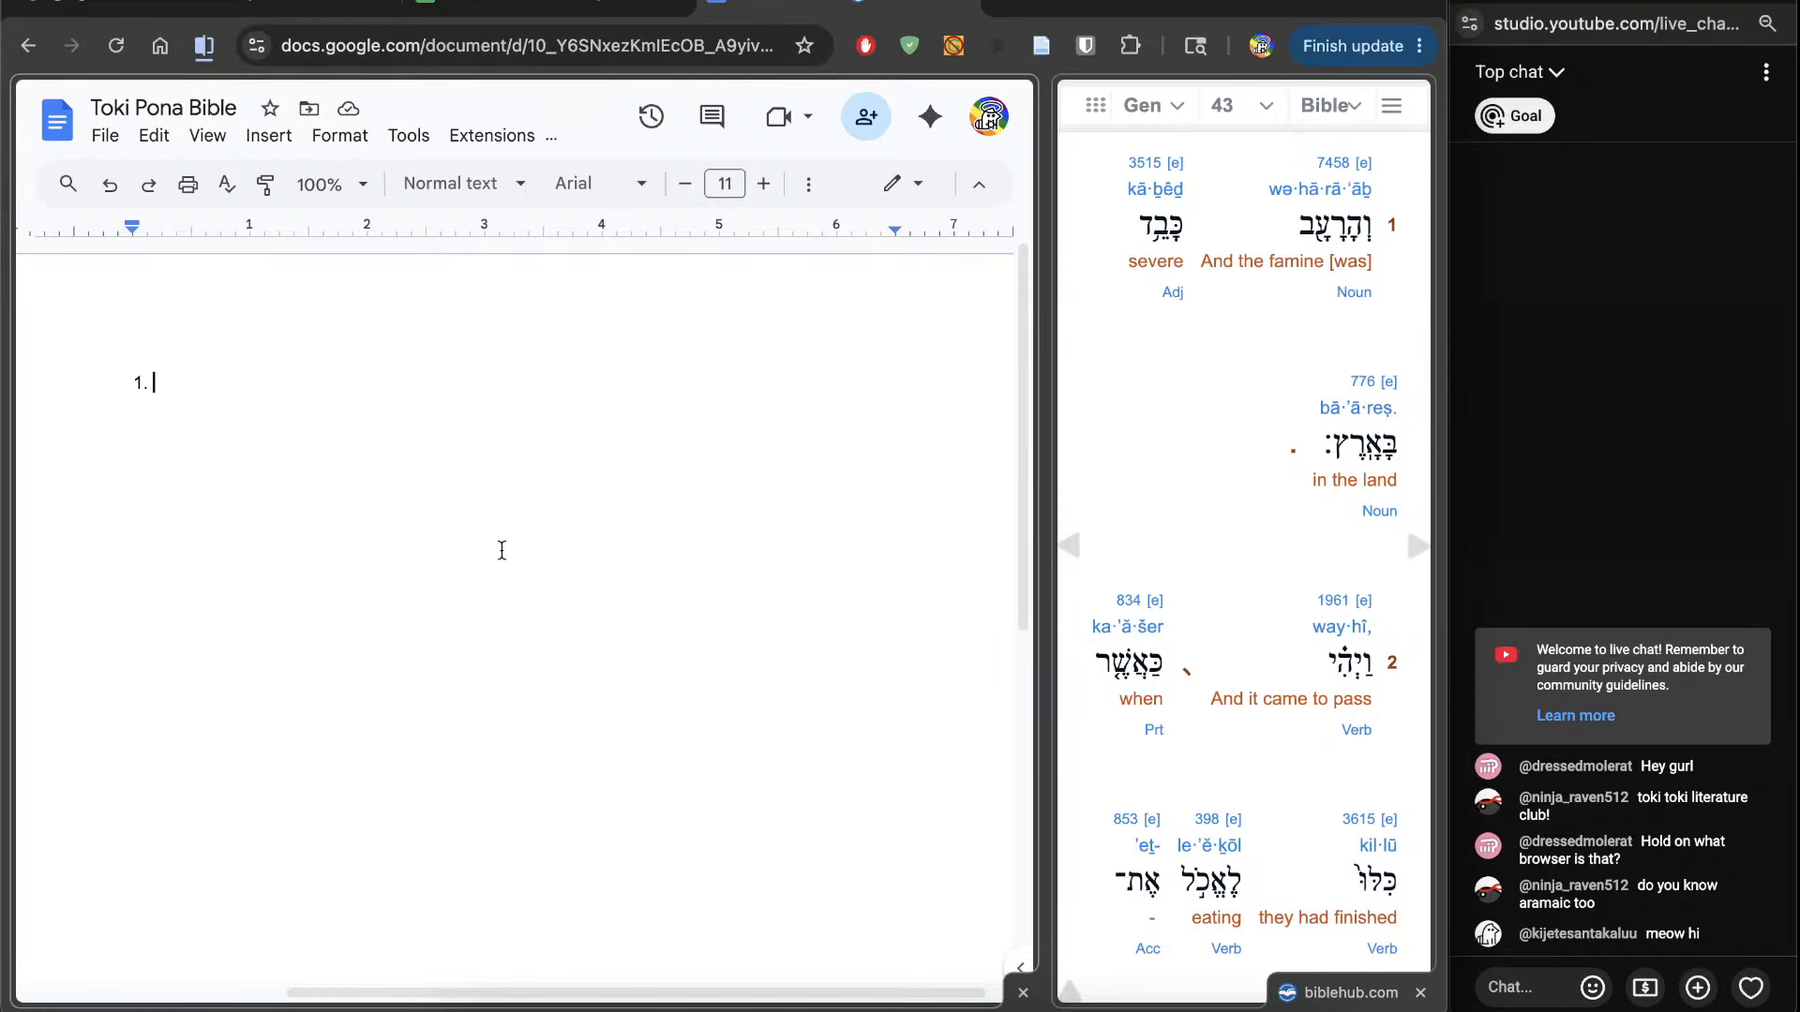
pyautogui.write('keka moku li')
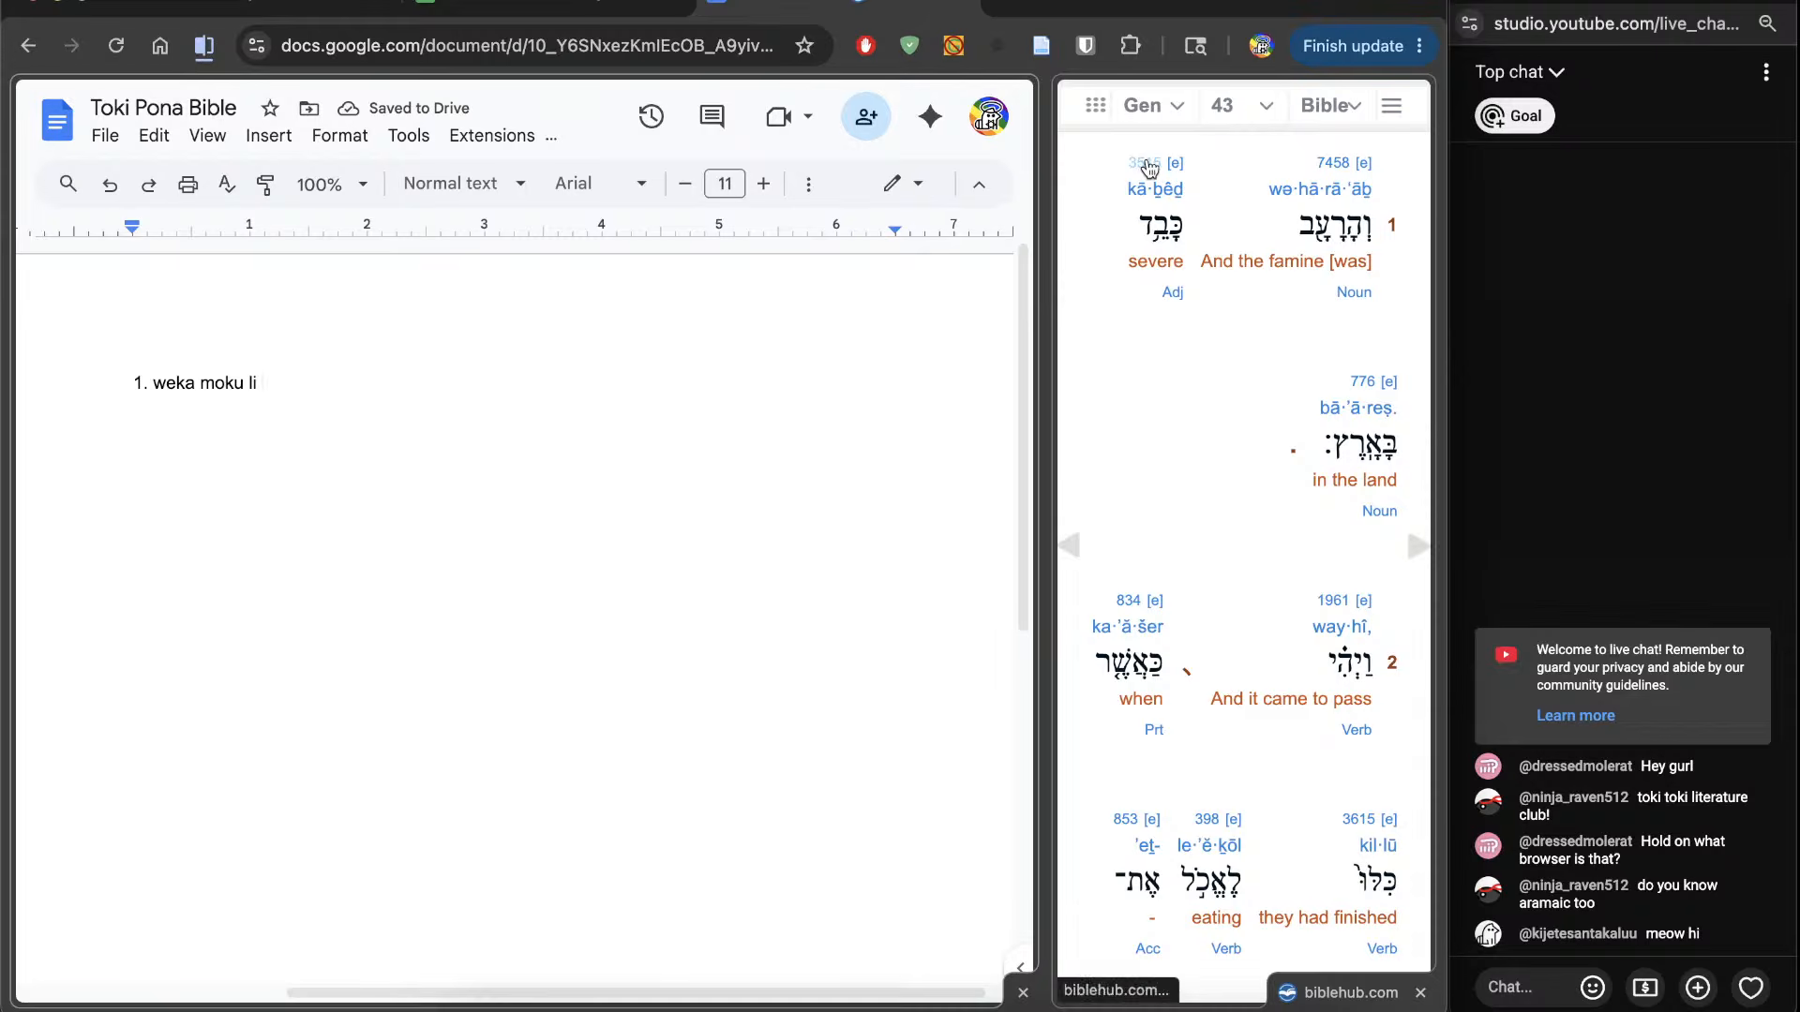
# Step: Look up the Hebrew word behind "severe" (entry 3515) in the Bible Hub lexicon, read its Brown-Driver-Briggs senses, and close the entry
pyautogui.click(1150, 167)
pyautogui.scroll(-10, 801, 519)
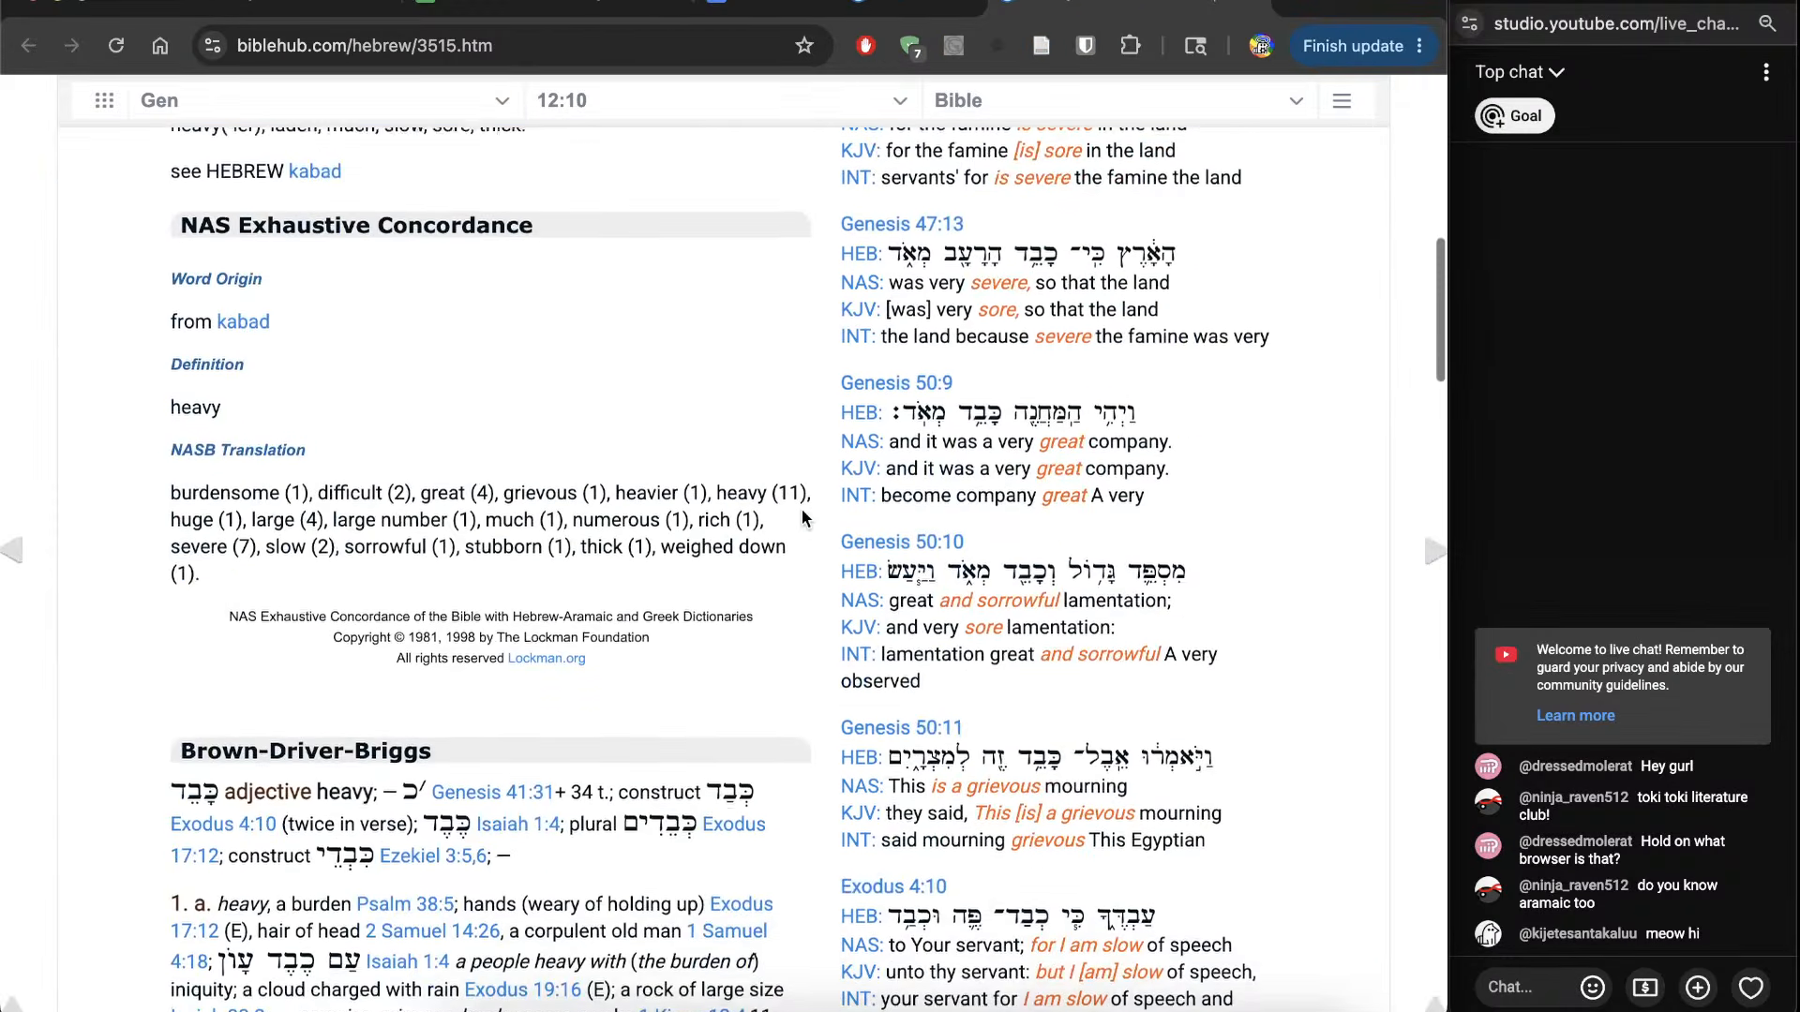
pyautogui.scroll(-4, 801, 519)
pyautogui.doubleClick(345, 424)
pyautogui.click(593, 498)
pyautogui.scroll(-2, 593, 498)
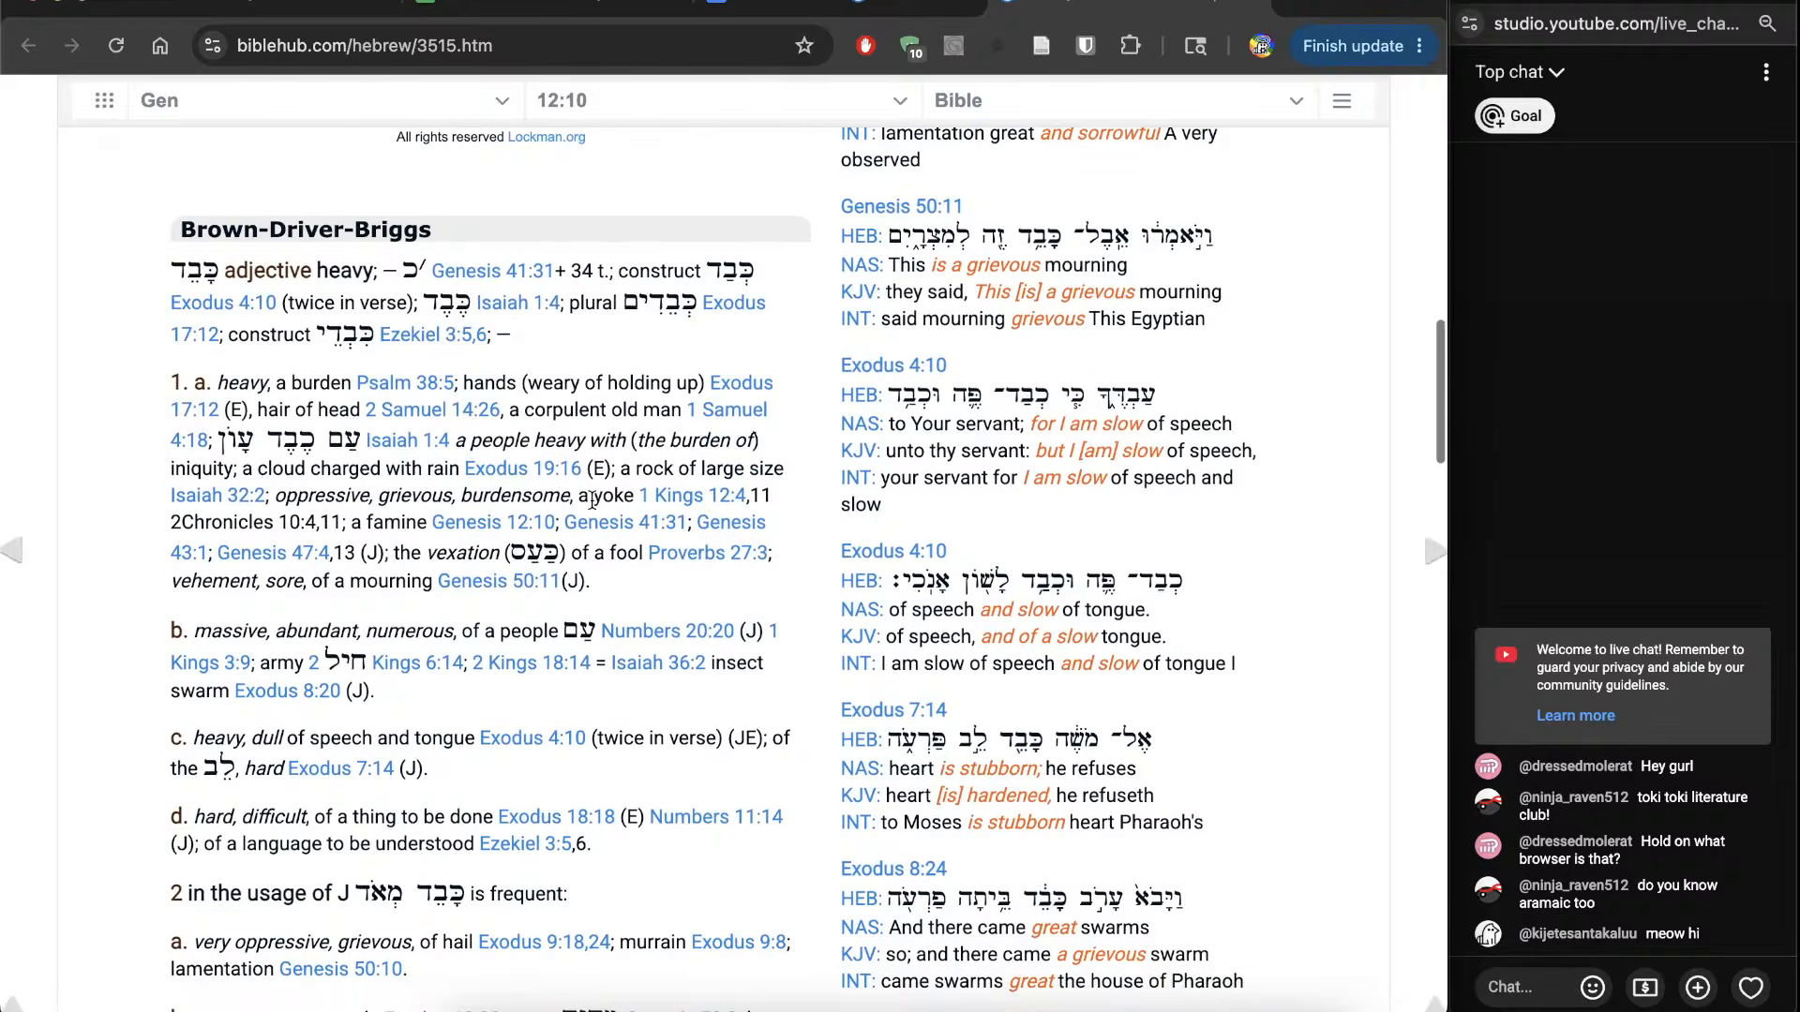
pyautogui.press('super+w')
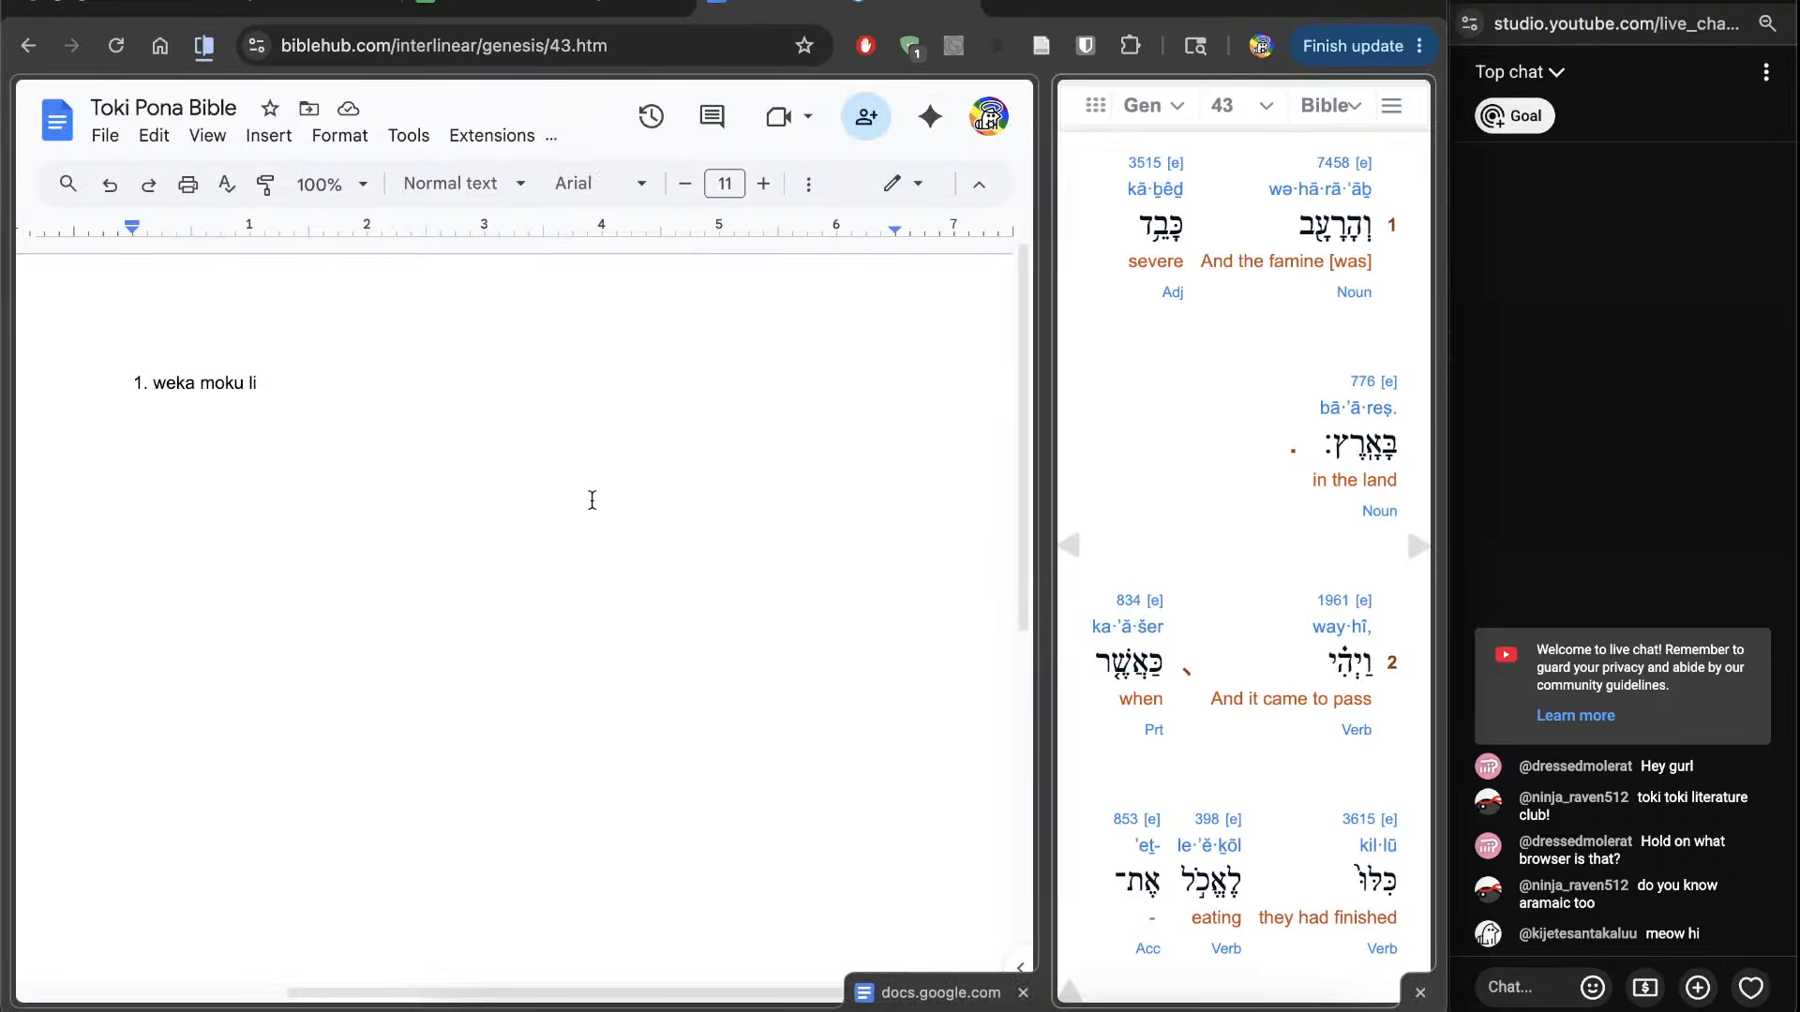
# Step: Complete verse 1 with "suli lon ma." and start a new paragraph numbered "2." below it
pyautogui.click(513, 493)
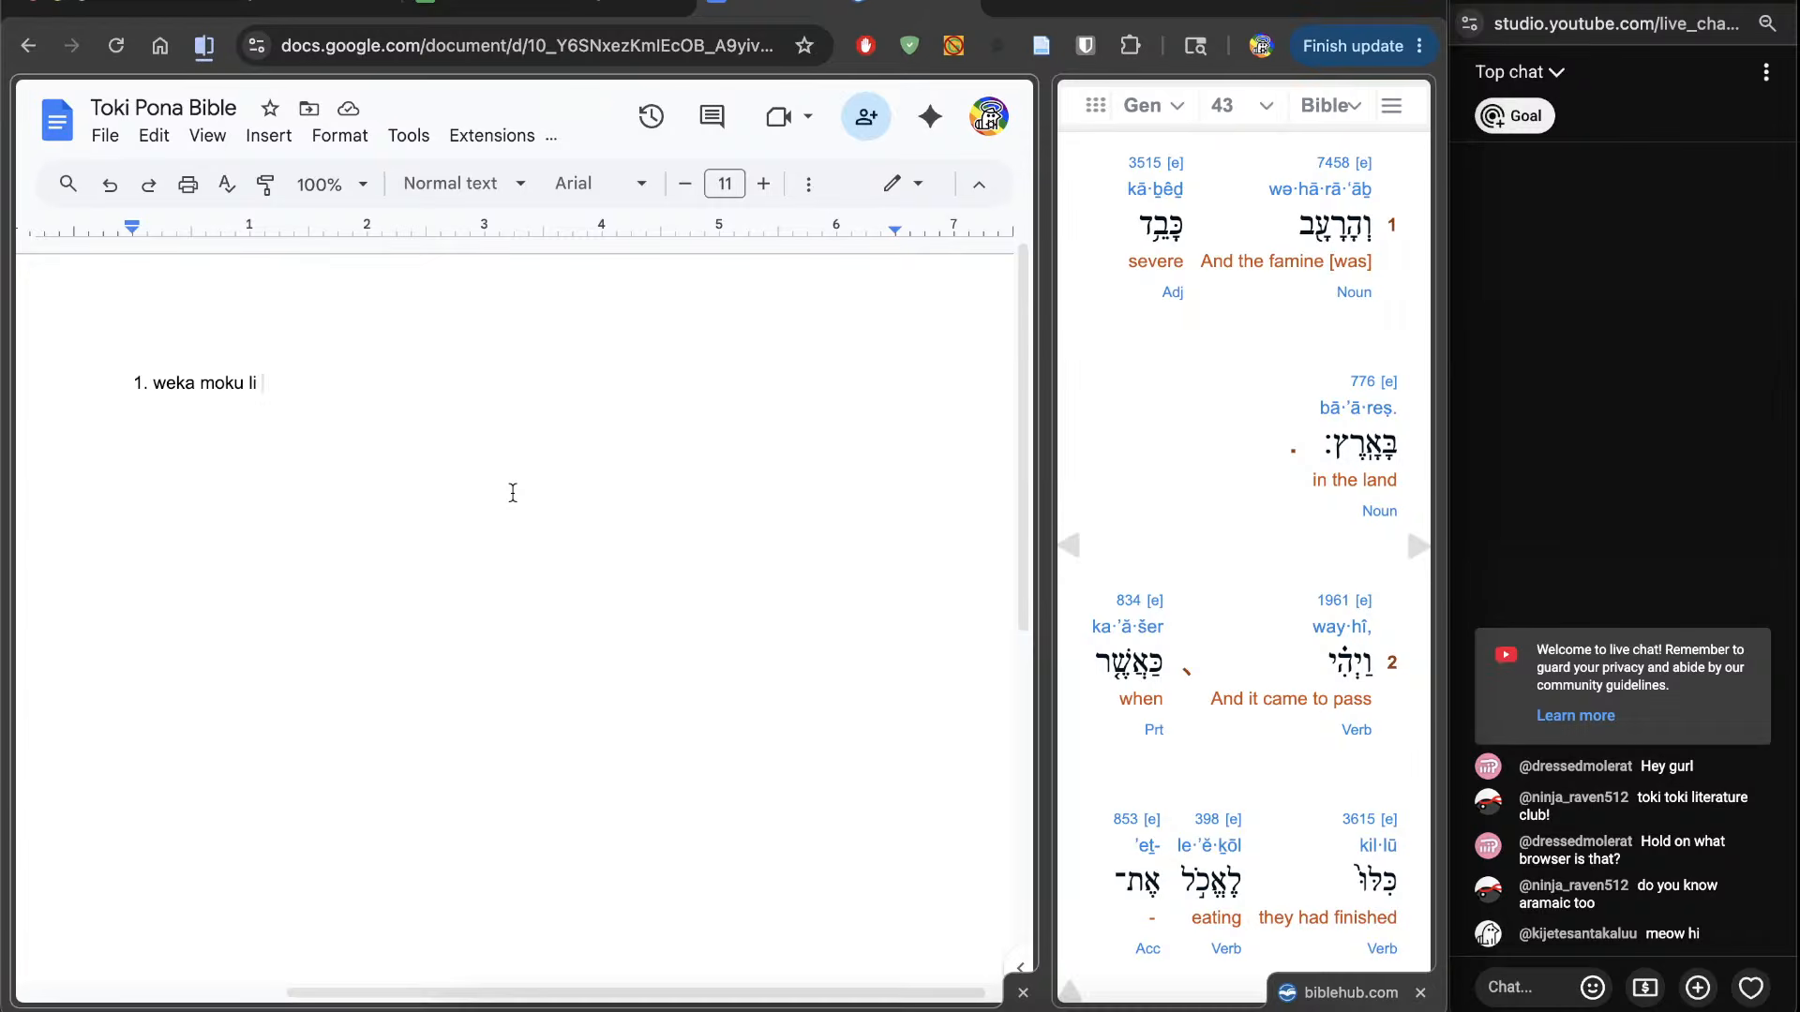
pyautogui.hotkey('shift', 'Right')
pyautogui.write('suli l')
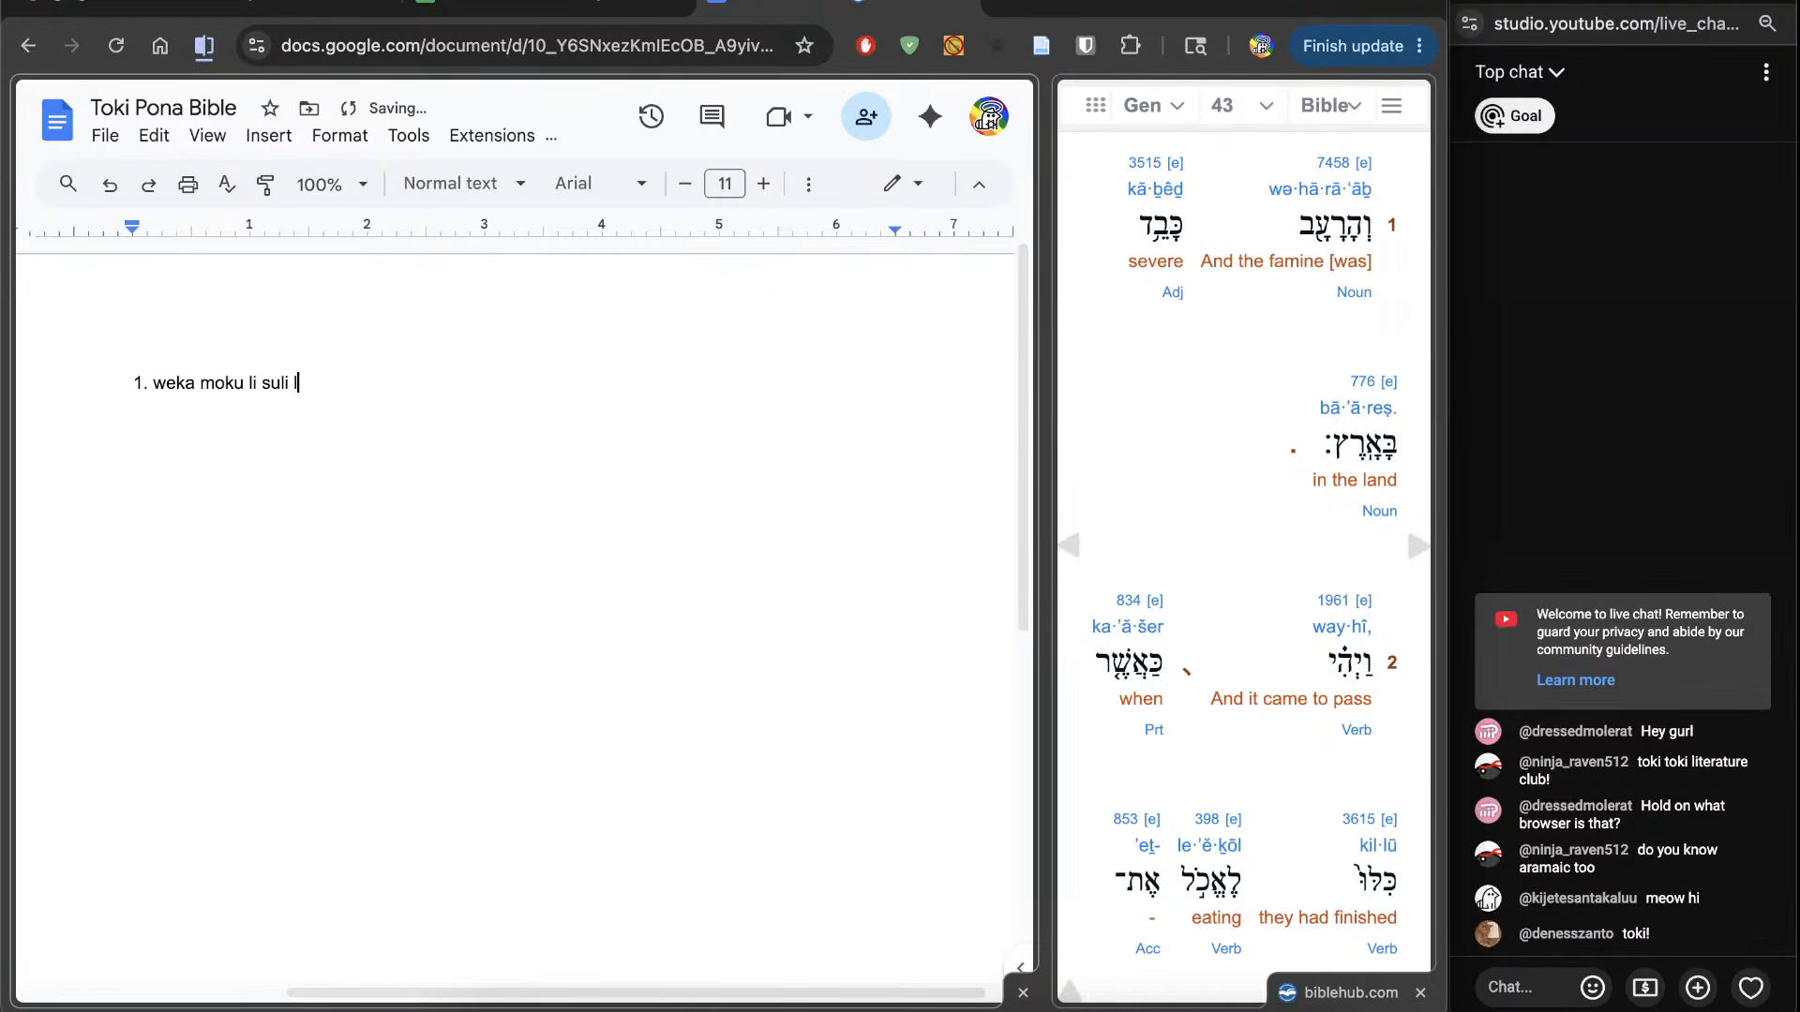
pyautogui.write('on ma.')
pyautogui.press('Return')
pyautogui.write('2.')
# Step: Skim the Genesis 43 interlinear through to verse 34 and return to verse 2
pyautogui.scroll(-15, 1086, 759)
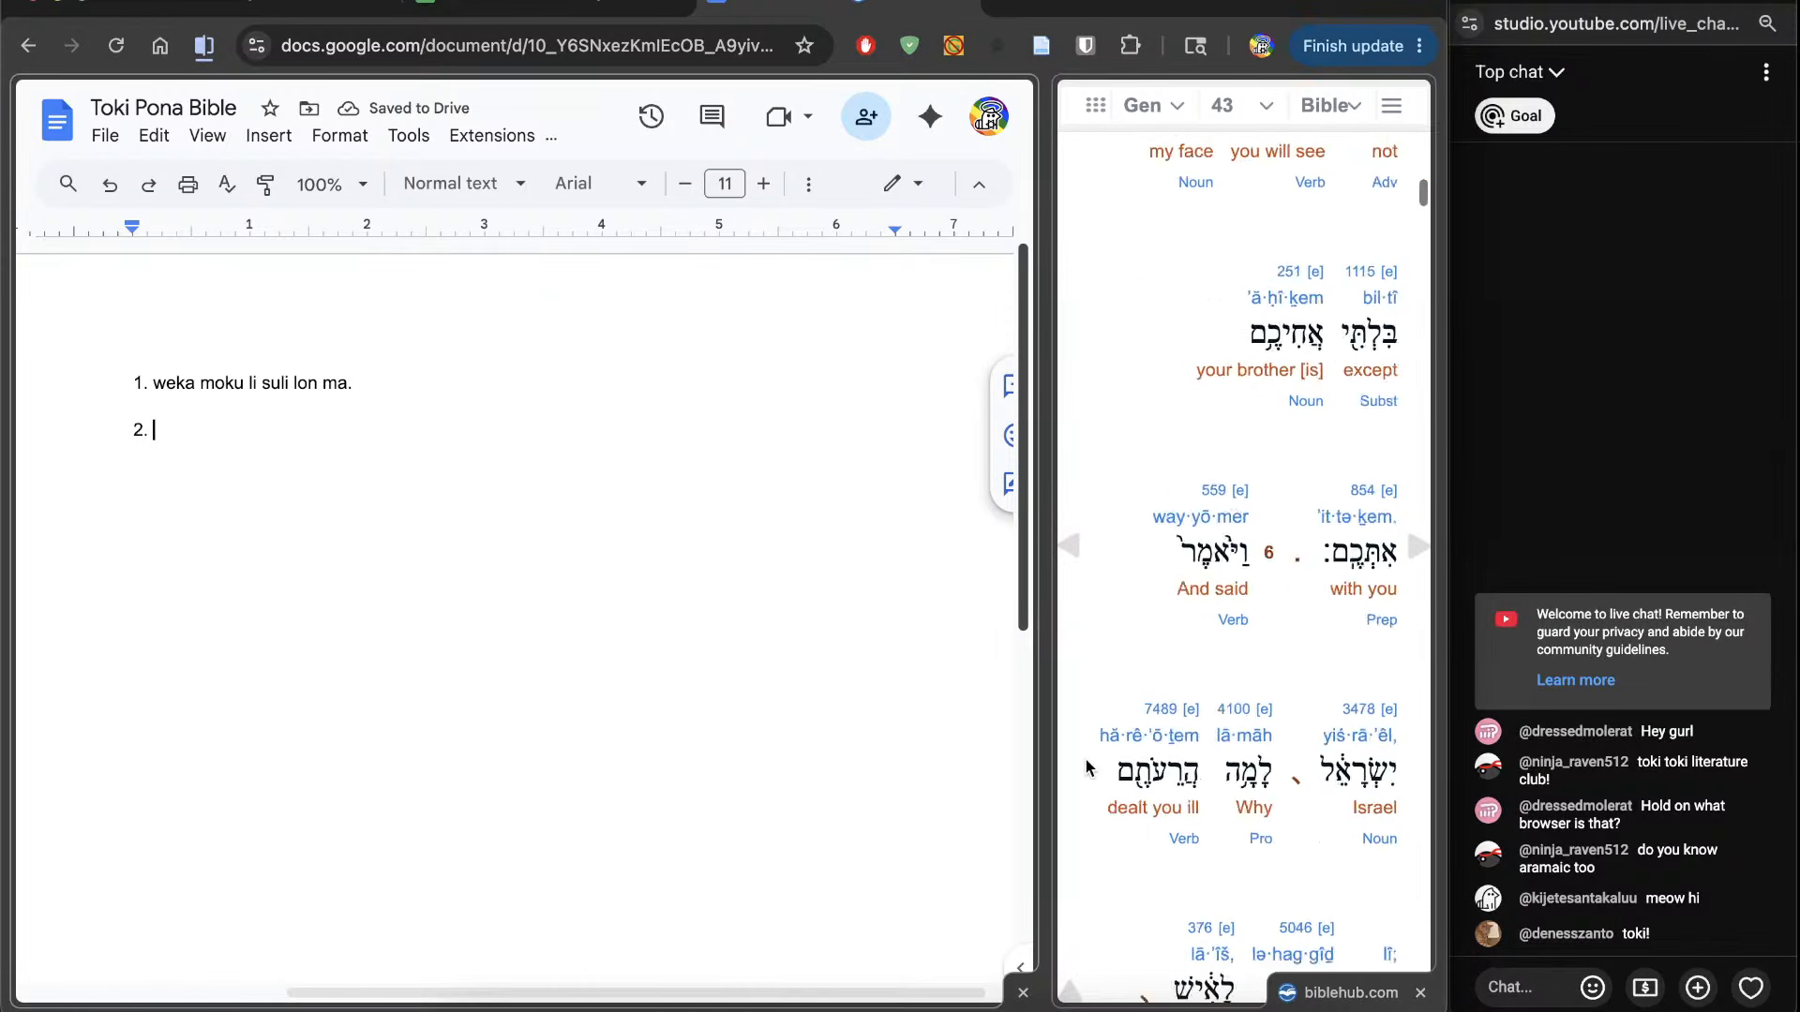
pyautogui.scroll(-20, 1086, 759)
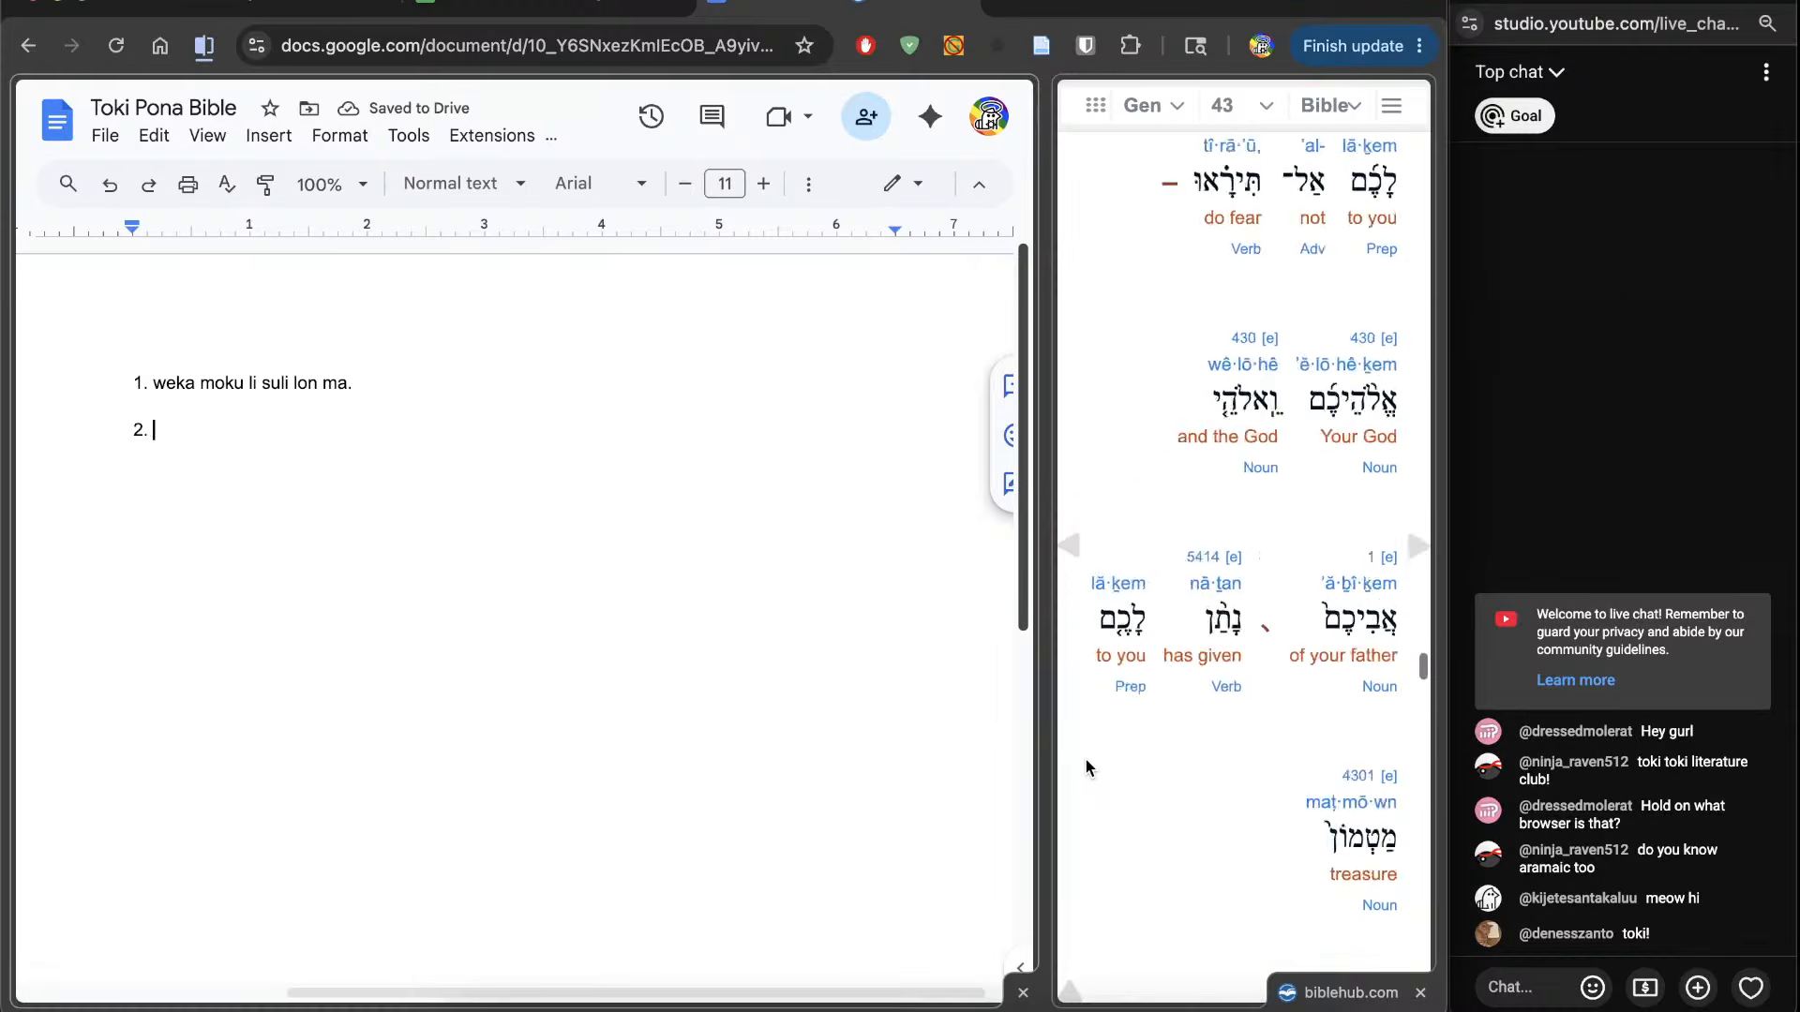
pyautogui.scroll(-20, 1086, 759)
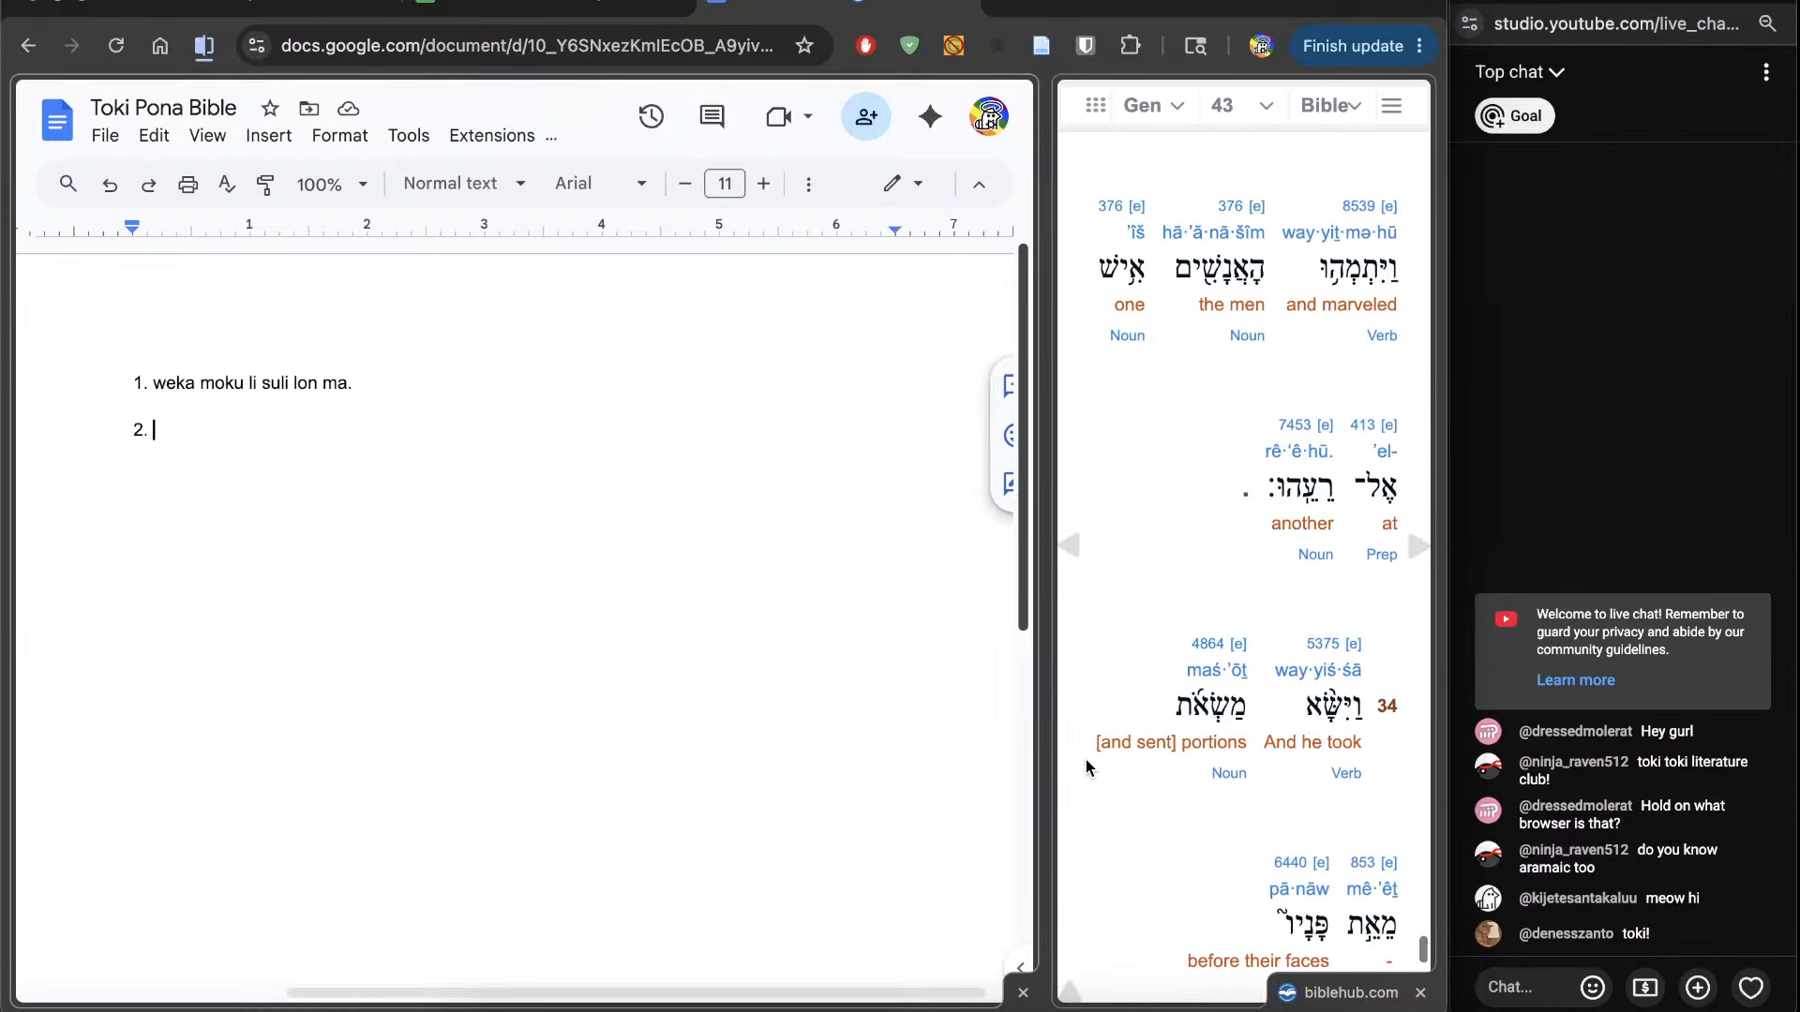
pyautogui.scroll(-3, 1086, 760)
pyautogui.scroll(12, 1086, 760)
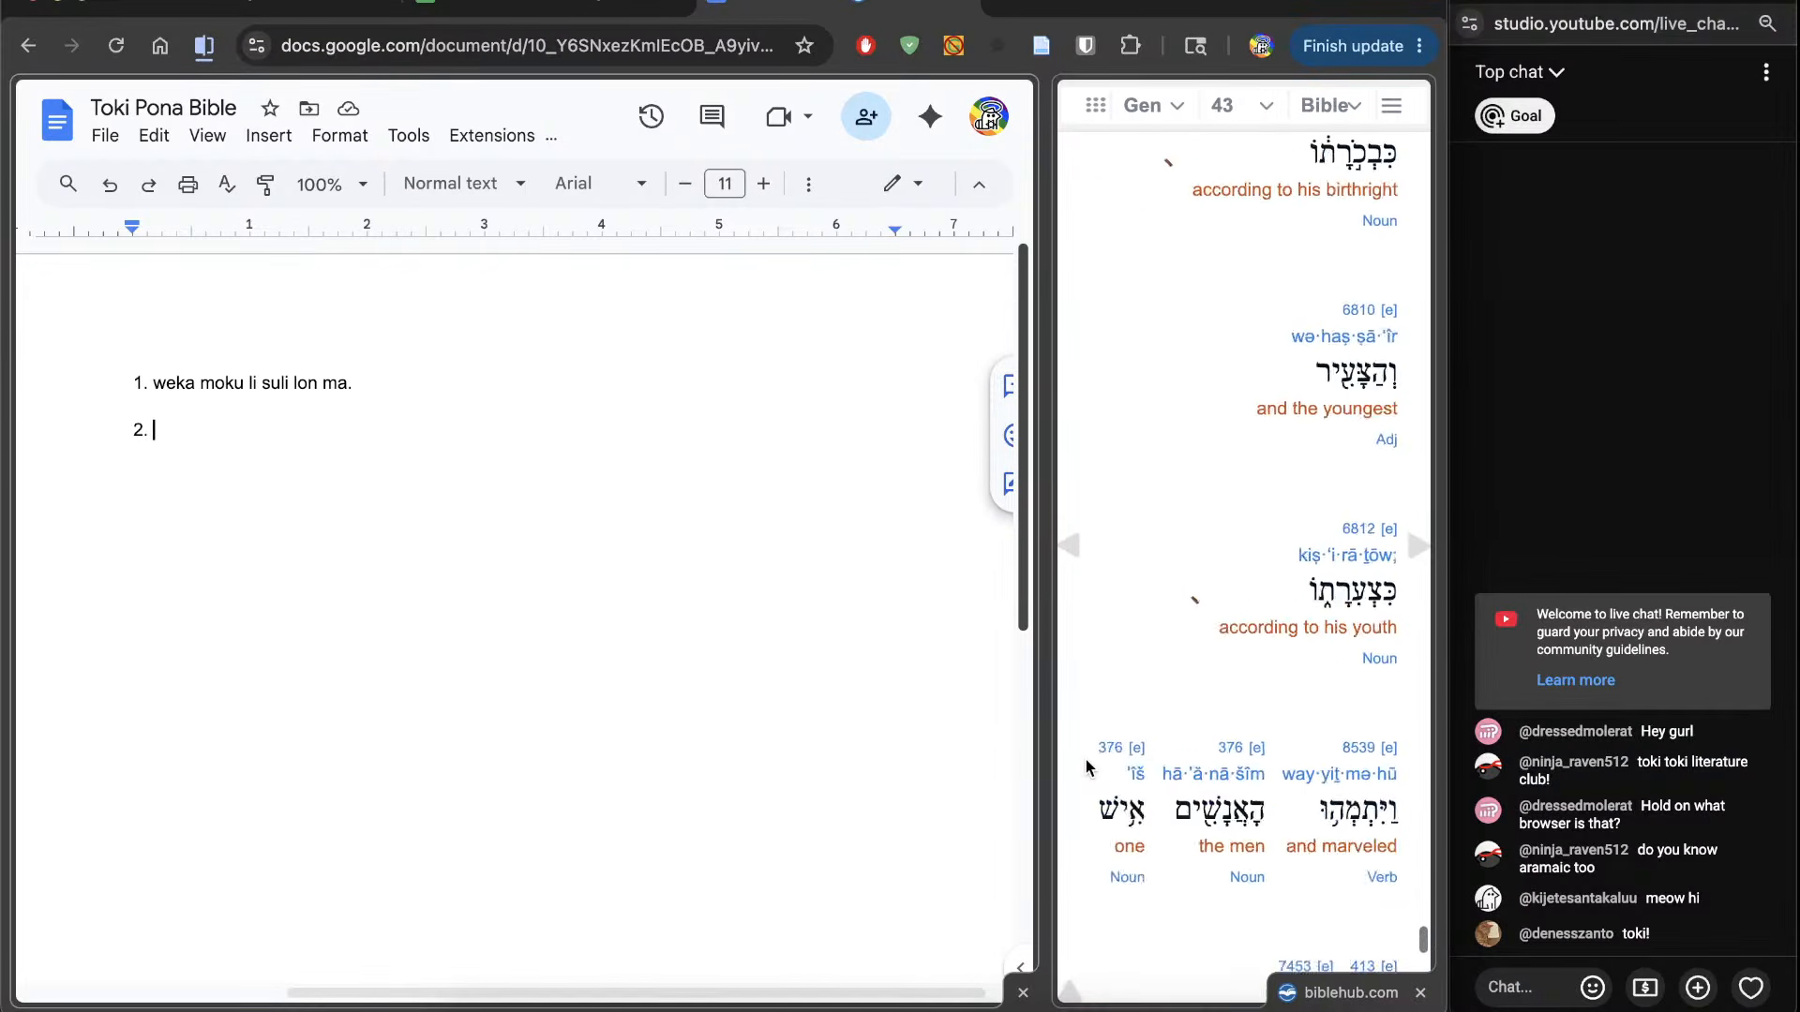
pyautogui.scroll(20, 1085, 760)
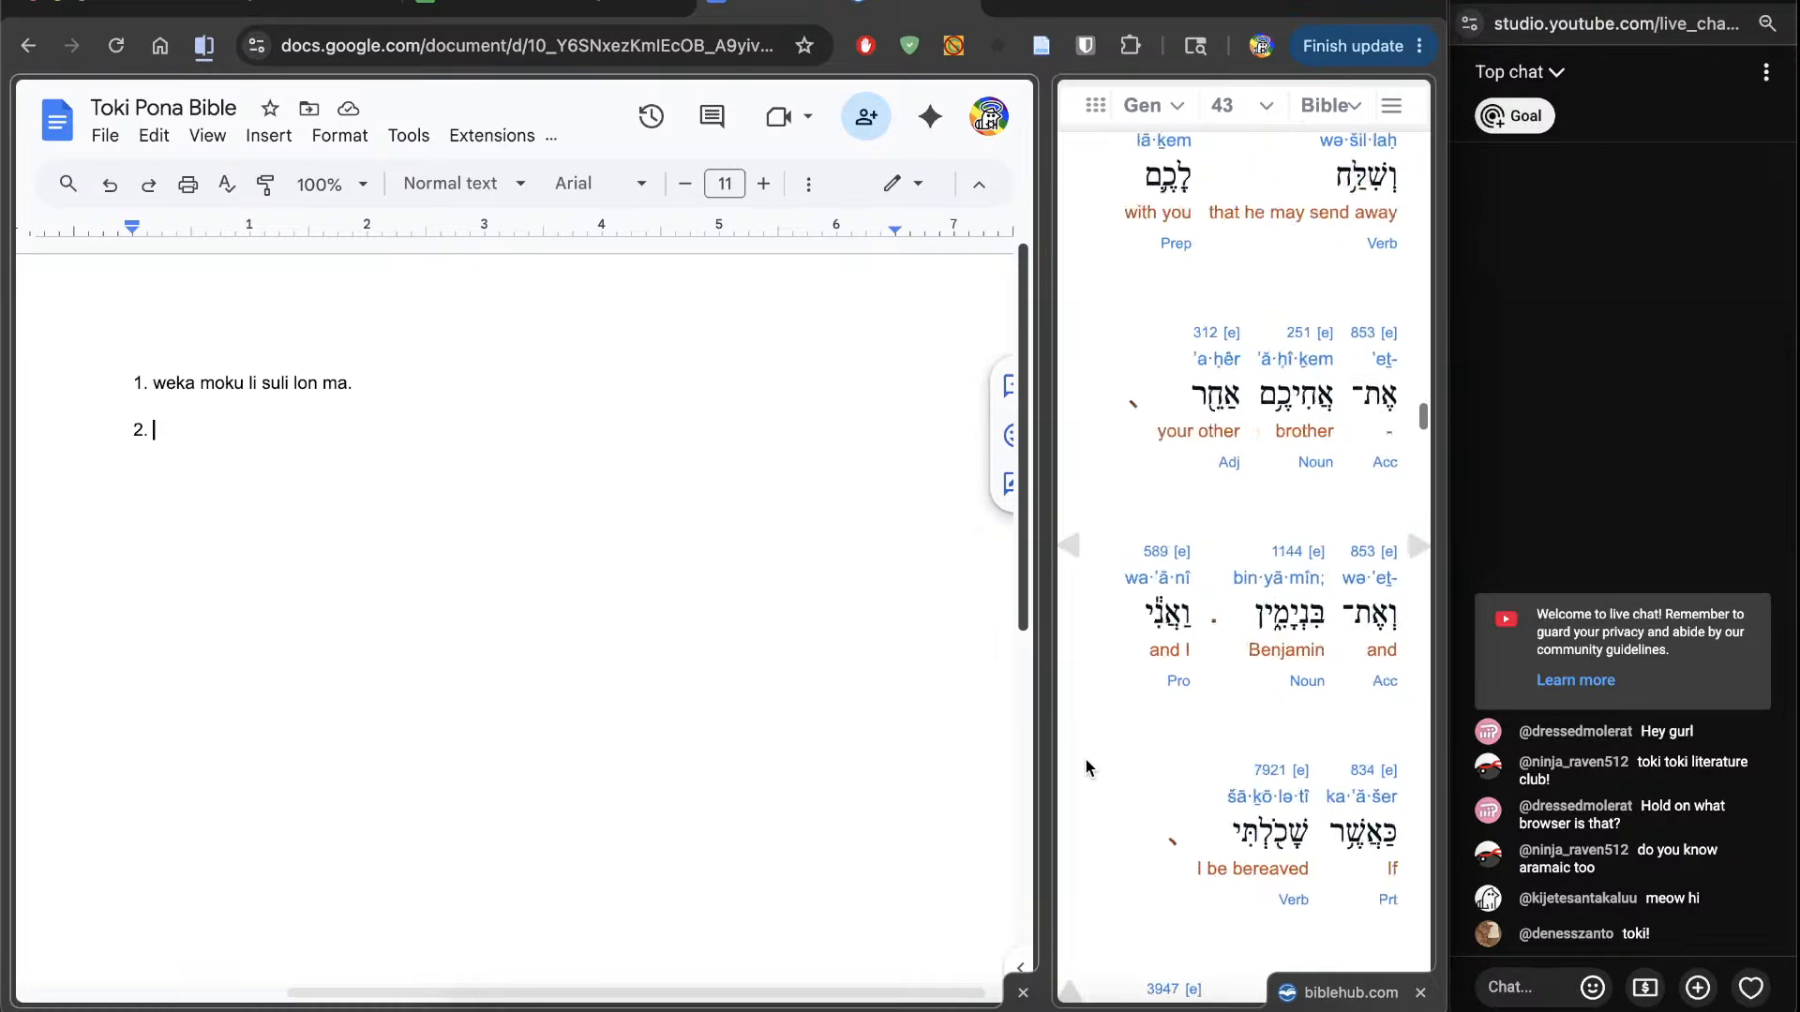
pyautogui.scroll(15, 1085, 760)
pyautogui.scroll(-5, 1086, 760)
pyautogui.scroll(-4, 1085, 764)
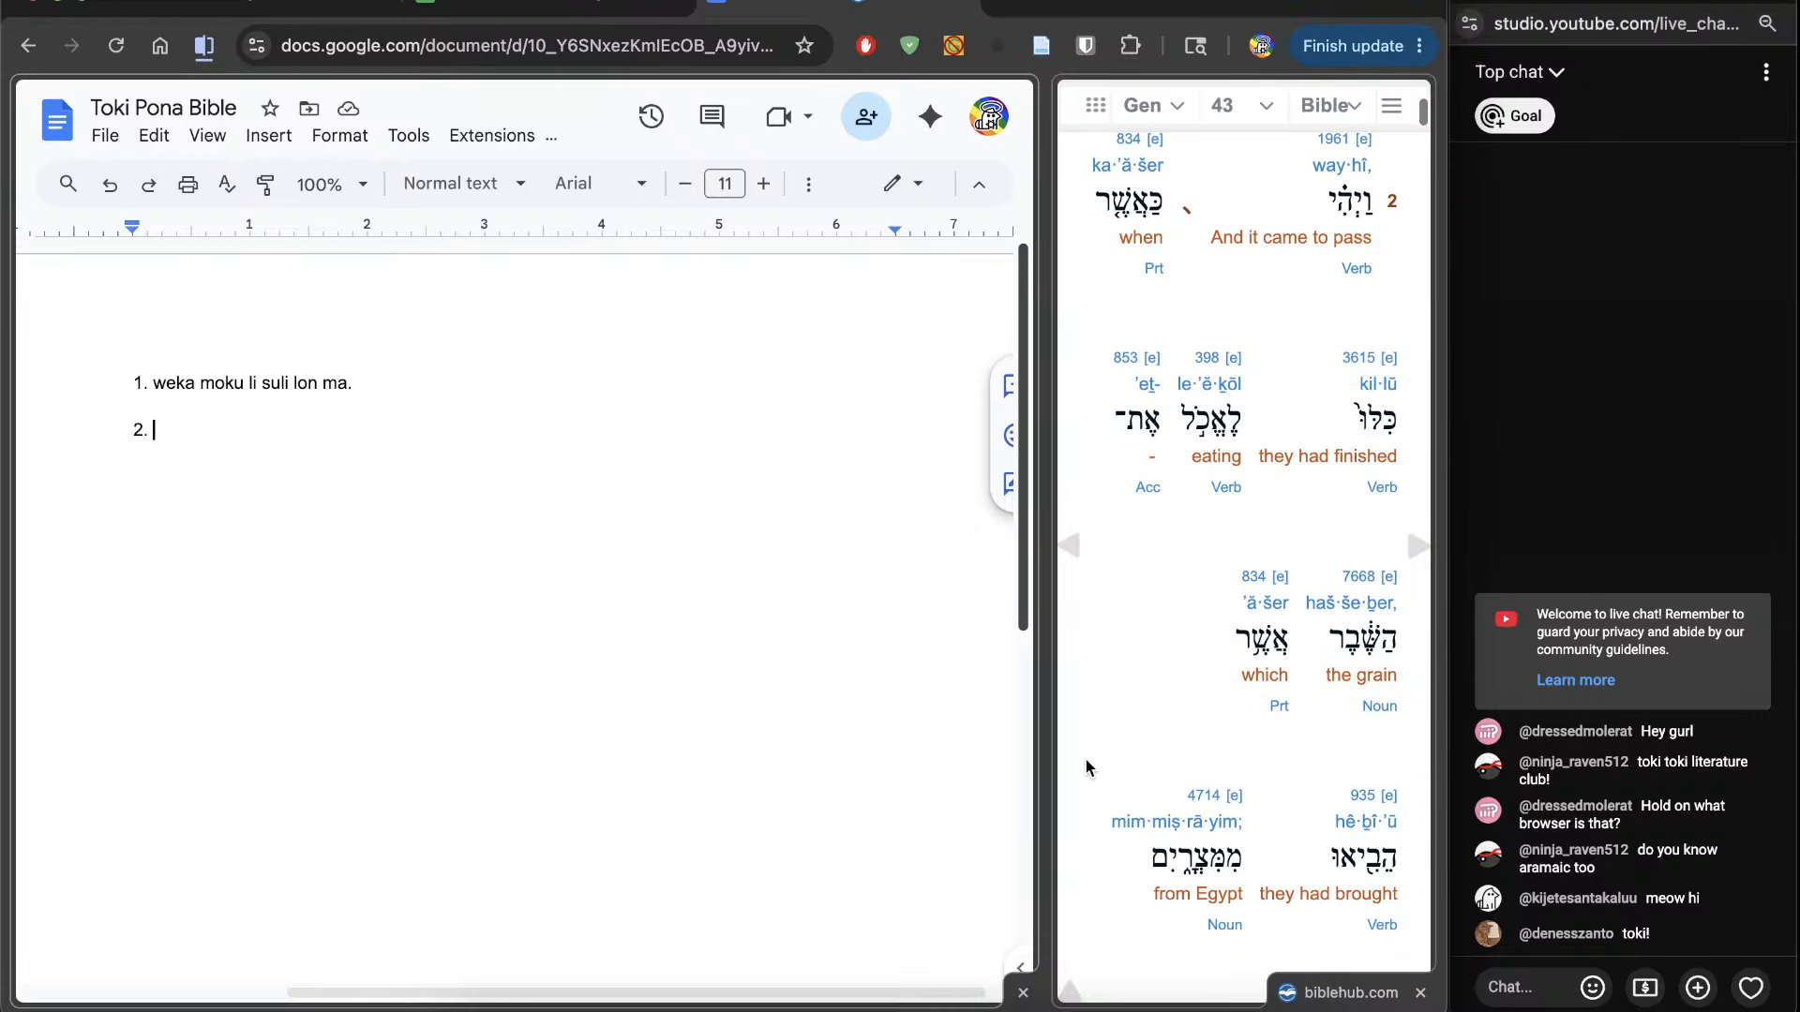
# Step: Read the opening of verse 2 in the interlinear, from "And it came to pass" through "from Egypt"
pyautogui.click(607, 667)
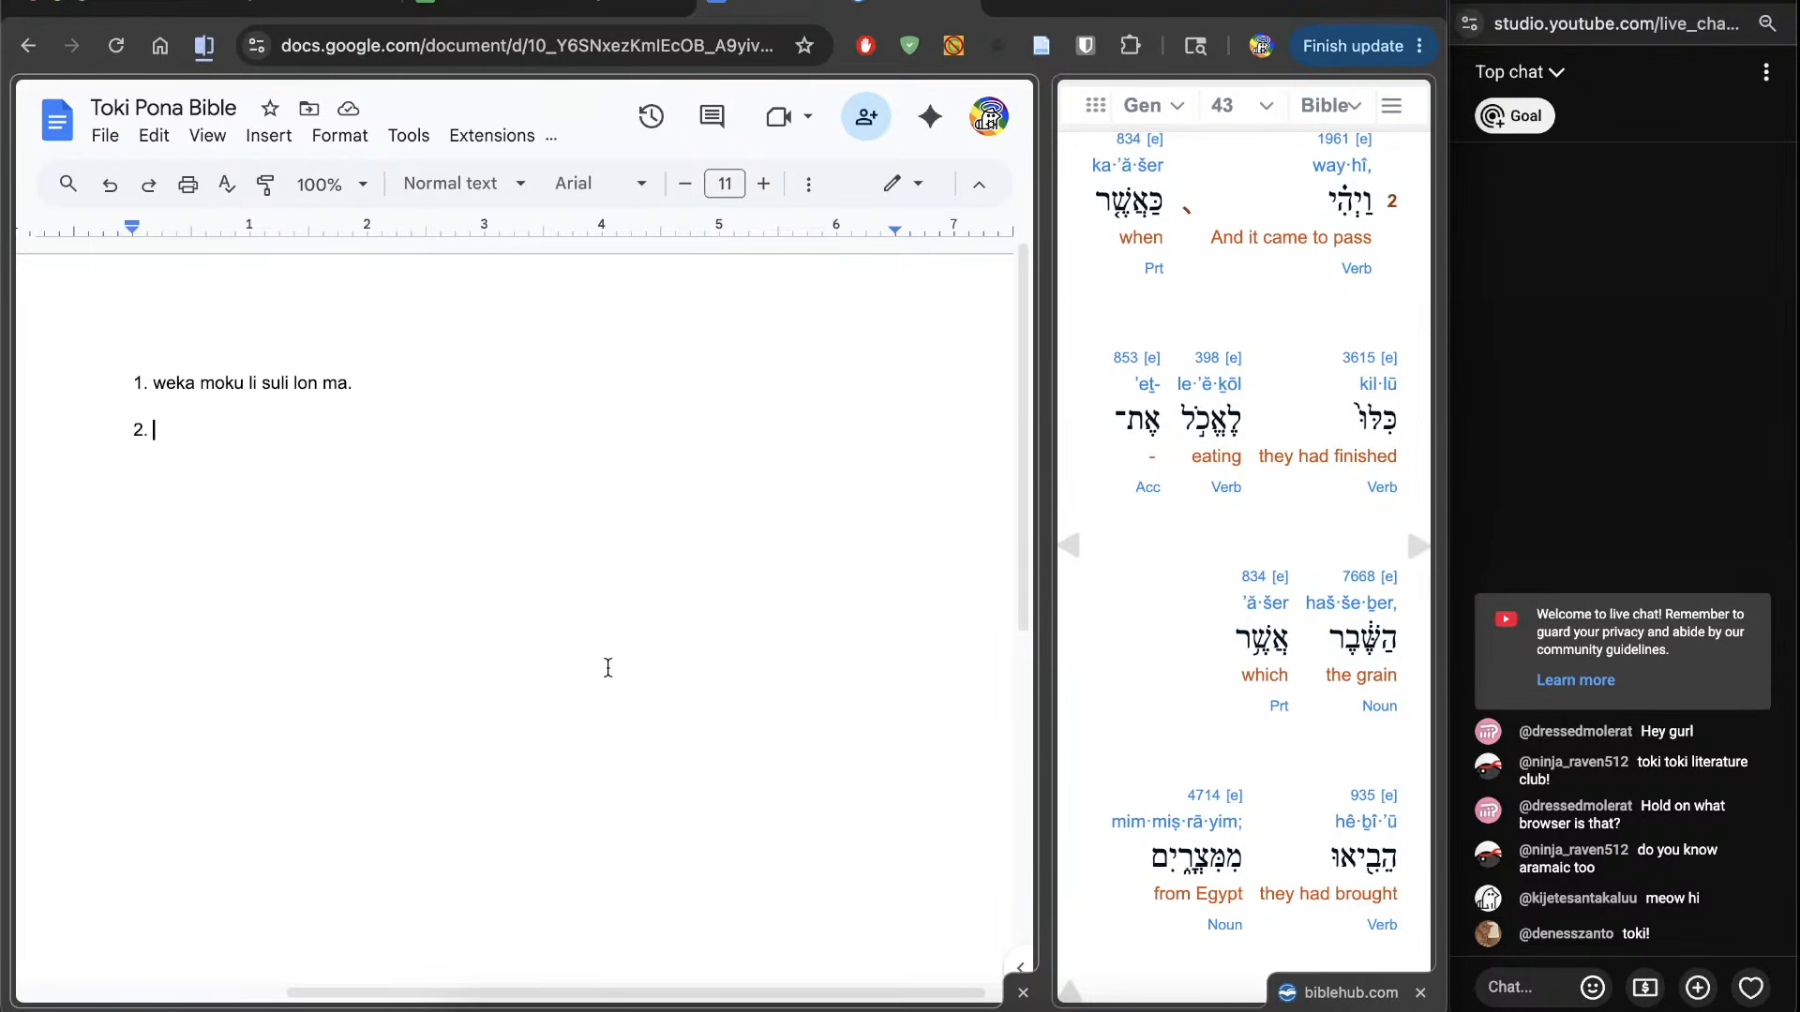
pyautogui.click(1342, 199)
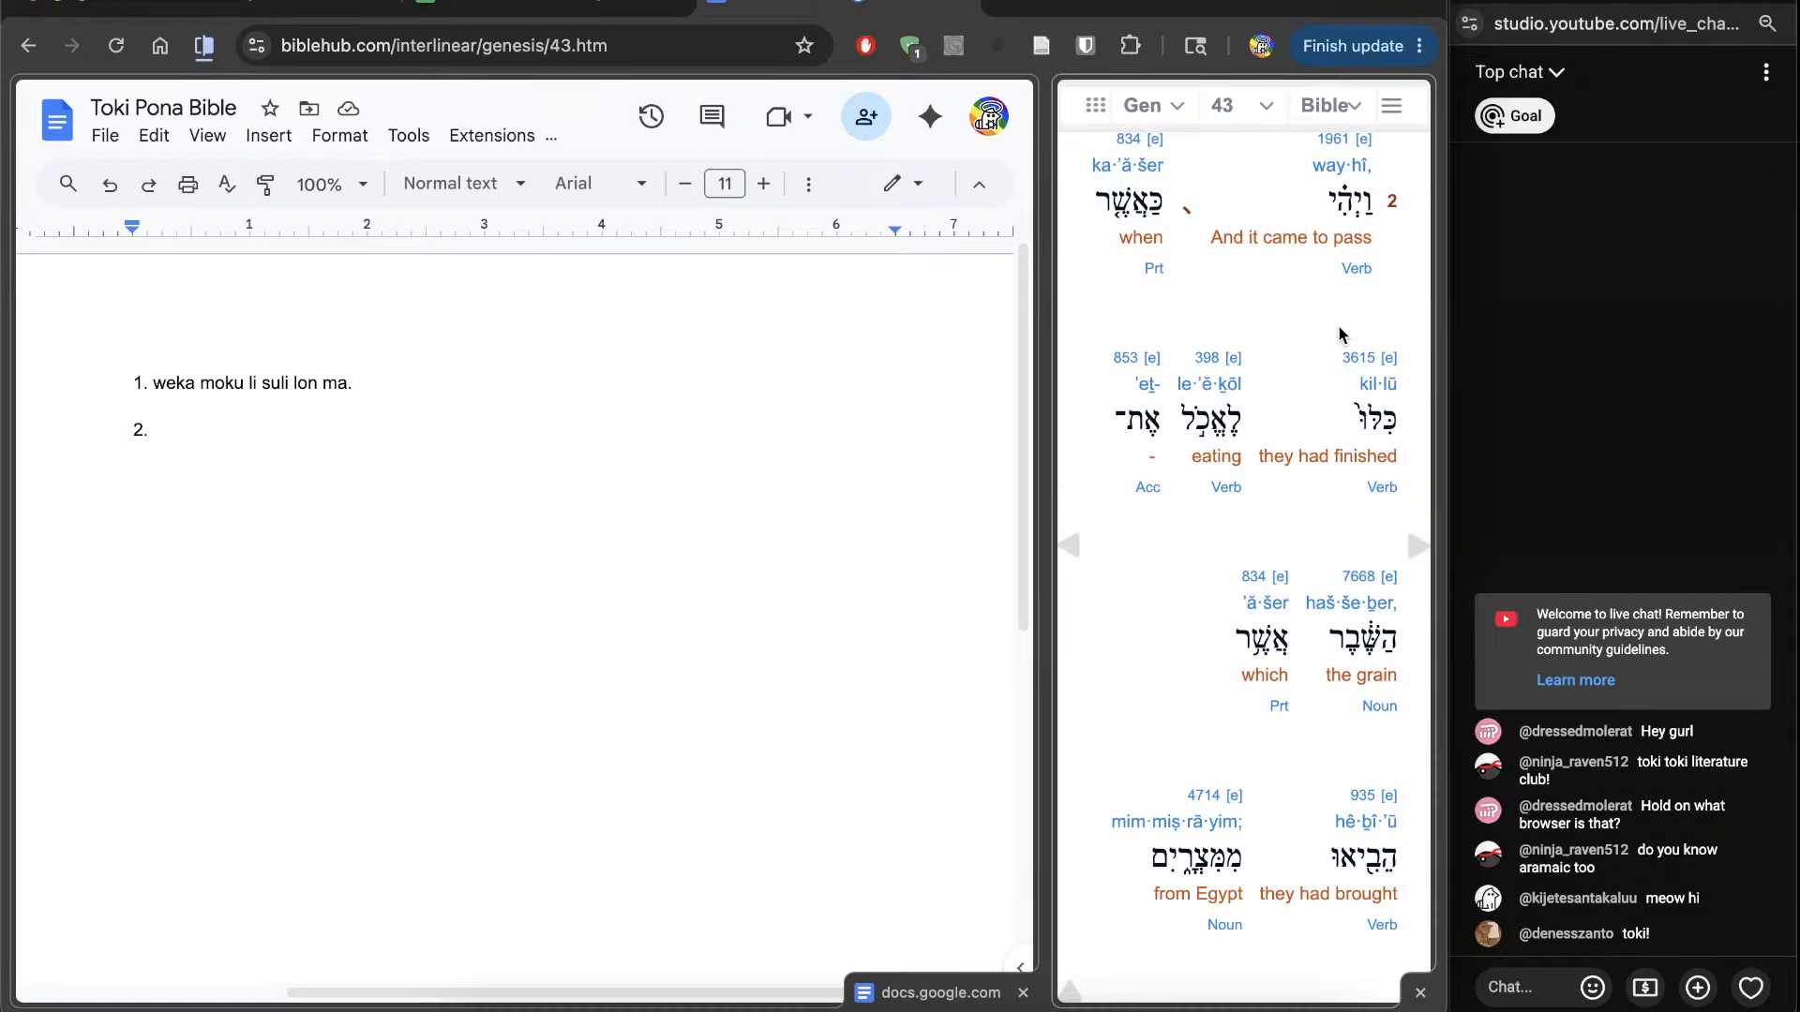
pyautogui.moveTo(1385, 417); pyautogui.dragTo(1219, 956)
pyautogui.click(1190, 345)
pyautogui.scroll(5, 1191, 351)
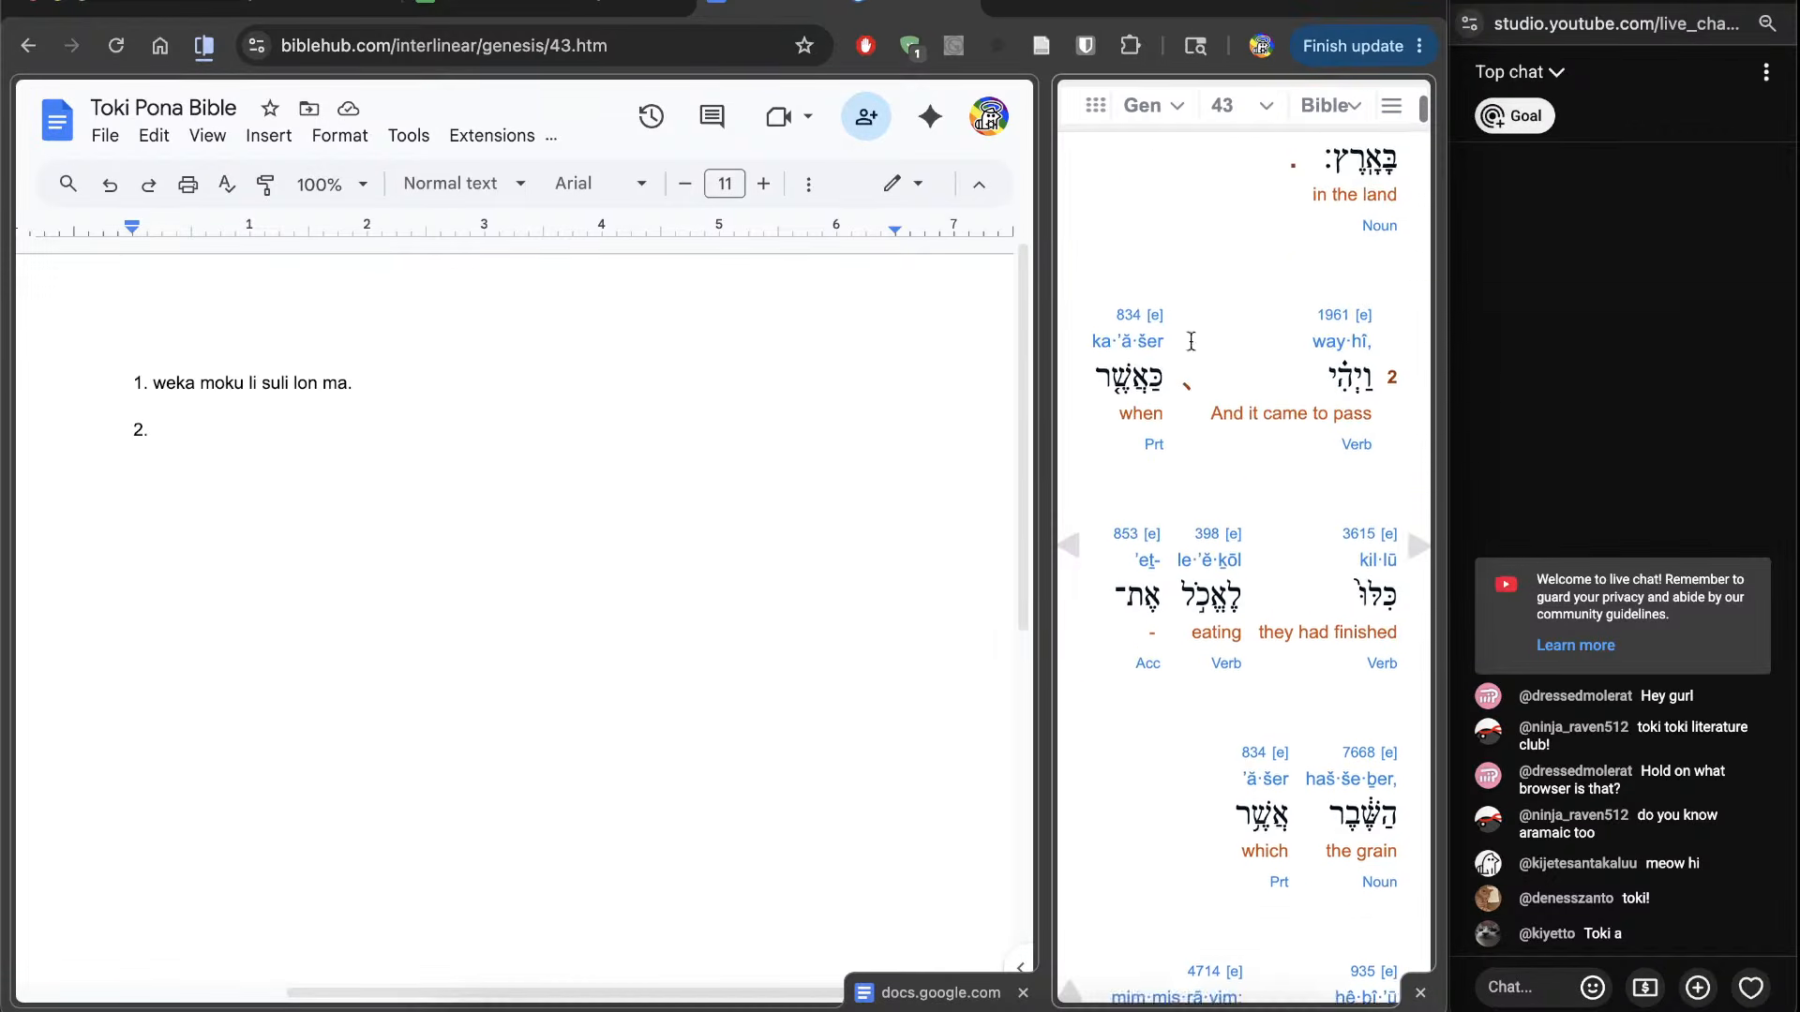
pyautogui.scroll(1, 1191, 352)
pyautogui.moveTo(1370, 461); pyautogui.dragTo(1122, 473)
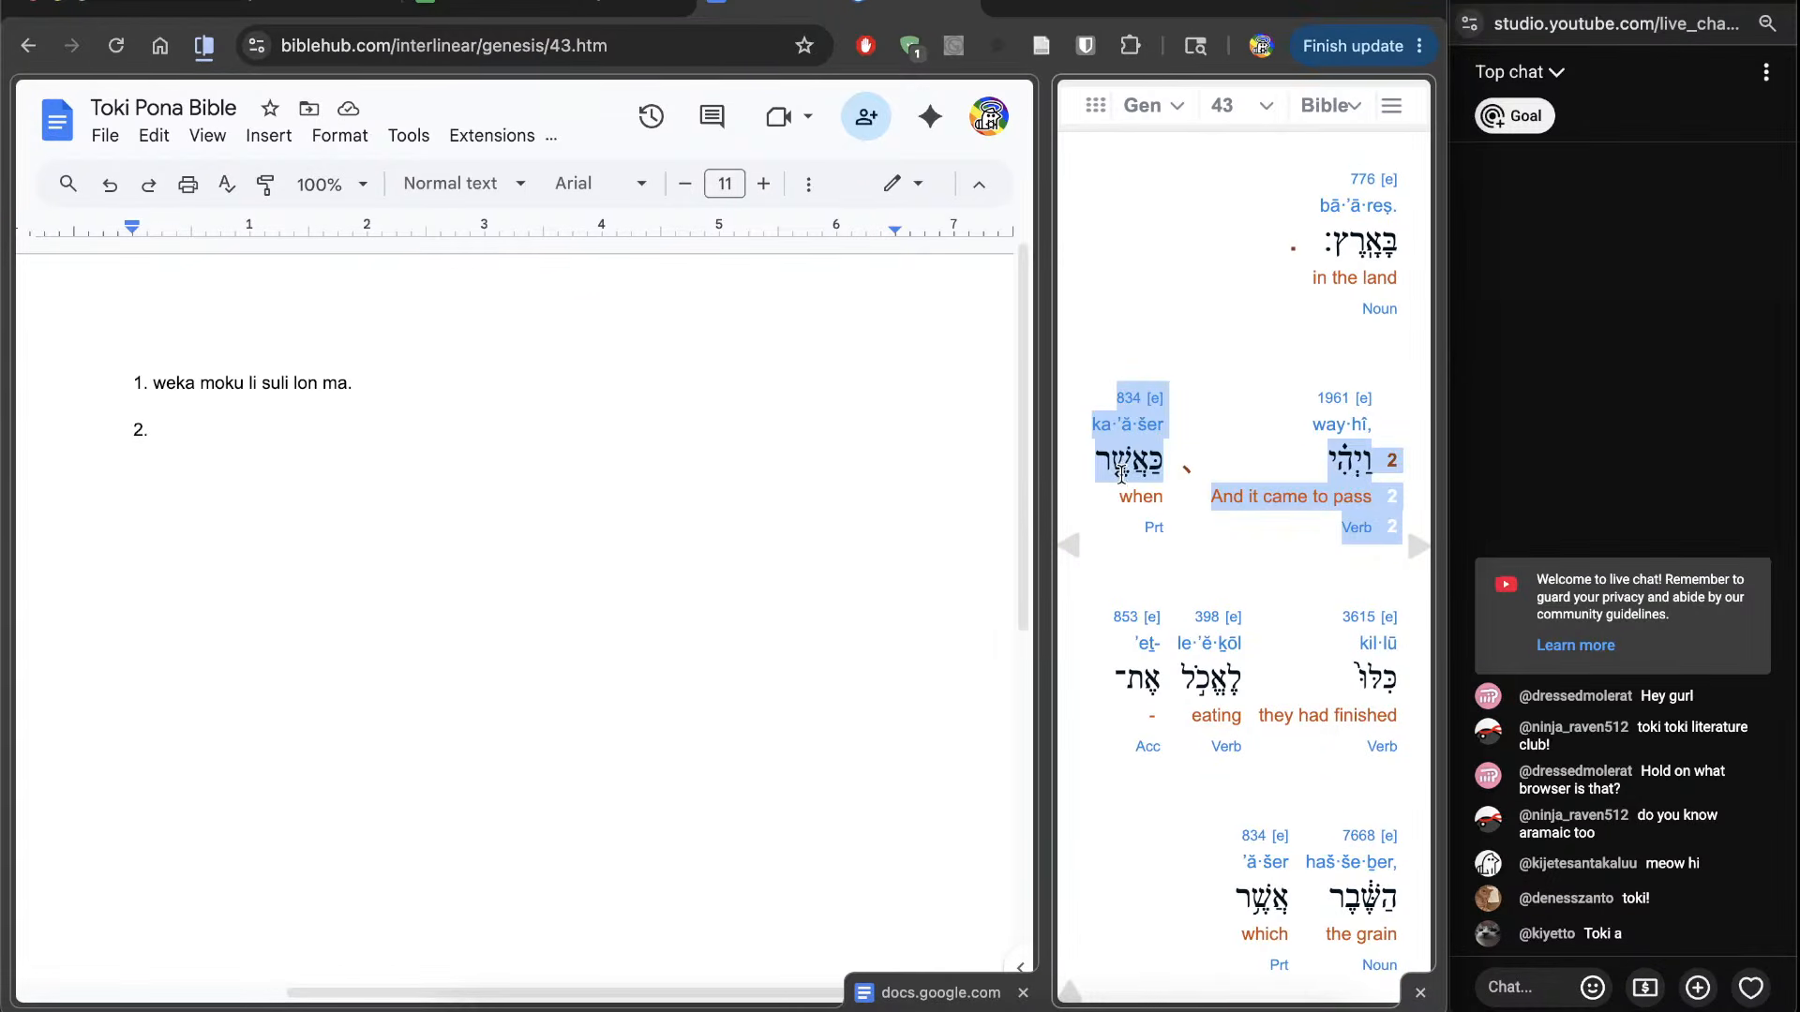
pyautogui.click(1288, 571)
pyautogui.scroll(-2, 1288, 580)
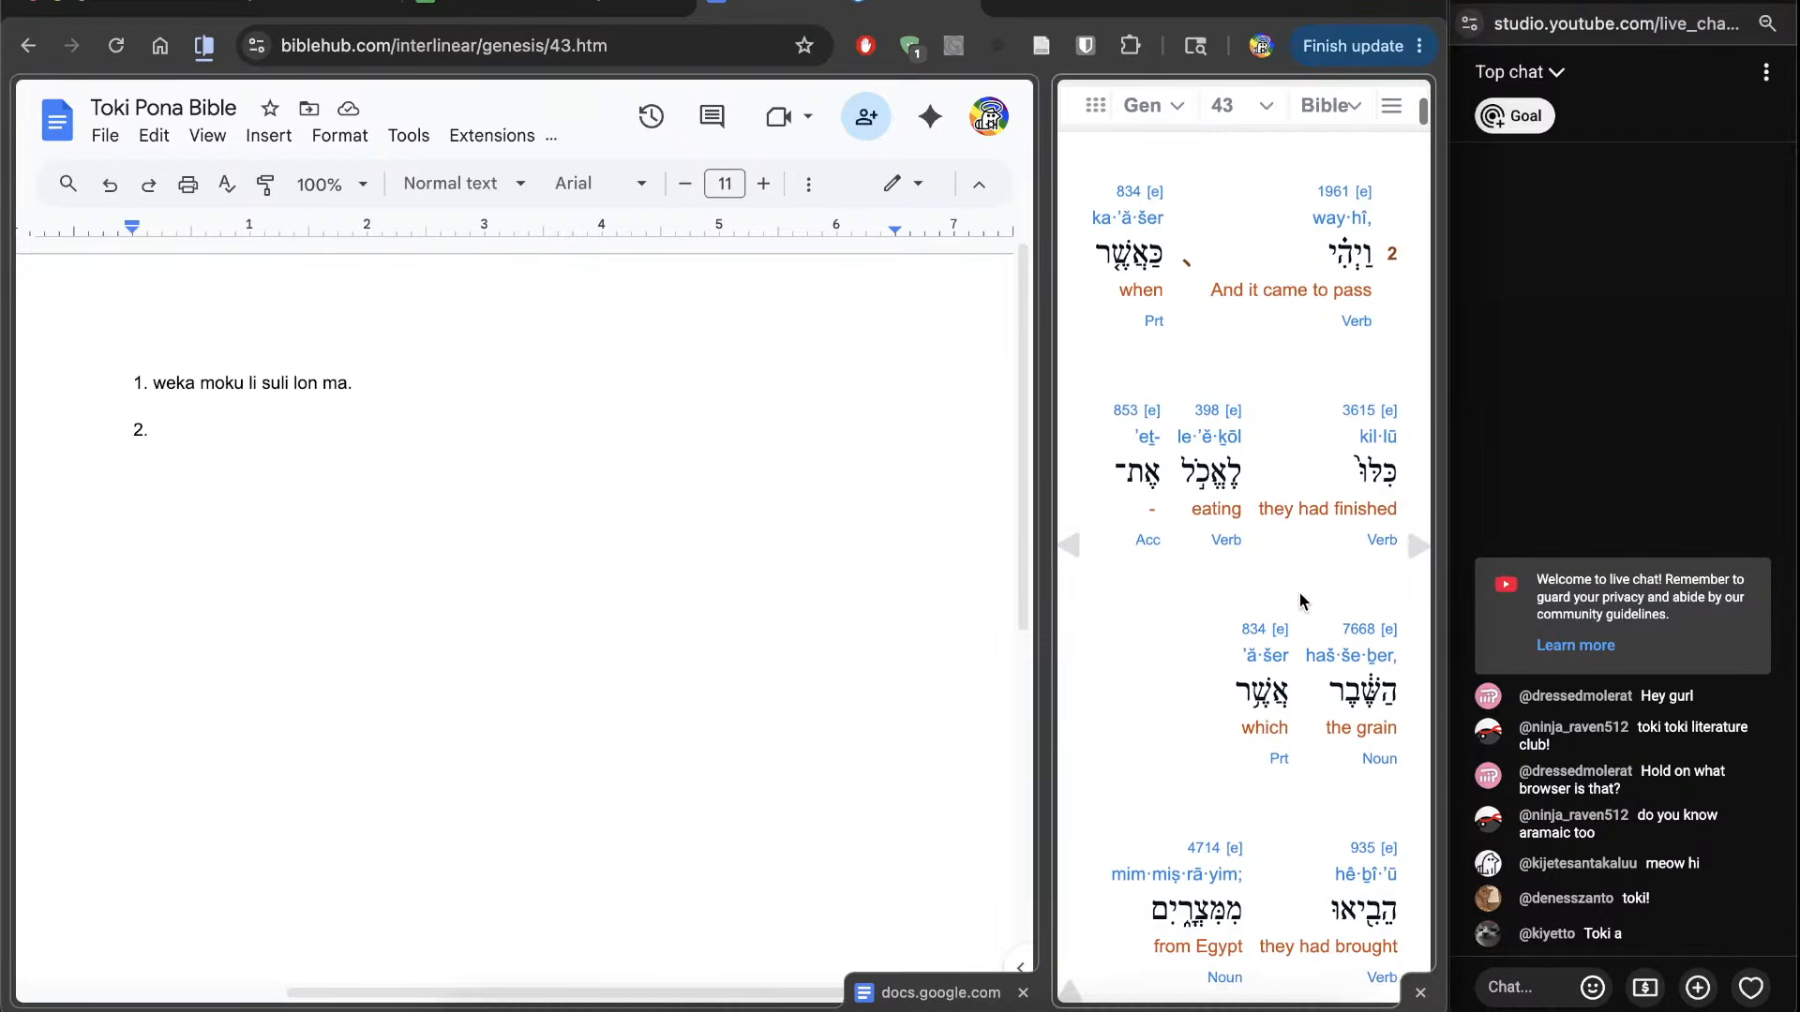
pyautogui.click(587, 638)
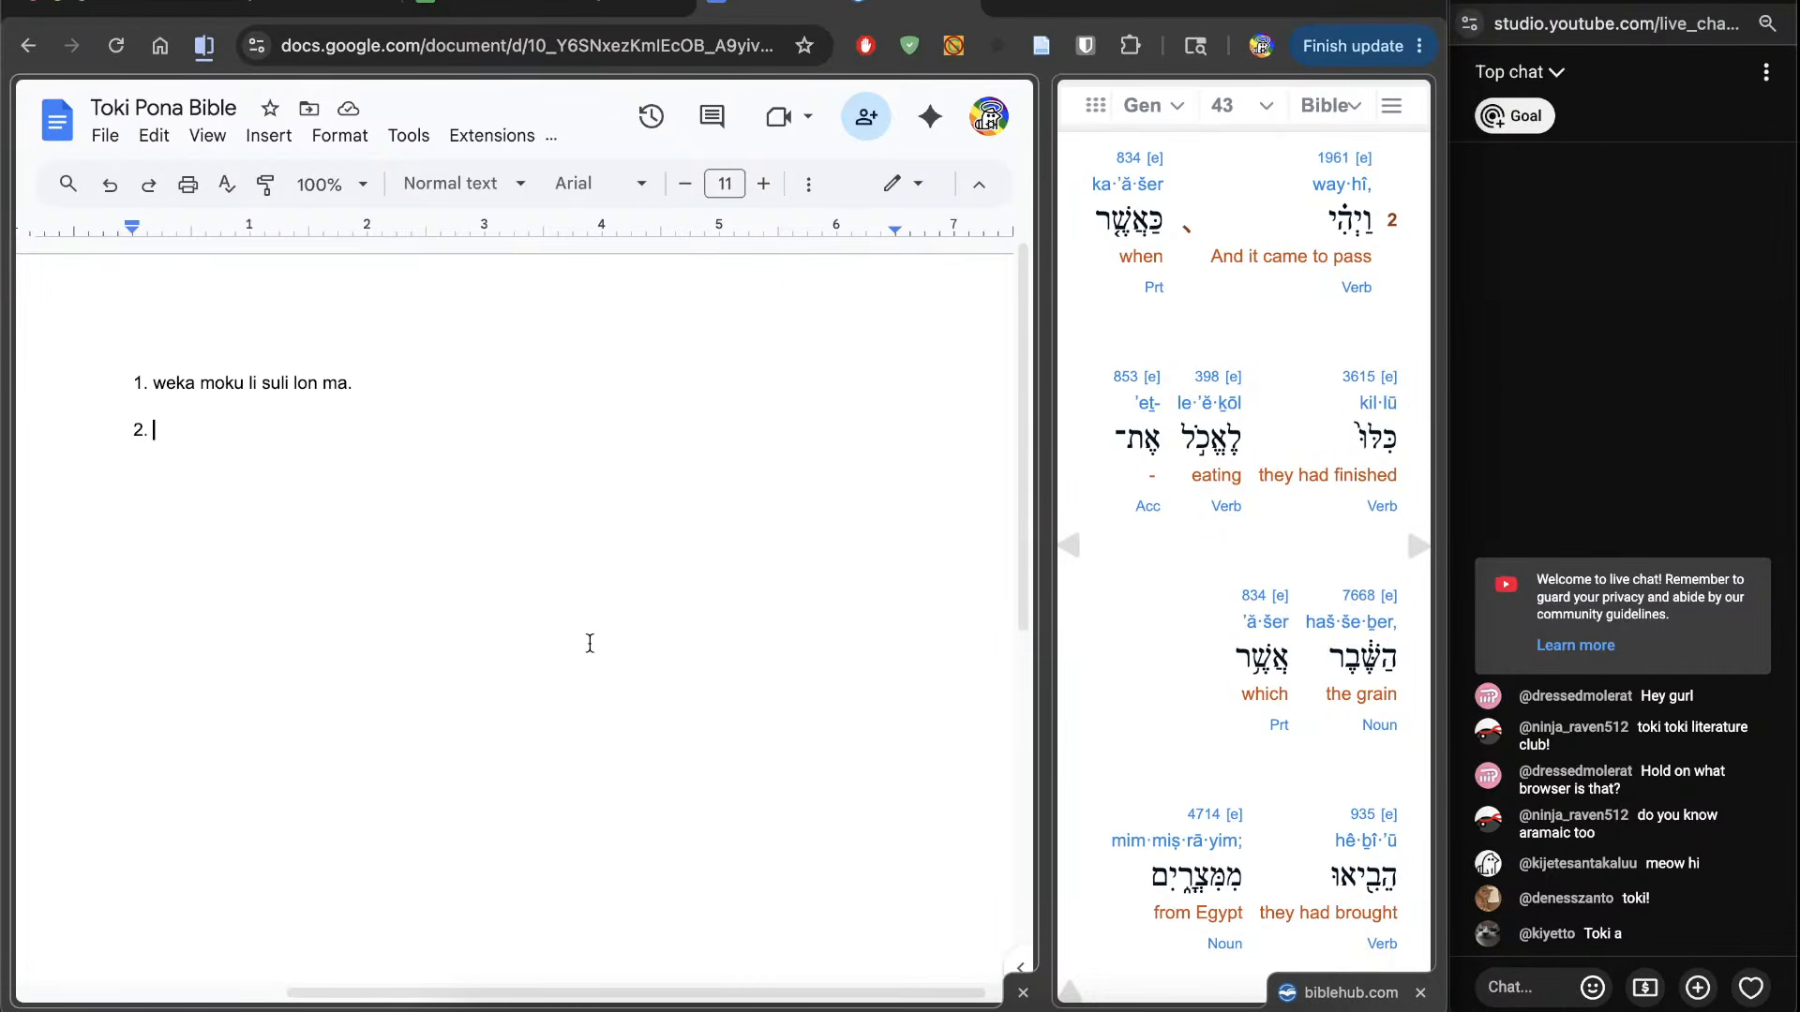
pyautogui.write('ni l')
pyautogui.press('BackSpace')
pyautogui.press('BackSpace')
pyautogui.press('BackSpace')
pyautogui.press('BackSpace')
# Step: Begin verse 2 with "ona li moku ale e"
pyautogui.scroll(-1, 1107, 697)
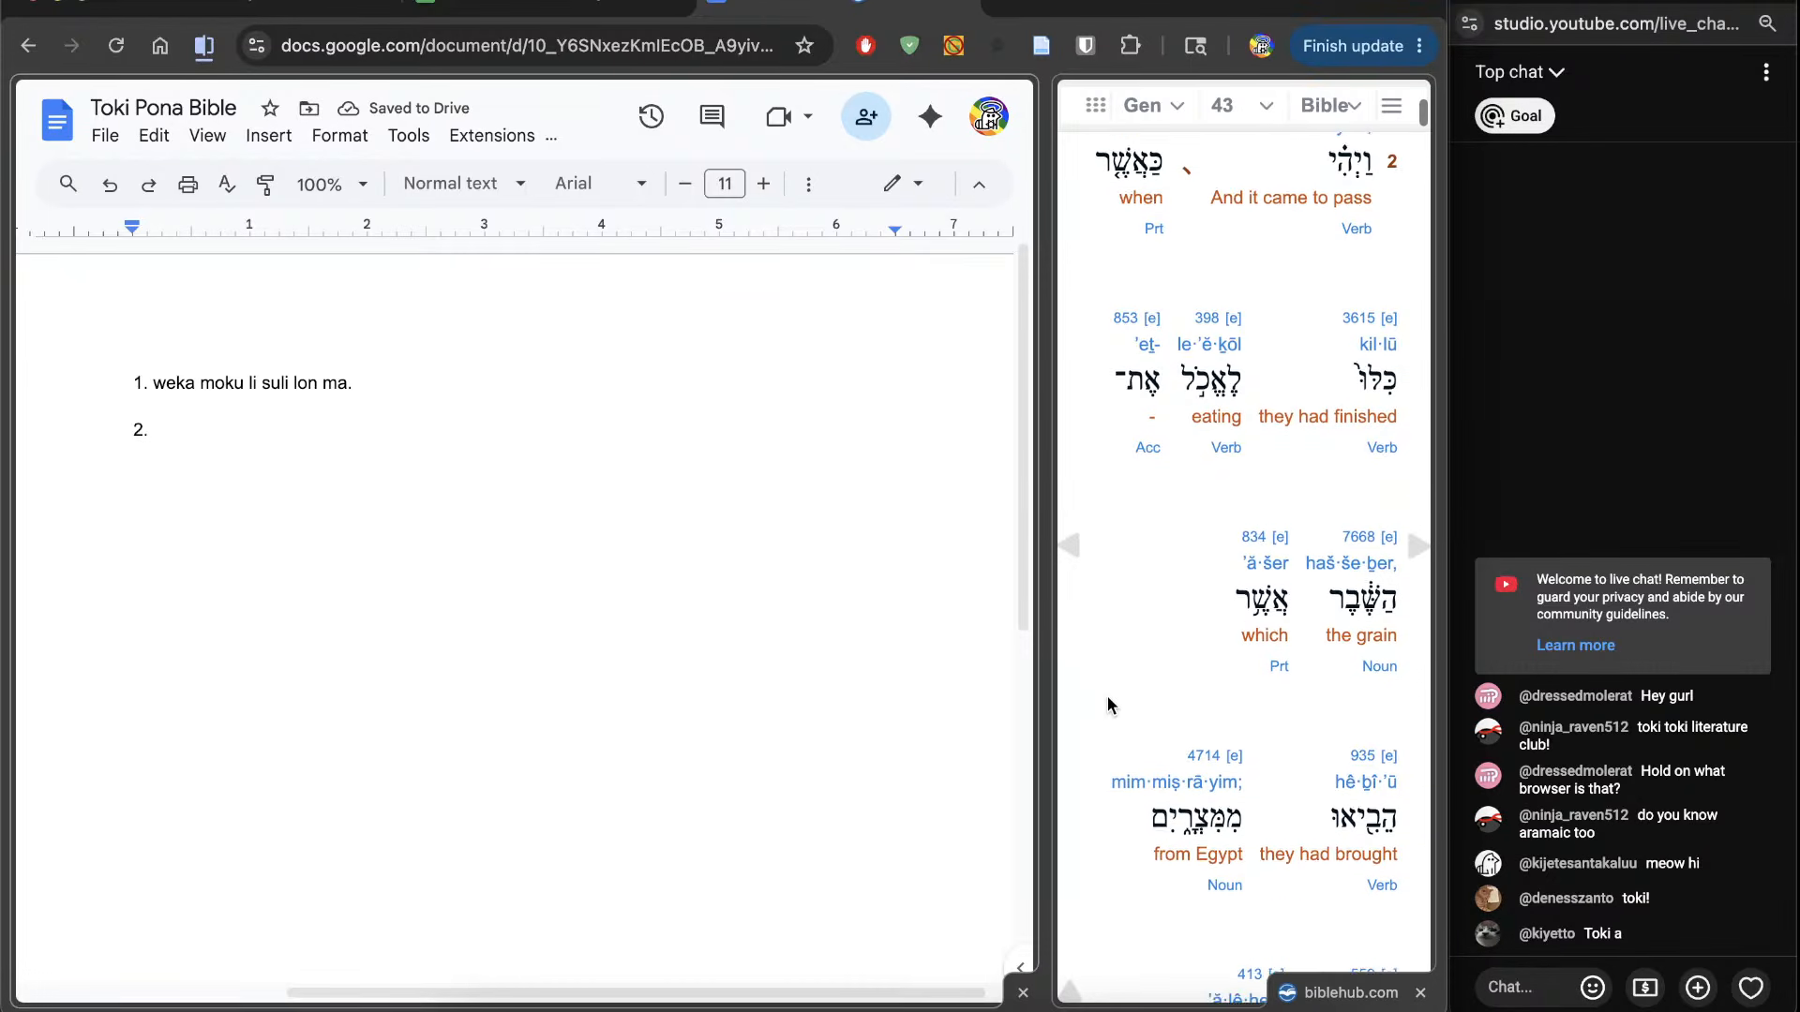
pyautogui.write('ona li ')
pyautogui.write('pi')
pyautogui.press('BackSpace')
pyautogui.press('BackSpace')
pyautogui.write('moku ale e')
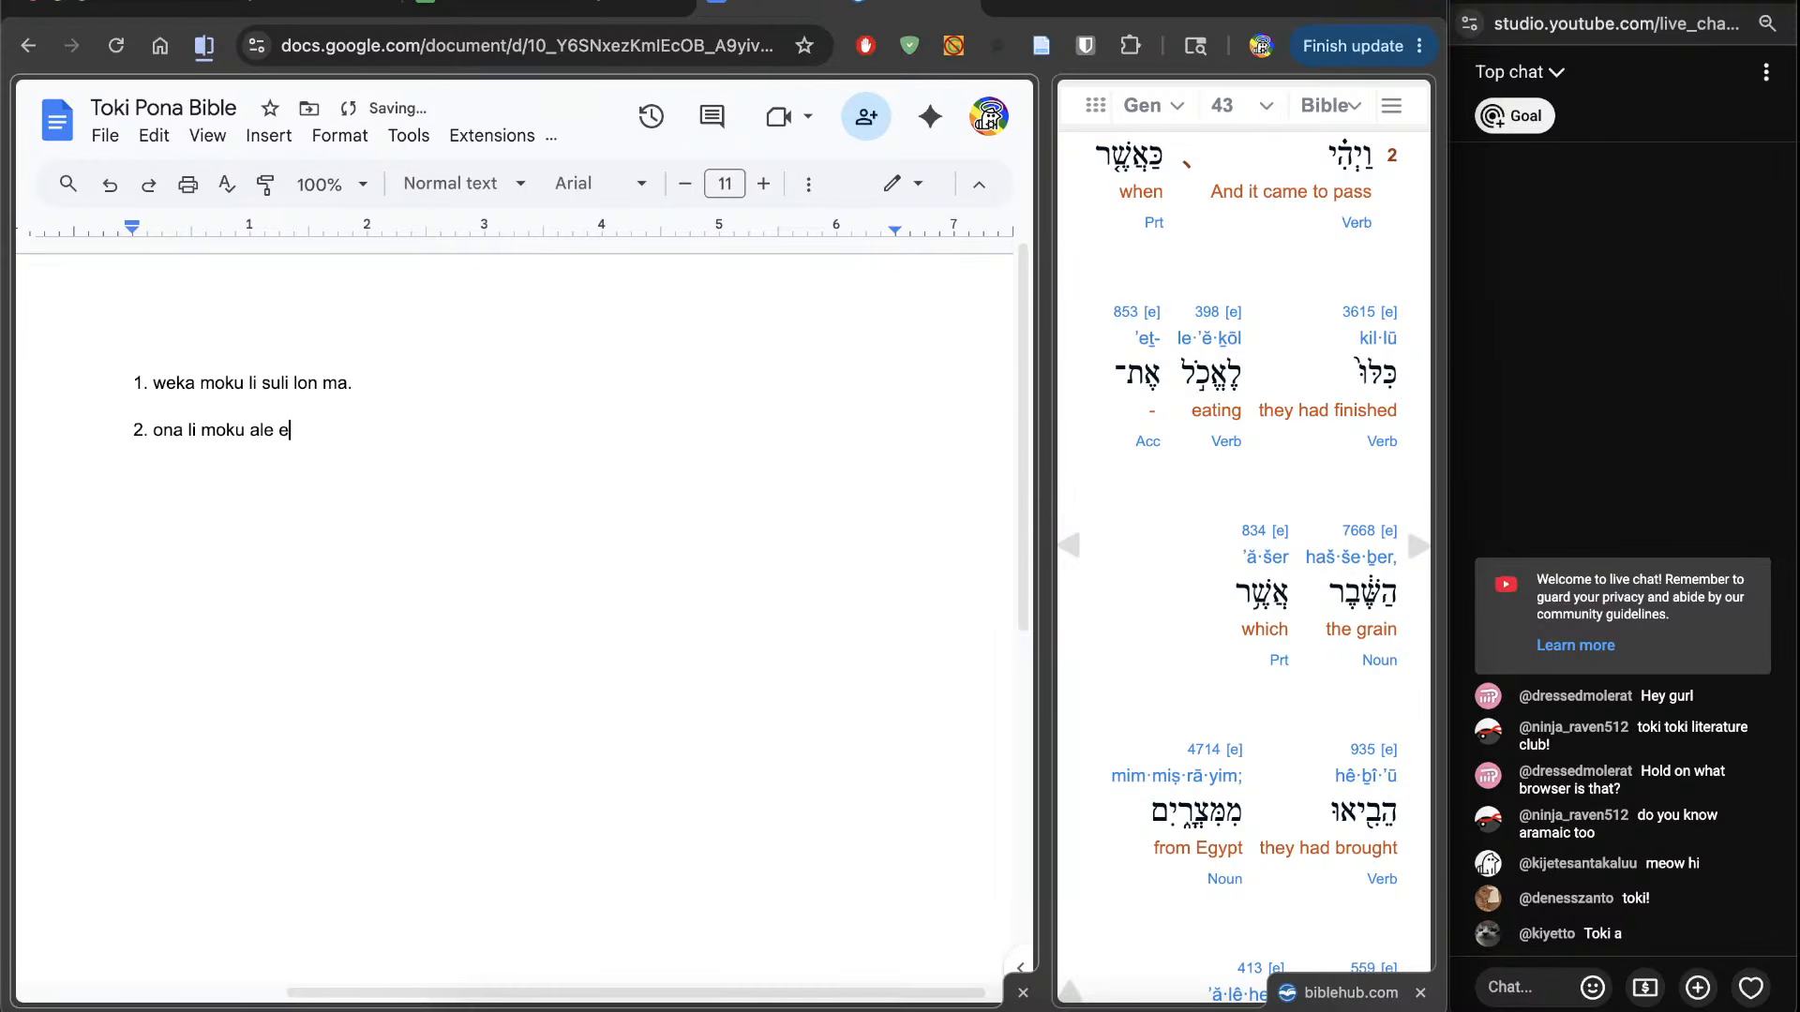
# Step: Continue verse 2 with "pan ni: ona li kama jo e ona tan ma Mitsrāyim", including the macron on the ā
pyautogui.write(' pan ni: ona li kama jo e ona tan ma Mi')
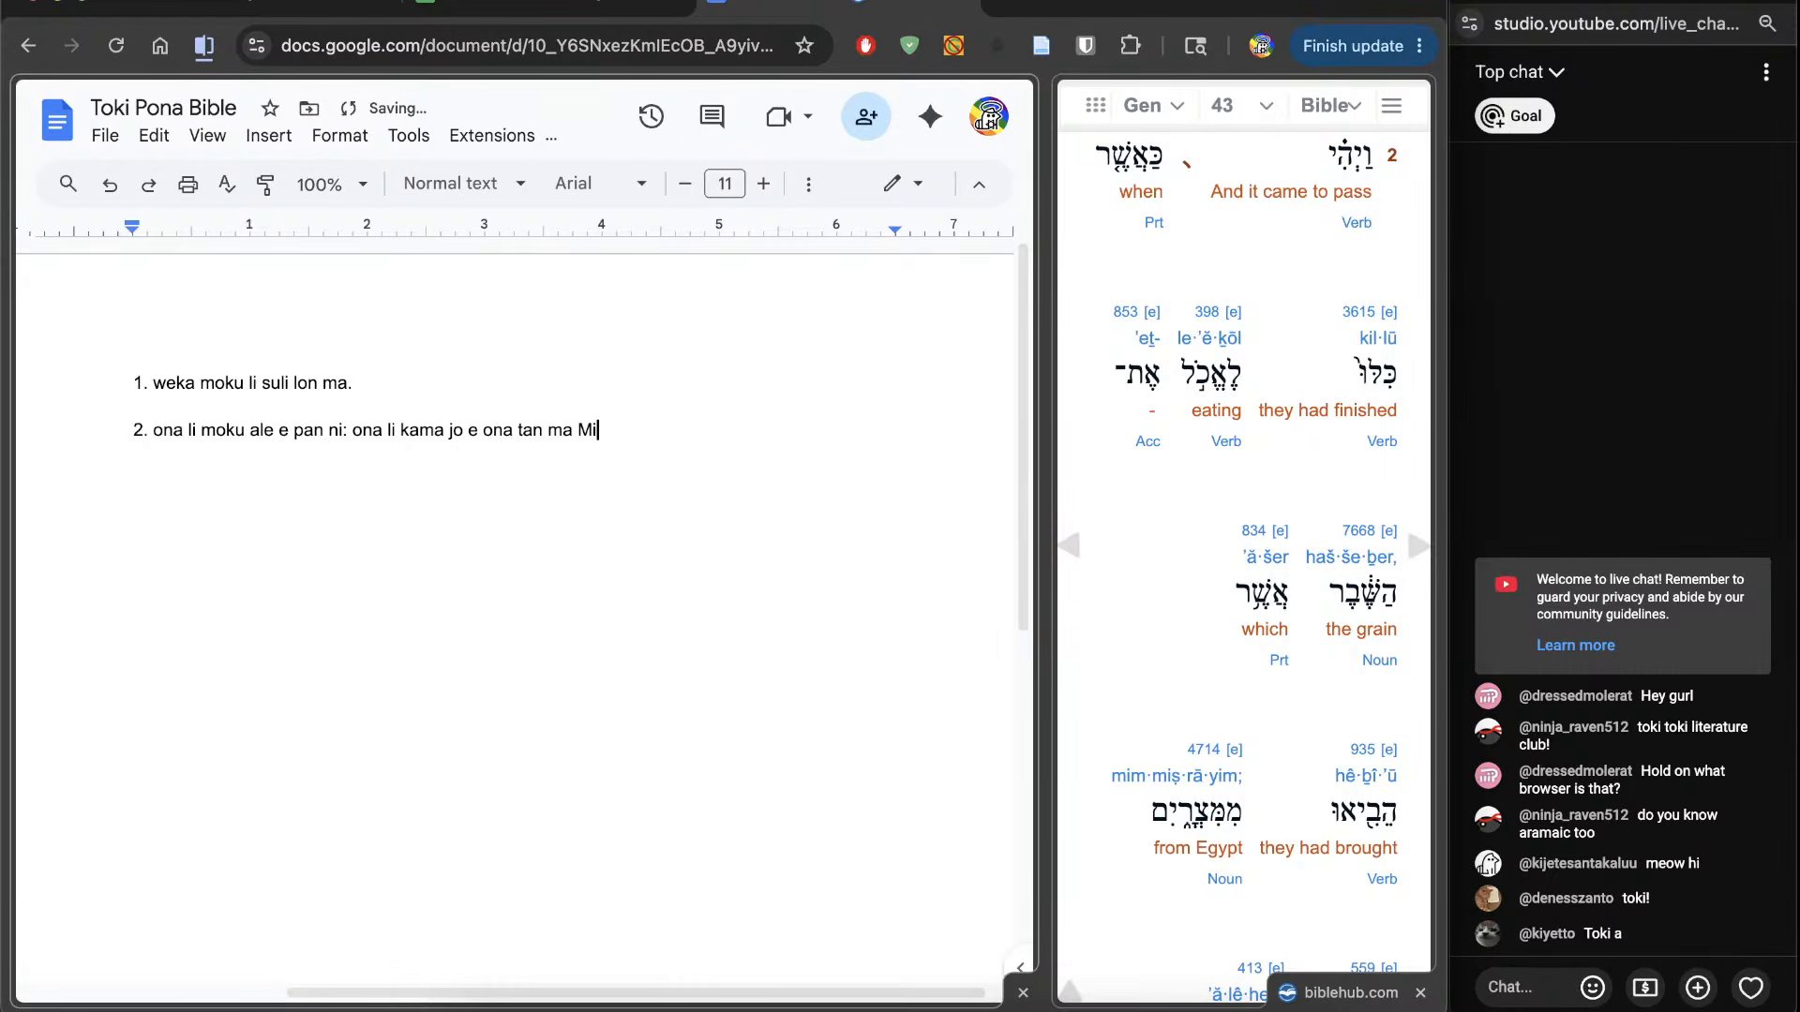
pyautogui.write('tsr')
pyautogui.hotkey('ctrl', 'alt', 'space')
pyautogui.hotkey('ctrl', 'alt', 'space')
pyautogui.hotkey('ctrl', 'alt', 'space')
pyautogui.hotkey('ctrl', 'alt', 'space')
pyautogui.hotkey('ctrl', 'alt', 'space')
pyautogui.hotkey('ctrl', 'alt', 'space')
pyautogui.write('āyim')
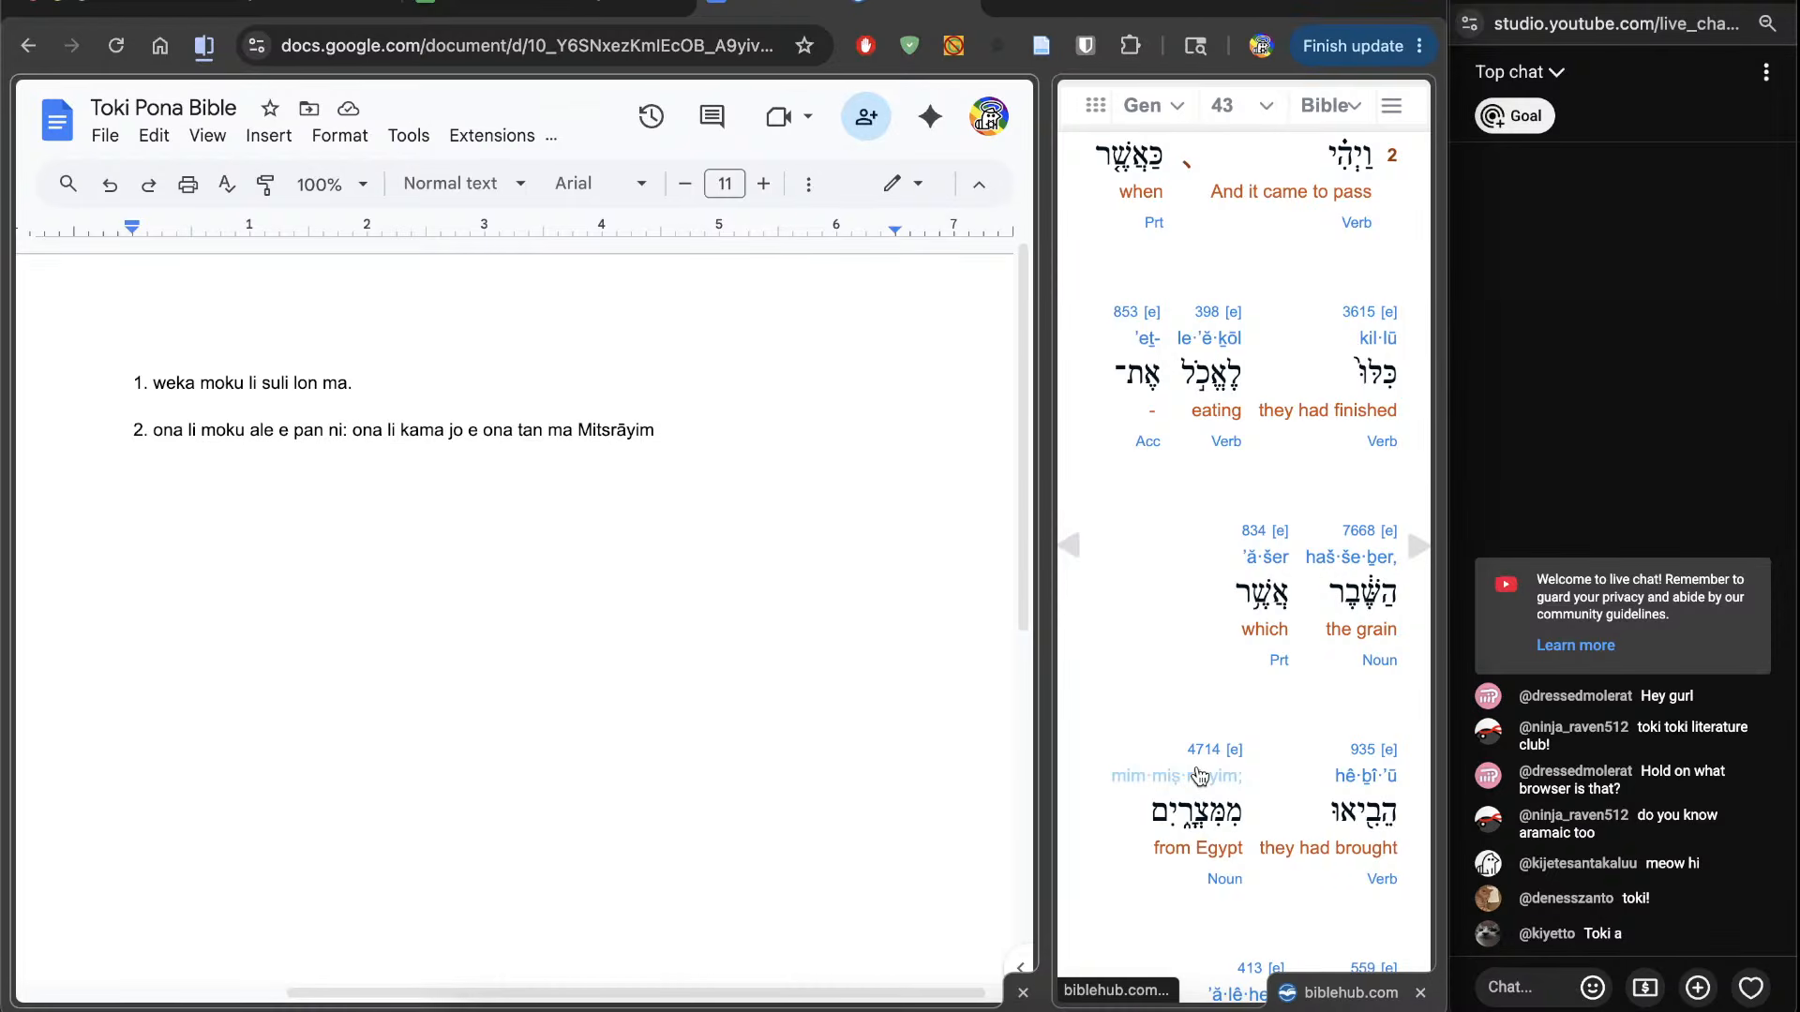
# Step: Add "; la" after "Mitsrāyim" in verse 2 and review the clause in front of it
pyautogui.write('; la')
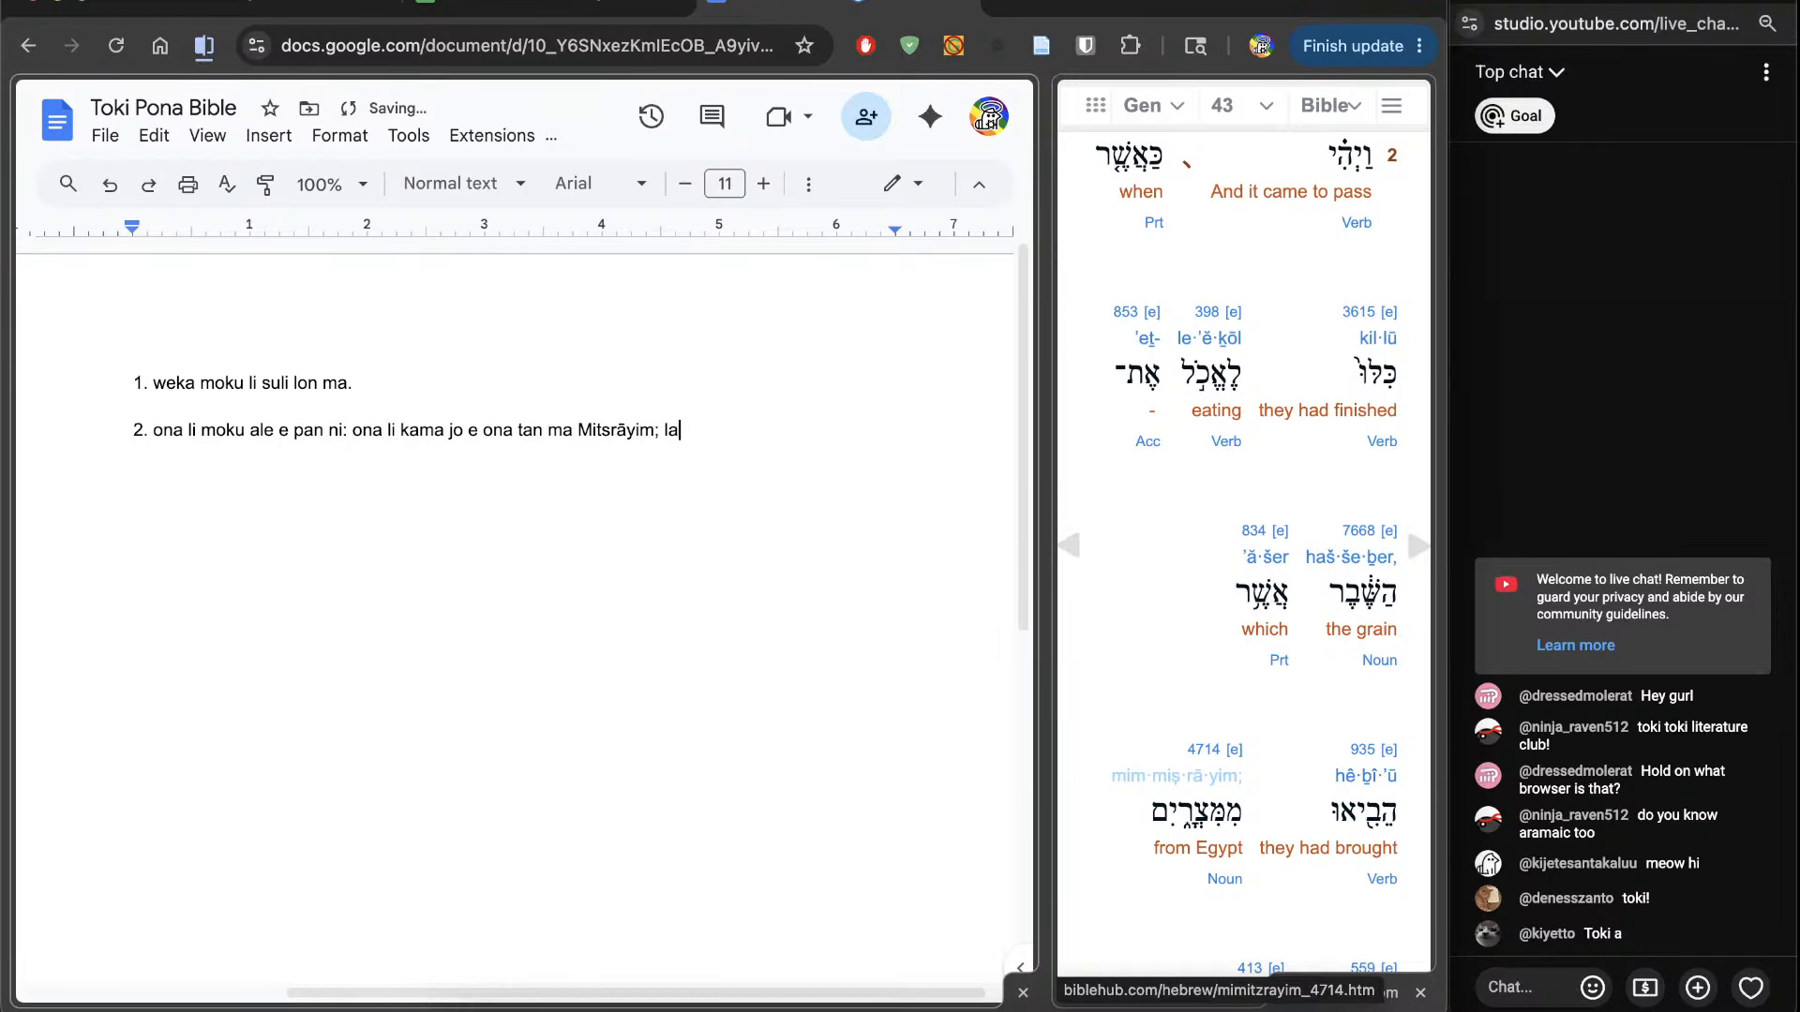
pyautogui.scroll(-2, 1200, 774)
pyautogui.scroll(-3, 1181, 667)
pyautogui.moveTo(688, 428); pyautogui.dragTo(655, 434)
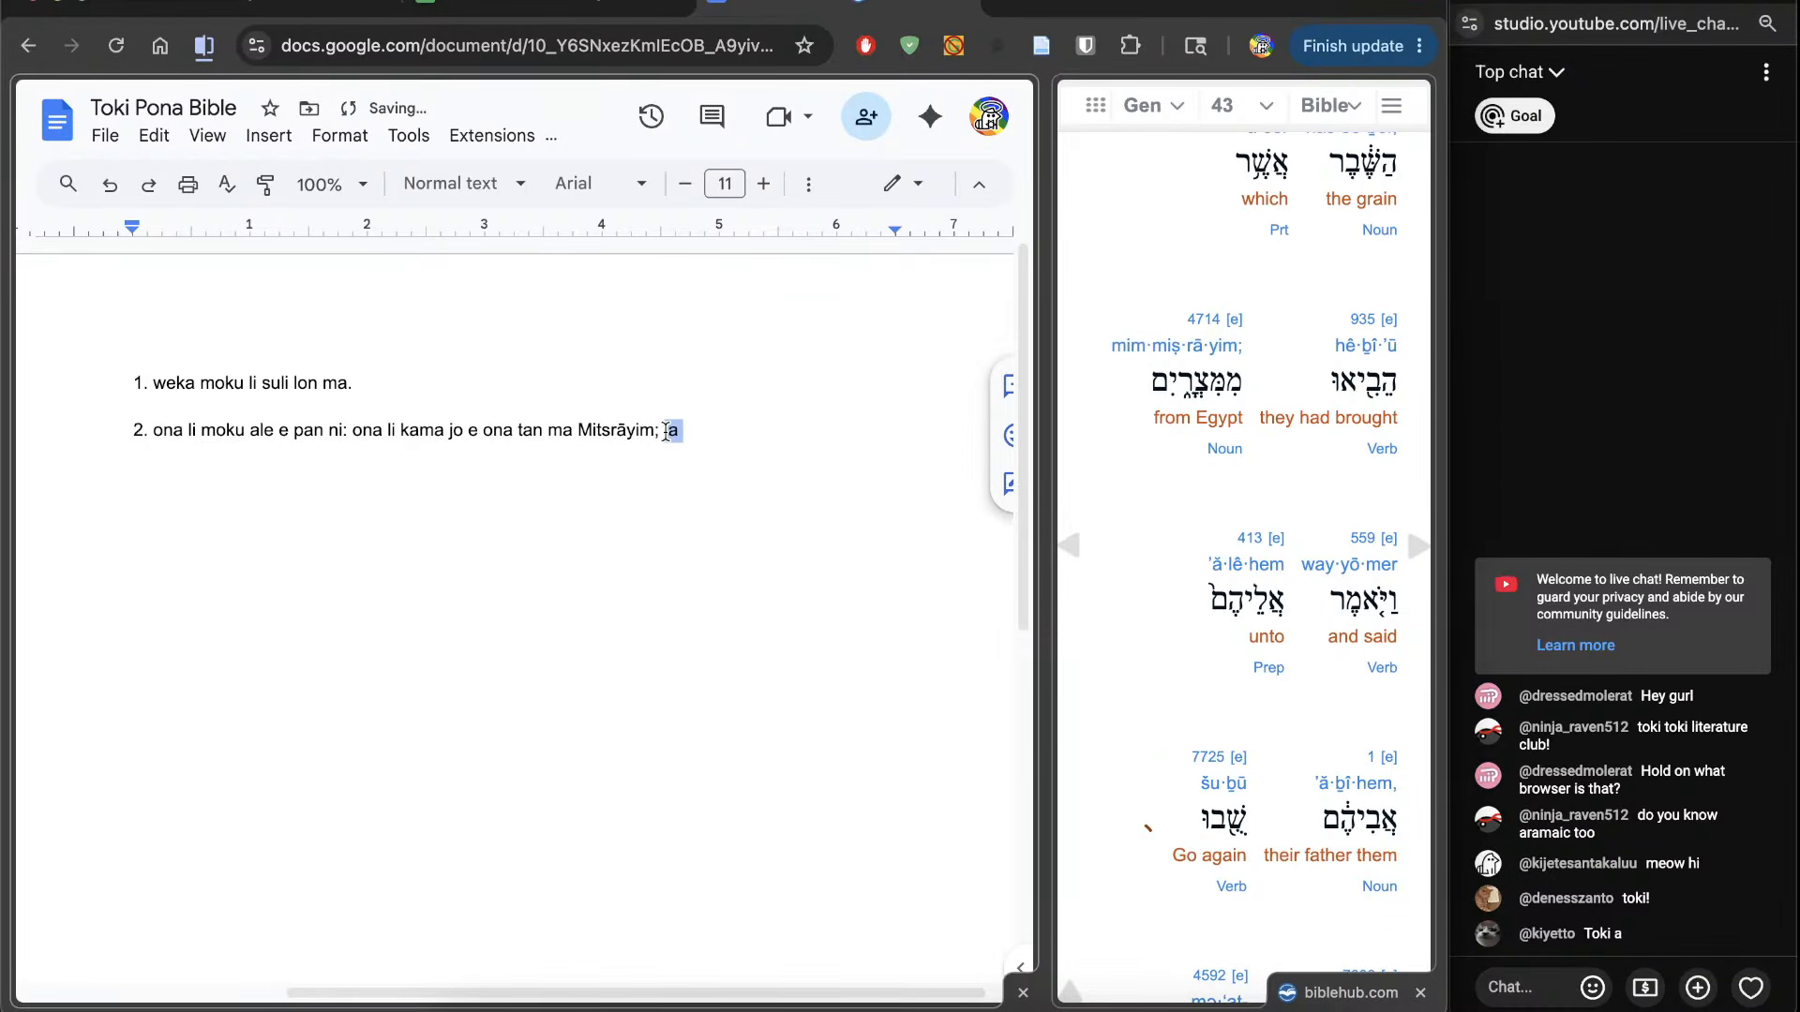
pyautogui.doubleClick(670, 431)
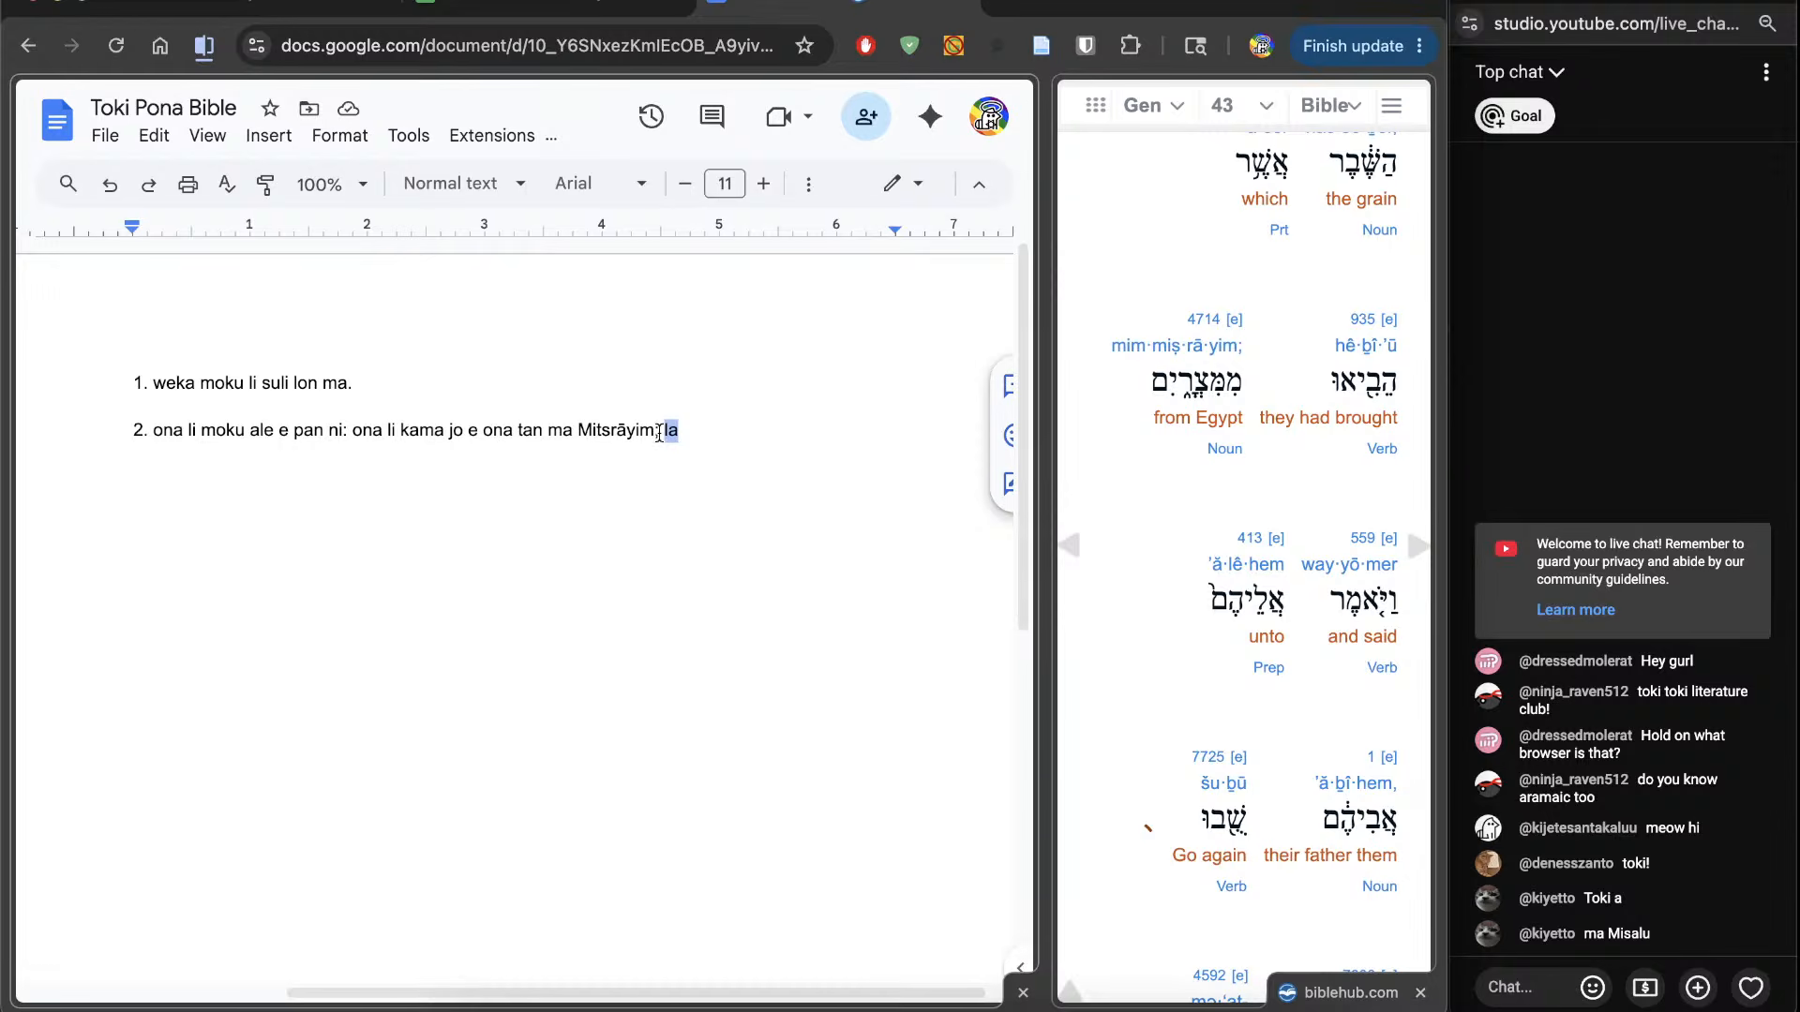
pyautogui.moveTo(656, 433); pyautogui.dragTo(153, 442)
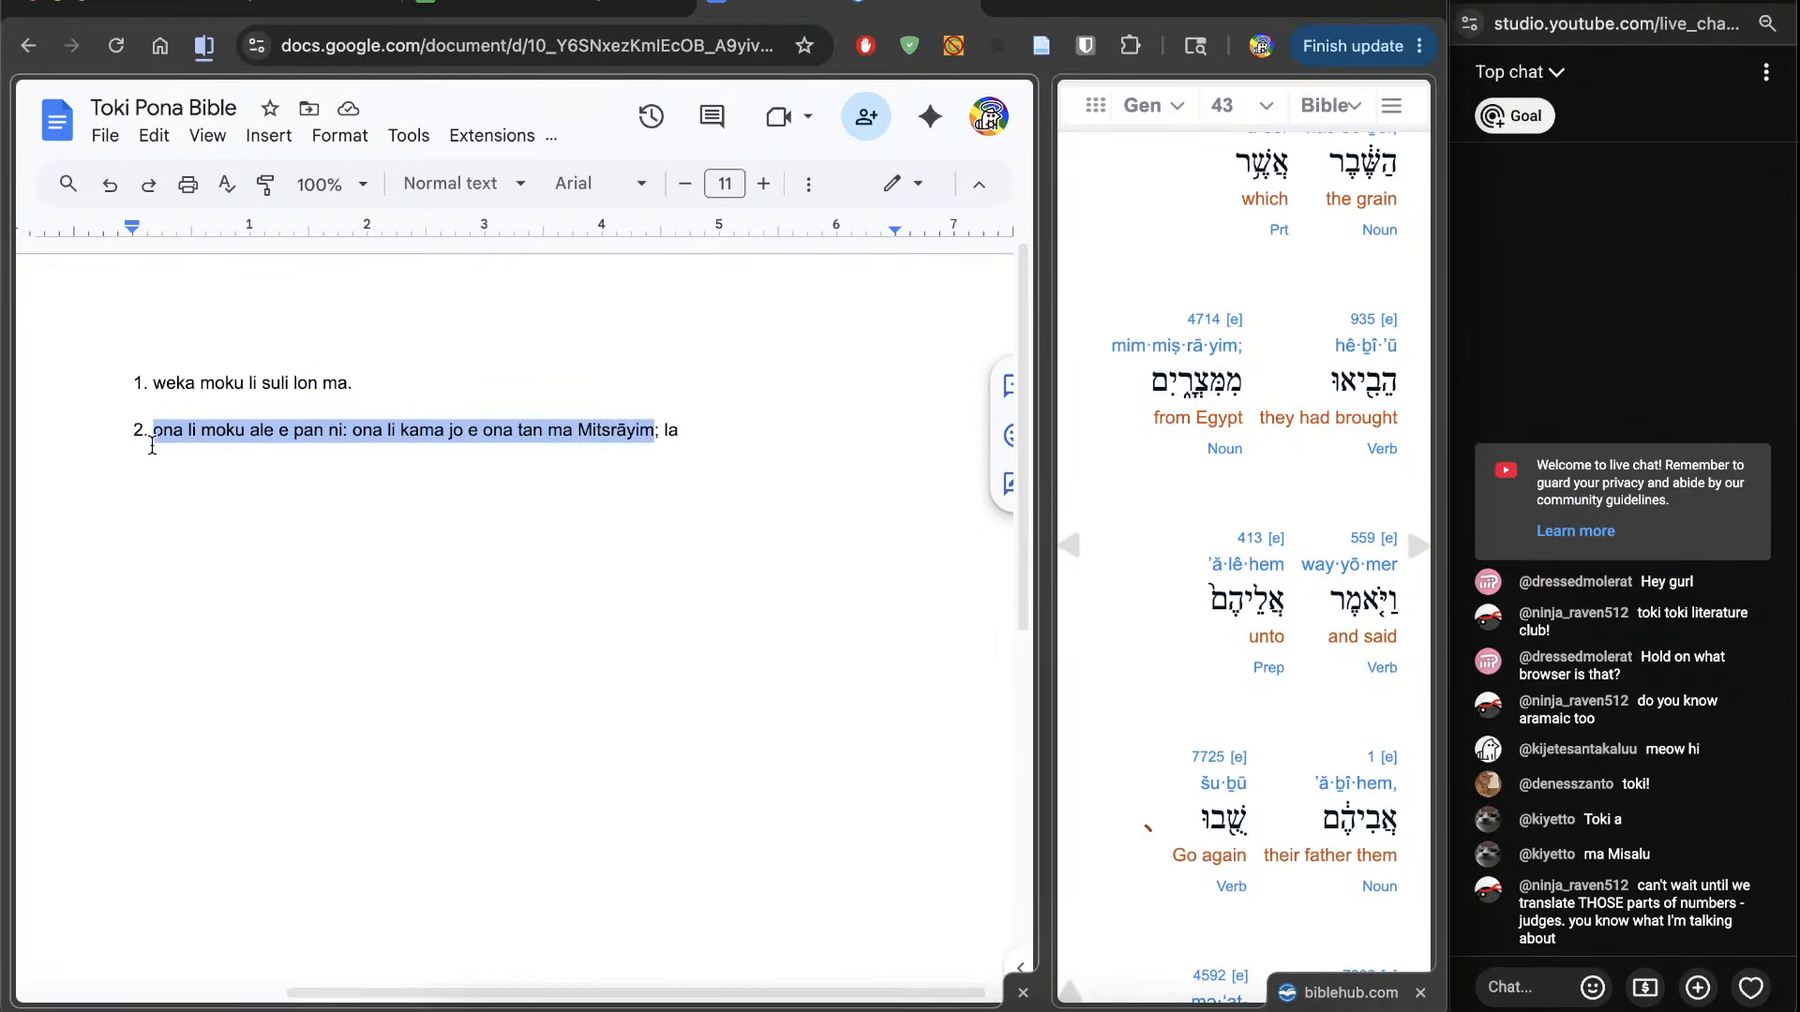
pyautogui.click(777, 455)
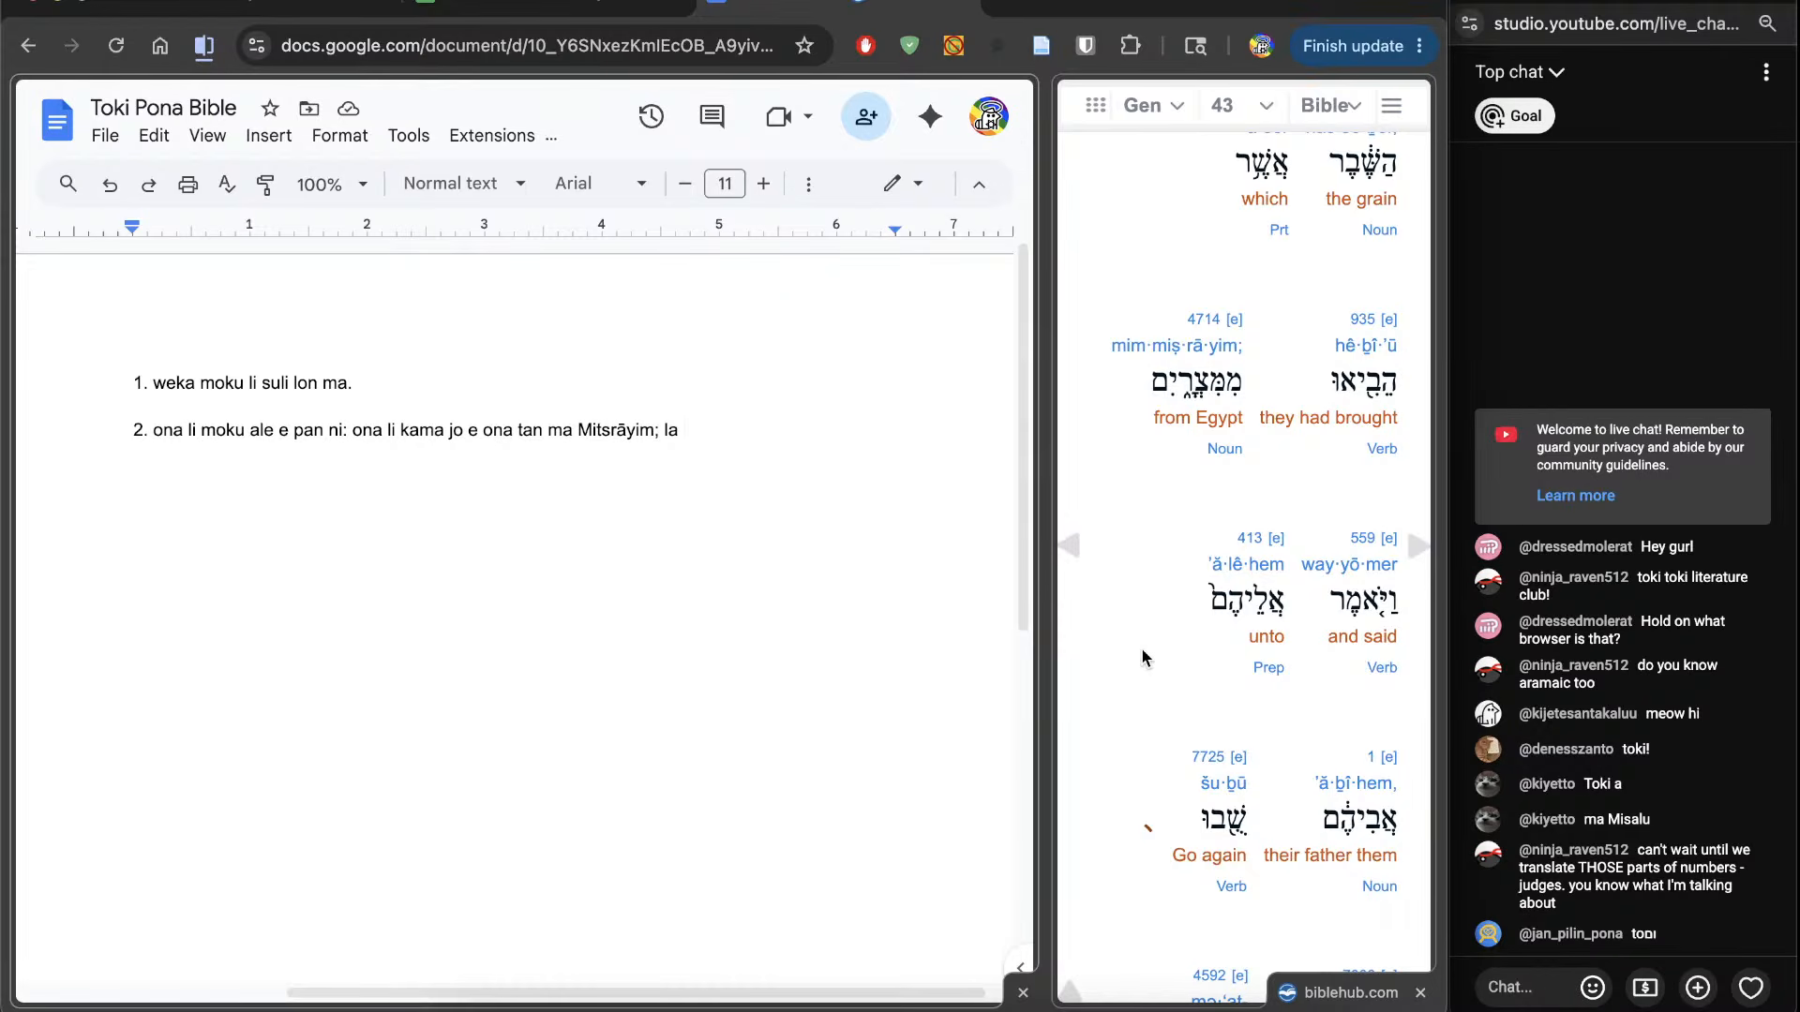
pyautogui.click(1647, 942)
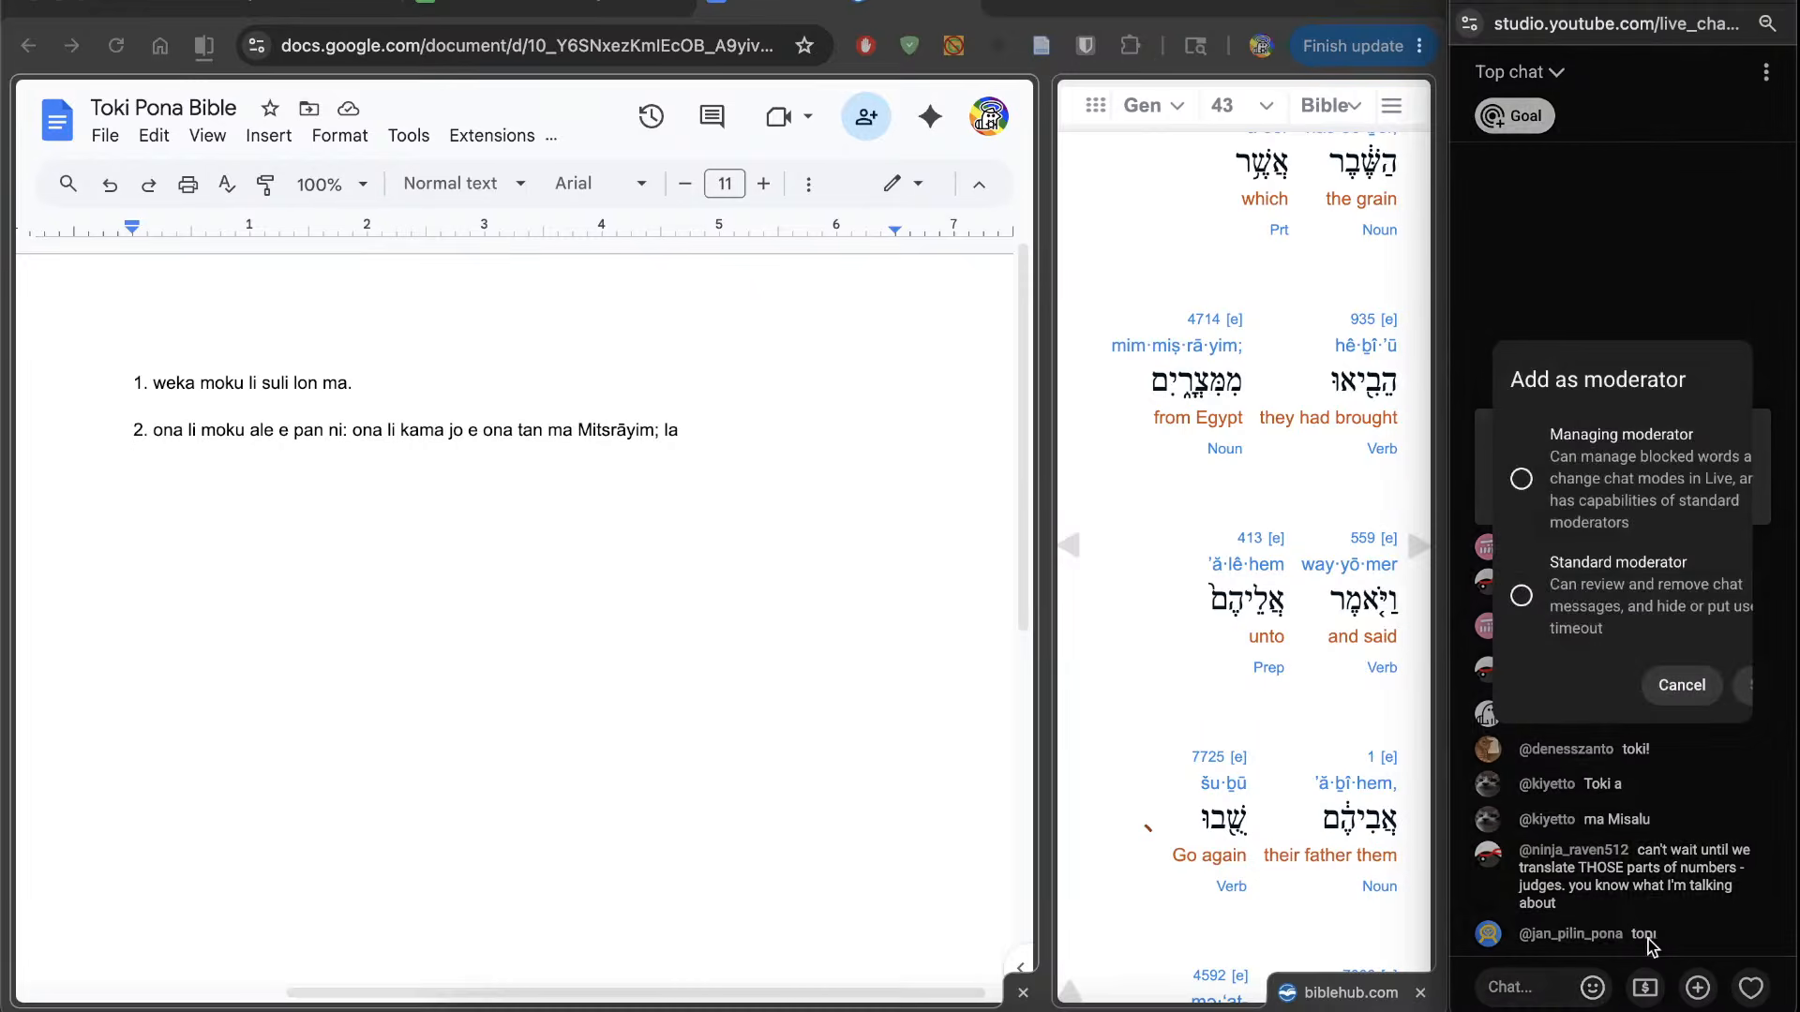
pyautogui.click(1681, 687)
pyautogui.moveTo(1674, 944); pyautogui.dragTo(1633, 945)
pyautogui.click(1547, 984)
# Step: Continue verse 2 after "la" with "mama ona li toki tawa ona. o tawa"
pyautogui.click(994, 763)
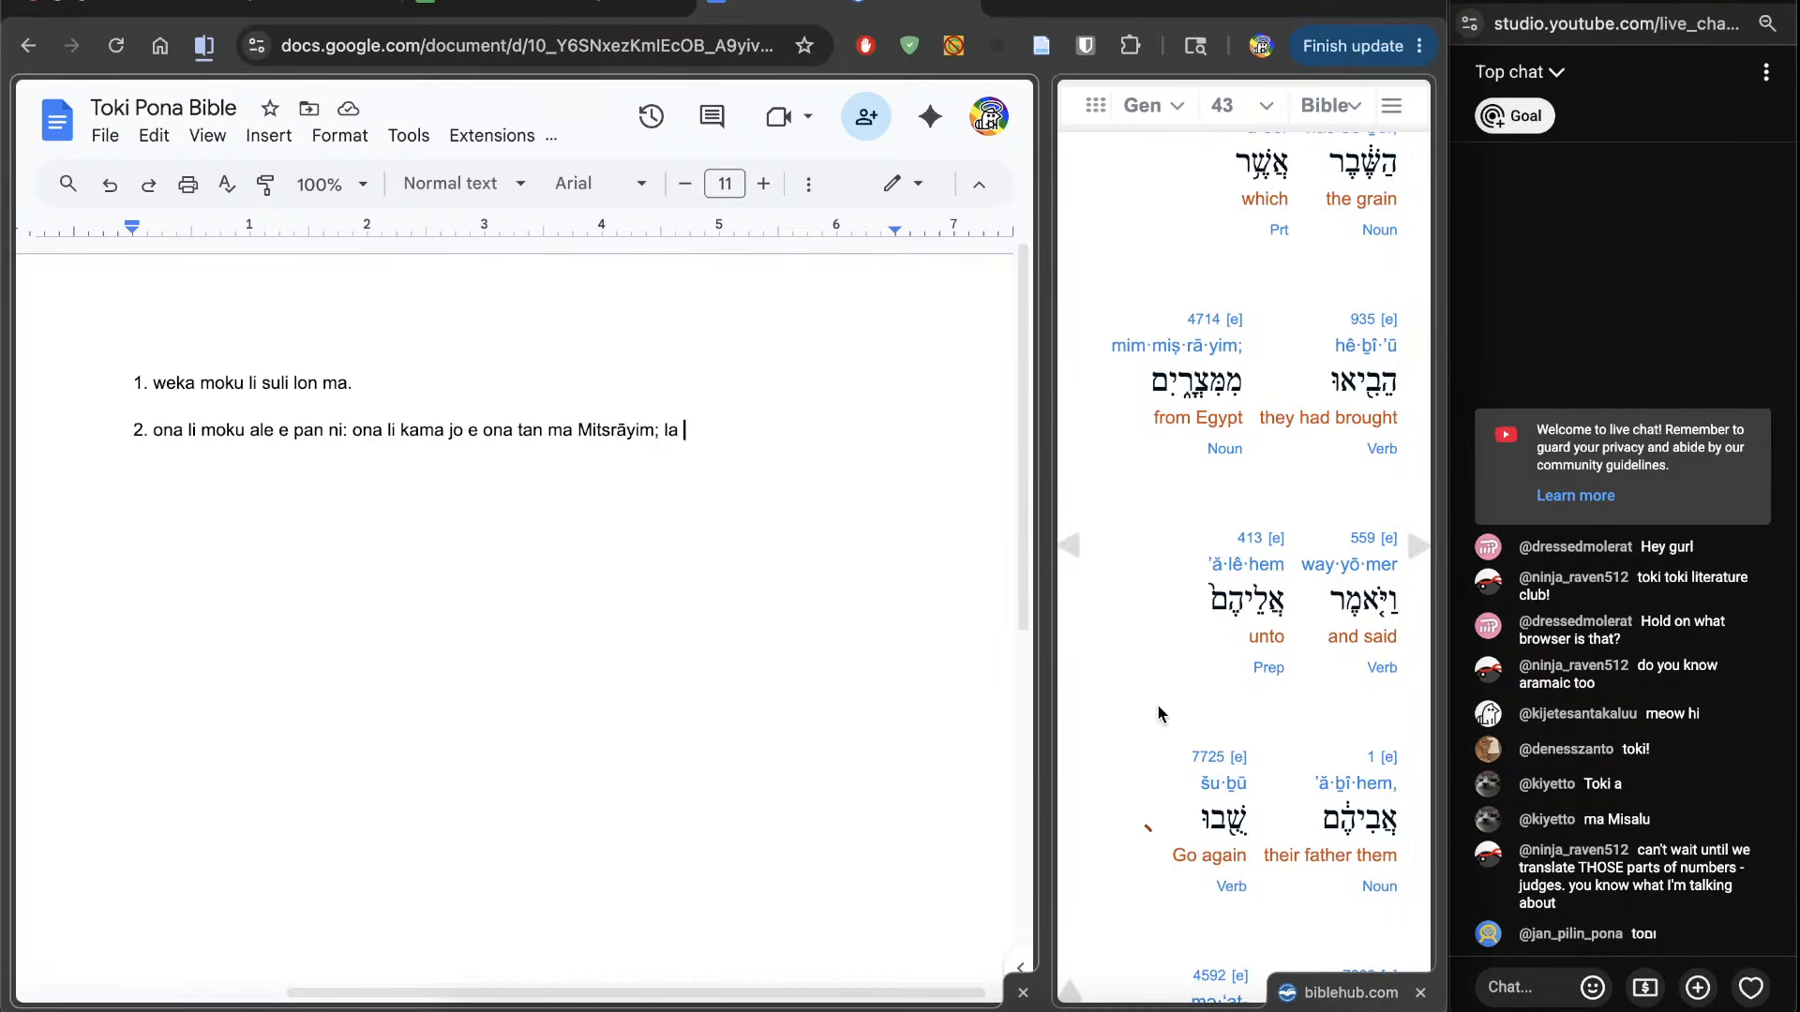
pyautogui.scroll(-2, 1108, 708)
pyautogui.scroll(-1, 1109, 717)
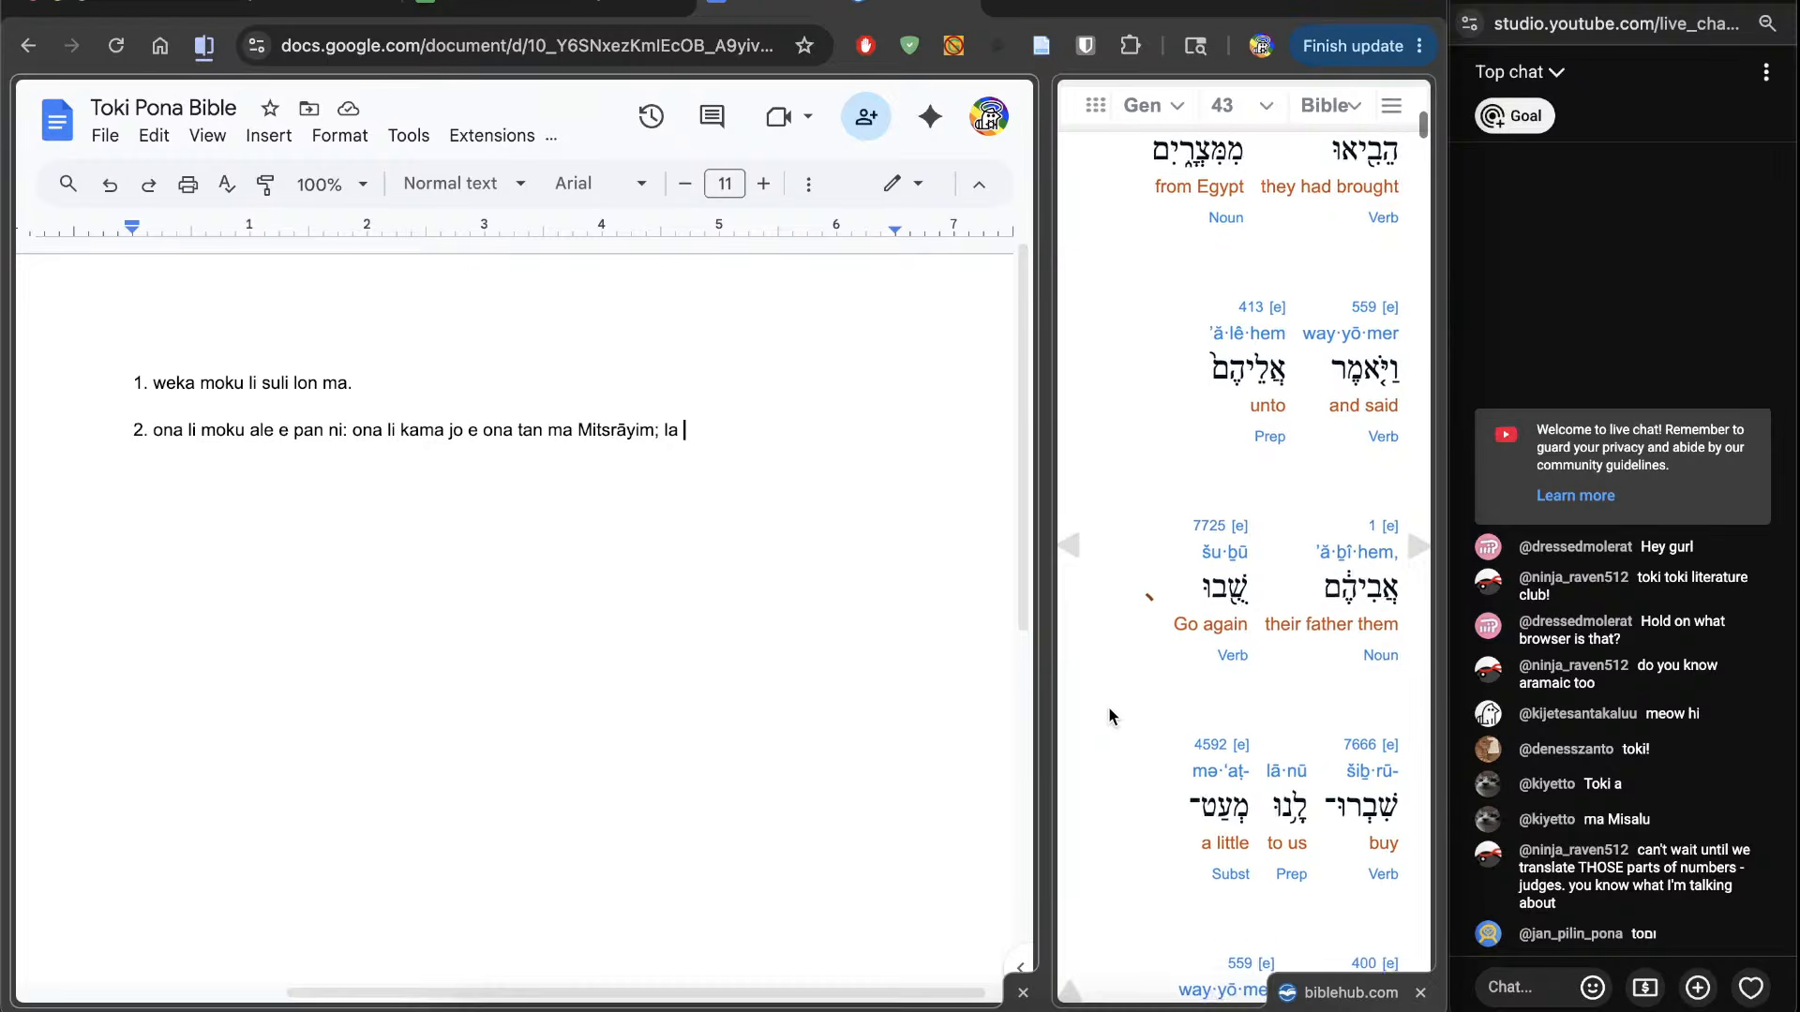
pyautogui.write('mama ona li toki')
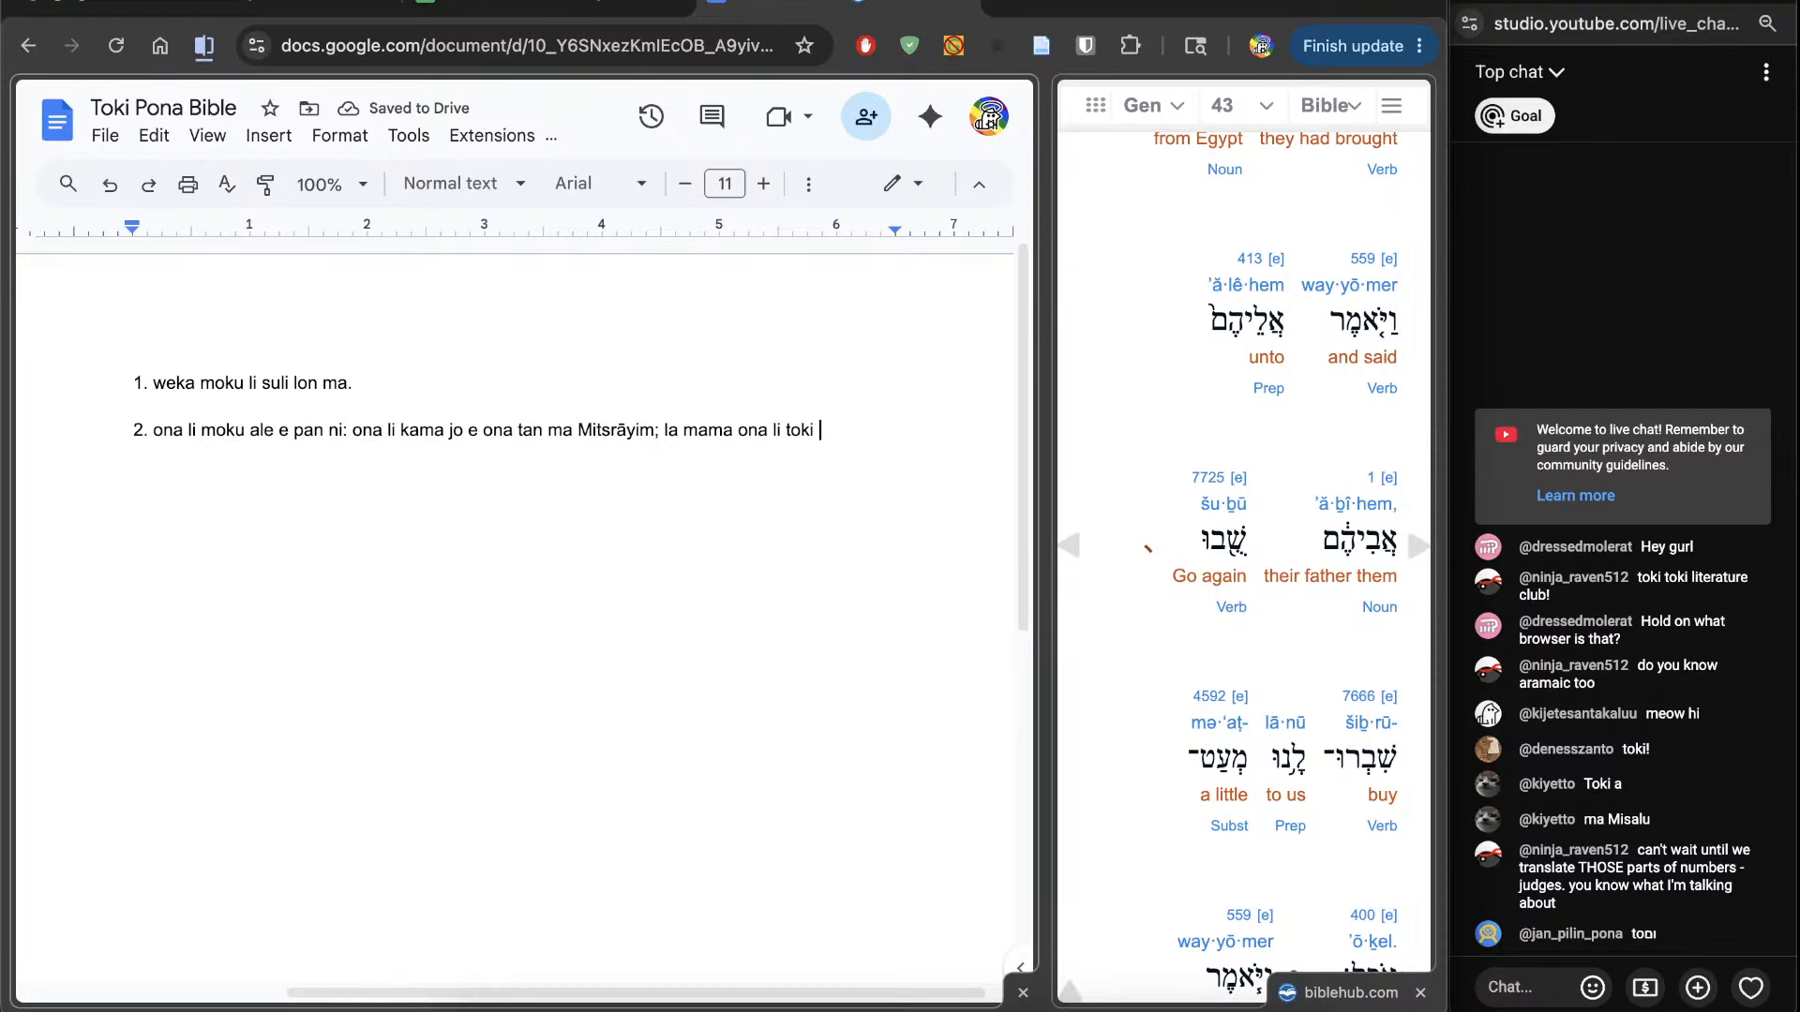
pyautogui.write('tawa ona')
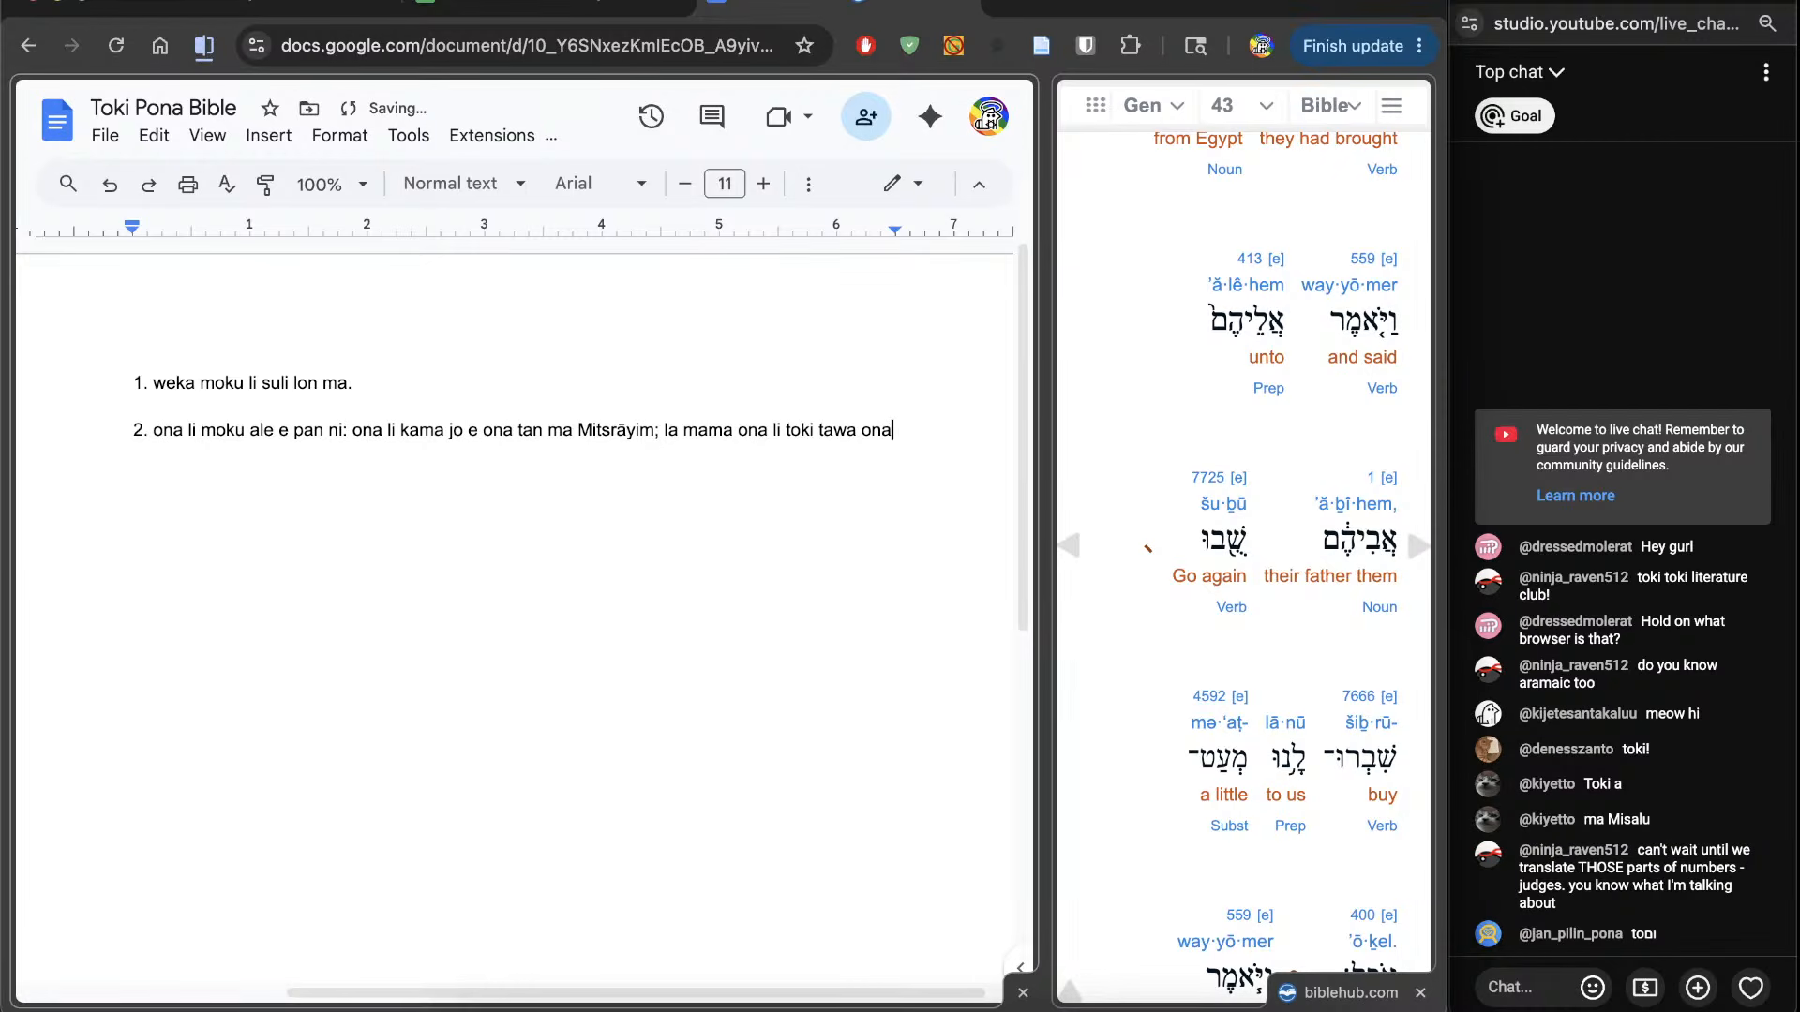
pyautogui.write('. o tawa')
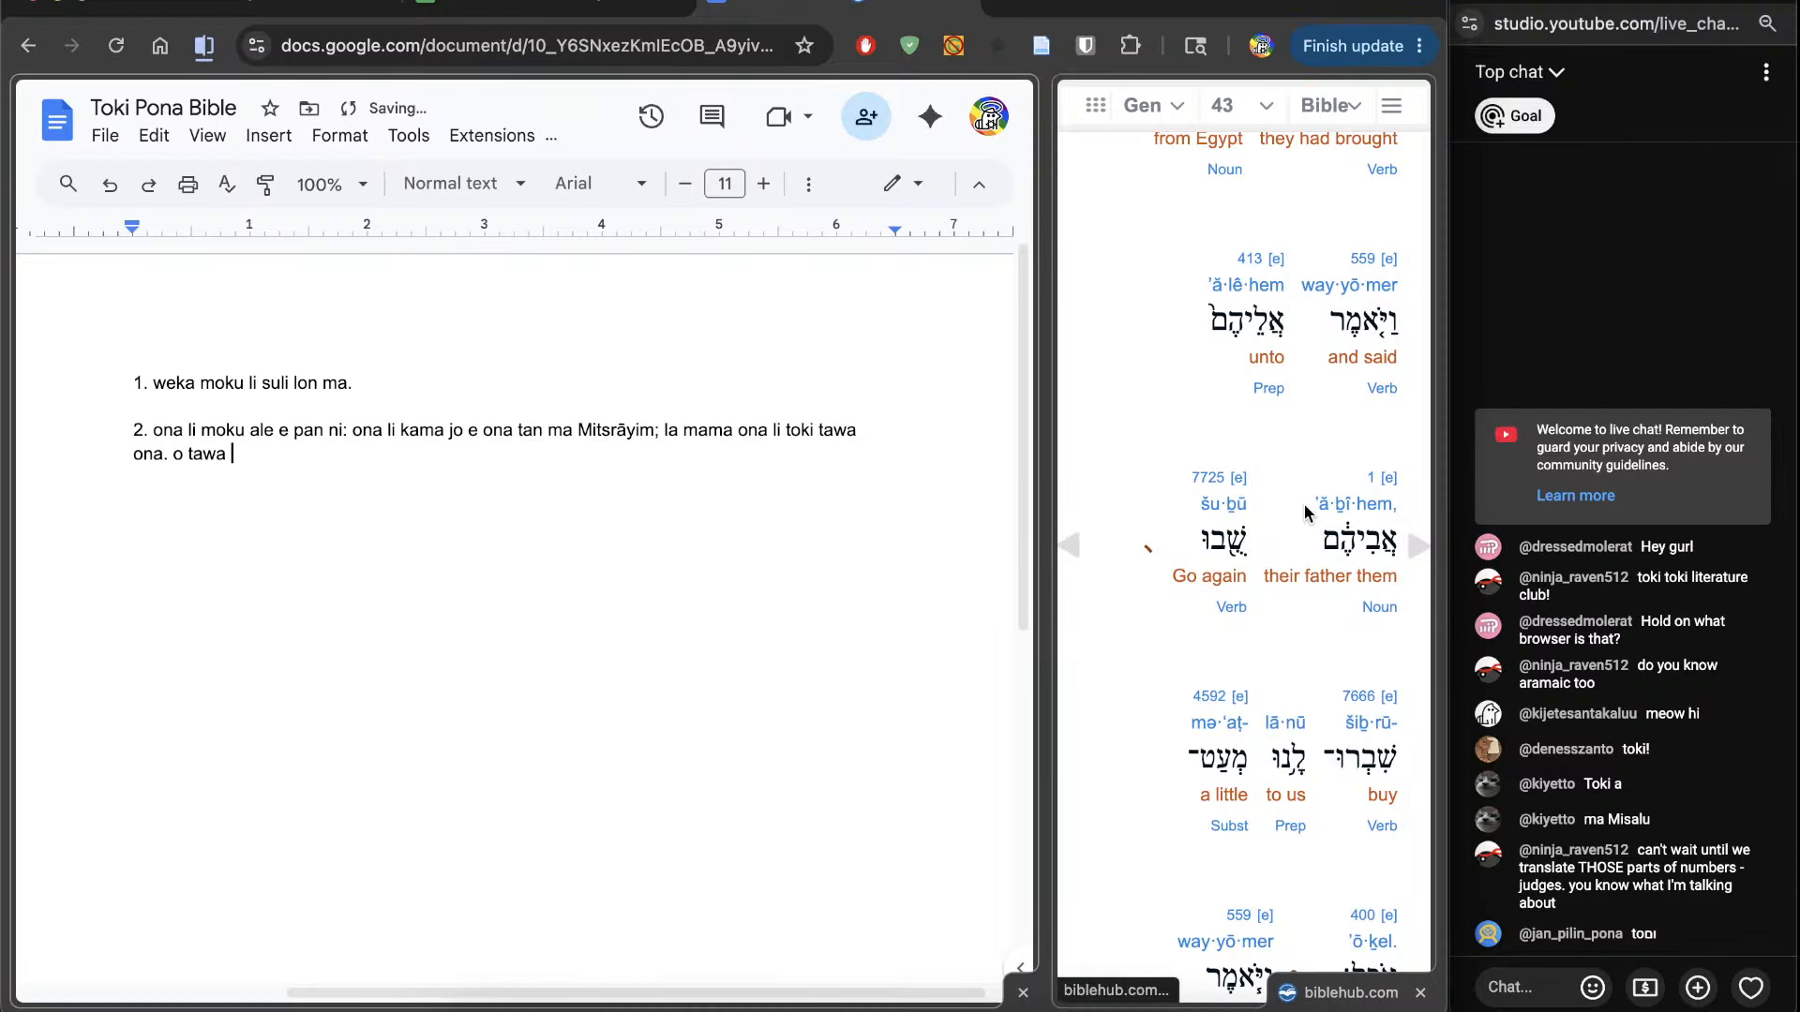
# Step: Look up the Hebrew verb behind "Go again" (entry 7725) in the Bible Hub lexicon and close the entry
pyautogui.click(1206, 477)
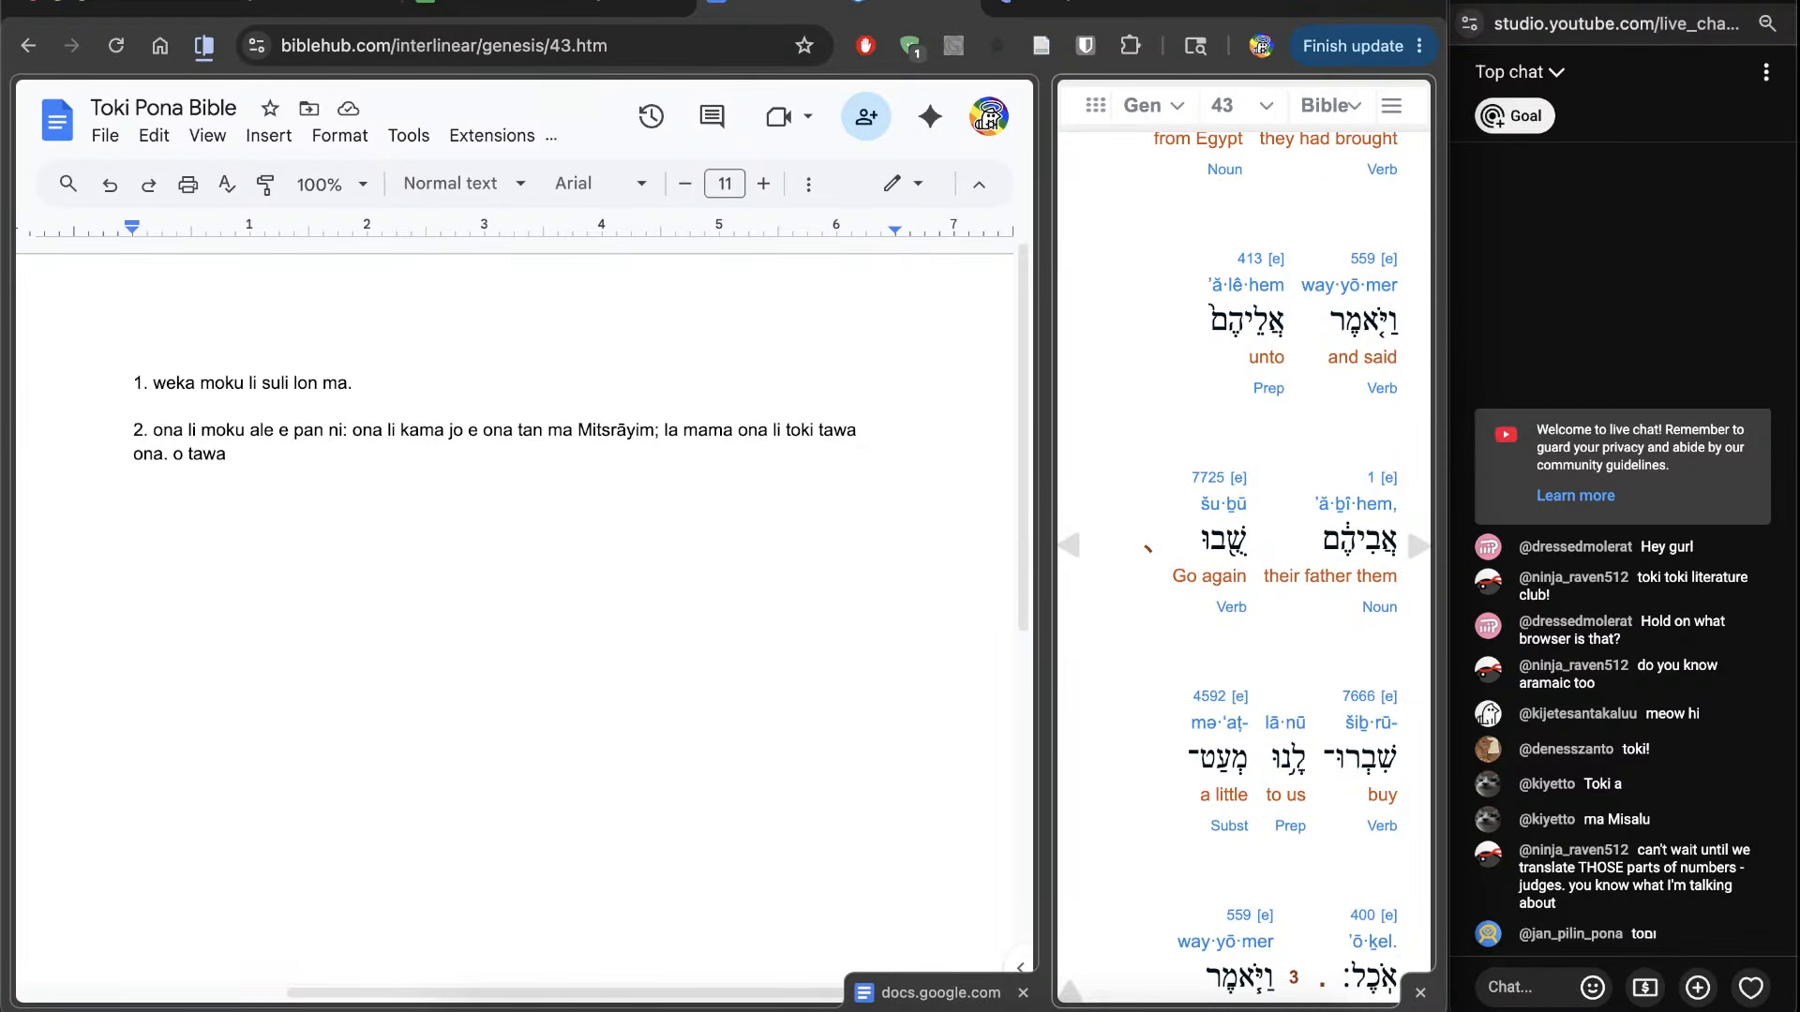
pyautogui.click(1157, 5)
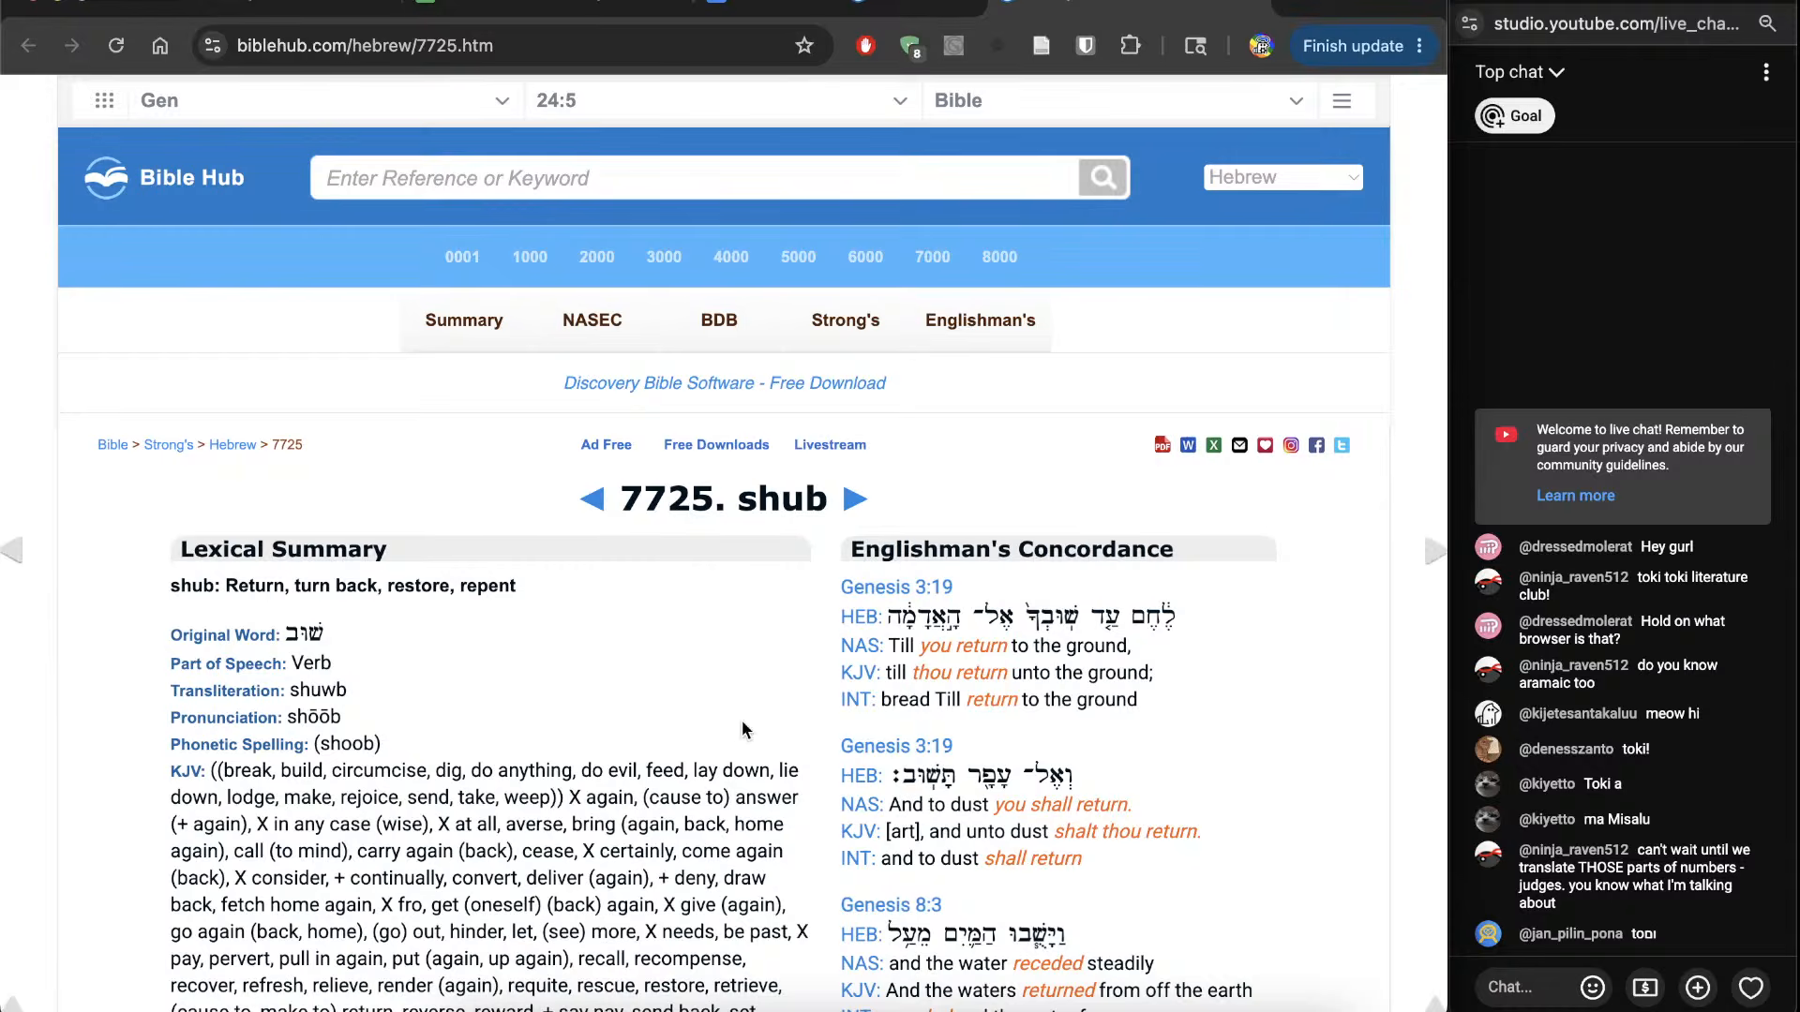
pyautogui.press('super+w')
# Step: Add "sin" after "o tawa" in verse 2 and check it against the interlinear text
pyautogui.click(662, 777)
pyautogui.write('sin')
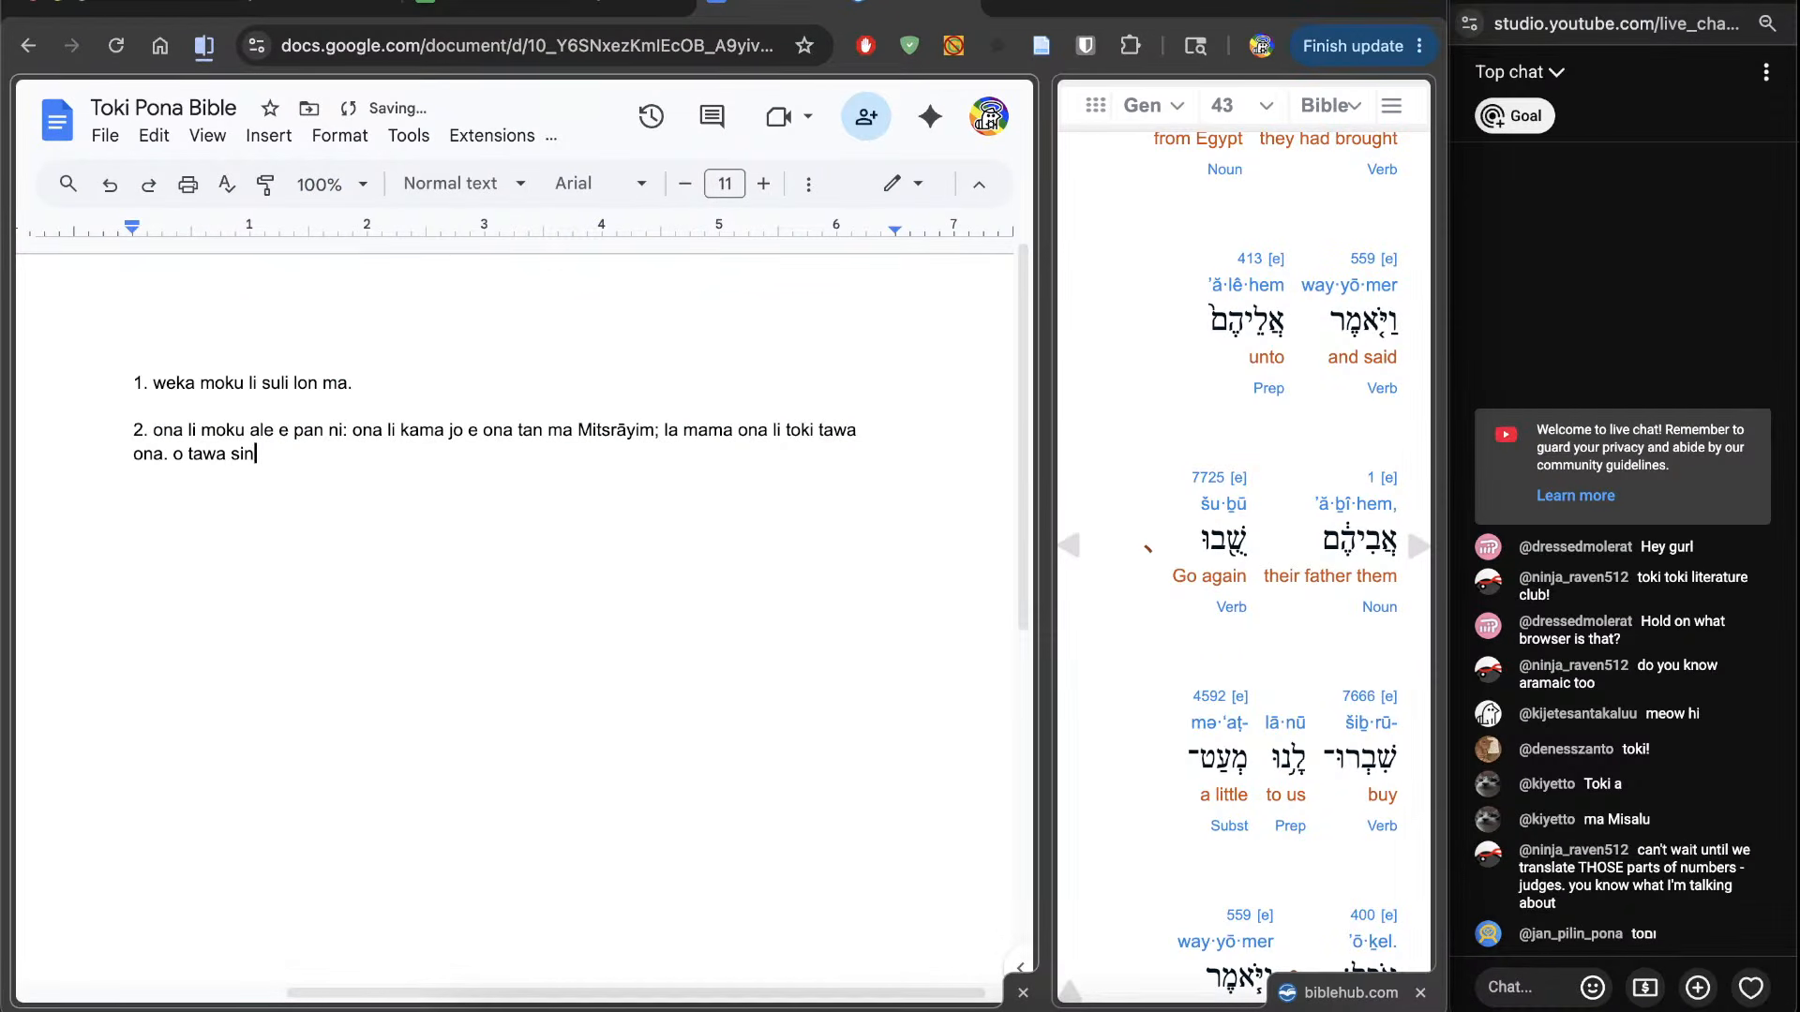
pyautogui.moveTo(414, 551); pyautogui.dragTo(177, 514)
pyautogui.press('Right')
pyautogui.scroll(-3, 1139, 808)
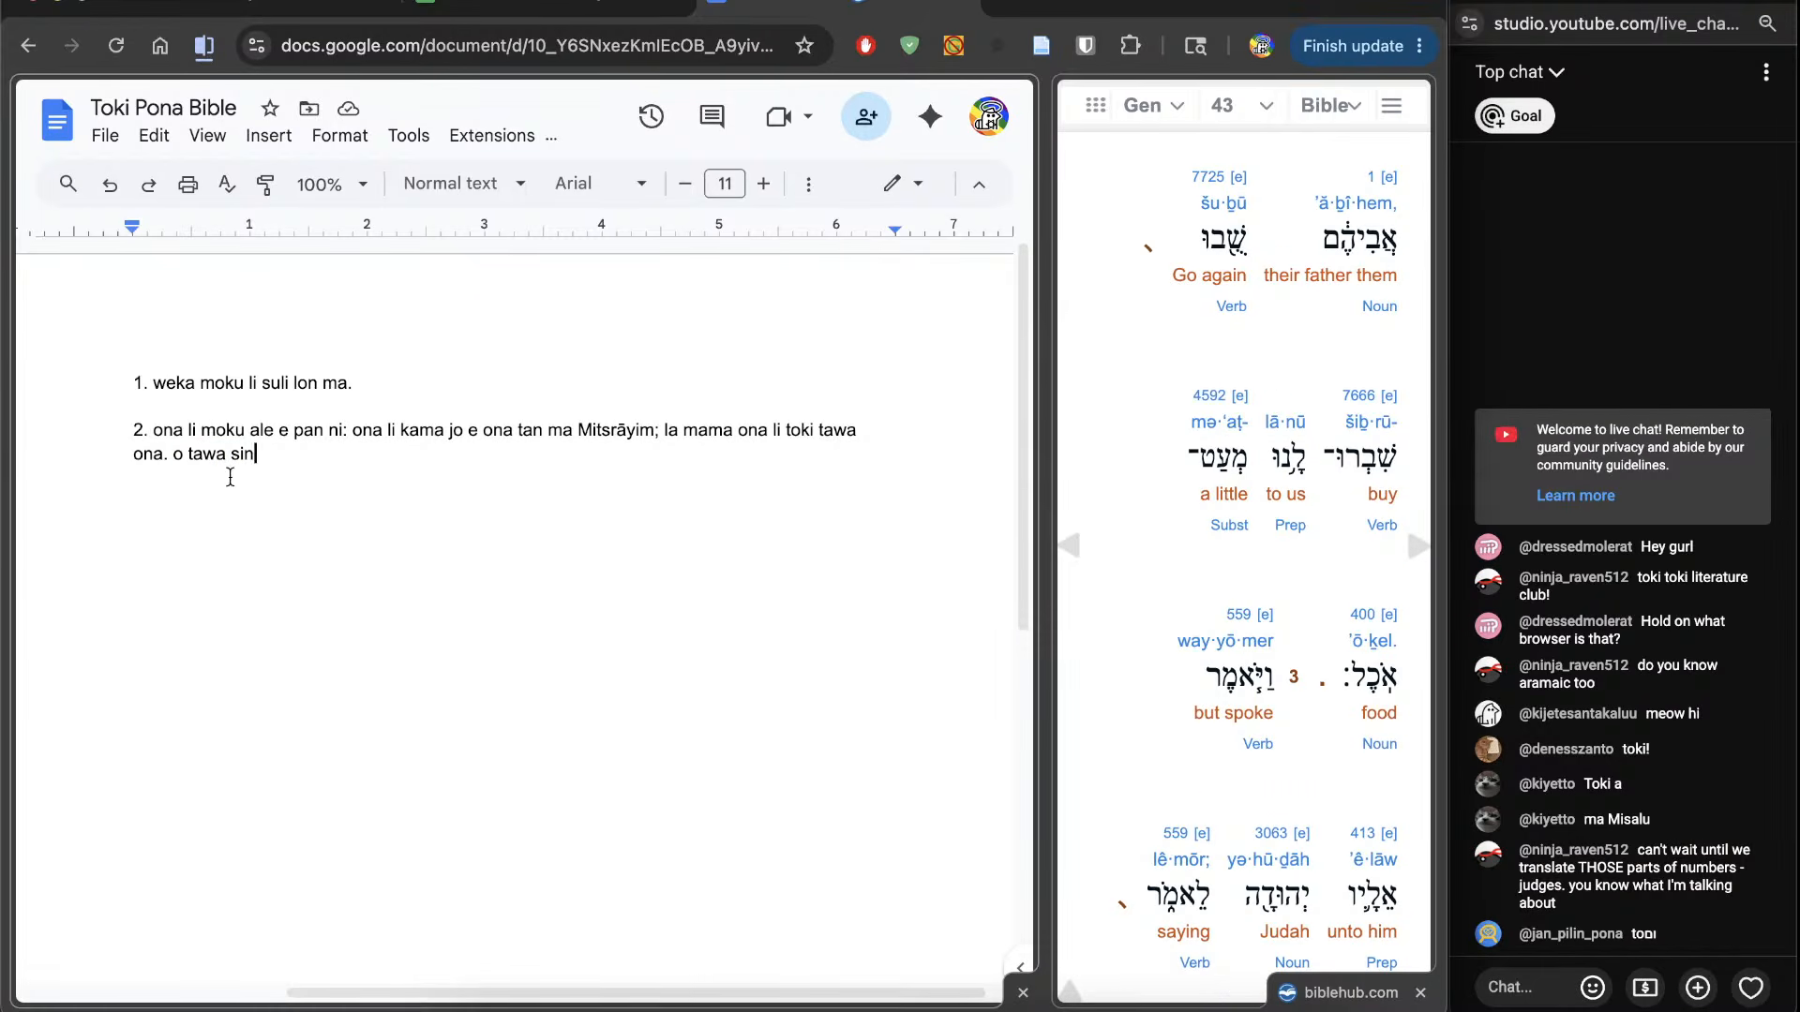
pyautogui.hotkey('ctrl', 'shift', 'Left')
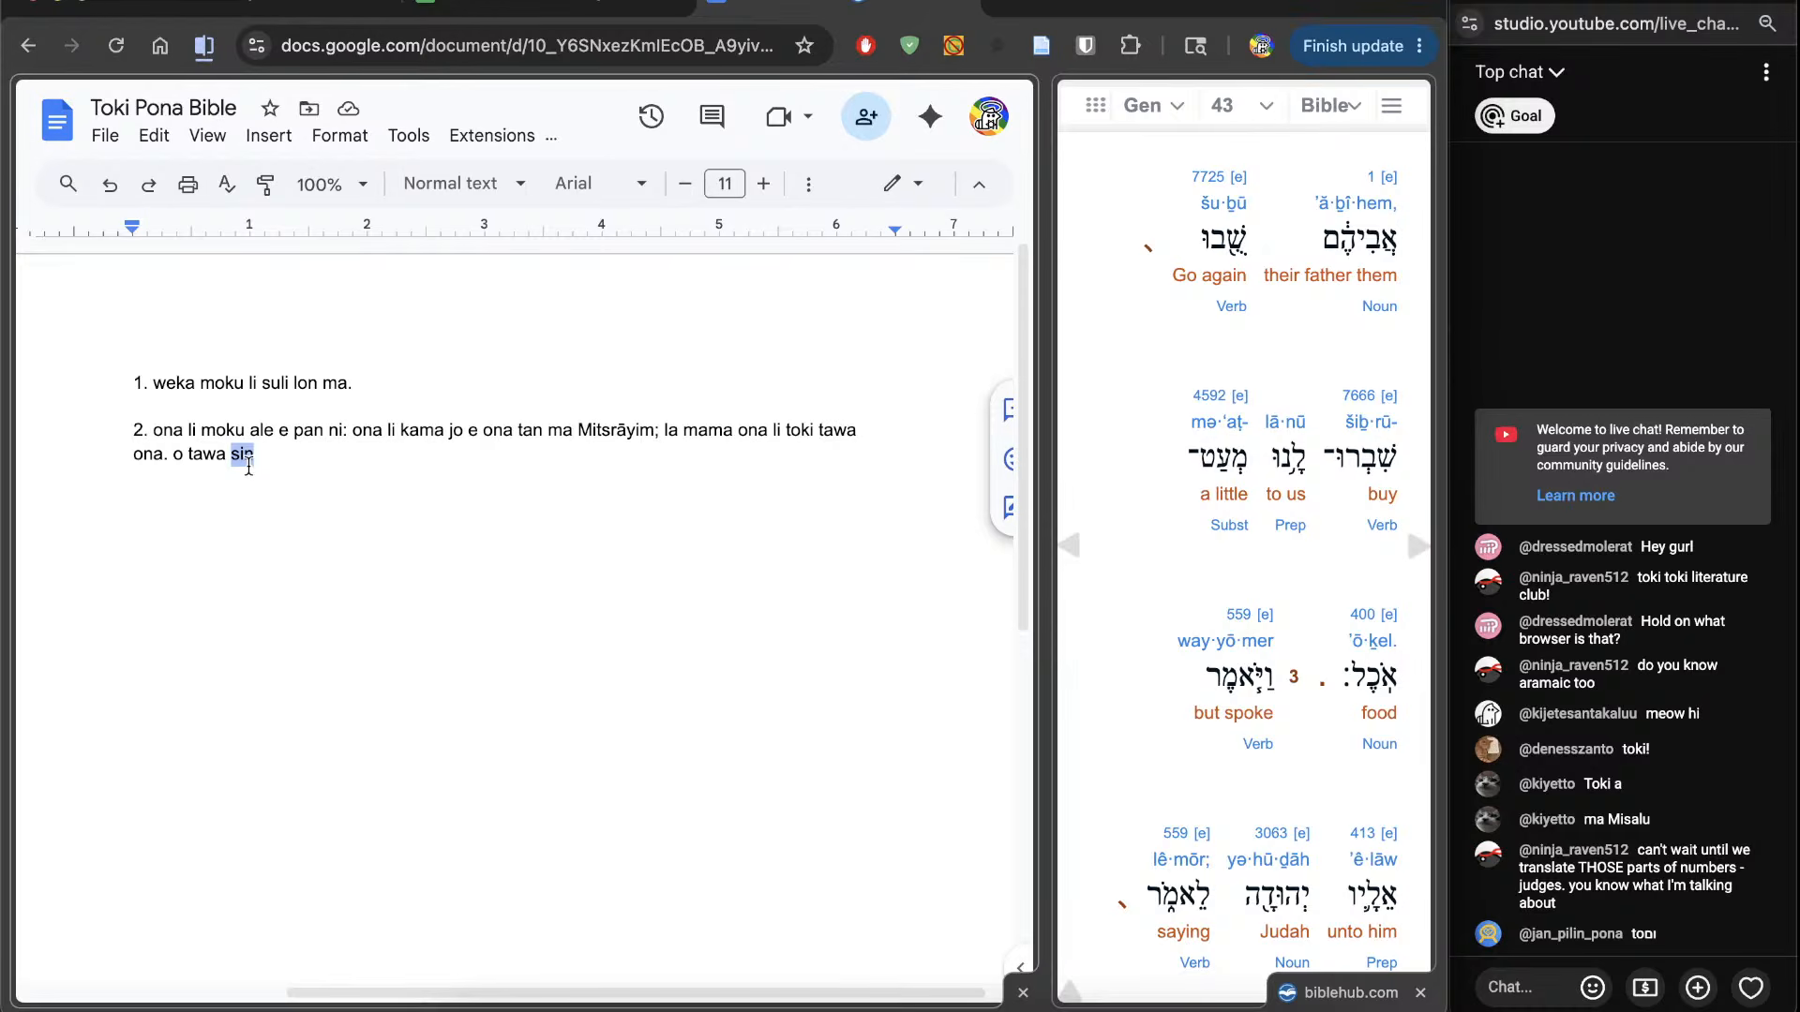
pyautogui.press('Right')
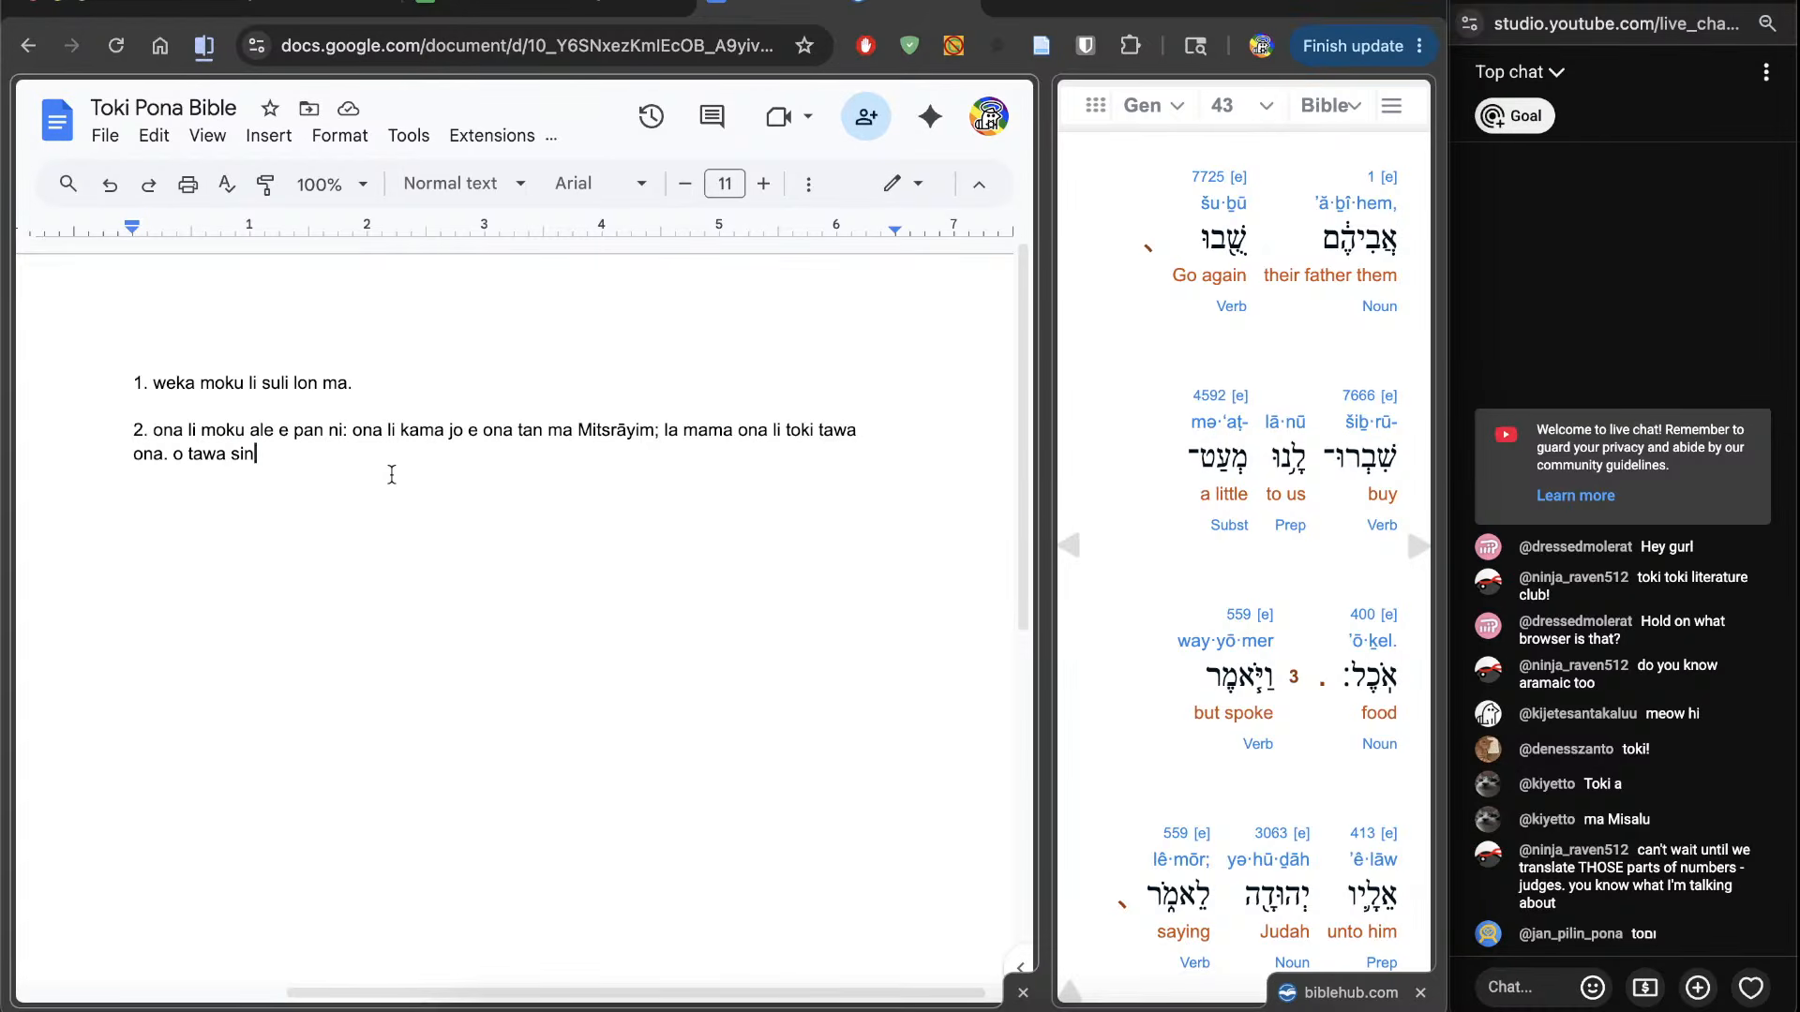
# Step: Replace "tawa" with "kama" in front of "sin" in verse 2
pyautogui.click(217, 480)
pyautogui.press('BackSpace')
pyautogui.press('BackSpace')
pyautogui.press('BackSpace')
pyautogui.press('BackSpace')
pyautogui.write('kama')
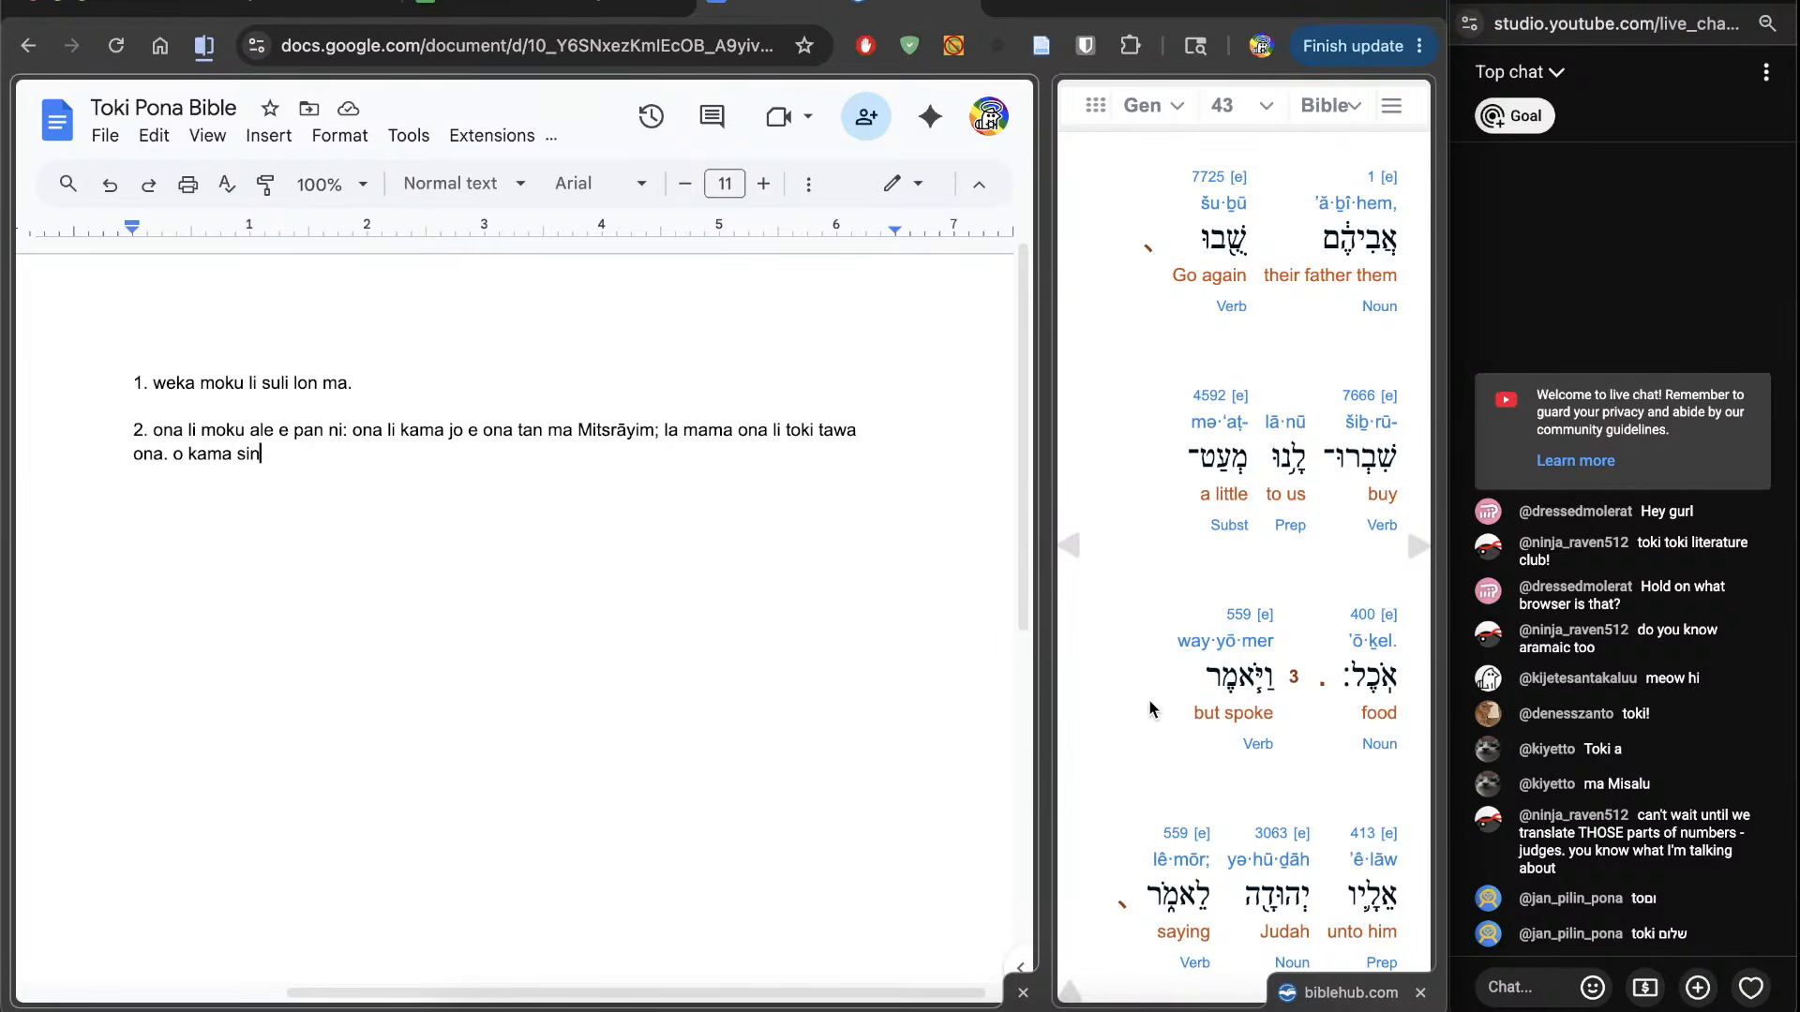
pyautogui.scroll(-2, 1125, 750)
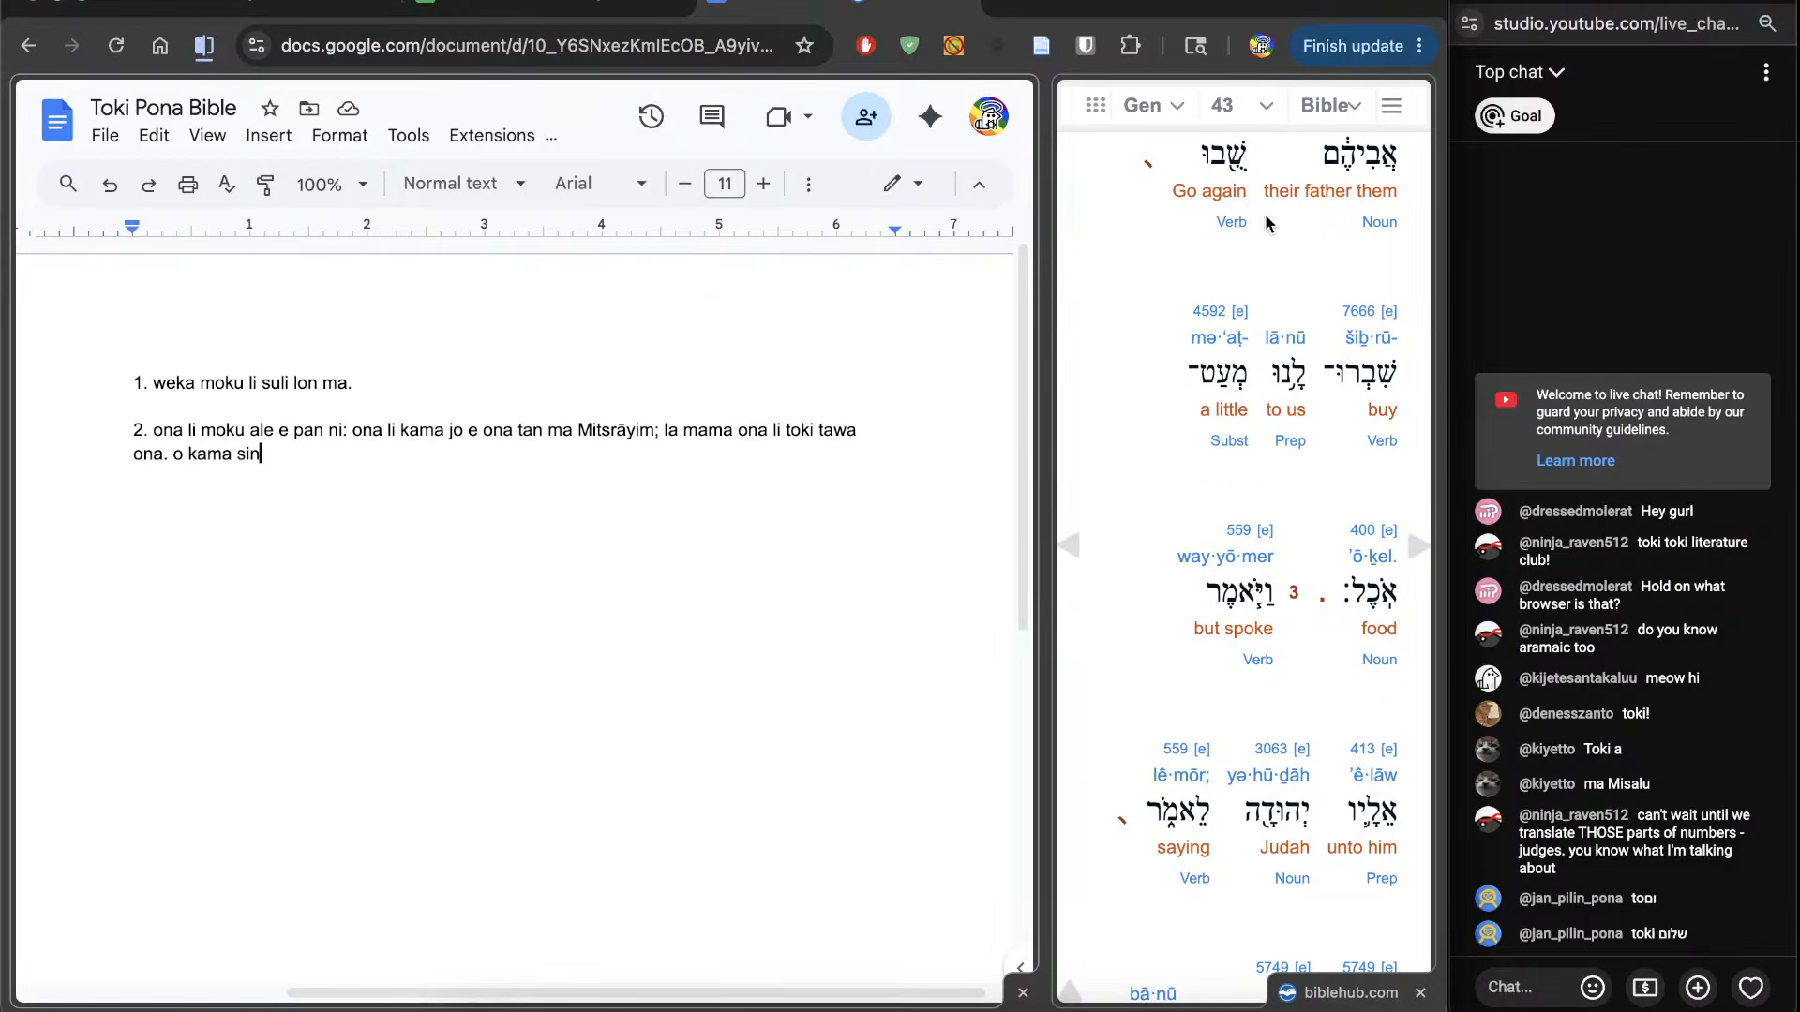
# Step: Examine the rest of verse 2 in the Genesis 43 interlinear text, from "Go again" to "food"
pyautogui.scroll(1, 1263, 216)
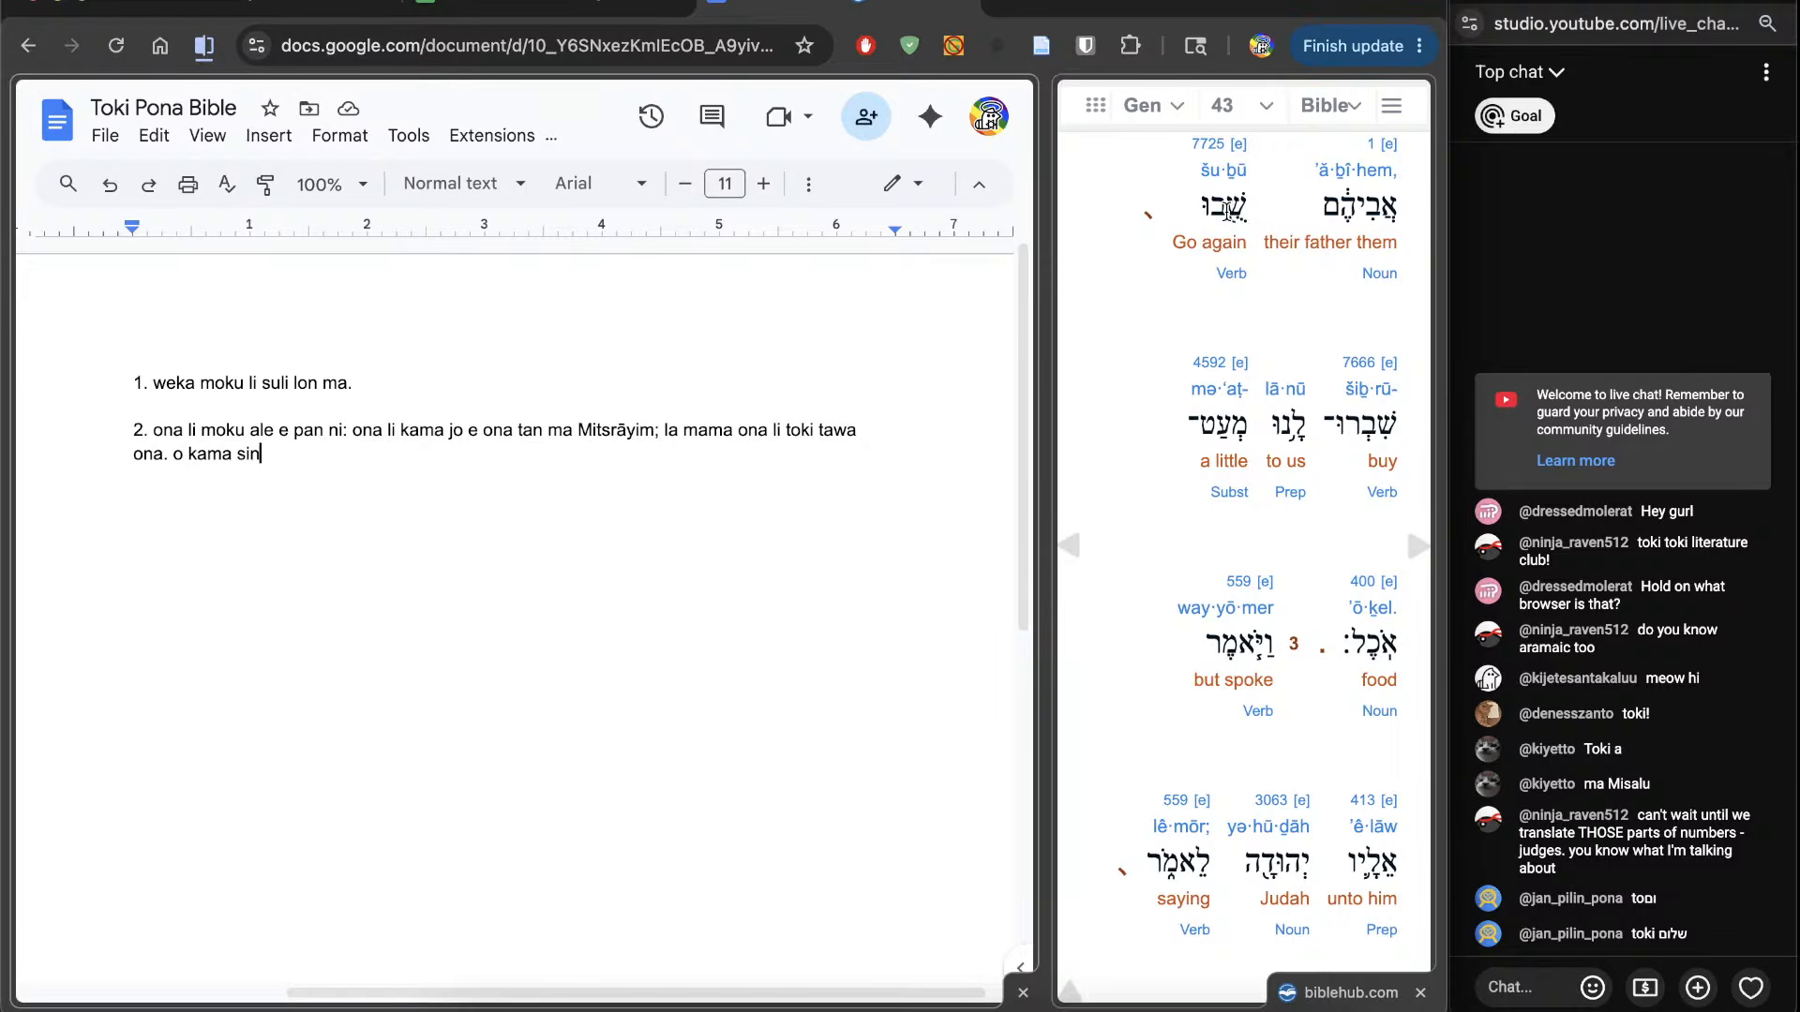
pyautogui.scroll(-1, 1337, 481)
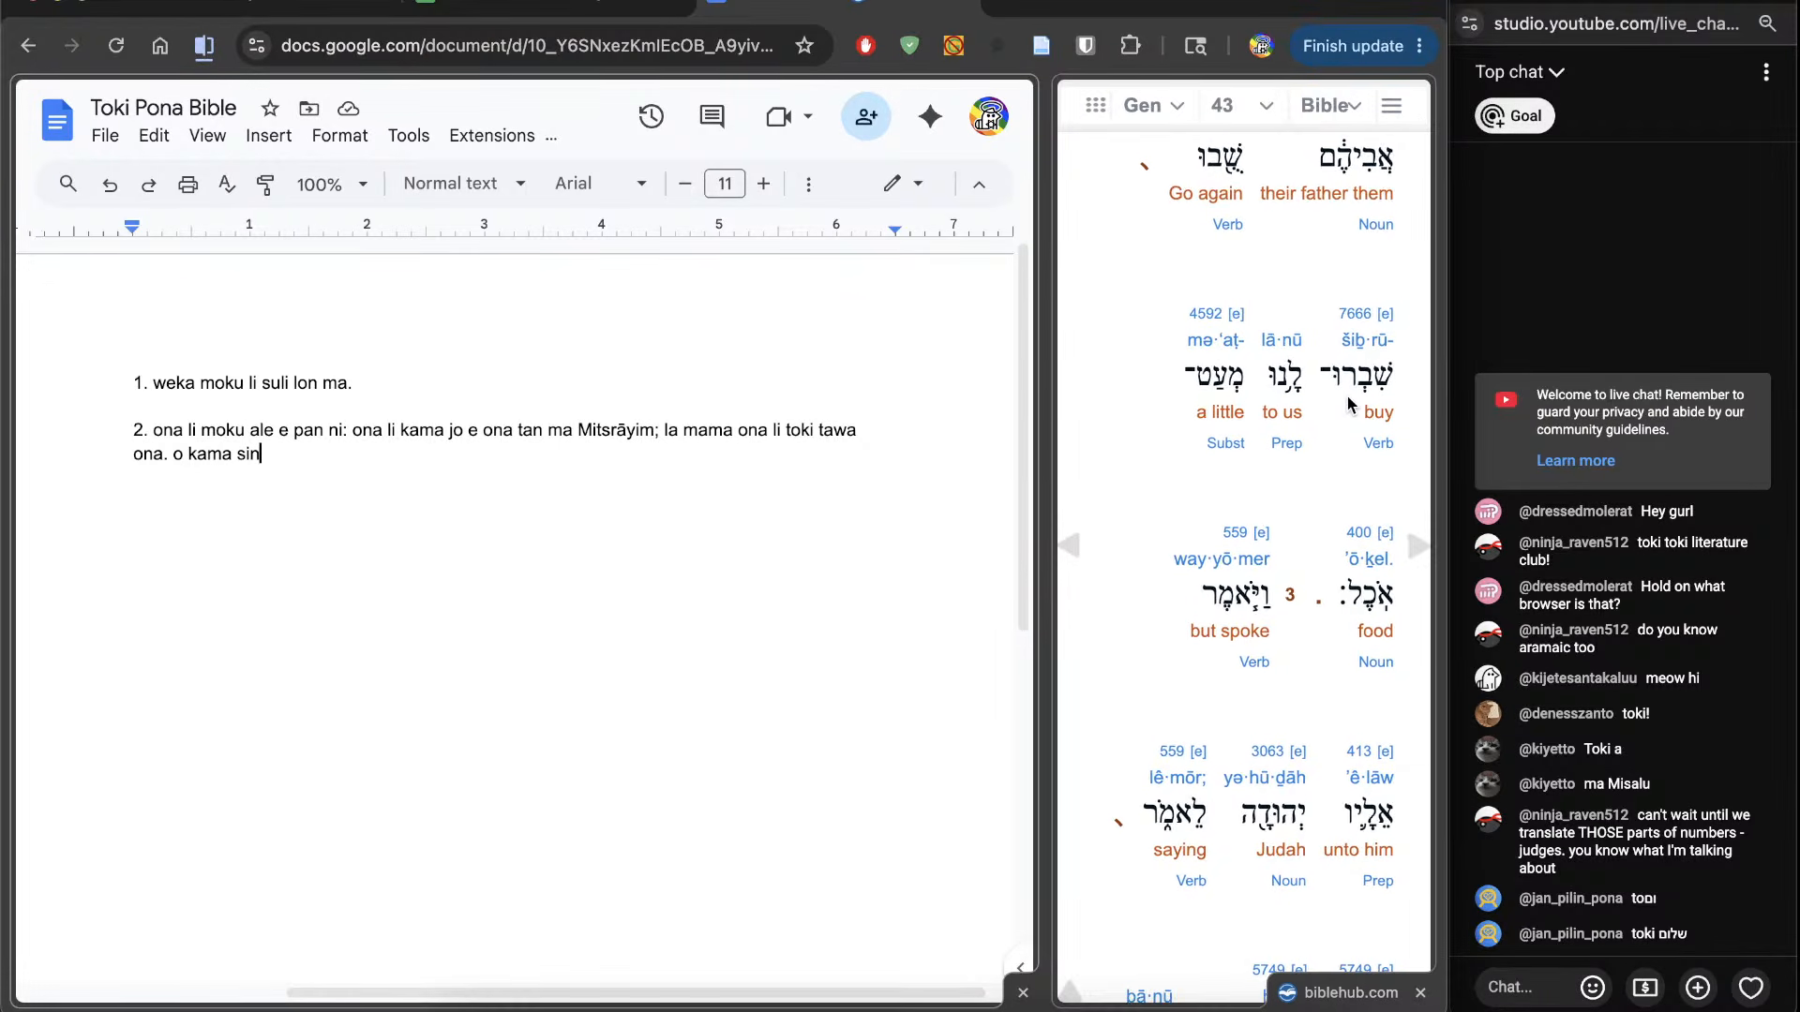
pyautogui.scroll(-1, 1348, 417)
pyautogui.doubleClick(1355, 435)
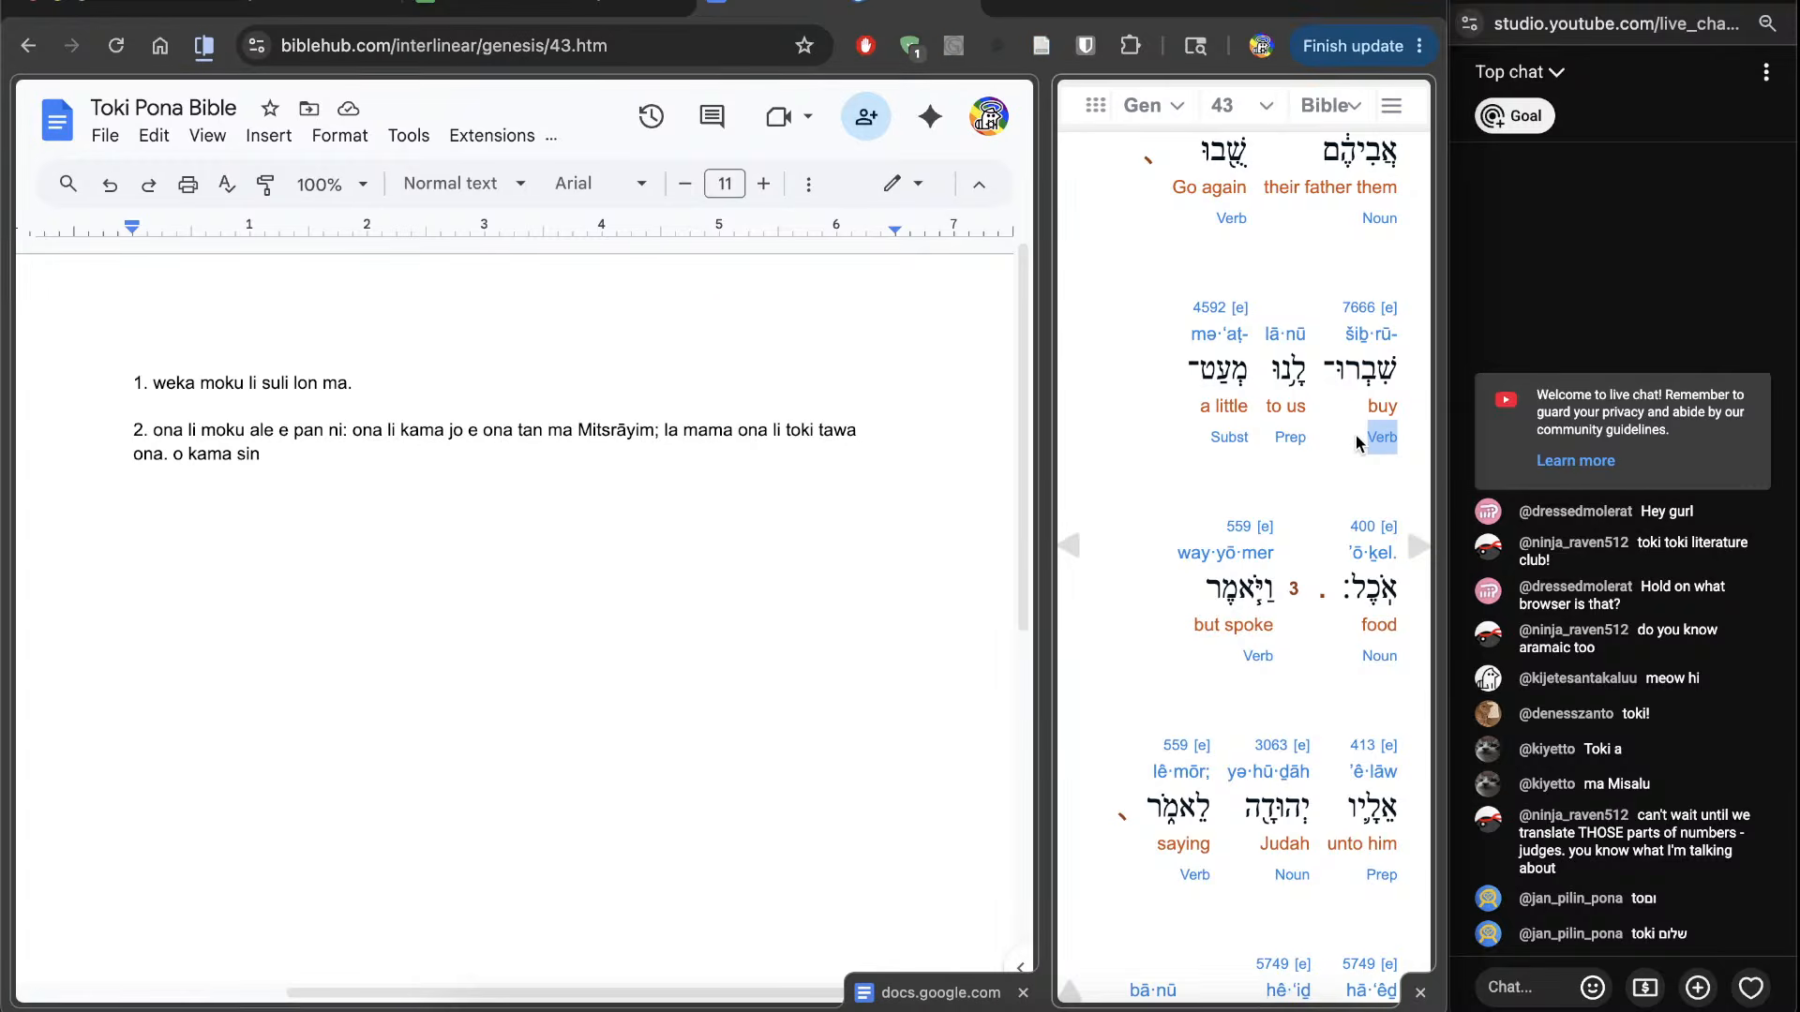
pyautogui.click(1355, 435)
pyautogui.moveTo(1044, 460)
pyautogui.mouseDown()
pyautogui.moveTo(815, 465)
pyautogui.moveTo(1069, 454)
pyautogui.moveTo(1041, 456)
pyautogui.mouseUp()
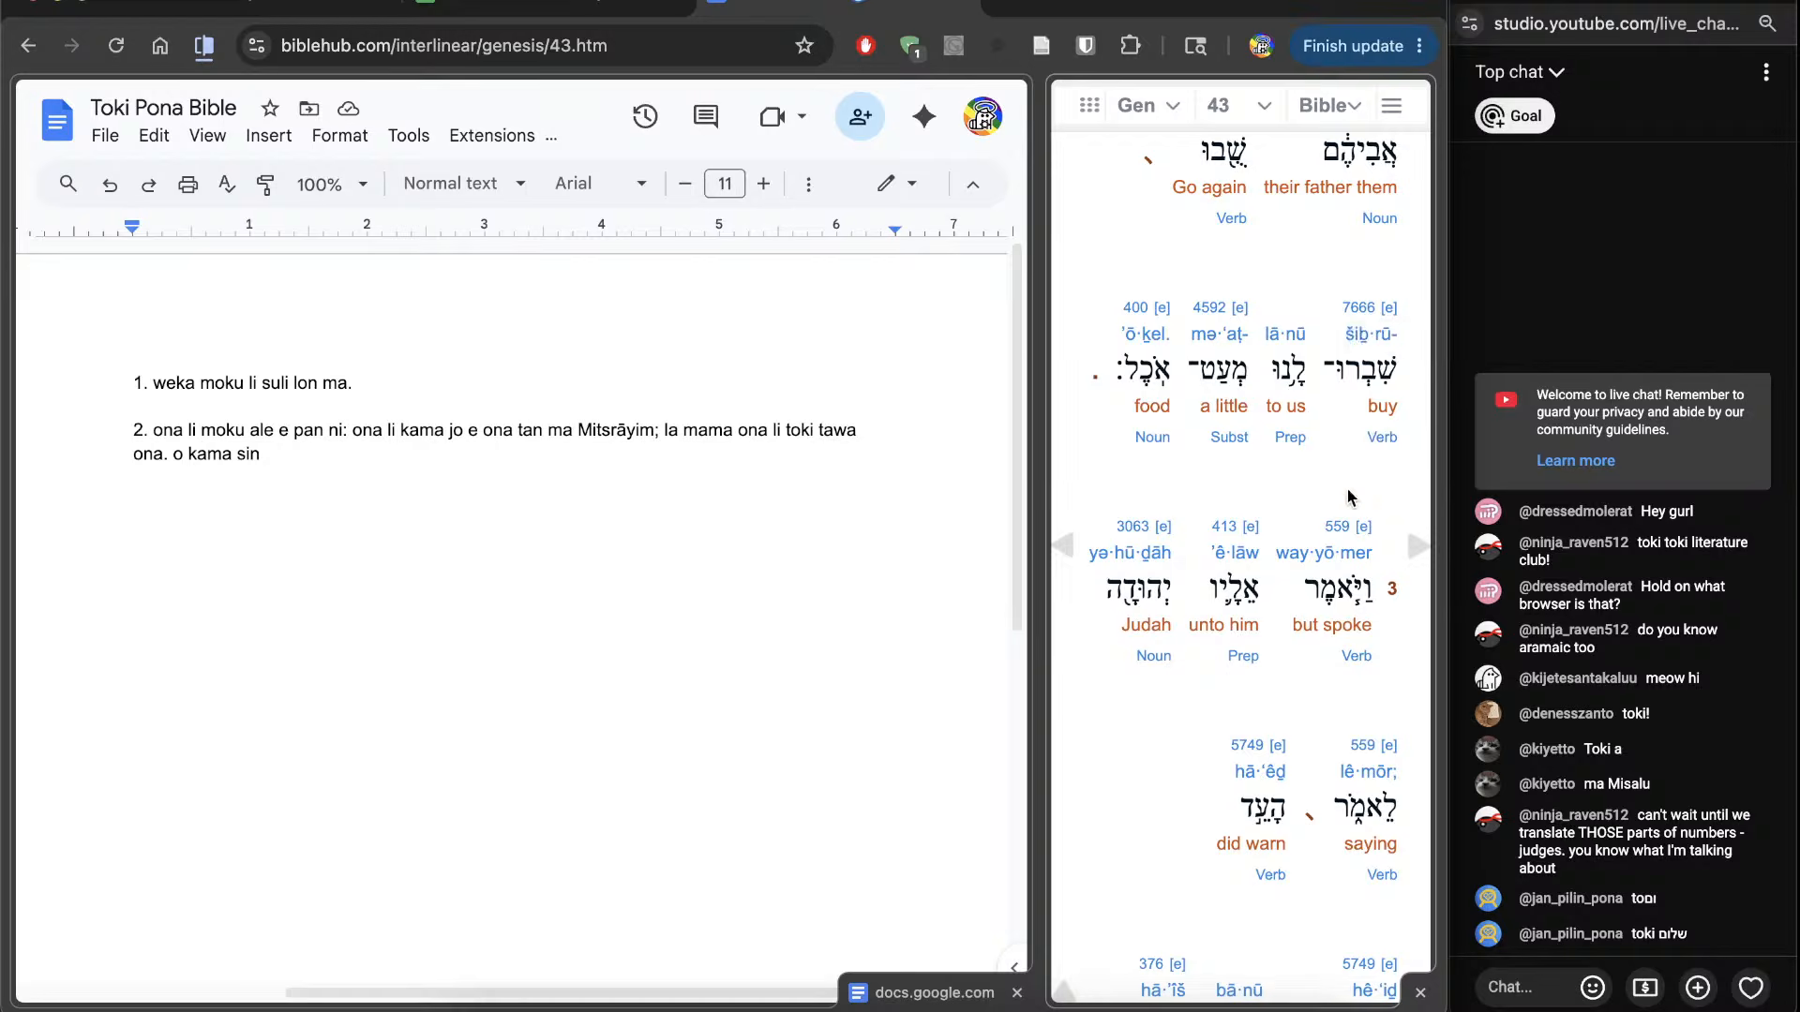
pyautogui.scroll(10, 1327, 493)
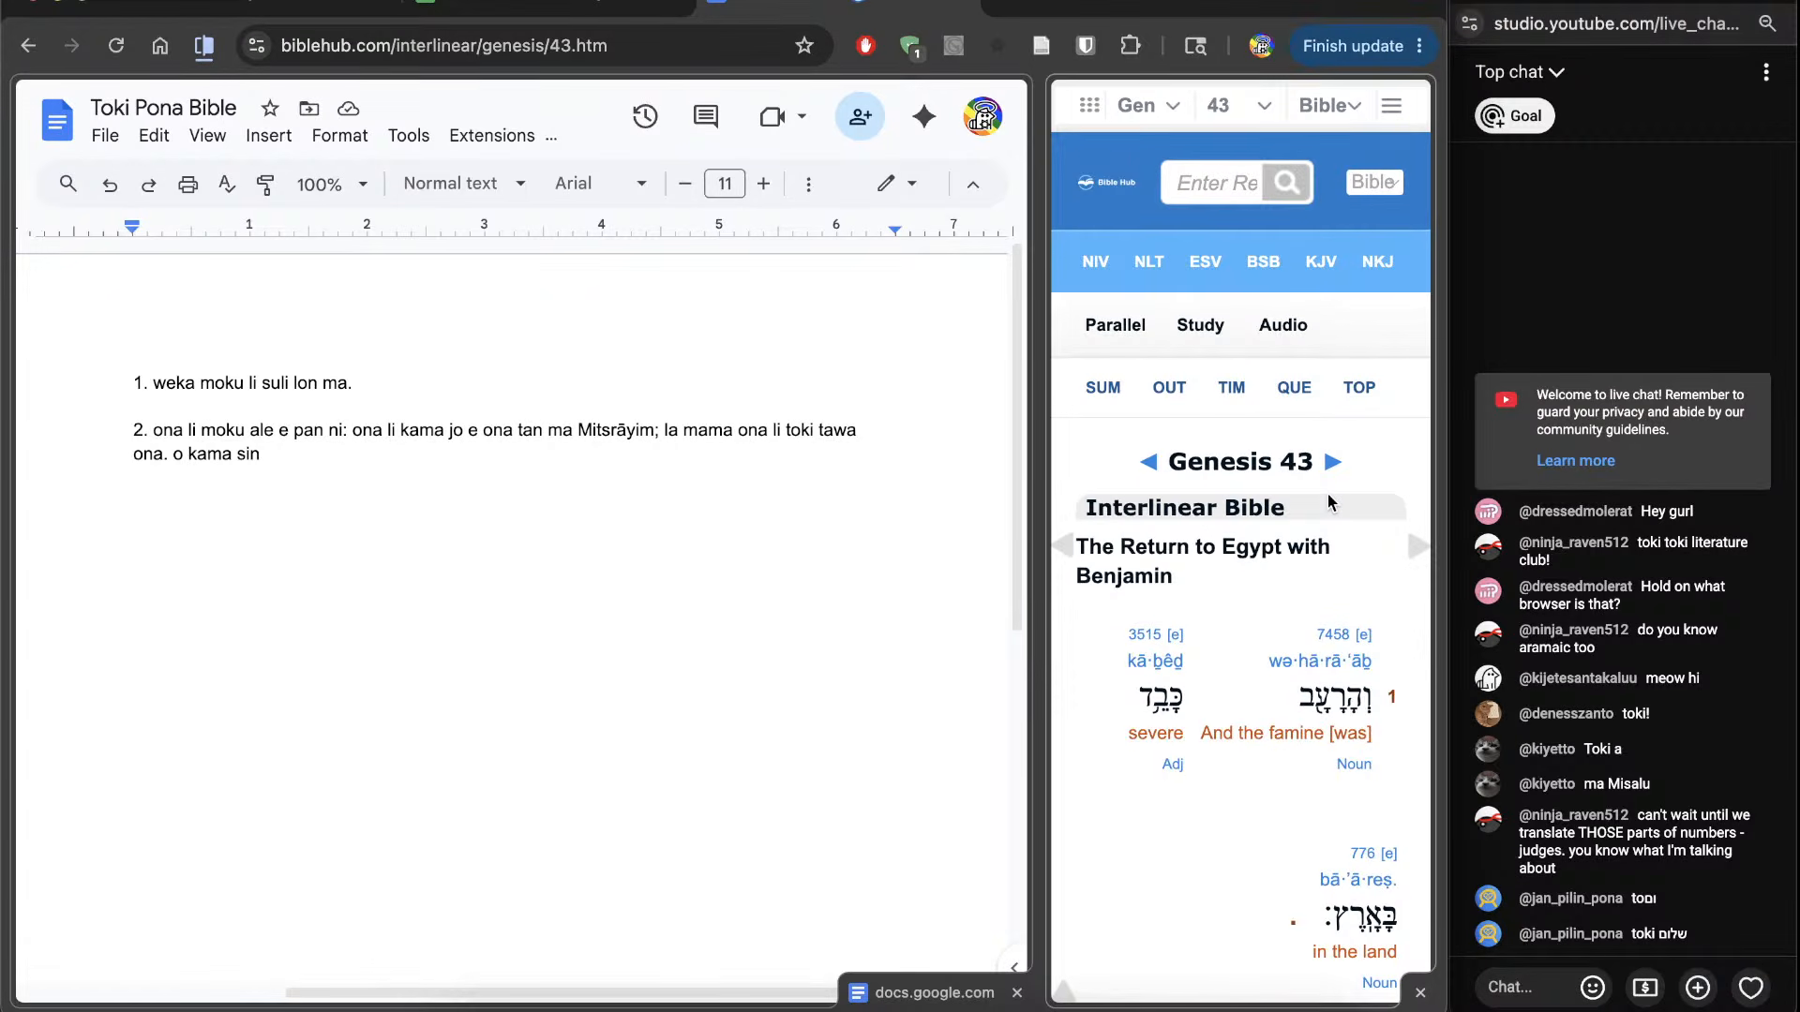
pyautogui.scroll(-10, 1327, 494)
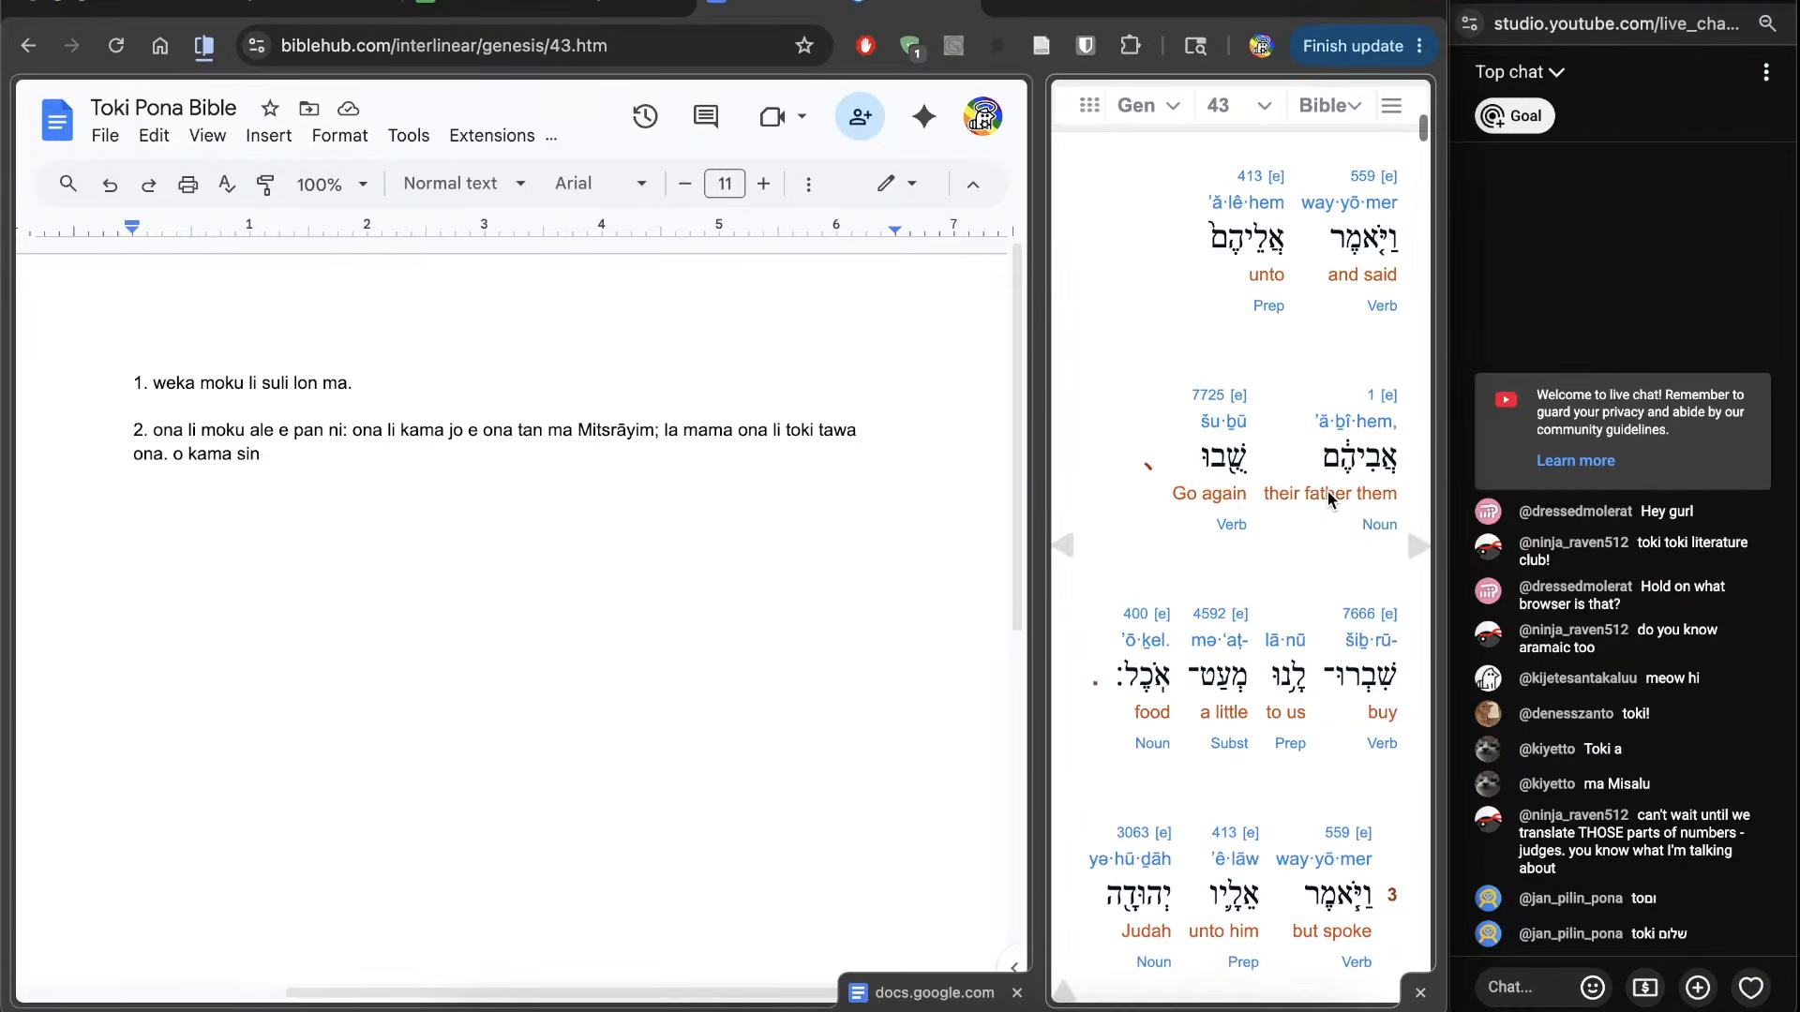
pyautogui.tripleClick(1319, 497)
pyautogui.tripleClick(1319, 497)
pyautogui.click(1310, 538)
# Step: Widen the Bible Hub pane and open the single-verse interlinear page for Genesis 43:1
pyautogui.scroll(3, 1311, 538)
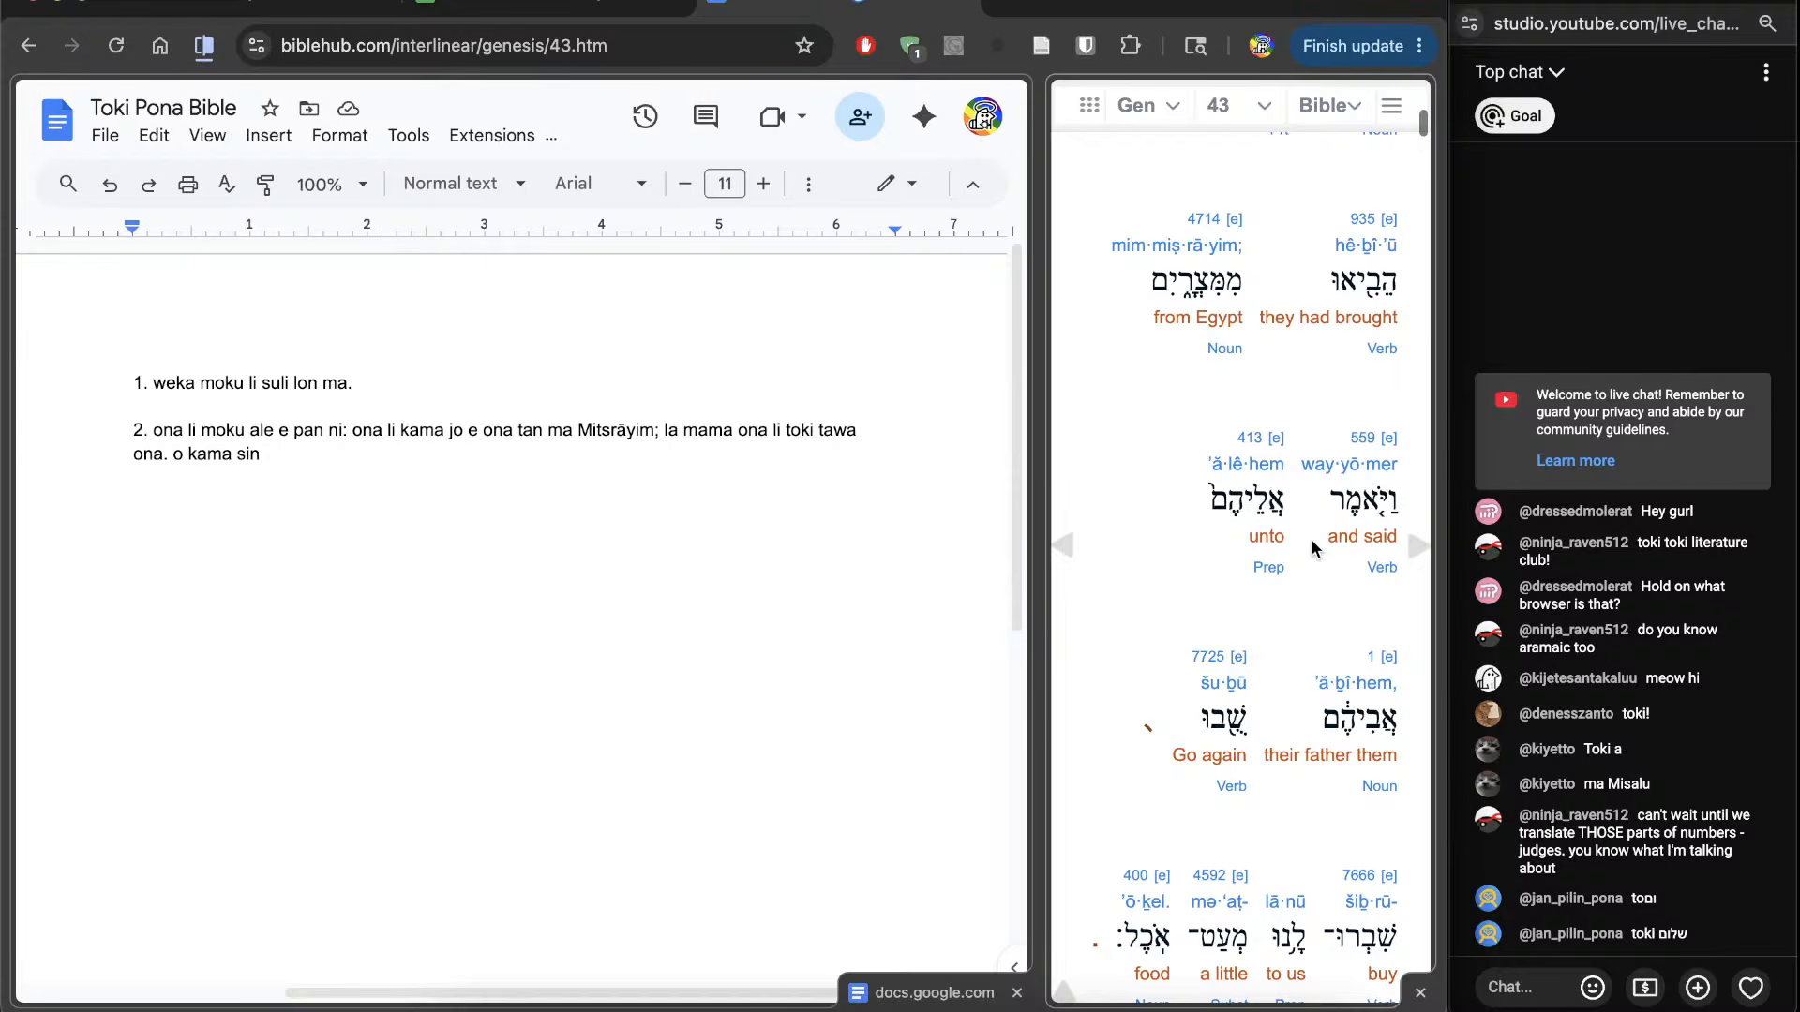
pyautogui.scroll(10, 1311, 538)
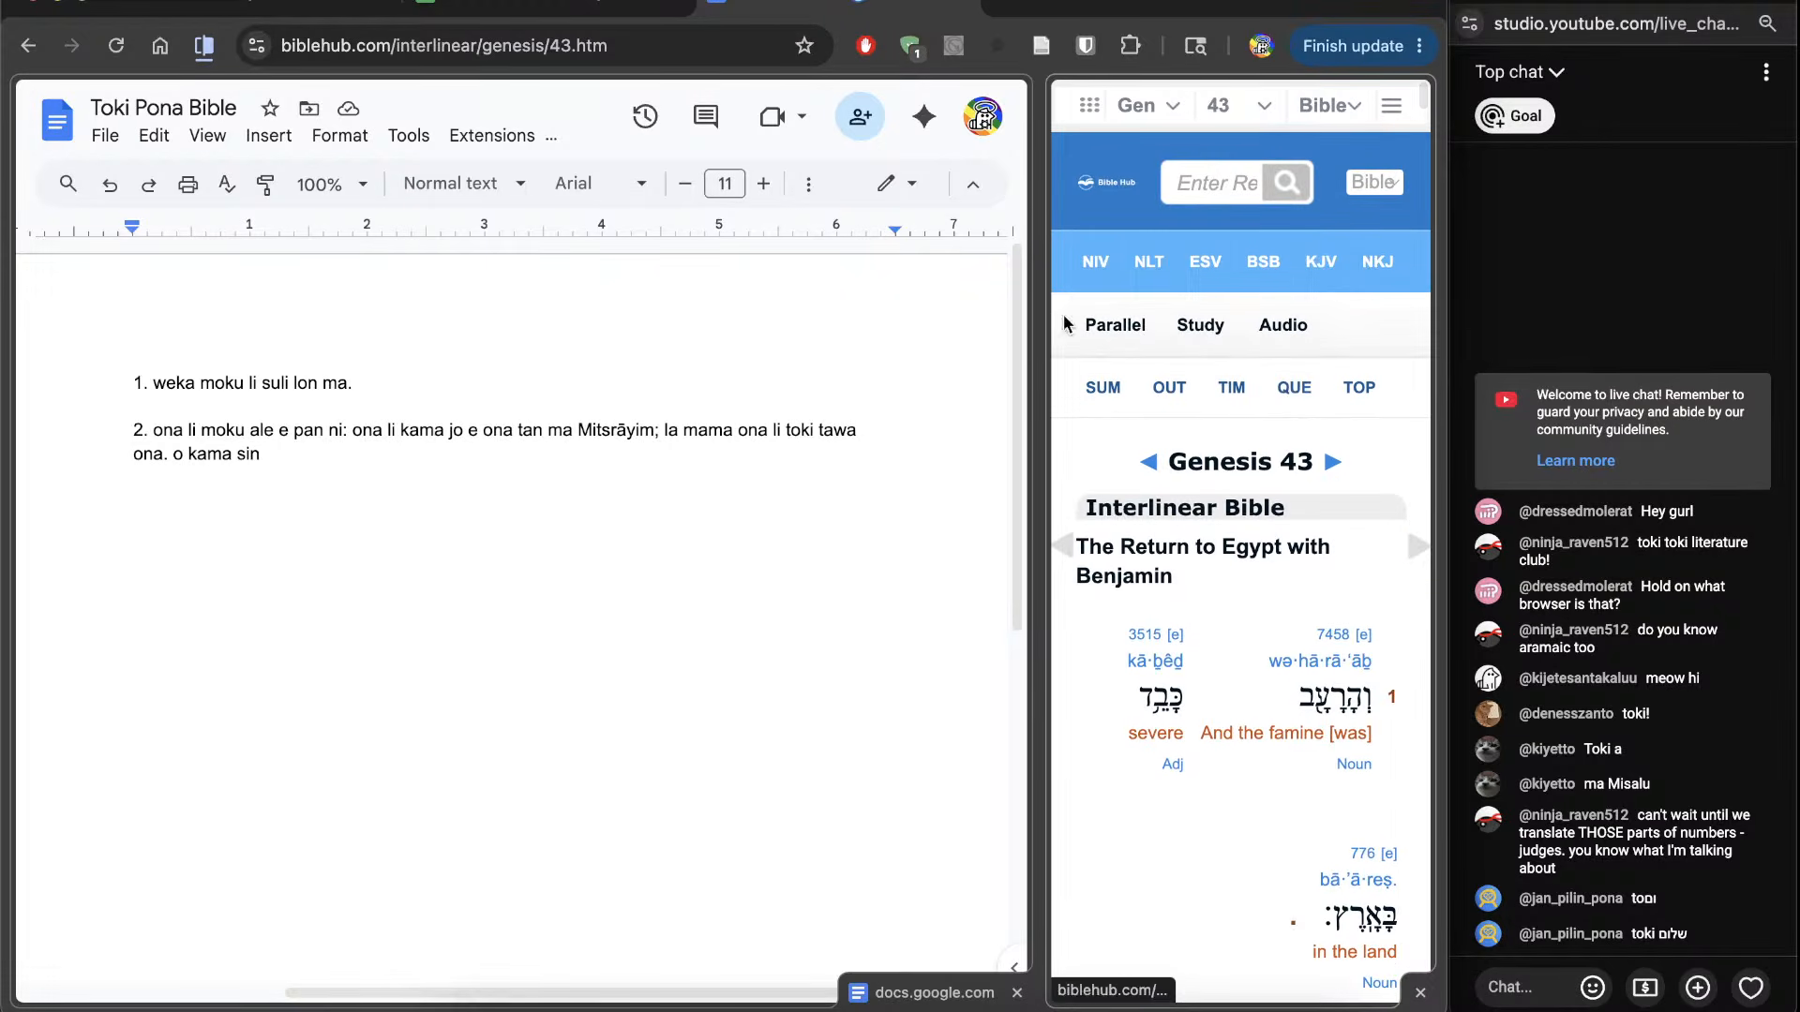
pyautogui.moveTo(1039, 315); pyautogui.dragTo(242, 293)
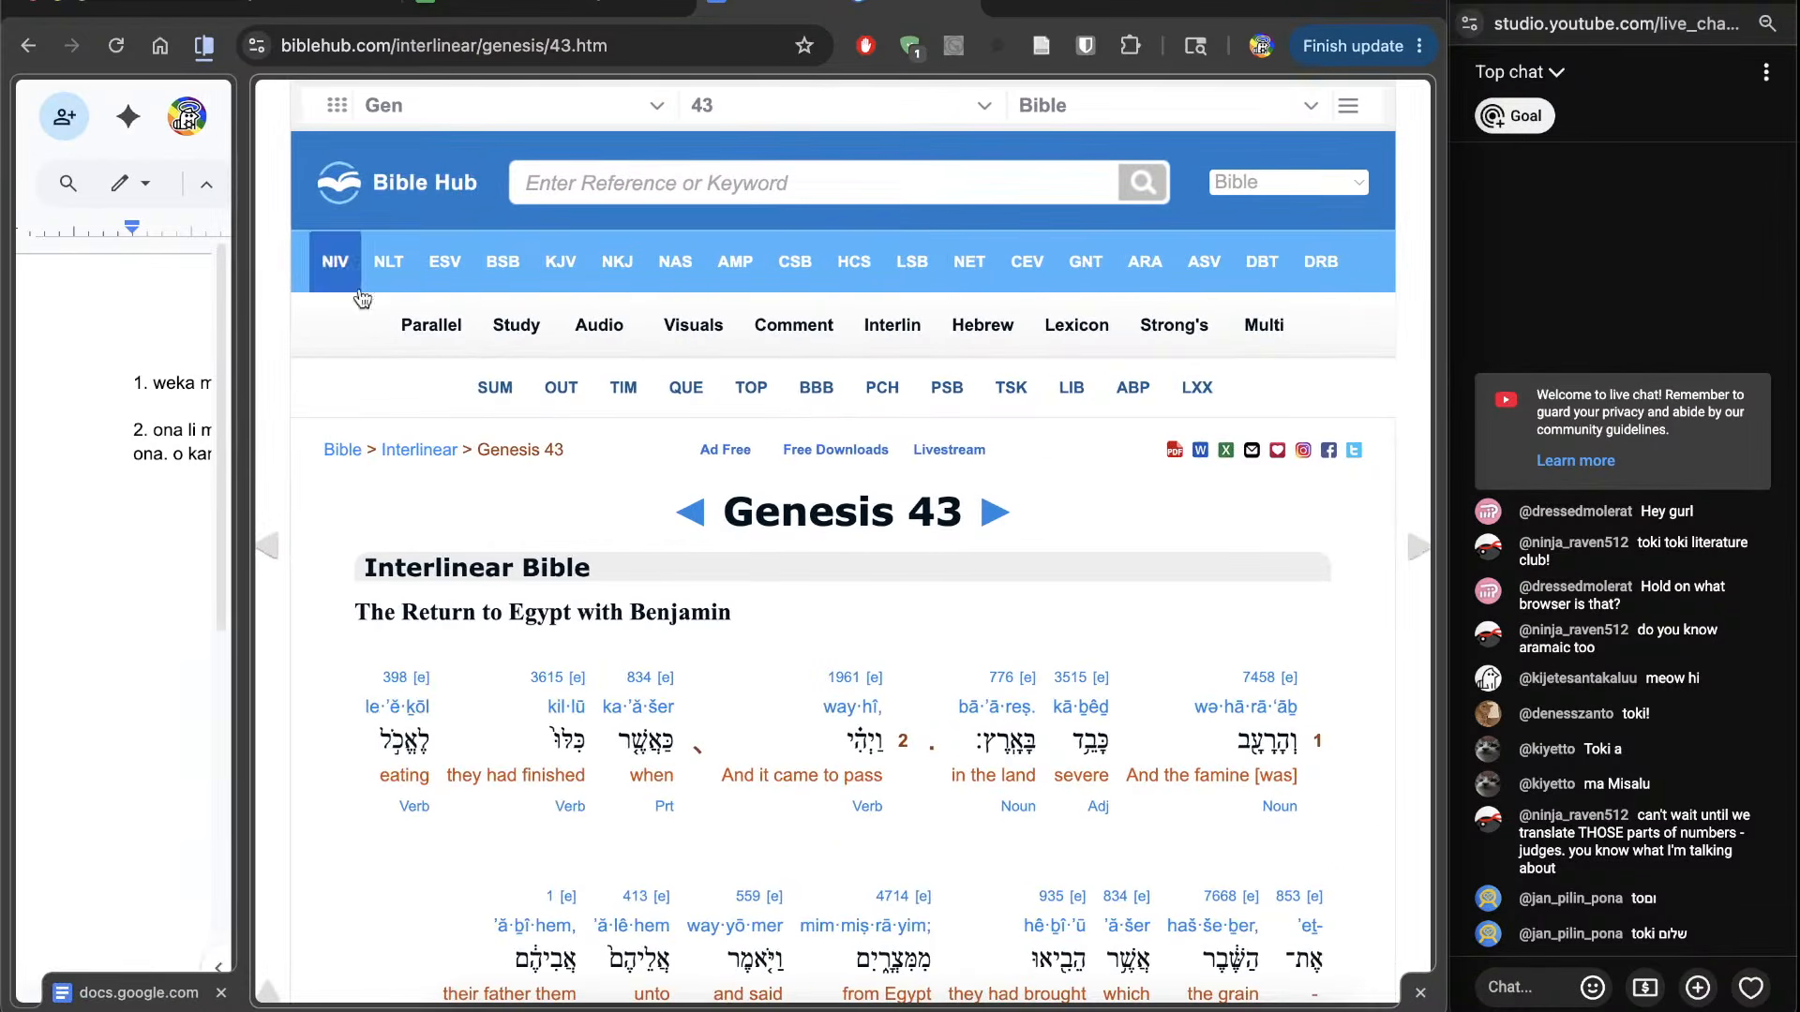
pyautogui.click(889, 328)
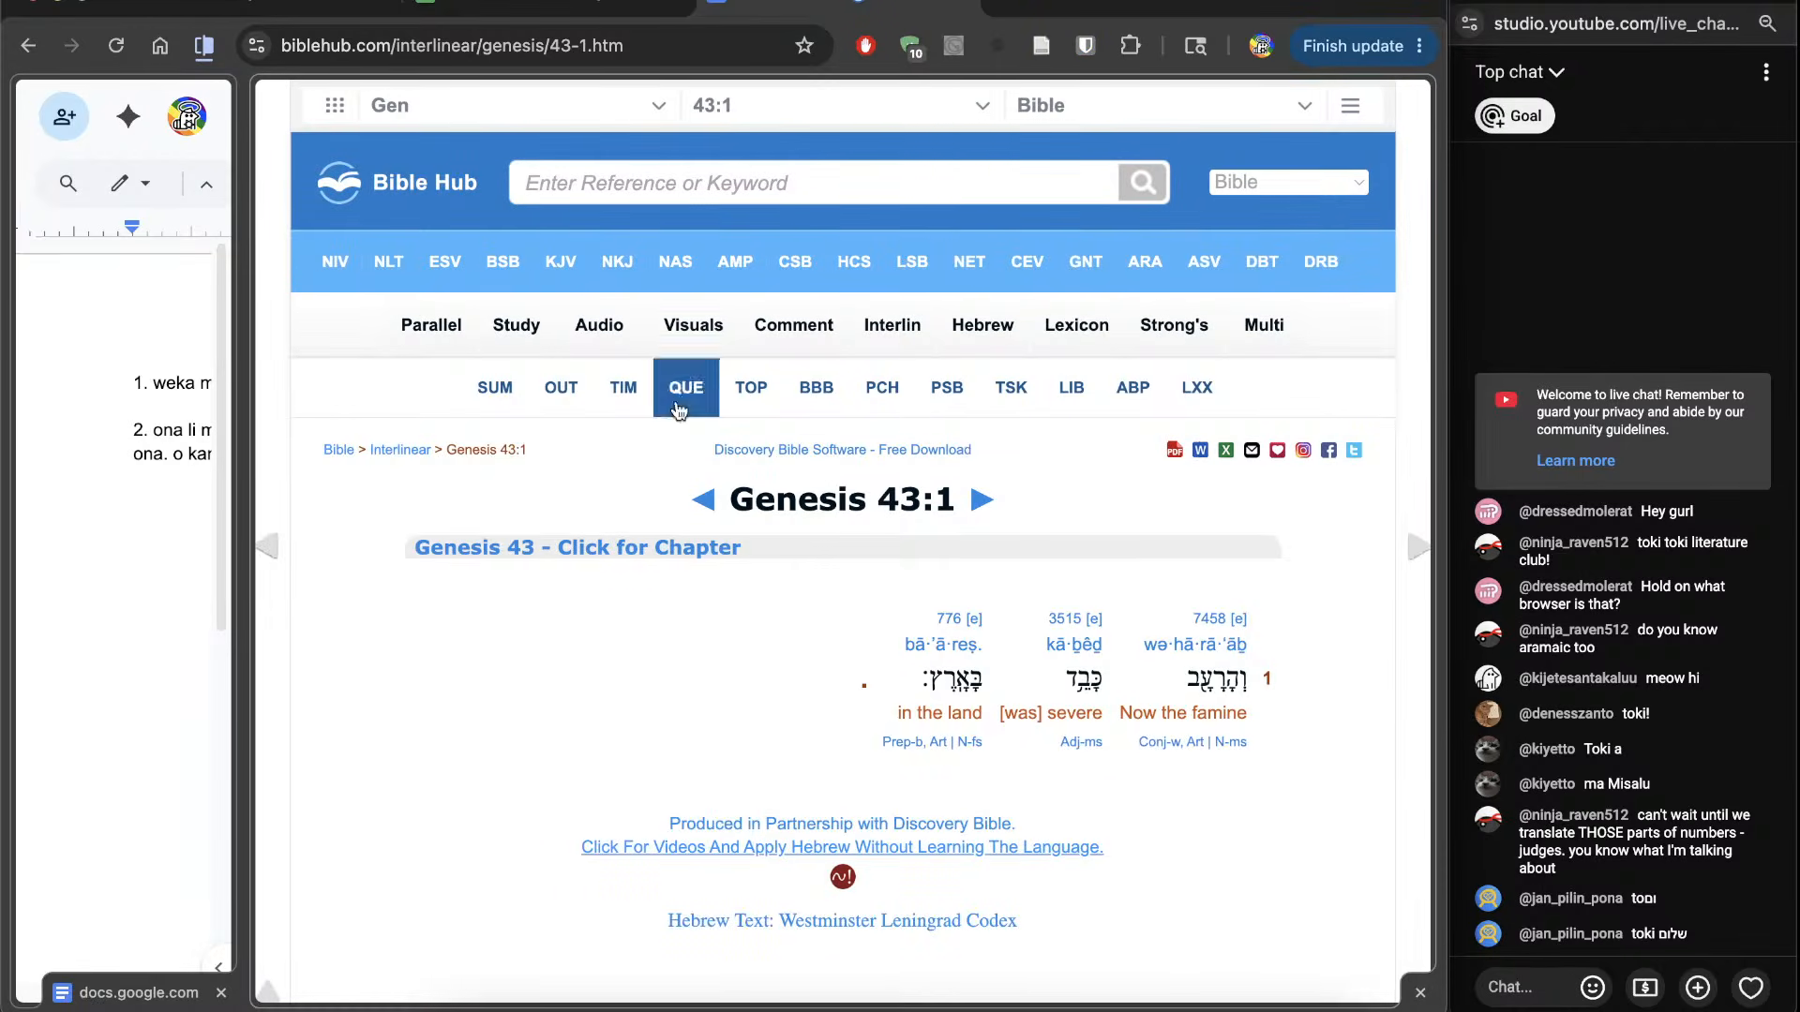
pyautogui.click(533, 178)
pyautogui.click(583, 47)
pyautogui.click(662, 45)
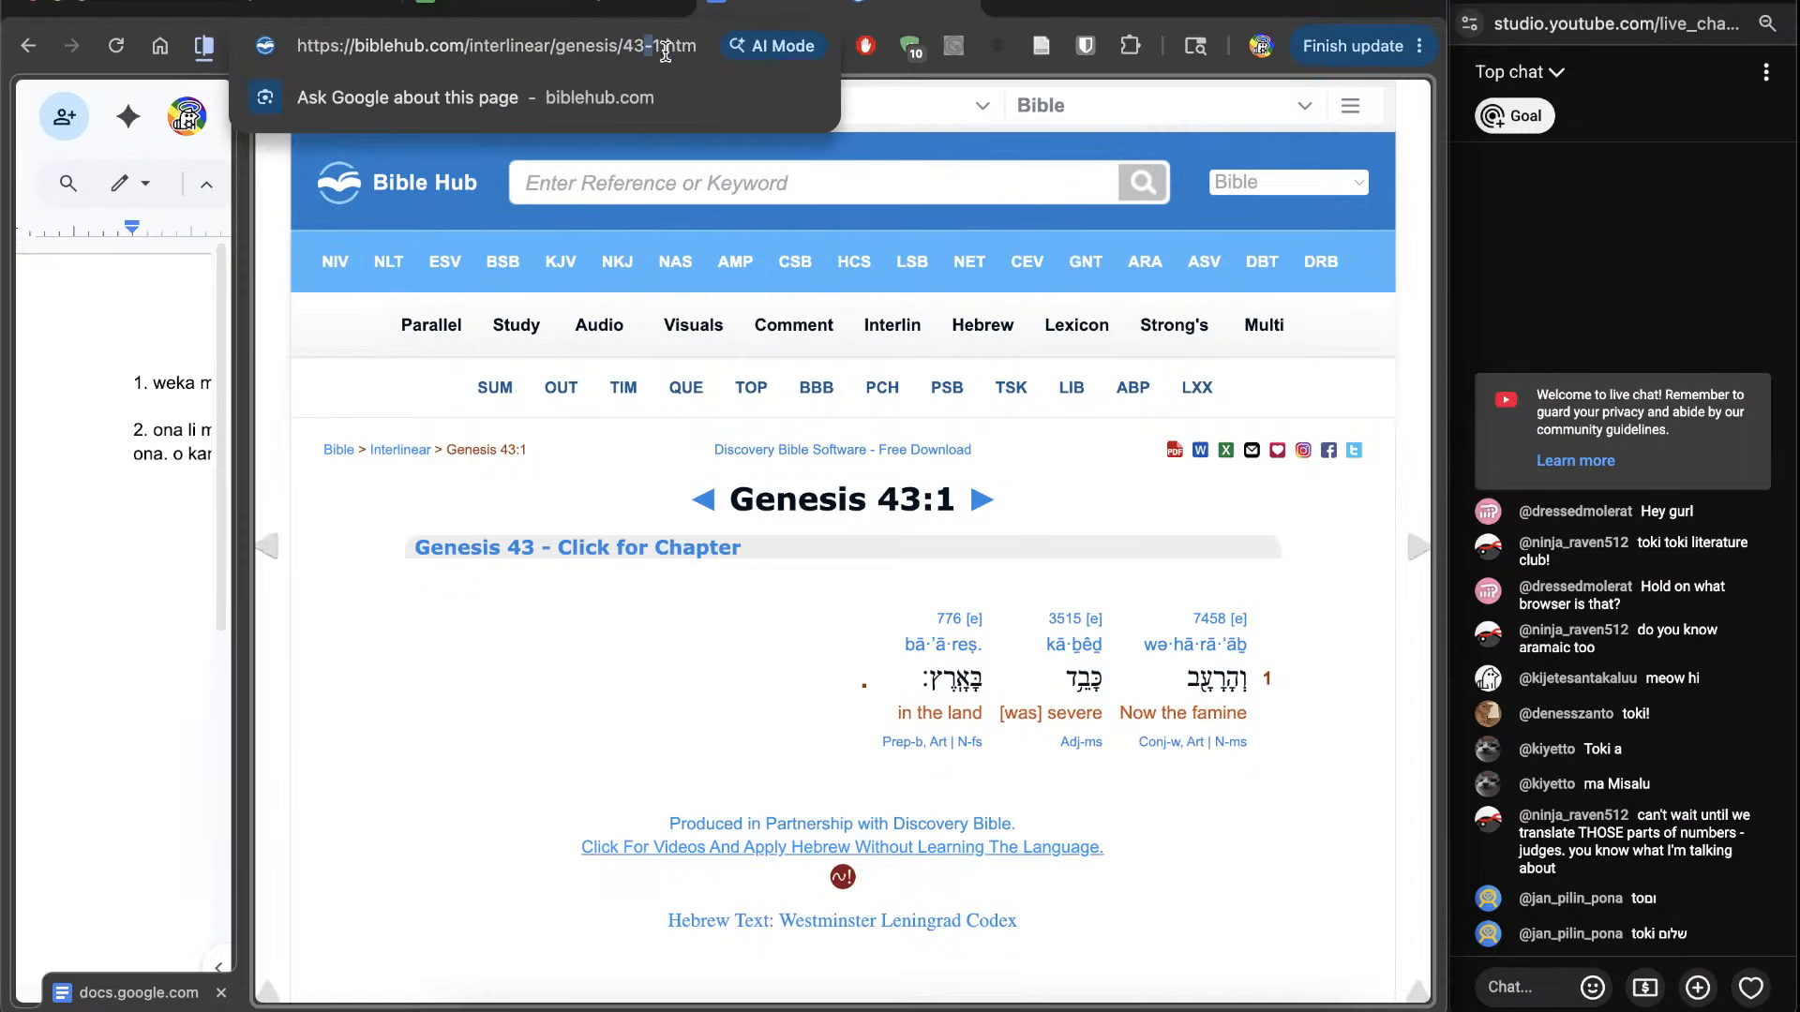
pyautogui.press('BackSpace')
pyautogui.press('BackSpace')
pyautogui.press('Return')
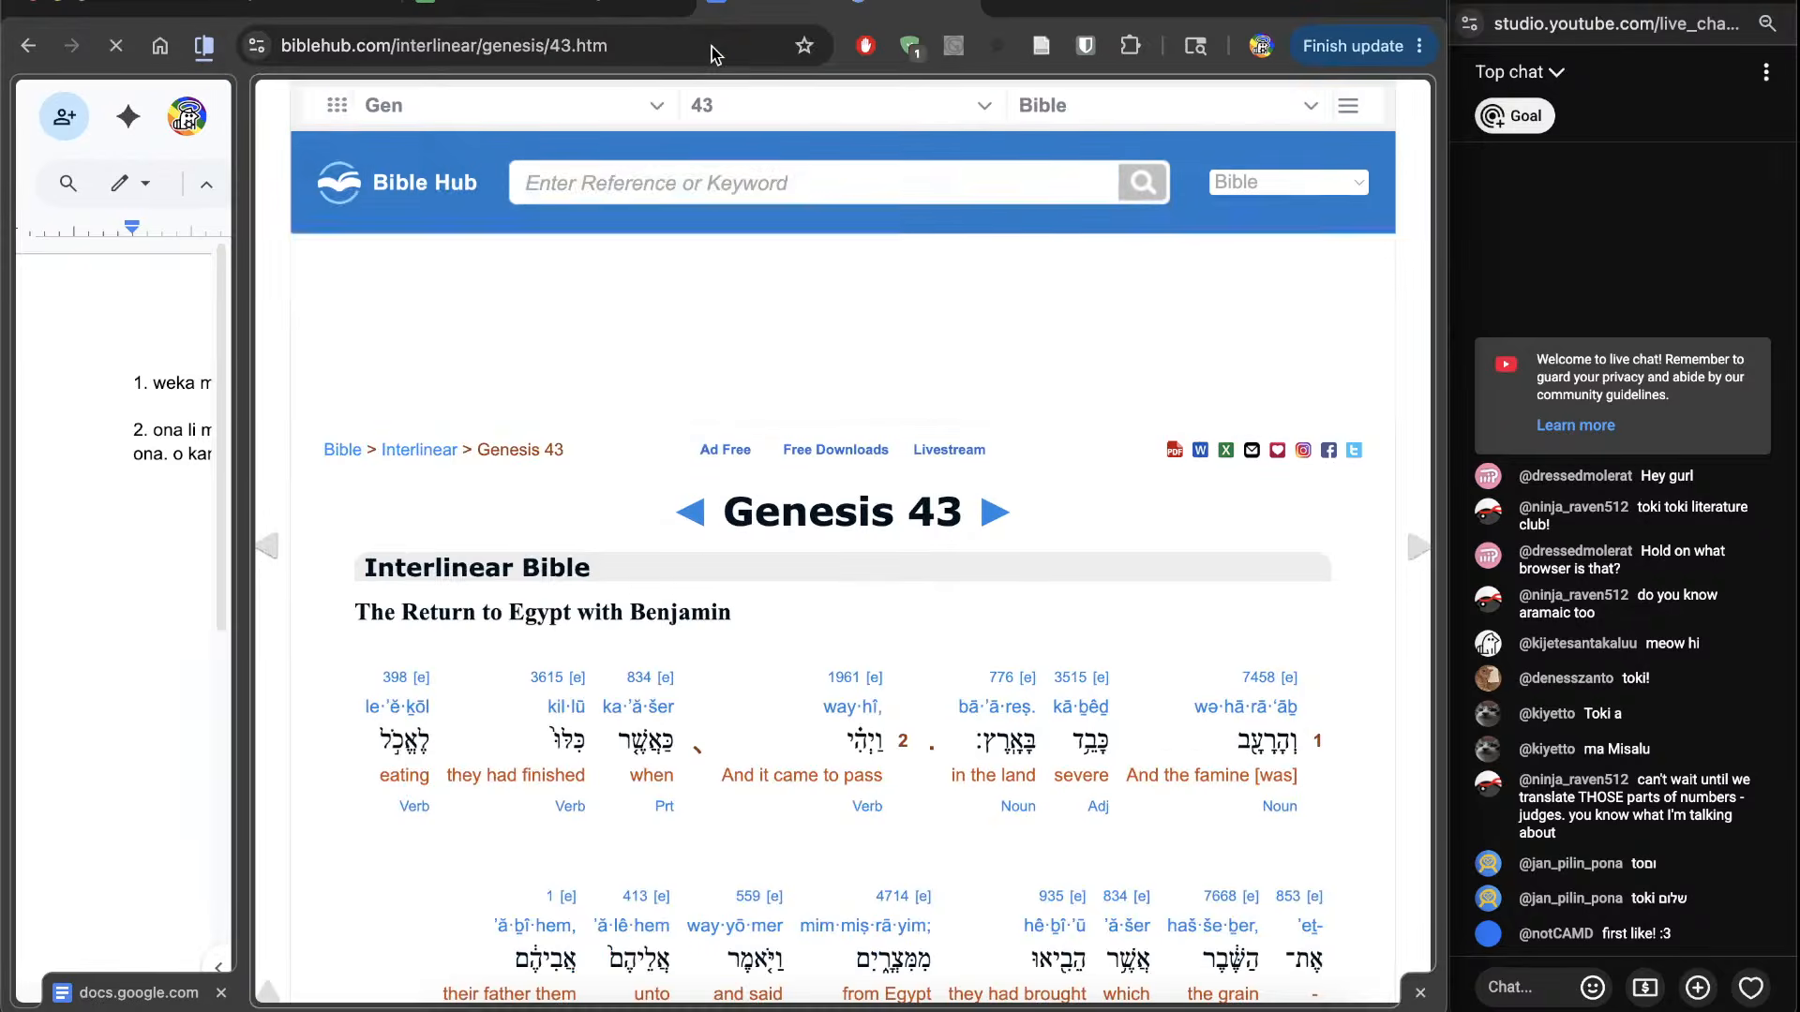
pyautogui.scroll(-9, 878, 718)
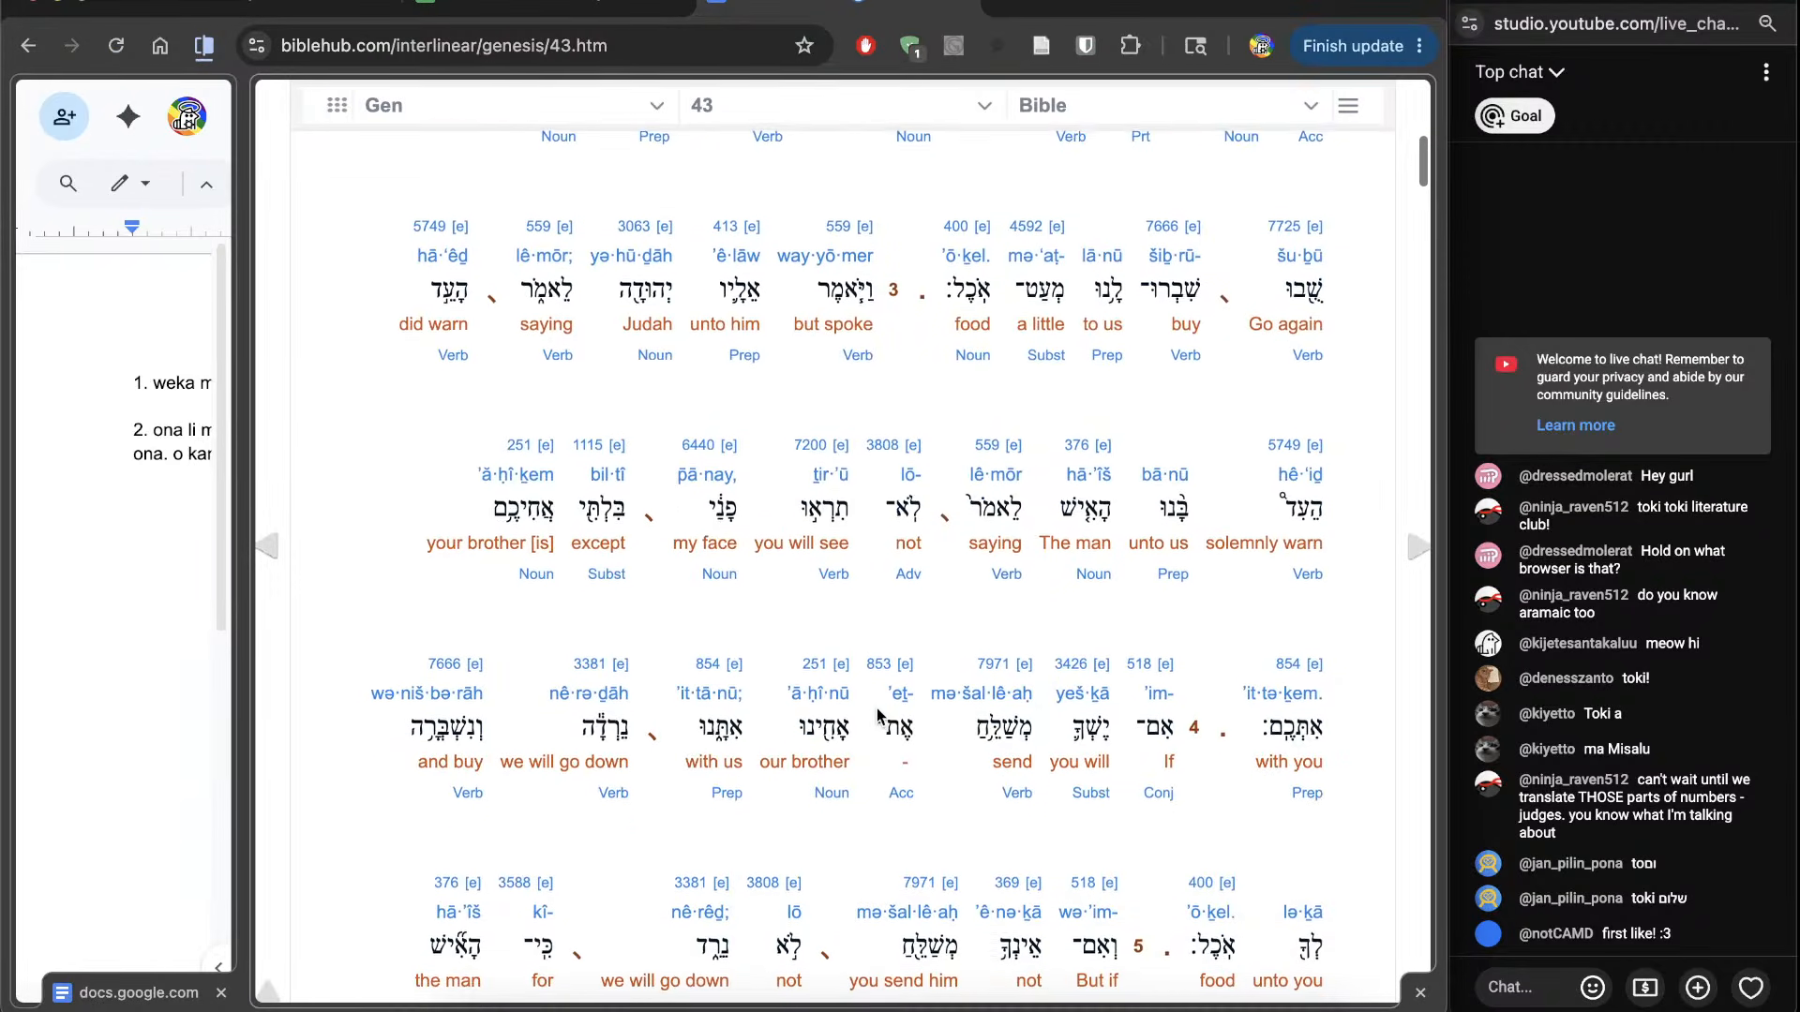
pyautogui.scroll(4, 877, 710)
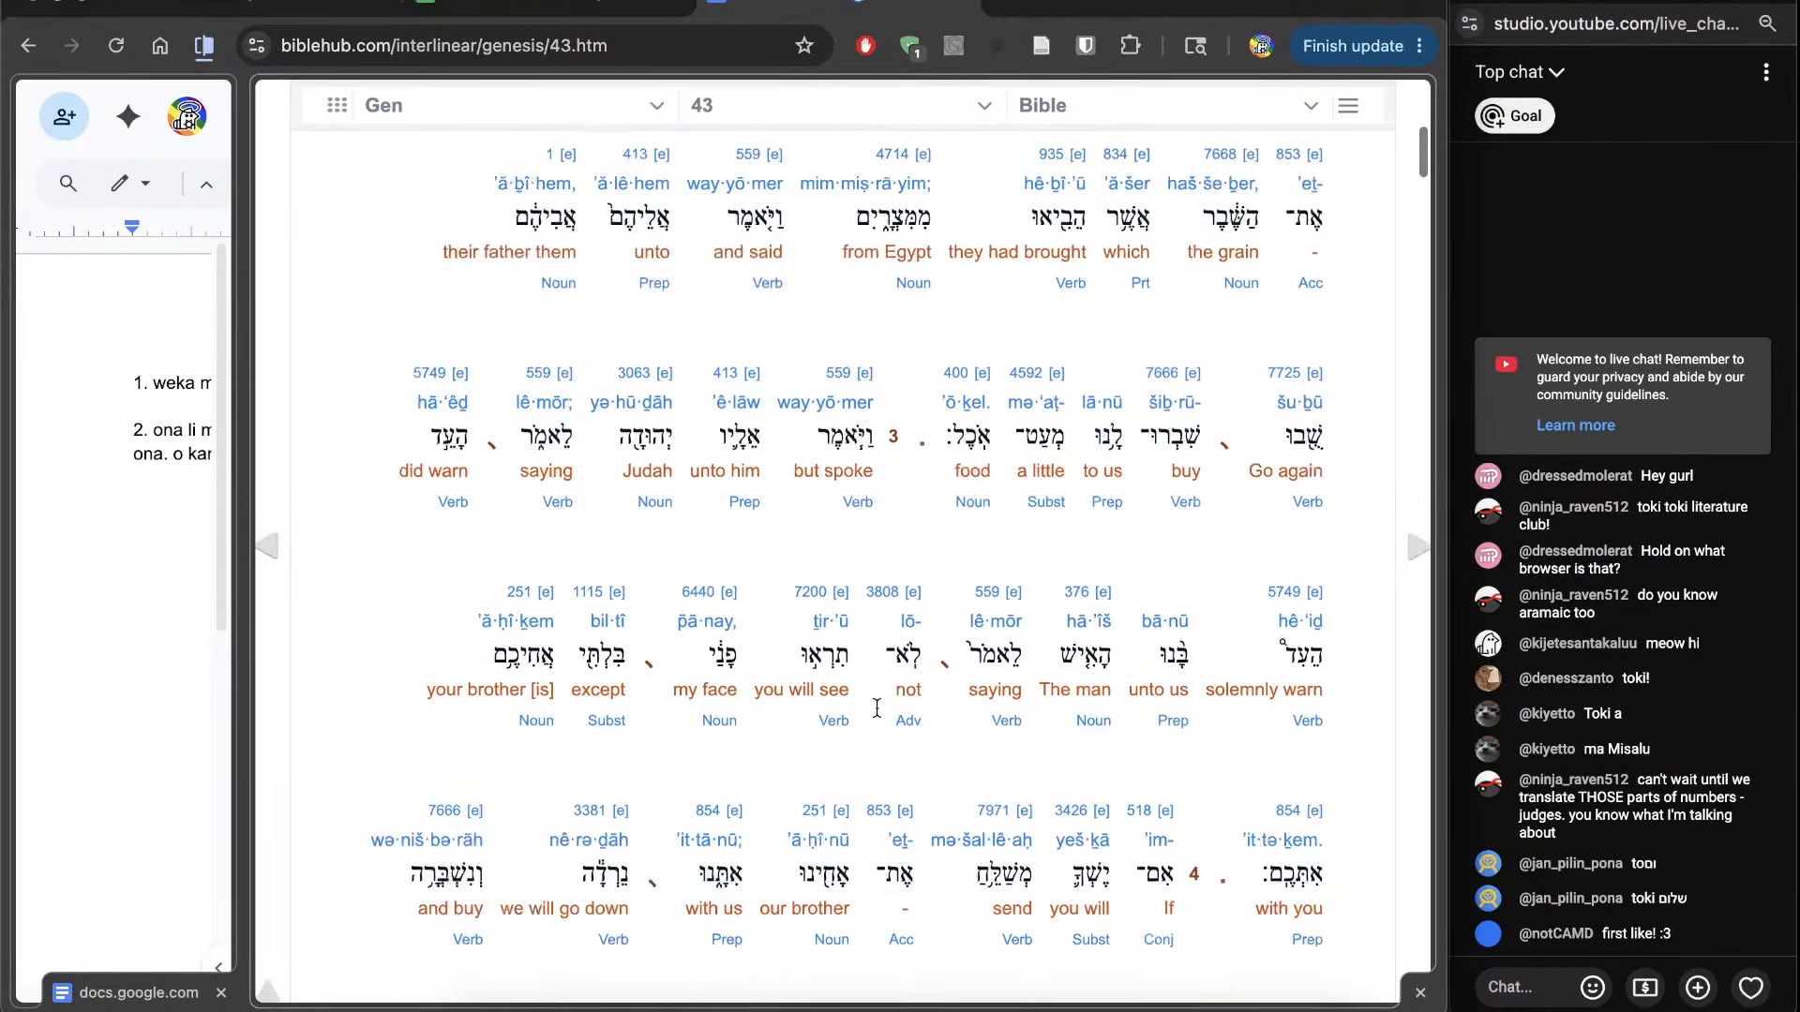
pyautogui.click(28, 45)
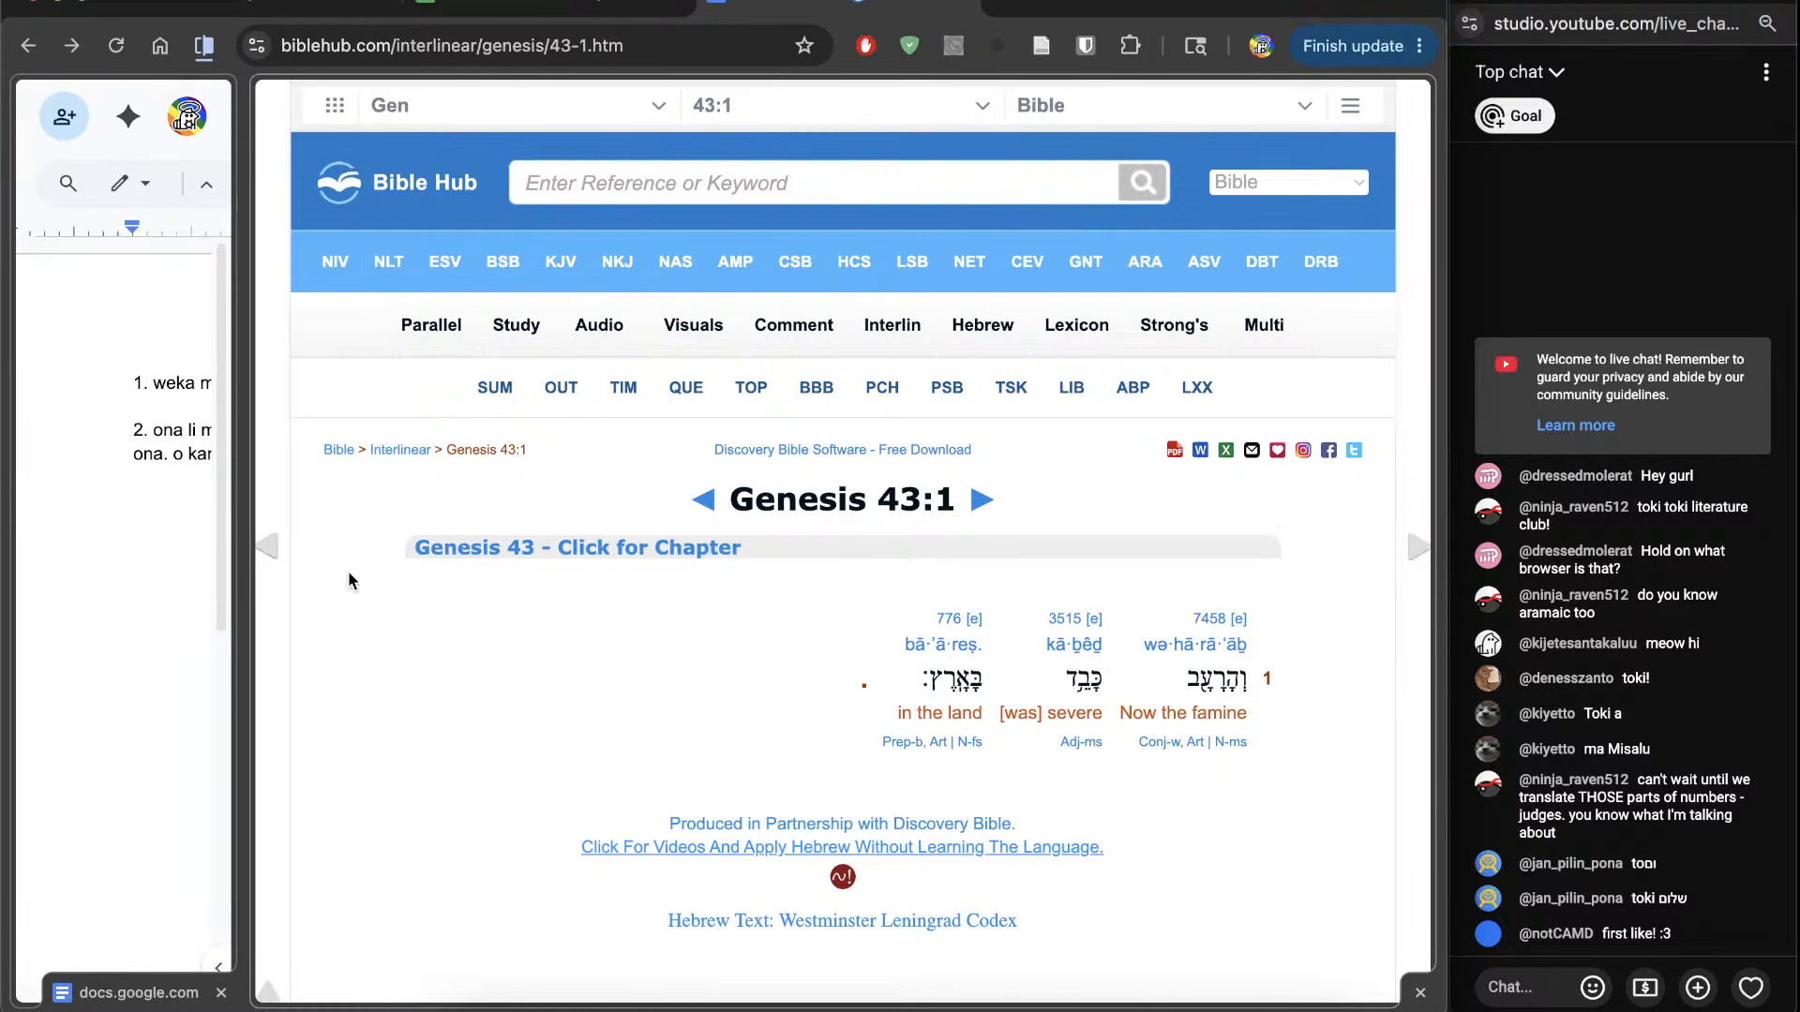
# Step: Narrow the Bible Hub pane again, go to the interlinear page for Genesis 43:2 and read it through to "food"
pyautogui.moveTo(248, 532); pyautogui.dragTo(1044, 542)
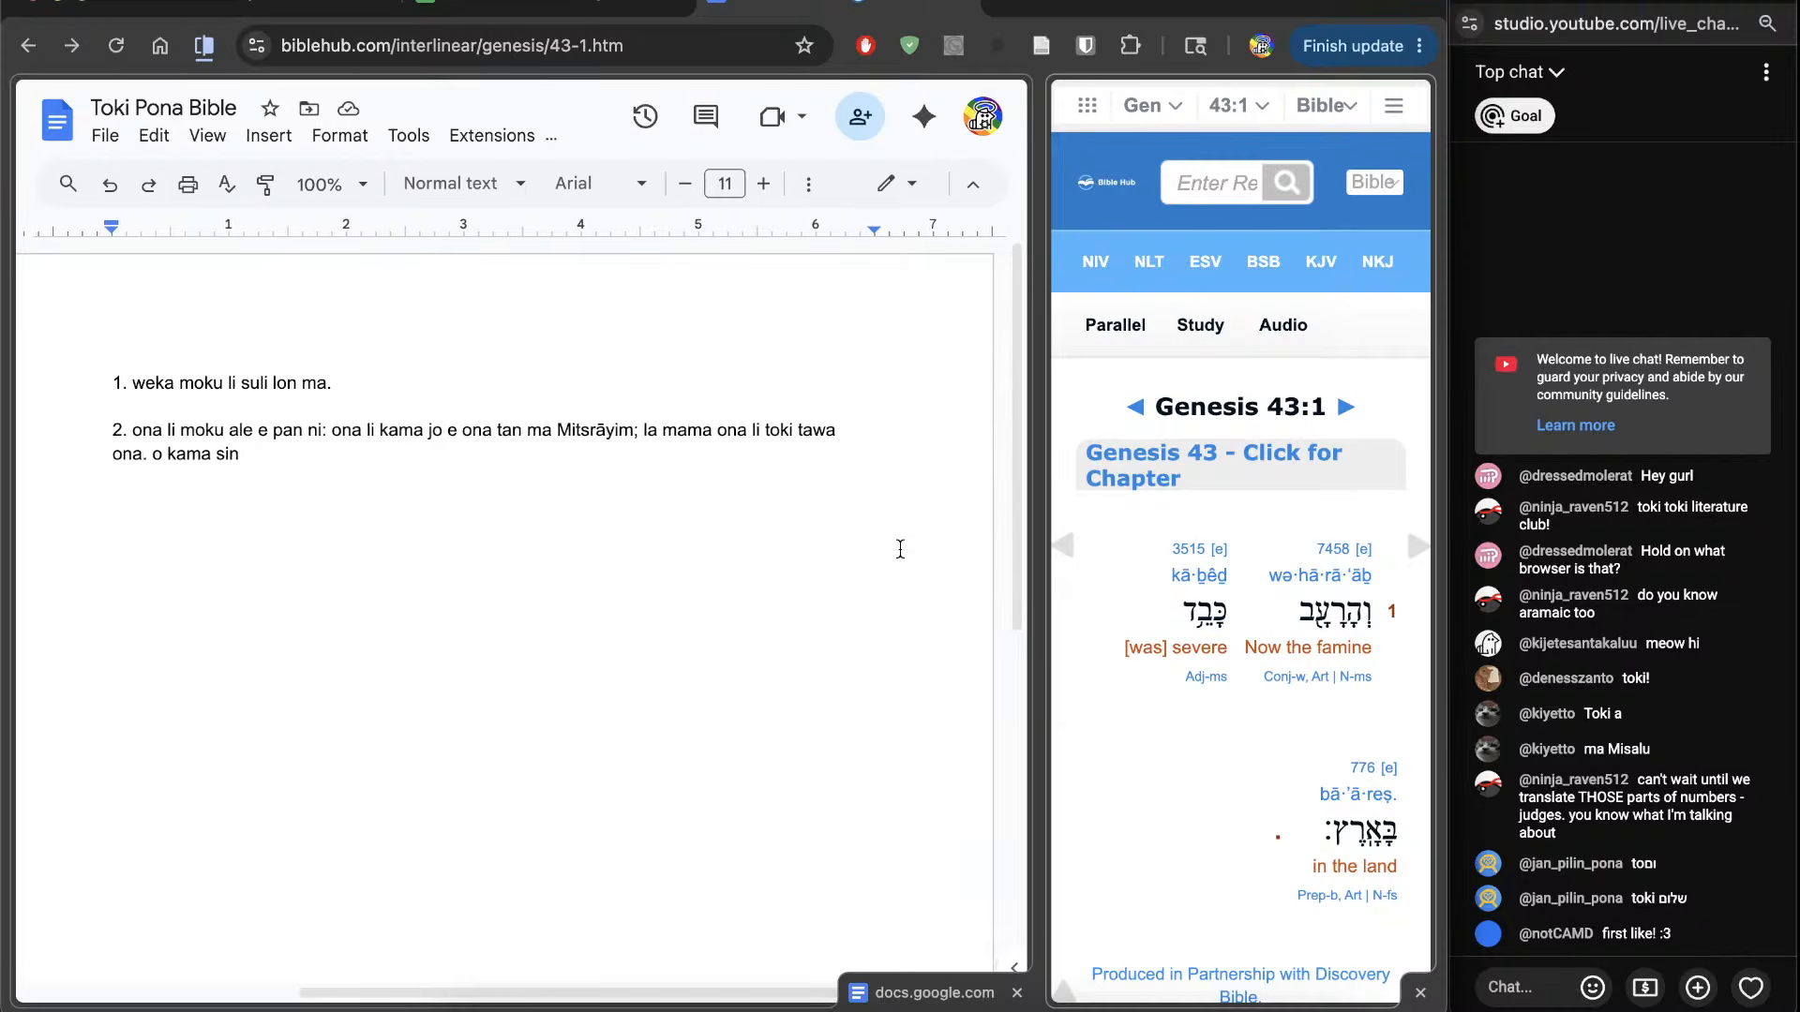
pyautogui.click(1403, 559)
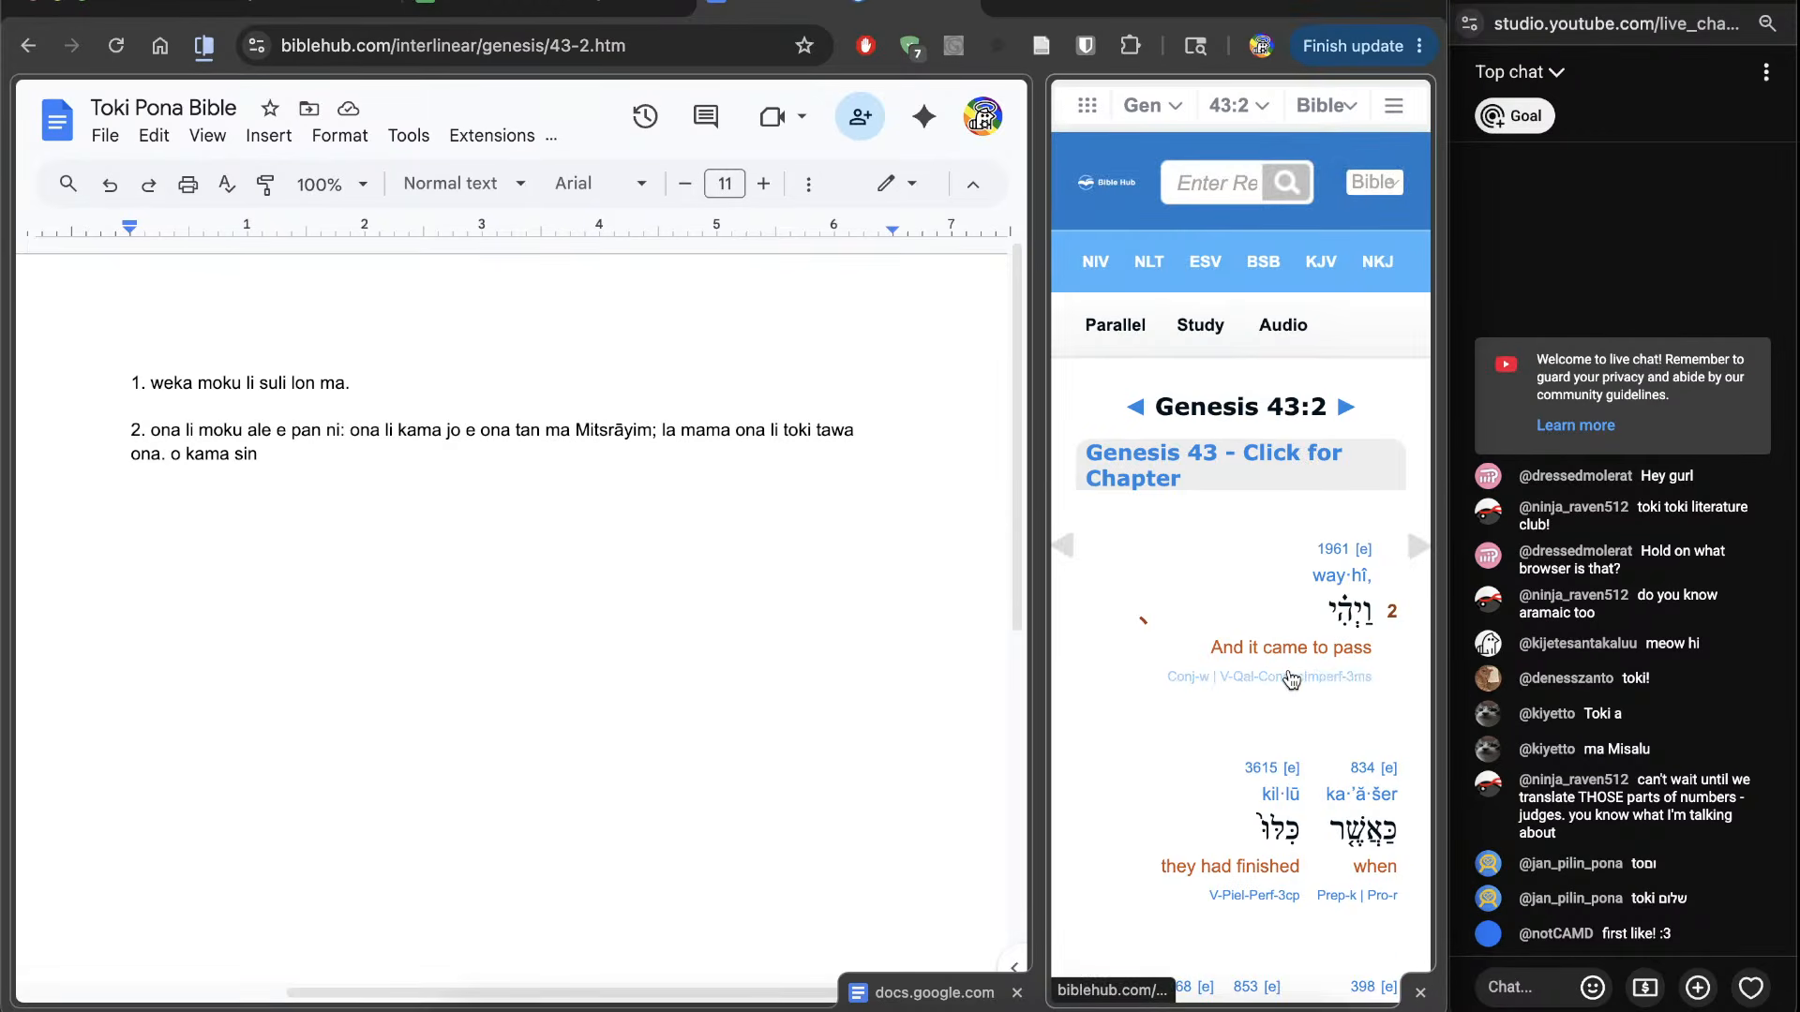
pyautogui.scroll(-6, 1289, 681)
pyautogui.scroll(-6, 1291, 677)
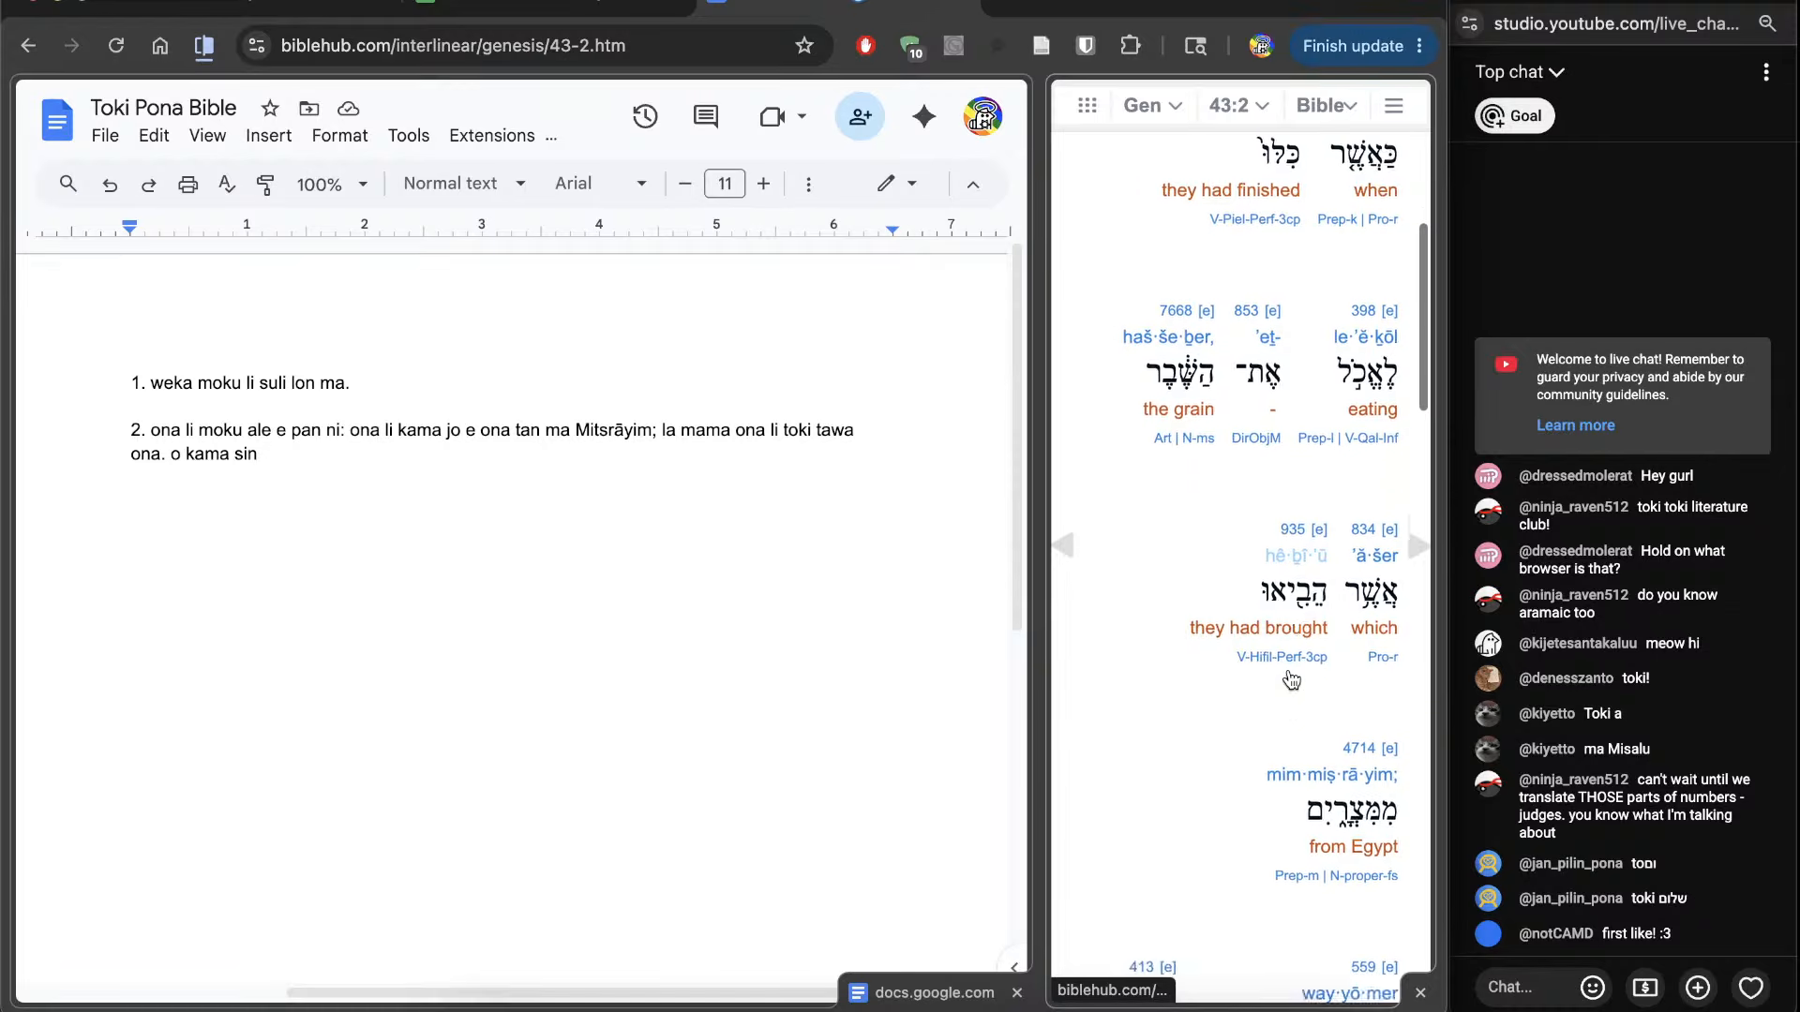
pyautogui.scroll(-8, 1289, 677)
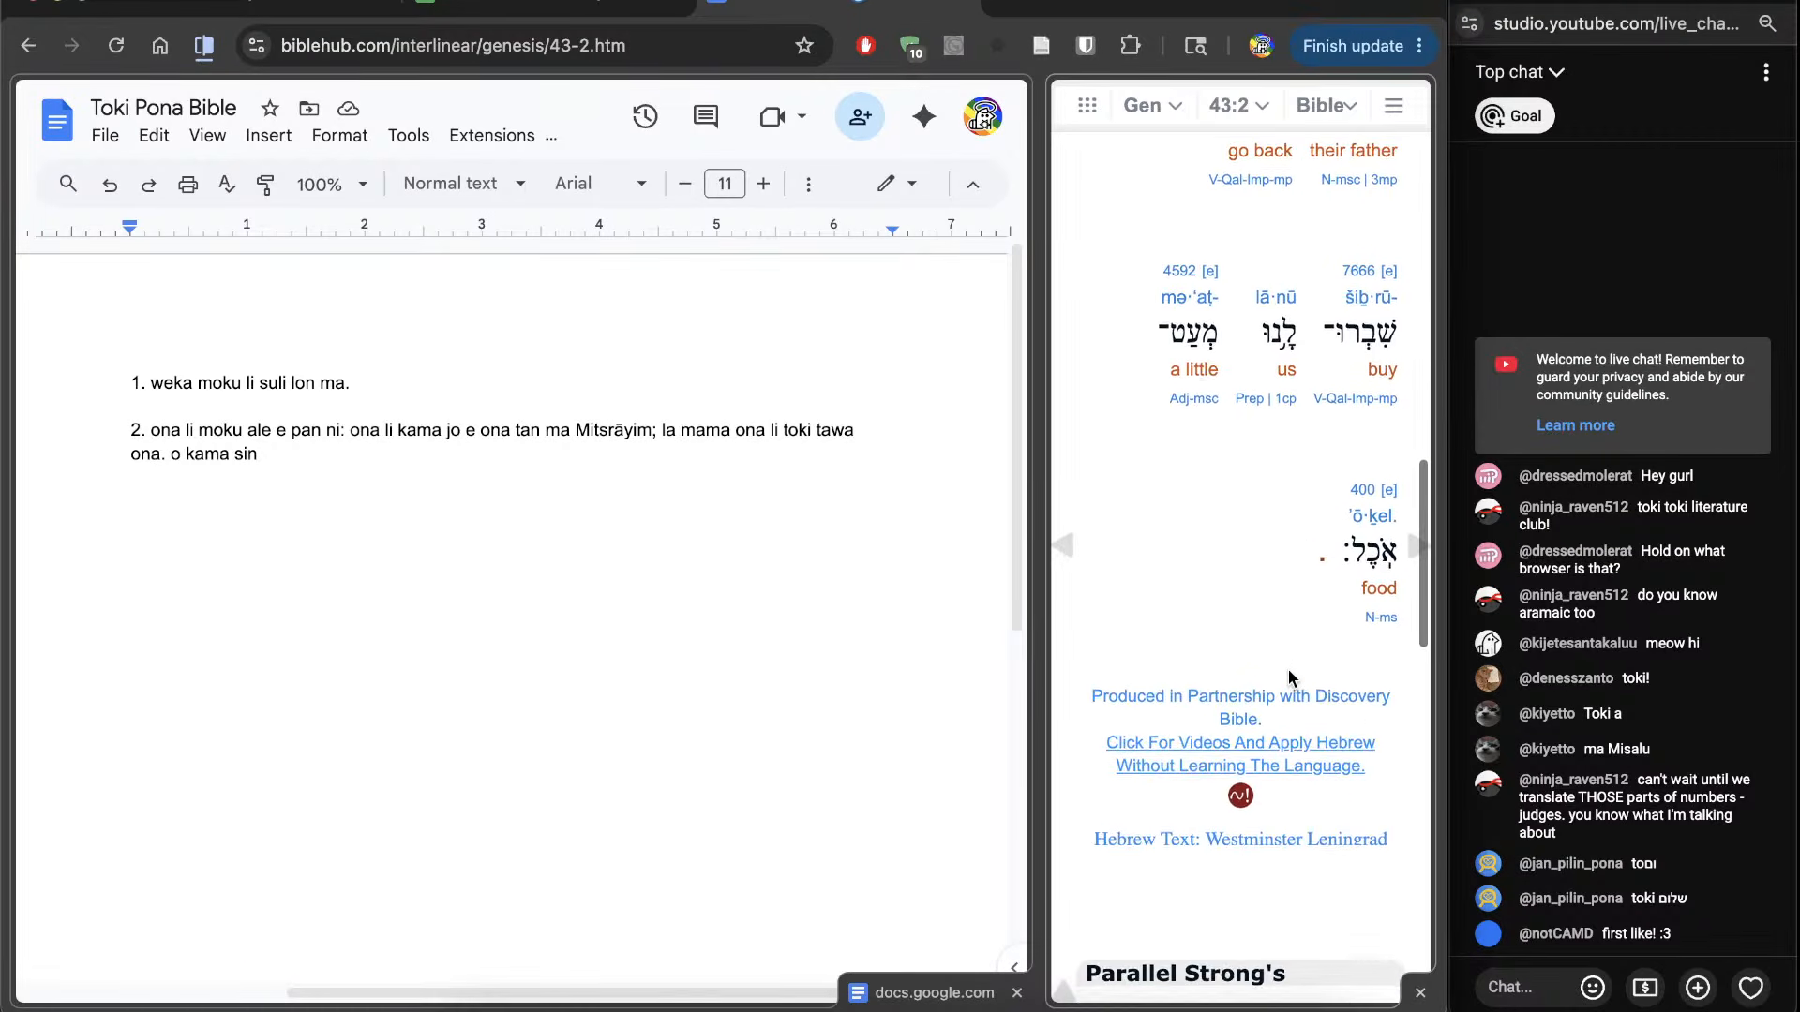
pyautogui.scroll(2, 1291, 677)
pyautogui.scroll(1, 1288, 667)
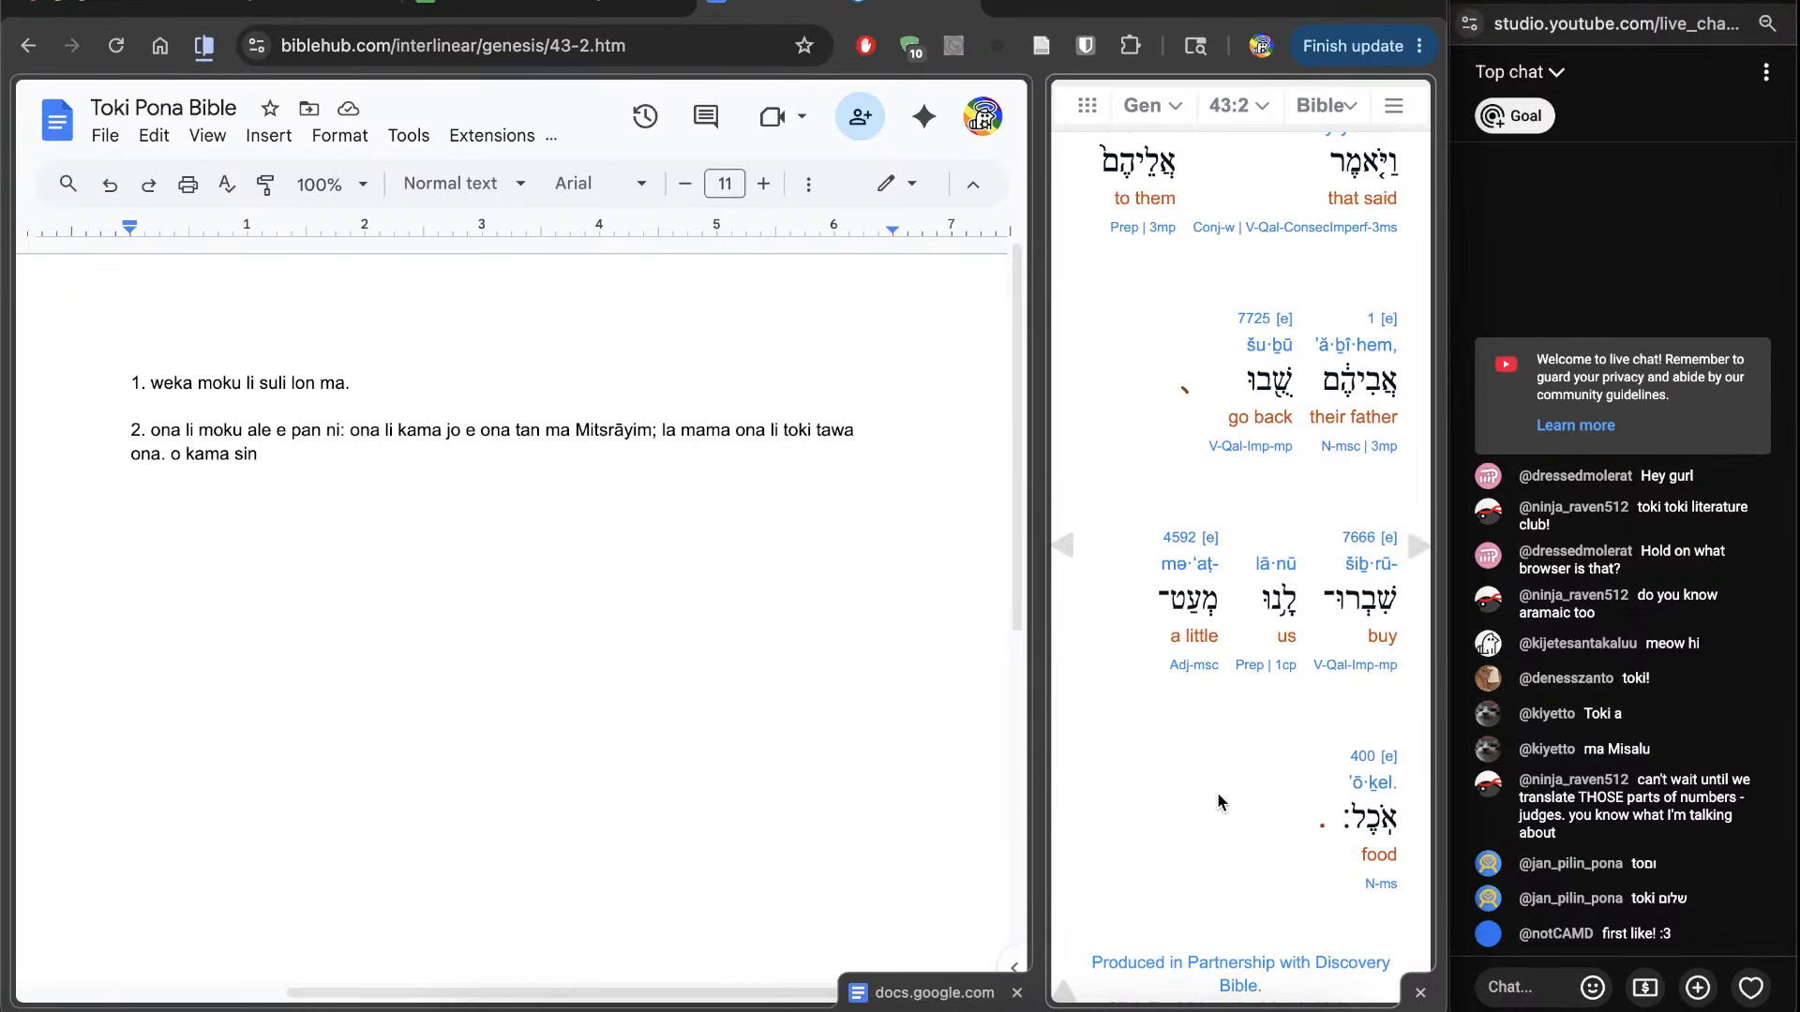
pyautogui.scroll(1, 1217, 792)
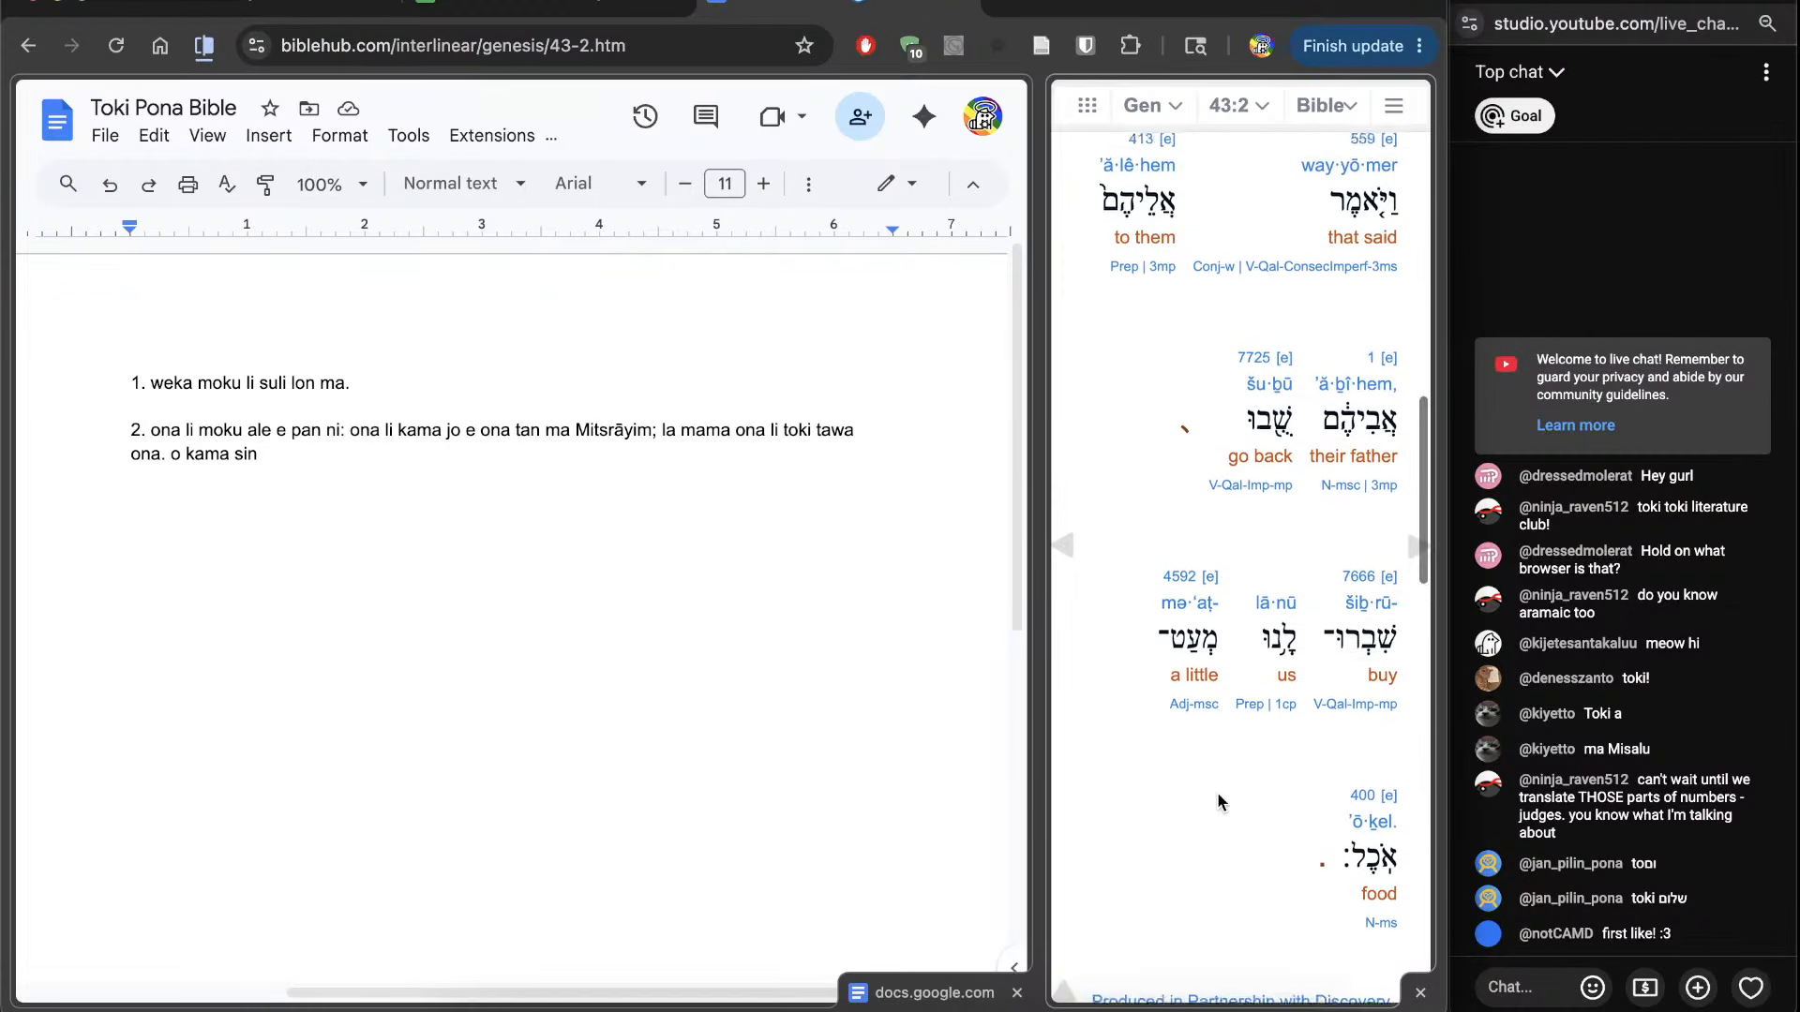
# Step: Finish verse 2 after "o kama sin" with ". o esun e moku lili tawa mi."
pyautogui.click(658, 782)
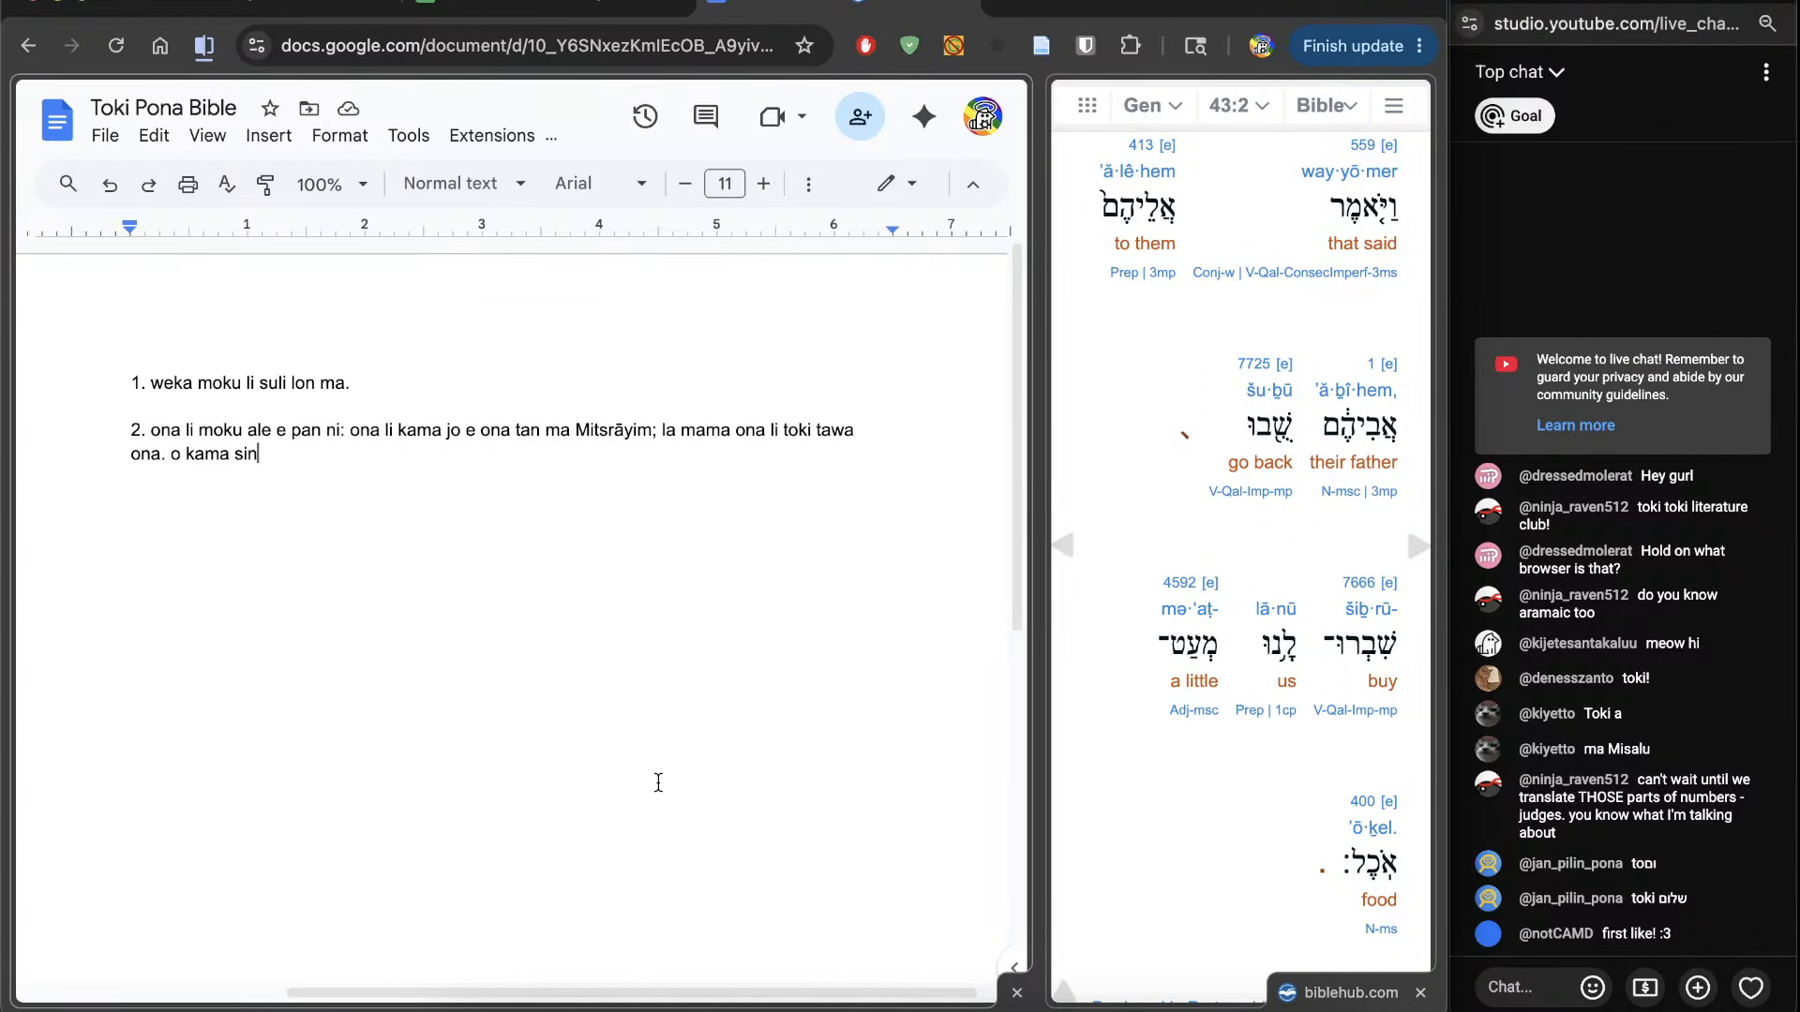
pyautogui.write('. o moku e')
pyautogui.press('BackSpace')
pyautogui.press('BackSpace')
pyautogui.press('BackSpace')
pyautogui.press('BackSpace')
pyautogui.press('BackSpace')
pyautogui.press('BackSpace')
pyautogui.write('esun lili e')
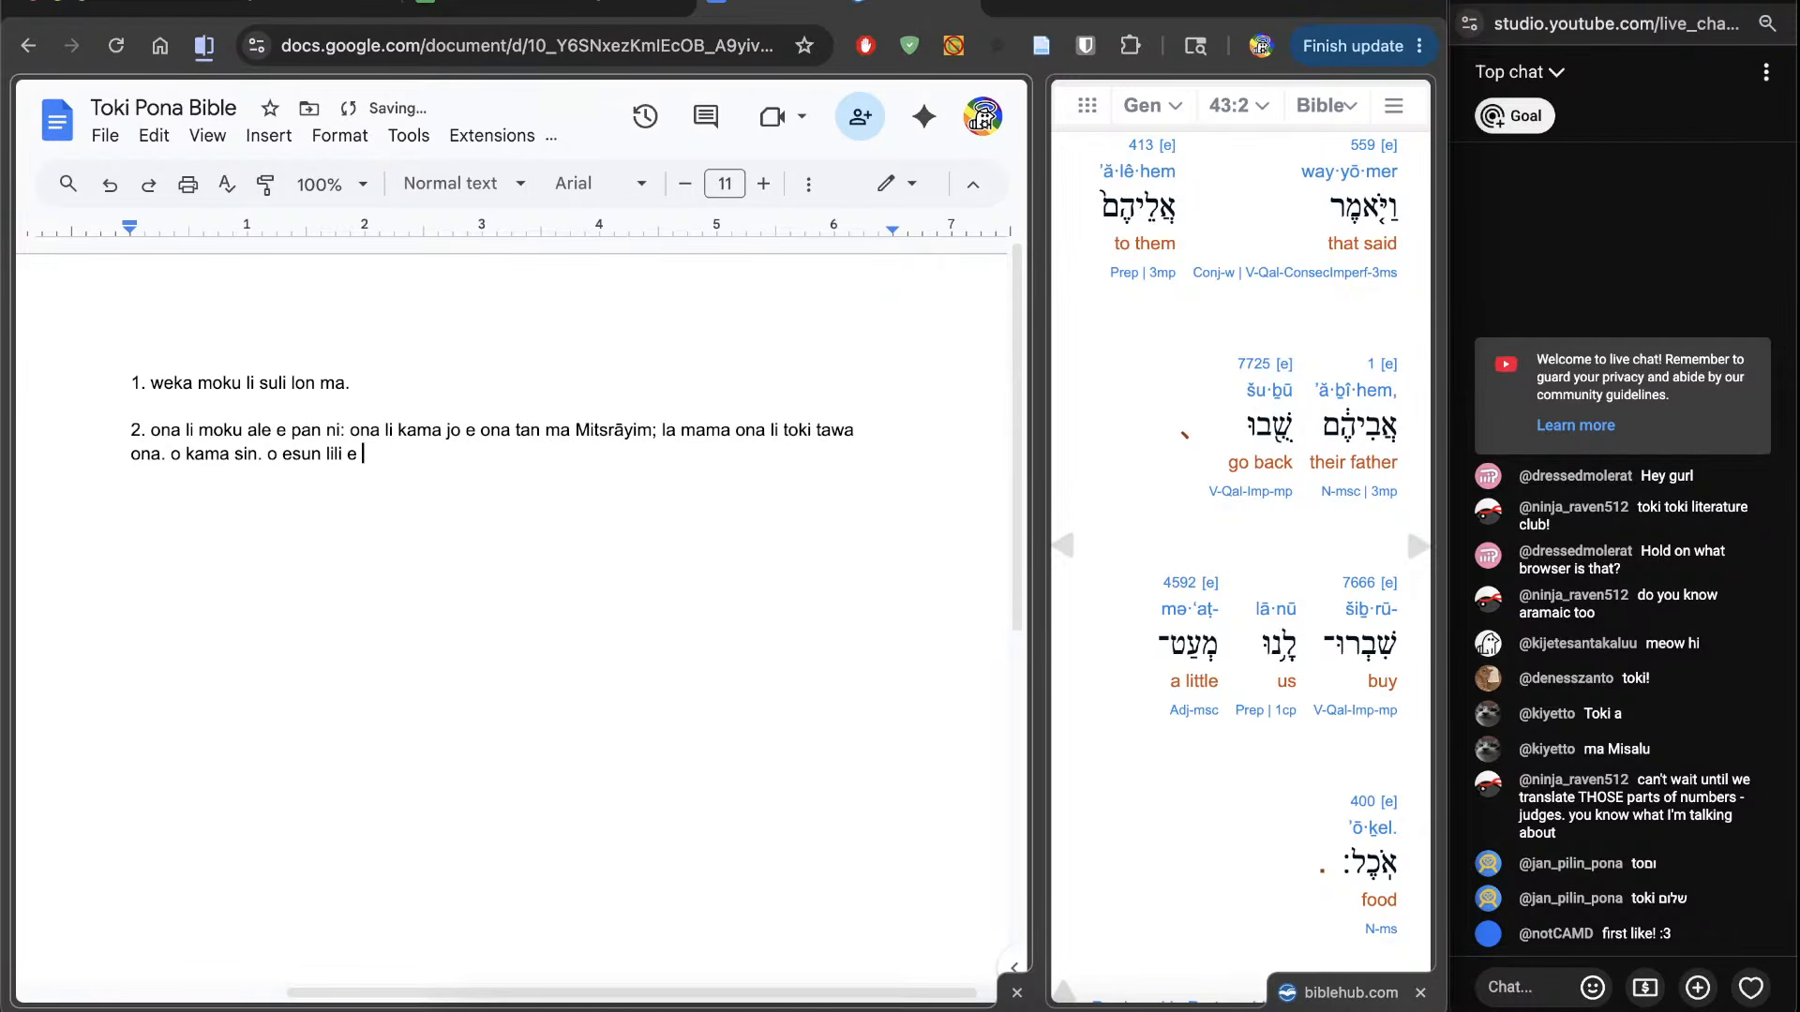
pyautogui.press('BackSpace')
pyautogui.press('BackSpace')
pyautogui.press('BackSpace')
pyautogui.press('BackSpace')
pyautogui.write('e moku lili tawa mi.')
# Step: Start a new paragraph numbered "3." after a blank line and bring up the Genesis 43:3 interlinear text
pyautogui.press('Return')
pyautogui.press('Return')
pyautogui.write('3.')
pyautogui.click(1413, 548)
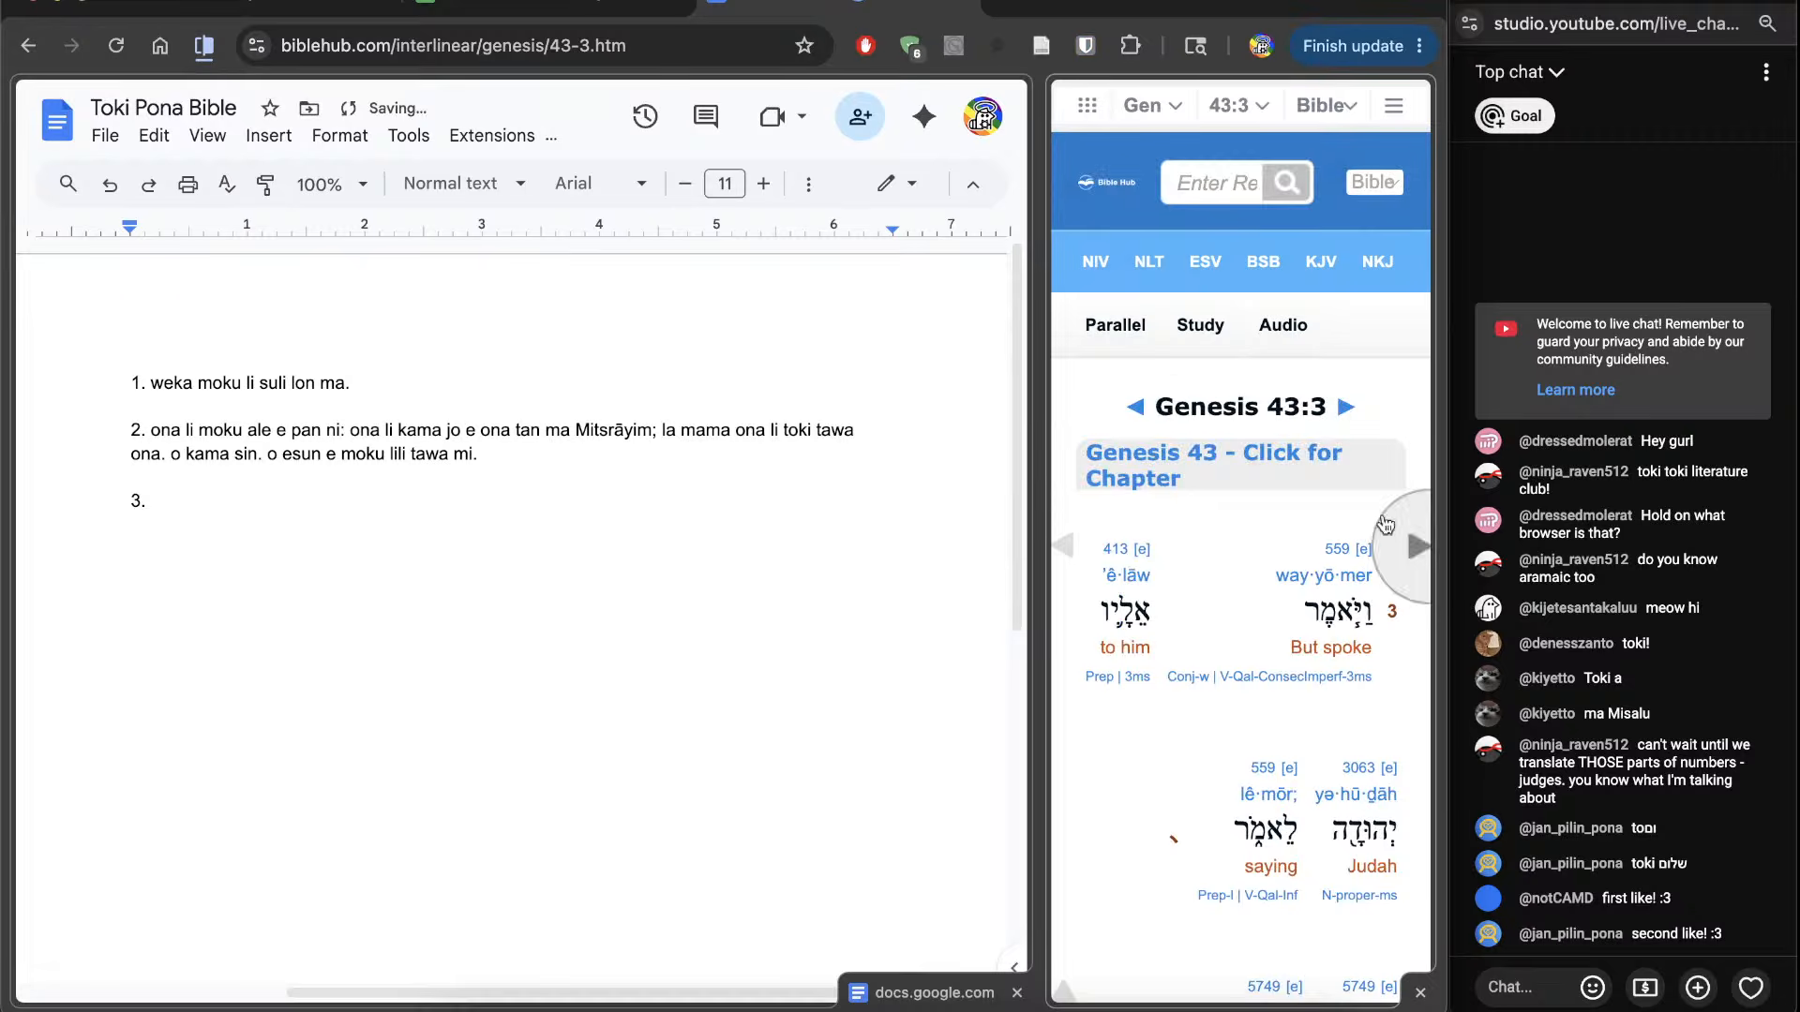
pyautogui.scroll(-5, 1123, 800)
pyautogui.scroll(-2, 1123, 801)
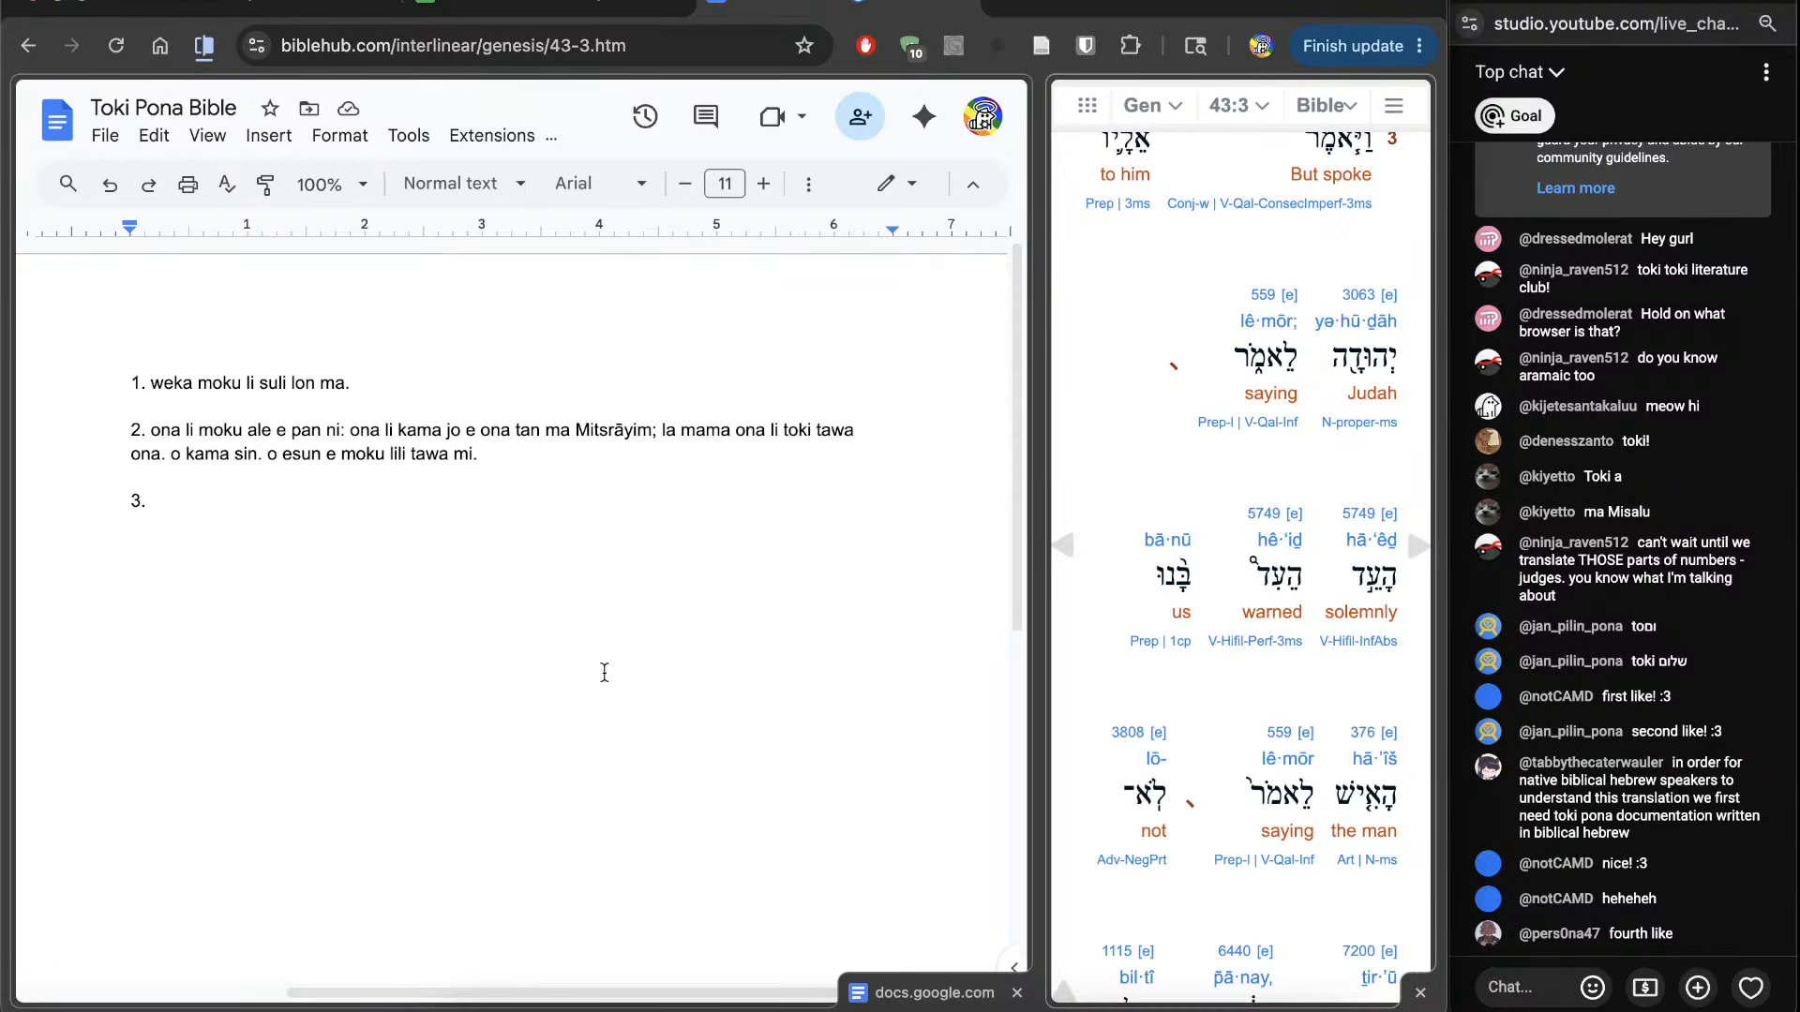
# Step: Begin verse 3 with "jan Y'hūdāh li toki tawa ona, e ni:"
pyautogui.click(430, 685)
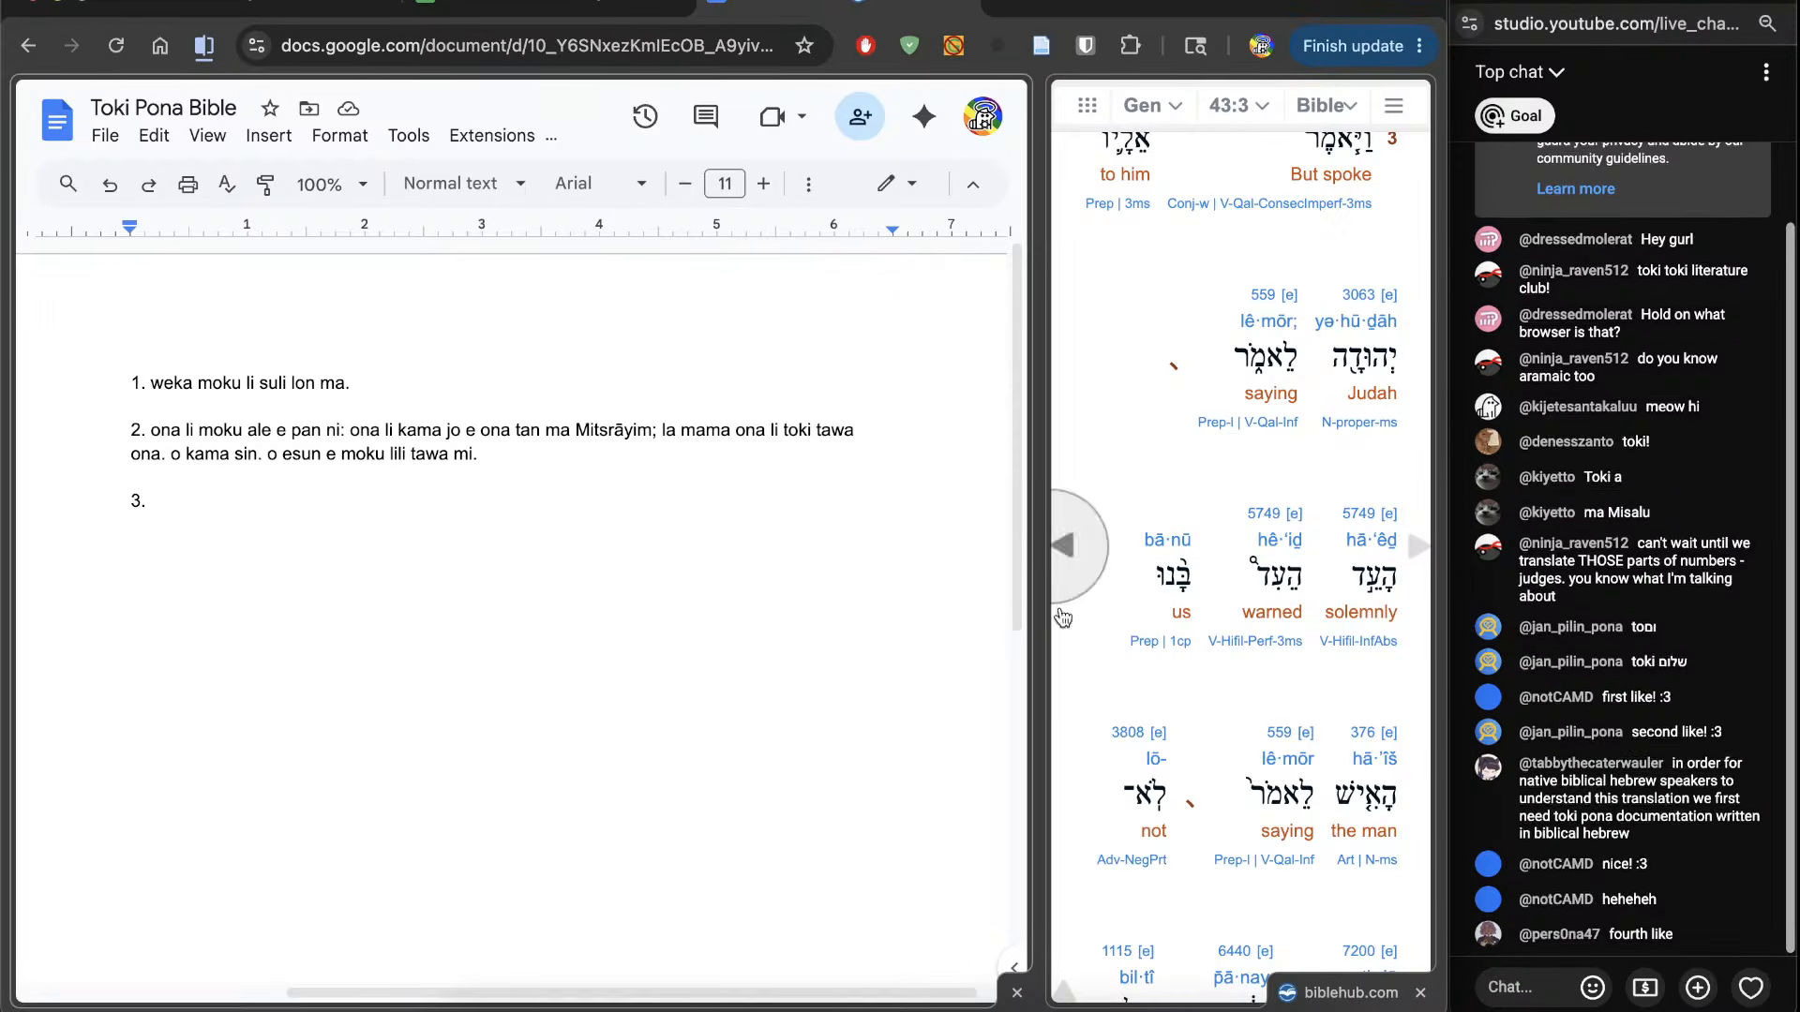
pyautogui.scroll(1, 1062, 614)
pyautogui.write('jan ')
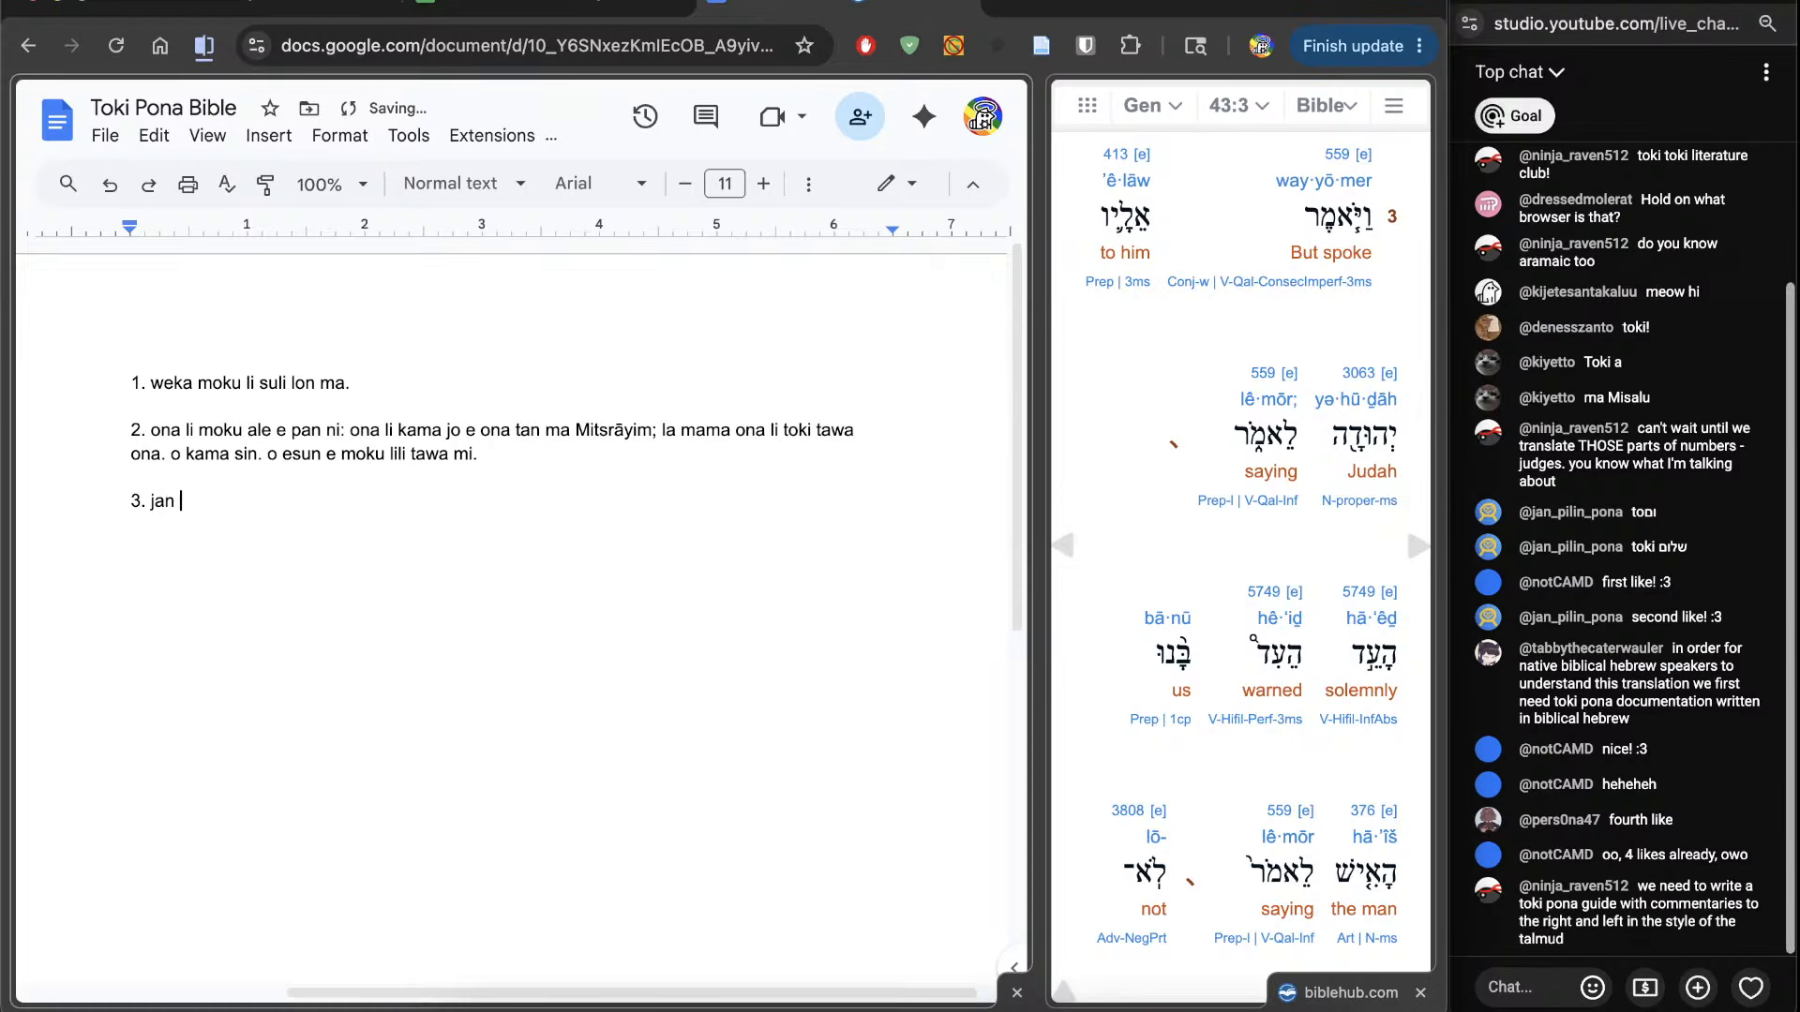
pyautogui.write("Y'h")
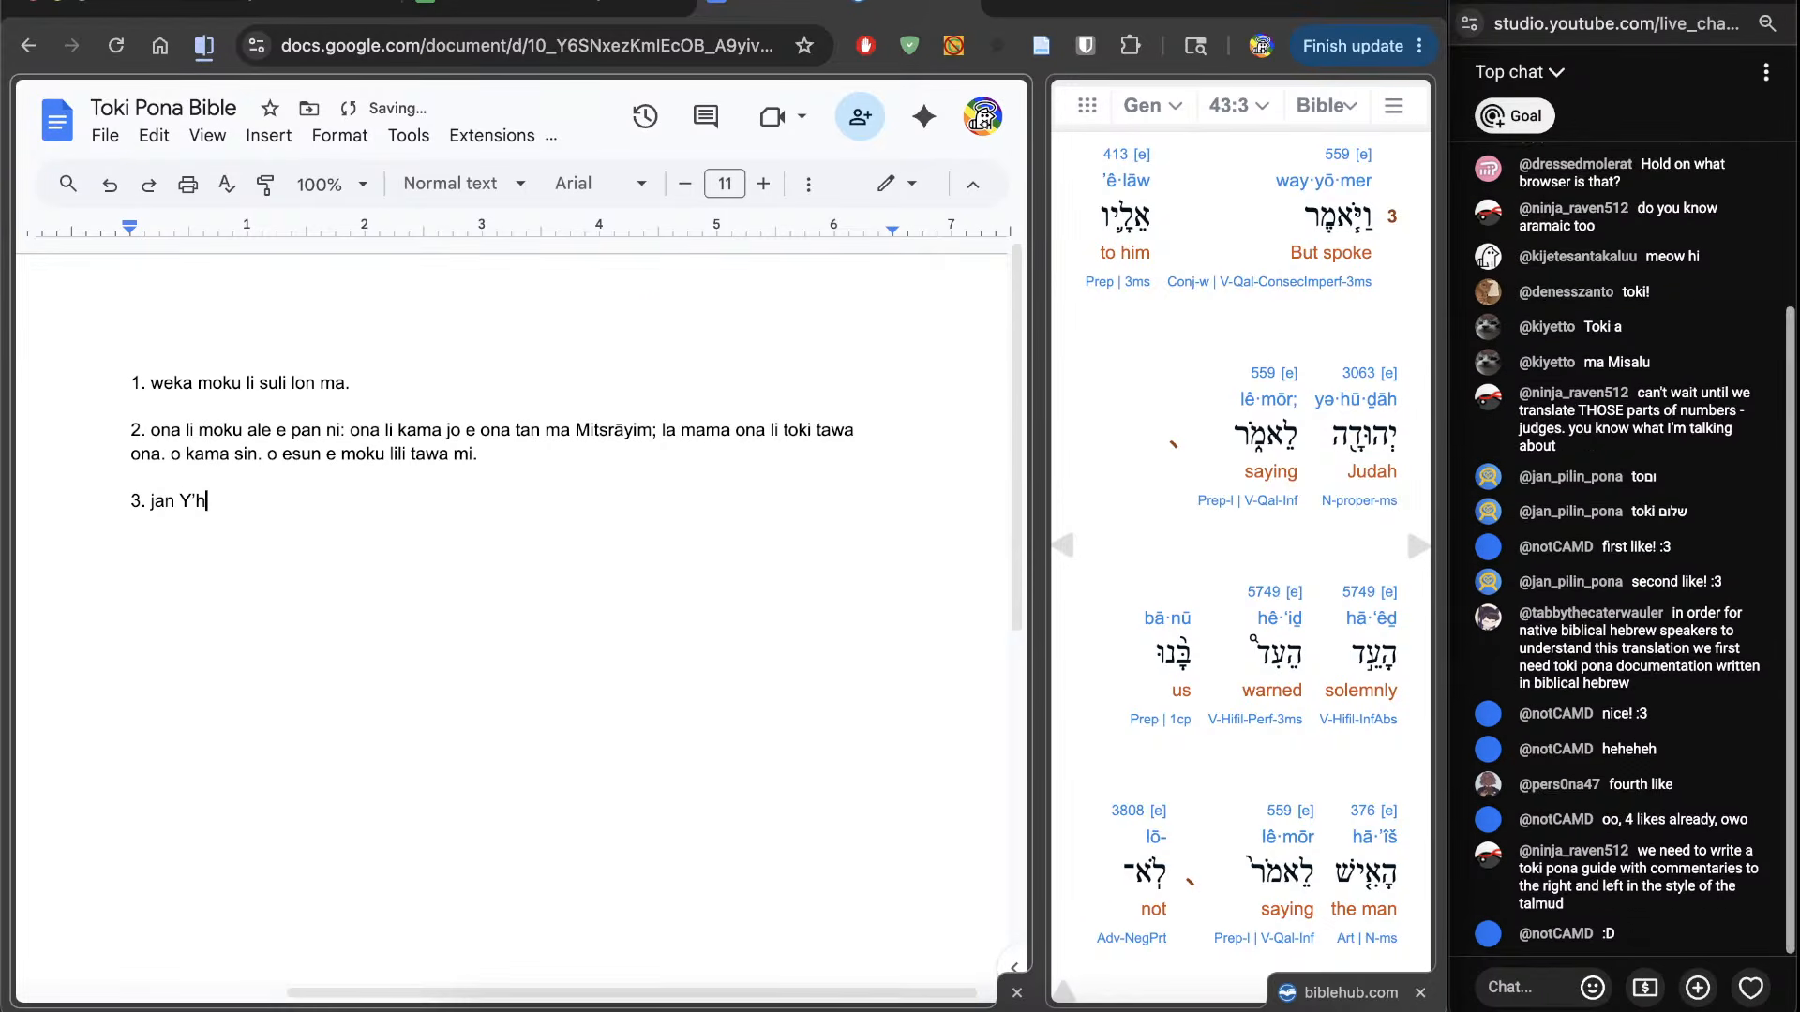
pyautogui.write('ūdāh li')
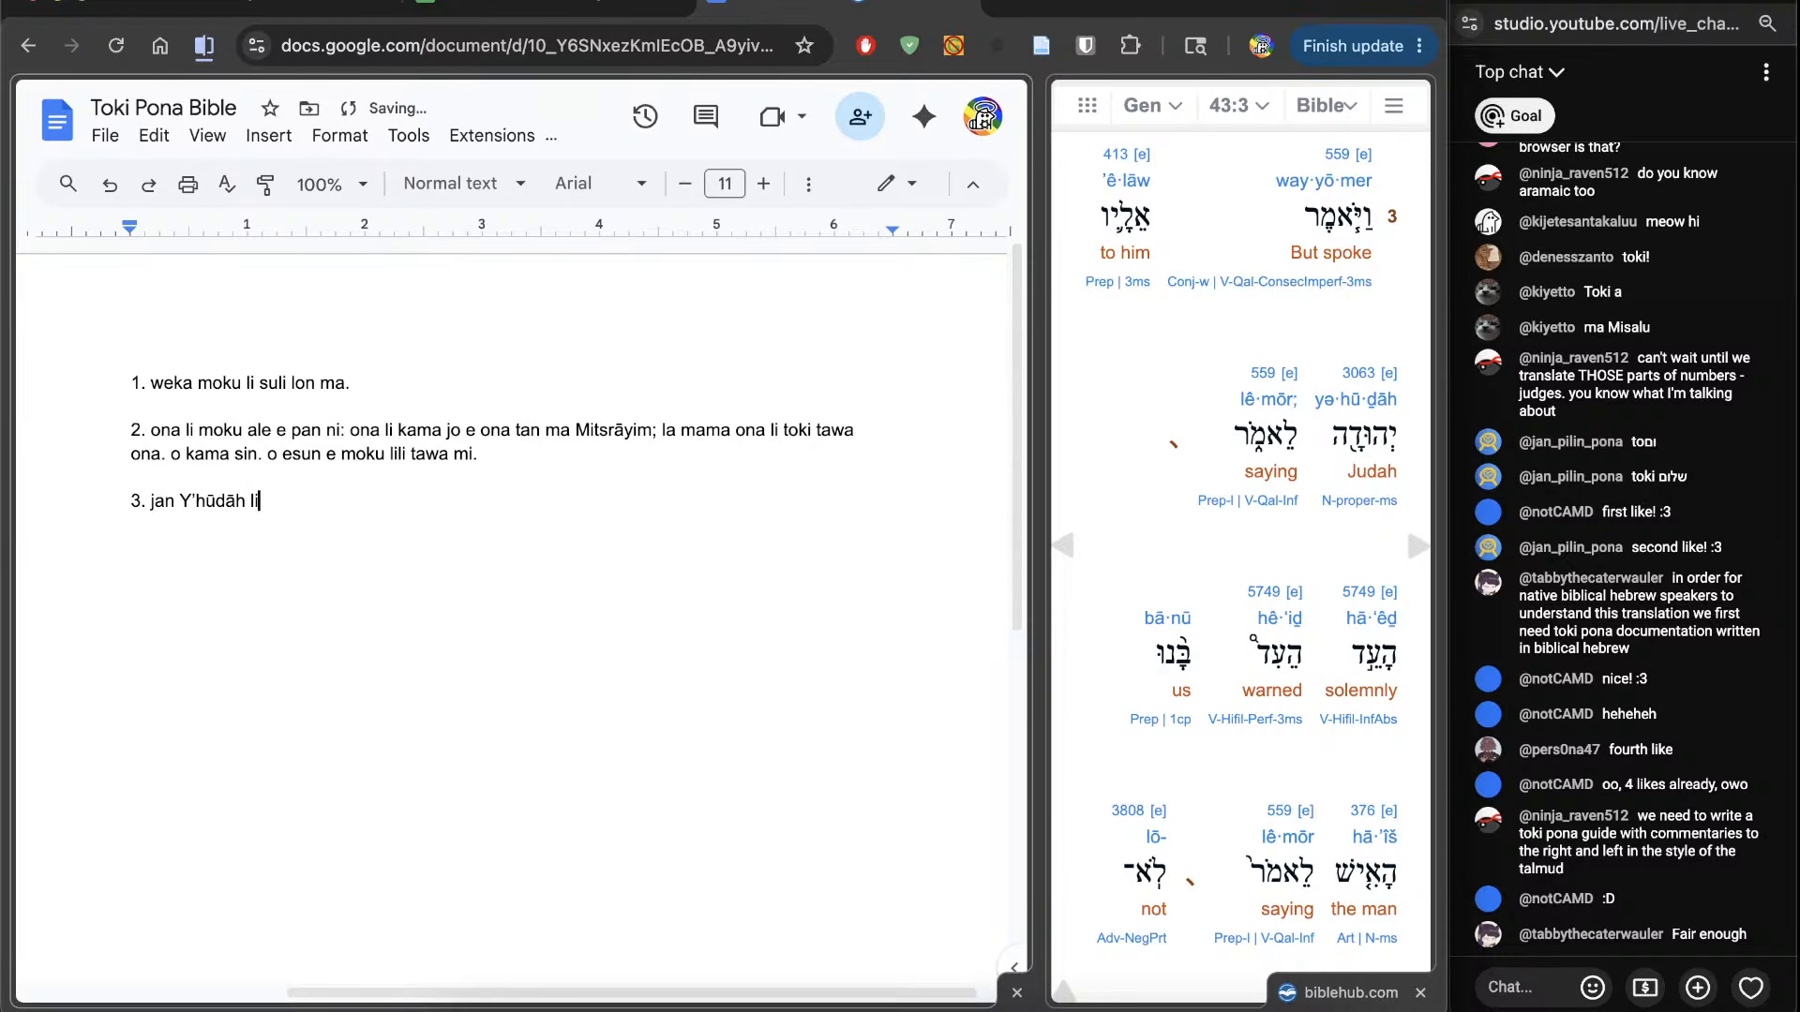
pyautogui.write(' toki tawa ona, e ni:')
# Step: Look up the Hebrew verb behind "solemnly warned" (entry 5749) in the Bible Hub lexicon and read its definitions
pyautogui.scroll(-4, 1217, 806)
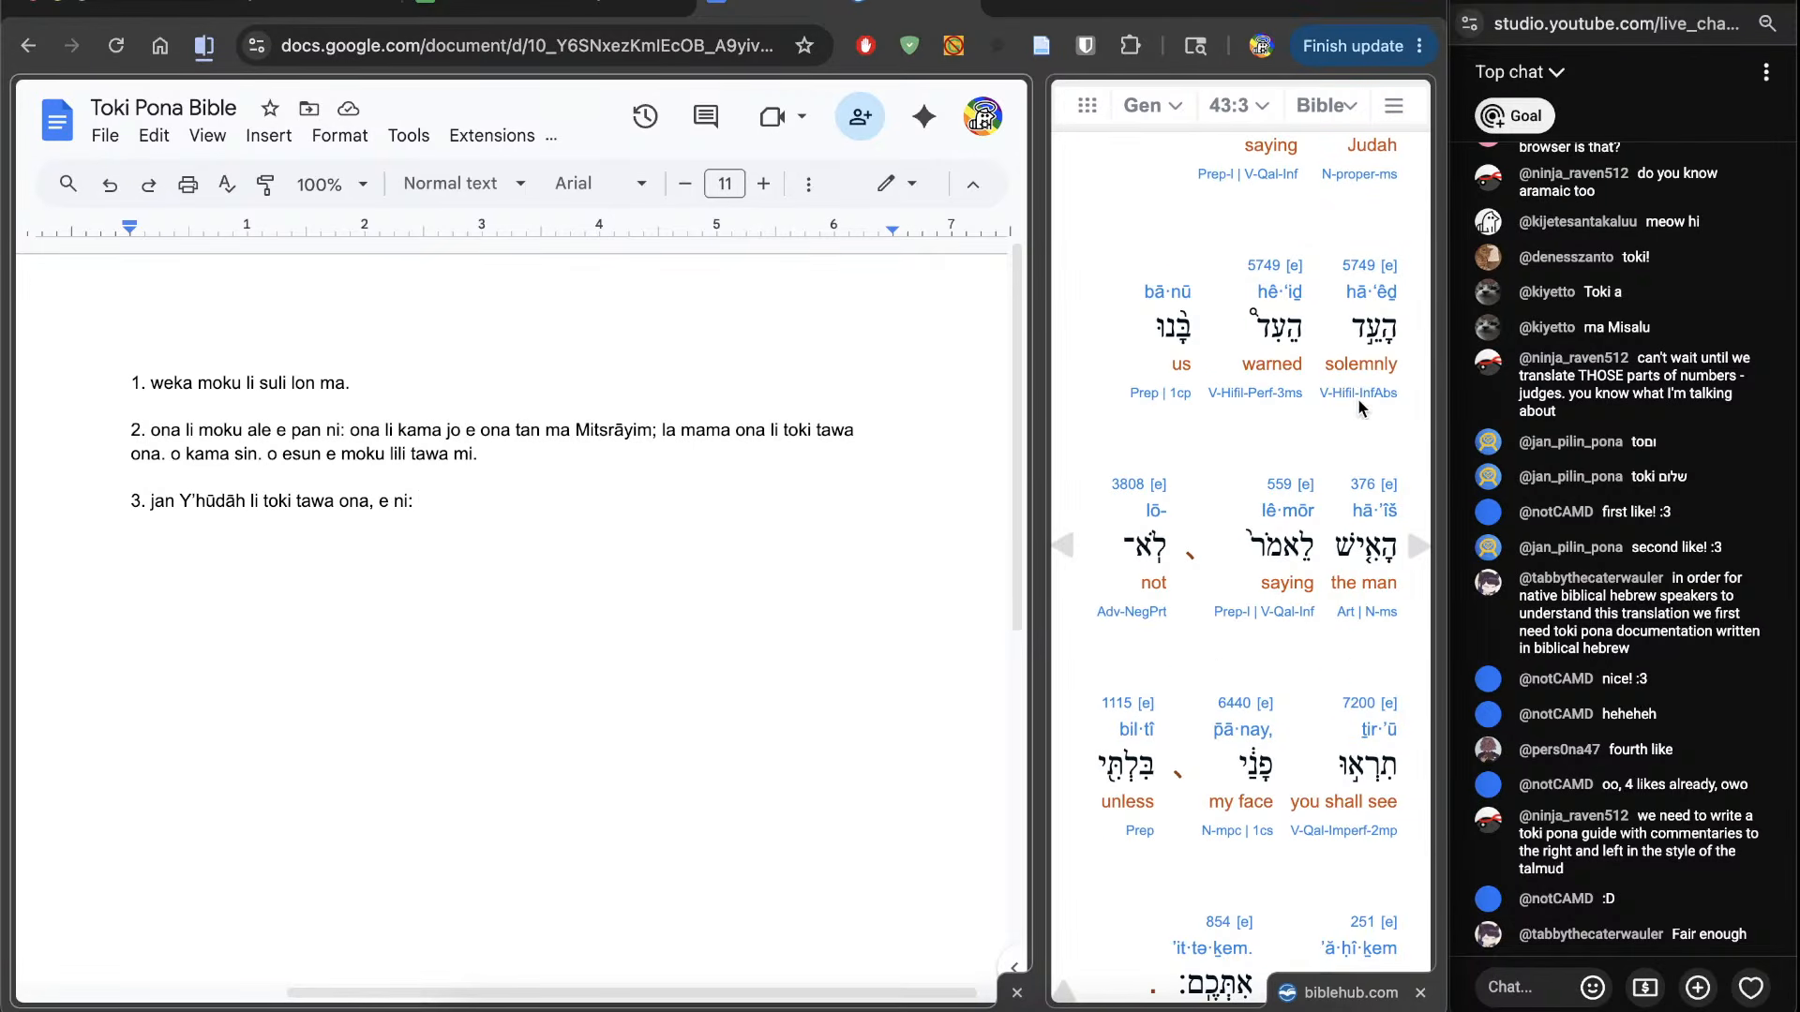
pyautogui.doubleClick(1357, 365)
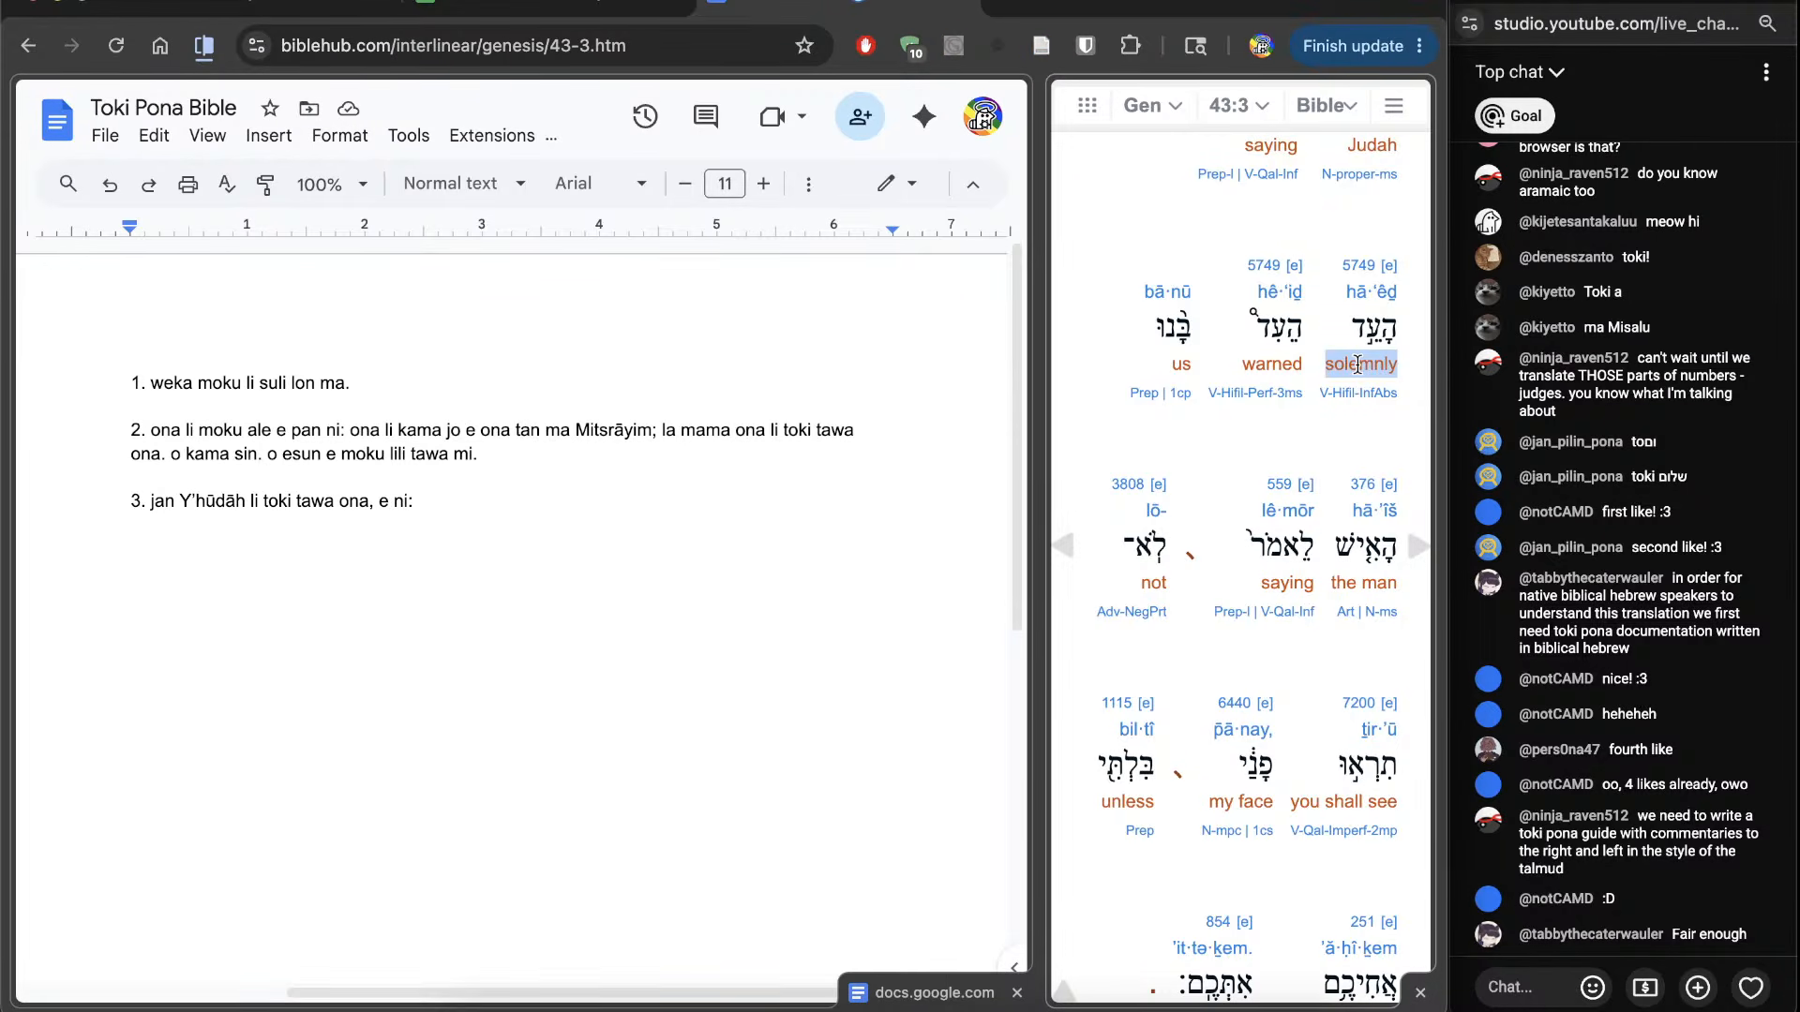
pyautogui.doubleClick(1376, 321)
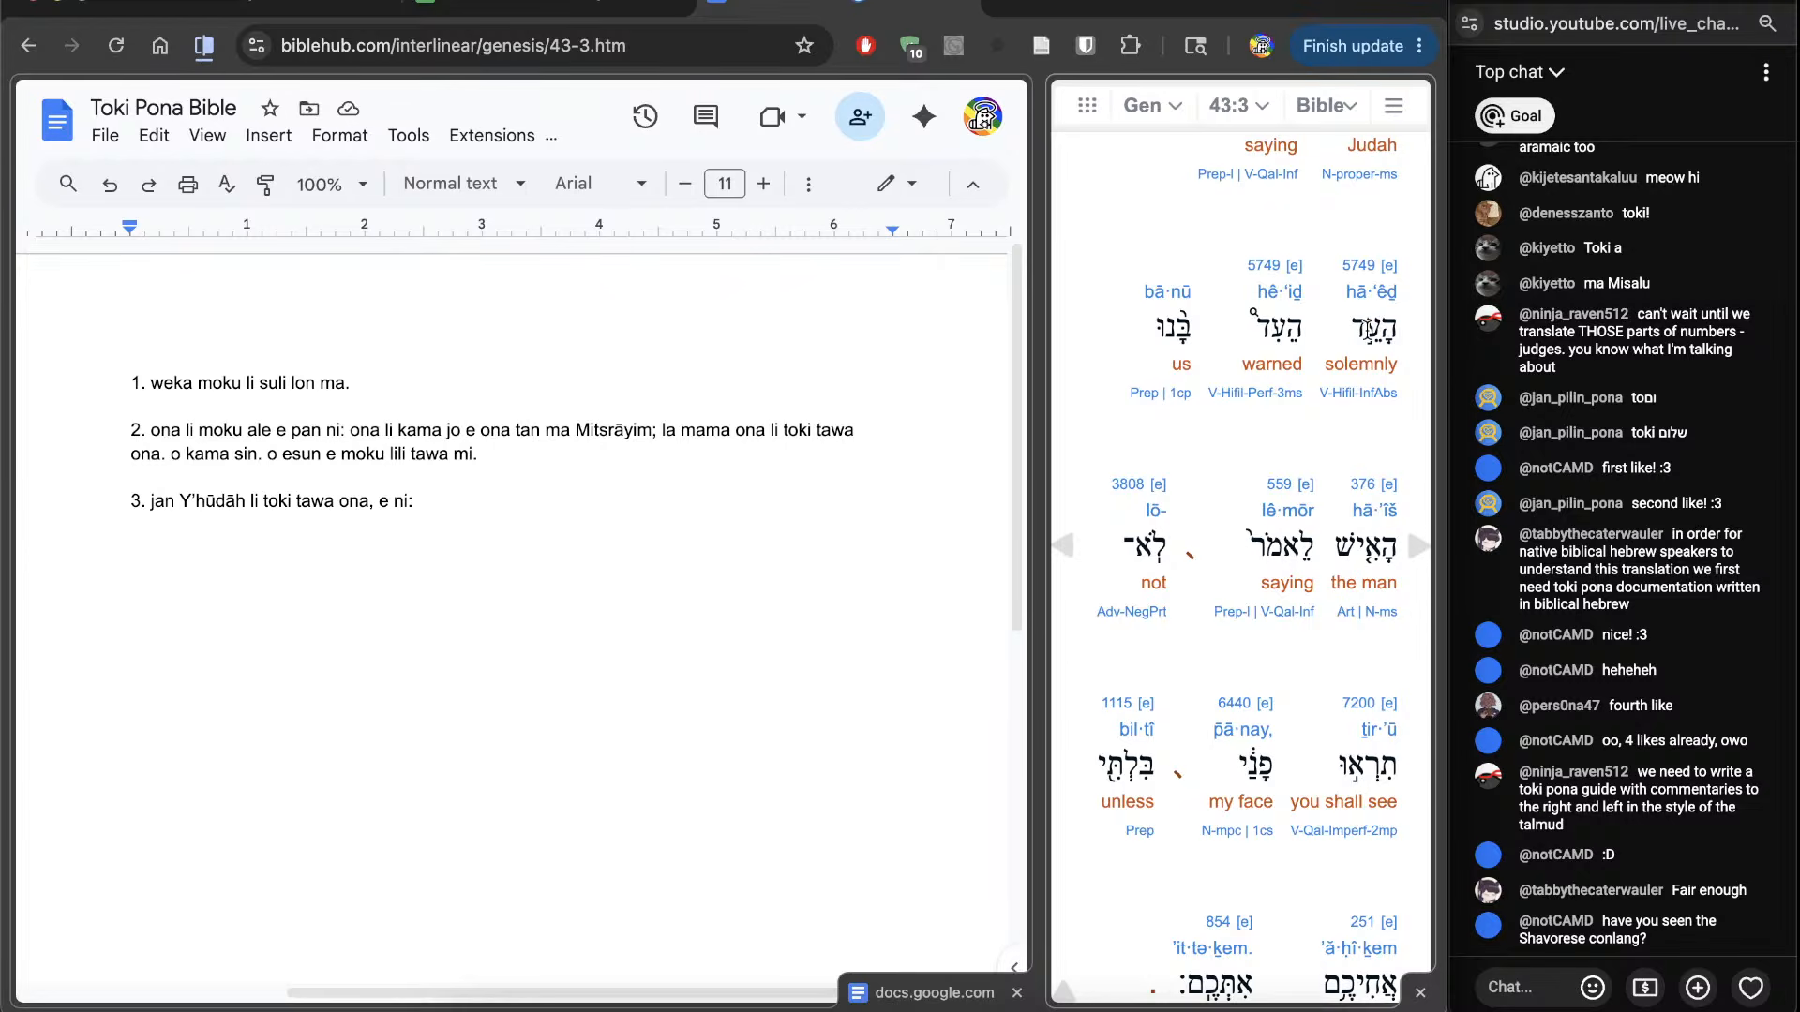
pyautogui.click(1367, 328)
pyautogui.doubleClick(1262, 336)
pyautogui.middleClick(1264, 268)
pyautogui.click(1057, 2)
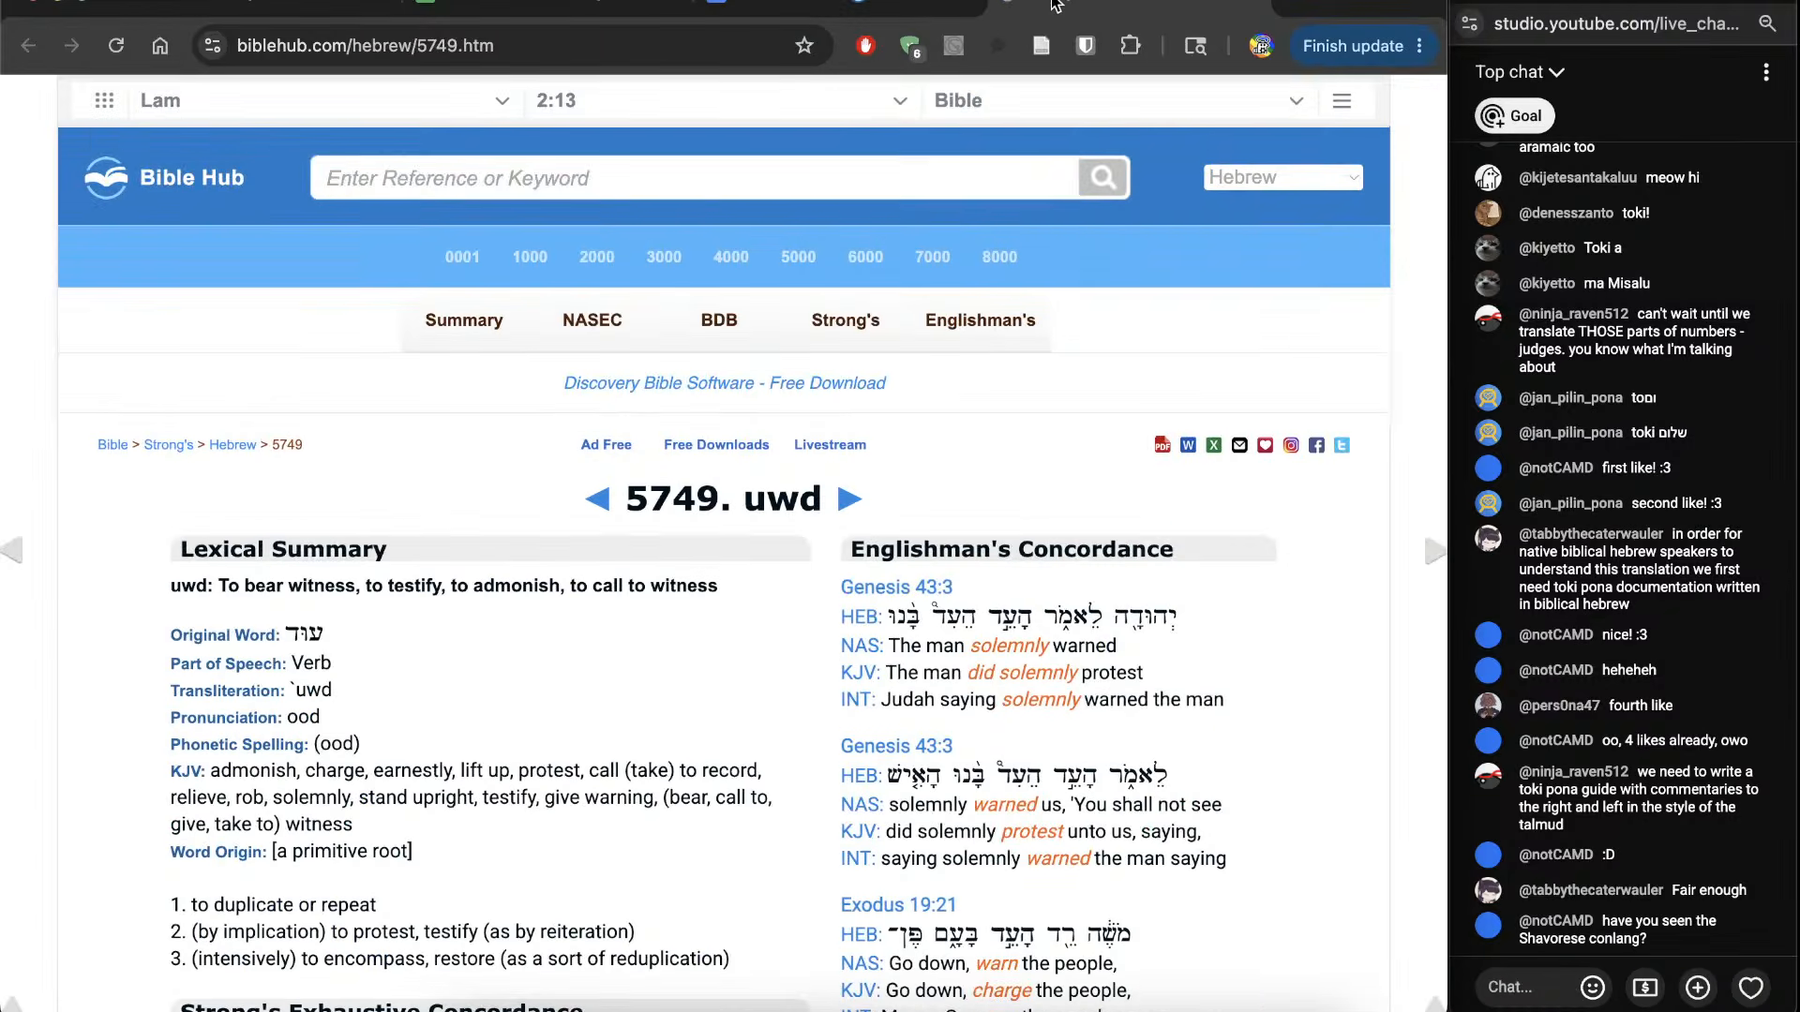
pyautogui.scroll(-3, 802, 551)
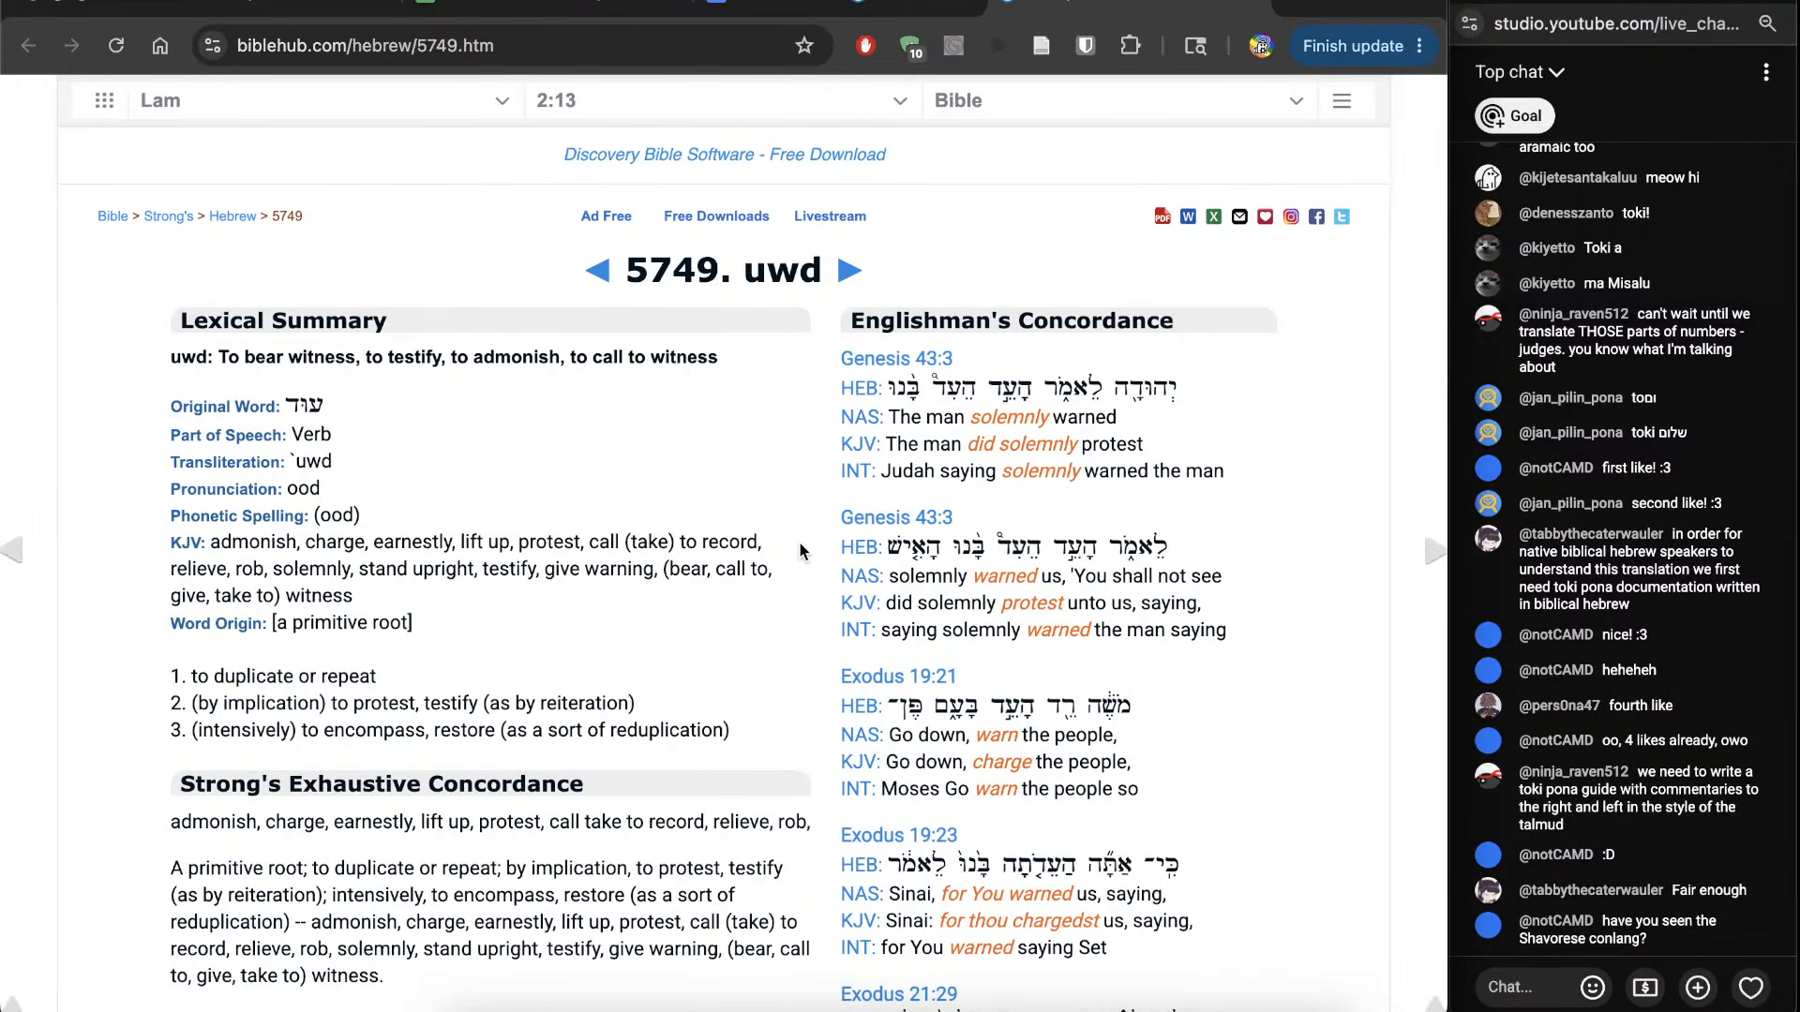
pyautogui.scroll(-20, 802, 551)
pyautogui.scroll(12, 802, 551)
pyautogui.scroll(1, 804, 552)
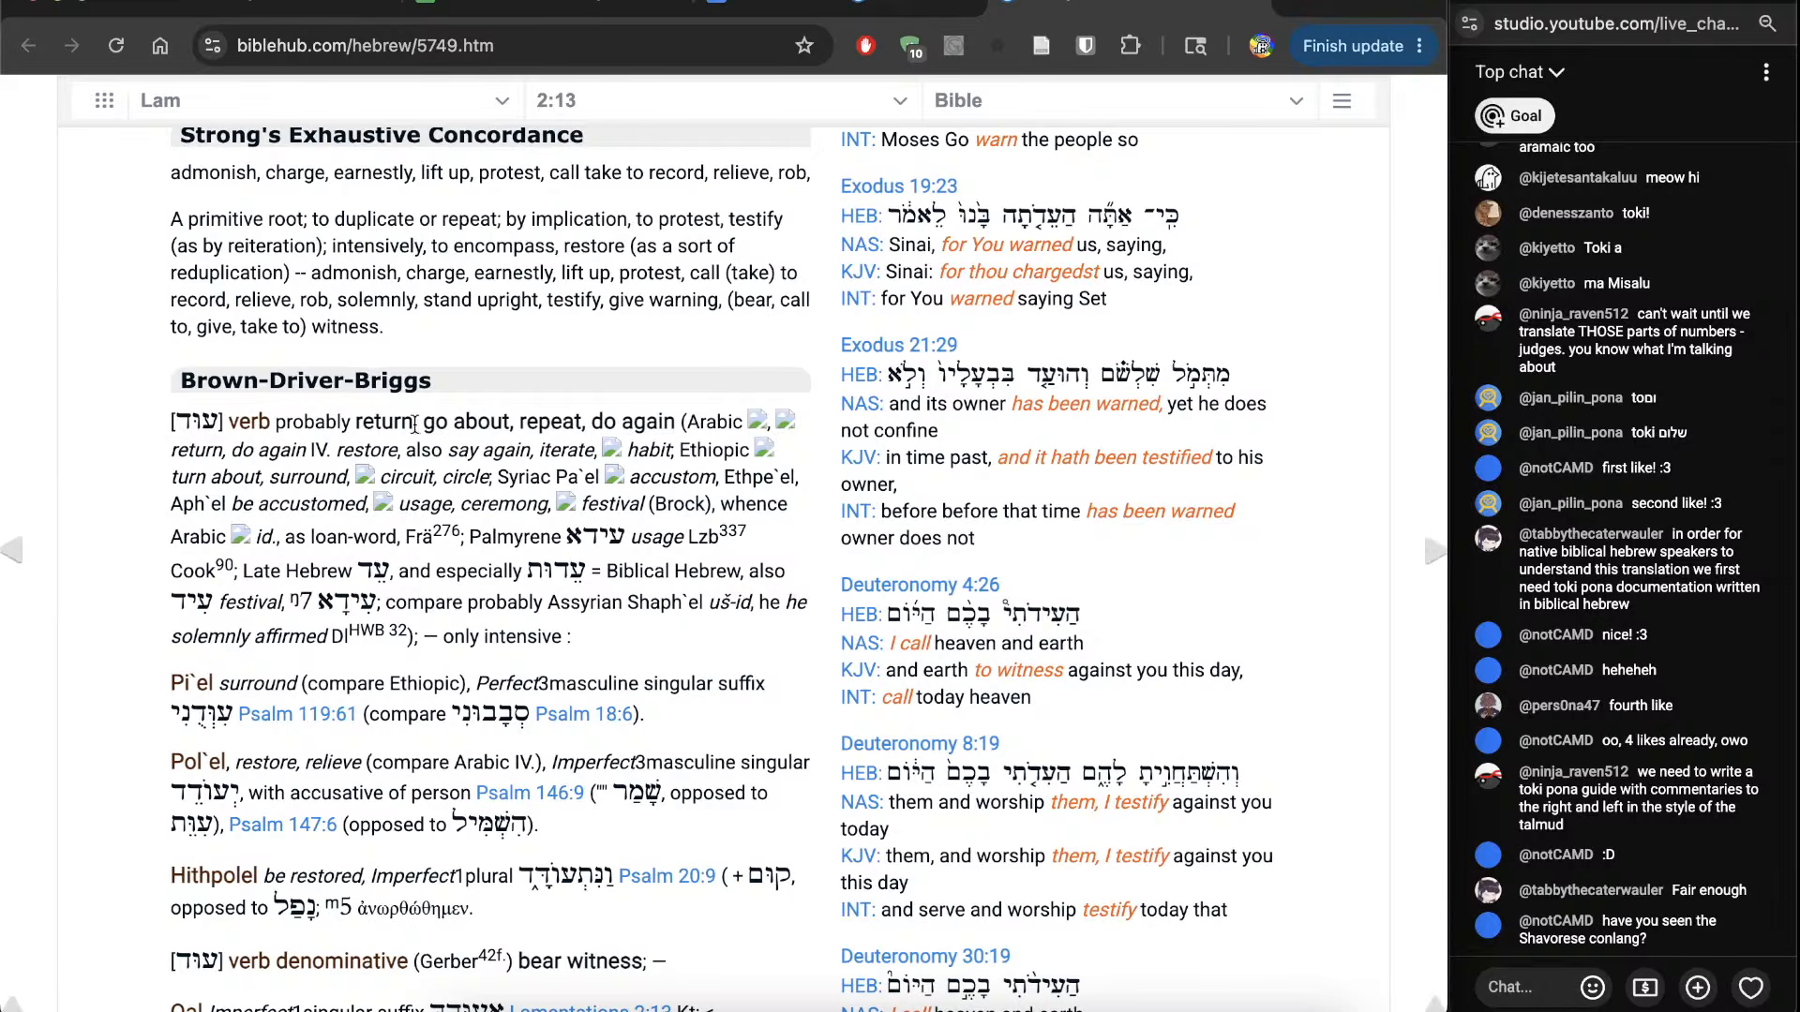
# Step: Examine the Brown-Driver-Briggs senses for entry 5749, including "cause to testify" and "affirm solemnly, warn", against the Genesis 43:3 wording
pyautogui.scroll(-7, 624, 416)
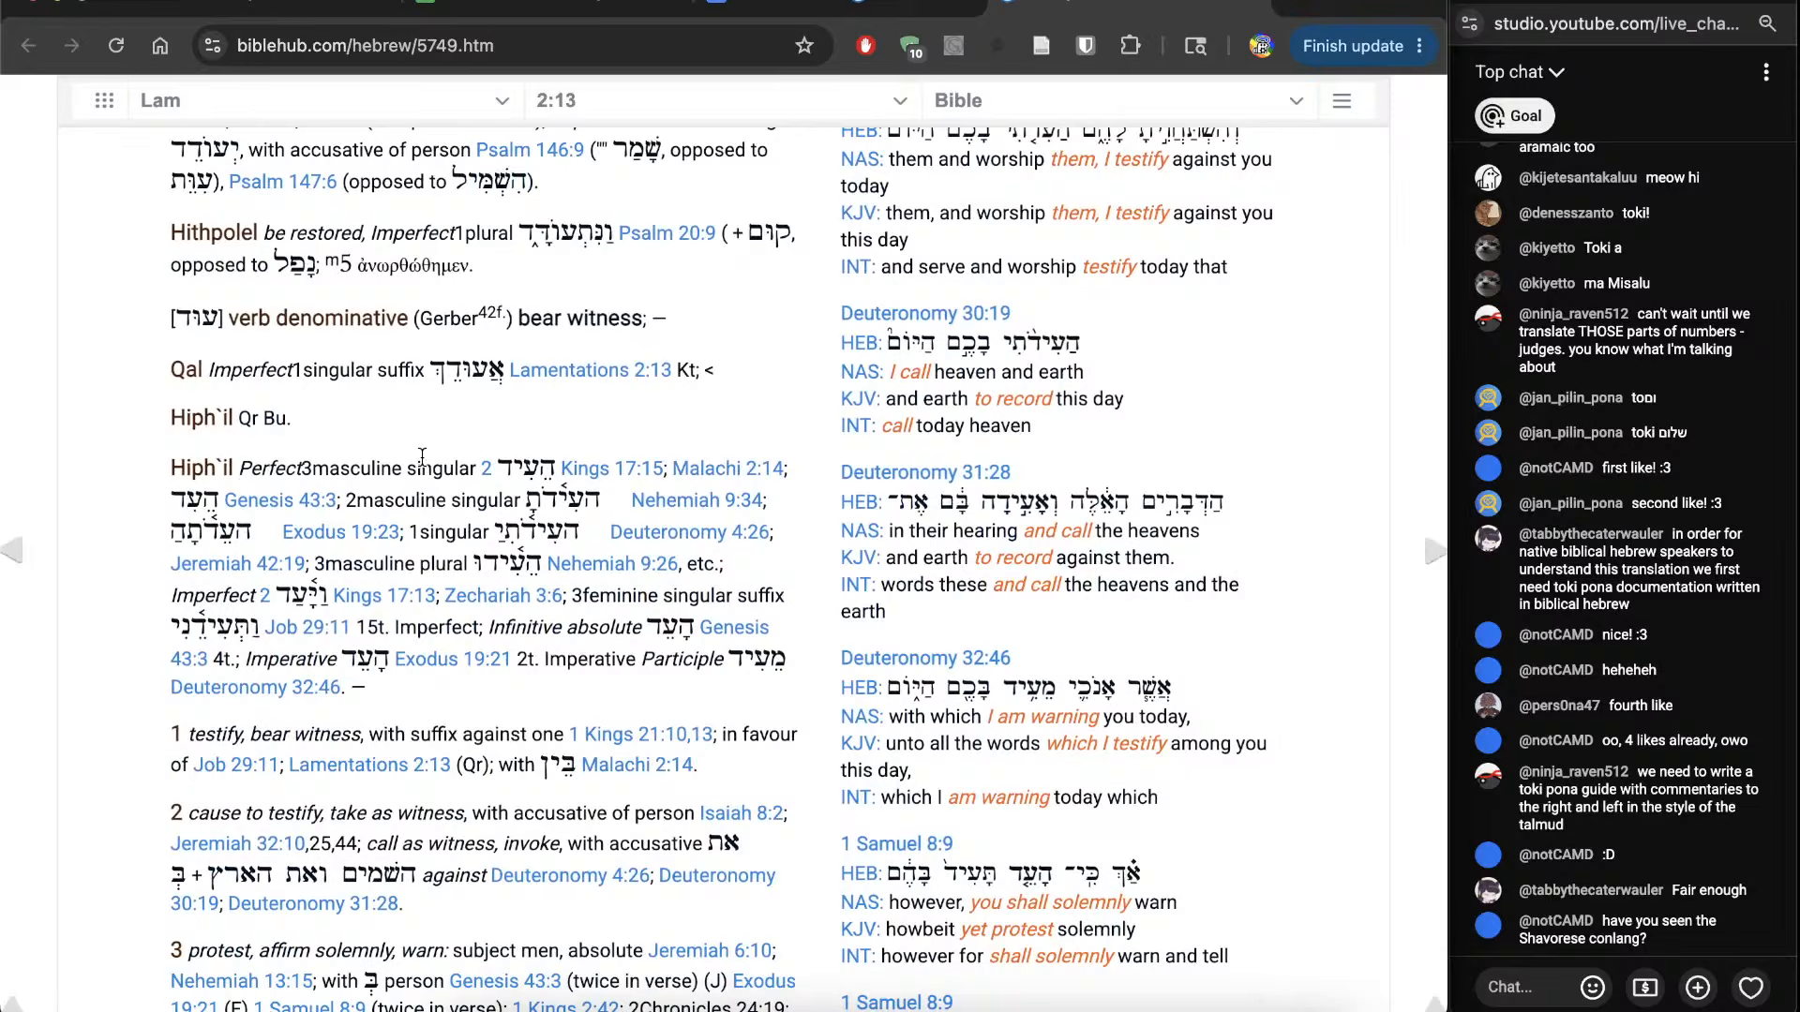
pyautogui.scroll(-1, 426, 457)
pyautogui.moveTo(187, 667); pyautogui.dragTo(361, 666)
pyautogui.scroll(-2, 281, 647)
pyautogui.moveTo(206, 610); pyautogui.dragTo(420, 607)
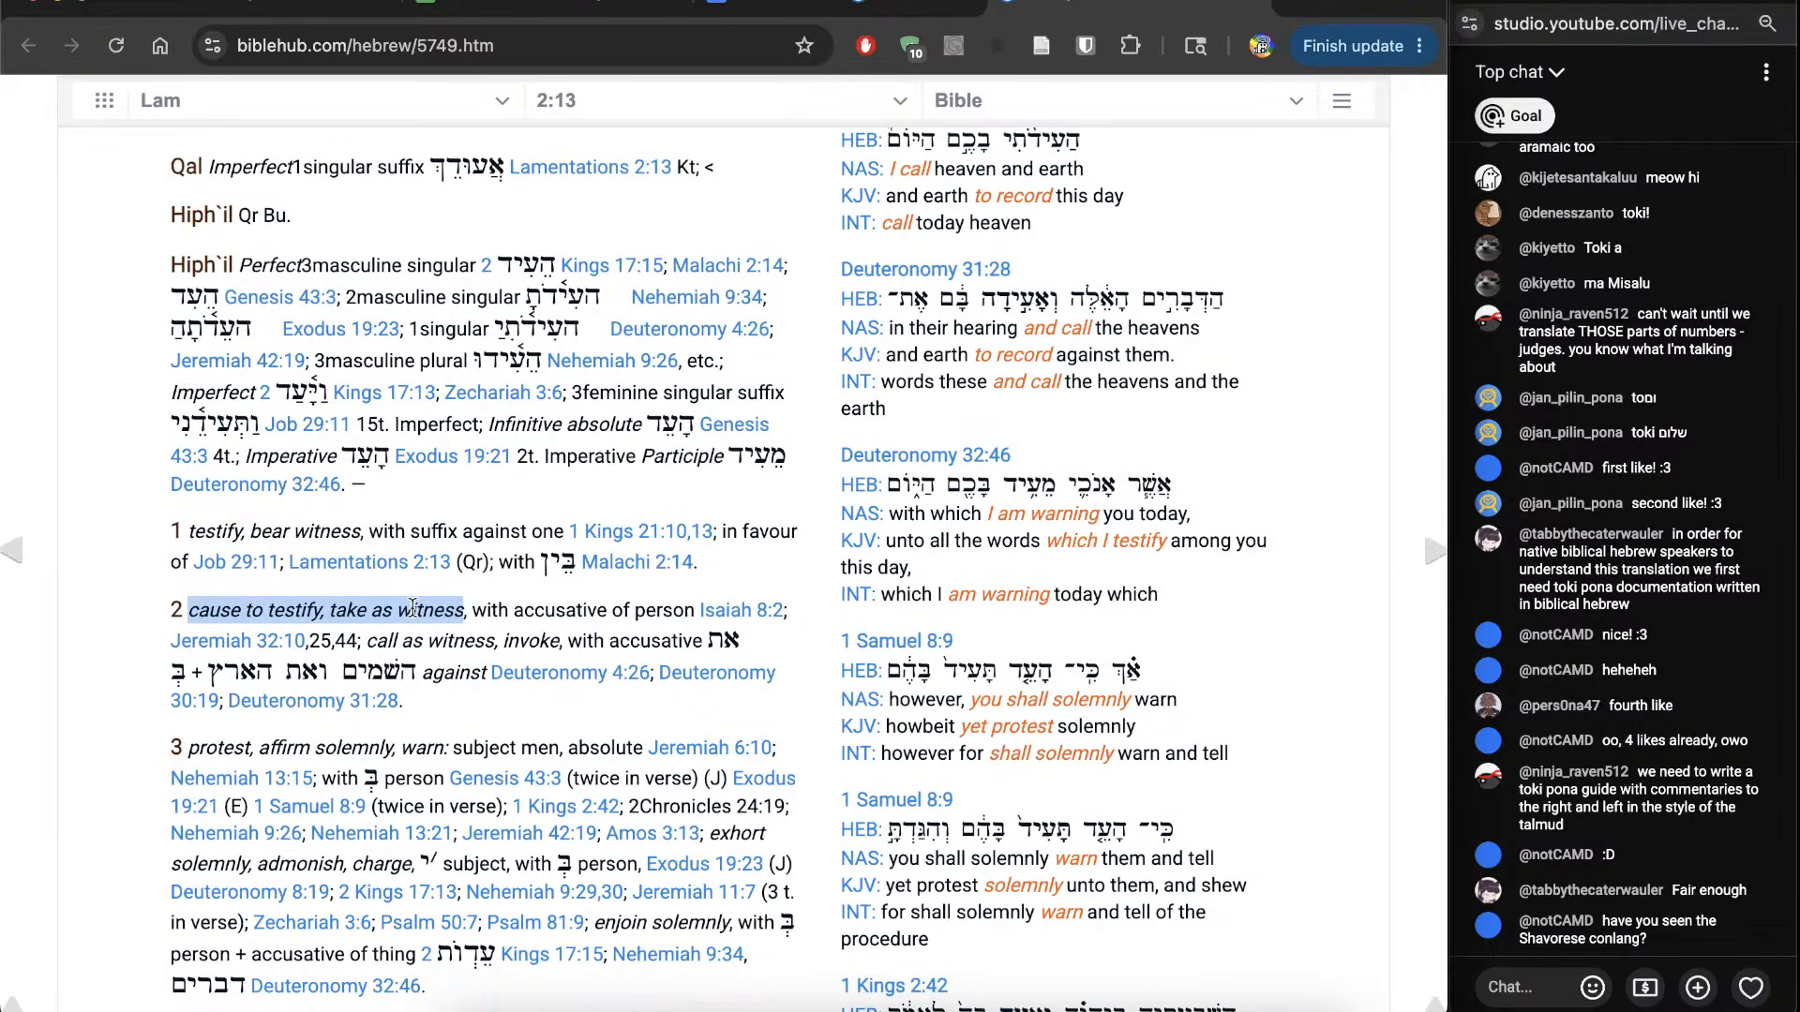
pyautogui.hotkey('ctrl', 'shift', 'Tab')
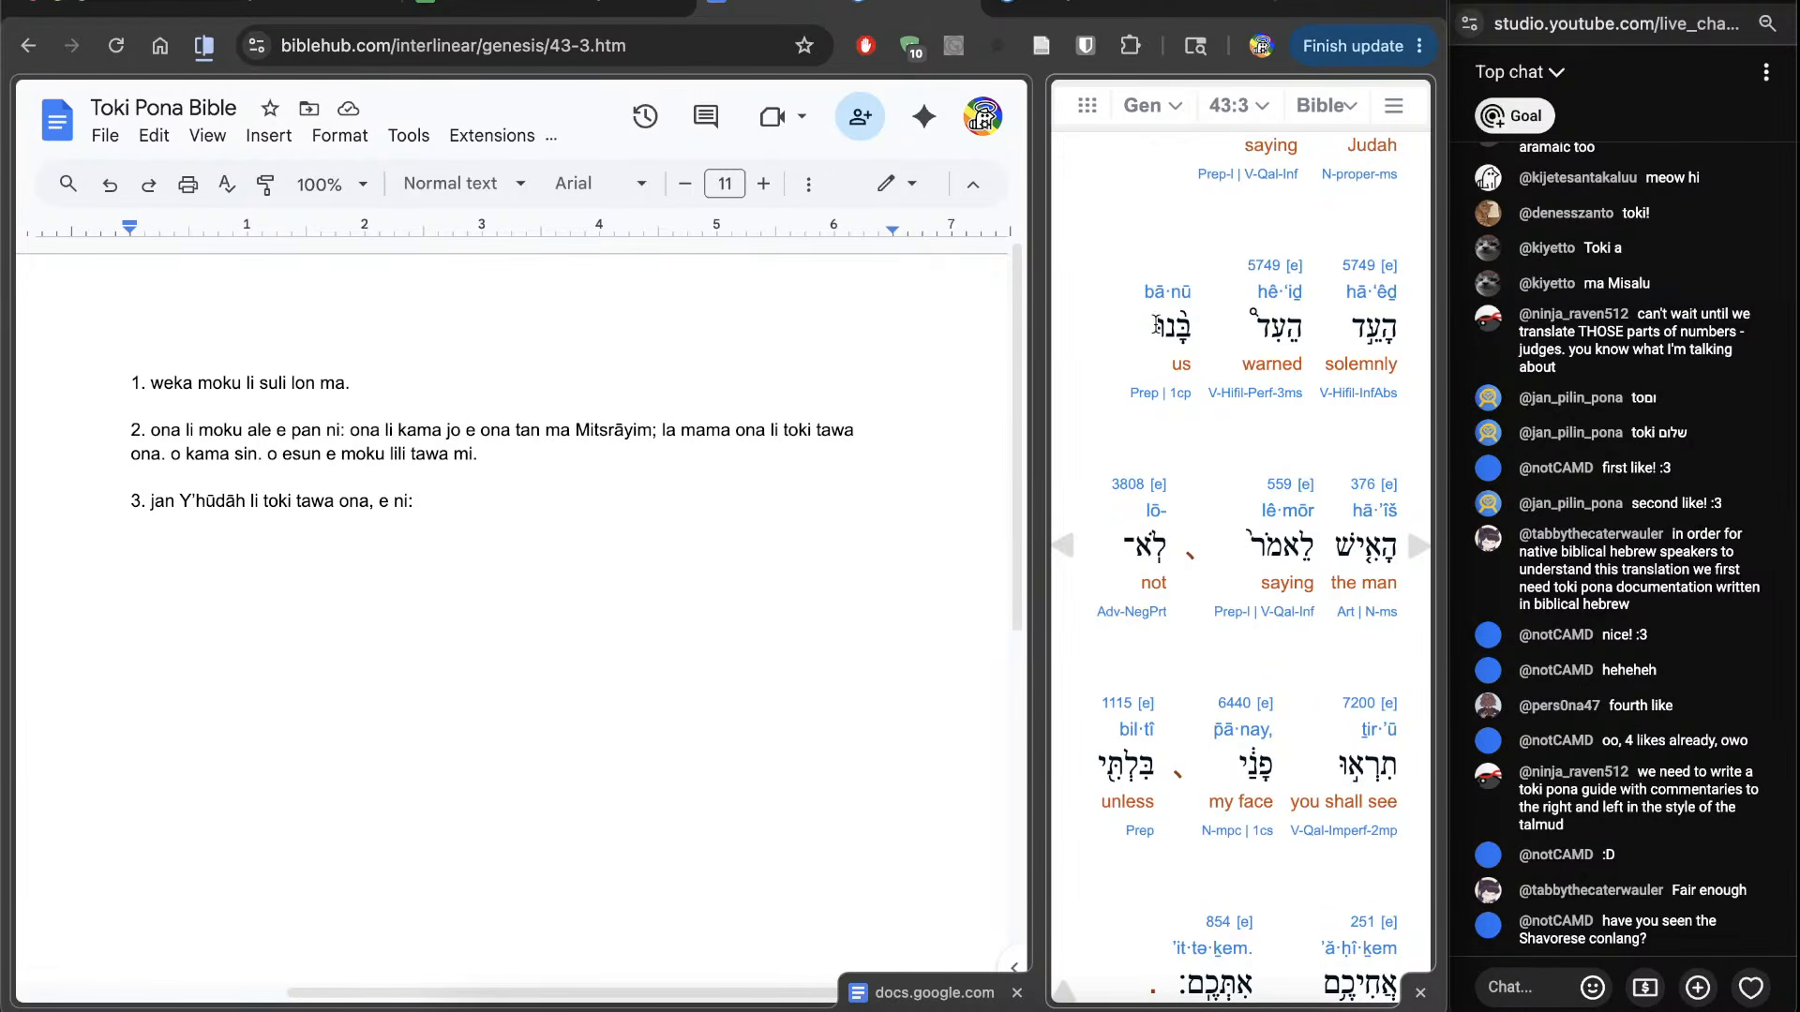
pyautogui.hotkey('ctrl', 'Tab')
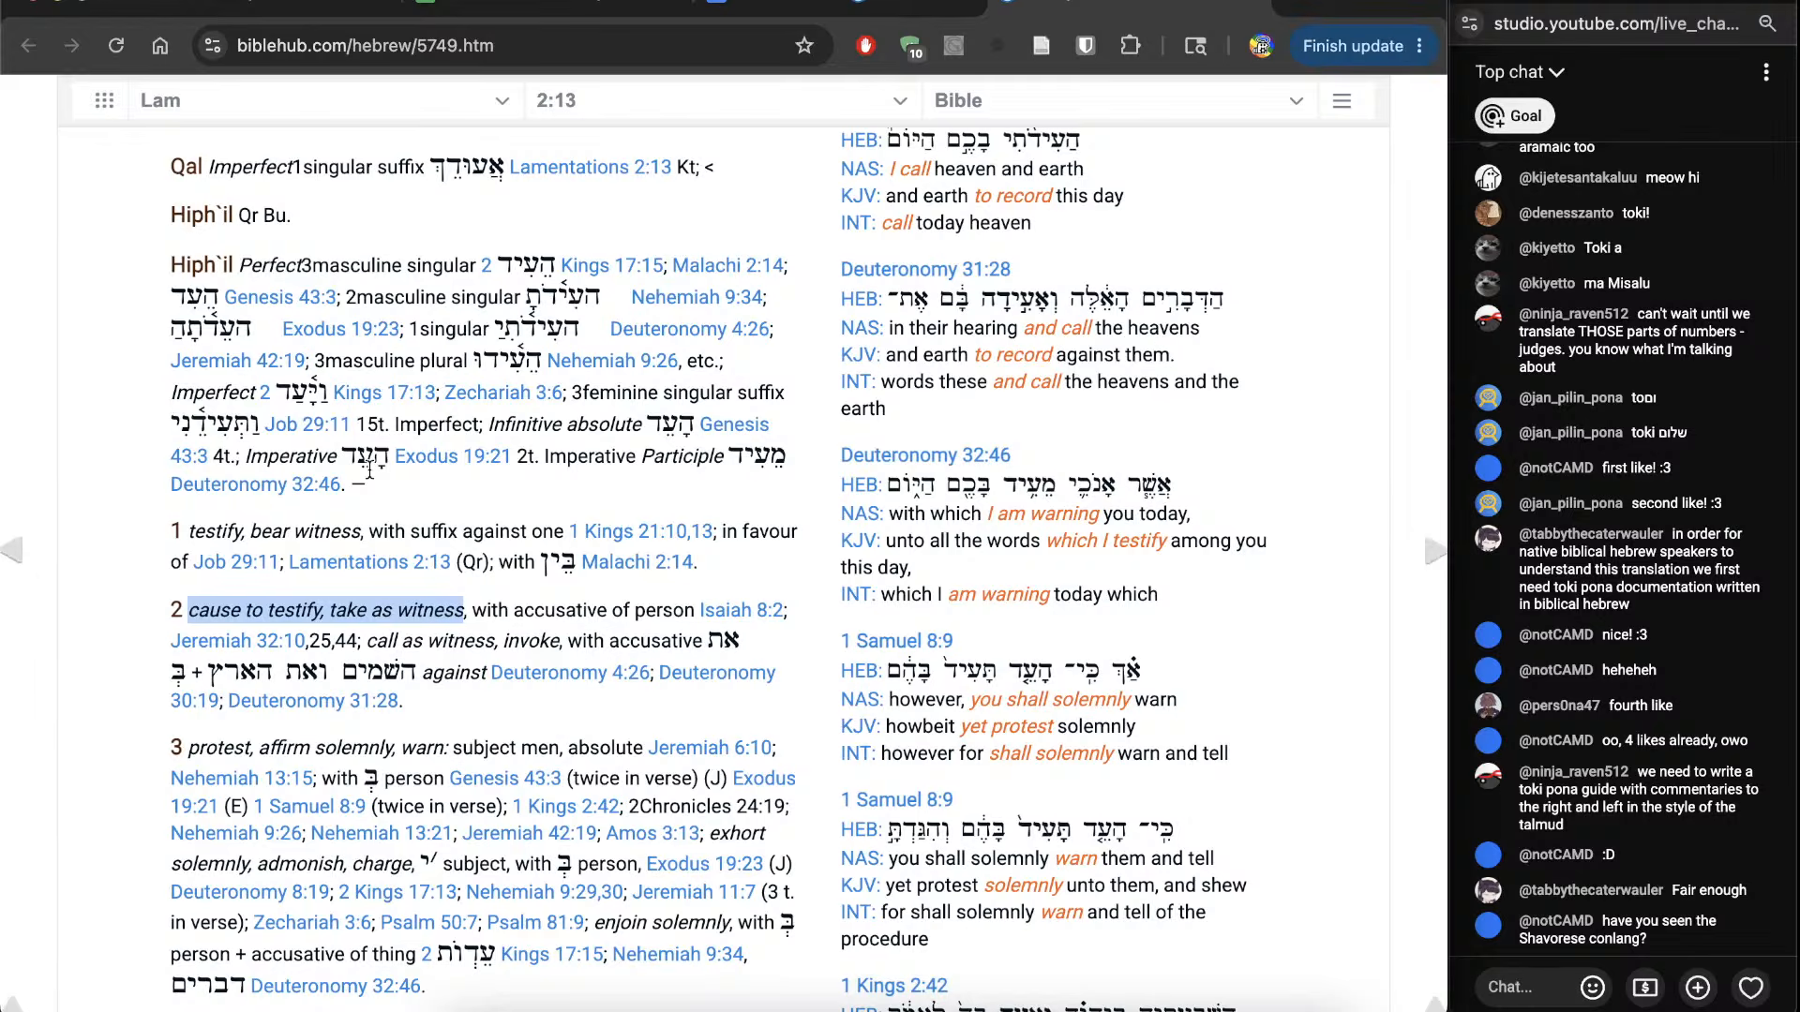
pyautogui.scroll(-4, 369, 469)
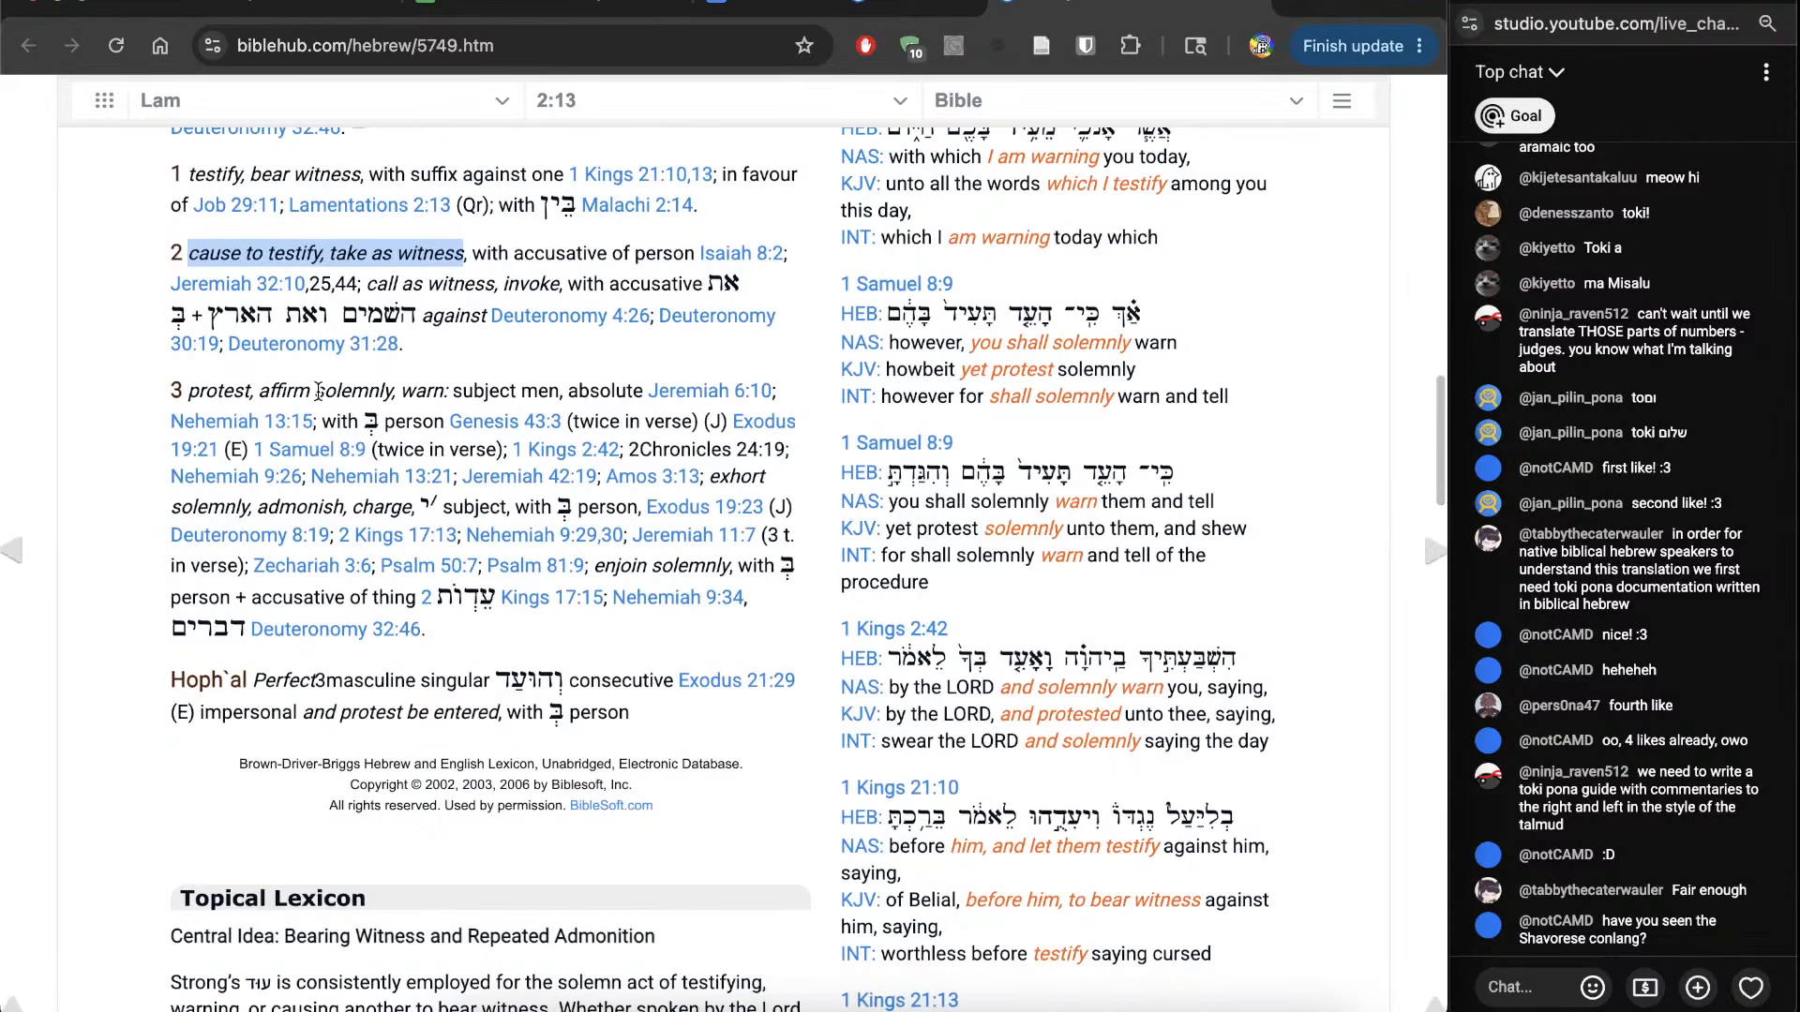
pyautogui.doubleClick(366, 420)
pyautogui.moveTo(367, 420); pyautogui.dragTo(388, 421)
pyautogui.click(388, 421)
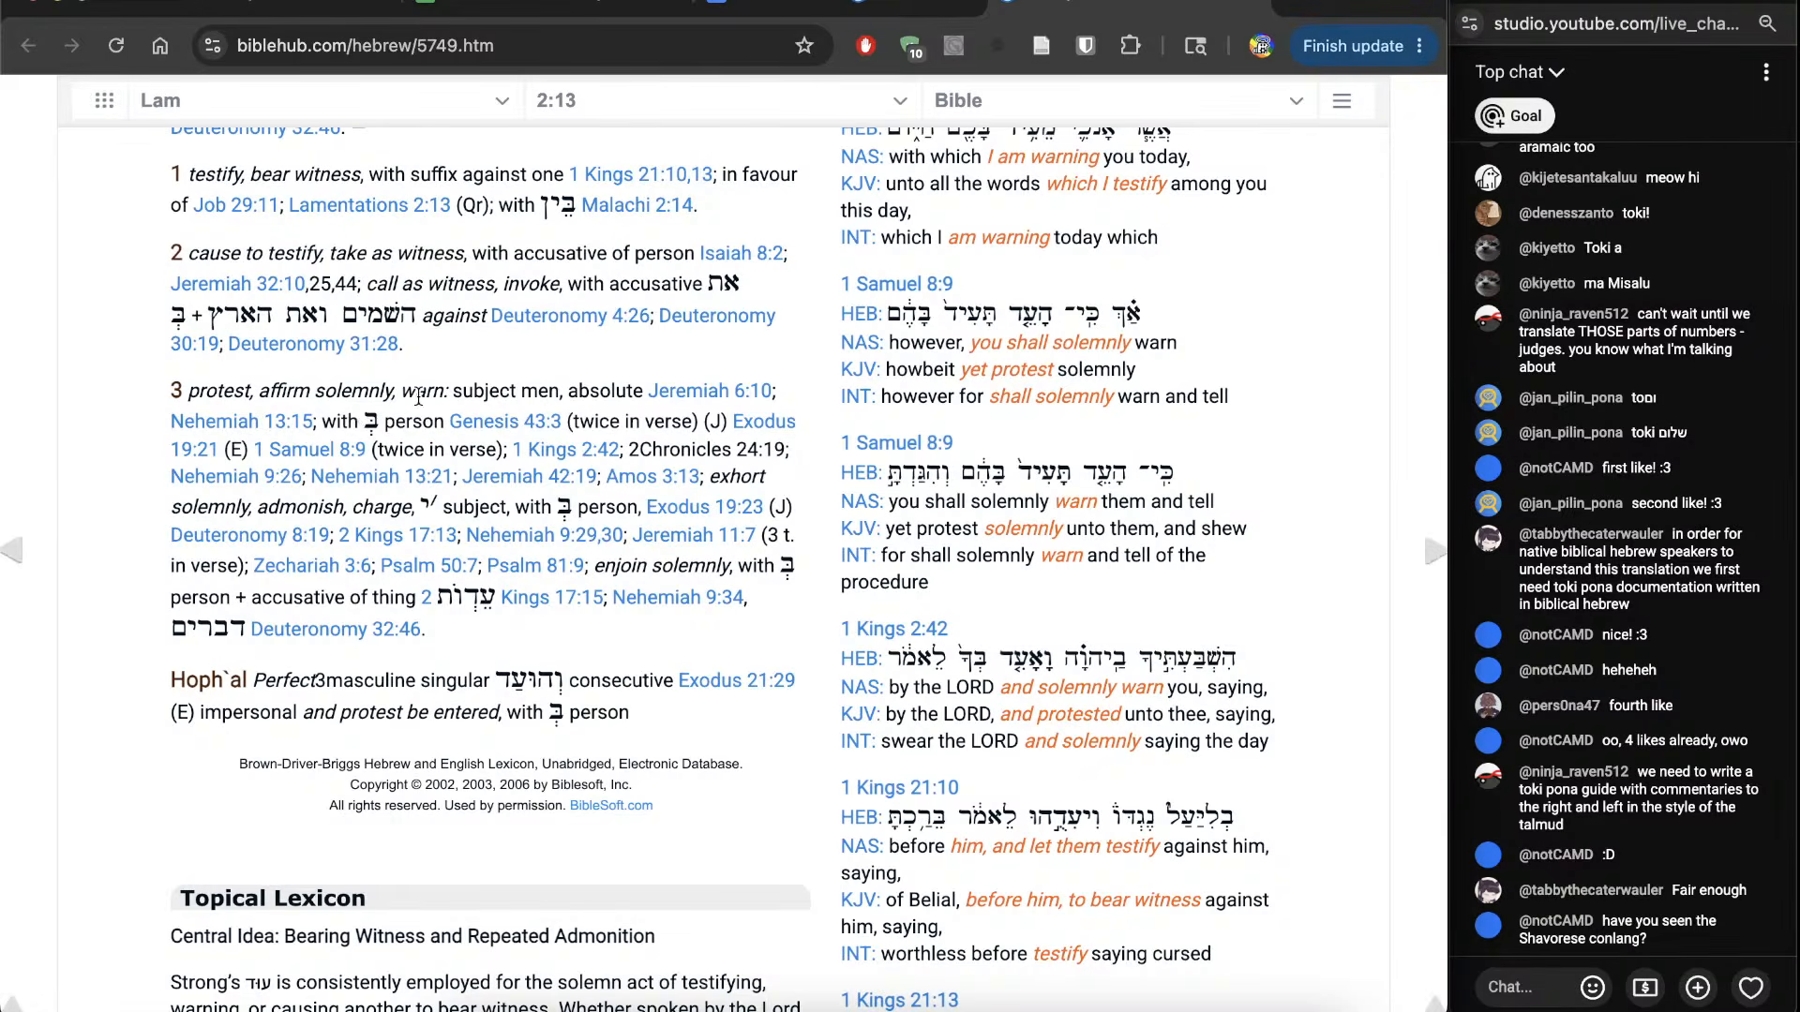
pyautogui.hotkey('ctrl', 'shift', 'Tab')
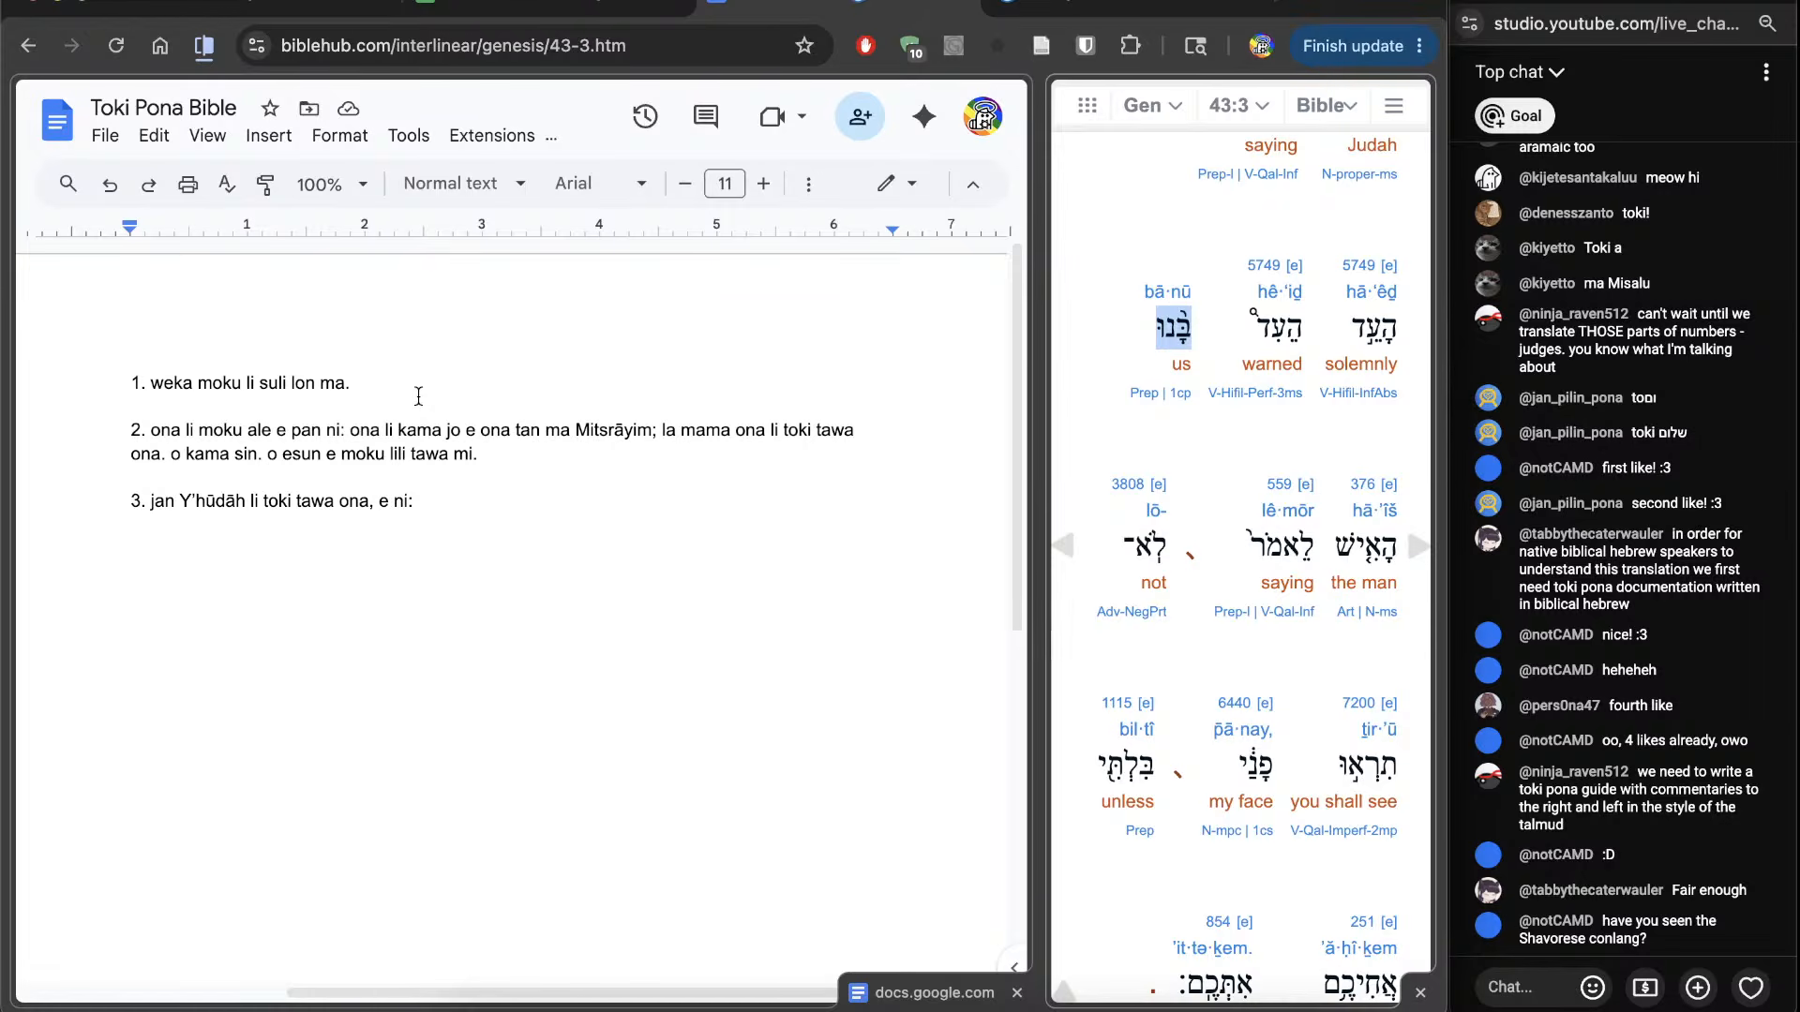
# Step: Continue verse 3 after "e ni:" with "ona li toki a e ken ike tawa mi"
pyautogui.click(519, 605)
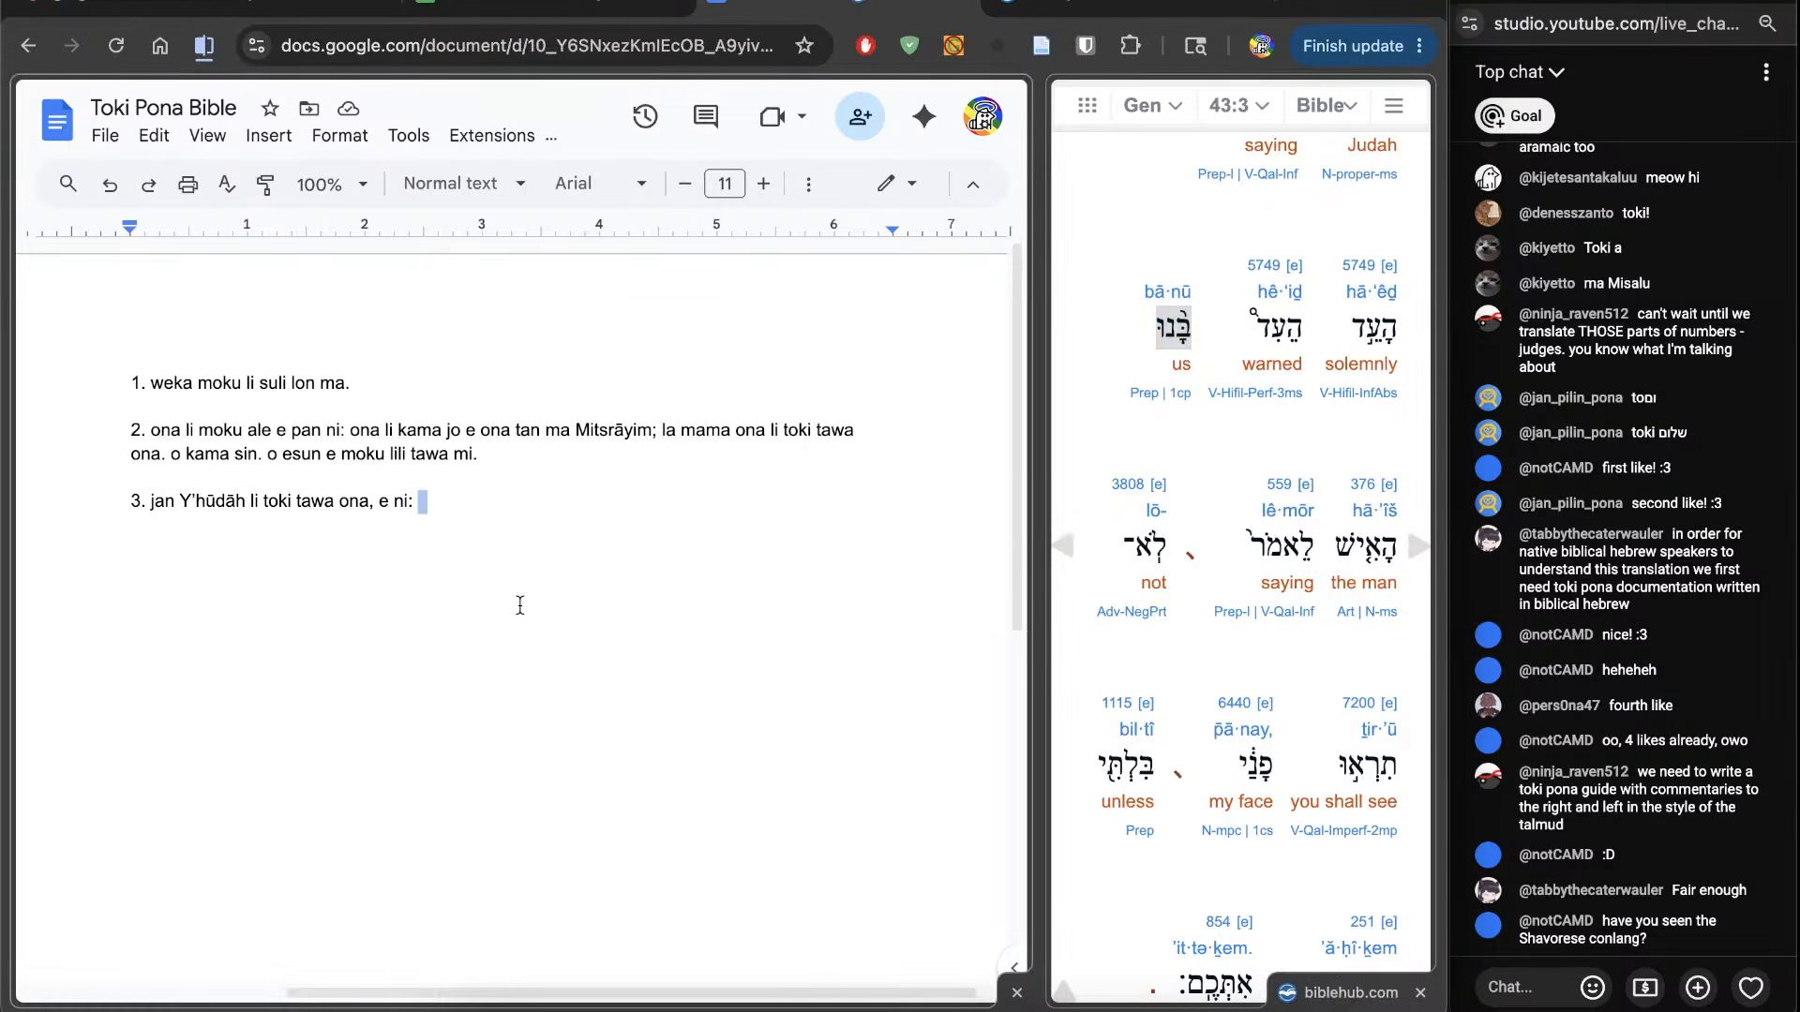
pyautogui.write('ona li toki a e ike')
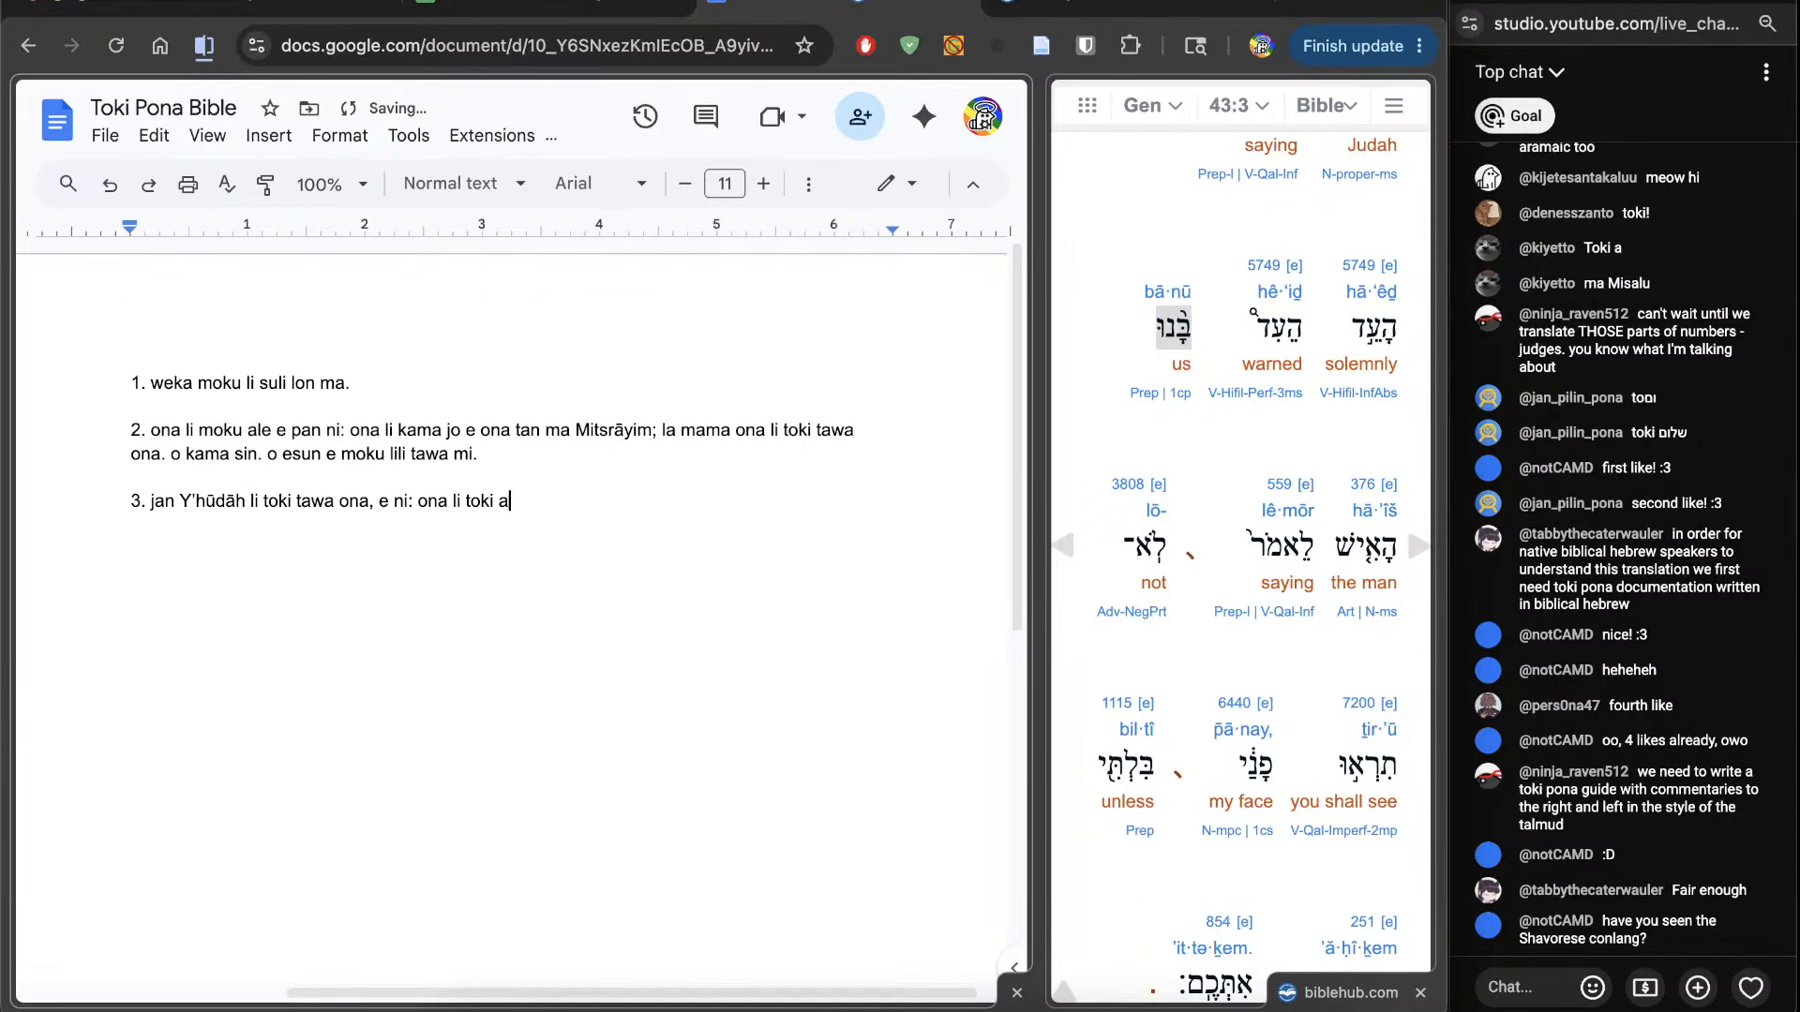
pyautogui.press('BackSpace')
pyautogui.press('BackSpace')
pyautogui.press('BackSpace')
pyautogui.write('ken ike tawa mi')
# Step: Replace the "ona" before "li toki a" in verse 3 with "jan" and append ", e ni:" to the verse
pyautogui.doubleClick(438, 554)
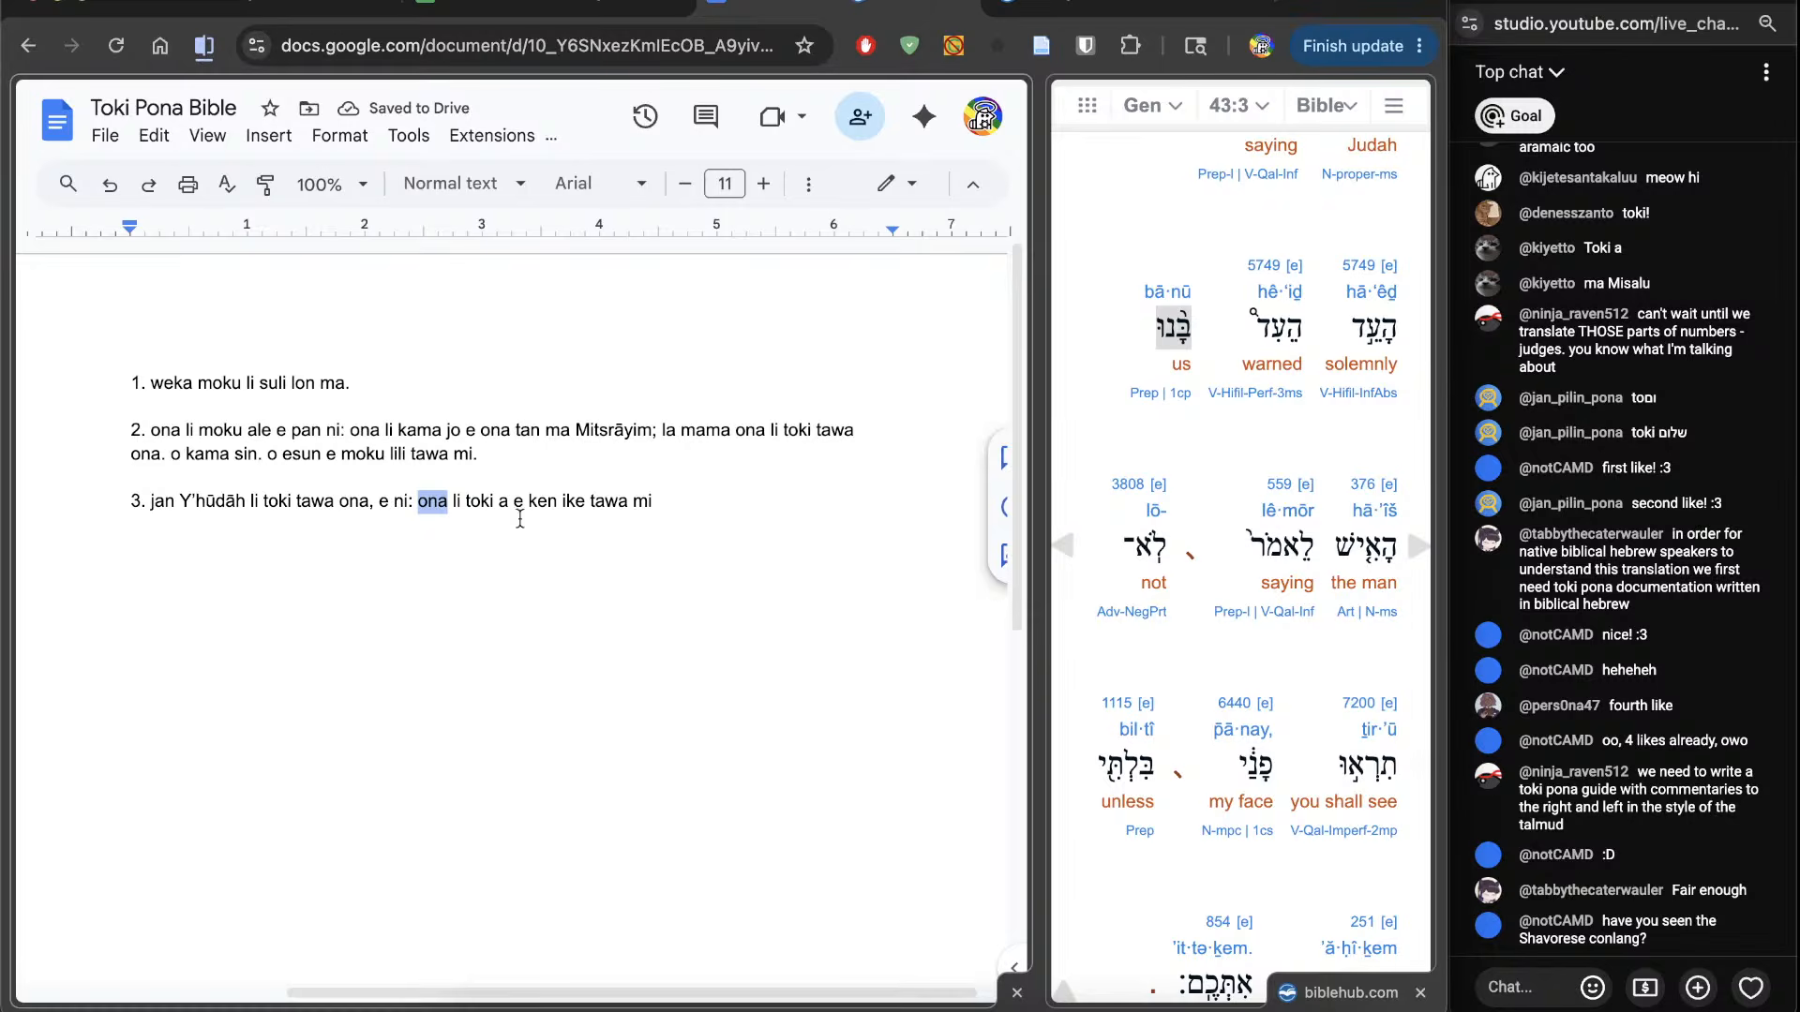
pyautogui.write('jan')
pyautogui.press('End')
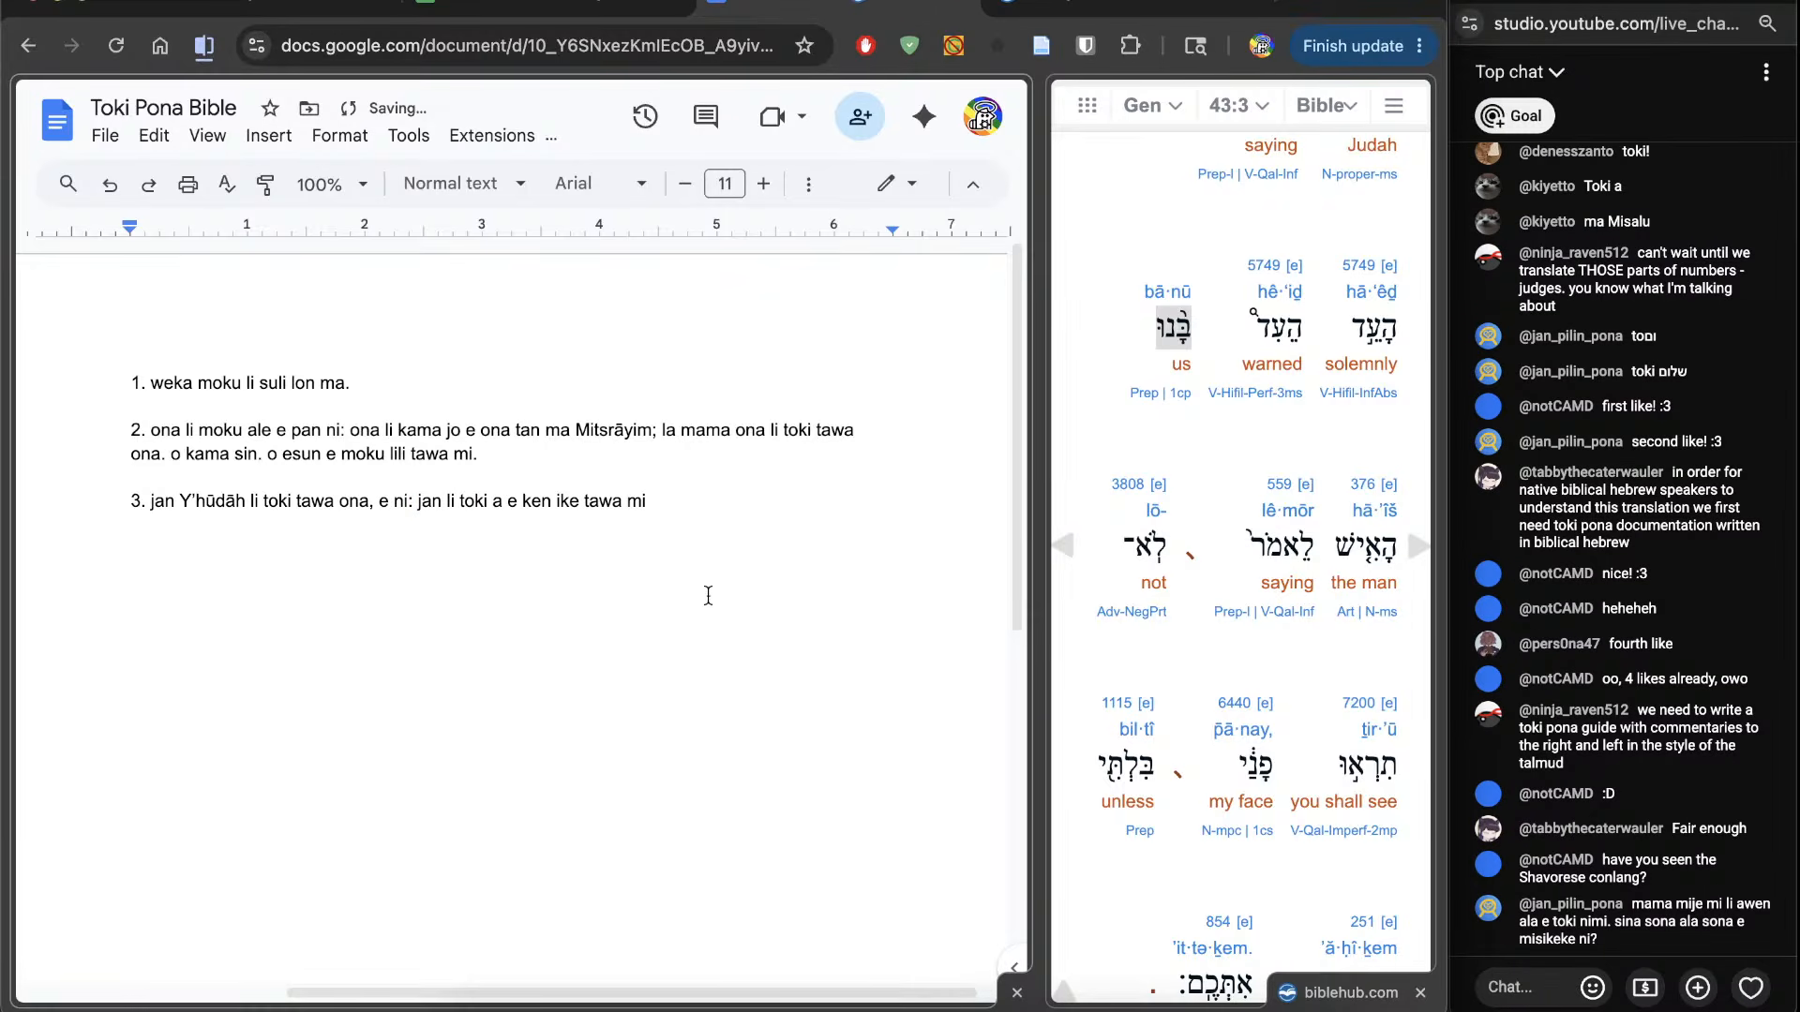
pyautogui.write(', e ni: o')
# Step: Continue verse 3 with the quoted clause "sina kama lukin ala e sinpin mi"
pyautogui.scroll(-3, 1121, 792)
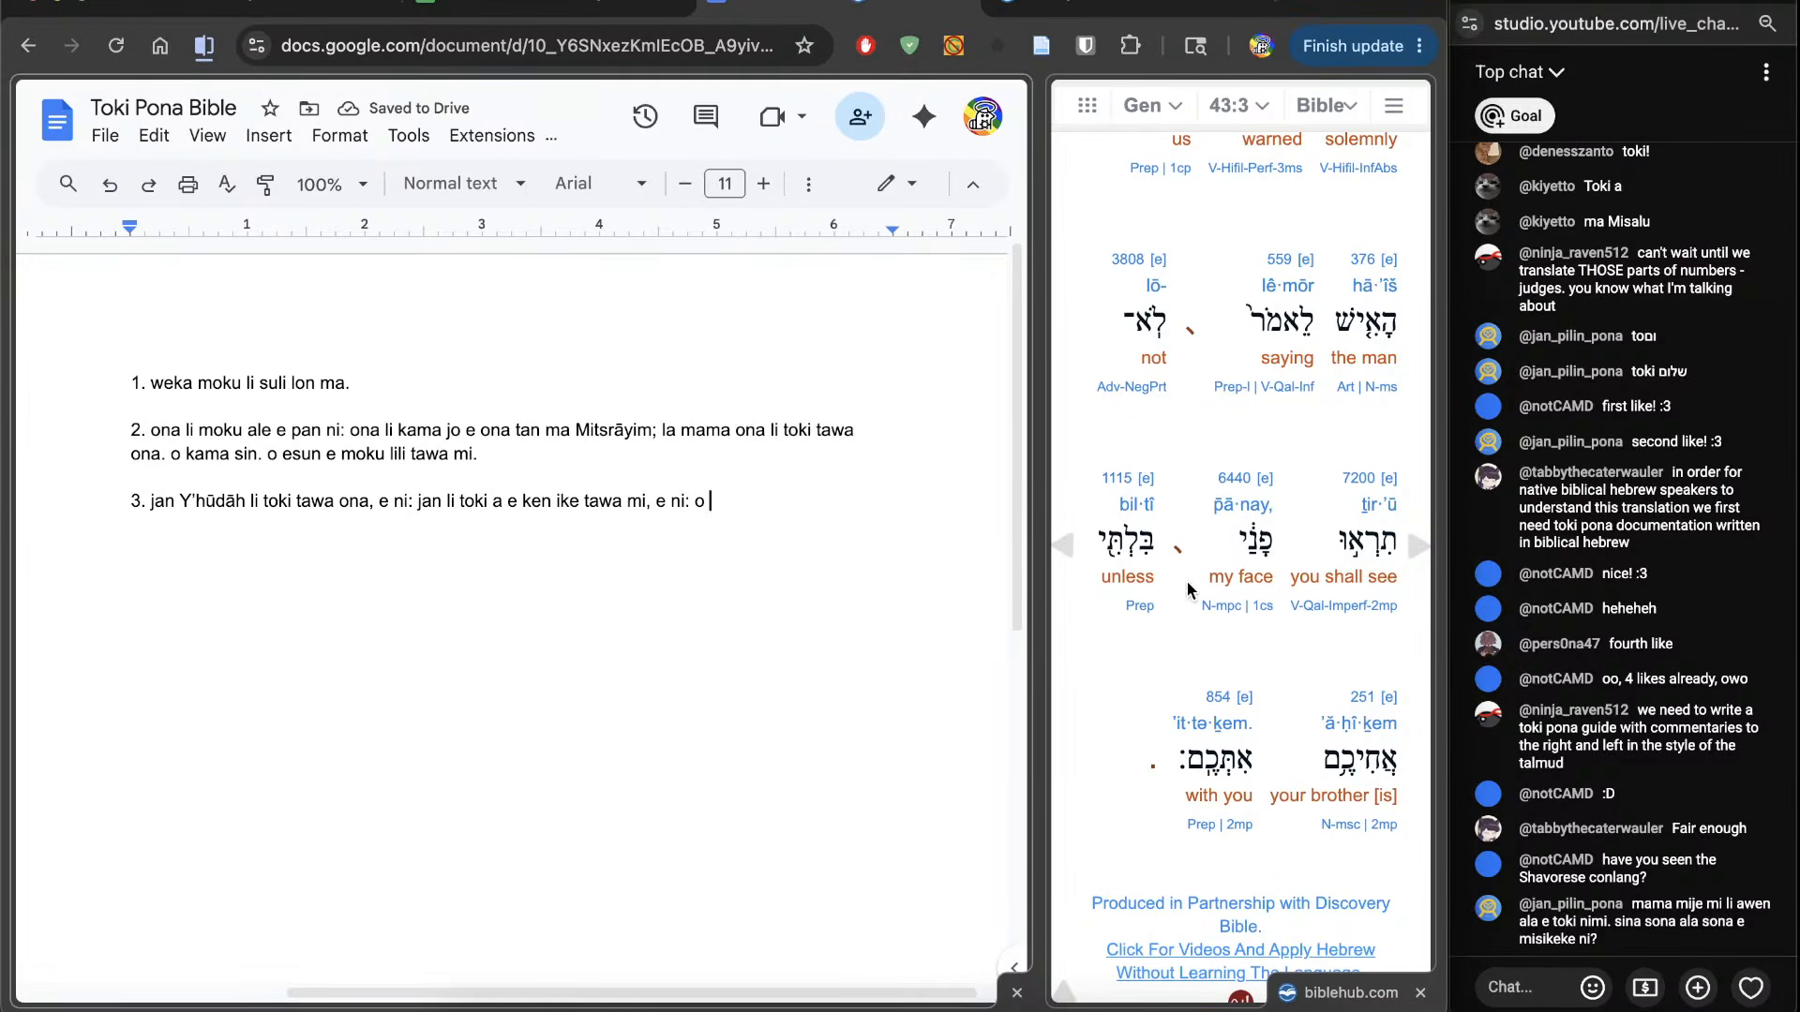
pyautogui.write('o')
pyautogui.press('BackSpace')
pyautogui.press('BackSpace')
pyautogui.write('sina lukin ')
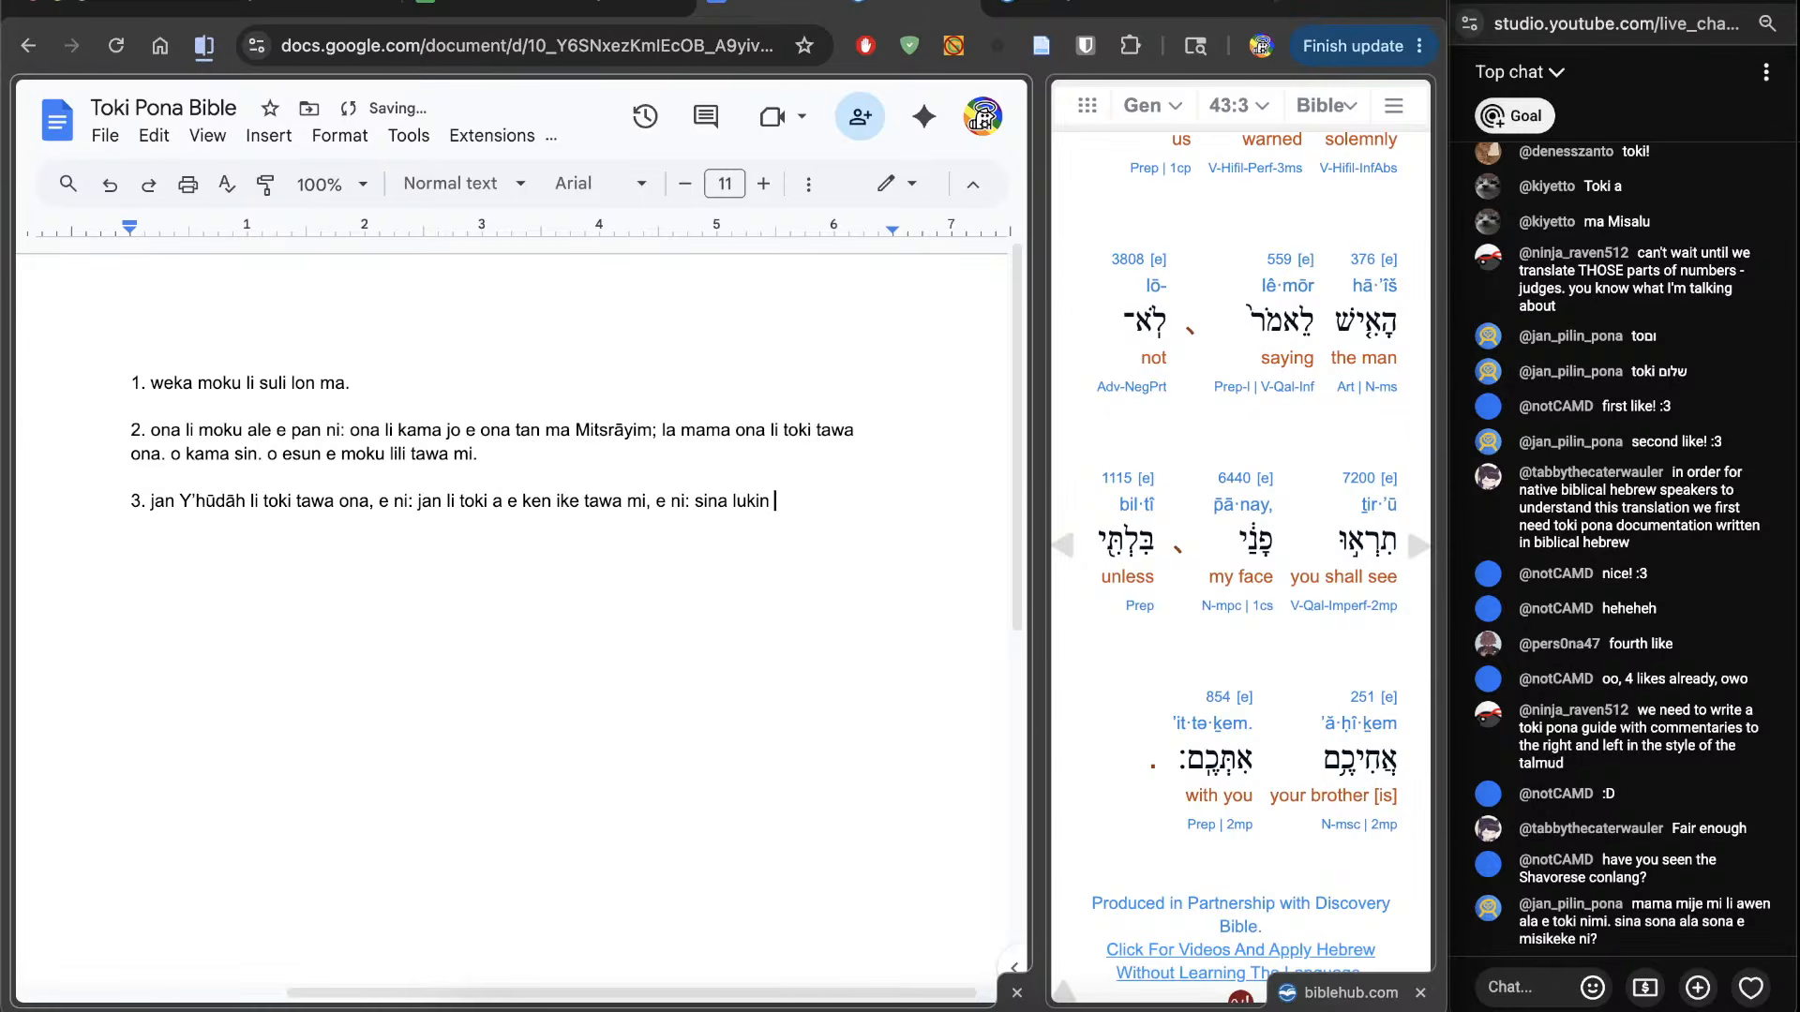
pyautogui.write('ala e sinpin mikama')
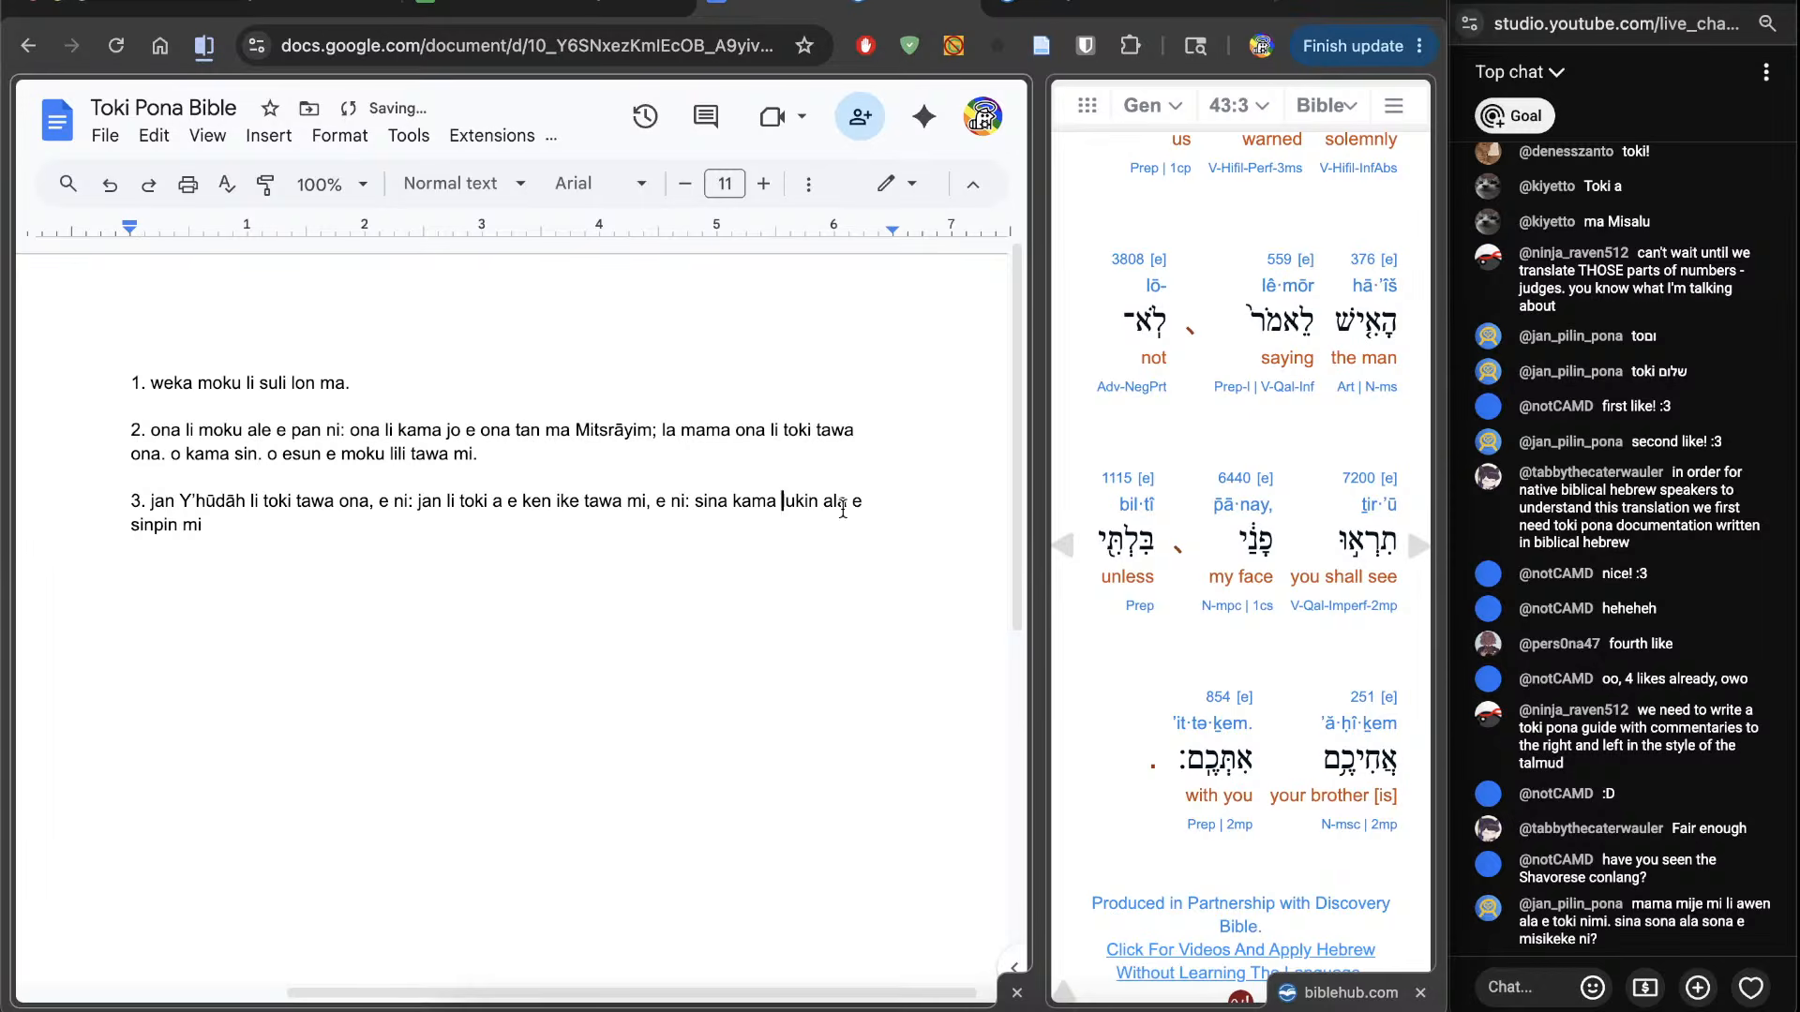
# Step: Revise "sina kama lukin ala e" in verse 3 by inserting "sin" before the "e" and removing "ala"
pyautogui.click(851, 502)
pyautogui.write('sin')
pyautogui.doubleClick(755, 501)
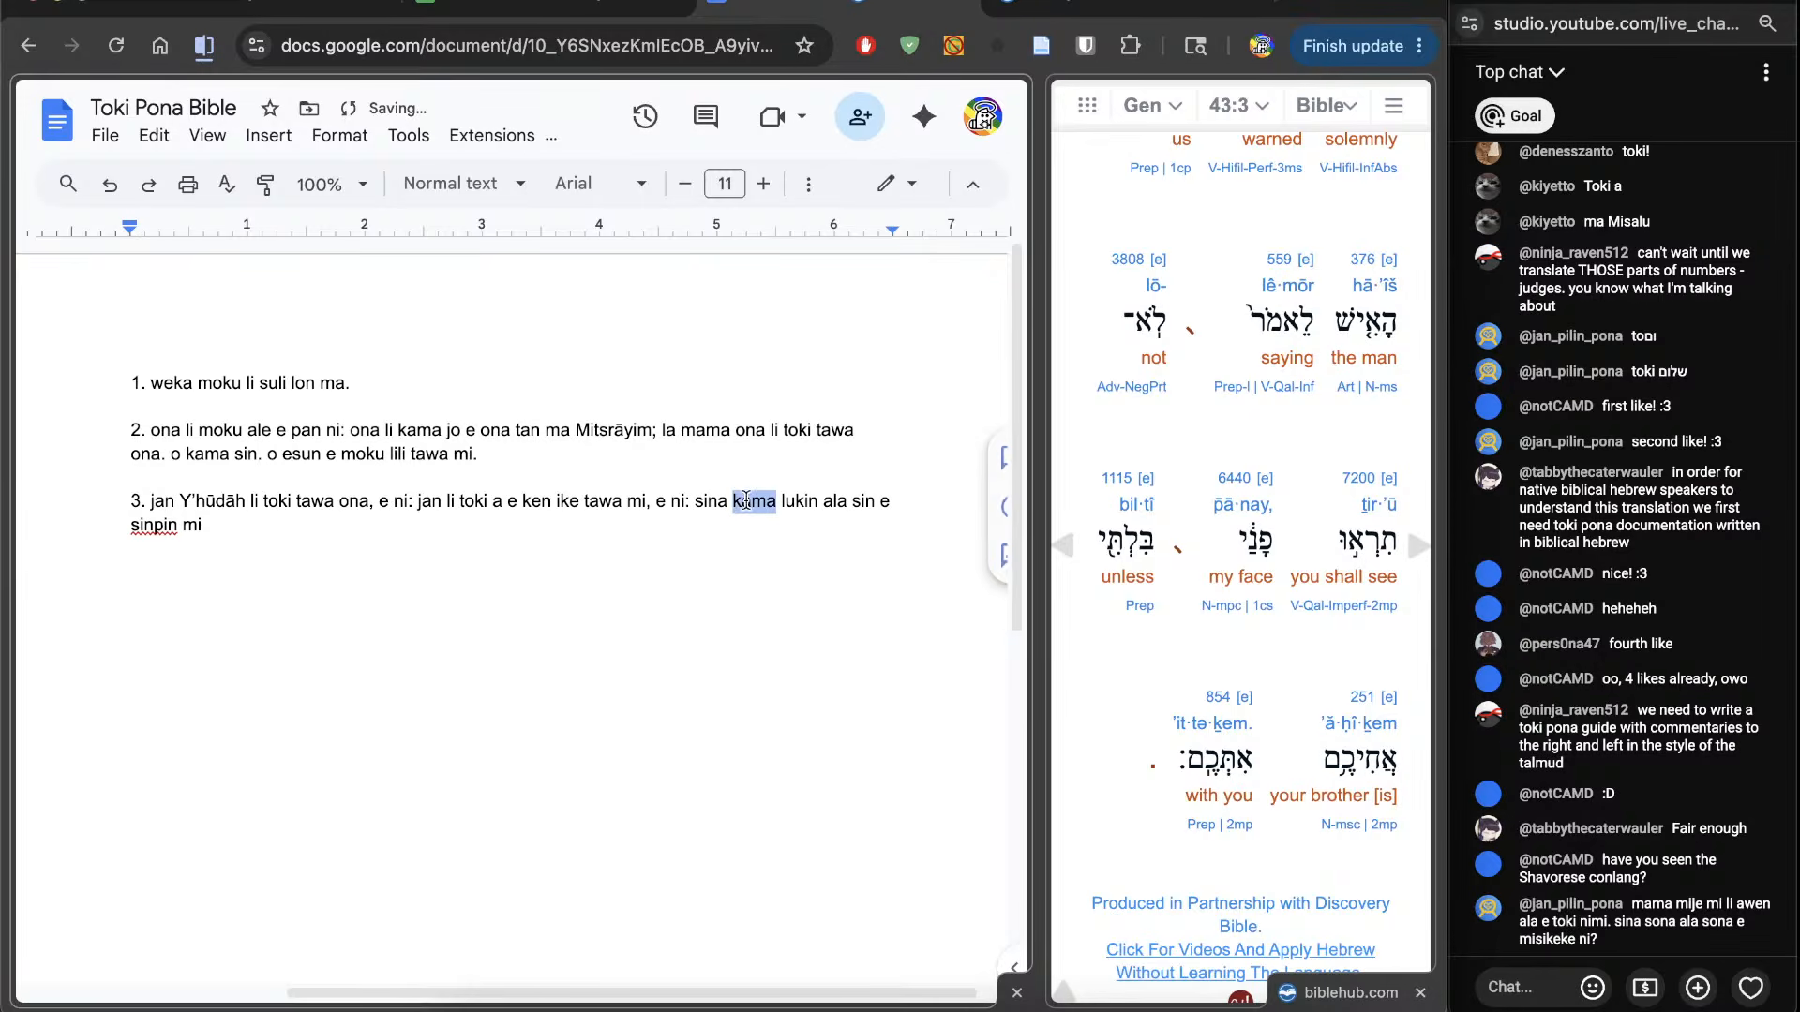
pyautogui.doubleClick(862, 502)
pyautogui.moveTo(747, 502); pyautogui.dragTo(863, 505)
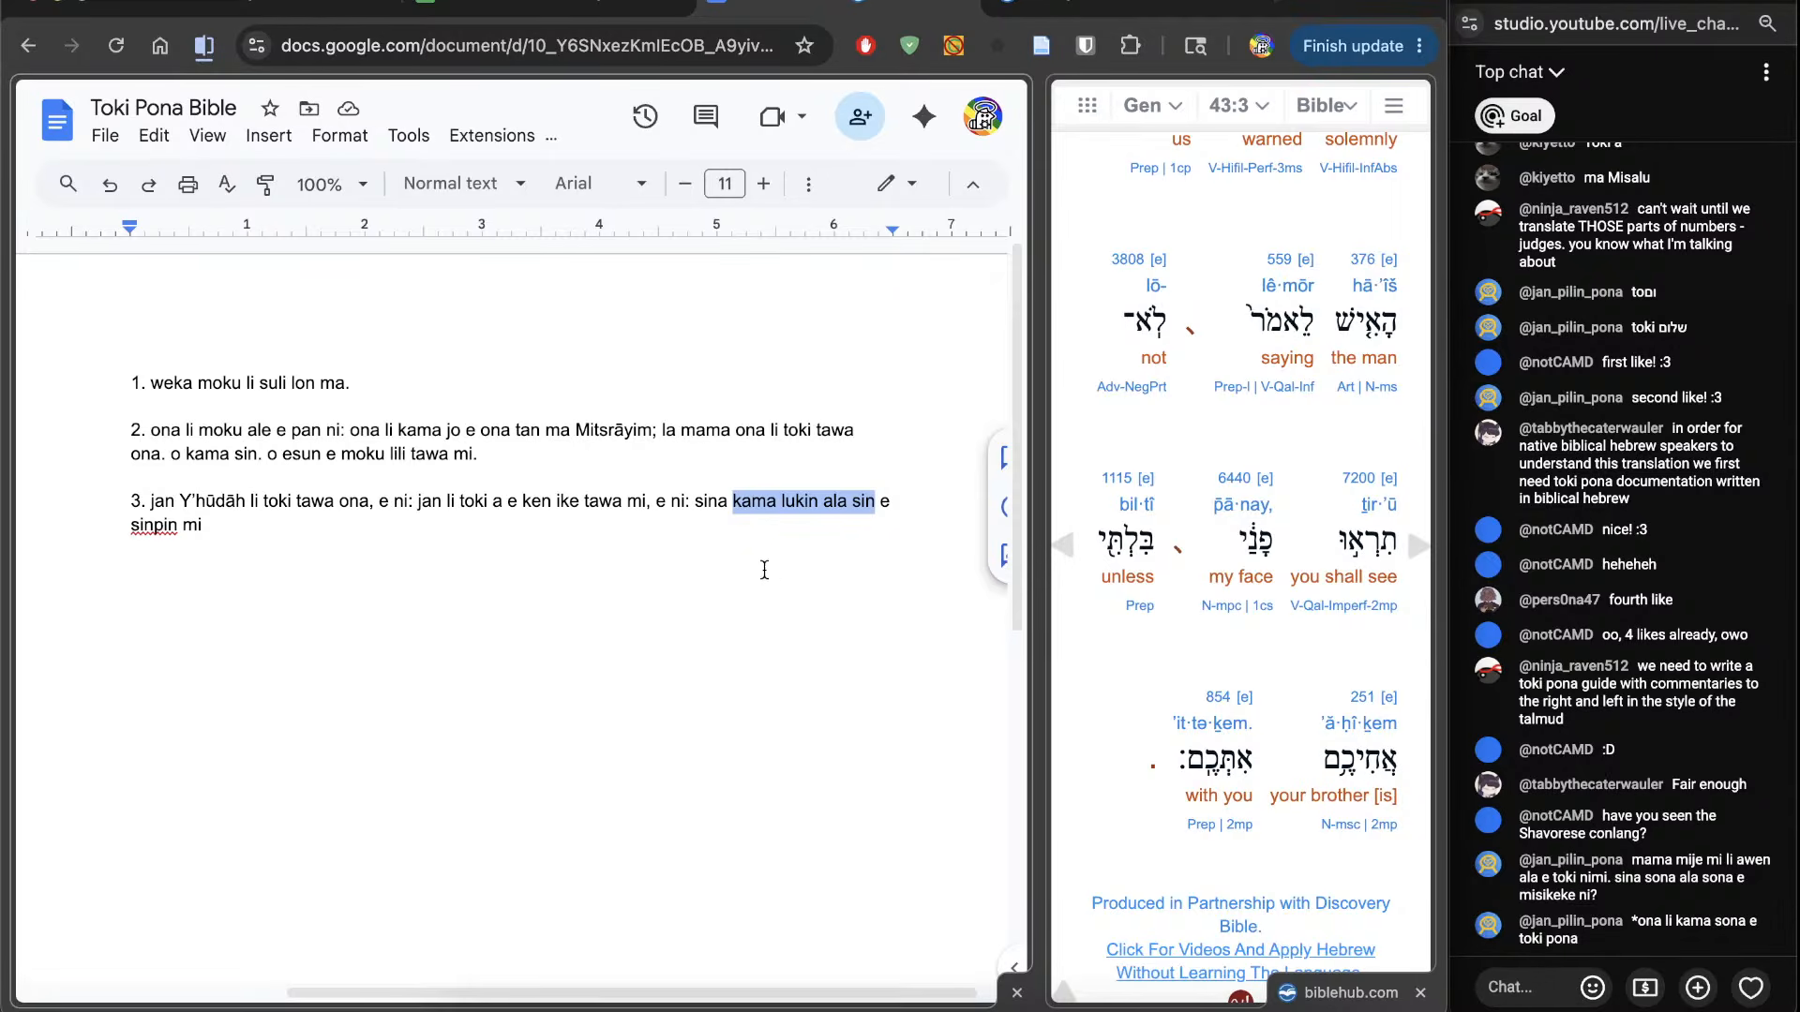
pyautogui.doubleClick(710, 504)
pyautogui.moveTo(720, 507); pyautogui.dragTo(847, 558)
pyautogui.click(835, 563)
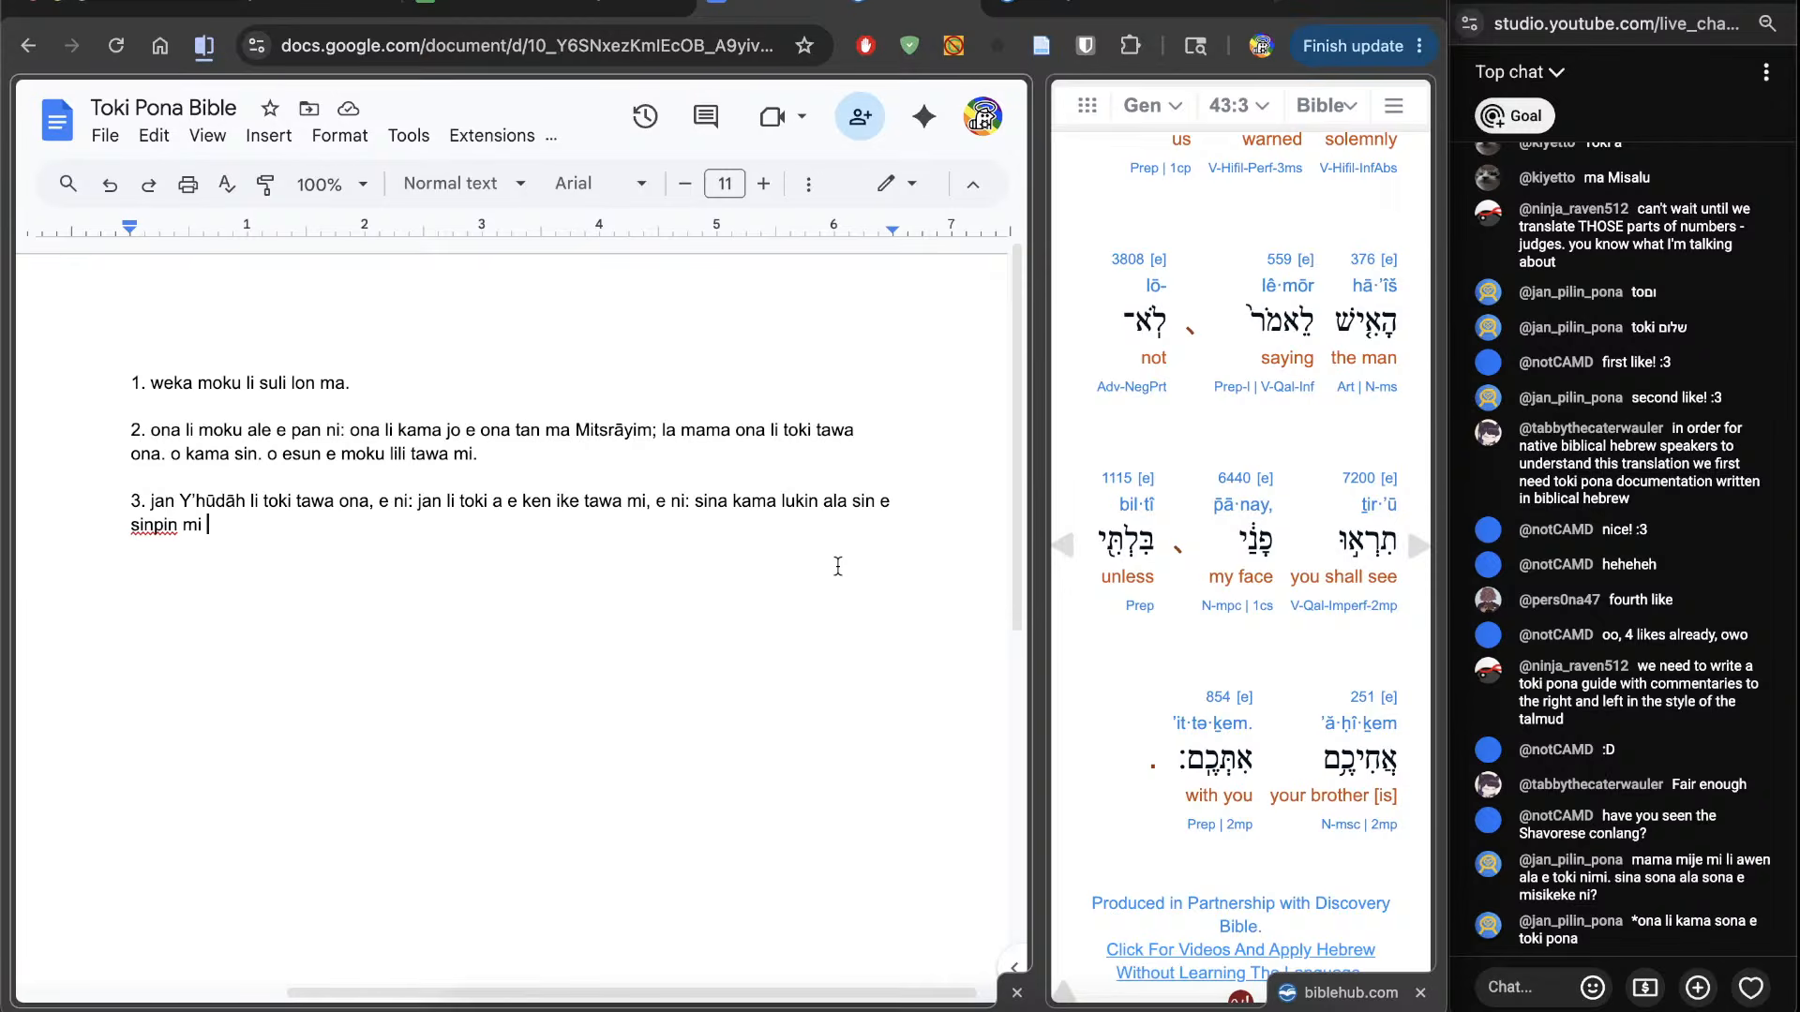
pyautogui.doubleClick(837, 503)
pyautogui.press('BackSpace')
# Step: Render the Hebrew word for "unless" by adding "lon ni taso:" after "sinpin mi" in verse 3
pyautogui.doubleClick(1129, 542)
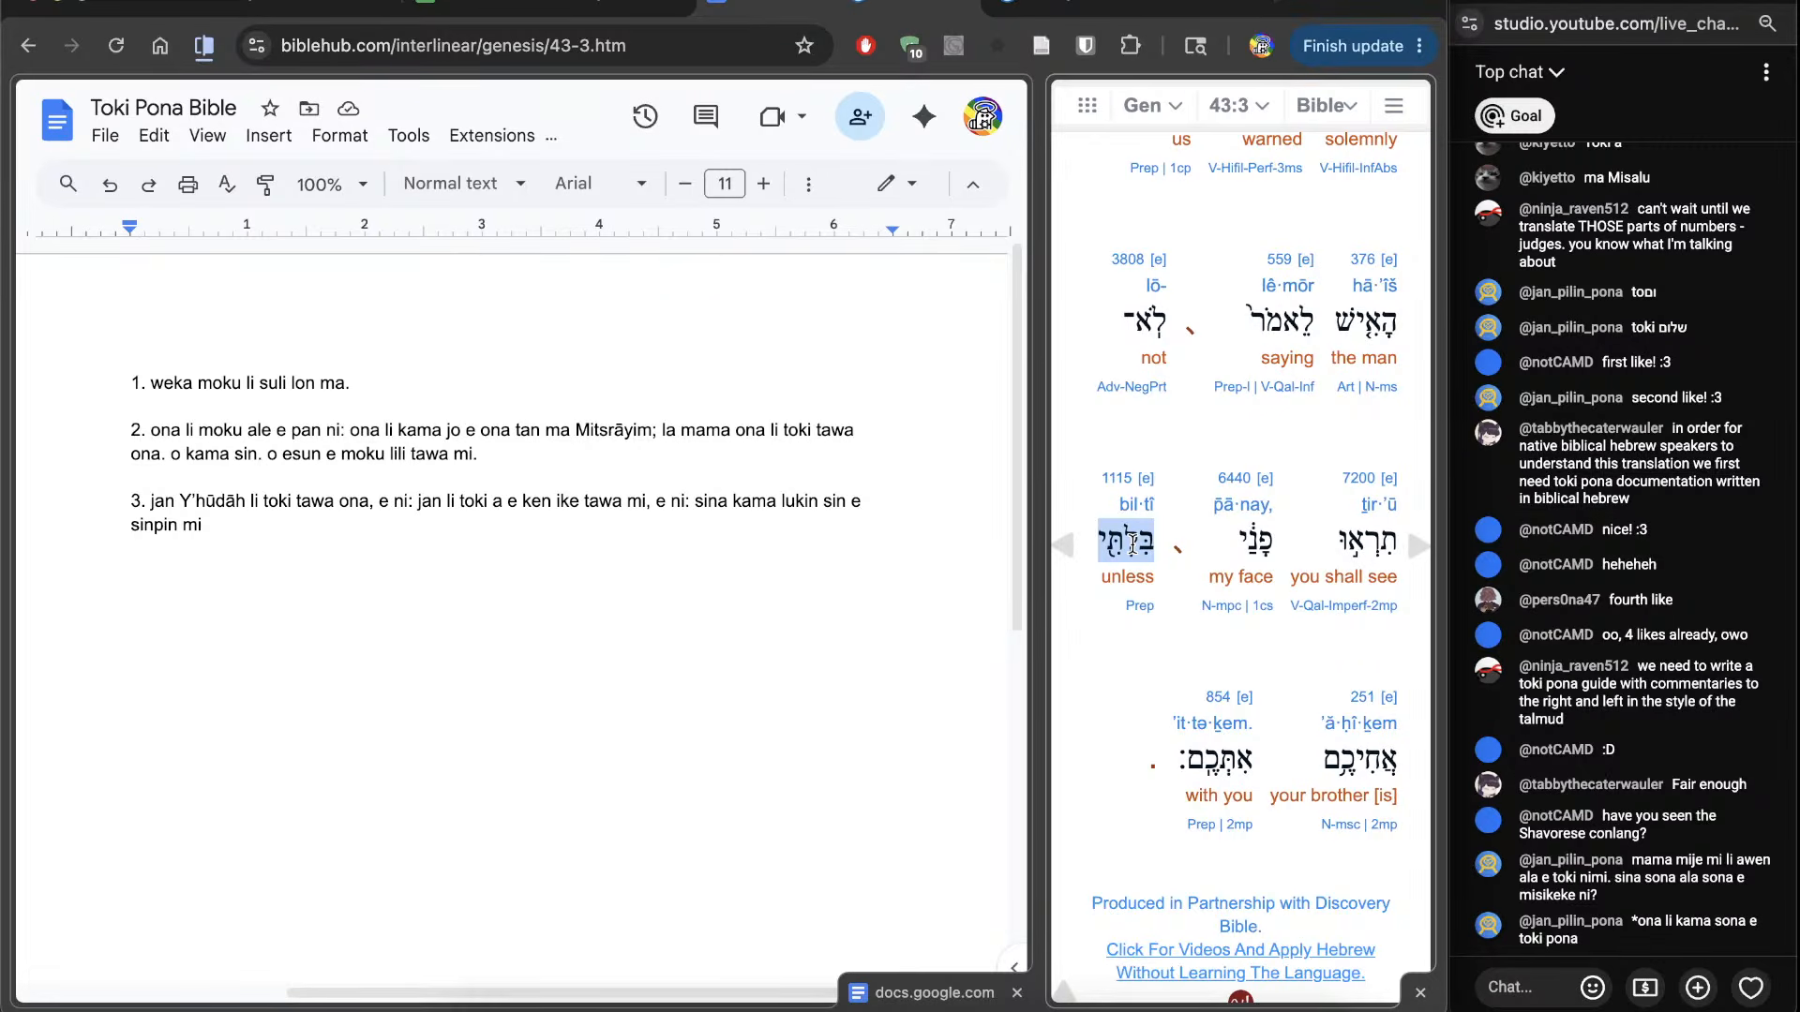
pyautogui.click(587, 570)
pyautogui.write('l')
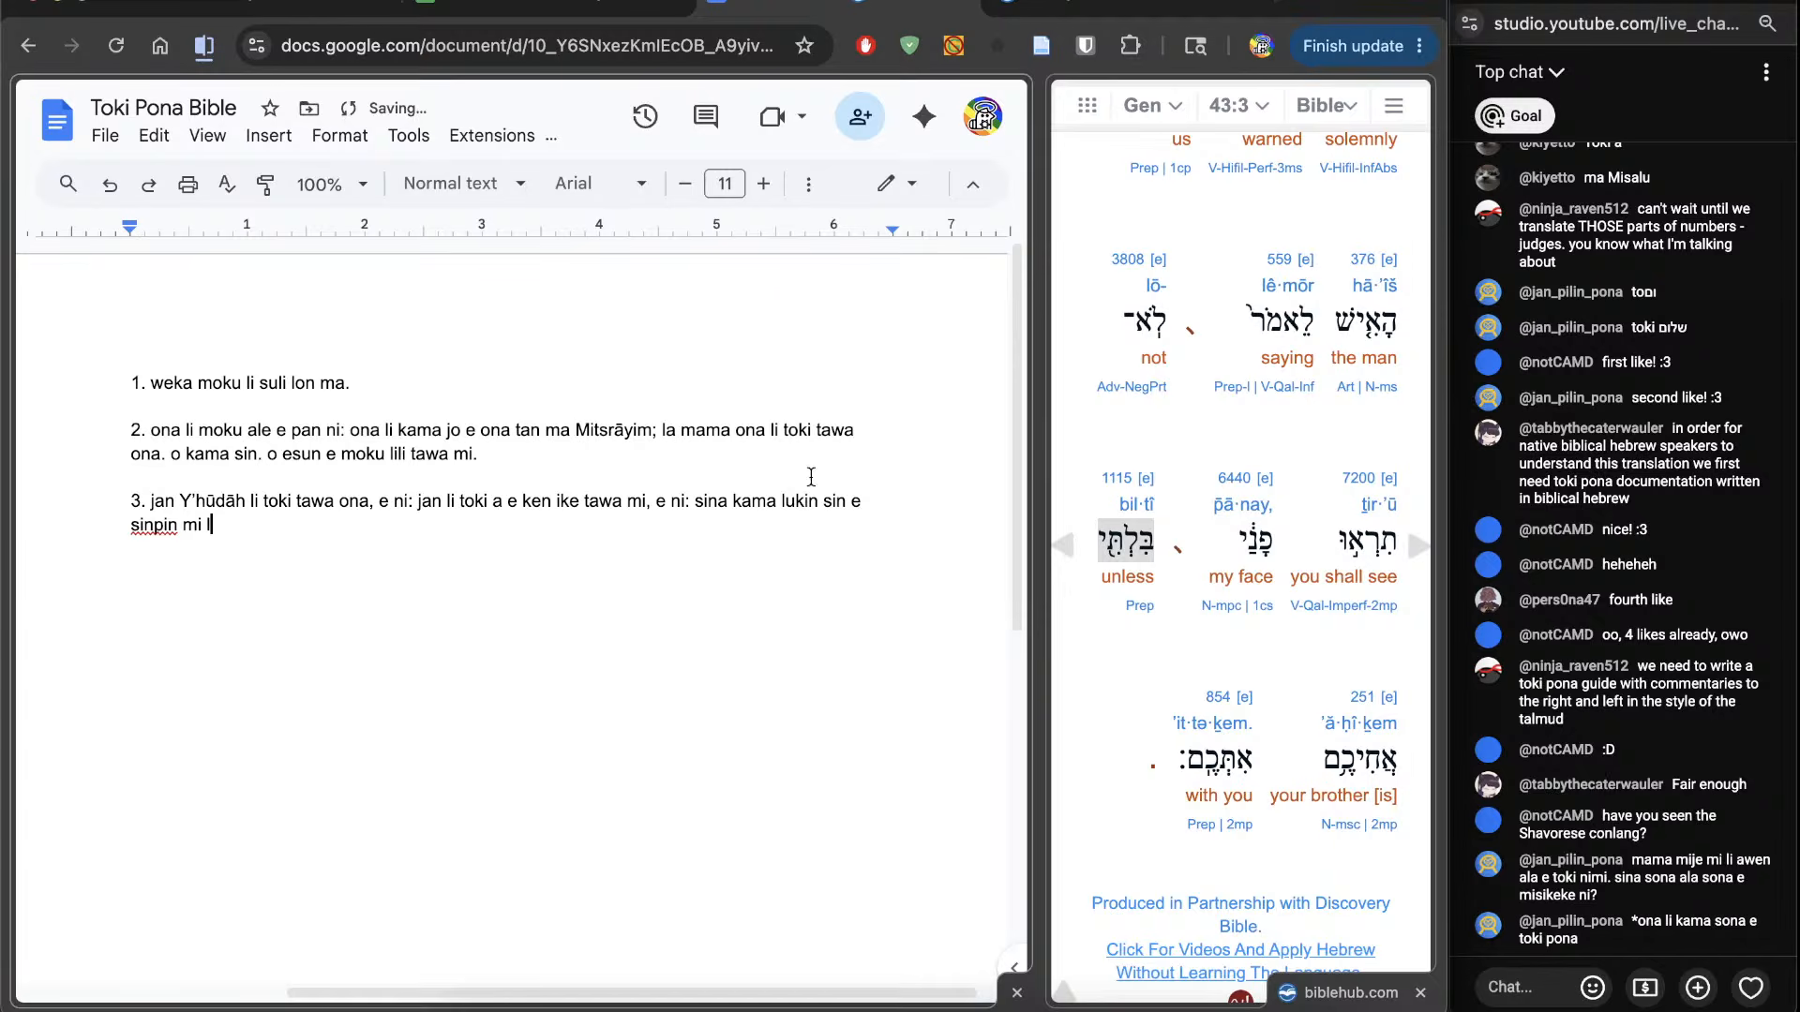
pyautogui.write('on ni taso')
# Step: Compare the phrase "lon ni taso" in verse 3 with the Hebrew word glossed "unless" and the words that follow it
pyautogui.moveTo(209, 526); pyautogui.dragTo(273, 544)
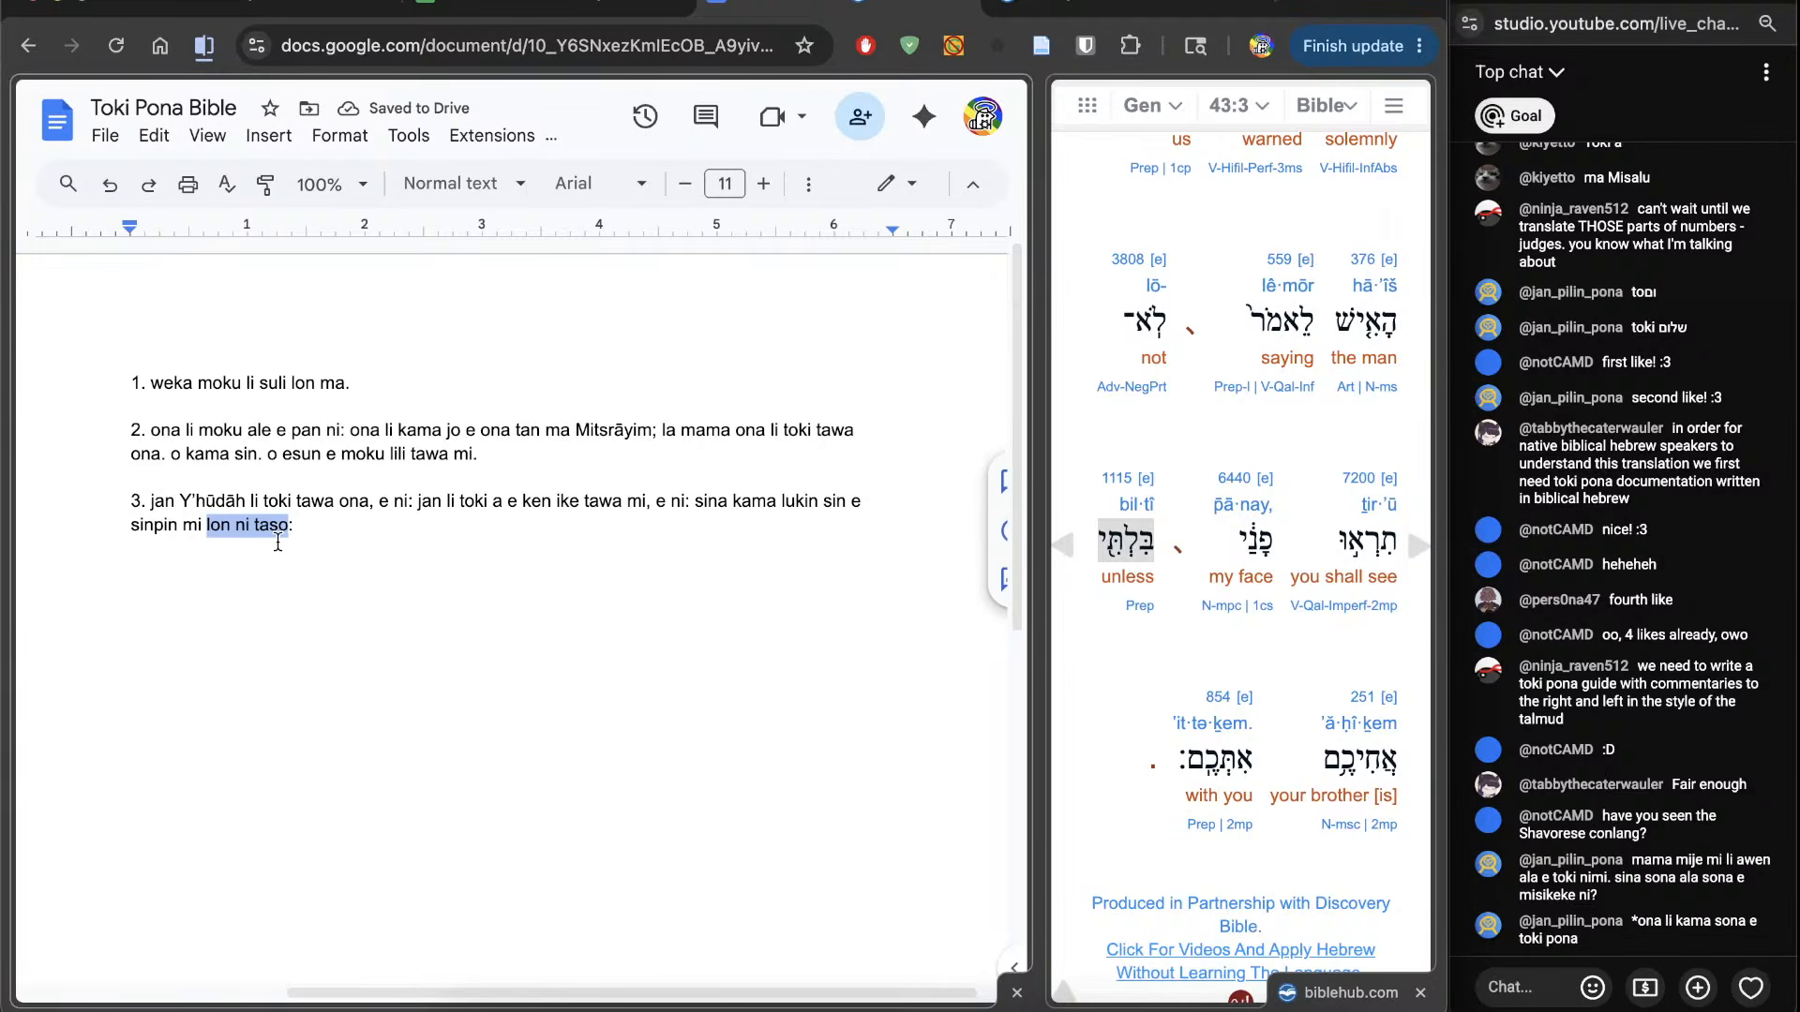
pyautogui.click(1141, 547)
pyautogui.doubleClick(1142, 541)
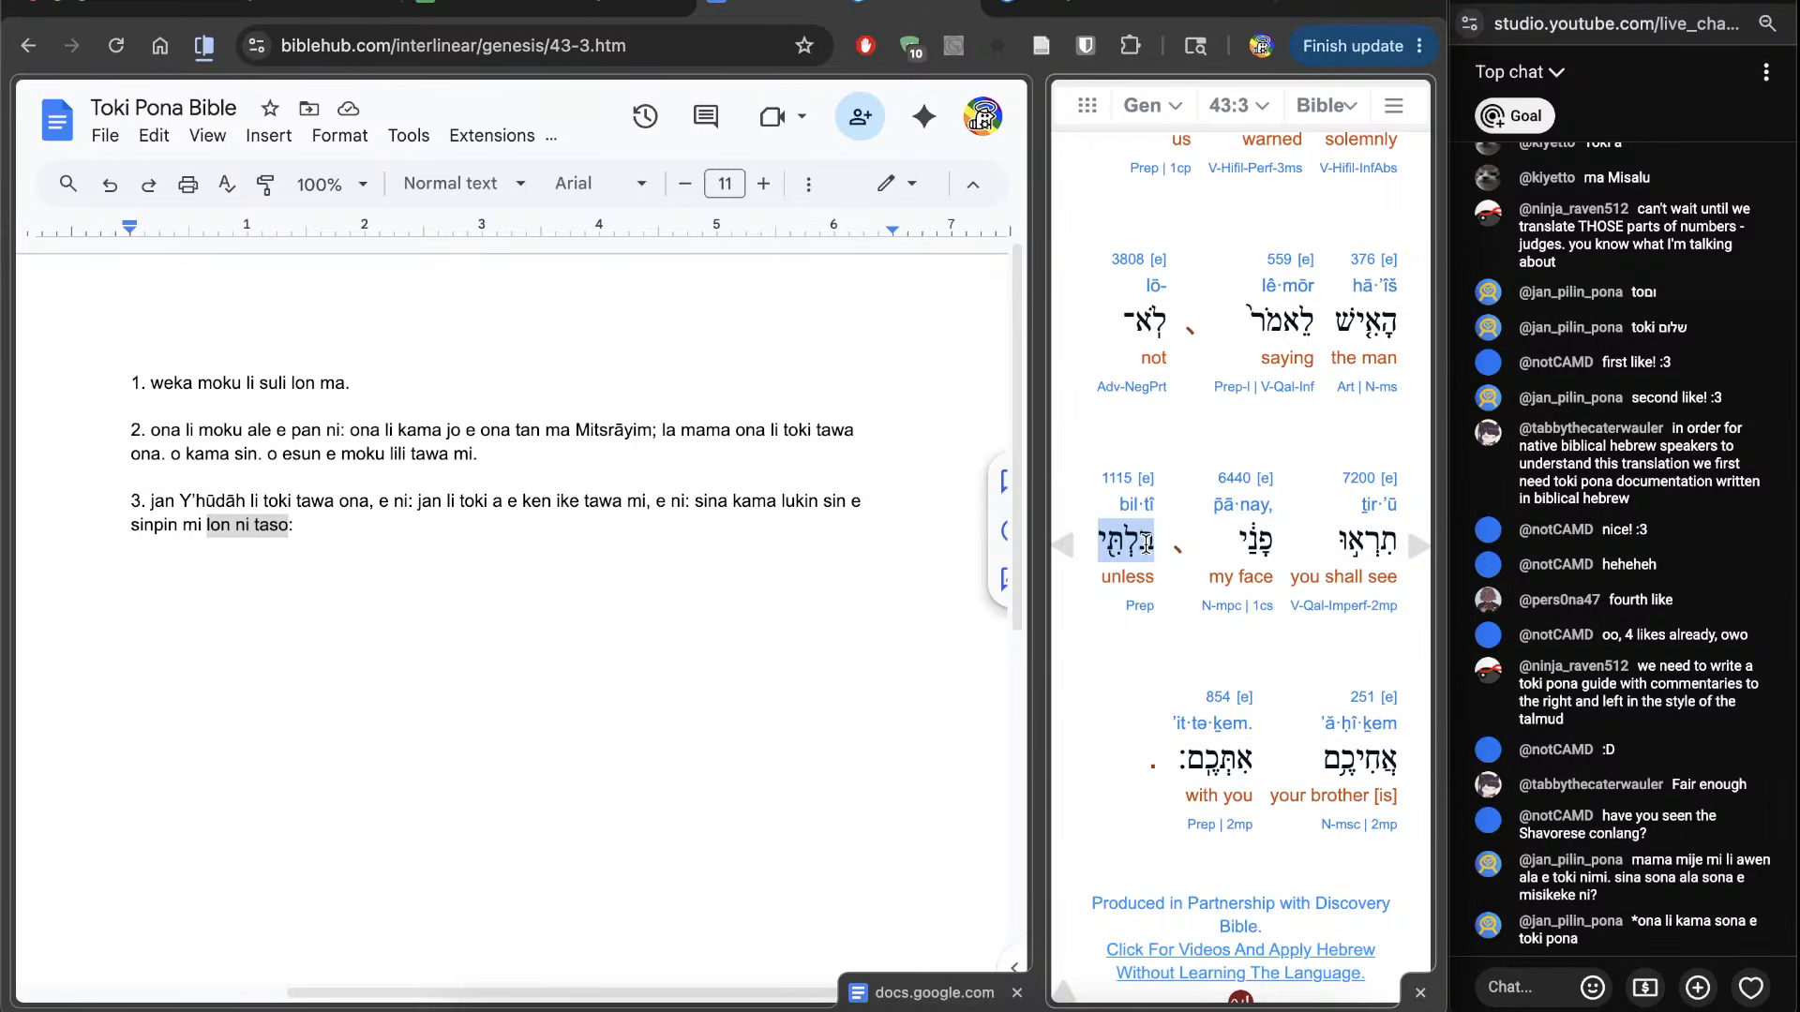
pyautogui.click(599, 553)
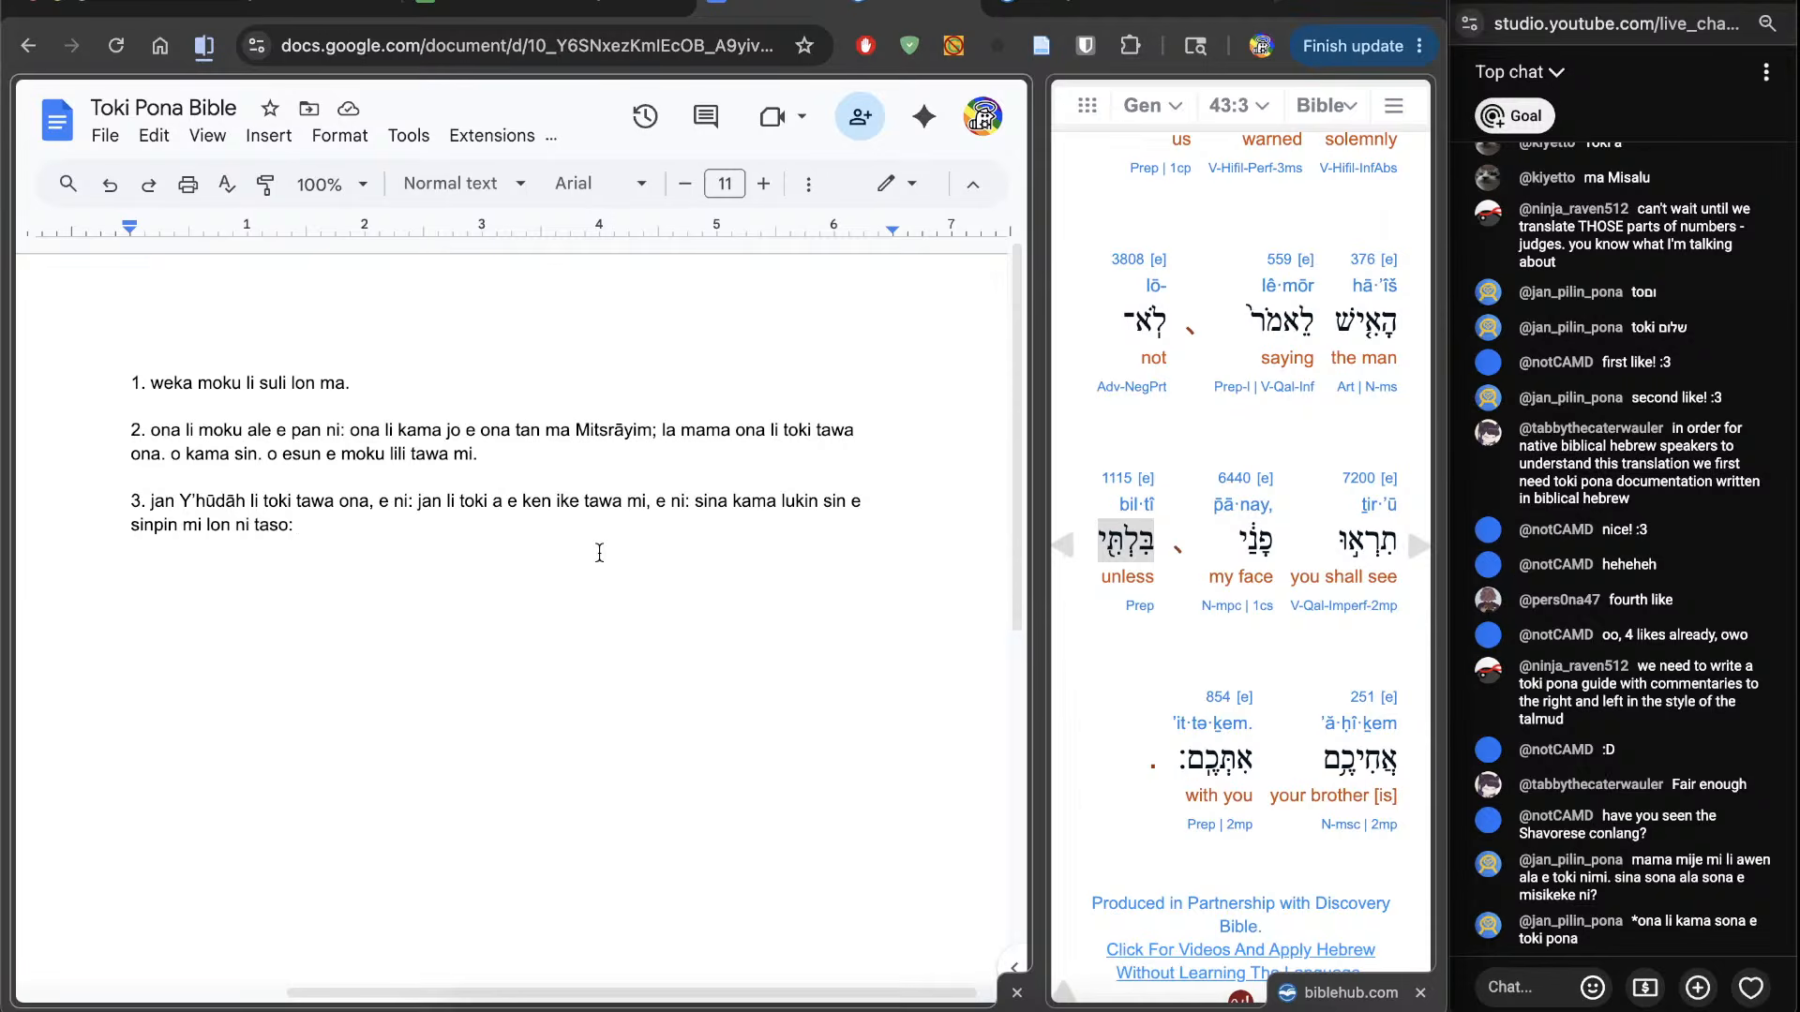
pyautogui.doubleClick(630, 541)
pyautogui.click(546, 660)
pyautogui.doubleClick(244, 577)
pyautogui.click(237, 526)
pyautogui.scroll(-1, 1091, 739)
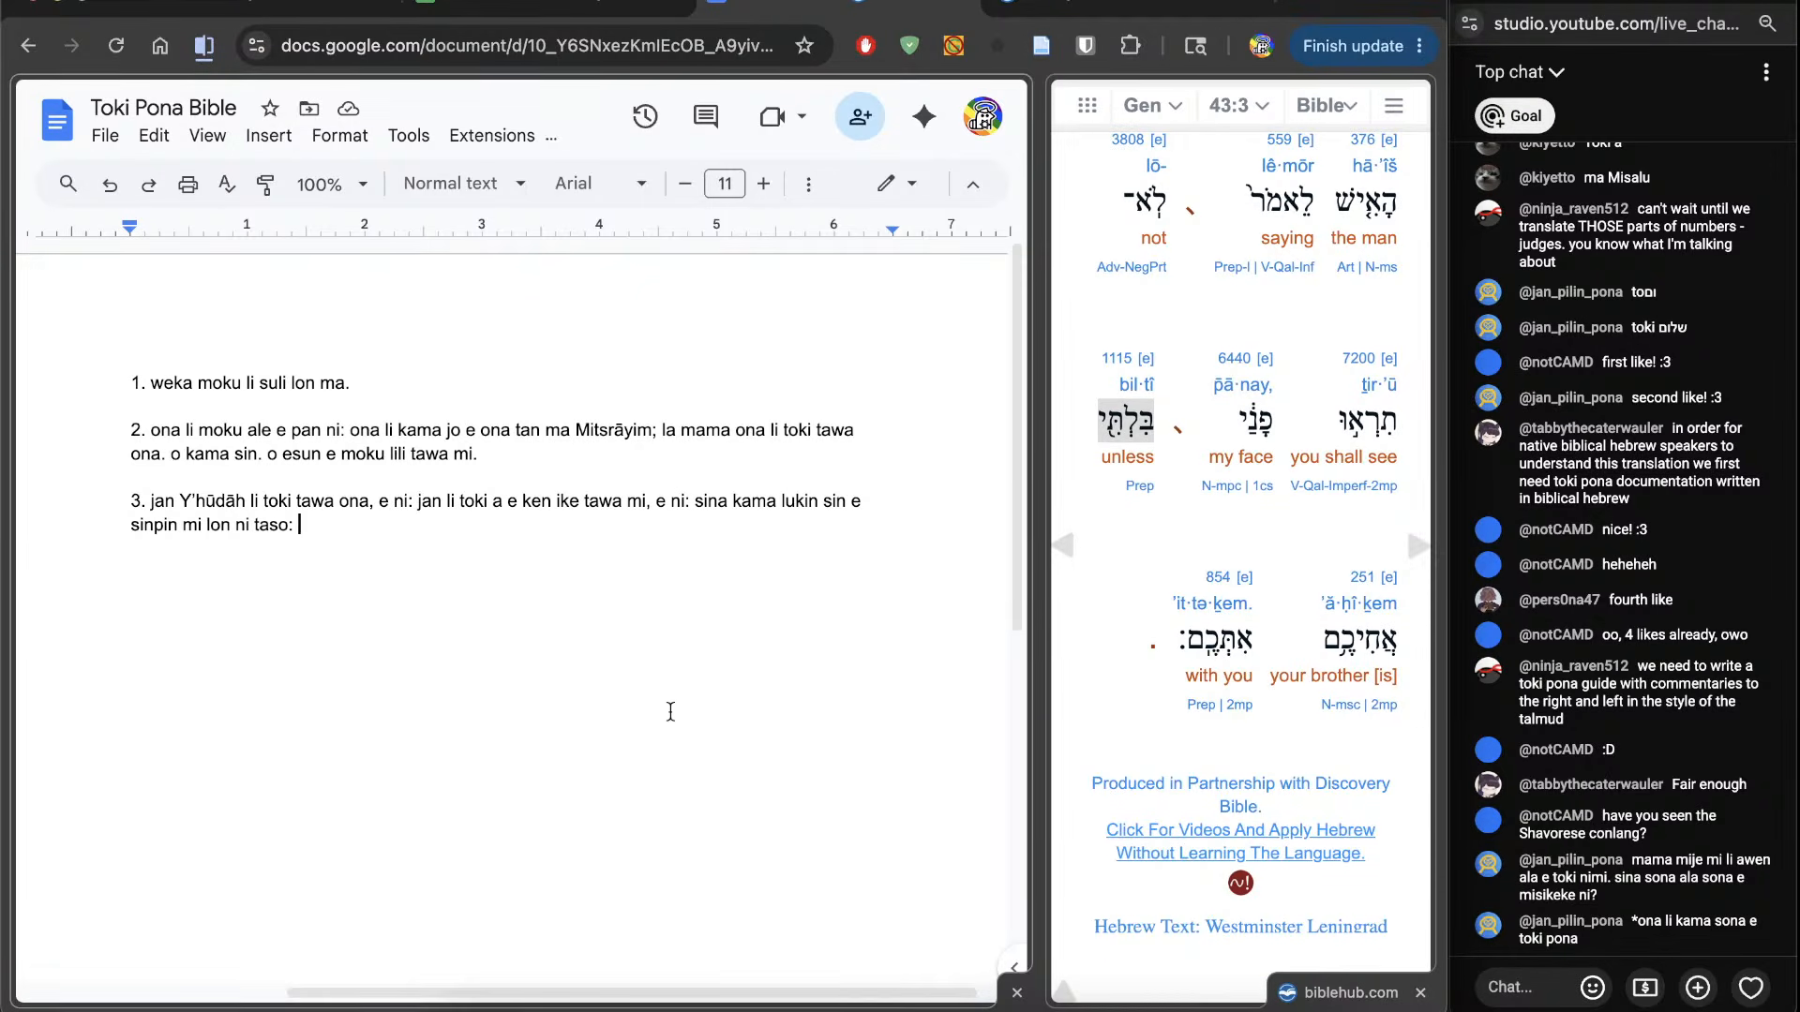
# Step: Finish verse 3 with "jan sama sina li lon poka sina." and replace the "jan" in that clause with "mije"
pyautogui.click(1120, 624)
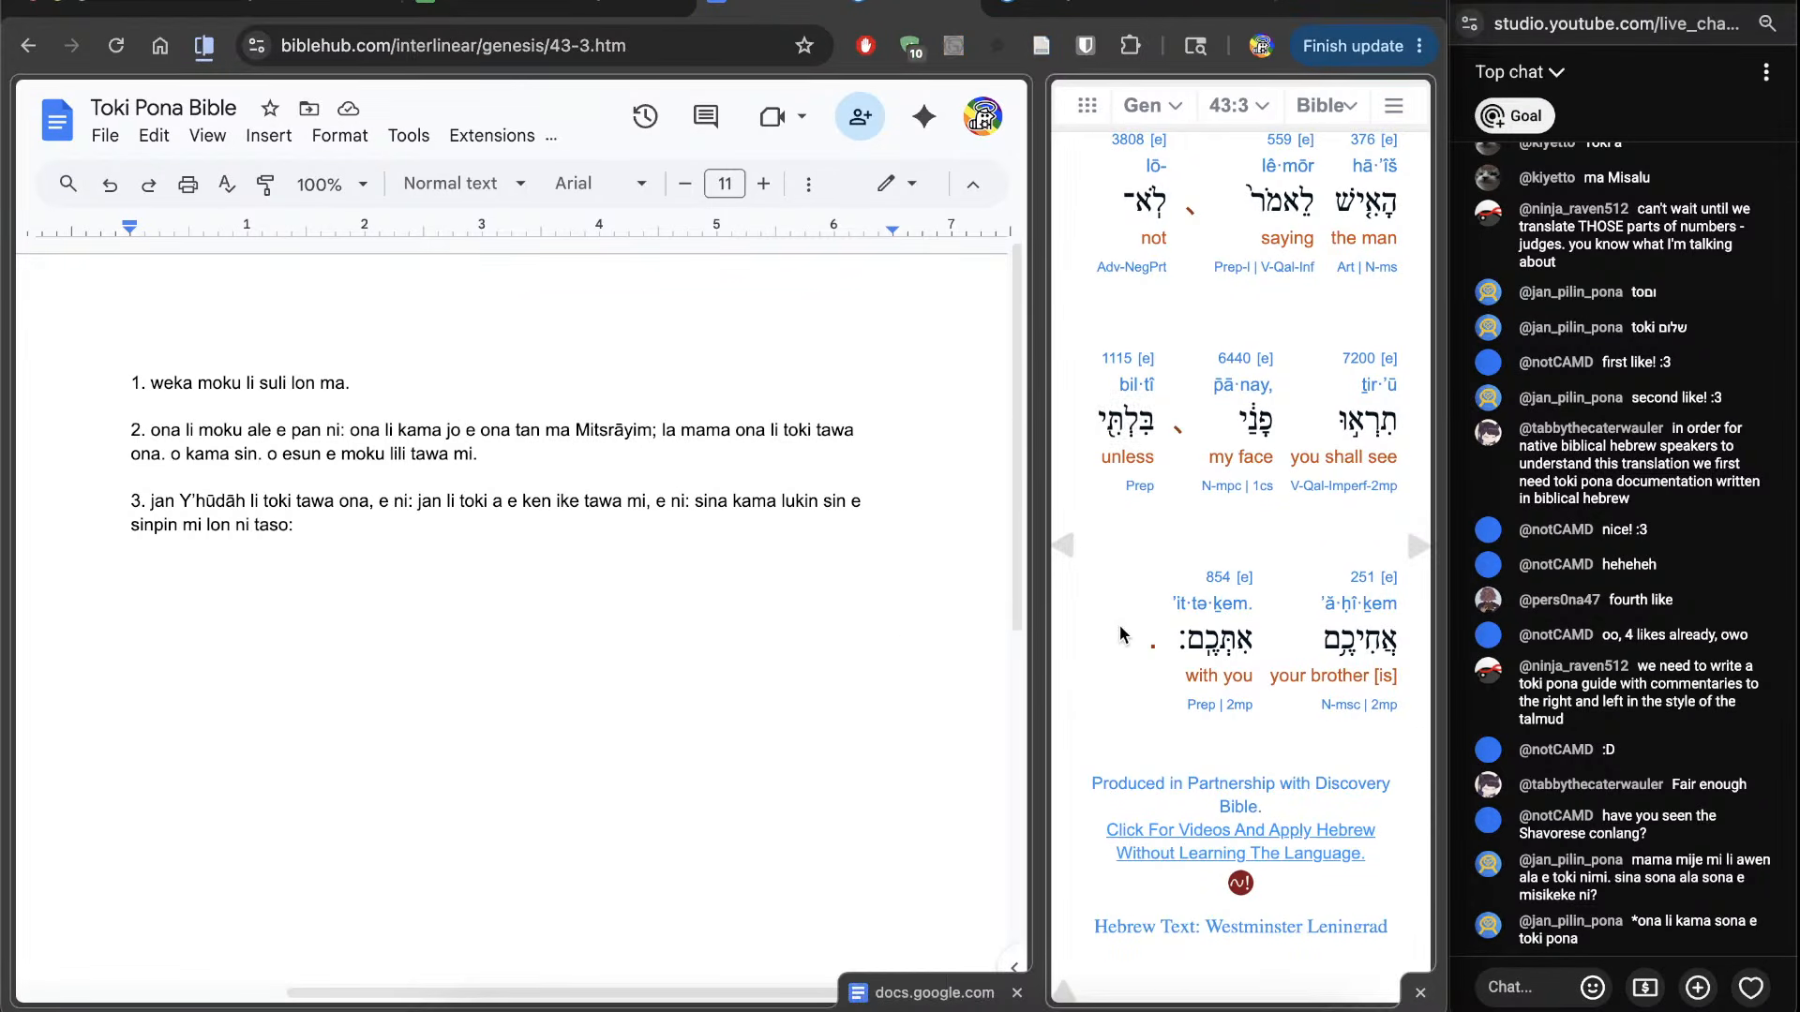
pyautogui.click(904, 643)
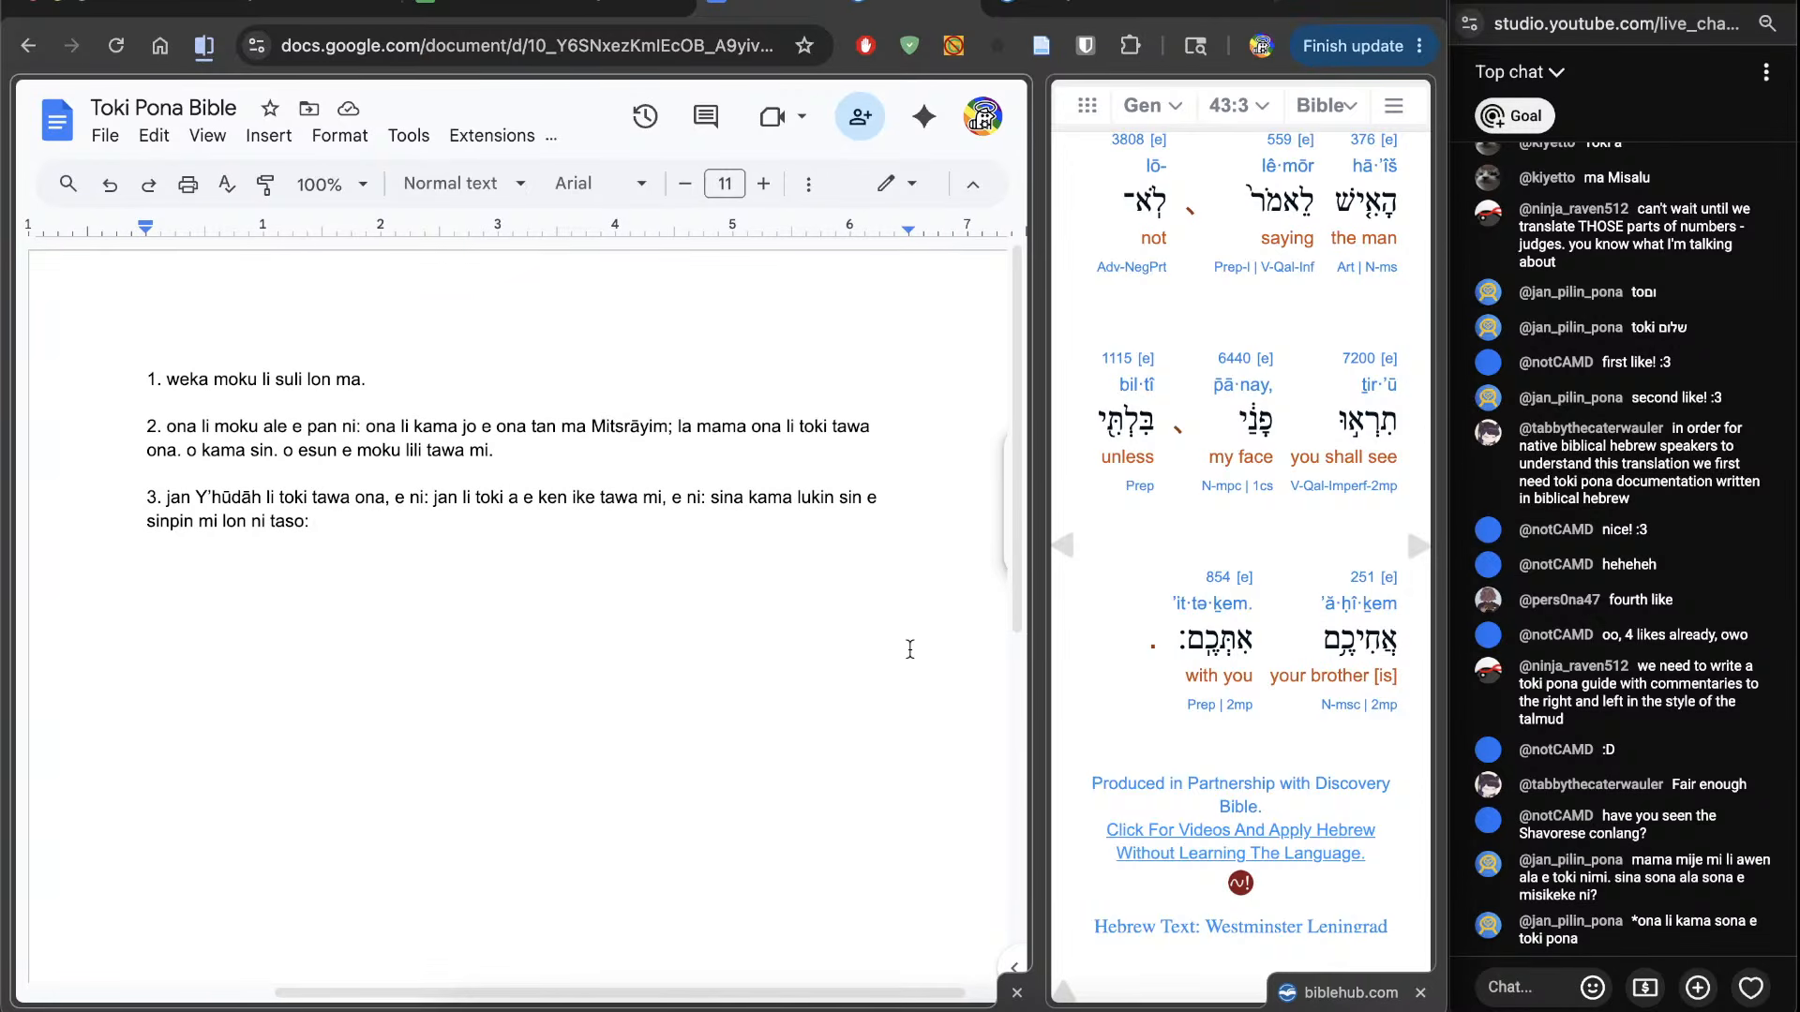
pyautogui.write('jan sama si')
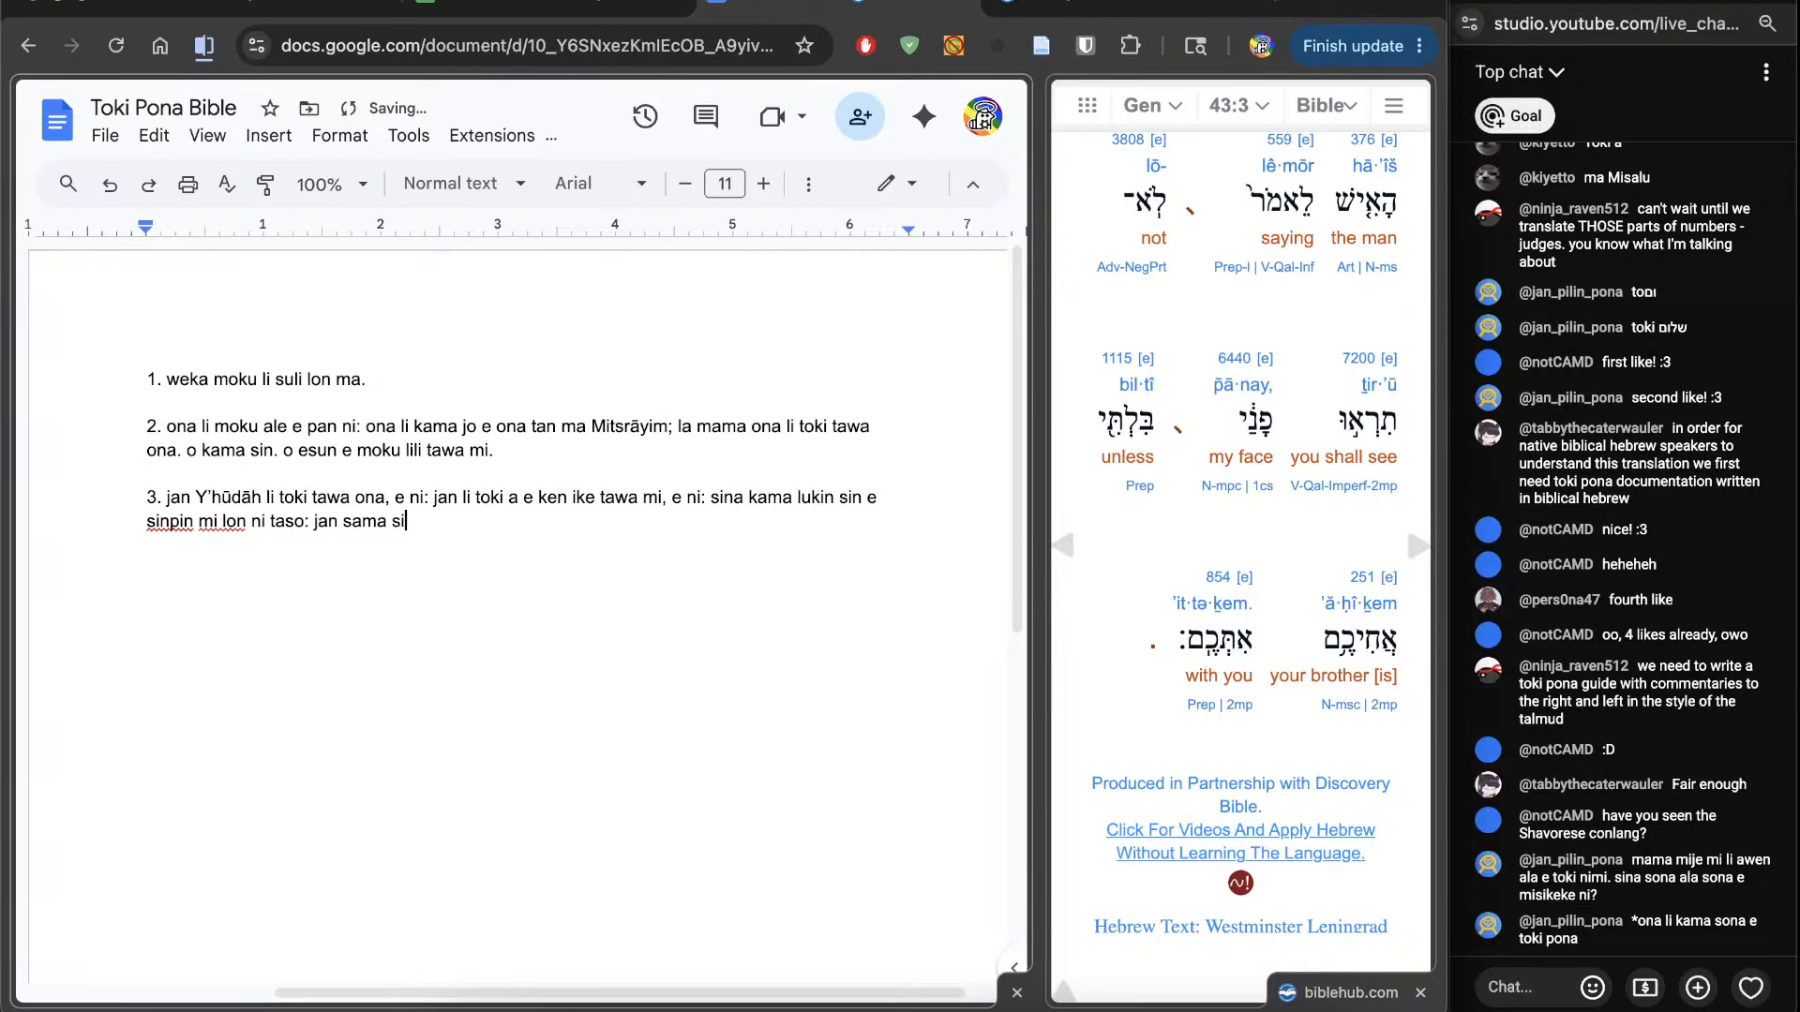
pyautogui.write('na li lon poka sina.')
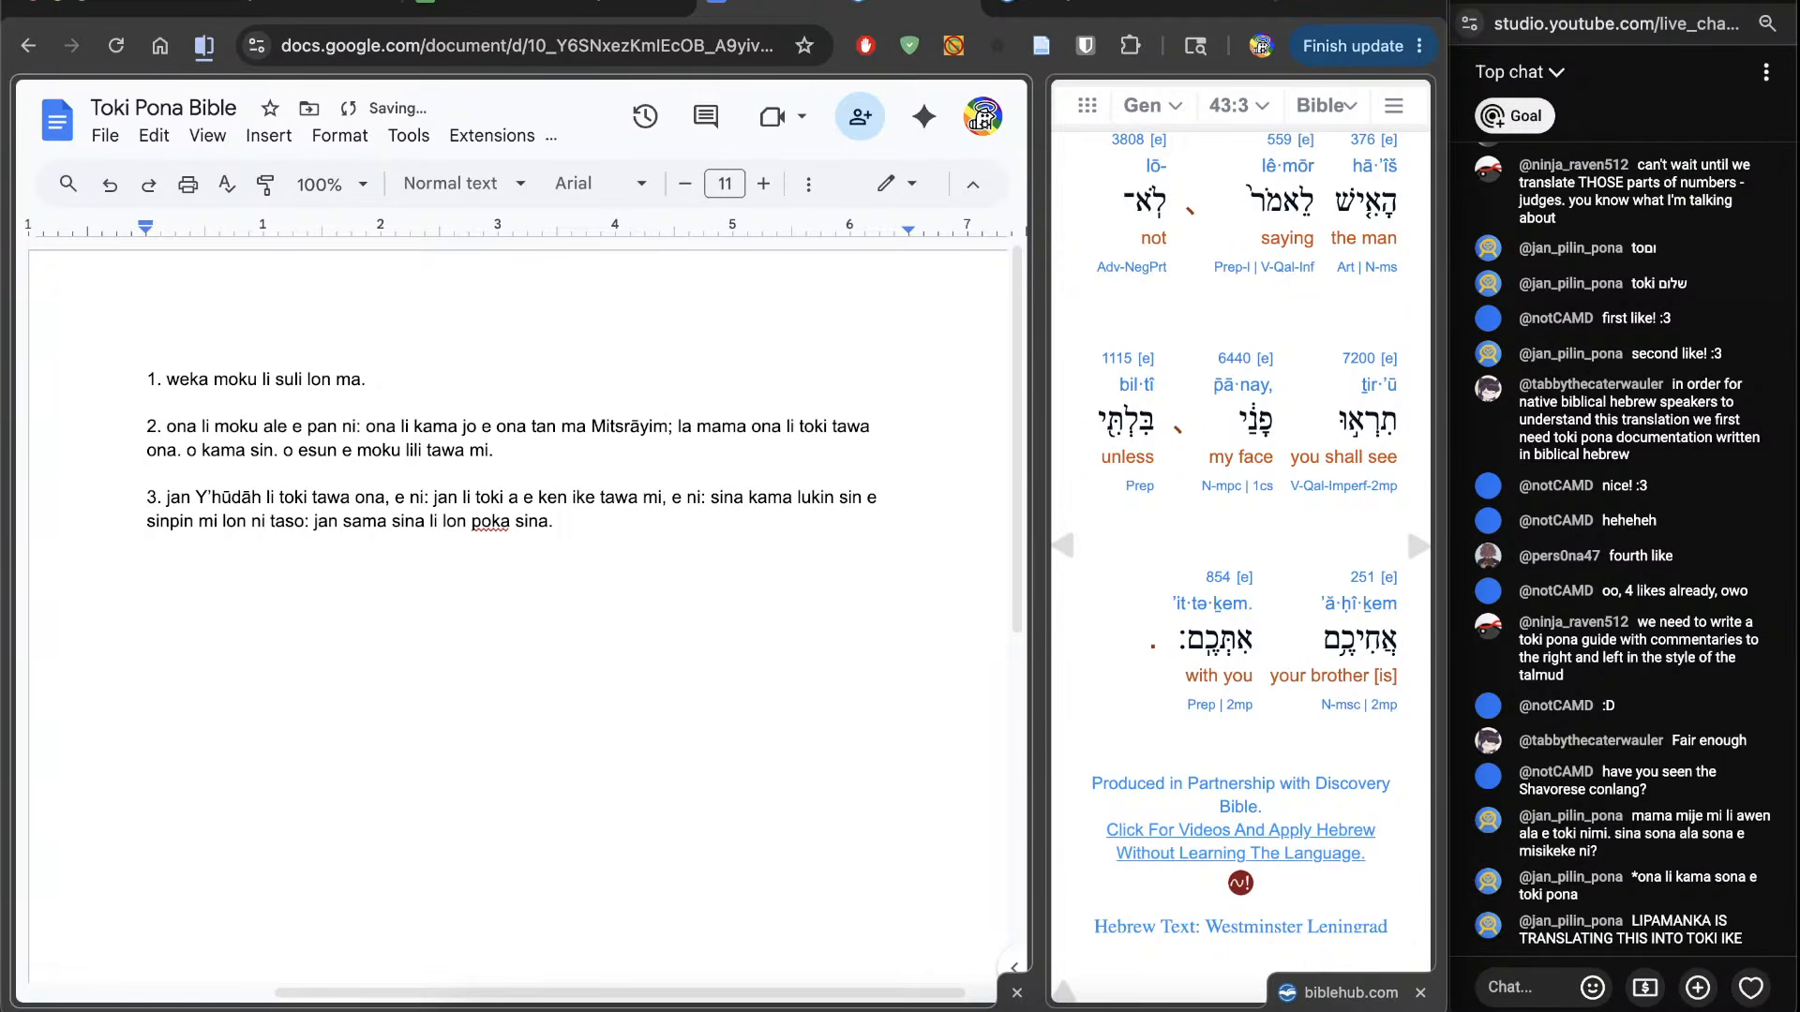
pyautogui.doubleClick(325, 520)
pyautogui.write('miju')
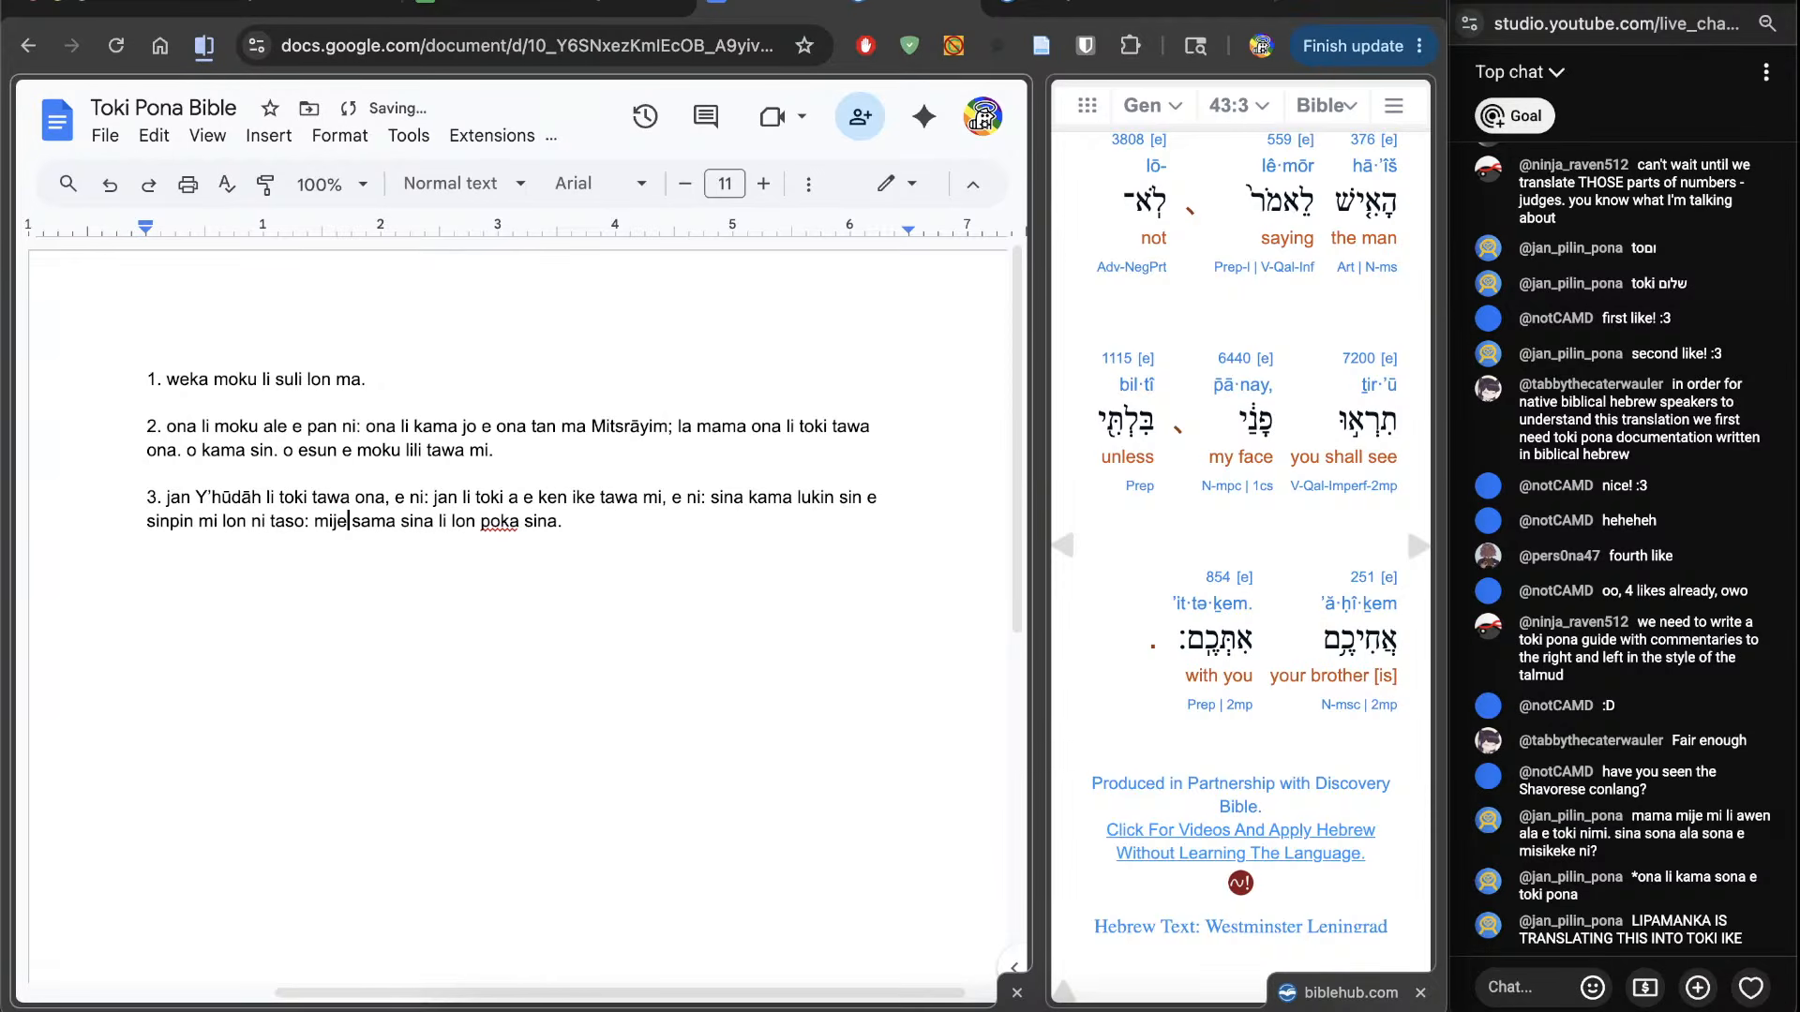
# Step: Bring up the Genesis 43:4 interlinear text and start a new paragraph numbered "4." after a blank line
pyautogui.click(1417, 546)
pyautogui.scroll(-4, 1150, 689)
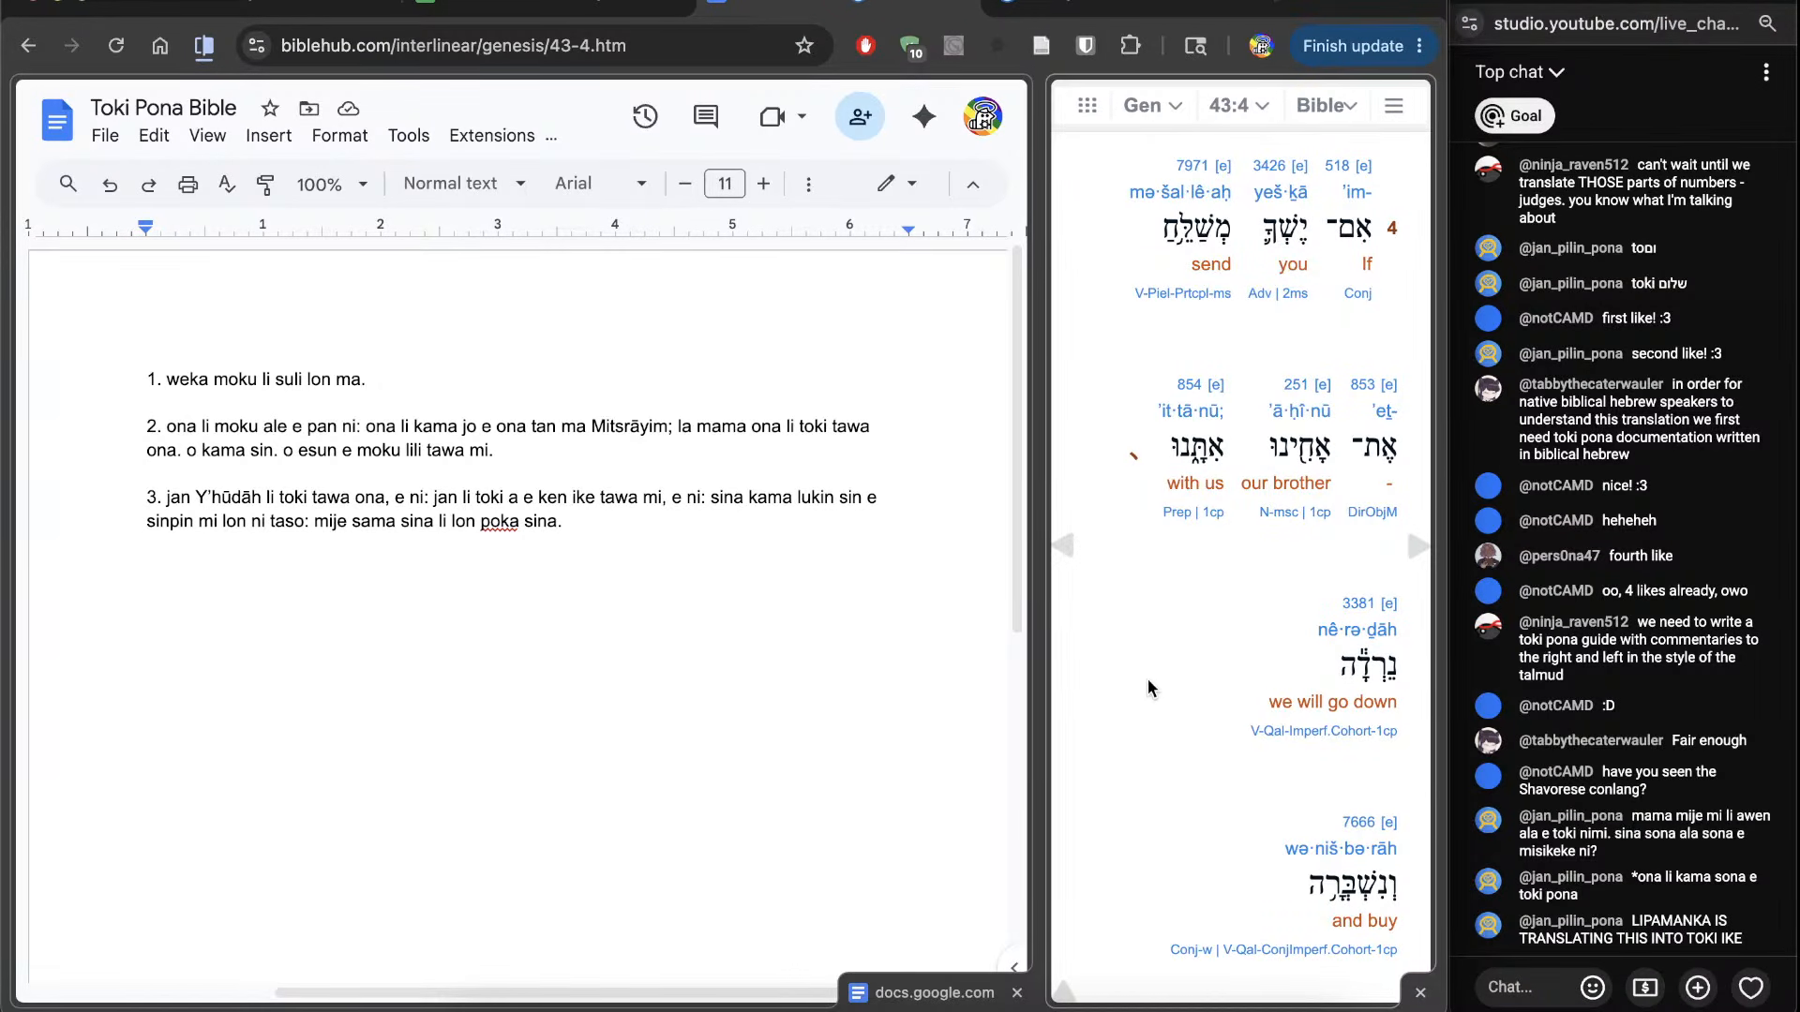
pyautogui.click(783, 709)
pyautogui.press('Return')
pyautogui.press('Return')
pyautogui.write('4.')
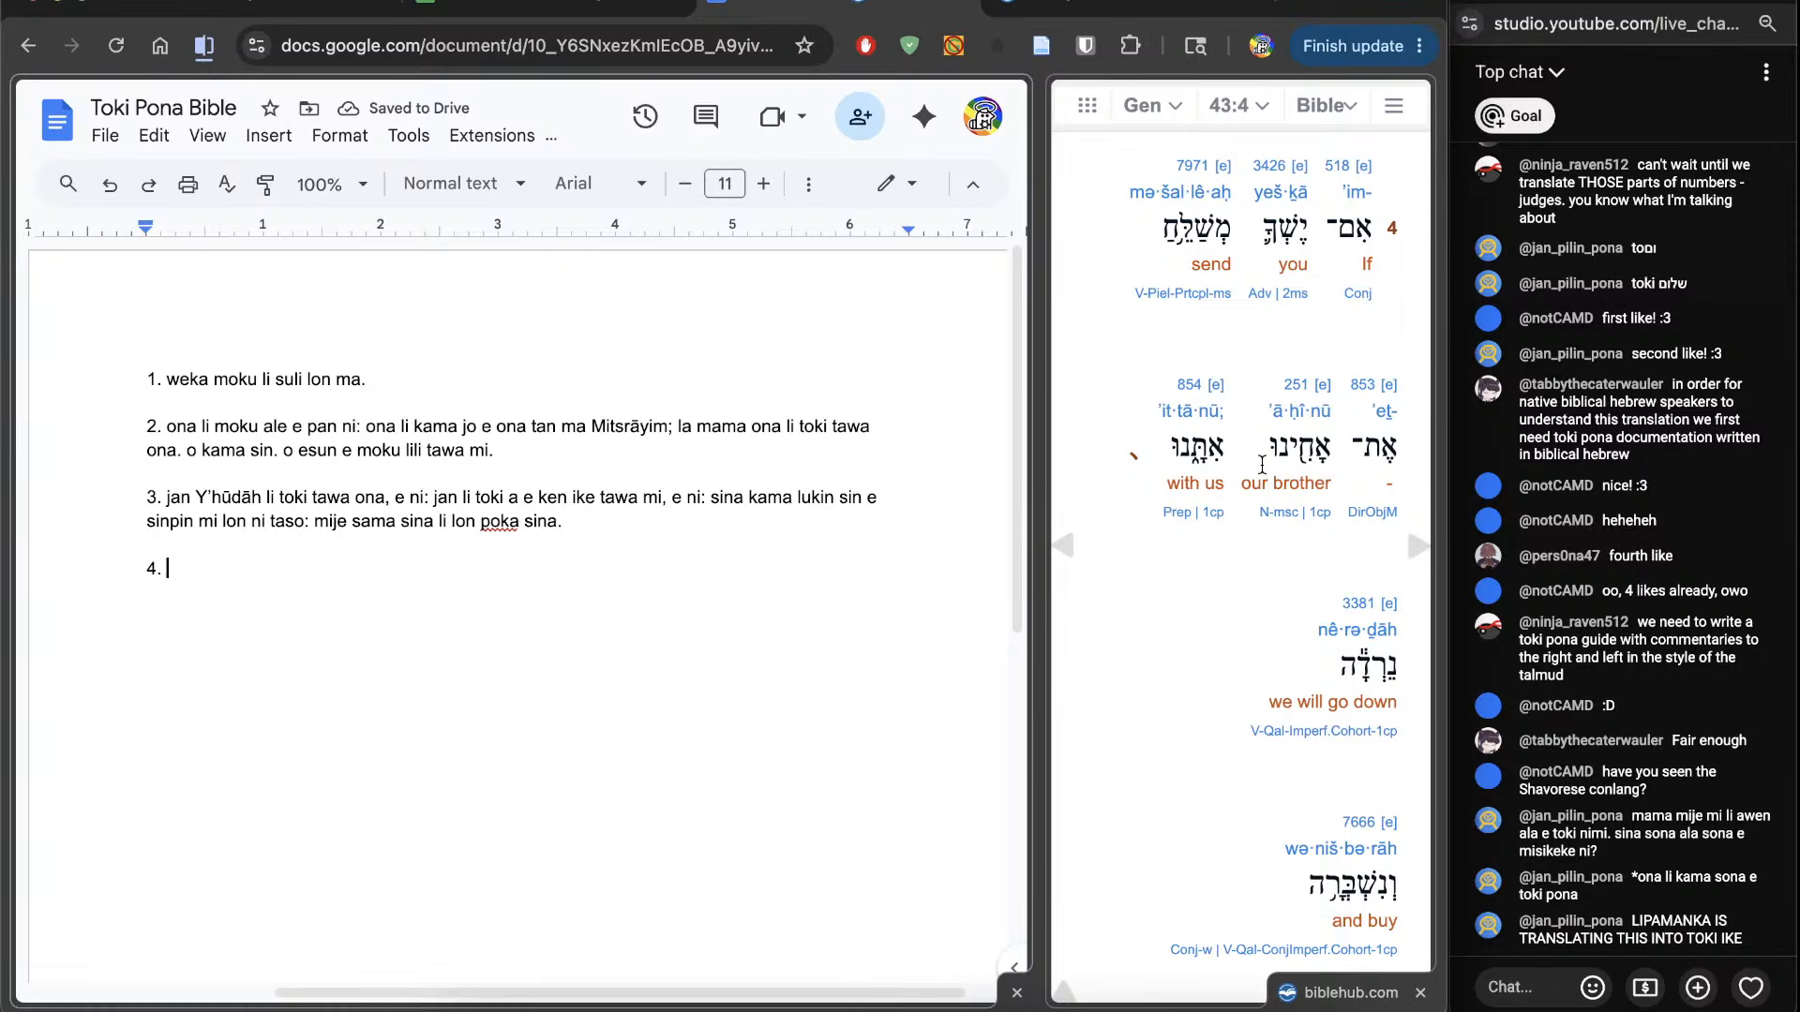
# Step: Write the opening of verse 4 as "sina pana e mije sama mi lon poka mi, la mi tawa anpa, li"
pyautogui.write('sina pana e mije sama mi ')
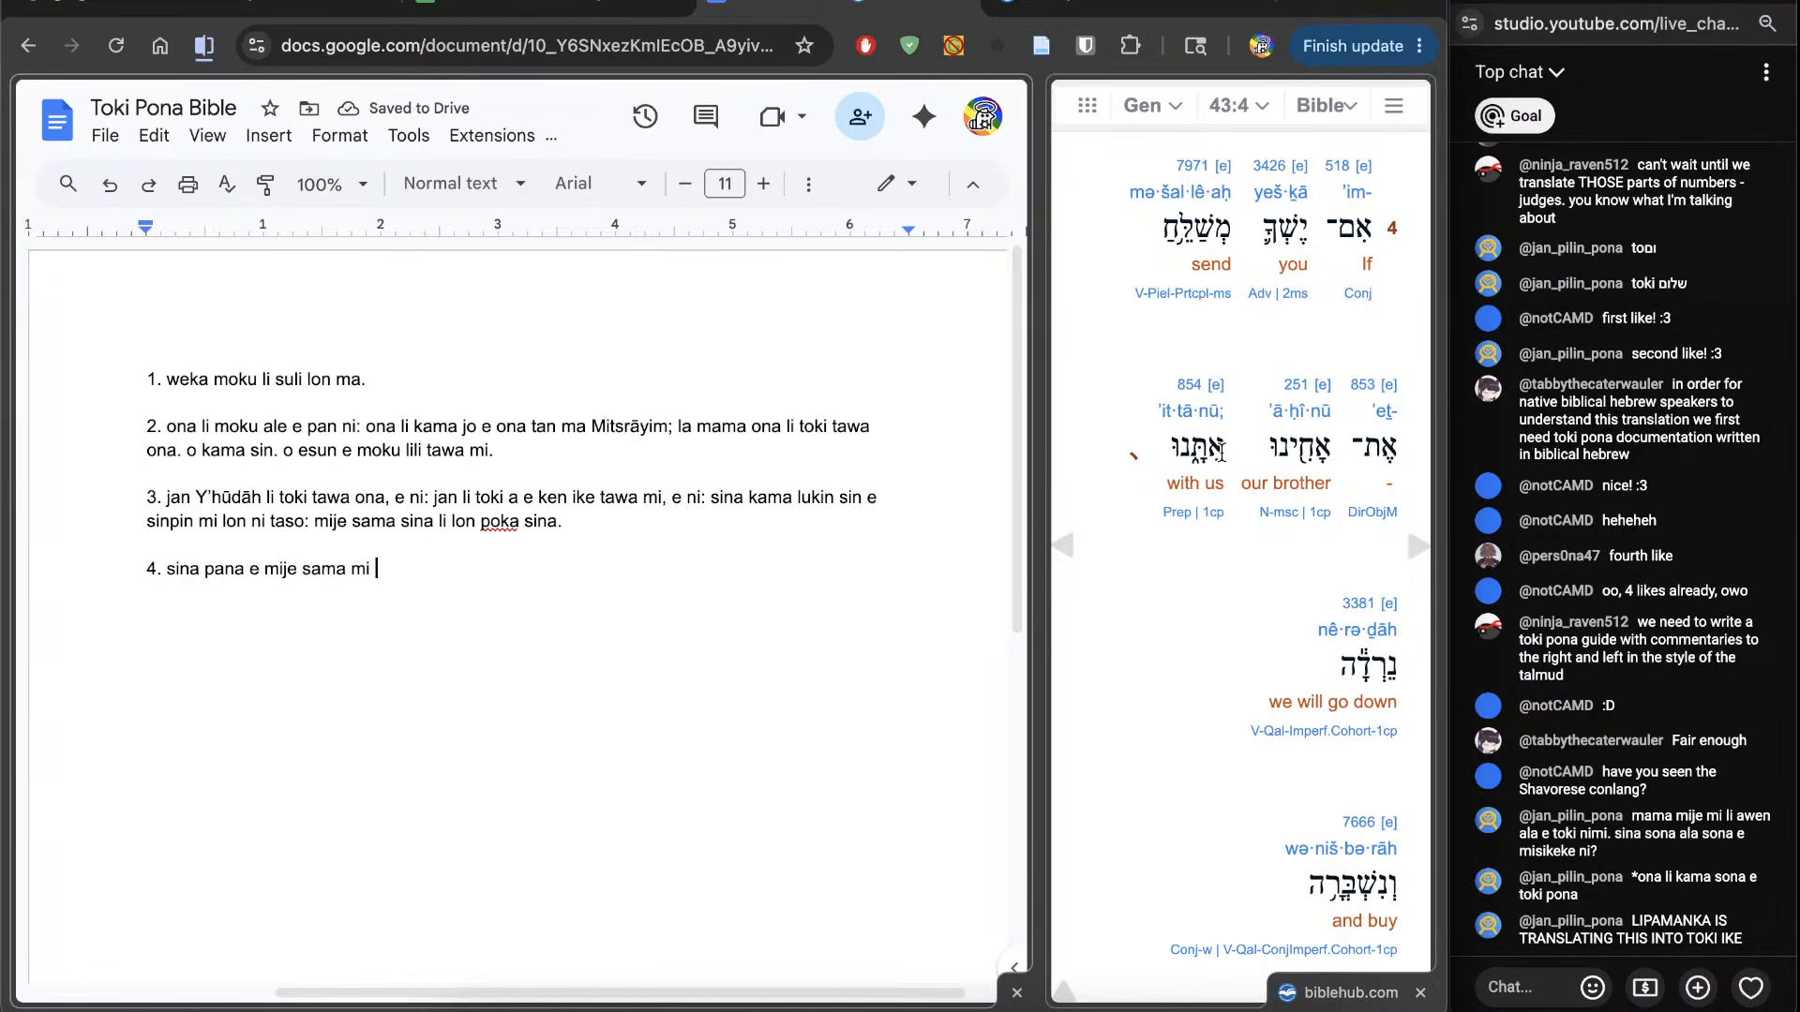
pyautogui.write('lon poka mi')
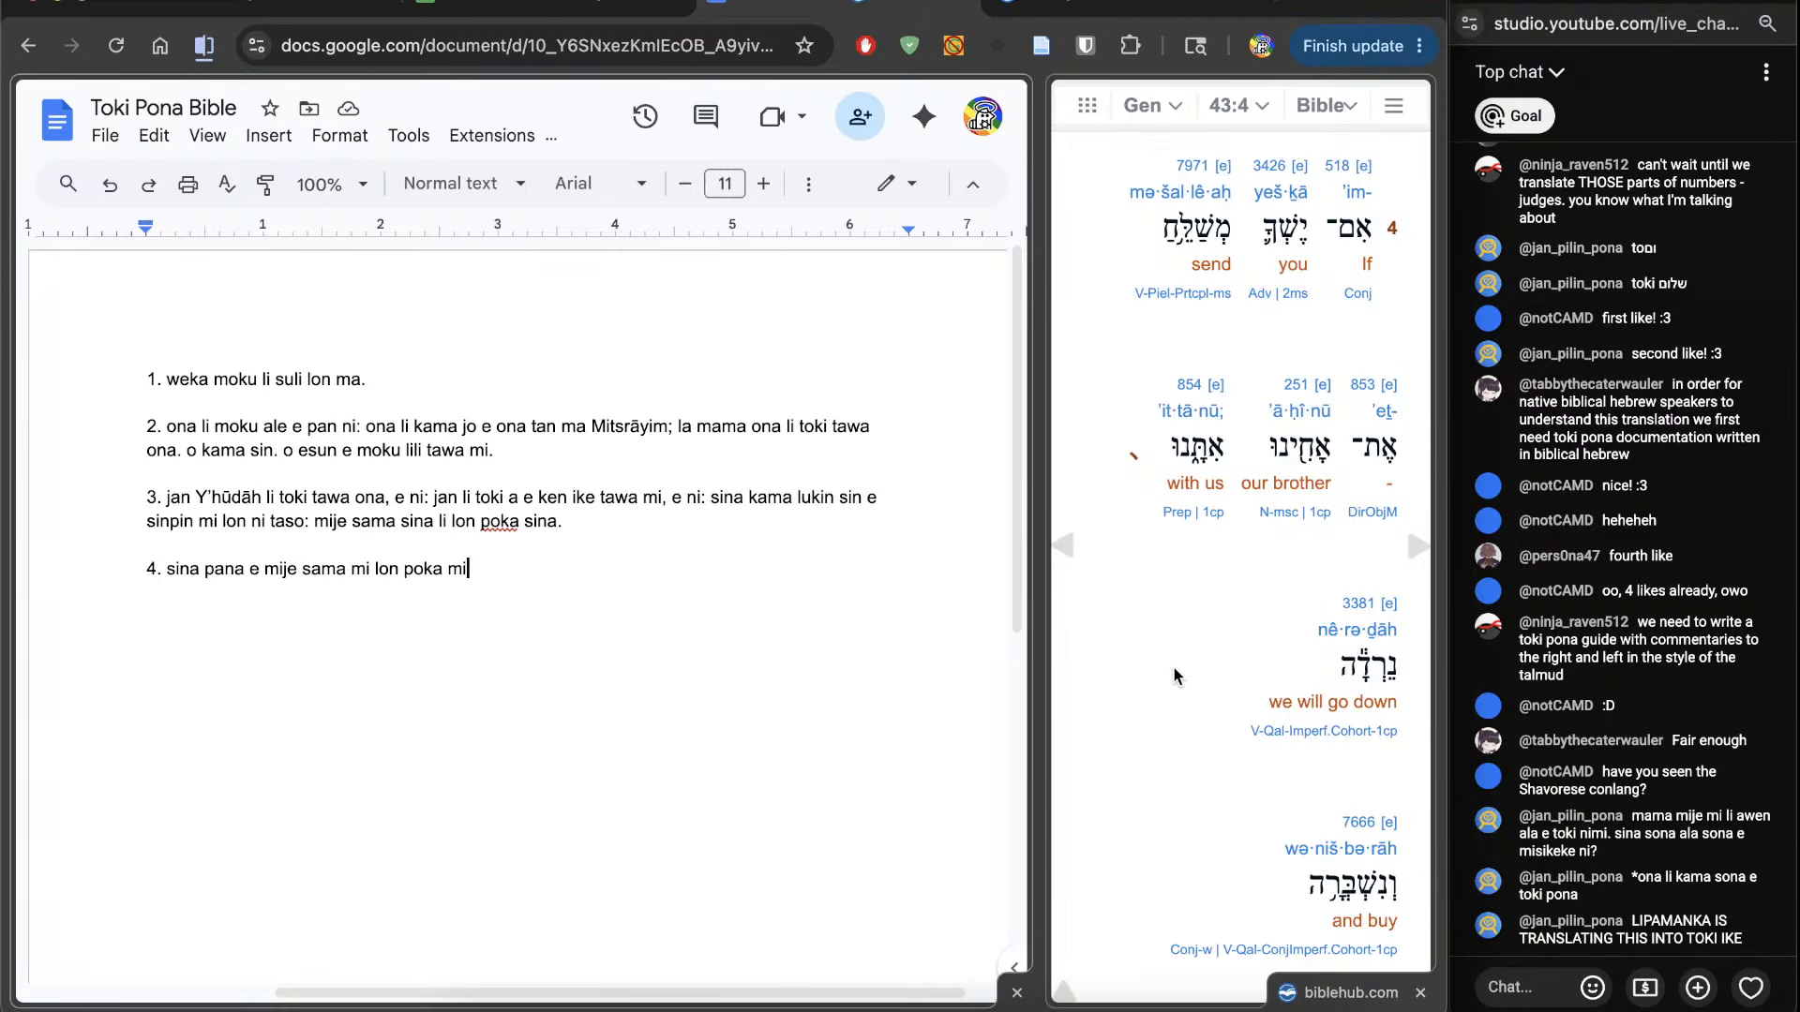
pyautogui.scroll(-3, 1173, 667)
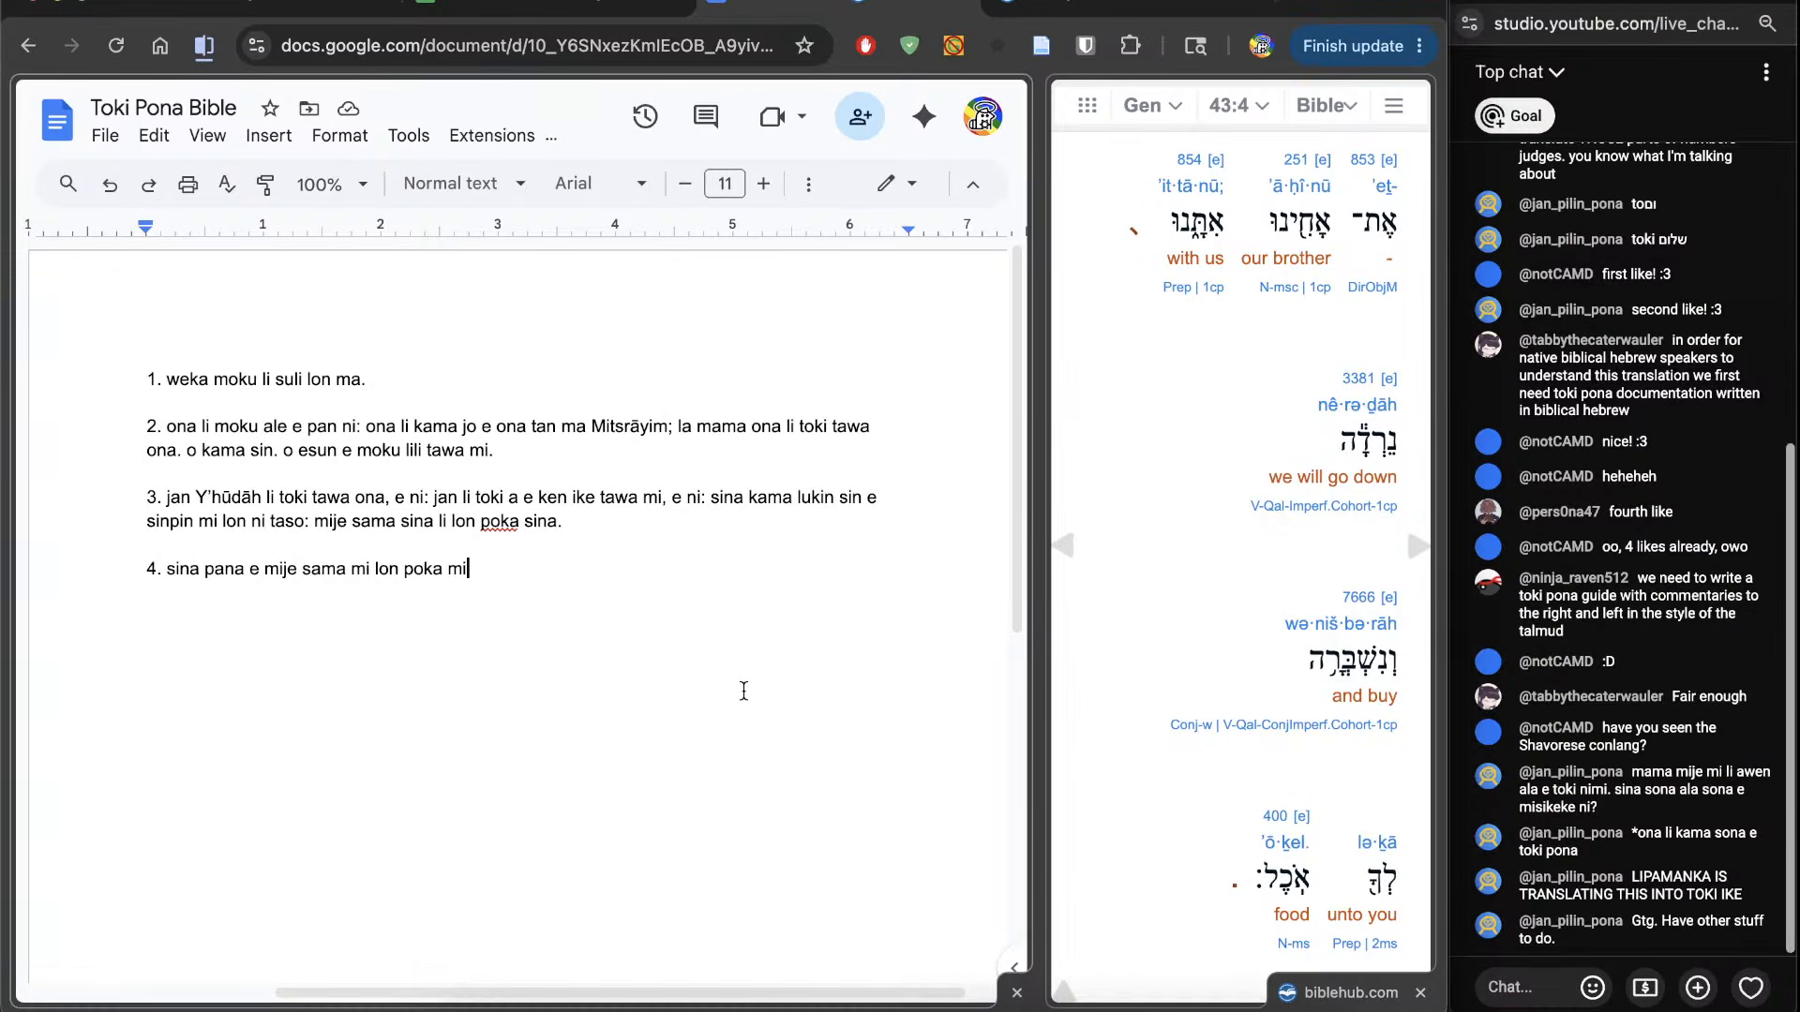
pyautogui.scroll(-1, 743, 691)
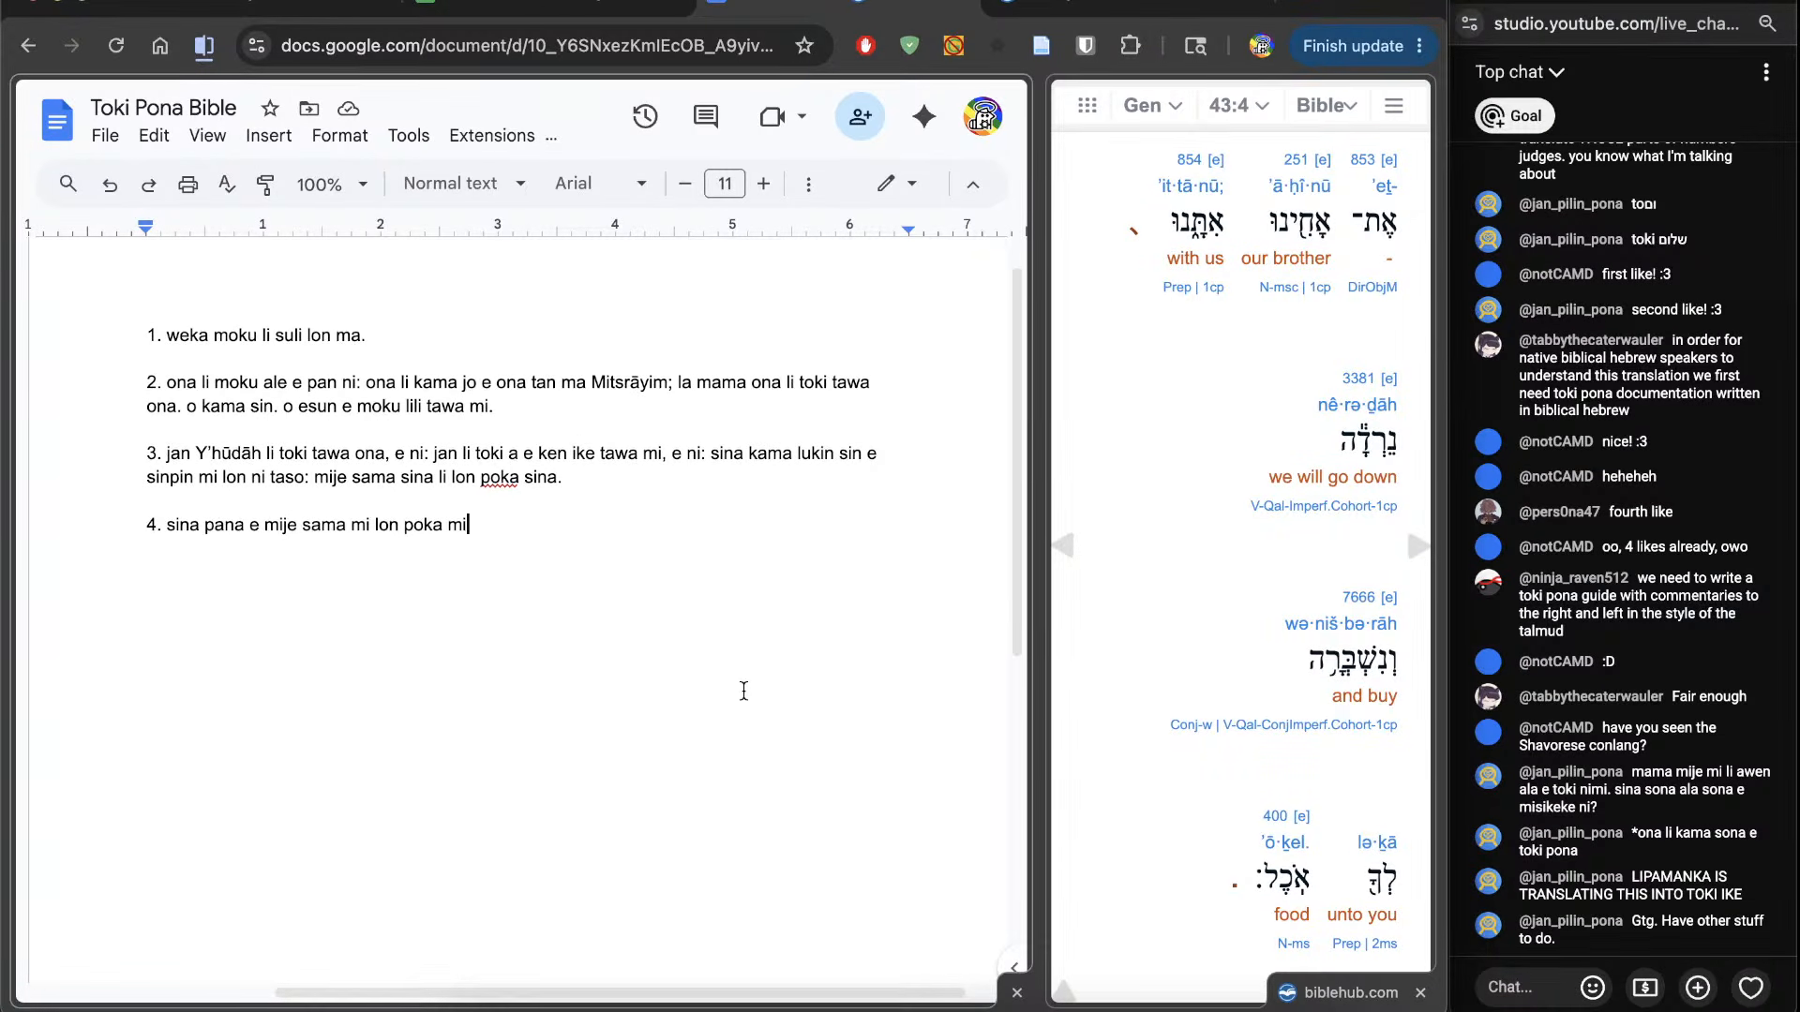
pyautogui.write(', la mi tawa')
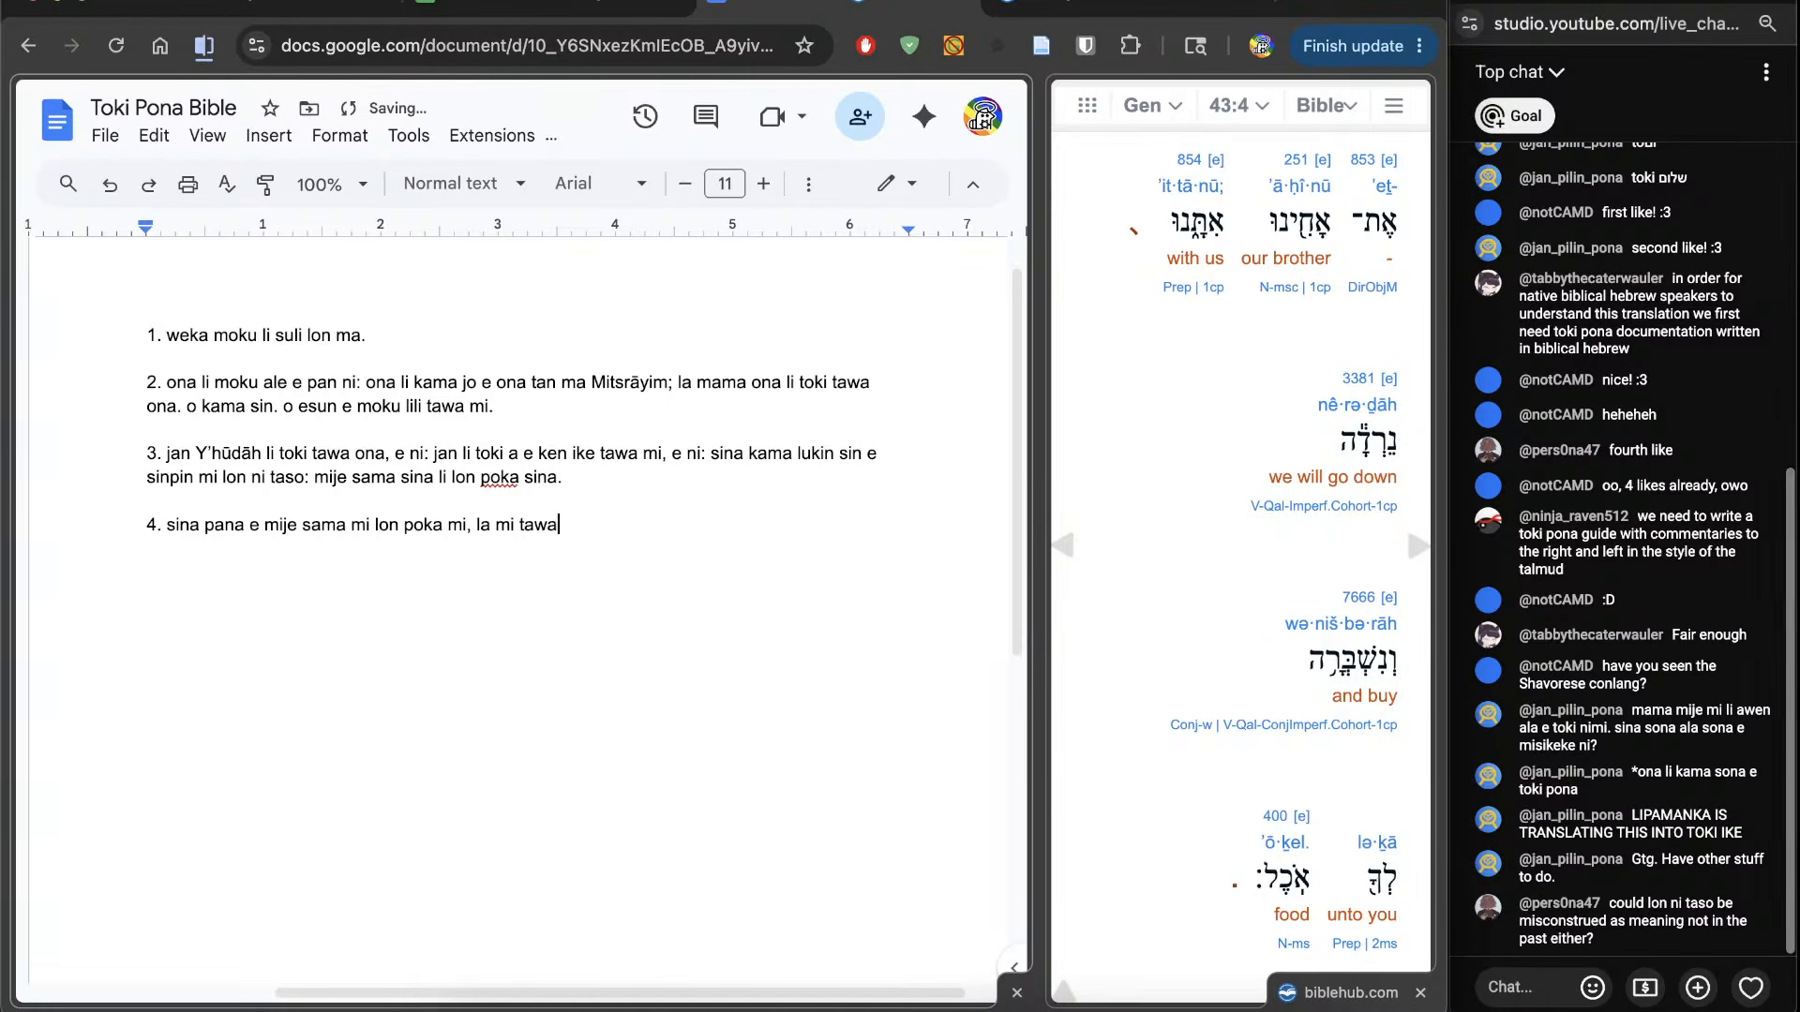
pyautogui.write(' anpa, li')
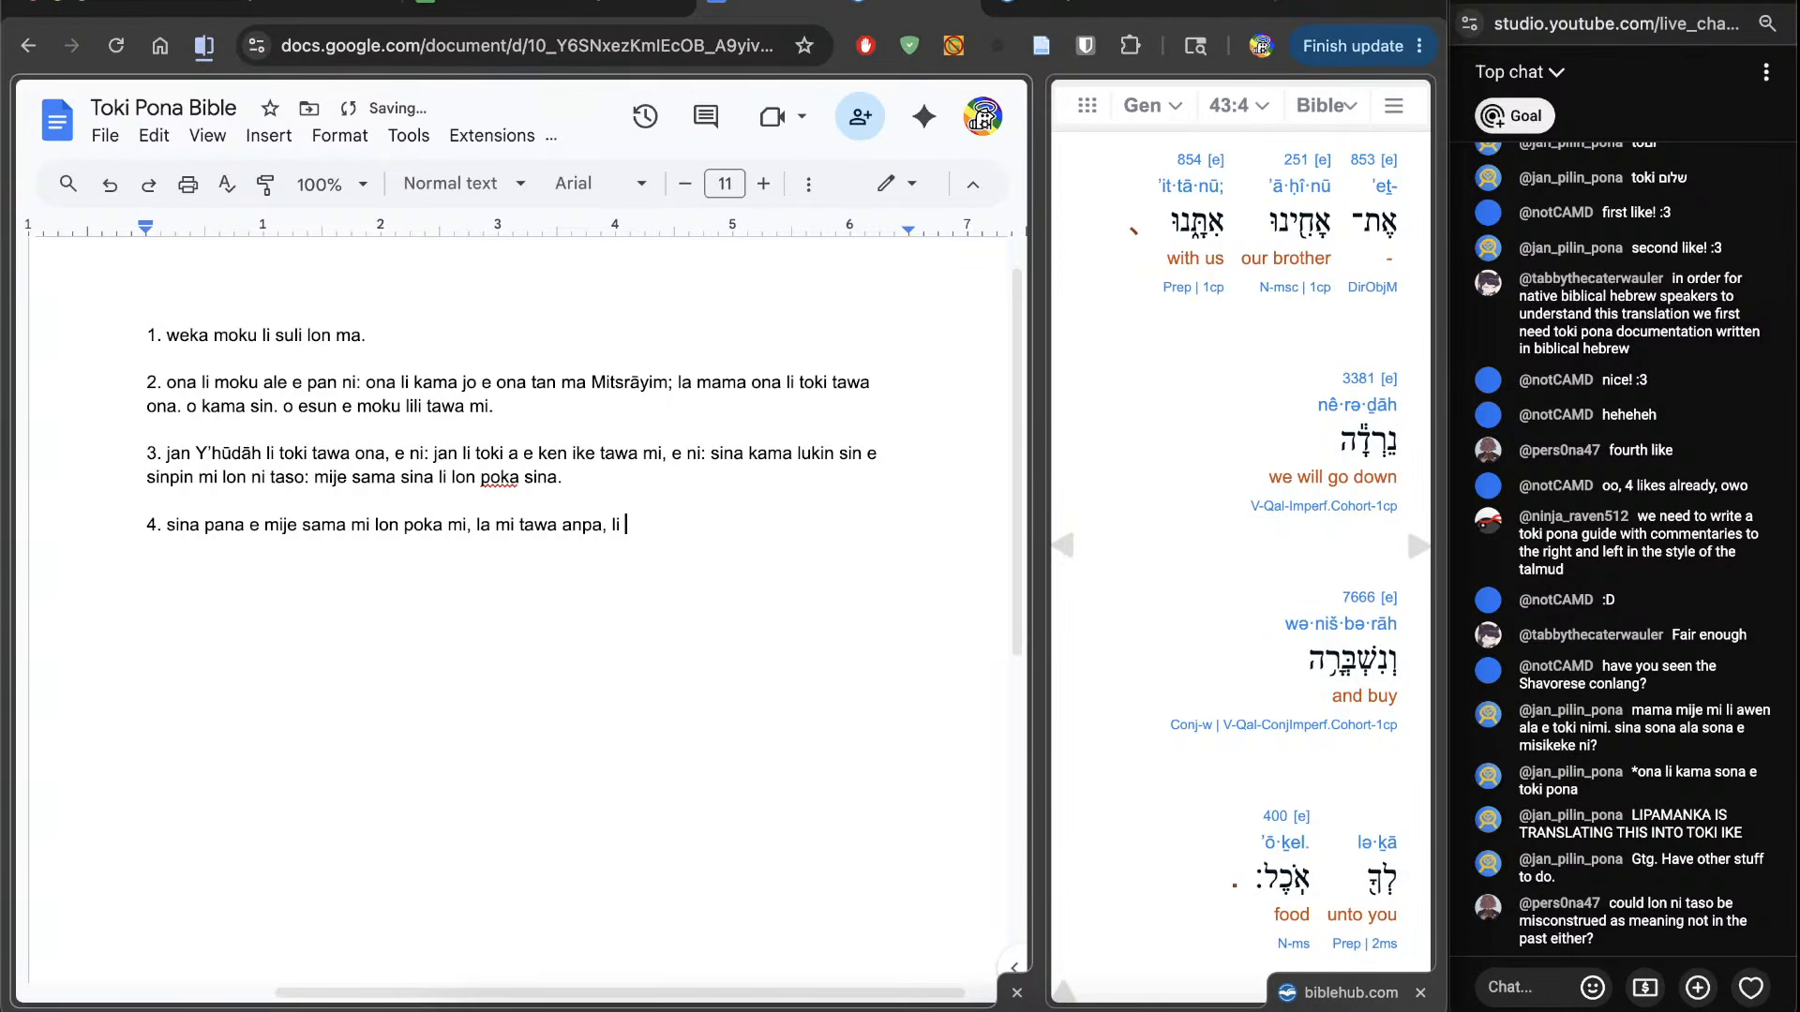
# Step: Check the Hebrew word glossed "we will go down" and remove "anpa" so verse 4's clause reads "mi tawa, li"
pyautogui.doubleClick(1351, 444)
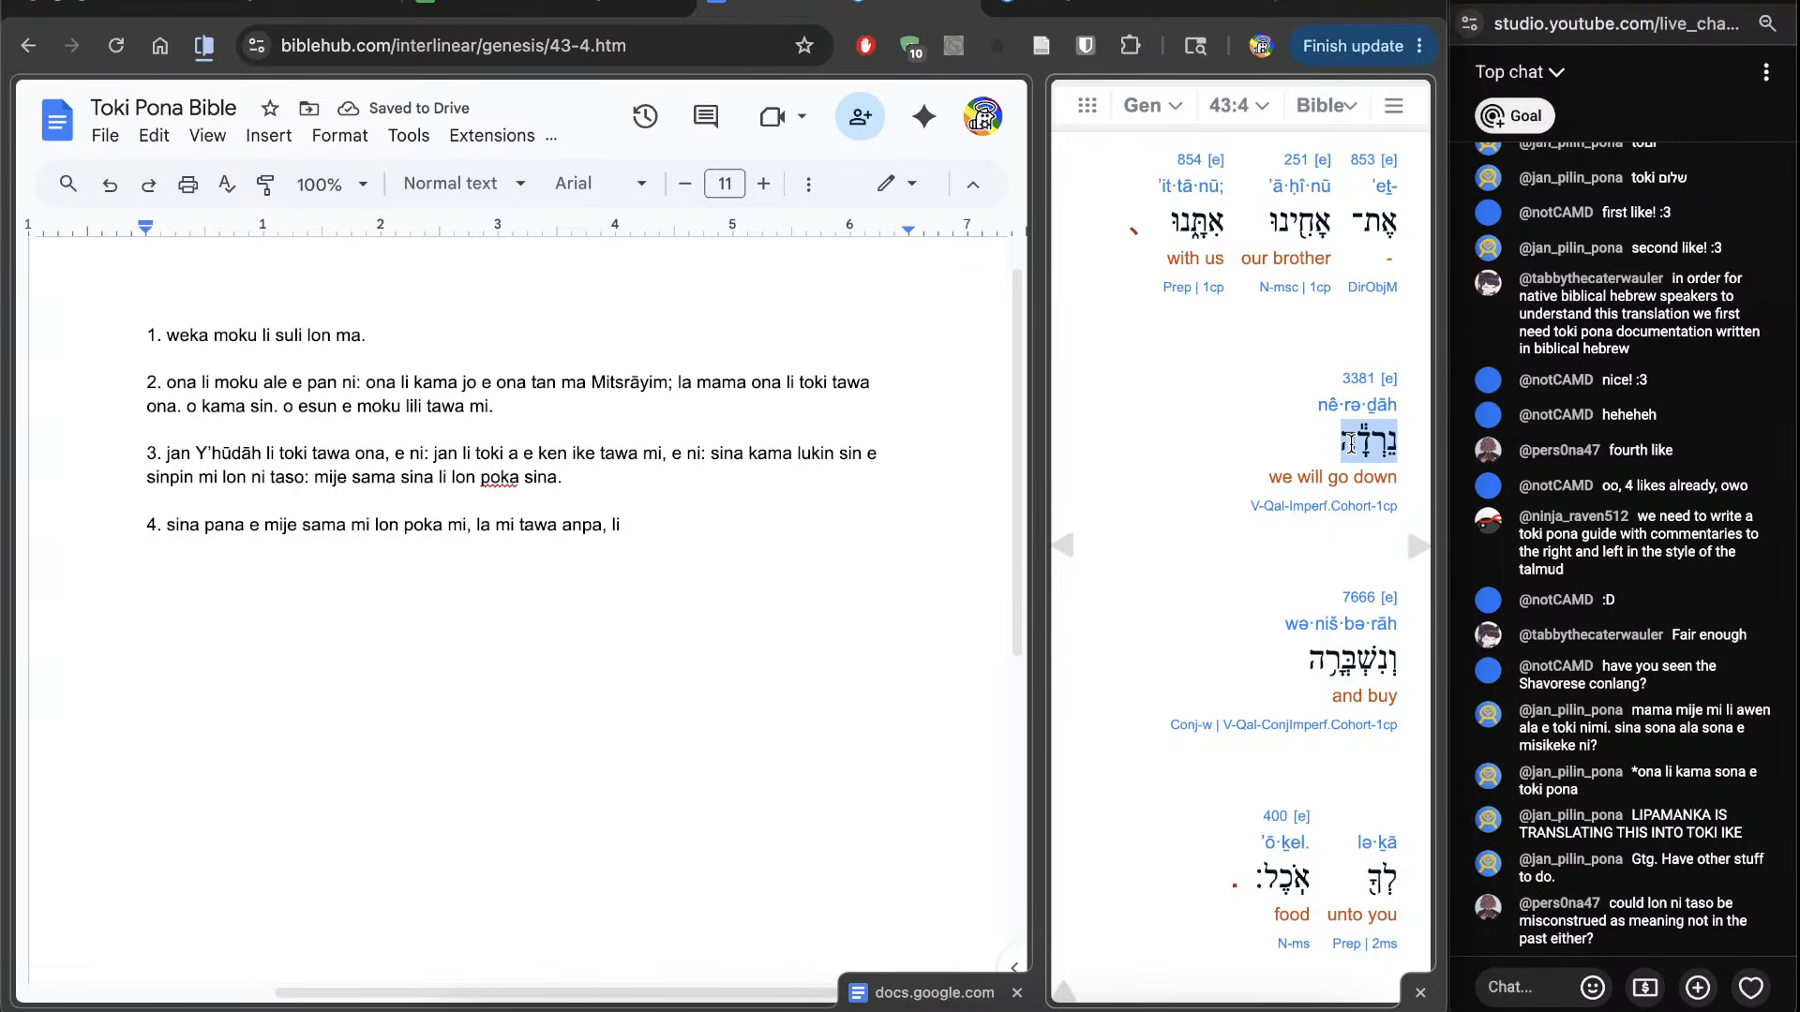
pyautogui.doubleClick(570, 539)
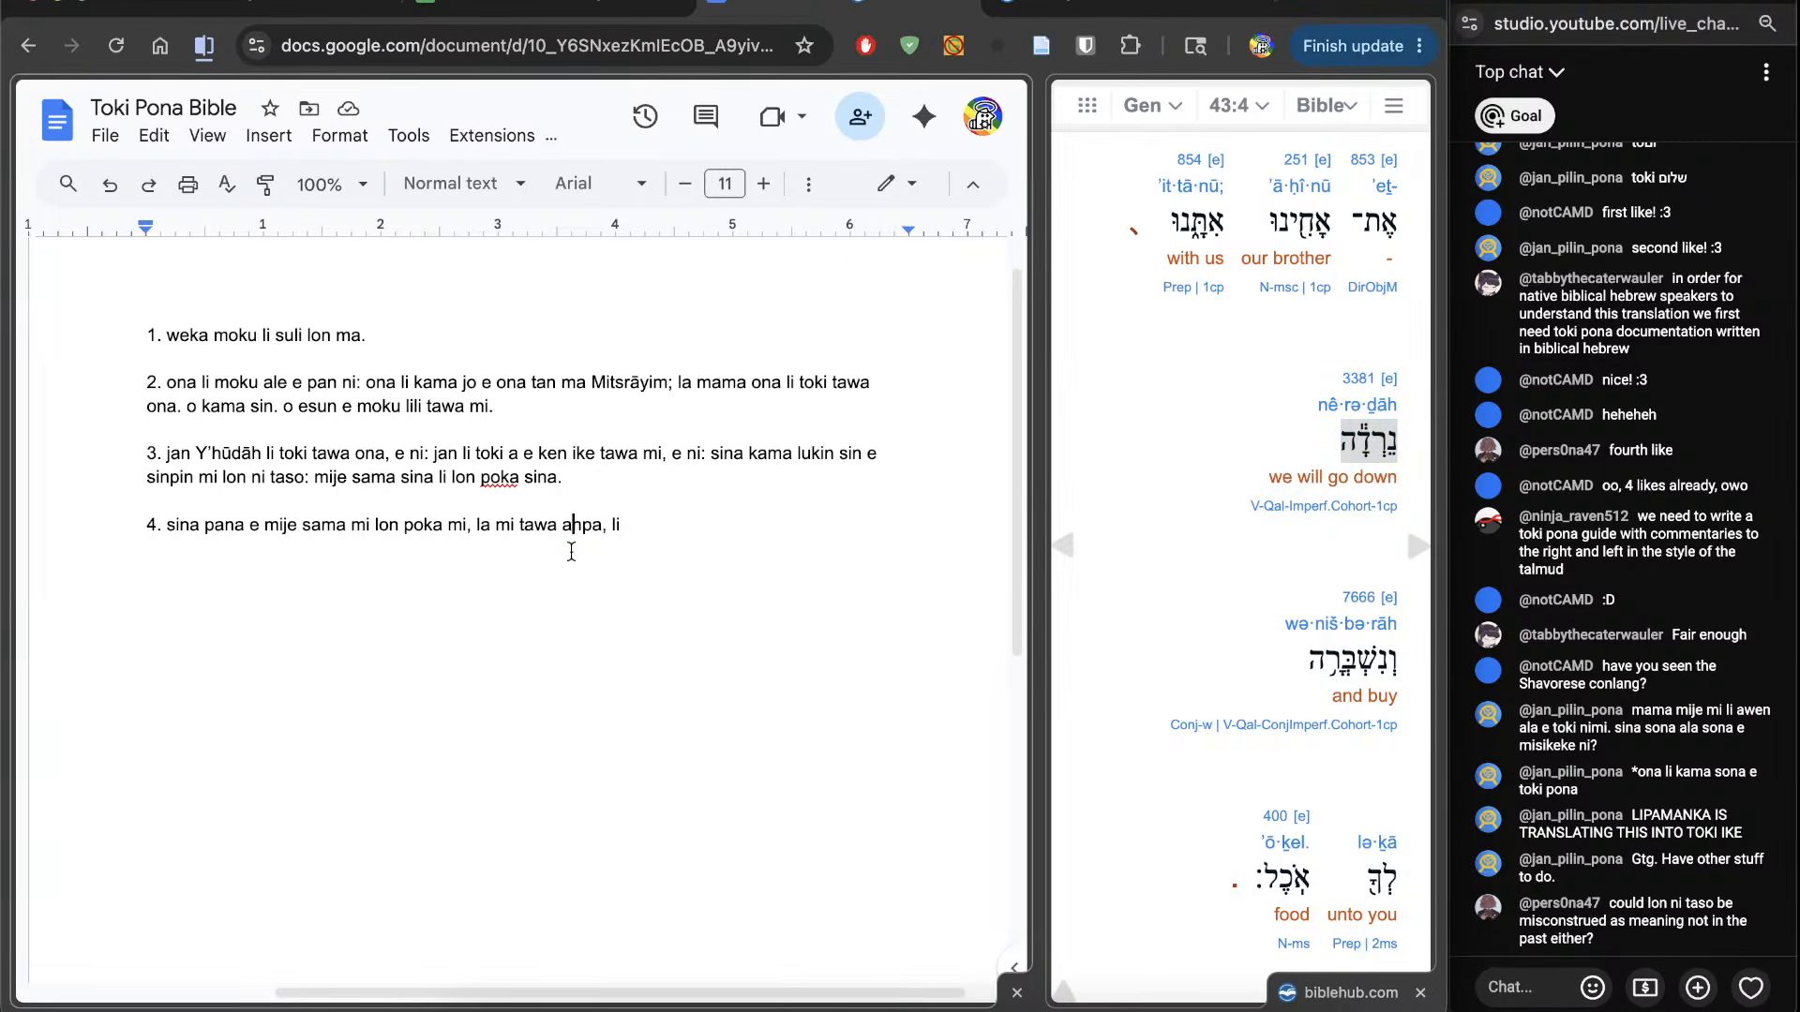
pyautogui.press('BackSpace')
pyautogui.press('BackSpace')
pyautogui.press('BackSpace')
pyautogui.write('a')
# Step: Finish verse 4 with "esun e moku tawa sina."
pyautogui.scroll(-2, 1099, 767)
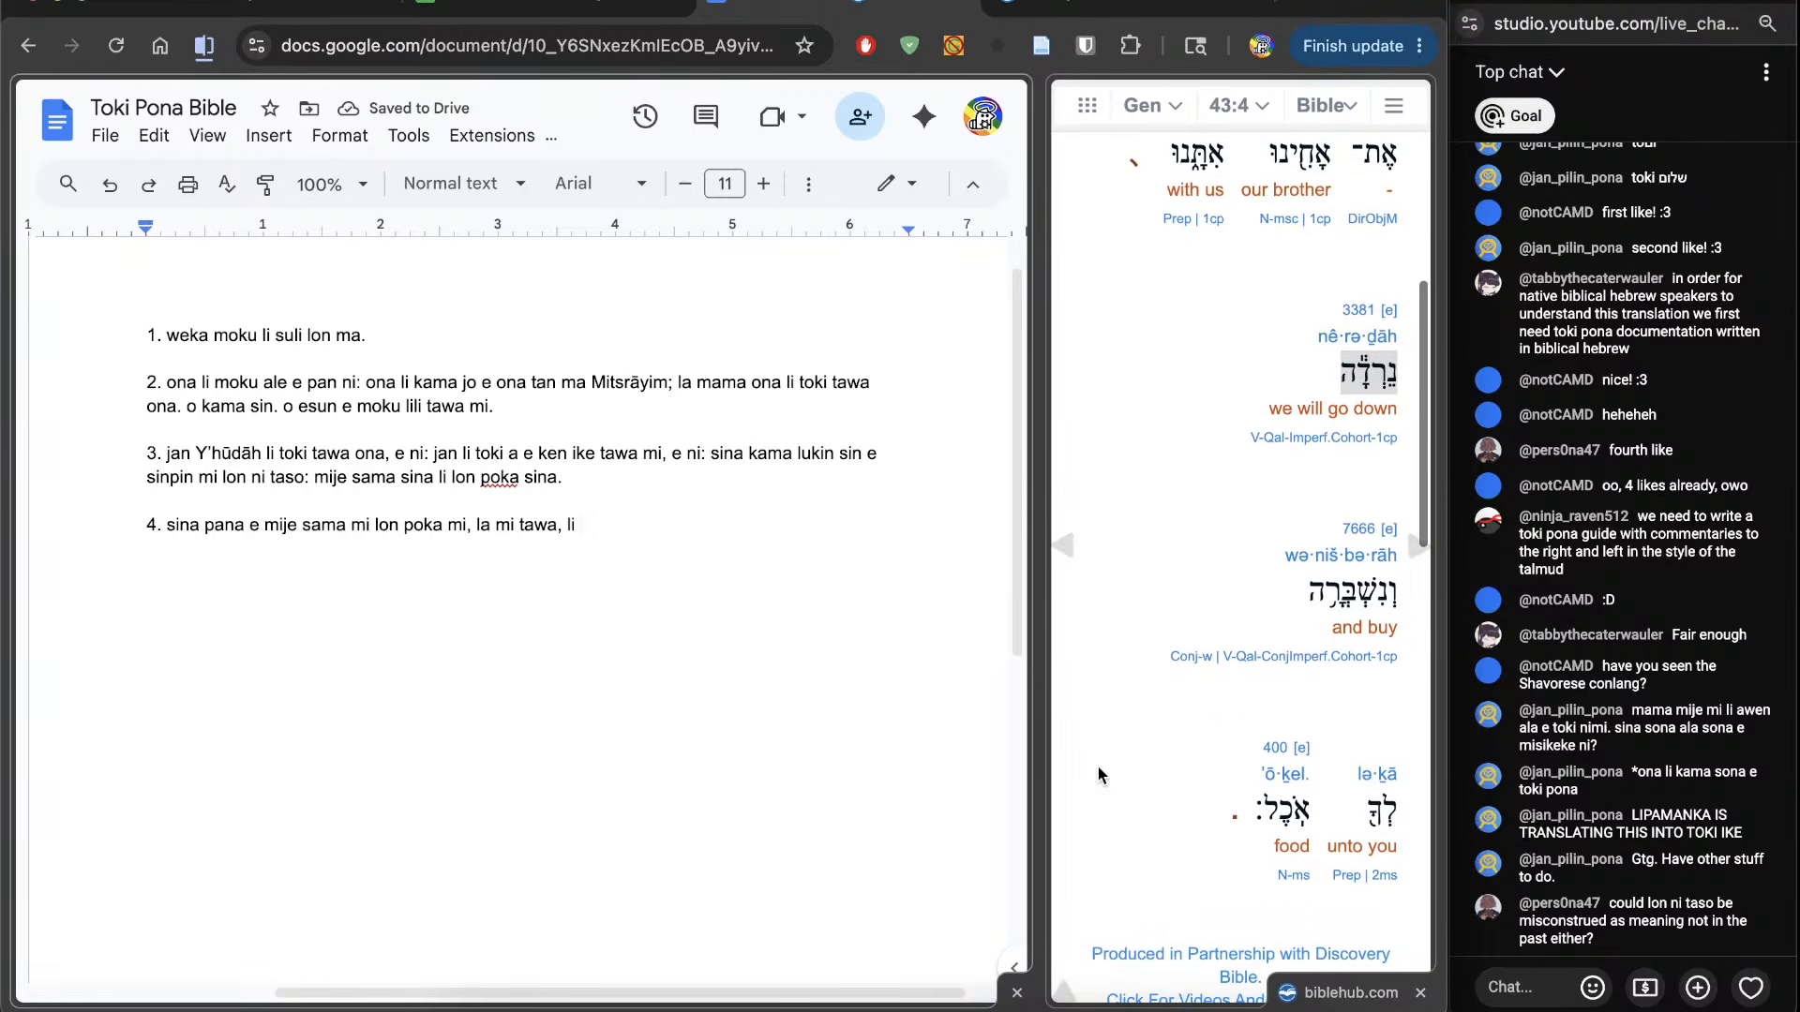
pyautogui.write('esun ')
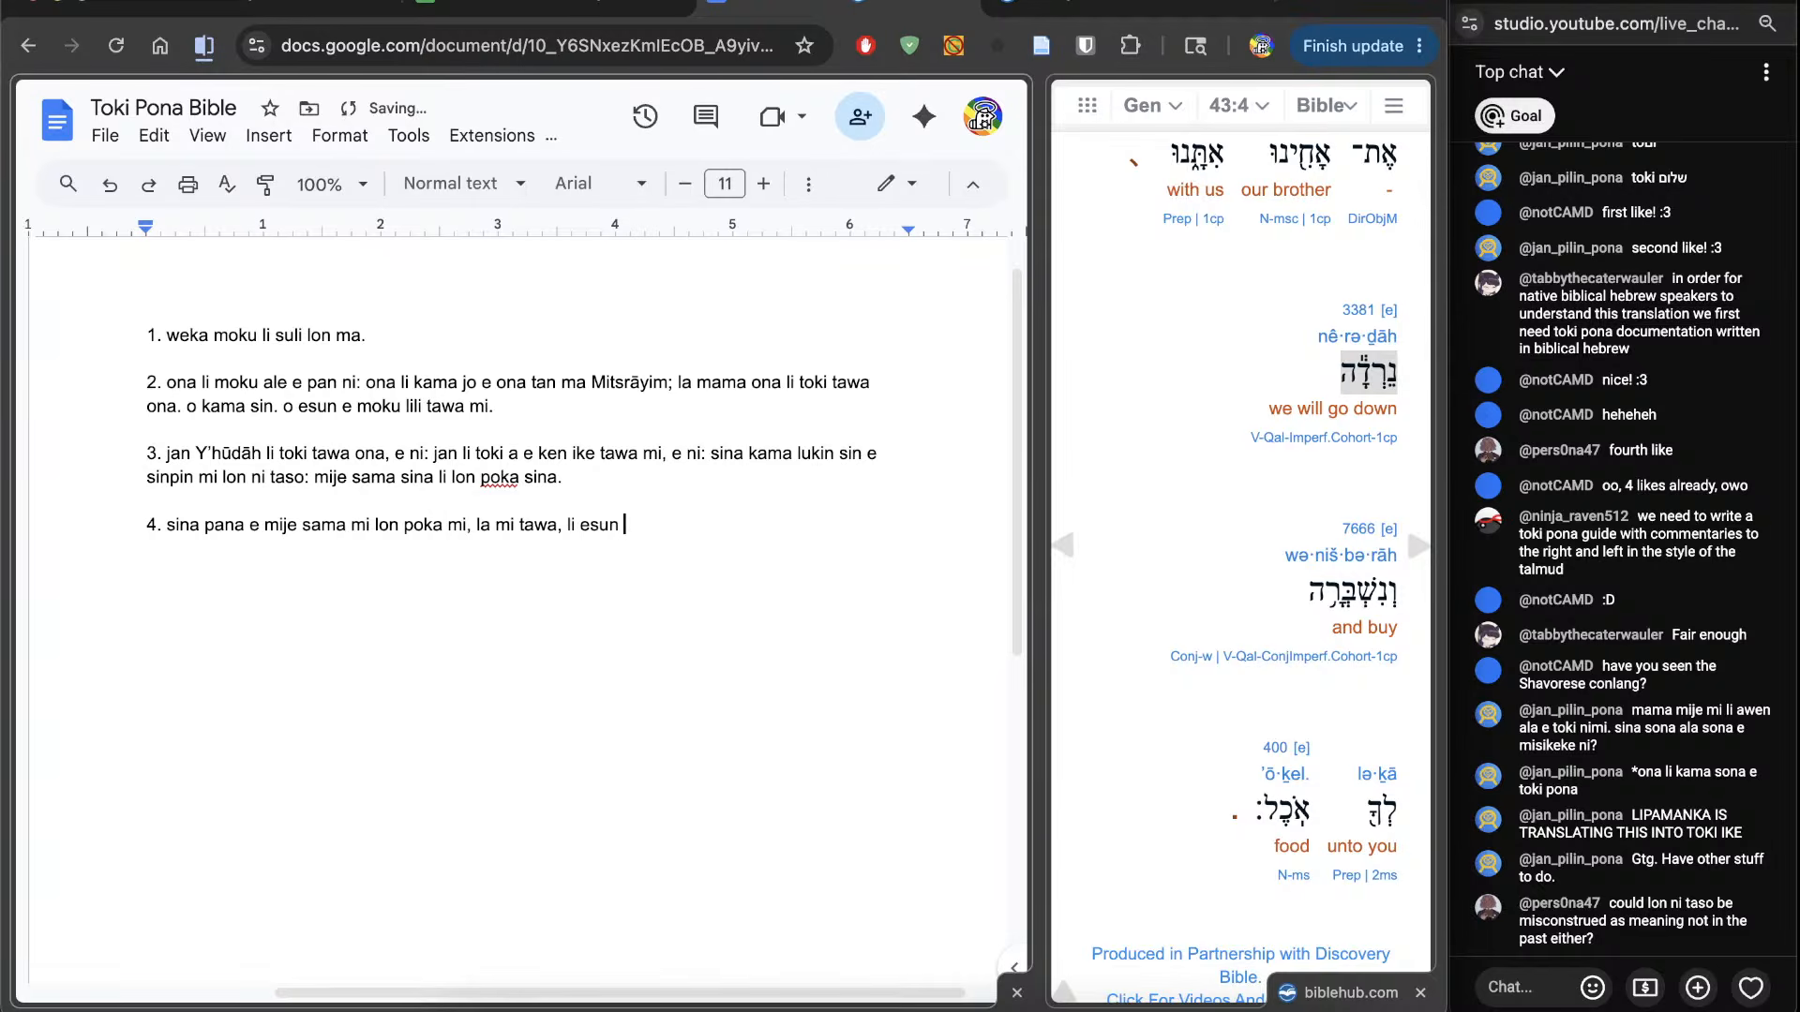
pyautogui.write('e moku tawa sina.')
# Step: Start a new paragraph numbered "5." after a blank line and bring up the Genesis 43:5 interlinear text
pyautogui.scroll(-3, 1099, 767)
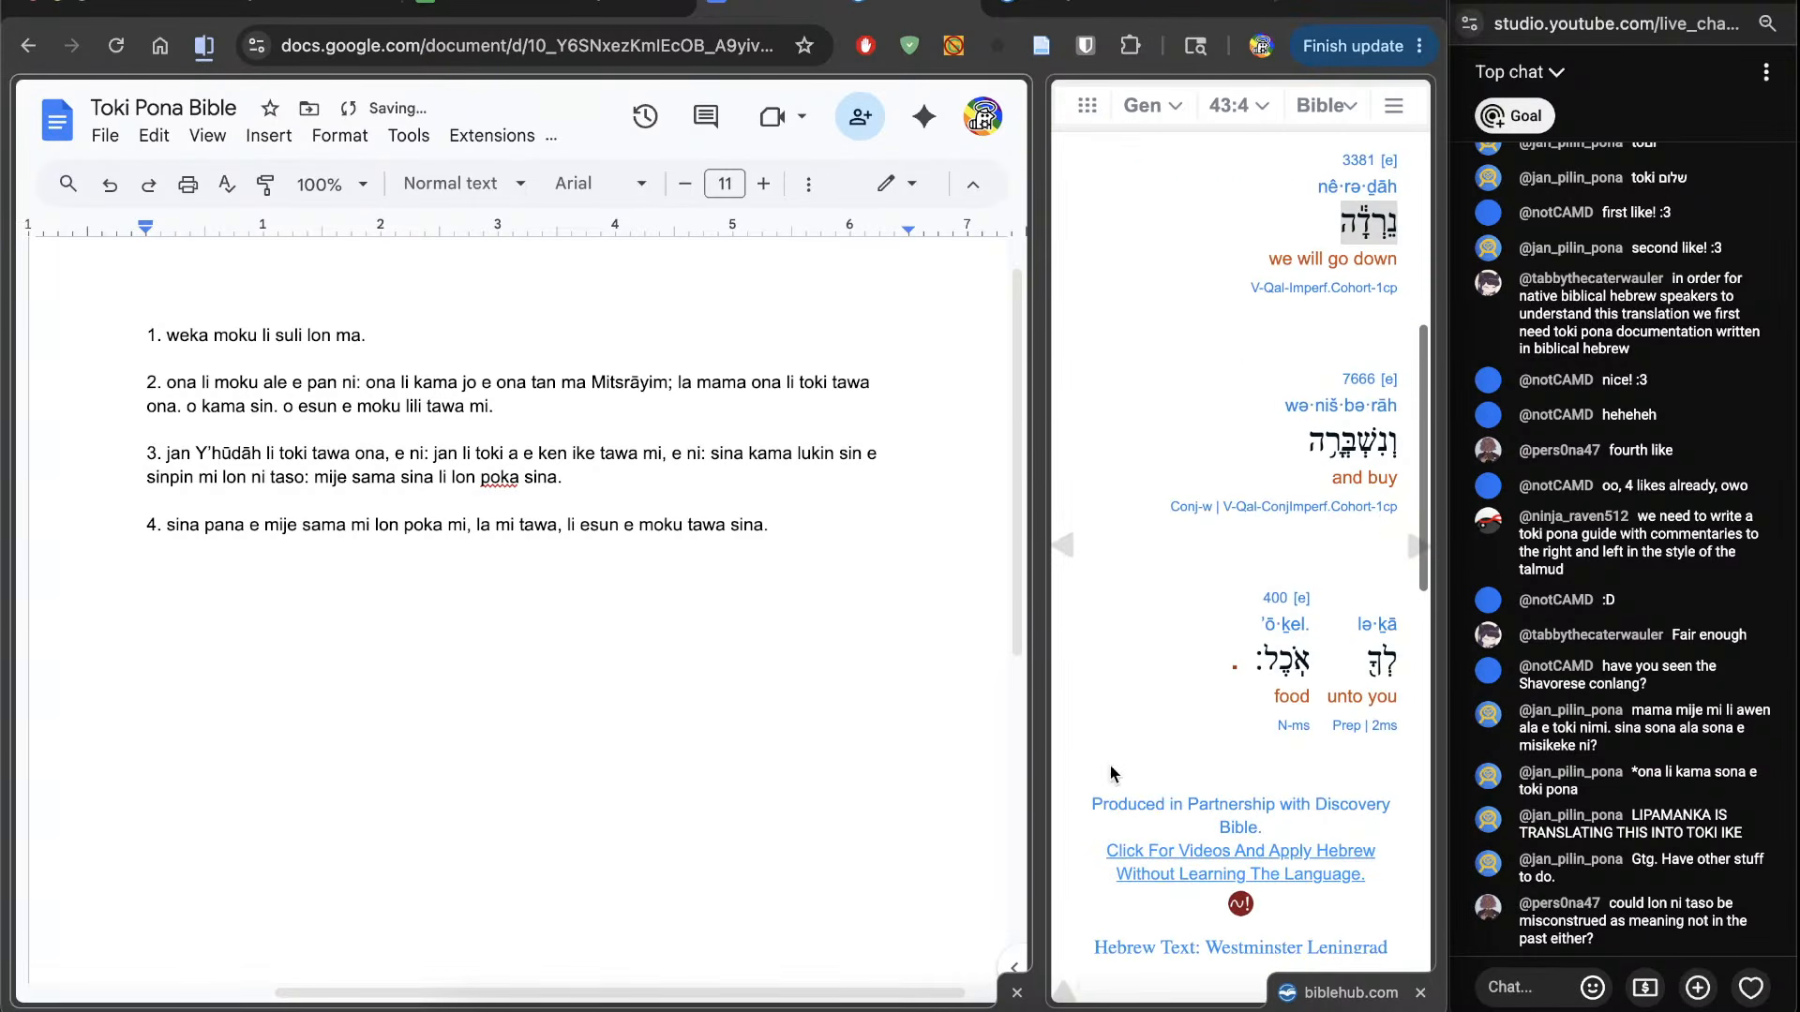
pyautogui.press('Return')
pyautogui.press('Return')
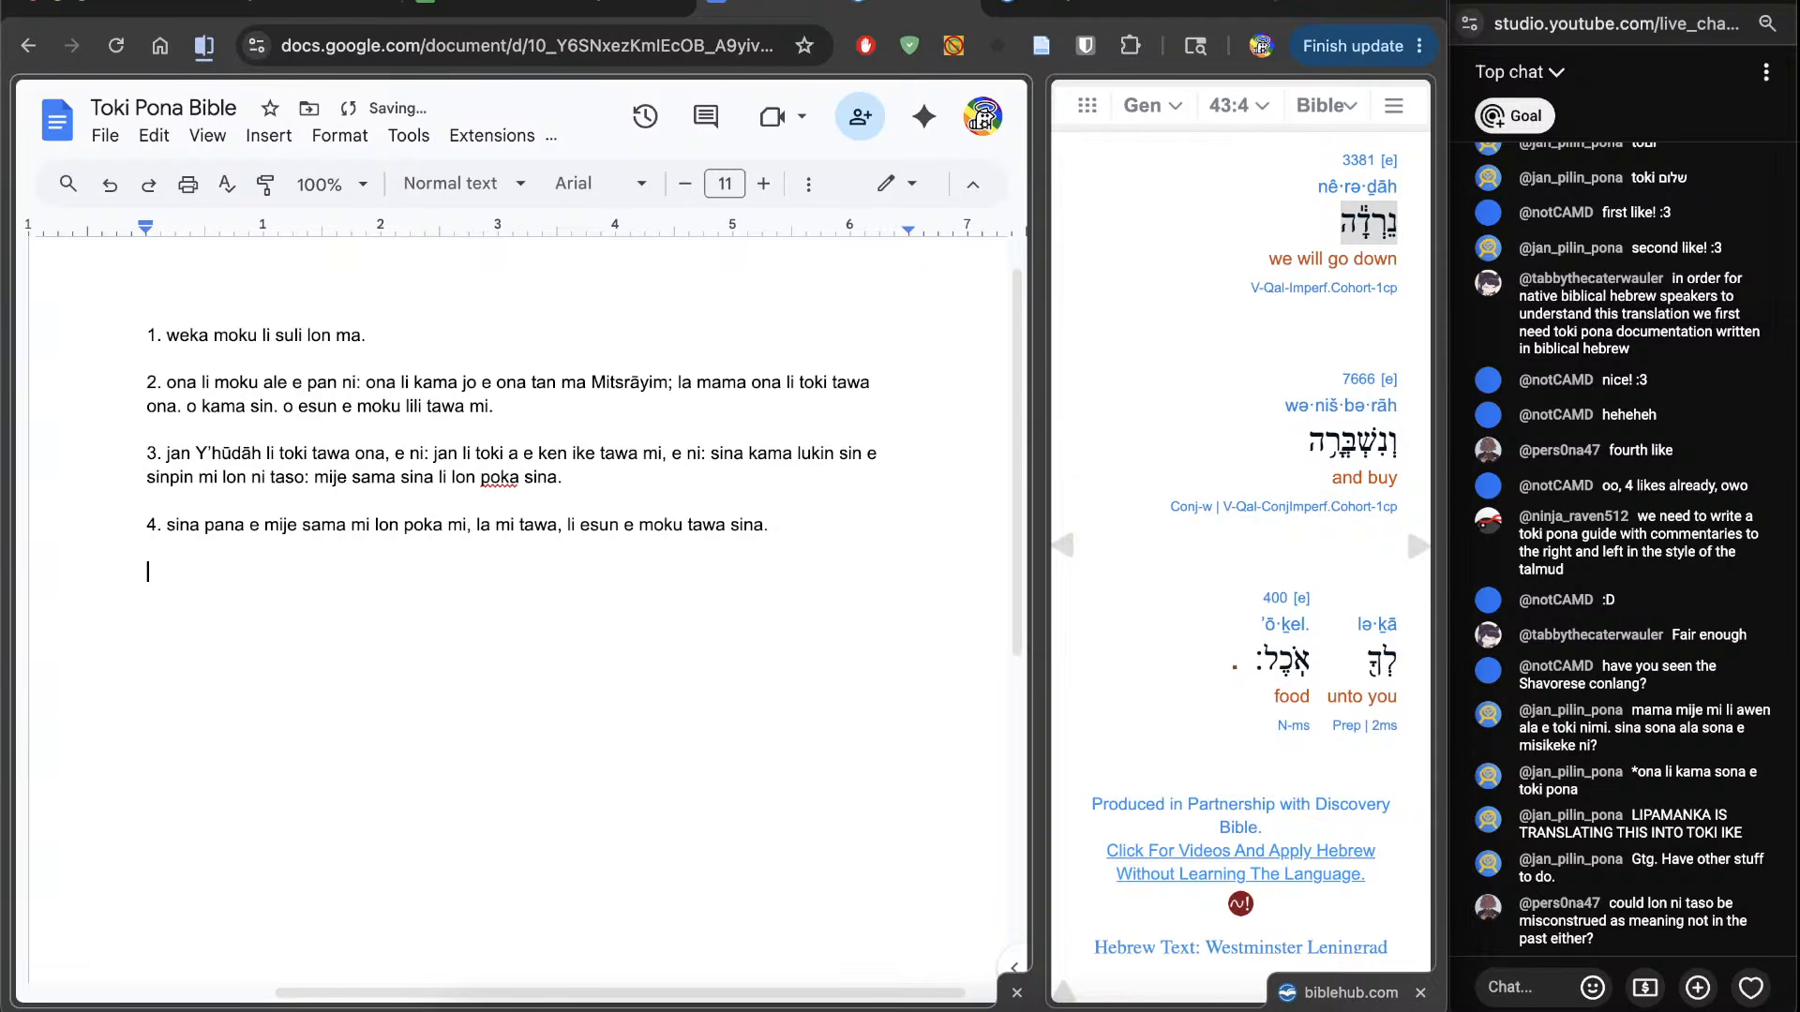
pyautogui.write('5.')
pyautogui.click(1403, 561)
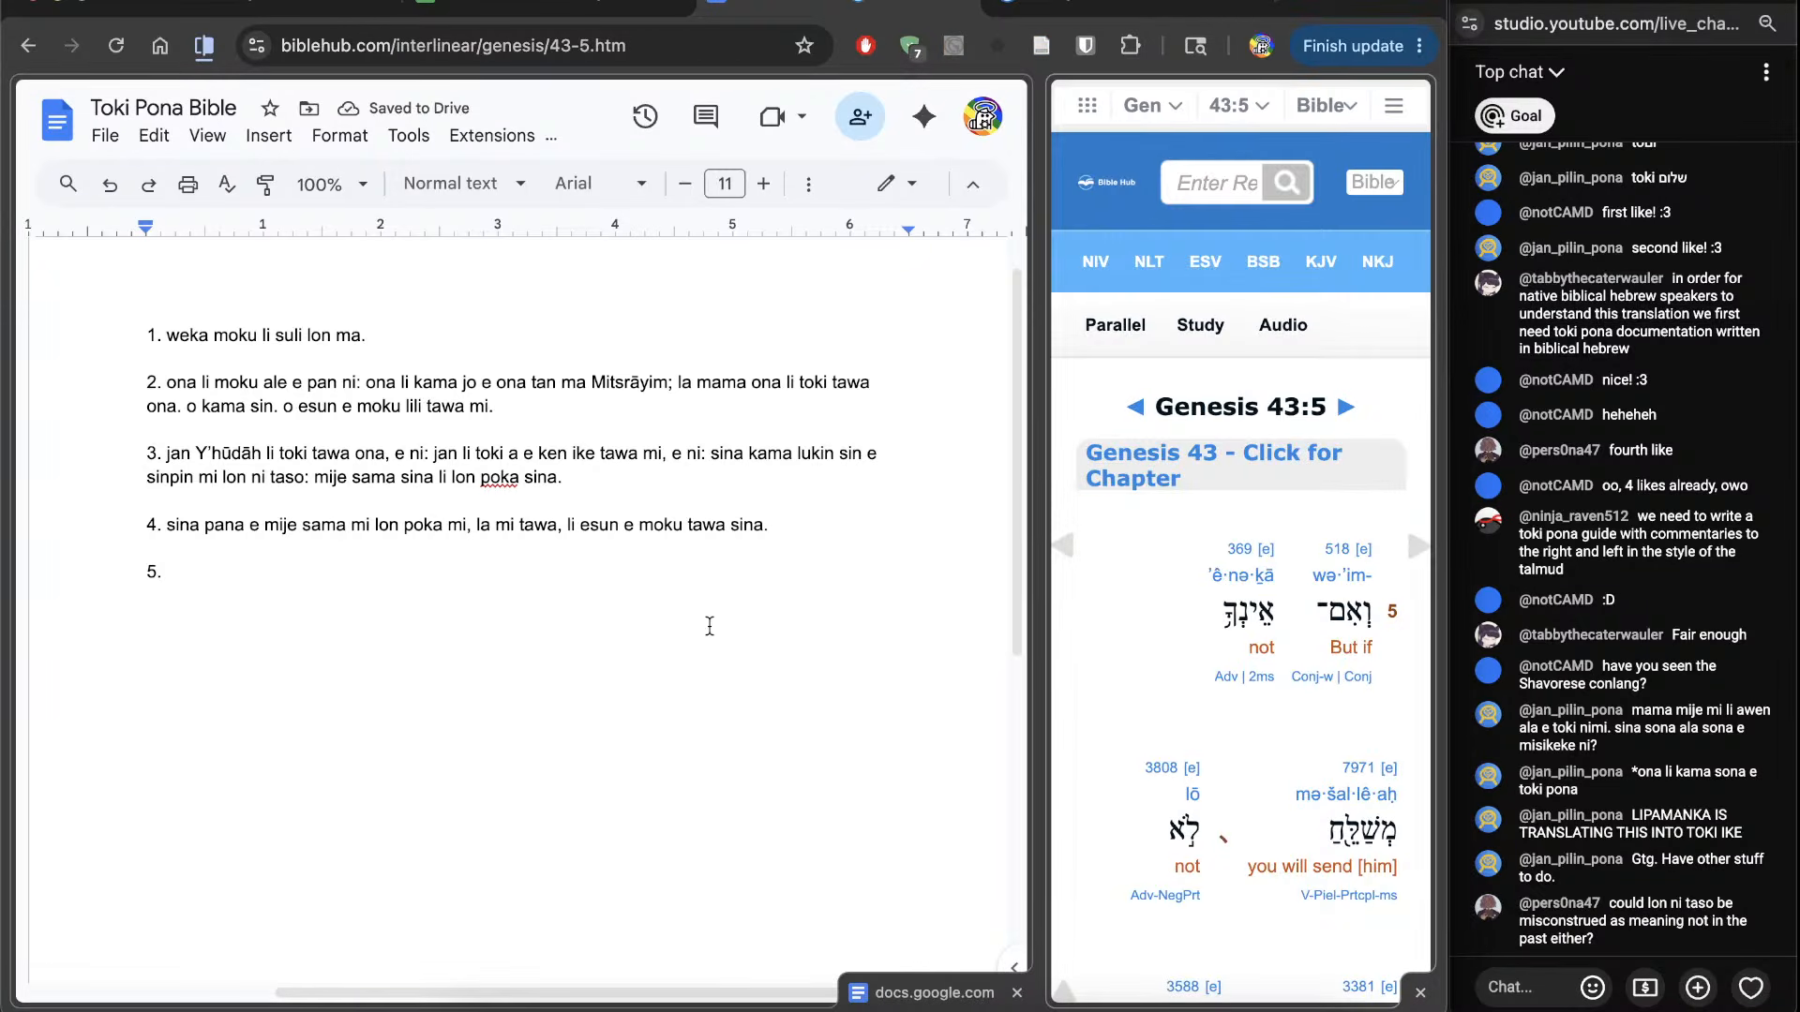
pyautogui.scroll(-3, 1185, 722)
# Step: Begin verse 5 with "taso, sina tawa ala e ona"
pyautogui.click(816, 728)
pyautogui.write('taso')
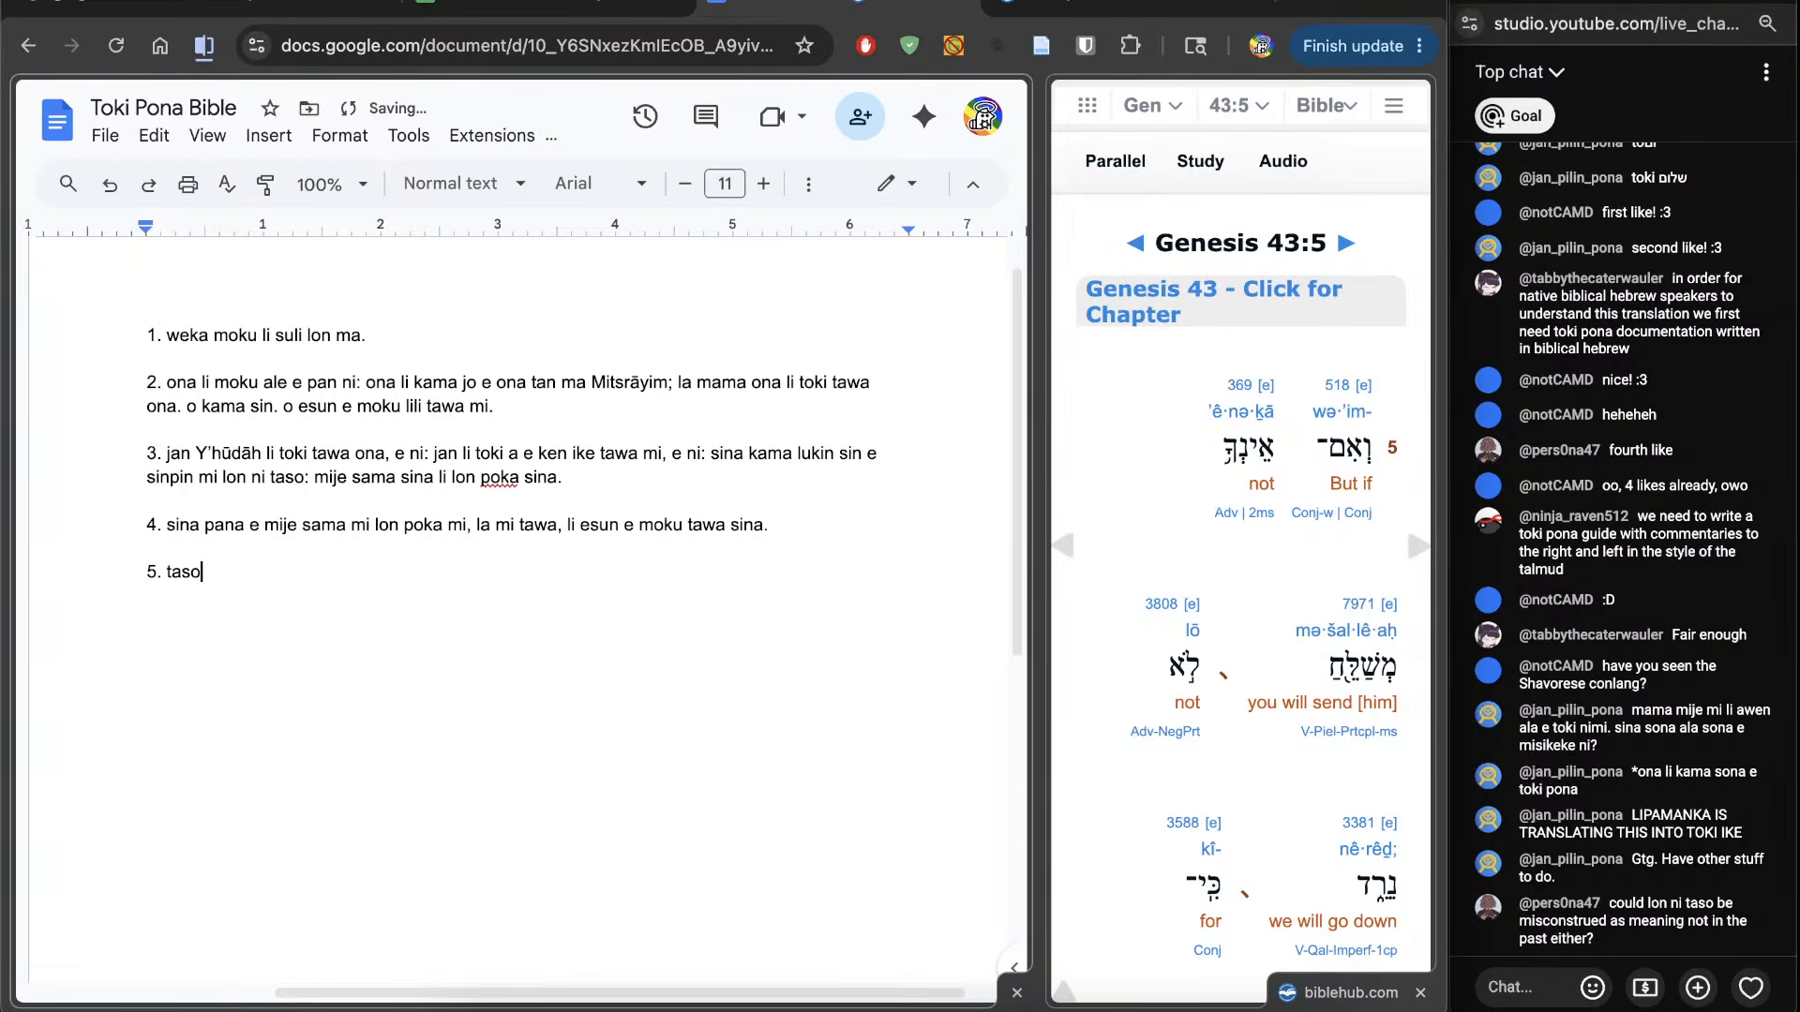
pyautogui.write(', sina tawa ala e ona')
pyautogui.scroll(-3, 1273, 801)
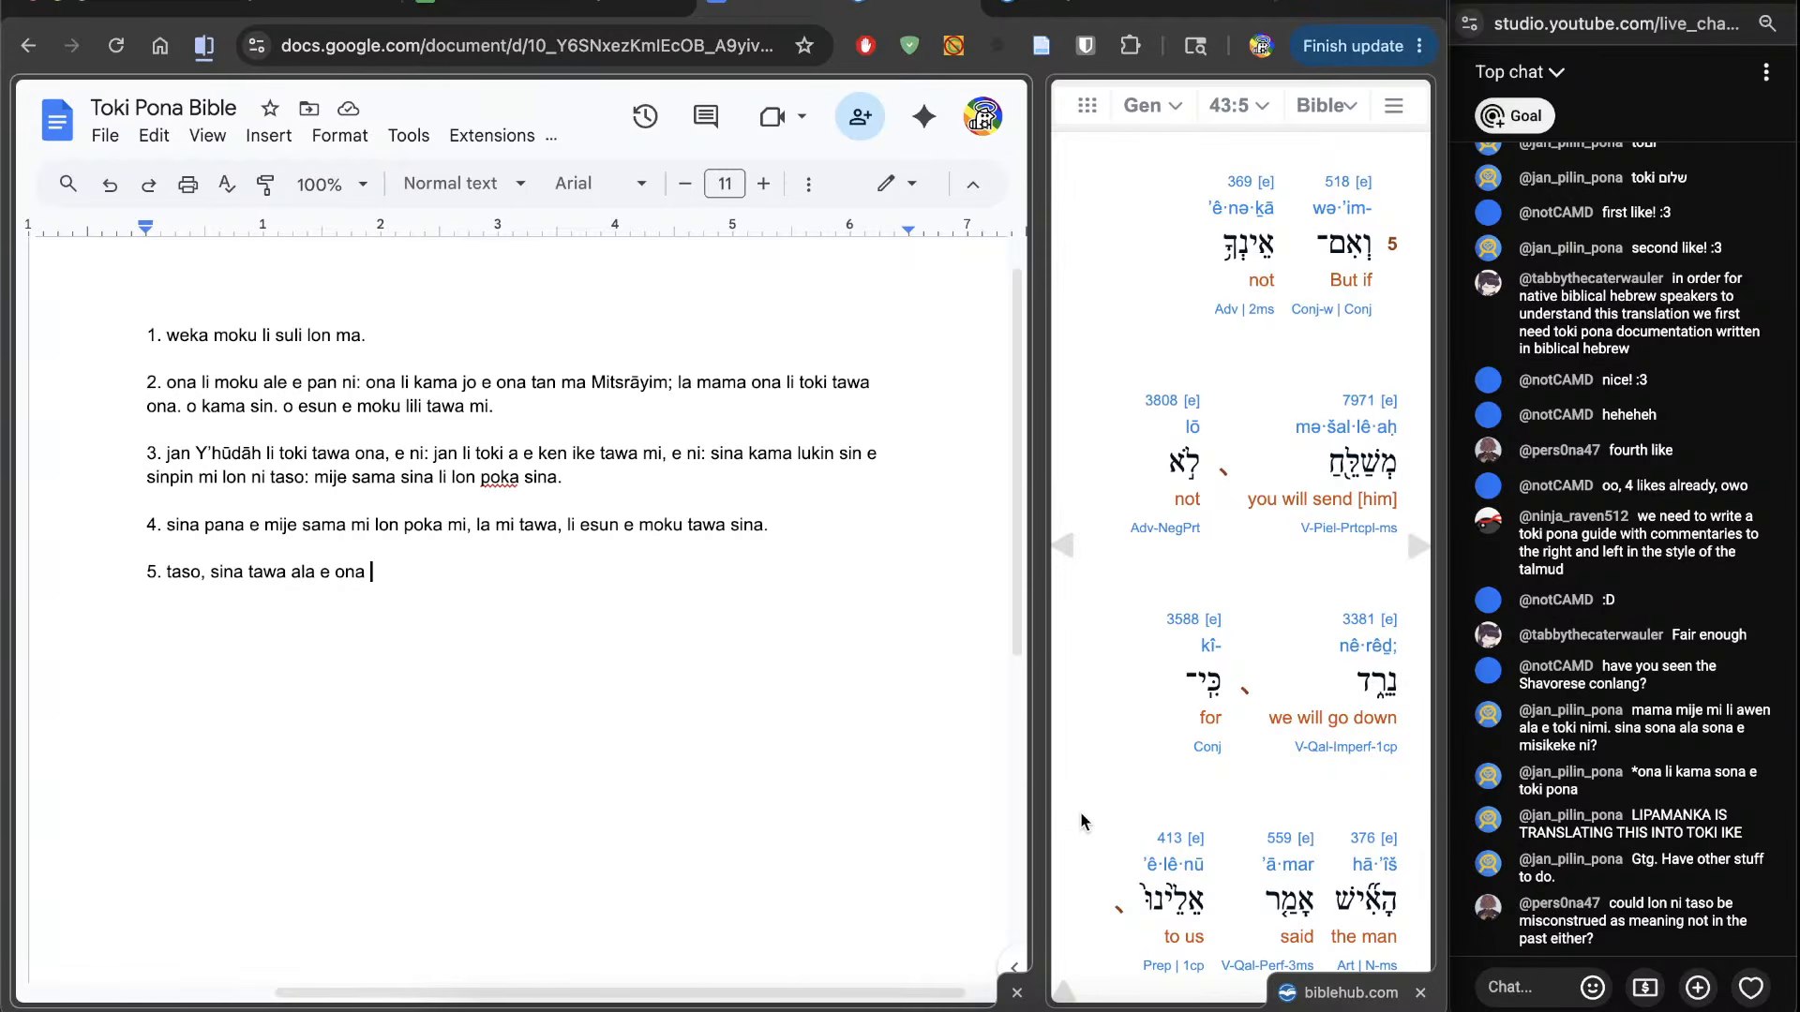
# Step: Re-read verse 3 phrase by phrase, examining how "sina kama lukin sin", "lon ni taso" and the closing clause fit together
pyautogui.doubleClick(724, 454)
pyautogui.click(783, 457)
pyautogui.doubleClick(783, 455)
pyautogui.doubleClick(823, 455)
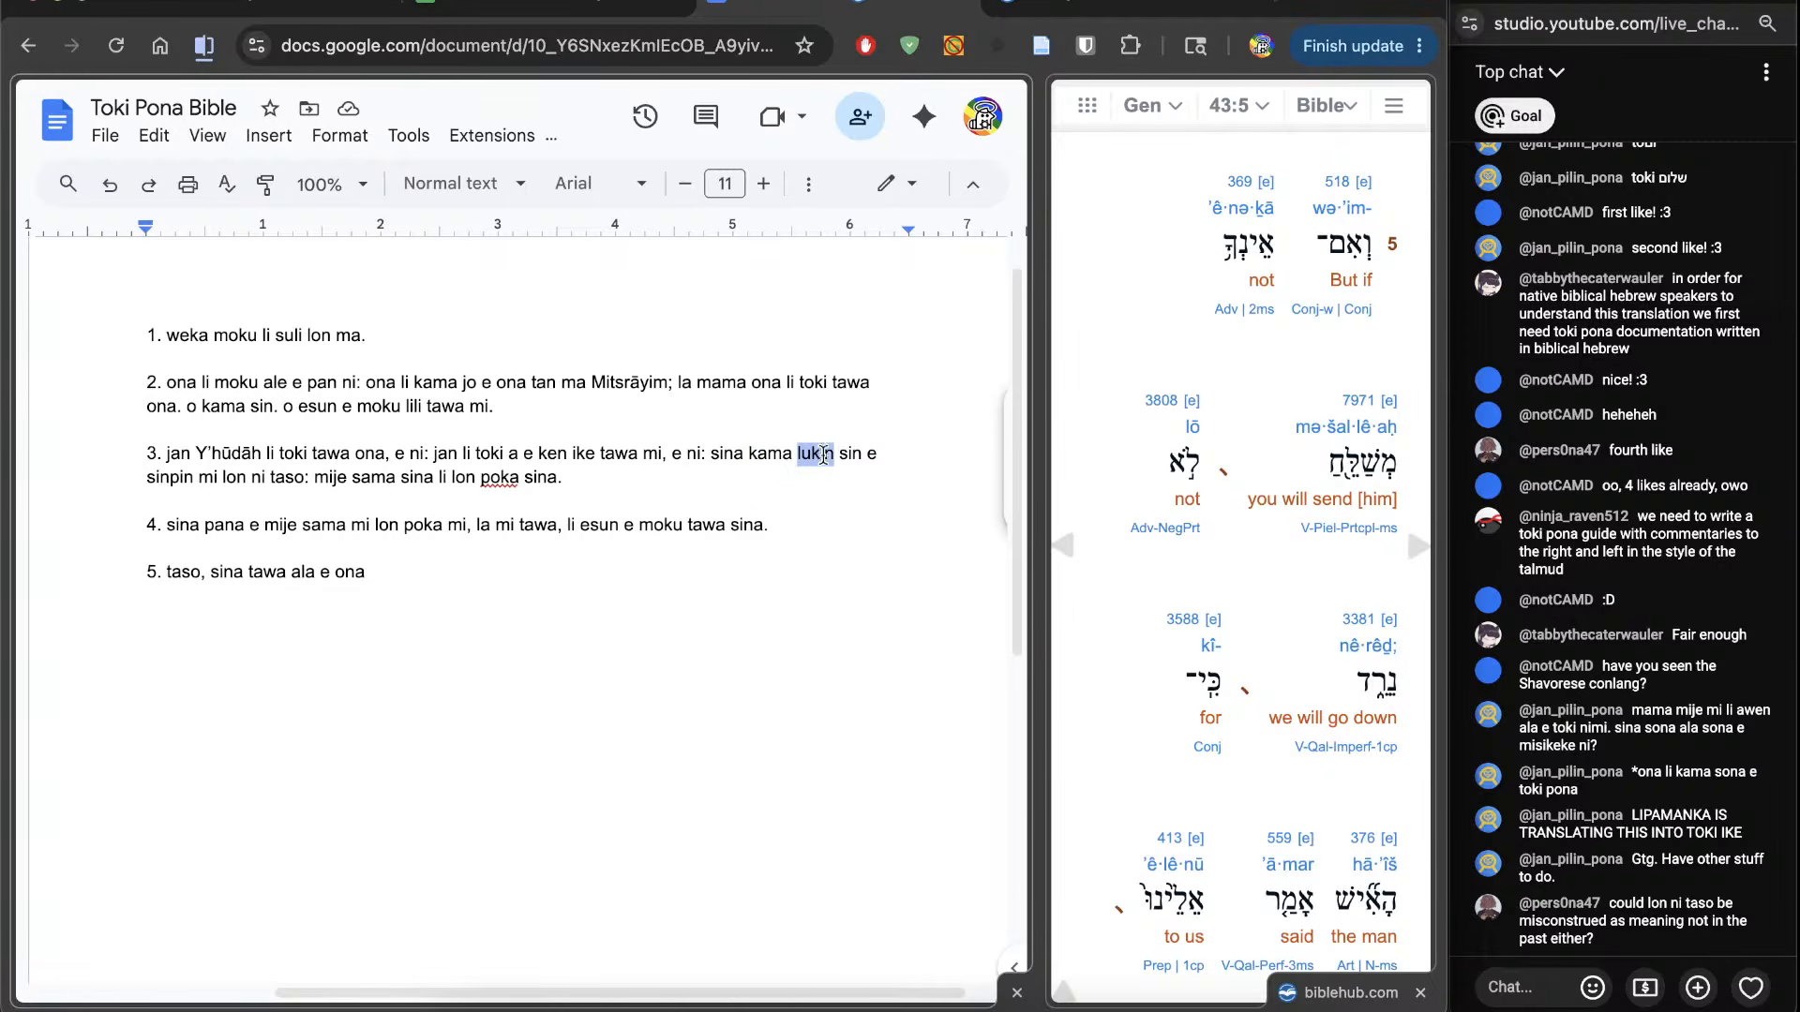
pyautogui.doubleClick(162, 480)
pyautogui.moveTo(223, 480); pyautogui.dragTo(286, 480)
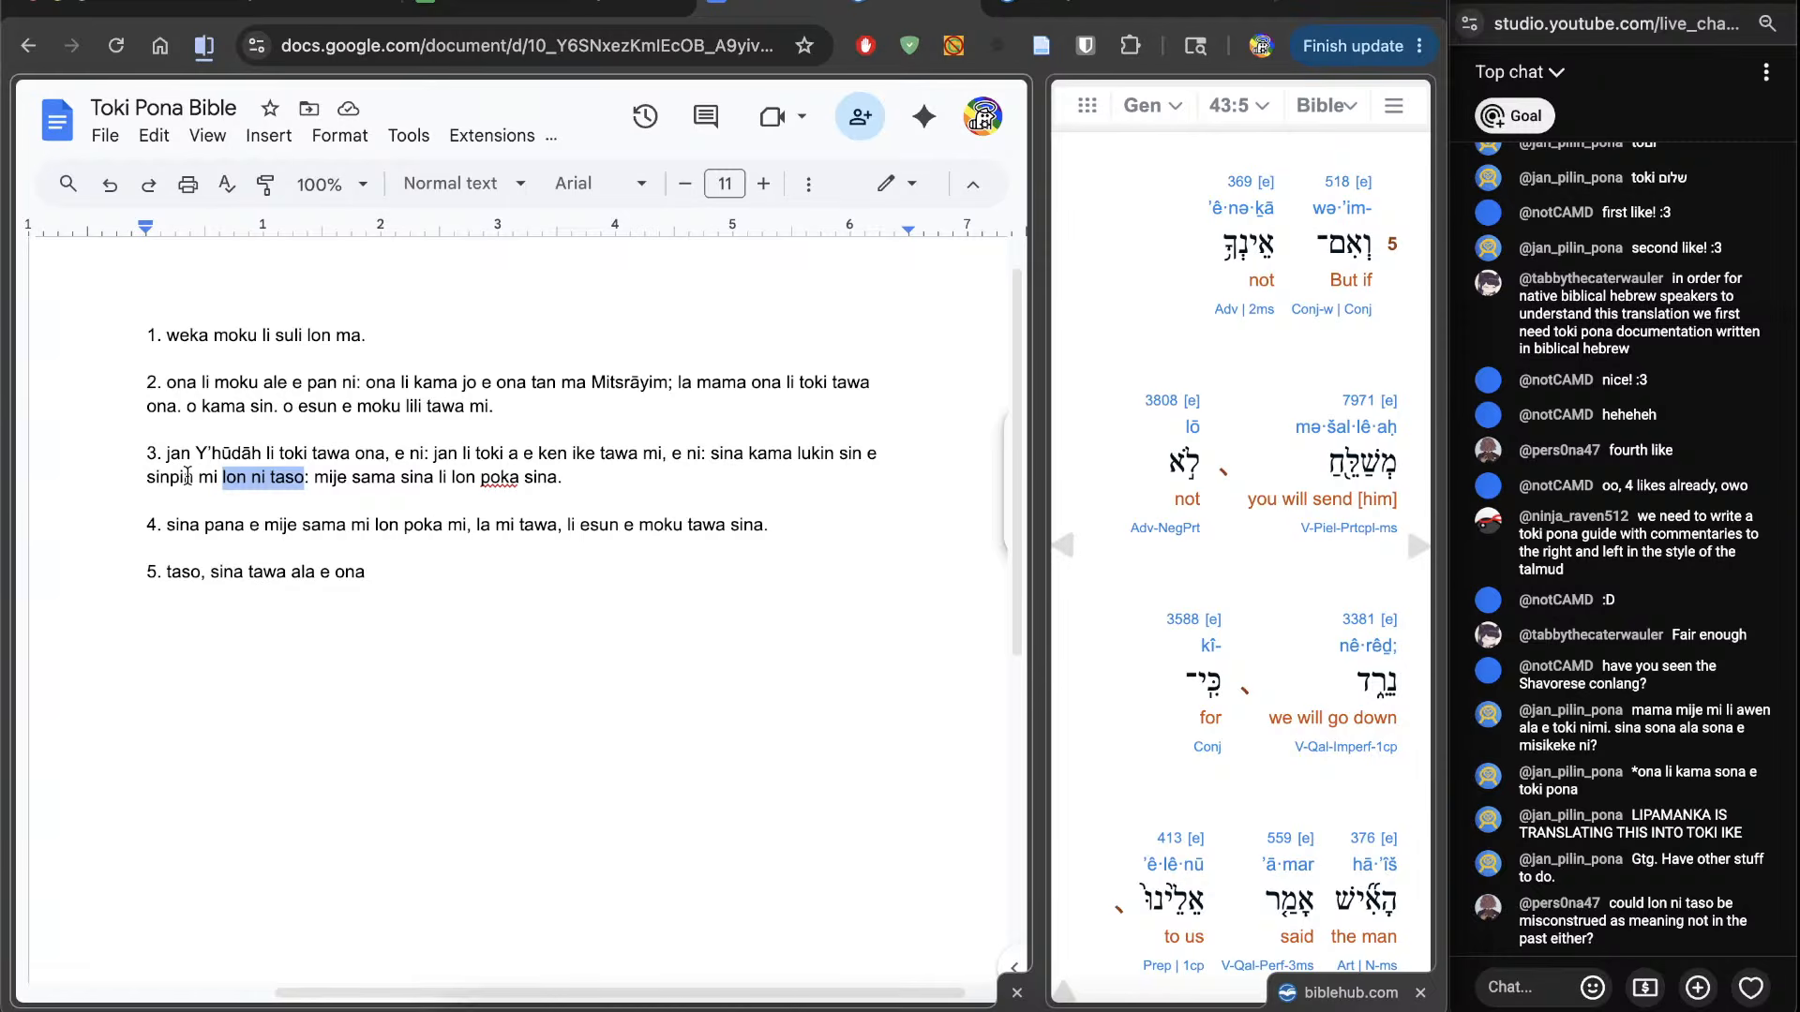
pyautogui.doubleClick(234, 478)
pyautogui.doubleClick(846, 453)
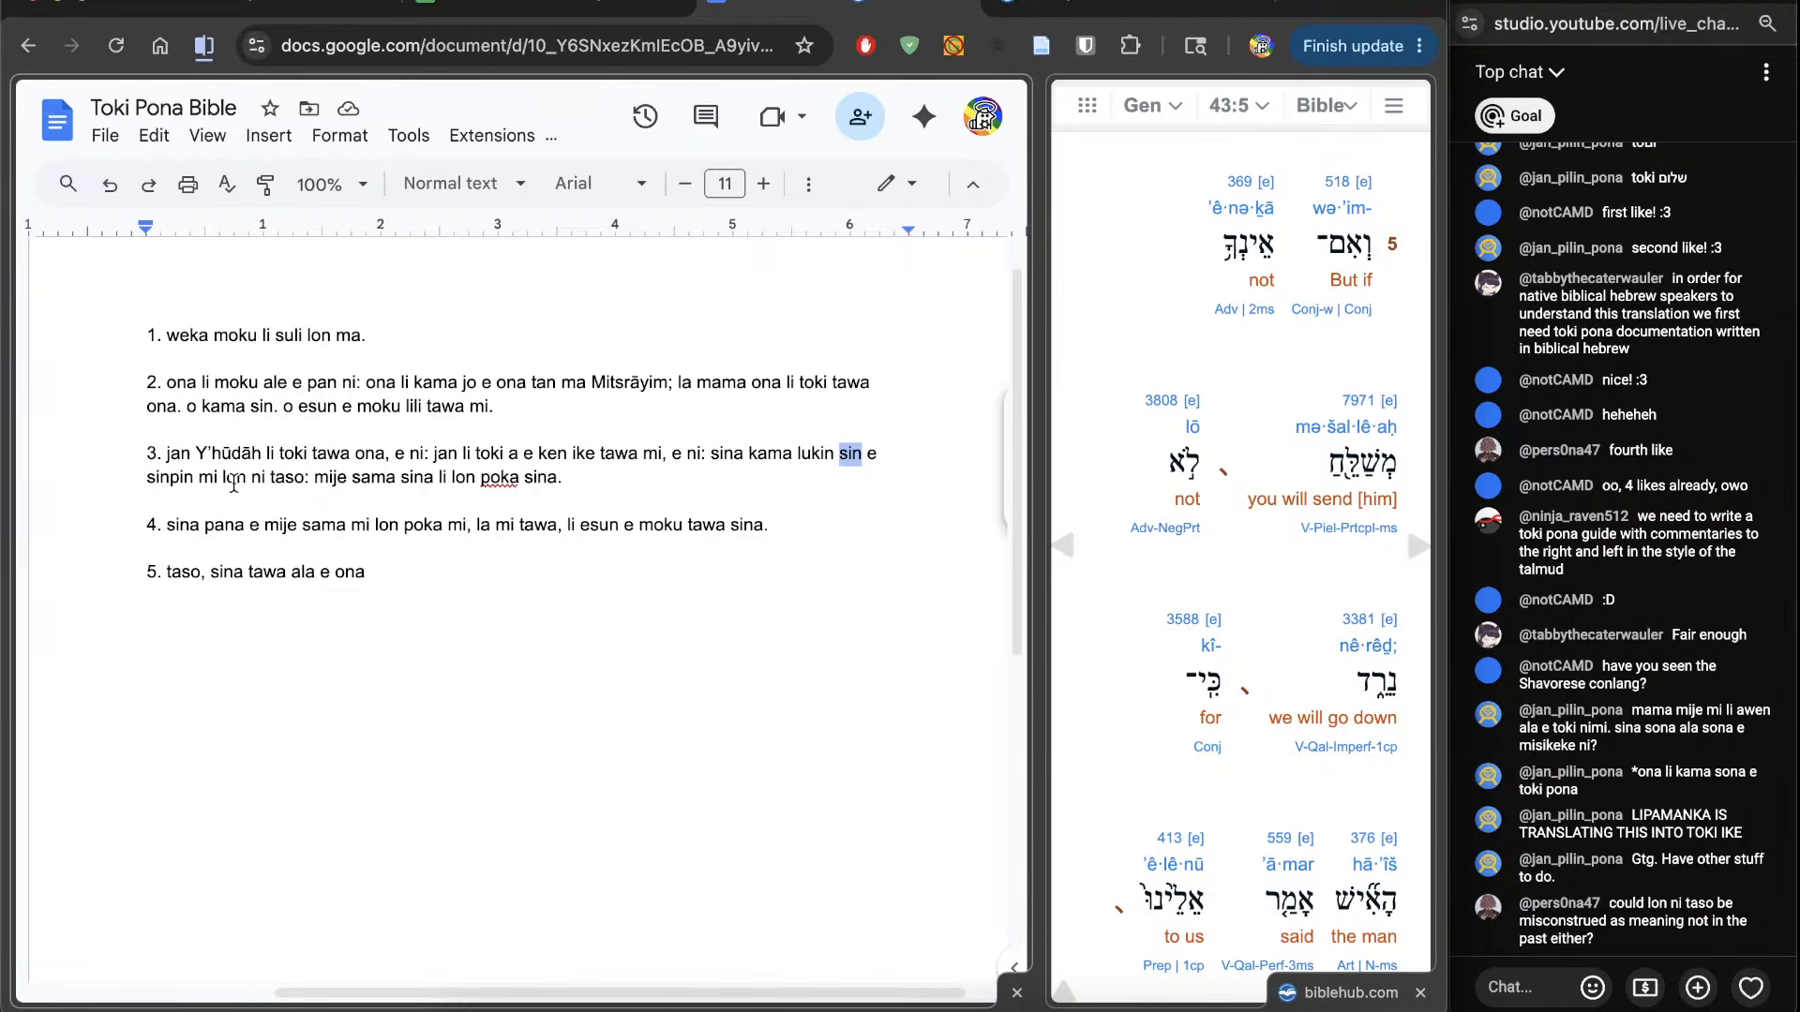
pyautogui.doubleClick(235, 481)
pyautogui.moveTo(234, 481); pyautogui.dragTo(597, 469)
pyautogui.doubleClick(343, 482)
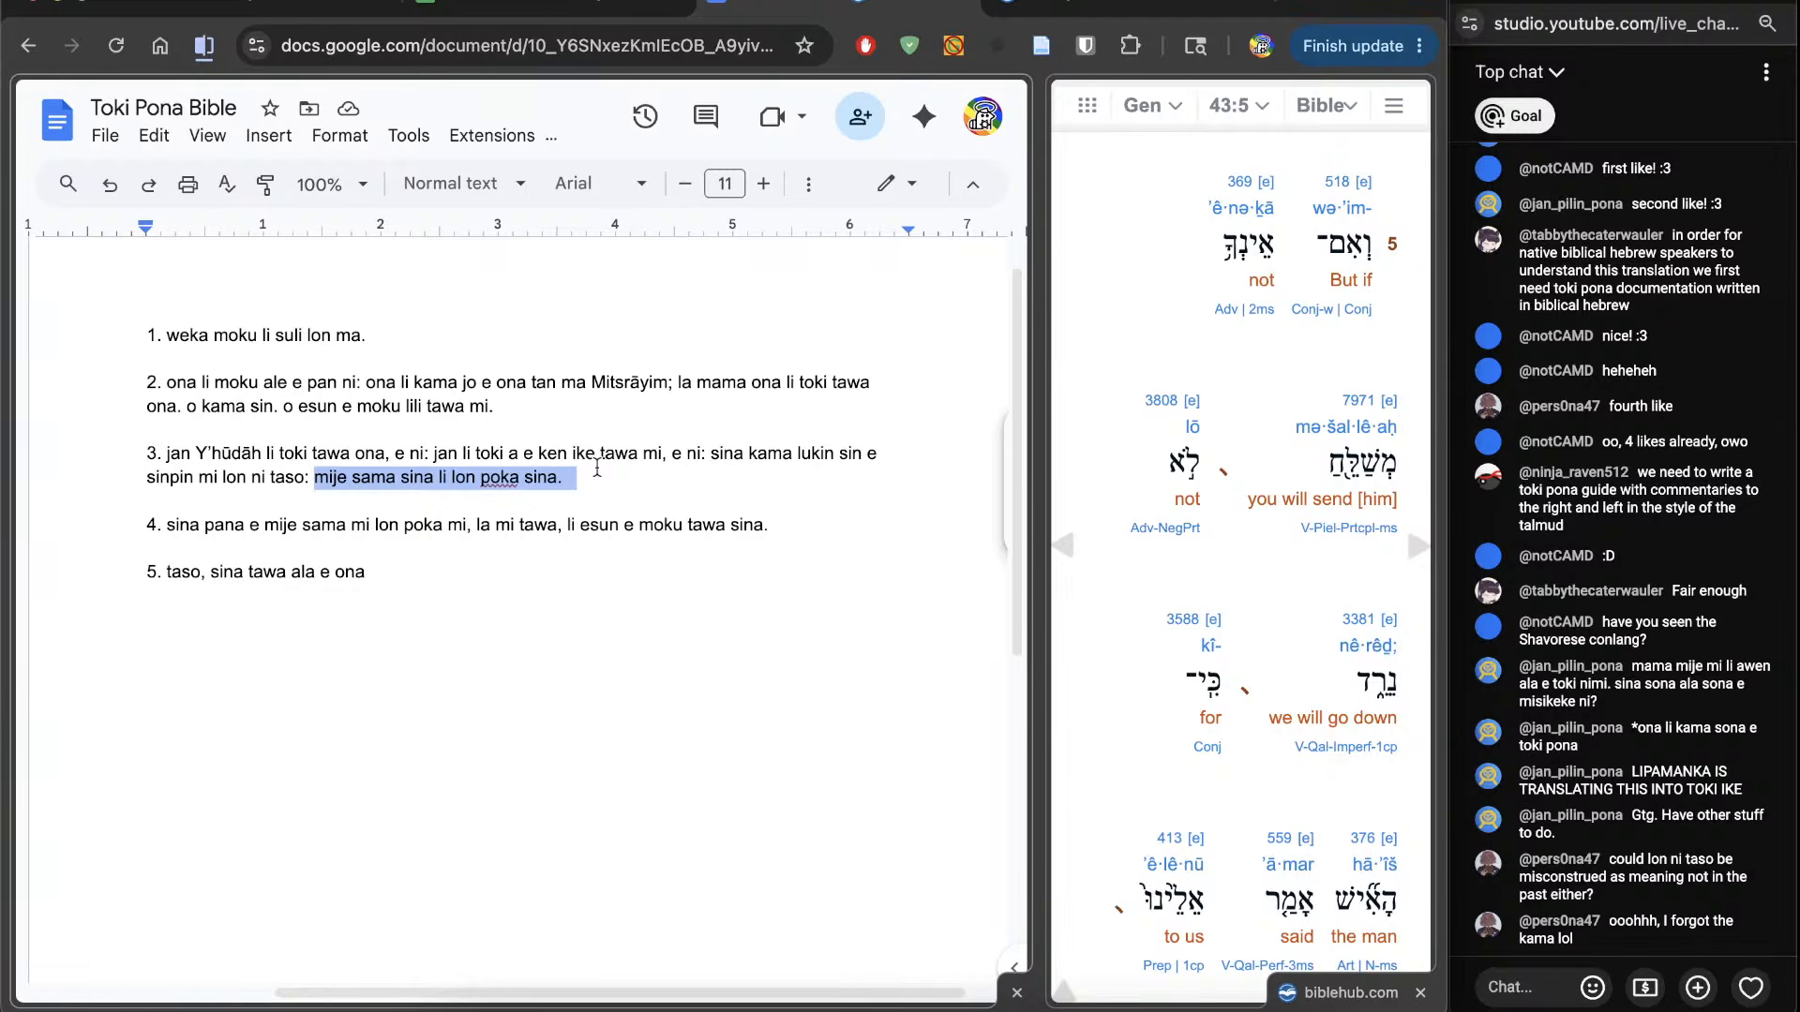
pyautogui.click(515, 763)
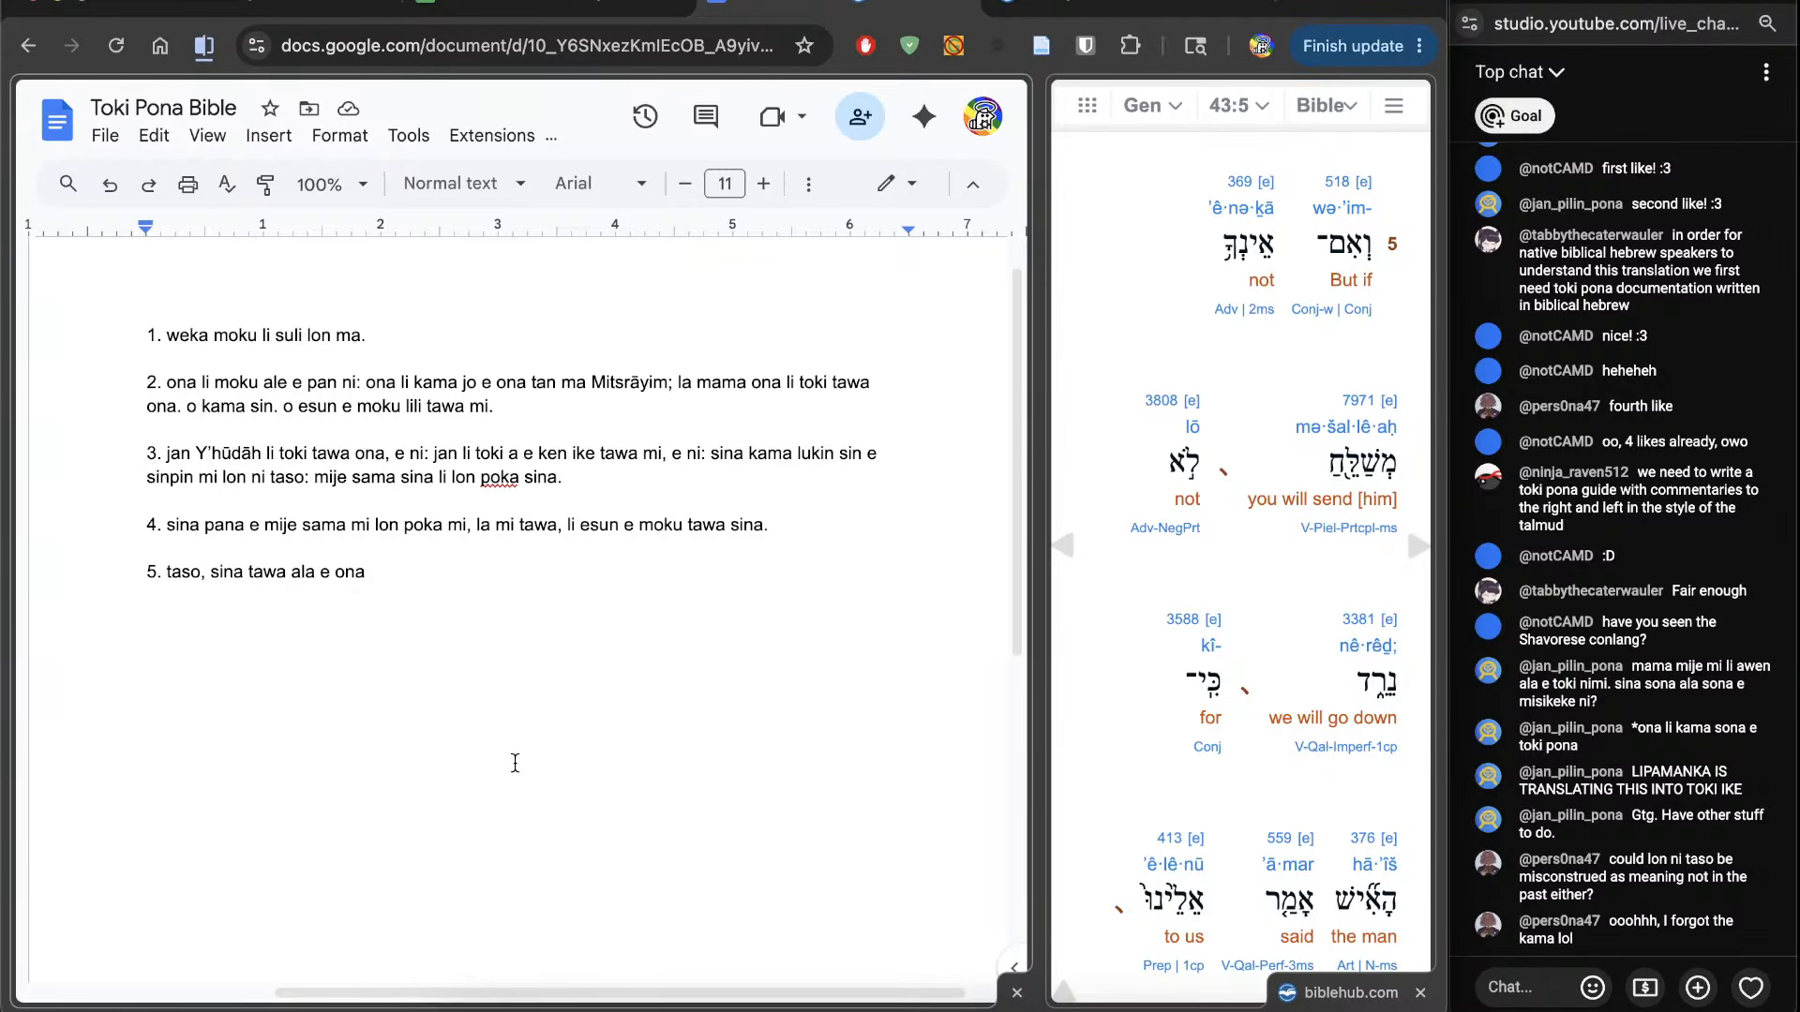
# Step: Continue verse 5 with ", la mi tawa ala, tan ni:" after "e ona"
pyautogui.scroll(-2, 1104, 757)
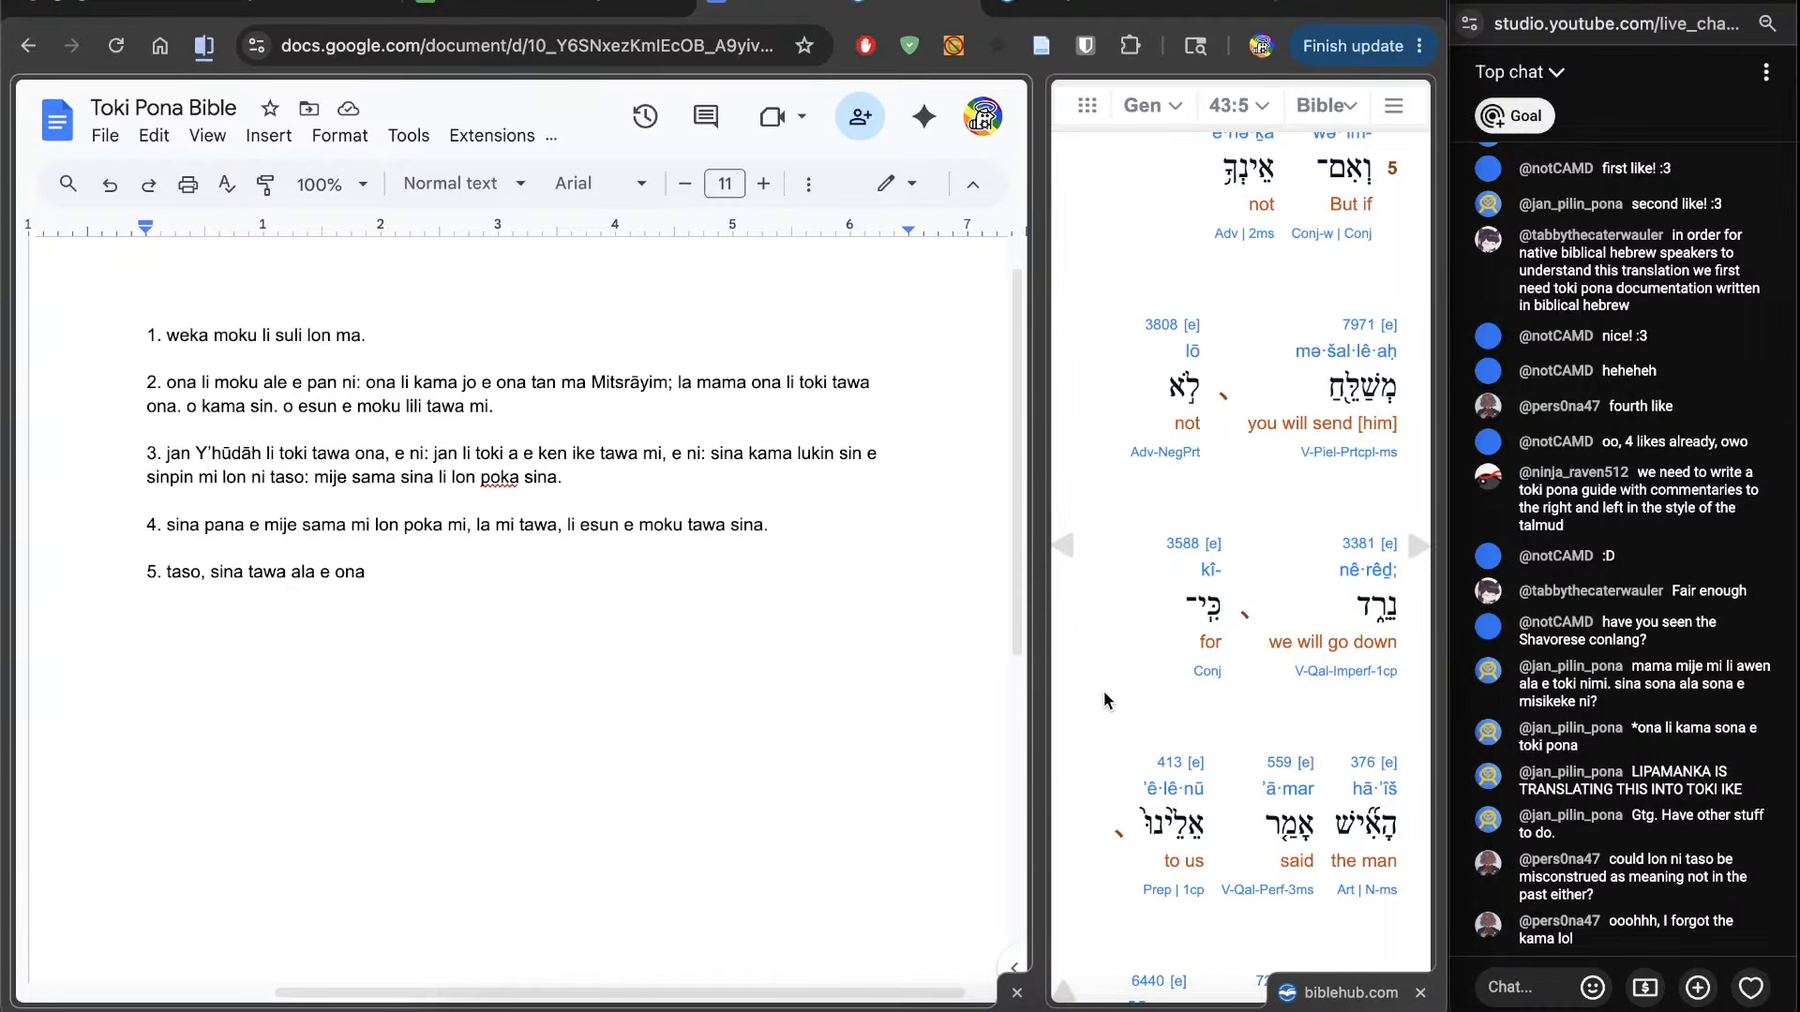
pyautogui.scroll(1, 1105, 694)
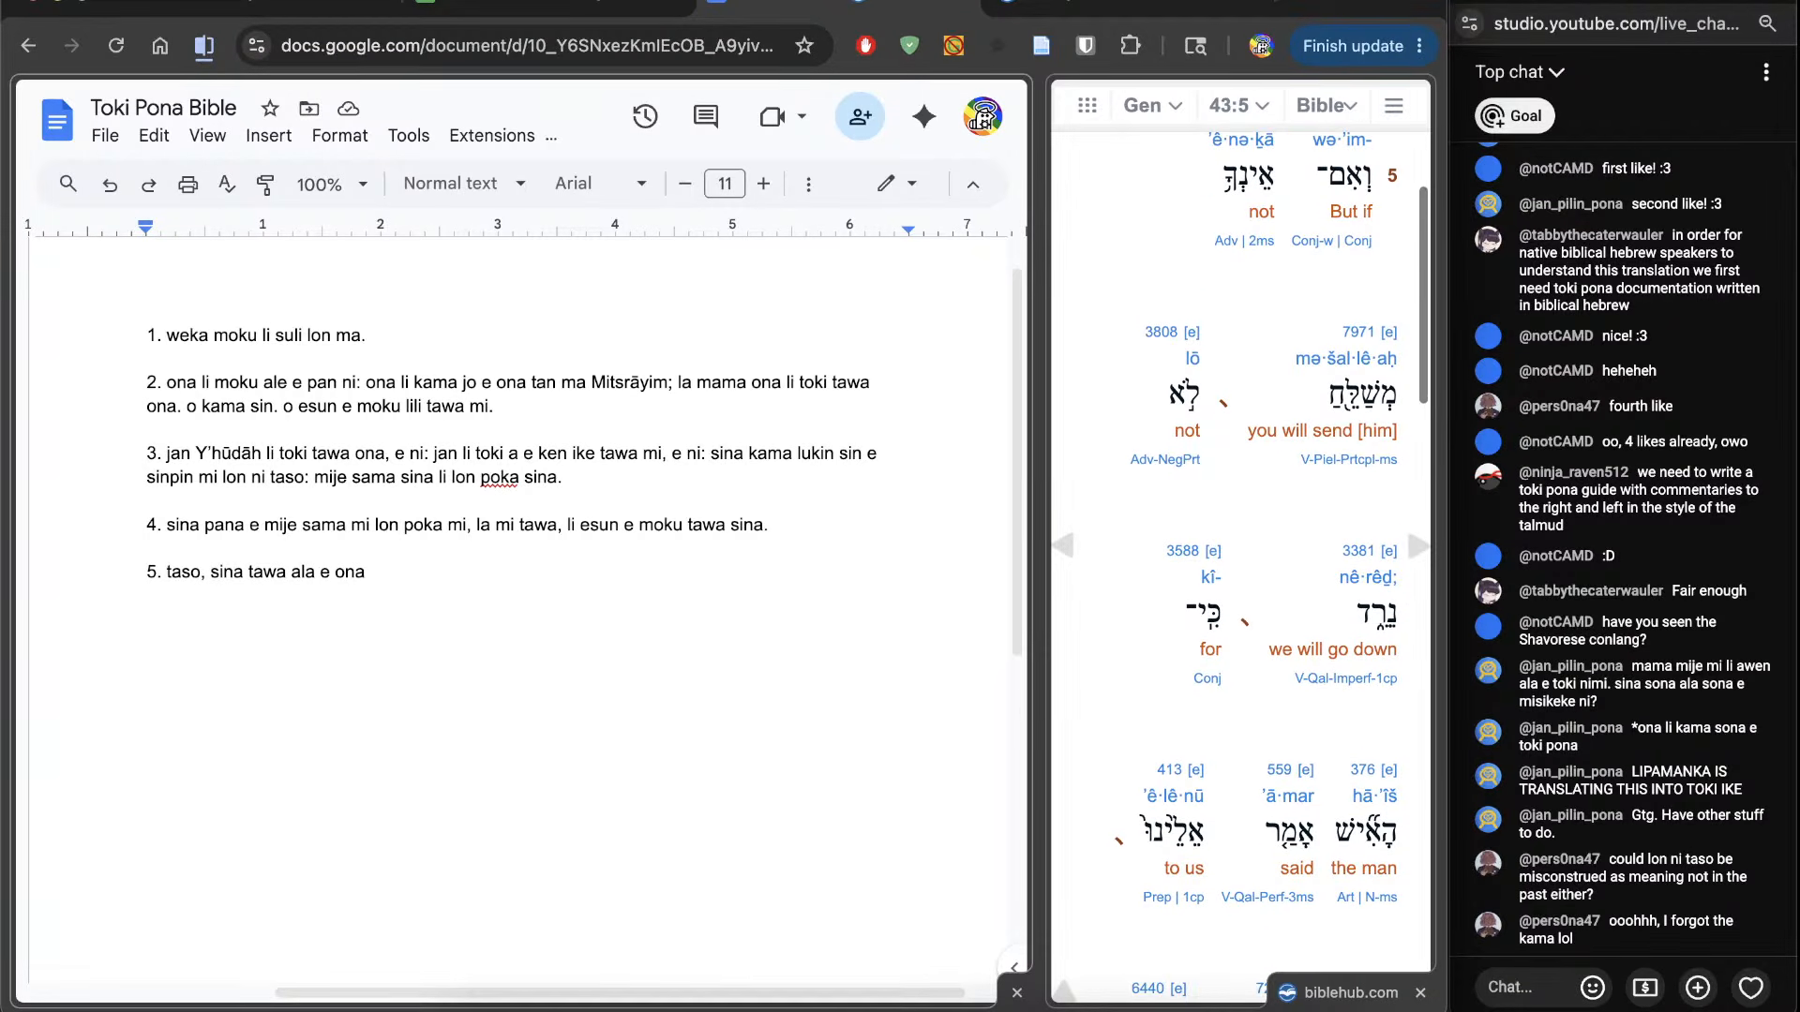
pyautogui.scroll(-1, 1256, 530)
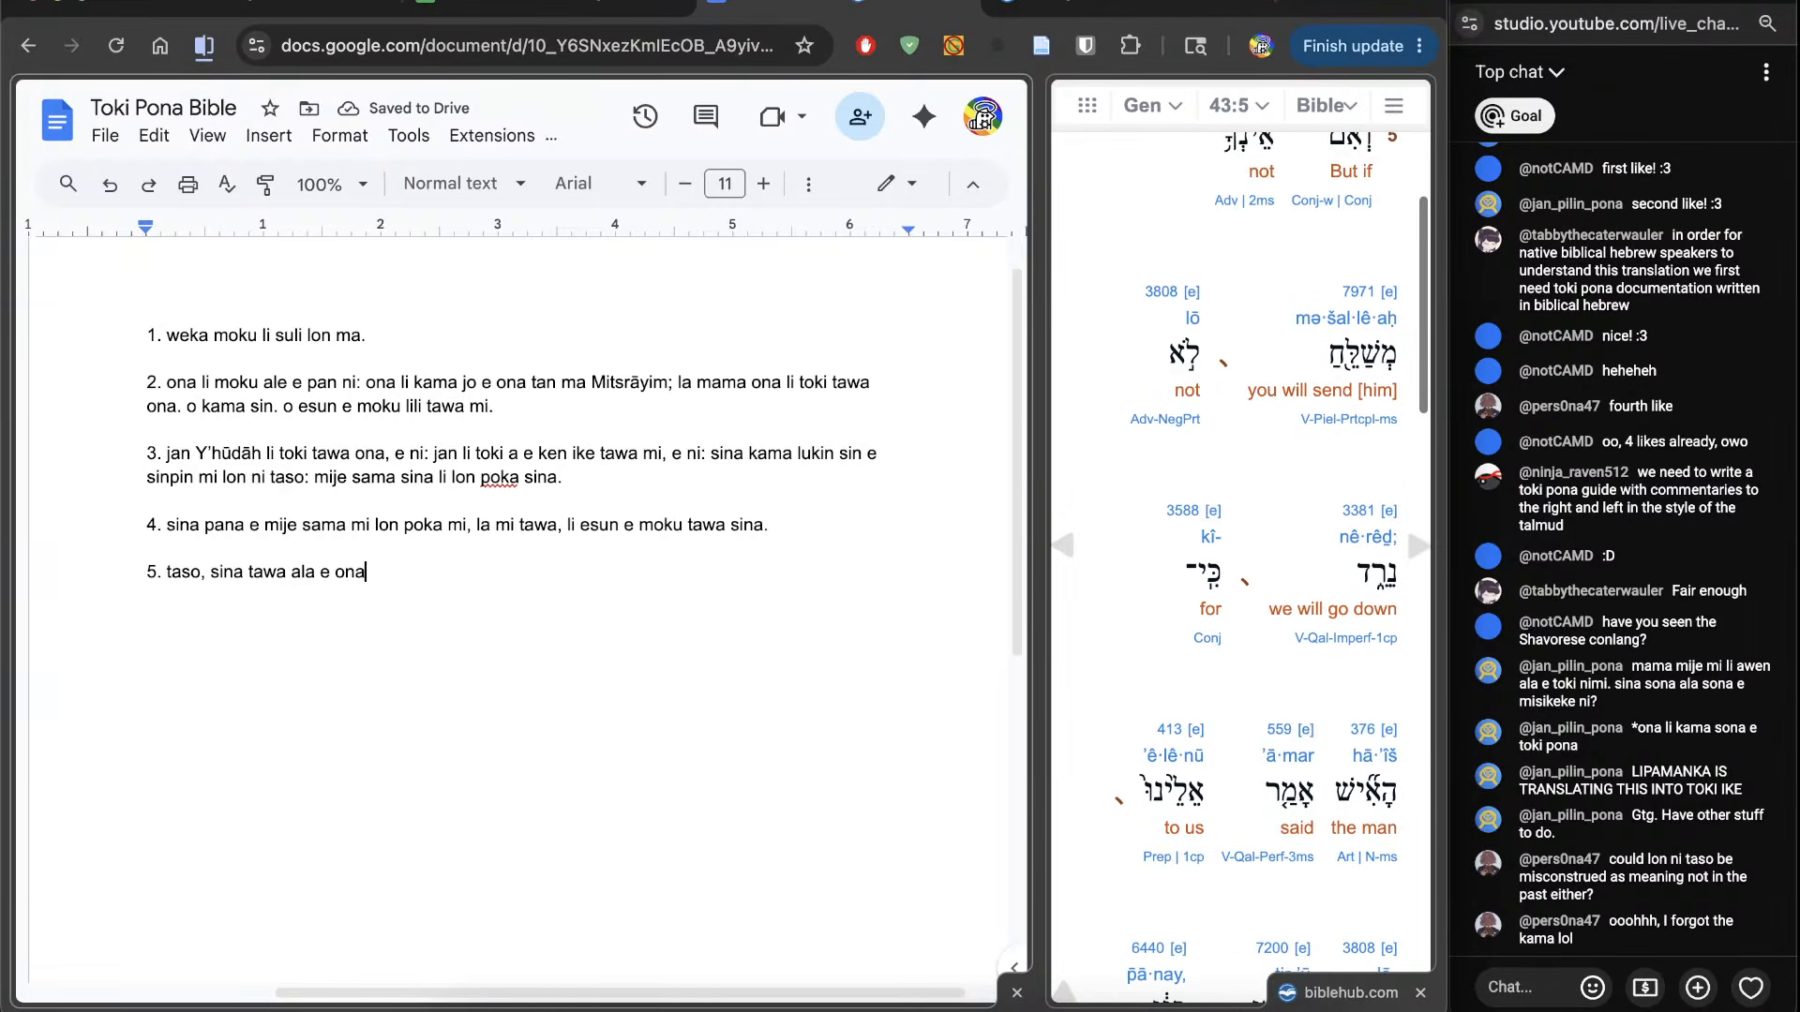
pyautogui.write(', ')
pyautogui.write('la')
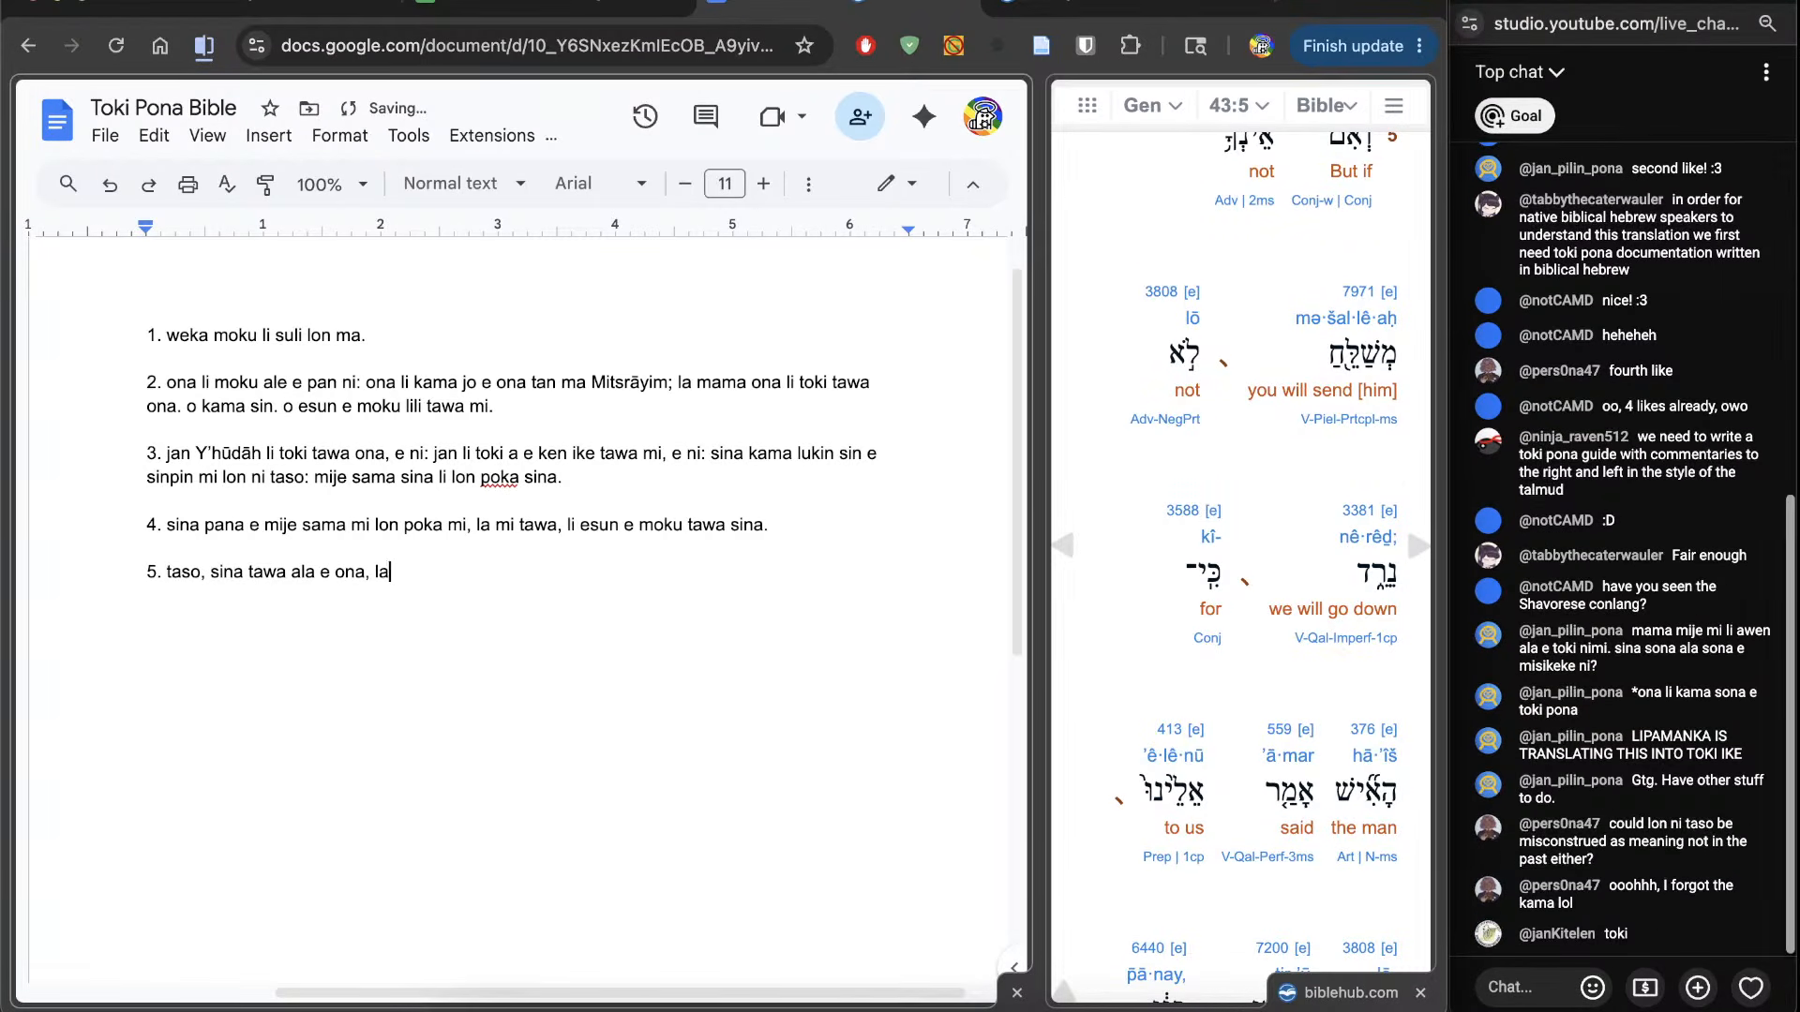
pyautogui.write(' mi tawa ala, tan ni:')
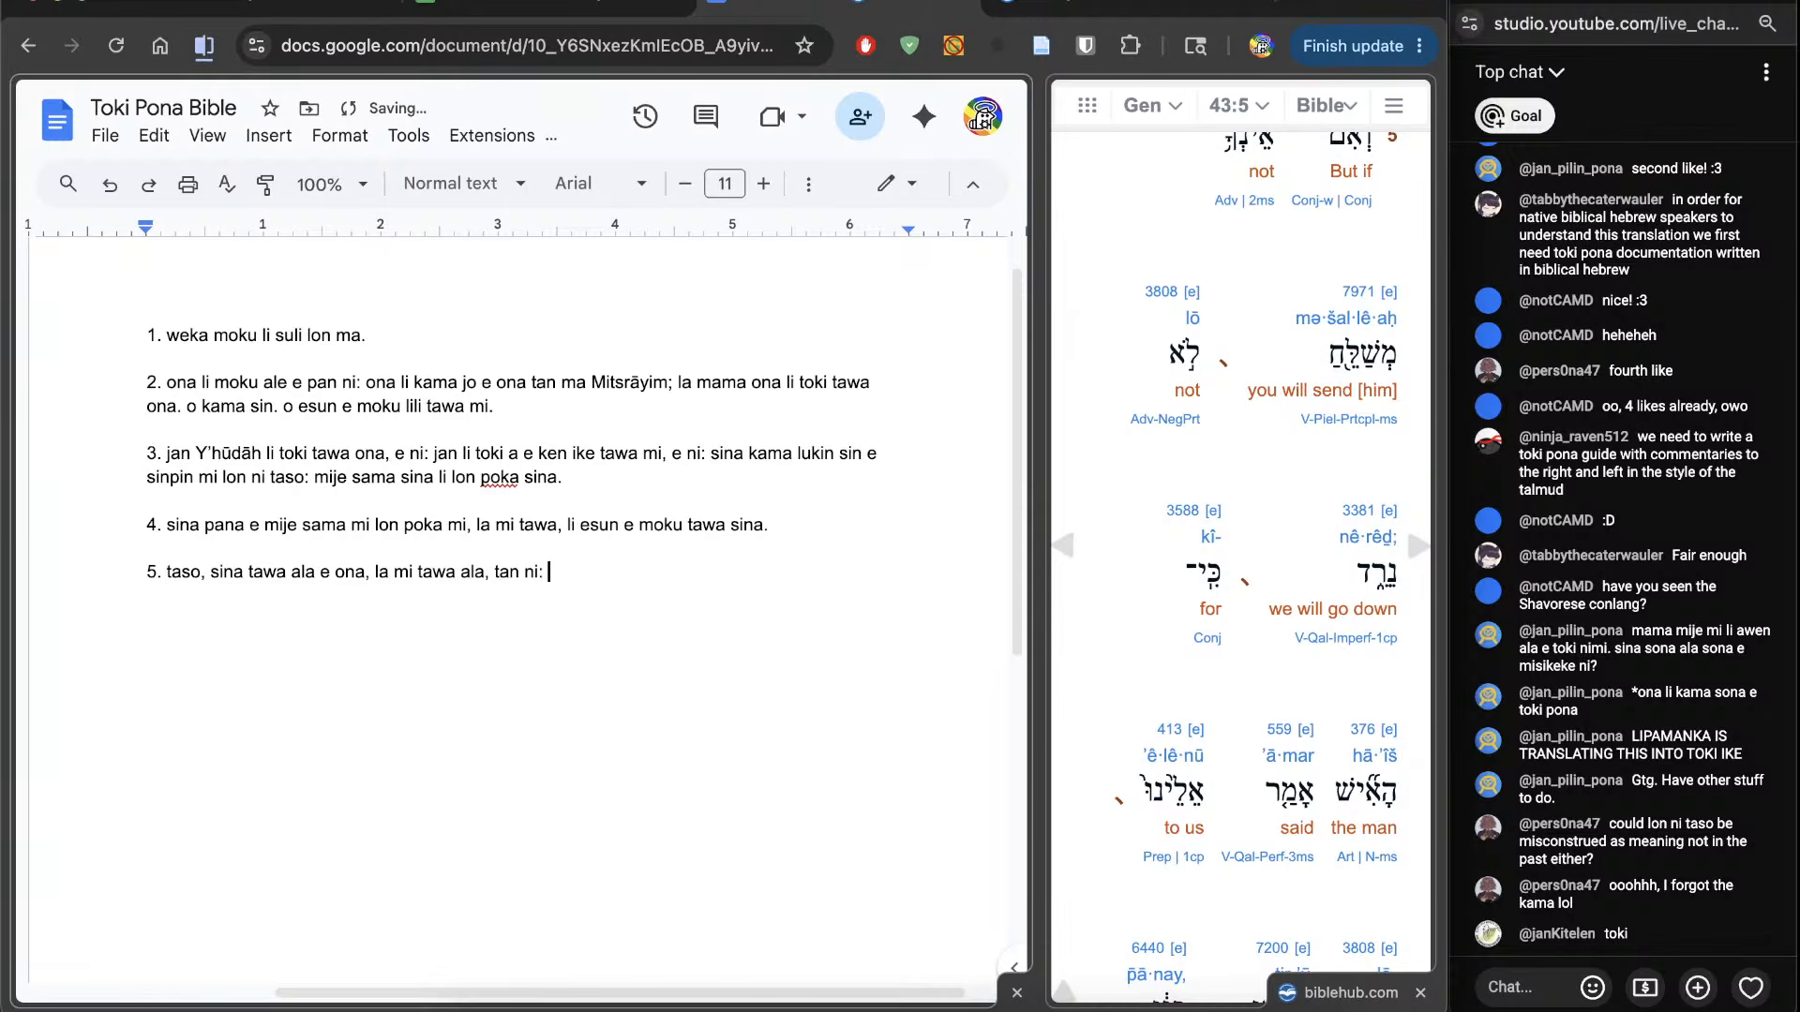
# Step: Add "jan li toki tawa mi. sina kama lukin sin ala e sinpin mi lon" to verse 5
pyautogui.scroll(-5, 1242, 563)
pyautogui.write('jan li toki e ni')
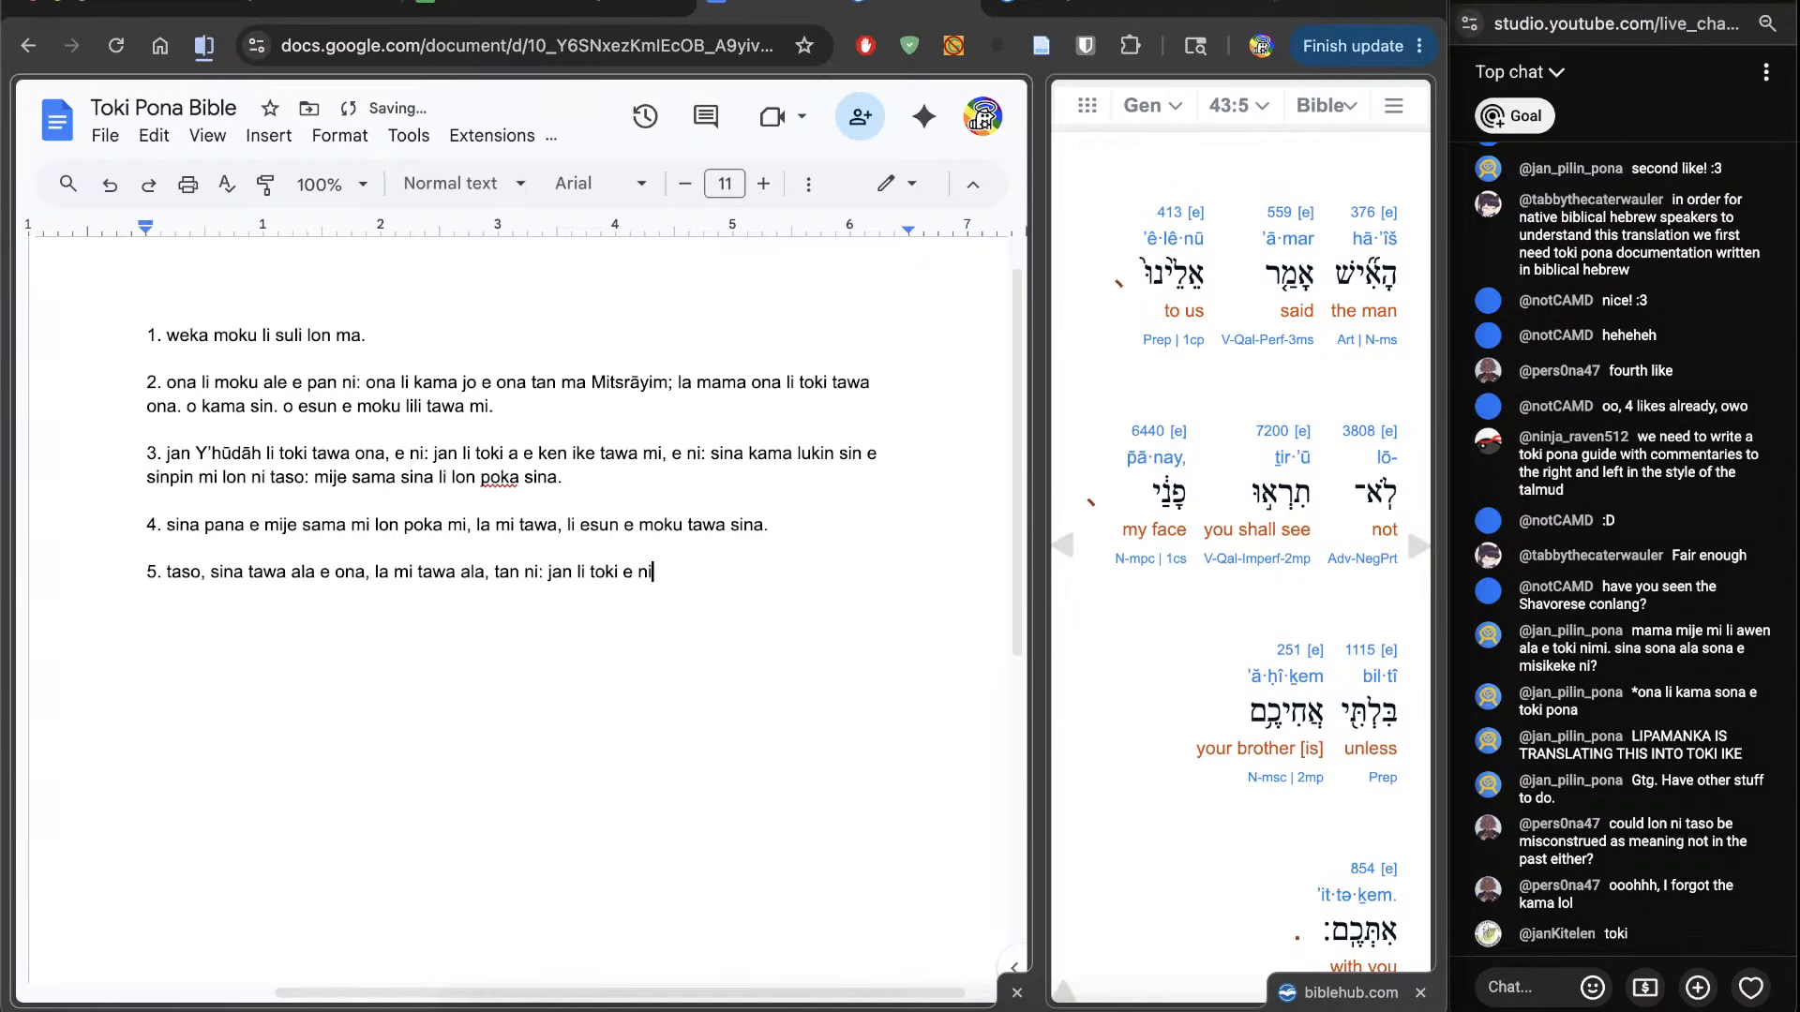
pyautogui.press('BackSpace')
pyautogui.press('BackSpace')
pyautogui.write('tawa mi. sina kama lukin sin ala e sinpin mi lon ')
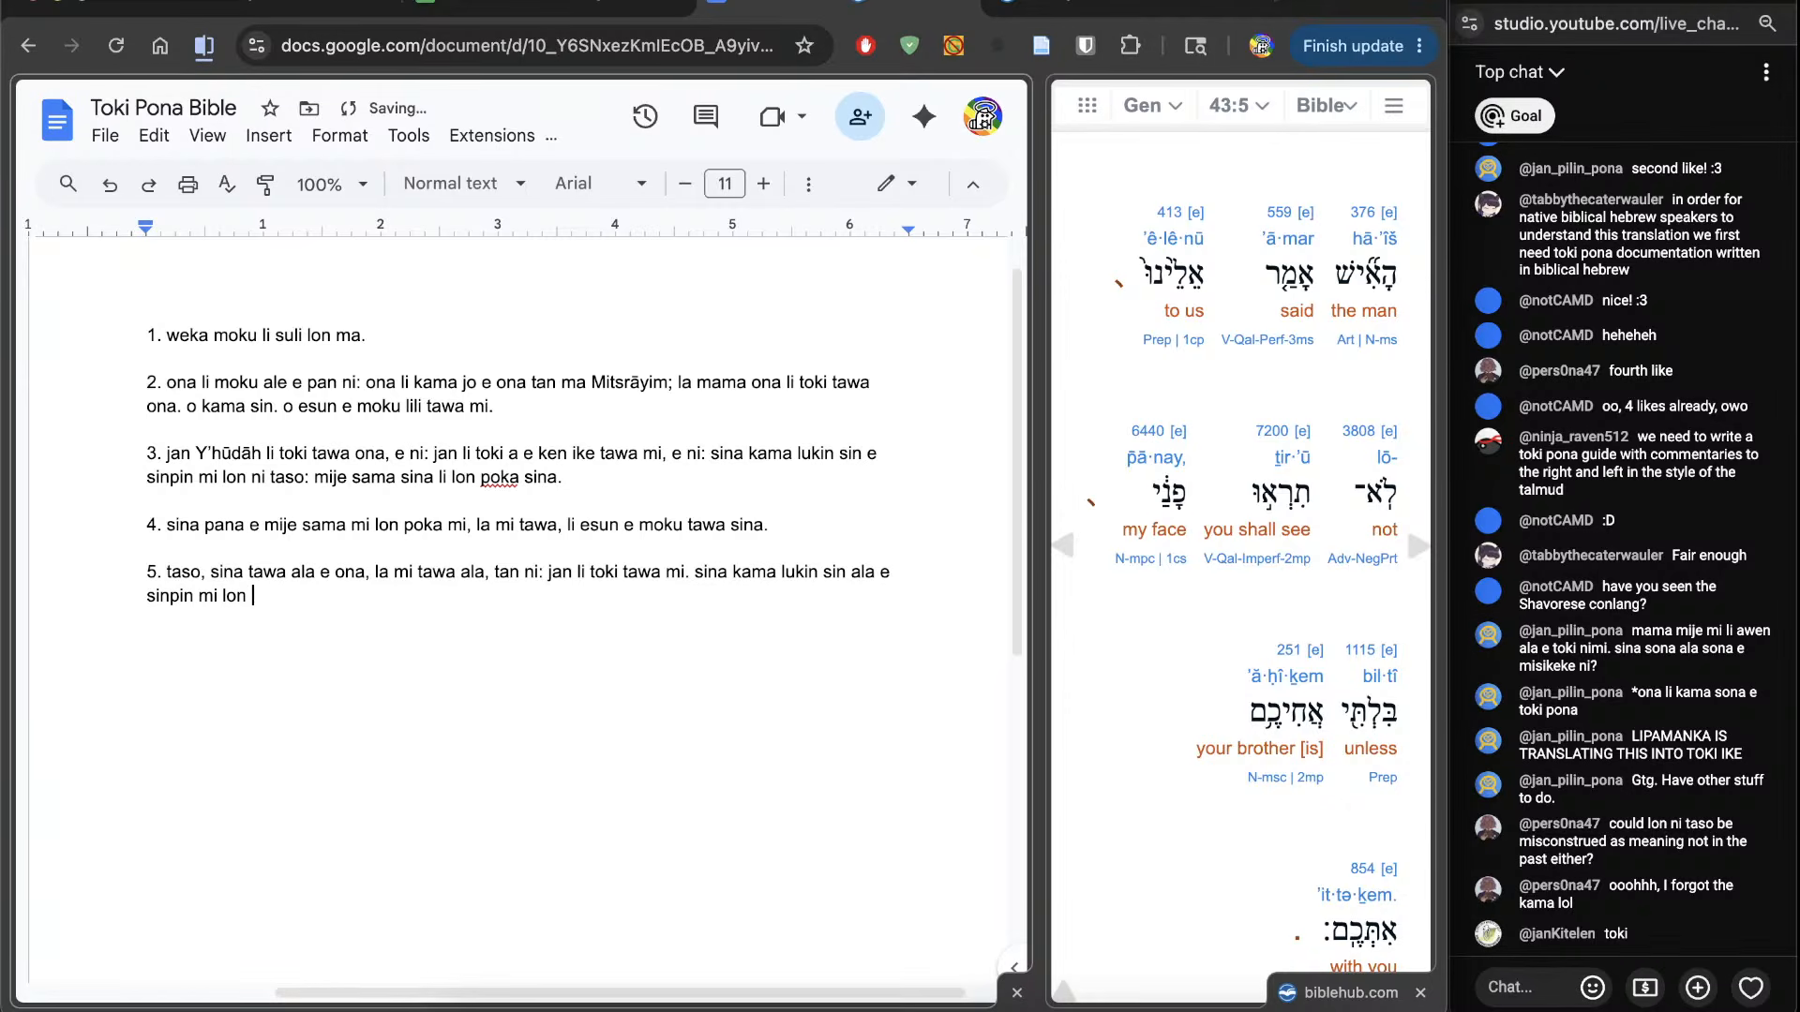
# Step: Add "tenpo ni taso:" after "sinpin mi lon" in verse 5, and delete the word "tenpo" from it
pyautogui.write('tenpo ni taso:')
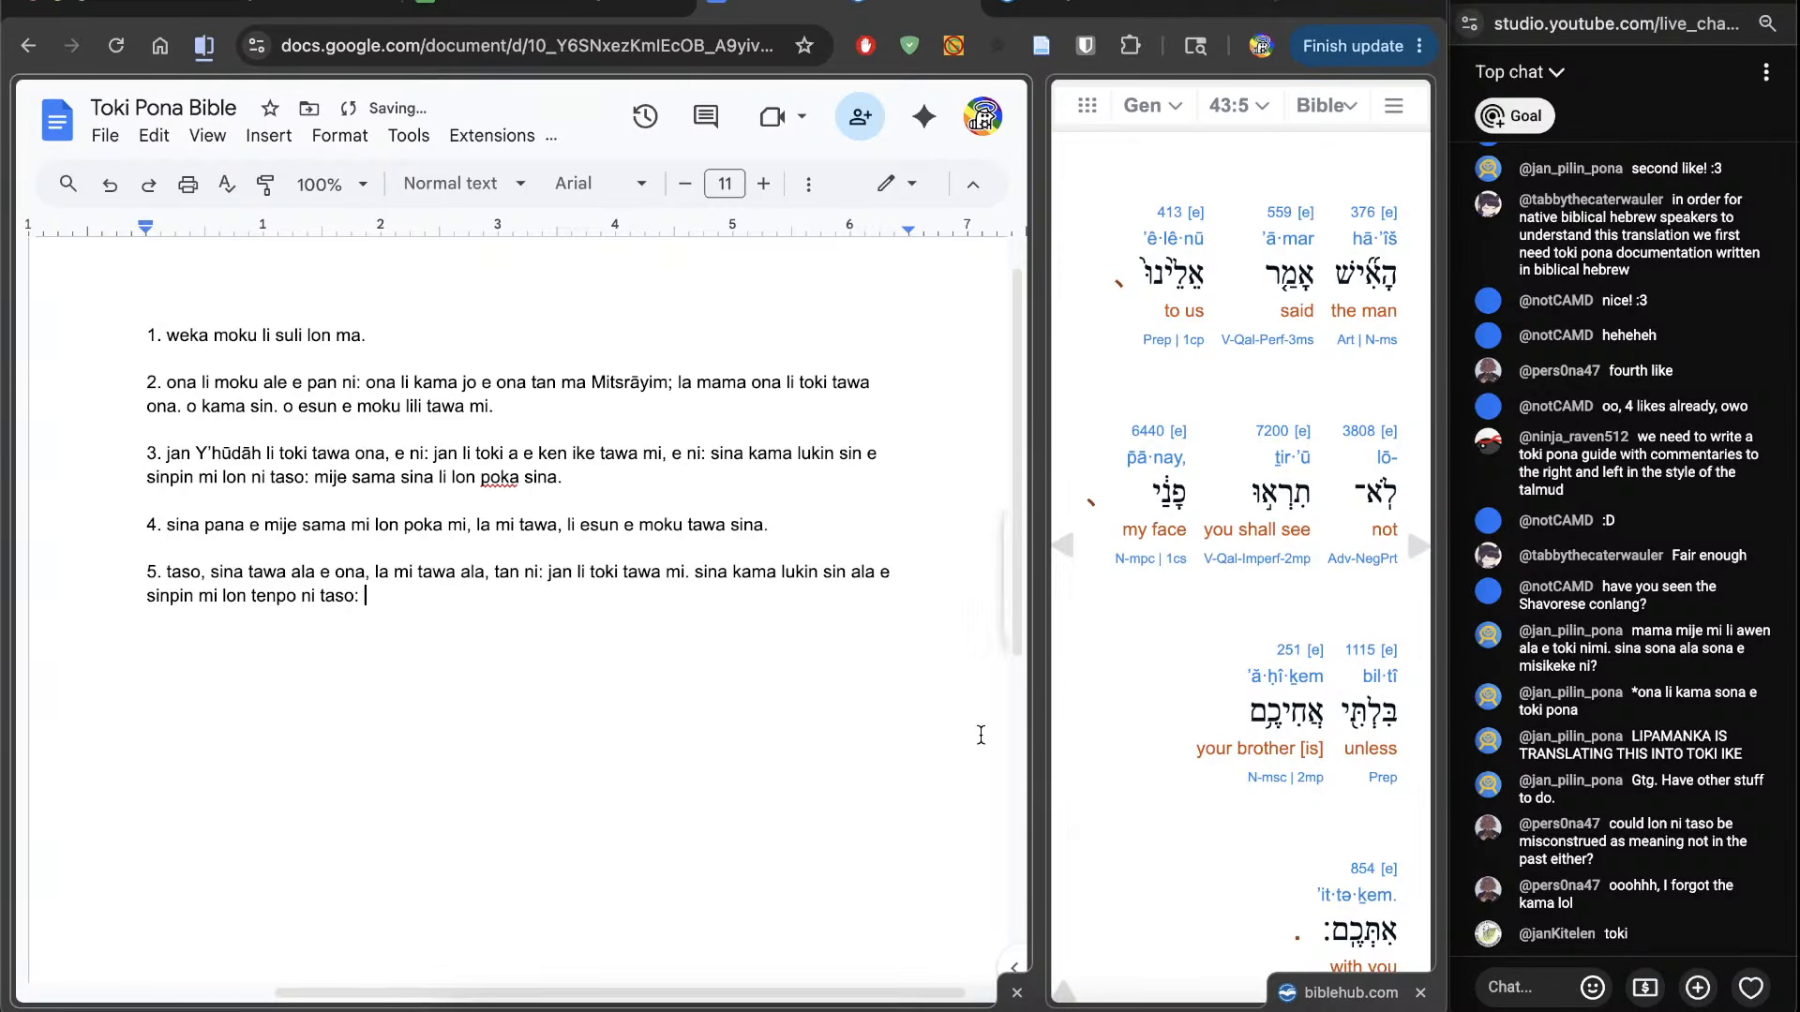
pyautogui.click(272, 626)
pyautogui.doubleClick(272, 625)
pyautogui.press('BackSpace')
pyautogui.click(523, 684)
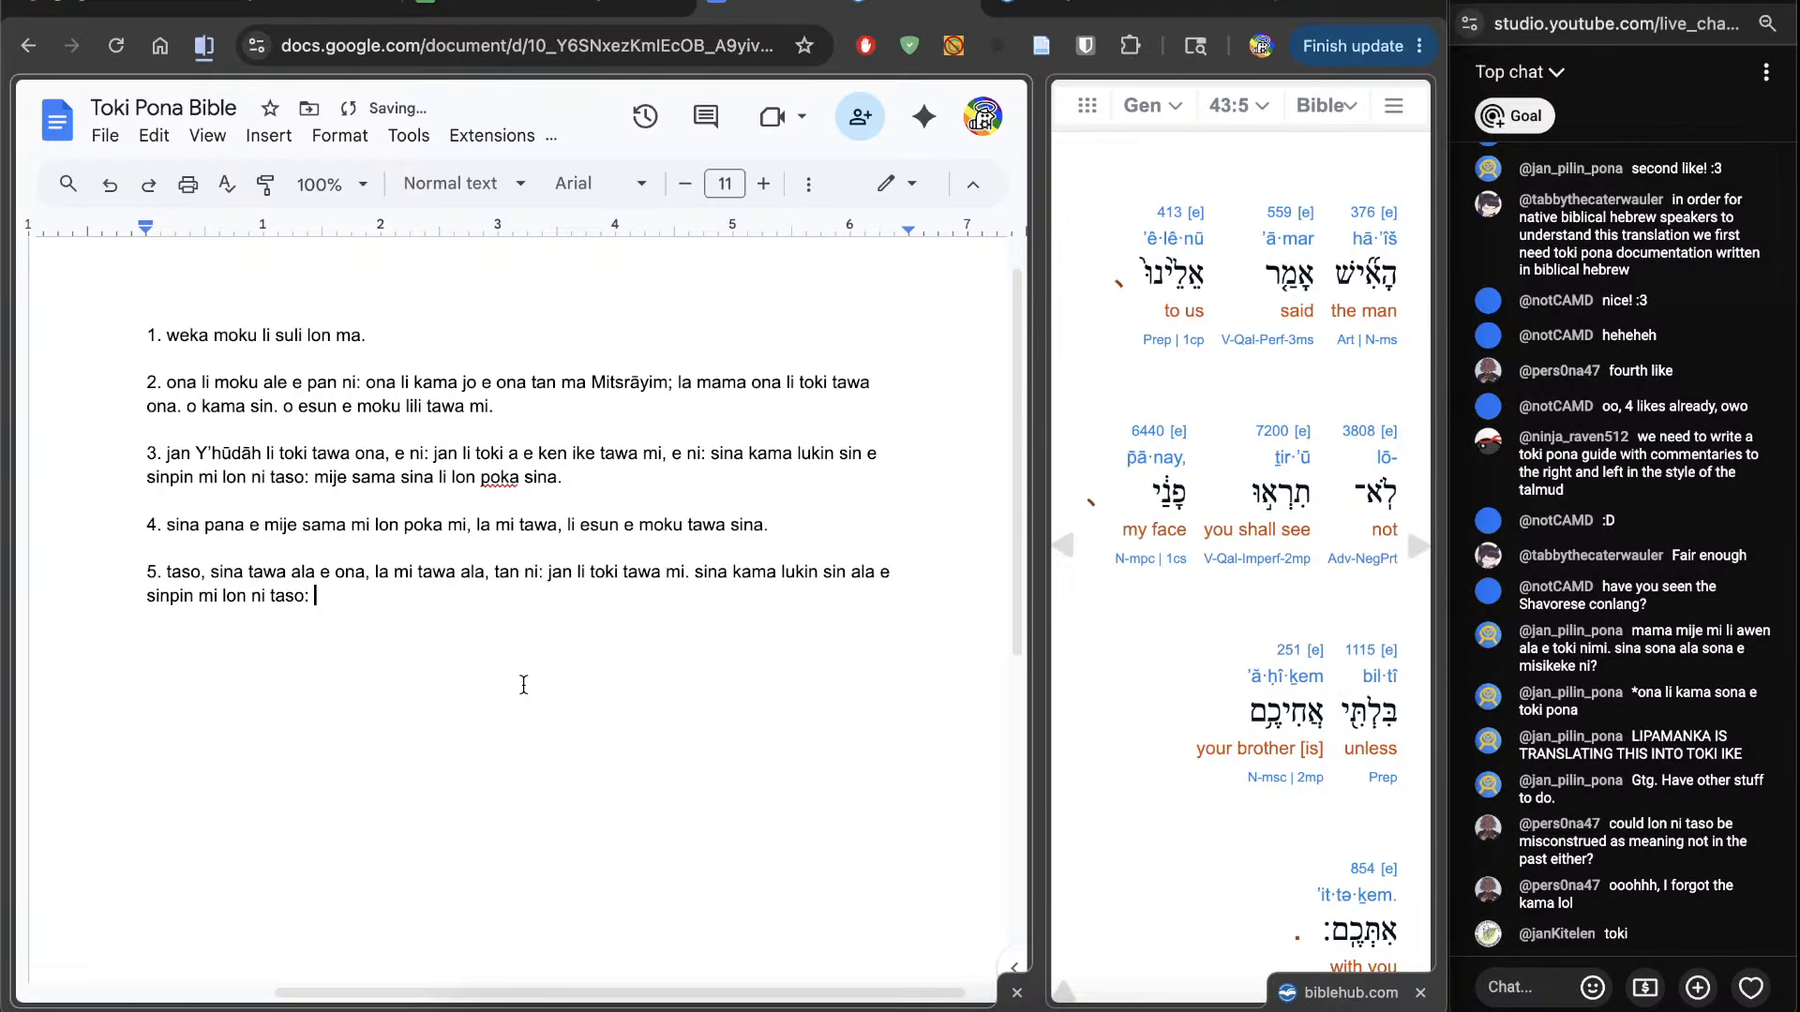
# Step: Finish verse 5 with "mije sama sina li lon poka sina."
pyautogui.write('mije')
pyautogui.scroll(-2, 1123, 757)
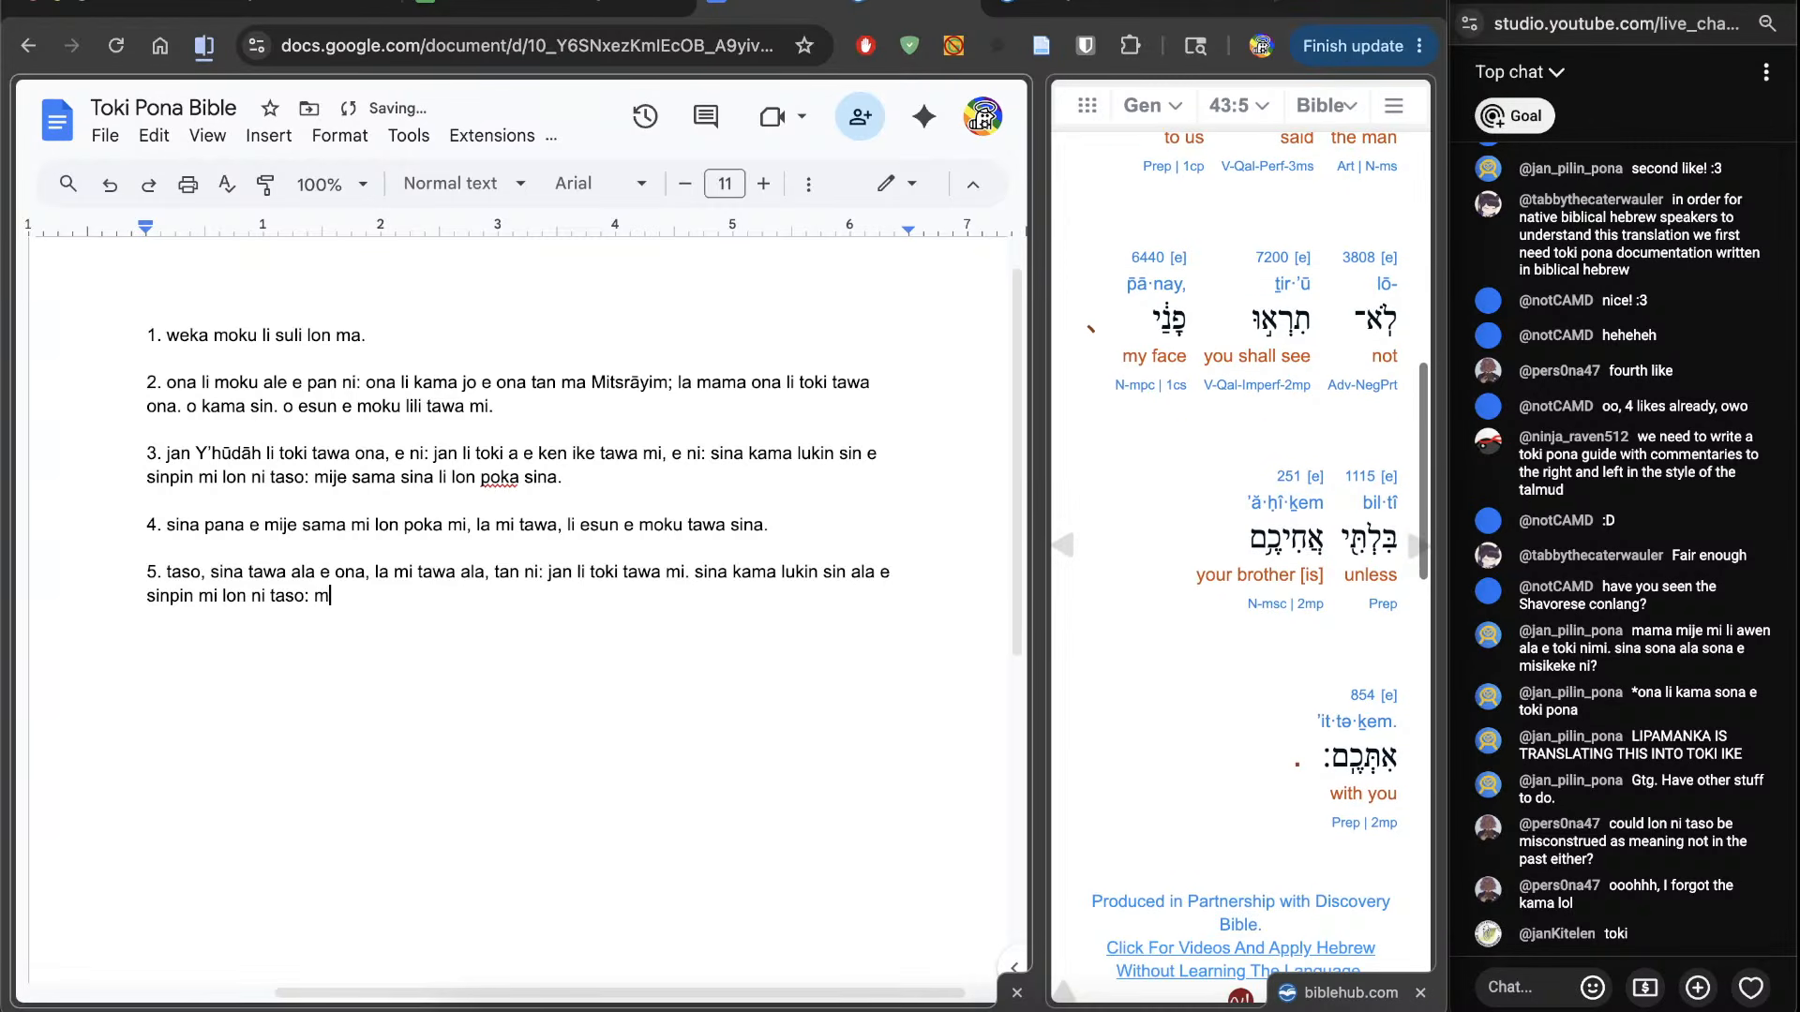
pyautogui.write('sama sina li l')
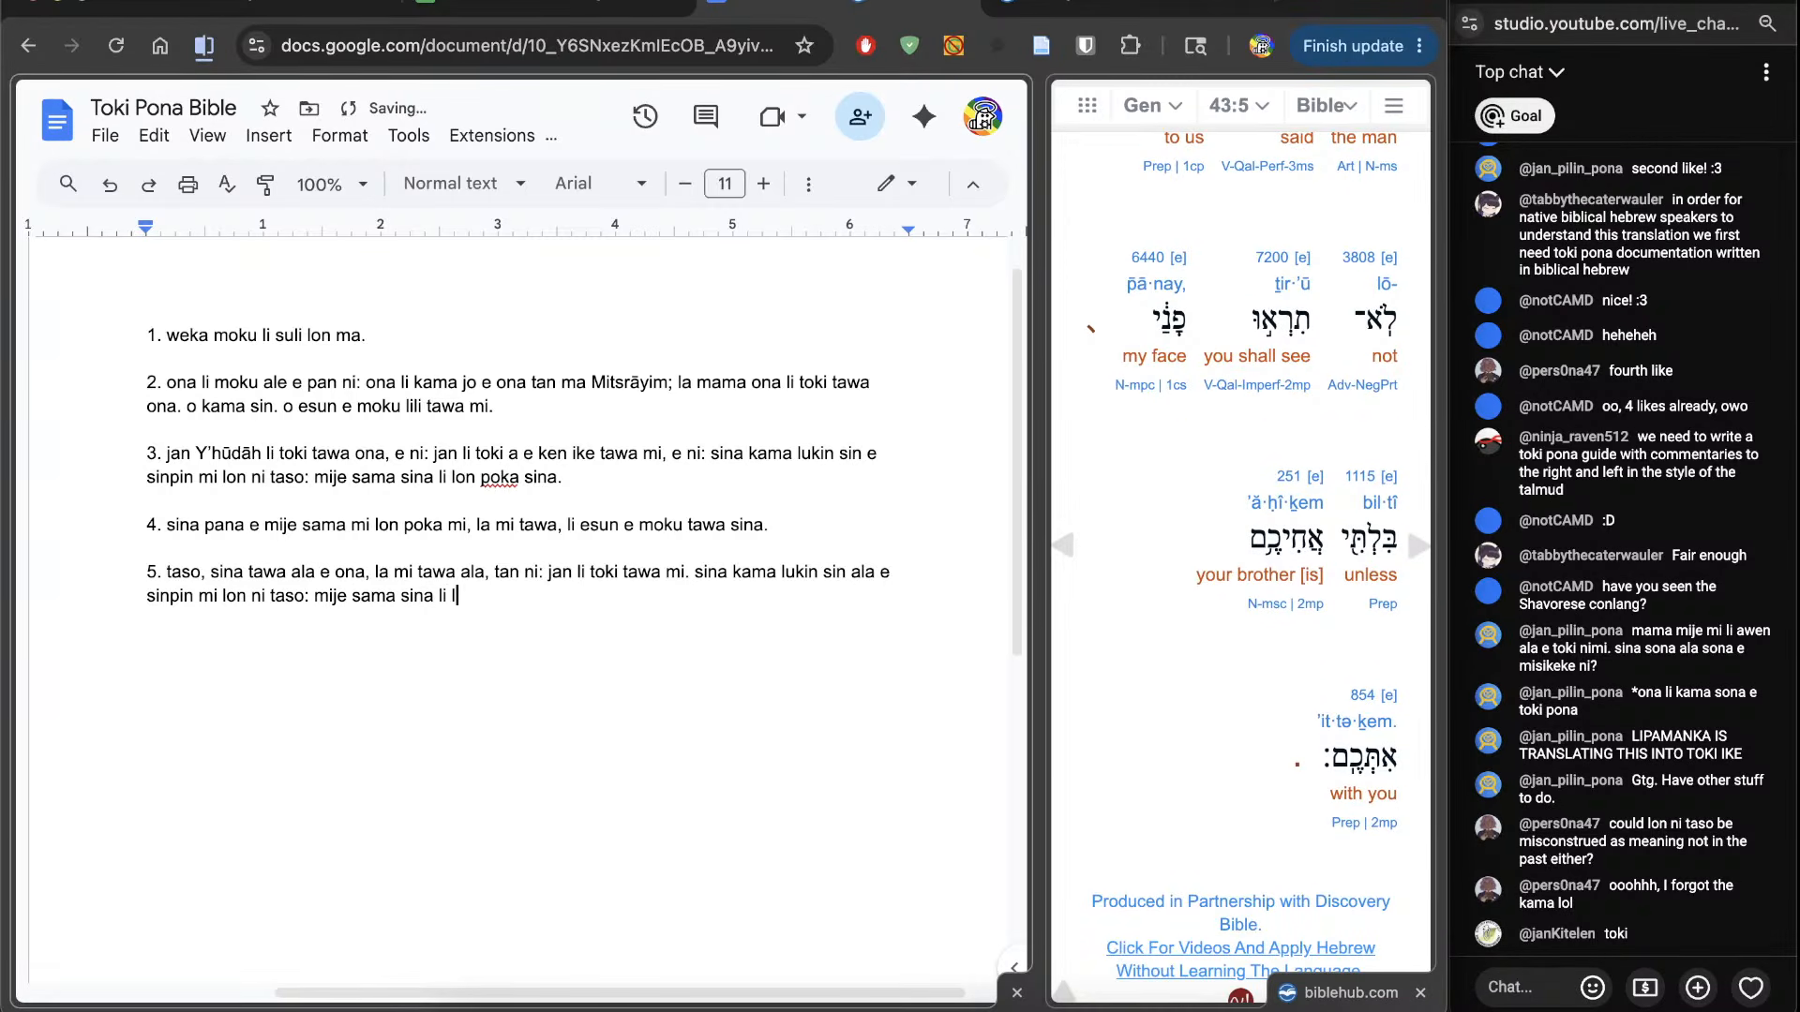
pyautogui.write('on poka sina.')
# Step: Start a new paragraph numbered "6." after a blank line and bring up the Genesis 43:6 interlinear text
pyautogui.press('Return')
pyautogui.press('Return')
pyautogui.write('6.')
pyautogui.click(1418, 545)
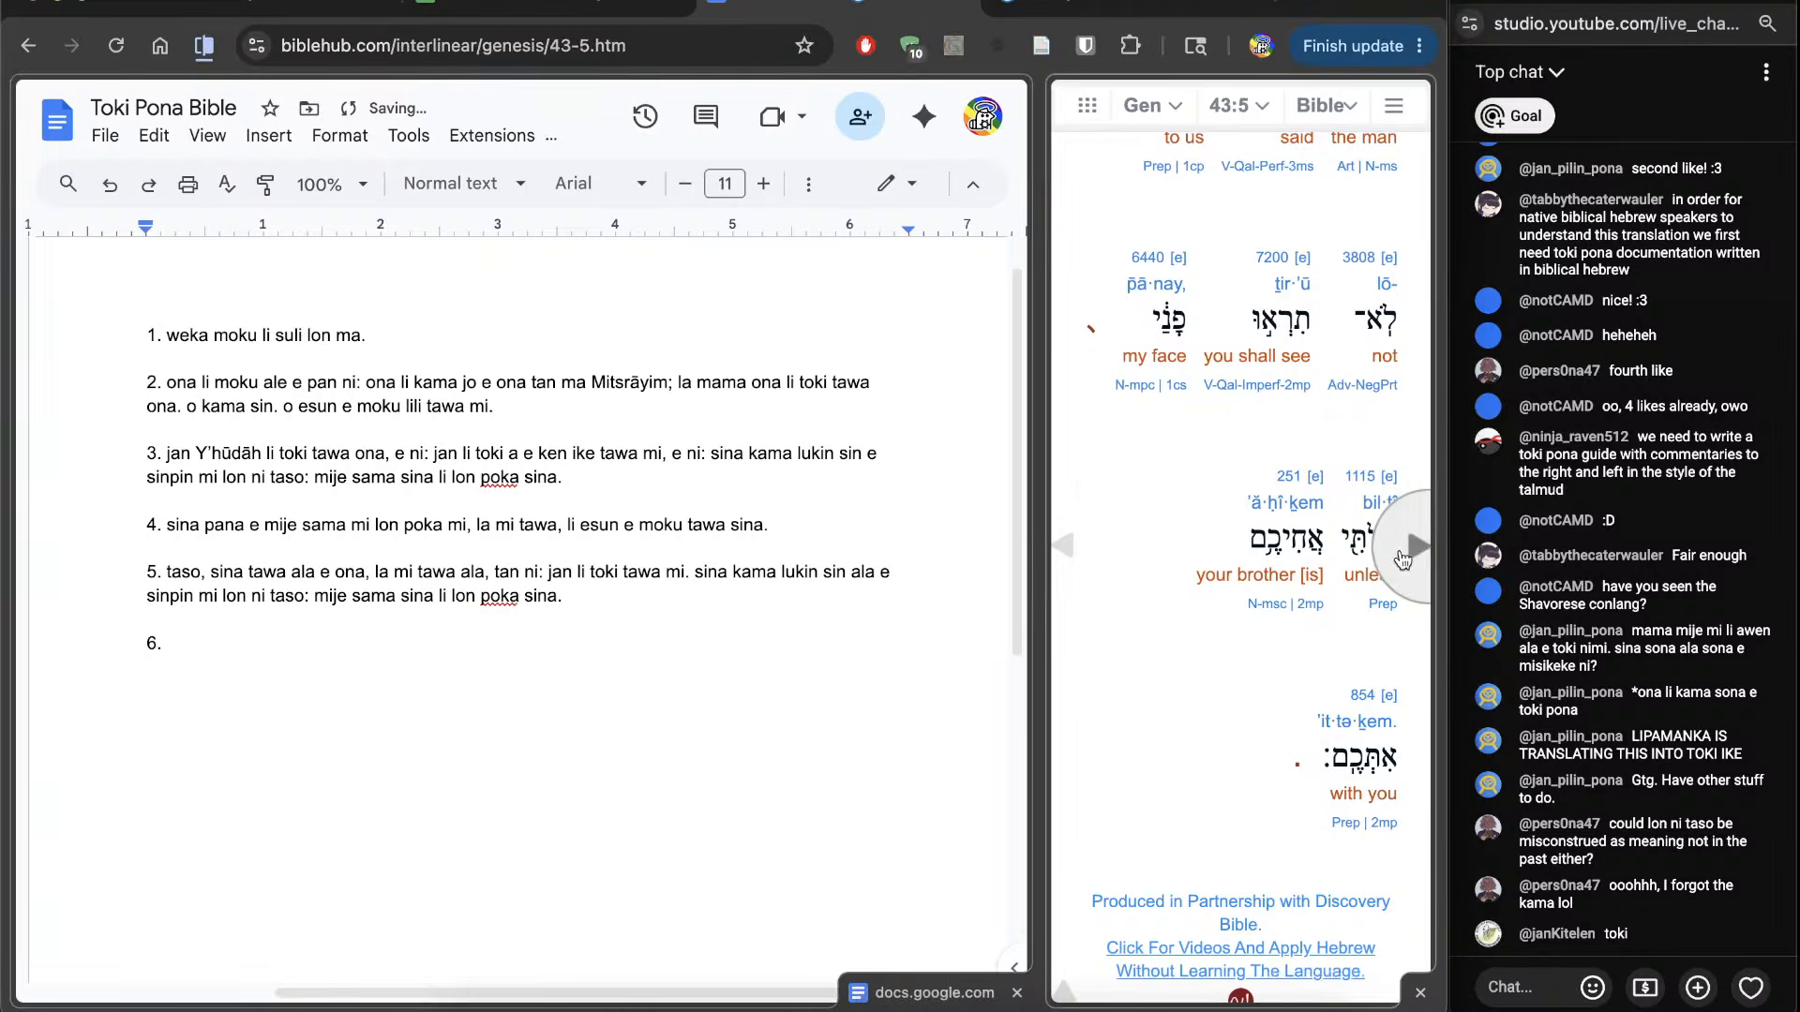
pyautogui.click(676, 715)
pyautogui.scroll(-4, 1099, 789)
# Step: Begin verse 6 with "jan Yisrā'el li toki. tan seme la sina"
pyautogui.write('jan')
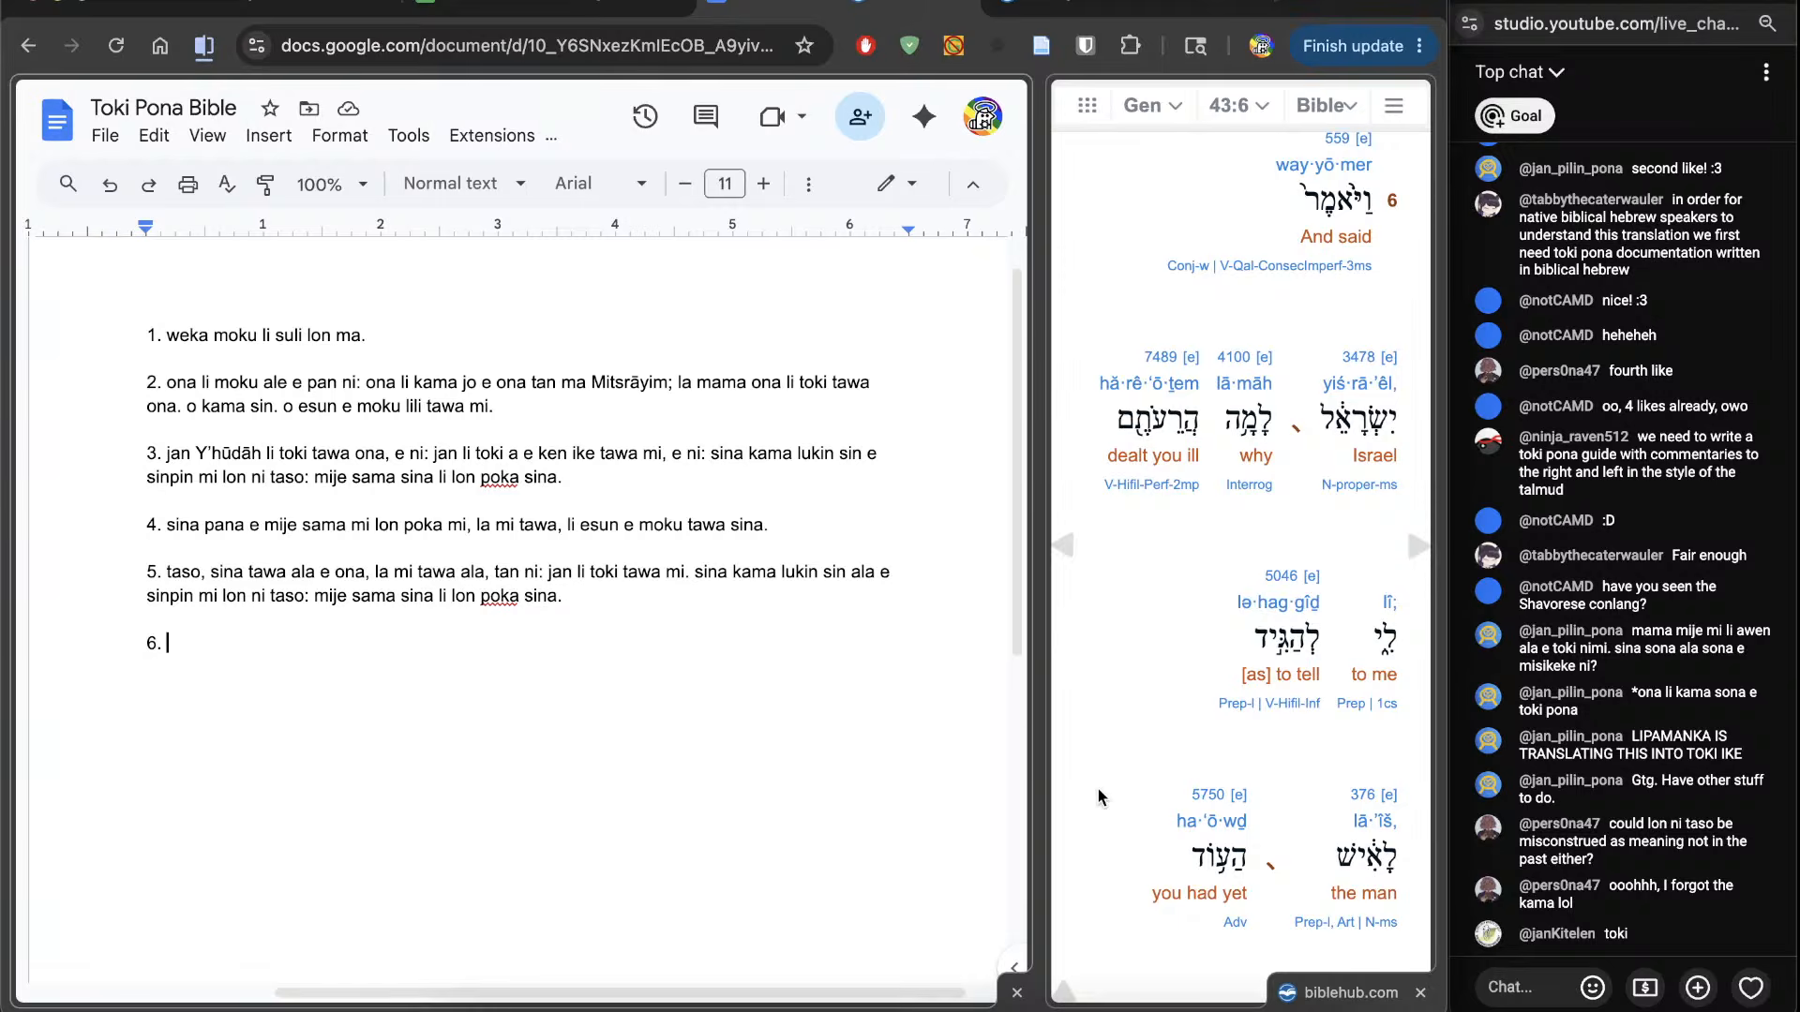
pyautogui.write(" Yisrā'el li toki.")
pyautogui.press('BackSpace')
pyautogui.write('. t')
pyautogui.write('an seme la sina')
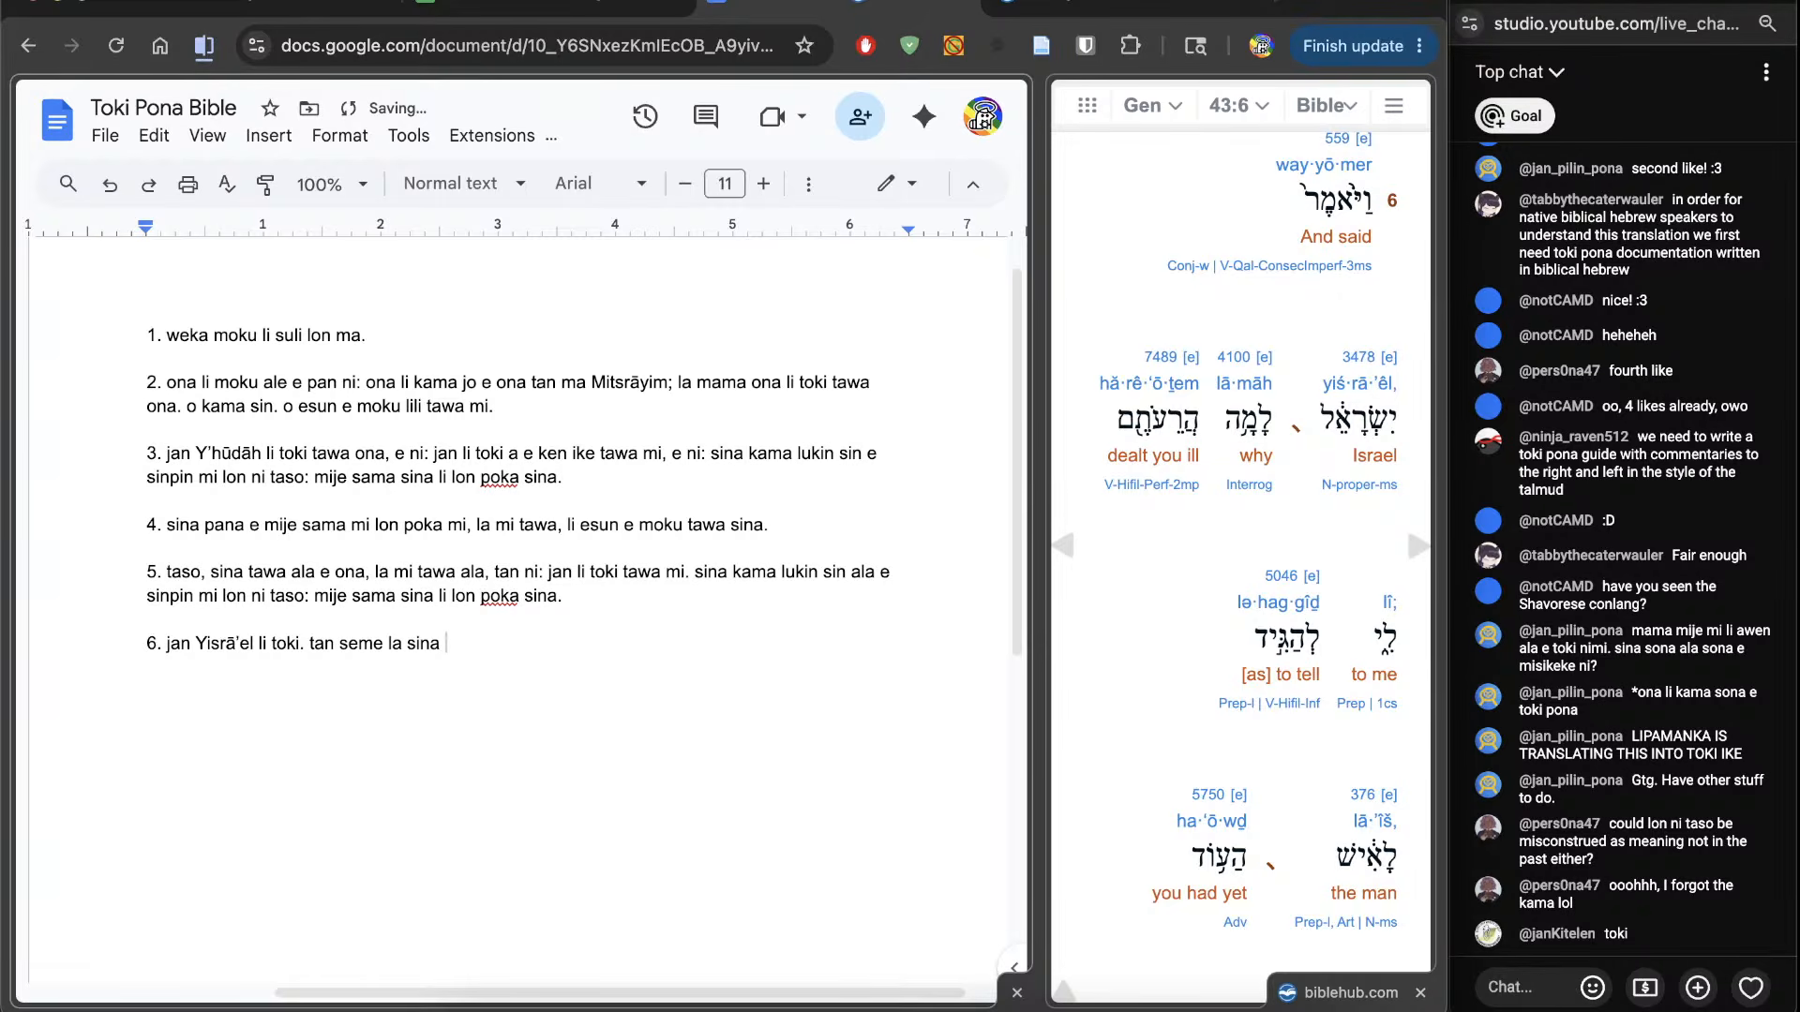
# Step: Check the Hebrew words for "why" and "dealt you ill" in Genesis 43:6, and close the leftover lexicon pages
pyautogui.click(1188, 423)
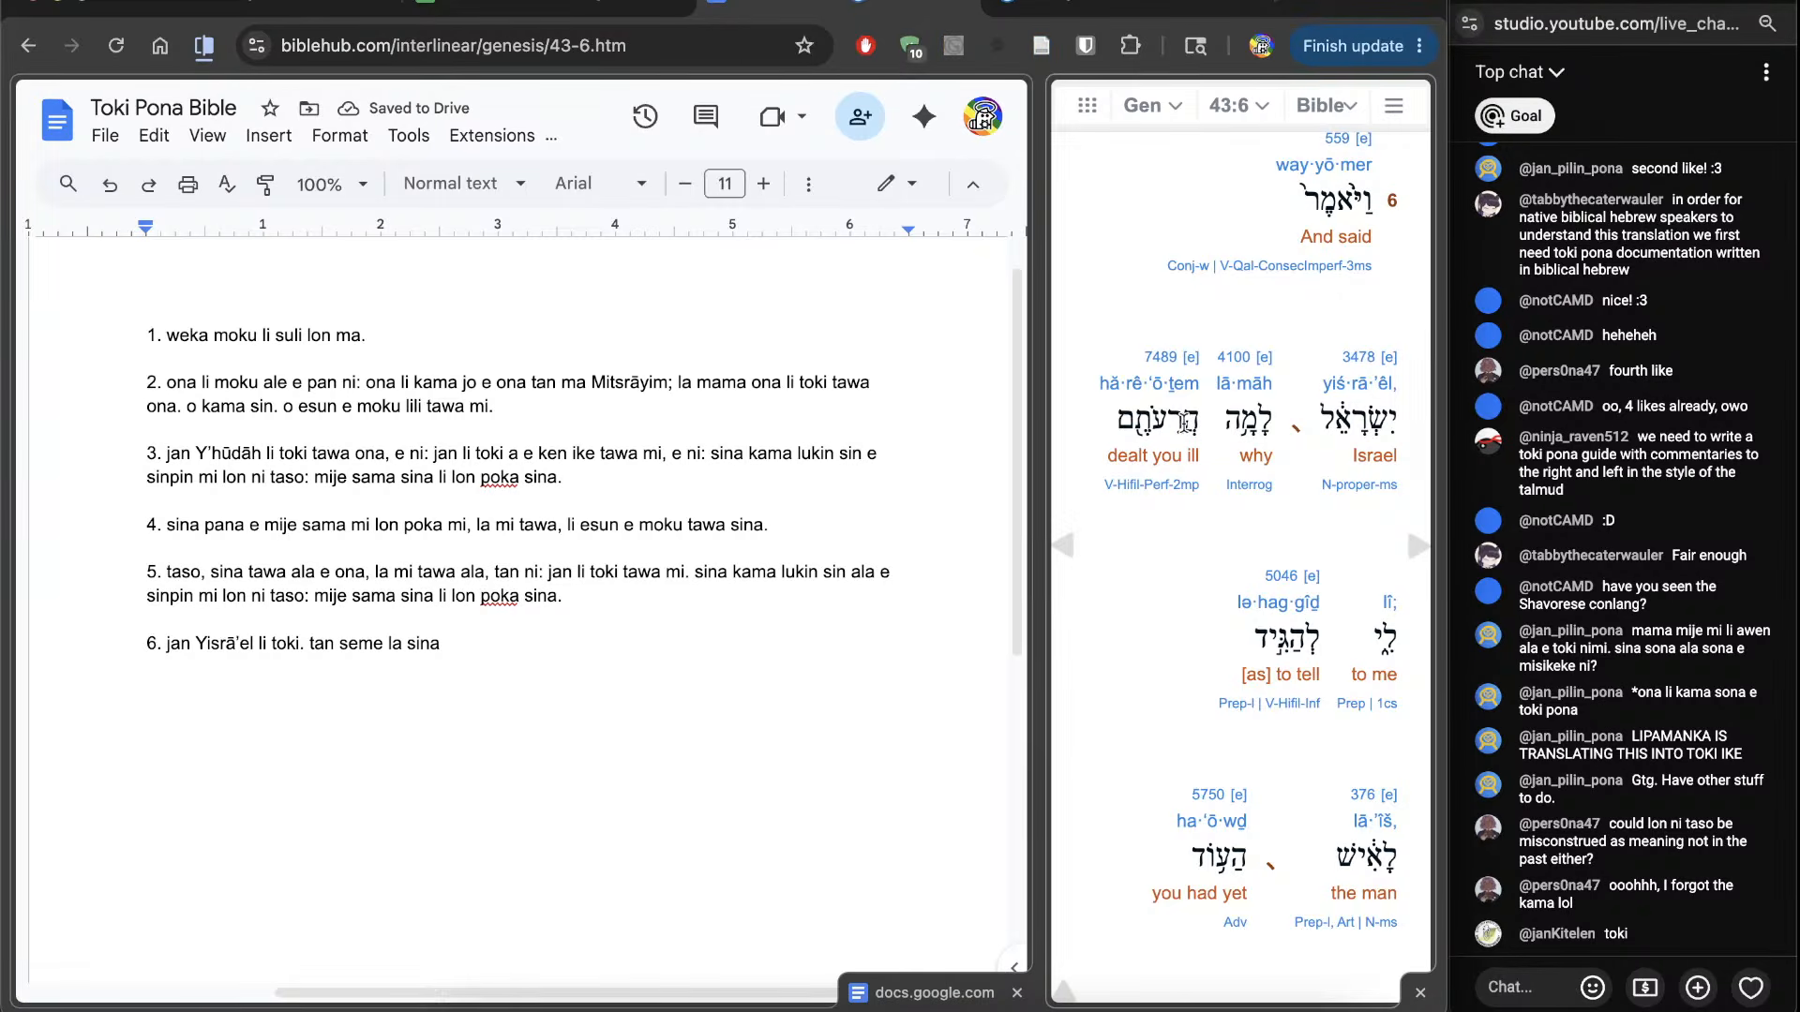
pyautogui.doubleClick(1240, 427)
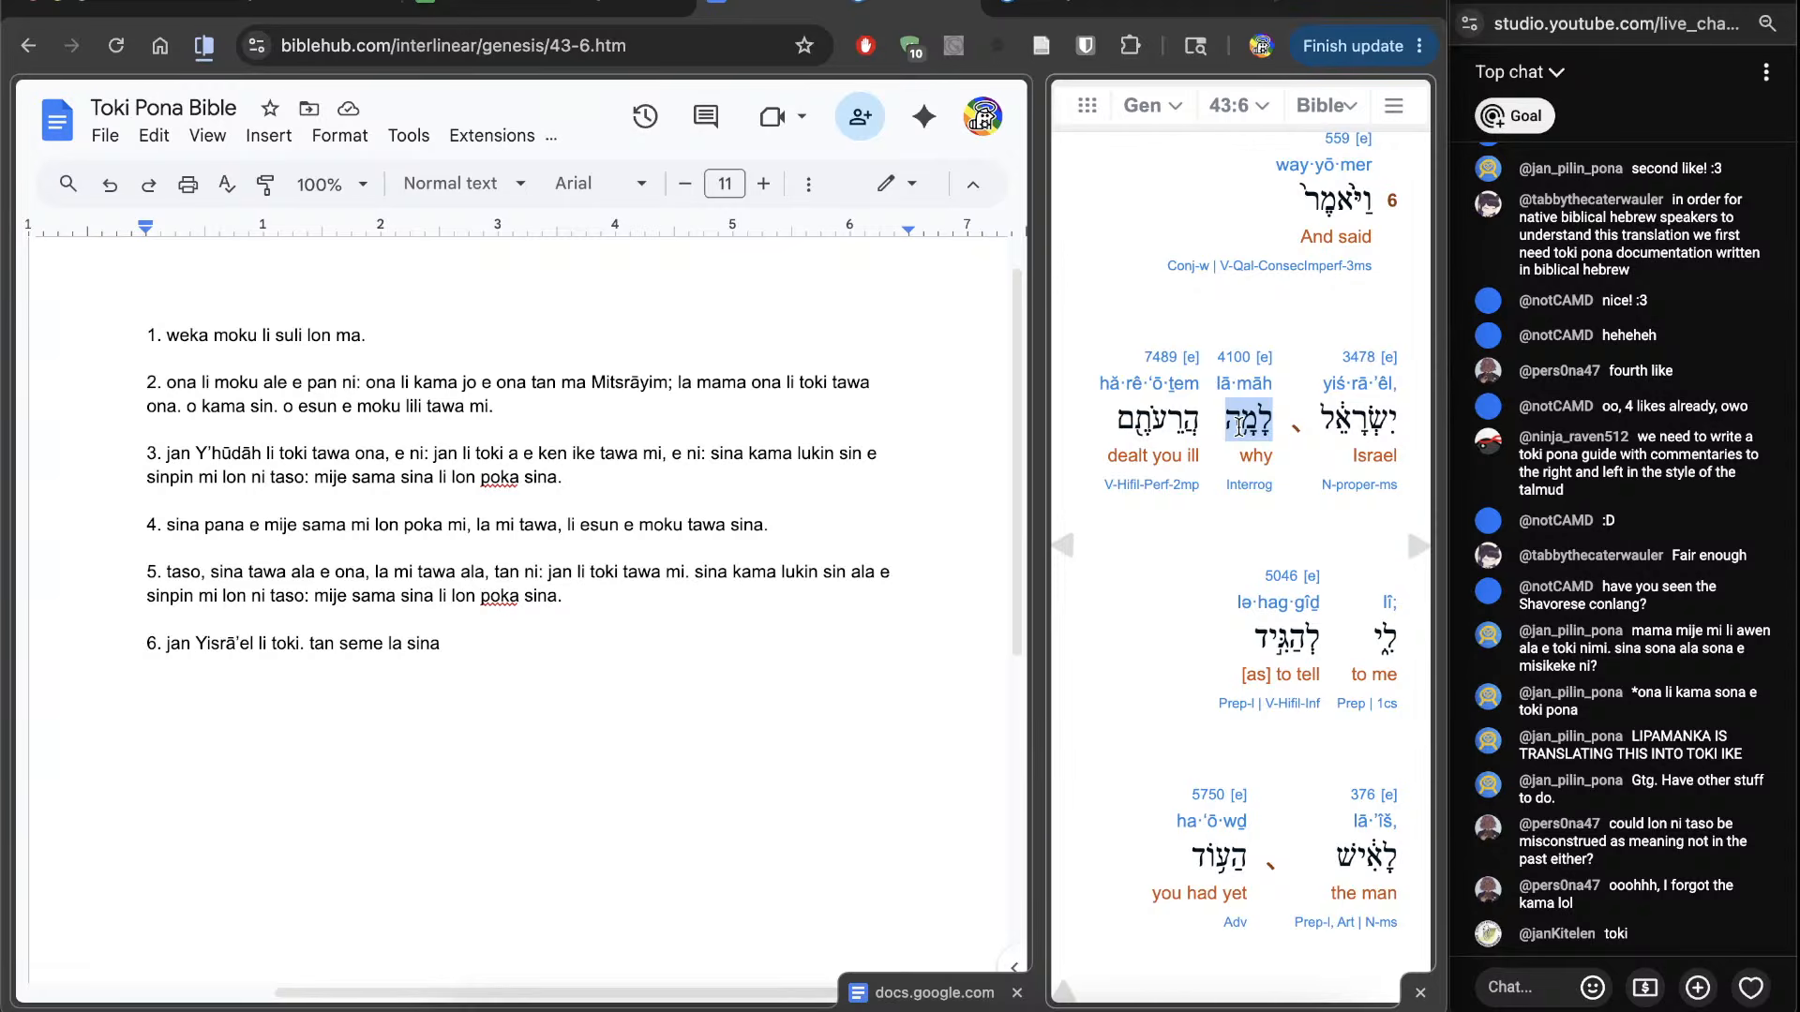
pyautogui.click(1240, 427)
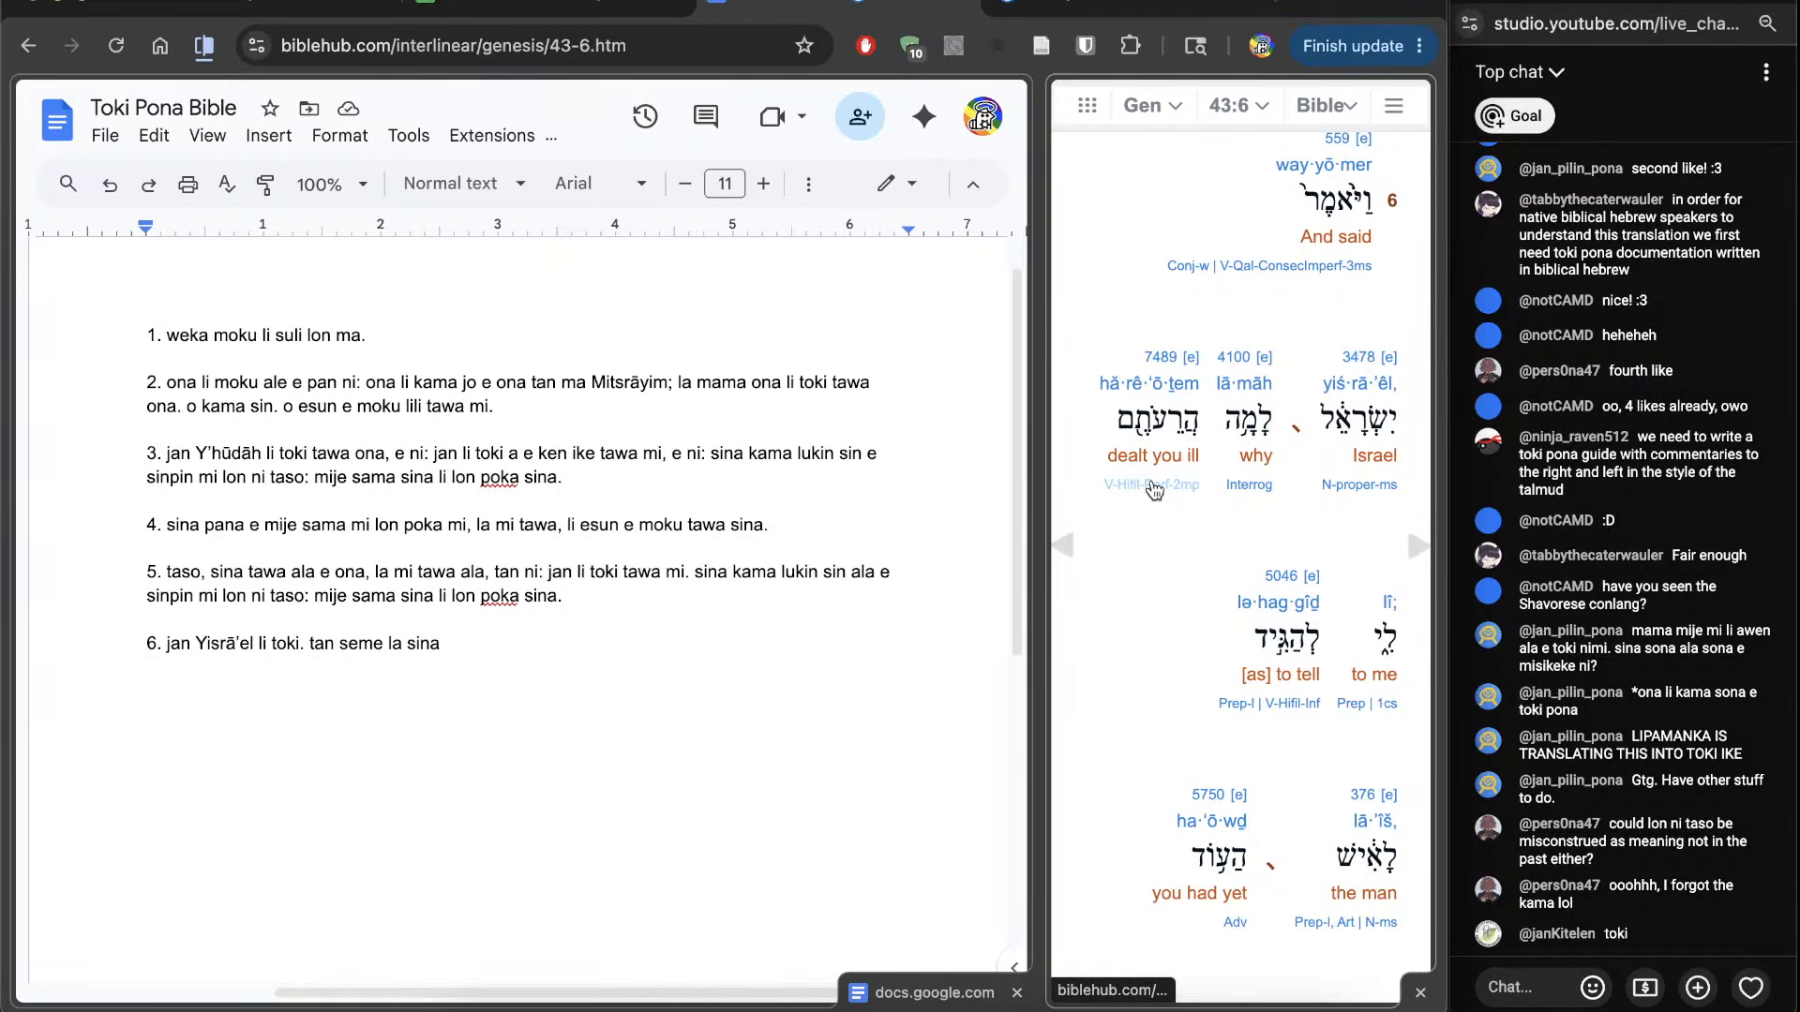
pyautogui.moveTo(1154, 491)
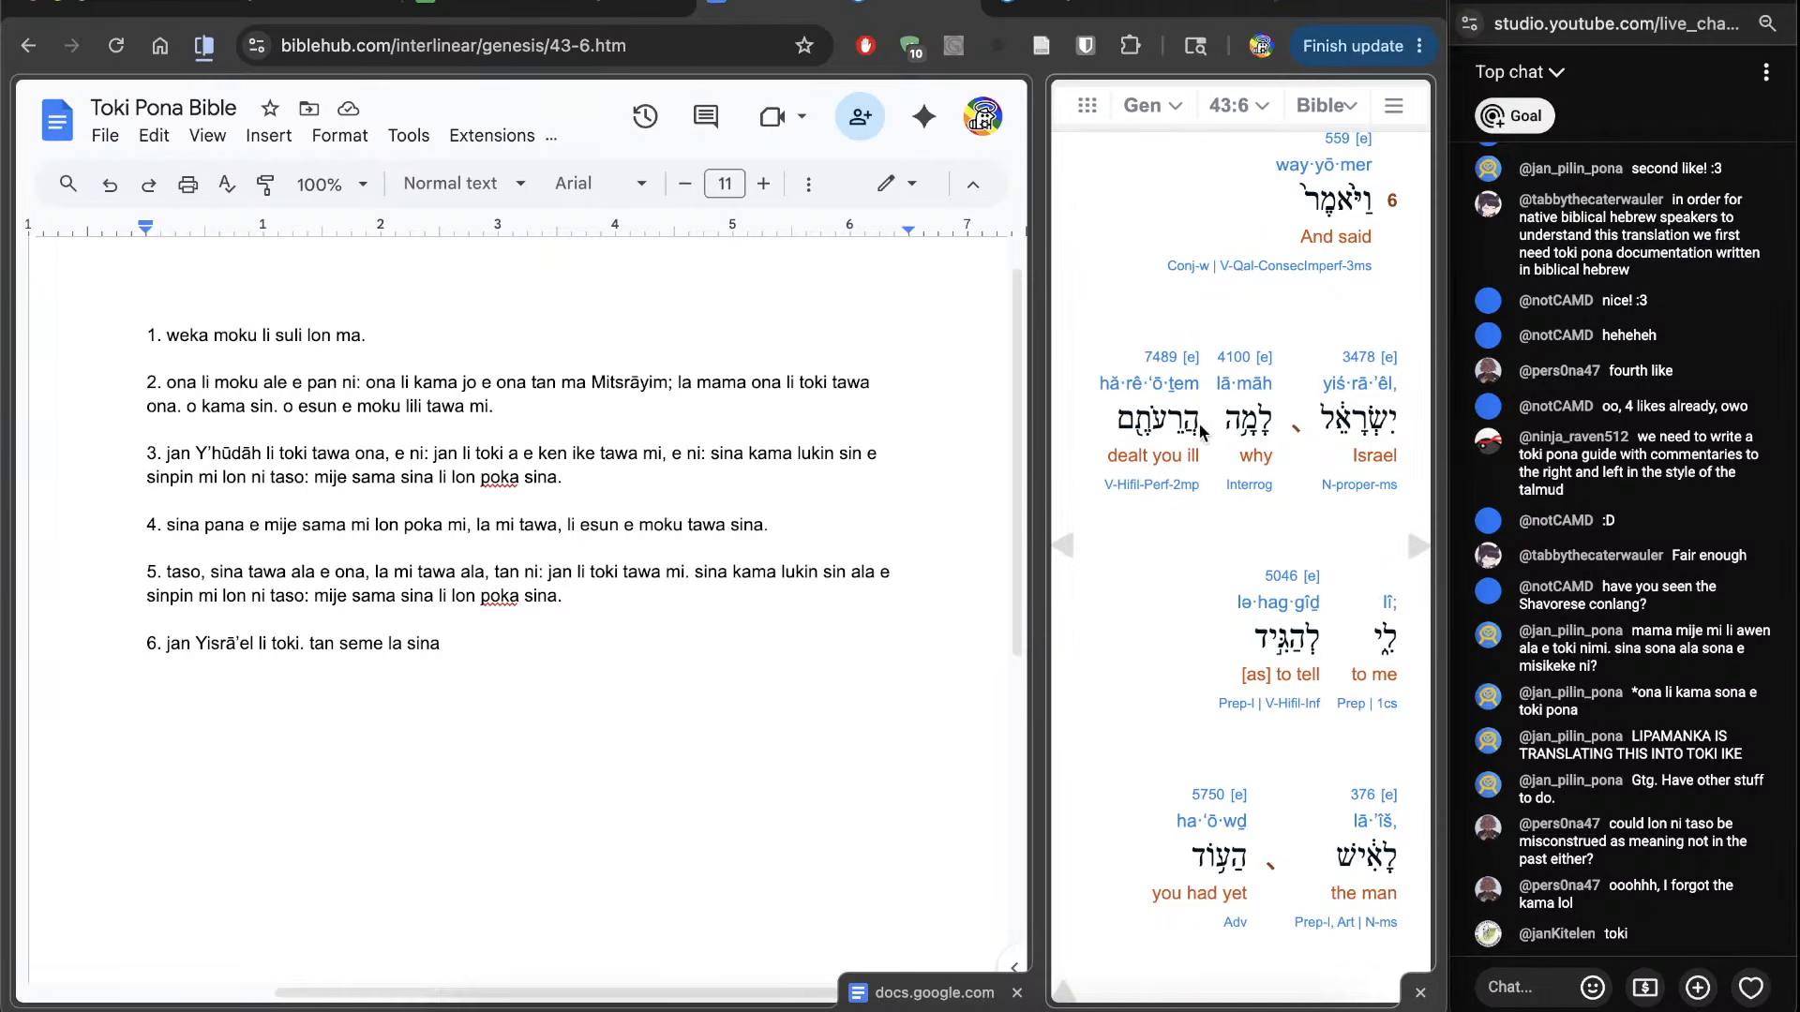
pyautogui.click(1151, 3)
pyautogui.scroll(-1, 557, 775)
pyautogui.press('super+w')
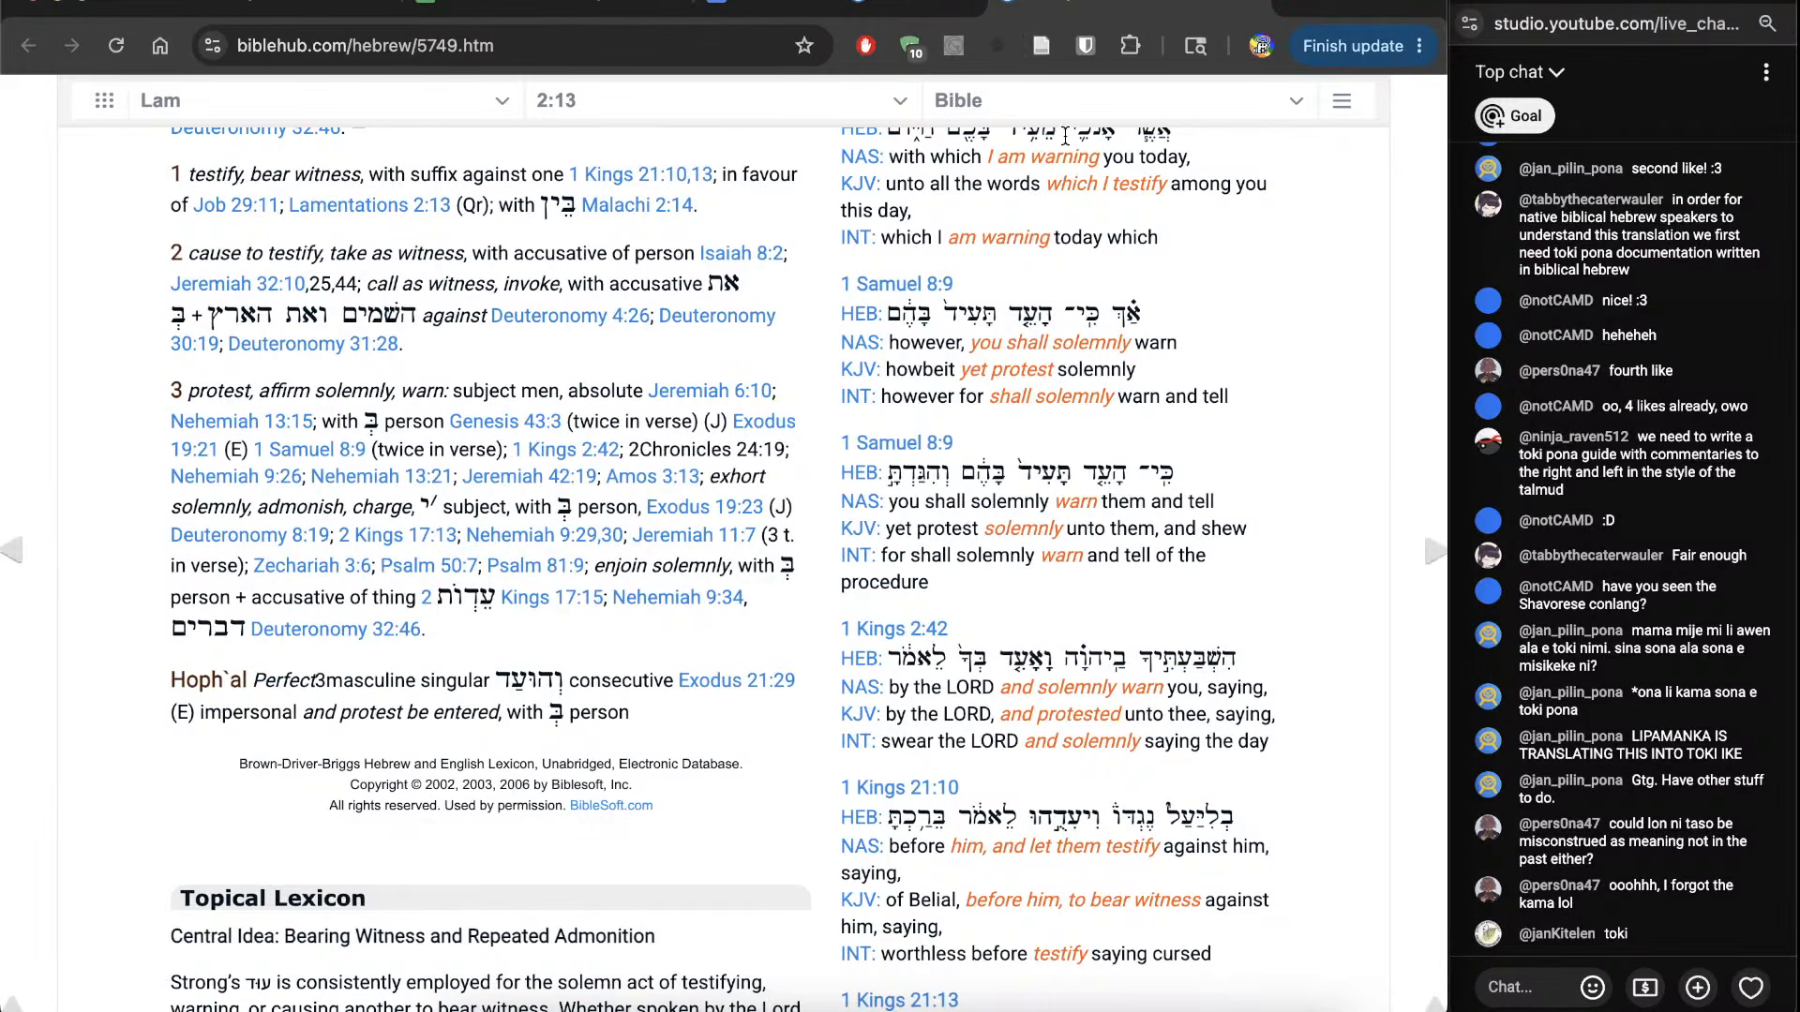
pyautogui.press('super+w')
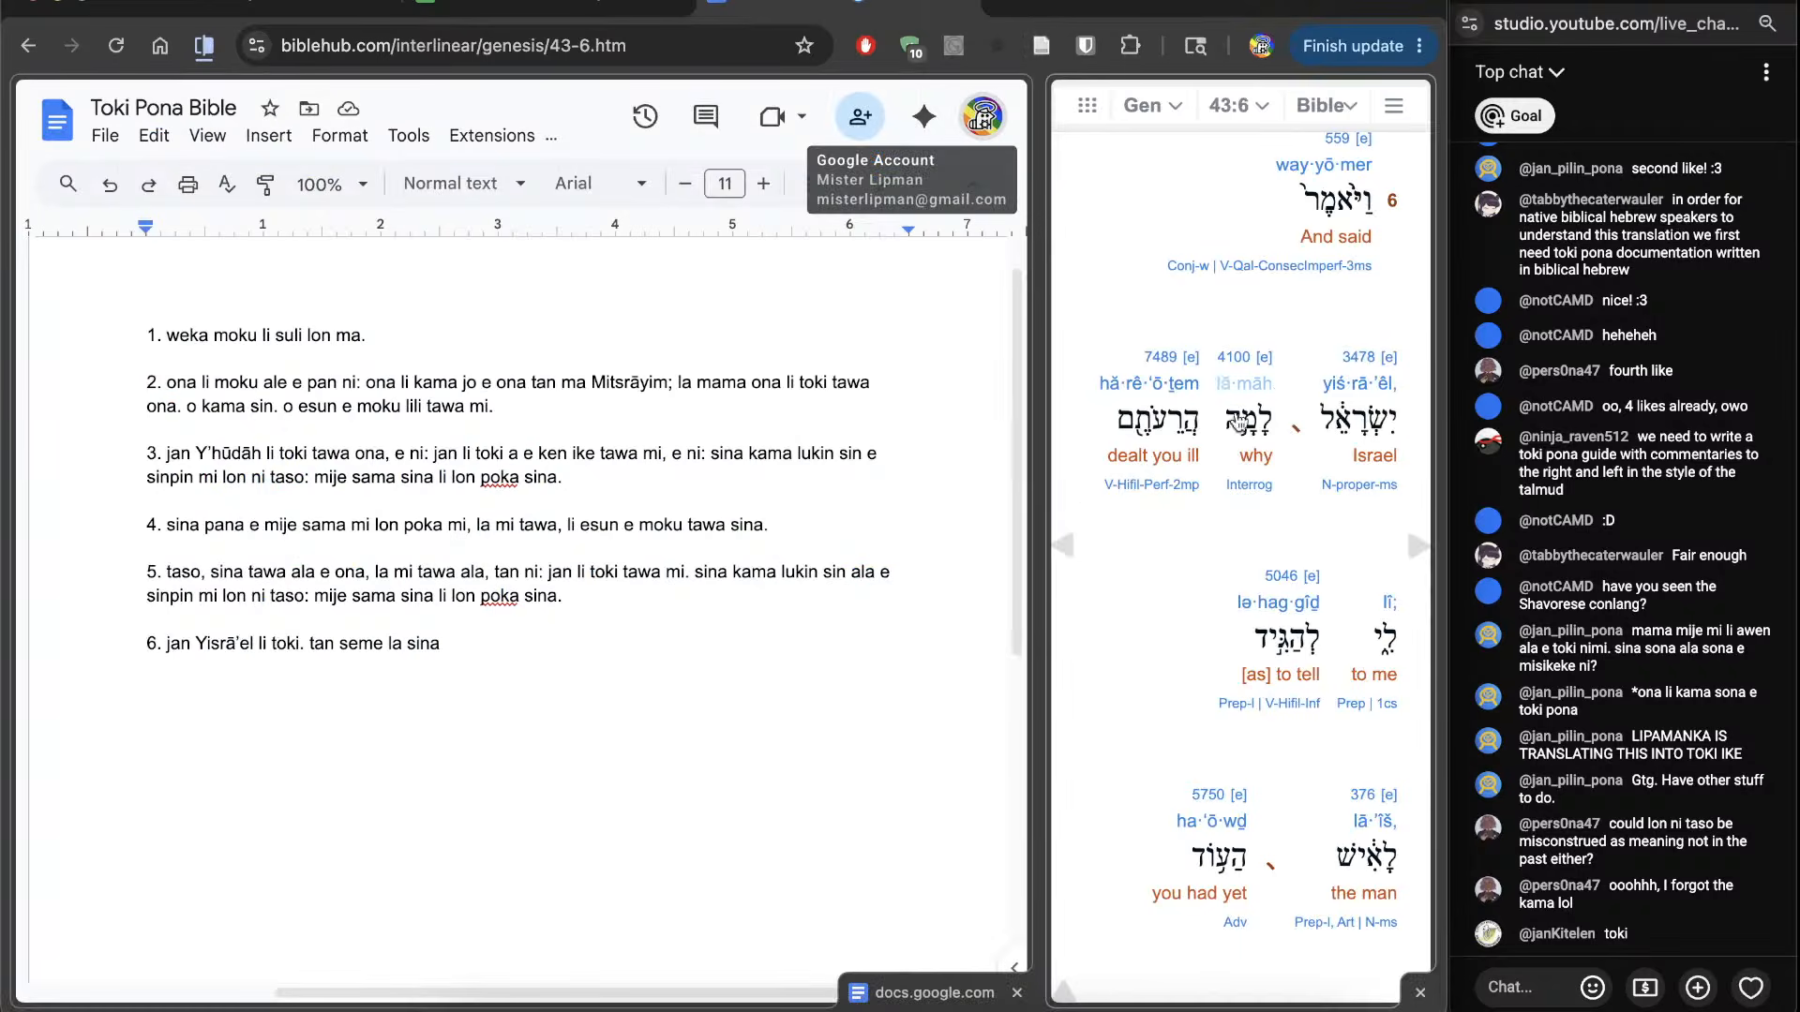
# Step: Continue verse 6 with "pali ike tawa mi lon ni: sina toki e ni tawa jan: sina" from the interlinear text
pyautogui.moveTo(1179, 426); pyautogui.dragTo(1164, 425)
pyautogui.click(1164, 425)
pyautogui.scroll(-5, 1150, 519)
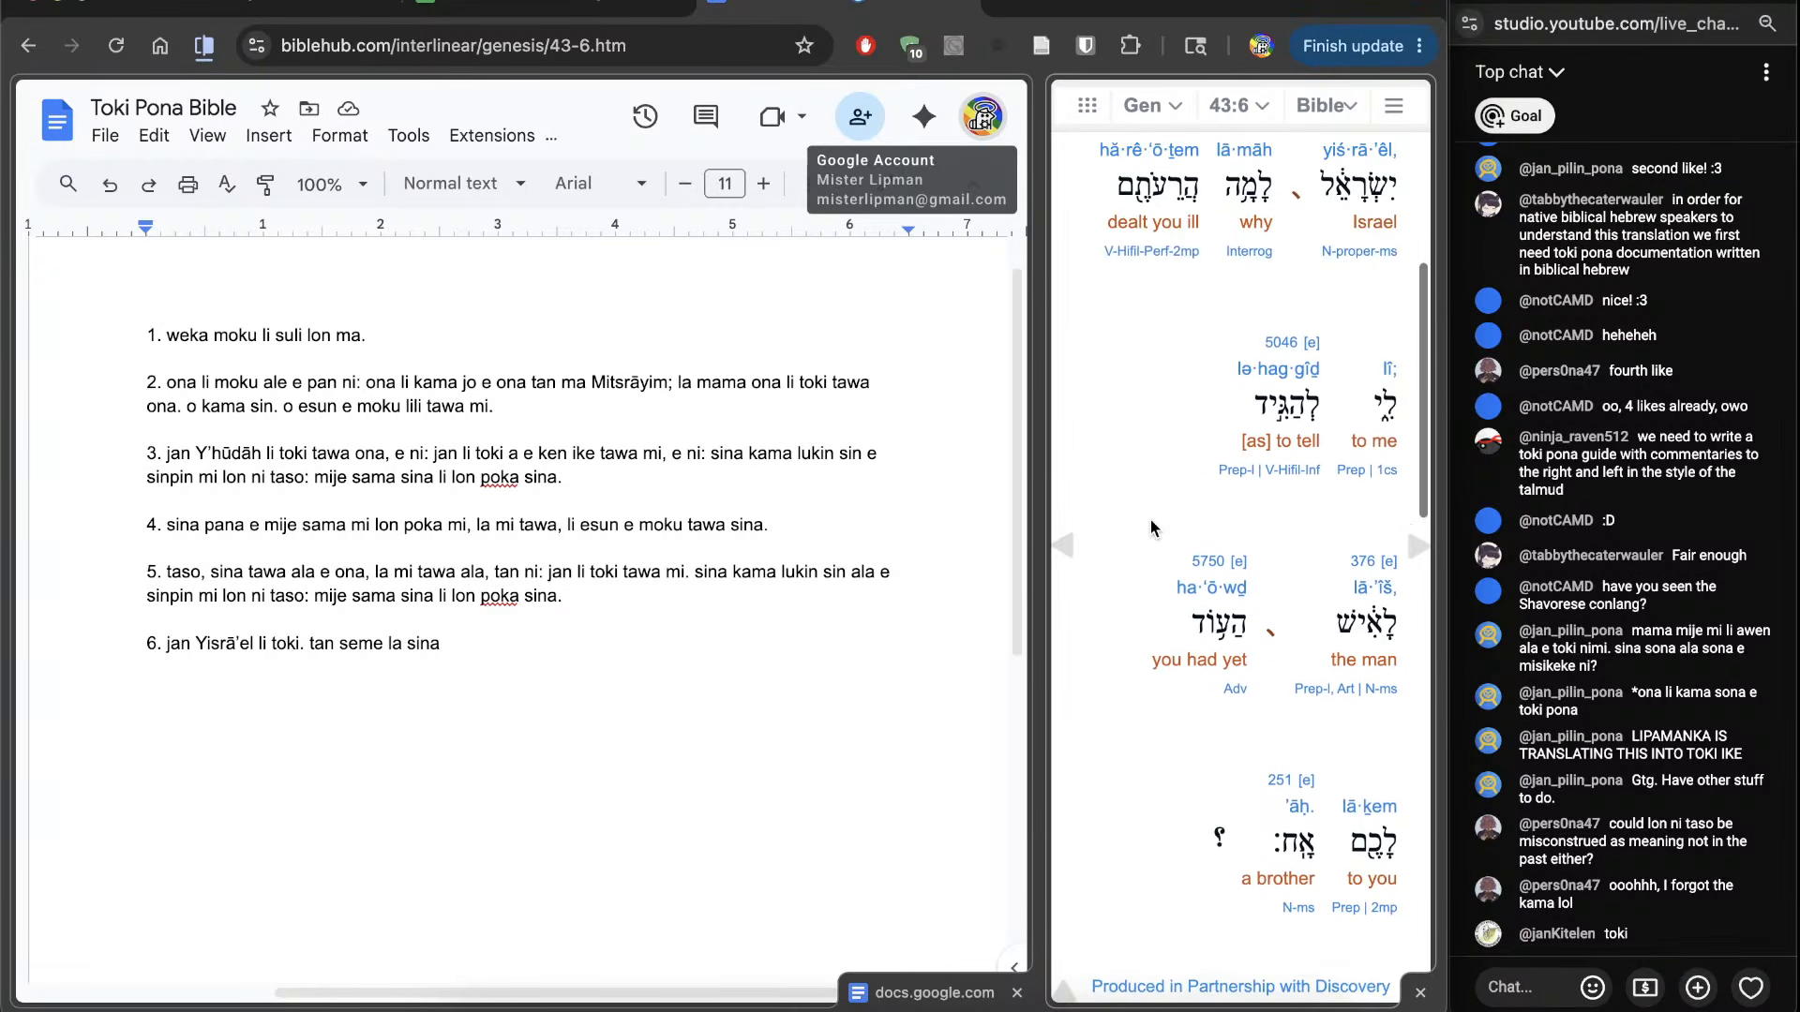
pyautogui.click(687, 714)
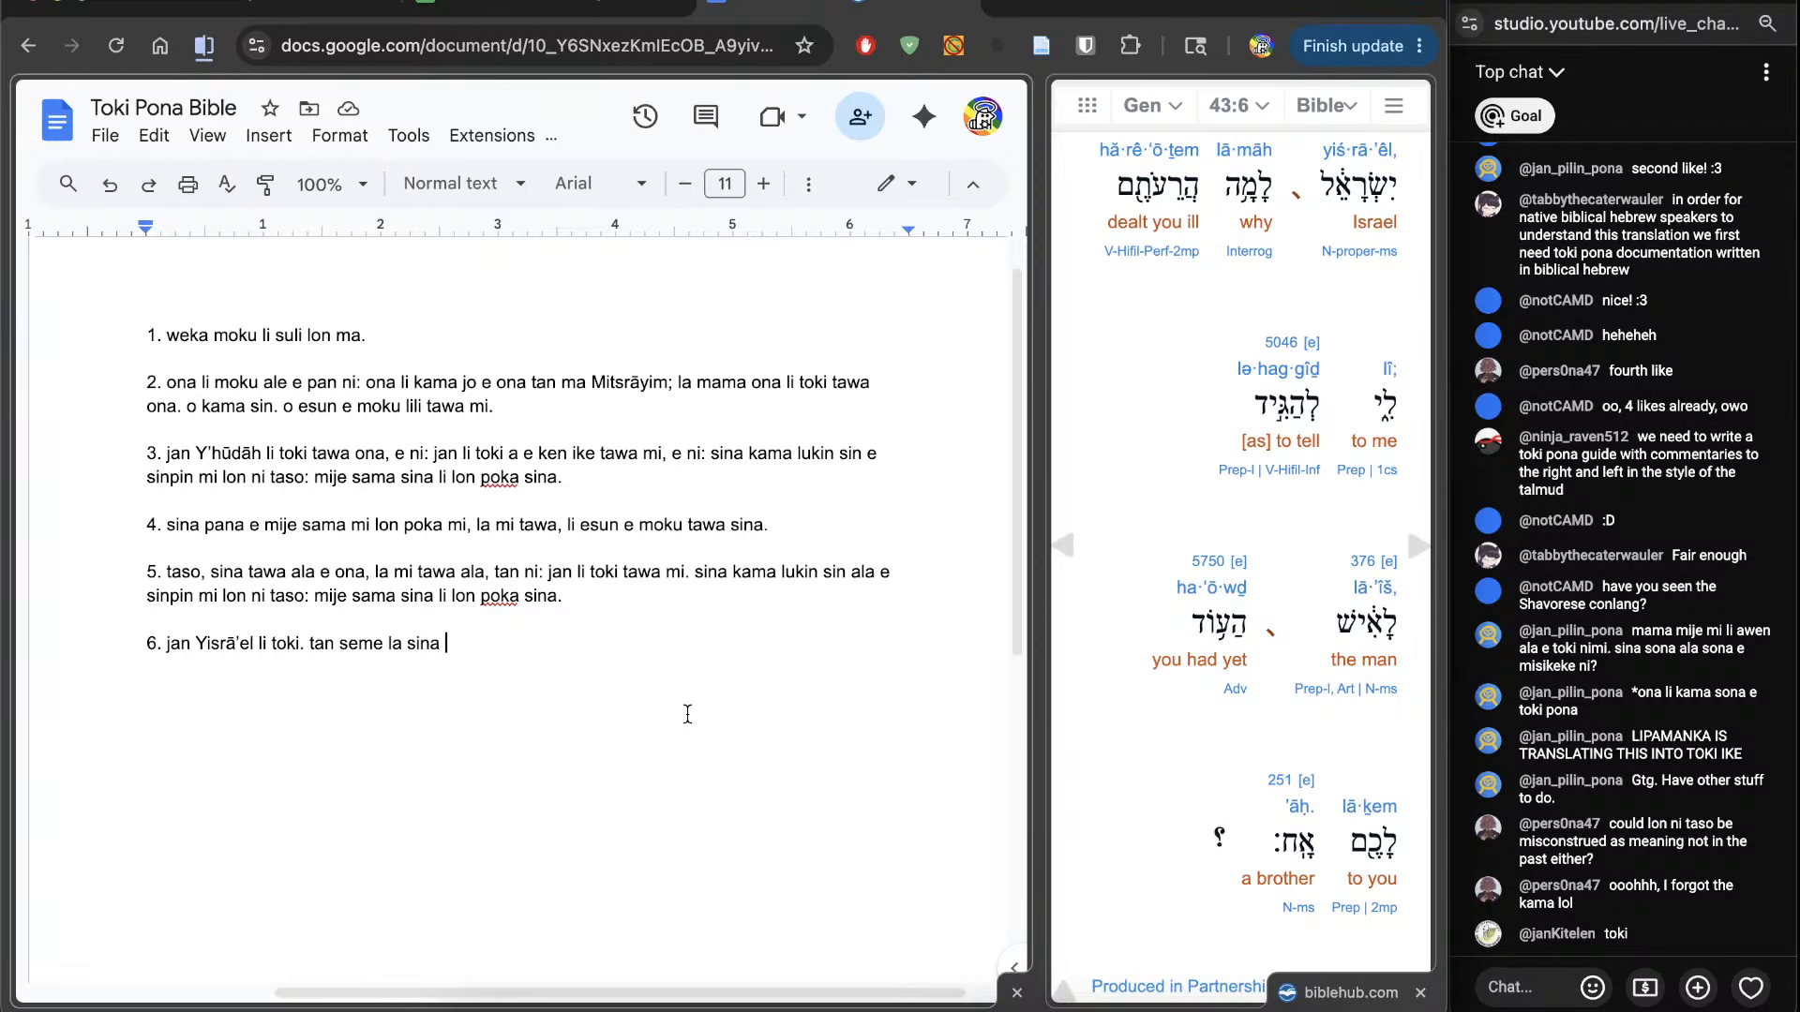
pyautogui.write('pali ike tawa mi lon ni: sina toki e ni tawa jan')
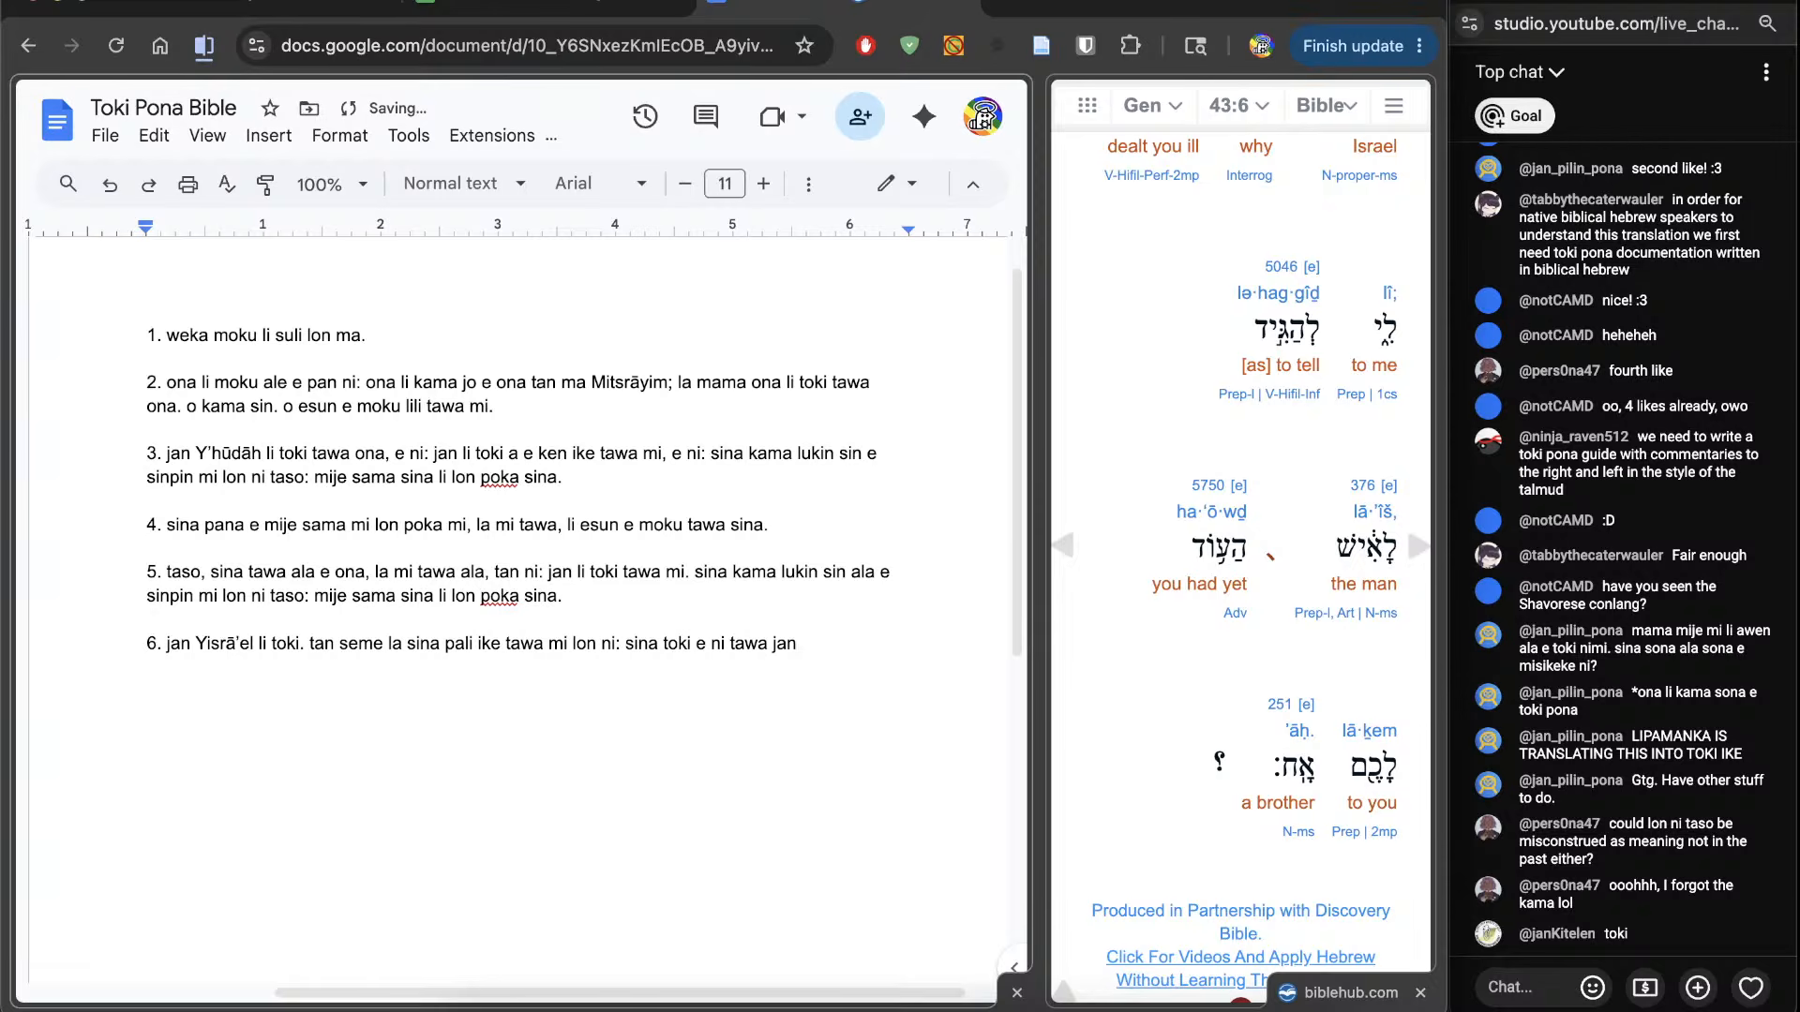
pyautogui.write(': sina')
# Step: Look up Strong's Hebrew 5750, the word glossed "you had yet", and read its concordance and Brown-Driver-Briggs entries
pyautogui.click(1205, 486)
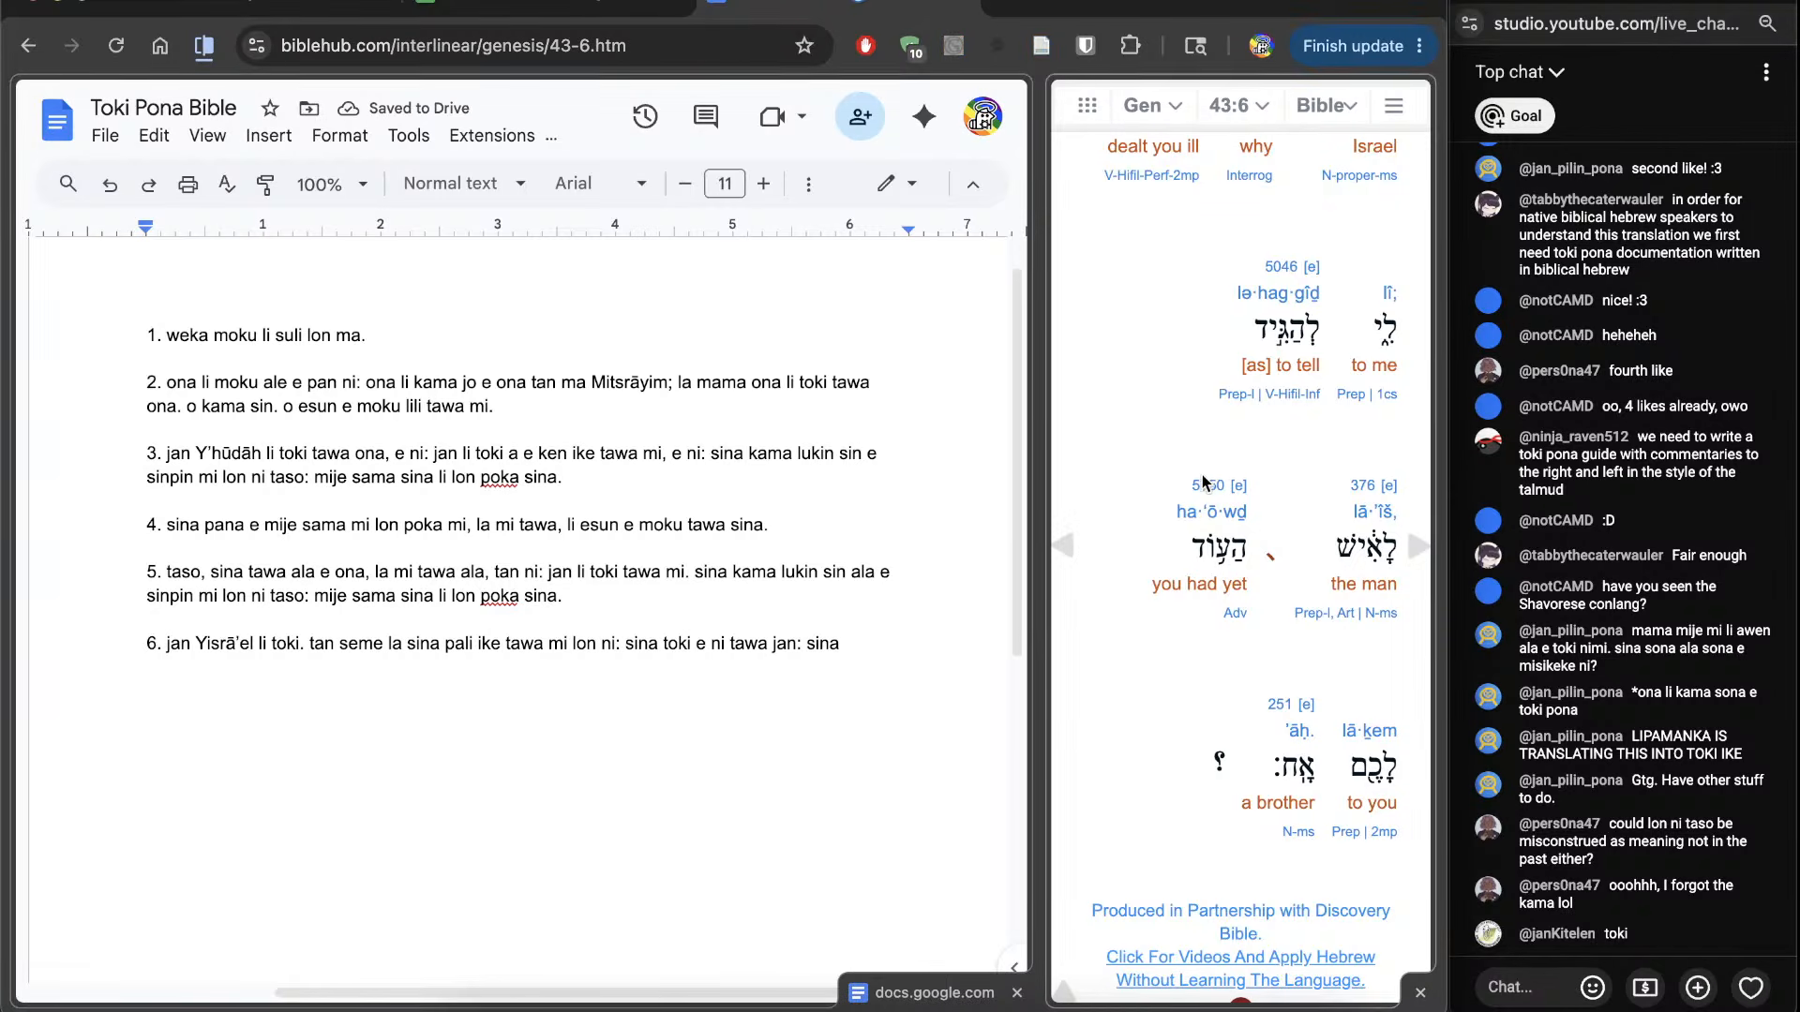
pyautogui.click(1205, 485)
pyautogui.scroll(-10, 661, 539)
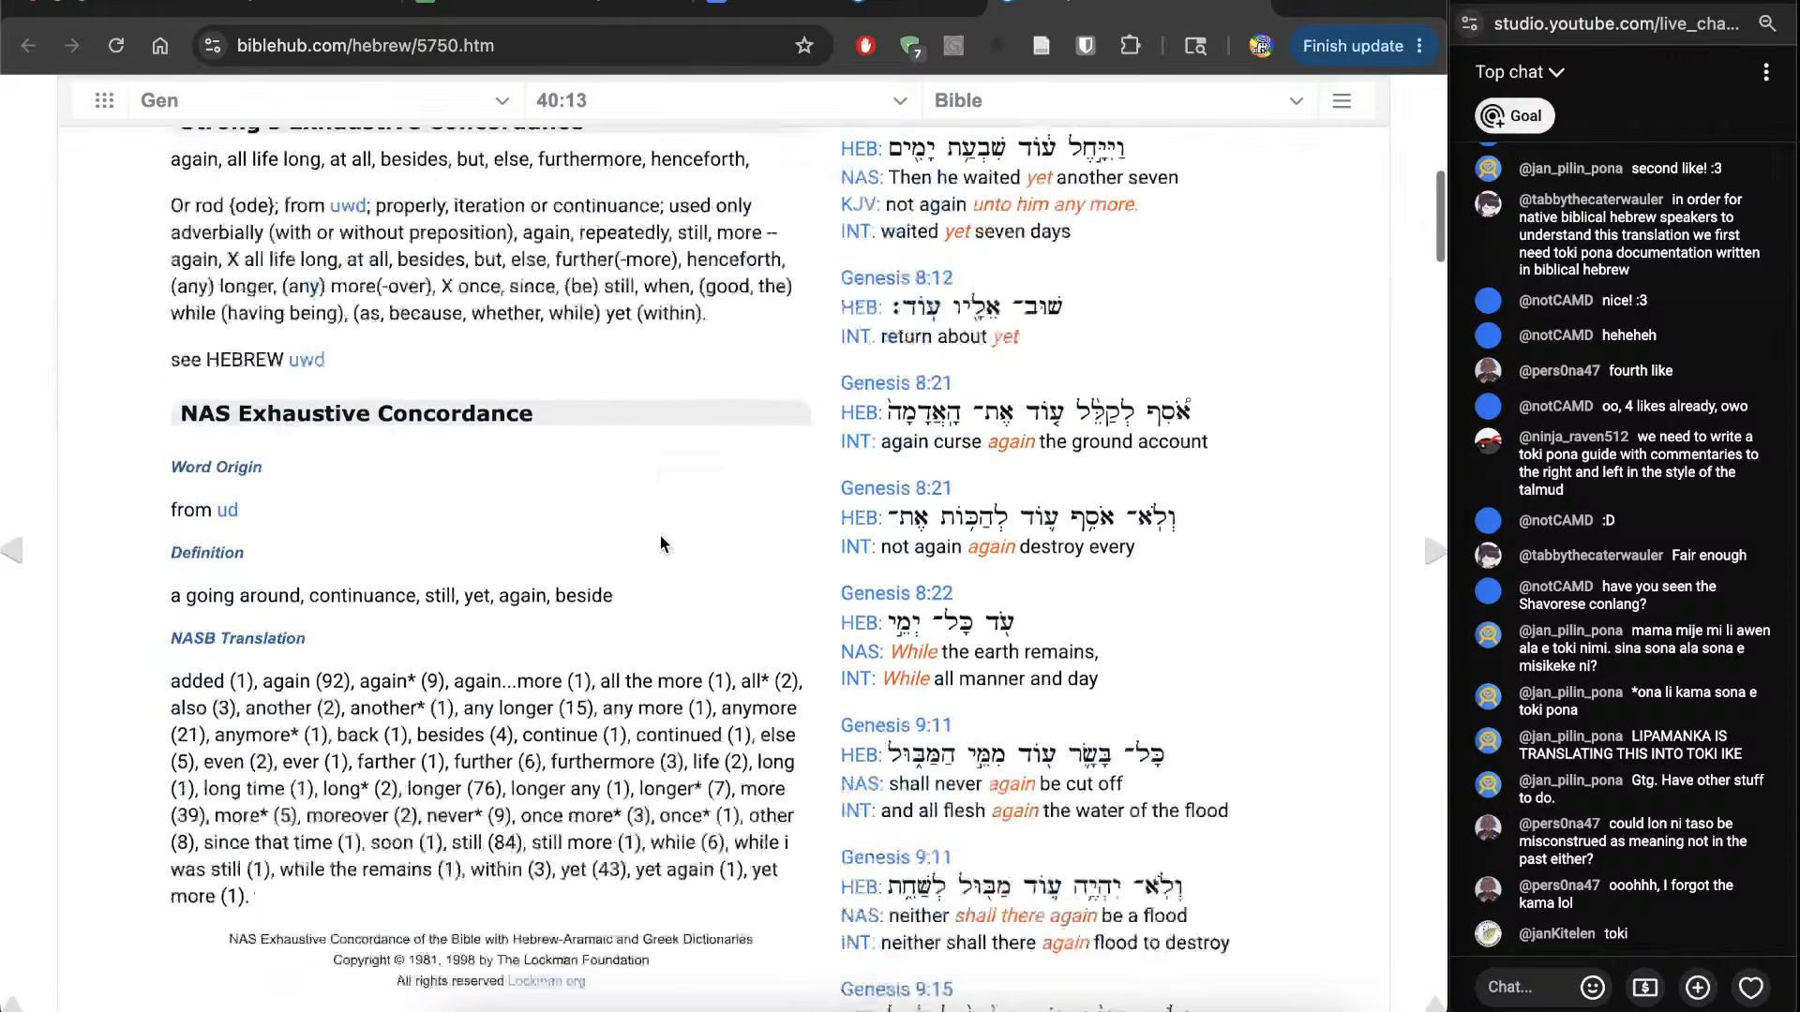
pyautogui.scroll(-10, 661, 535)
pyautogui.scroll(2, 660, 536)
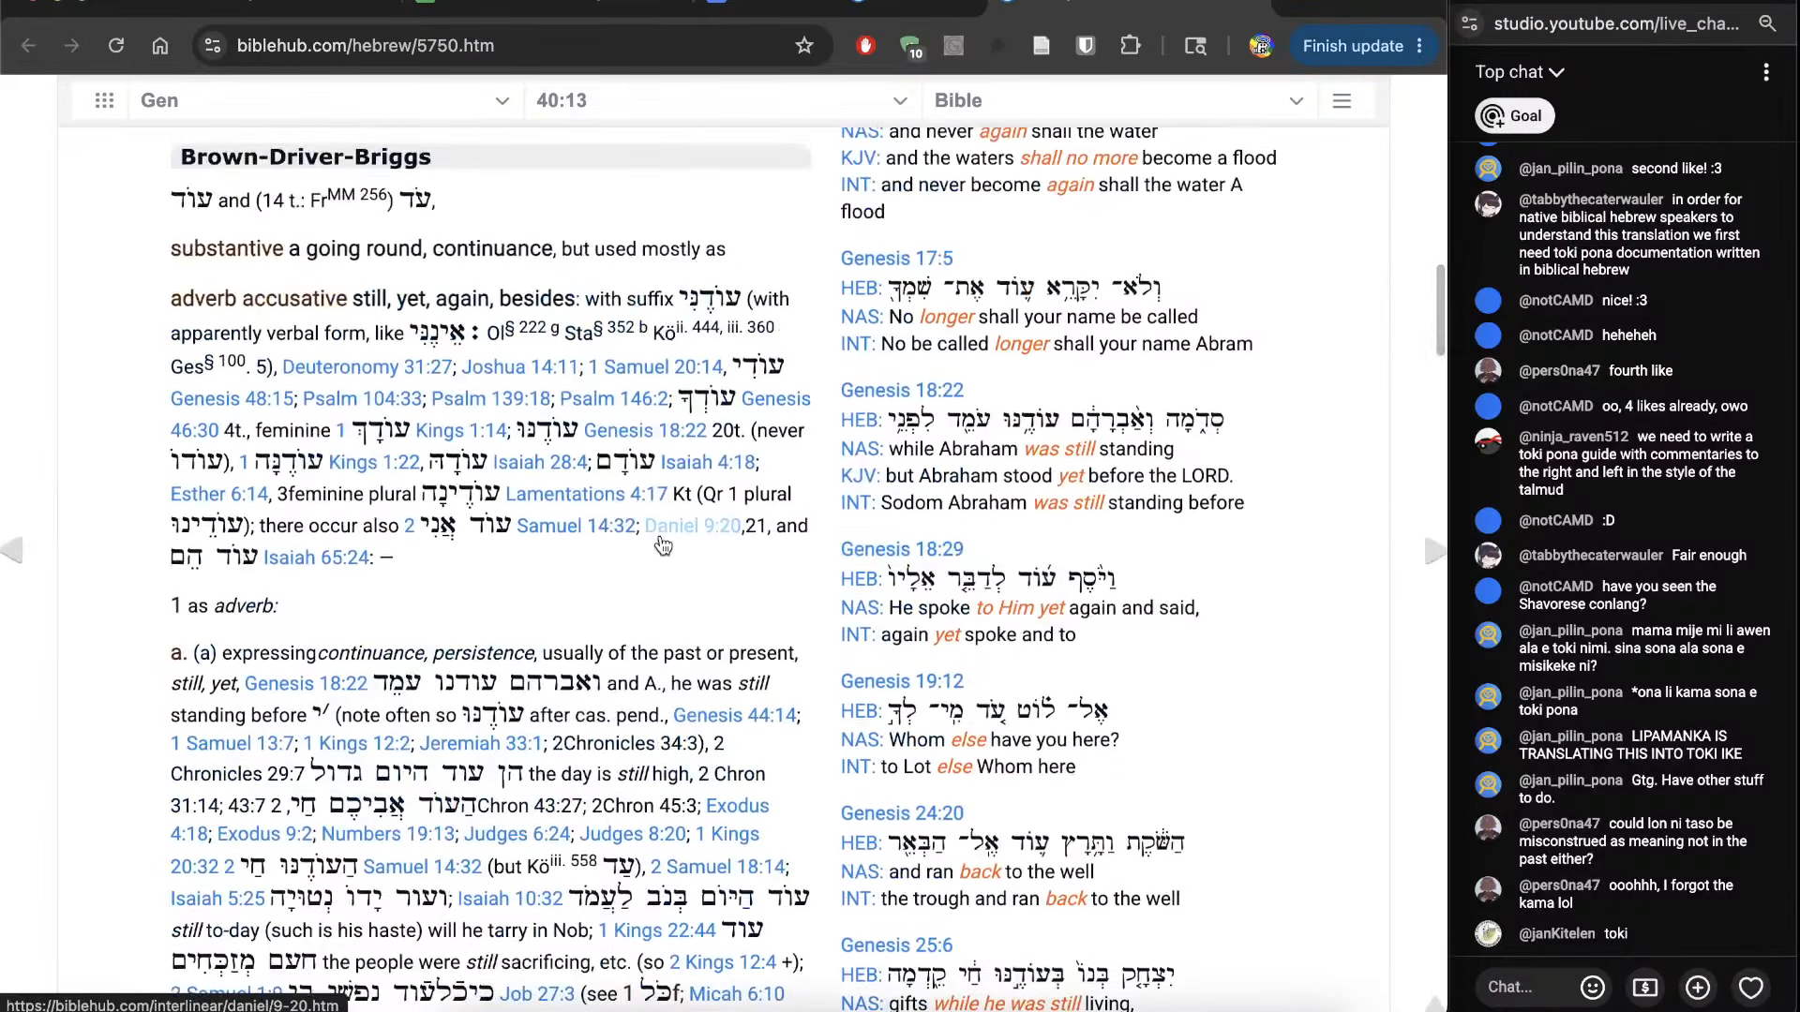
pyautogui.scroll(1, 660, 537)
pyautogui.hotkey('alt', 'Left')
pyautogui.hotkey('alt', 'Right')
# Step: Search the lexicon entry for "43" to reach its Genesis 43:6 reference, and compare it with the verse's Hebrew word "ha·'ō·wḏ"
pyautogui.hotkey('ctrl', 'f')
pyautogui.write('43')
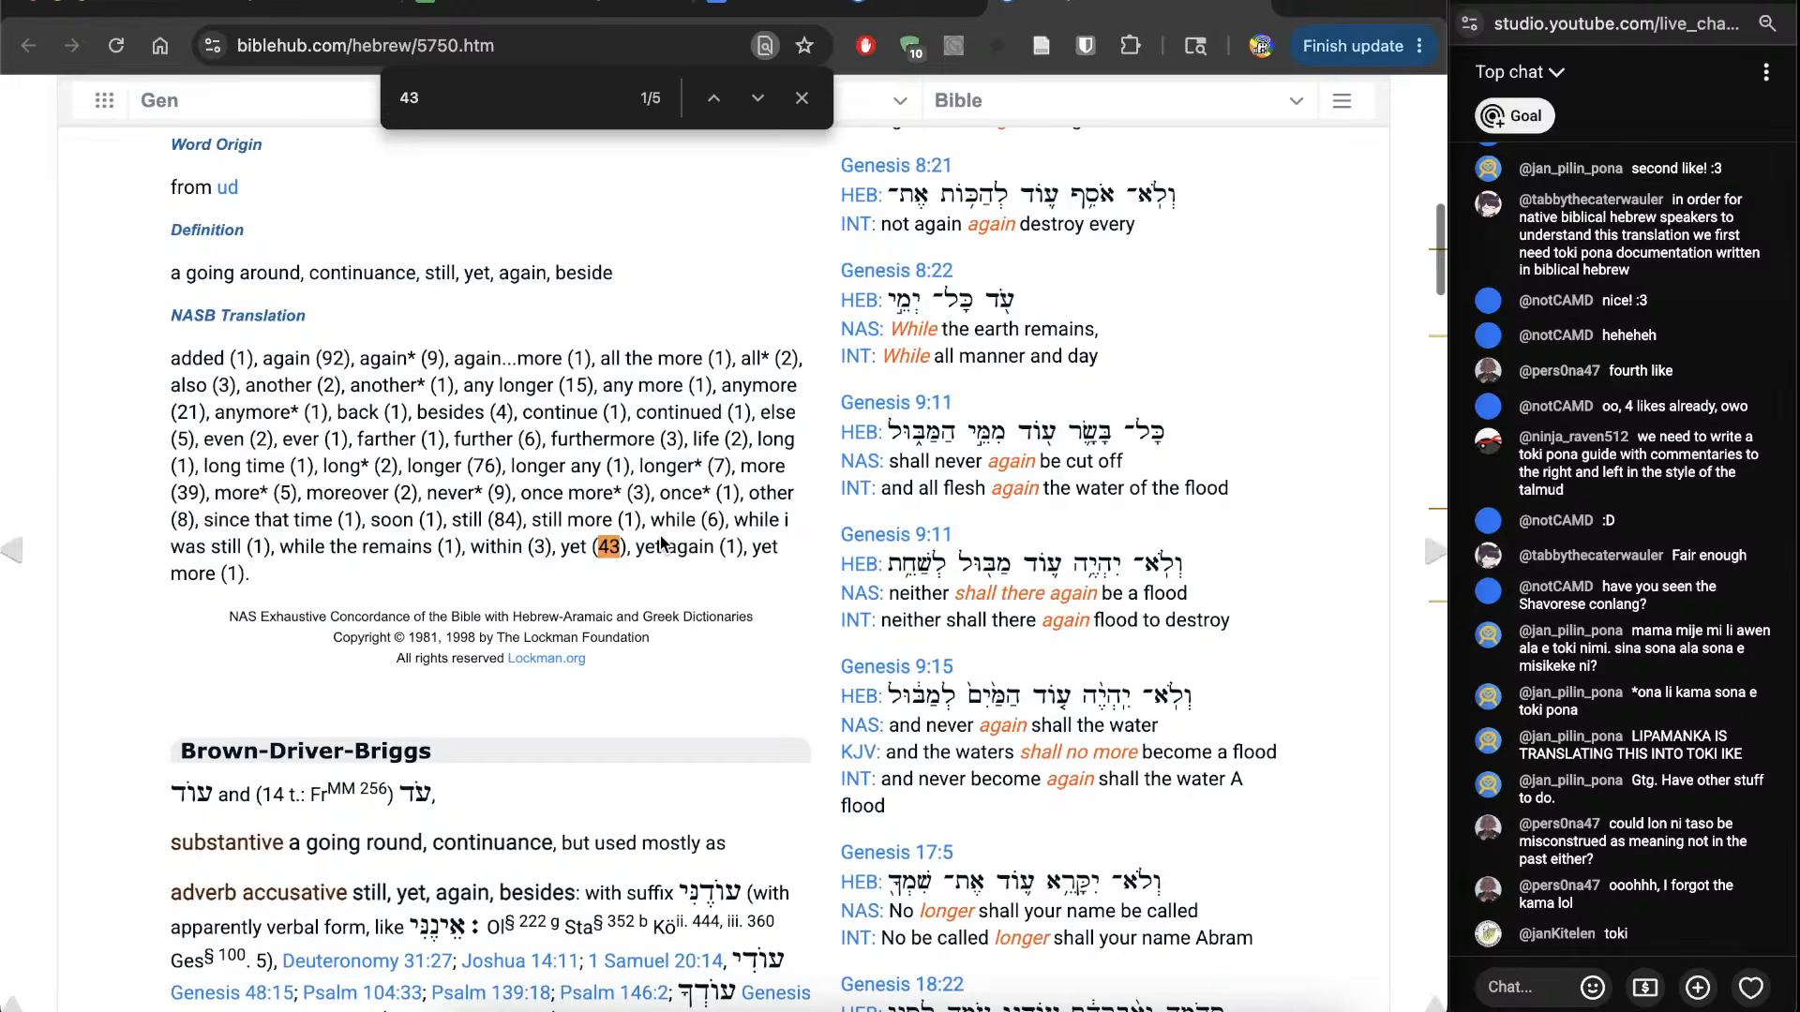
pyautogui.press('Return')
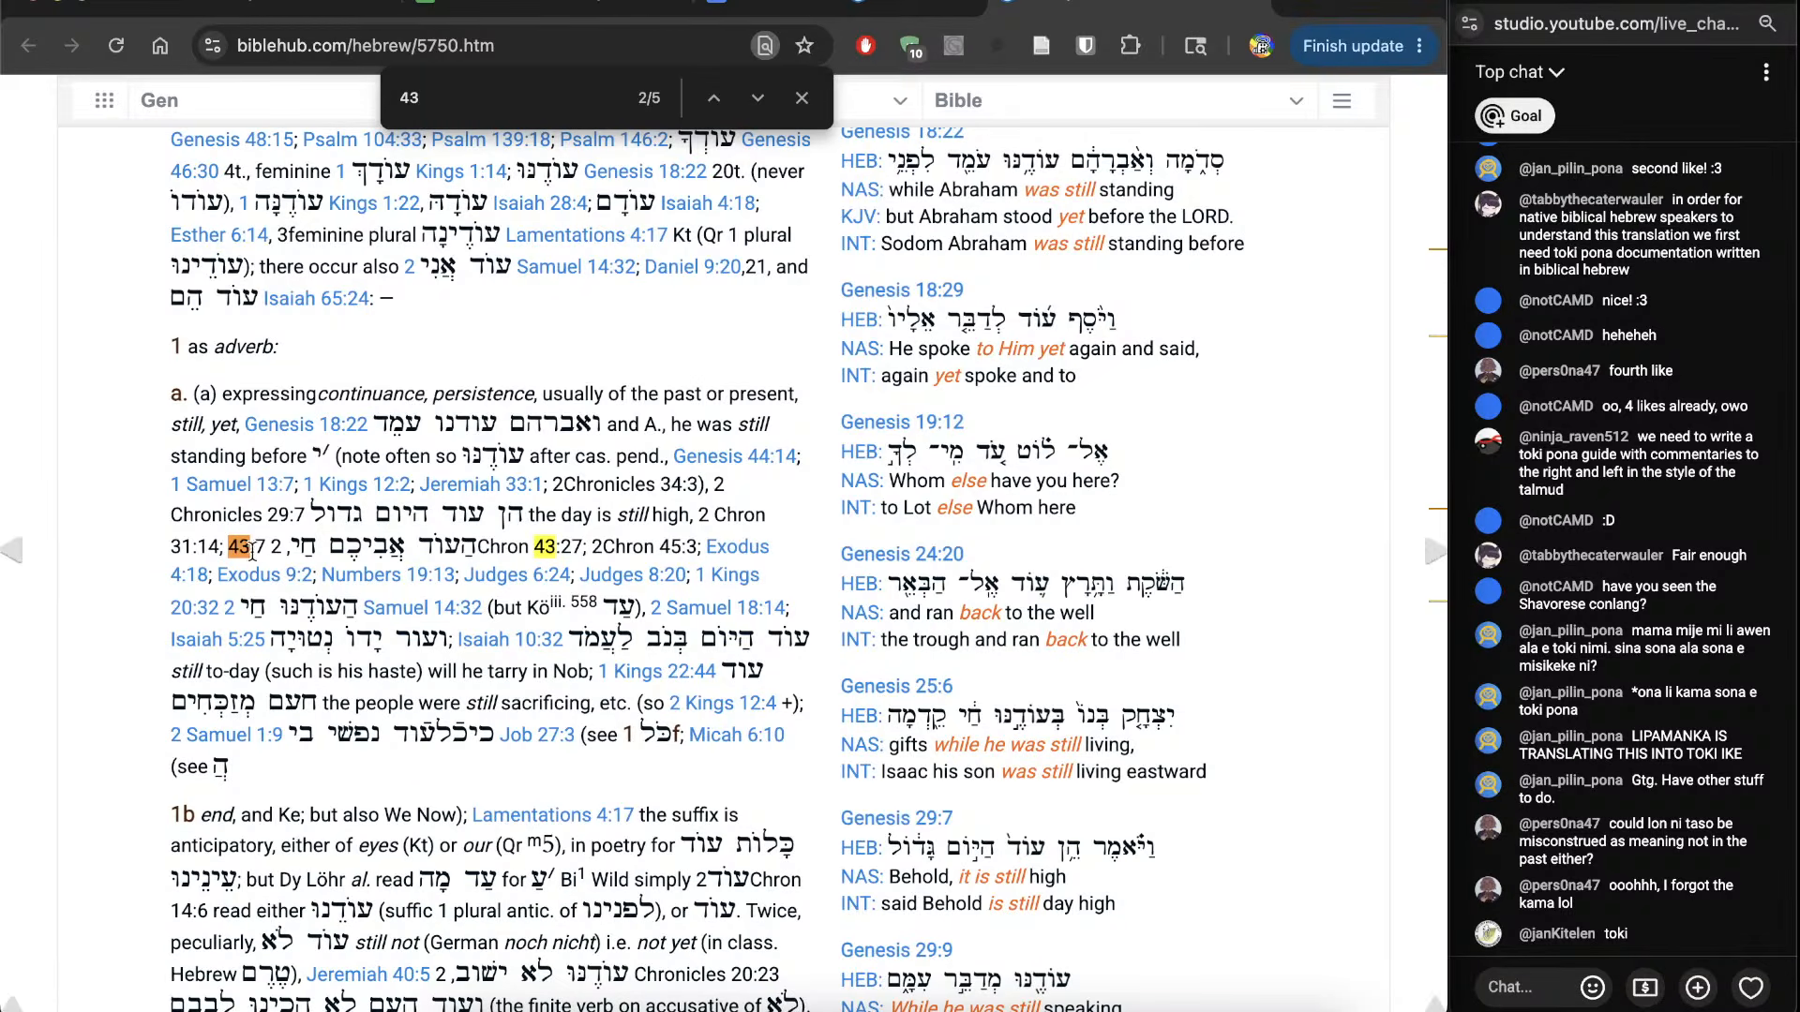
pyautogui.press('Return')
pyautogui.press('Return')
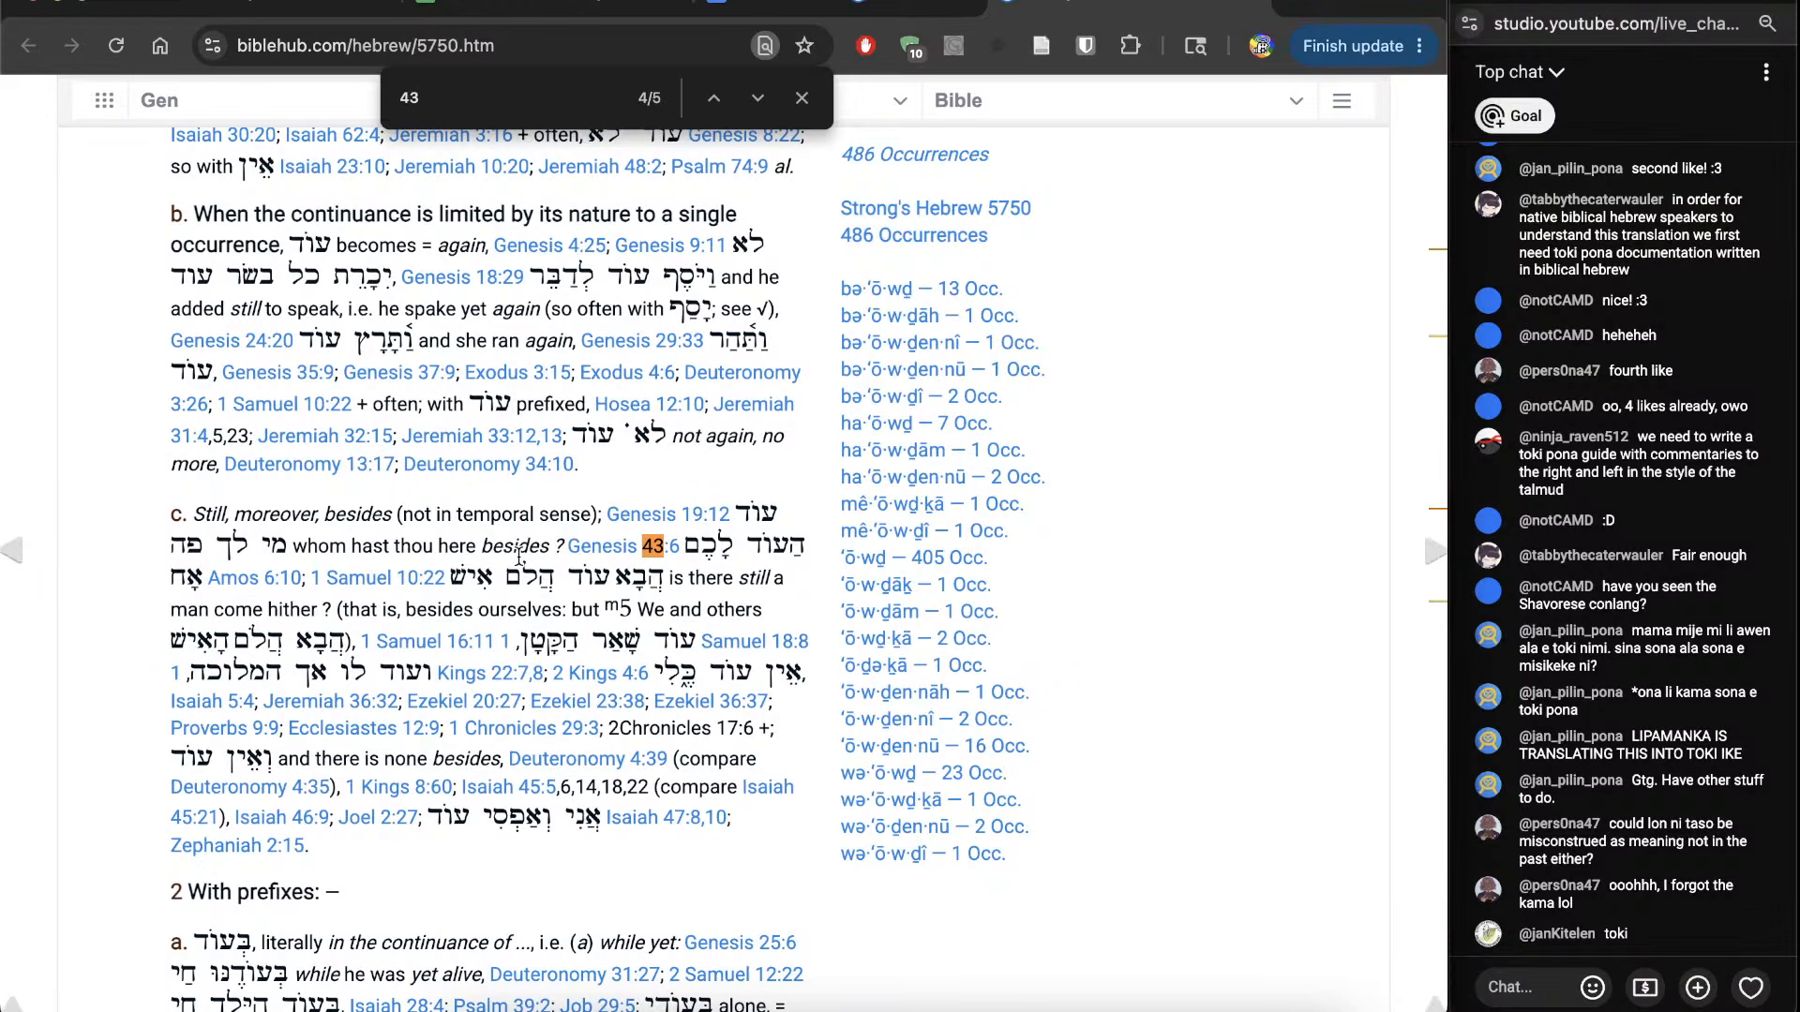
pyautogui.hotkey('ctrl', 'shift', 'Tab')
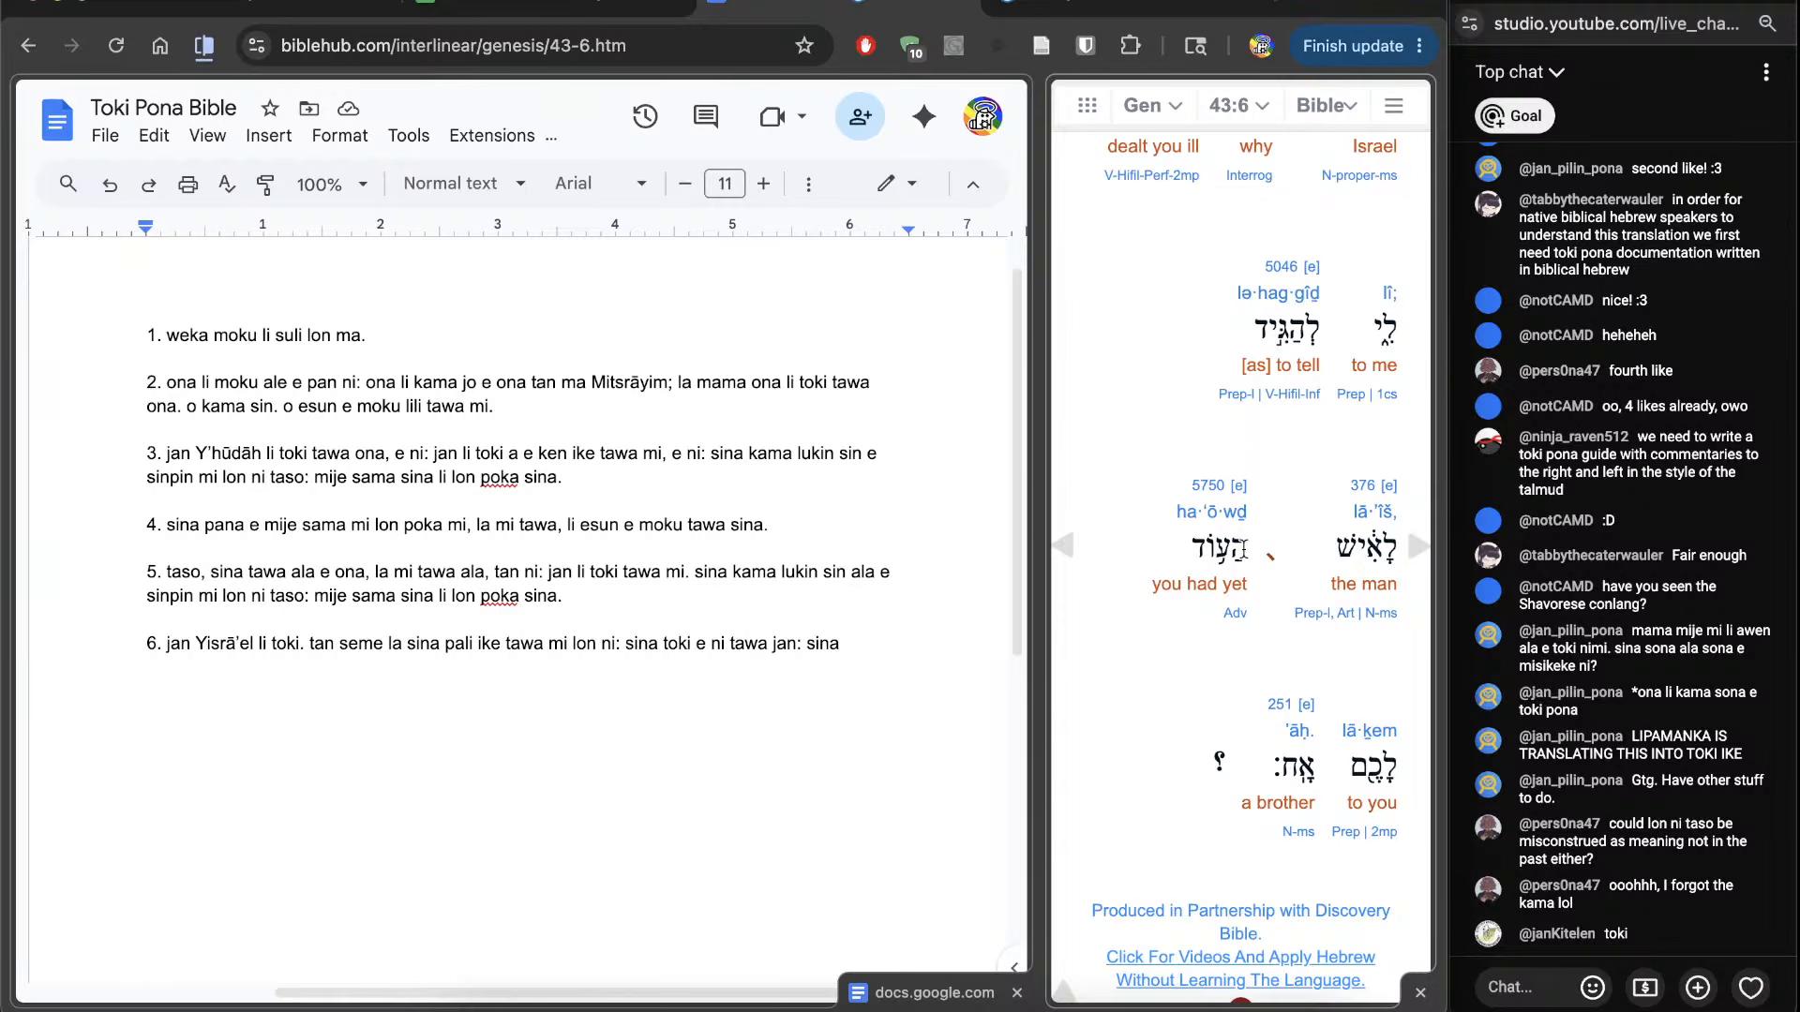
pyautogui.moveTo(1248, 548); pyautogui.dragTo(1242, 586)
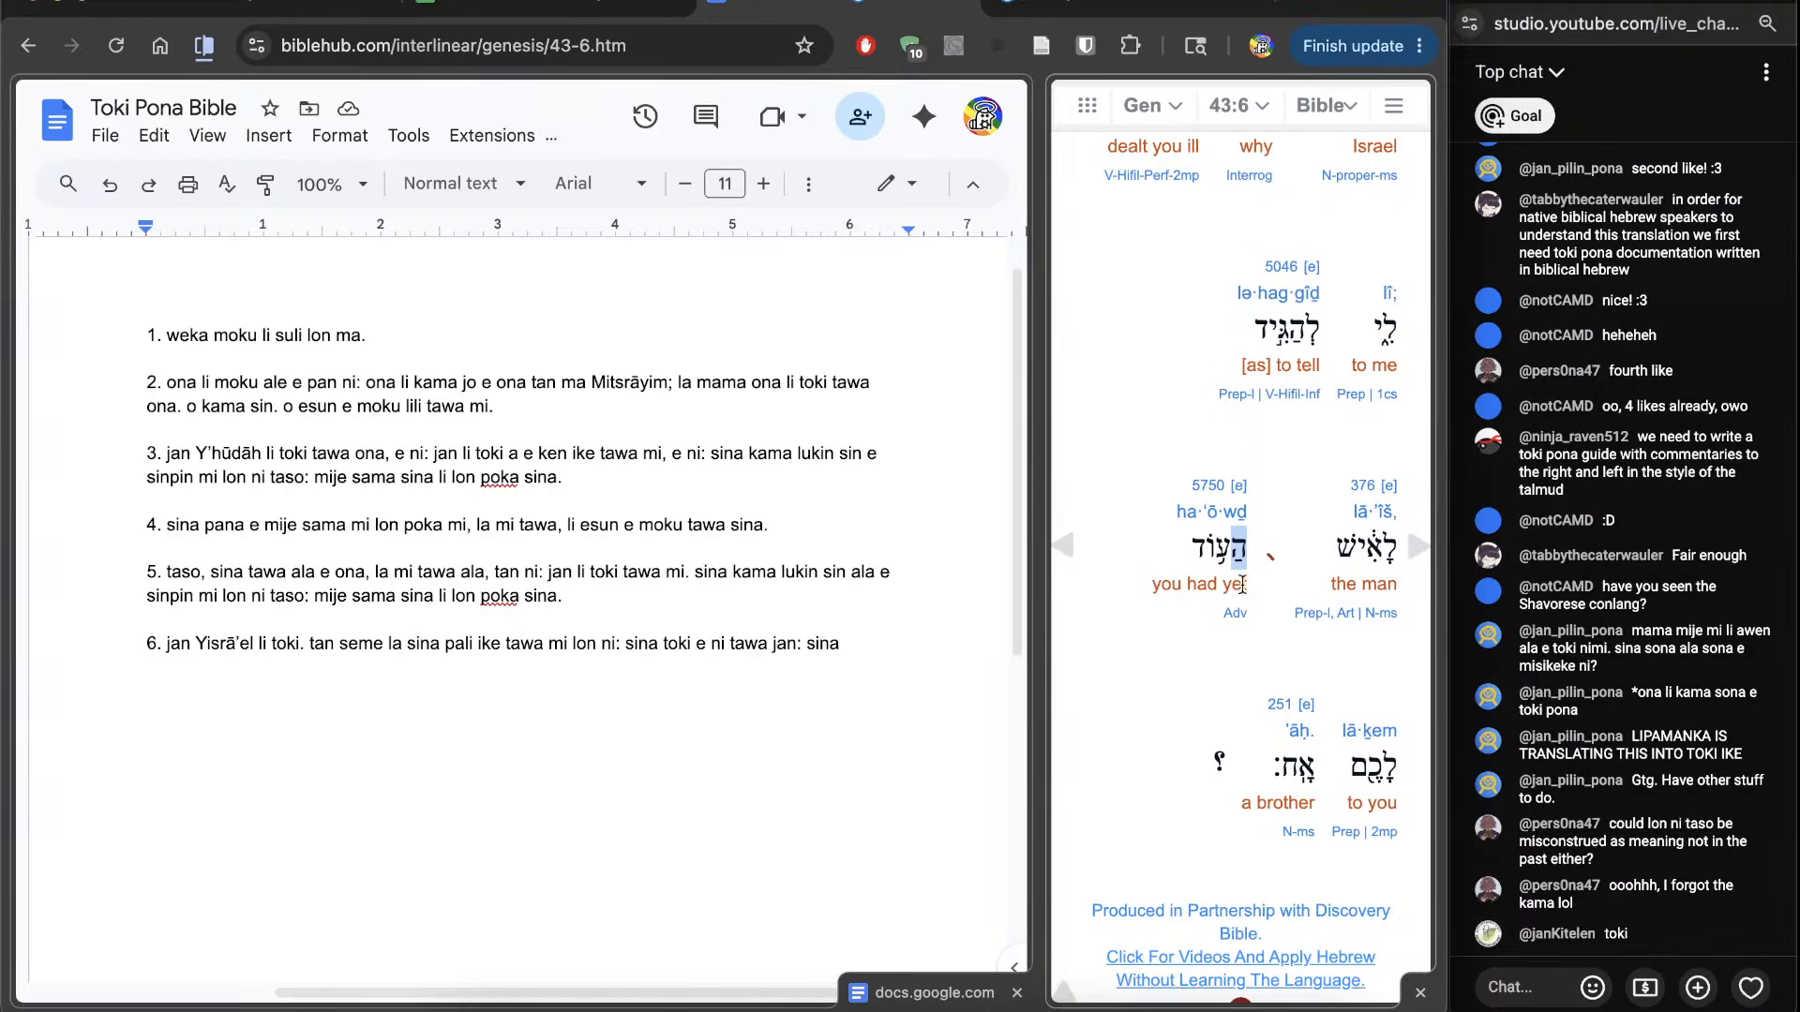
pyautogui.click(1251, 633)
pyautogui.moveTo(1230, 549); pyautogui.dragTo(1208, 550)
pyautogui.click(1209, 549)
# Step: Try ending verse 6 with "mije sama li tawa sina?" in place of the unfinished "sina"
pyautogui.click(864, 730)
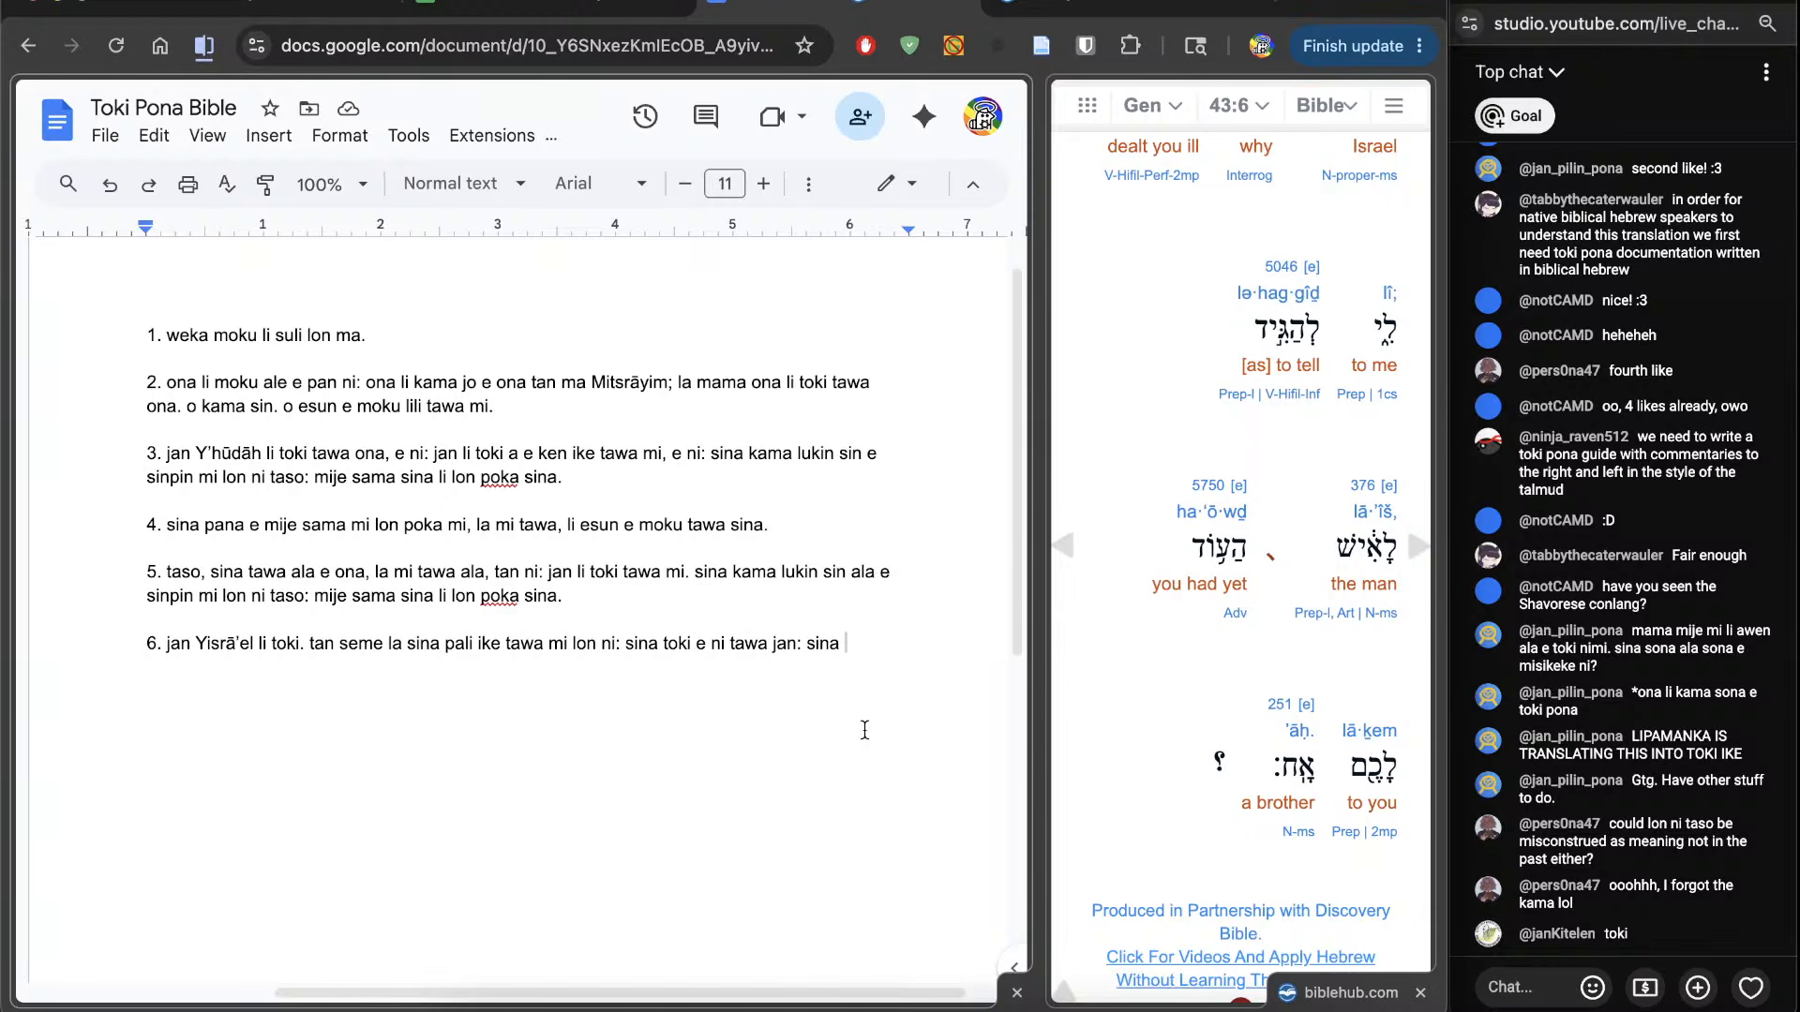
pyautogui.write('jo')
pyautogui.press('BackSpace')
pyautogui.press('BackSpace')
pyautogui.press('BackSpace')
pyautogui.press('BackSpace')
pyautogui.write('ije sama li ')
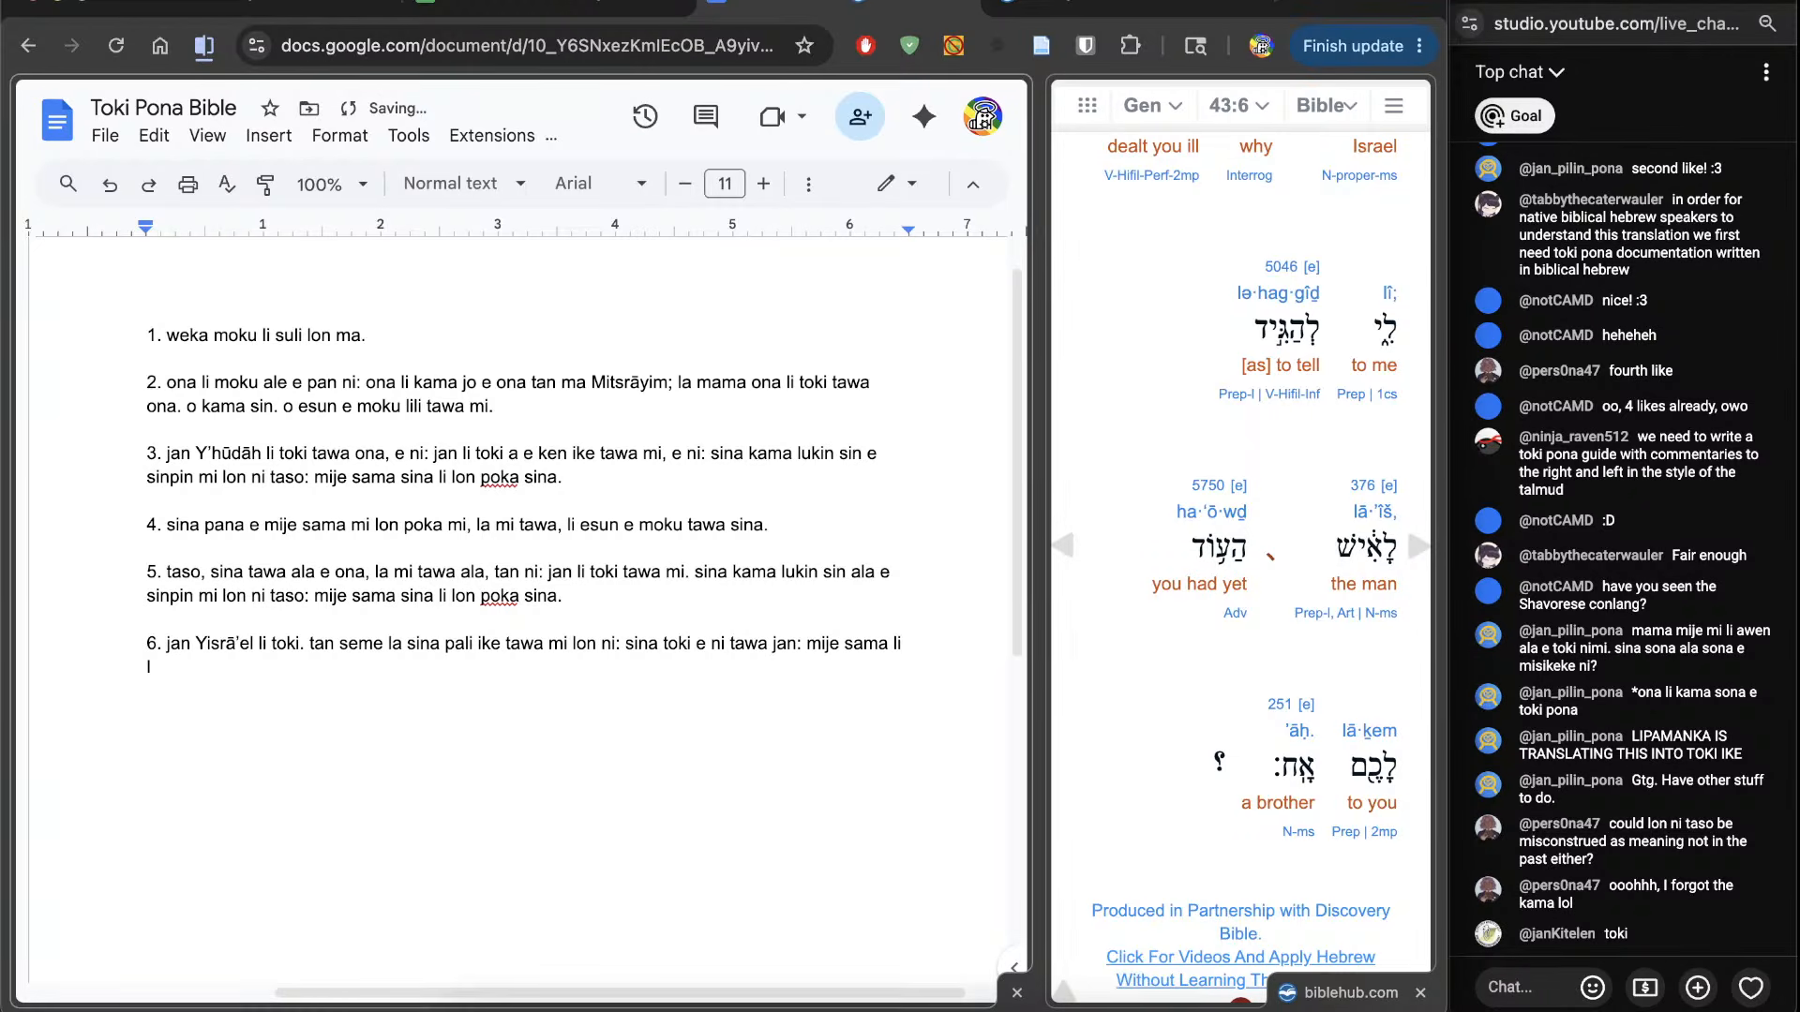
pyautogui.write('tawa sina?')
# Step: Reword the question at the end of verse 6 as "sina jo e mije sama?" and recheck it against the Hebrew
pyautogui.moveTo(213, 668); pyautogui.dragTo(838, 656)
pyautogui.write('sina jo e mije sama')
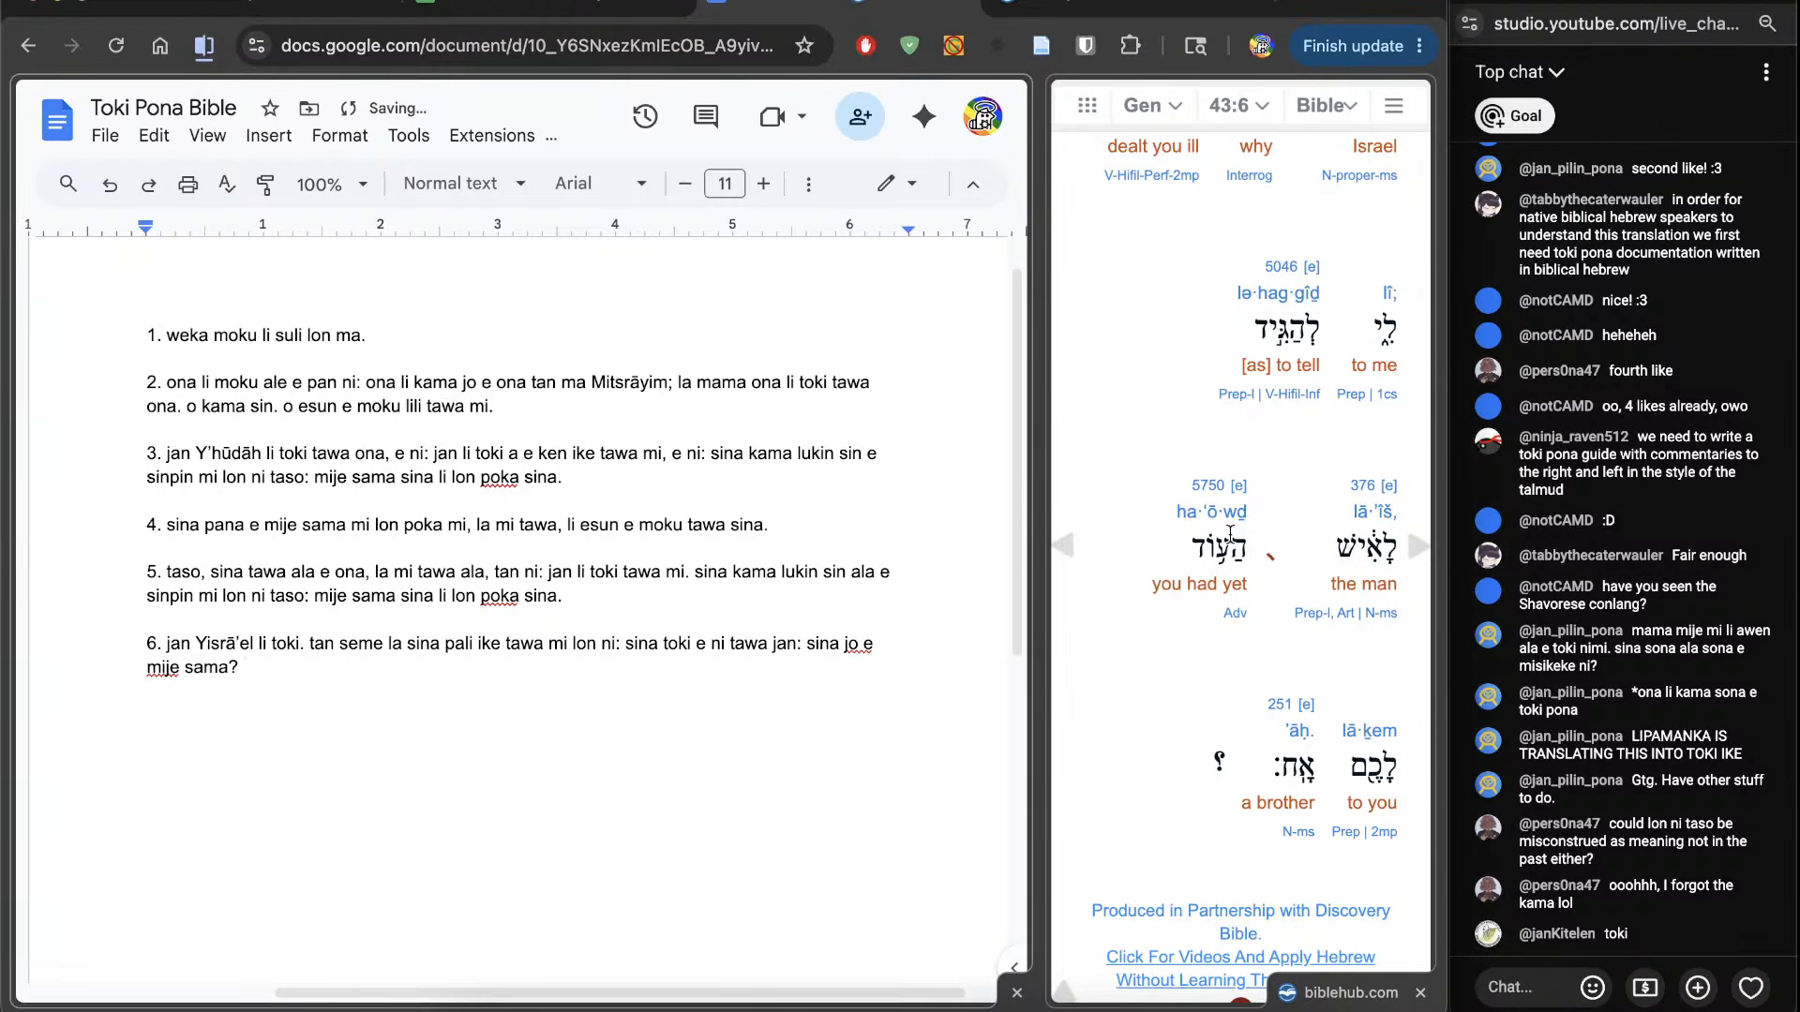
pyautogui.doubleClick(1222, 541)
pyautogui.doubleClick(1226, 579)
pyautogui.click(1203, 553)
# Step: Start a new paragraph numbered "7." after a blank line and bring up the Genesis 43:7 interlinear text
pyautogui.click(635, 682)
pyautogui.press('Return')
pyautogui.press('Return')
pyautogui.scroll(-1, 829, 638)
pyautogui.click(1406, 545)
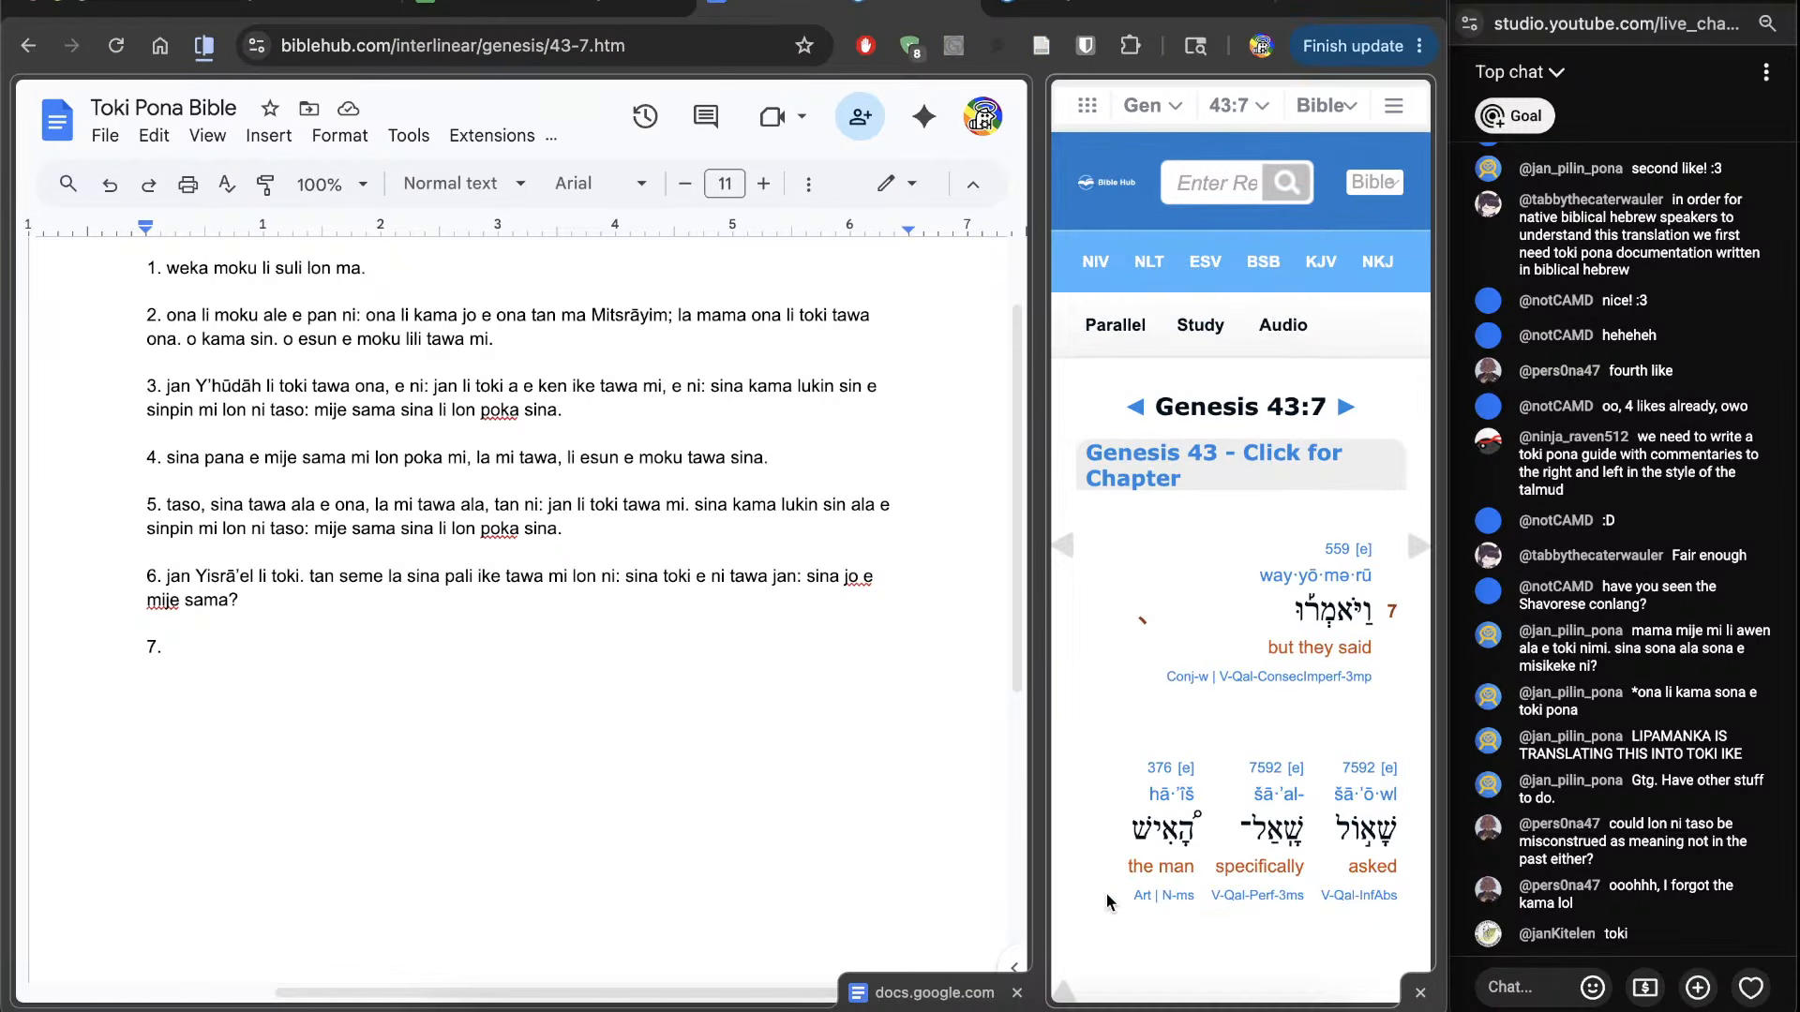
# Step: Begin verse 7 with "ona li toki" from the interlinear text
pyautogui.scroll(-5, 1107, 893)
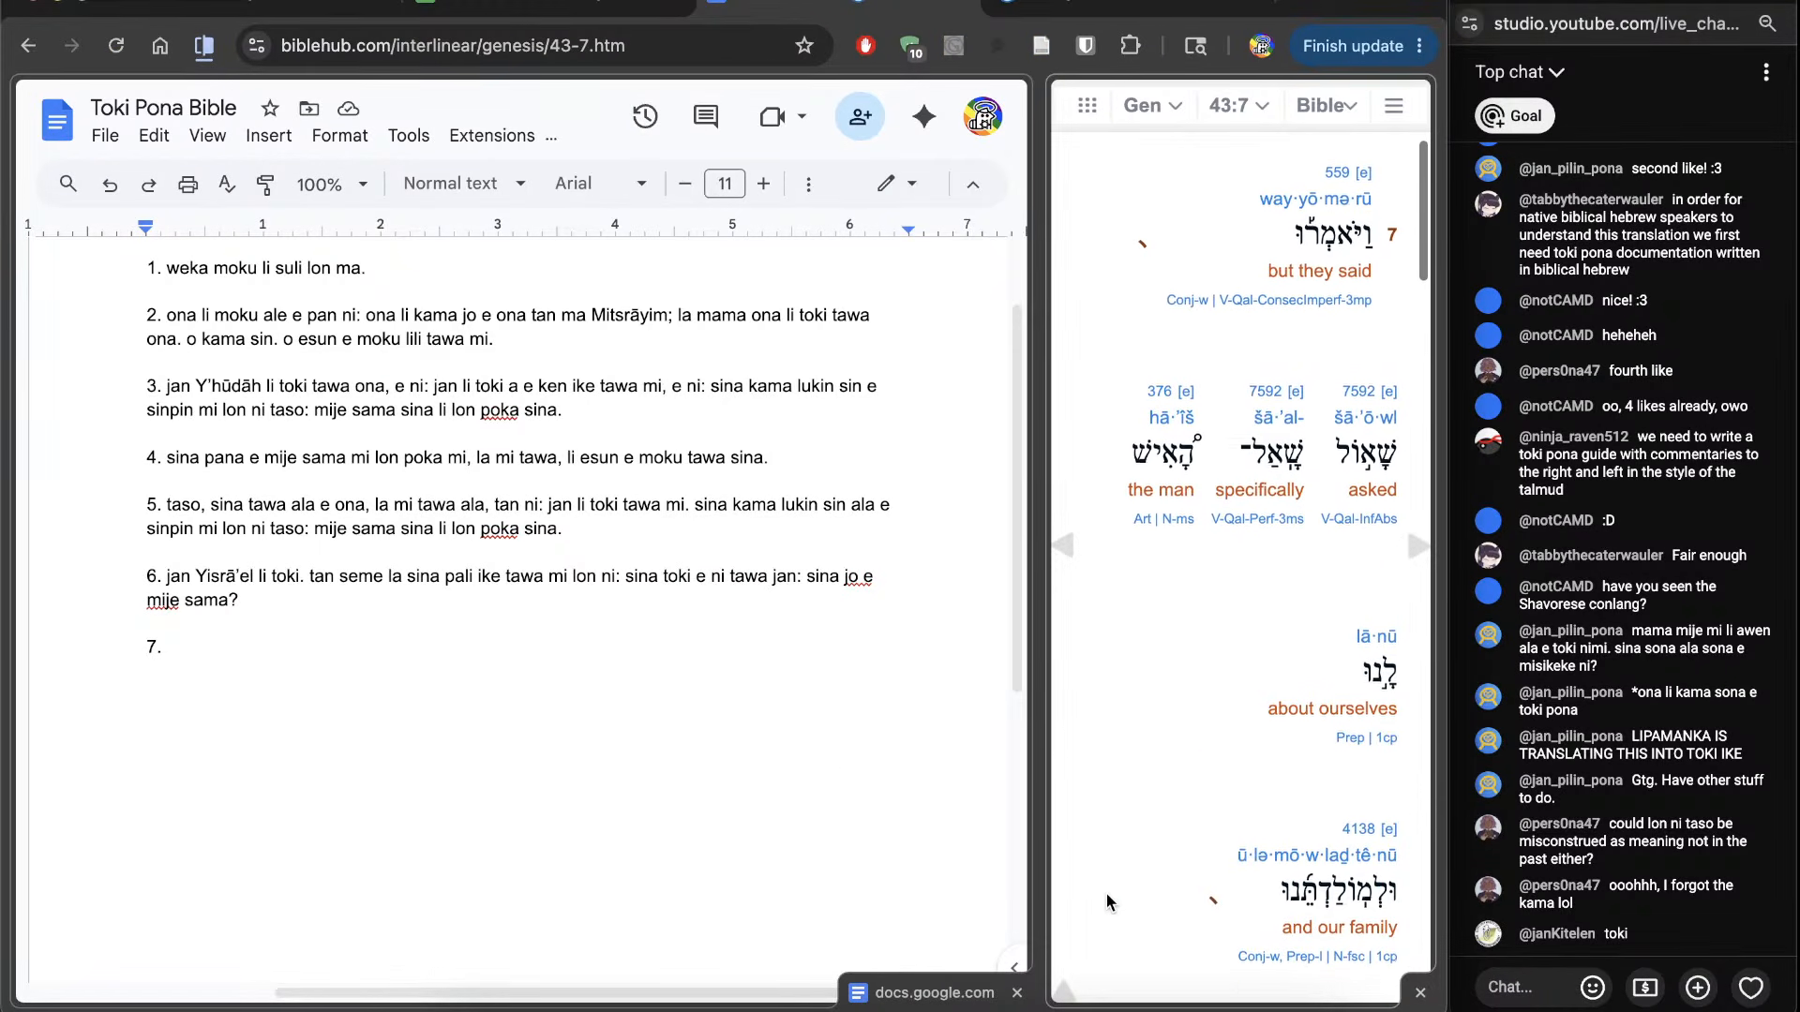
pyautogui.click(668, 888)
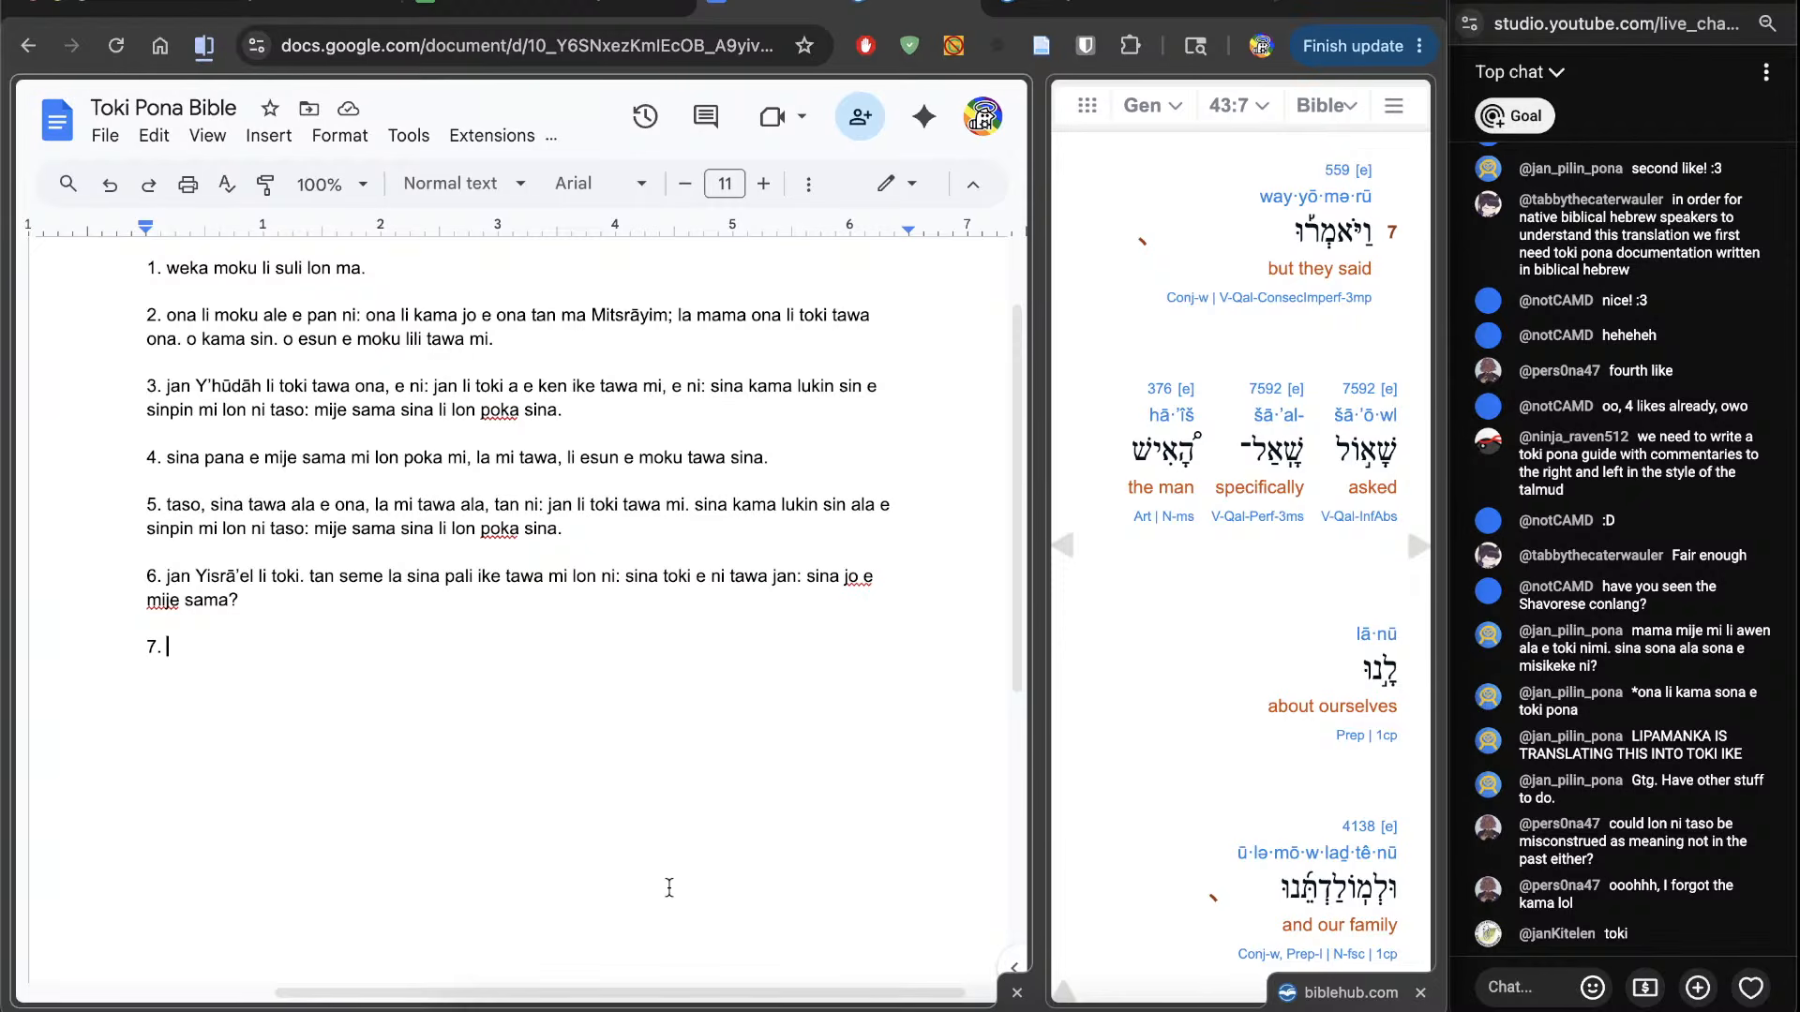
pyautogui.write('ona li toki')
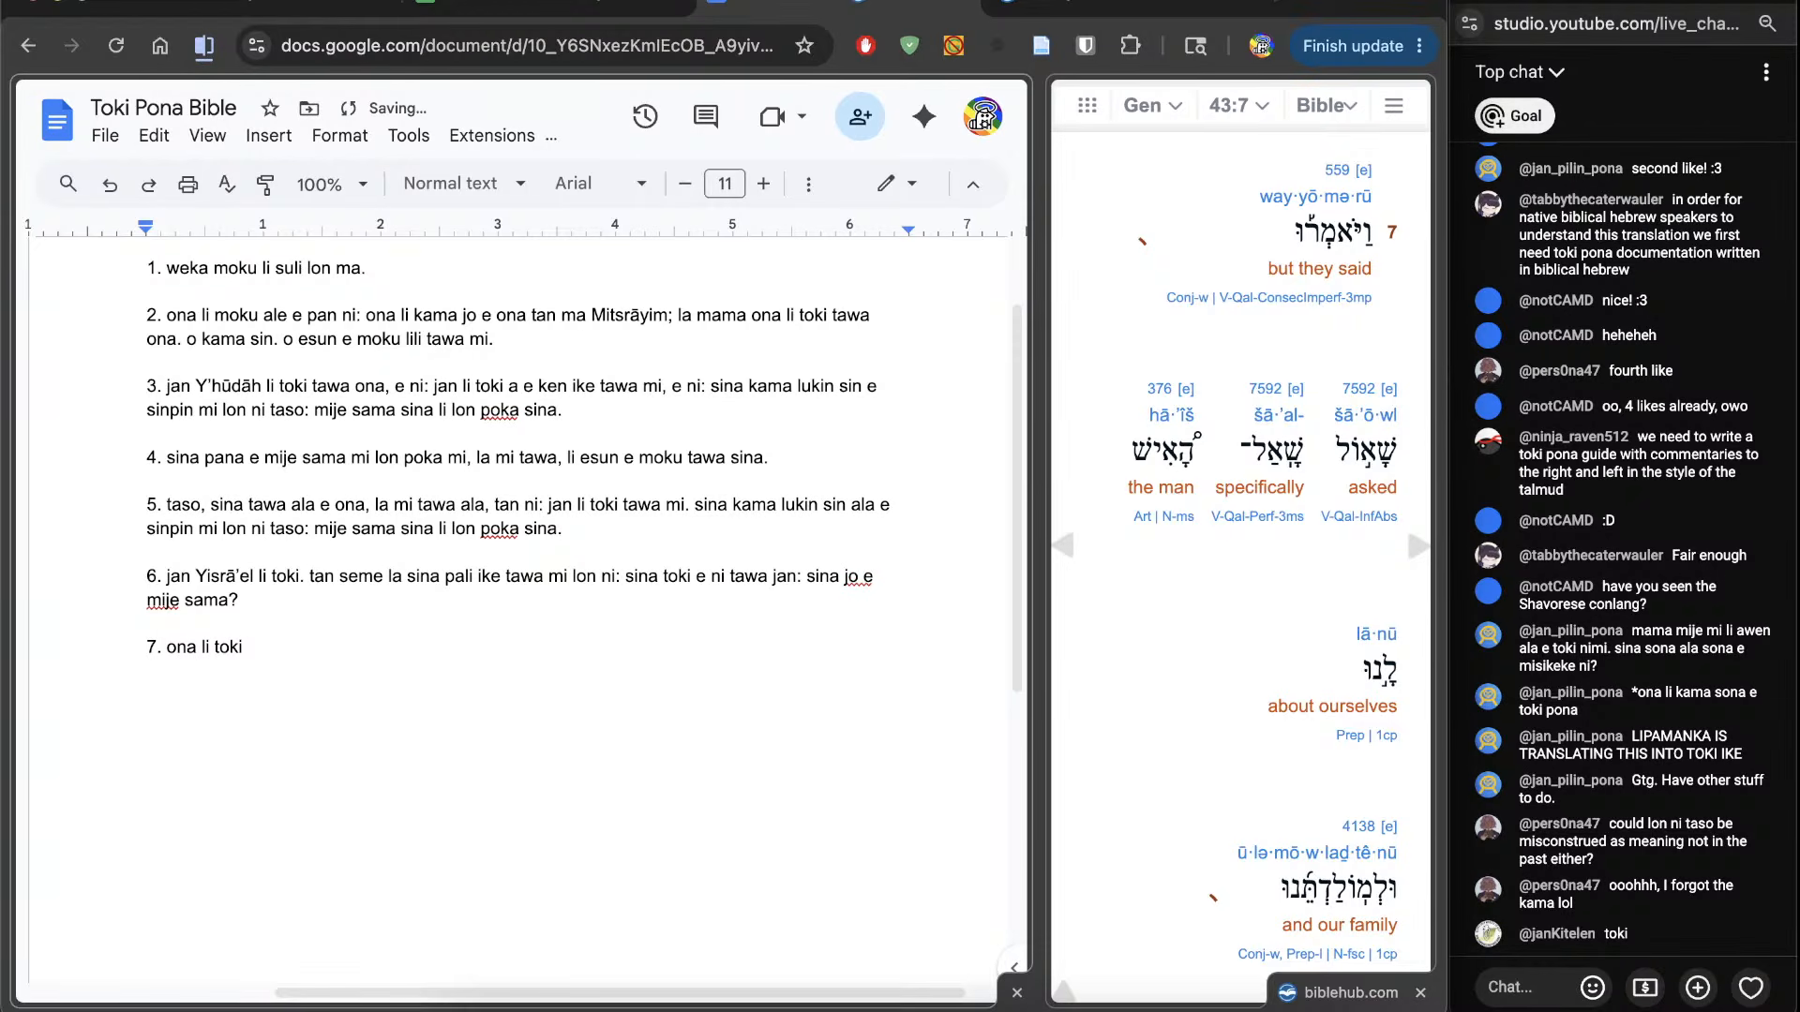
# Step: Enlarge the Hebrew word glossed "but they said" in Genesis 43:7 and examine the mark over its letter resh
pyautogui.scroll(5, 1299, 235)
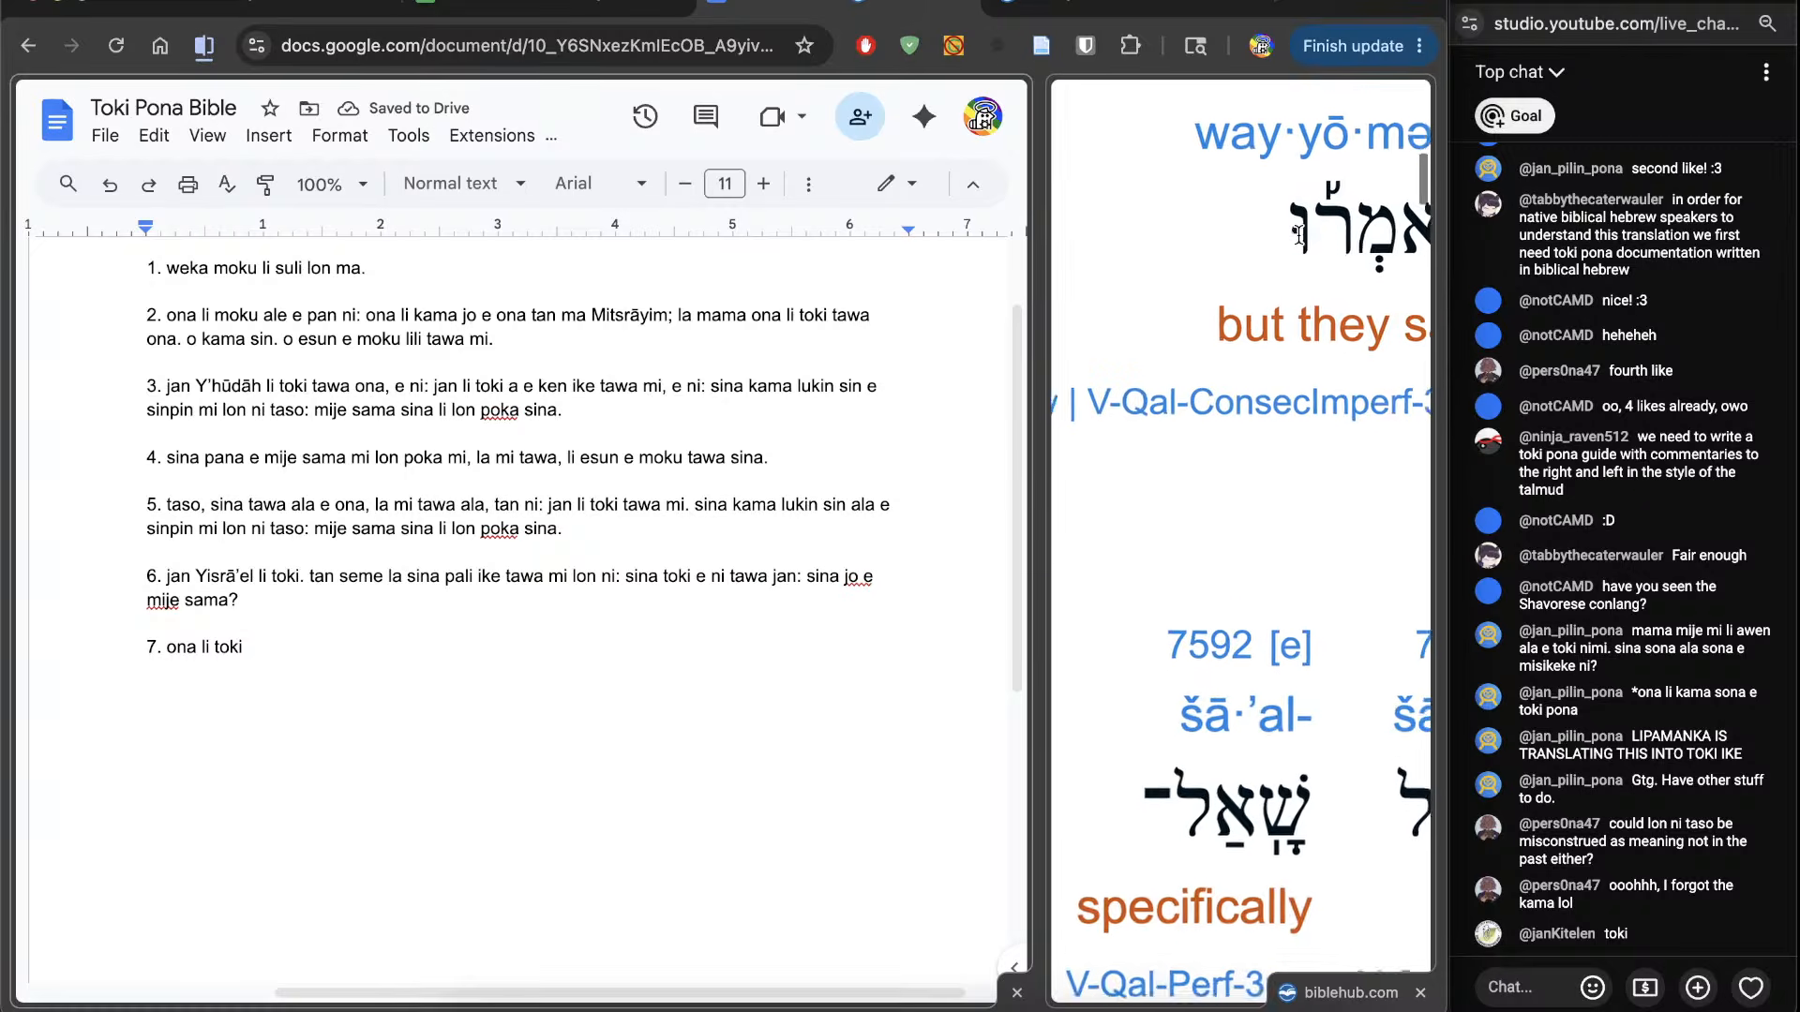
pyautogui.scroll(2, 1299, 234)
pyautogui.moveTo(1256, 355); pyautogui.dragTo(1249, 362)
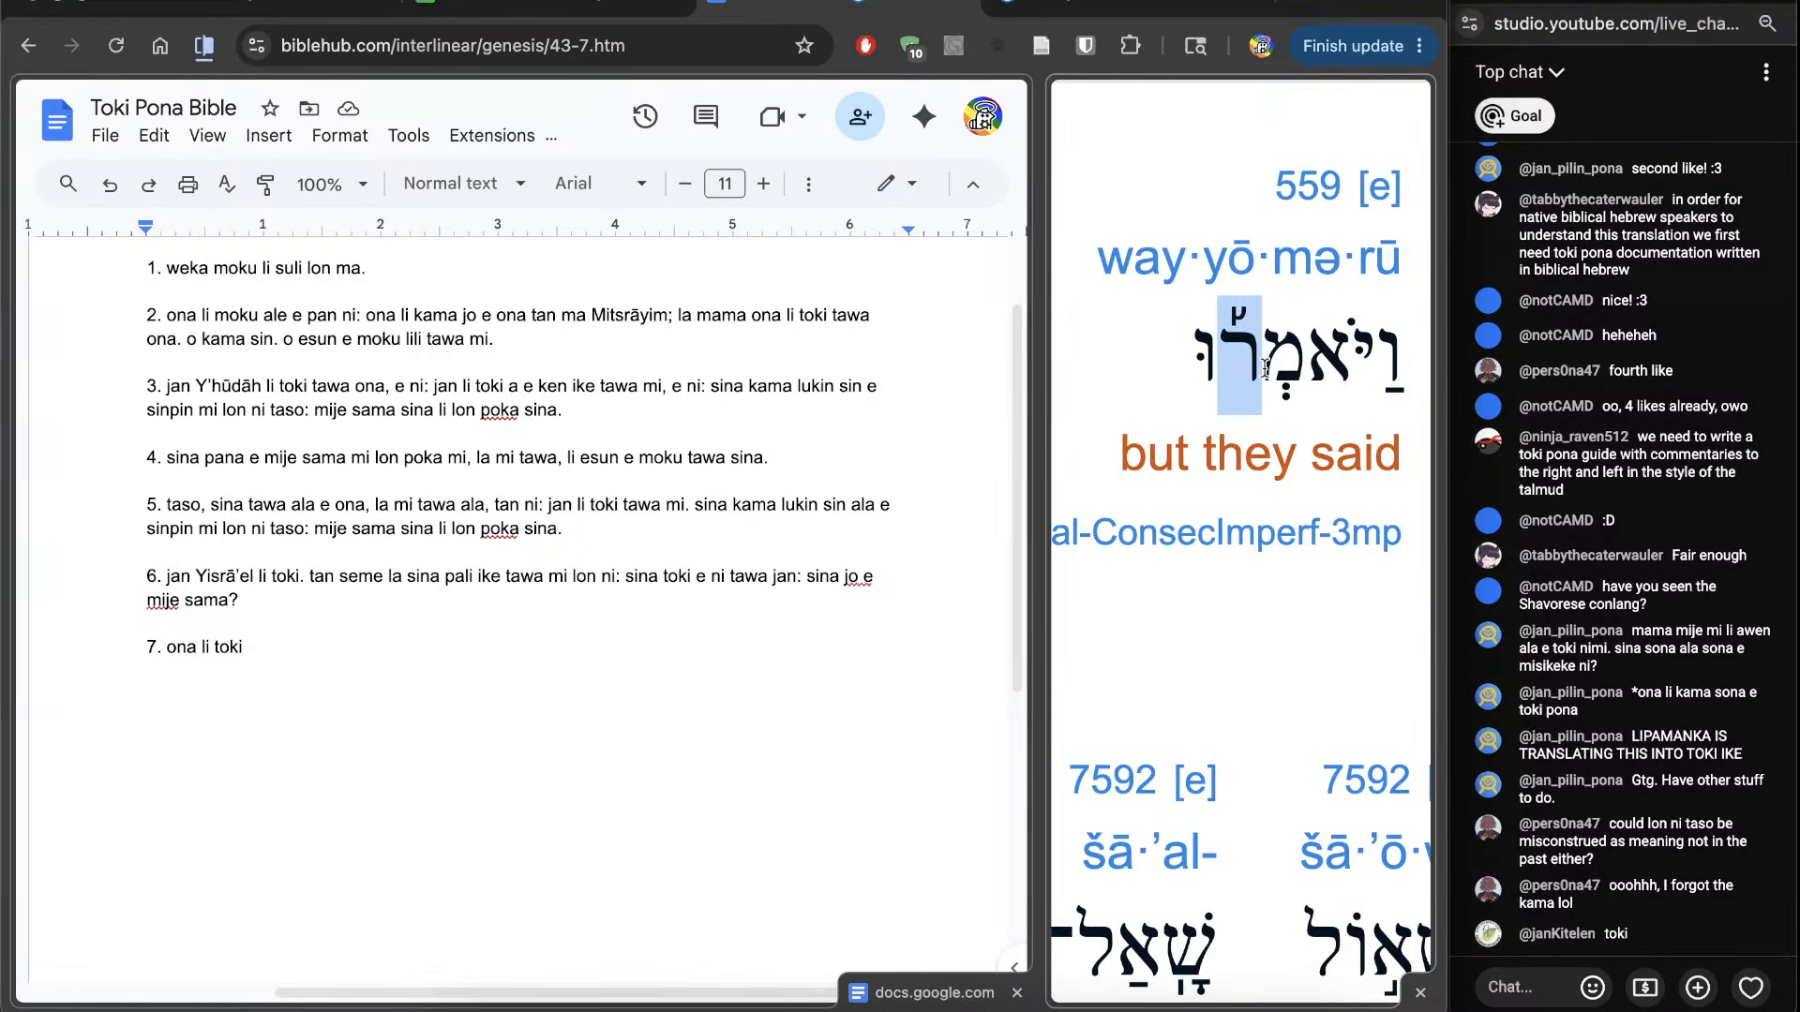
# Step: Search Google Images for "hebrew cantellation marks"
pyautogui.click(1310, 8)
pyautogui.write('hebrew cantell')
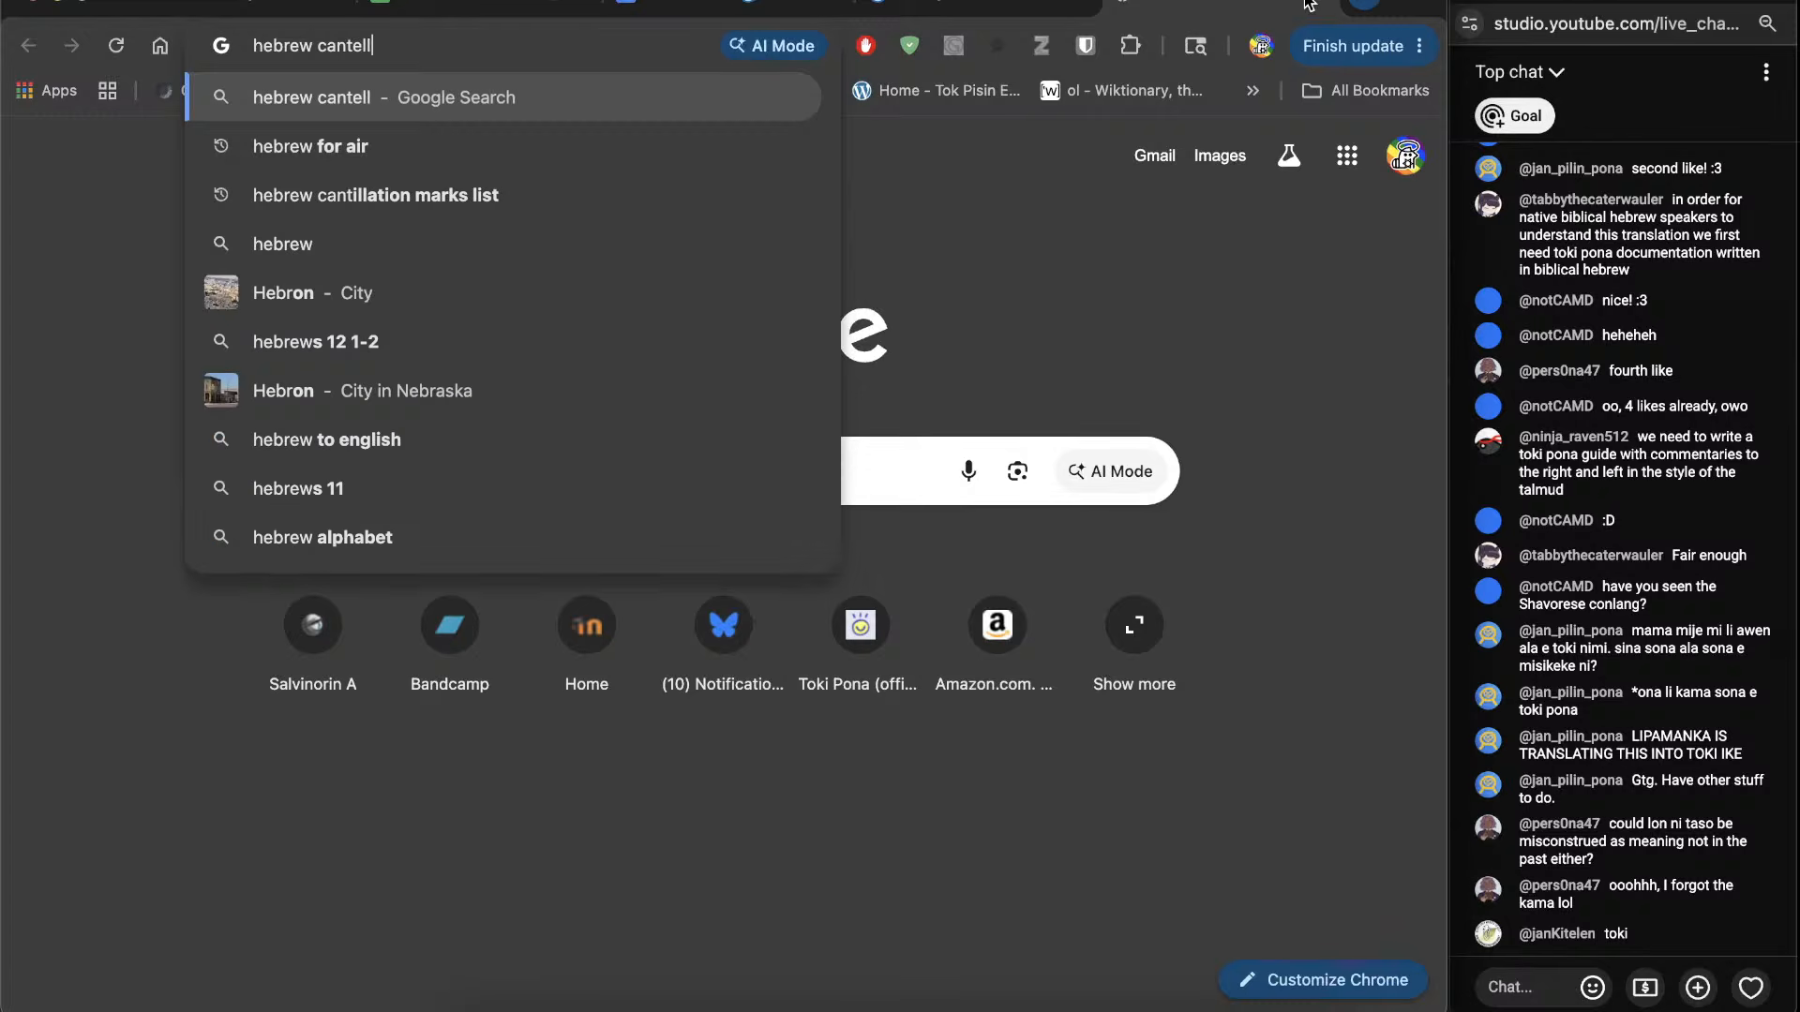
pyautogui.write('ation marks')
pyautogui.press('Return')
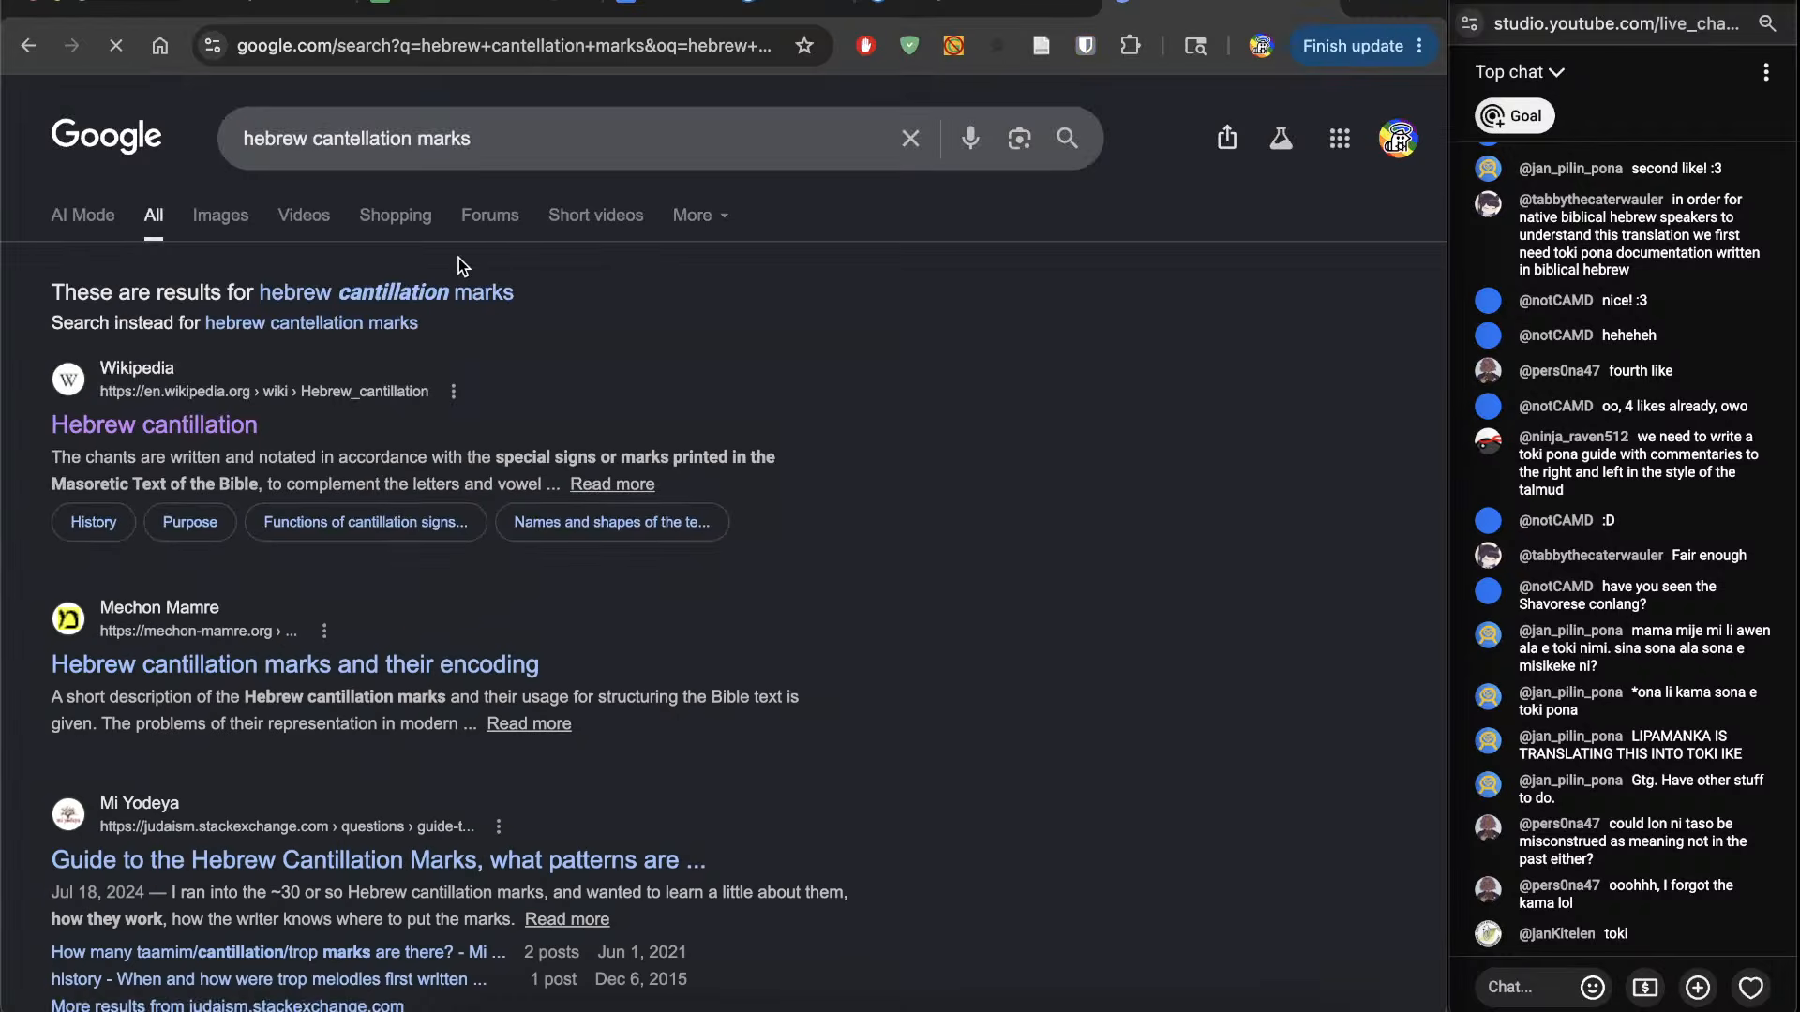
pyautogui.click(221, 215)
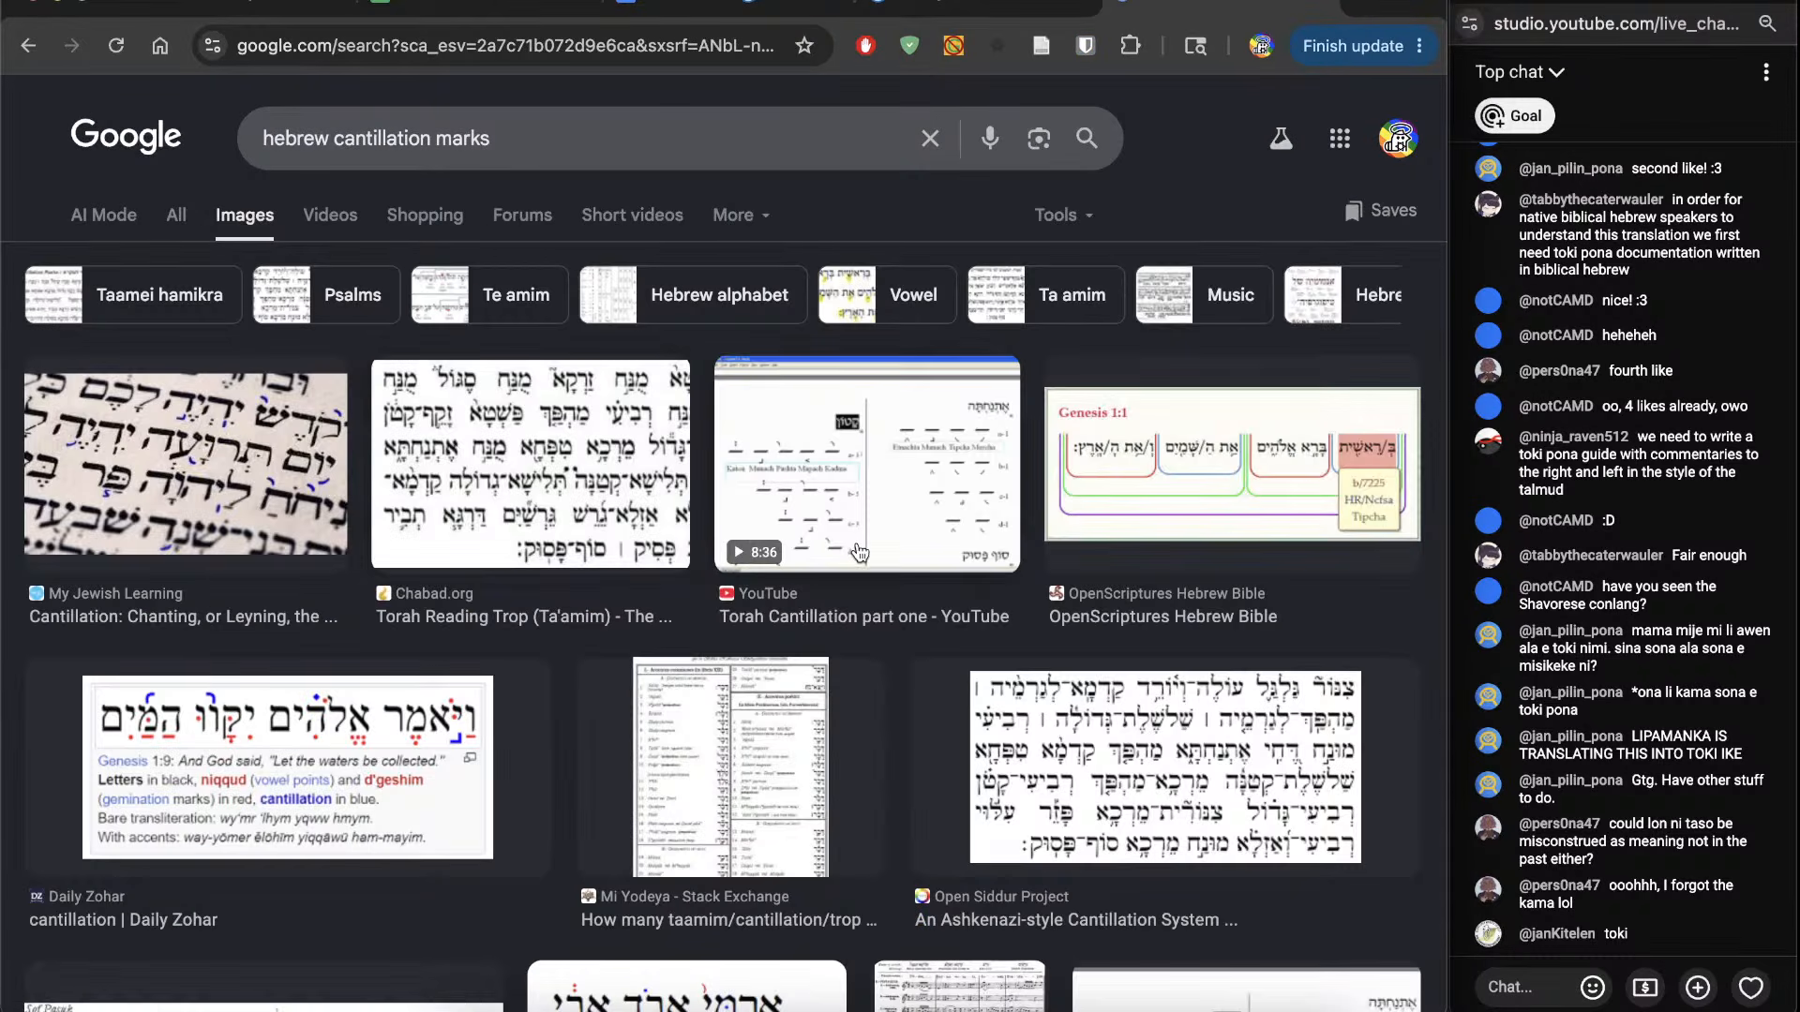
# Step: Browse the image results for a chart of Hebrew cantillation marks
pyautogui.scroll(-5, 856, 551)
pyautogui.scroll(-6, 856, 551)
pyautogui.scroll(5, 856, 552)
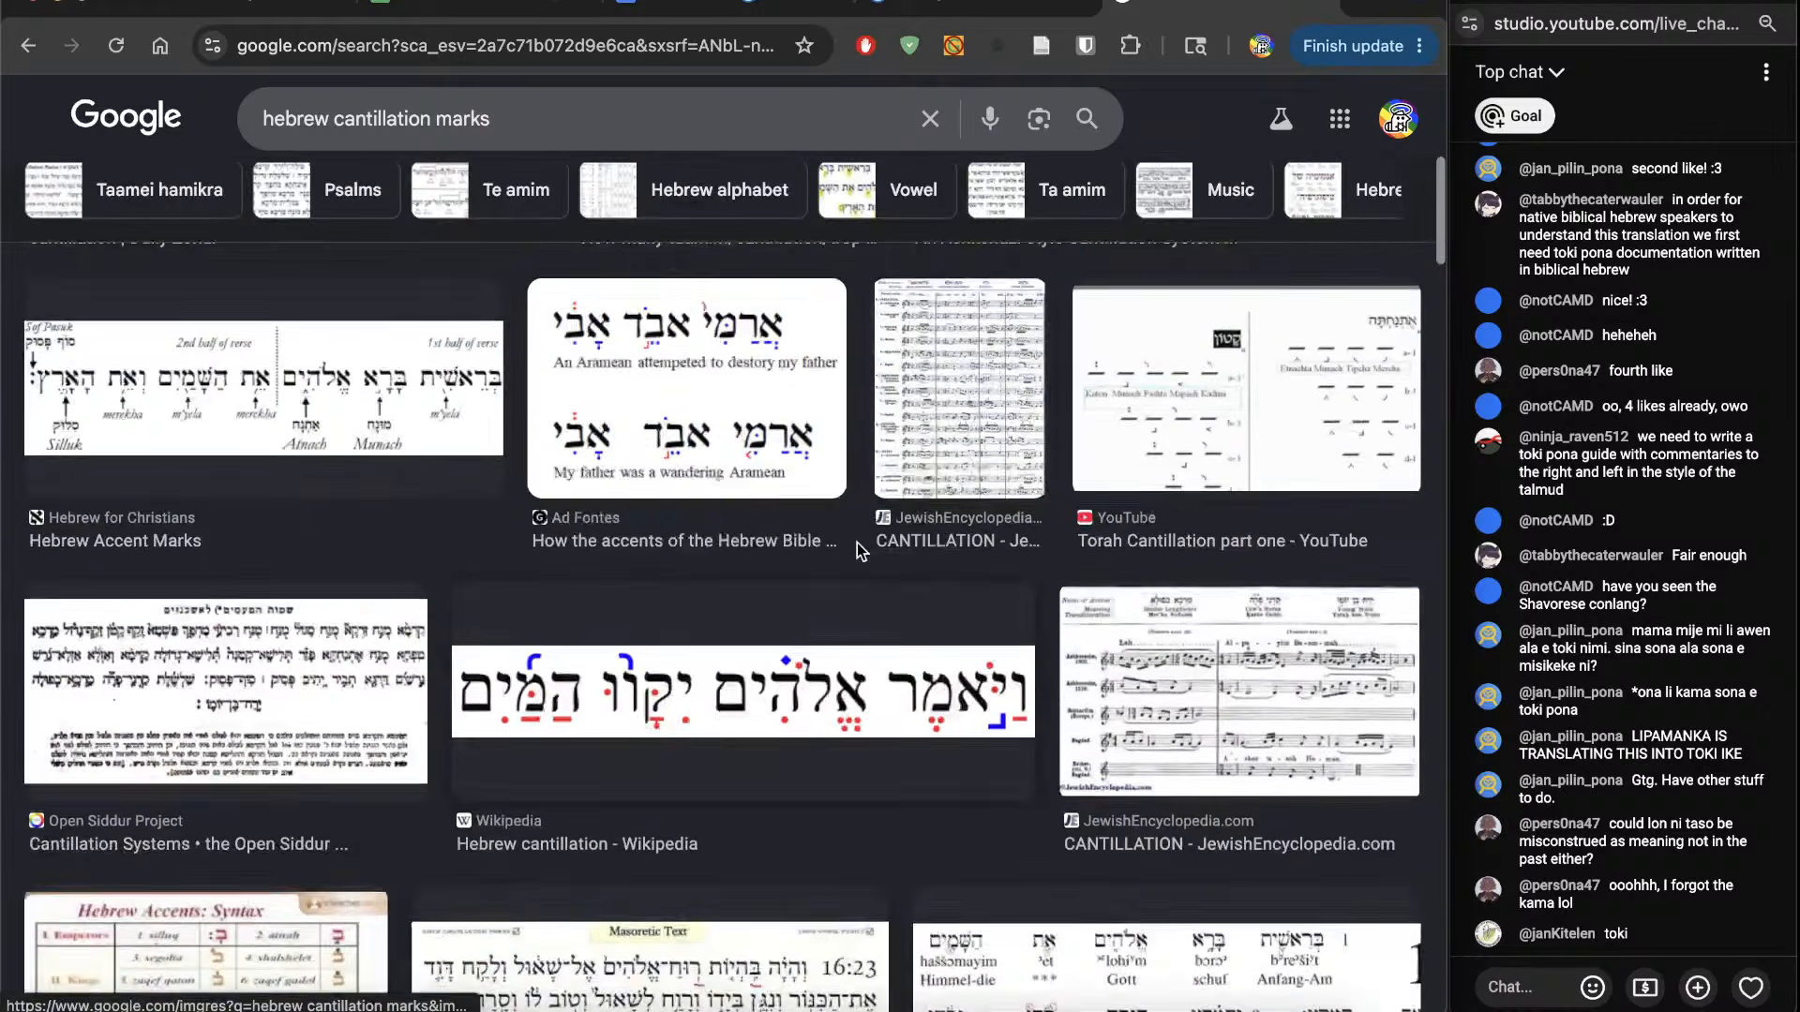
pyautogui.scroll(-12, 856, 551)
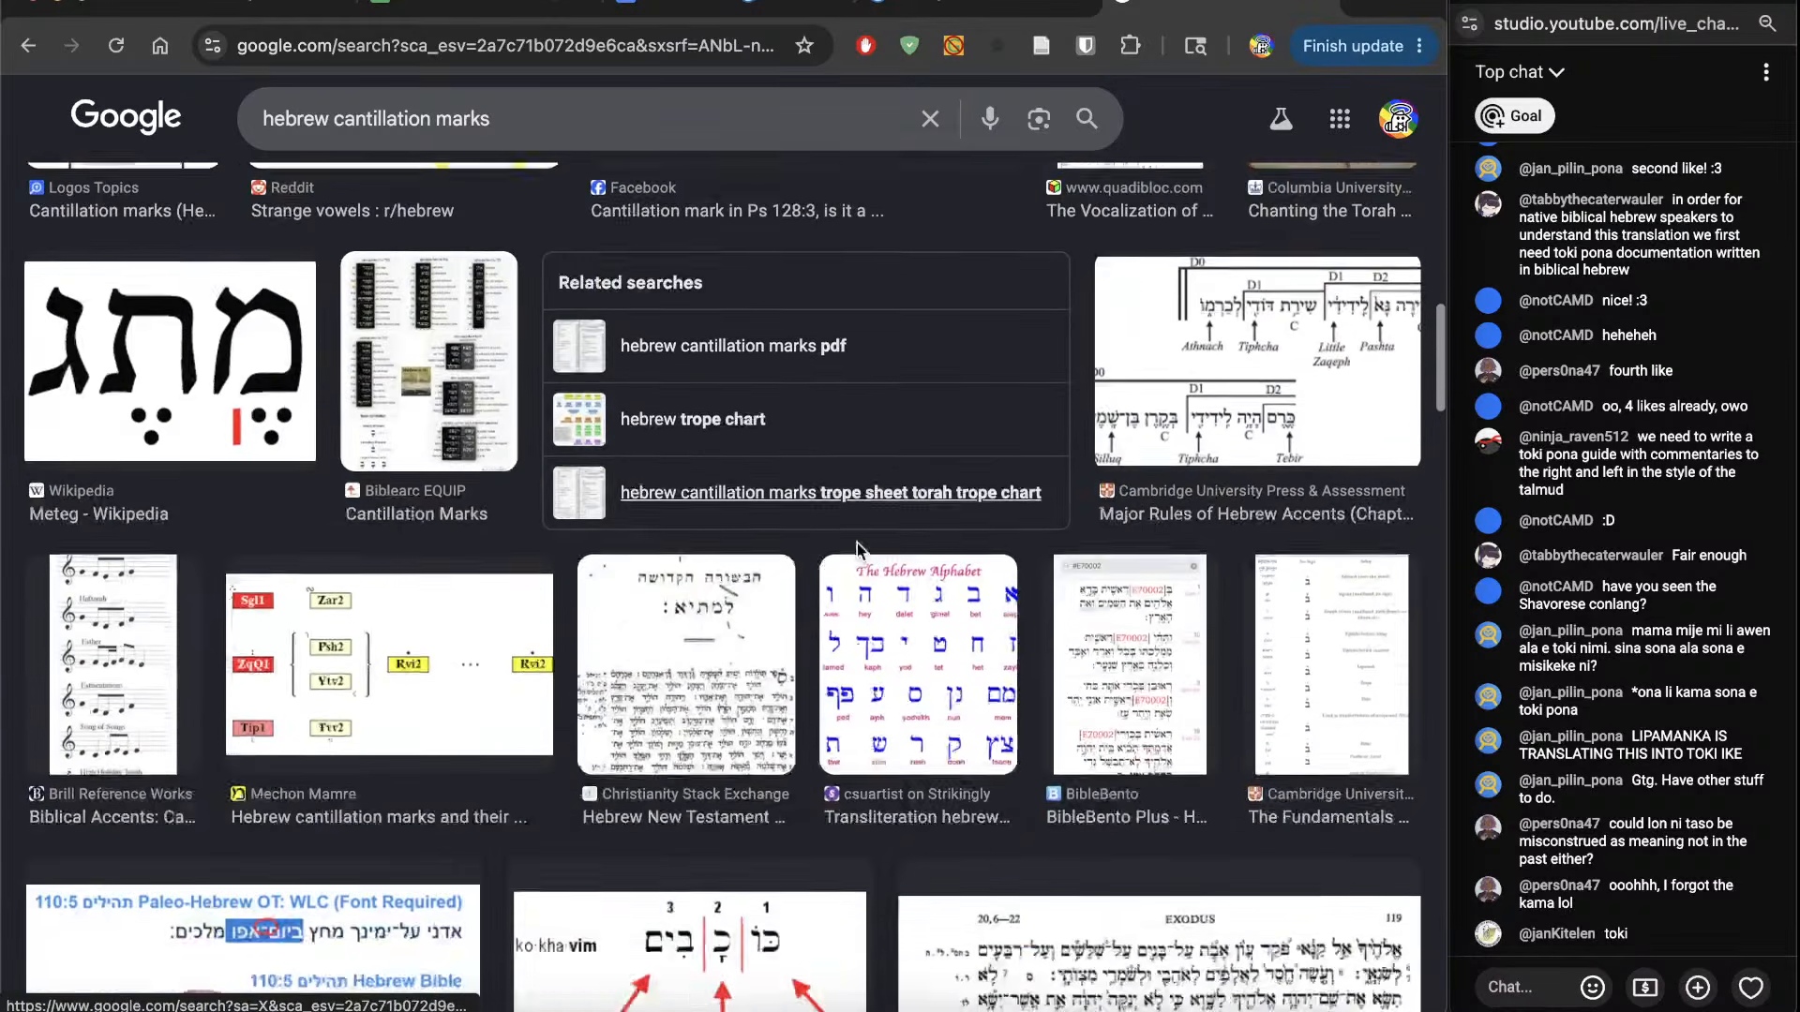
pyautogui.scroll(-15, 857, 551)
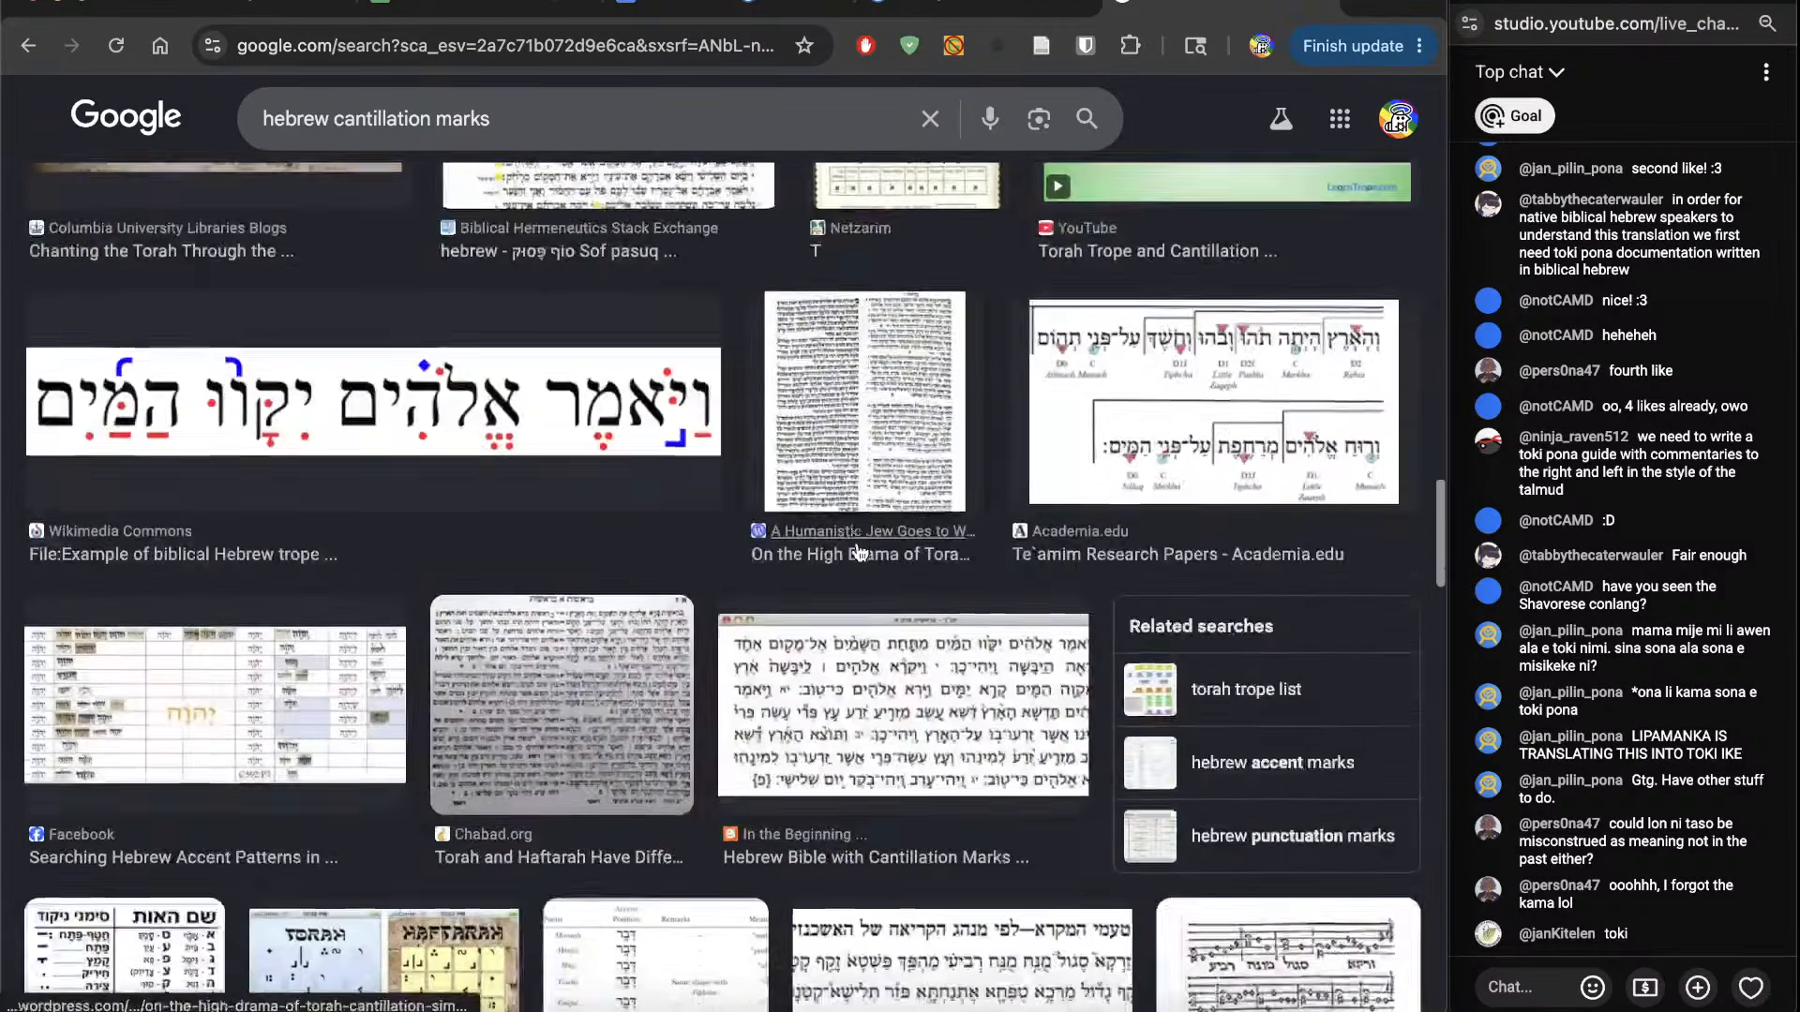
pyautogui.scroll(-5, 857, 549)
pyautogui.scroll(8, 857, 548)
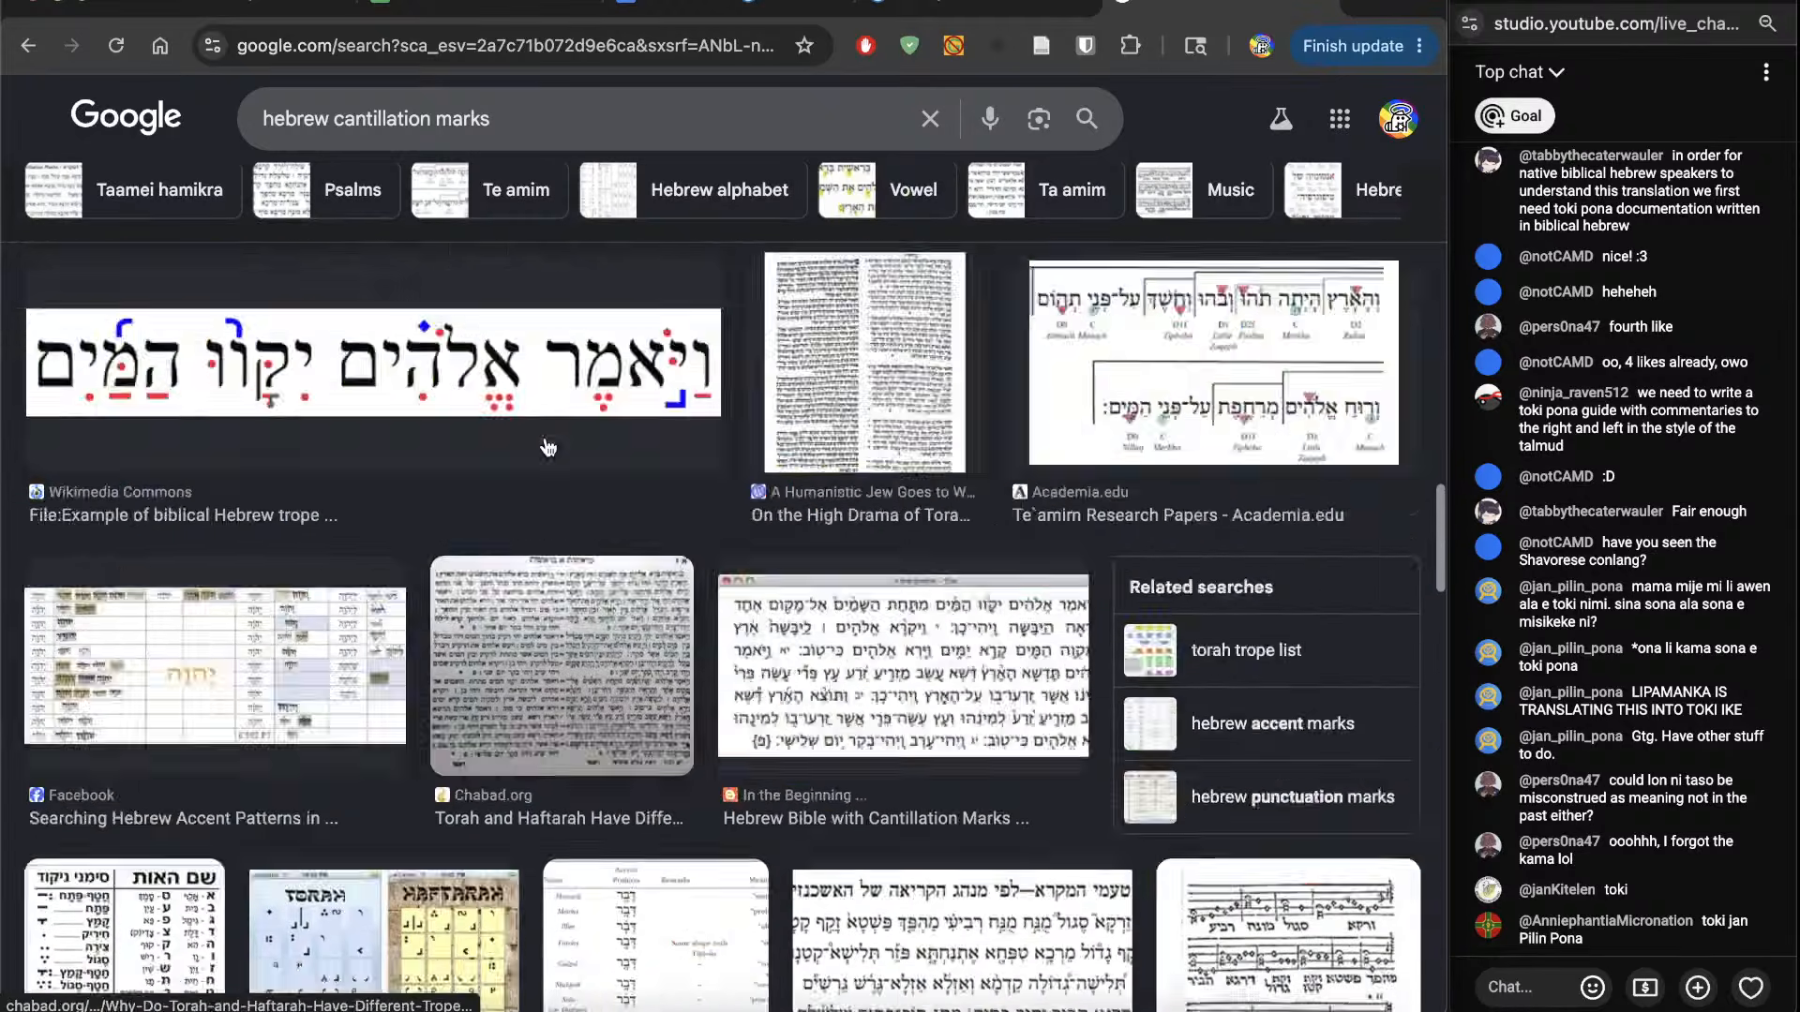
# Step: Refine the Google Images search to "hebrew cantillation marks dukes"
pyautogui.scroll(3, 549, 448)
pyautogui.click(263, 138)
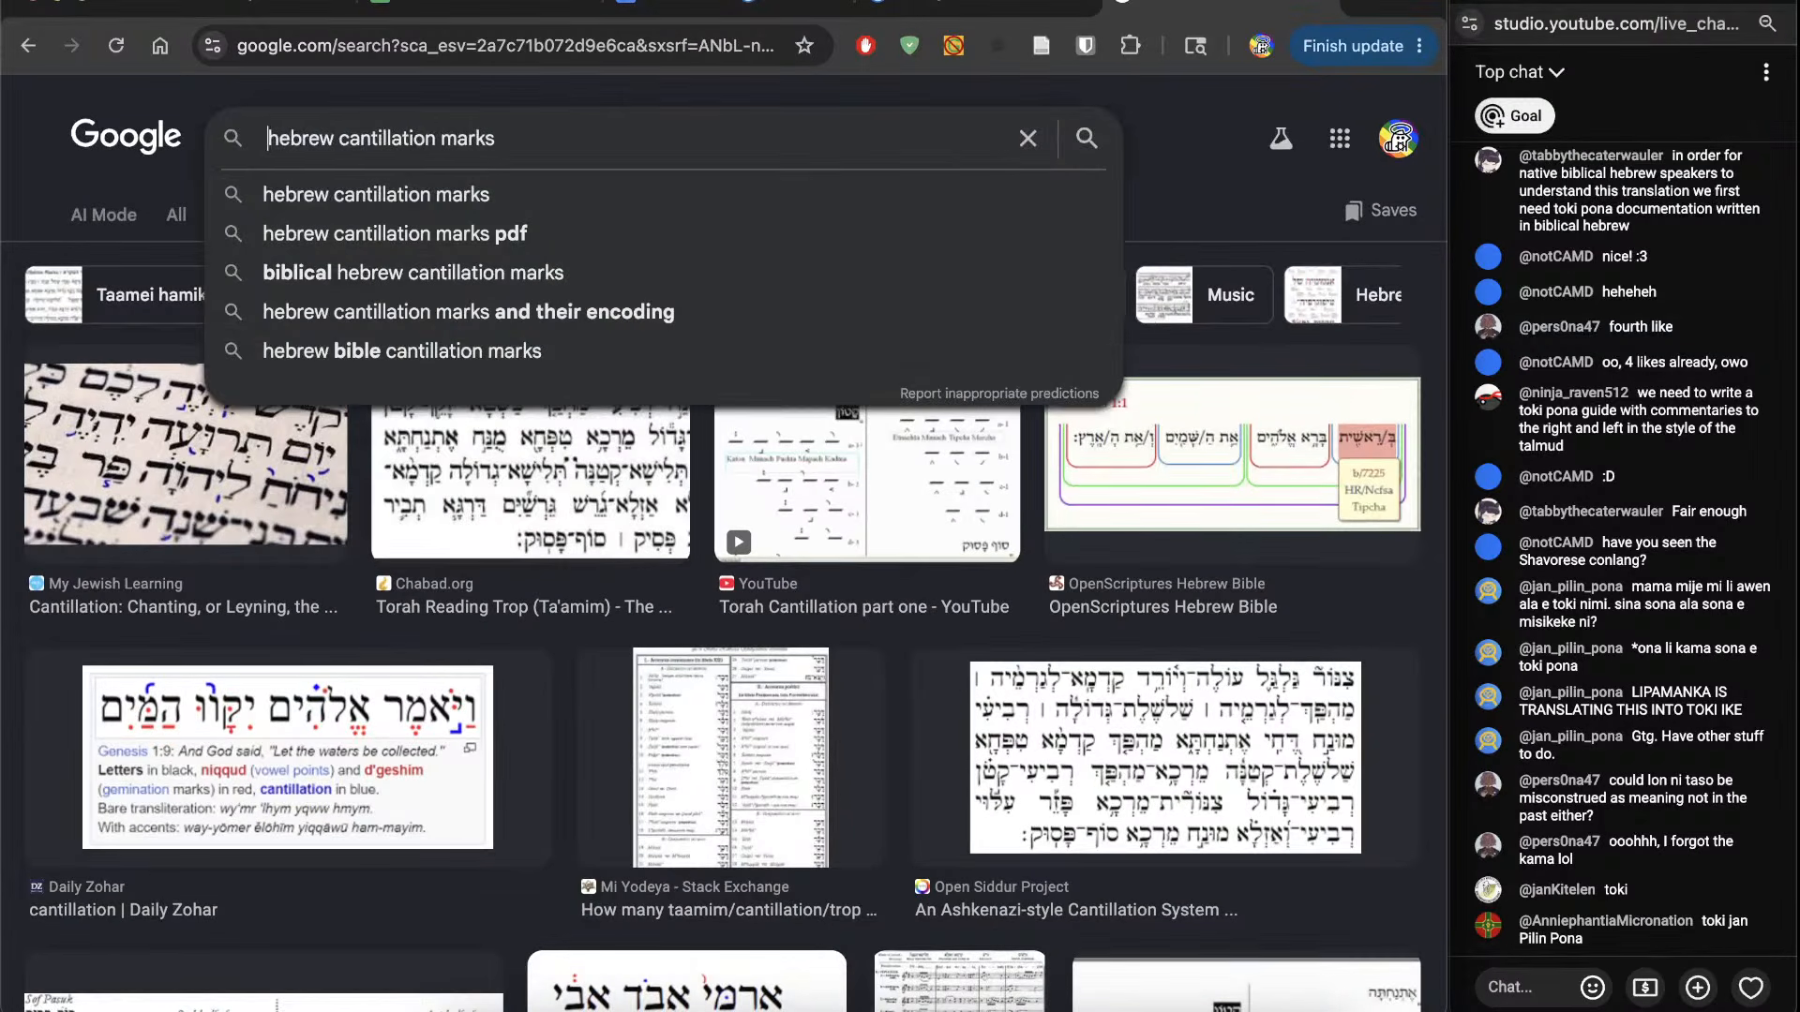
pyautogui.write('dukes')
pyautogui.press('Return')
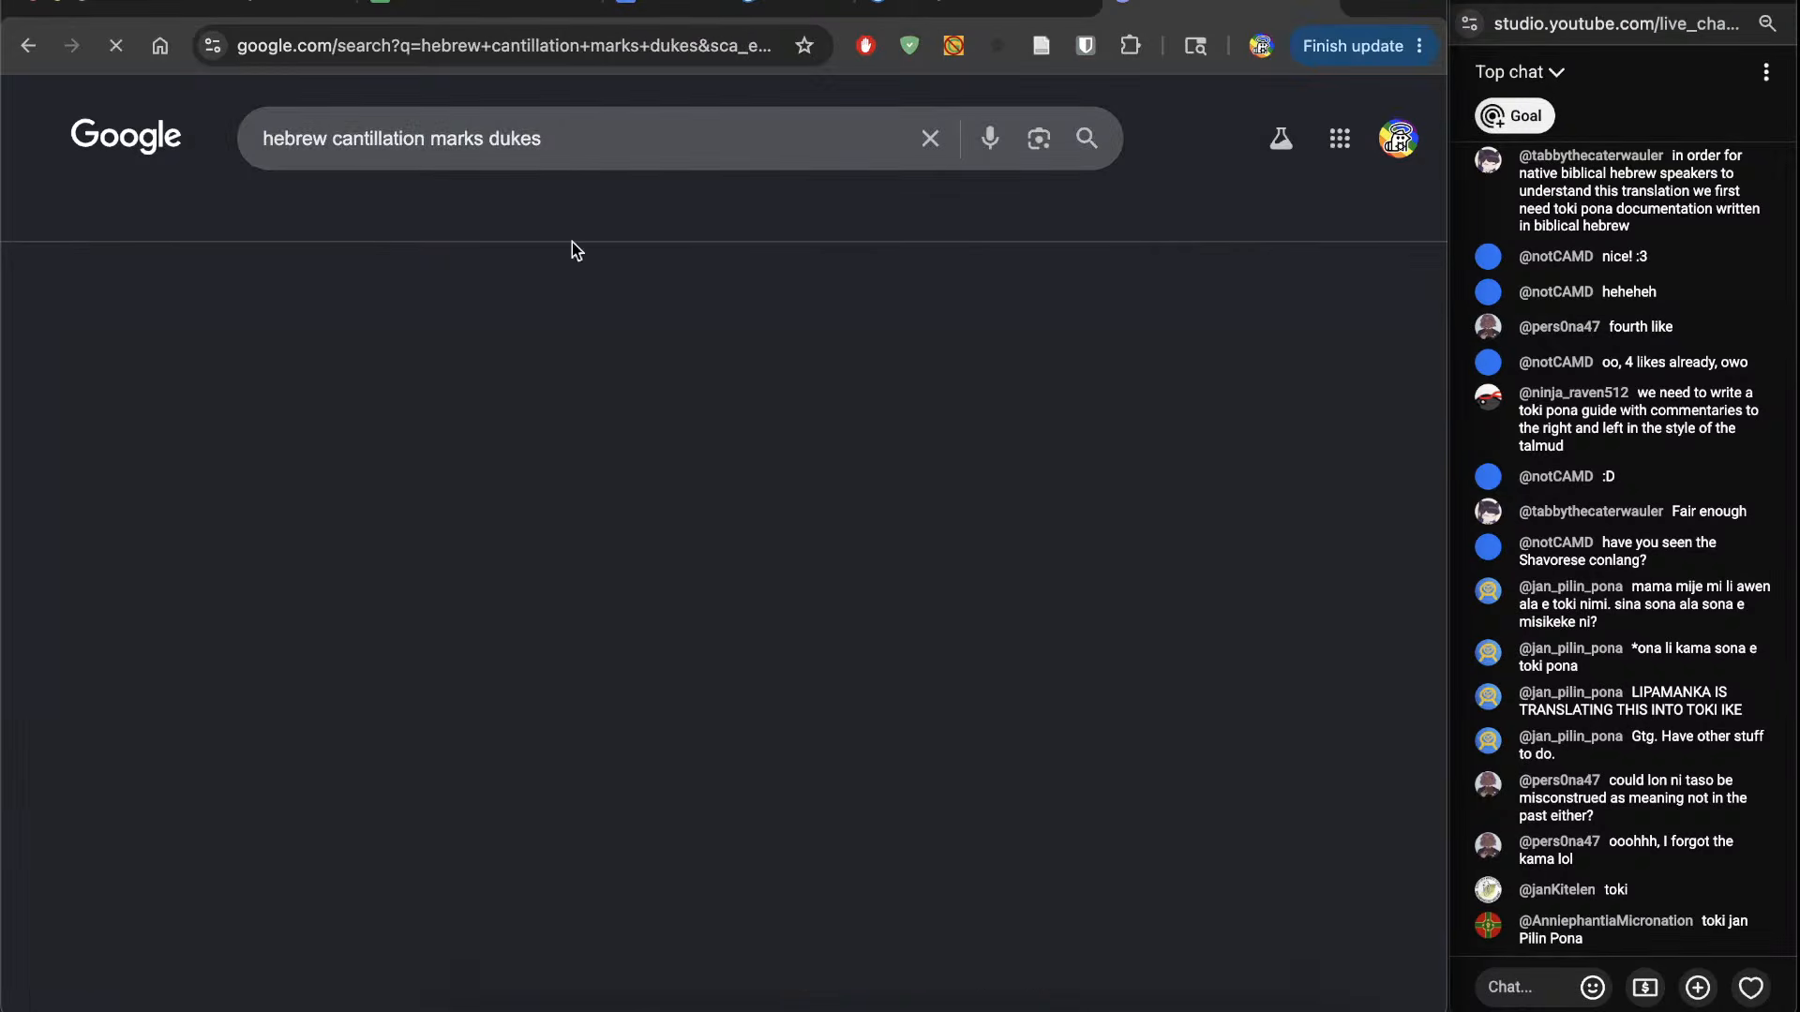
# Step: Find the Mi Yodeya accent table among the image results and open its Stack Exchange source page
pyautogui.scroll(-12, 413, 615)
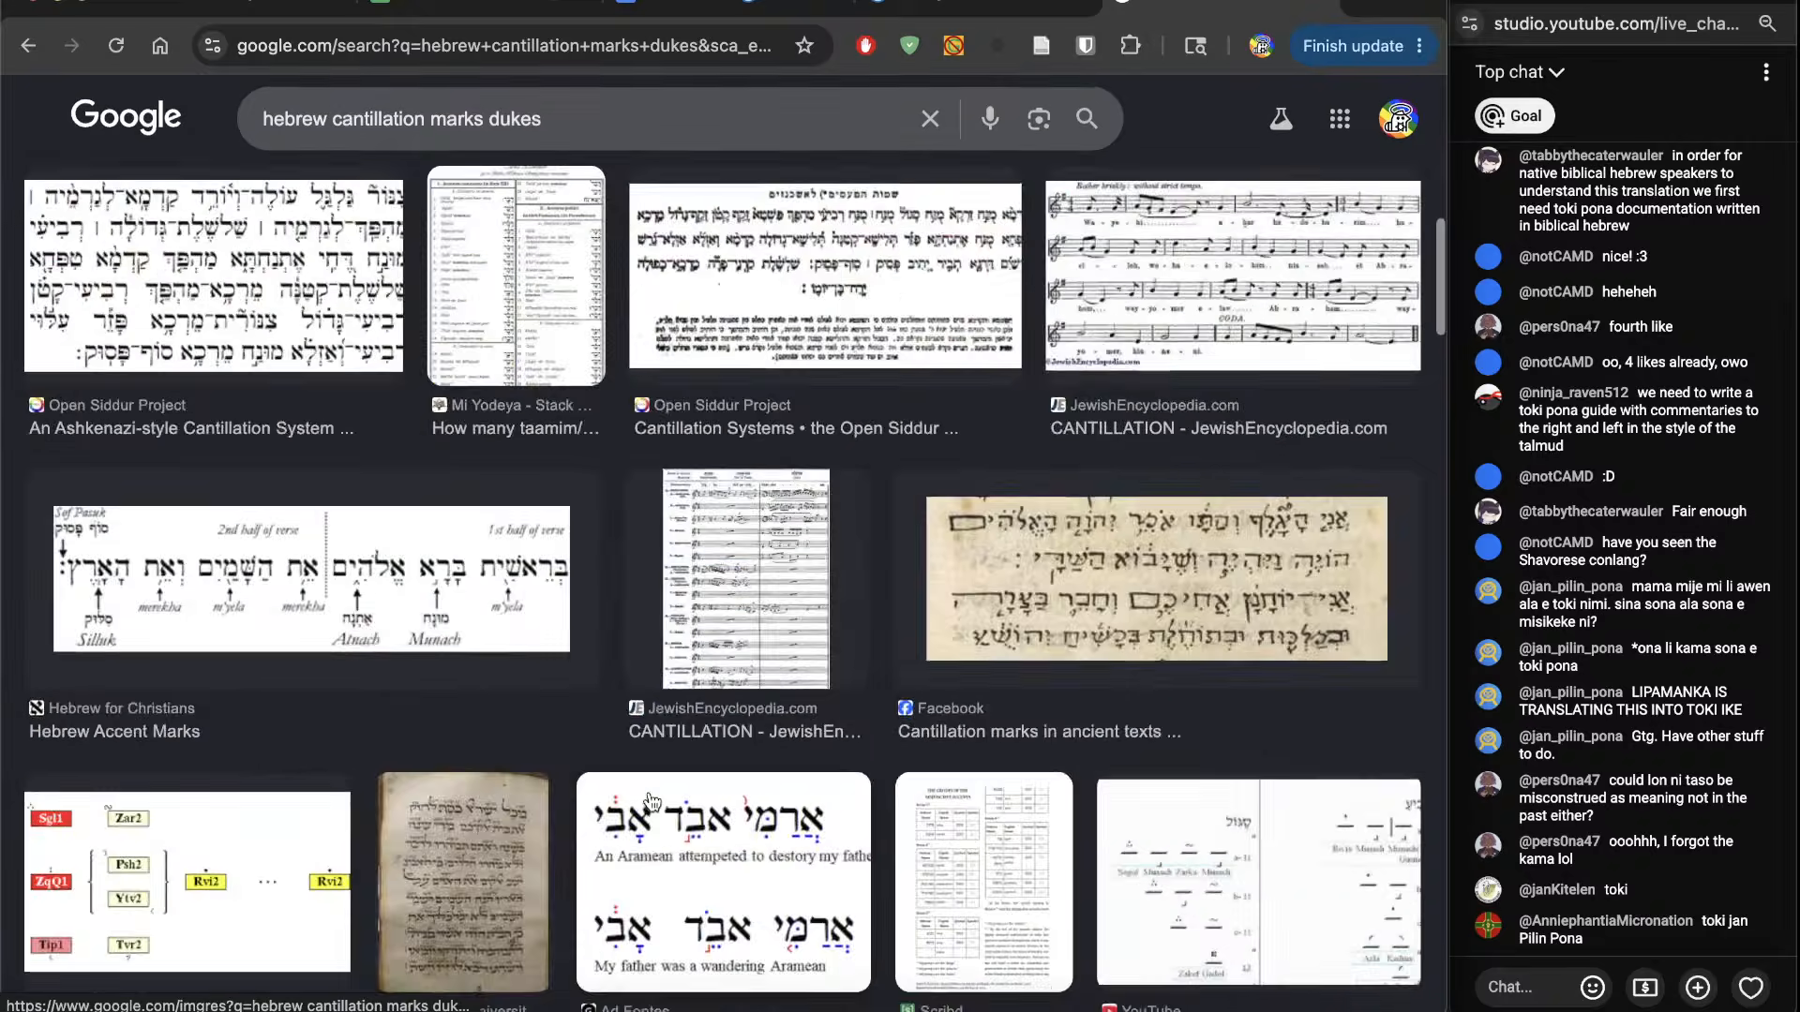
pyautogui.scroll(6, 652, 803)
pyautogui.scroll(-2, 651, 804)
pyautogui.click(520, 825)
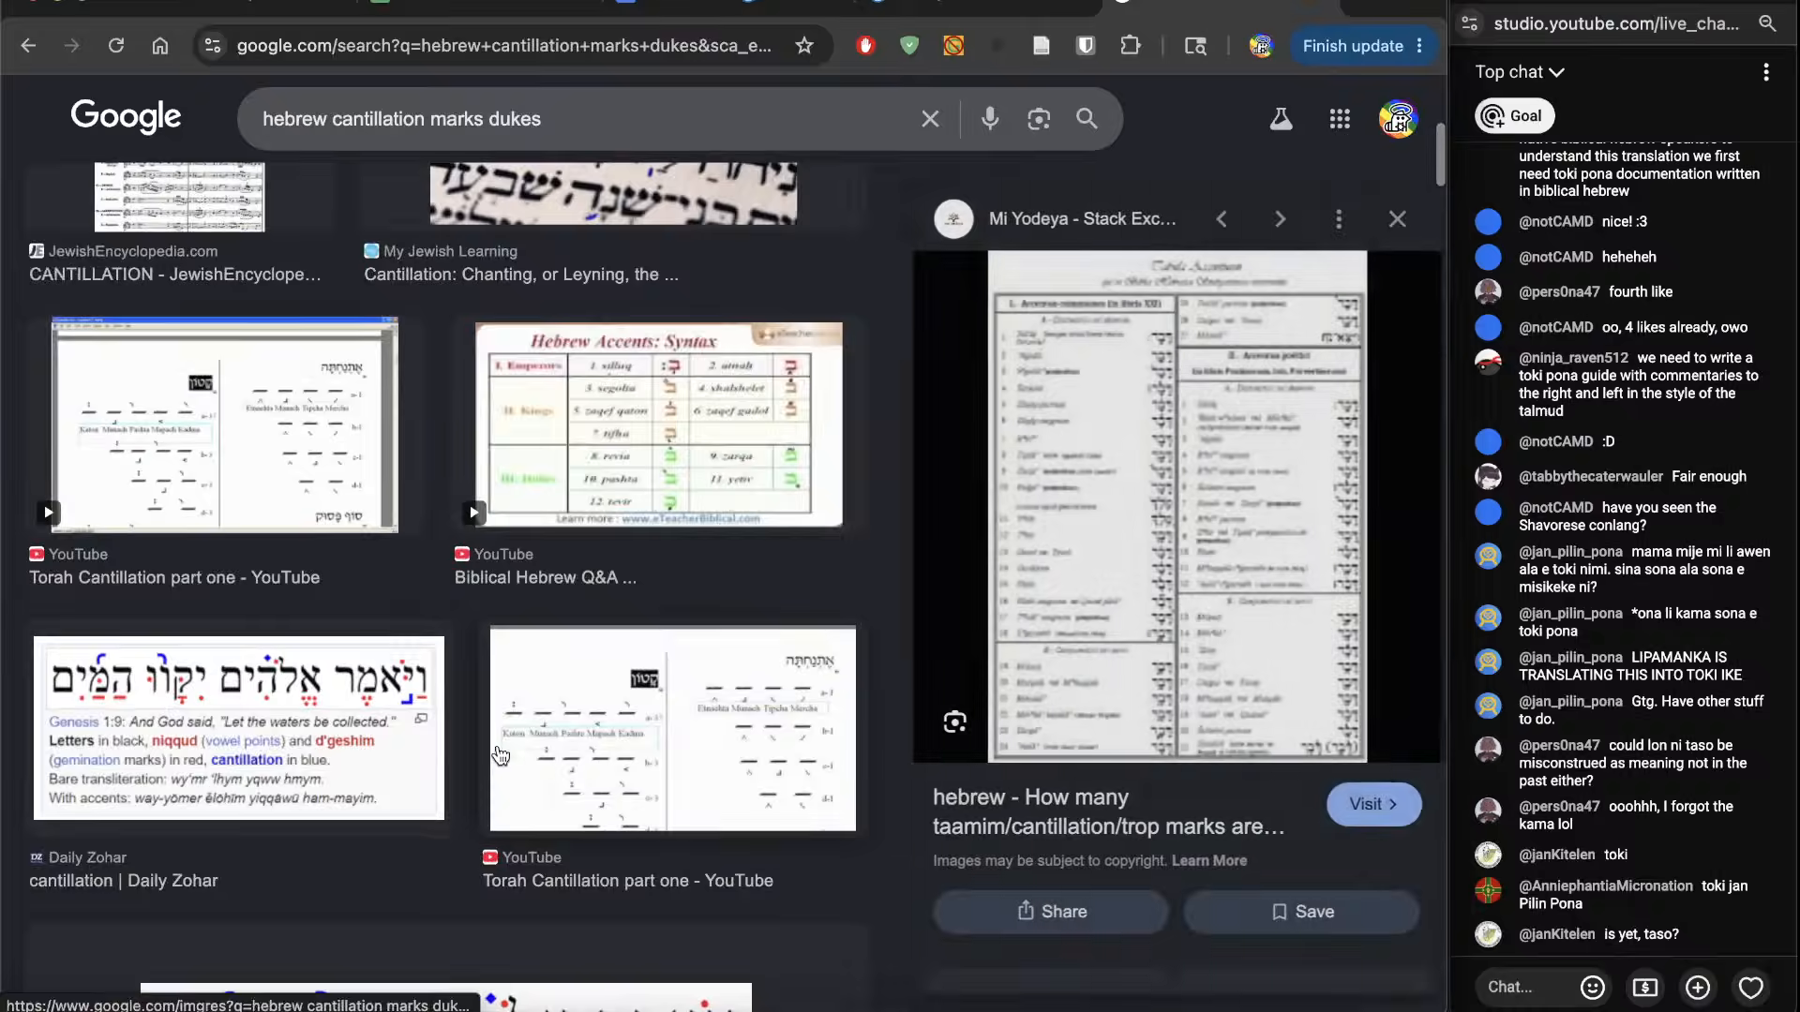
pyautogui.click(1196, 398)
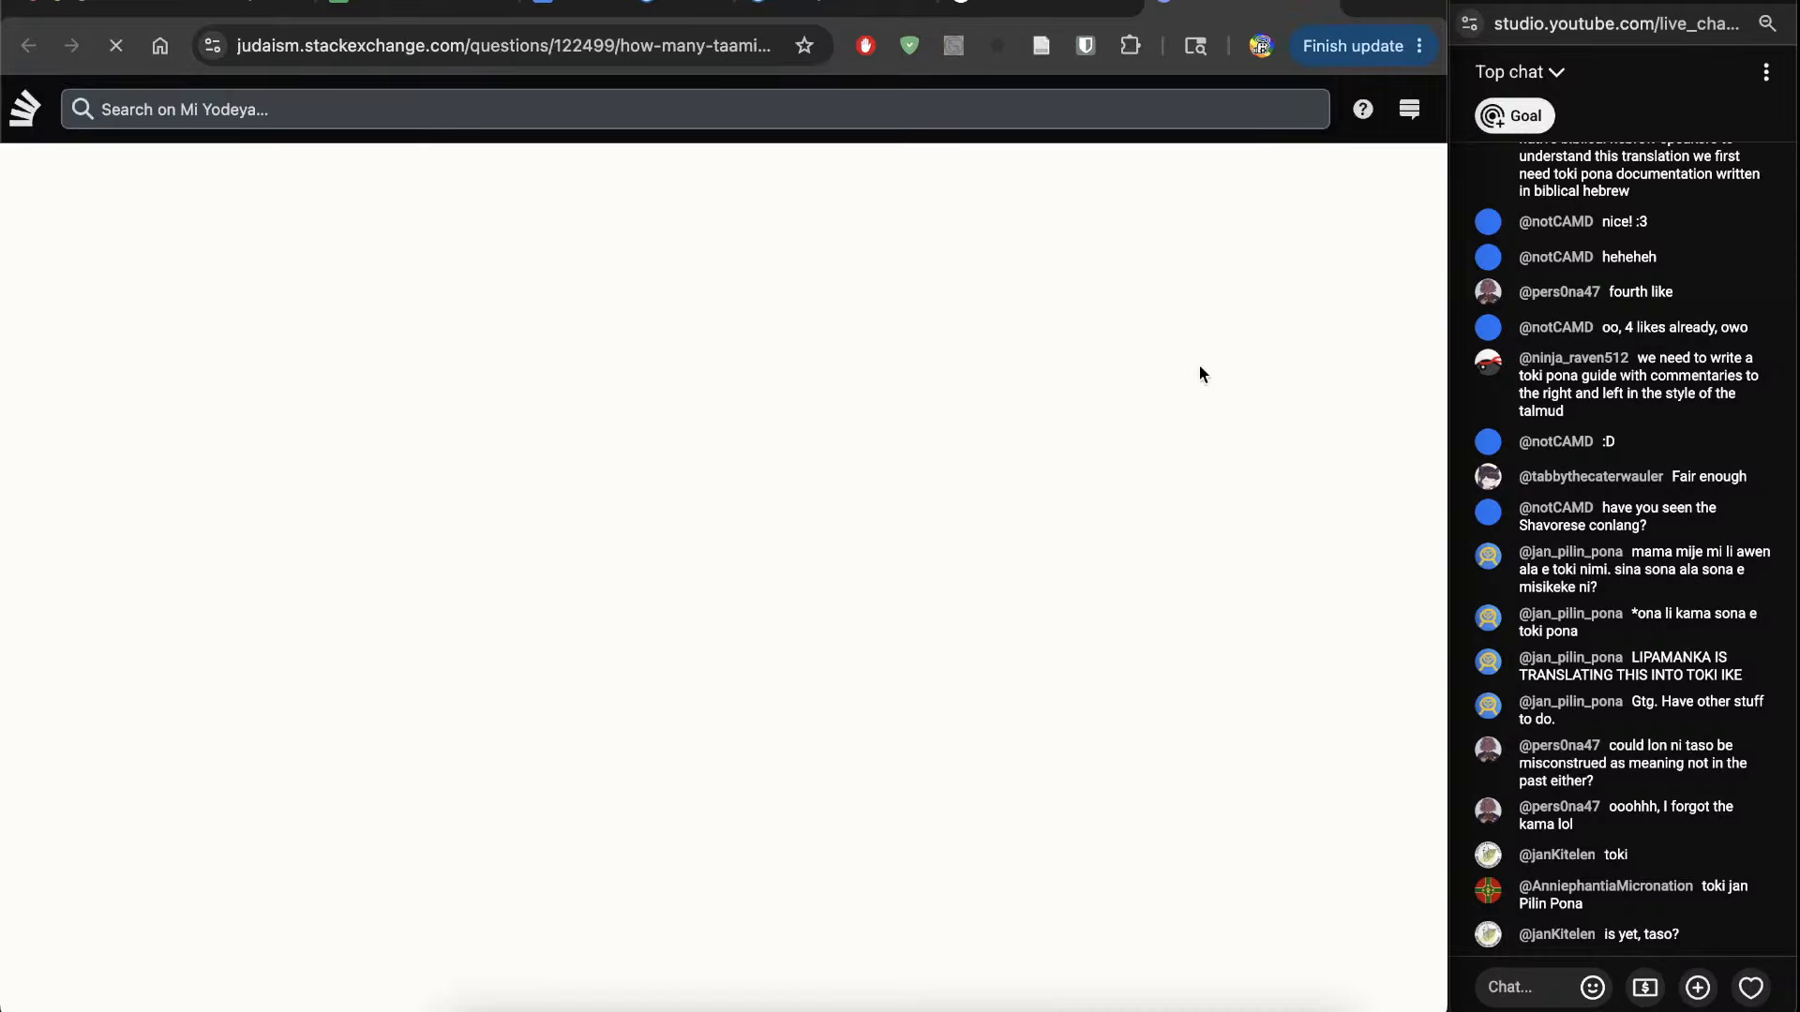
# Step: Locate the Tabula Accentuum chart in the page's answers, dismissing the Google sign-in prompt
pyautogui.scroll(-1, 934, 441)
pyautogui.scroll(-15, 937, 442)
pyautogui.scroll(-14, 938, 441)
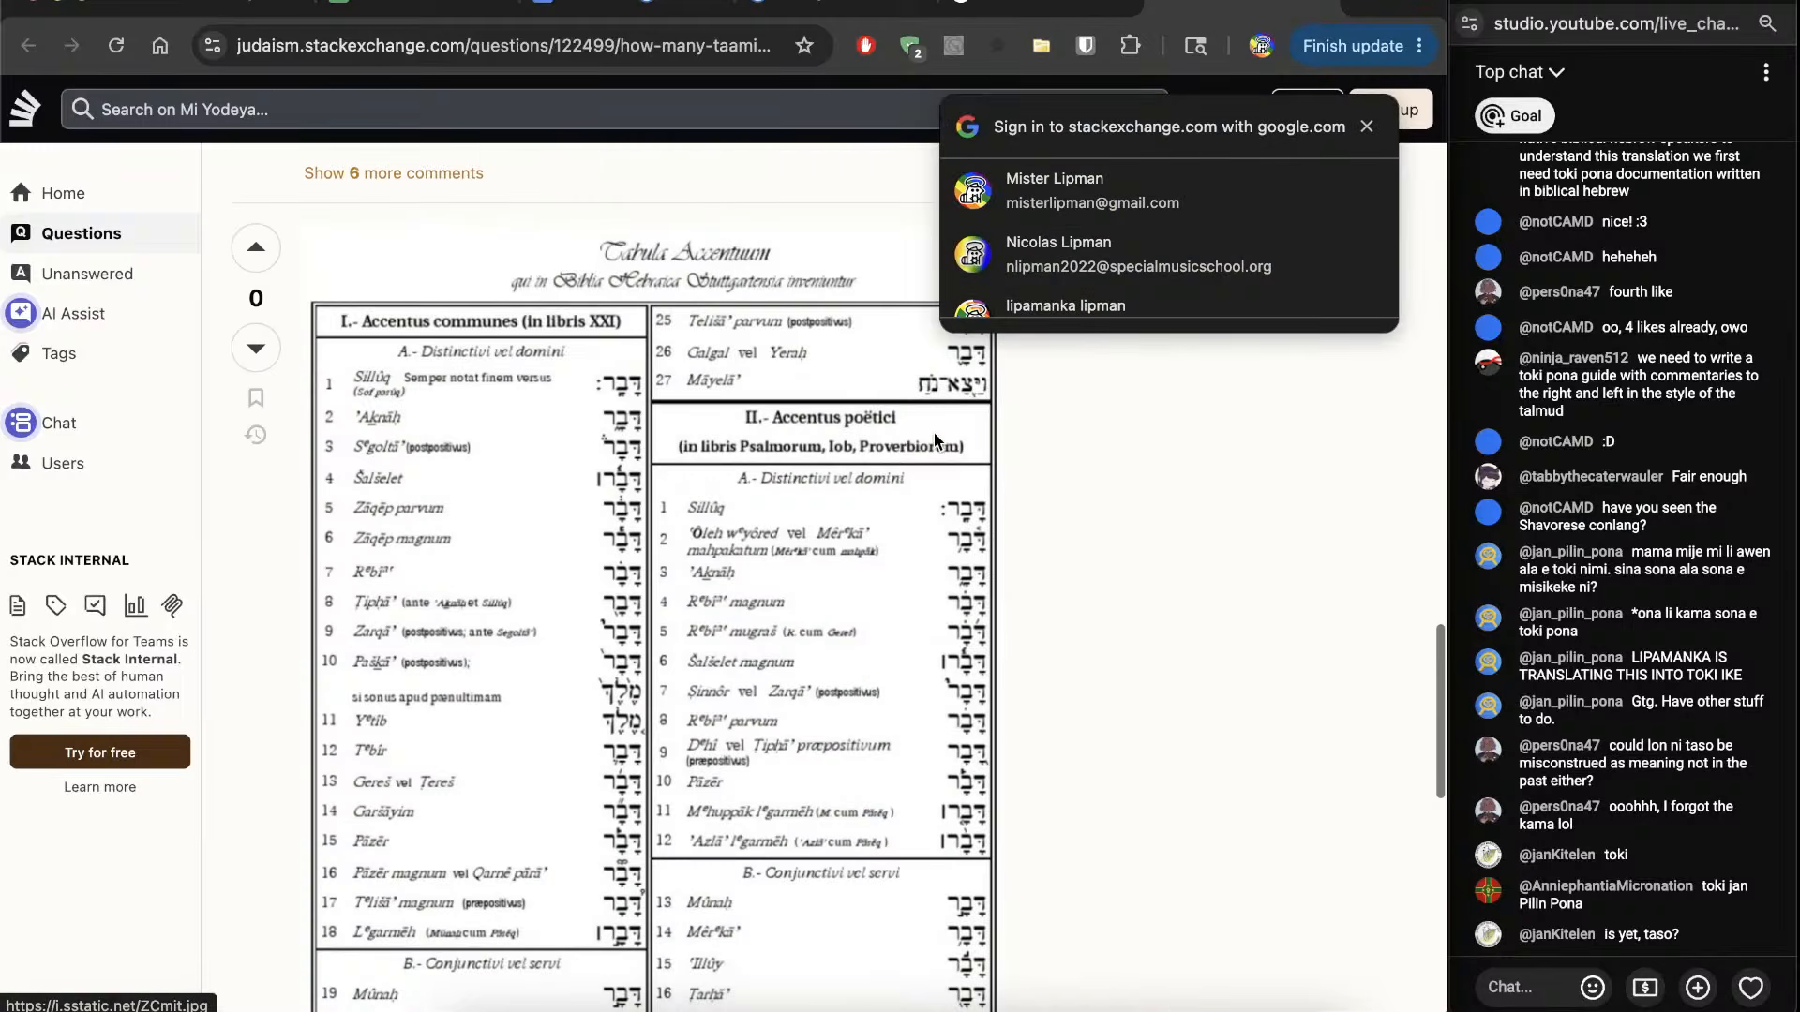
pyautogui.click(1367, 126)
pyautogui.scroll(-1, 801, 534)
pyautogui.scroll(-1, 804, 536)
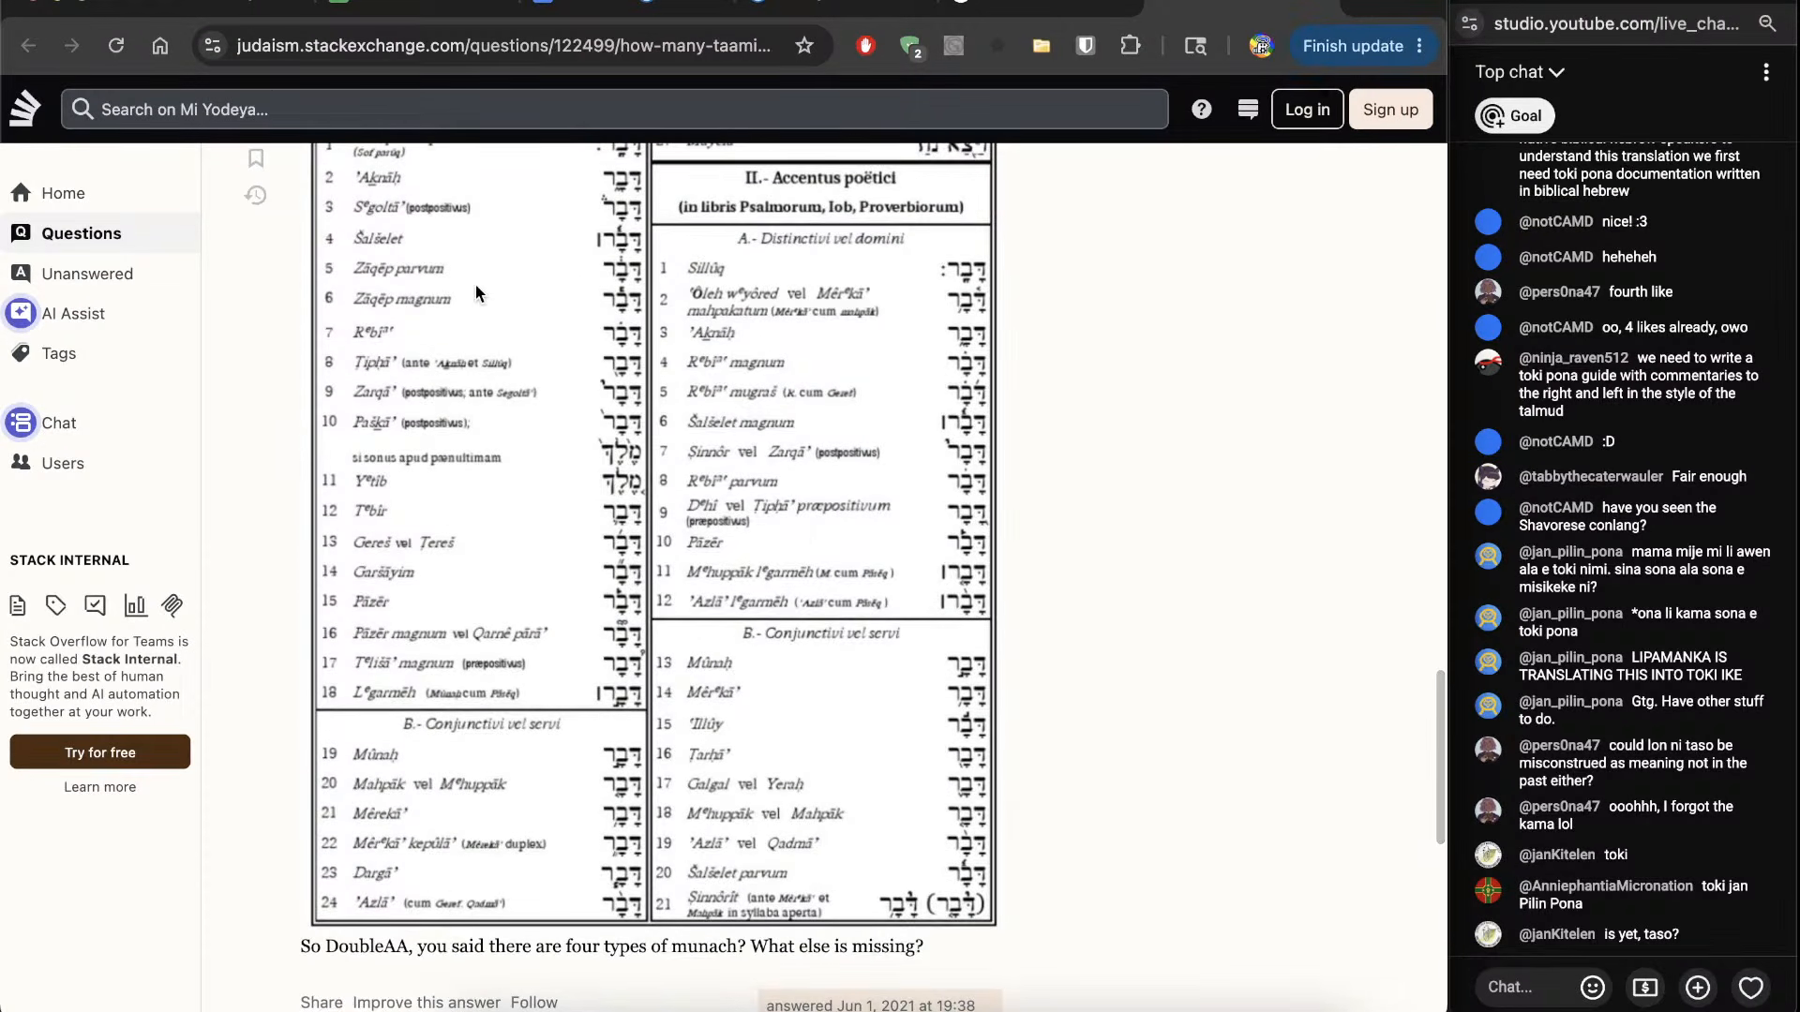
# Step: Enlarge the Tabula Accentuum and examine its distinctive and conjunctive accents, including the poetic ones
pyautogui.keyDown('ctrl'); pyautogui.scroll(5, 475, 284); pyautogui.keyUp('ctrl')
pyautogui.scroll(4, 475, 285)
pyautogui.scroll(2, 476, 285)
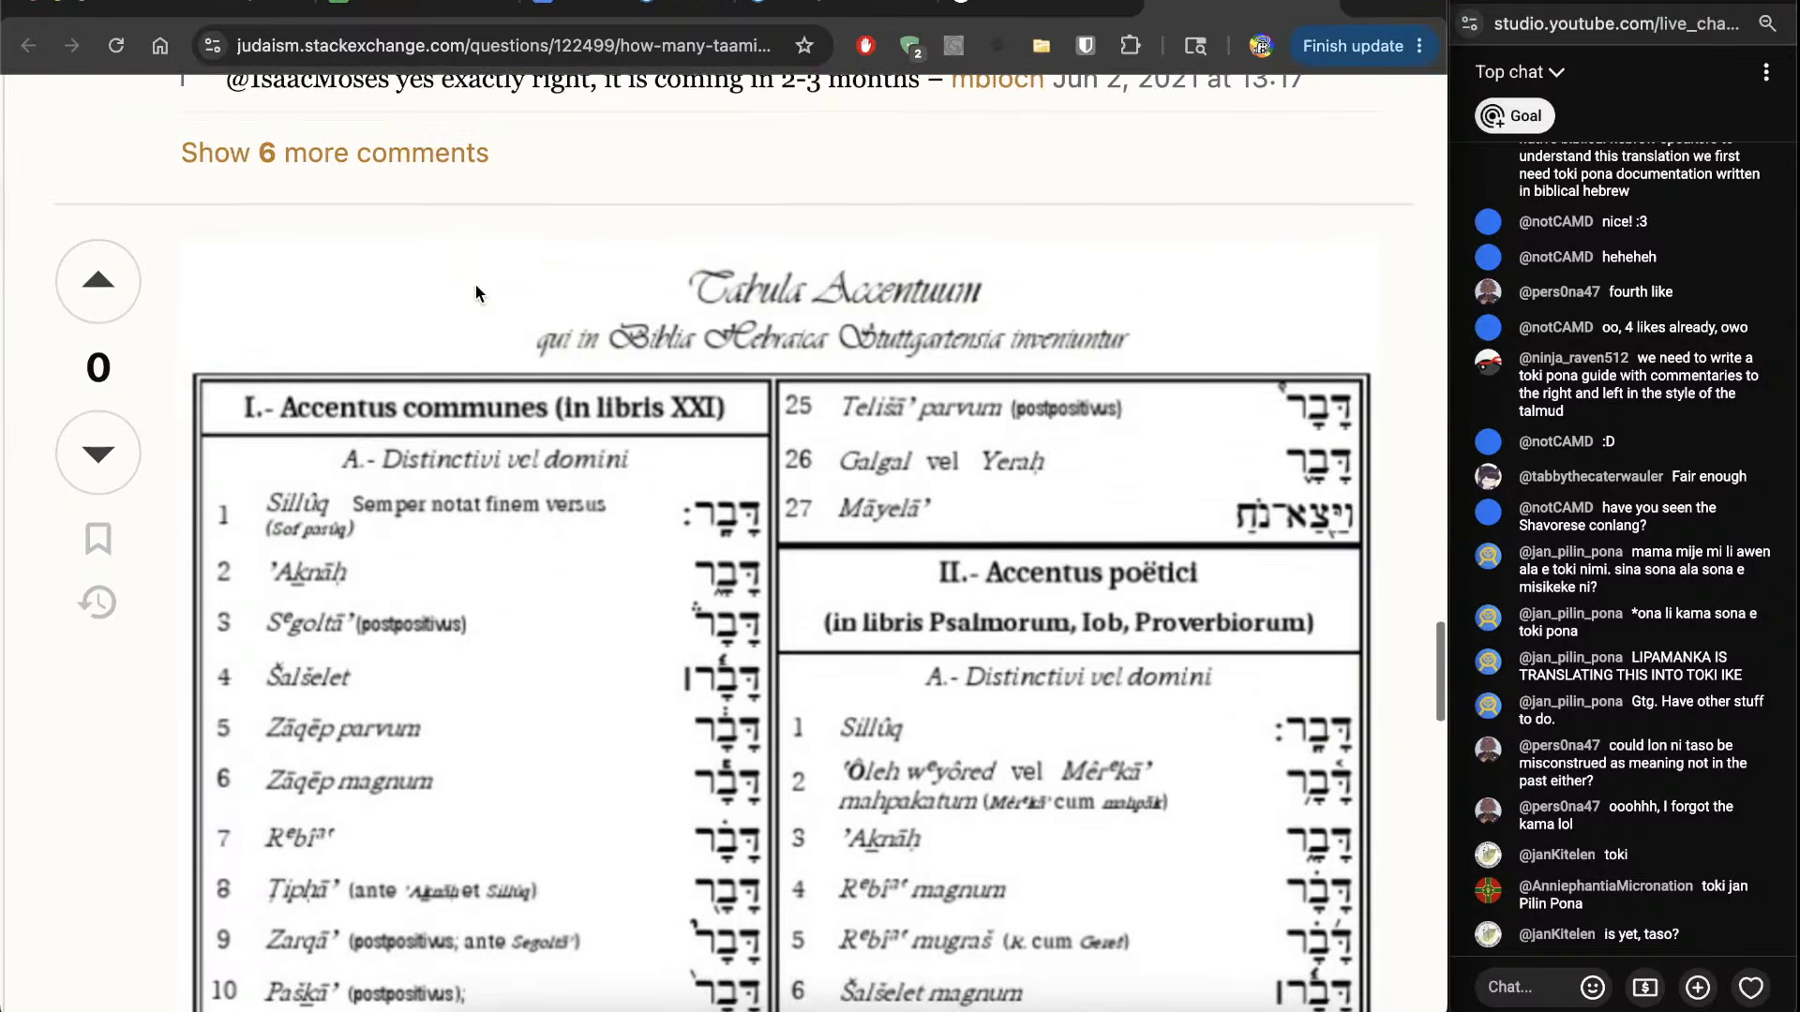
pyautogui.scroll(-1, 476, 284)
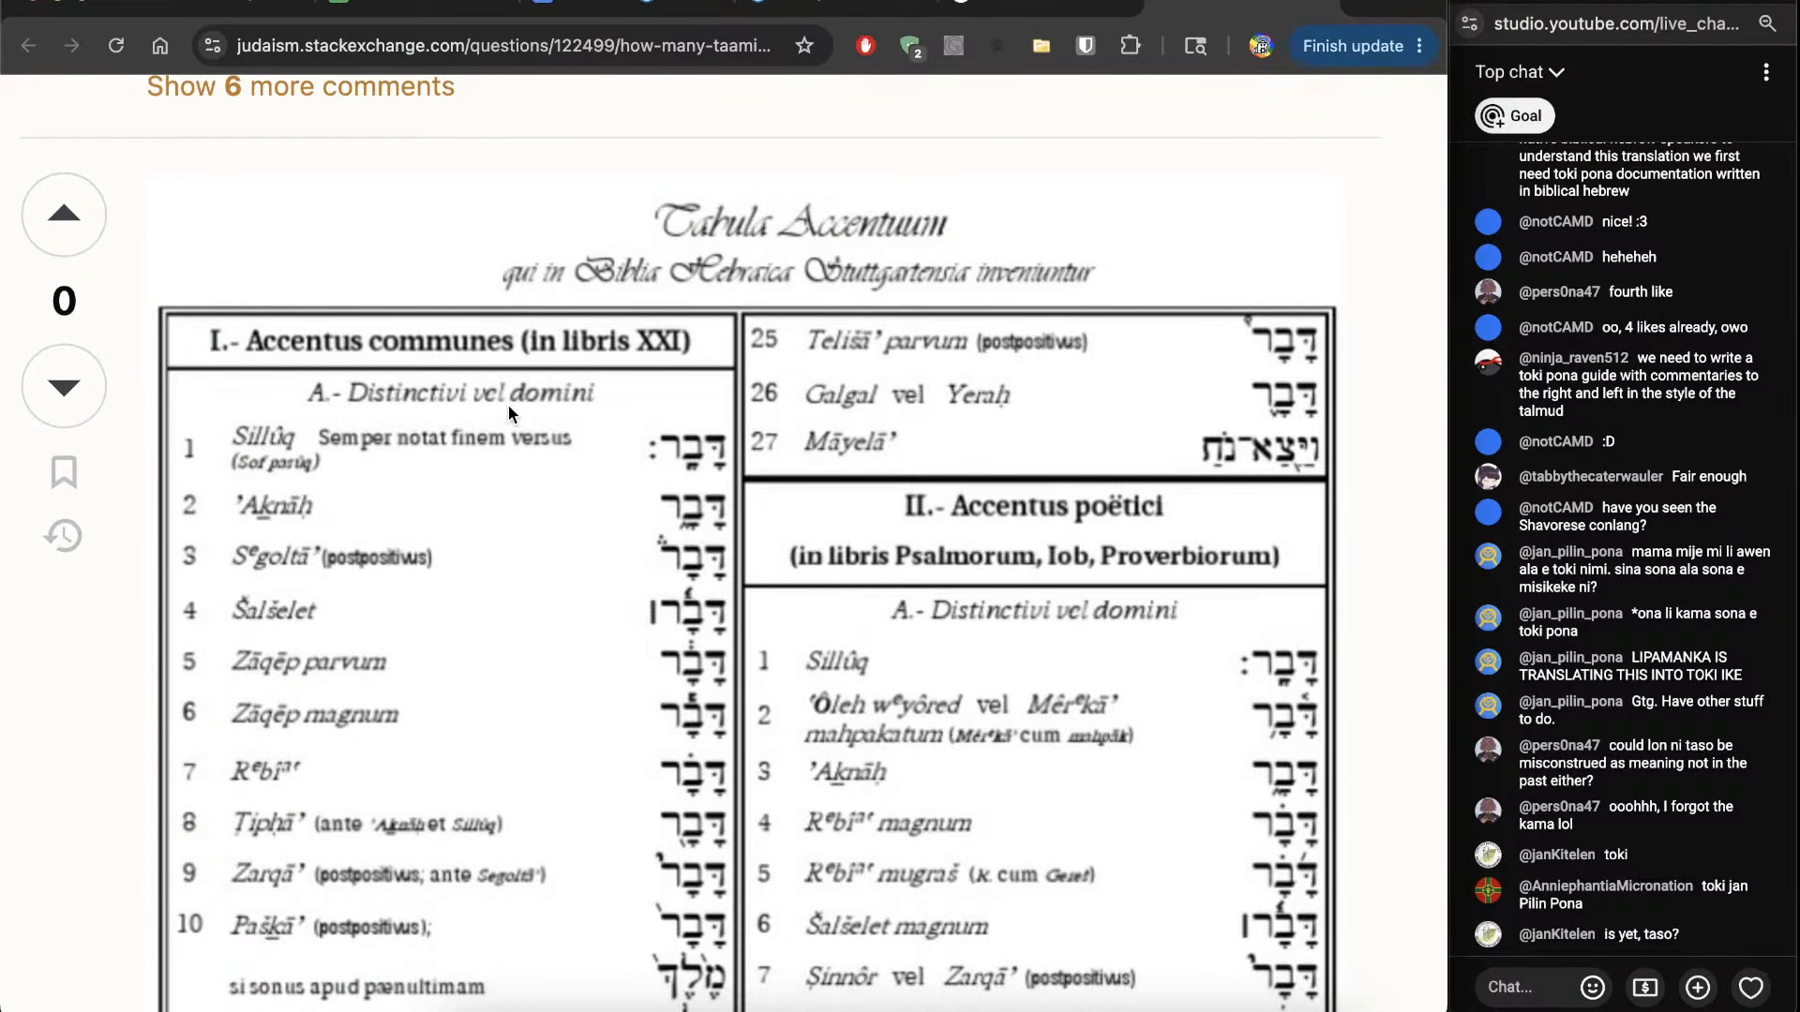
pyautogui.scroll(-2, 557, 554)
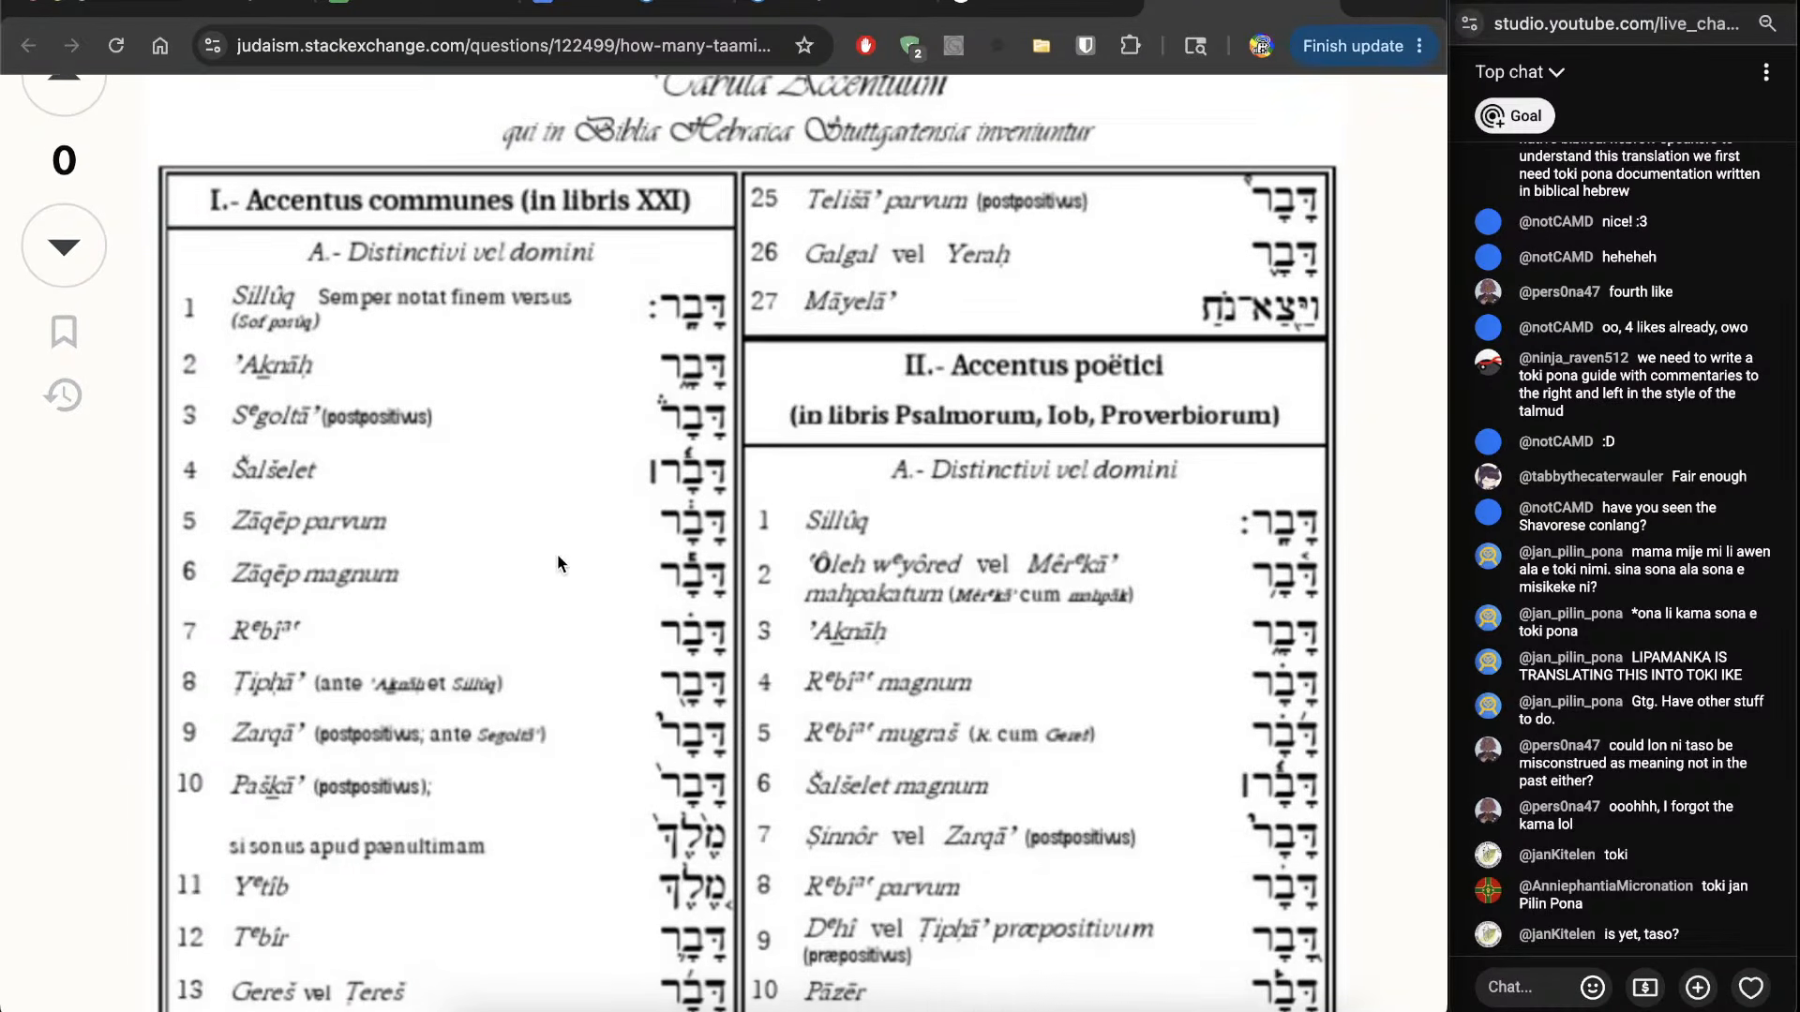
pyautogui.keyDown('ctrl'); pyautogui.scroll(1, 557, 554); pyautogui.keyUp('ctrl')
pyautogui.keyDown('ctrl'); pyautogui.scroll(2, 557, 554); pyautogui.keyUp('ctrl')
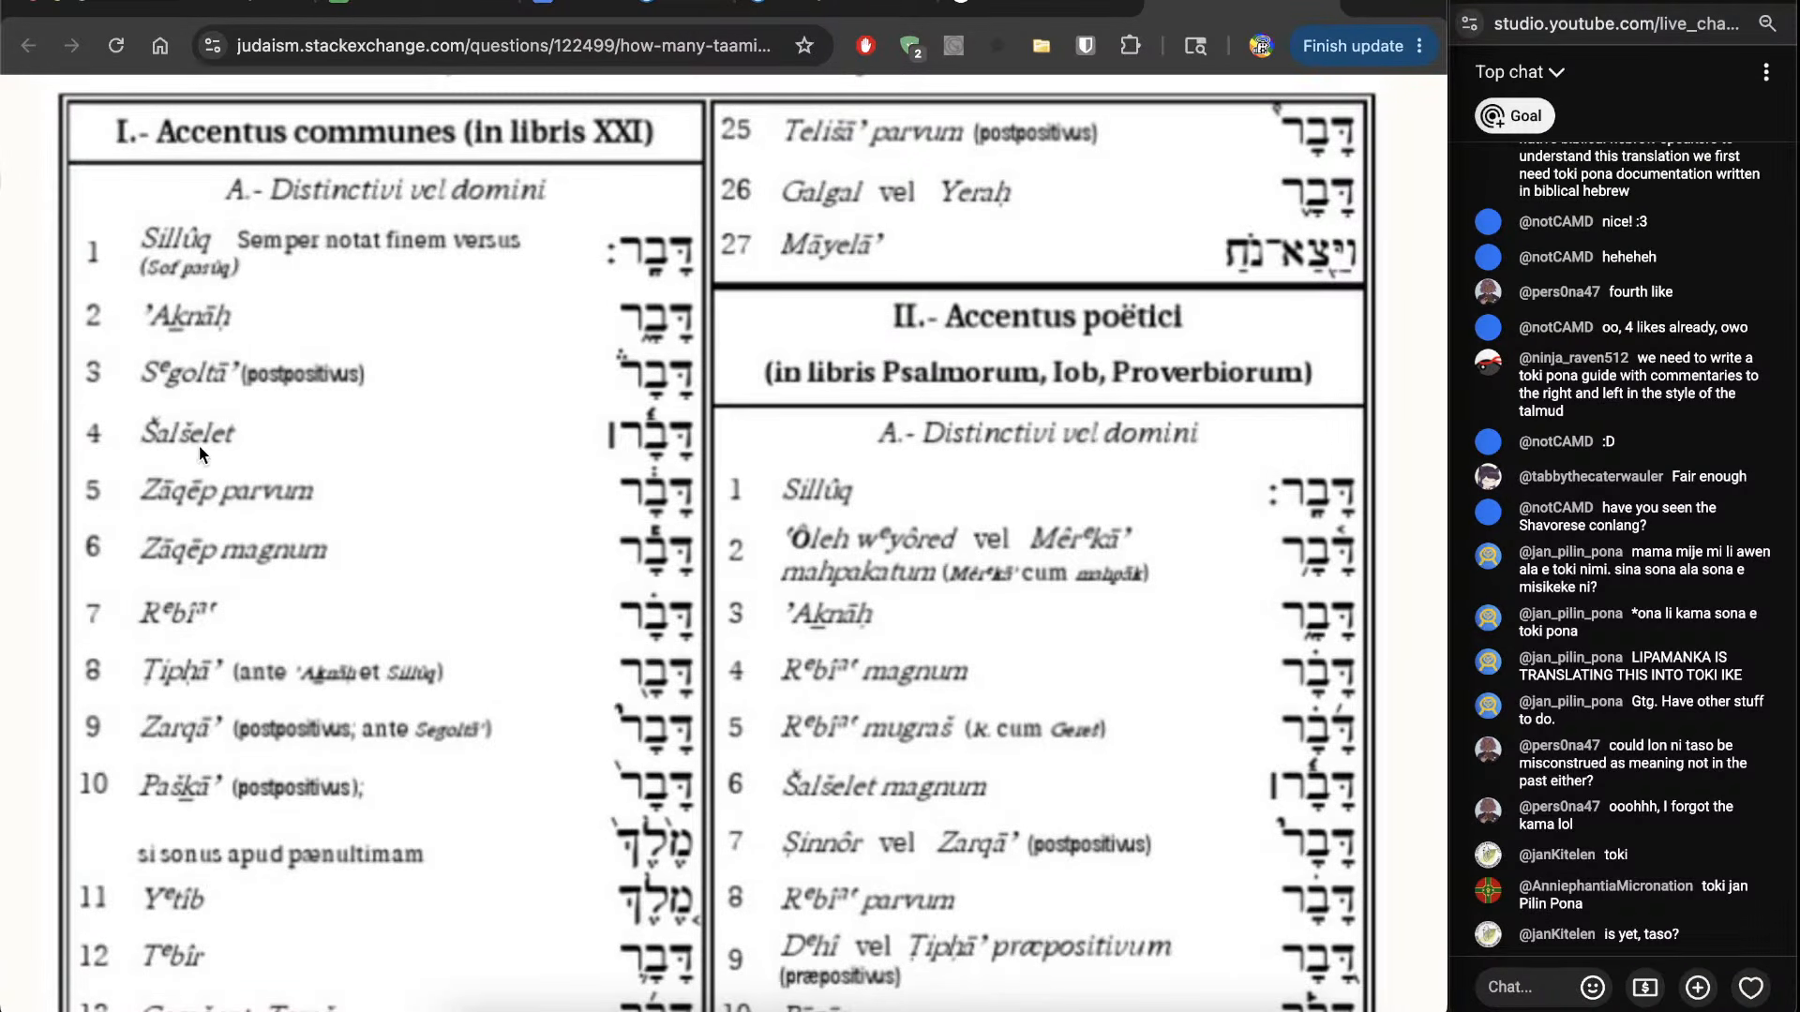
pyautogui.scroll(-2, 793, 825)
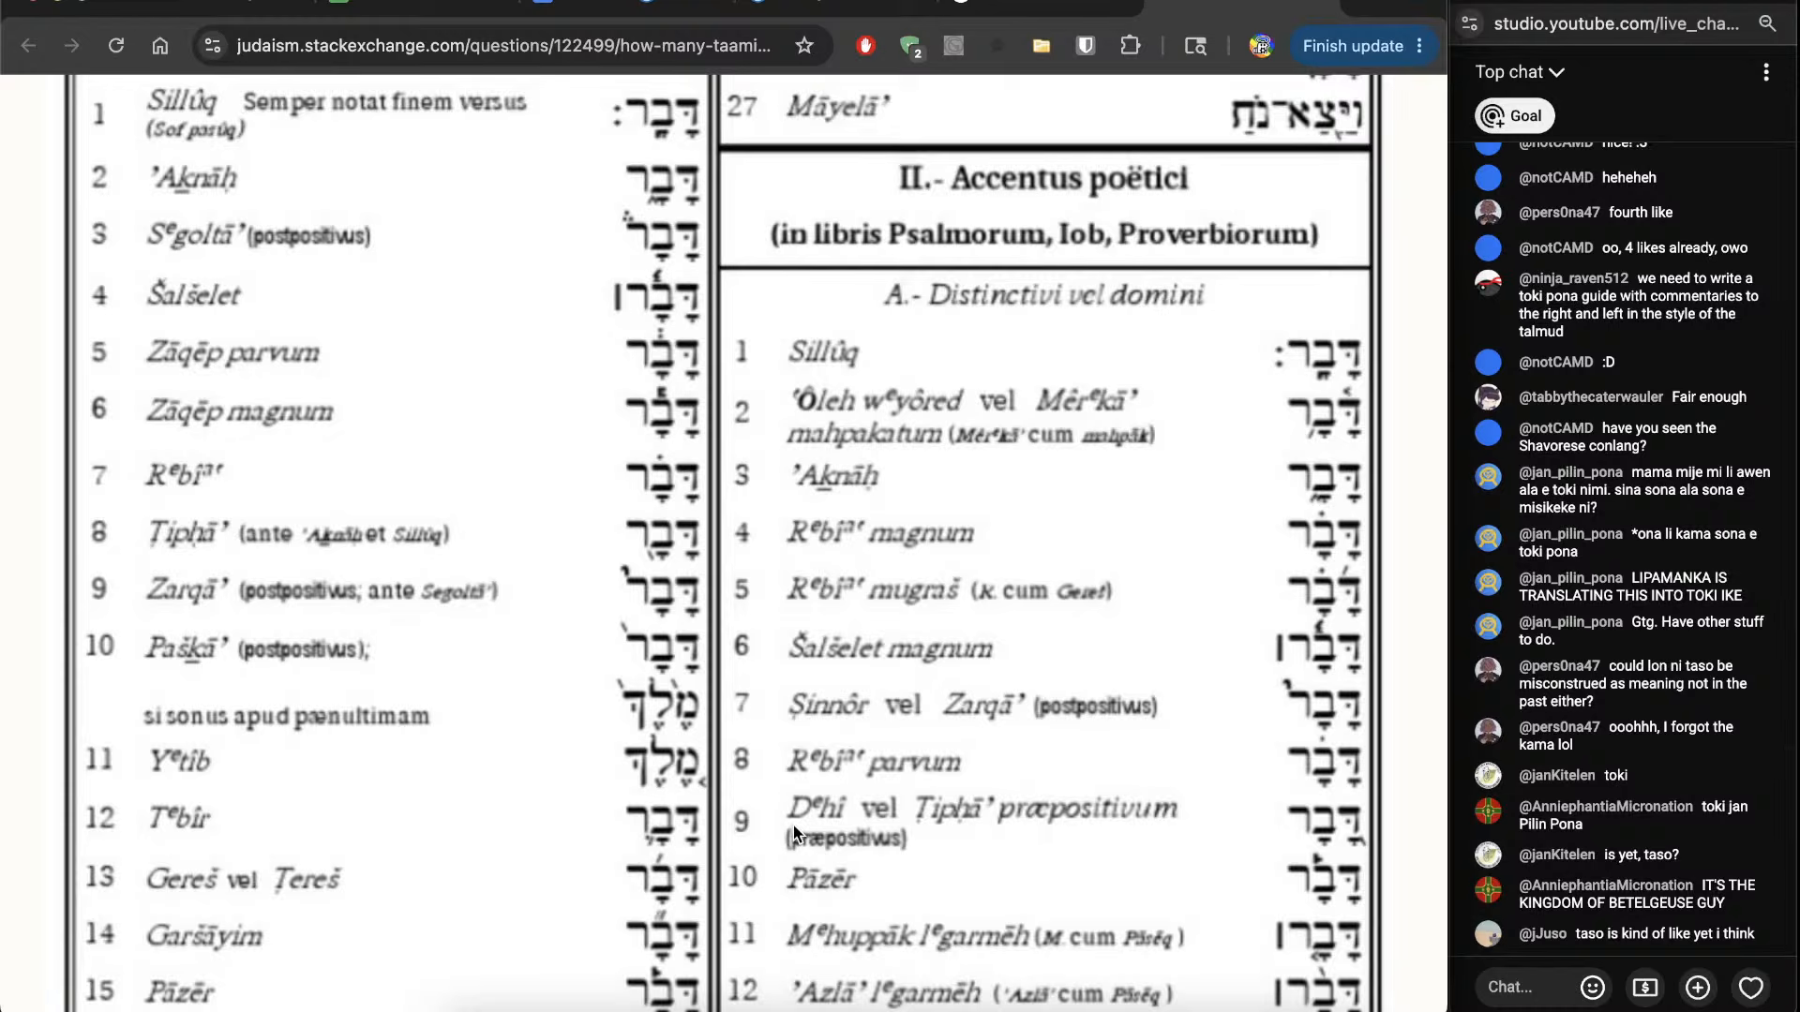
pyautogui.scroll(-2, 794, 825)
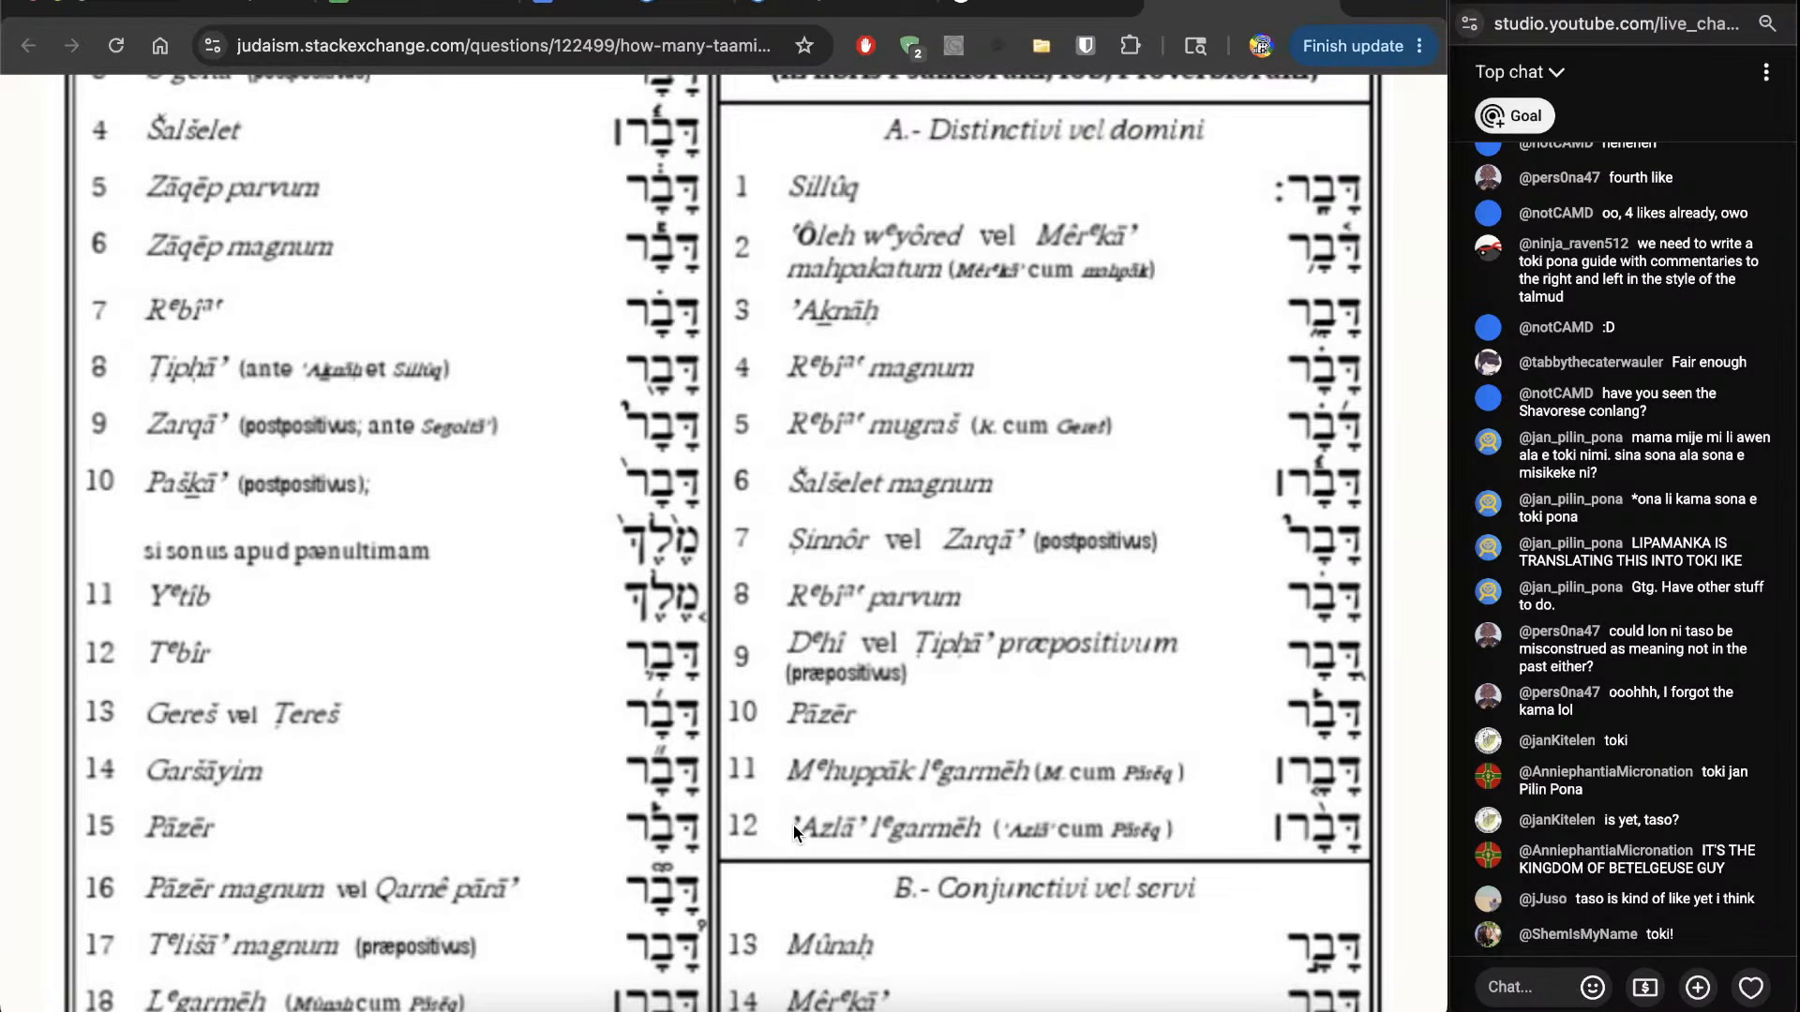
pyautogui.scroll(-7, 793, 824)
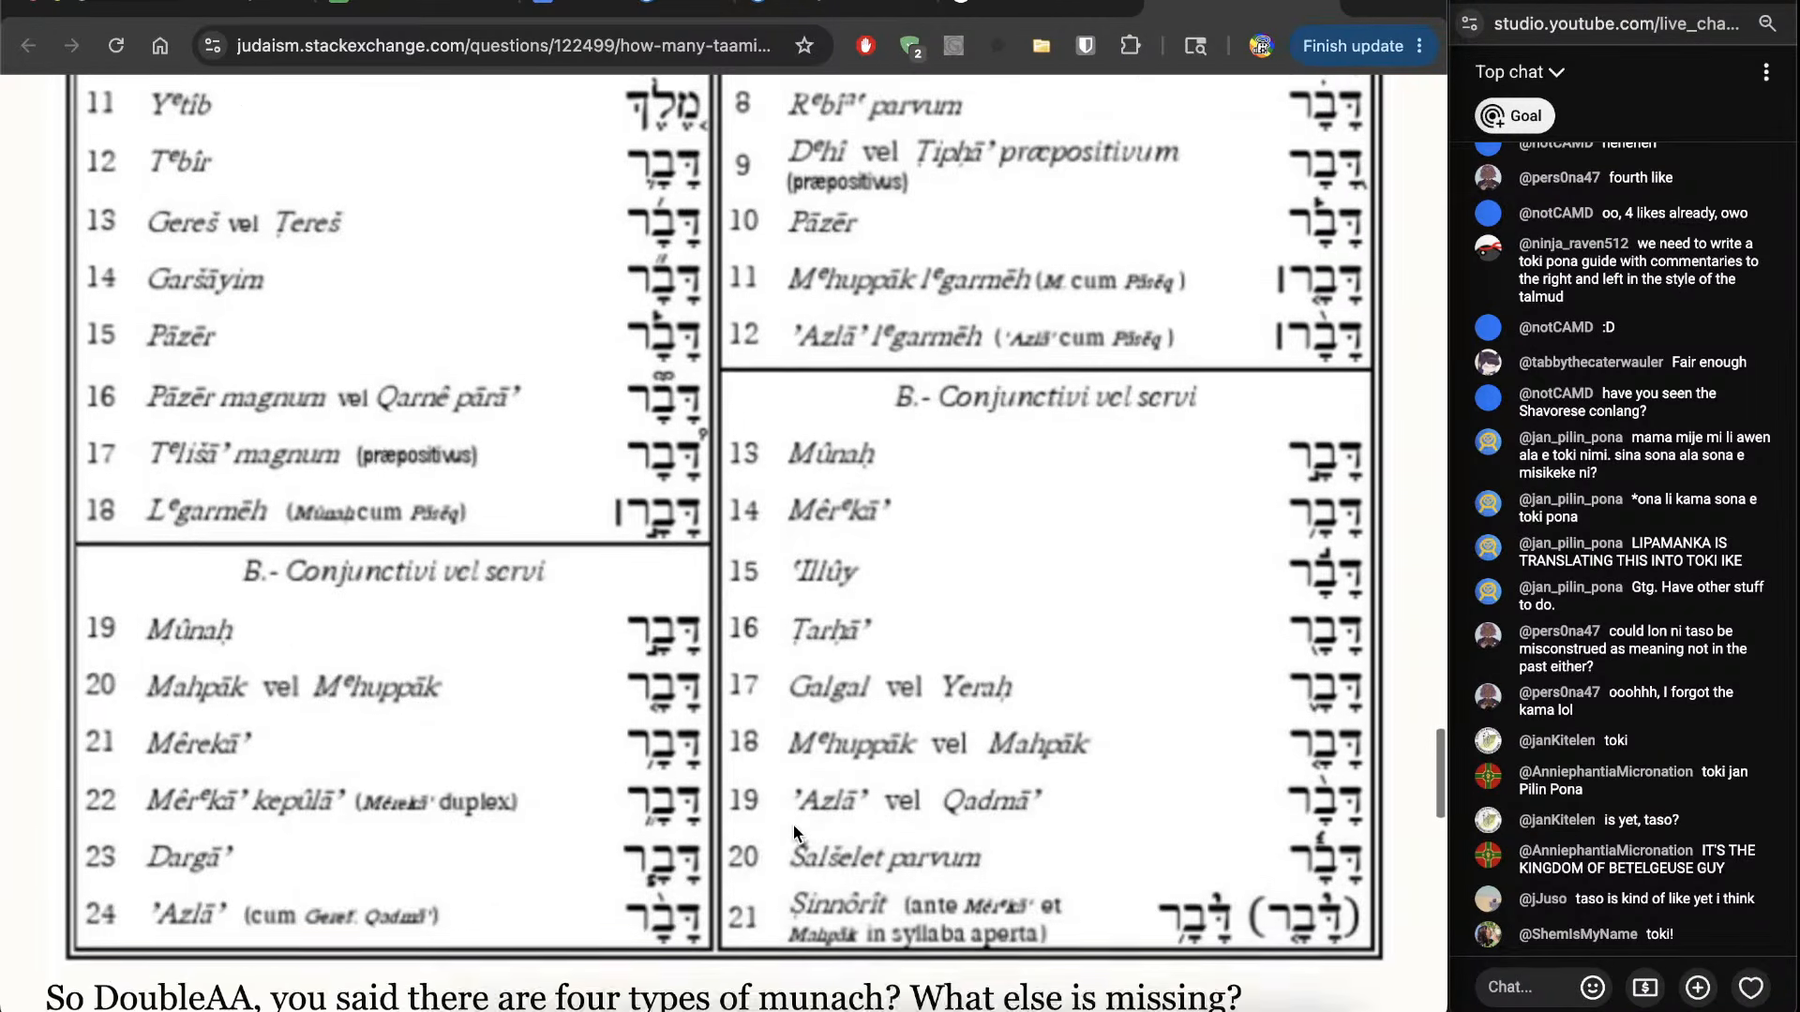
pyautogui.scroll(1, 794, 824)
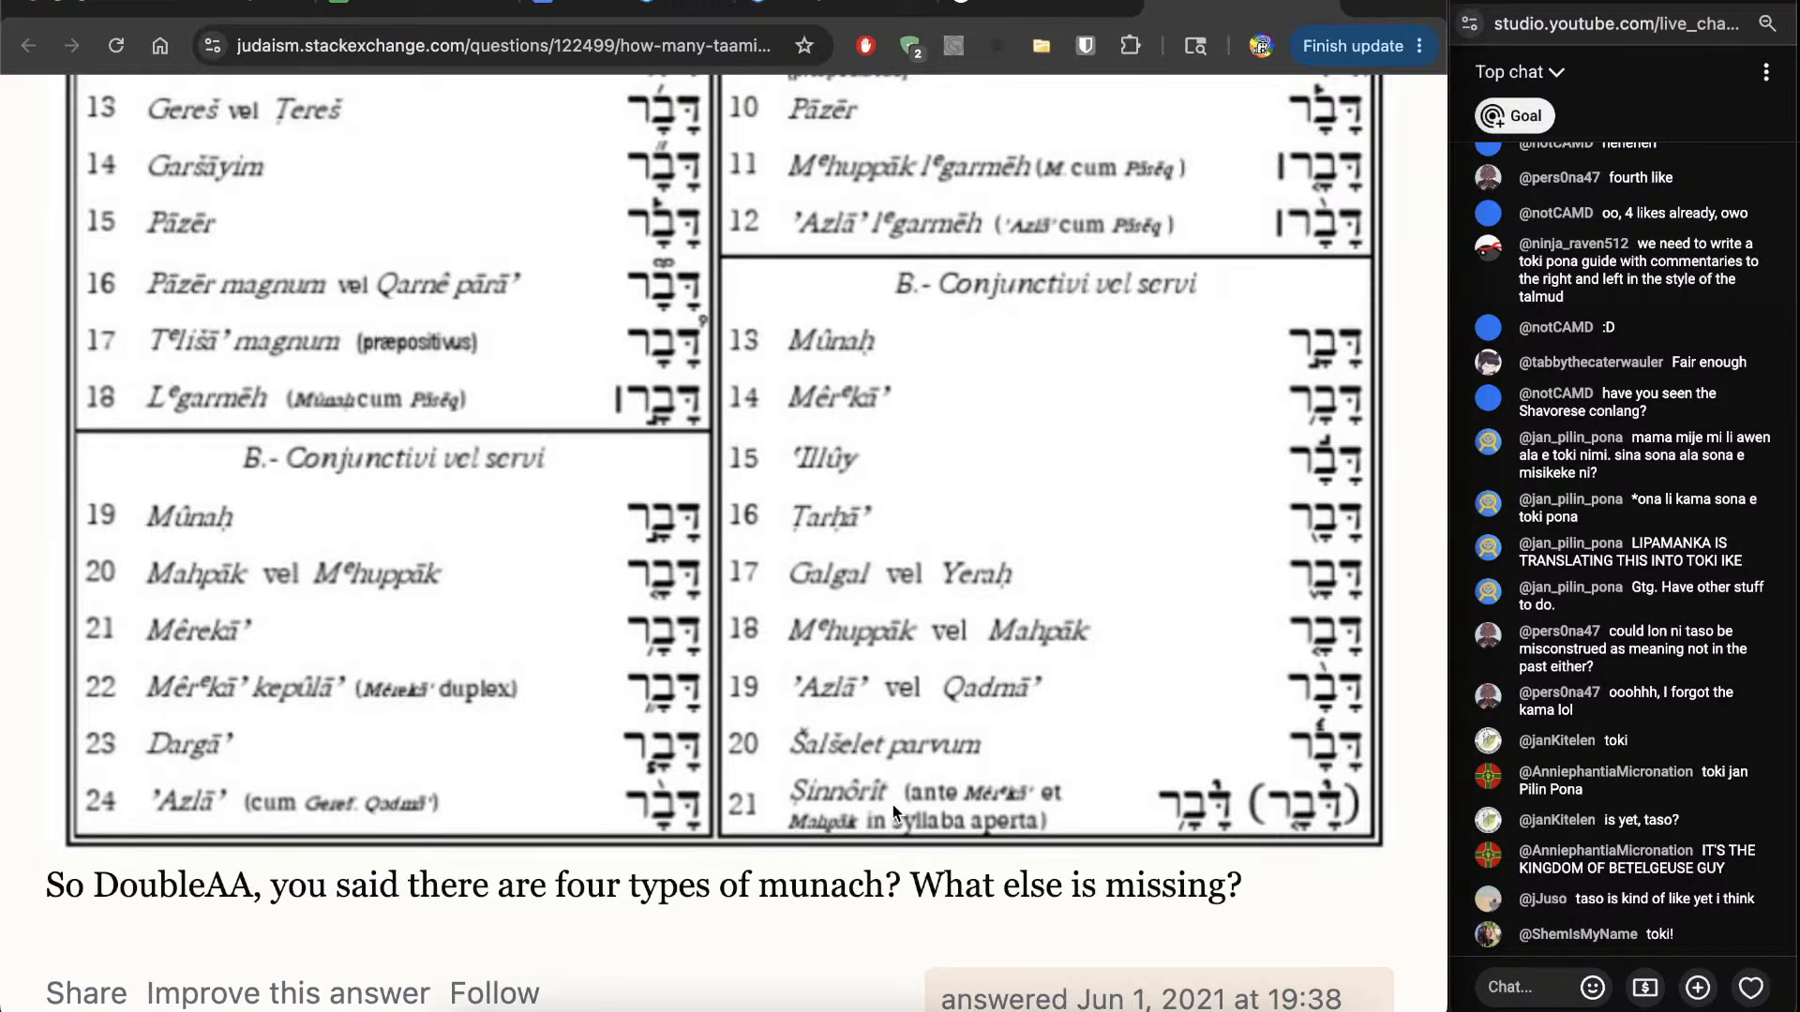
pyautogui.scroll(5, 1361, 844)
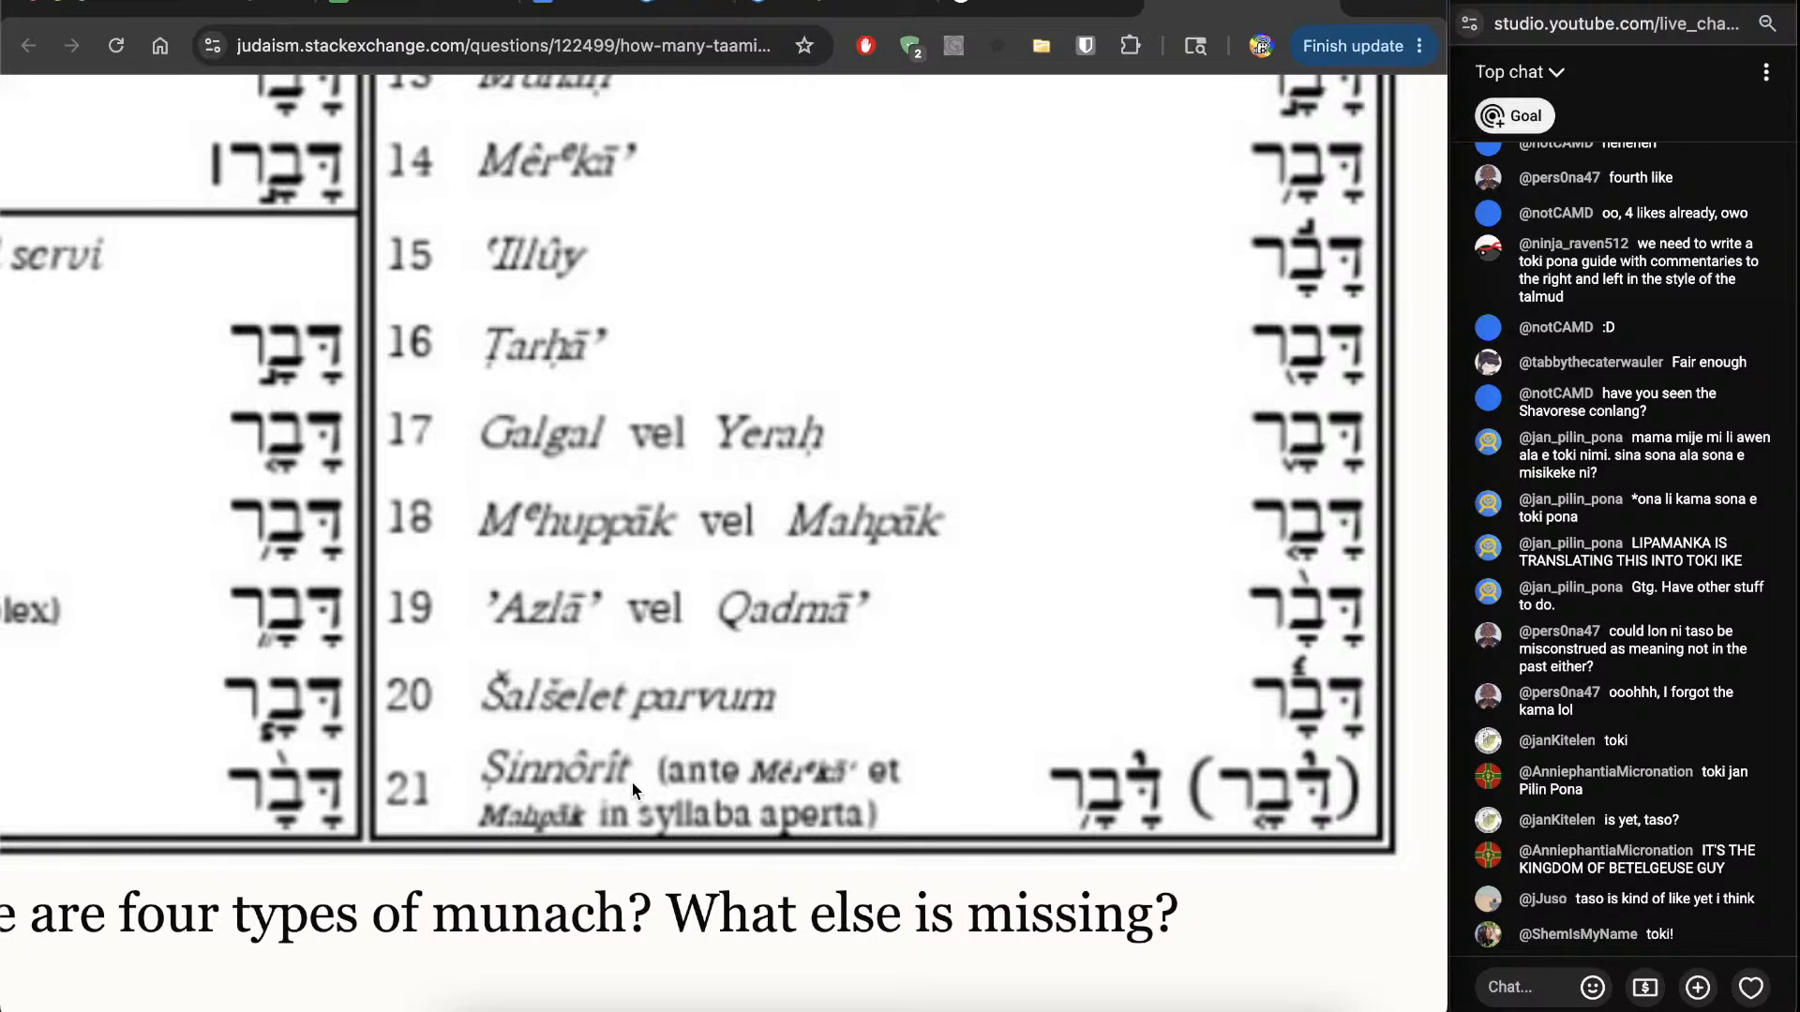
pyautogui.scroll(1, 1089, 616)
# Step: Check the accent on the Hebrew word glossed "but they said" in Genesis 43:7, and return to the accent table
pyautogui.press('super+w')
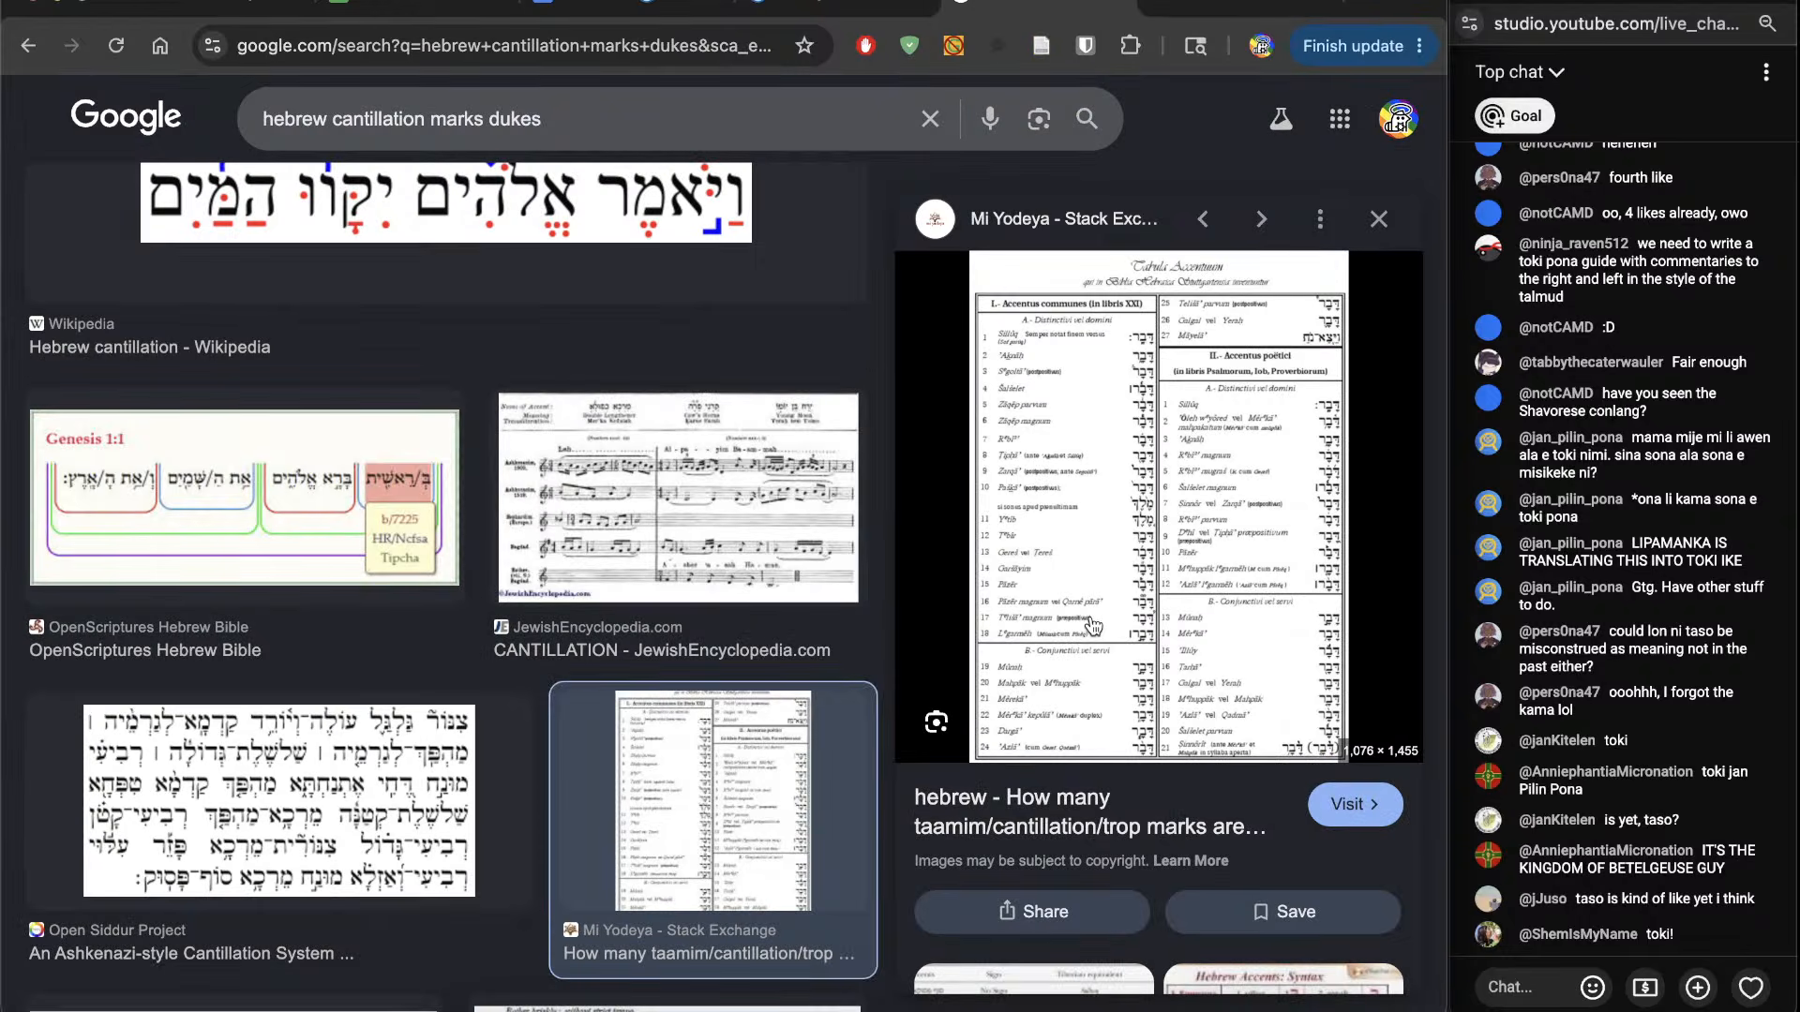
pyautogui.hotkey('ctrl', 'shift', 'Tab')
pyautogui.hotkey('ctrl', 'shift', 'Tab')
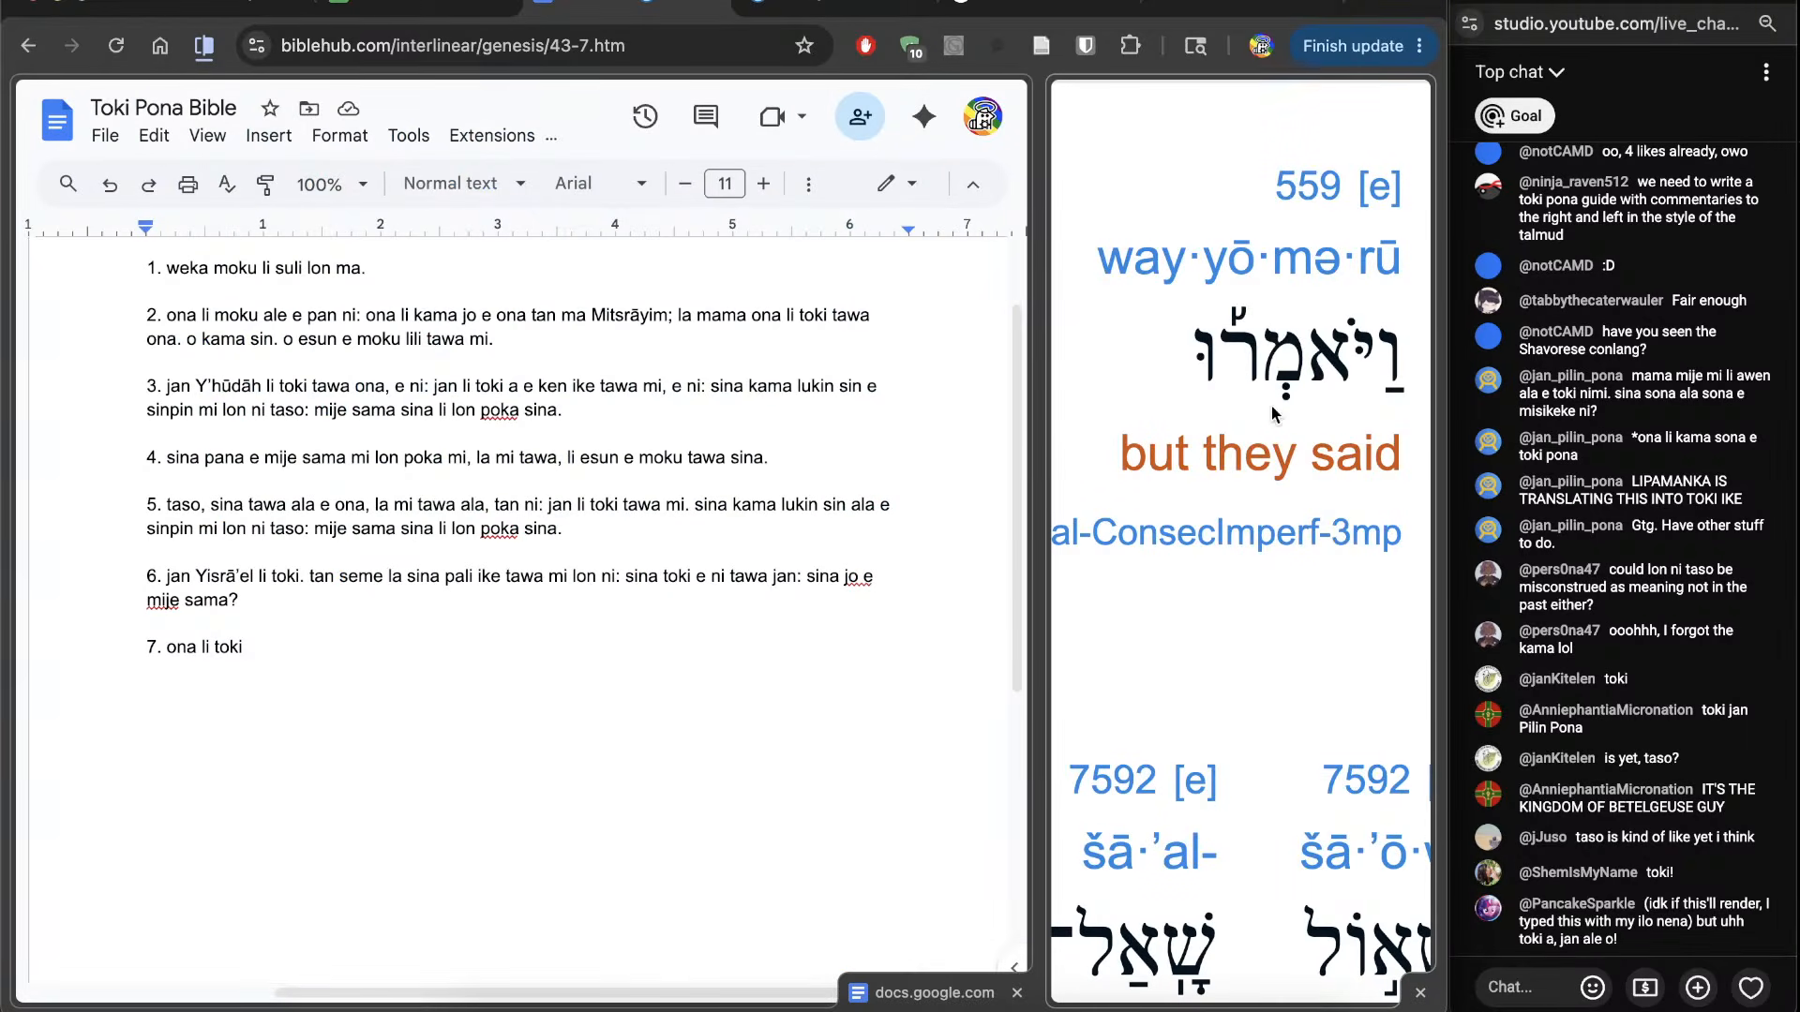
pyautogui.hotkey('ctrl', 'Tab')
pyautogui.hotkey('ctrl', 'Tab')
pyautogui.hotkey('ctrl', 'Tab')
# Step: Examine both columns of the accent table for a mark matching the one over the resh
pyautogui.scroll(2, 1290, 476)
pyautogui.scroll(6, 1345, 413)
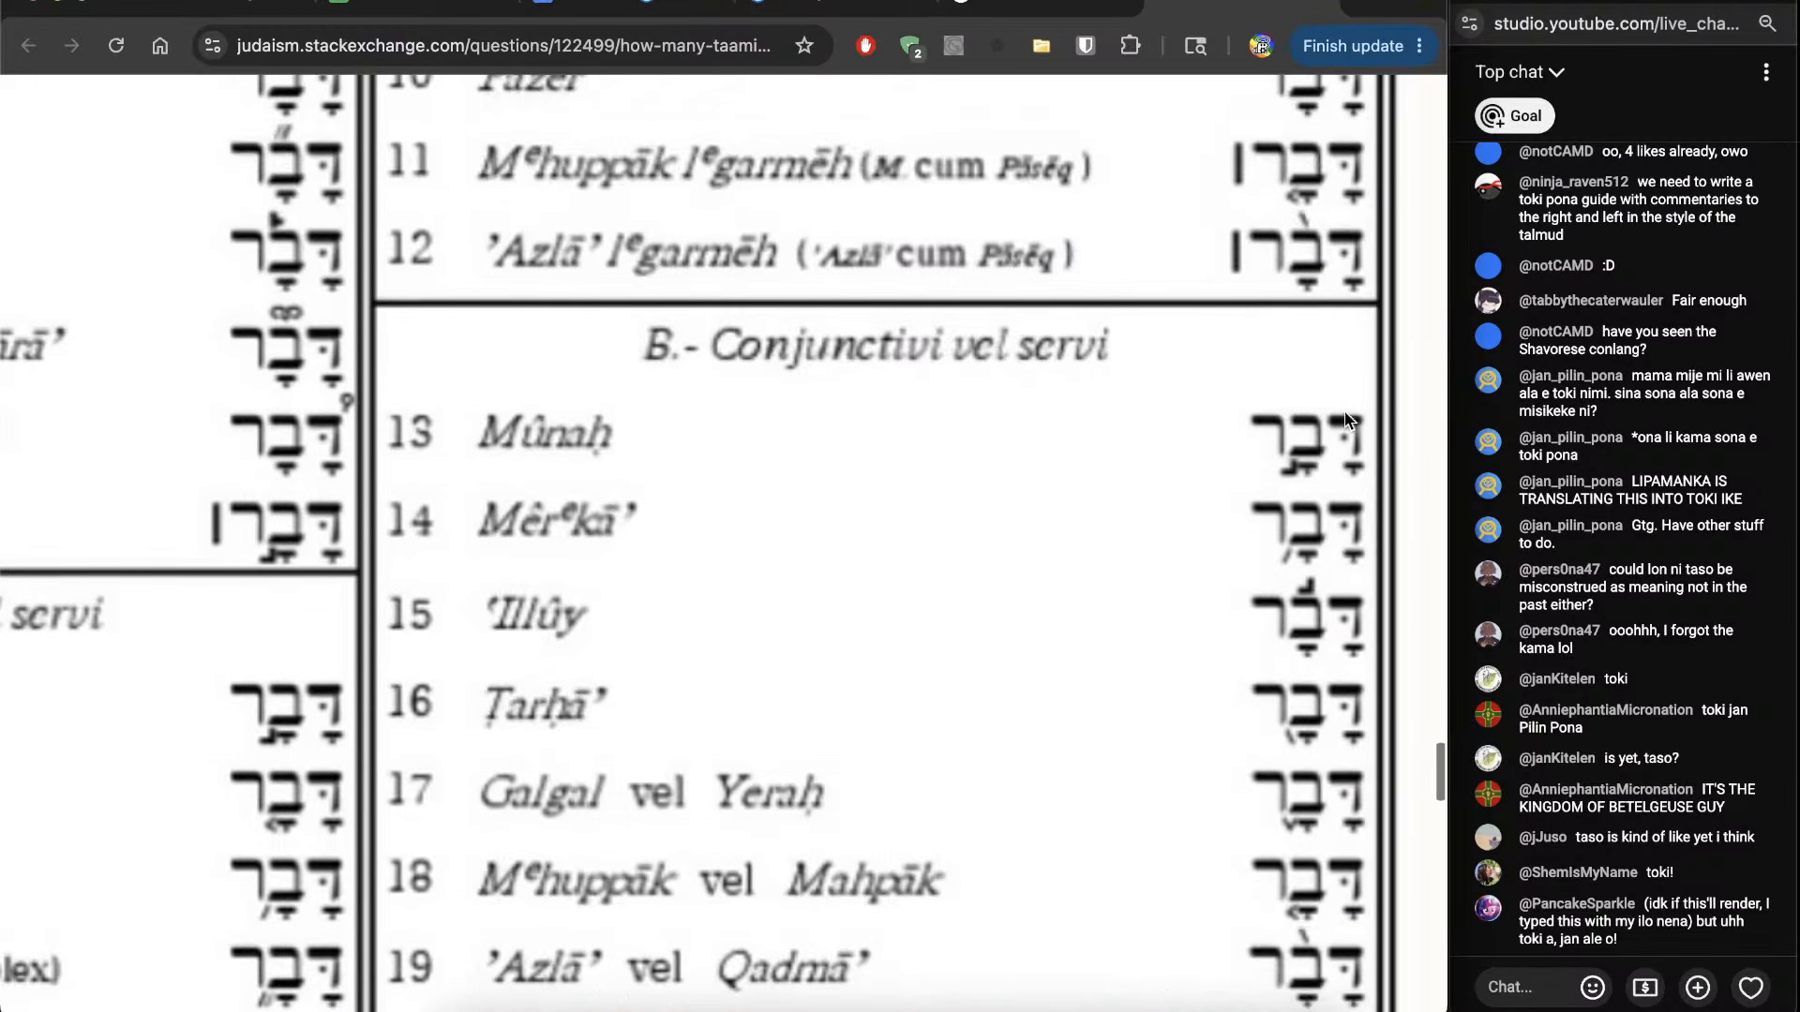
pyautogui.scroll(2, 1344, 418)
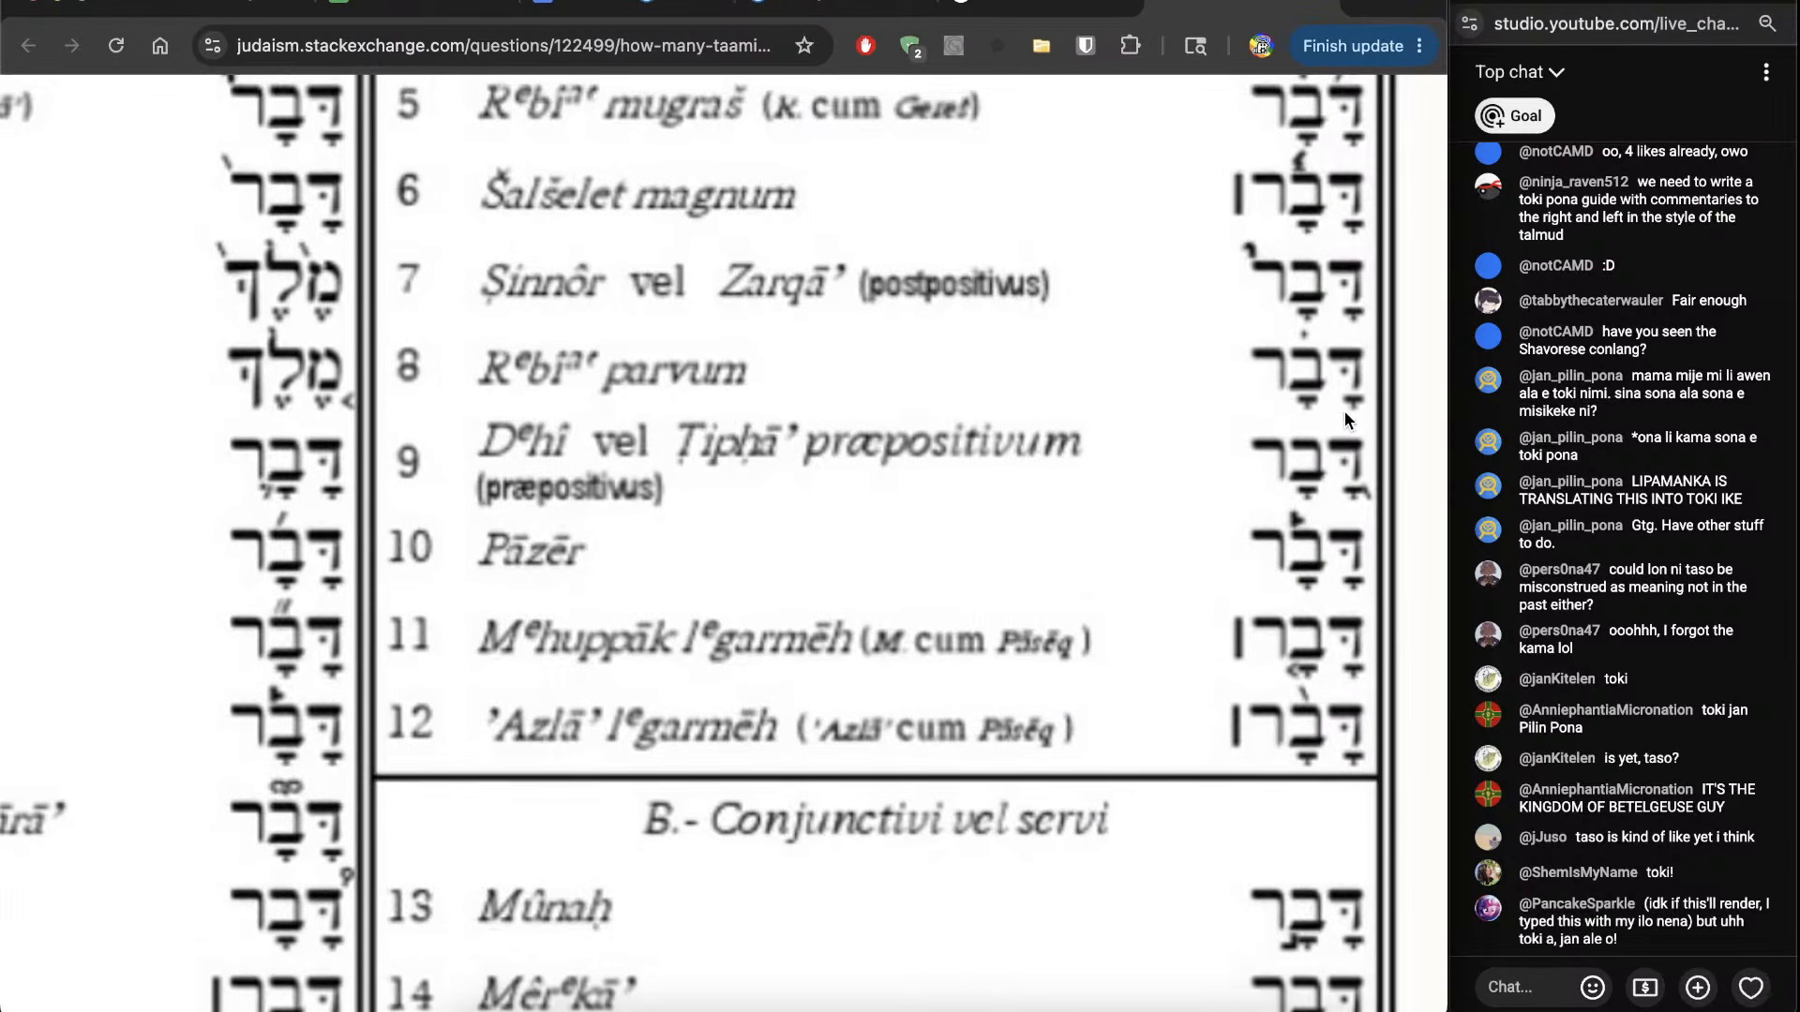
pyautogui.scroll(4, 1344, 419)
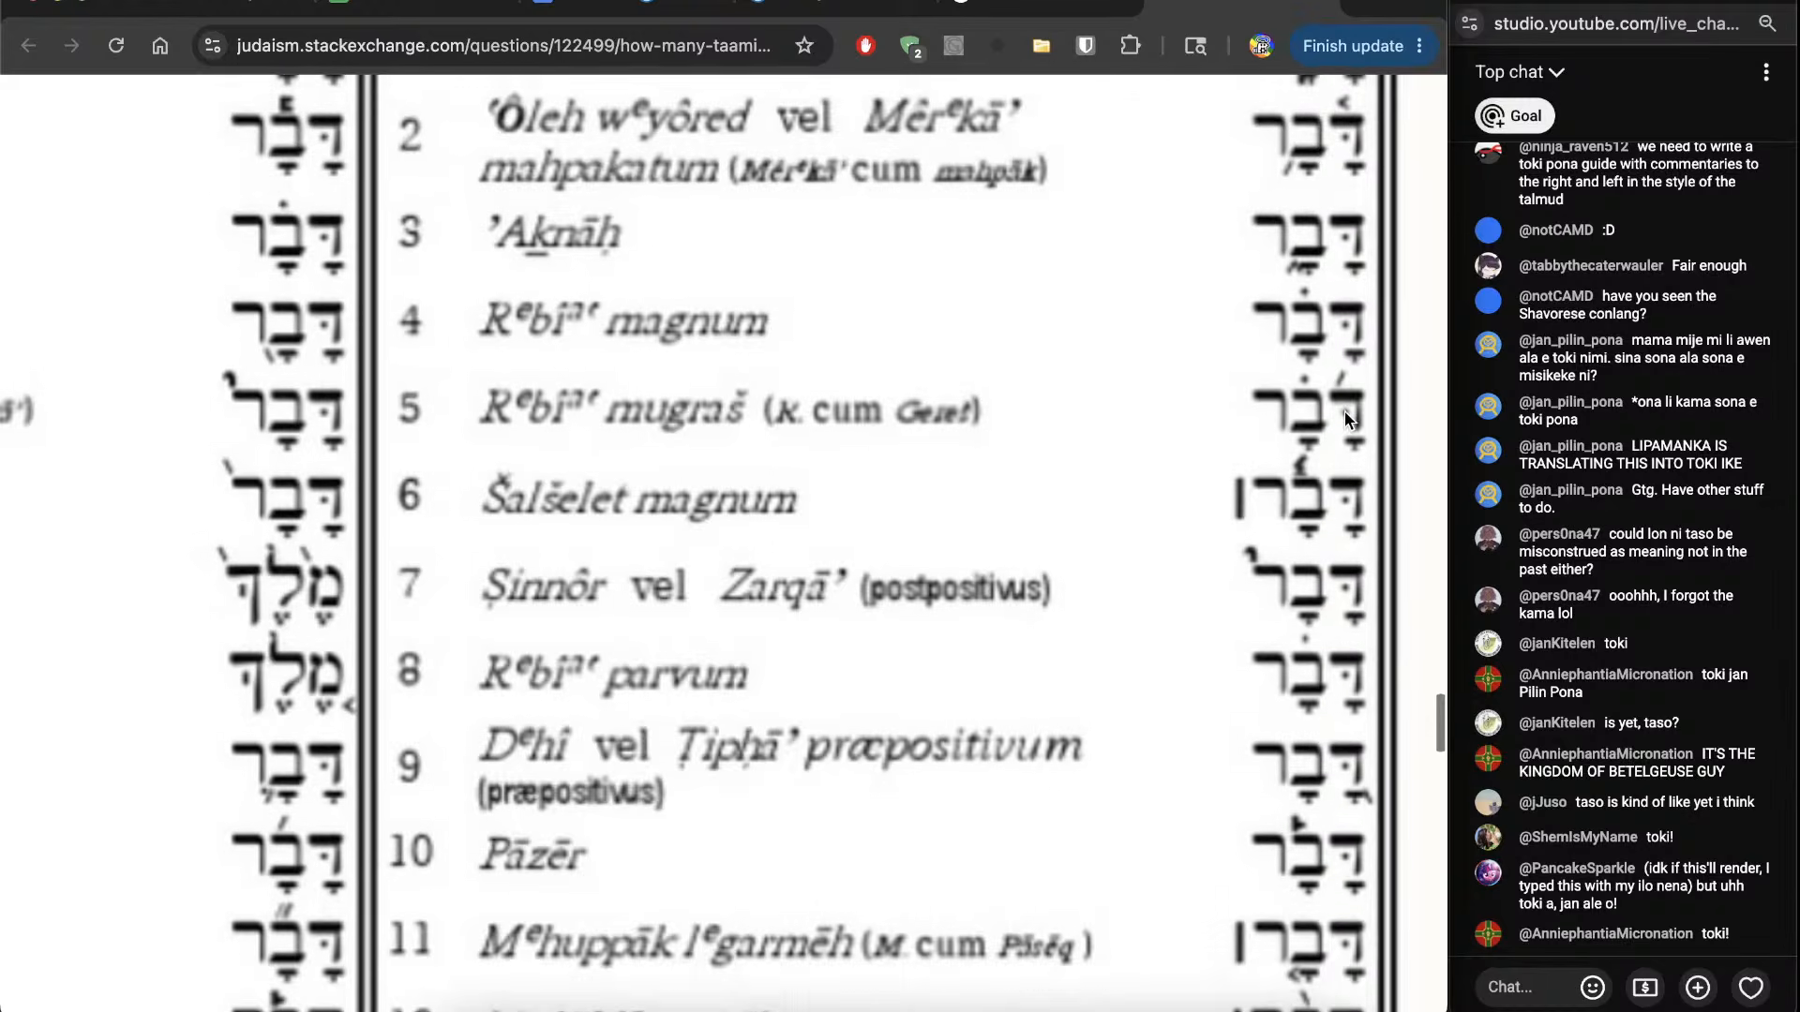
pyautogui.scroll(5, 1268, 604)
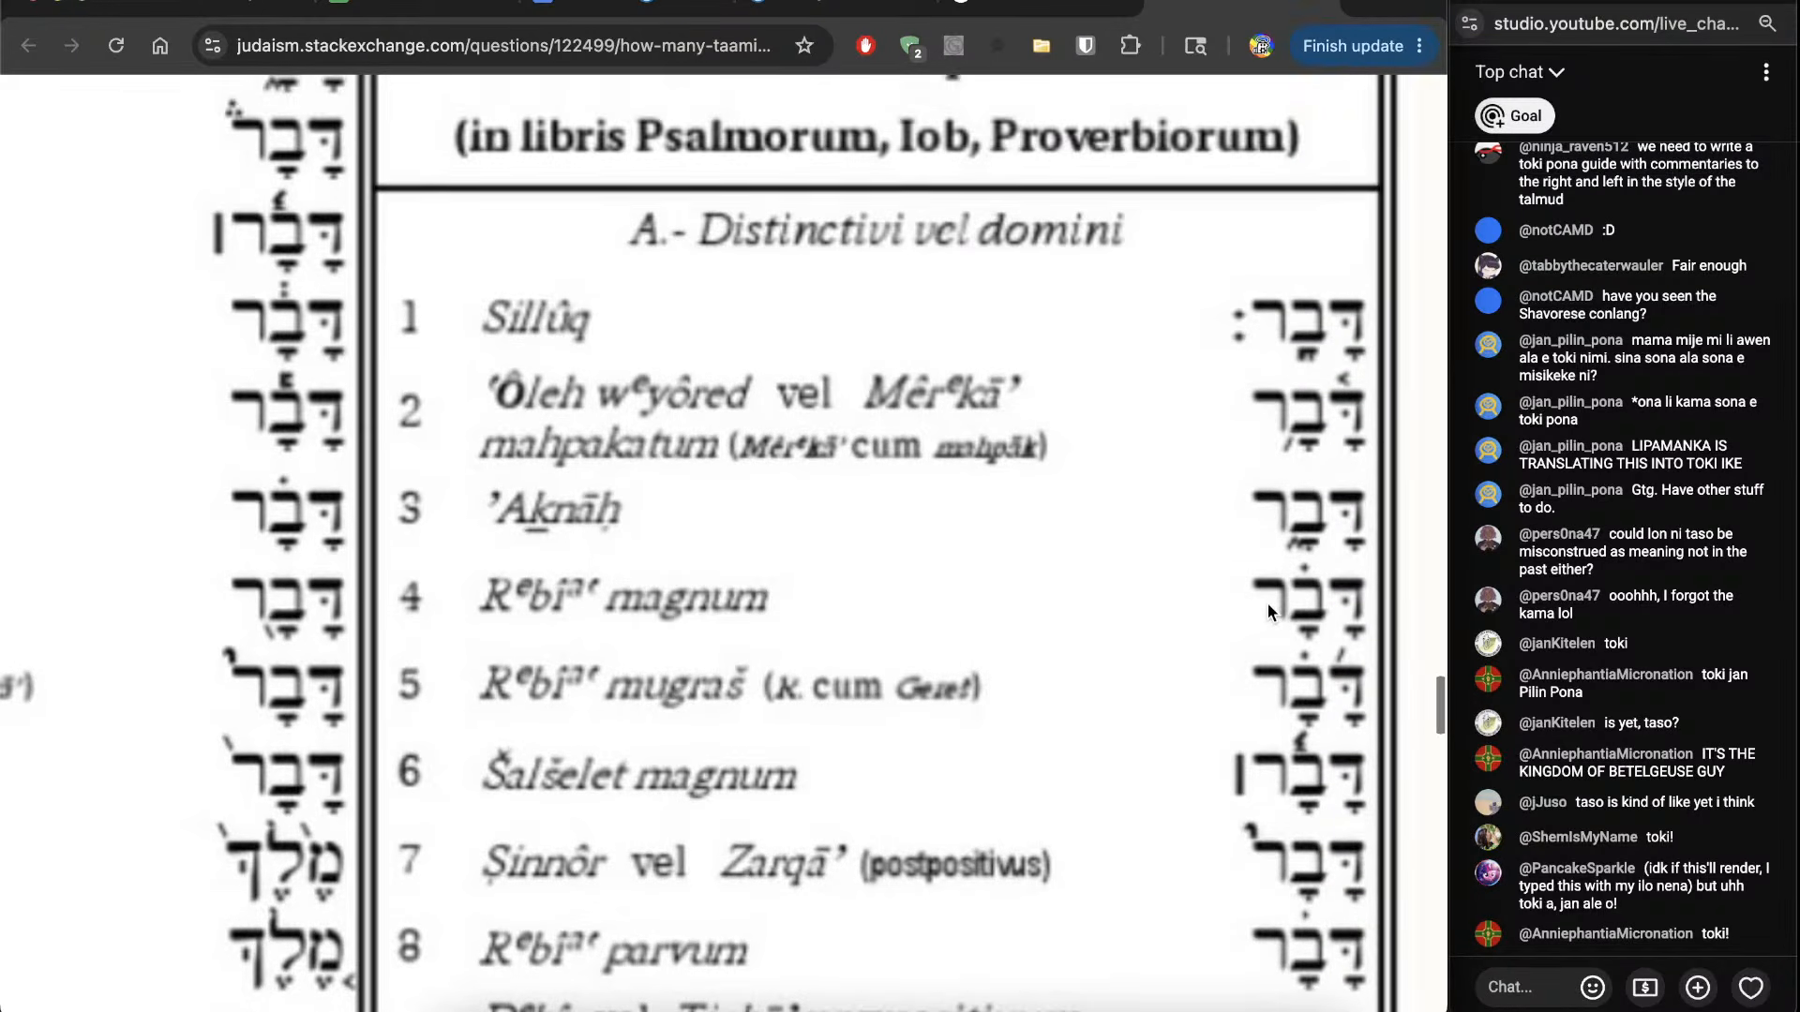
pyautogui.hscroll(-3, 1267, 604)
pyautogui.scroll(8, 1267, 603)
pyautogui.hscroll(4, 1268, 604)
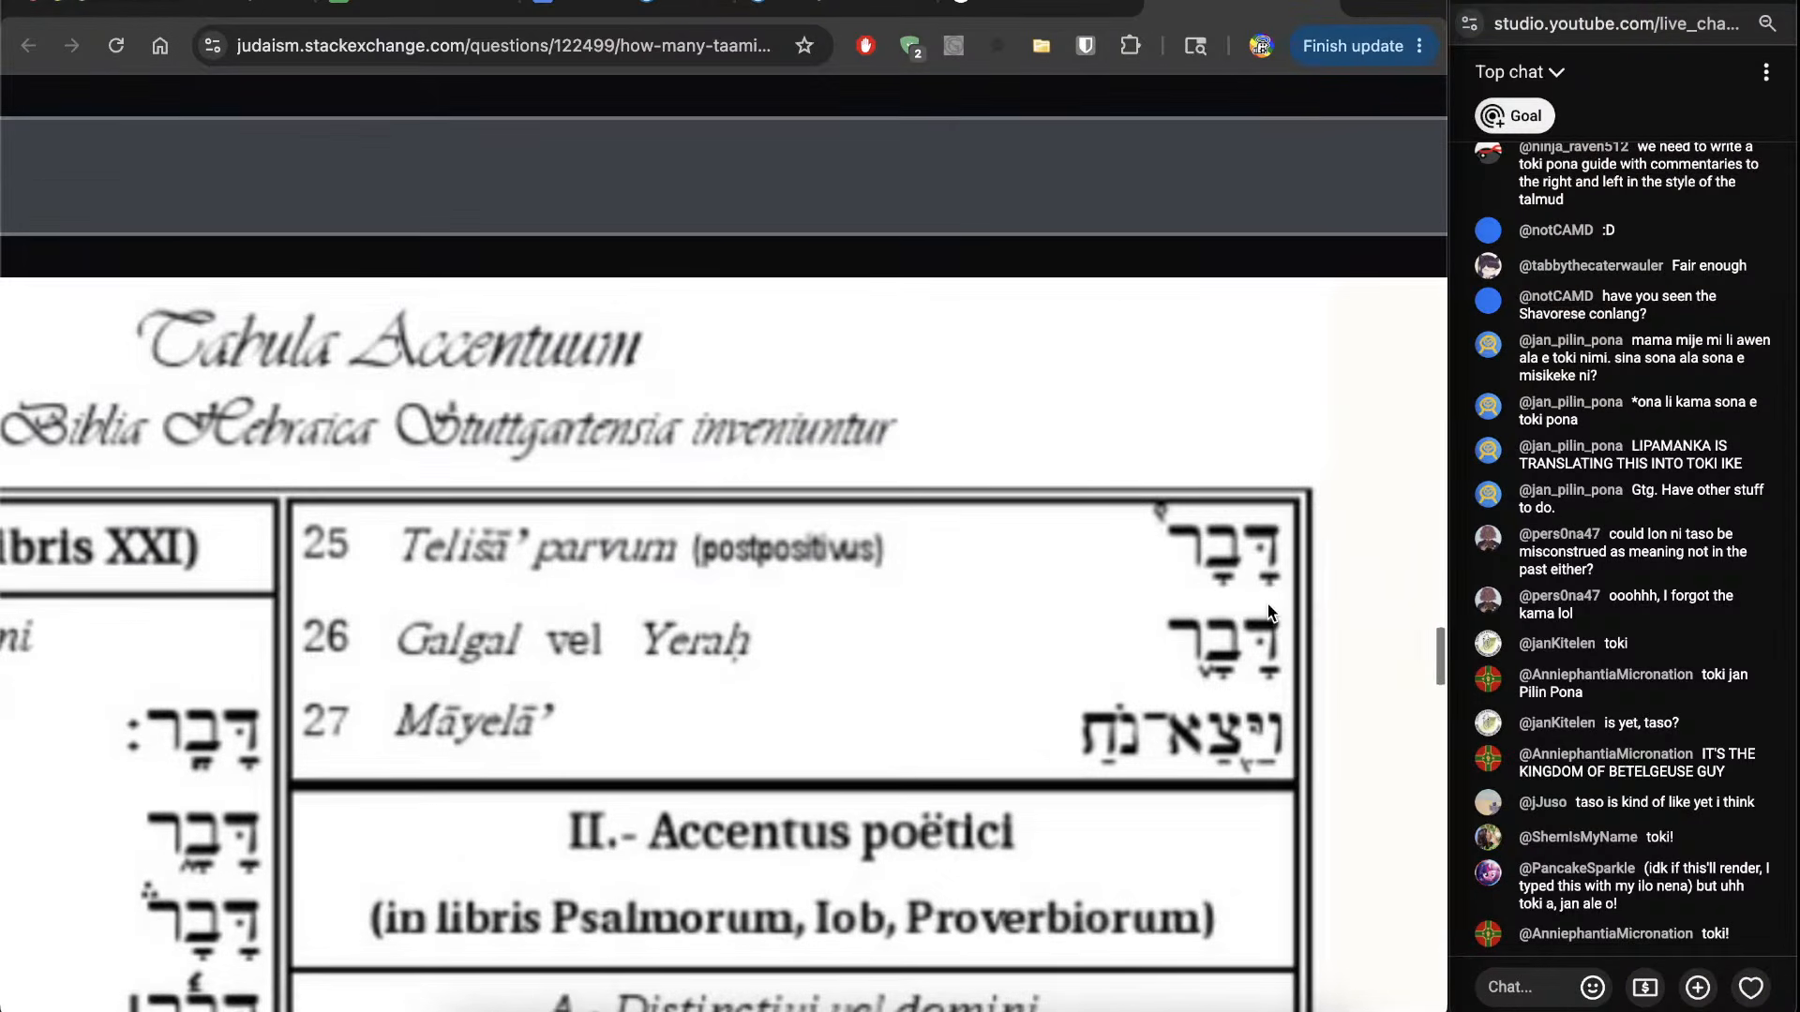
pyautogui.scroll(-10, 1267, 604)
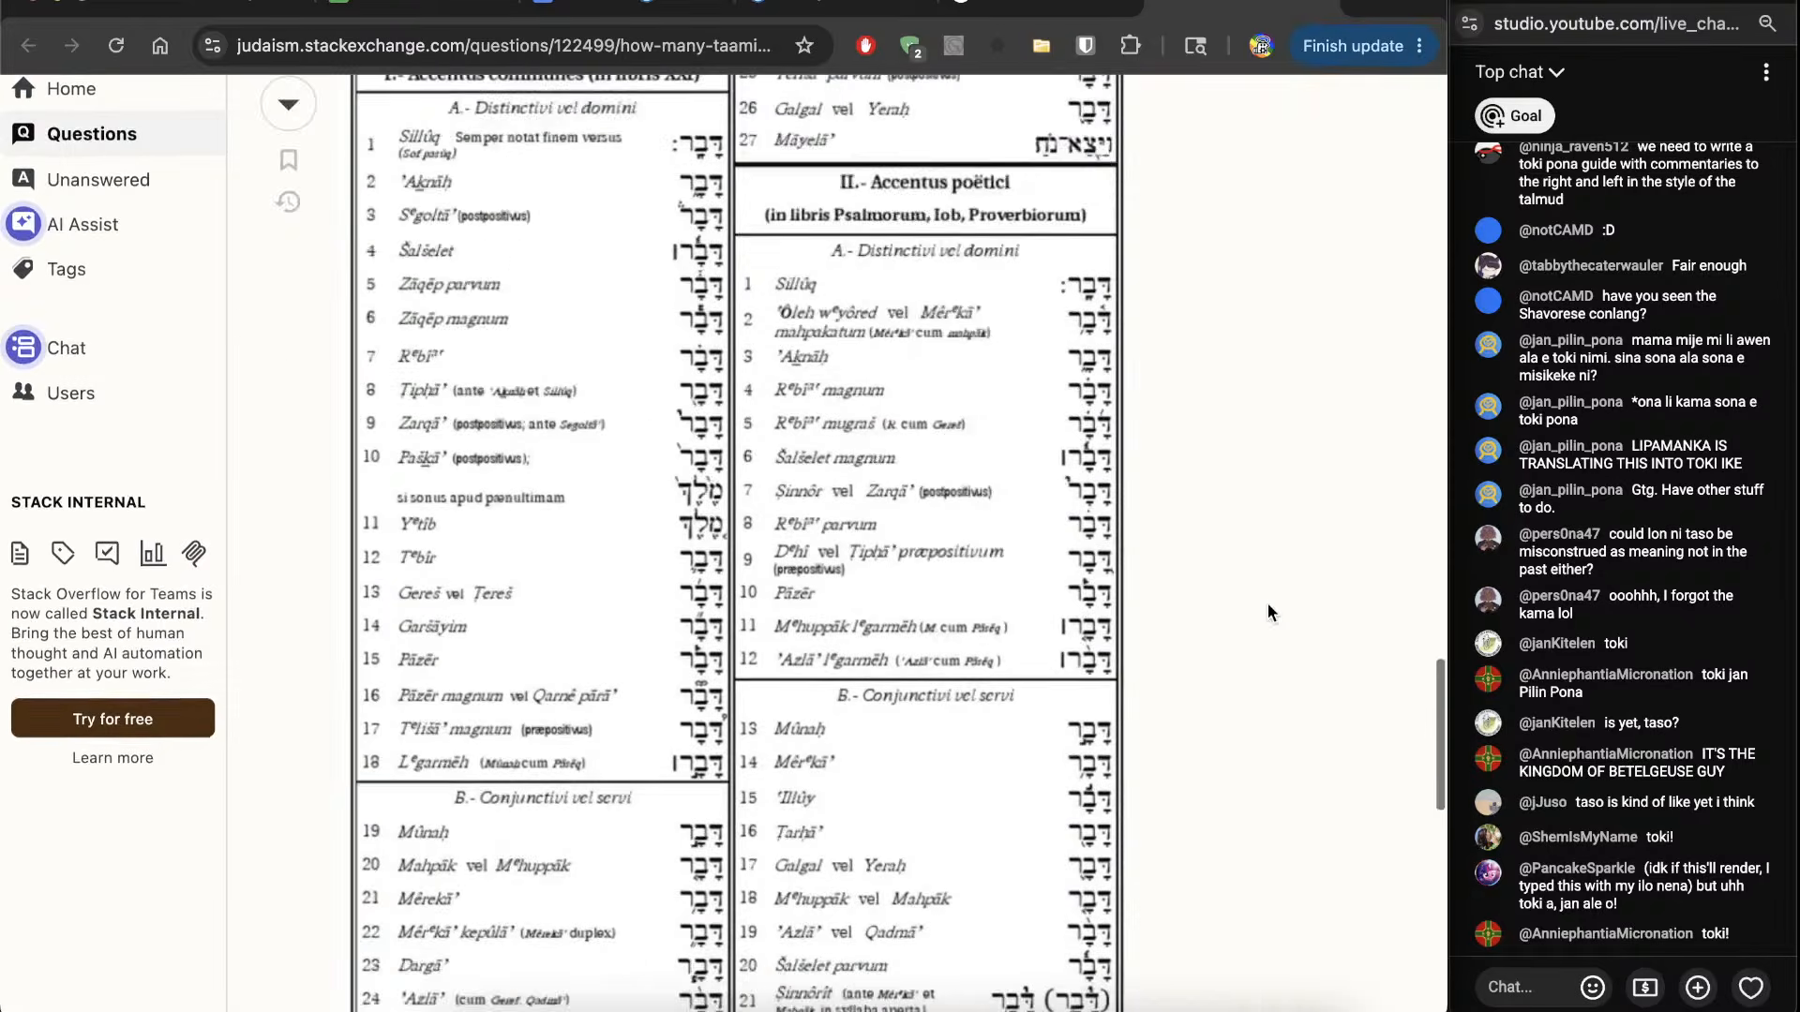
pyautogui.scroll(8, 639, 718)
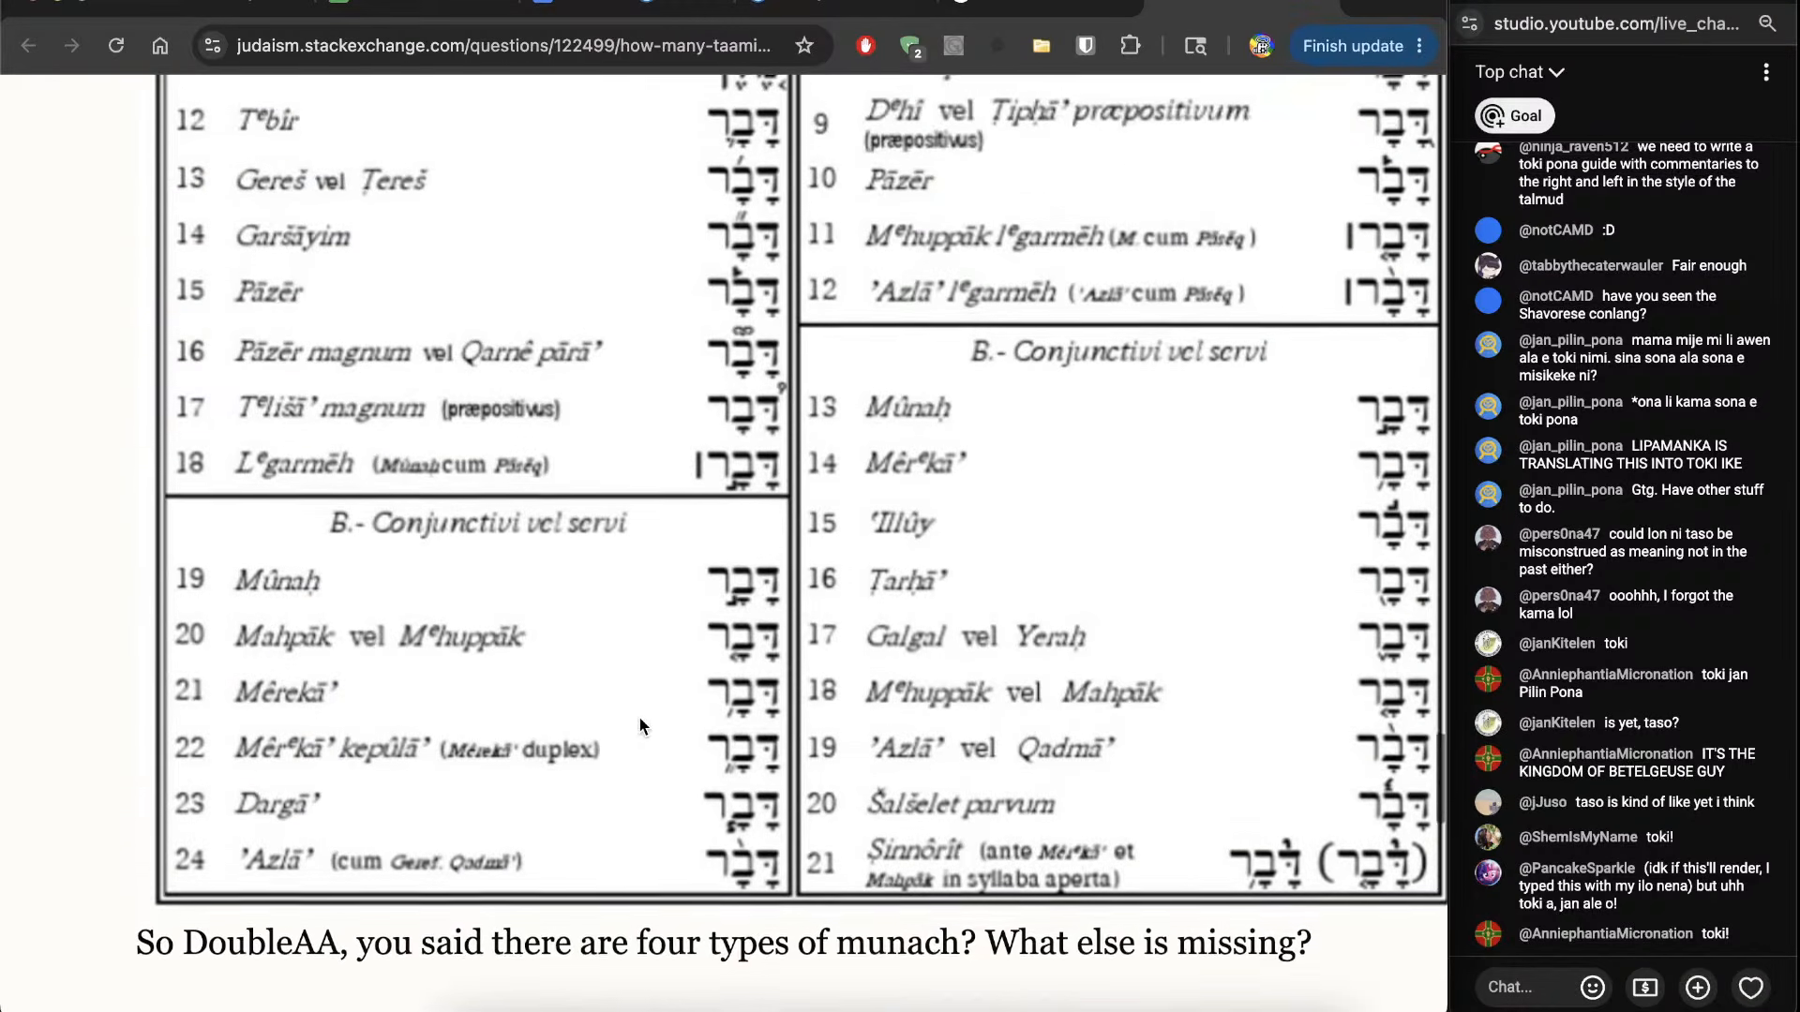
pyautogui.scroll(3, 639, 727)
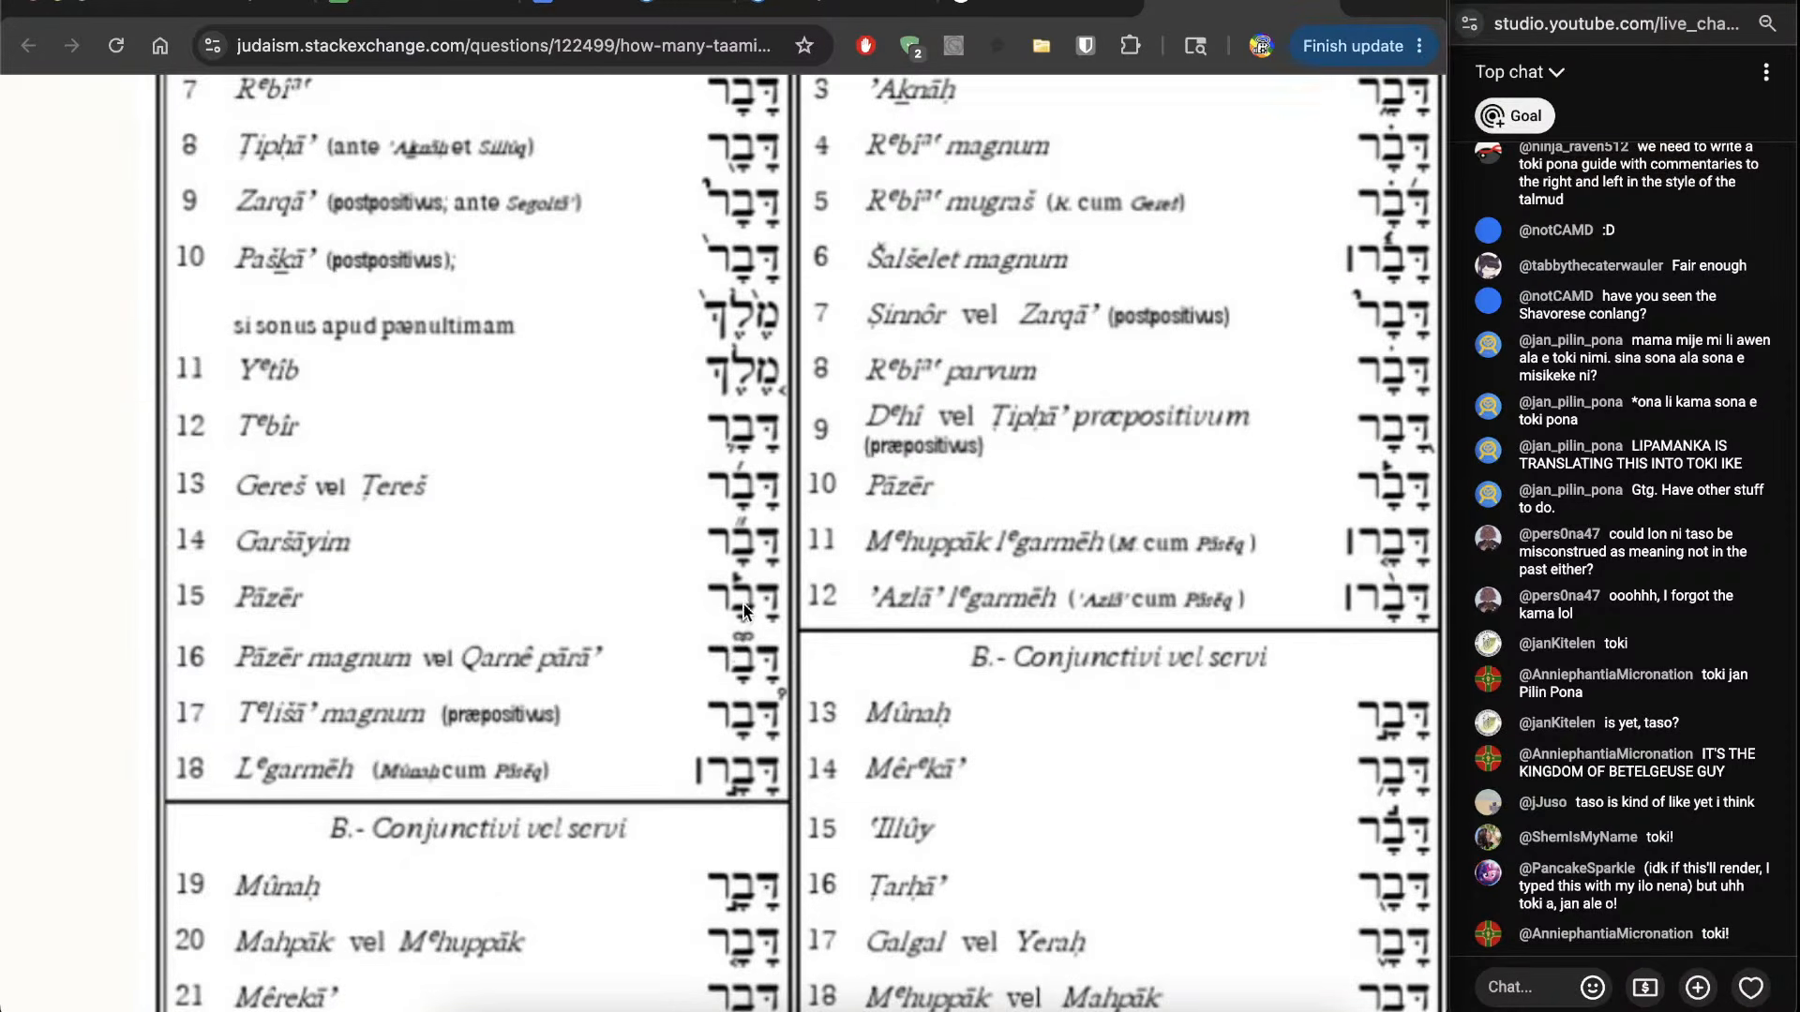
pyautogui.scroll(-10, 745, 604)
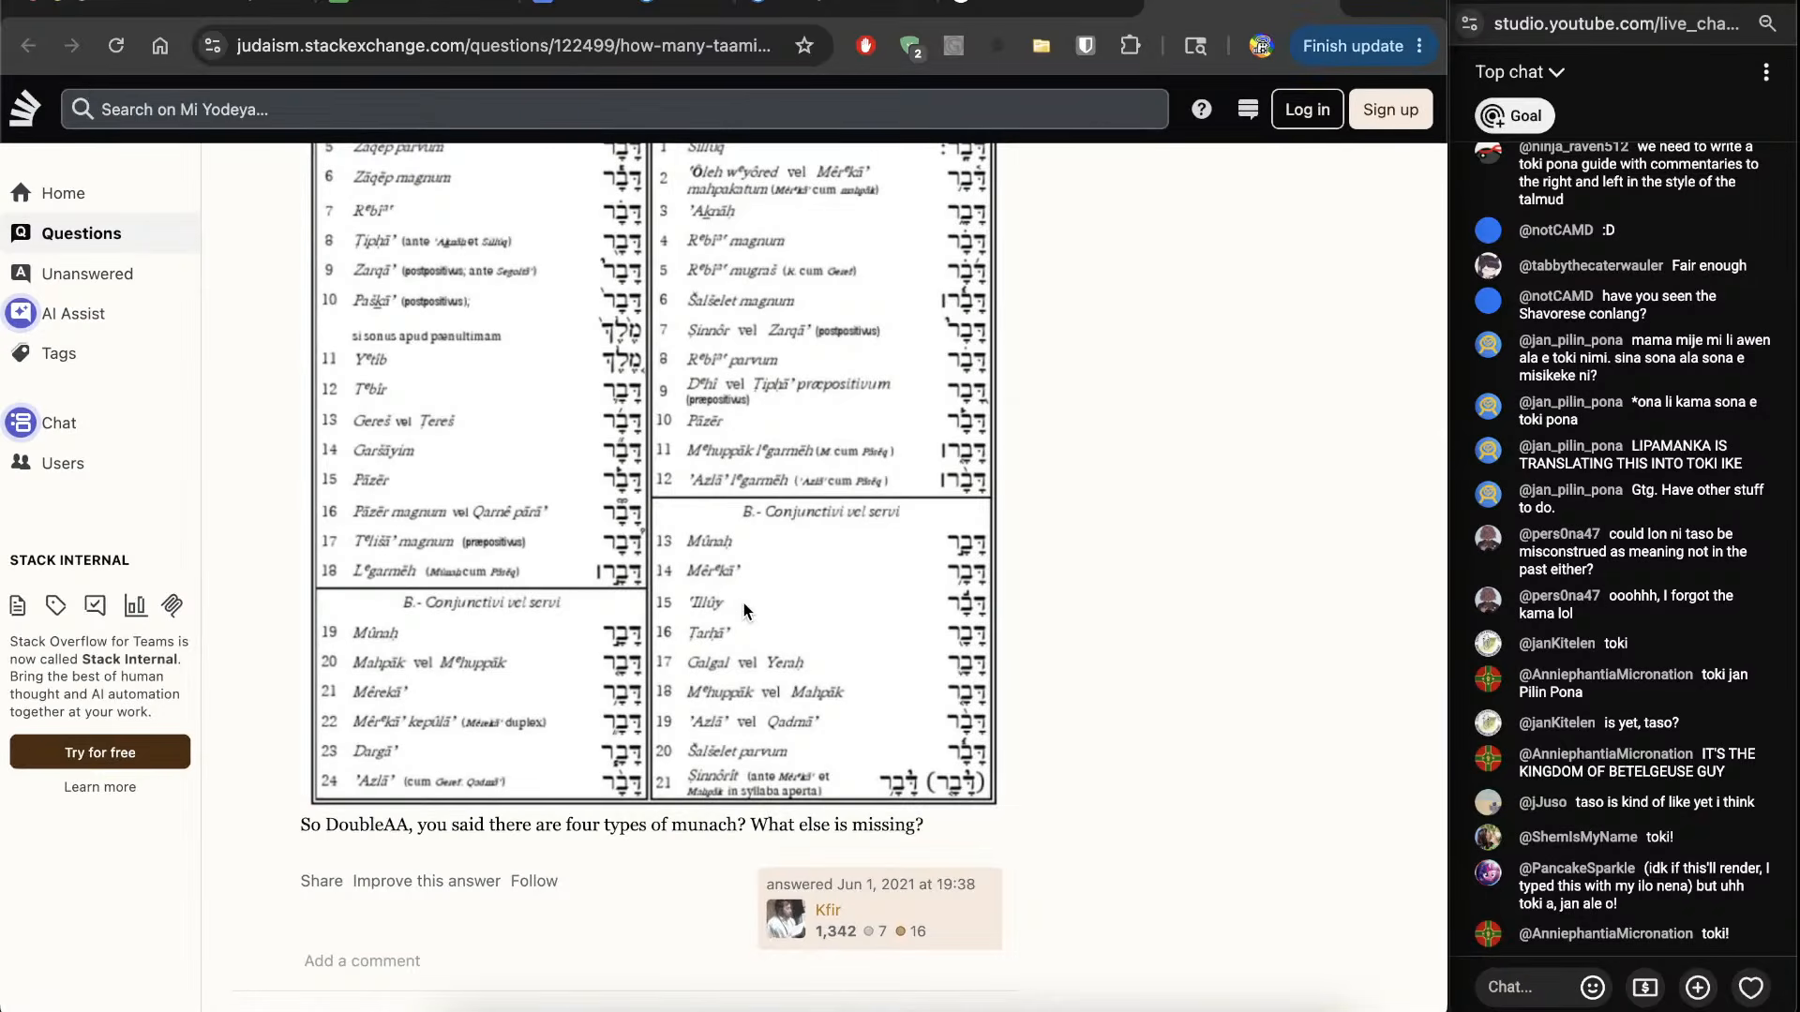
# Step: Close the Stack Exchange page and browse the image results for another chart of Hebrew accents
pyautogui.press('super+w')
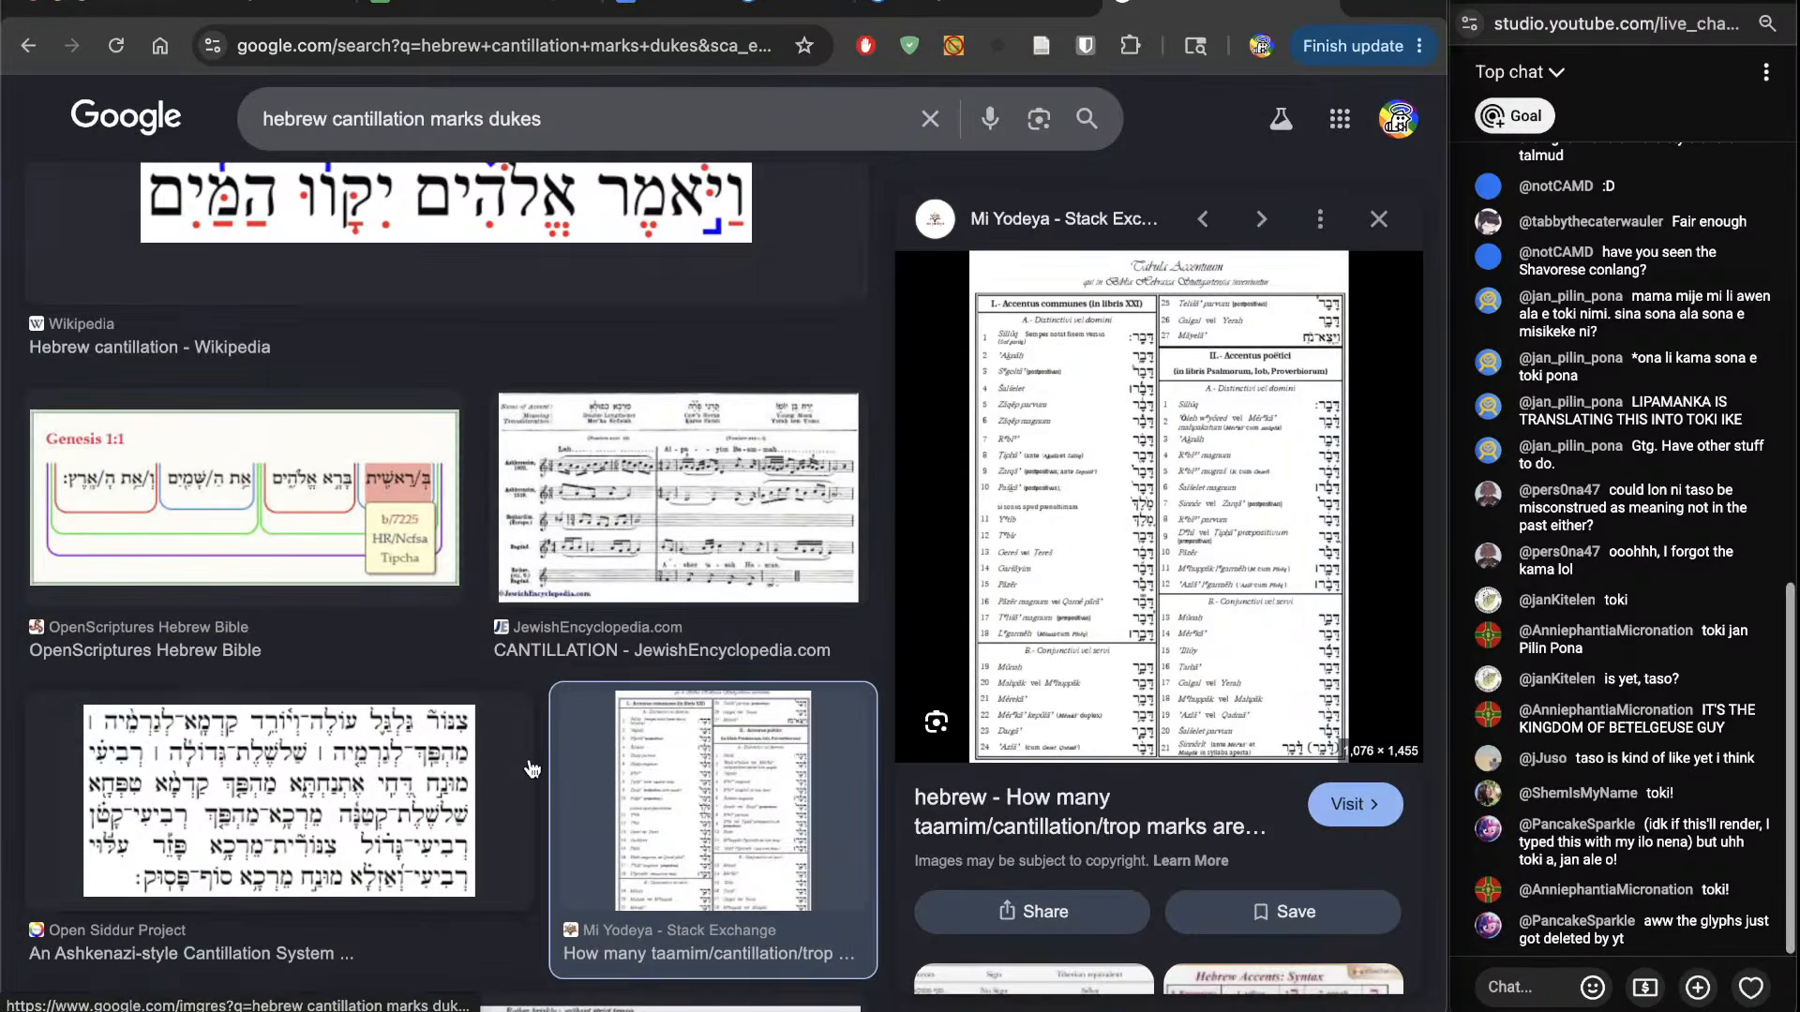
pyautogui.scroll(-3, 537, 763)
pyautogui.scroll(-8, 1219, 623)
pyautogui.scroll(-2, 1224, 624)
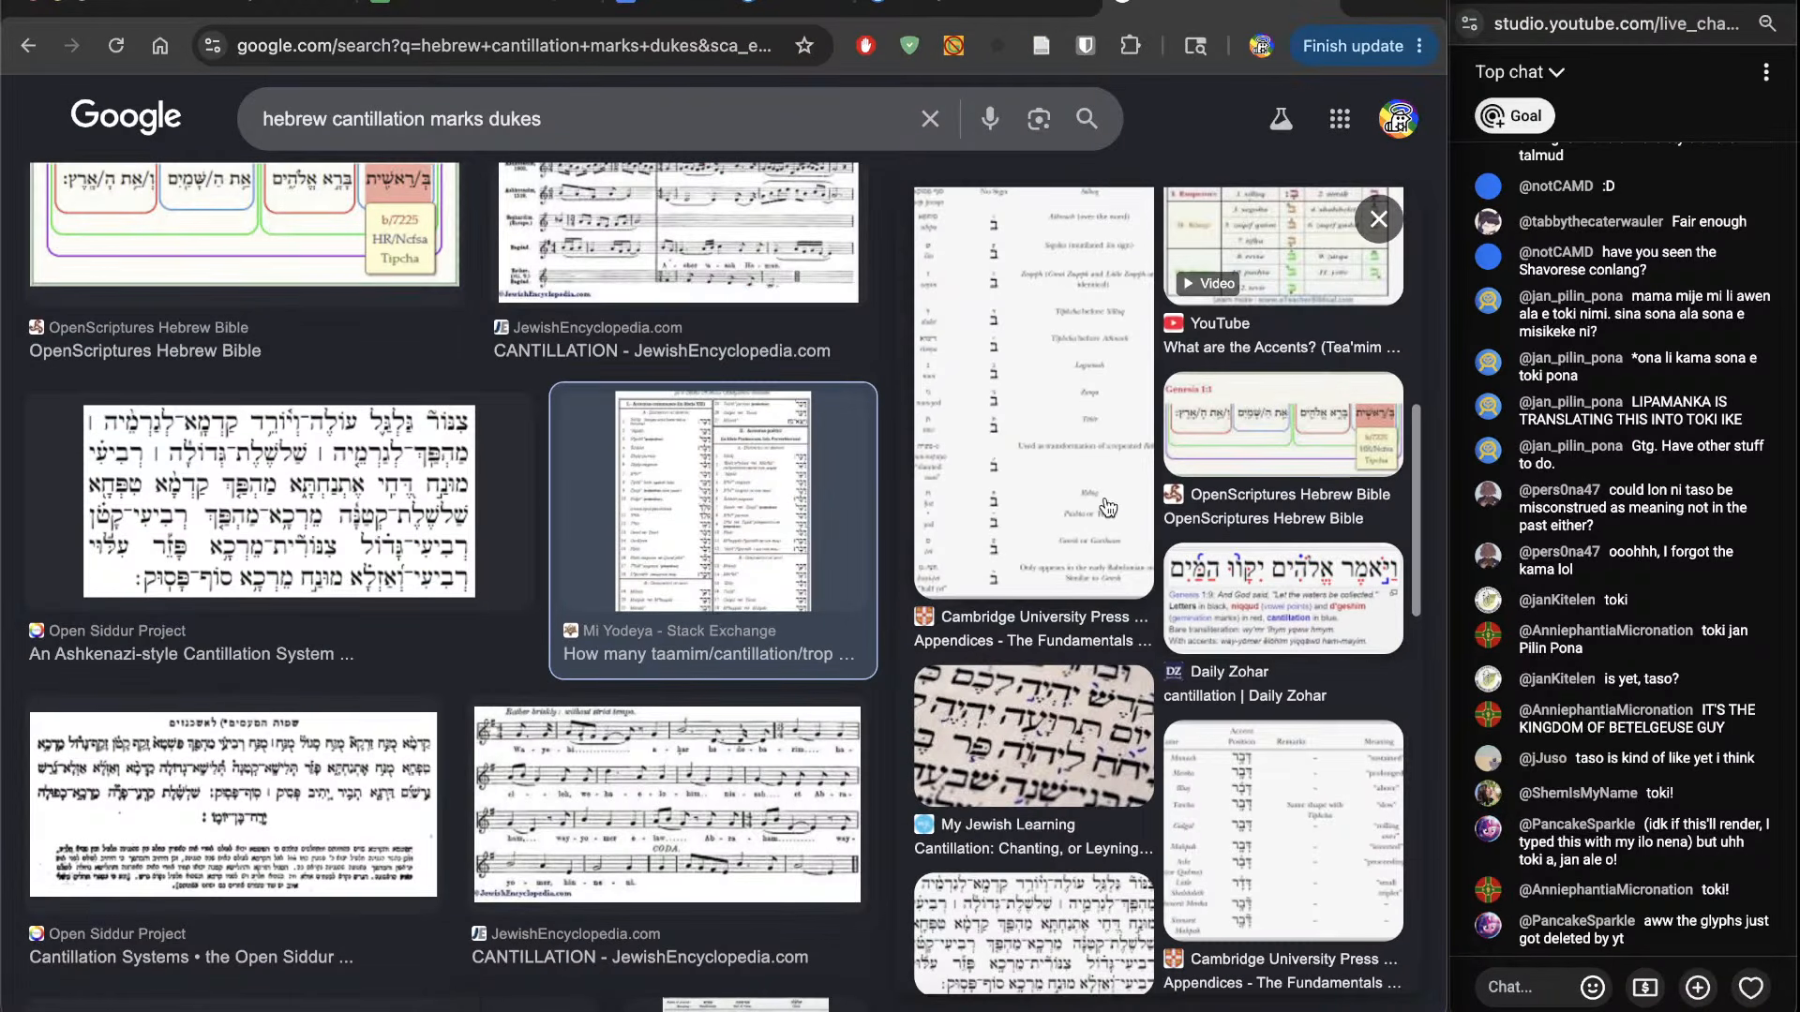
pyautogui.scroll(-4, 1306, 649)
pyautogui.scroll(-5, 780, 684)
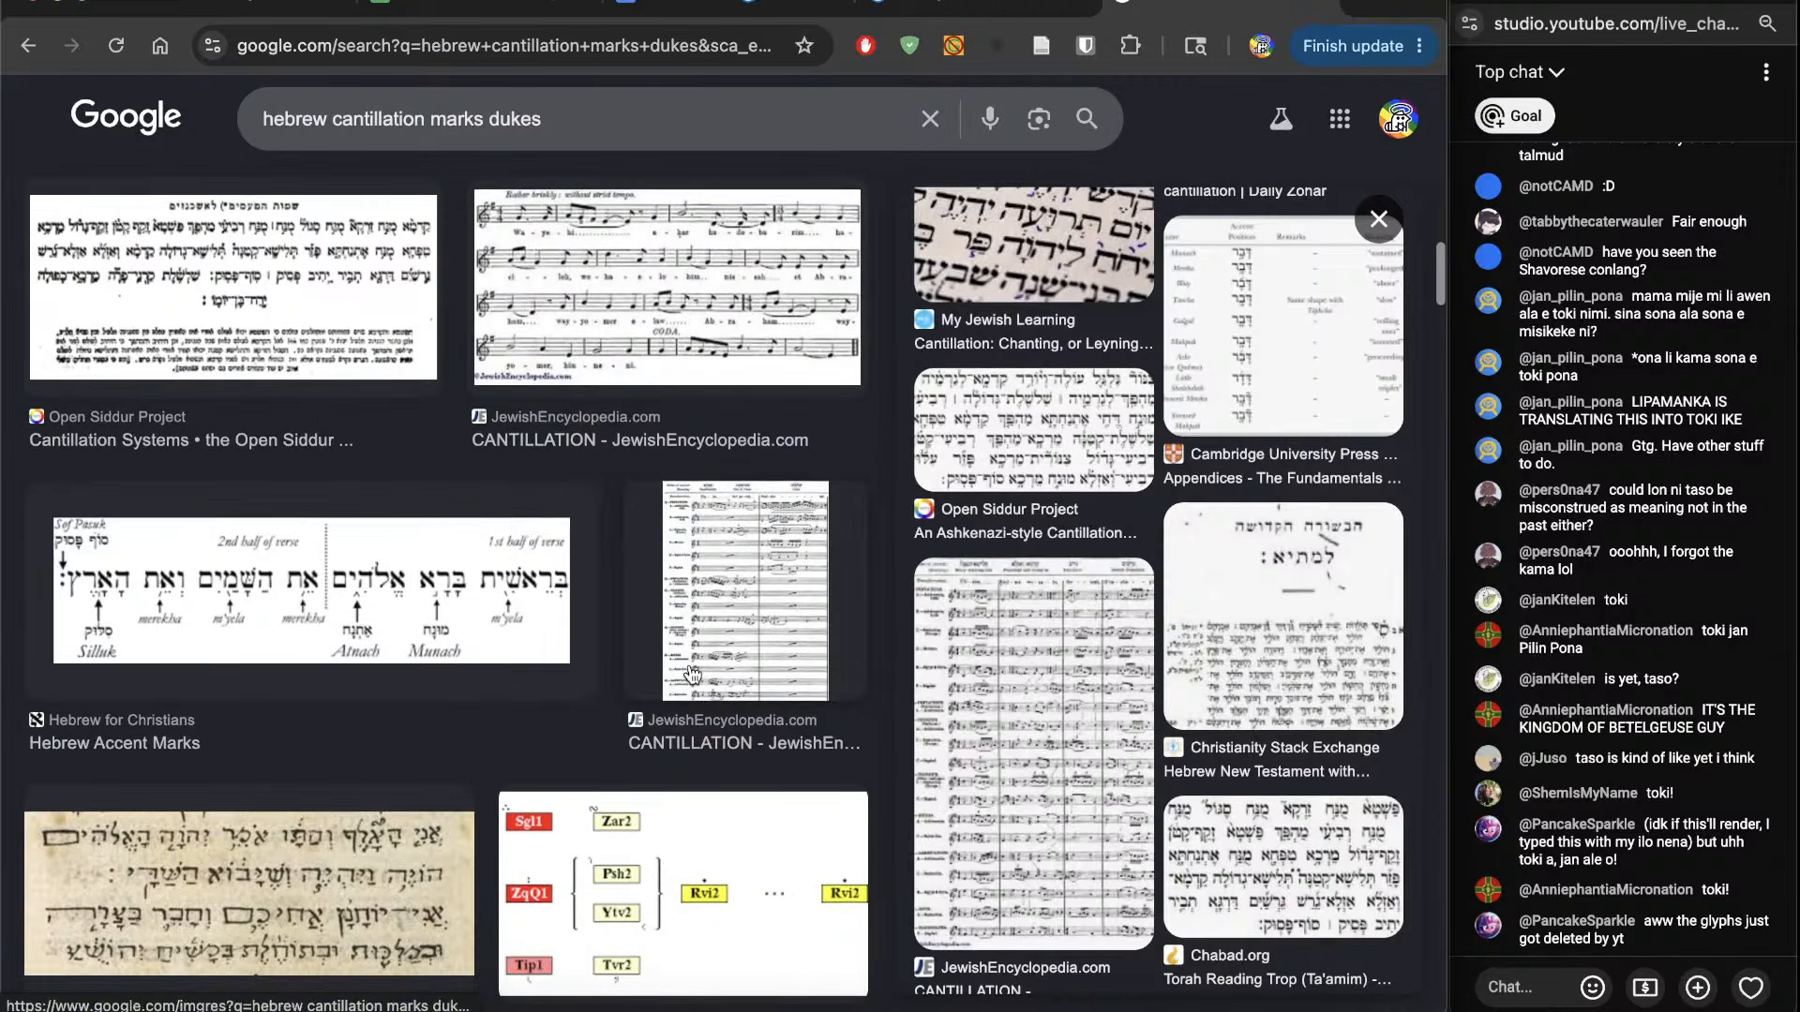
pyautogui.scroll(-18, 781, 685)
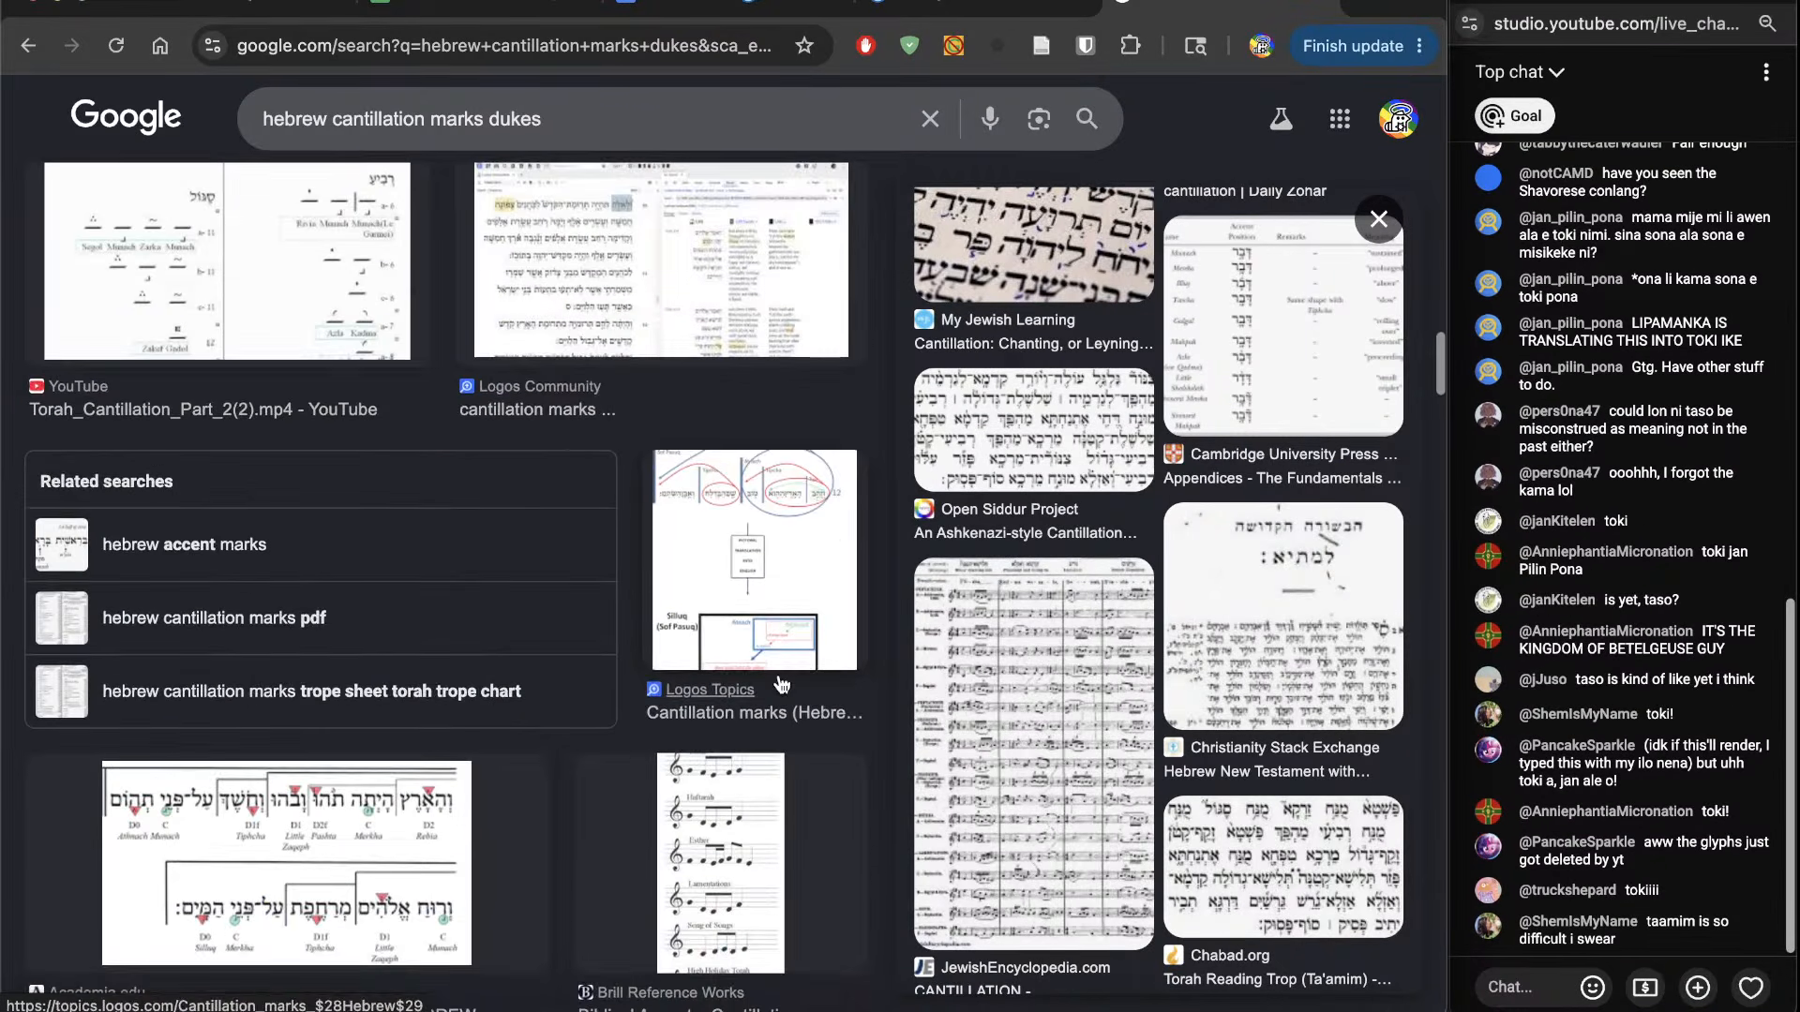
pyautogui.scroll(8, 781, 685)
# Step: Preview the Scribd image "Basics of Hebrew Accents - Major Disjunctives" and examine its groups of disjunctive accents up close
pyautogui.click(757, 469)
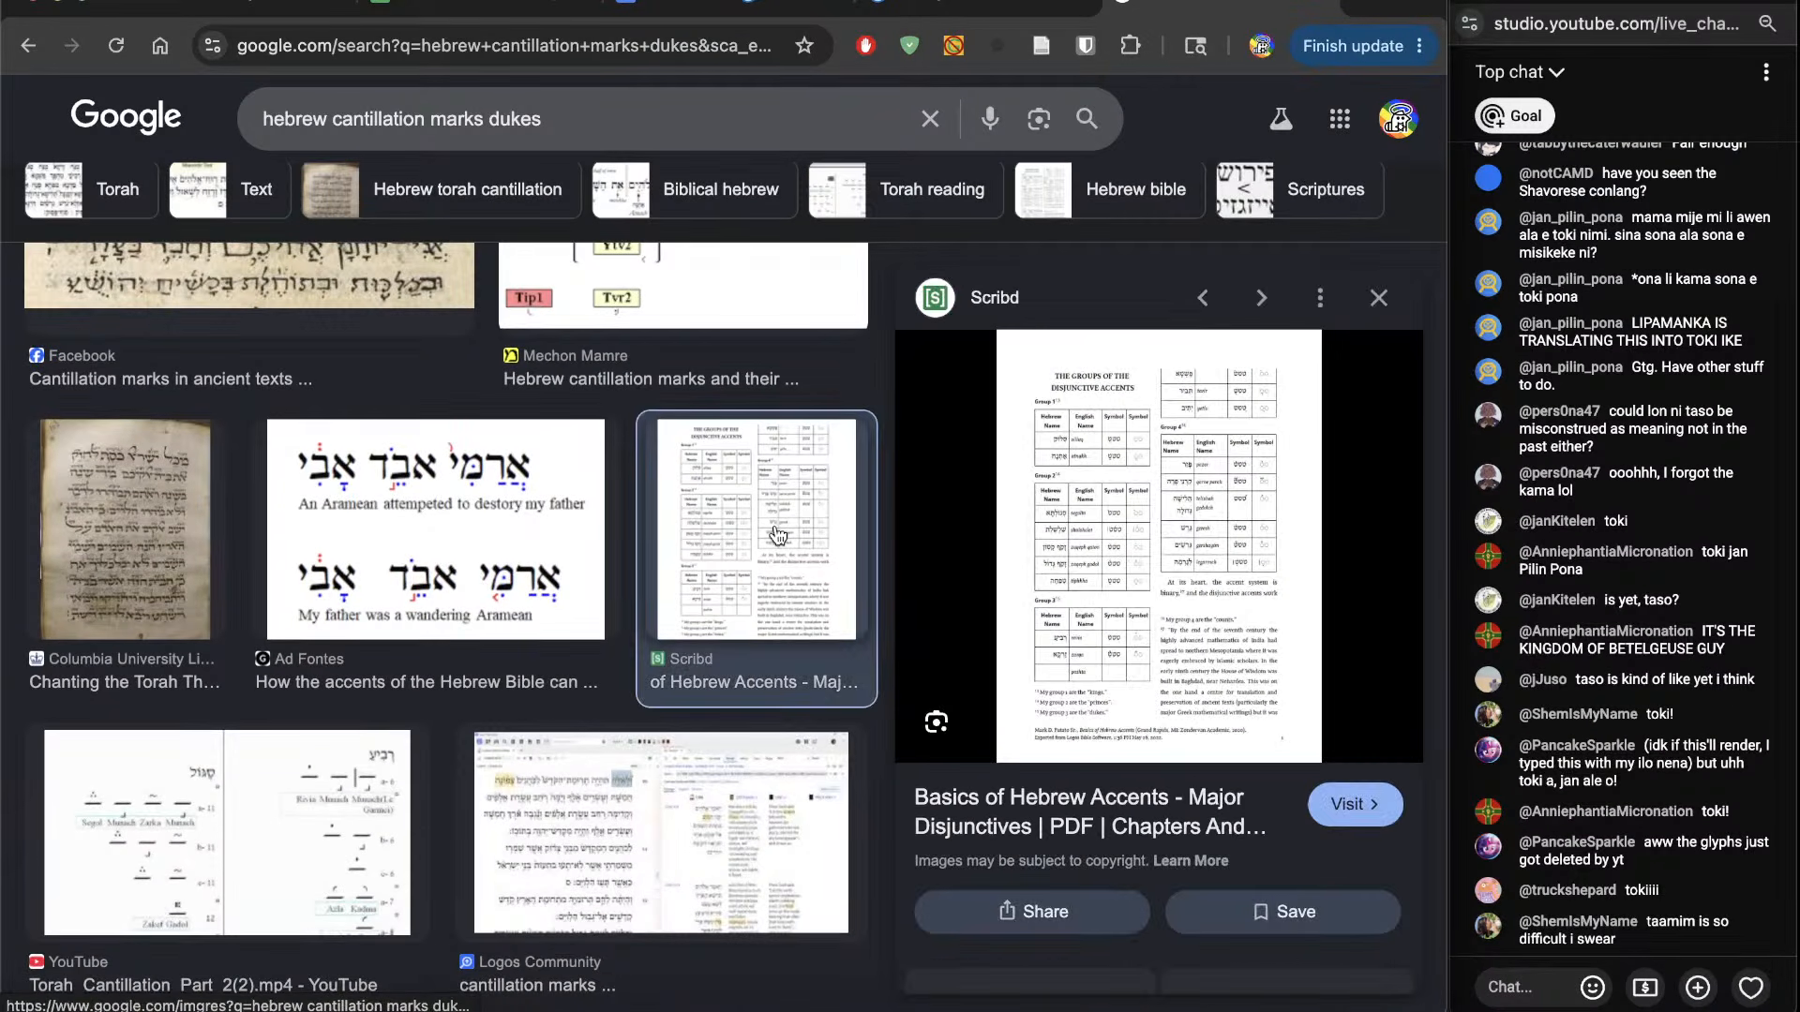
pyautogui.click(1266, 488)
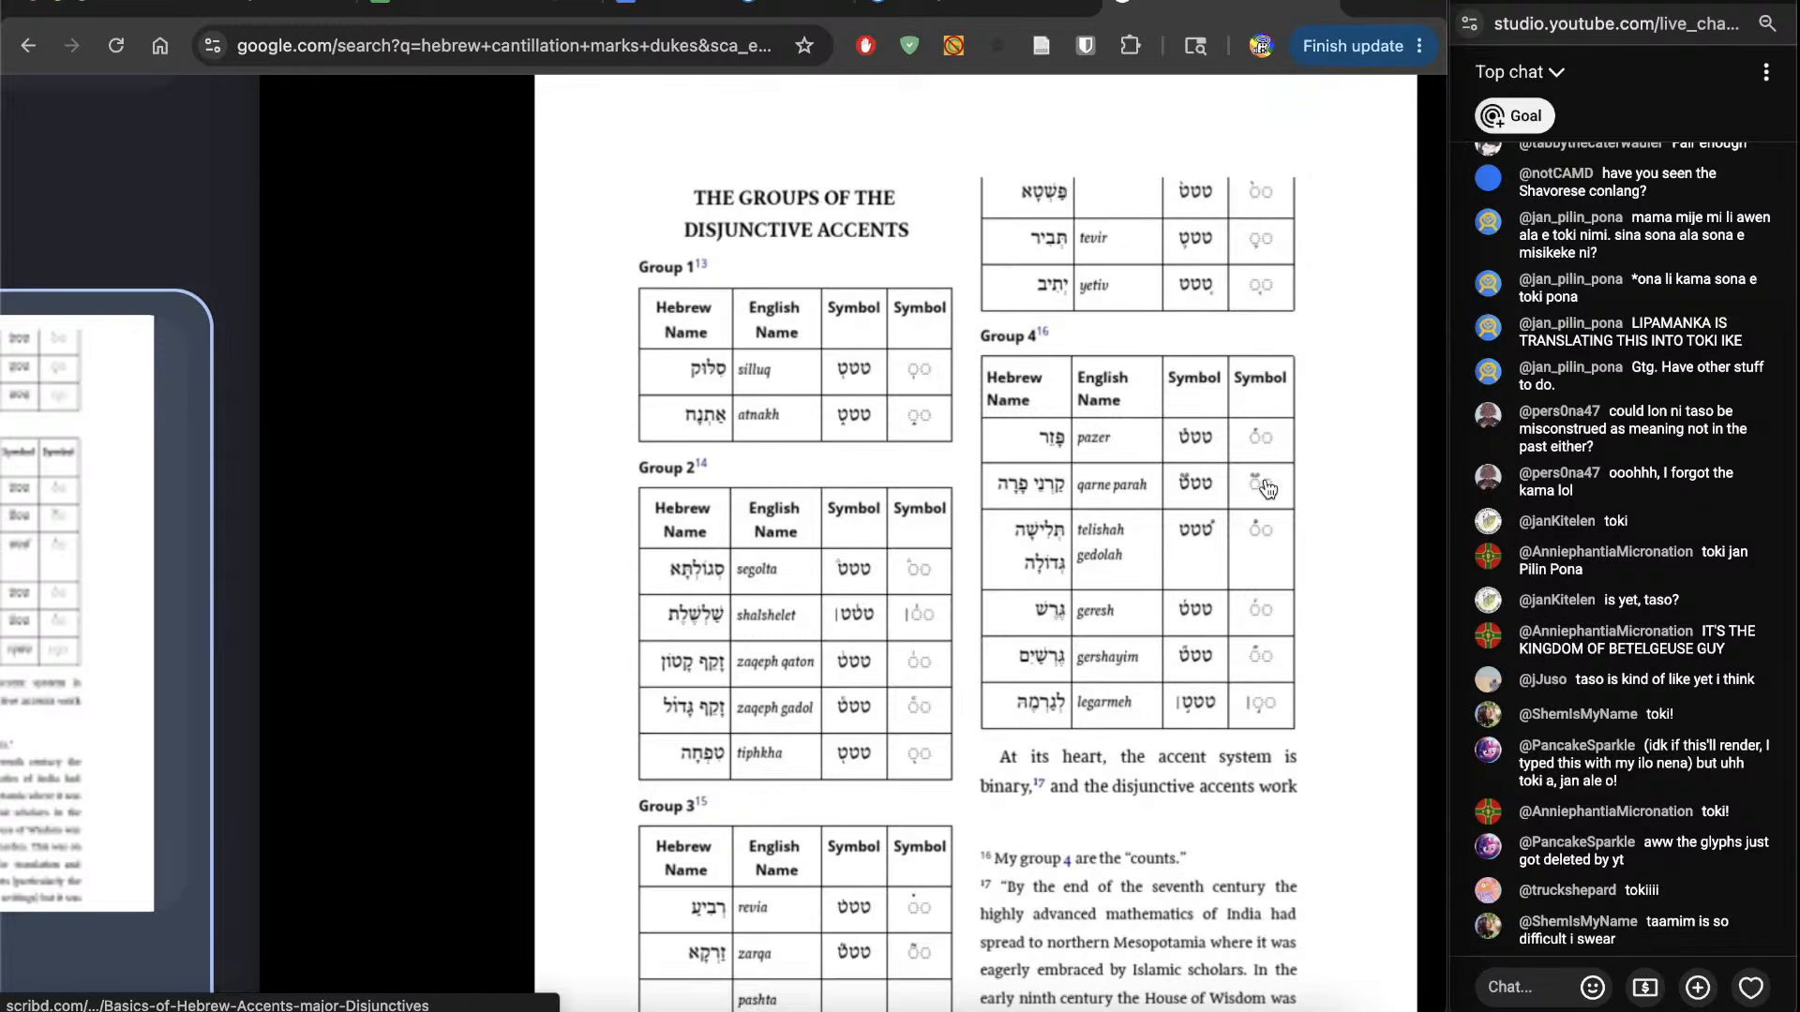
pyautogui.scroll(-3, 1268, 488)
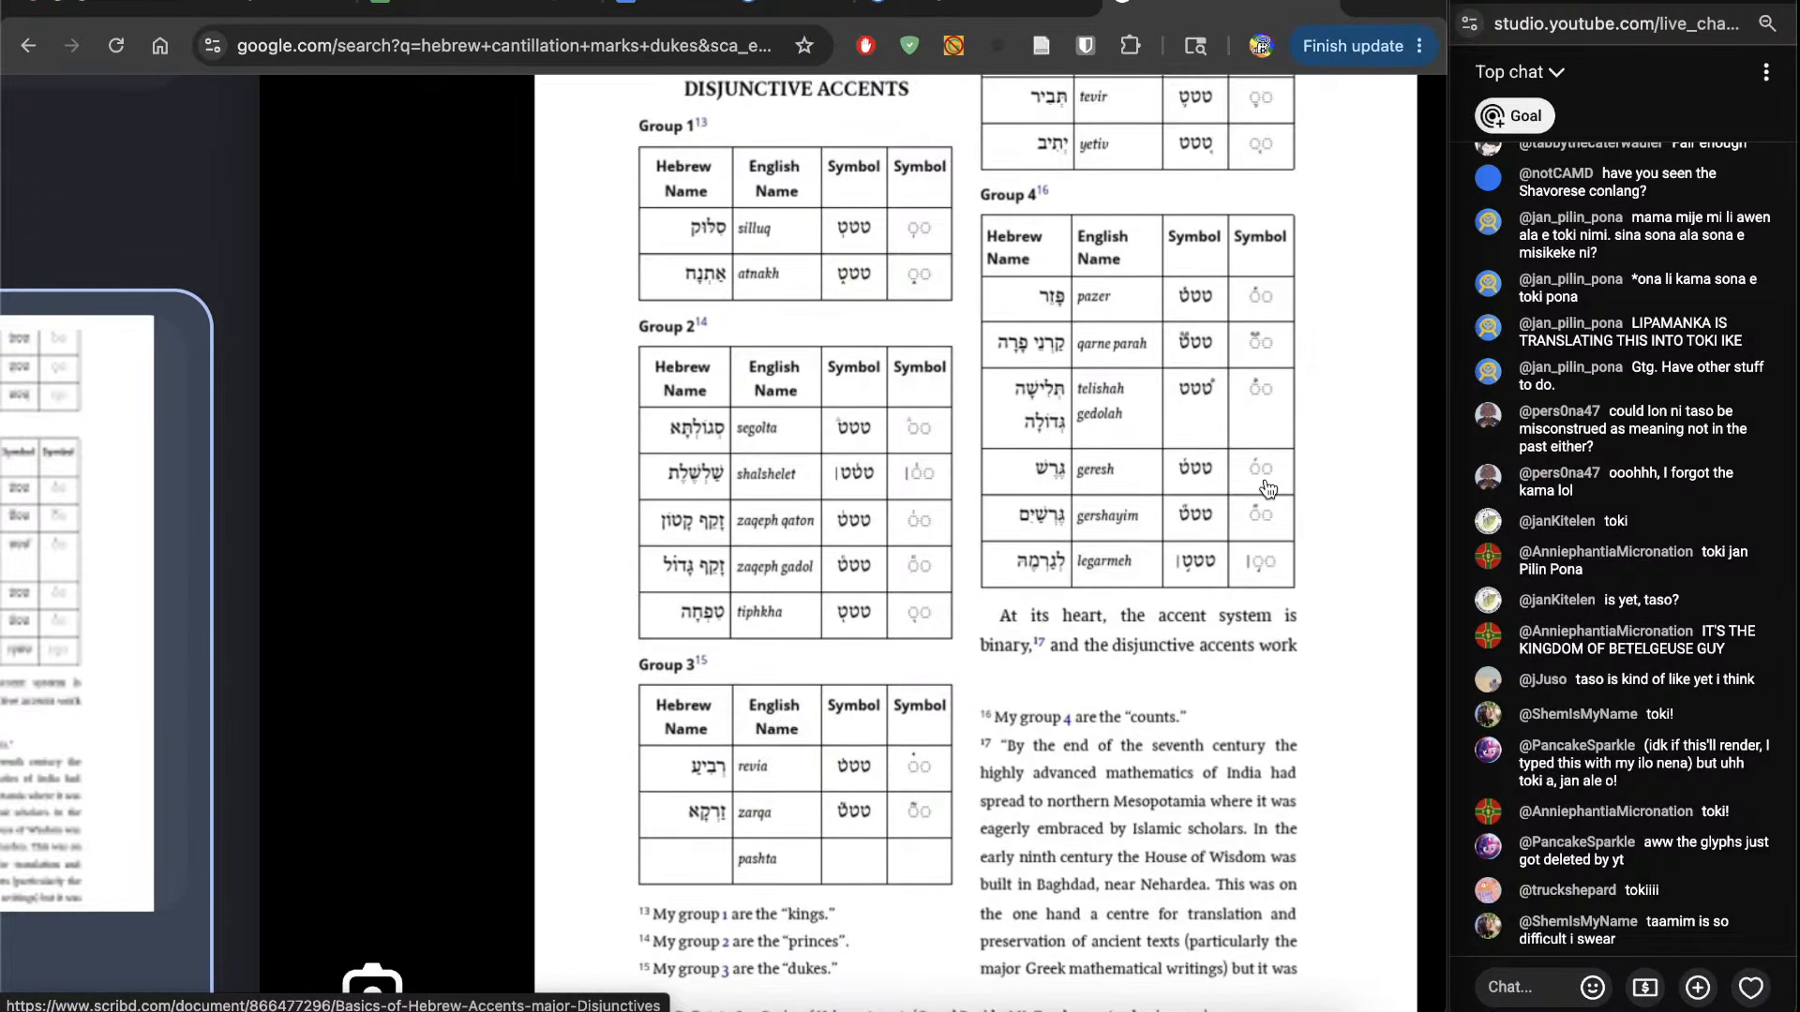
pyautogui.scroll(-1, 1268, 488)
pyautogui.scroll(-5, 1267, 488)
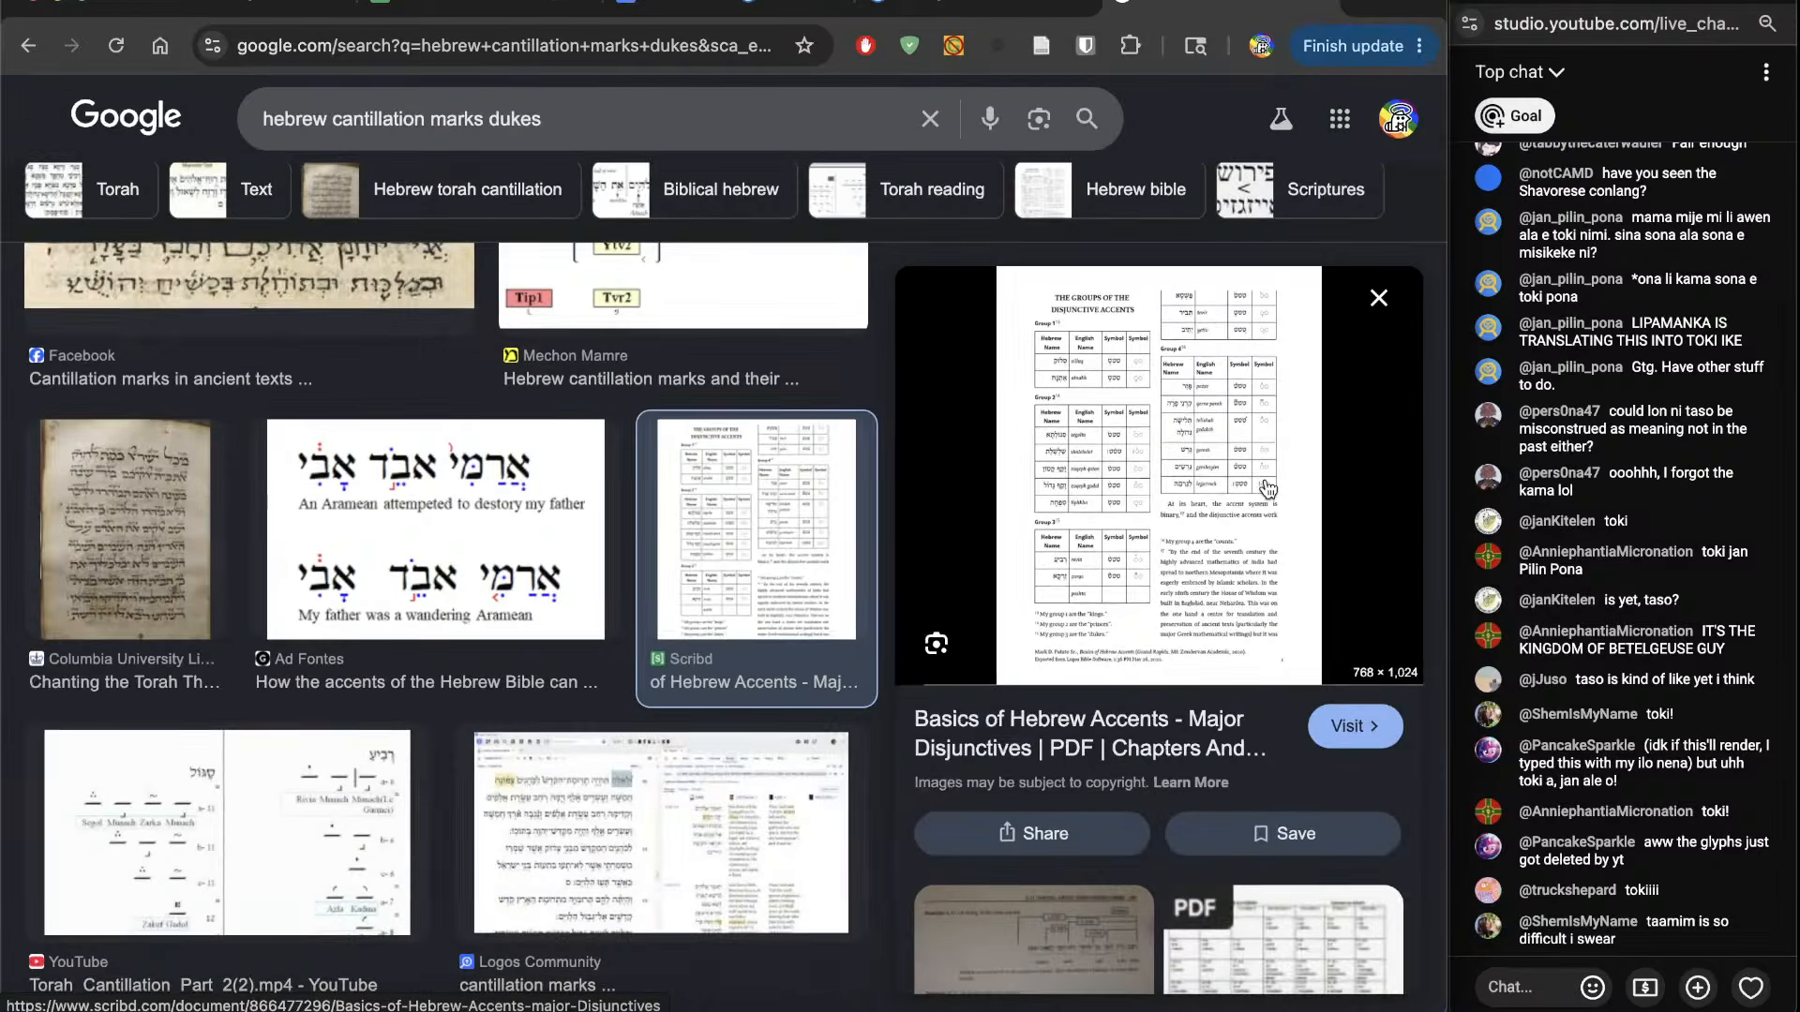
# Step: Search the image results for "hebrew cantillation marks dukes guide"
pyautogui.scroll(10, 1268, 487)
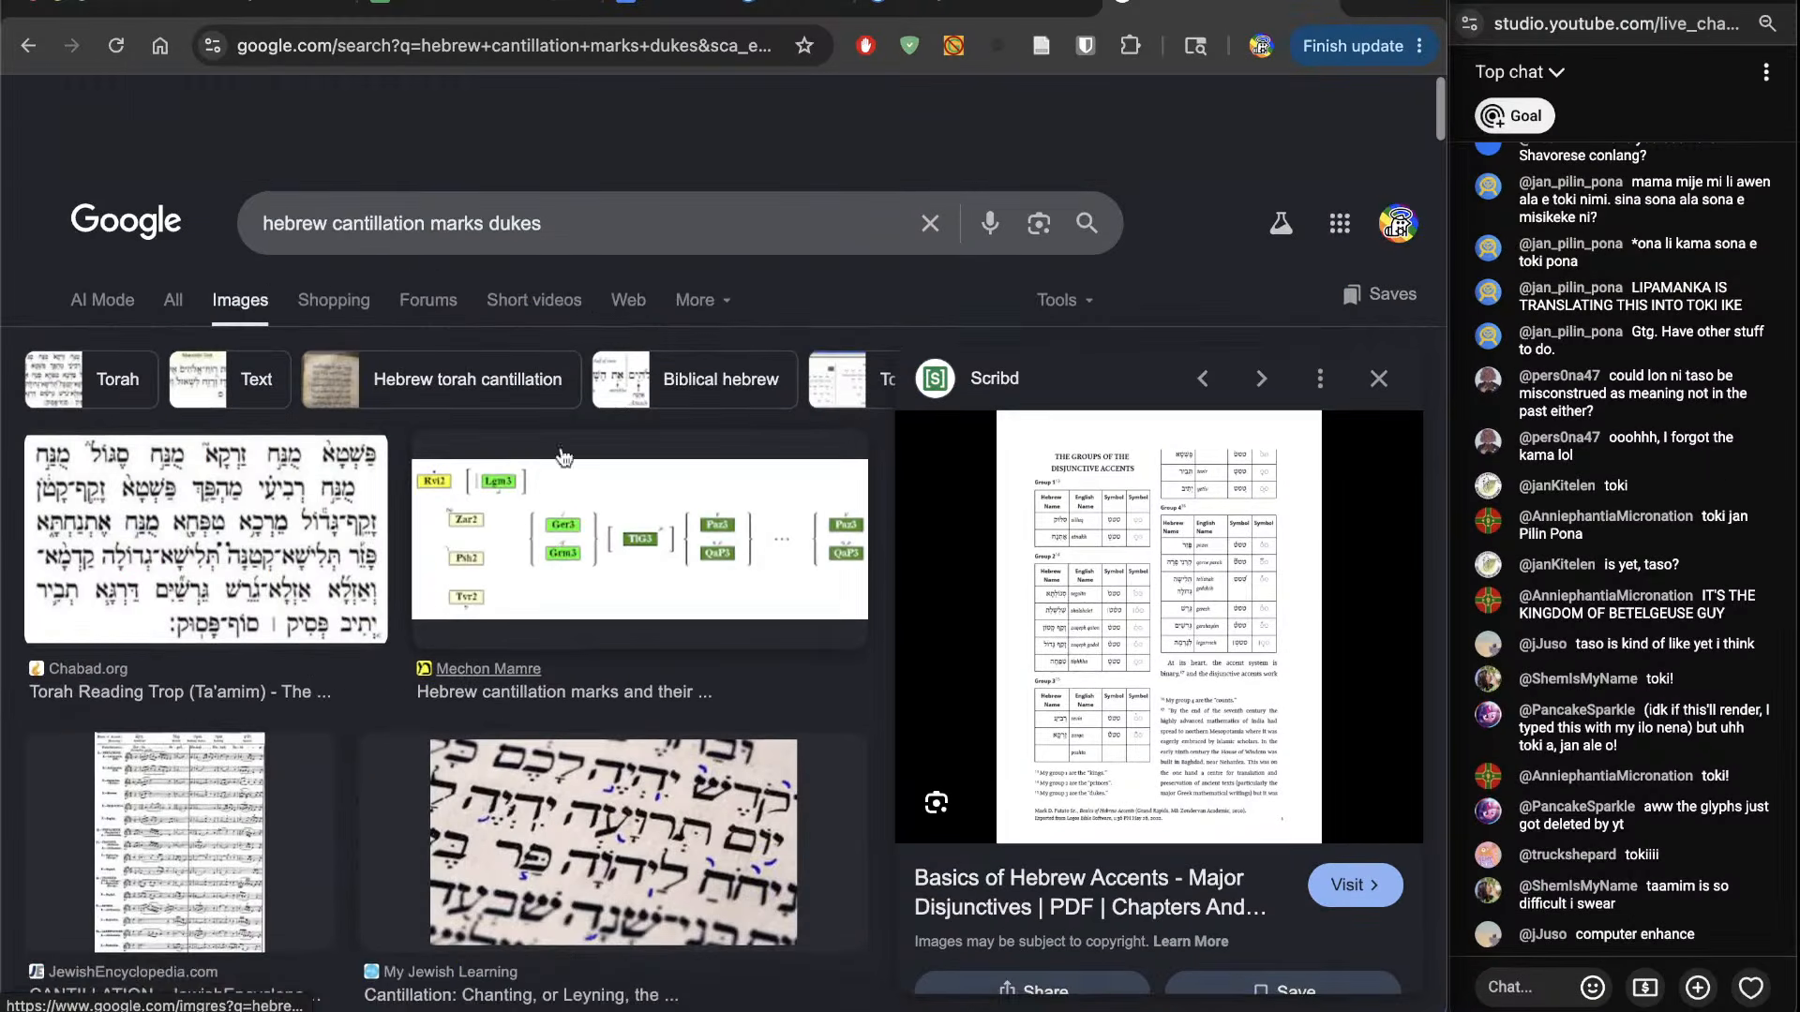
pyautogui.scroll(-1, 556, 555)
pyautogui.click(631, 131)
pyautogui.write('guide')
pyautogui.press('Return')
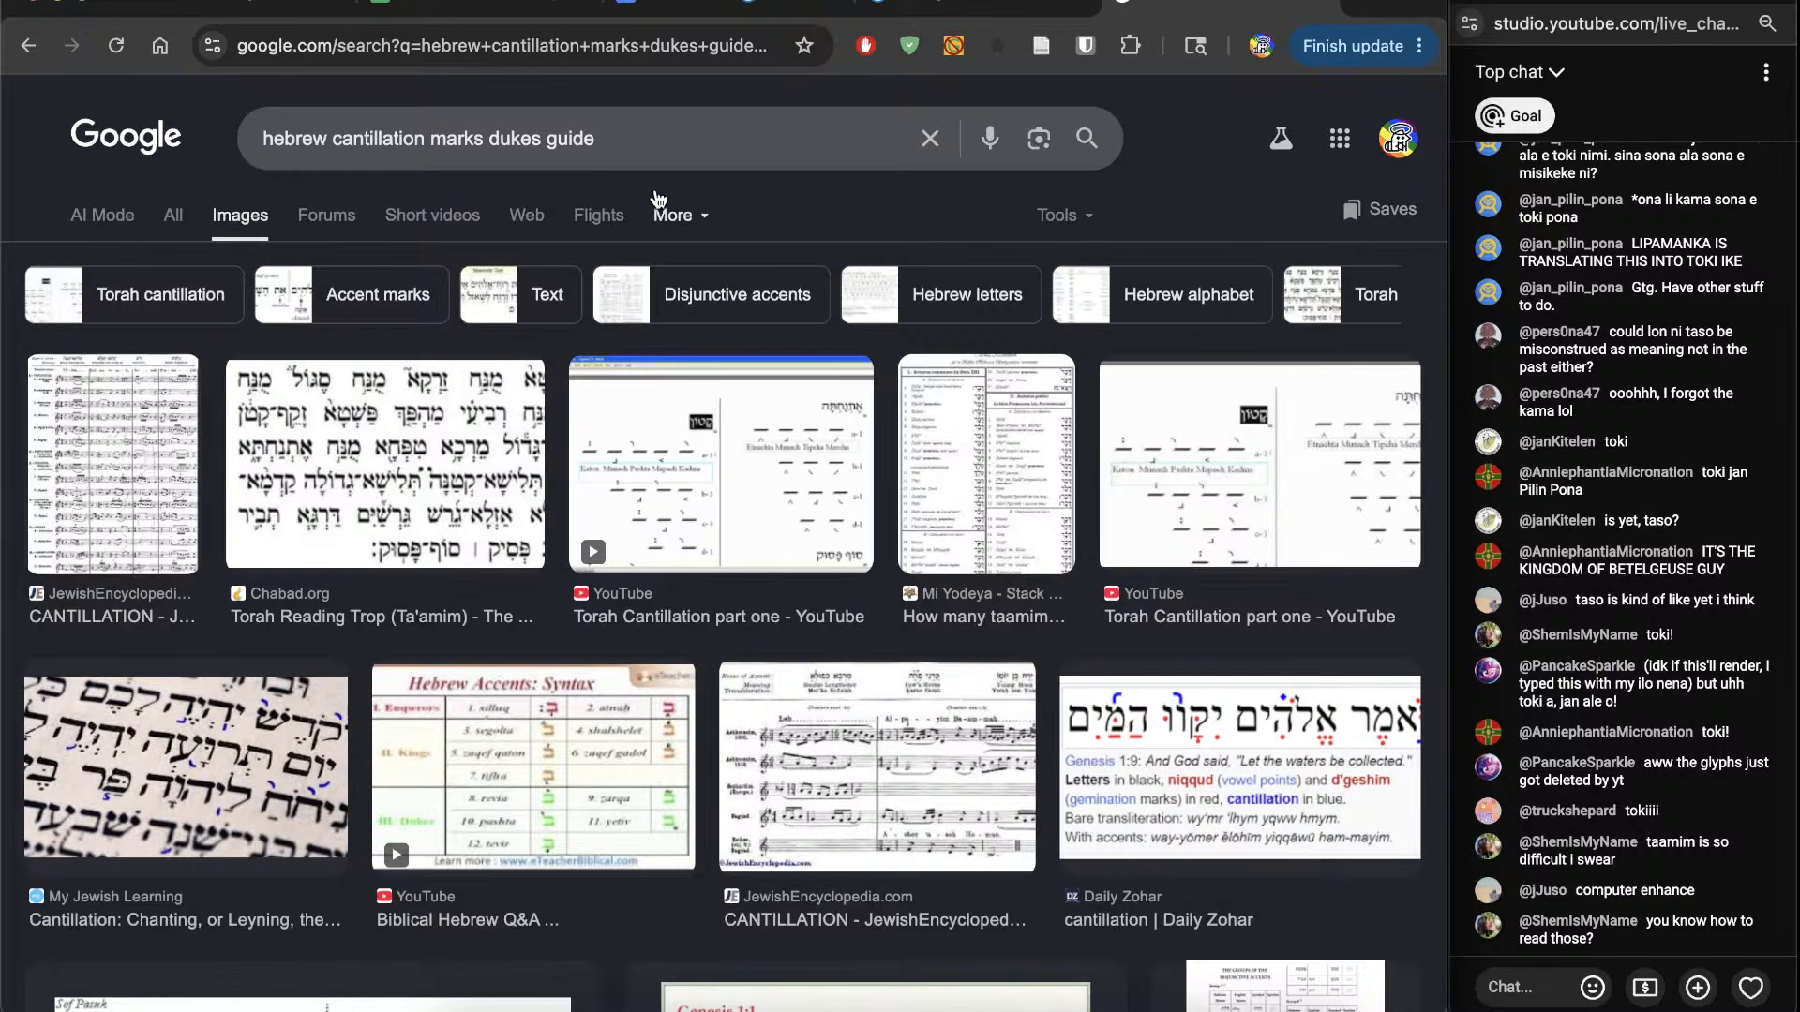
# Step: Preview the image results one after another, starting from the JewishEncyclopedia chart, to look for a usable guide to Hebrew accents
pyautogui.click(118, 466)
pyautogui.click(1278, 622)
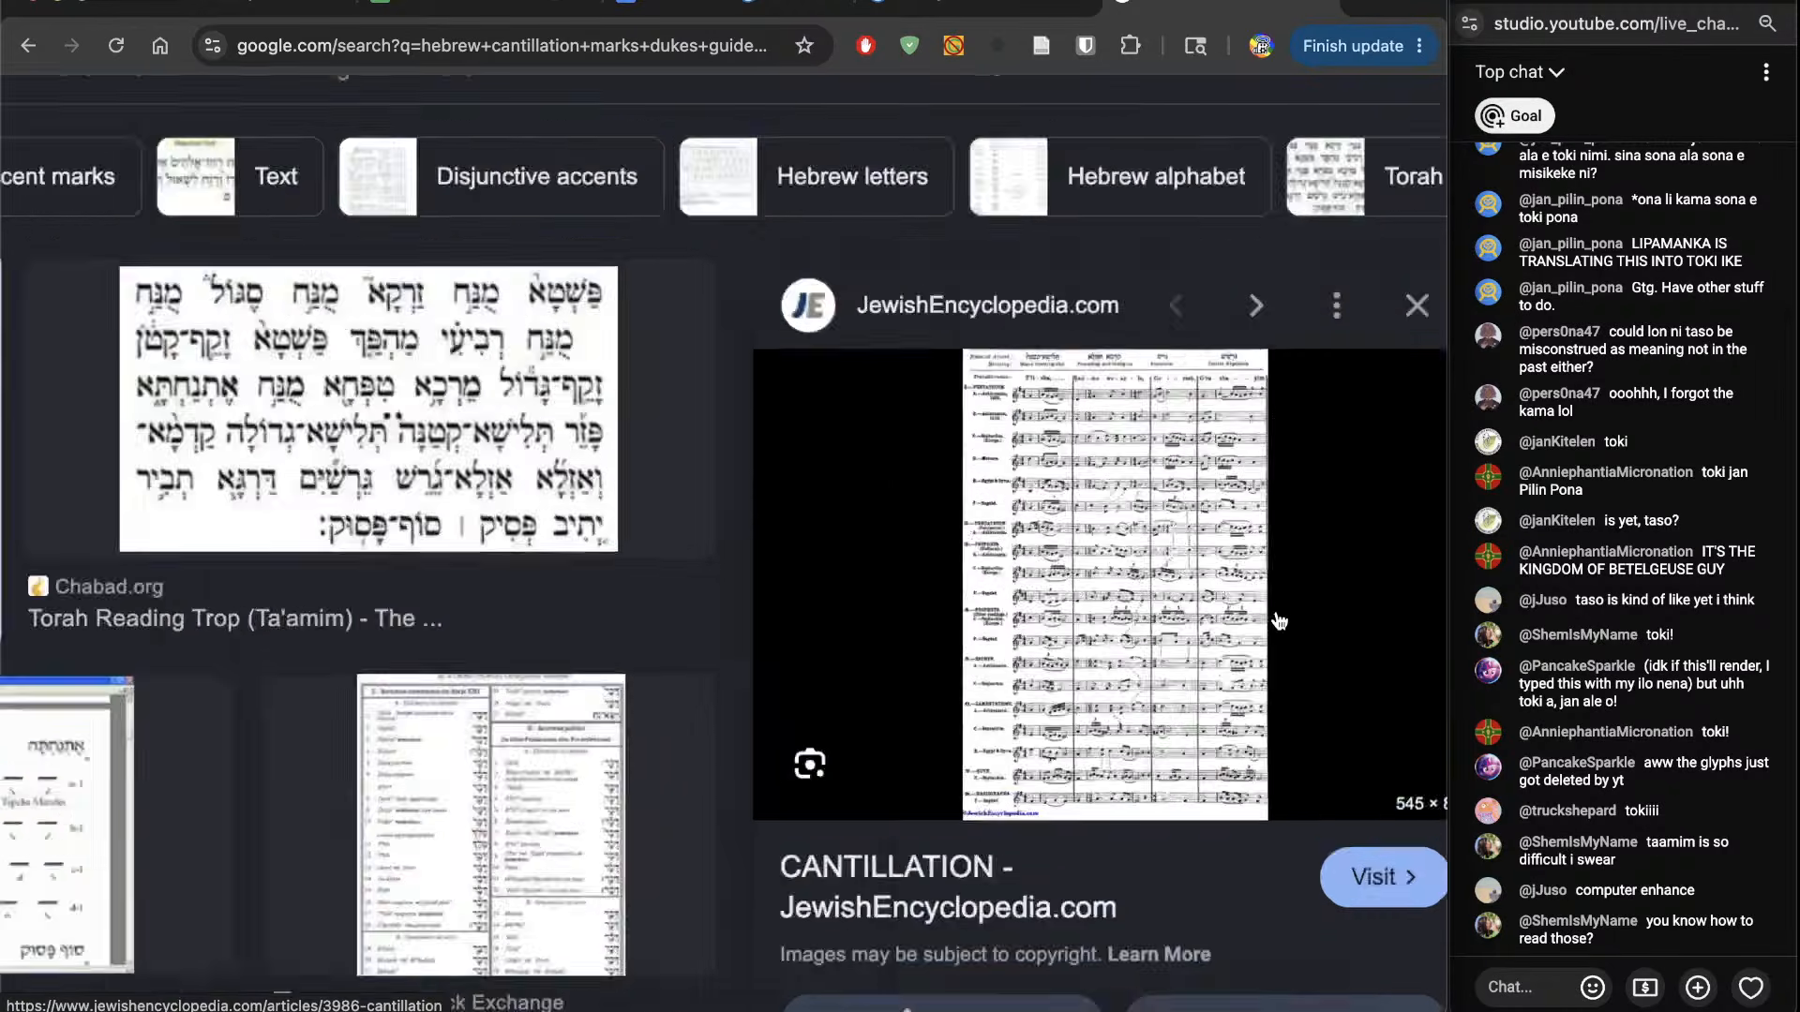
pyautogui.press('Escape')
pyautogui.press('Right')
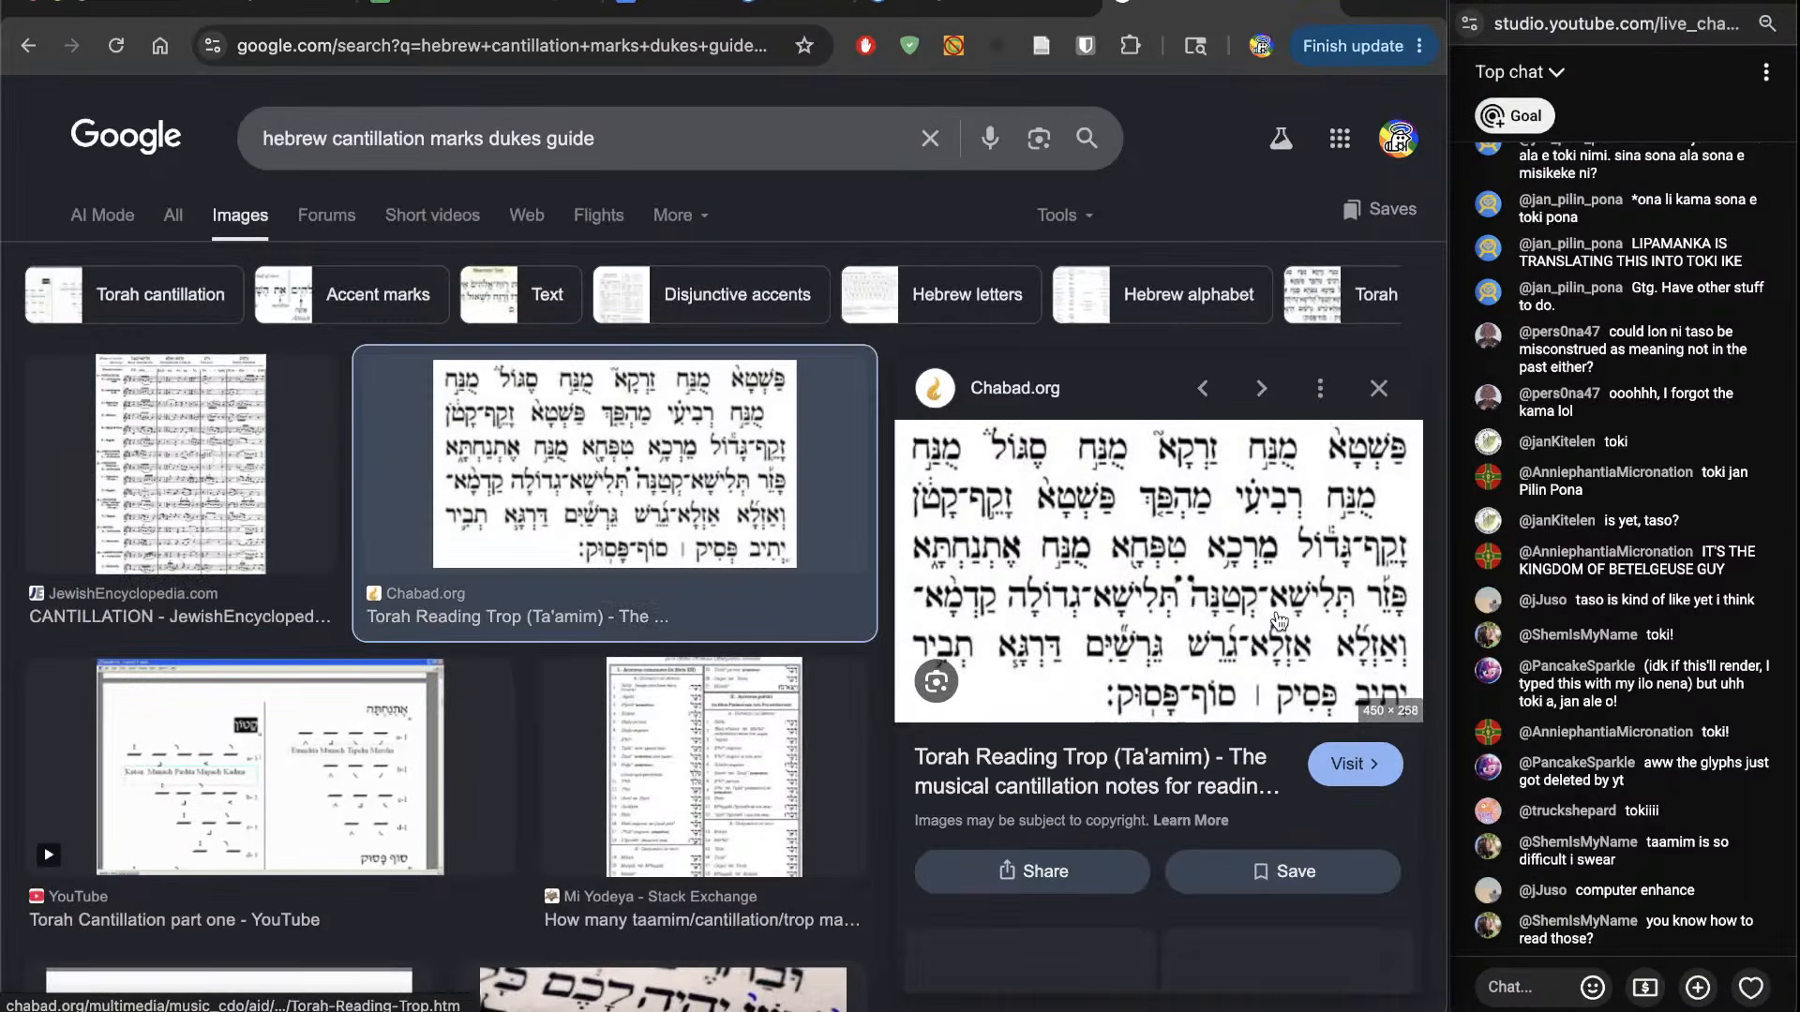
pyautogui.press('Right')
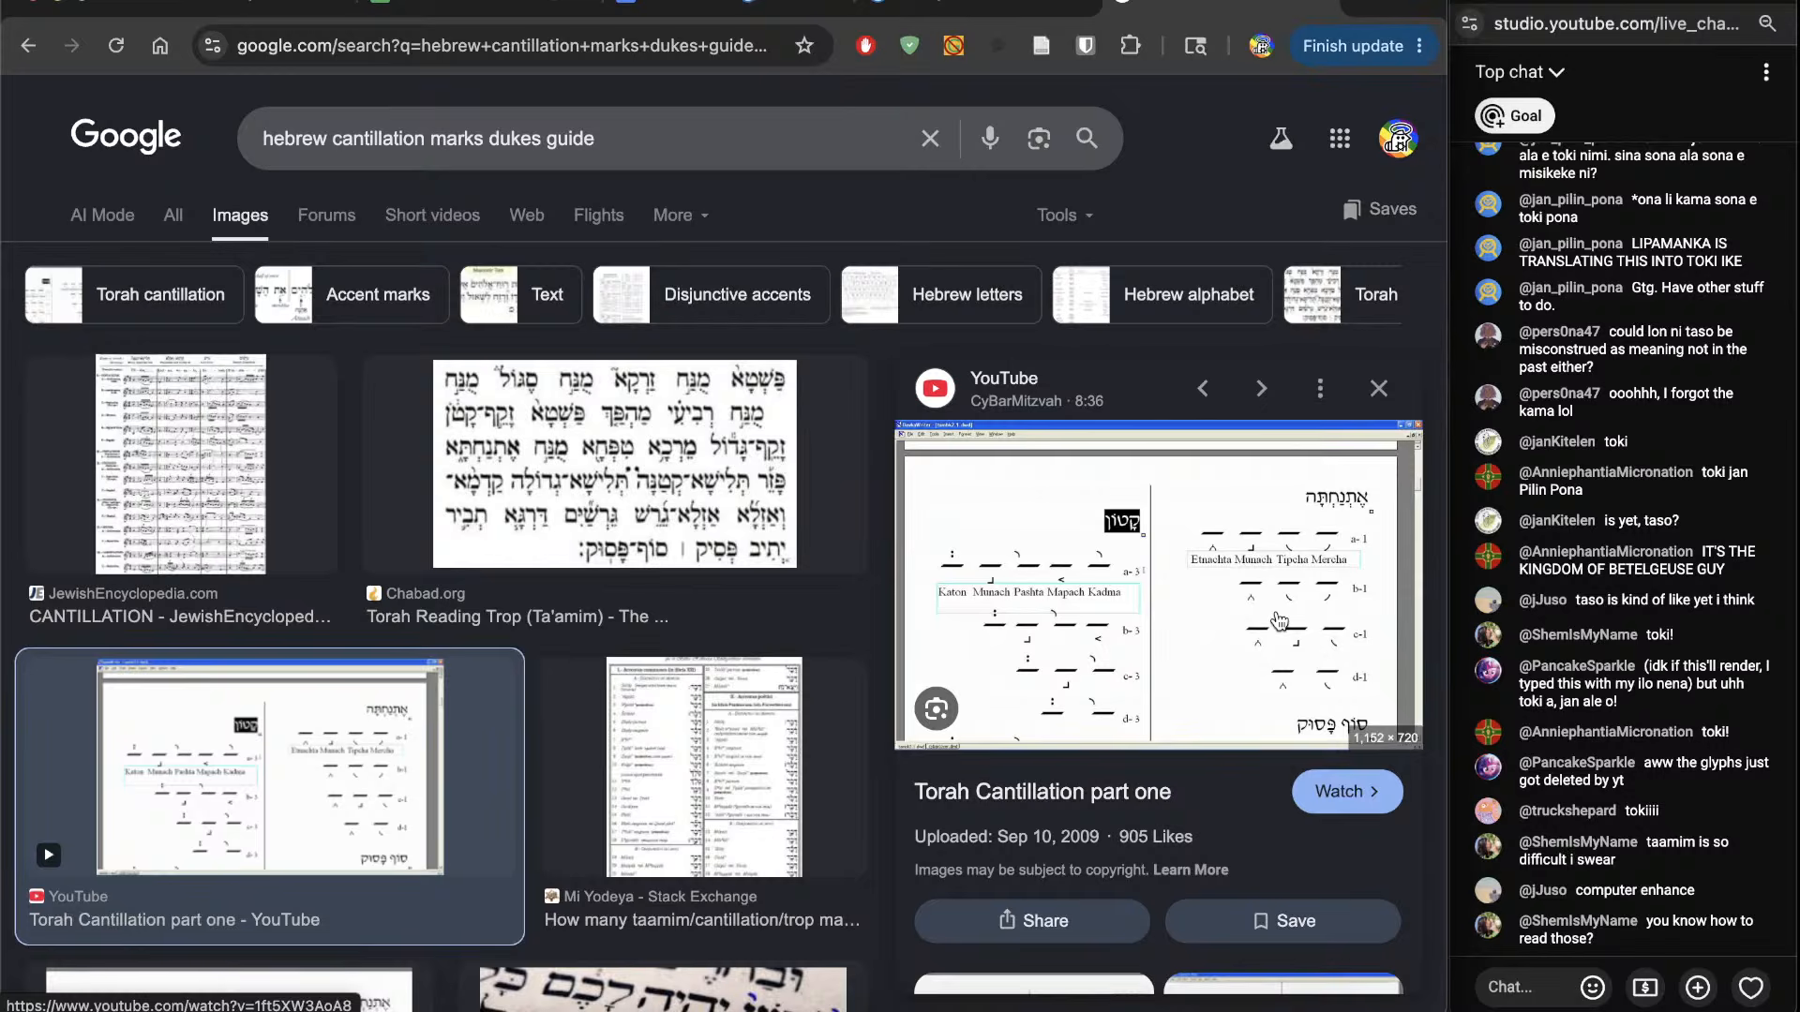
pyautogui.press('Right')
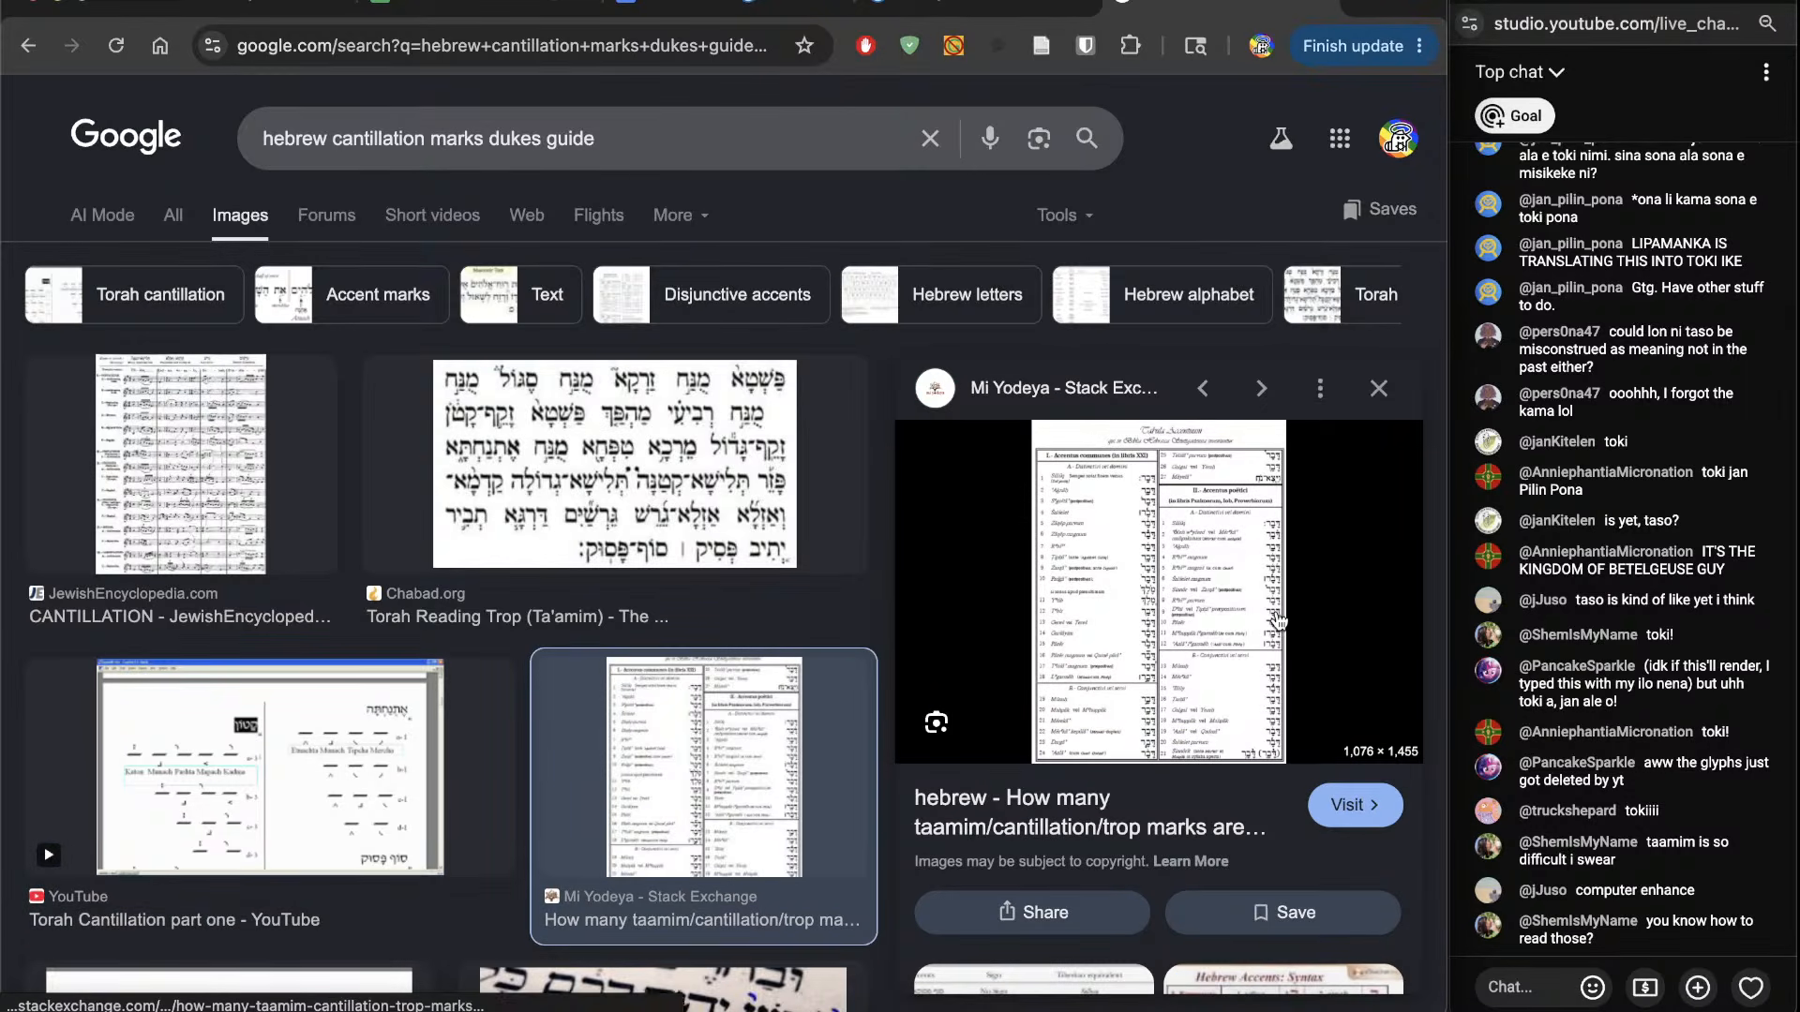
pyautogui.press('Right')
pyautogui.press('Right')
pyautogui.press('Right')
pyautogui.press('Right')
pyautogui.press('Right')
pyautogui.press('Right')
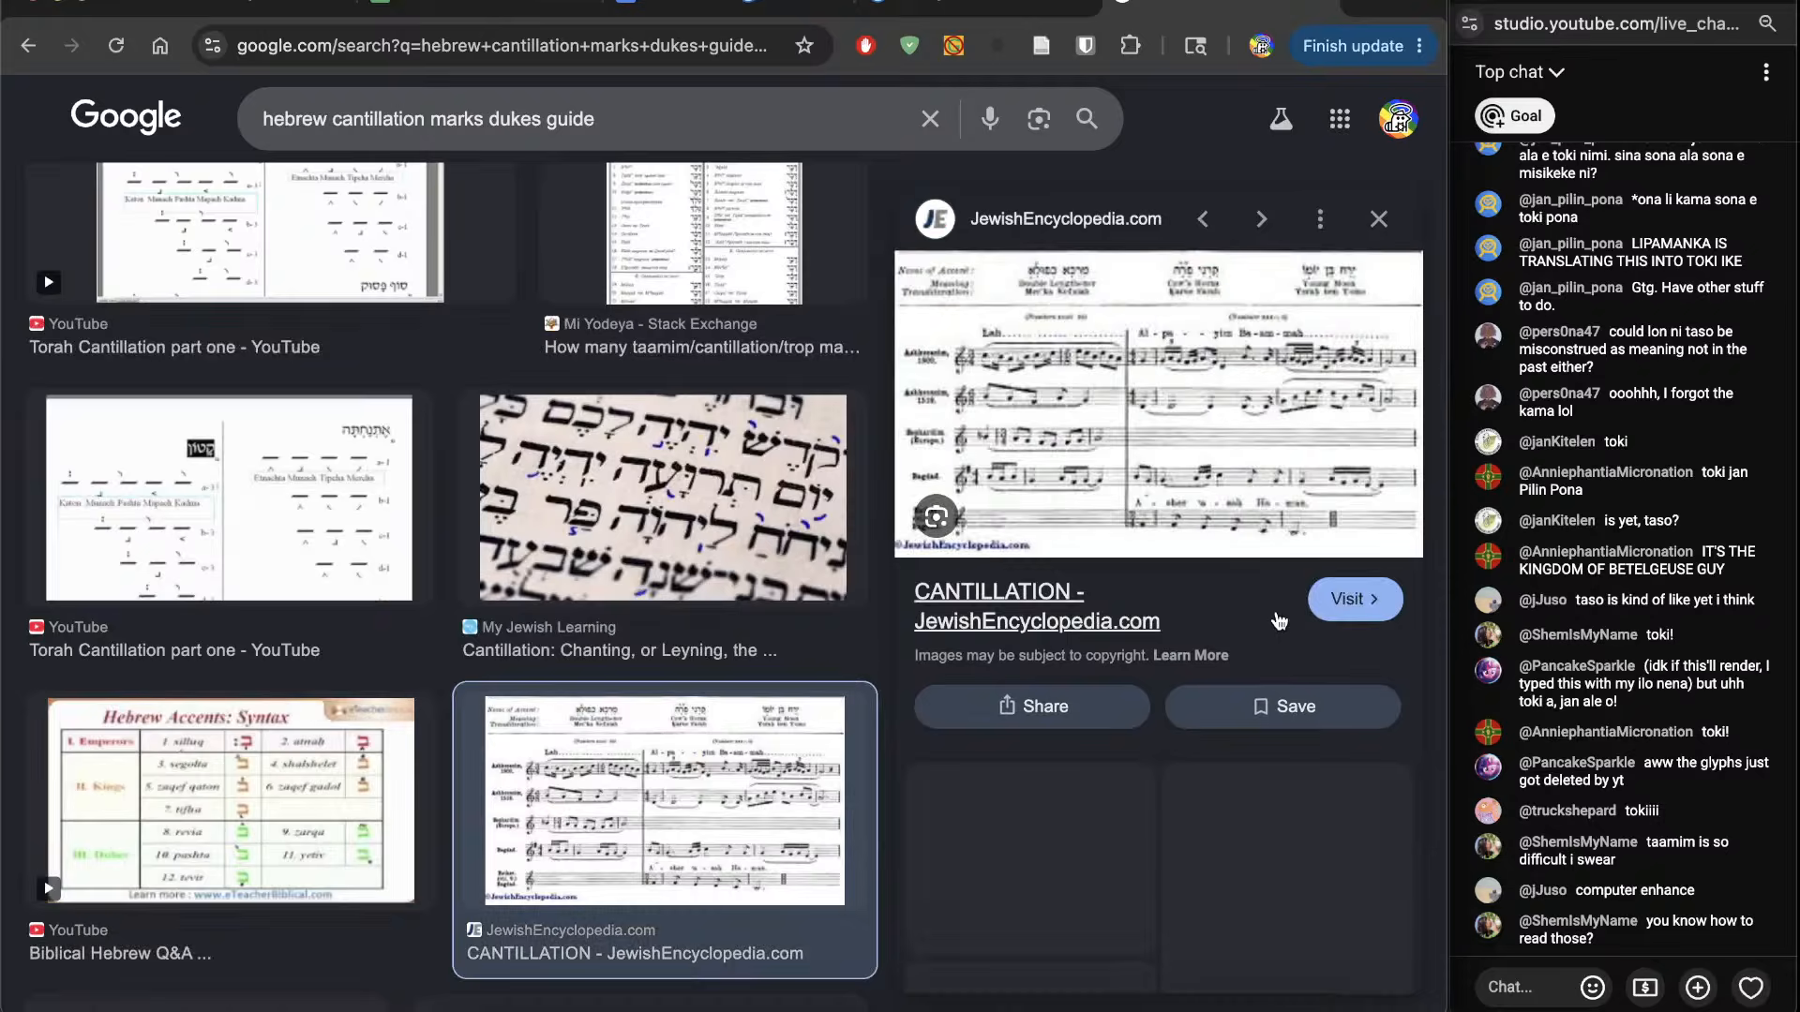
pyautogui.press('Right')
pyautogui.press('Right')
pyautogui.press('Right')
pyautogui.press('Right')
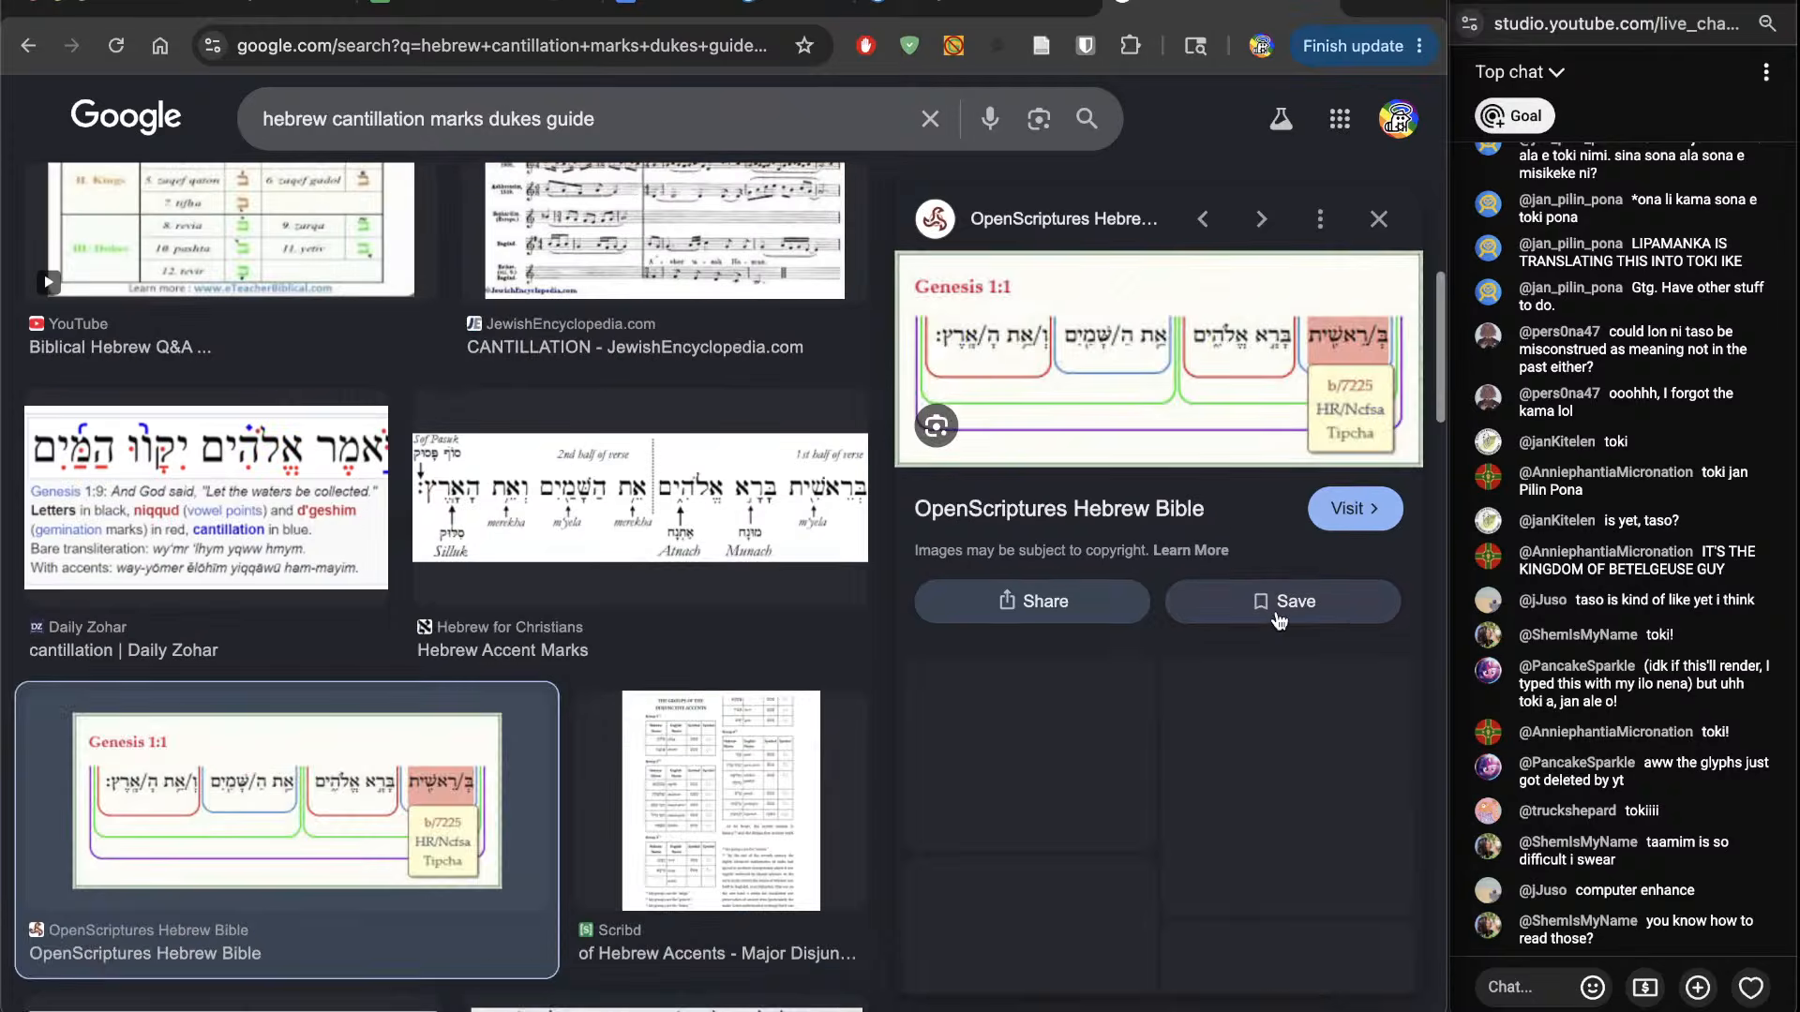
pyautogui.press('Right')
pyautogui.press('Right')
pyautogui.press('Right')
pyautogui.press('Right')
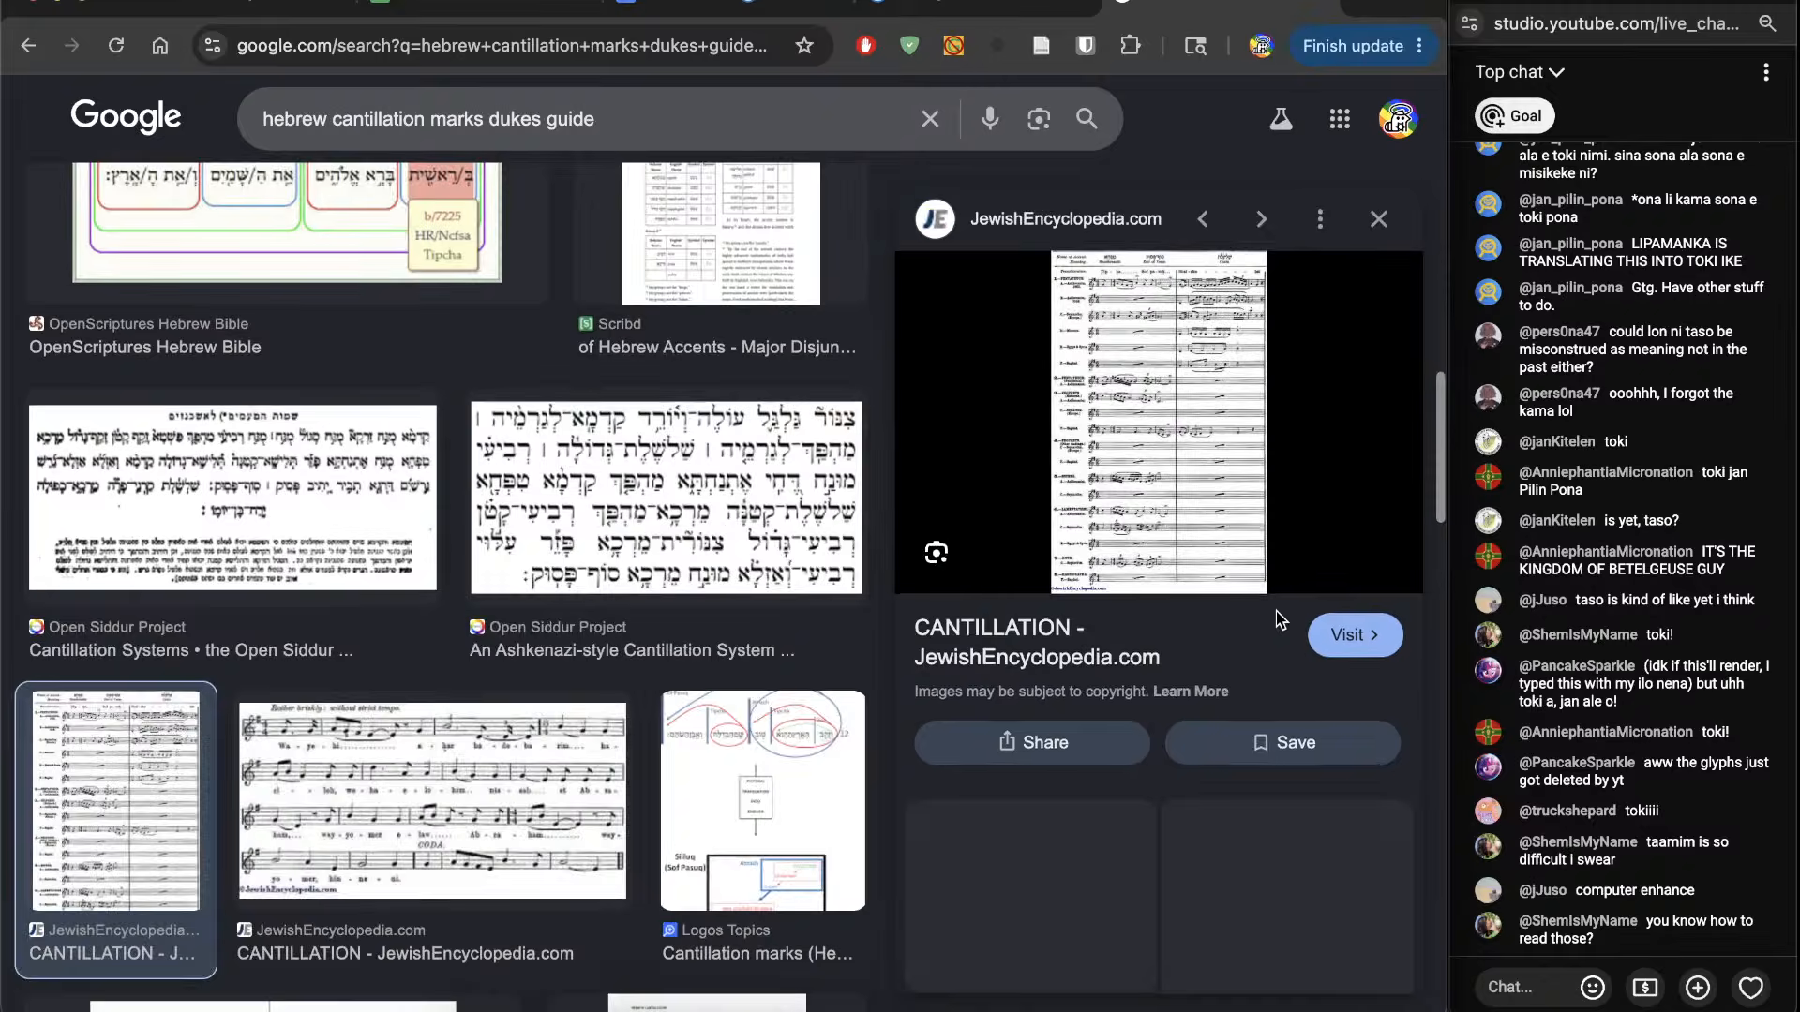
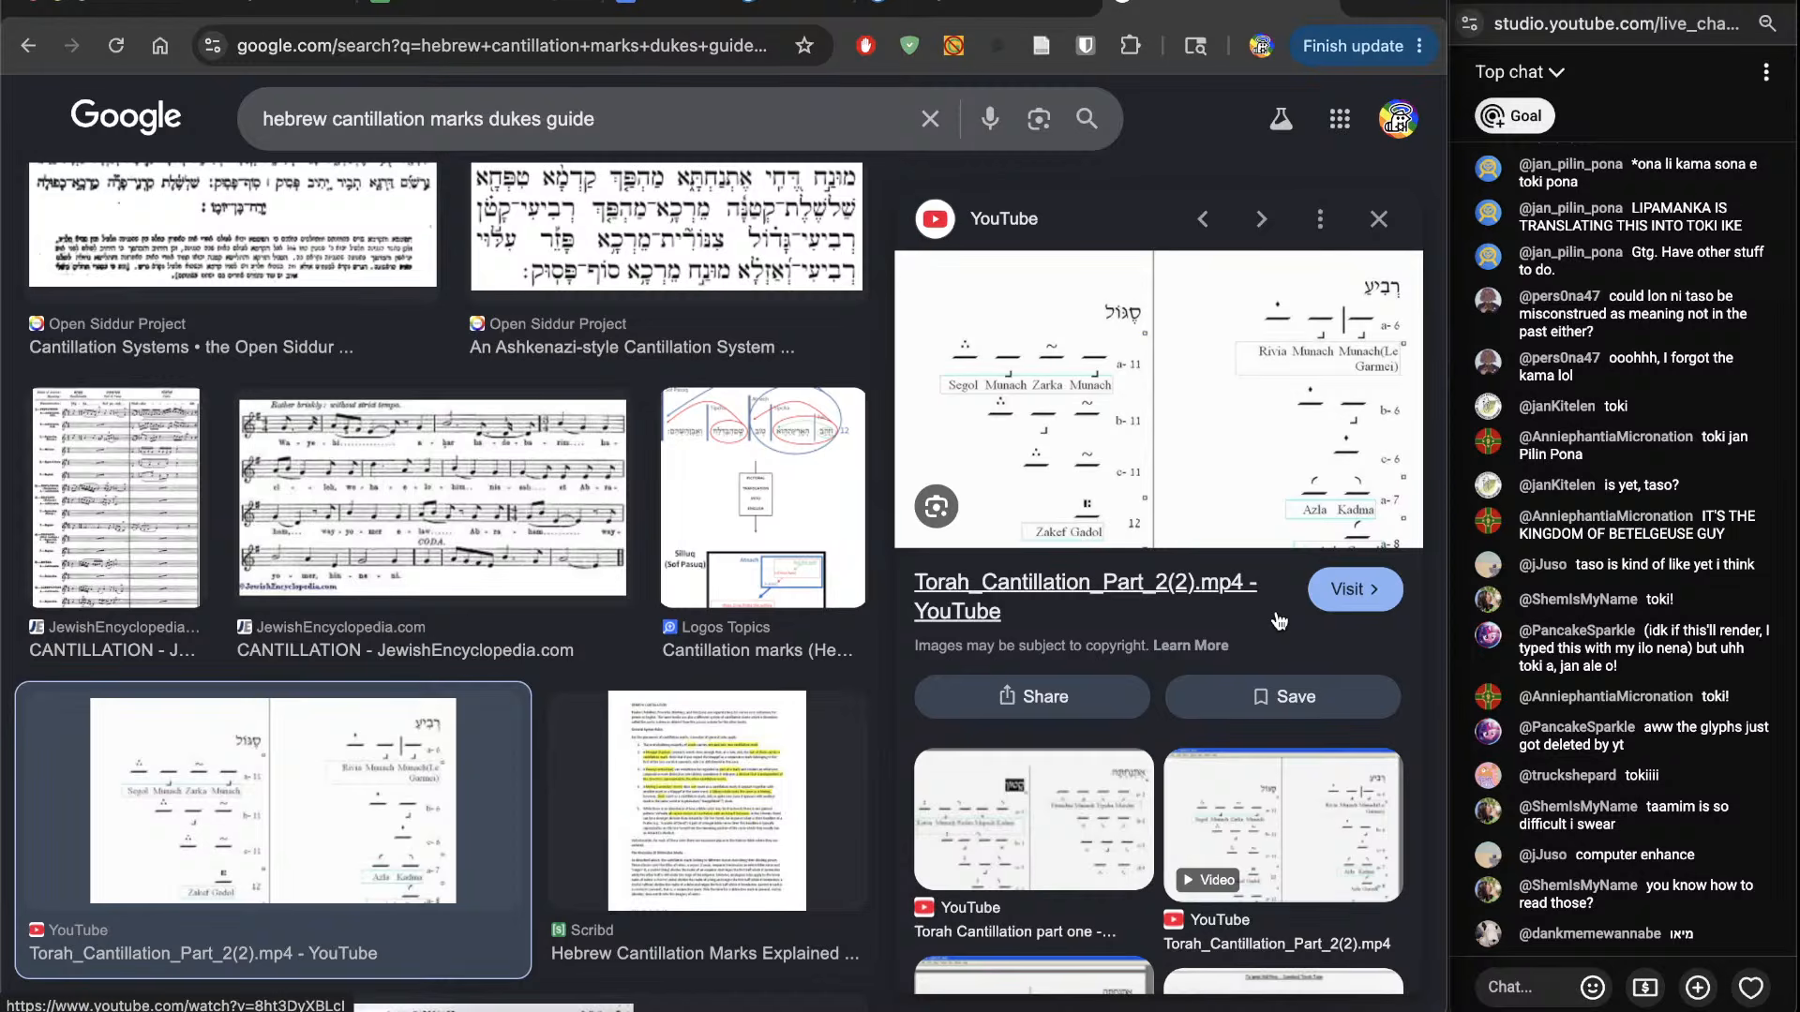
# Step: Browse the remaining image results down to the end for a clearer chart of cantillation marks
pyautogui.scroll(-3, 1280, 622)
pyautogui.scroll(-7, 727, 713)
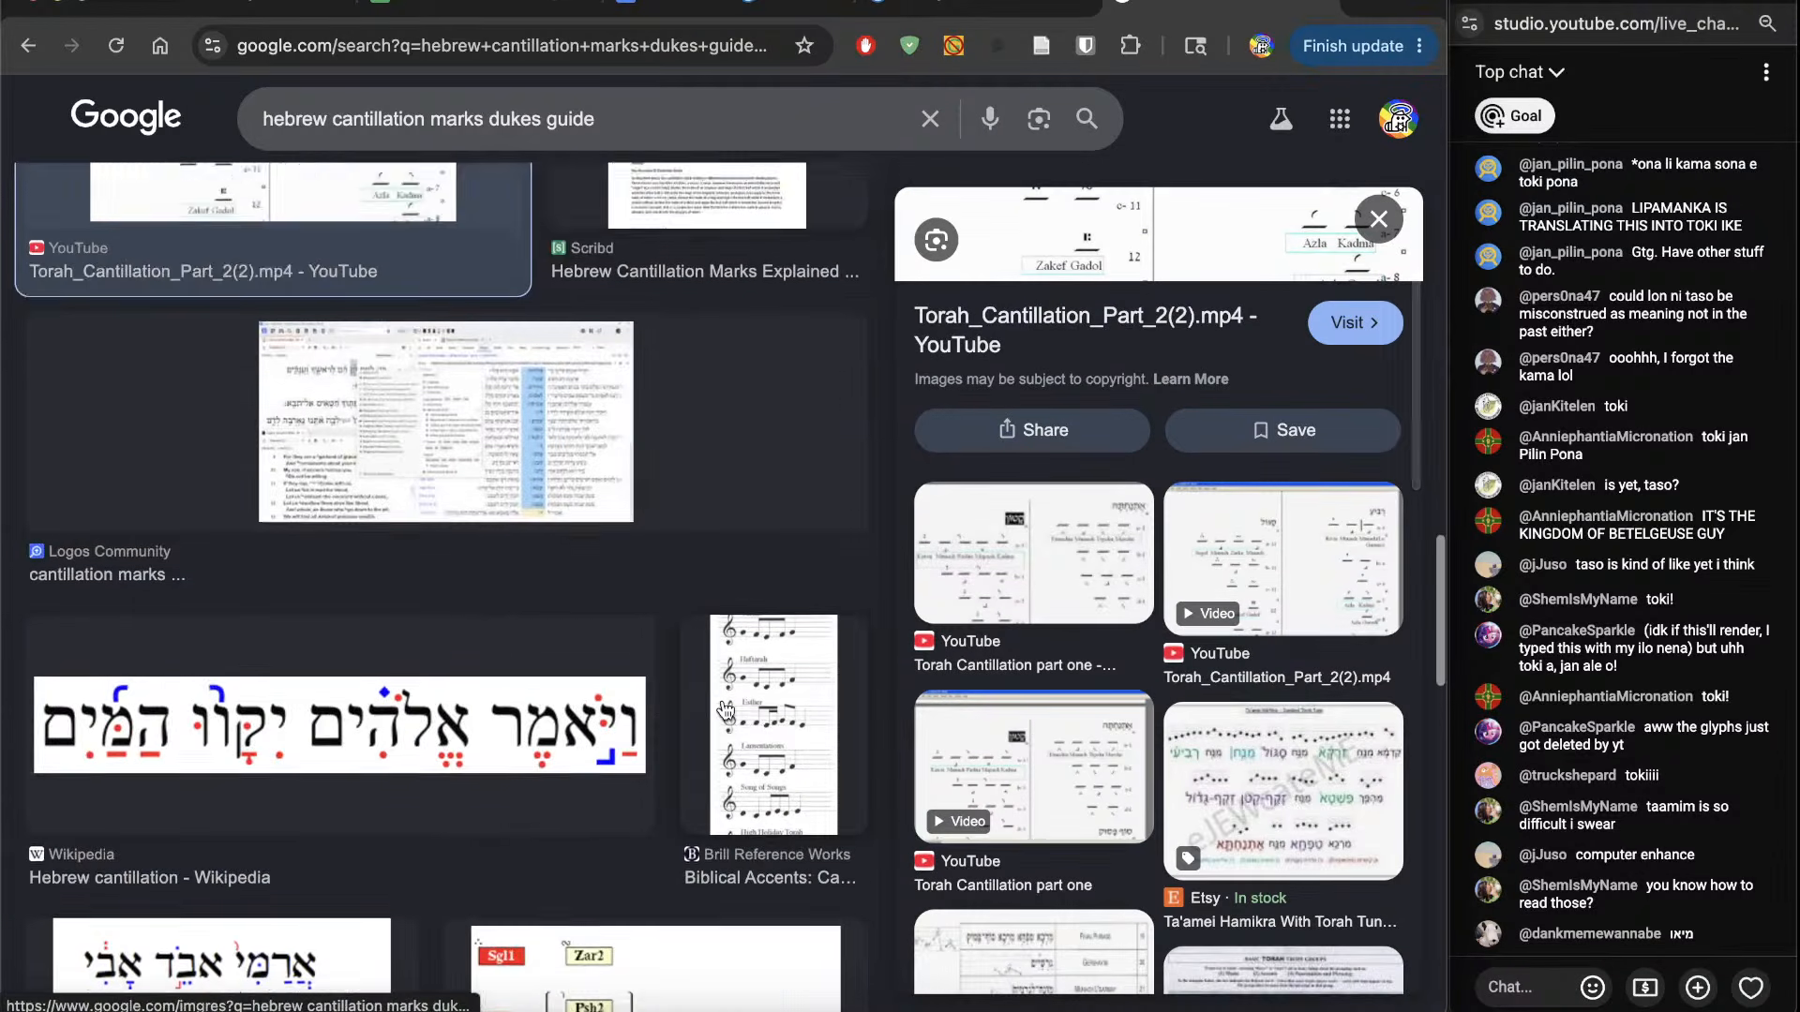
pyautogui.scroll(-6, 648, 605)
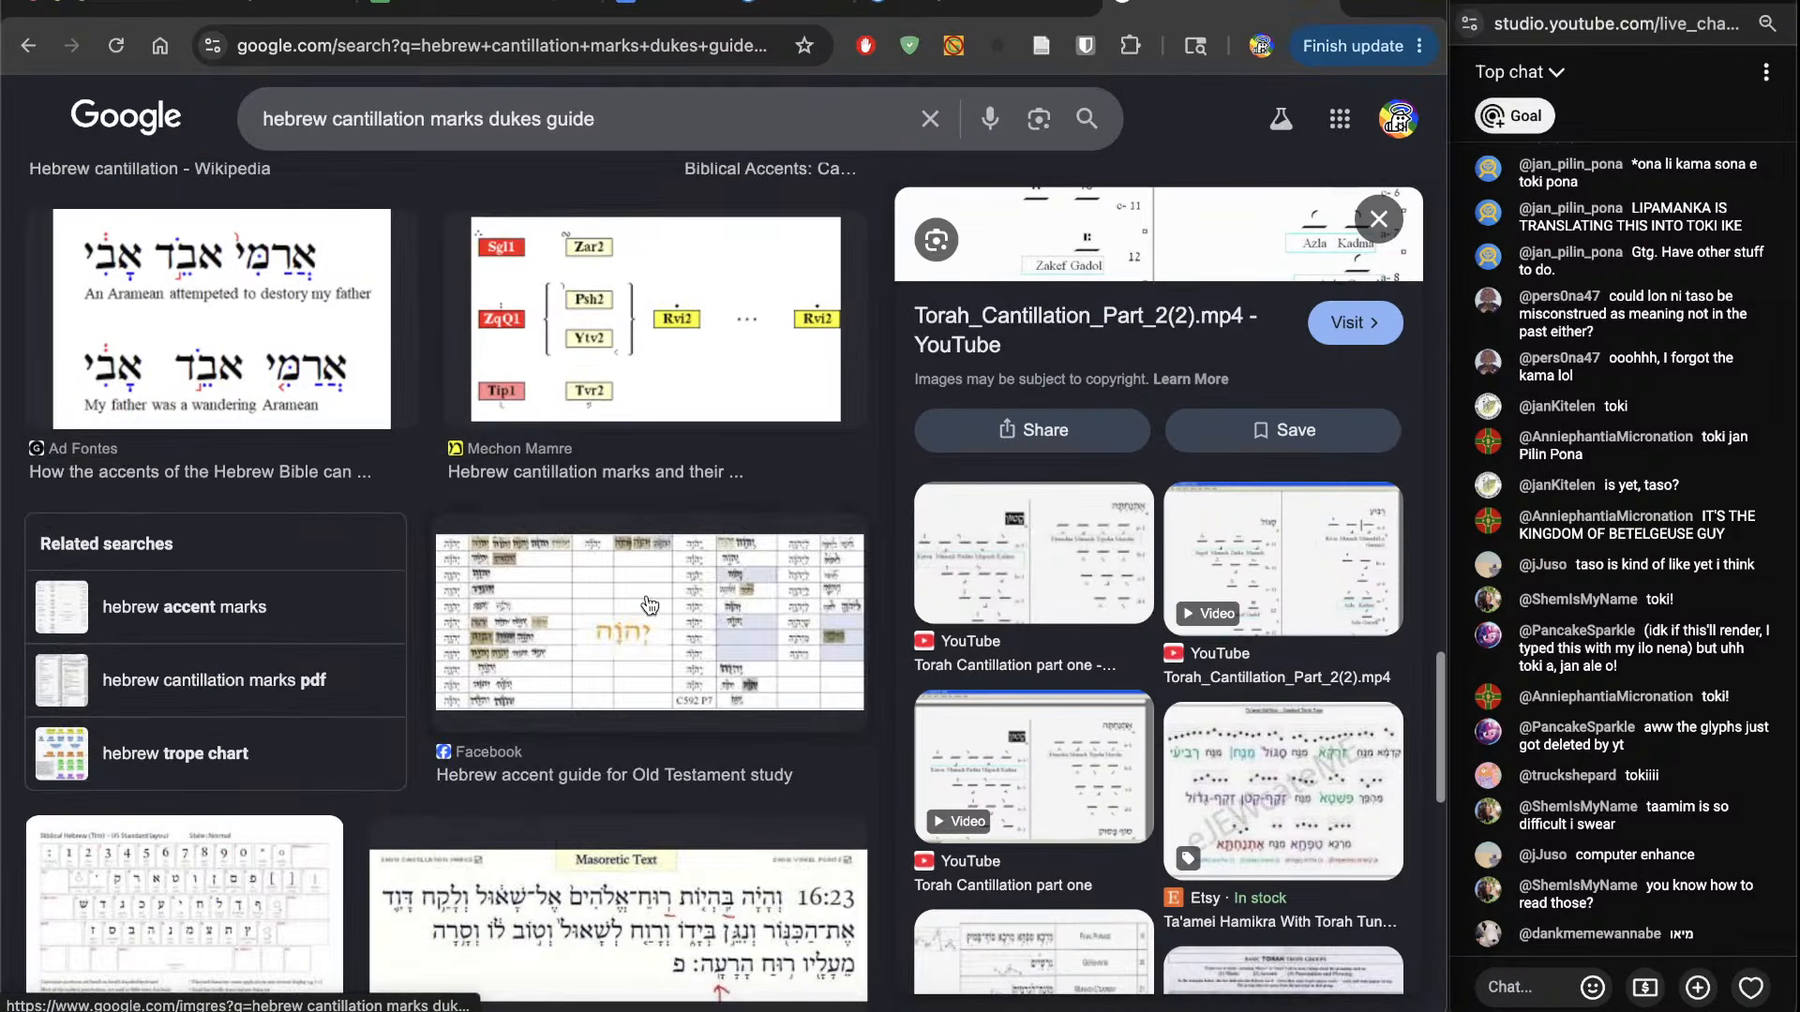
pyautogui.scroll(-5, 648, 604)
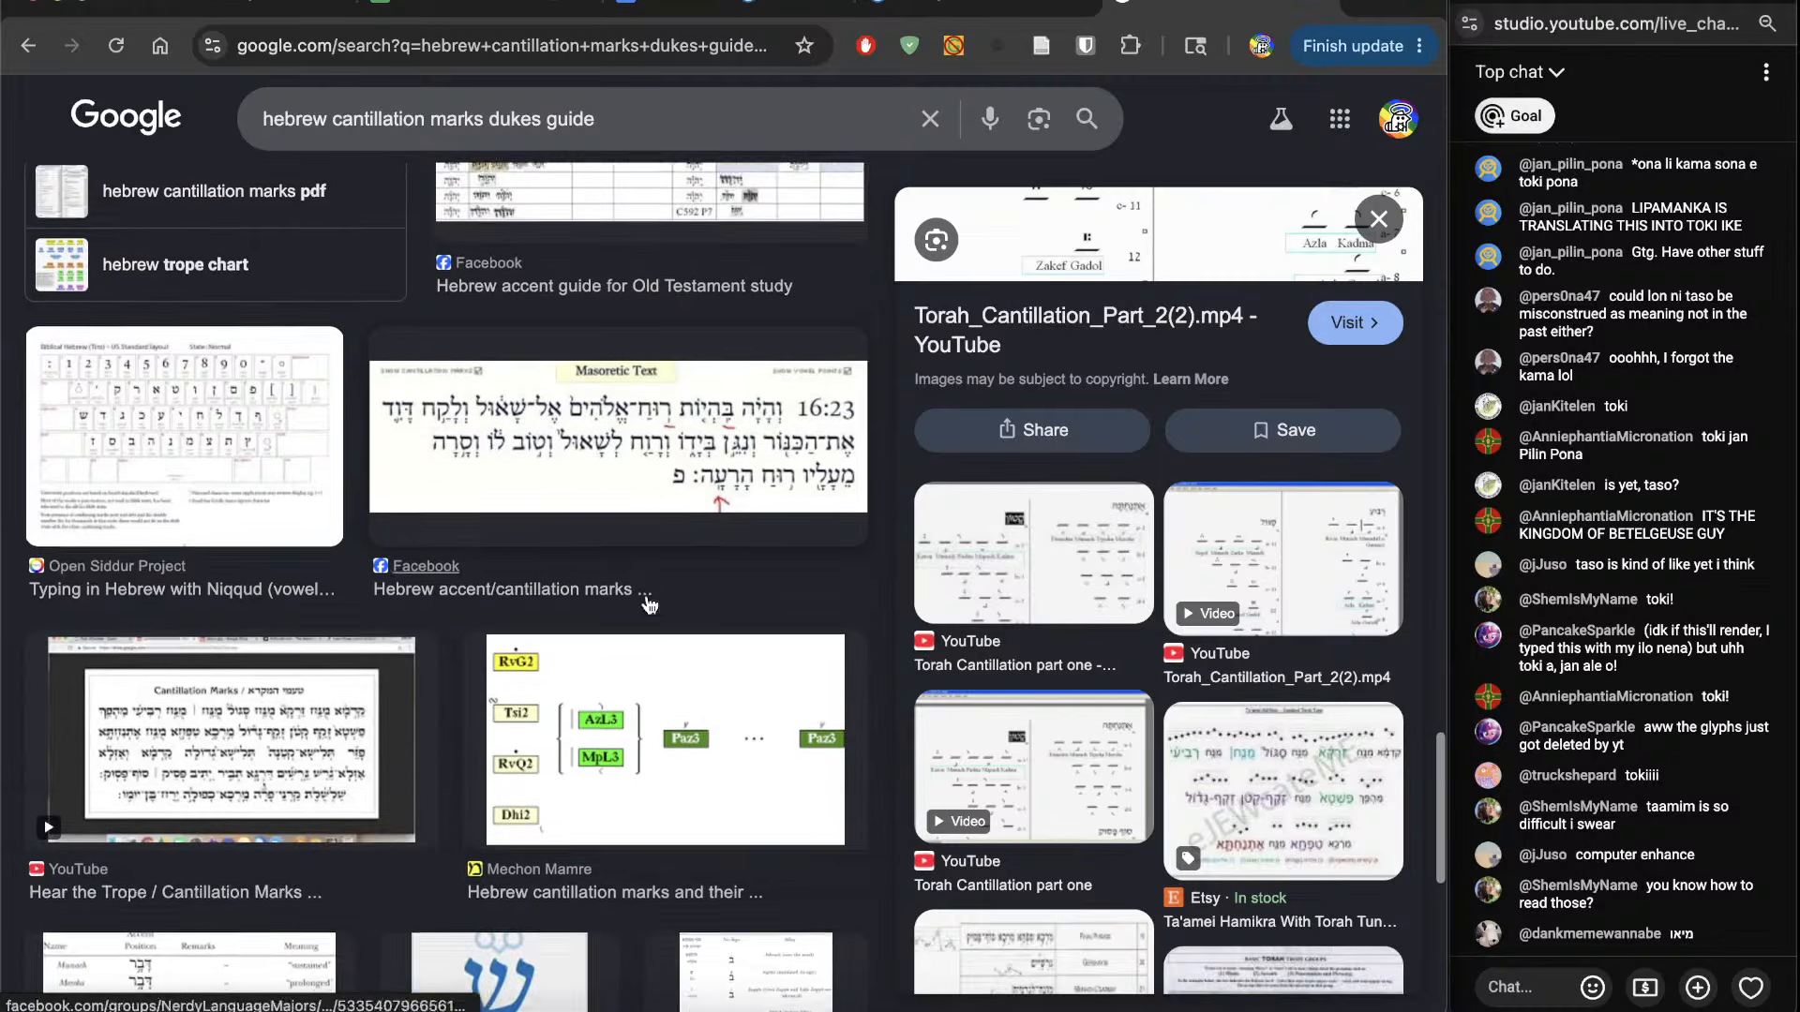
pyautogui.scroll(-6, 648, 604)
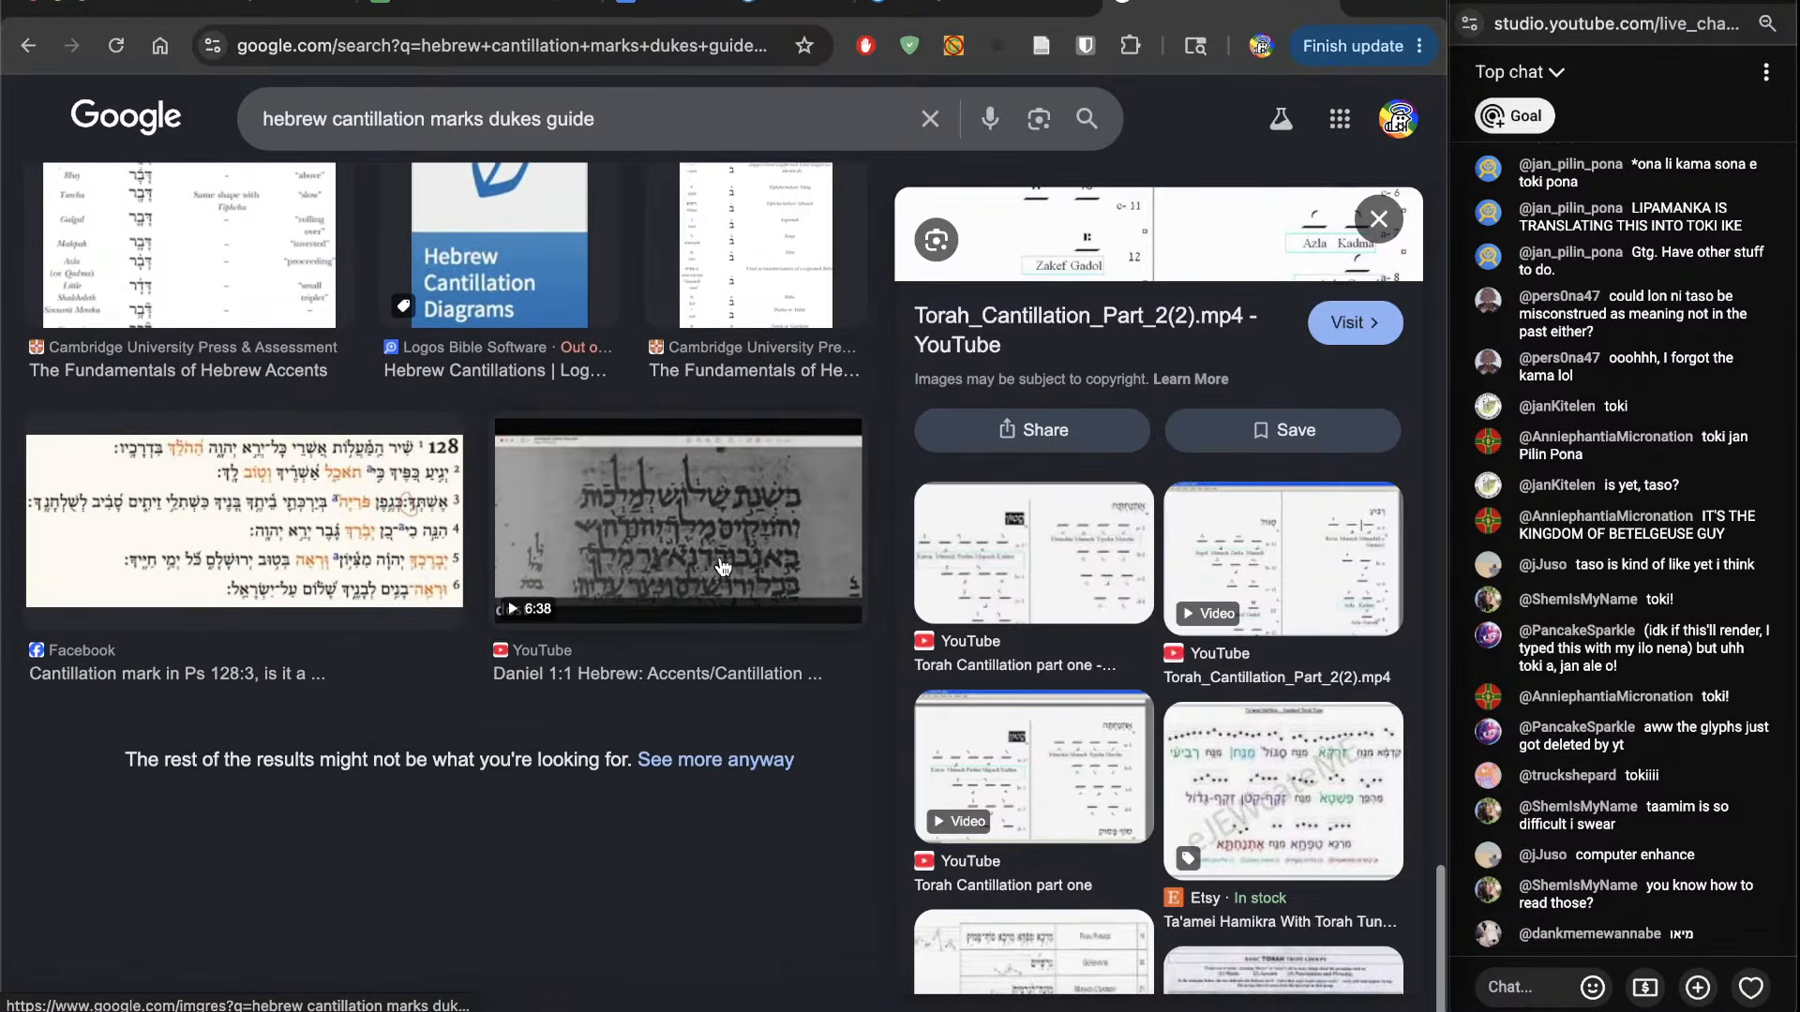
# Step: Switch from image results to all results and open the Wikipedia article "Hebrew cantillation"
pyautogui.scroll(15, 722, 566)
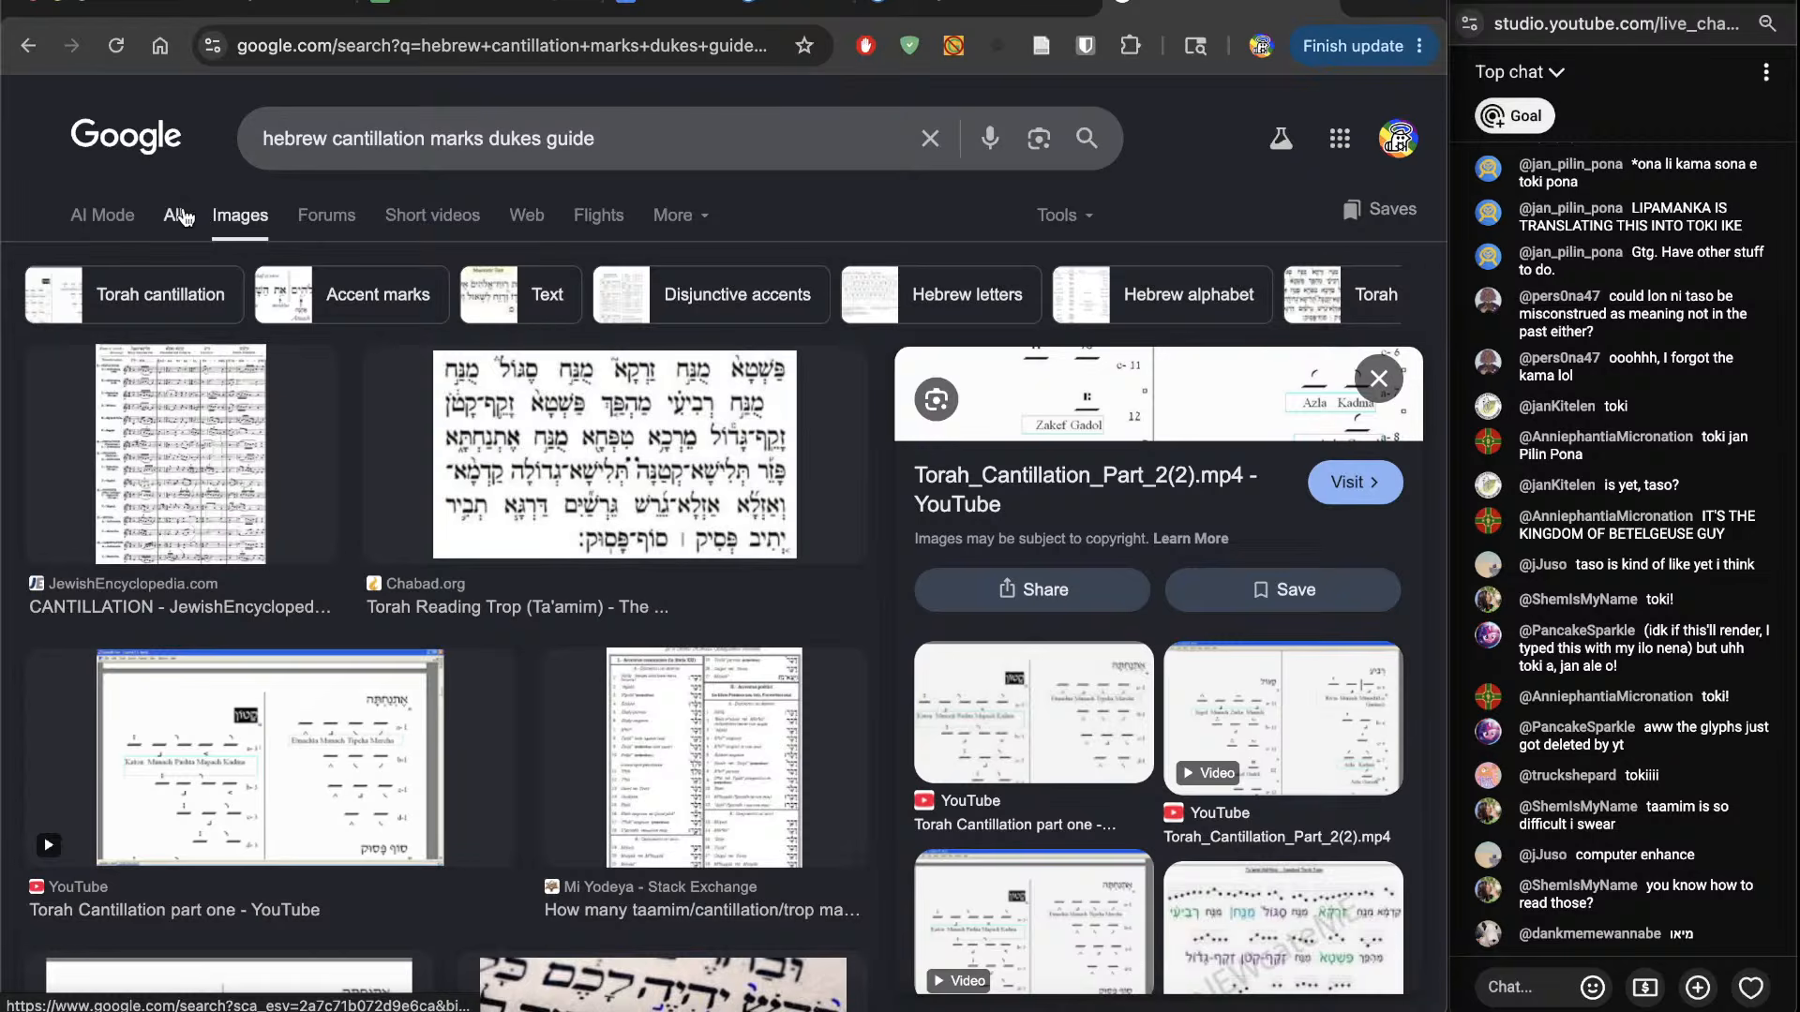
pyautogui.click(178, 217)
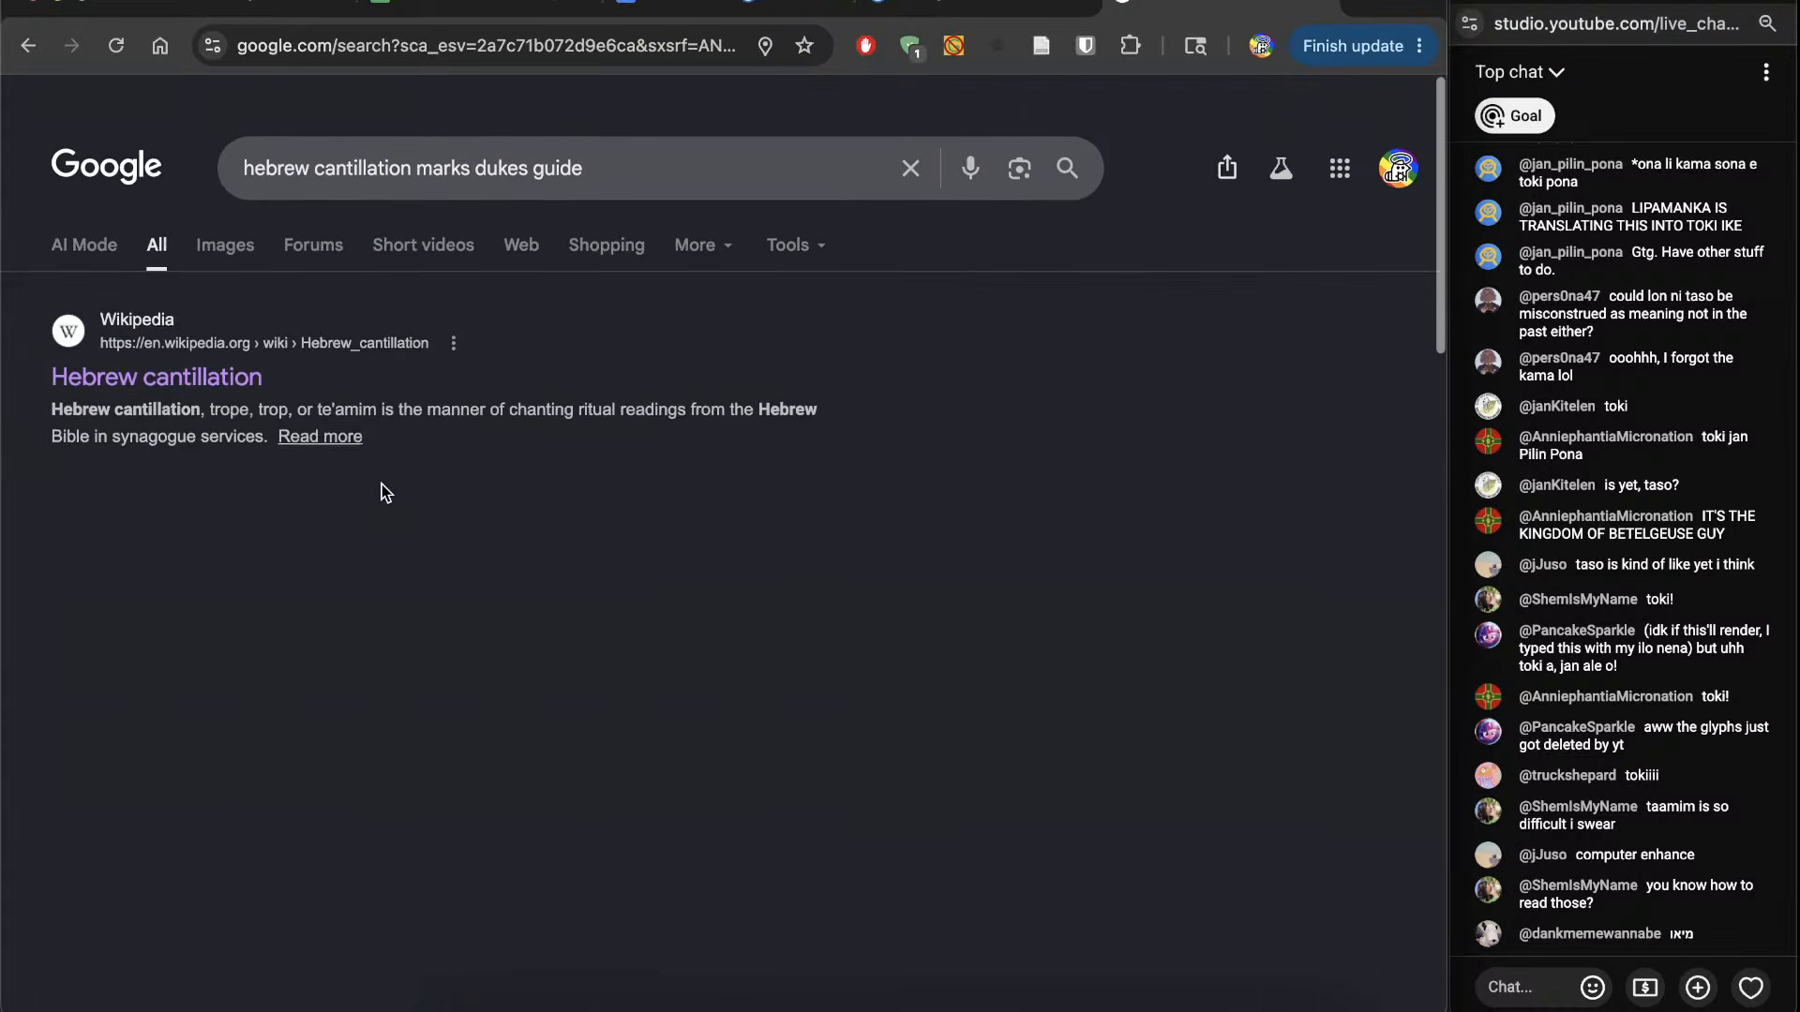
pyautogui.scroll(-1, 384, 492)
pyautogui.click(188, 351)
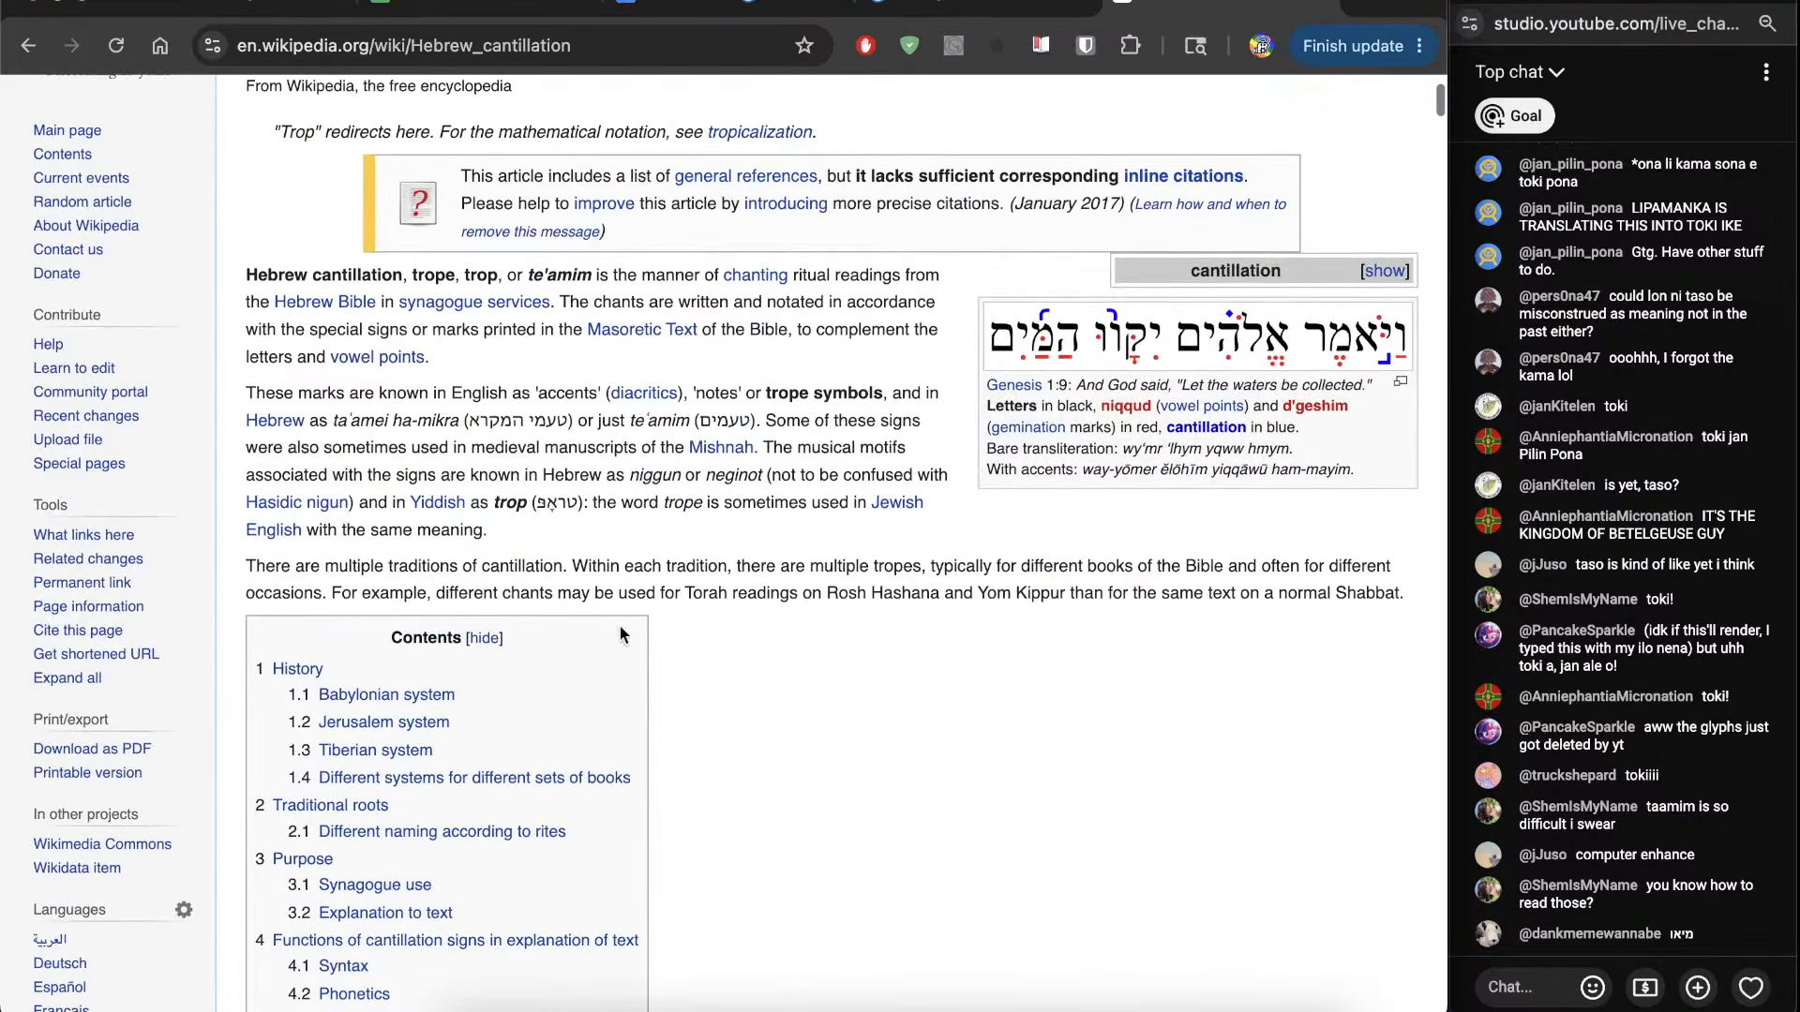
# Step: Expand the article's cantillation table and examine its accent marks up close
pyautogui.scroll(-15, 954, 550)
pyautogui.scroll(20, 954, 550)
pyautogui.scroll(-1, 956, 560)
pyautogui.click(1384, 448)
pyautogui.scroll(-2, 1191, 665)
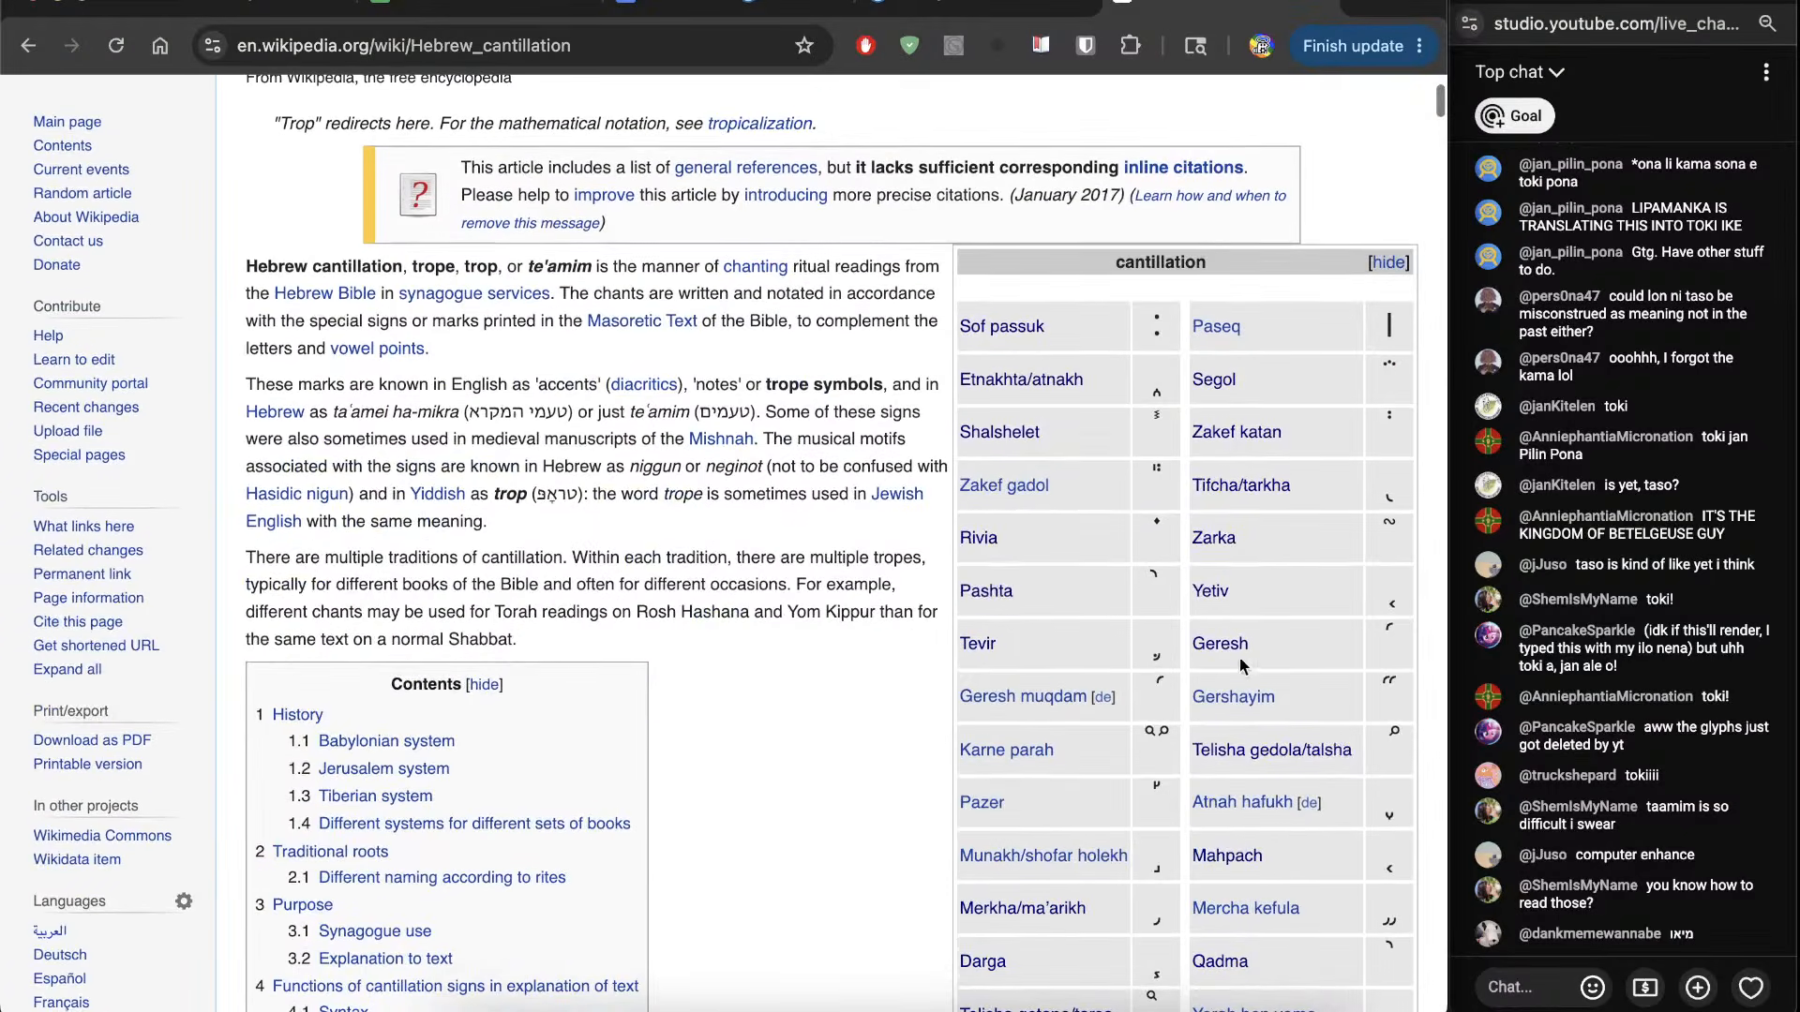
pyautogui.scroll(4, 1369, 673)
pyautogui.scroll(-3, 1369, 674)
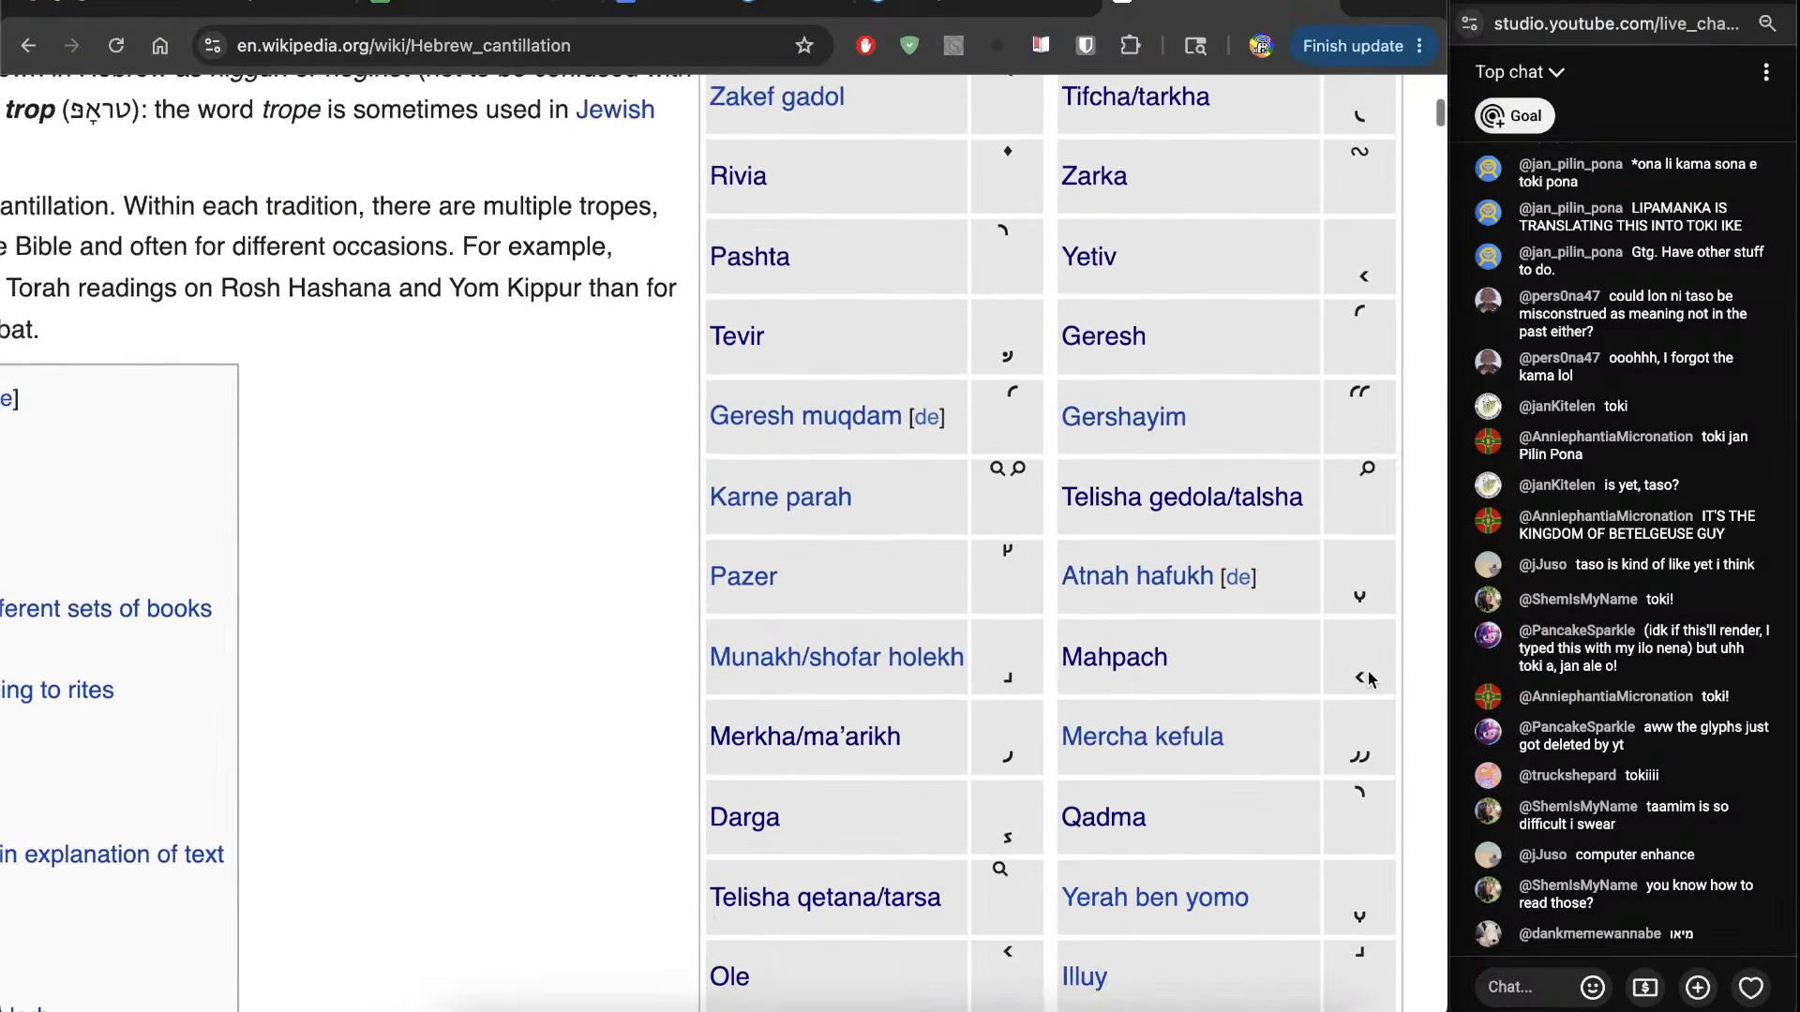
pyautogui.scroll(-1, 1369, 677)
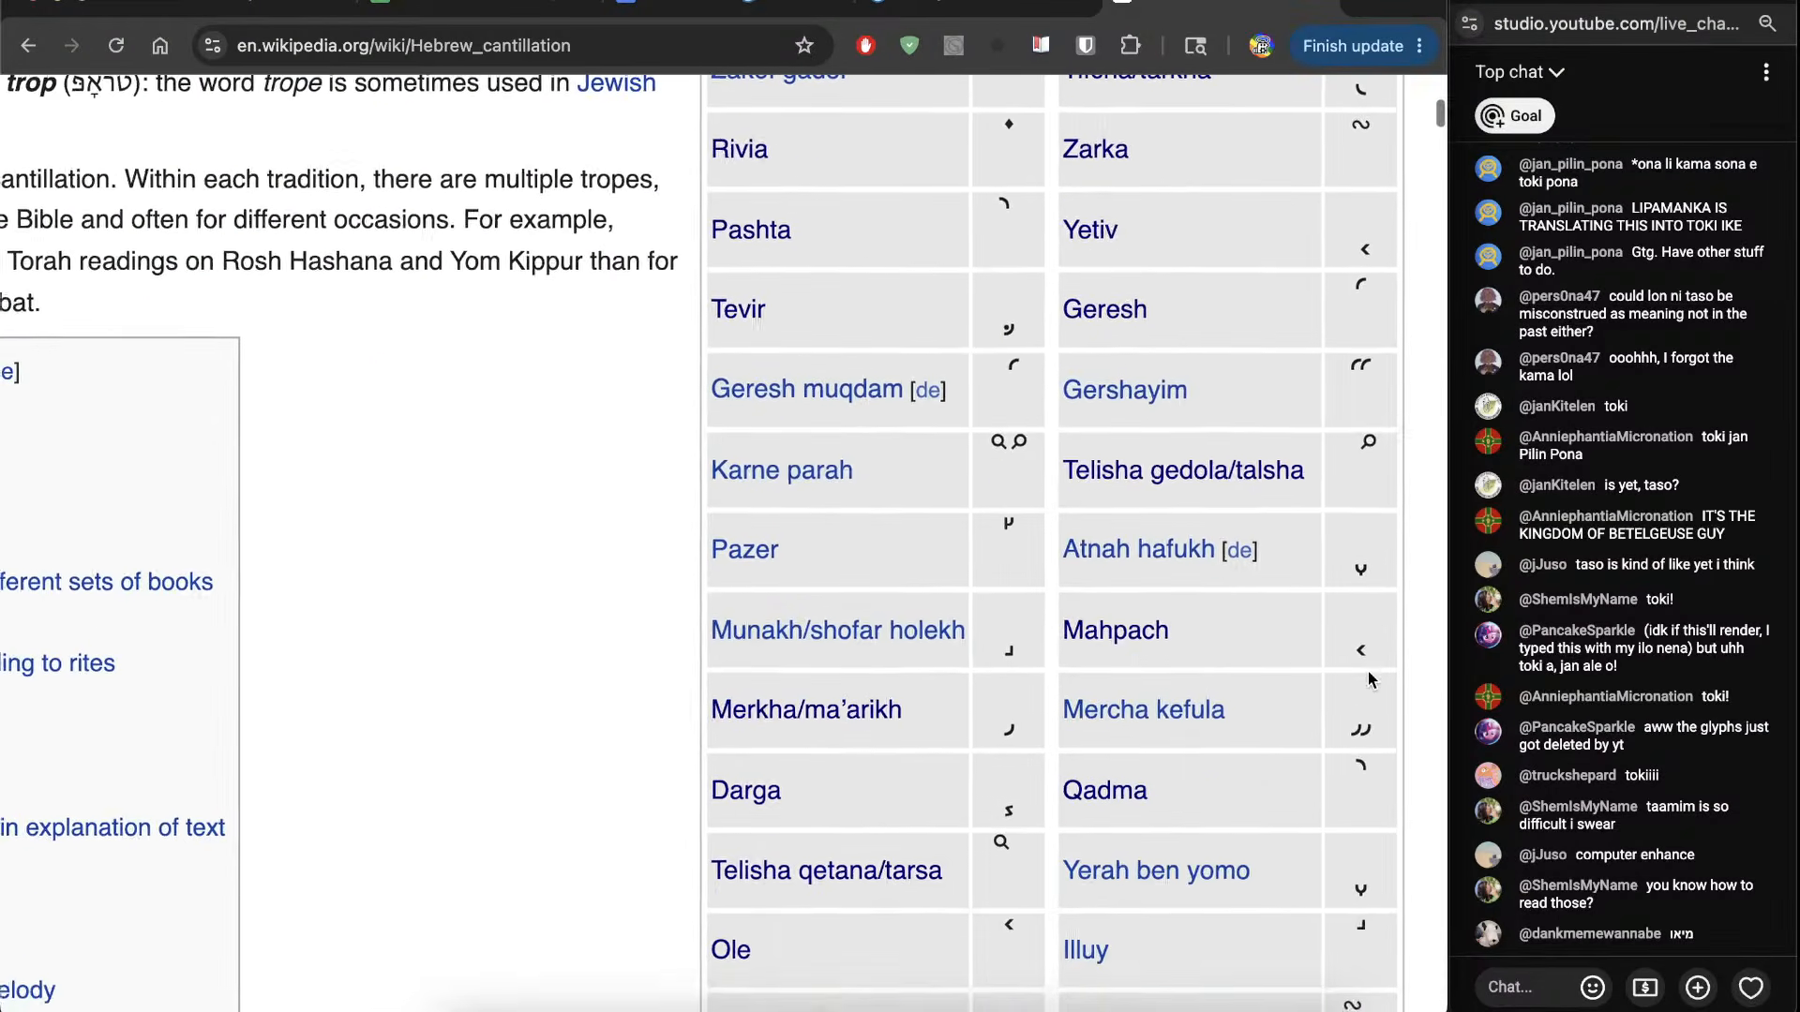
# Step: Open the Pazer article from the accent table and read the paragraph on how the mark is used in reading
pyautogui.click(756, 559)
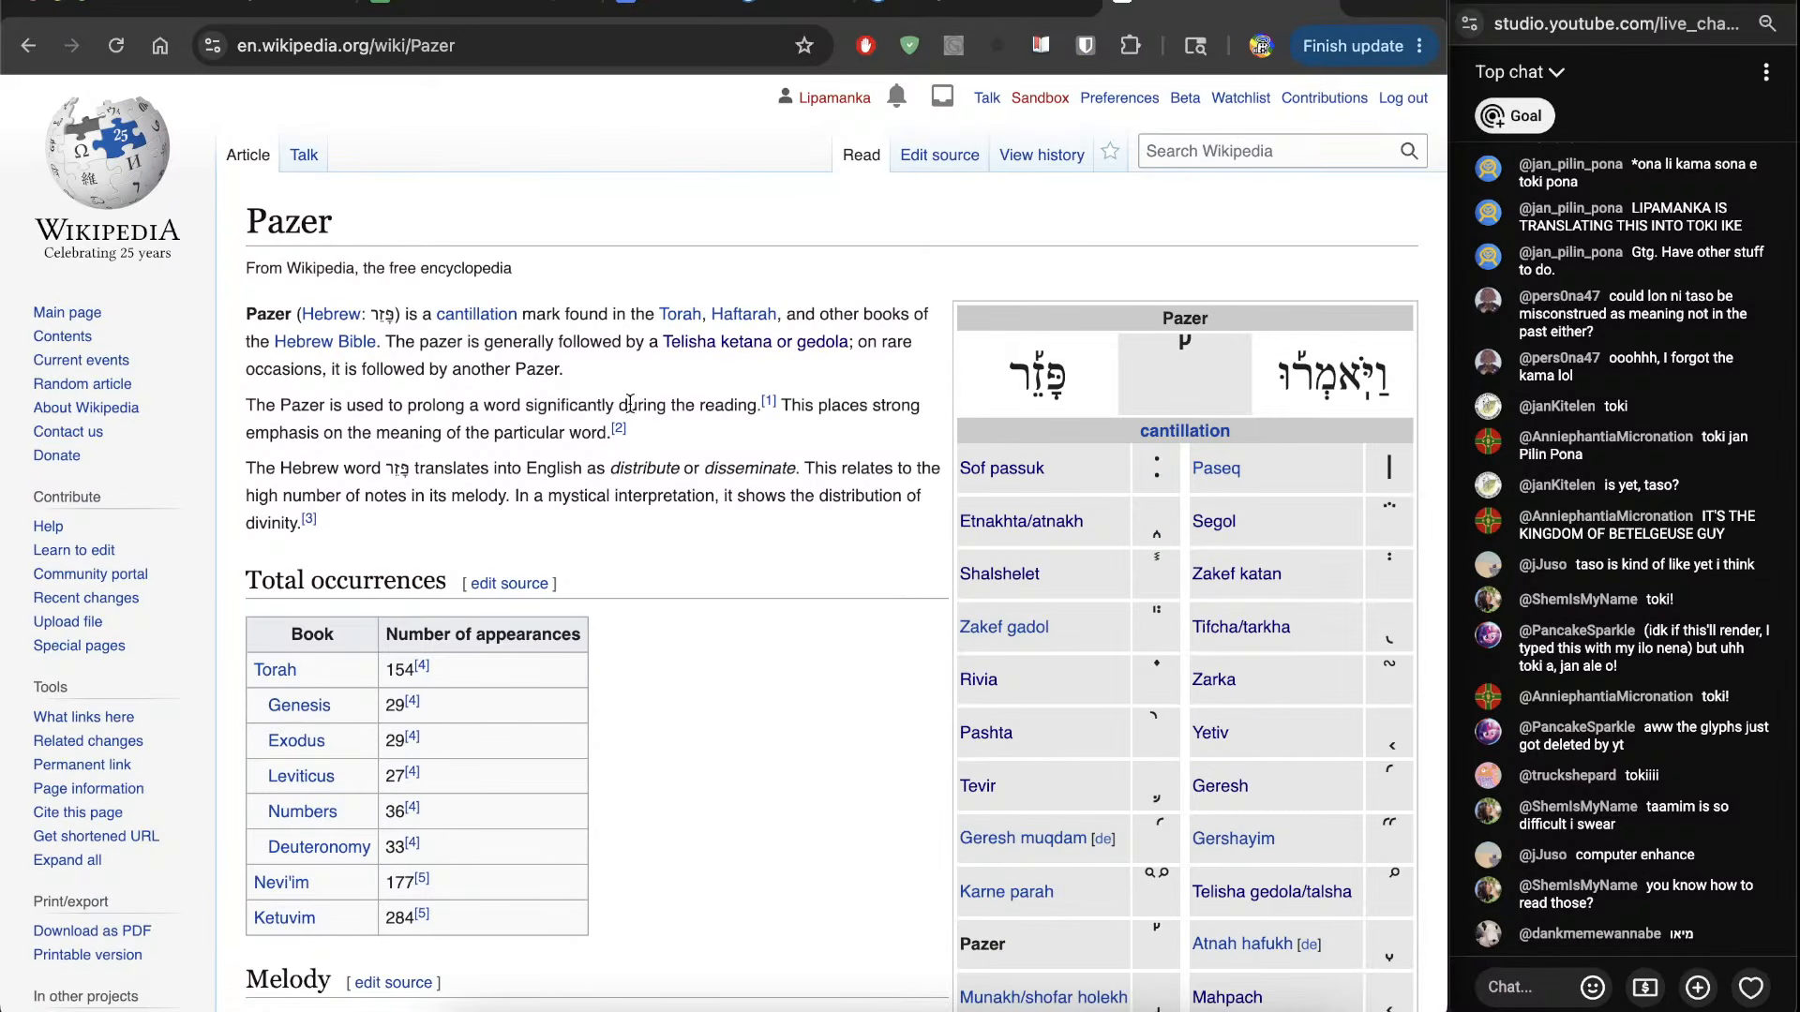
pyautogui.scroll(6, 399, 300)
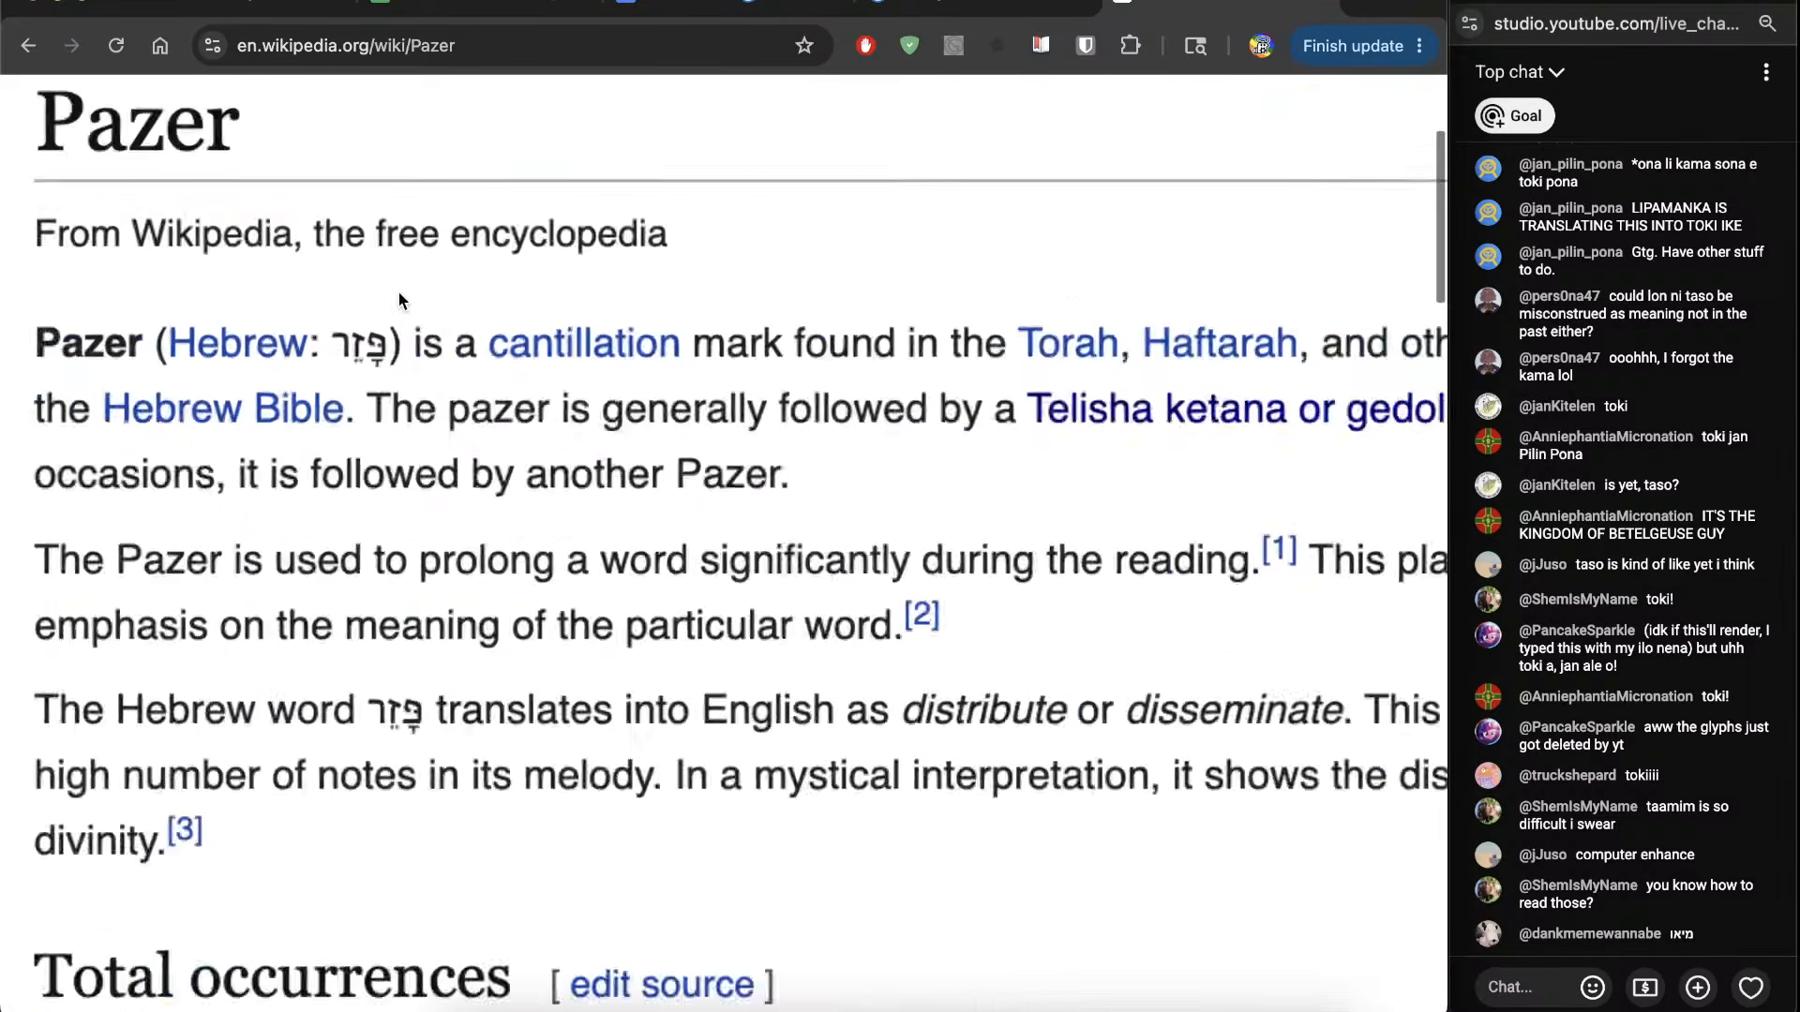
pyautogui.scroll(-6, 451, 364)
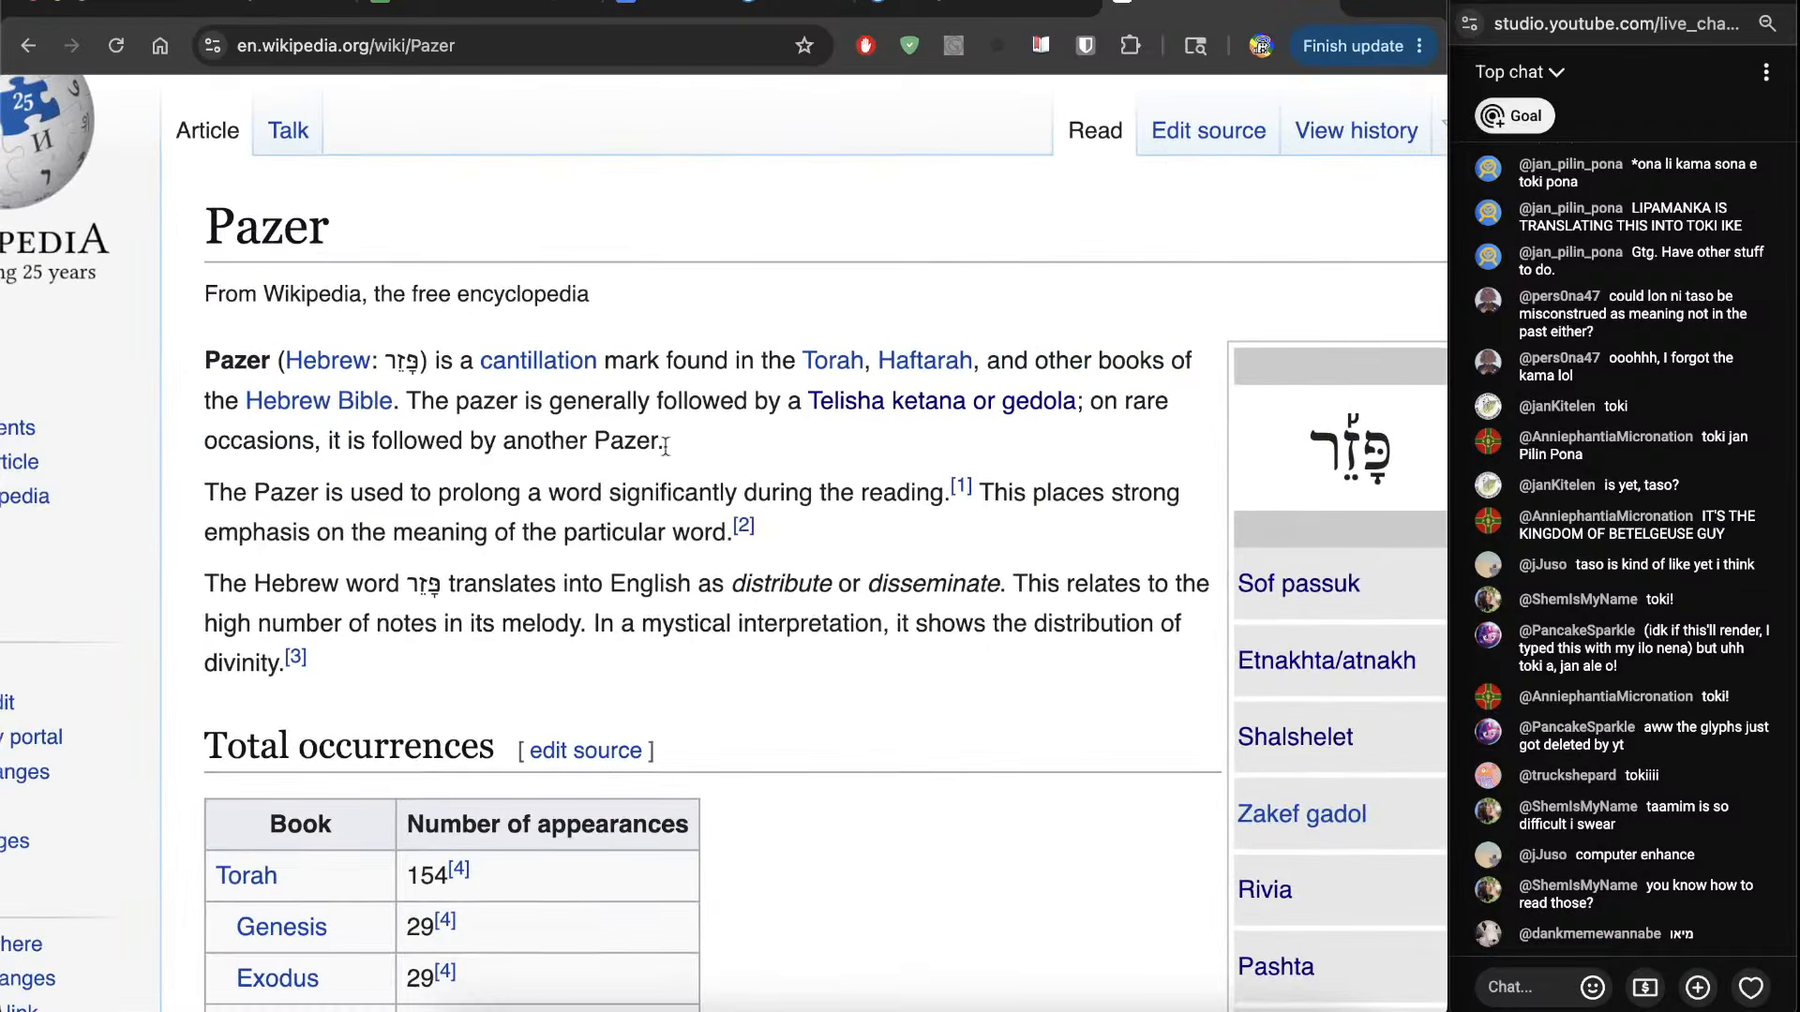
pyautogui.scroll(-1, 772, 478)
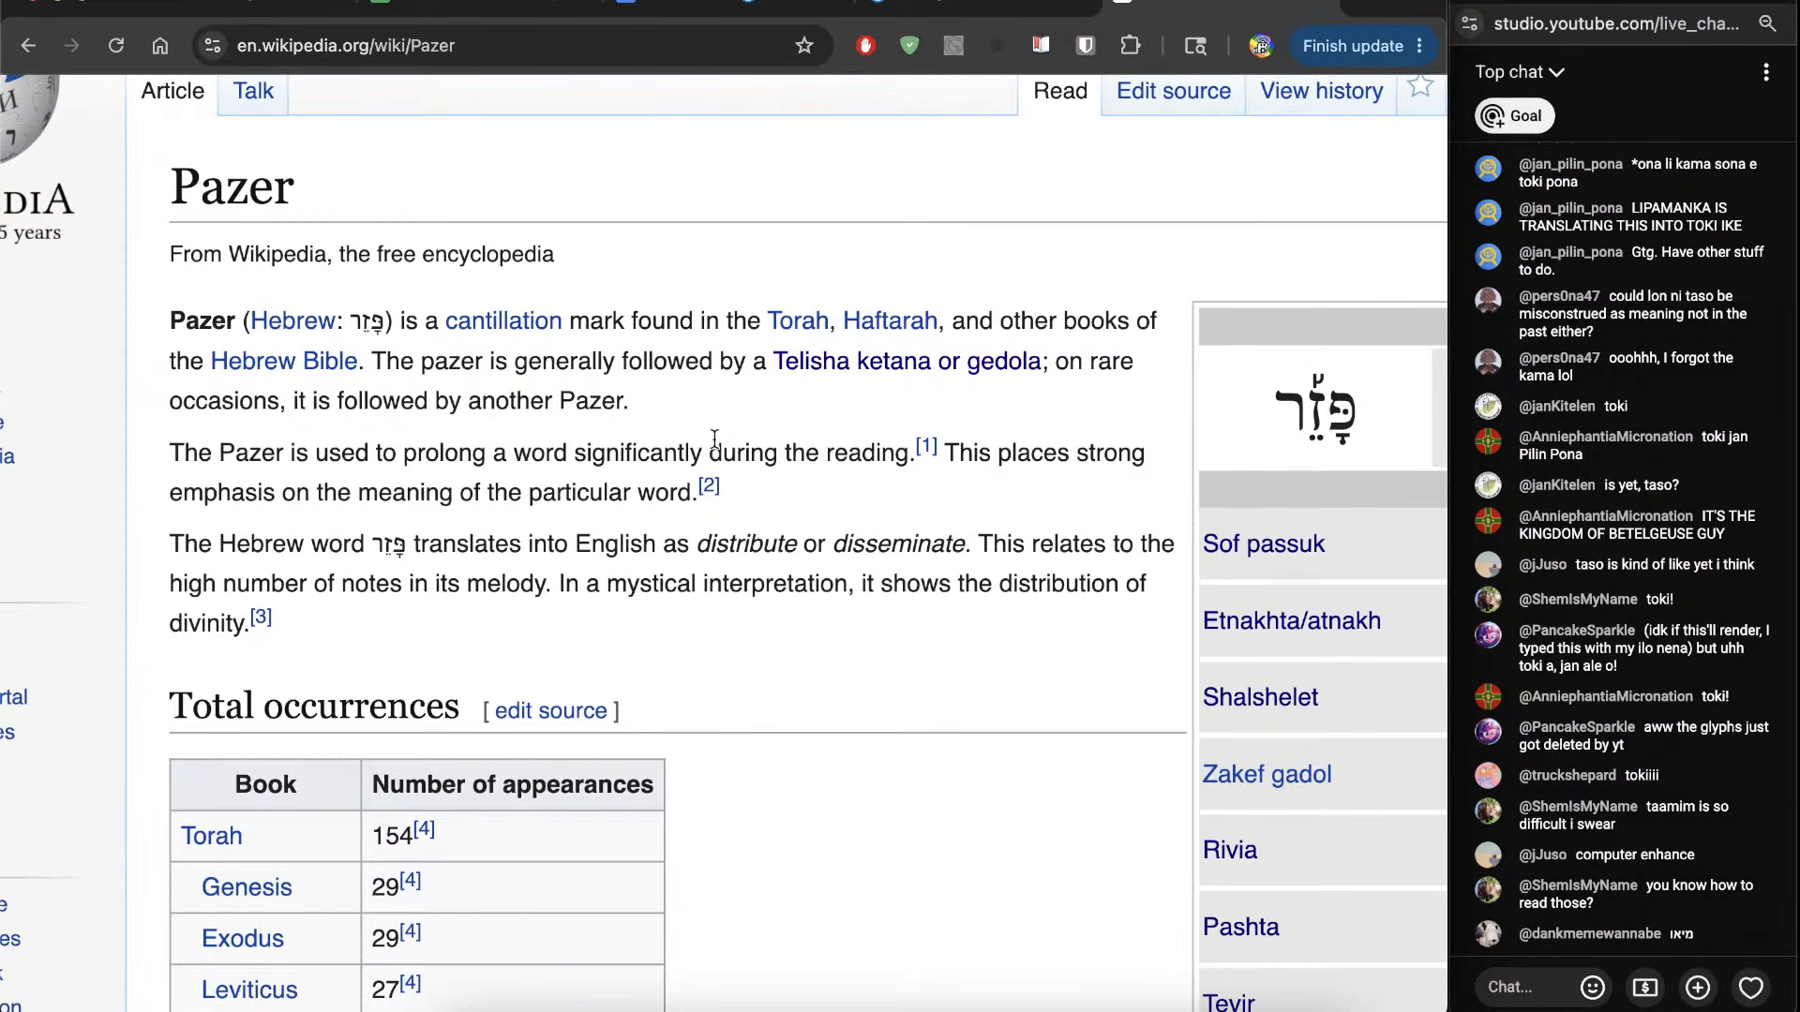
pyautogui.tripleClick(581, 484)
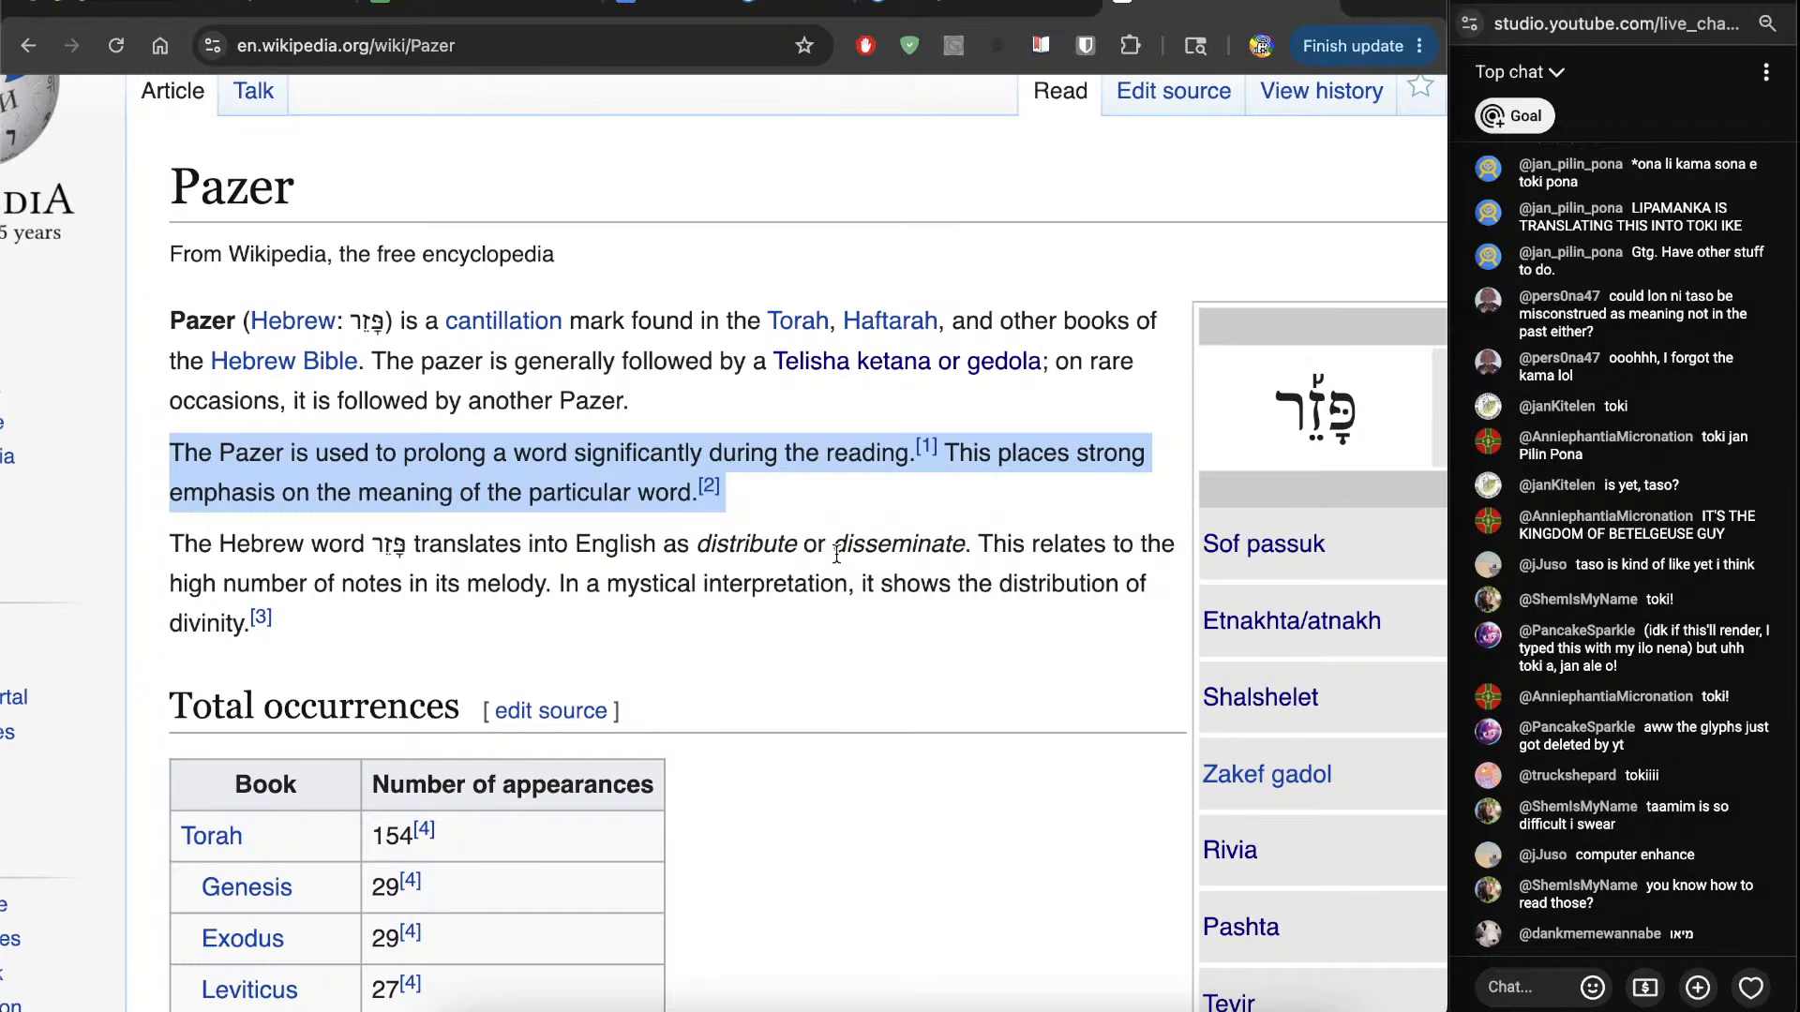
pyautogui.scroll(-2, 836, 554)
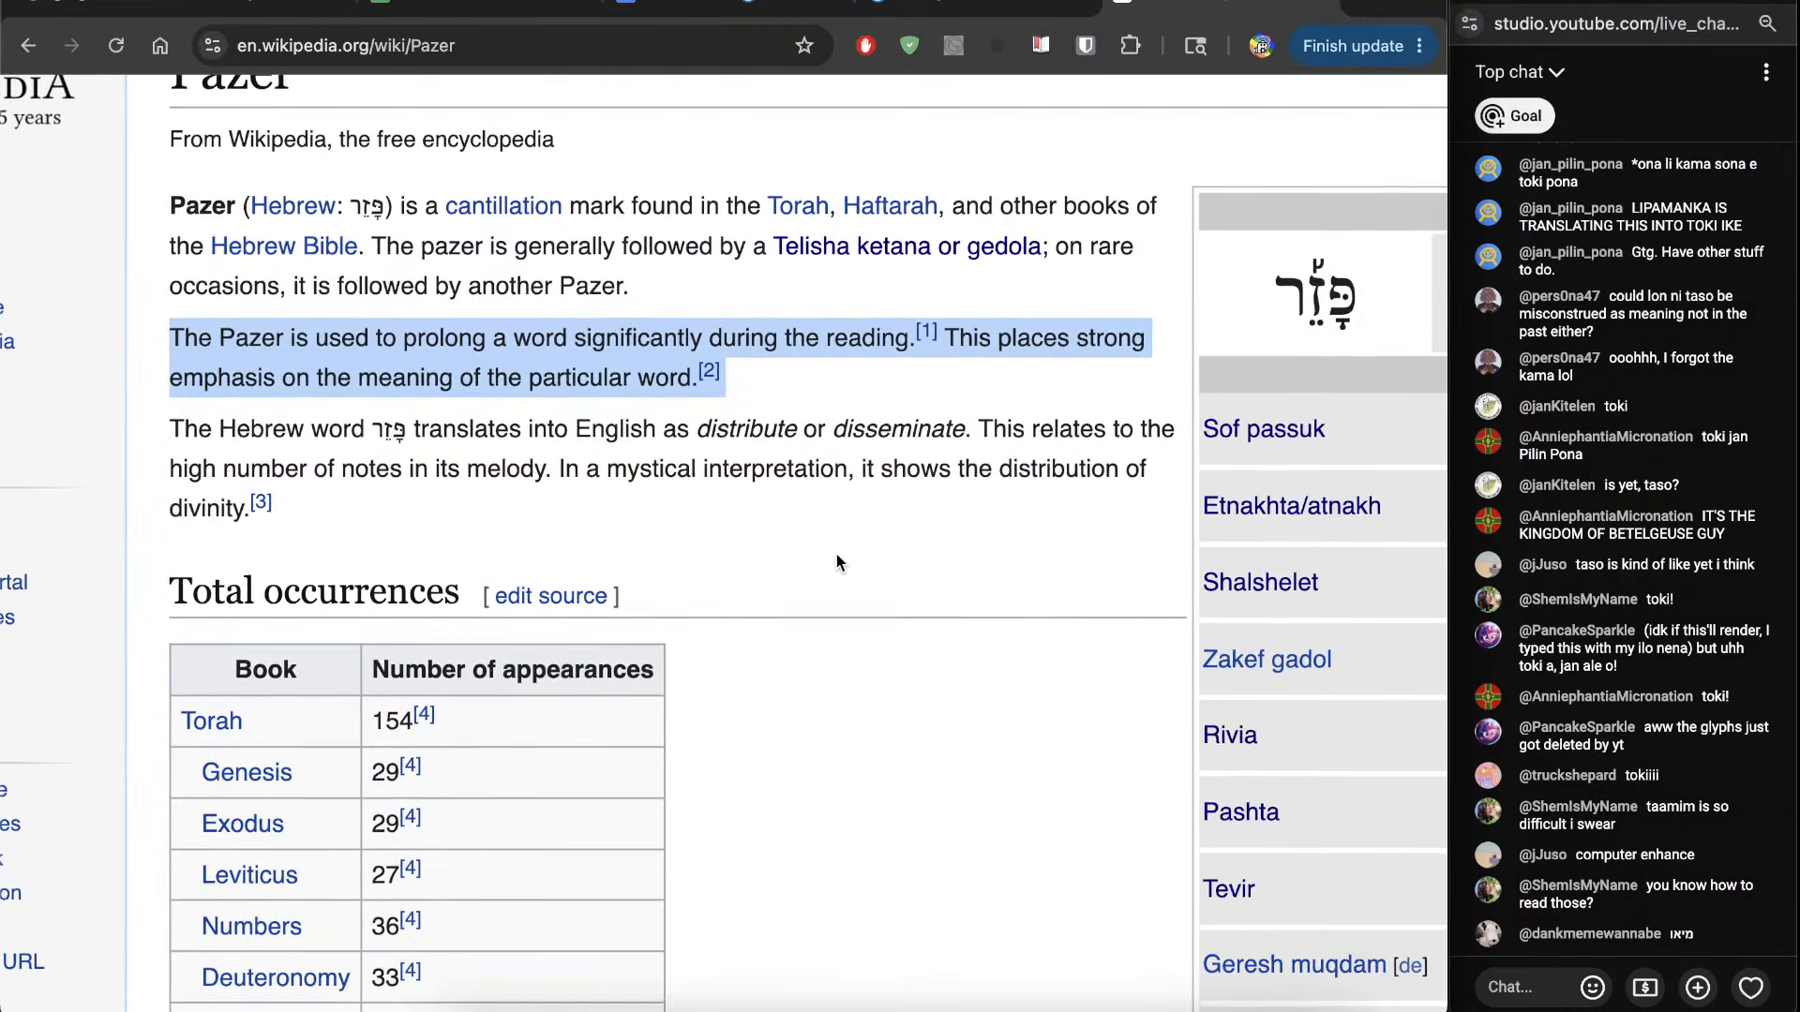
pyautogui.hotkey('ctrl', '0')
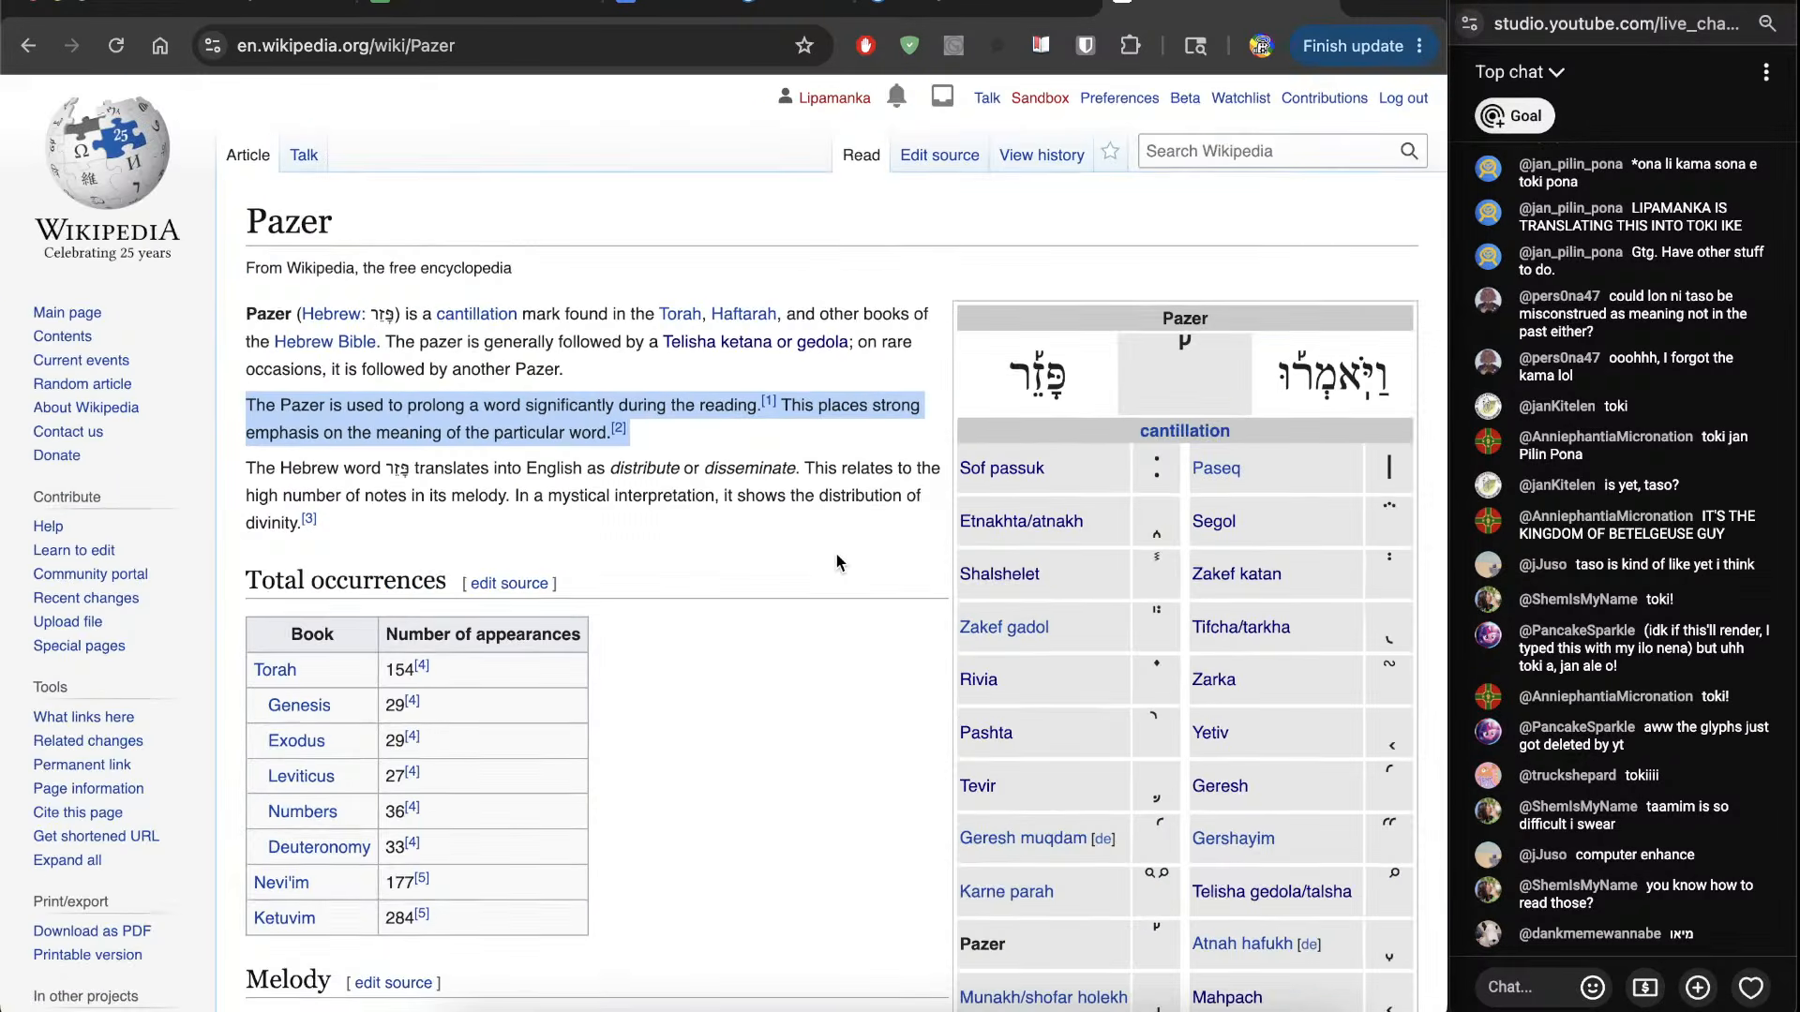
# Step: Check the Pazer article's Melody section, and return to the introduction and accent table
pyautogui.scroll(-5, 836, 564)
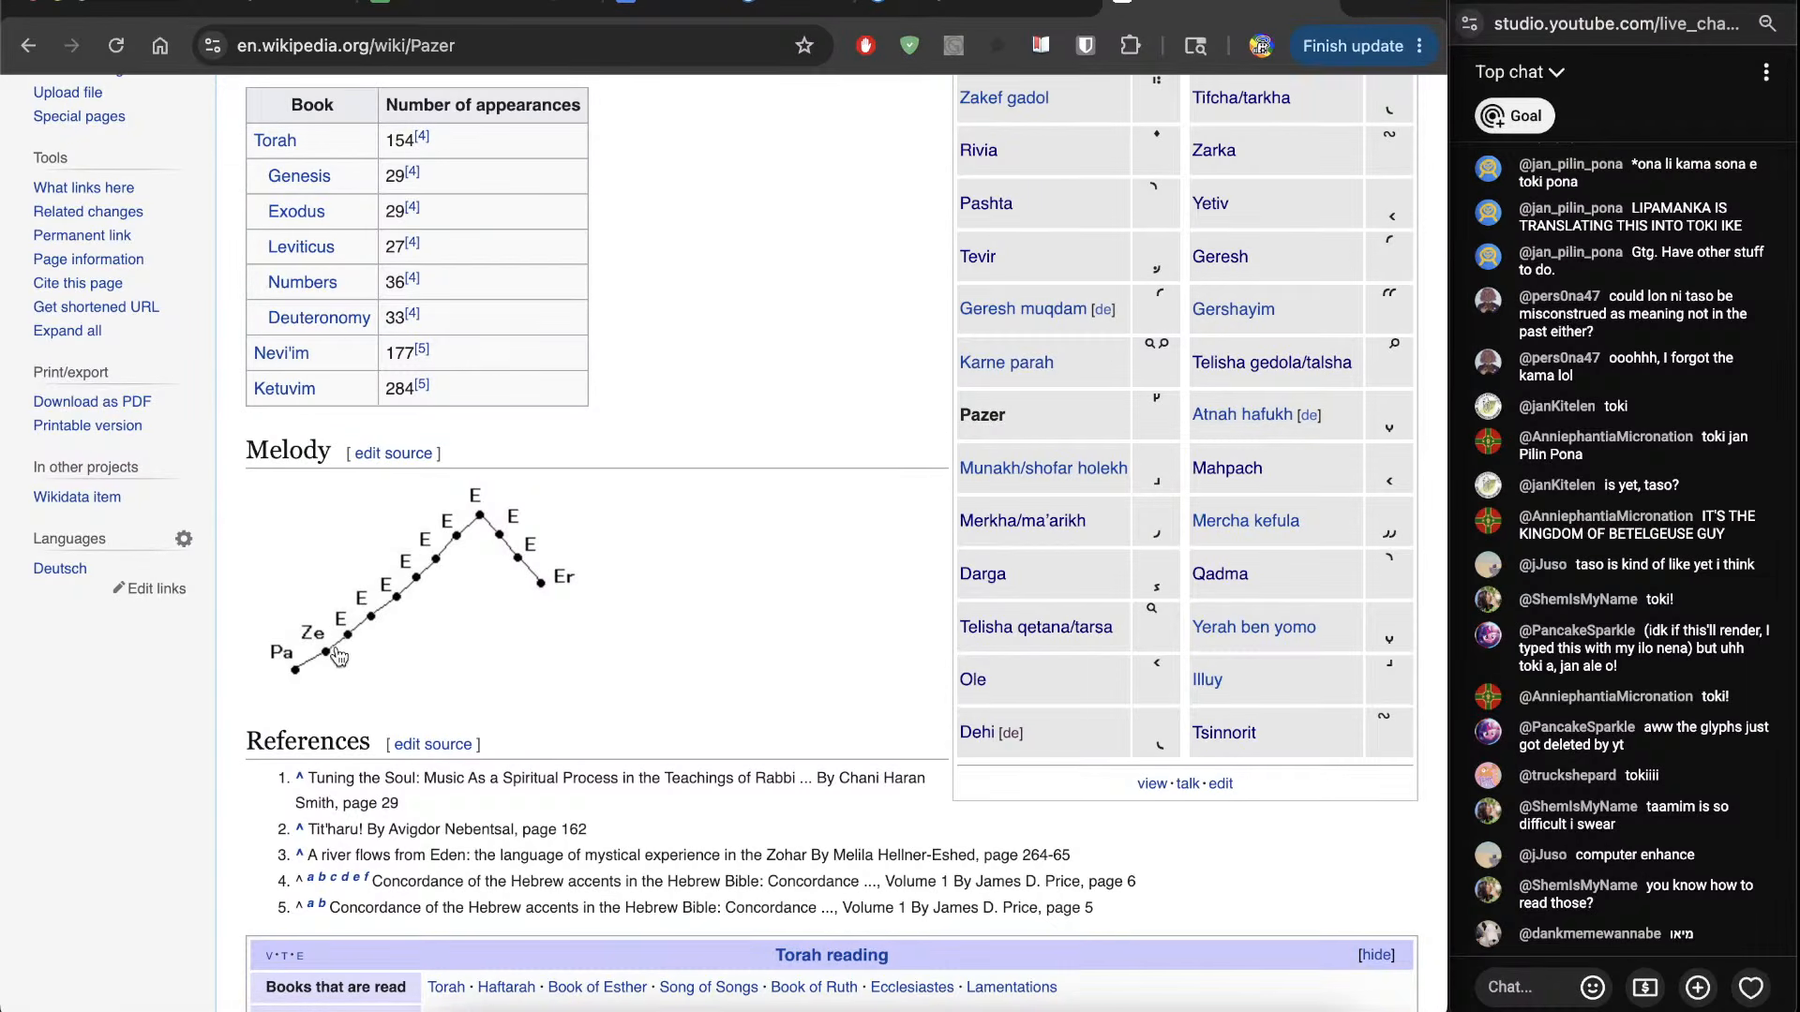
pyautogui.scroll(6, 772, 611)
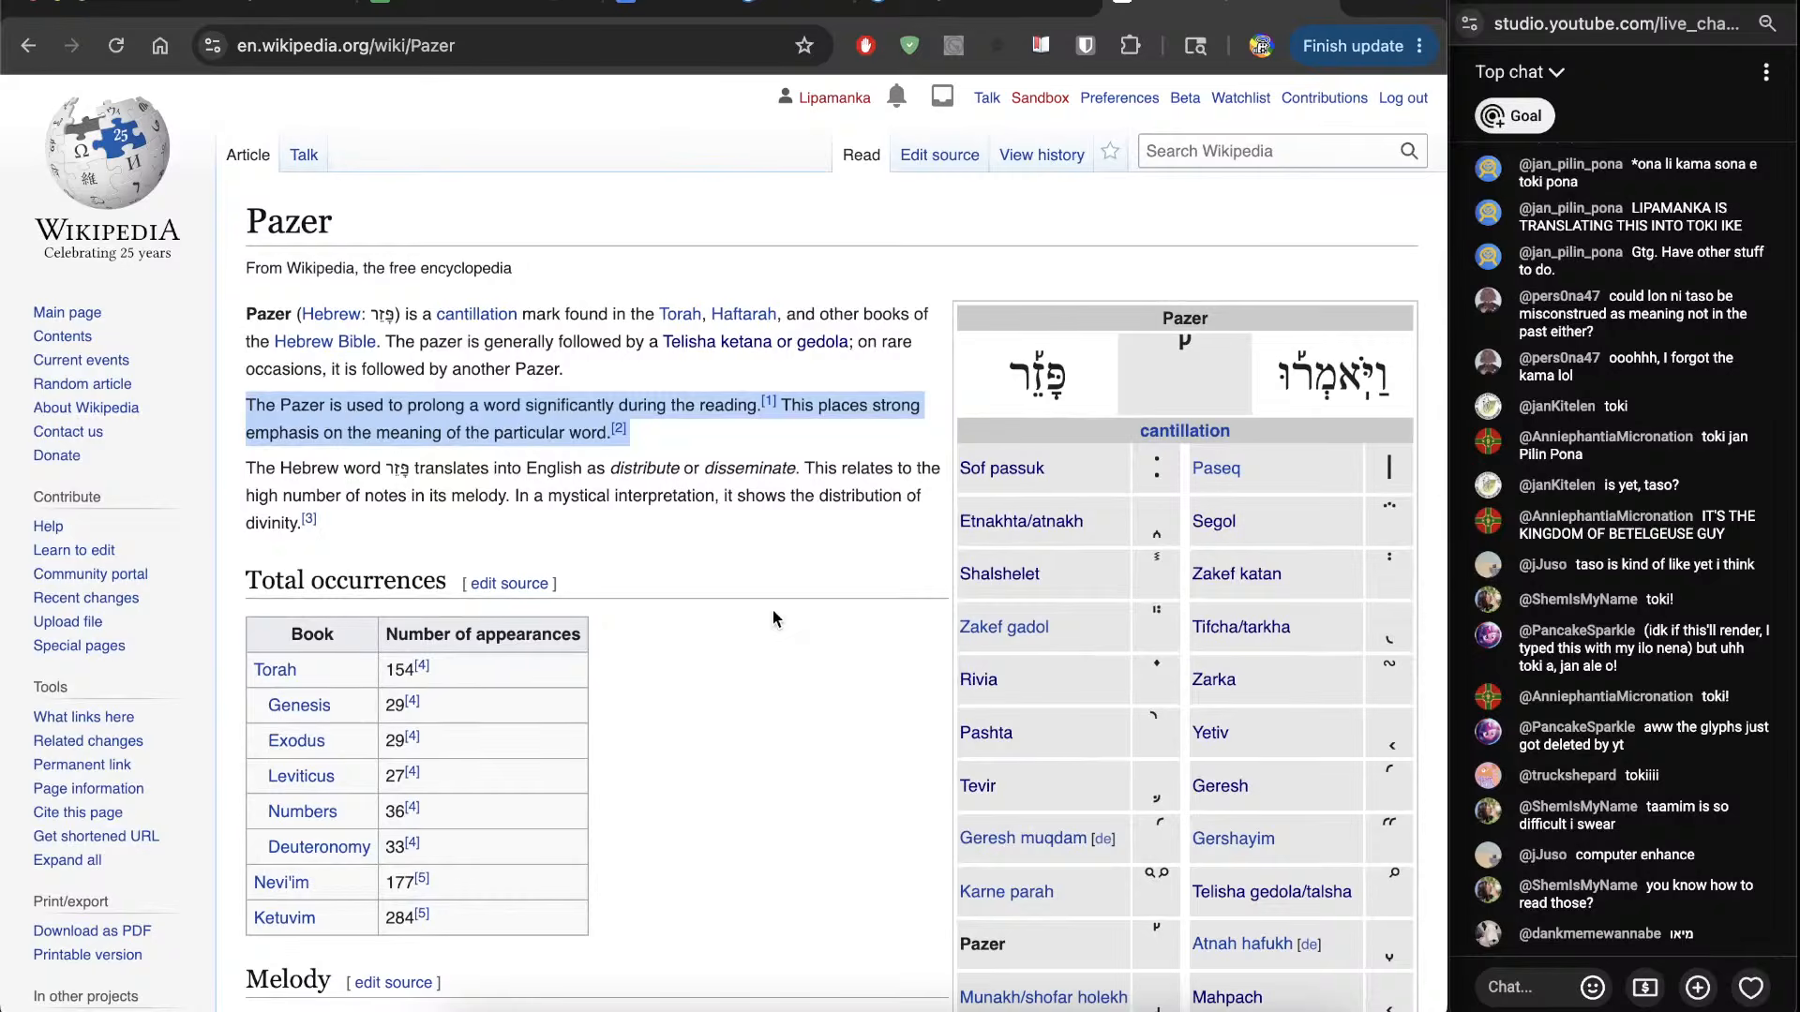
pyautogui.click(682, 532)
pyautogui.scroll(-1, 682, 533)
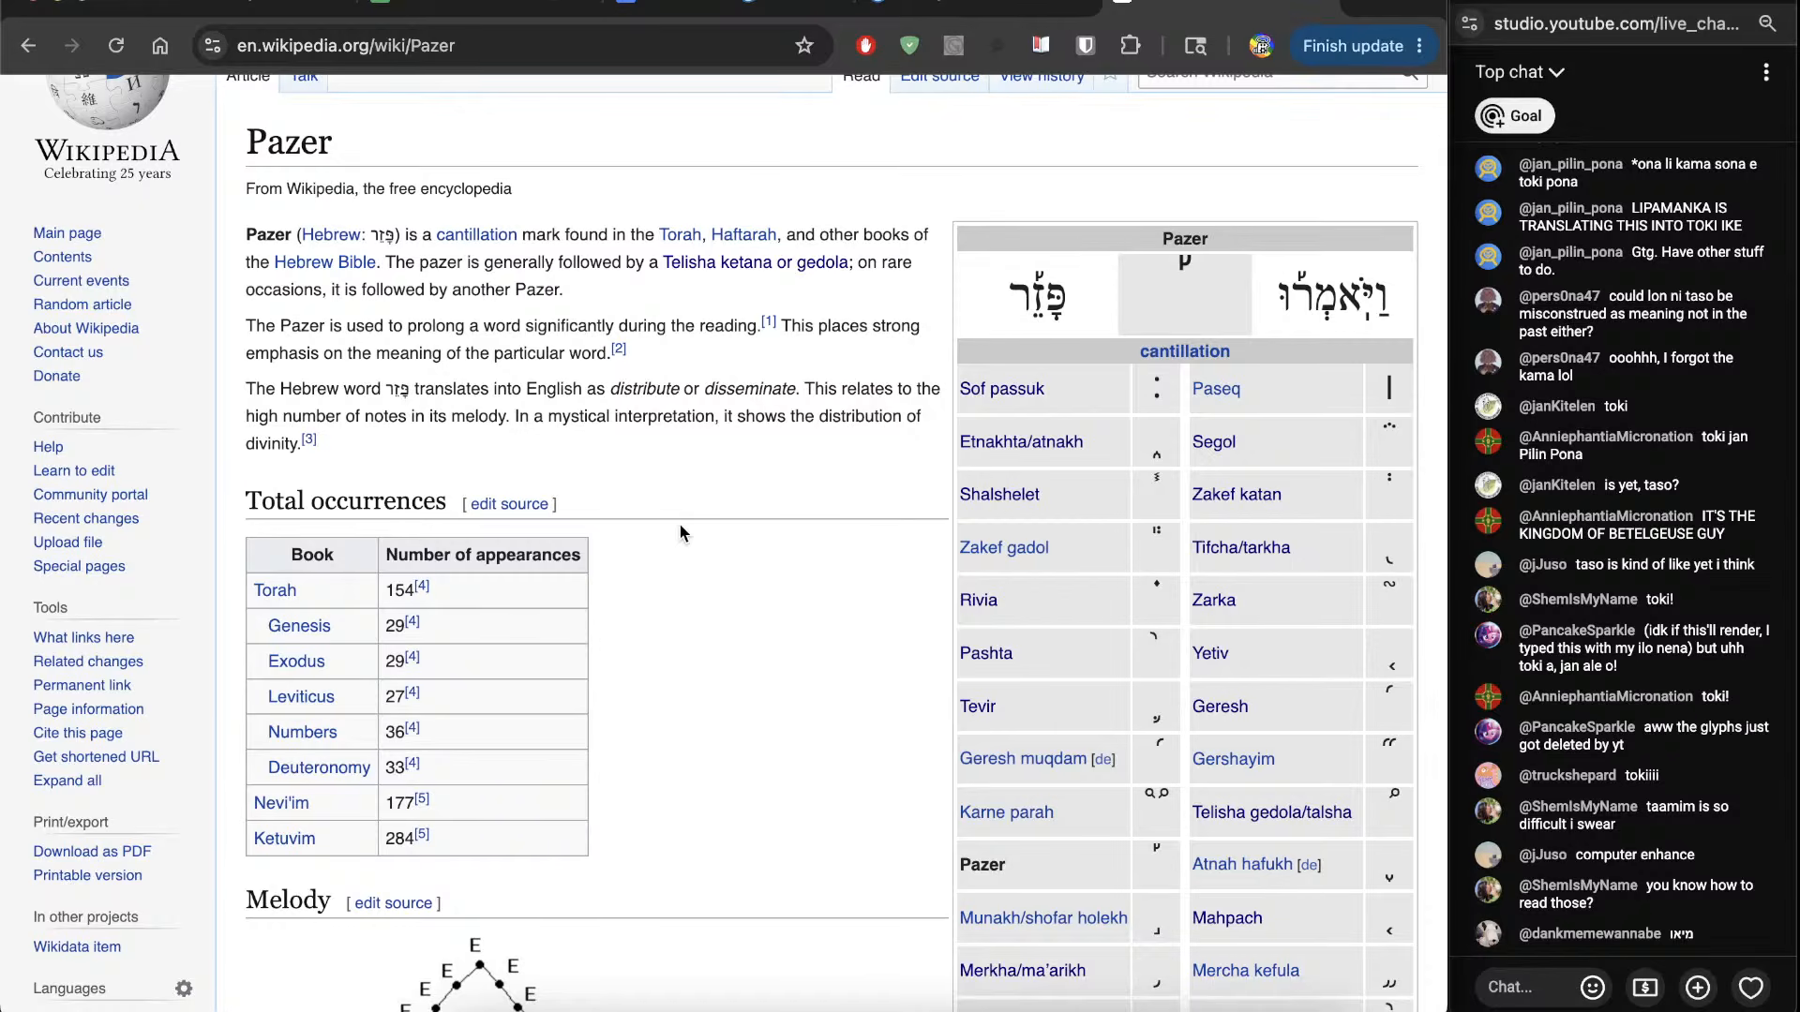
pyautogui.scroll(-1, 679, 521)
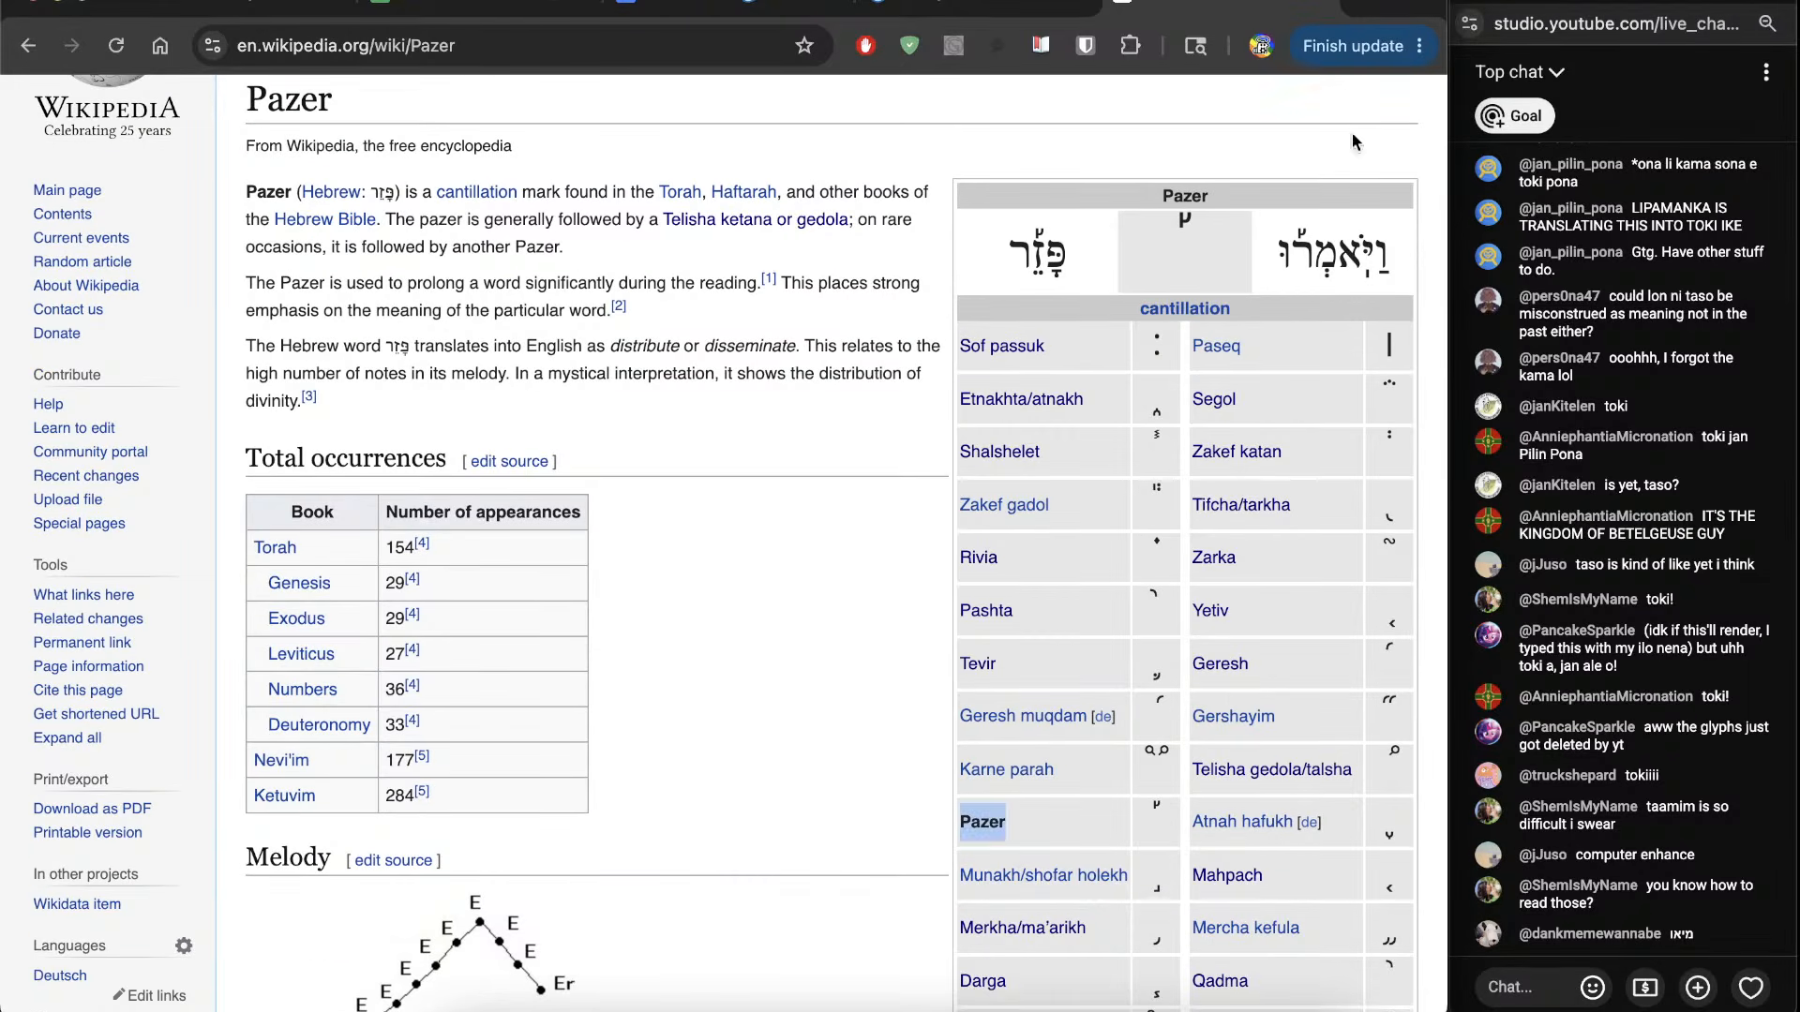
# Step: Search the web in a new tab for "is a Pazer a conjunctive or a disjunctive"
pyautogui.press('super+t')
pyautogui.write('is a')
pyautogui.write('Pazer')
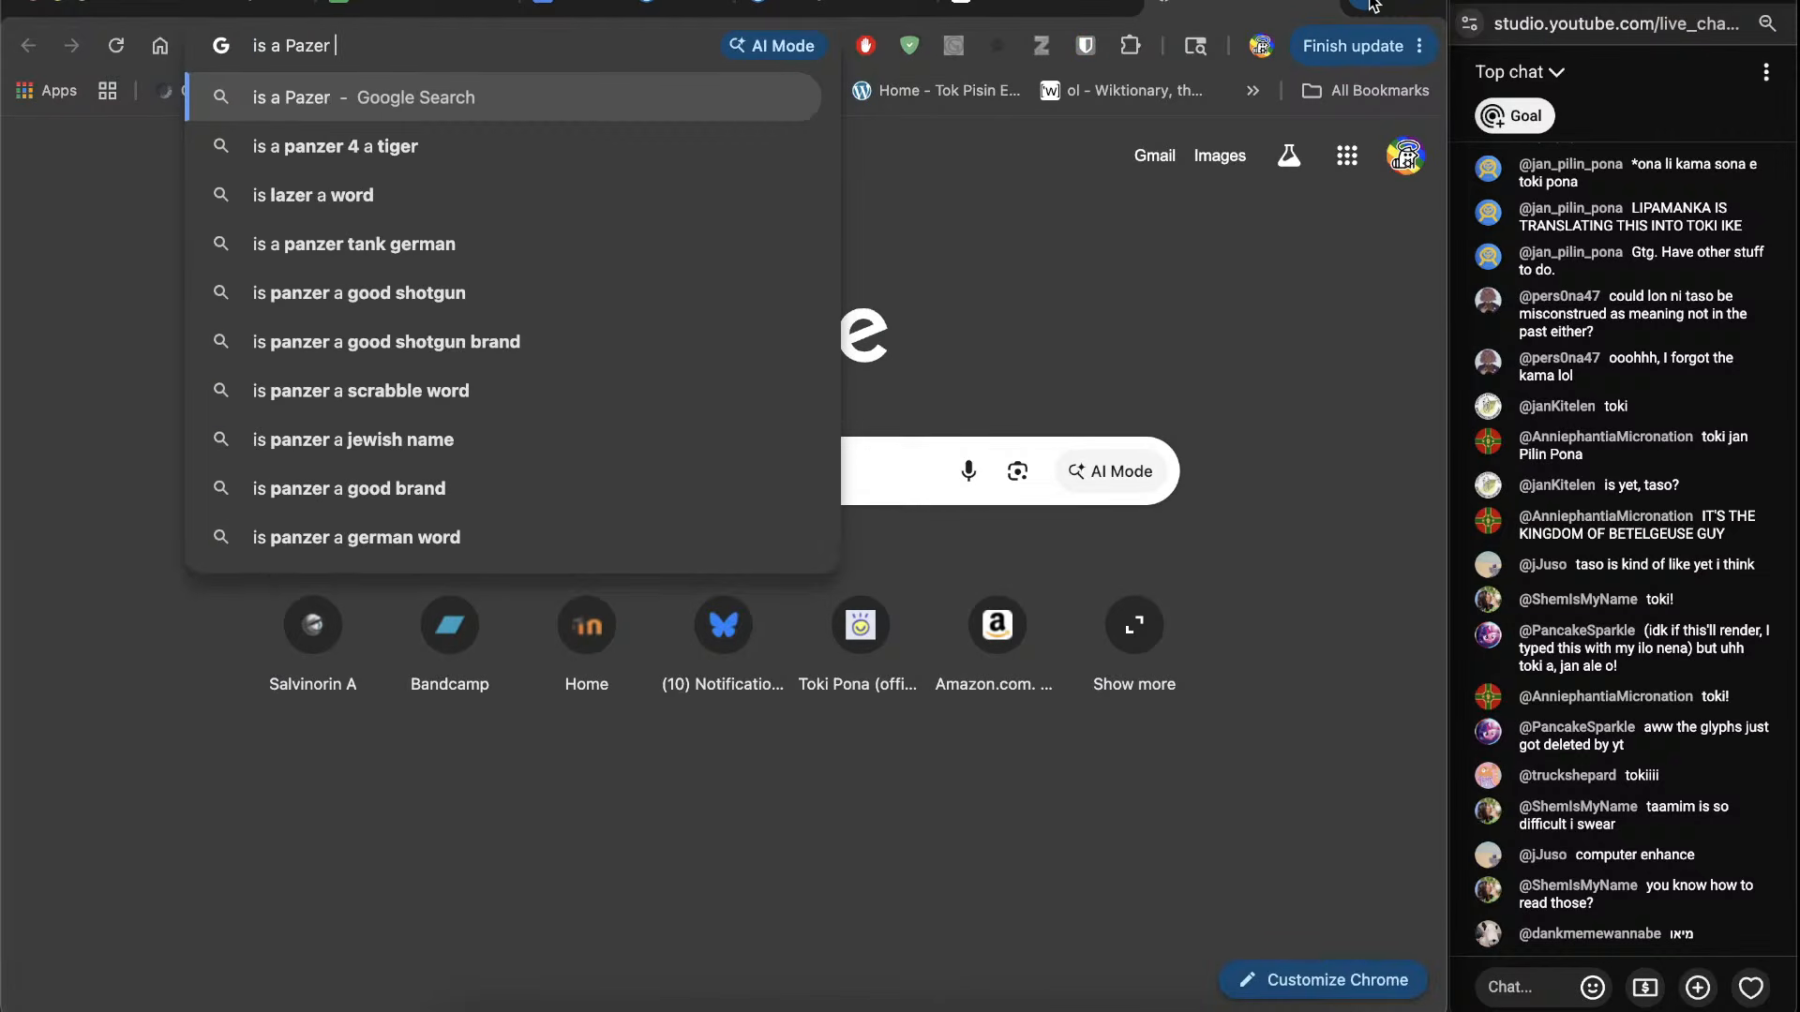
pyautogui.write('a conjuncti')
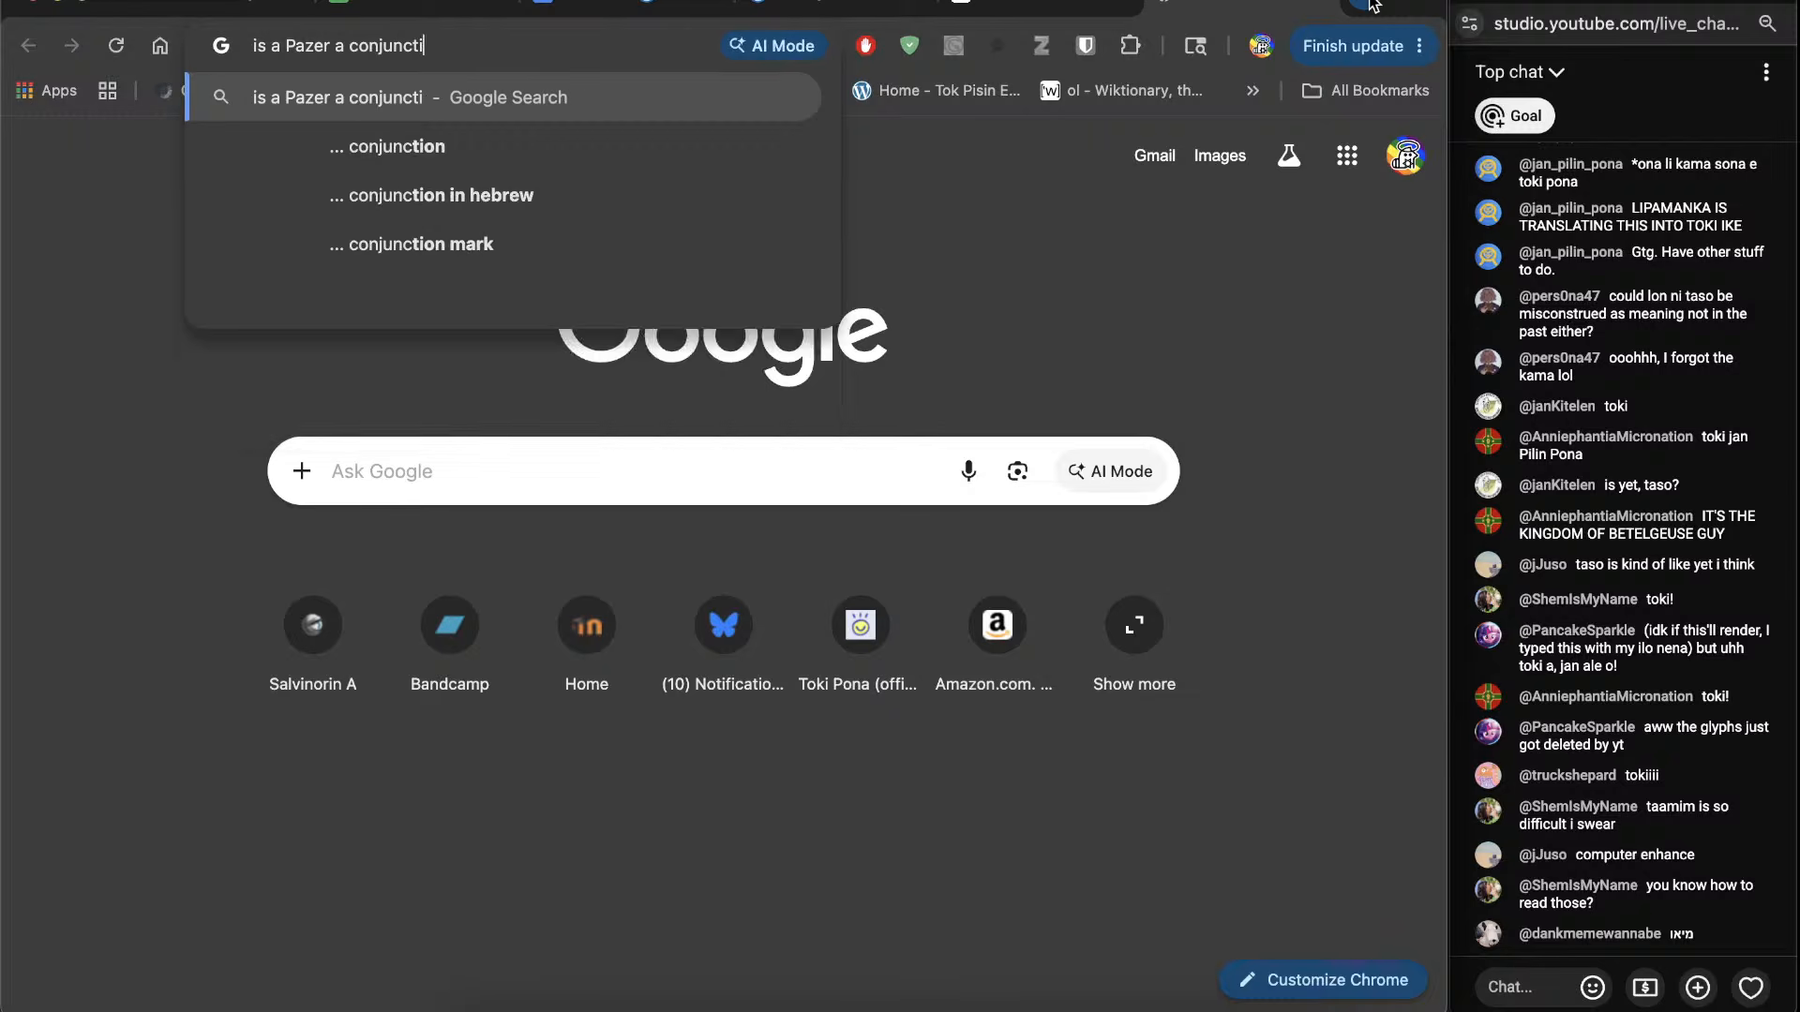
pyautogui.write('ve or a disjunc')
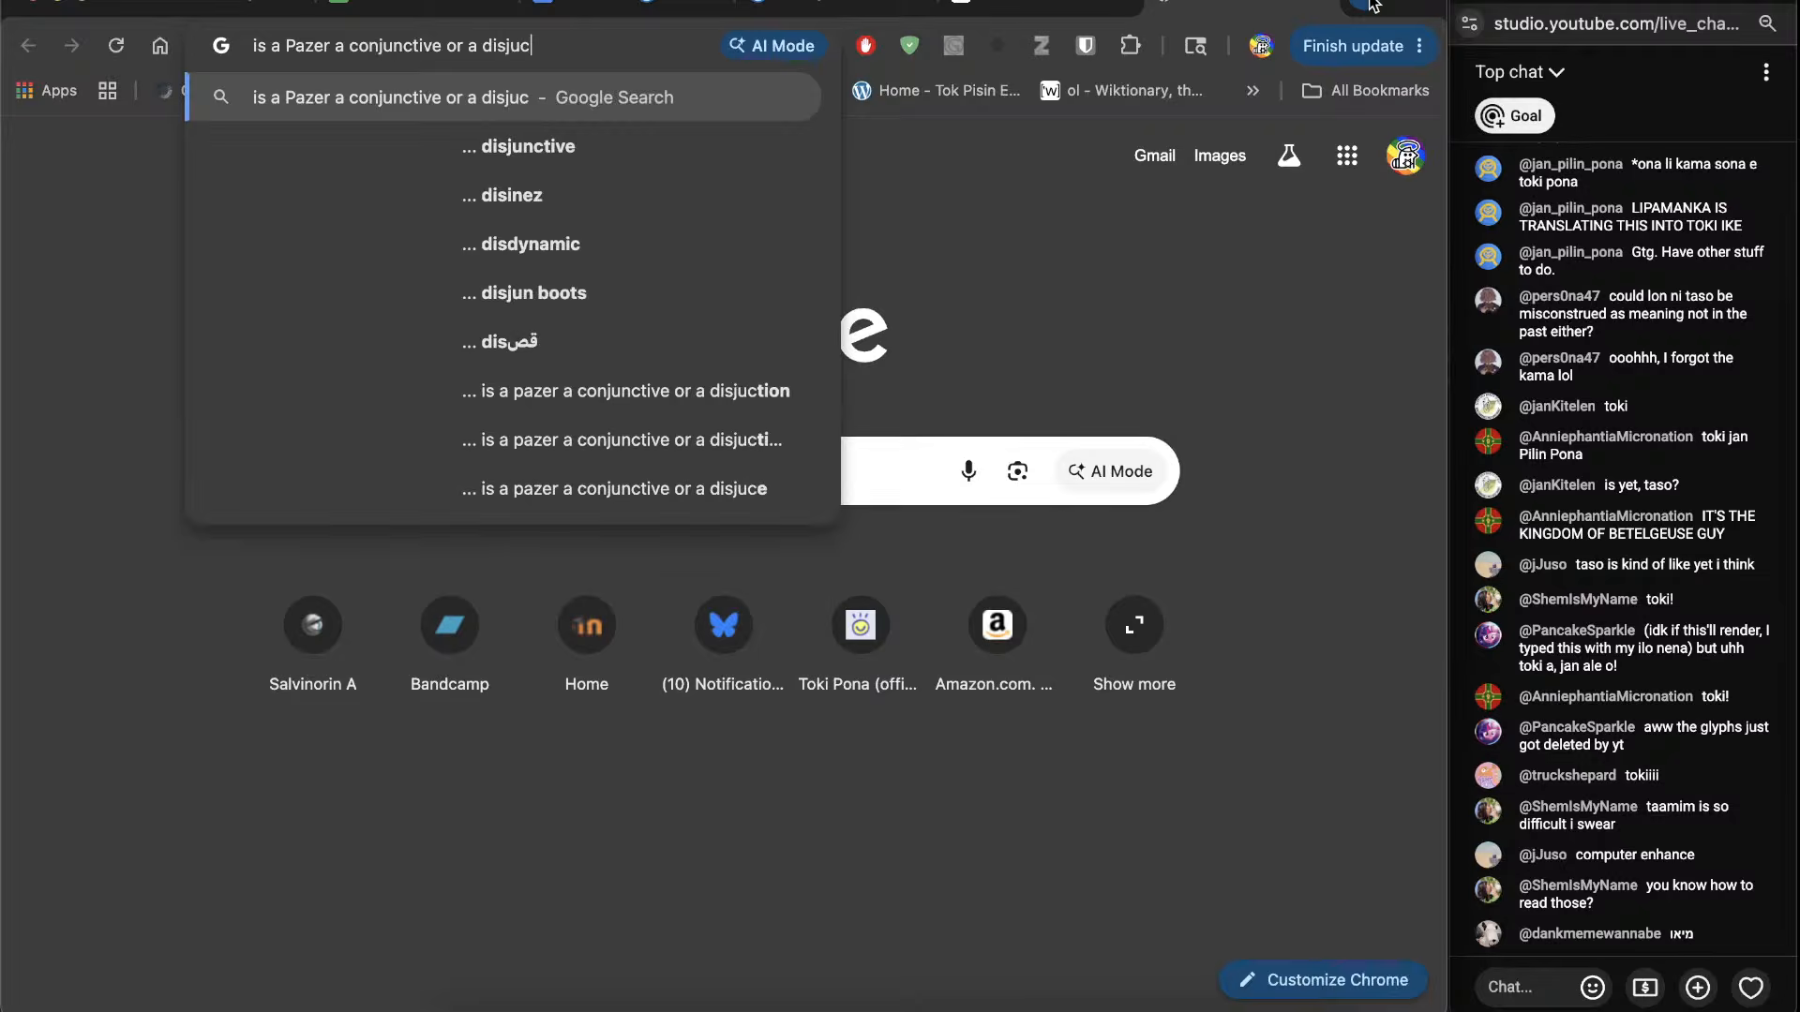
pyautogui.write('tive')
pyautogui.press('Return')
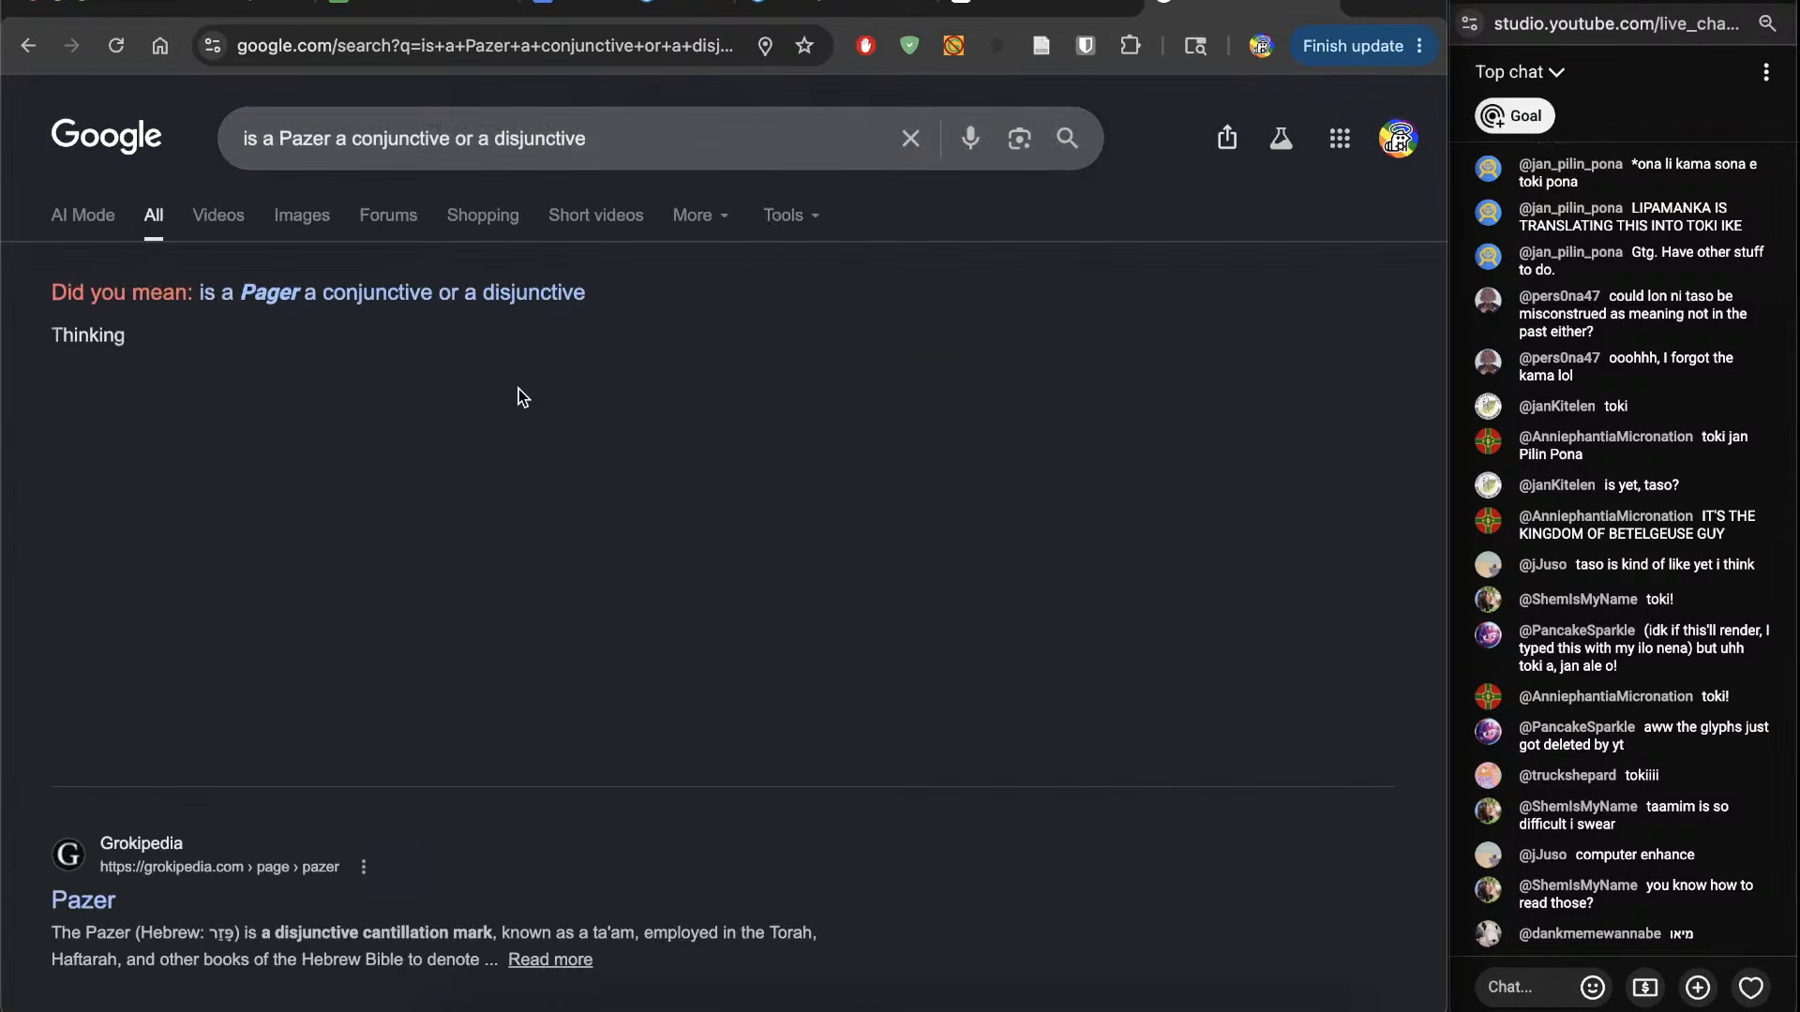
# Step: Read the Grokipedia article on Pazer from the search results and return to the results list
pyautogui.scroll(-2, 312, 612)
pyautogui.click(86, 553)
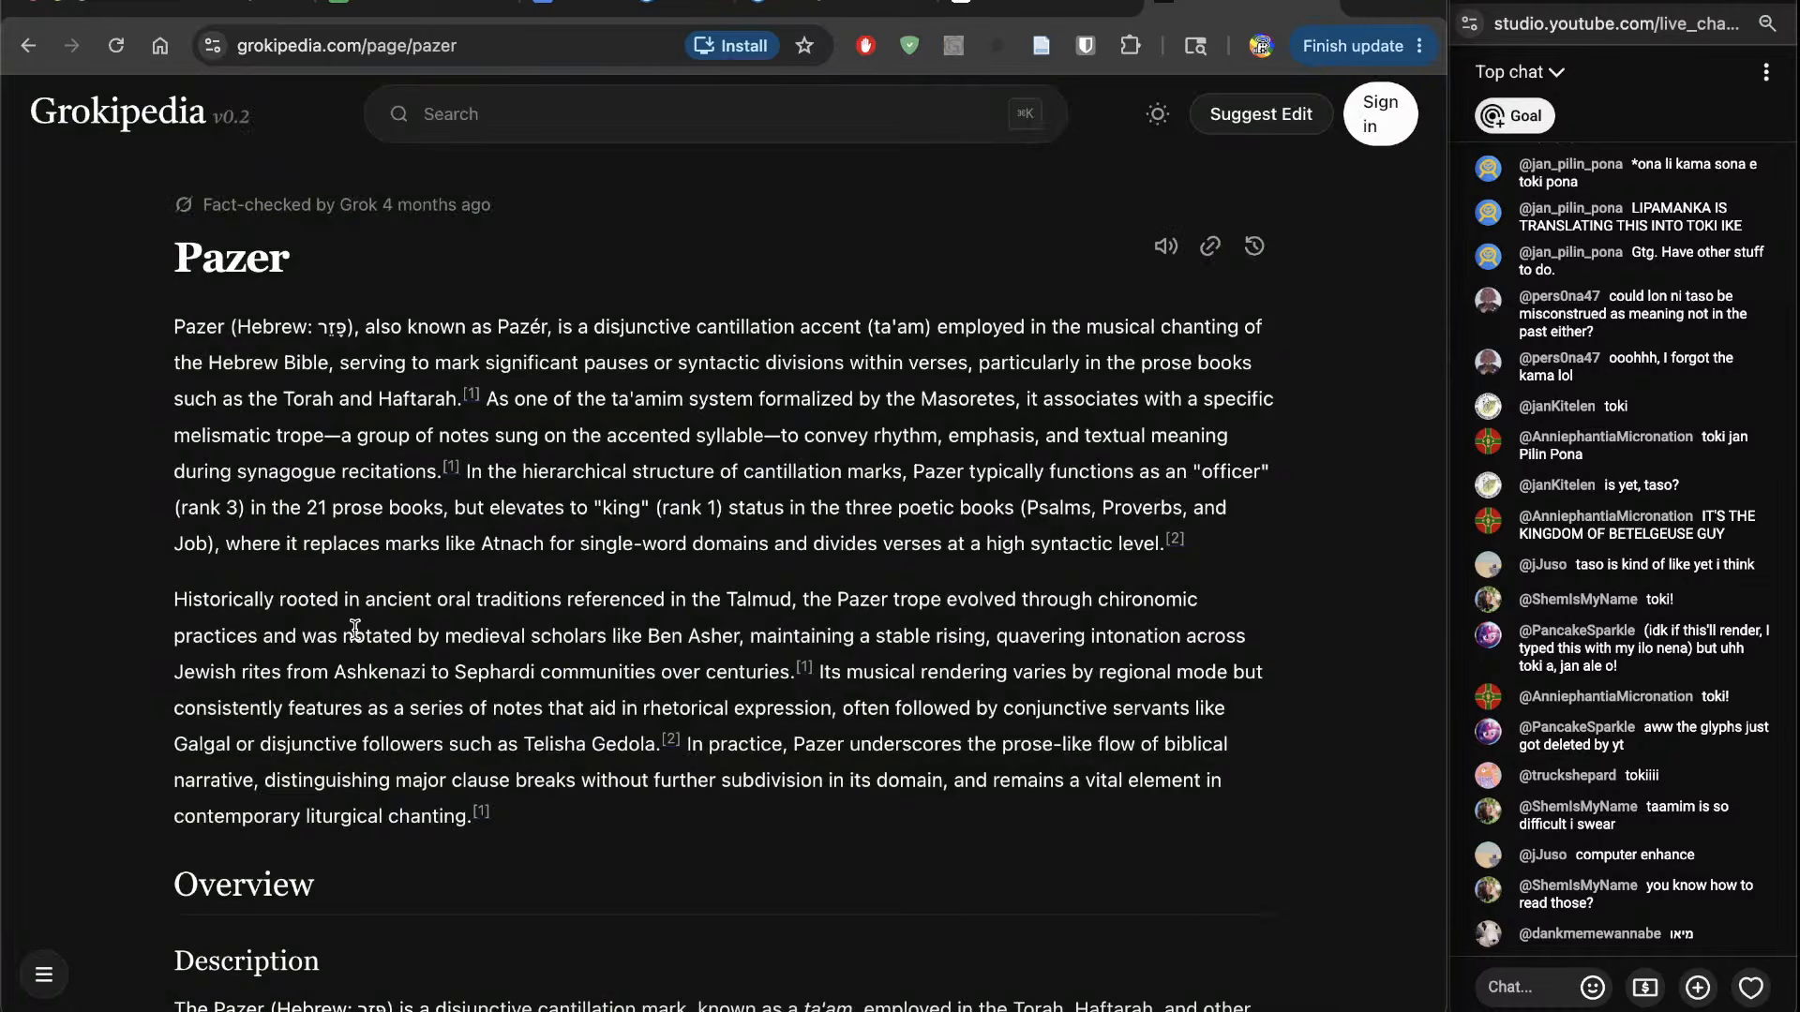
pyautogui.click(29, 45)
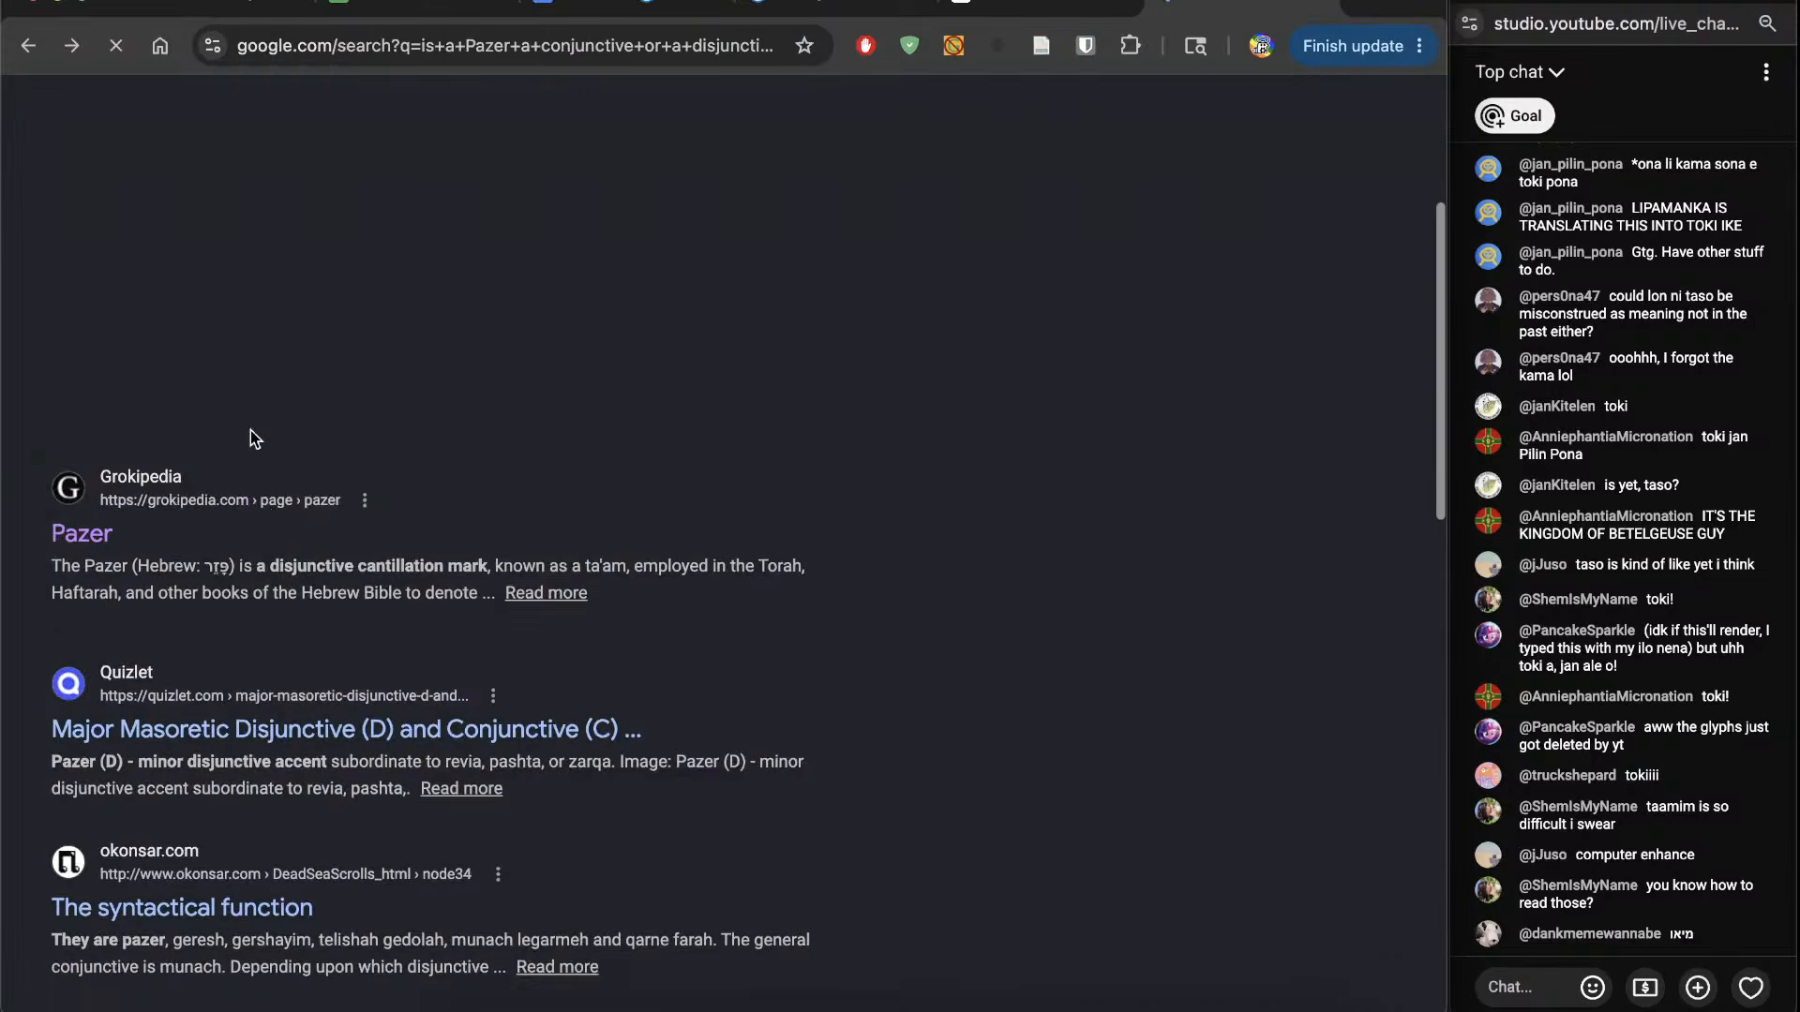
# Step: Look through the Quizlet flashcards on major Masoretic disjunctive and conjunctive accents, and return to the search results
pyautogui.scroll(-1, 272, 510)
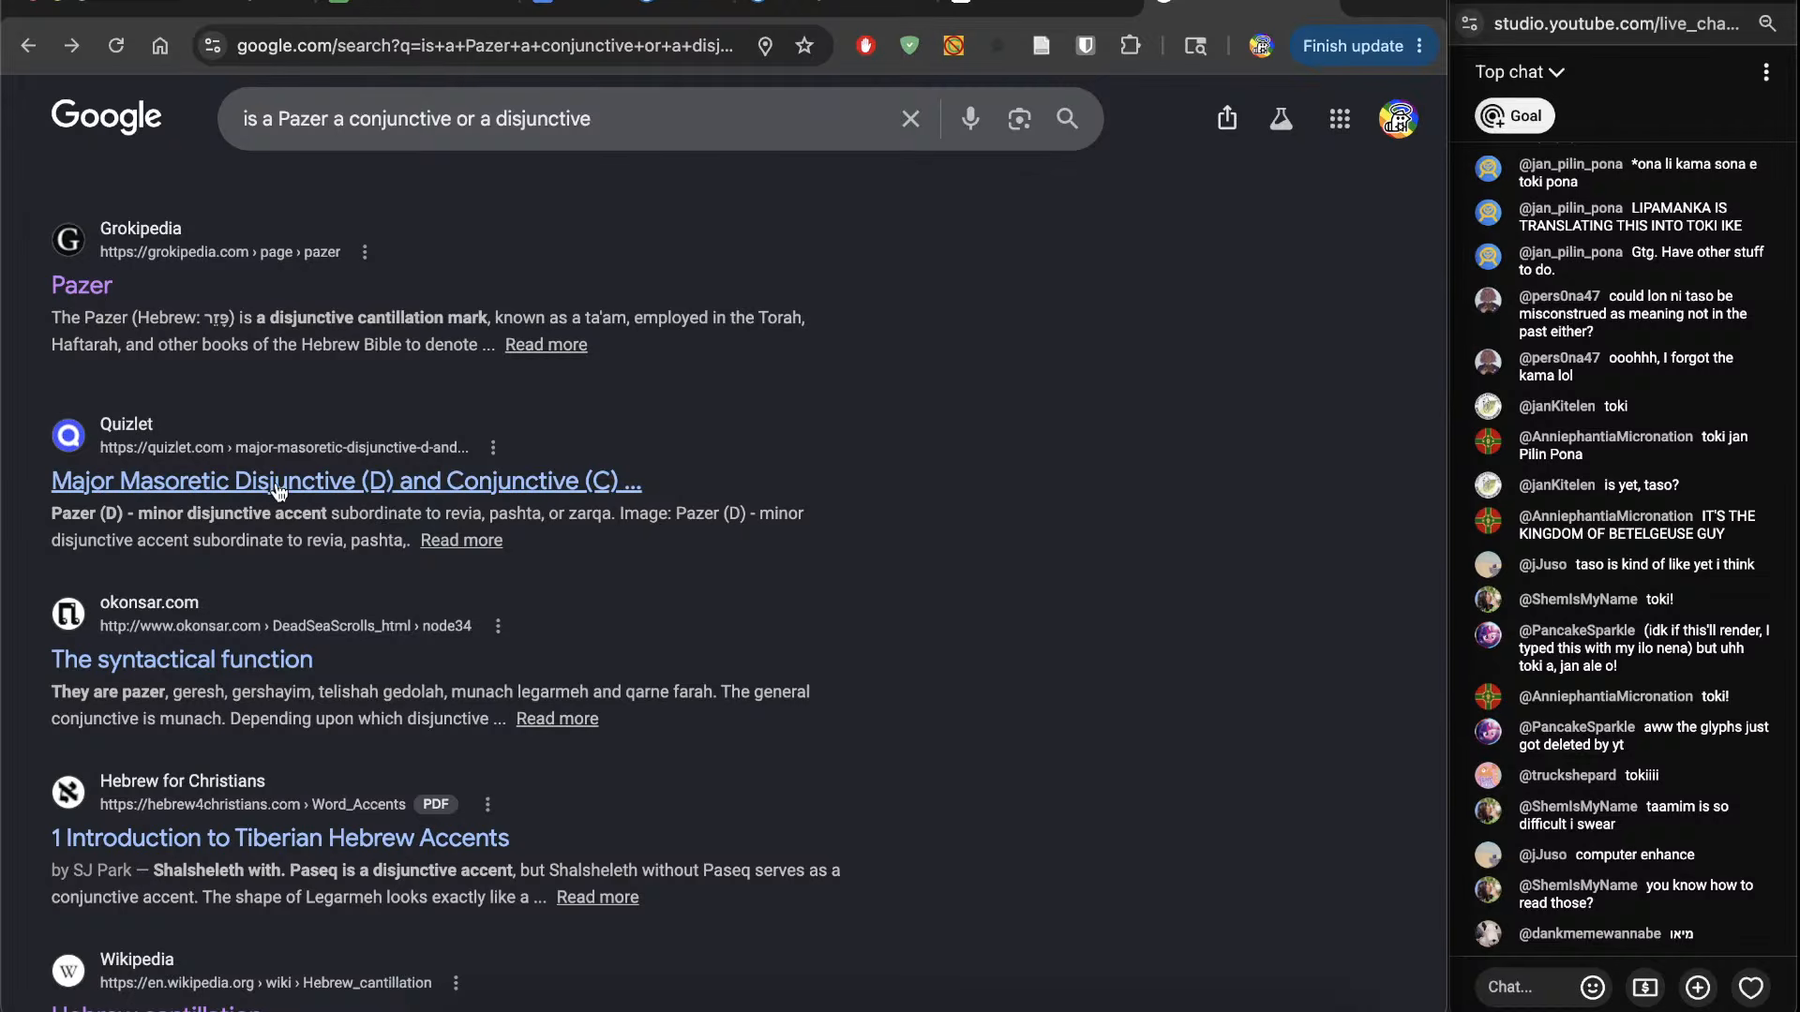
pyautogui.click(312, 497)
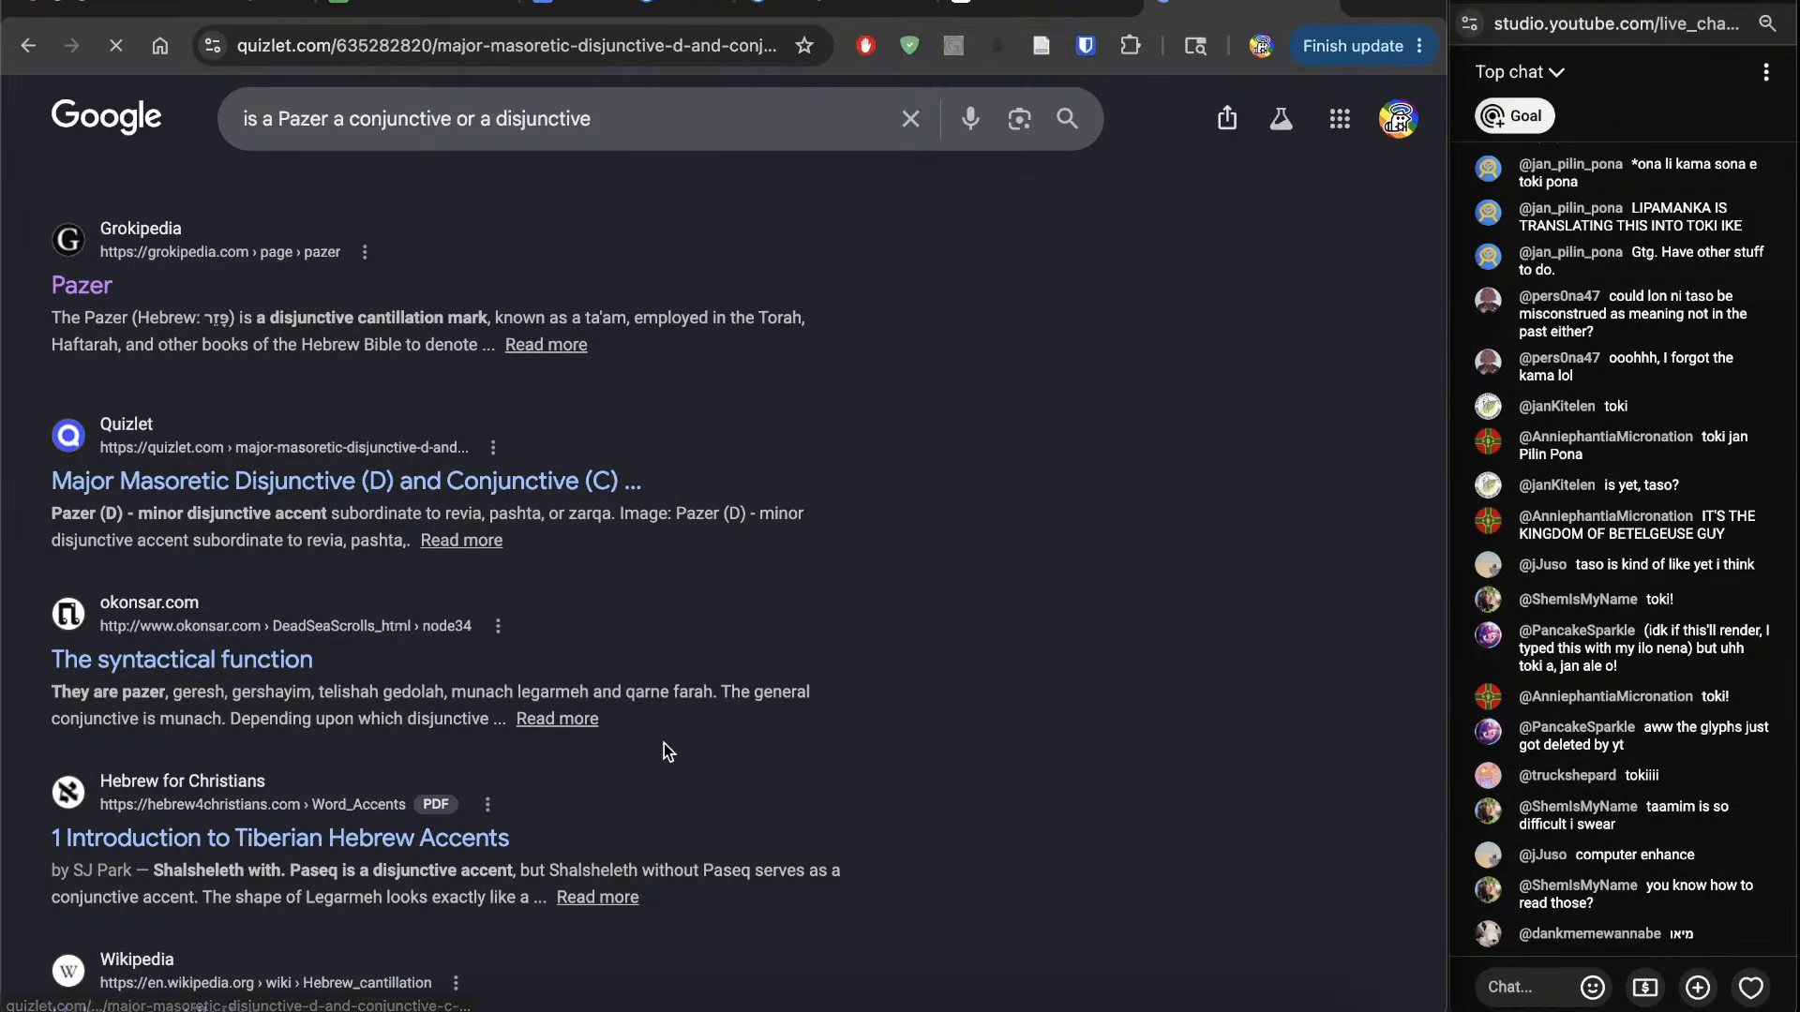
pyautogui.scroll(-2, 664, 747)
pyautogui.scroll(-4, 664, 750)
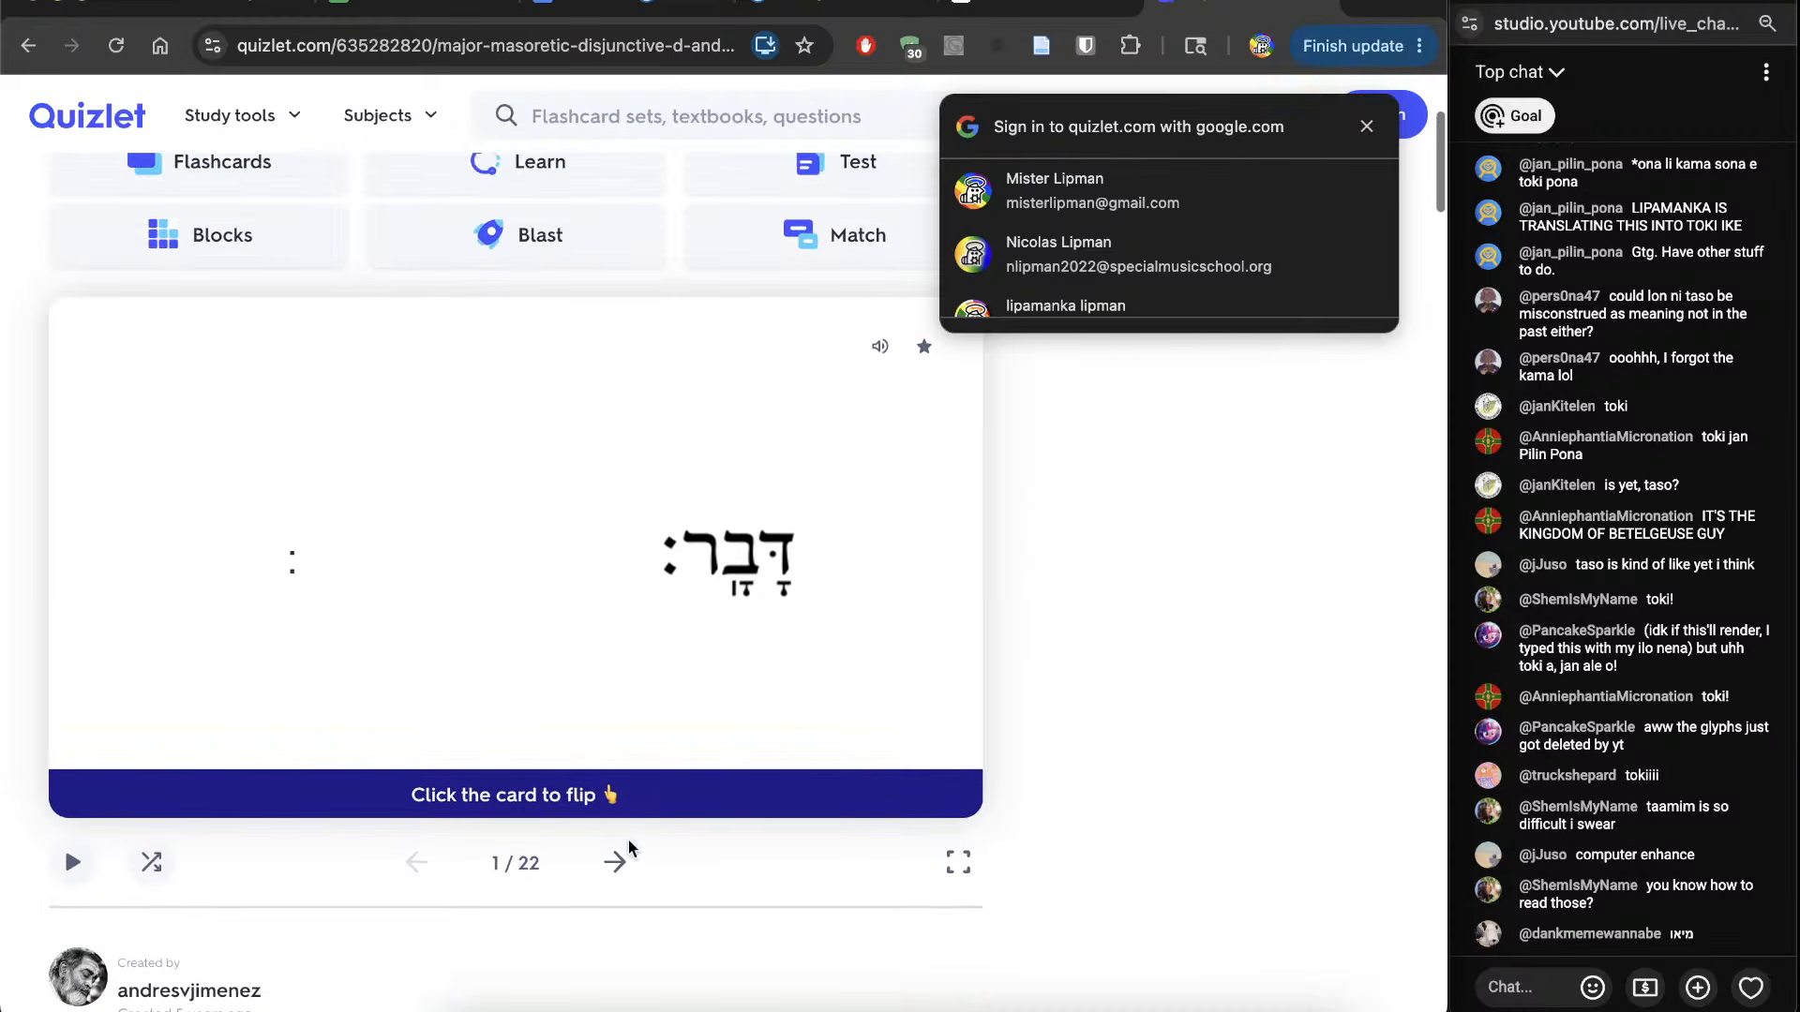
pyautogui.click(616, 861)
pyautogui.click(622, 872)
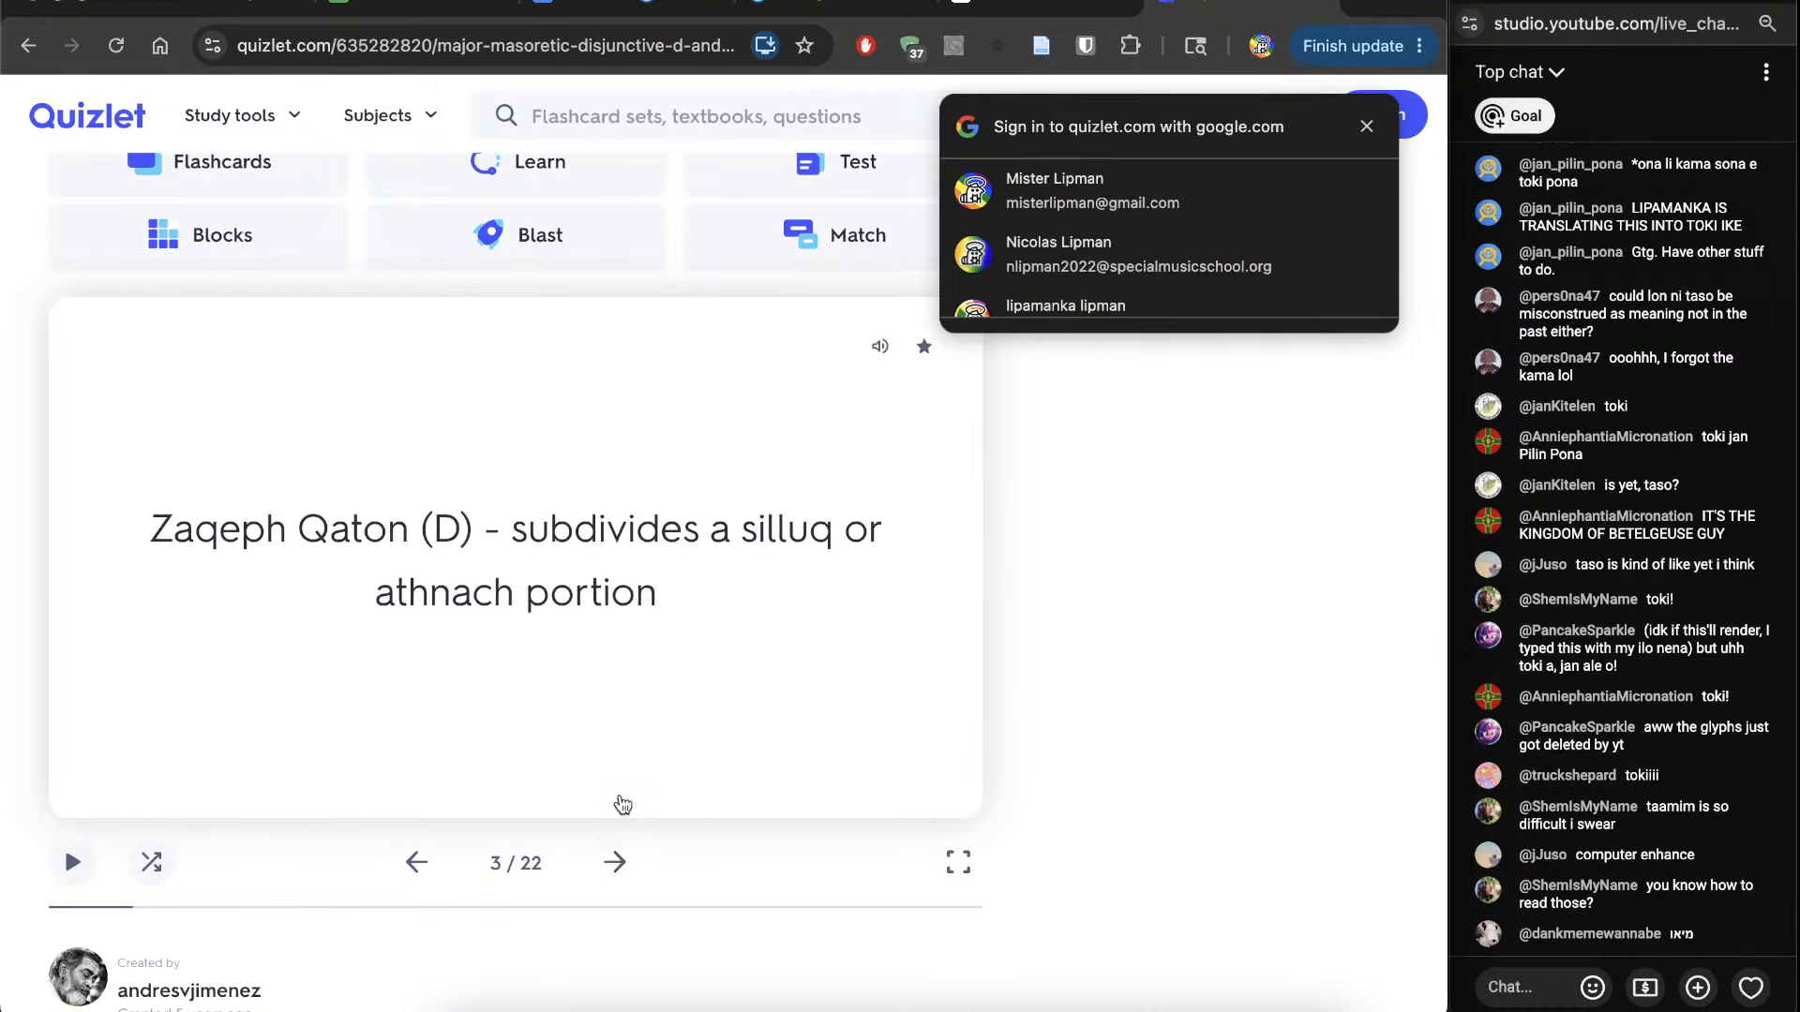
pyautogui.click(615, 862)
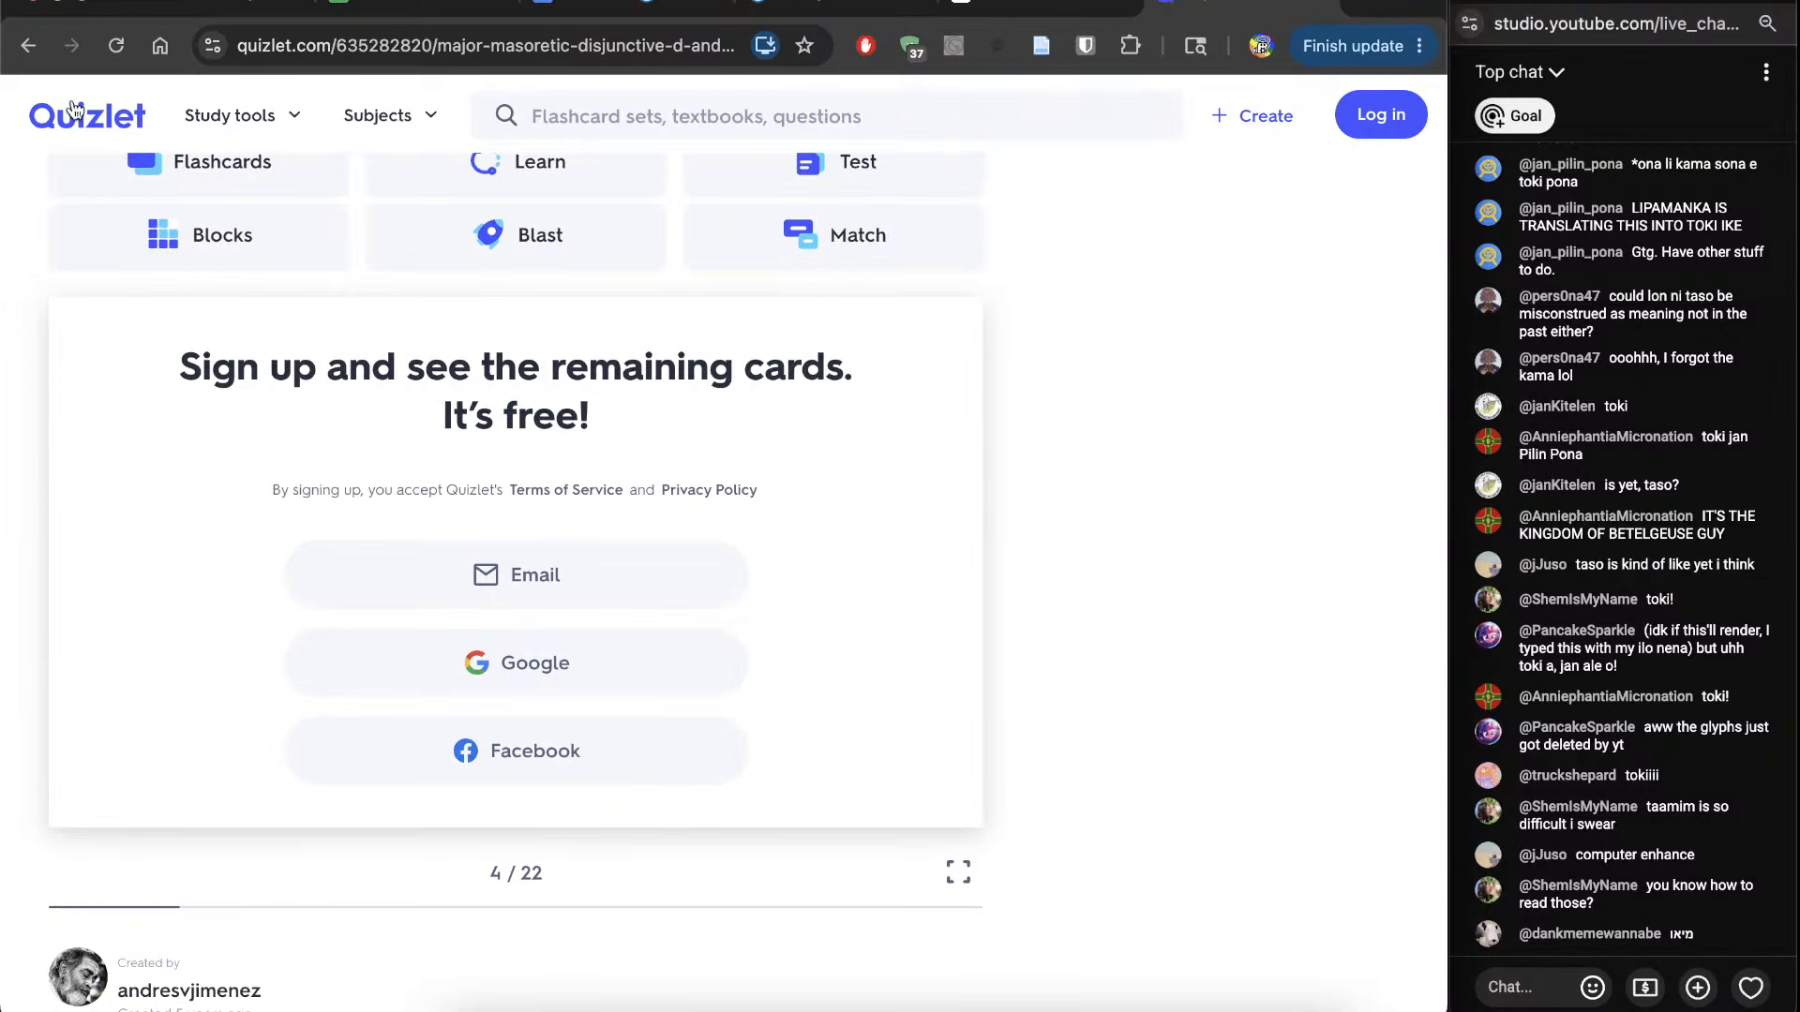
pyautogui.click(28, 45)
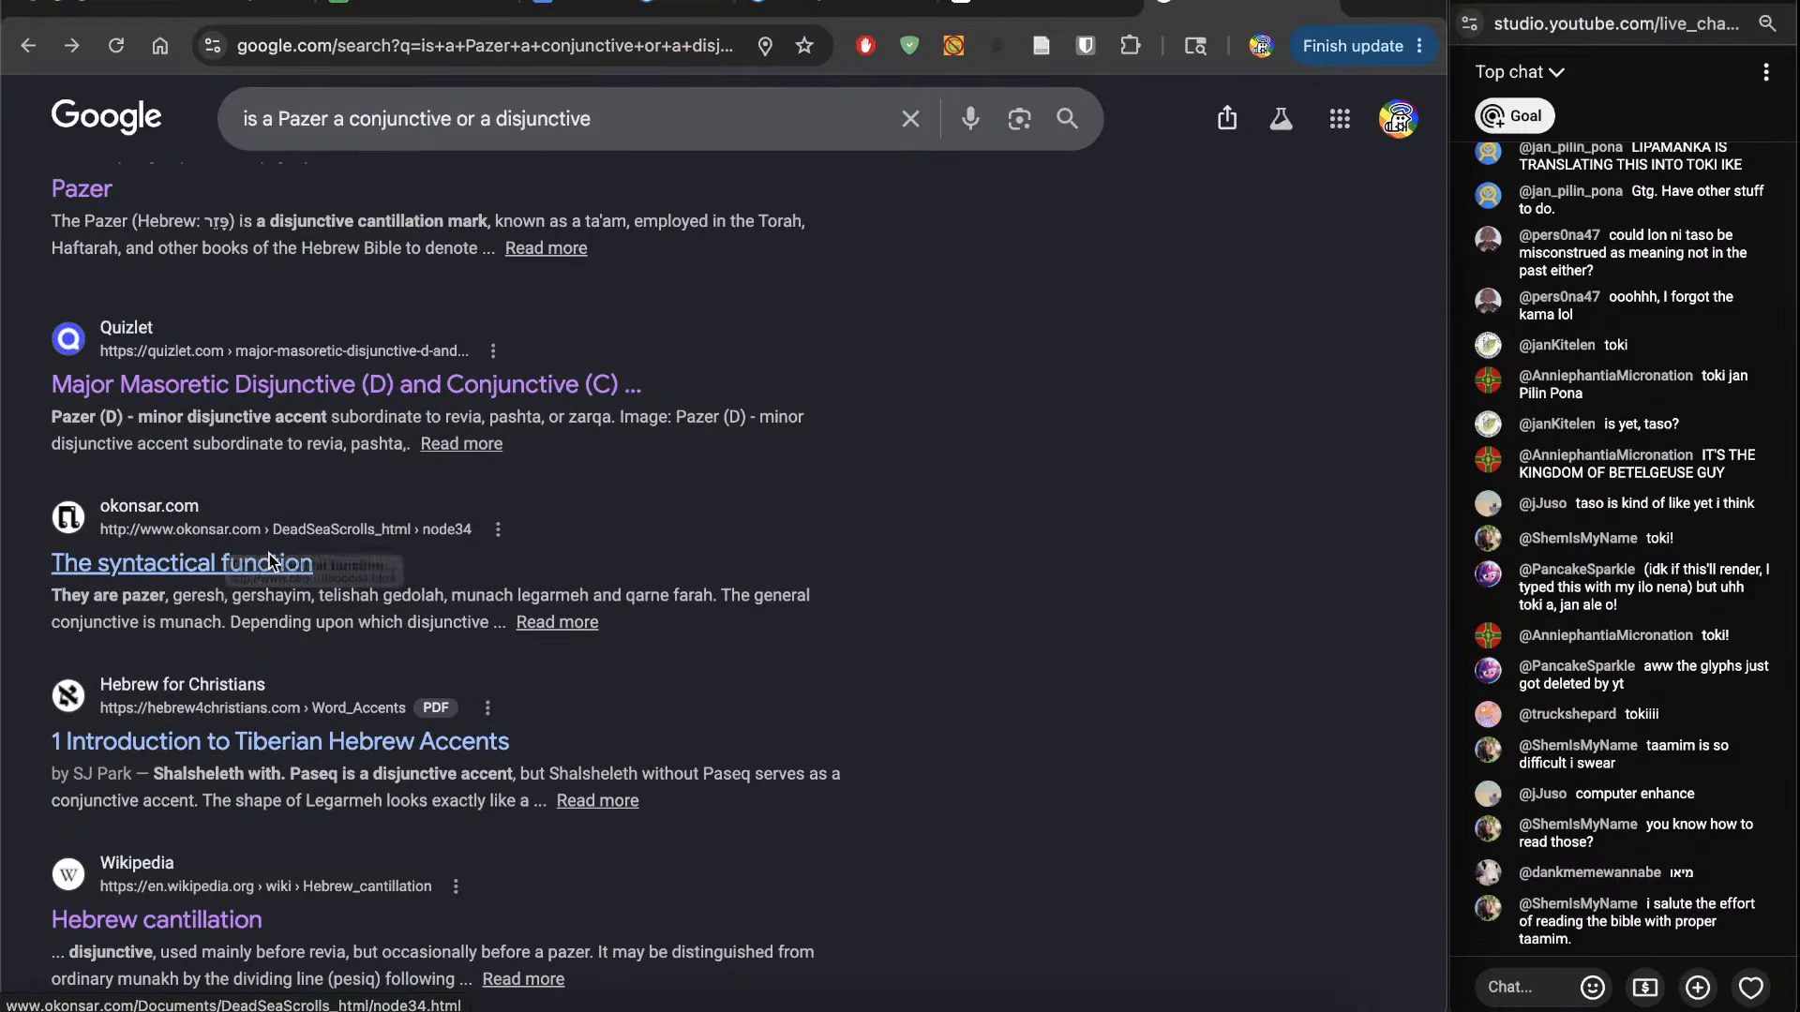
# Step: Open the "Introduction to Tiberian Hebrew Accents" PDF from the results and enlarge its disjunctive accents table on page 3
pyautogui.scroll(-3, 310, 525)
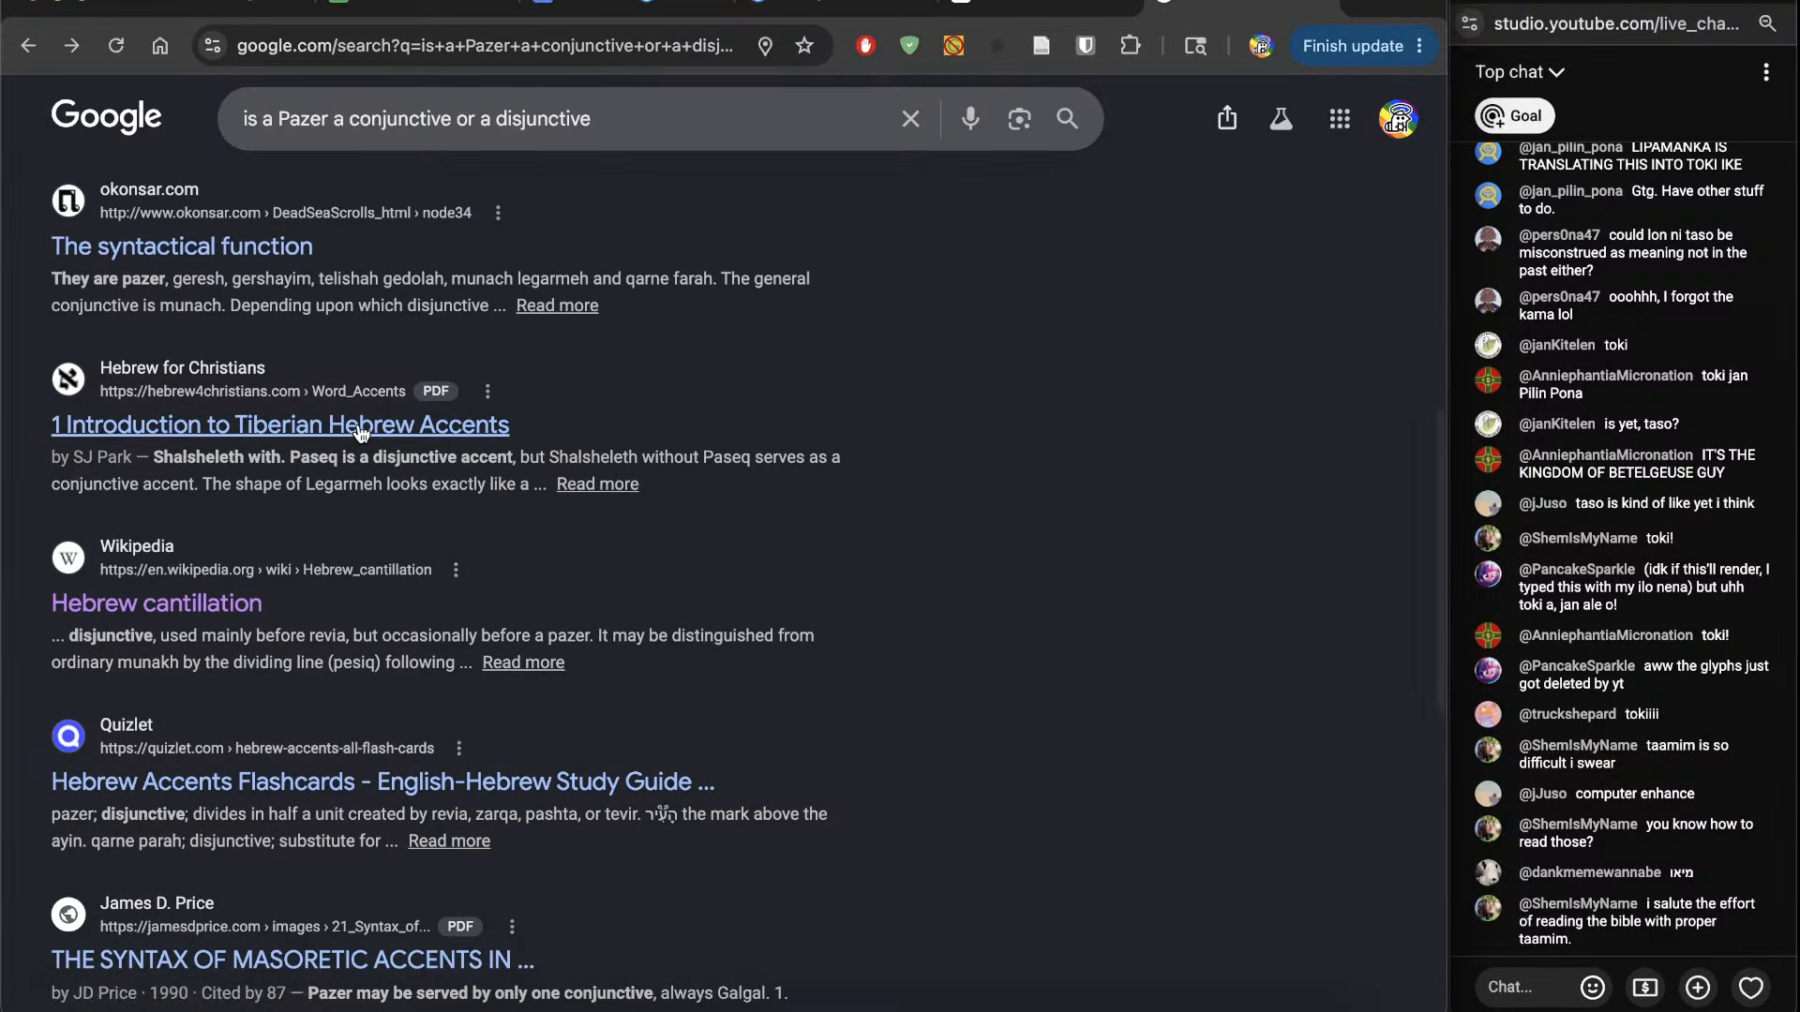
pyautogui.click(361, 428)
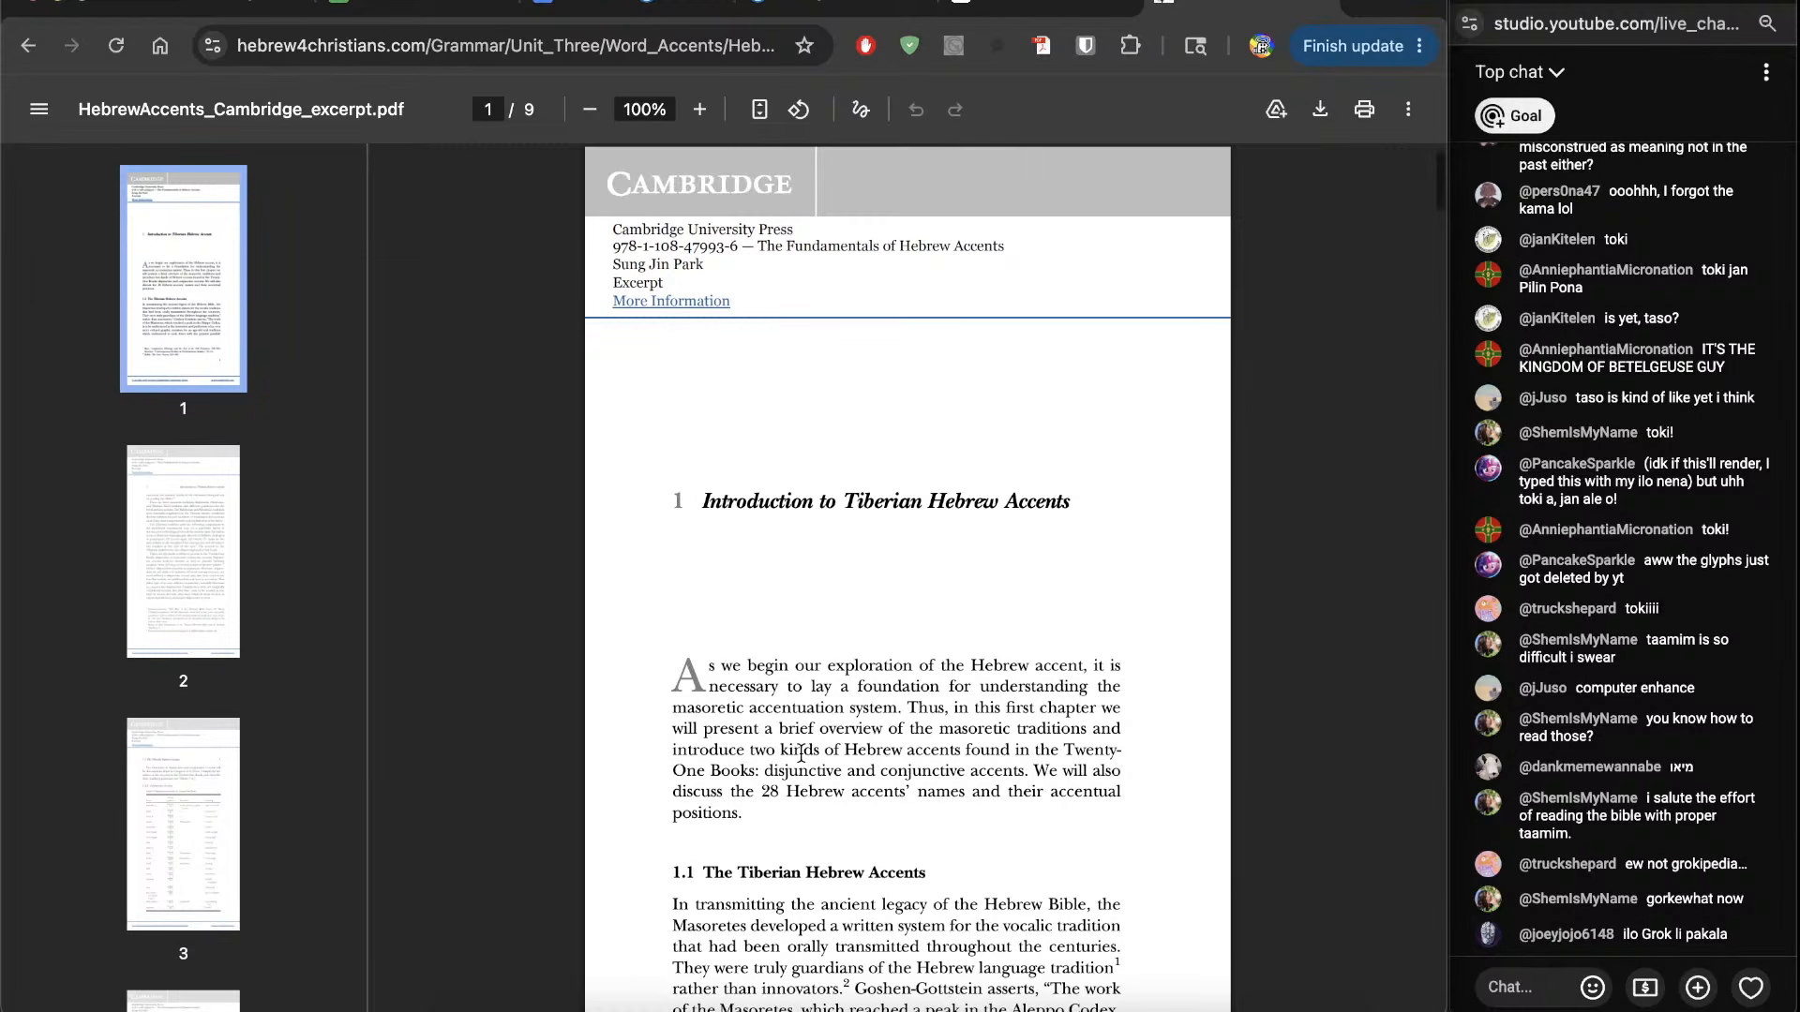
pyautogui.scroll(-15, 801, 753)
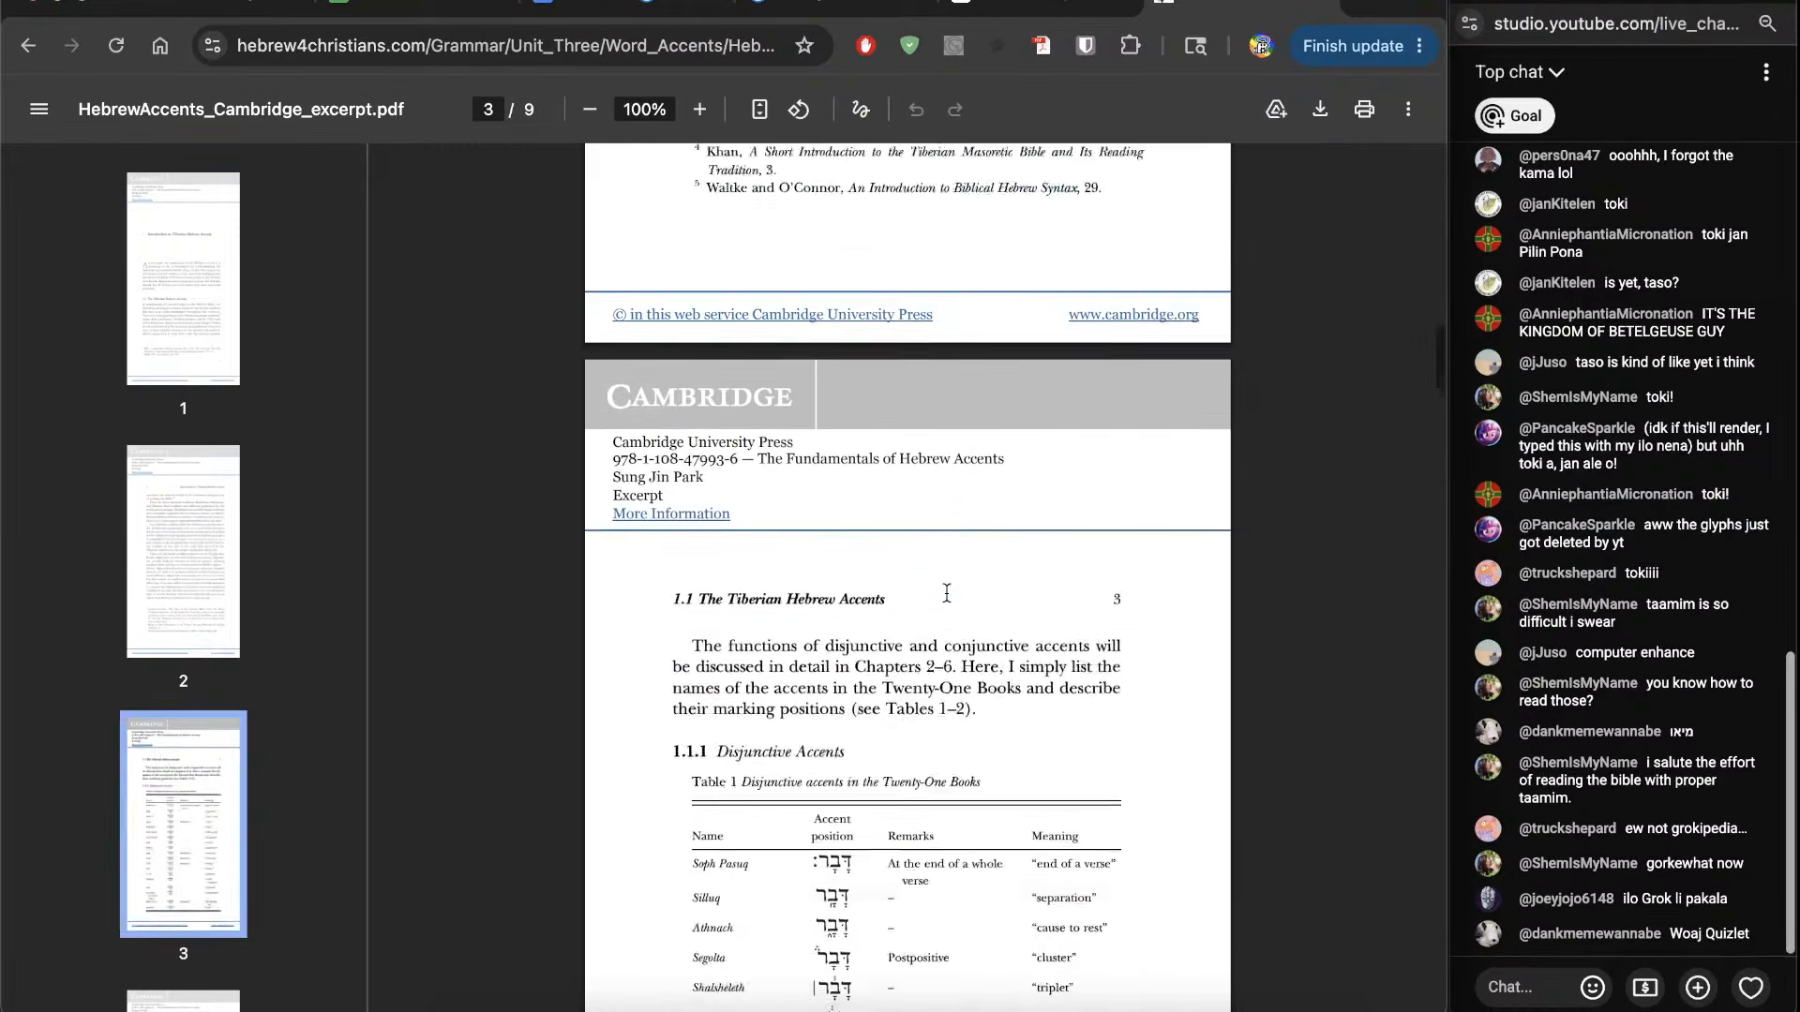
pyautogui.scroll(-15, 947, 593)
pyautogui.keyDown('ctrl'); pyautogui.scroll(3, 948, 355); pyautogui.keyUp('ctrl')
pyautogui.keyDown('ctrl'); pyautogui.scroll(3, 949, 354); pyautogui.keyUp('ctrl')
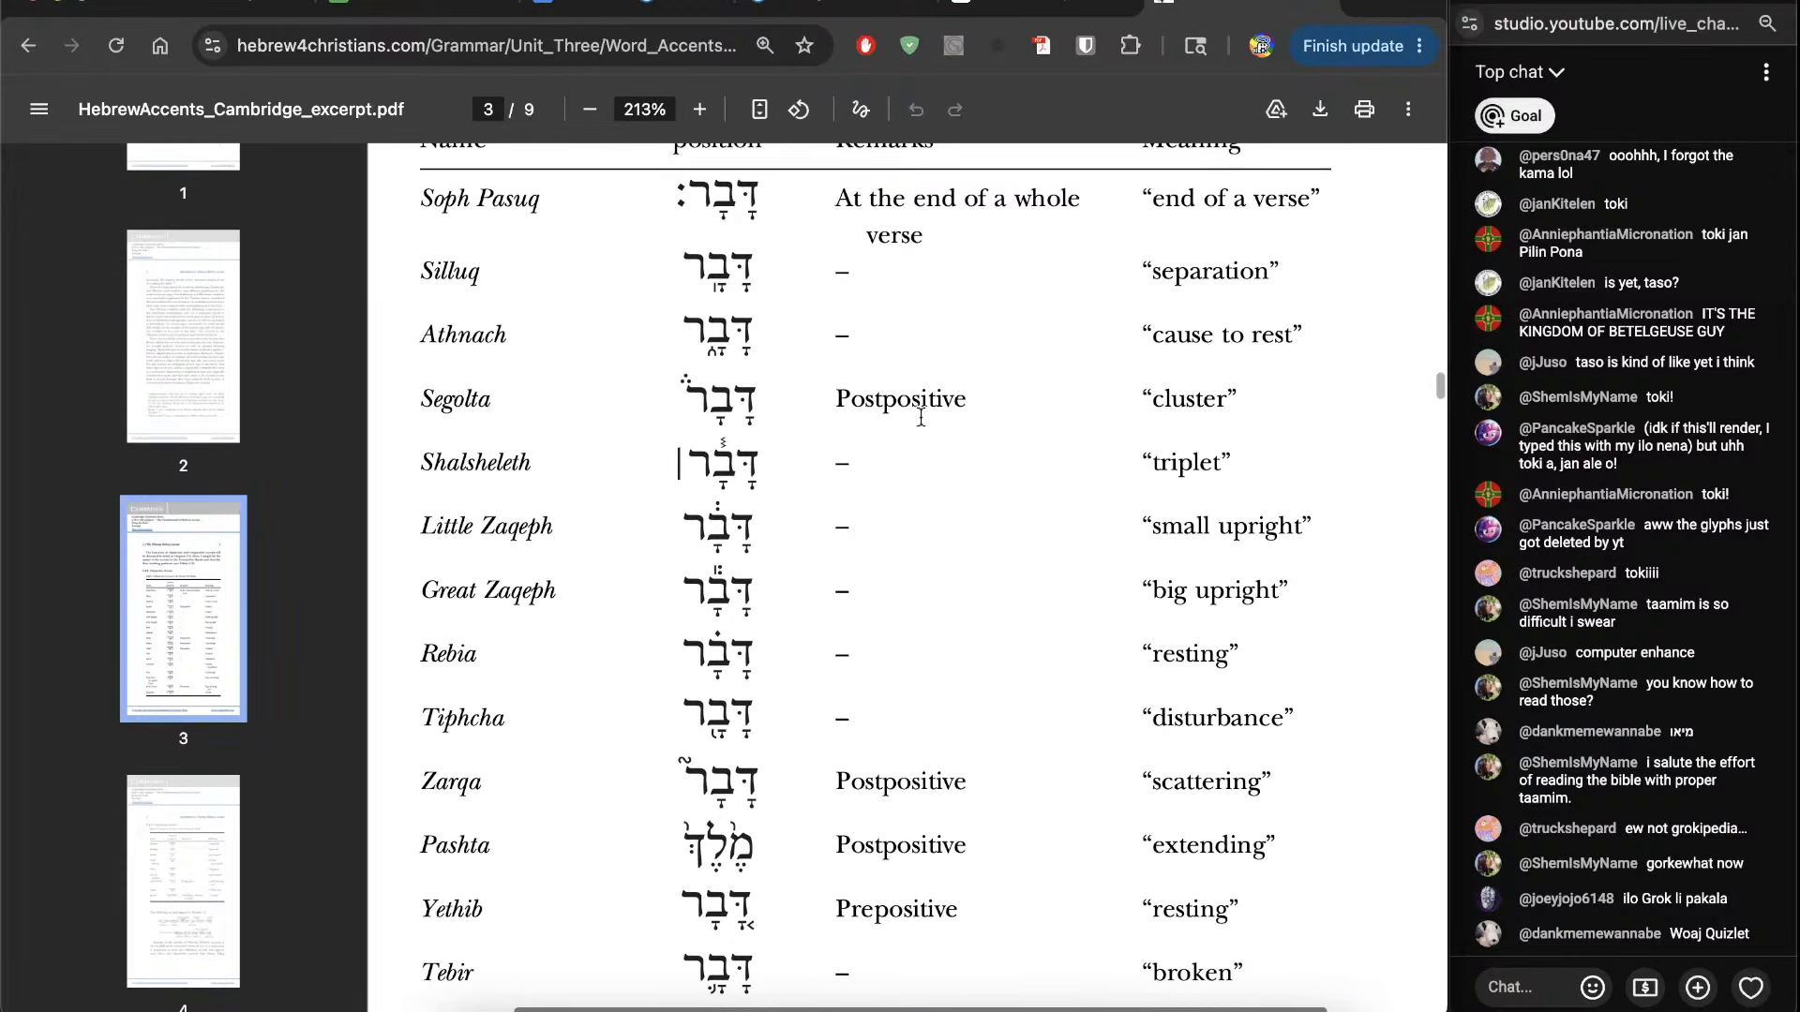
pyautogui.scroll(2, 815, 623)
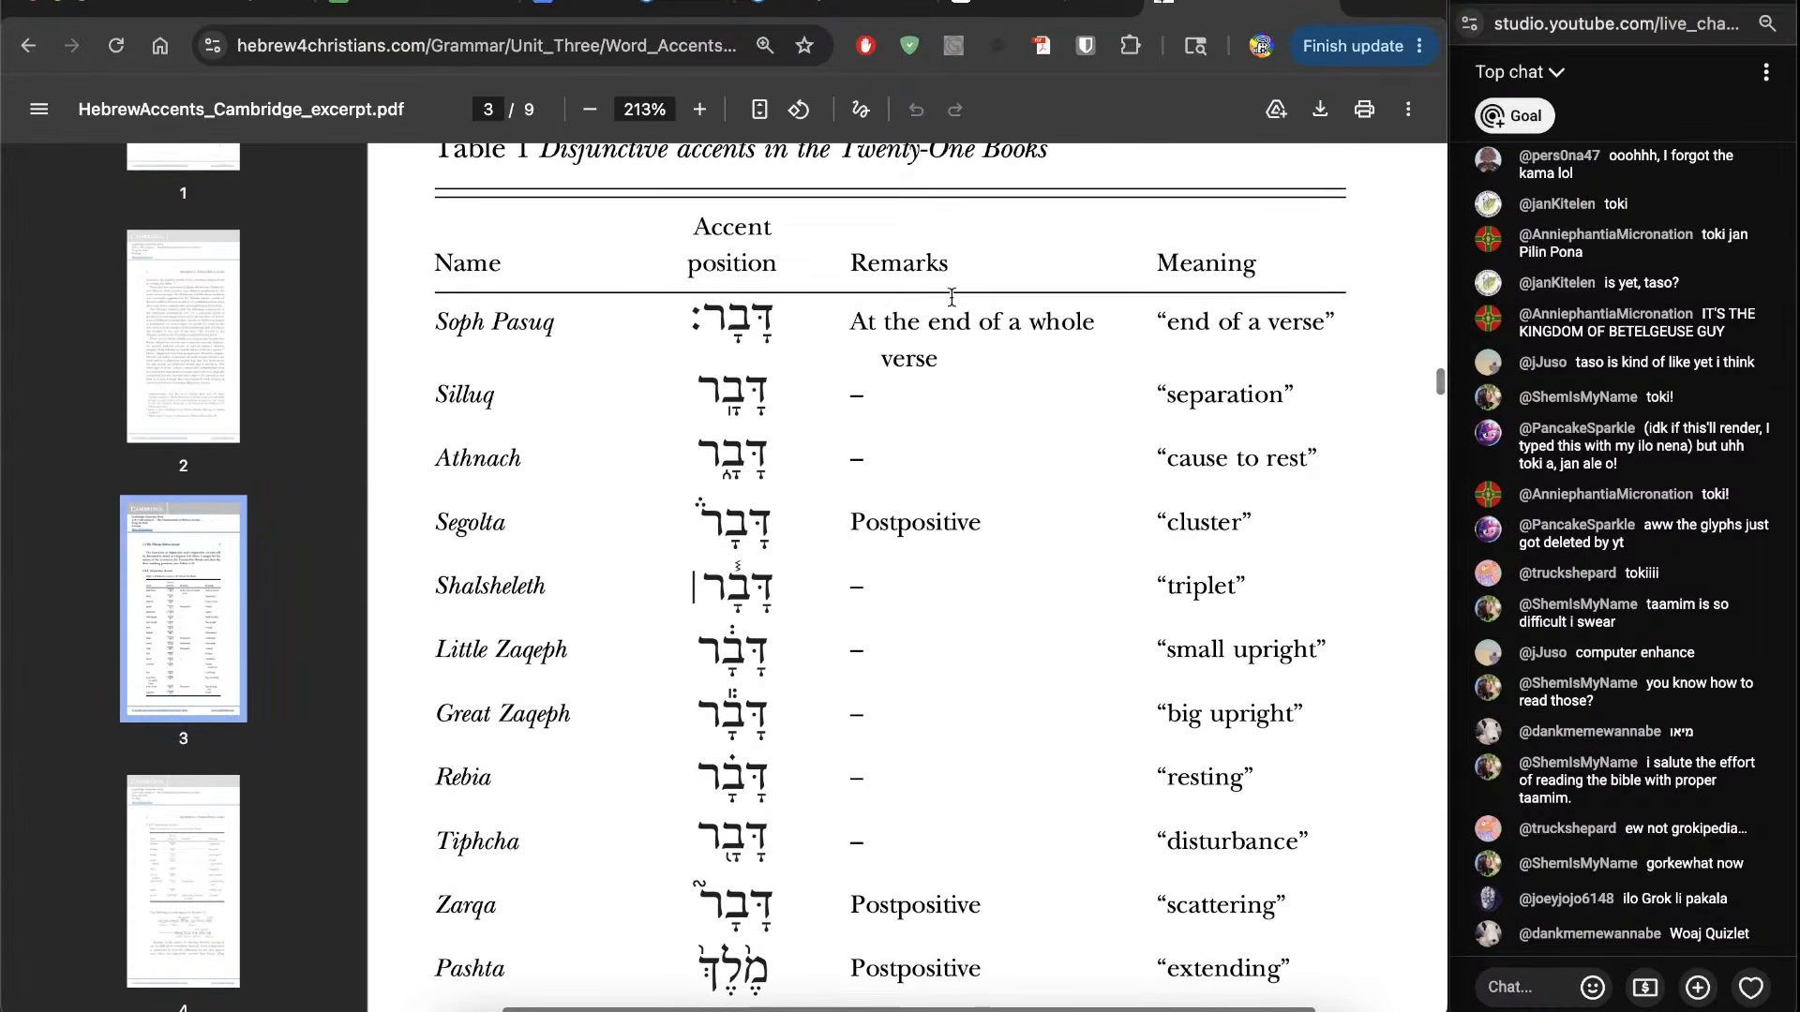
# Step: Read the remarks for Soph Pasuq and Segolta in the disjunctive accents table, and check the table's title
pyautogui.tripleClick(957, 324)
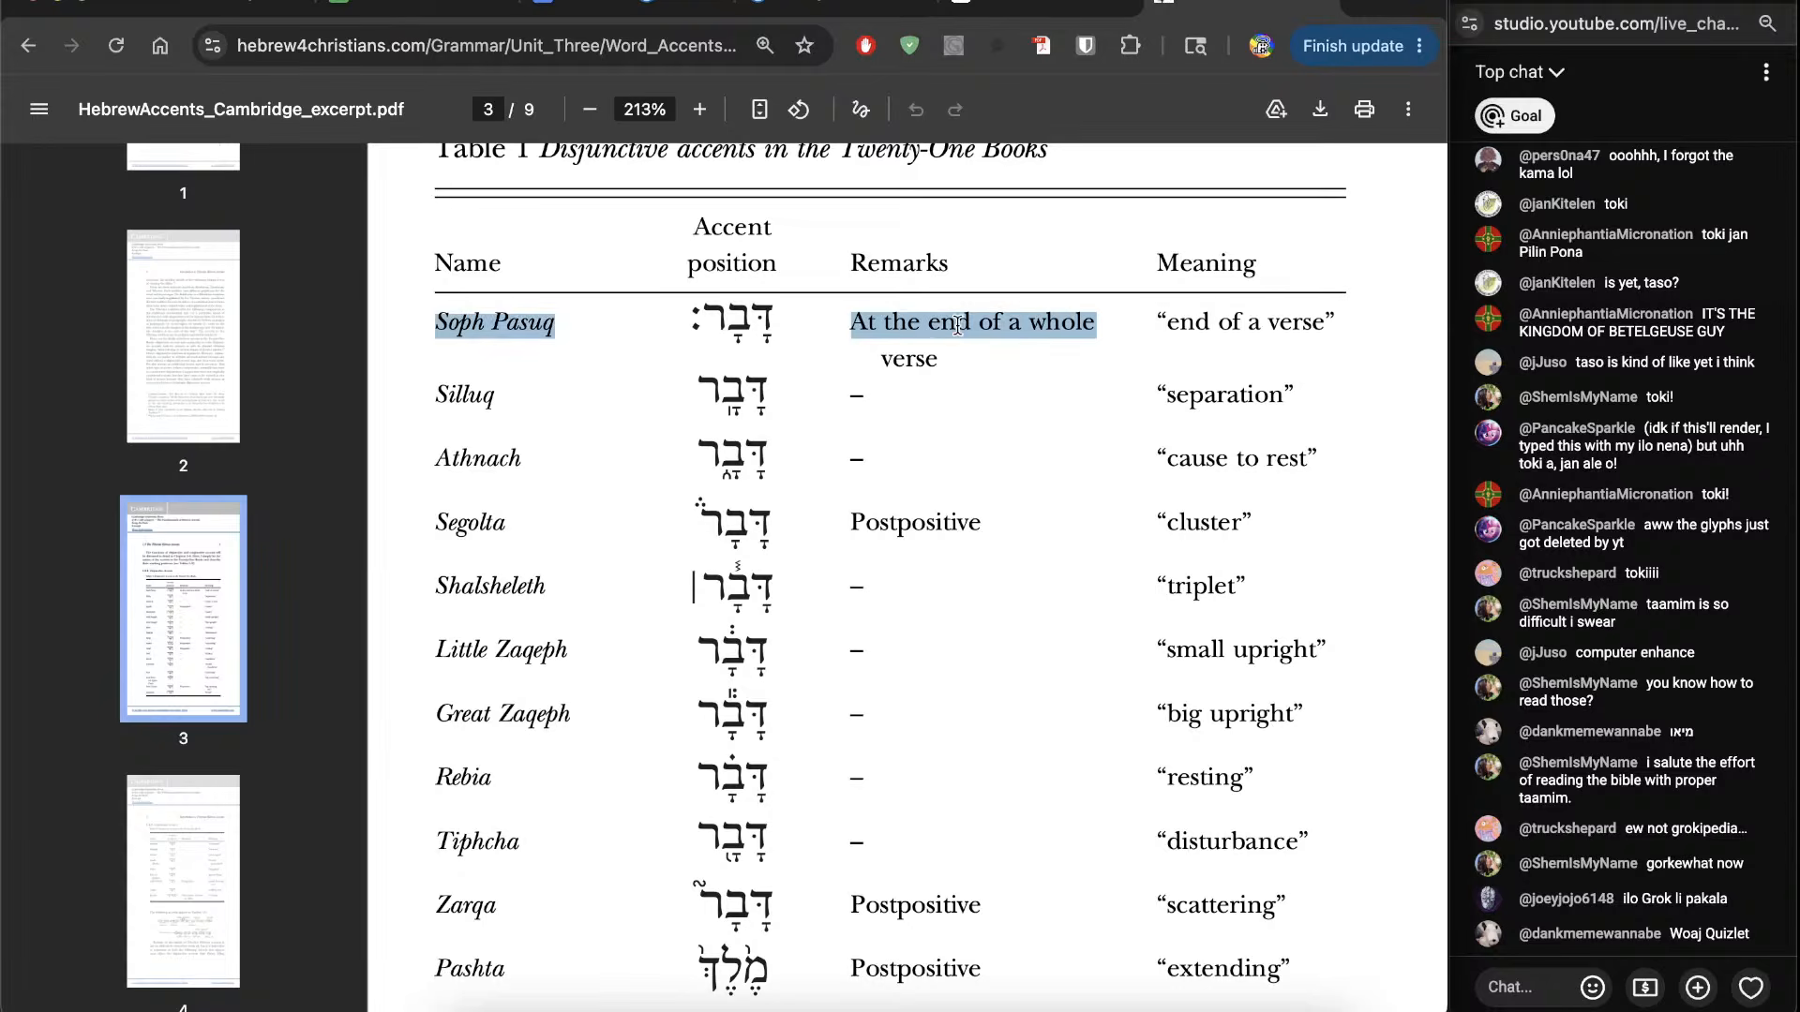
pyautogui.click(948, 371)
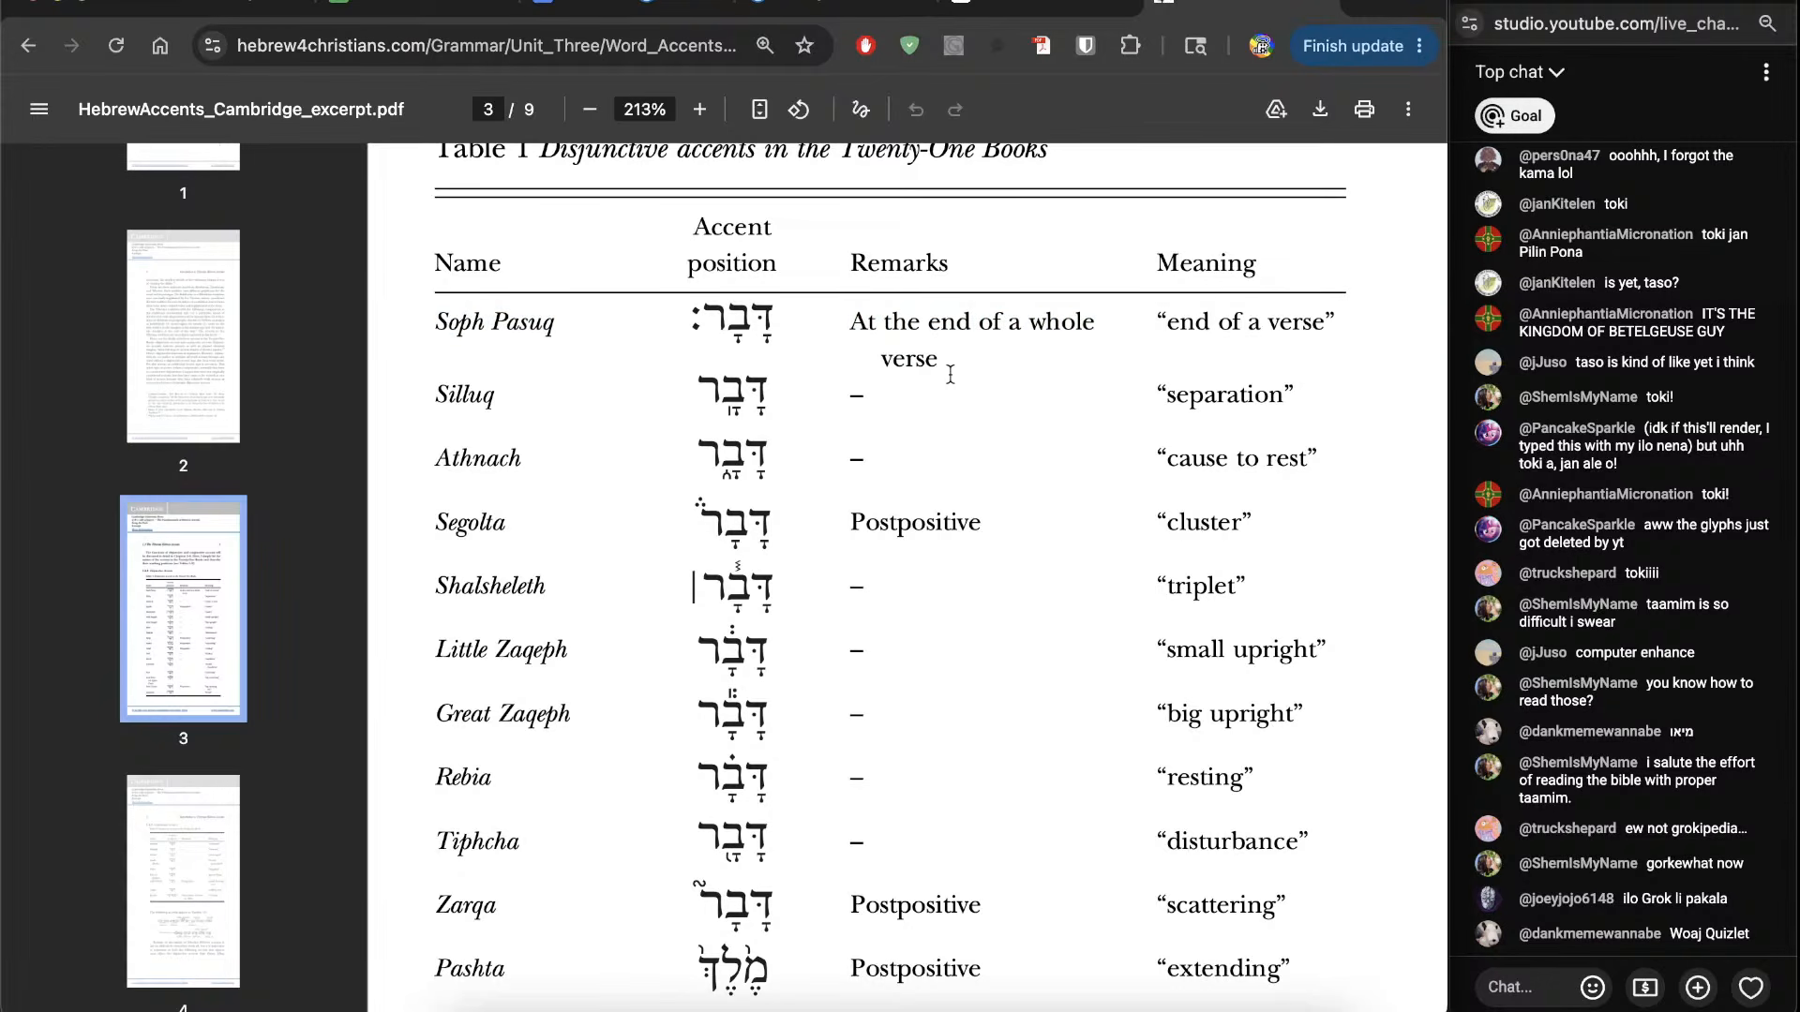
pyautogui.tripleClick(910, 527)
pyautogui.click(964, 602)
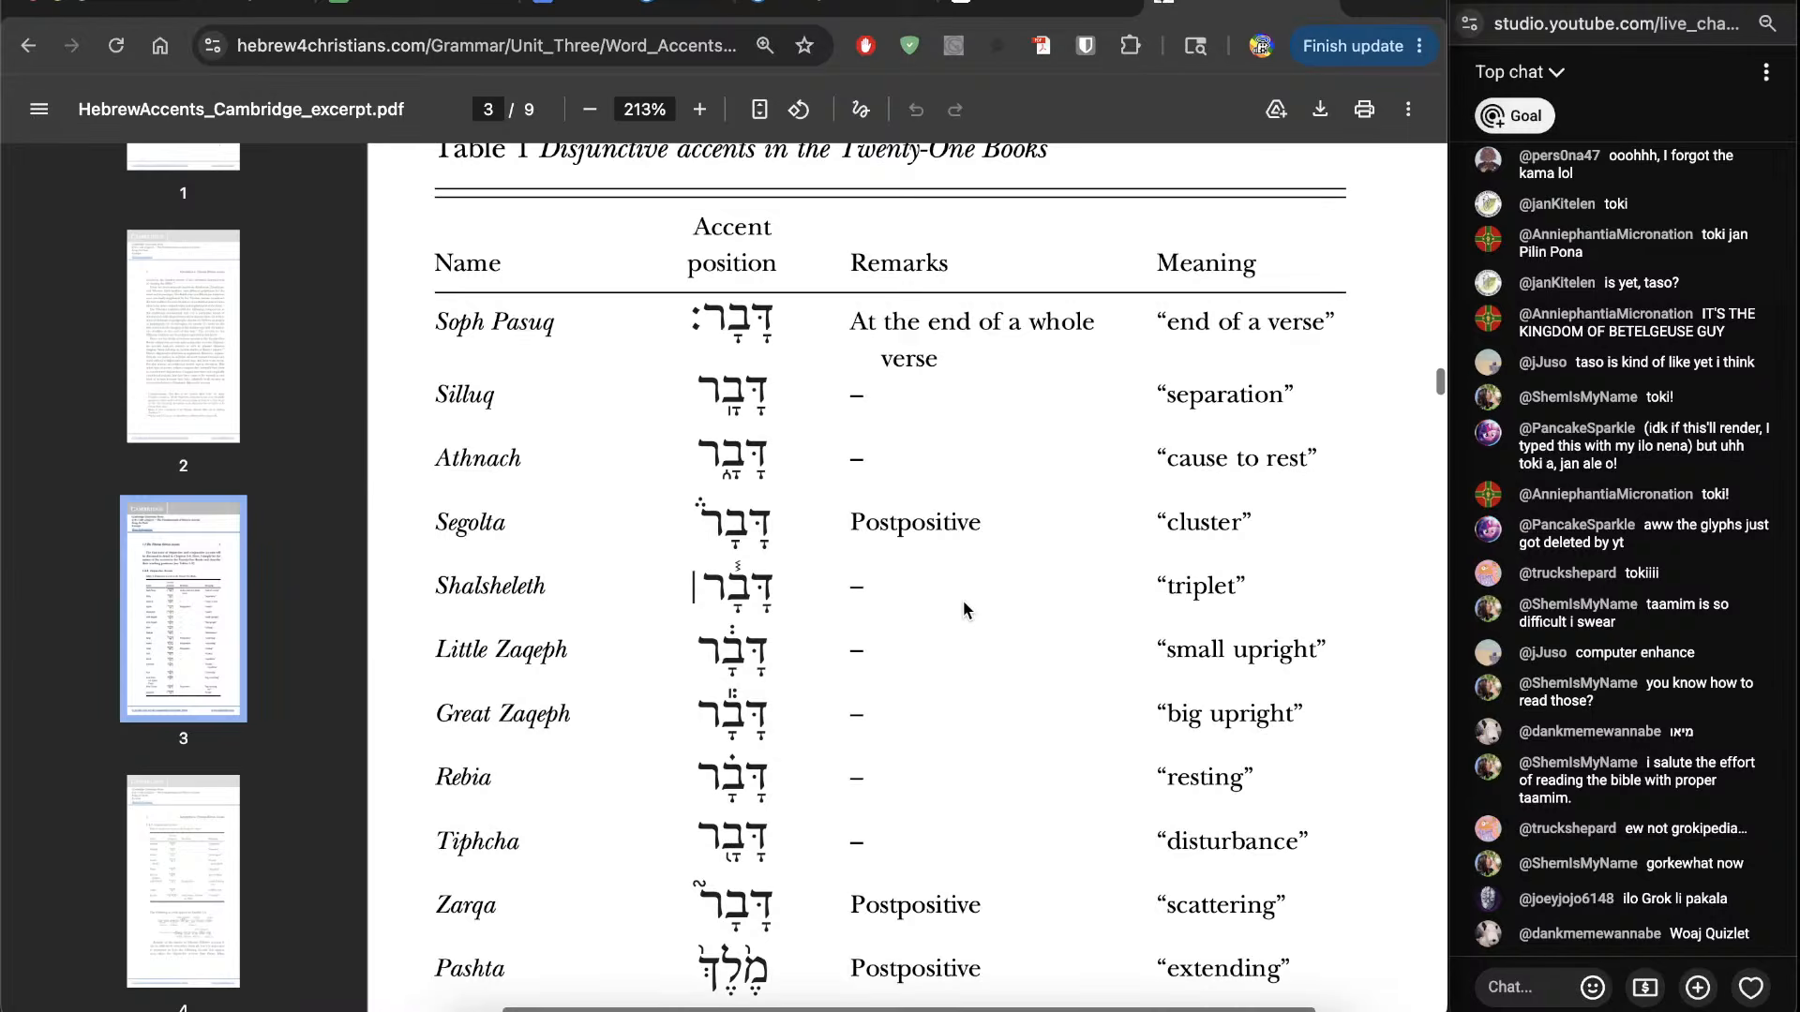
pyautogui.scroll(2, 964, 602)
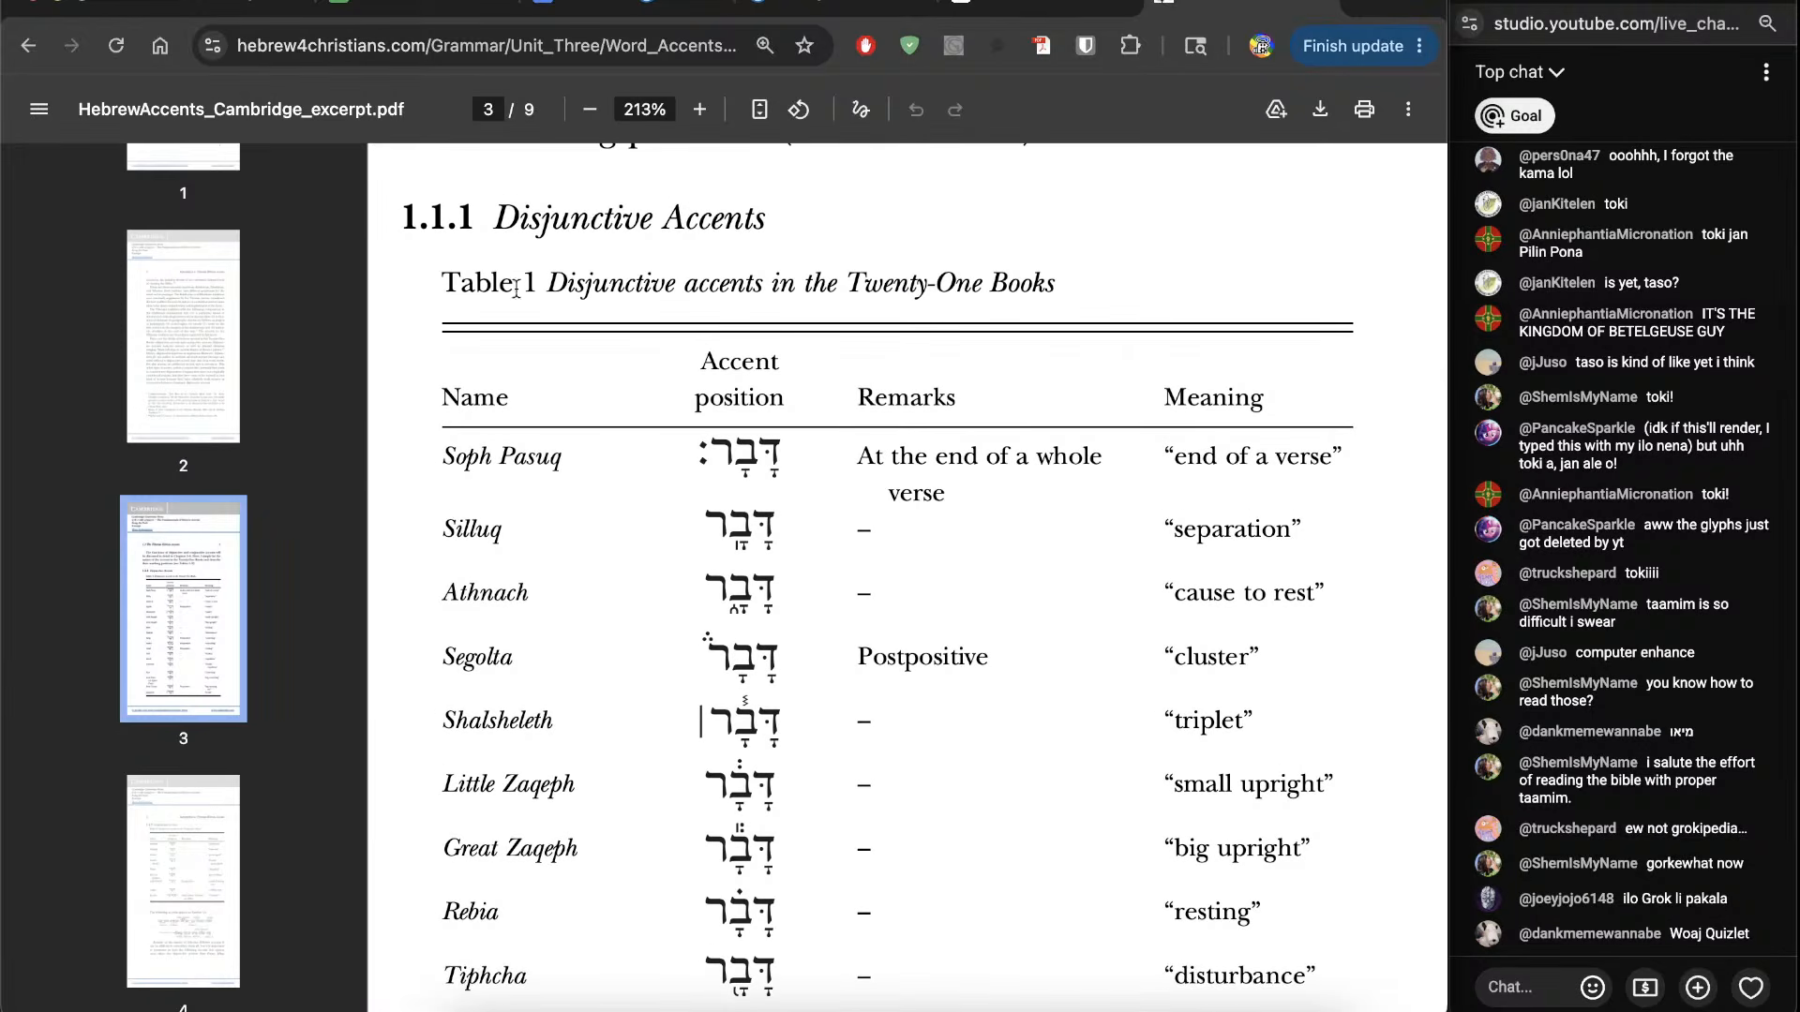
# Step: Find the Pazer row in the disjunctive accents table and bookmark the HebrewAccents_Cambridge_excerpt PDF in Other Bookmarks
pyautogui.scroll(-5, 840, 449)
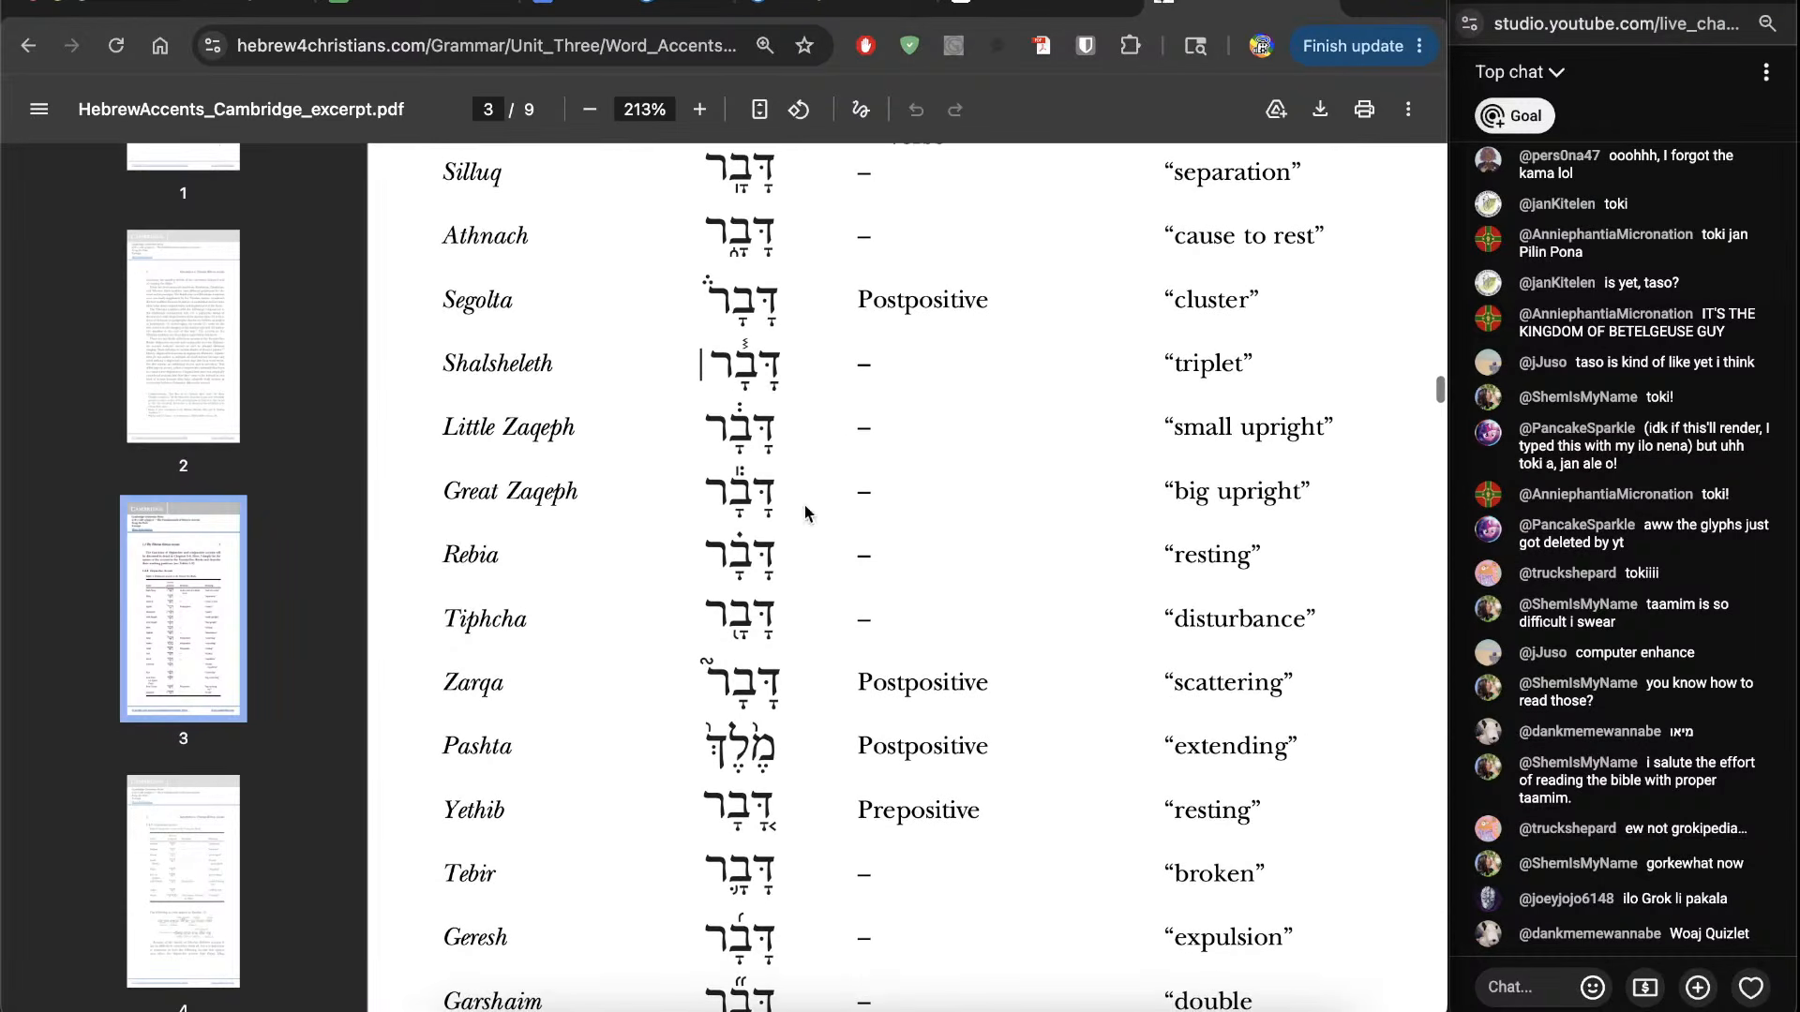
pyautogui.scroll(-2, 760, 719)
pyautogui.scroll(-1, 761, 719)
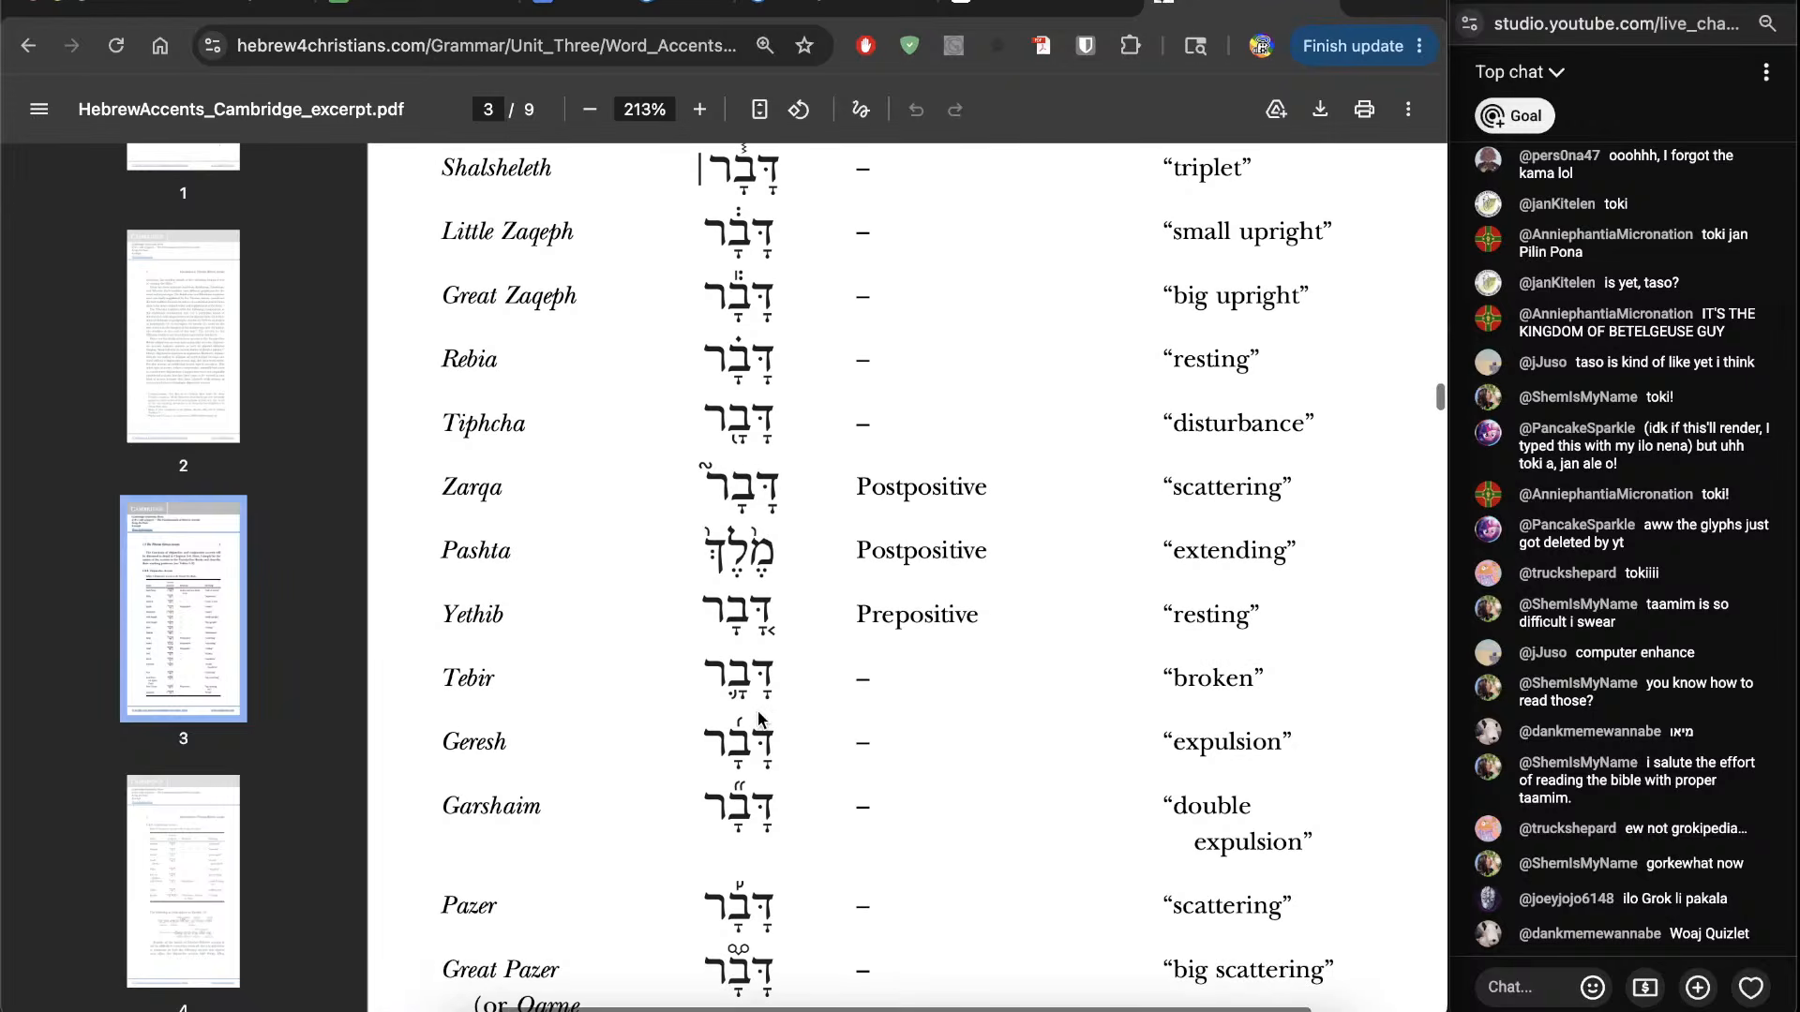
pyautogui.hotkey('ctrl', 'd')
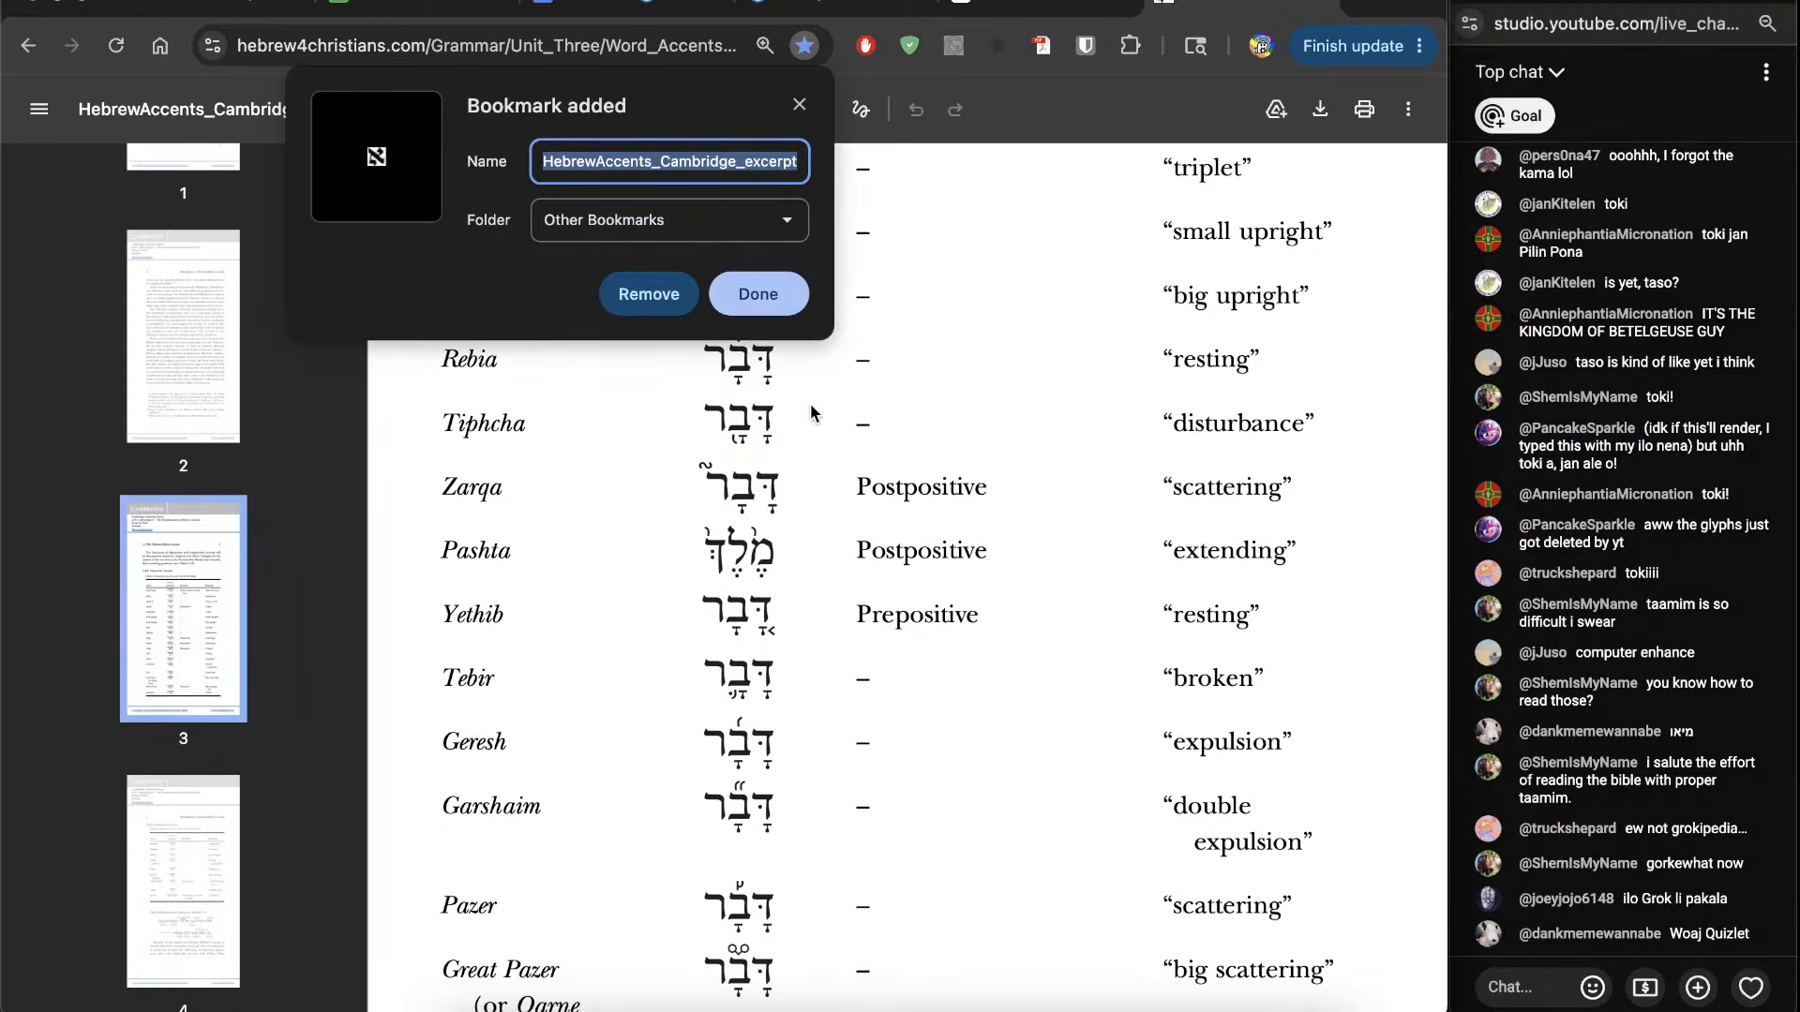
pyautogui.click(777, 302)
# Step: Examine the rest of the disjunctive accents table and the conjunctive accents table on page 4, and return to the Pazer row
pyautogui.scroll(-2, 914, 673)
pyautogui.scroll(-1, 914, 673)
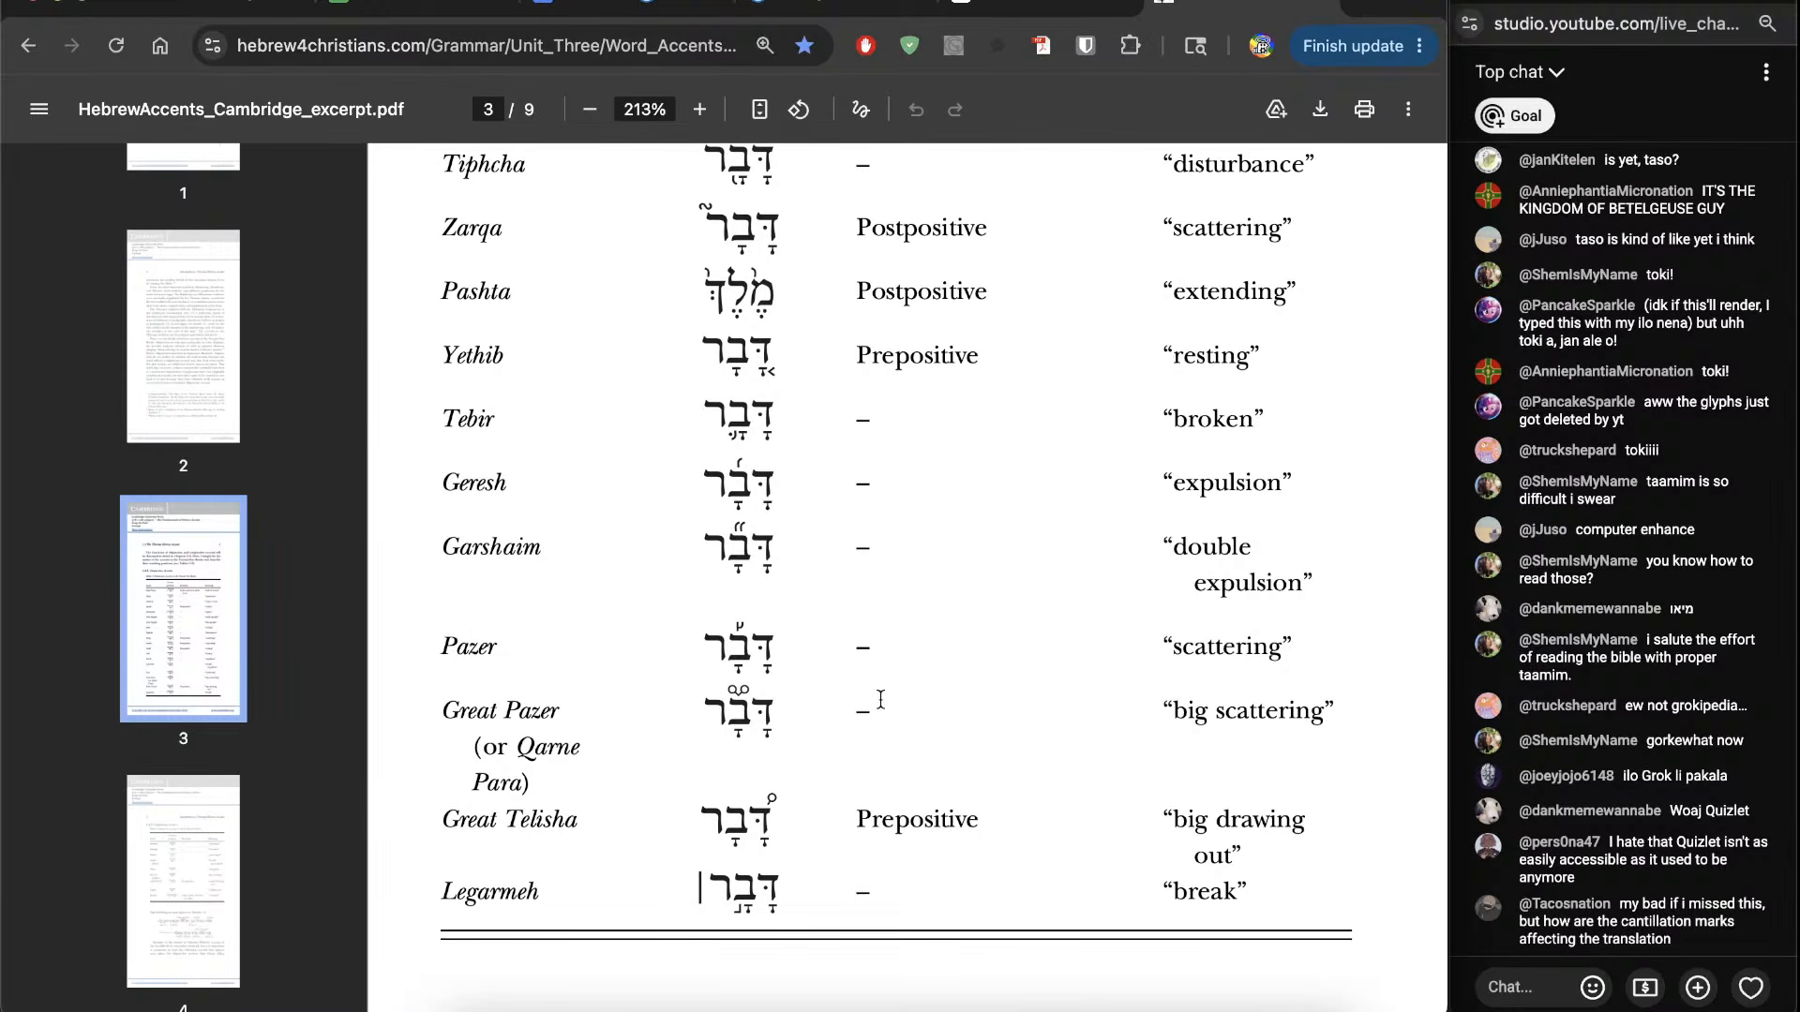
pyautogui.scroll(-10, 818, 671)
pyautogui.keyDown('ctrl'); pyautogui.scroll(-3, 880, 700); pyautogui.keyUp('ctrl')
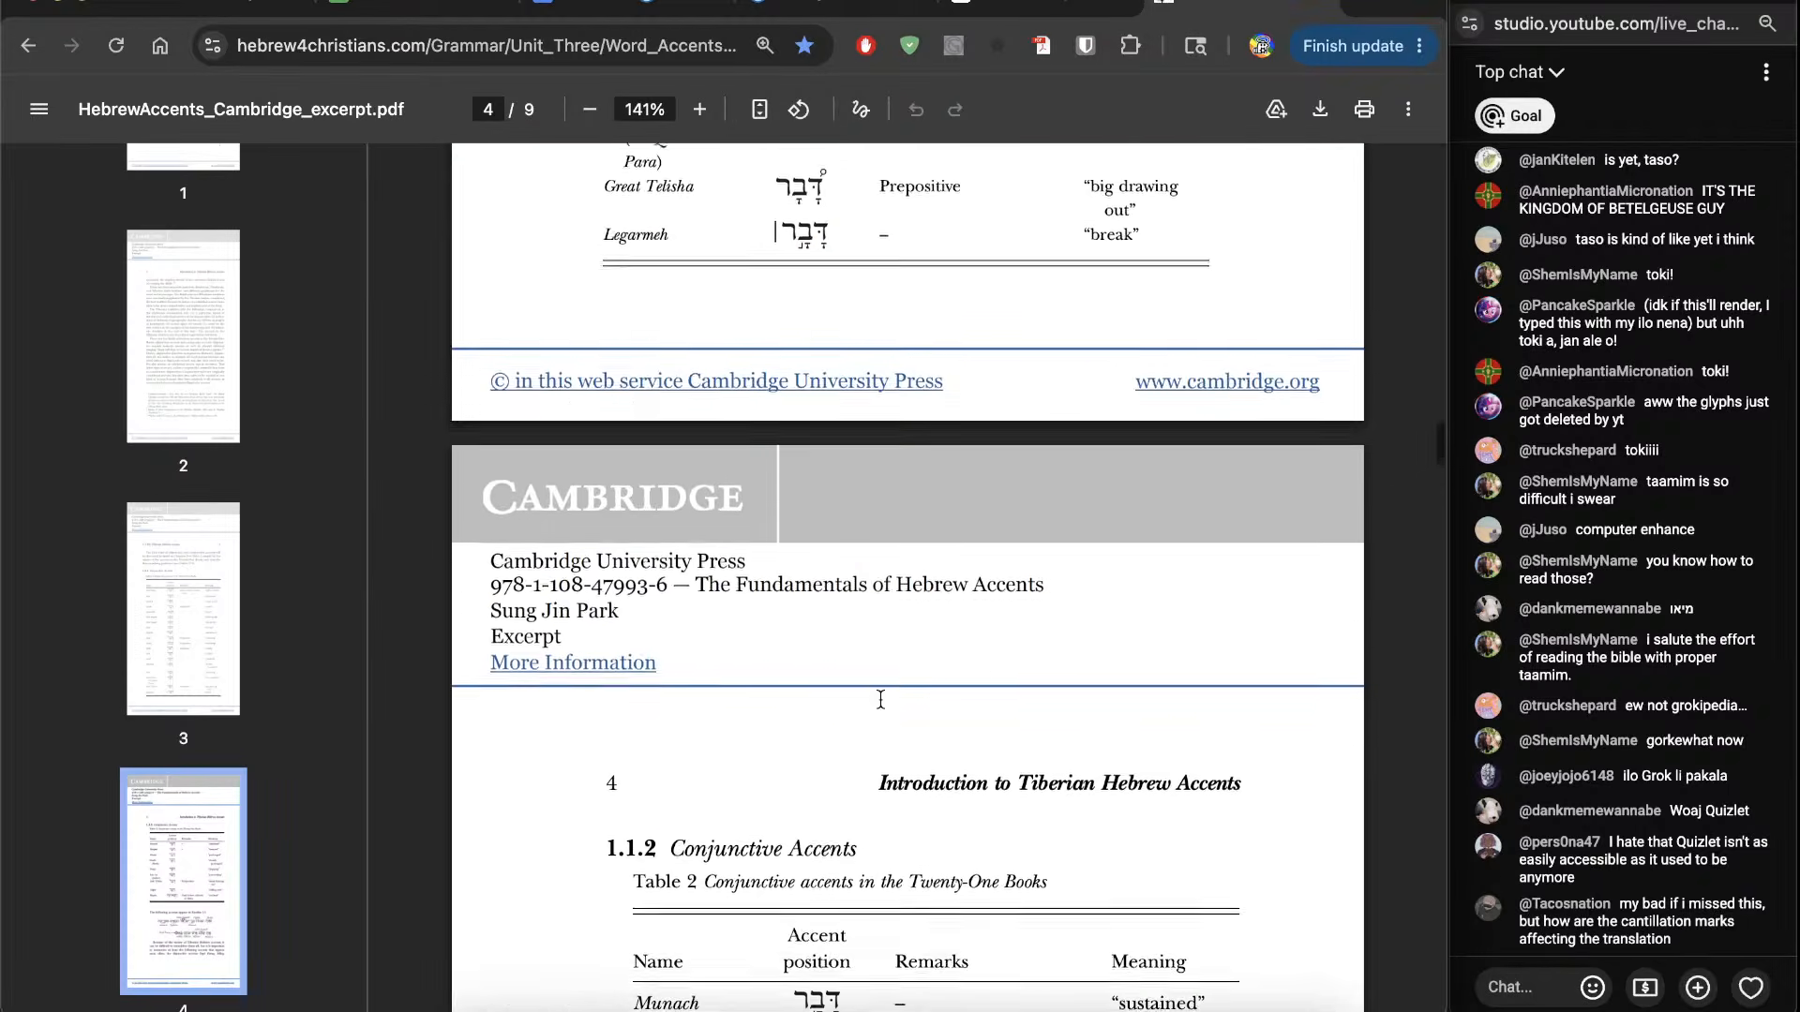
pyautogui.scroll(-10, 880, 699)
pyautogui.scroll(10, 881, 700)
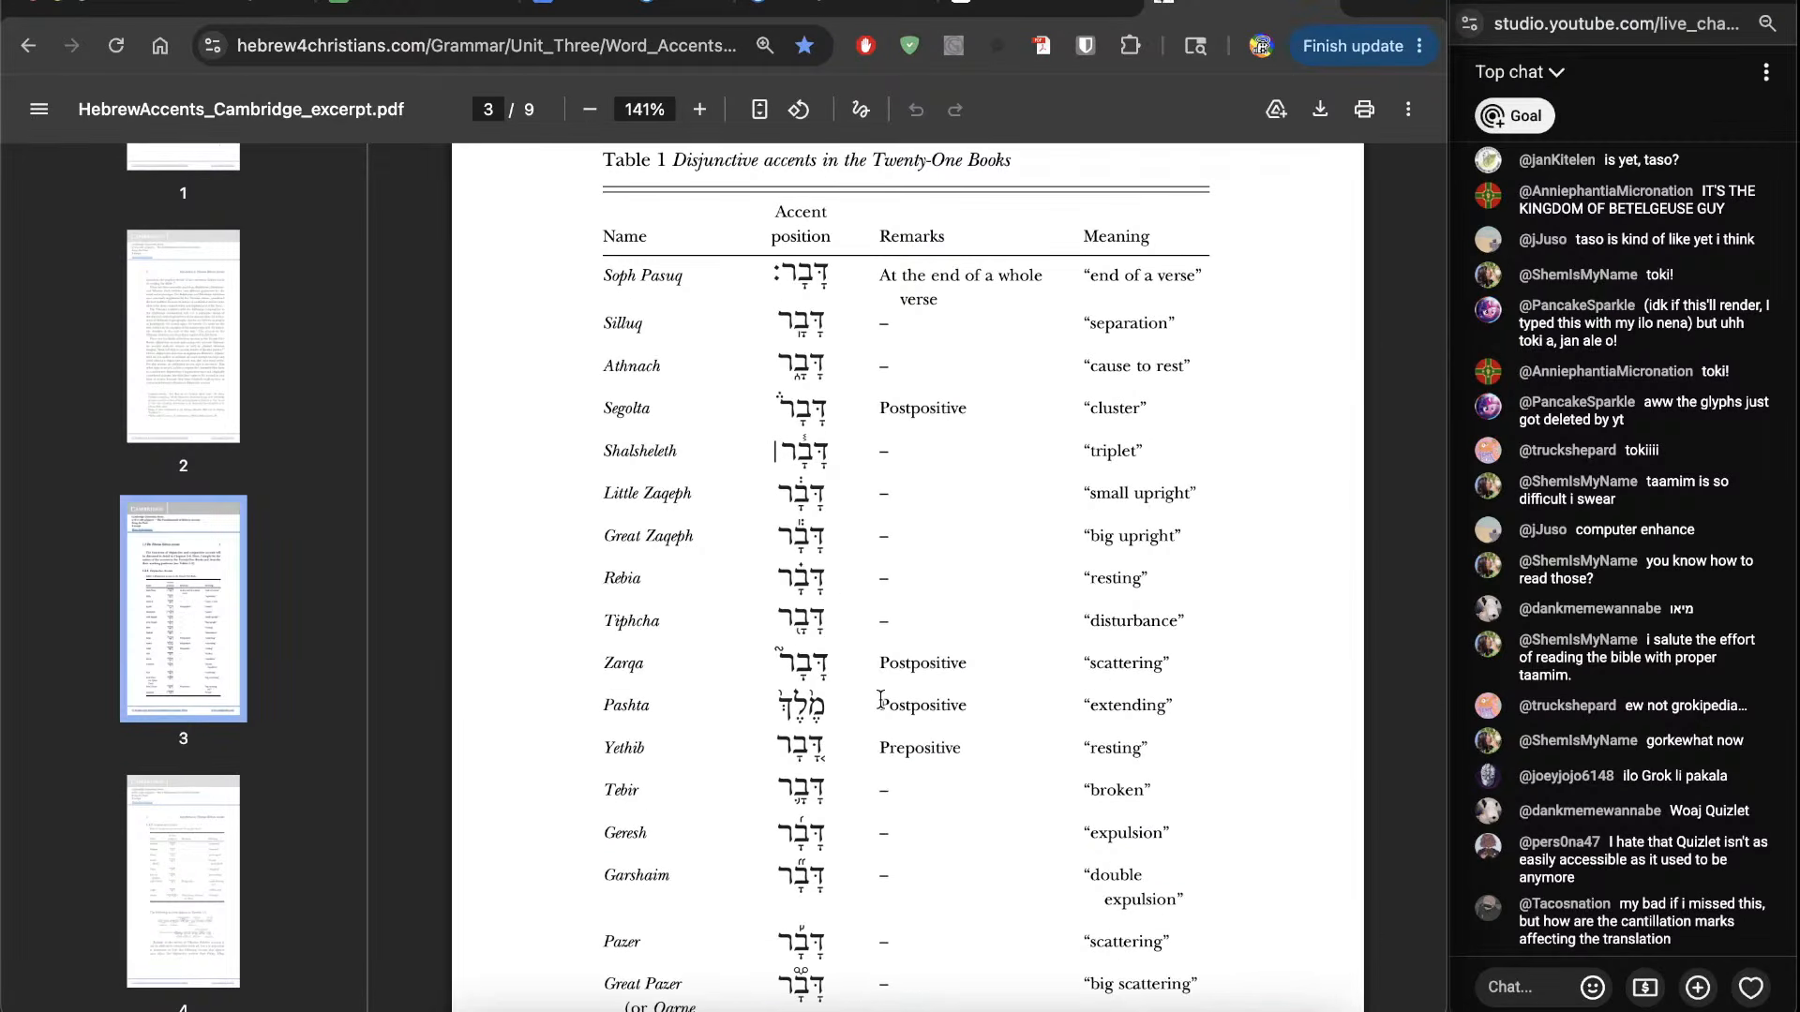
pyautogui.scroll(-2, 880, 699)
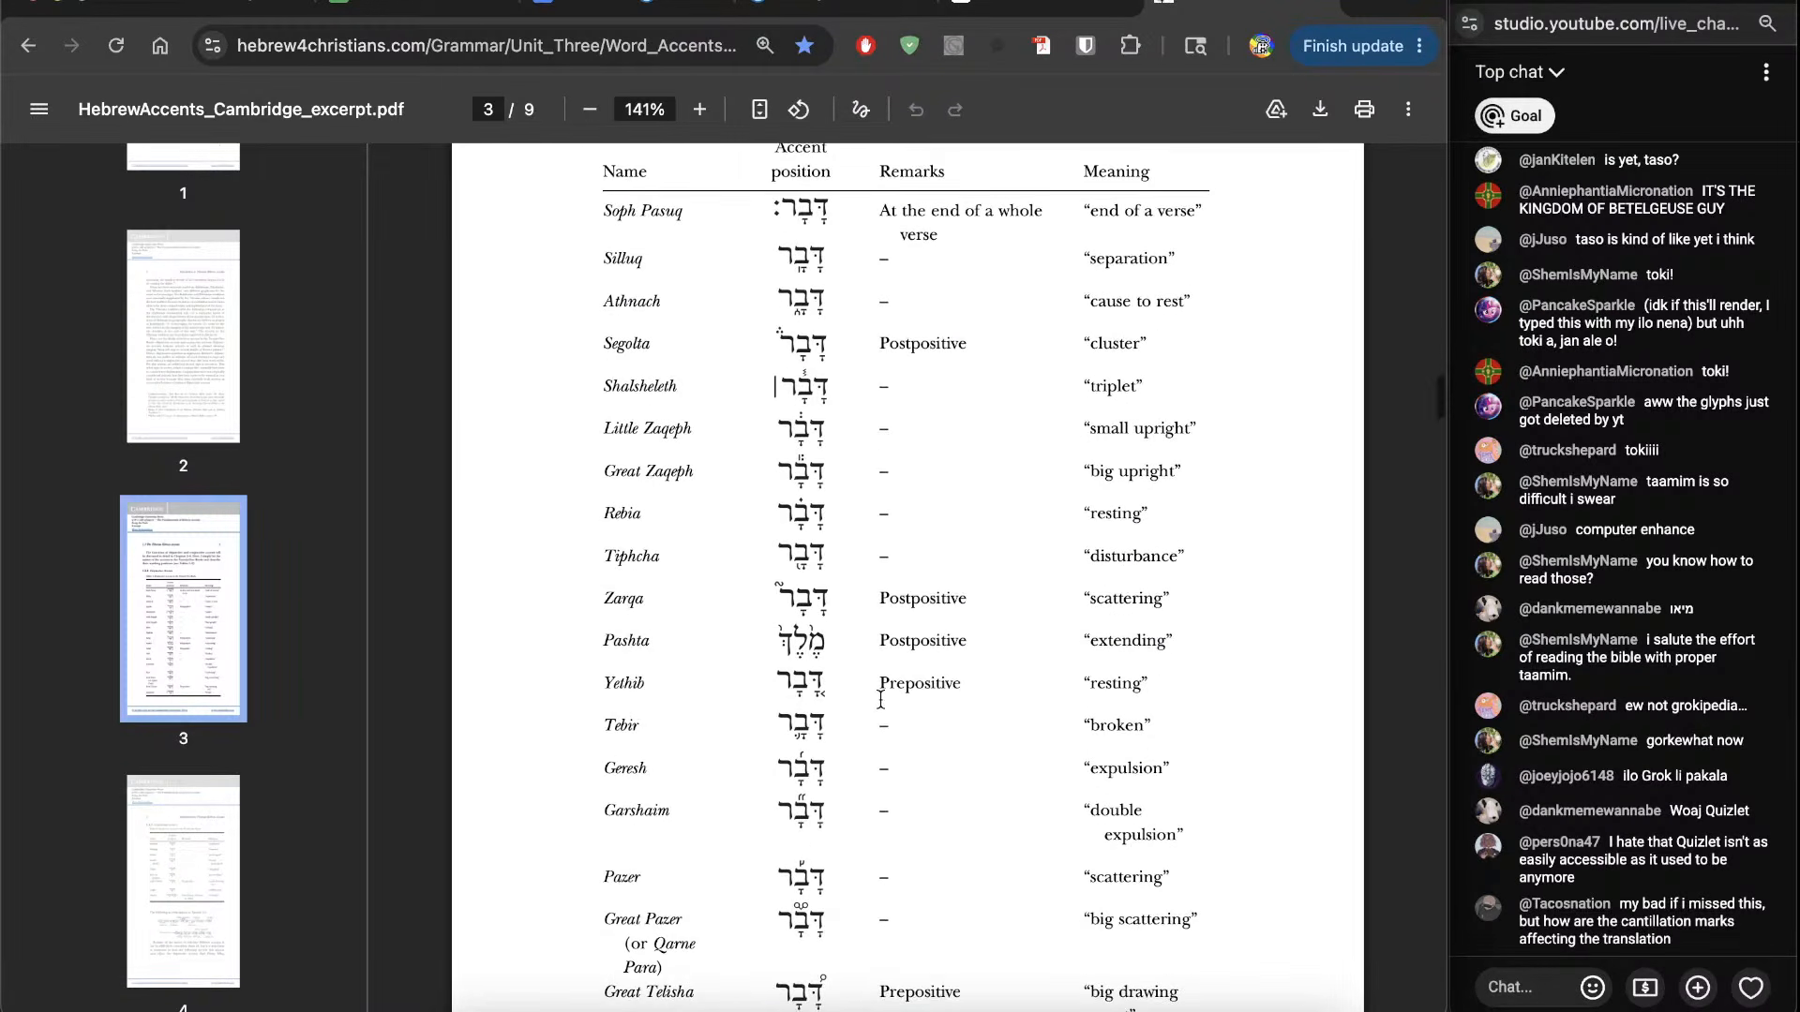
pyautogui.keyDown('ctrl'); pyautogui.scroll(3, 880, 700); pyautogui.keyUp('ctrl')
pyautogui.scroll(-2, 880, 699)
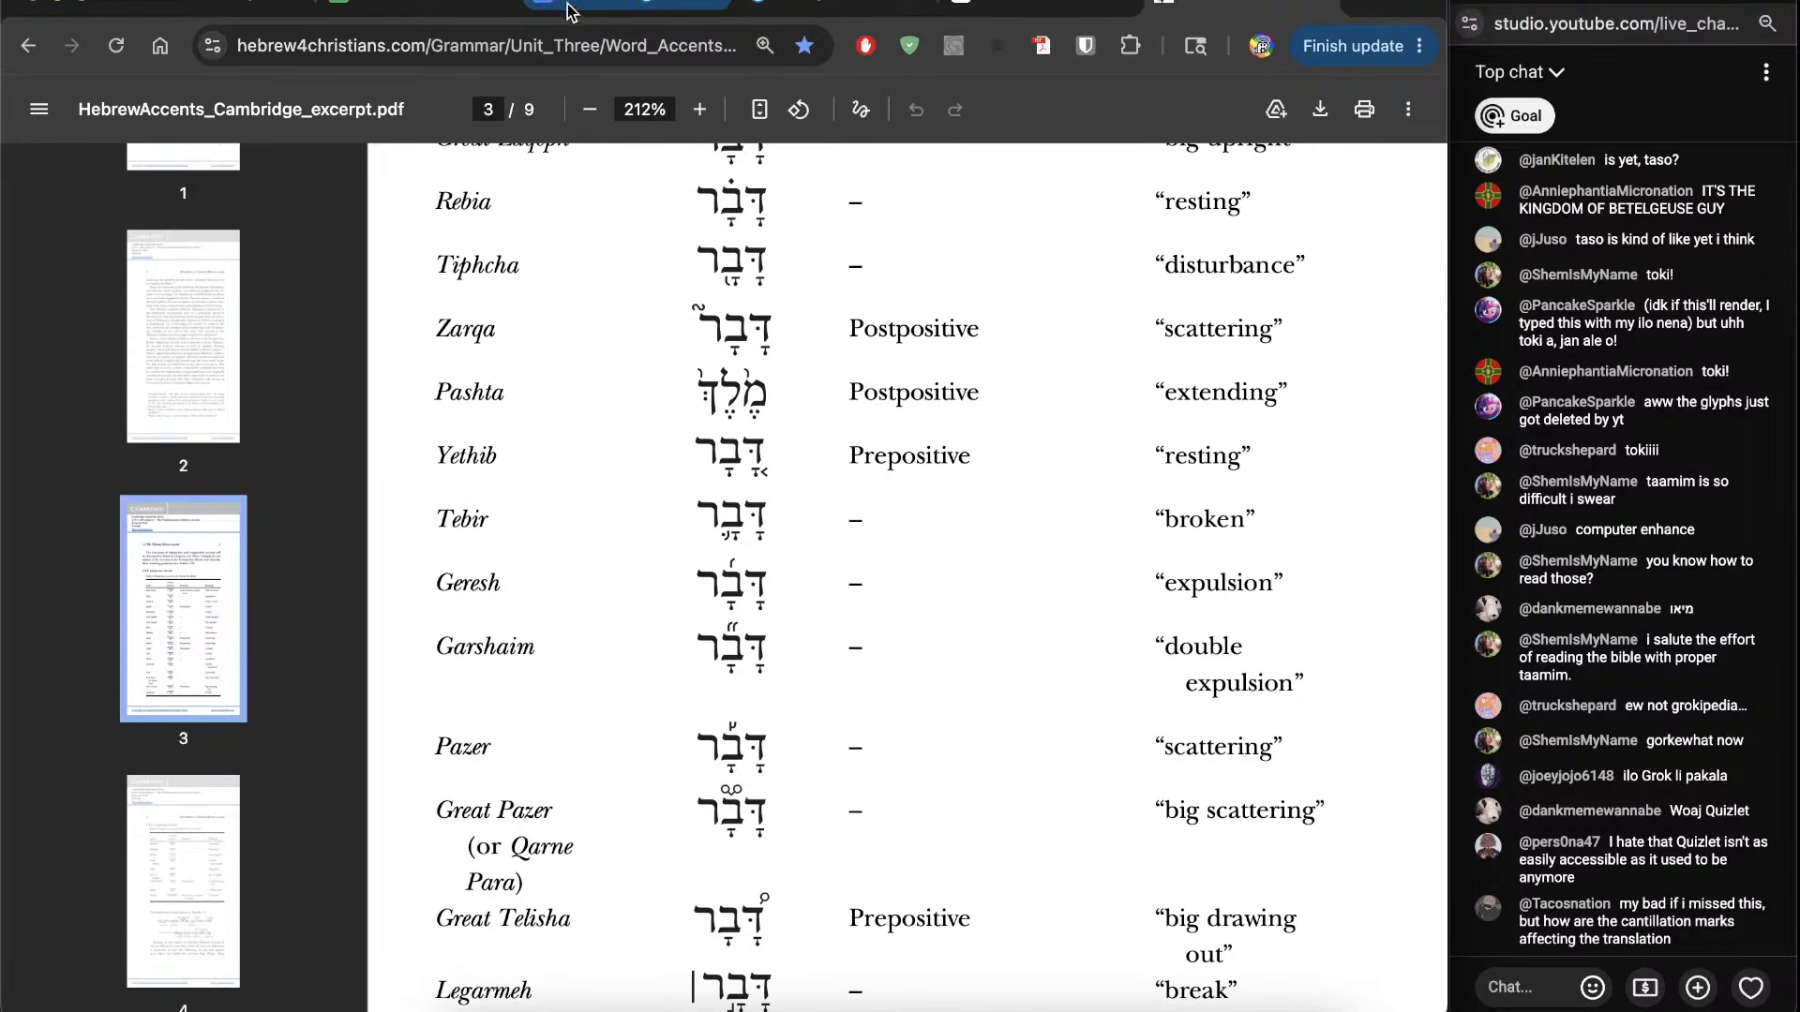
# Step: Return to the Toki Pona Bible and interlinear split view and examine the accents on the opening Hebrew words of Genesis 43:7
pyautogui.click(601, 3)
pyautogui.keyDown('ctrl'); pyautogui.scroll(-3, 1105, 632); pyautogui.keyUp('ctrl')
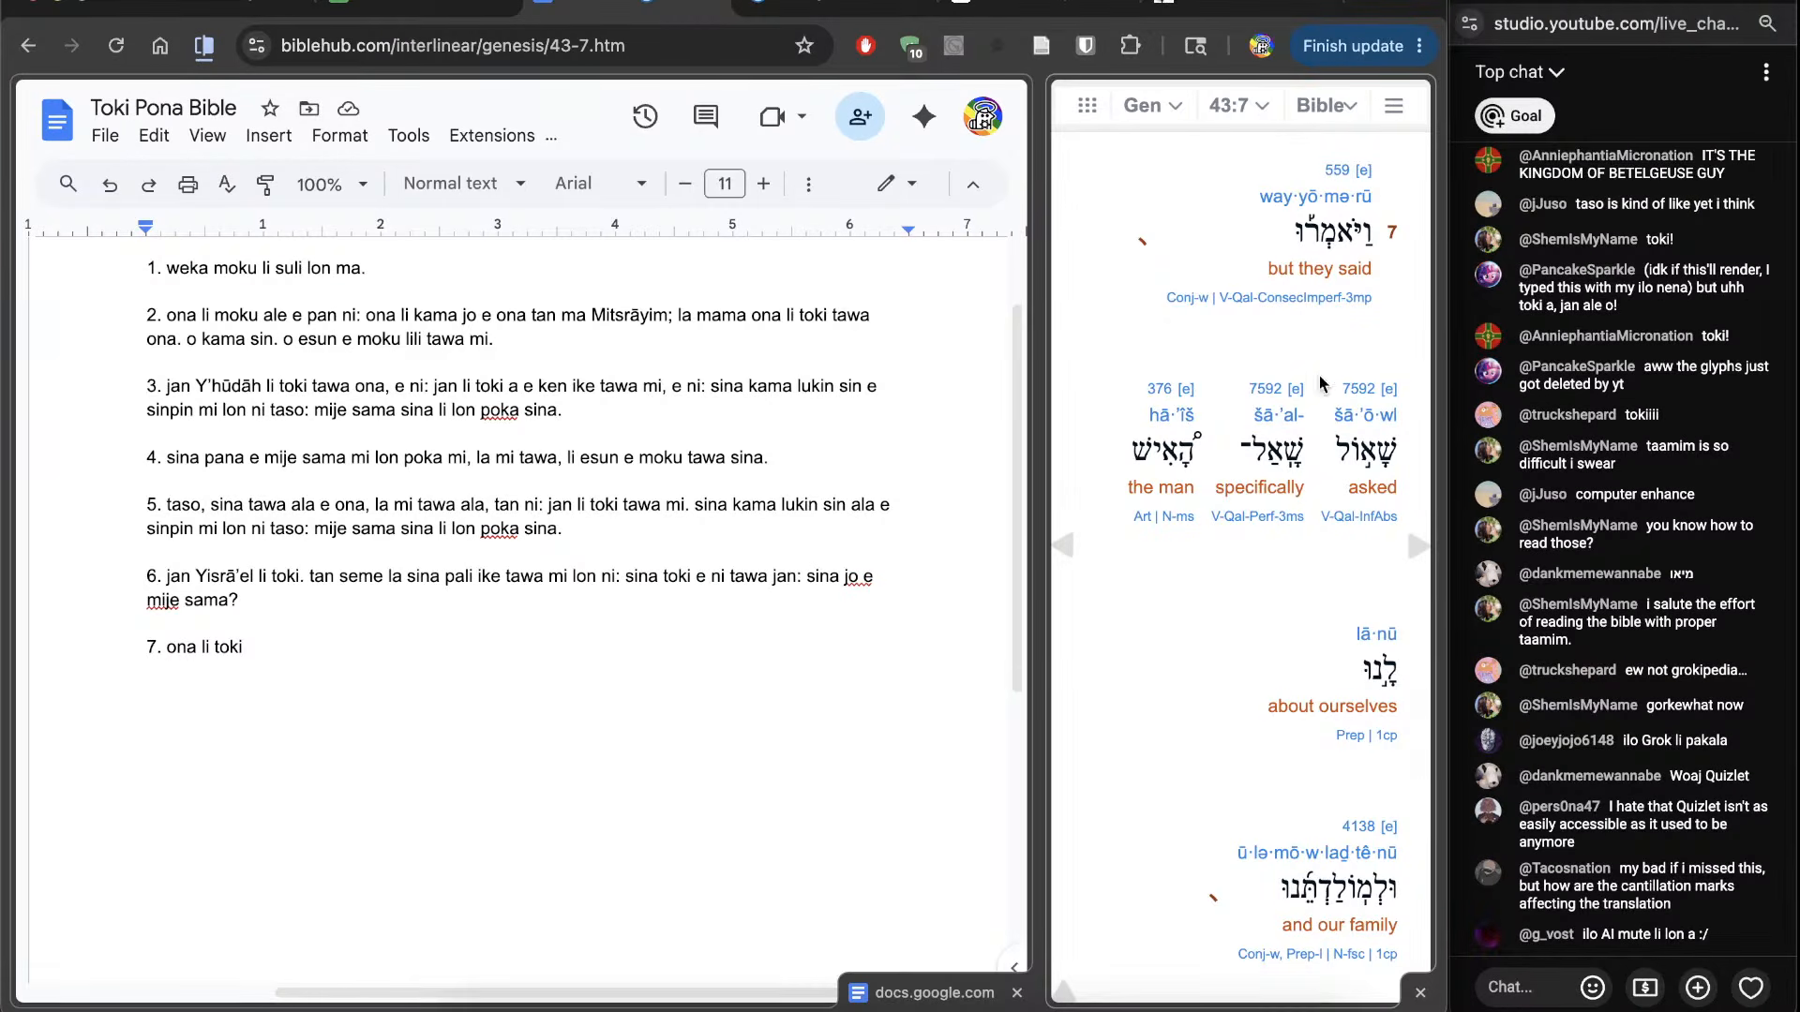
pyautogui.doubleClick(1316, 232)
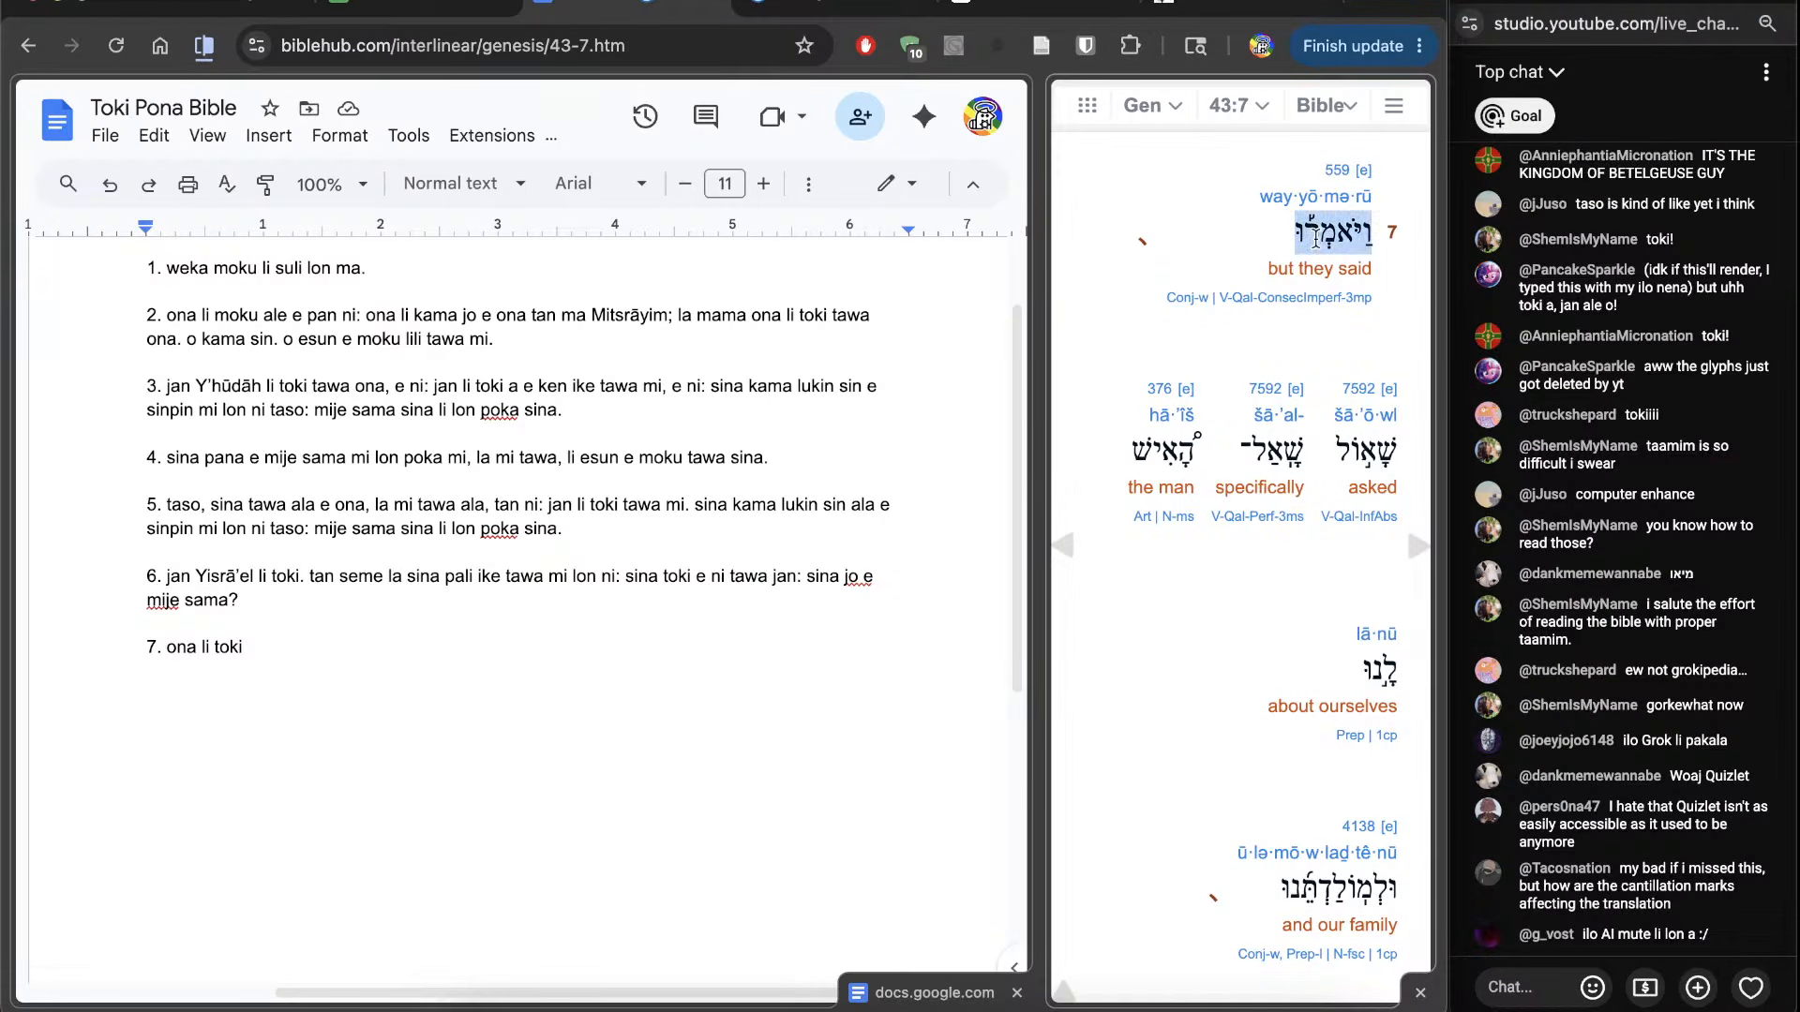
pyautogui.doubleClick(1351, 454)
pyautogui.doubleClick(1353, 454)
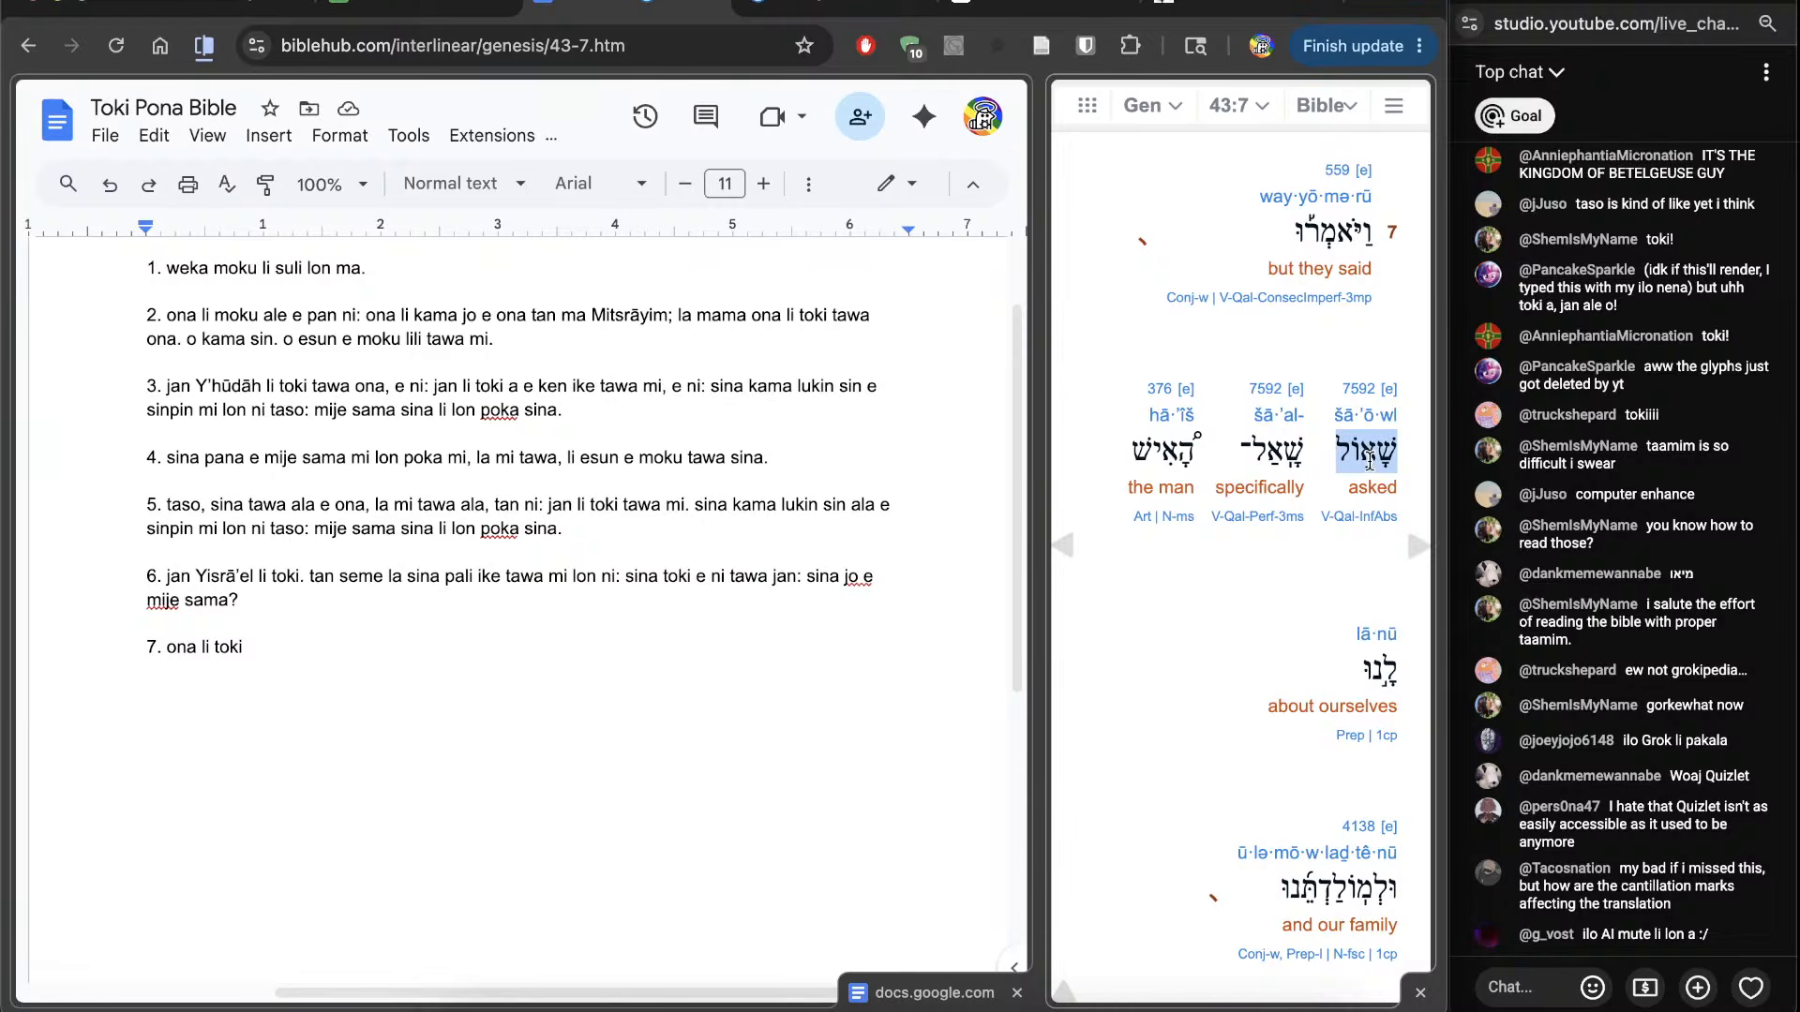
pyautogui.doubleClick(1265, 460)
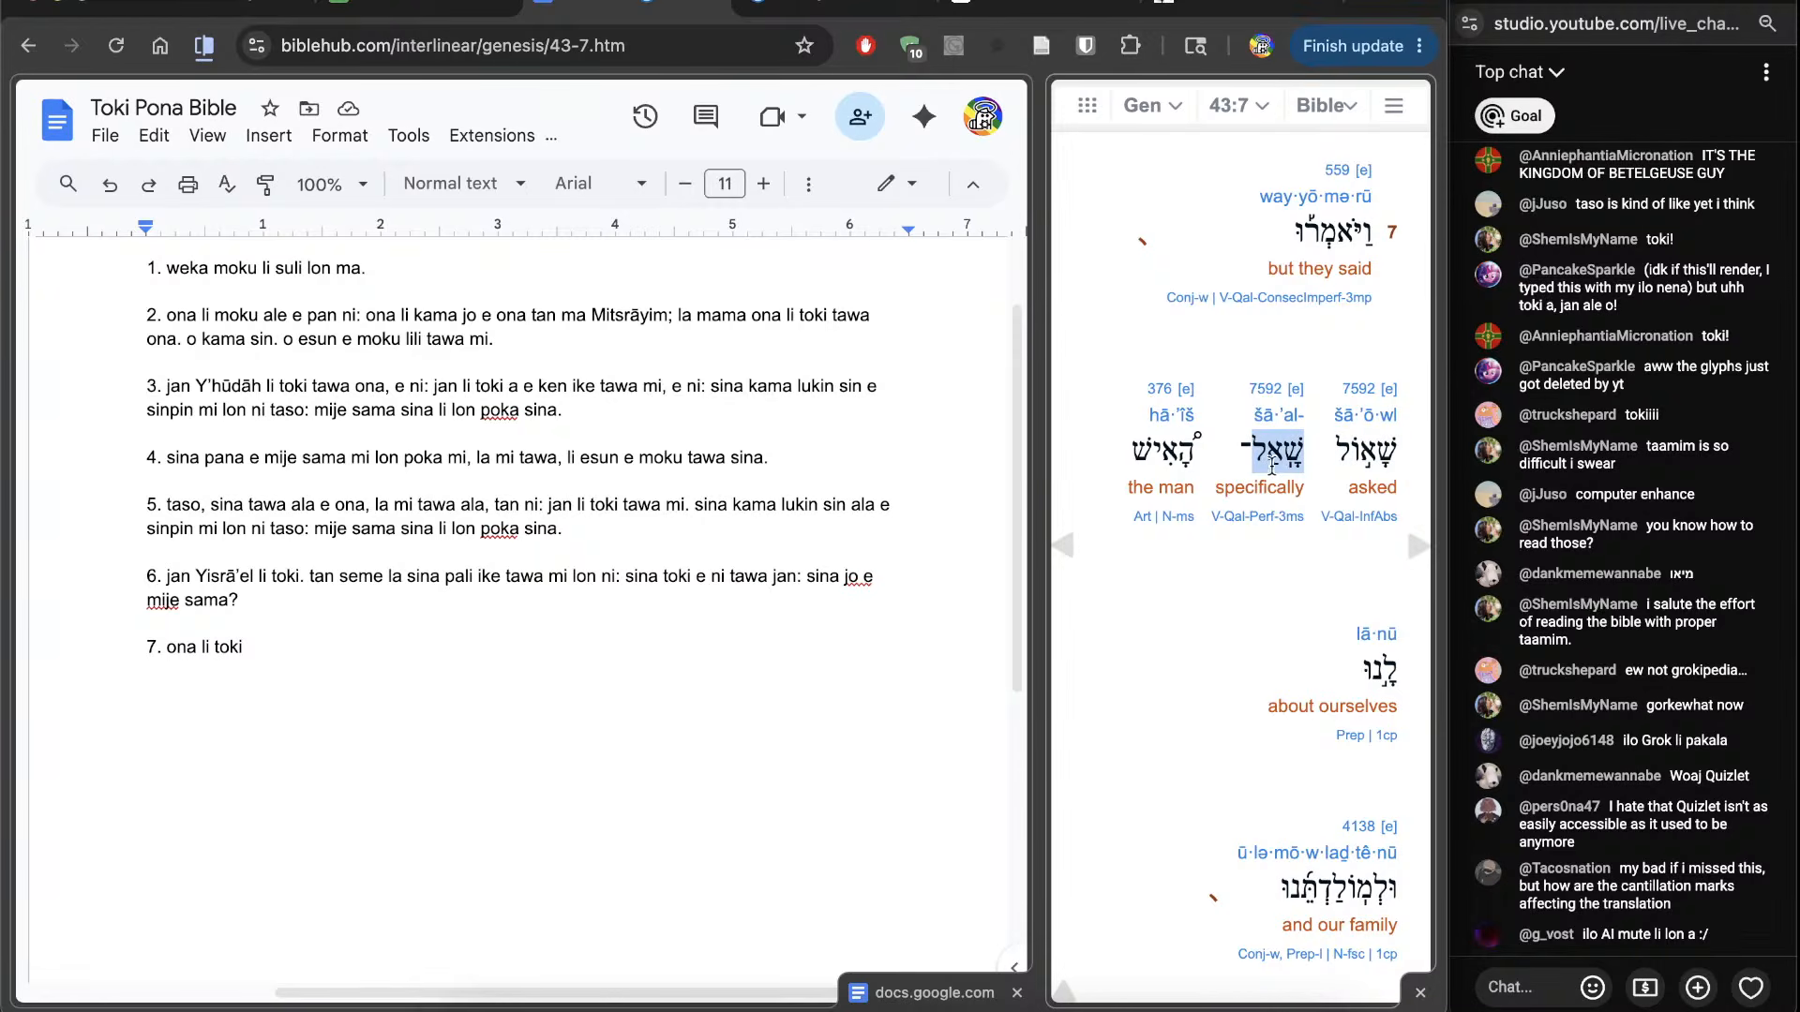
pyautogui.doubleClick(1367, 457)
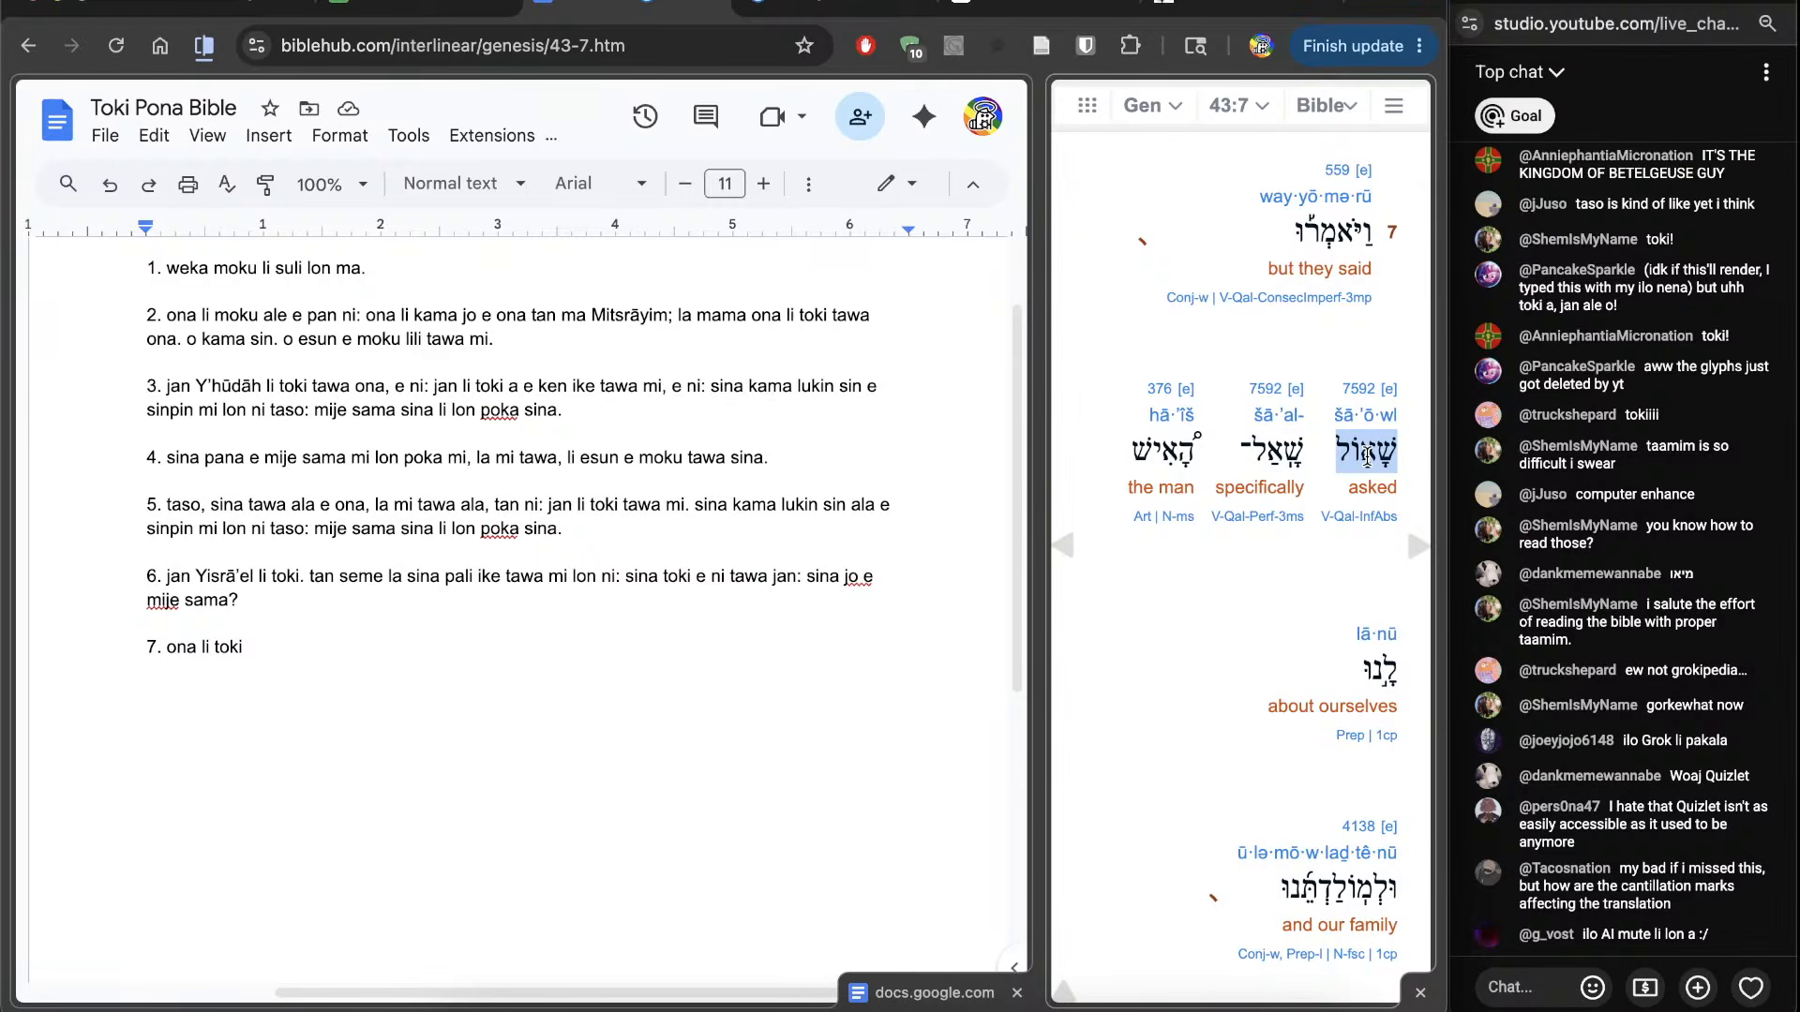
pyautogui.doubleClick(1367, 456)
# Step: Continue verse 7 after "ona li toki" with "e wile sona a tawa jan."
pyautogui.click(495, 748)
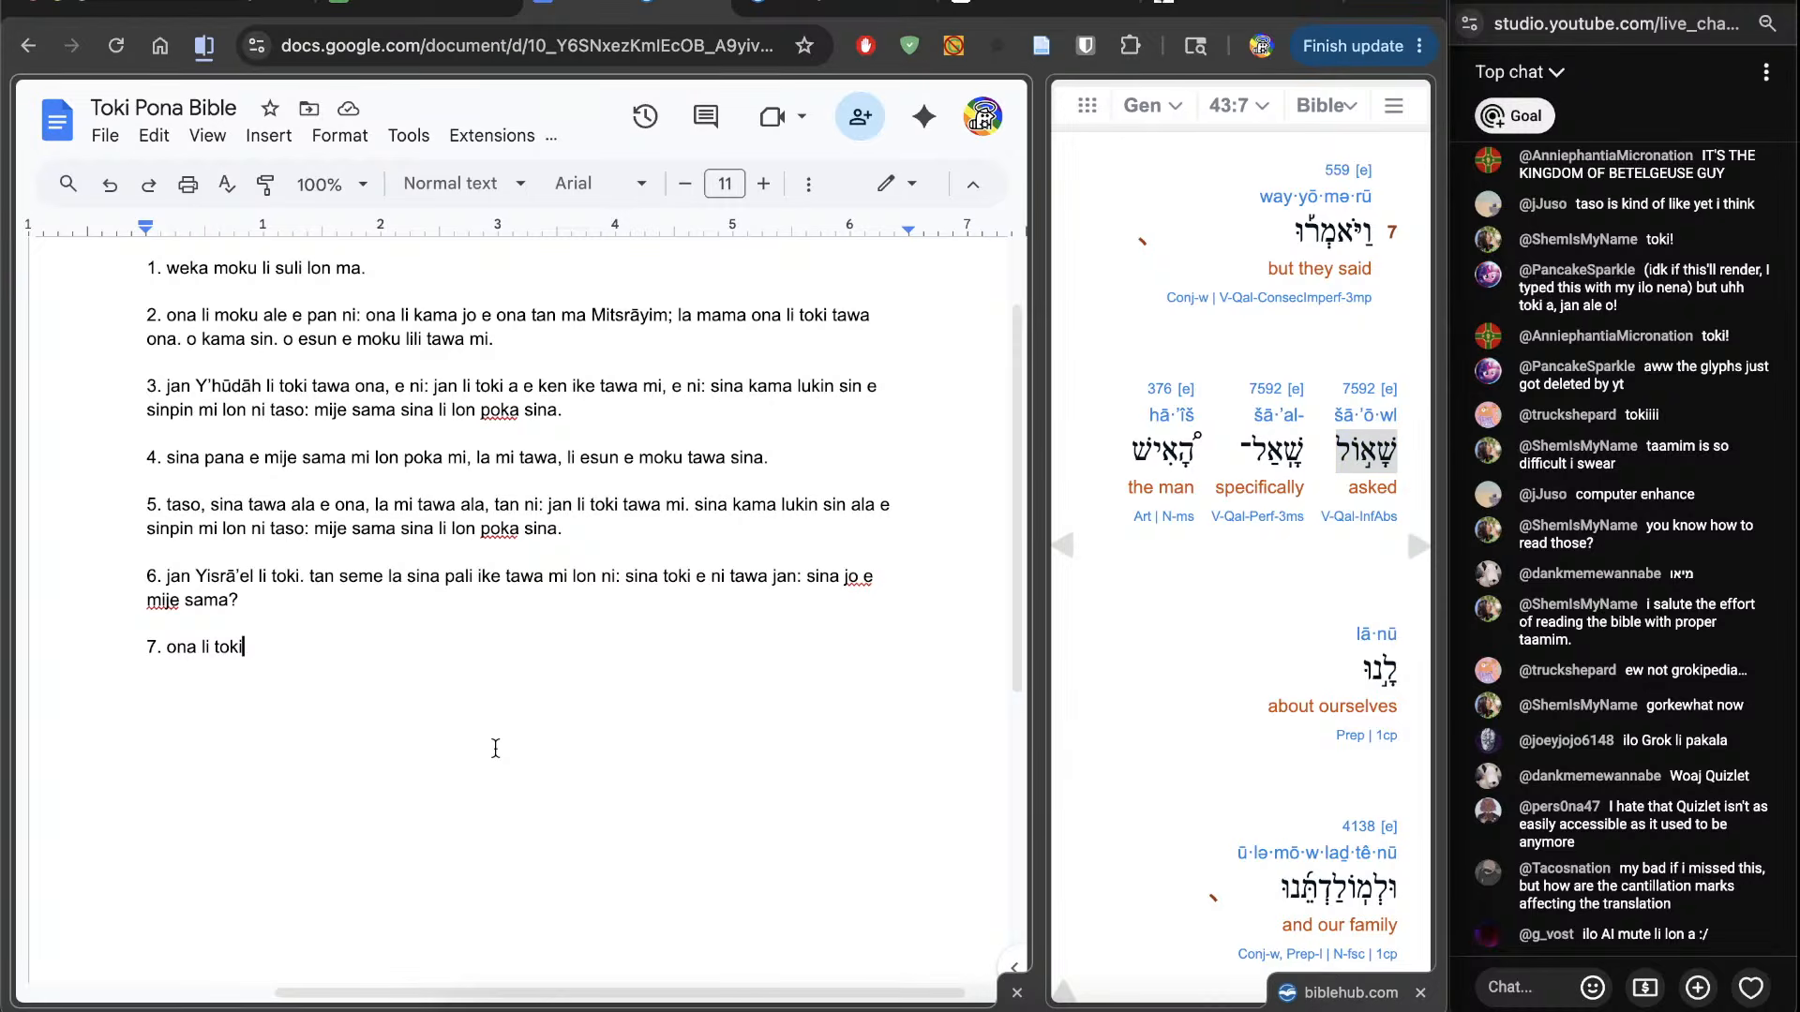
pyautogui.write('e wile sona a tawa')
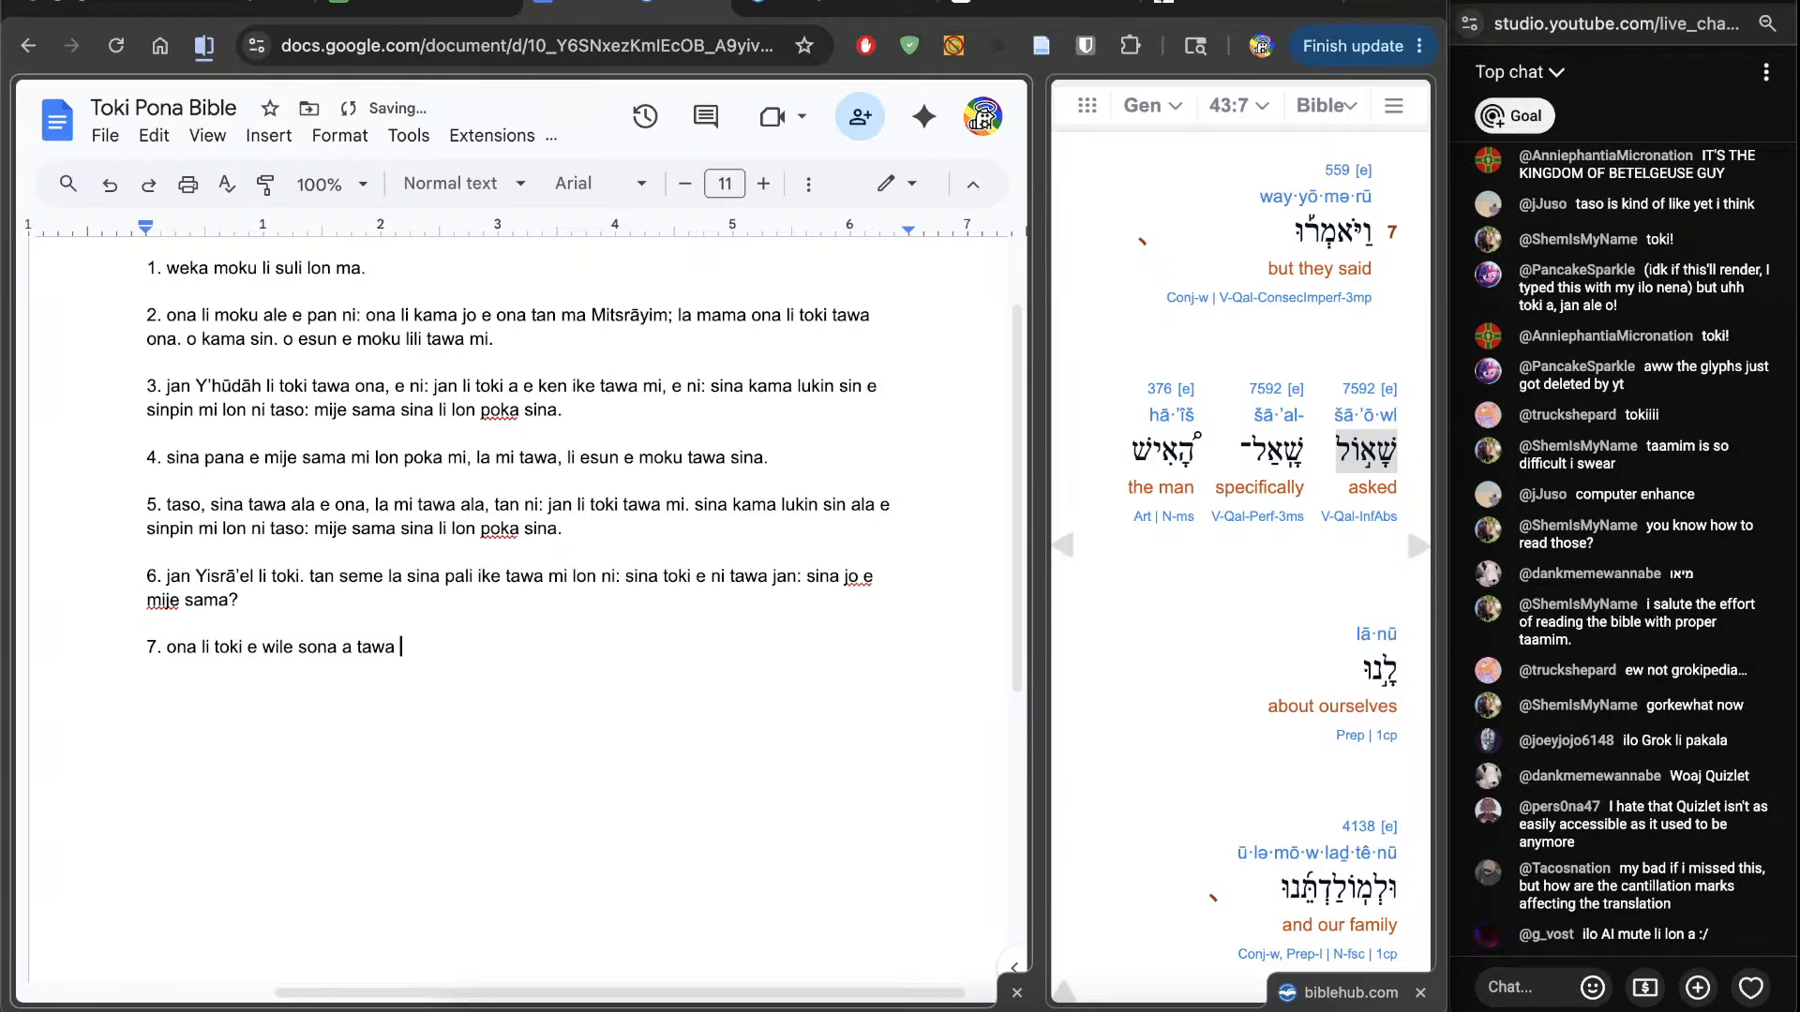
pyautogui.write(' jan.')
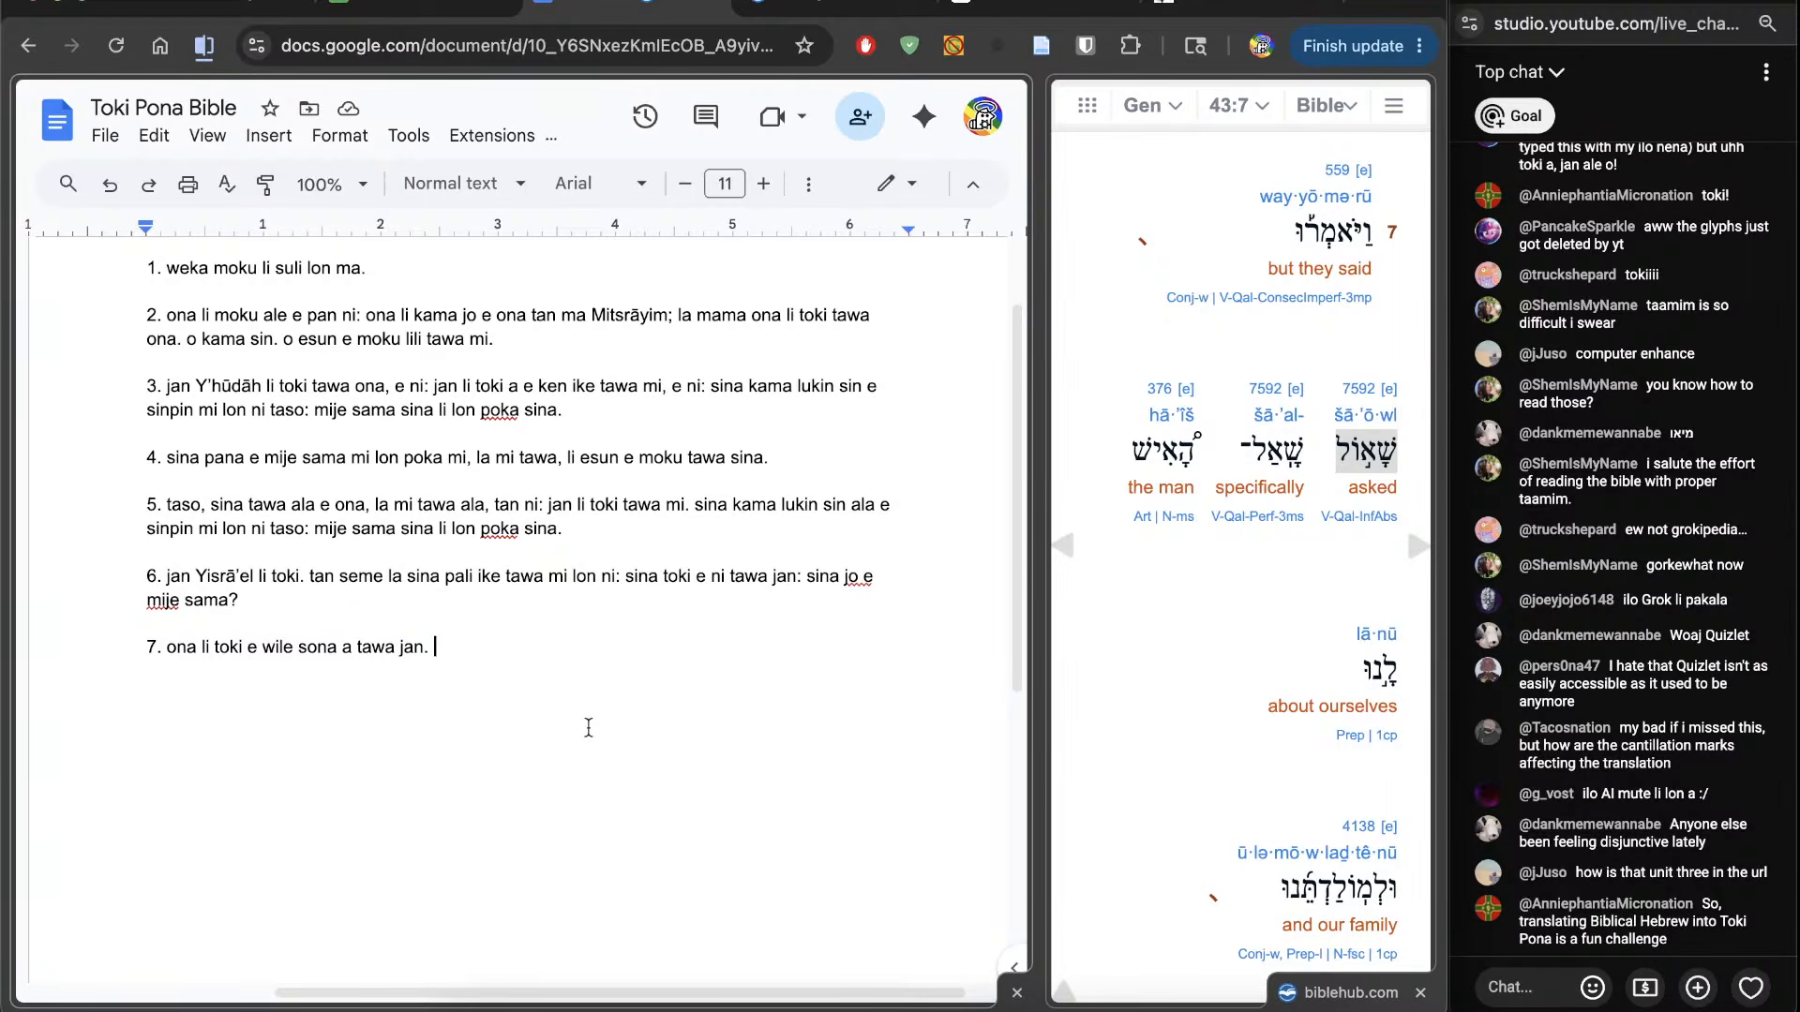
# Step: Go past the Wikipedia Pazer article back to the disjunctive accents table in the Cambridge PDF
pyautogui.hotkey('ctrl', 'Tab')
pyautogui.hotkey('ctrl', 'Tab')
pyautogui.hotkey('ctrl', 'Tab')
pyautogui.hotkey('ctrl', 'Tab')
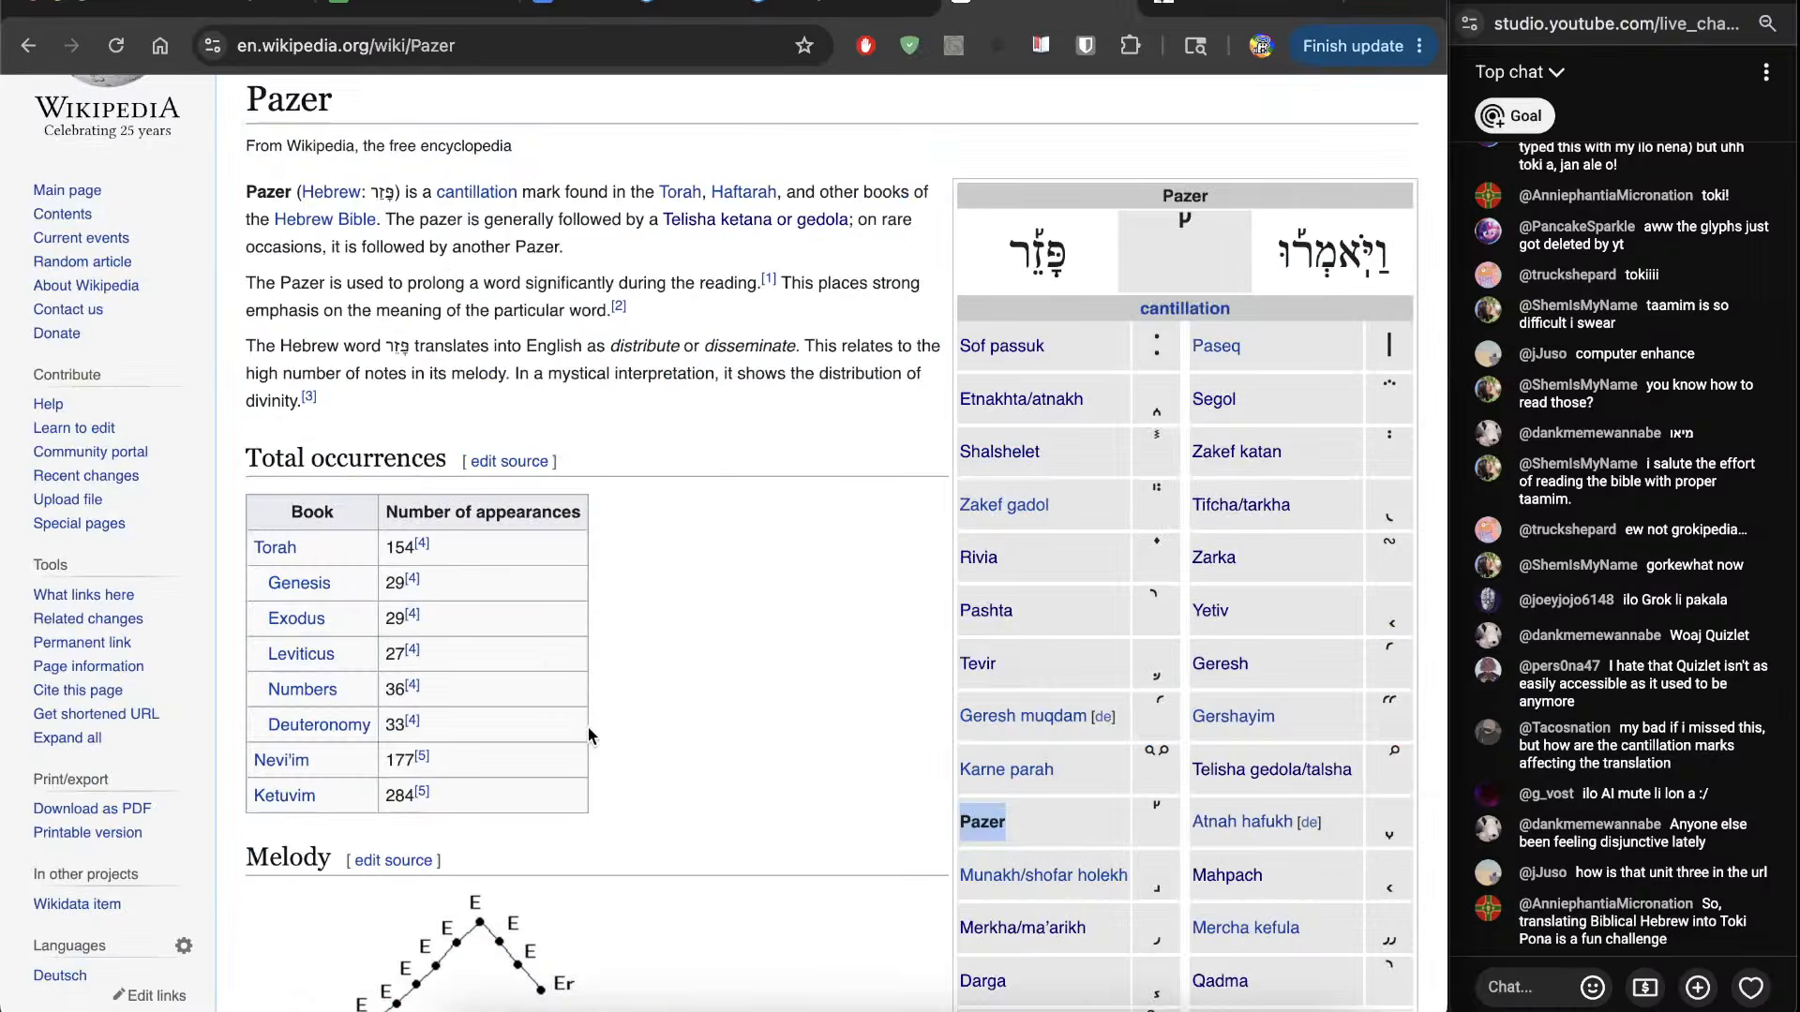
pyautogui.scroll(-4, 450, 695)
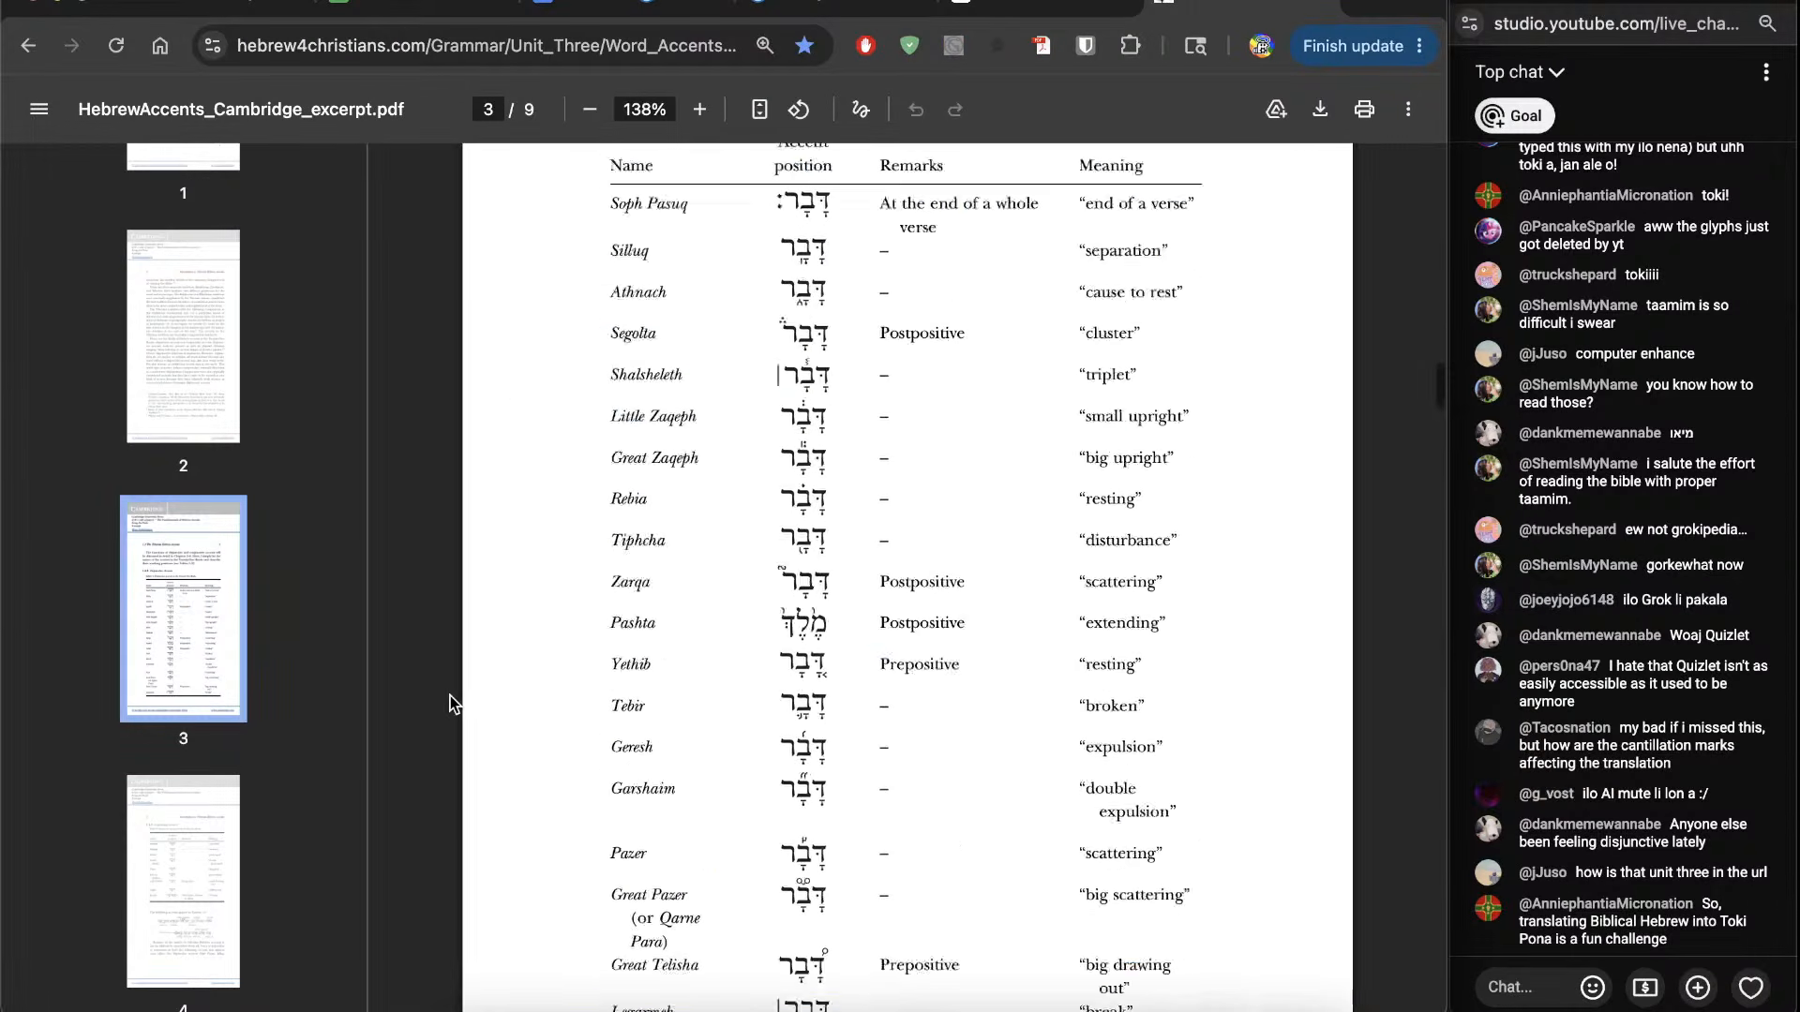
# Step: Look over the introduction to Tiberian Hebrew accents on page 1 of the Cambridge excerpt and return to the page 3 disjunctive accents table
pyautogui.scroll(20, 450, 696)
pyautogui.scroll(-2, 450, 696)
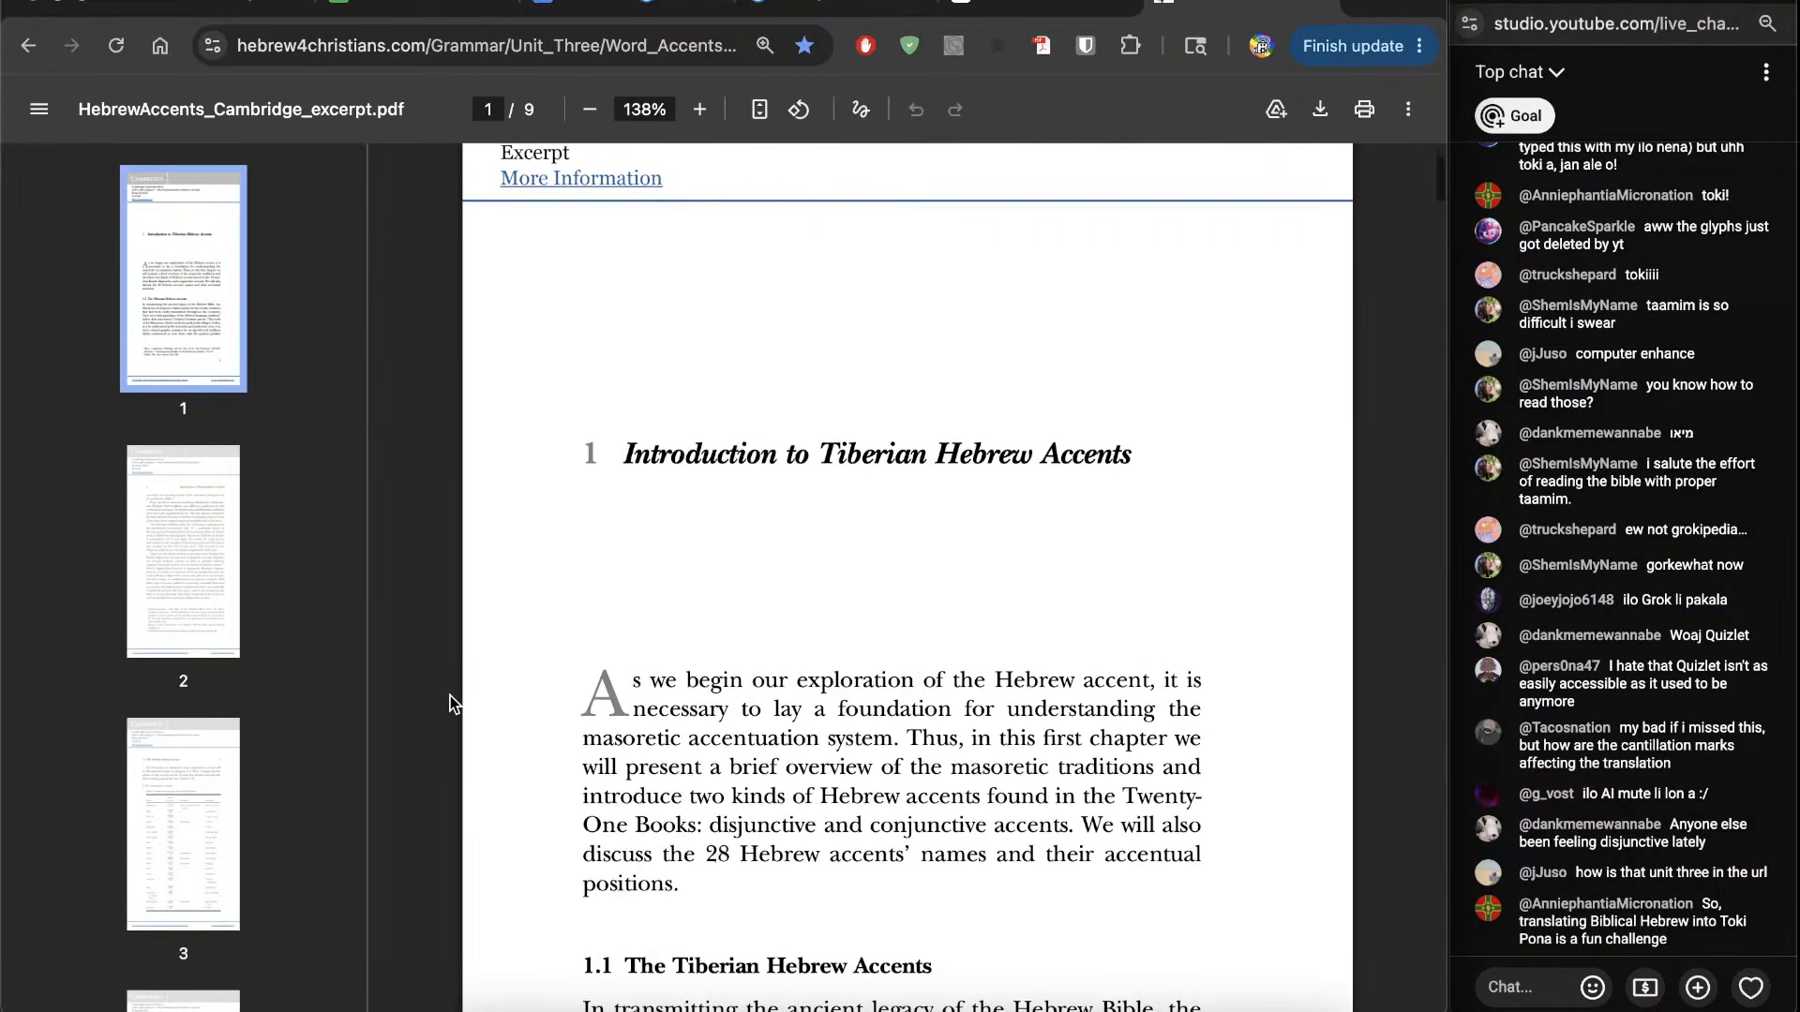
pyautogui.scroll(2, 450, 696)
pyautogui.scroll(-20, 450, 696)
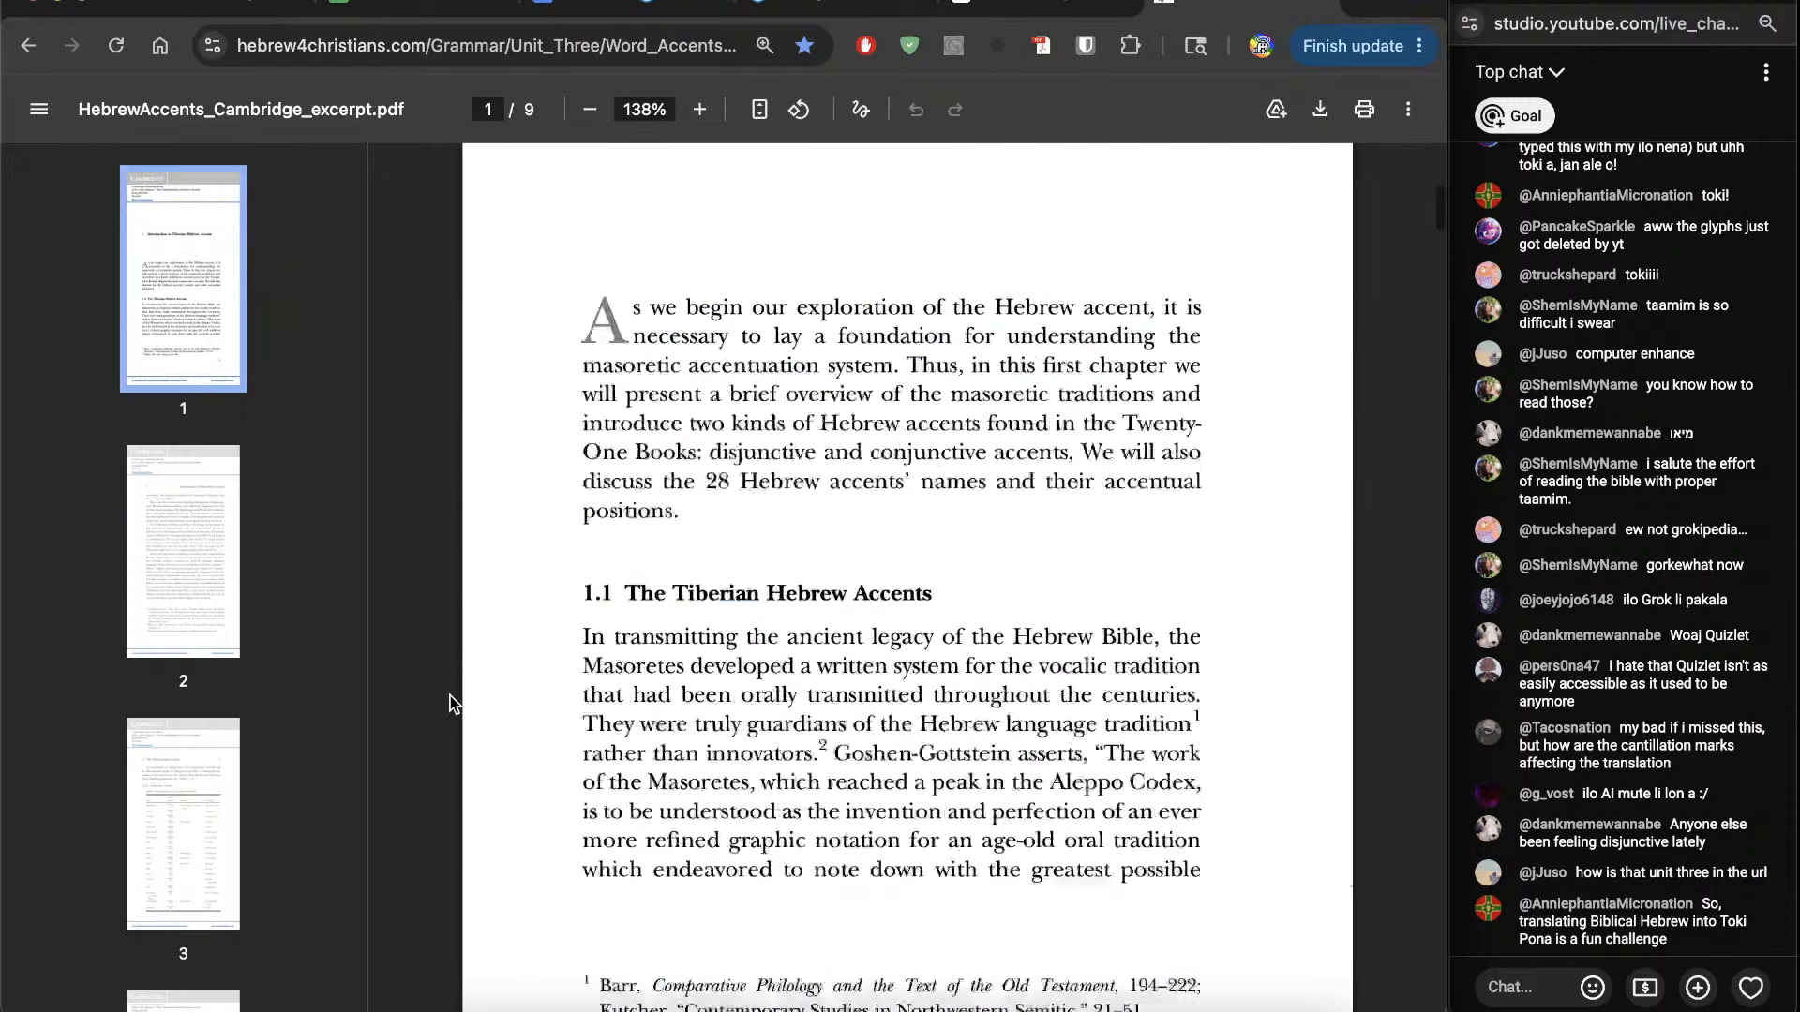
pyautogui.scroll(-3, 450, 696)
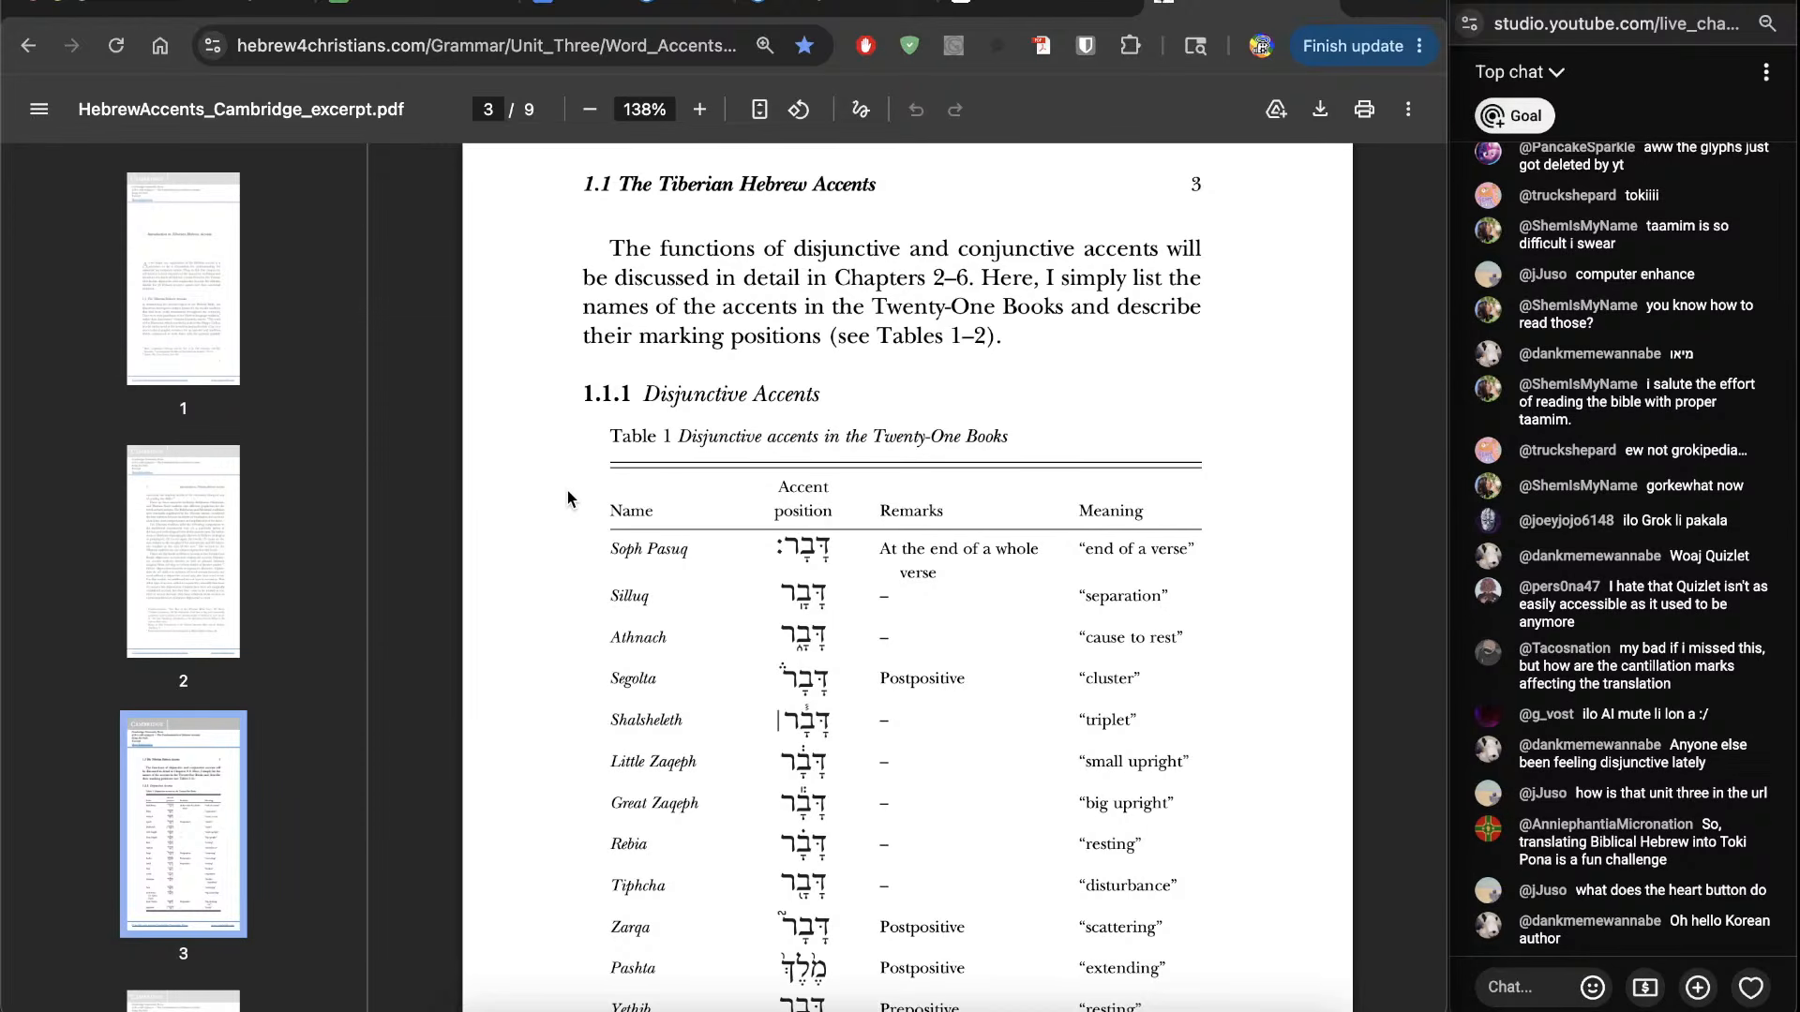
# Step: Go past the Bible Hub Strong's 5750 page back to the Toki Pona Bible and Genesis 43:7 interlinear split view
pyautogui.hotkey('ctrl', 'shift', 'Tab')
pyautogui.hotkey('ctrl', 'shift', 'Tab')
pyautogui.hotkey('ctrl', 'shift', 'Tab')
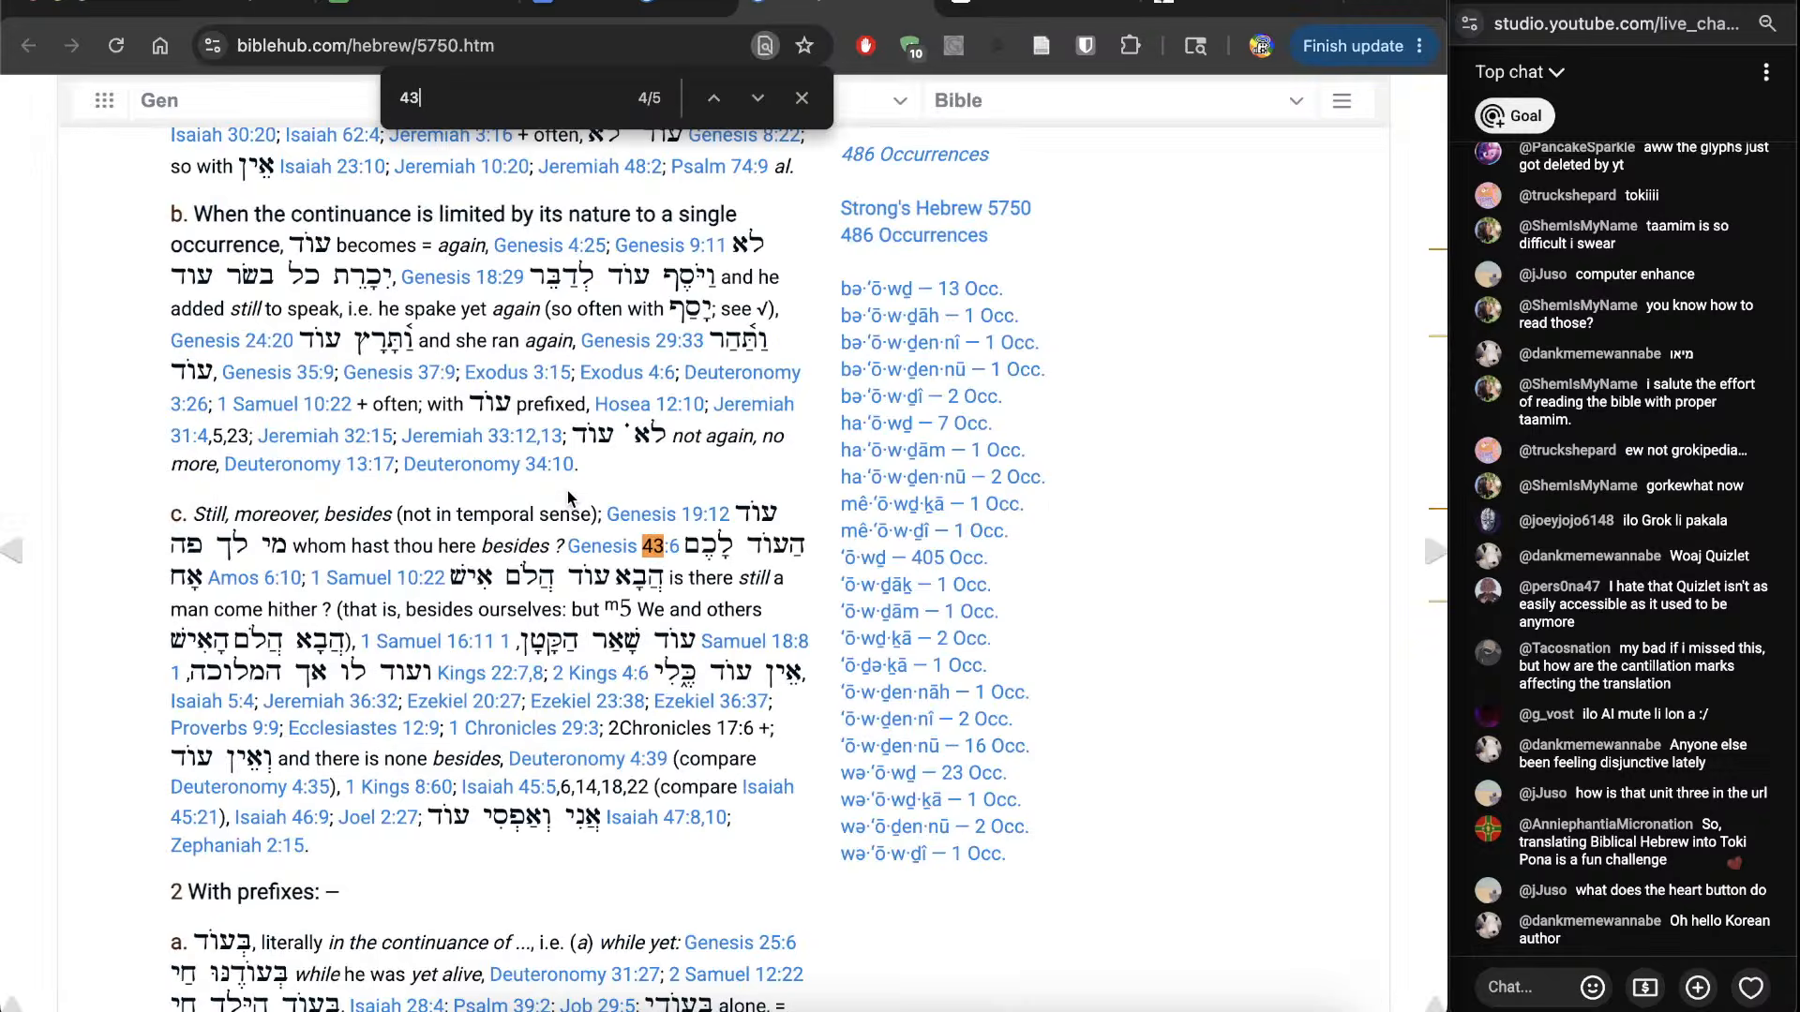
pyautogui.click(666, 719)
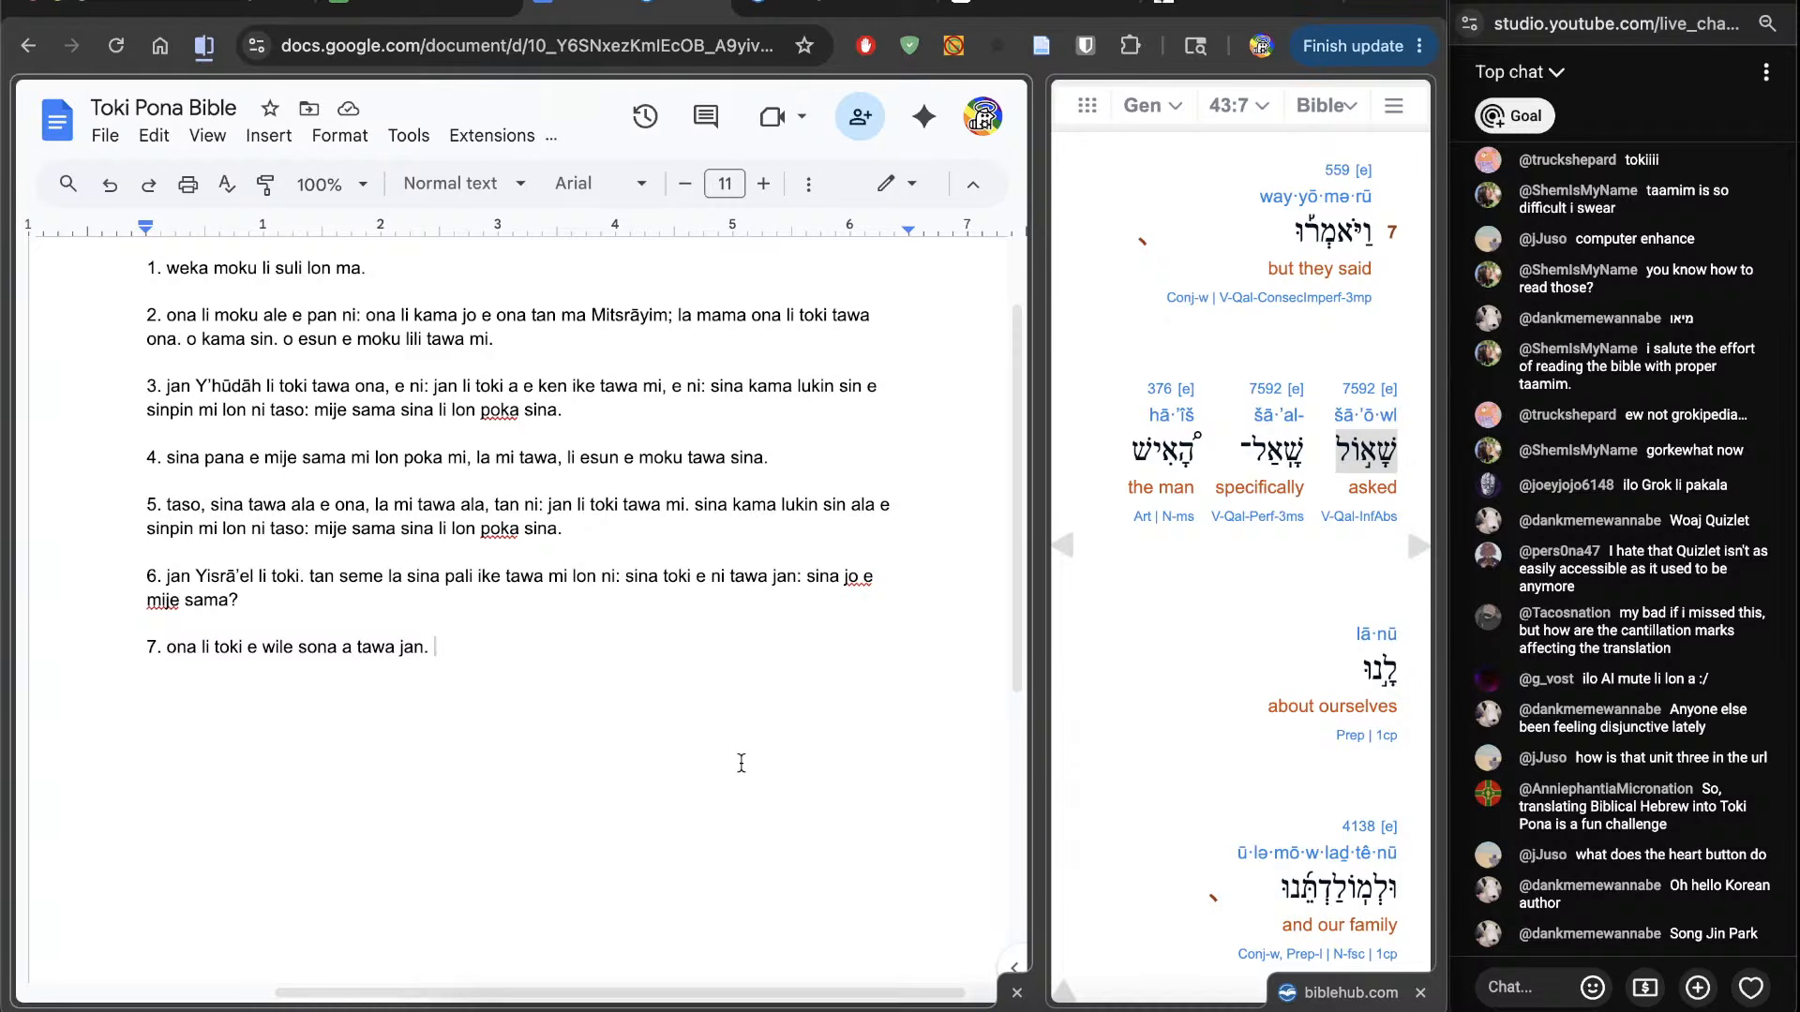
pyautogui.click(1179, 570)
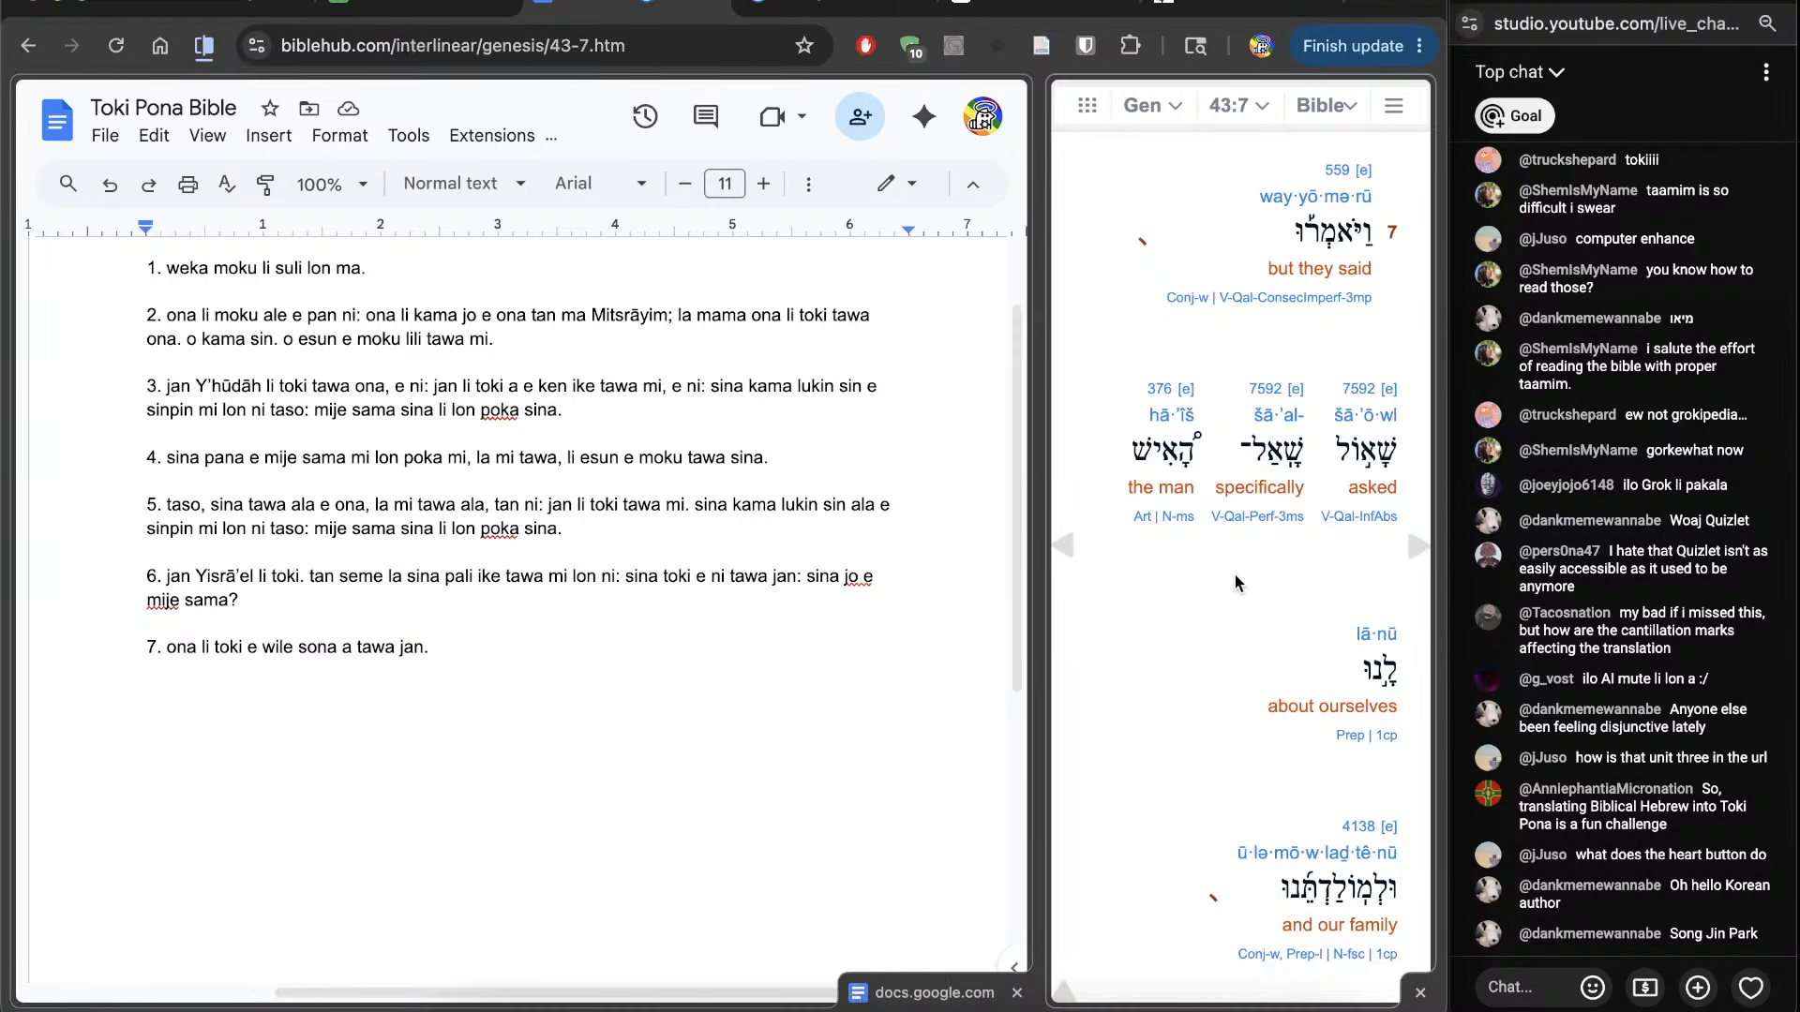
pyautogui.scroll(1, 1179, 570)
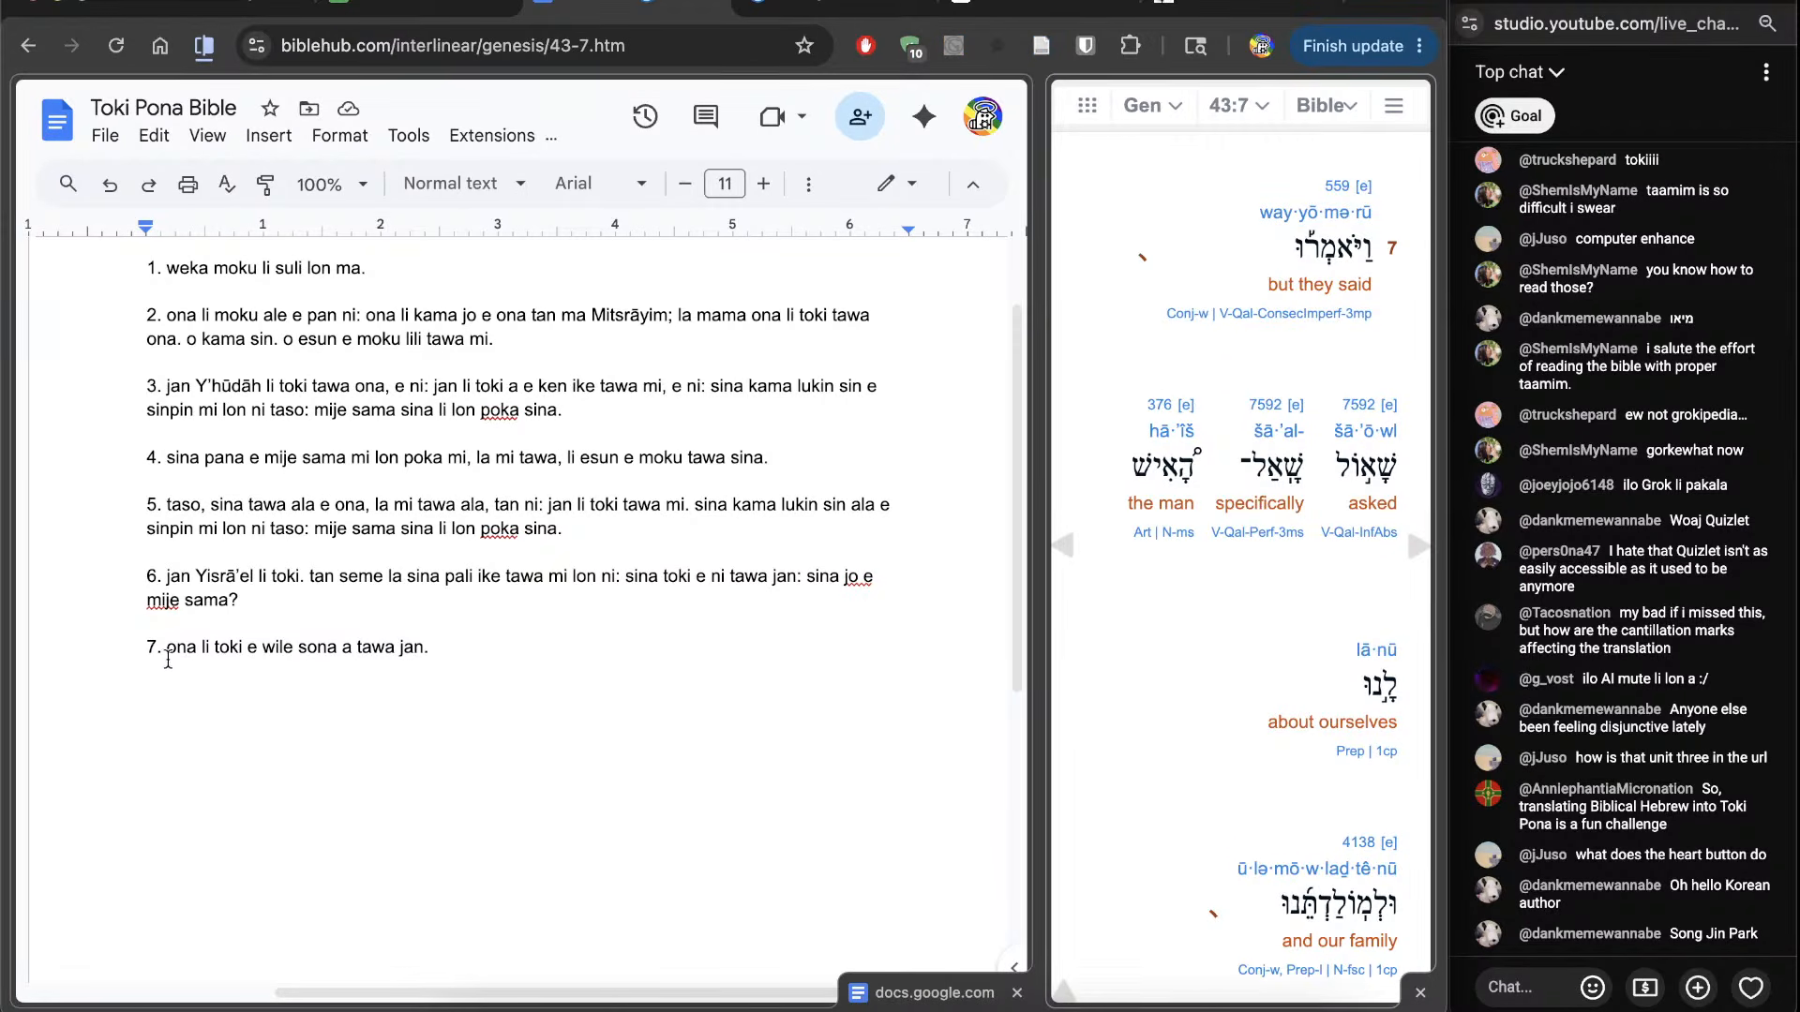
# Step: Compare the verse 7 draft with the Hebrew words for "but they said", "asked", "specifically" and "the man" in the interlinear
pyautogui.moveTo(169, 649); pyautogui.dragTo(455, 657)
pyautogui.doubleClick(1314, 260)
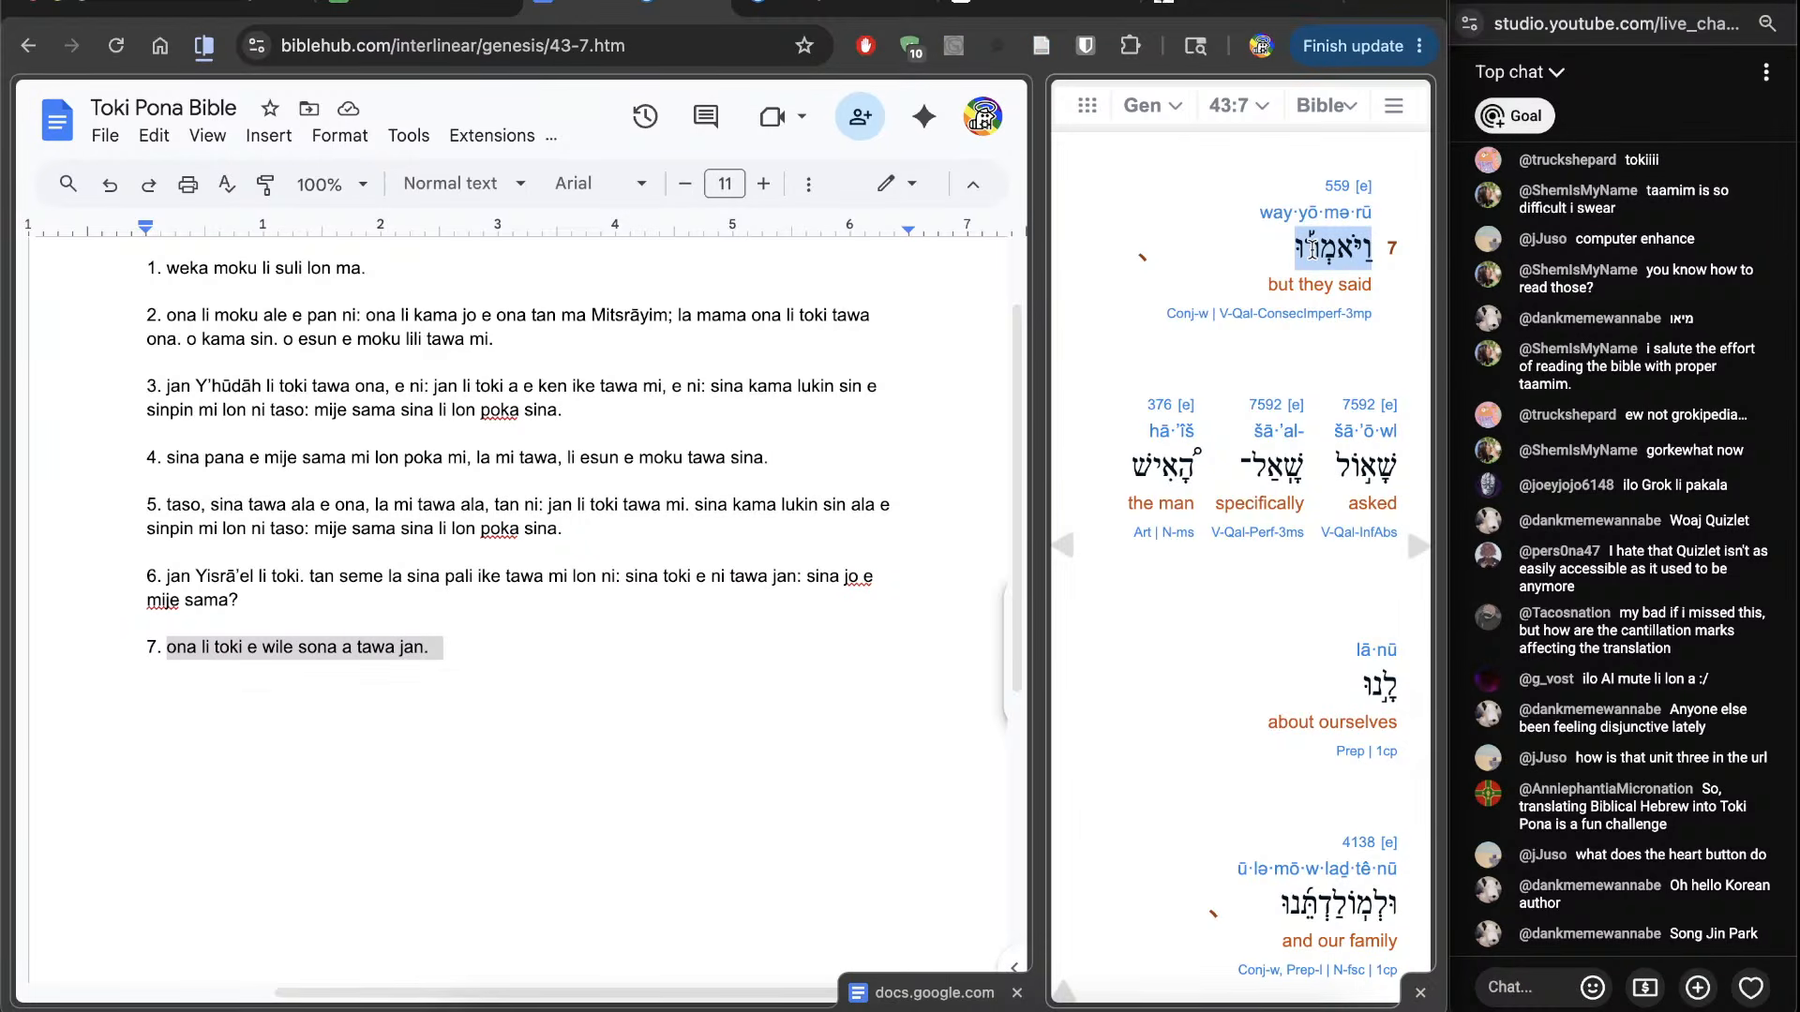
pyautogui.doubleClick(1367, 477)
pyautogui.click(1270, 480)
pyautogui.doubleClick(1381, 476)
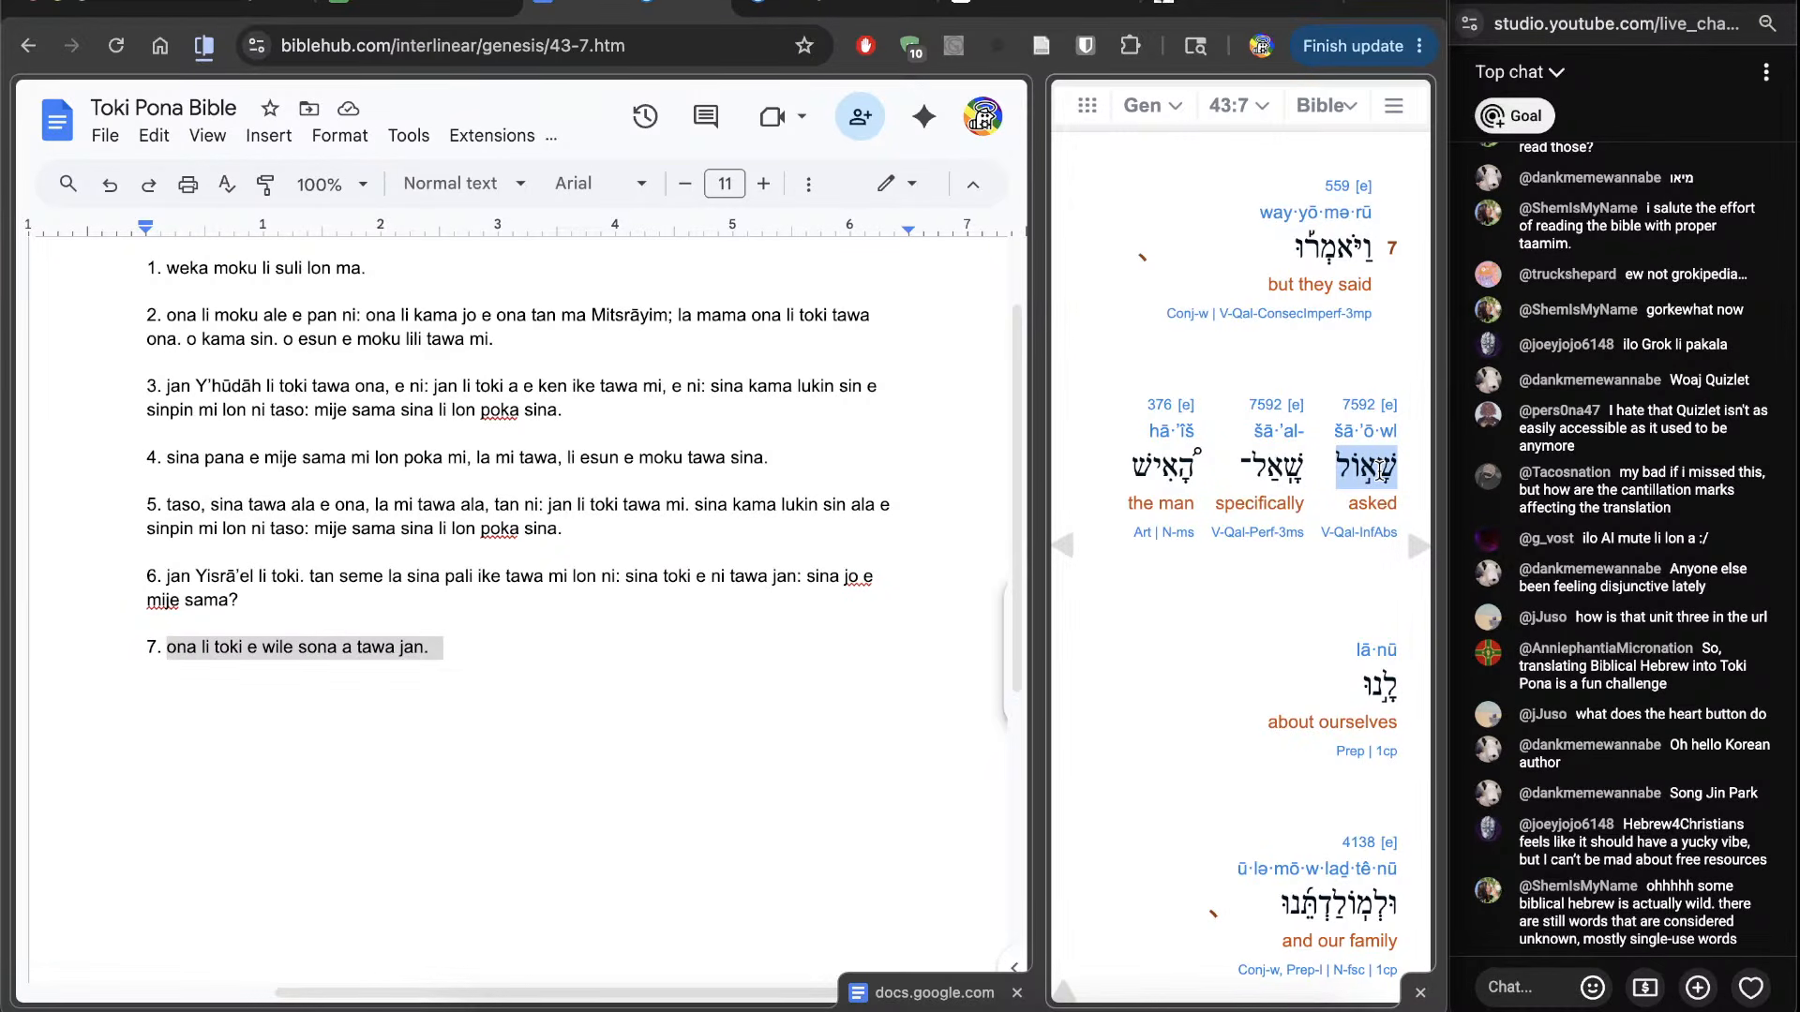
pyautogui.doubleClick(1168, 465)
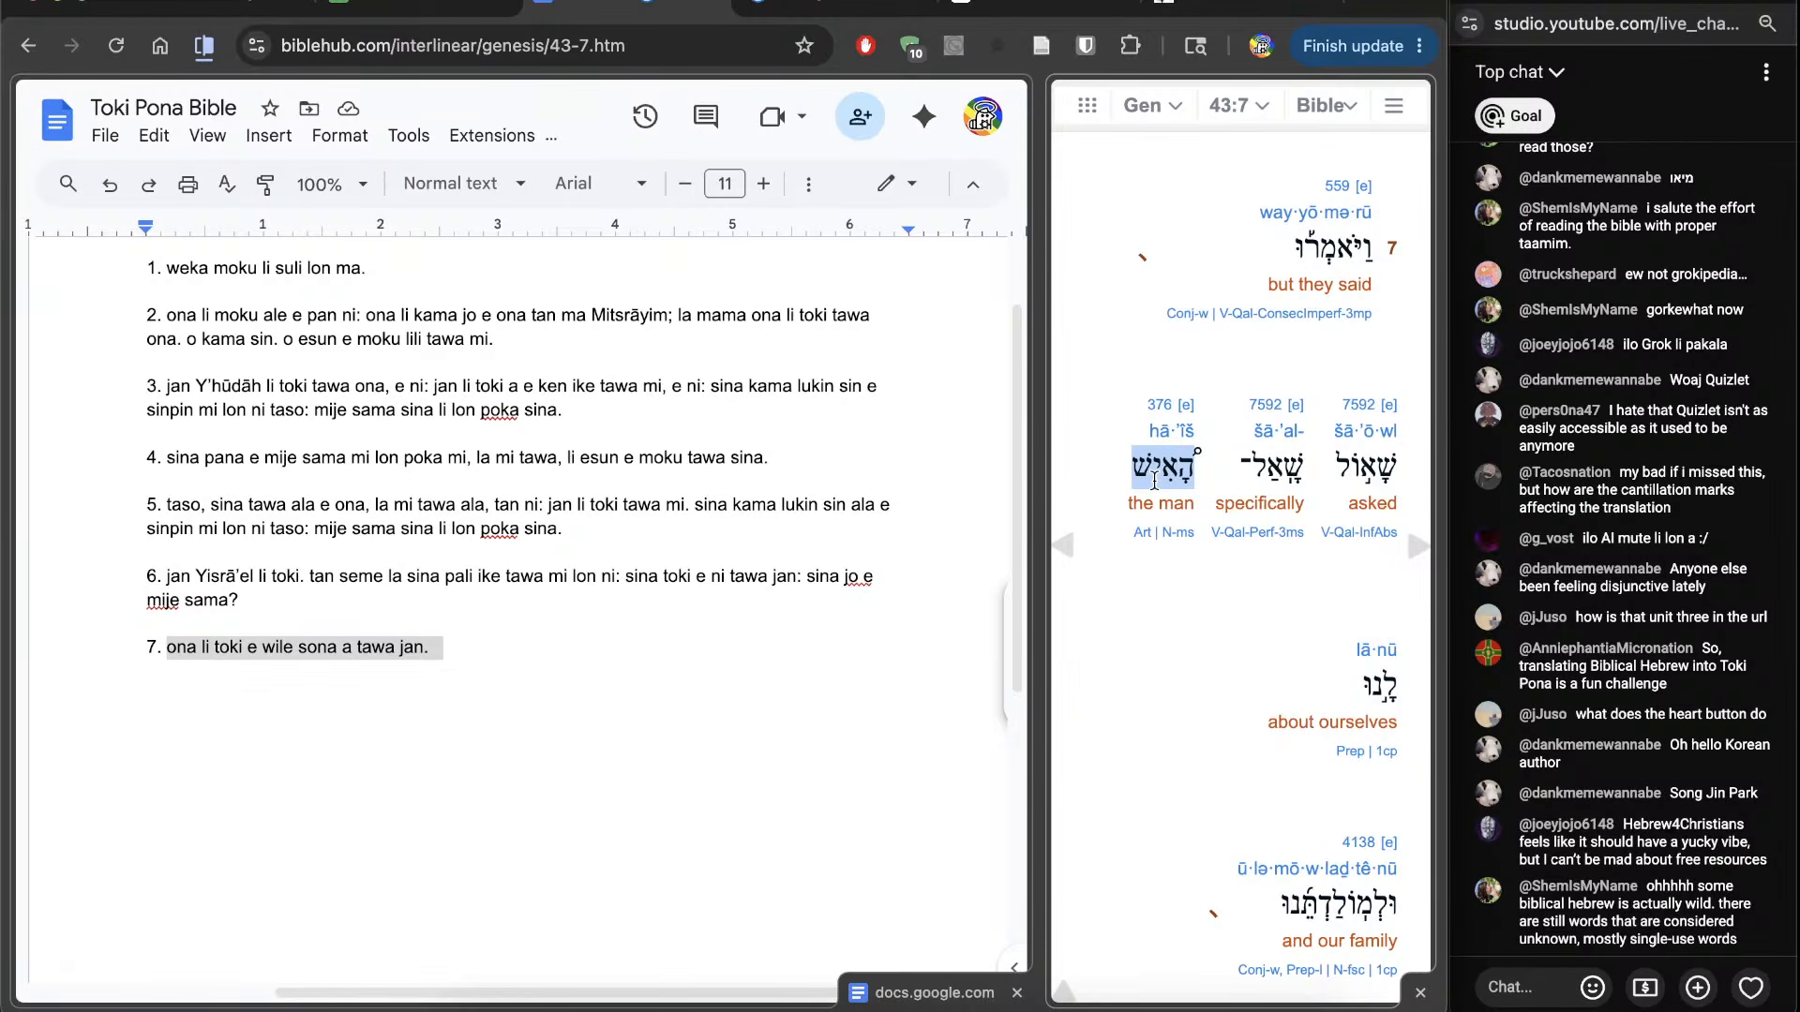
pyautogui.click(1159, 474)
pyautogui.doubleClick(1158, 474)
pyautogui.scroll(-1, 1247, 669)
pyautogui.click(1251, 660)
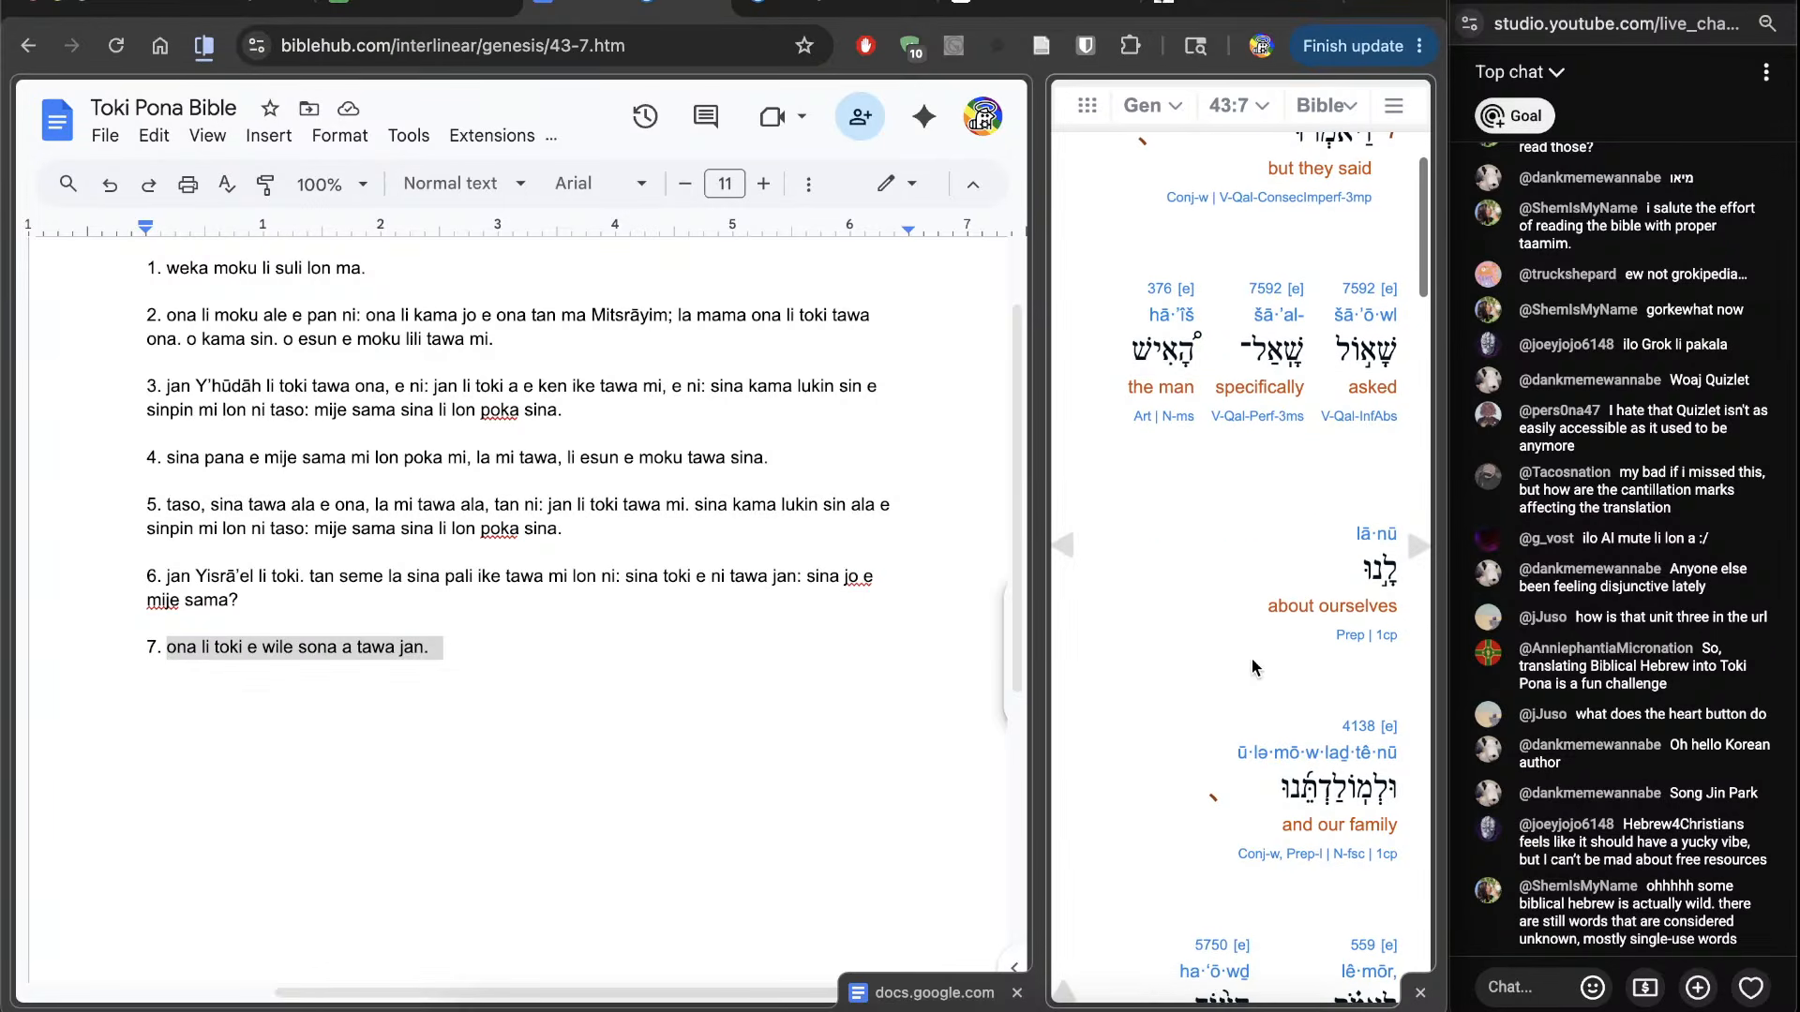
# Step: Continue verse 7 with "tawa mi, tawa kulupu mi kin,"
pyautogui.click(562, 814)
pyautogui.write('tawa mi, t')
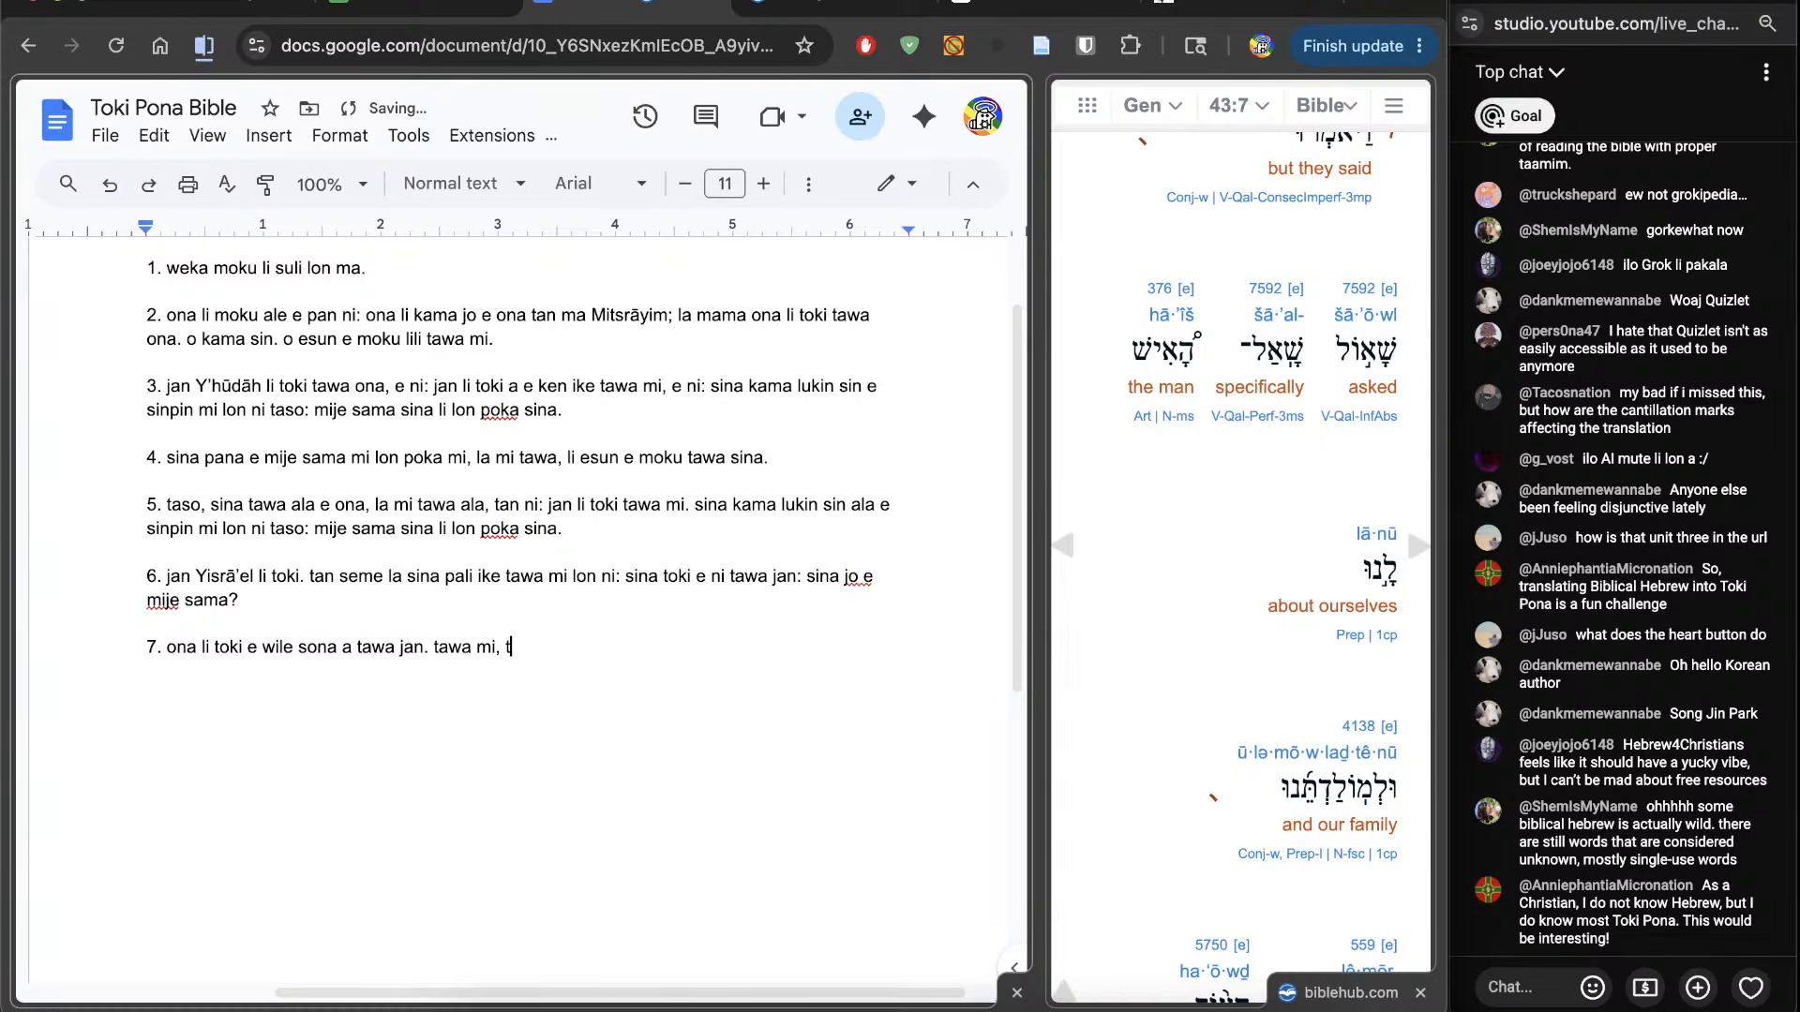
pyautogui.write('awa kulupu mi kin,')
# Step: Replace the "e" following "ona li toki" in verse 7 with ": jan li toki a e", based on the opening Hebrew words
pyautogui.scroll(-5, 1184, 816)
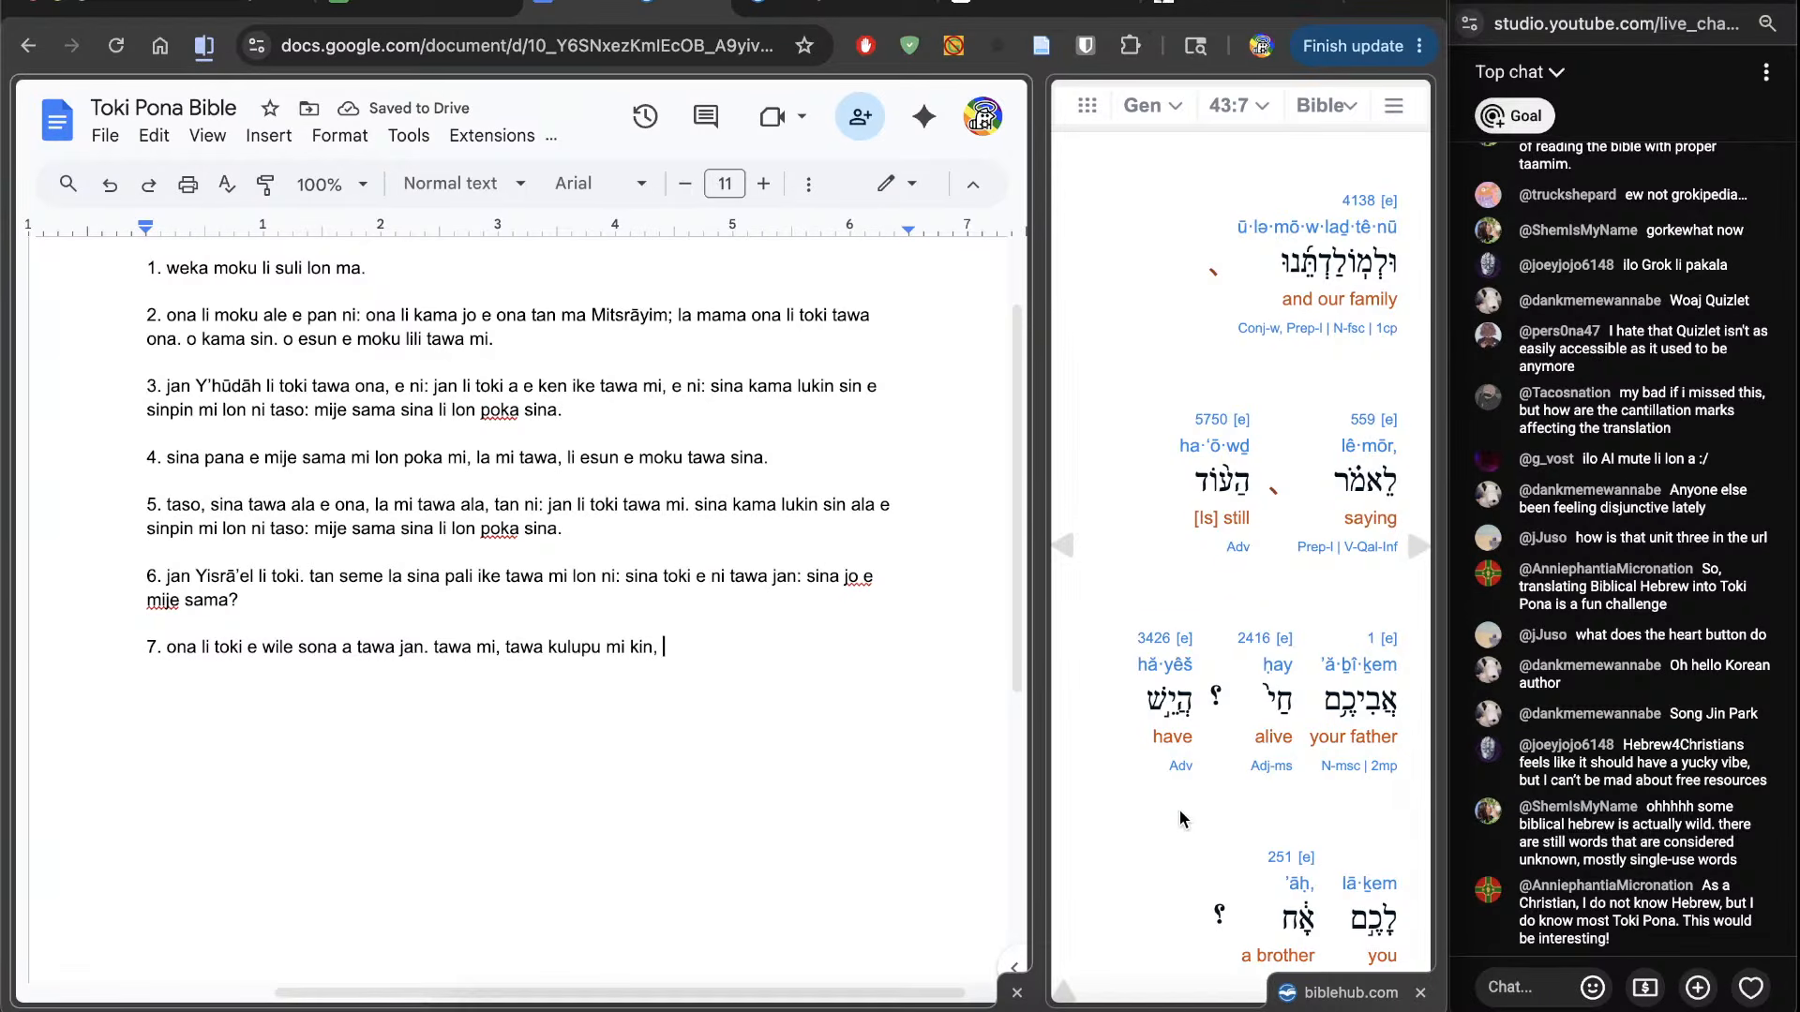
pyautogui.scroll(5, 1179, 814)
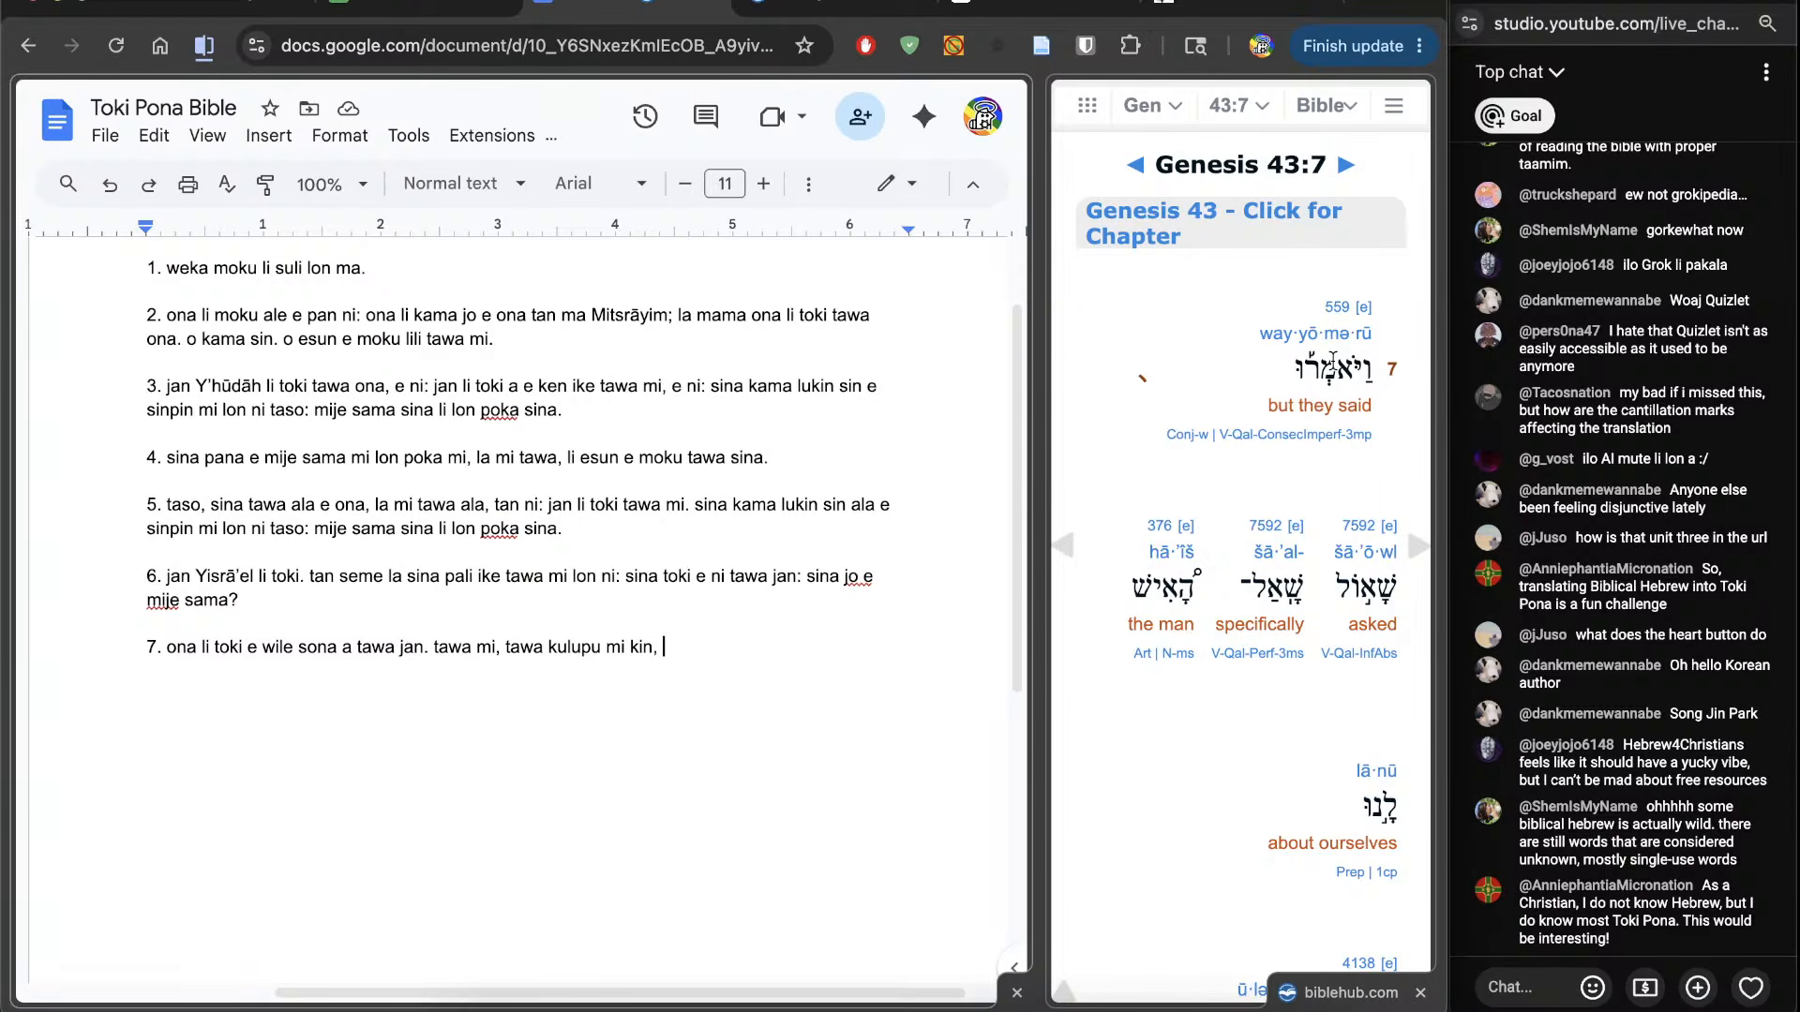
pyautogui.click(245, 649)
pyautogui.doubleClick(255, 649)
pyautogui.press('BackSpace')
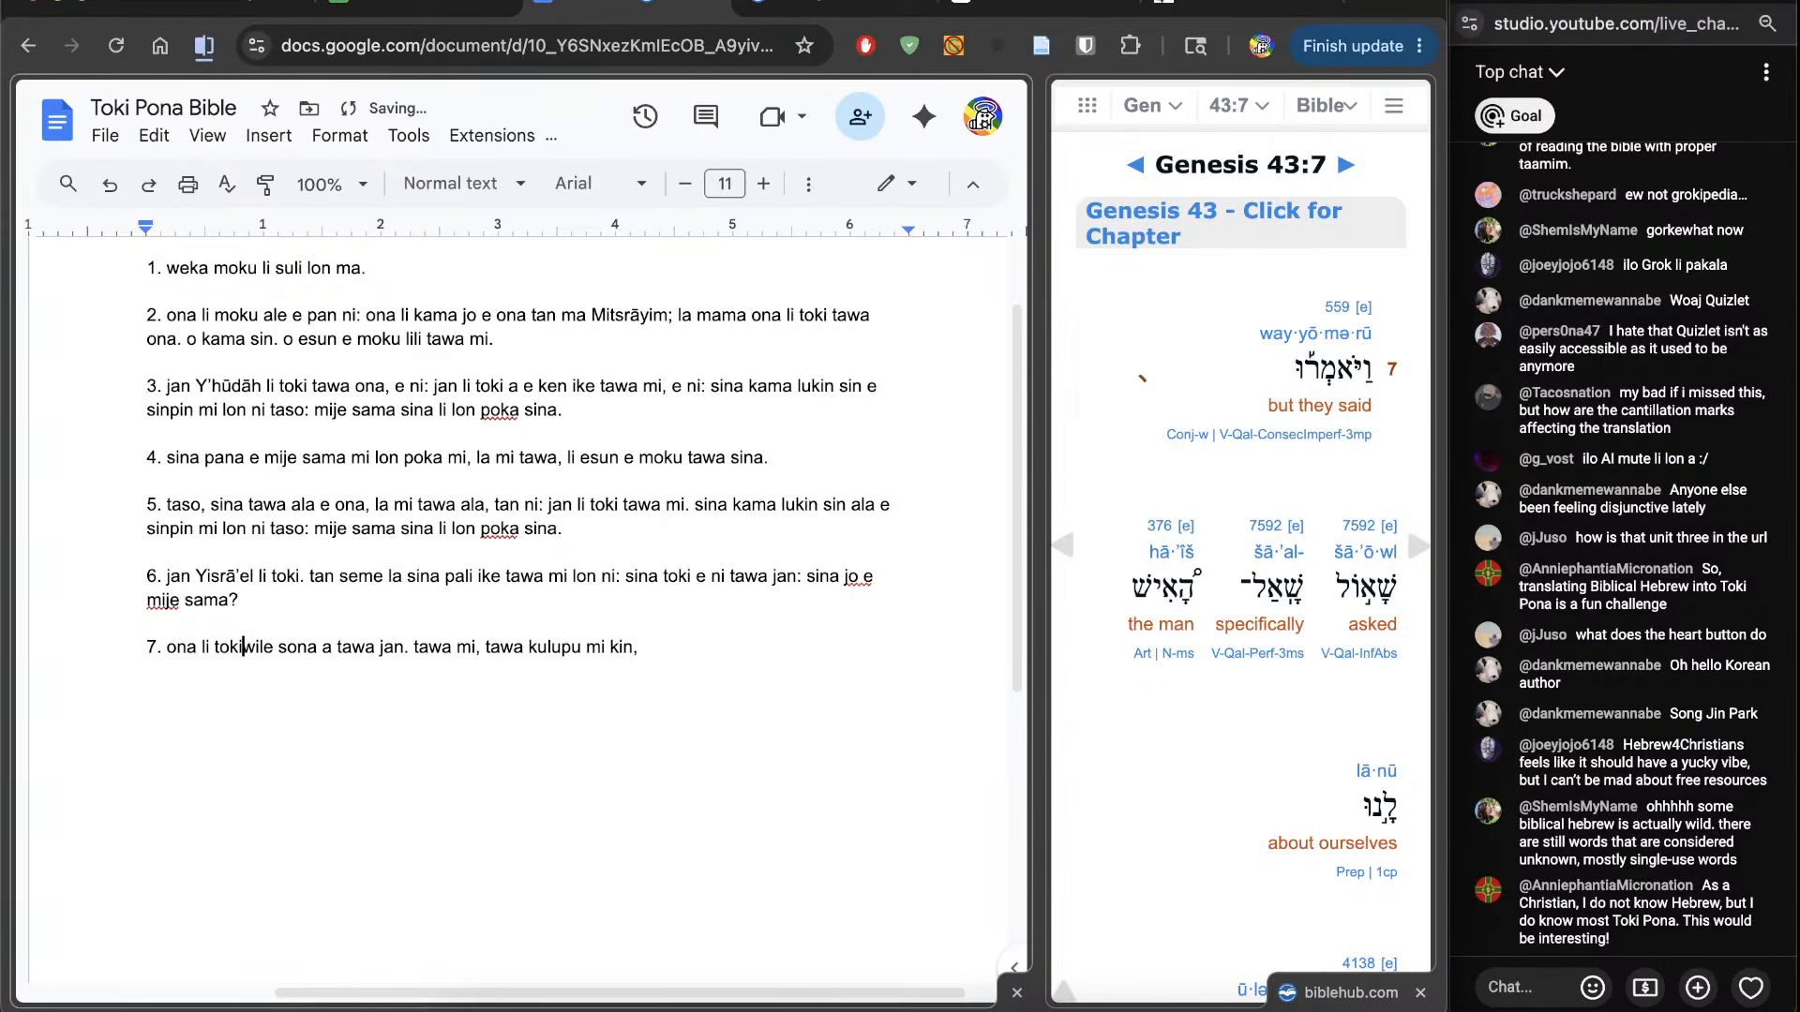
pyautogui.write(': jan li toki a e')
# Step: Remove "a tawa jan." from verse 7 so "wile sona" leads directly into "tawa mi", and return to the verse's end
pyautogui.click(445, 650)
pyautogui.press('BackSpace')
pyautogui.press('BackSpace')
pyautogui.moveTo(509, 649); pyautogui.dragTo(434, 649)
pyautogui.write('.')
pyautogui.press('BackSpace')
pyautogui.click(867, 724)
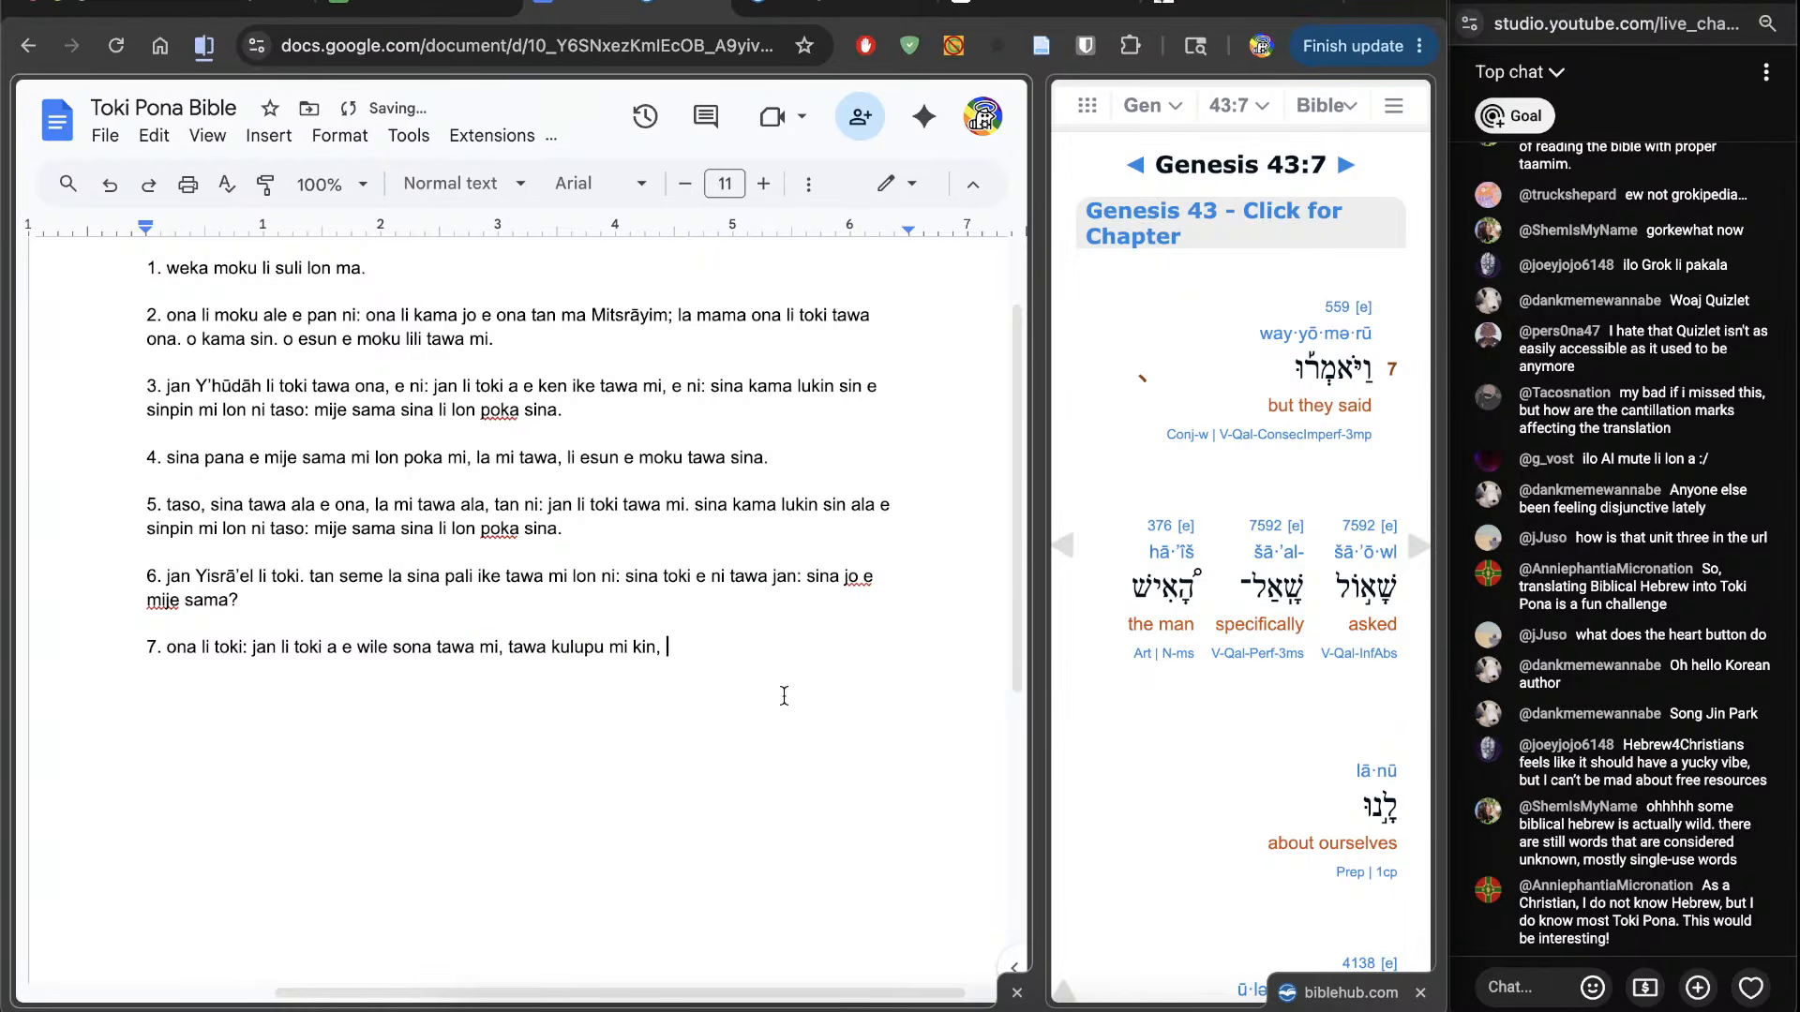
# Step: Continue verse 7 with "e ni: mama sina li awen lon anu seme?", following the interlinear's "saying, is your father still alive"
pyautogui.scroll(-4, 1219, 688)
pyautogui.scroll(-3, 1221, 690)
pyautogui.press('BackSpace')
pyautogui.write('e ni')
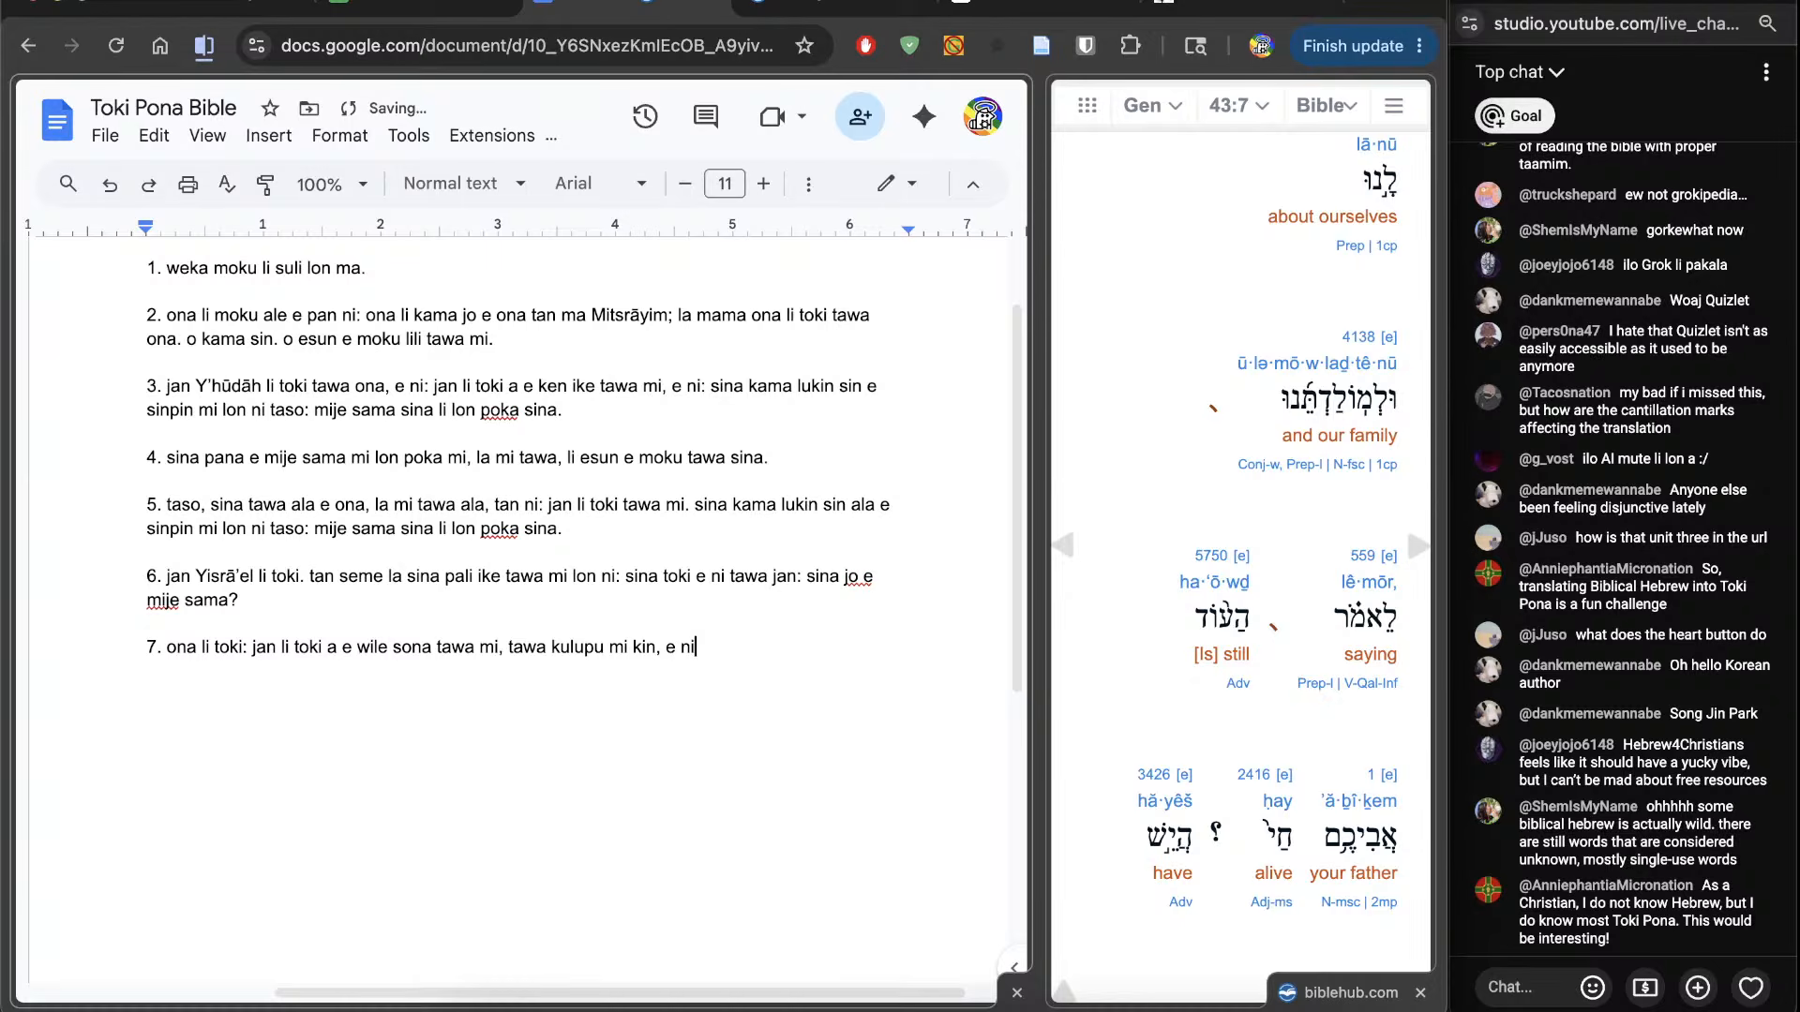
pyautogui.write(':')
pyautogui.scroll(-3, 1114, 712)
pyautogui.scroll(-2, 1118, 801)
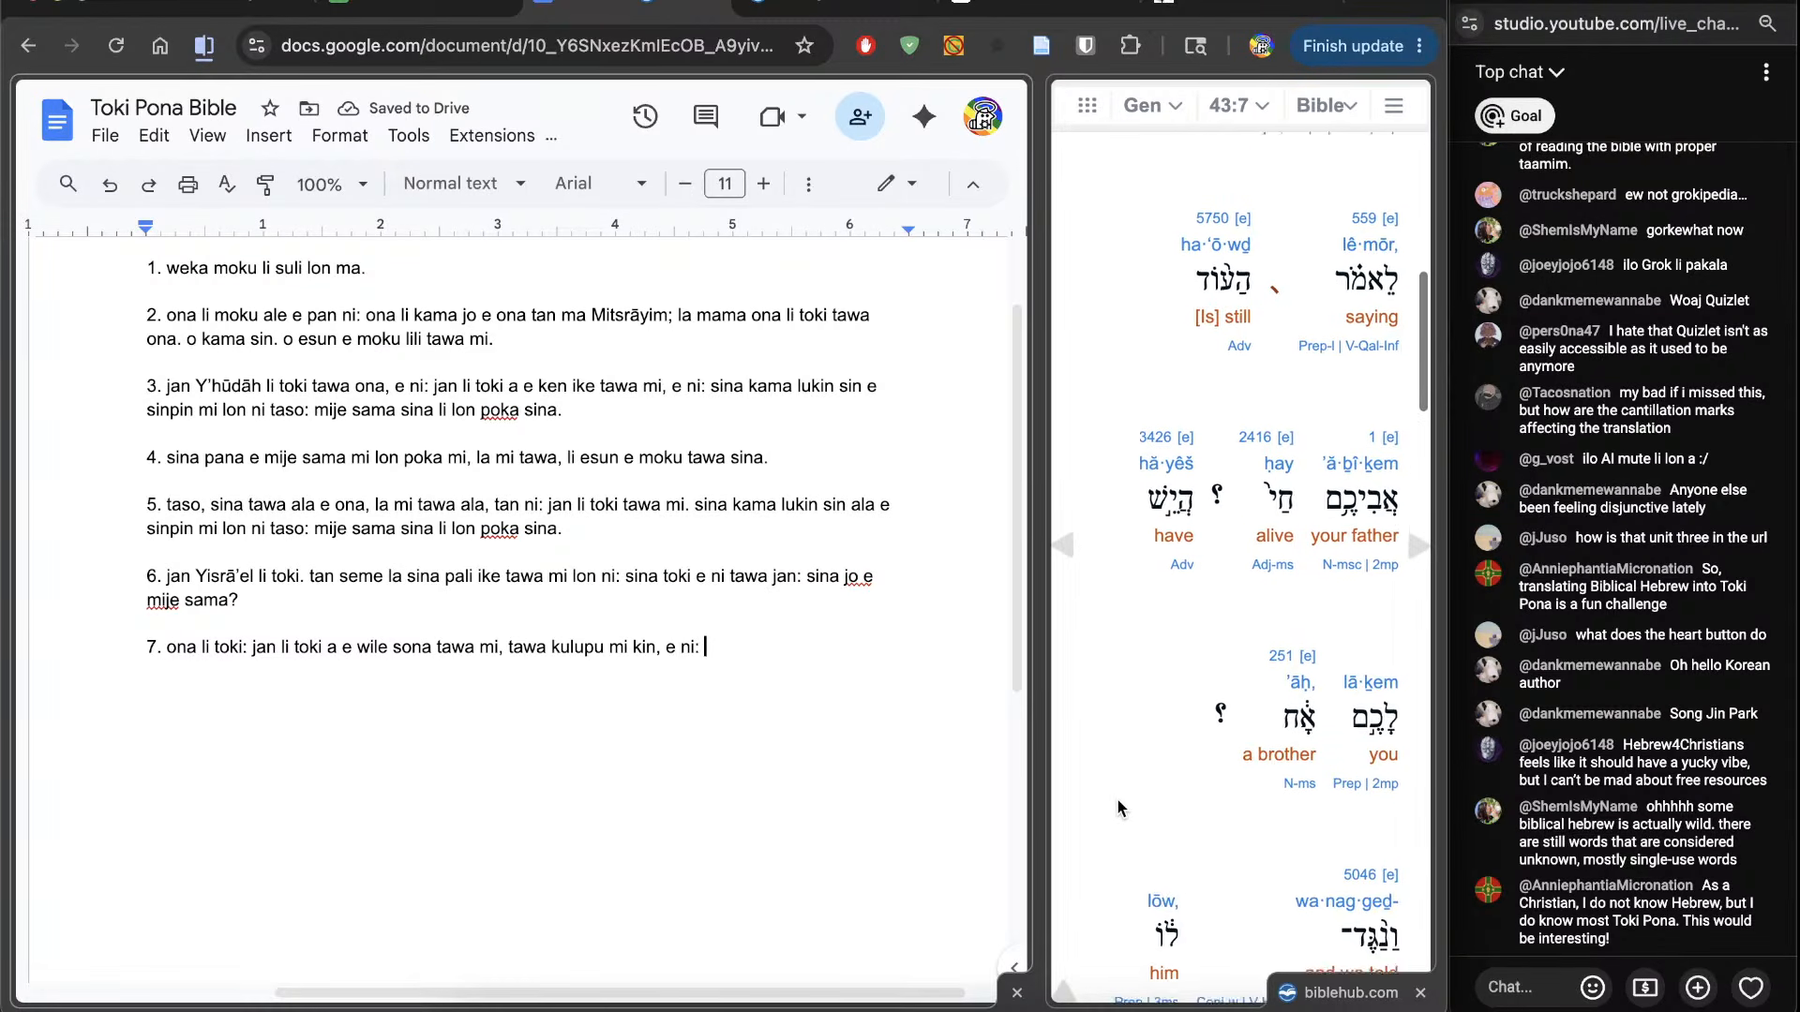
pyautogui.write('mama sina li a')
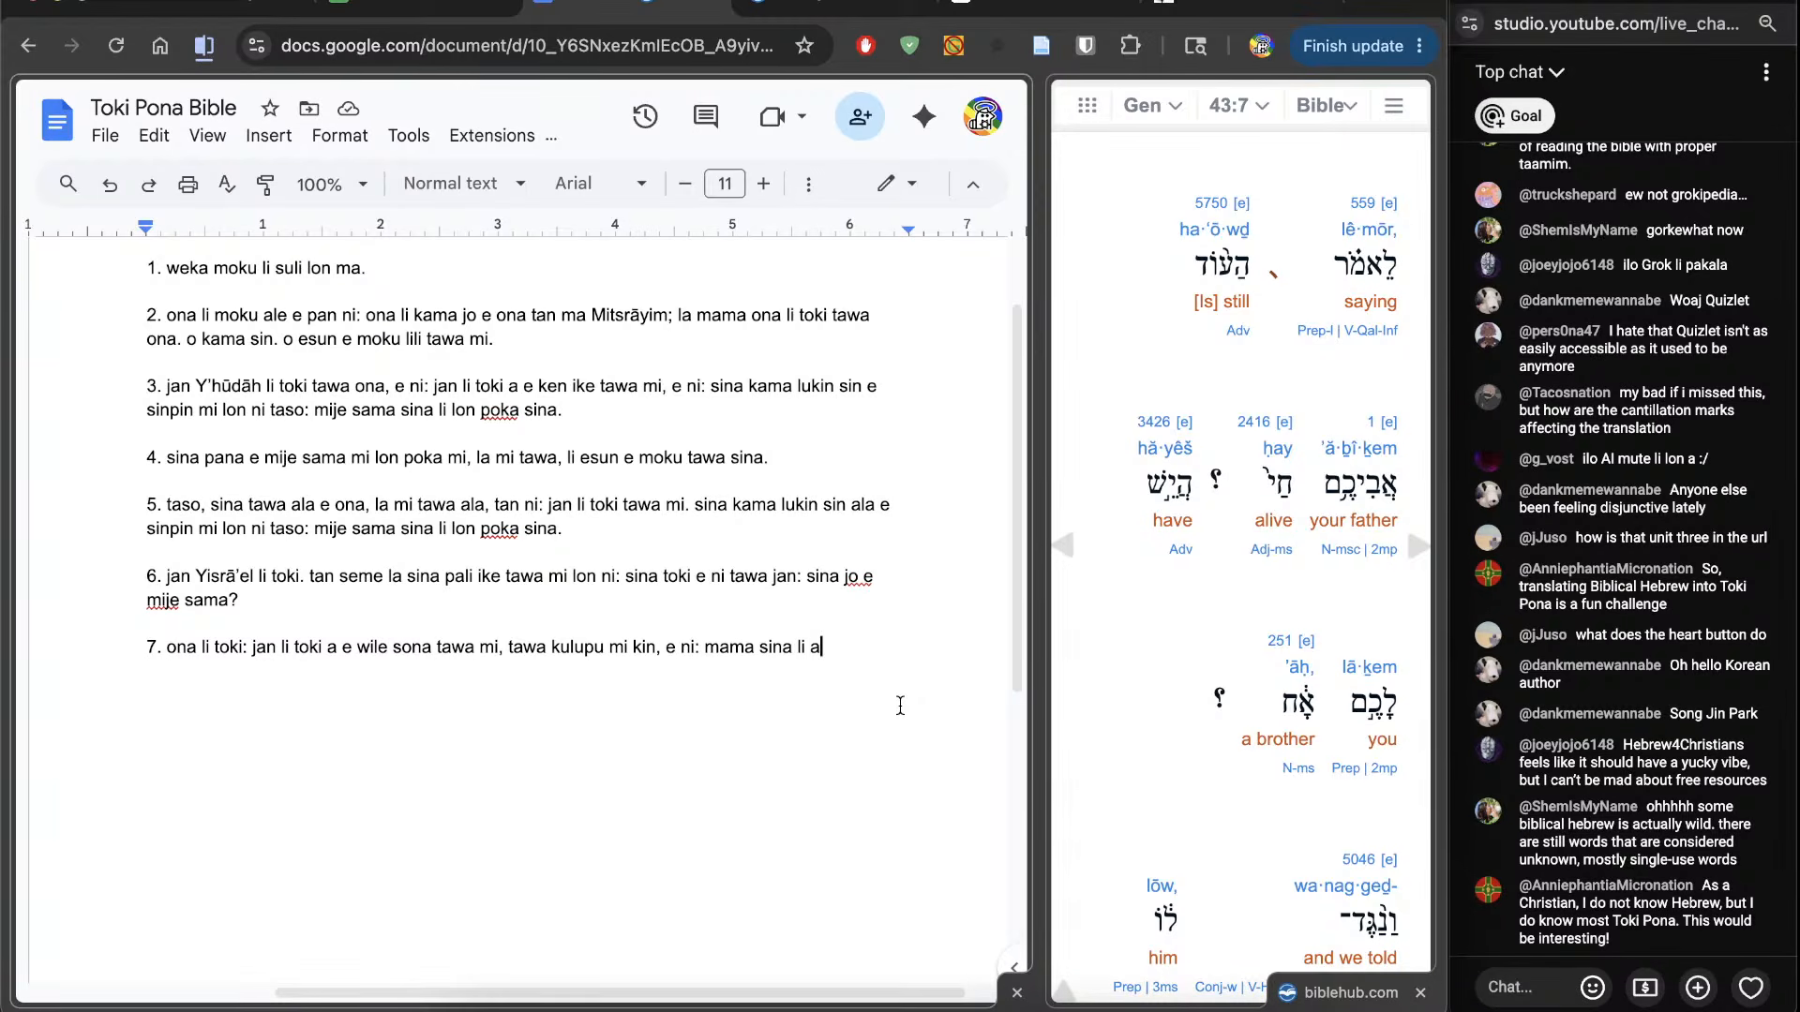
pyautogui.write('wen lon anu seme?')
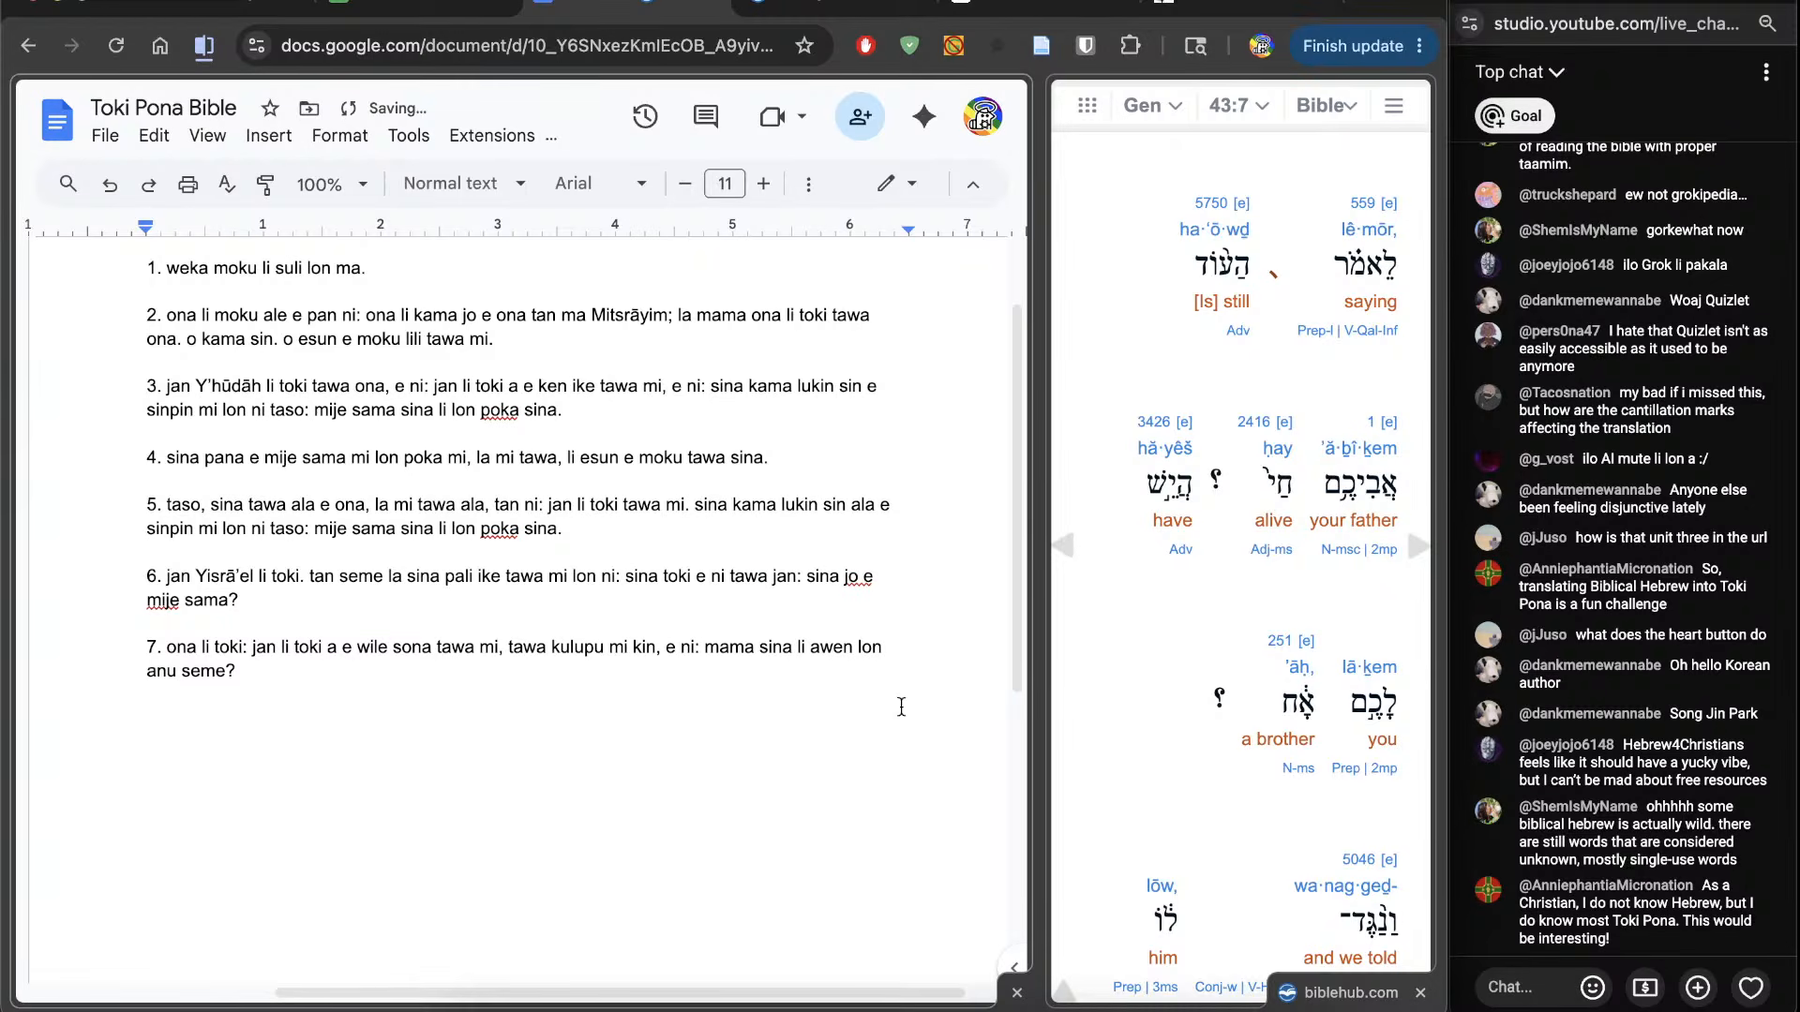
# Step: Check the Hebrew words for "have", "you" and "a brother", and add "sina jo ala jo e mije sama?" to verse 7
pyautogui.scroll(-3, 1175, 724)
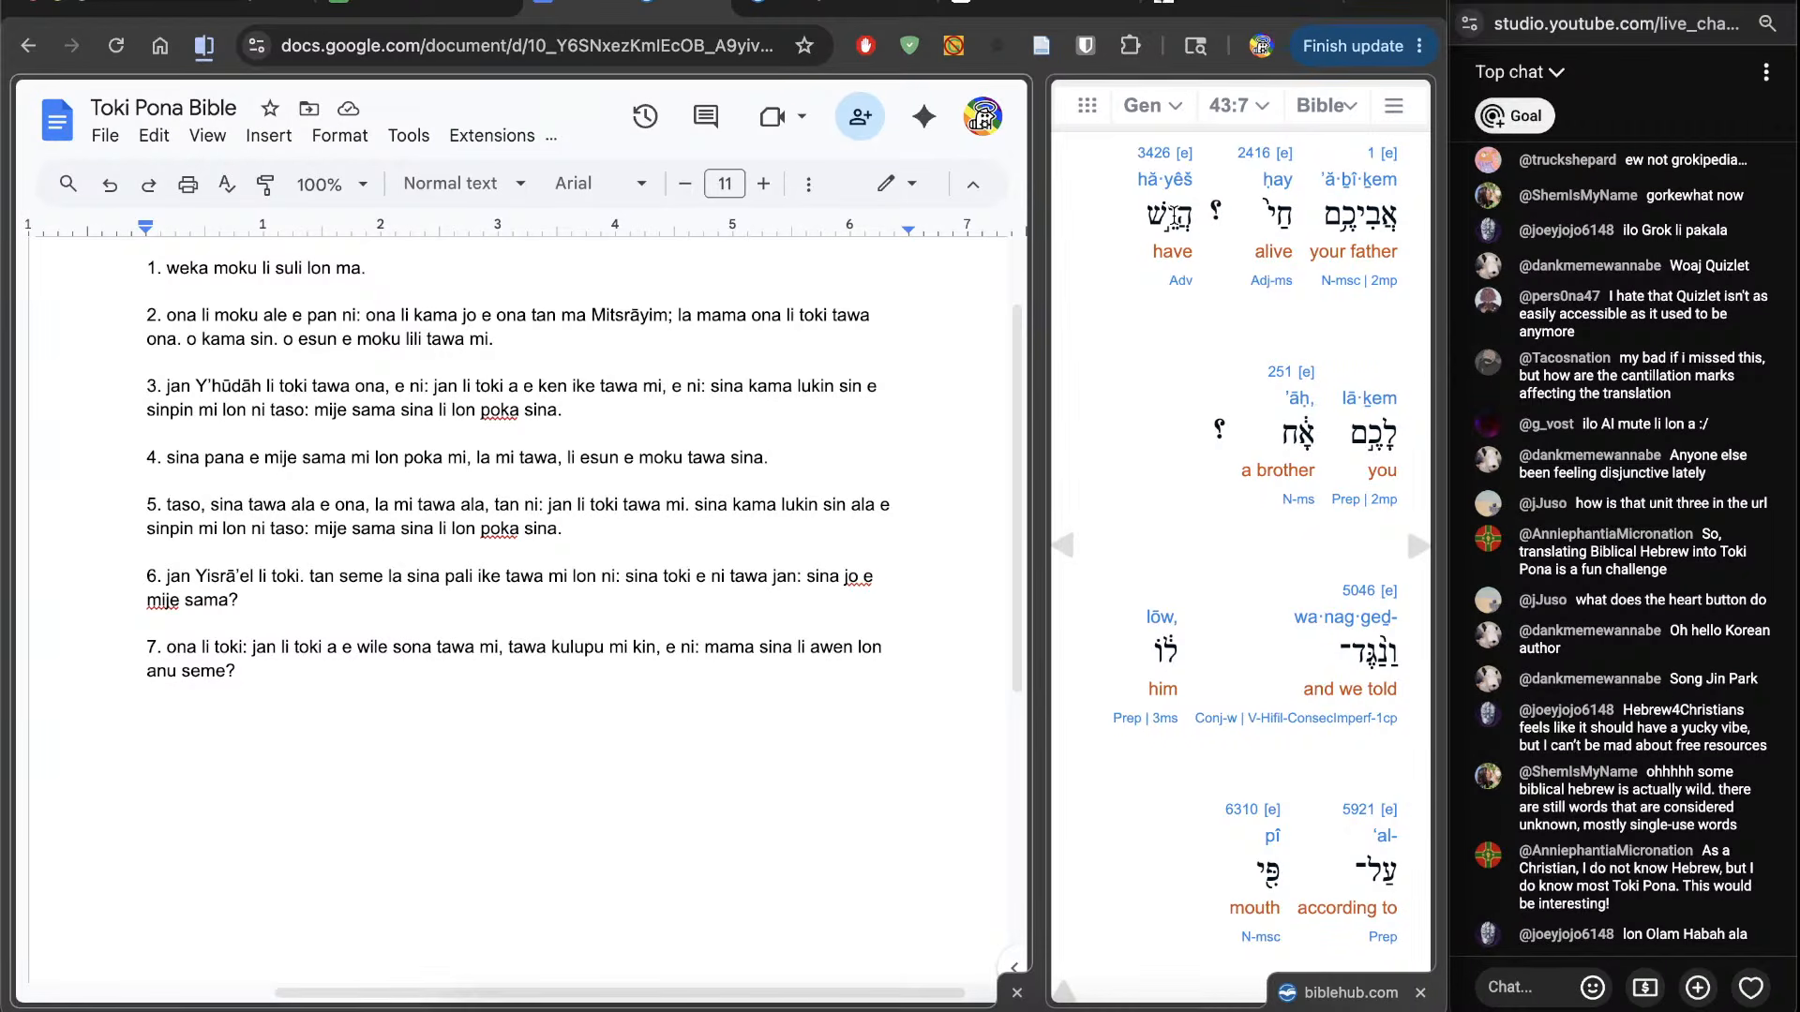
pyautogui.moveTo(1178, 216); pyautogui.dragTo(1153, 216)
pyautogui.doubleClick(1373, 434)
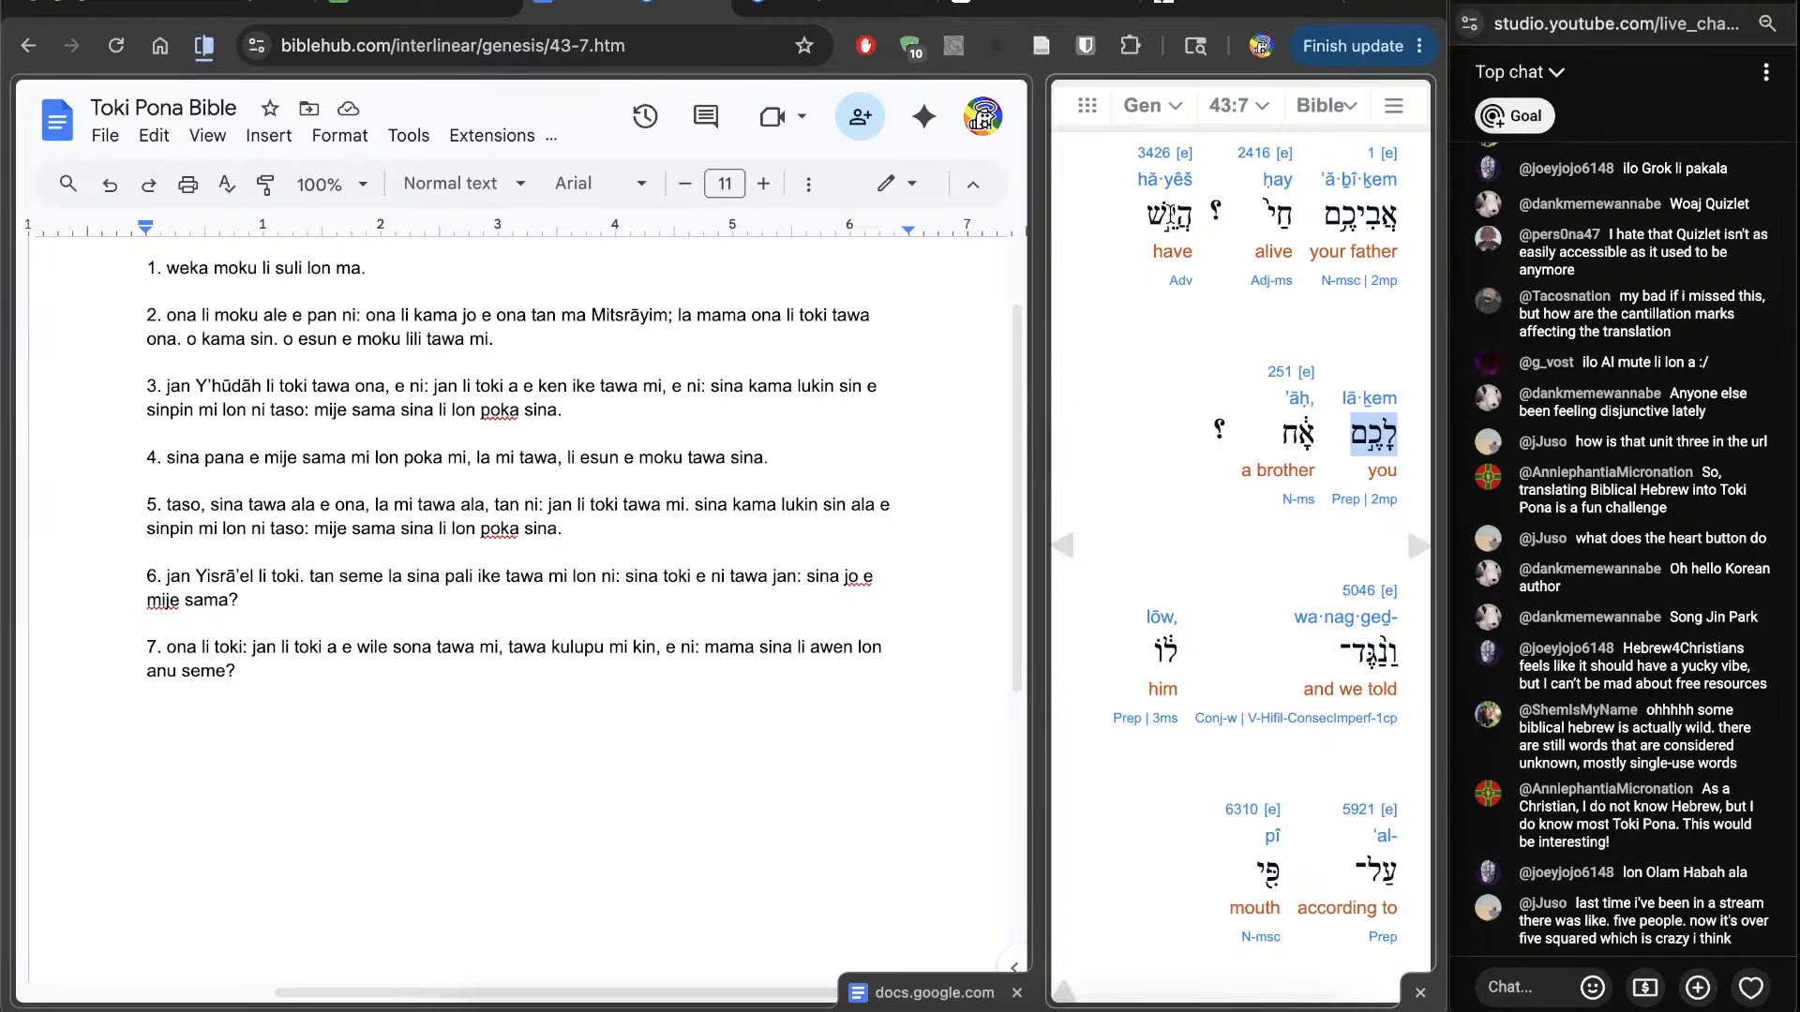
pyautogui.click(1306, 443)
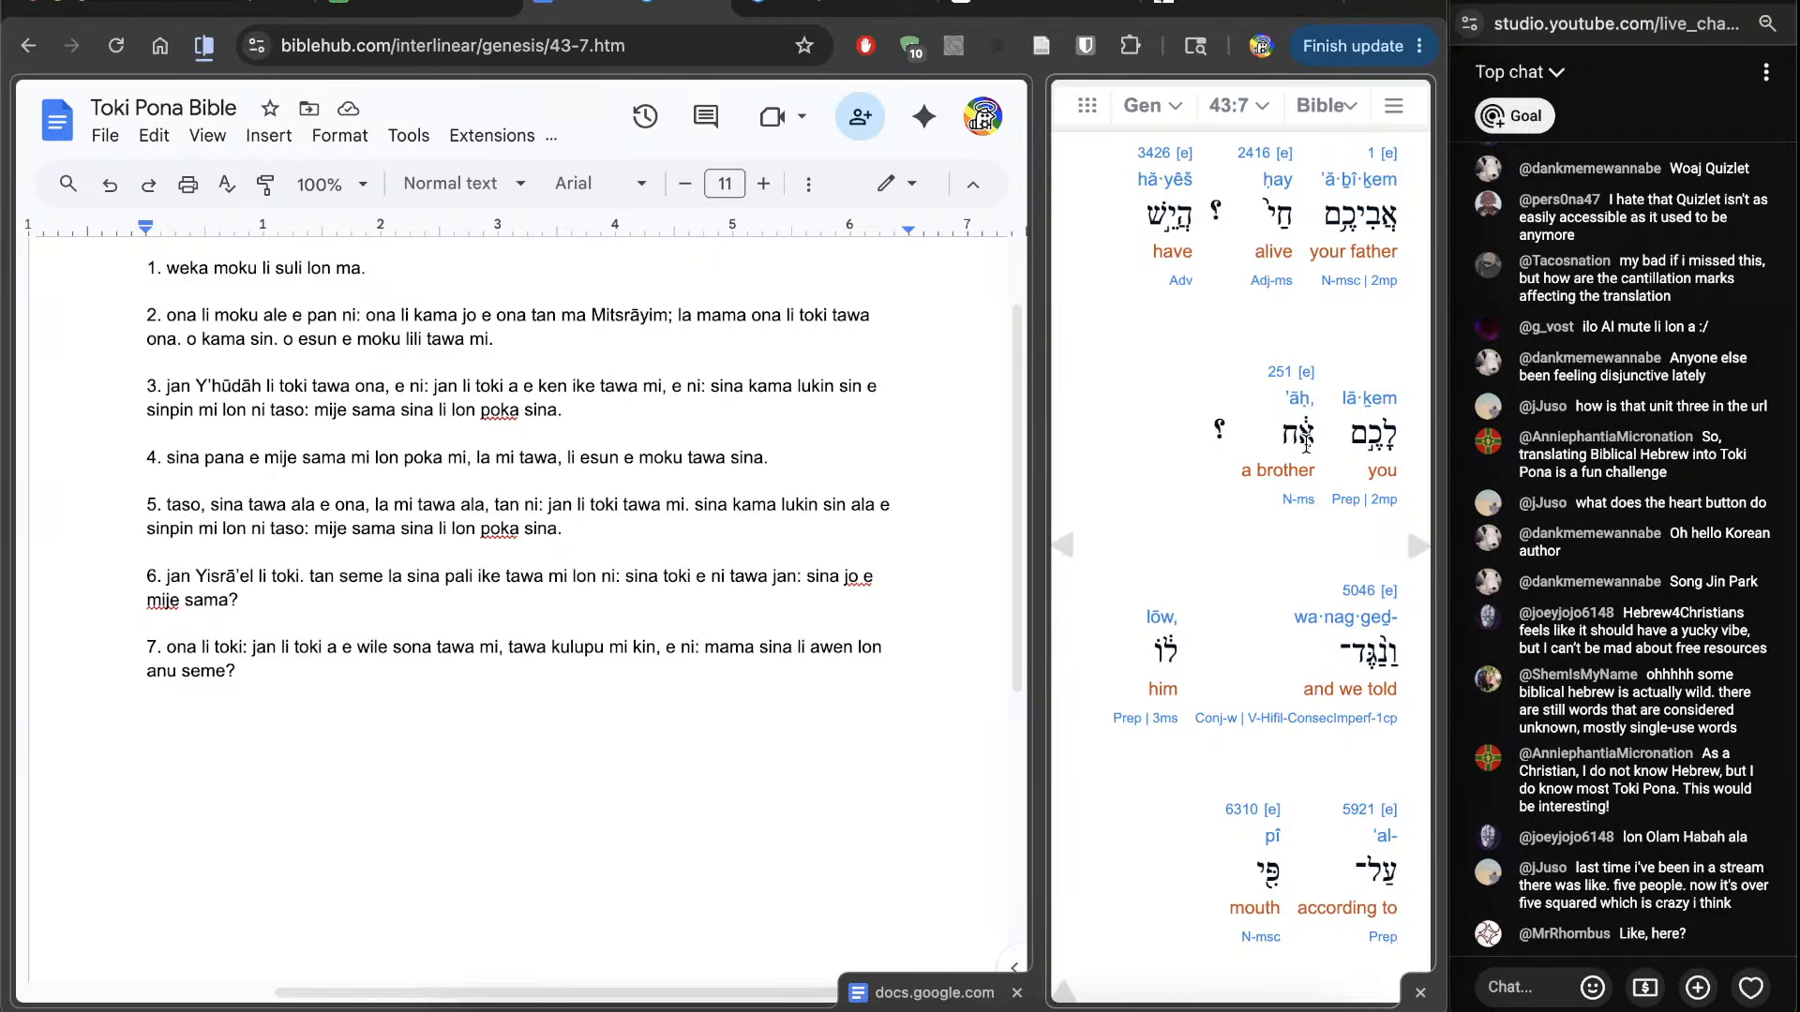
pyautogui.click(800, 763)
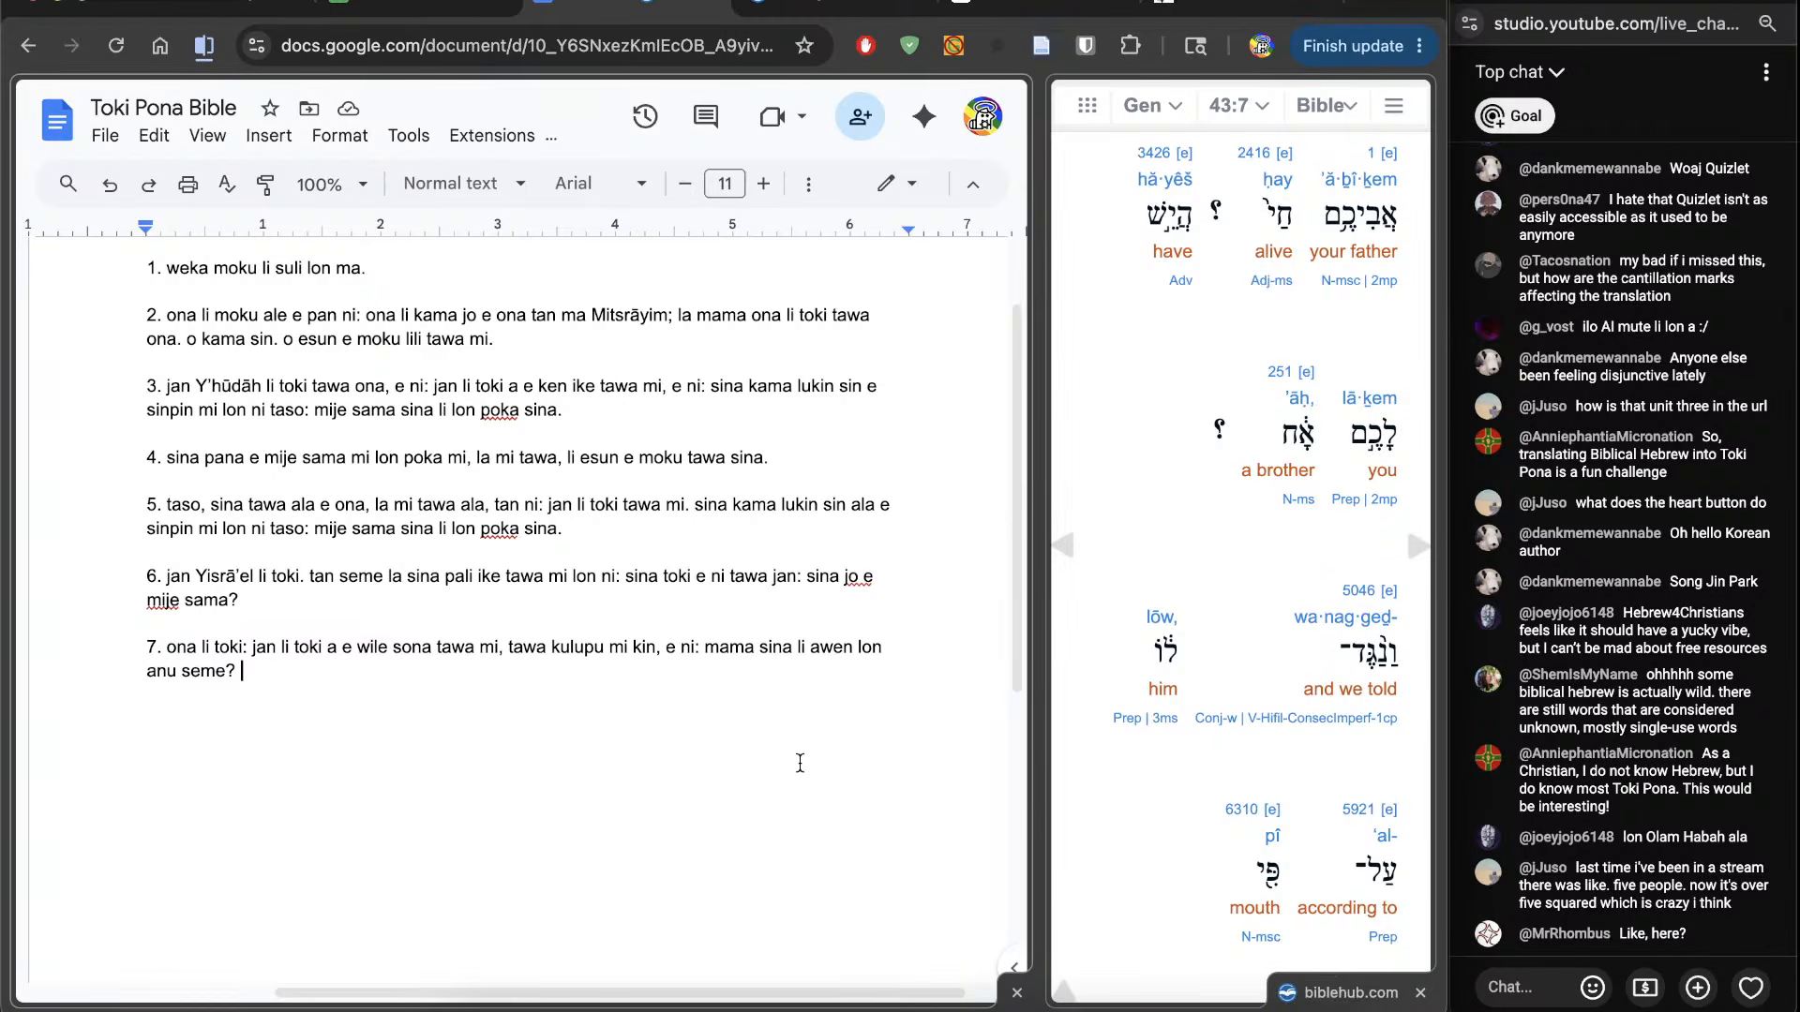
pyautogui.write('sina jo ala jo e mije sama?')
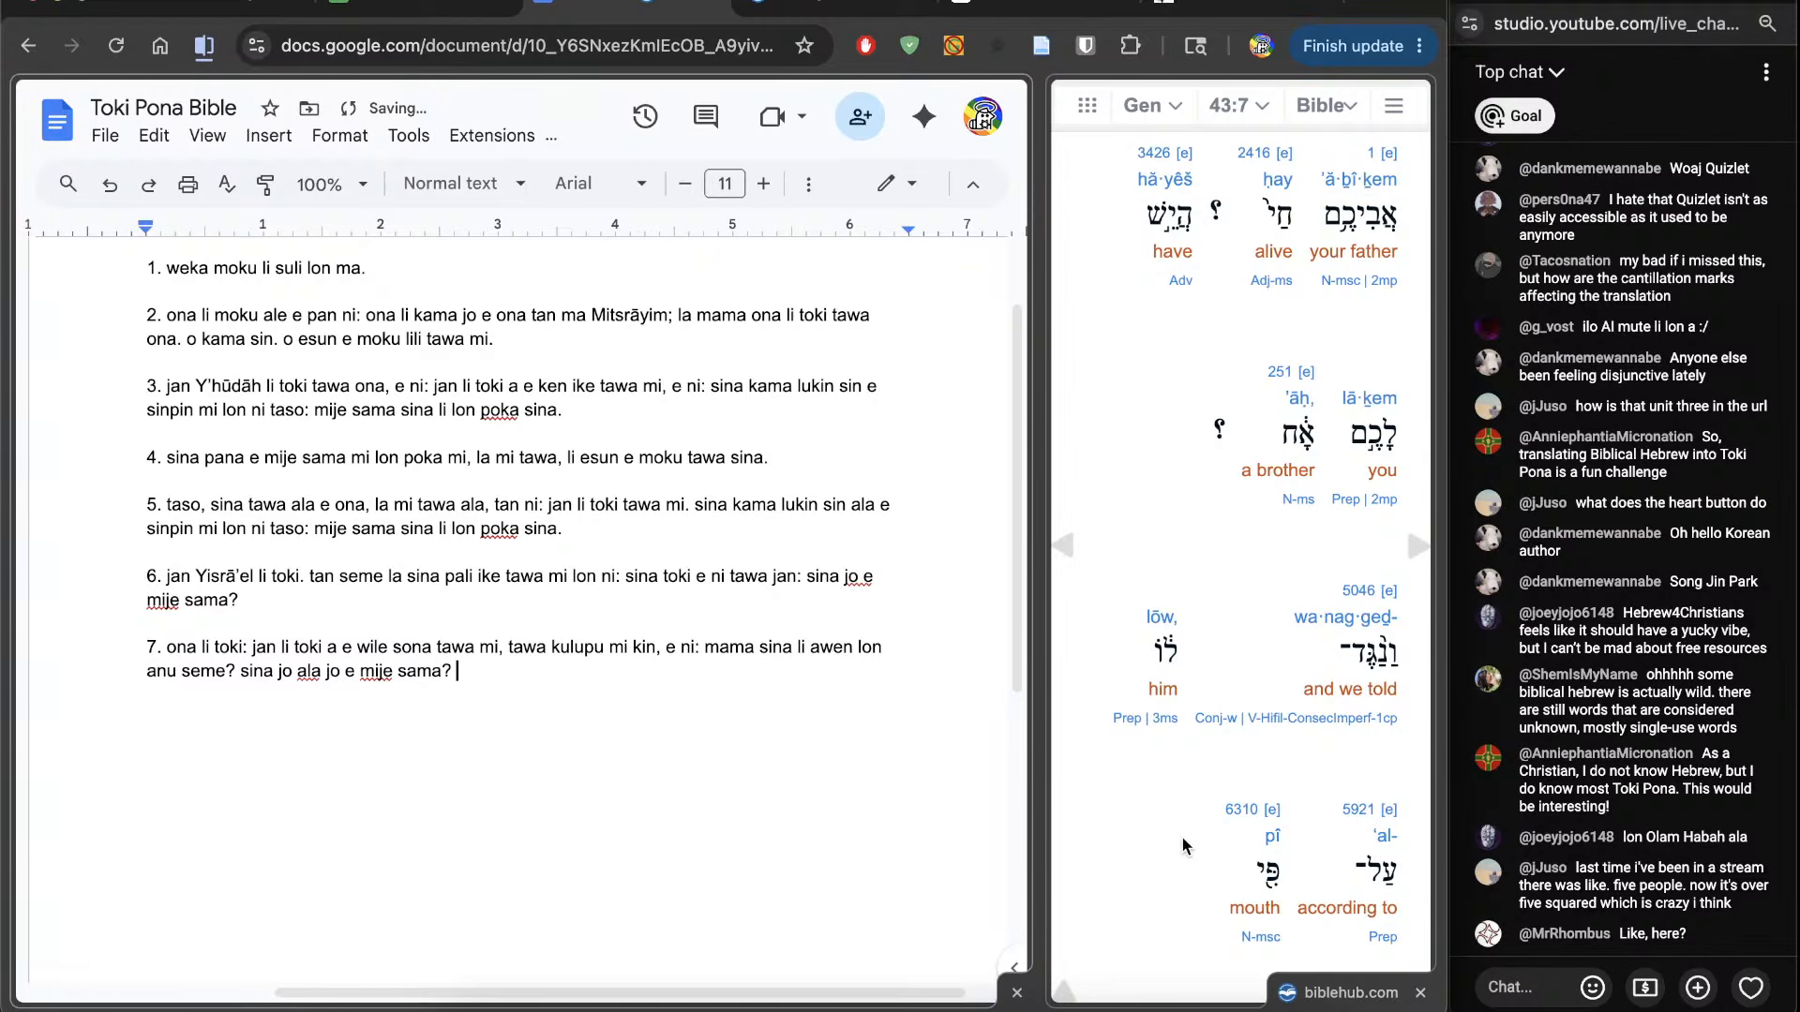
# Step: Continue verse 7 with "mi toki tawa ona tawa" for the interlinear's "and we told him according to"
pyautogui.scroll(-5, 1183, 836)
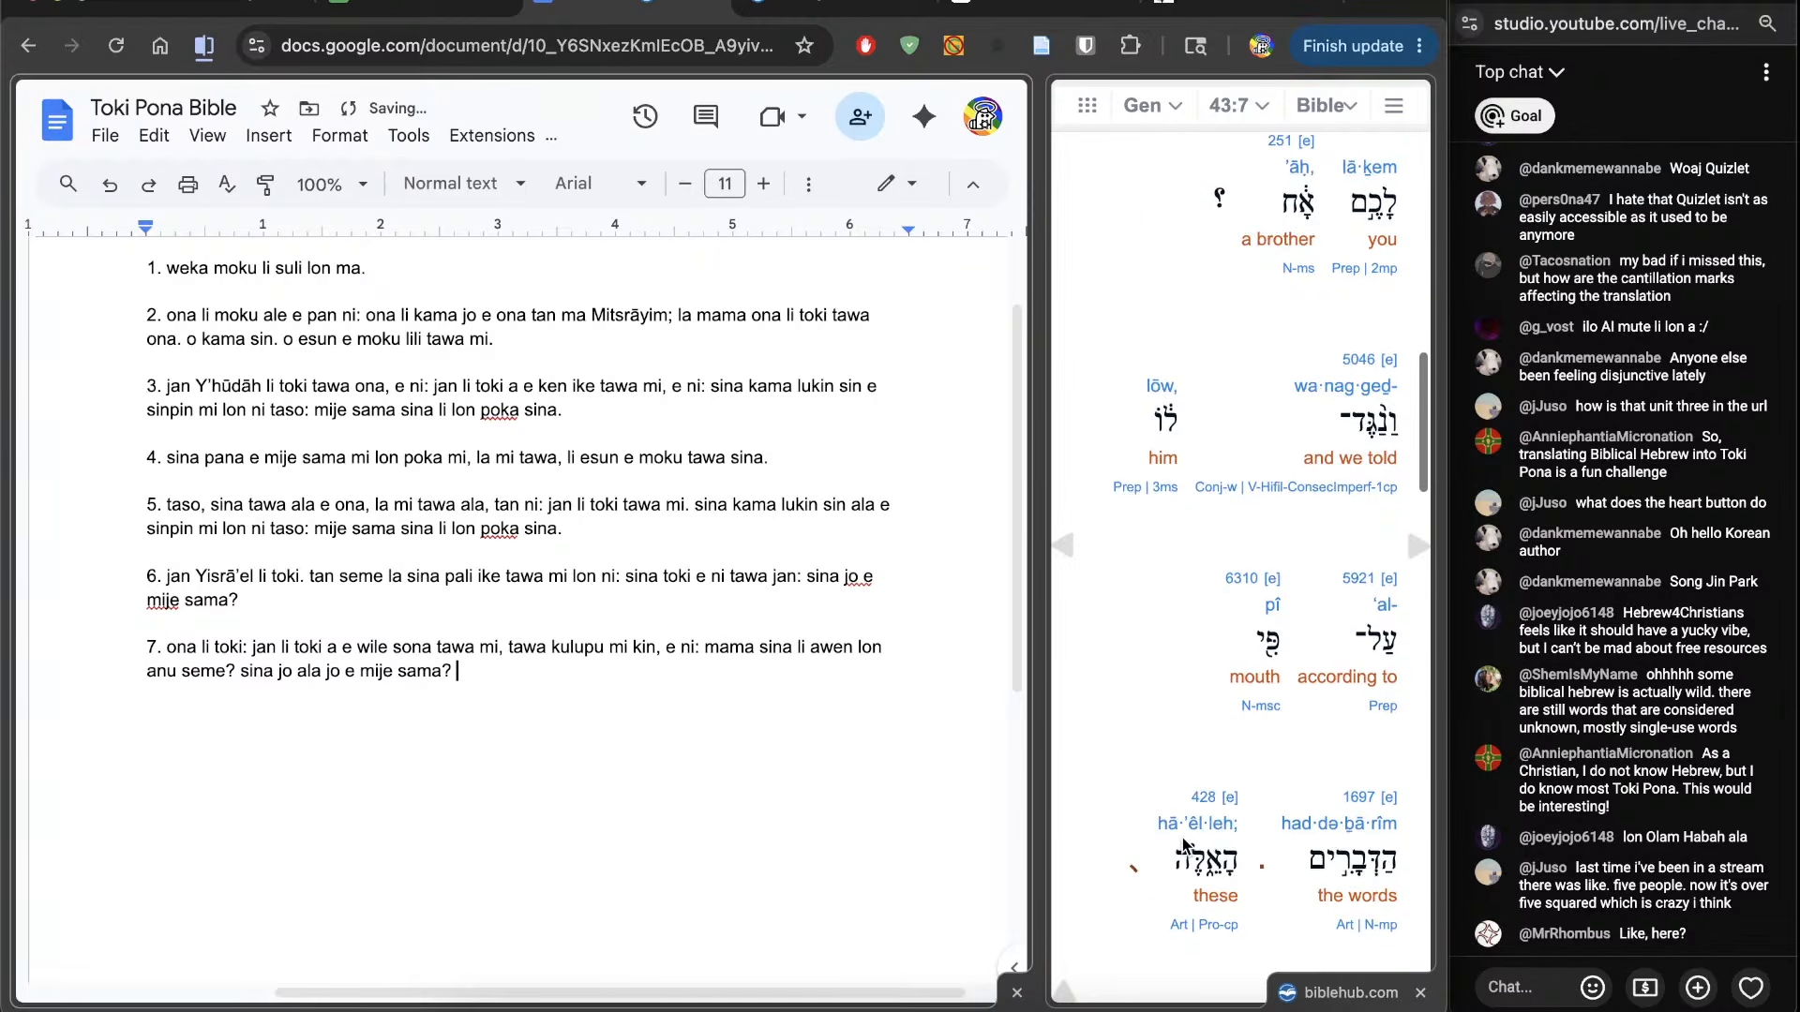
pyautogui.write('mi toki ')
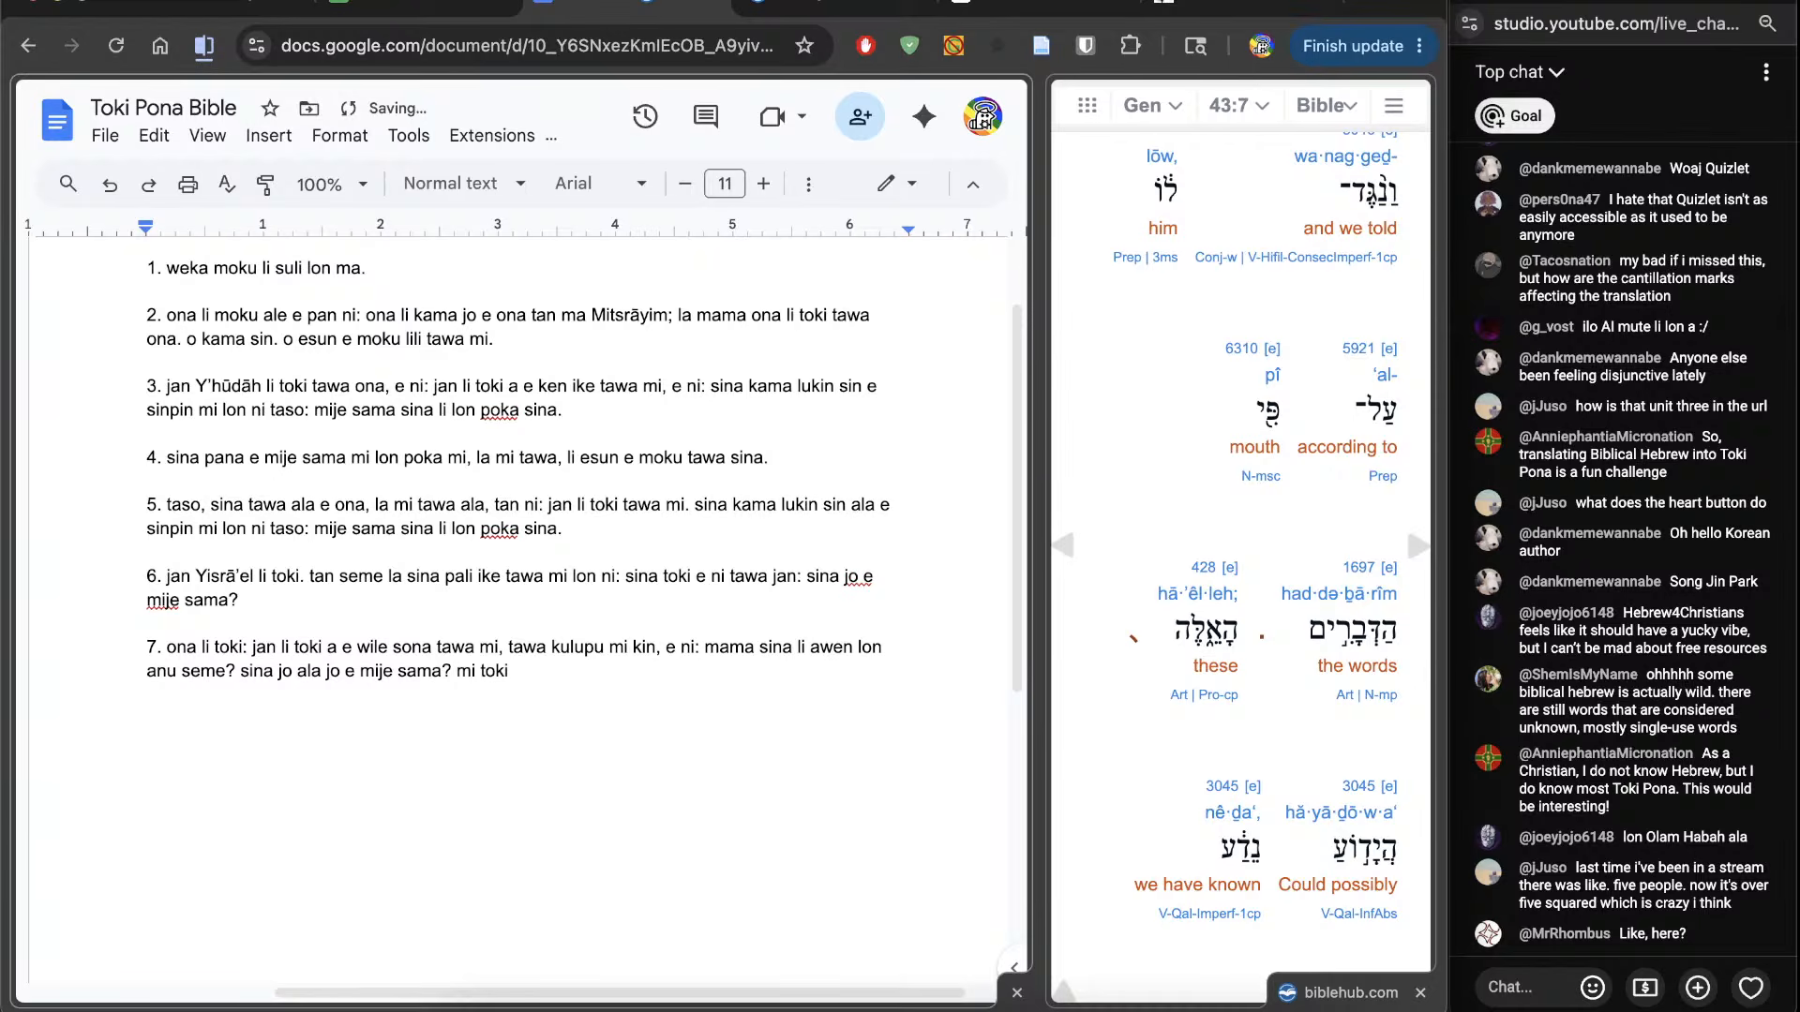
pyautogui.write('tawa ona')
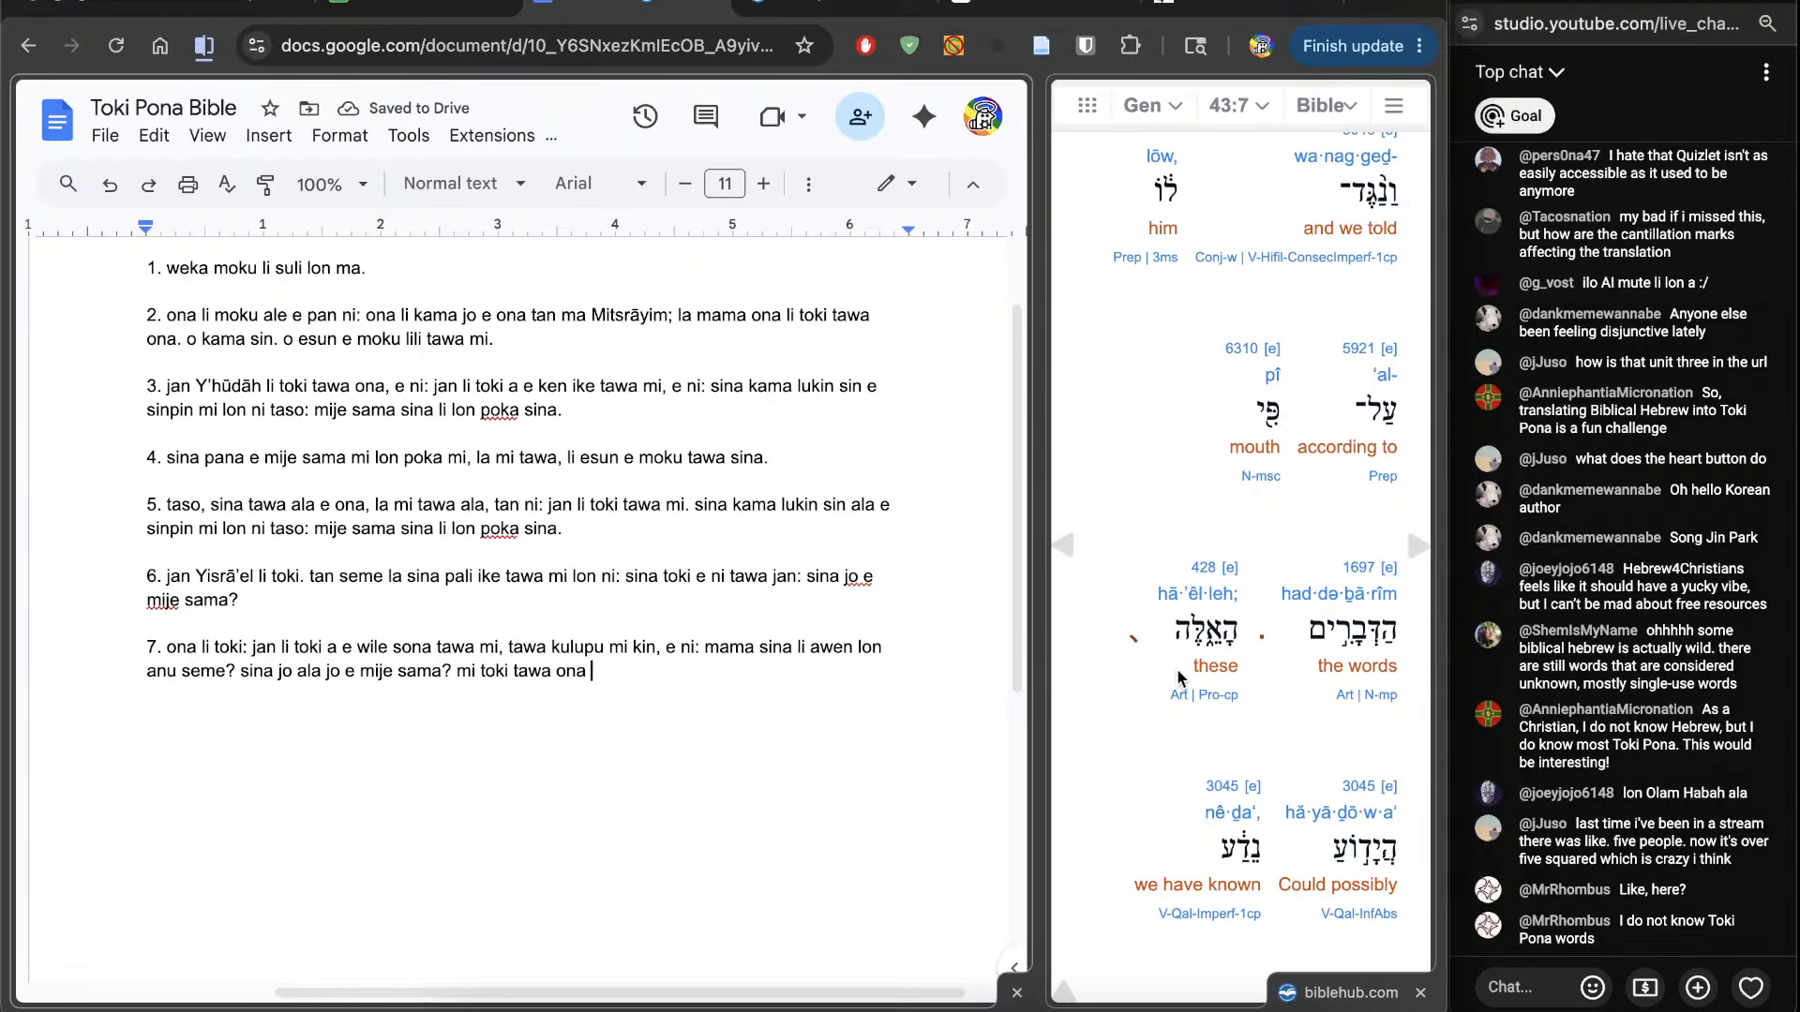
pyautogui.scroll(-3, 1179, 672)
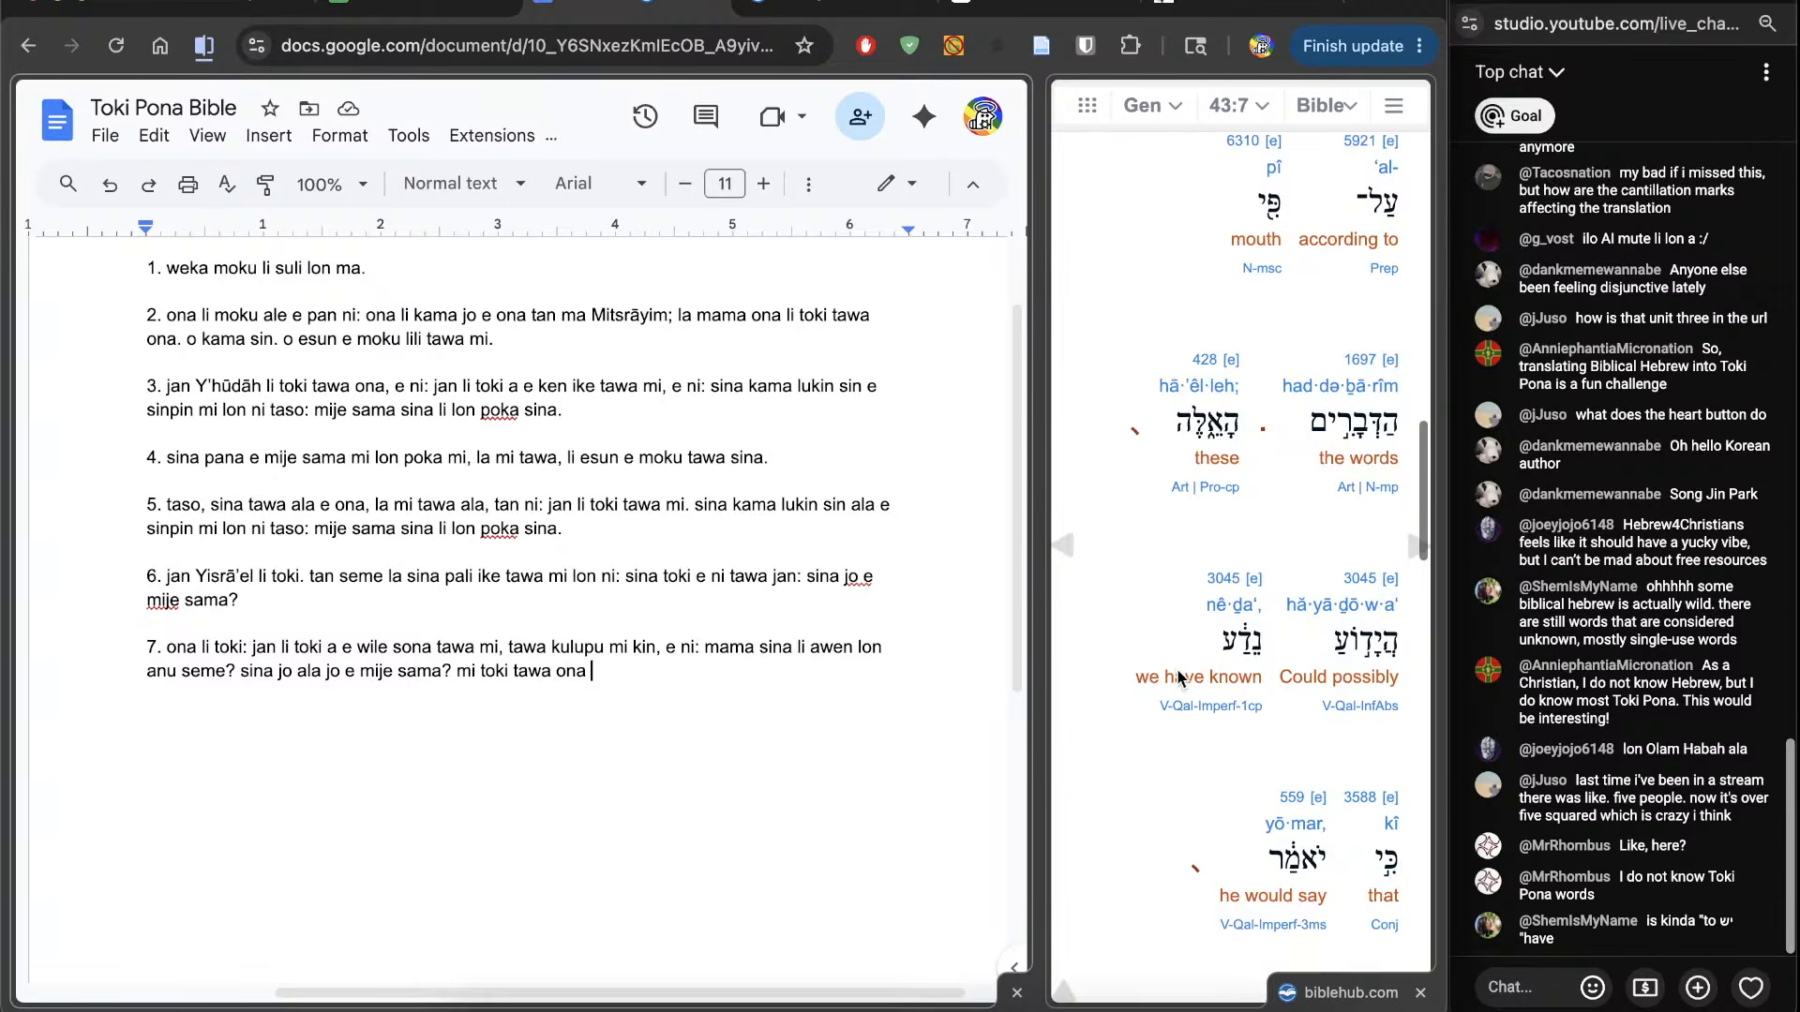
pyautogui.scroll(2, 1179, 672)
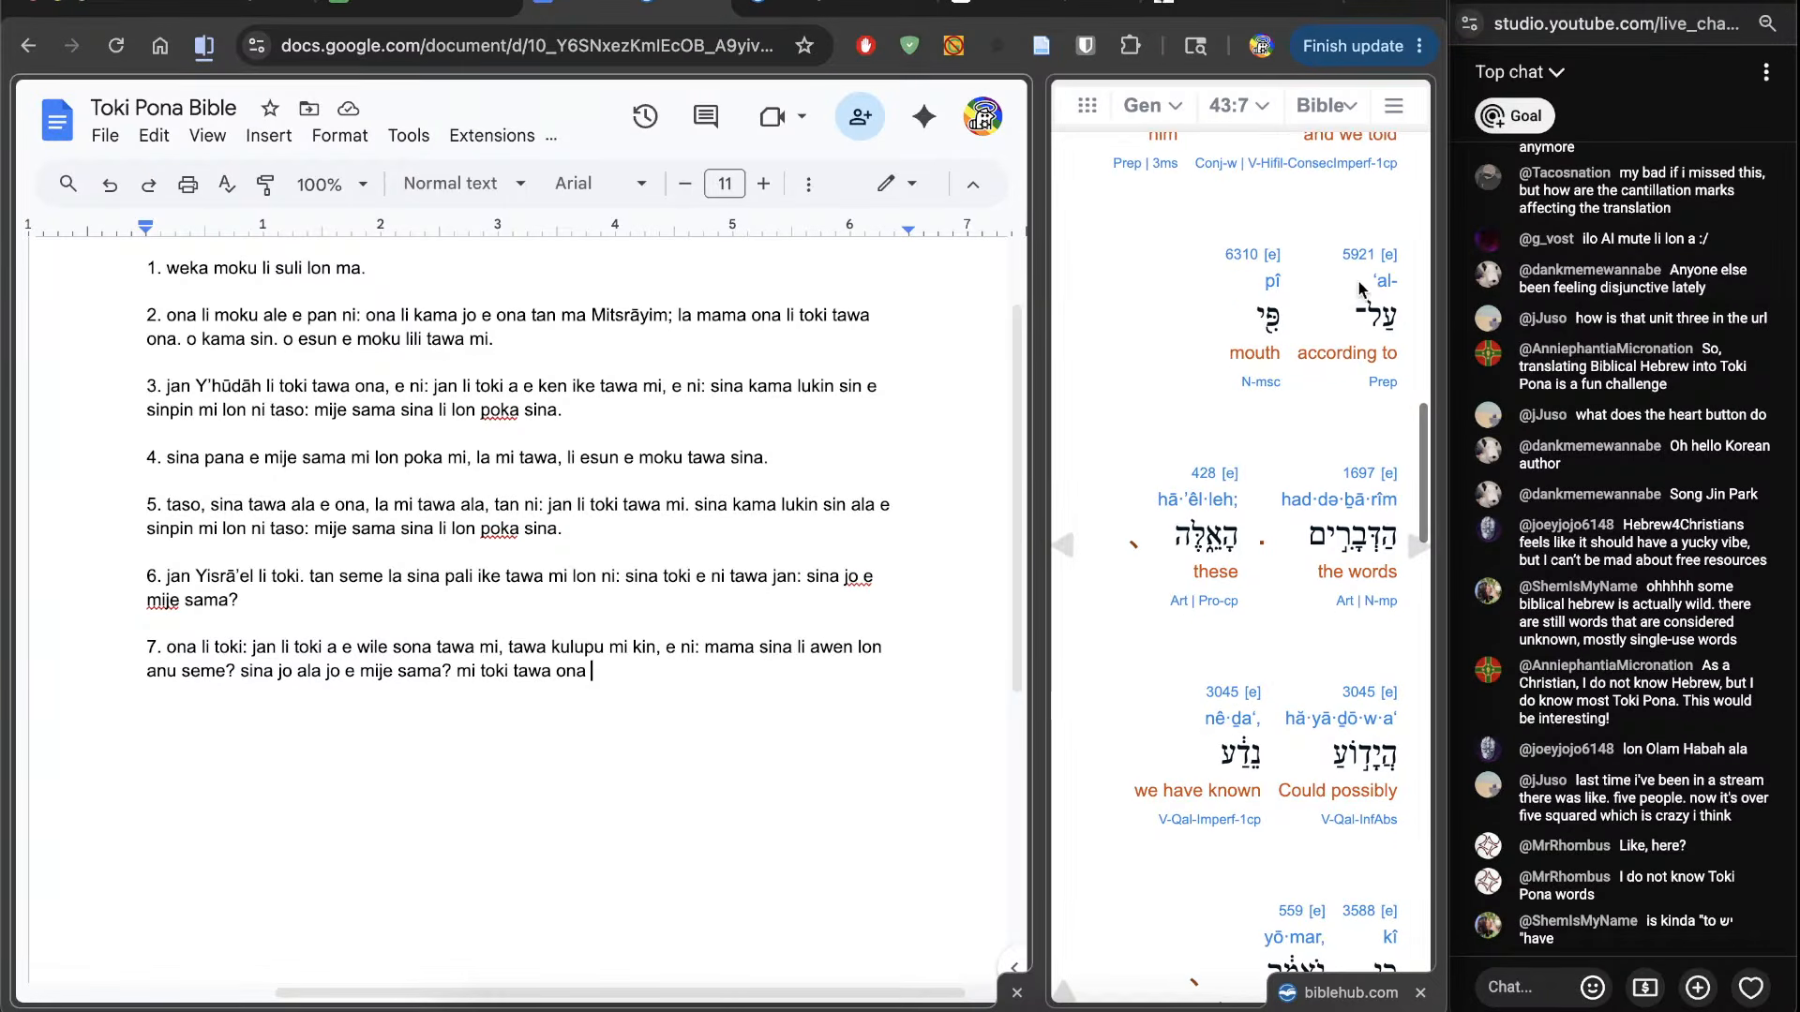
pyautogui.click(734, 739)
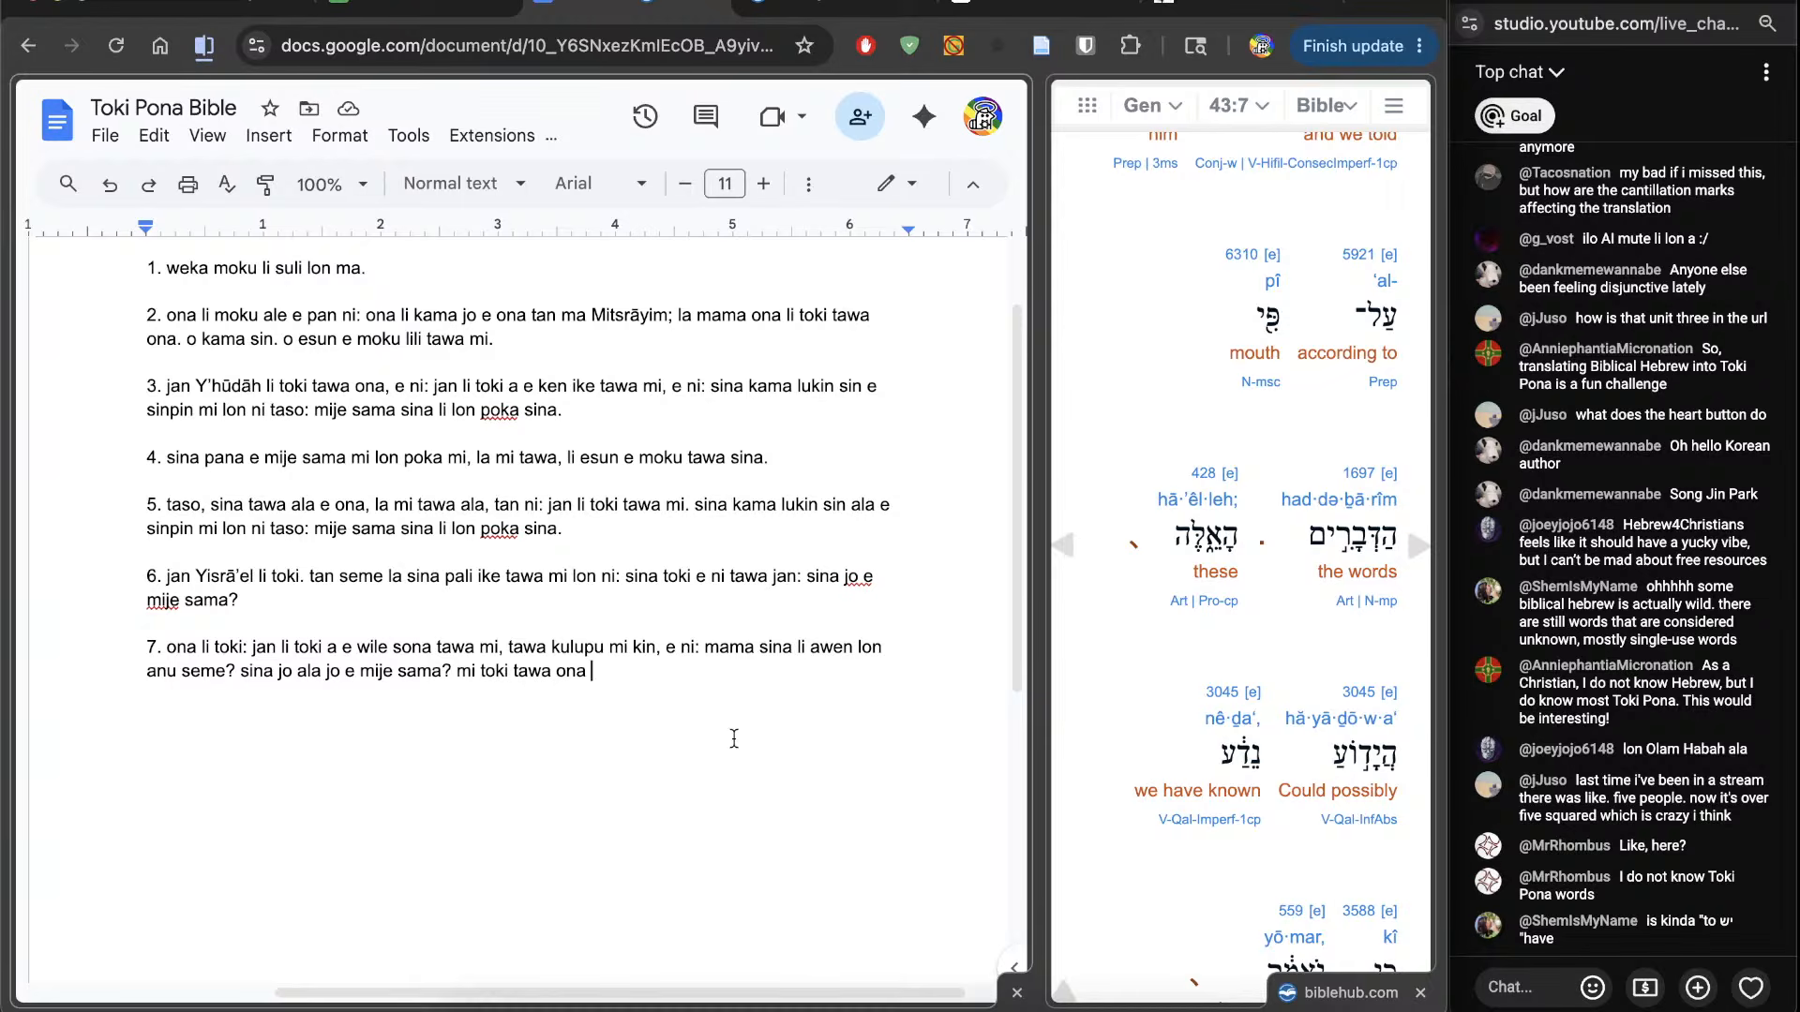
pyautogui.write('tawa')
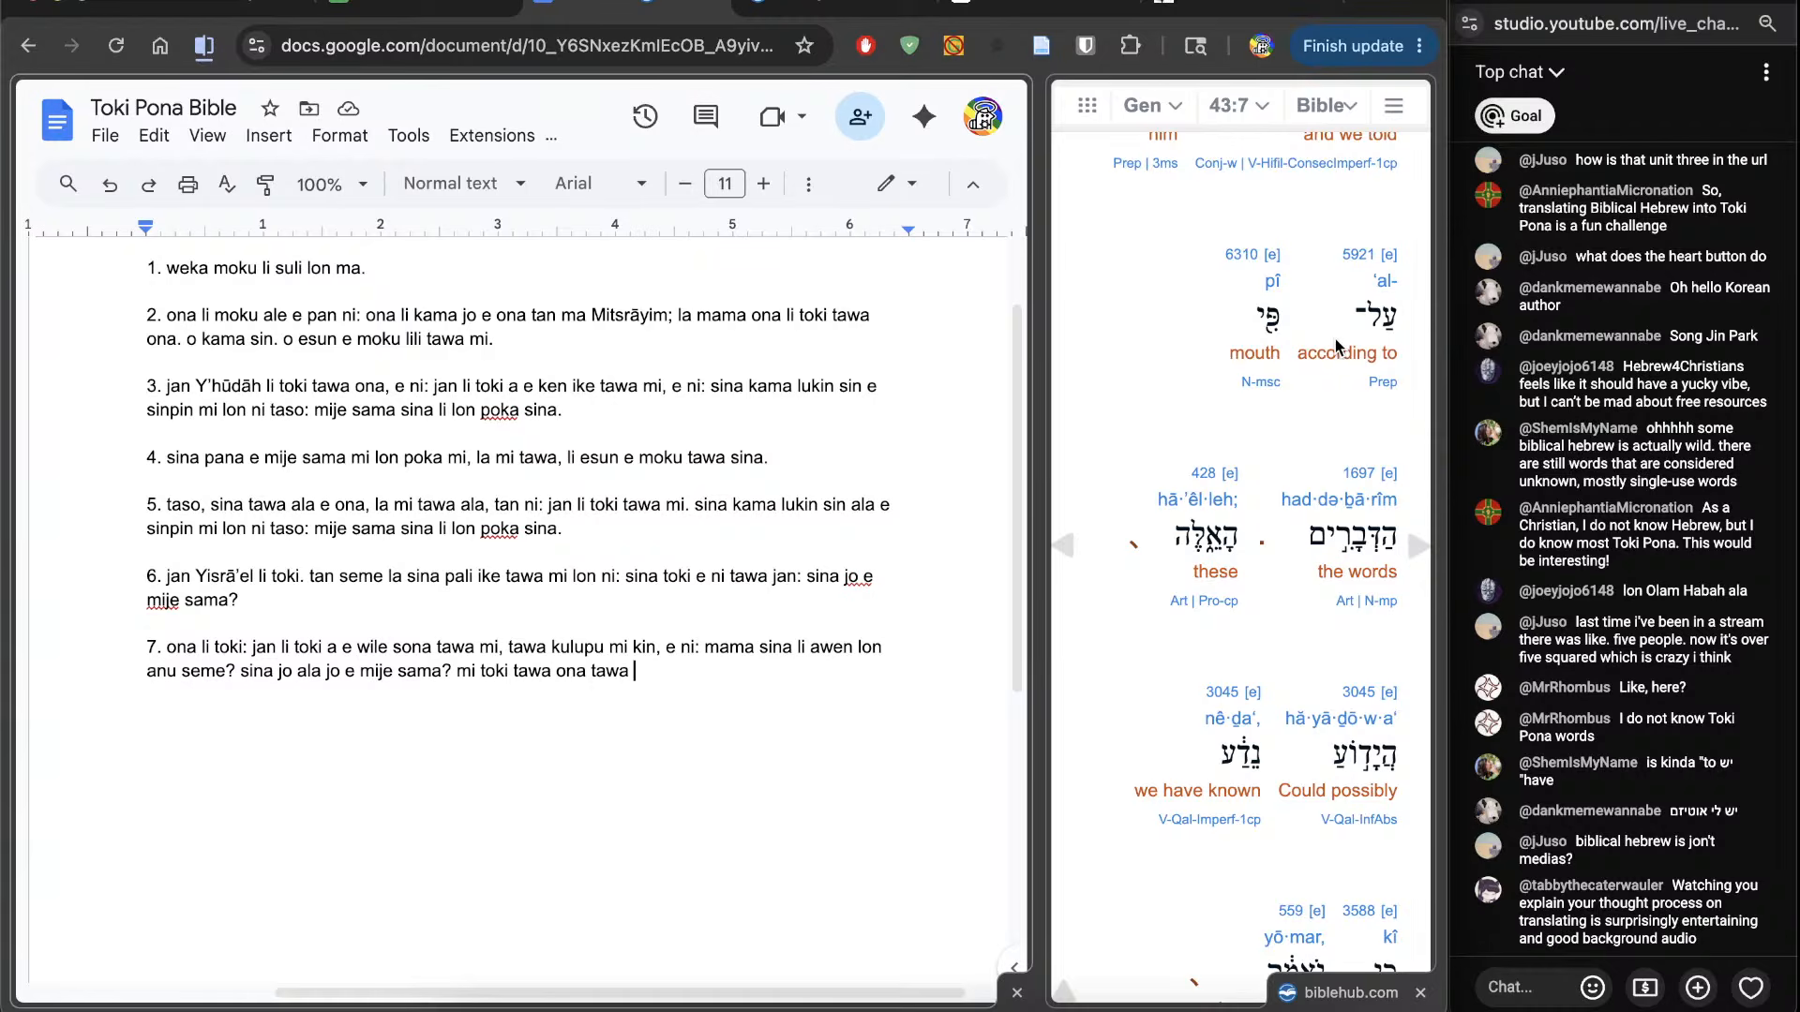
# Step: Examine the Hebrew words for "according to", "mouth", "the words" and "these" in the interlinear of Genesis 43:7
pyautogui.scroll(2, 1331, 348)
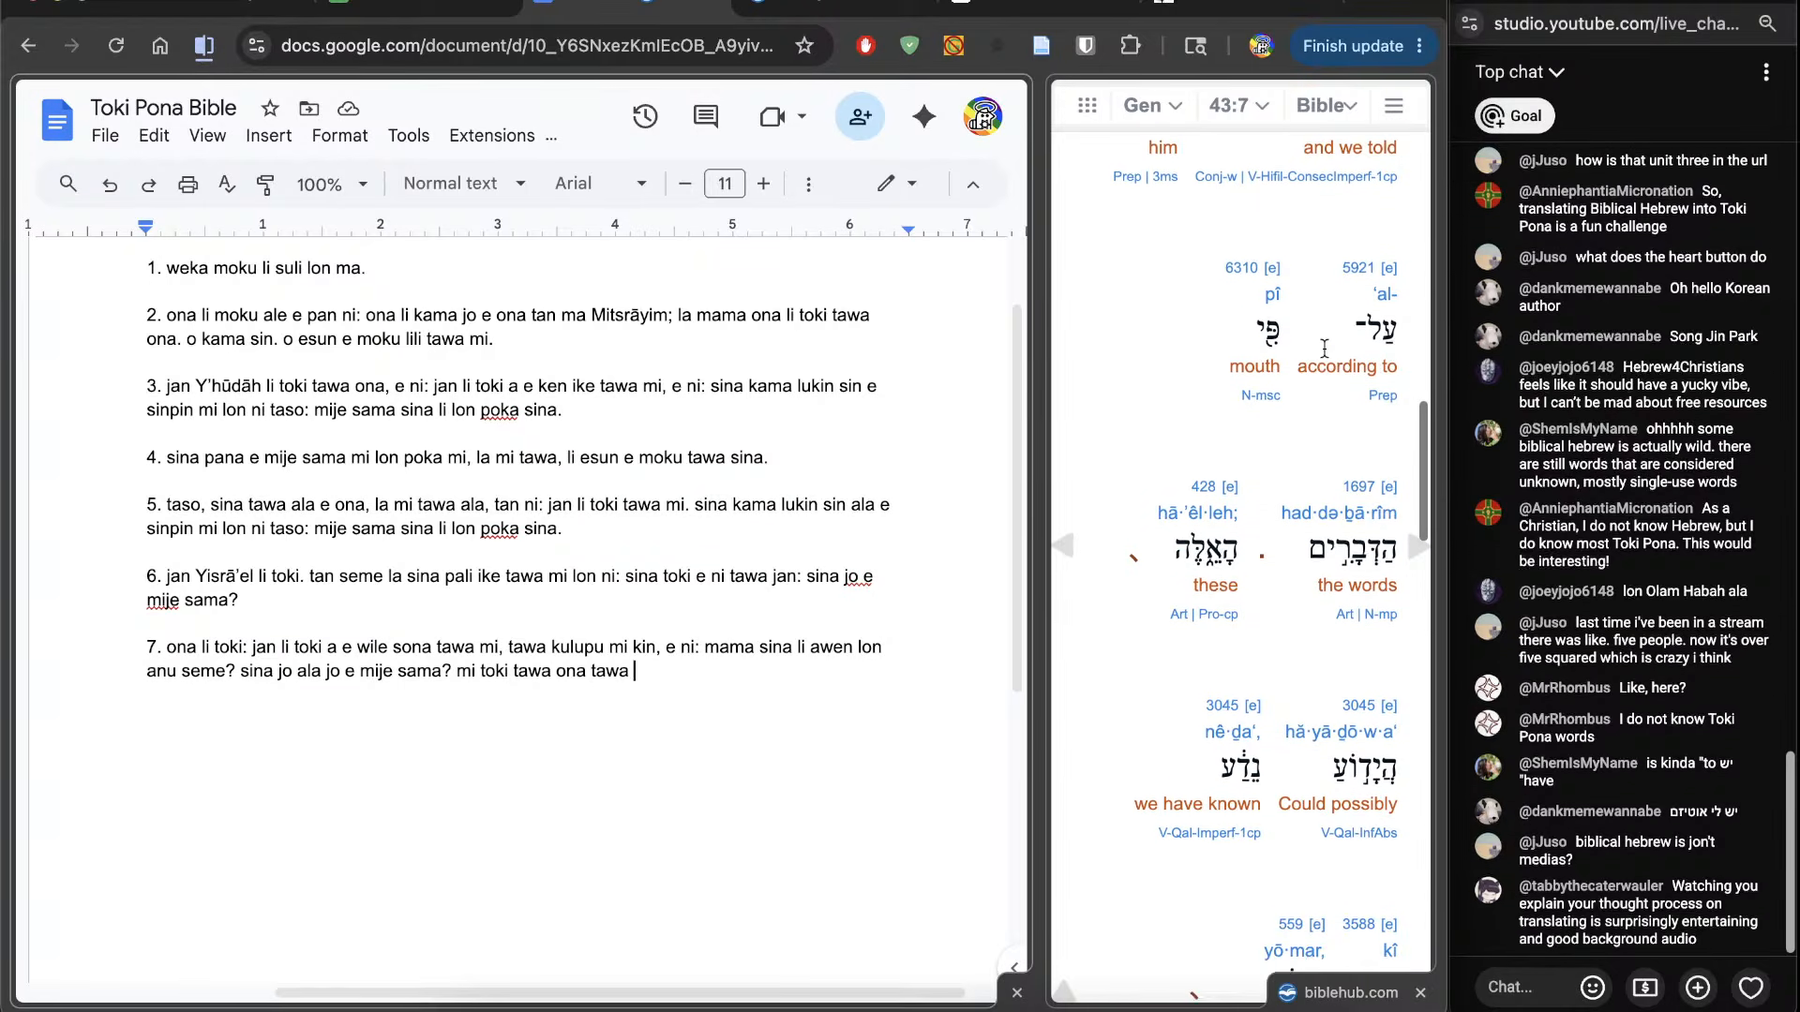
pyautogui.scroll(-1, 1325, 348)
pyautogui.doubleClick(1336, 331)
pyautogui.doubleClick(1261, 330)
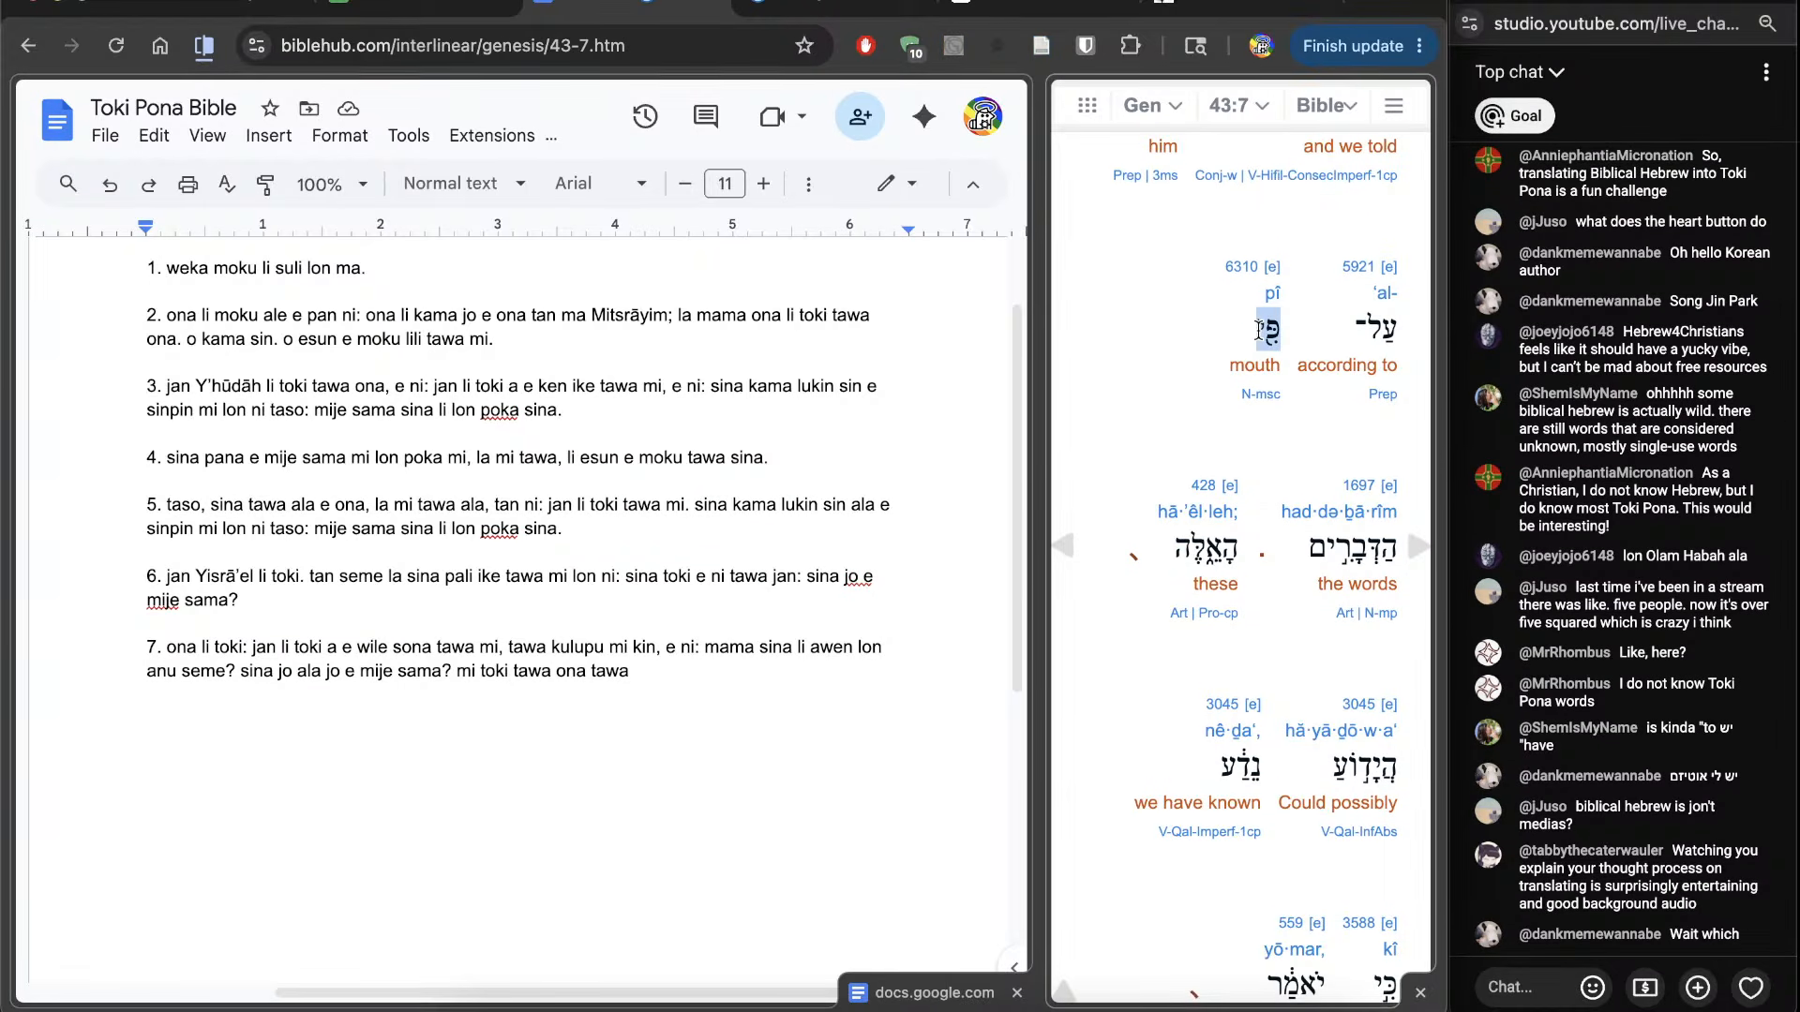
pyautogui.doubleClick(1318, 564)
pyautogui.doubleClick(1216, 560)
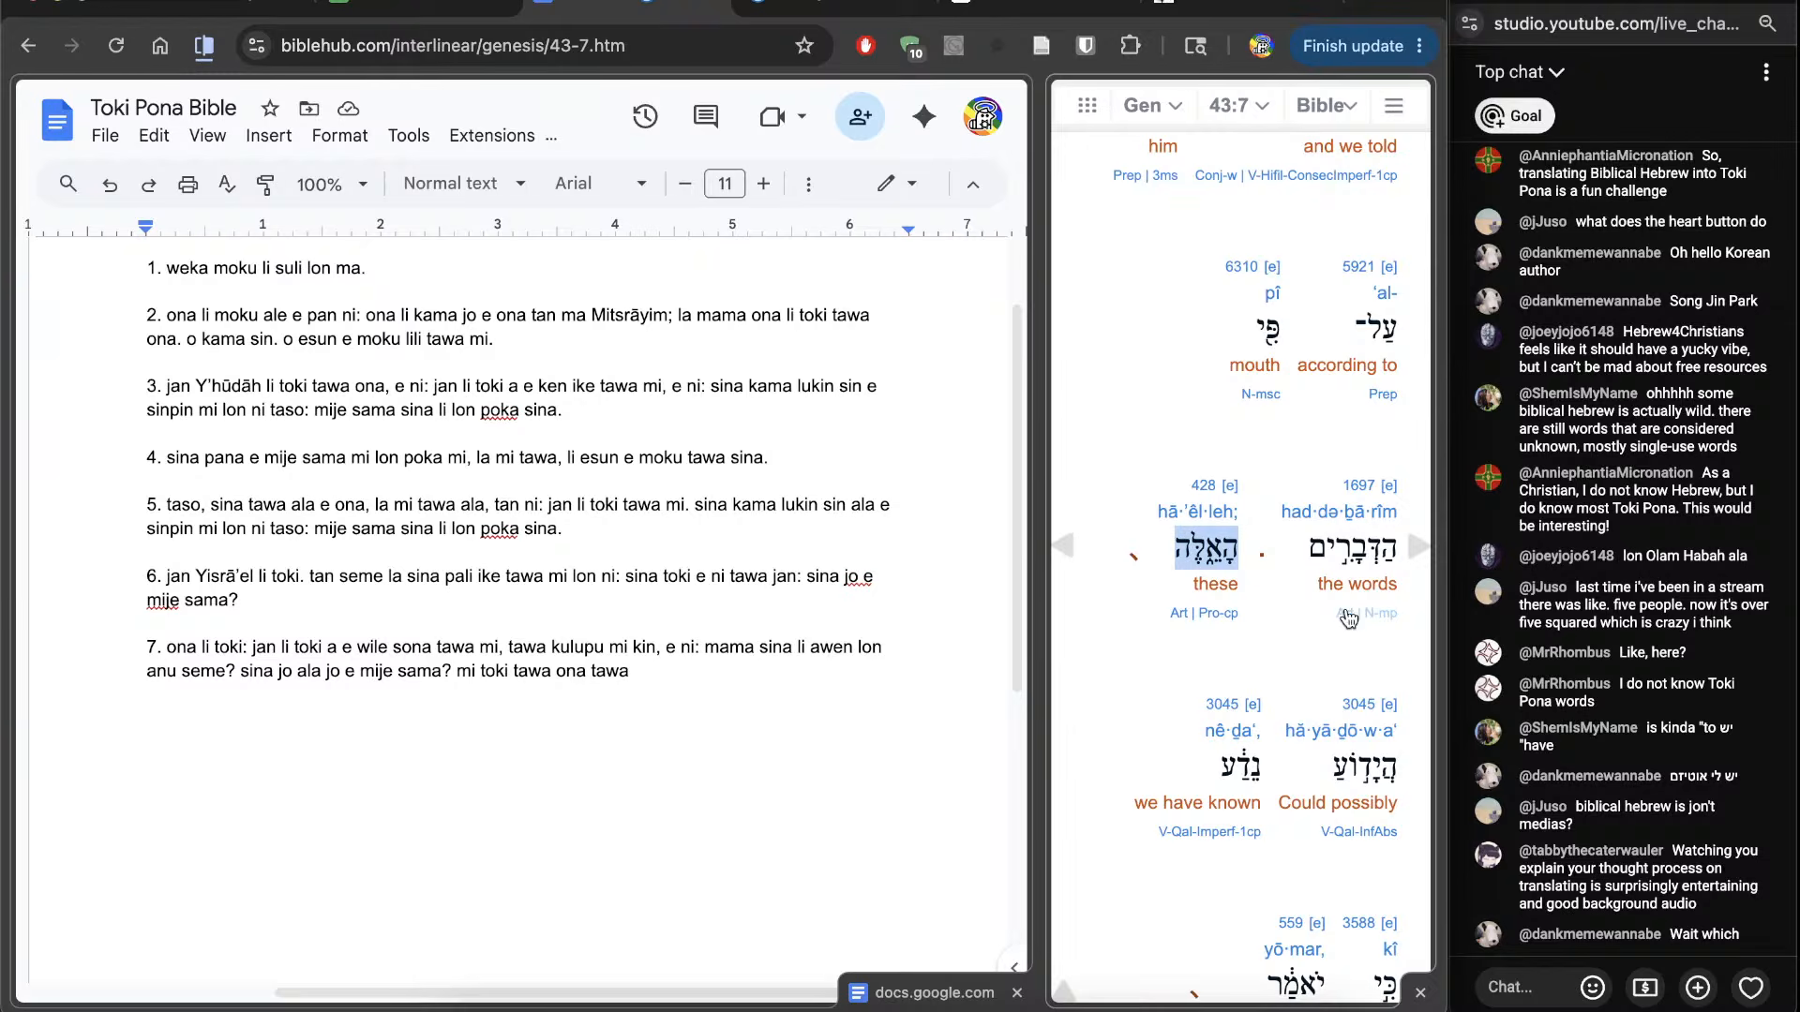
pyautogui.doubleClick(1268, 329)
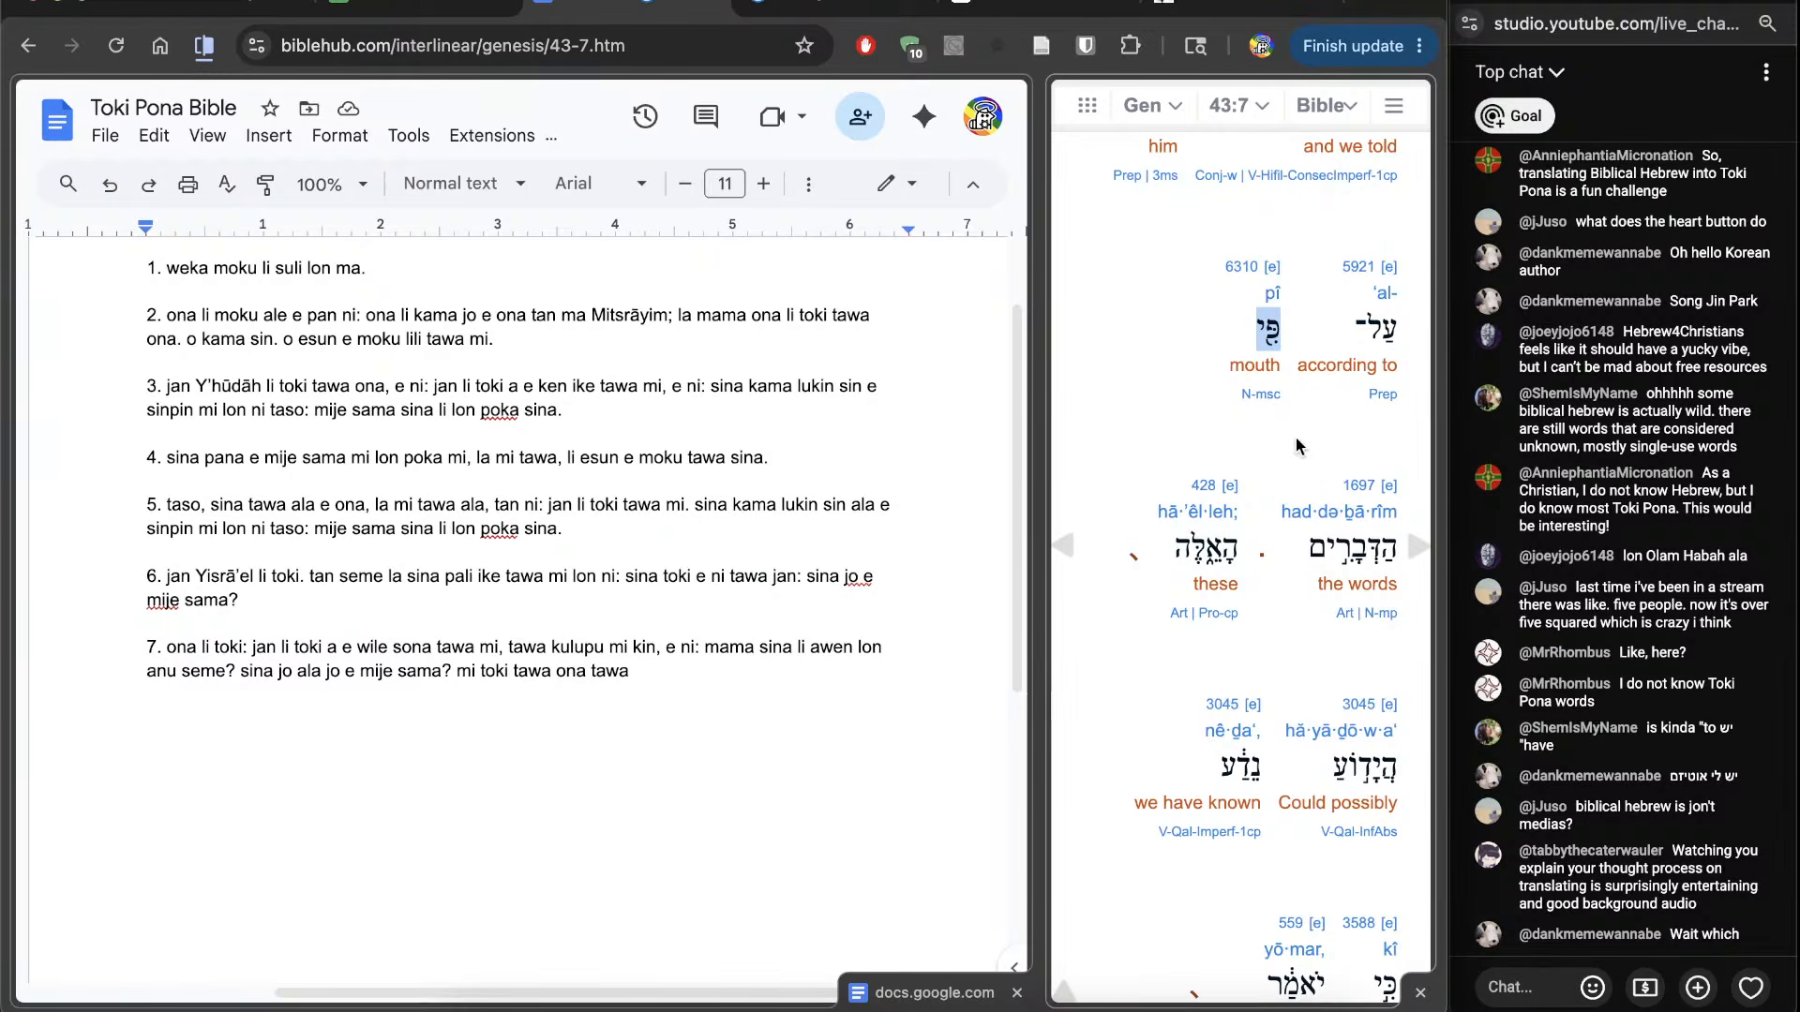
pyautogui.click(1281, 422)
pyautogui.scroll(1, 1326, 370)
pyautogui.scroll(-2, 1326, 370)
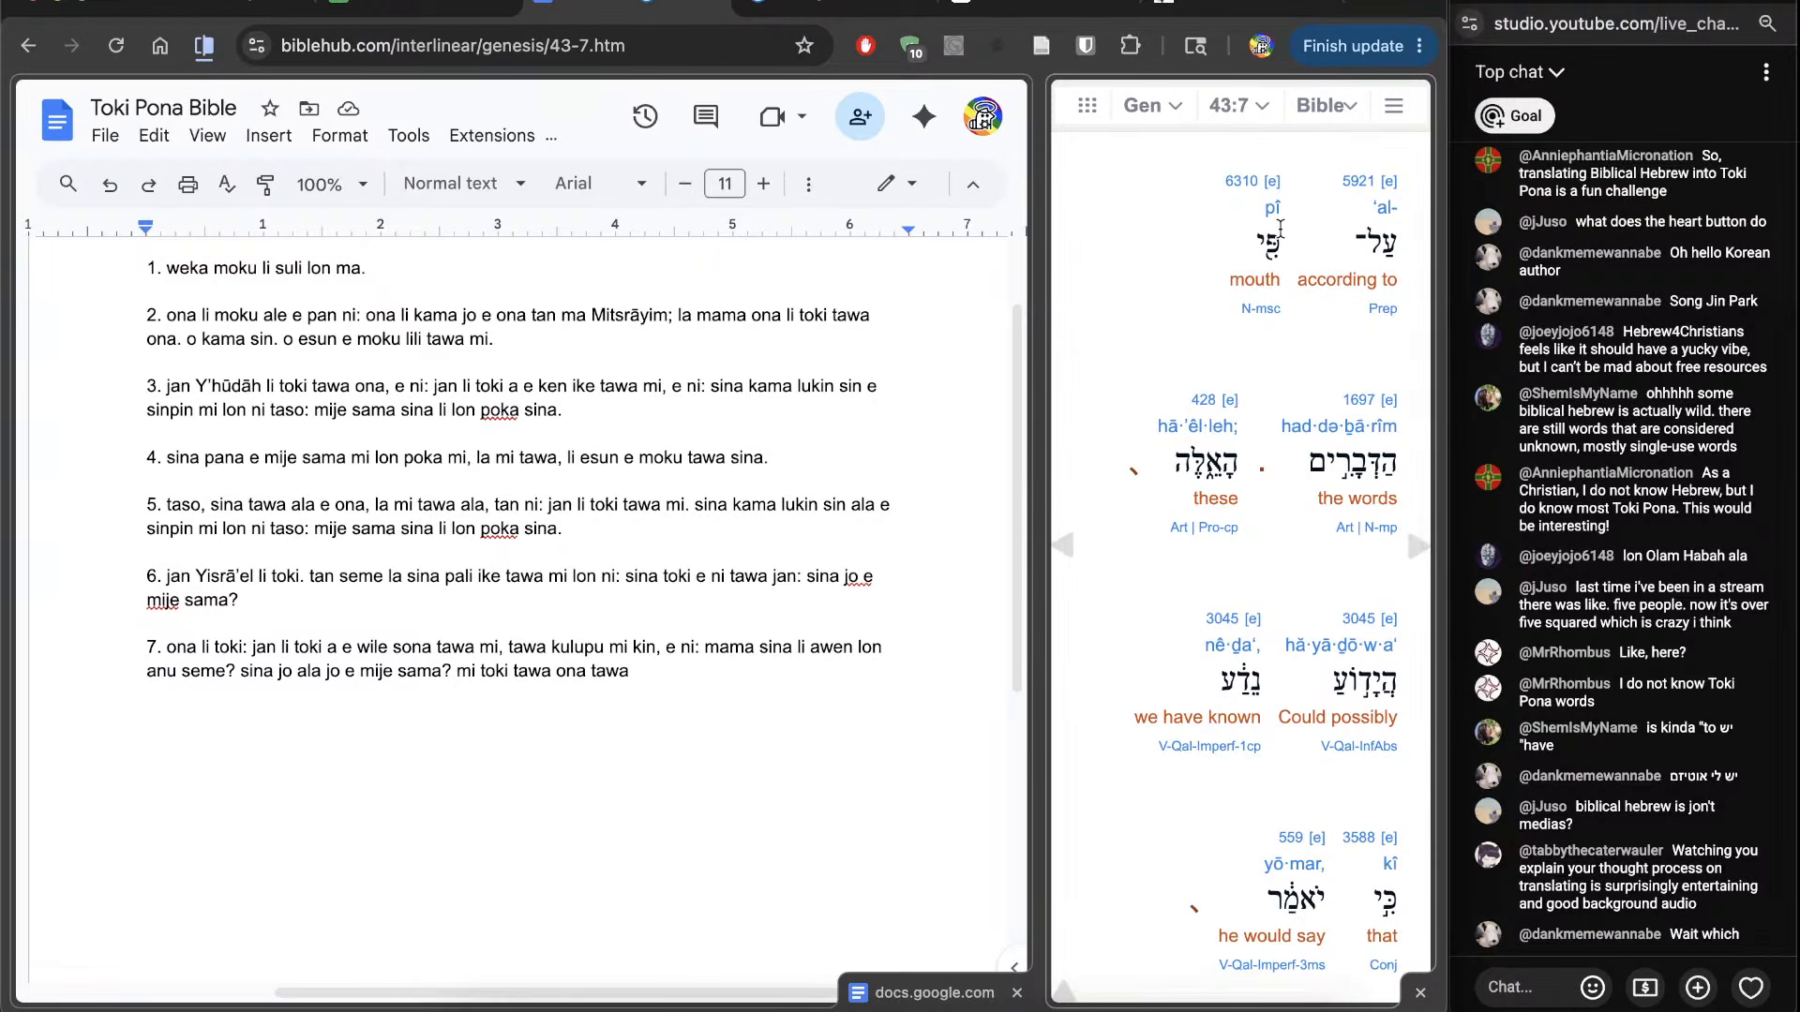
# Step: Open the Strong's 6310 entry for "mouth" and search it for 43 to reach the Genesis 43:7 citation
pyautogui.keyDown('super'); pyautogui.click(1242, 183); pyautogui.keyUp('super')
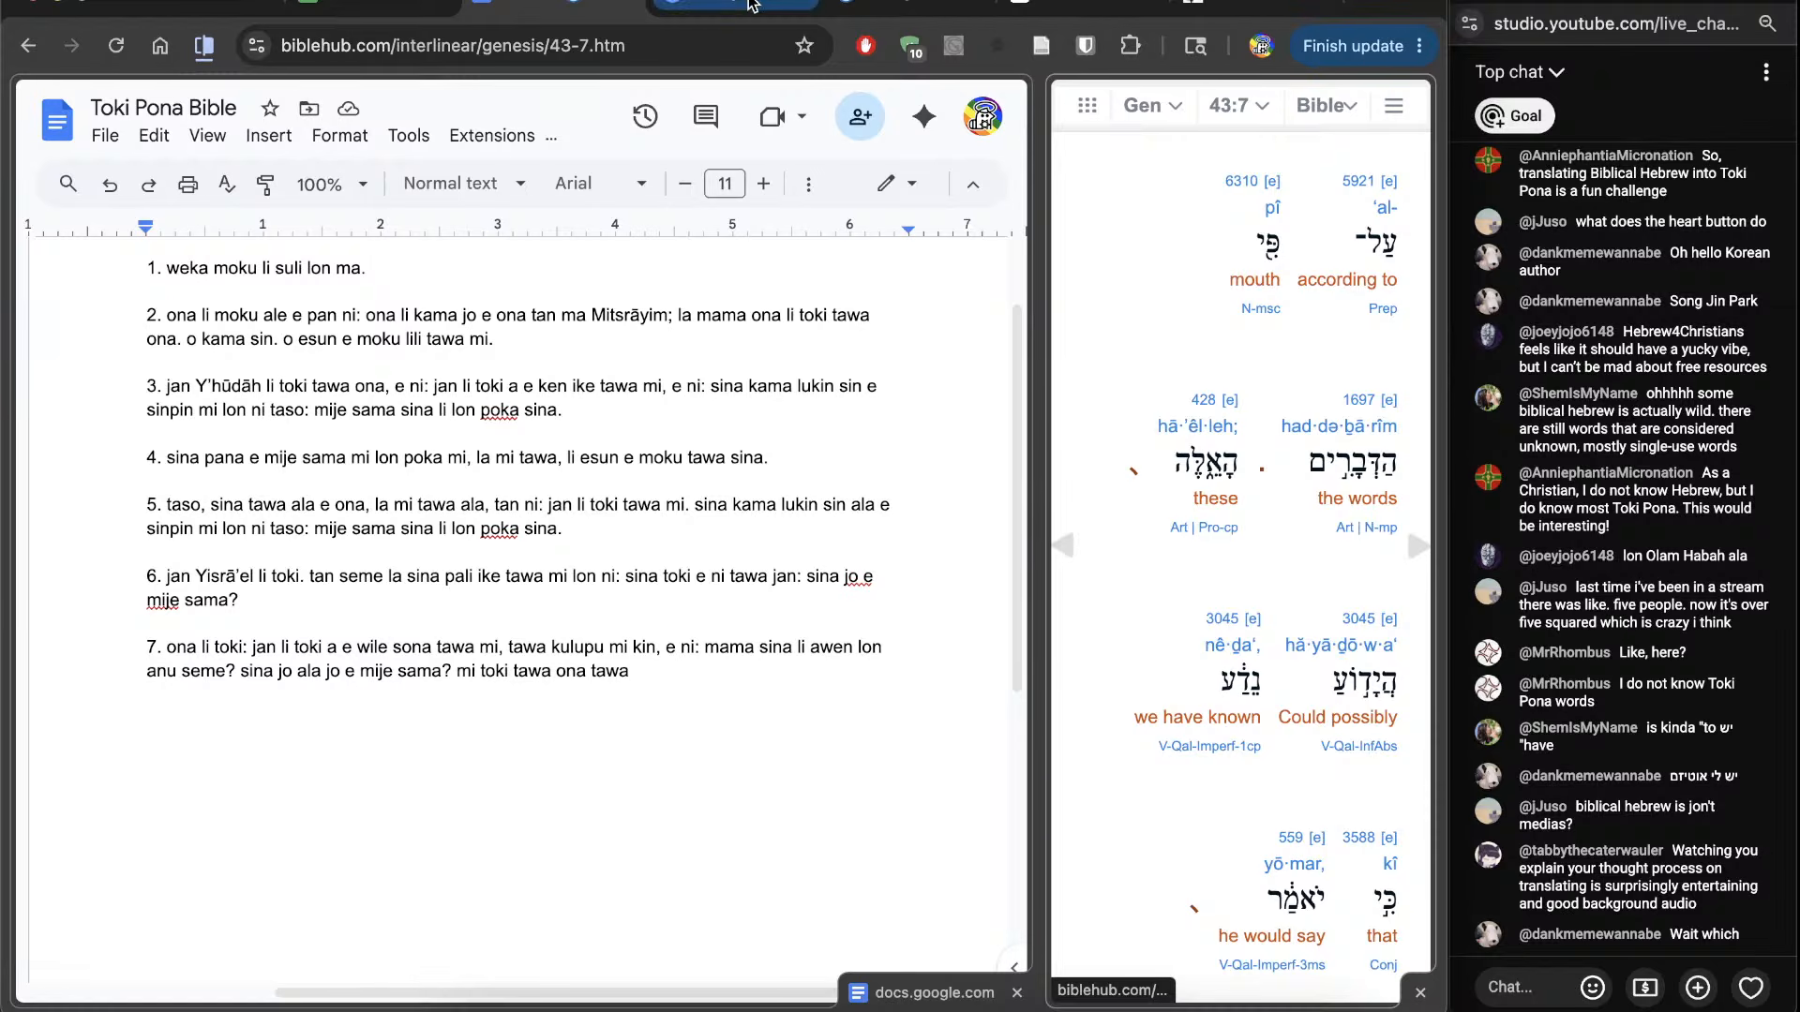
pyautogui.click(970, 9)
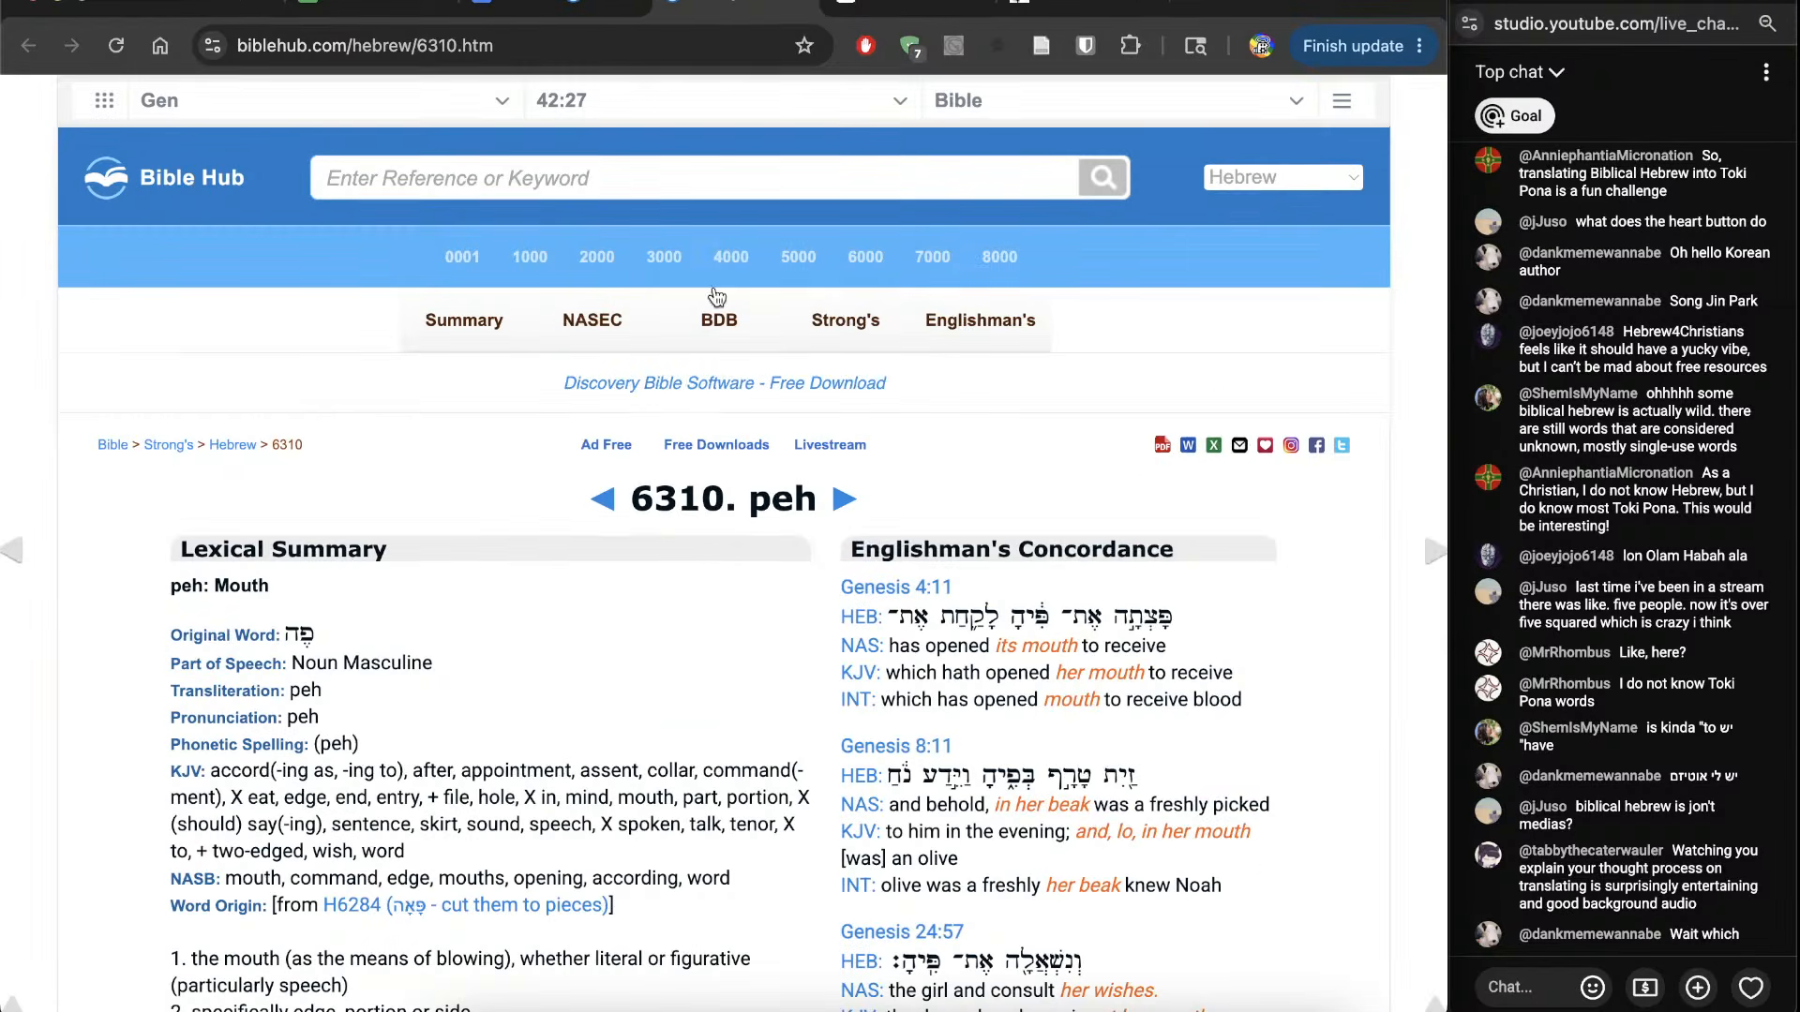
pyautogui.hotkey('ctrl', 'f')
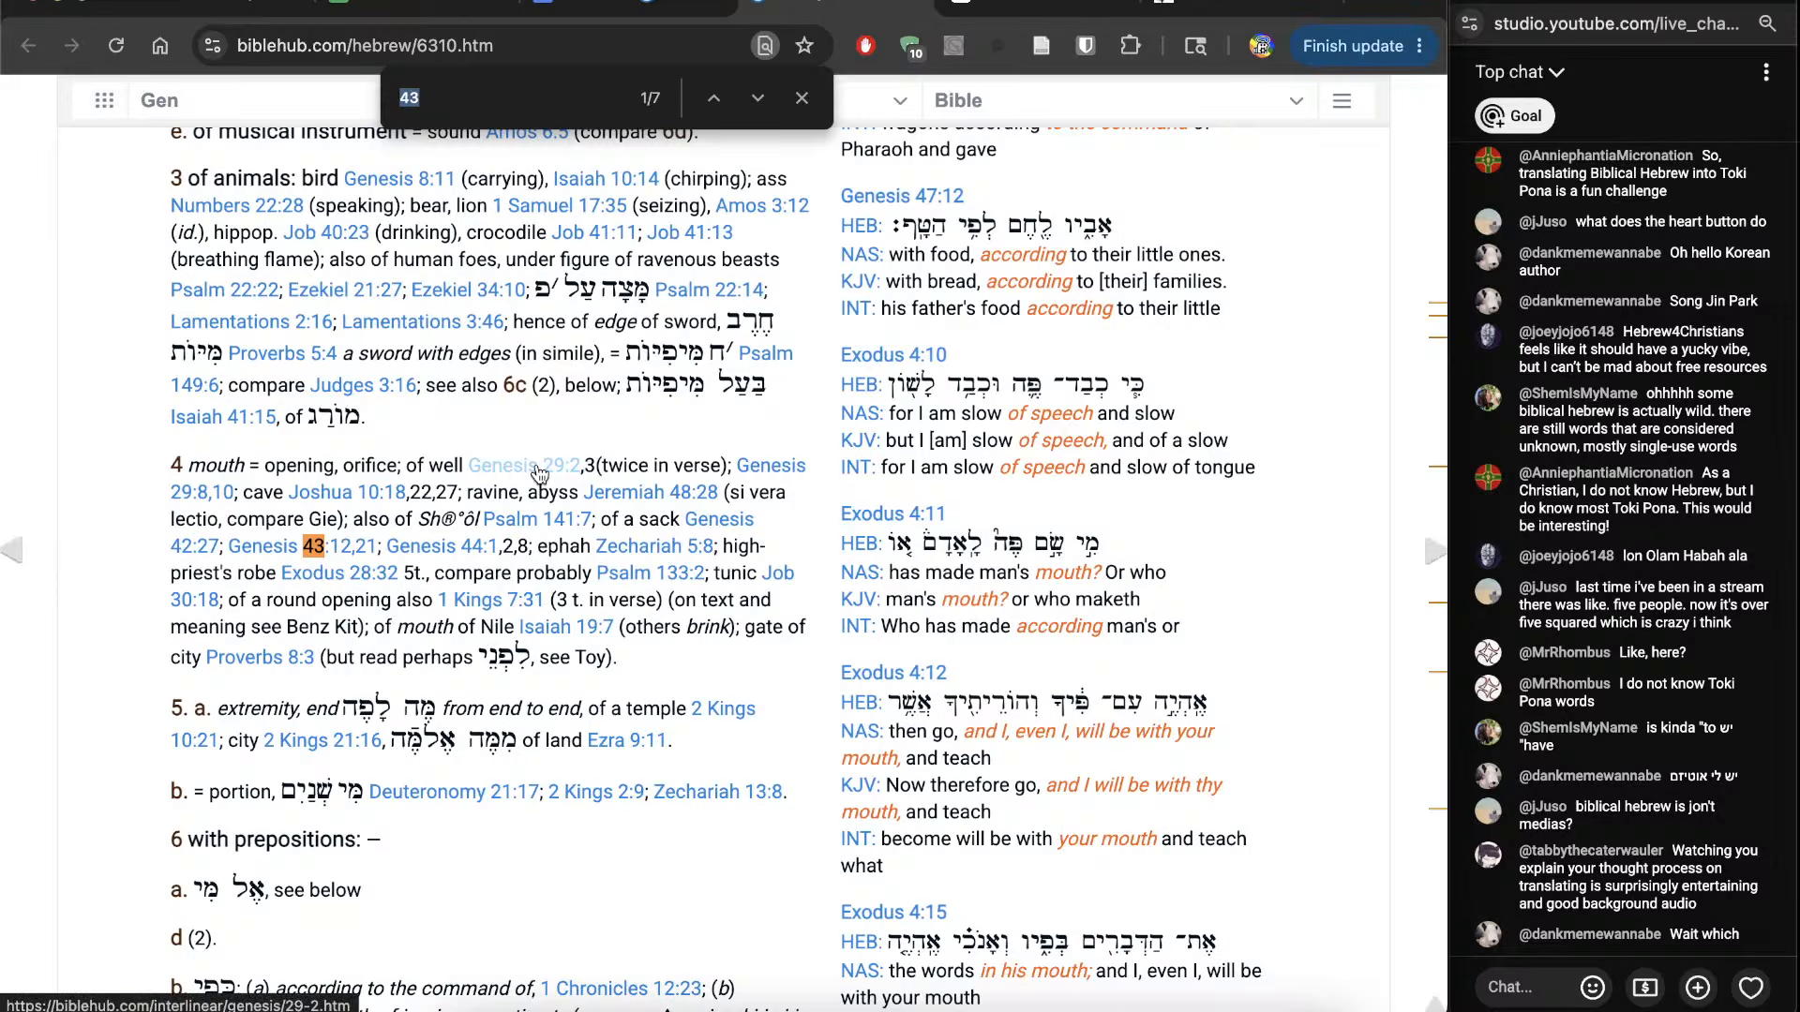
pyautogui.hotkey('ctrl', 'shift', 'Tab')
pyautogui.hotkey('ctrl', 'Tab')
pyautogui.press('Return')
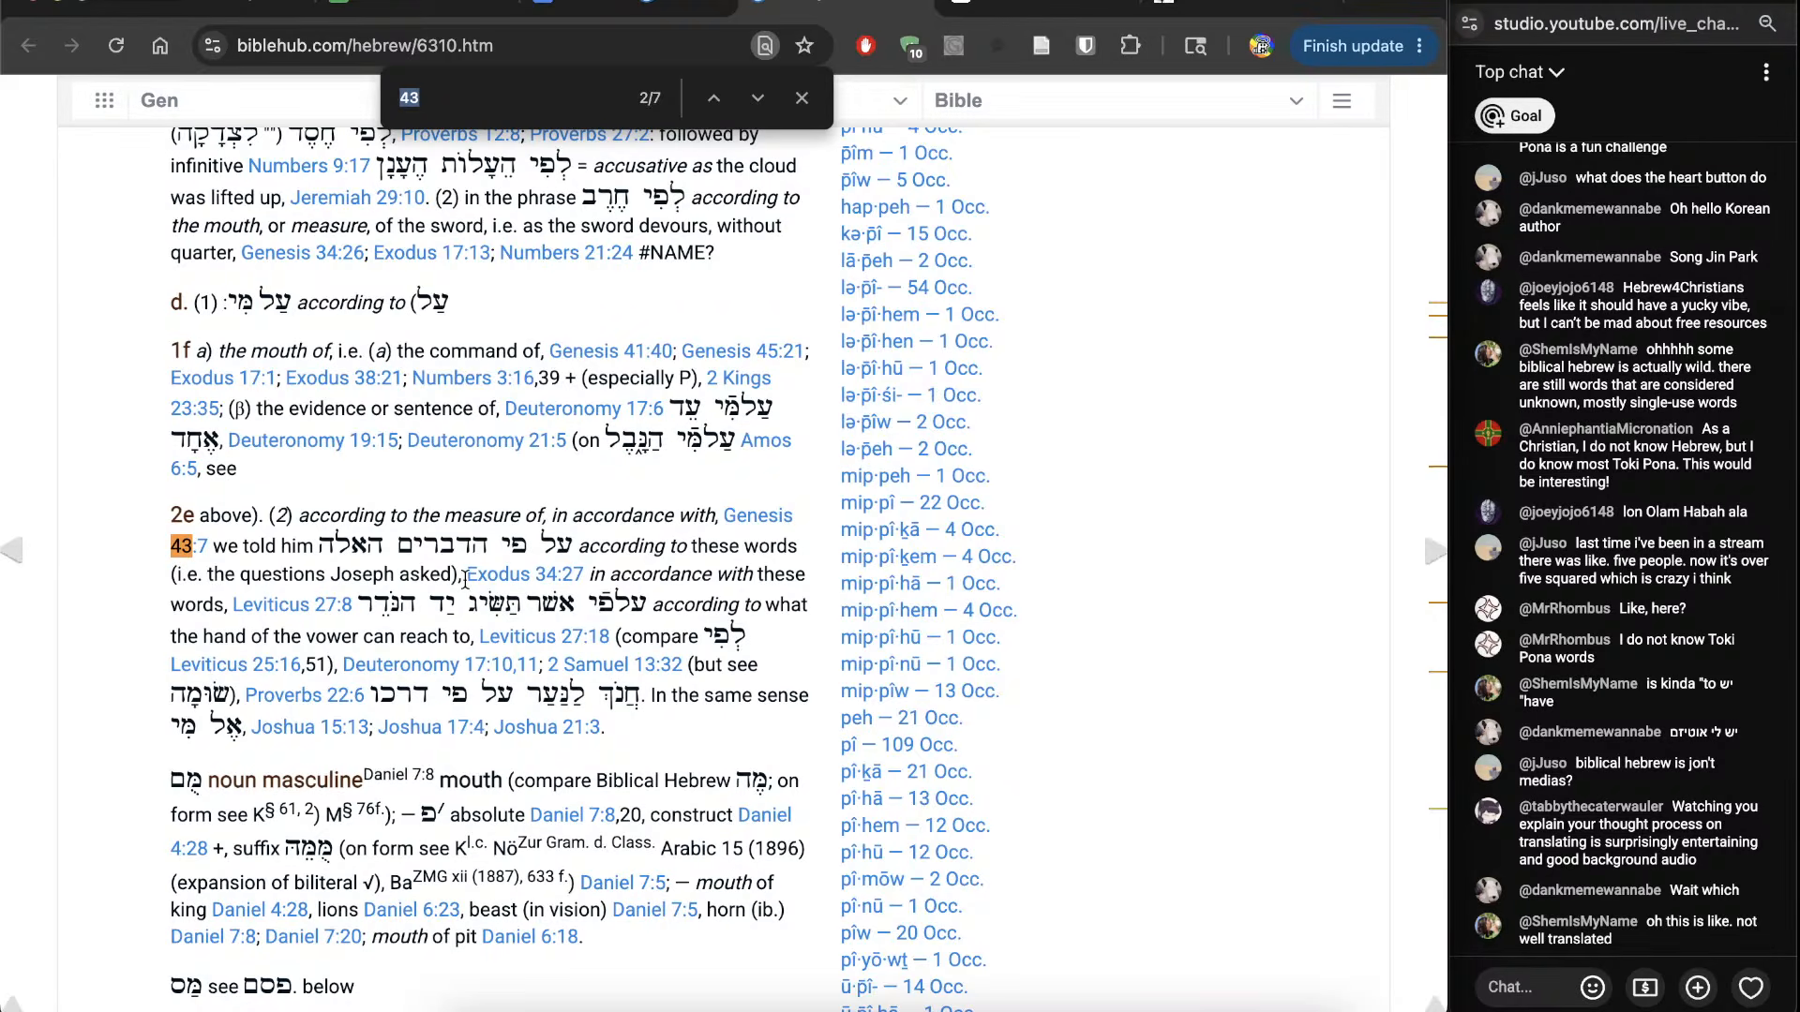
# Step: Return to the document and continue verse 7 with "ona lon nasin pi toki uta ni."
pyautogui.hotkey('ctrl', 'shift', 'Tab')
pyautogui.click(712, 715)
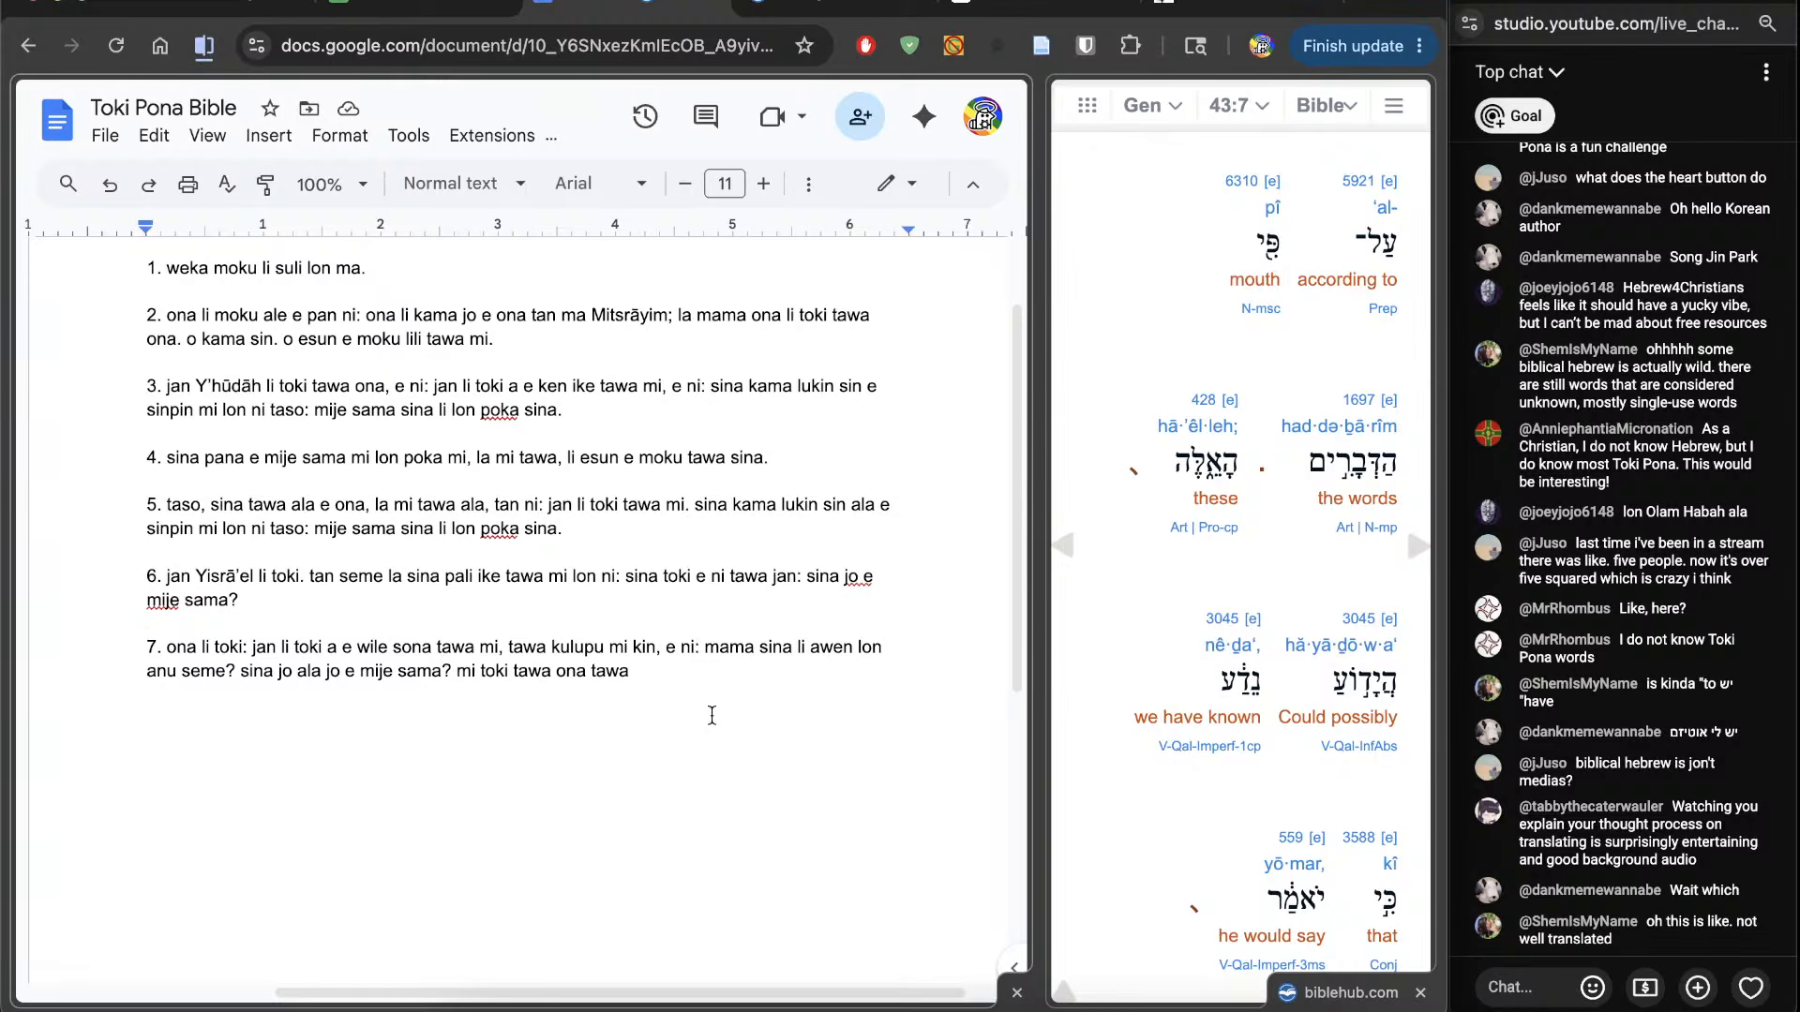
pyautogui.write('ona')
pyautogui.scroll(2, 1190, 637)
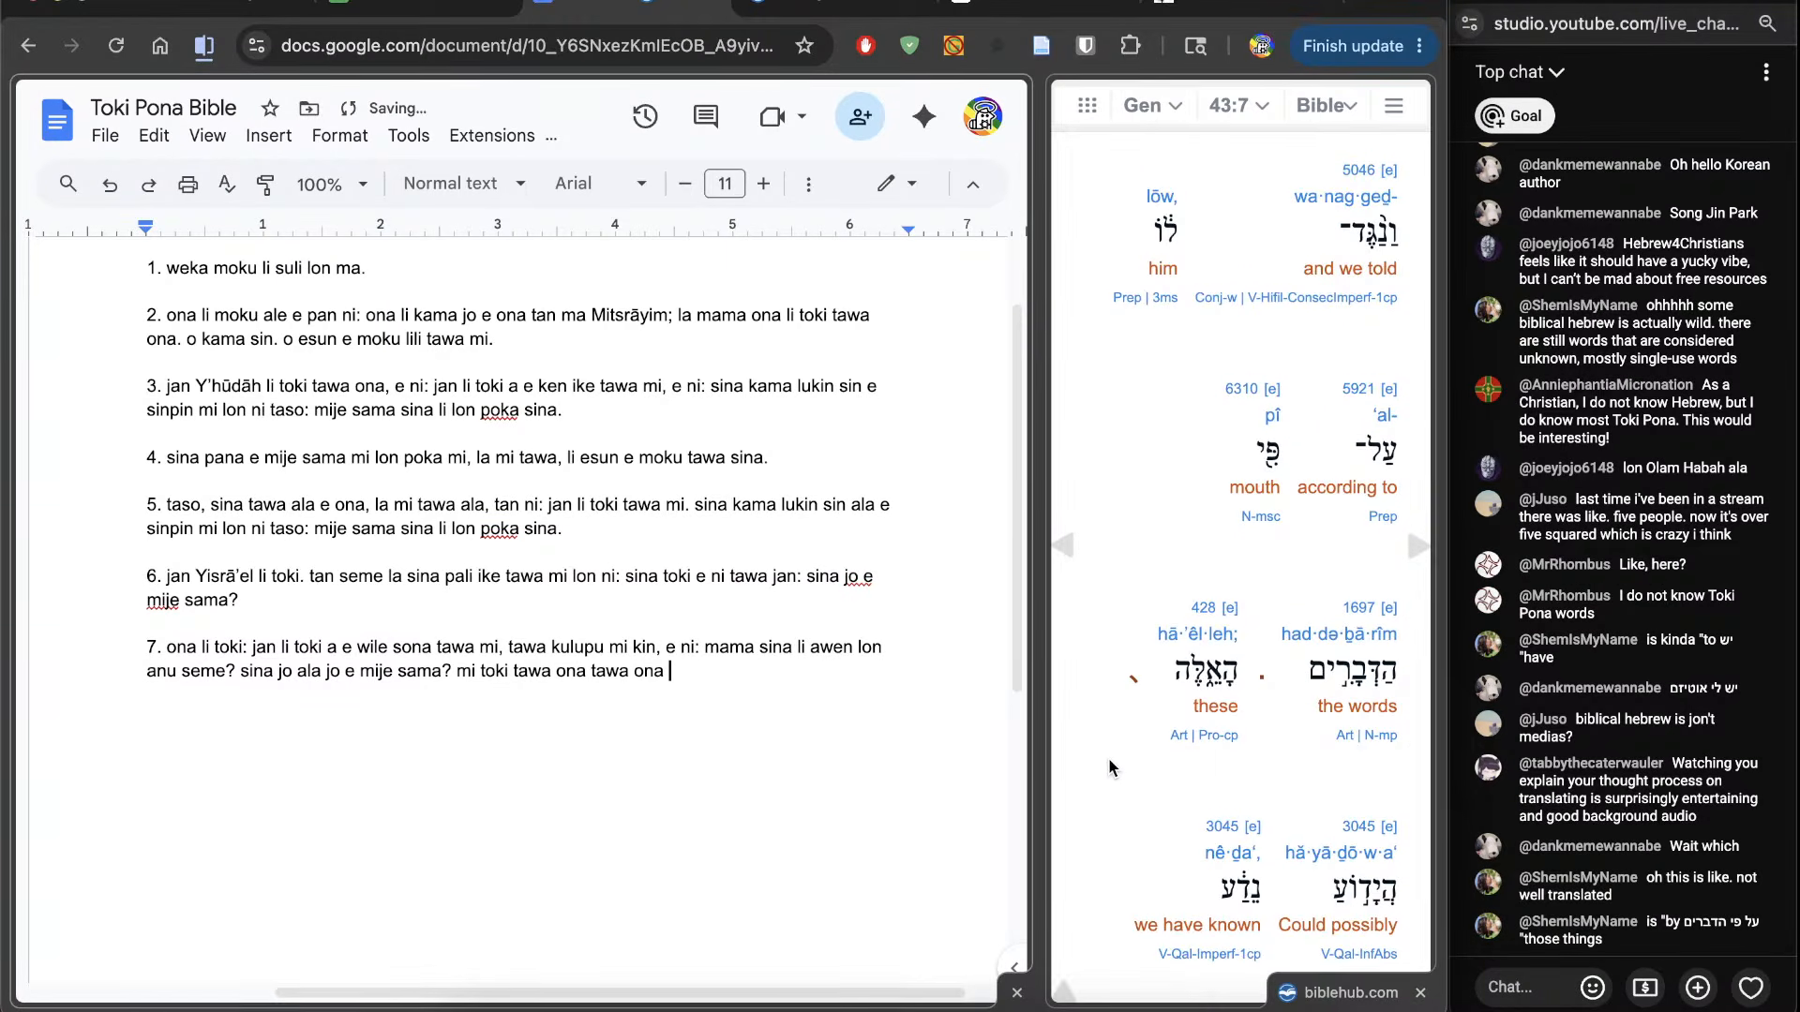
pyautogui.scroll(-1, 1108, 767)
pyautogui.write('lon n')
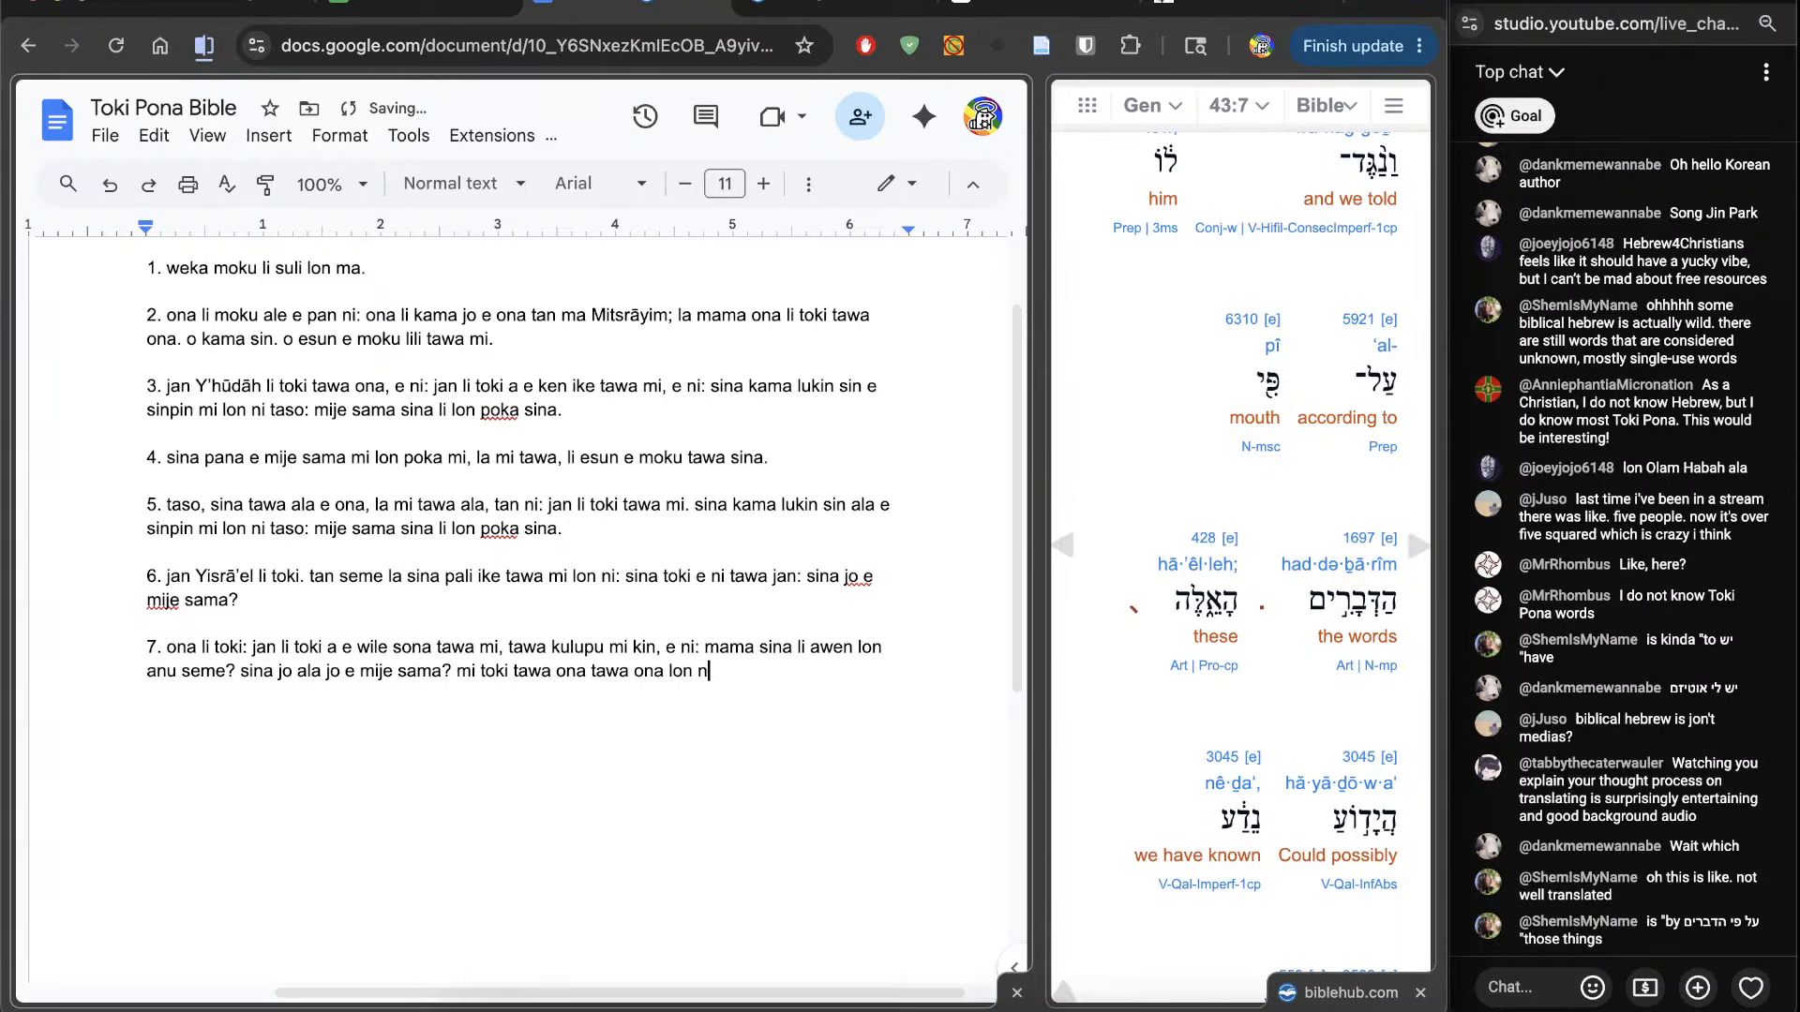
pyautogui.write('asin pi toku')
pyautogui.press('BackSpace')
pyautogui.write('i uta ni.')
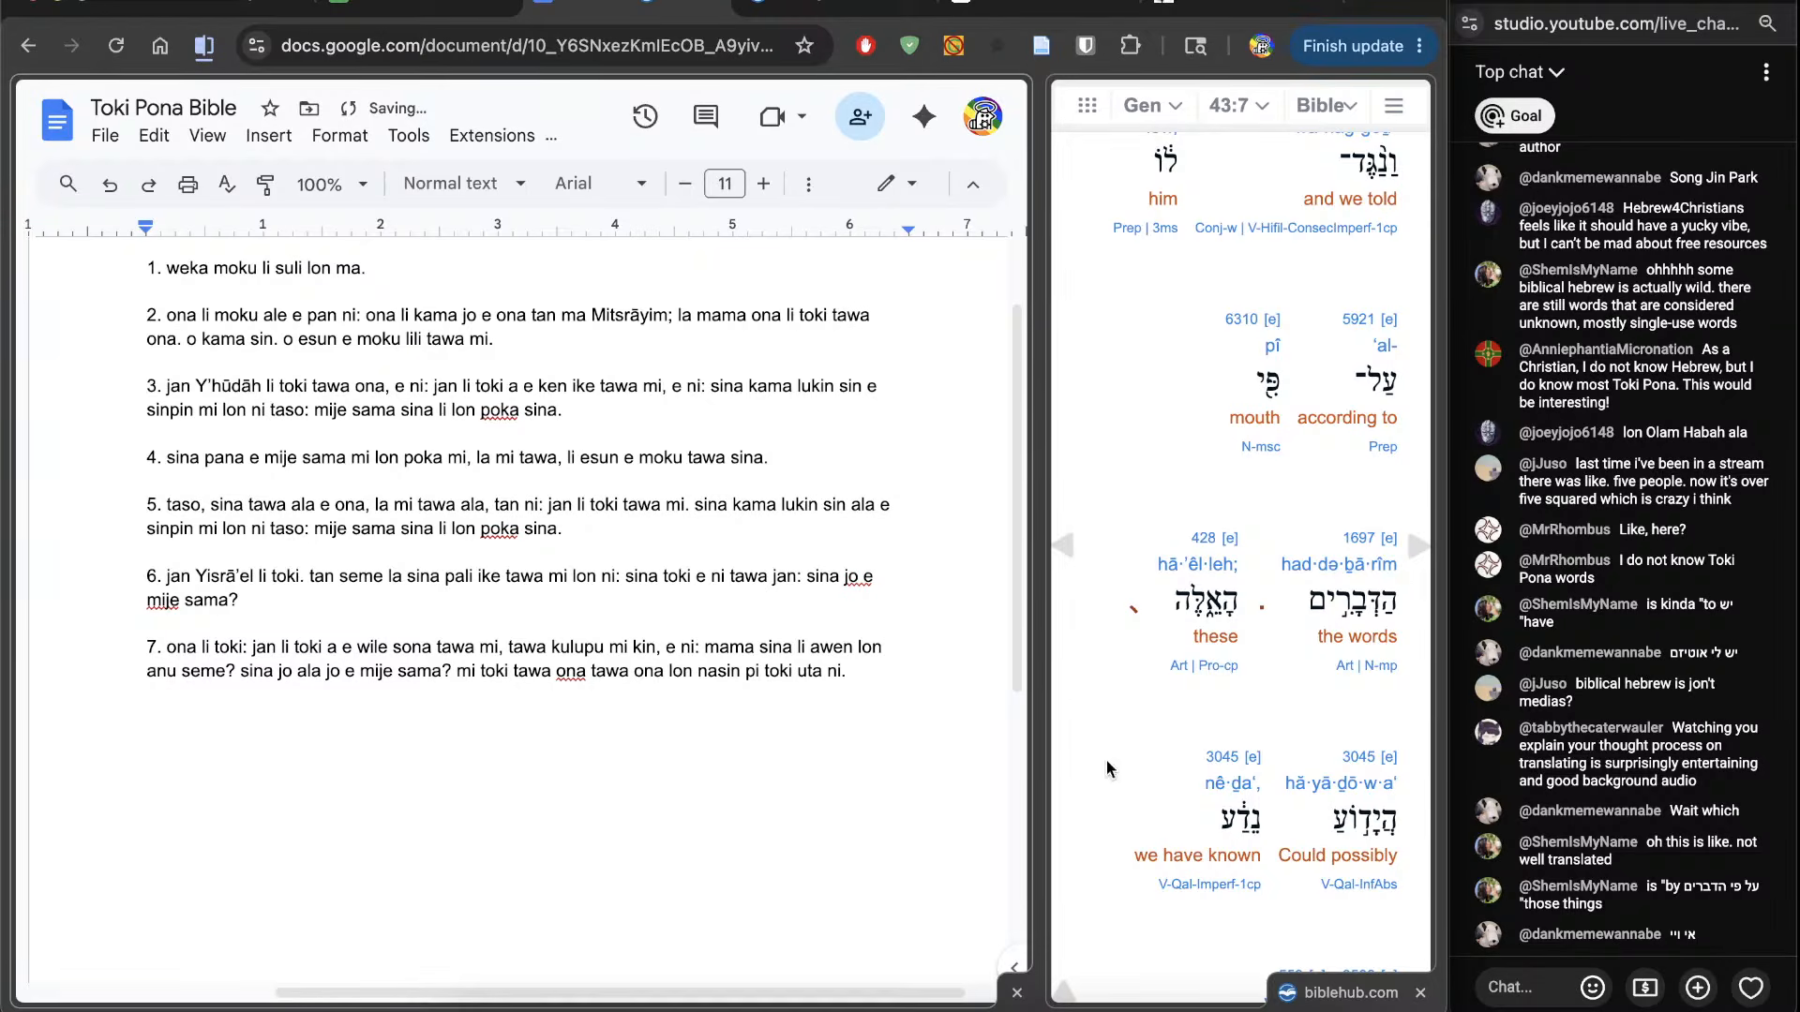
# Step: Compare "uta" in verse 7 with the interlinear's Hebrew words for "according to" and "mouth"
pyautogui.scroll(-3, 735, 904)
pyautogui.doubleClick(812, 535)
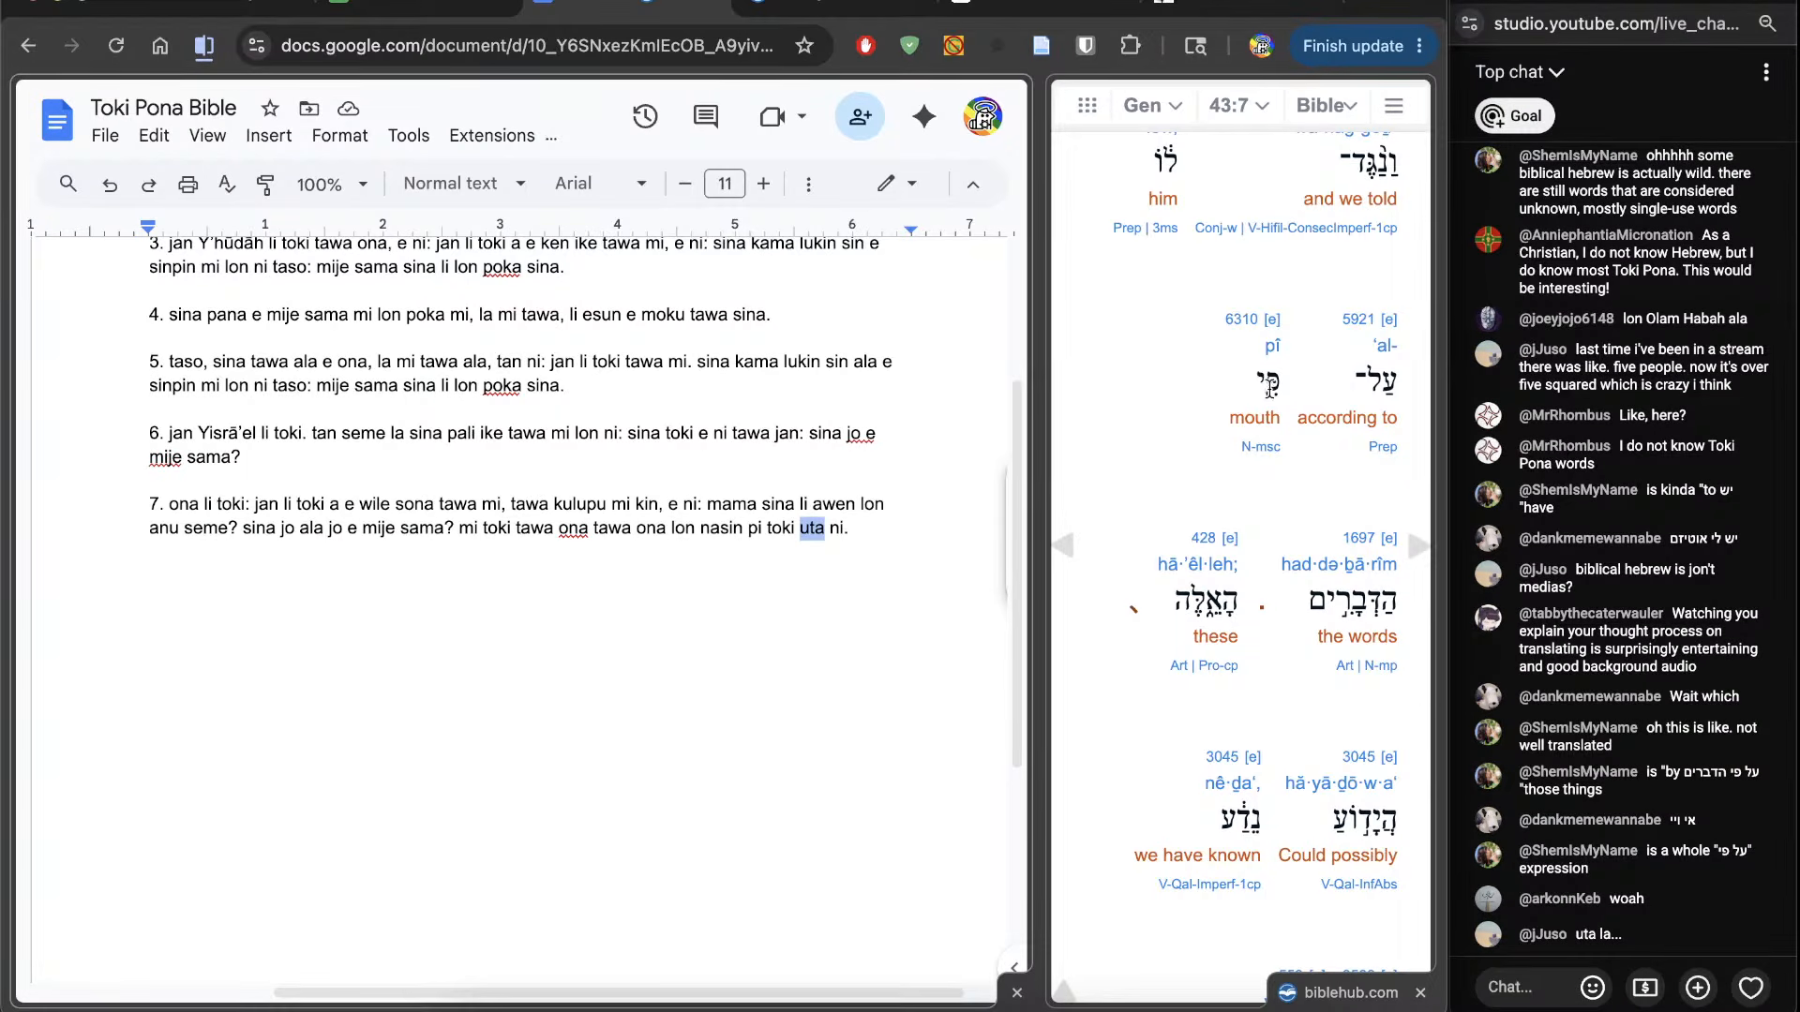
pyautogui.moveTo(1396, 383); pyautogui.dragTo(1259, 383)
pyautogui.click(1254, 379)
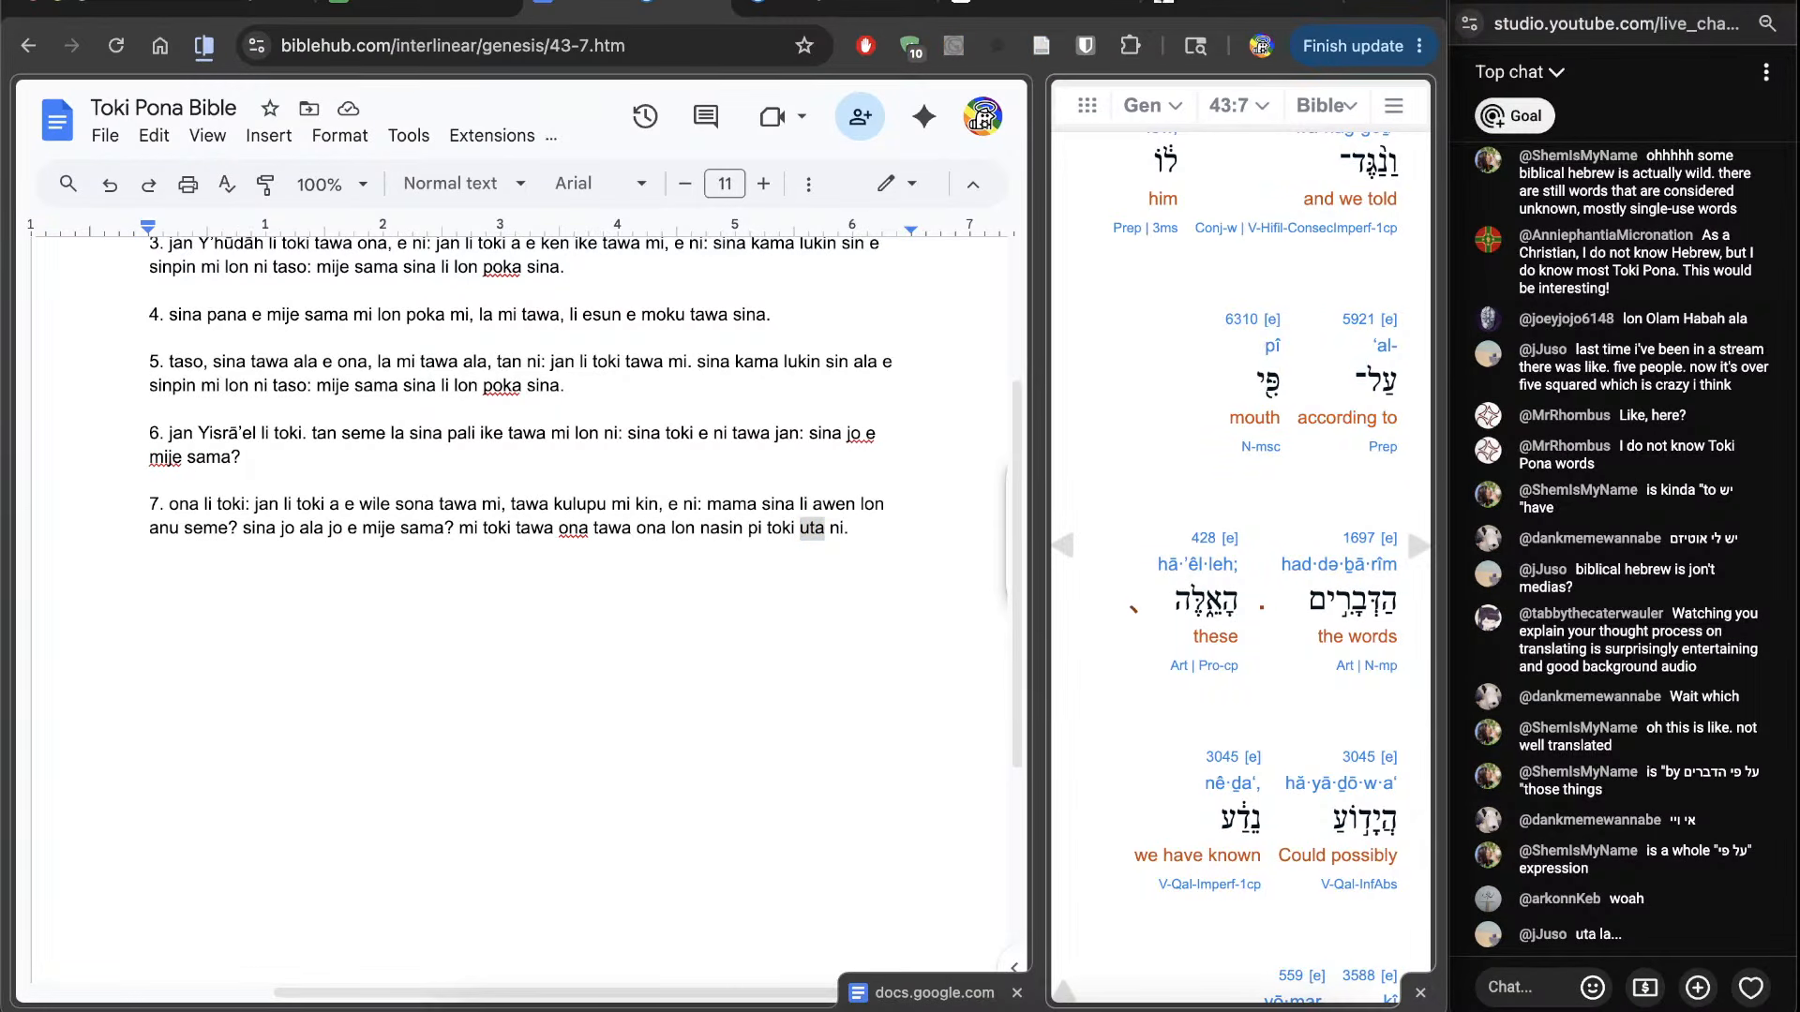
# Step: Reread the Strong's 6310 entry and examine the Hebrew form cited for Leviticus 27:8 up close
pyautogui.click(853, 7)
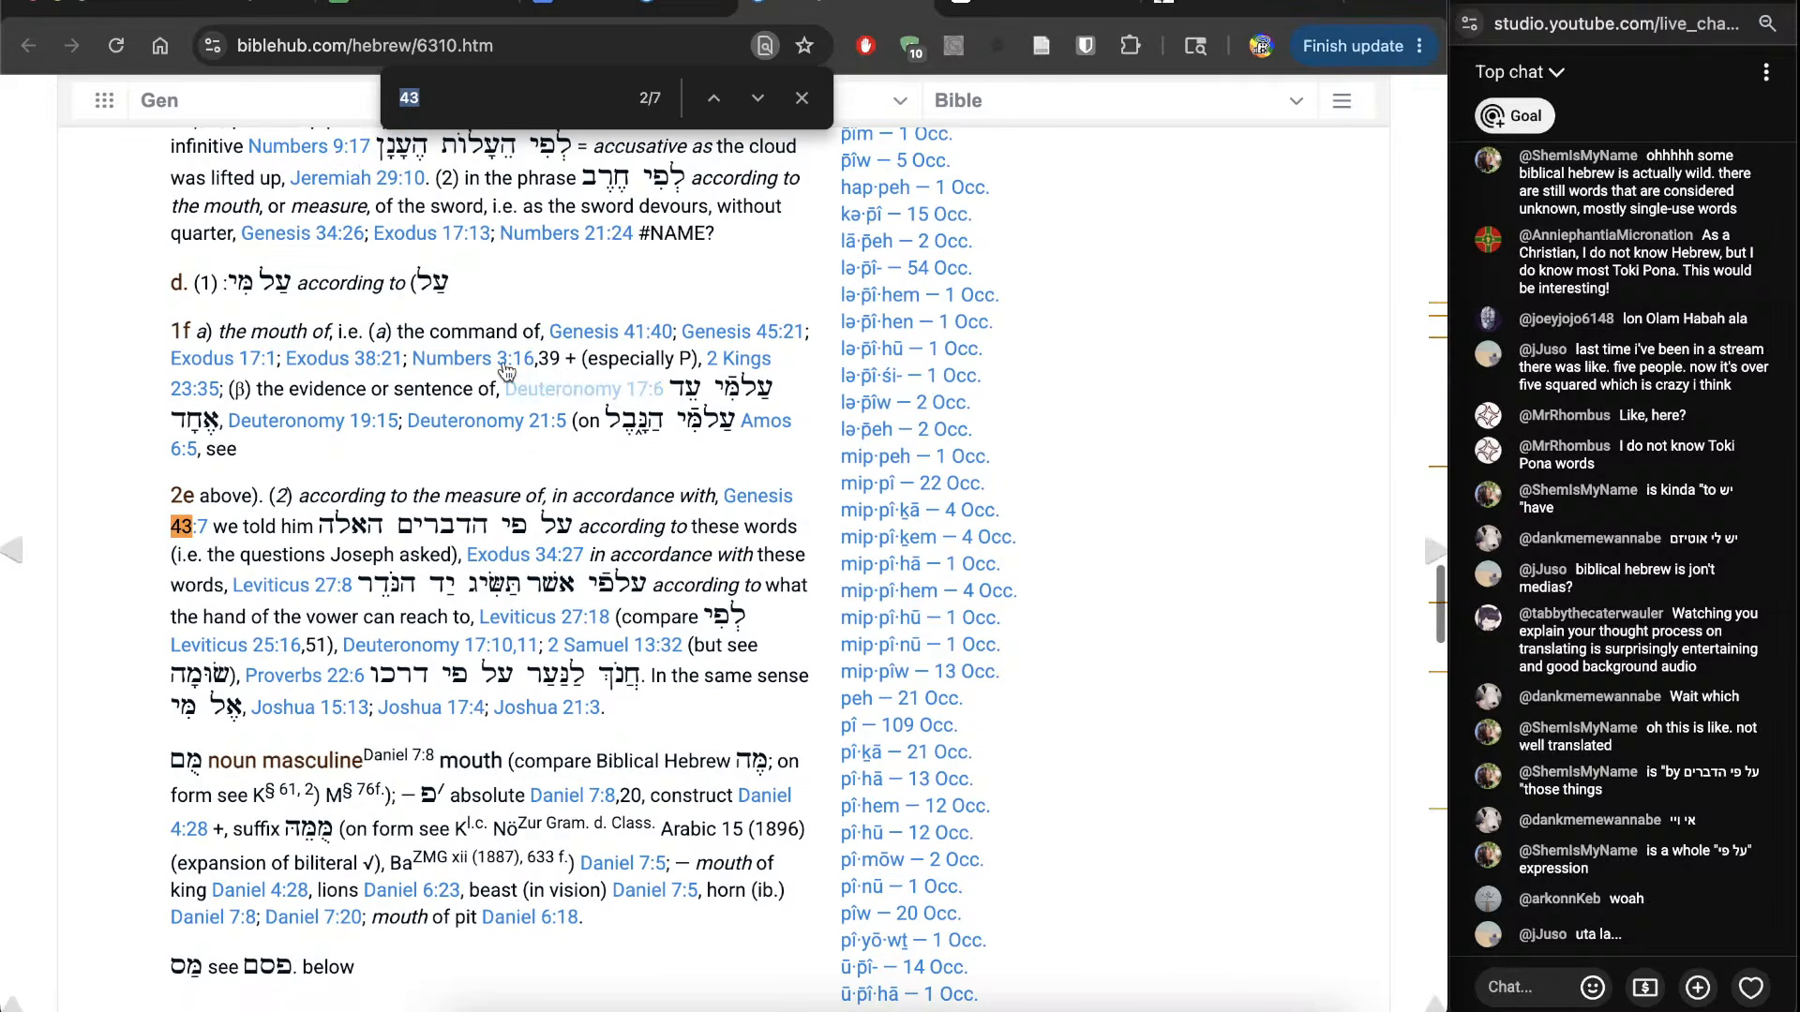
pyautogui.scroll(-1, 146, 586)
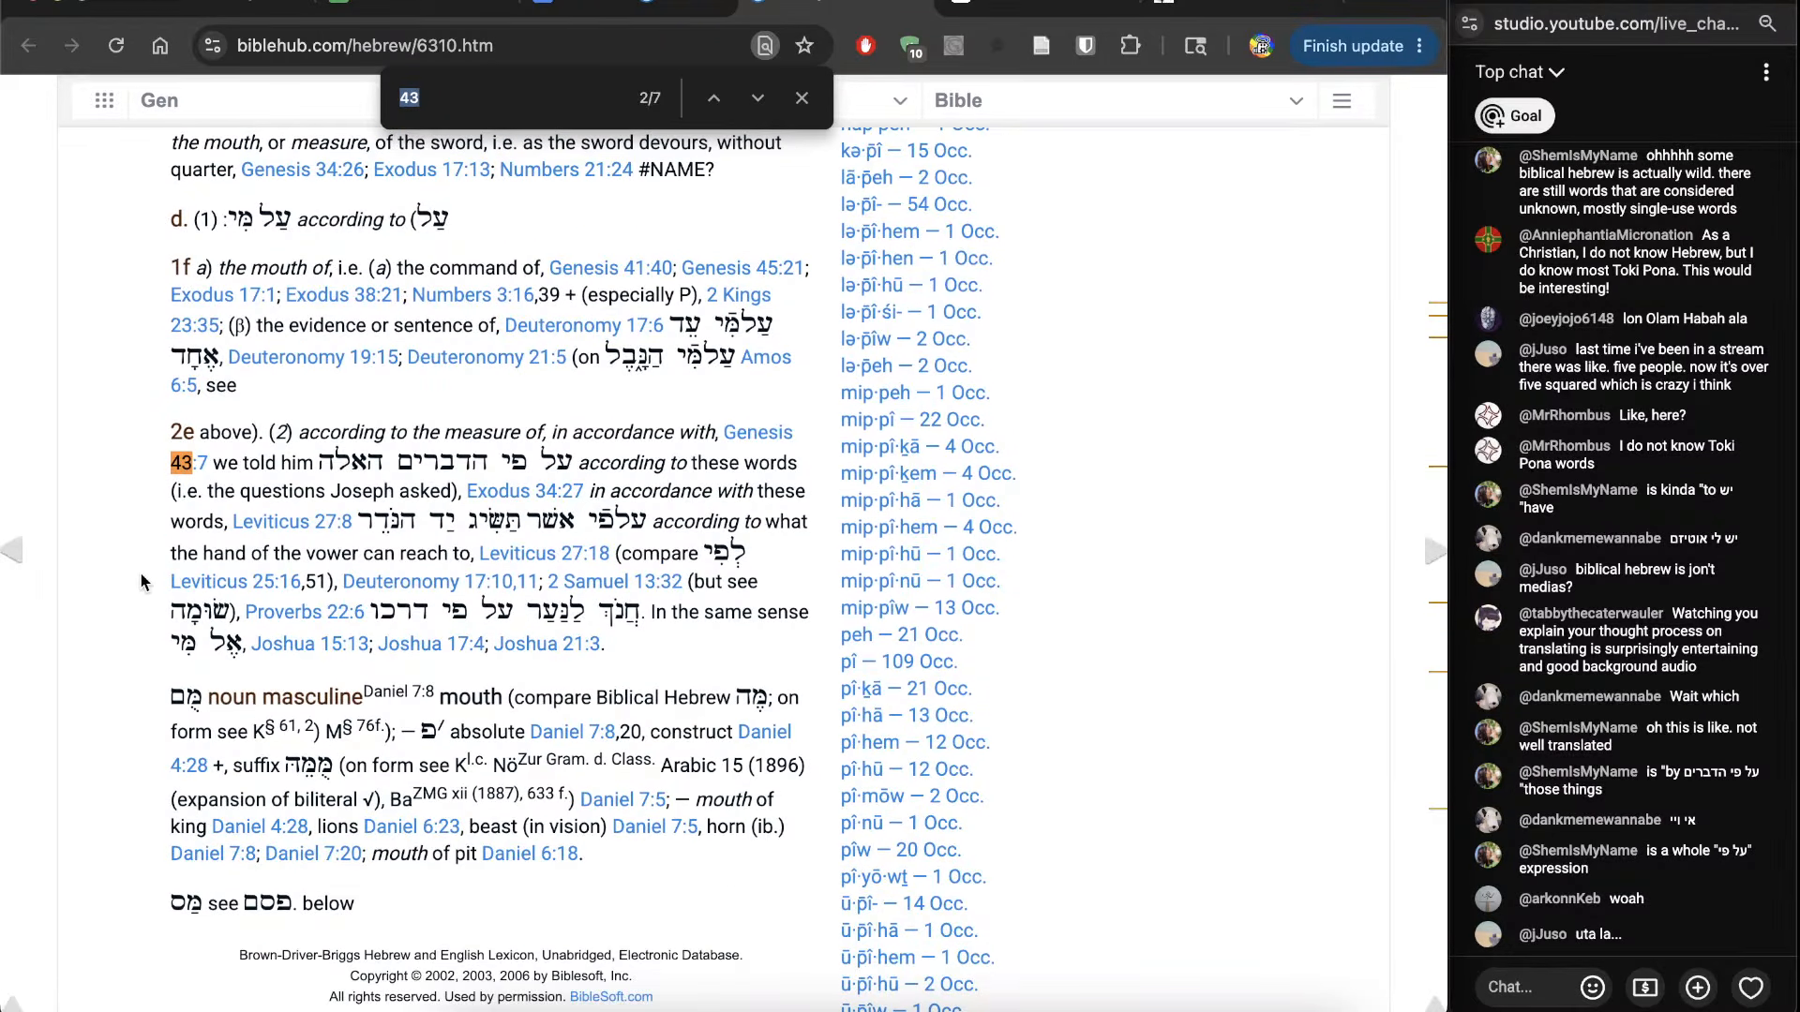
pyautogui.scroll(1, 136, 573)
pyautogui.click(623, 561)
pyautogui.doubleClick(623, 561)
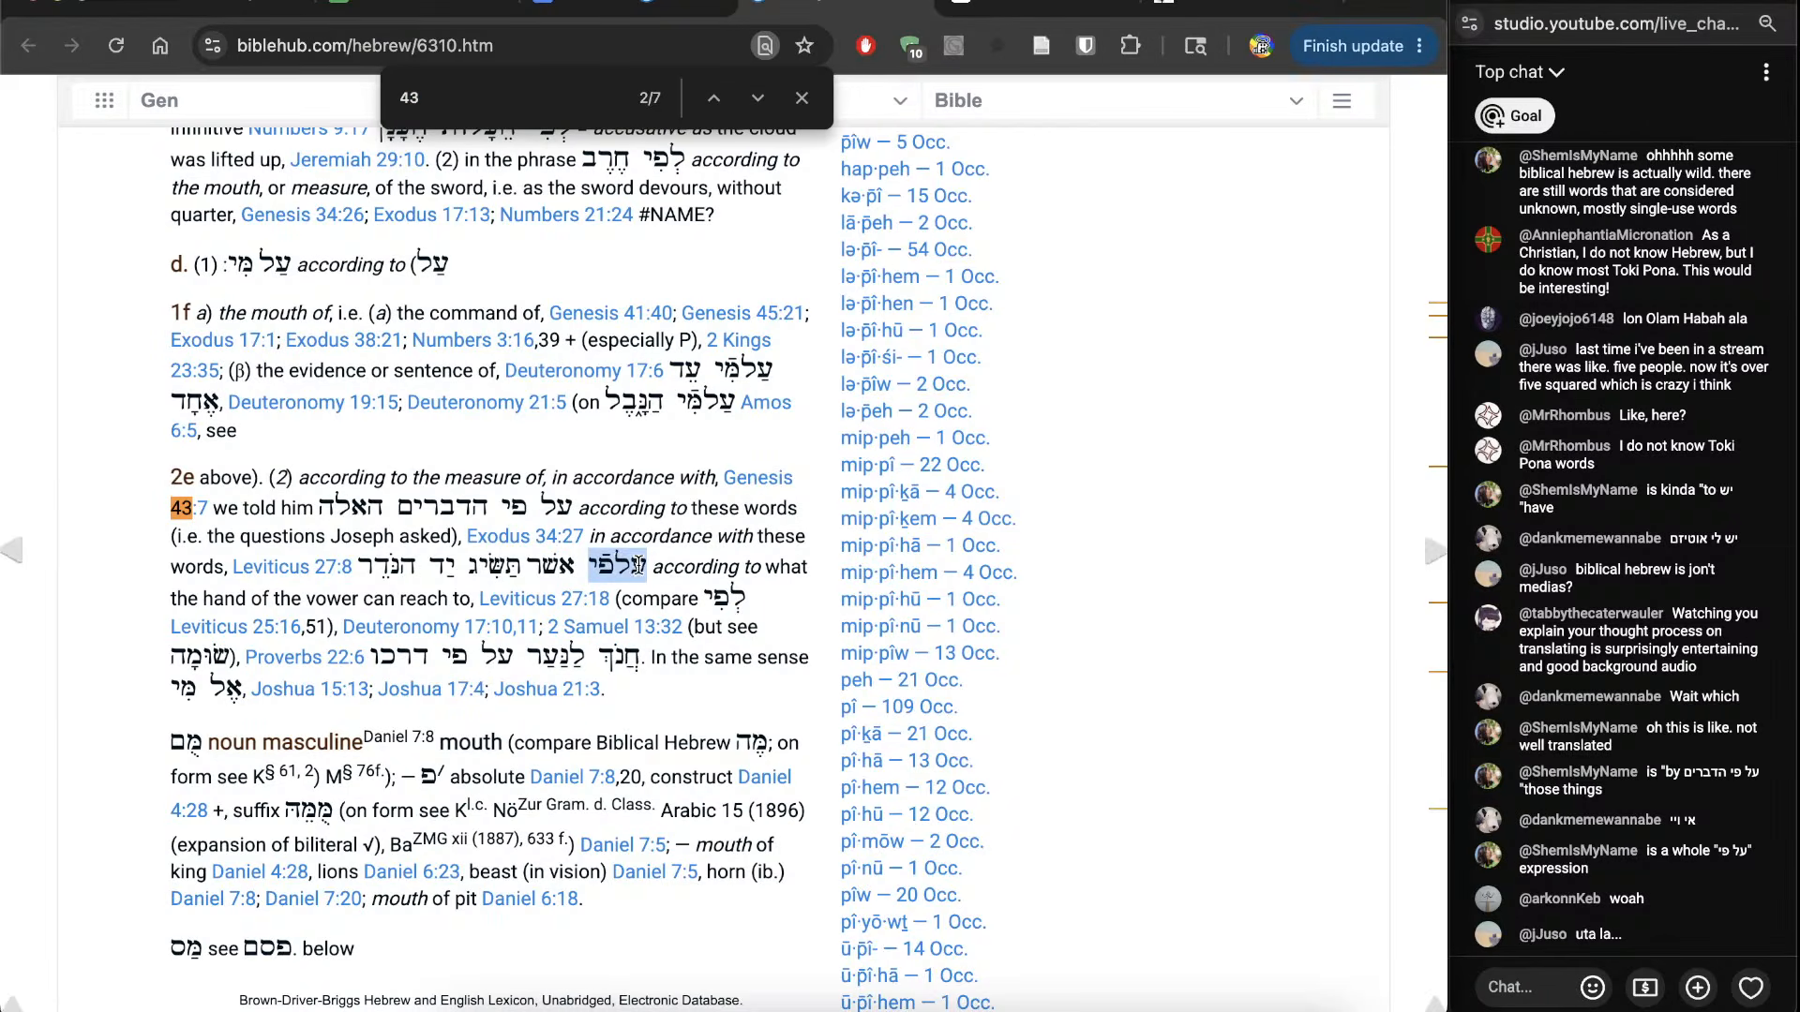
pyautogui.scroll(2, 622, 570)
pyautogui.scroll(2, 623, 573)
pyautogui.scroll(-5, 622, 575)
pyautogui.scroll(1, 621, 581)
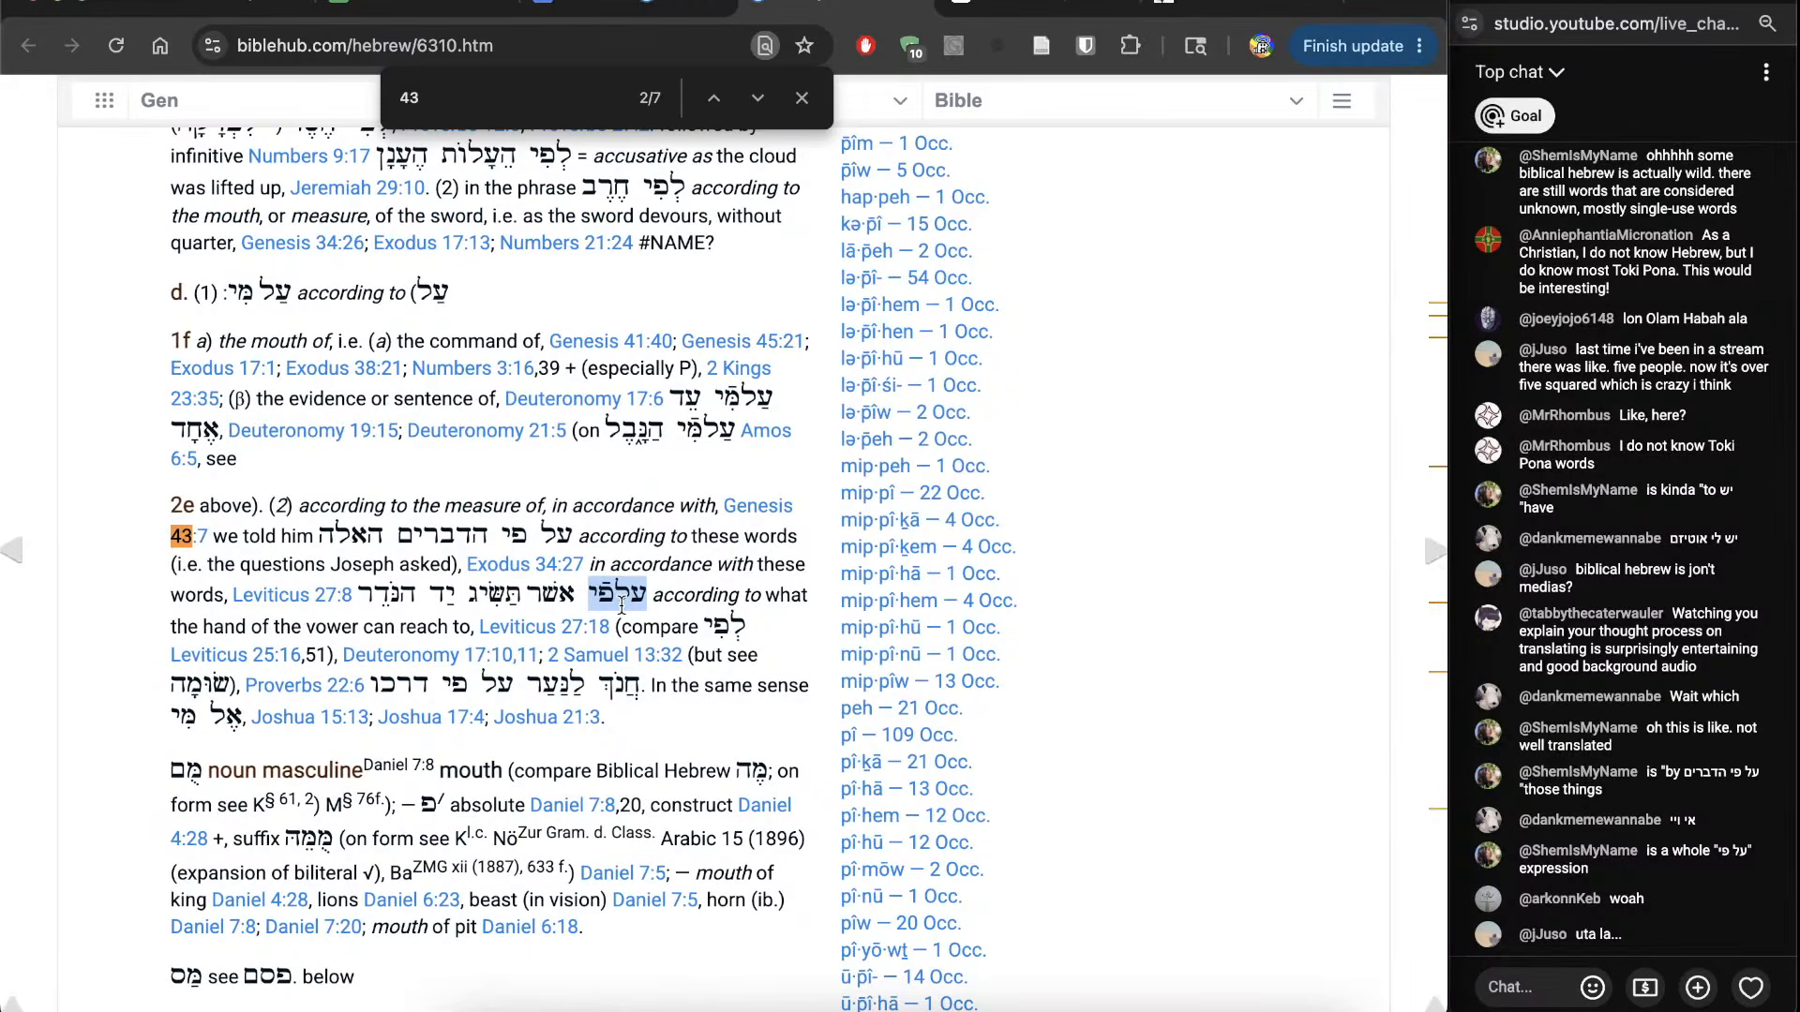
pyautogui.scroll(3, 621, 604)
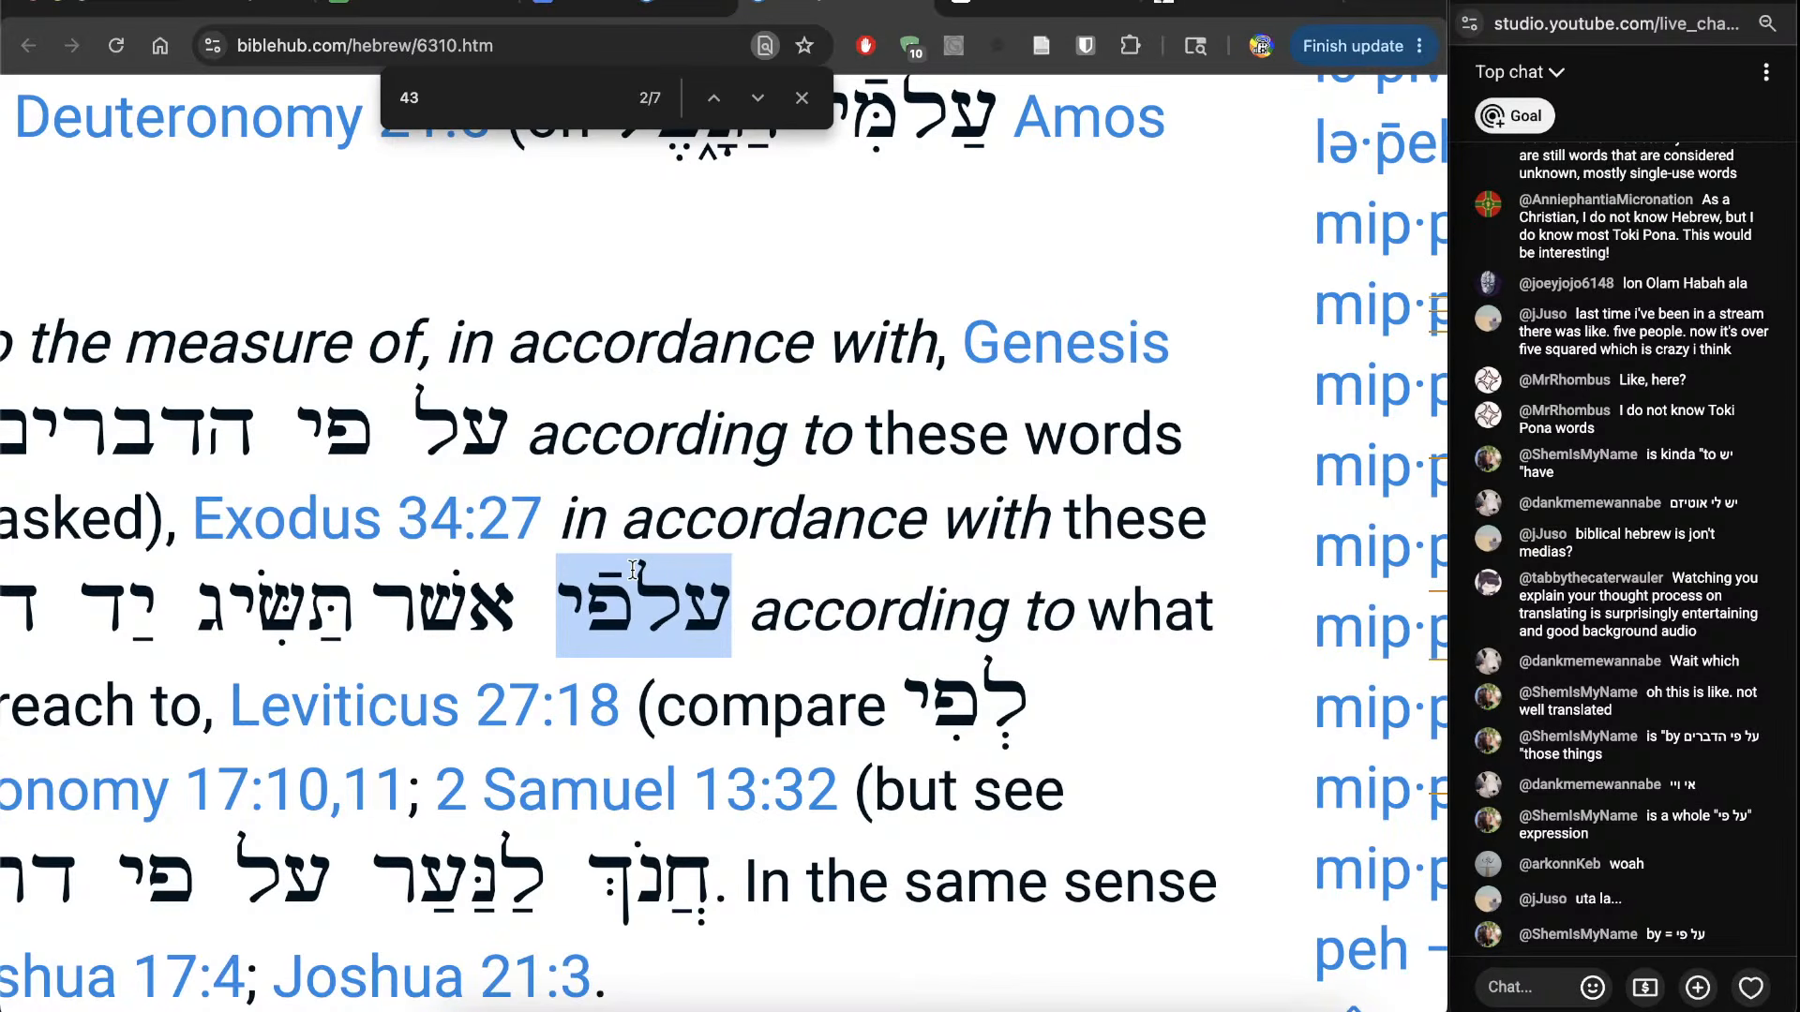
pyautogui.scroll(-5, 633, 571)
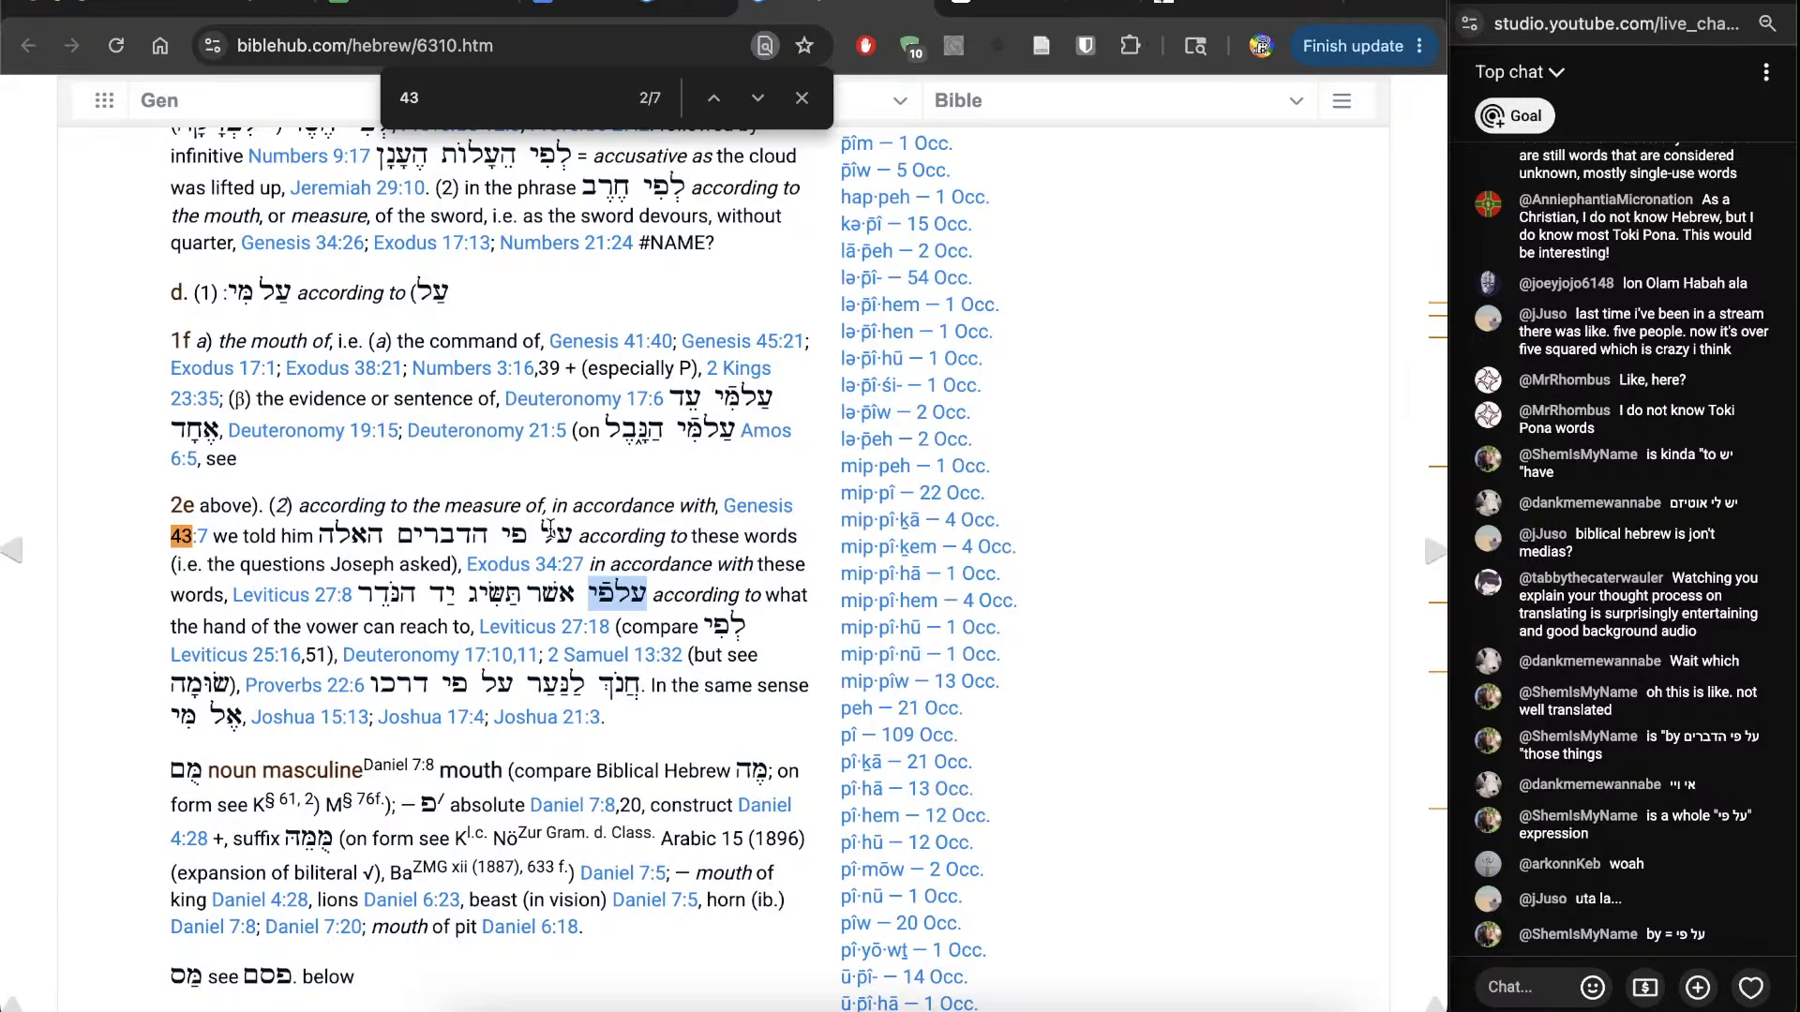
# Step: Examine the two Hebrew words quoted for "according to" in the Genesis 43:7 citation, and close the 6310 entry
pyautogui.doubleClick(557, 536)
pyautogui.moveTo(558, 536)
pyautogui.mouseDown()
pyautogui.moveTo(512, 536)
pyautogui.moveTo(570, 535)
pyautogui.mouseUp()
pyautogui.doubleClick(514, 536)
pyautogui.click(564, 537)
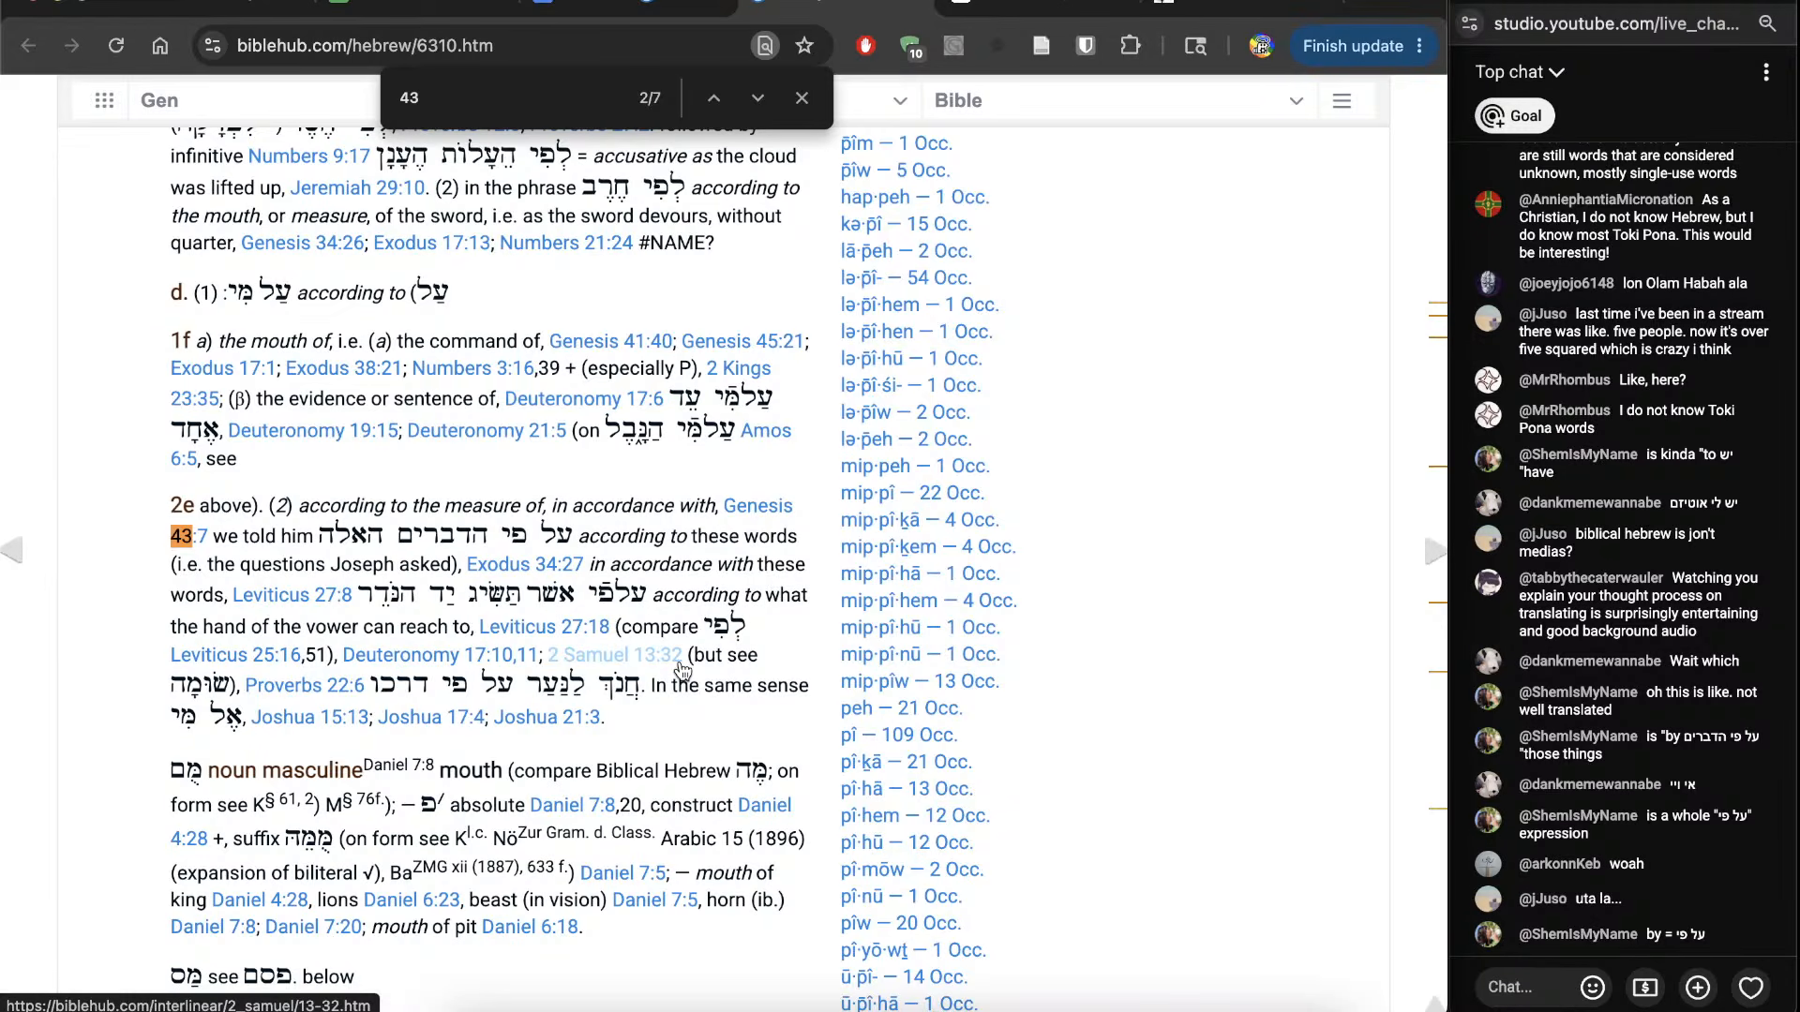
pyautogui.scroll(-1, 110, 743)
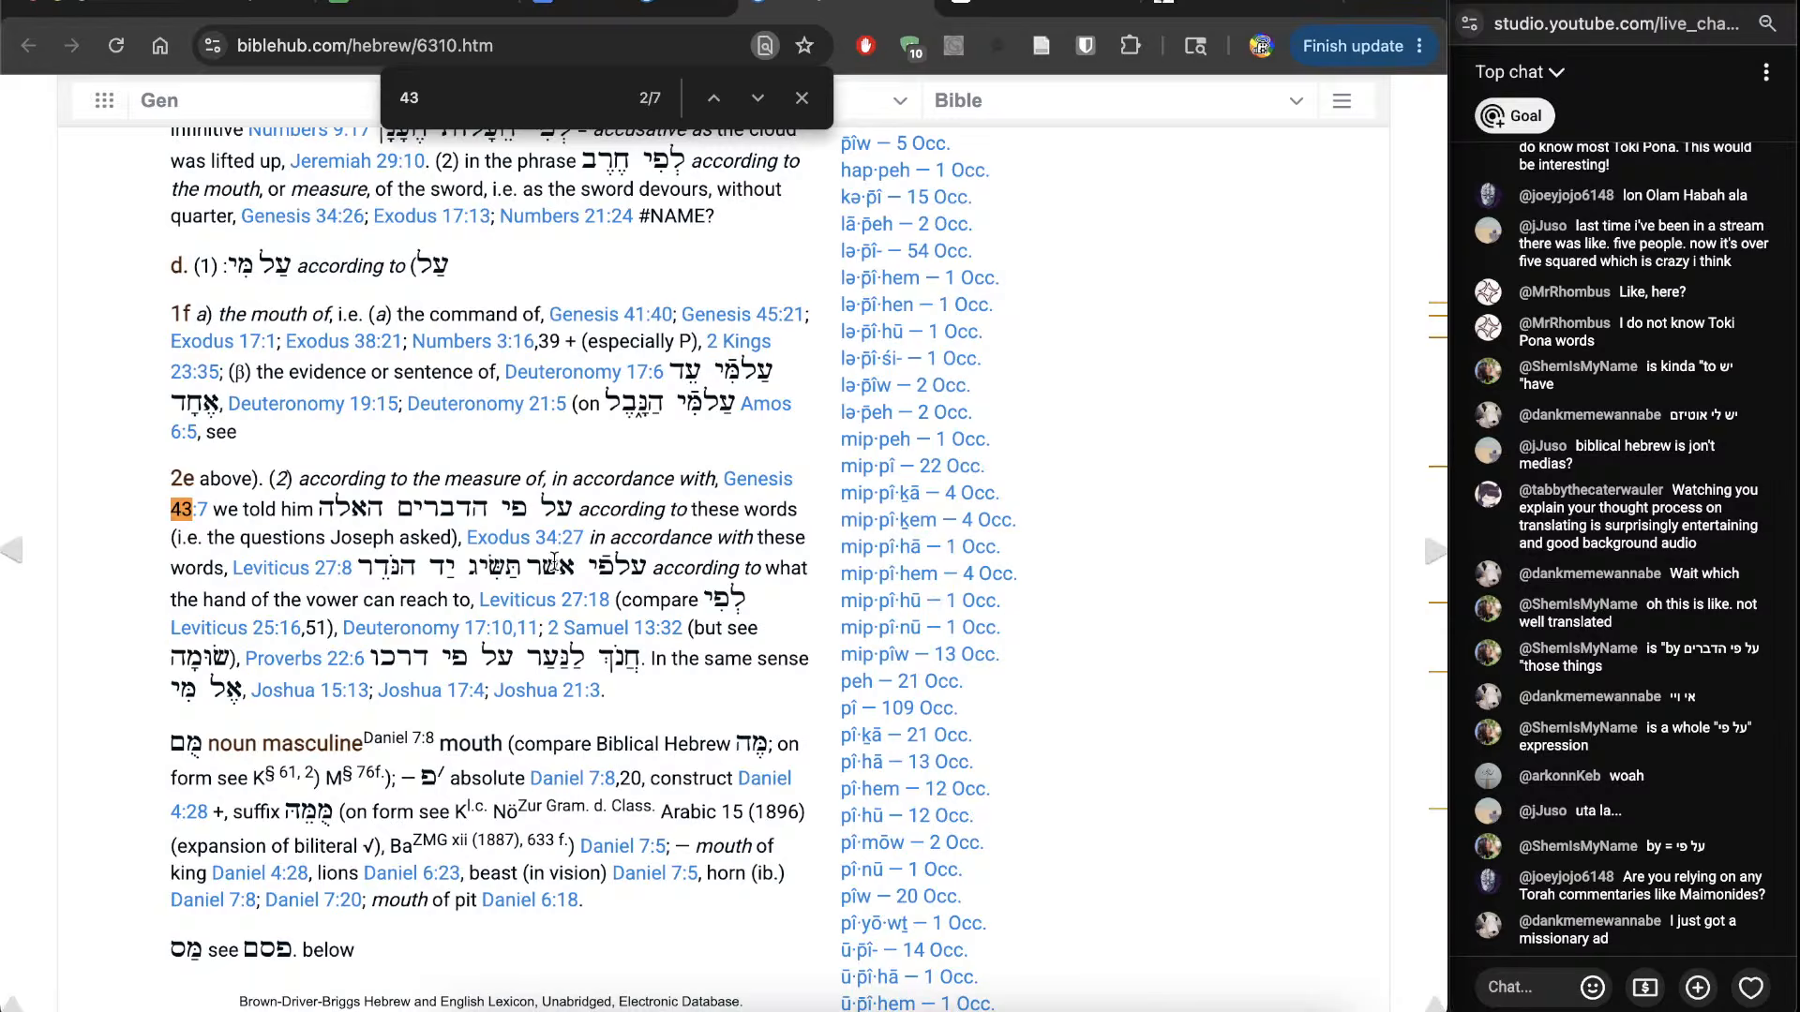
pyautogui.scroll(10, 554, 566)
pyautogui.press('super+w')
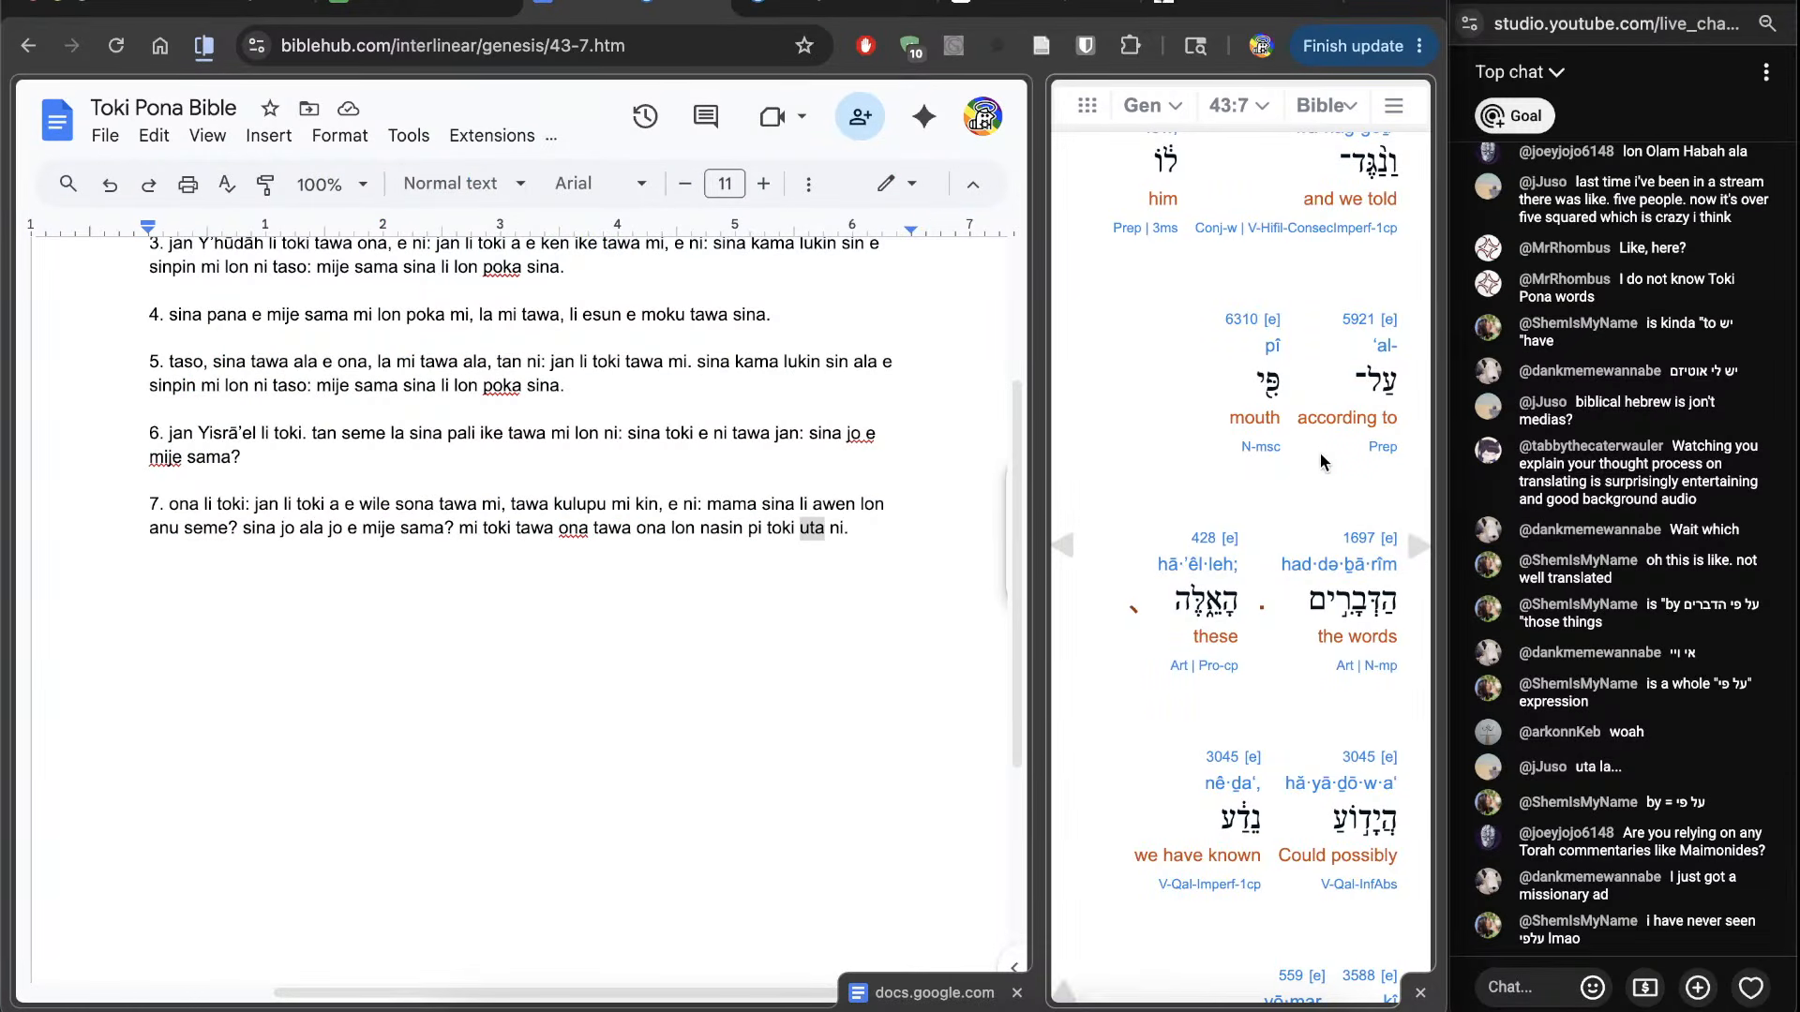
# Step: Search the Strong's 5921 entry for 43, scan its definitions and concordance, and close it
pyautogui.click(791, 7)
pyautogui.scroll(-1, 799, 890)
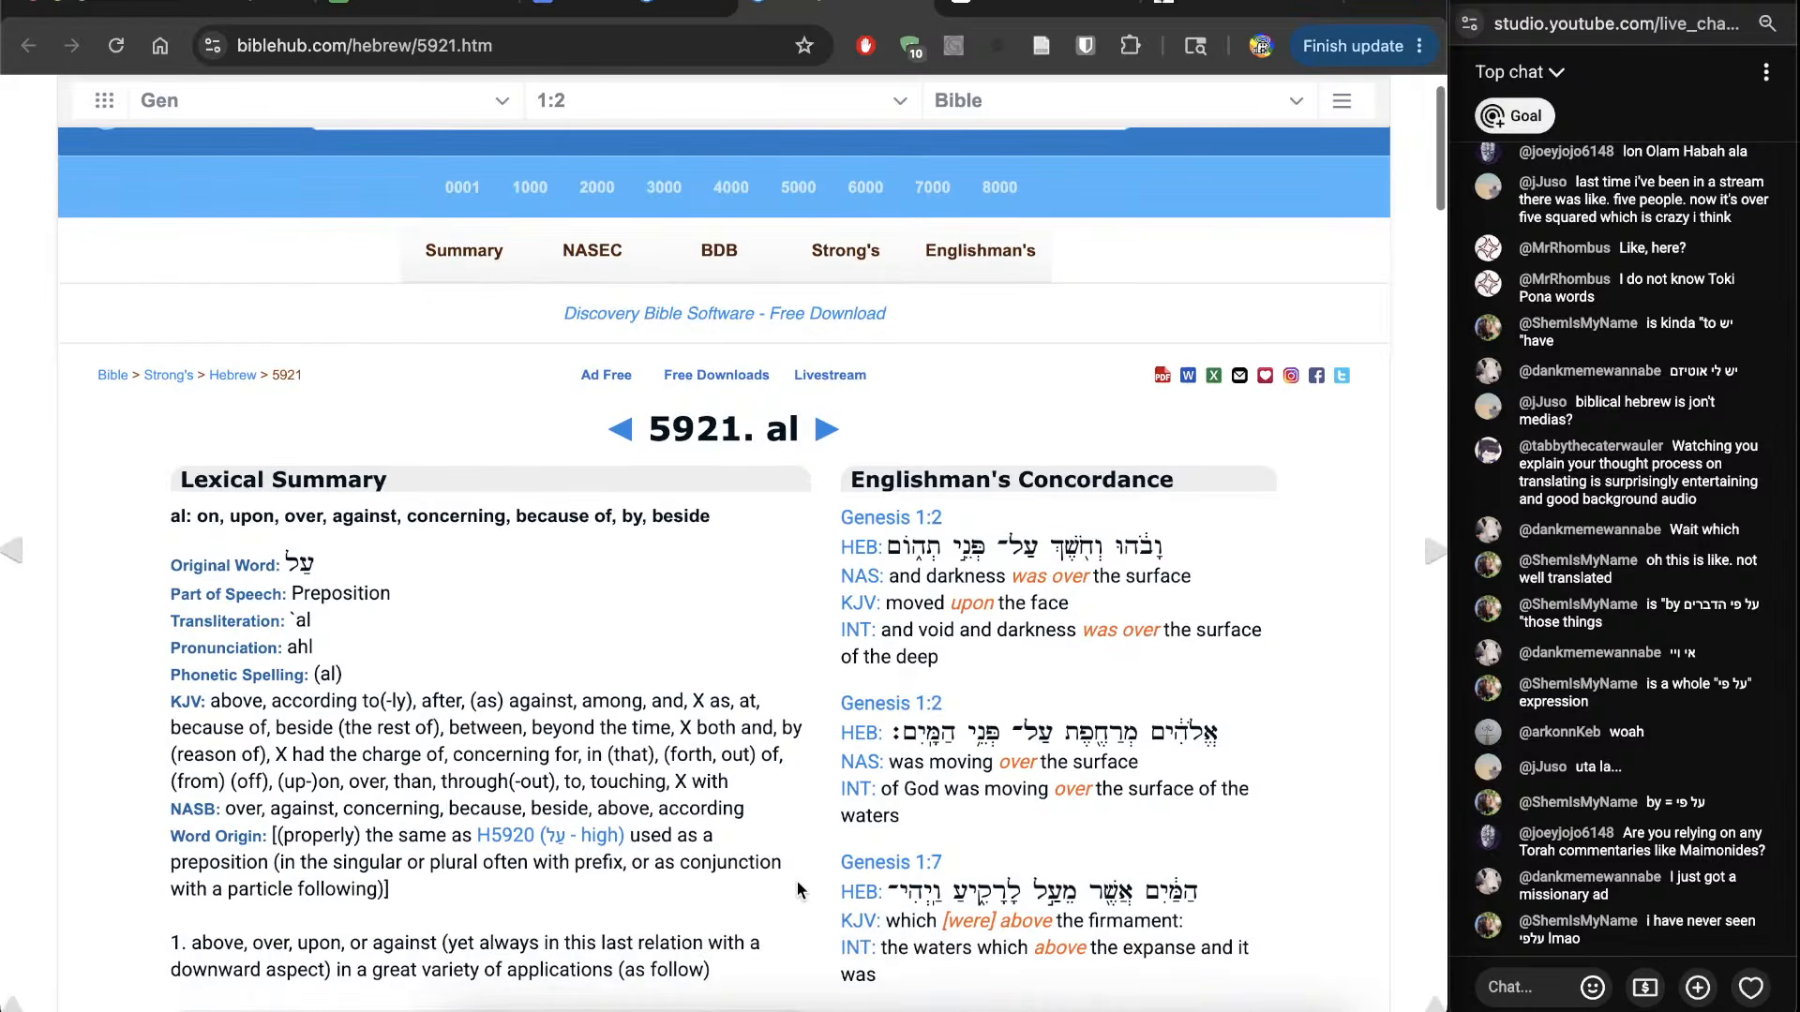
pyautogui.scroll(-20, 798, 889)
pyautogui.press('super+f')
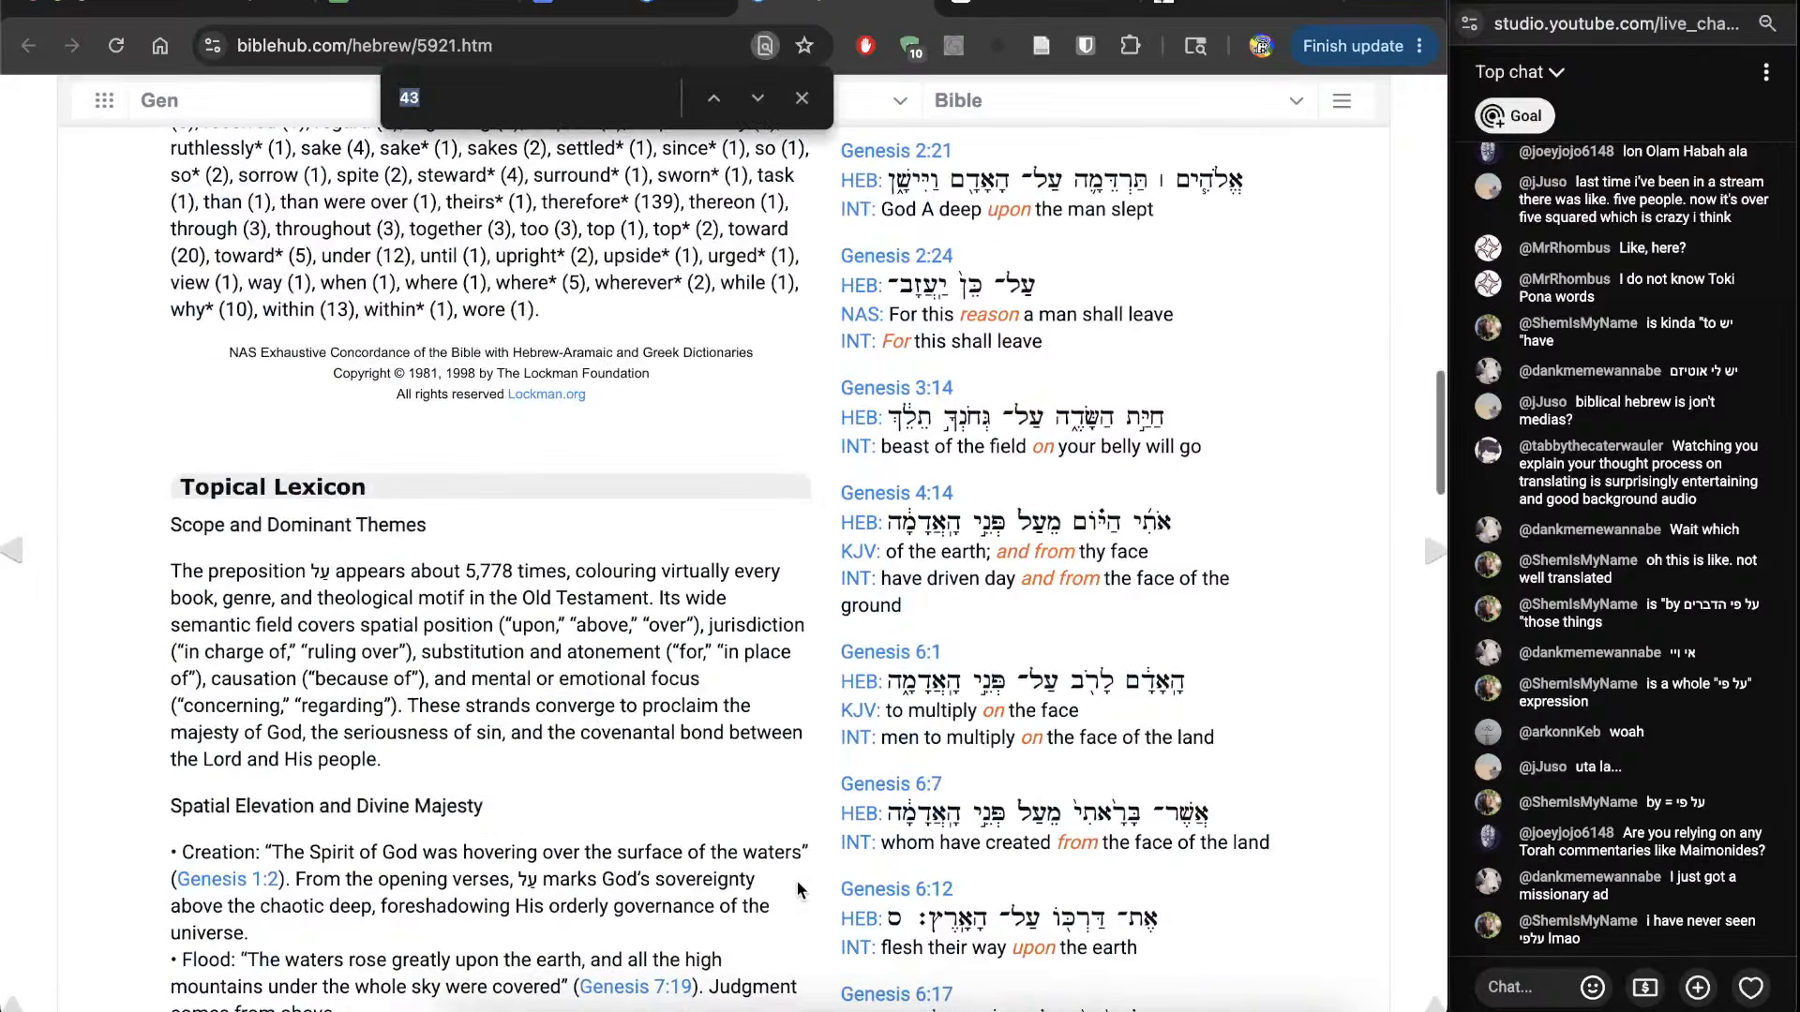
pyautogui.press('Return')
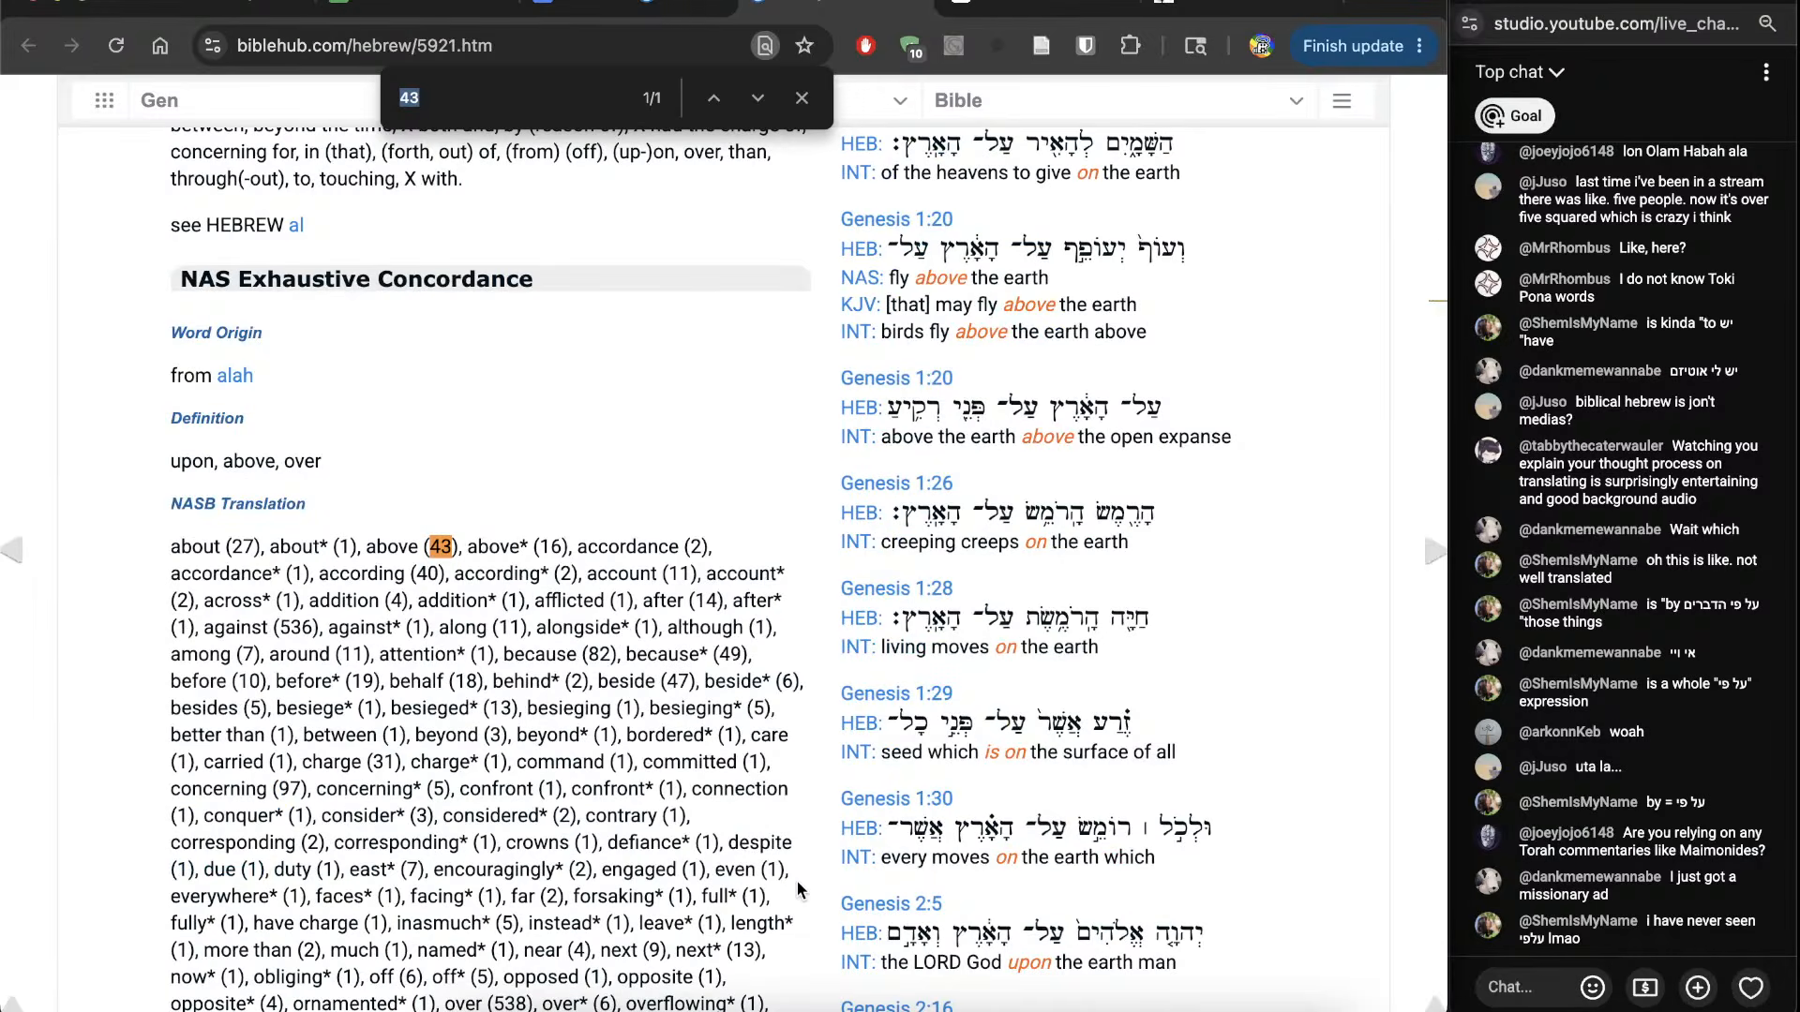
pyautogui.press('Escape')
pyautogui.scroll(-8, 796, 881)
pyautogui.scroll(20, 797, 881)
pyautogui.scroll(-20, 796, 879)
pyautogui.scroll(-3, 797, 881)
pyautogui.scroll(20, 797, 881)
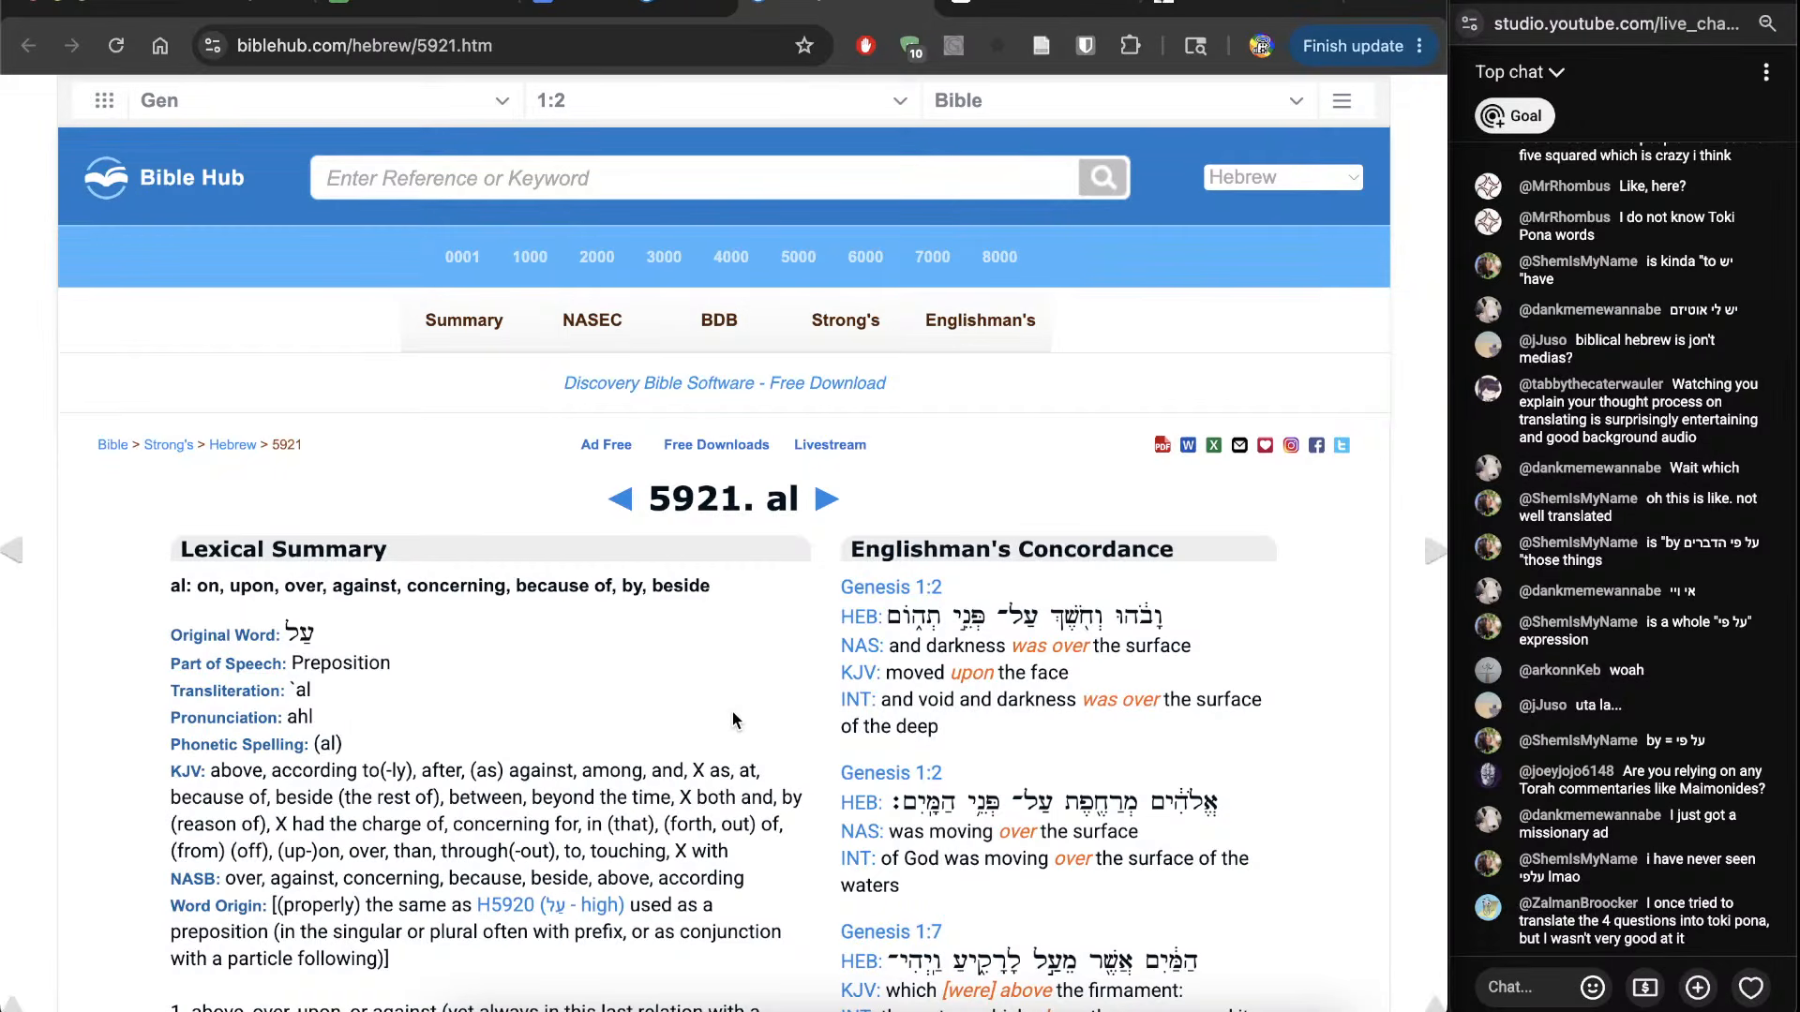
pyautogui.press('super+w')
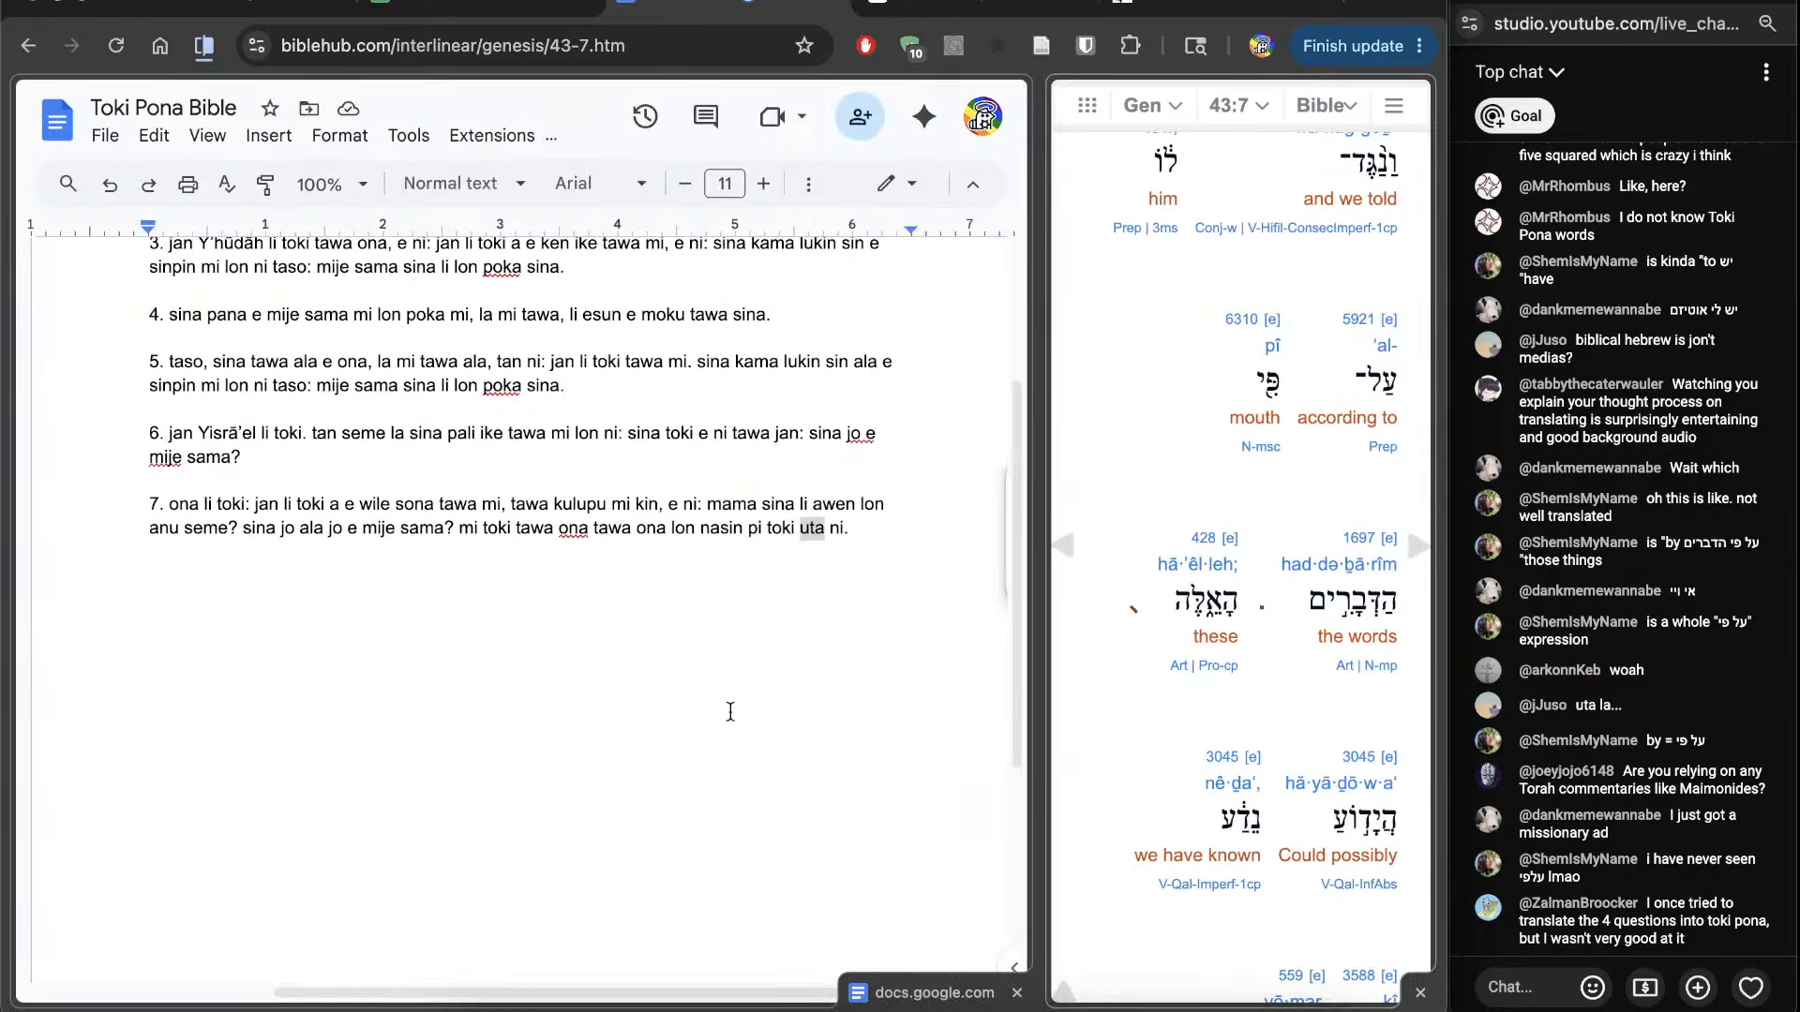
# Step: Return to the end of verse 7 and highlight the Hebrew phrase for "according to" and "mouth" in the interlinear
pyautogui.click(768, 788)
pyautogui.click(853, 829)
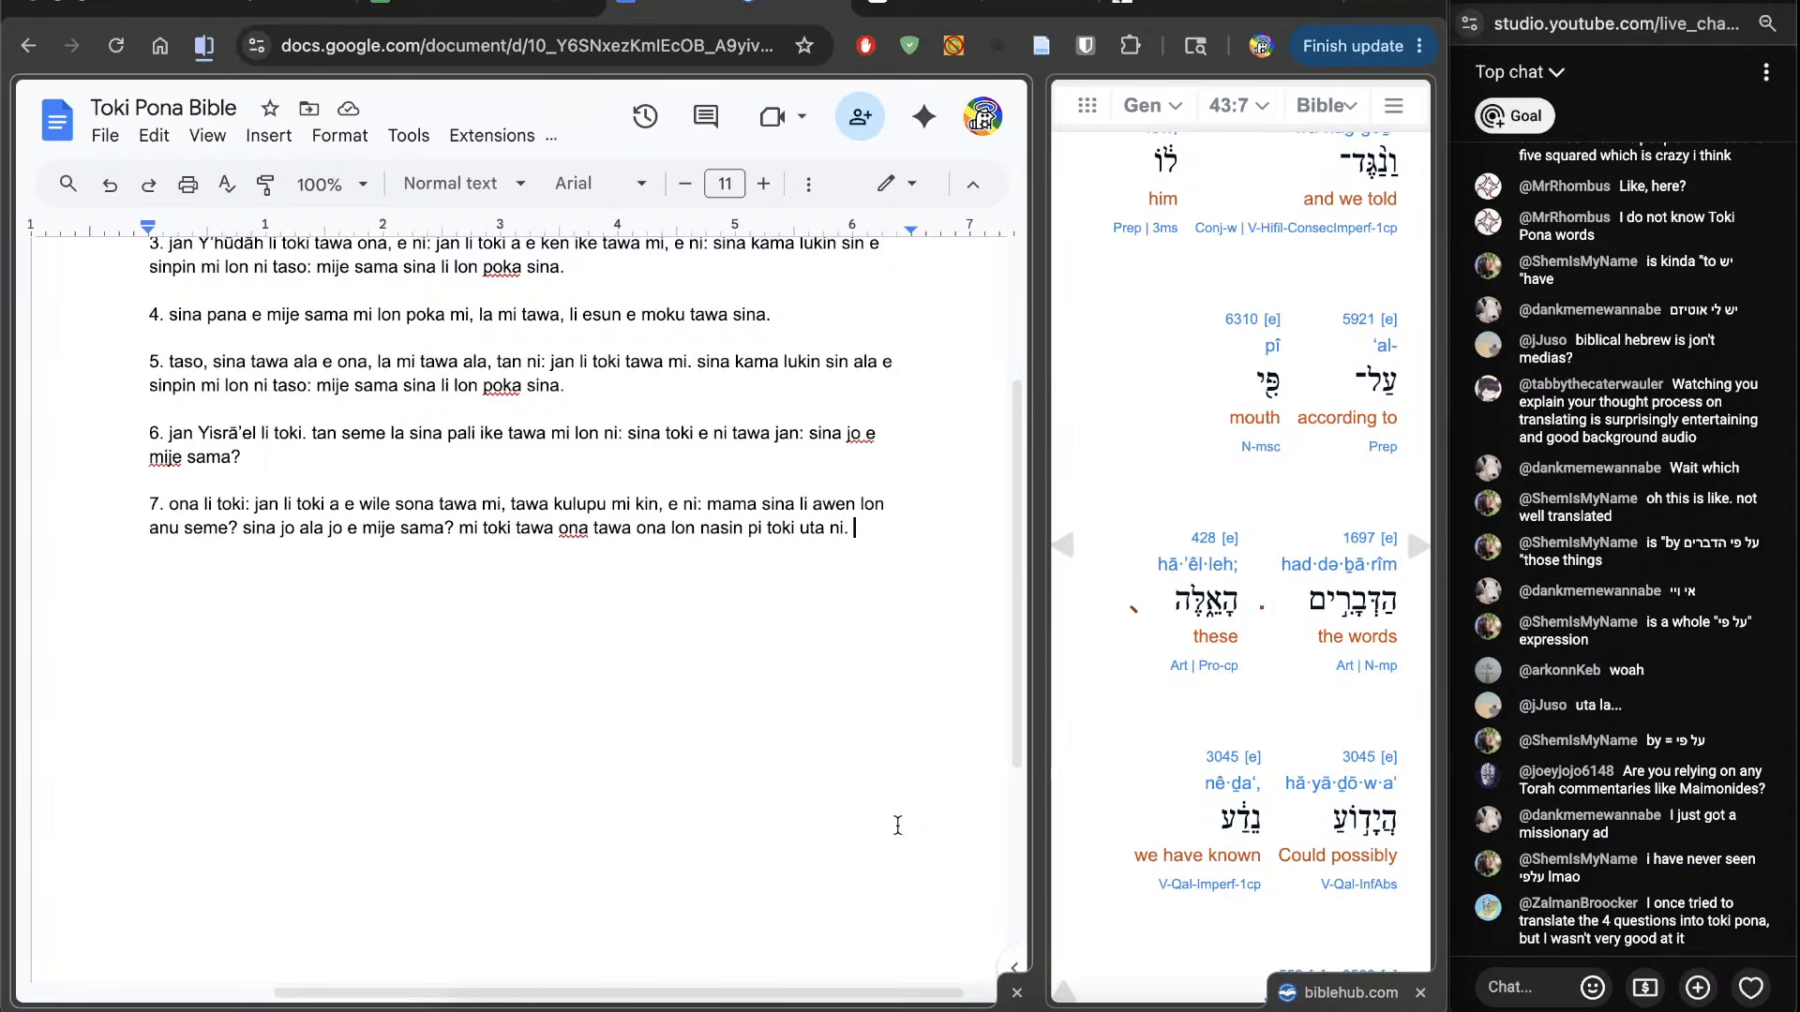
pyautogui.click(1364, 375)
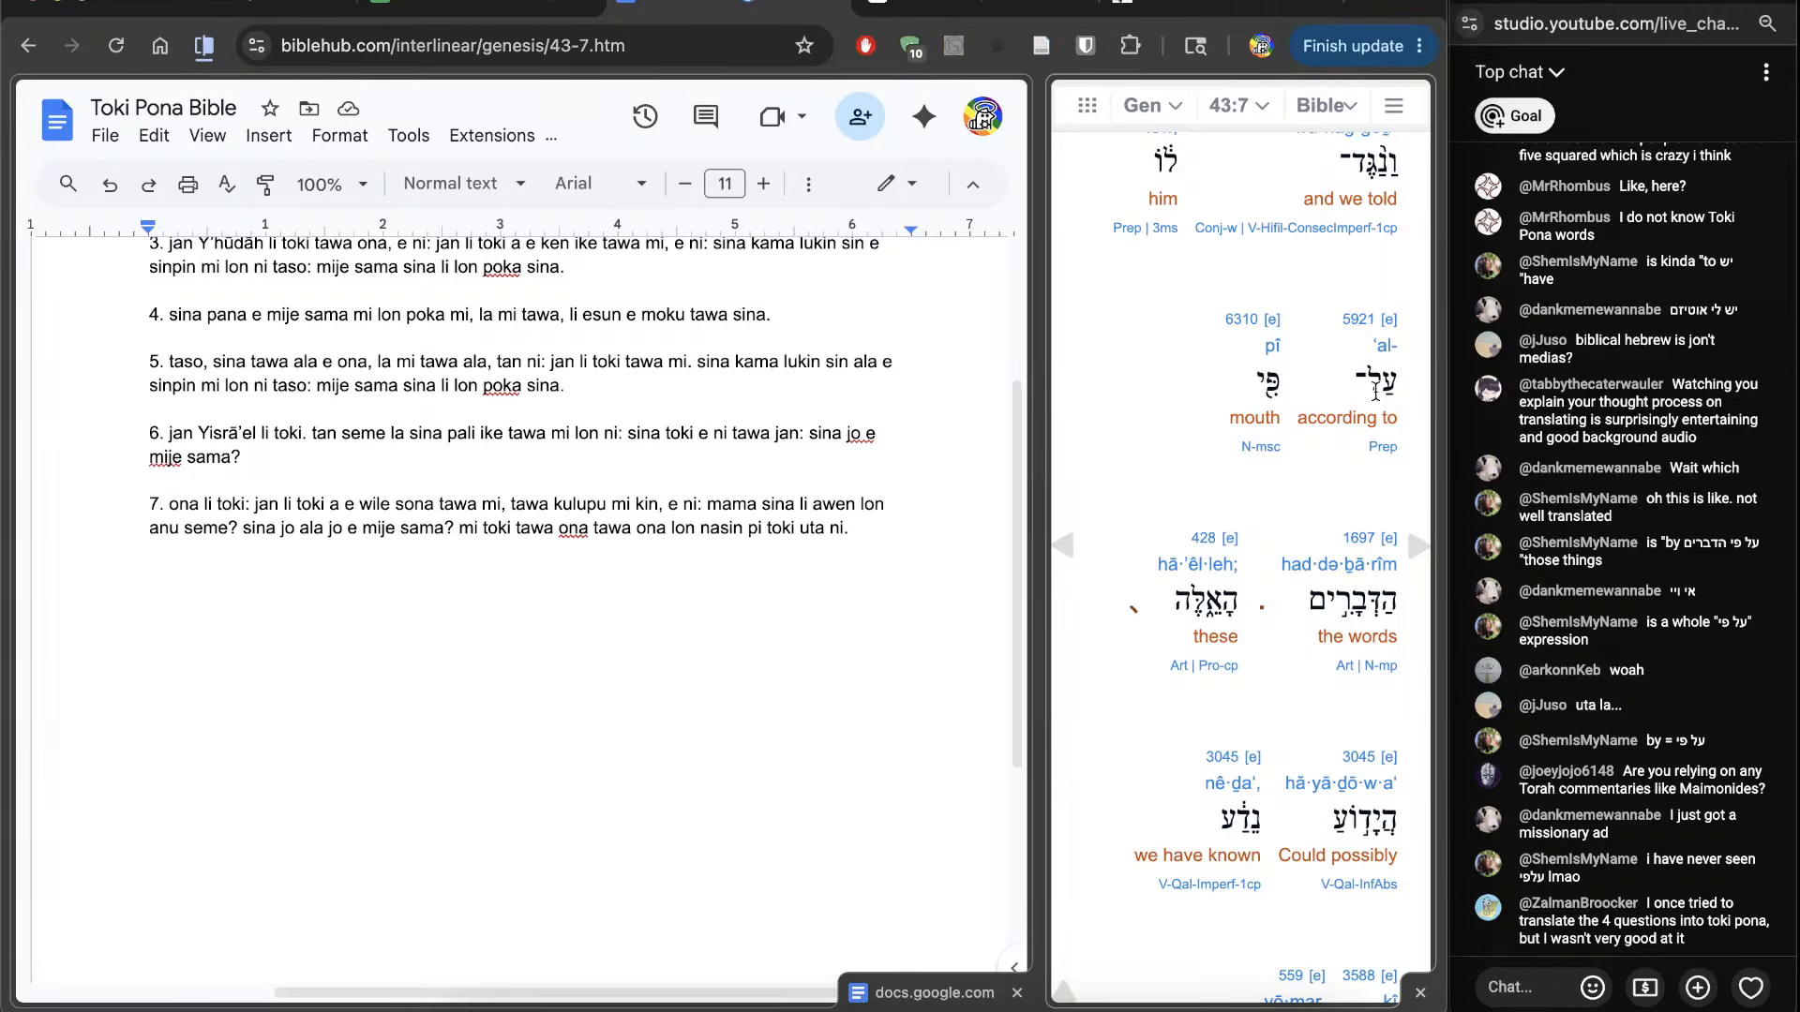
pyautogui.click(767, 728)
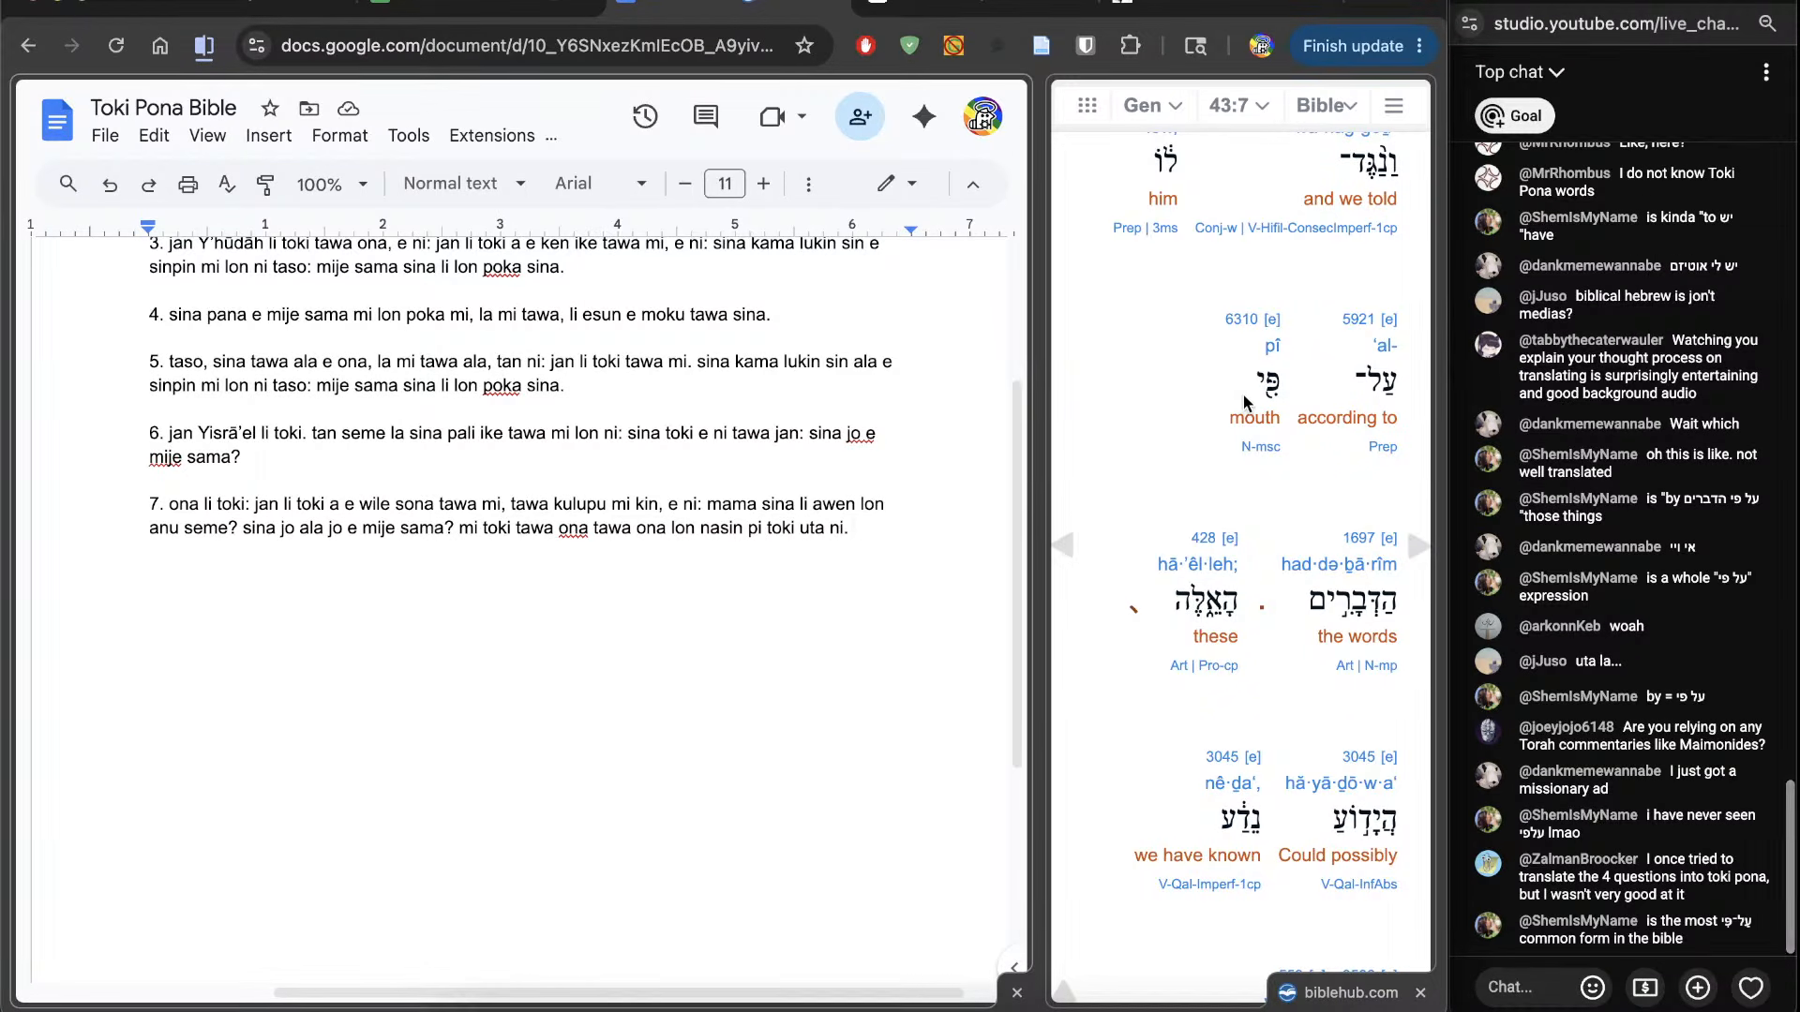
pyautogui.moveTo(1405, 384); pyautogui.dragTo(1237, 395)
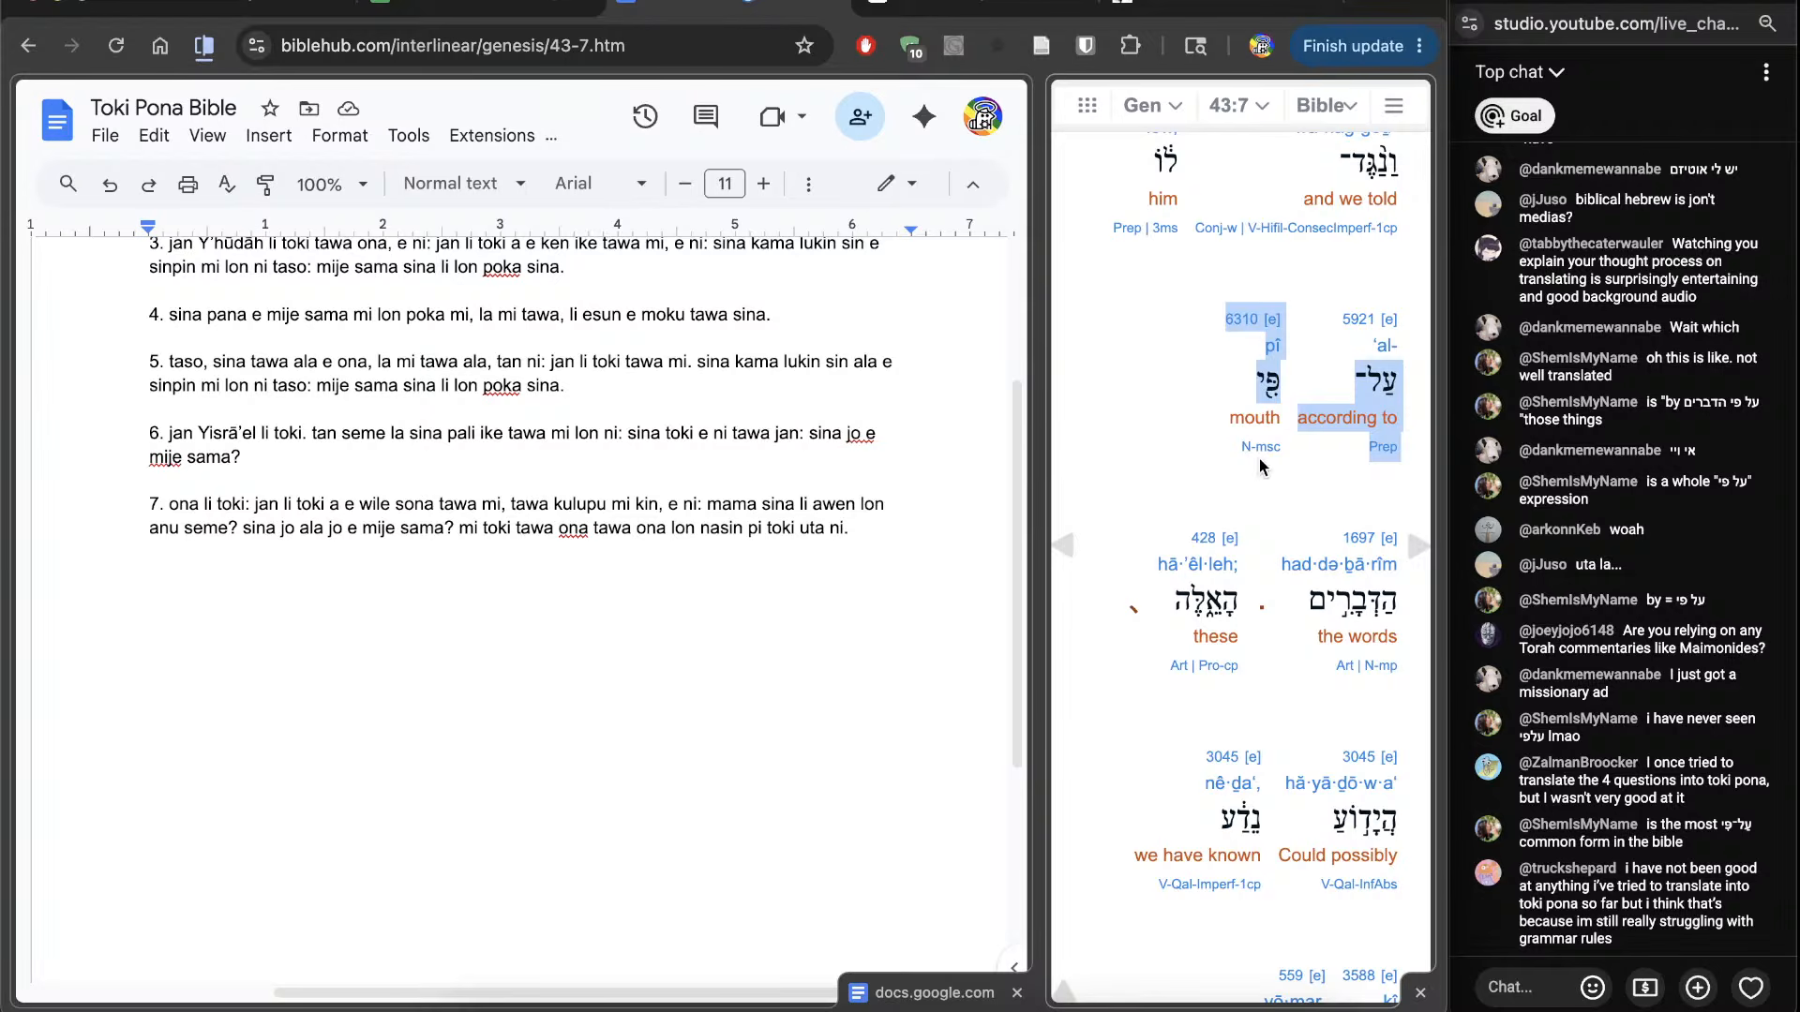
# Step: In verse 7, replace the ending "lon nasin pi toki uta ni" with "tan toki ni"
pyautogui.click(1277, 370)
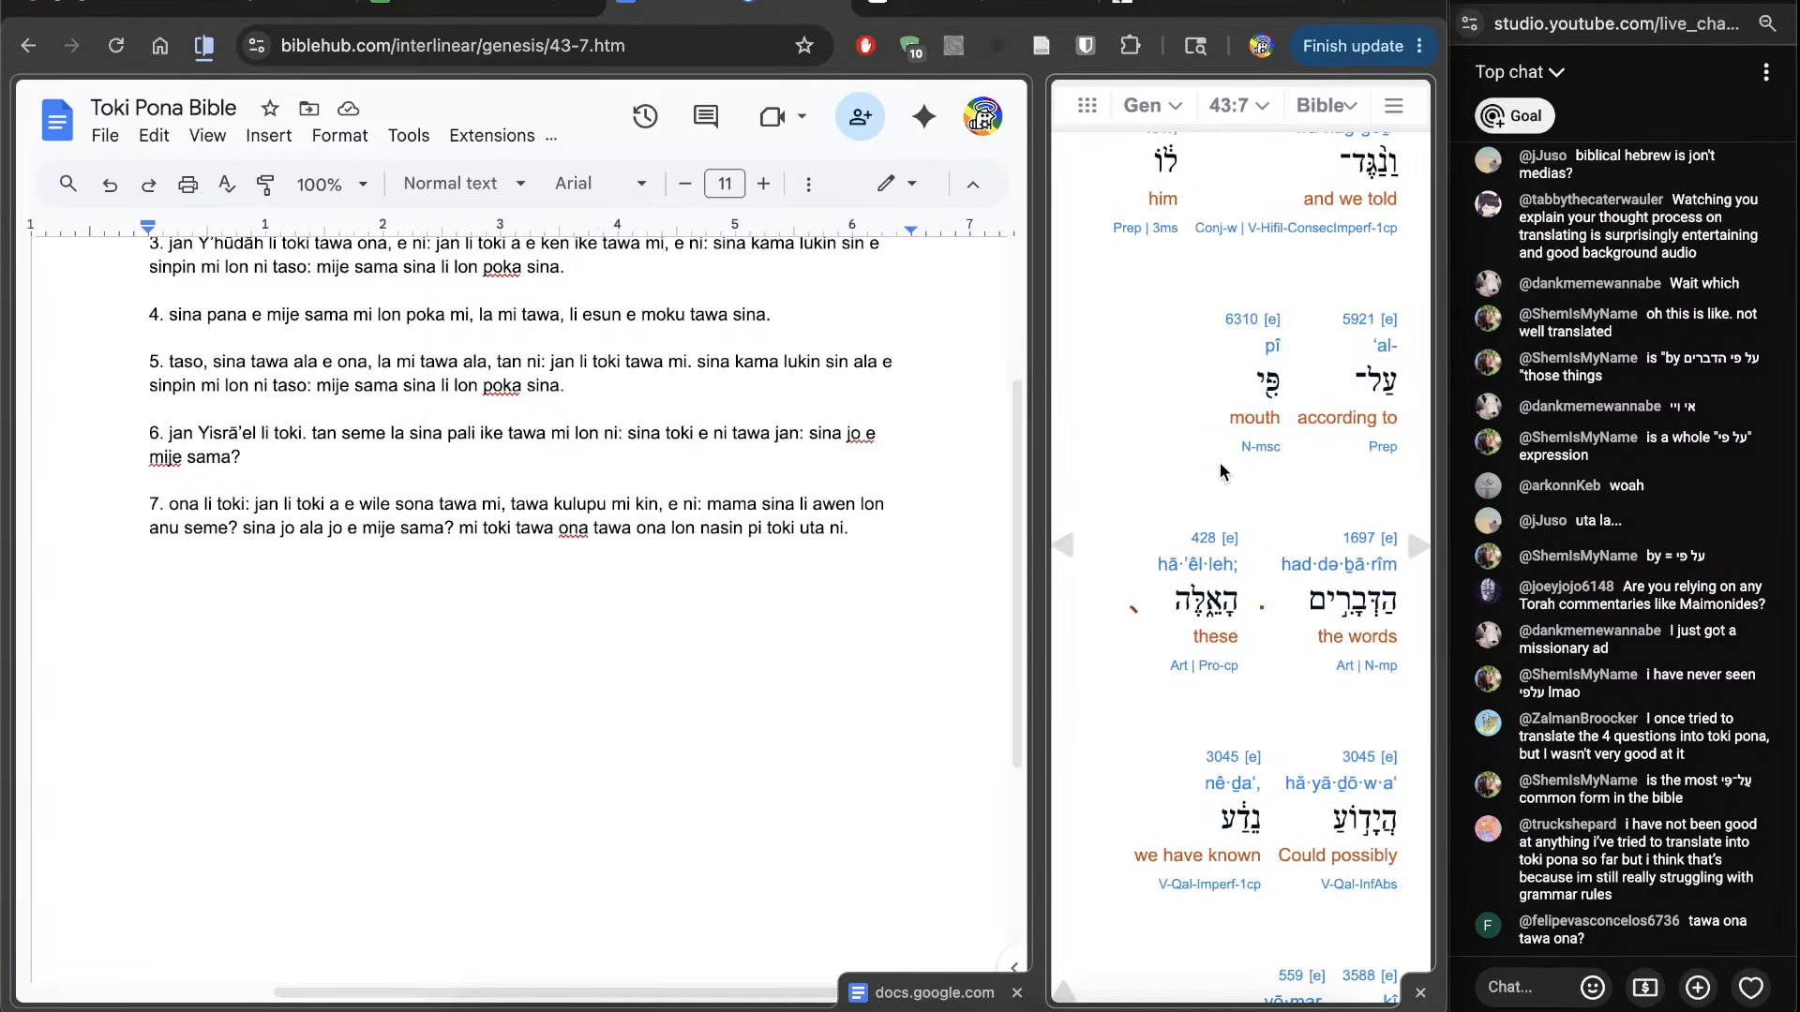
pyautogui.click(916, 732)
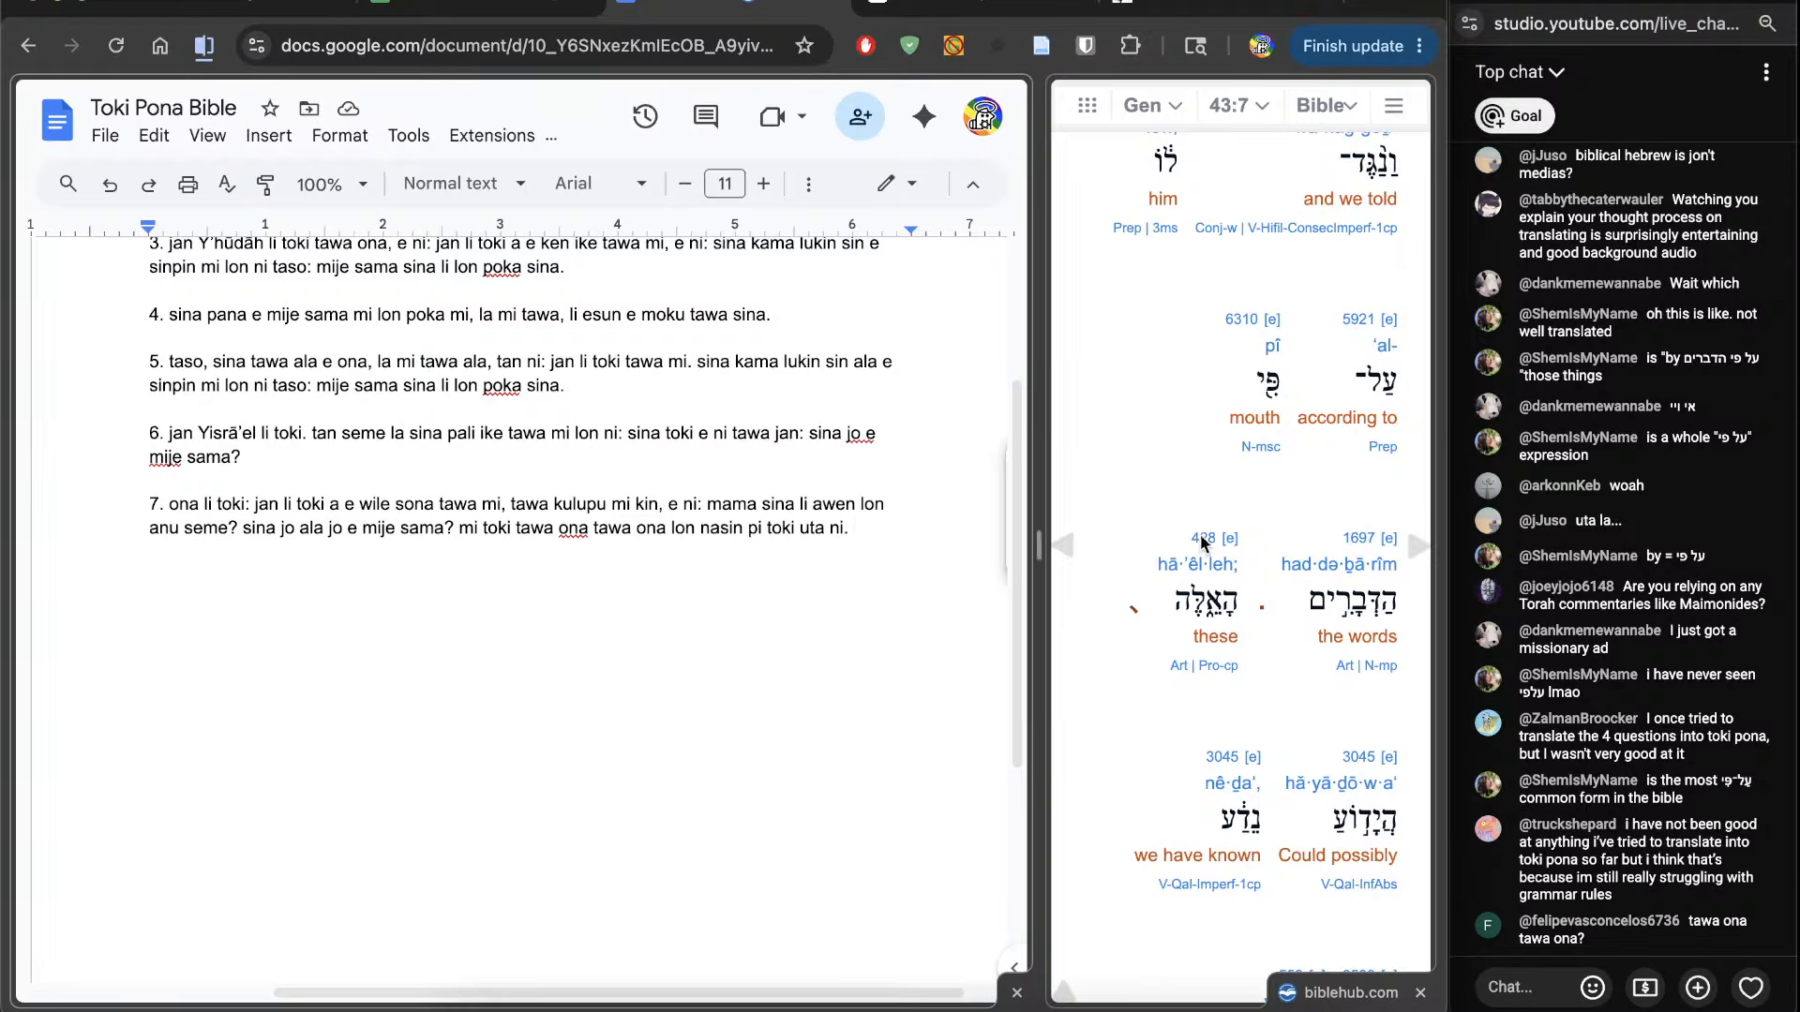
pyautogui.click(677, 587)
pyautogui.doubleClick(694, 580)
pyautogui.moveTo(684, 566); pyautogui.dragTo(763, 565)
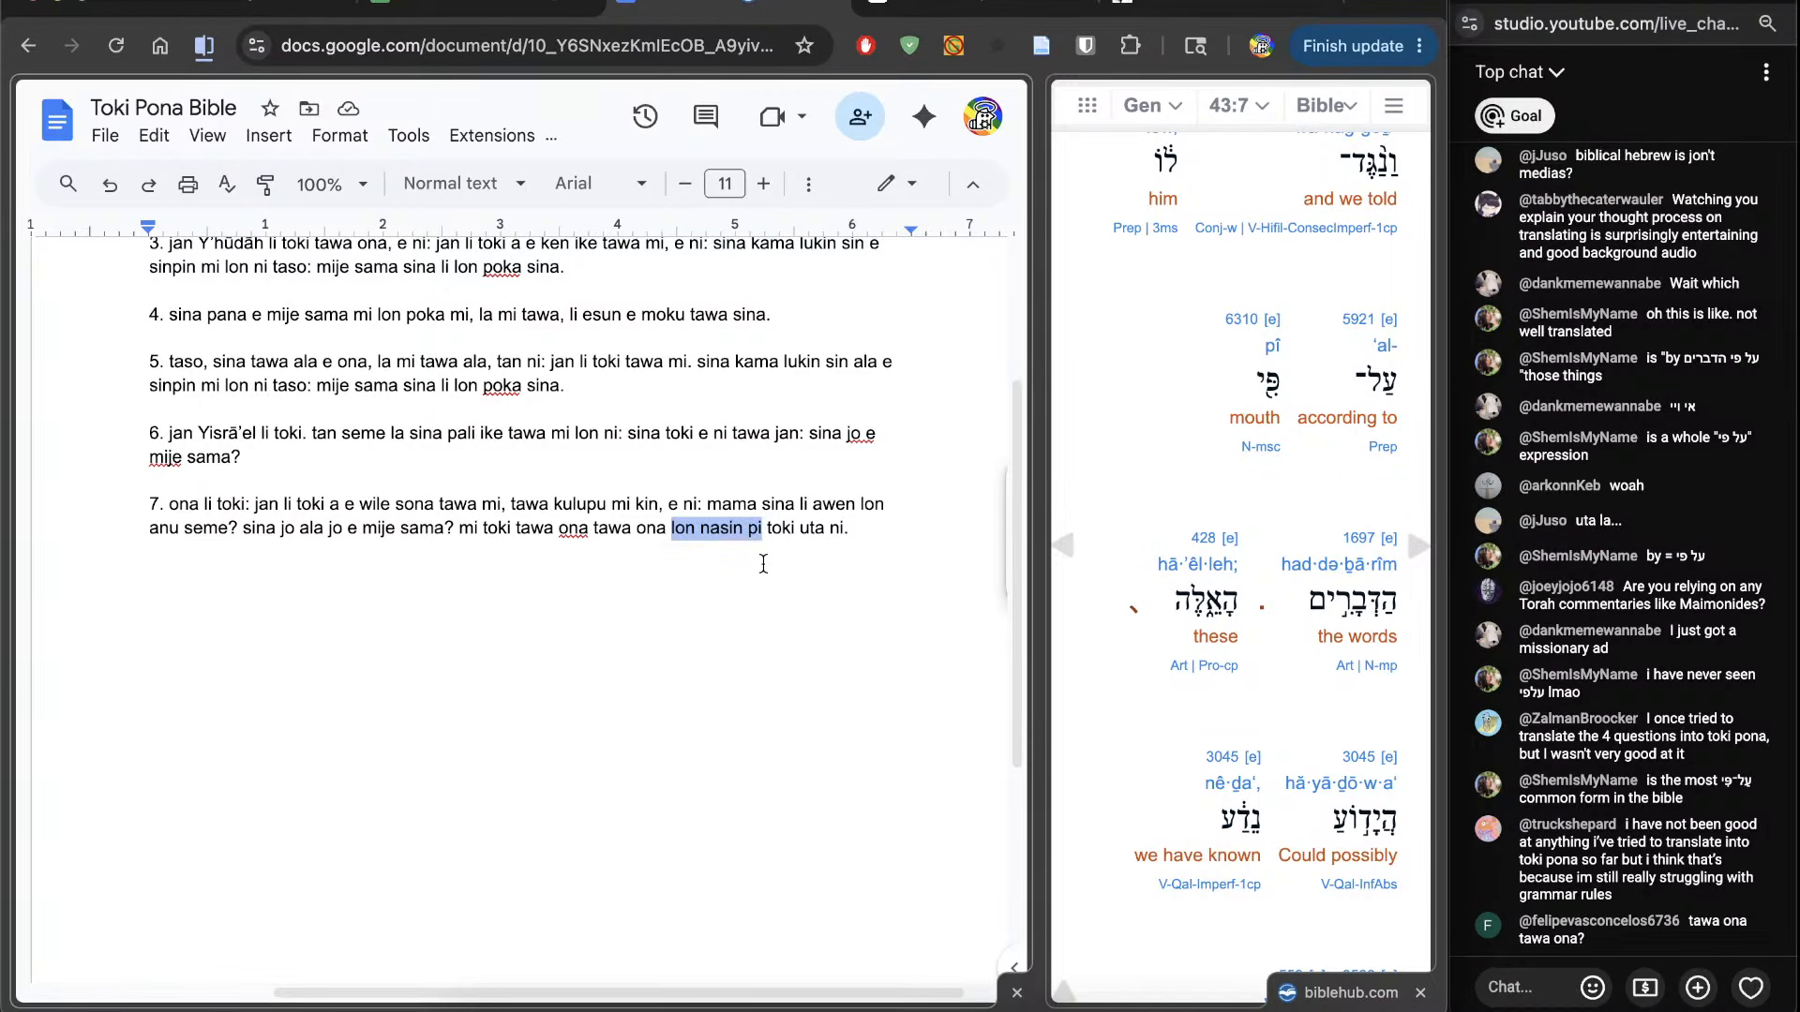
pyautogui.write('tan')
pyautogui.hotkey('ctrl', 'Right')
pyautogui.hotkey('ctrl', 'shift', 'Right')
pyautogui.press('BackSpace')
pyautogui.click(817, 578)
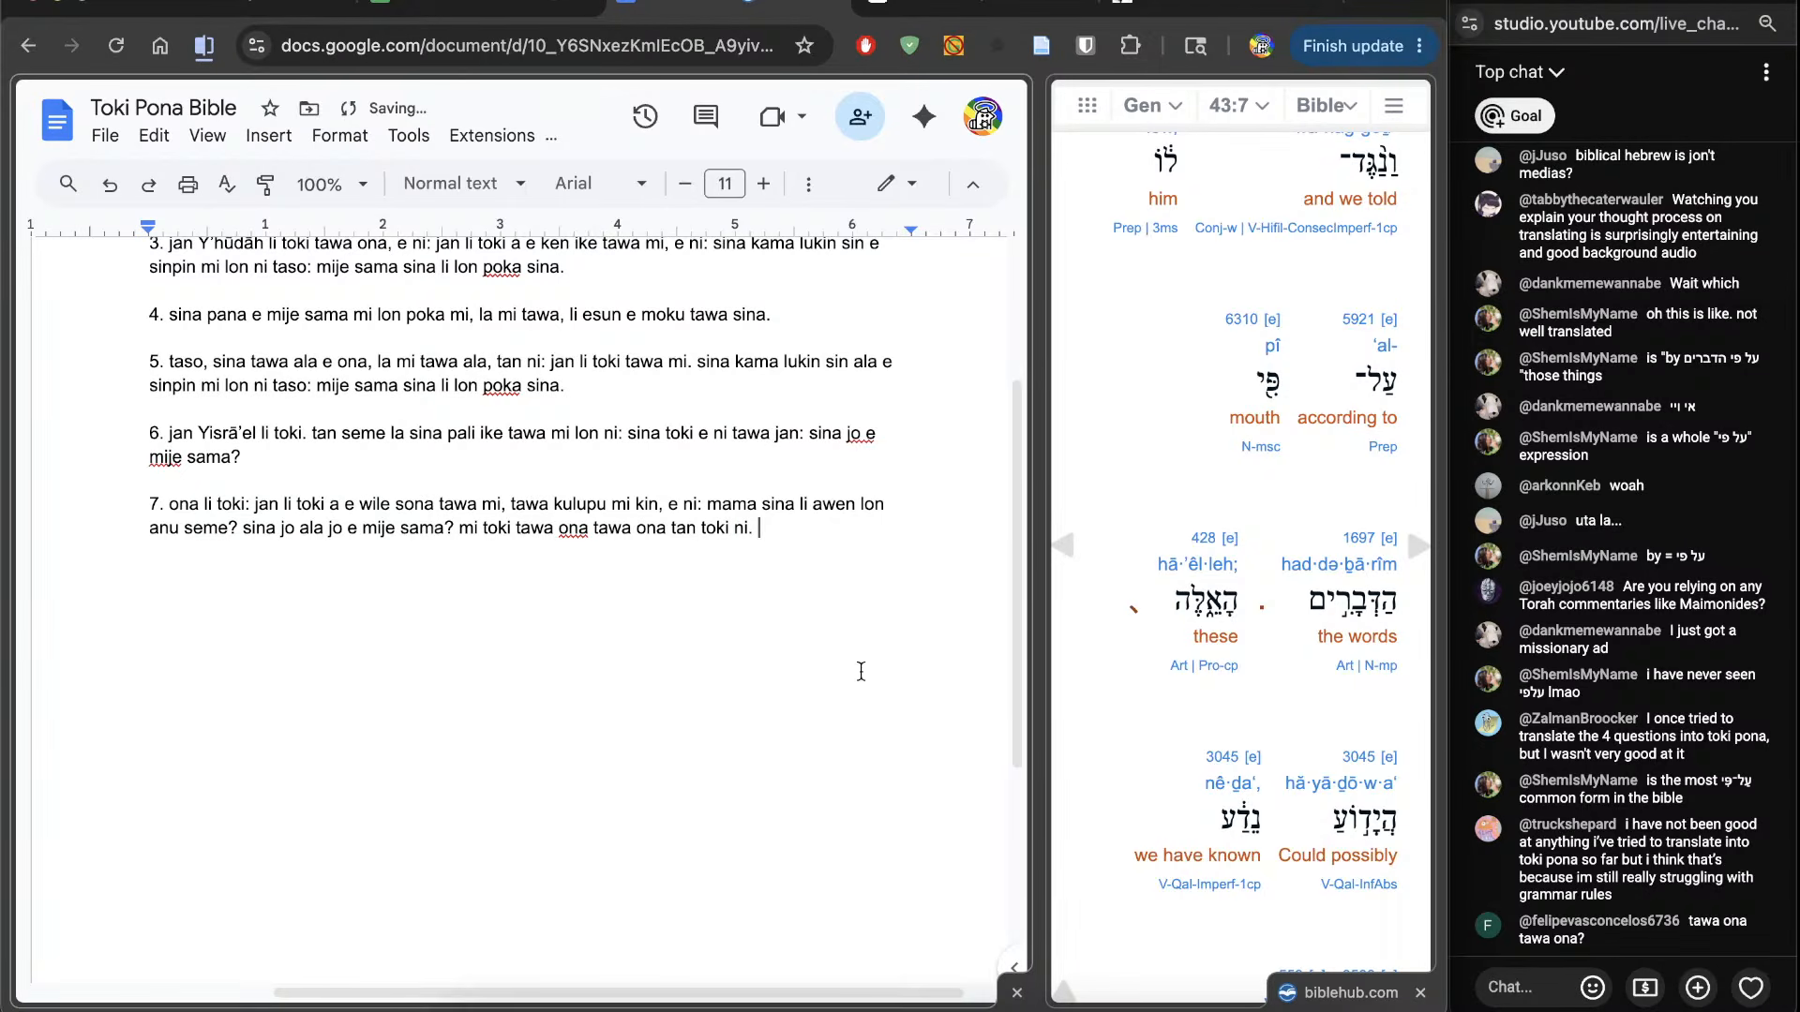
pyautogui.scroll(-4, 1144, 806)
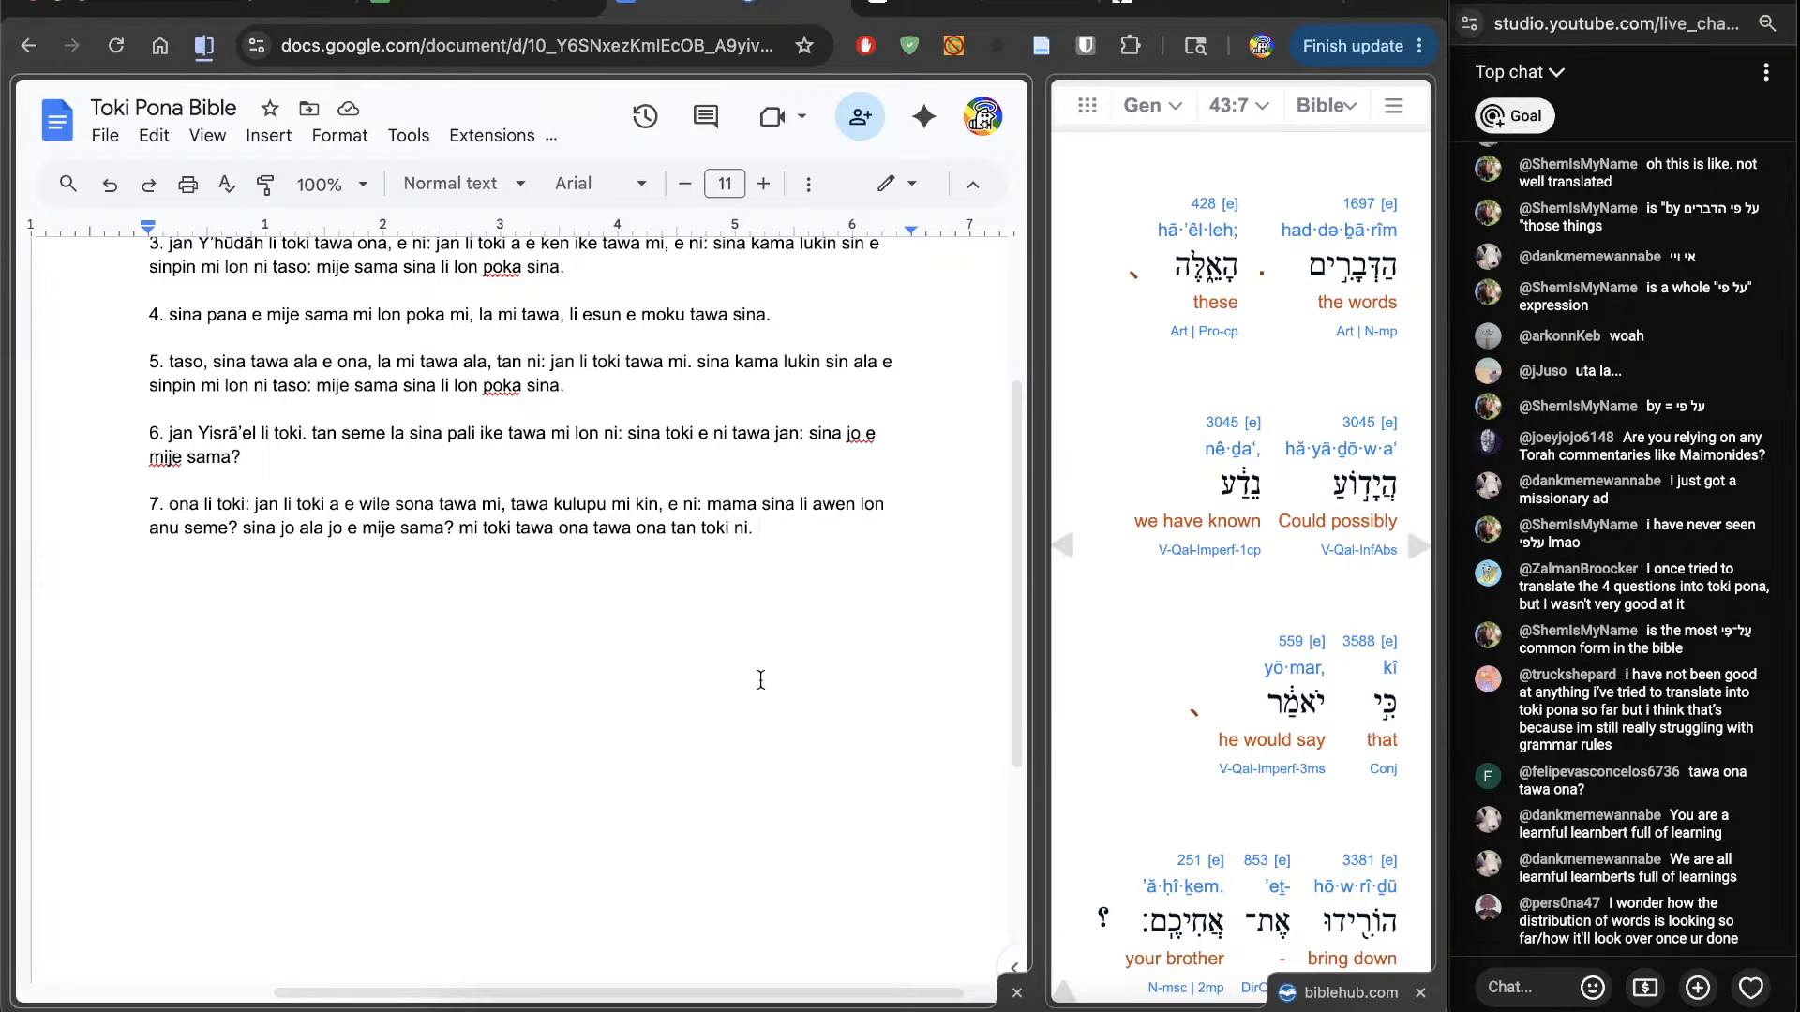
pyautogui.write('mi sona a')
pyautogui.scroll(-2, 1083, 791)
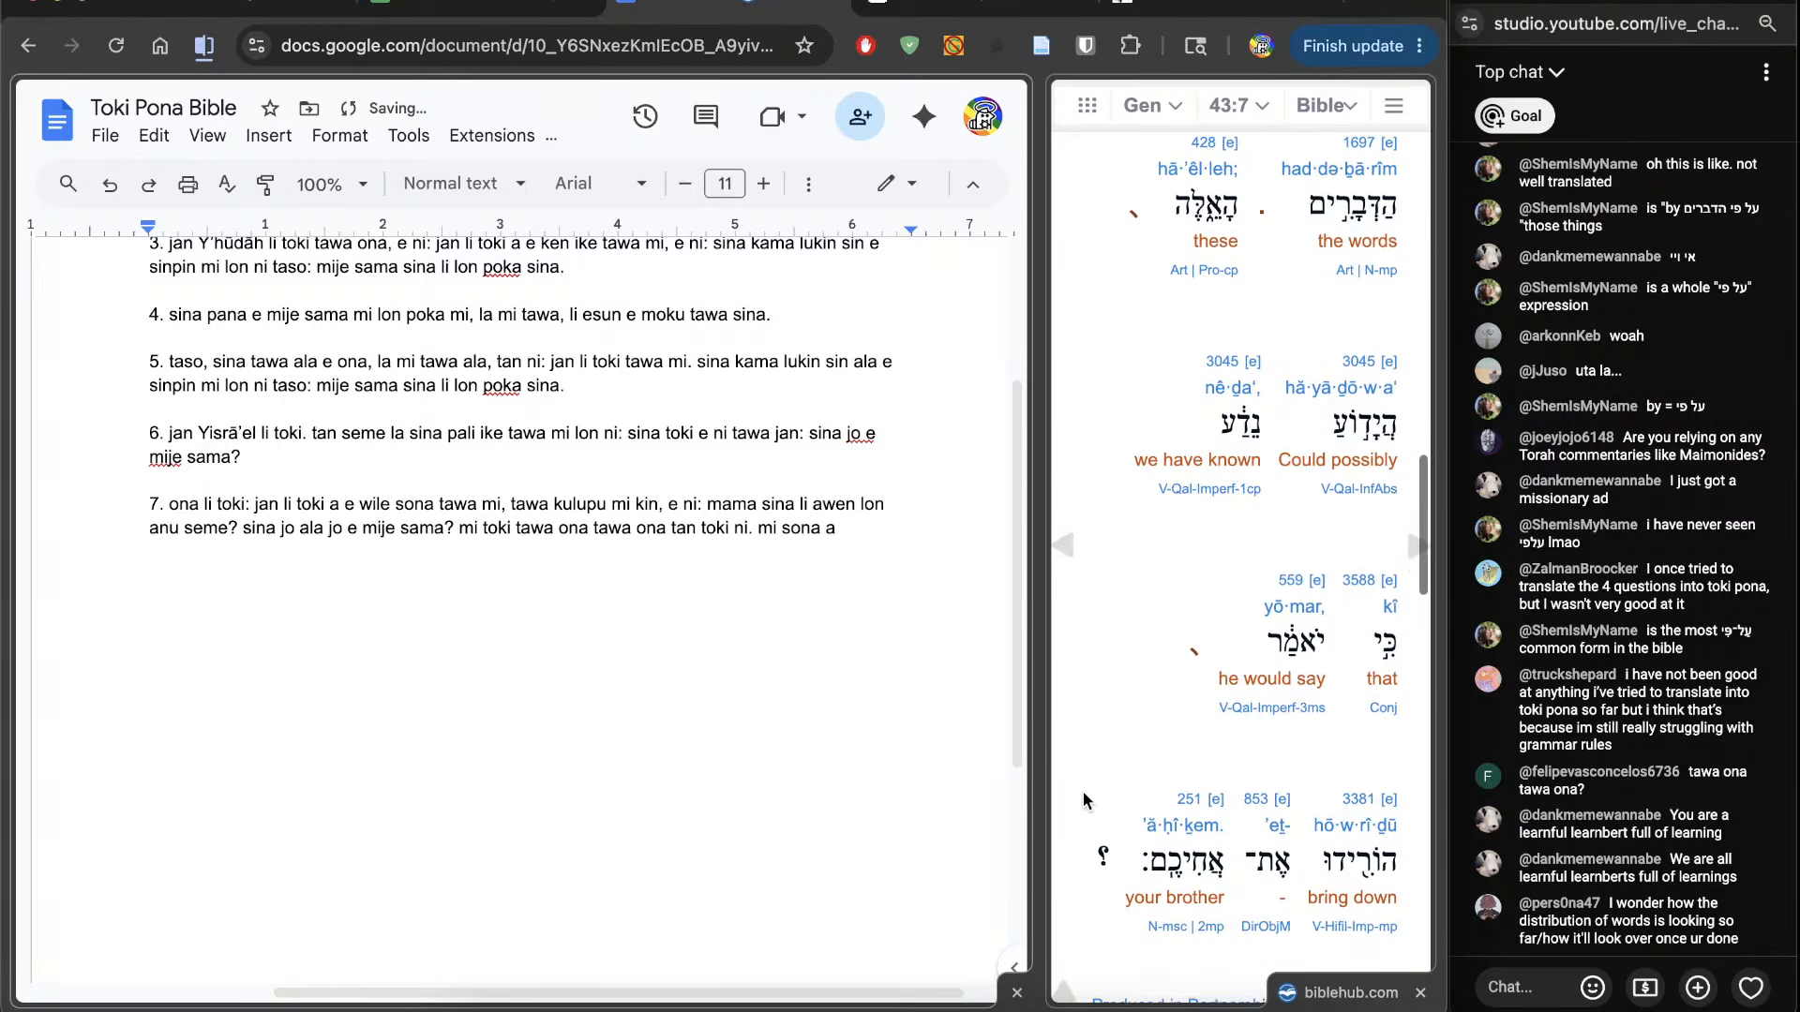
pyautogui.hotkey('alt', 'shift', 'Left')
pyautogui.hotkey('alt', 'shift', 'Left')
pyautogui.hotkey('alt', 'shift', 'Left')
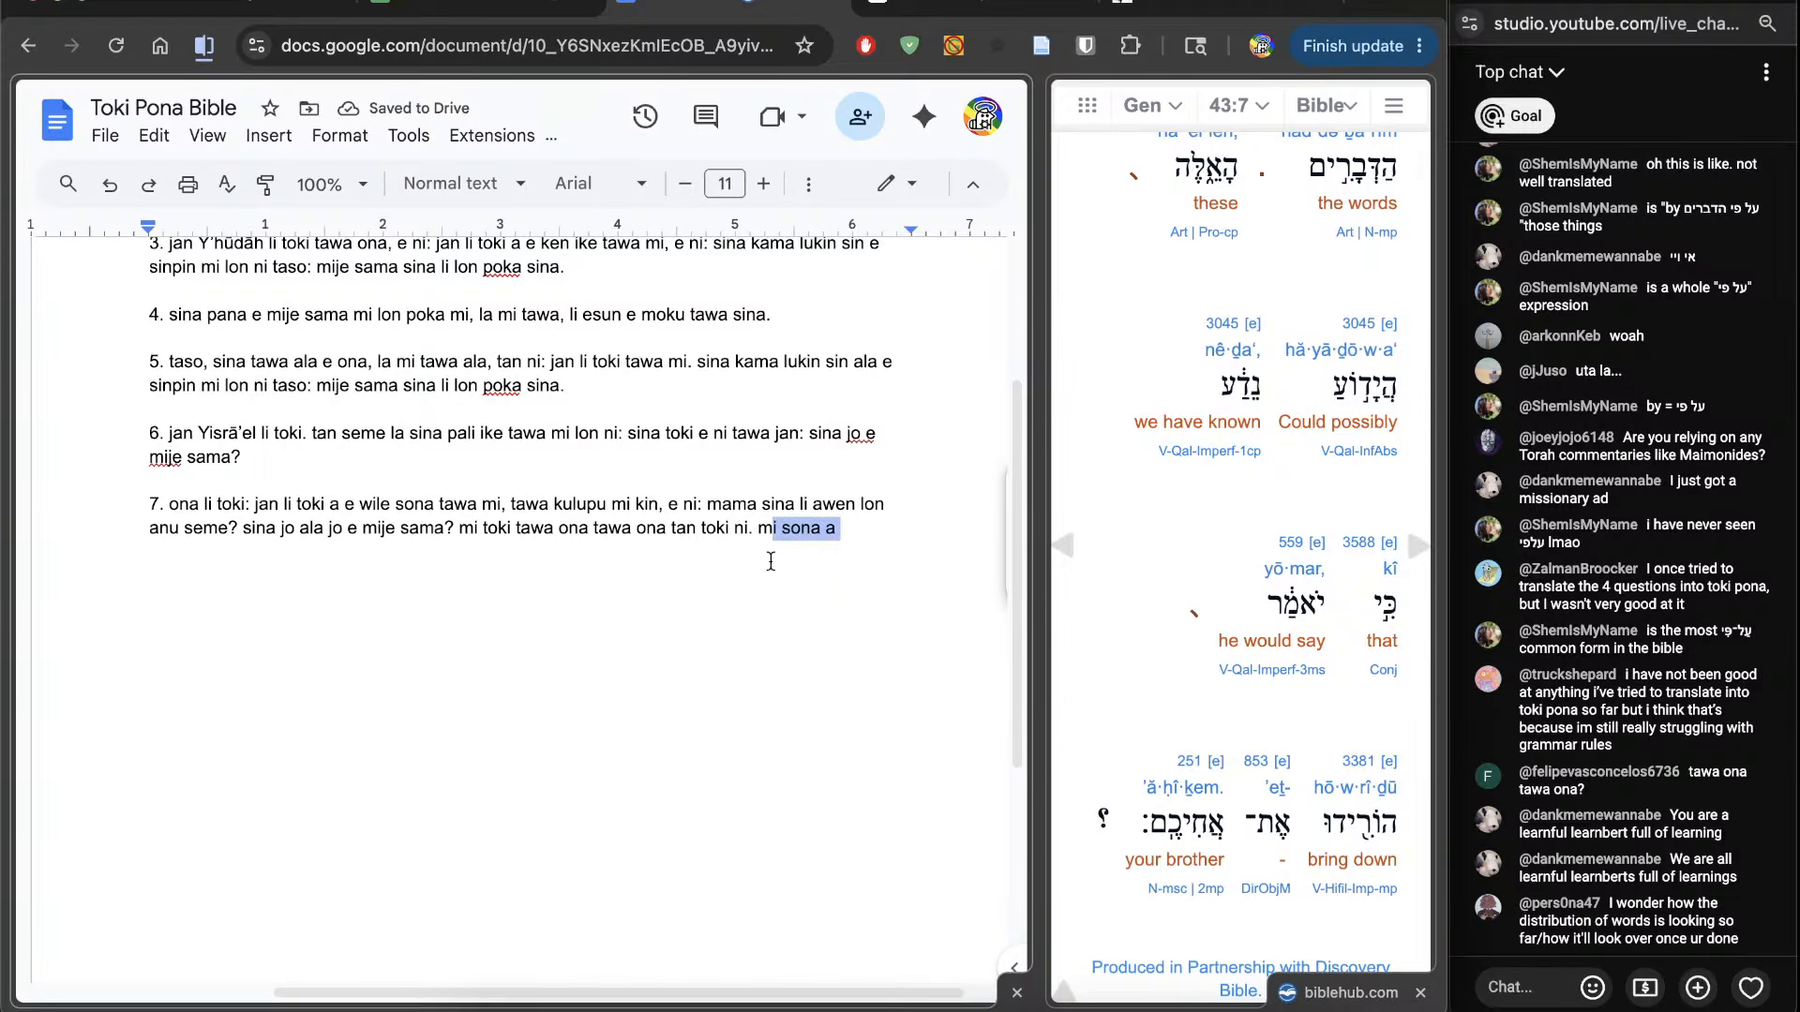
pyautogui.press('BackSpace')
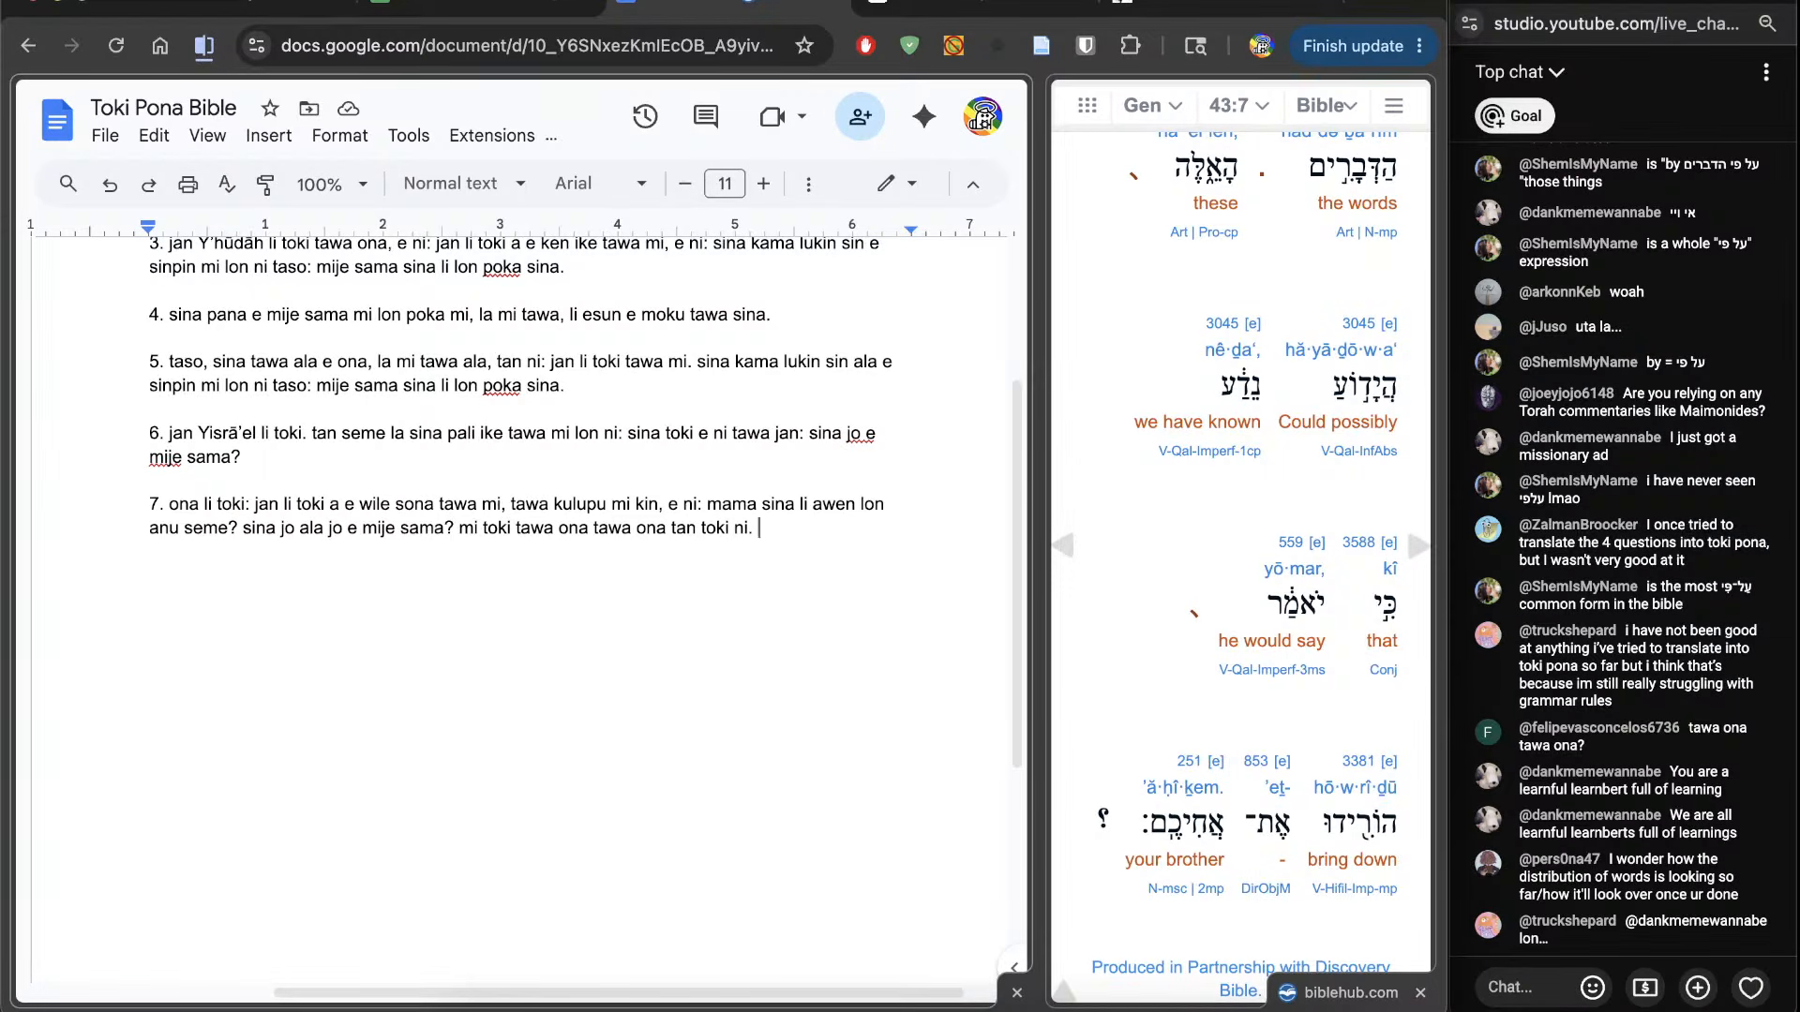
# Step: Finish verse 7 with "seme la mi sona a e ni: ona li toki e ni tawa mi: o kama e mije sama sina?"
pyautogui.write('seme la mi')
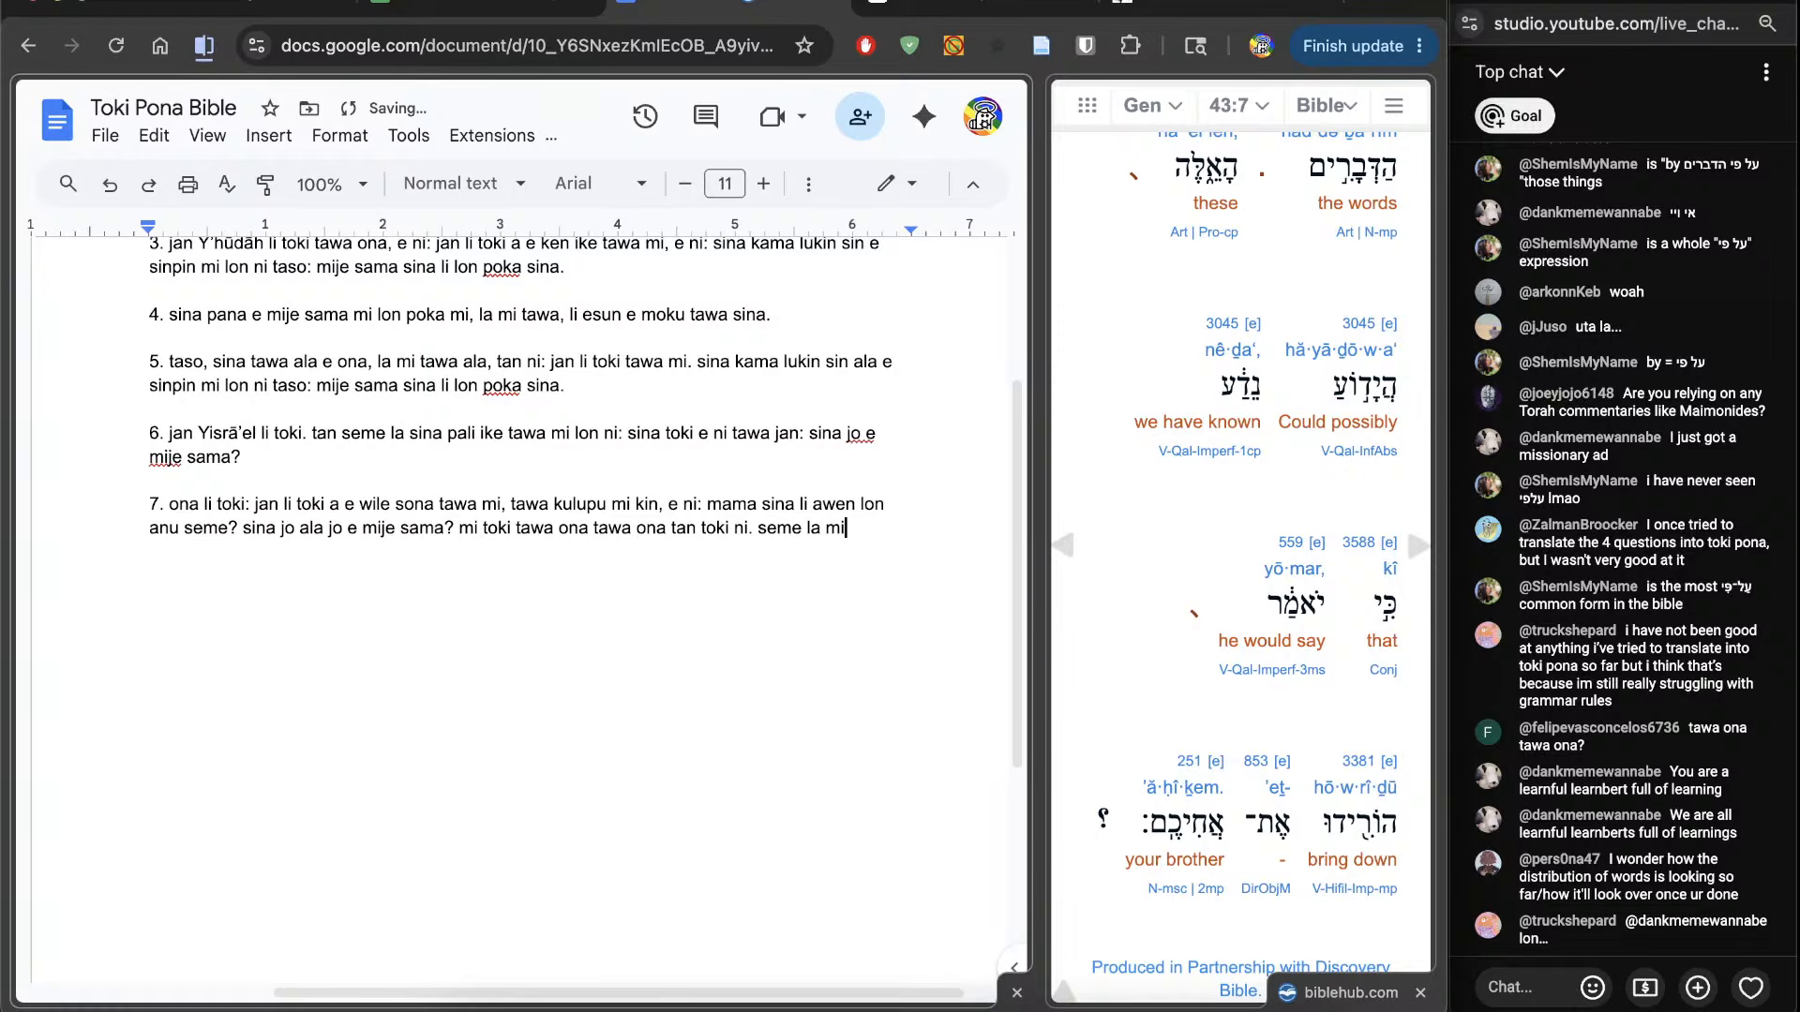
pyautogui.write(' sona a e ni: ona li toki e ')
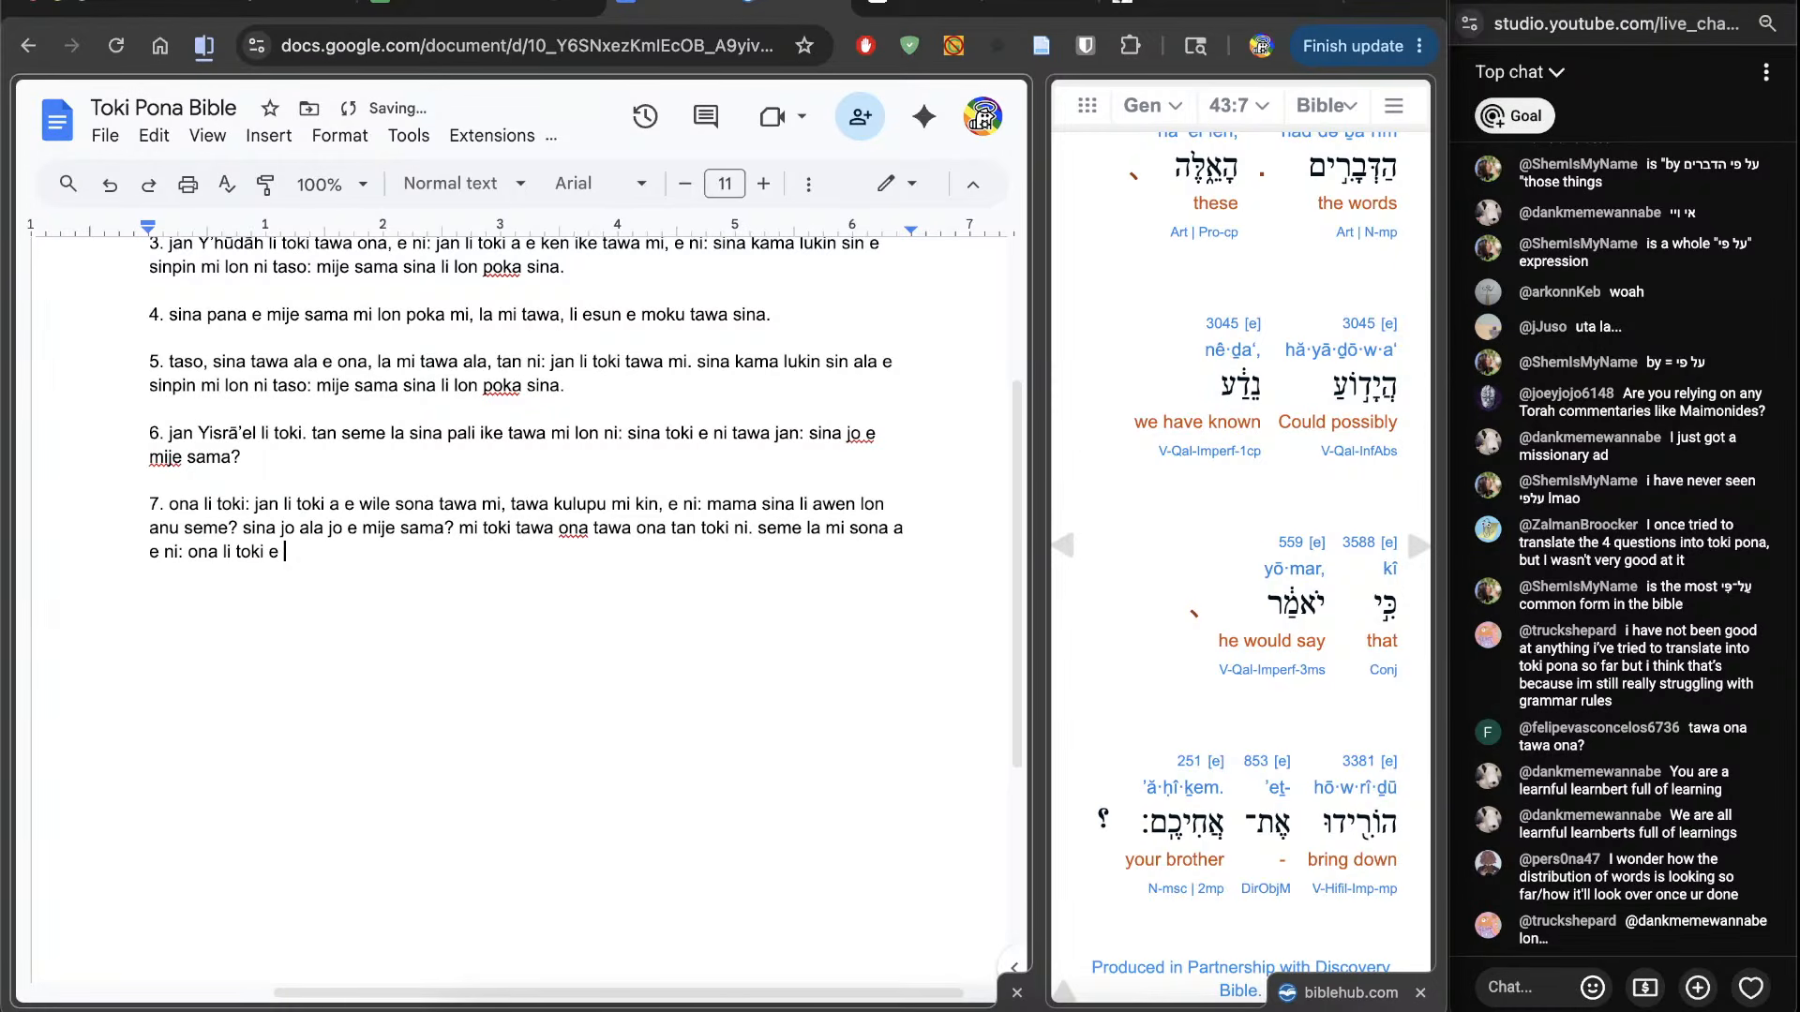
pyautogui.write('ni tawa mi: o kama e')
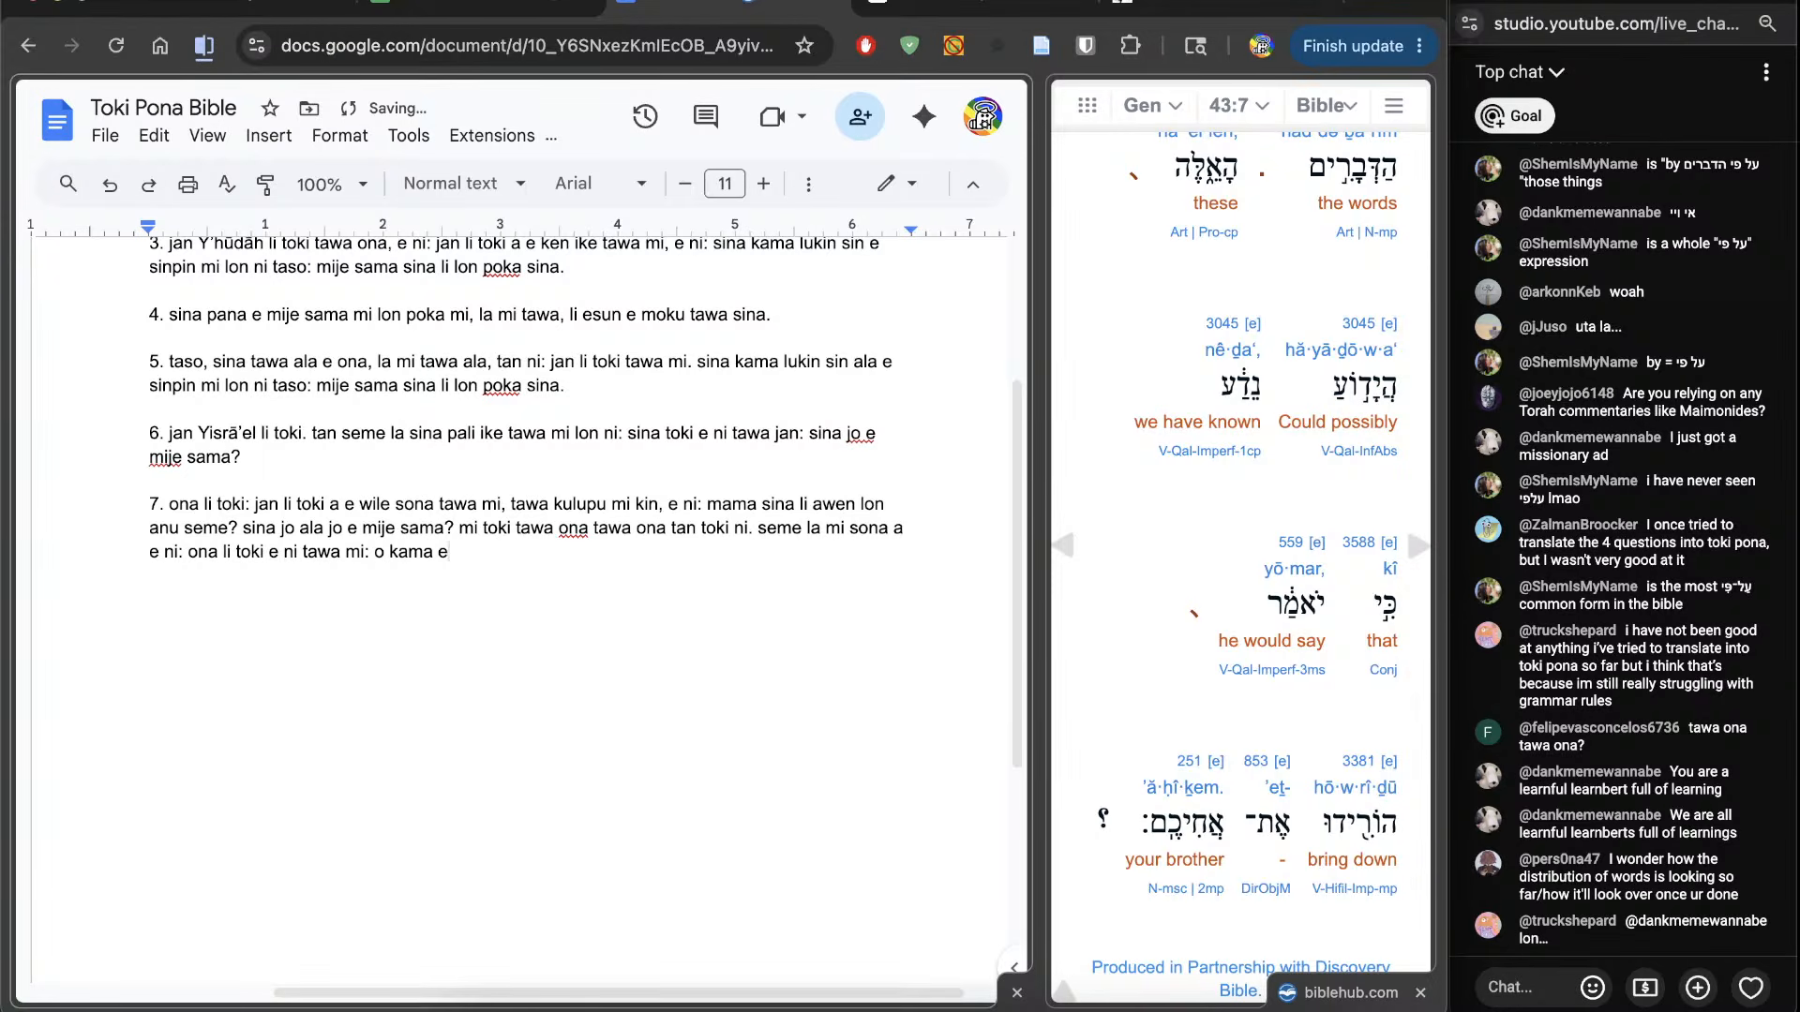
pyautogui.write(' mije sama sina')
pyautogui.write('? ')
# Step: Add the verse number "8." as a new paragraph and bring up the Genesis 43:8 interlinear text
pyautogui.write('8.')
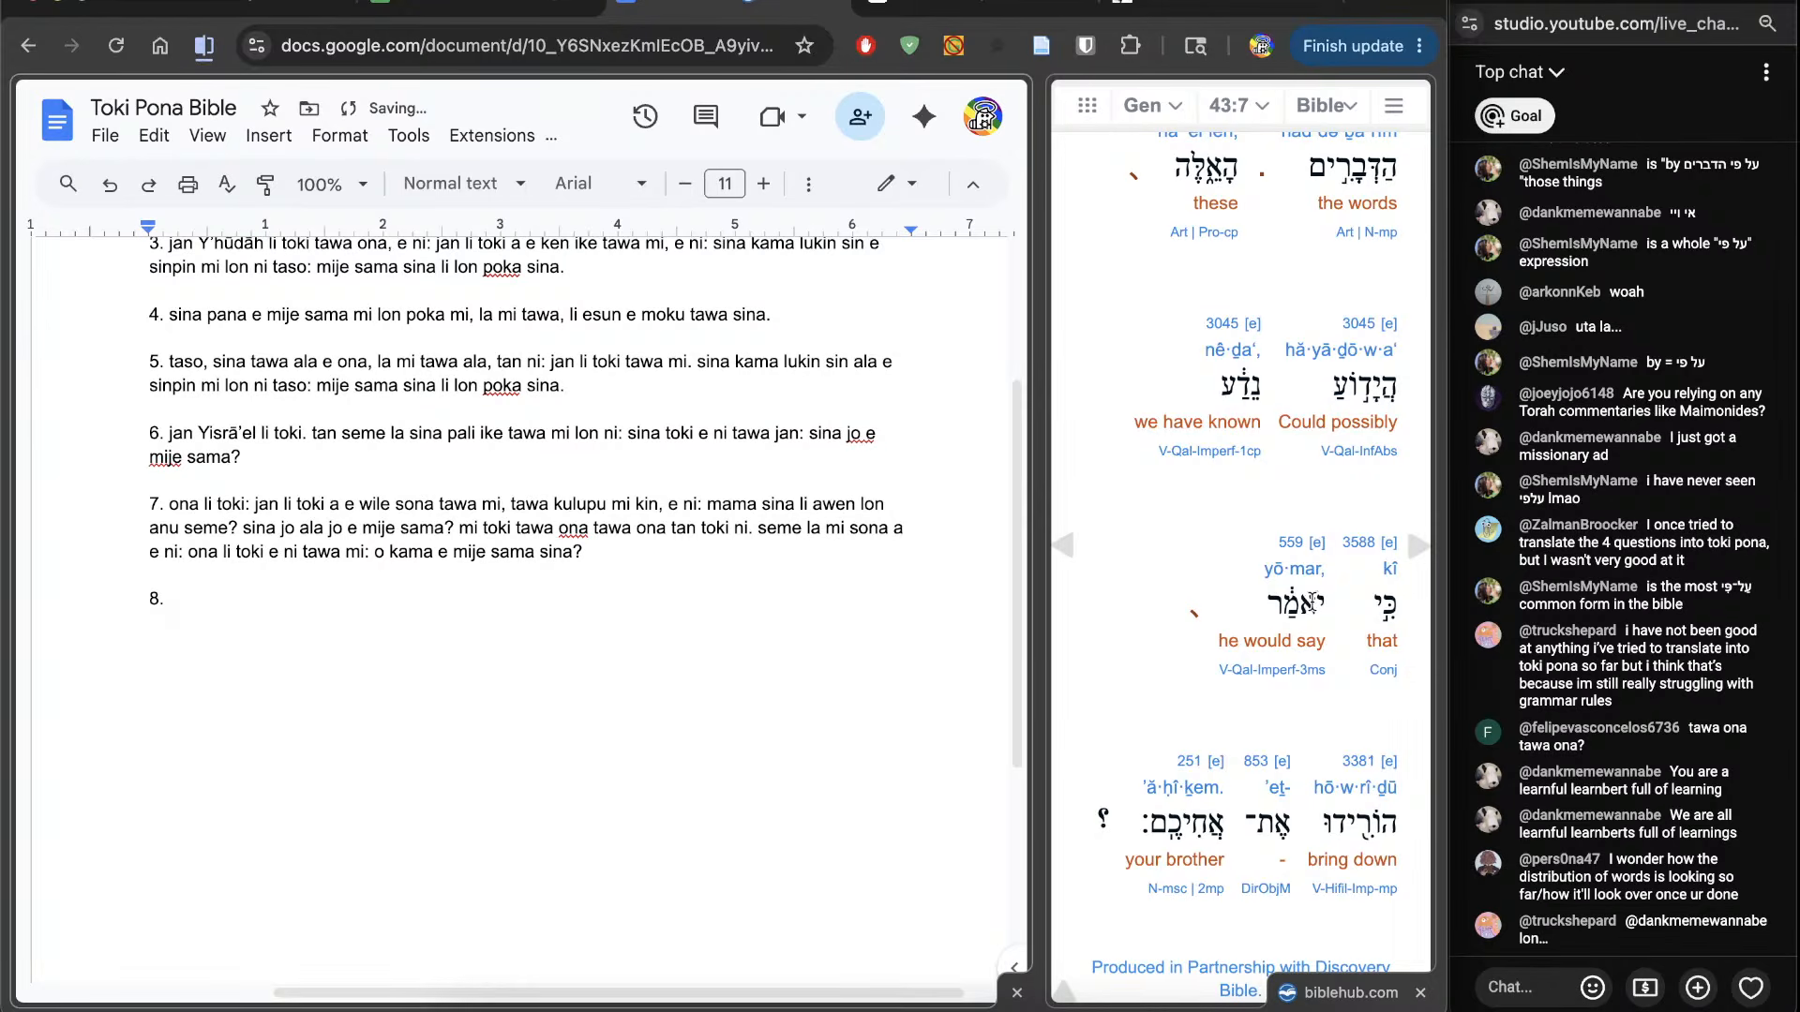
pyautogui.click(1399, 558)
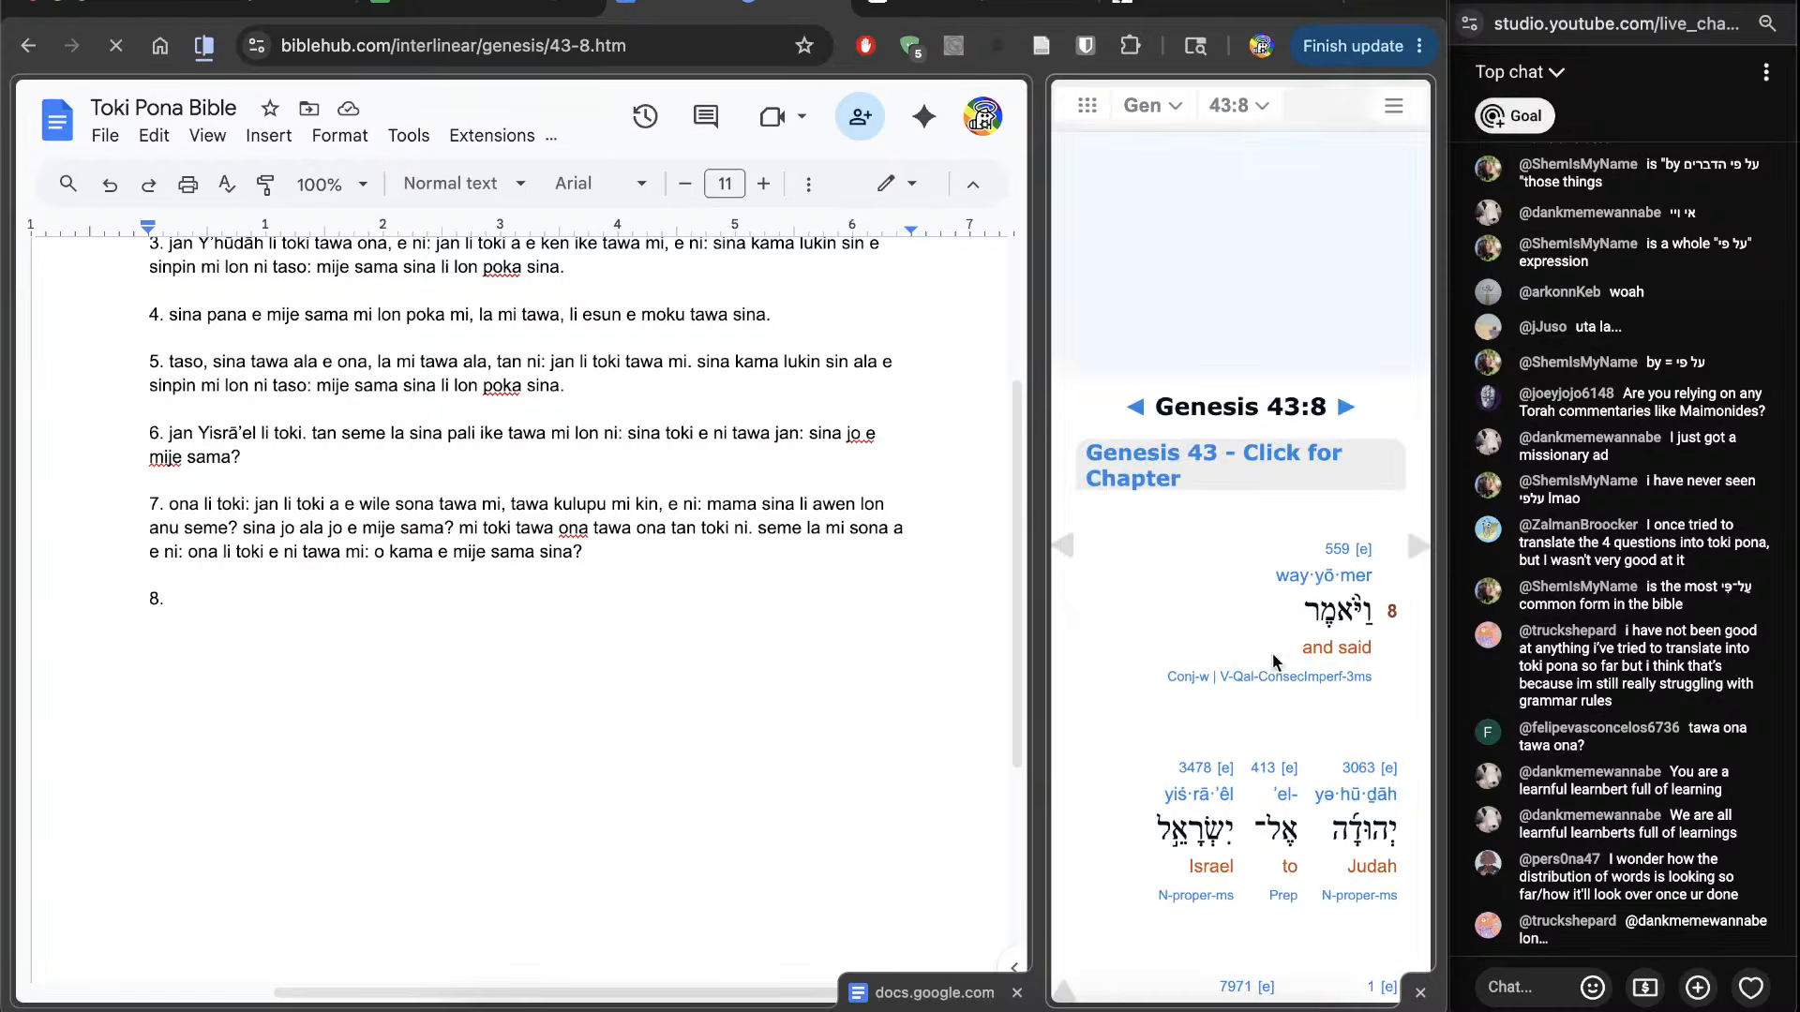
pyautogui.click(474, 724)
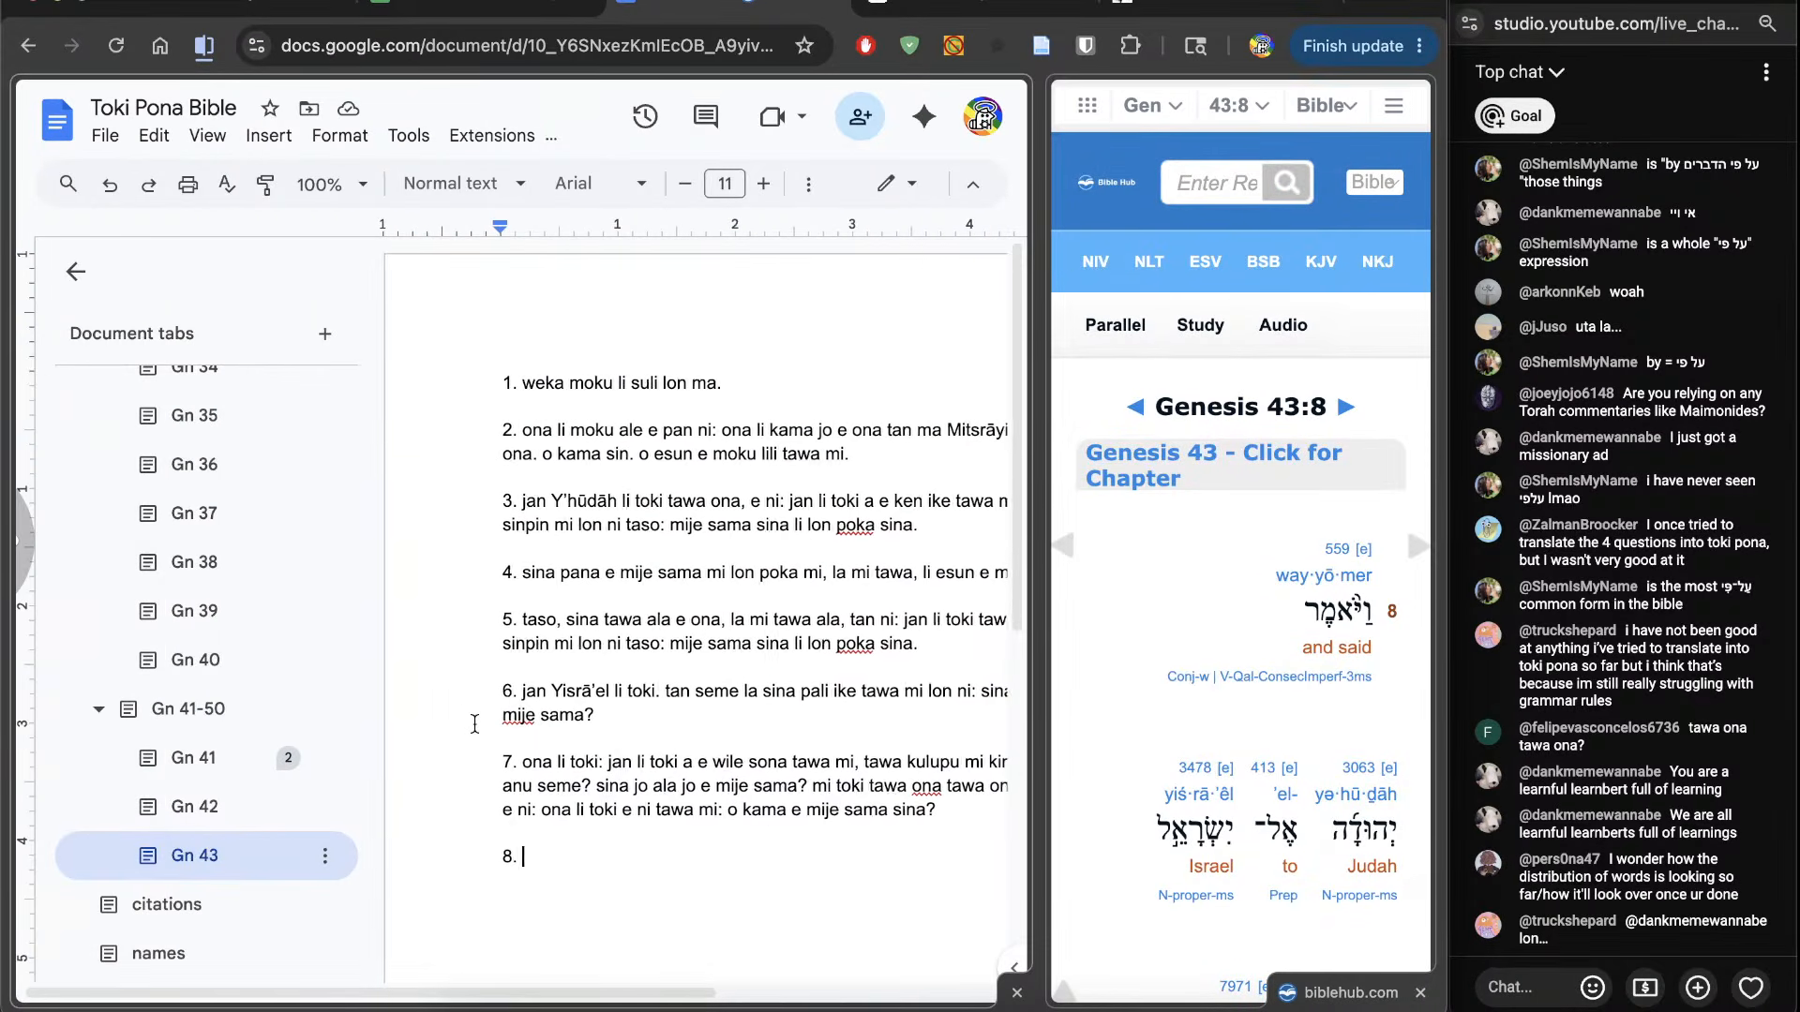
# Step: Open the document editor's add-on marketplace and widen the document pane to give it more room
pyautogui.hscroll(1, 474, 724)
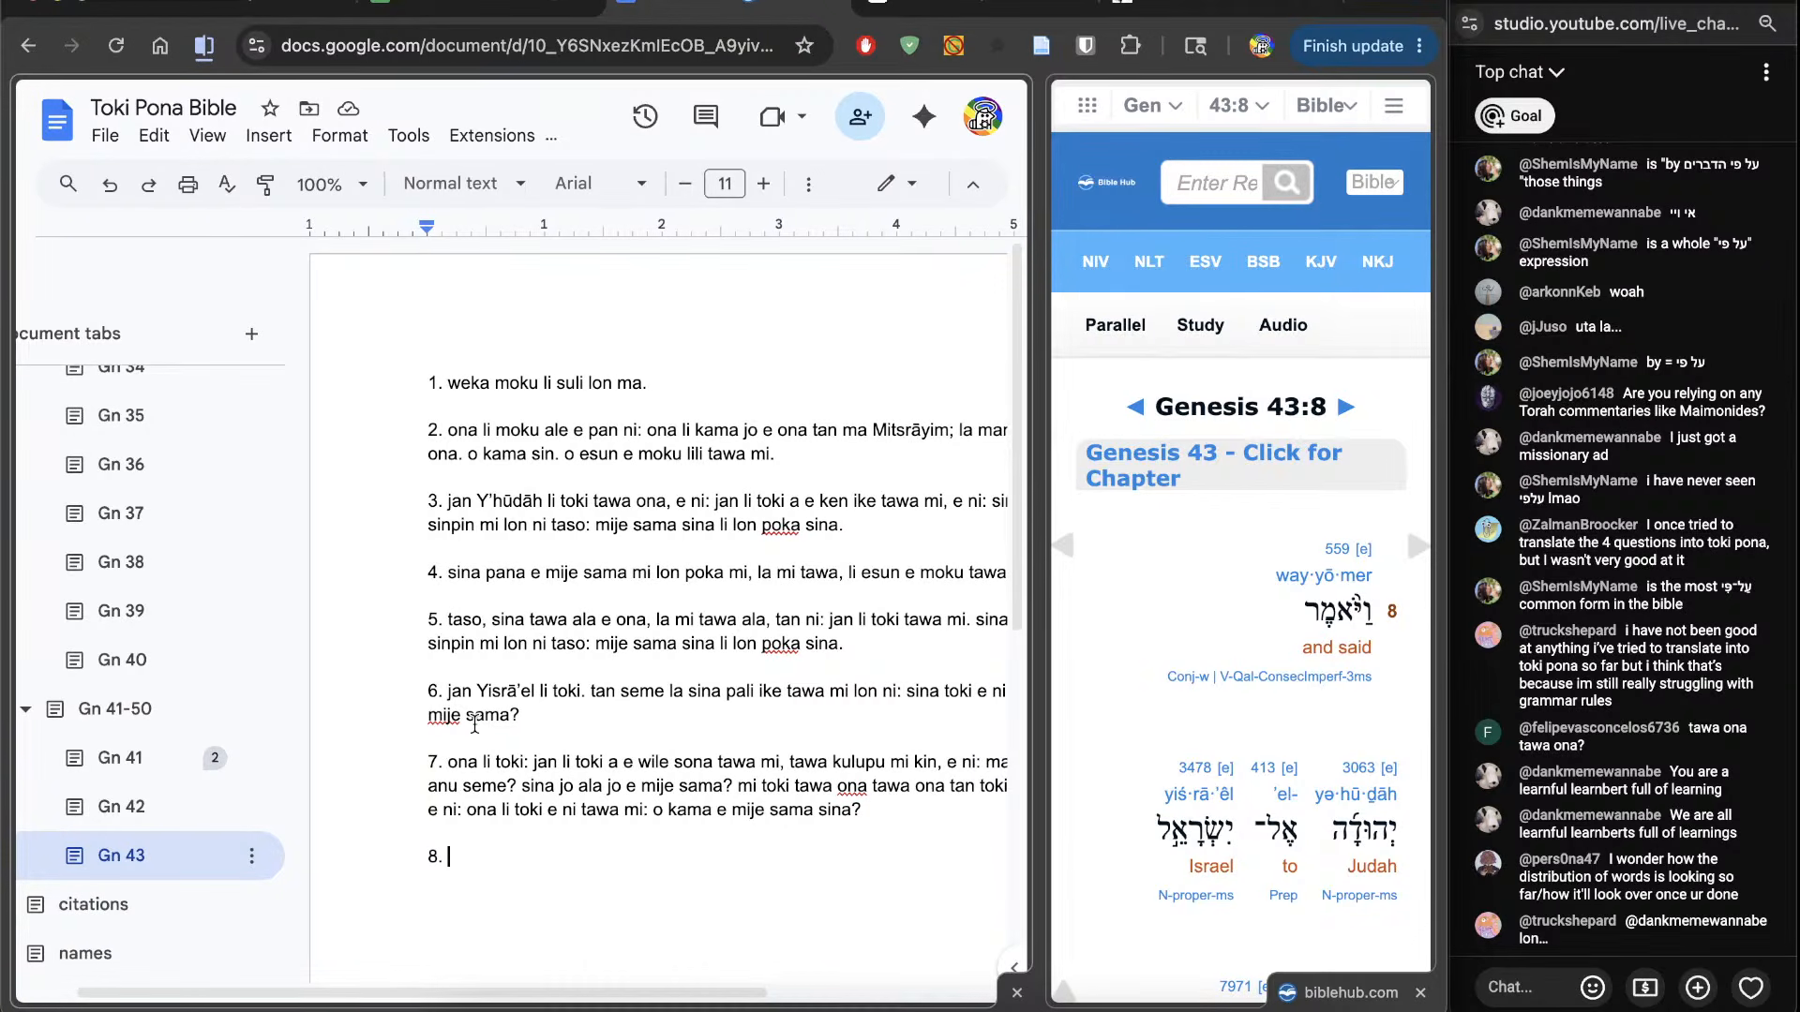
pyautogui.click(492, 136)
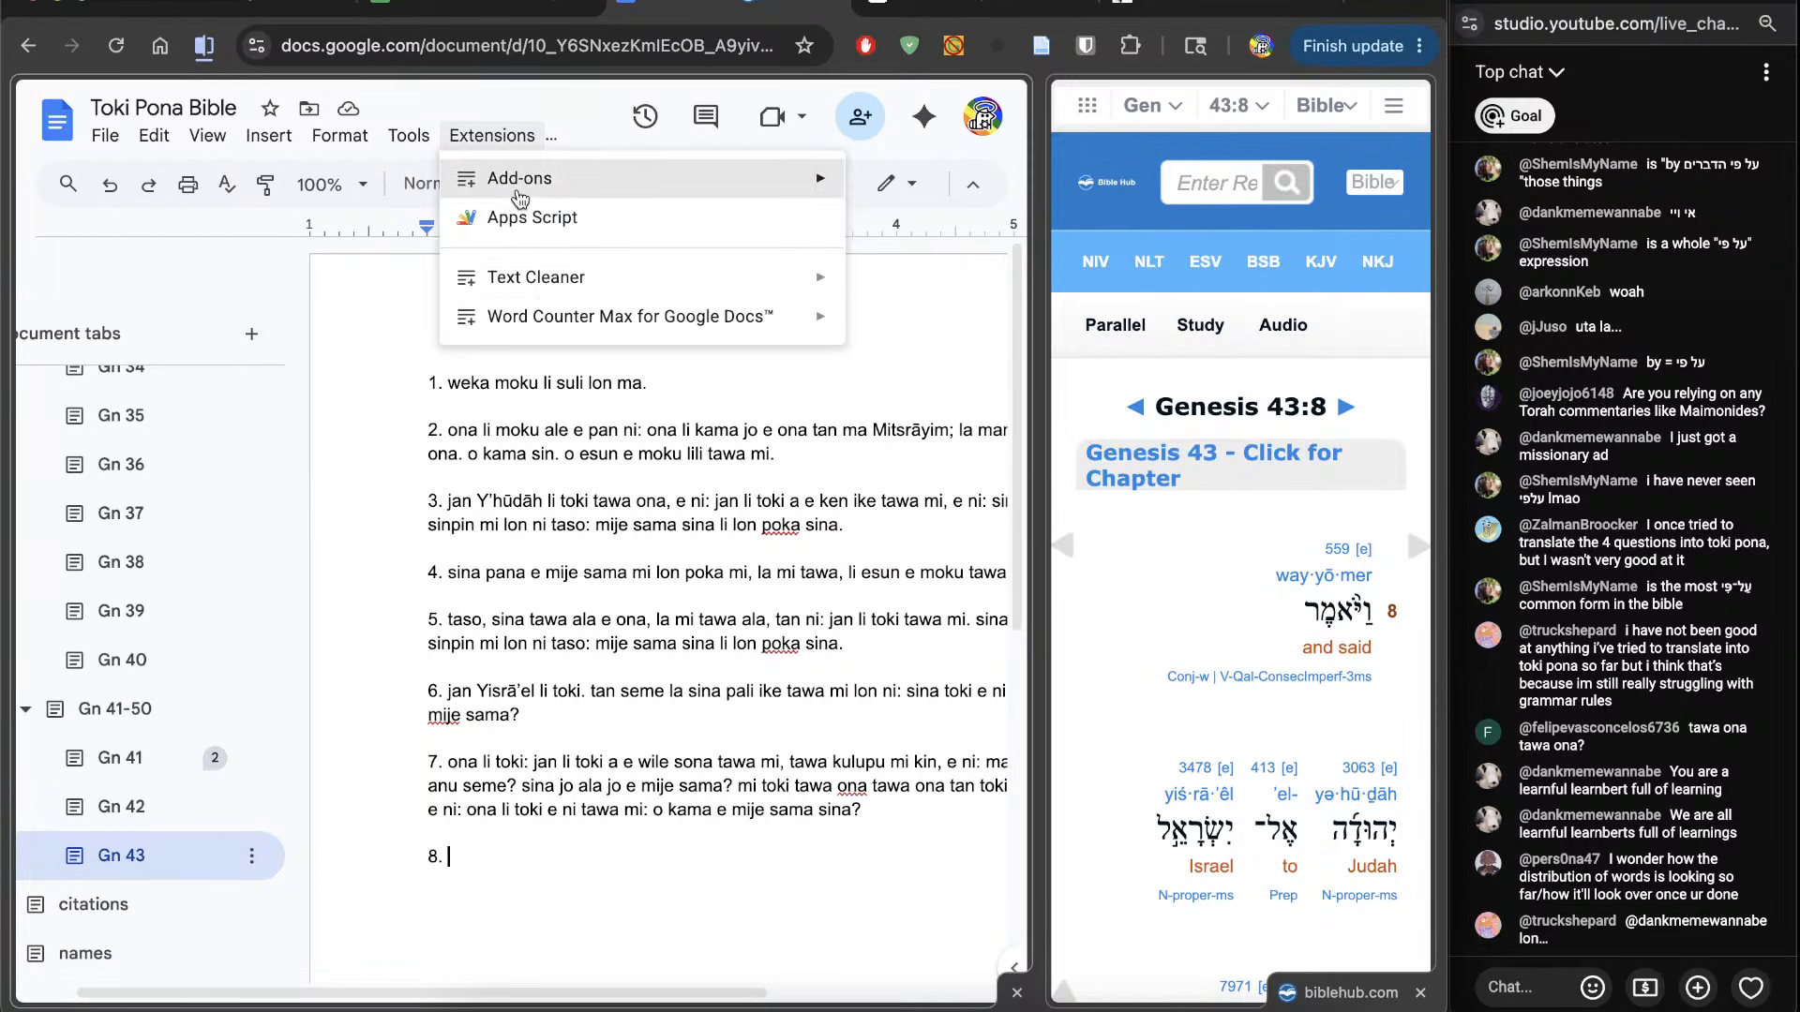
pyautogui.moveTo(590, 189)
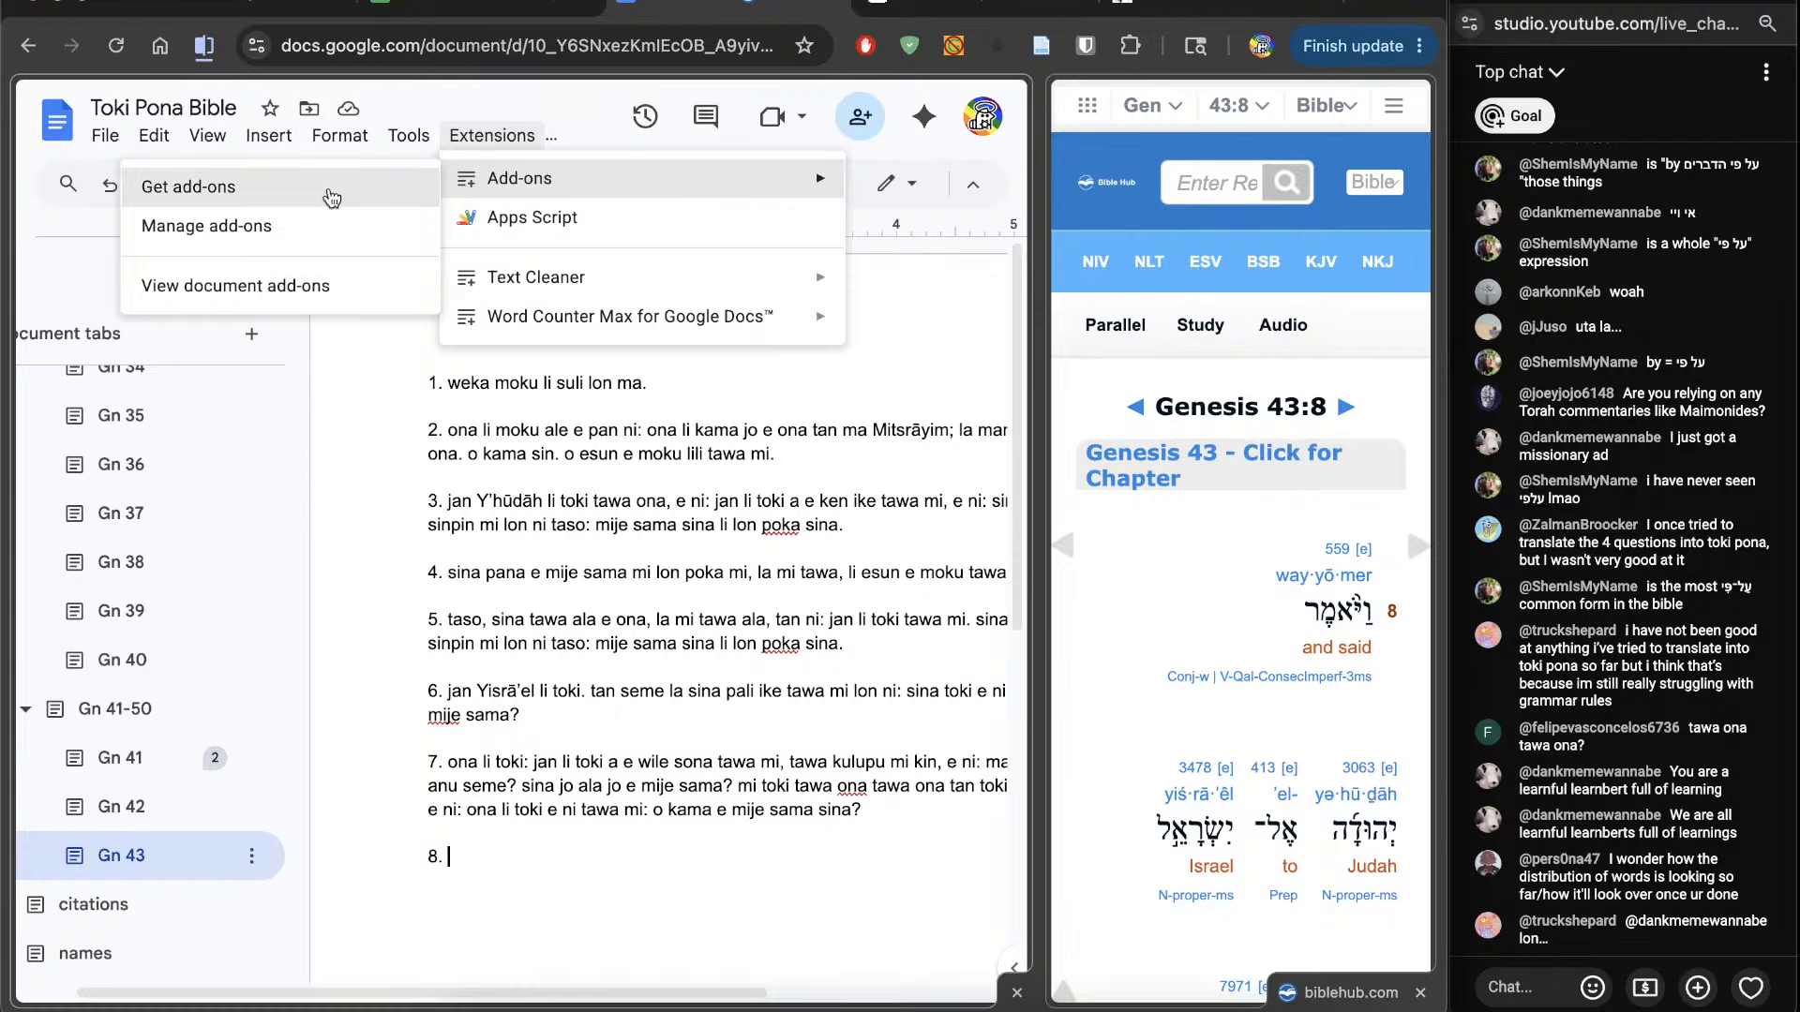
pyautogui.click(333, 191)
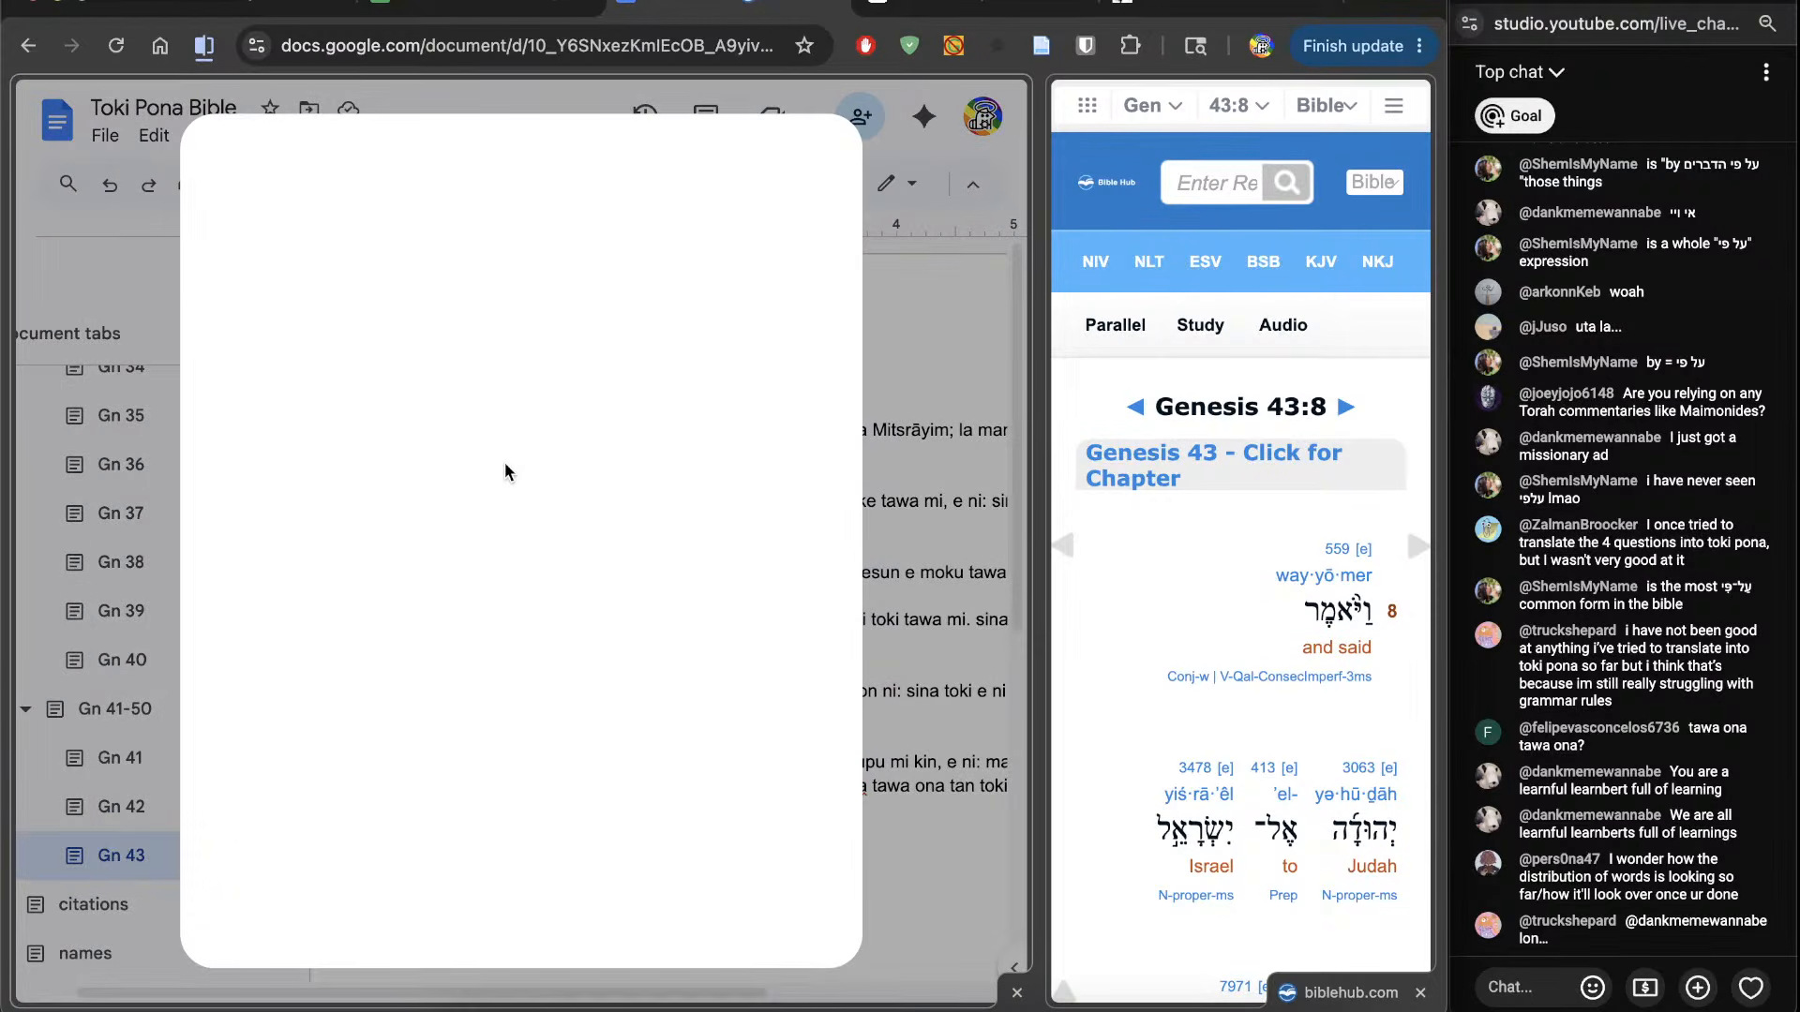
pyautogui.click(241, 181)
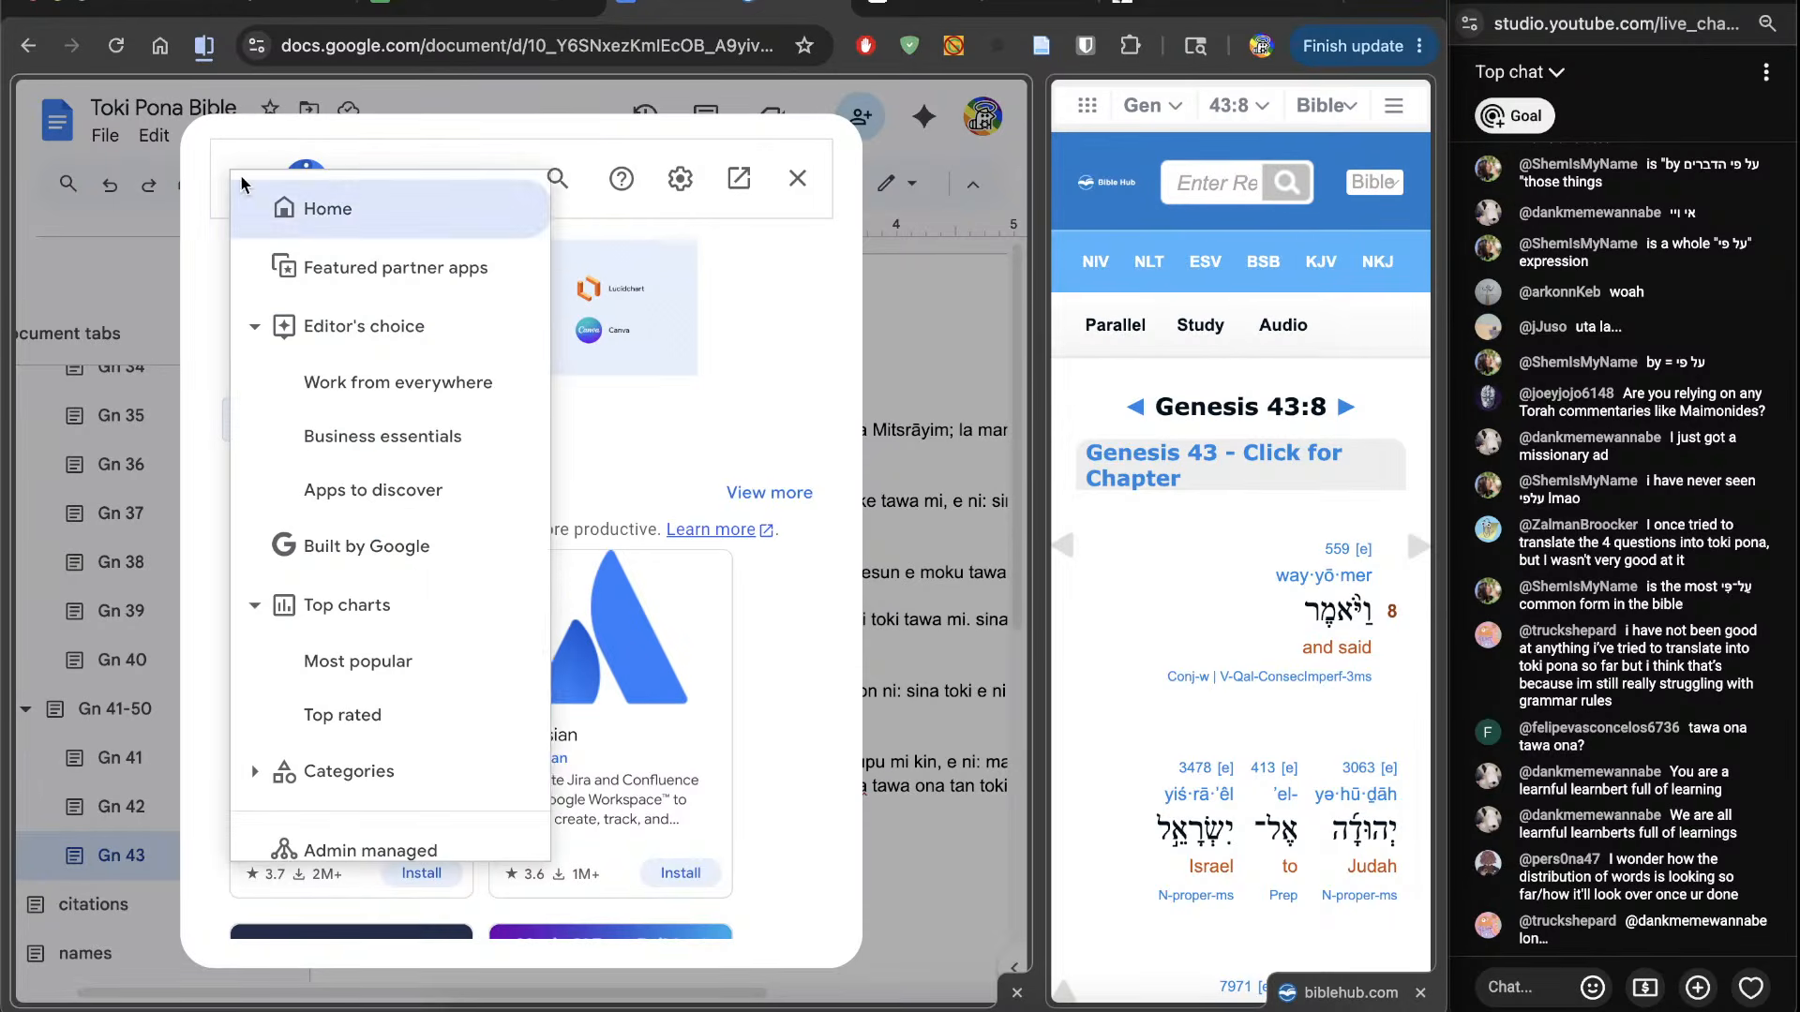
pyautogui.click(630, 223)
pyautogui.click(311, 180)
pyautogui.scroll(-1, 404, 708)
pyautogui.scroll(1, 404, 708)
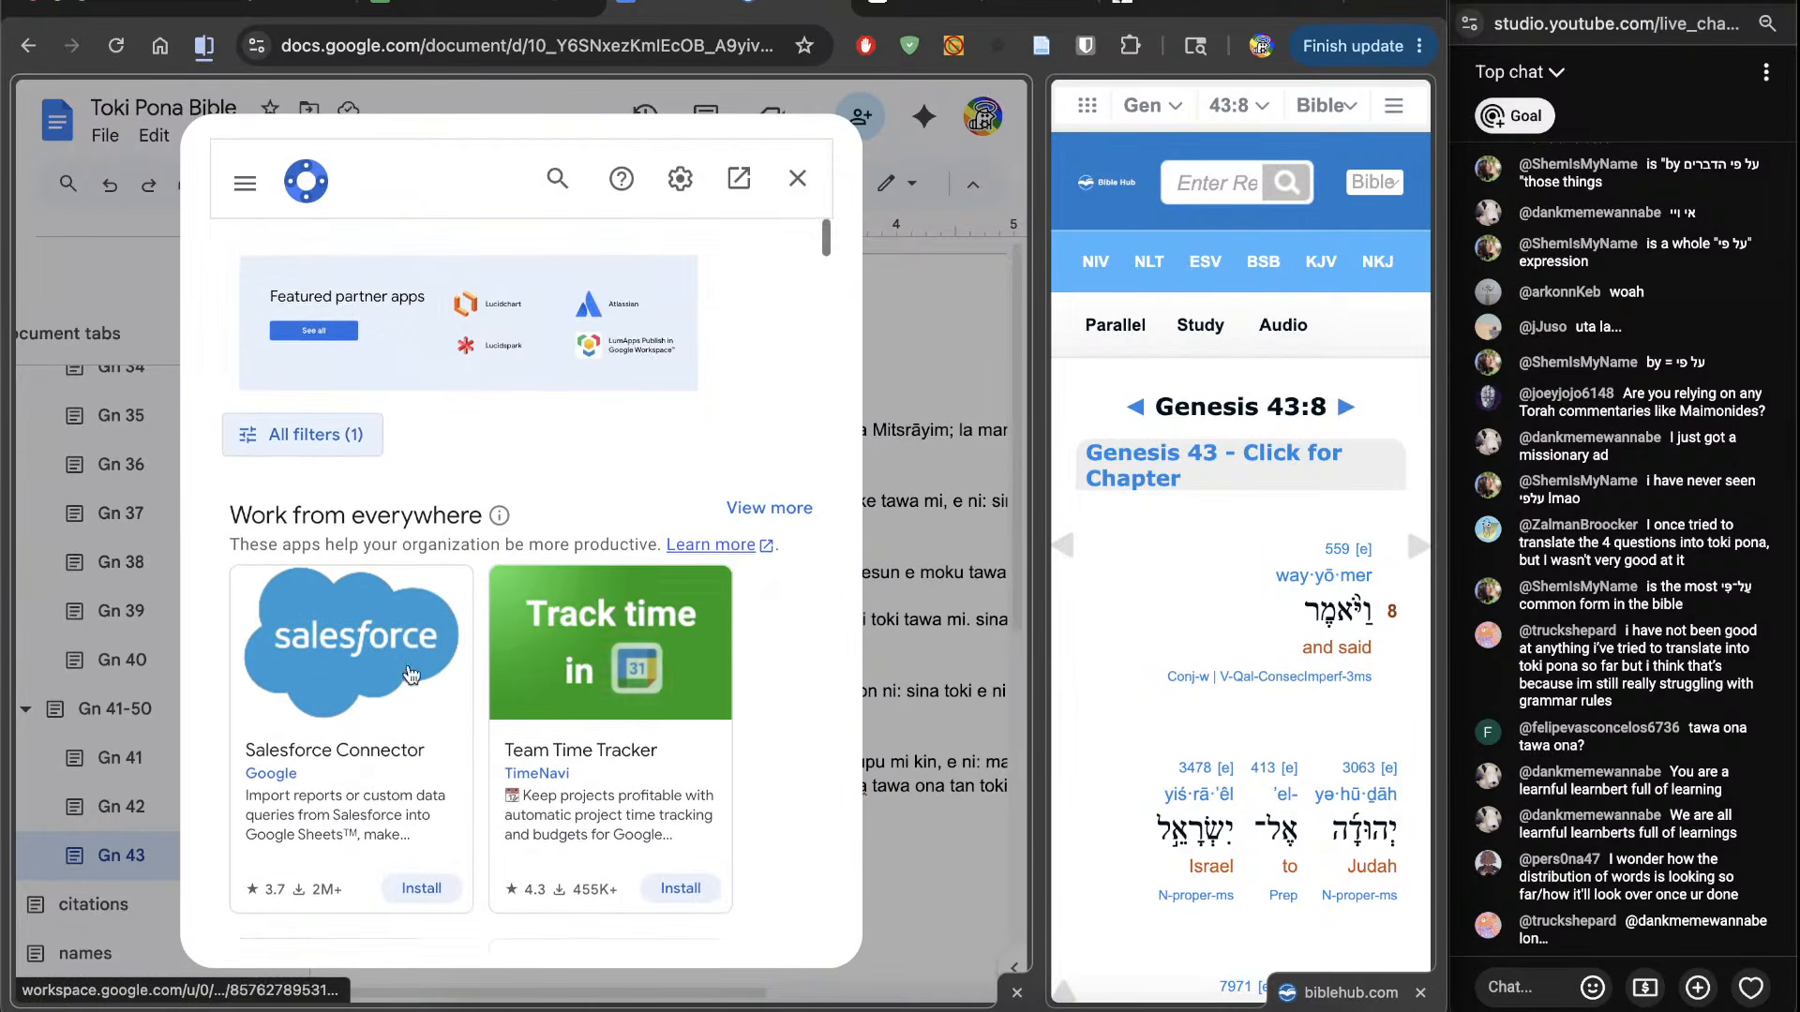
pyautogui.moveTo(1041, 202); pyautogui.dragTo(1301, 201)
# Step: Search the add-on marketplace for "word frequency" and look through the matching add-ons
pyautogui.click(687, 178)
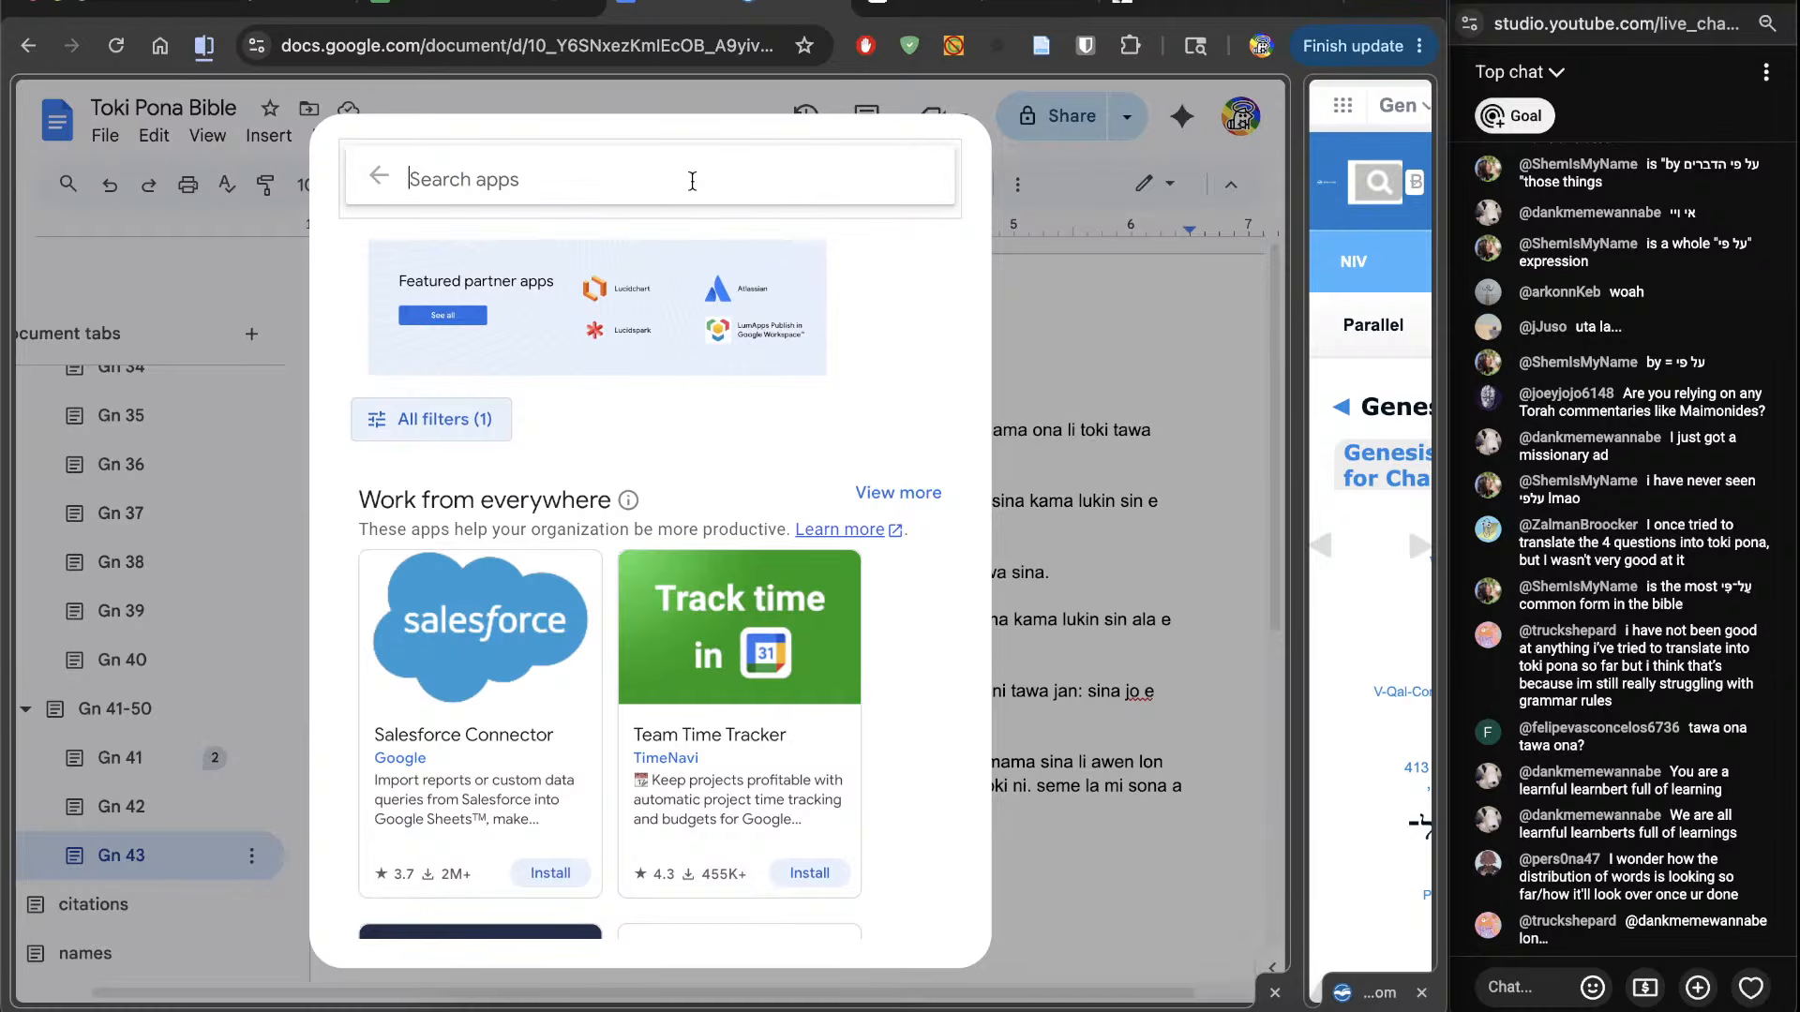
pyautogui.write('word frequency')
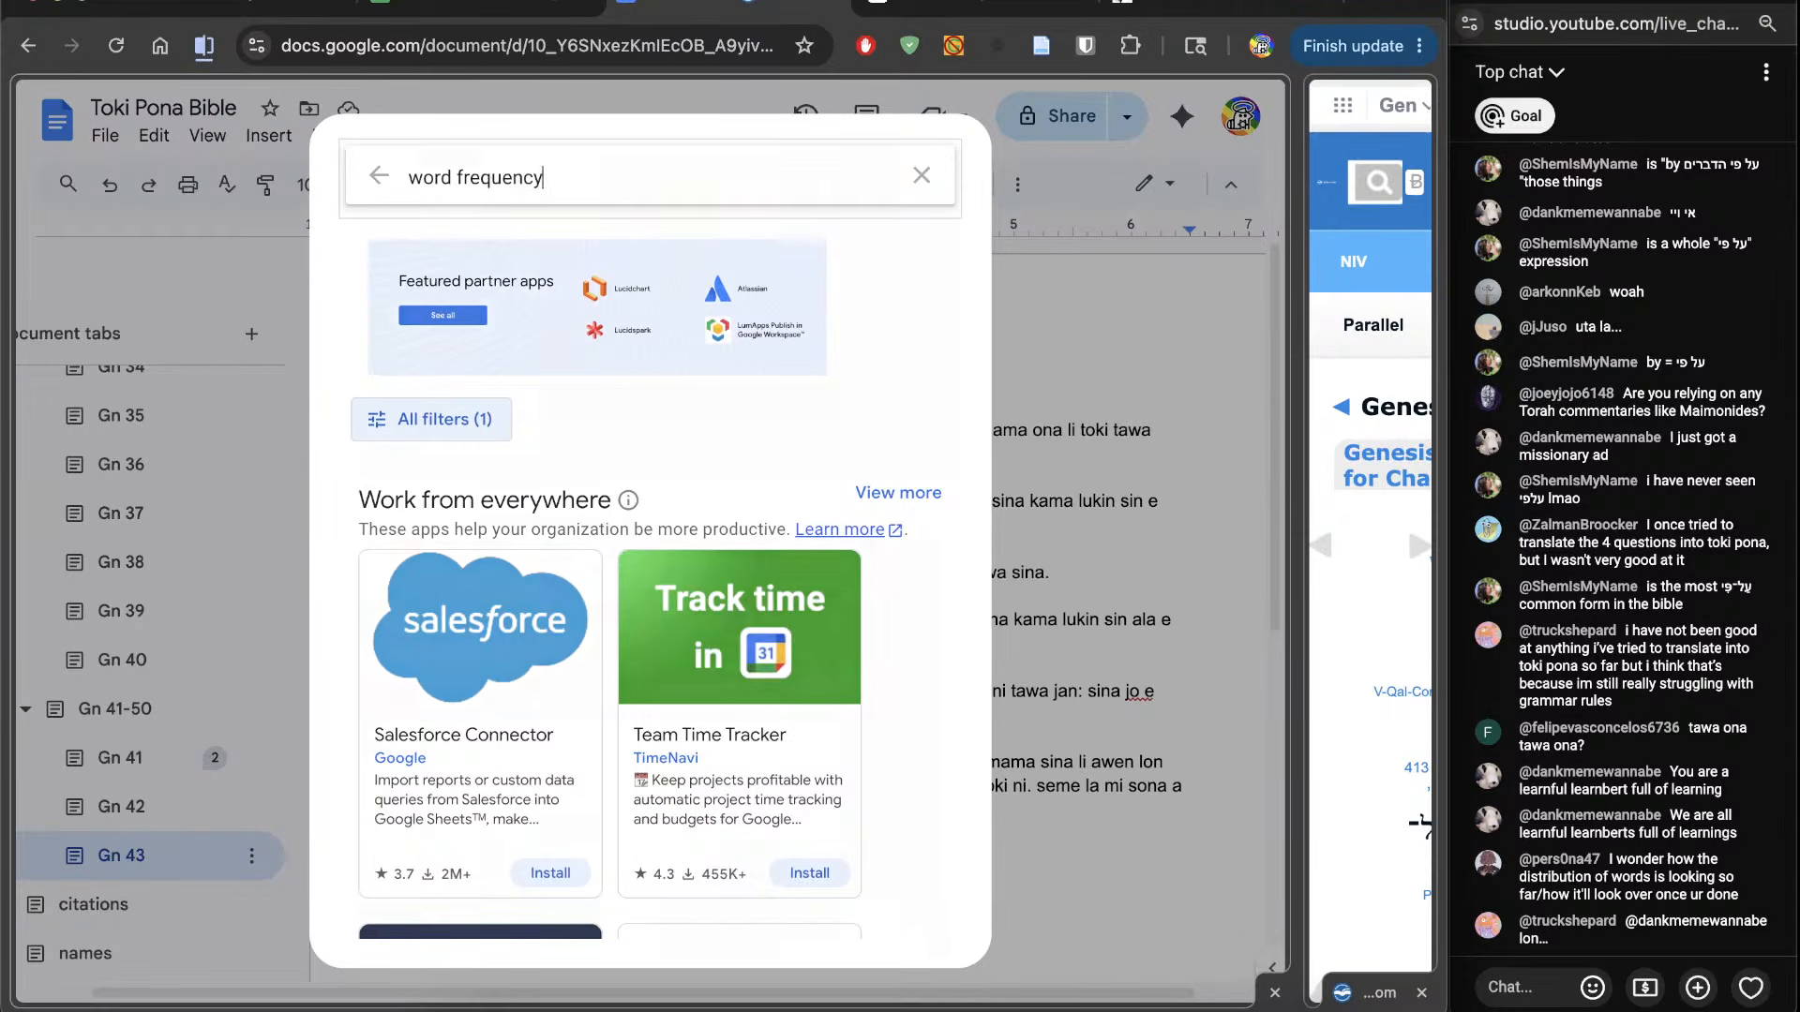
pyautogui.press('Return')
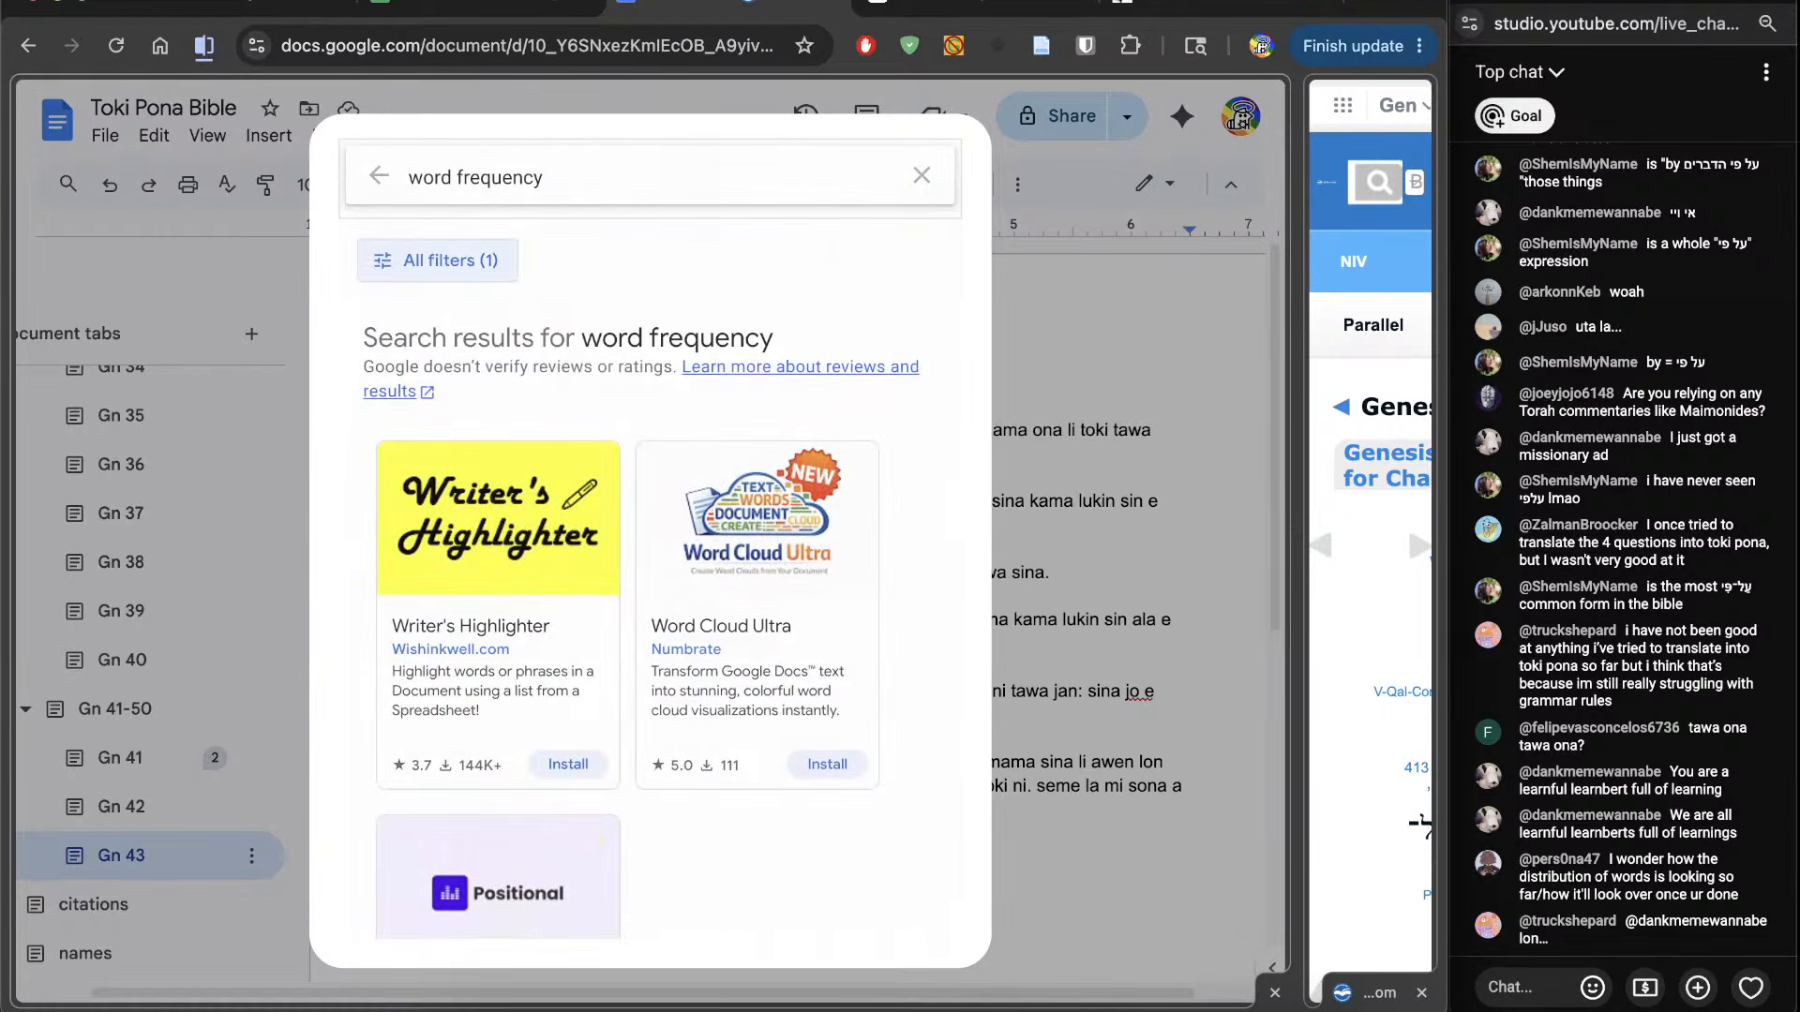
pyautogui.scroll(-3, 688, 366)
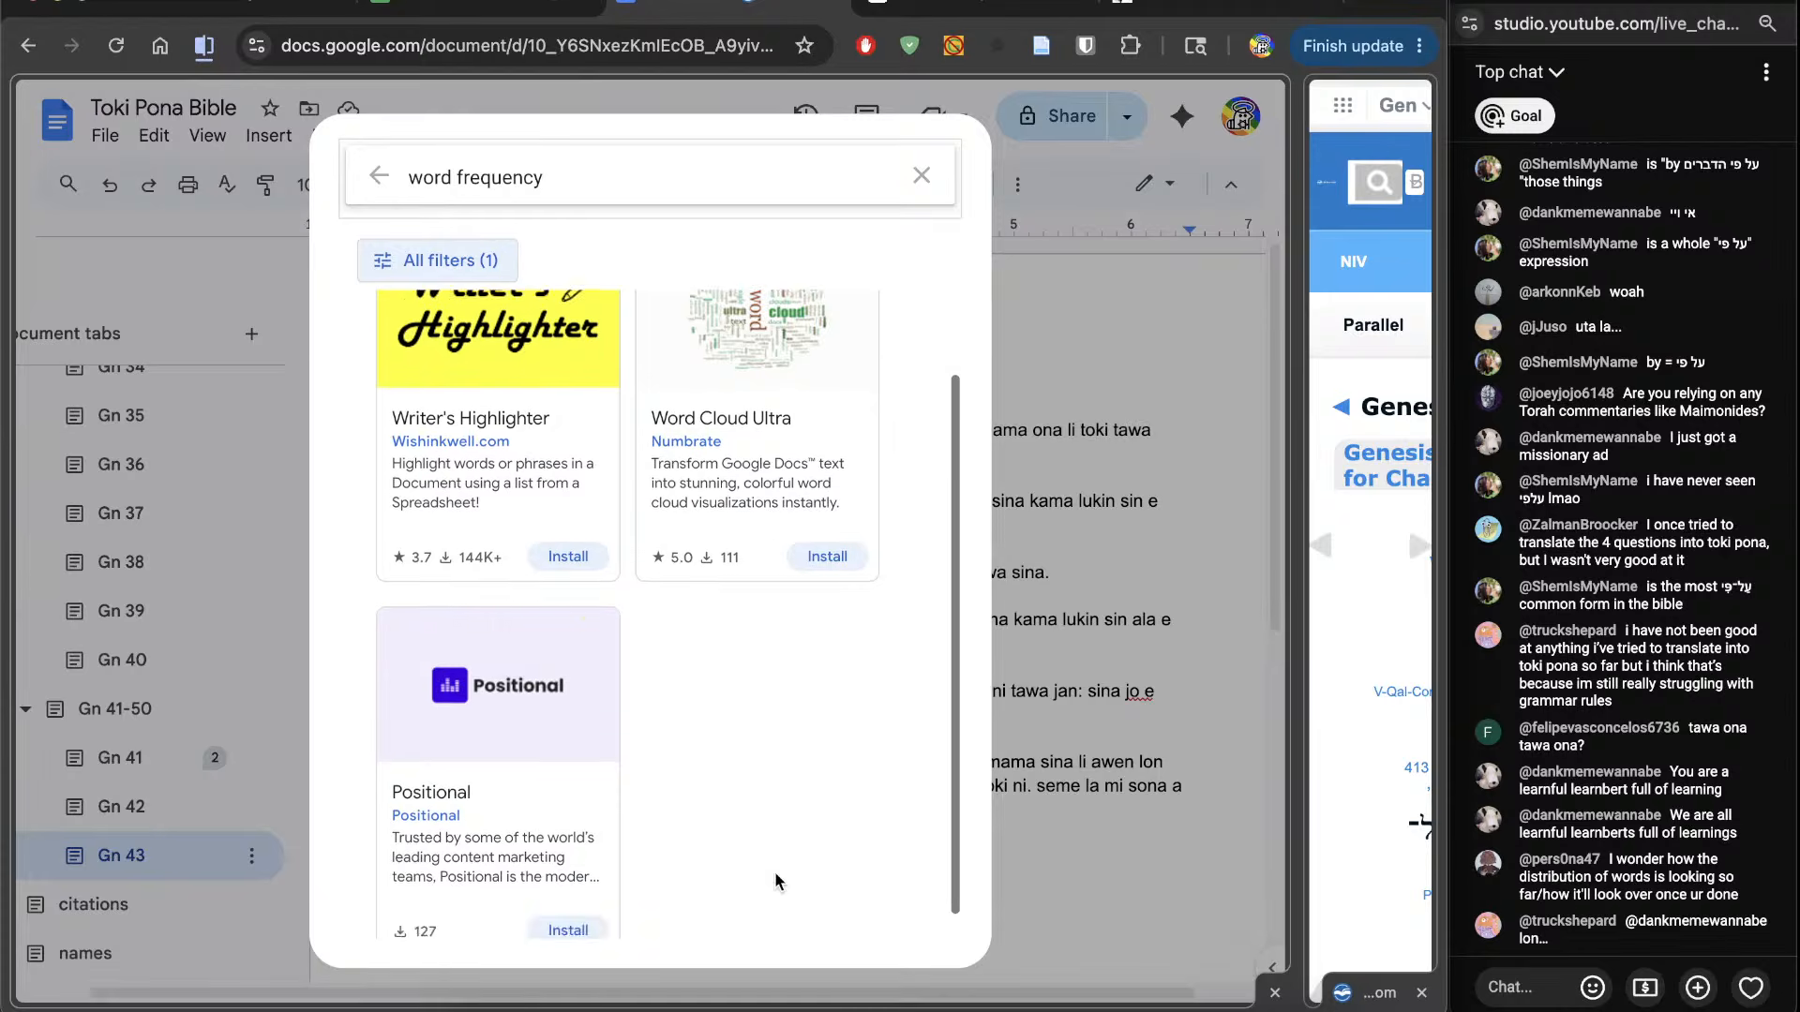
pyautogui.scroll(1, 776, 876)
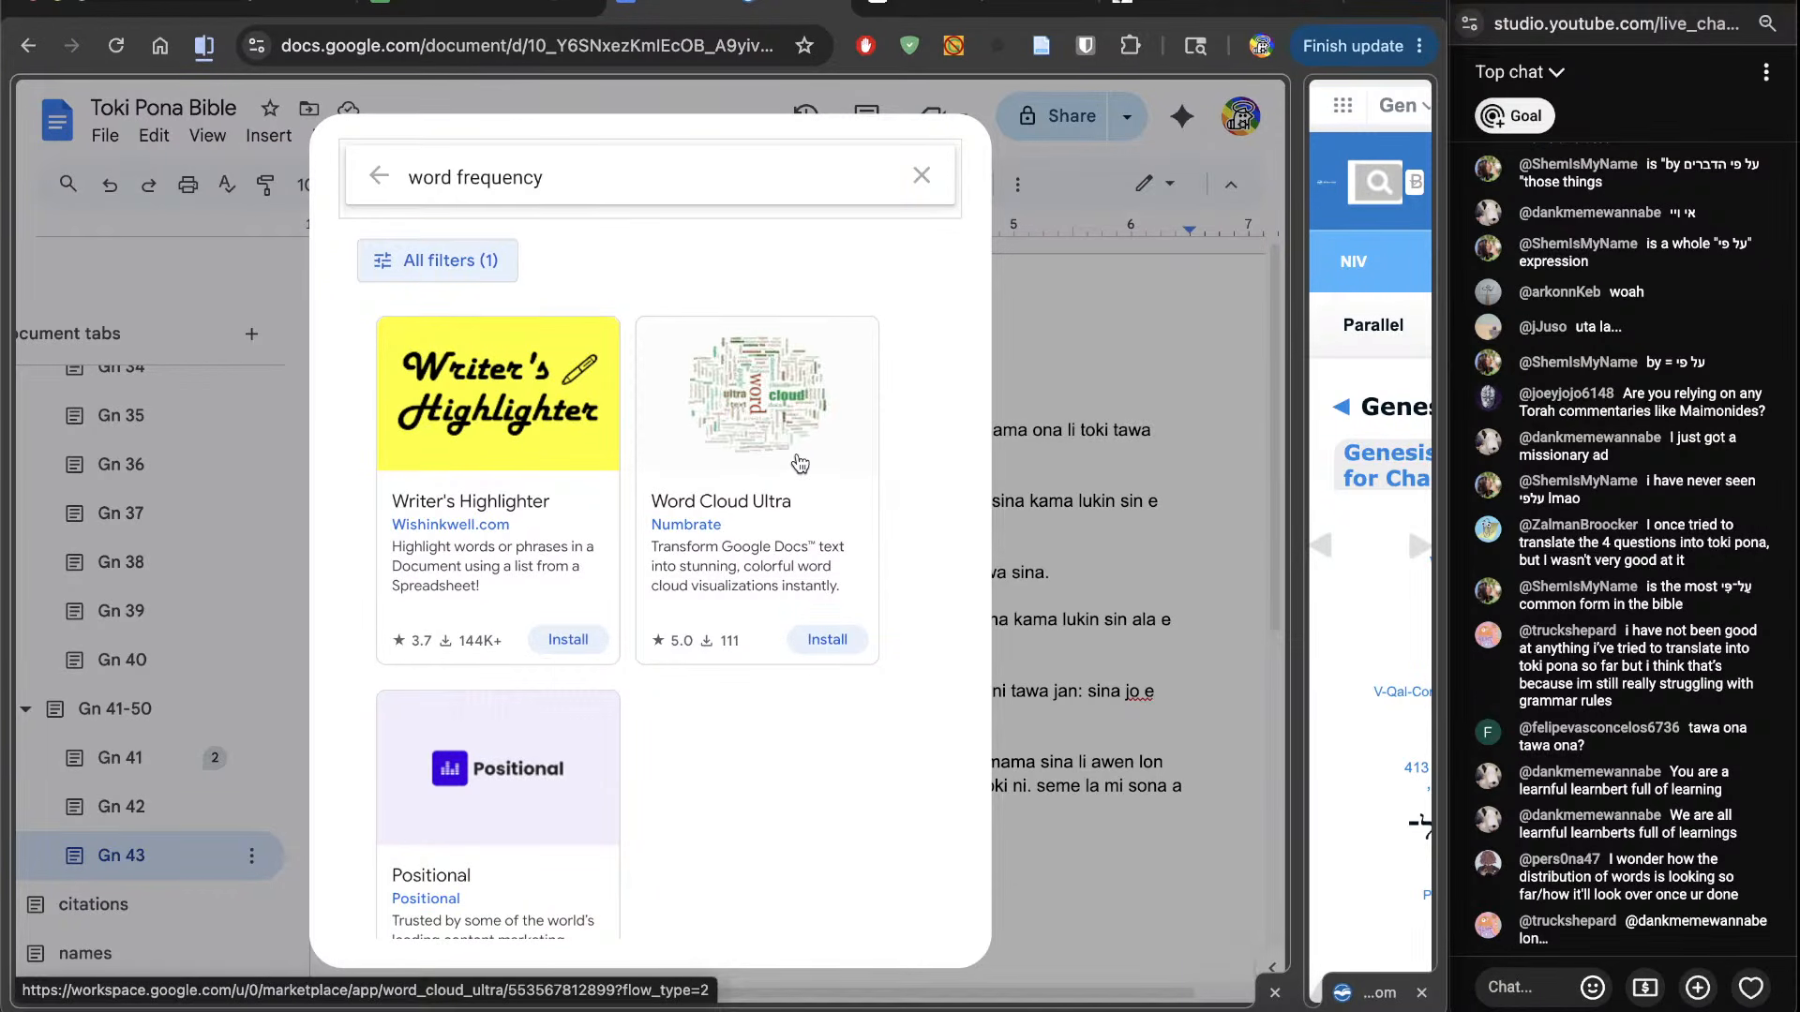
pyautogui.scroll(-2, 773, 647)
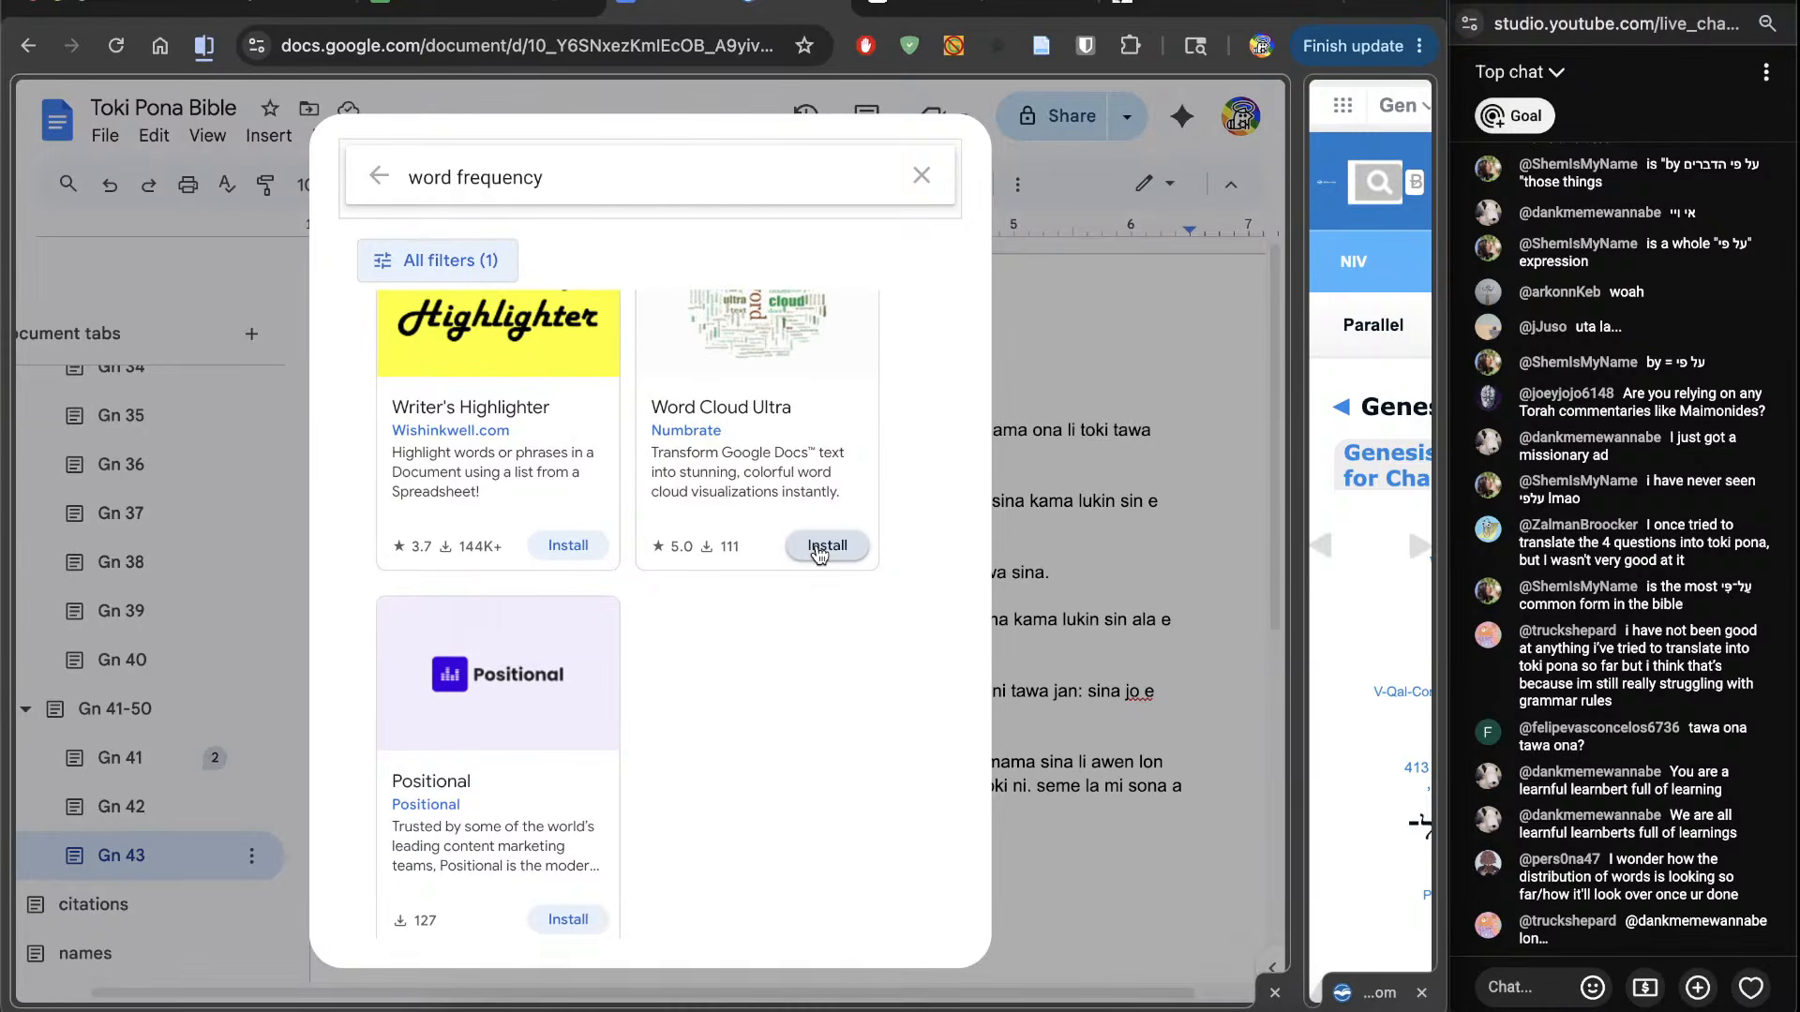
# Step: Try to install the Word Cloud Ultra add-on, backing out at its sign-in request and closing the marketplace
pyautogui.click(819, 548)
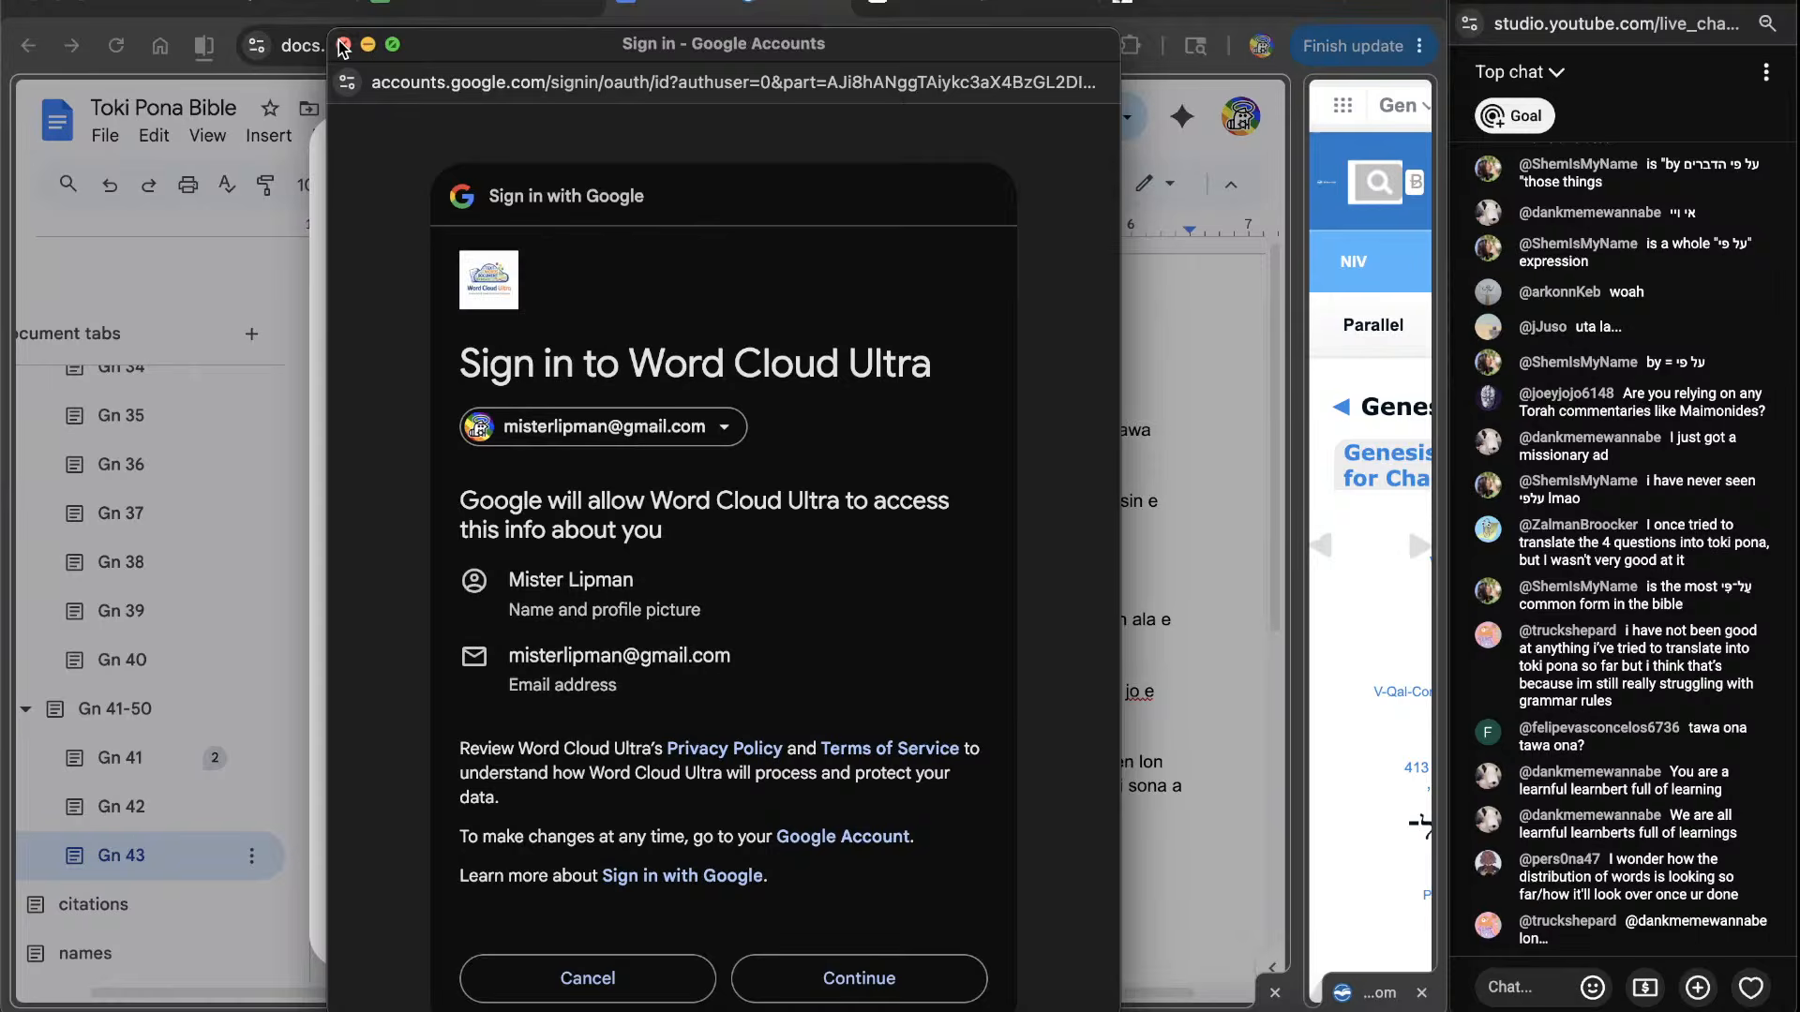
pyautogui.click(344, 44)
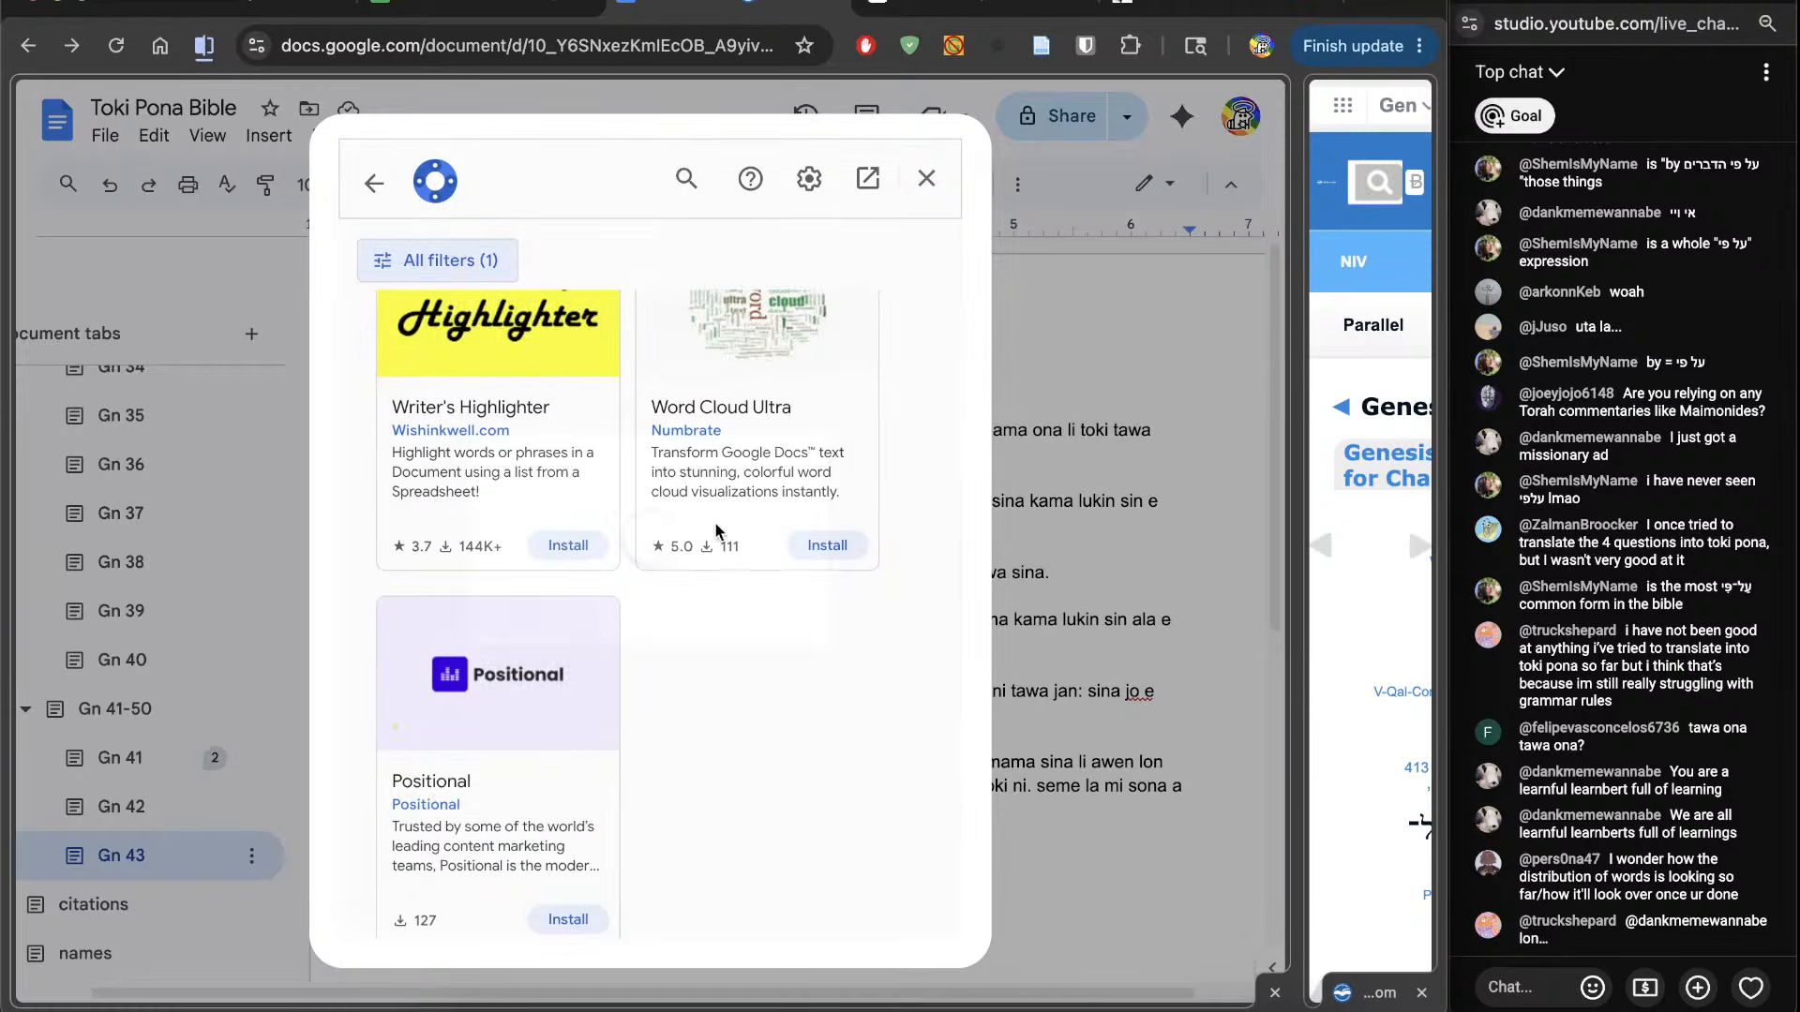
pyautogui.click(926, 178)
# Step: Narrow the document pane to give the Genesis 43:8 interlinear text beside it more width
pyautogui.scroll(-1, 993, 853)
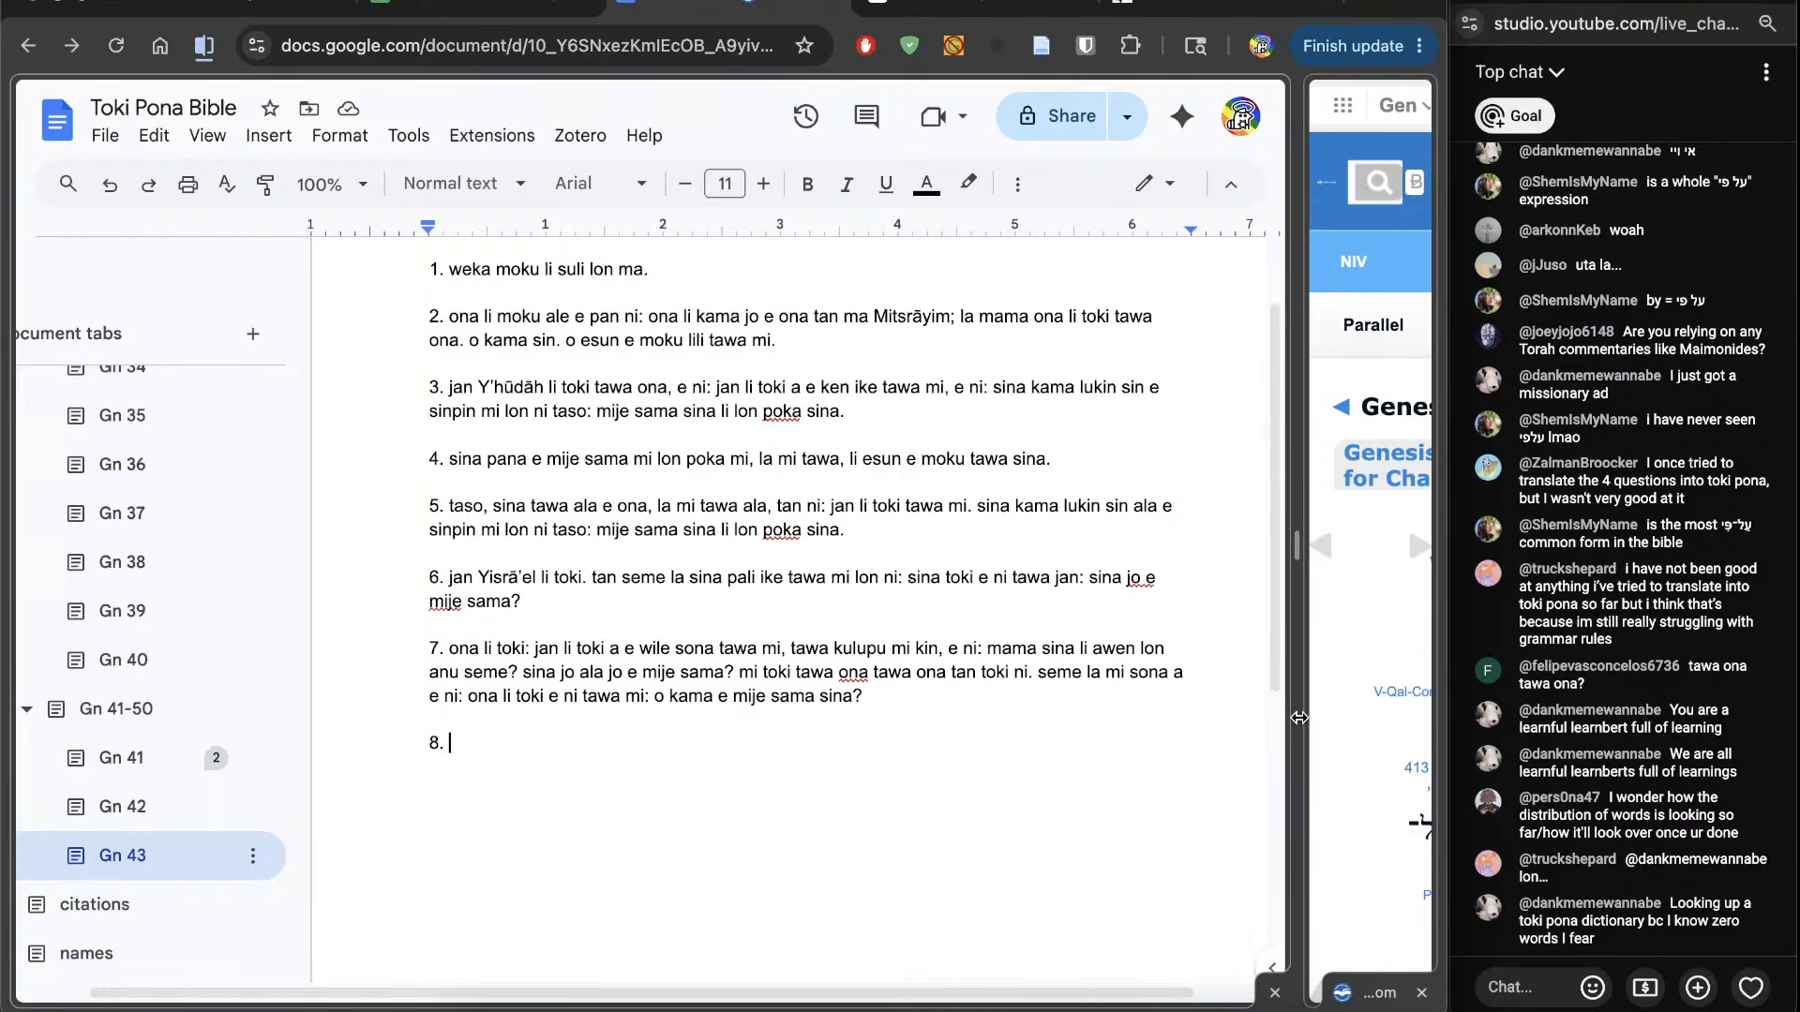
pyautogui.moveTo(1298, 719); pyautogui.dragTo(1113, 708)
pyautogui.scroll(-3, 1191, 729)
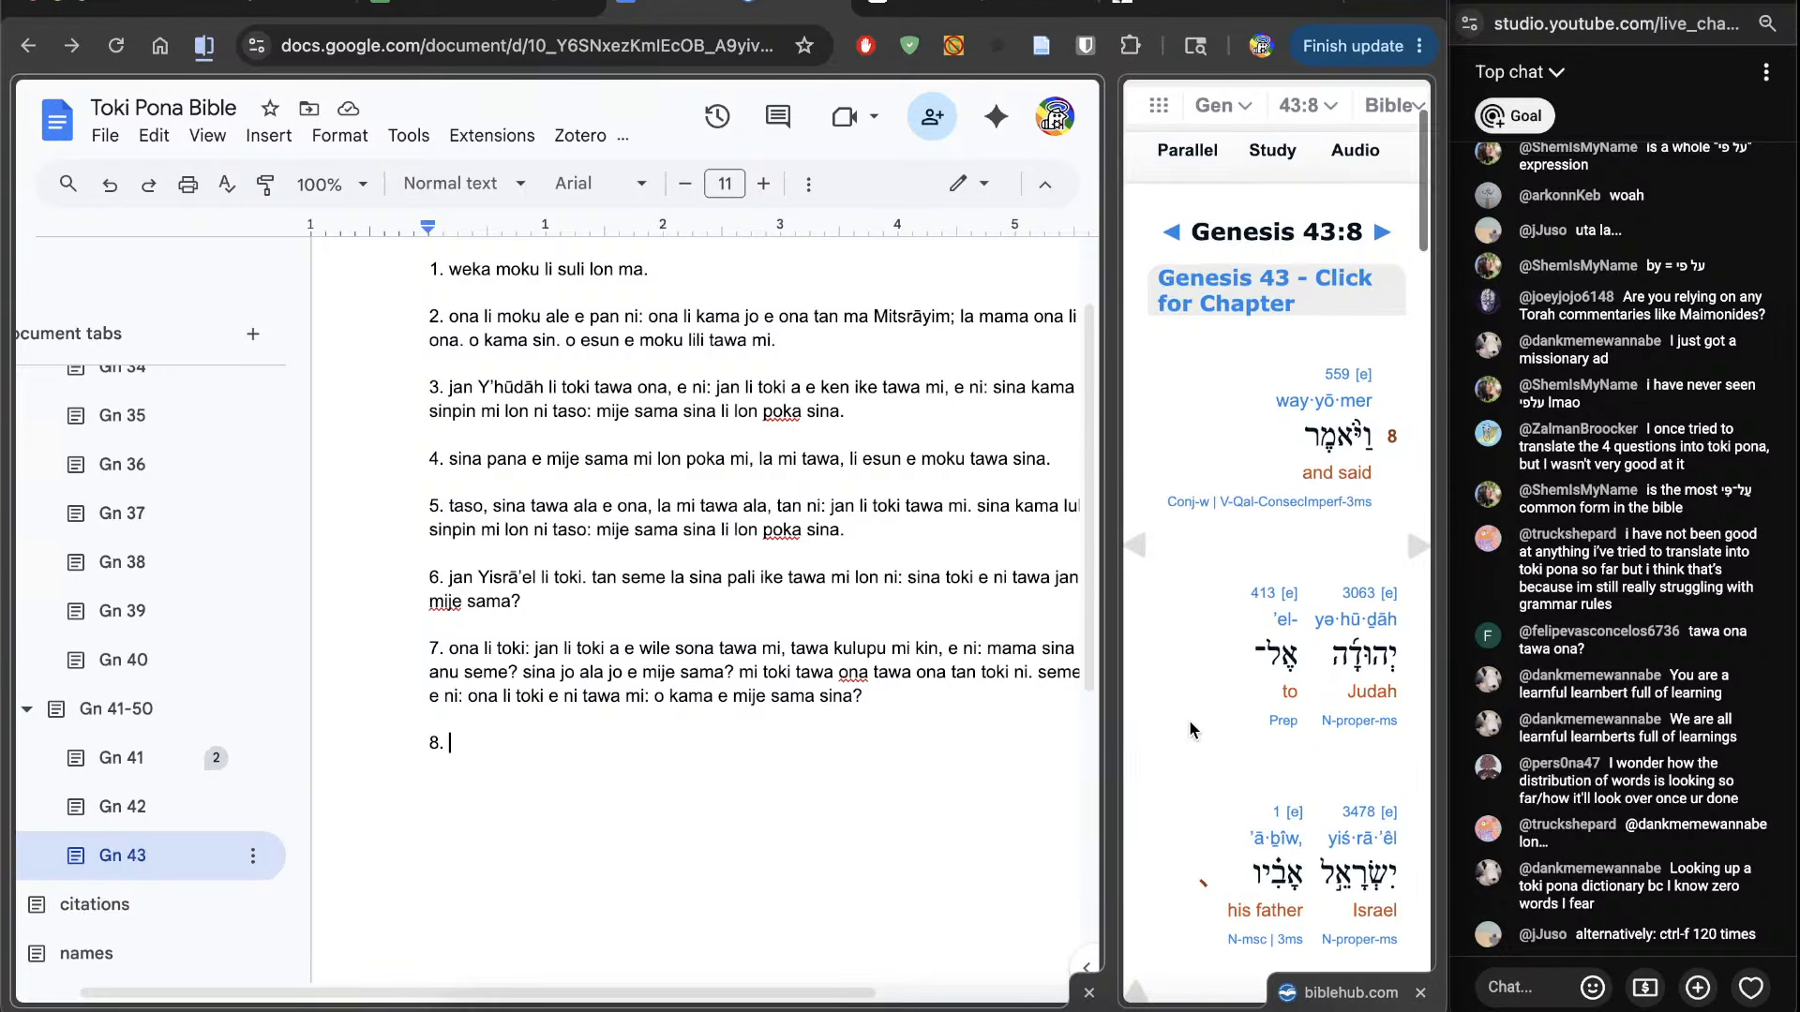
# Step: Start verse 8 of Gn 43 with "jan Y’hūdāh li toki tawa mama ona Yisrā’el."
pyautogui.scroll(-1, 923, 833)
pyautogui.write('ja')
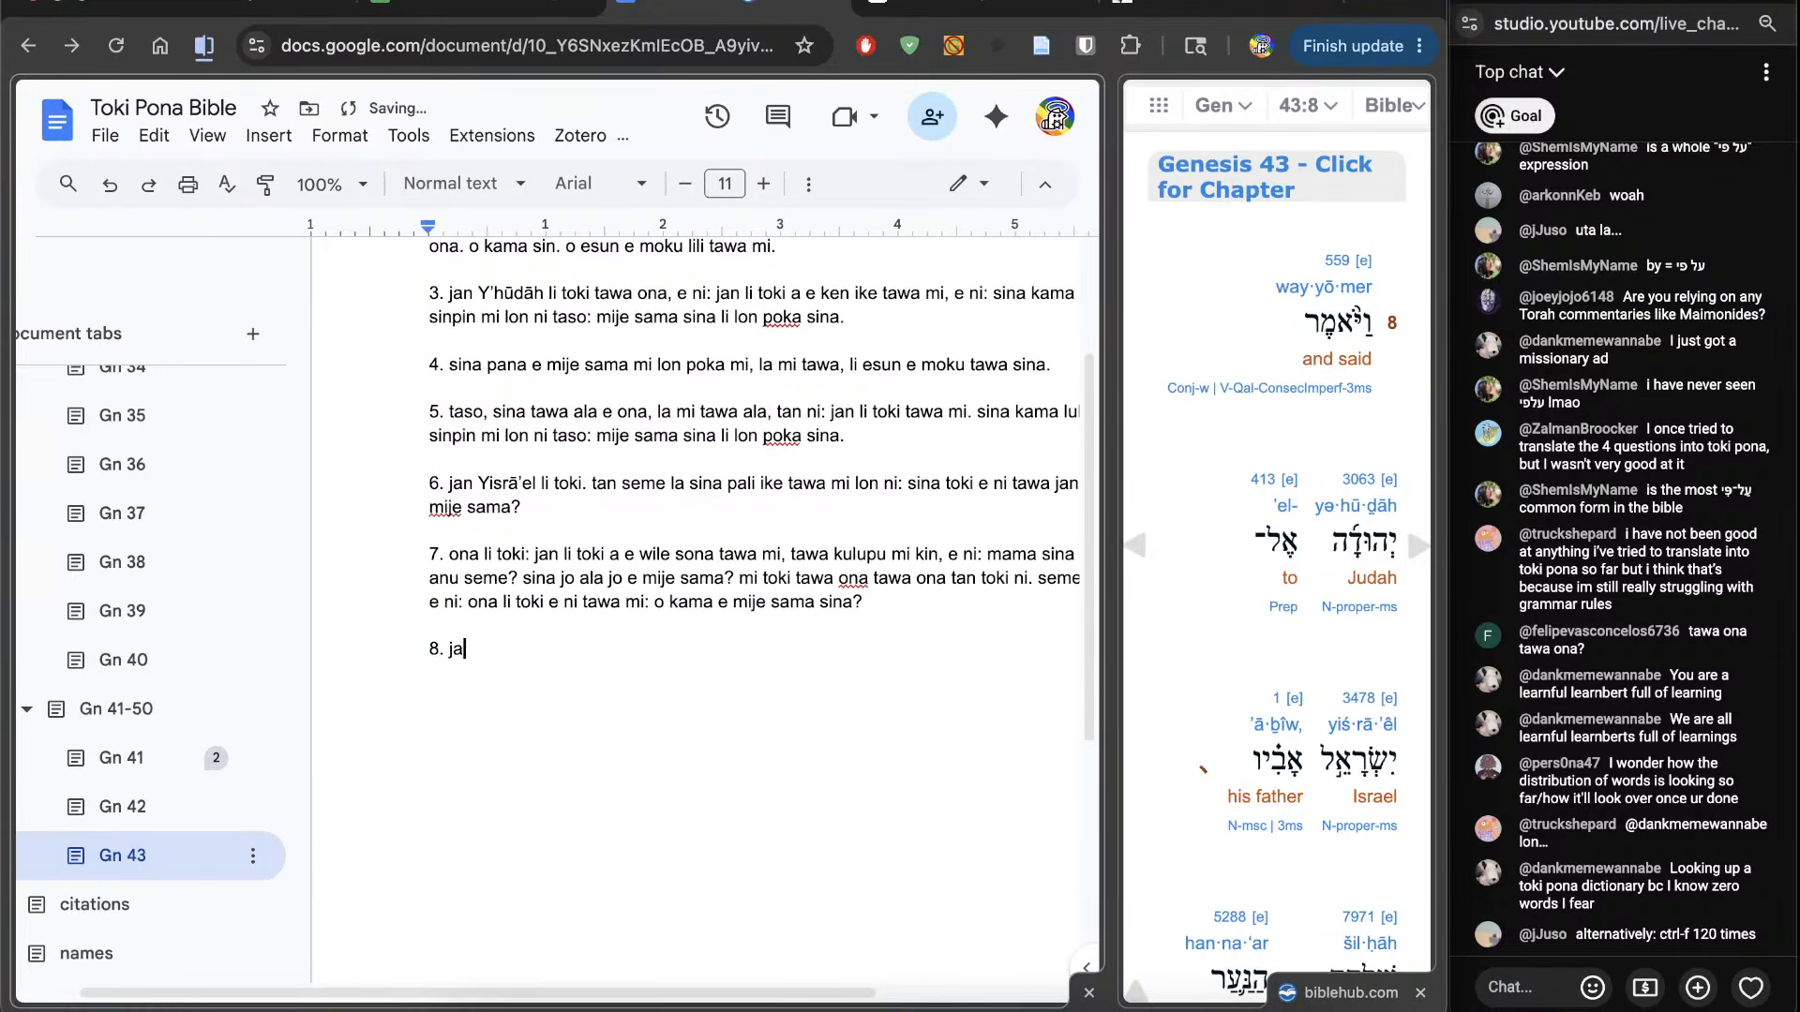
pyautogui.write("n Y'hūdāh")
pyautogui.scroll(-3, 1208, 787)
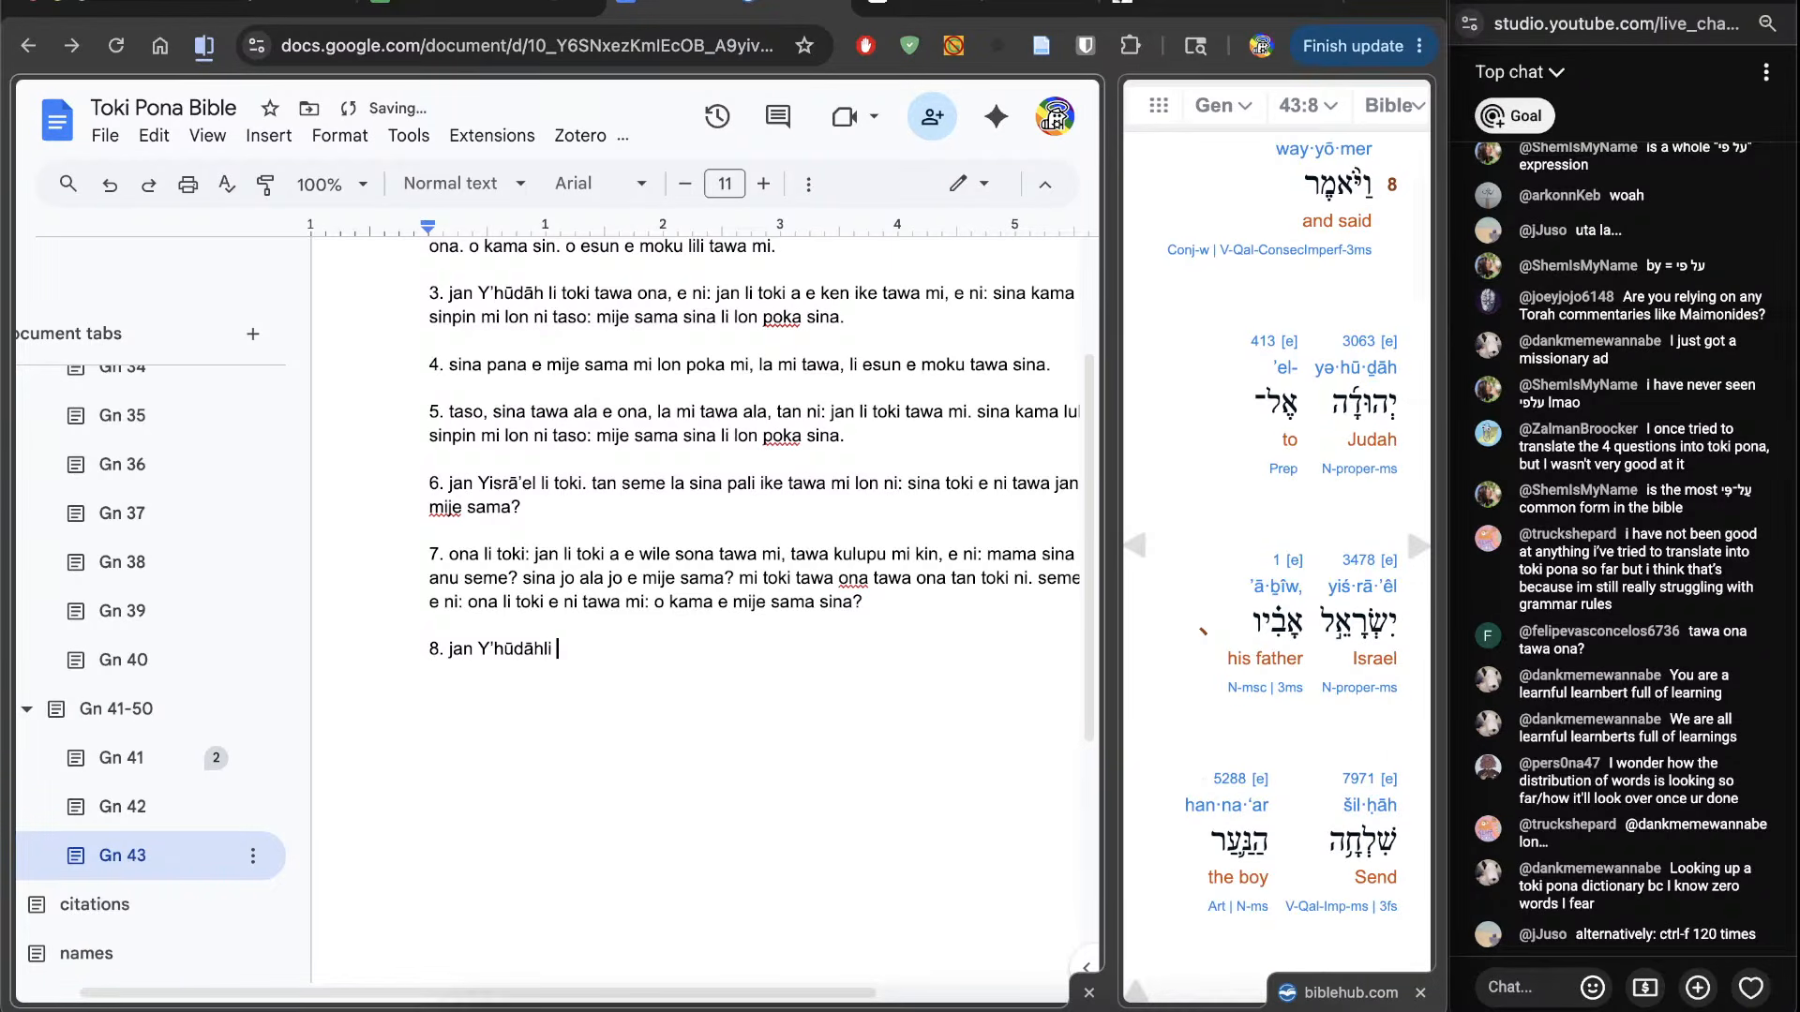
pyautogui.write('li toki t')
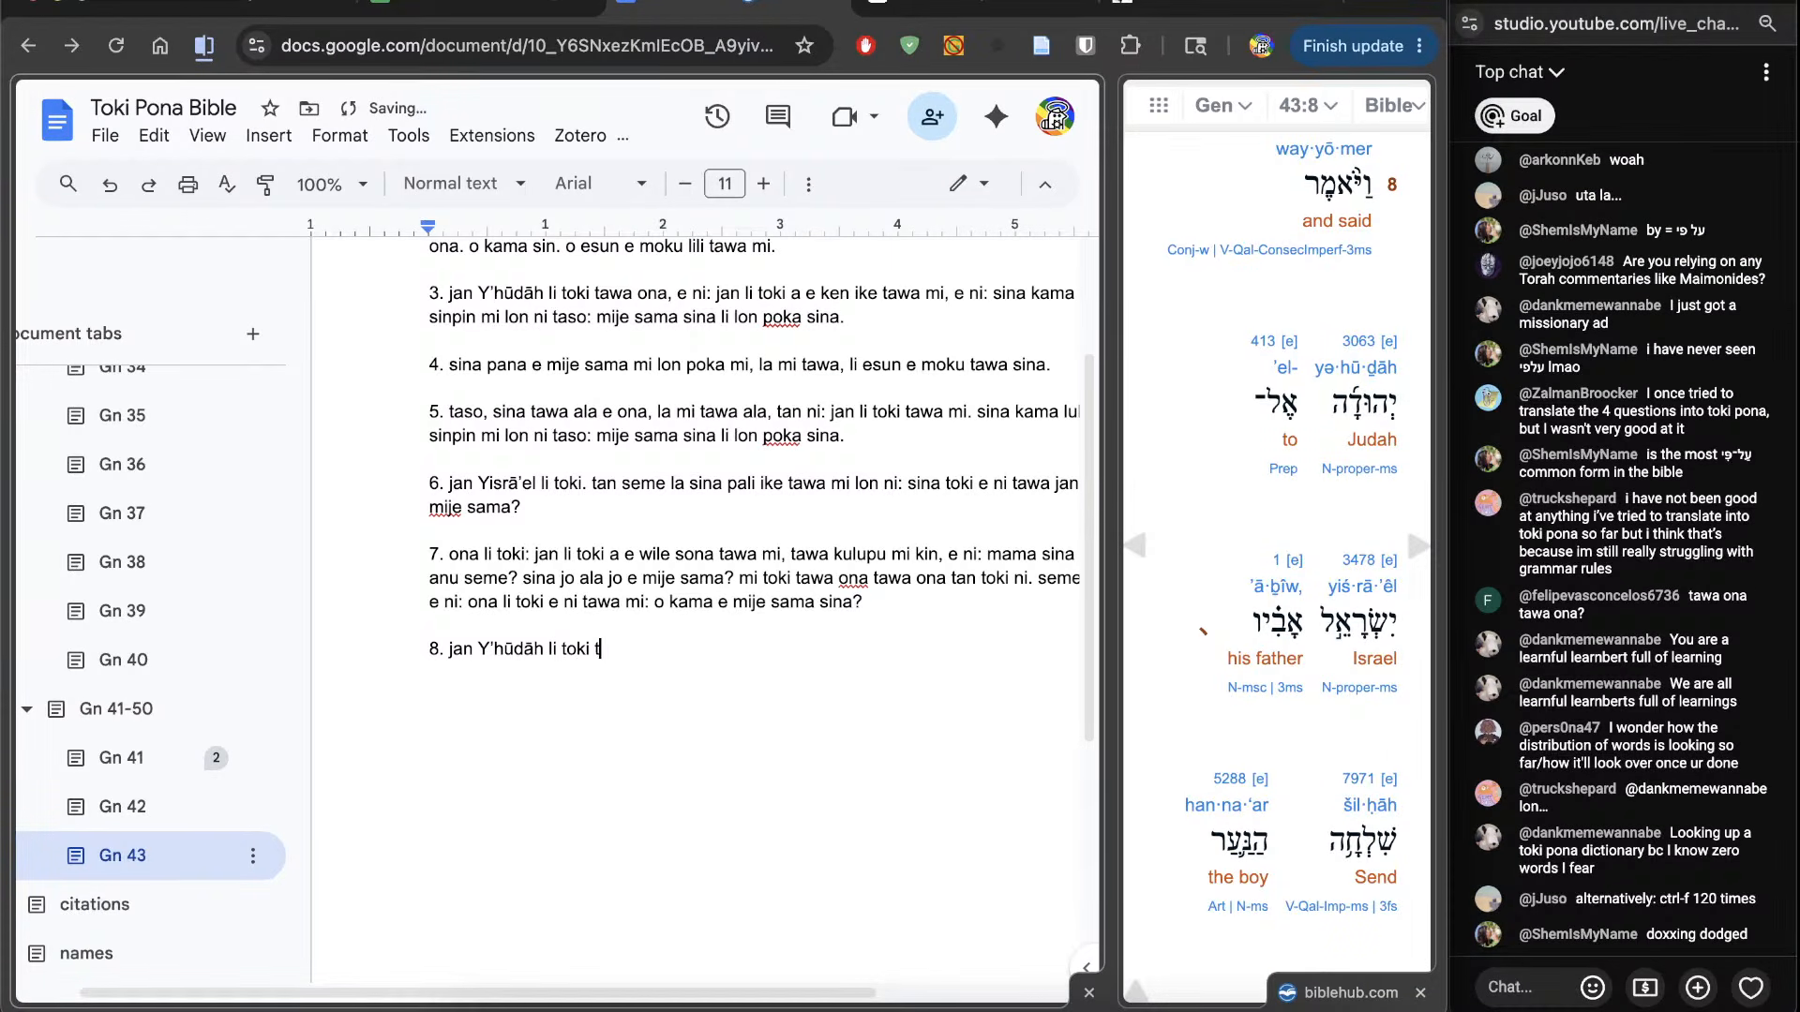
pyautogui.write('awa jan')
pyautogui.press('BackSpace')
pyautogui.press('BackSpace')
pyautogui.press('BackSpace')
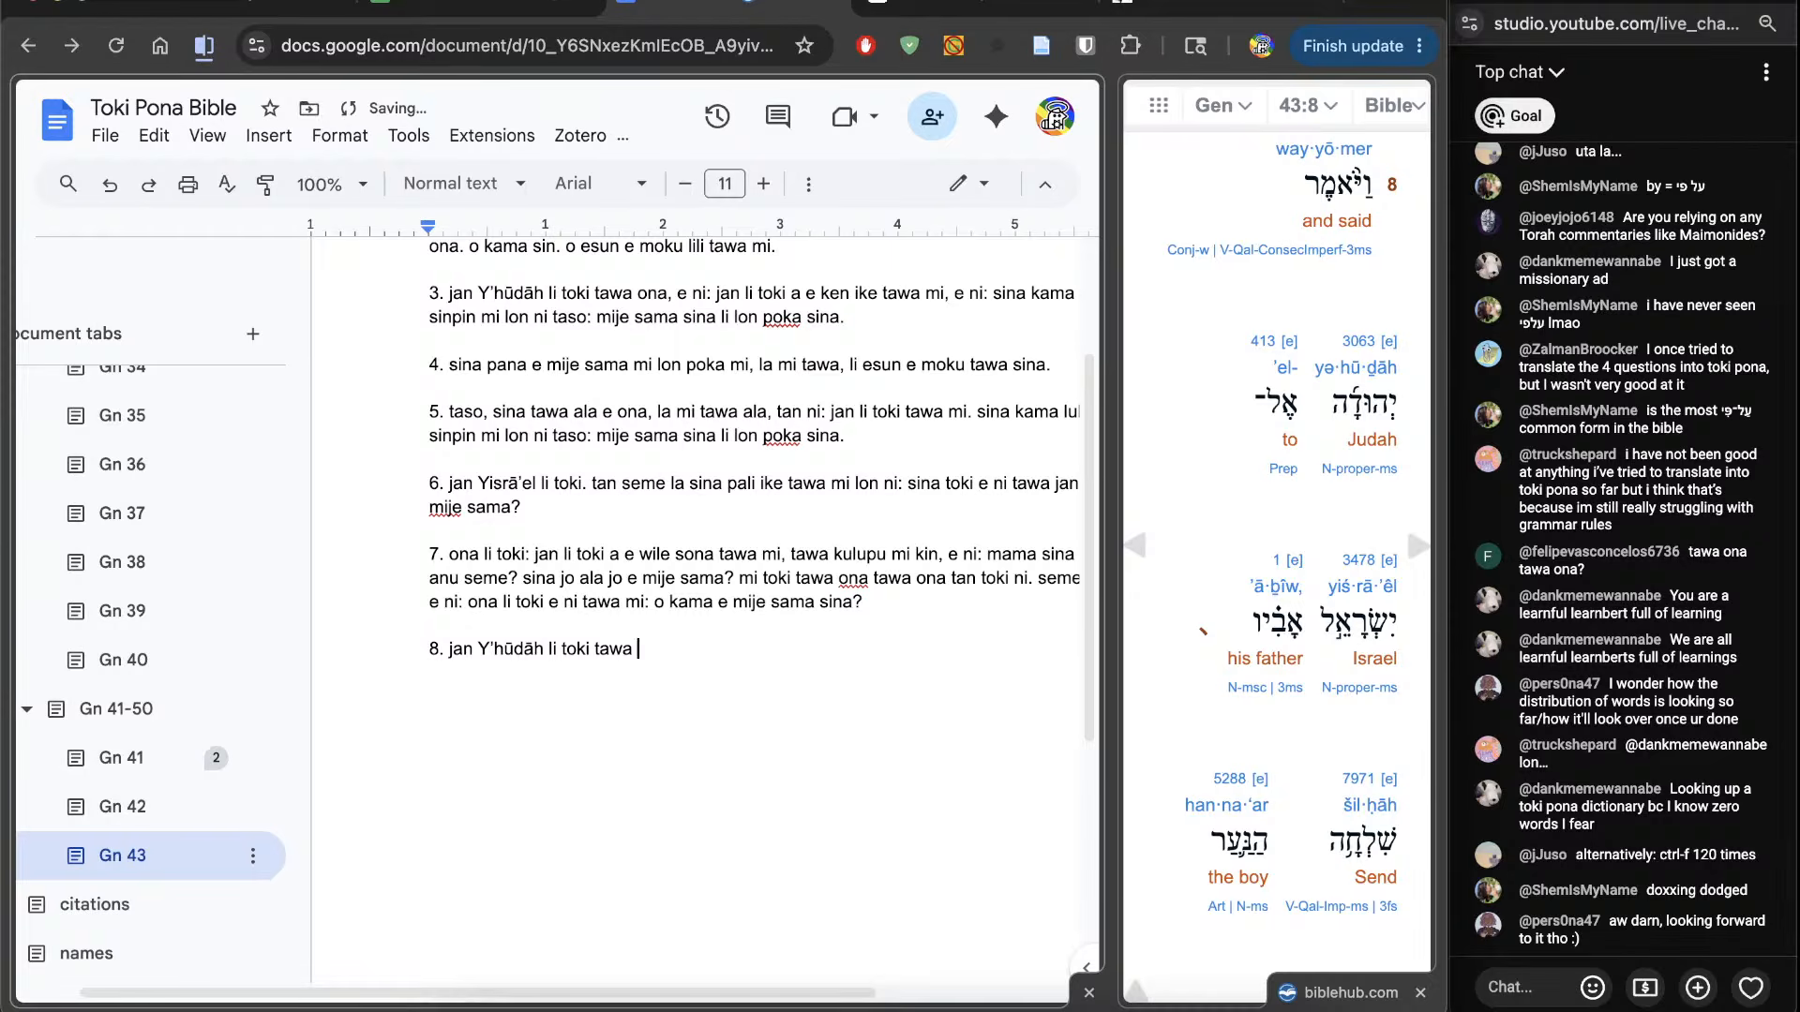
pyautogui.write('mama ona Yisr')
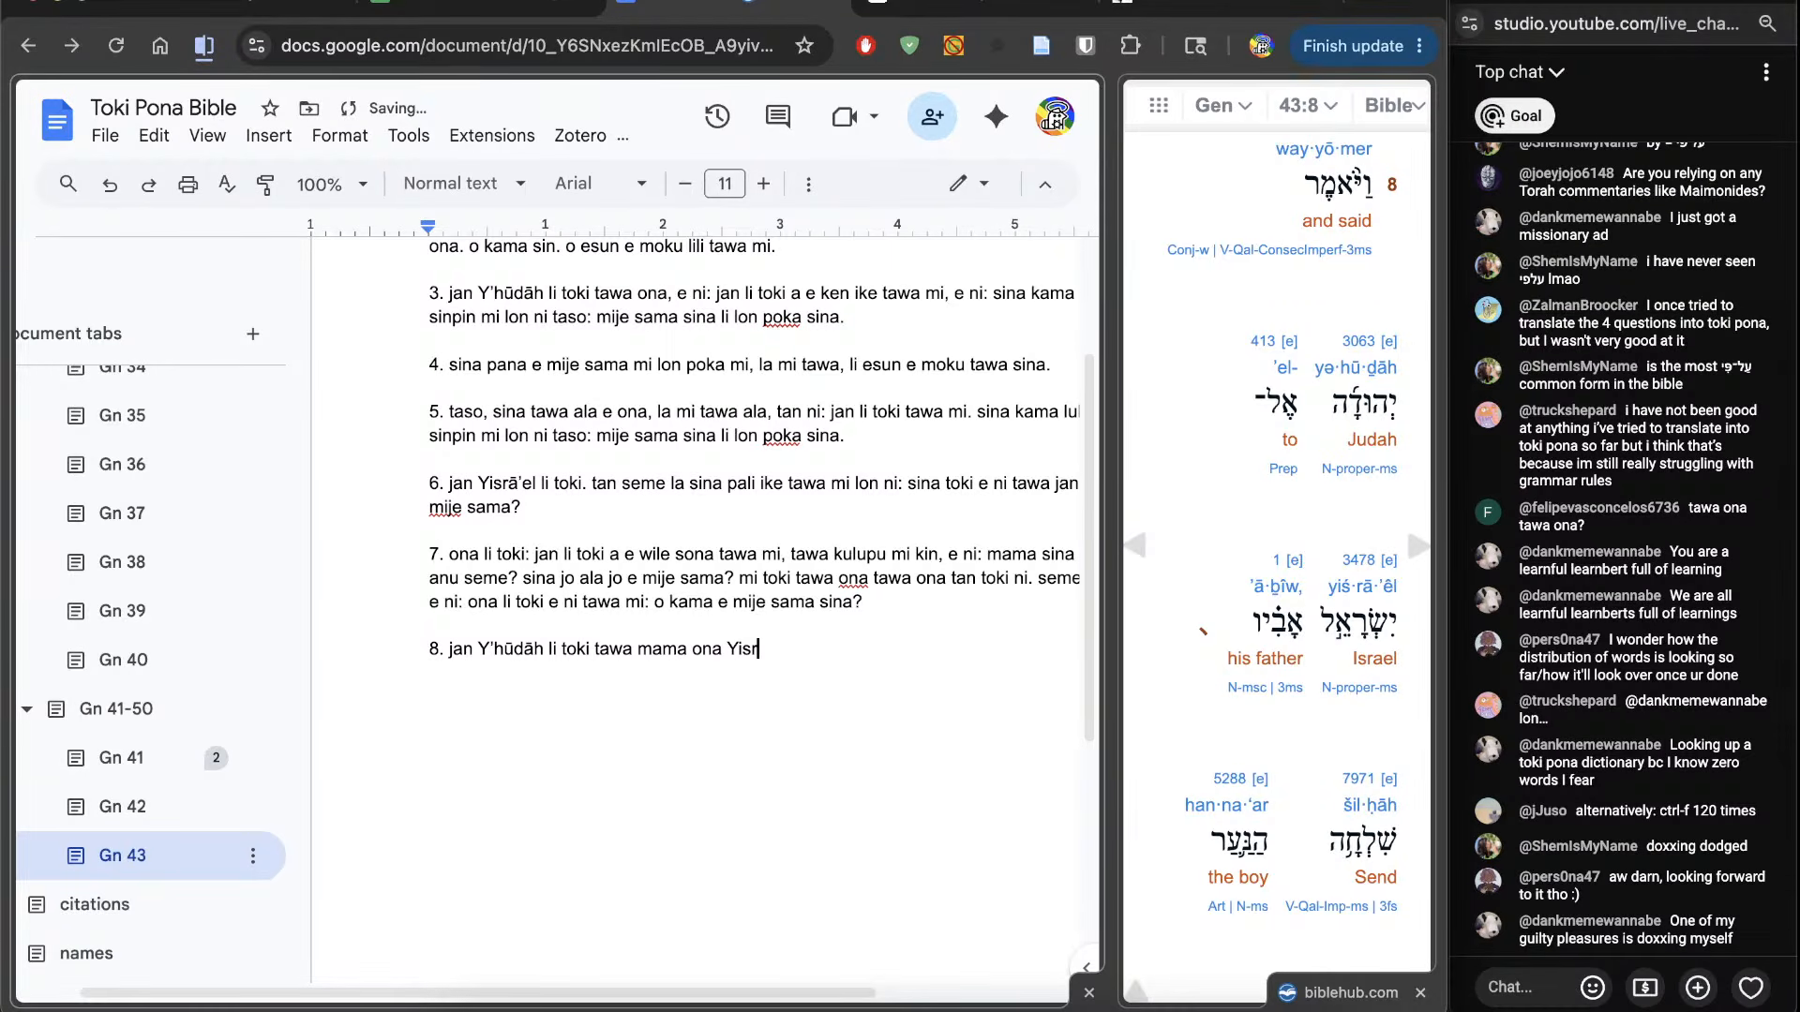
pyautogui.write('ā’el.')
# Step: Continue verse 8 with the sentence "o tawa e mije lon poka mi." for "Send the boy with me"
pyautogui.scroll(-3, 1238, 775)
pyautogui.scroll(-2, 1237, 775)
pyautogui.write('o tawa e ')
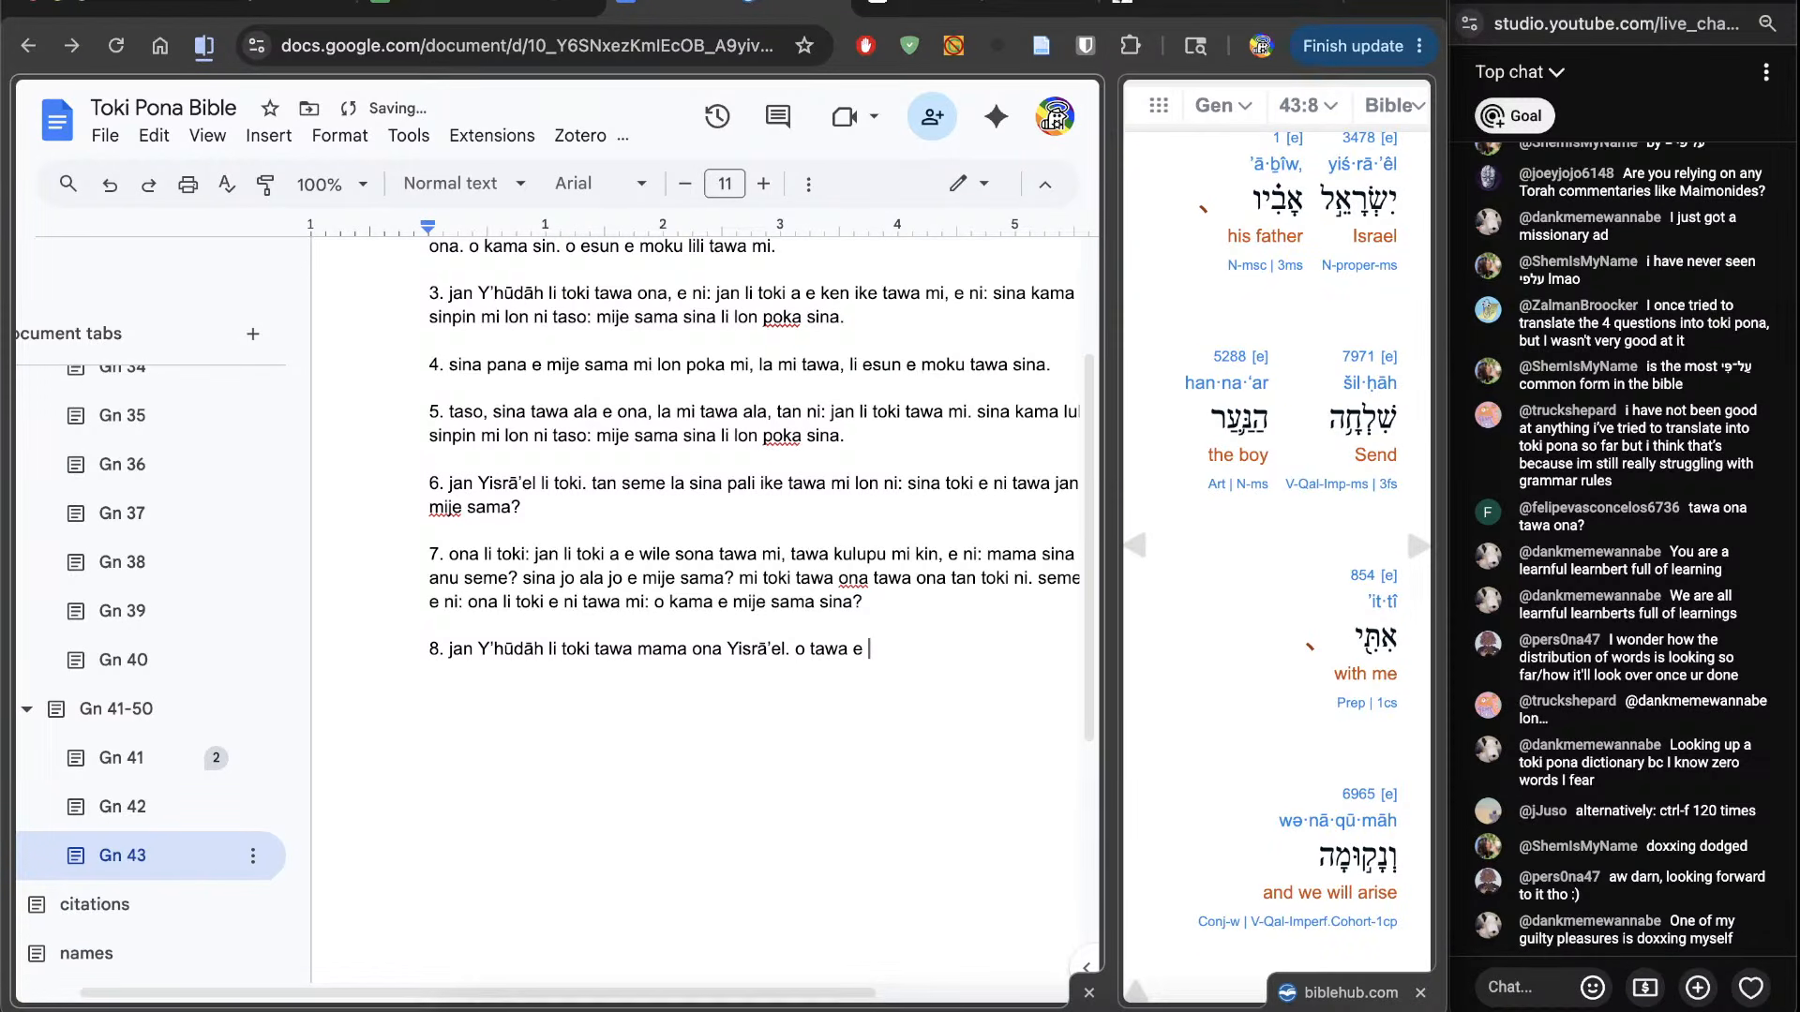
pyautogui.write('mije lon ppo')
pyautogui.press('BackSpace')
pyautogui.press('BackSpace')
pyautogui.write('oka mi.')
# Step: Add "mi kama sewi" to verse 8 as the rendering of "and we will arise"
pyautogui.scroll(-2, 1277, 562)
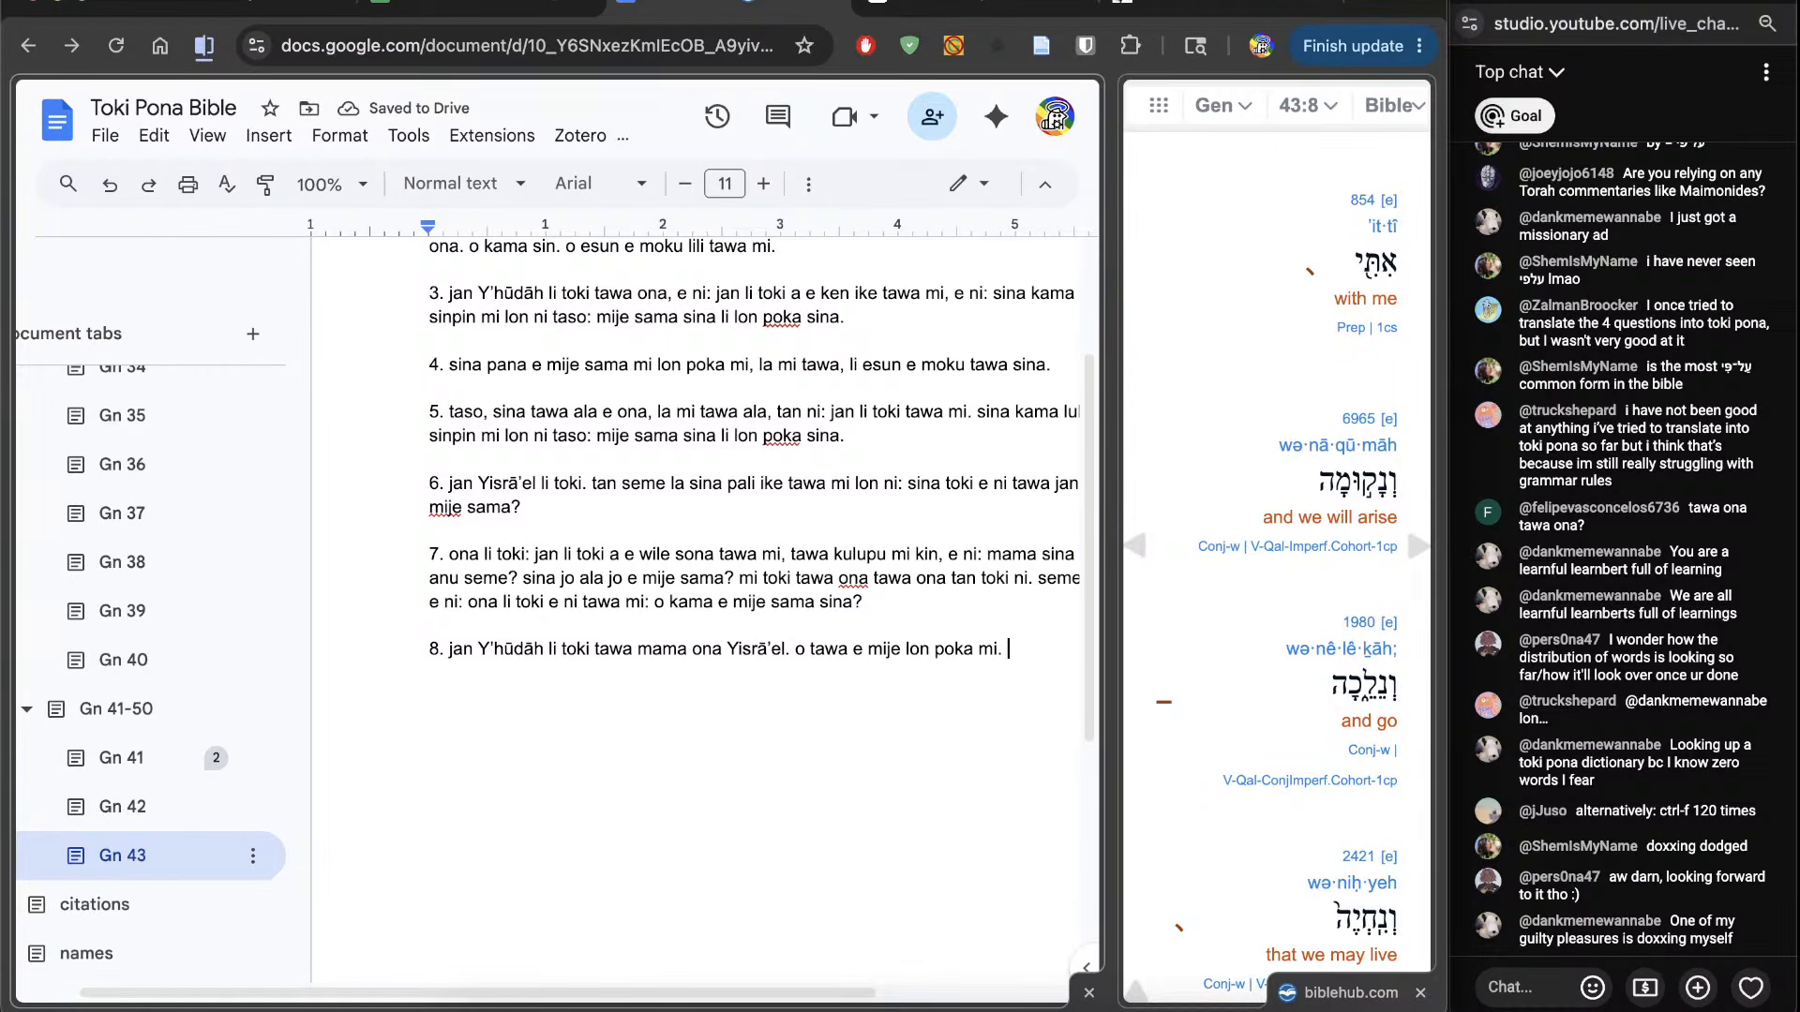
pyautogui.scroll(-2, 1276, 563)
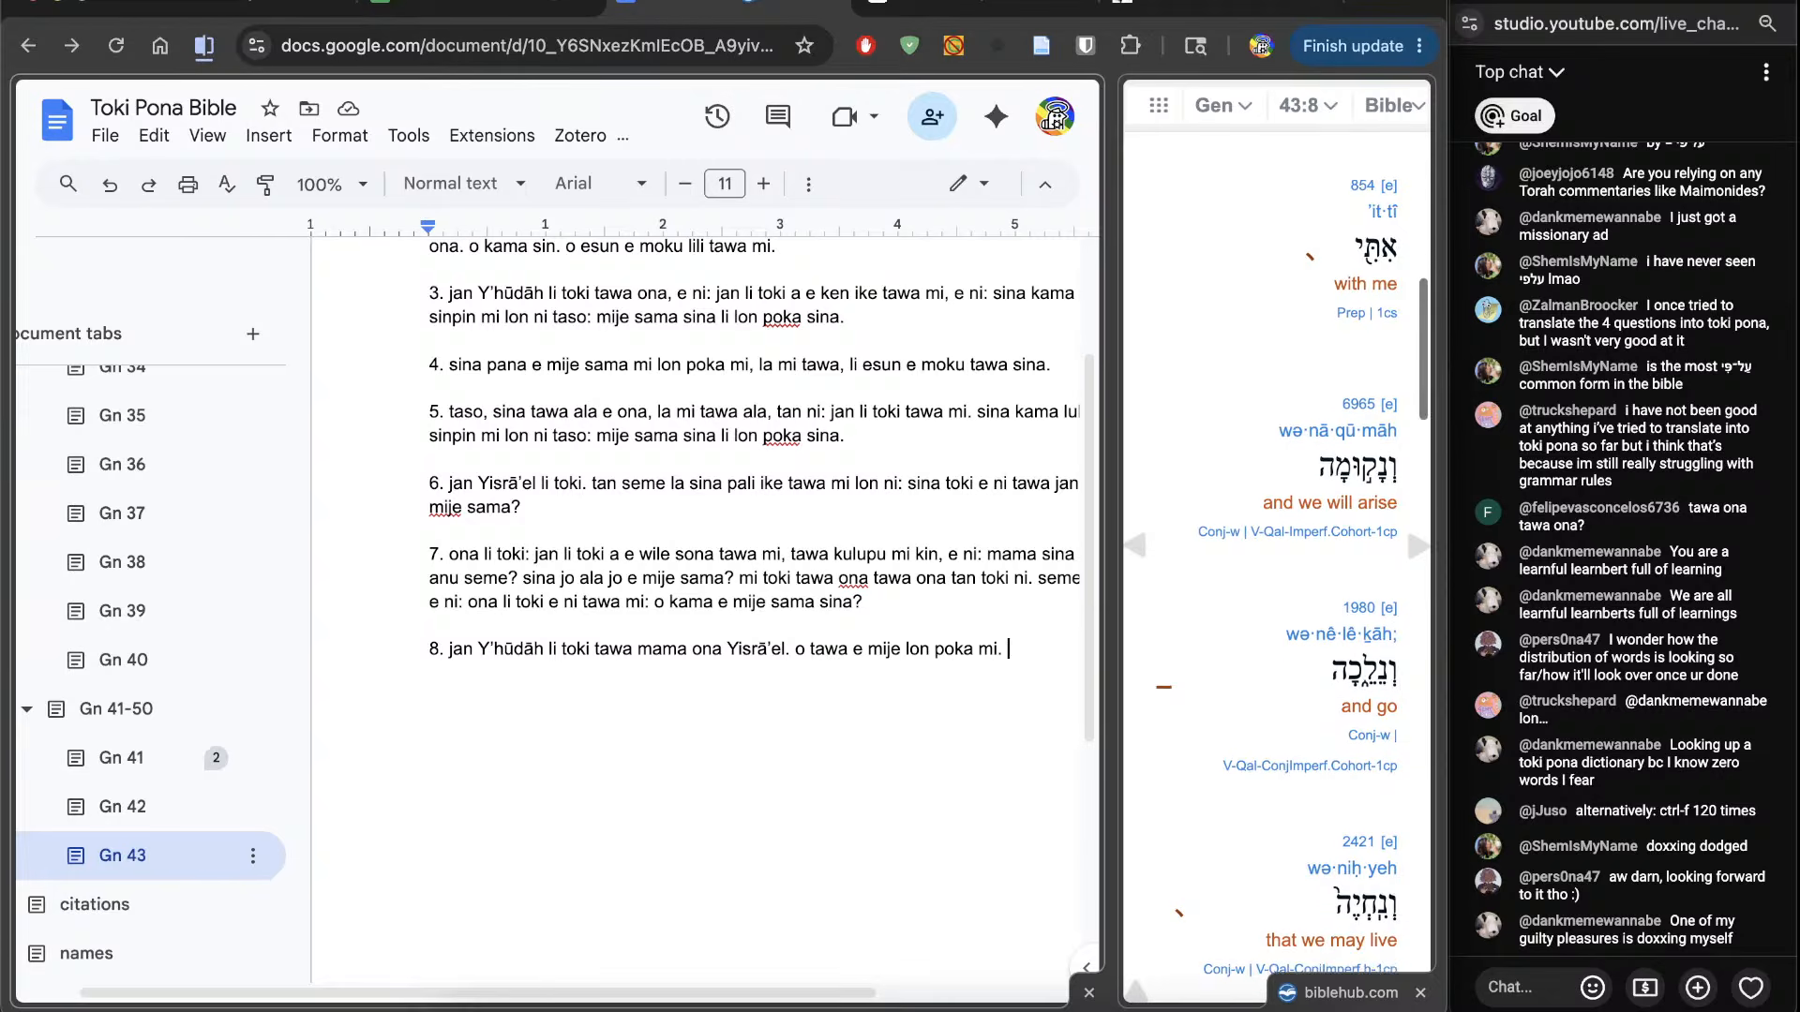
pyautogui.write('mi kama sewi')
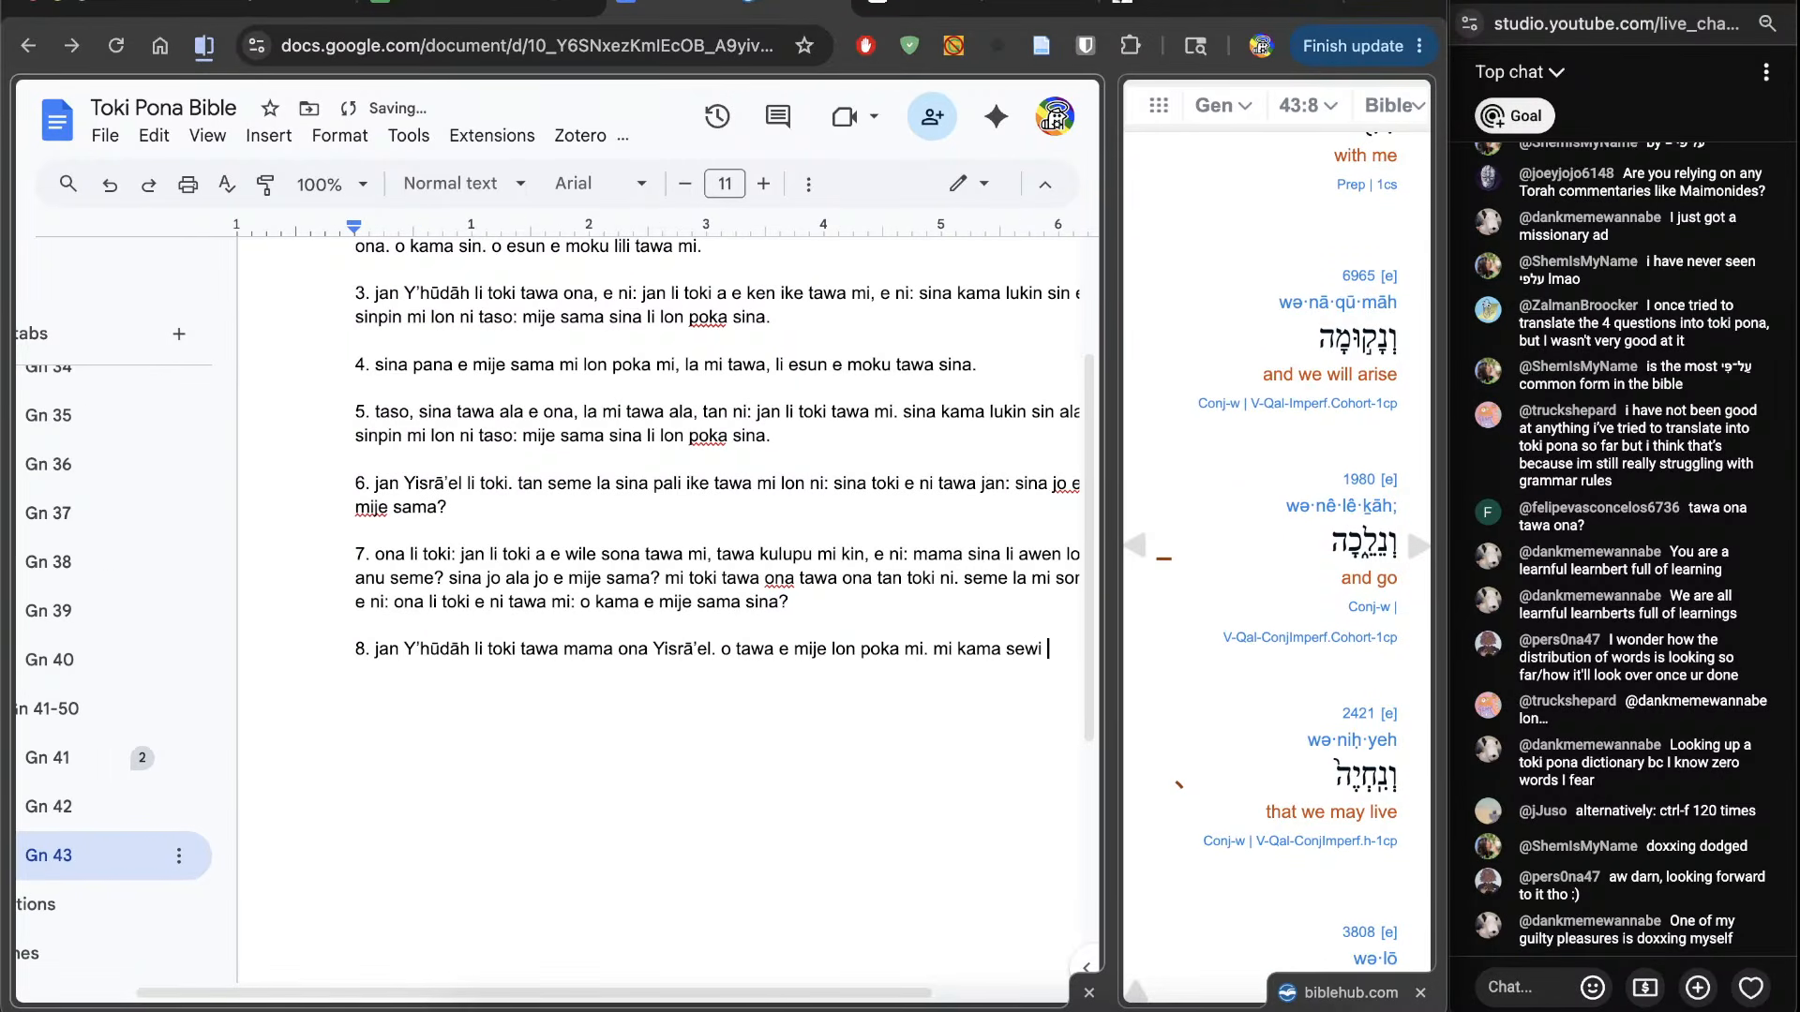
pyautogui.hscroll(-3, 887, 760)
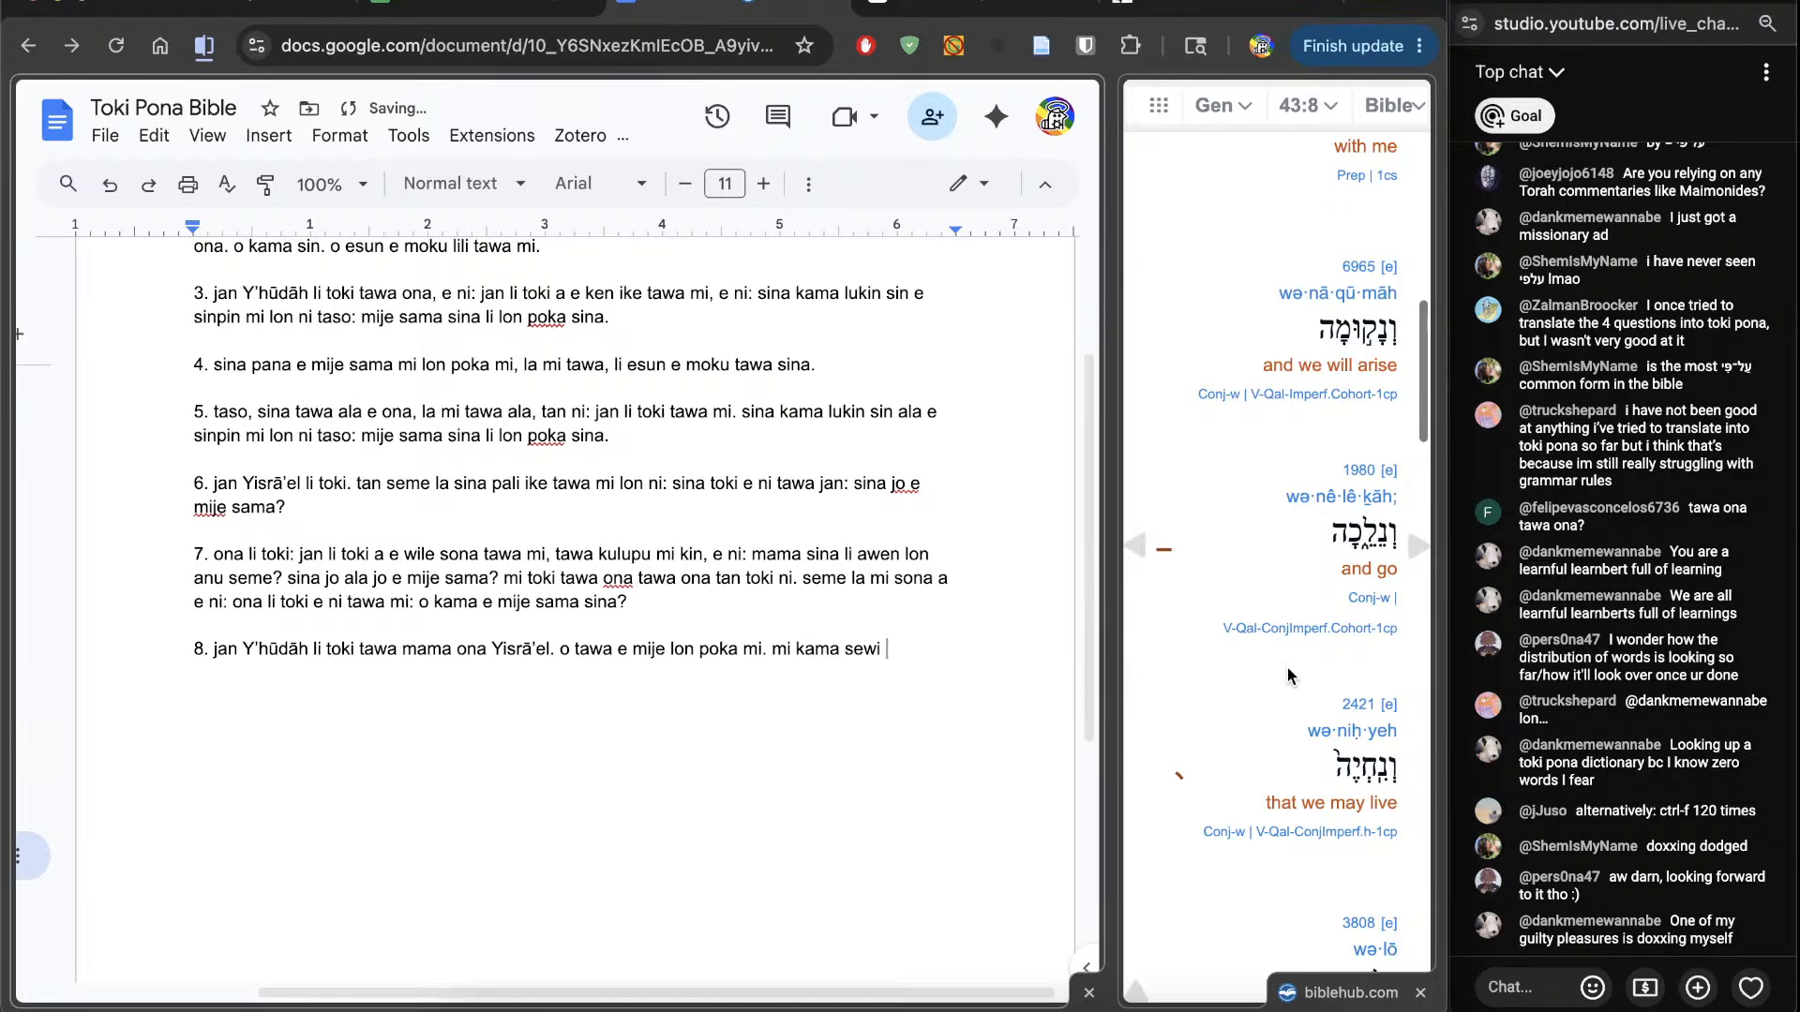
# Step: Read through the rest of the Genesis 43:8 interlinear and examine the Hebrew word for "and we will arise"
pyautogui.scroll(-3, 1286, 667)
pyautogui.scroll(-6, 1287, 668)
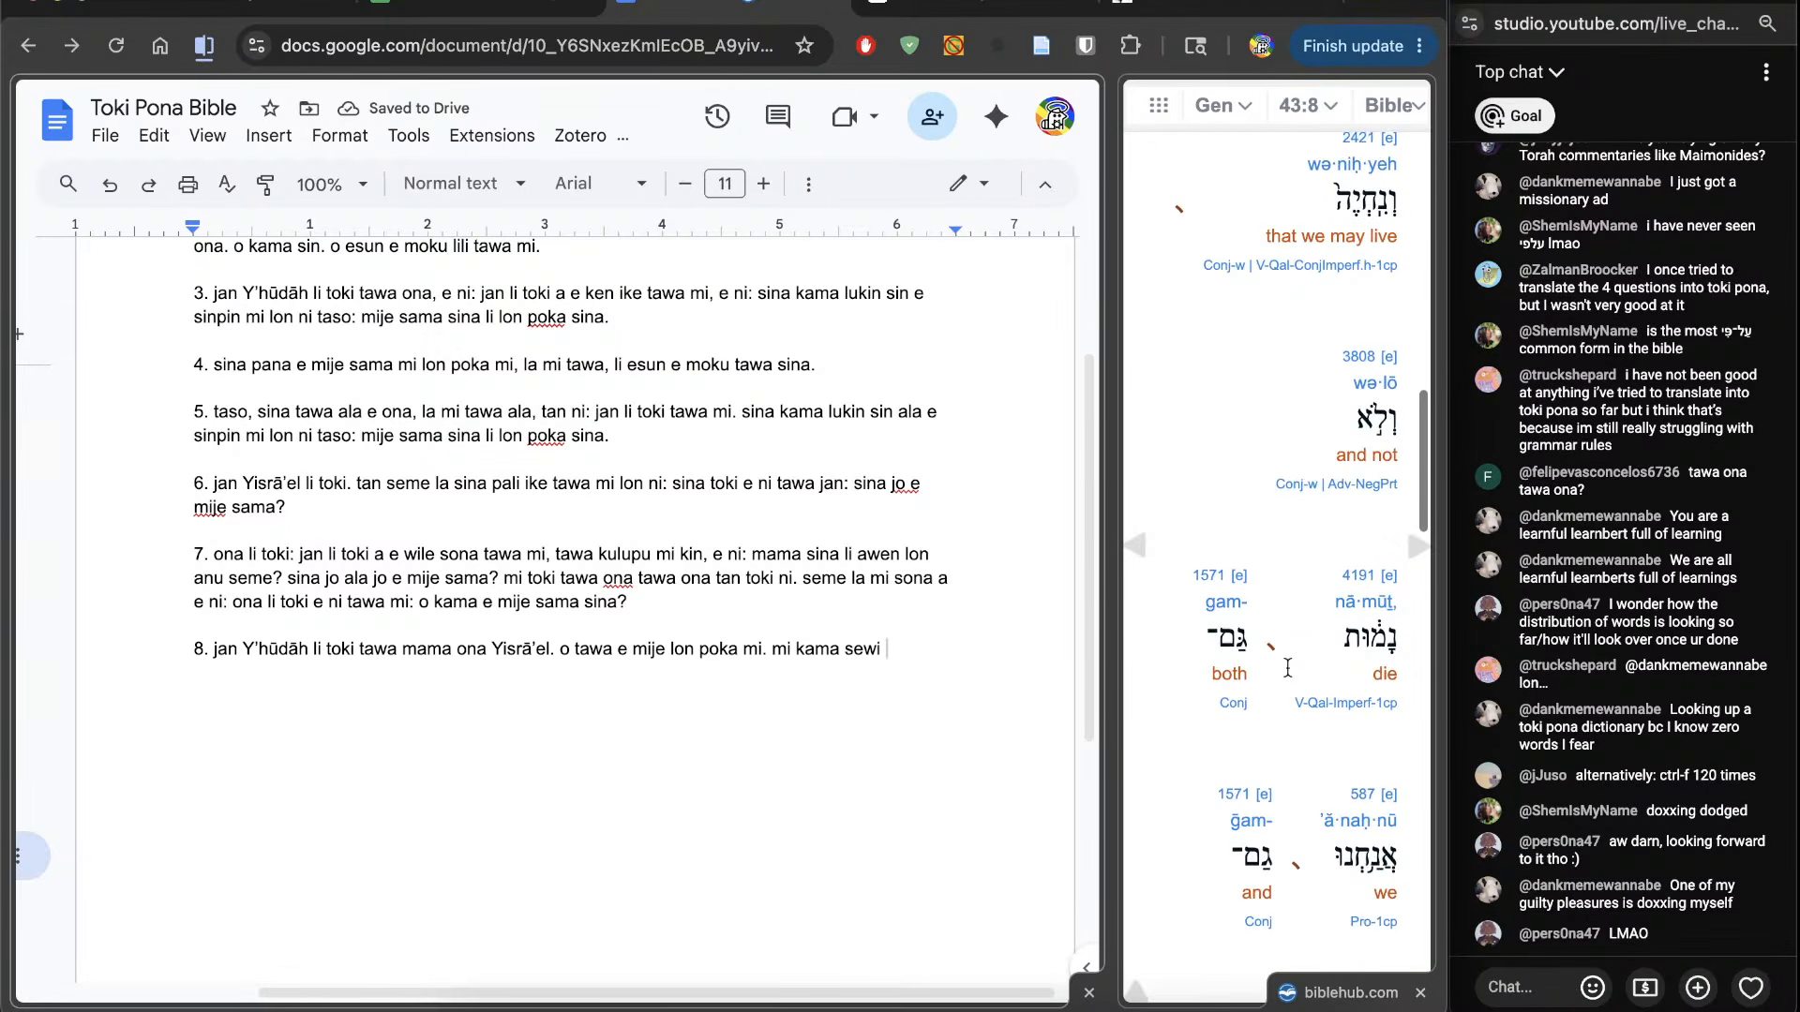
pyautogui.scroll(-2, 1287, 667)
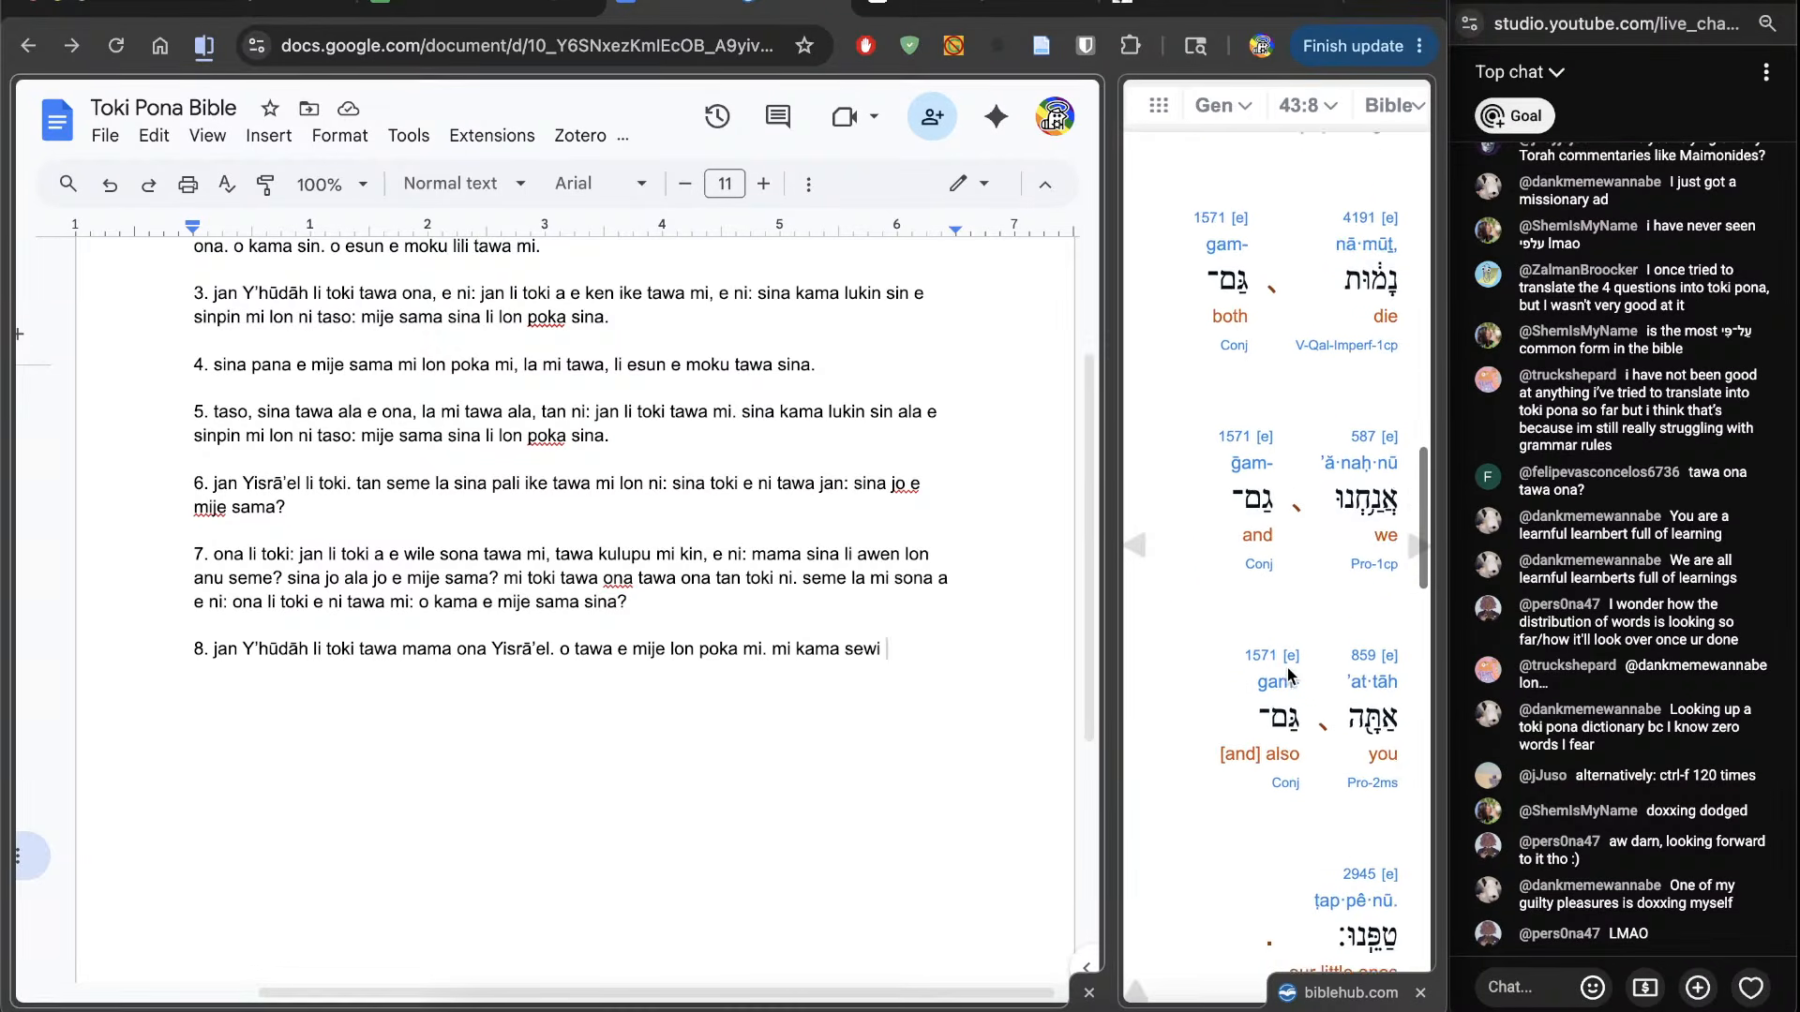
pyautogui.scroll(12, 1288, 673)
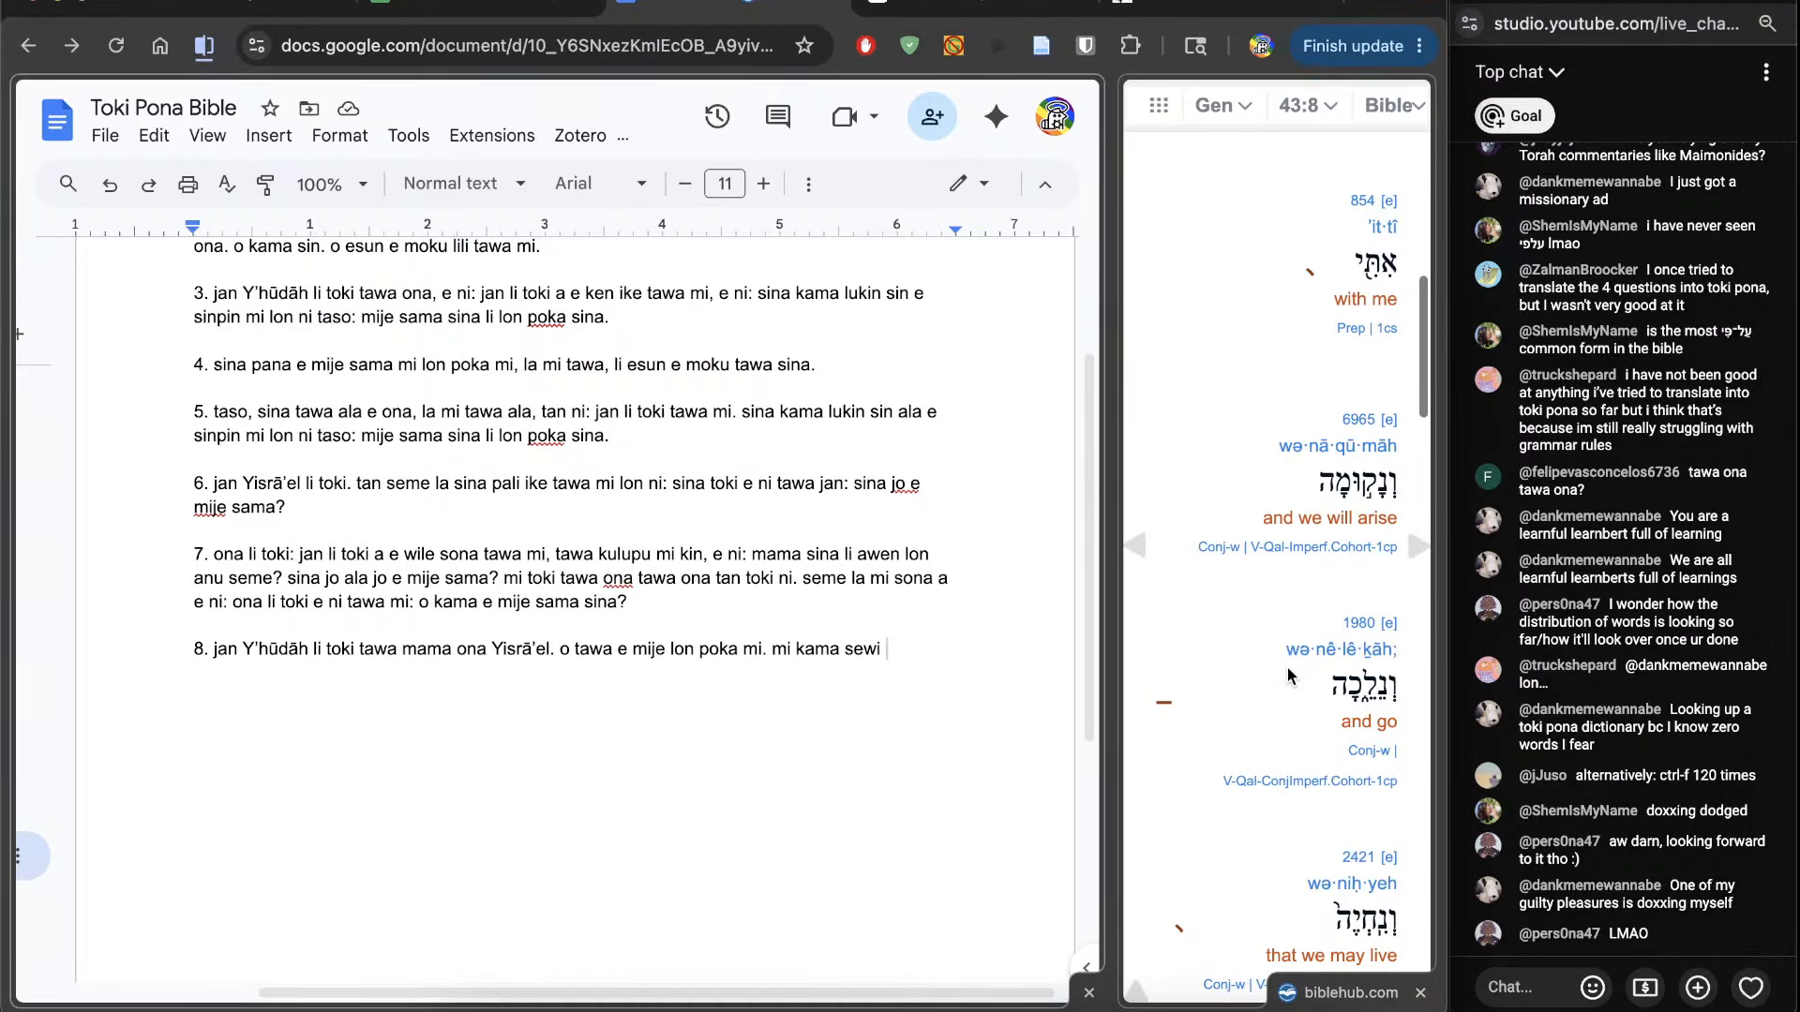
pyautogui.doubleClick(1319, 483)
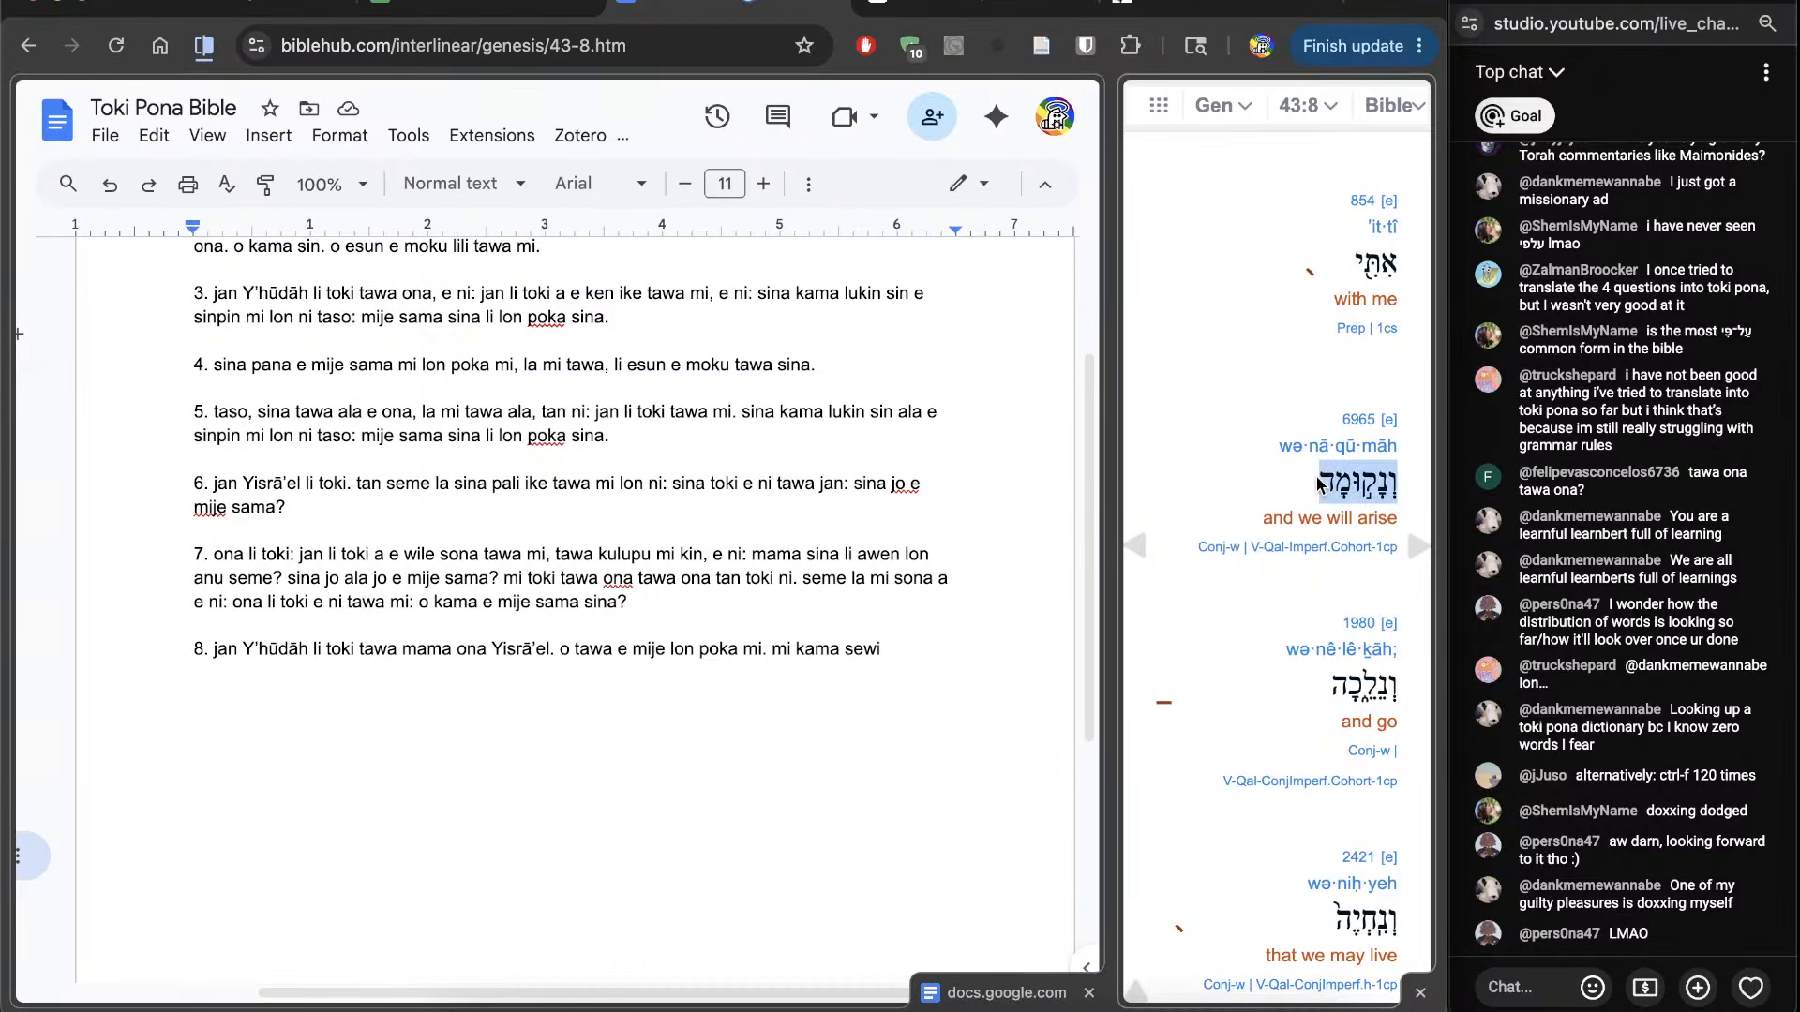
pyautogui.scroll(-2, 1317, 483)
pyautogui.click(1259, 555)
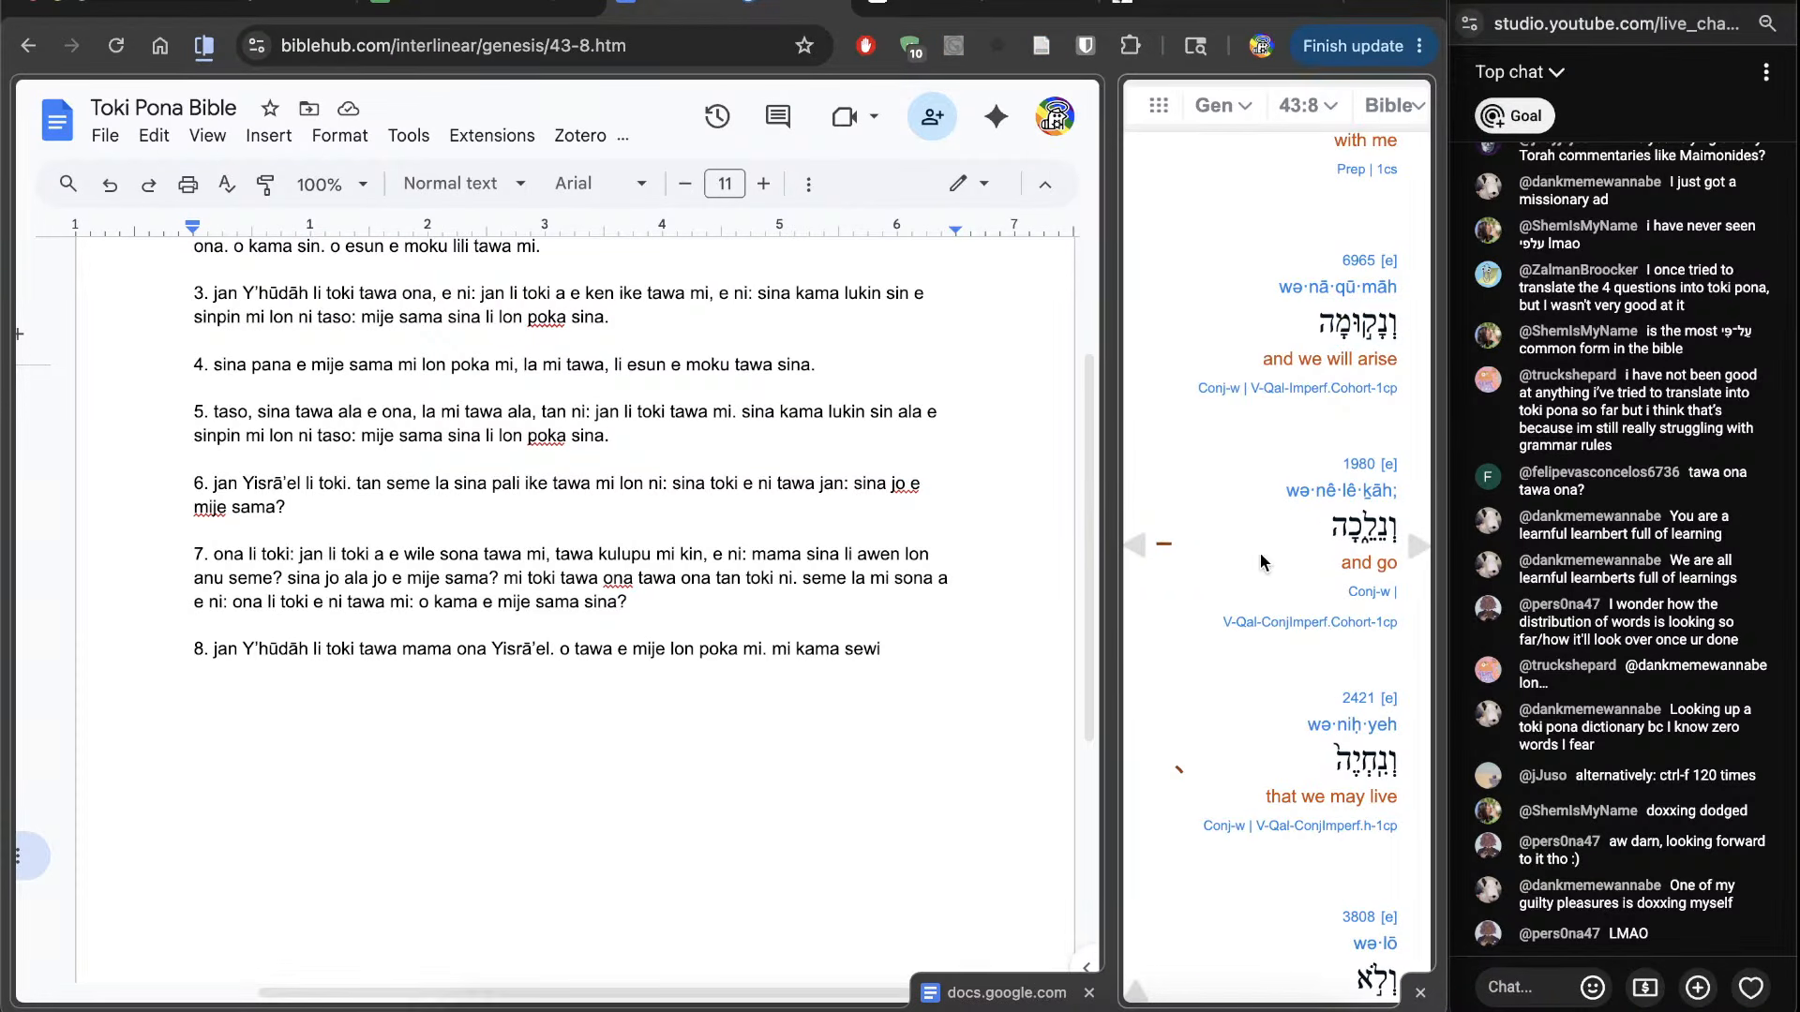
# Step: Extend the verse 8 sentence after "mi kama sewi" with ", li tawa, li awen, li moli ala"
pyautogui.click(971, 711)
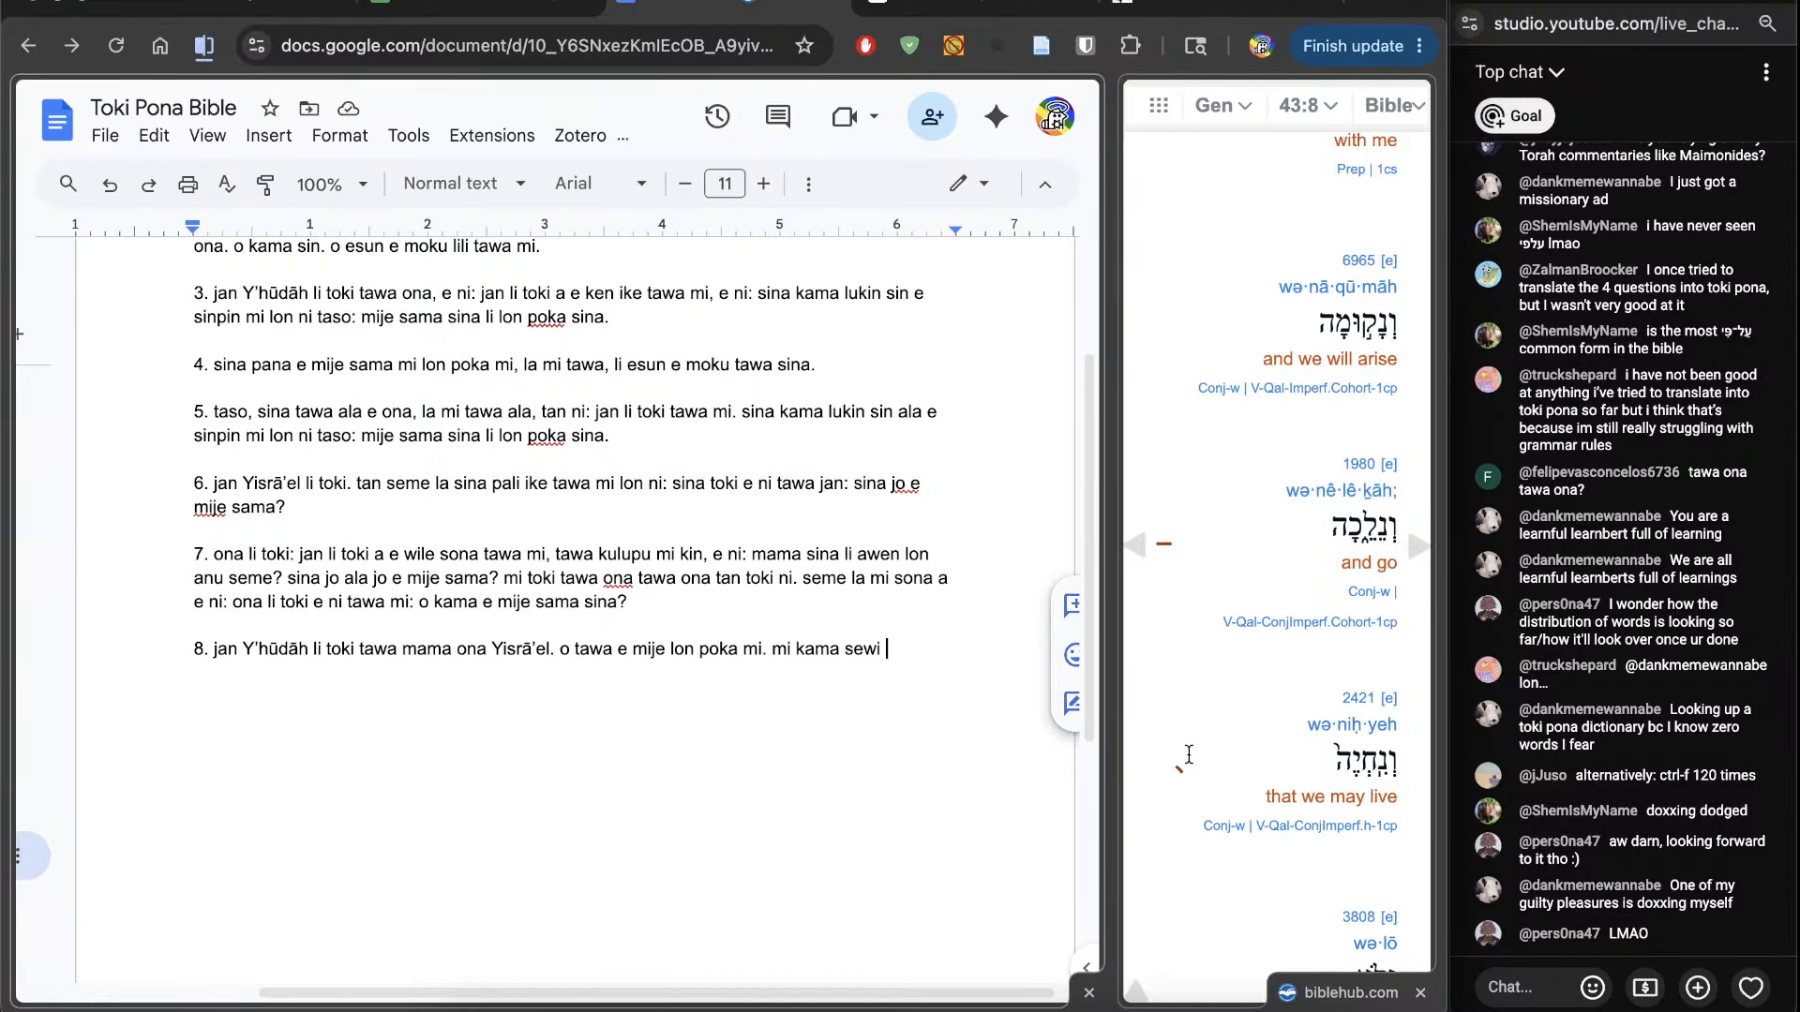
pyautogui.scroll(-1, 1149, 868)
pyautogui.write(', li twa')
pyautogui.press('BackSpace')
pyautogui.press('BackSpace')
pyautogui.write('awa, l')
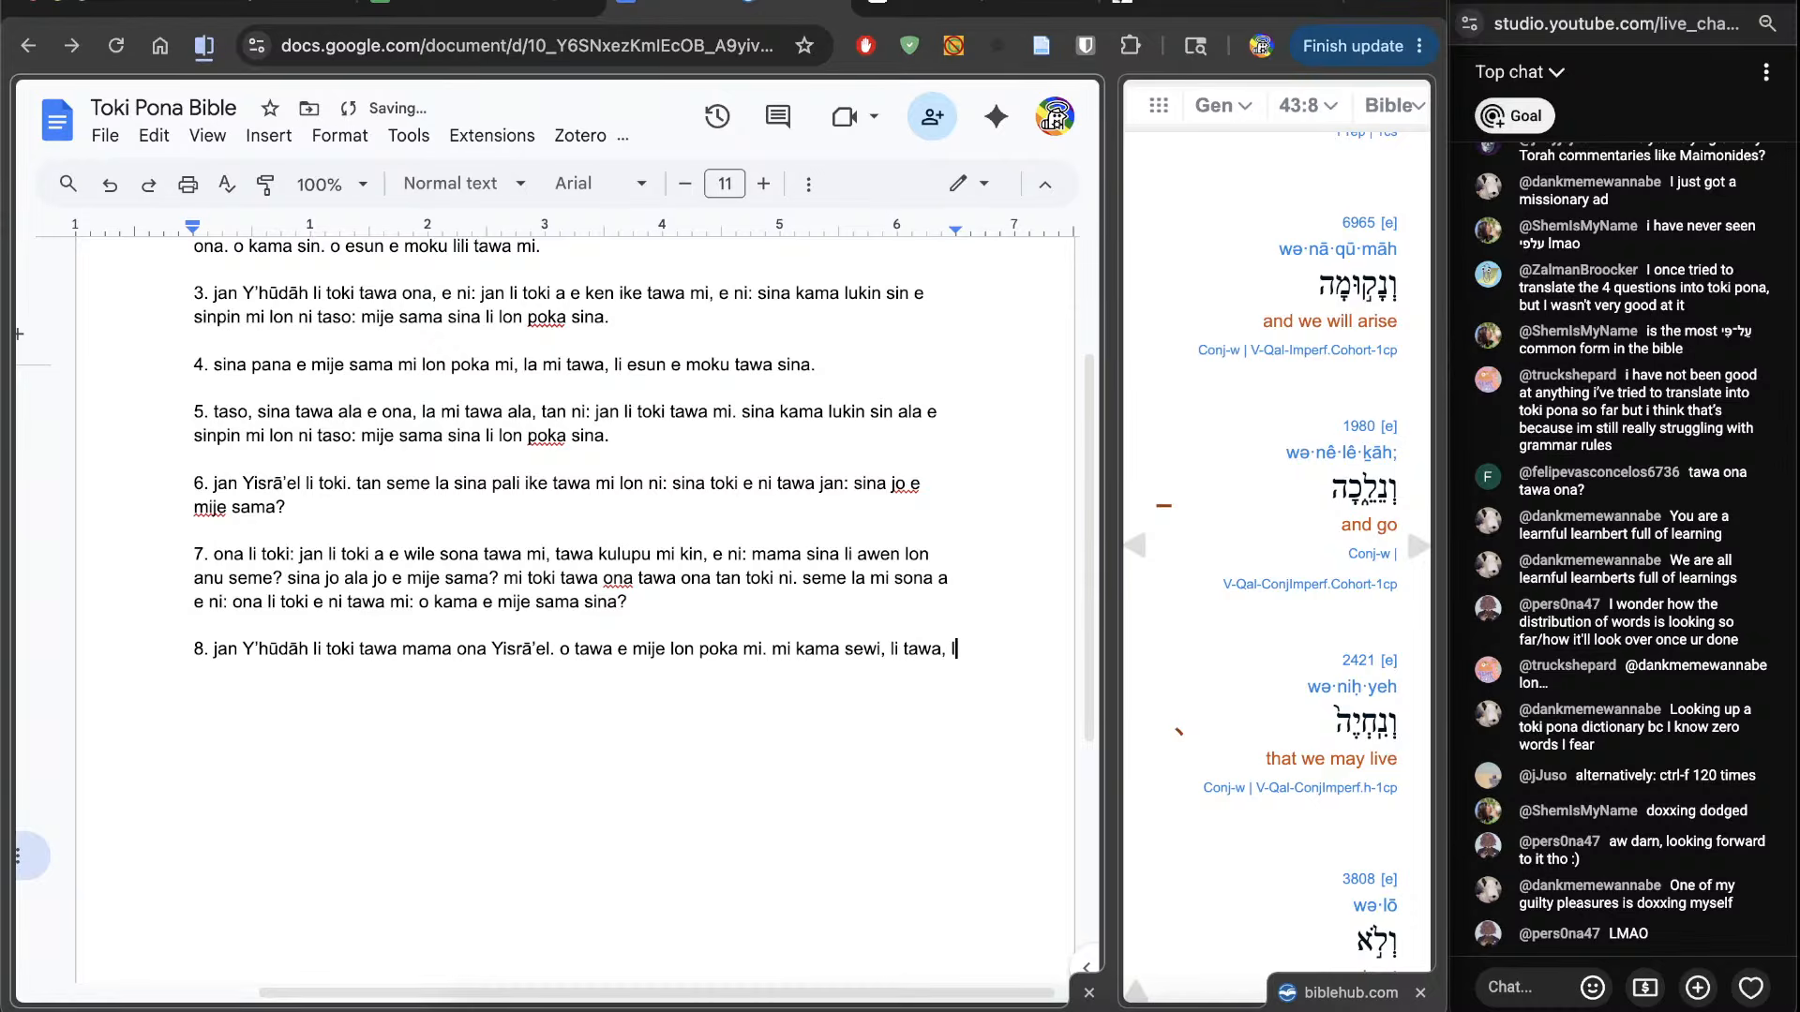
pyautogui.write('i')
pyautogui.scroll(-4, 1217, 852)
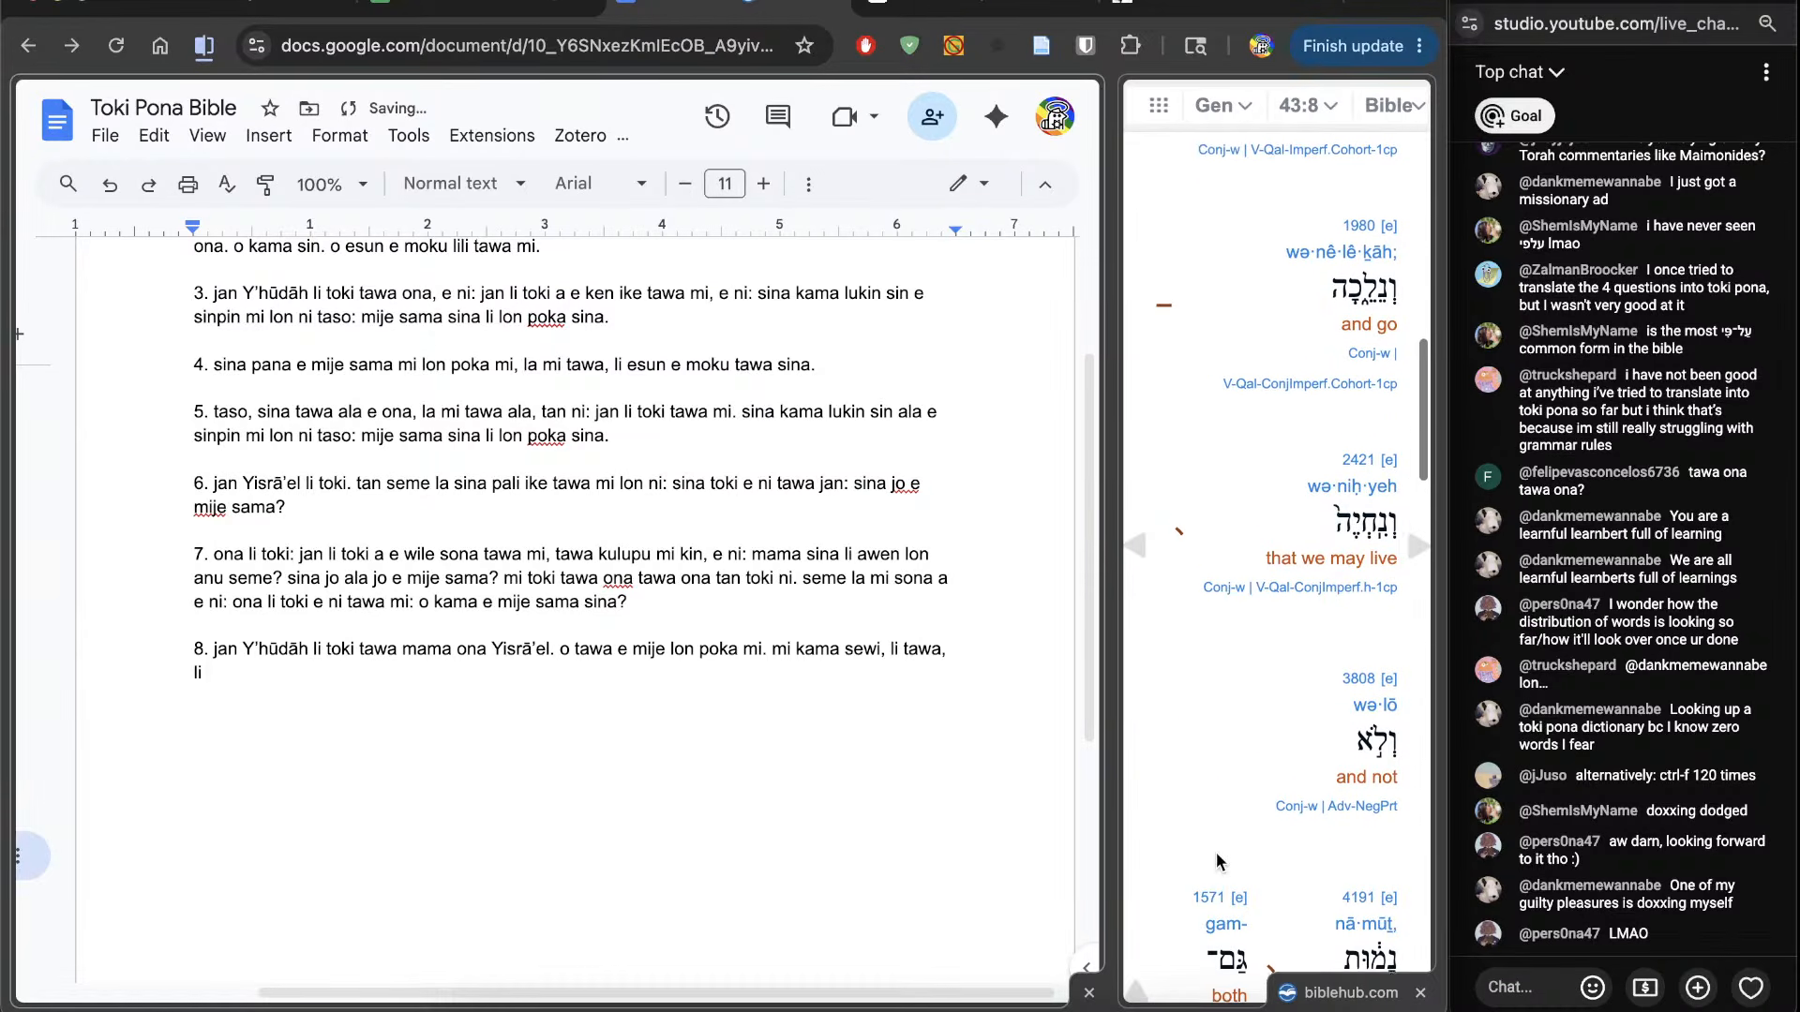
pyautogui.write('awen, li')
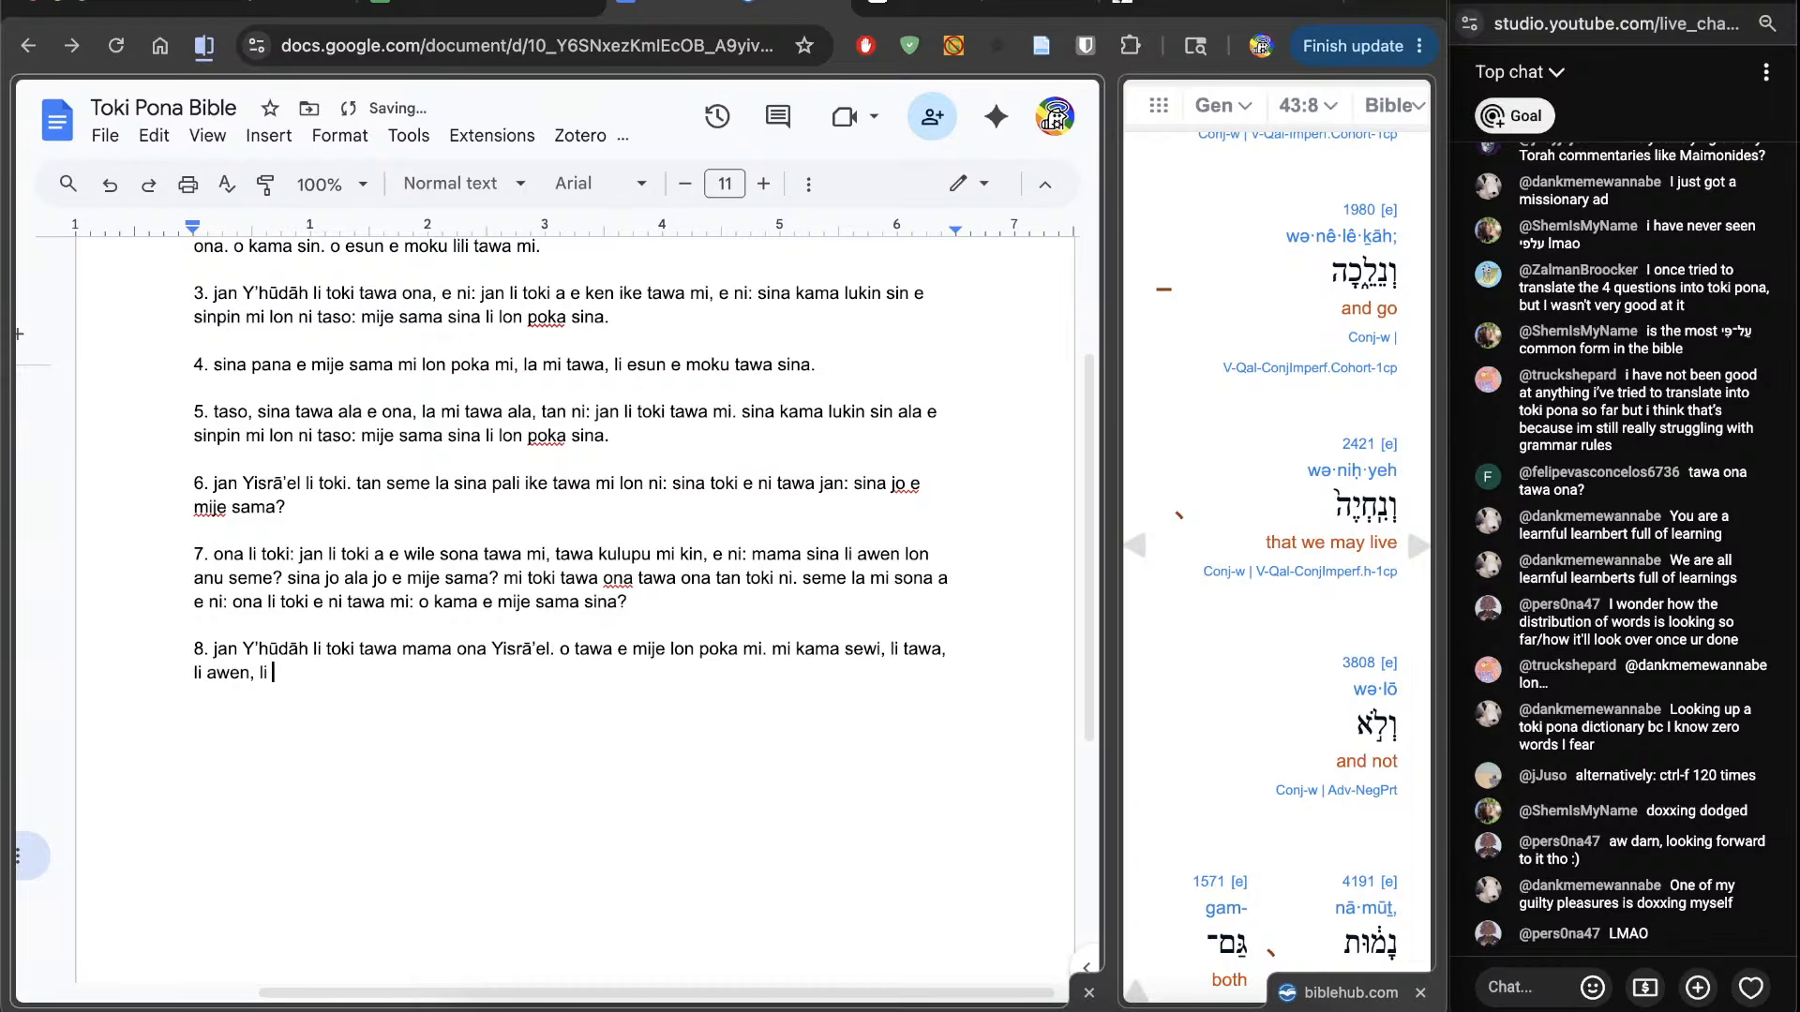
pyautogui.scroll(-3, 1275, 563)
pyautogui.write('moli ala')
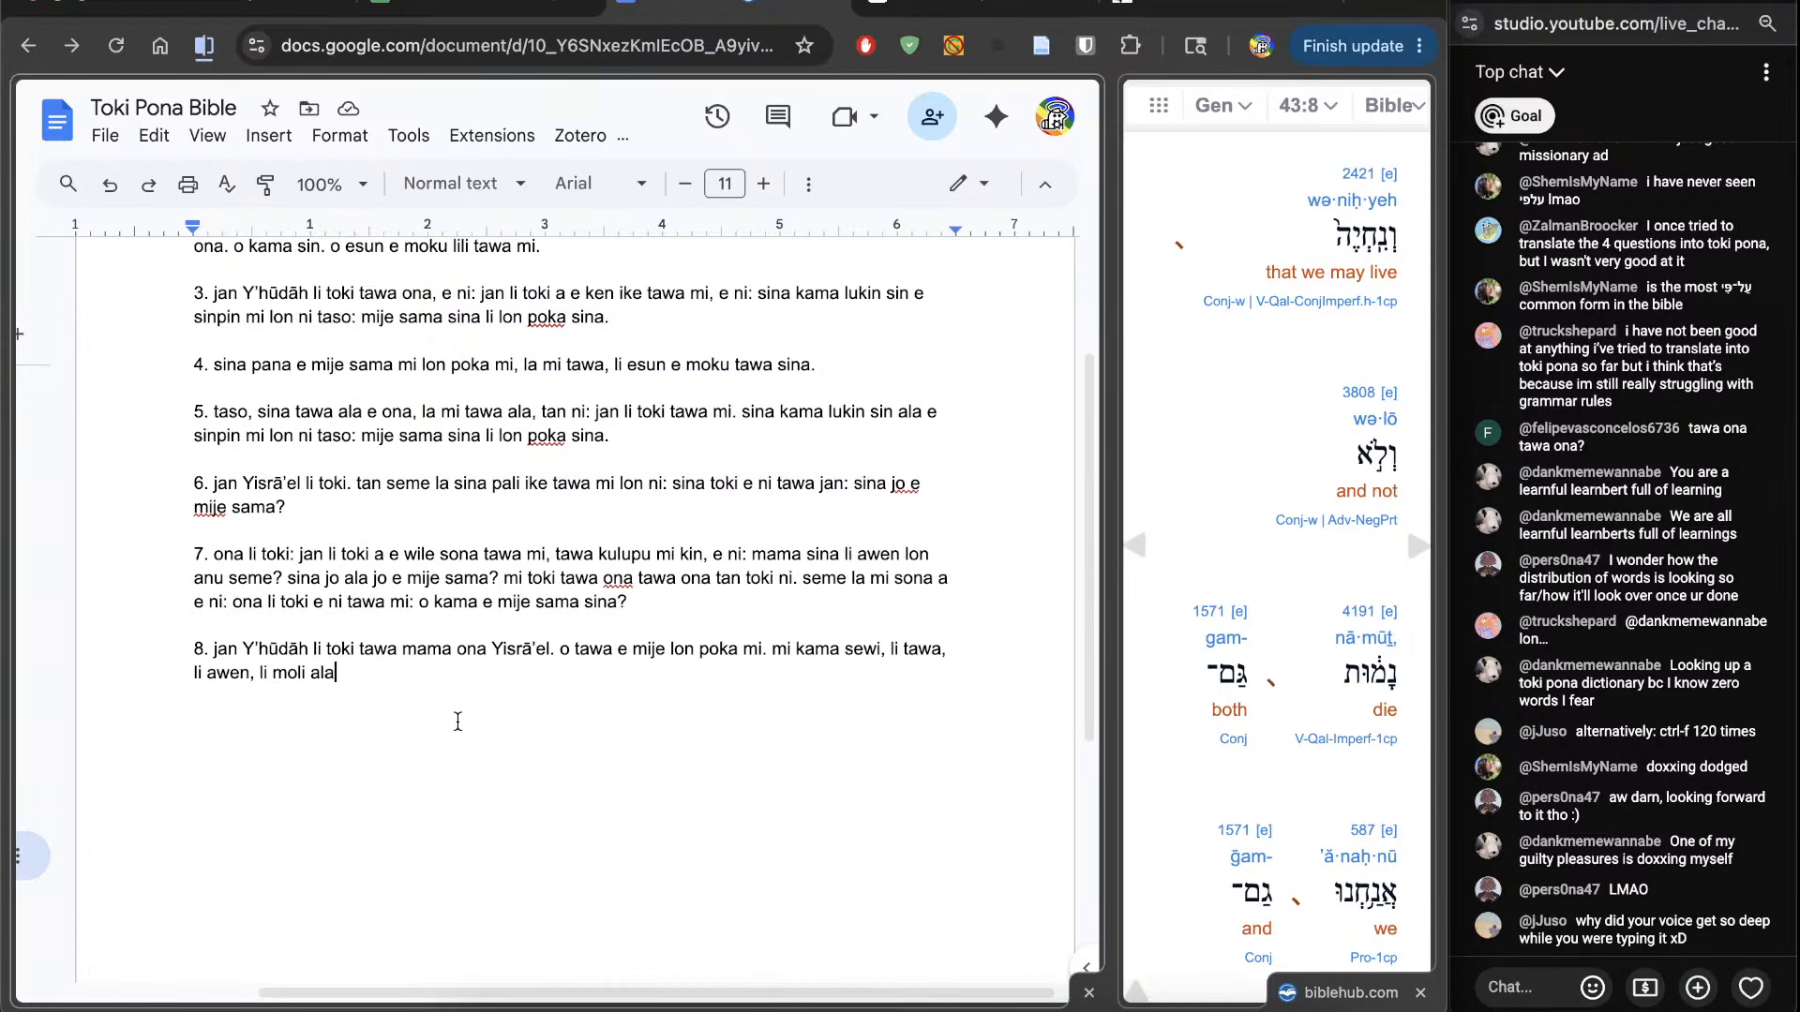
# Step: Close the sentence and finish verse 8 with "mi en sina en jan lili mi kin."
pyautogui.scroll(-3, 1284, 739)
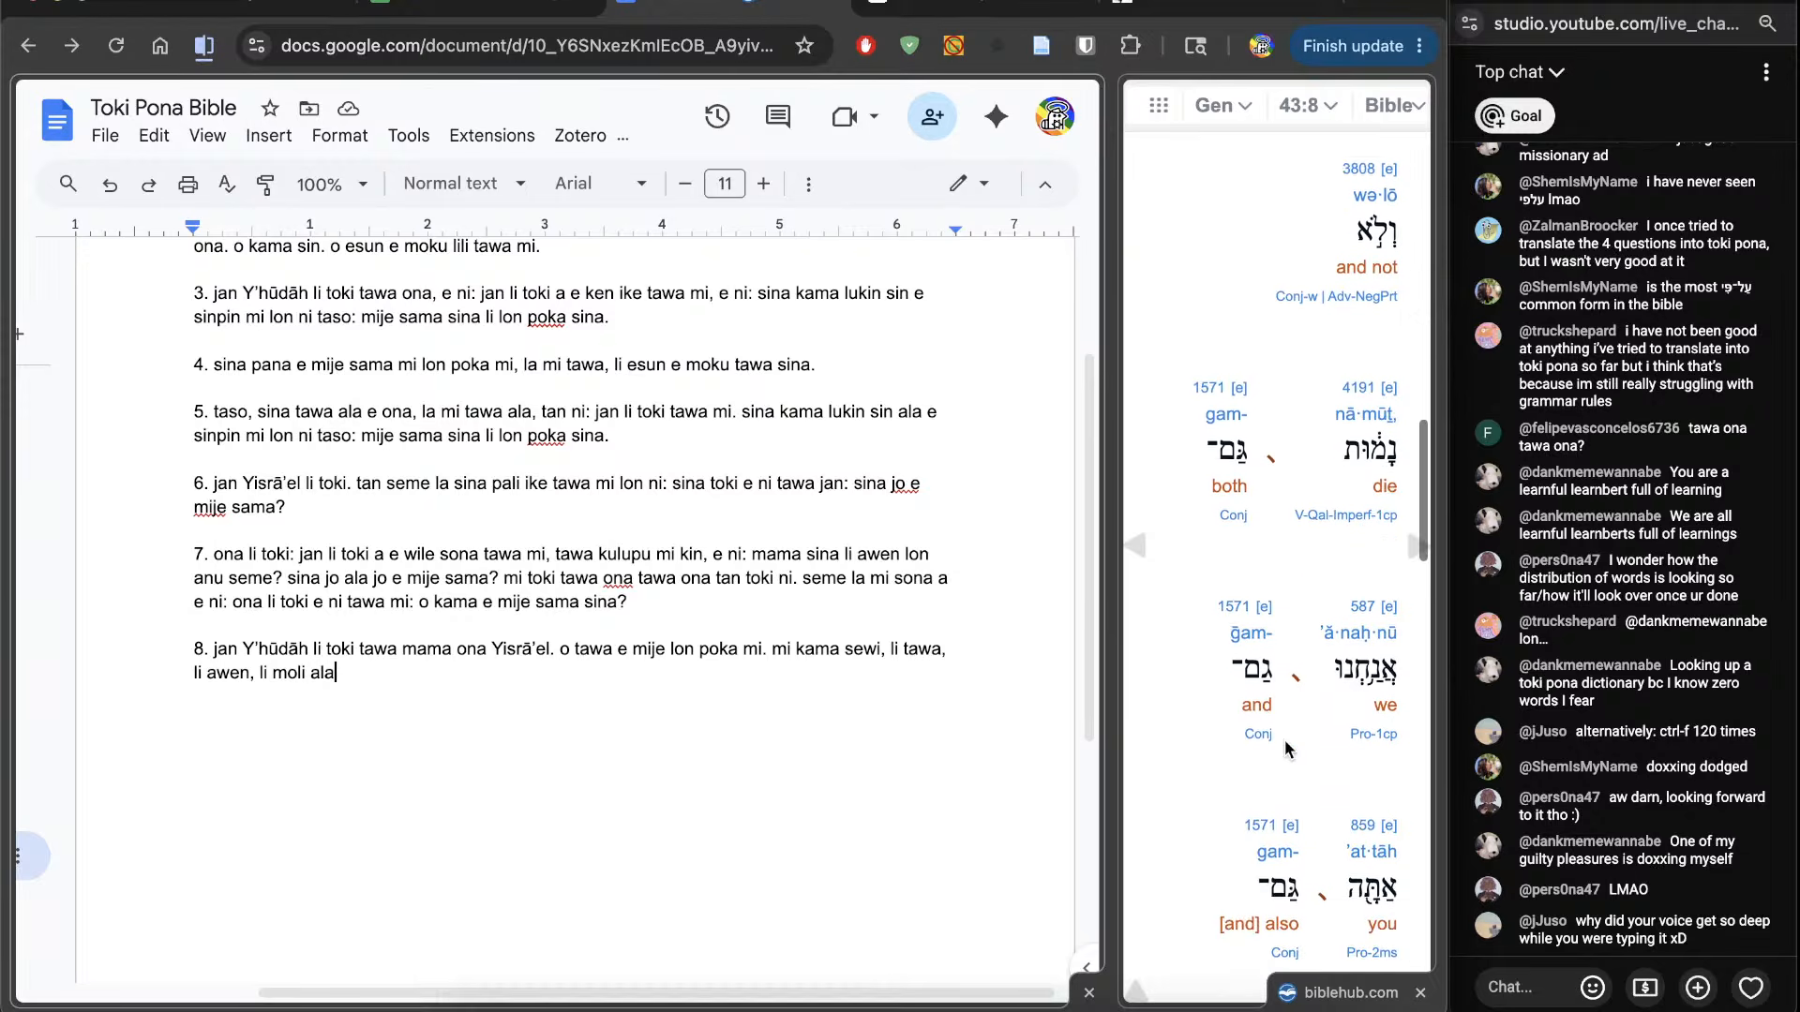
pyautogui.scroll(-1, 1284, 739)
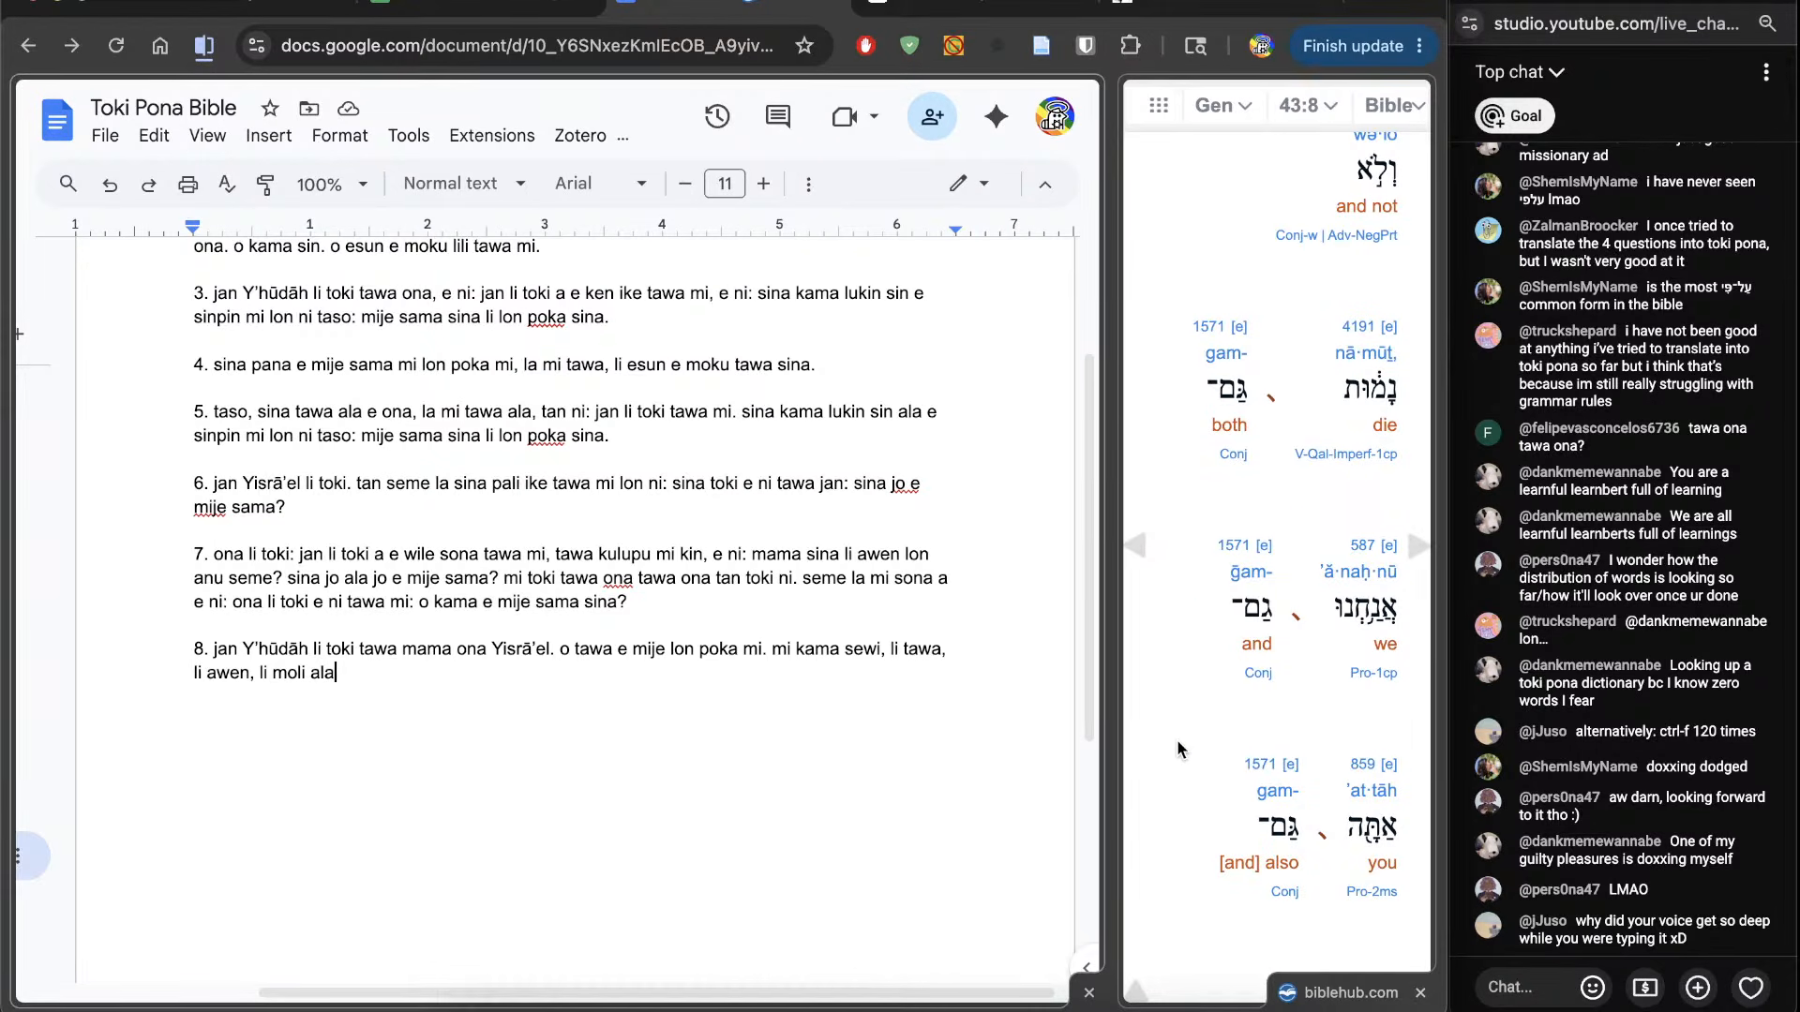
pyautogui.write('. mi en sina en')
pyautogui.scroll(-3, 1312, 562)
pyautogui.write('ja')
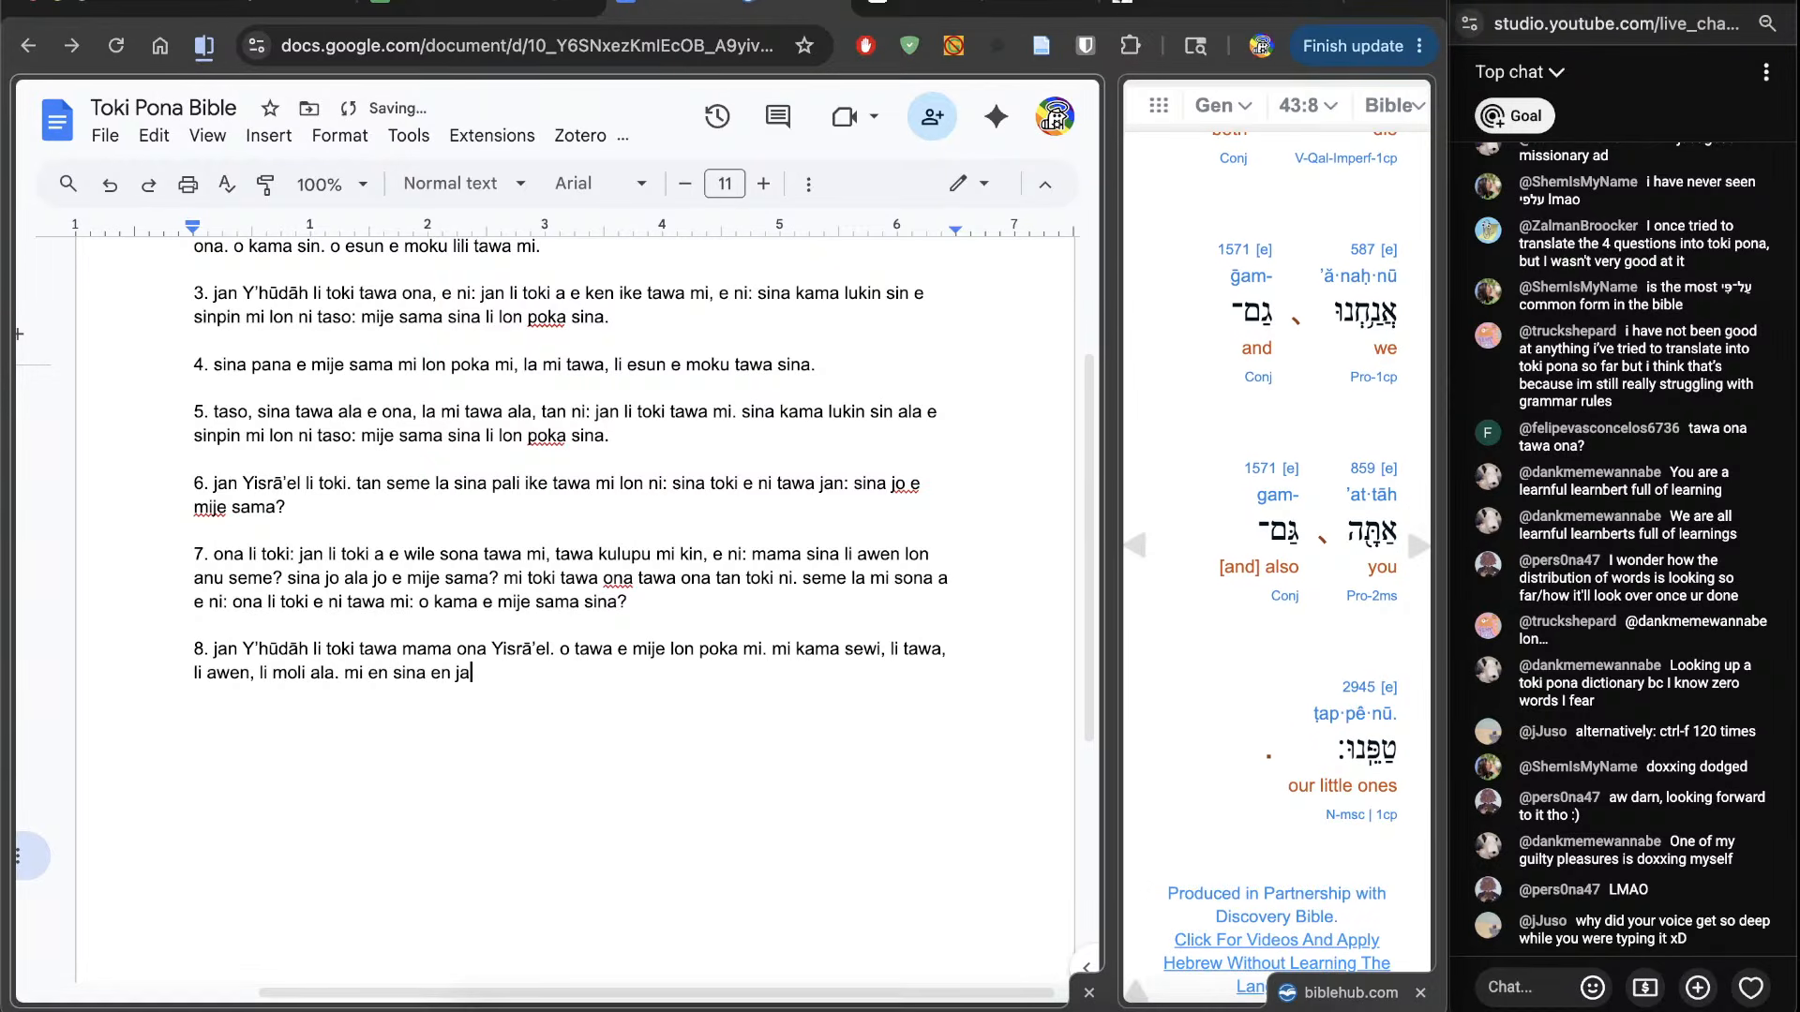
pyautogui.write('n lili kin.')
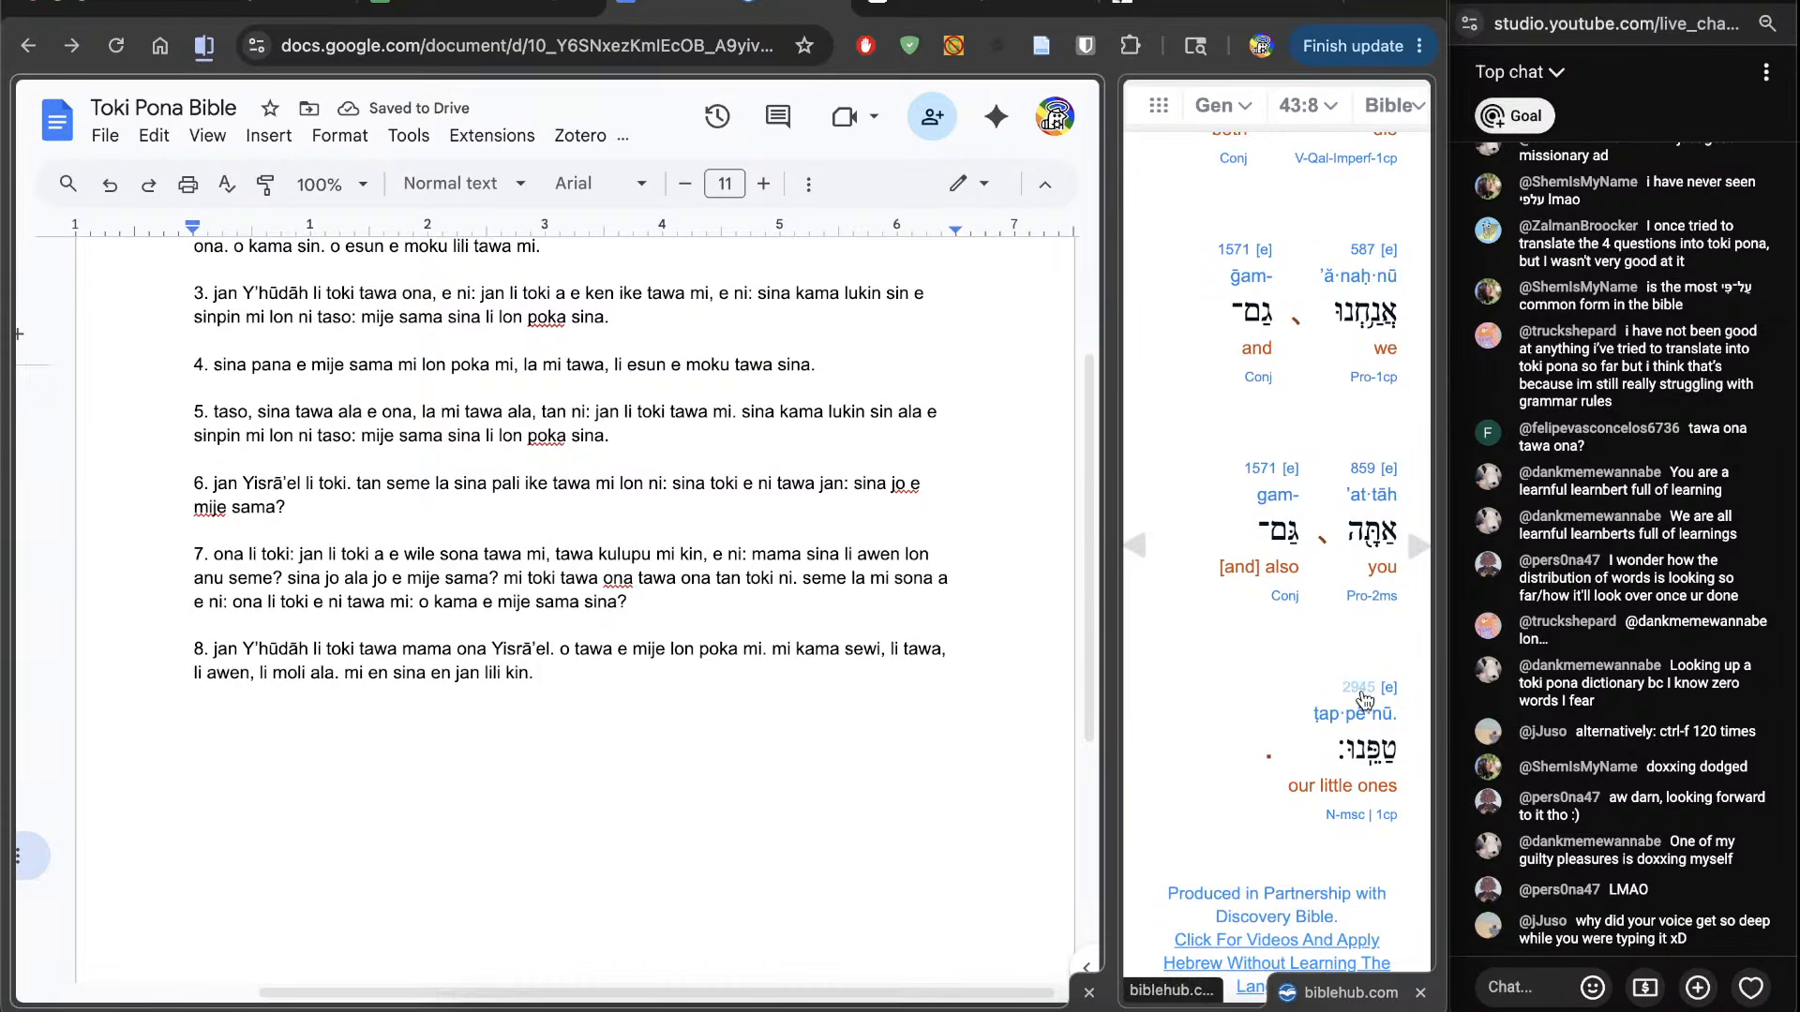
pyautogui.click(506, 675)
pyautogui.write('mi')
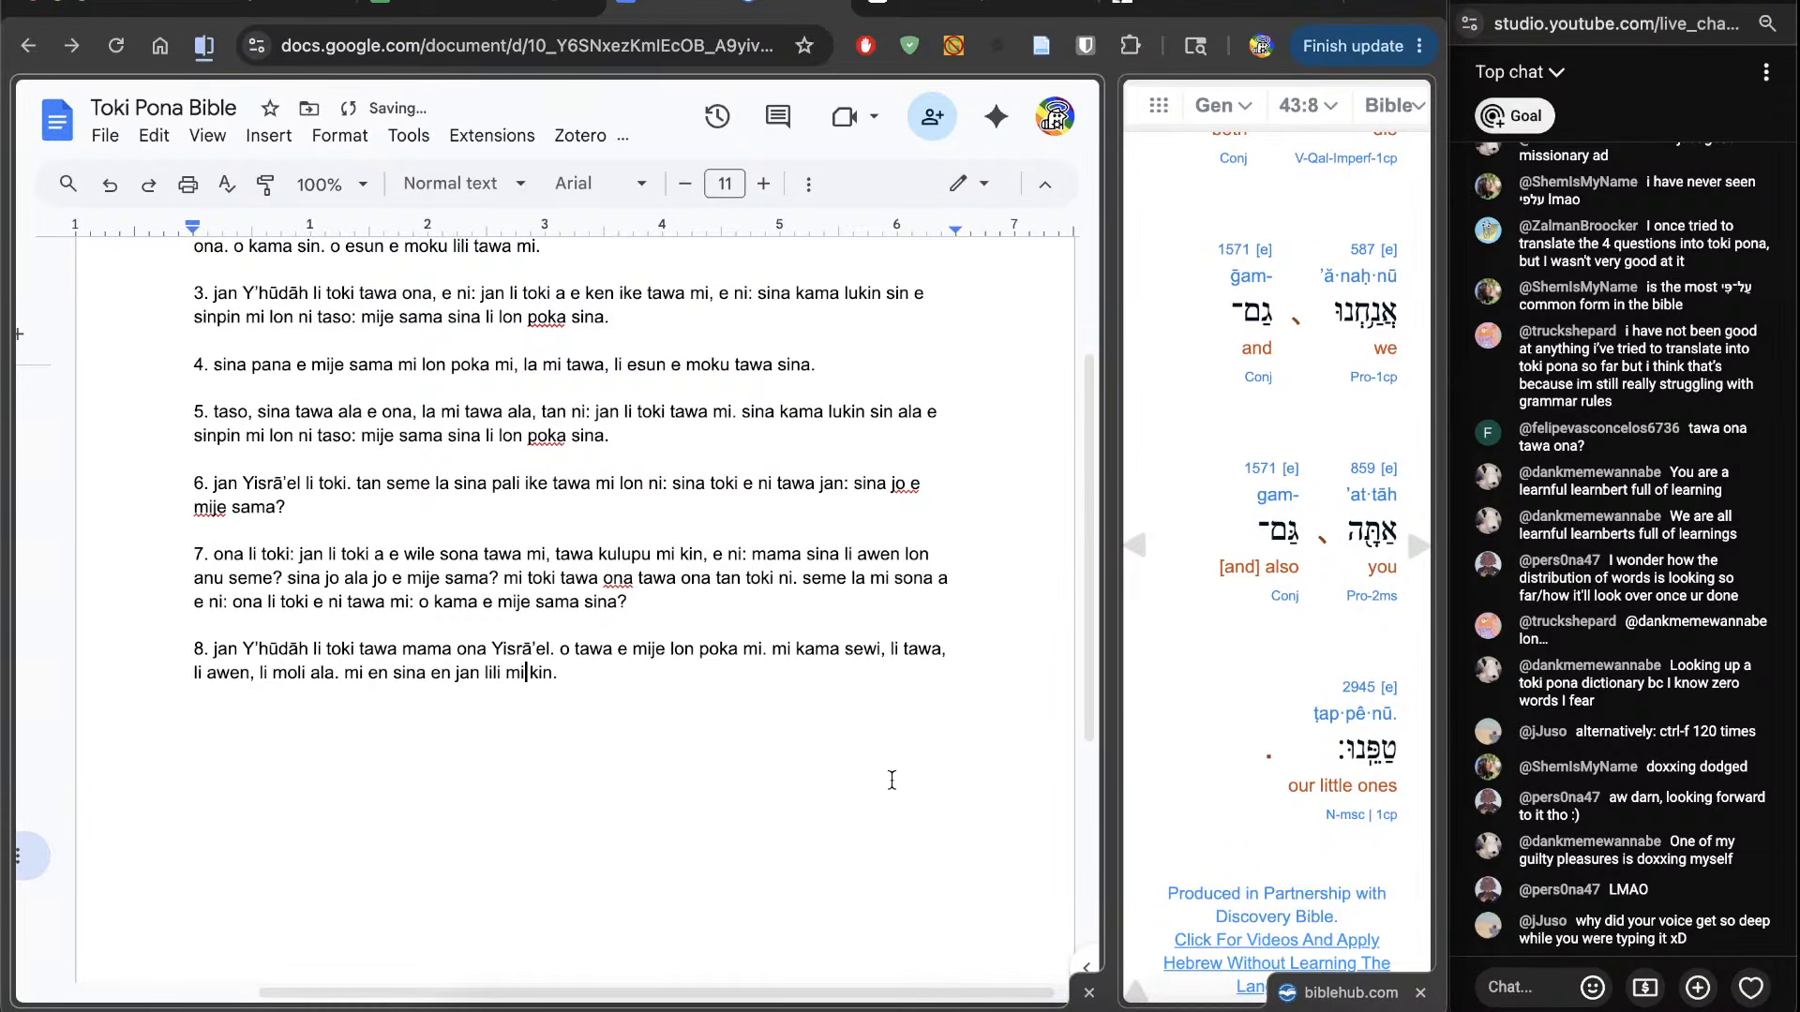
# Step: Look up the Strong's 2945 entry for "our little ones" in a separate page, read its definitions, and close it
pyautogui.keyDown('super'); pyautogui.click(1366, 688); pyautogui.keyUp('super')
pyautogui.hotkey('ctrl', 'Tab')
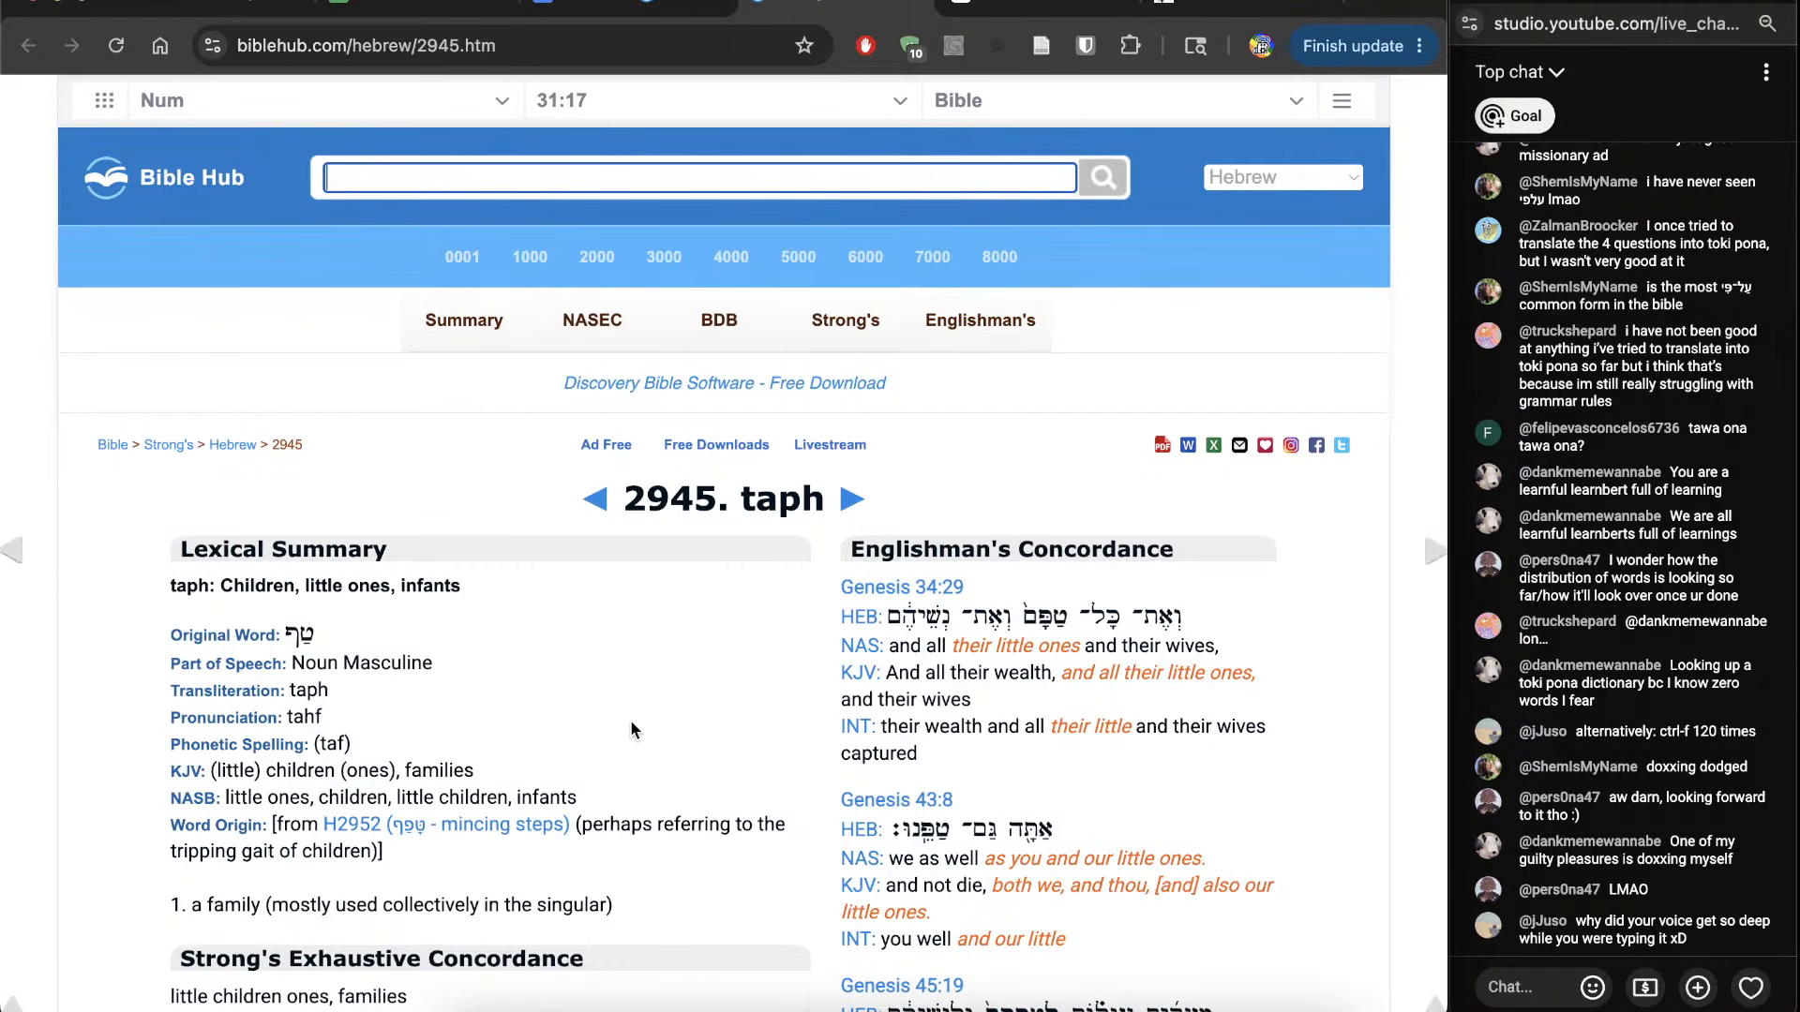
pyautogui.scroll(-10, 631, 723)
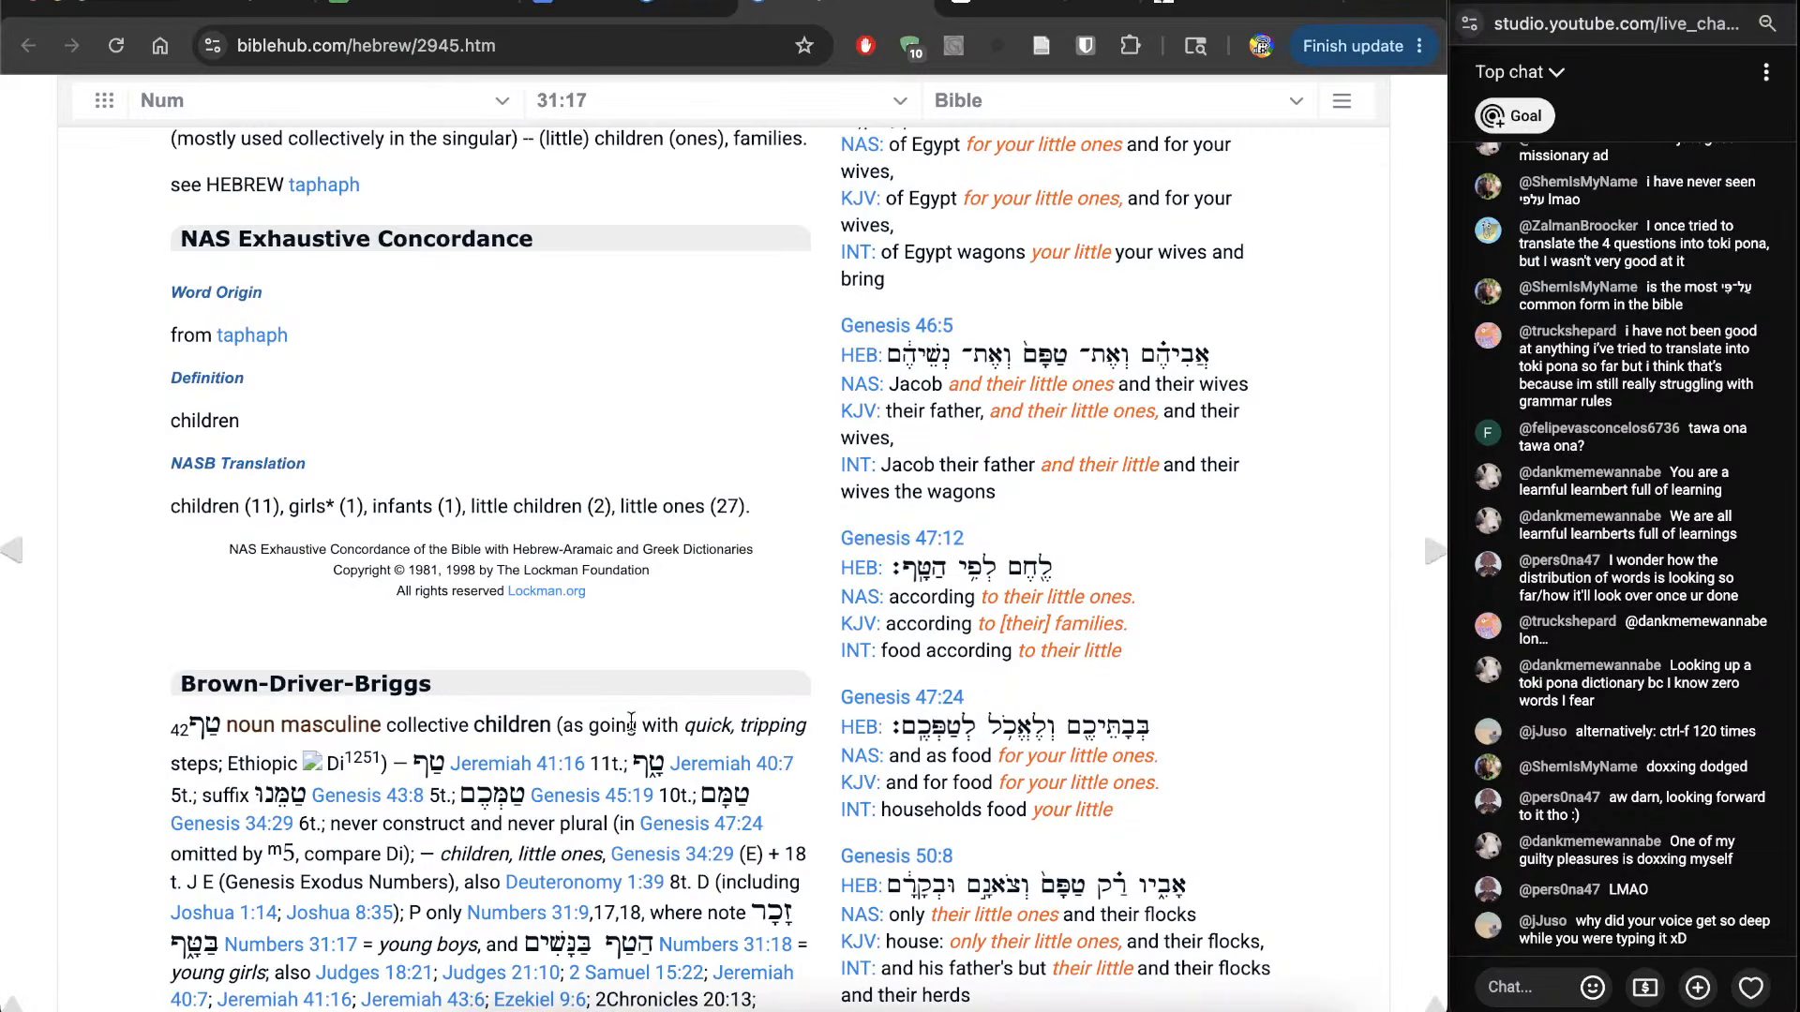
pyautogui.press('super+w')
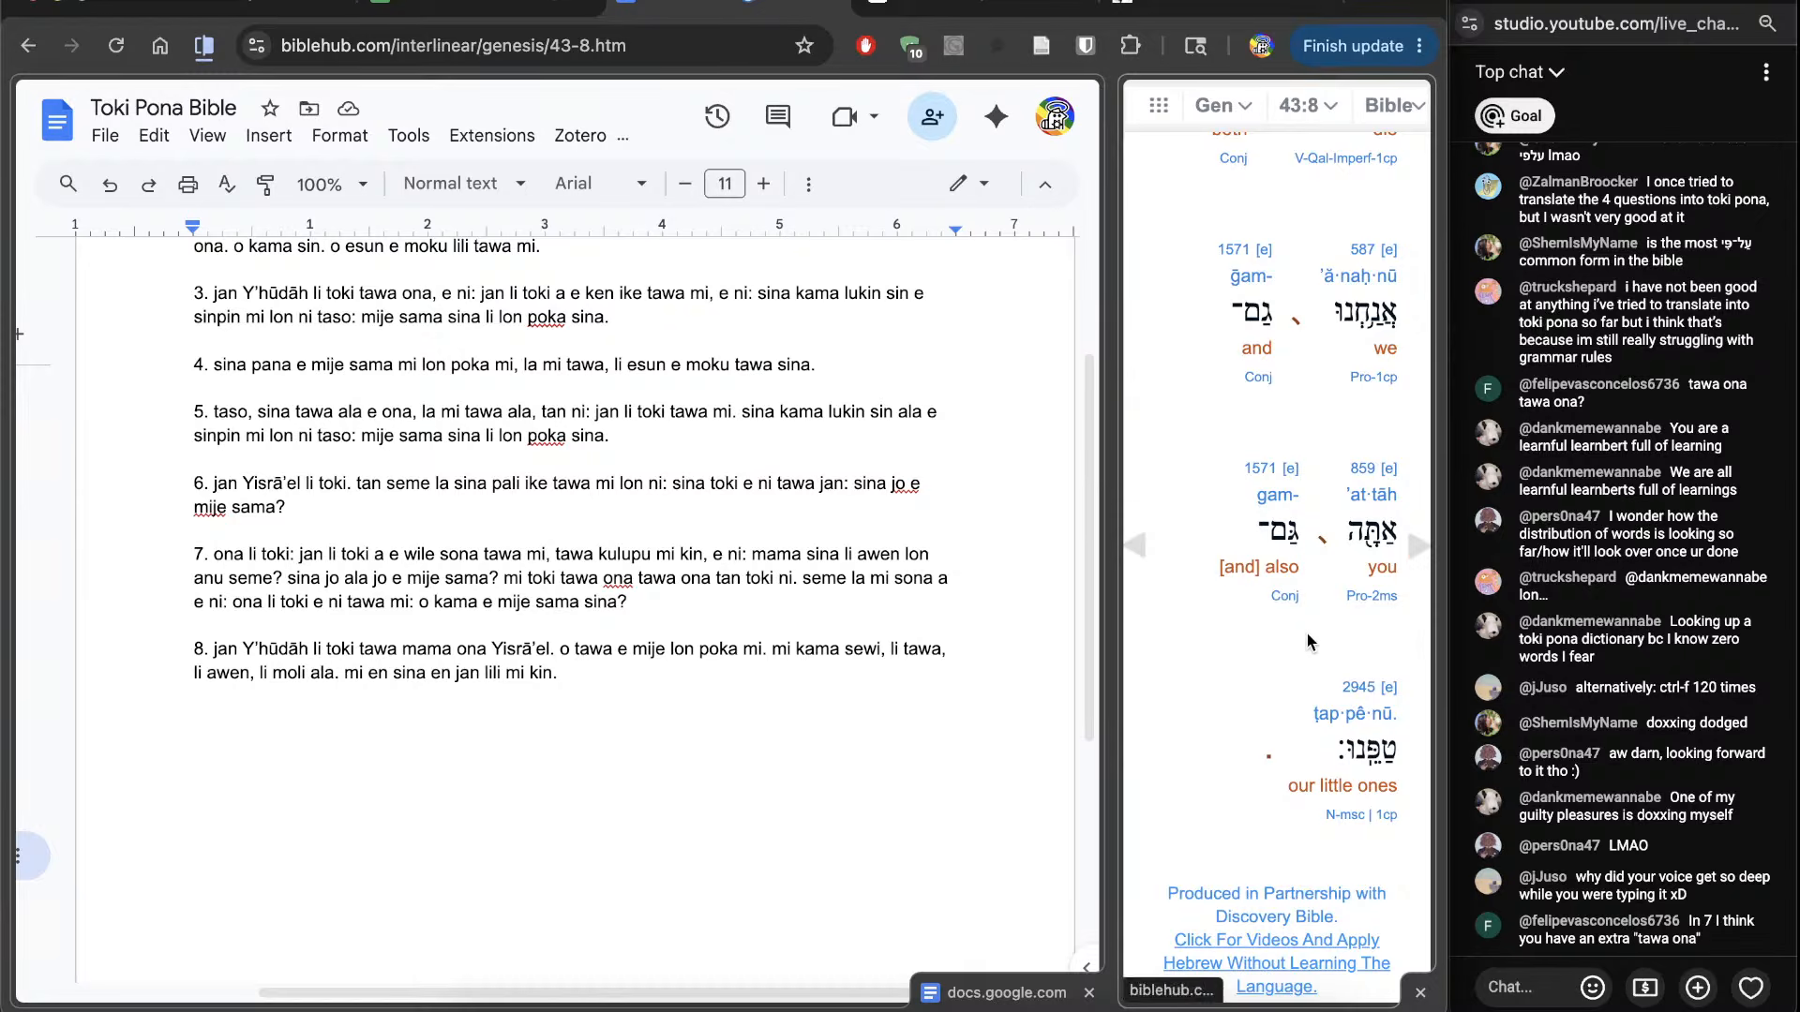
# Step: Advance the interlinear to Genesis 43:9 and bring its first words into view
pyautogui.scroll(-1, 1237, 707)
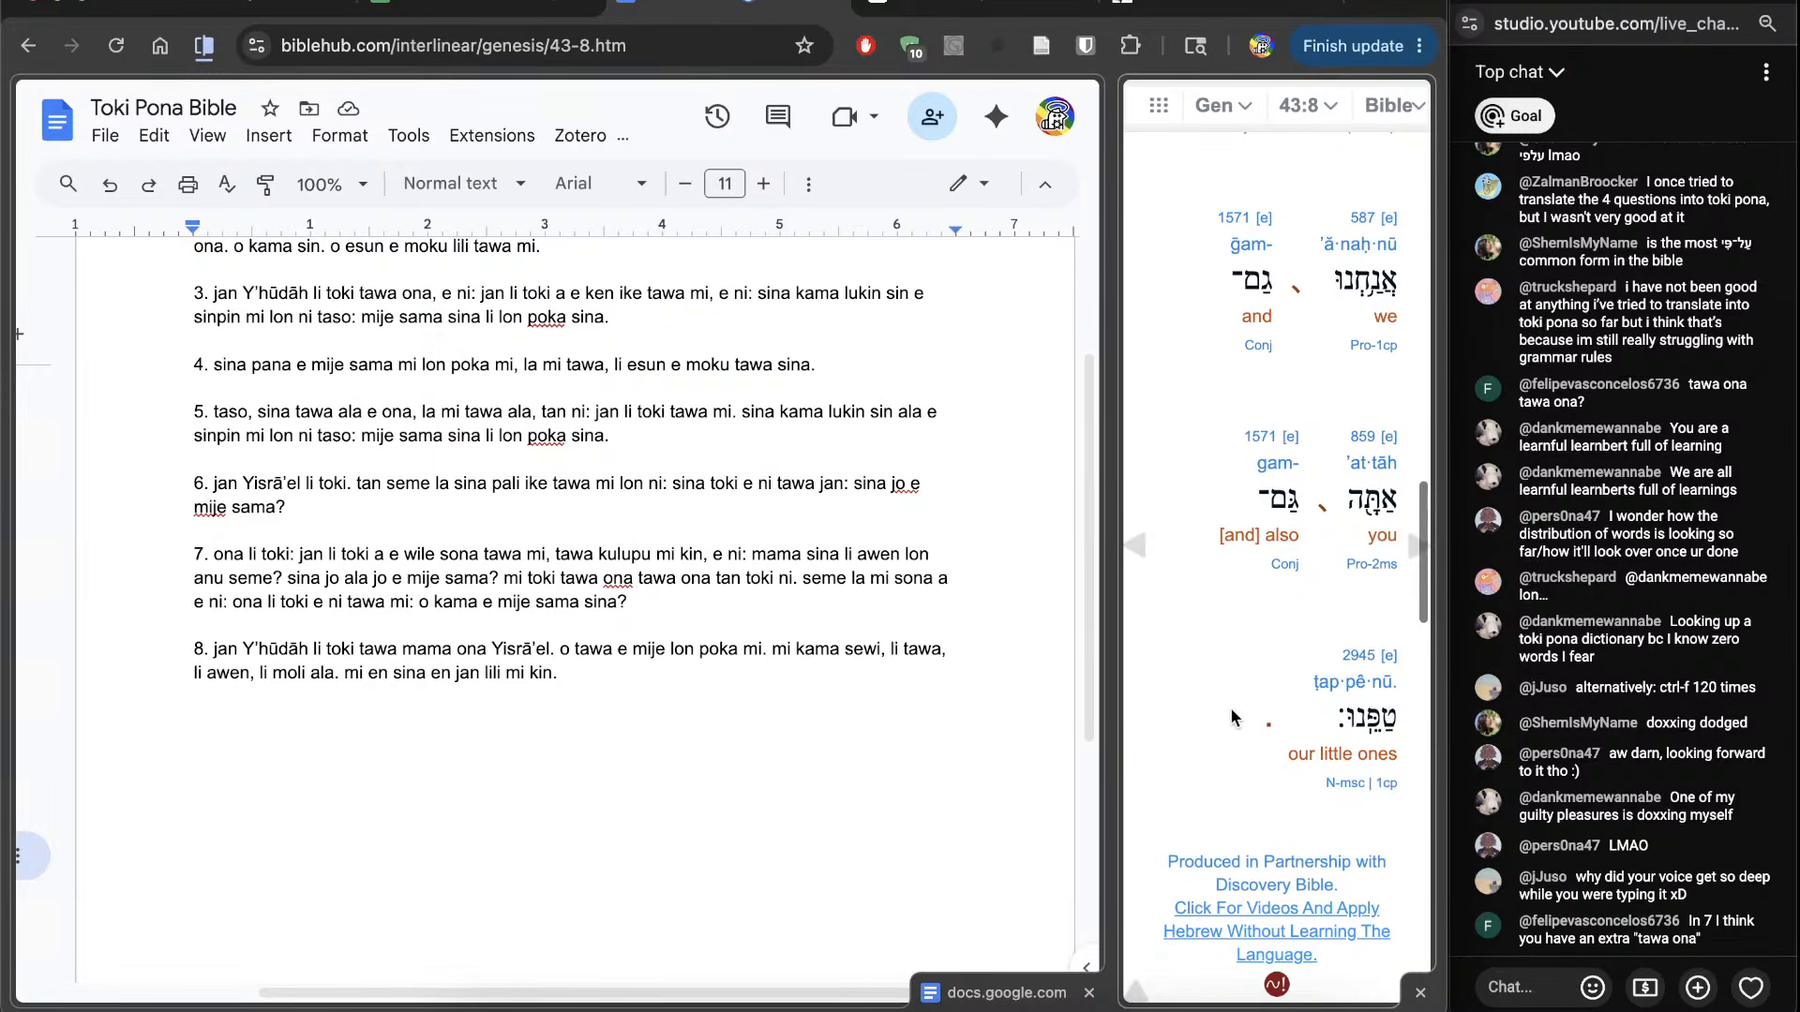
pyautogui.click(1408, 561)
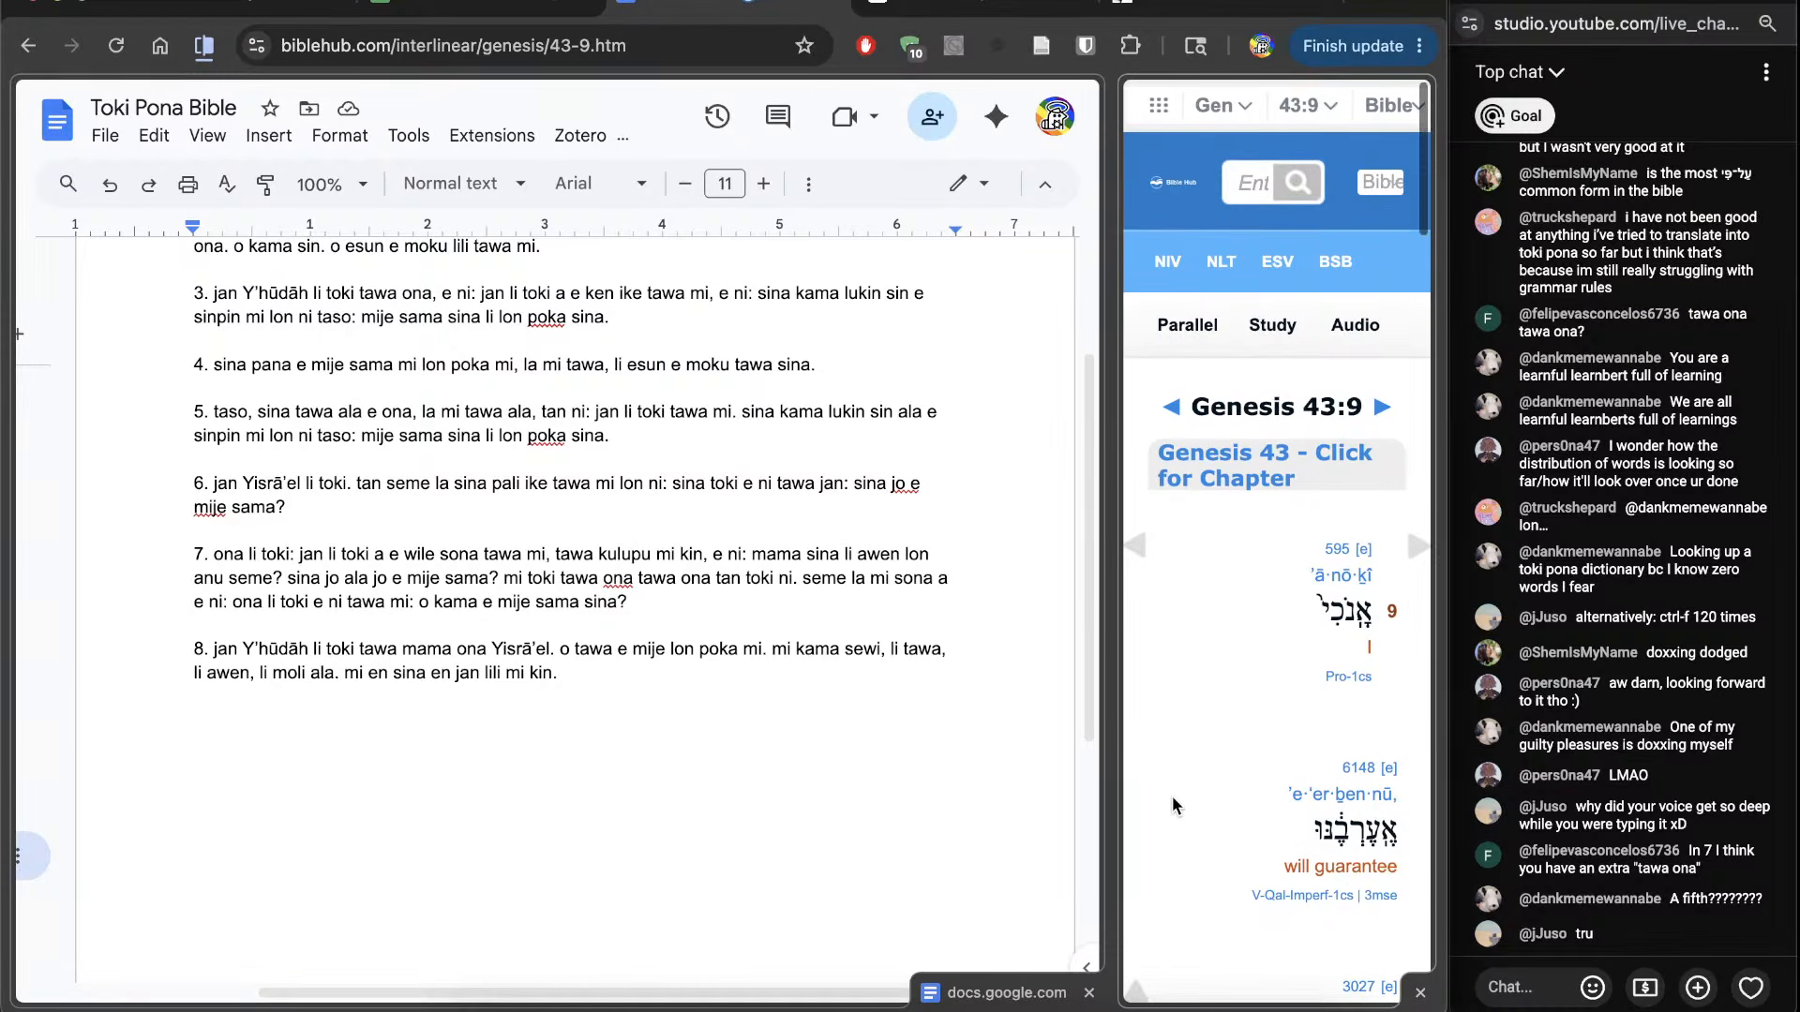
pyautogui.scroll(-2, 1172, 796)
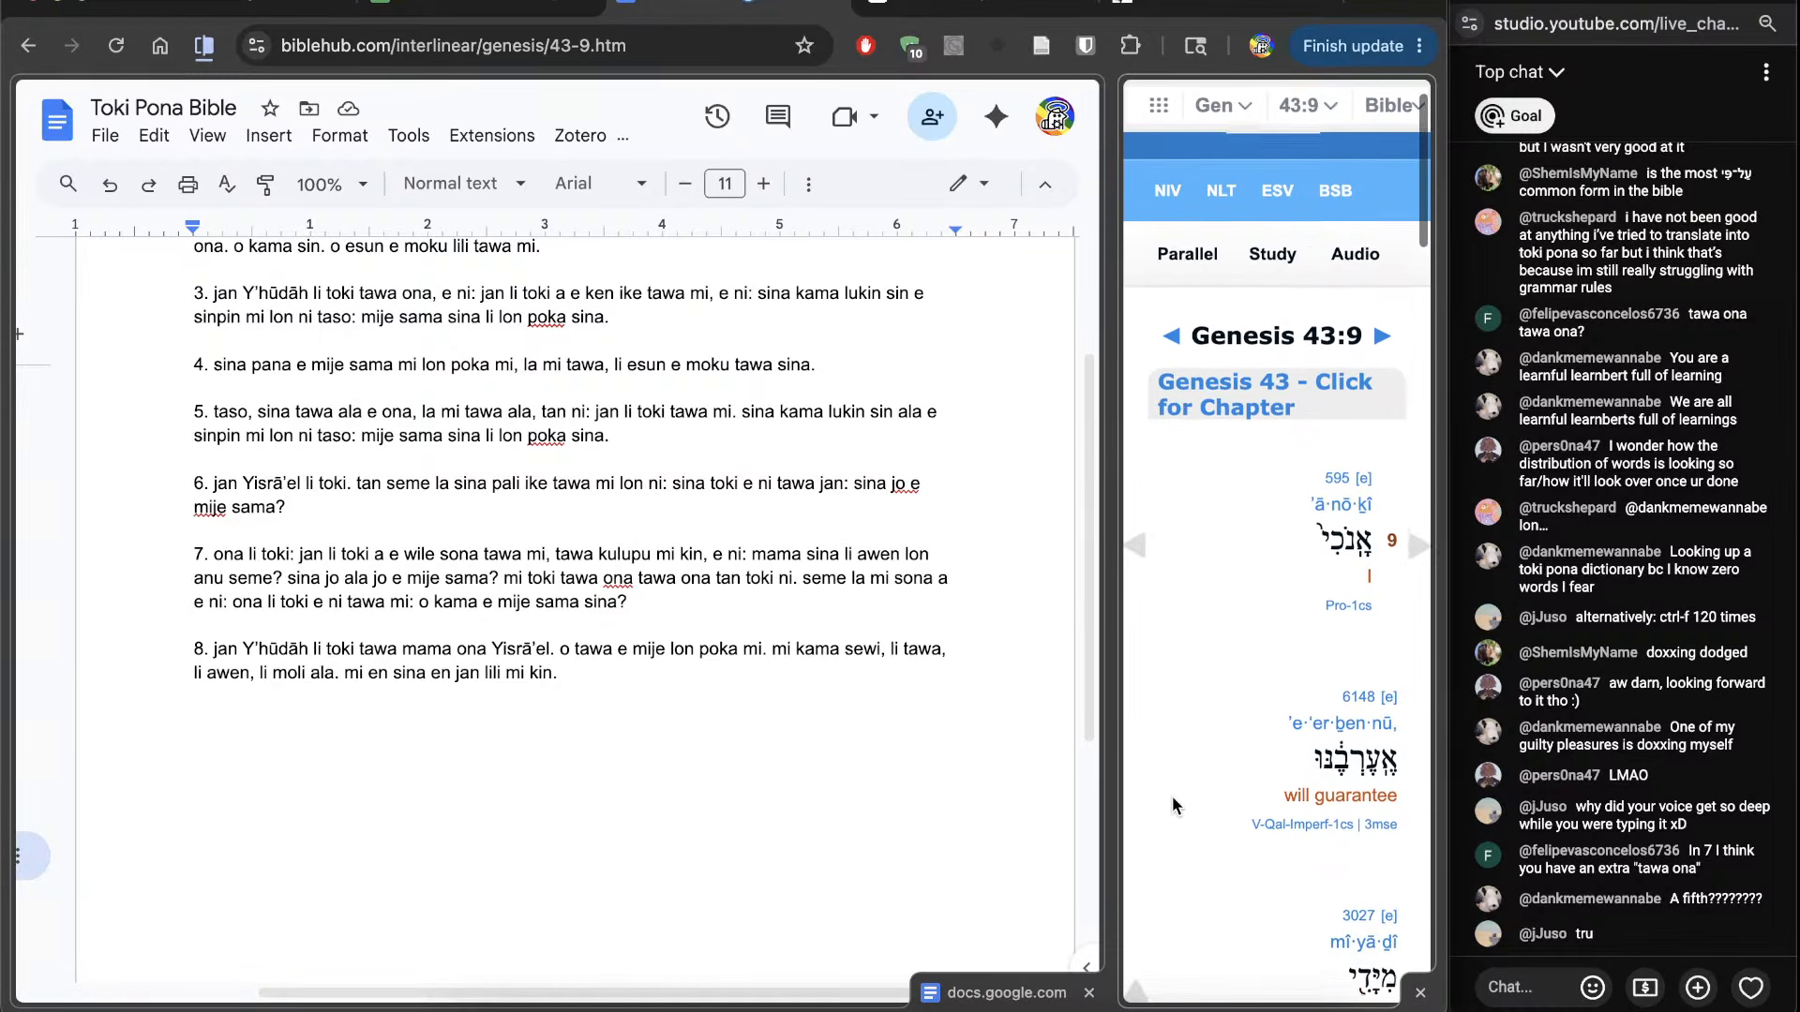
# Step: Search the document for "tawa ona", delete the duplicated "tawa ona" in verse 7, and return the cursor to the end of verse 8
pyautogui.click(779, 736)
pyautogui.hotkey('ctrl', 'f')
pyautogui.write('tawa ona')
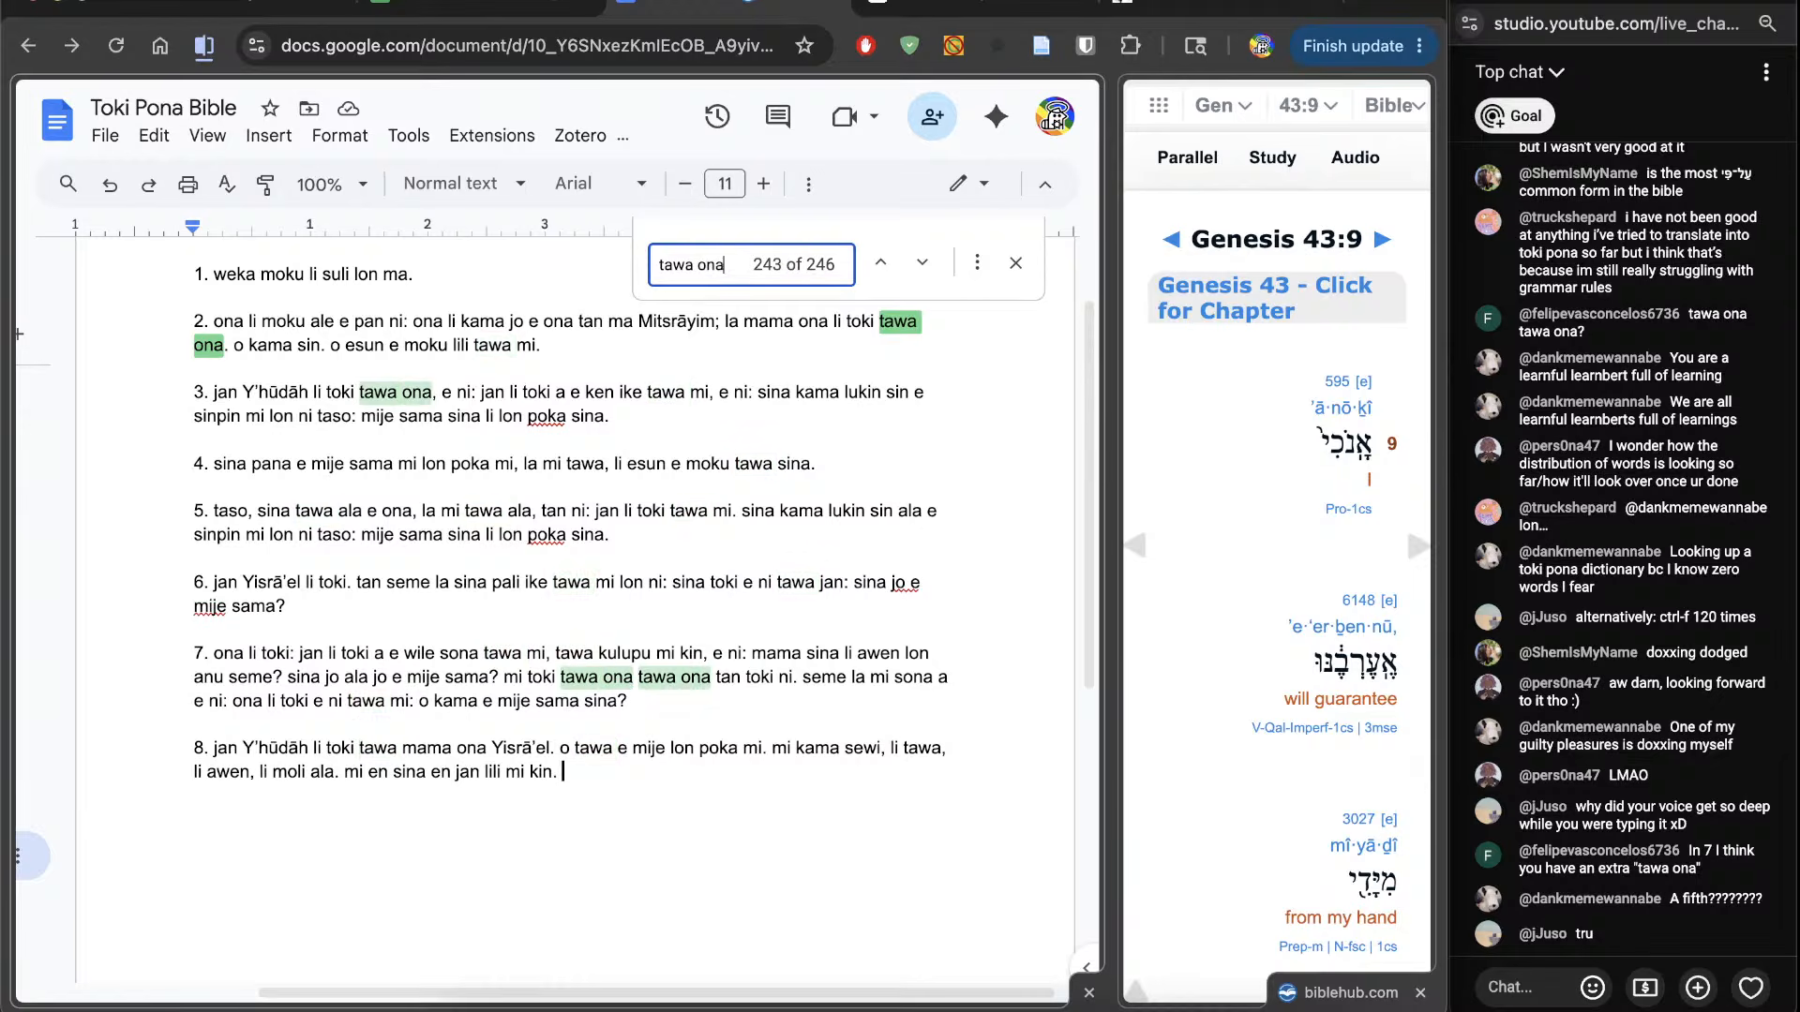
pyautogui.click(653, 678)
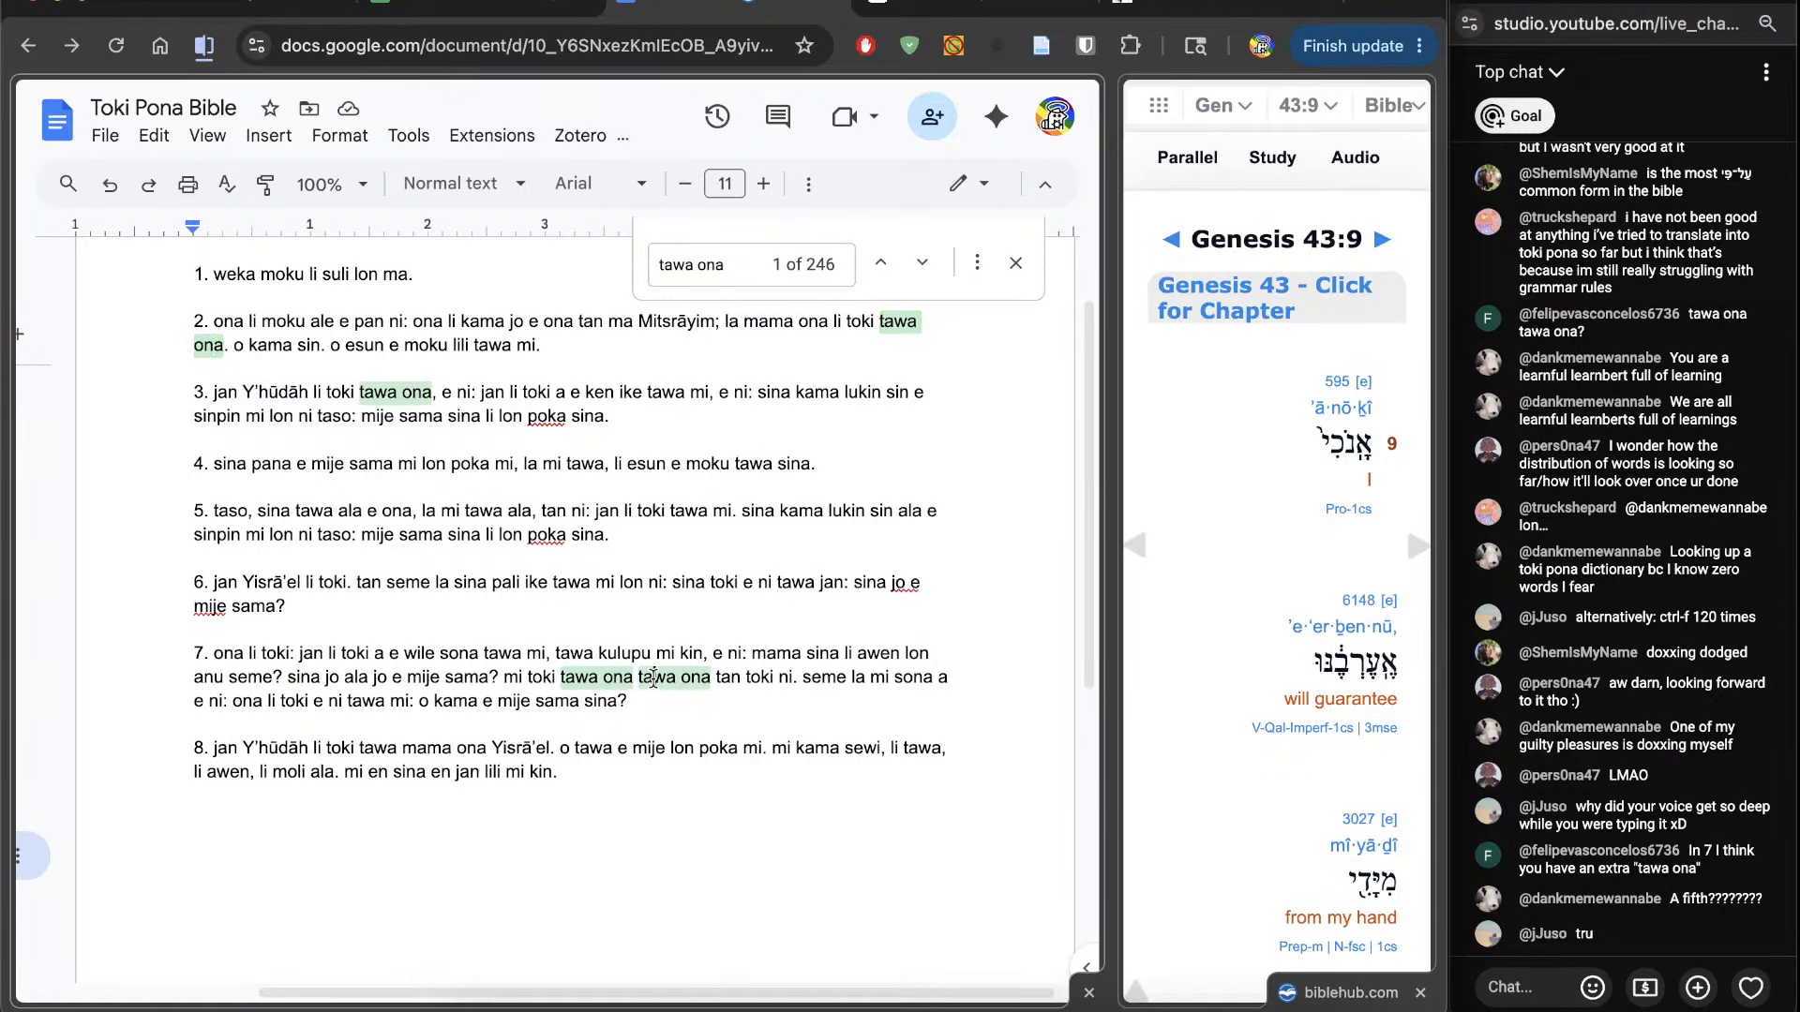
pyautogui.doubleClick(654, 678)
pyautogui.moveTo(654, 678); pyautogui.dragTo(695, 679)
pyautogui.press('BackSpace')
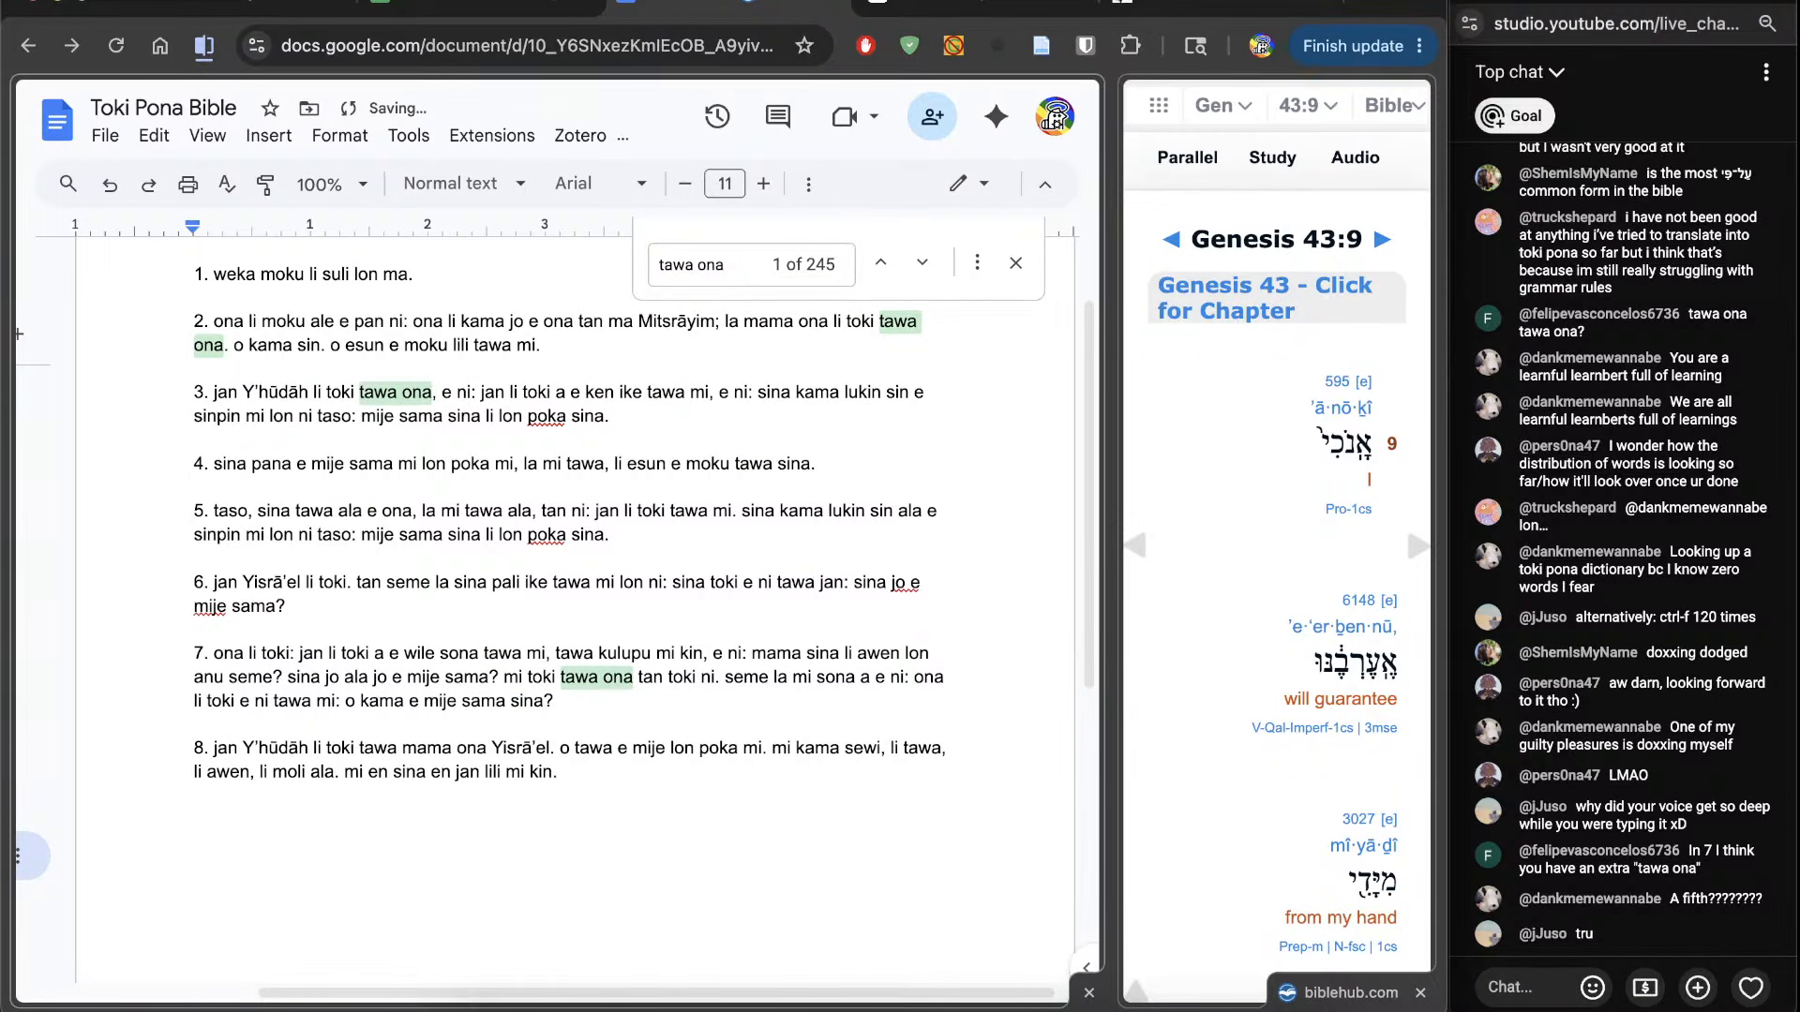
pyautogui.click(772, 832)
pyautogui.scroll(-3, 771, 831)
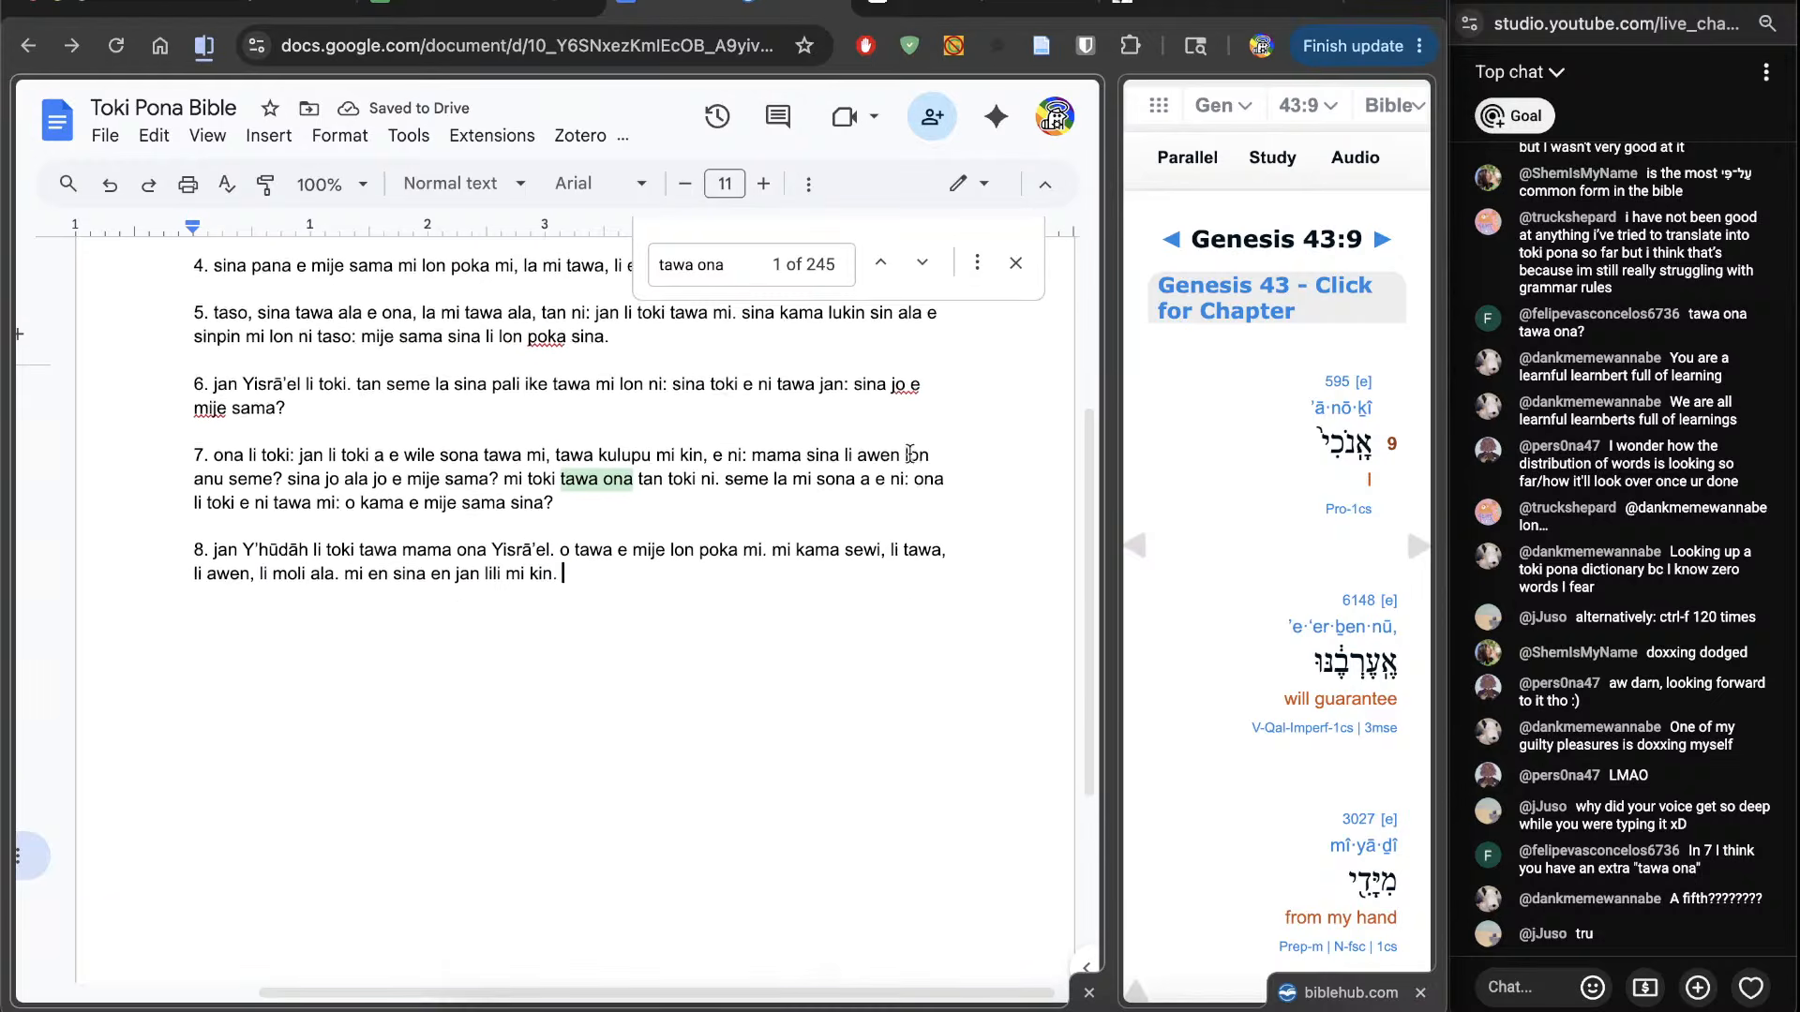
# Step: Close the document search and start verse 9 in a new paragraph below verse 8 with "9. mi"
pyautogui.scroll(1, 909, 455)
pyautogui.click(1015, 263)
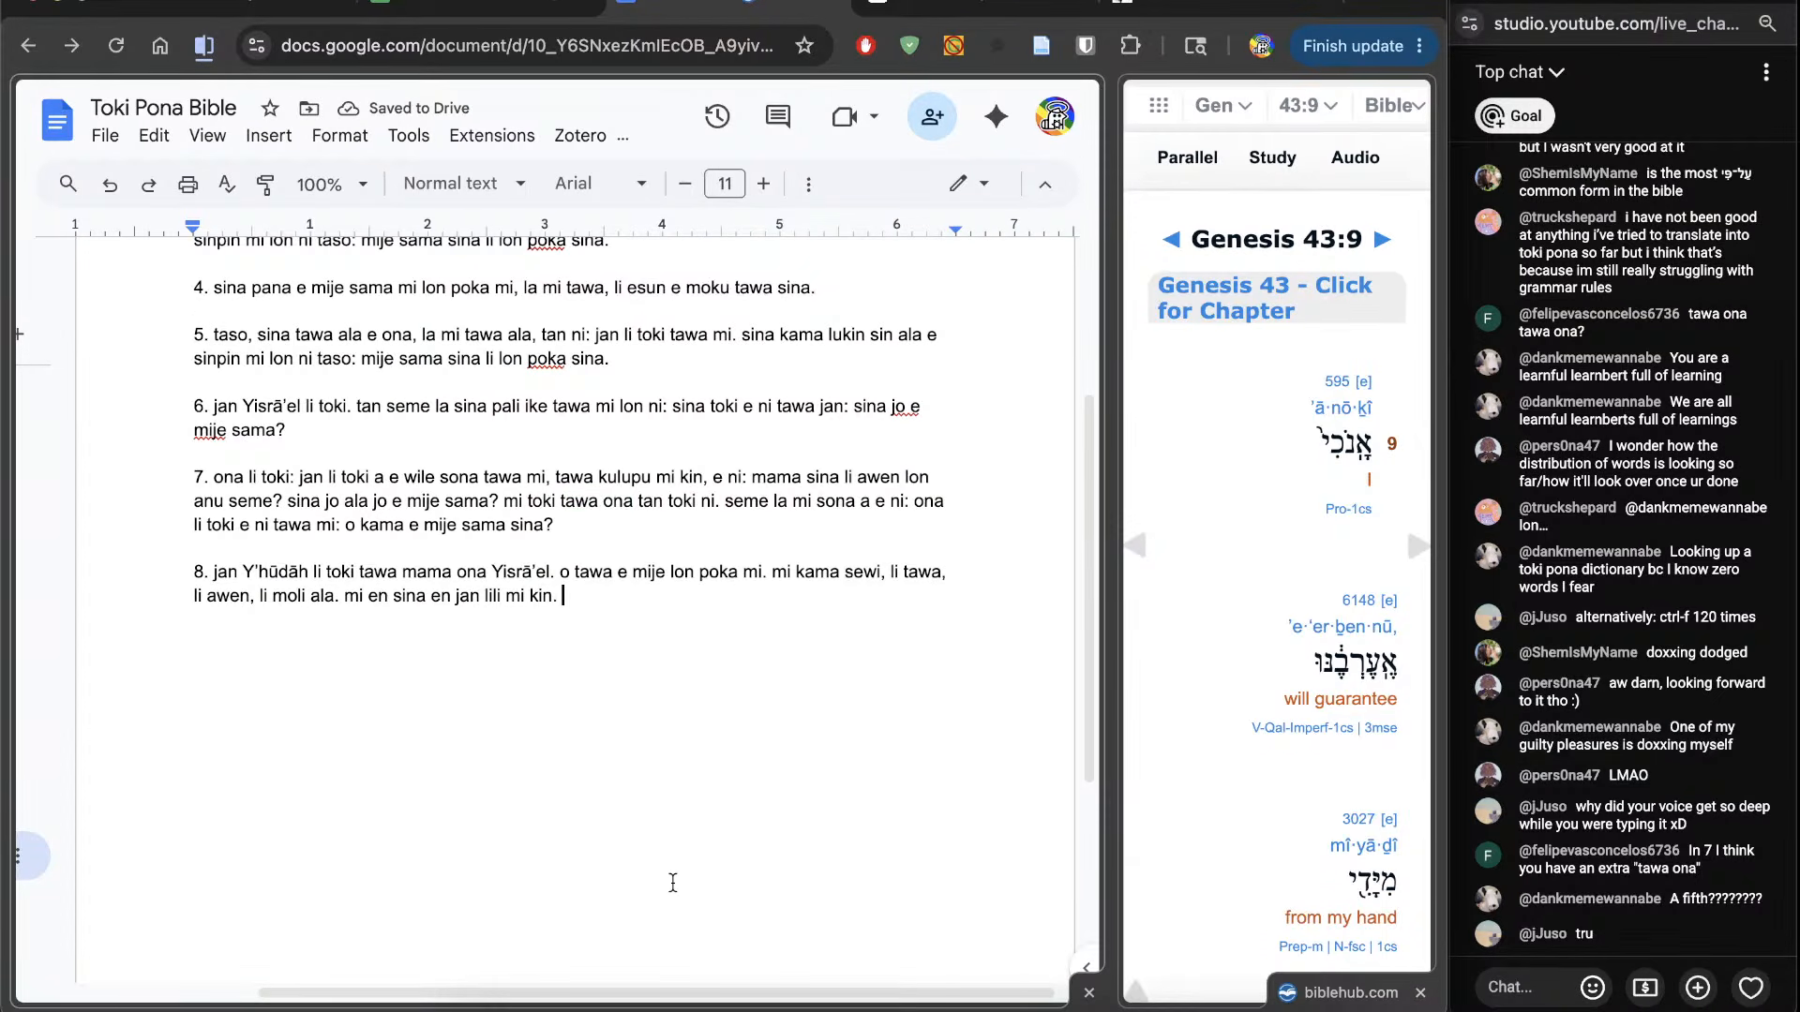
pyautogui.press('Return')
pyautogui.press('Return')
pyautogui.write('9.')
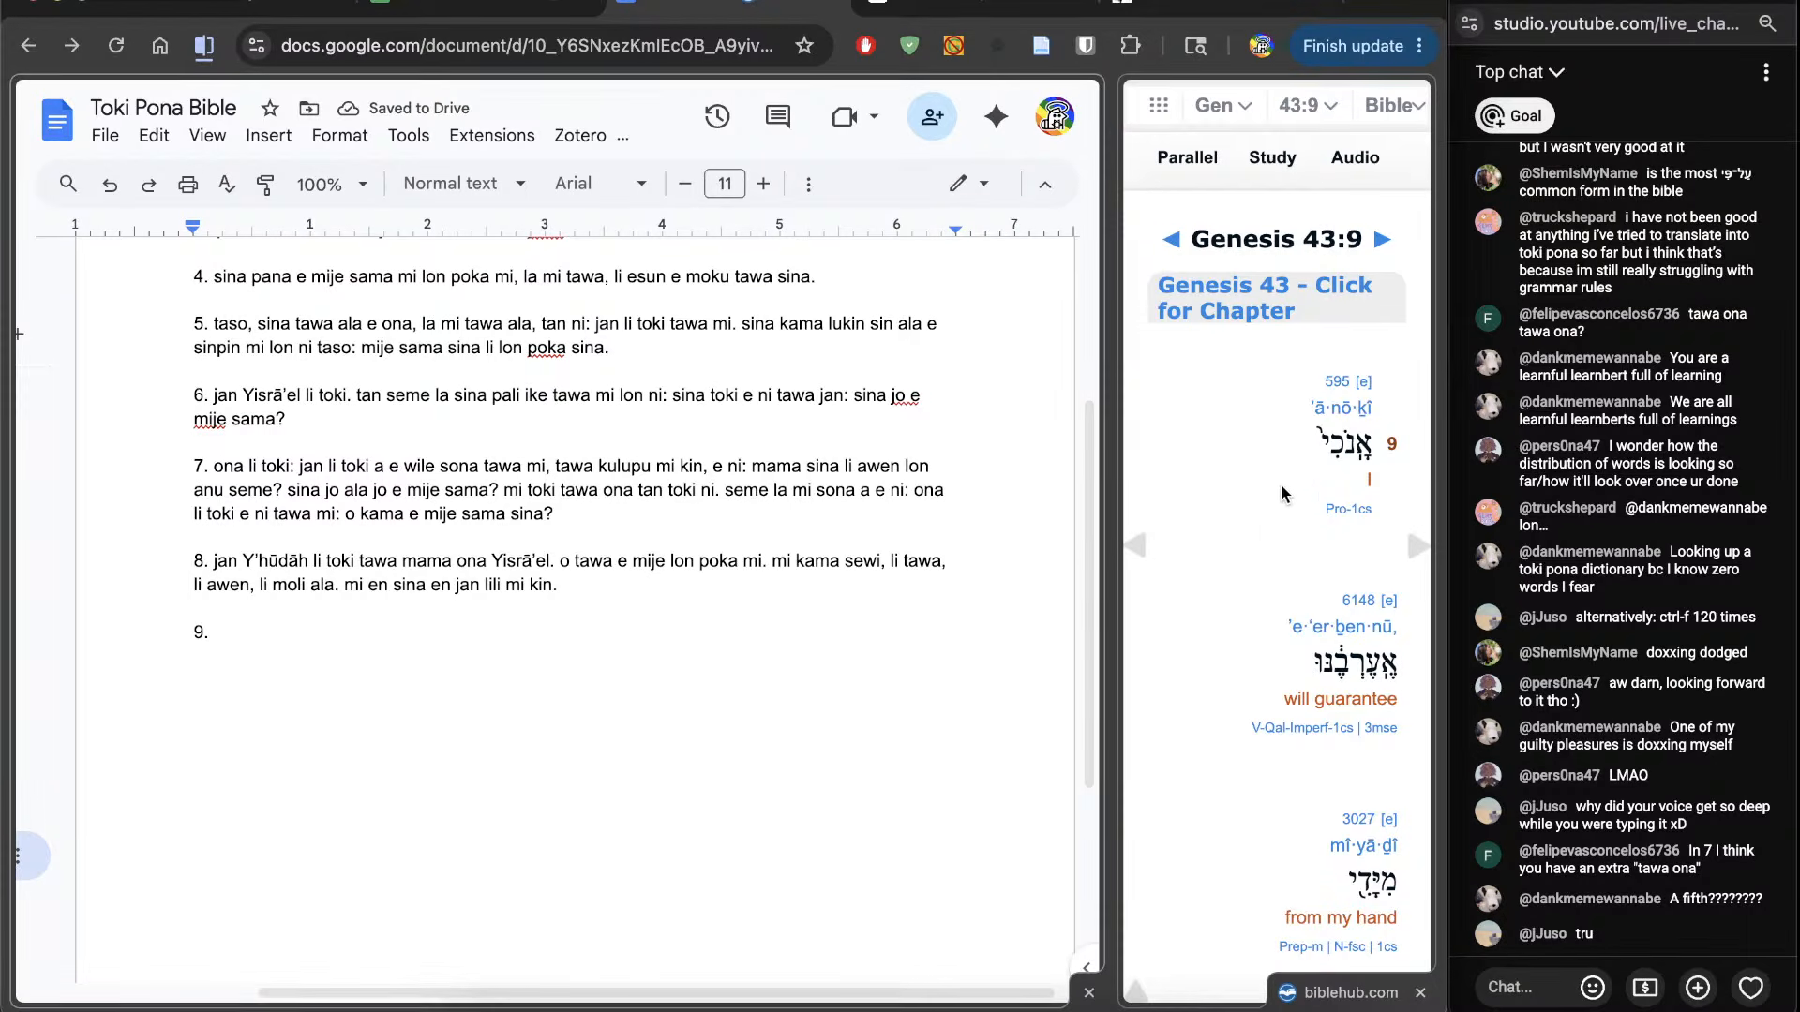
pyautogui.scroll(-3, 1262, 523)
pyautogui.write('mi')
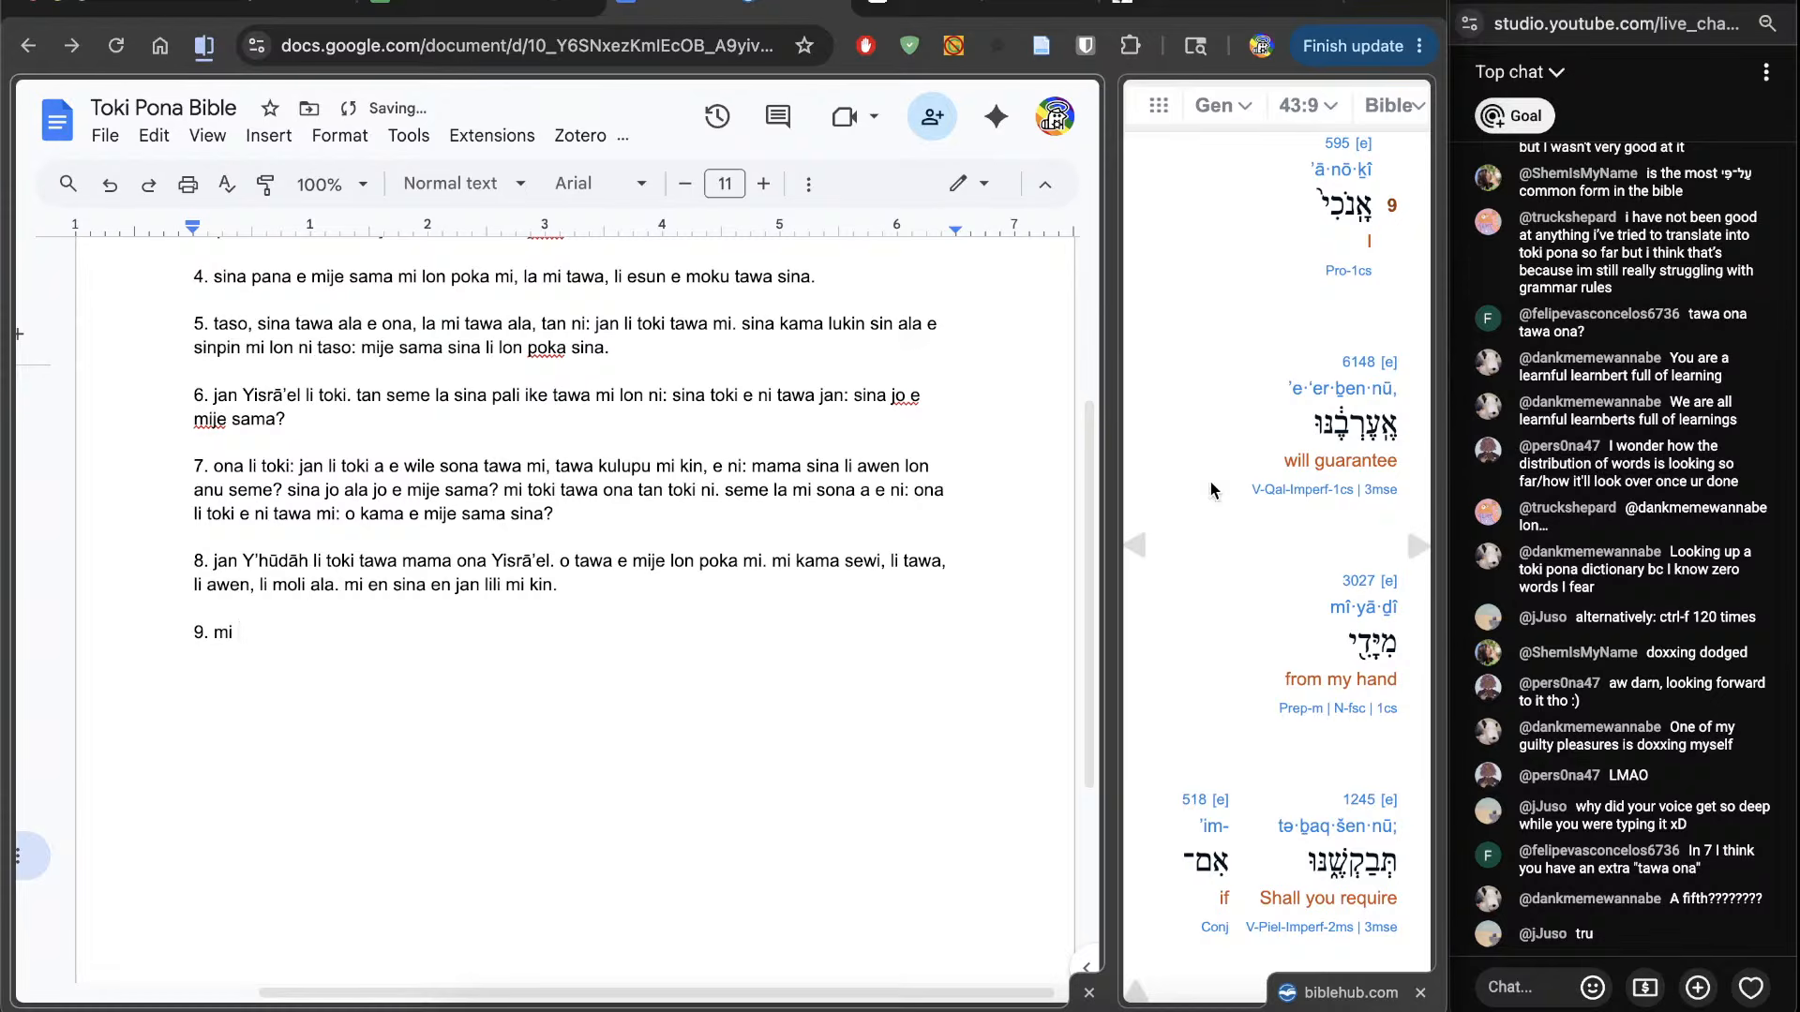
# Step: Look up the Strong's 6148 entry for "will guarantee" on a separate page, read its Brown-Driver-Briggs definitions, and return to the document
pyautogui.middleClick(1364, 362)
pyautogui.click(799, 5)
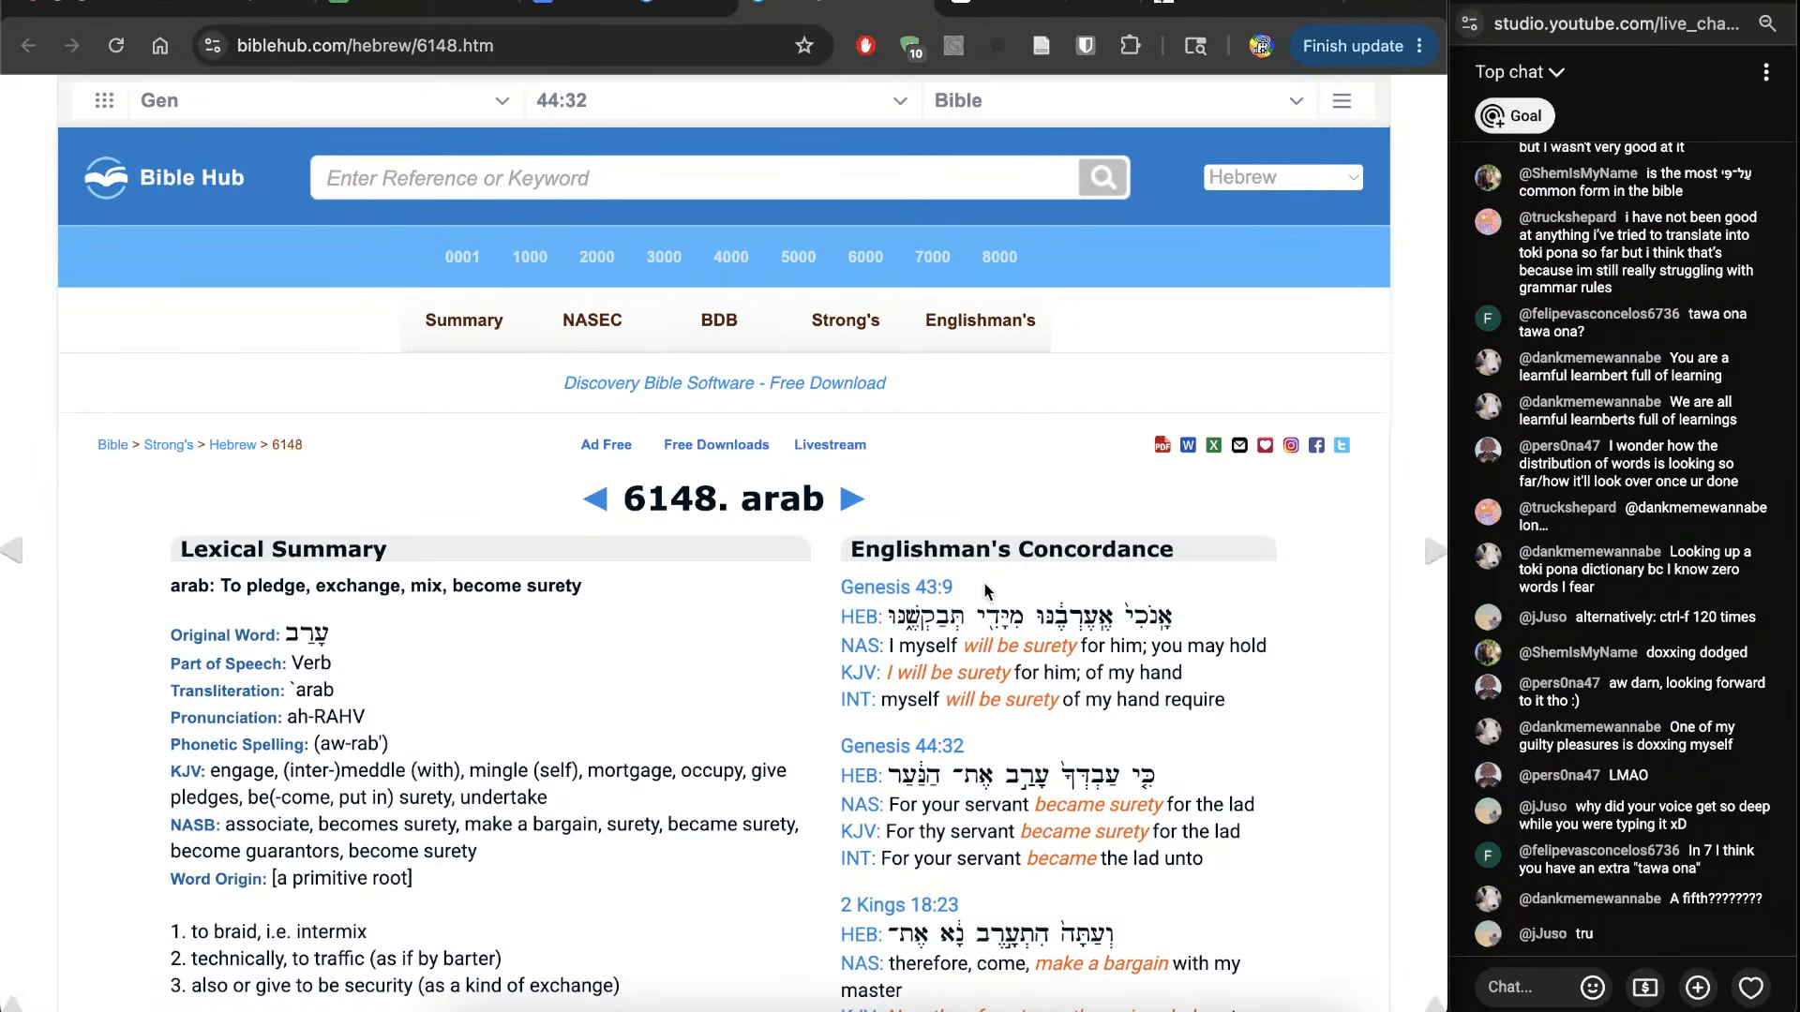
pyautogui.scroll(-15, 682, 718)
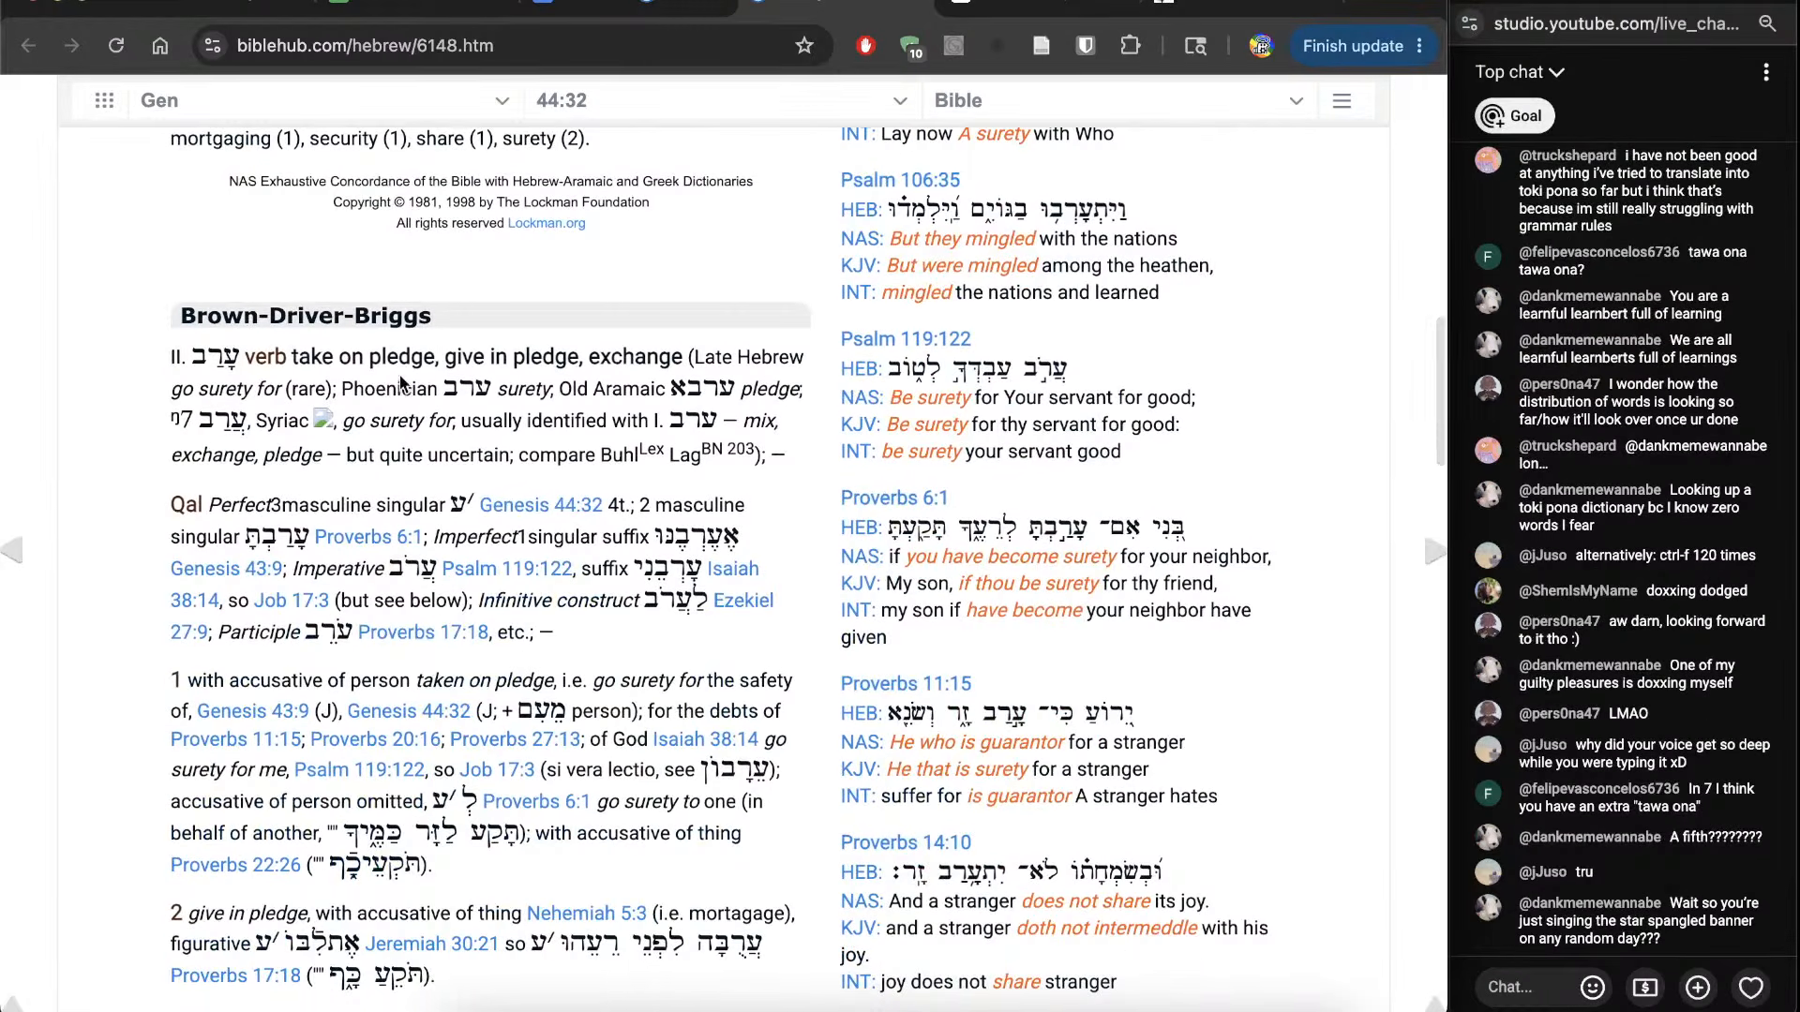
pyautogui.moveTo(292, 358); pyautogui.dragTo(683, 357)
pyautogui.click(630, 349)
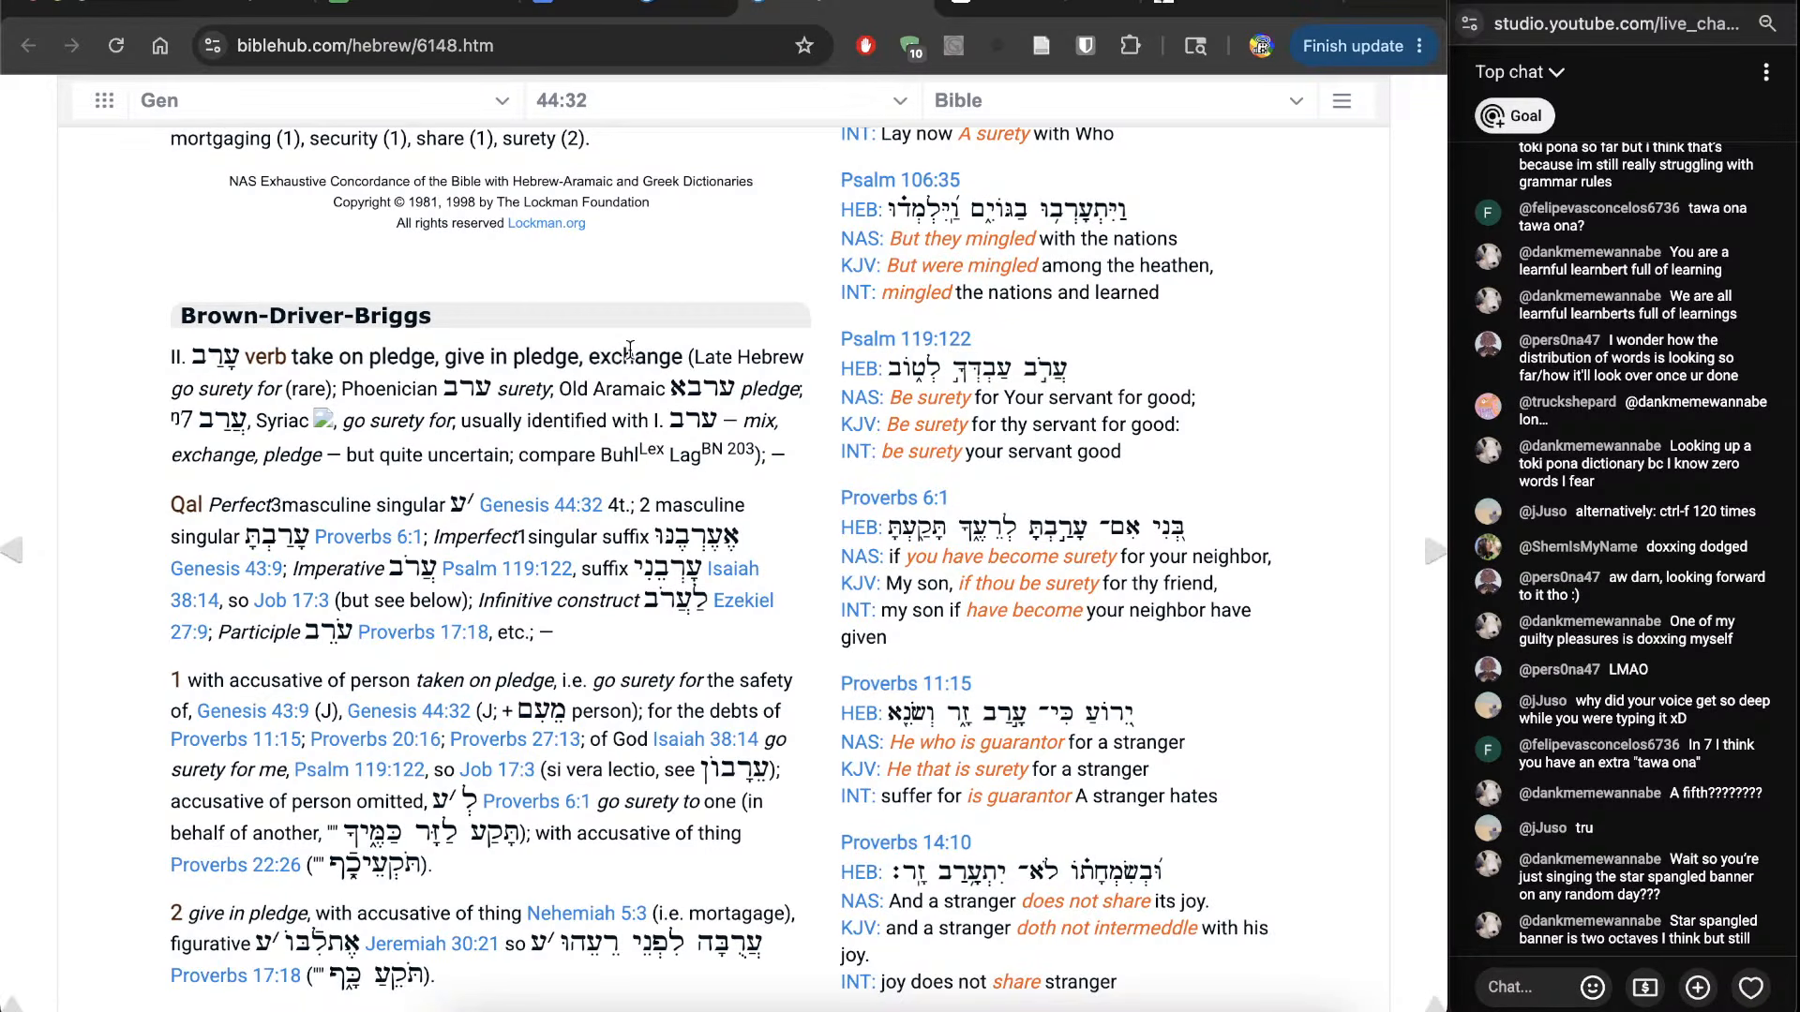
pyautogui.scroll(-4, 630, 349)
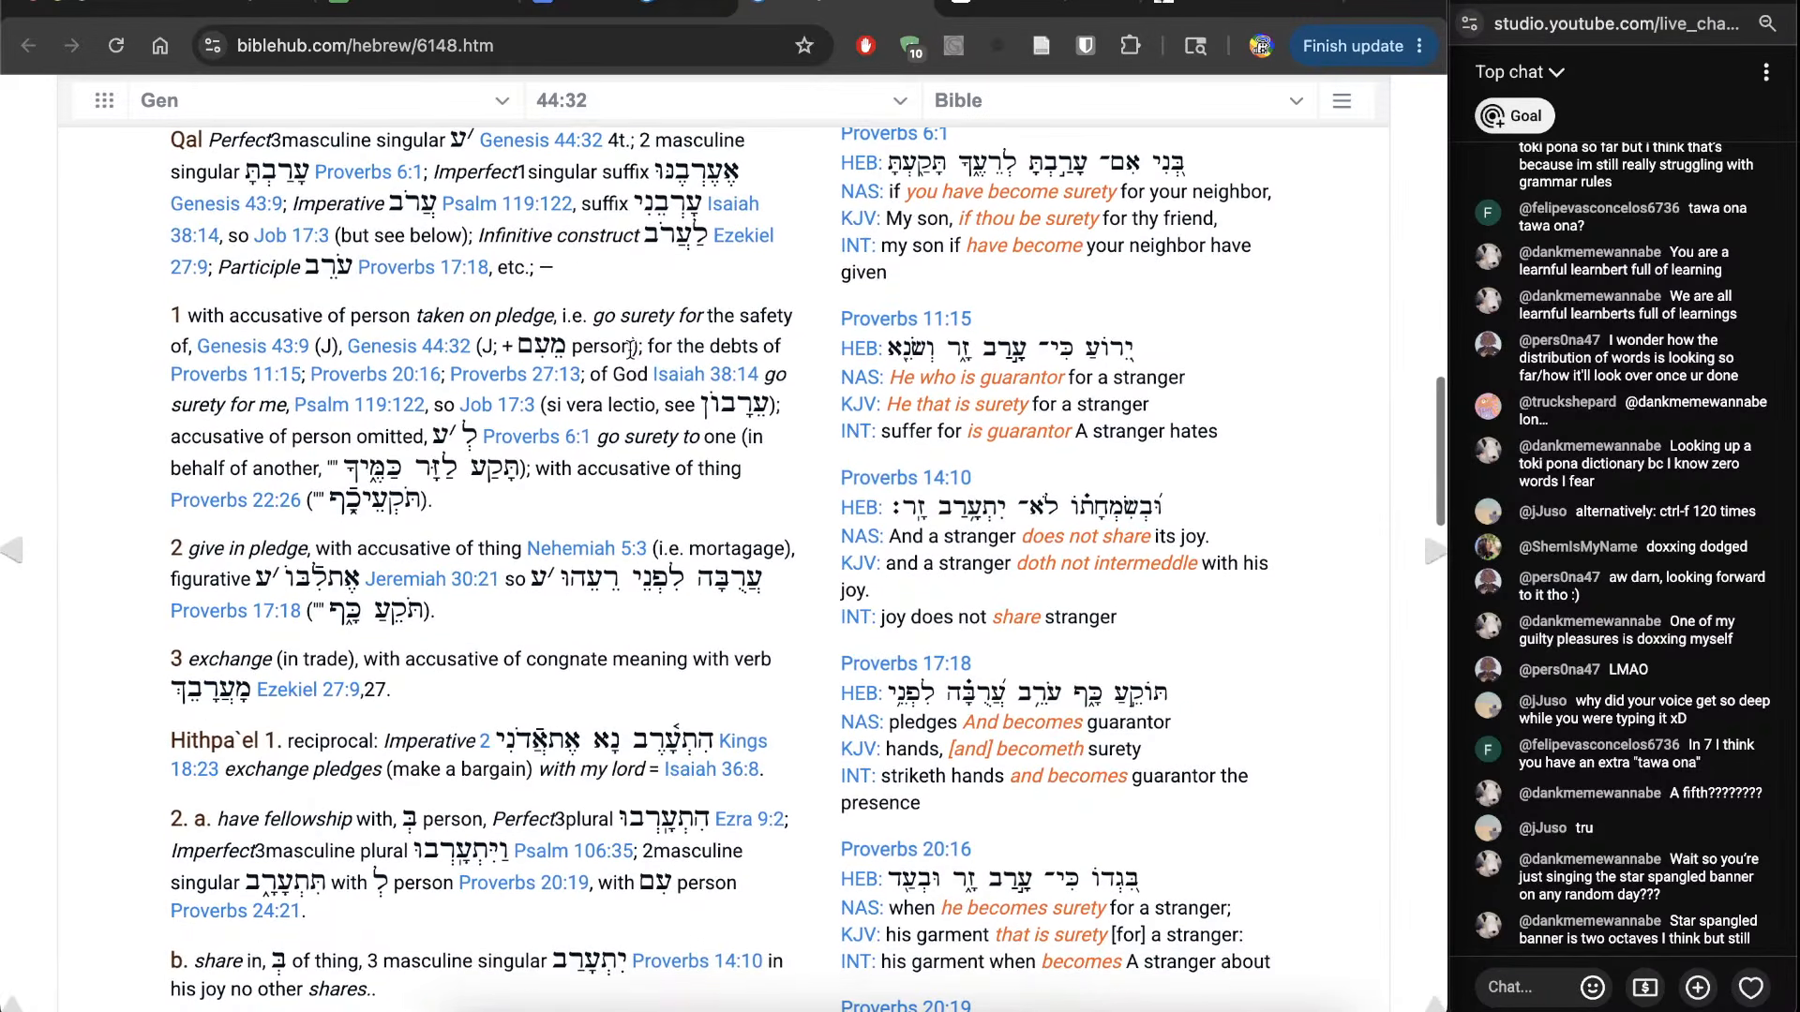
pyautogui.scroll(-6, 630, 356)
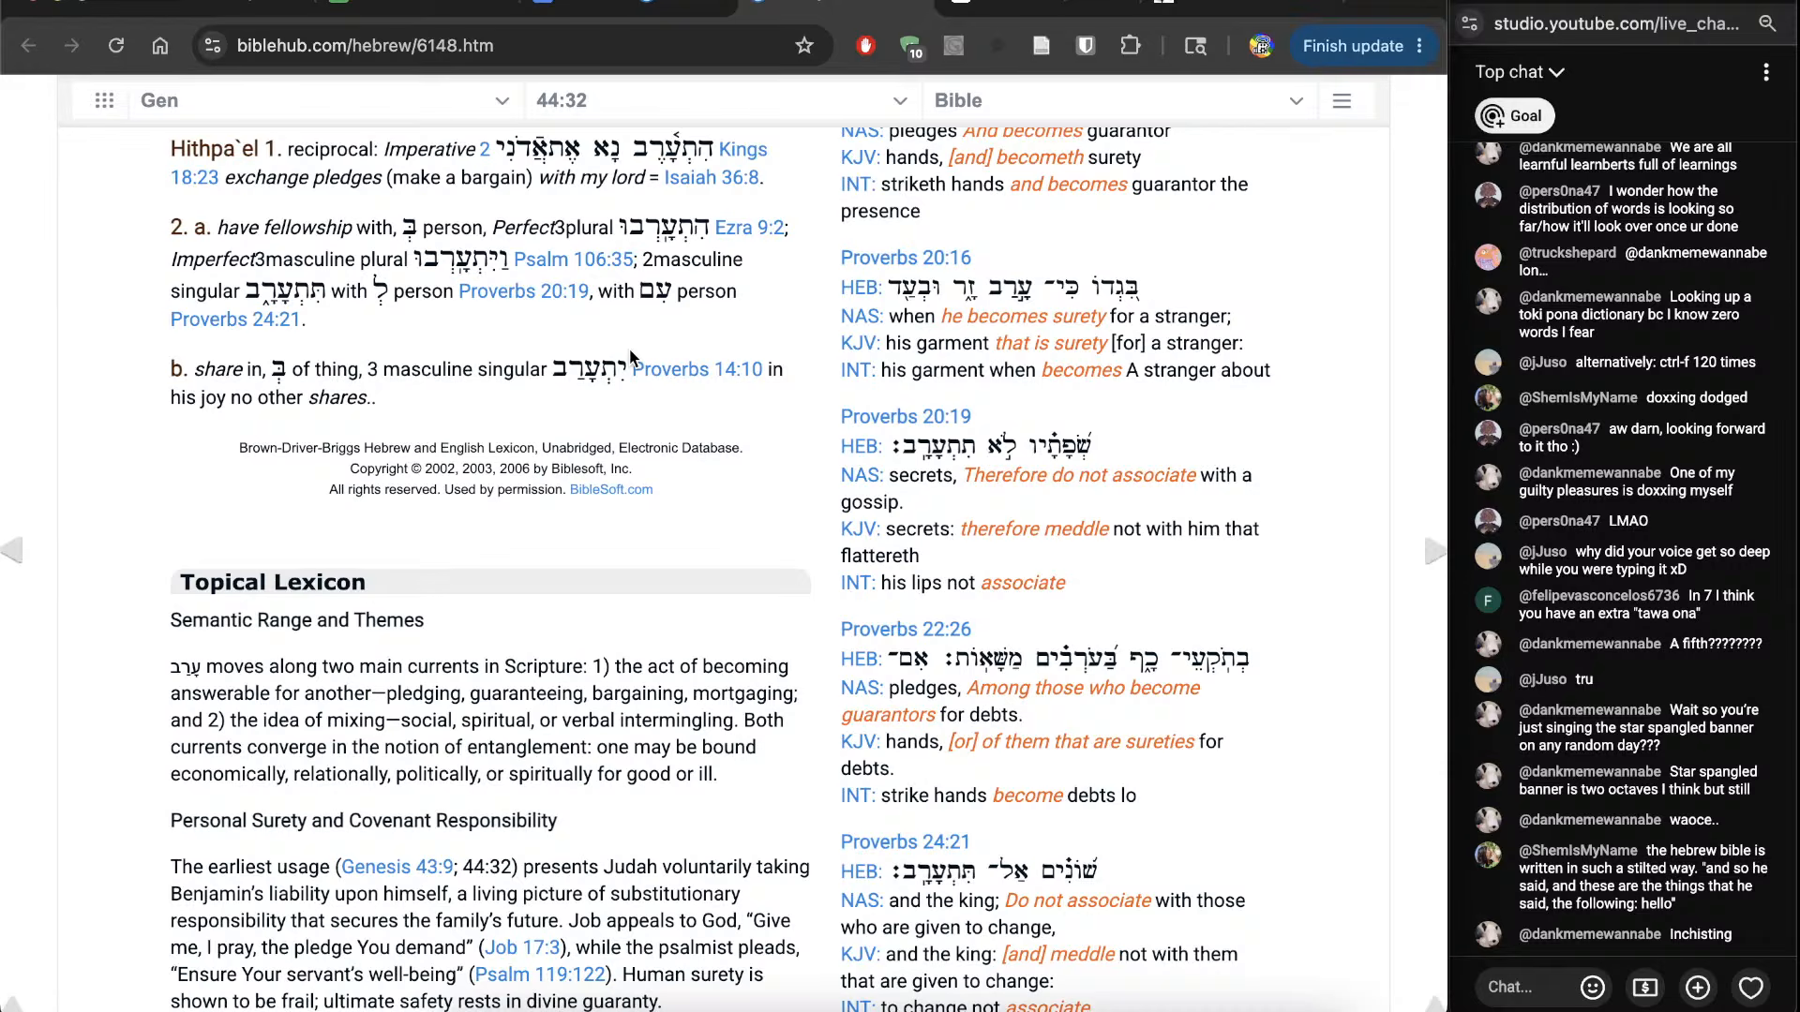
pyautogui.scroll(6, 293, 698)
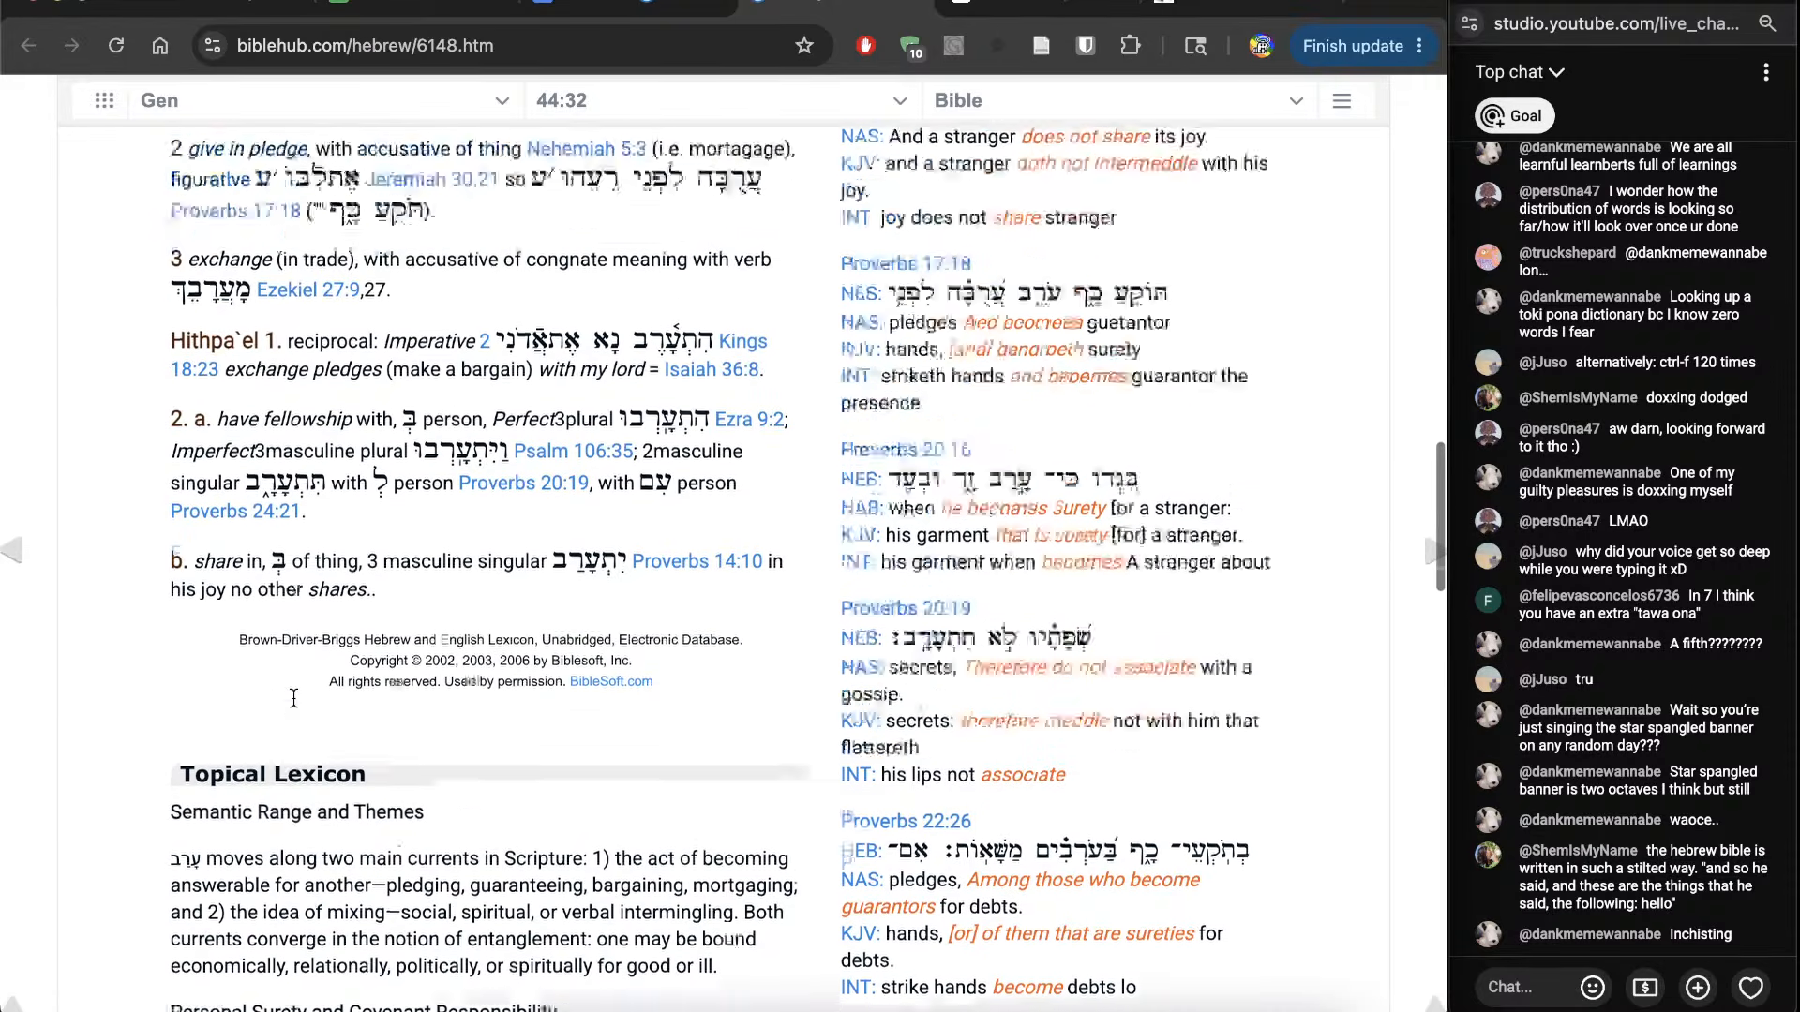
pyautogui.hotkey('ctrl', 'shift', 'Tab')
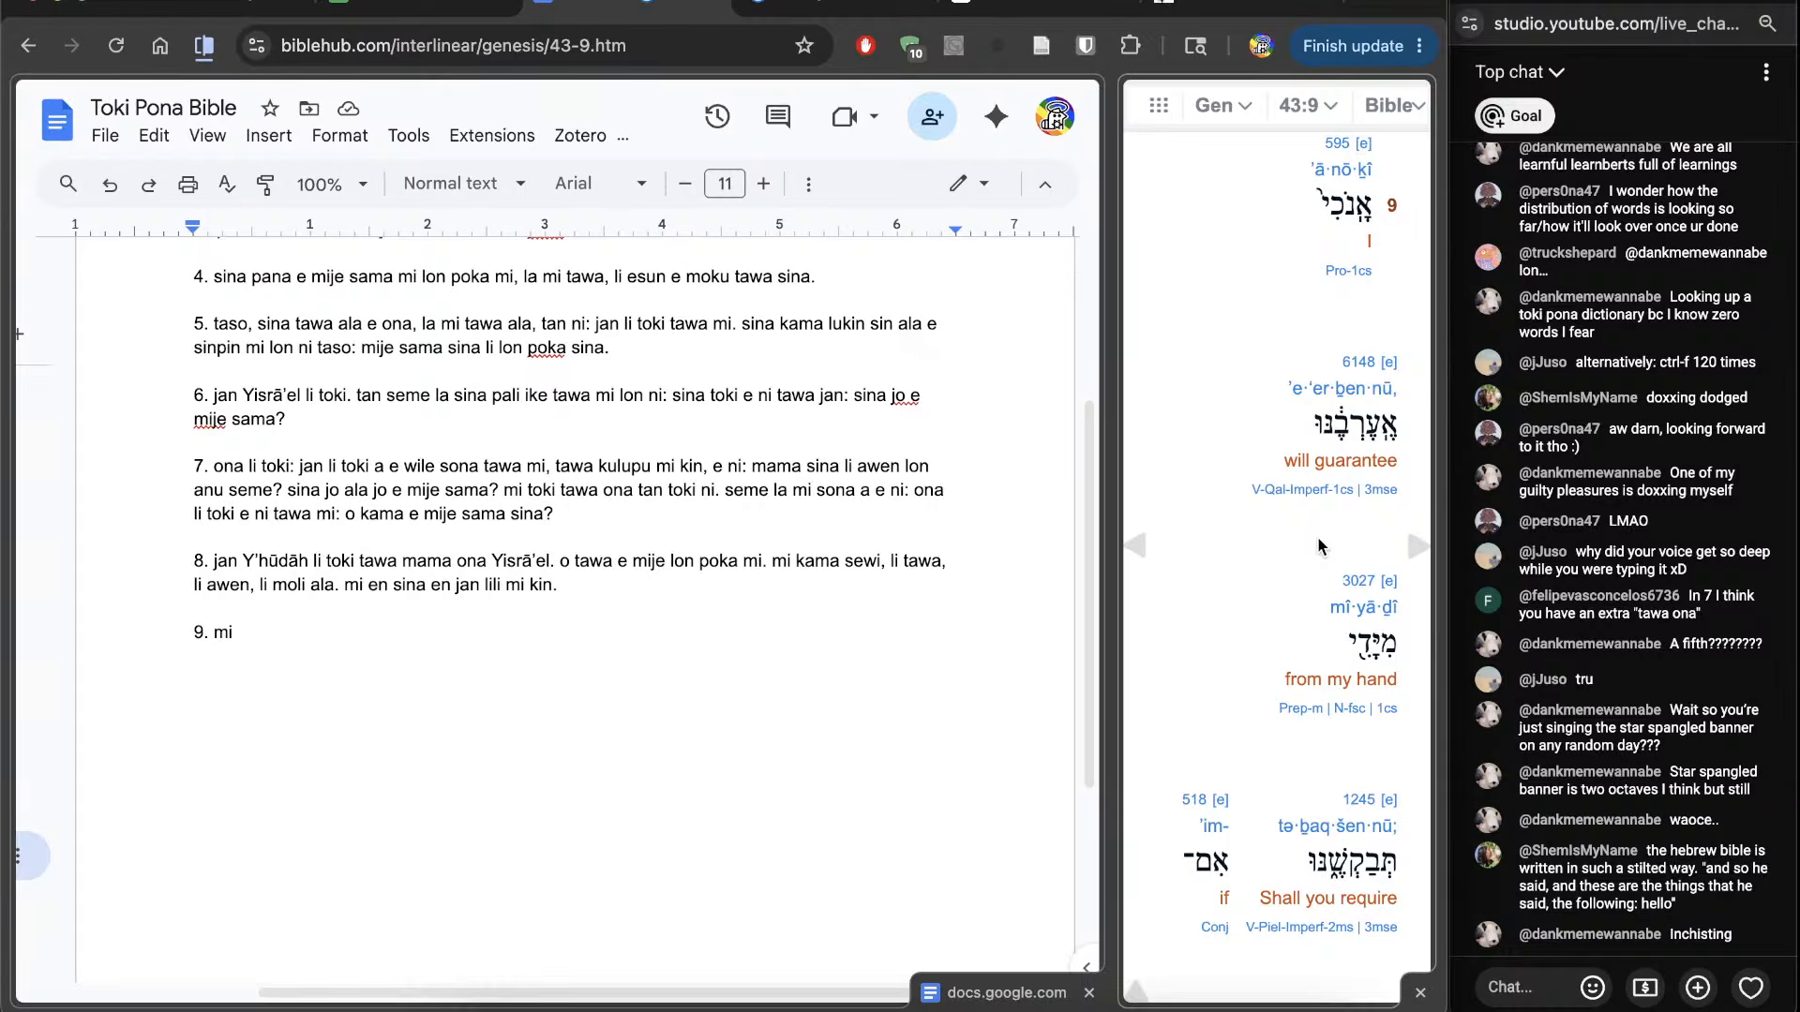
pyautogui.hotkey('ctrl', 'Tab')
pyautogui.scroll(6, 412, 640)
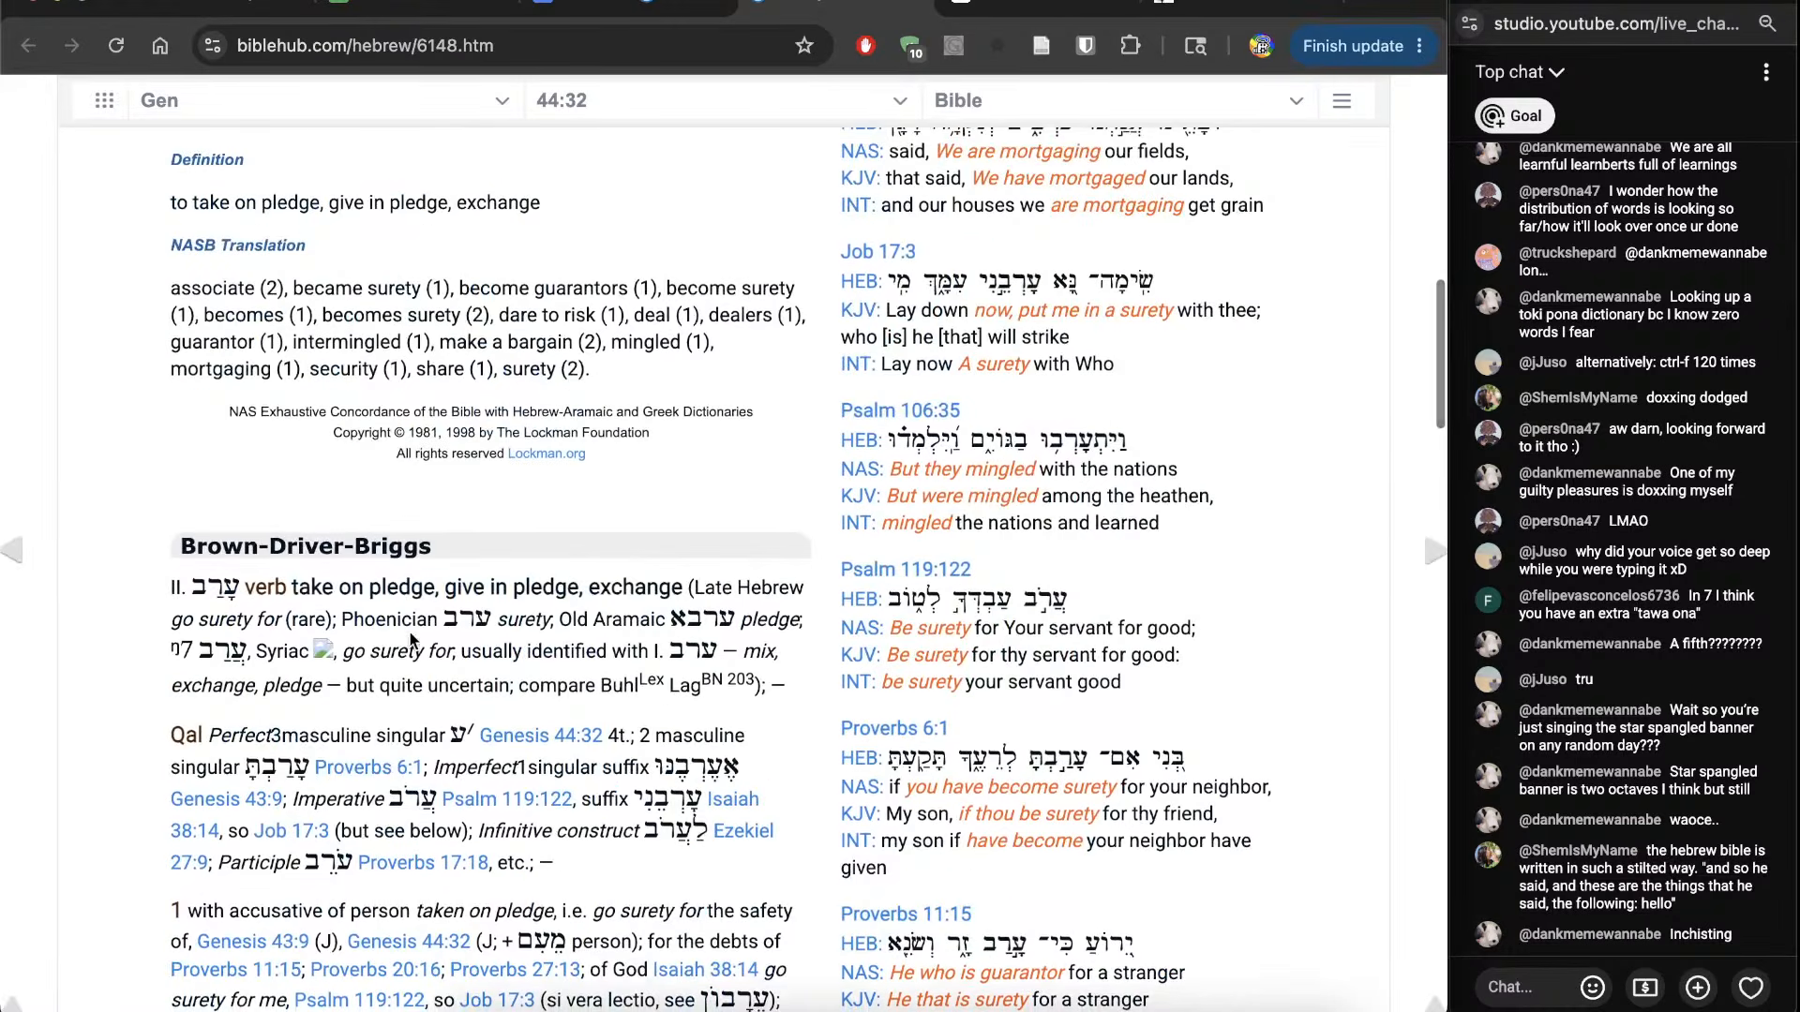
pyautogui.scroll(-2, 413, 641)
pyautogui.hotkey('ctrl', 'shift', 'Tab')
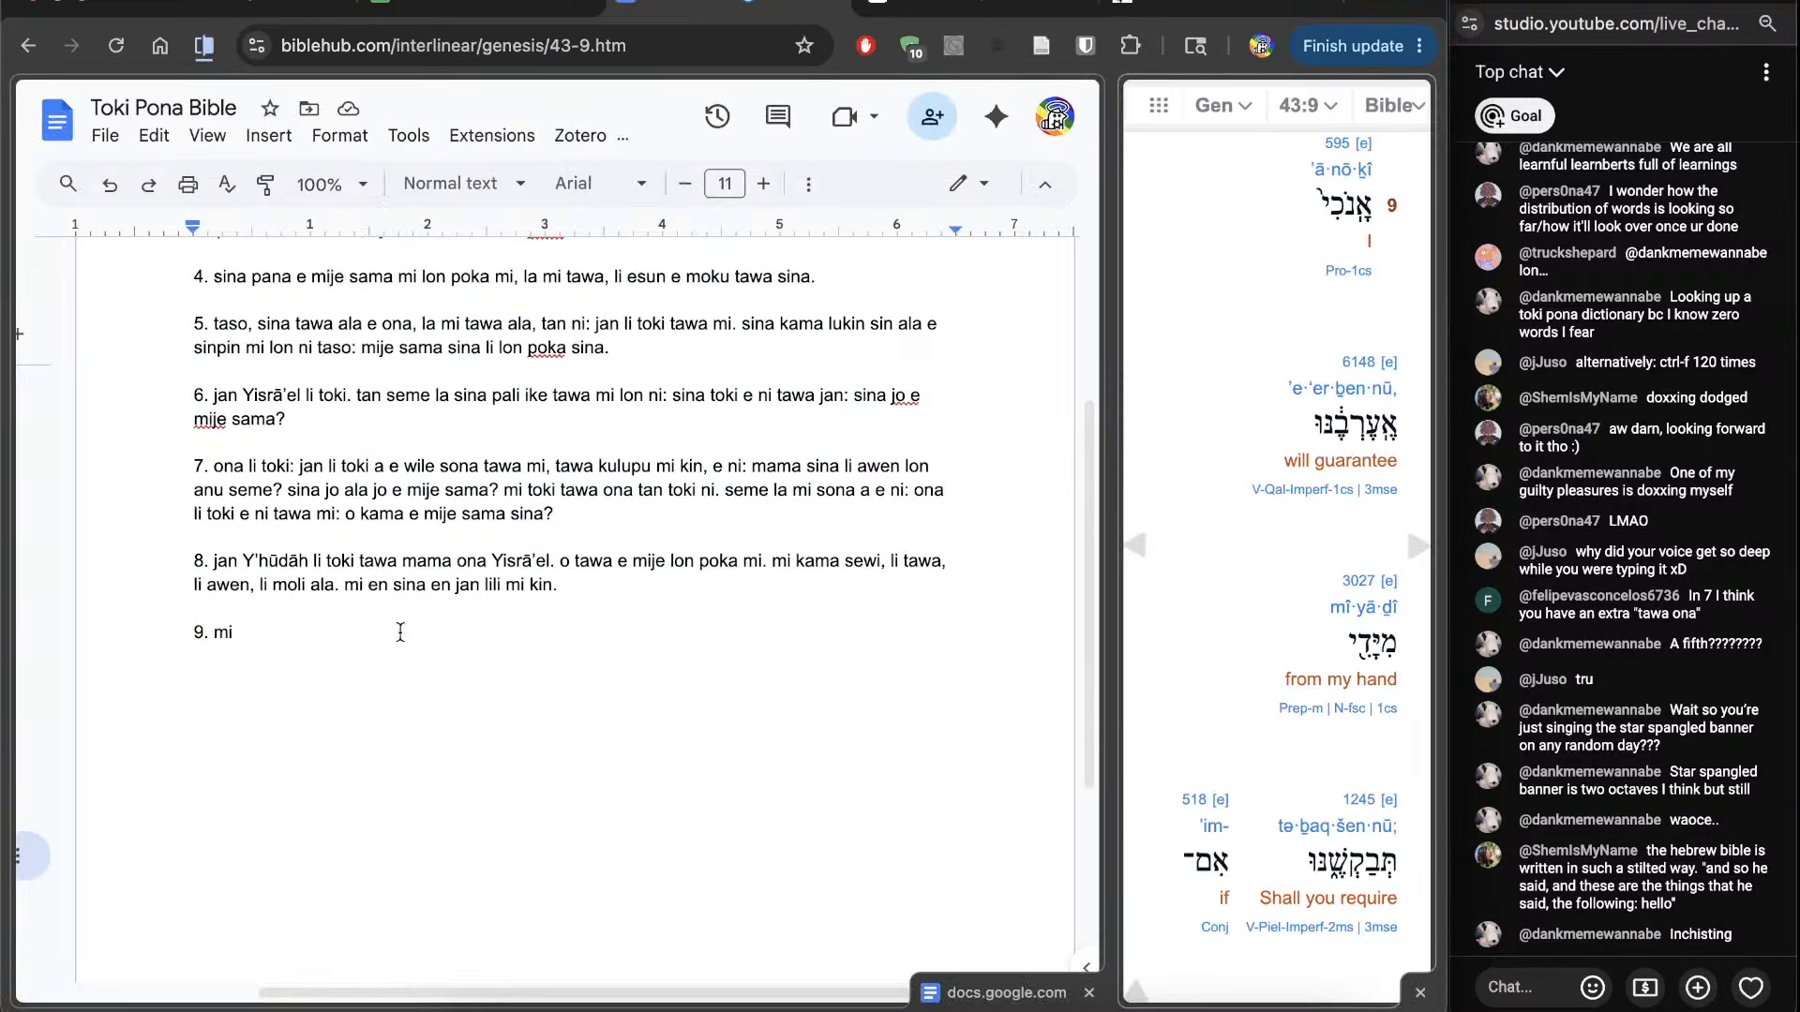
# Step: Continue verse 9 after "mi" with "toki a e ni:" for the guarantee clause
pyautogui.scroll(-1, 1200, 677)
pyautogui.scroll(-1, 1200, 669)
pyautogui.write('toki a e ni:')
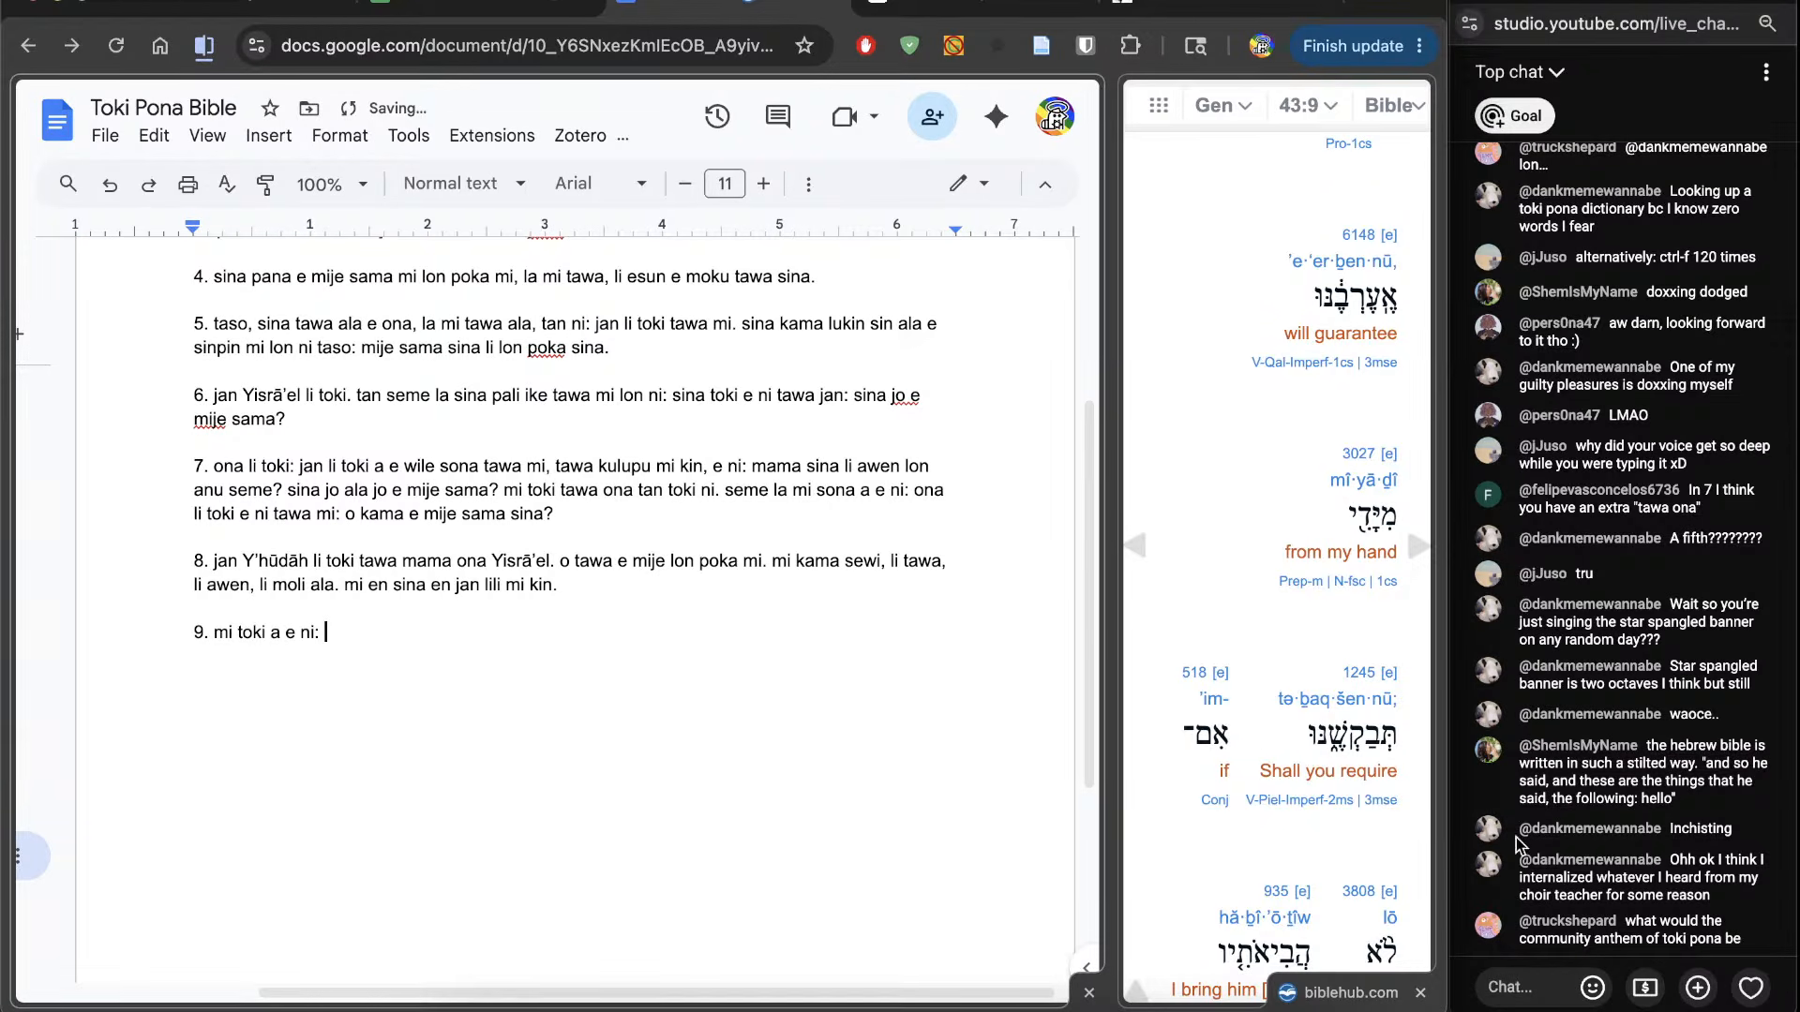
# Step: Read on in the interlinear past "from my hand" and add "tan mi, la" to verse 9
pyautogui.scroll(-3, 1162, 836)
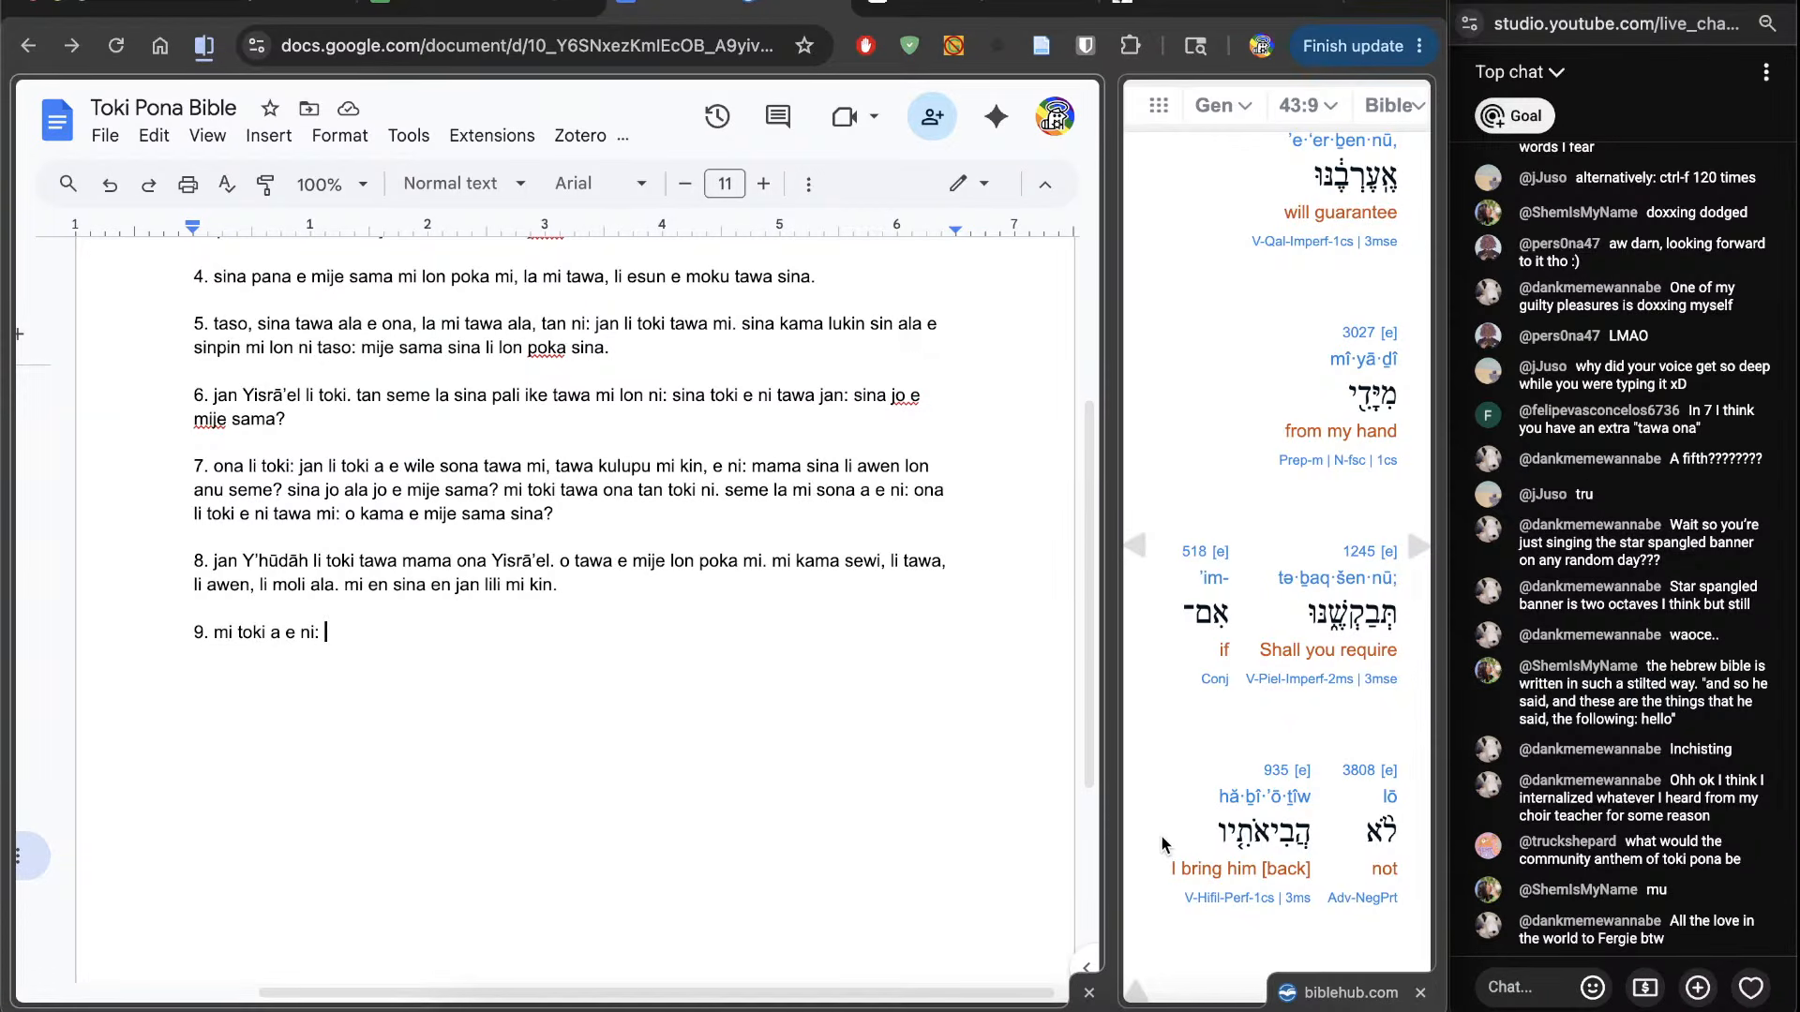
pyautogui.scroll(-1, 1162, 844)
pyautogui.scroll(-1, 1162, 836)
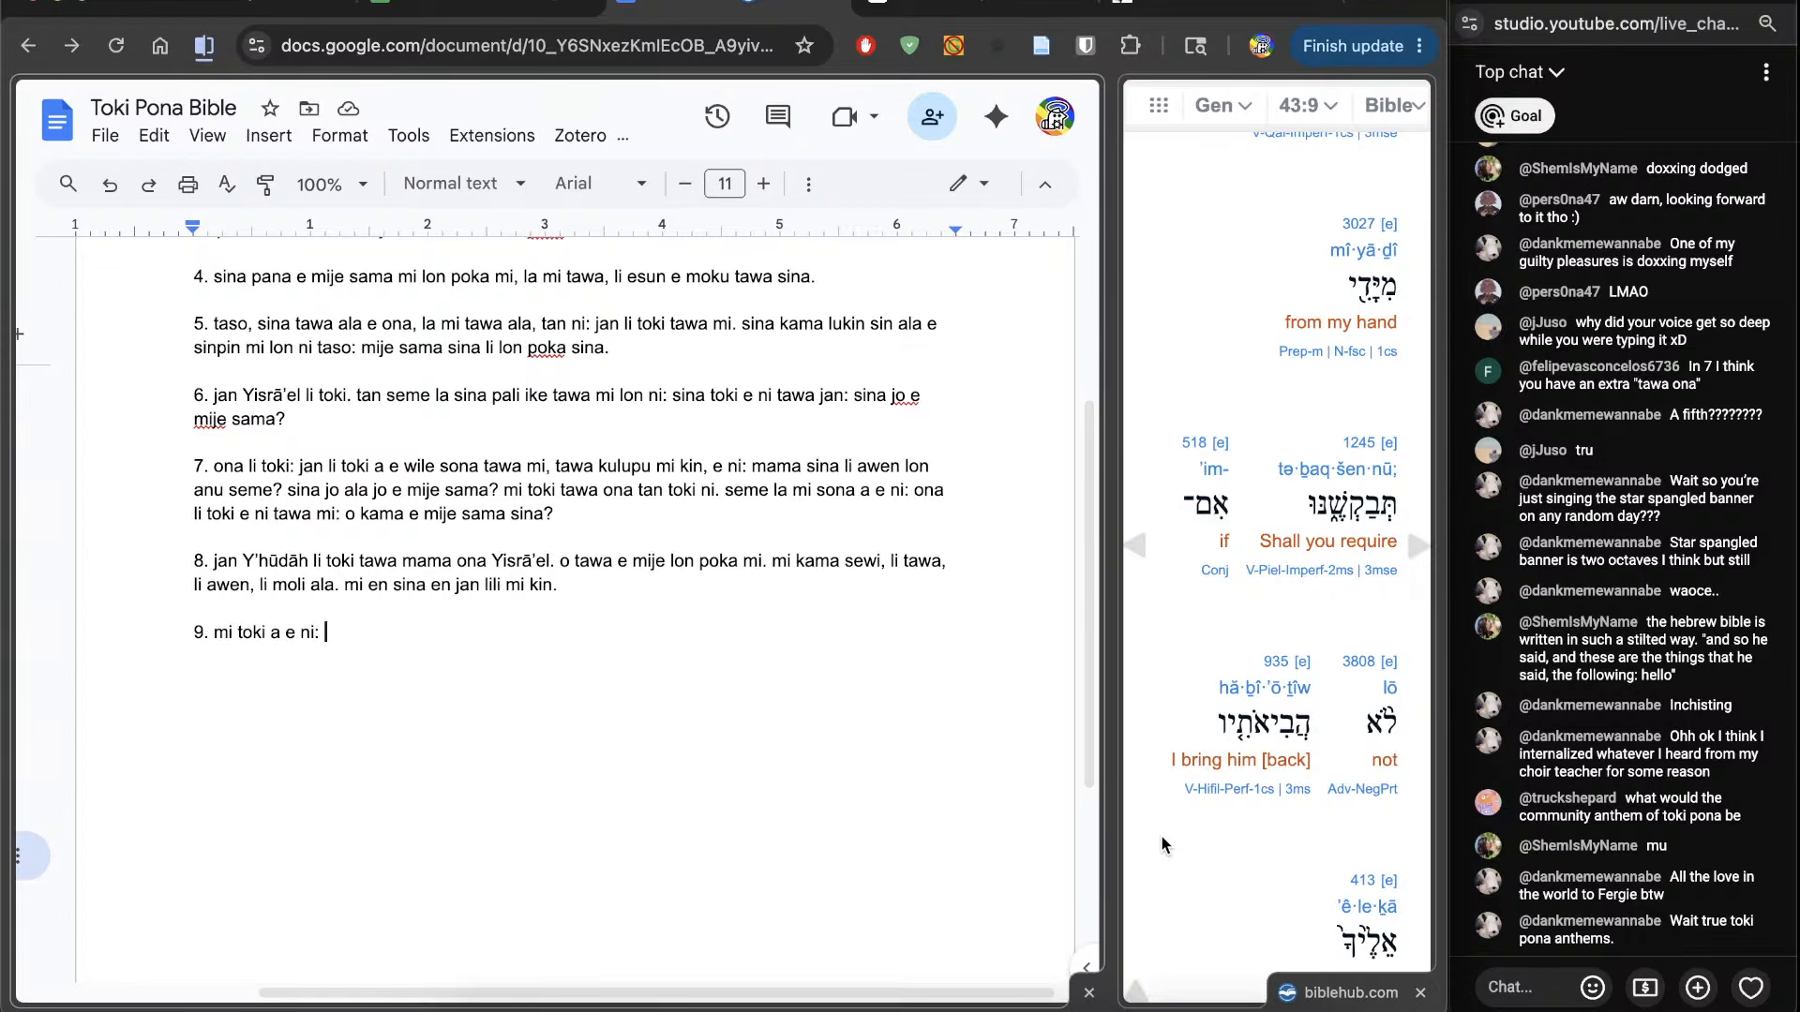
pyautogui.scroll(-1, 1162, 836)
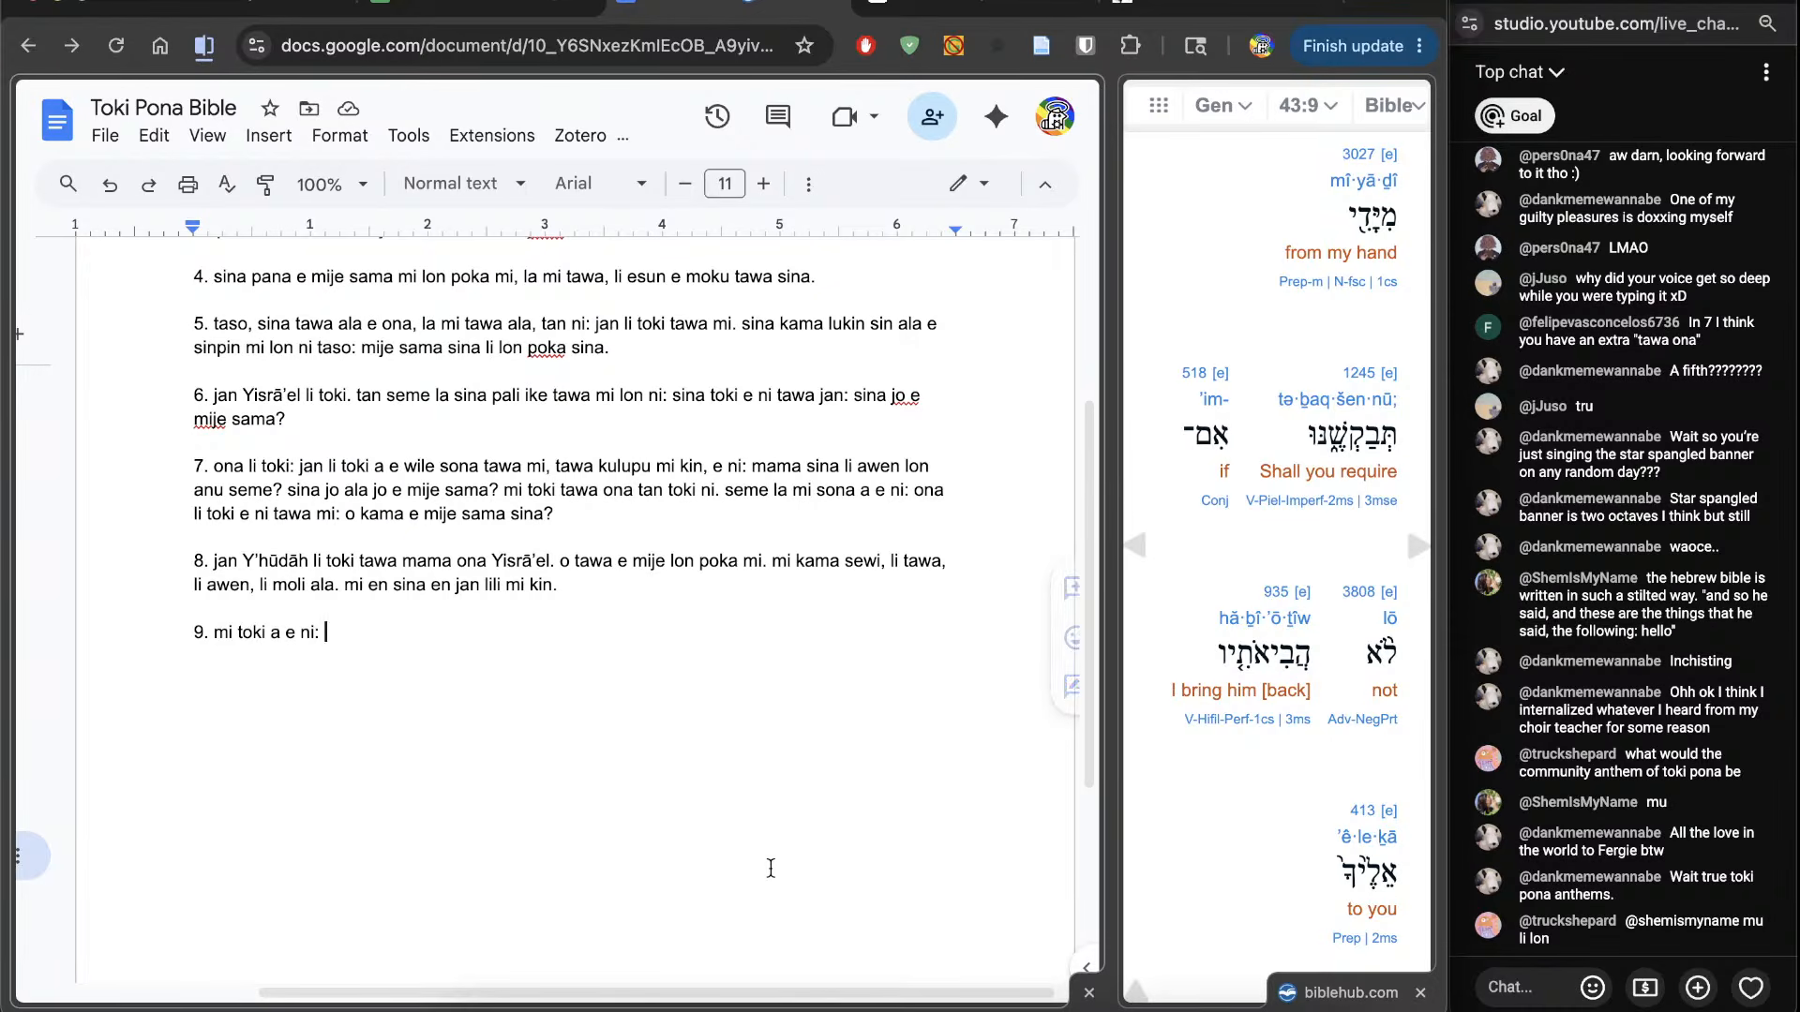
pyautogui.write('tan mi')
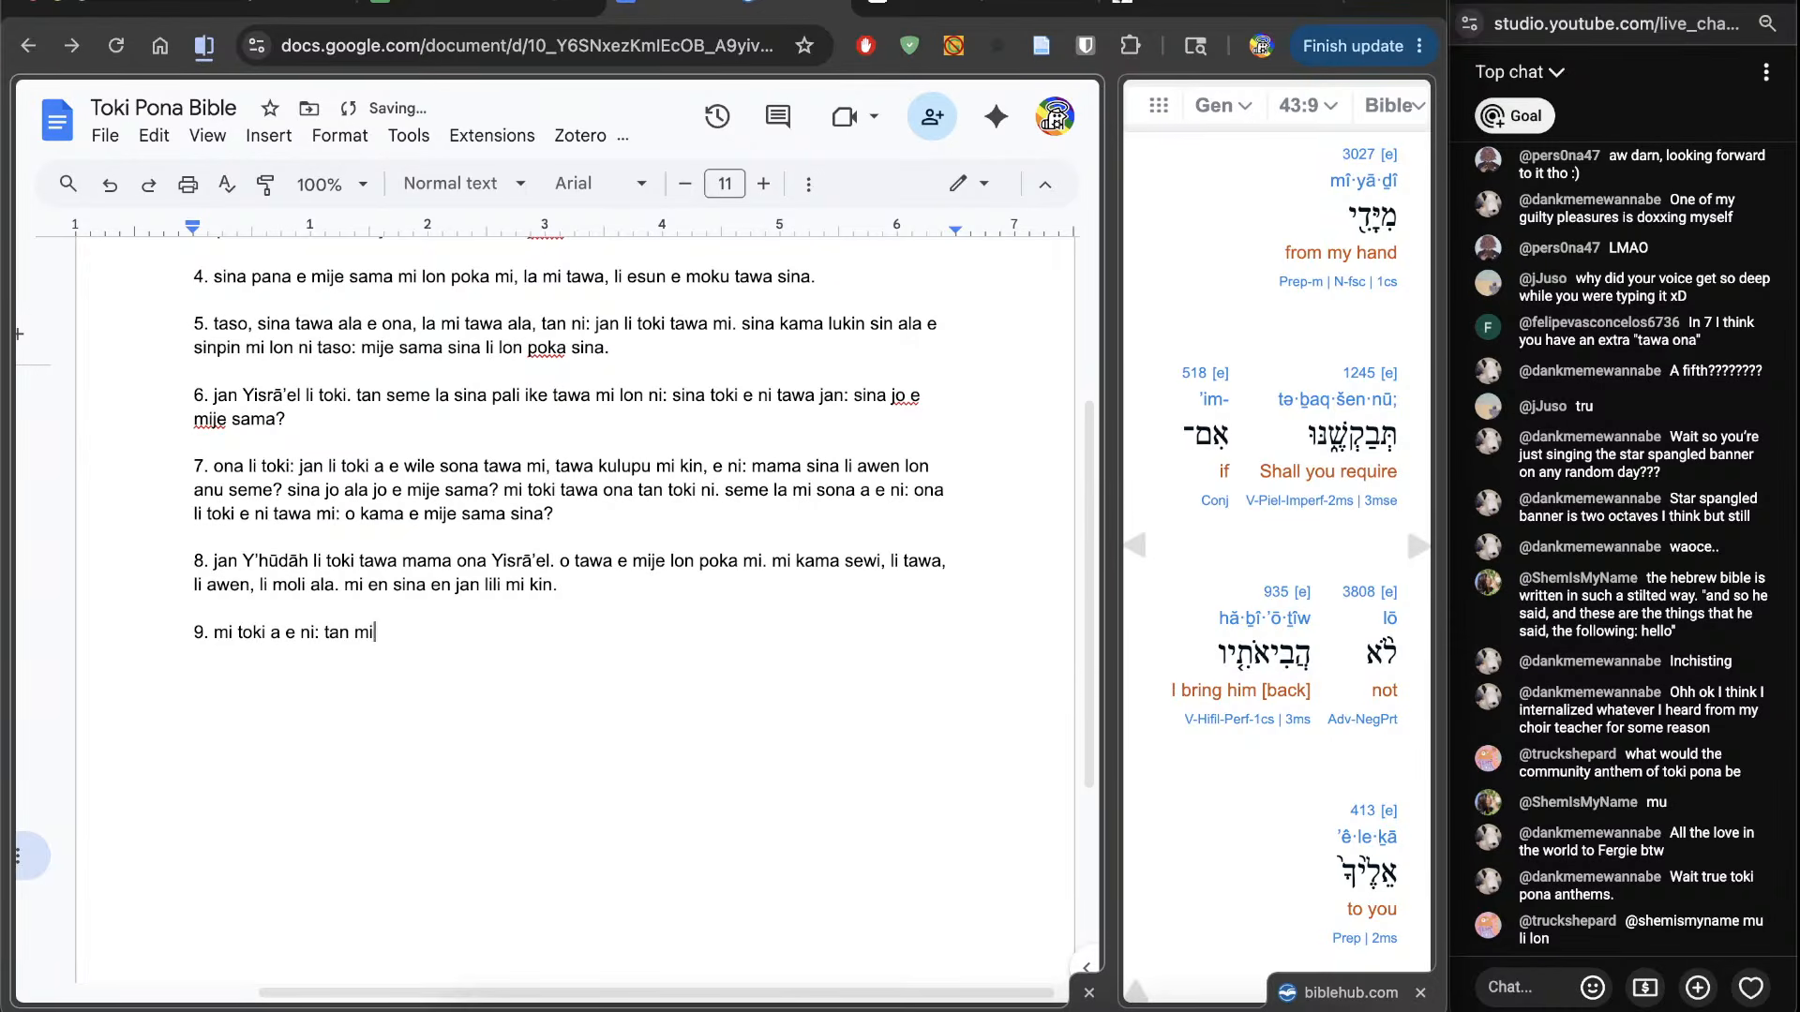
pyautogui.write(', laa')
pyautogui.press('BackSpace')
# Step: Read the remaining words of Genesis 43:9 in the interlinear through to its last word, and return to "will guarantee"
pyautogui.scroll(-4, 1341, 473)
pyautogui.scroll(-3, 1342, 481)
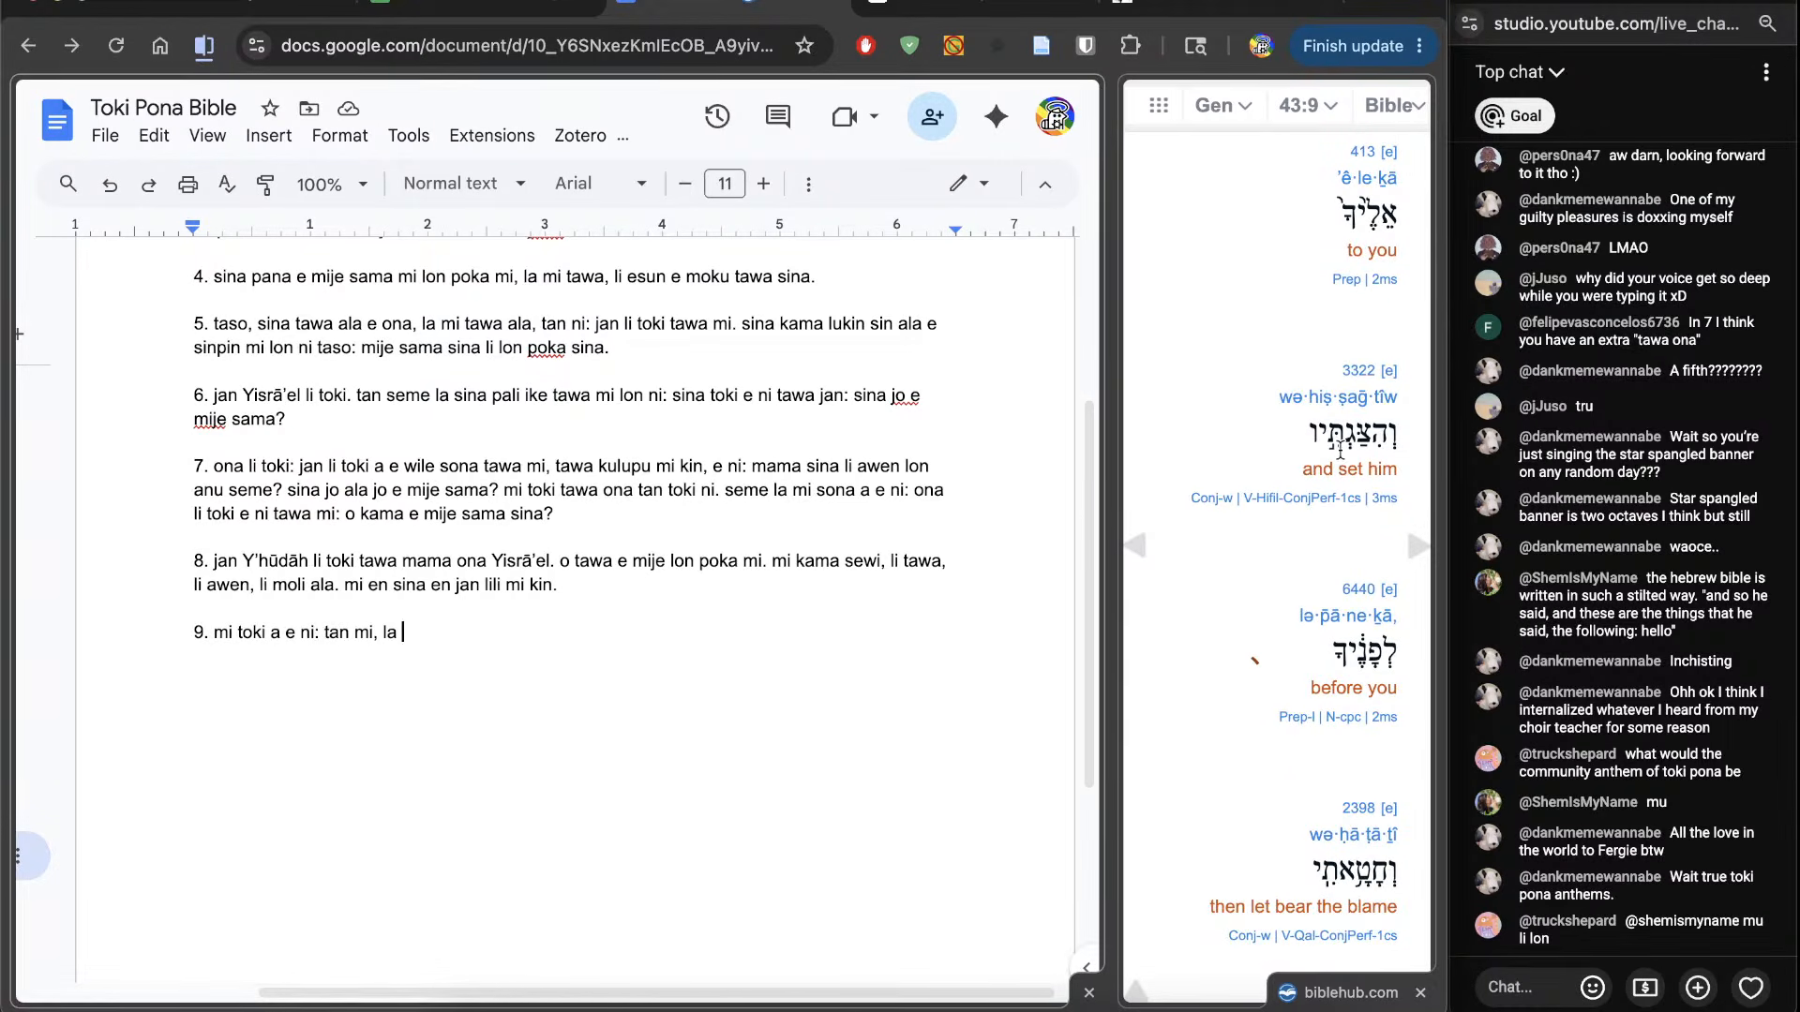
pyautogui.scroll(-2, 1324, 813)
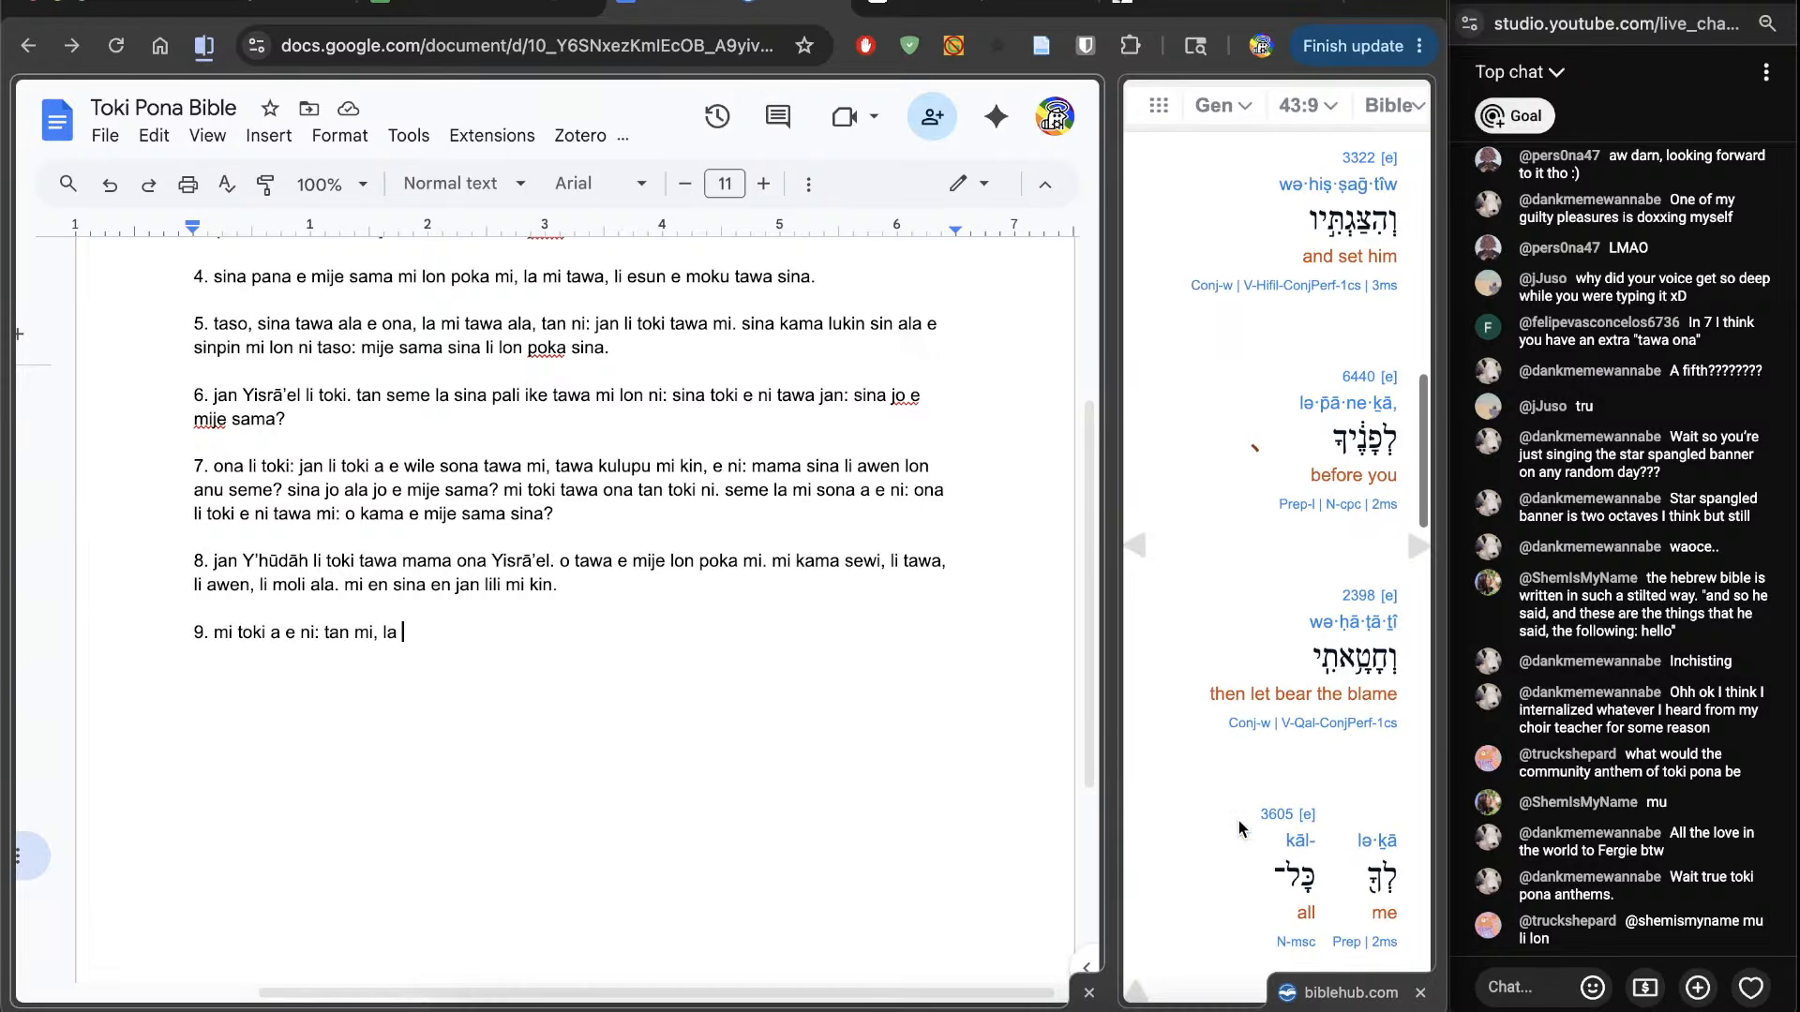
pyautogui.scroll(-6, 1201, 855)
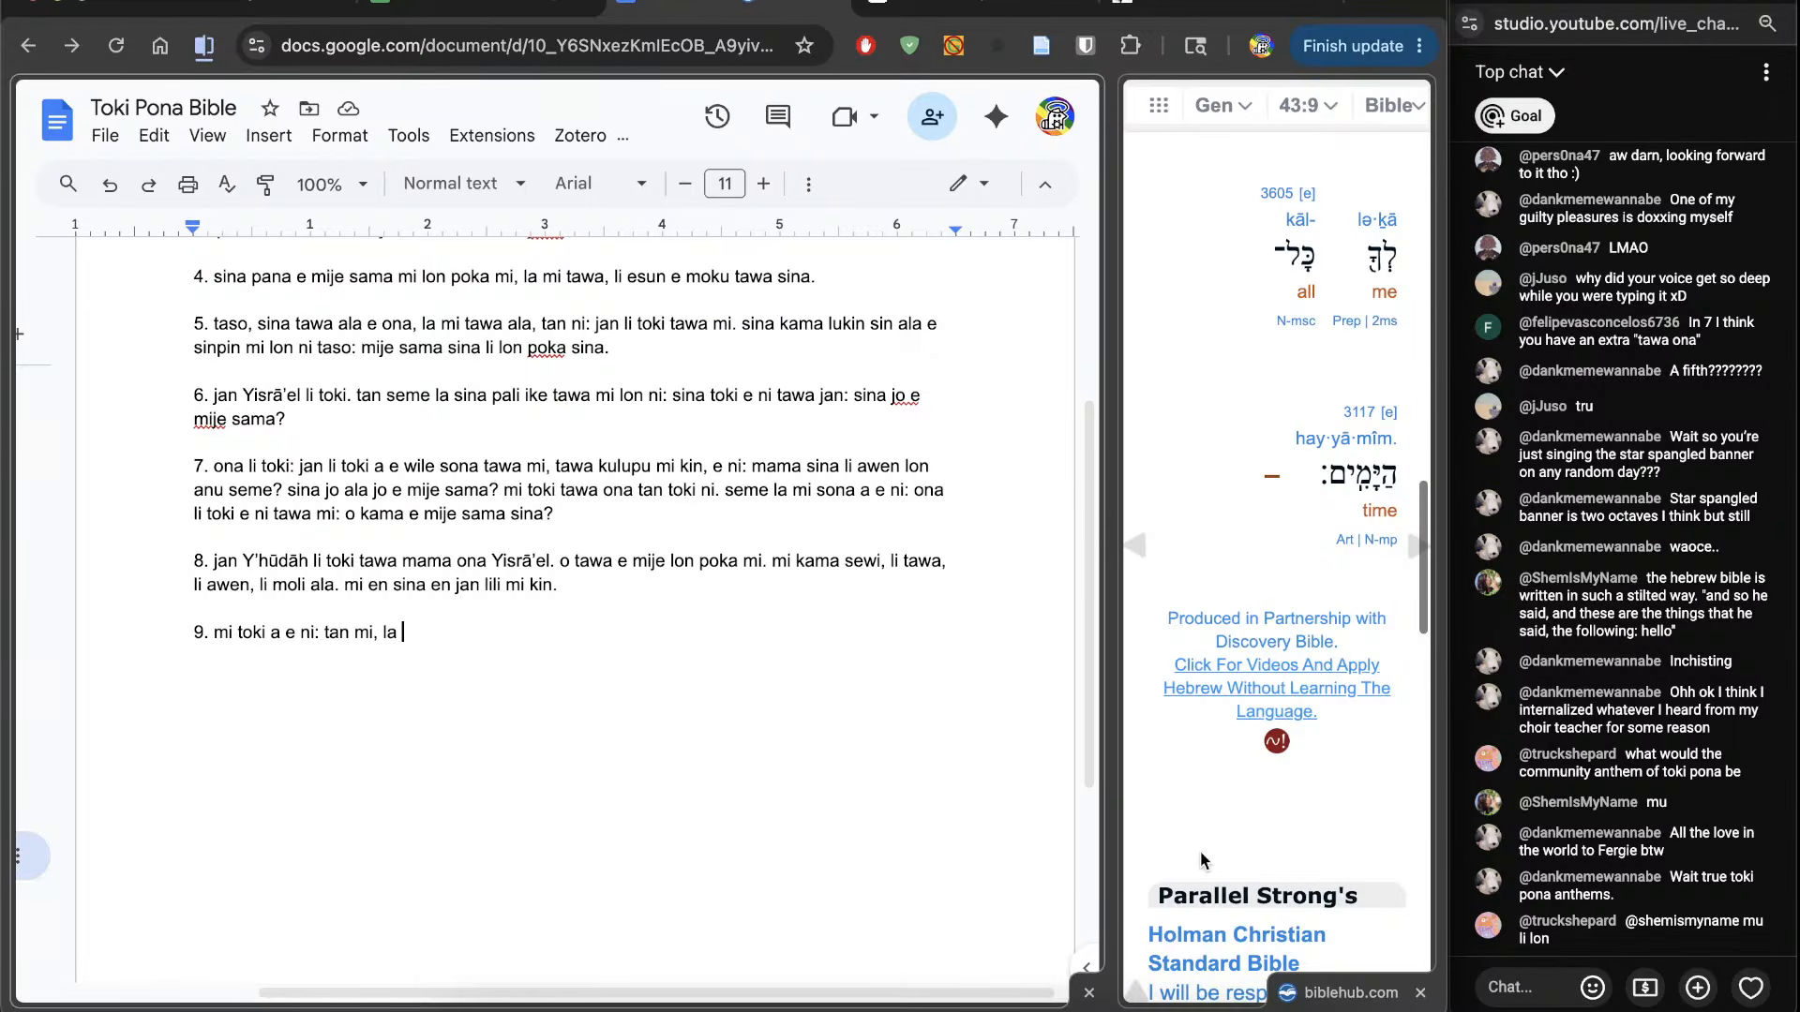
pyautogui.scroll(7, 1200, 852)
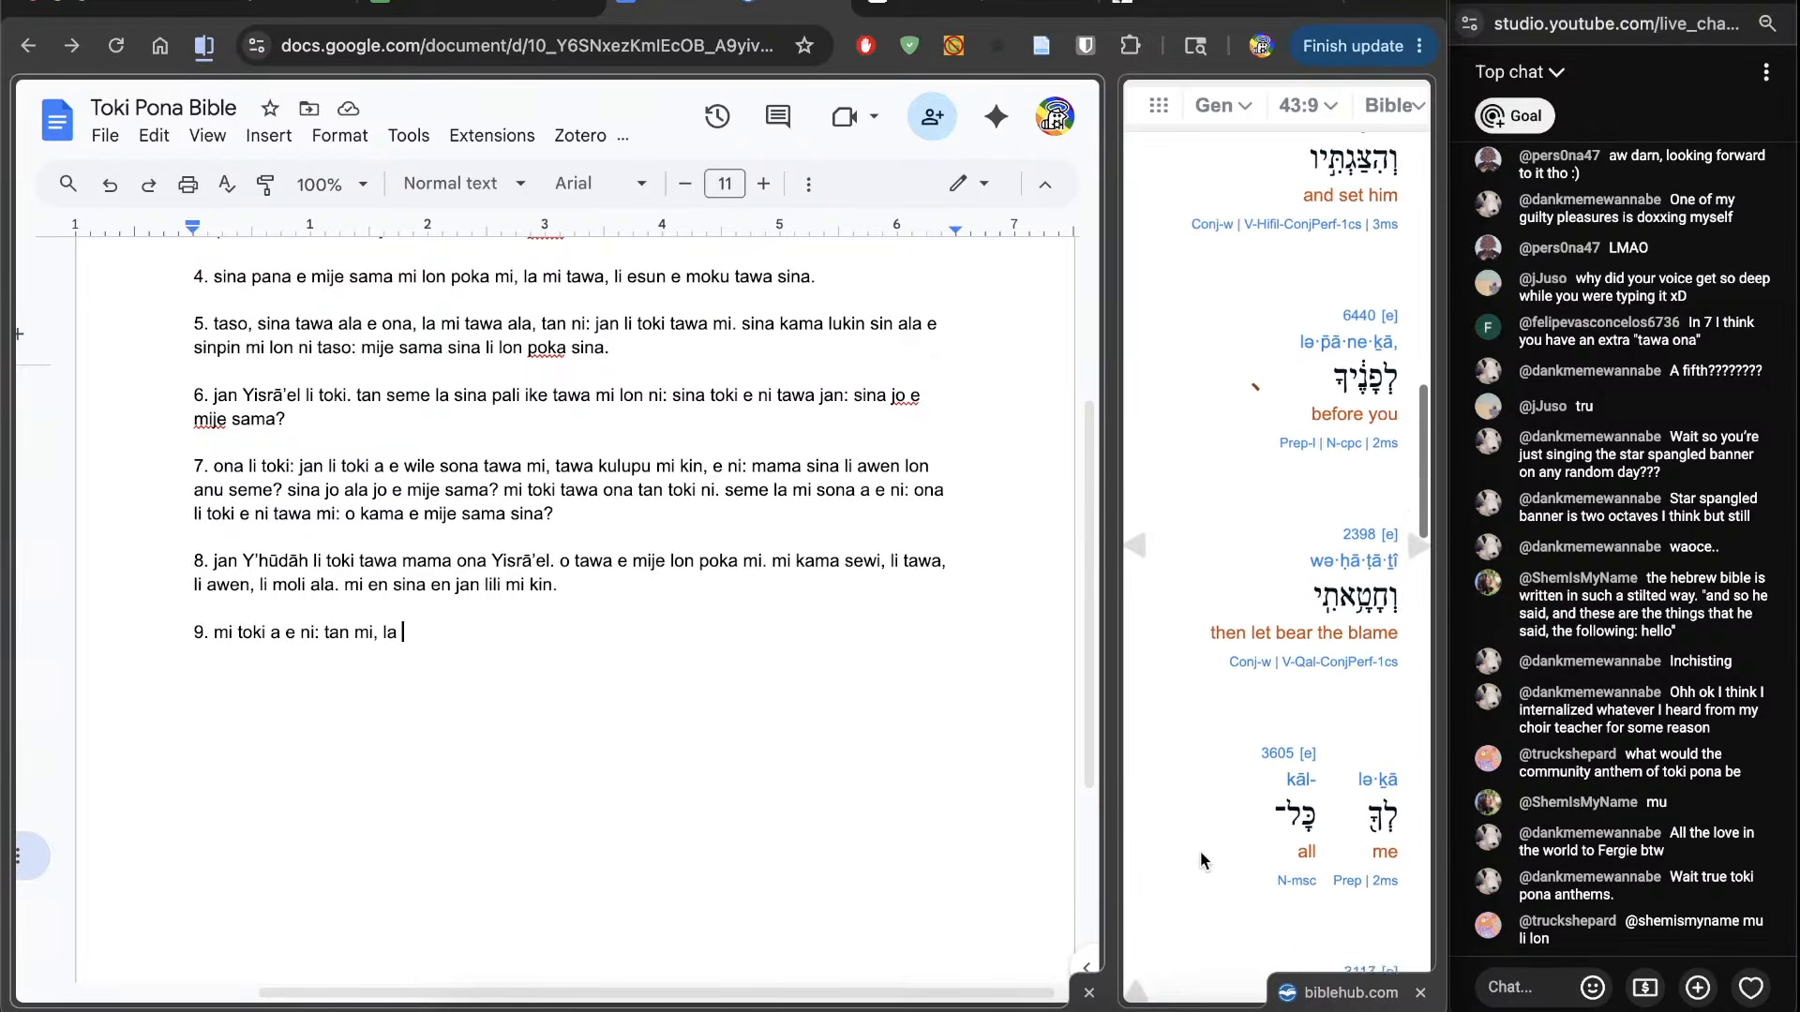
pyautogui.scroll(2, 1200, 851)
pyautogui.scroll(5, 1200, 851)
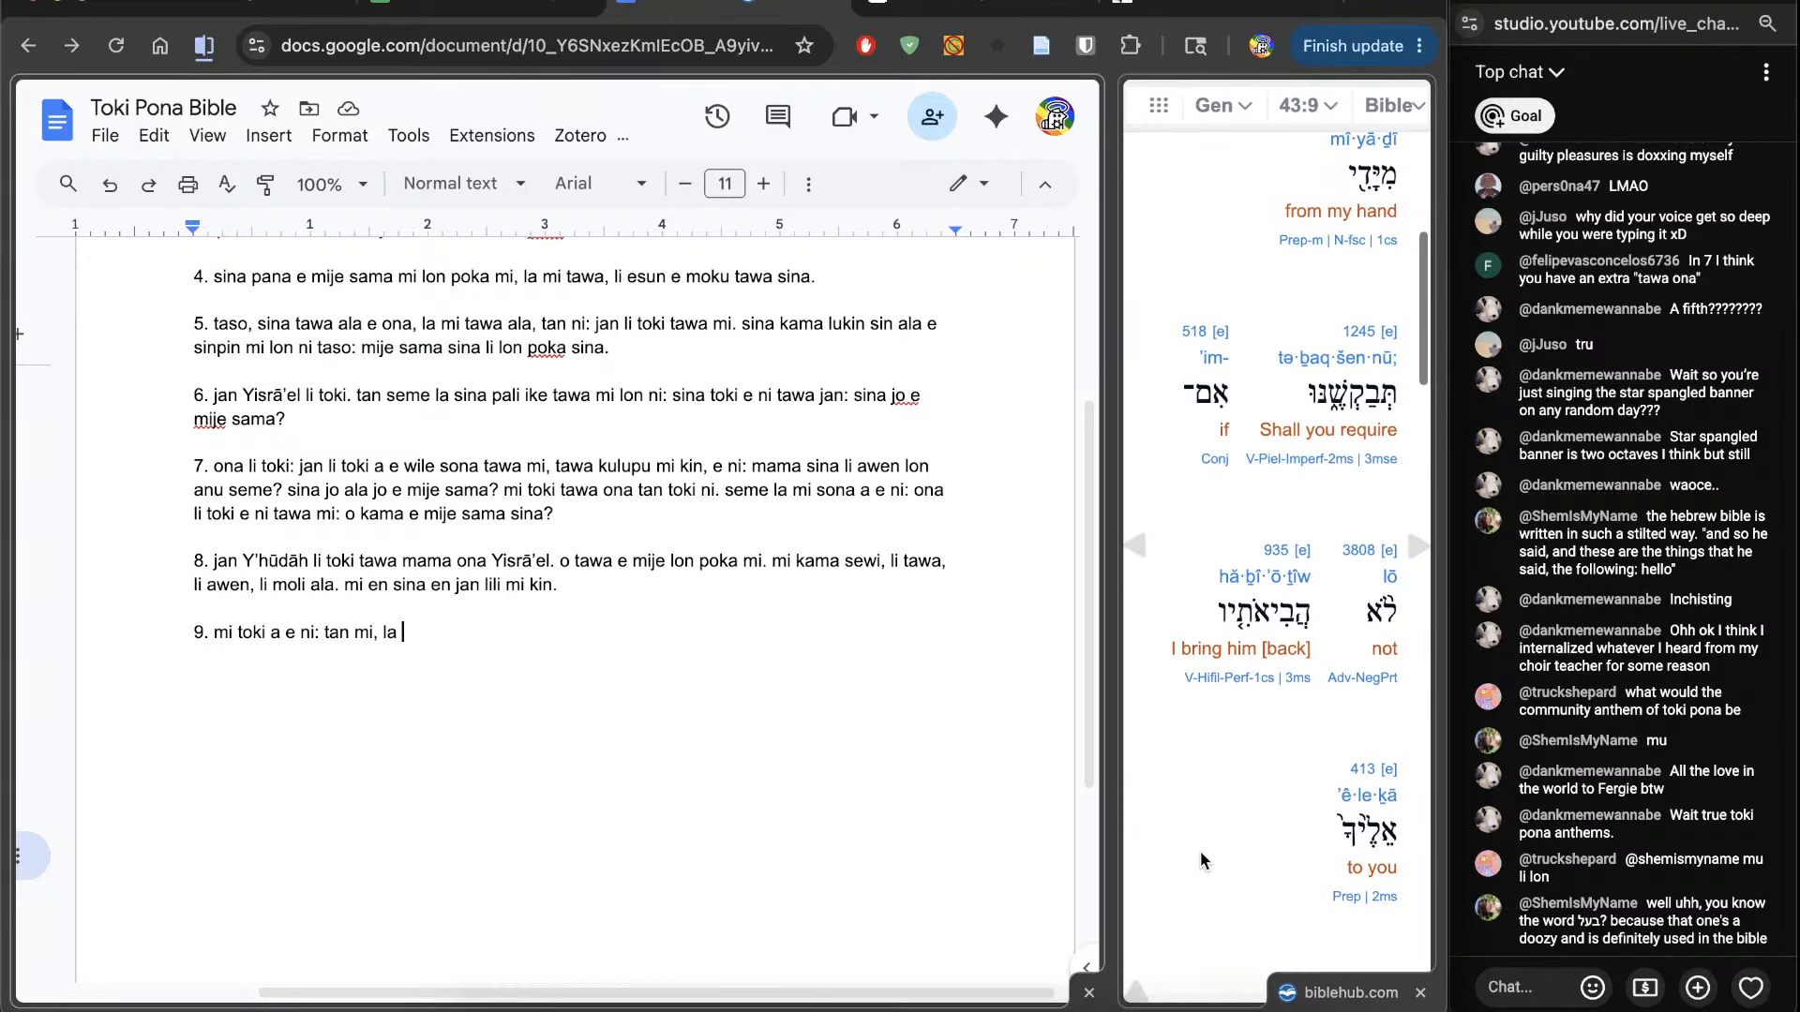
pyautogui.scroll(1, 1200, 851)
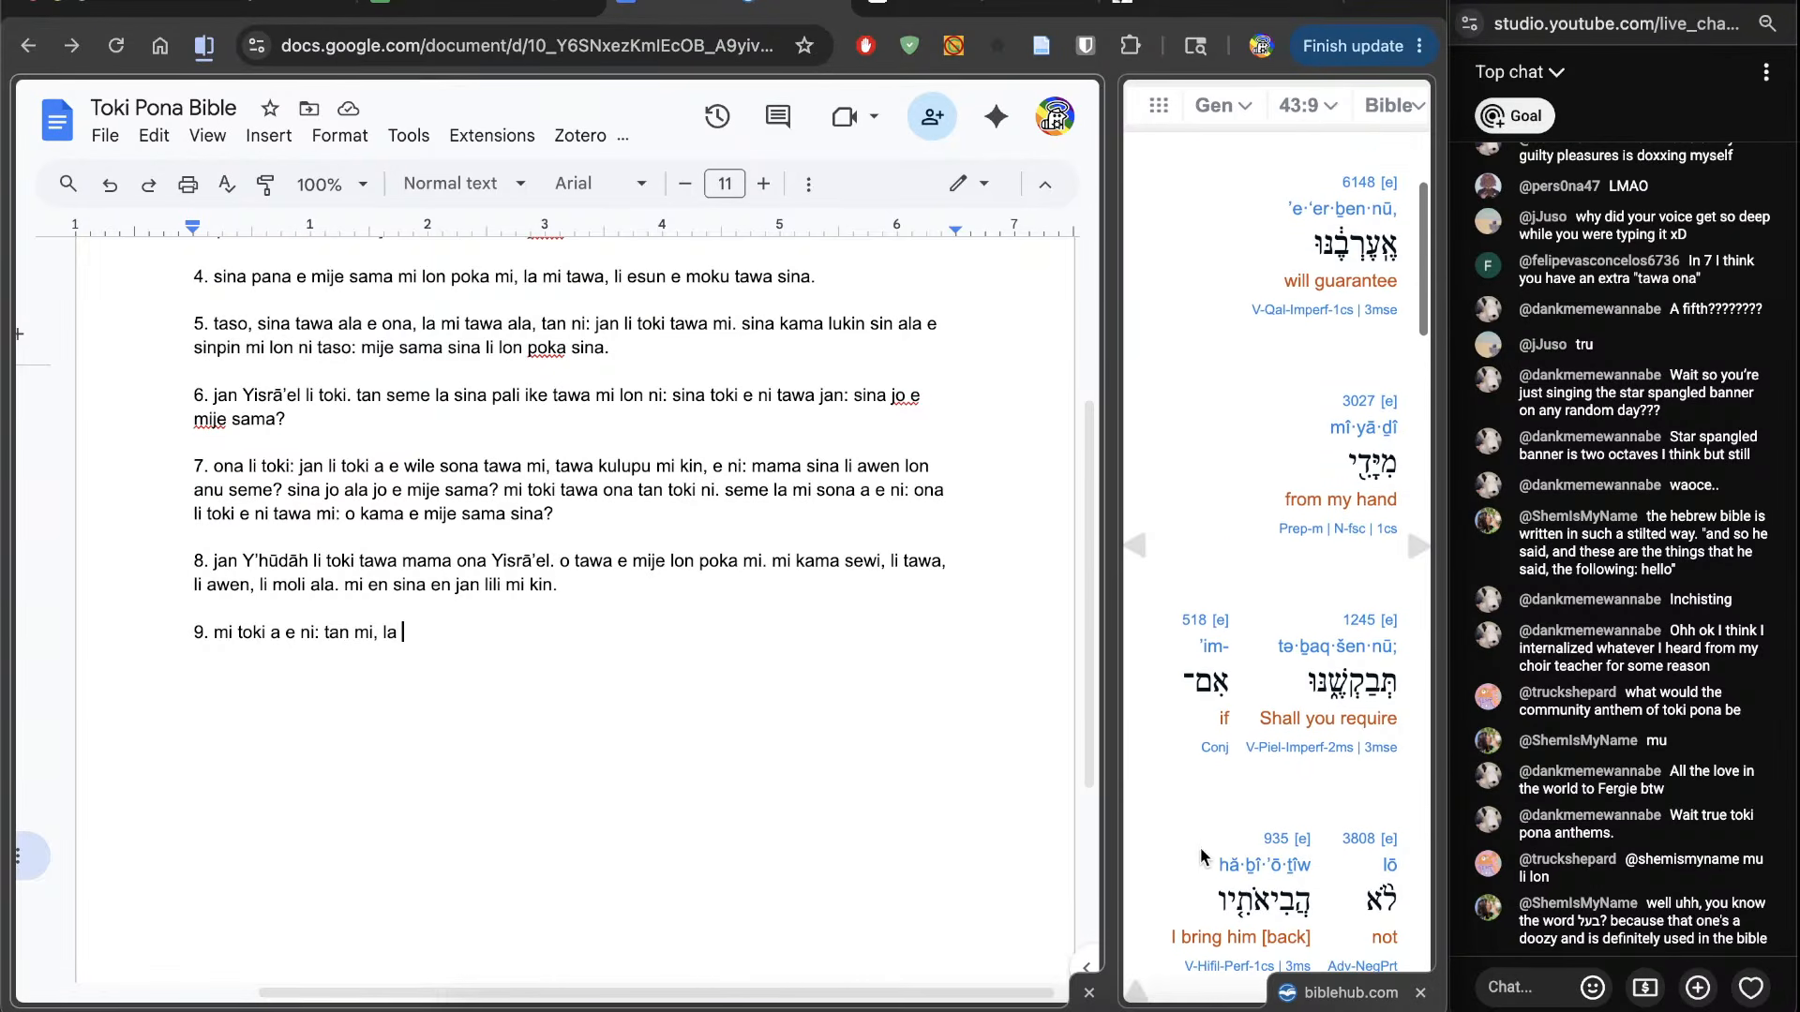
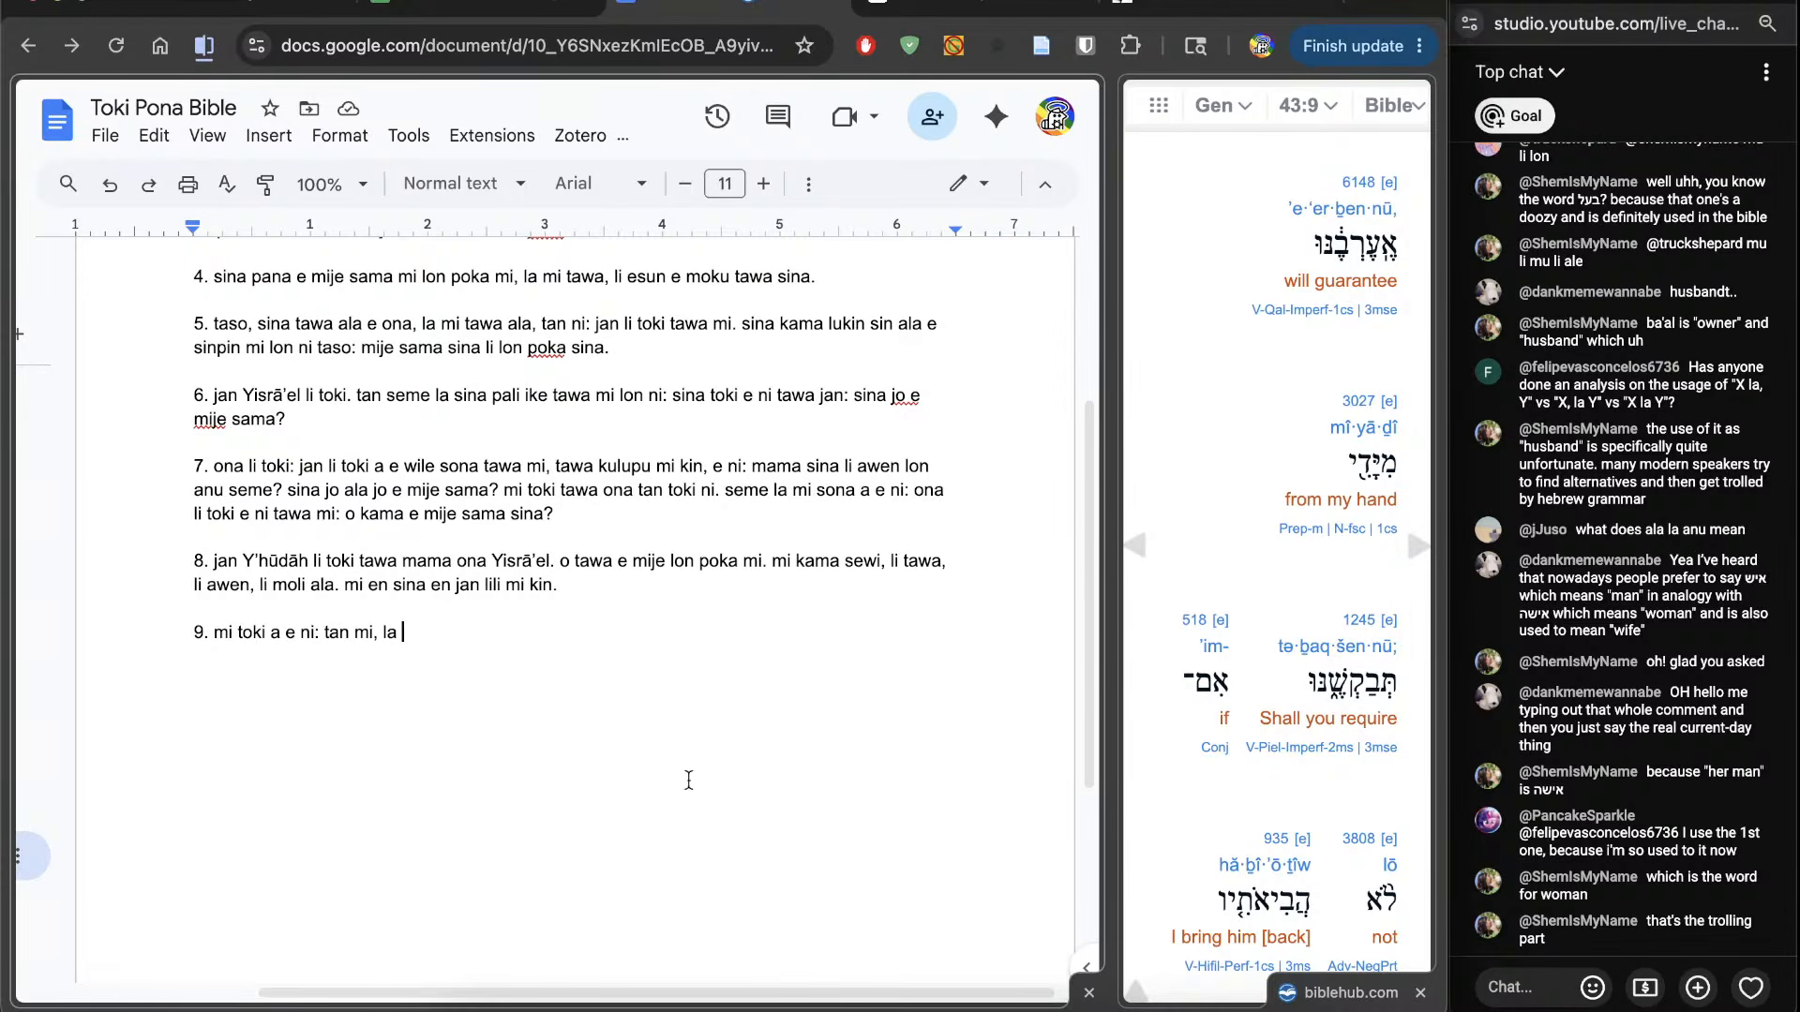
# Step: Recheck "will guarantee" in the interlinear and replace "toki" with "kama" in verse 9's opening clause
pyautogui.scroll(-1, 1162, 807)
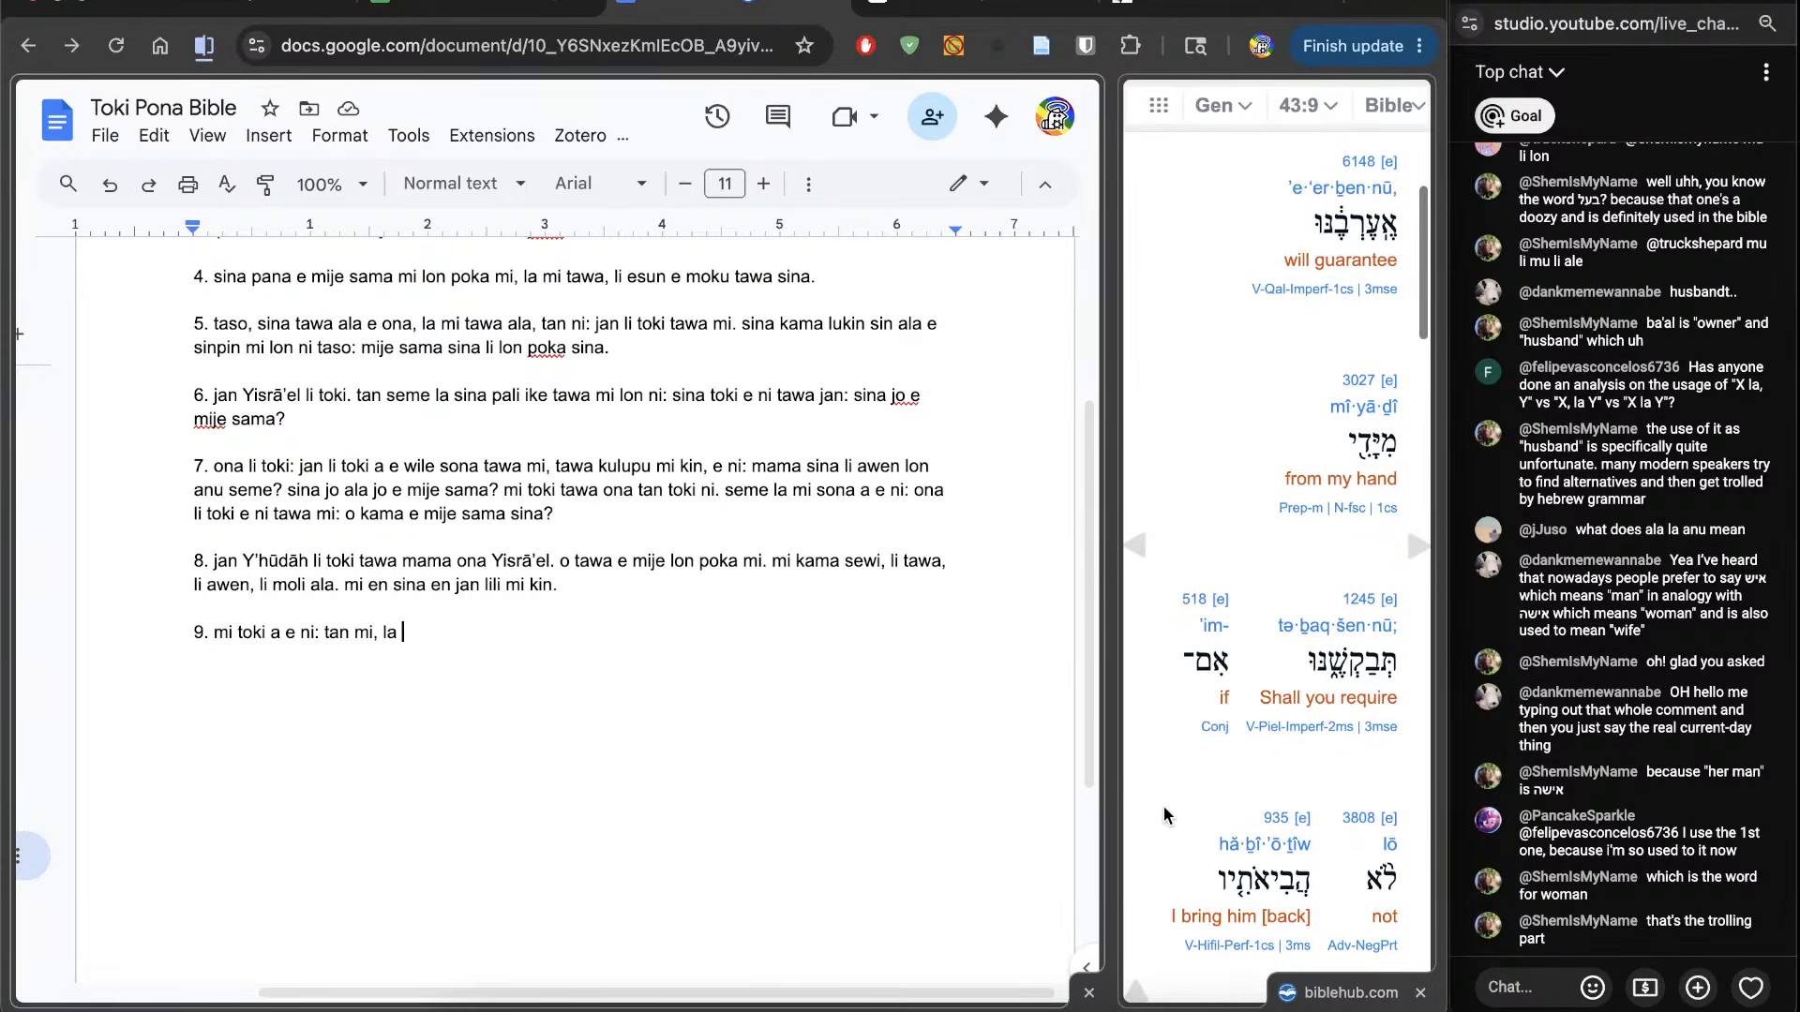
pyautogui.scroll(1, 1163, 808)
pyautogui.scroll(-1, 1163, 808)
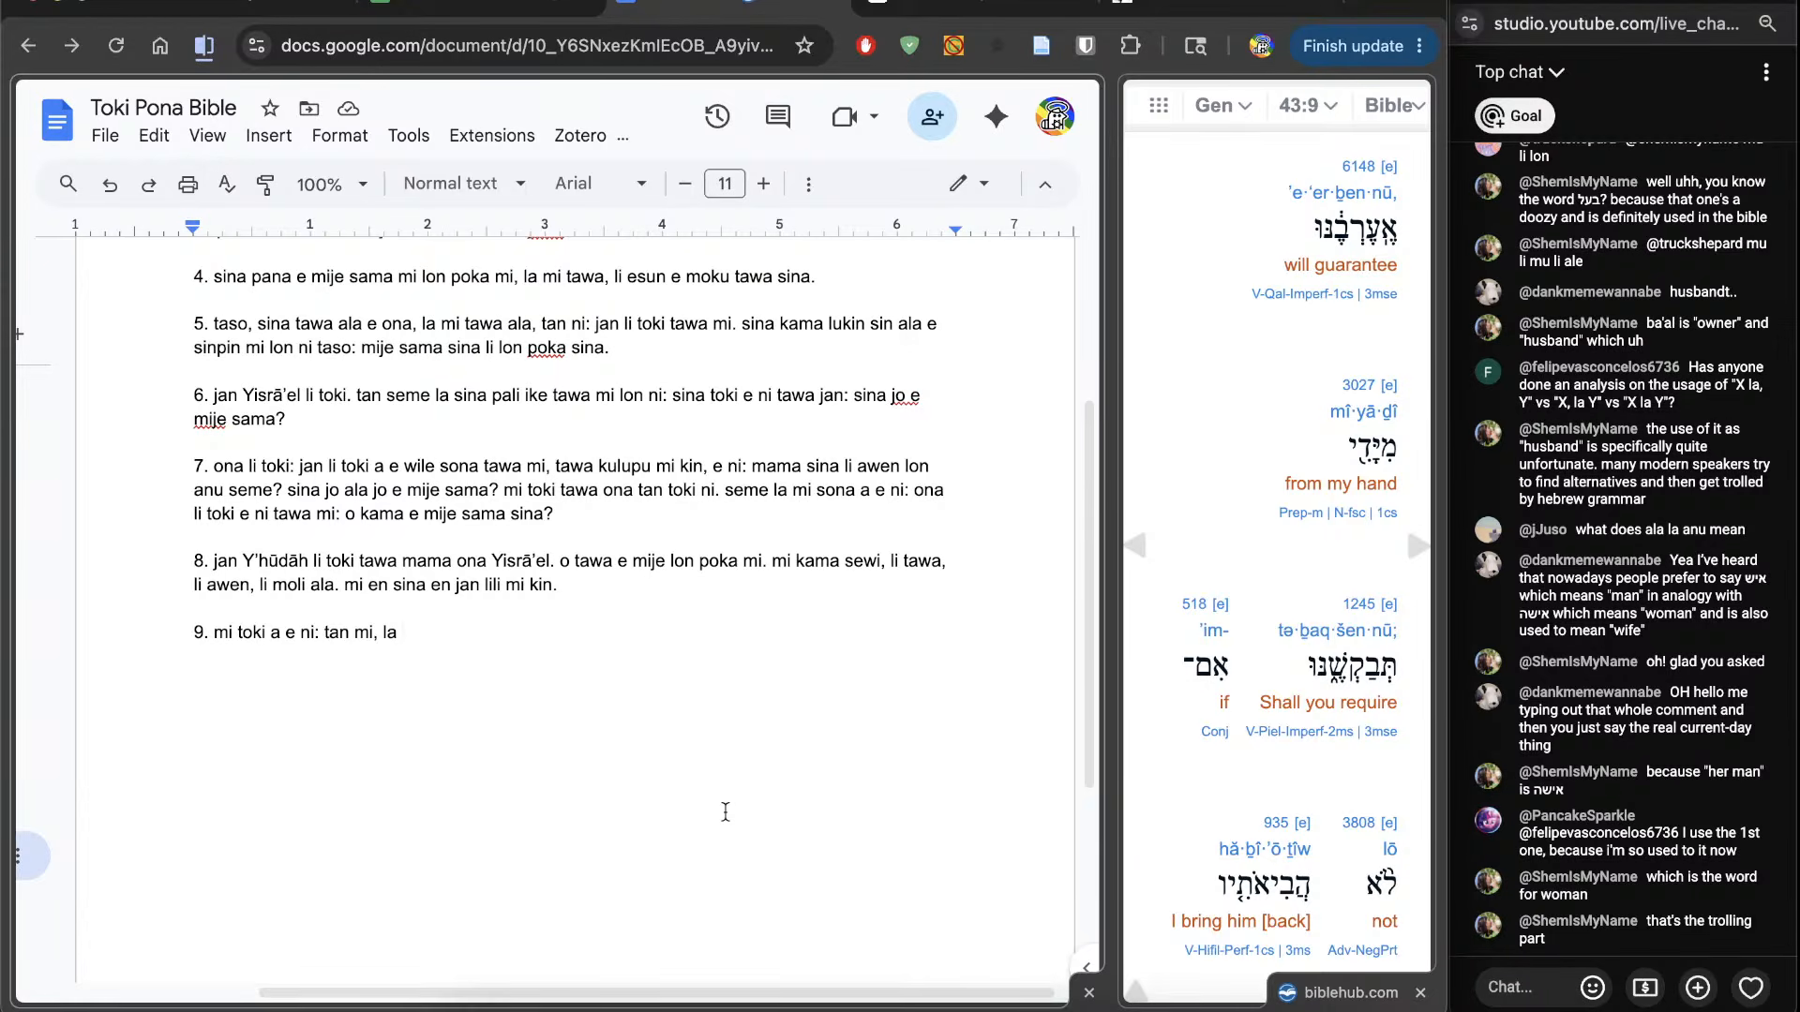
pyautogui.scroll(6, 1252, 428)
pyautogui.scroll(-4, 1251, 425)
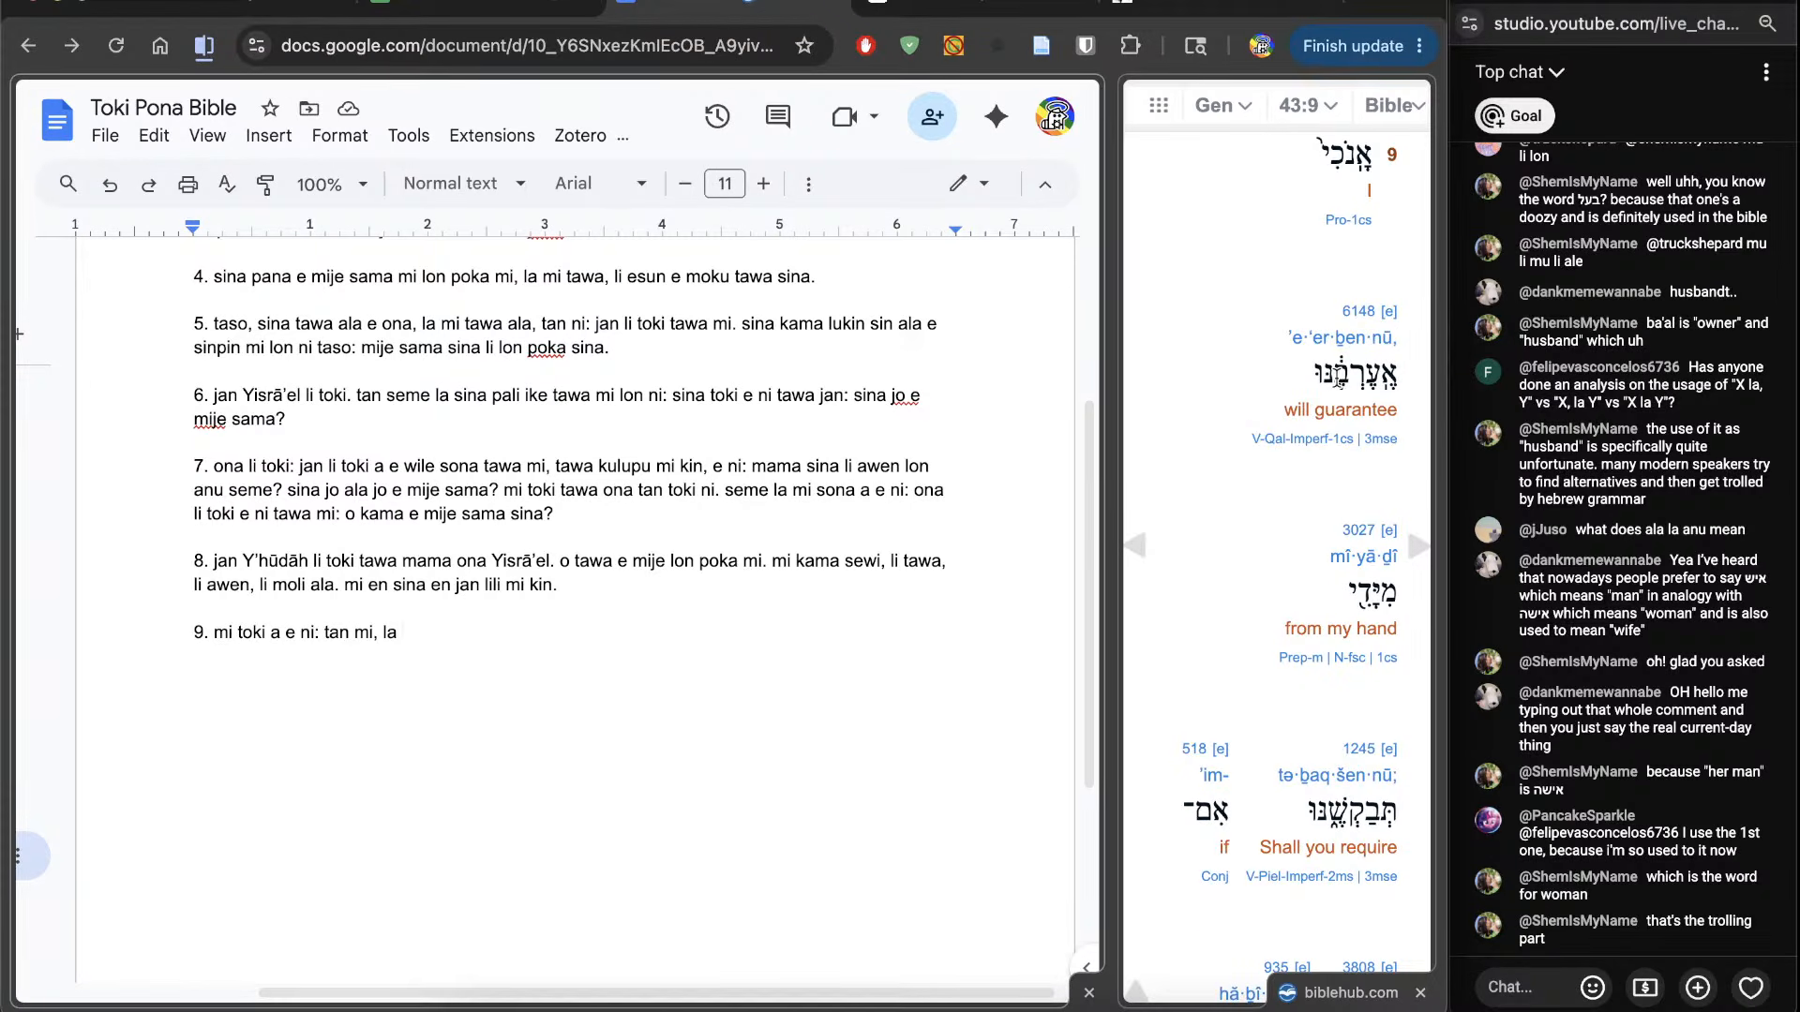
pyautogui.doubleClick(1338, 373)
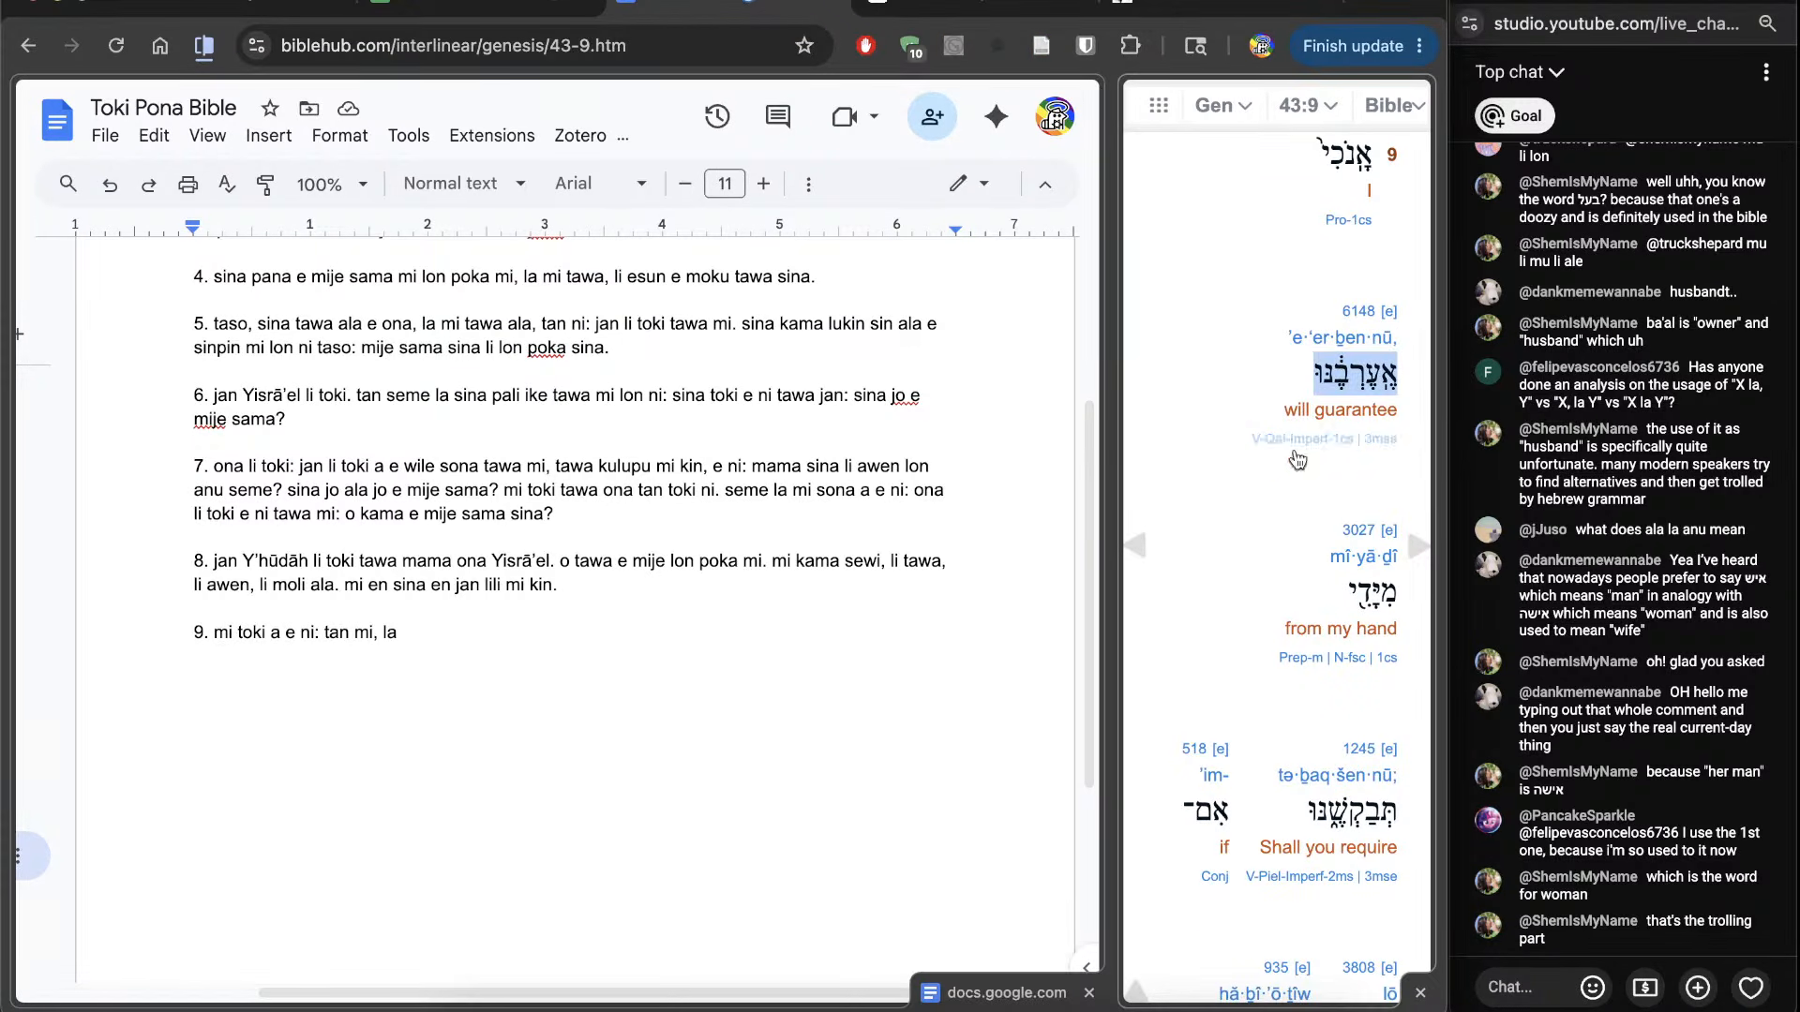
pyautogui.click(1258, 544)
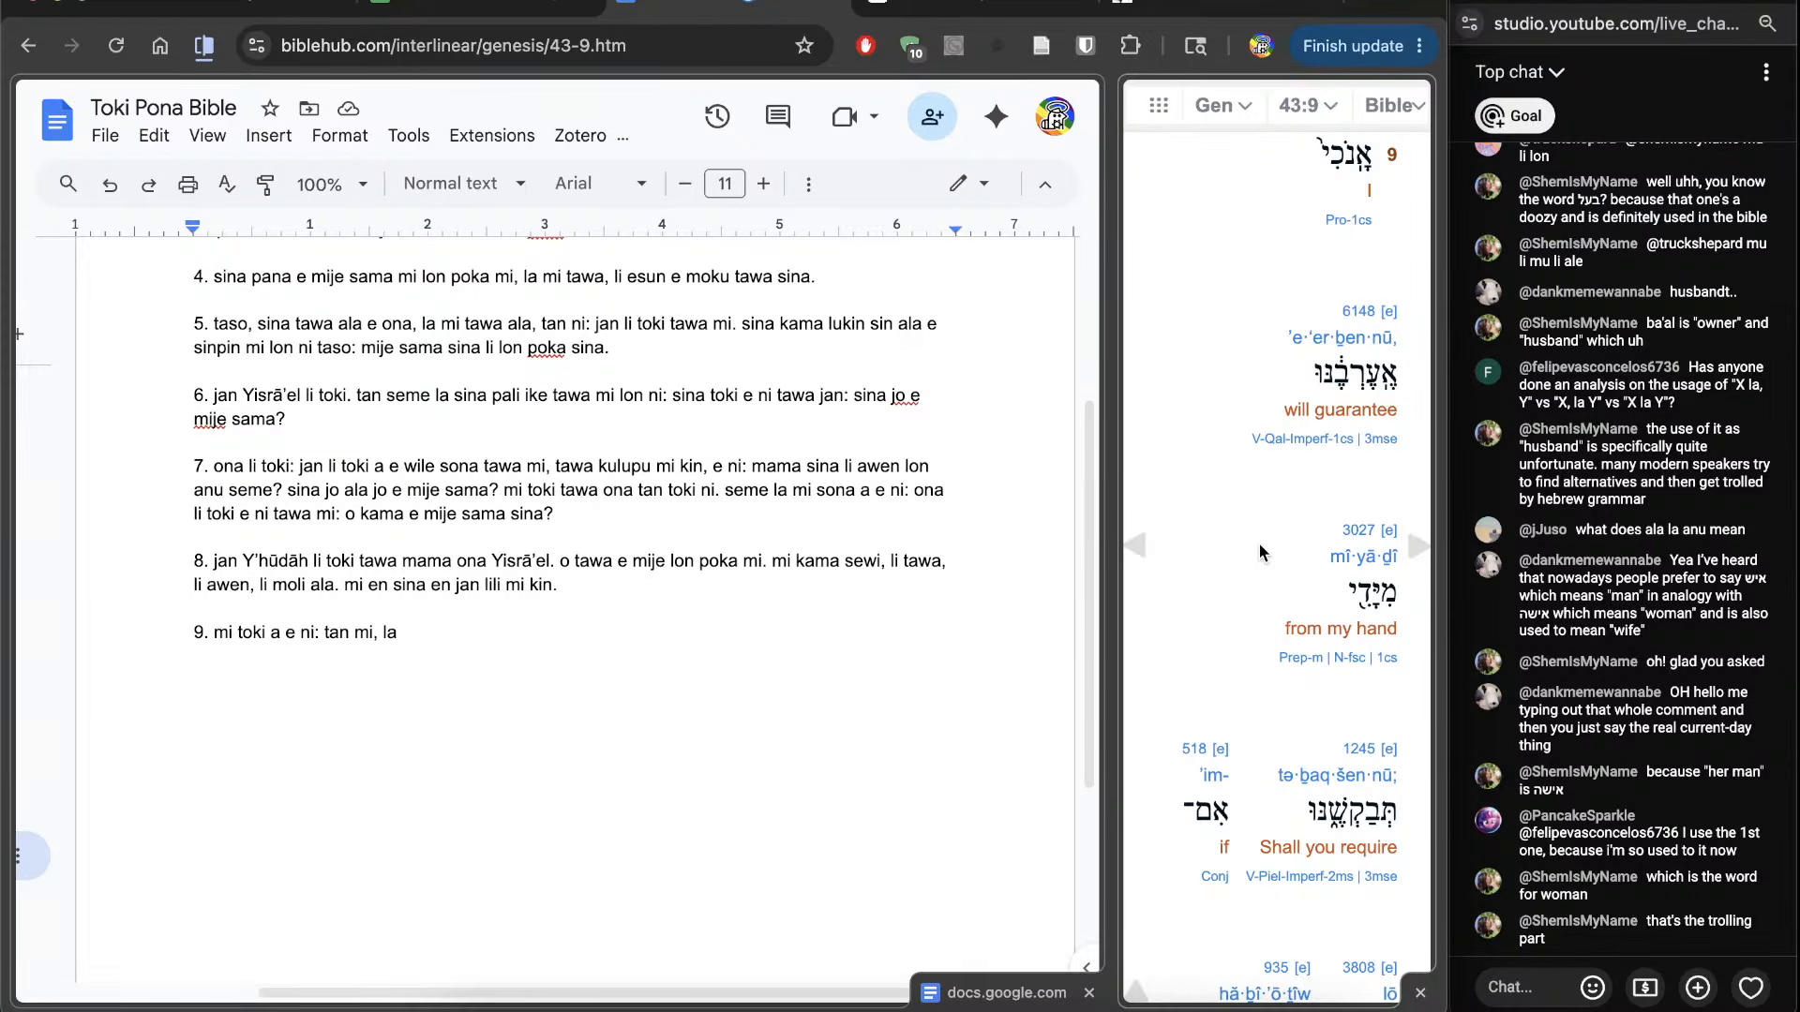
pyautogui.doubleClick(231, 654)
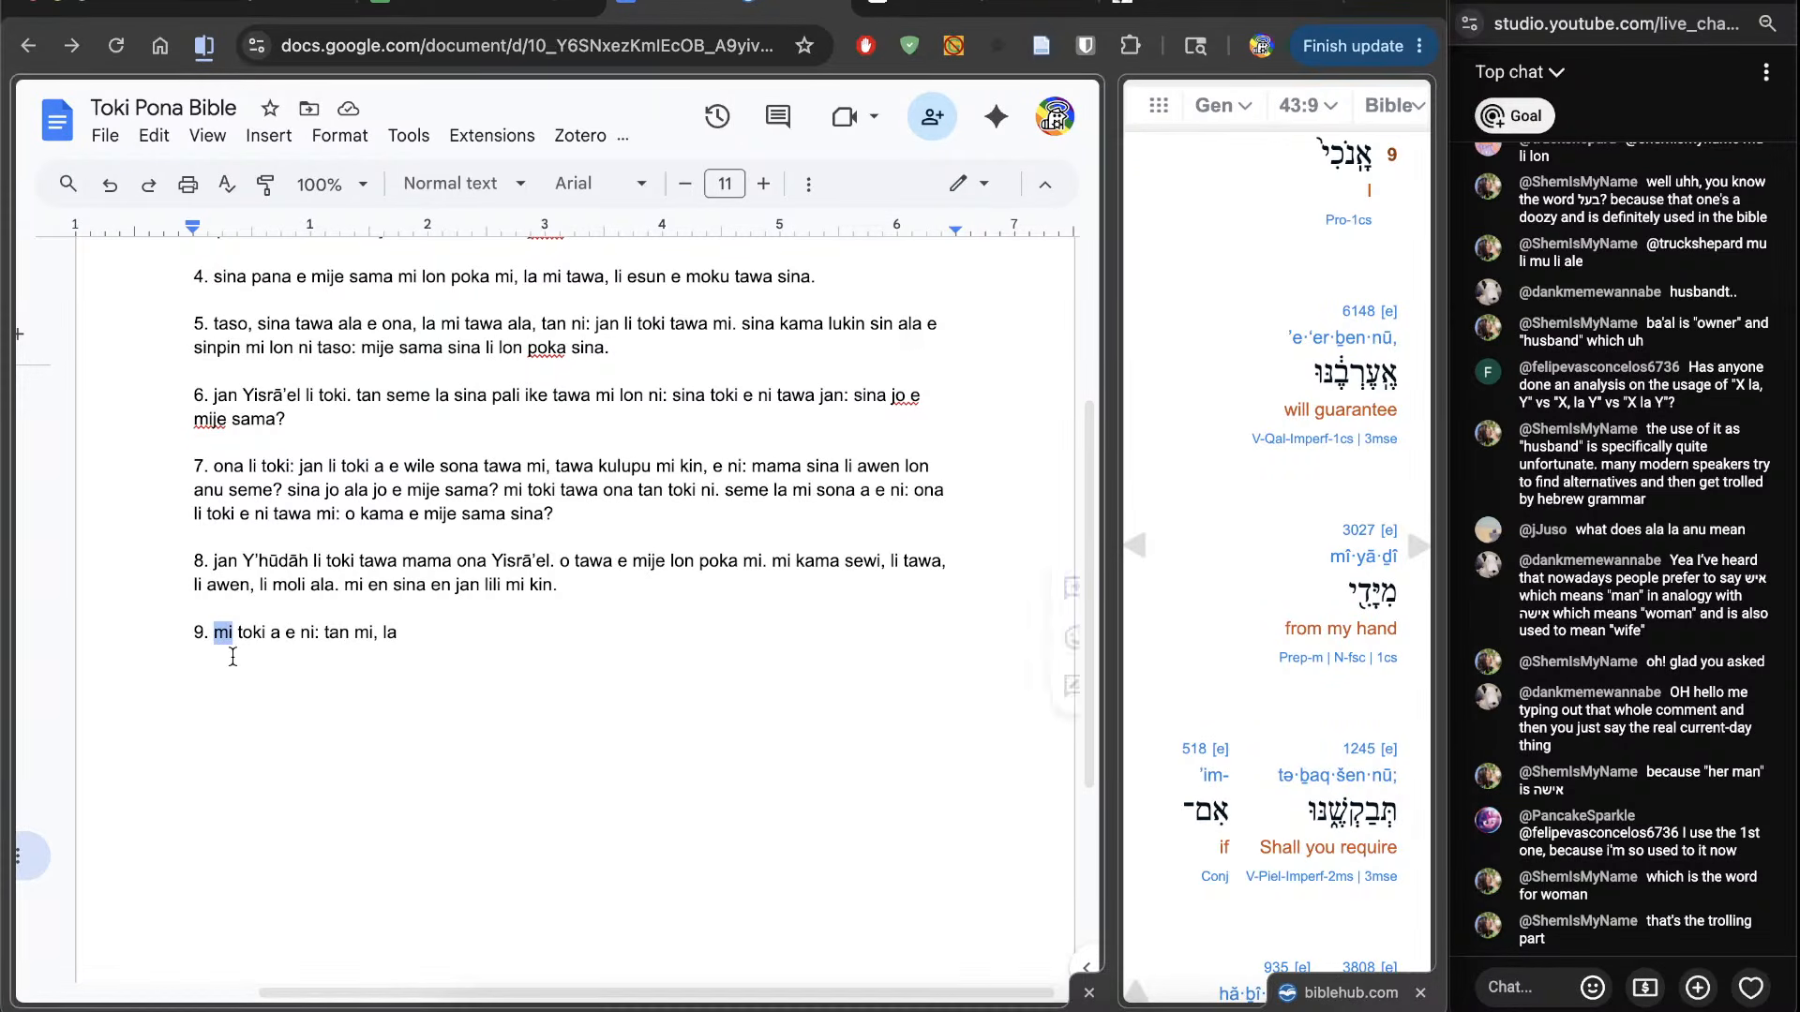
pyautogui.doubleClick(256, 640)
pyautogui.write('kama')
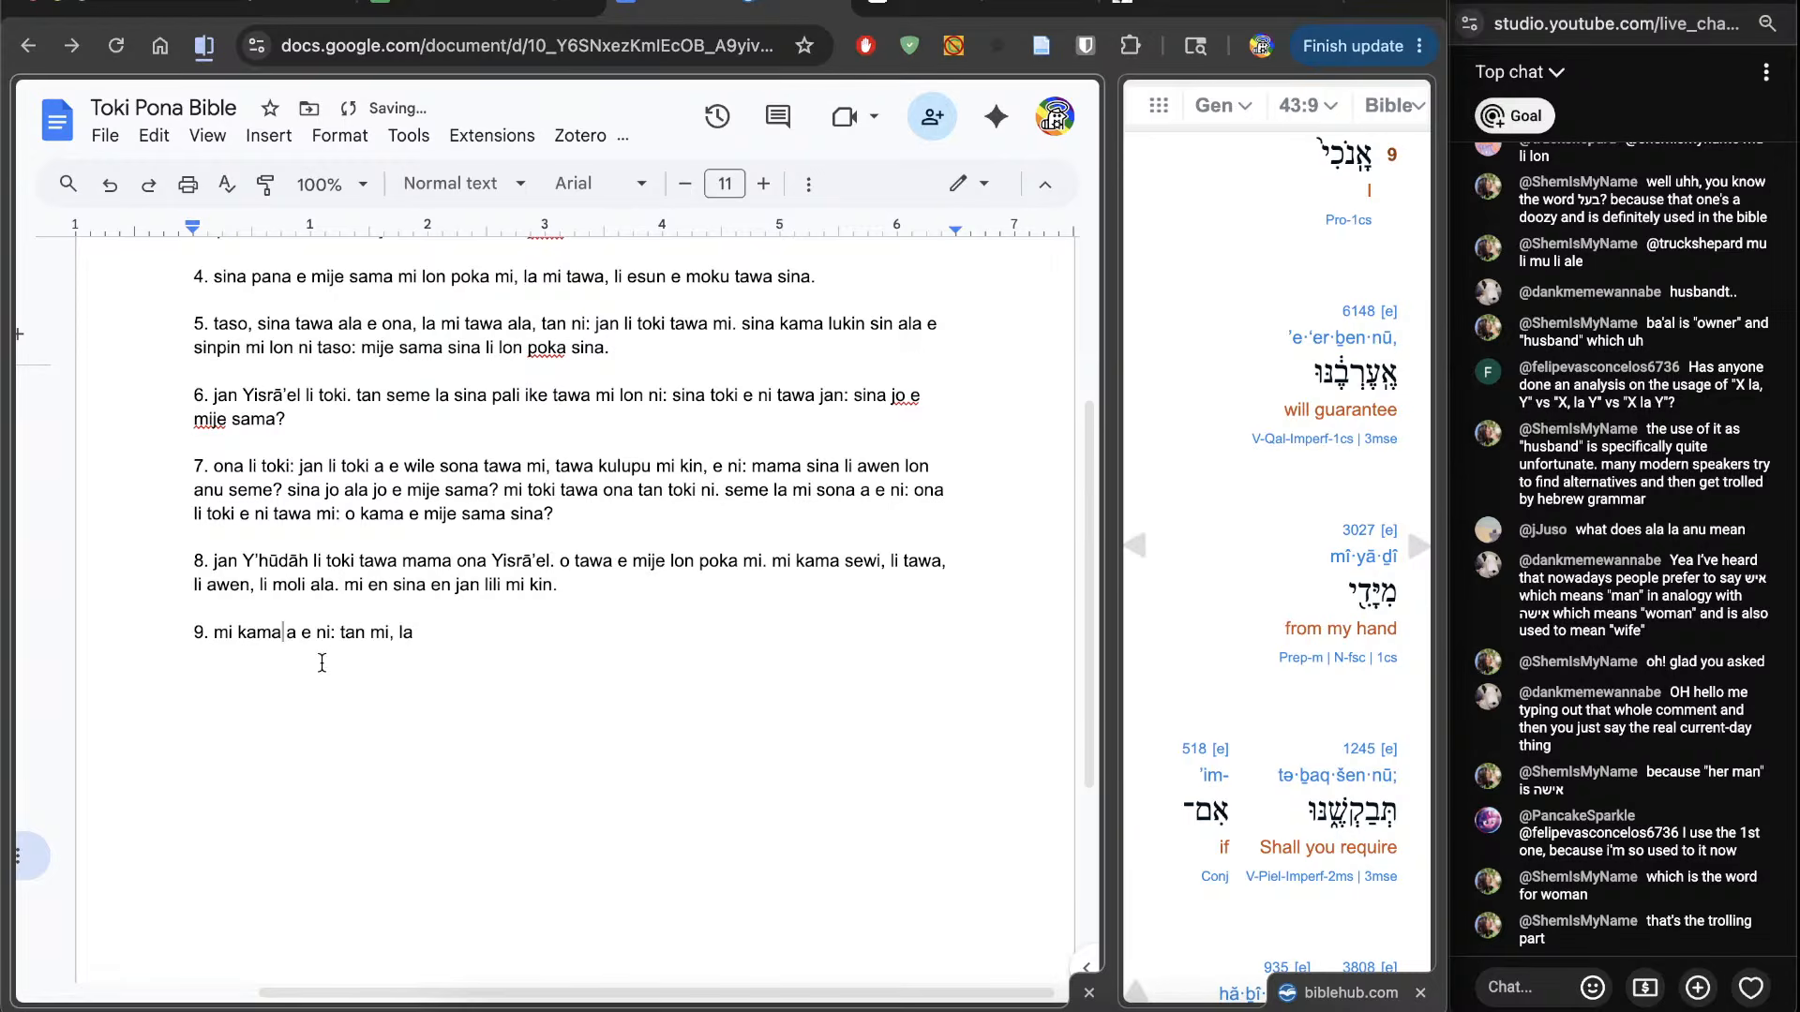
pyautogui.doubleClick(248, 647)
pyautogui.click(229, 647)
pyautogui.moveTo(229, 647); pyautogui.dragTo(333, 647)
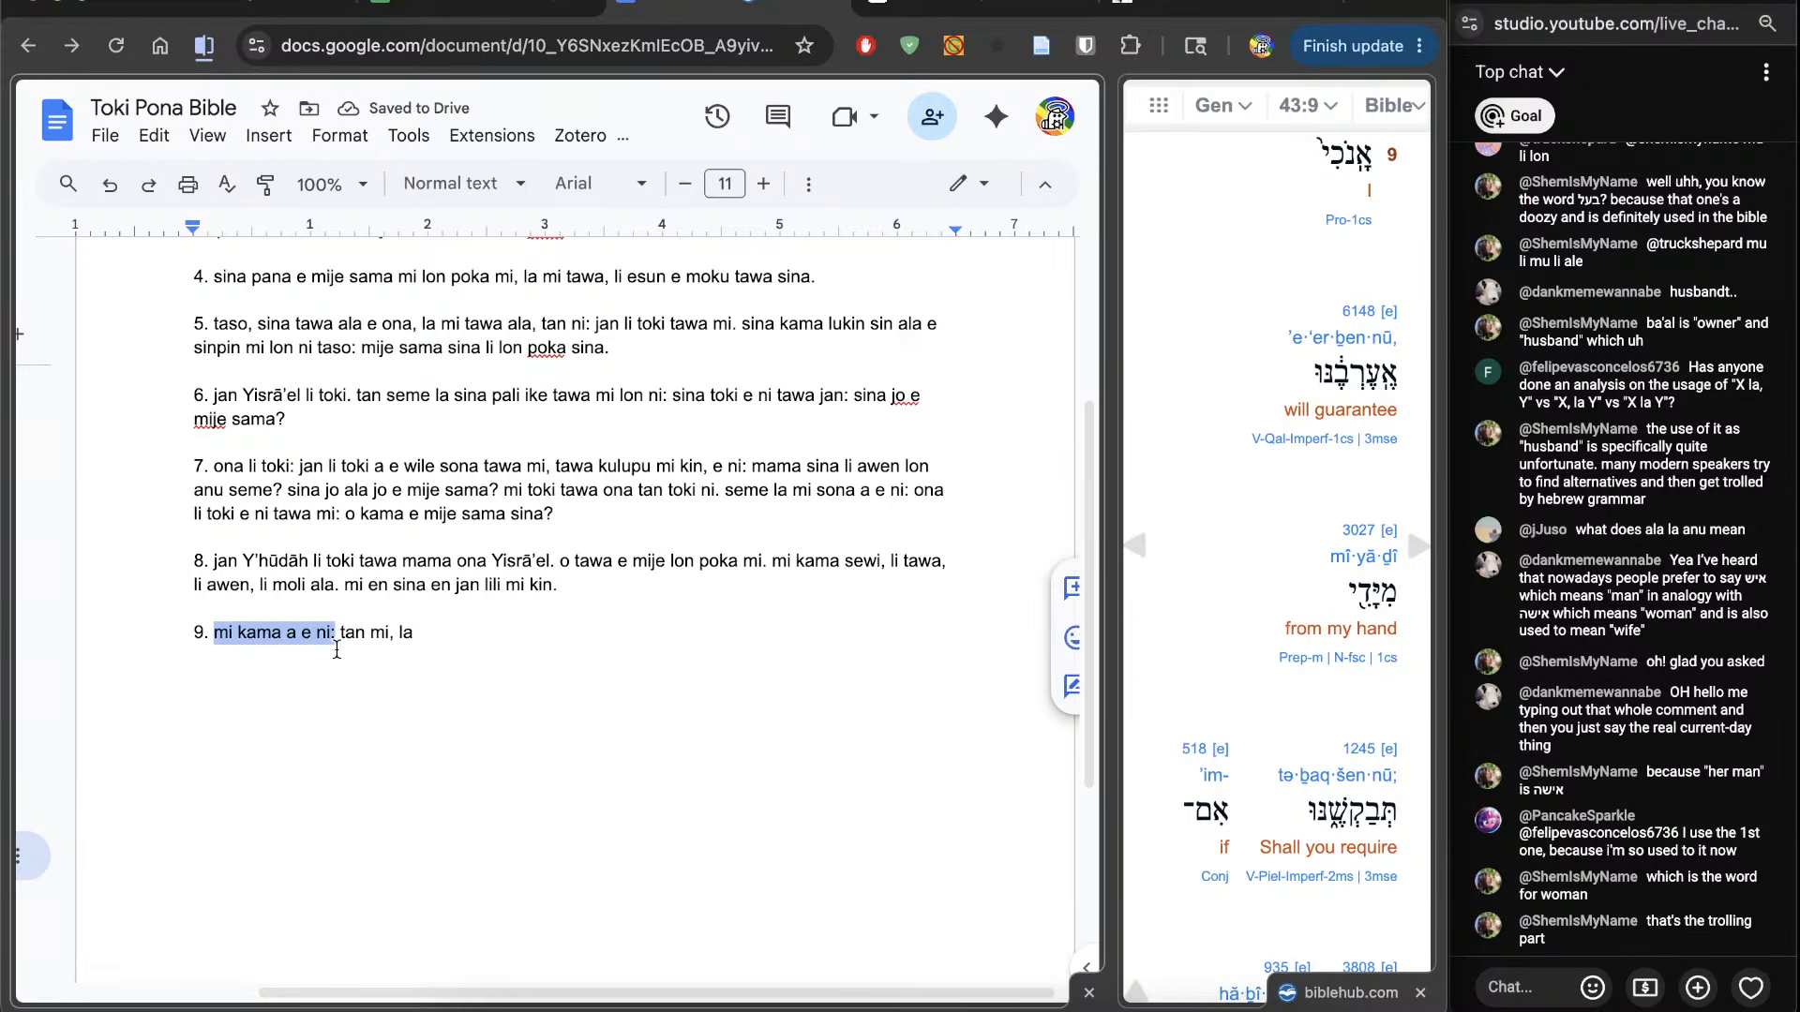
pyautogui.click(404, 647)
# Step: Insert "luka" before the second "mi" in verse 9 to form "tan luka mi, la", and return the cursor to the end
pyautogui.scroll(-5, 1125, 750)
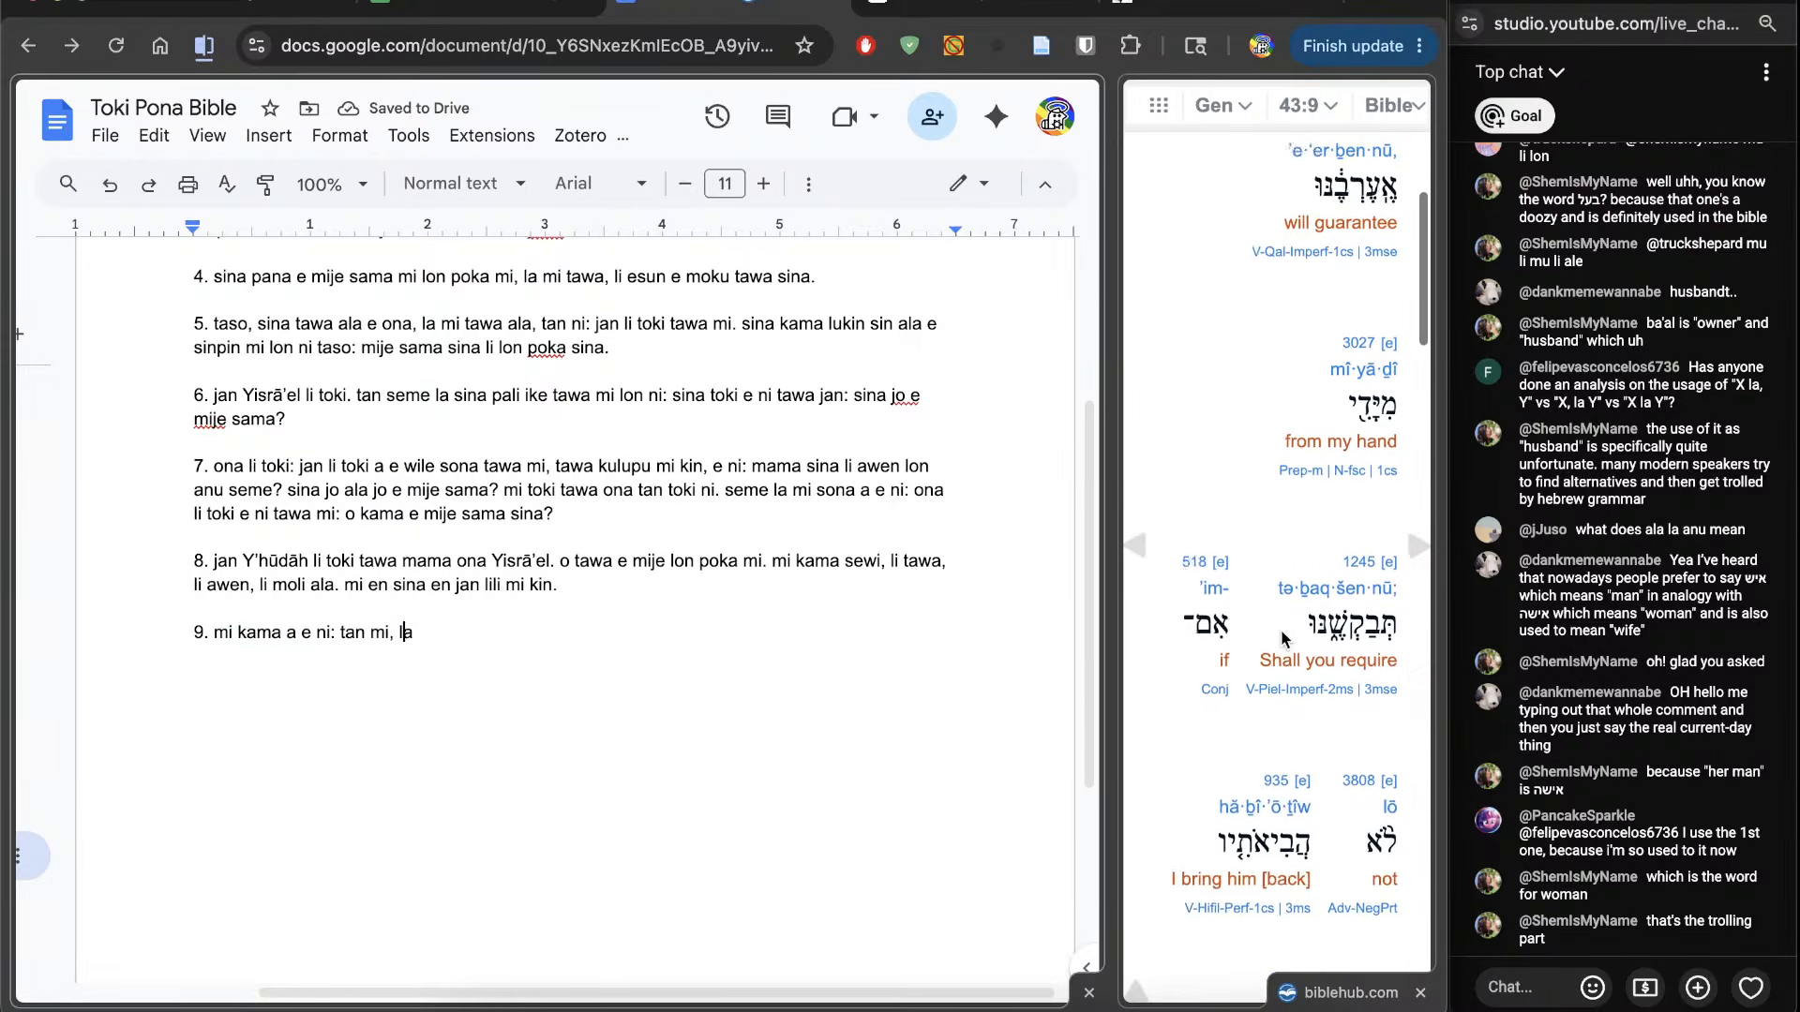
pyautogui.click(388, 654)
pyautogui.click(360, 654)
pyautogui.write('luka')
pyautogui.click(576, 695)
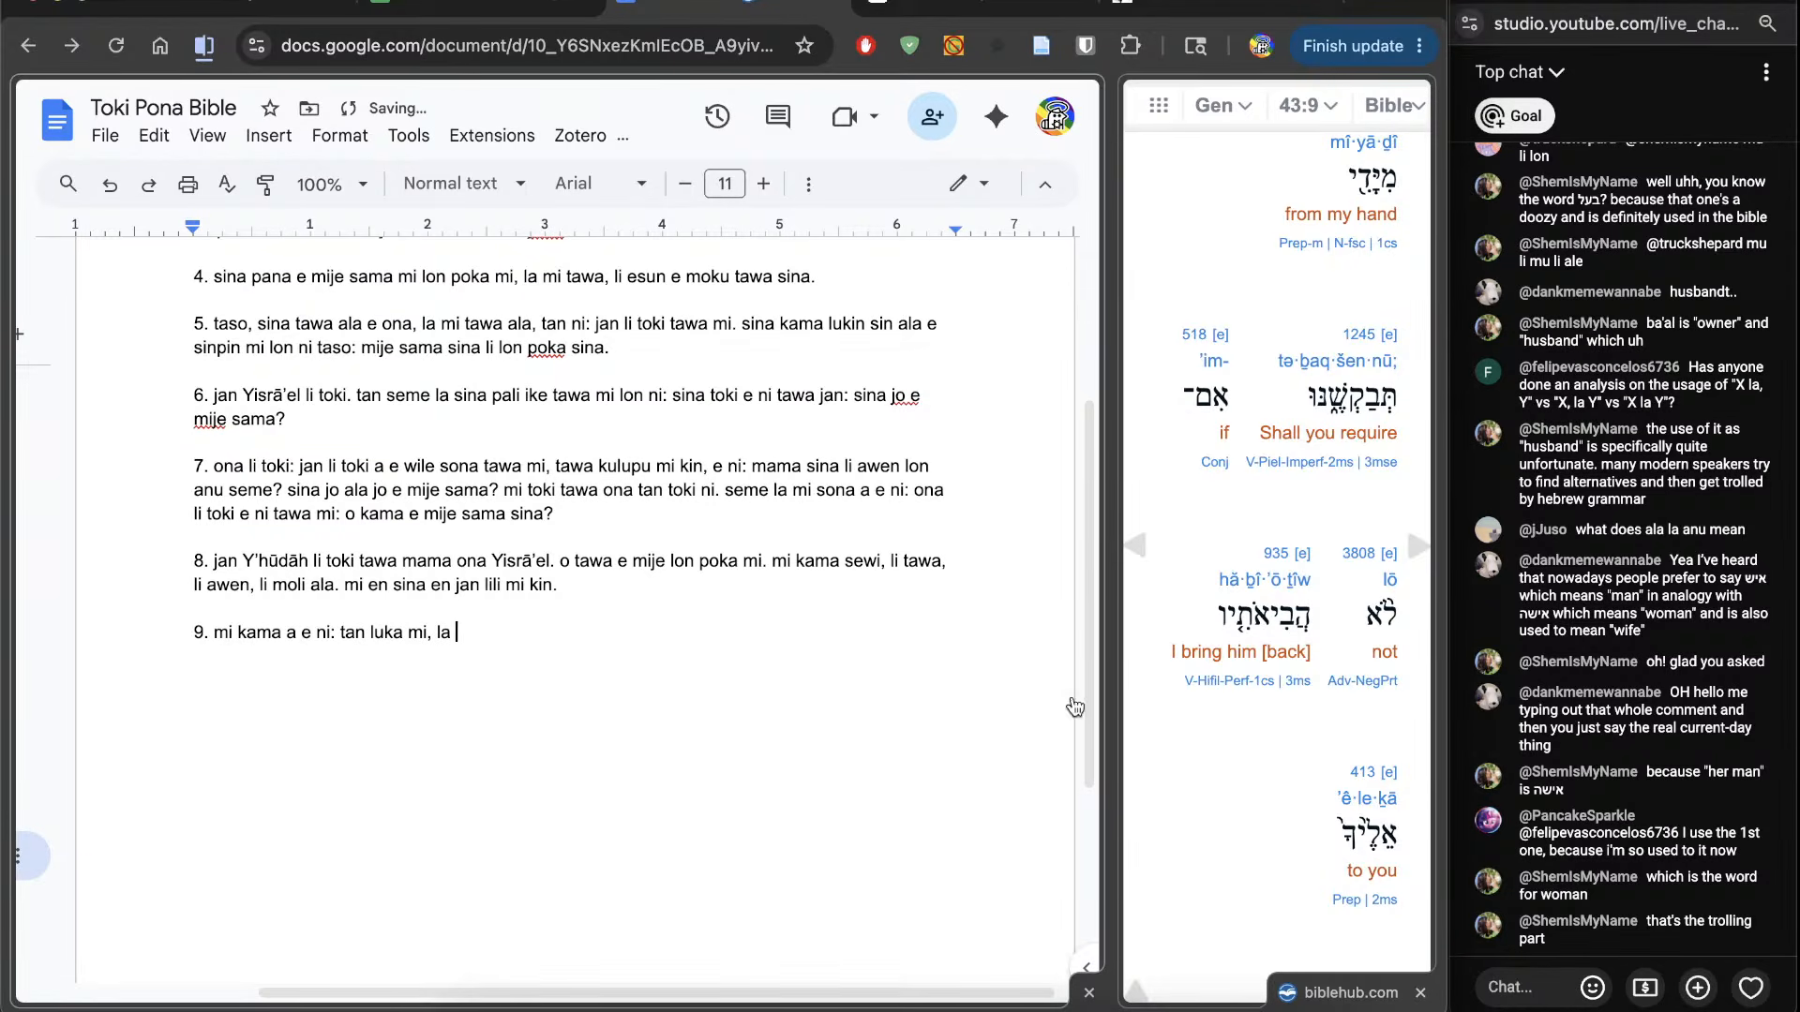
# Step: Look up the Hebrew lexicon entry for "Shall you require" (1245), read its definitions through Brown-Driver-Briggs, and return to the document
pyautogui.click(1355, 361)
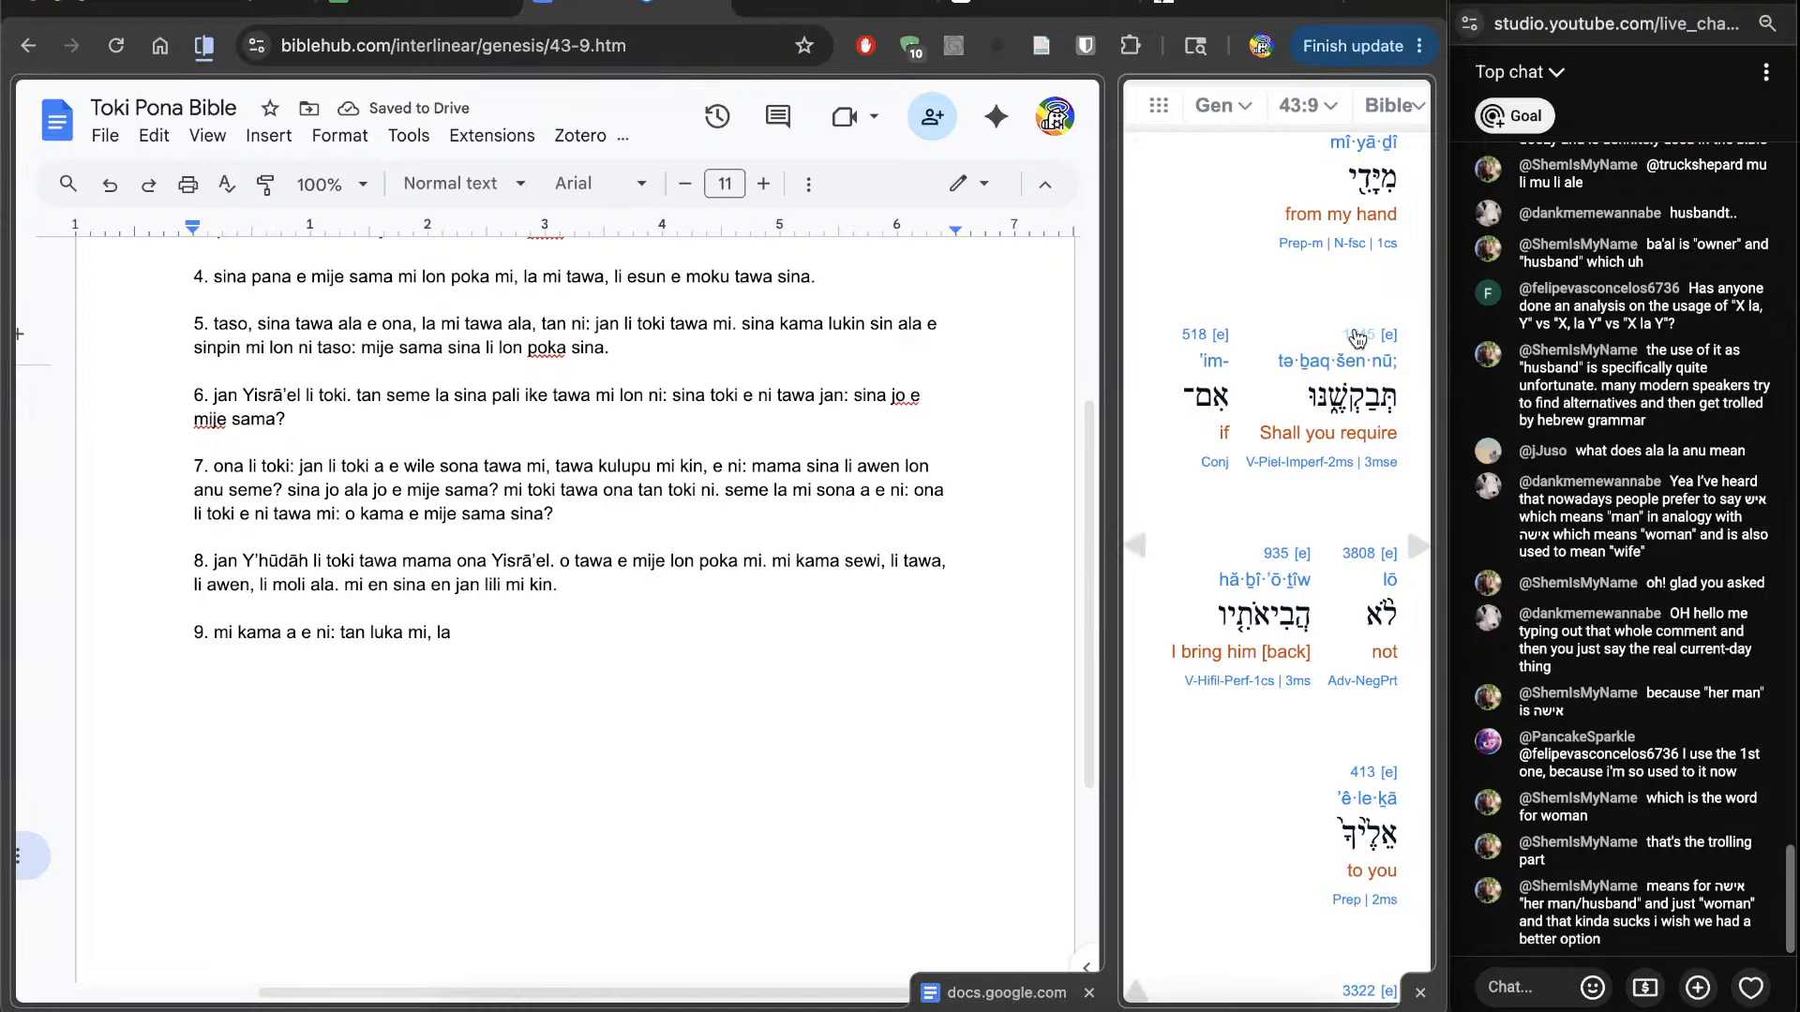
pyautogui.scroll(-4, 681, 638)
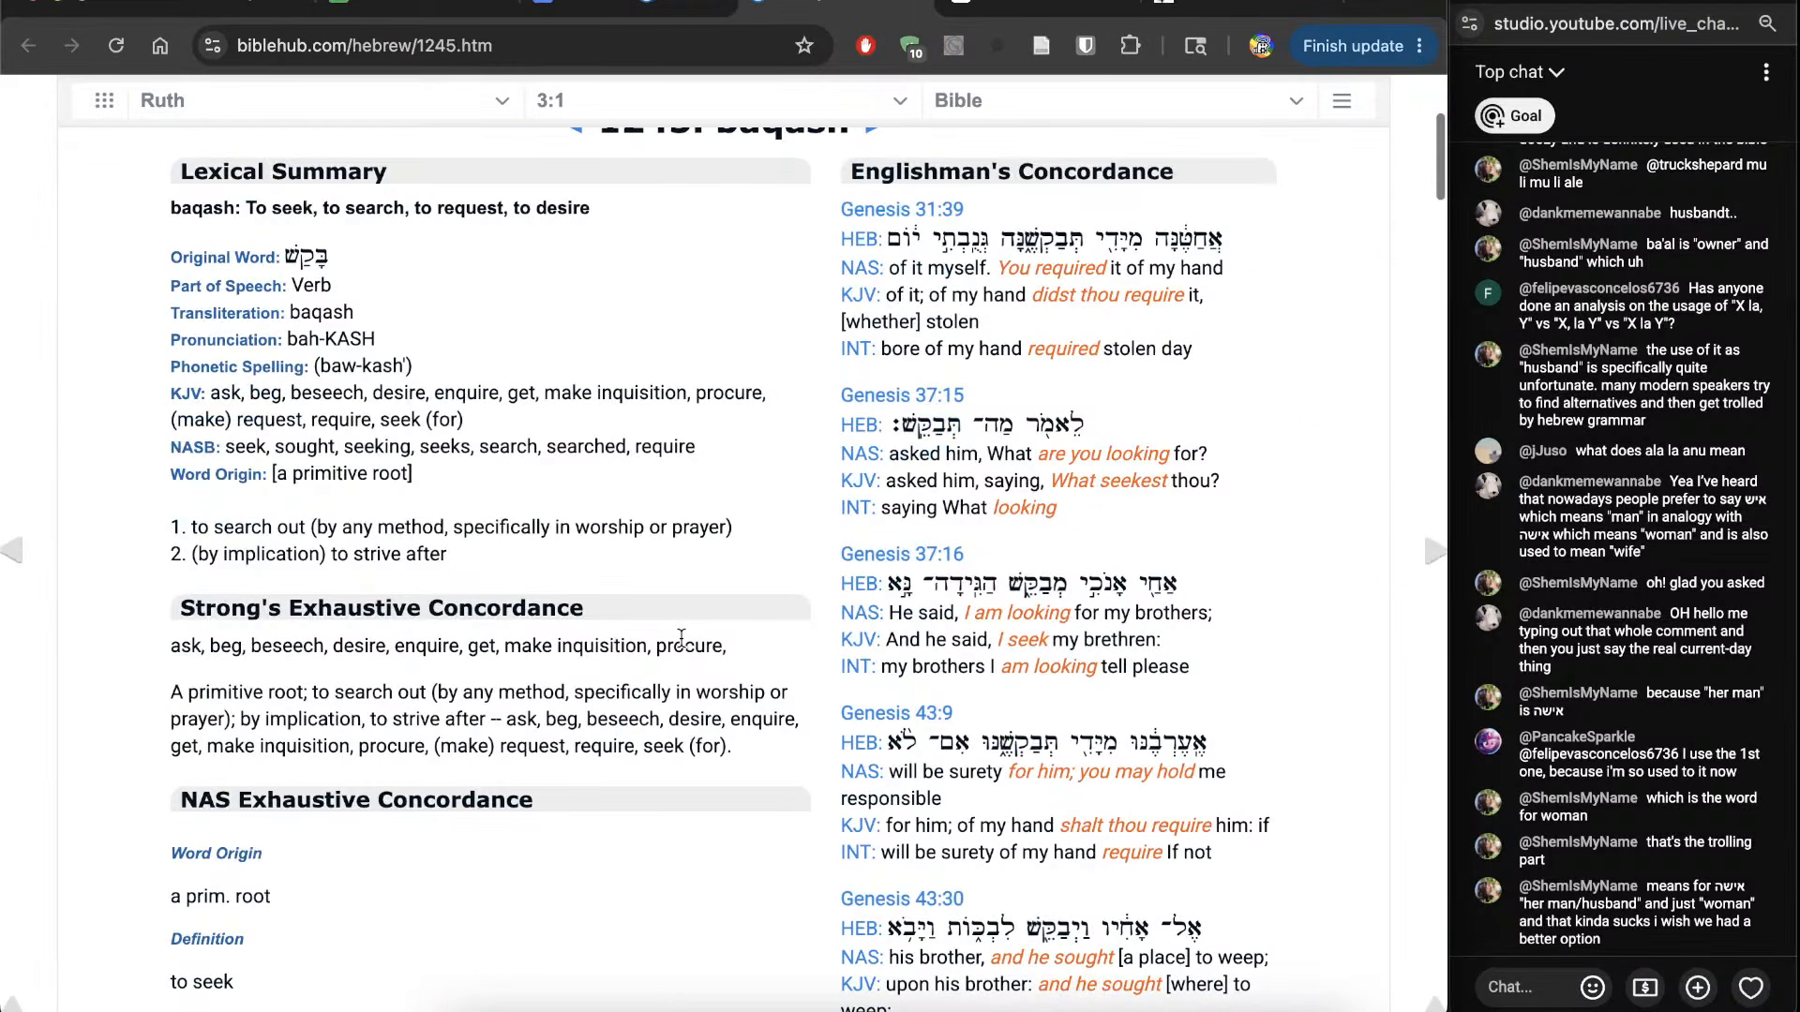
pyautogui.scroll(-5, 681, 638)
pyautogui.scroll(6, 680, 638)
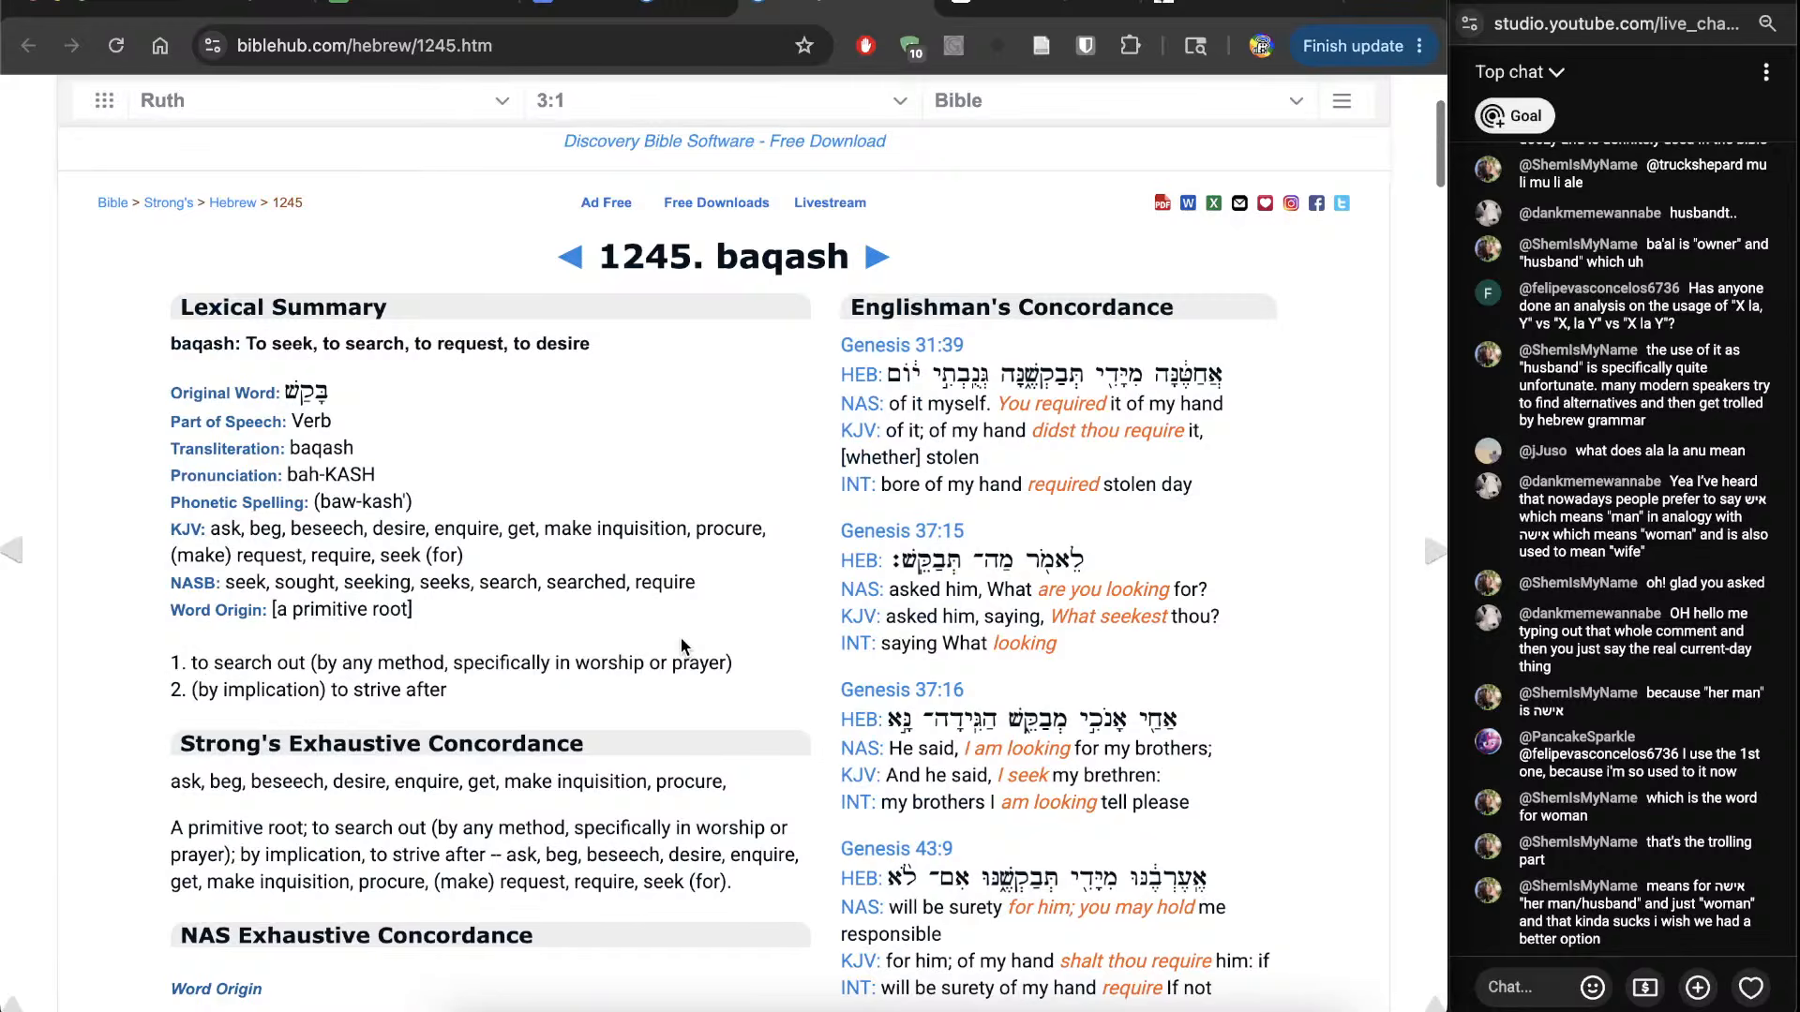
pyautogui.scroll(-13, 680, 637)
pyautogui.scroll(2, 681, 638)
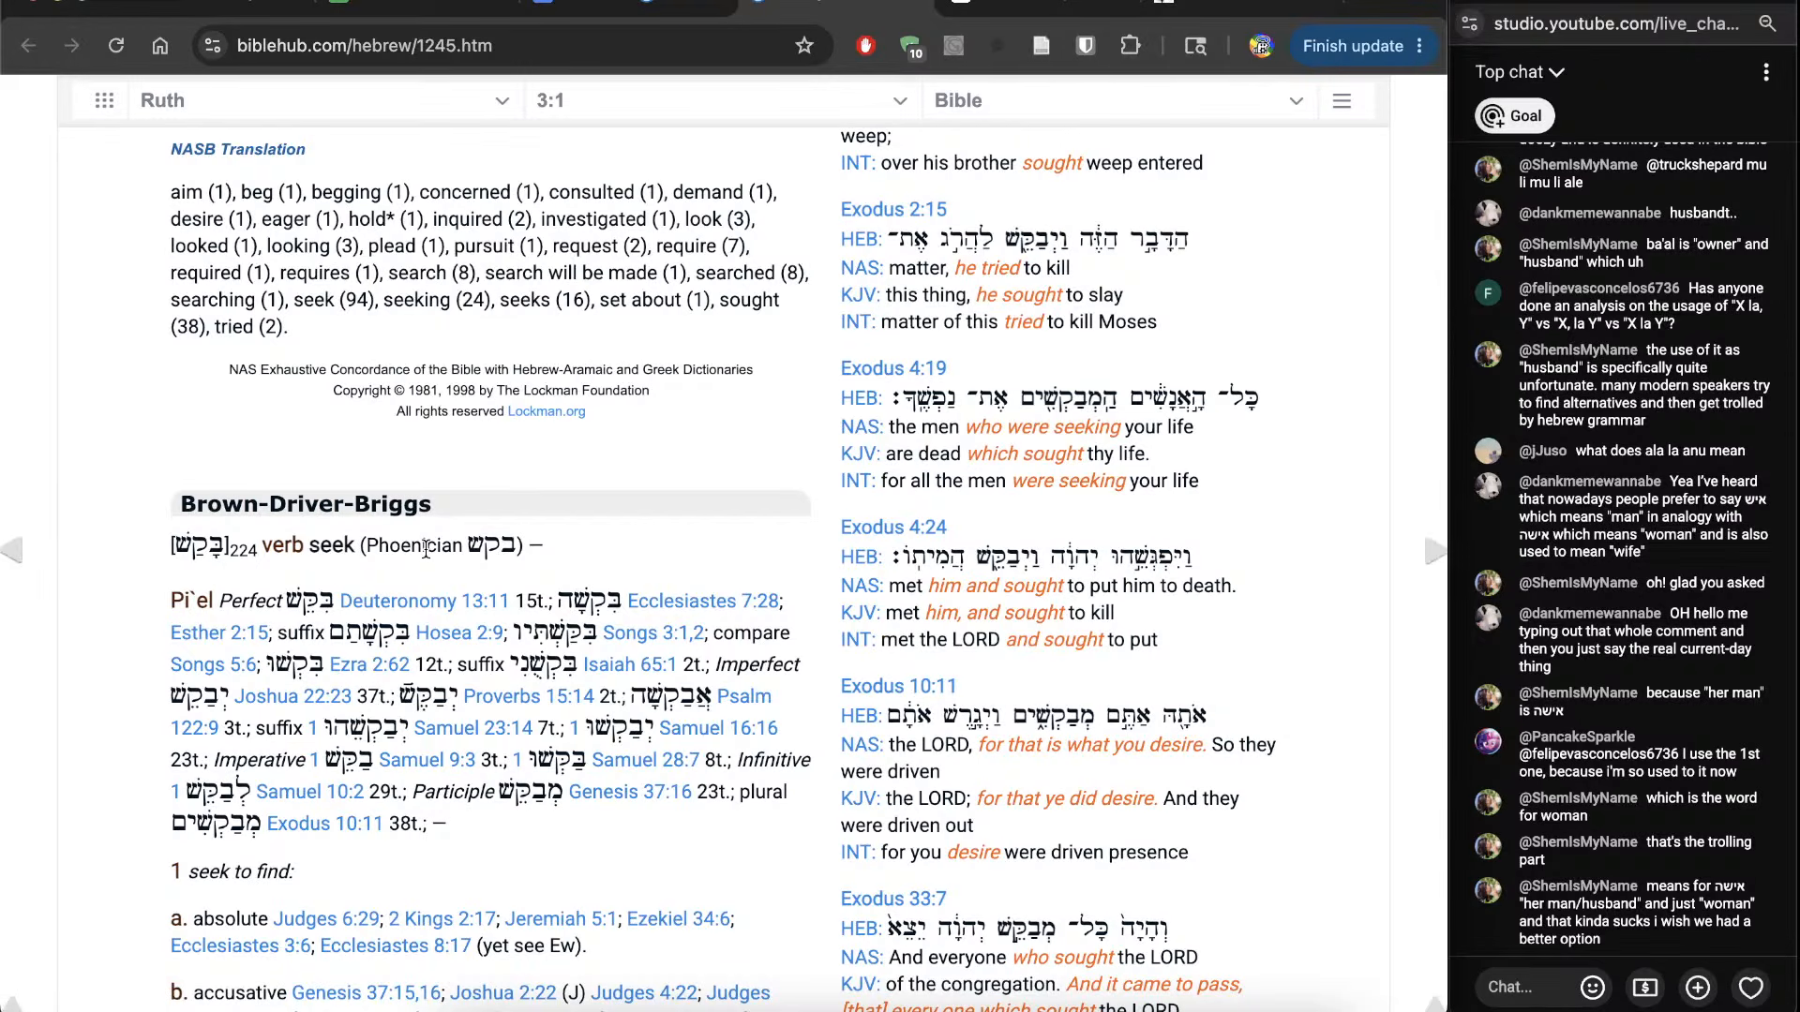
pyautogui.press('super+w')
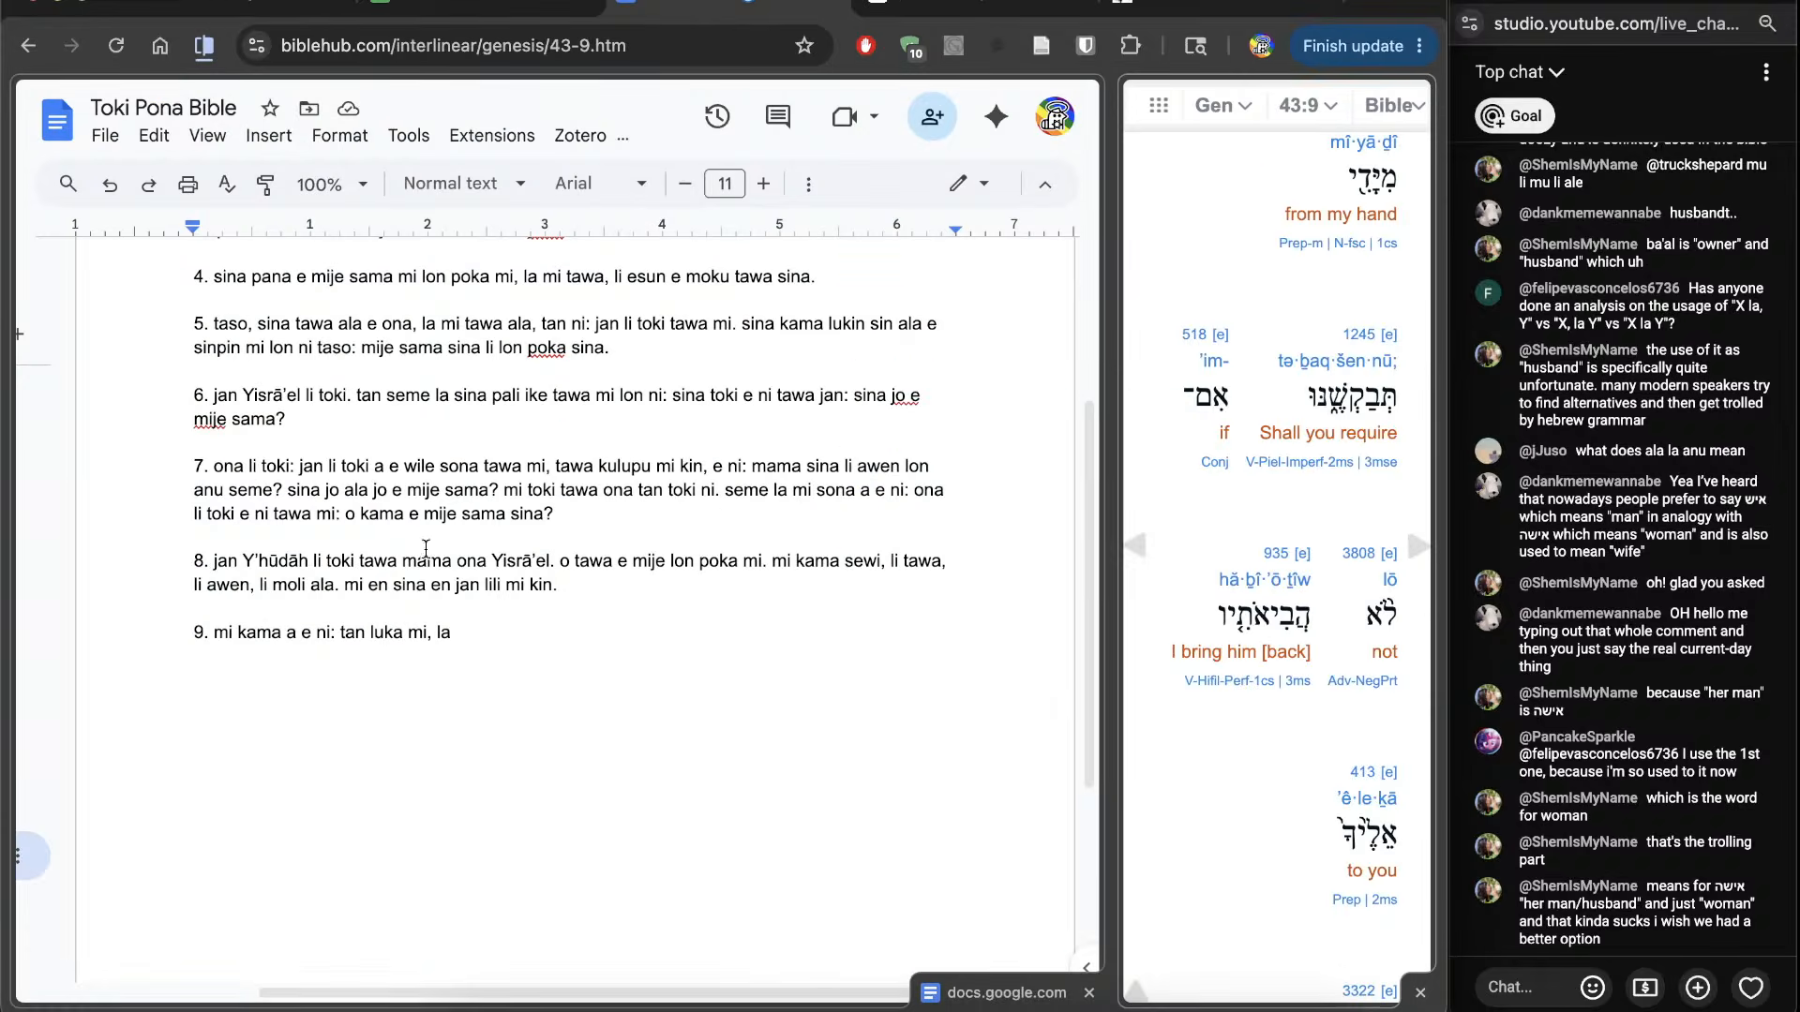
# Step: Continue verse 9 after "tan luka mi, la" with "sina wile, la mi kama ala sin e ona"
pyautogui.click(631, 761)
pyautogui.write('sina wile')
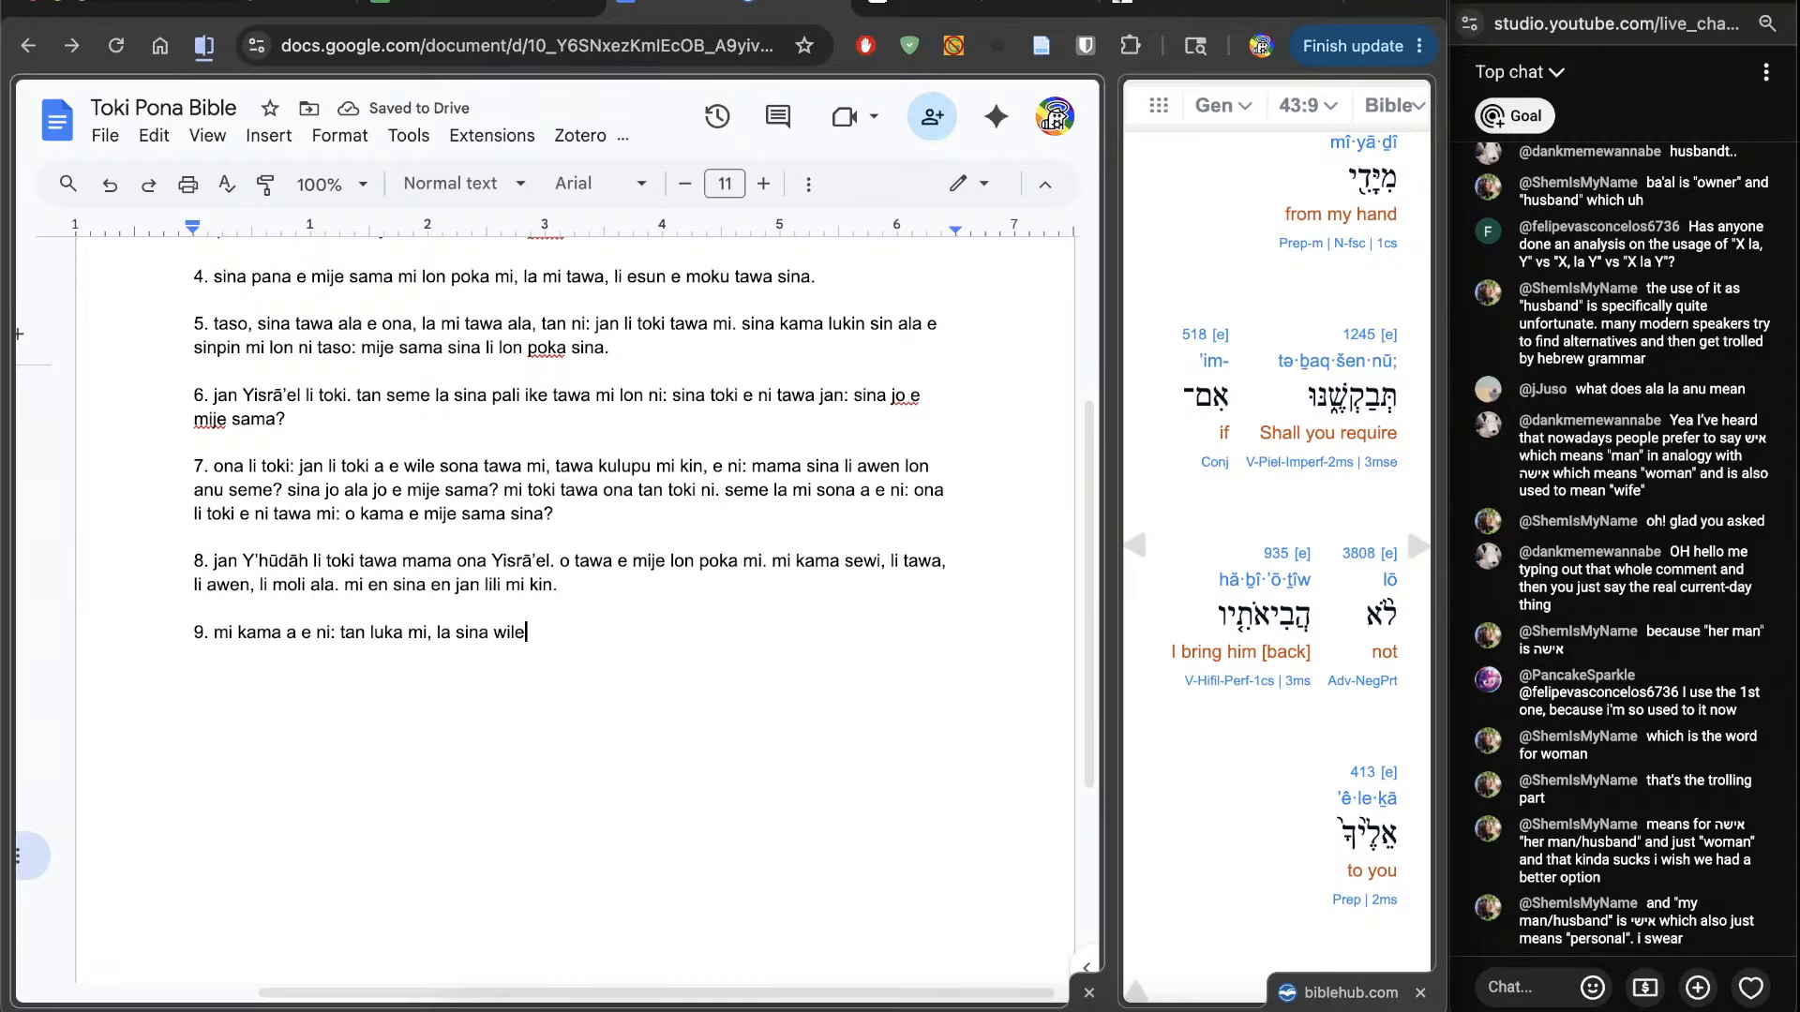
pyautogui.write(', la mi kama ala sin')
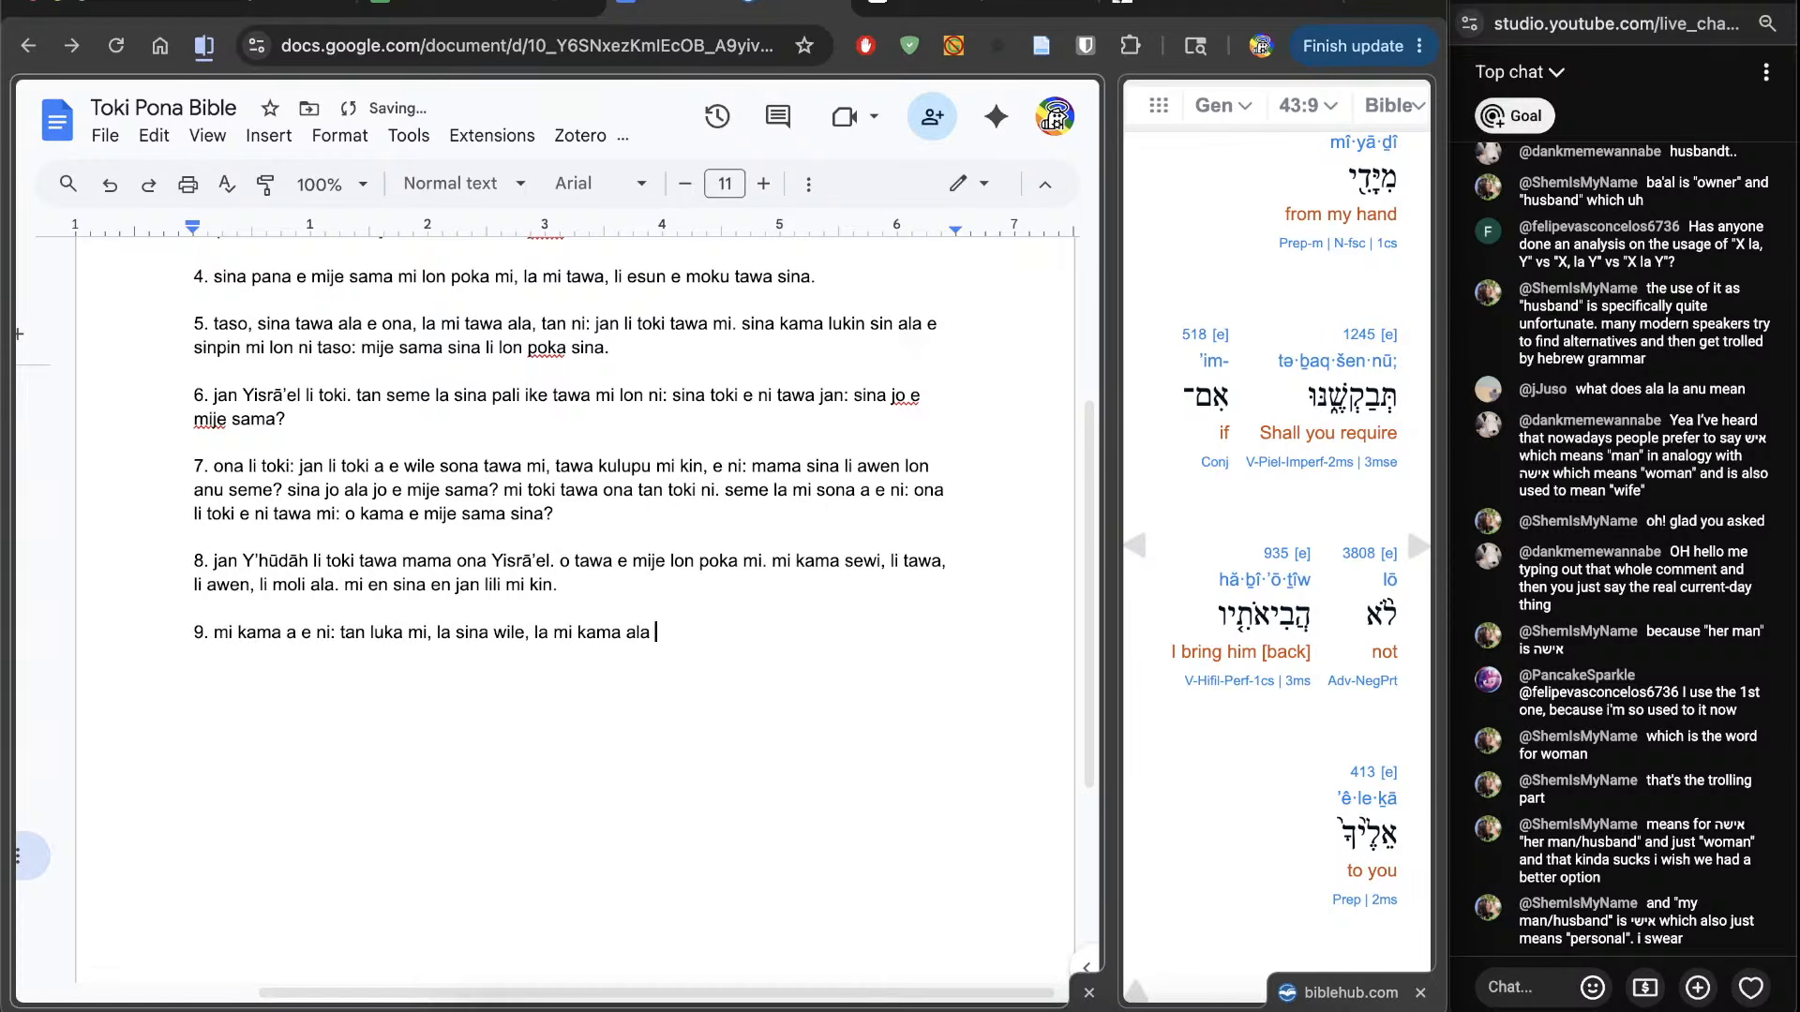
pyautogui.write('e ona')
# Step: Check the lexicon entry for "I bring him [back]" (935), then add "tawa sina," to the end of verse 9
pyautogui.click(1288, 553)
pyautogui.click(804, 8)
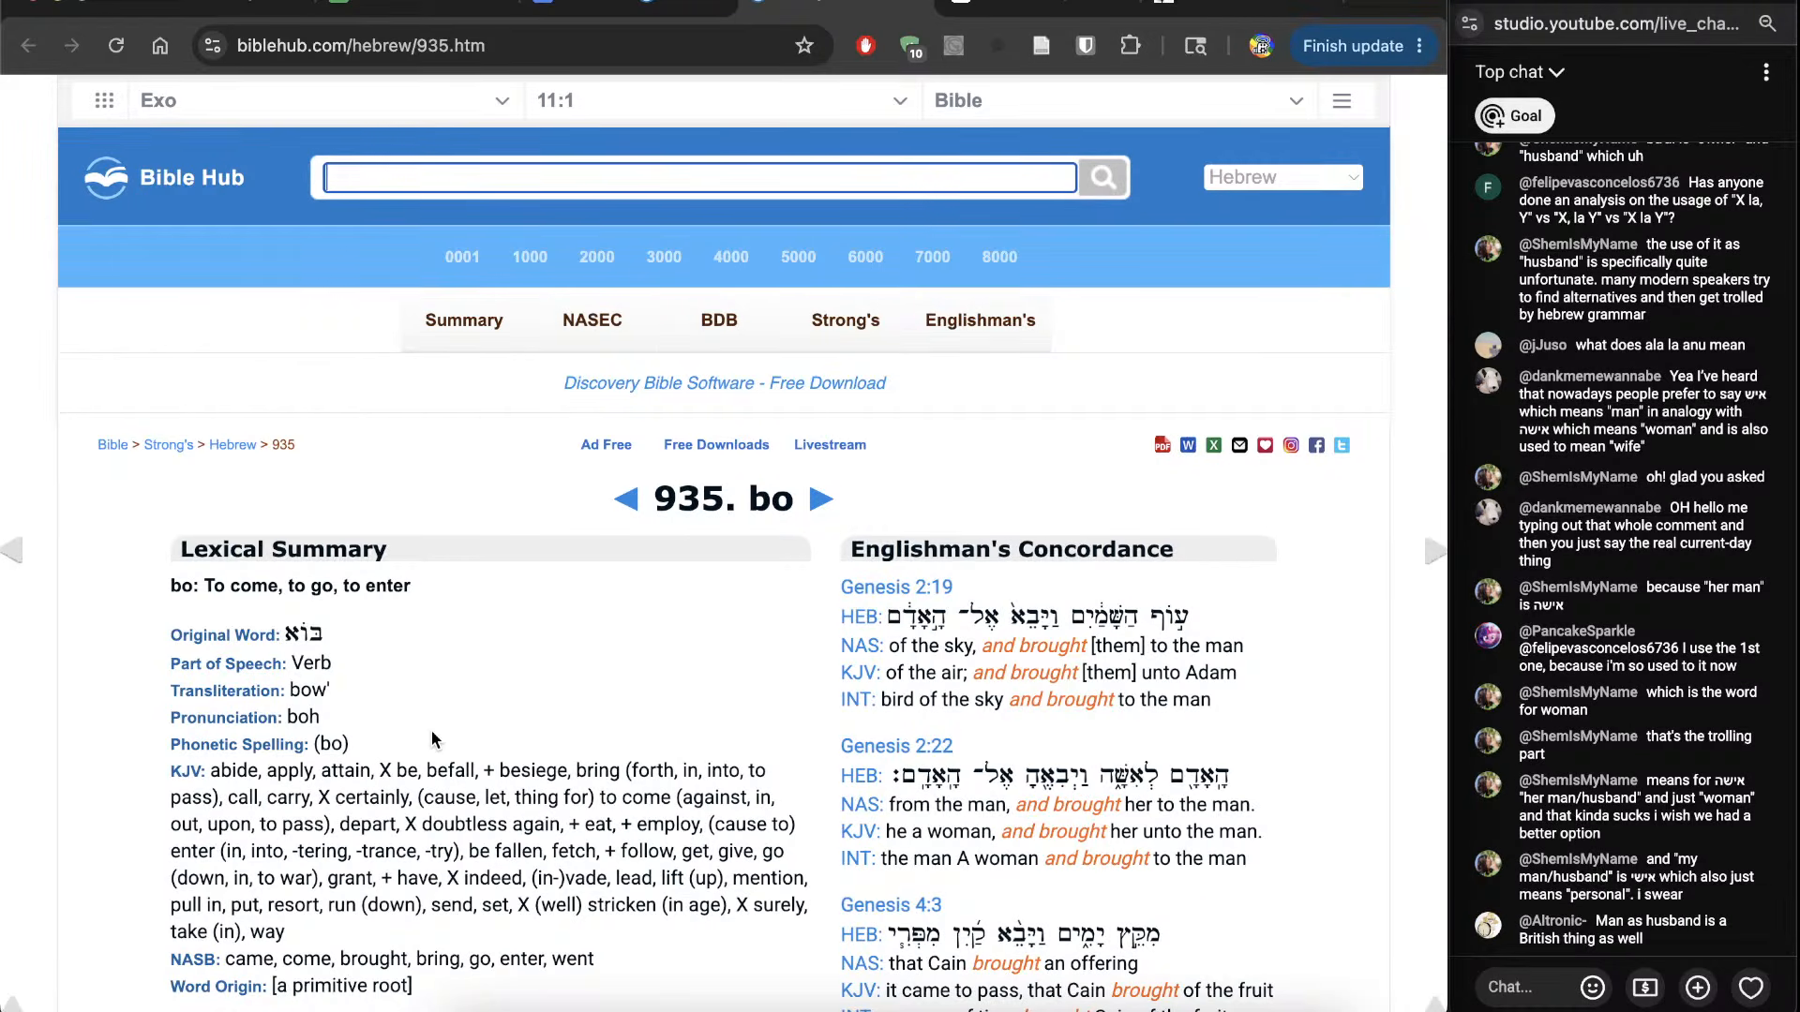
pyautogui.hotkey('ctrl', 'w')
pyautogui.scroll(-3, 1260, 859)
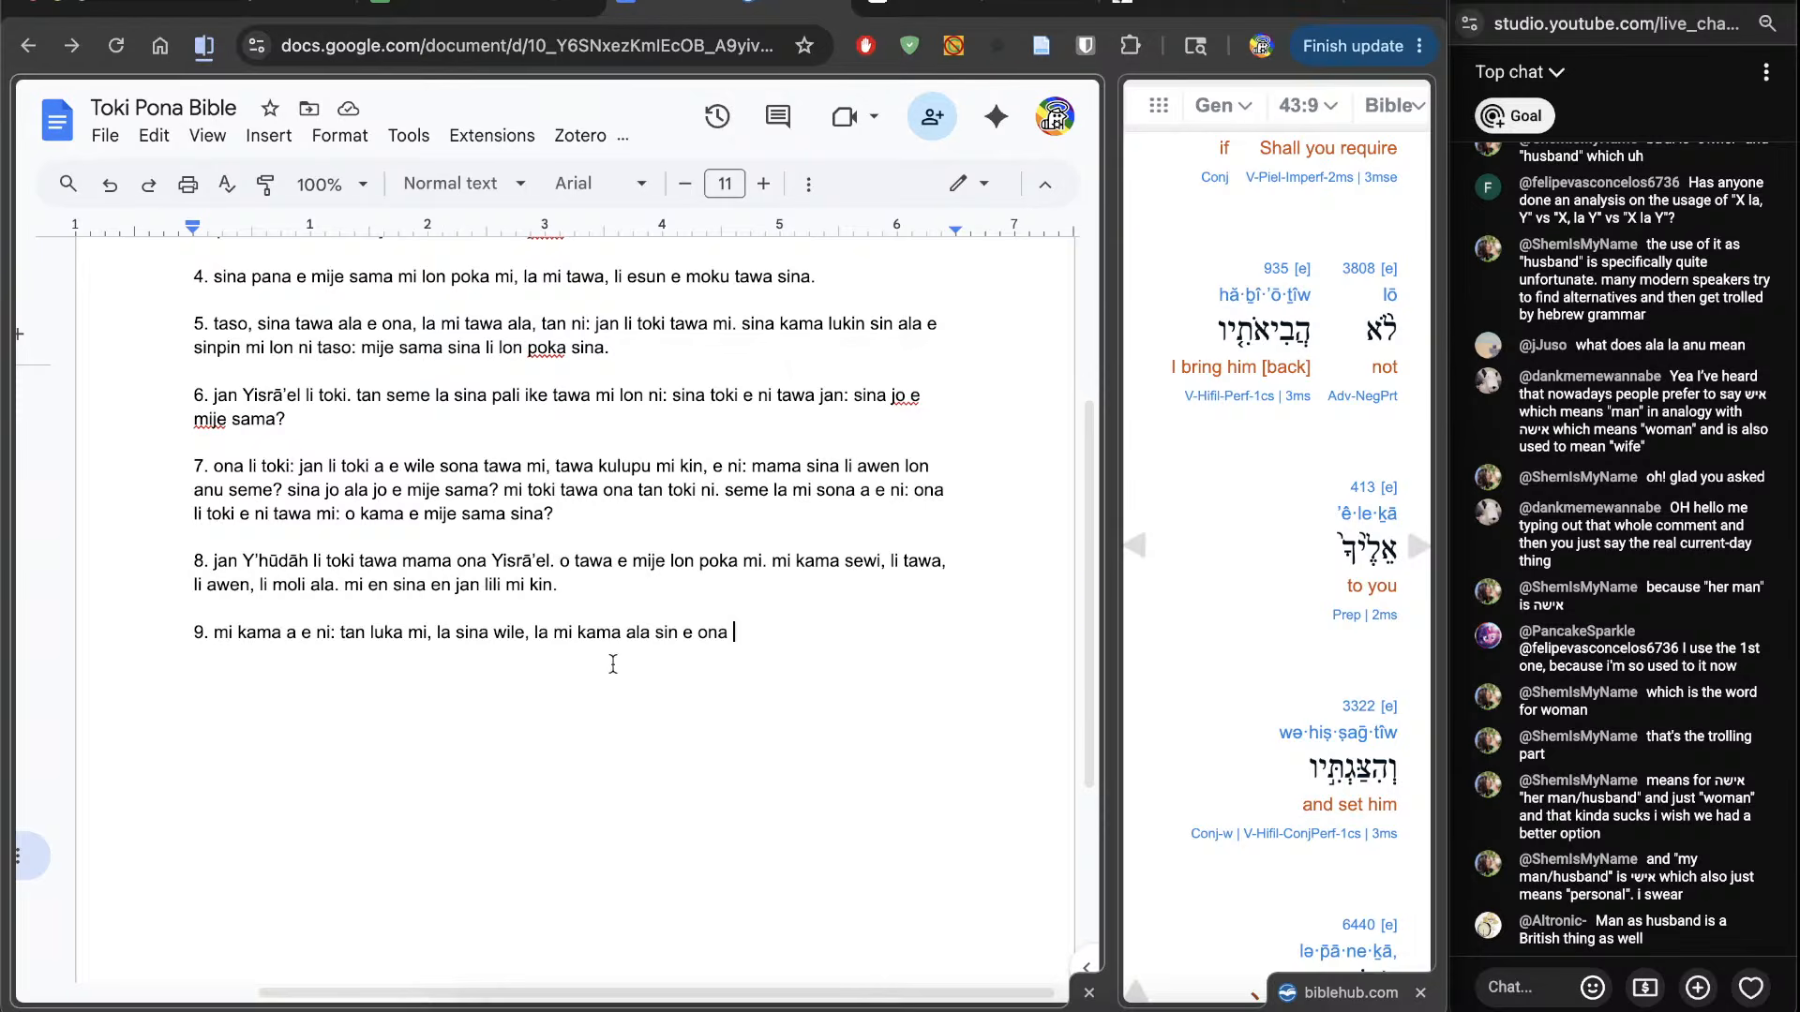
pyautogui.scroll(-1, 1155, 709)
pyautogui.write('tawa sina,')
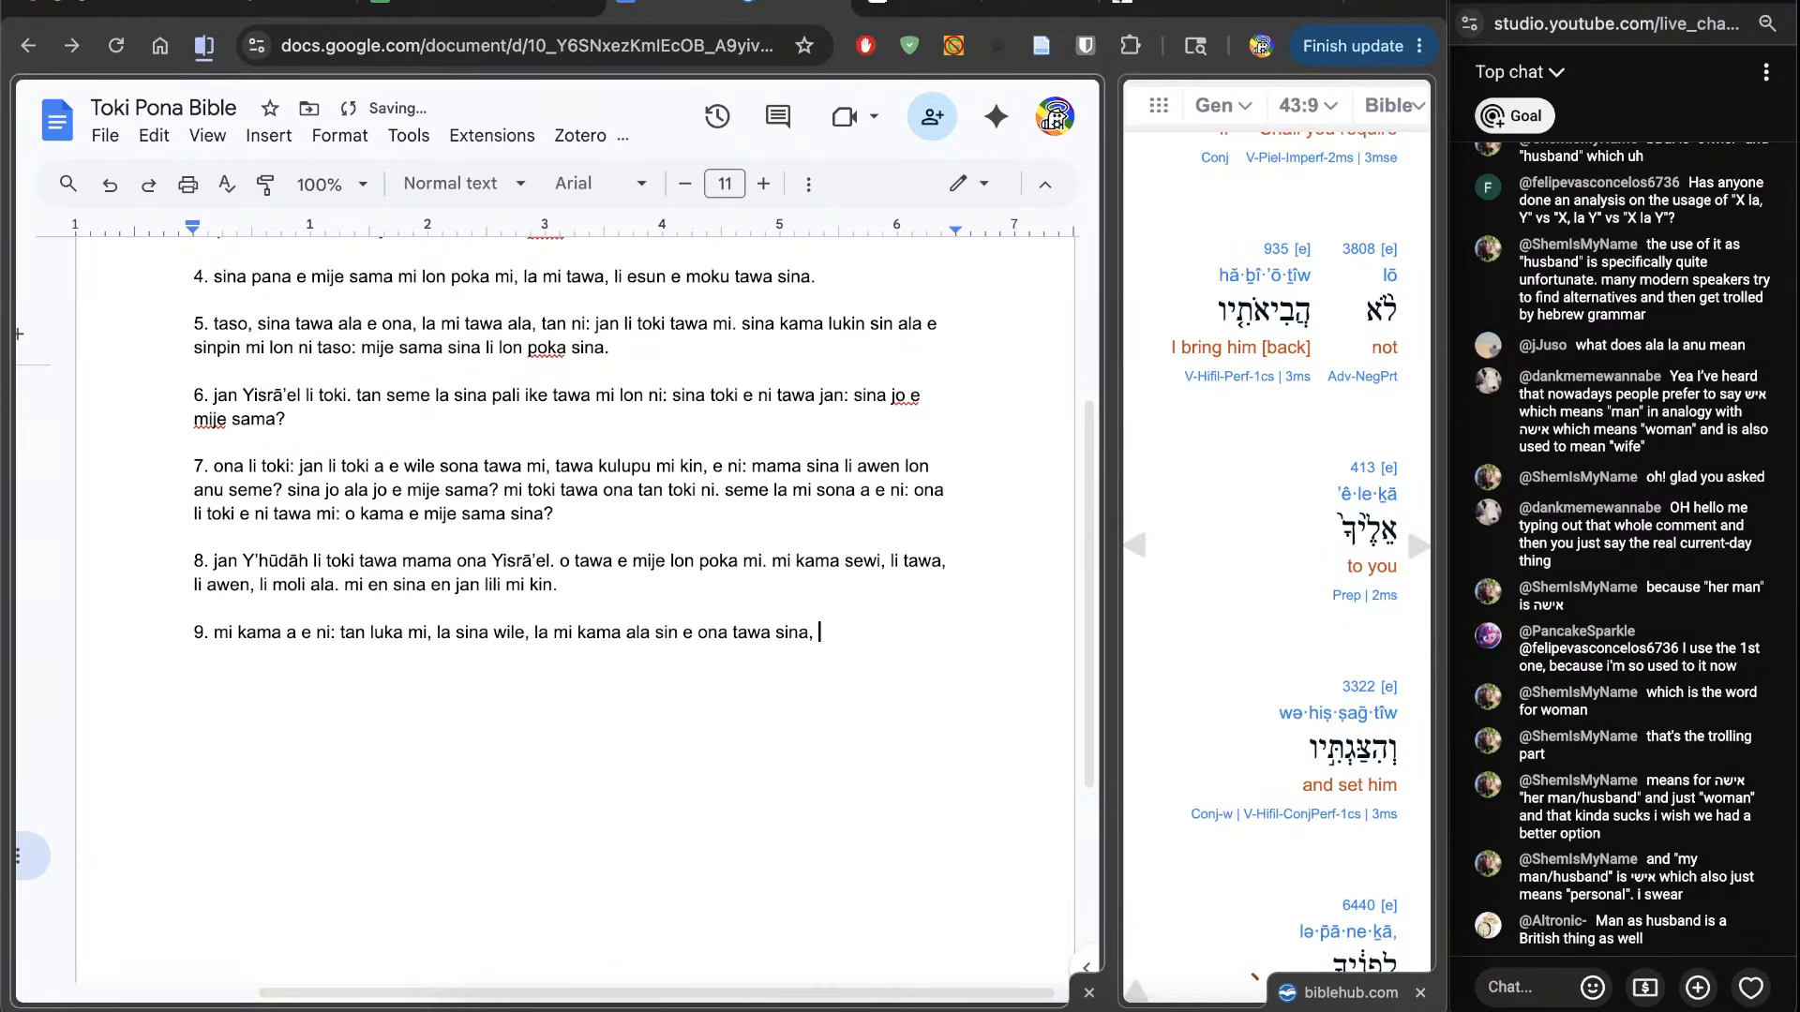
# Step: Add "li pana ala e ona tawa sinpin sina," to verse 9 and examine the Hebrew word for "before you" in the interlinear
pyautogui.scroll(-4, 1289, 553)
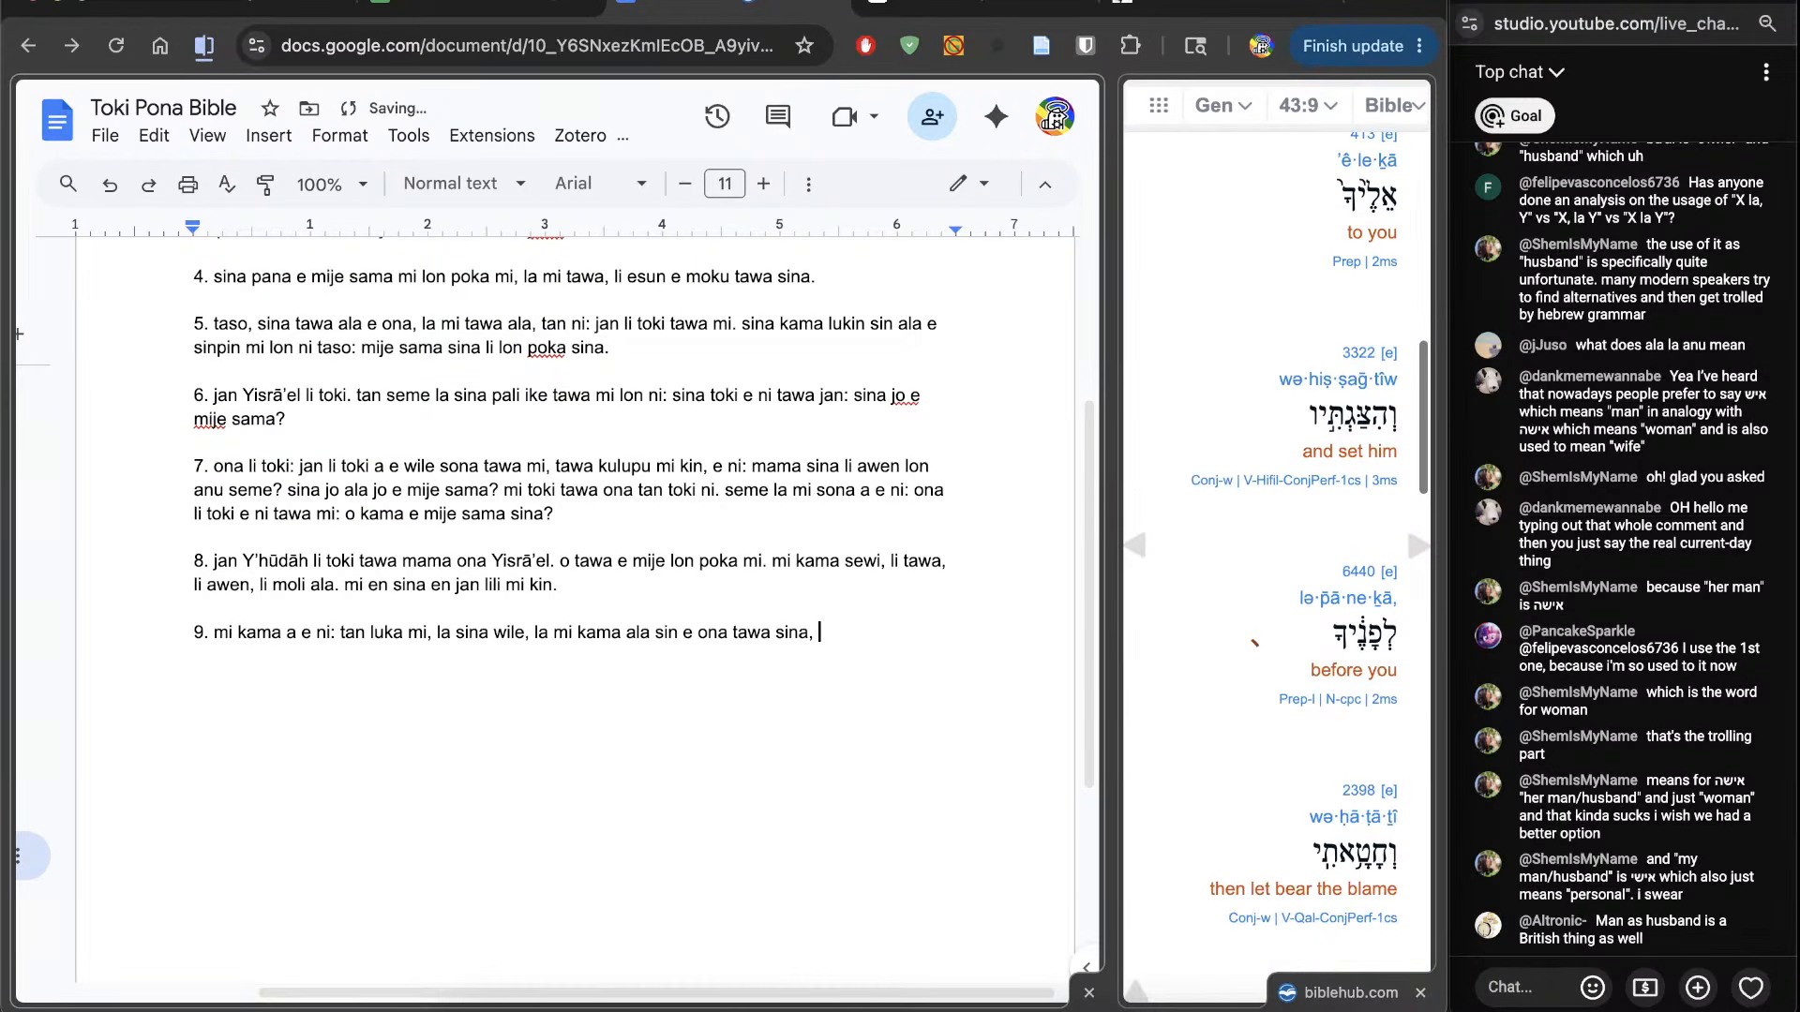
pyautogui.write(', li pana ala e ona tawa sinpin sina')
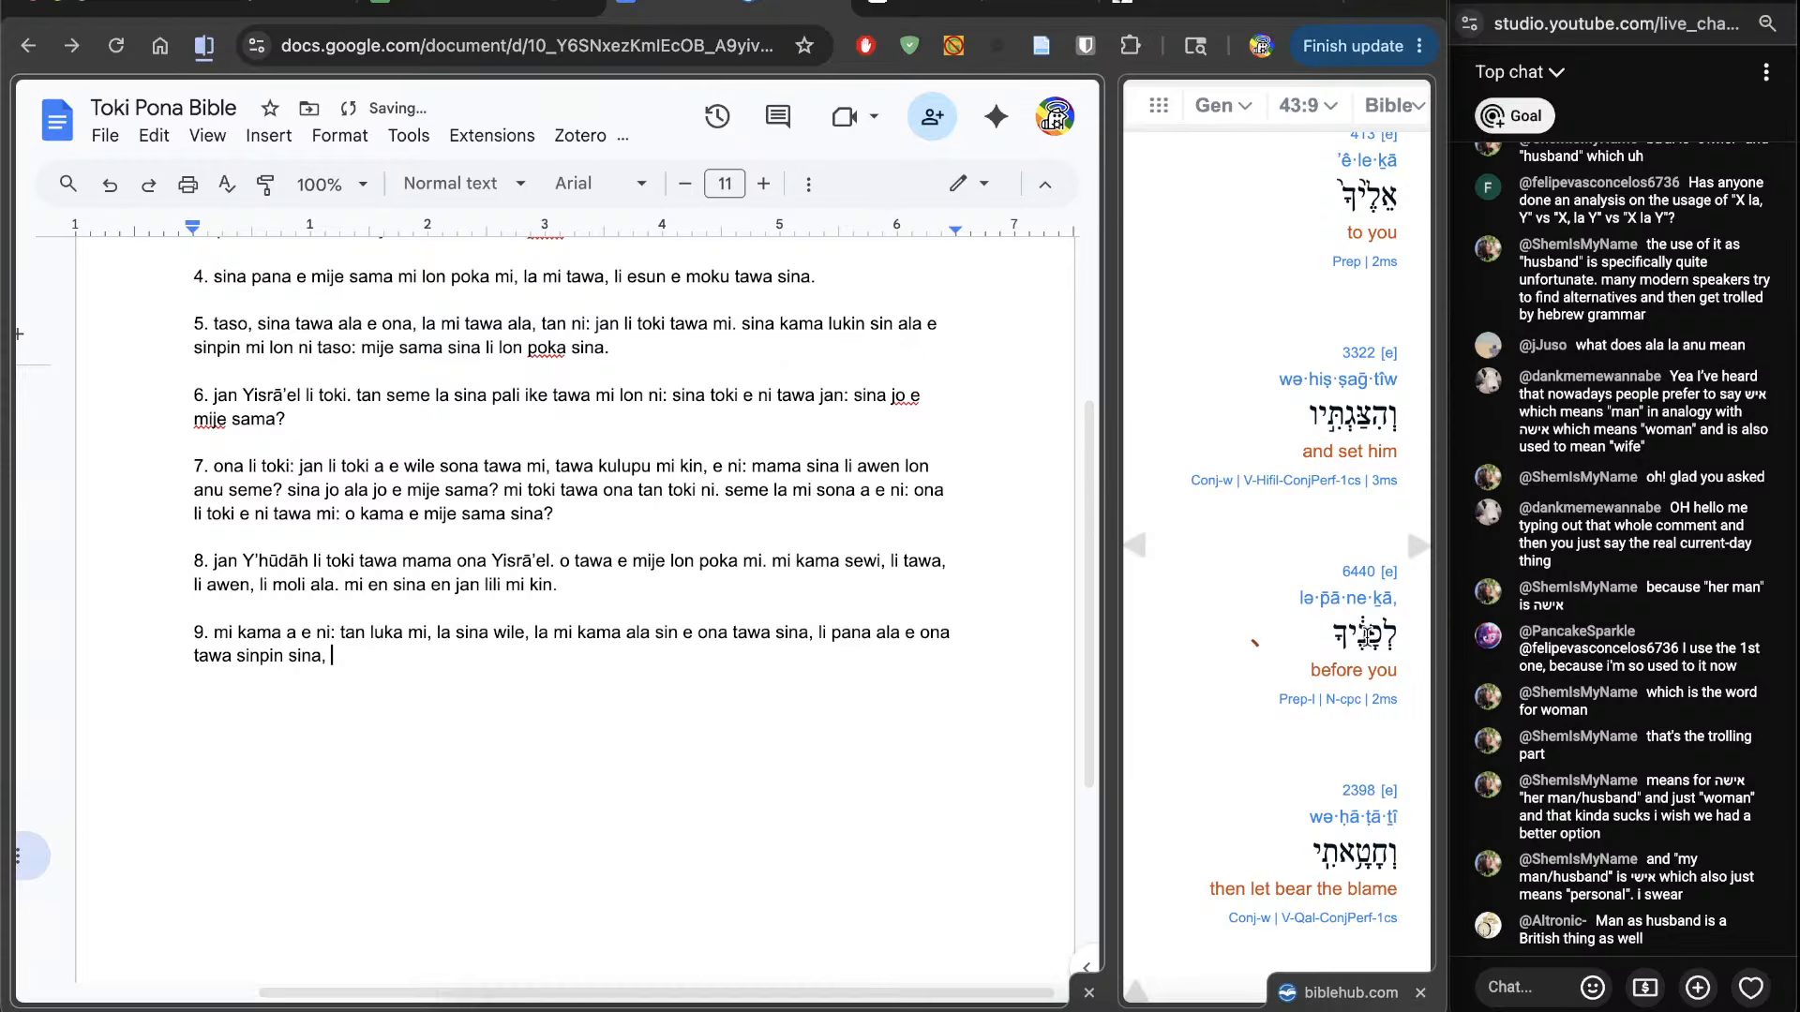
pyautogui.doubleClick(1364, 635)
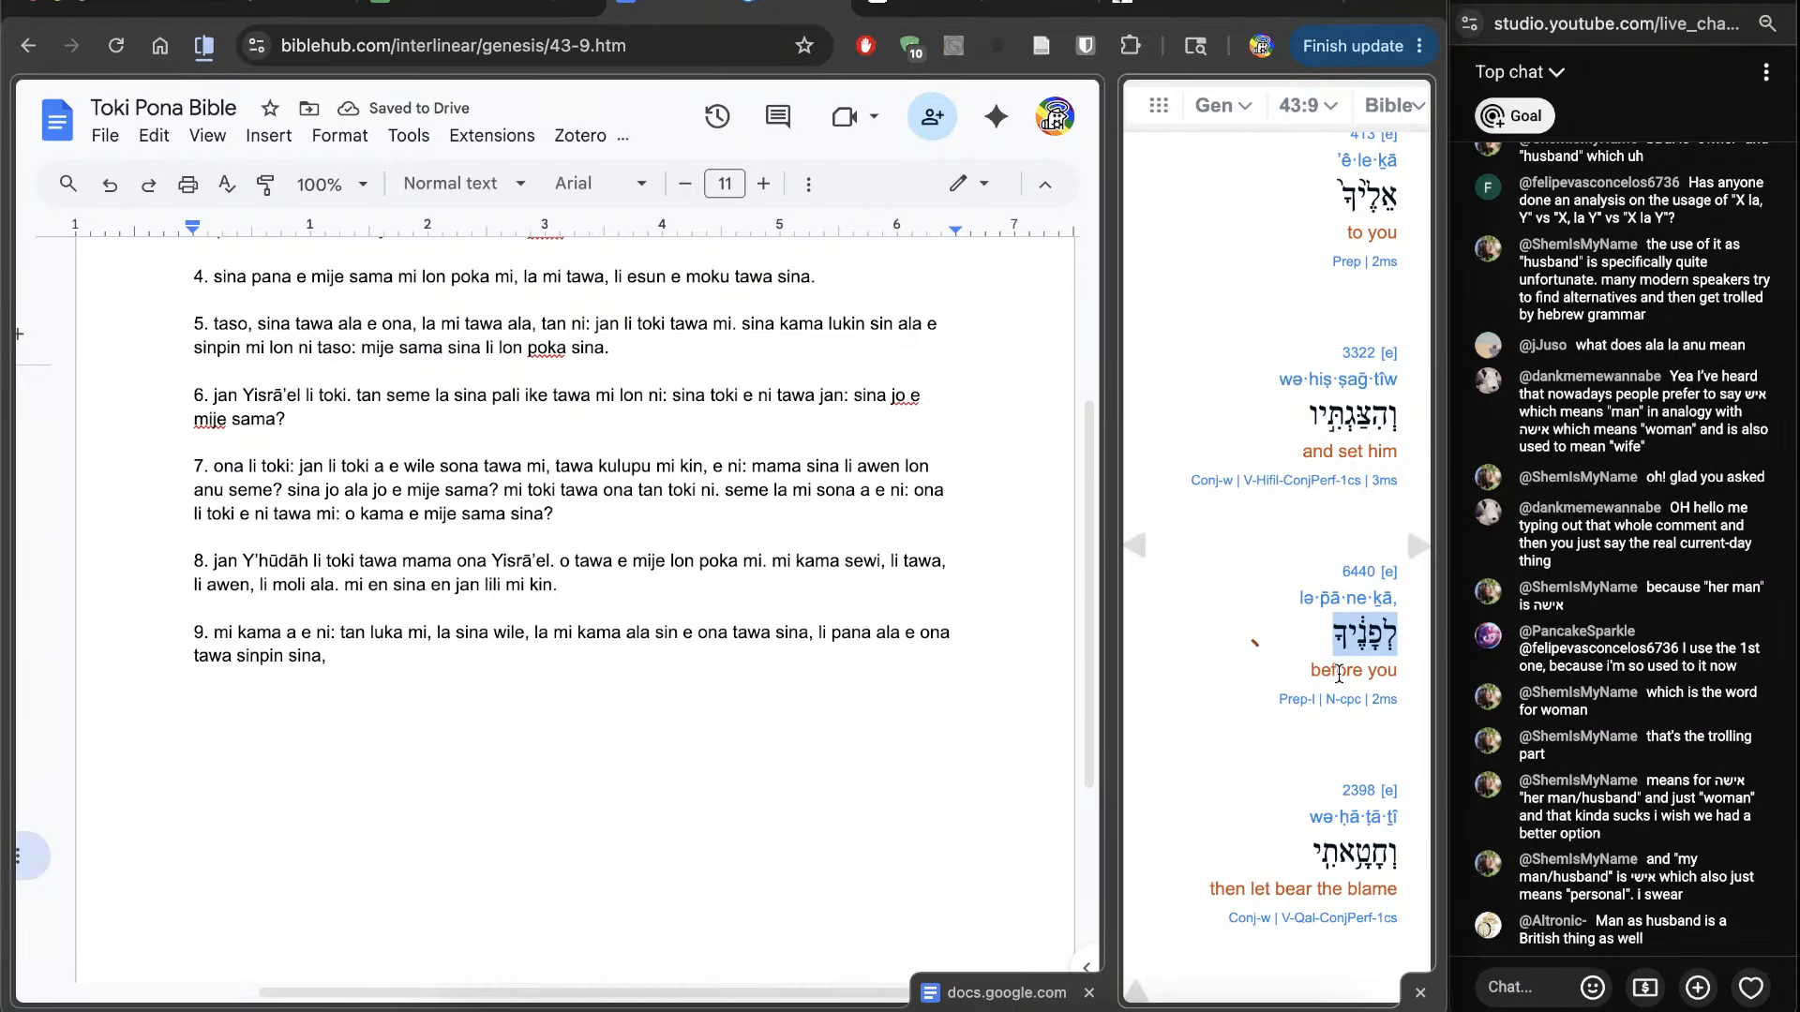
pyautogui.moveTo(1341, 672); pyautogui.dragTo(1382, 673)
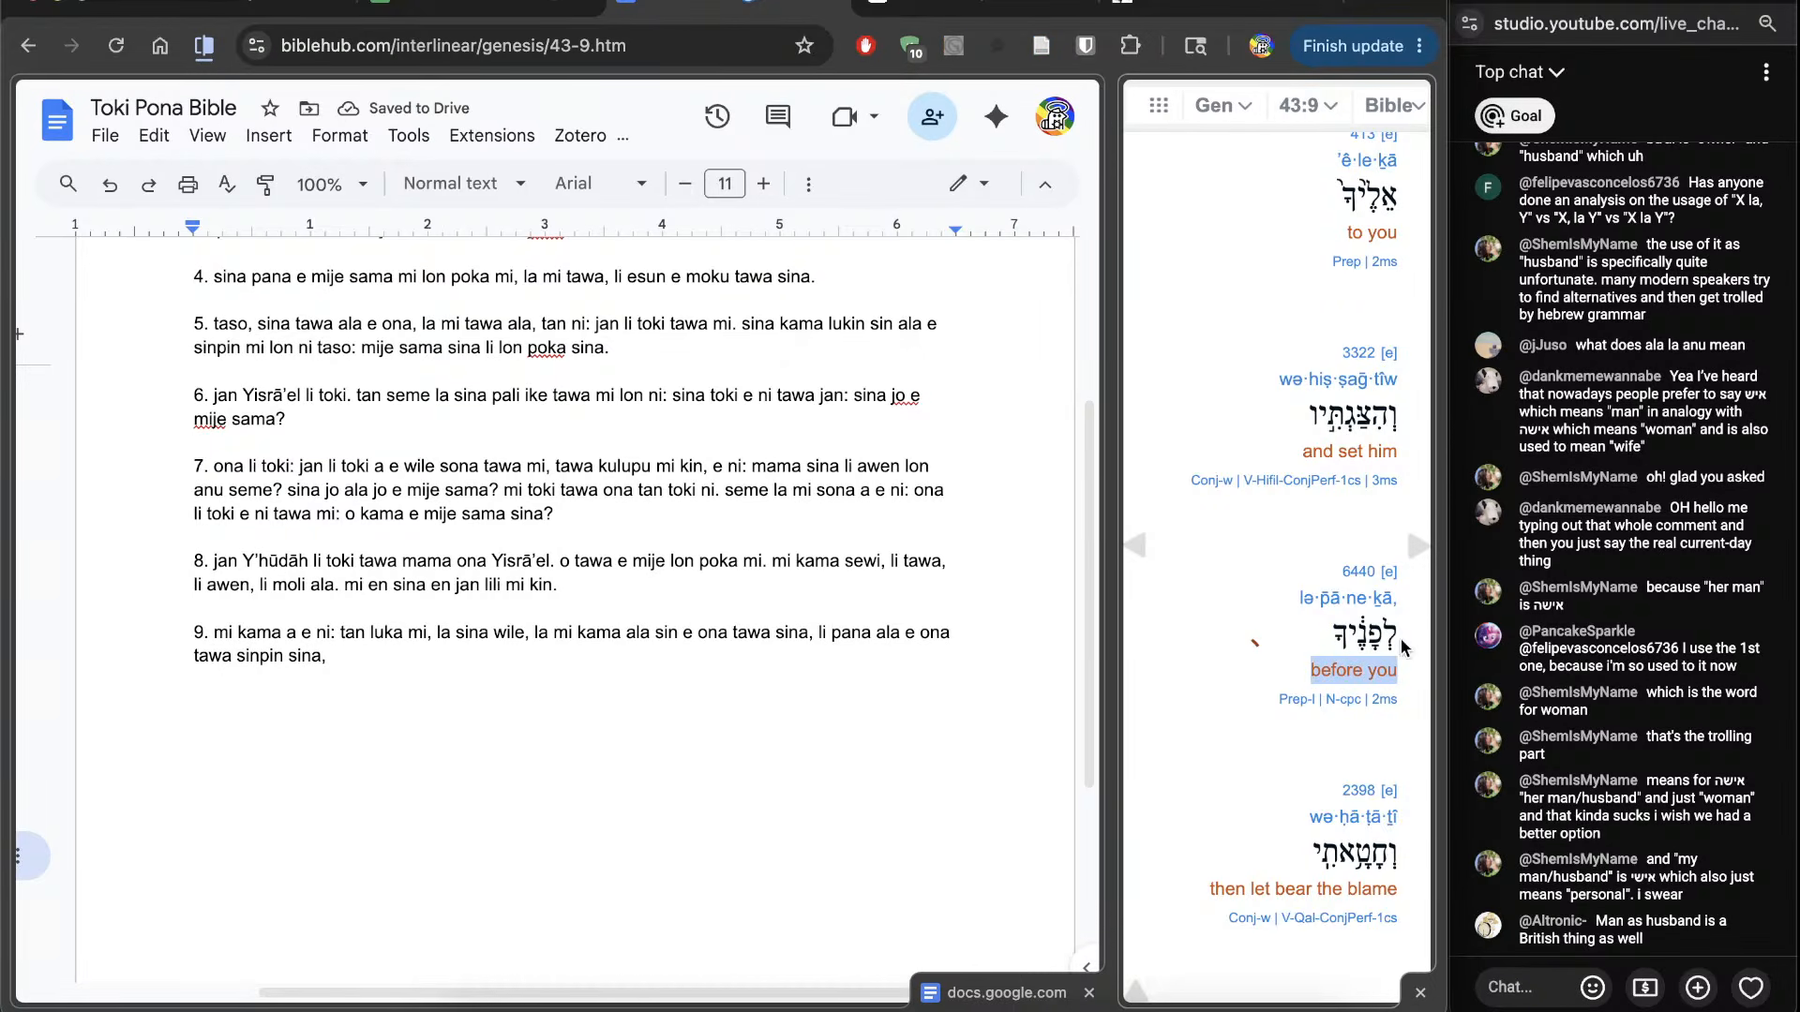
pyautogui.click(1394, 638)
pyautogui.moveTo(1394, 637)
pyautogui.mouseDown()
pyautogui.moveTo(1362, 641)
pyautogui.moveTo(1392, 641)
pyautogui.mouseUp()
pyautogui.click(1365, 641)
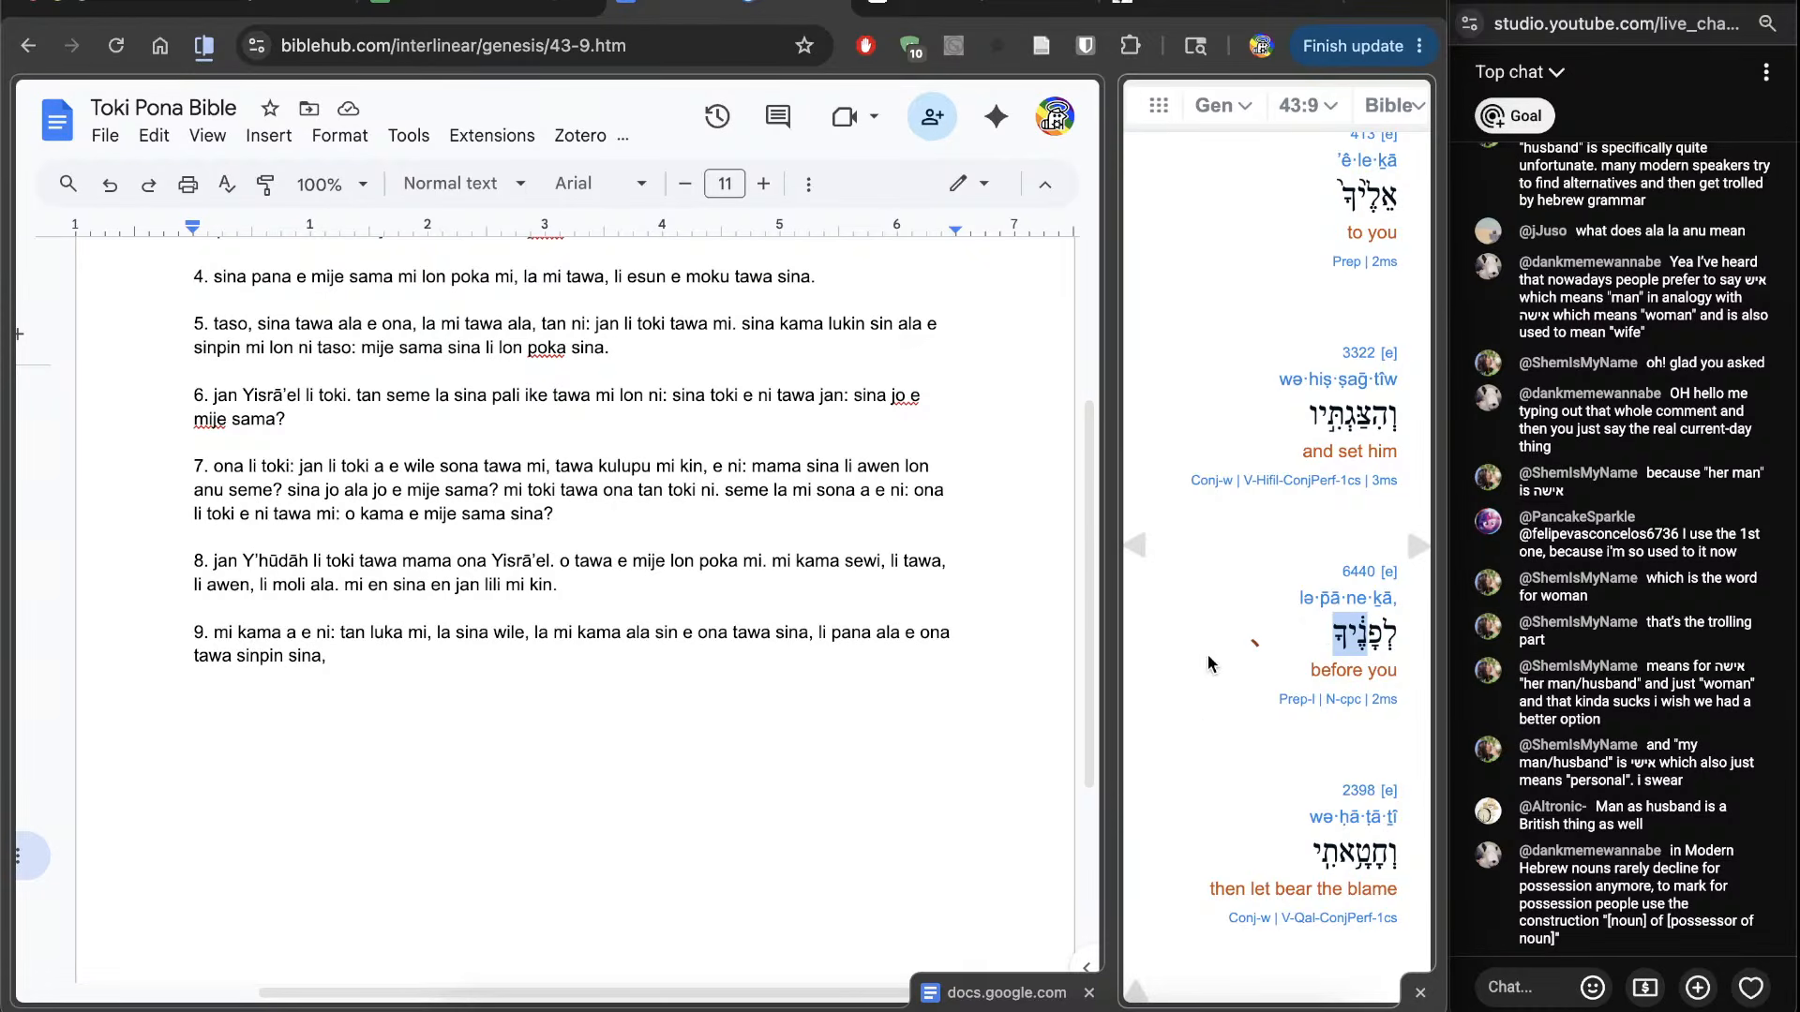
# Step: Read on to "then let bear the blame" in the interlinear and add "la" to the end of verse 9
pyautogui.scroll(-1, 1200, 727)
pyautogui.scroll(-3, 1200, 729)
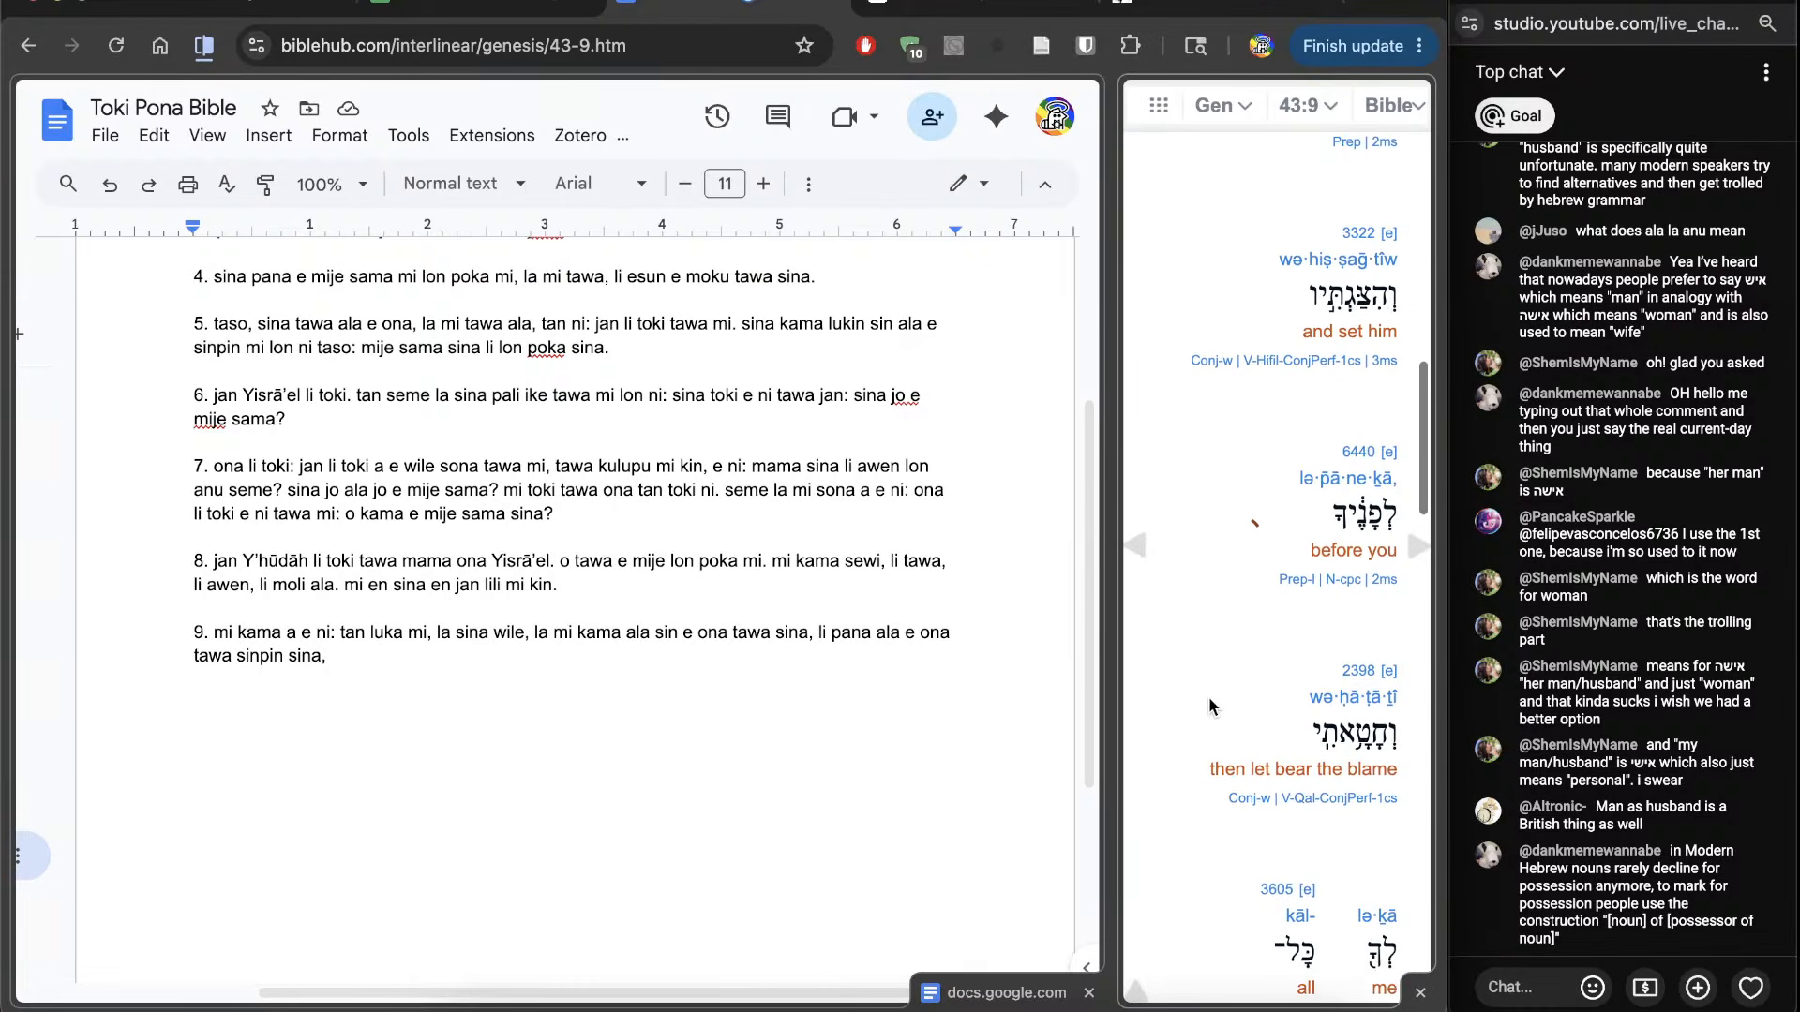
pyautogui.click(827, 807)
pyautogui.write('la')
# Step: Look up the lexicon entry for "then let bear the blame" (2398), read its definitions, and return to the document
pyautogui.scroll(-2, 1333, 553)
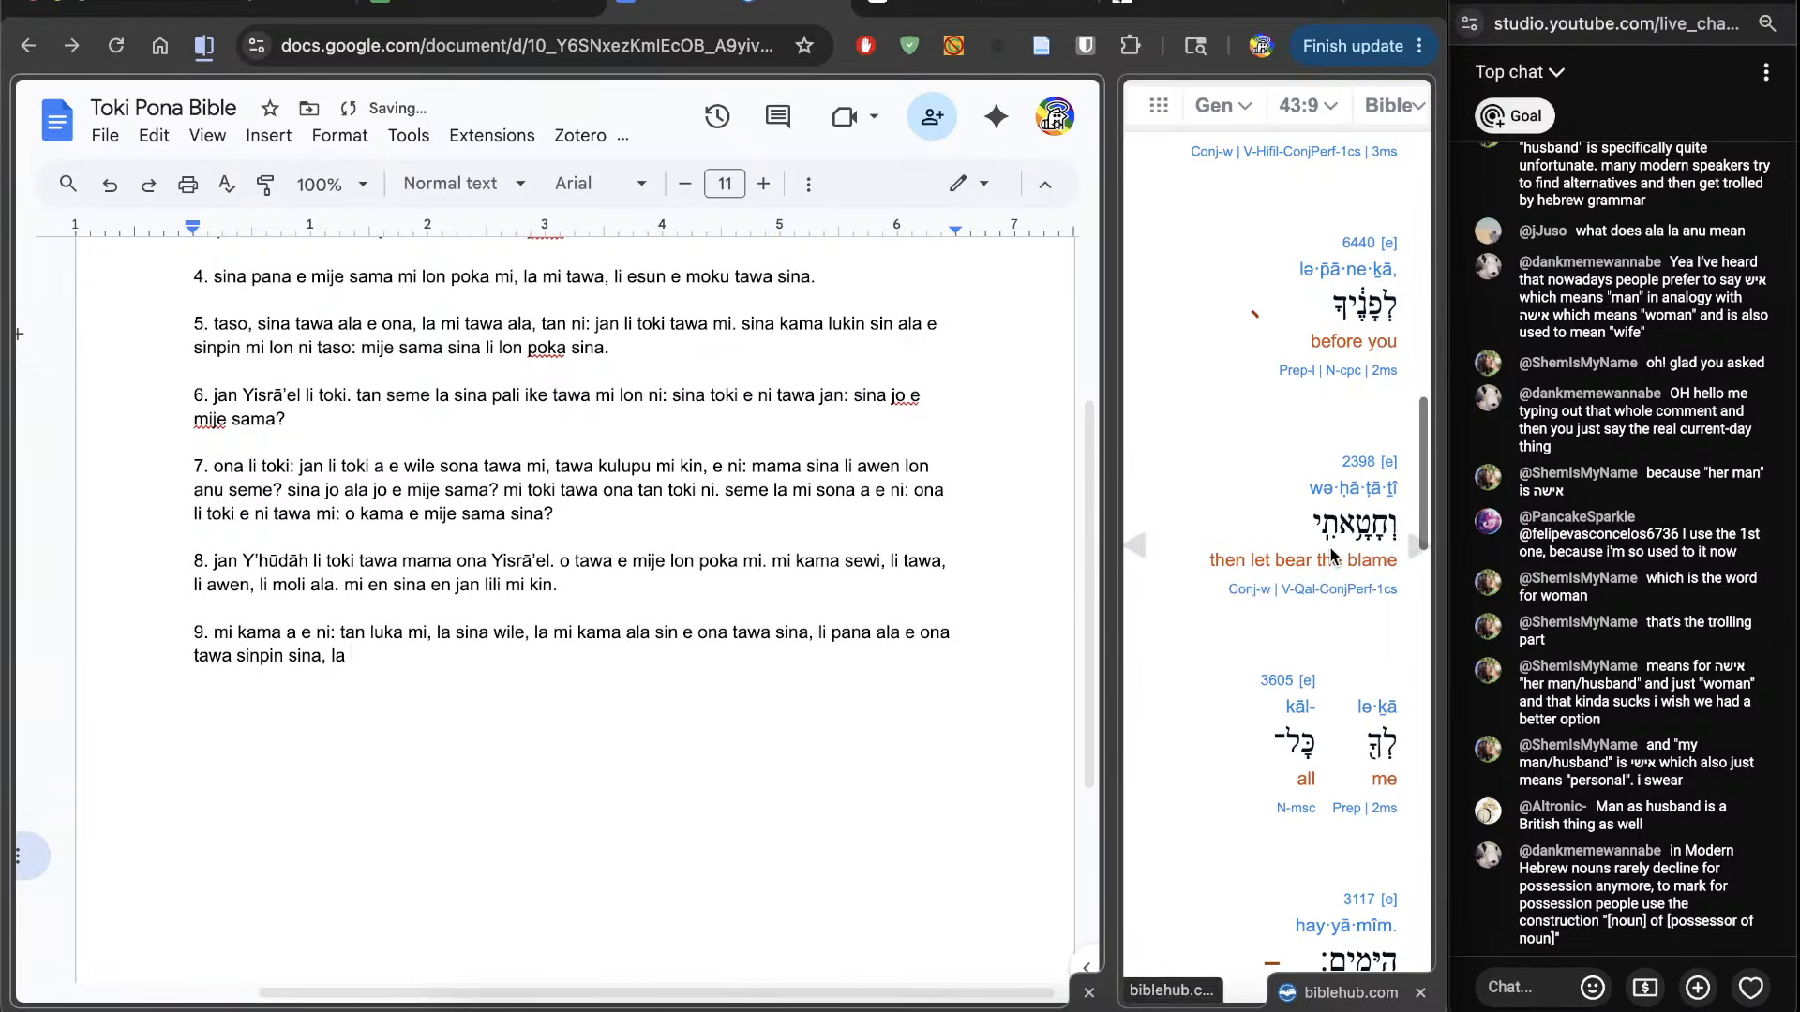
pyautogui.click(1355, 471)
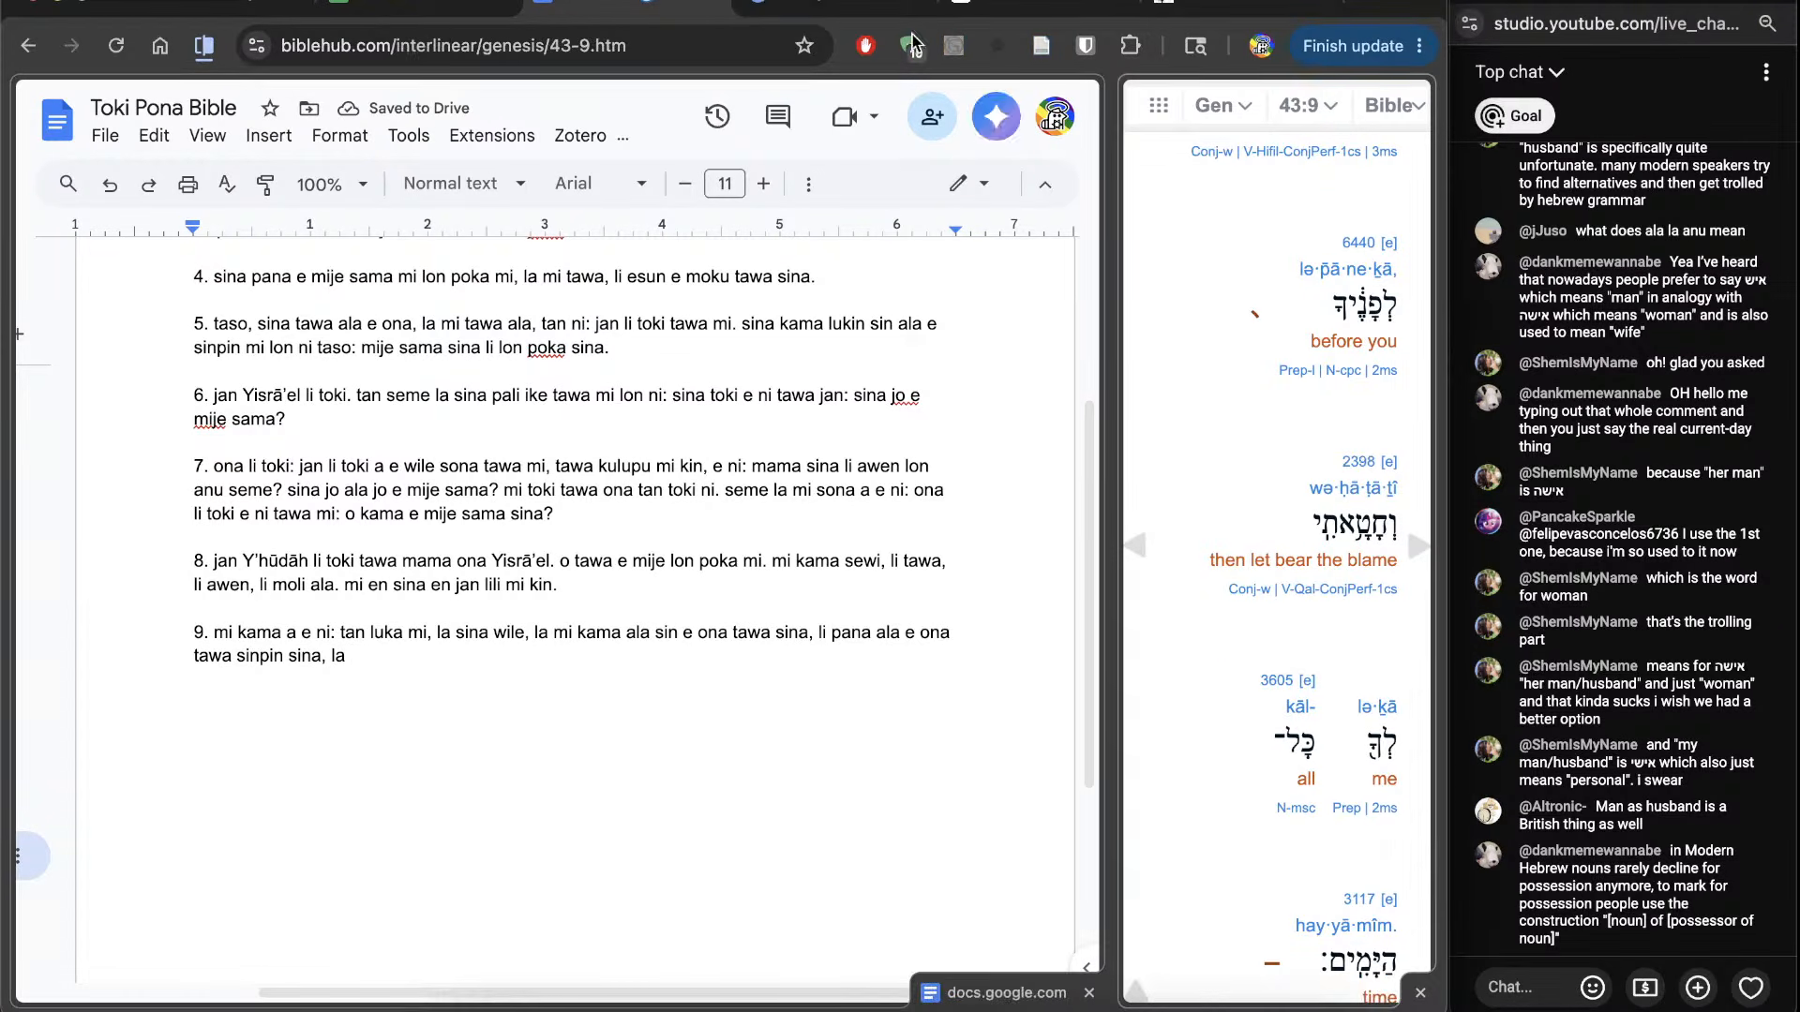
pyautogui.click(1358, 462)
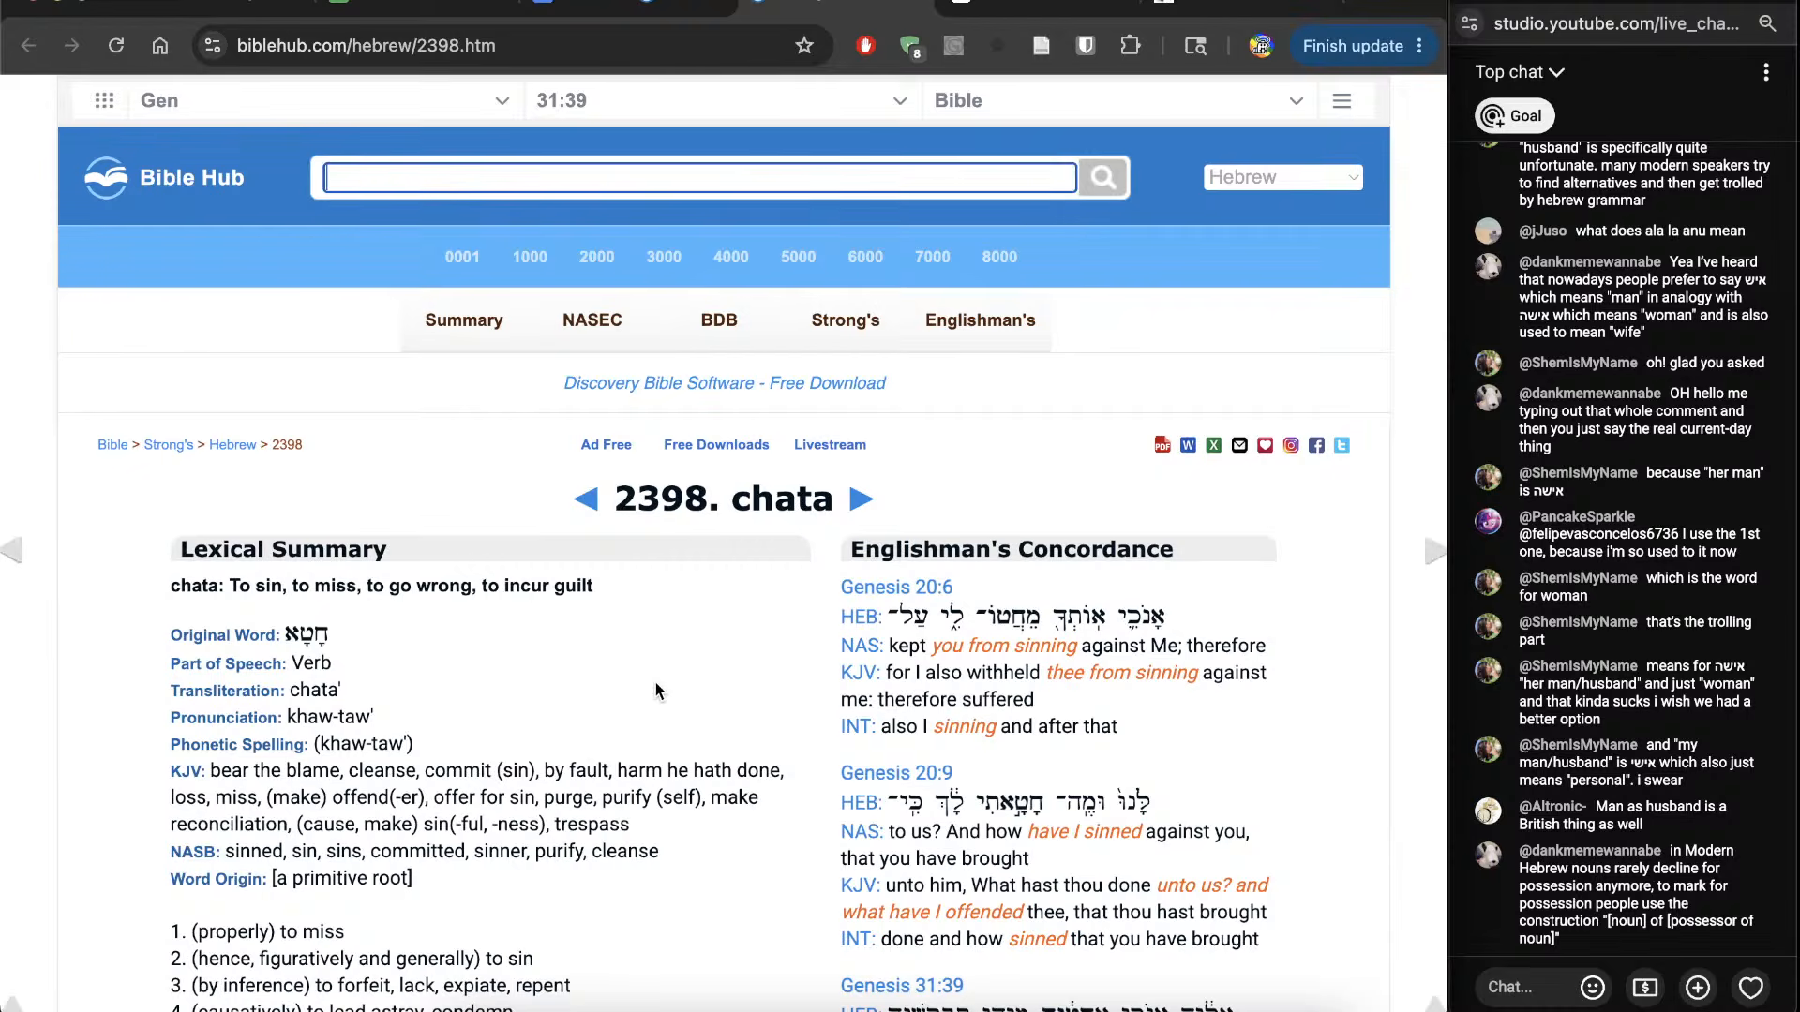
pyautogui.scroll(-10, 655, 691)
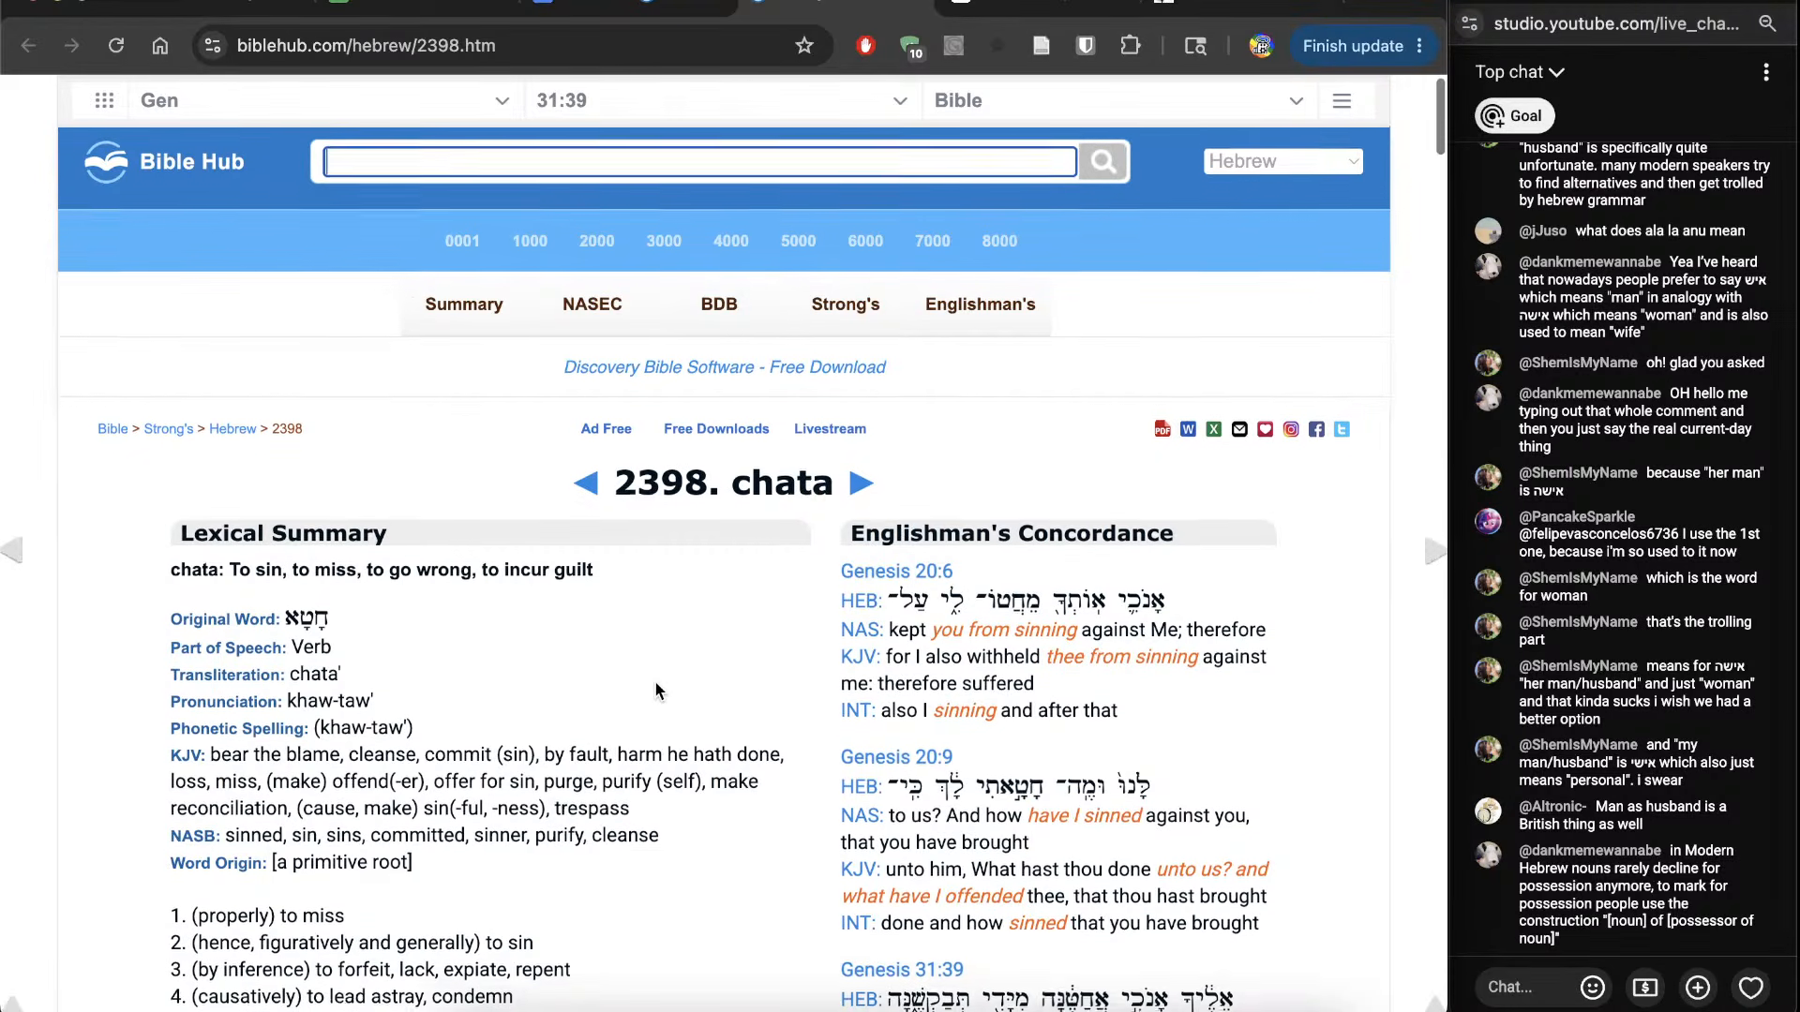
pyautogui.scroll(-3, 655, 691)
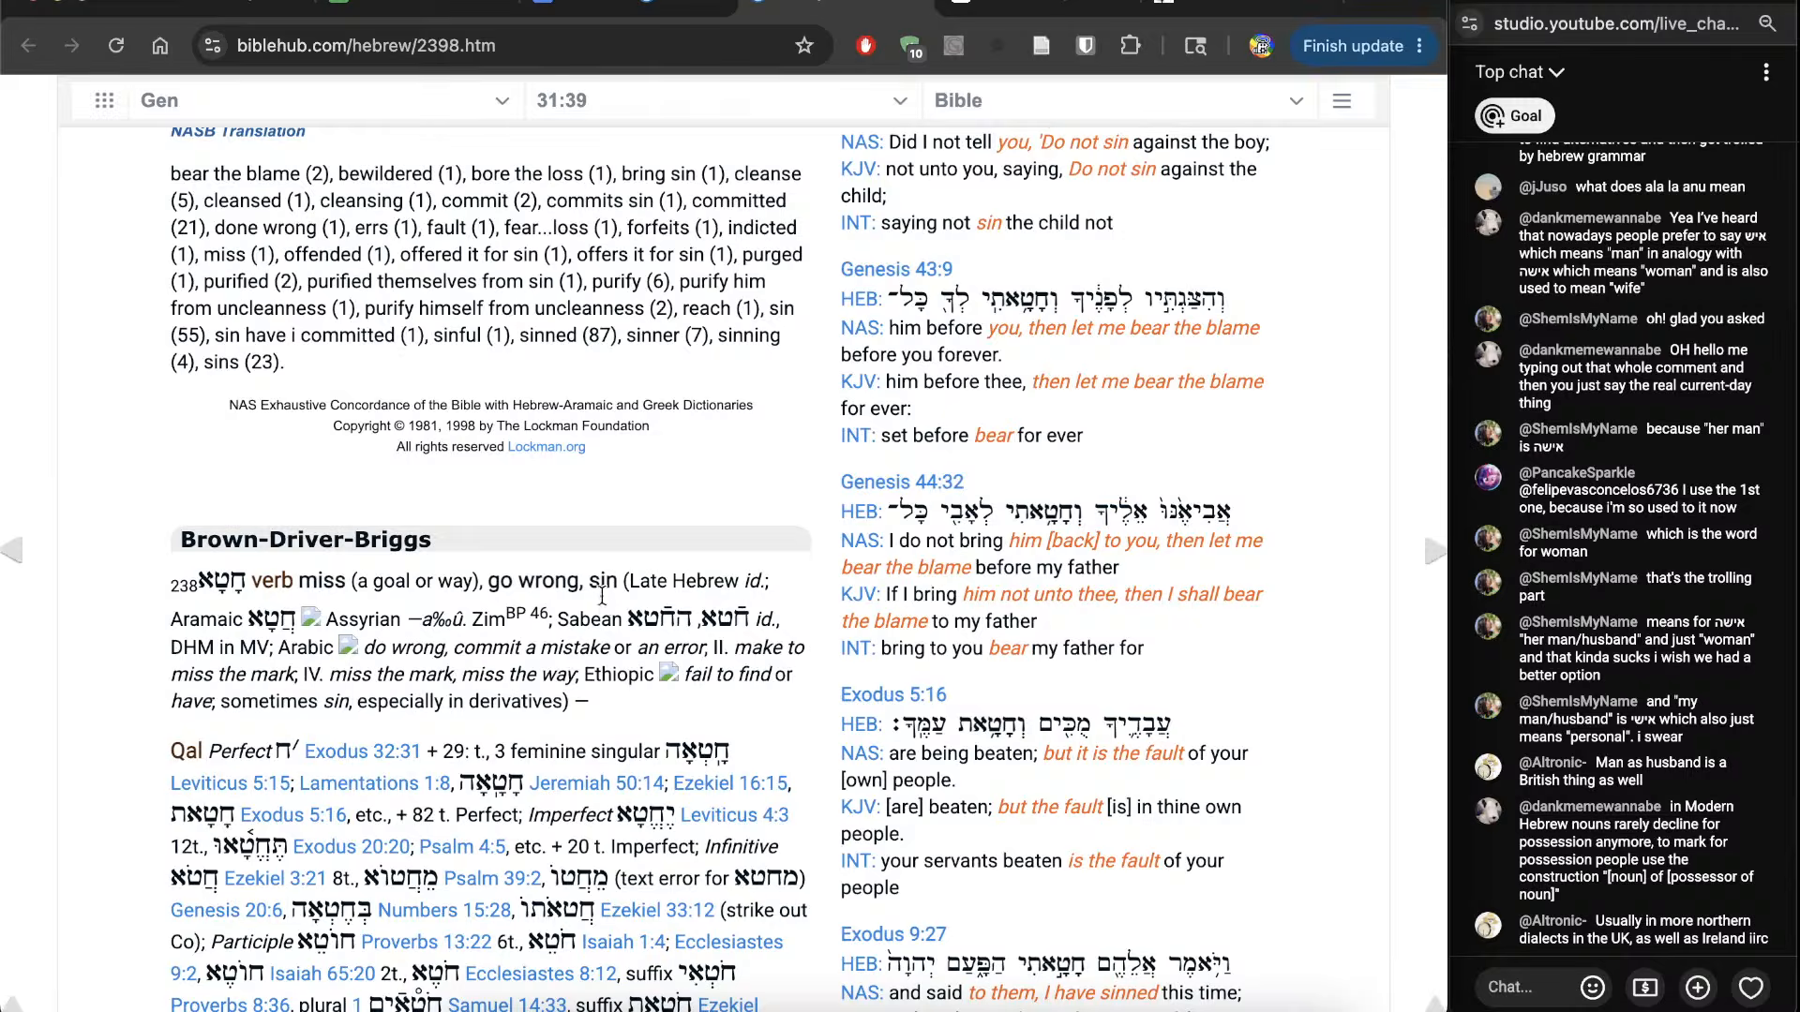
pyautogui.hotkey('ctrl', 'w')
# Step: Complete verse 9 with "pali ike li tawa mi, lon tenpo ale kama."
pyautogui.write('pali ')
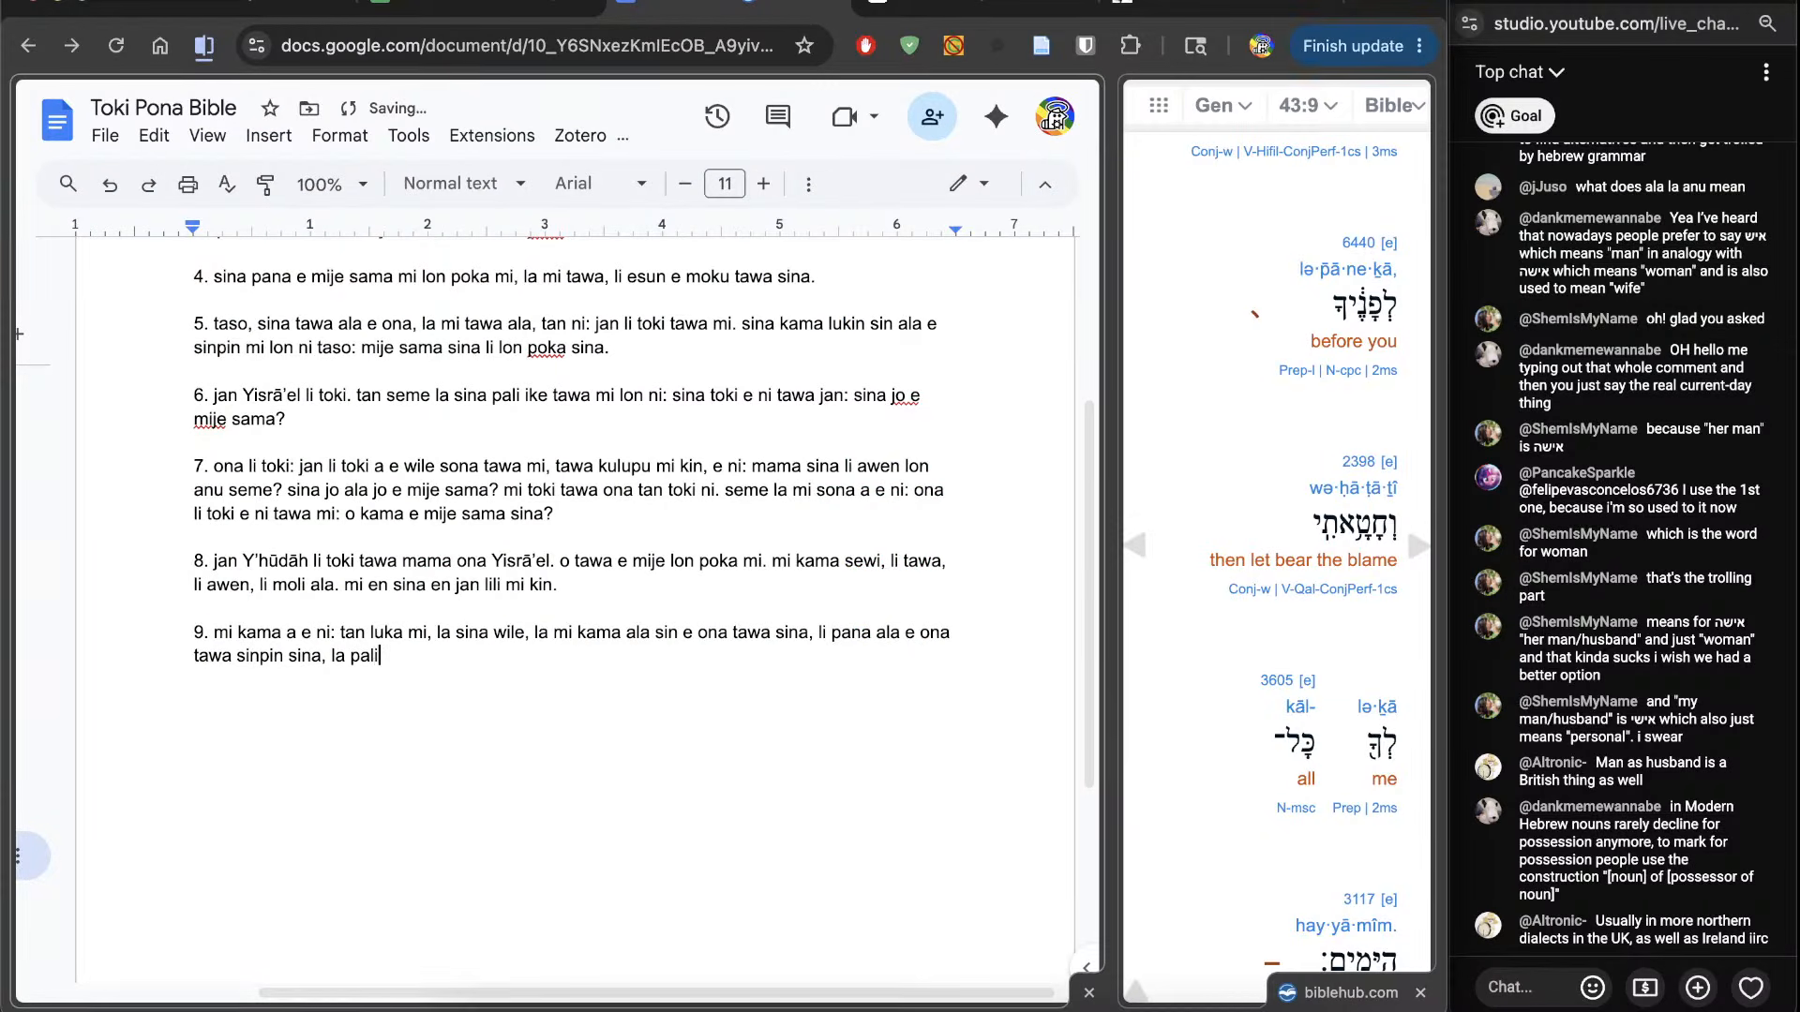
pyautogui.write('ike li tawa mi, lon tenpo ')
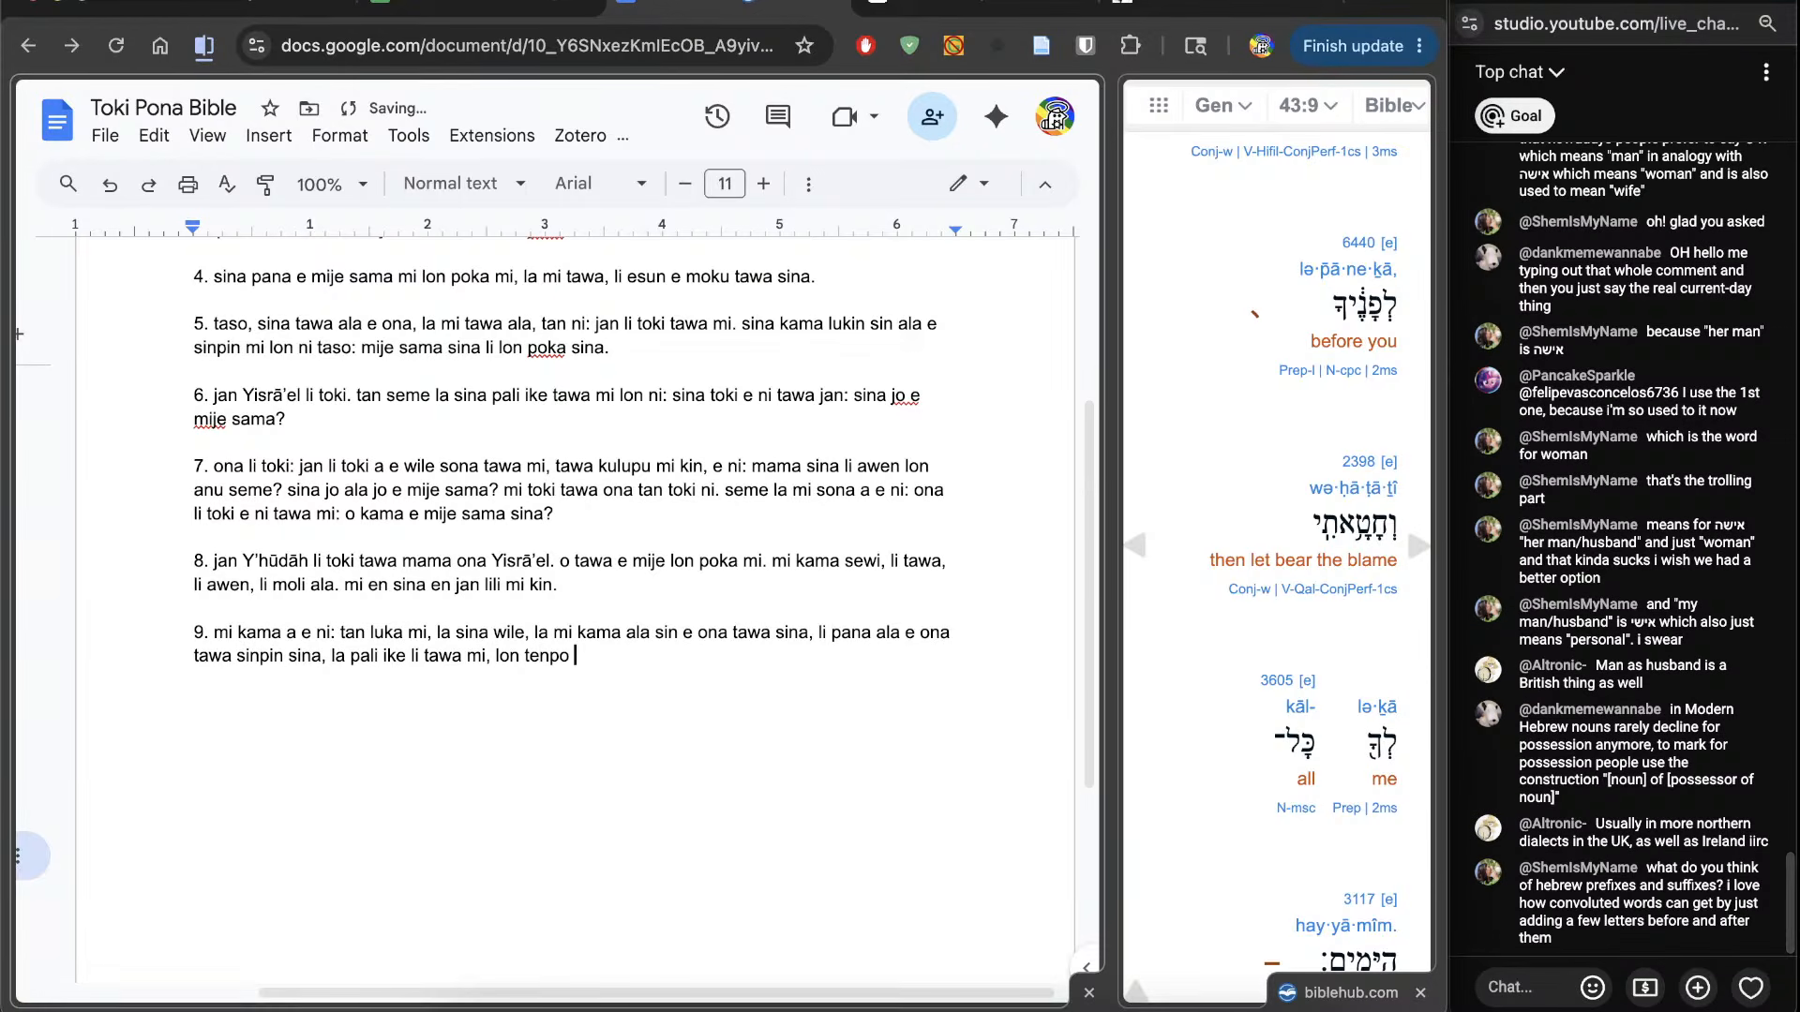
pyautogui.write('ale kama.')
# Step: Start a new paragraph numbered "10." below verse 9 and bring up Genesis 43:10 in the interlinear
pyautogui.press('Return')
pyautogui.press('Return')
pyautogui.write('10')
pyautogui.click(1419, 546)
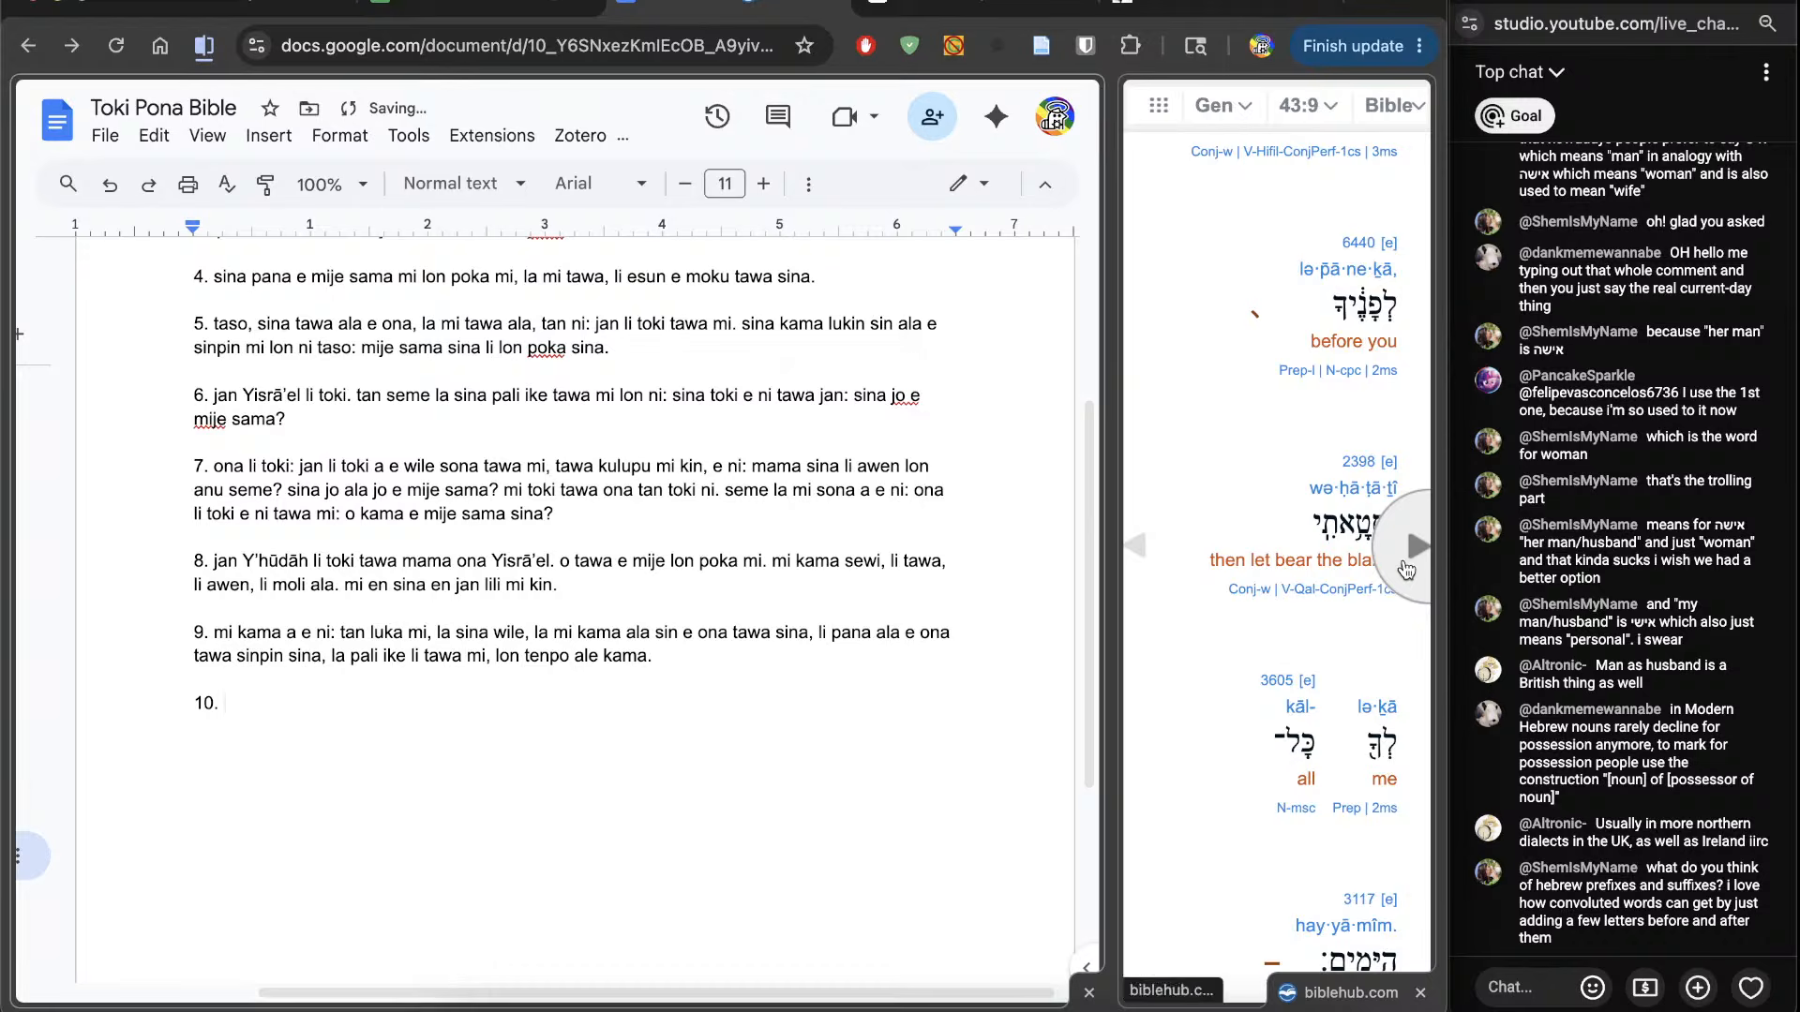
# Step: Return the cursor to the verse 10 line and begin it with "tan ni:" from the interlinear's opening words
pyautogui.click(489, 641)
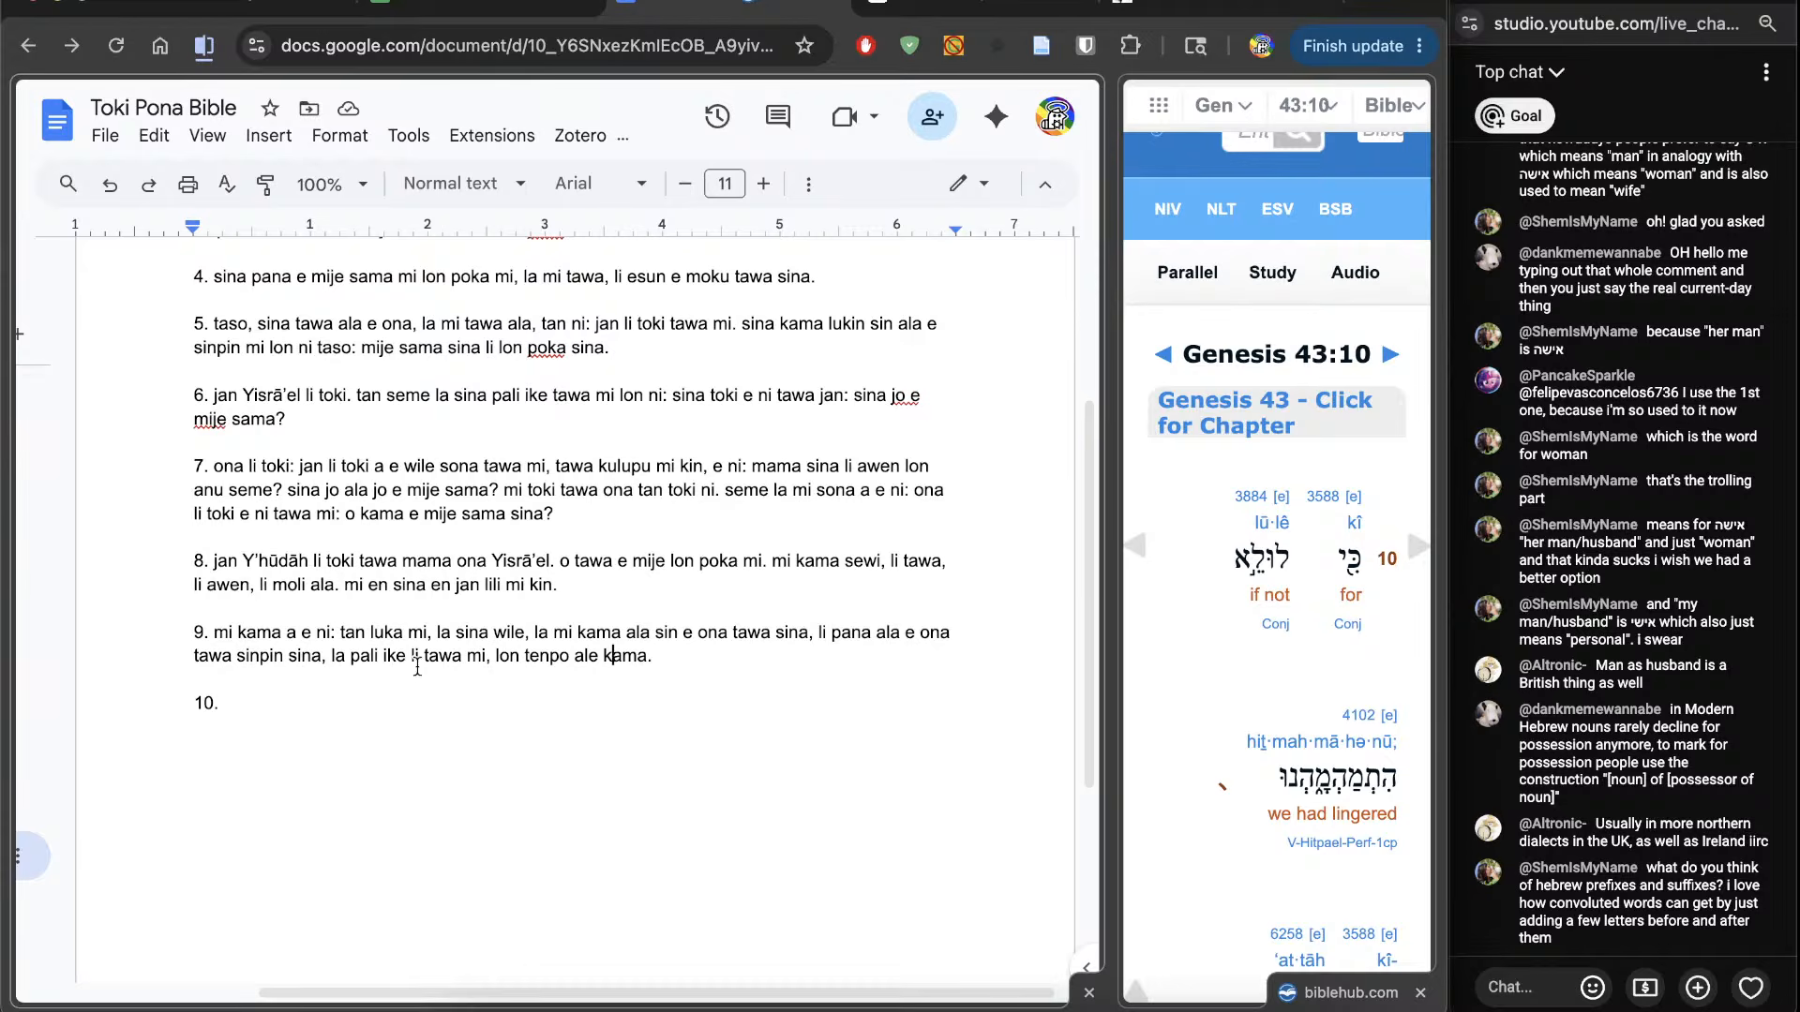
pyautogui.click(507, 750)
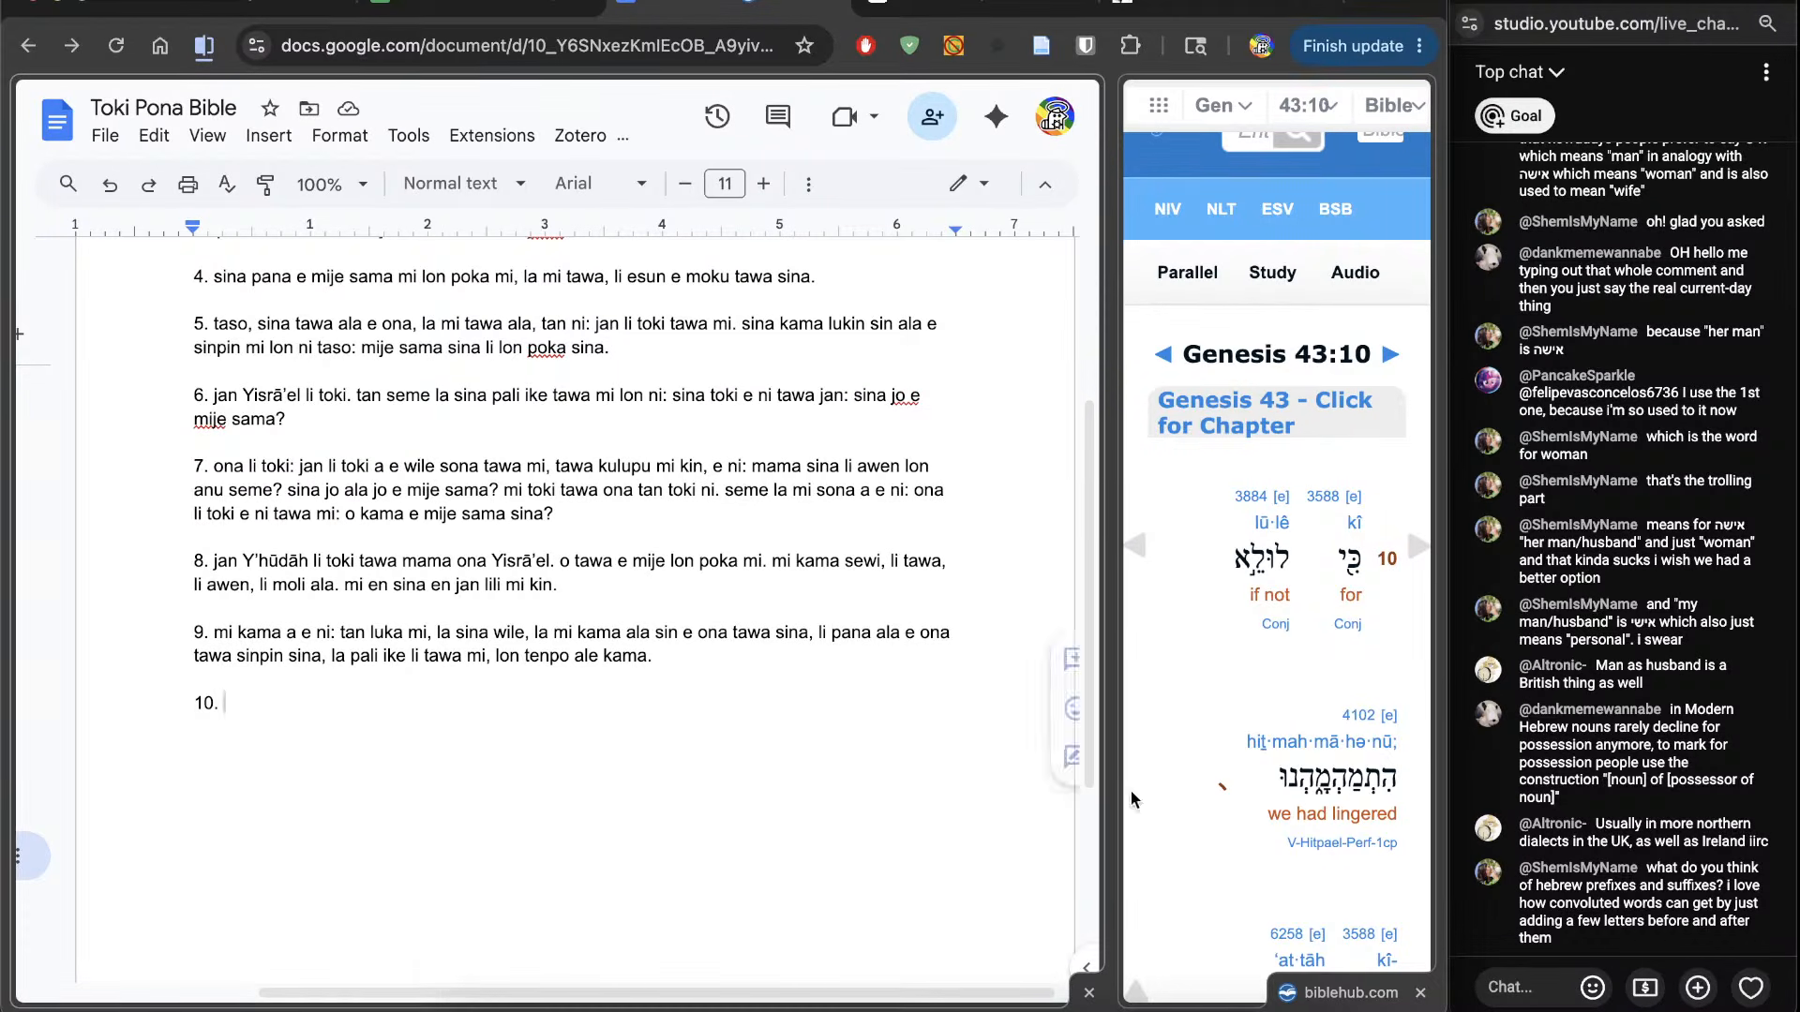
pyautogui.scroll(-5, 1222, 787)
pyautogui.write('tan ni:')
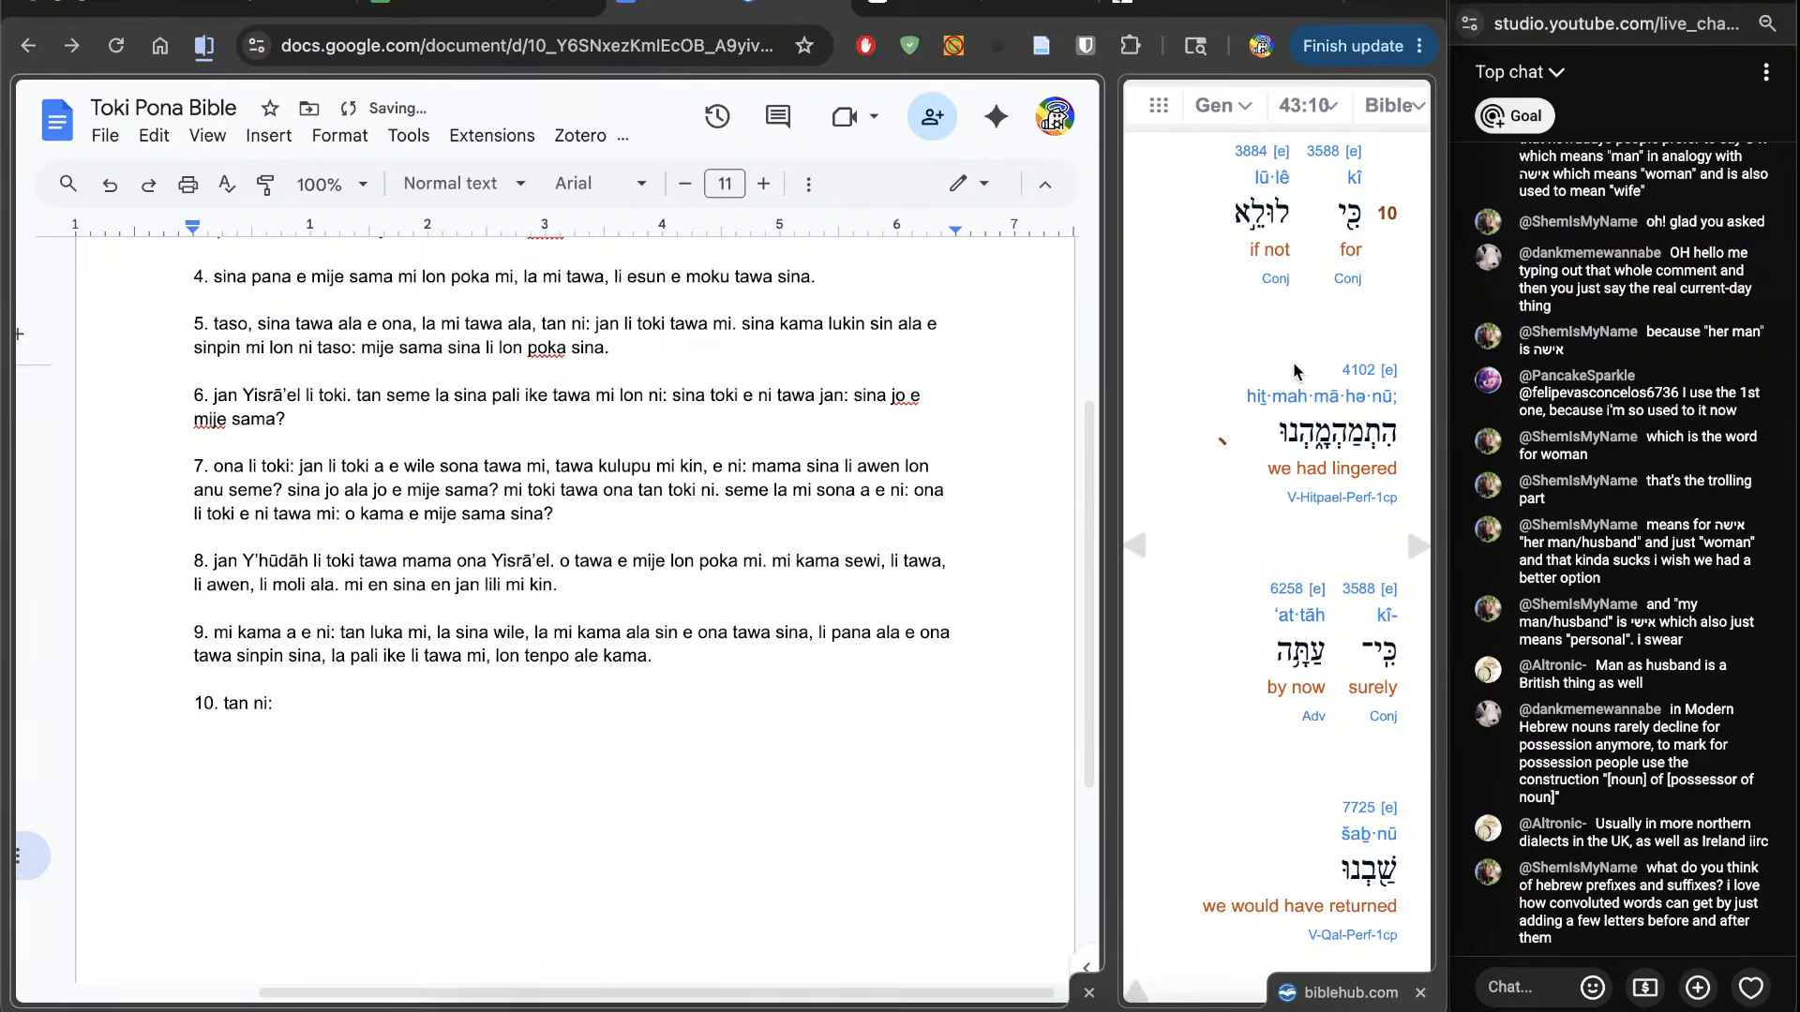
# Step: Look up the lexicon entry for "we had lingered" (4102), study its definitions and Brown-Driver-Briggs notes, and return to the document
pyautogui.click(1347, 405)
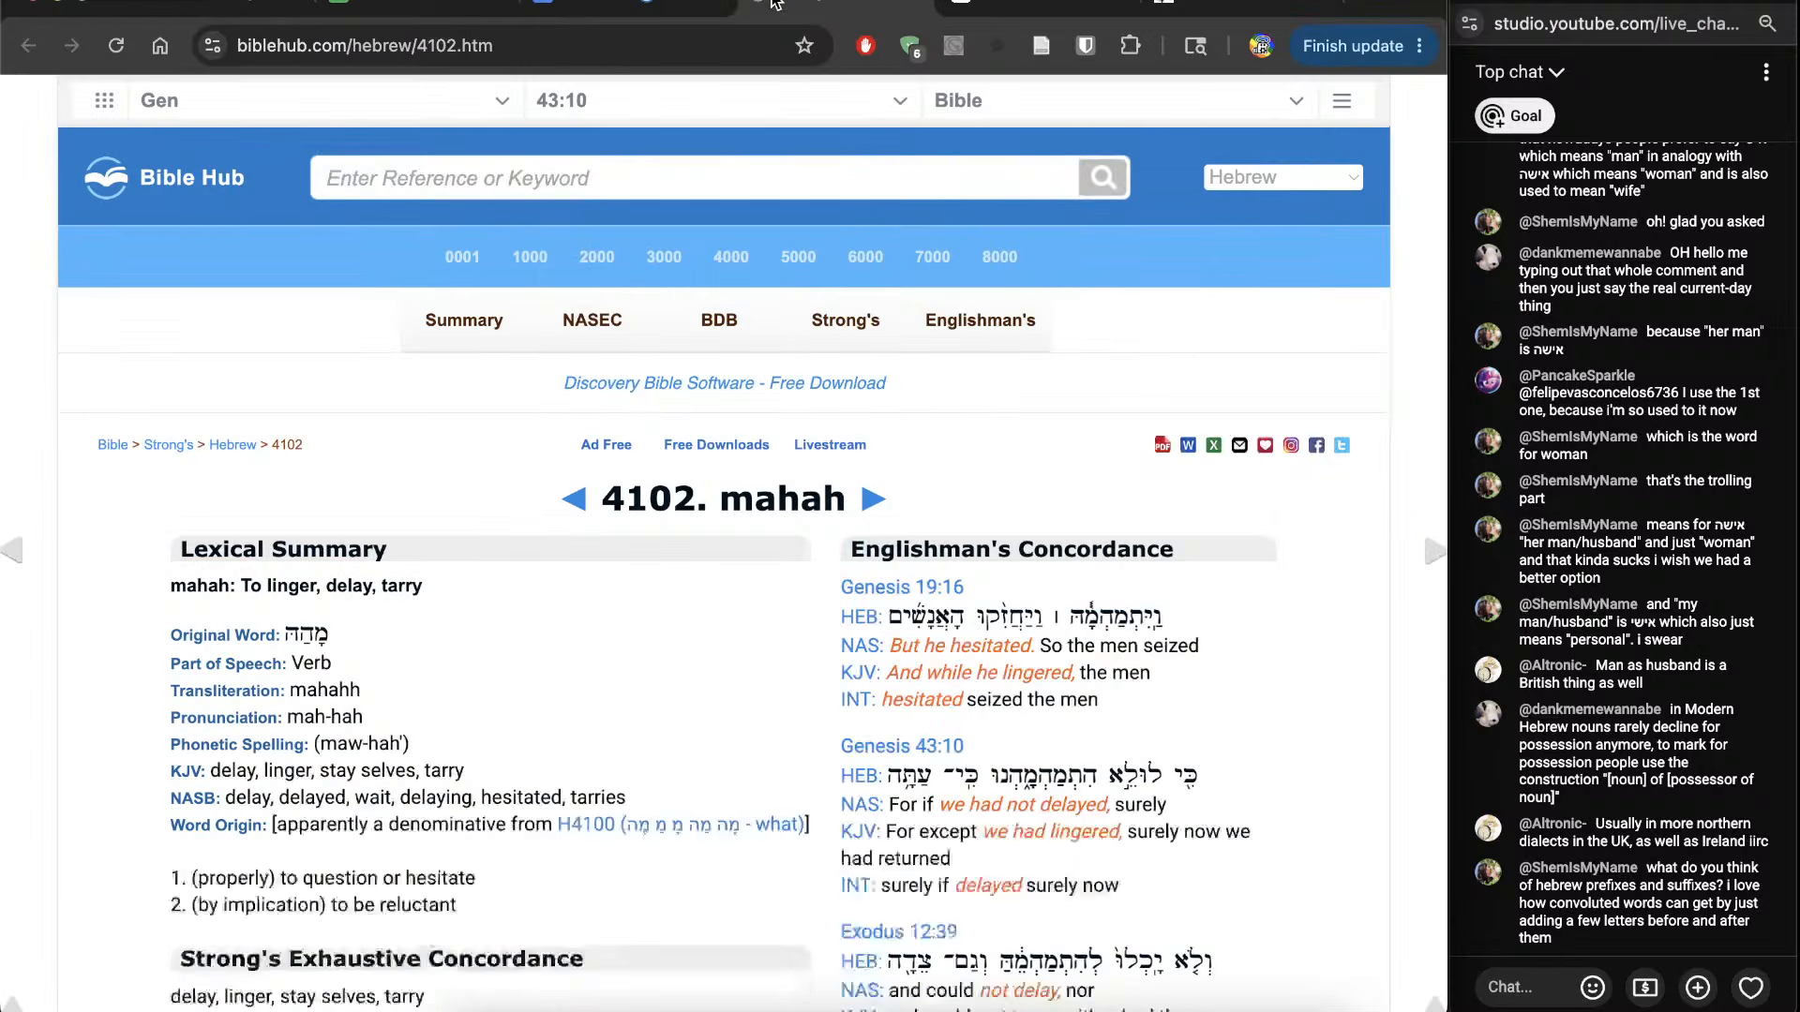
pyautogui.scroll(-12, 637, 671)
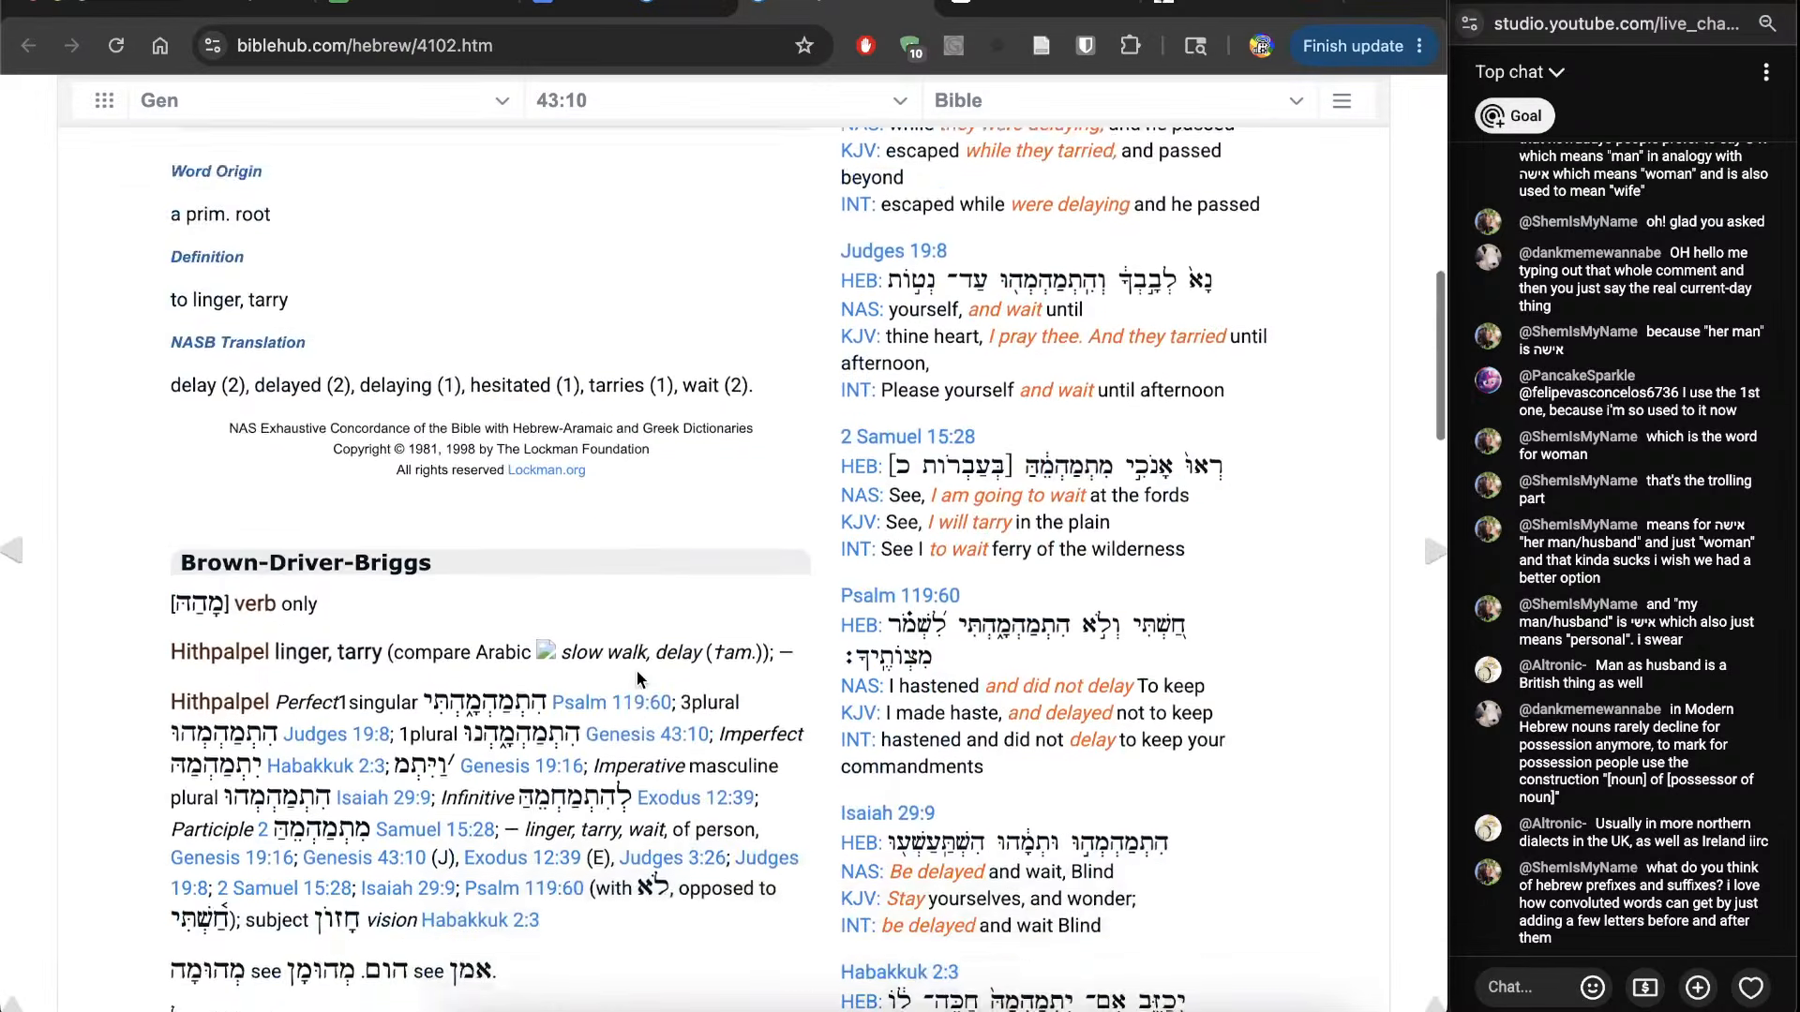
pyautogui.scroll(12, 638, 671)
pyautogui.scroll(-13, 637, 671)
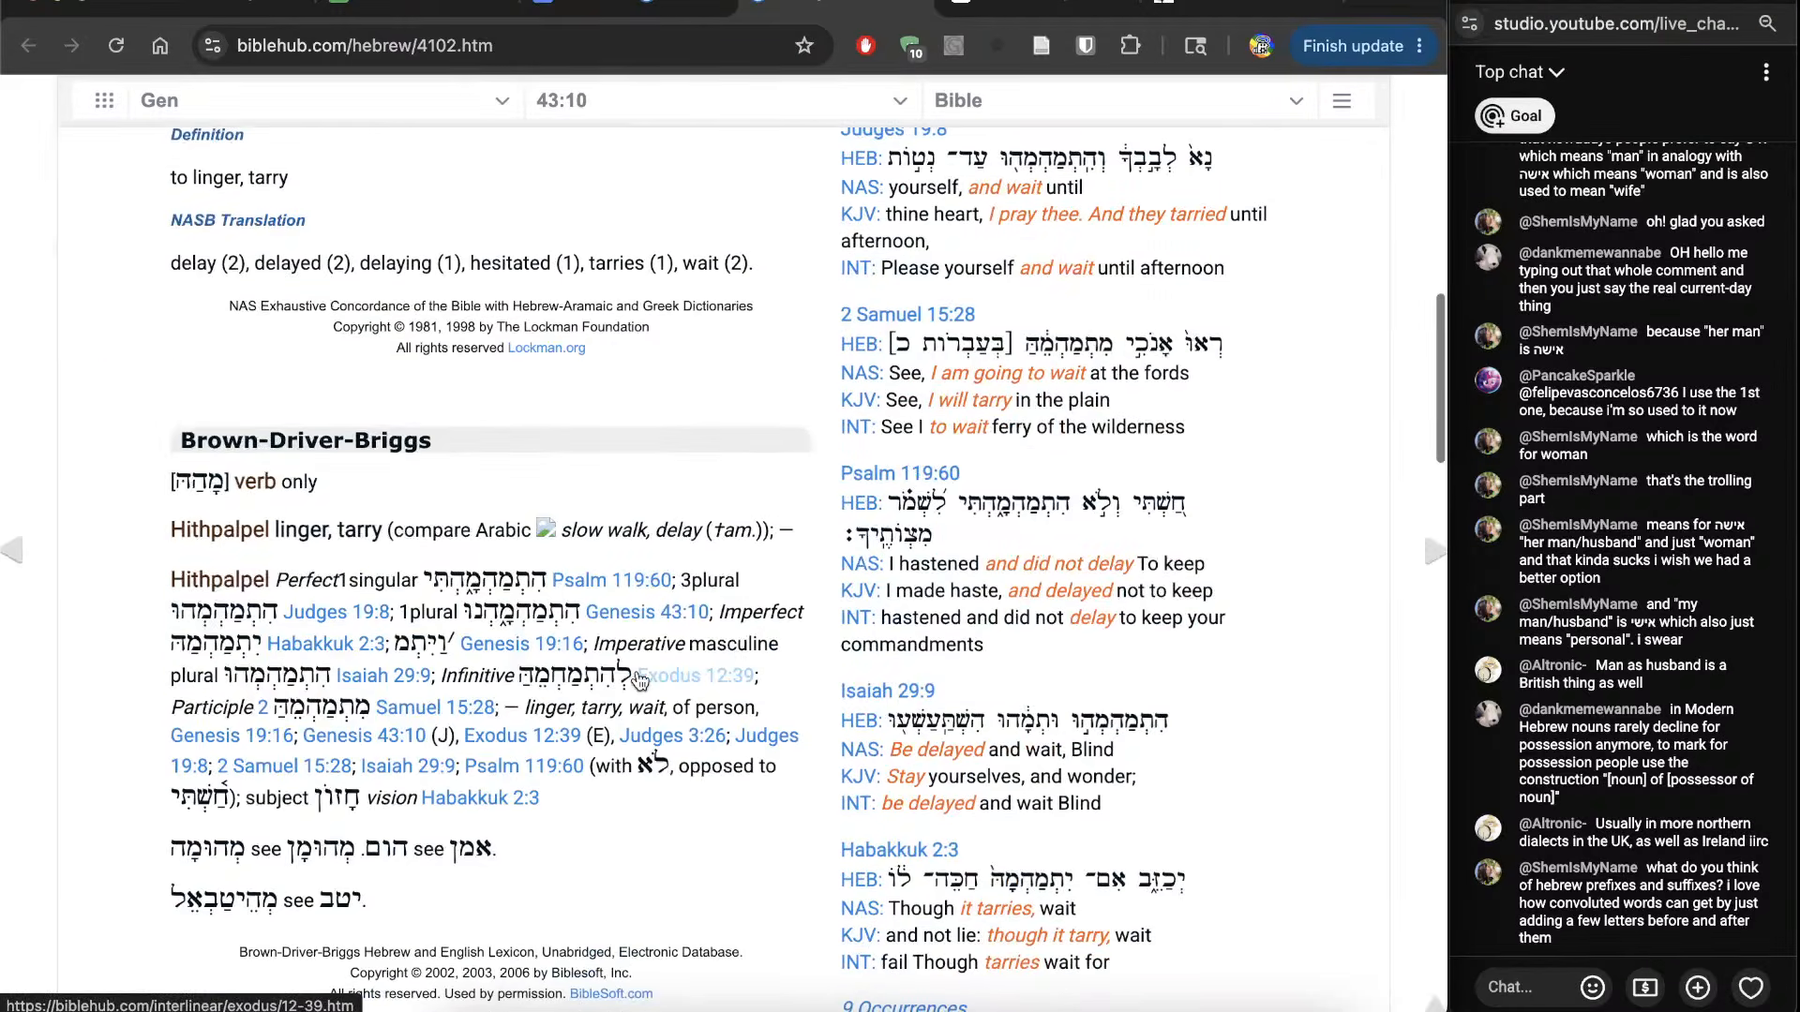
pyautogui.scroll(1, 503, 448)
pyautogui.hotkey('ctrl', 'shift', 'Tab')
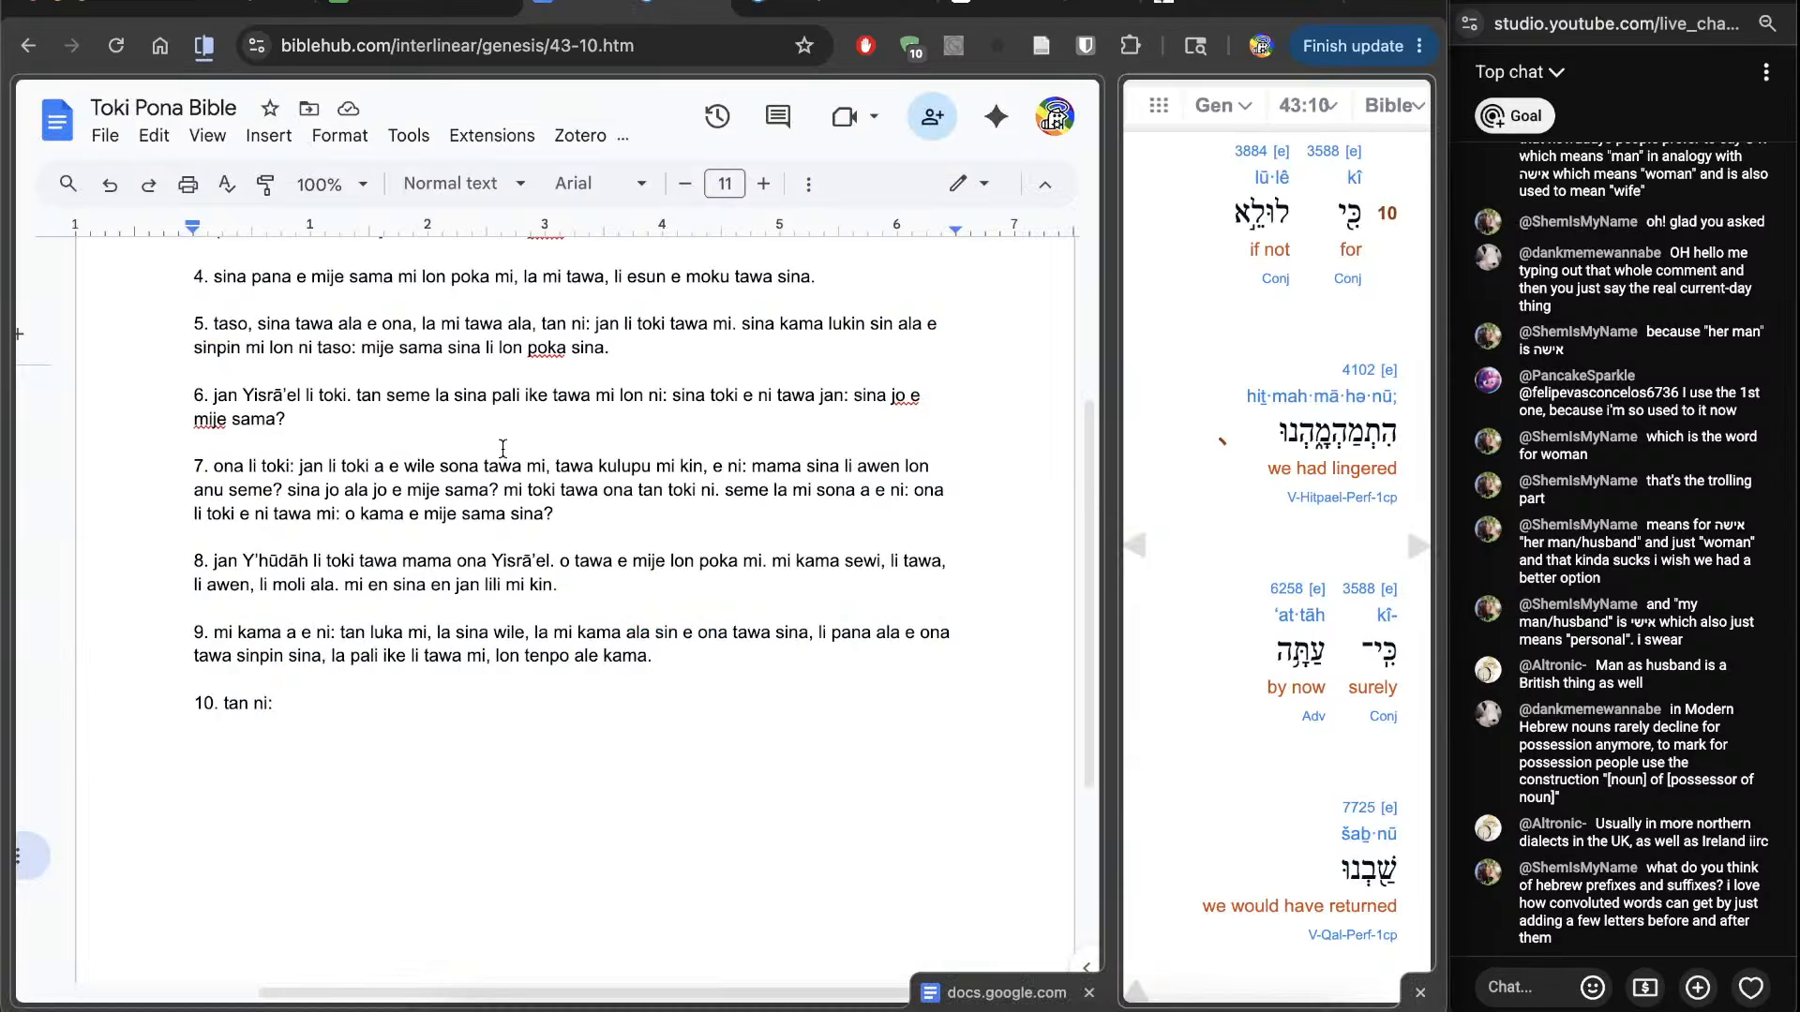
pyautogui.hotkey('ctrl', 'Tab')
pyautogui.scroll(-2, 502, 446)
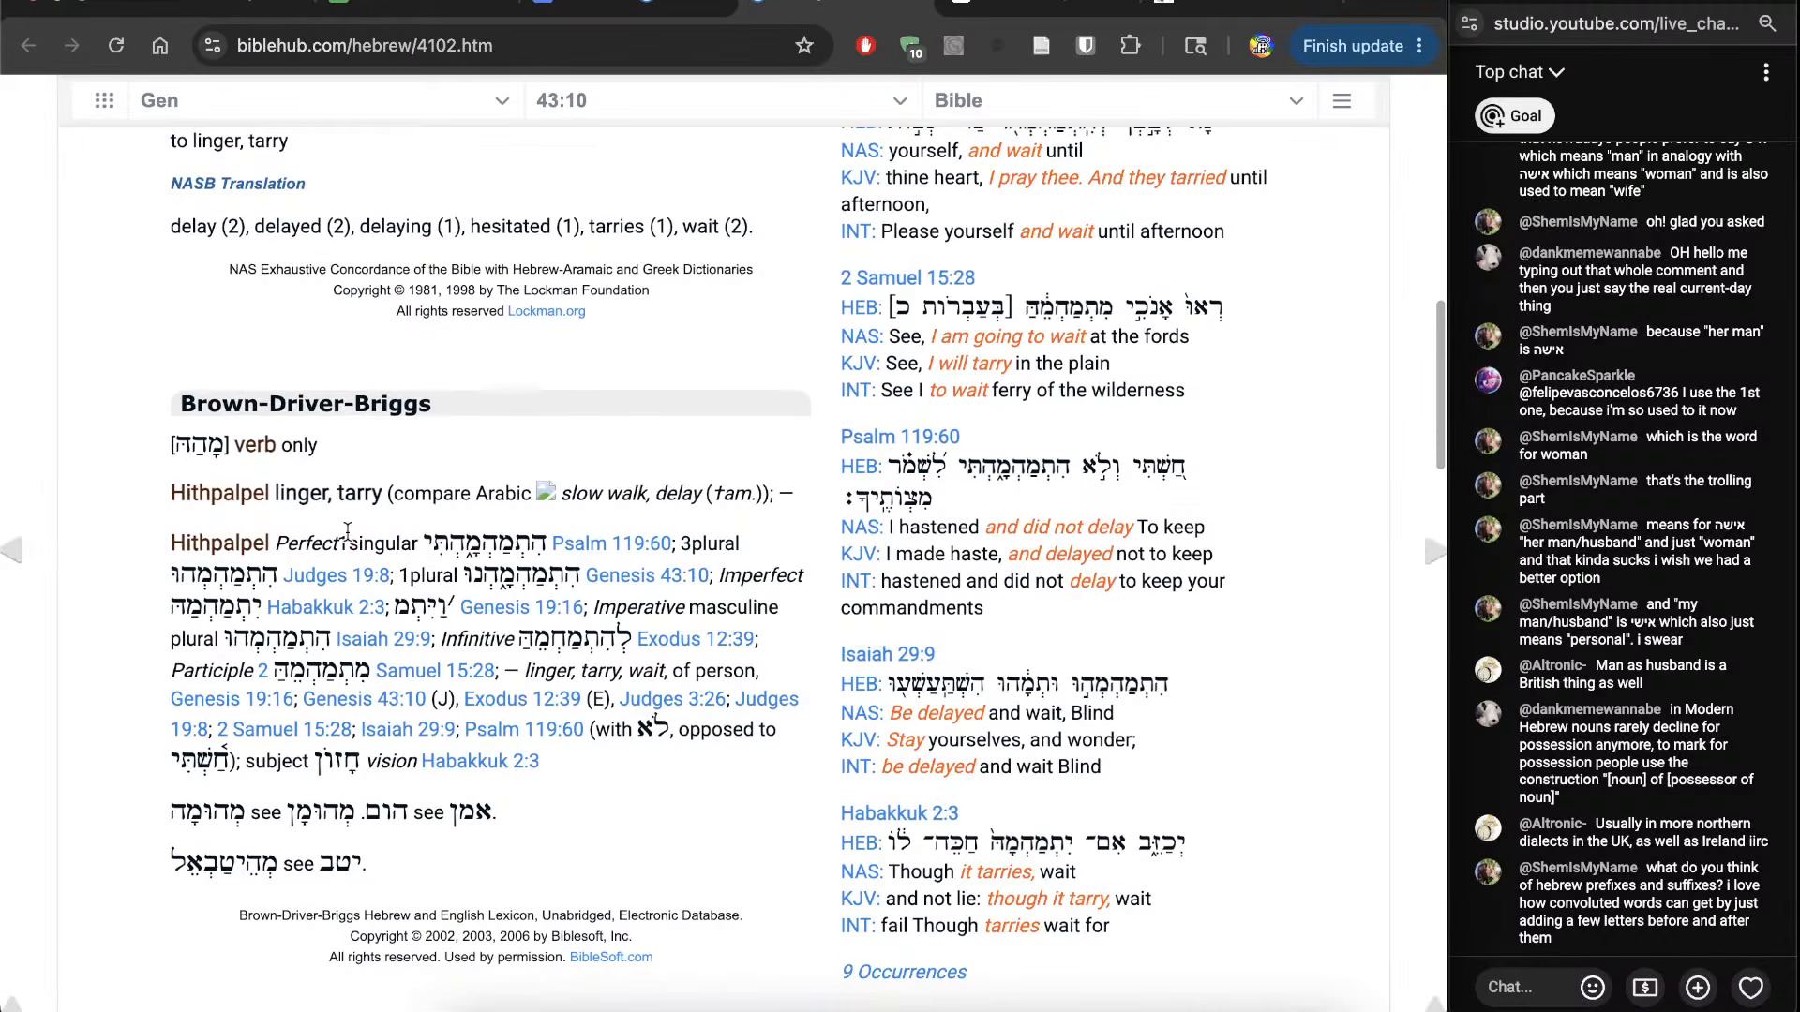
pyautogui.hotkey('ctrl', 'shift', 'Tab')
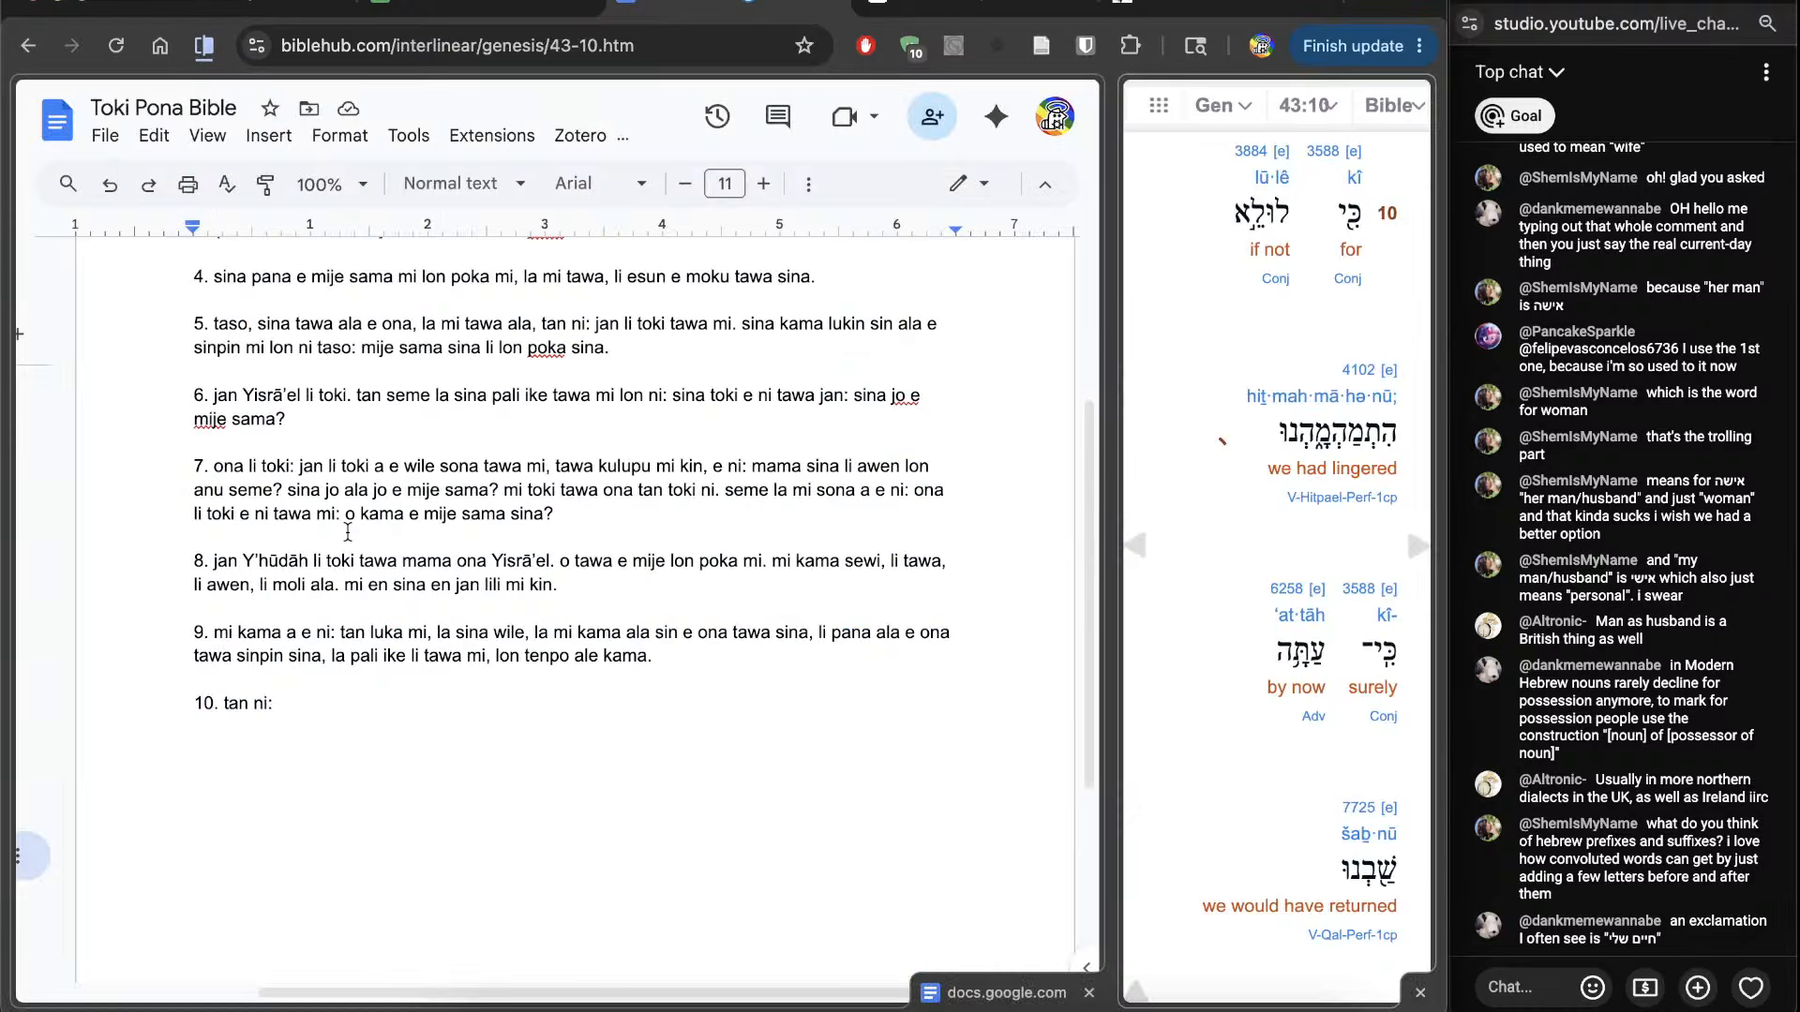
# Step: Continue verse 10 after "tan ni:" with "mi awen ala, la"
pyautogui.click(805, 803)
pyautogui.write('mi awe')
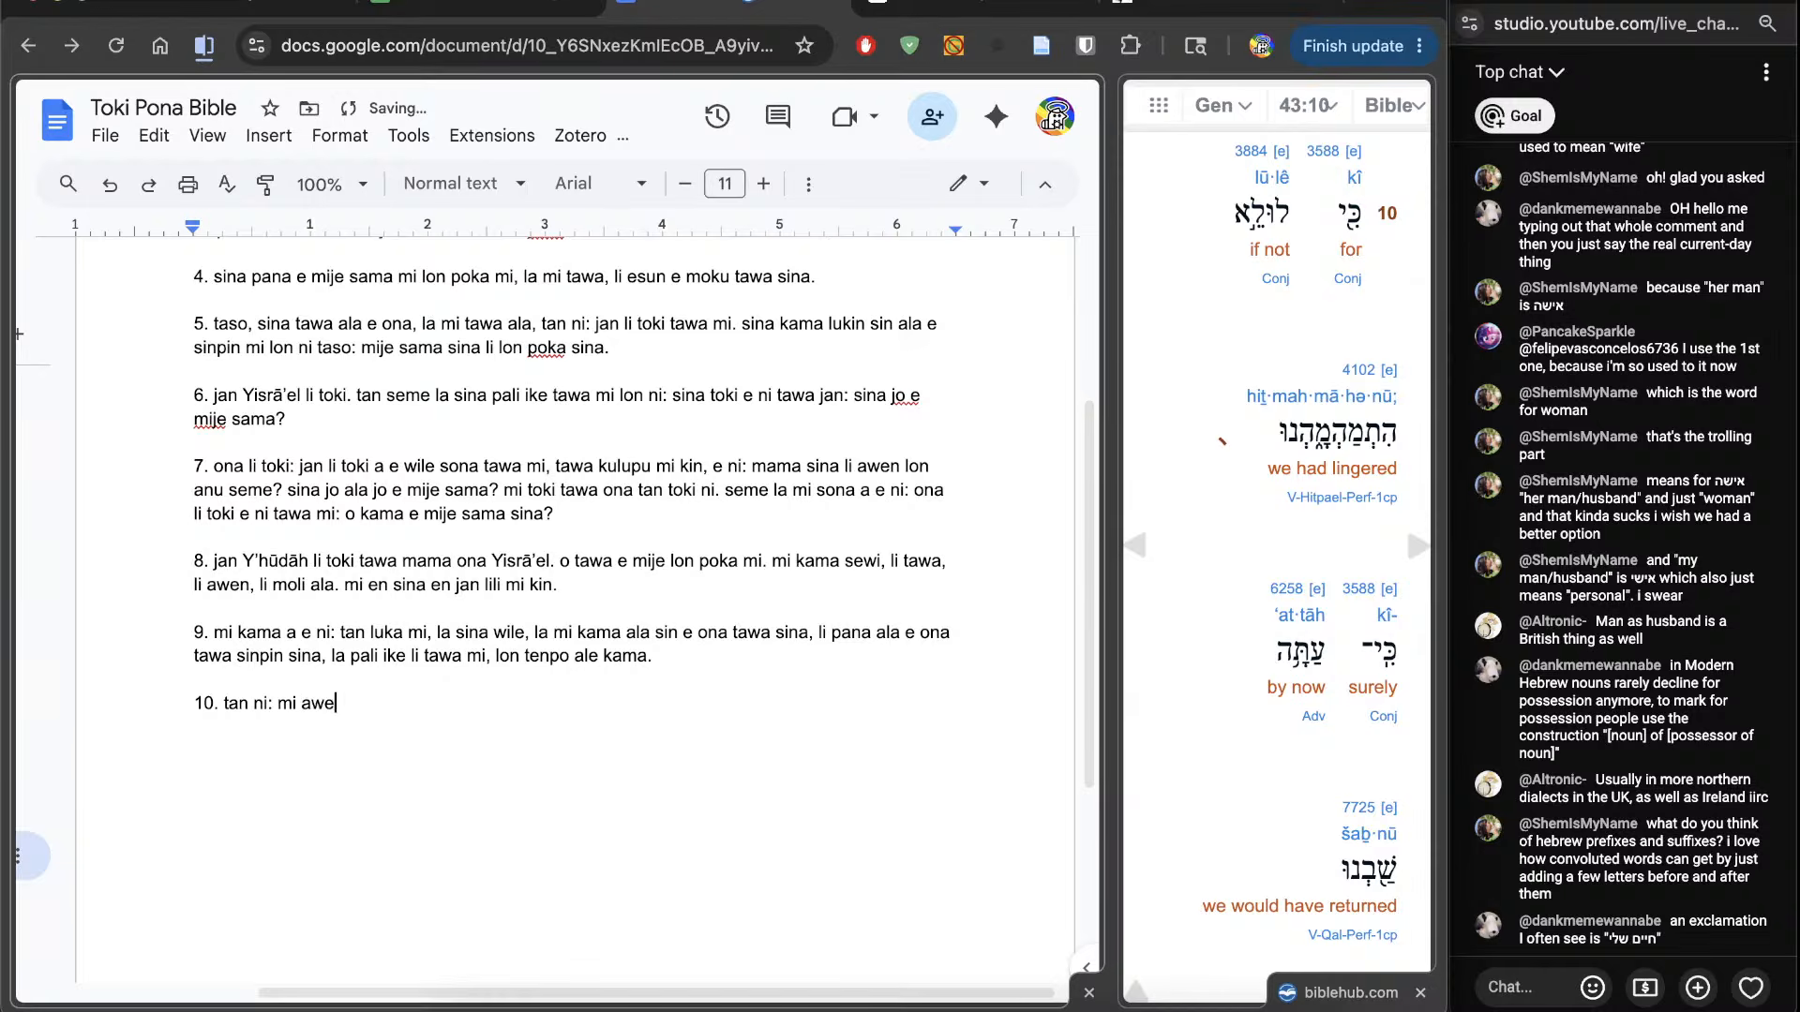
pyautogui.write('n ala, la')
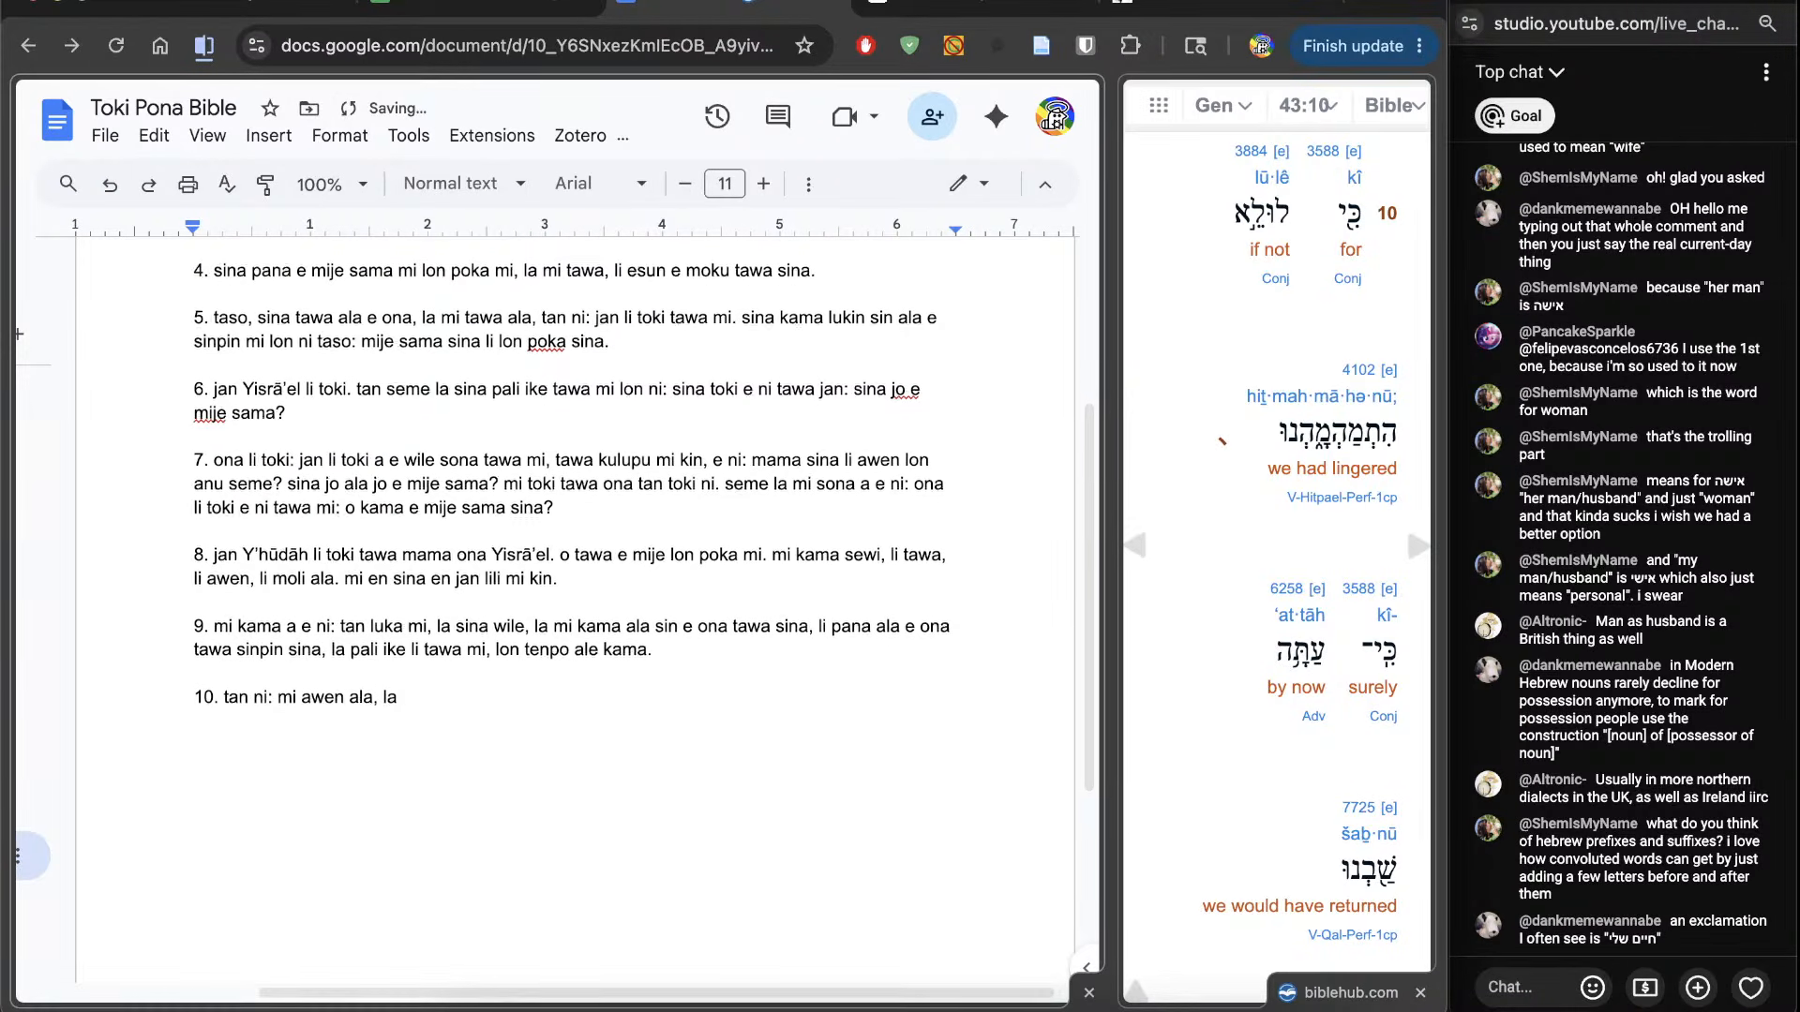
# Step: Continue verse 10 after "mi awen ala, la" with "tenpo ni, la mi kama sin lon tenpo ni nanpa tu."
pyautogui.scroll(-1, 1223, 806)
pyautogui.scroll(1, 1222, 806)
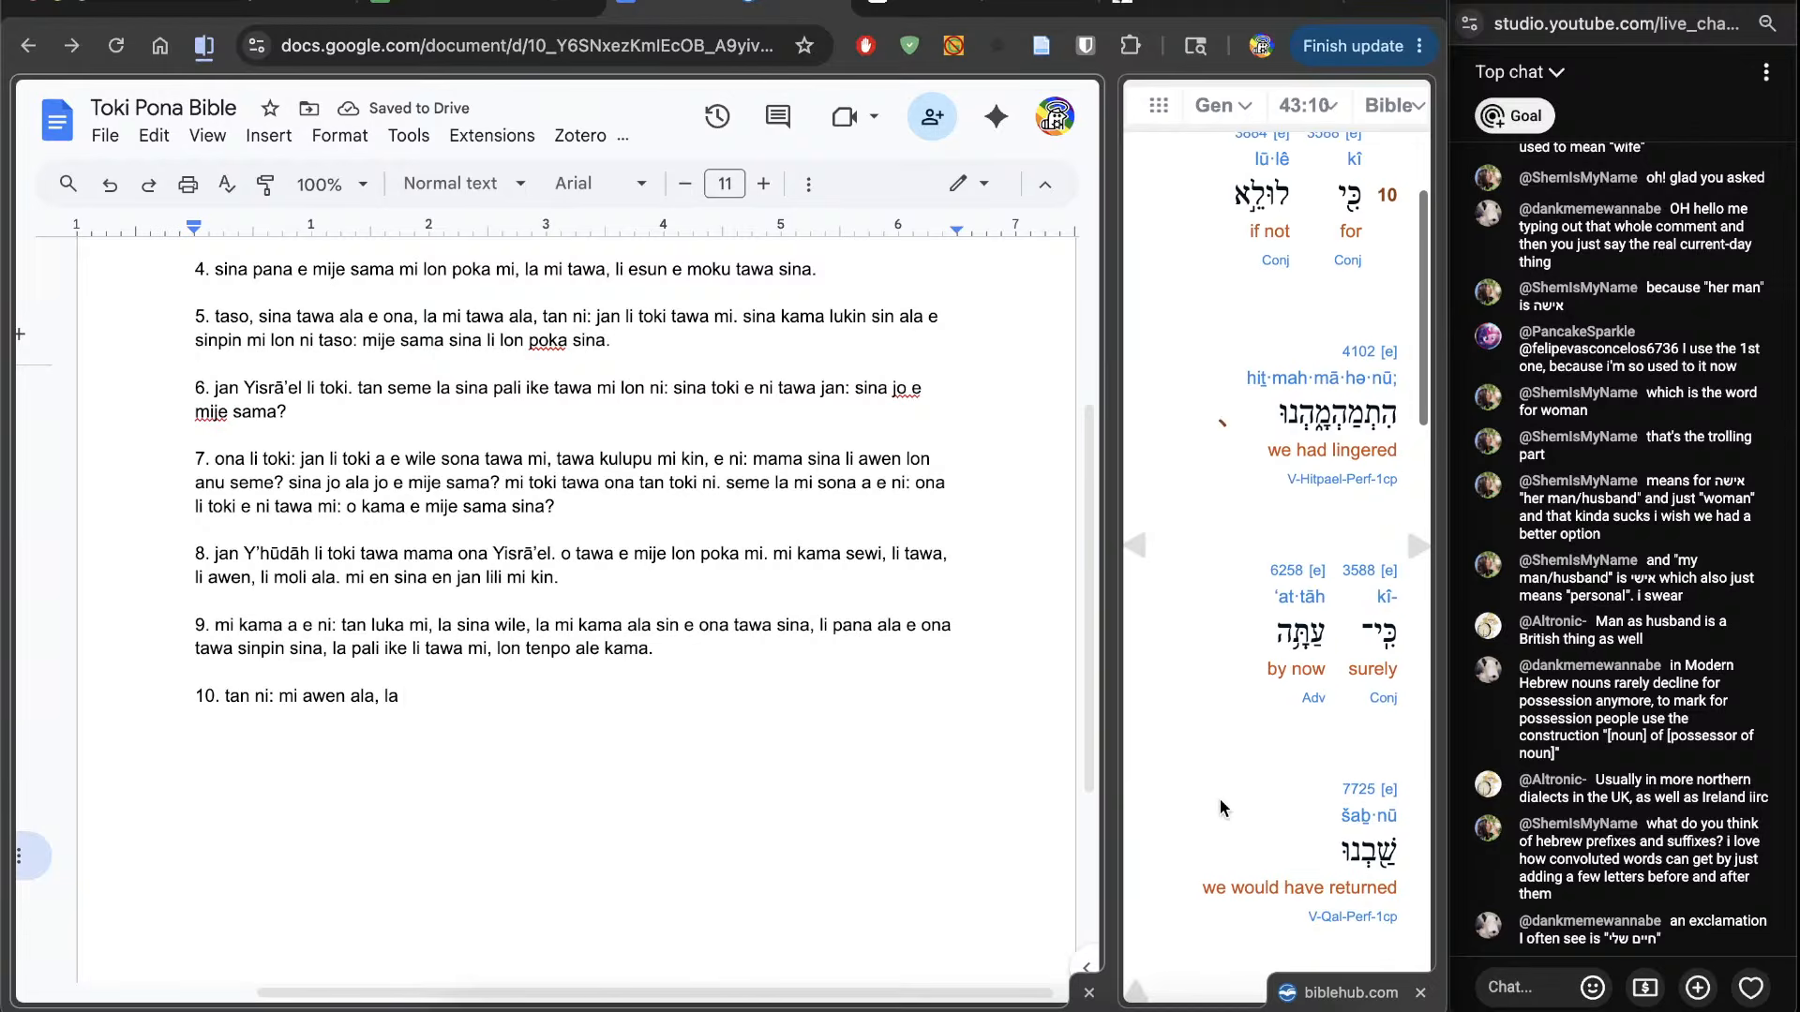
pyautogui.scroll(-5, 1192, 794)
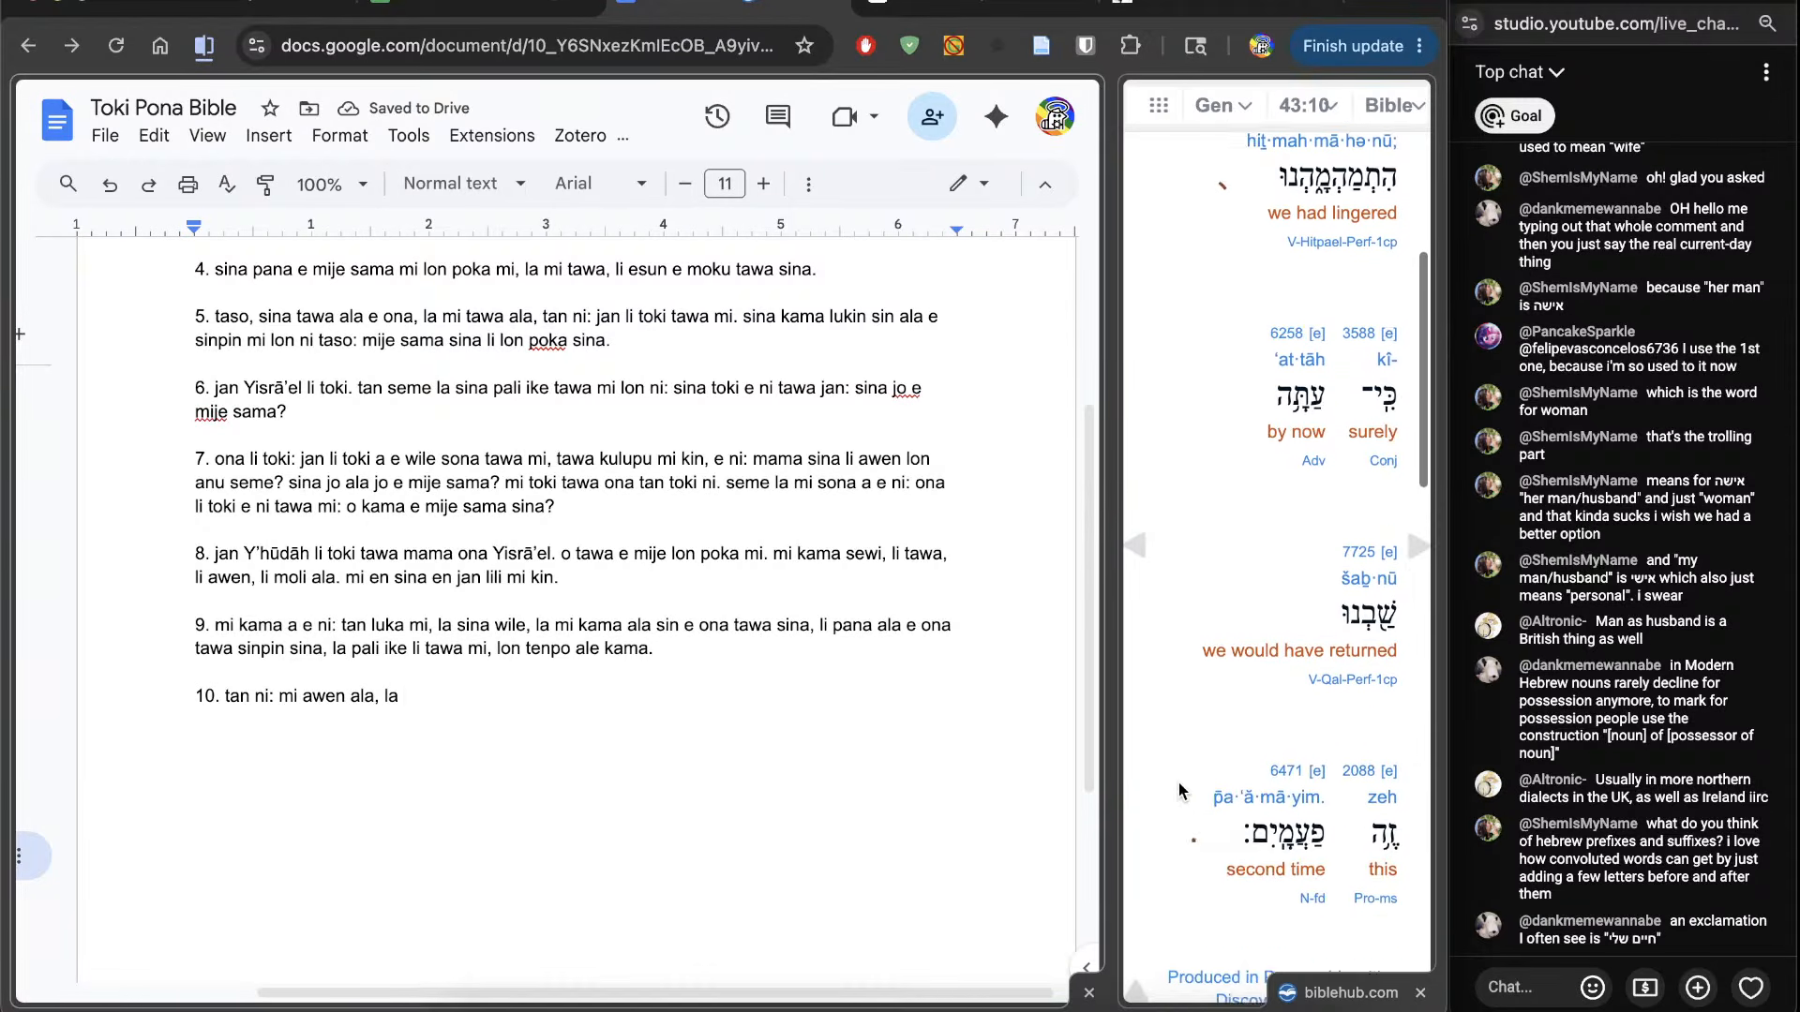
pyautogui.write('tenpo ')
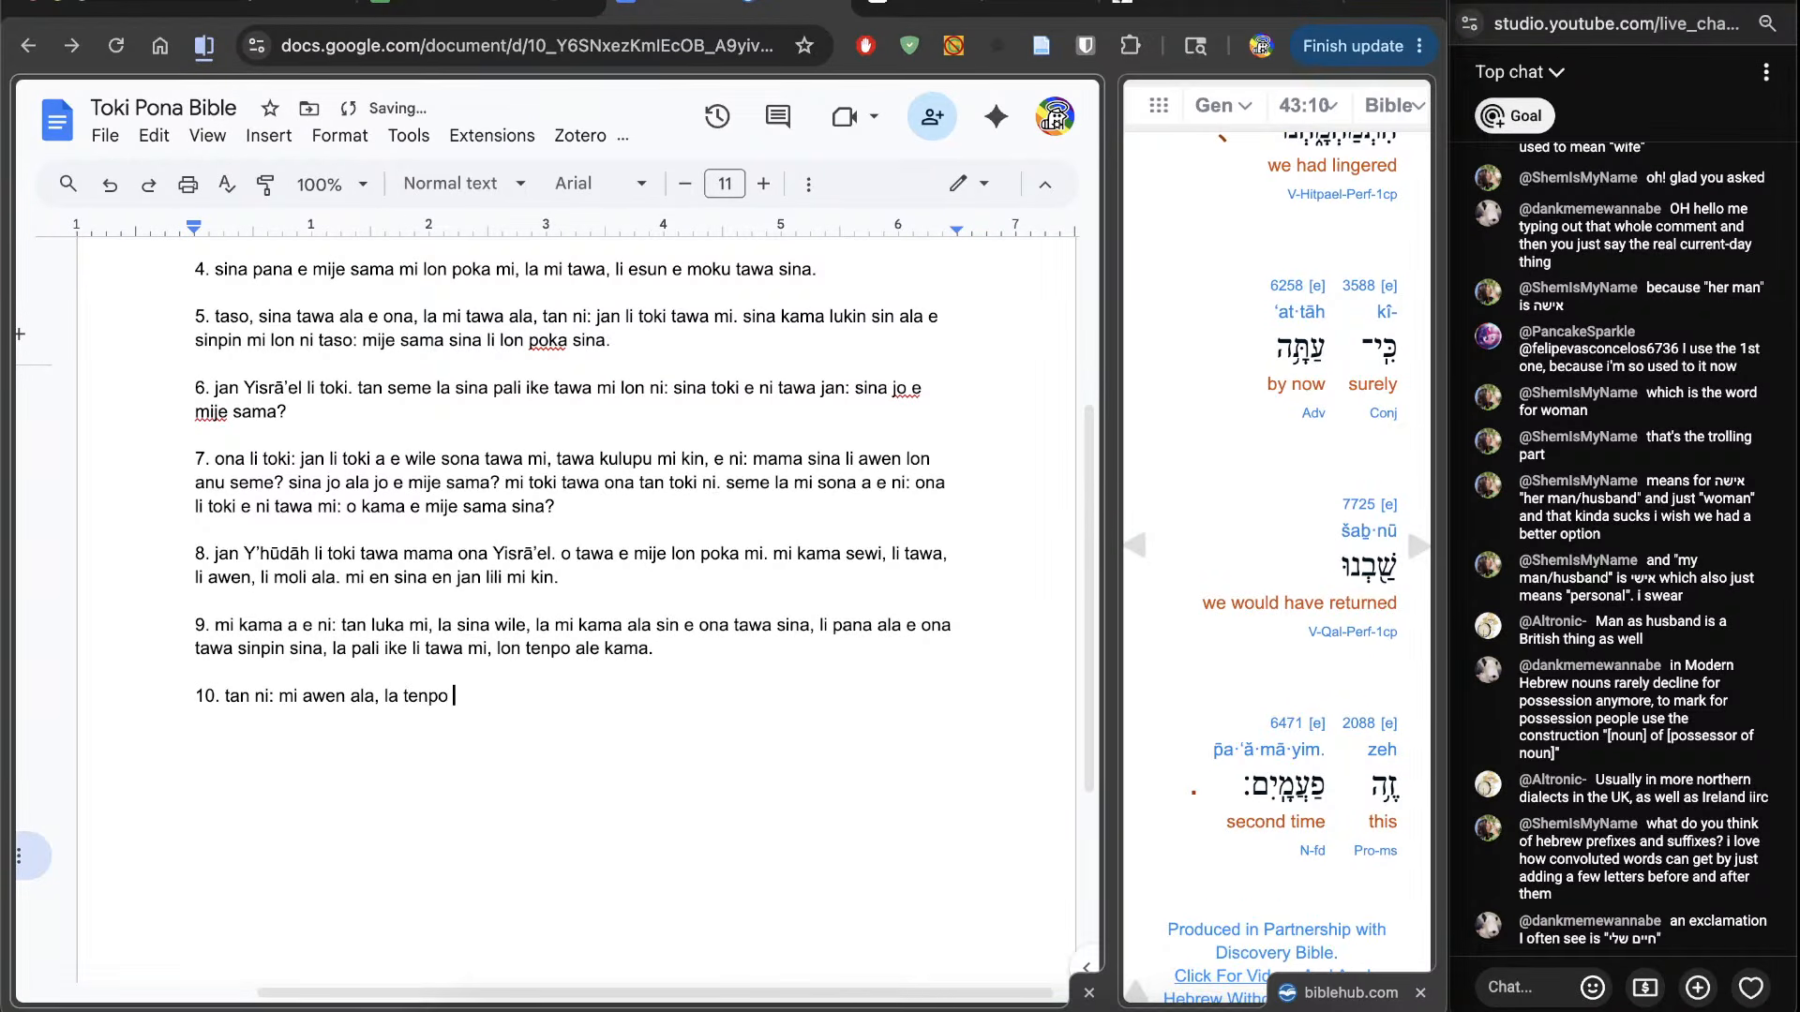
pyautogui.write('ni, la mi kama sin lon tenpo ni nanpa tu.')
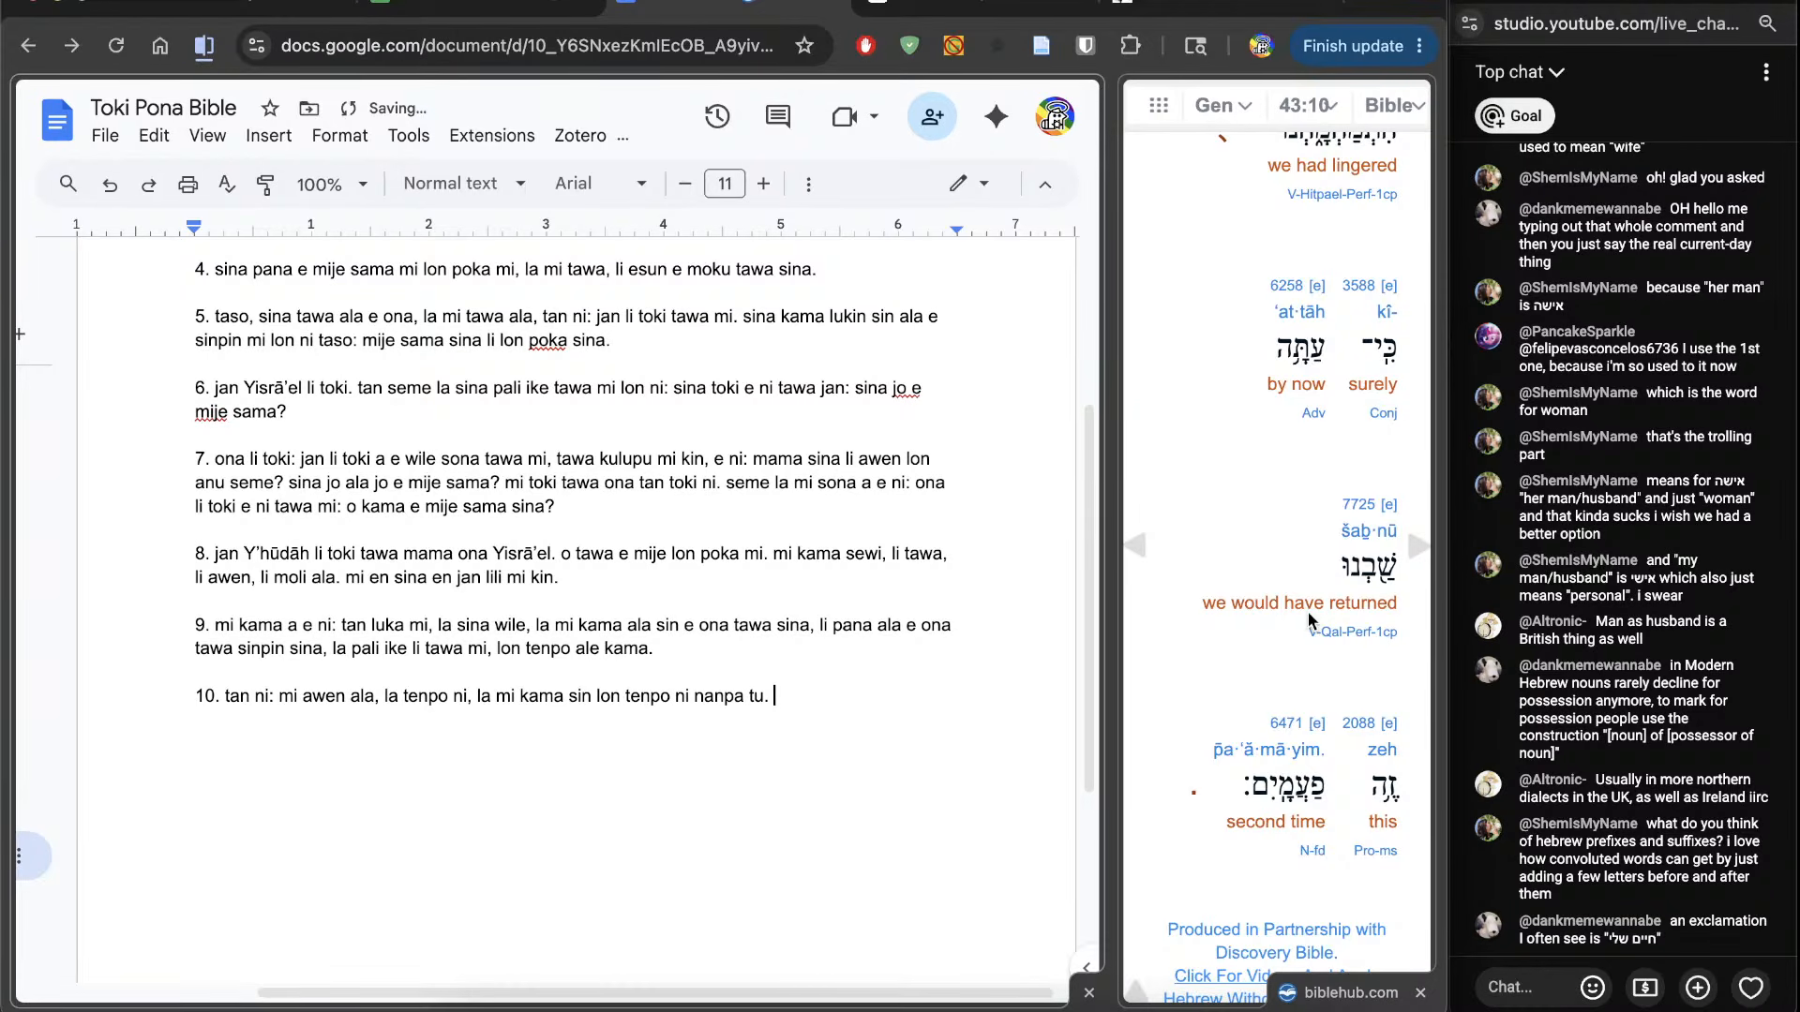
# Step: Check the verse 10 translation, including "mi awen ala", against the interlinear's wording from "if not" to "second time"
pyautogui.scroll(1, 1308, 614)
pyautogui.scroll(-1, 1308, 620)
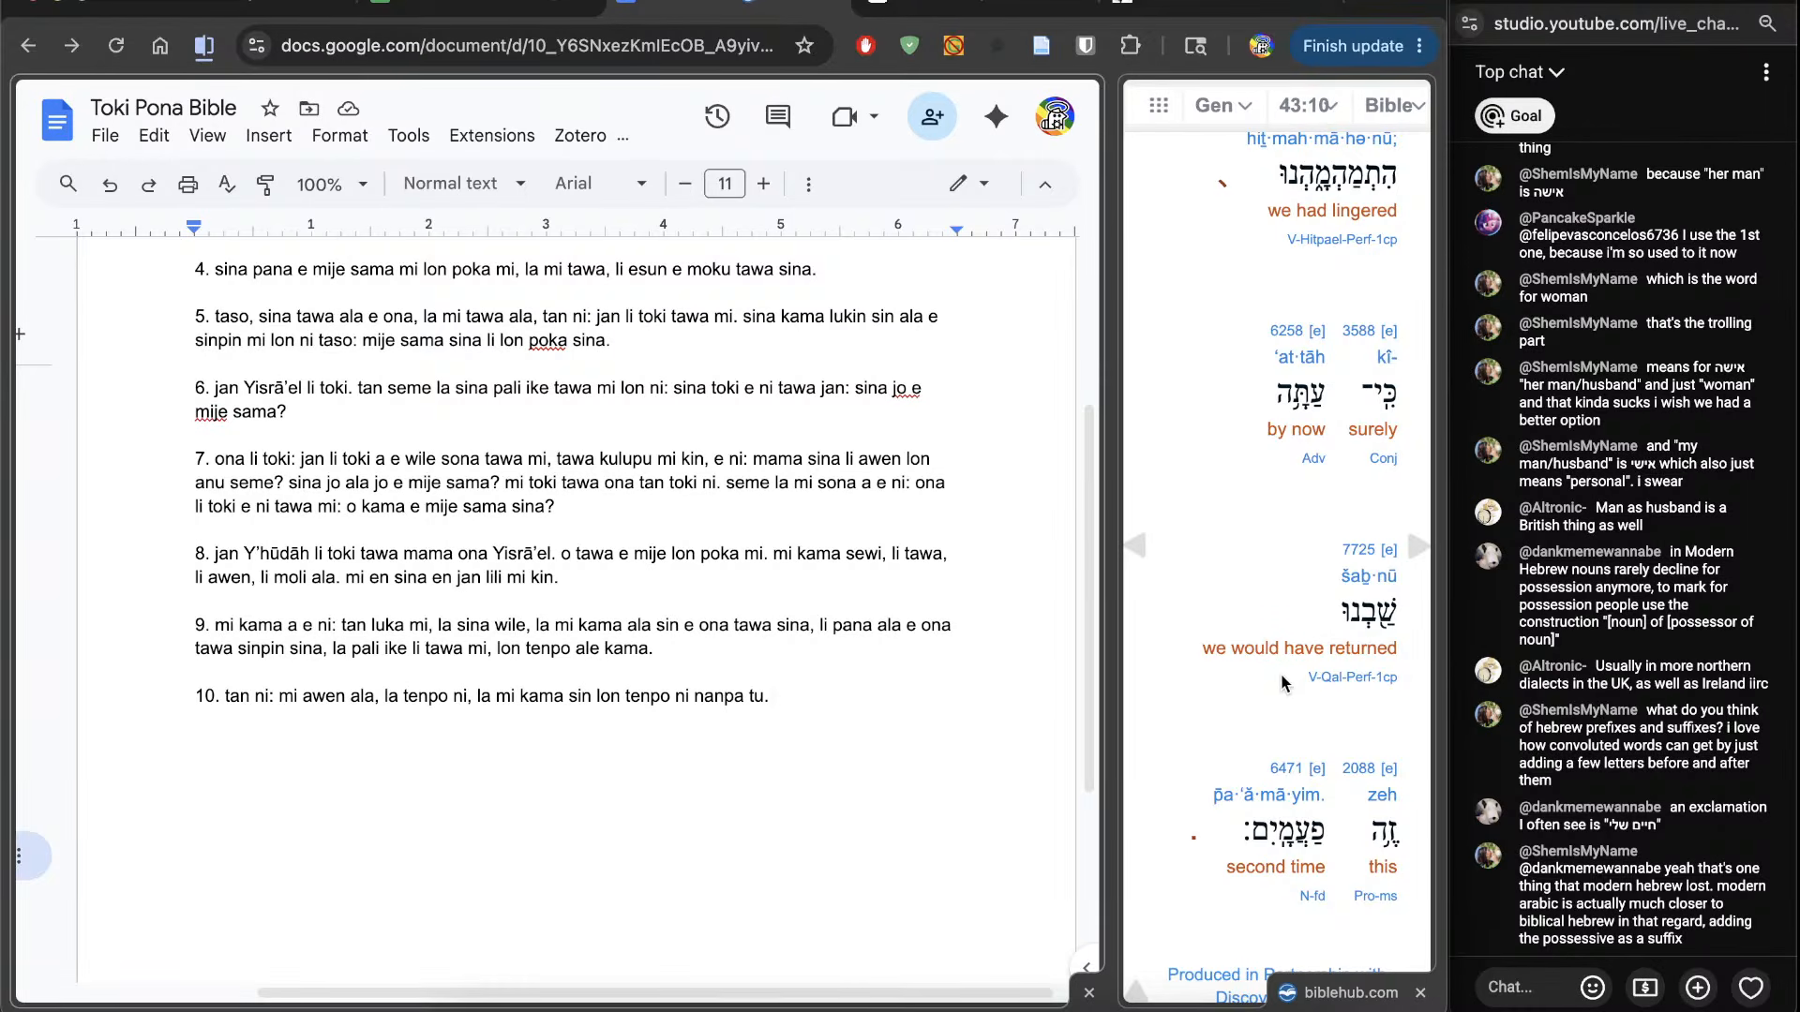
pyautogui.scroll(3, 1217, 692)
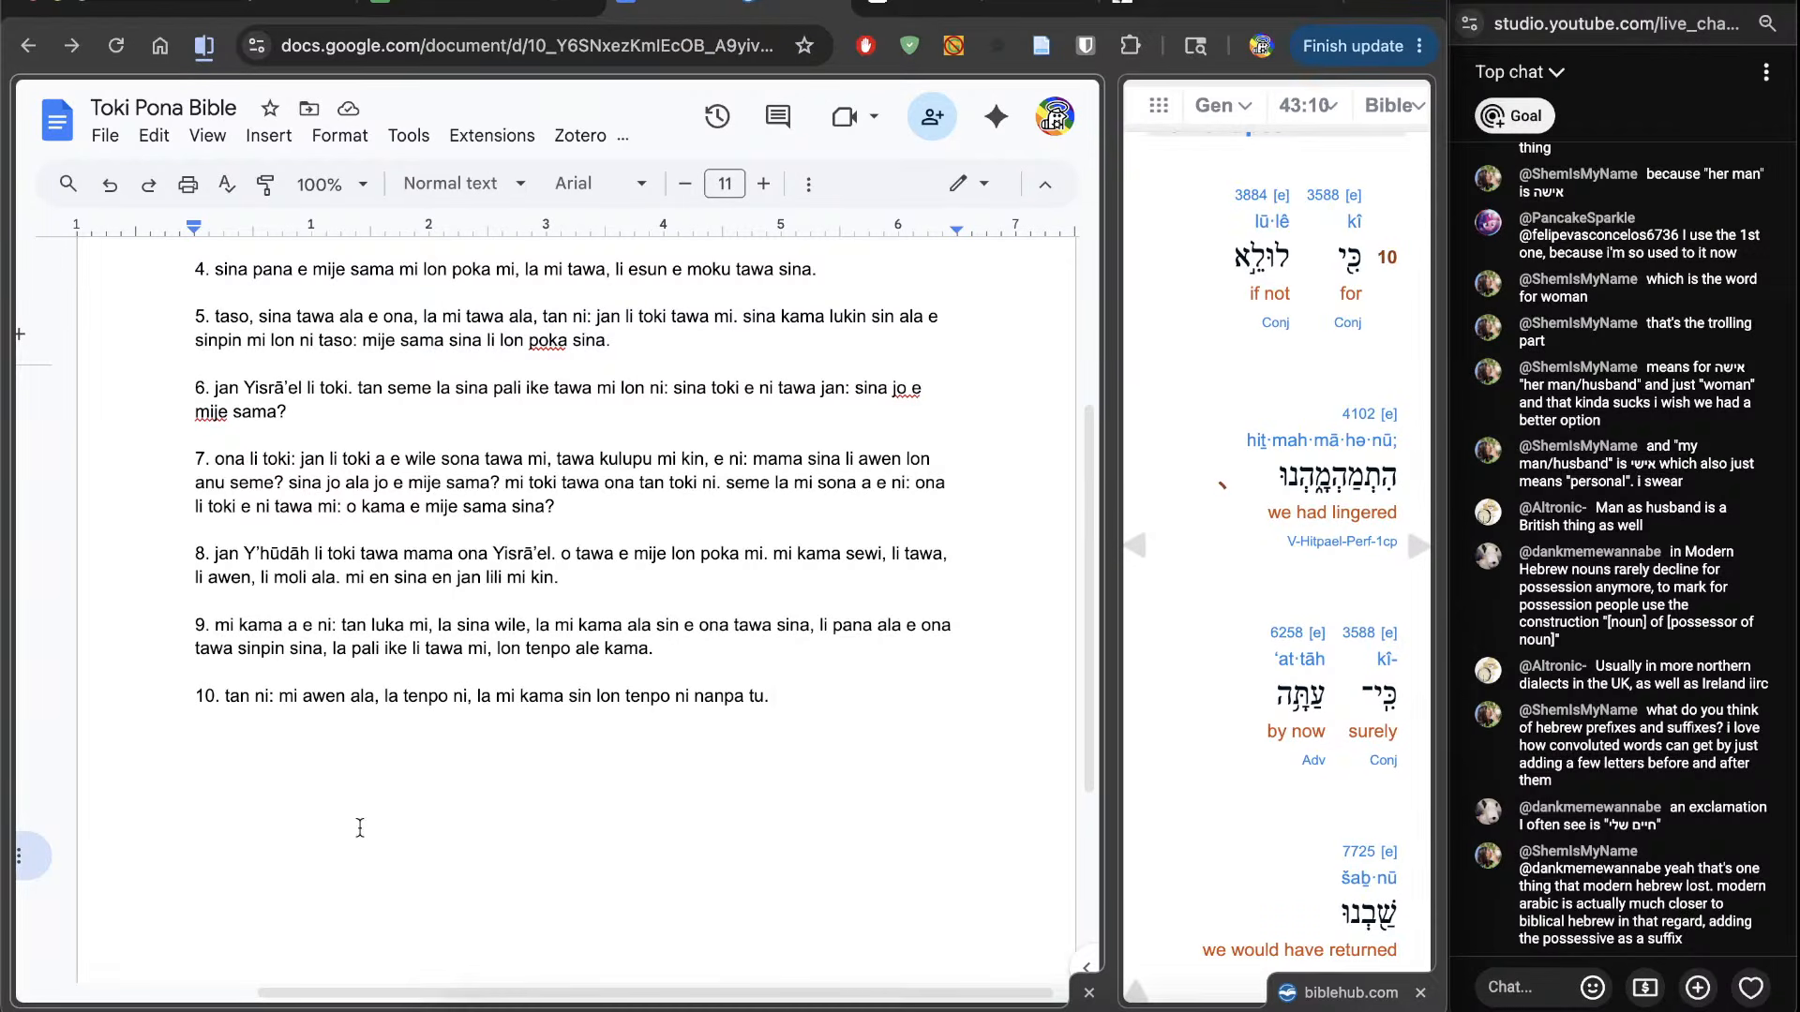
pyautogui.moveTo(281, 698); pyautogui.dragTo(373, 702)
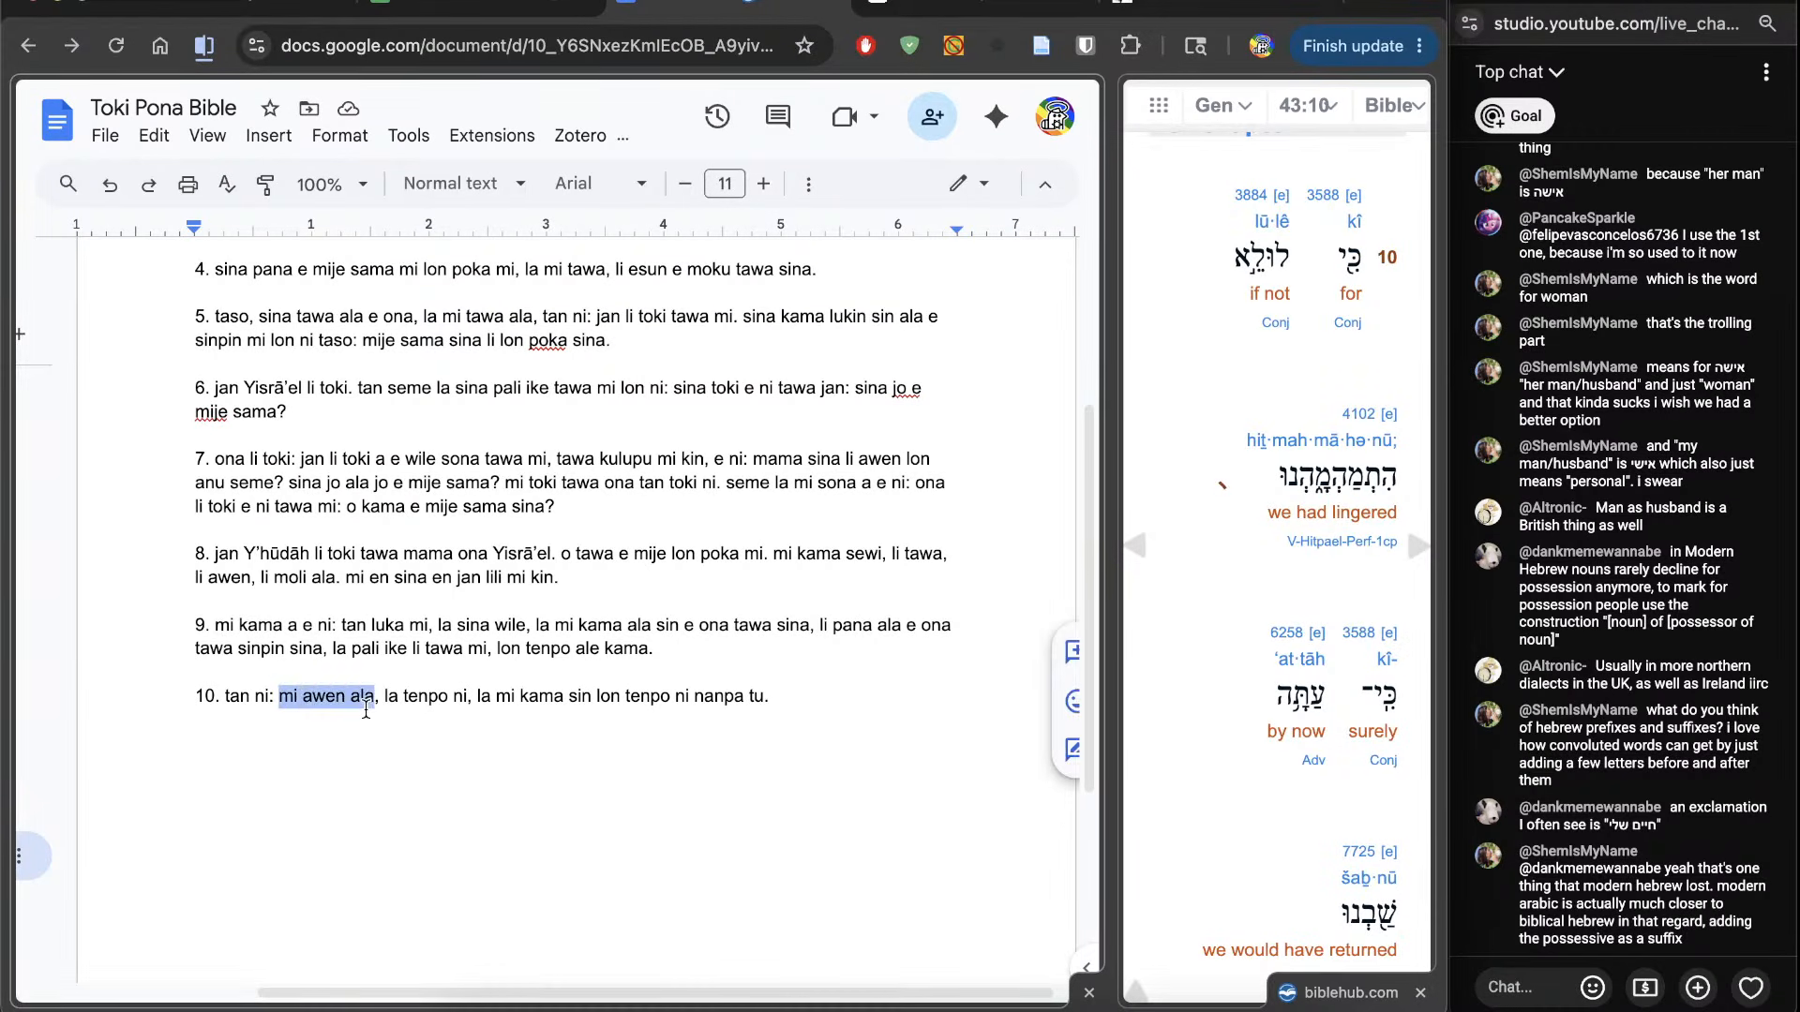
pyautogui.click(373, 715)
pyautogui.press('Right')
pyautogui.press('Delete')
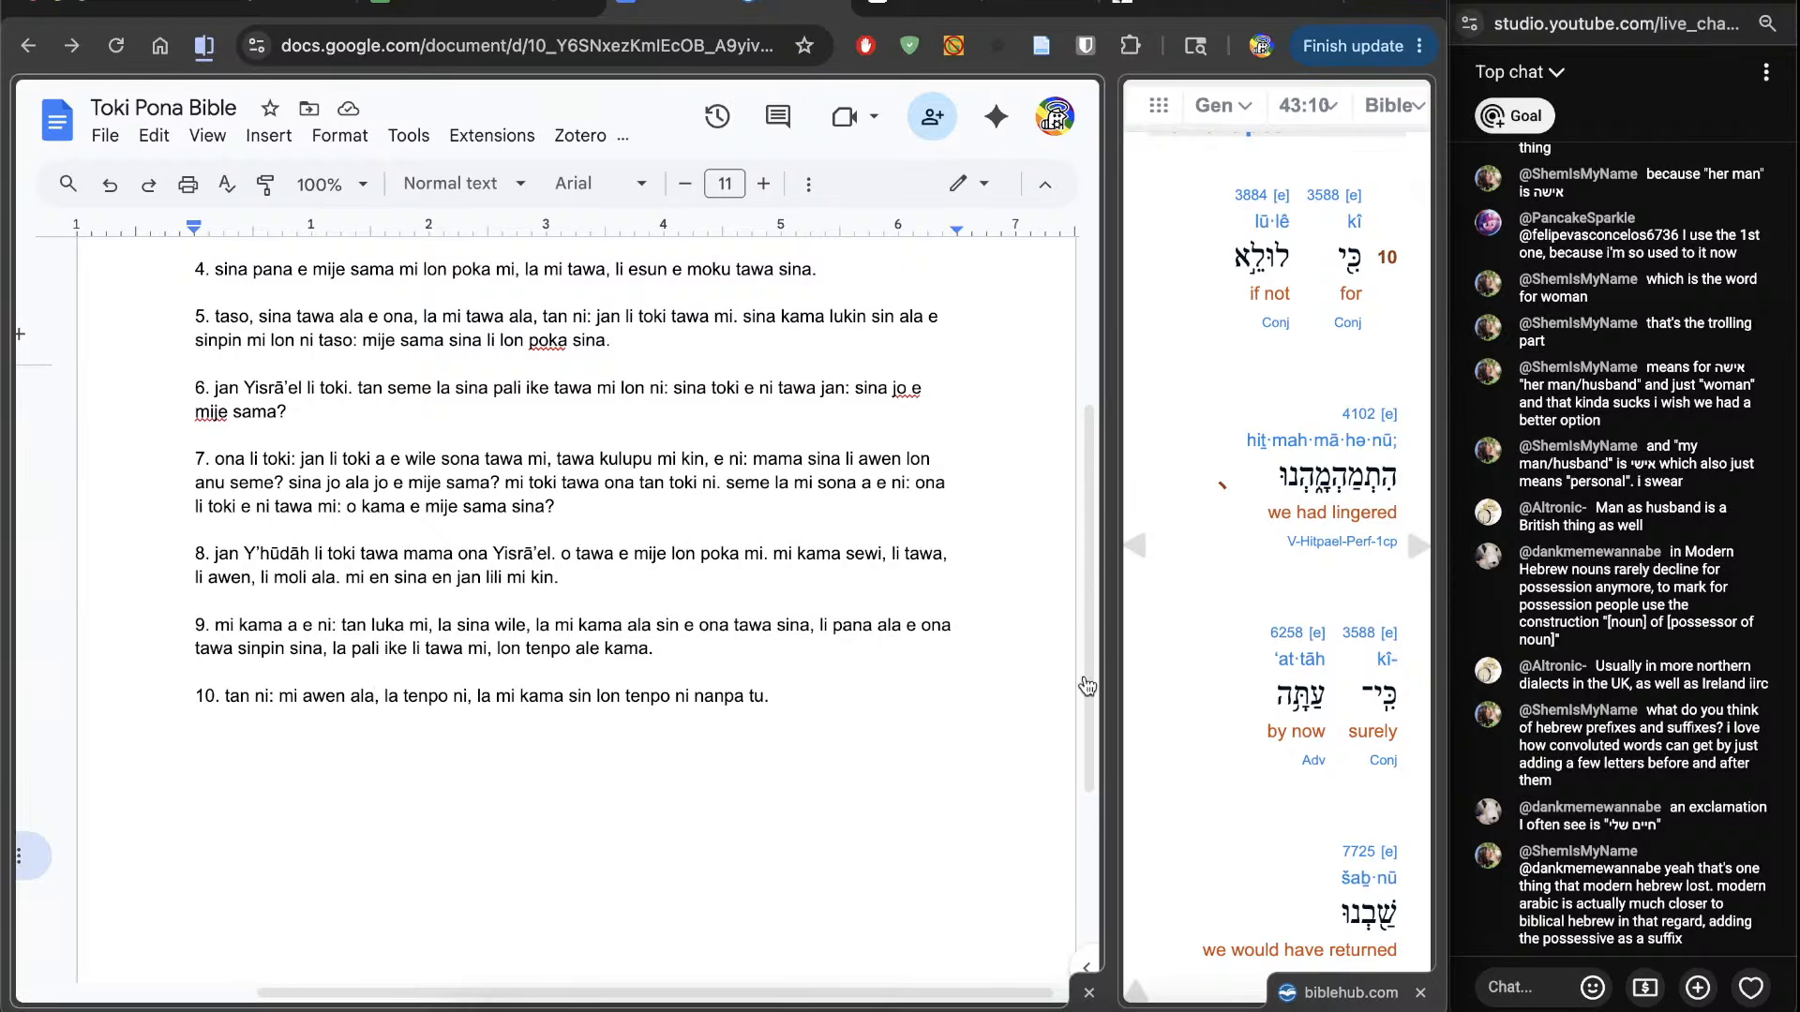
pyautogui.click(405, 864)
pyautogui.tripleClick(405, 864)
pyautogui.click(405, 864)
pyautogui.doubleClick(698, 786)
pyautogui.click(830, 768)
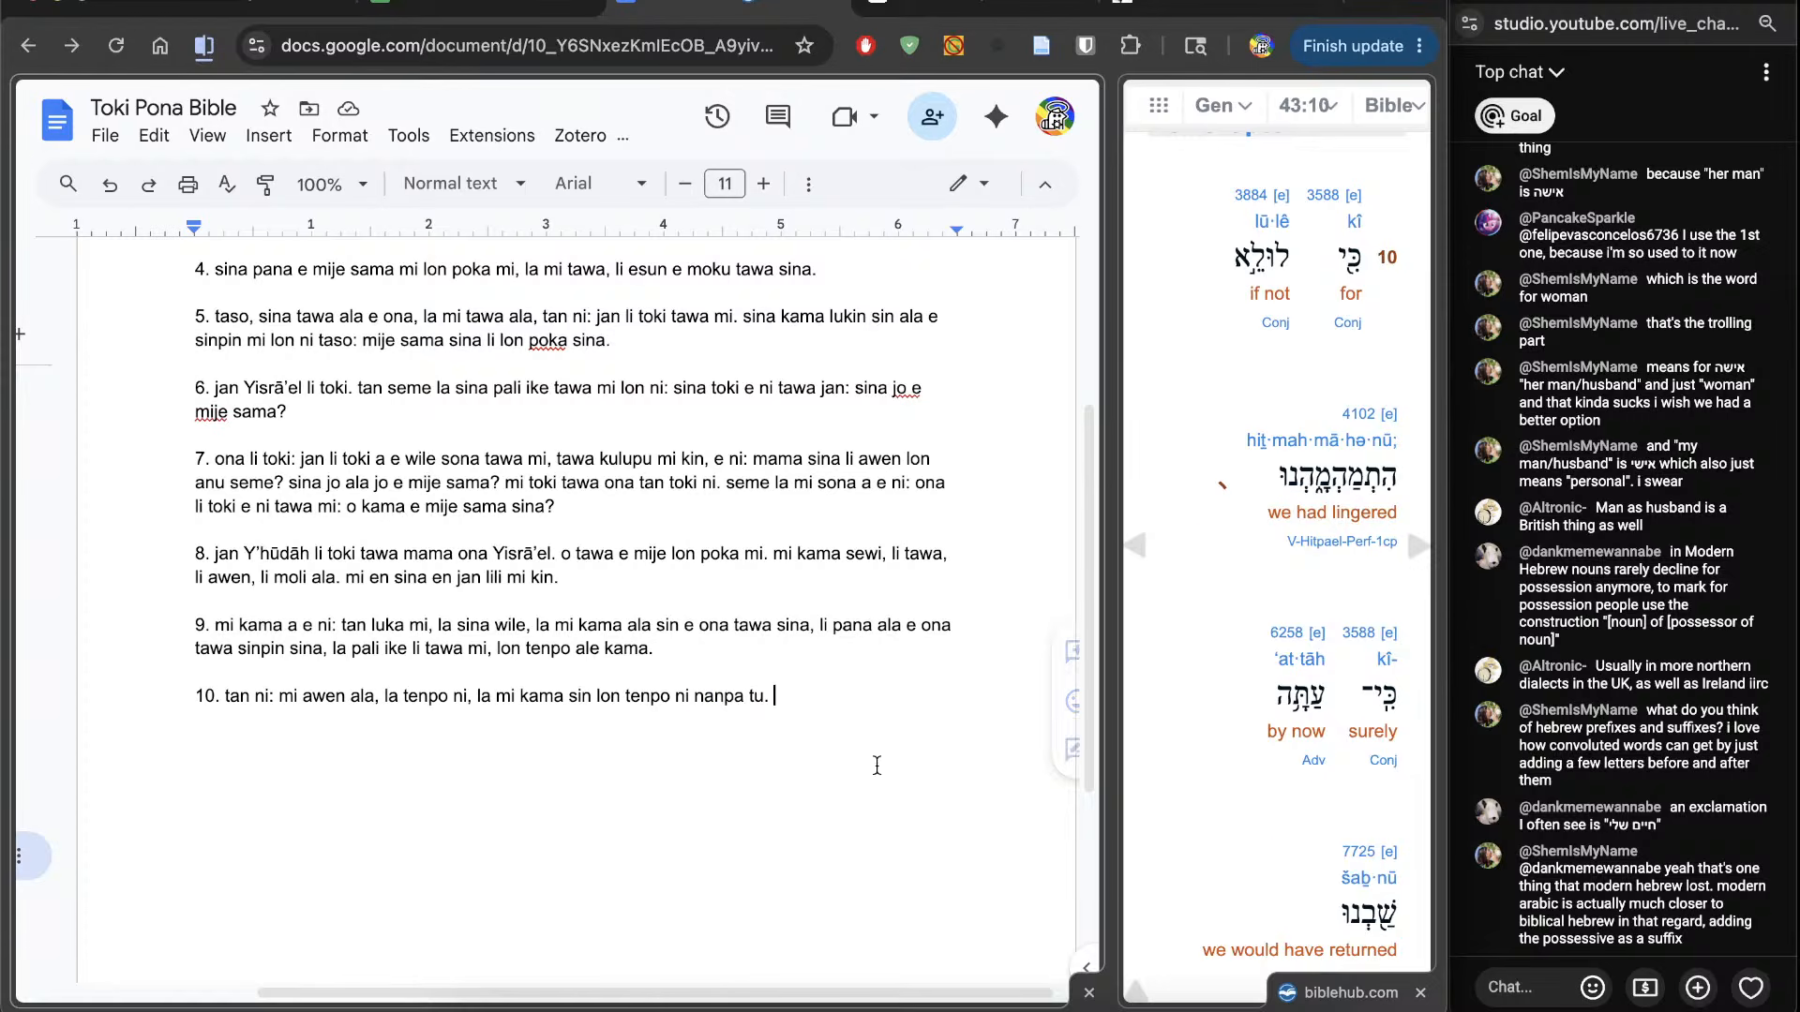
# Step: Remove "ni" from verse 10's closing phrase so it reads "lon tenpo nanpa tu." and return the cursor to the line's end
pyautogui.scroll(-3, 1342, 821)
pyautogui.scroll(-2, 1343, 816)
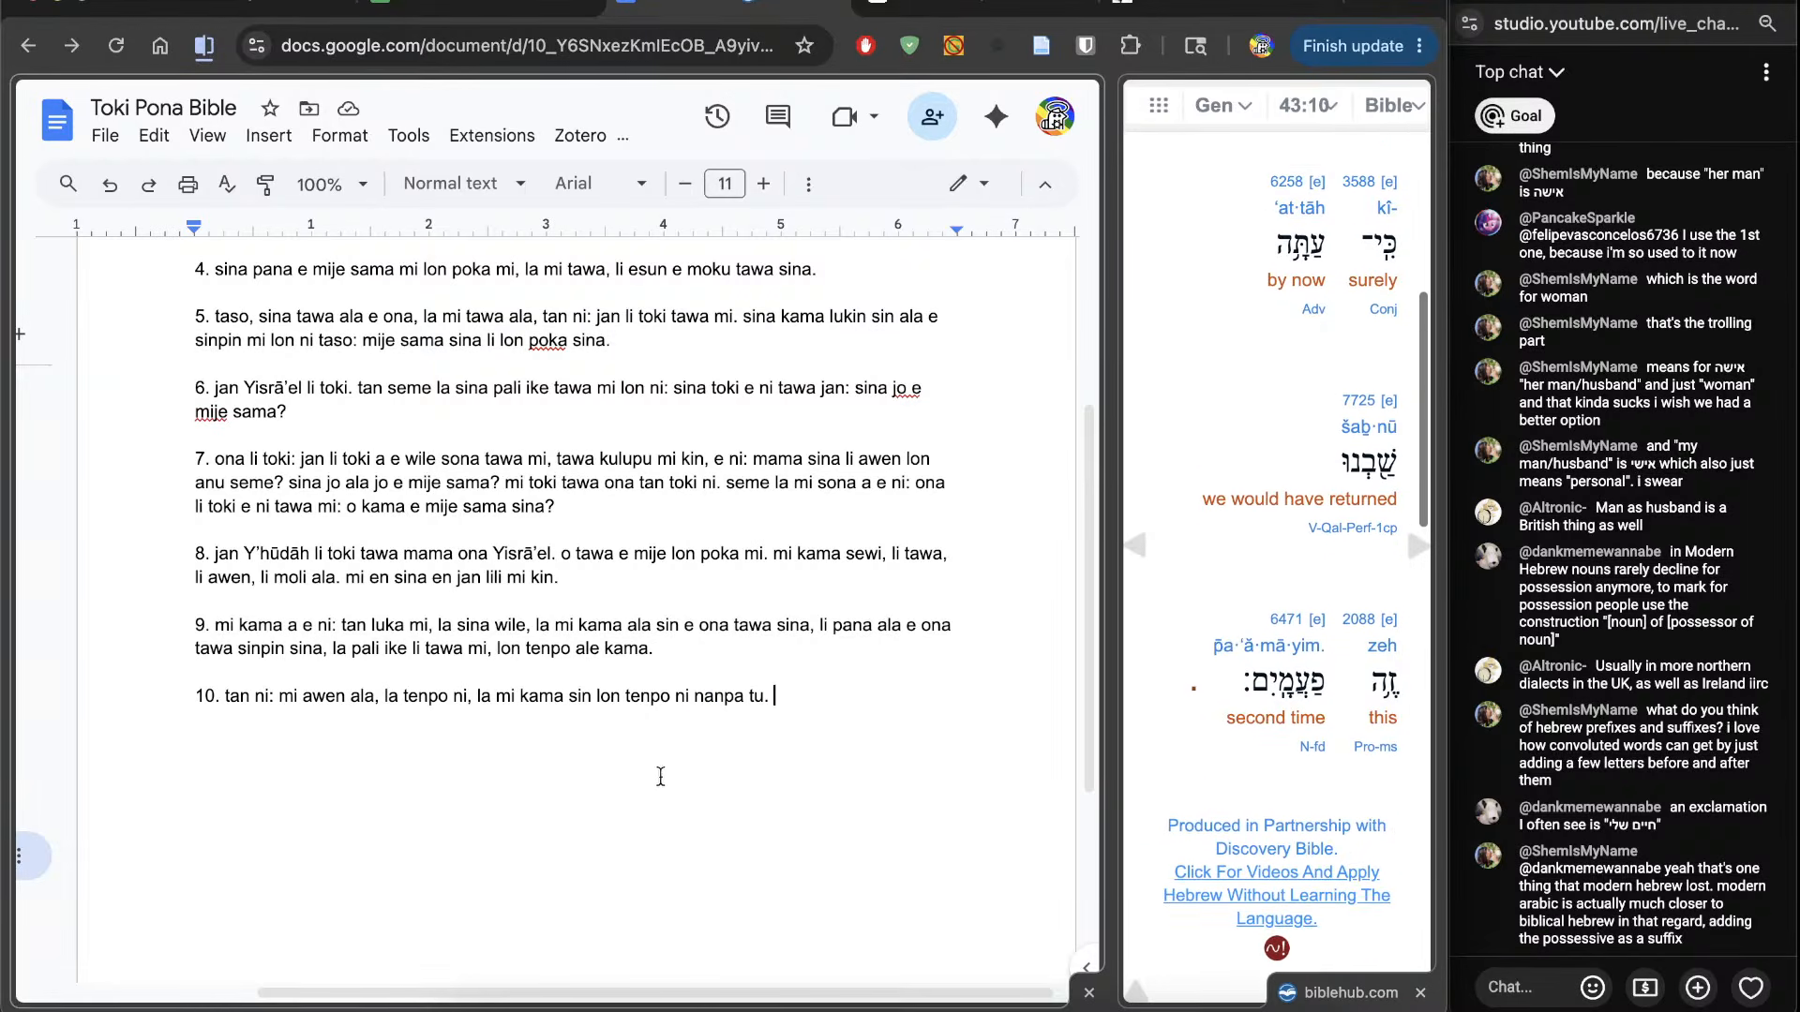
pyautogui.moveTo(671, 735); pyautogui.dragTo(675, 737)
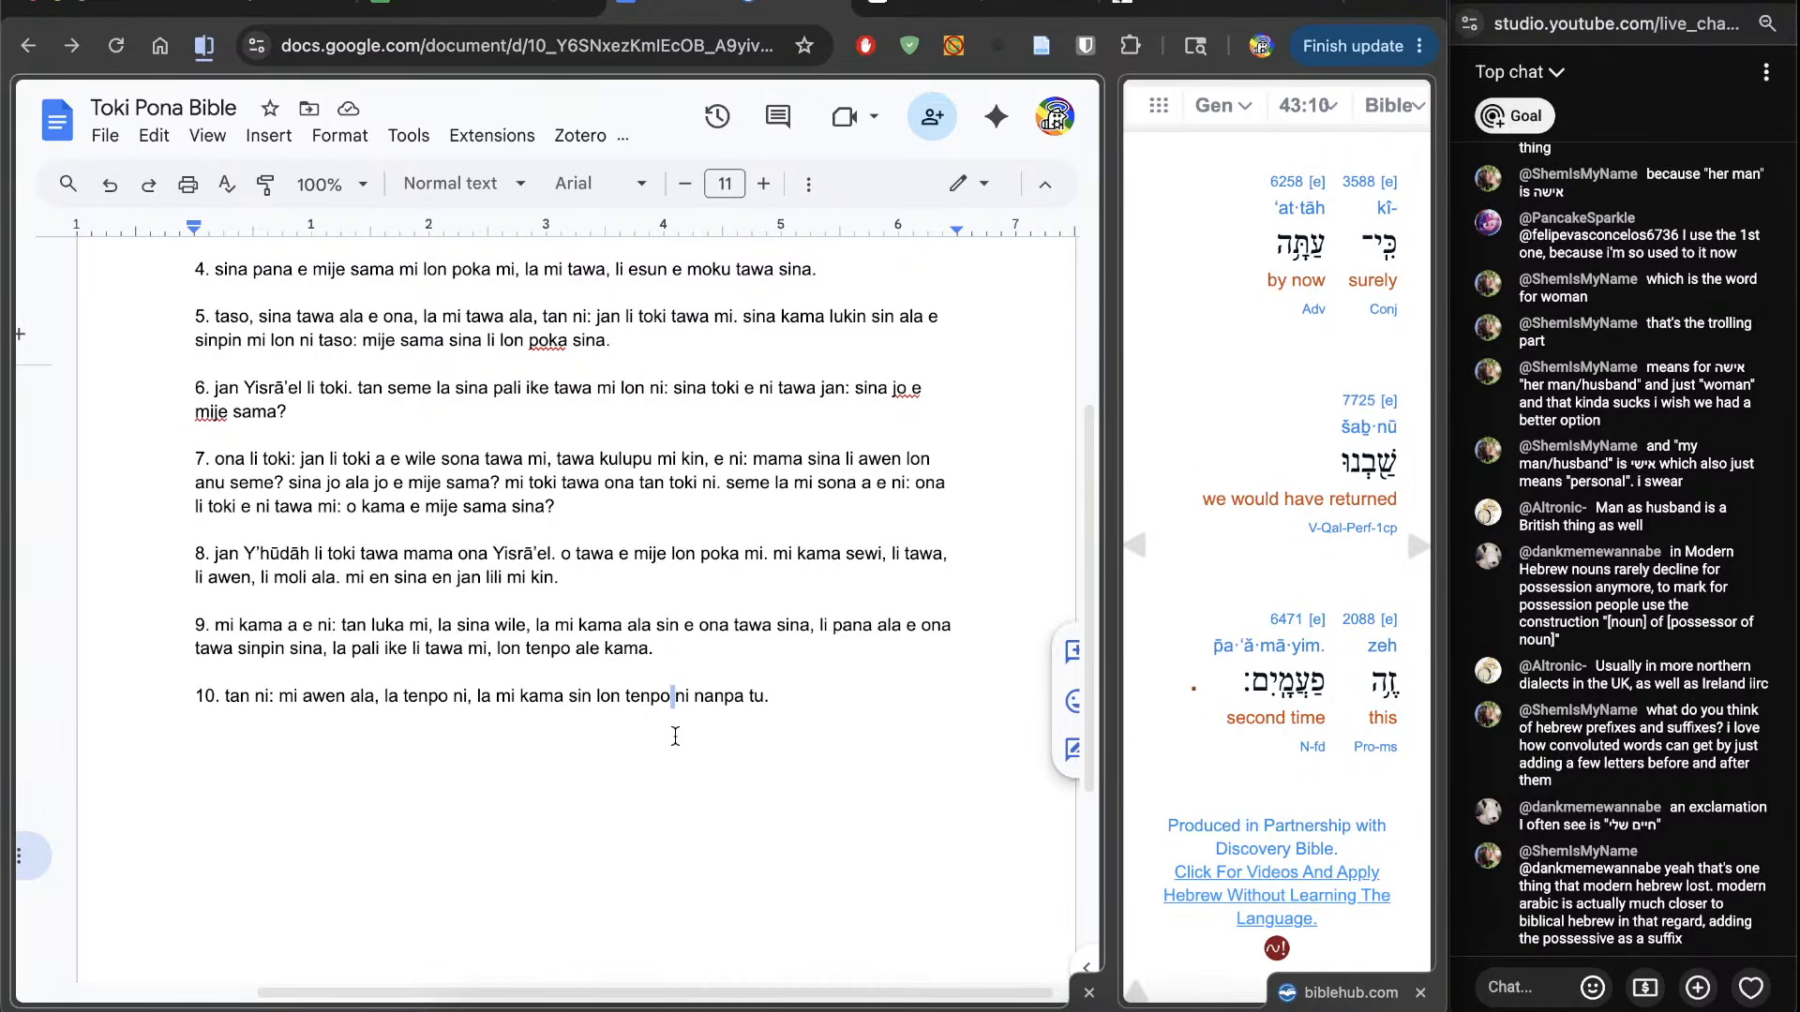
pyautogui.click(687, 697)
pyautogui.press('BackSpace')
pyautogui.press('BackSpace')
pyautogui.press('BackSpace')
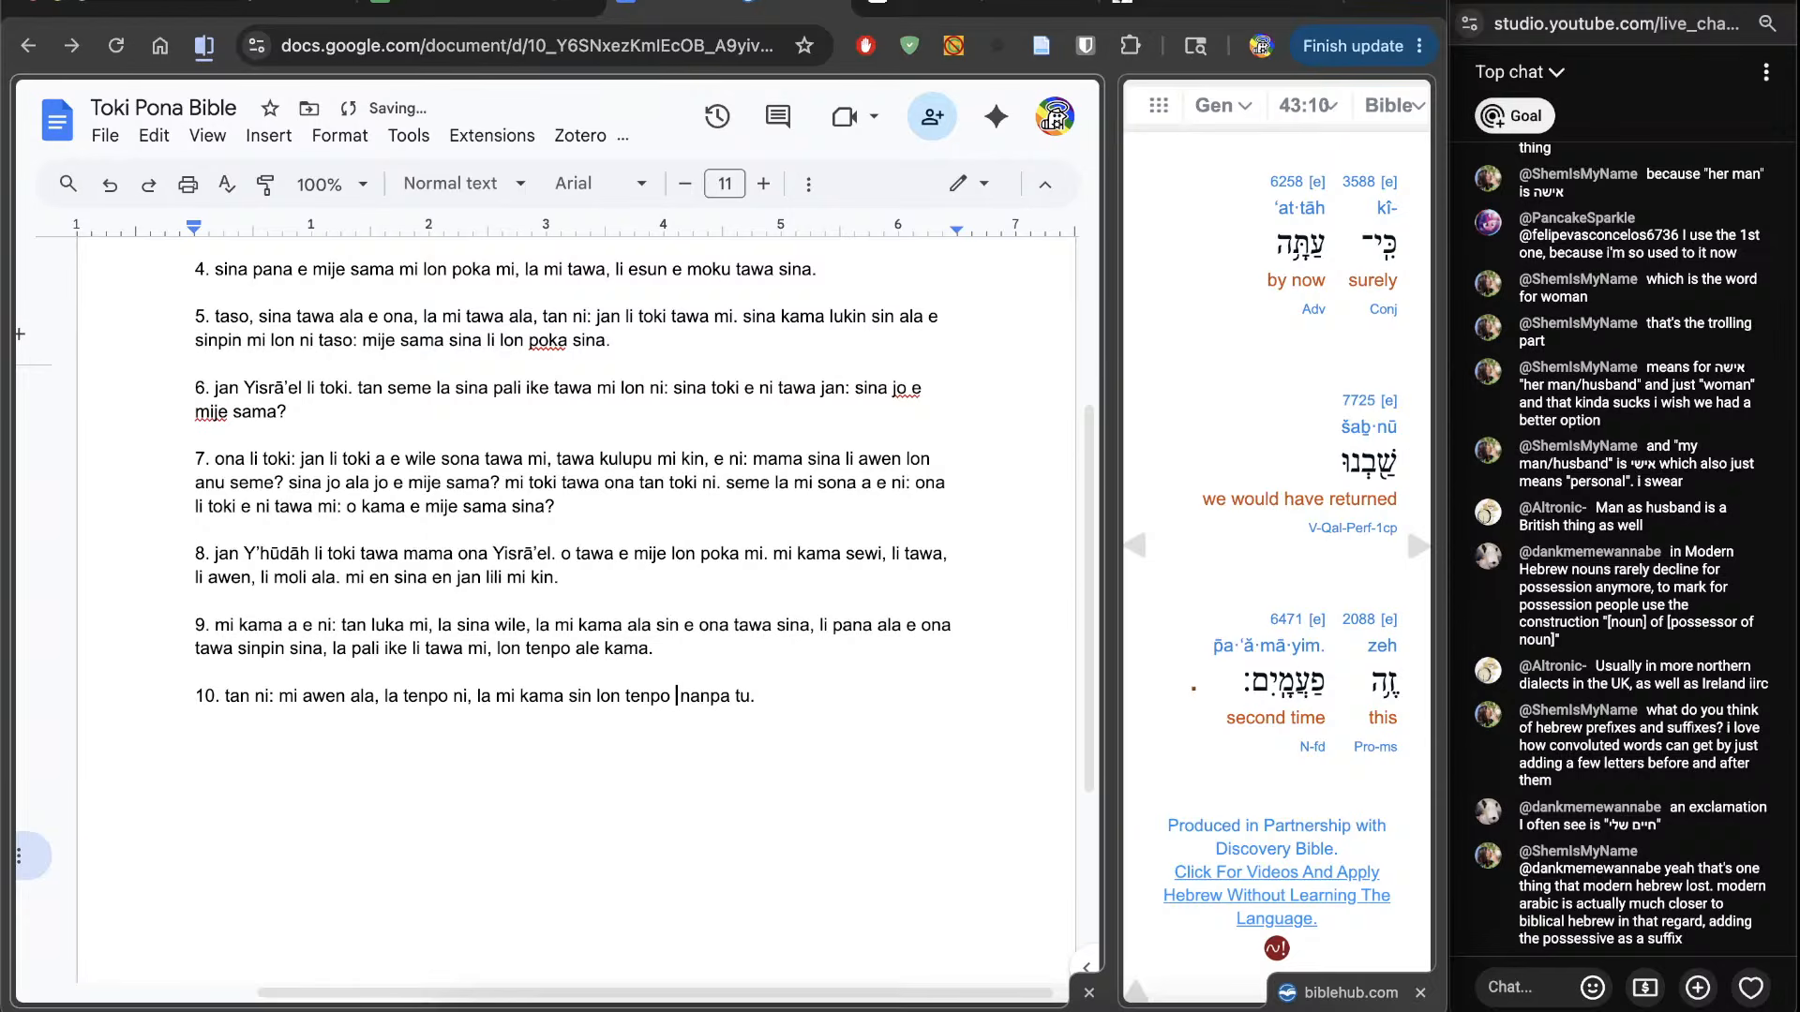
pyautogui.moveTo(512, 727); pyautogui.dragTo(792, 733)
pyautogui.click(792, 733)
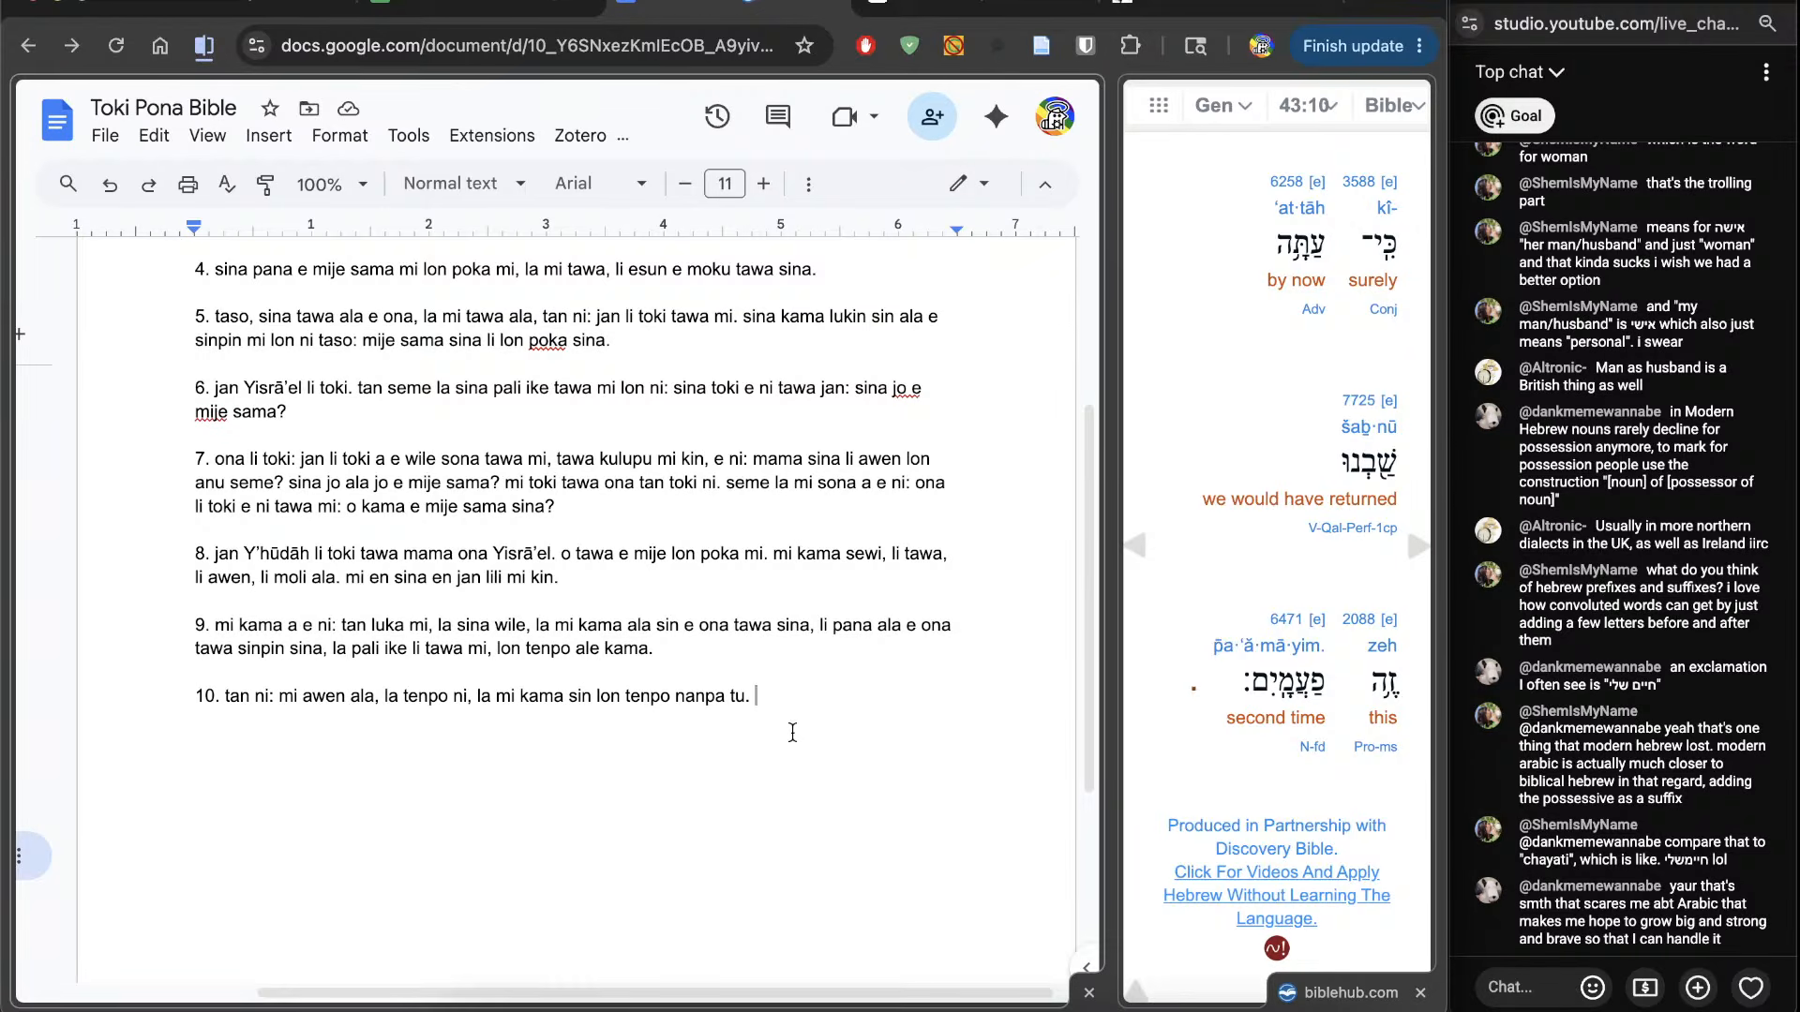
# Step: Start a new paragraph numbered "11." below verse 10 and bring up Genesis 43:11 in the interlinear
pyautogui.press('Return')
pyautogui.write('11.')
pyautogui.click(833, 700)
pyautogui.scroll(10, 1302, 621)
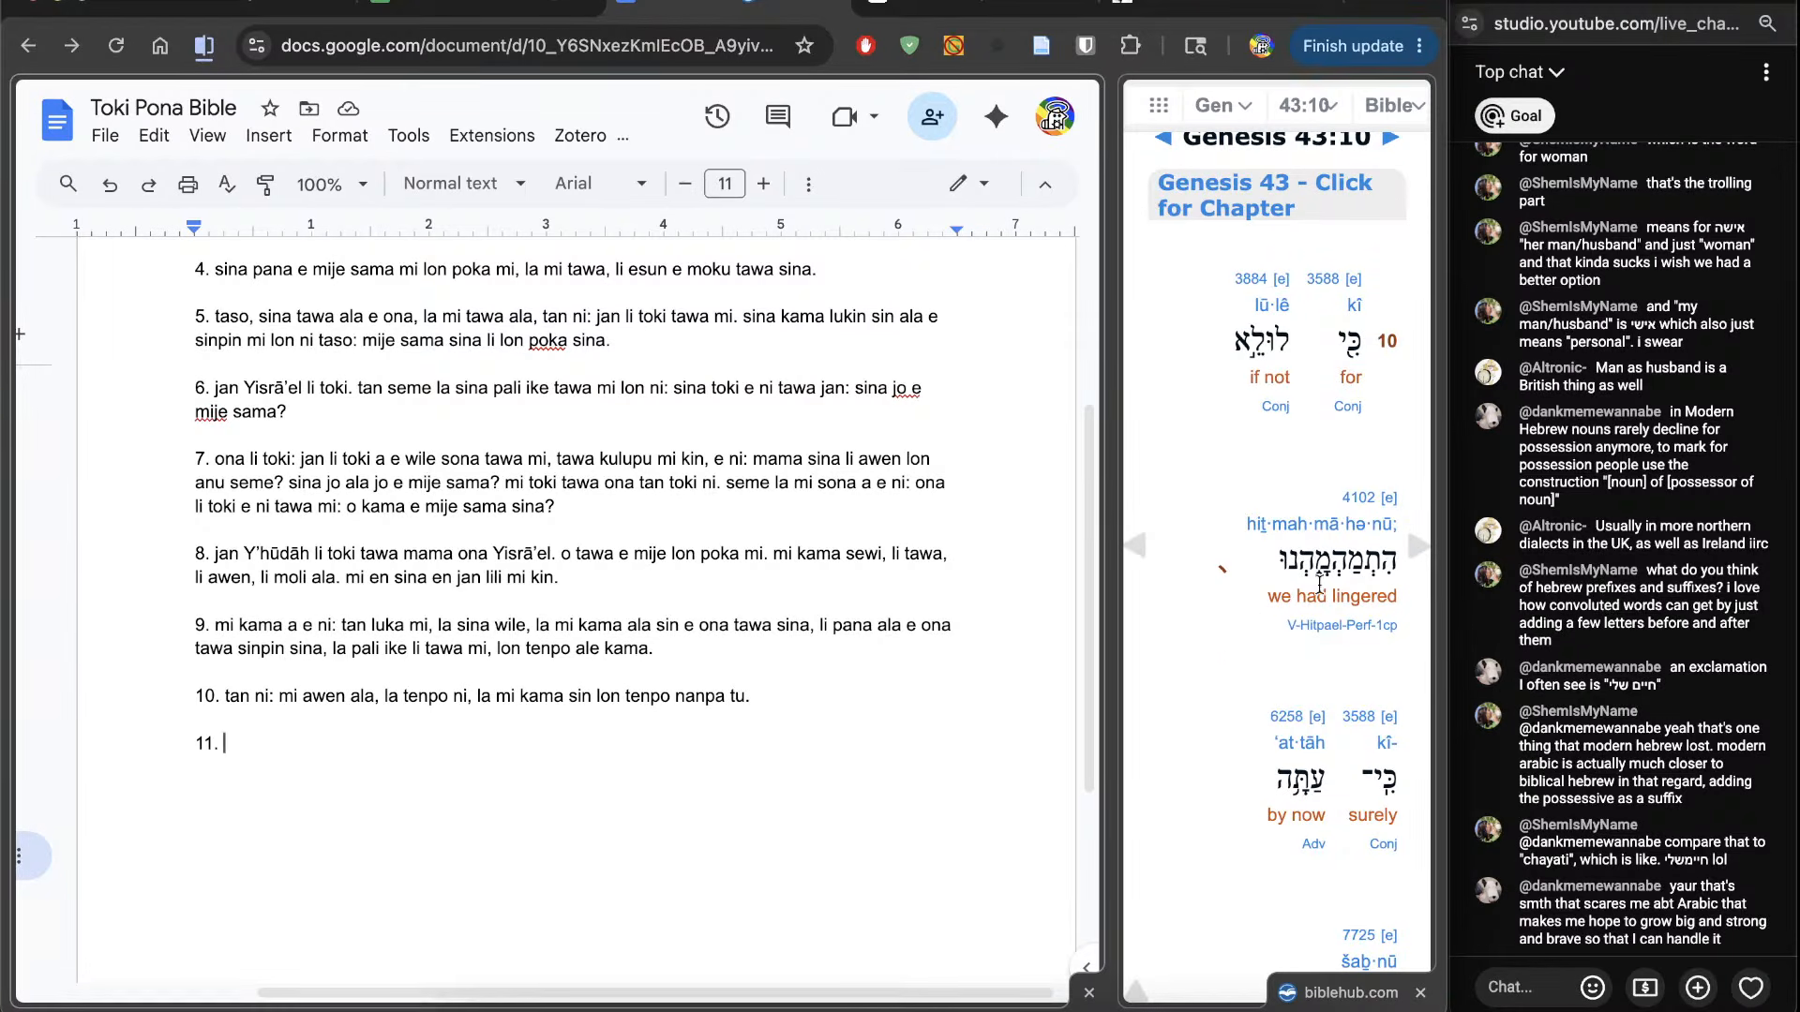
pyautogui.scroll(-2, 1196, 728)
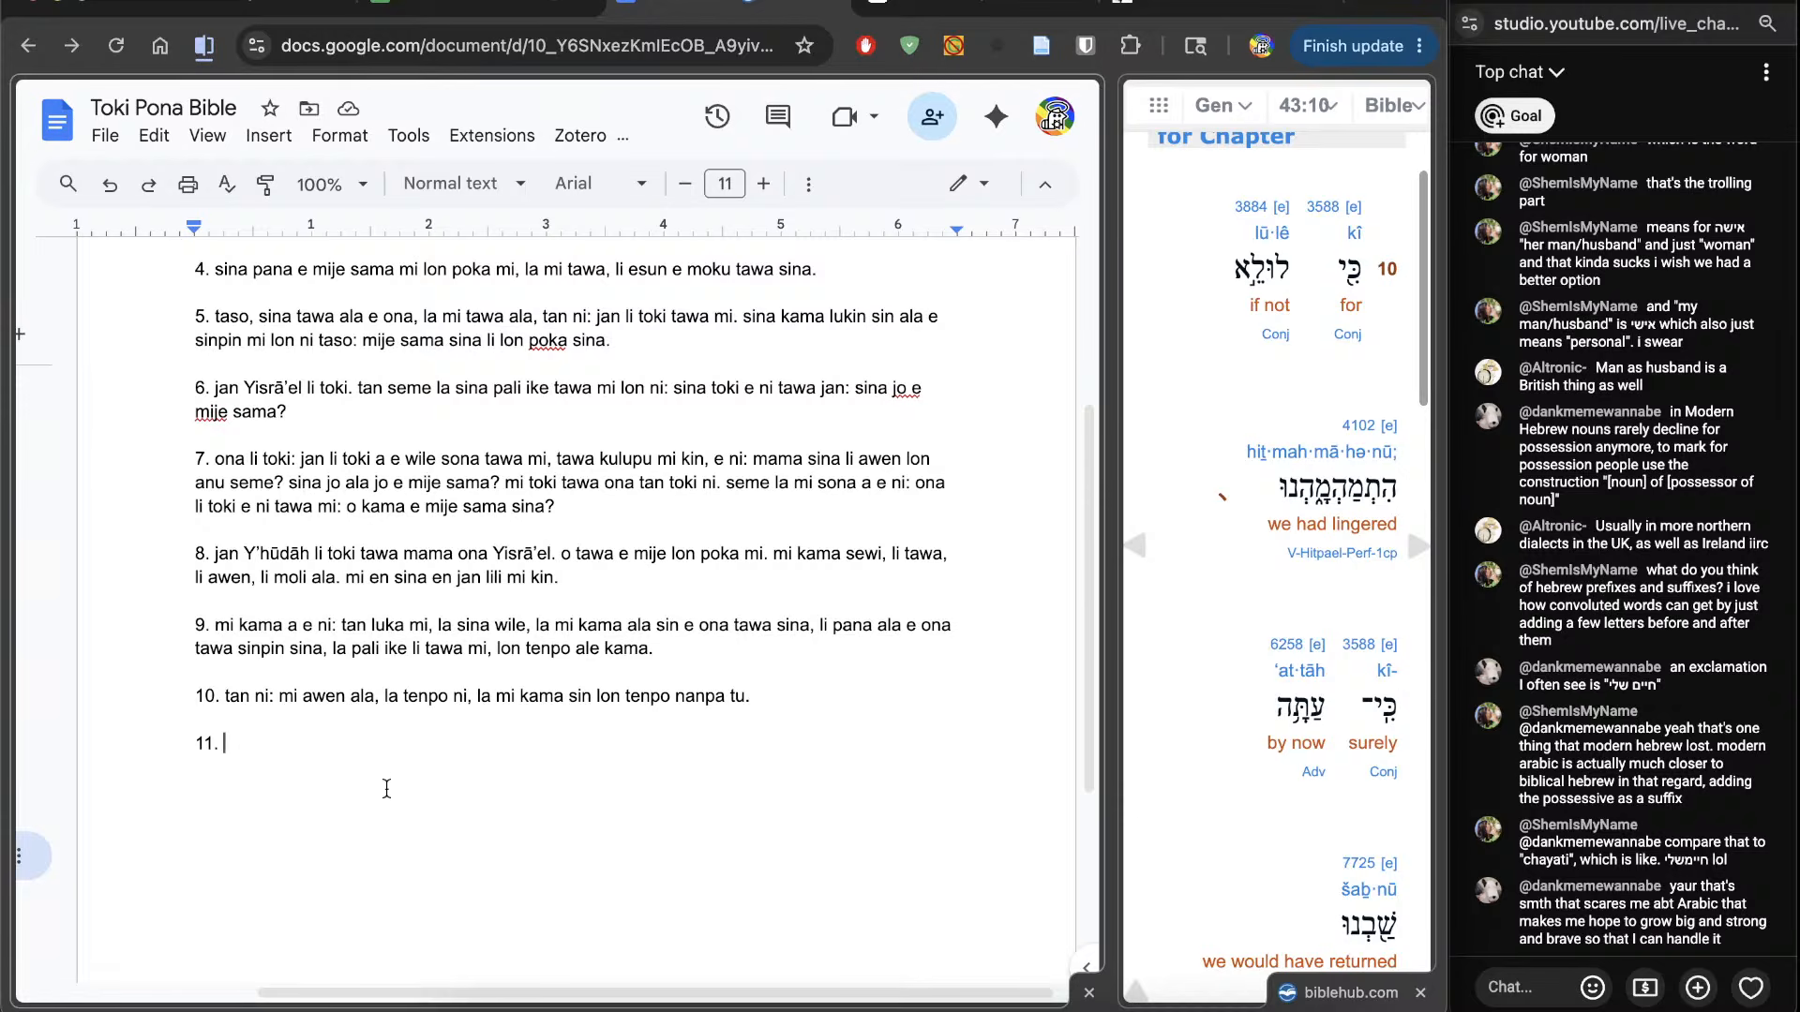
pyautogui.click(375, 697)
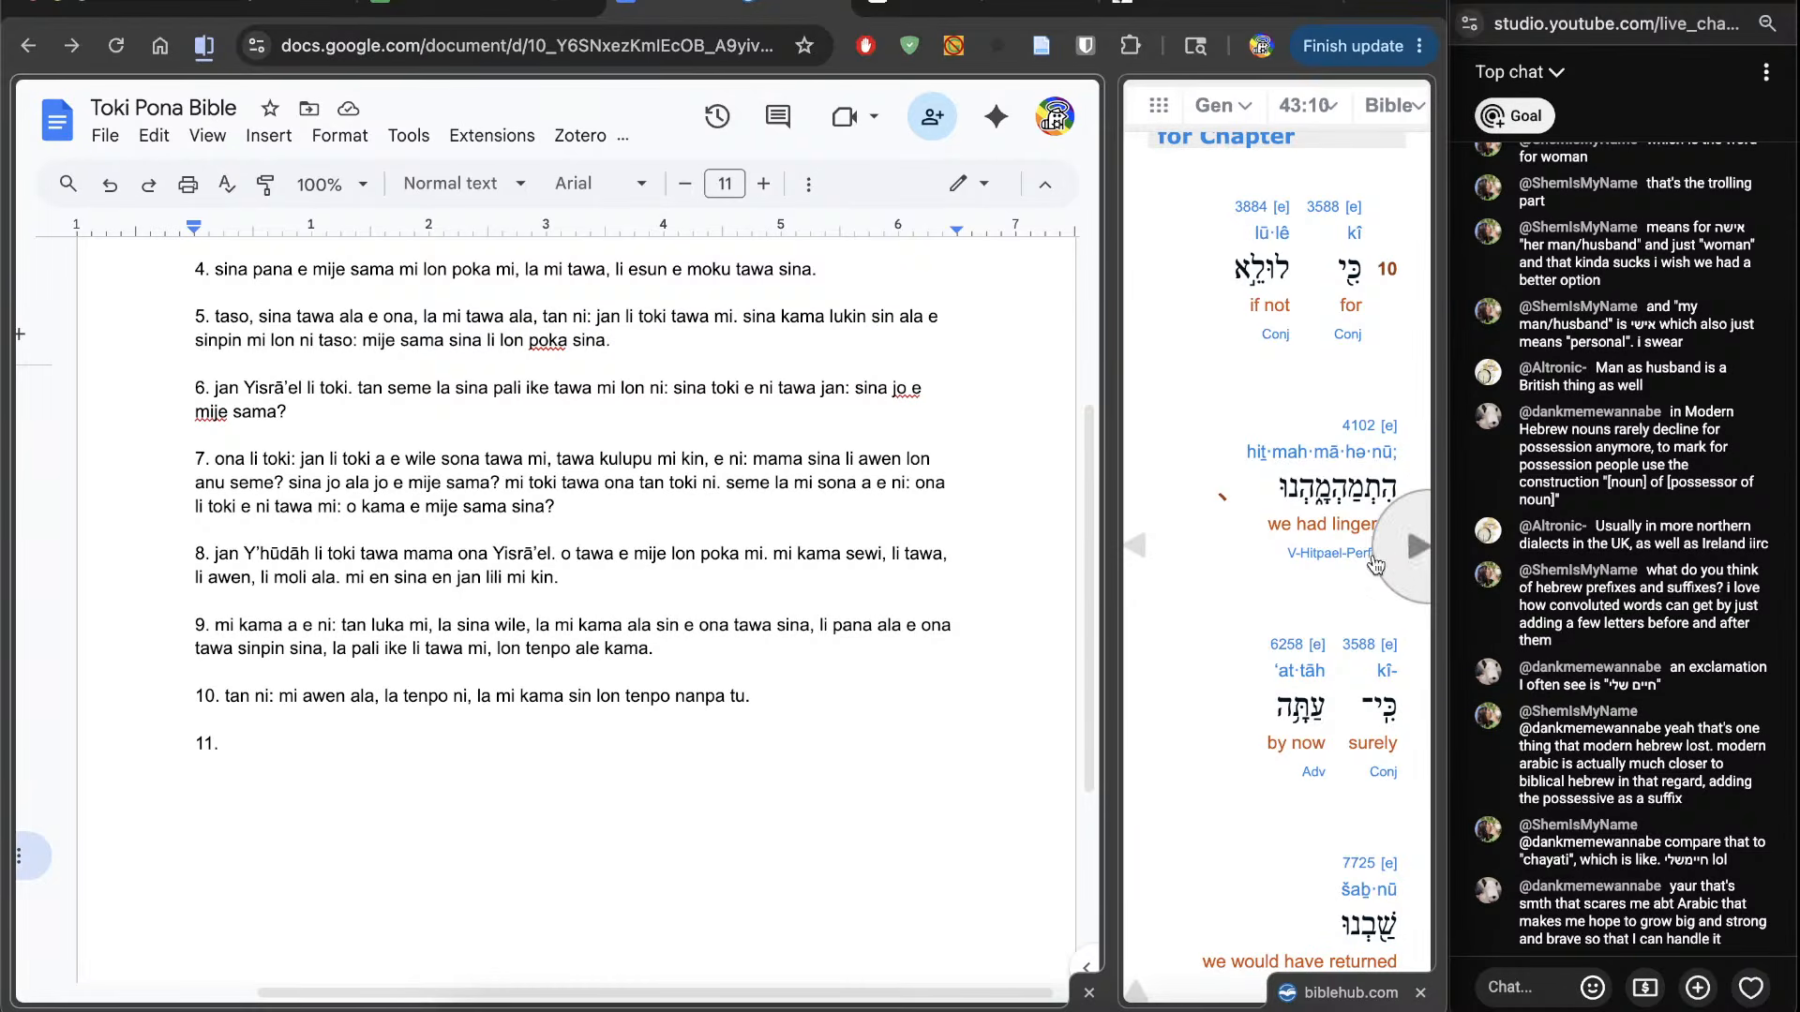
pyautogui.click(1417, 555)
pyautogui.scroll(-5, 1150, 783)
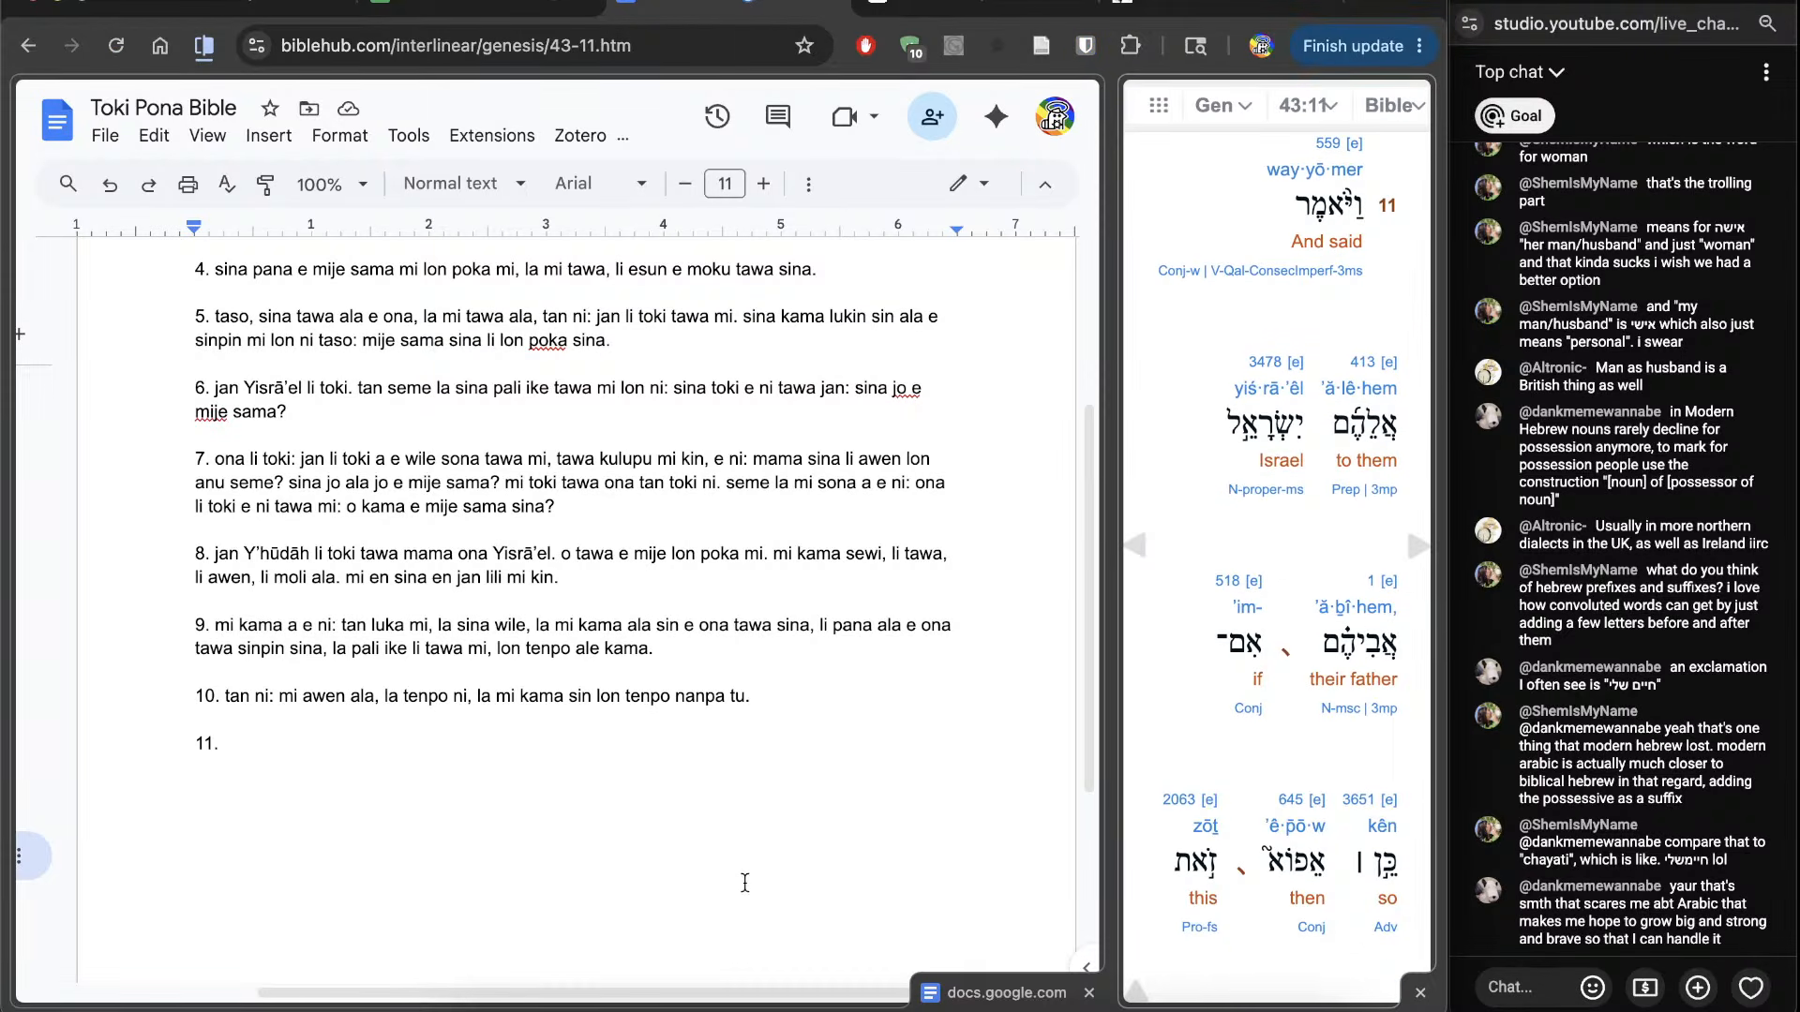
# Step: Begin verse 11 with "mama ona Yisrā’el li toki tawa ona."
pyautogui.click(745, 883)
pyautogui.write('jan ')
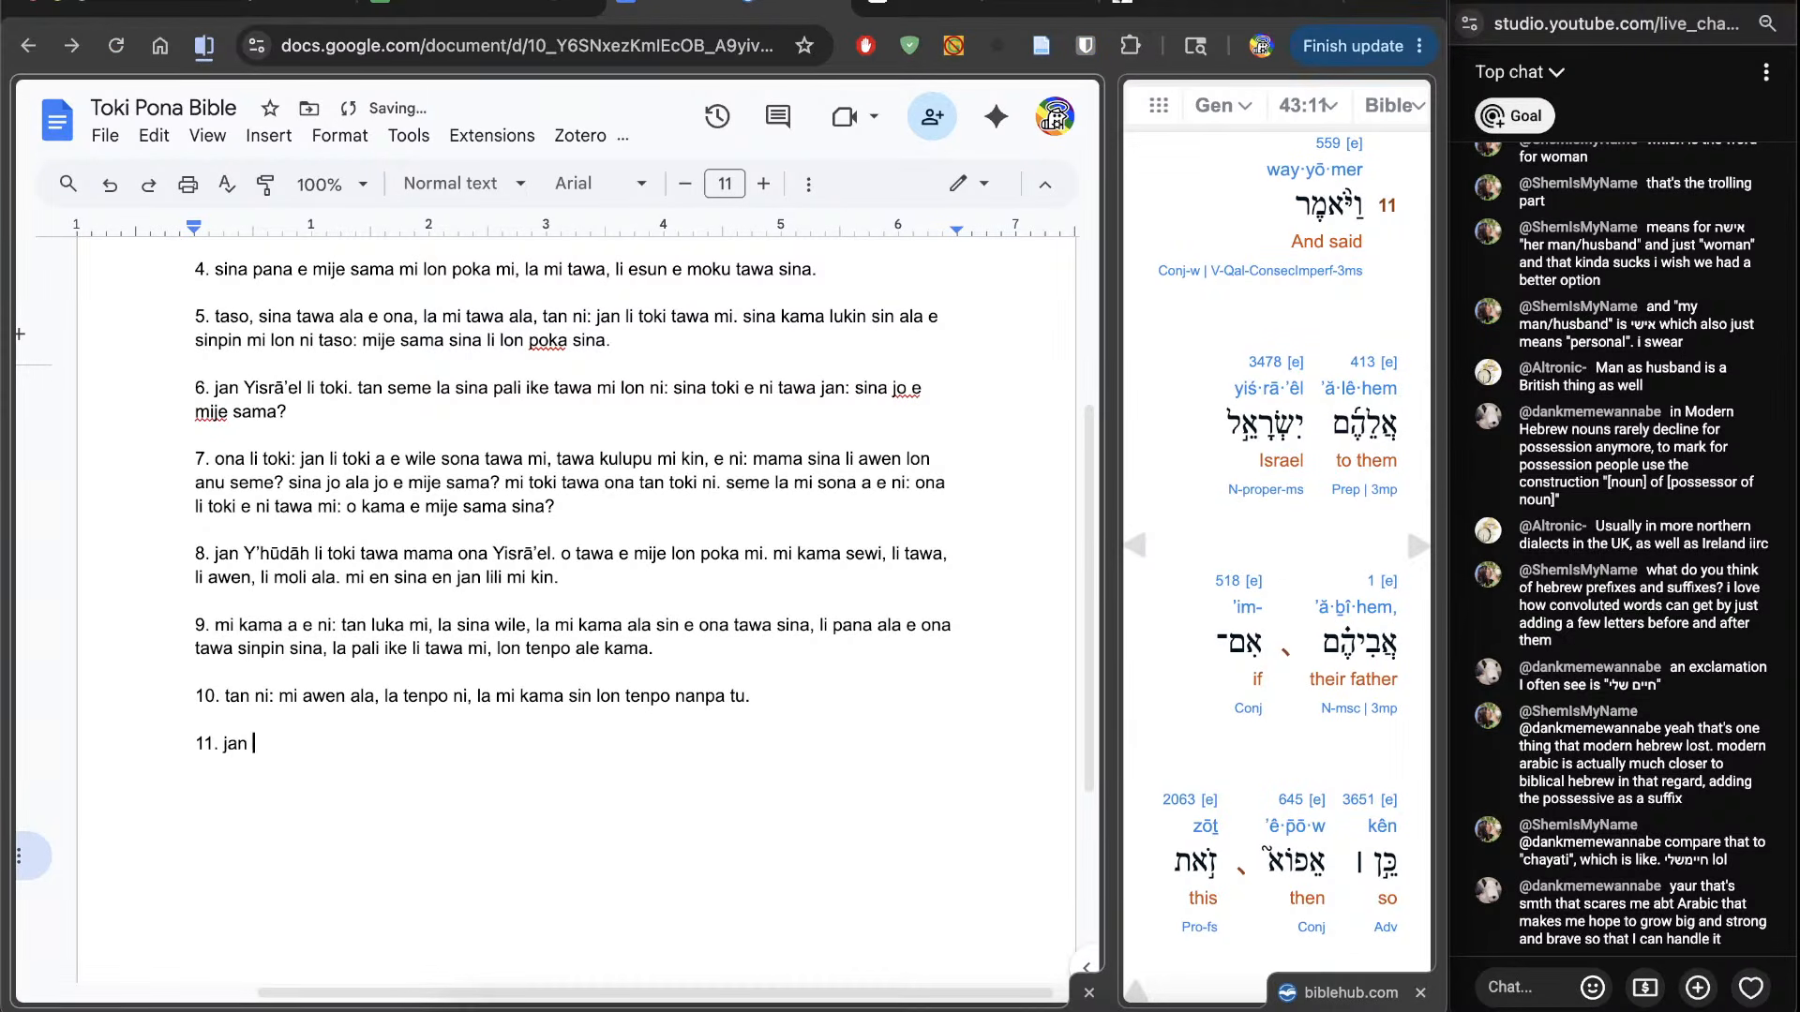
pyautogui.write('Yisrā’el li toki tawa ona')
pyautogui.doubleClick(234, 743)
pyautogui.write('mama o')
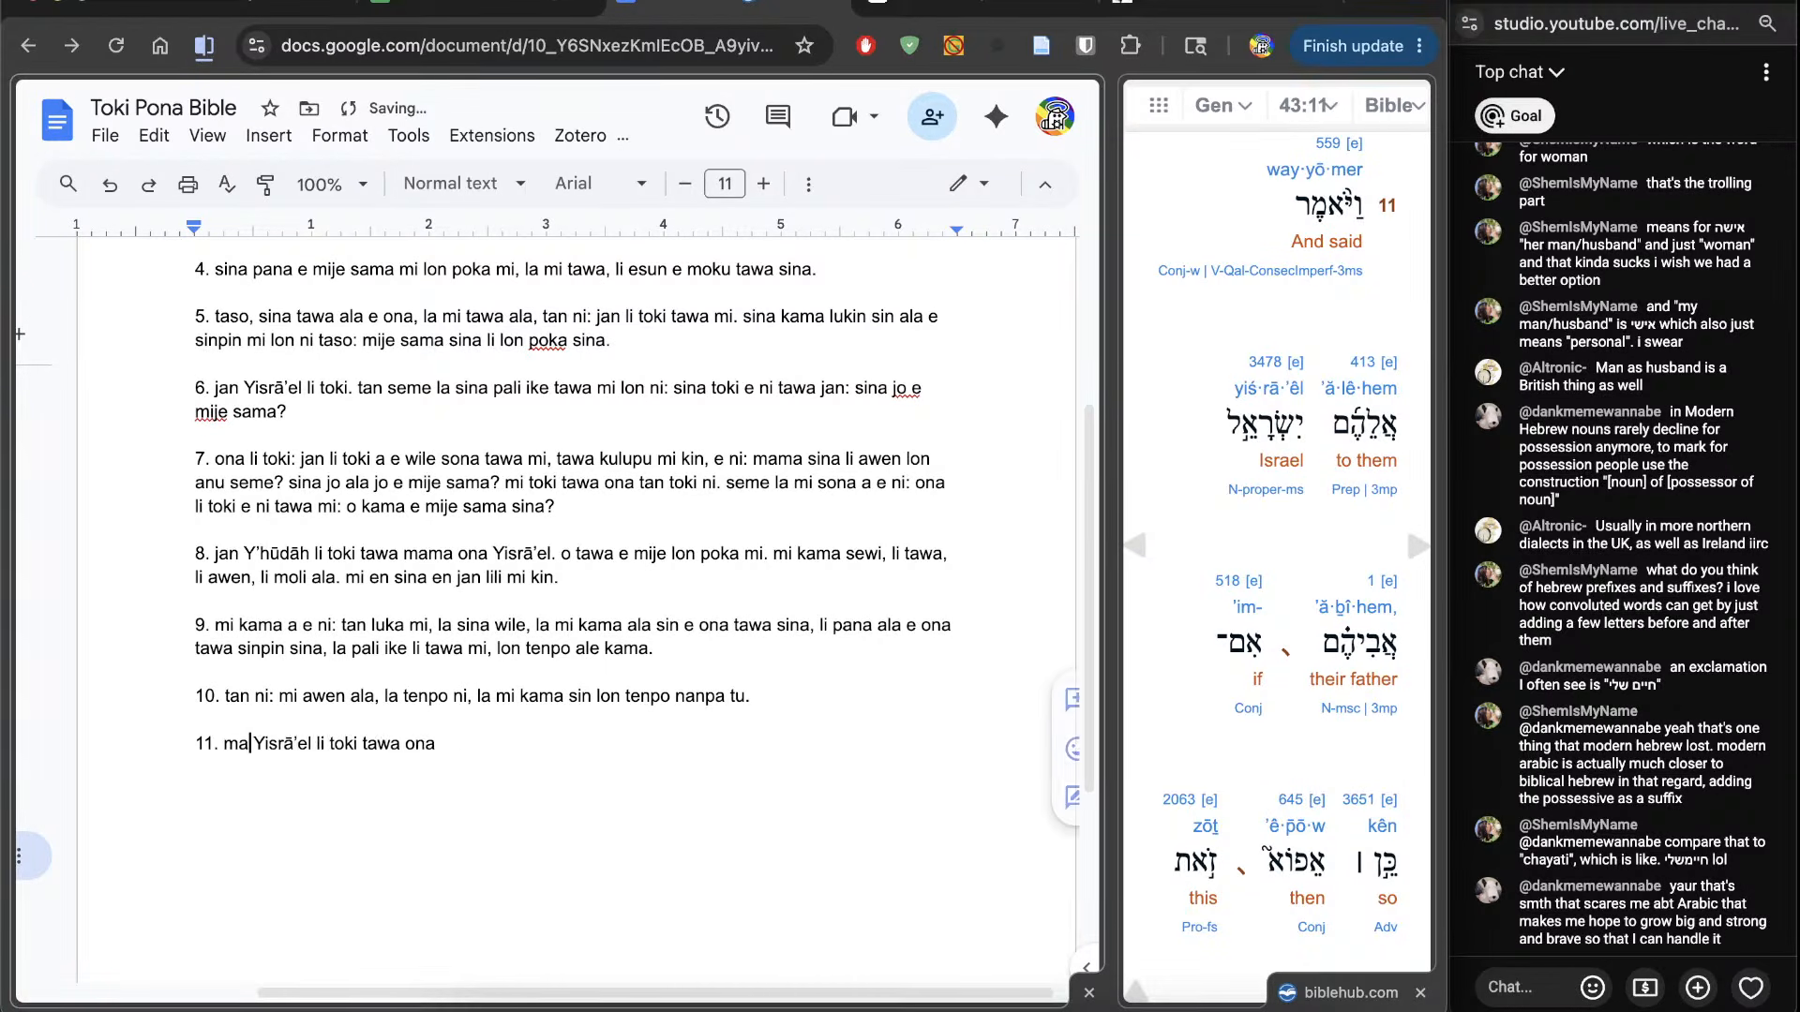
pyautogui.write('na')
pyautogui.click(677, 789)
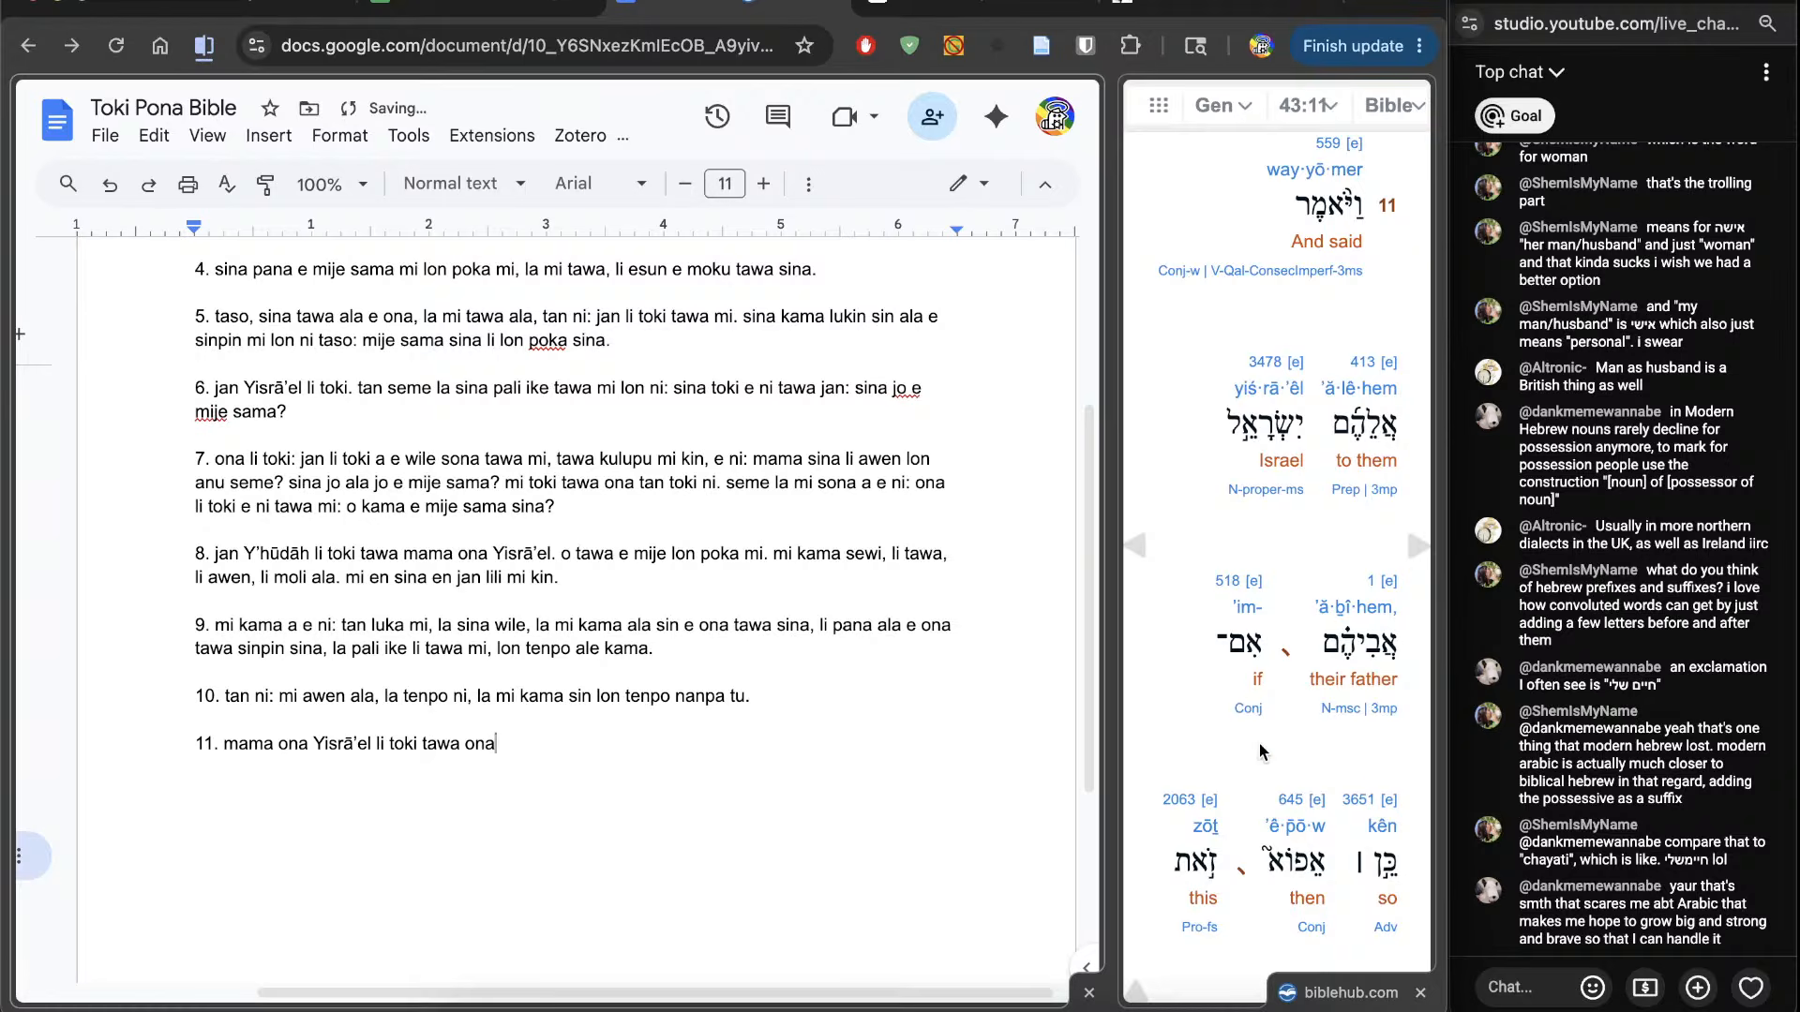
pyautogui.scroll(-3, 1261, 750)
pyautogui.write('.')
# Step: Look up the lexicon entry for "then" (645), study its definitions and Brown-Driver-Briggs notes, and close it
pyautogui.scroll(-3, 1162, 731)
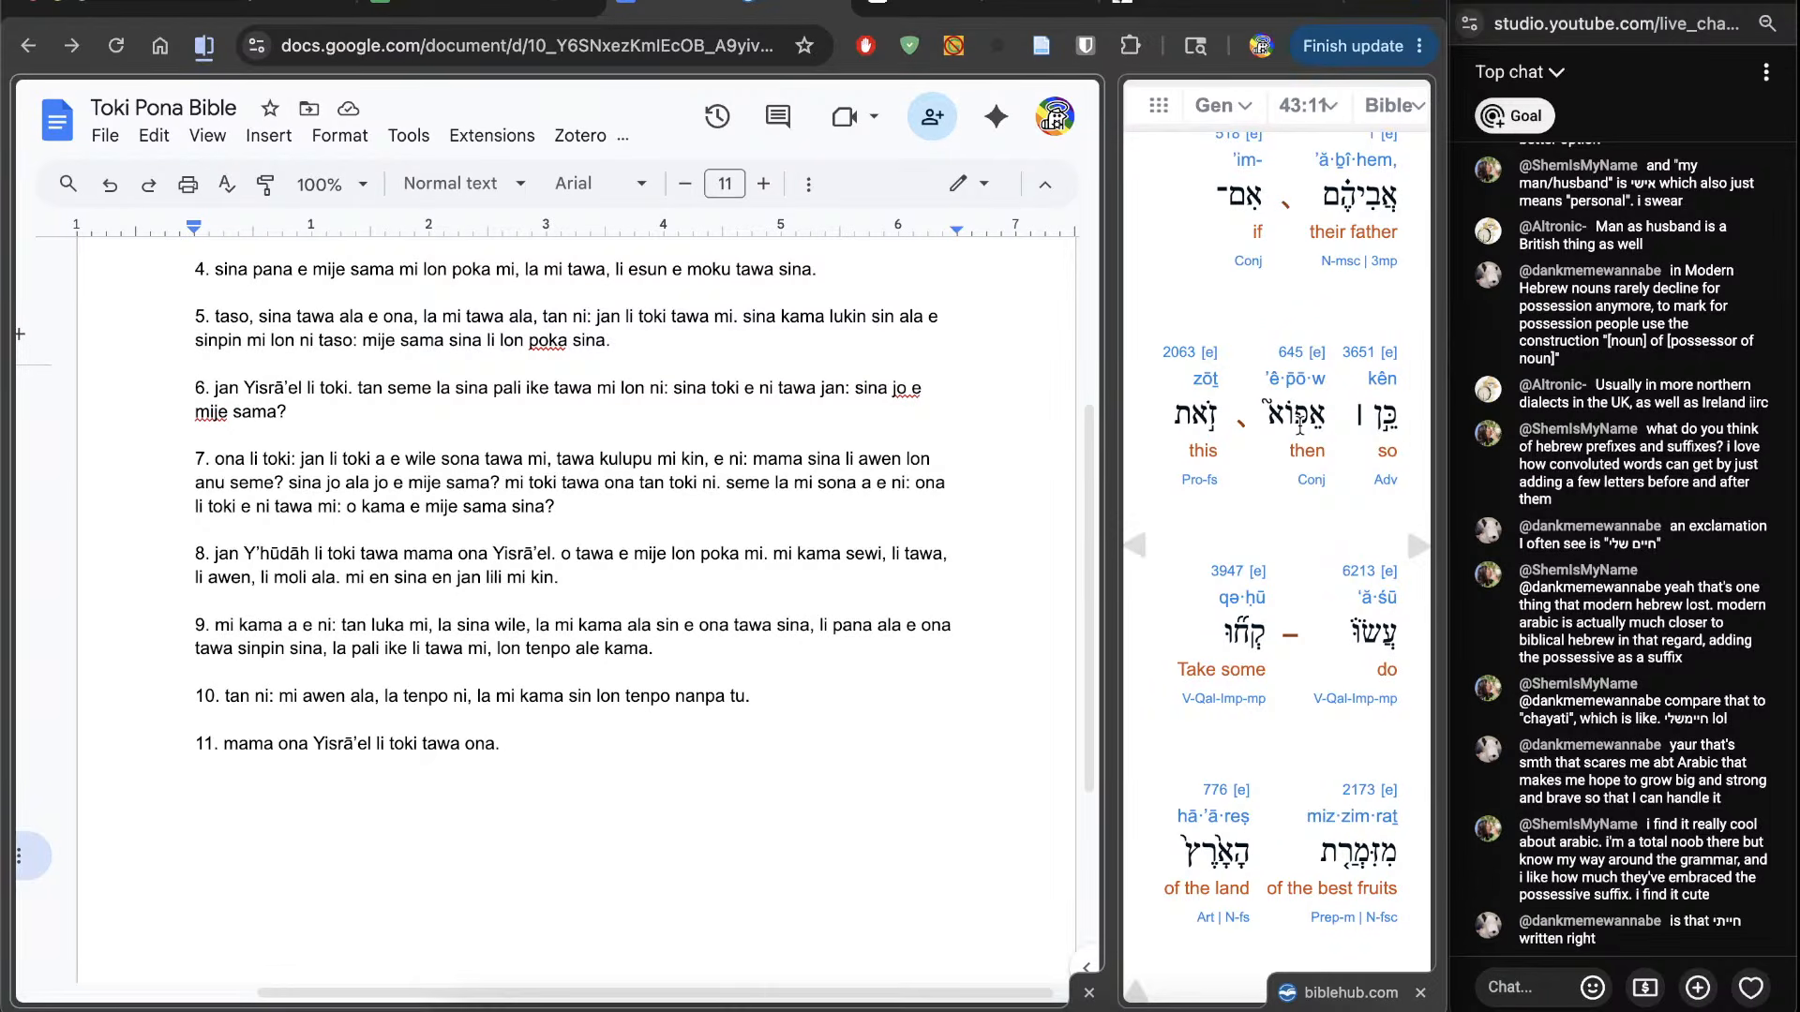
pyautogui.doubleClick(1300, 415)
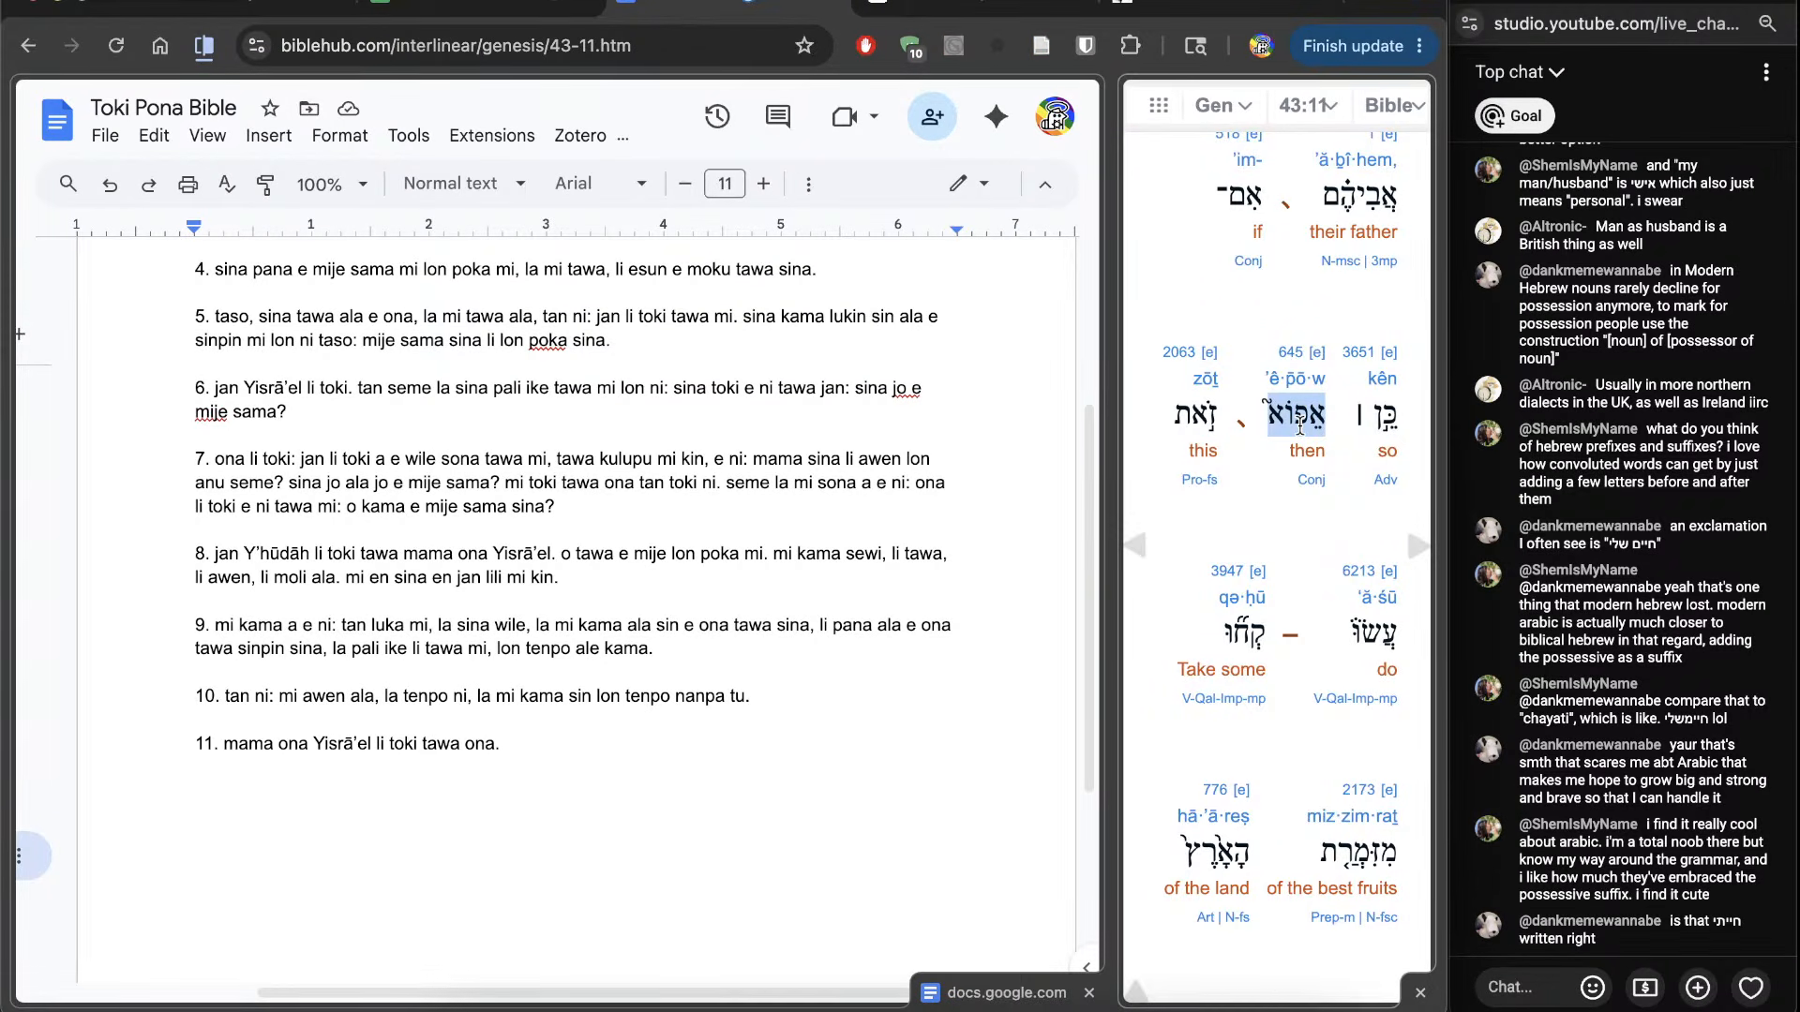
pyautogui.click(1294, 353)
pyautogui.click(778, 5)
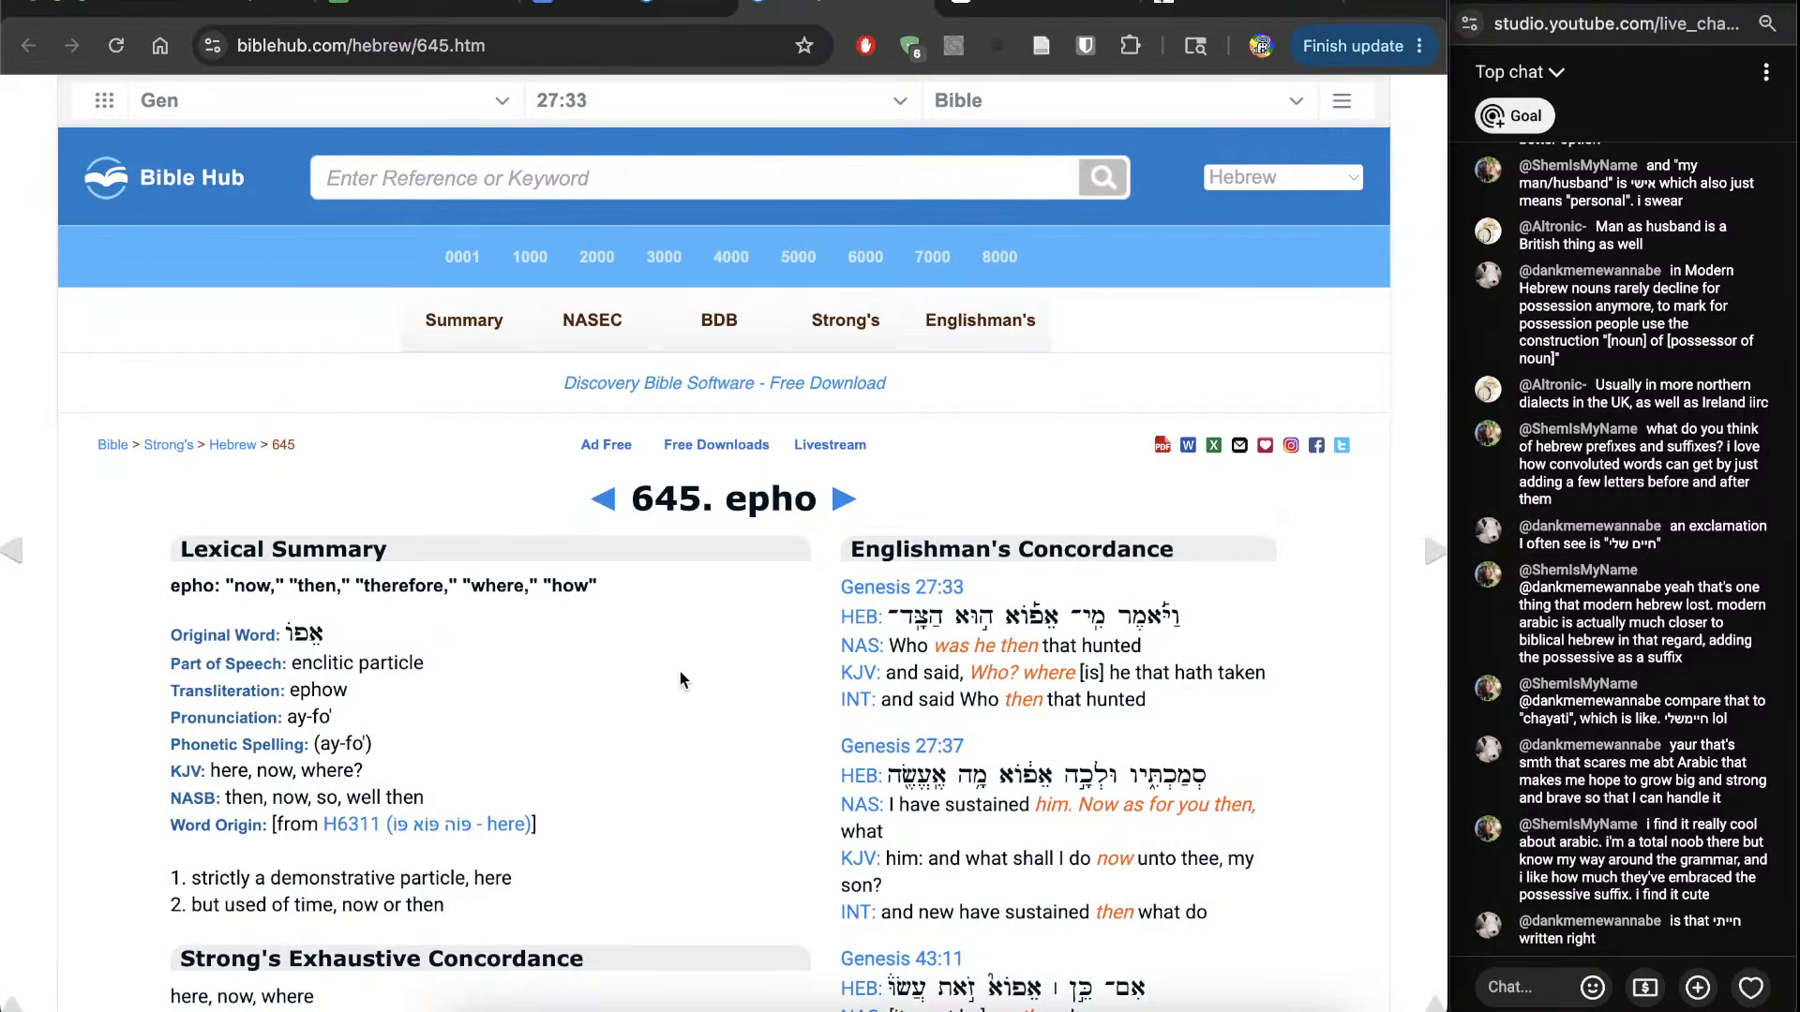
pyautogui.scroll(-12, 679, 672)
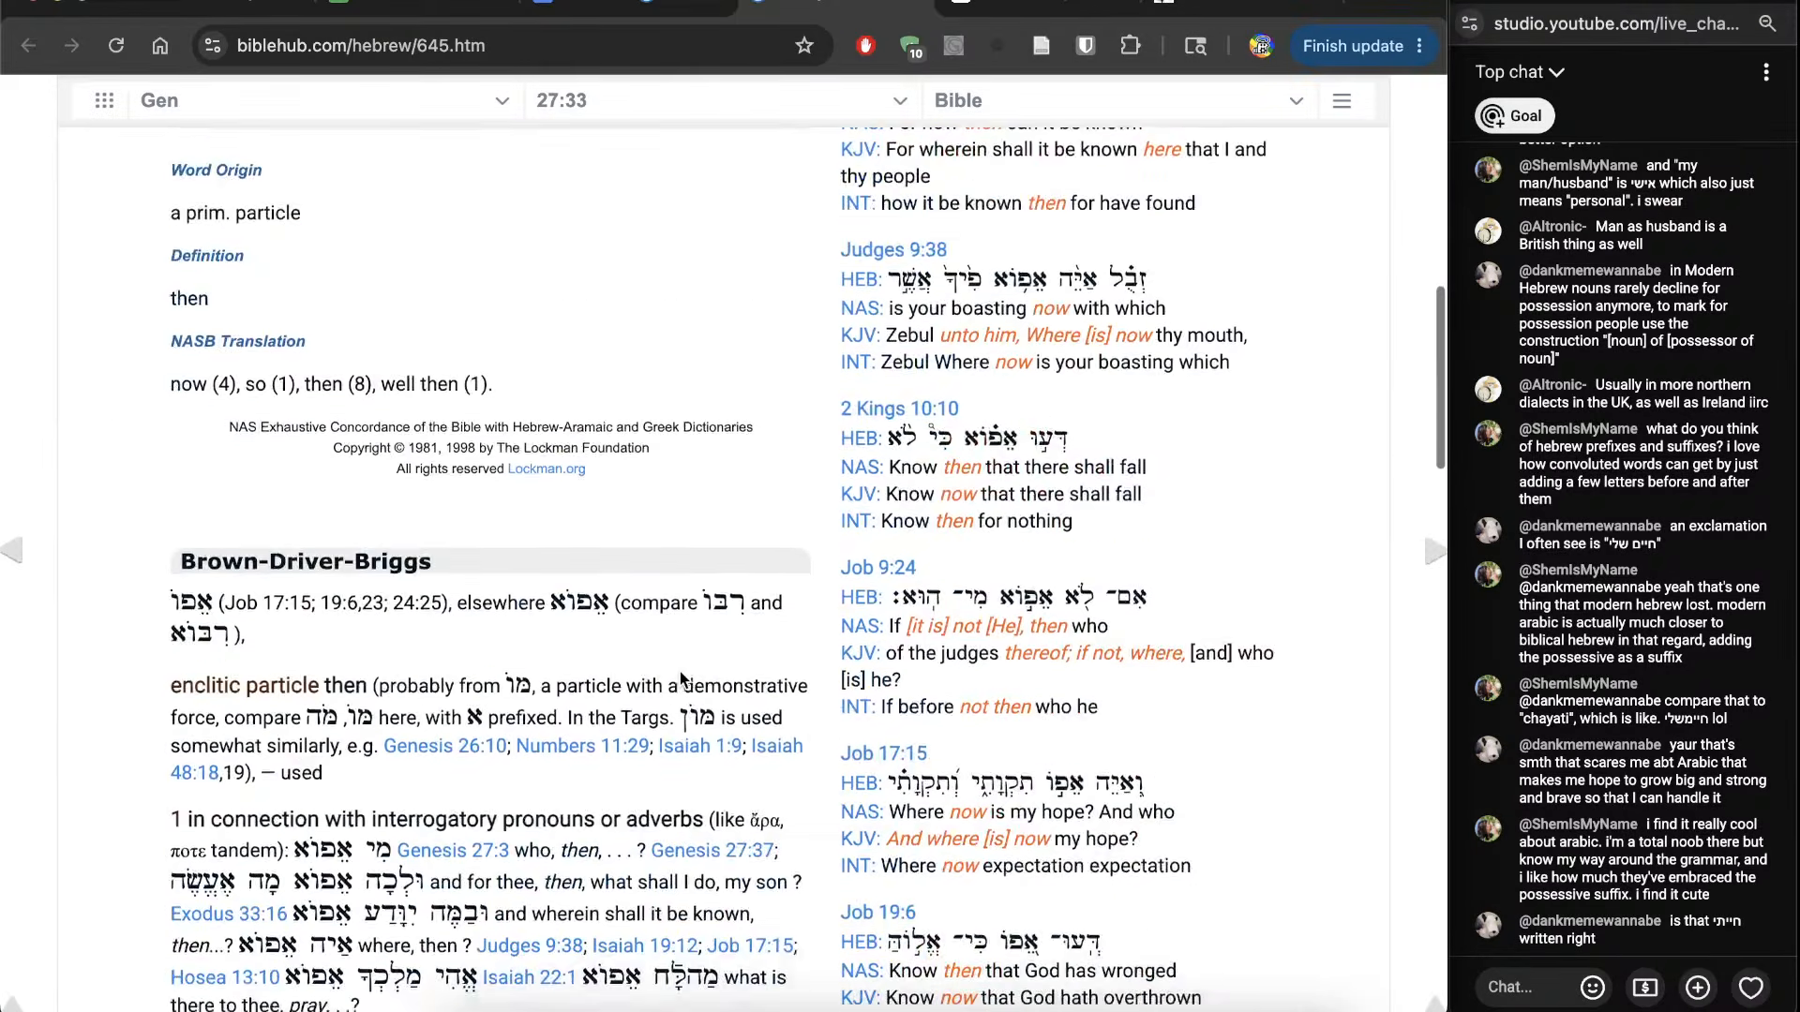
pyautogui.scroll(-3, 679, 671)
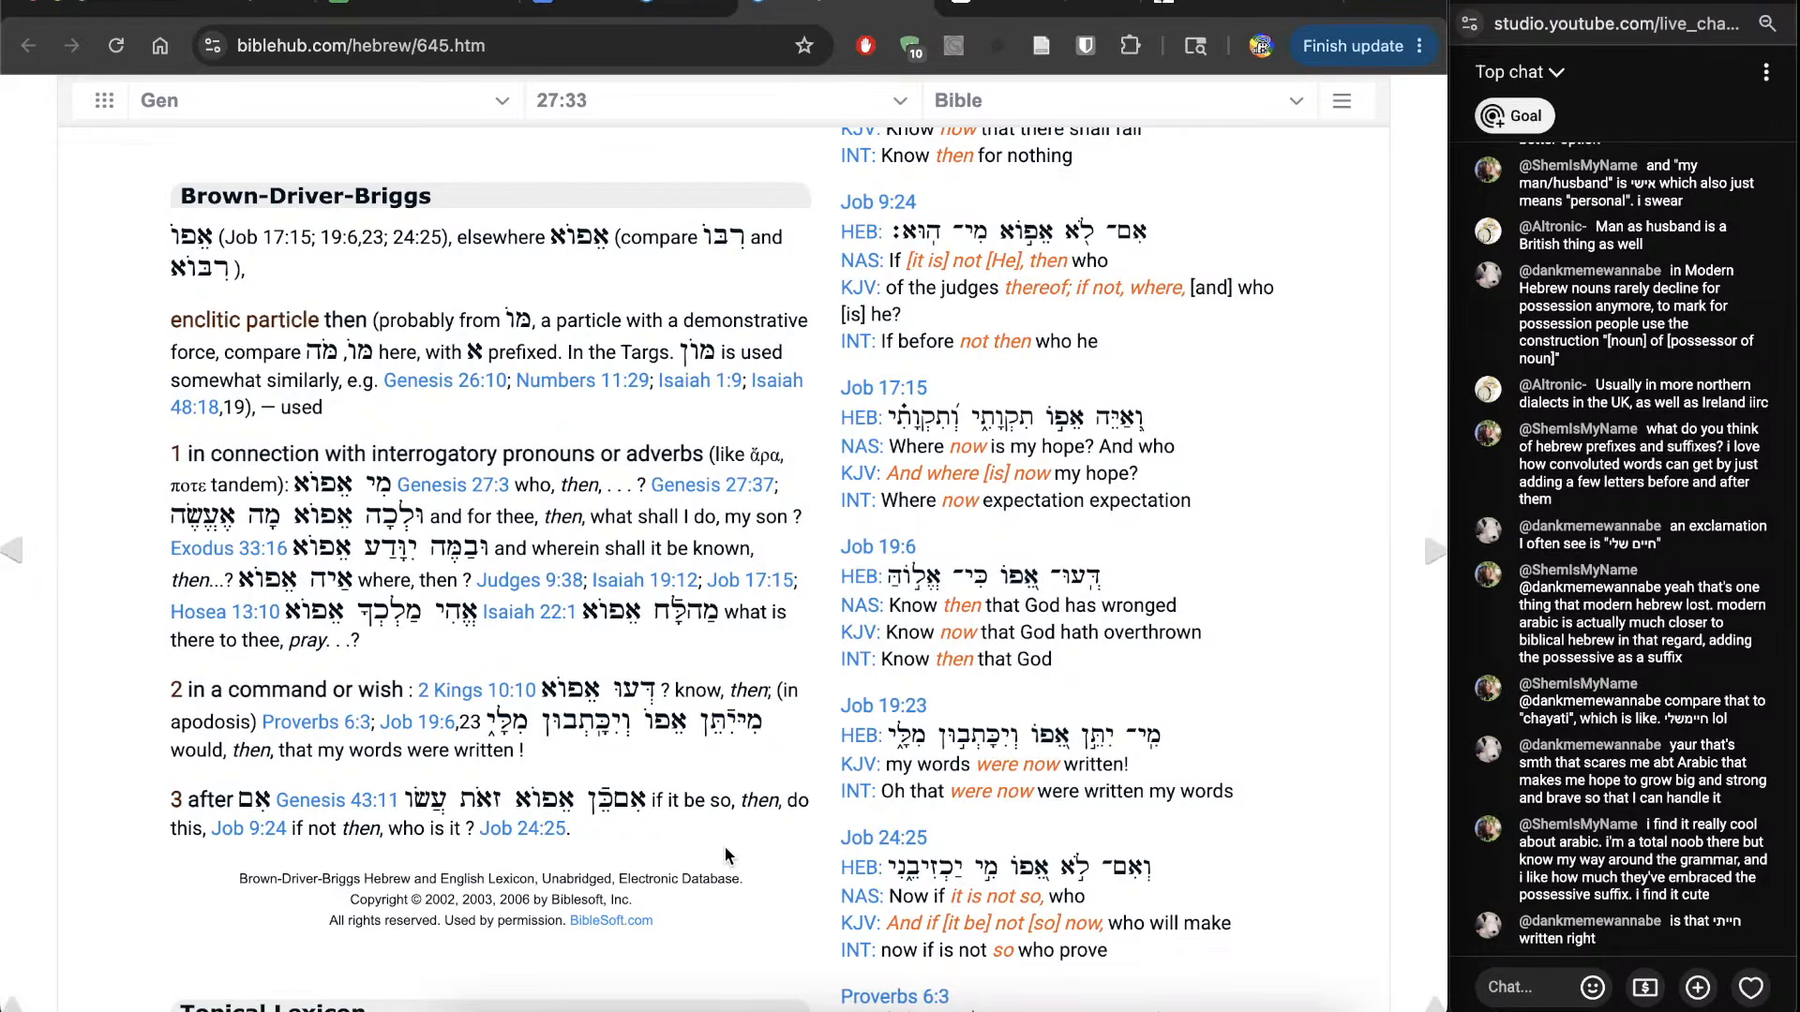
pyautogui.press('super+w')
# Step: Continue verse 11 after "li toki tawa ona." with "ni la o pali ni. o kama jo e"
pyautogui.click(851, 747)
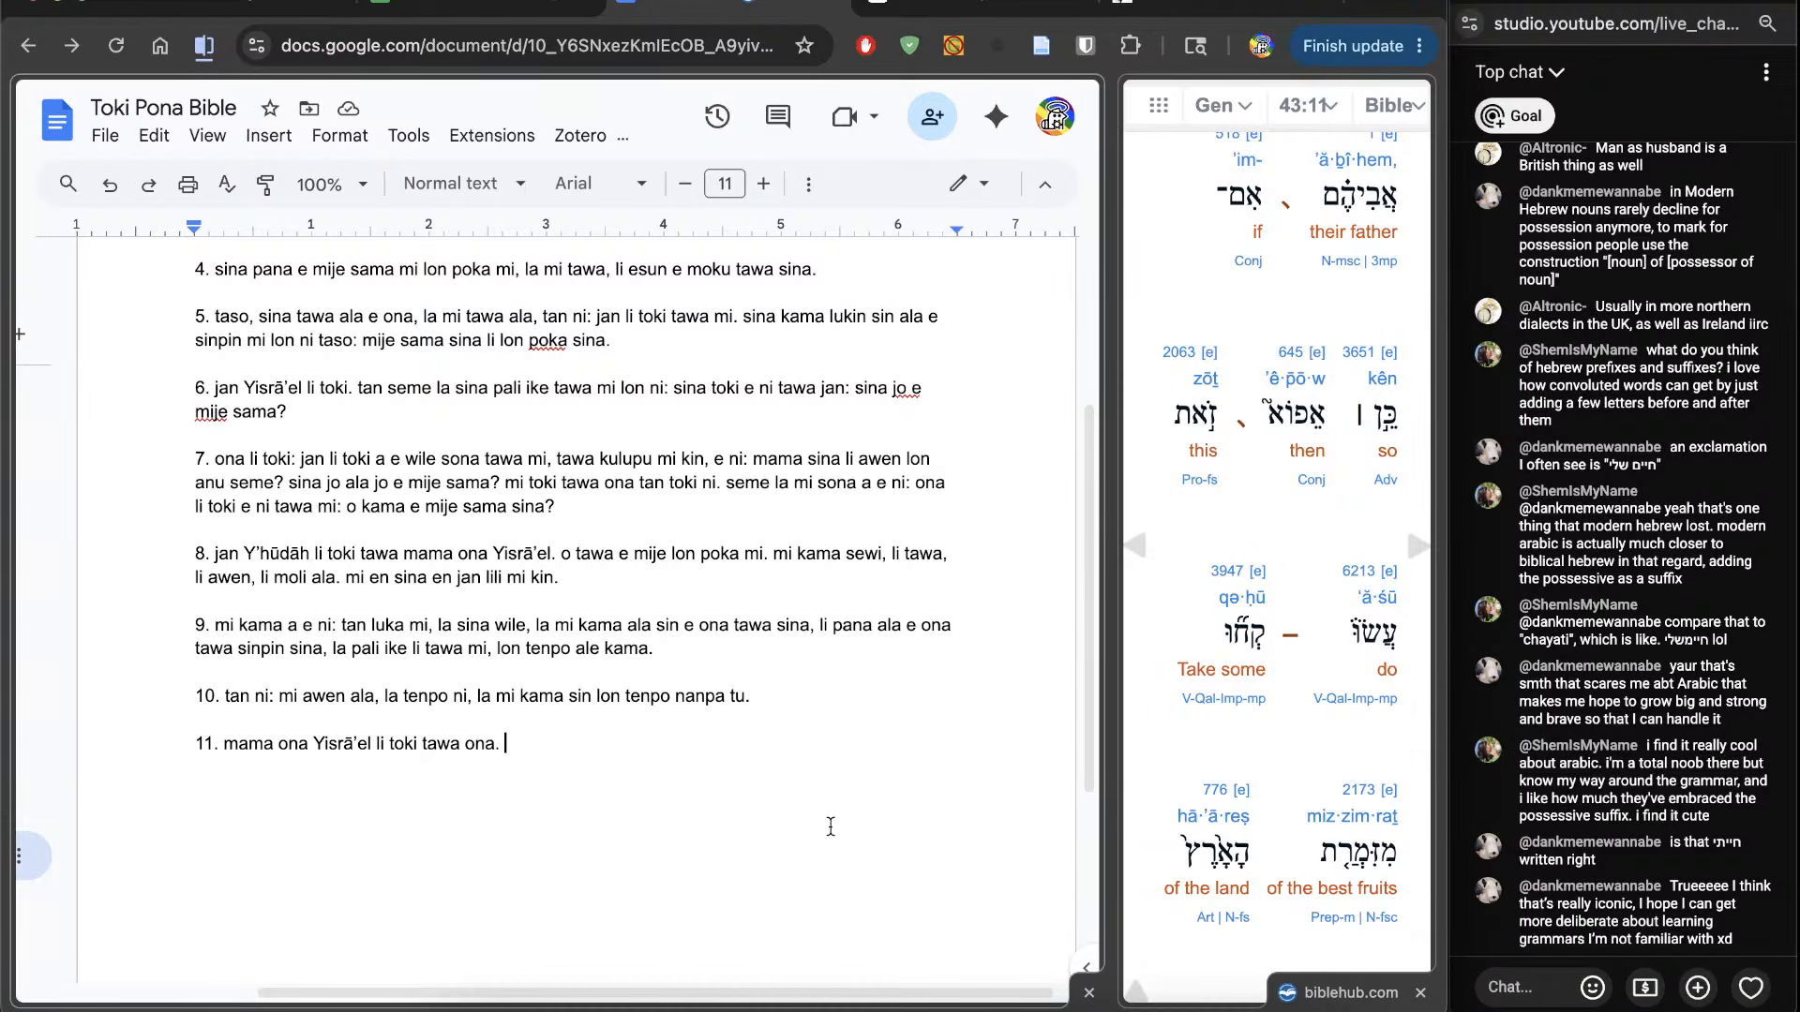
pyautogui.write('ni la o pali ni. o kama jo e')
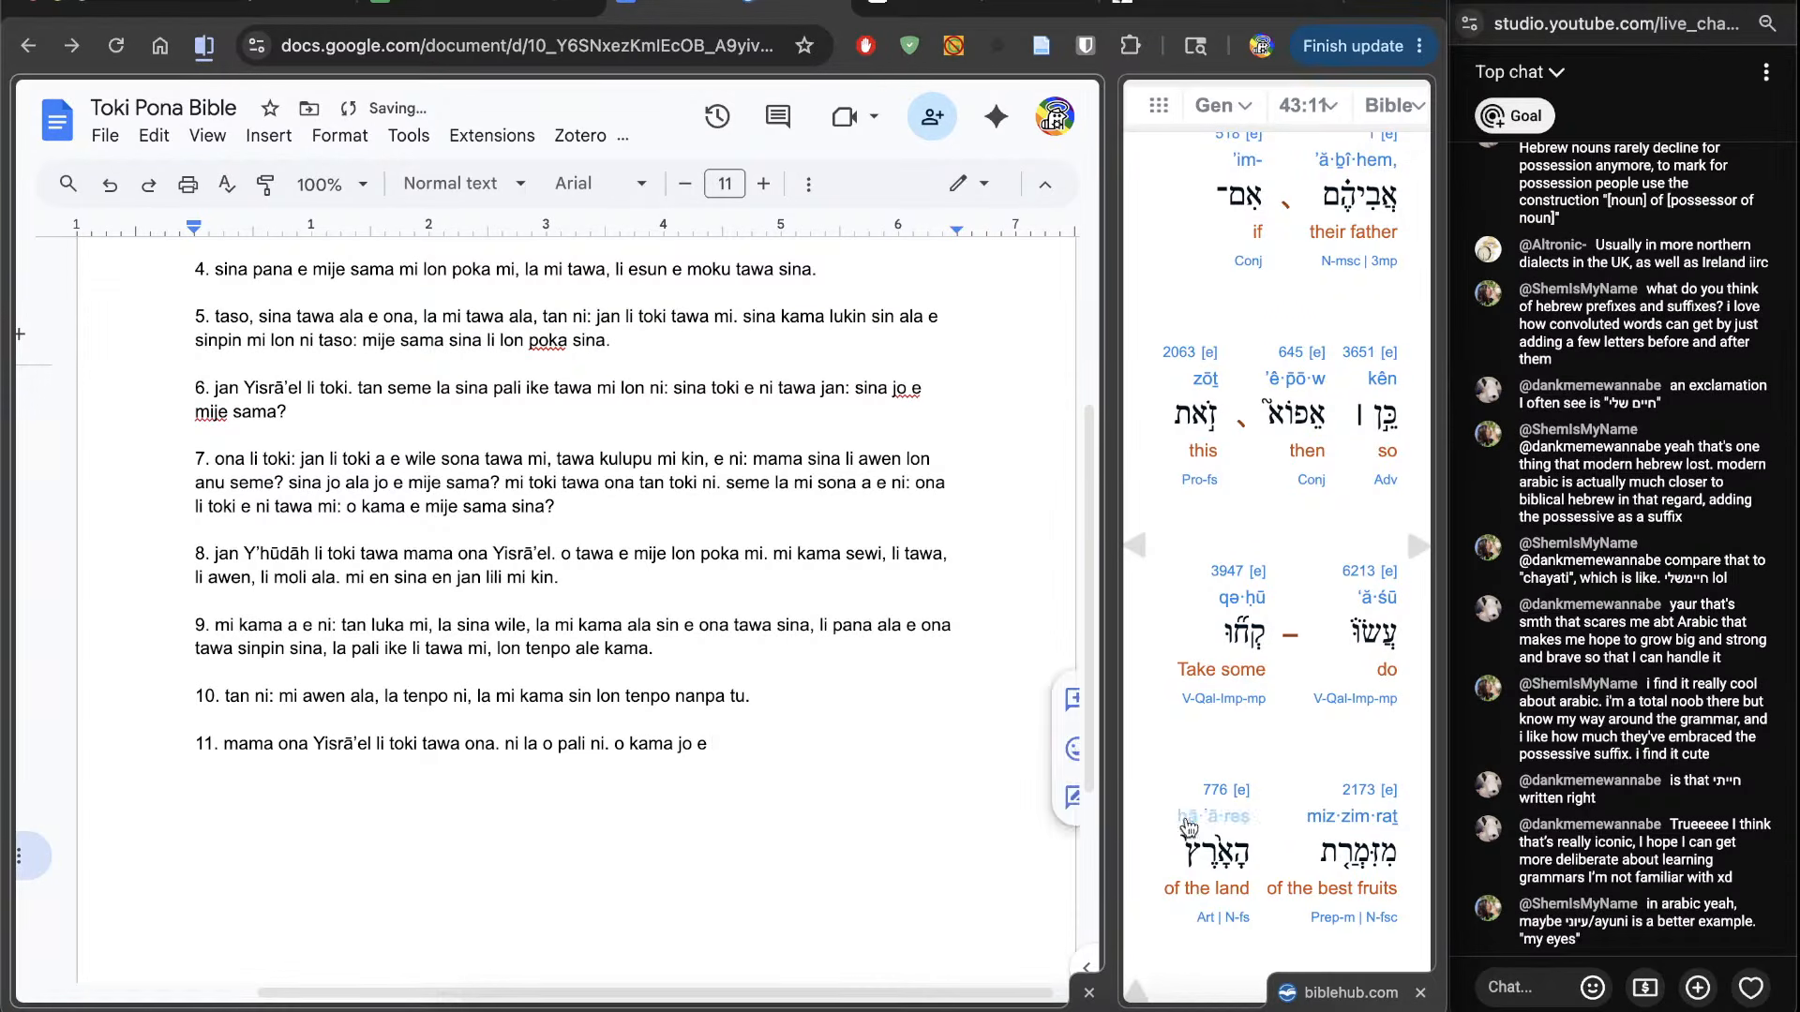
# Step: Look up the lexicon entry for "of the best fruits" (2173), study its definition and Brown-Driver-Briggs notes, and return to the document
pyautogui.scroll(-1, 1175, 821)
pyautogui.scroll(-5, 1174, 817)
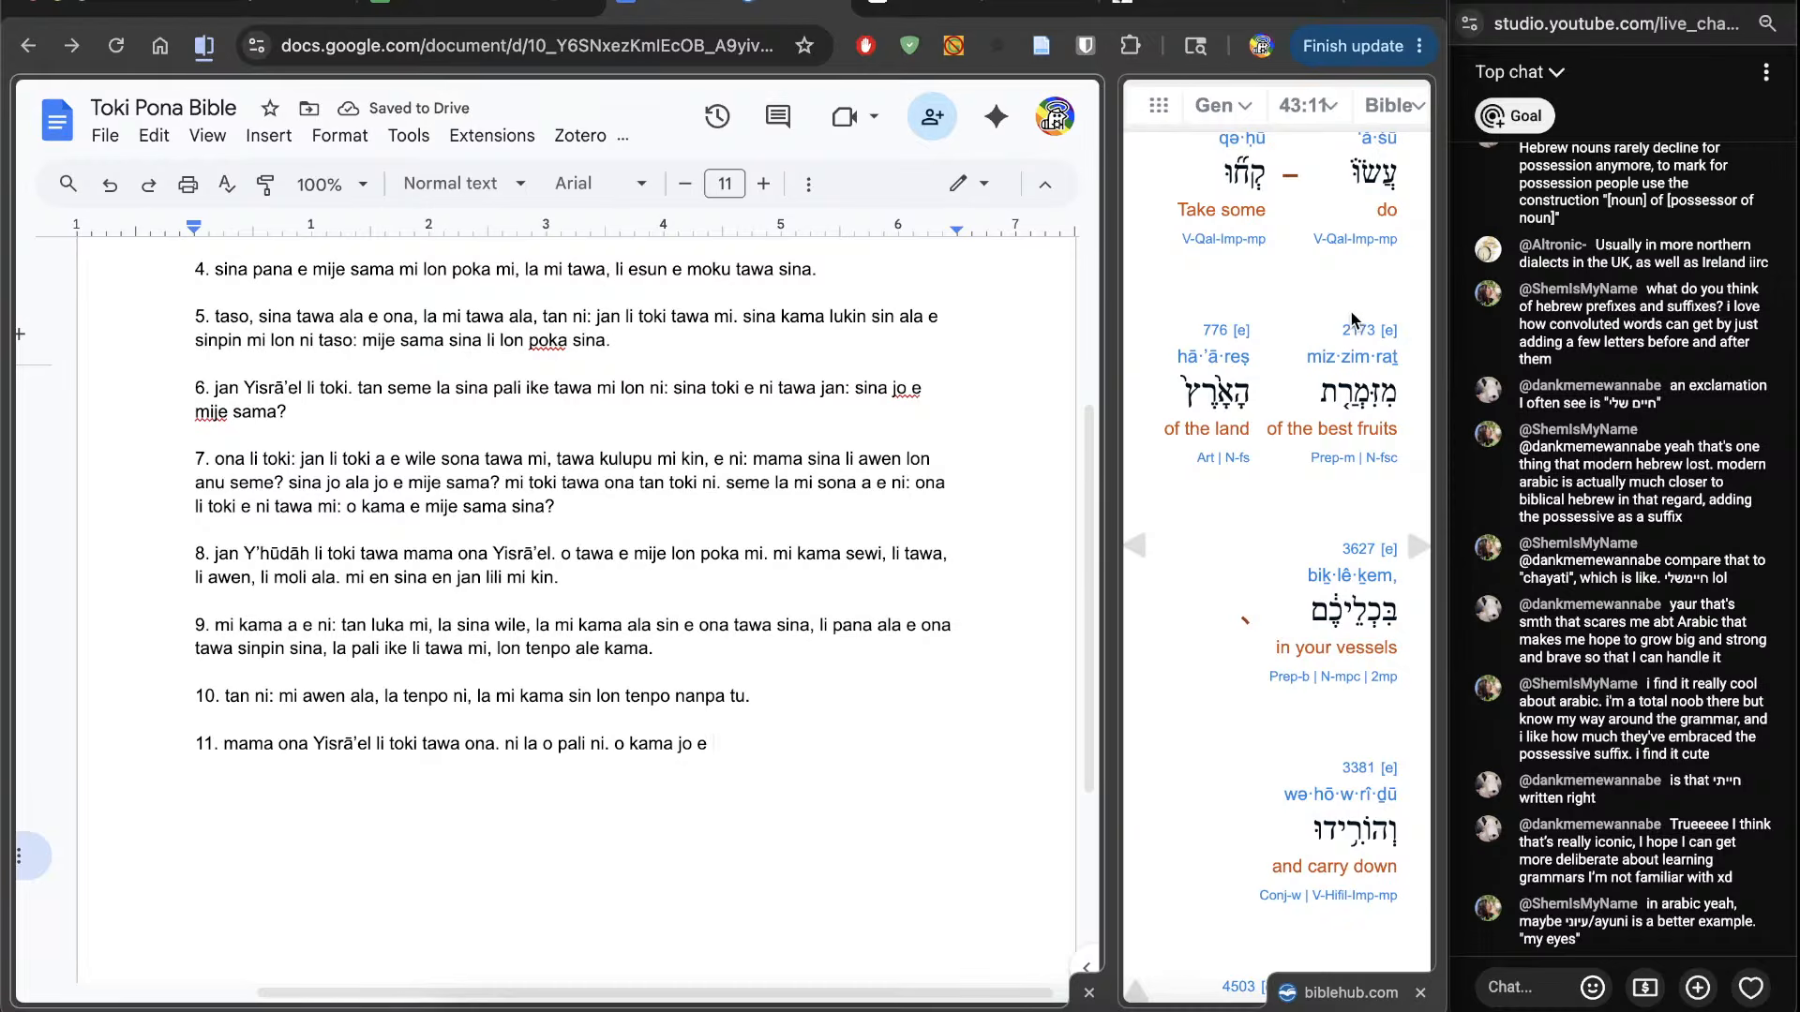
pyautogui.click(1355, 329)
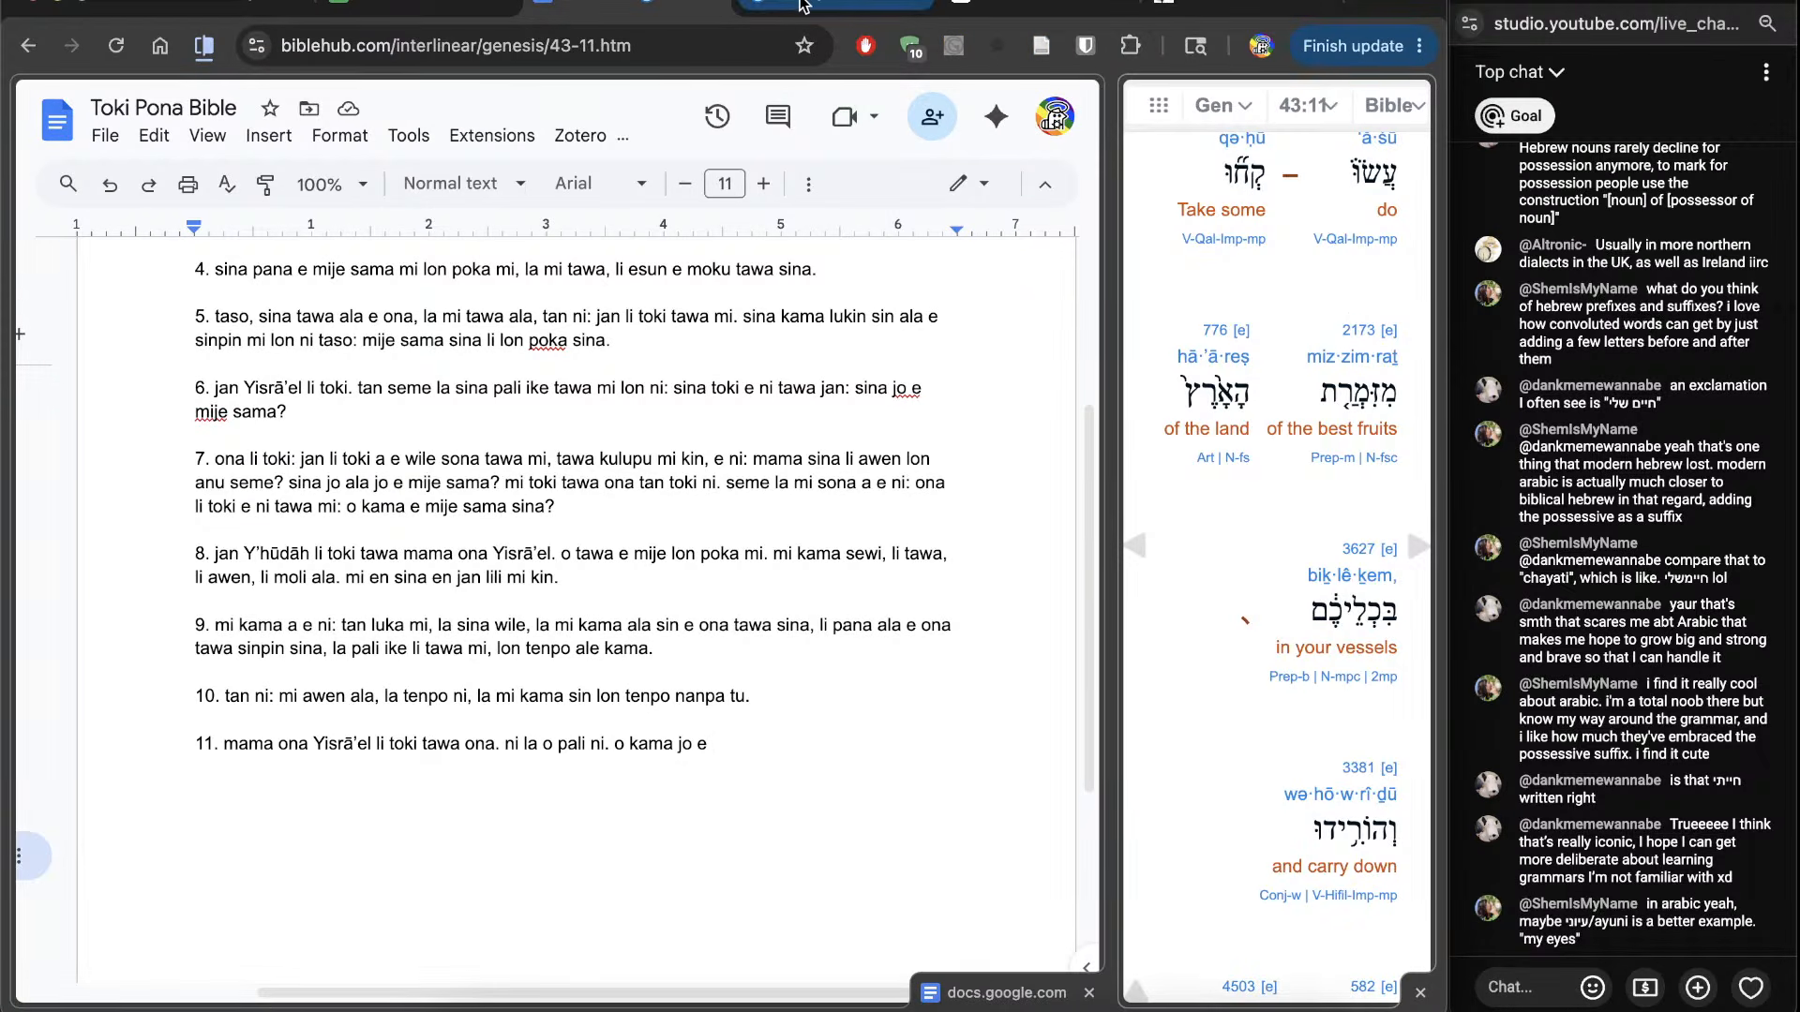
pyautogui.scroll(-9, 497, 761)
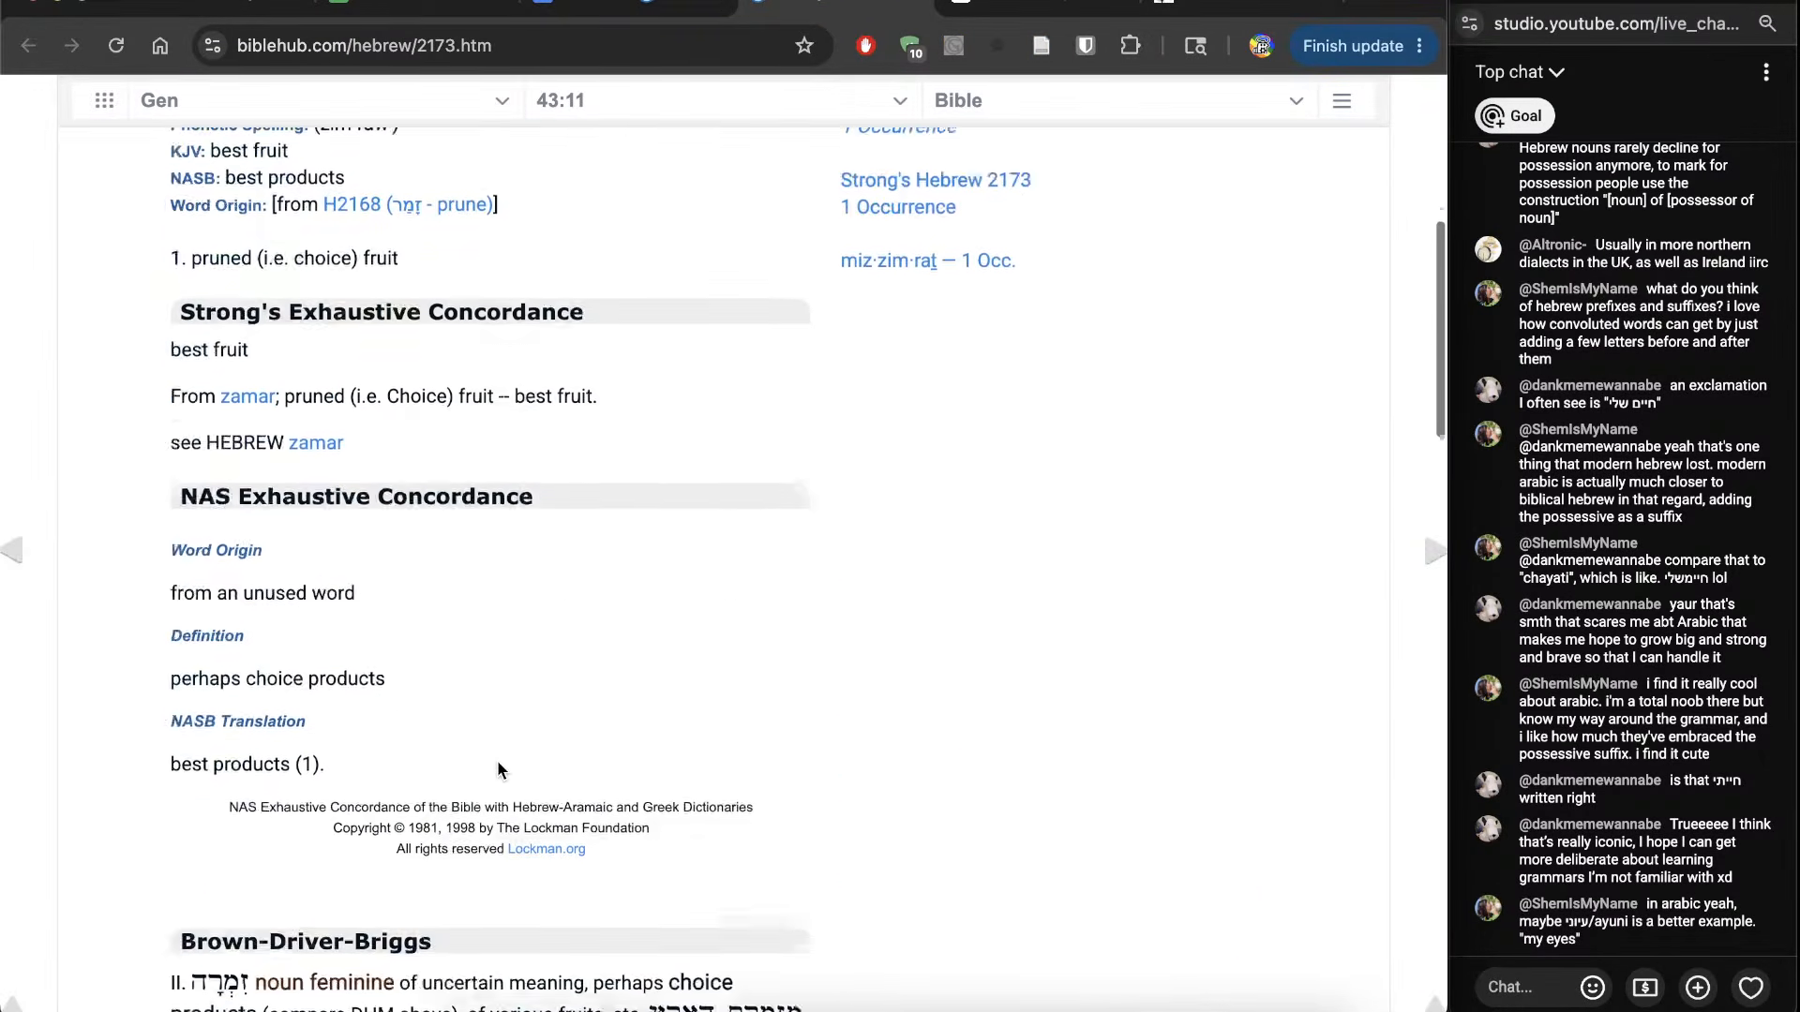
pyautogui.scroll(-1, 497, 761)
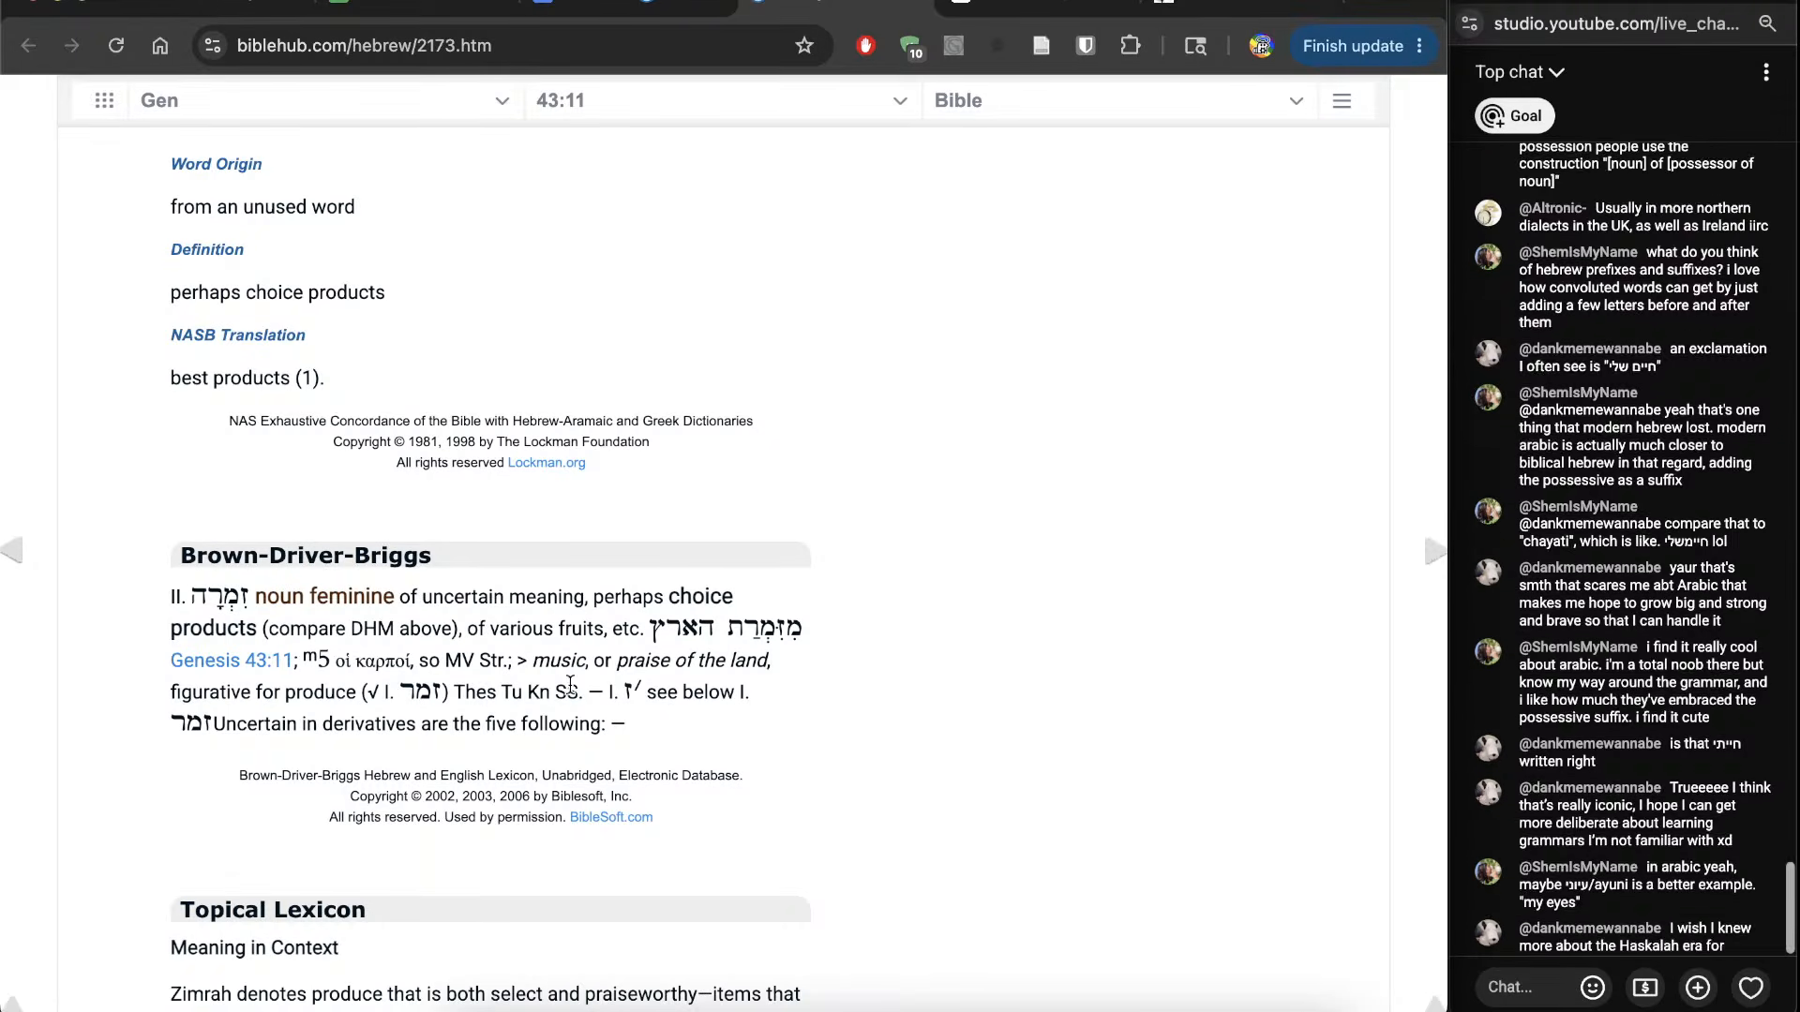
pyautogui.press('super+w')
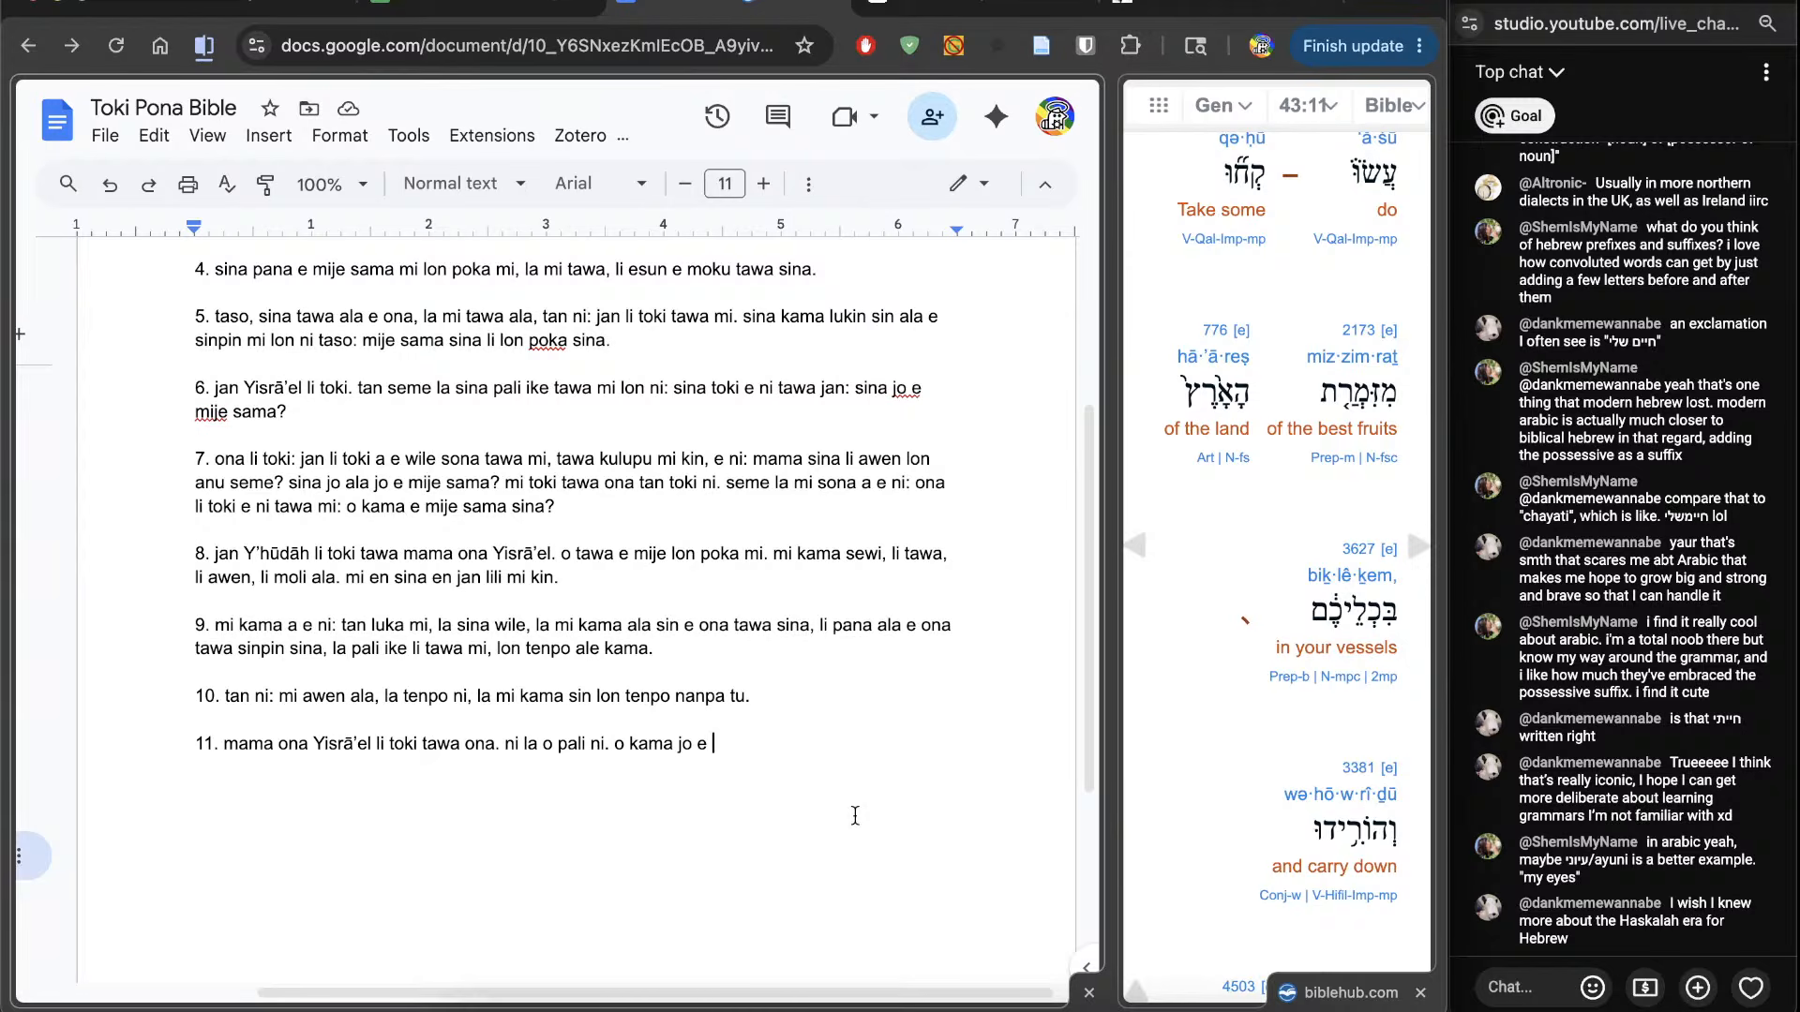
# Step: Continue verse 11 after "o kama jo e" with "ijo pona ma lon"
pyautogui.write('ijo nanpa wan')
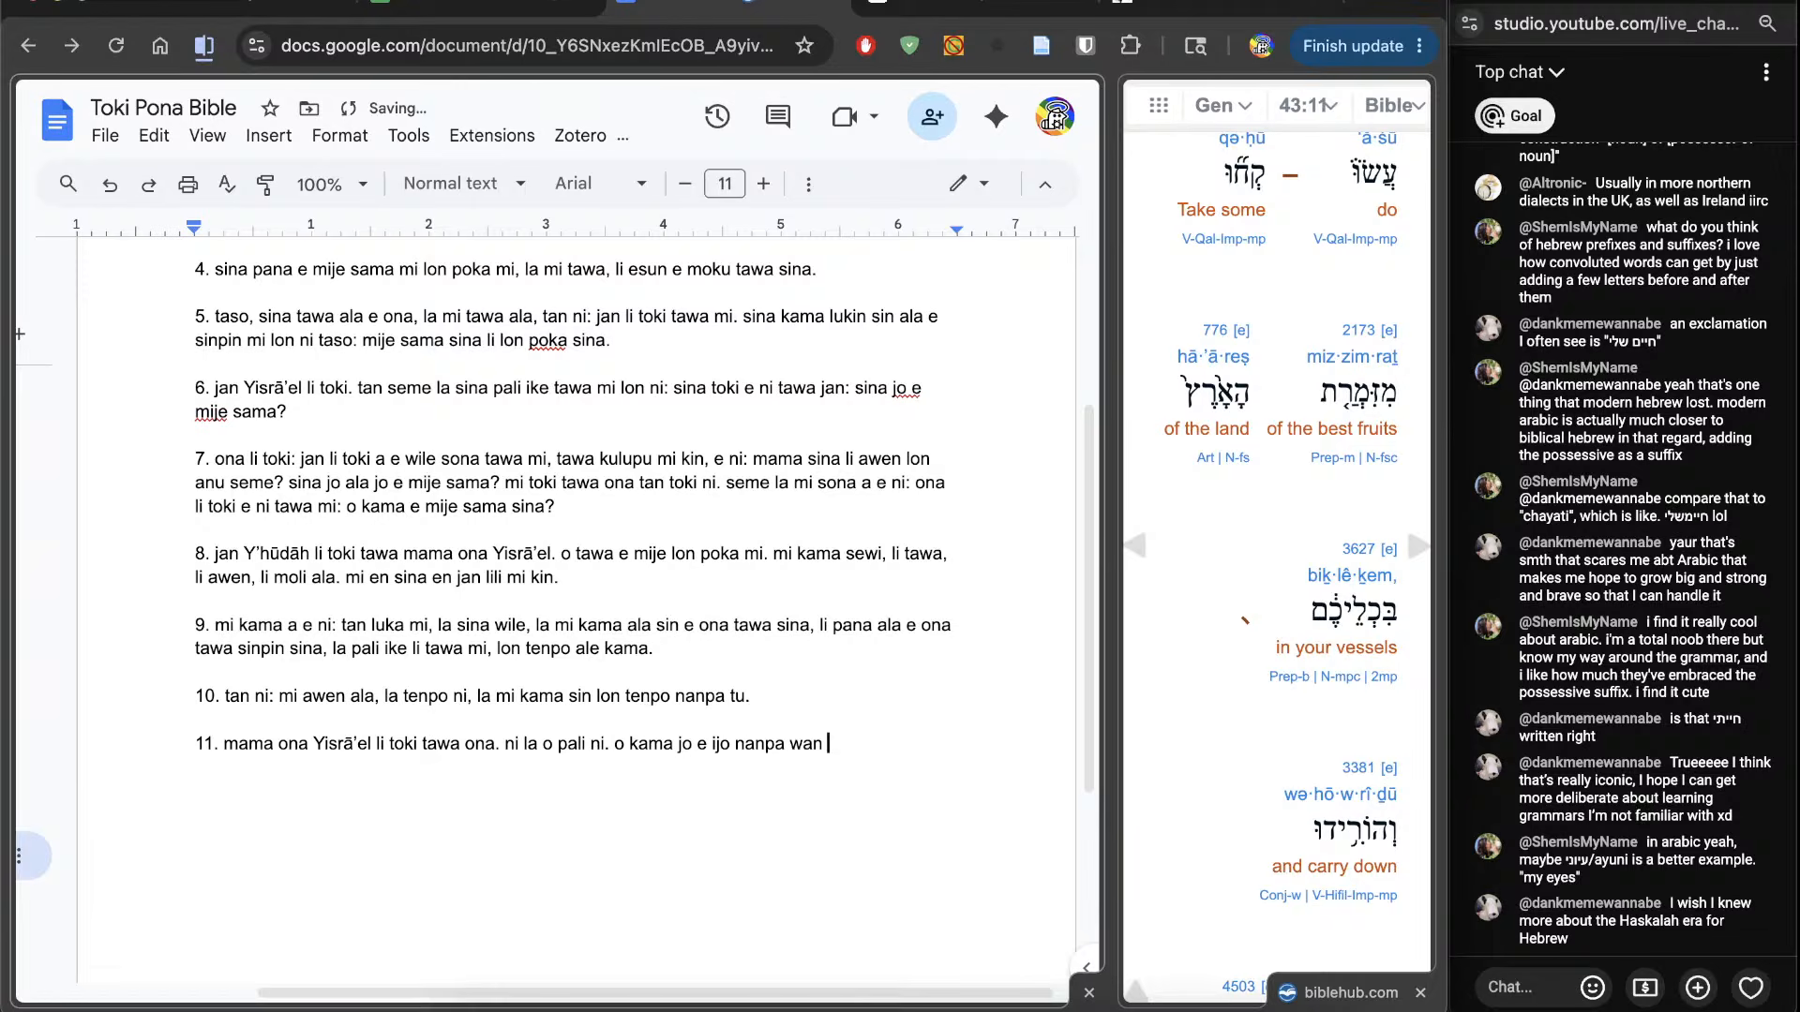
pyautogui.press('BackSpace')
pyautogui.press('BackSpace')
pyautogui.press('BackSpace')
pyautogui.press('BackSpace')
pyautogui.press('BackSpace')
pyautogui.press('BackSpace')
pyautogui.press('BackSpace')
pyautogui.press('BackSpace')
pyautogui.press('BackSpace')
pyautogui.write('pona ma')
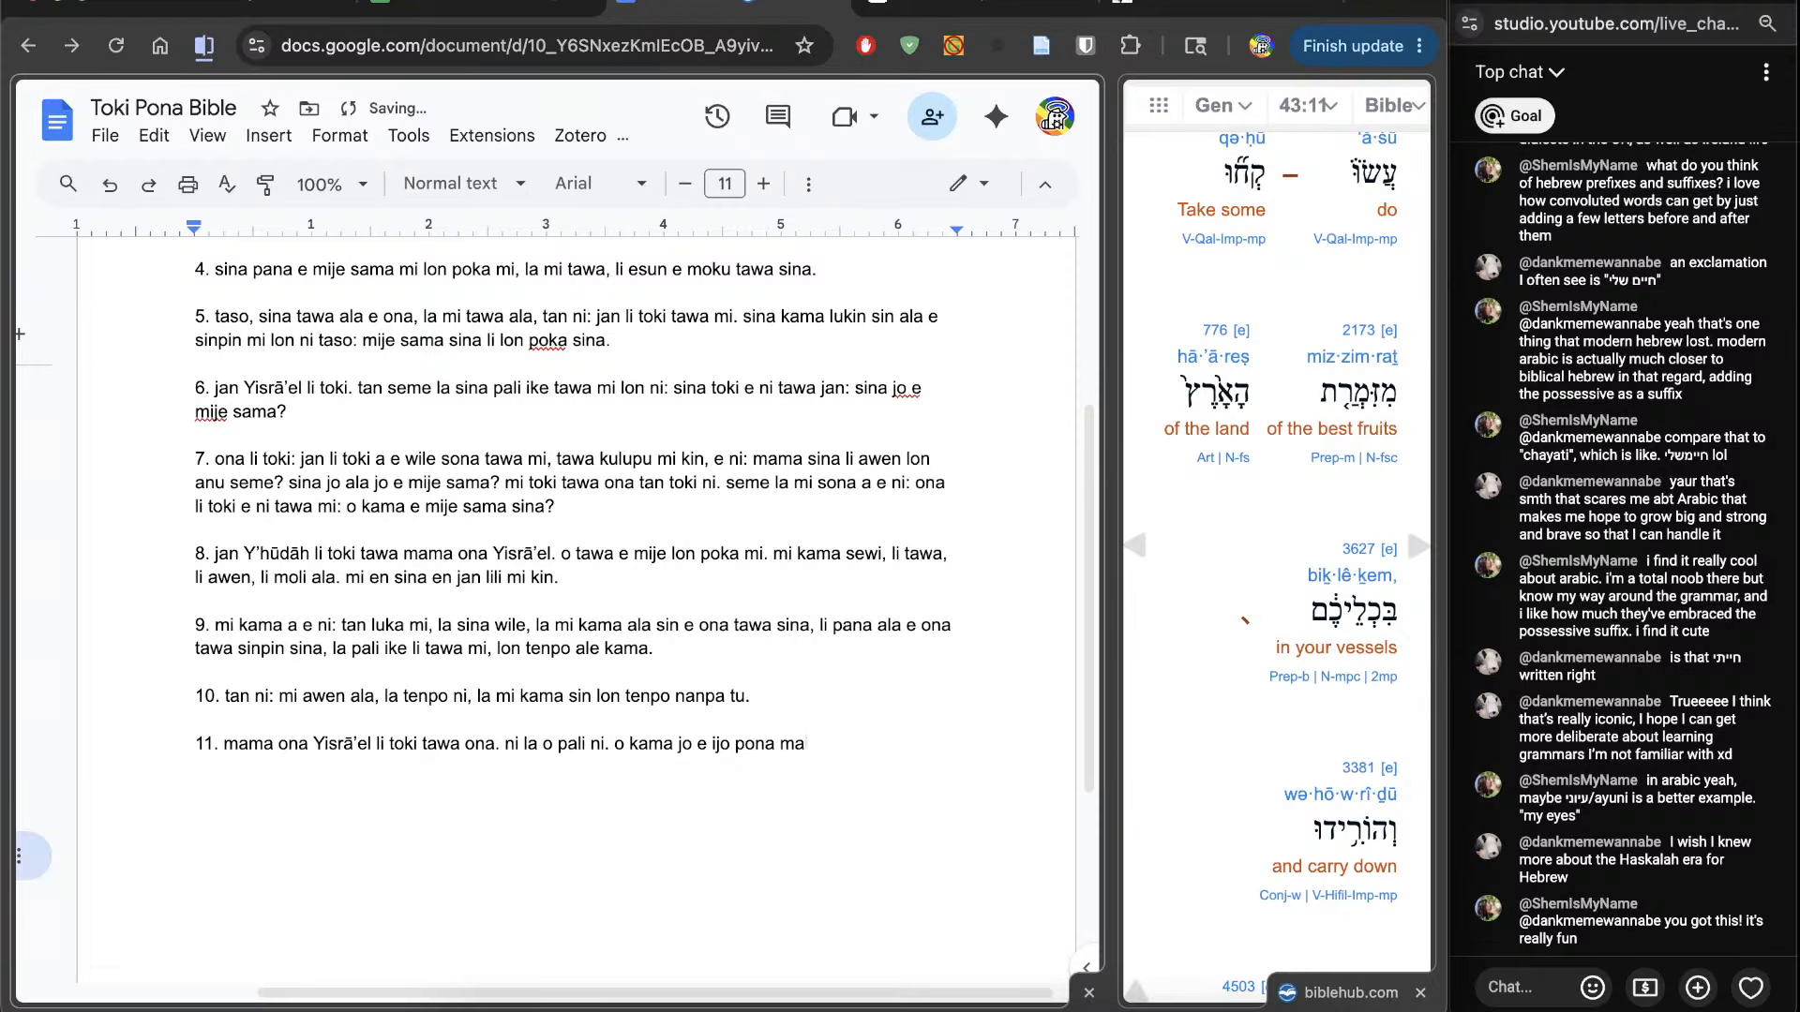
pyautogui.write(' lon')
# Step: Extend verse 11 with "poki sina. o kama e ona tawa jan," following the interlinear's next words
pyautogui.scroll(-3, 1210, 783)
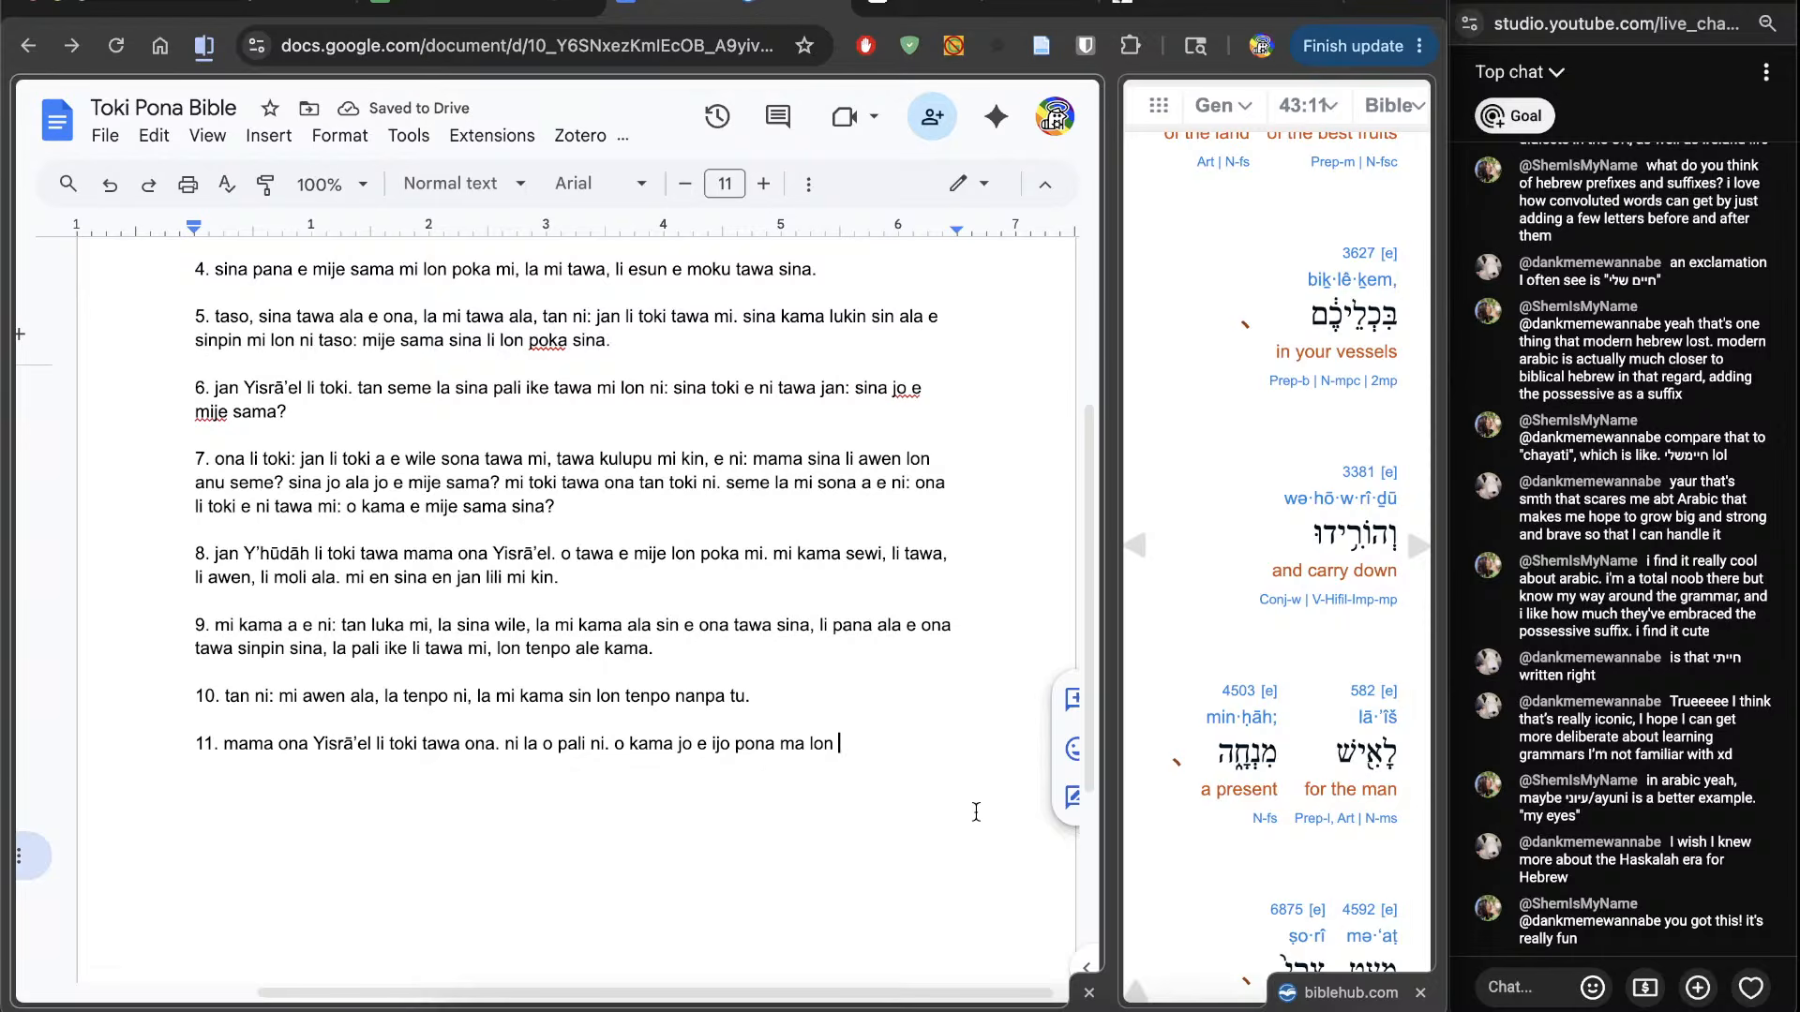
pyautogui.write('poki sina. o kama ')
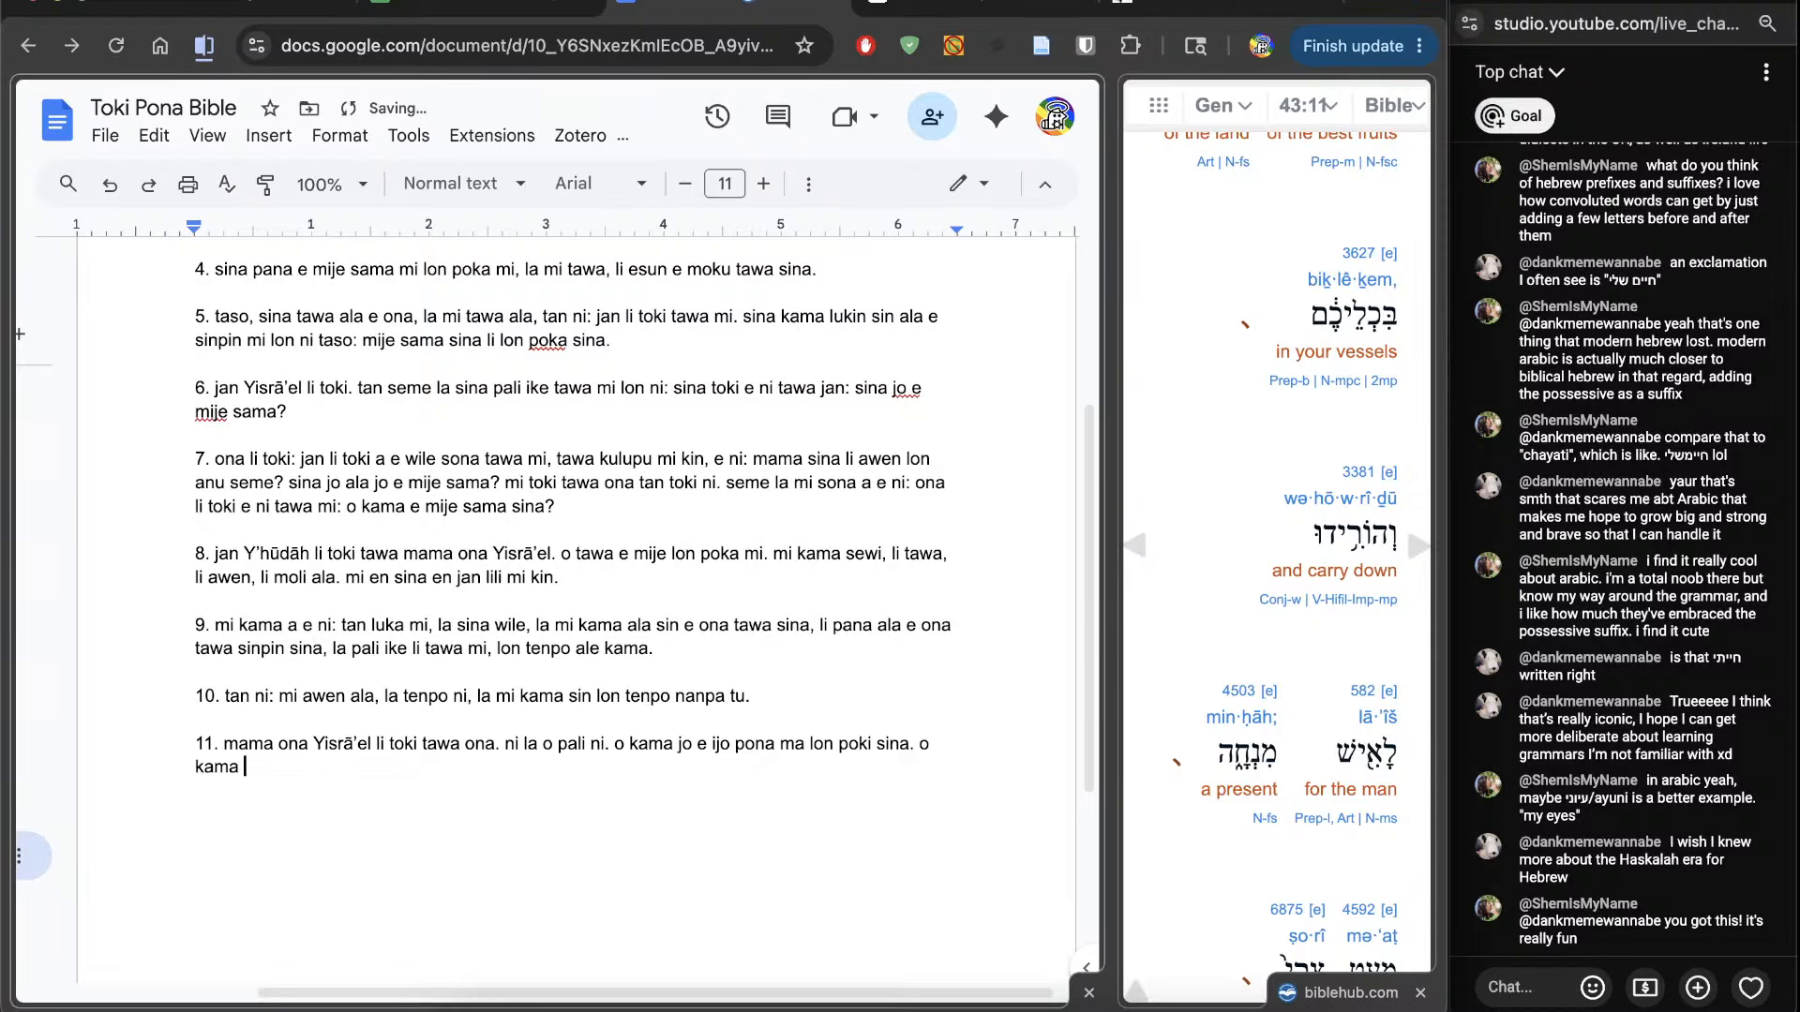
pyautogui.write('e ona tawa jan')
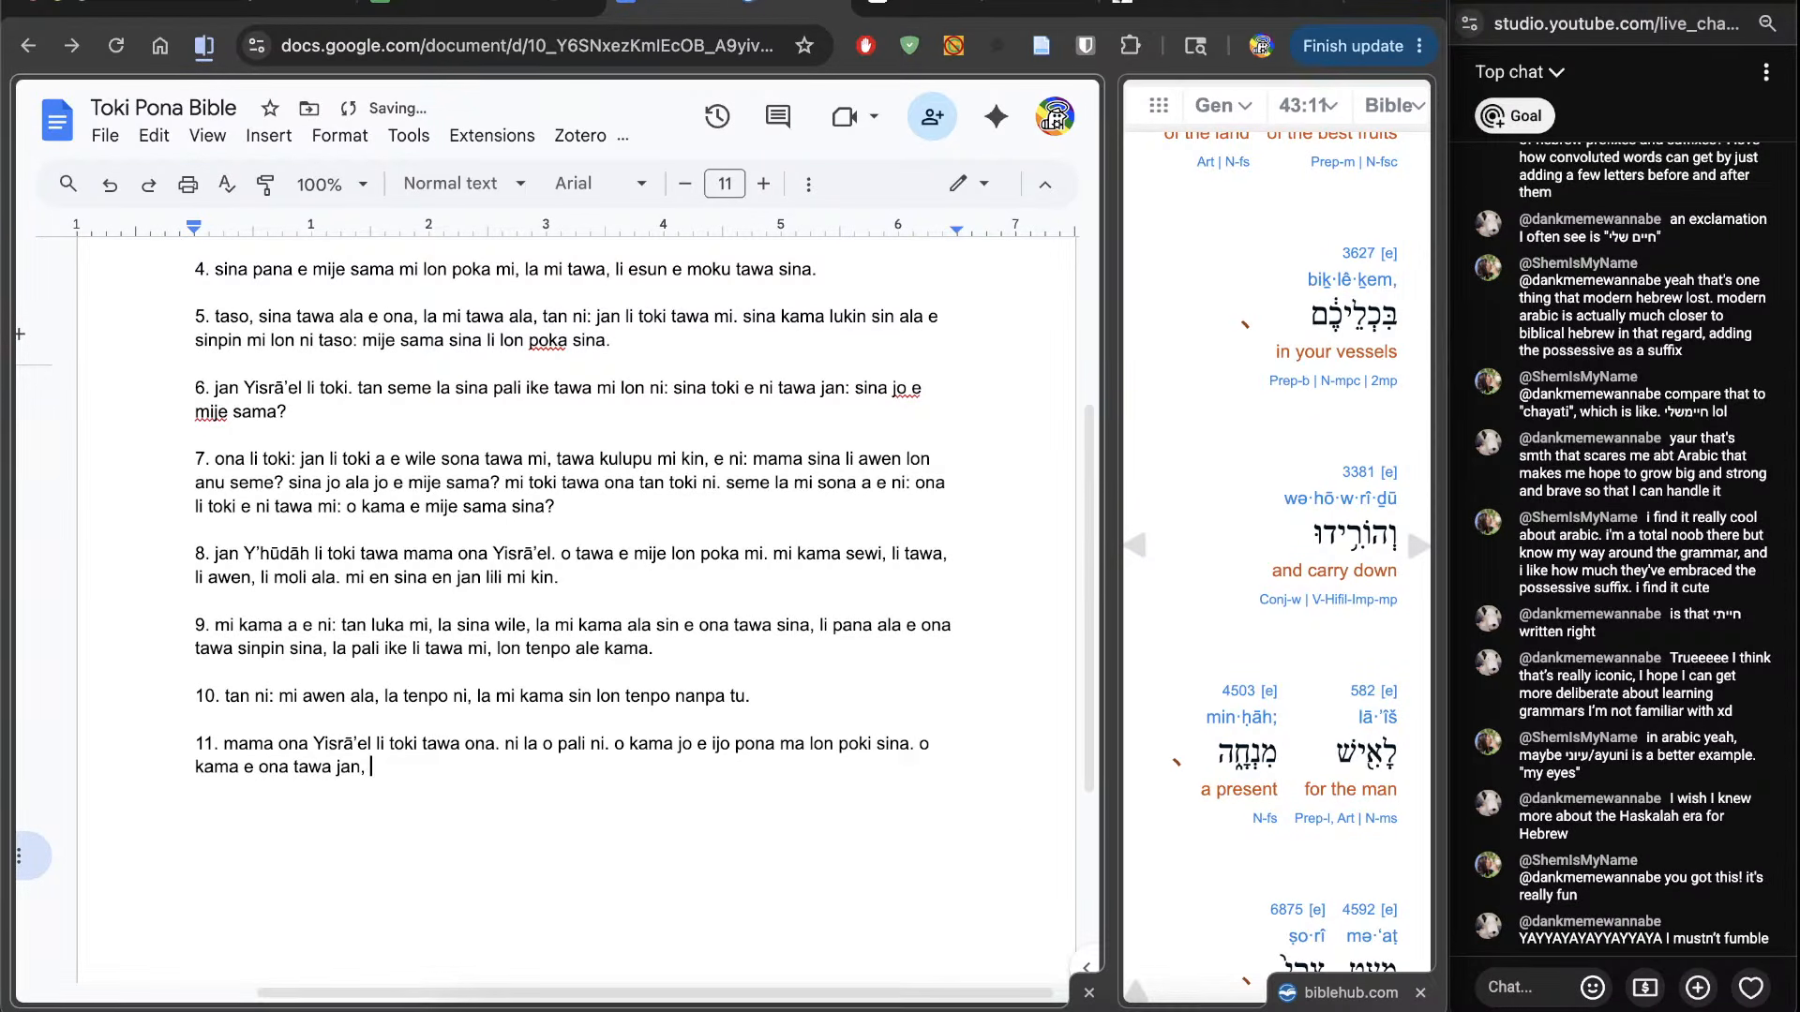
# Step: In verse 11's last clause, replace "ona" with "pana" and change the comma after "jan" to a colon
pyautogui.scroll(-4, 1210, 895)
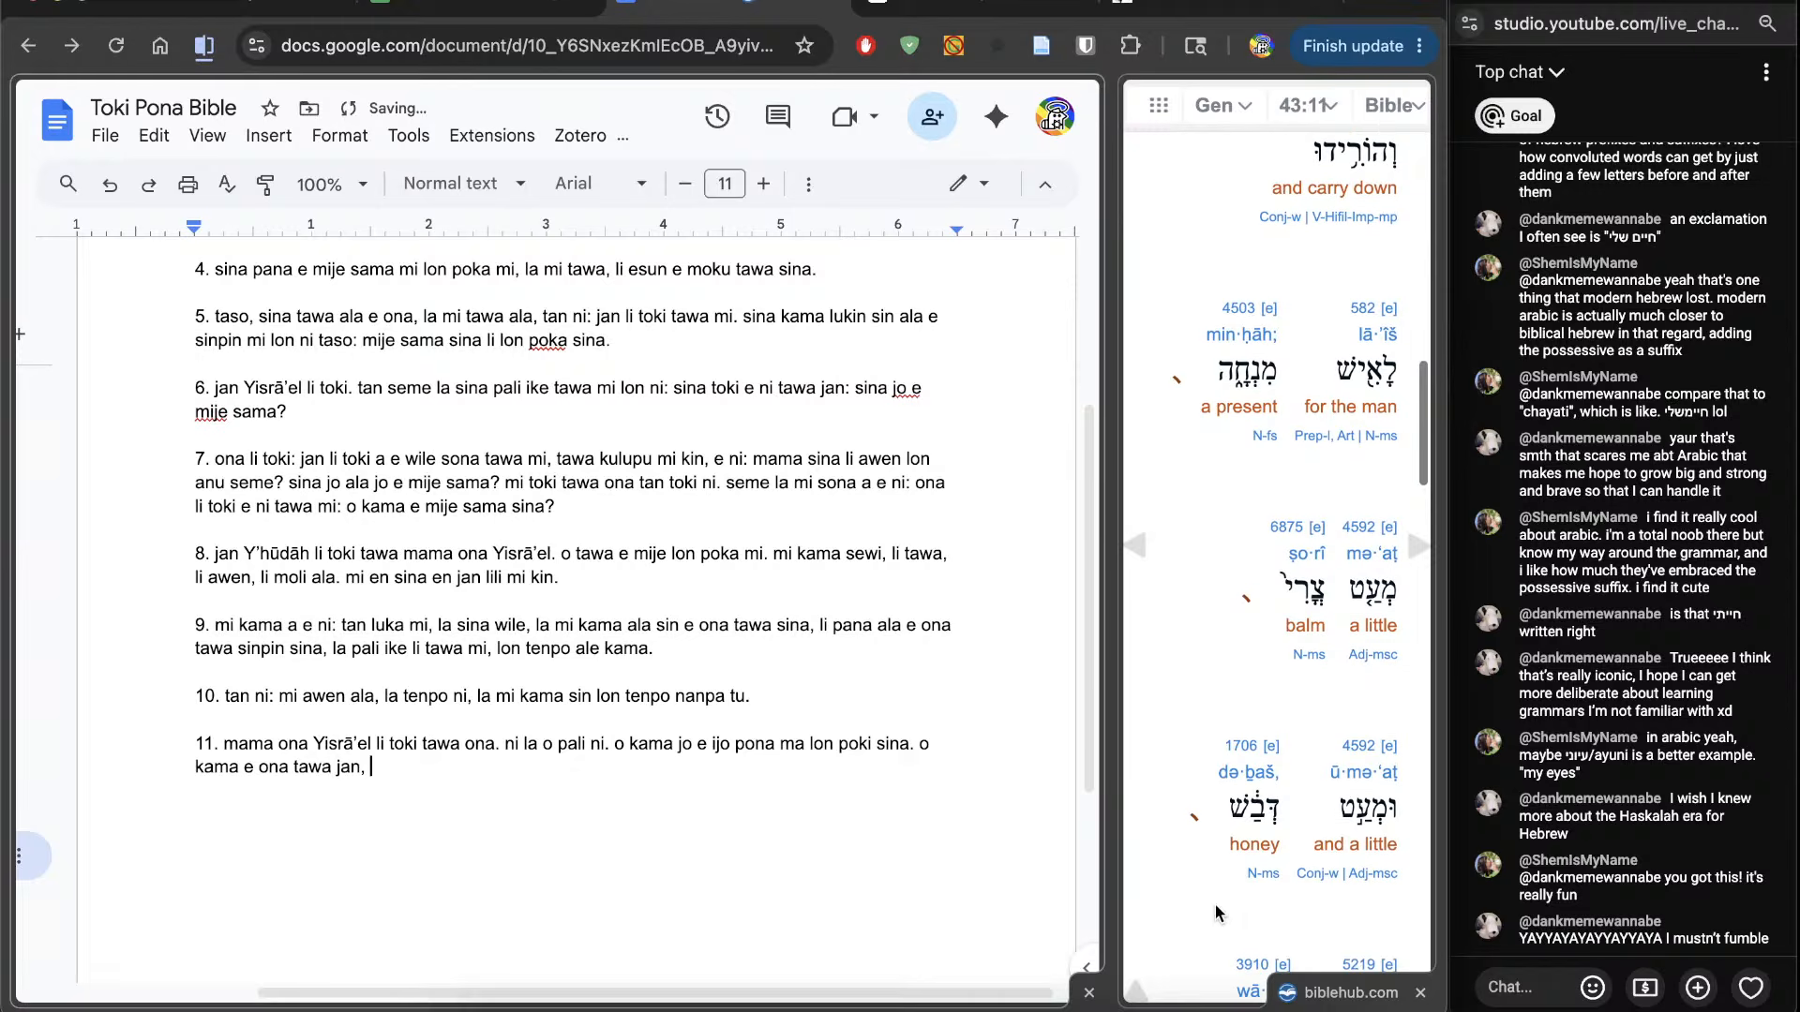
pyautogui.scroll(1, 1207, 626)
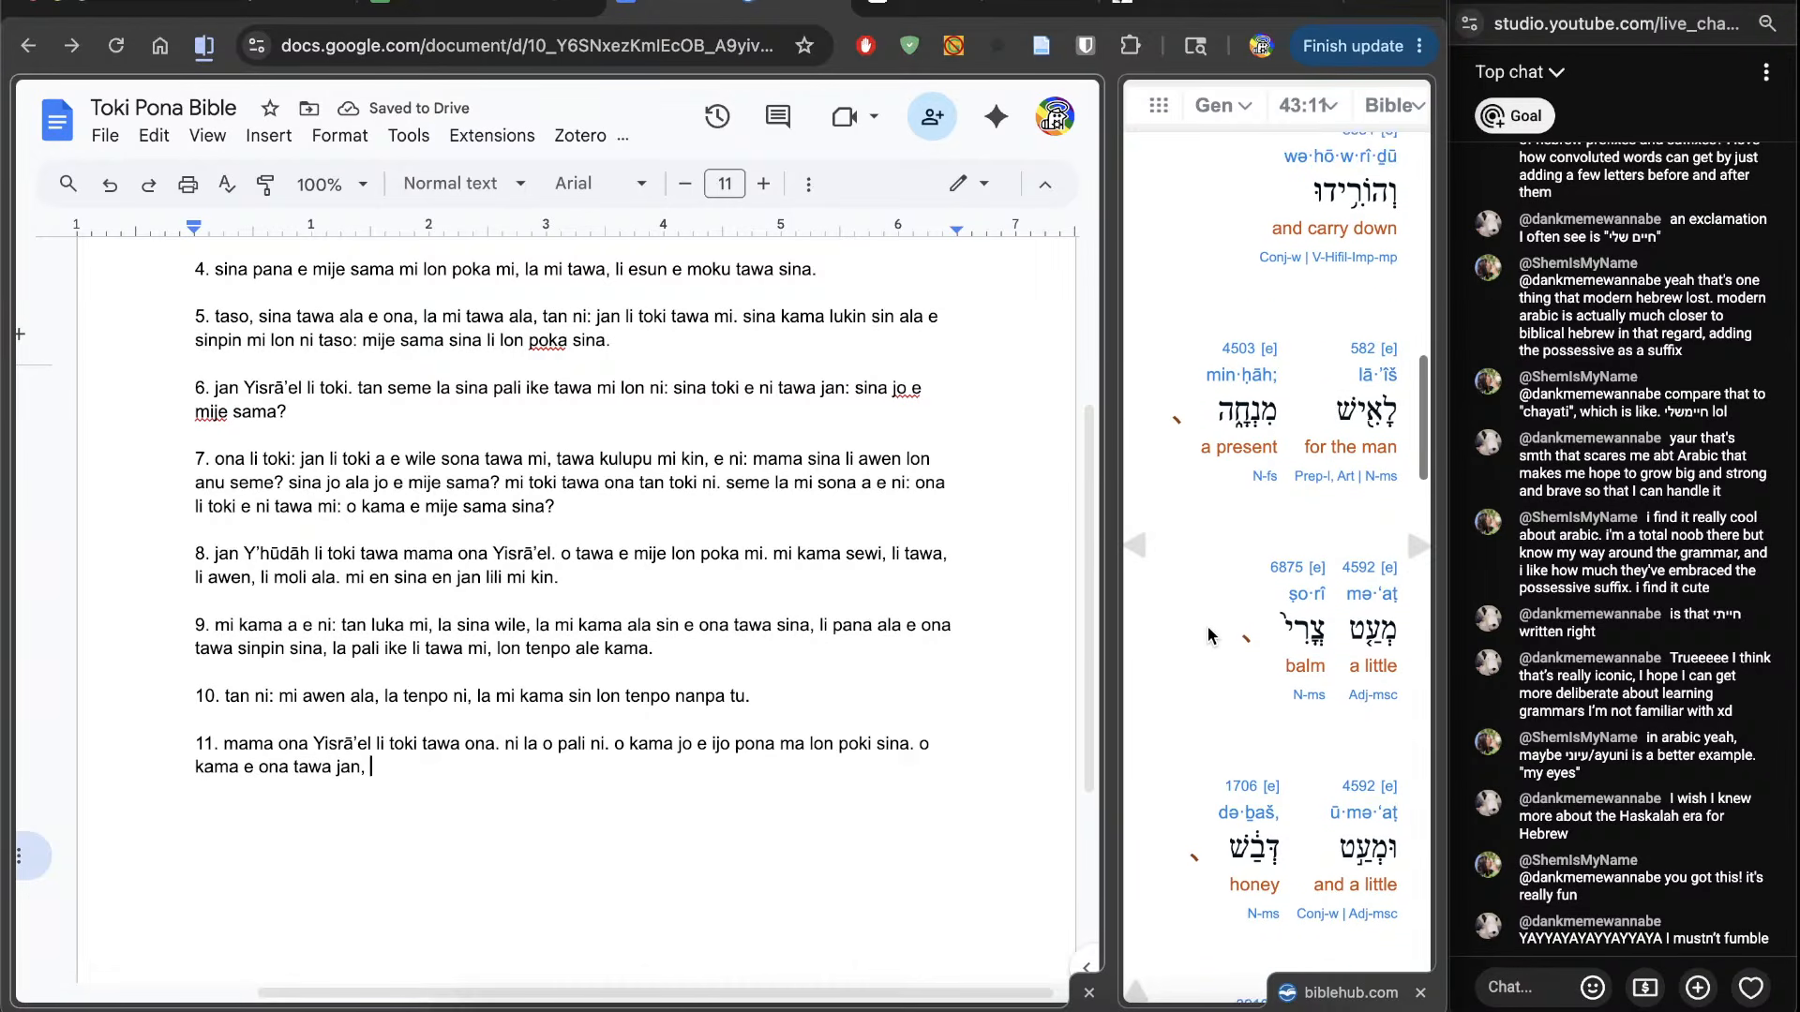
pyautogui.scroll(2, 1190, 591)
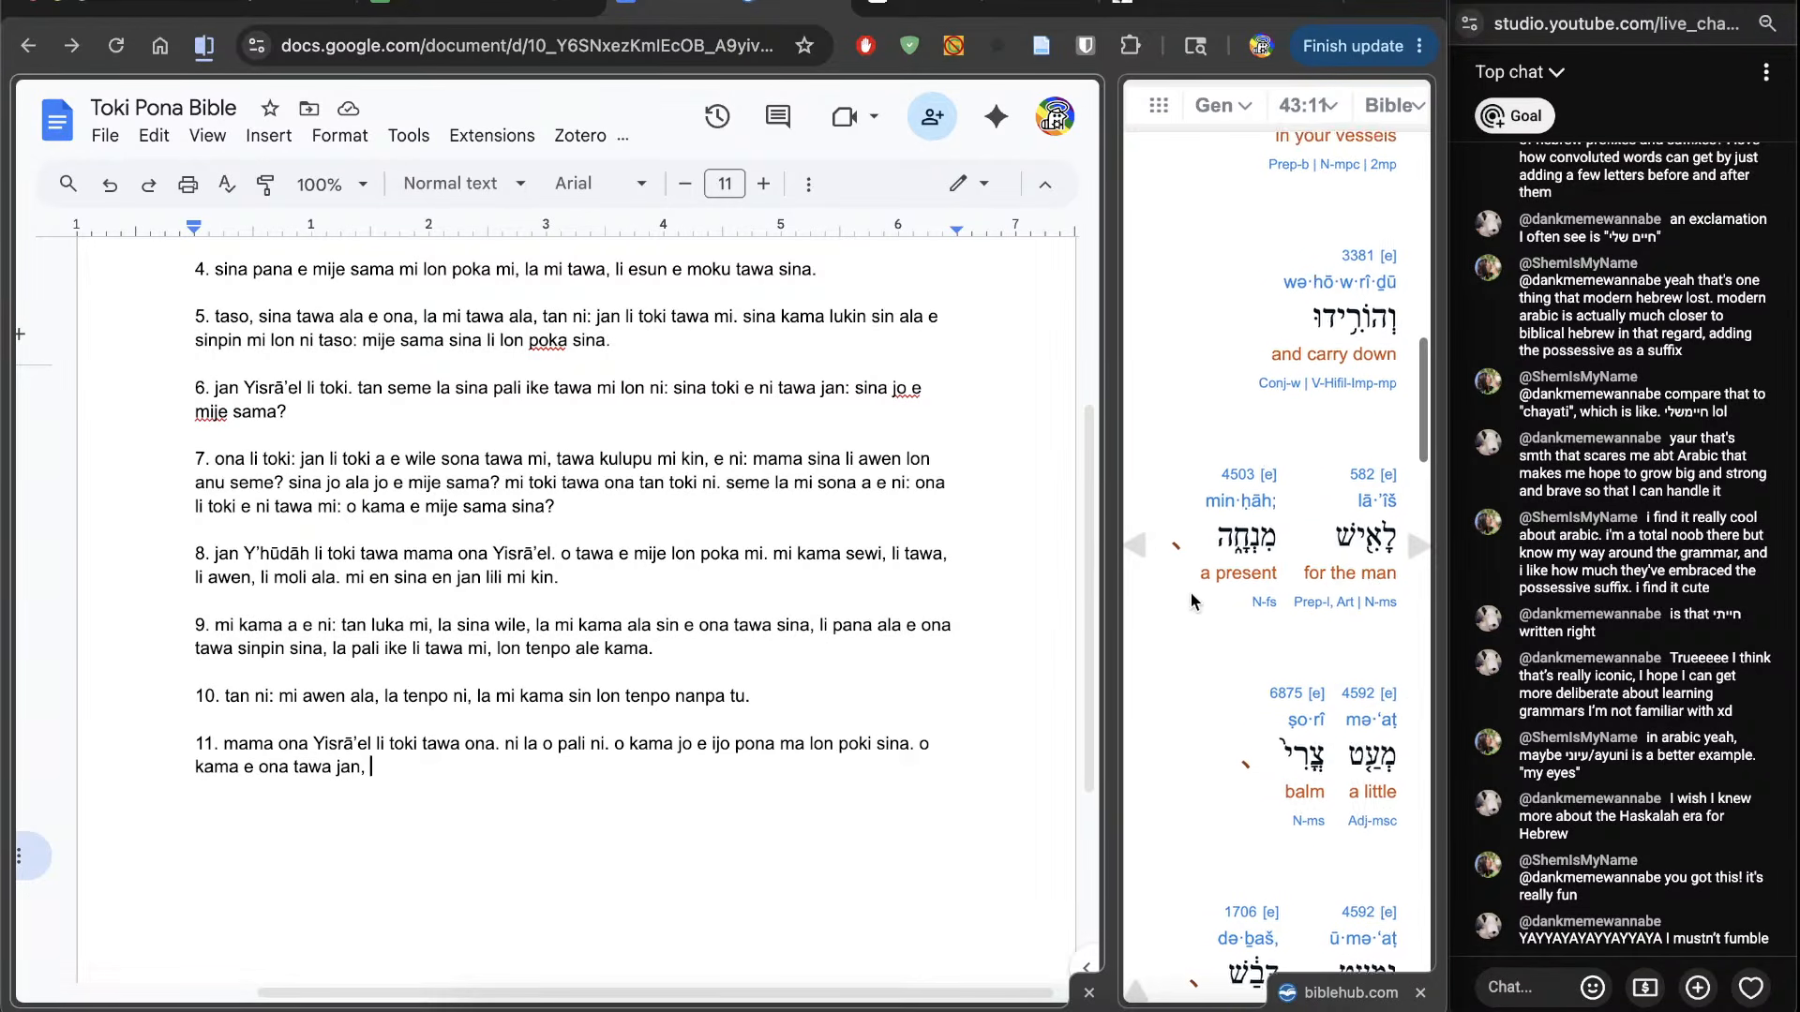
pyautogui.doubleClick(272, 784)
pyautogui.write('pana')
pyautogui.click(571, 846)
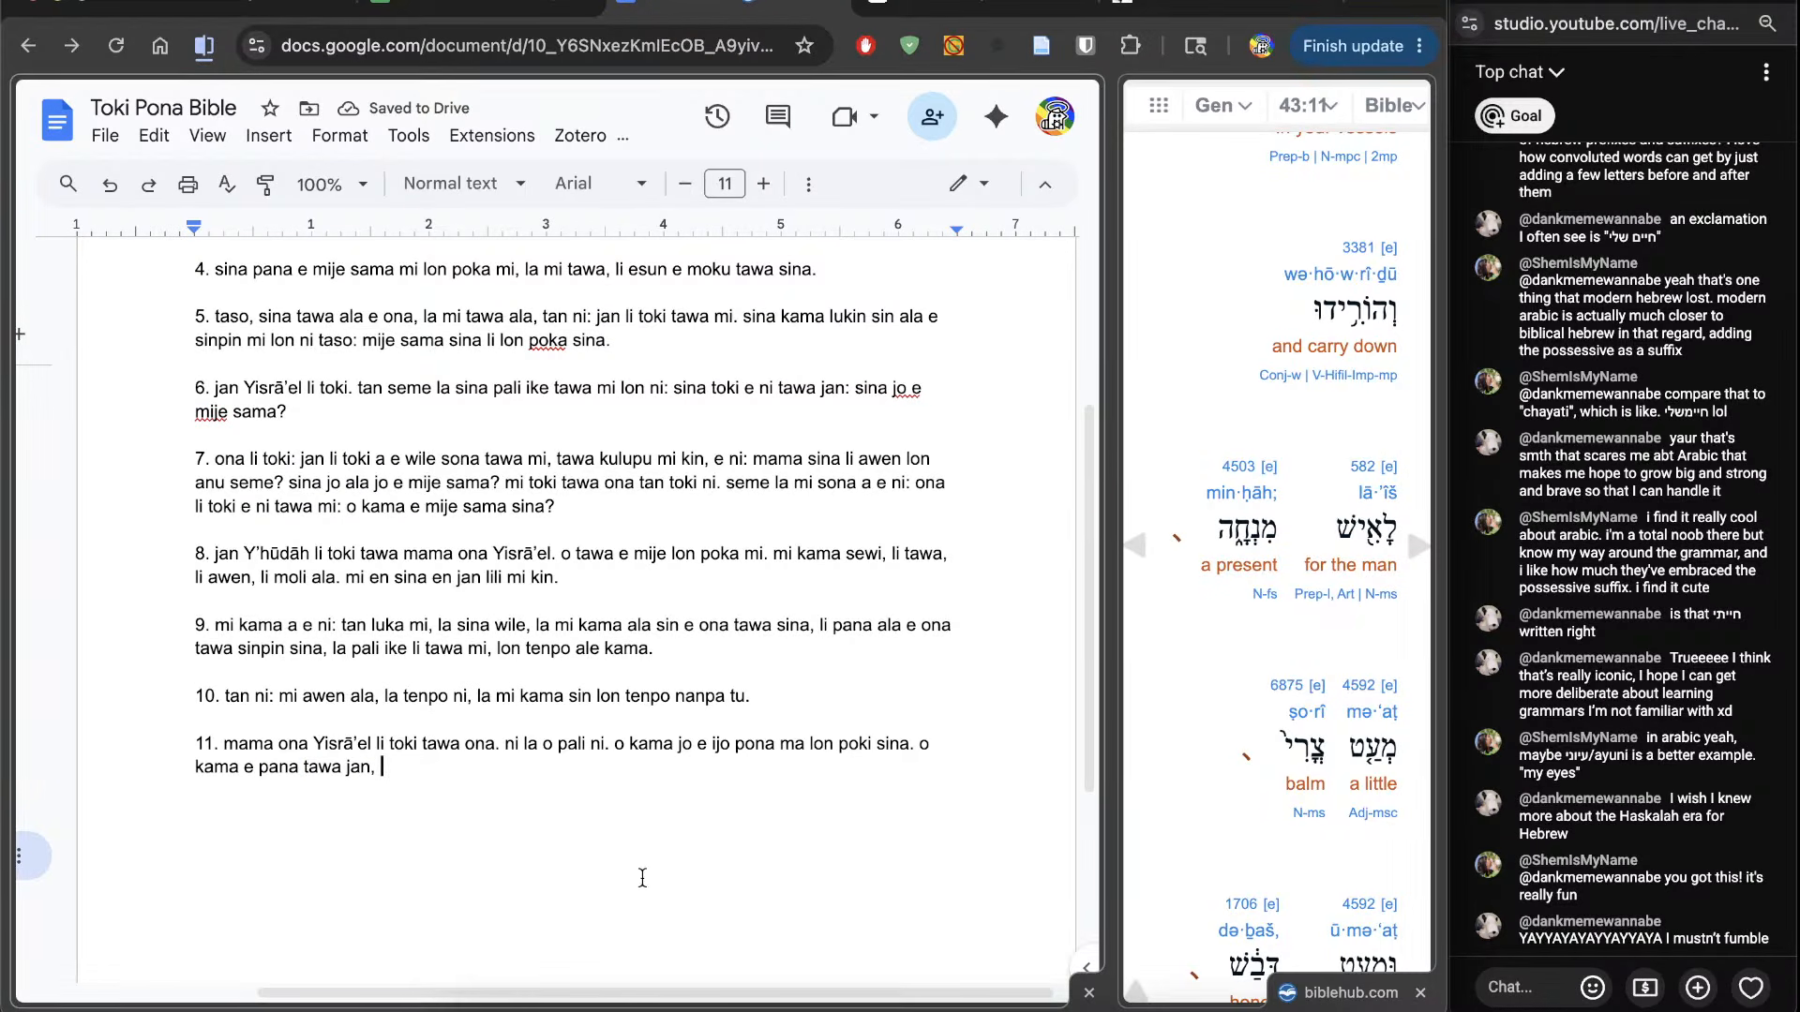
pyautogui.scroll(-3, 1146, 801)
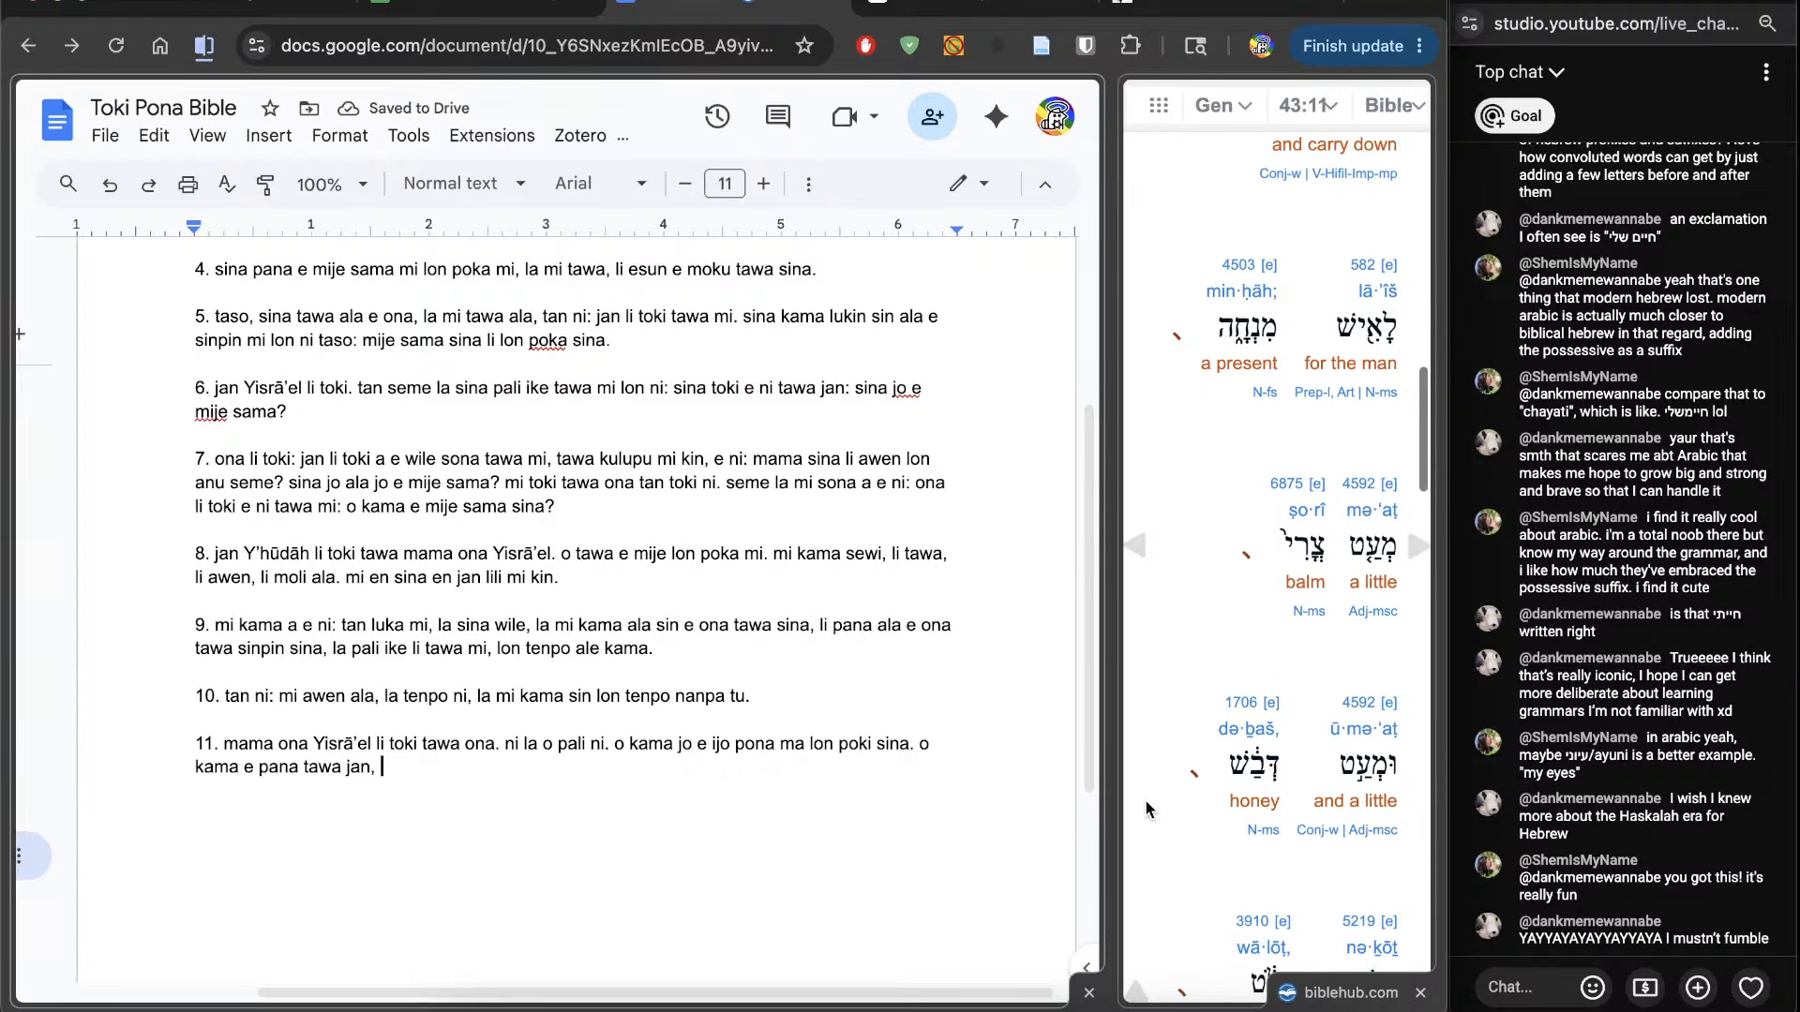
pyautogui.press('BackSpace')
pyautogui.press('BackSpace')
pyautogui.write(':')
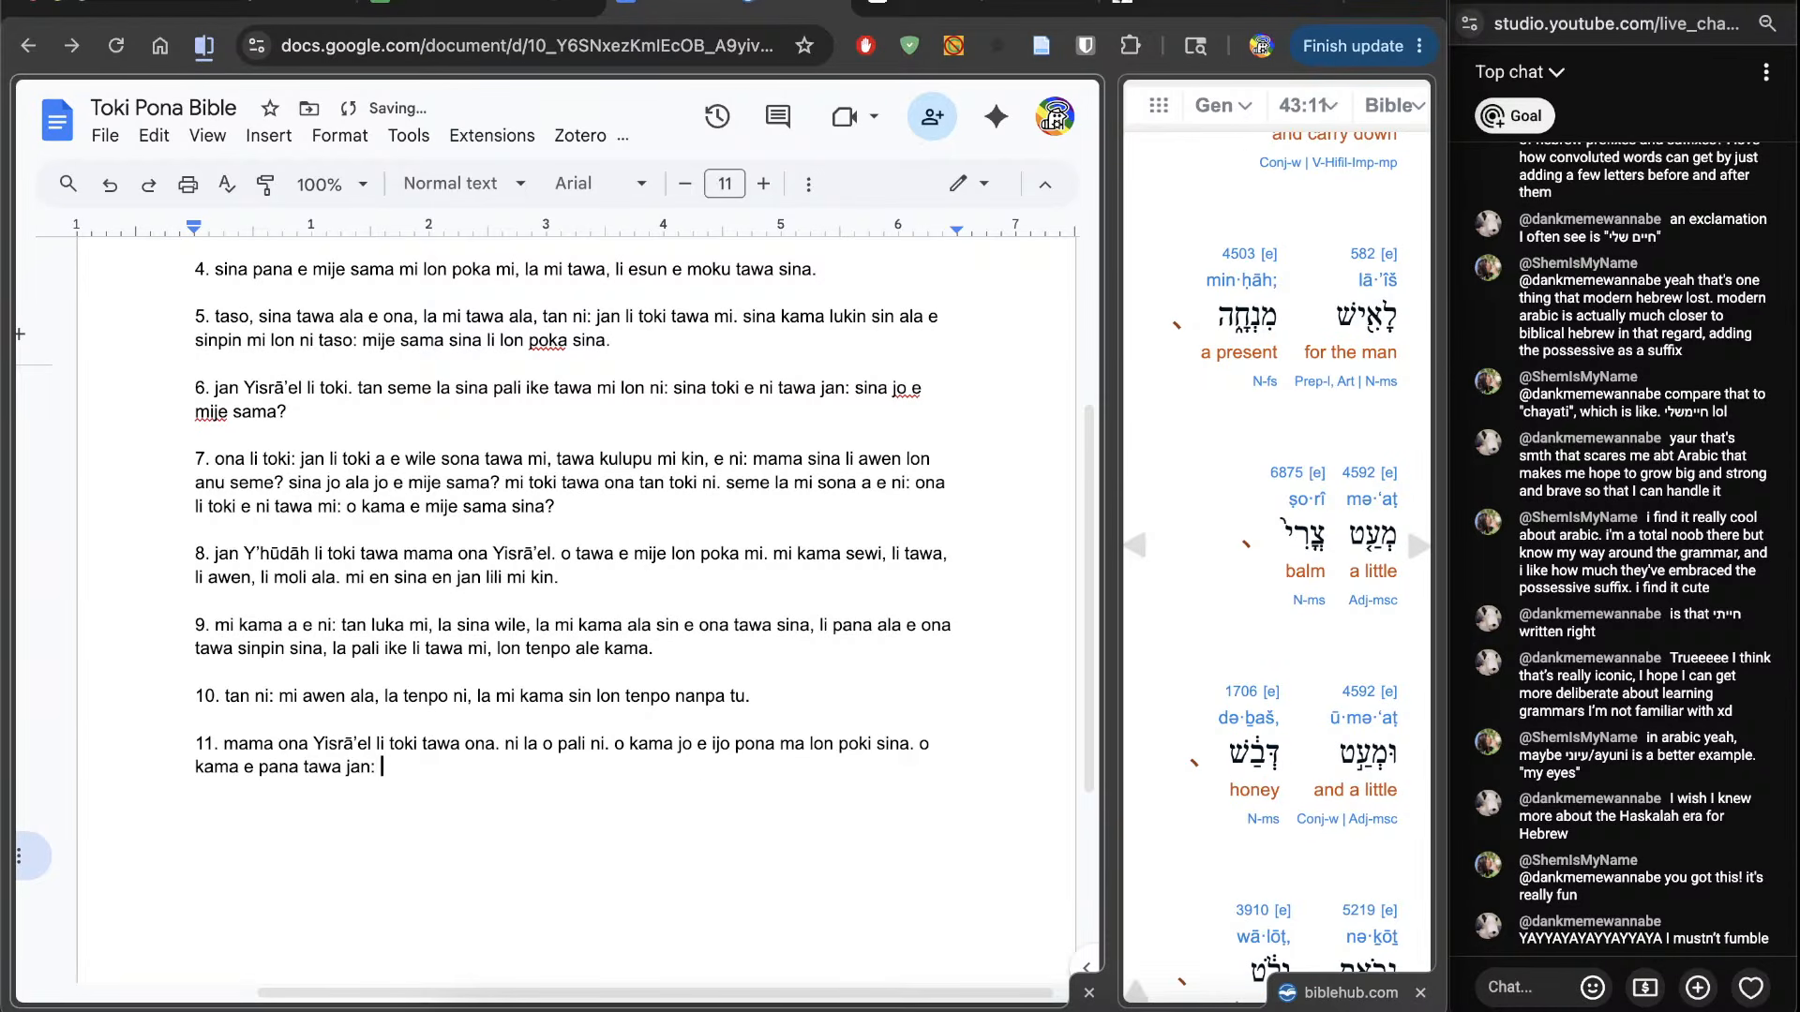
# Step: Look up the lexicon entry for "balm" (6875), check the dictionary definition of "balsam", and return to the document
pyautogui.scroll(-2, 1344, 755)
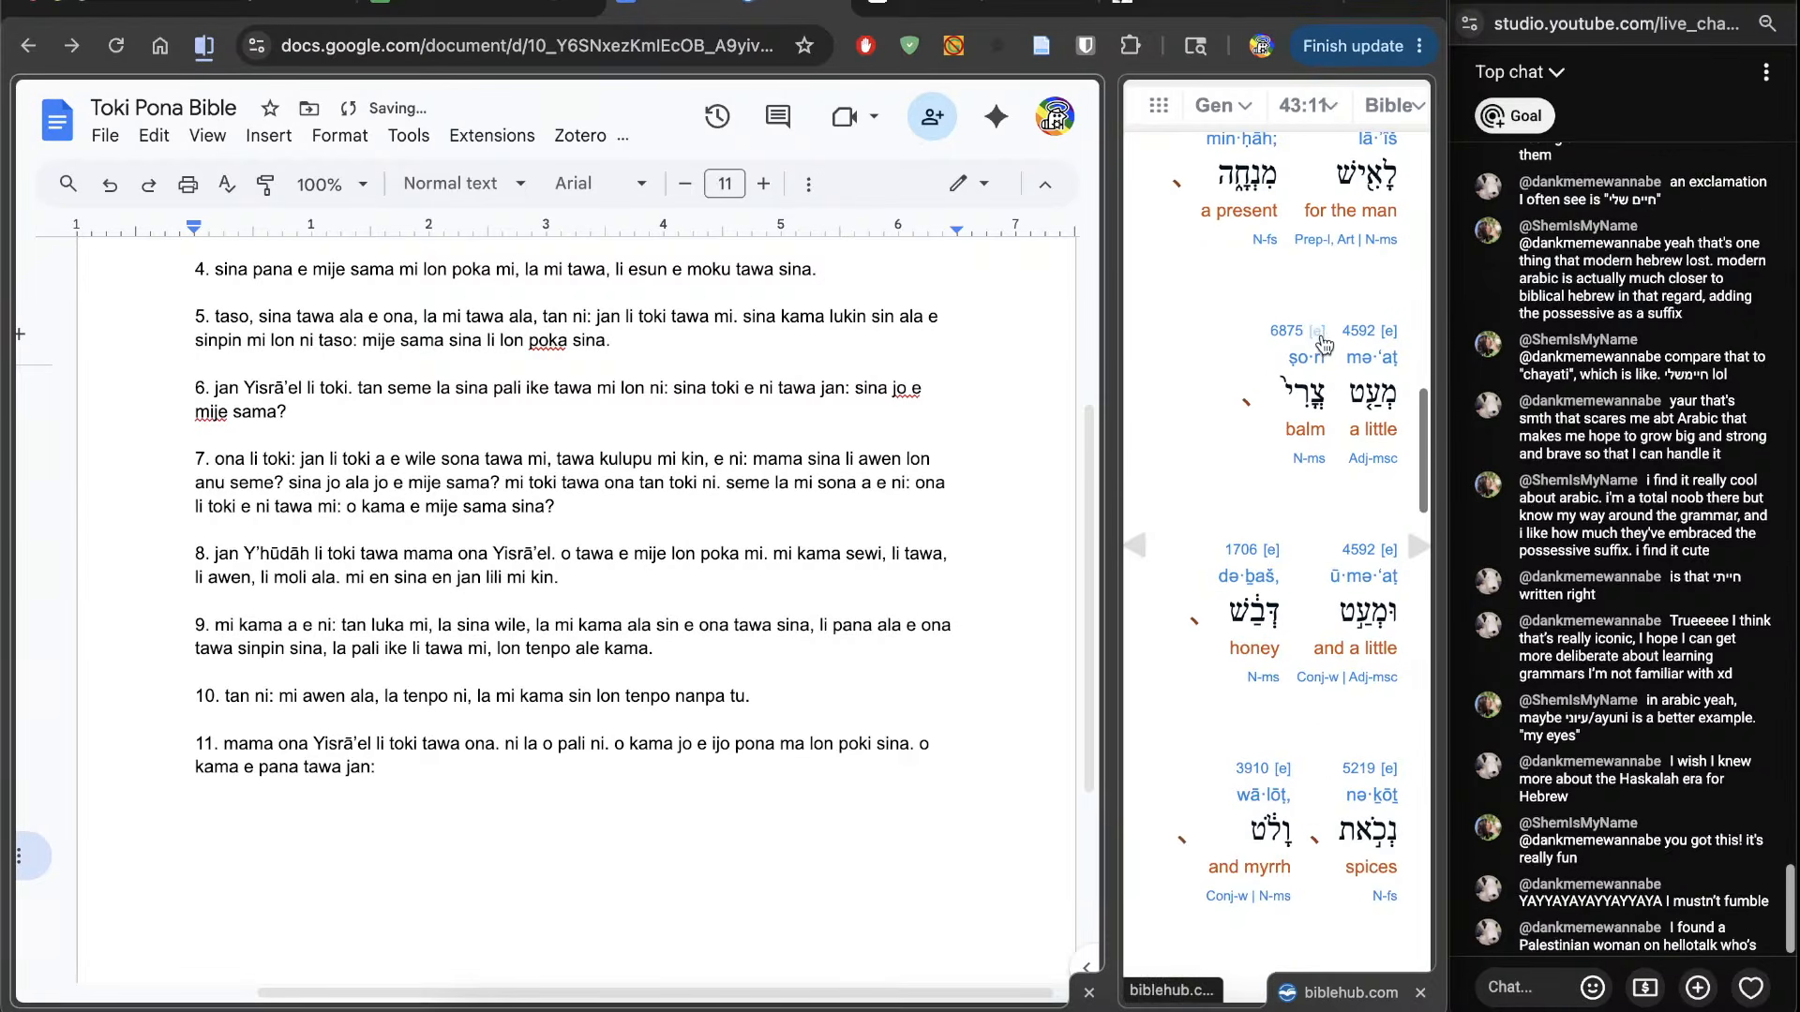
pyautogui.click(1264, 329)
pyautogui.scroll(-10, 600, 750)
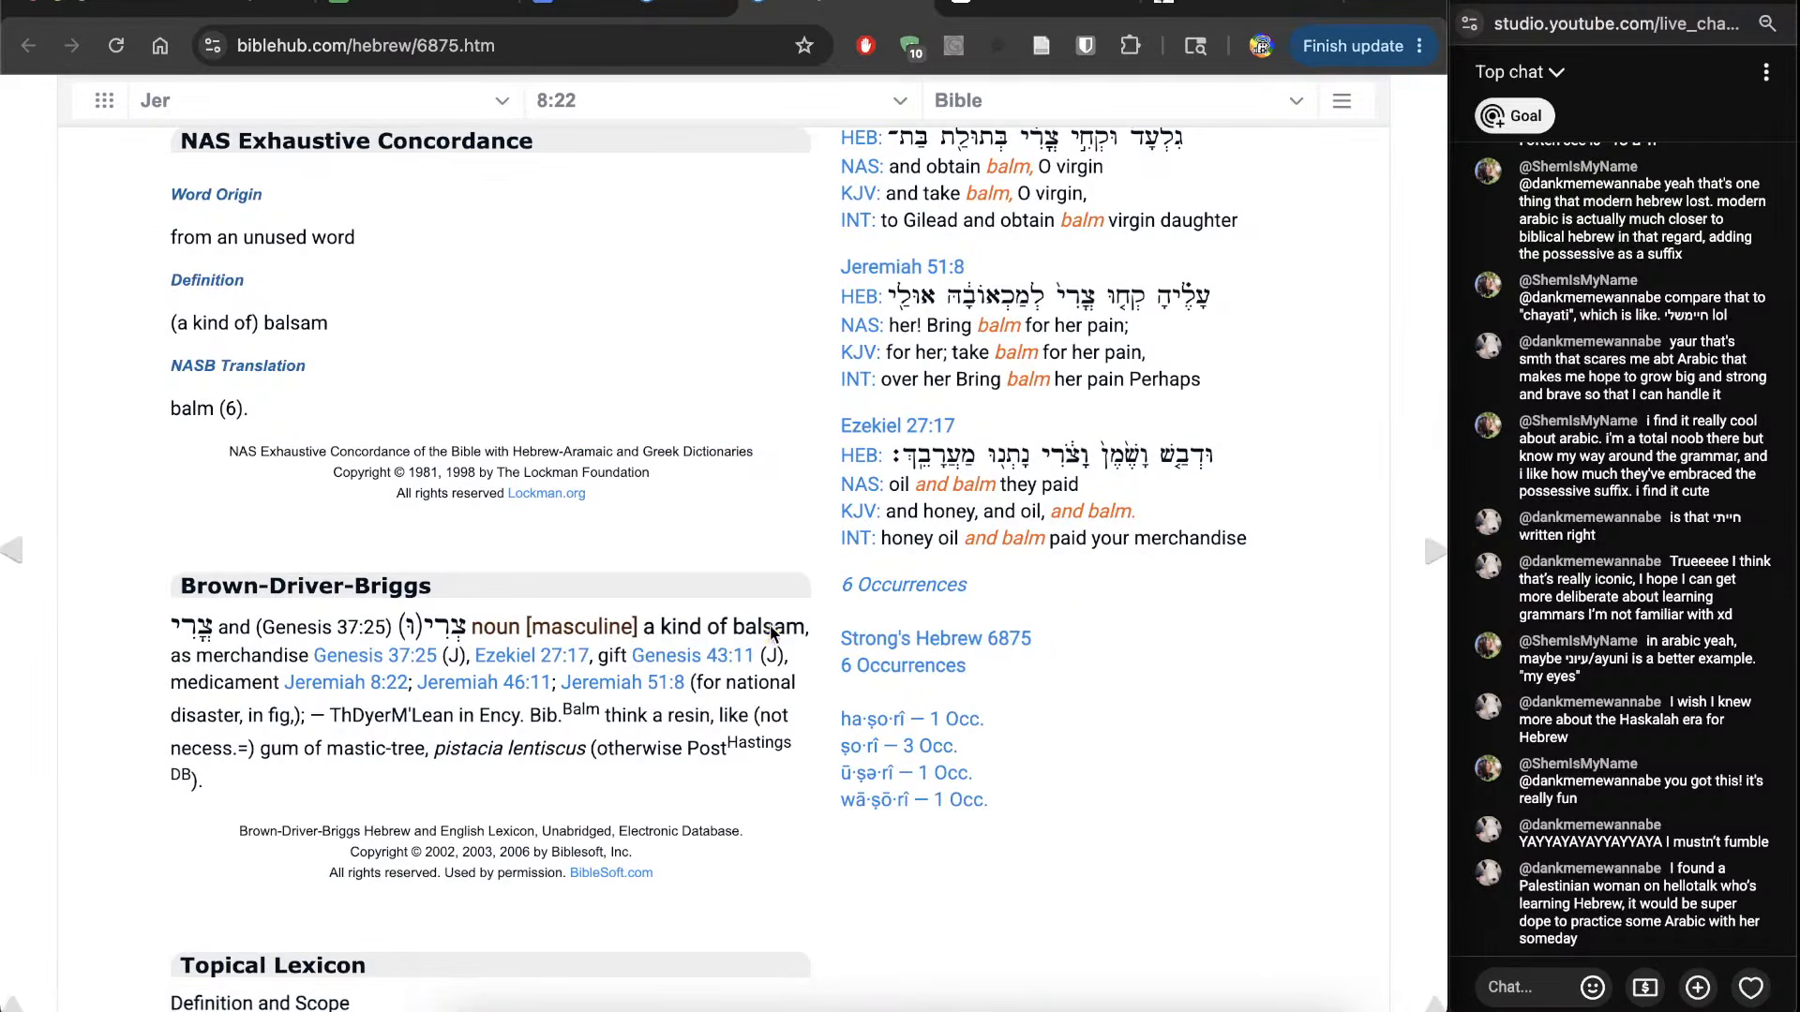
pyautogui.click(771, 627)
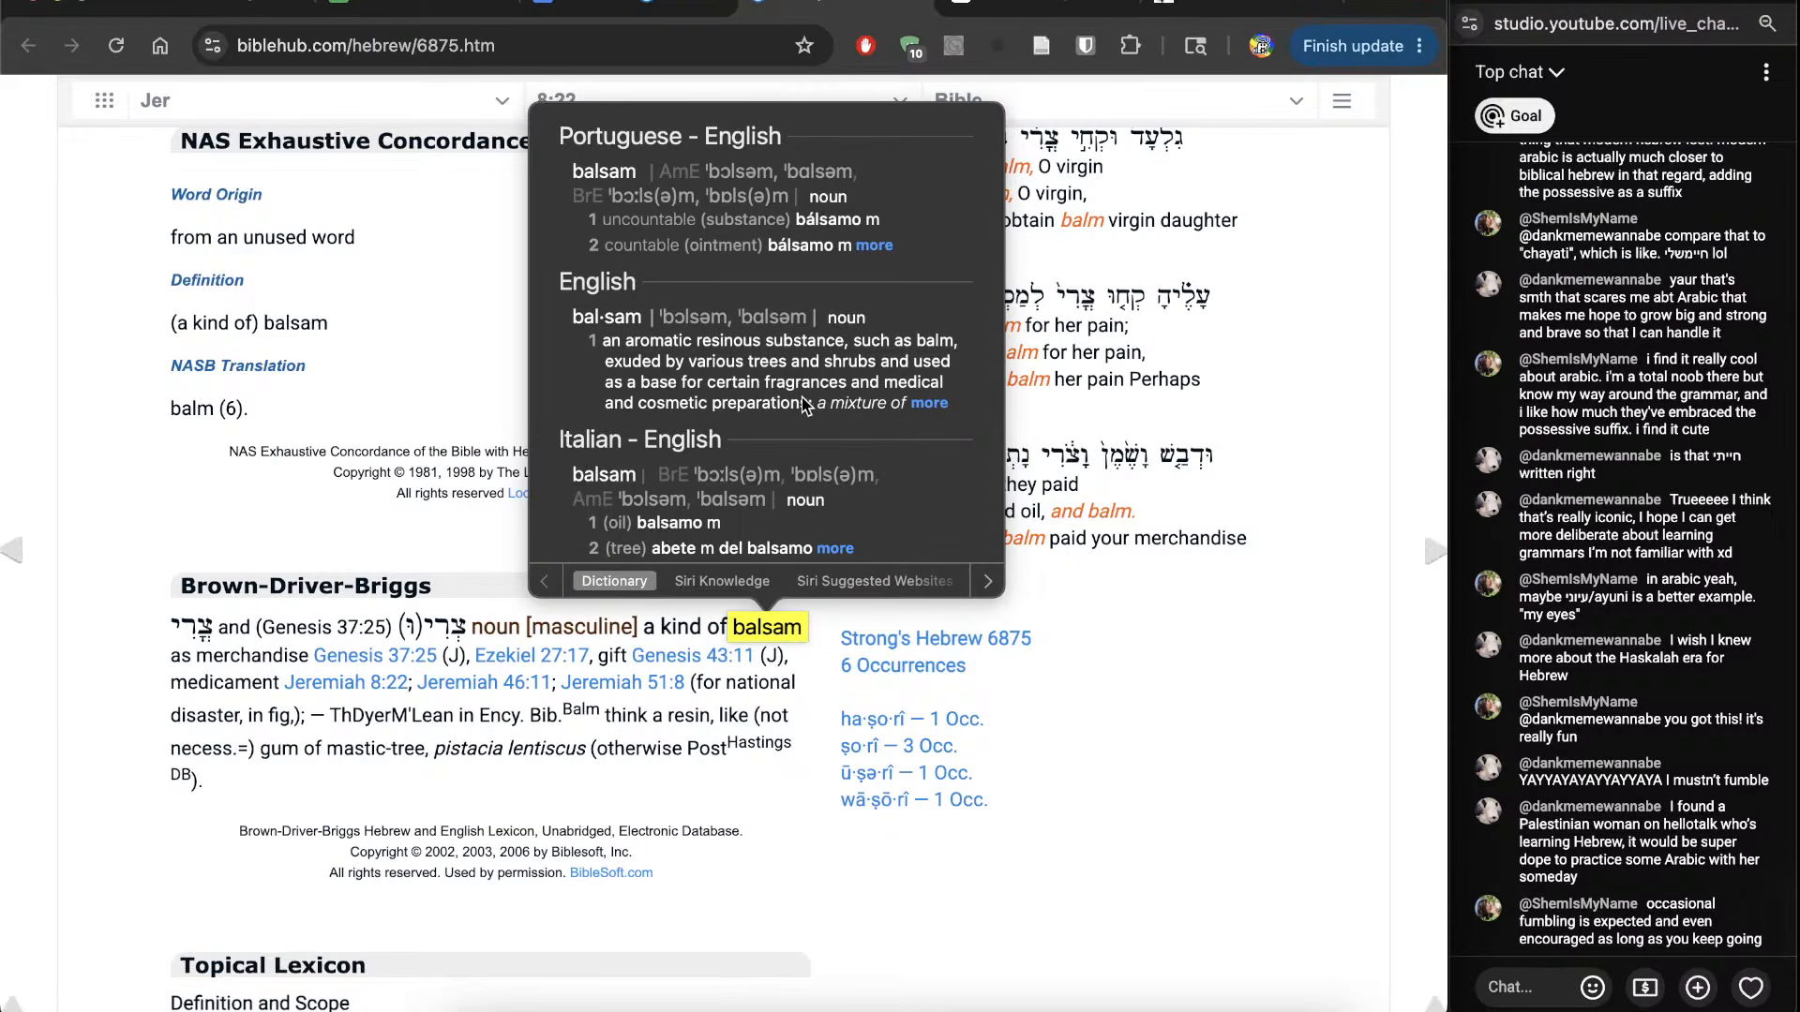
pyautogui.click(1146, 848)
pyautogui.press('super+w')
pyautogui.click(711, 865)
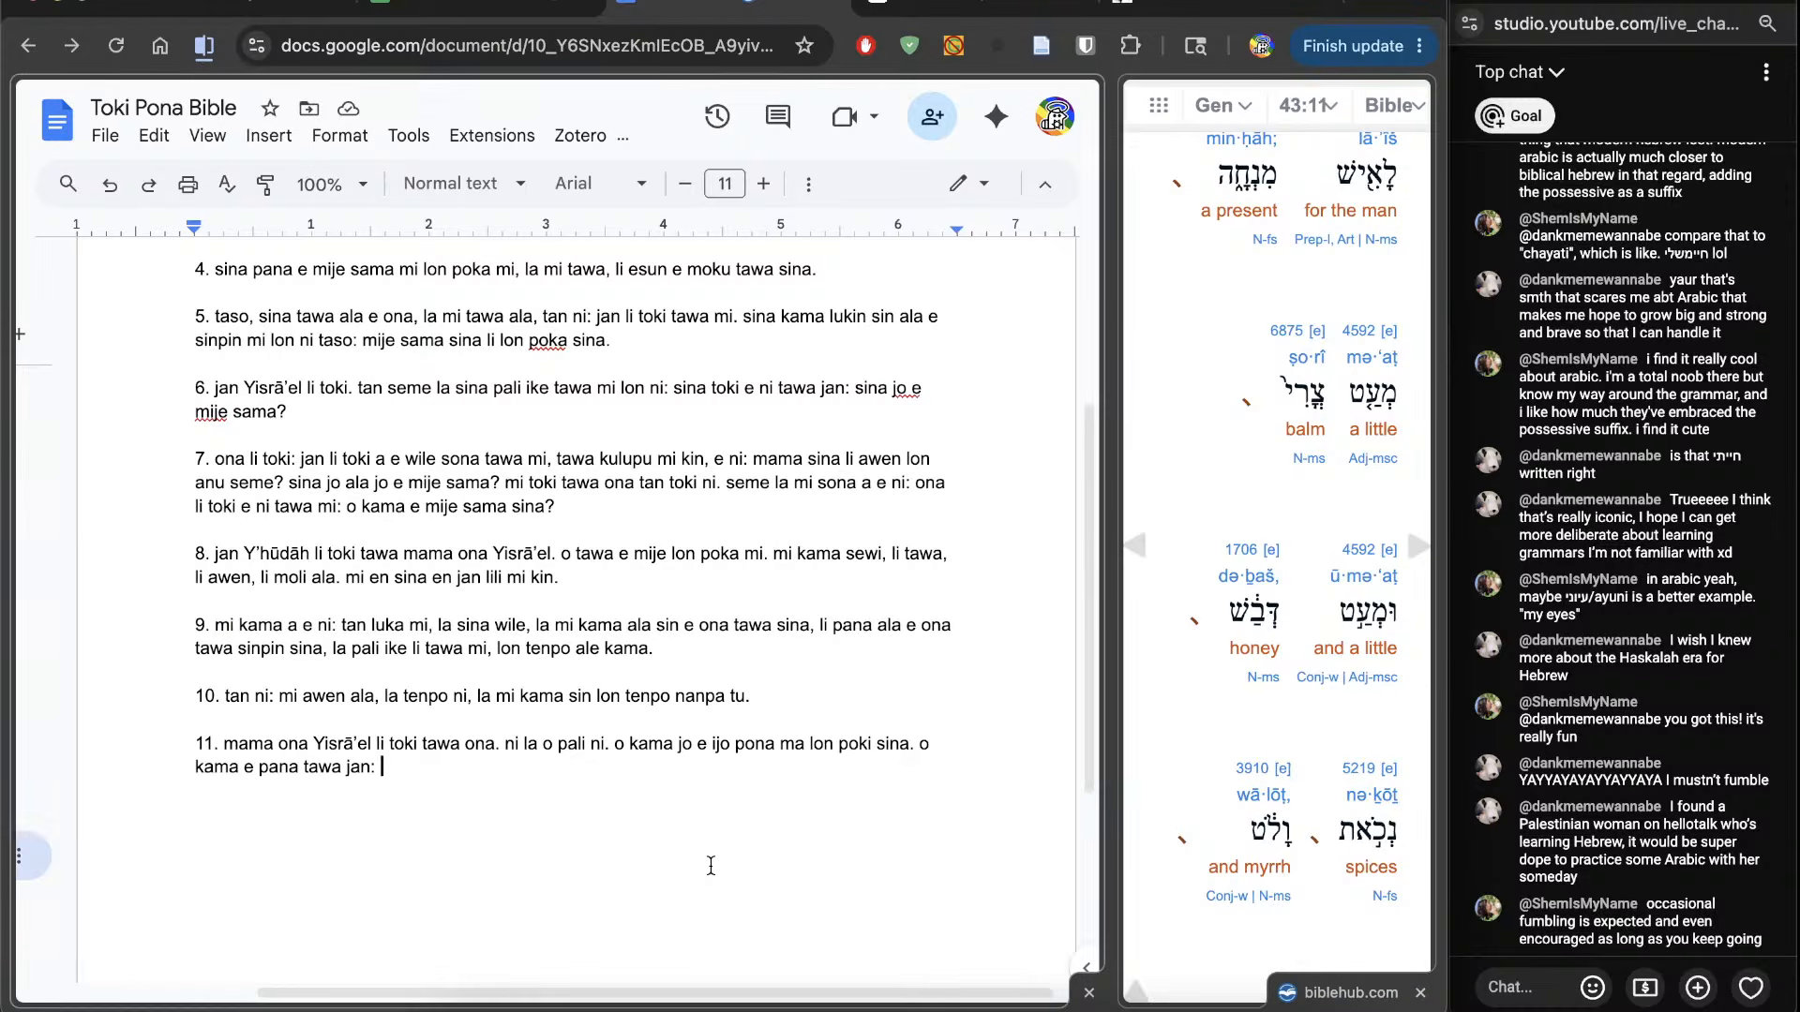
# Step: Start the list of gifts in verse 11 with "ko pi kon pona, ko suwi pipi, namako,"
pyautogui.write('ko pi kon pona, ko suwi pipi')
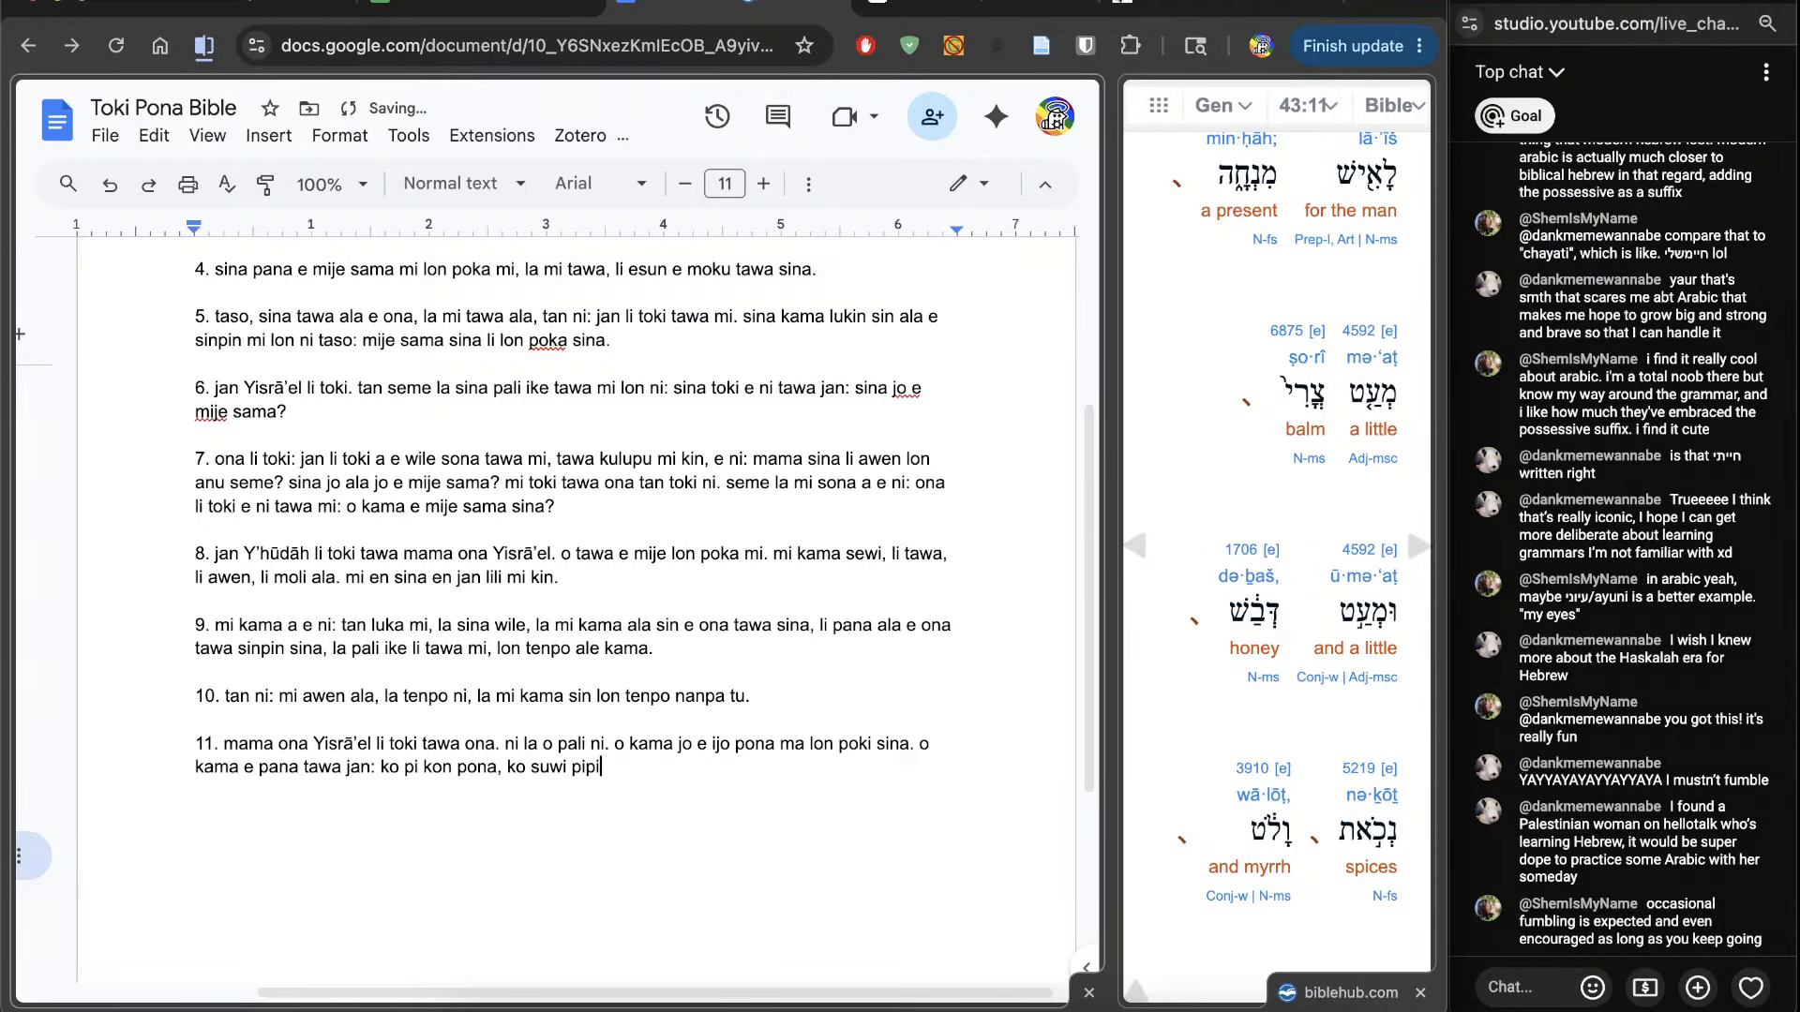
pyautogui.write(',')
pyautogui.scroll(-5, 1218, 855)
pyautogui.scroll(1, 1218, 853)
pyautogui.write('namako,')
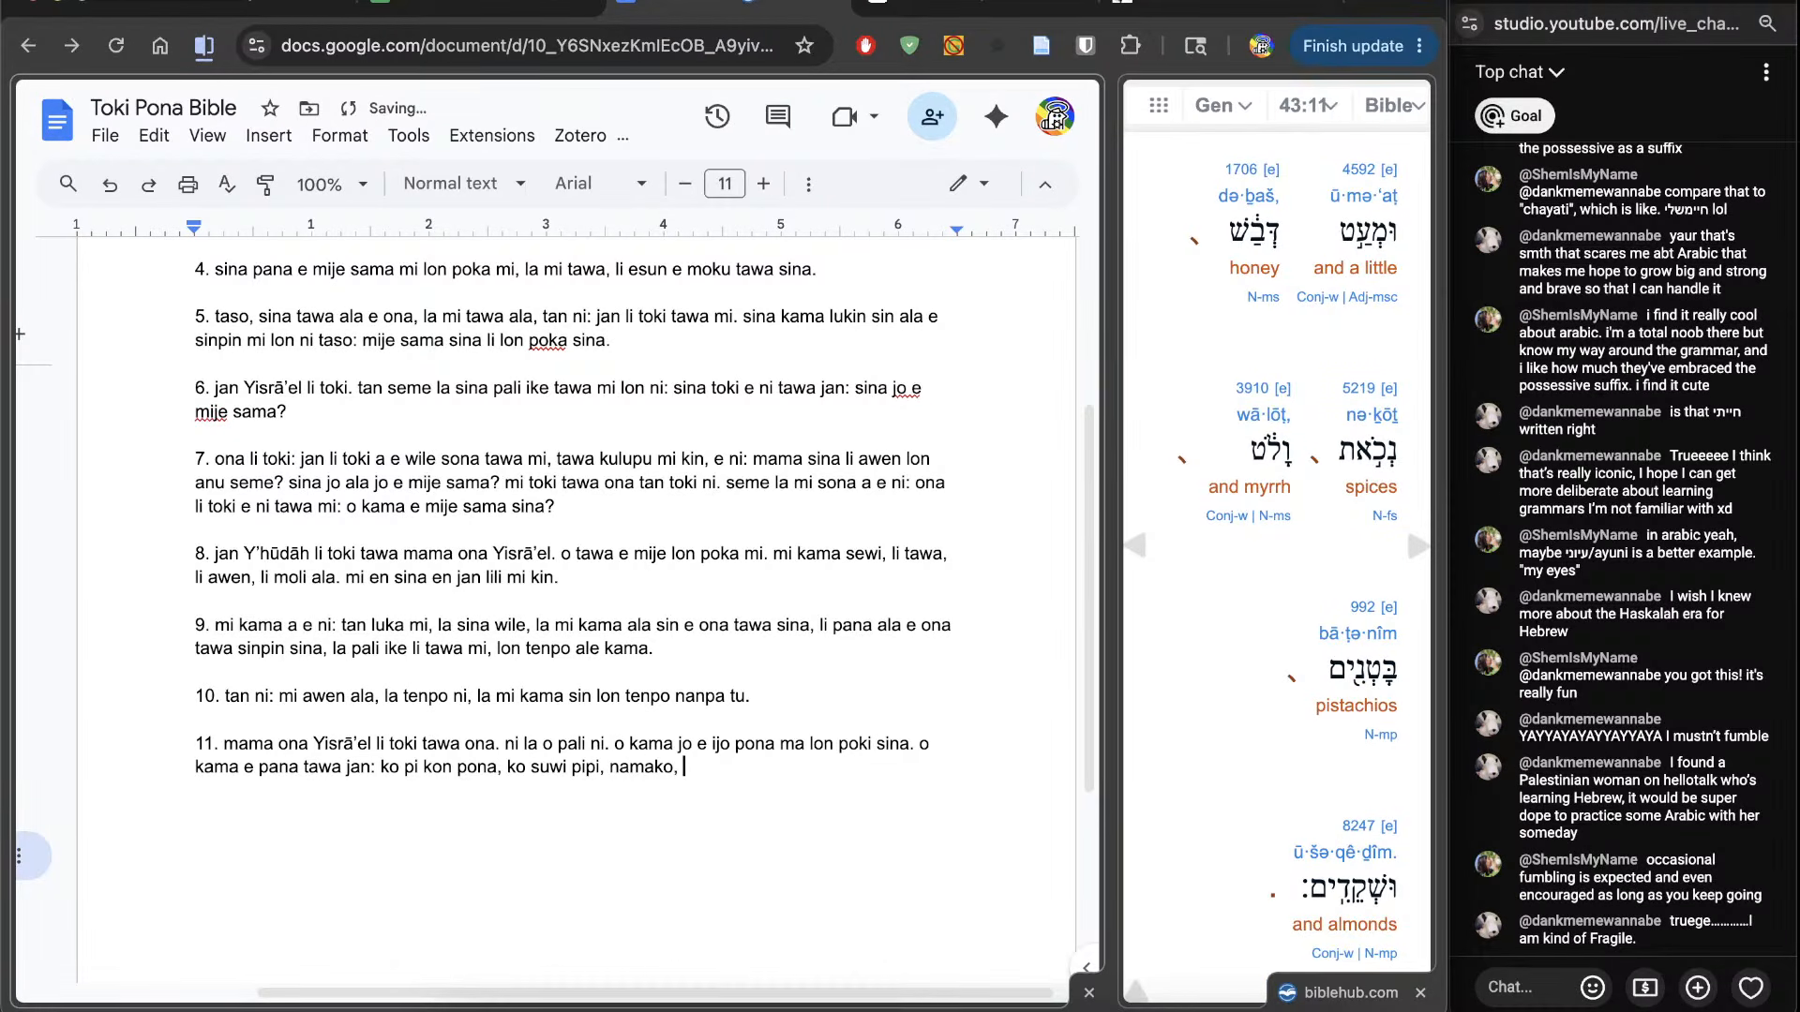
# Step: Look up the lexicon entry for "and myrrh" (3910), read the dictionary definition of "myrrh", and return to the document
pyautogui.click(1248, 378)
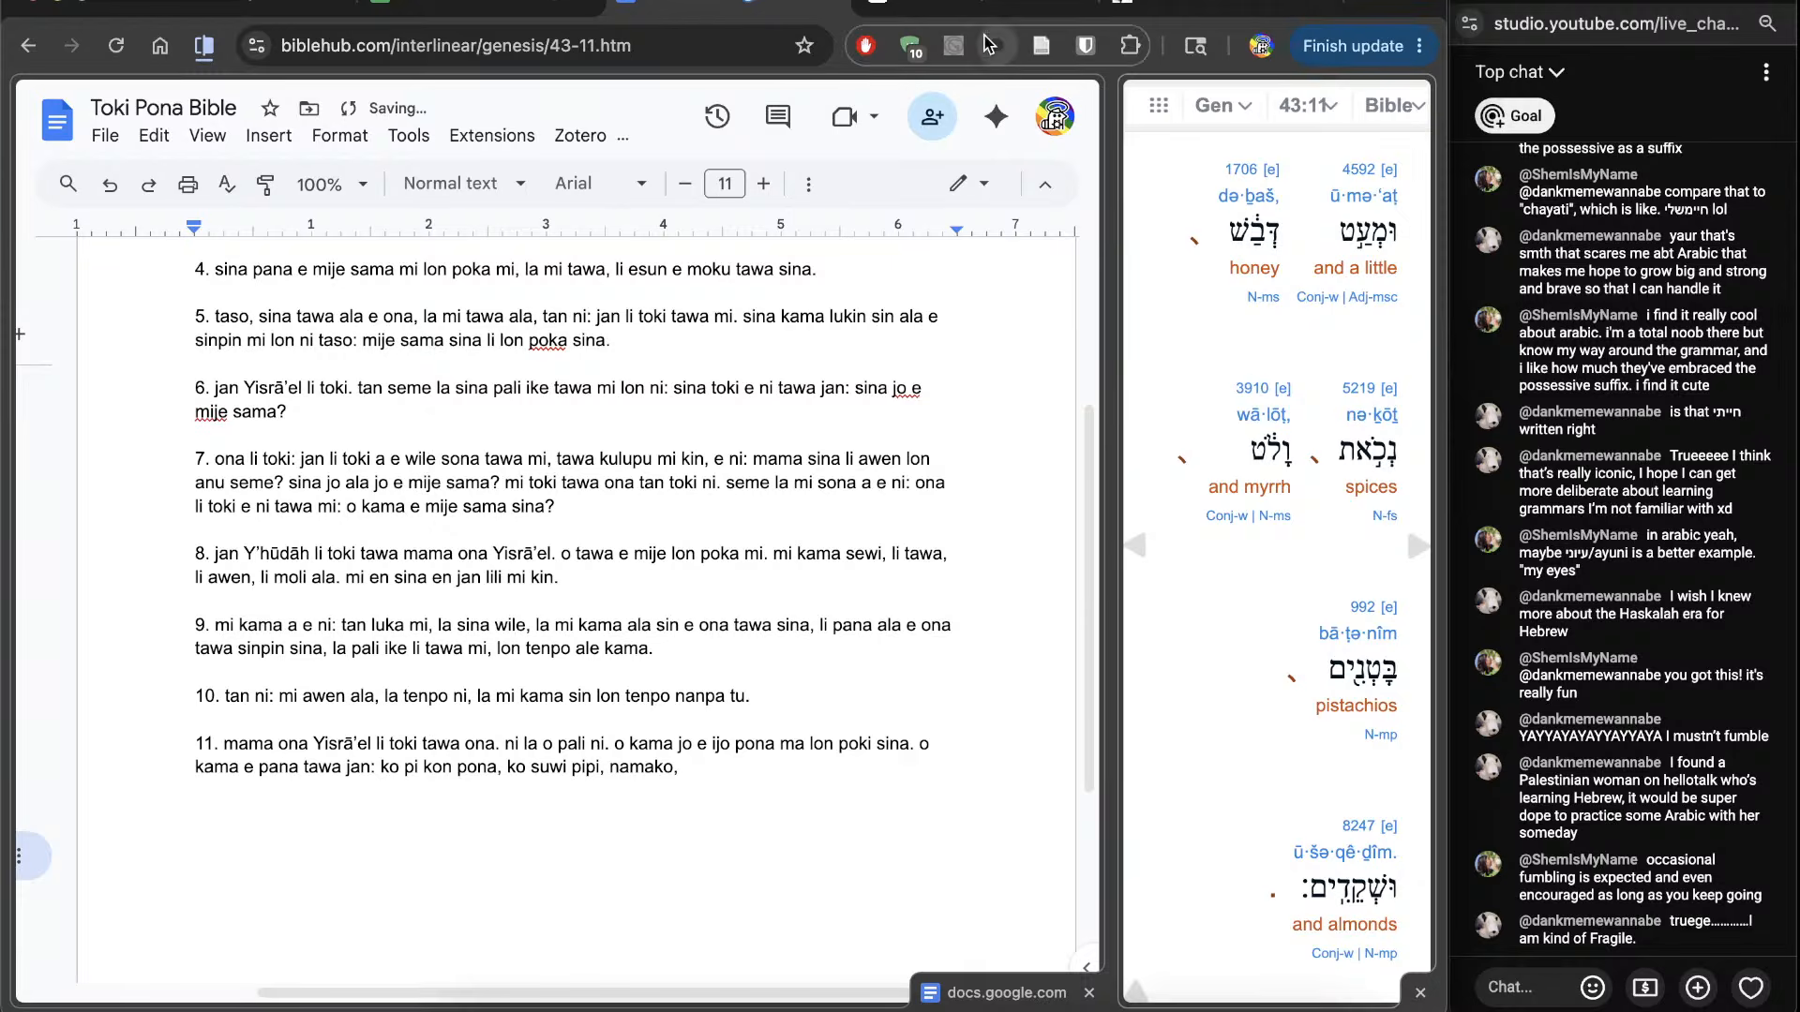
pyautogui.click(1251, 398)
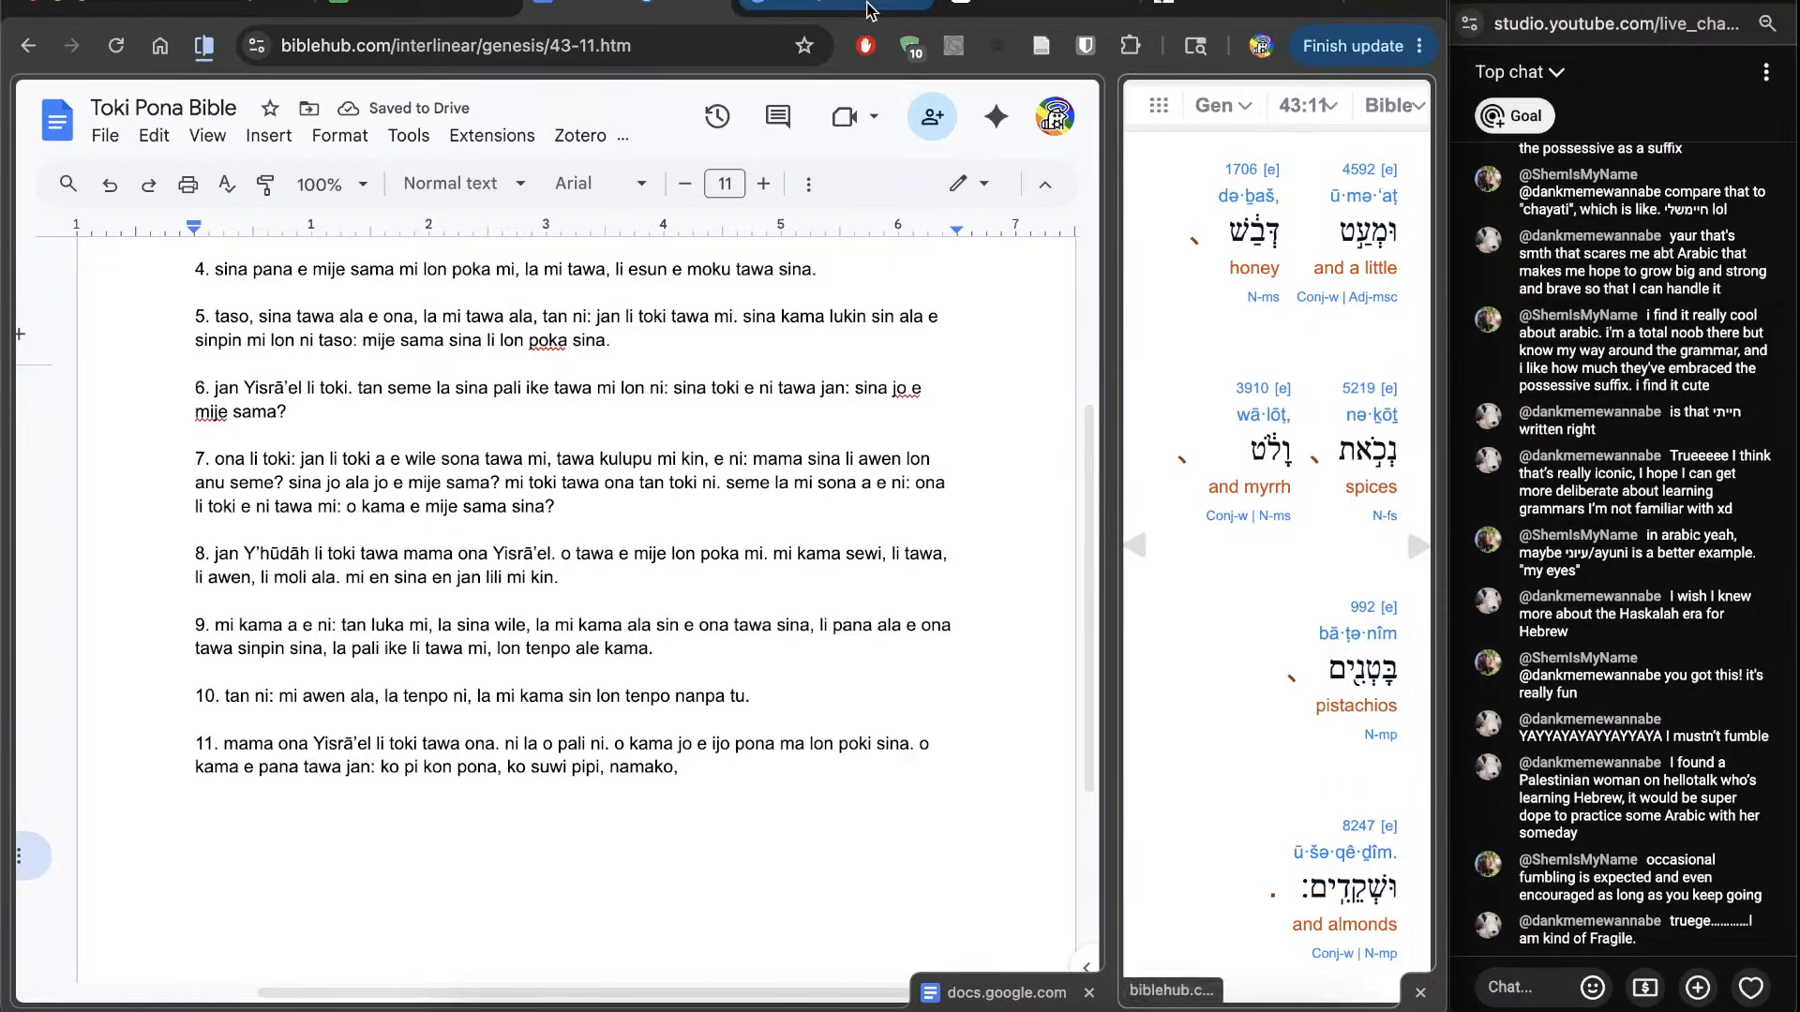
pyautogui.scroll(-10, 841, 433)
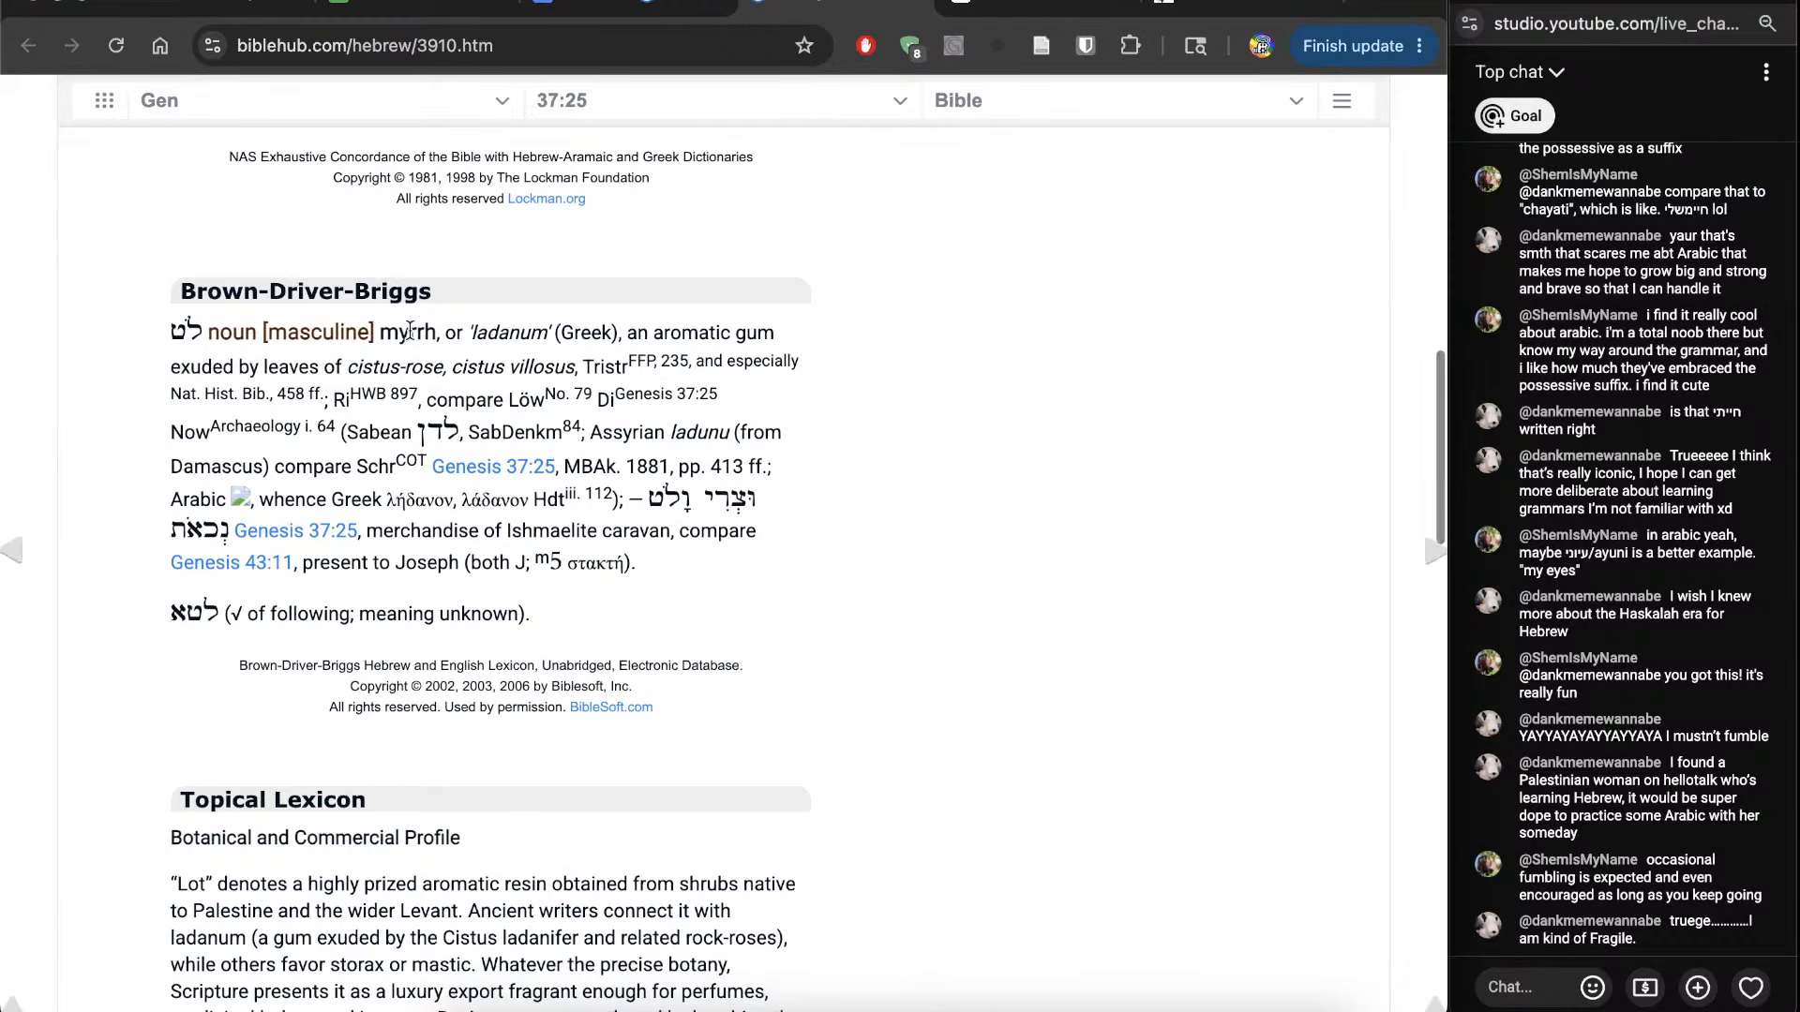
pyautogui.click(407, 332)
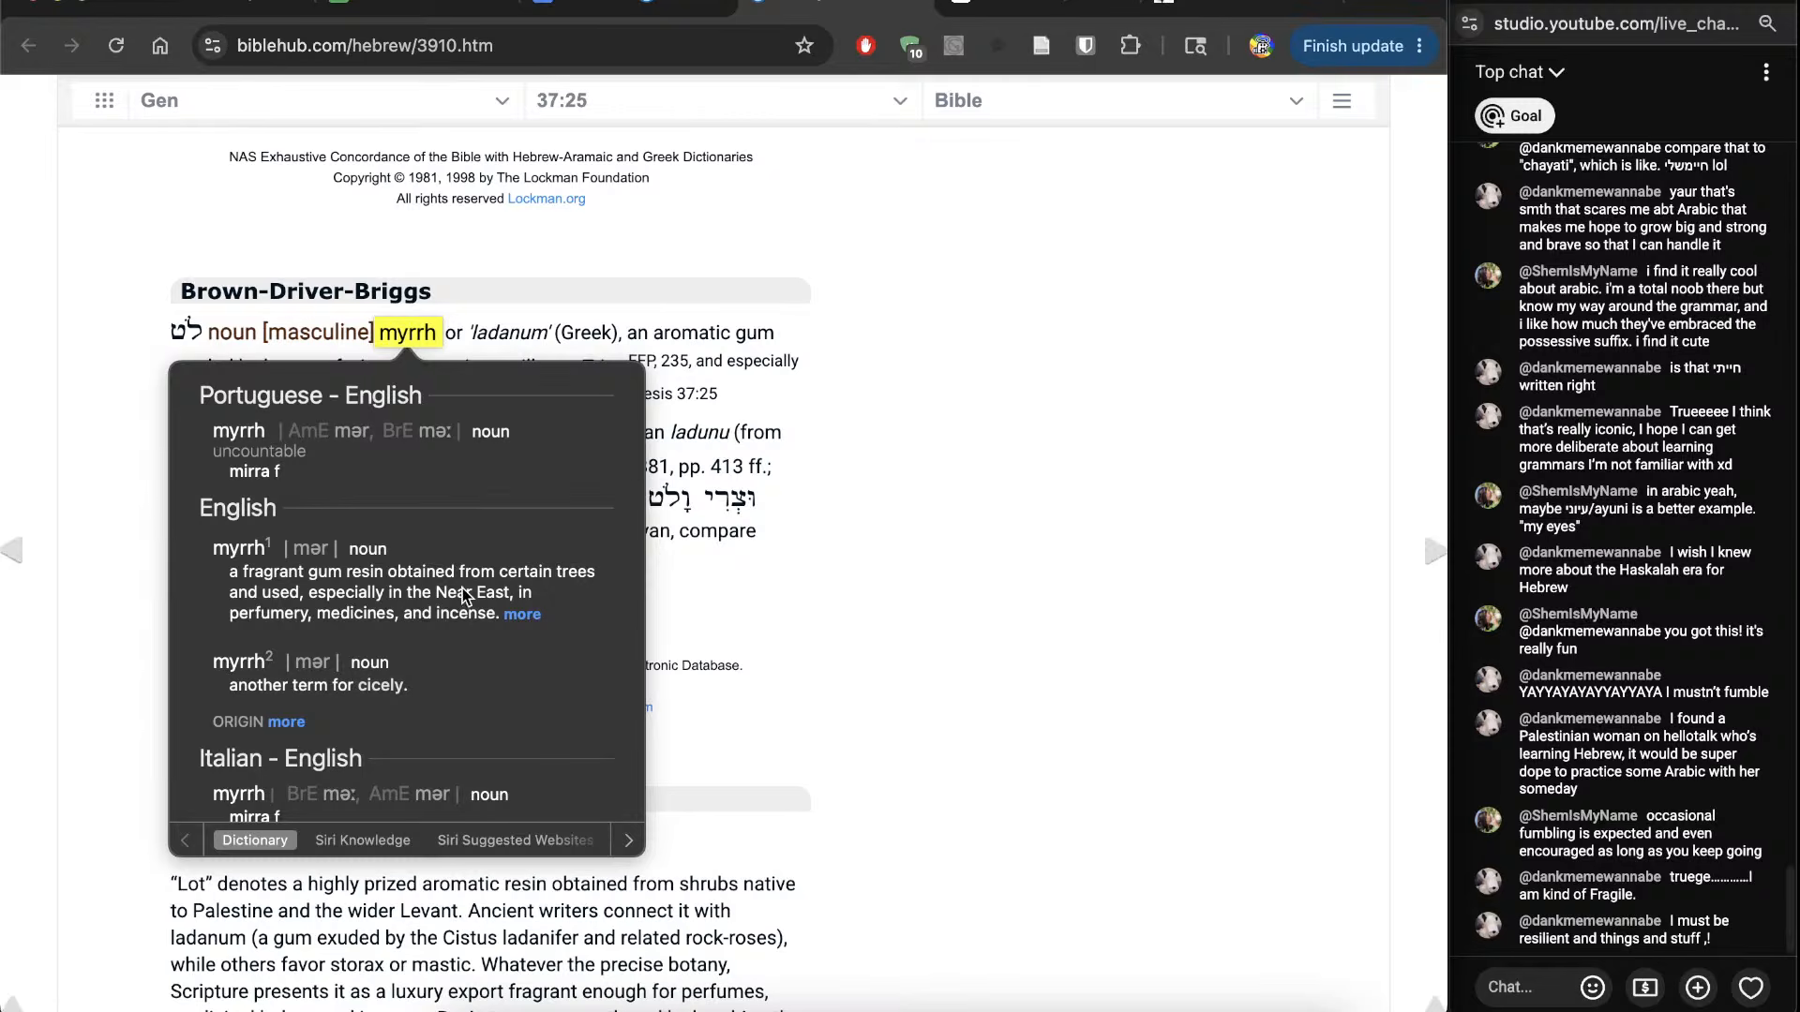
pyautogui.click(523, 621)
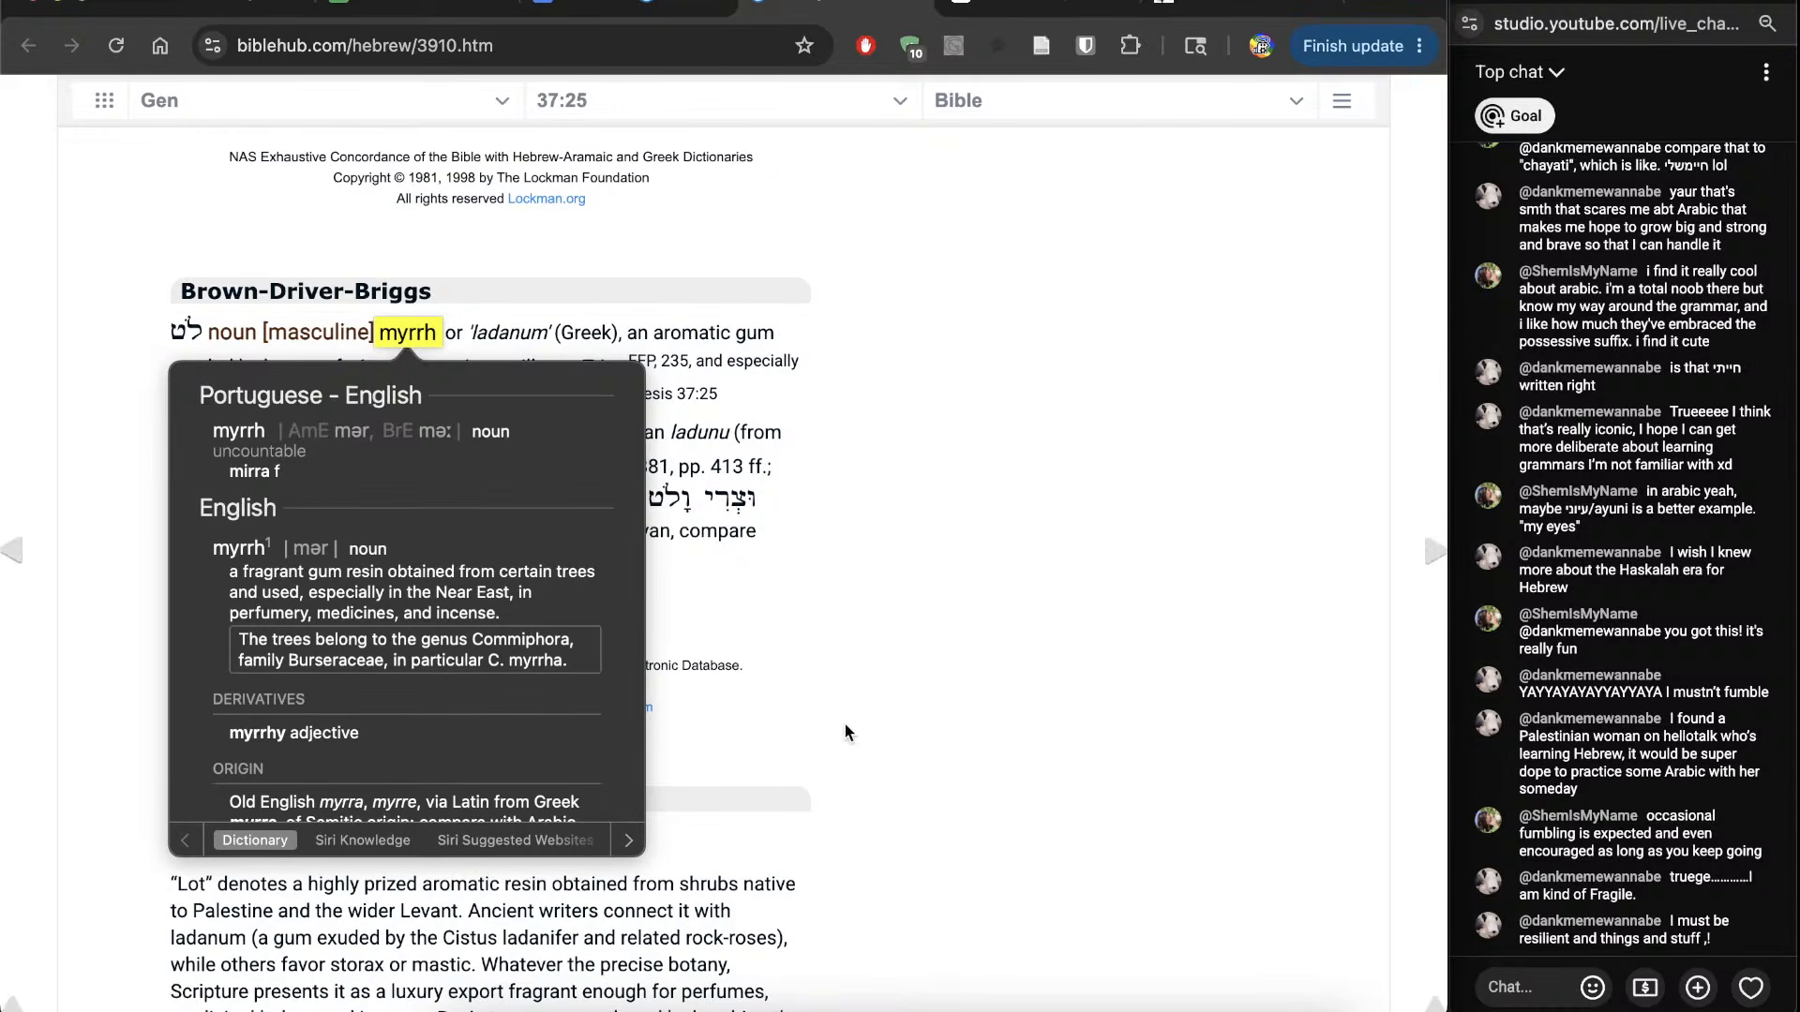
pyautogui.press('super+w')
pyautogui.click(803, 862)
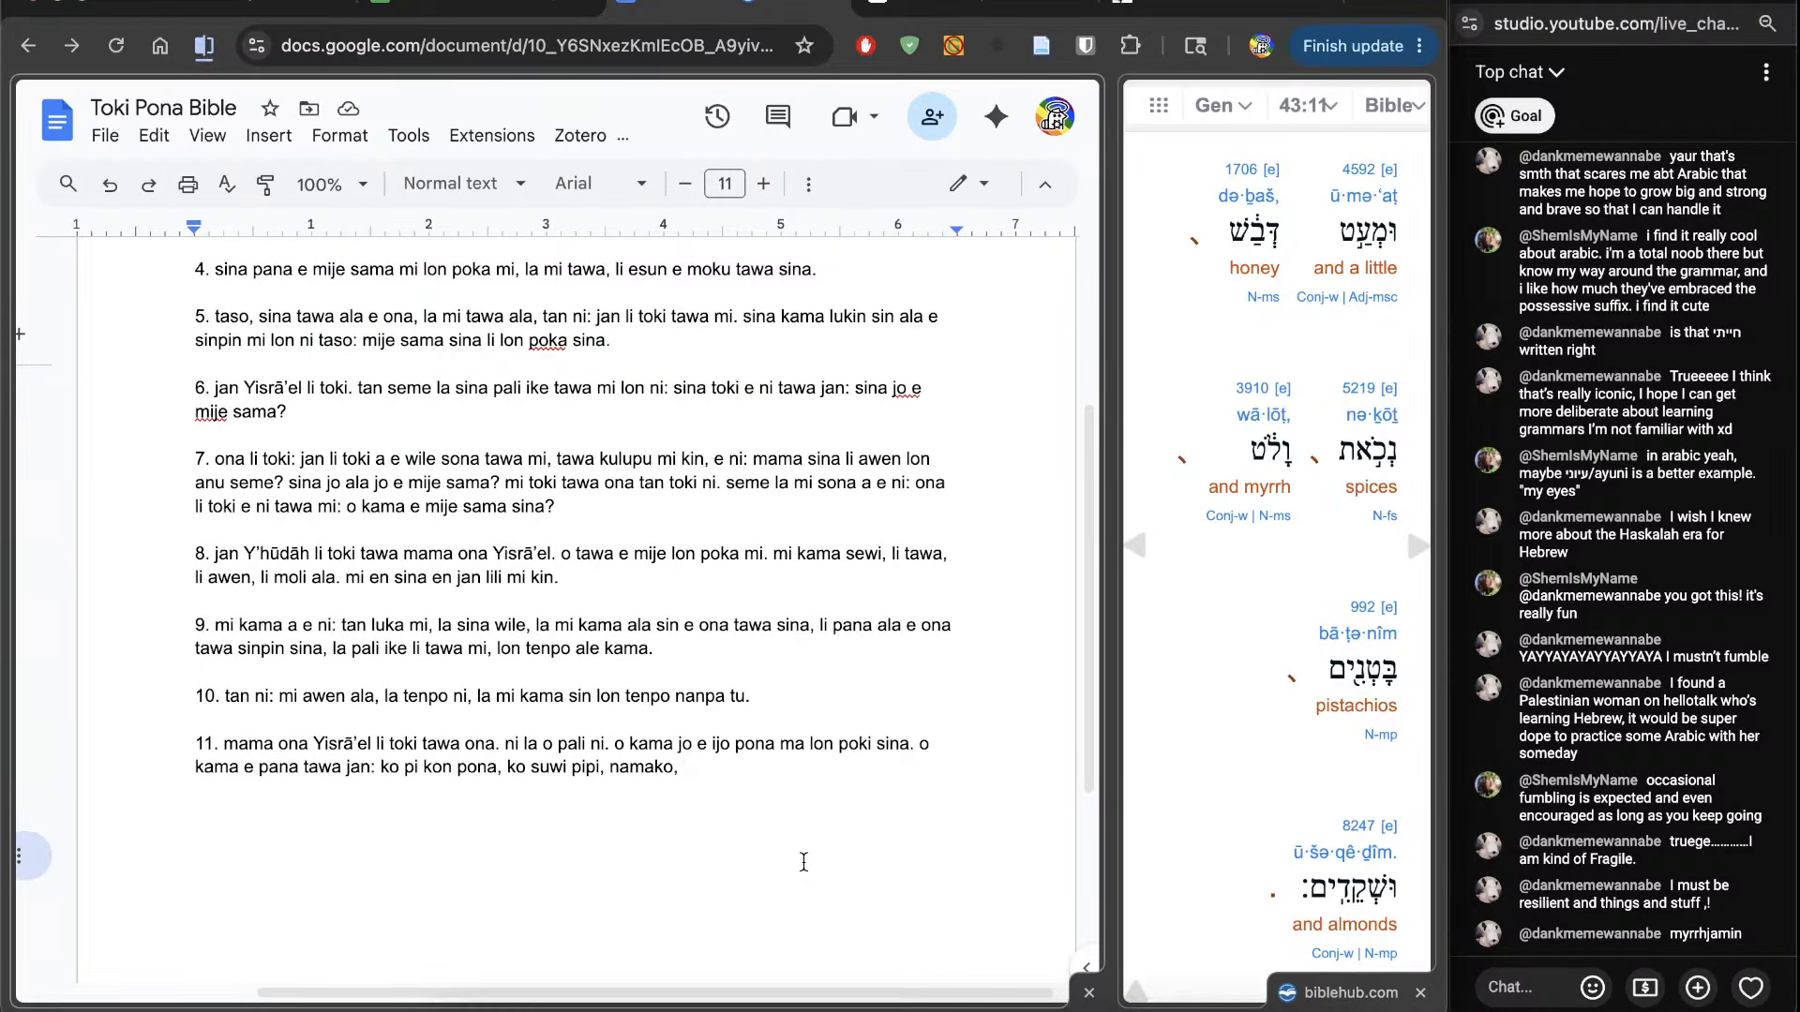
# Step: Search Google for "balsam vs myrrh" in a new tab and skim the results
pyautogui.scroll(3, 1314, 282)
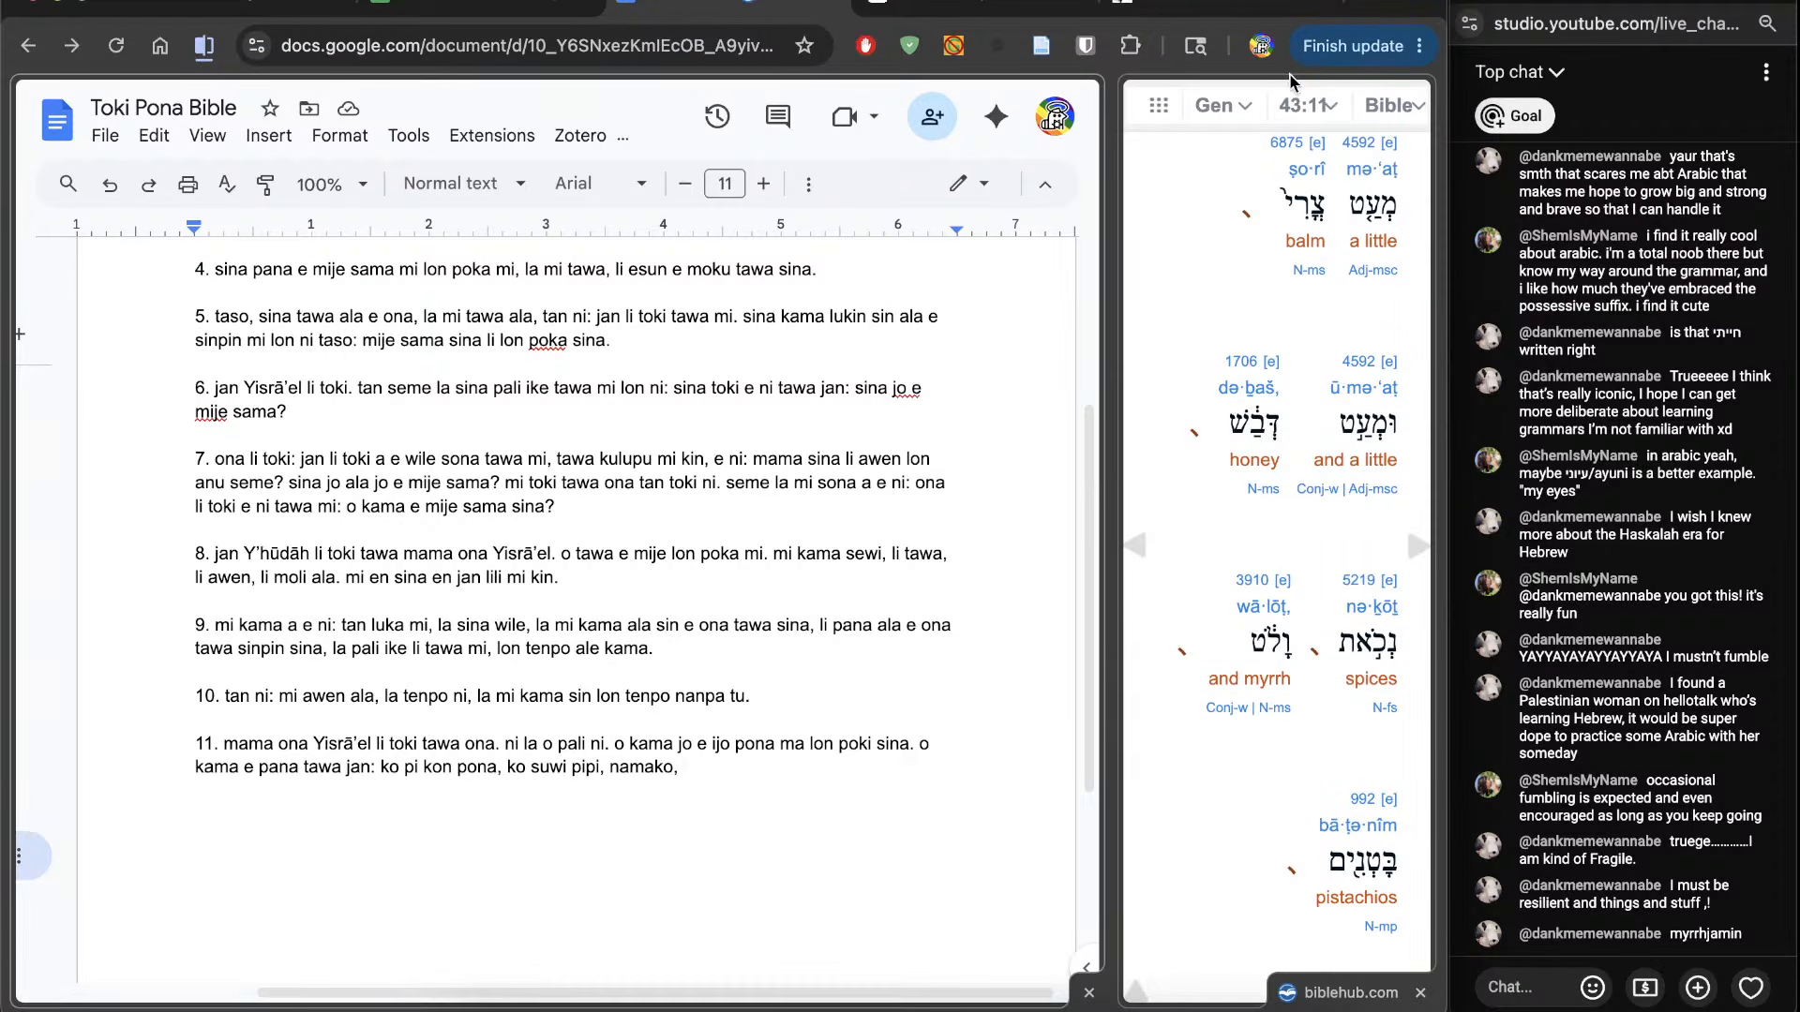
pyautogui.press('super+t')
pyautogui.write('balsam vs ')
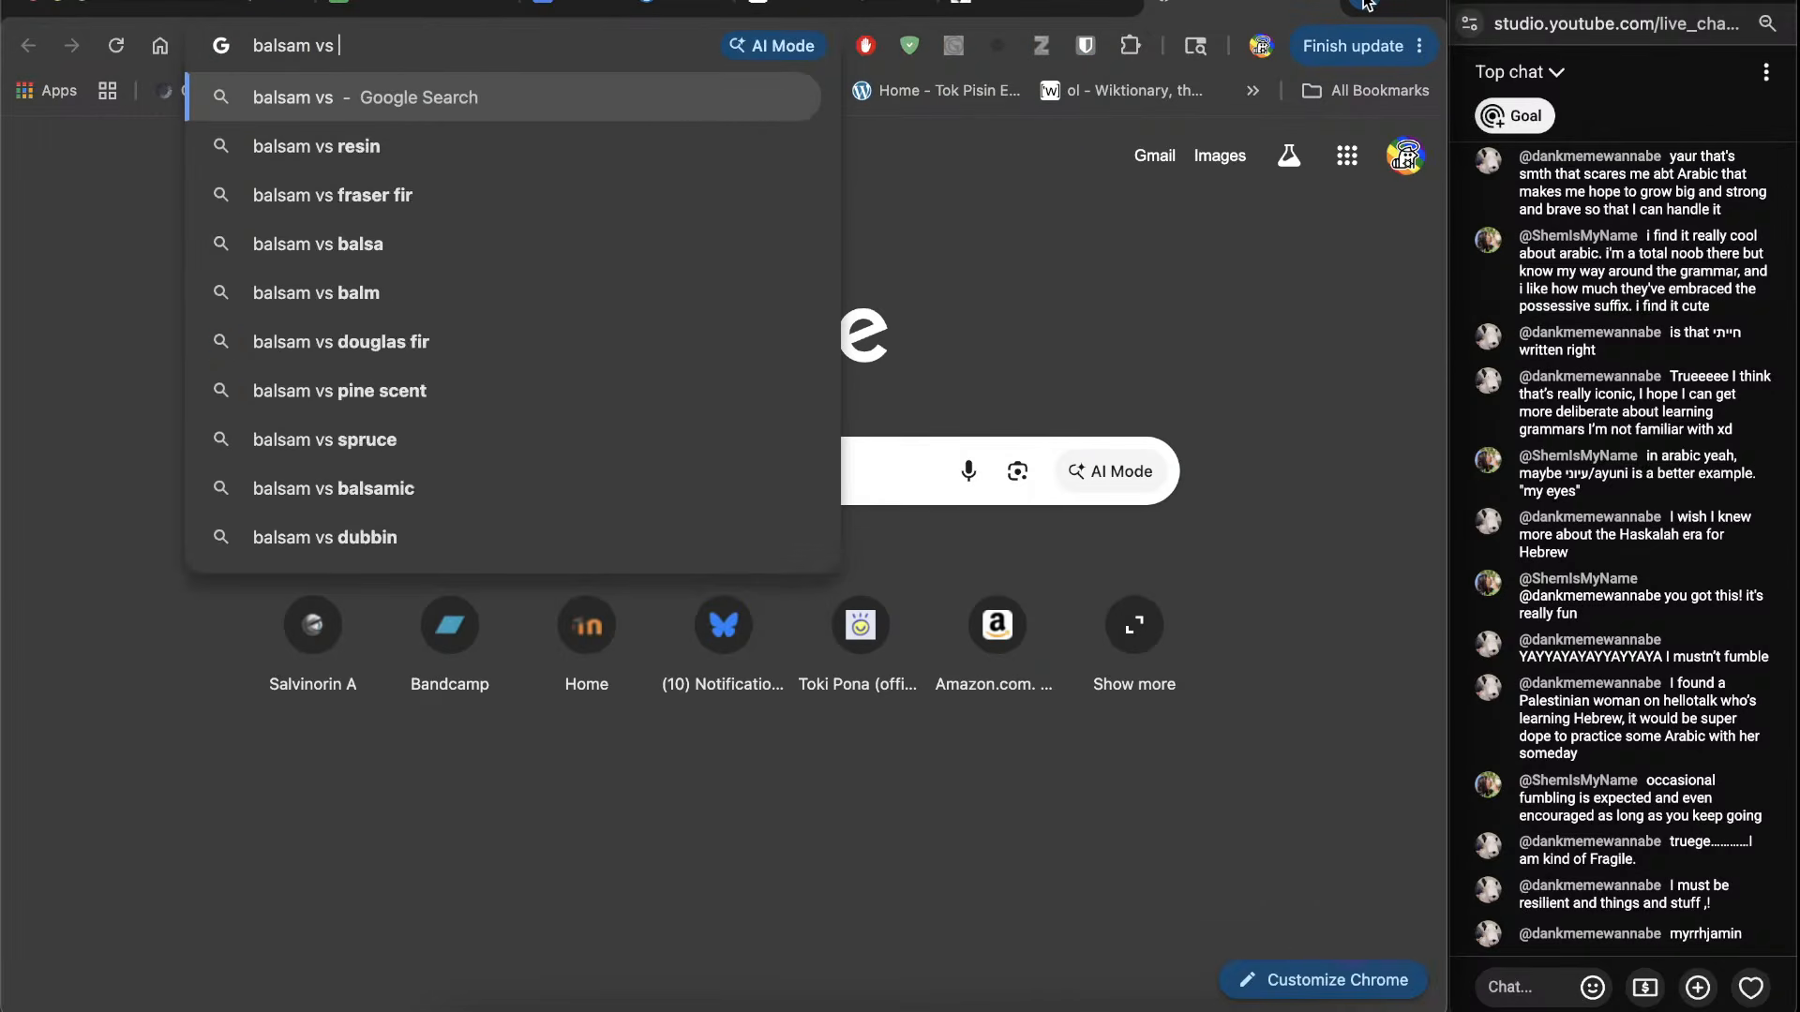
pyautogui.write('myrrh')
pyautogui.press('Return')
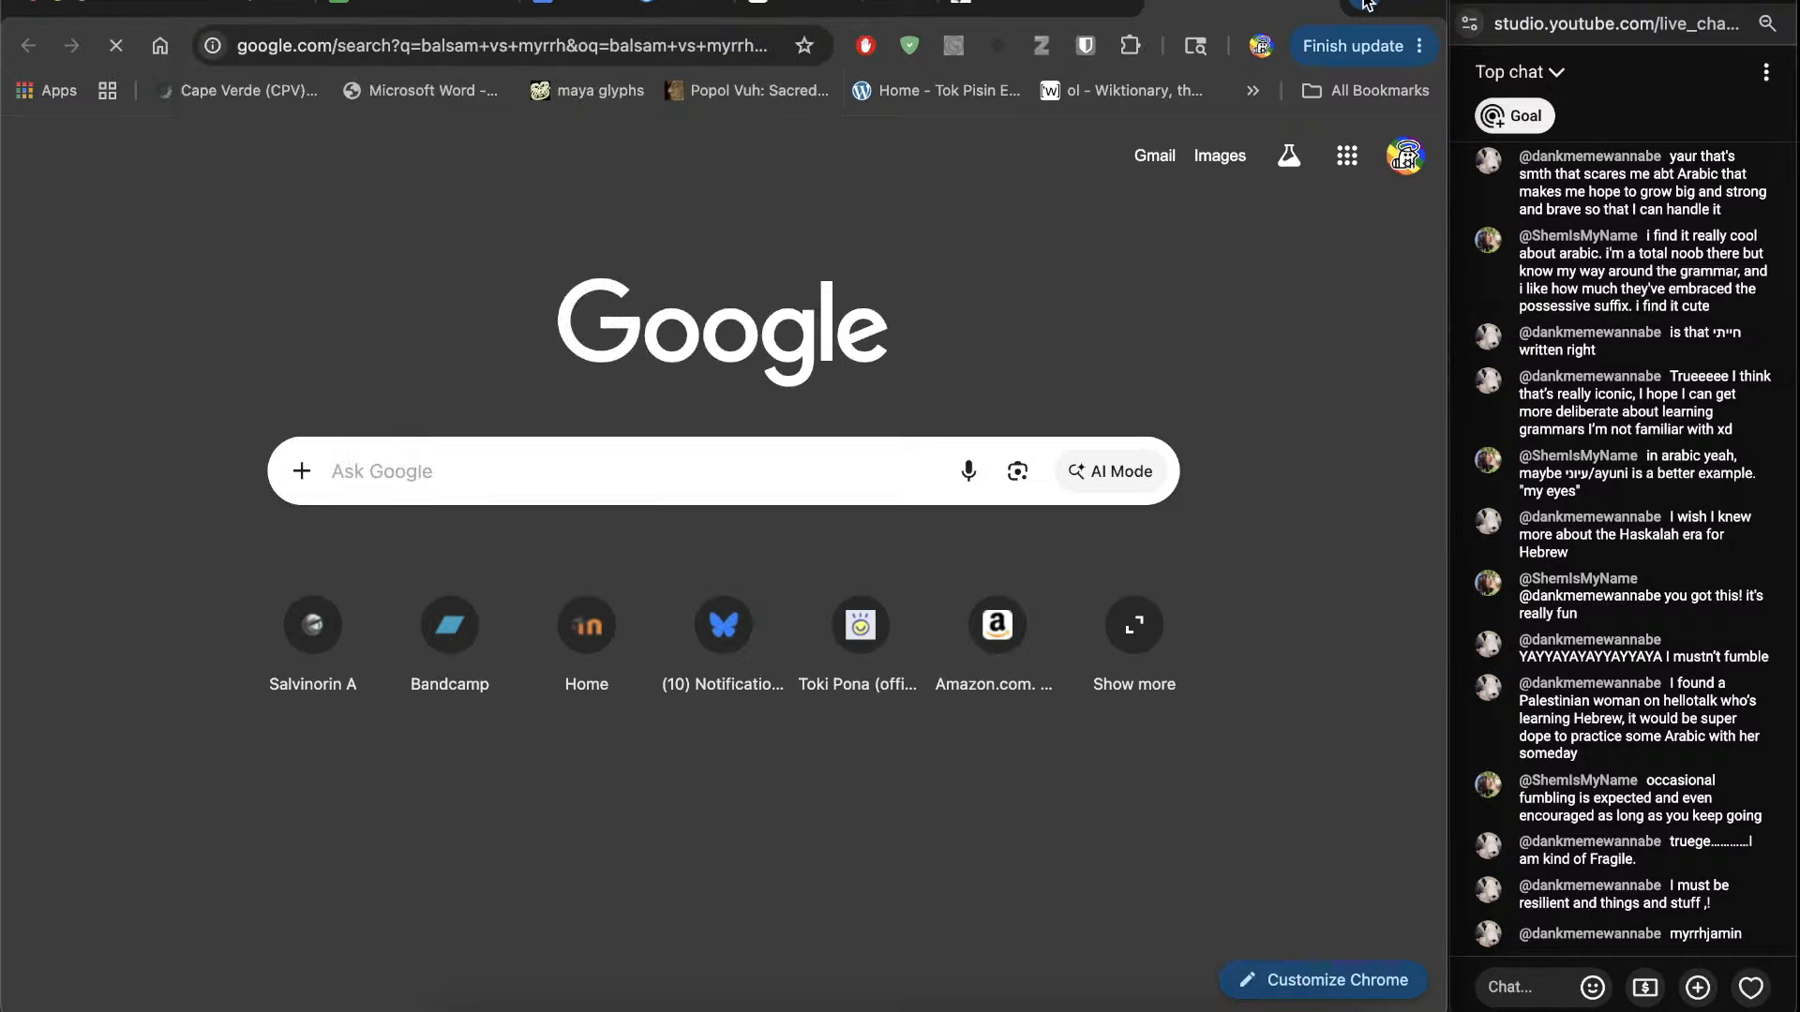
pyautogui.scroll(-5, 635, 647)
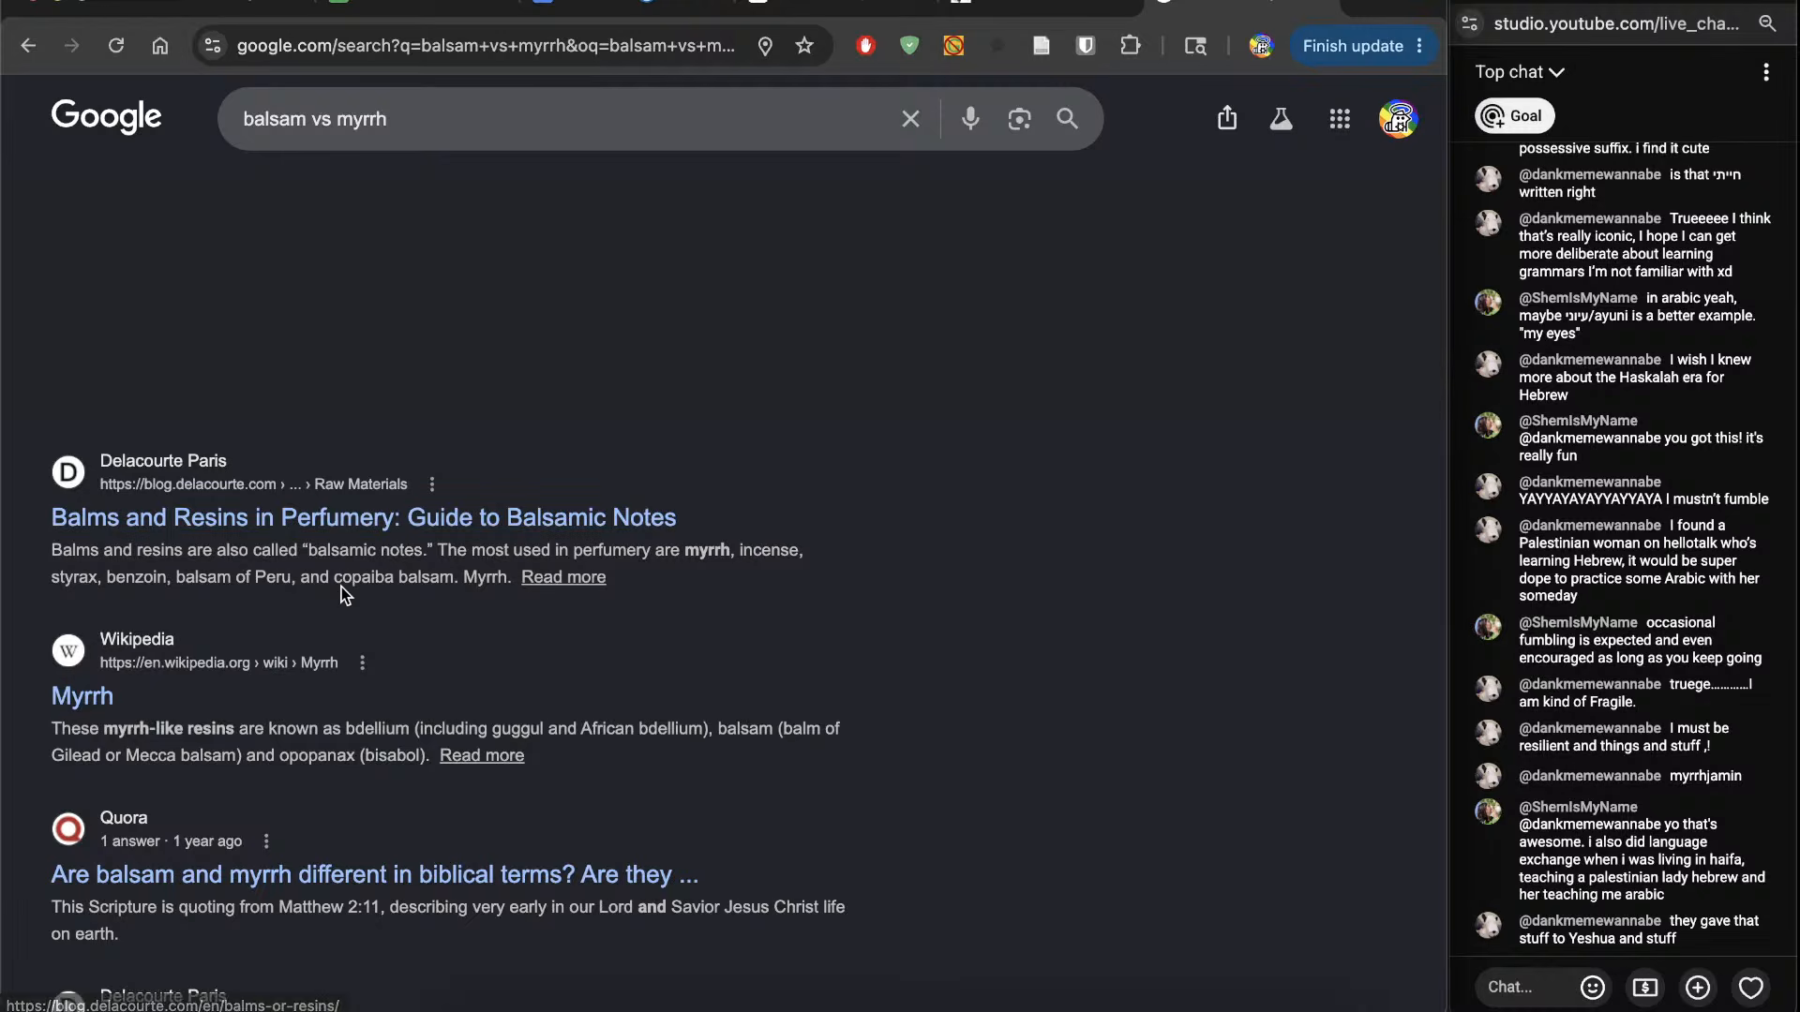
pyautogui.scroll(-4, 341, 586)
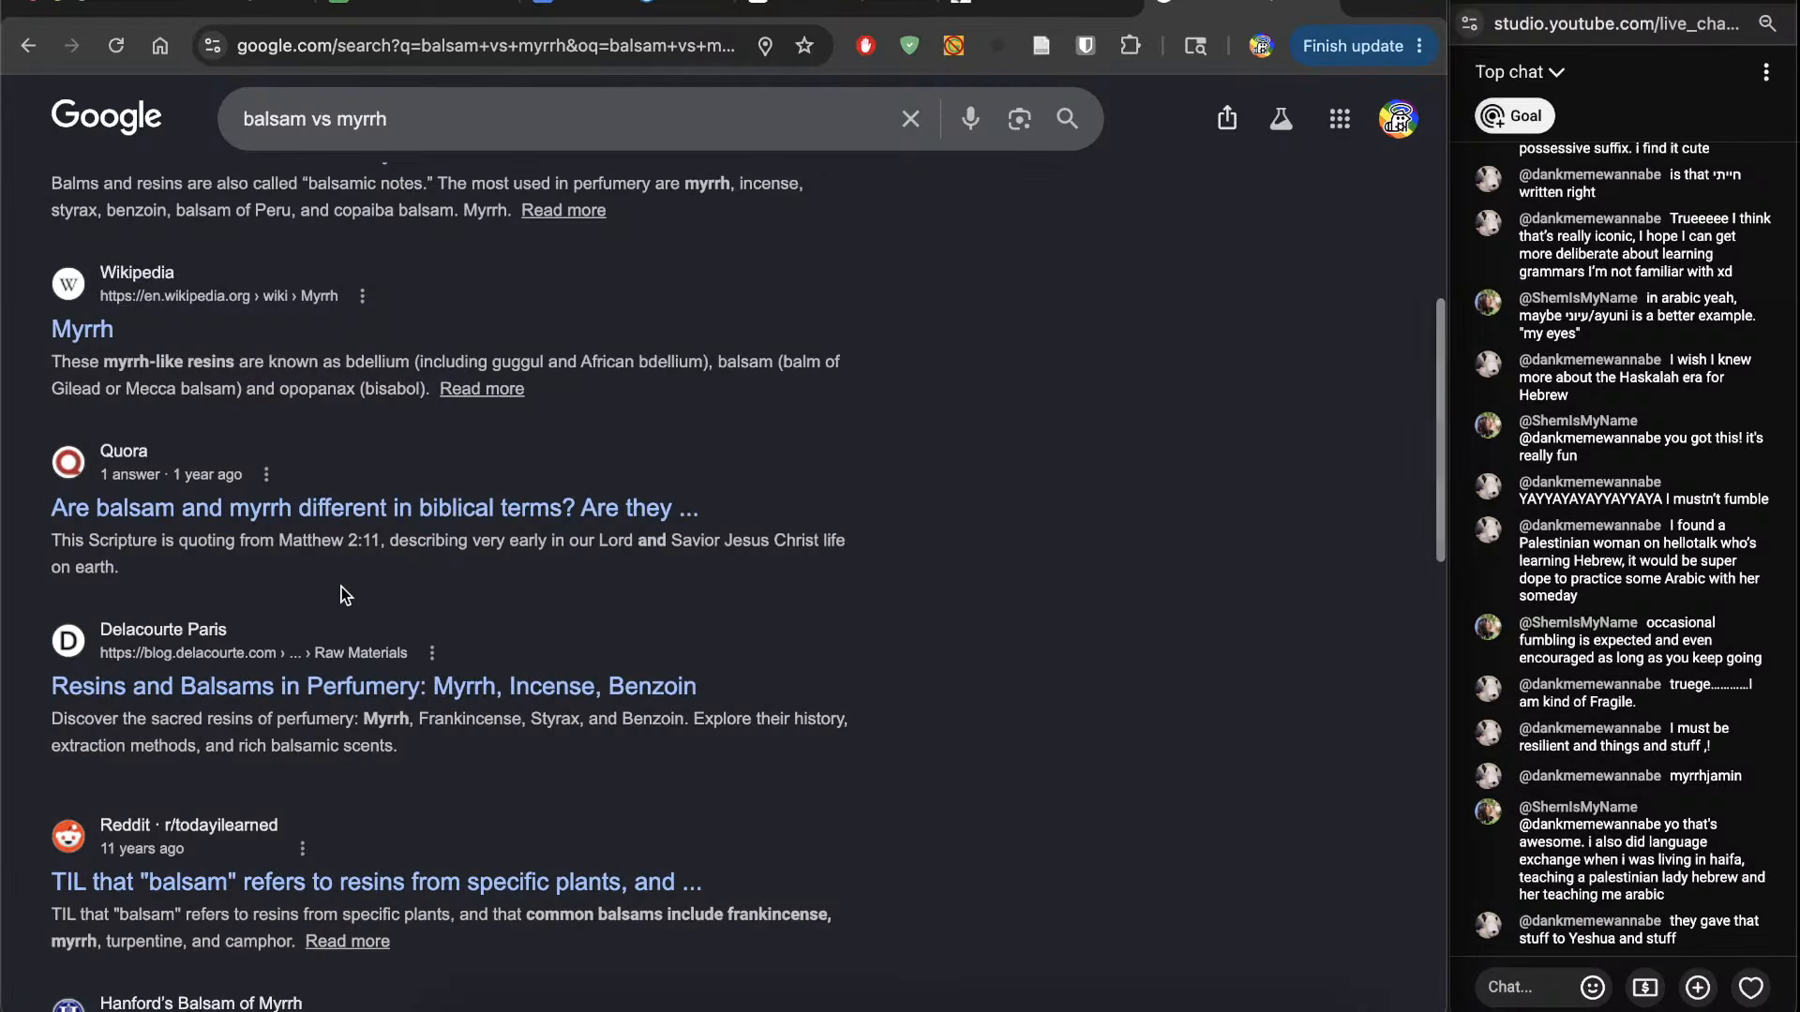
# Step: Read the Quora thread on whether balsam and myrrh differ in biblical terms, find "balsam" in it, and return to the search results
pyautogui.click(324, 509)
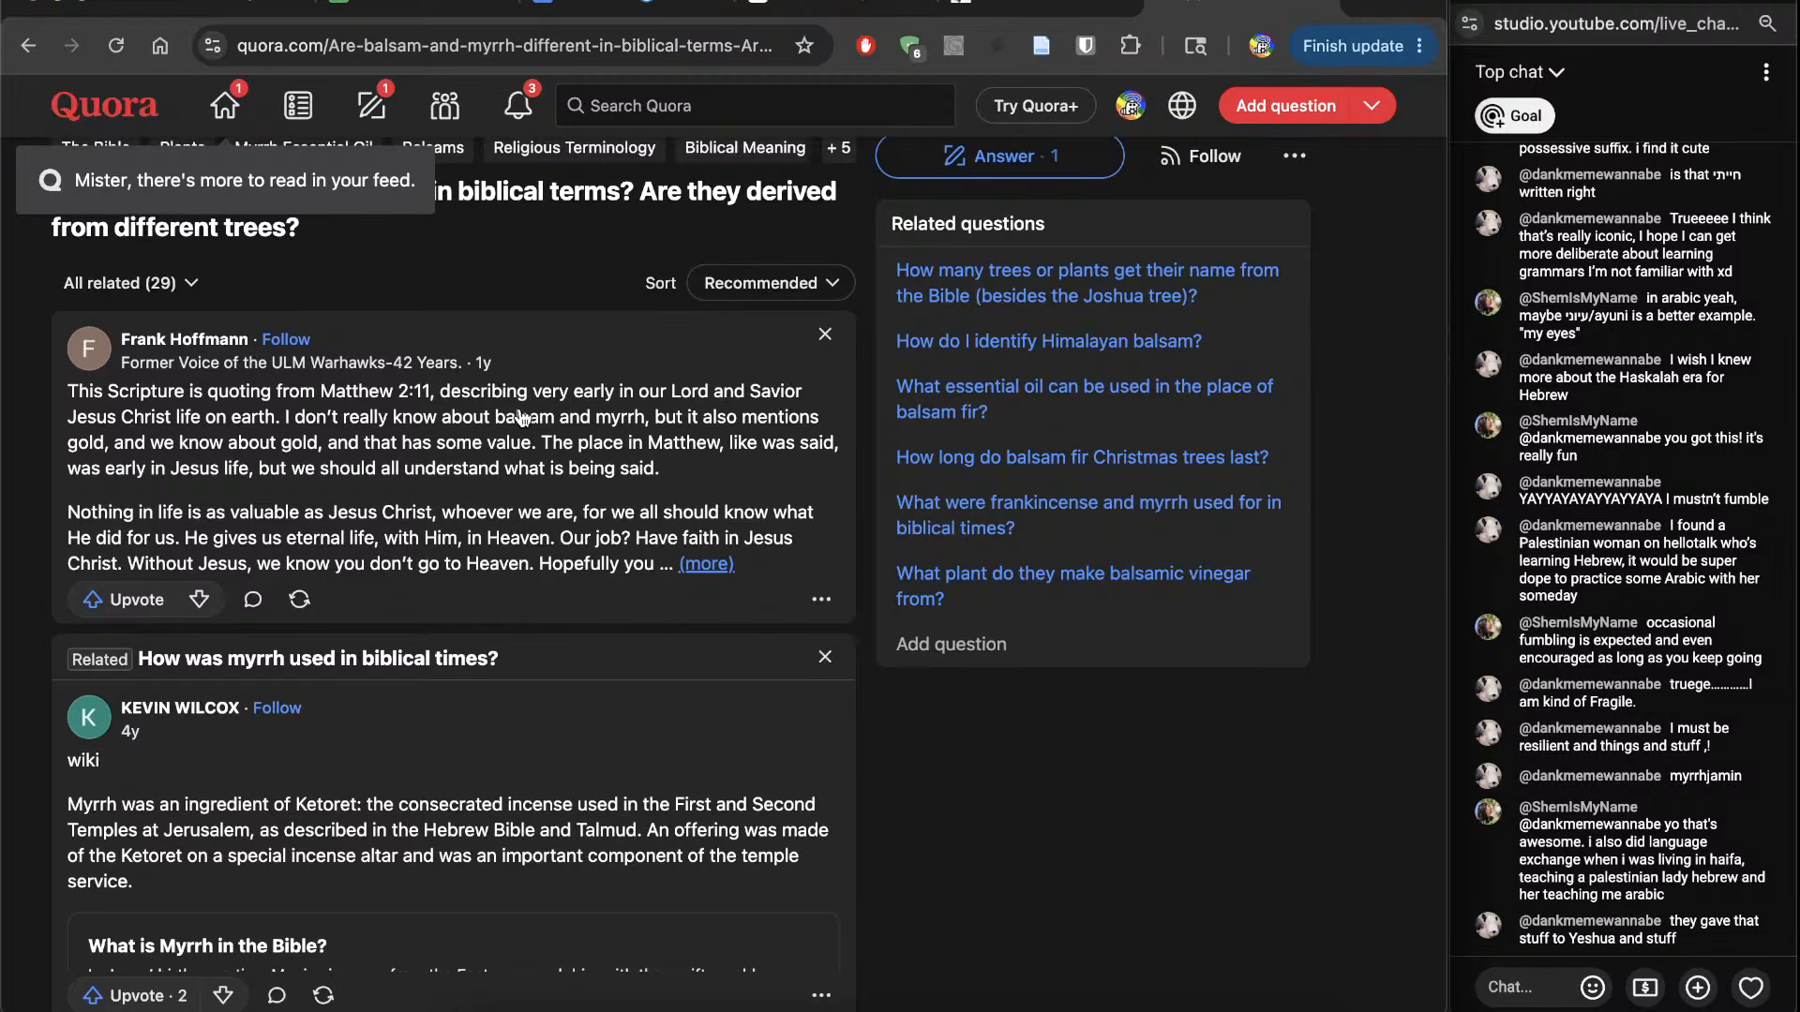
pyautogui.scroll(-2, 483, 708)
pyautogui.scroll(-1, 483, 708)
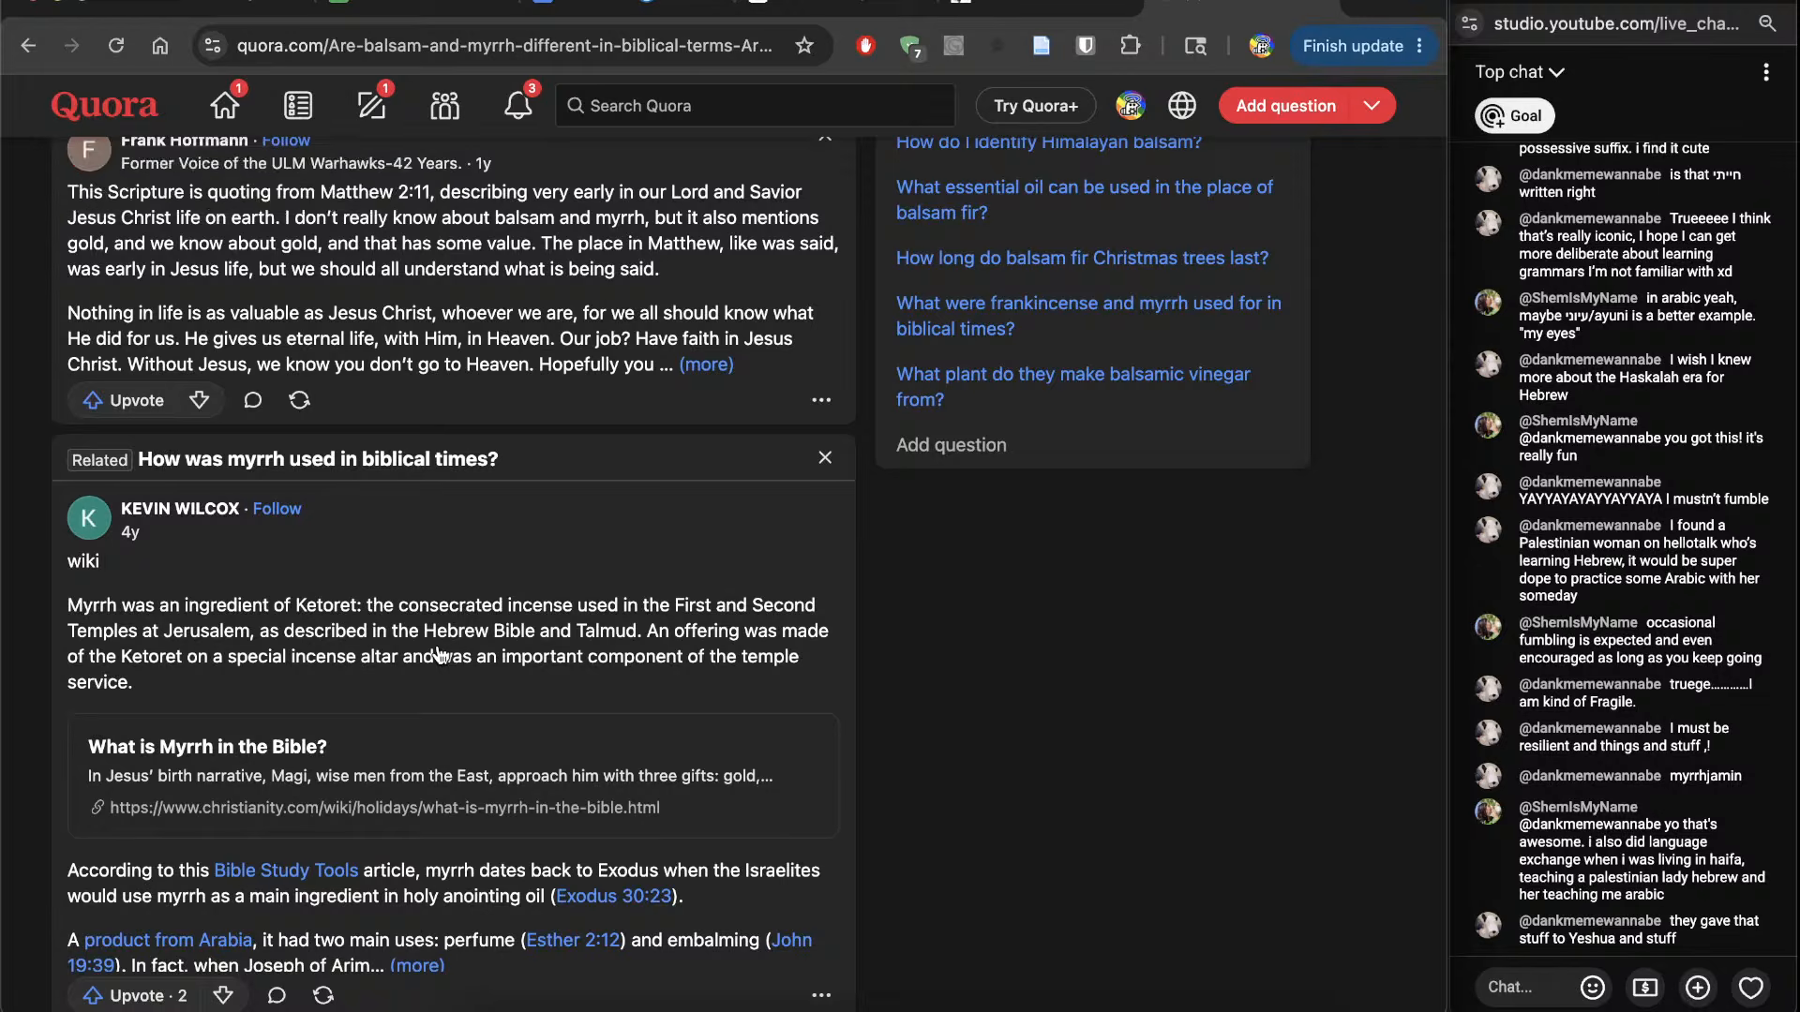
pyautogui.scroll(-2, 436, 654)
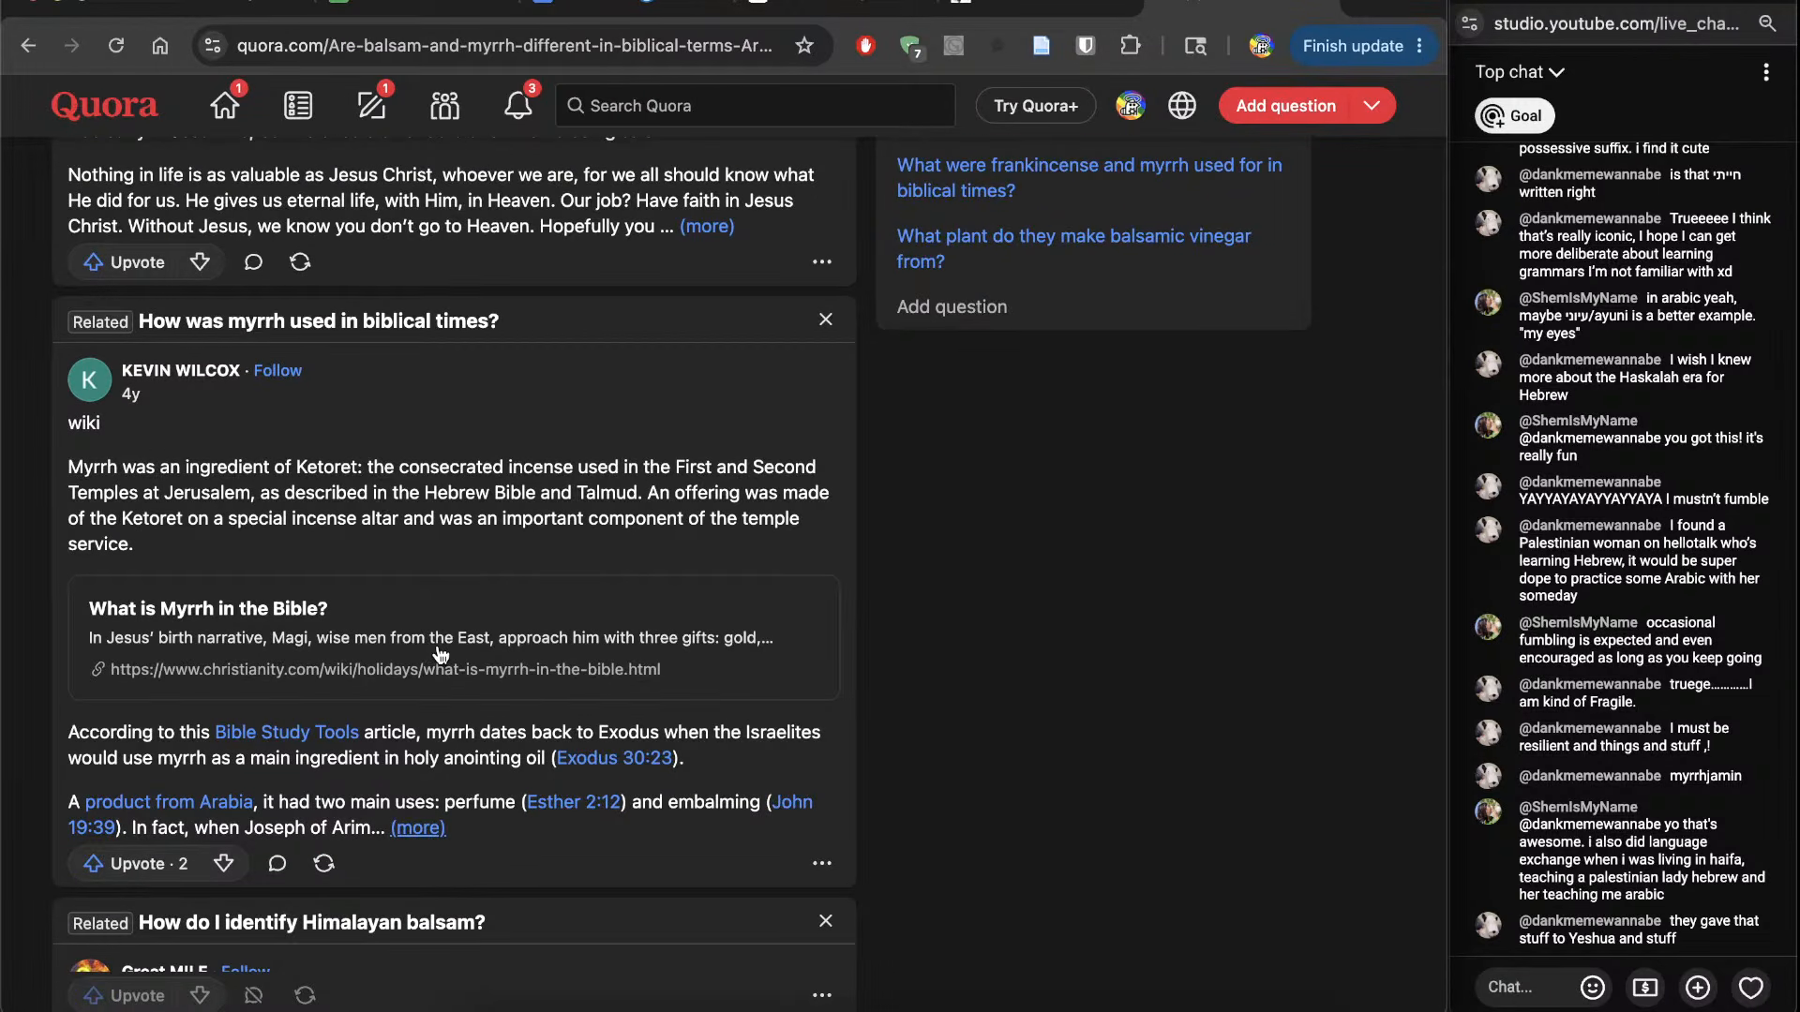
pyautogui.scroll(4, 440, 654)
pyautogui.scroll(-3, 290, 544)
pyautogui.press('super+f')
pyautogui.write('balsam')
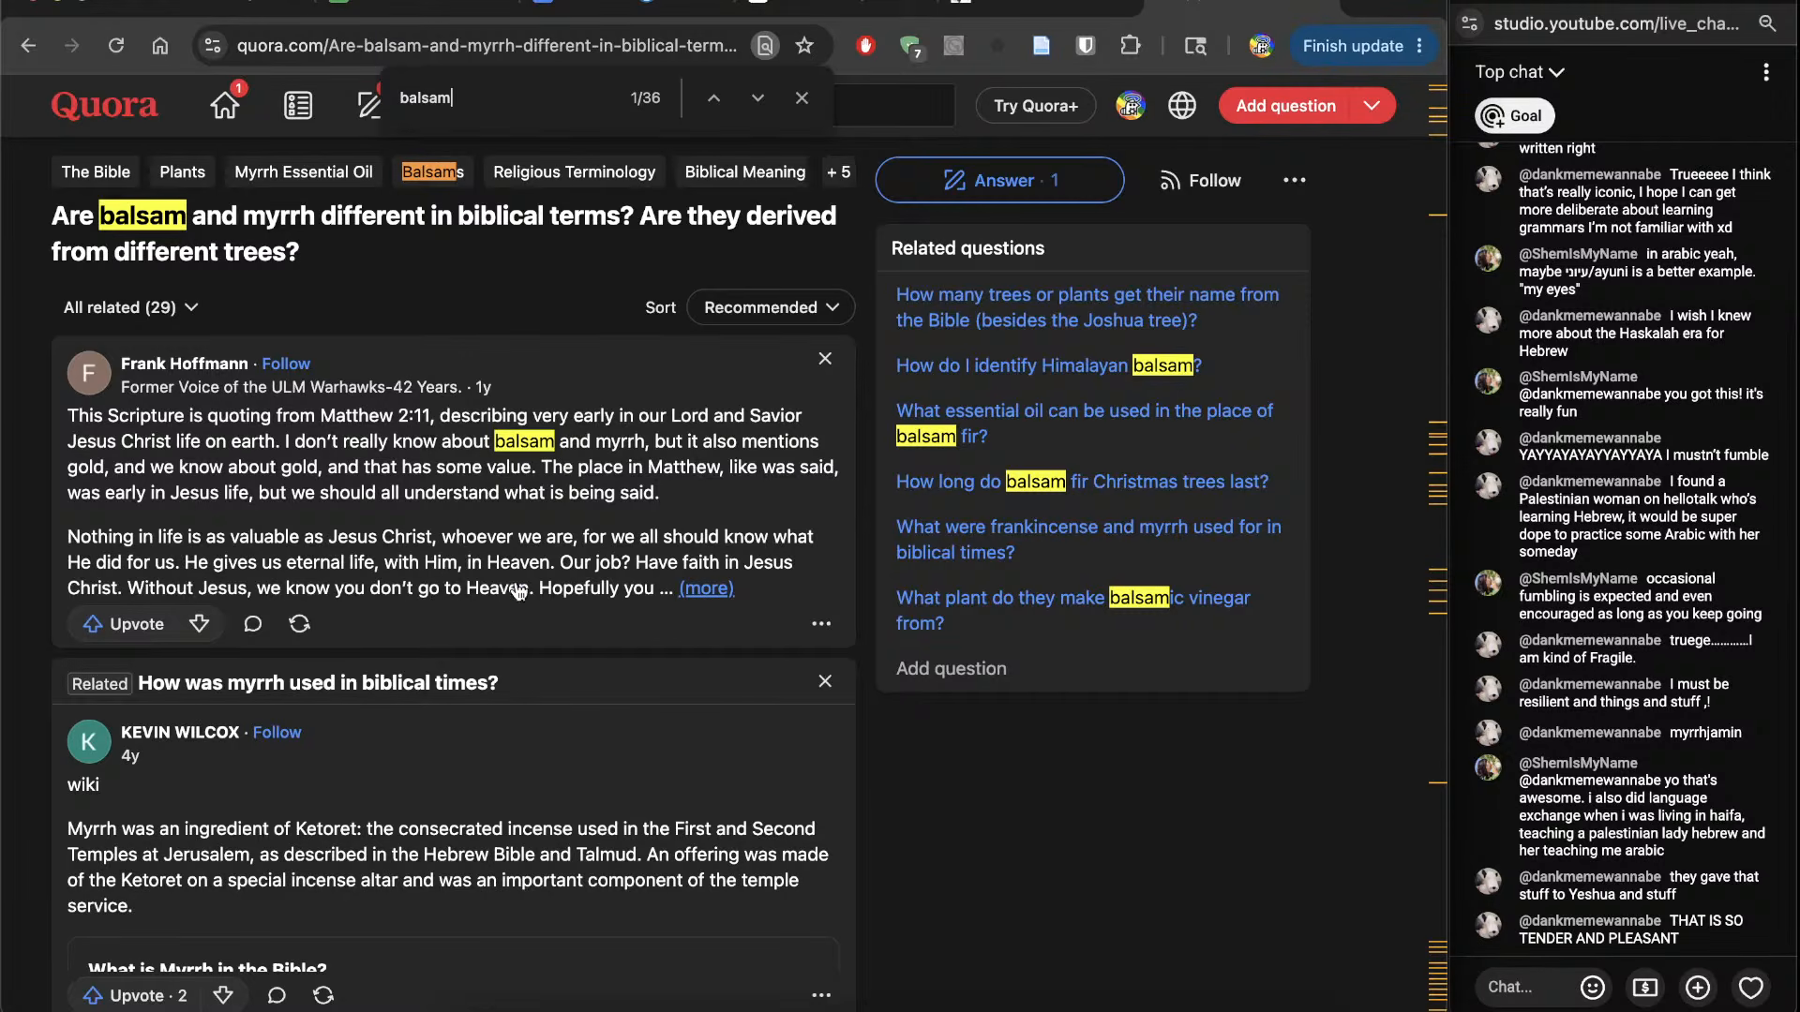
pyautogui.scroll(-8, 517, 592)
pyautogui.scroll(-12, 519, 590)
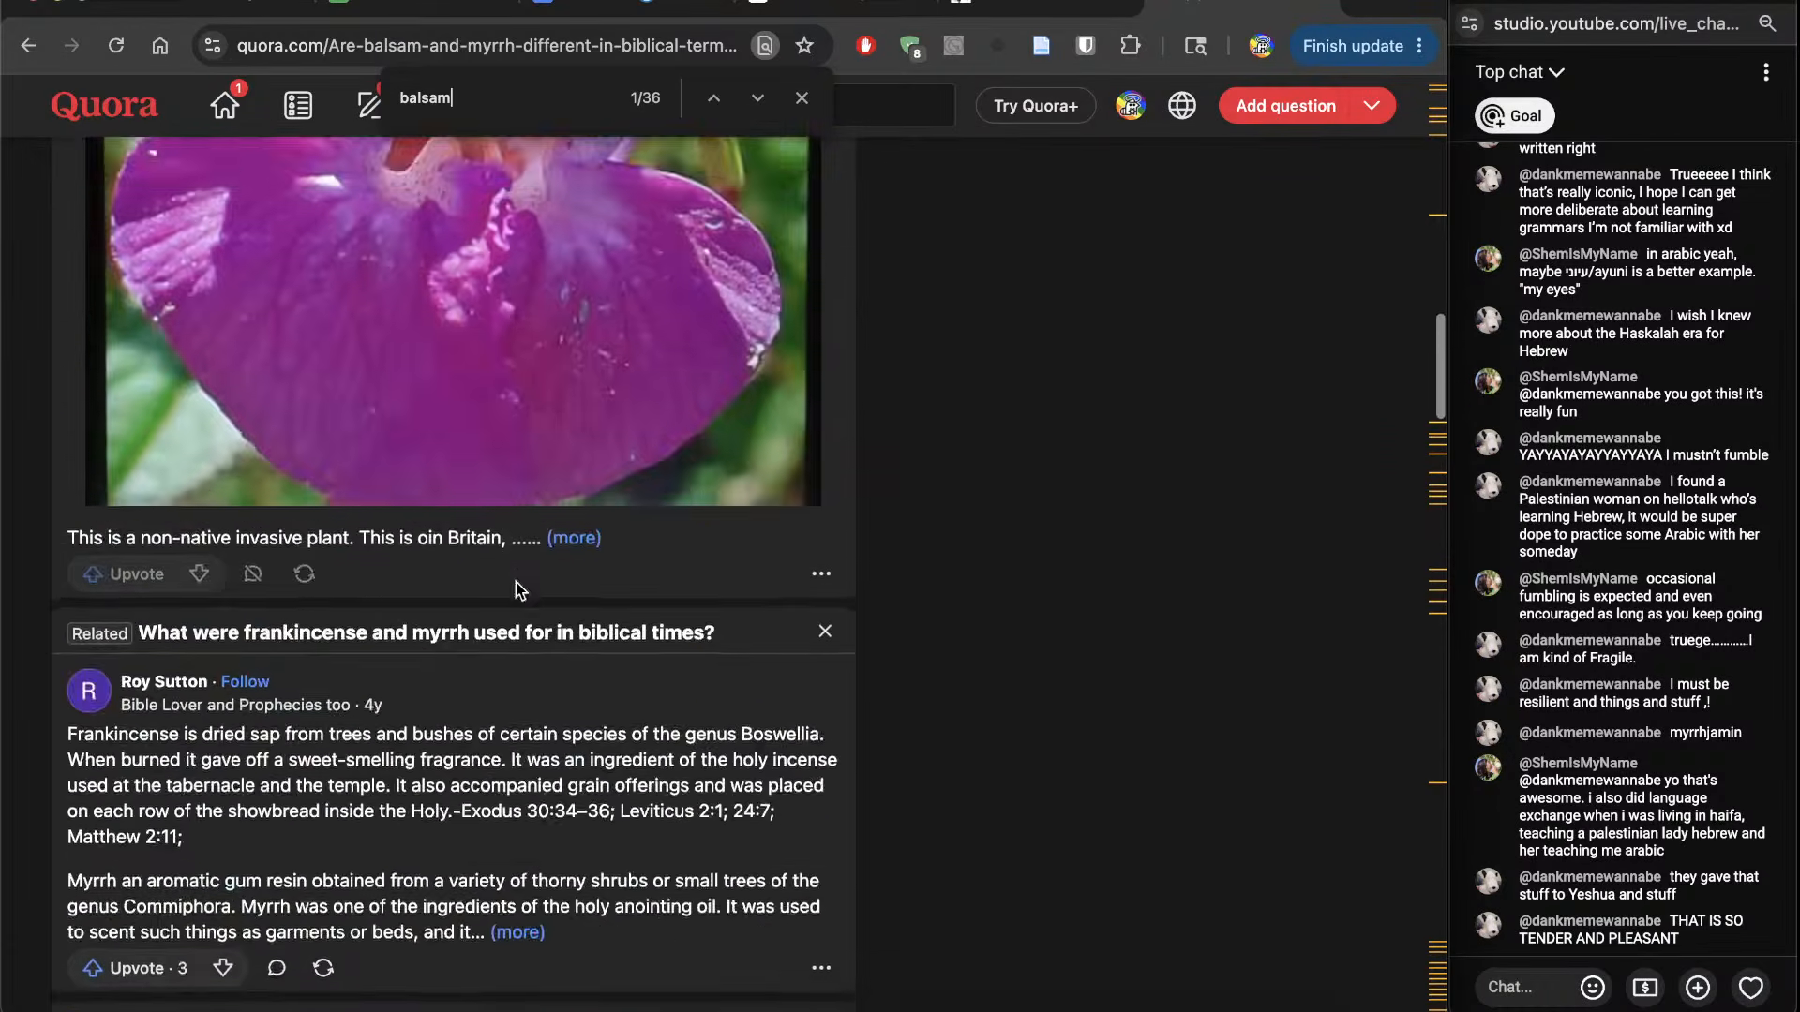
pyautogui.click(25, 49)
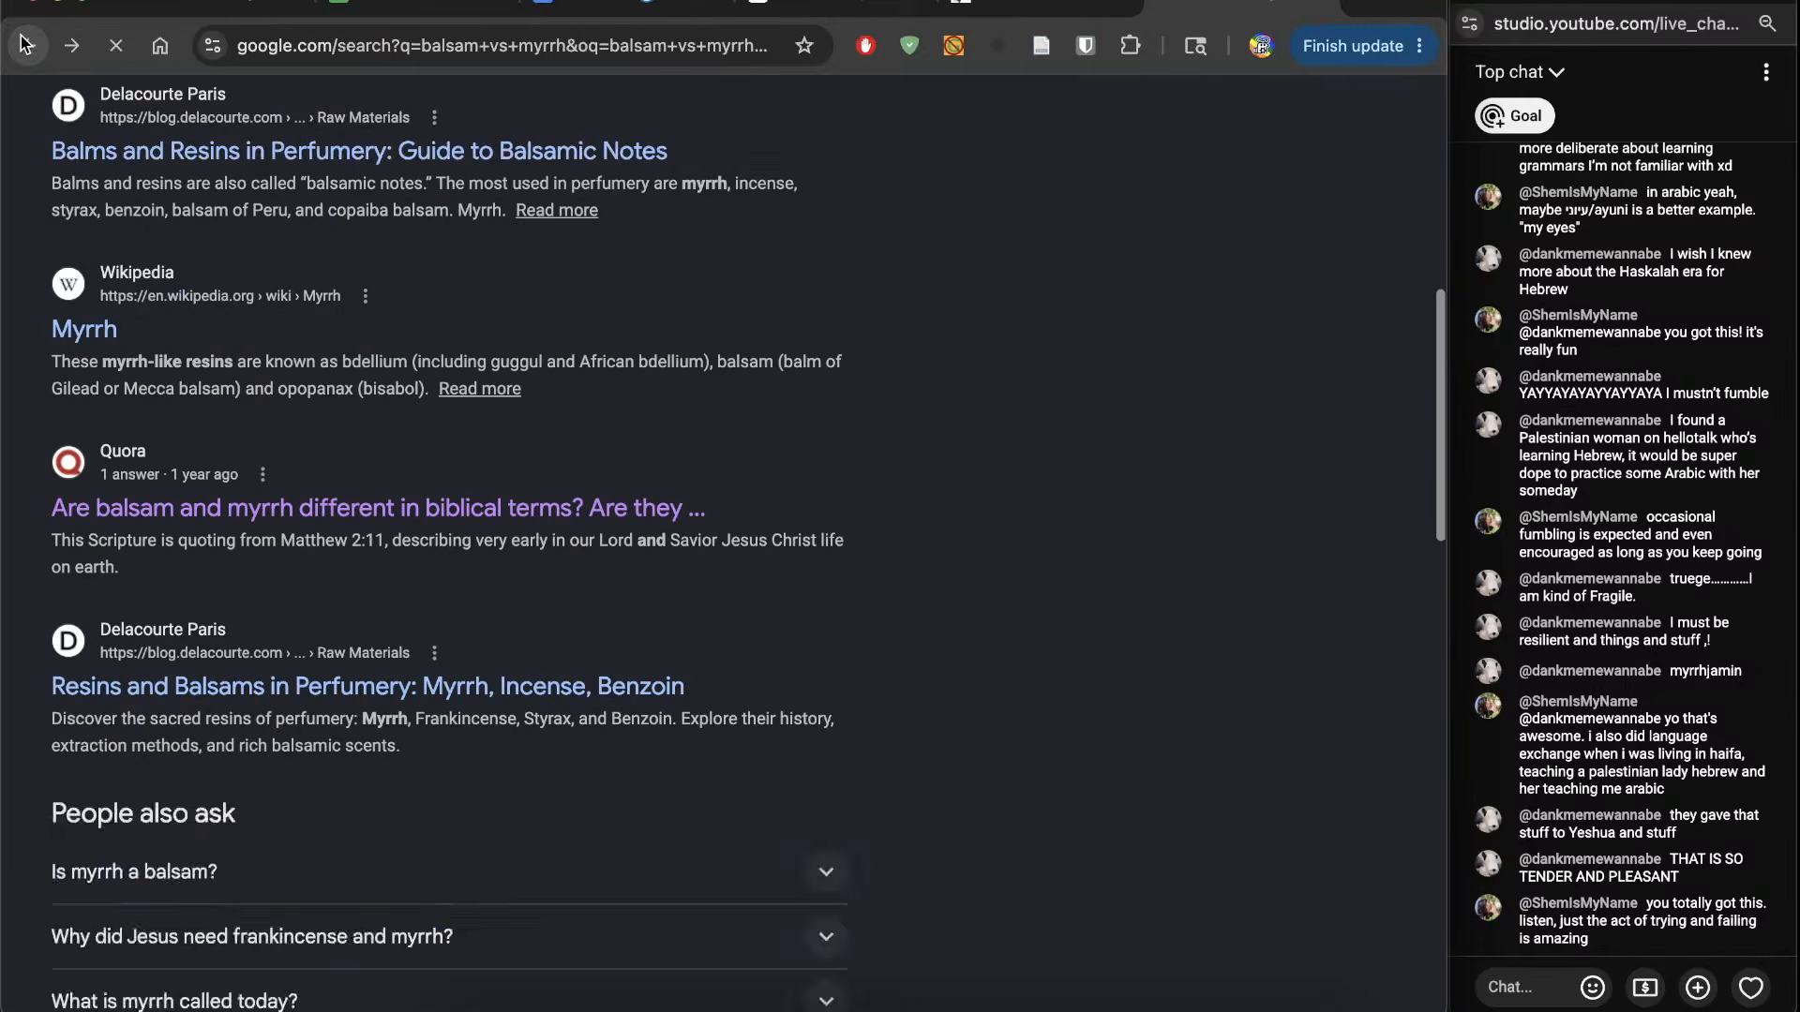
pyautogui.scroll(-1, 475, 656)
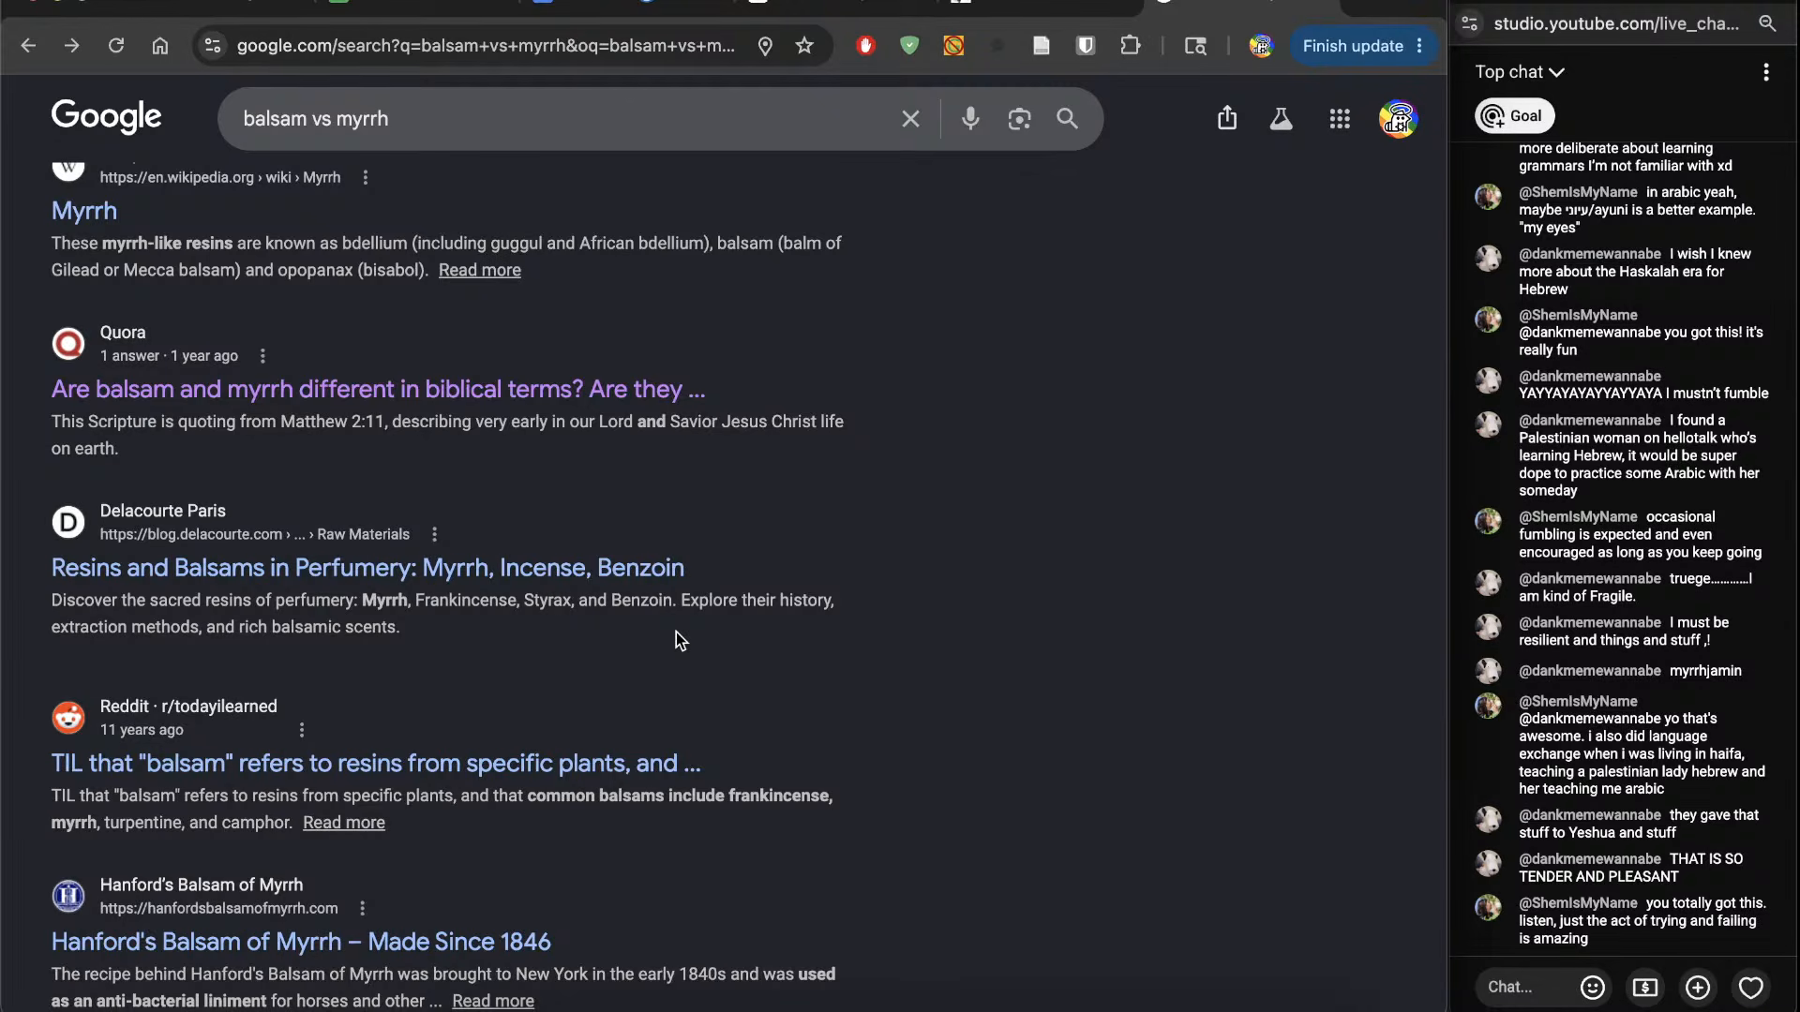
# Step: Leave the balsam and myrrh search results, reopen the lexicon entry for "and myrrh" (3910), and read down to its Brown-Driver-Briggs definition
pyautogui.scroll(-2, 677, 634)
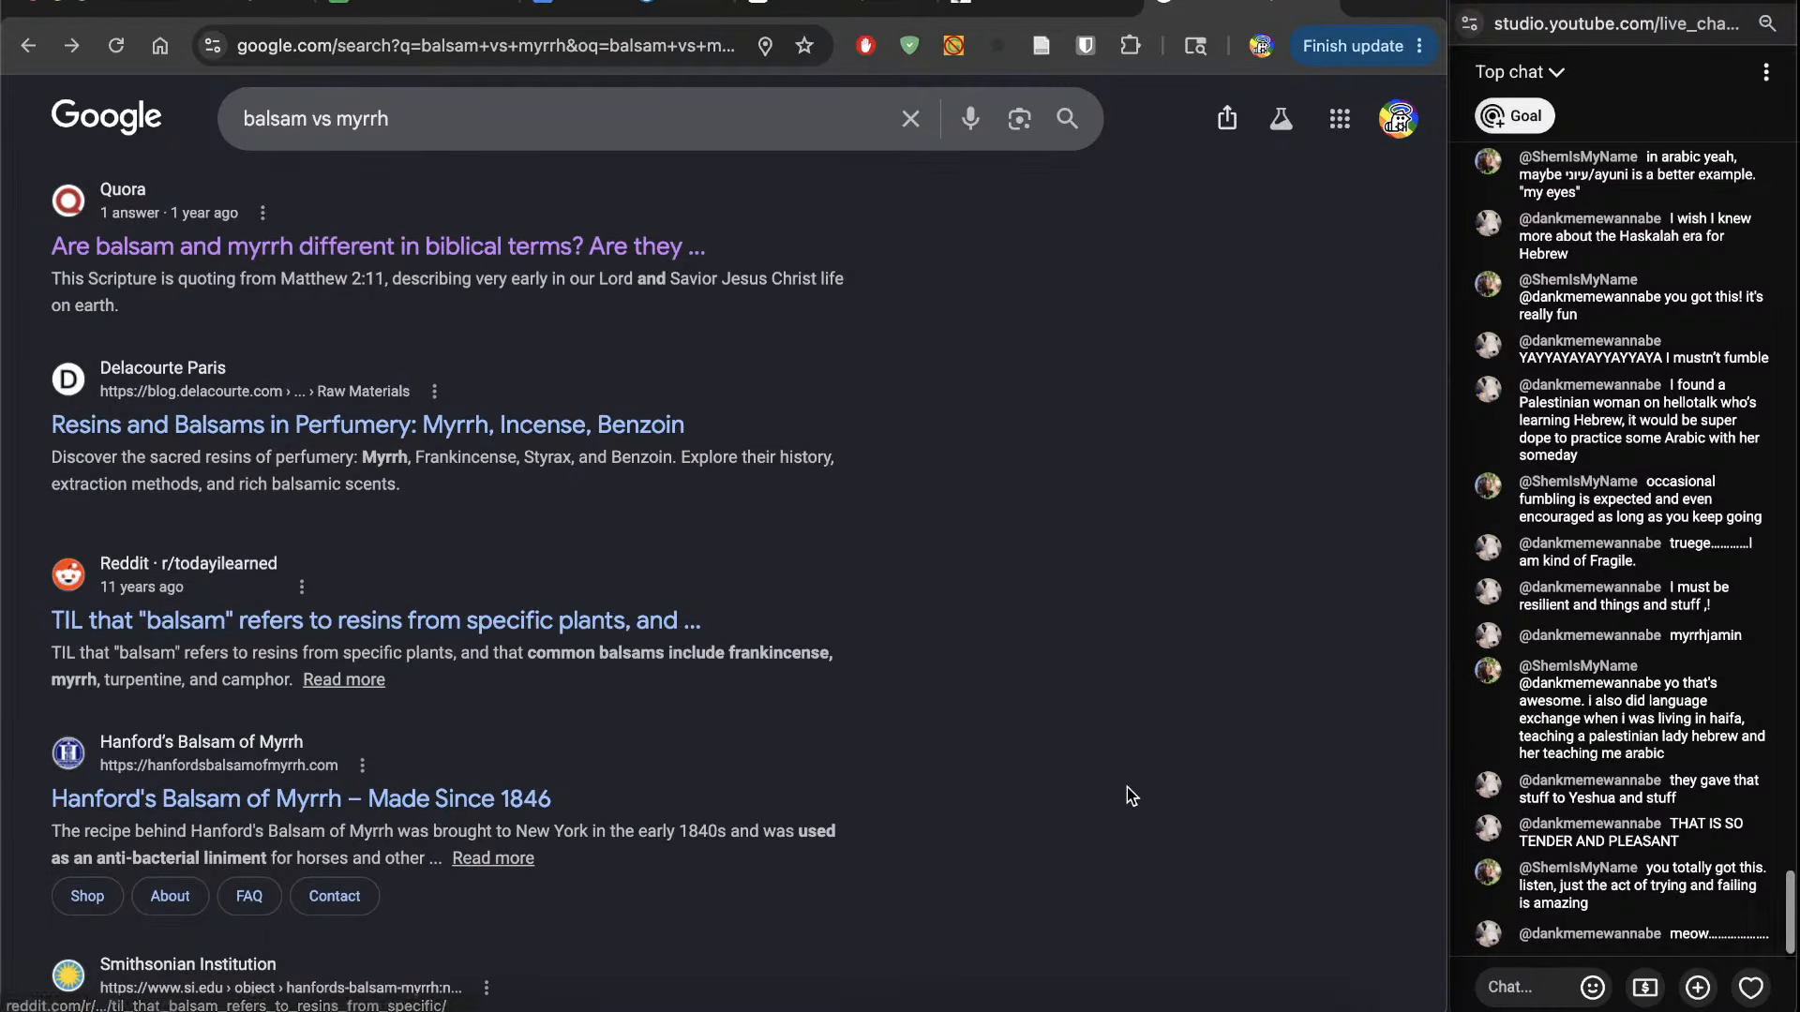
pyautogui.press('super+w')
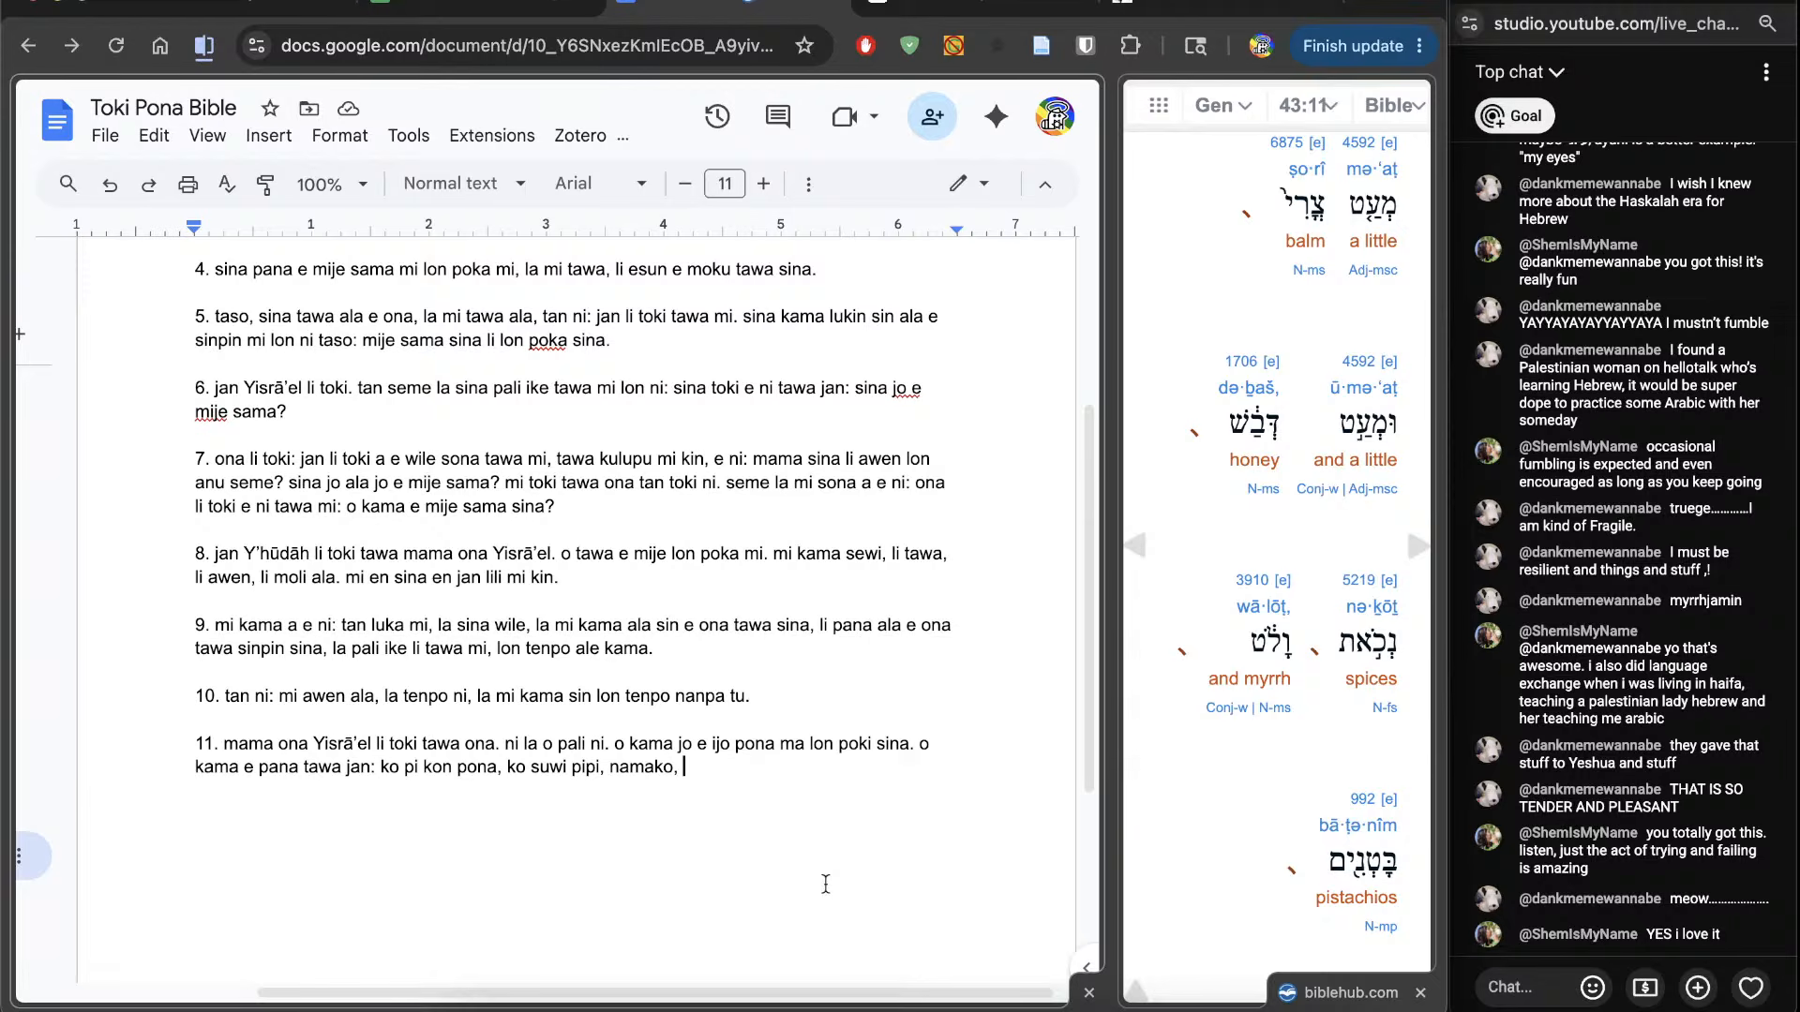
pyautogui.keyDown('super'); pyautogui.click(1255, 588); pyautogui.keyUp('super')
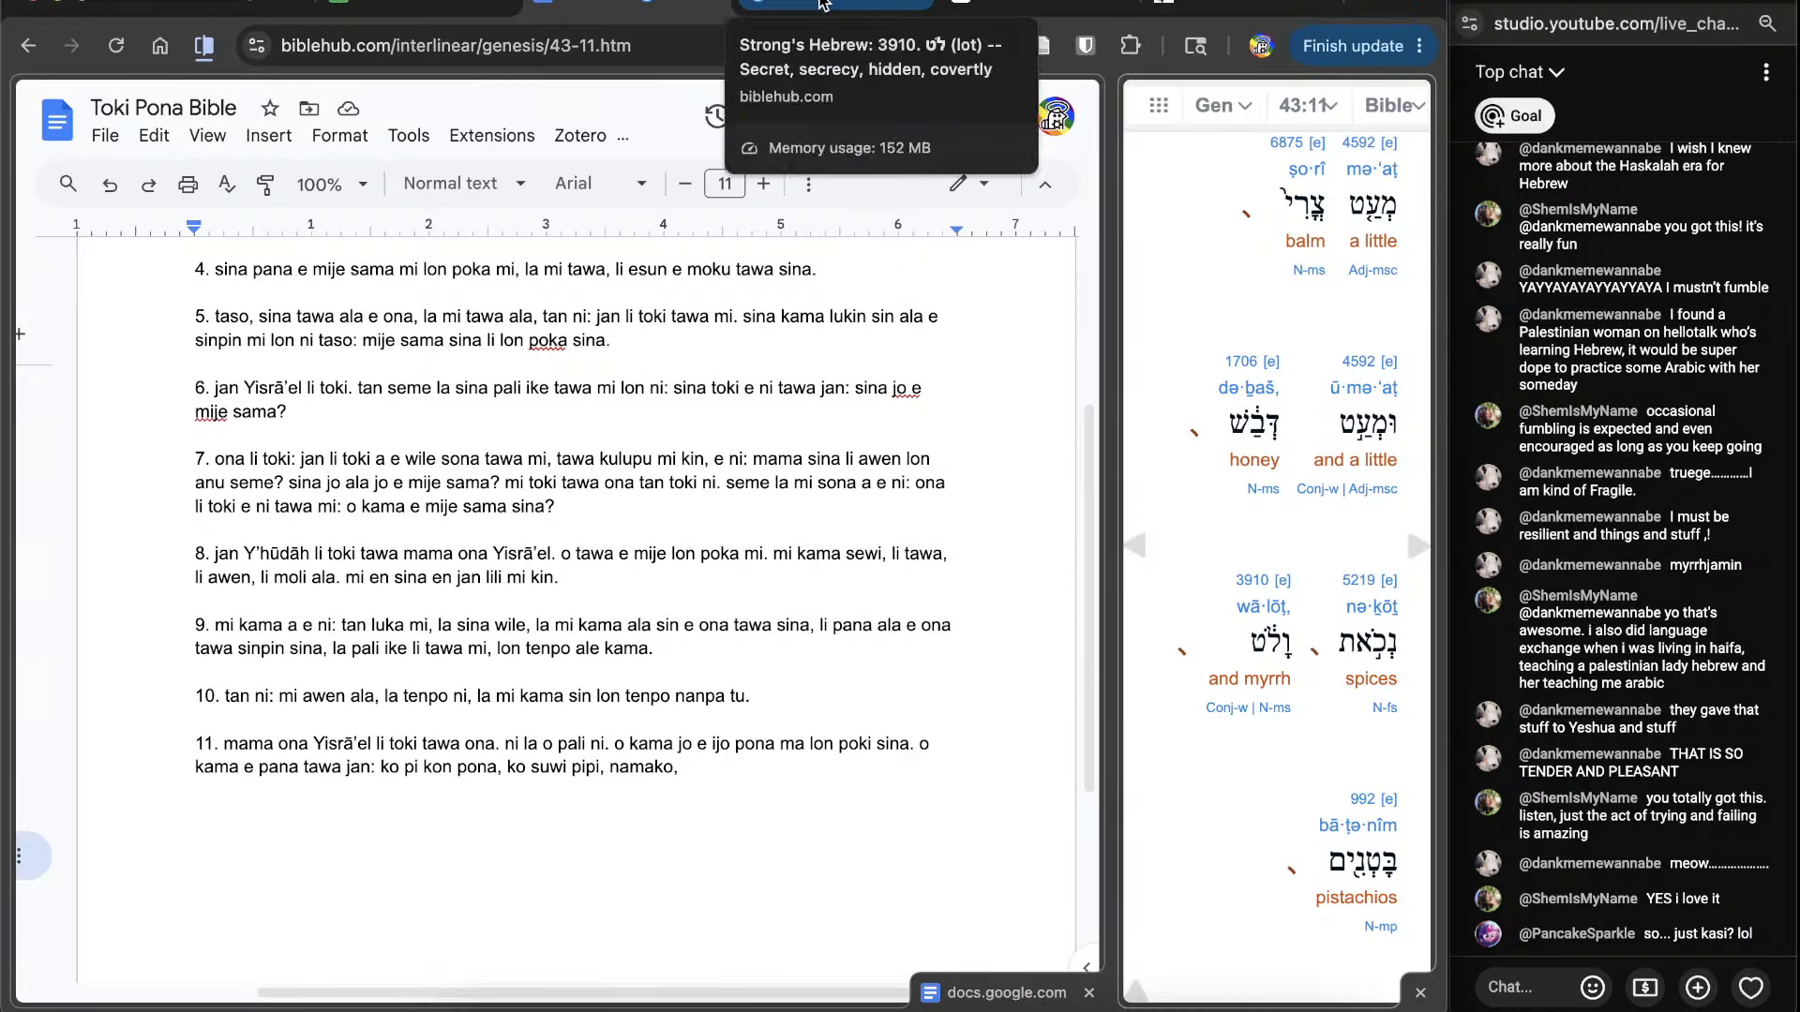
pyautogui.click(818, 6)
pyautogui.scroll(-15, 824, 684)
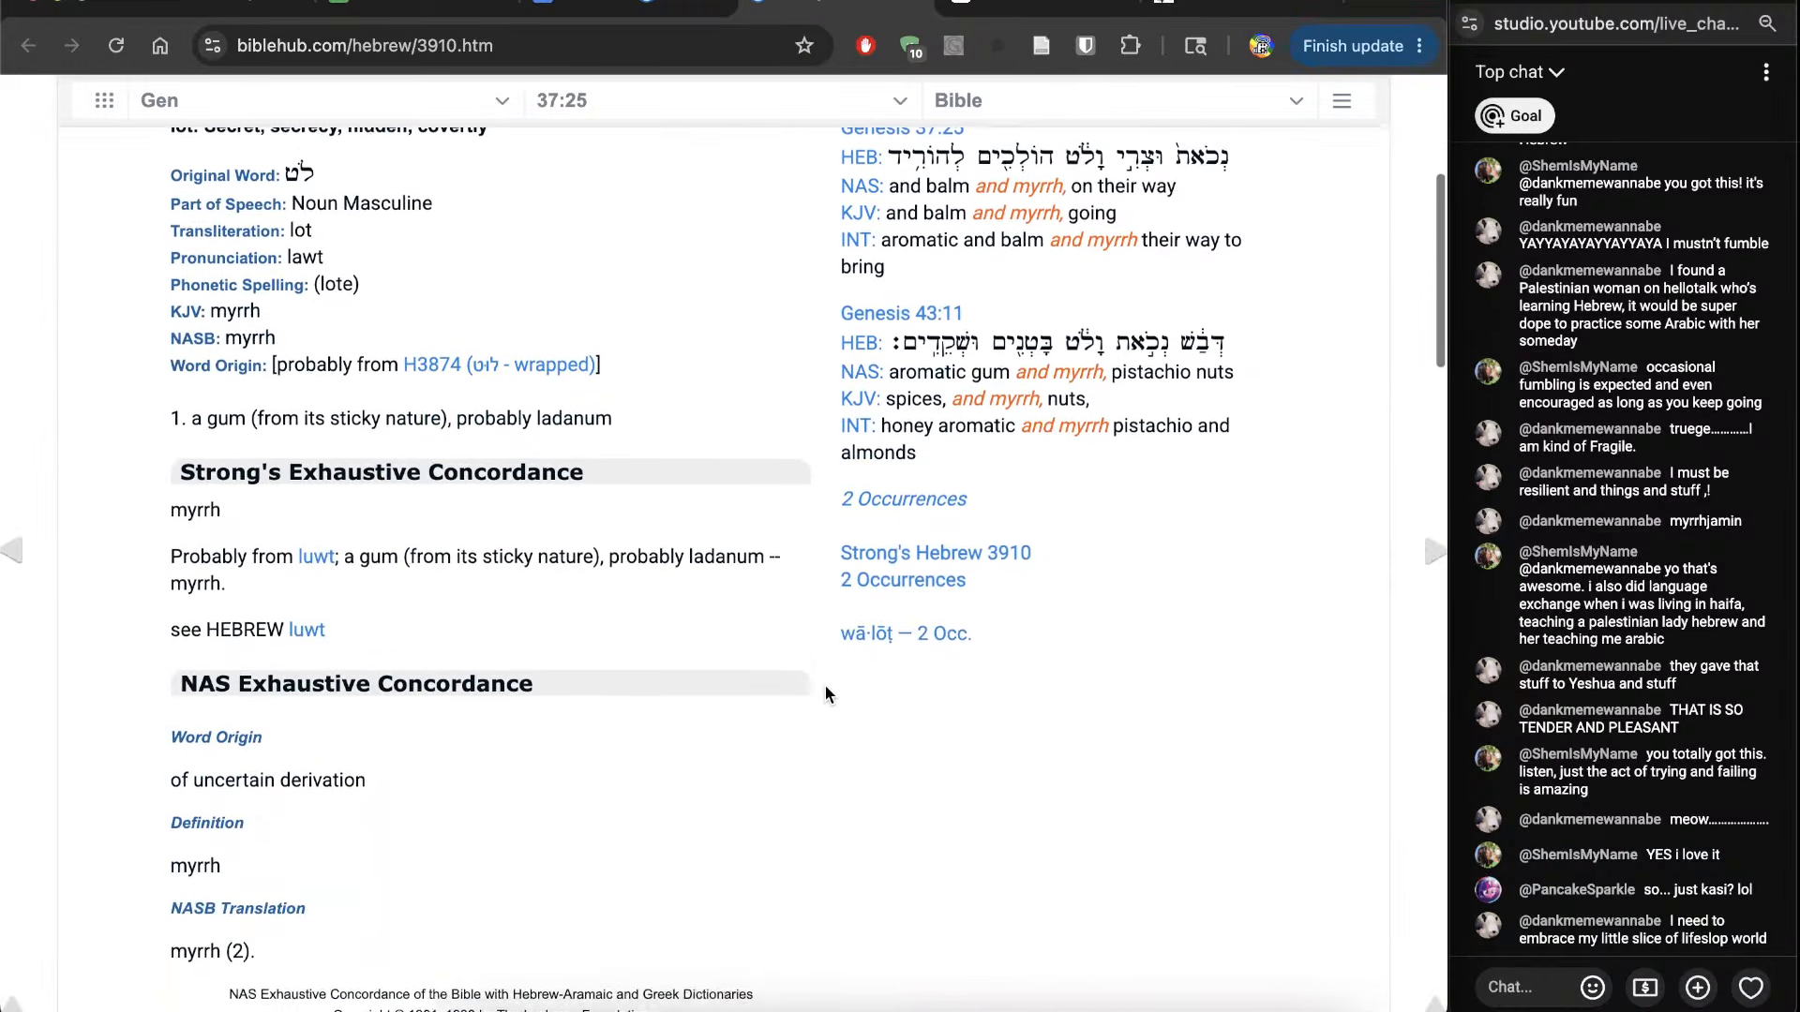
pyautogui.scroll(2, 826, 694)
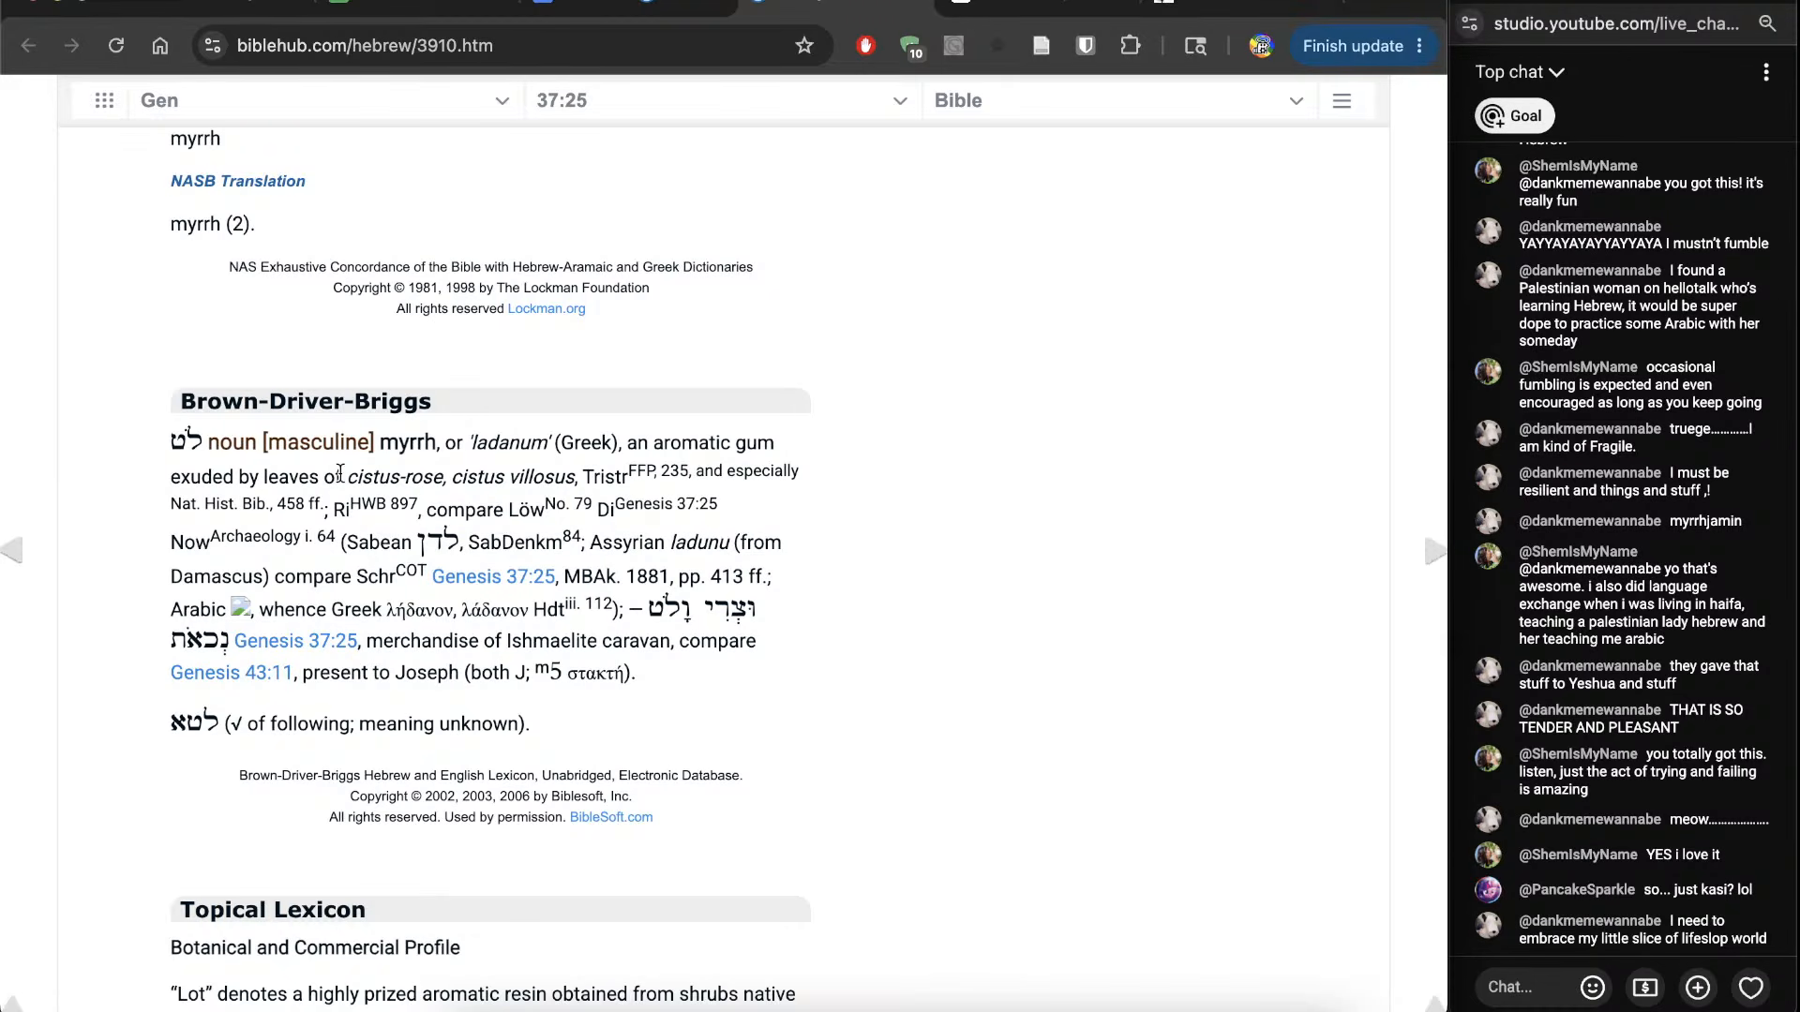
# Step: Copy "cistus villosus" from the lexicon definition, search Google for it in a new tab, and open the Wikipedia article on Cistus × incanus
pyautogui.moveTo(368, 480); pyautogui.dragTo(564, 479)
pyautogui.click(484, 479)
pyautogui.press('super+c')
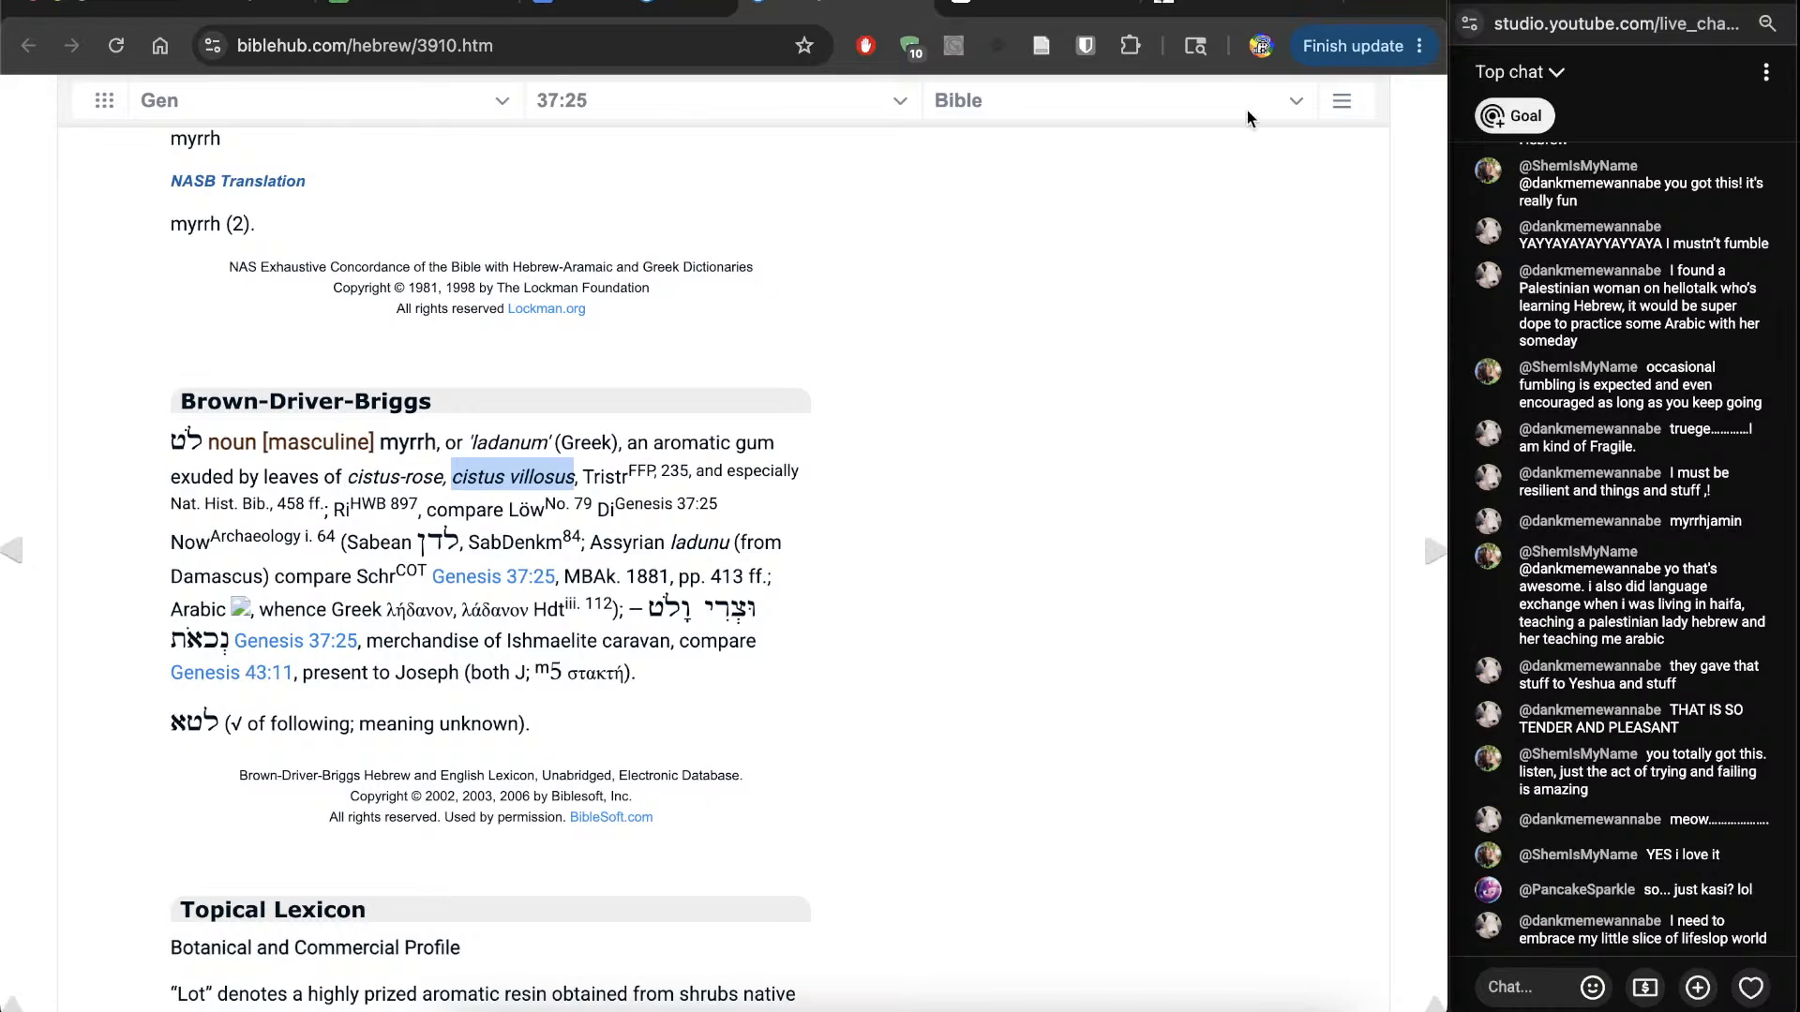
pyautogui.click(1365, 5)
pyautogui.press('super+v')
pyautogui.press('Return')
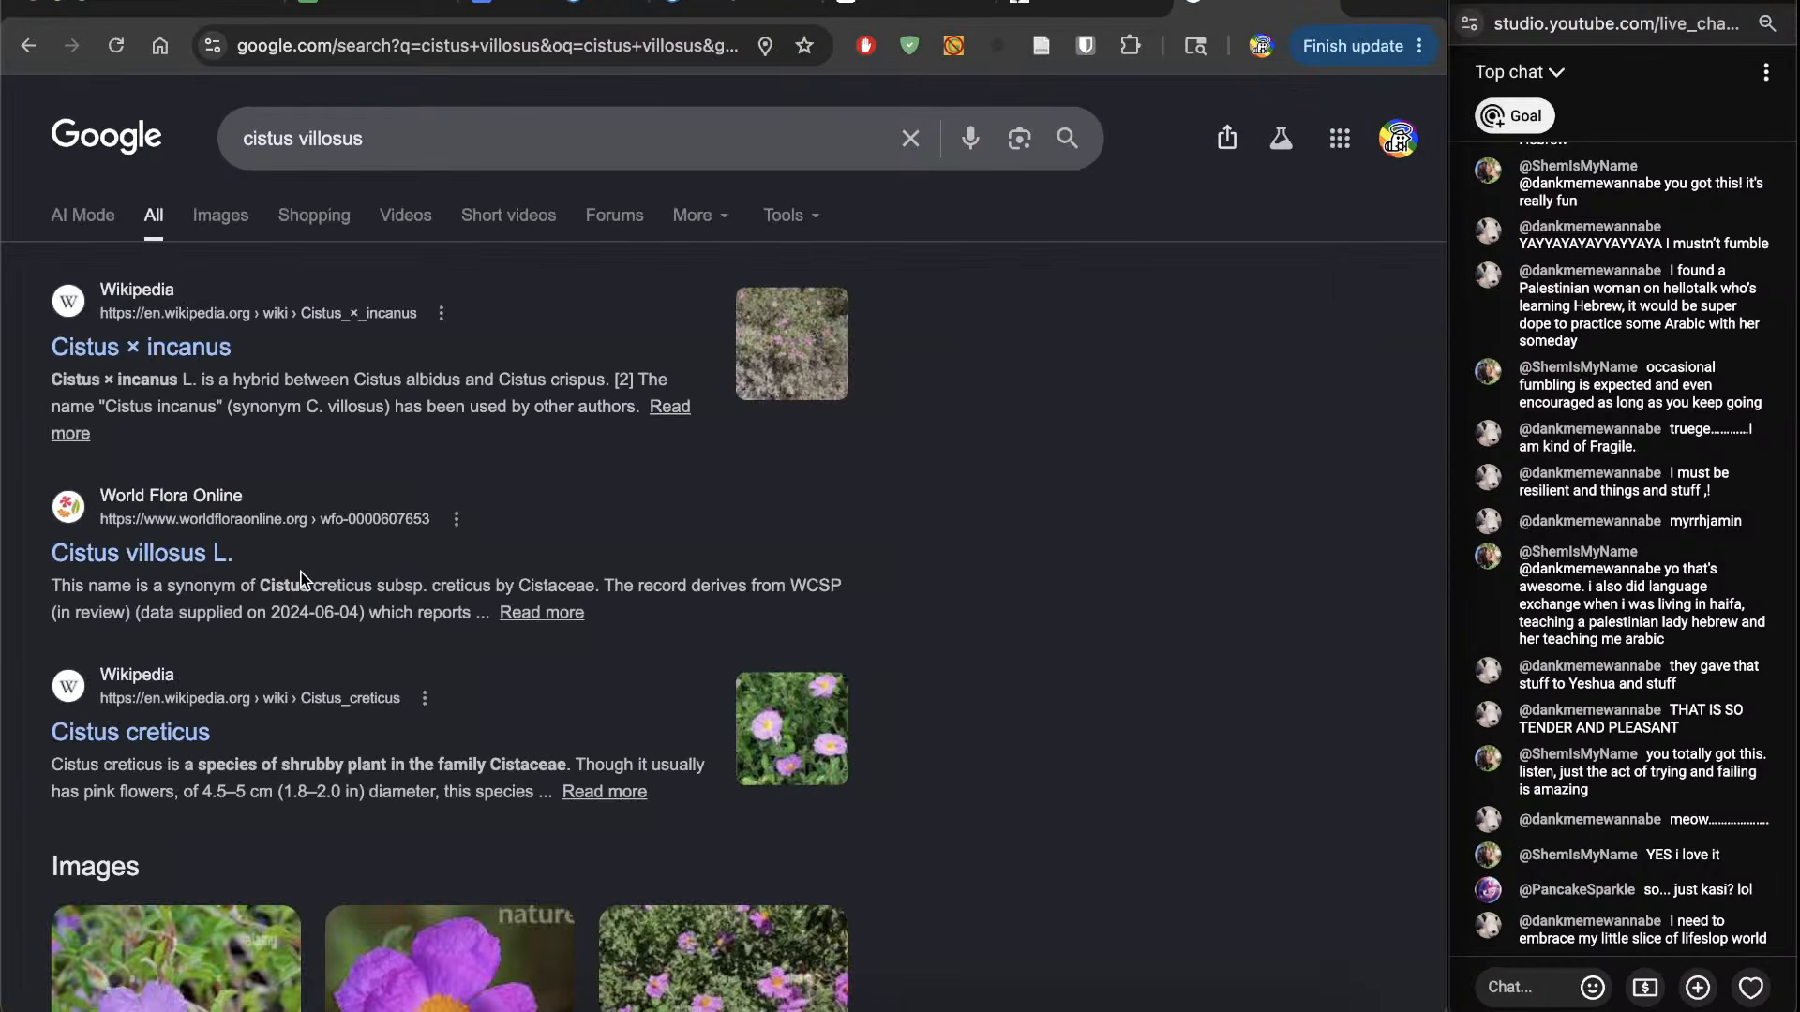
pyautogui.click(142, 348)
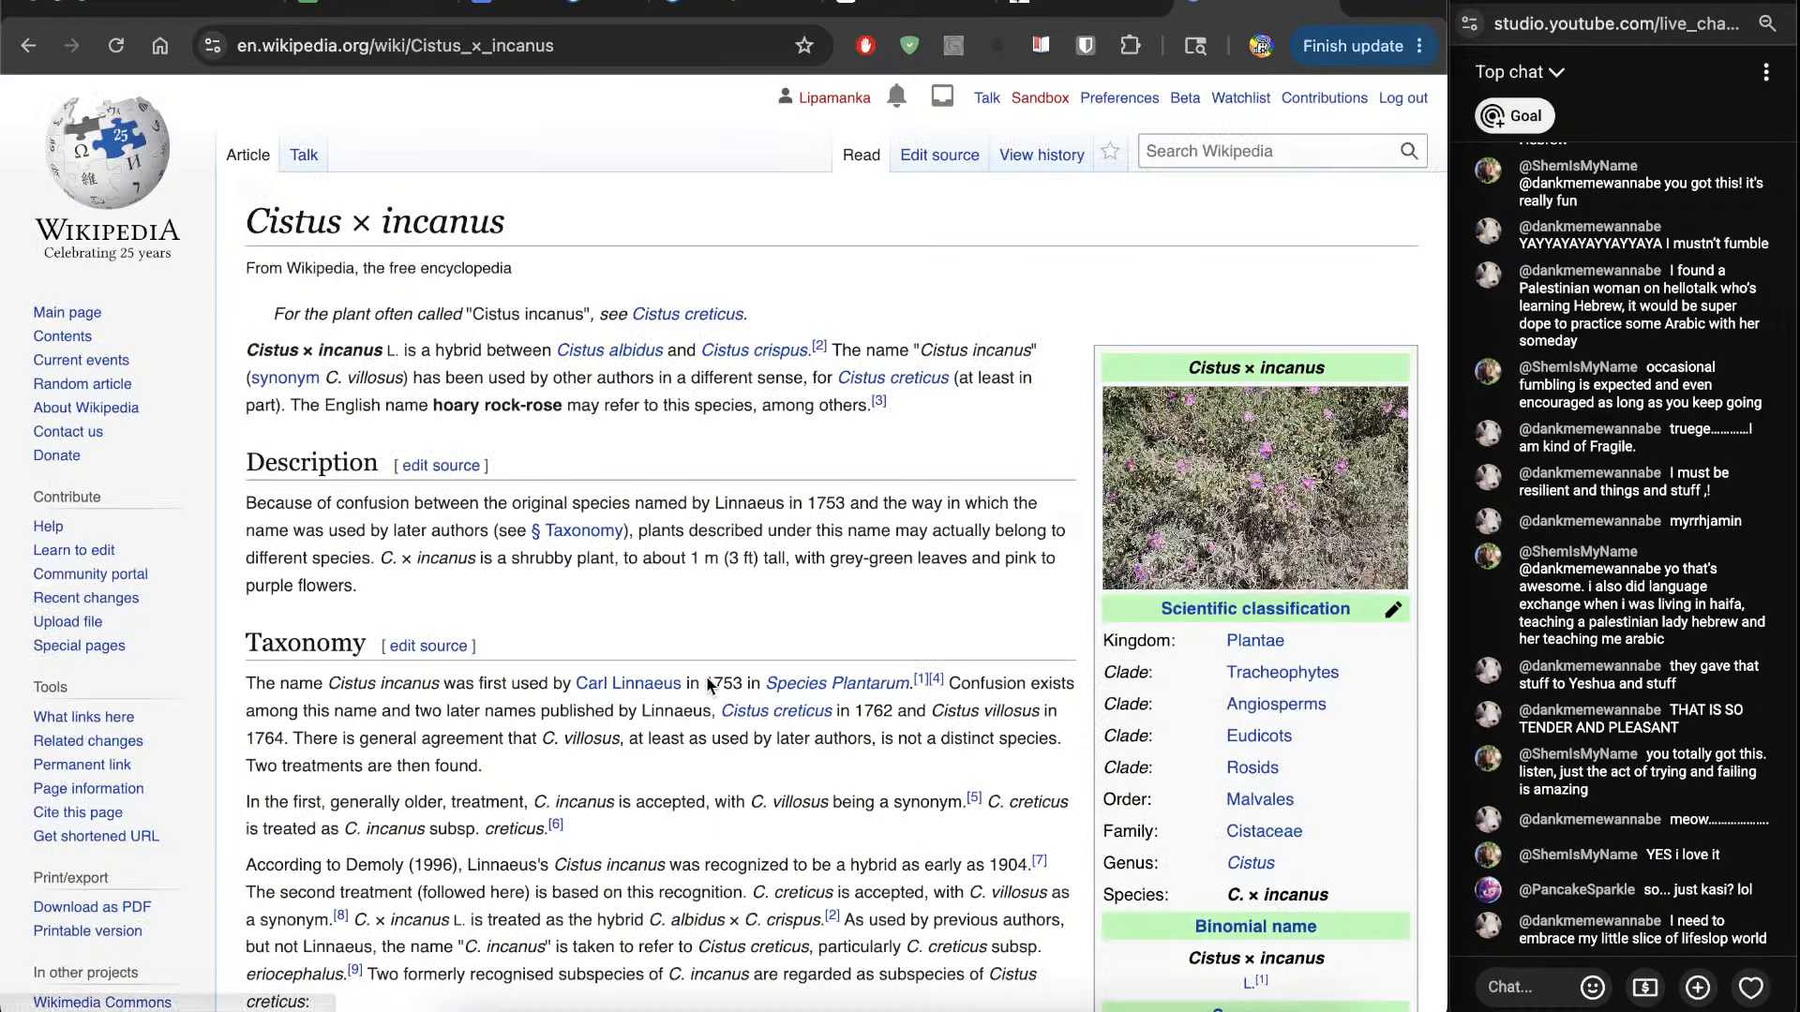
# Step: Skim the Cistus × incanus article, find "myrrh" and "bals" in it, and return to the Toki Pona Bible document
pyautogui.scroll(-20, 706, 677)
pyautogui.scroll(20, 706, 677)
pyautogui.scroll(1, 707, 686)
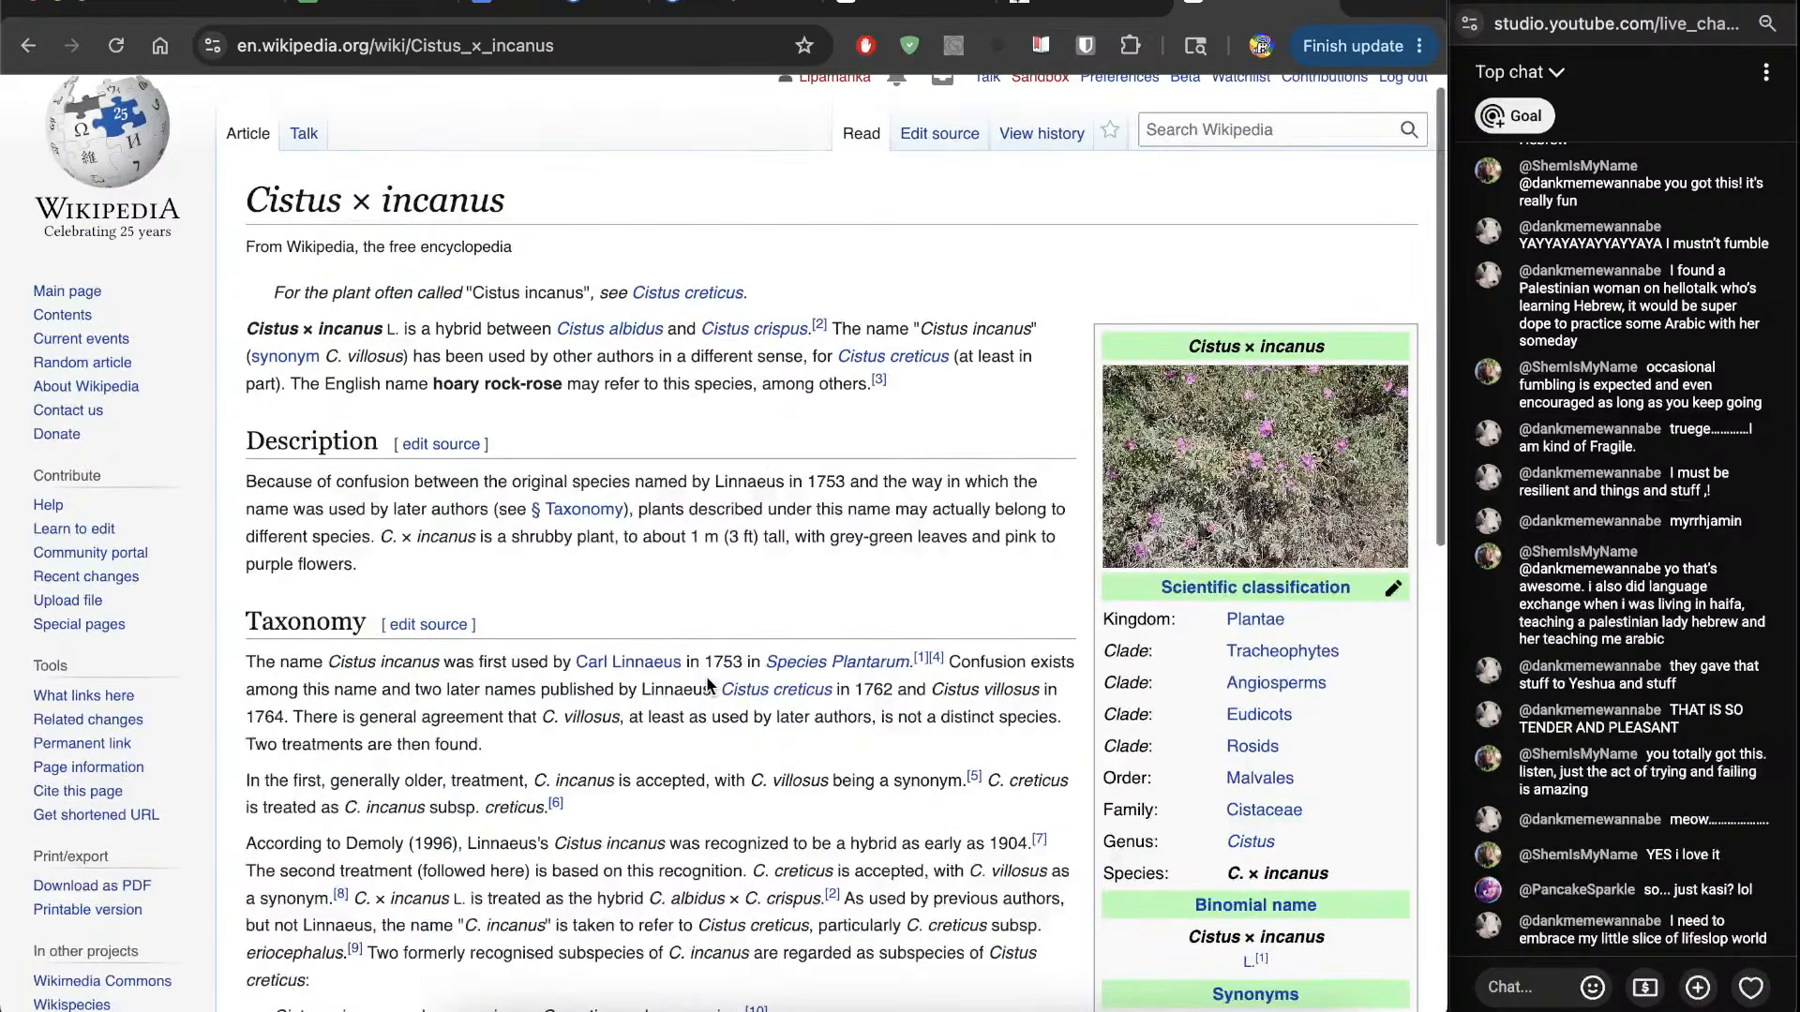
pyautogui.press('super+f')
pyautogui.write('myrrh')
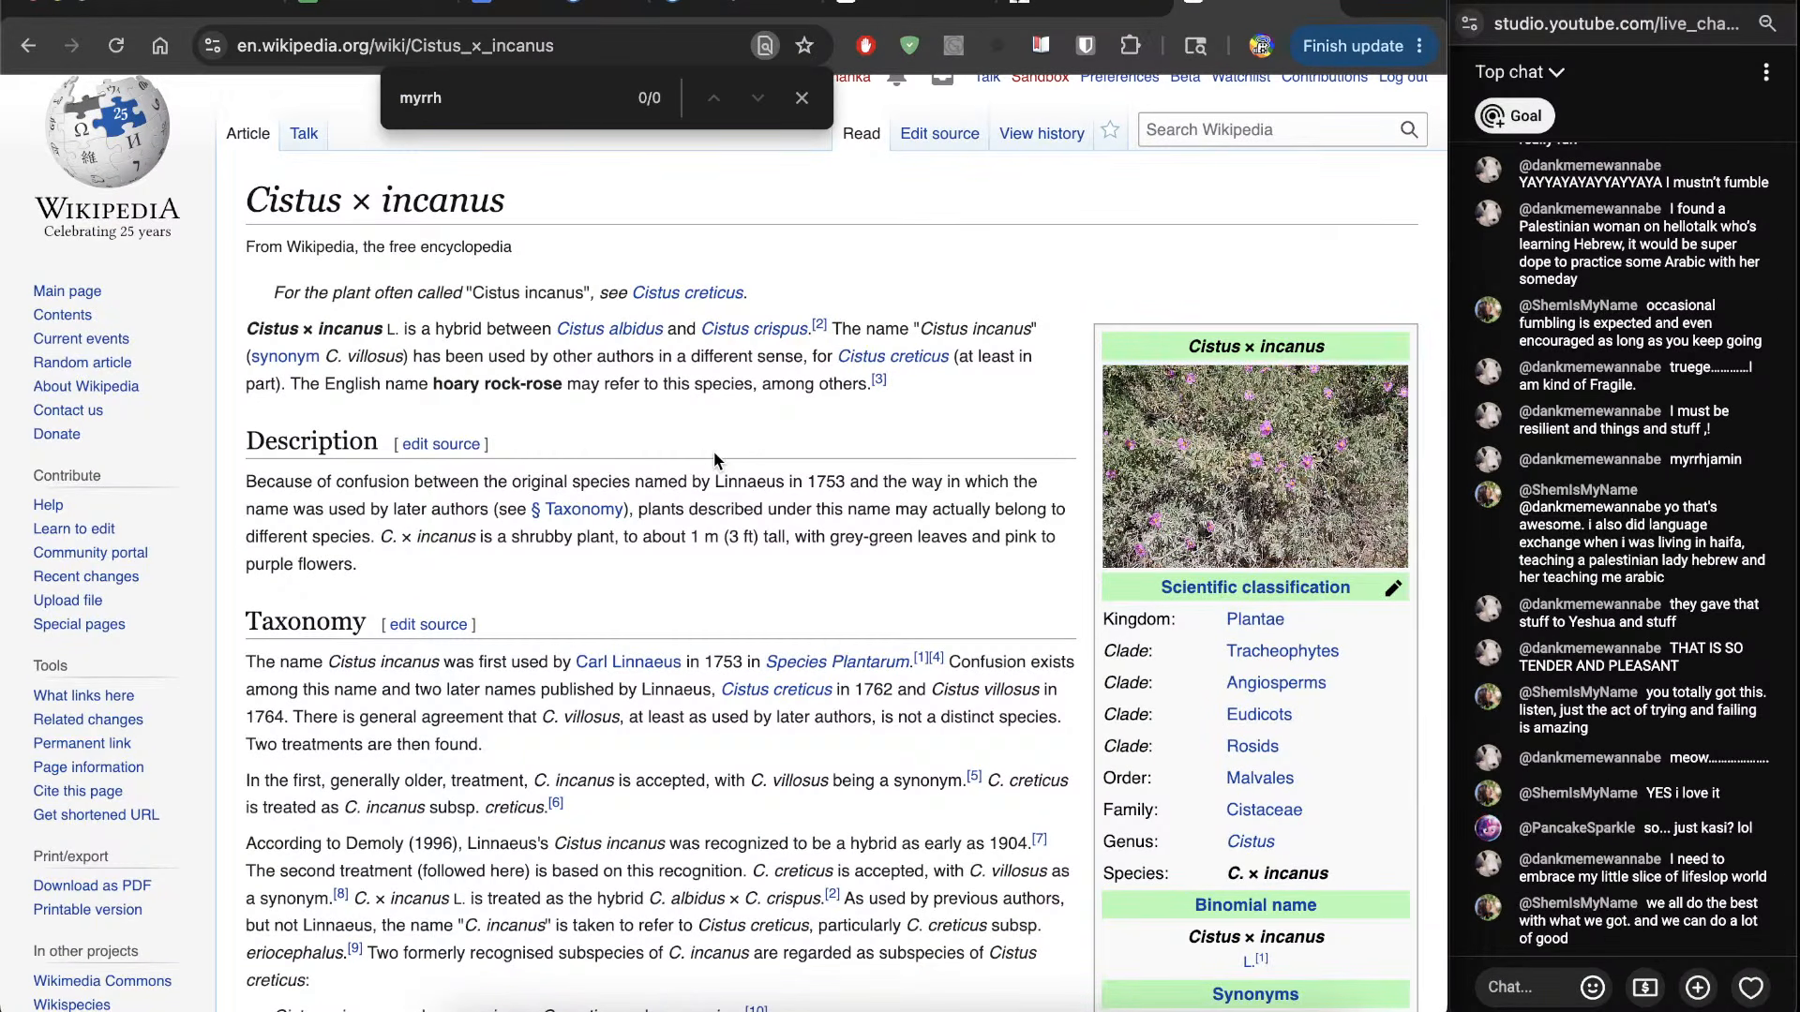
pyautogui.press('super+a')
pyautogui.write('bals')
pyautogui.press('Escape')
pyautogui.press('super+w')
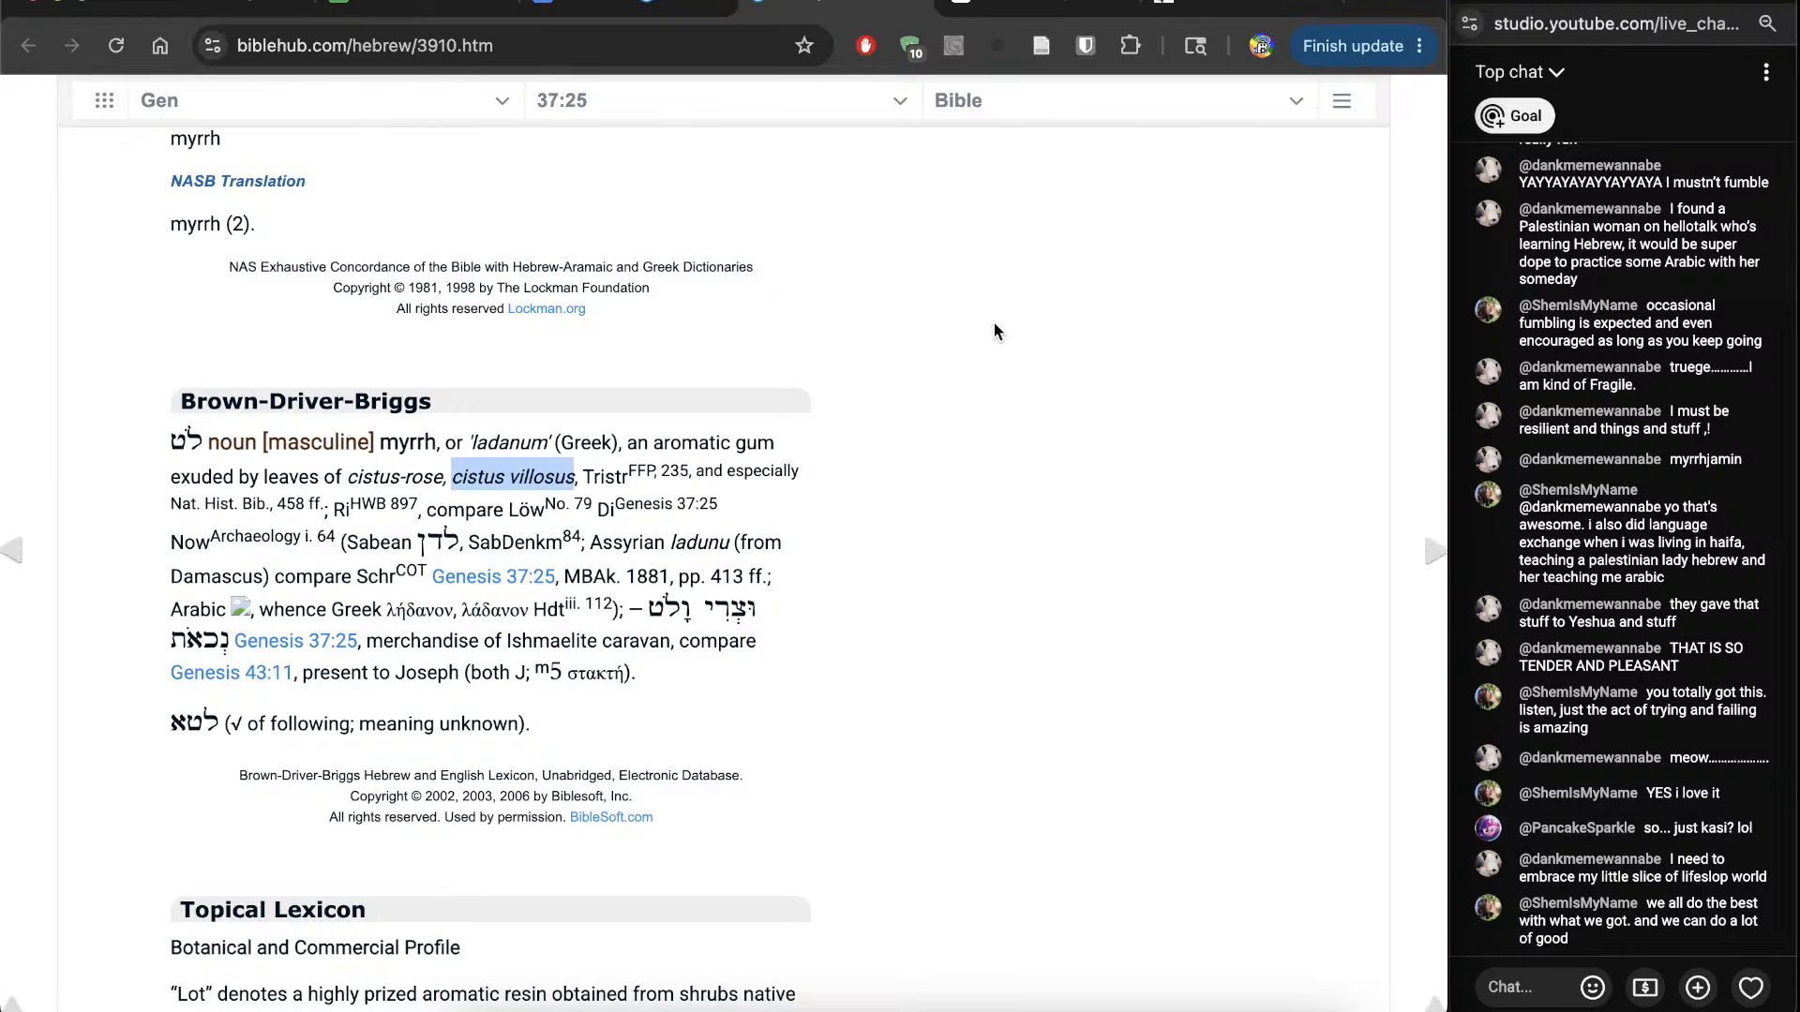
pyautogui.press('super+w')
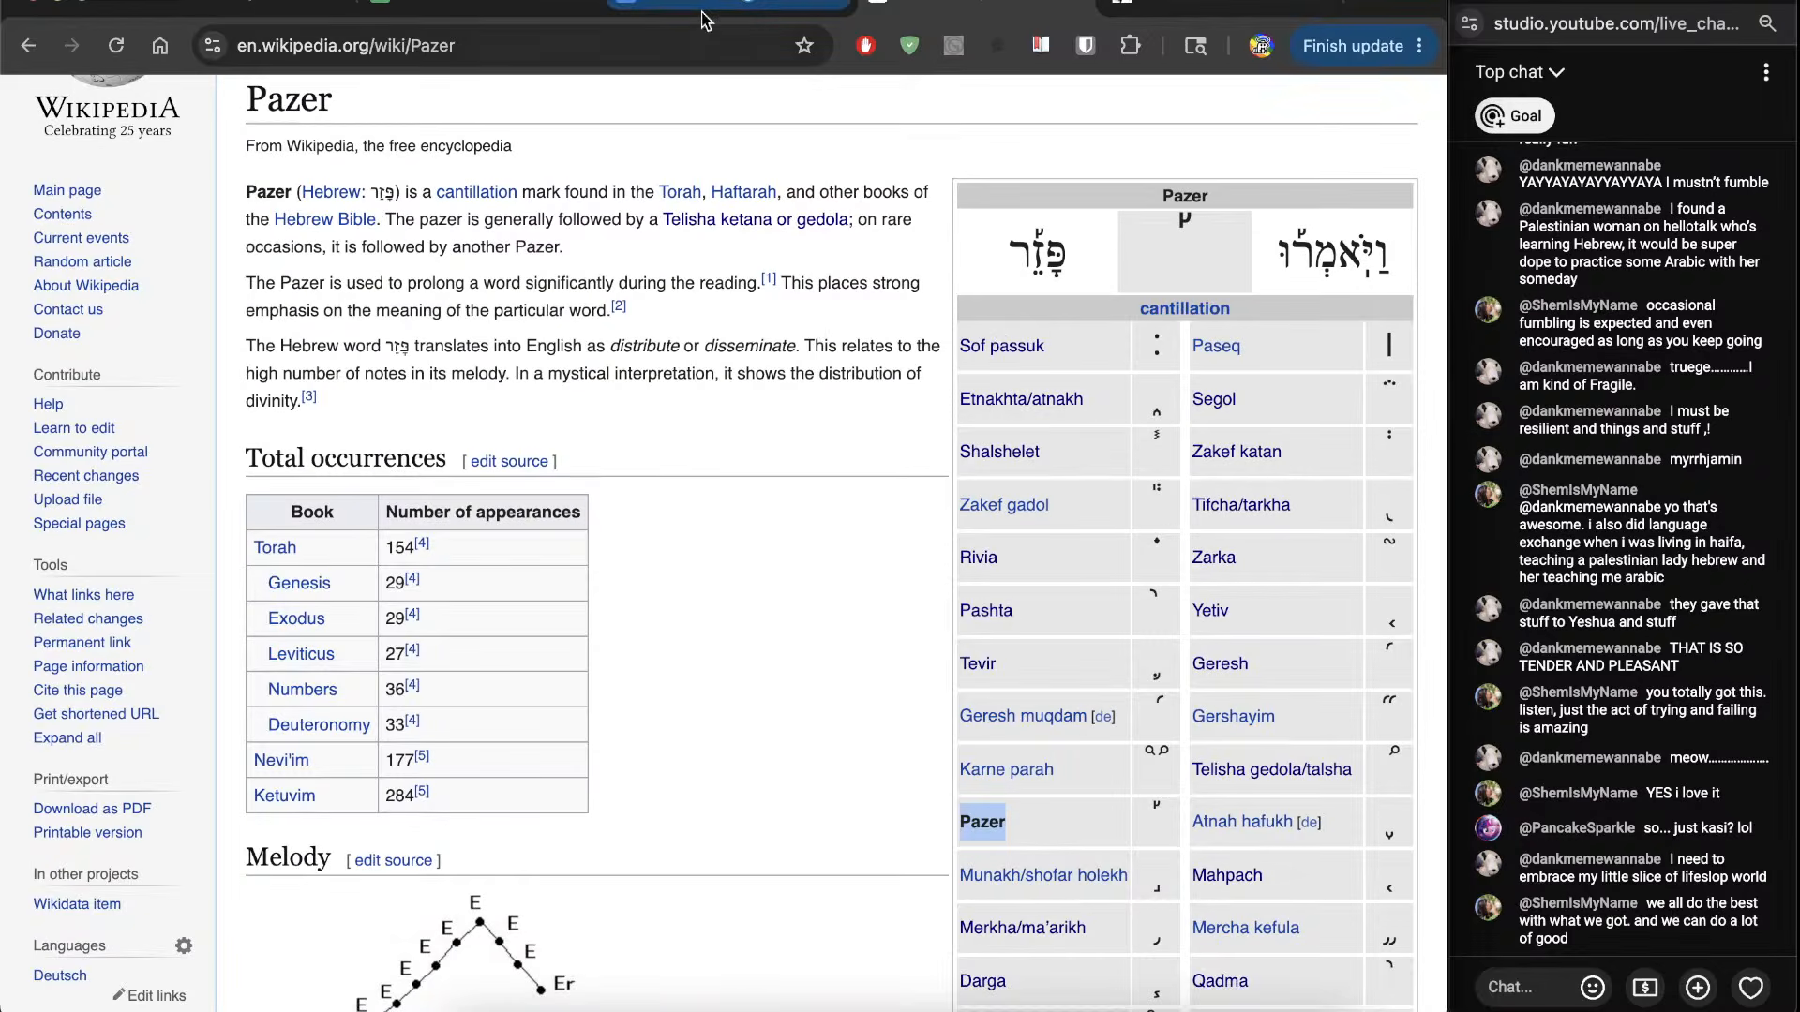
pyautogui.click(672, 8)
pyautogui.click(788, 785)
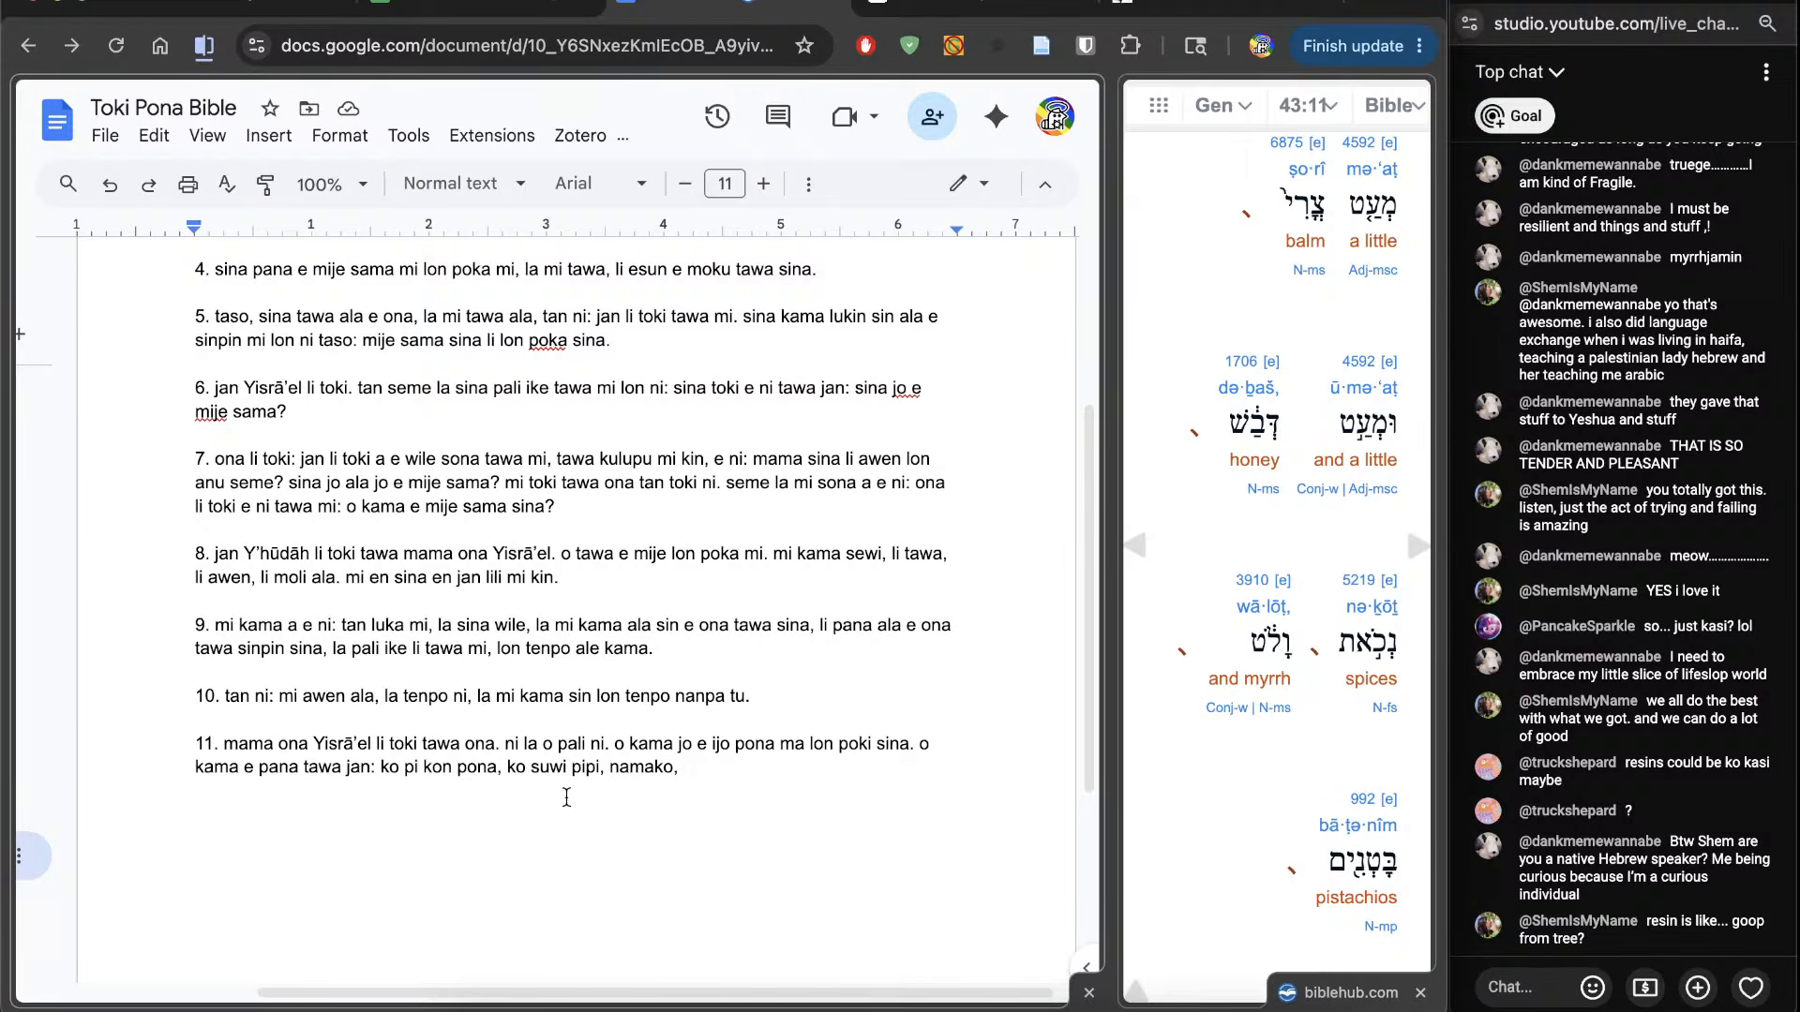
# Step: Read the dictionary definitions of "myrrh" and "balm" from the interlinear, including the expanded English entry for "balm"
pyautogui.click(1262, 677)
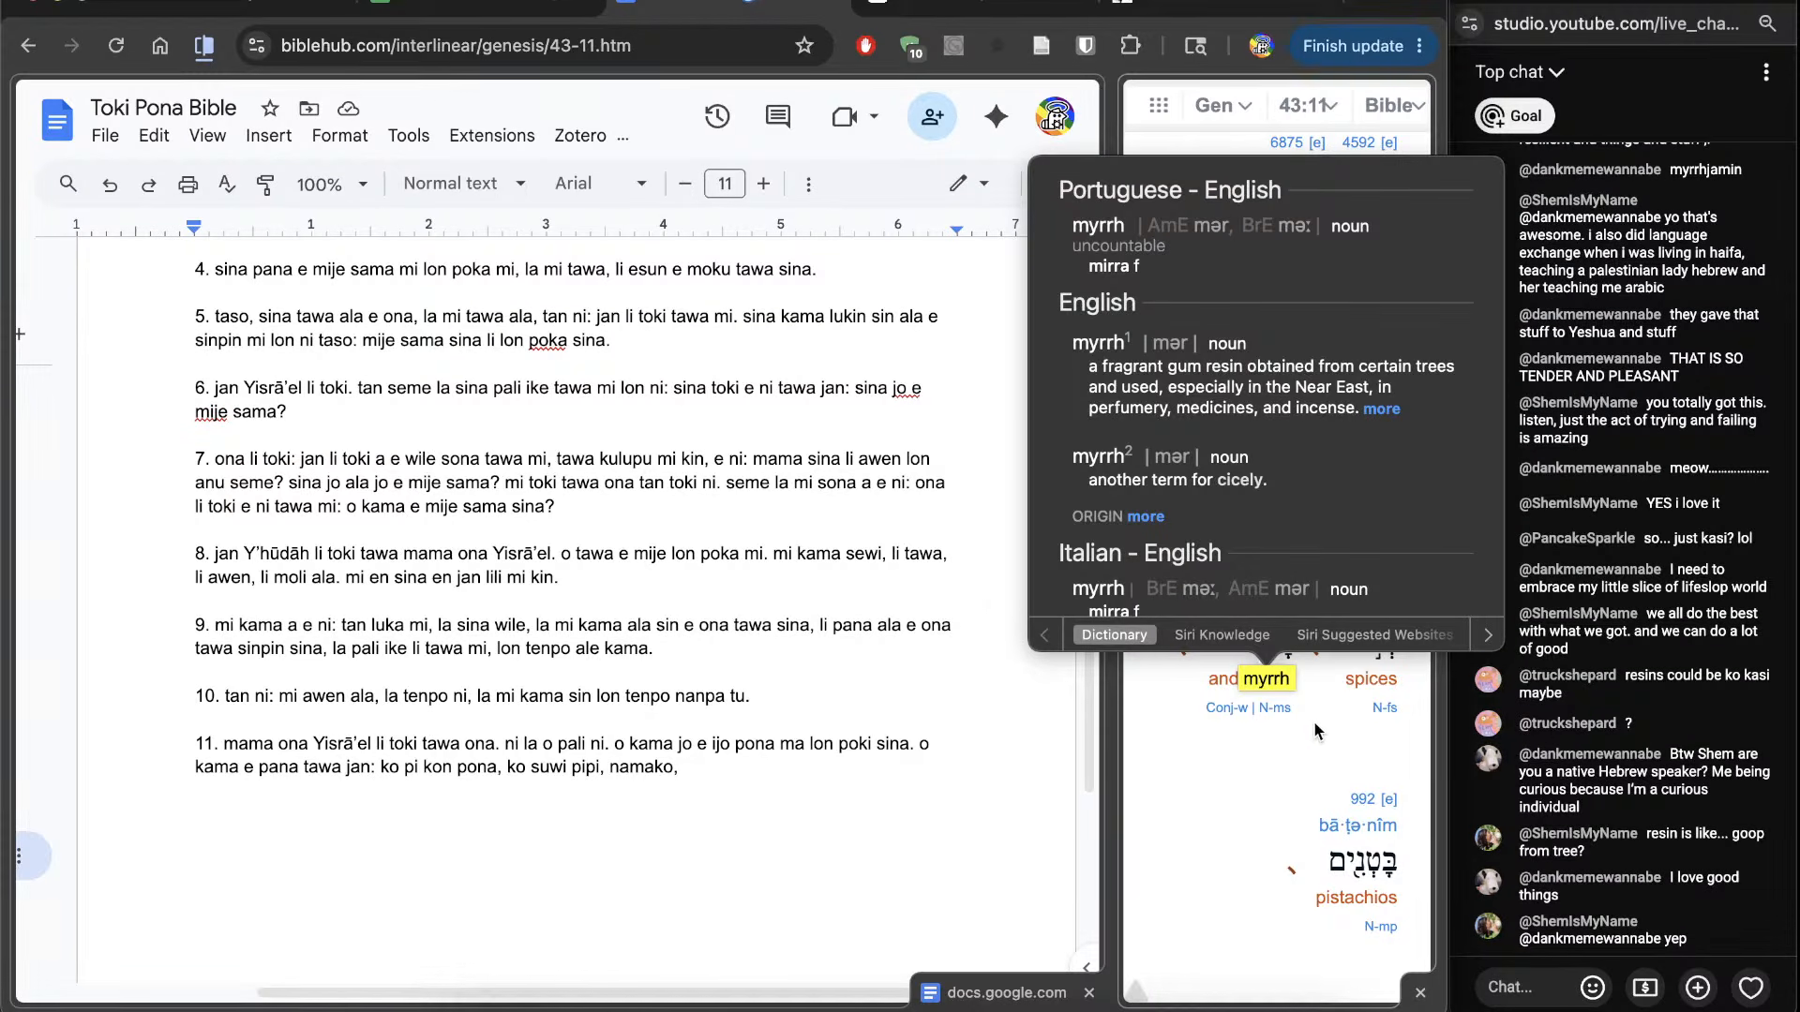
pyautogui.click(1307, 681)
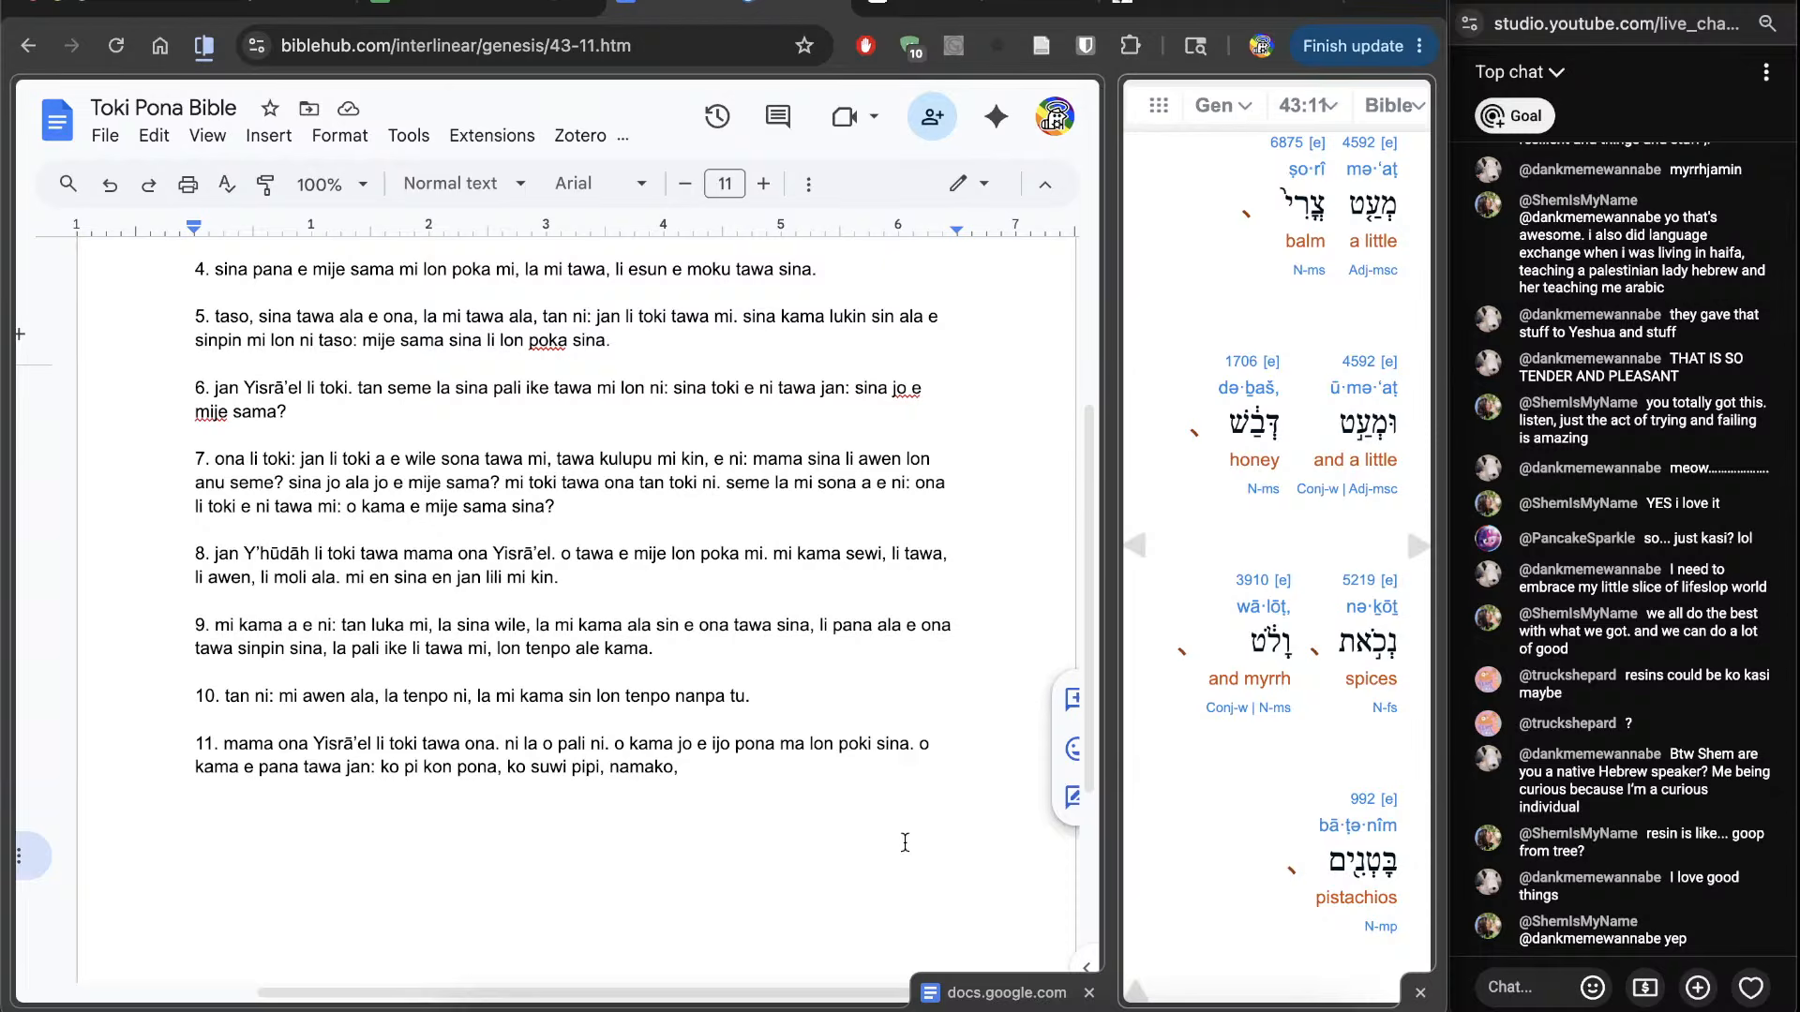
pyautogui.click(866, 846)
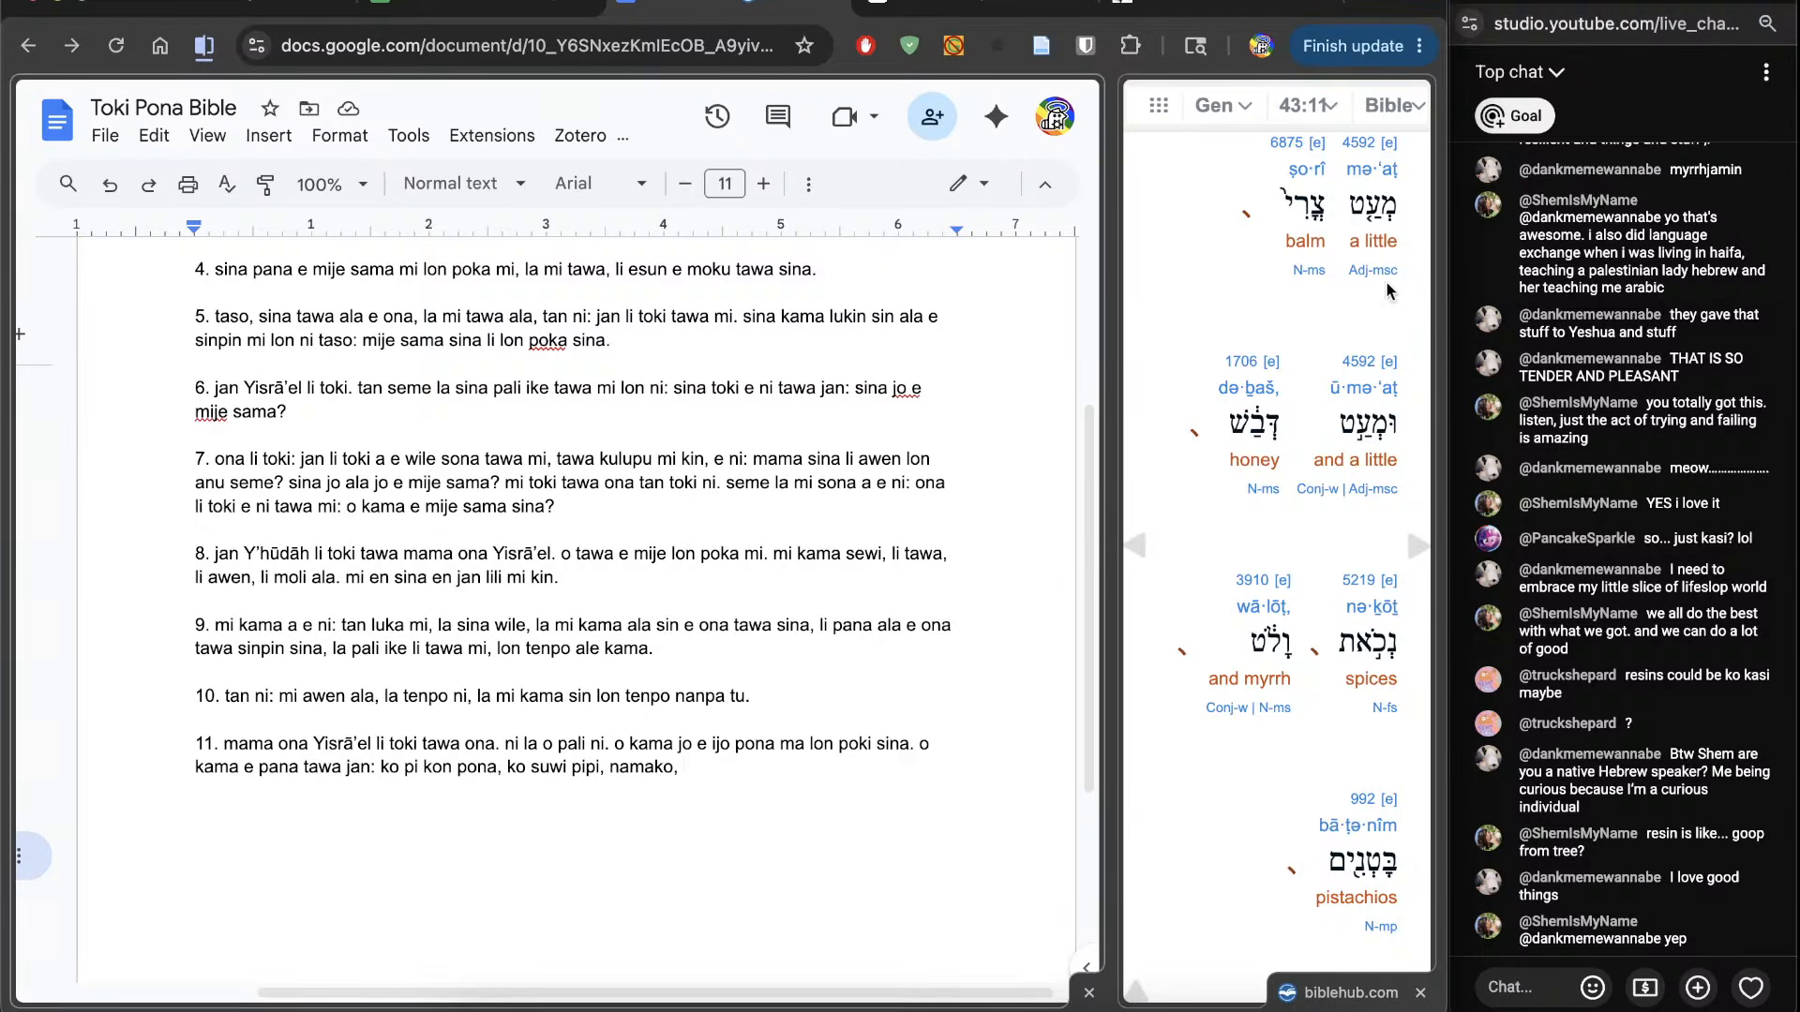
pyautogui.click(1316, 249)
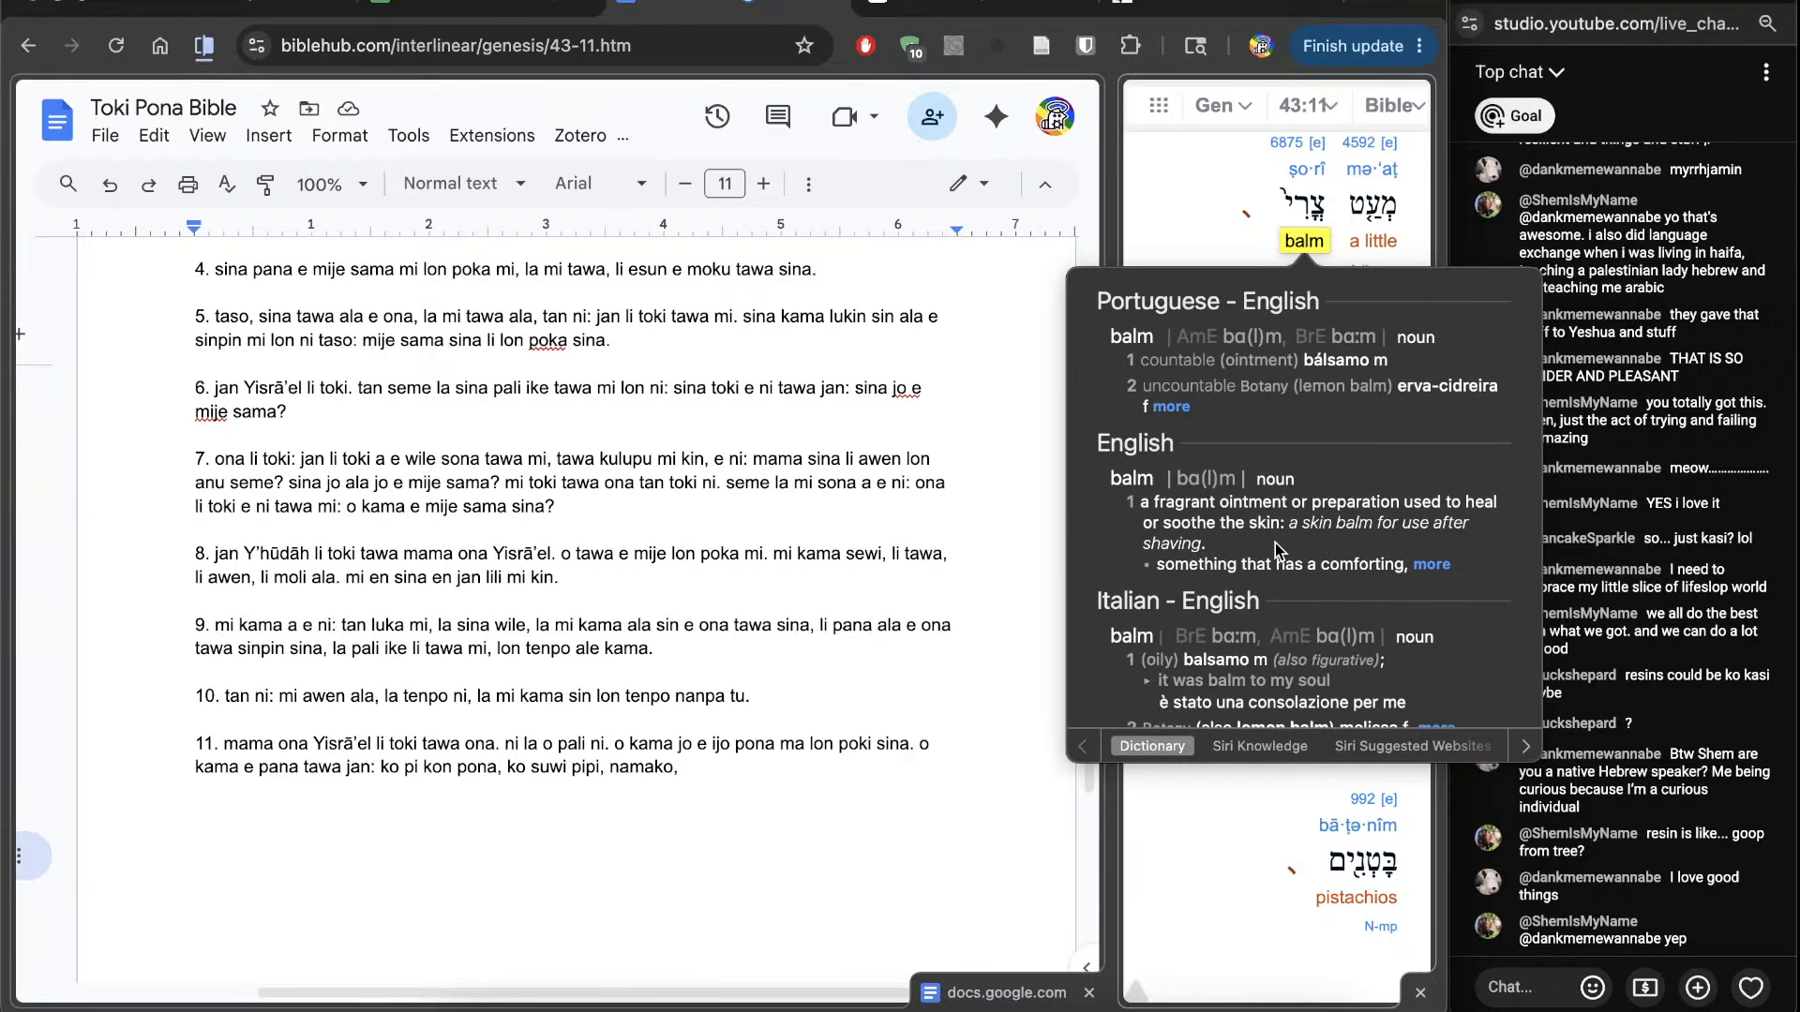
pyautogui.click(1424, 564)
pyautogui.scroll(-3, 1422, 562)
pyautogui.scroll(-3, 1422, 563)
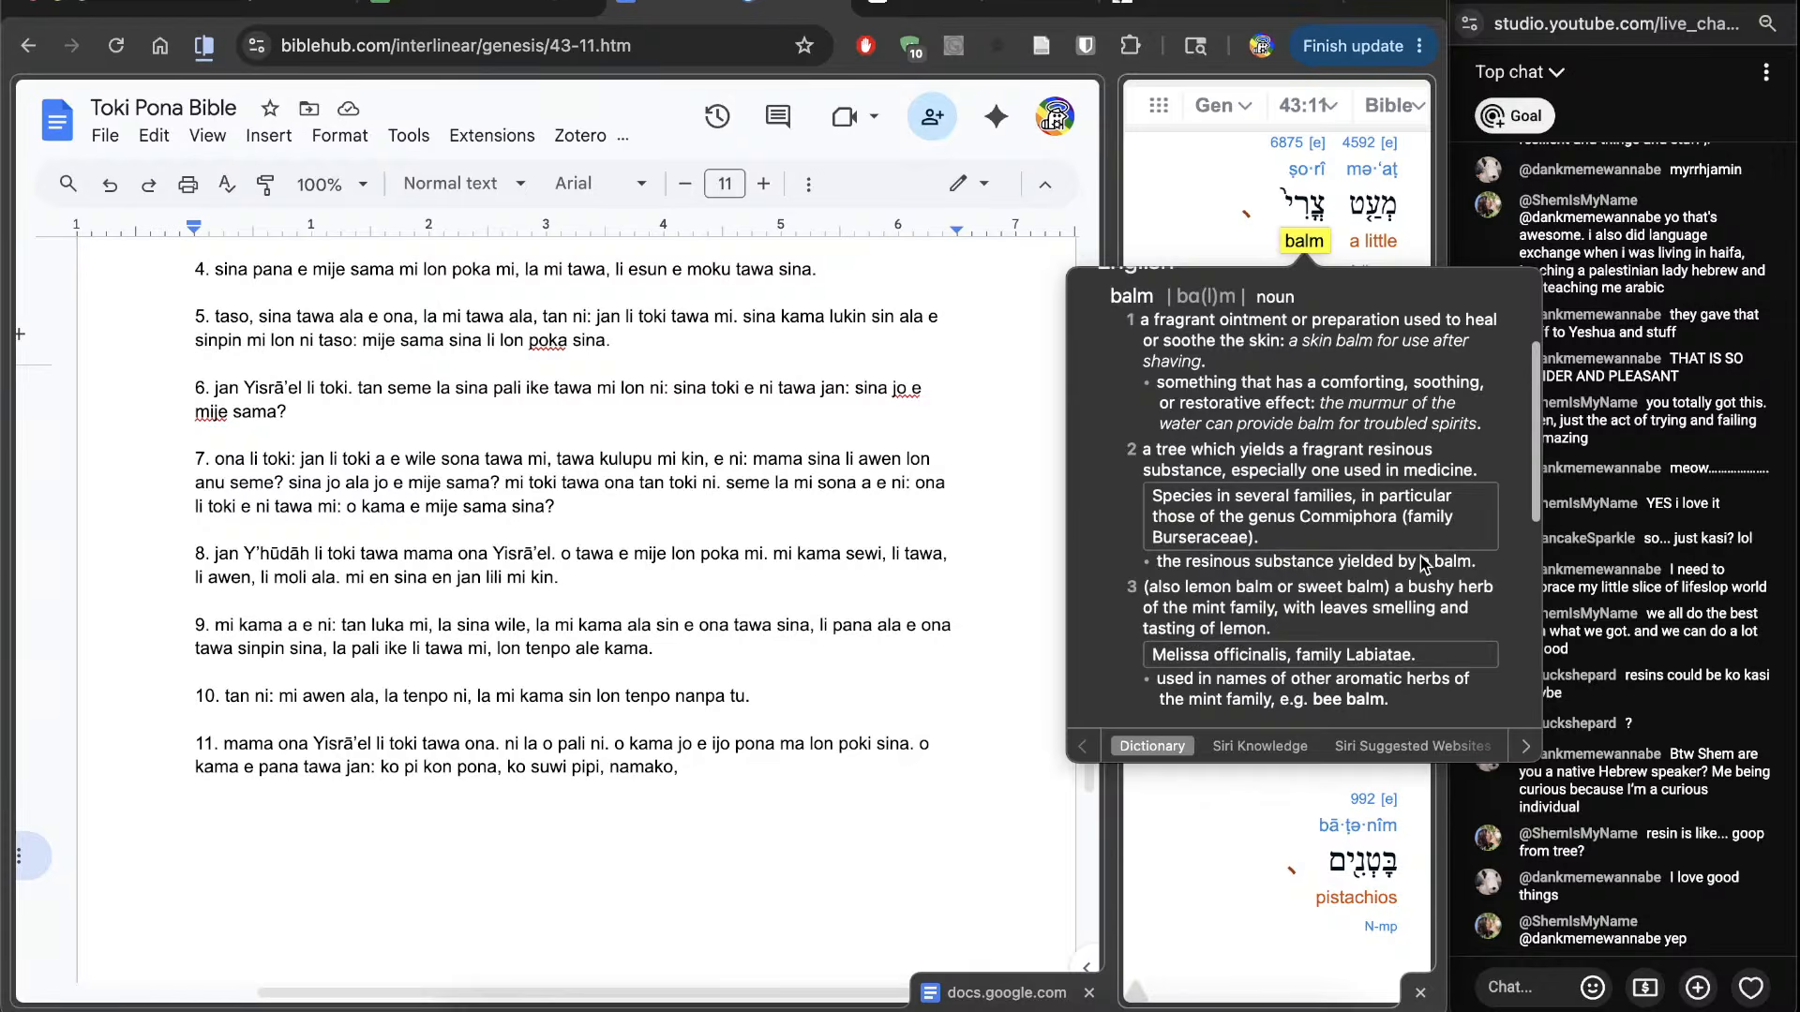
pyautogui.click(1249, 847)
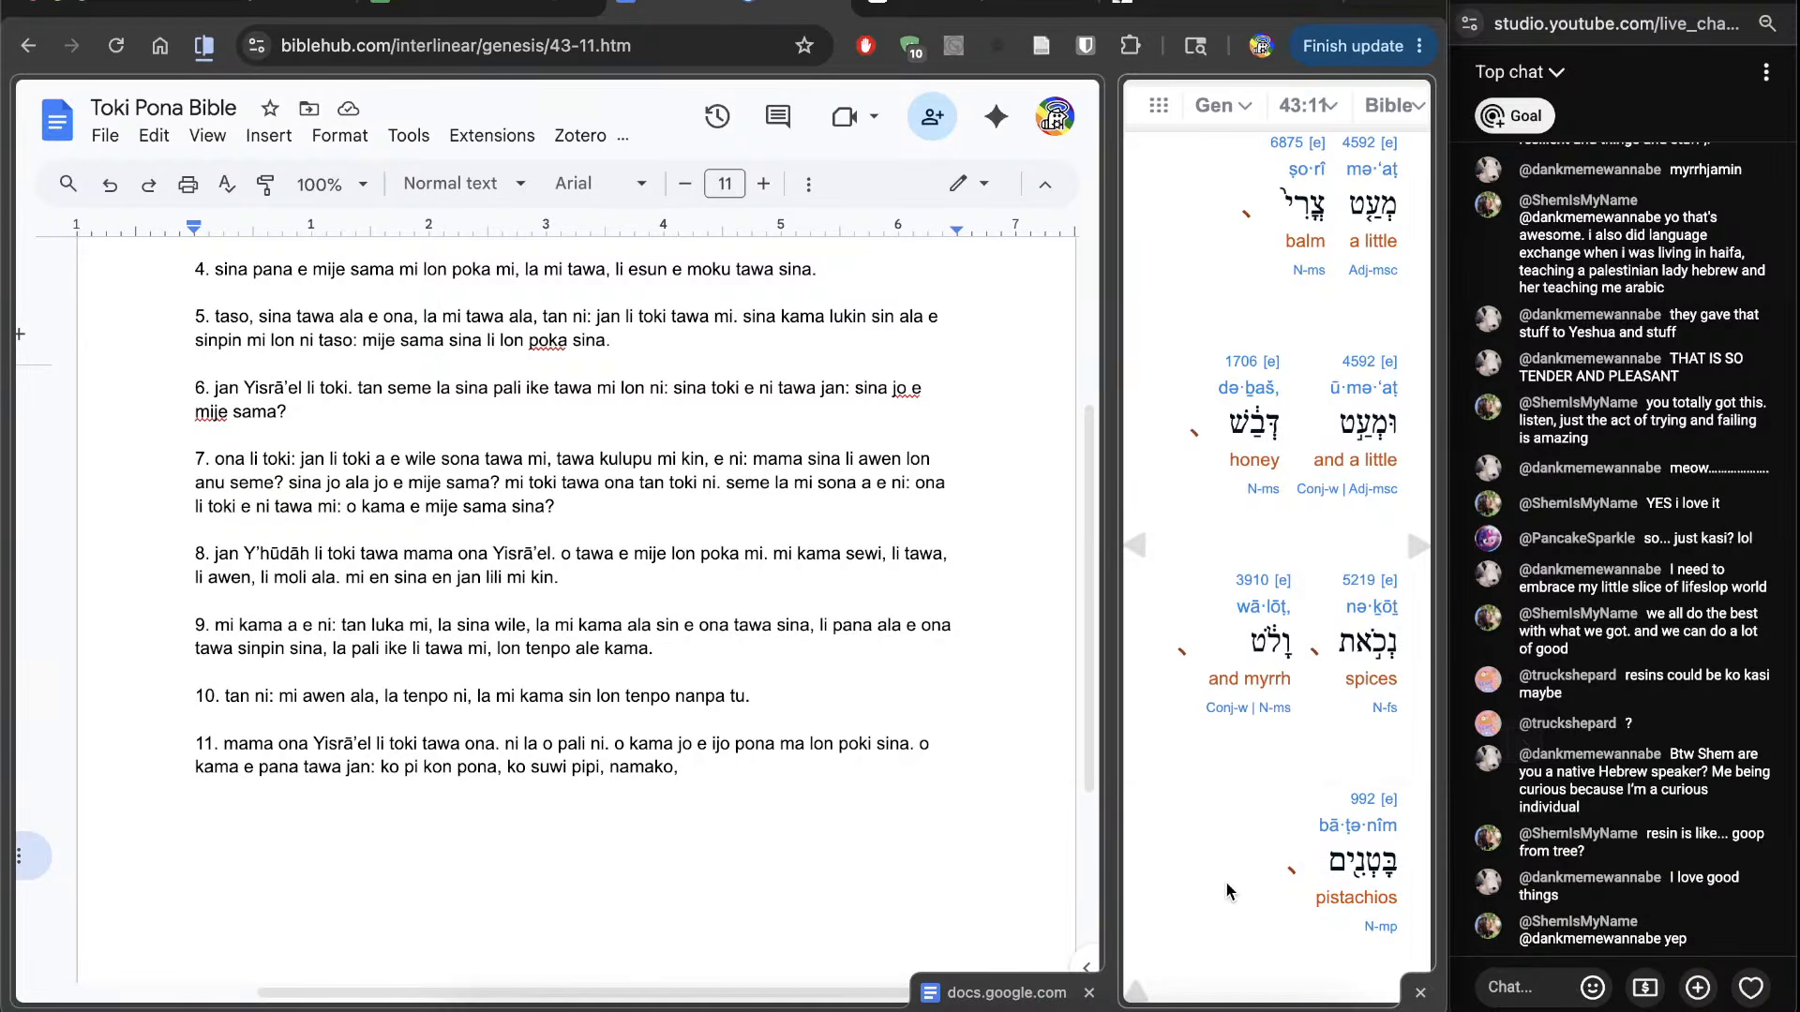
# Step: Replace the first "ko" in verse 11's list of gifts with "kiwen kasi"
pyautogui.doubleClick(388, 767)
pyautogui.write('kiwen ka')
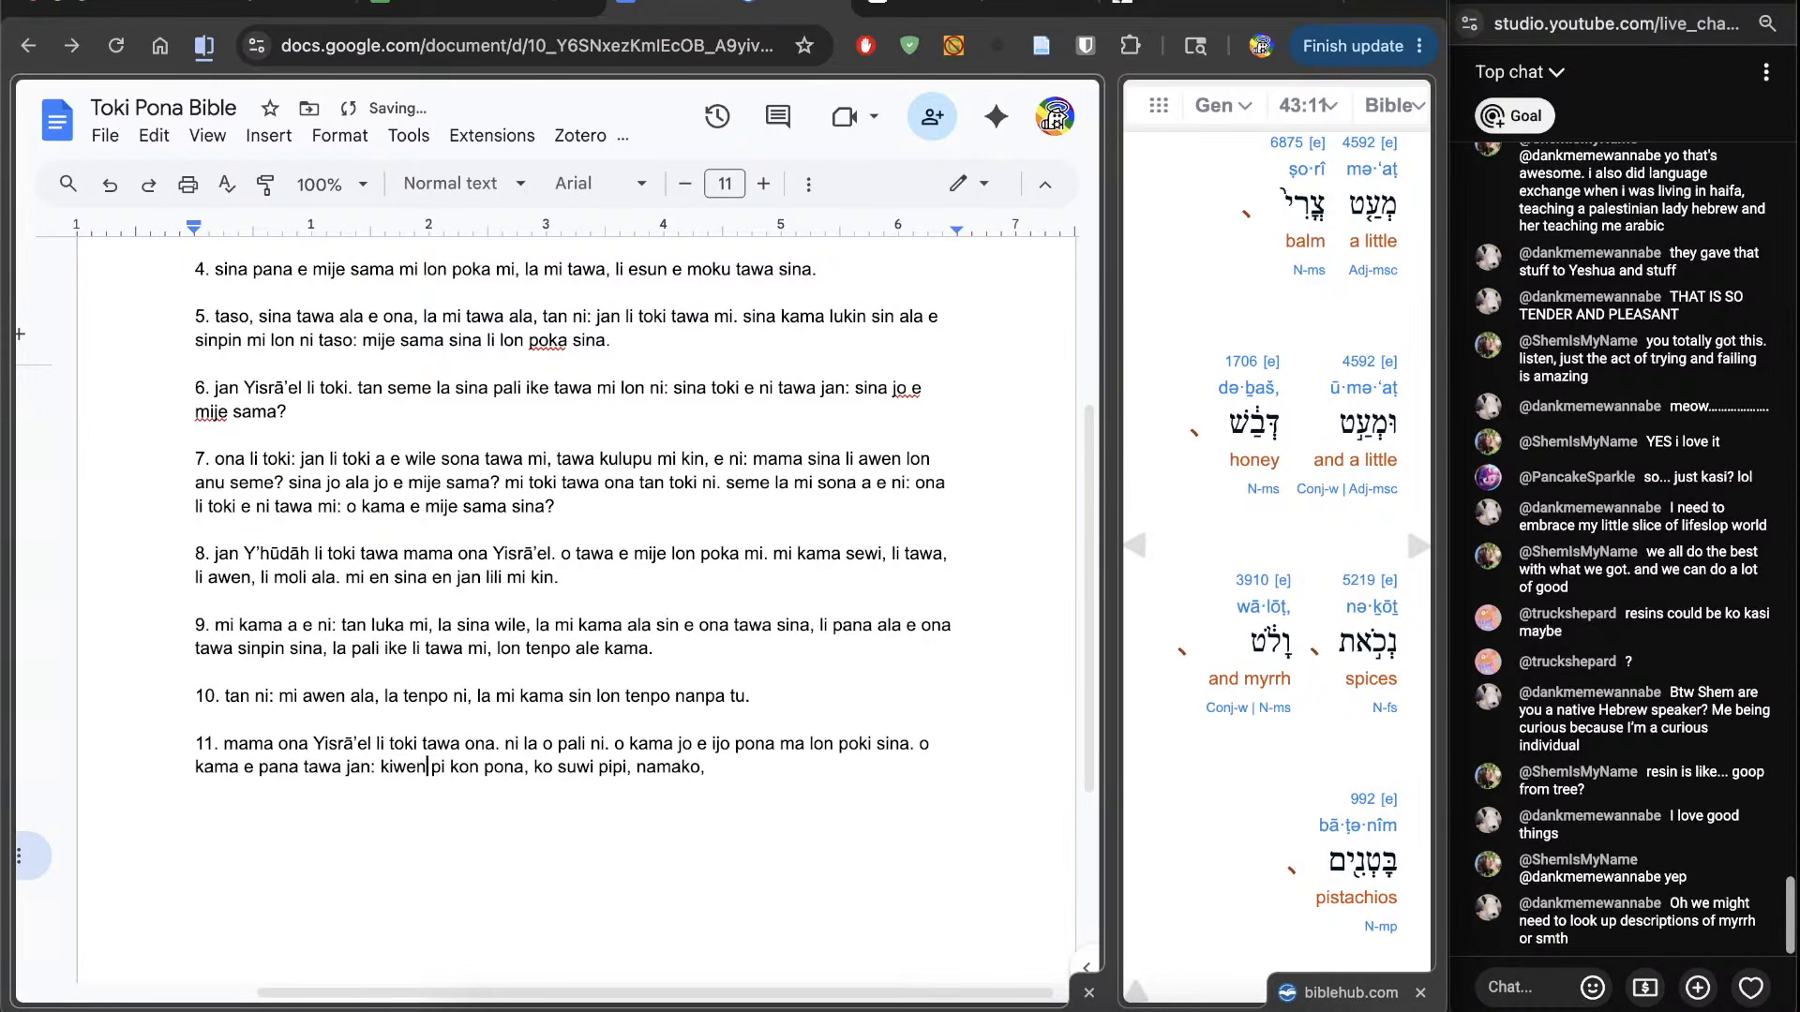
pyautogui.write('si')
# Step: Complete verse 11's list of gifts after "namako," with "ko kasi pi kon pona, kili kiwen laso, kiwen kili pimeja."
pyautogui.doubleClick(795, 811)
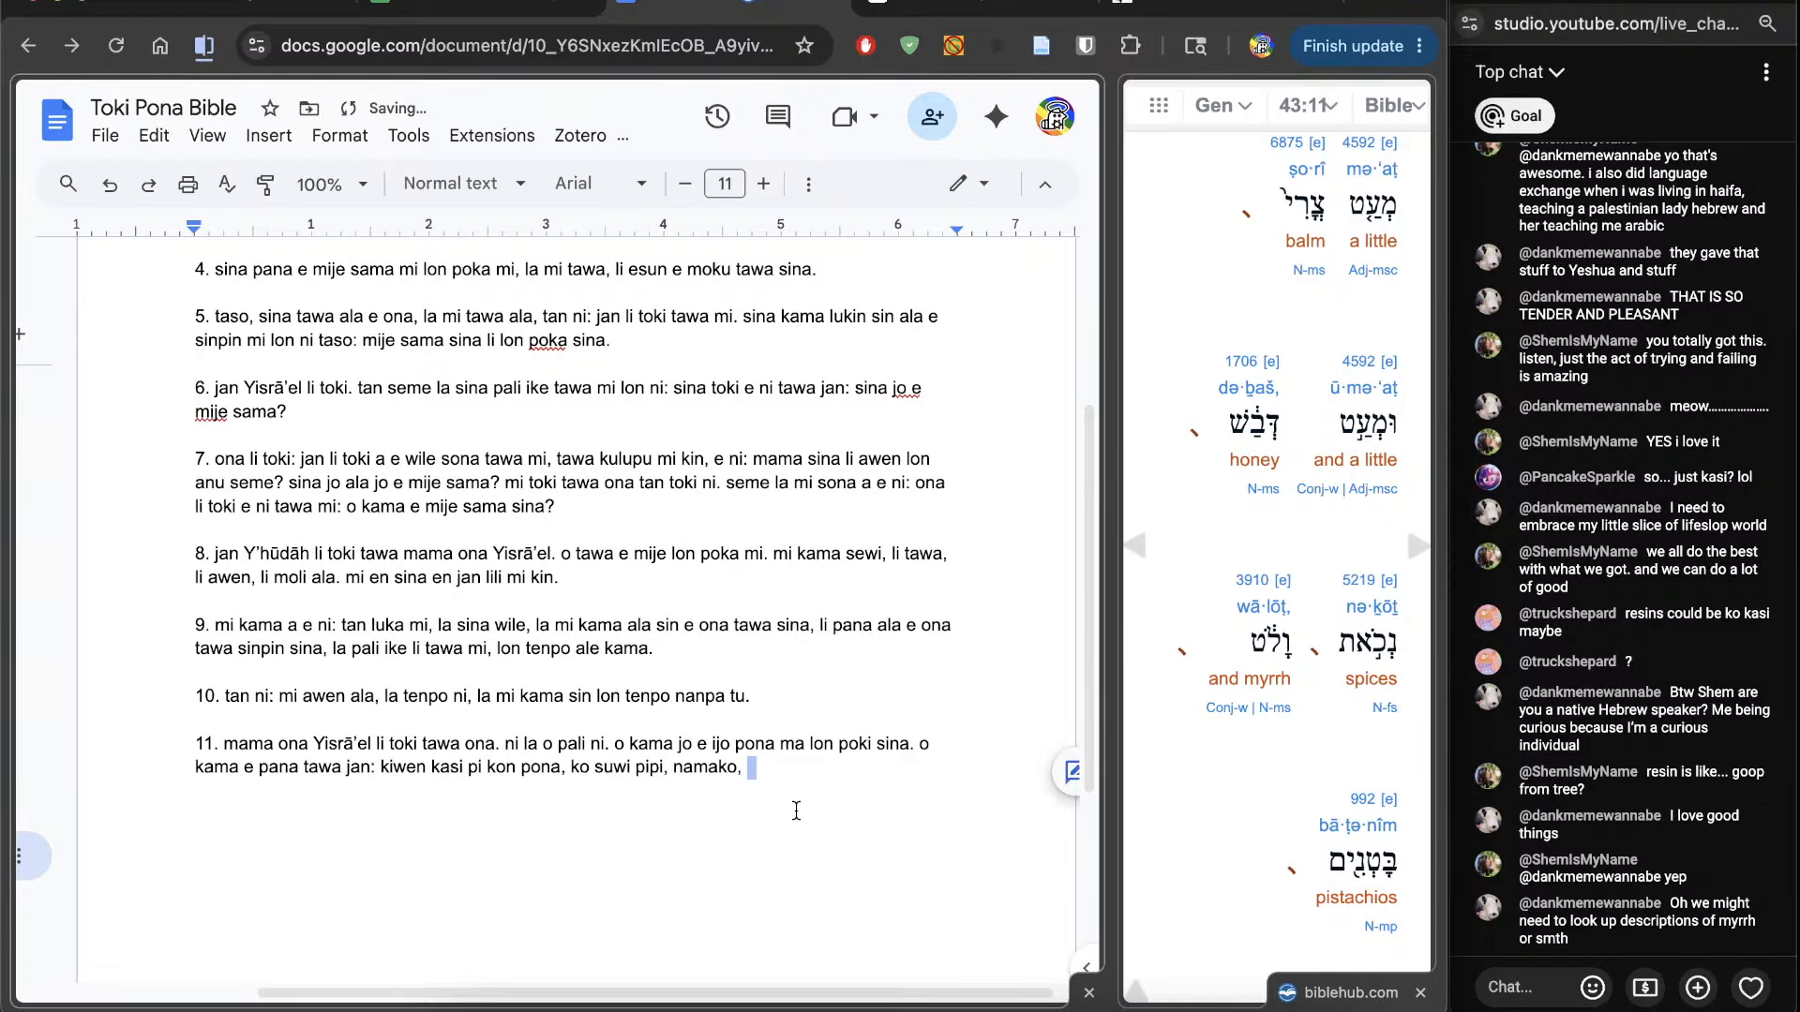
pyautogui.write('ko kasi ')
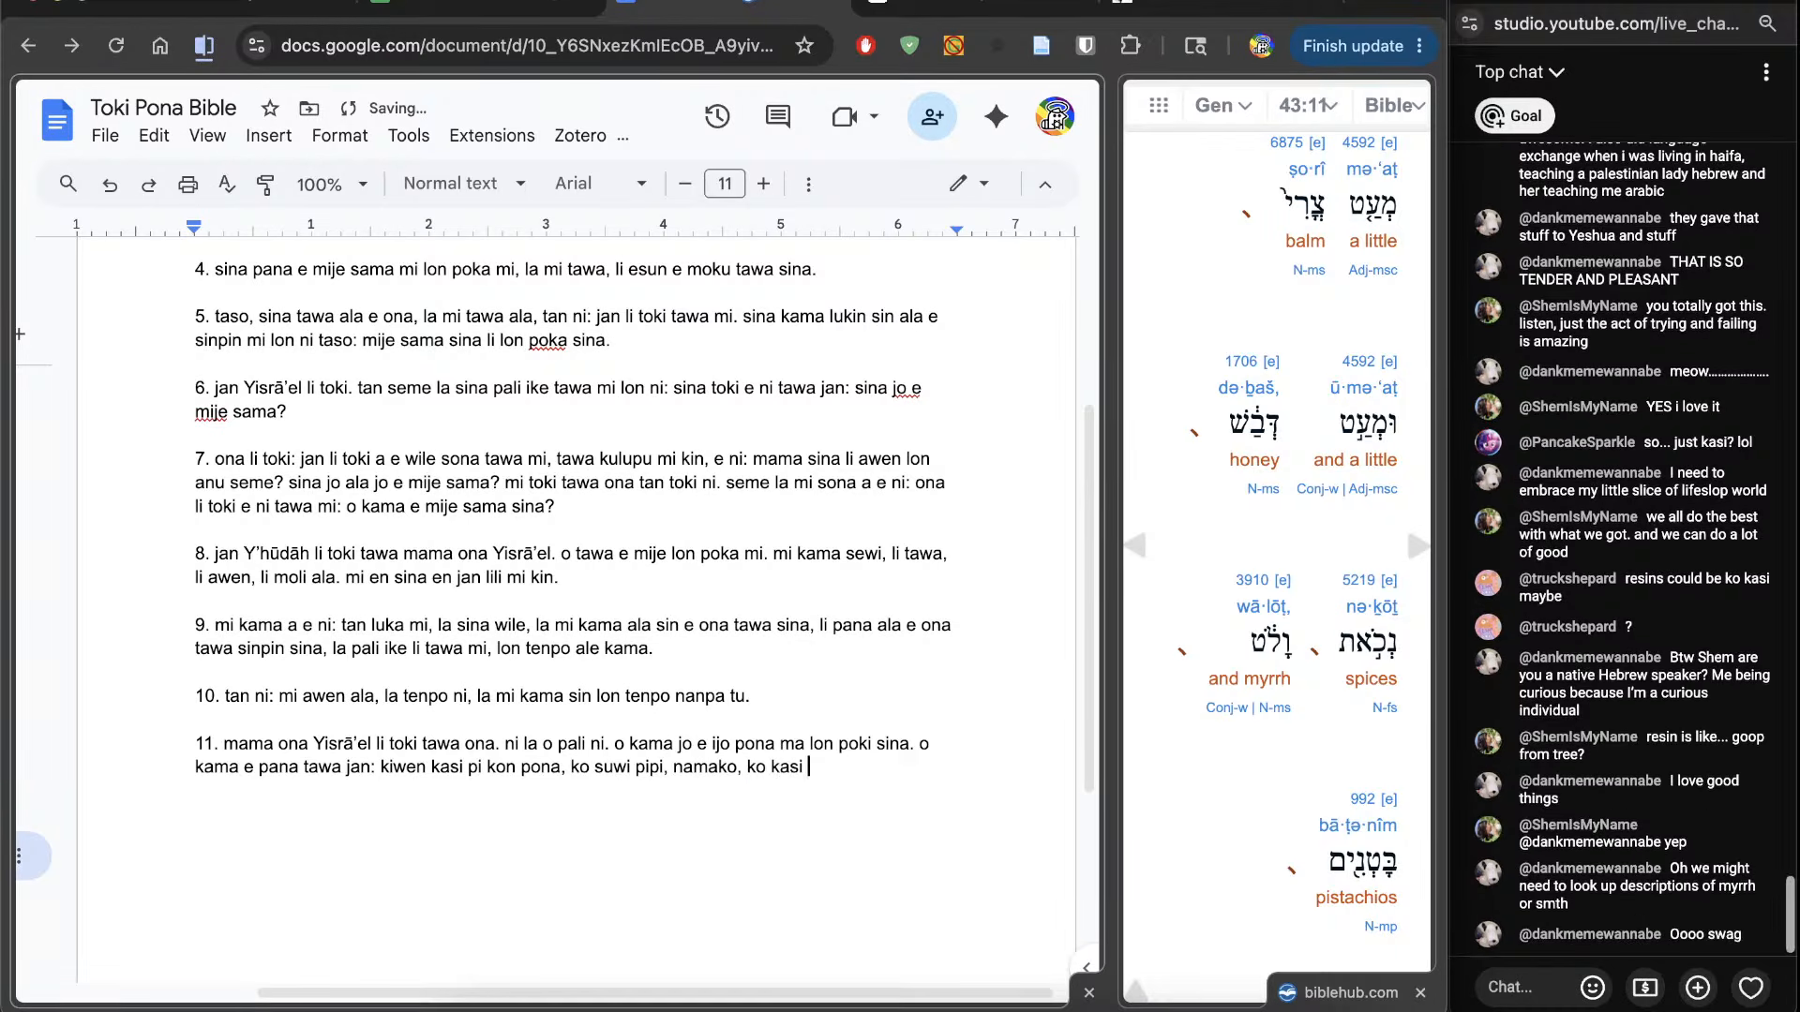
pyautogui.write('pi kon pona,')
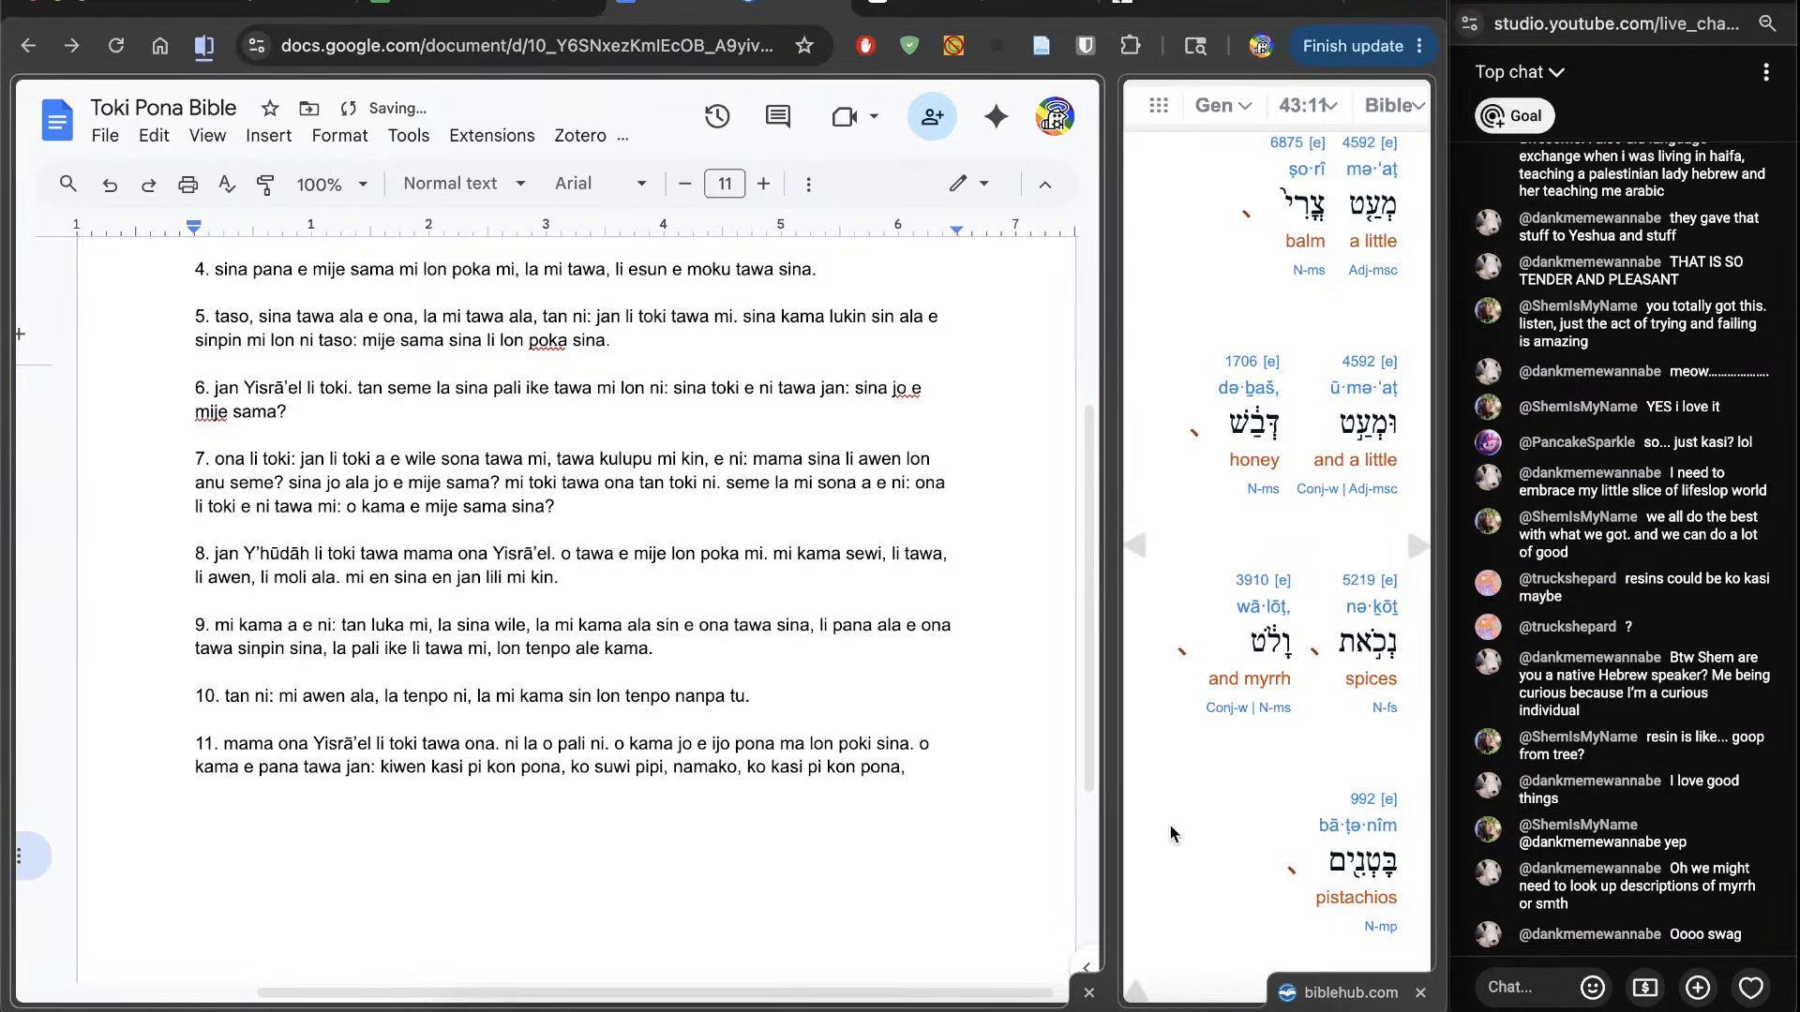
pyautogui.scroll(-4, 1168, 823)
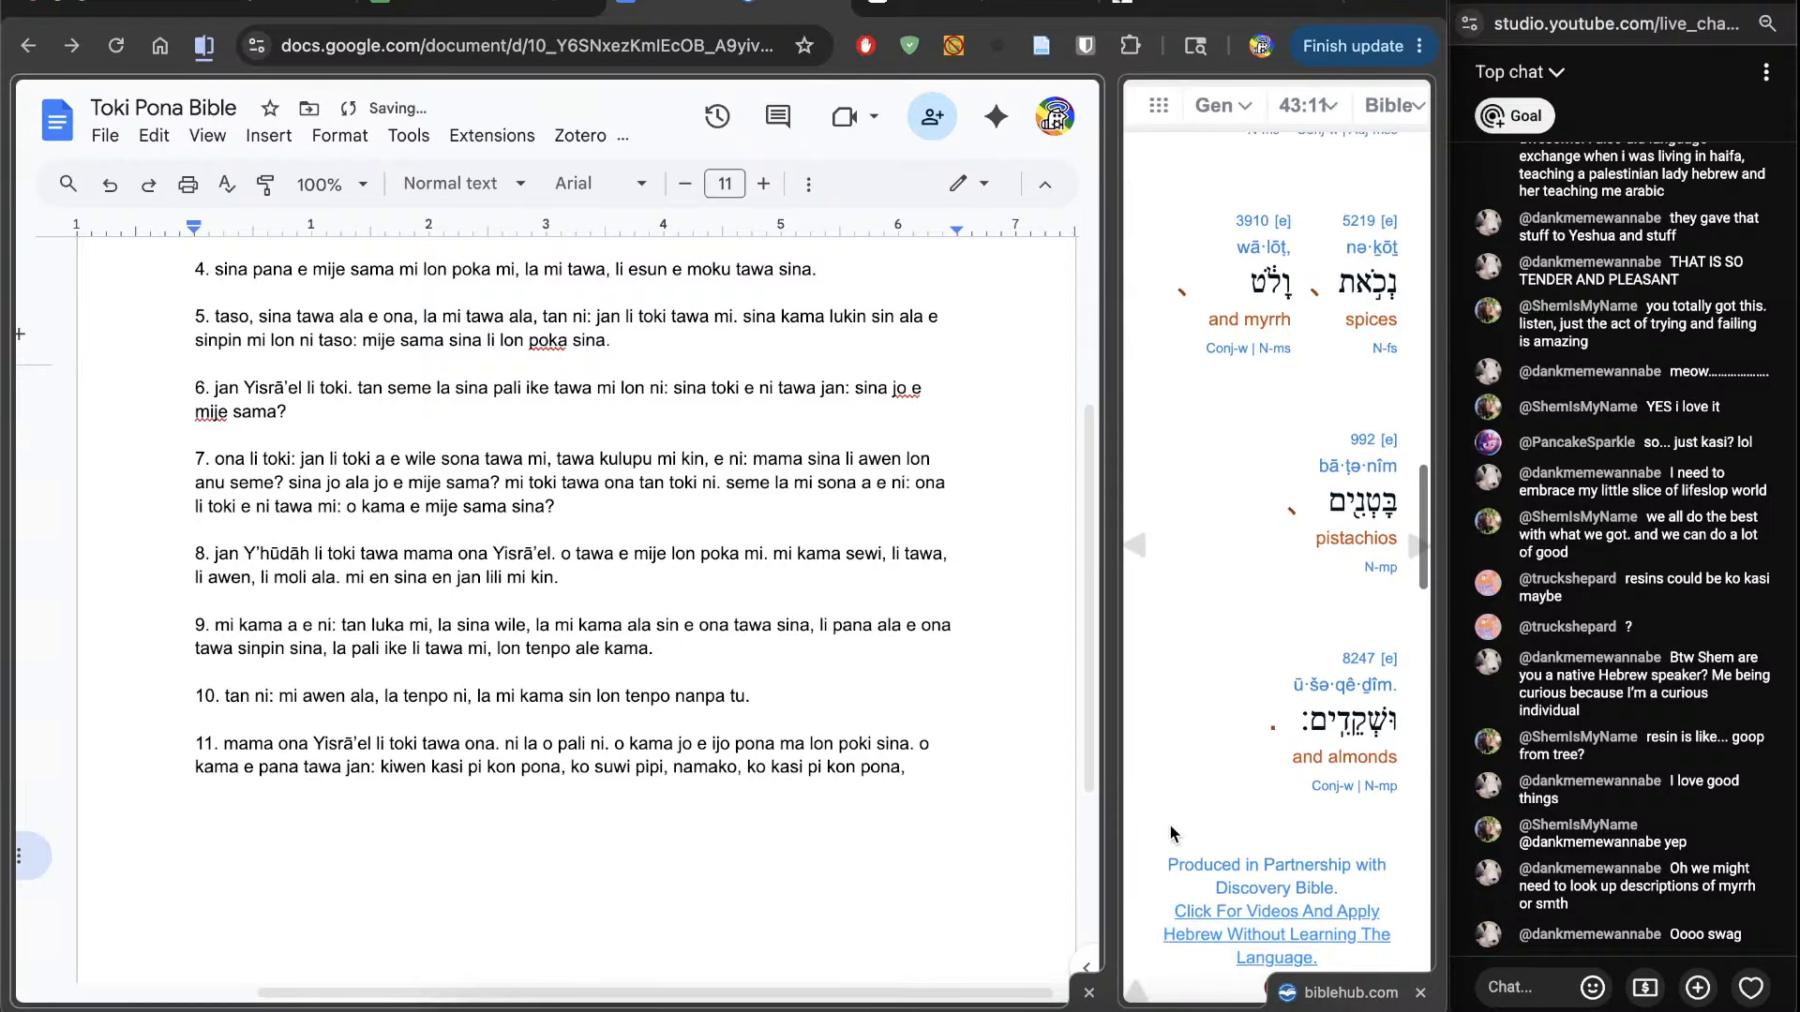
pyautogui.write(', kili kiwen laso')
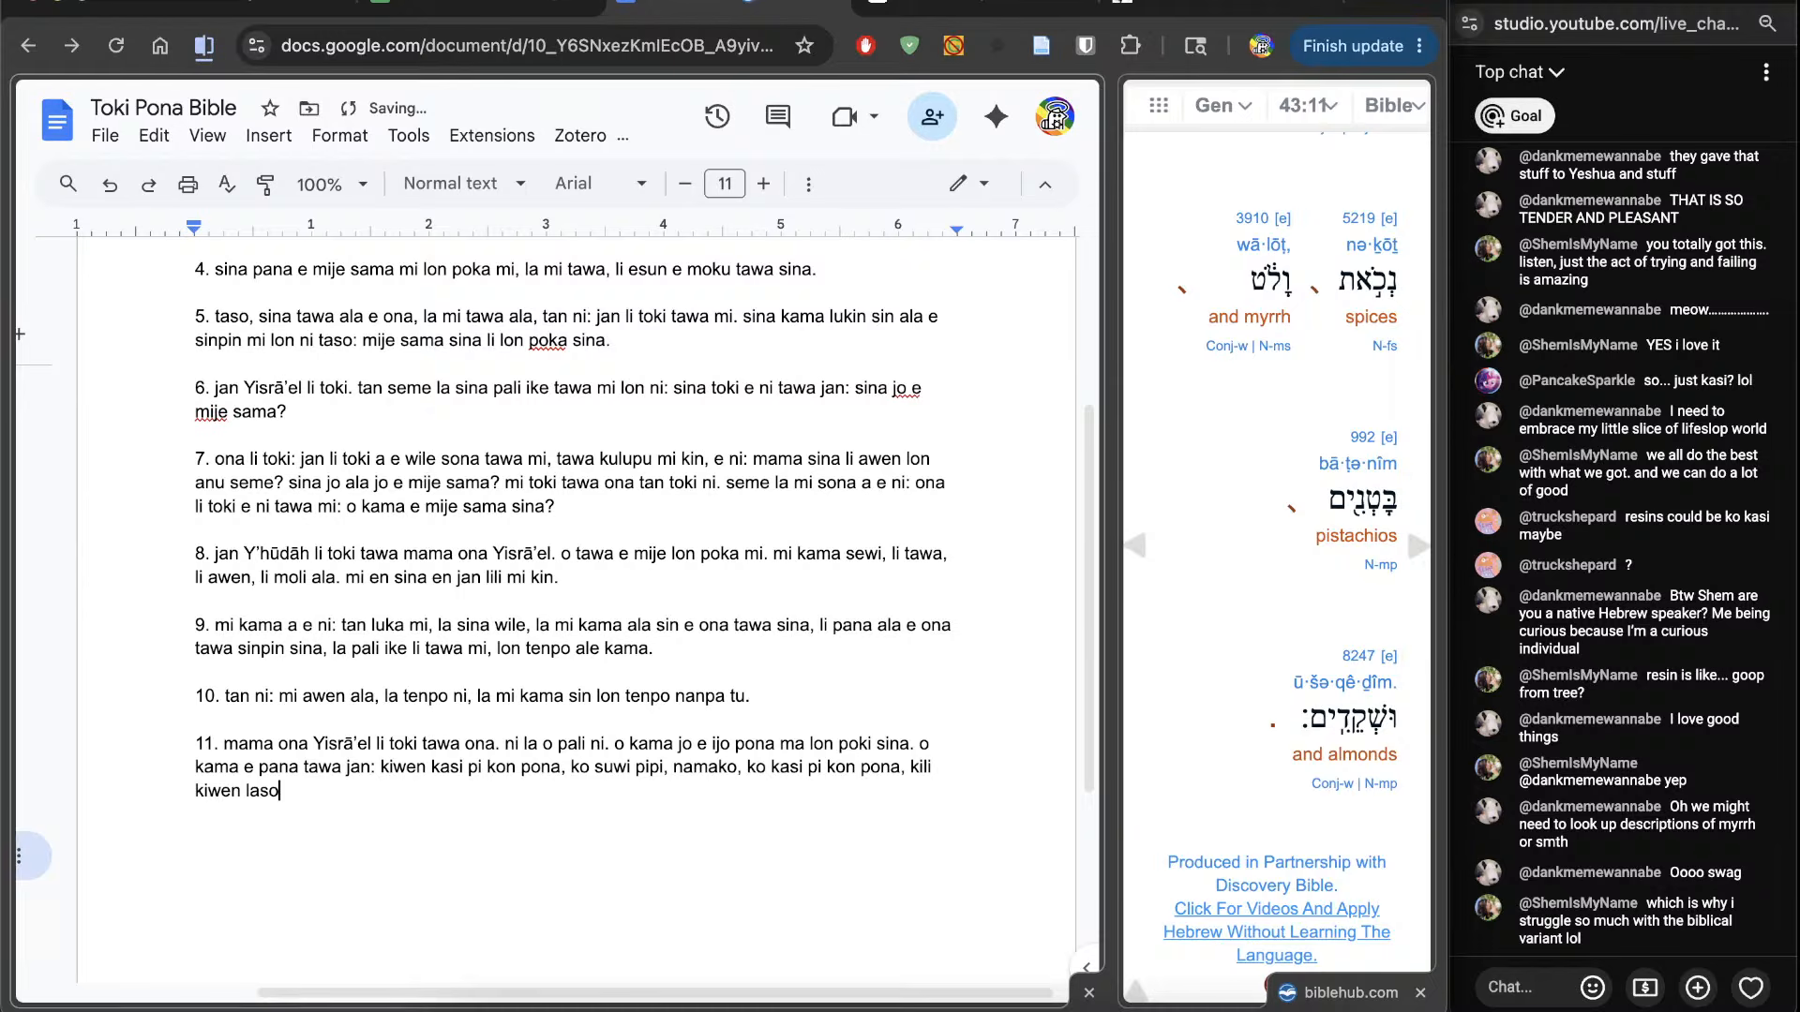
pyautogui.write(', kiwen kili')
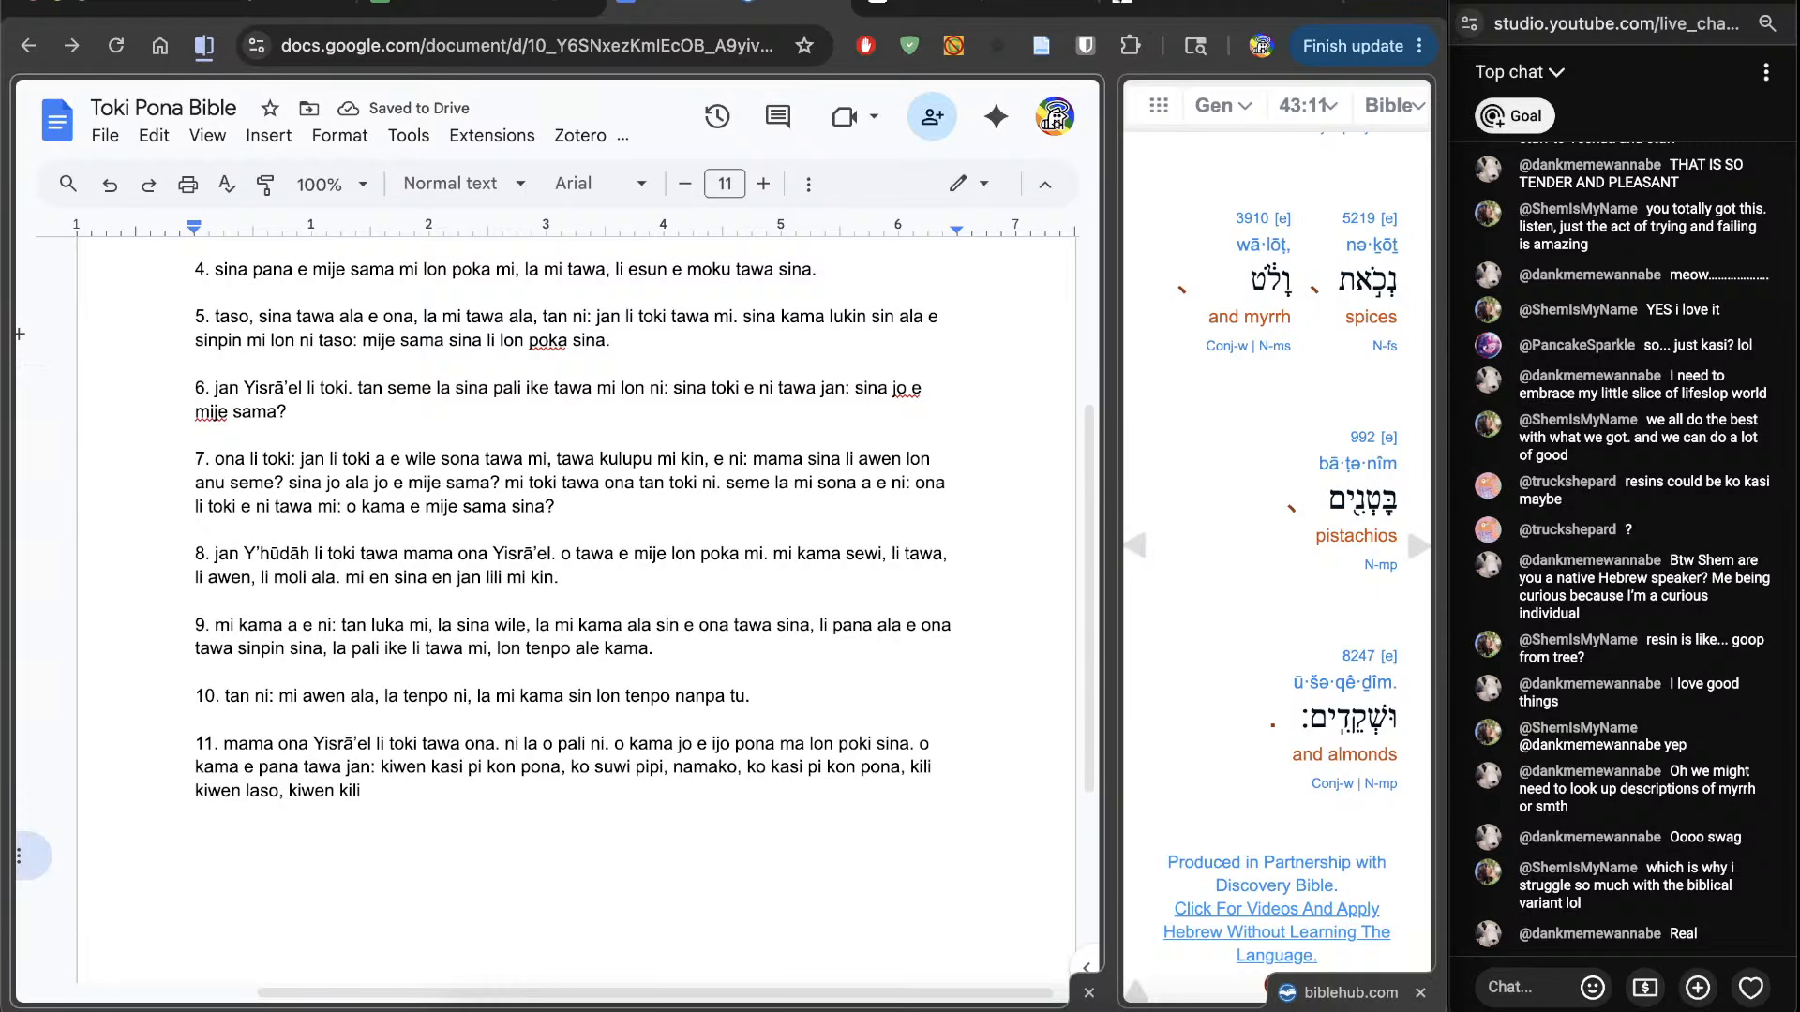
pyautogui.write('pimeja.')
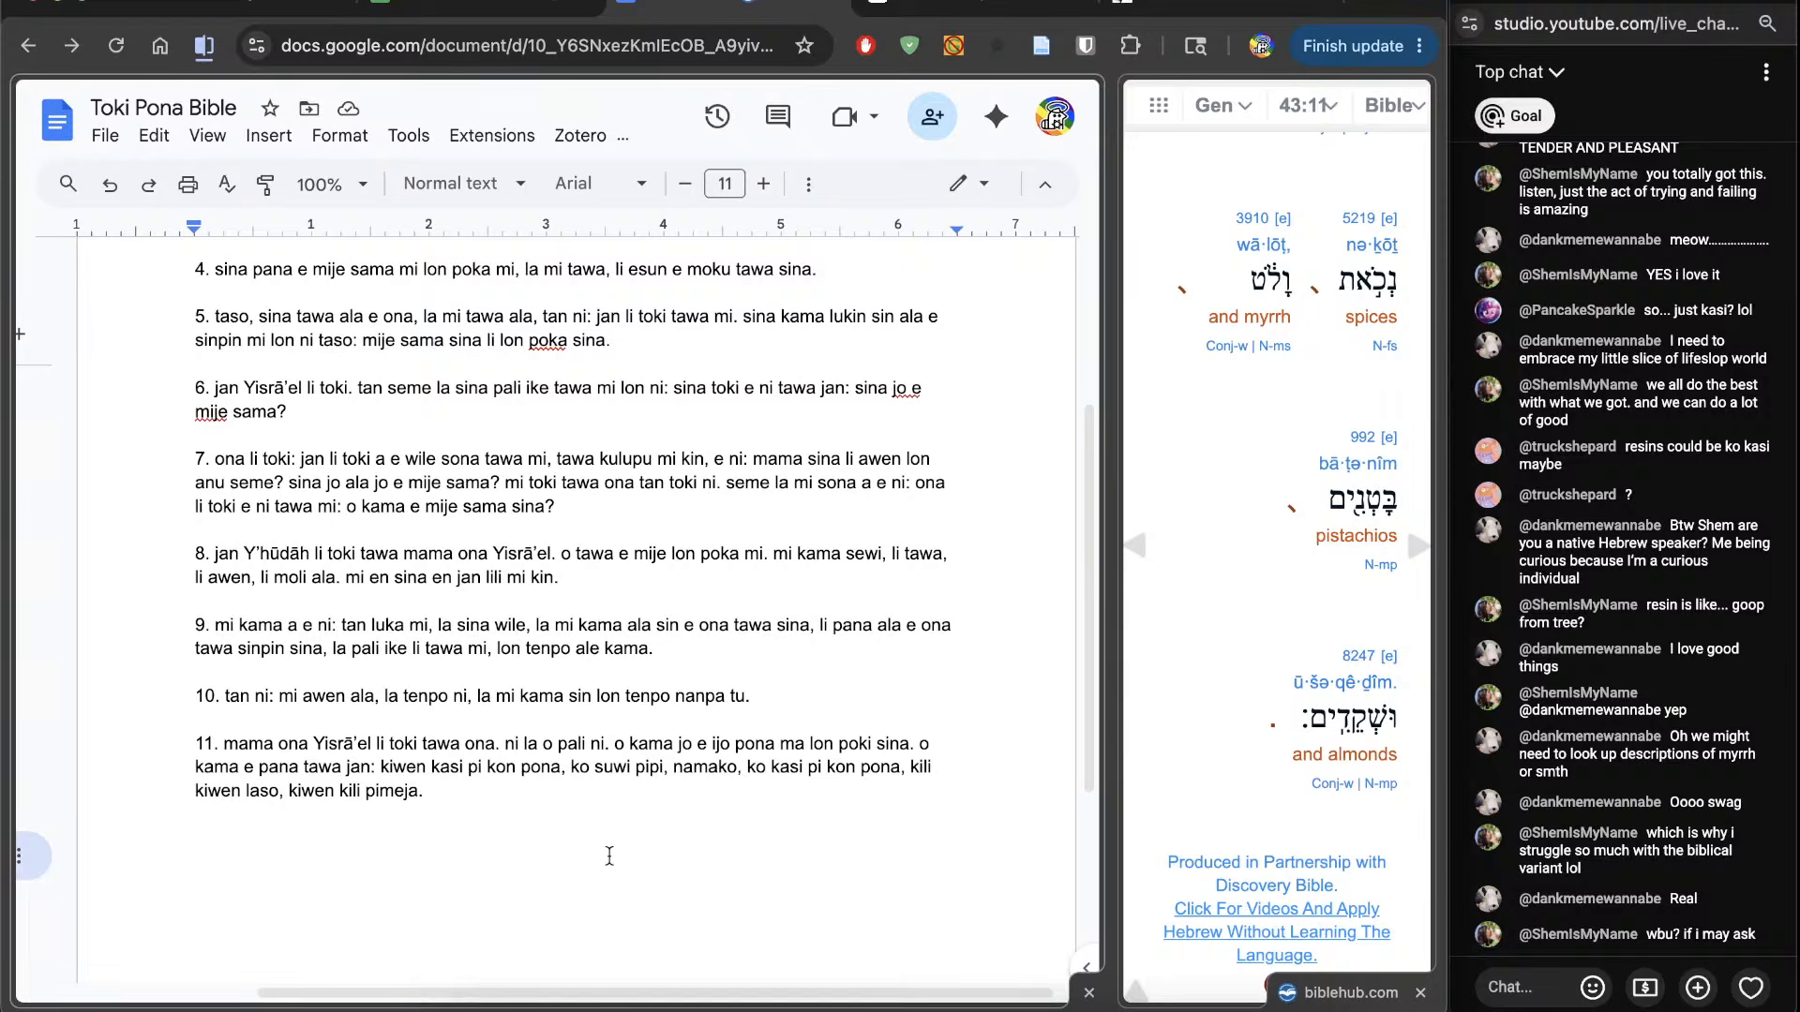
# Step: Start verse 12 as a new paragraph, advance the interlinear to Genesis 43:12, and begin the verse with "mani"
pyautogui.press('Return')
pyautogui.press('Return')
pyautogui.write('12.')
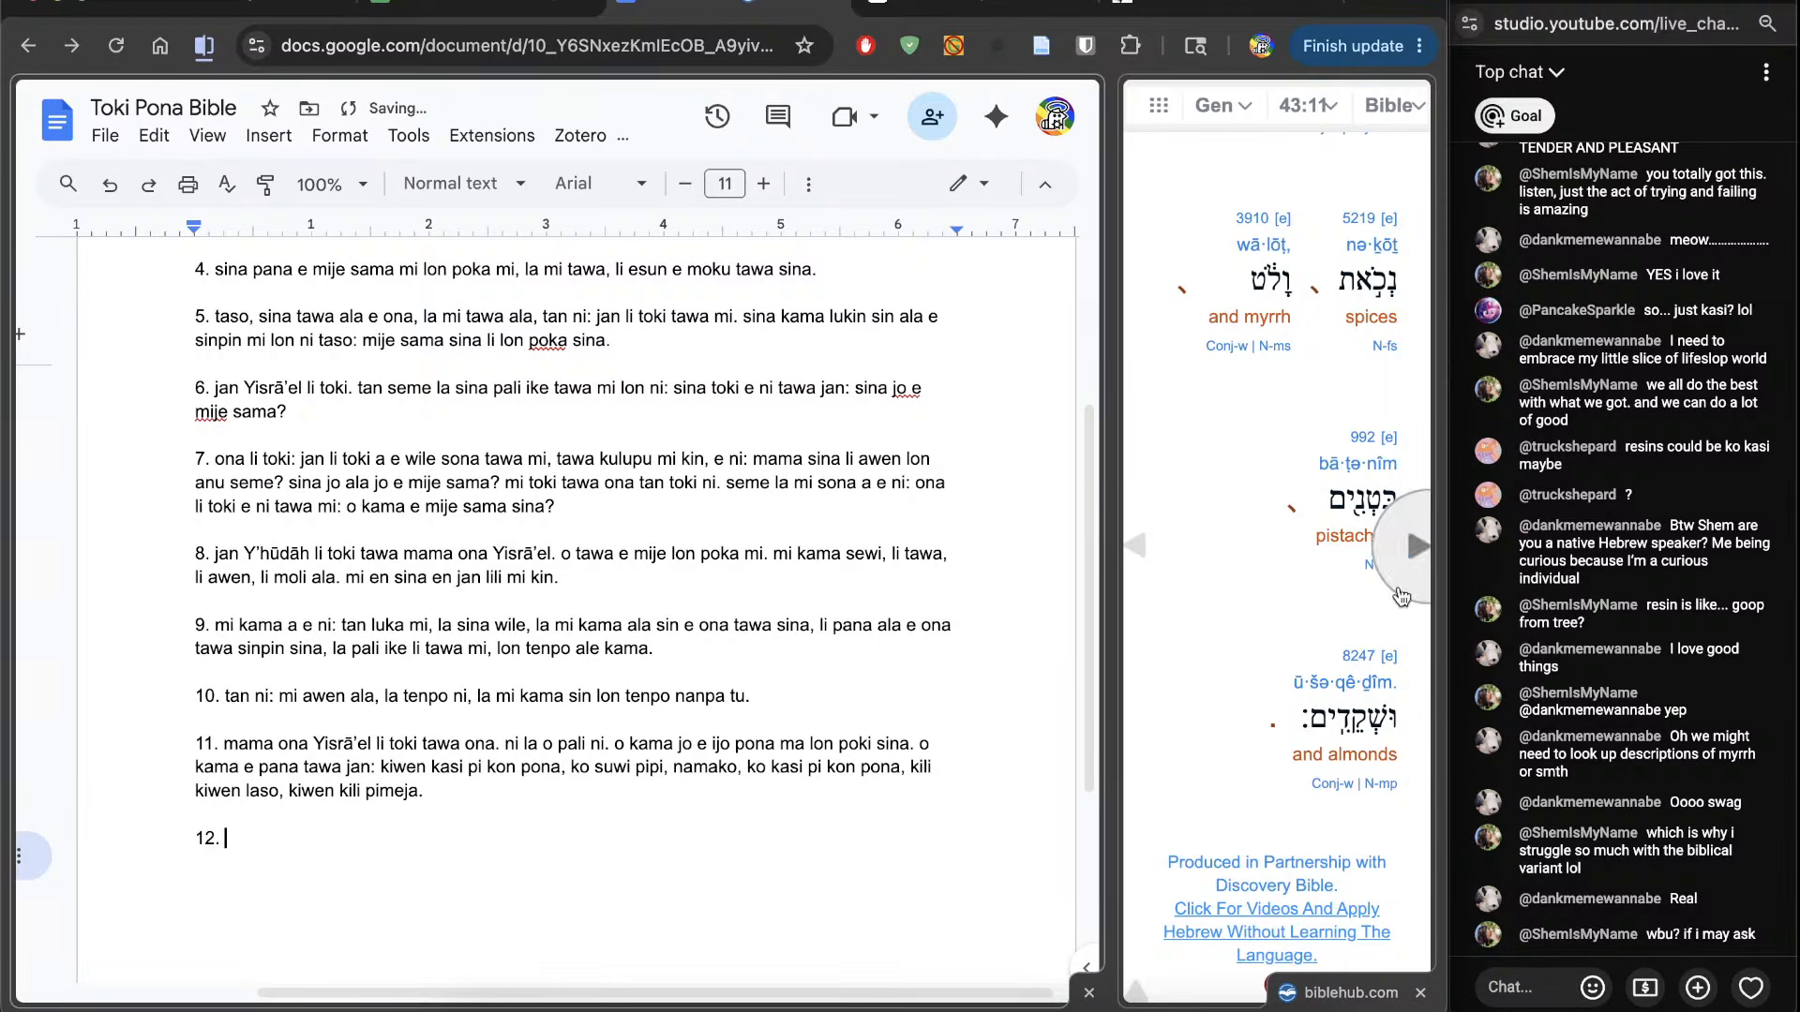
pyautogui.click(1418, 545)
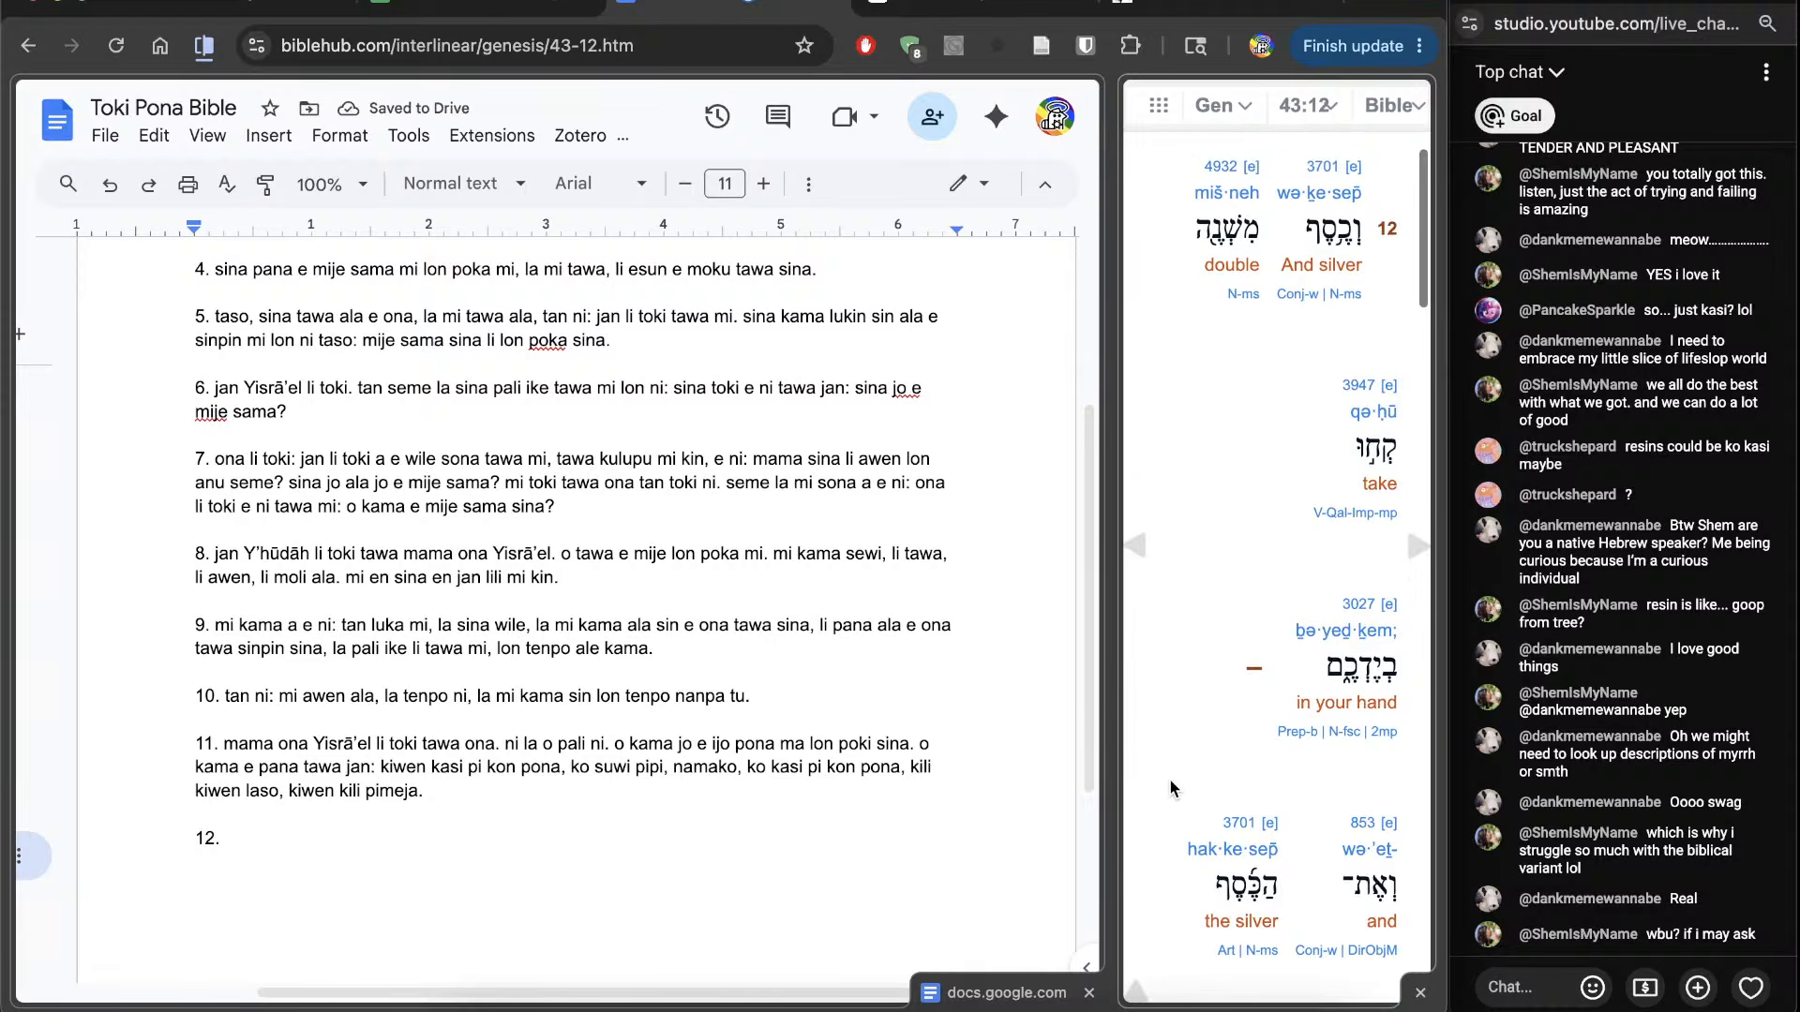
pyautogui.scroll(-3, 623, 914)
pyautogui.click(630, 883)
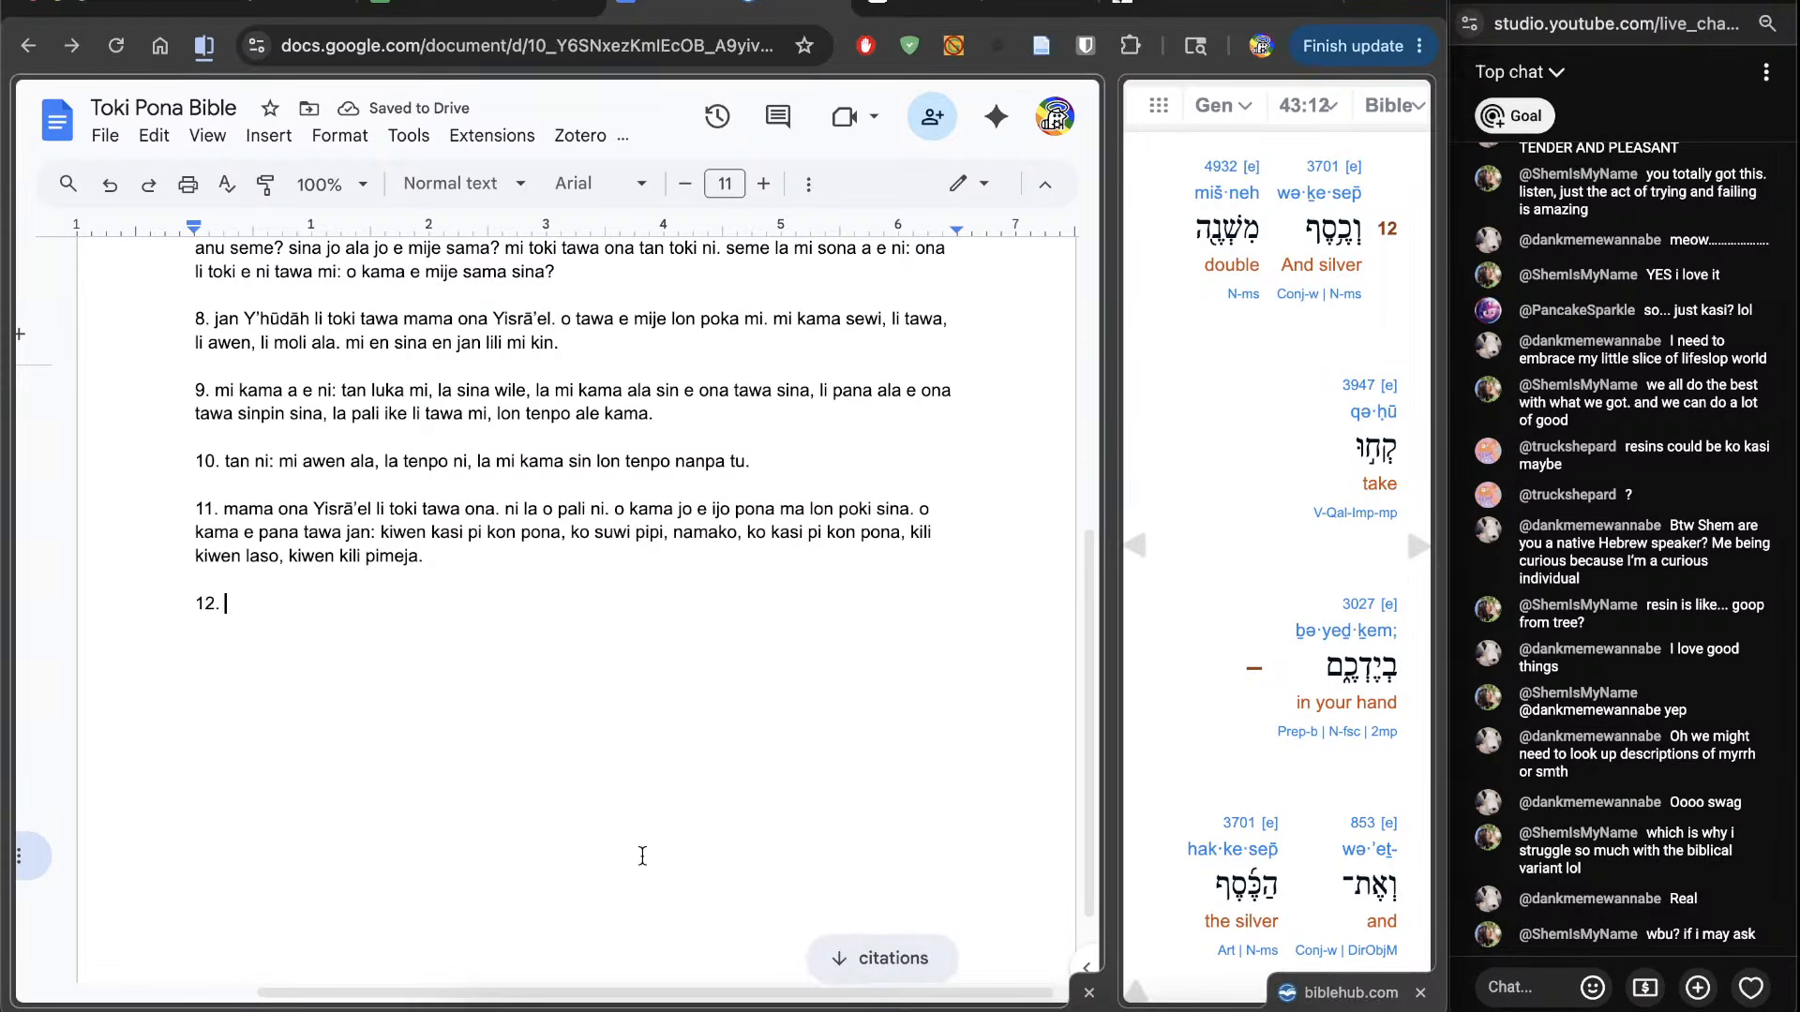
pyautogui.write('mani')
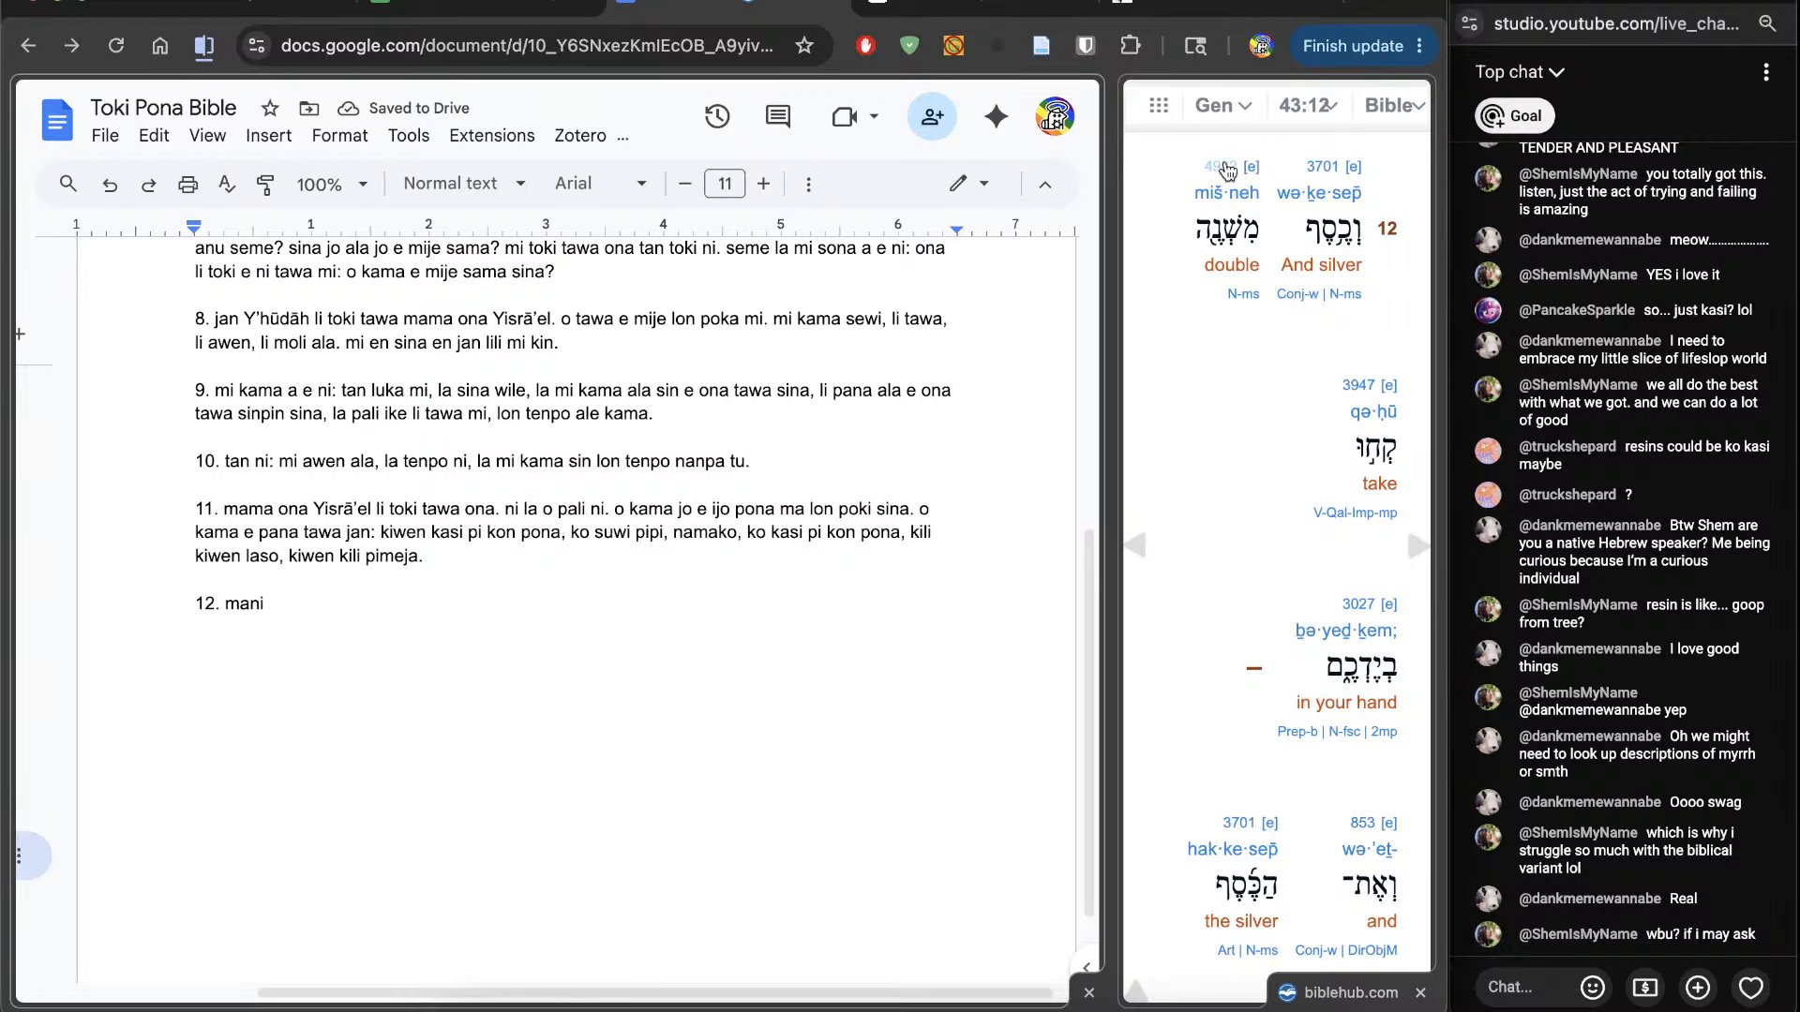
# Step: Look up the lexicon entry for "double" (4932), read its Brown-Driver-Briggs definition, and return to verse 12 in the document
pyautogui.click(1294, 246)
pyautogui.click(834, 8)
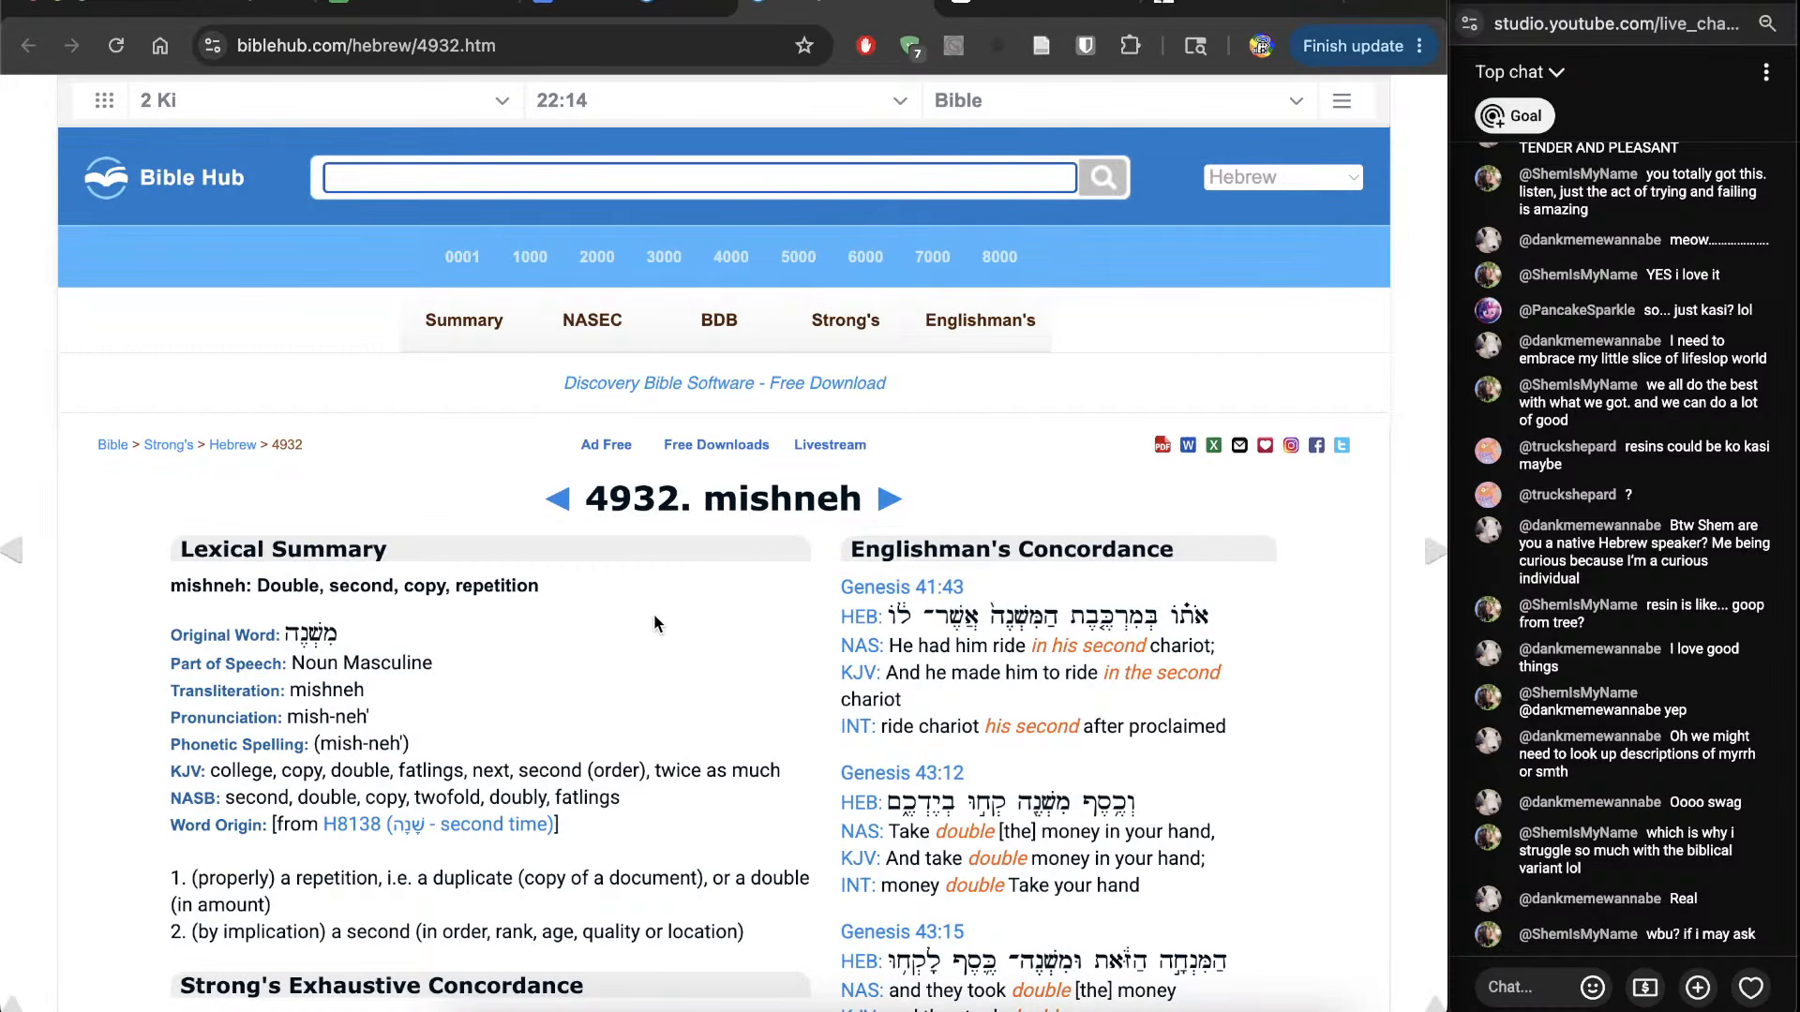
pyautogui.scroll(-3, 652, 717)
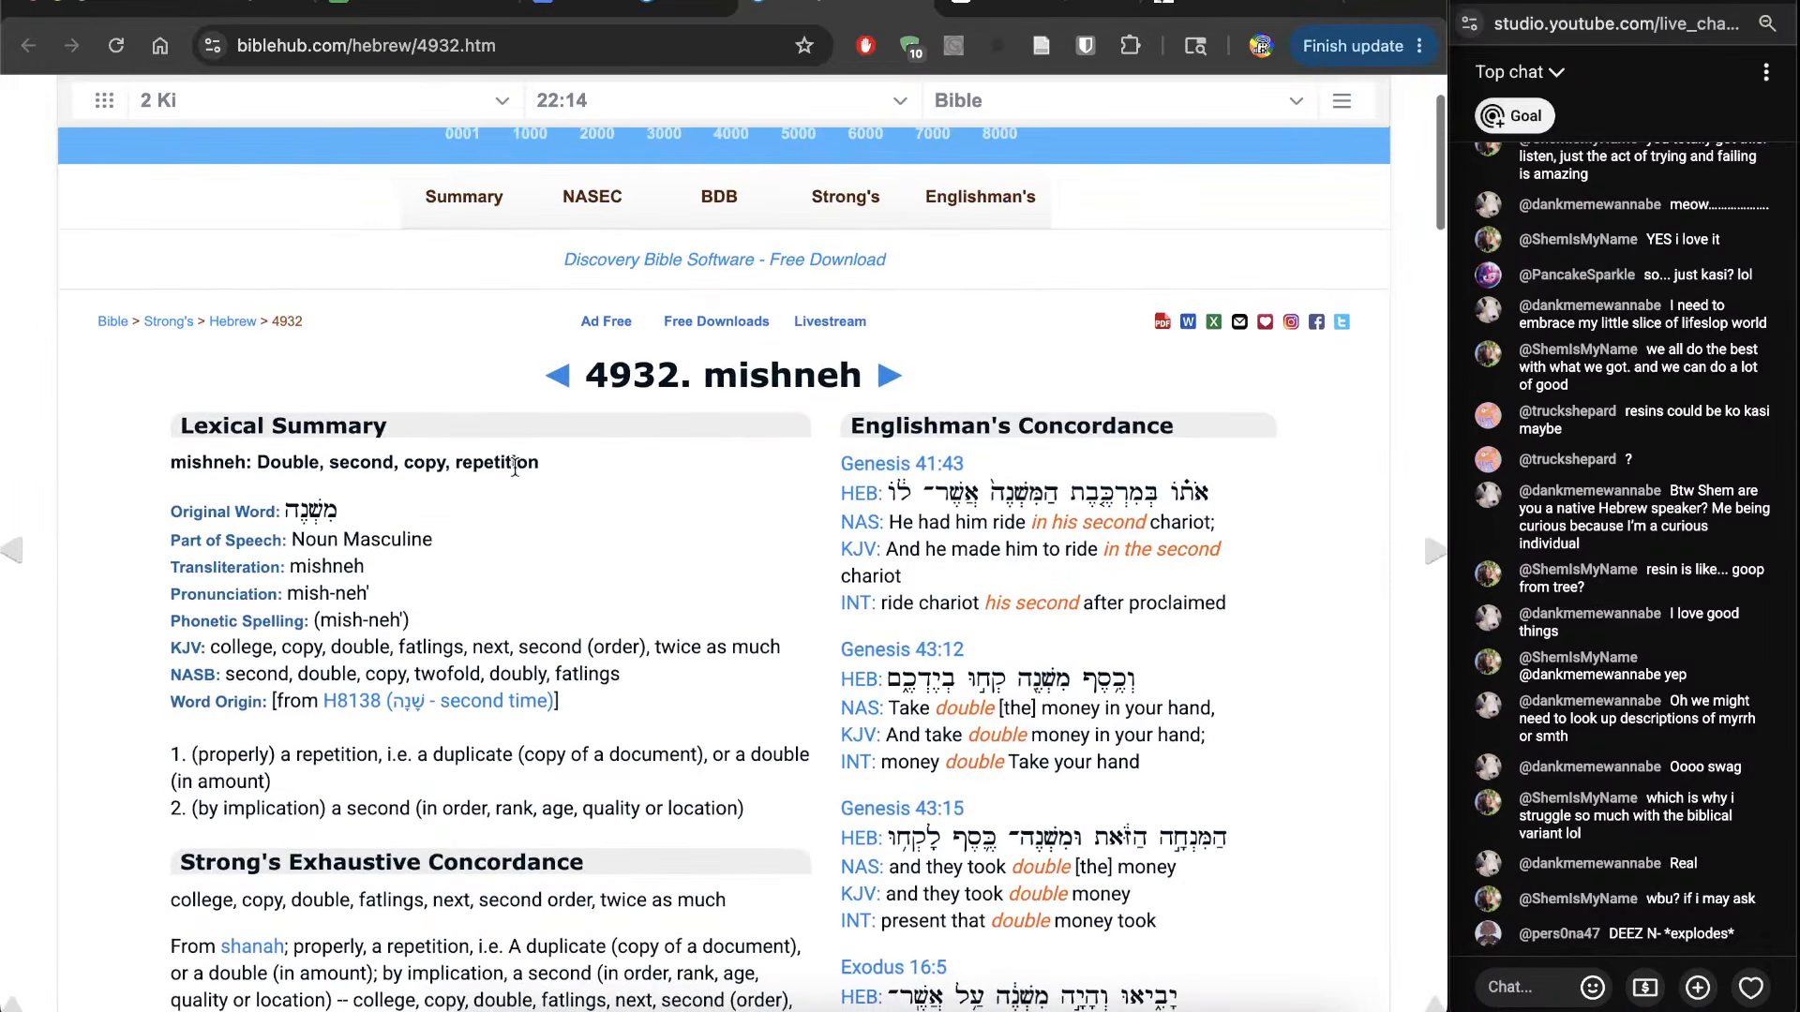
pyautogui.scroll(-10, 632, 591)
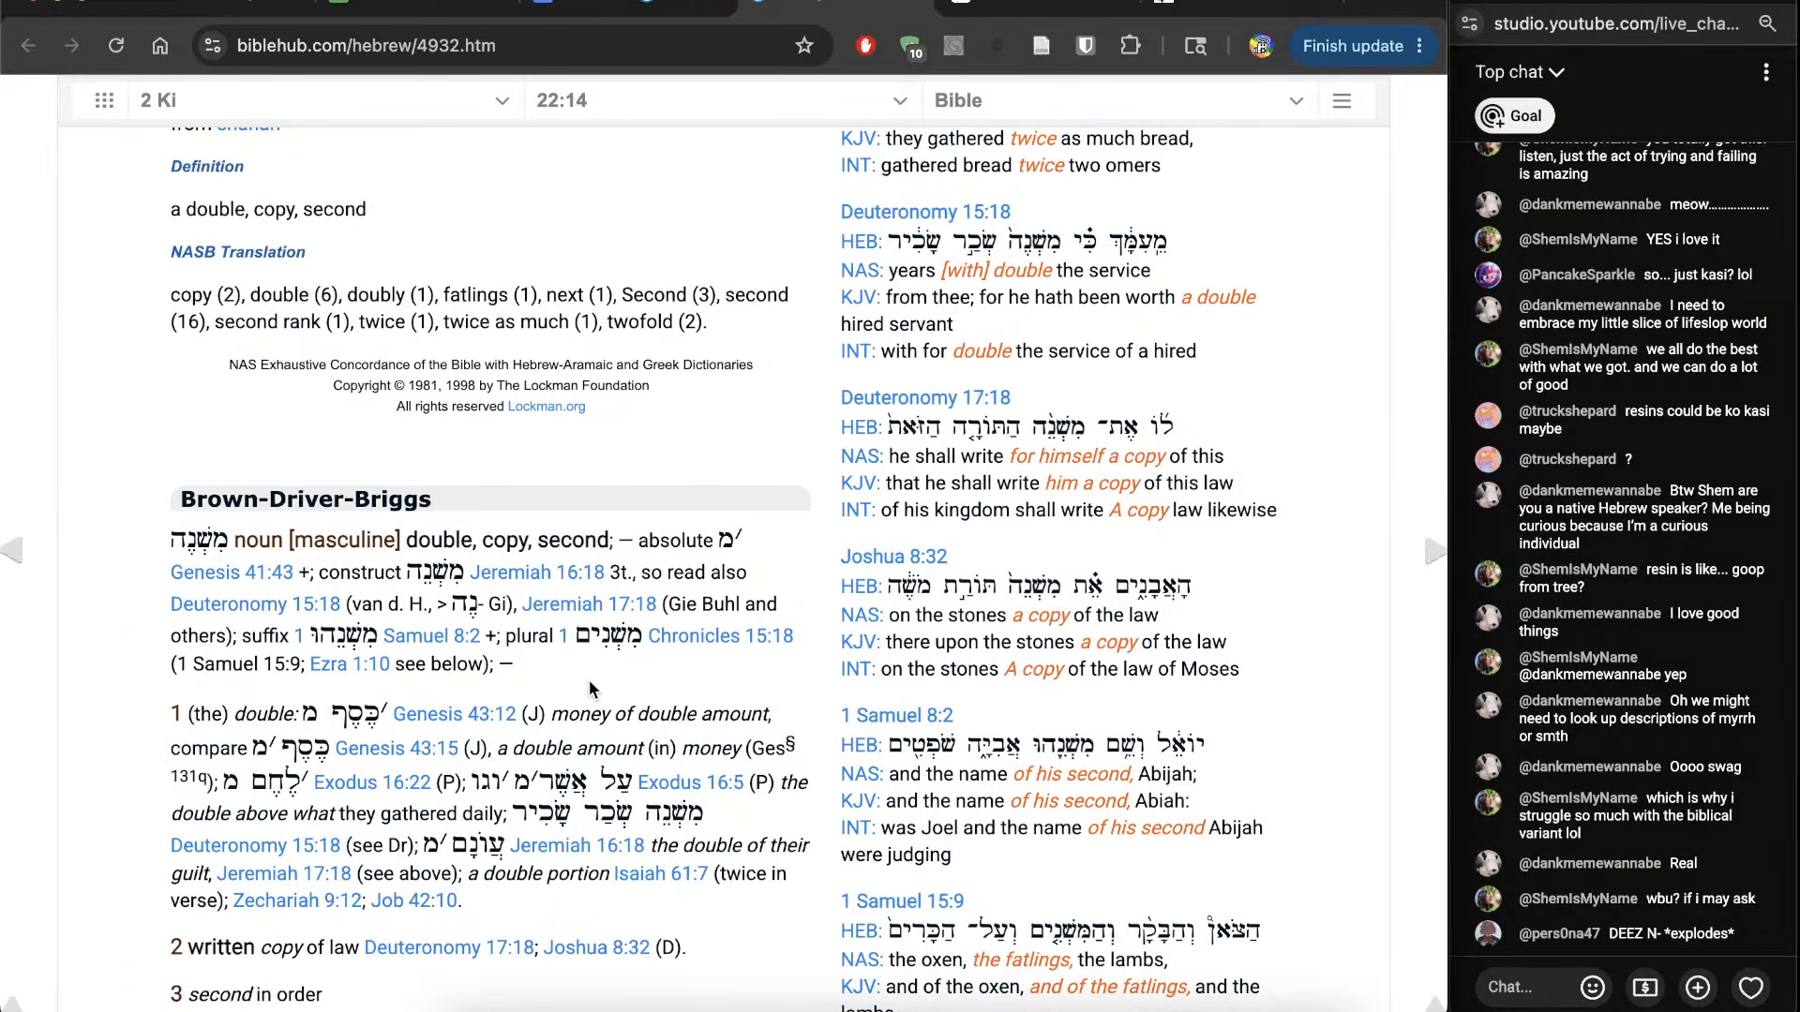
pyautogui.press('super+w')
pyautogui.click(586, 734)
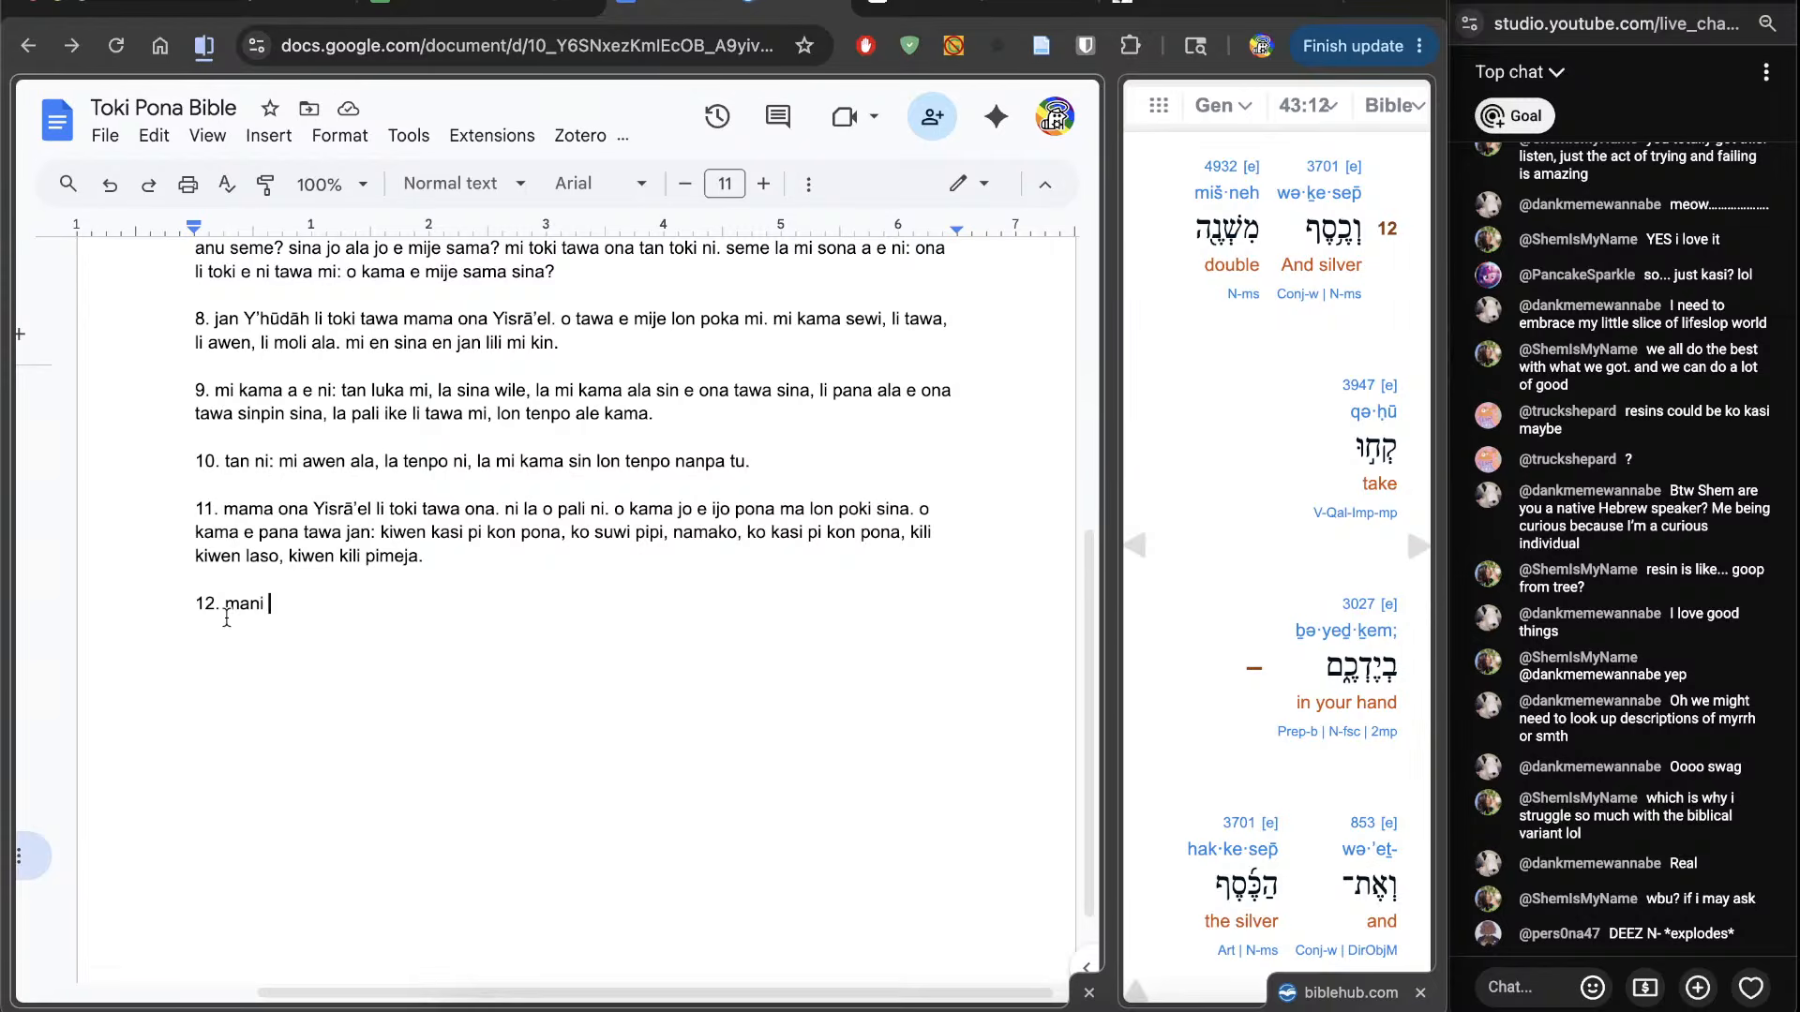
# Step: Rework verse 12's opening to read "o suli tu e mani, o kama jo lon luka sina."
pyautogui.write('o suli tu')
pyautogui.click(302, 683)
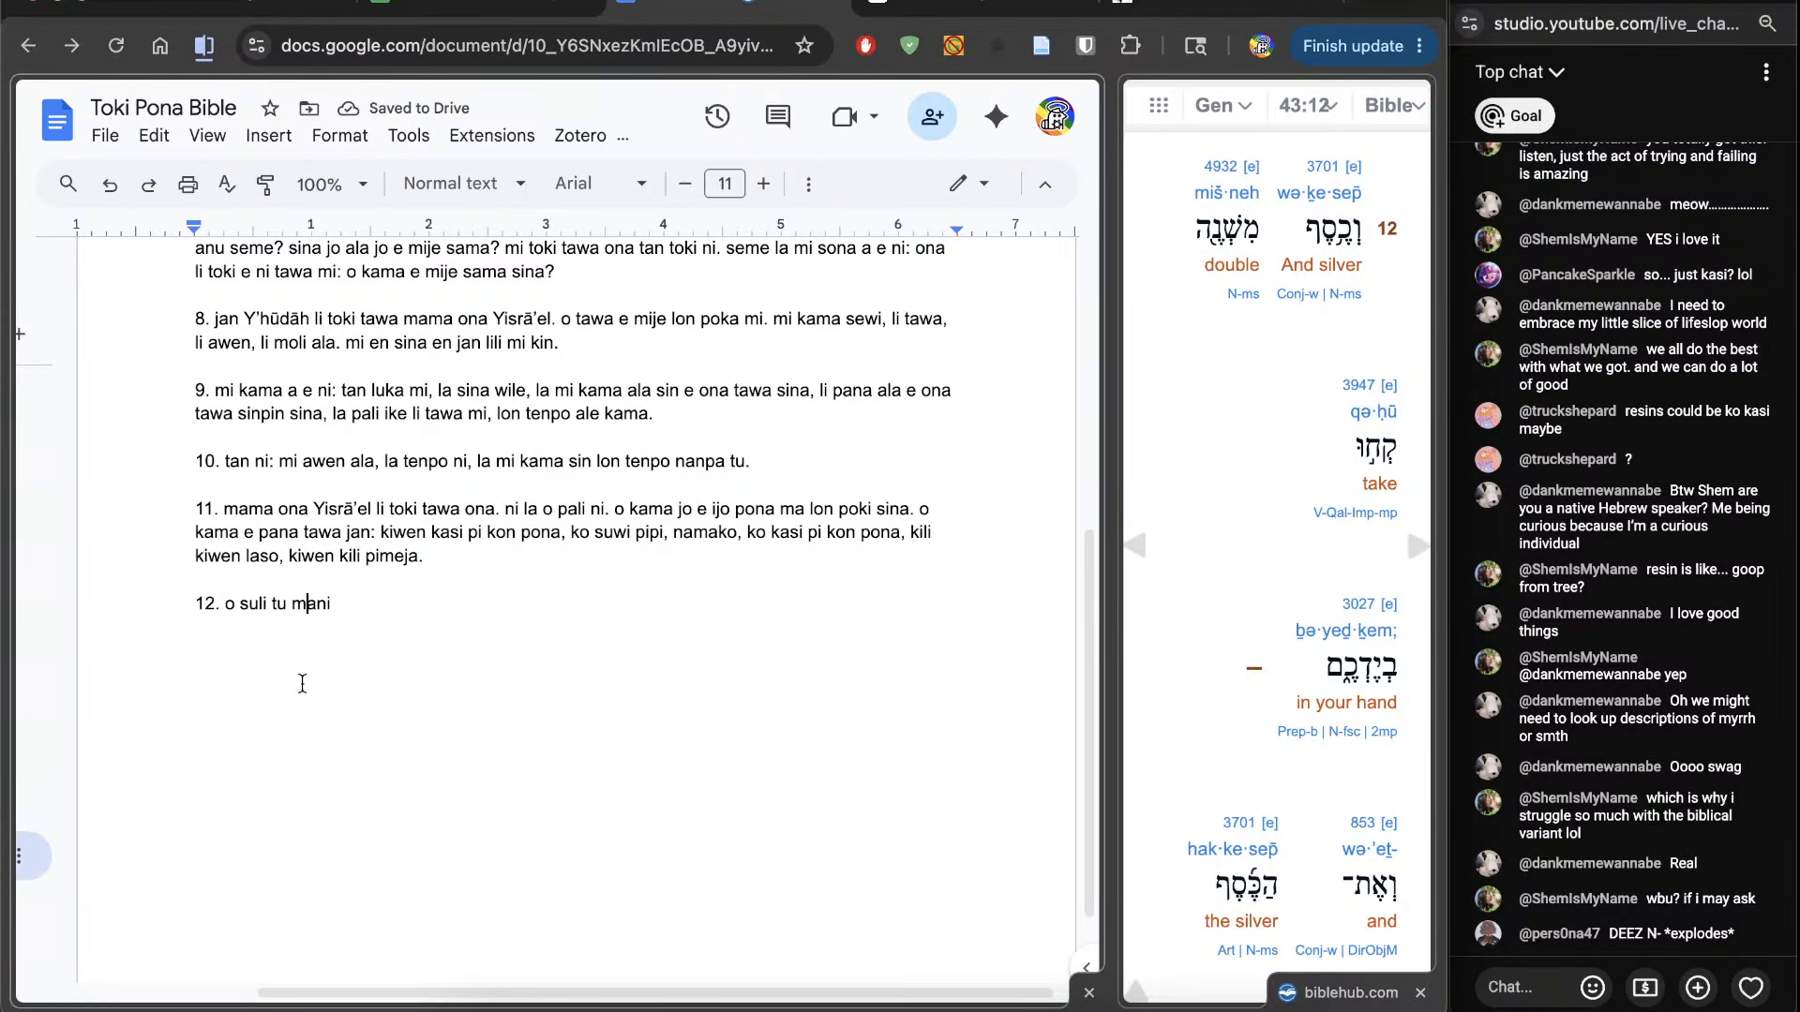
pyautogui.press('Left')
pyautogui.write('e mani')
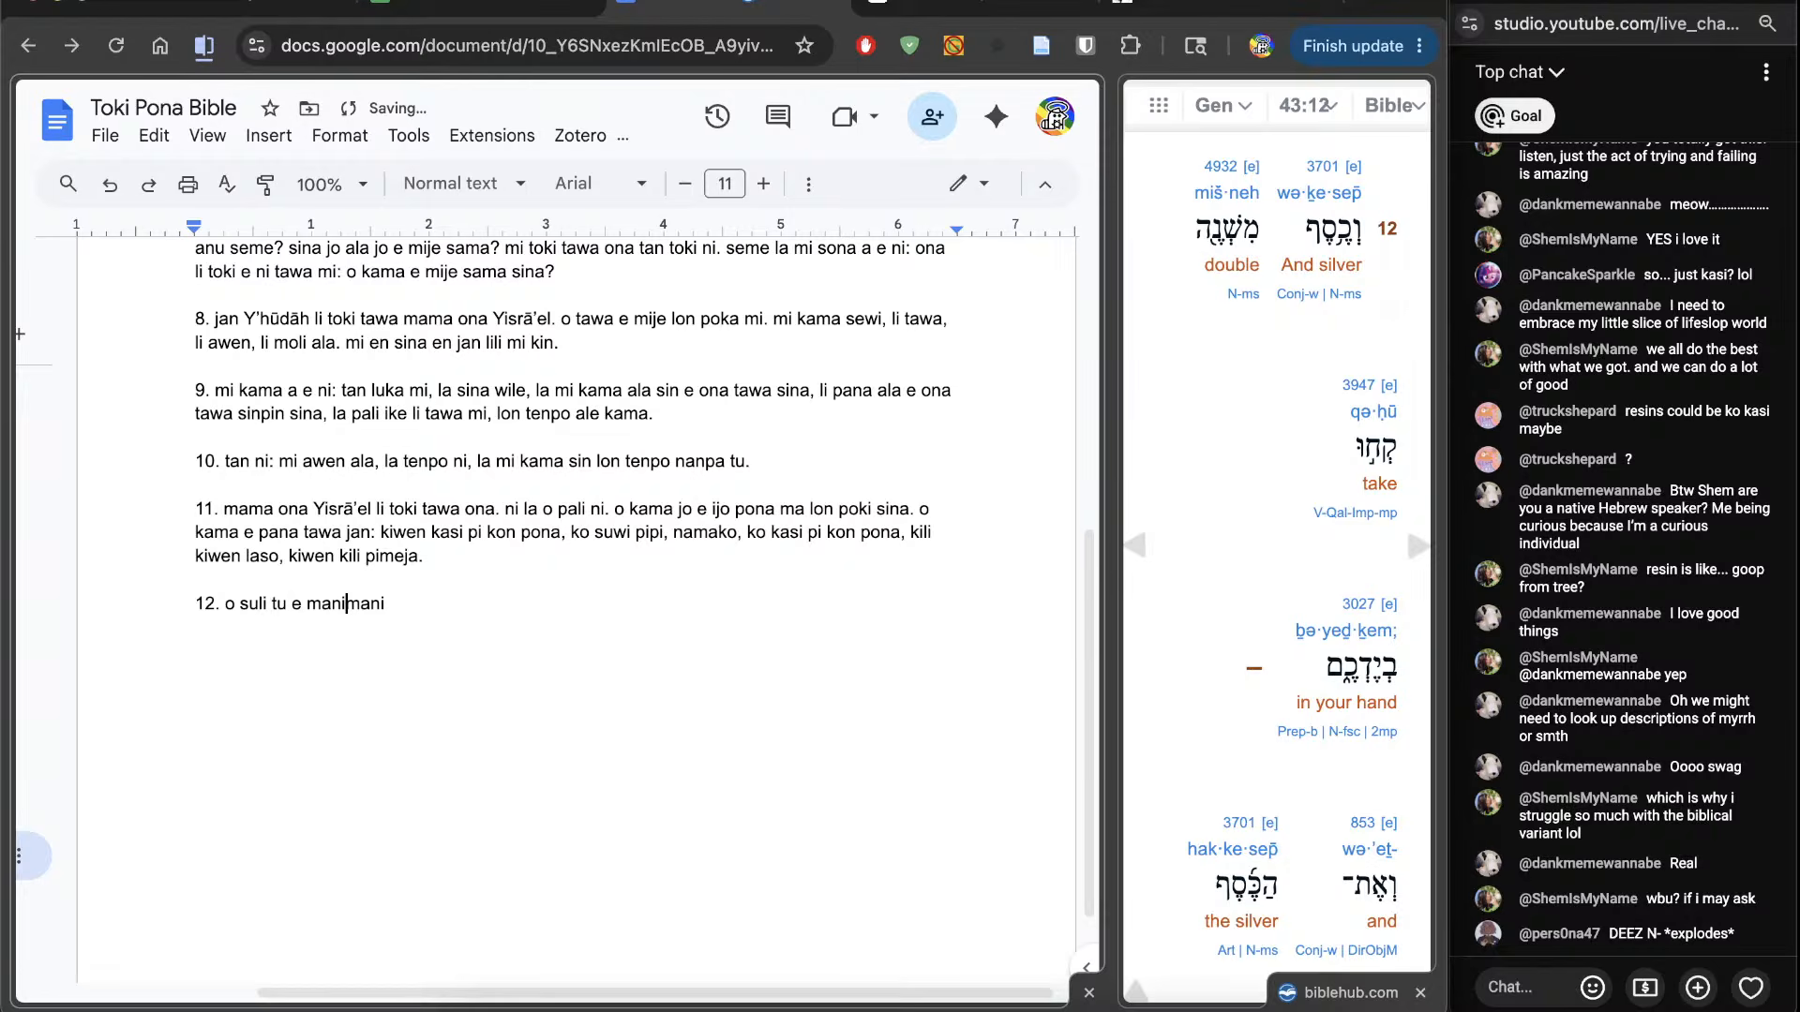
pyautogui.write(',')
pyautogui.hotkey('alt', 'shift', 'Right')
pyautogui.write('o kama jo lon luka sina.')
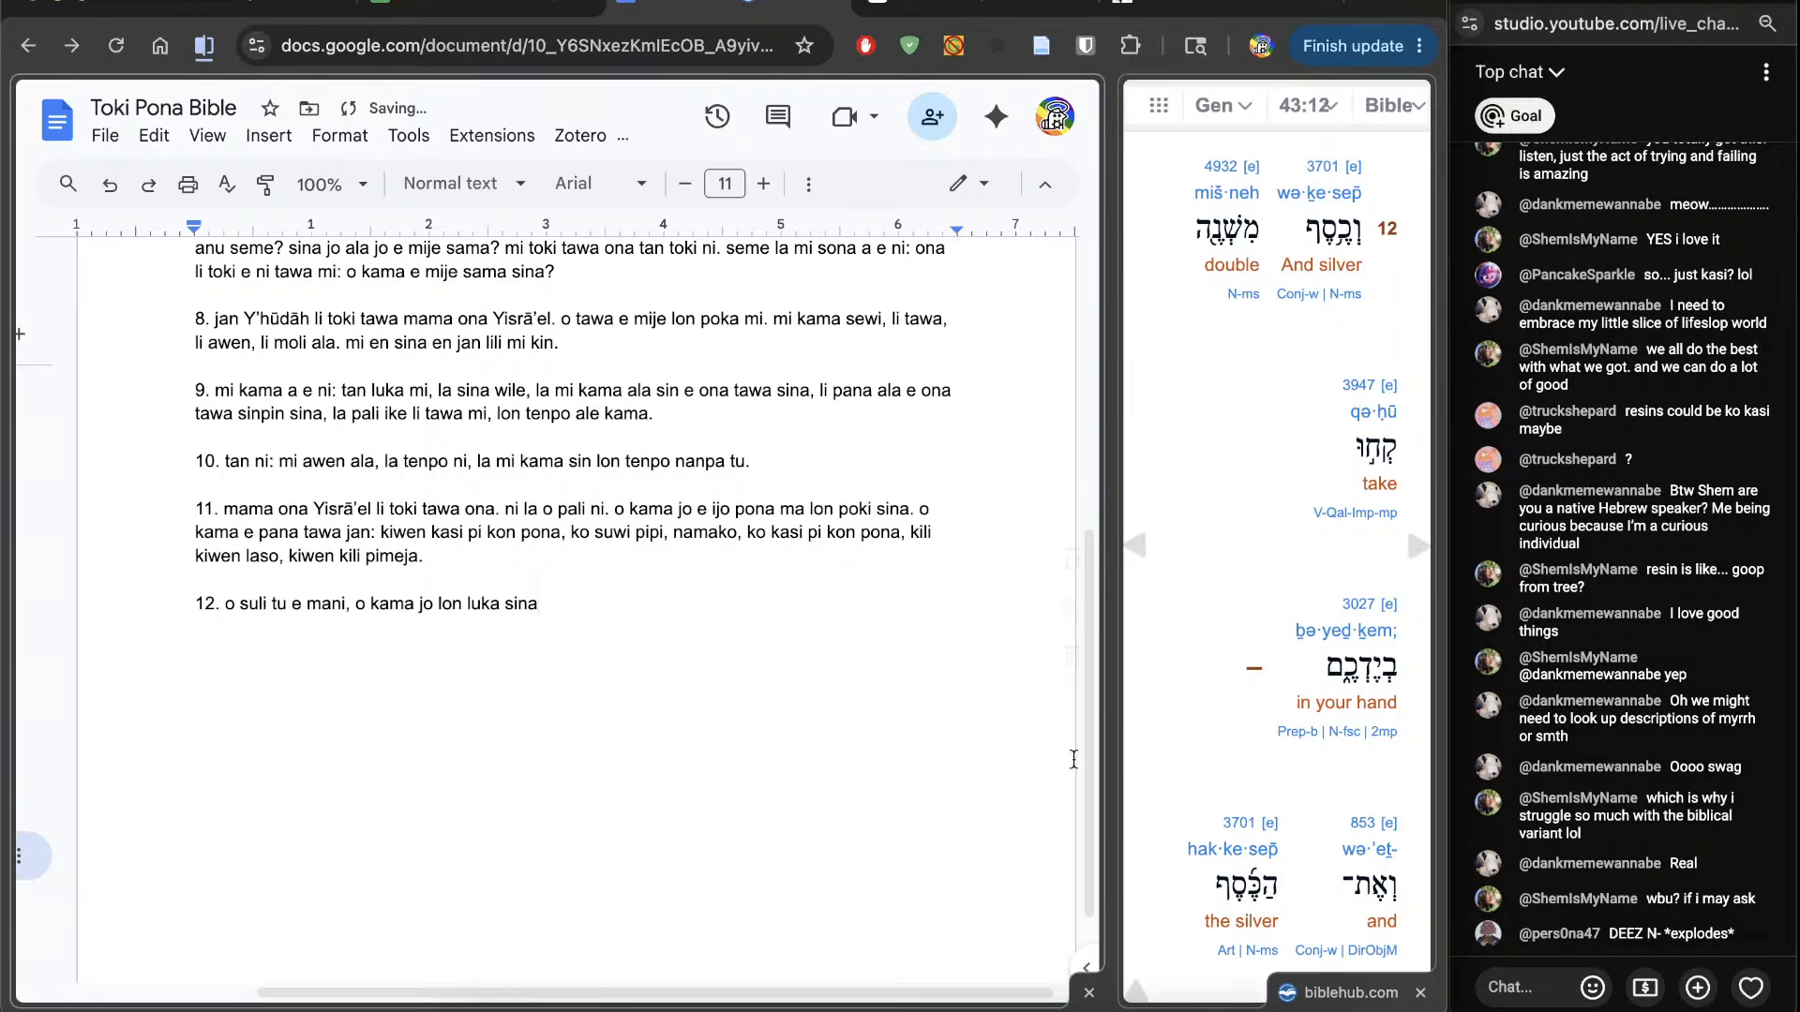
pyautogui.scroll(-5, 1190, 836)
pyautogui.write('.')
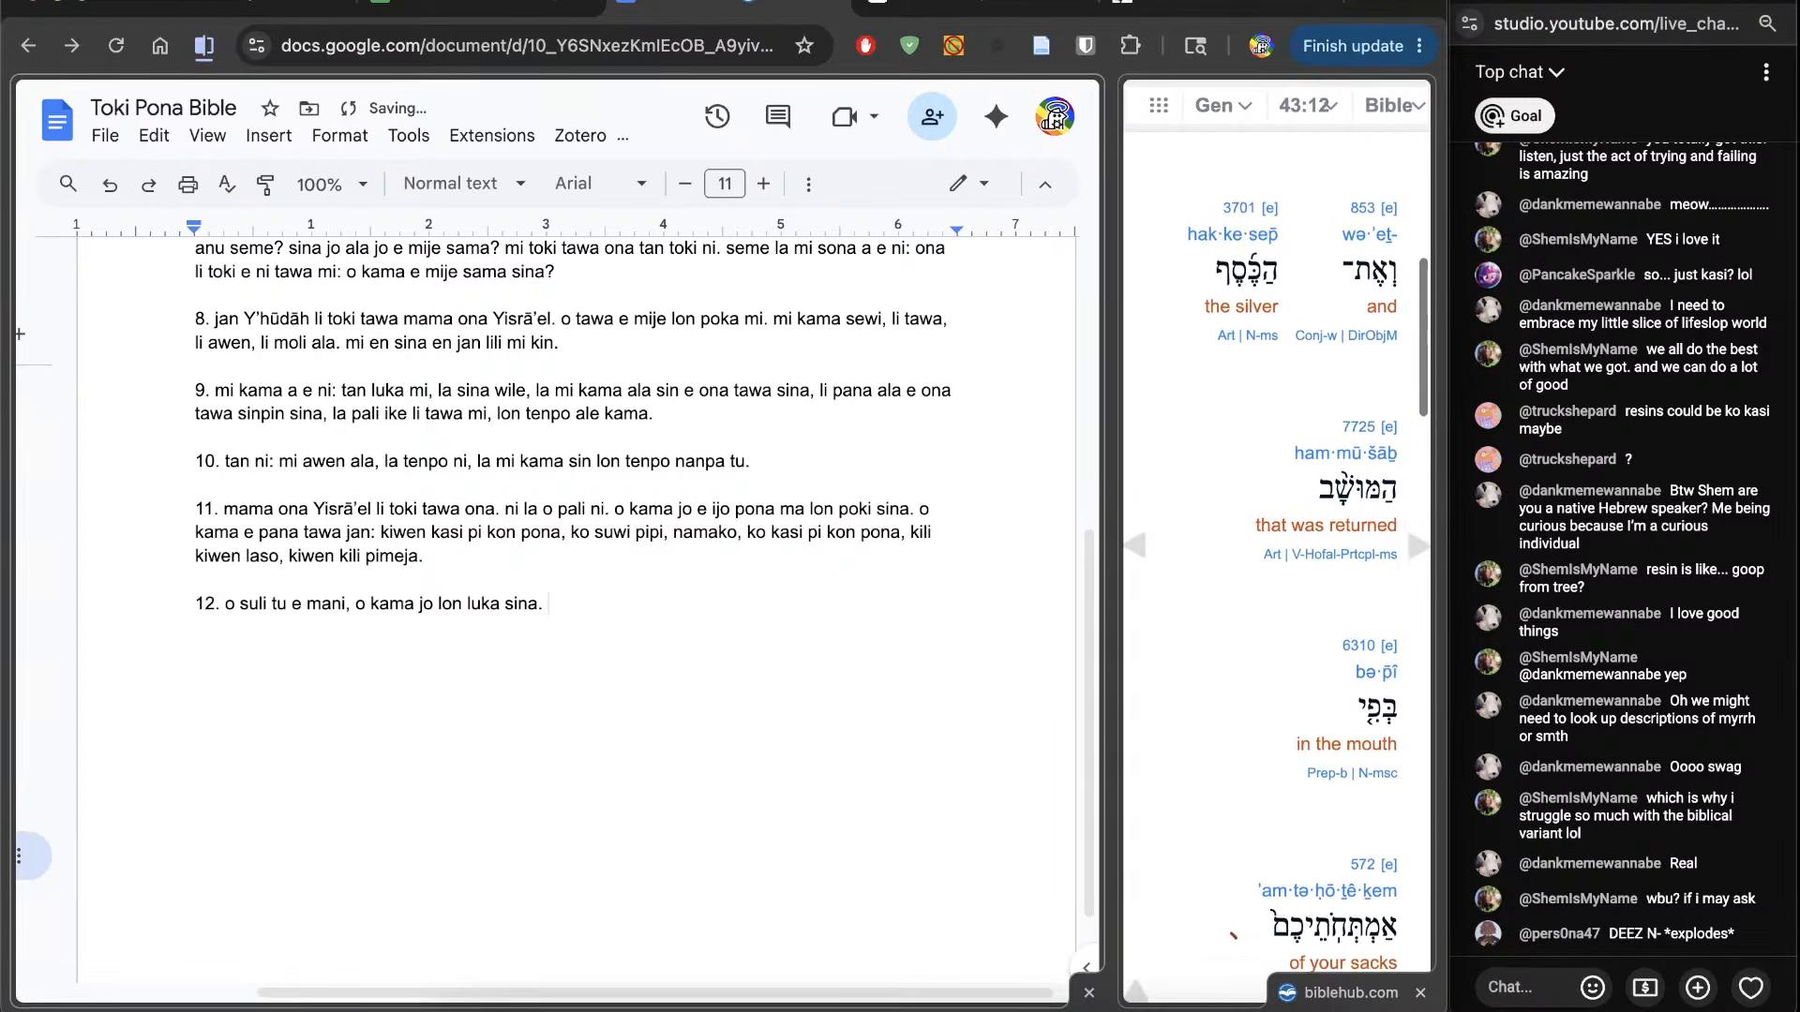
pyautogui.scroll(-3, 1179, 831)
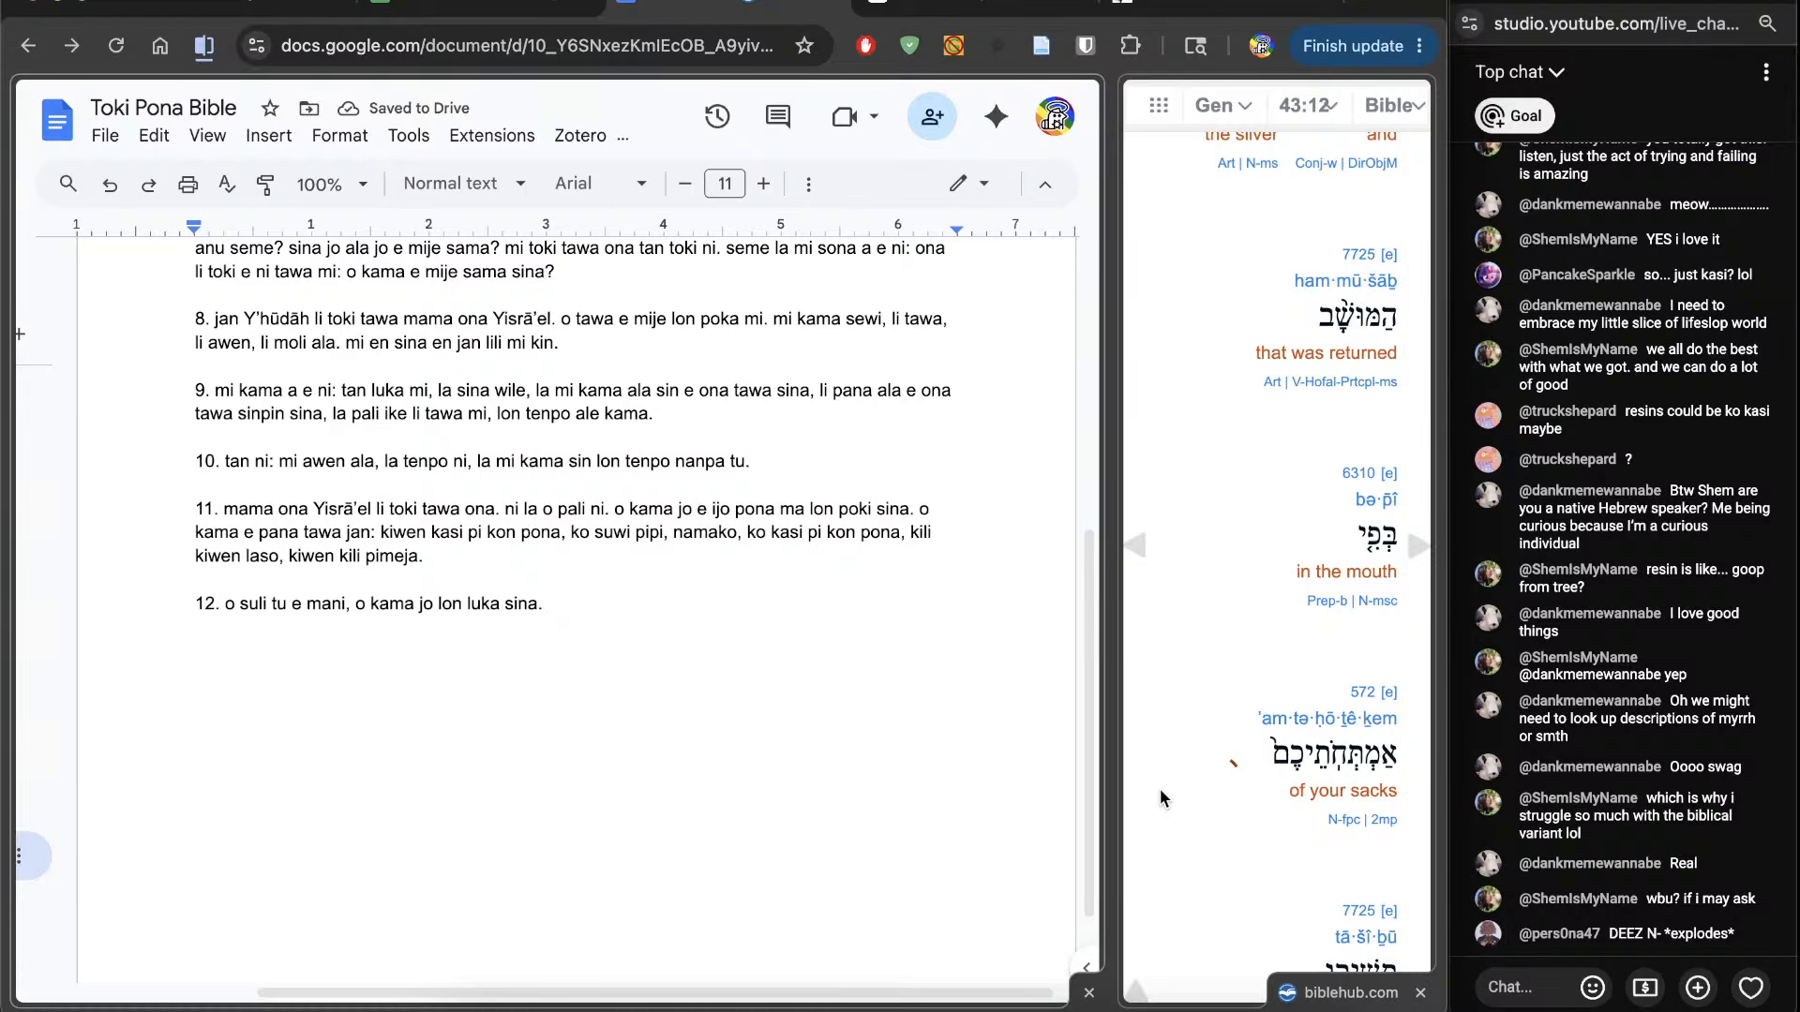
pyautogui.press('BackSpace')
pyautogui.write(', o')
pyautogui.scroll(3, 1316, 553)
pyautogui.press('BackSpace')
pyautogui.write('e')
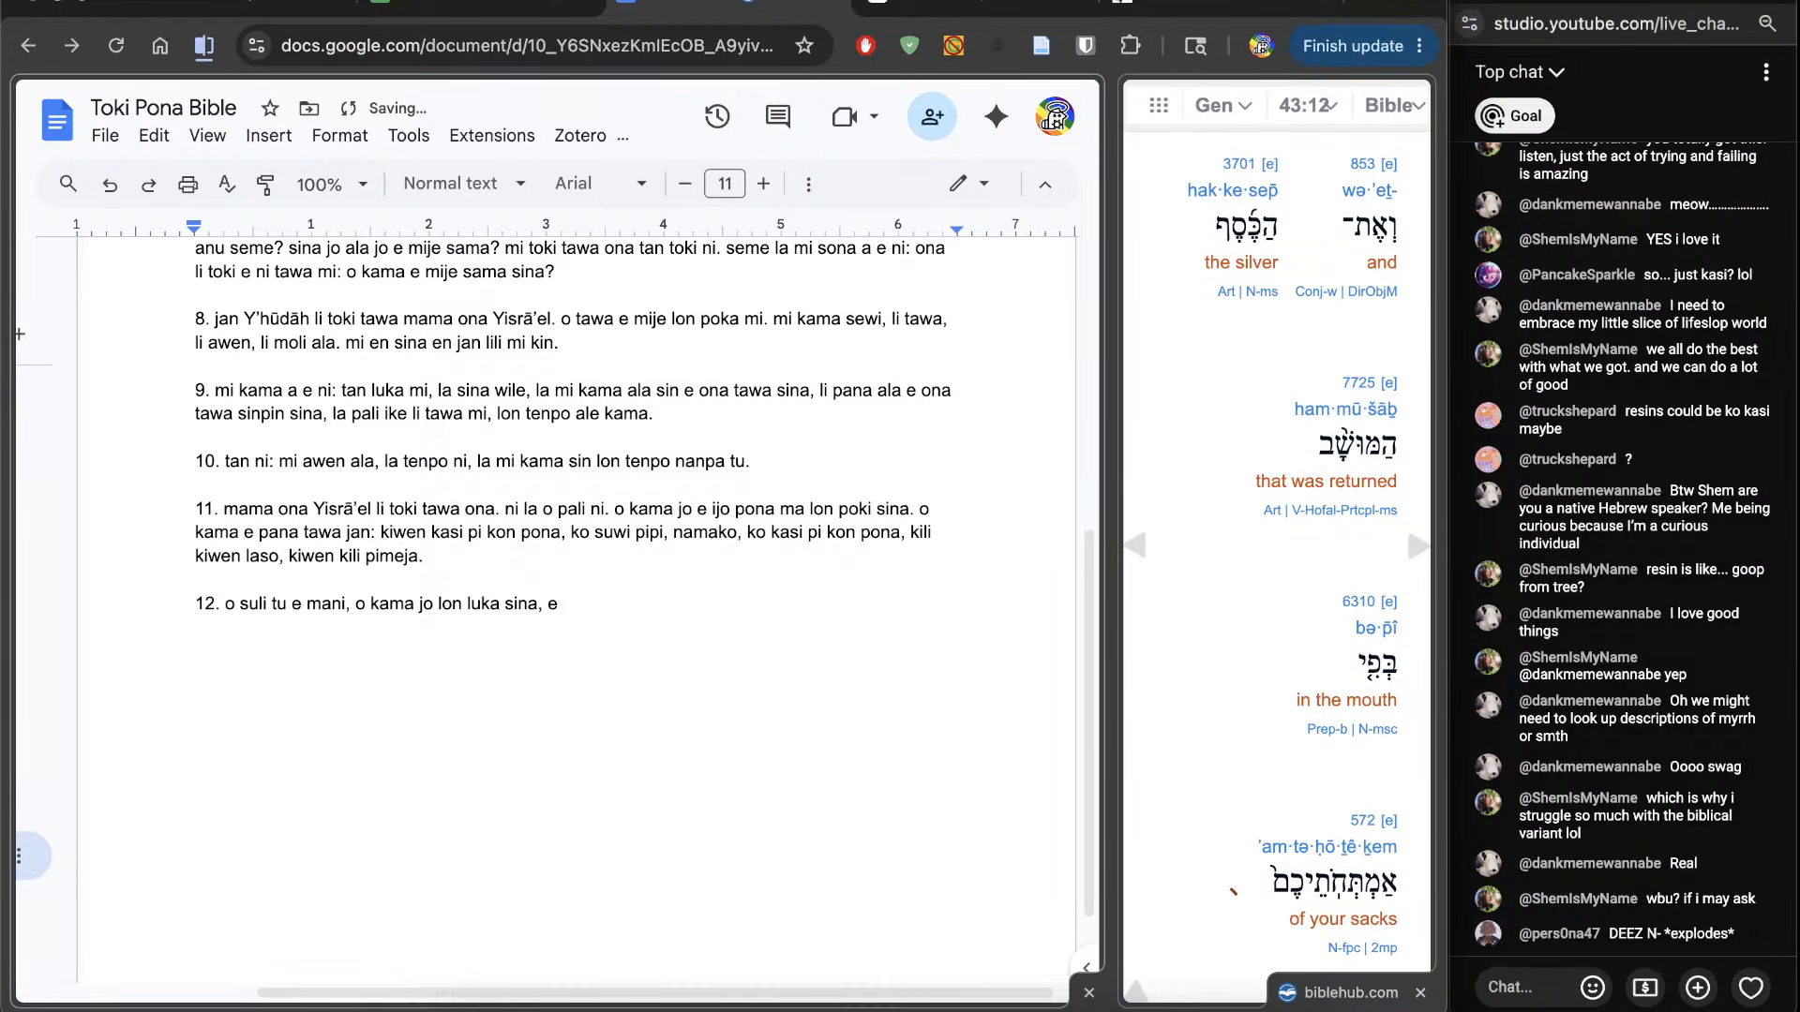
pyautogui.press('BackSpace')
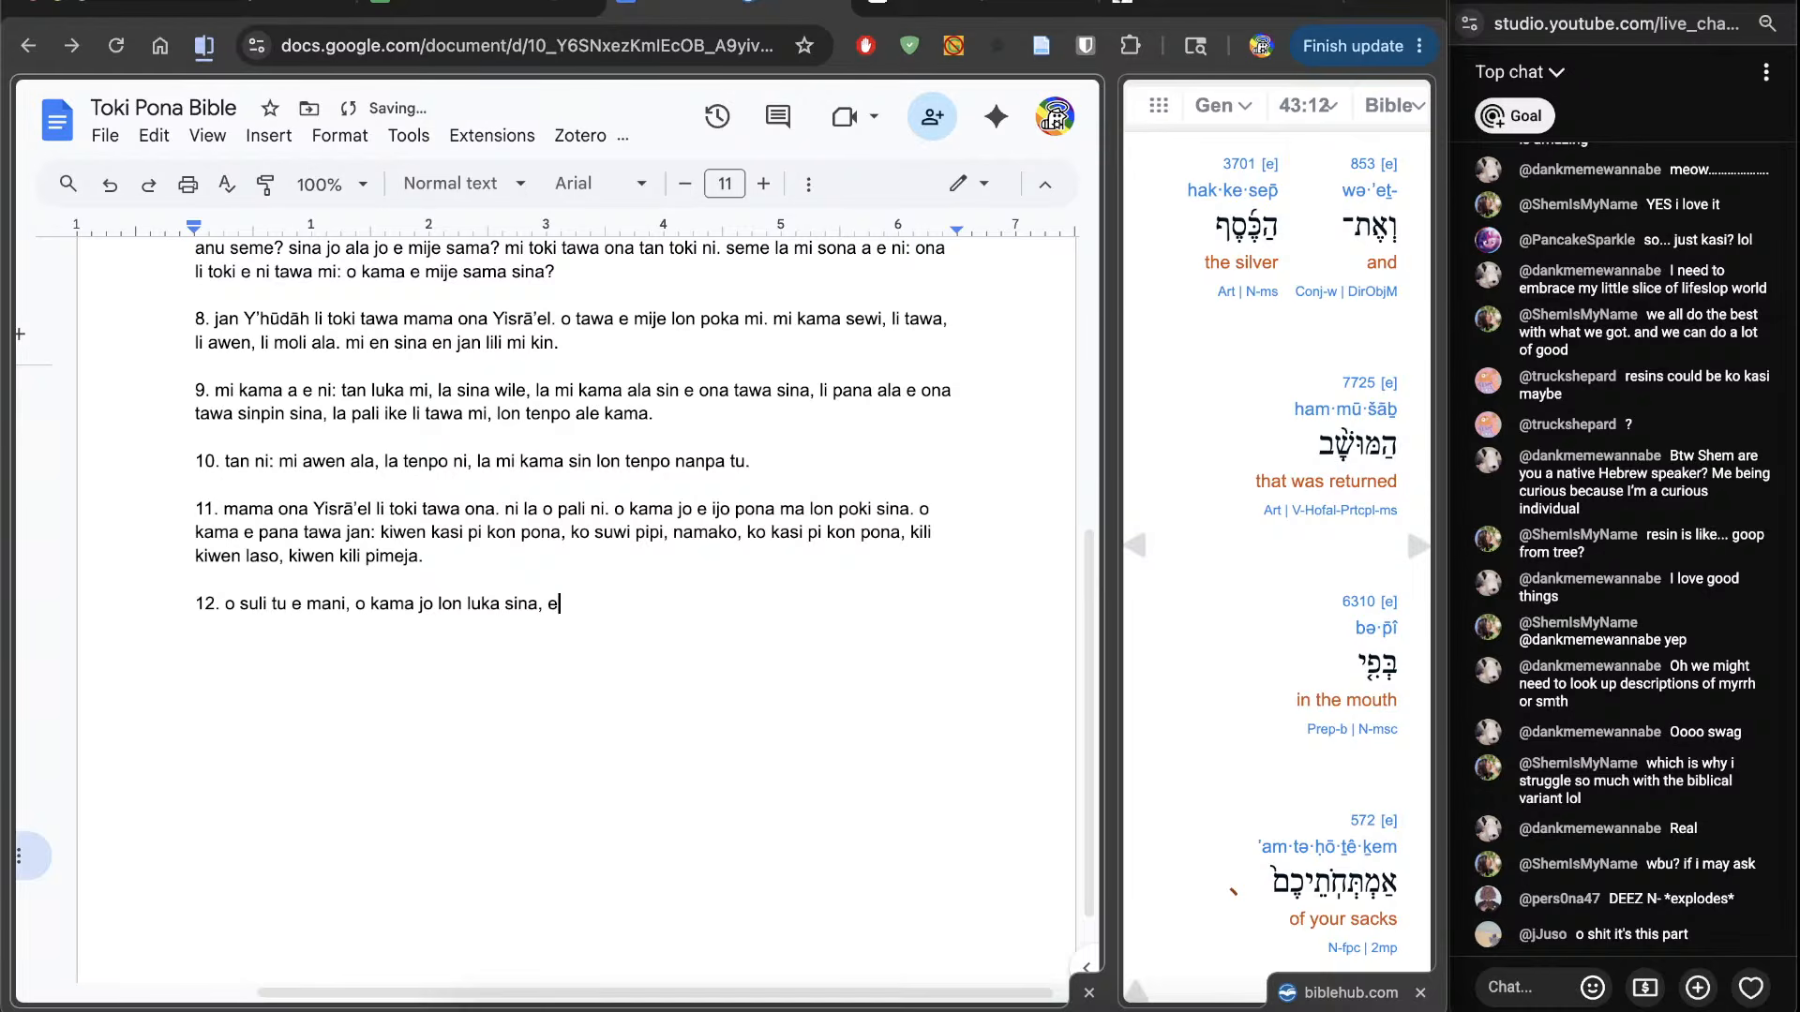
# Step: Reread verse 12's interlinear from "double" silver through "take back in your hand" to work out the second clause
pyautogui.scroll(6, 1162, 763)
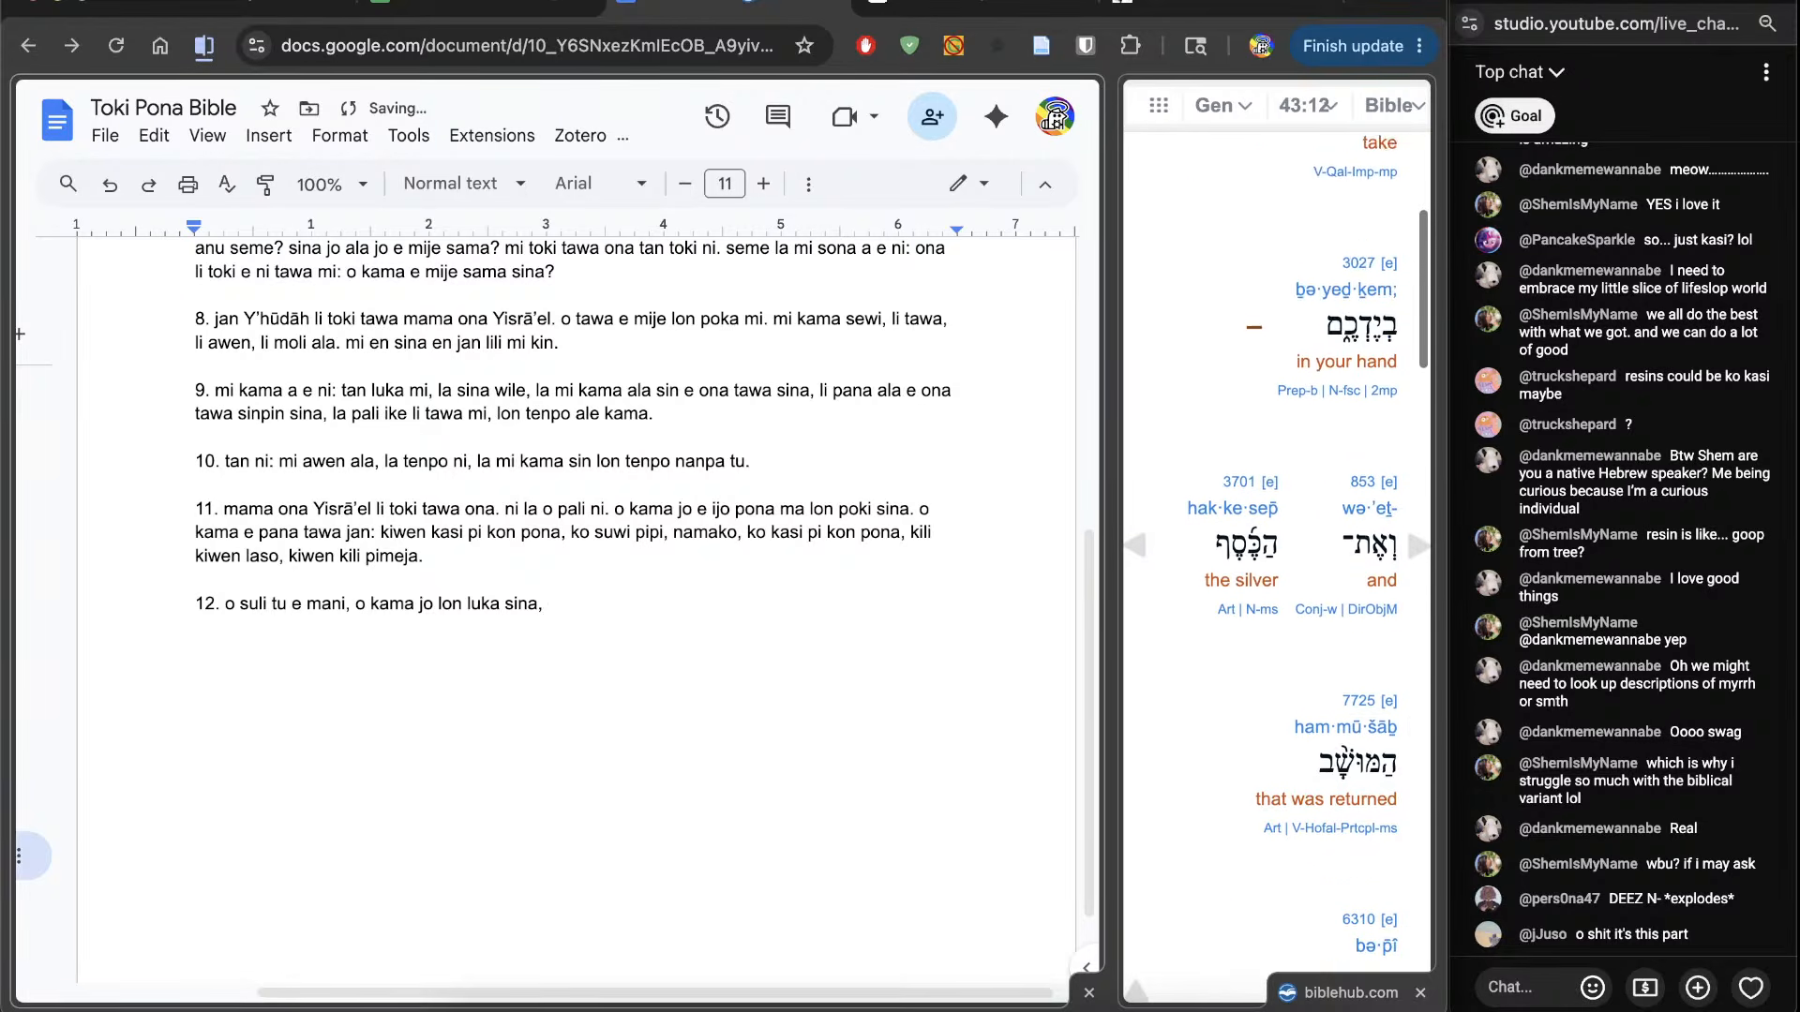
pyautogui.scroll(1, 1162, 763)
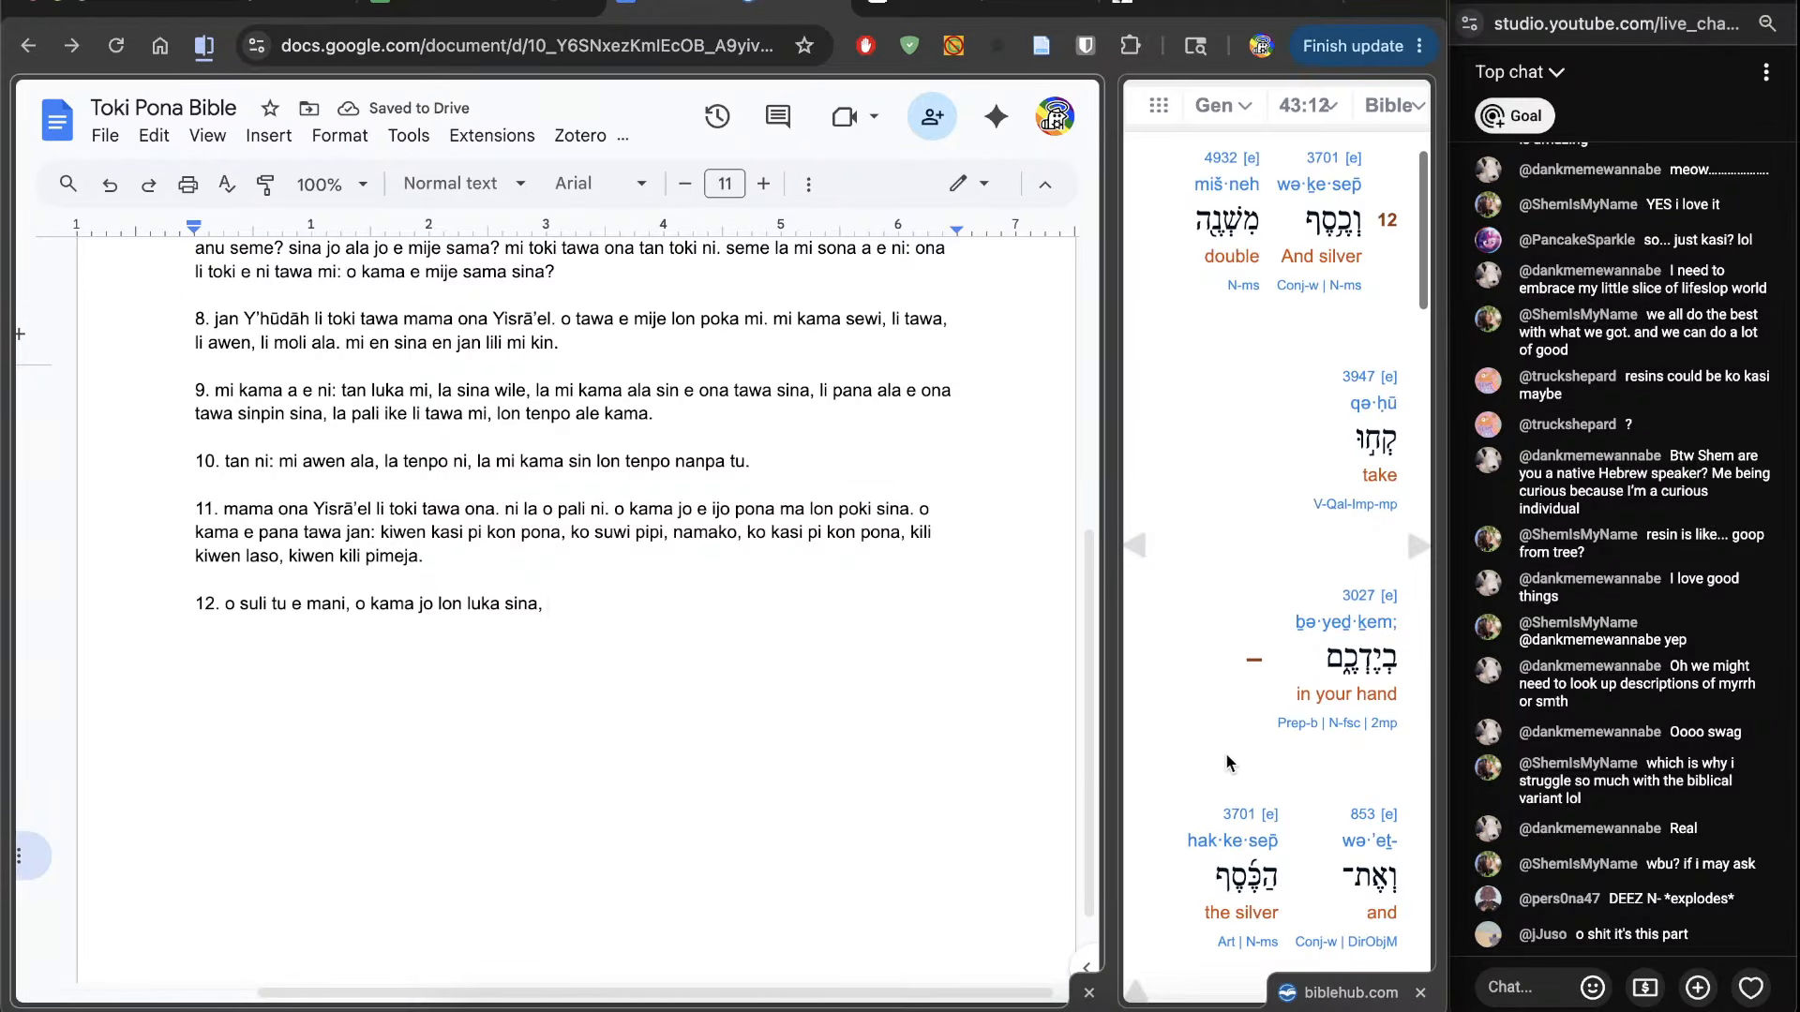
pyautogui.scroll(-1, 1235, 756)
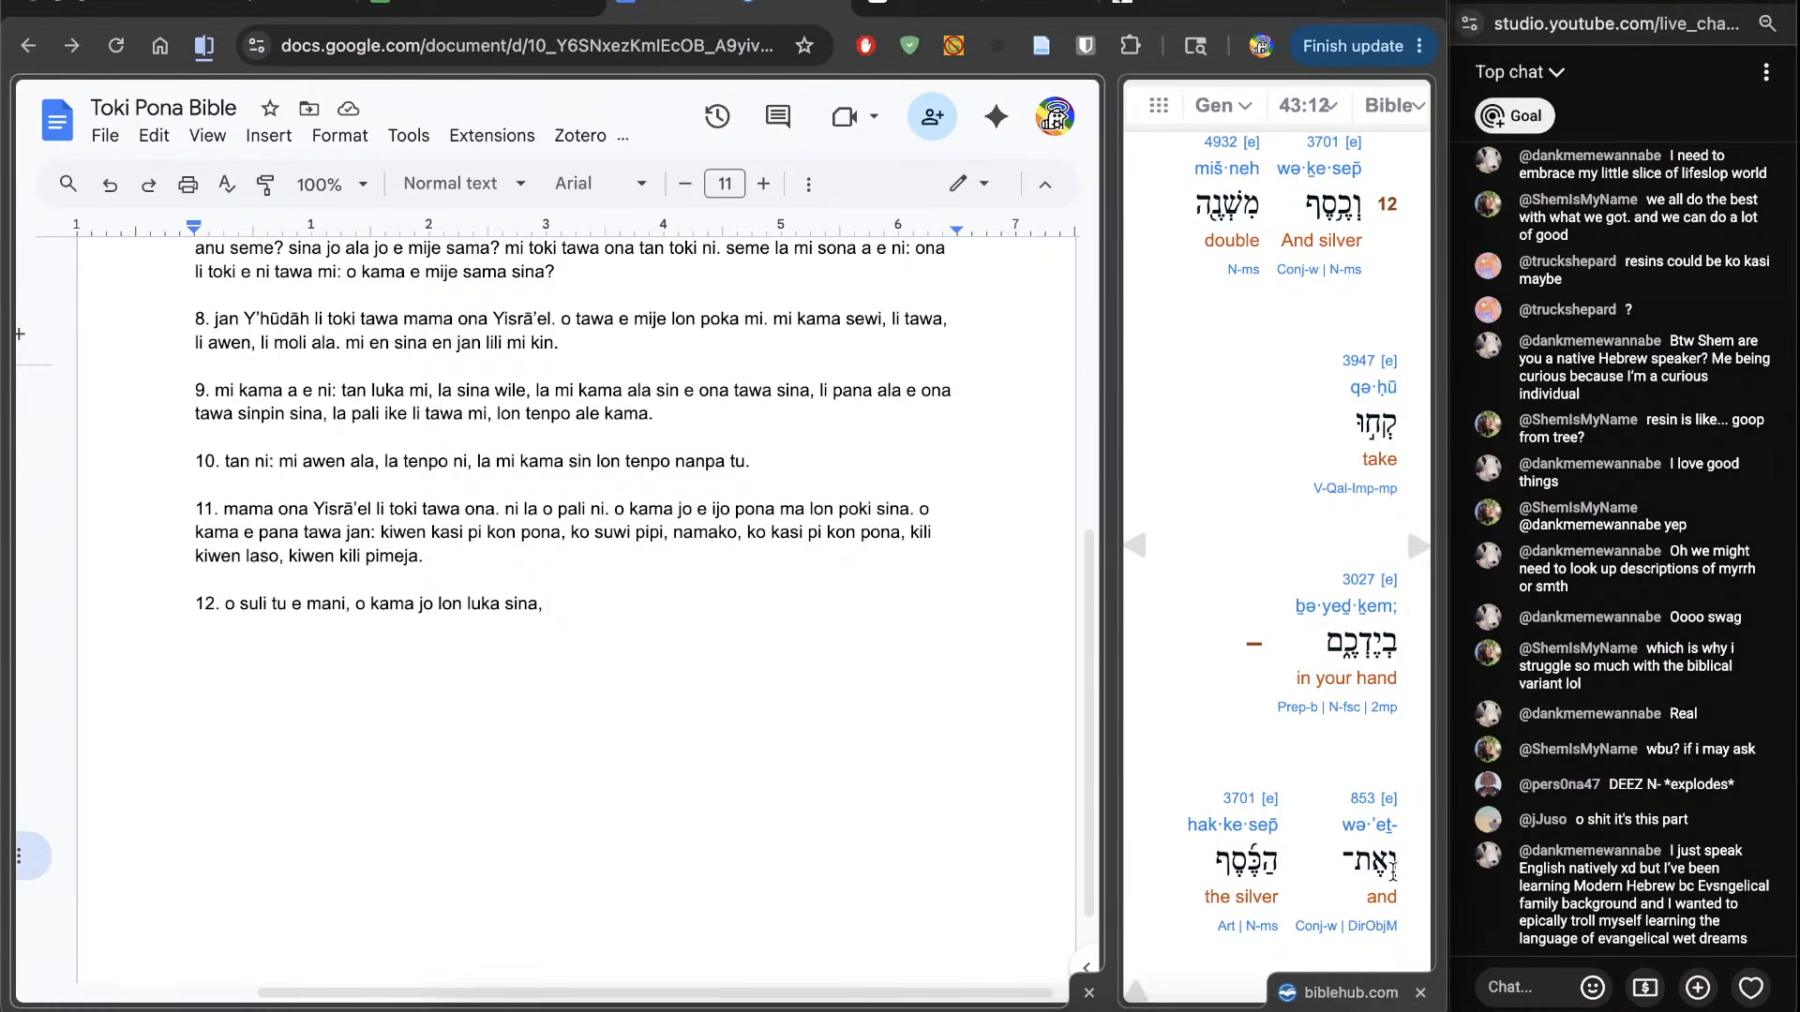
pyautogui.scroll(-8, 1313, 881)
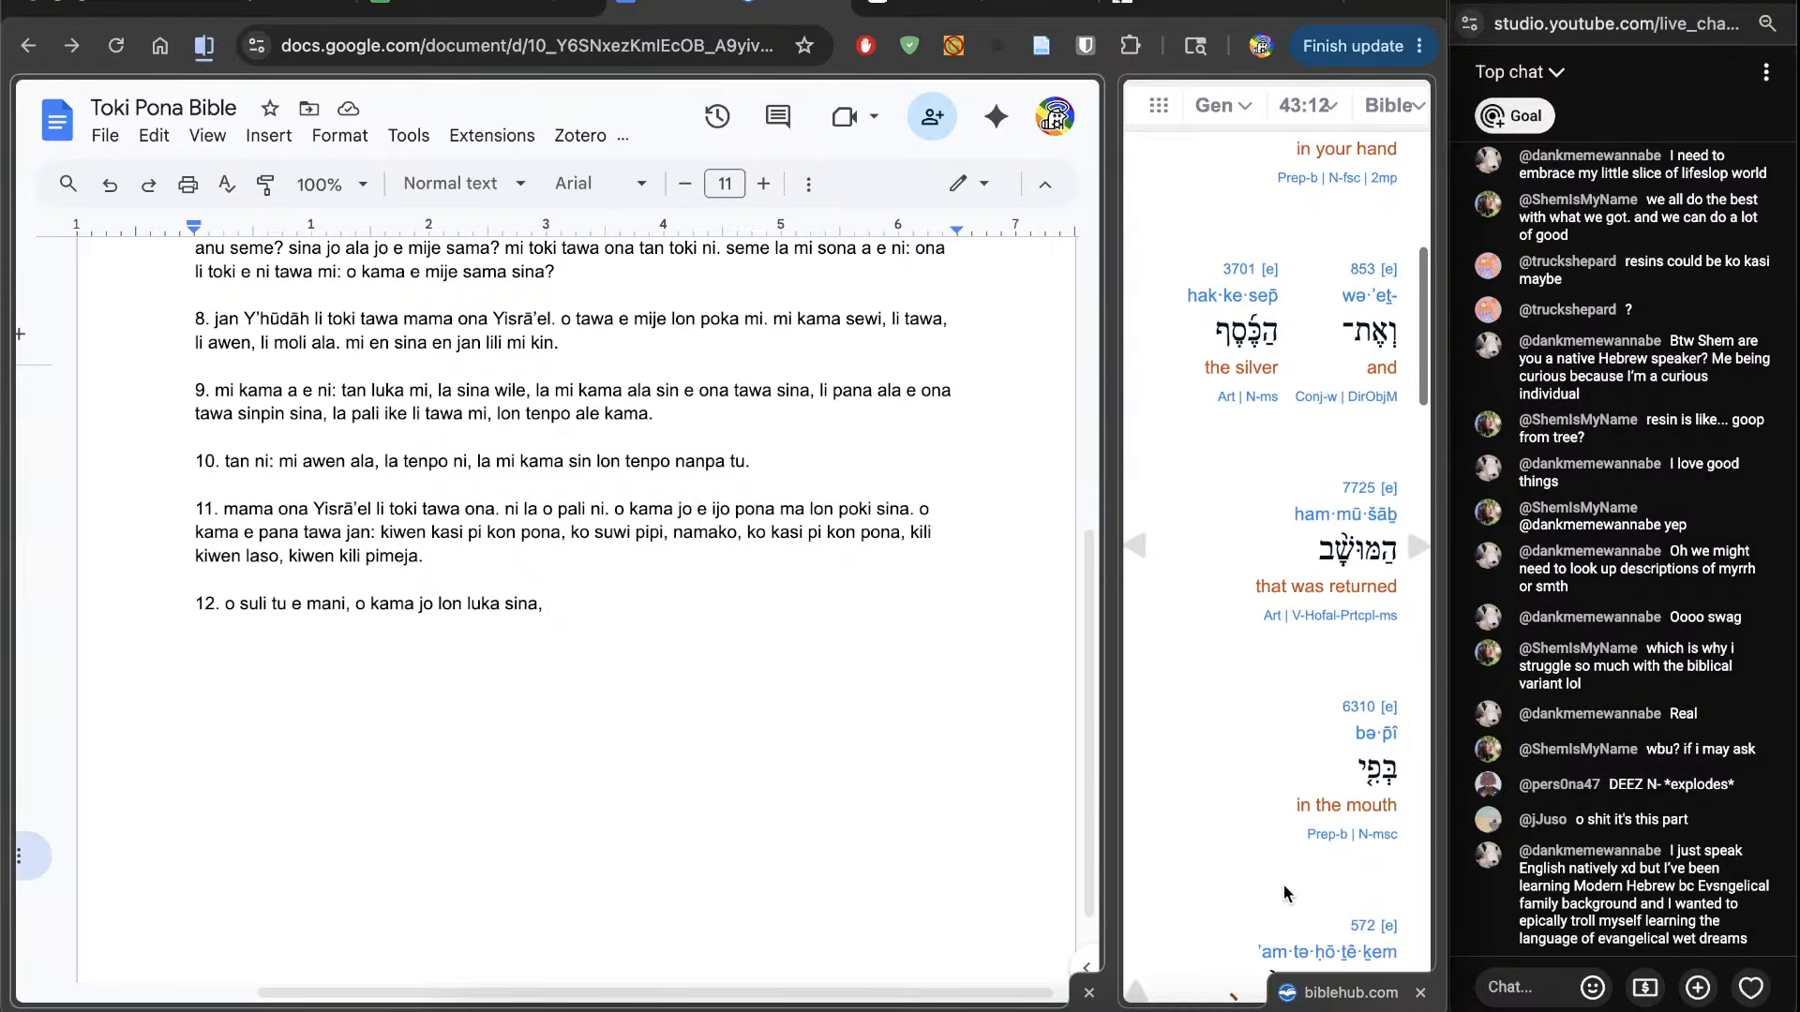
pyautogui.scroll(3, 1286, 895)
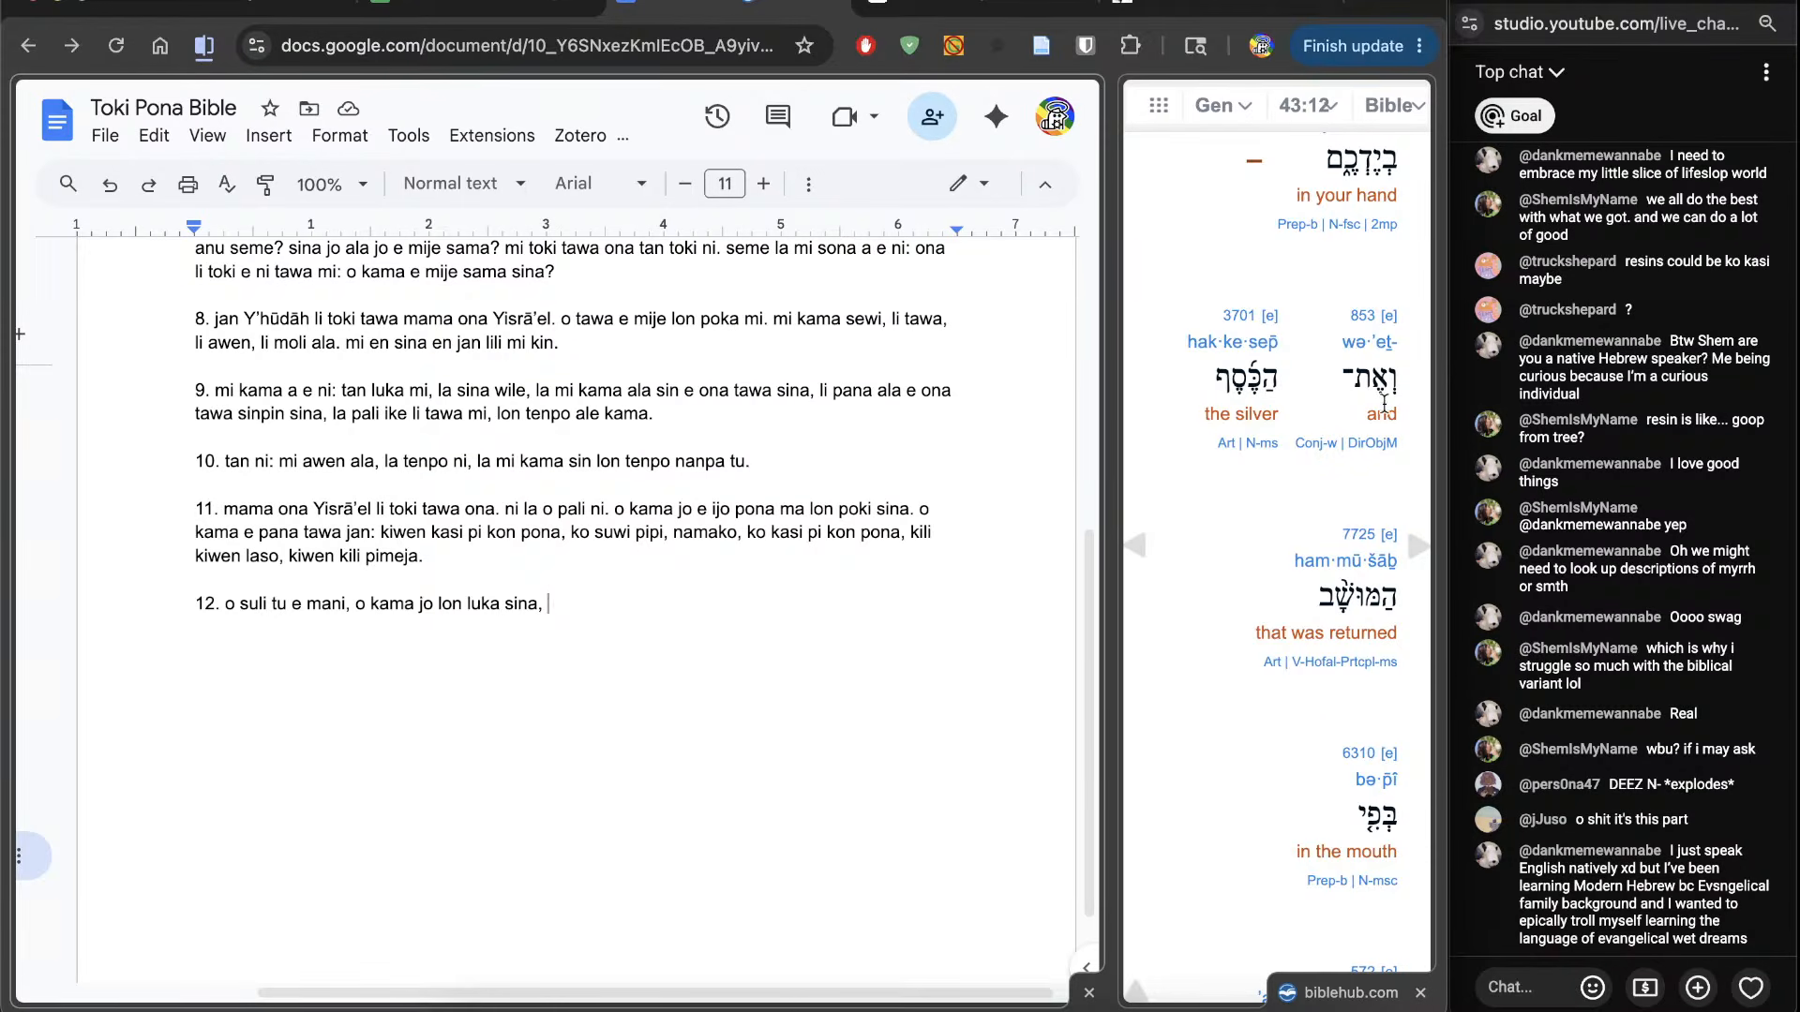
pyautogui.scroll(-6, 1320, 596)
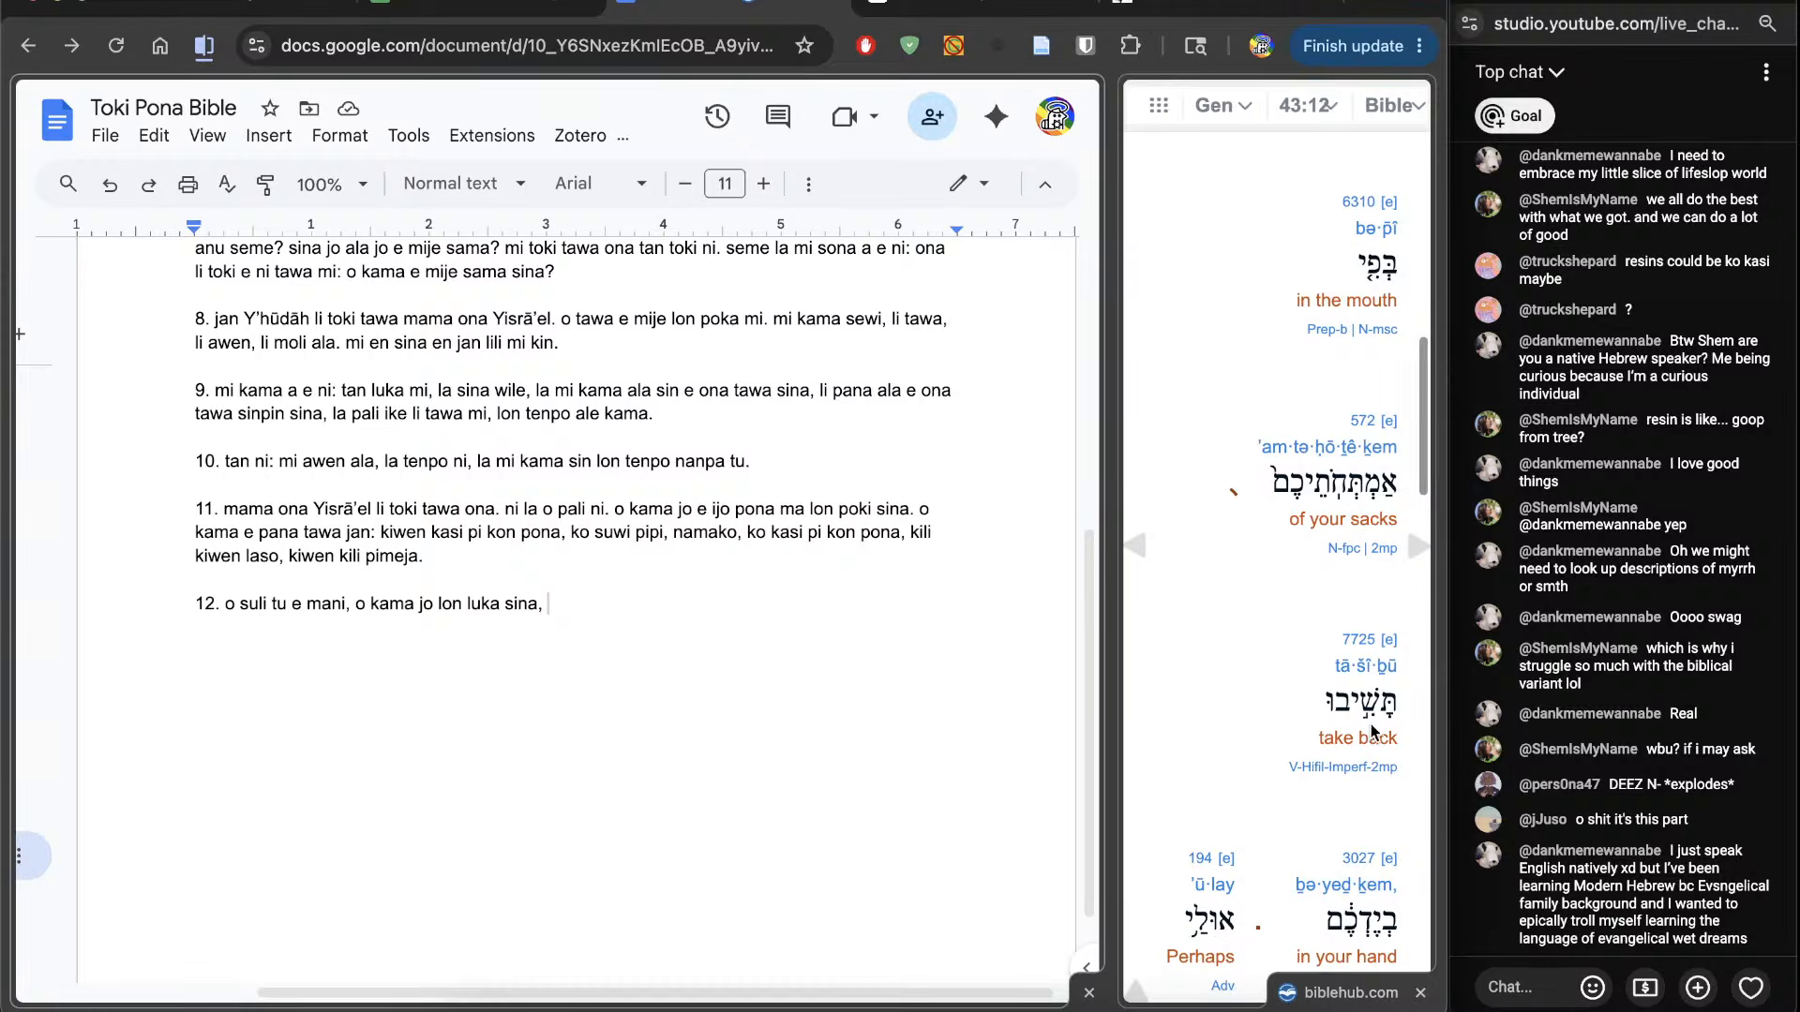
pyautogui.scroll(-1, 1360, 726)
pyautogui.scroll(2, 1278, 670)
pyautogui.scroll(3, 1275, 664)
# Step: End verse 12's first sentence with a period and add "o kama sin e mani ni lon luka sina: jan li pana sin e ona tawa open pi poki sina."
pyautogui.press('BackSpace')
pyautogui.press('BackSpace')
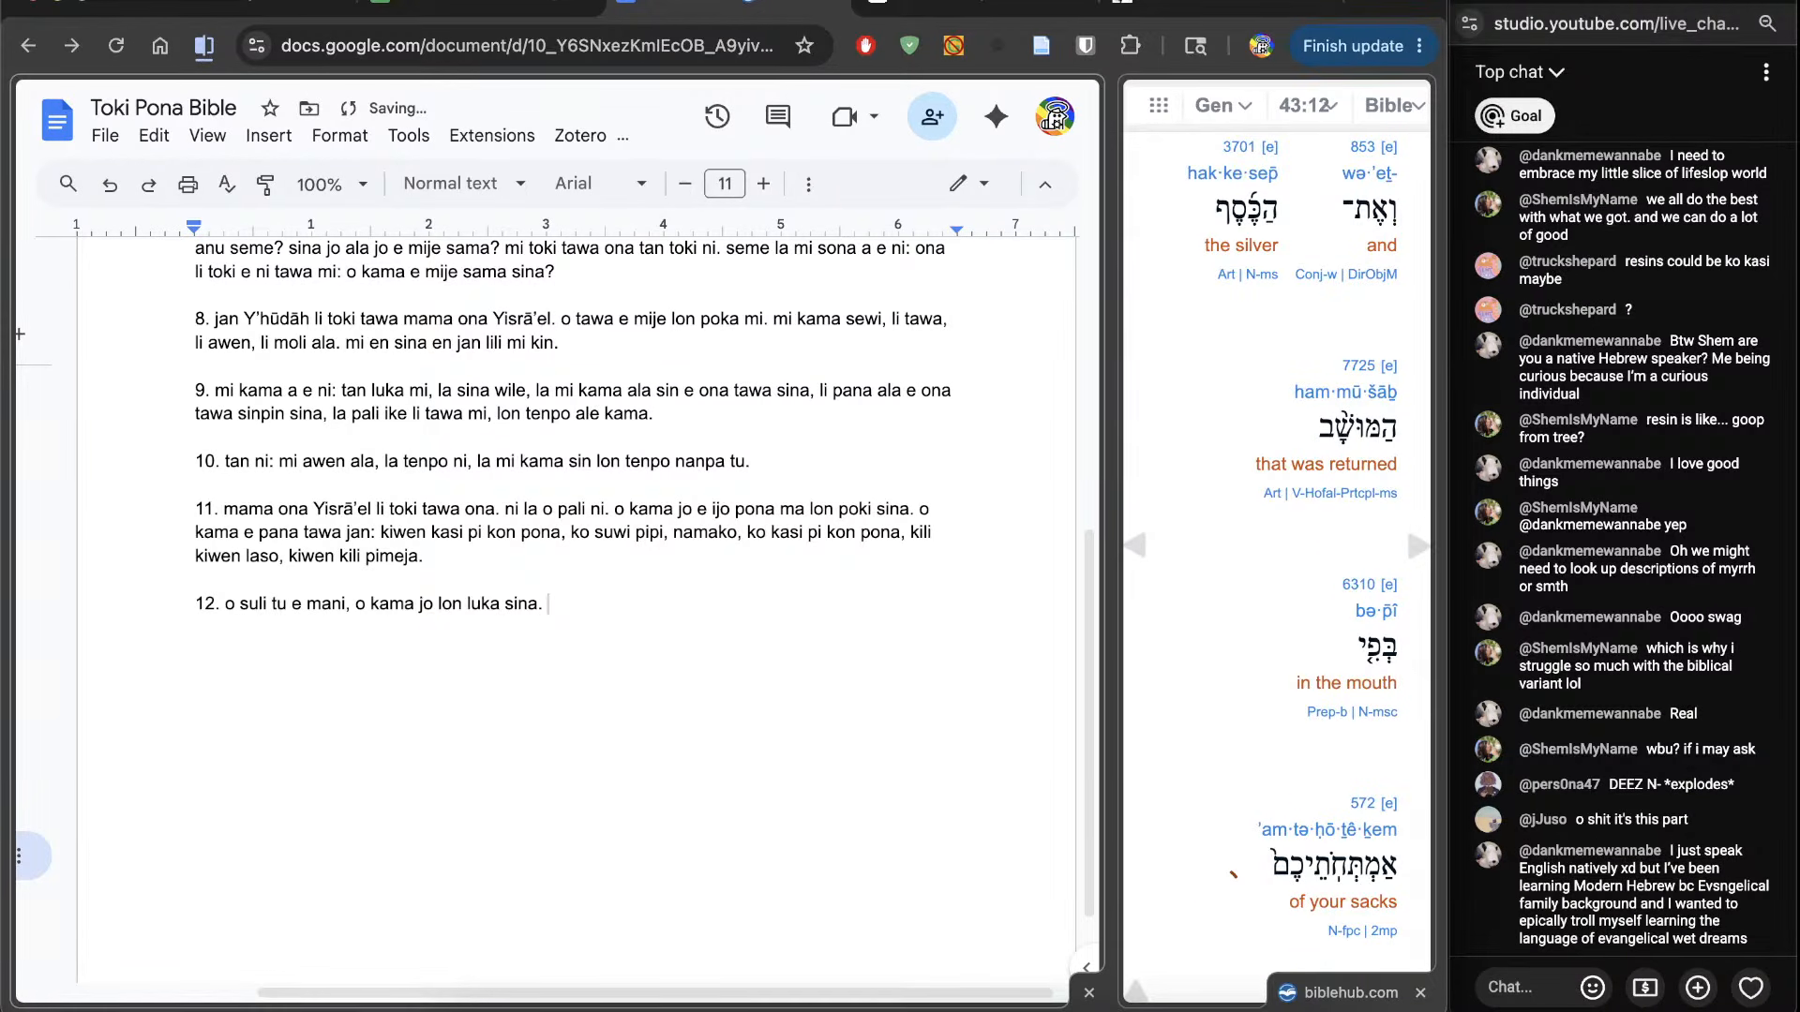
pyautogui.write('ama sin e mani ni lon luka sina')
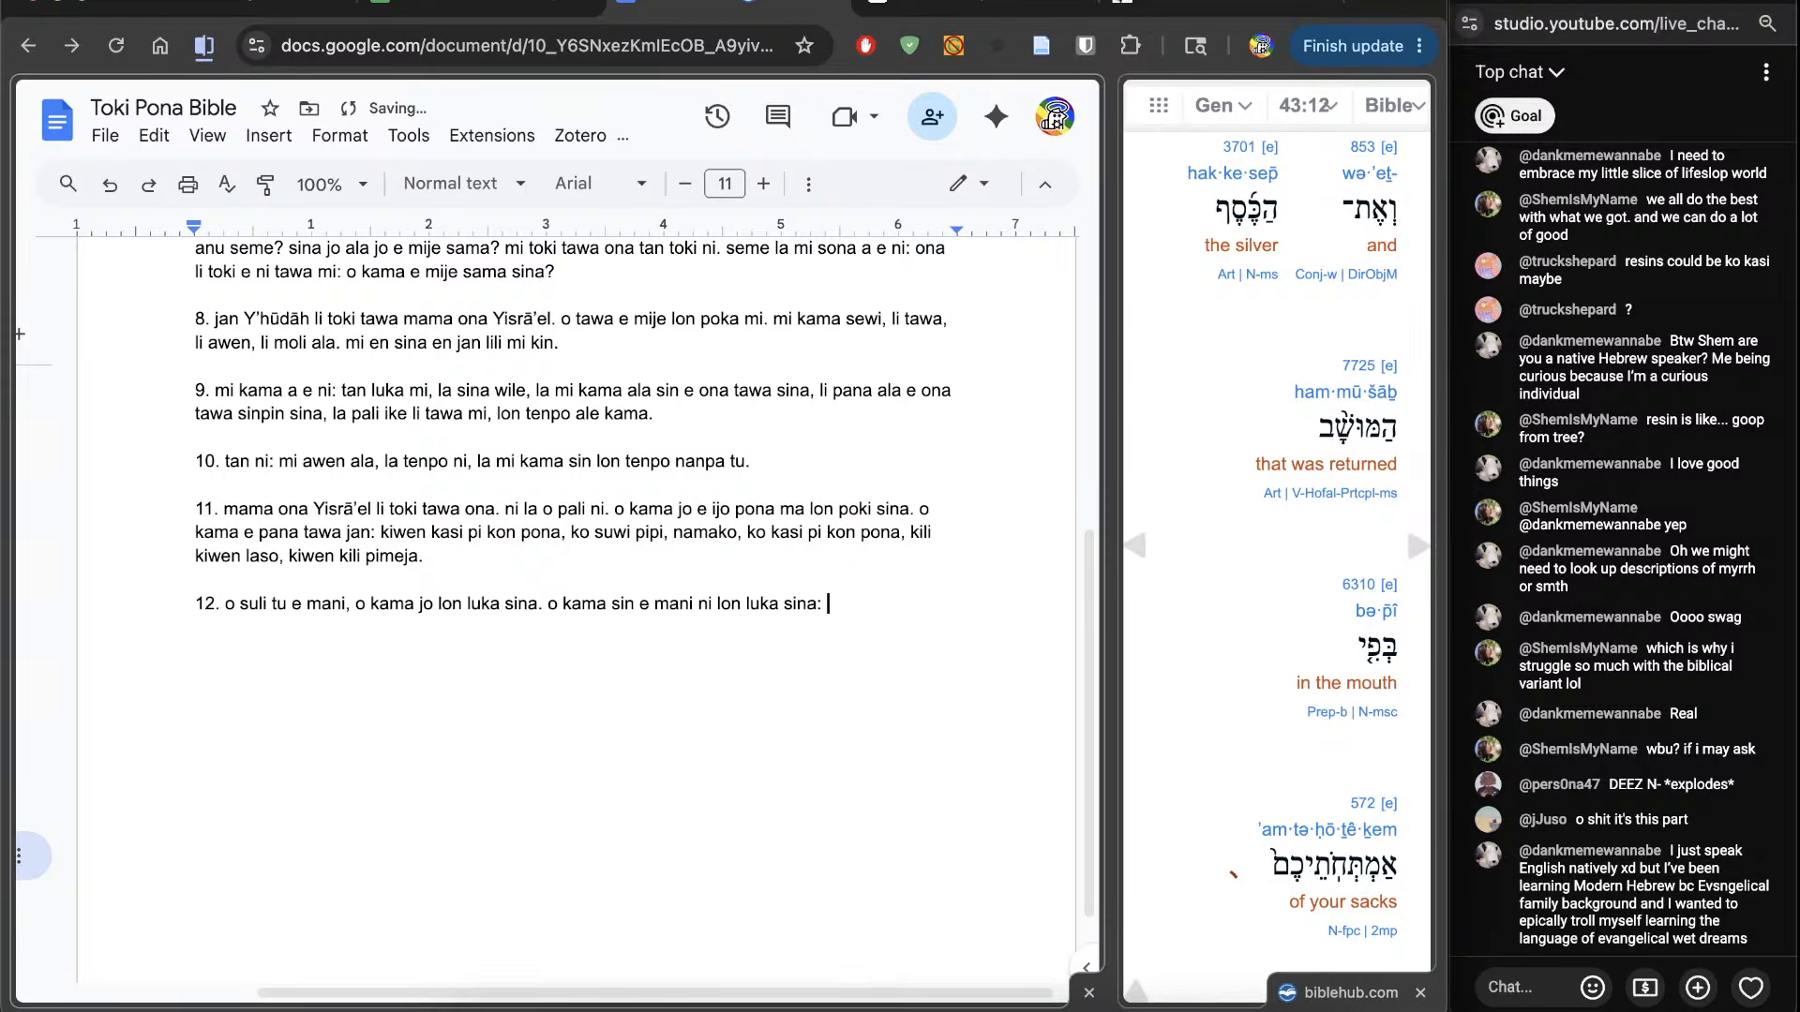
pyautogui.write(': jan li pana sin e ona taw')
pyautogui.write('a op')
pyautogui.write('en pi poki sina.')
# Step: Switch to the Gn 42 document tab and search for "poki" to check how the mouth of a sack was translated
pyautogui.click(19, 856)
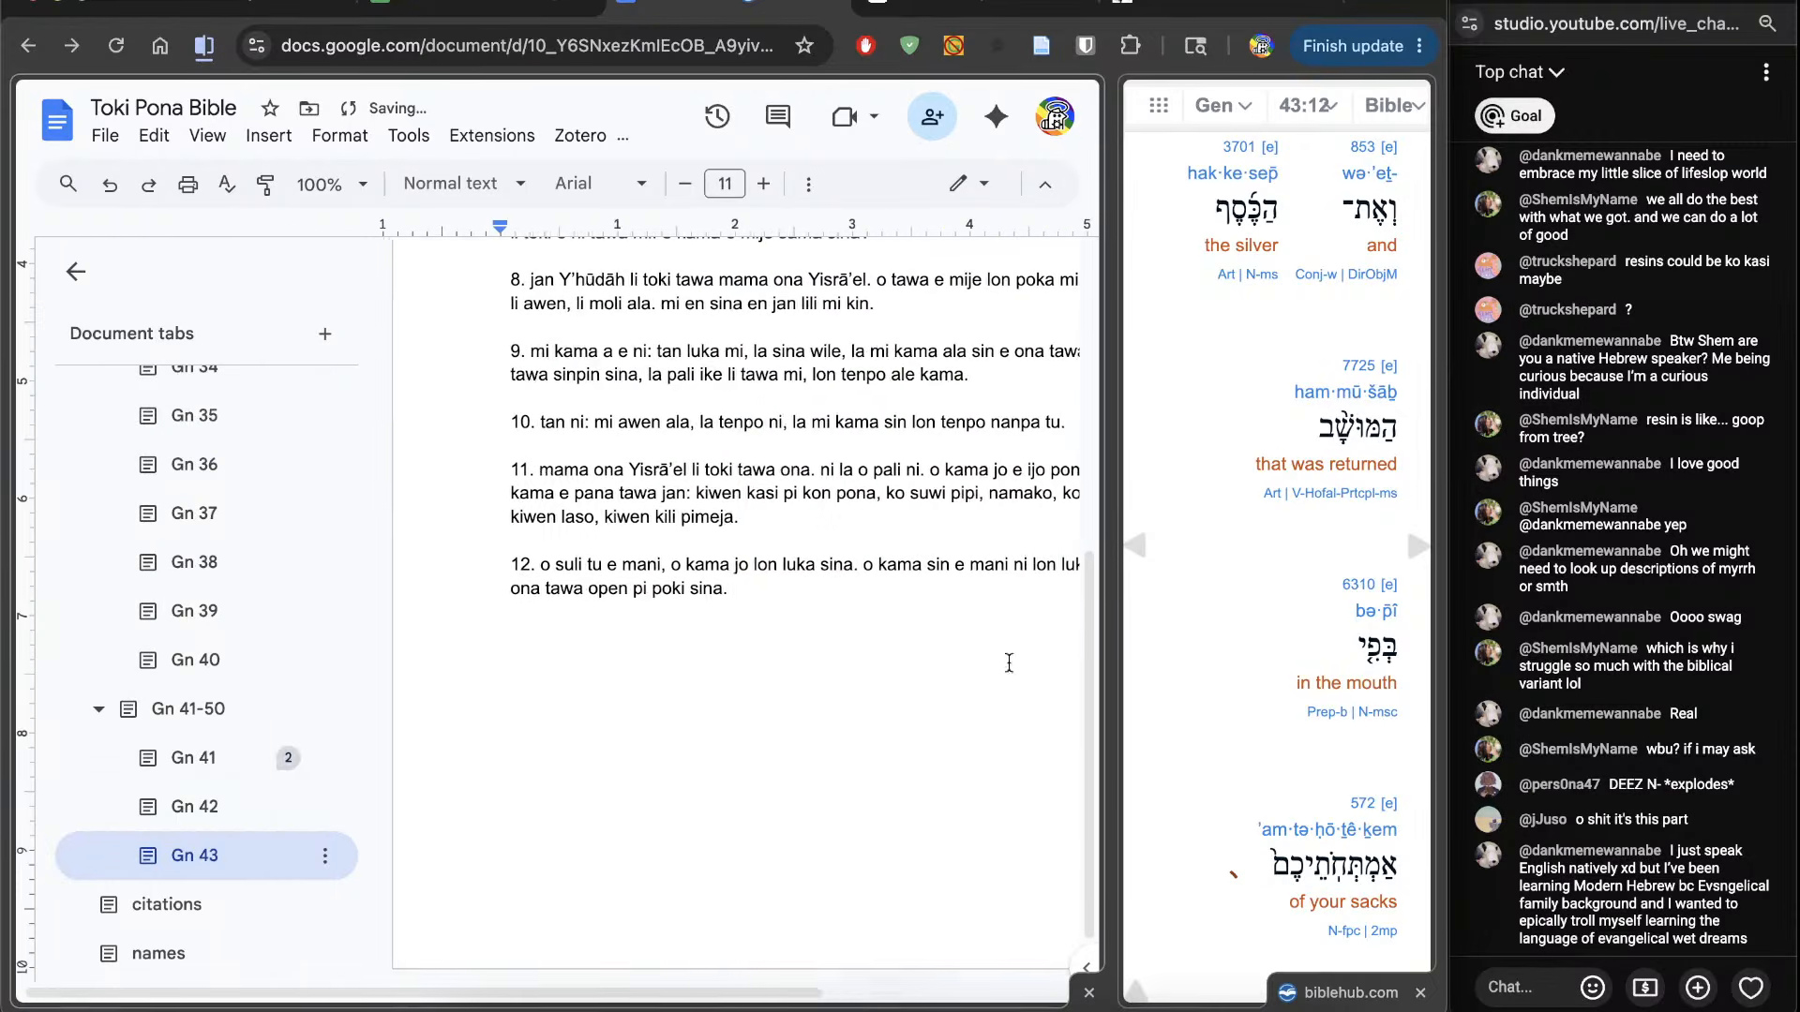
pyautogui.click(264, 804)
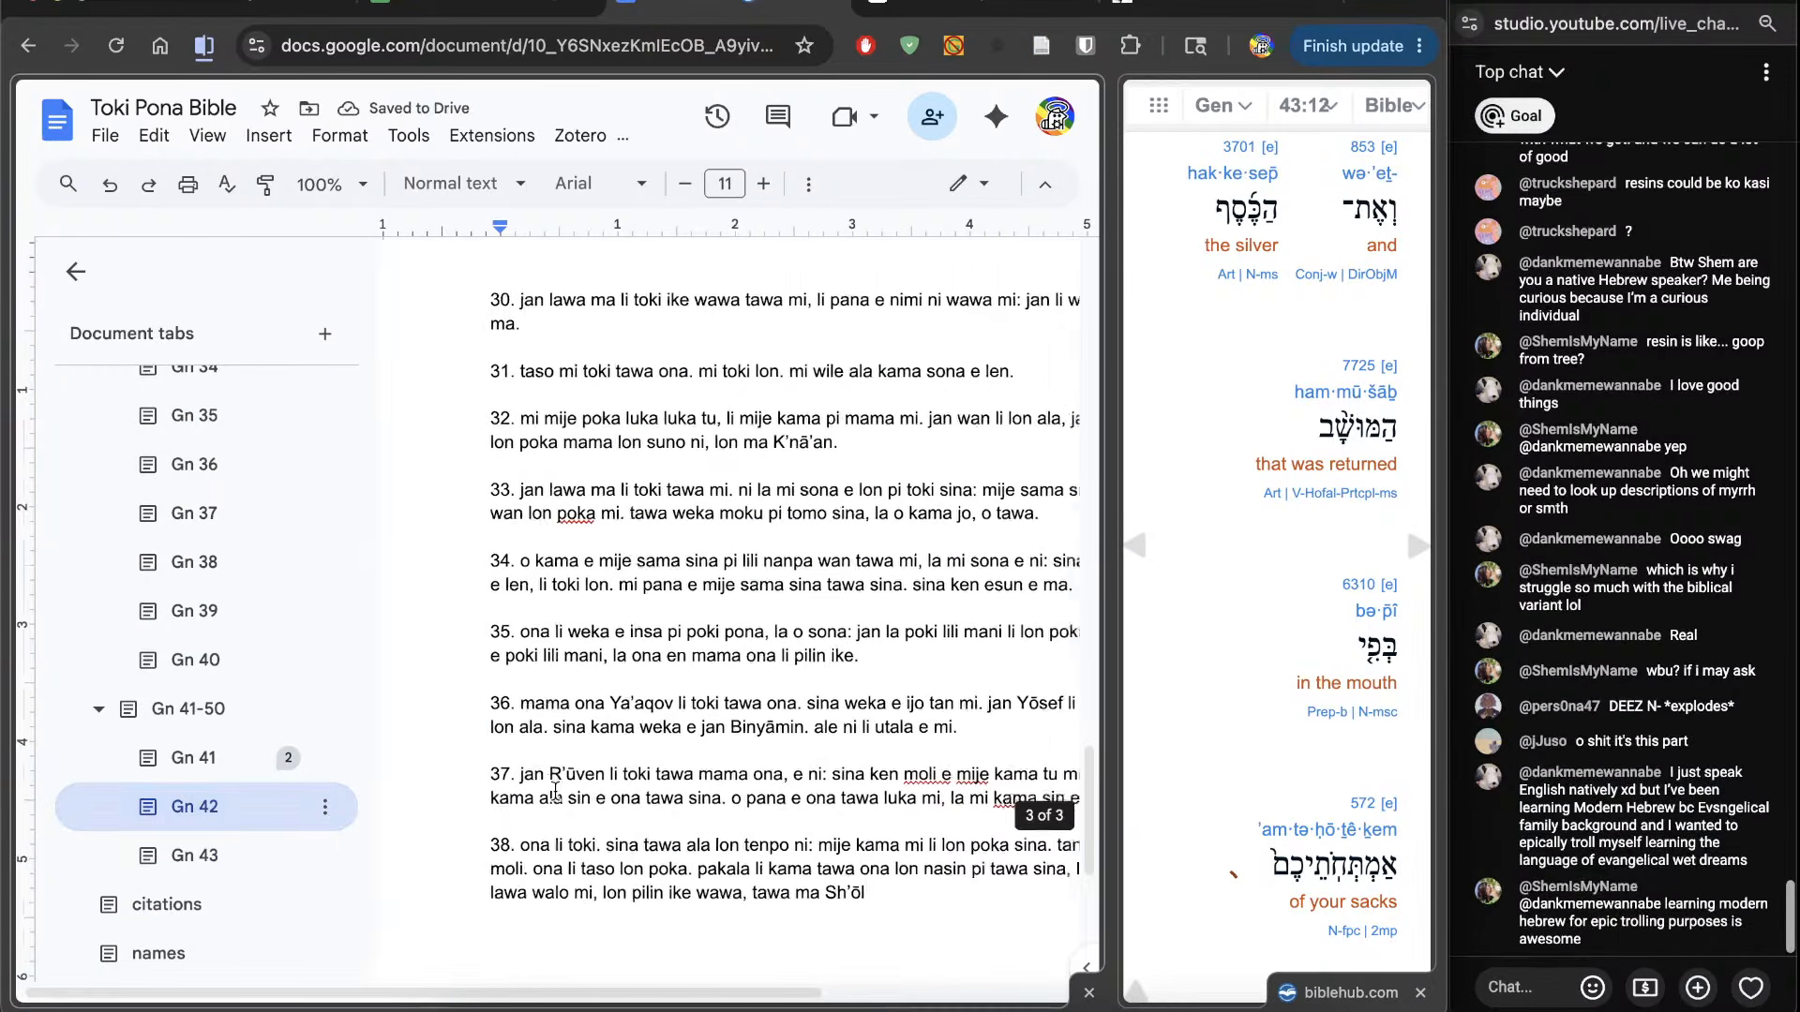
pyautogui.scroll(10, 469, 570)
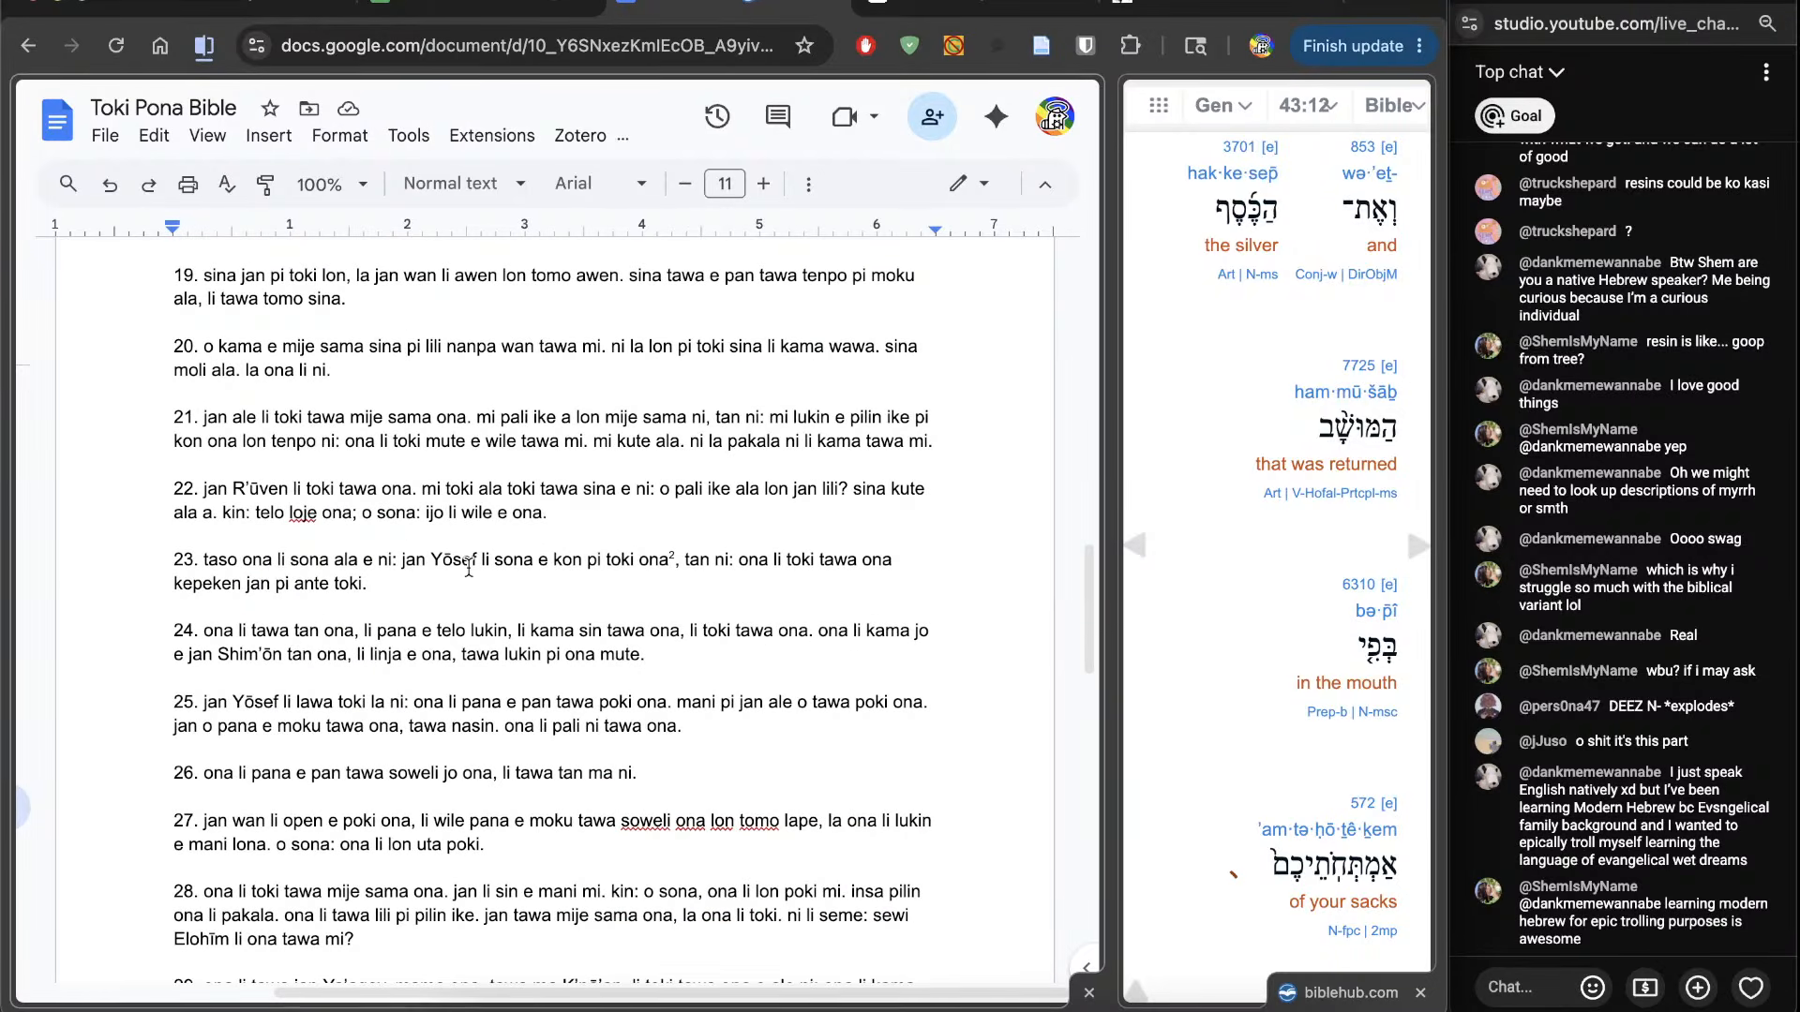
pyautogui.scroll(-10, 468, 569)
pyautogui.hotkey('ctrl', 'f')
pyautogui.write('p')
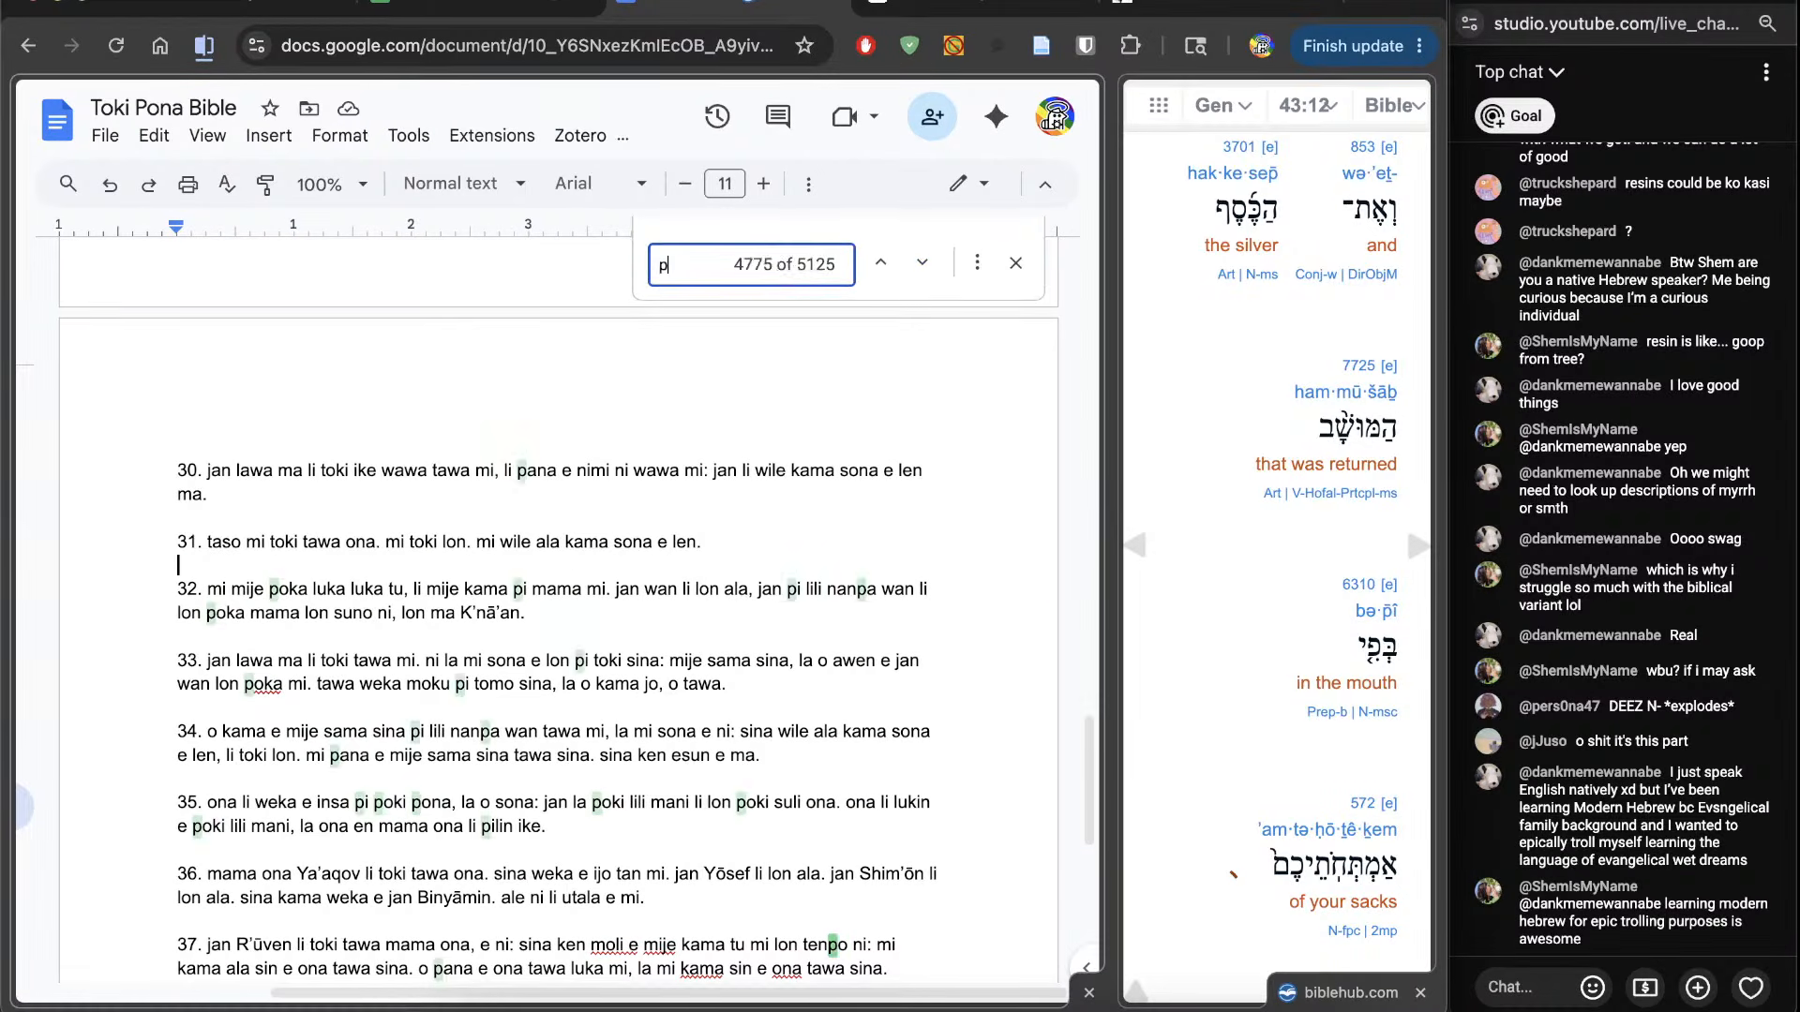
pyautogui.write('oki')
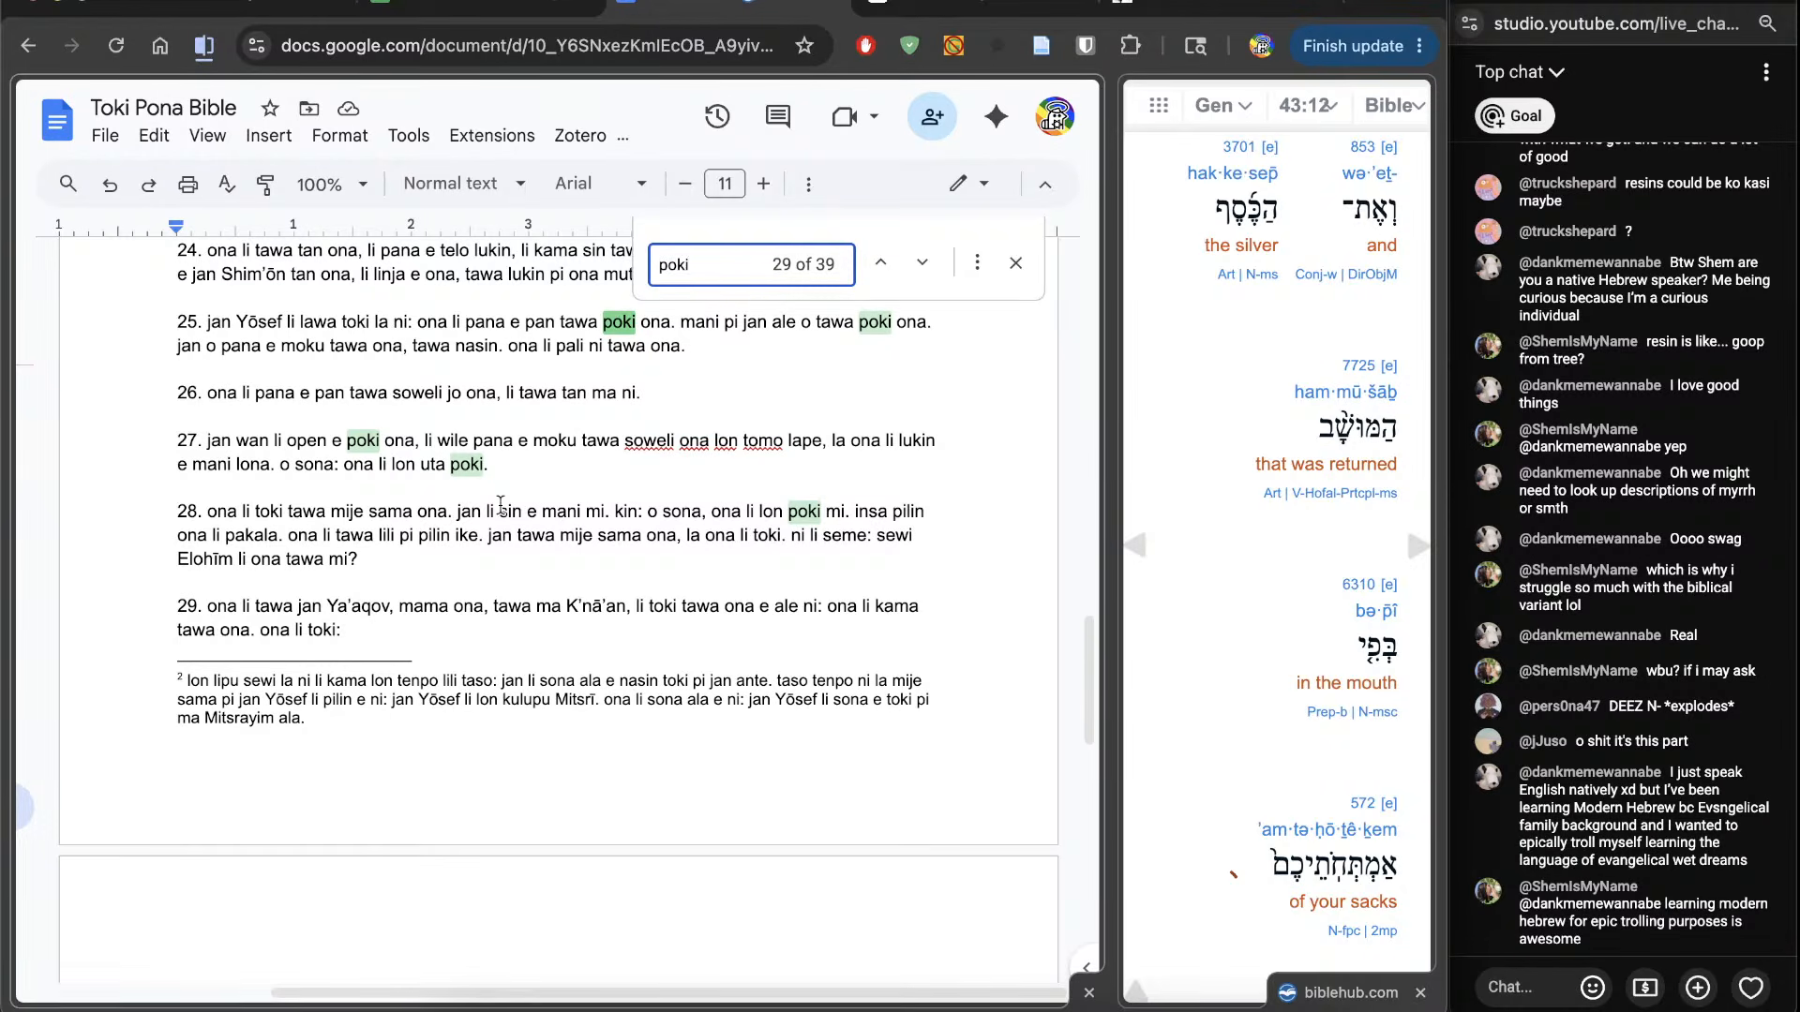
# Step: Return to Gn 43 and replace "open" with "uta" in verse 12's phrase about the sacks
pyautogui.click(19, 806)
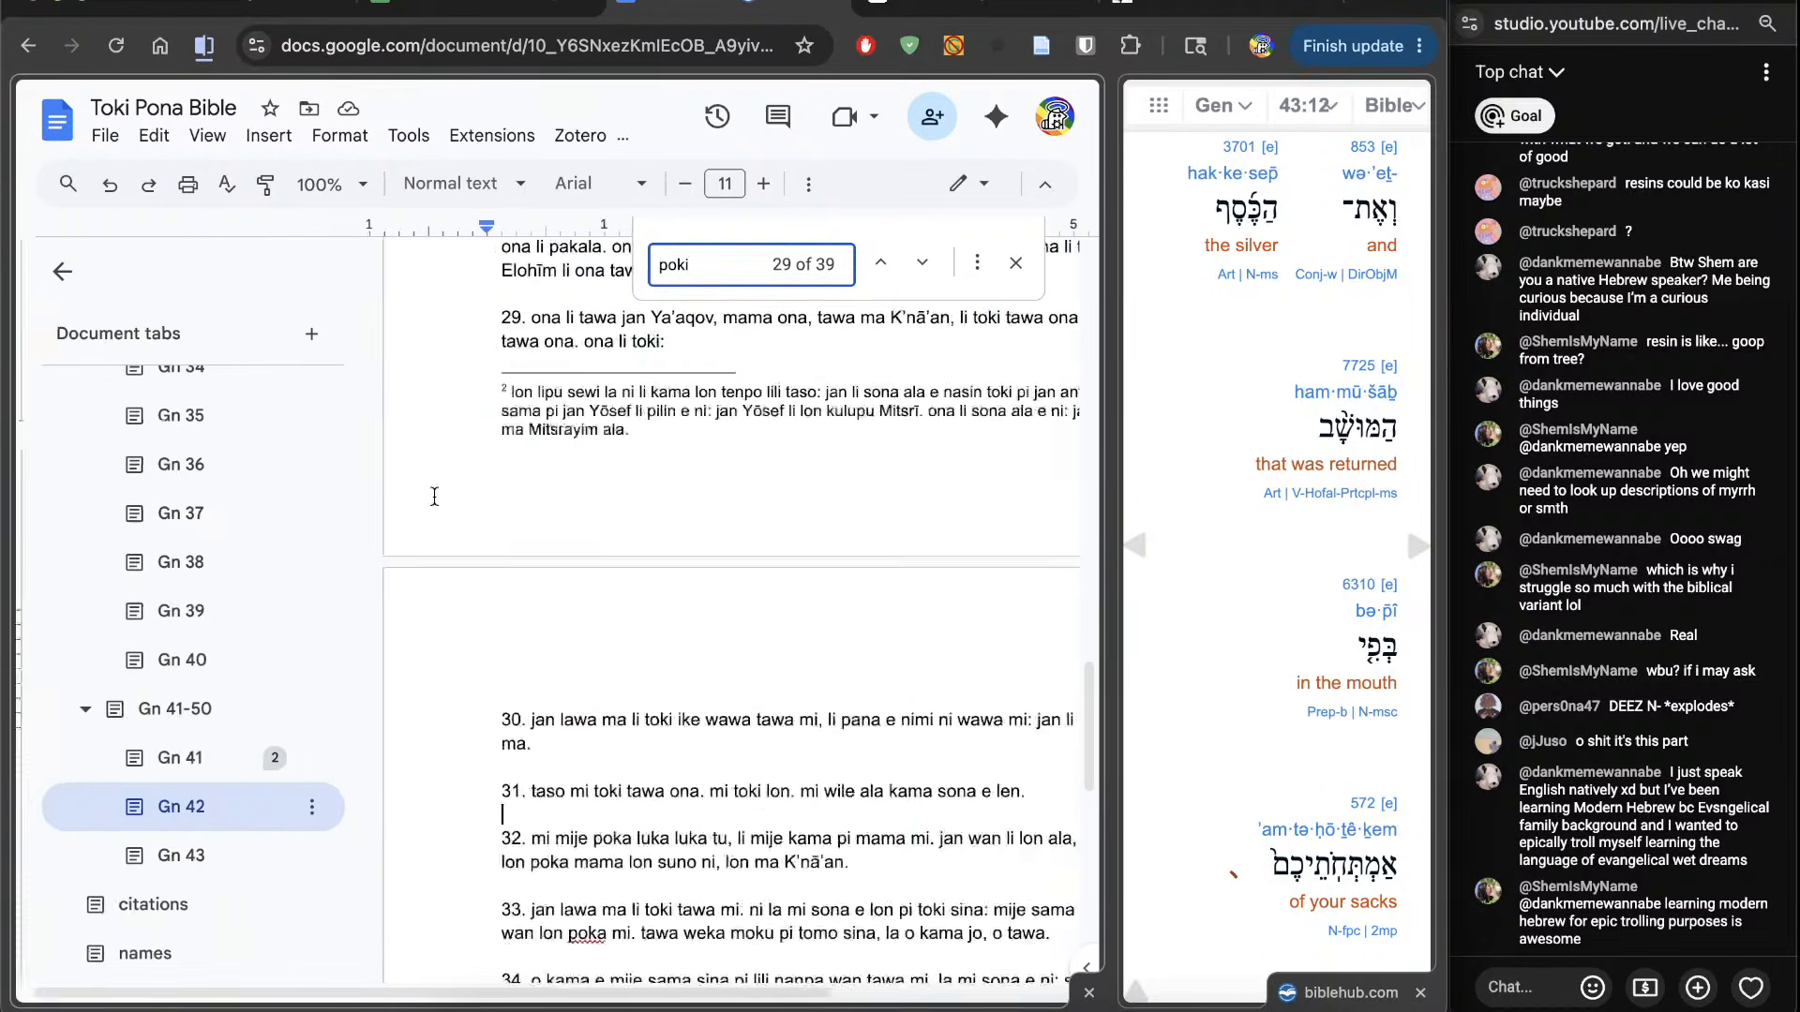
pyautogui.click(206, 855)
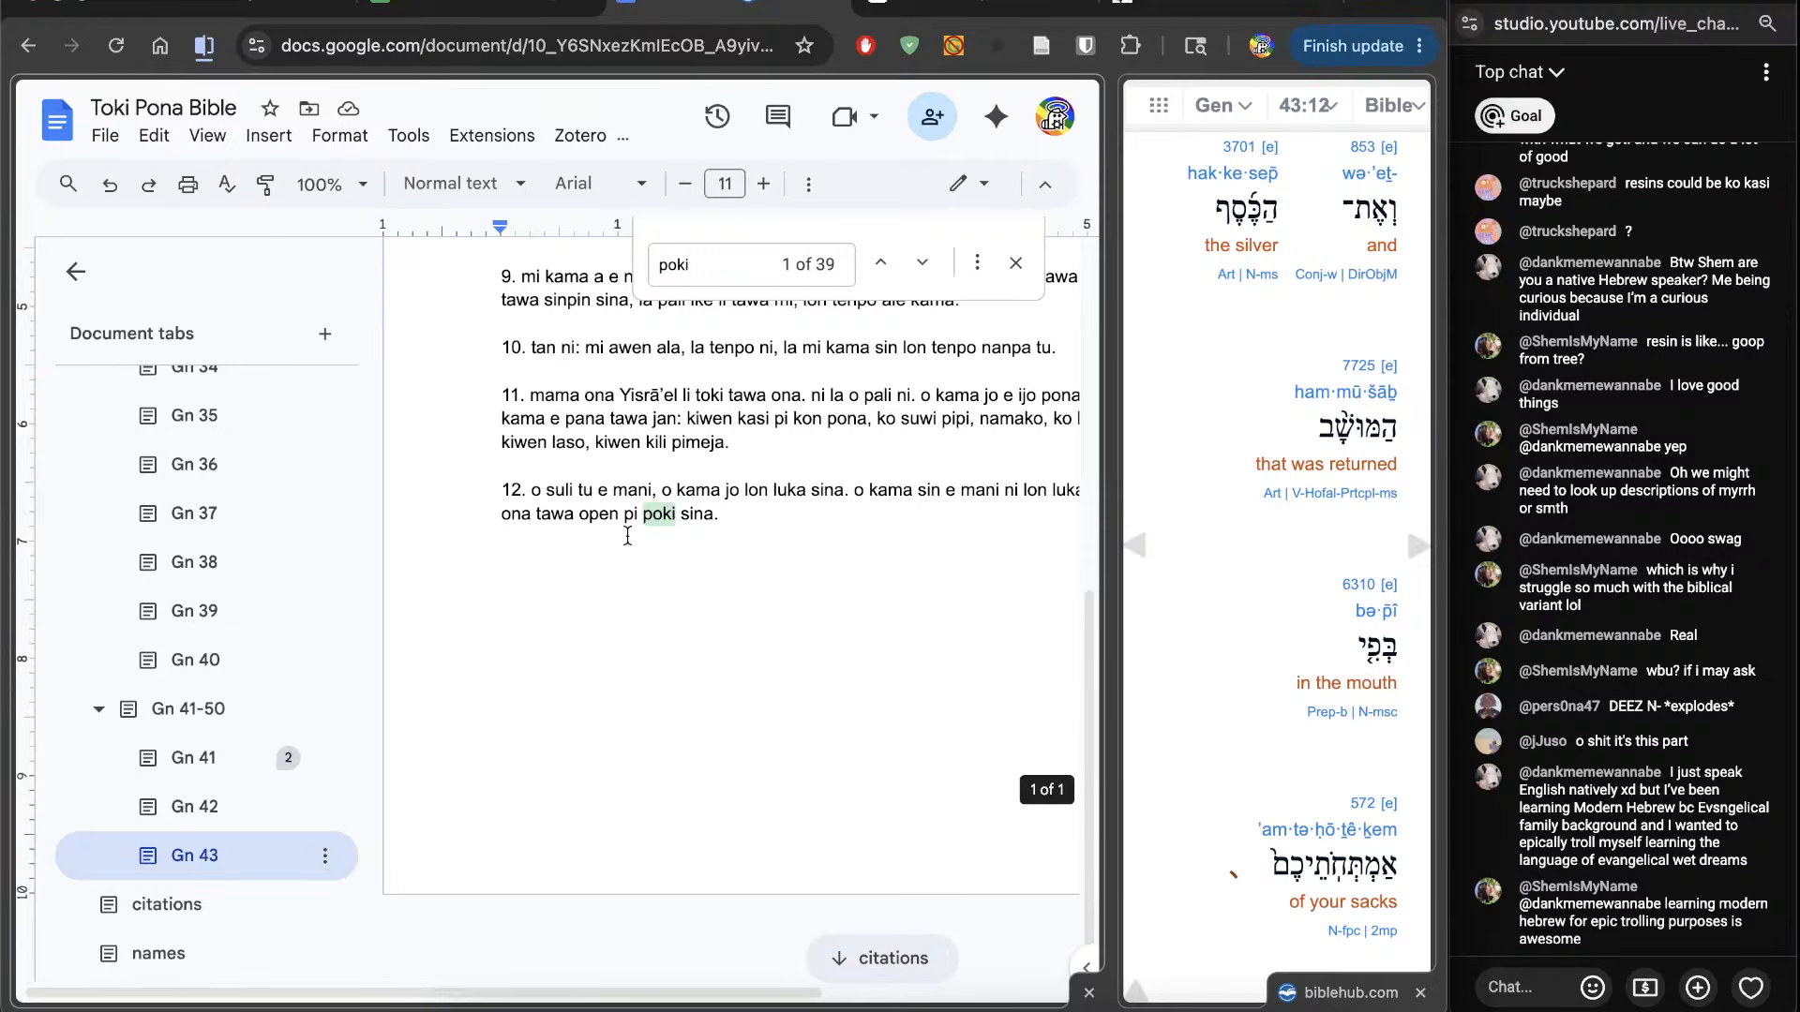
pyautogui.doubleClick(608, 515)
pyautogui.write('uta')
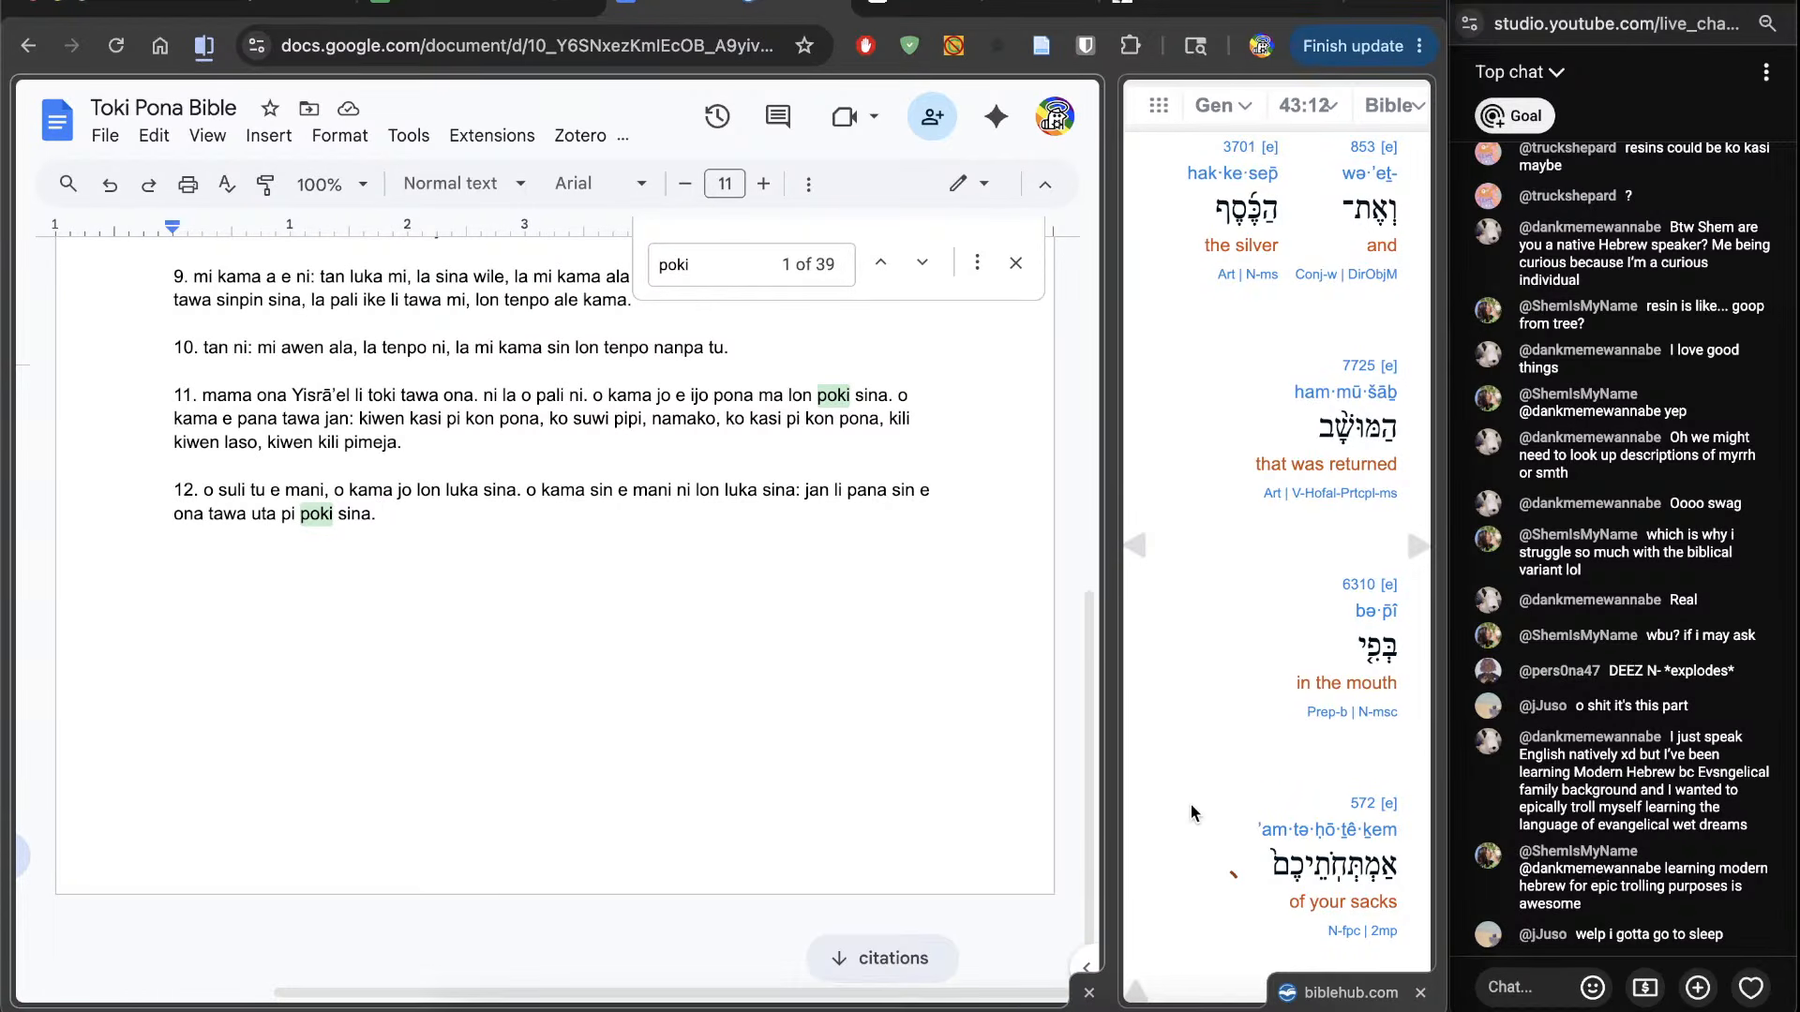
# Step: Read on in verse 12's interlinear, open the lexicon entry for "Perhaps" (194), and read its Brown-Driver-Briggs definition
pyautogui.scroll(-2, 1191, 806)
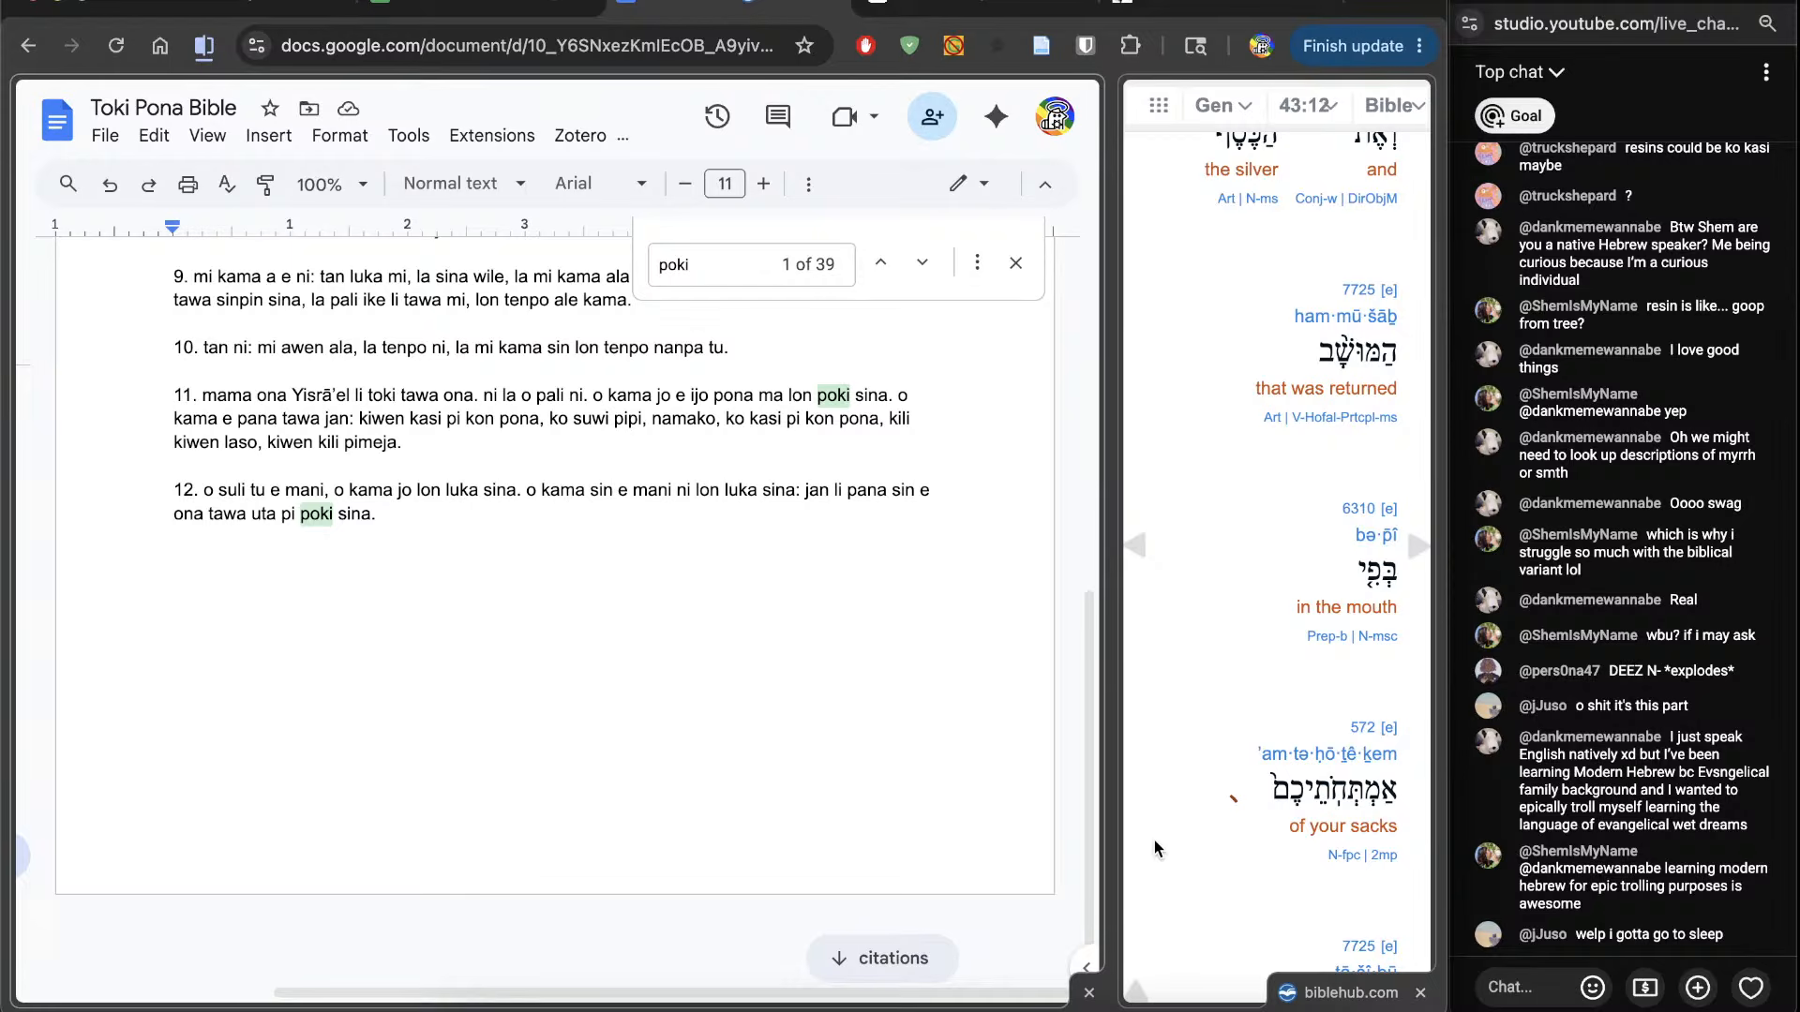
pyautogui.scroll(-2, 1155, 840)
pyautogui.scroll(-6, 1137, 872)
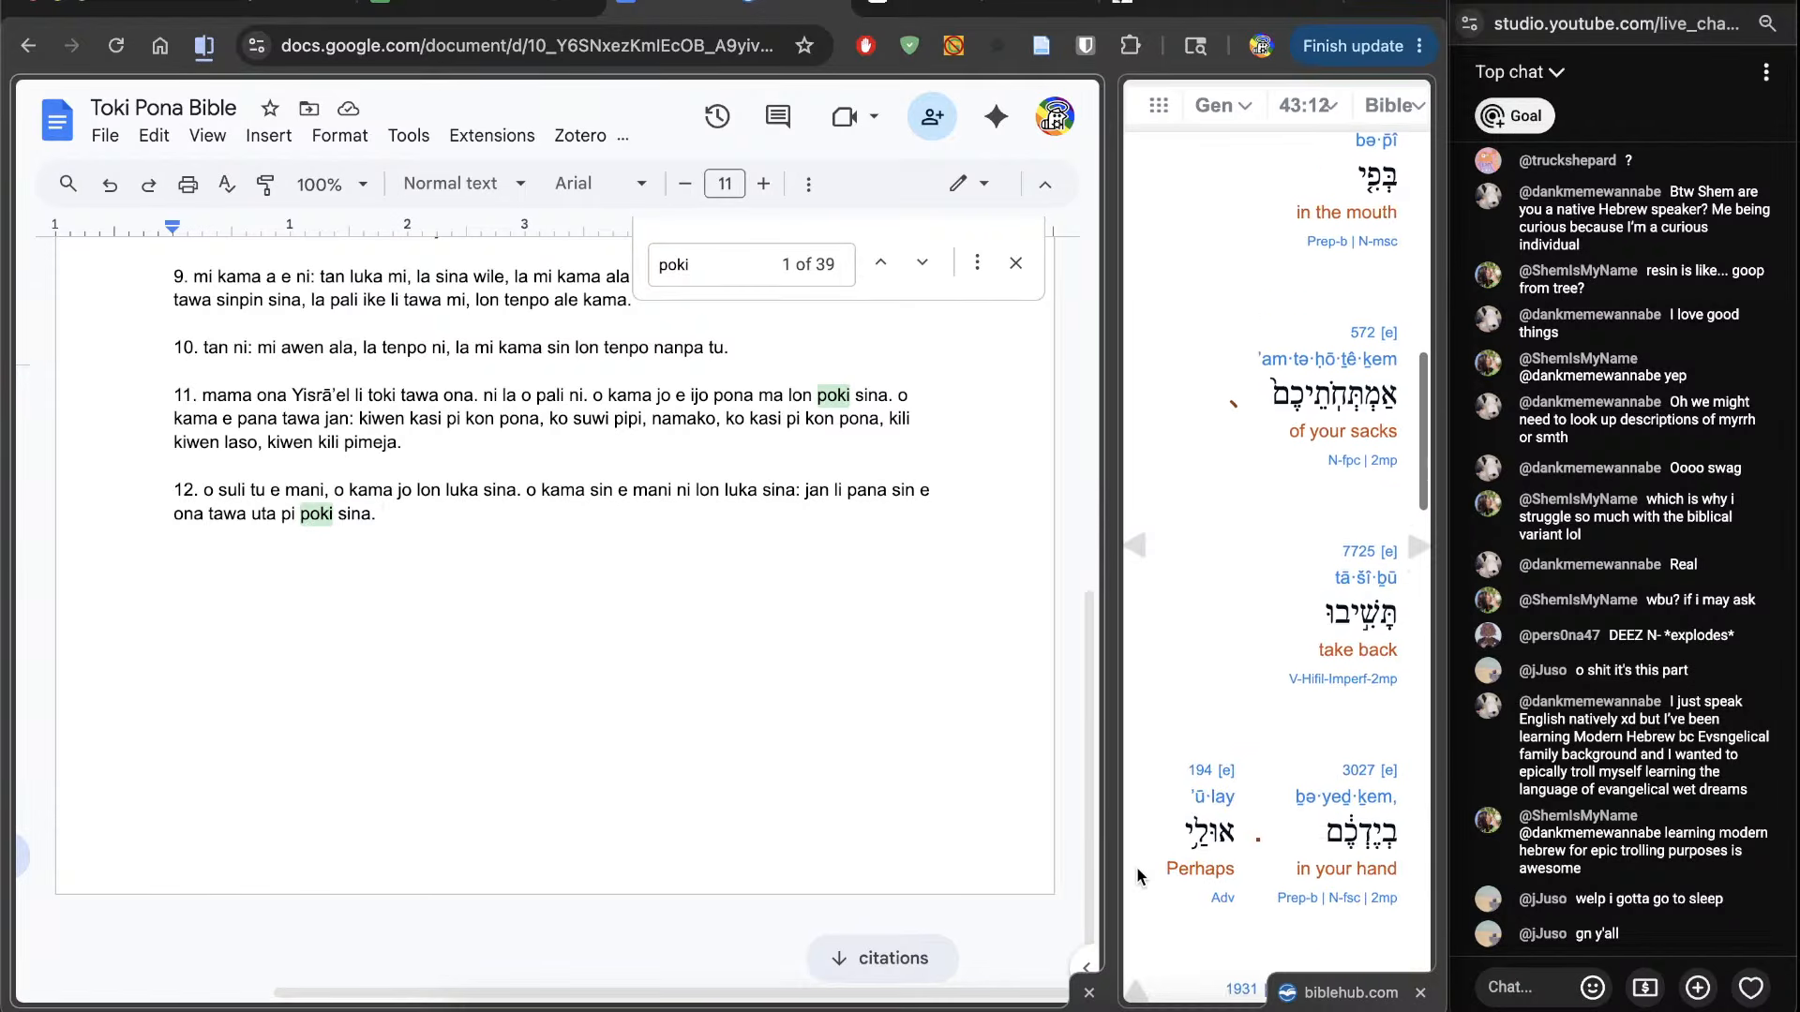
pyautogui.scroll(-4, 1144, 869)
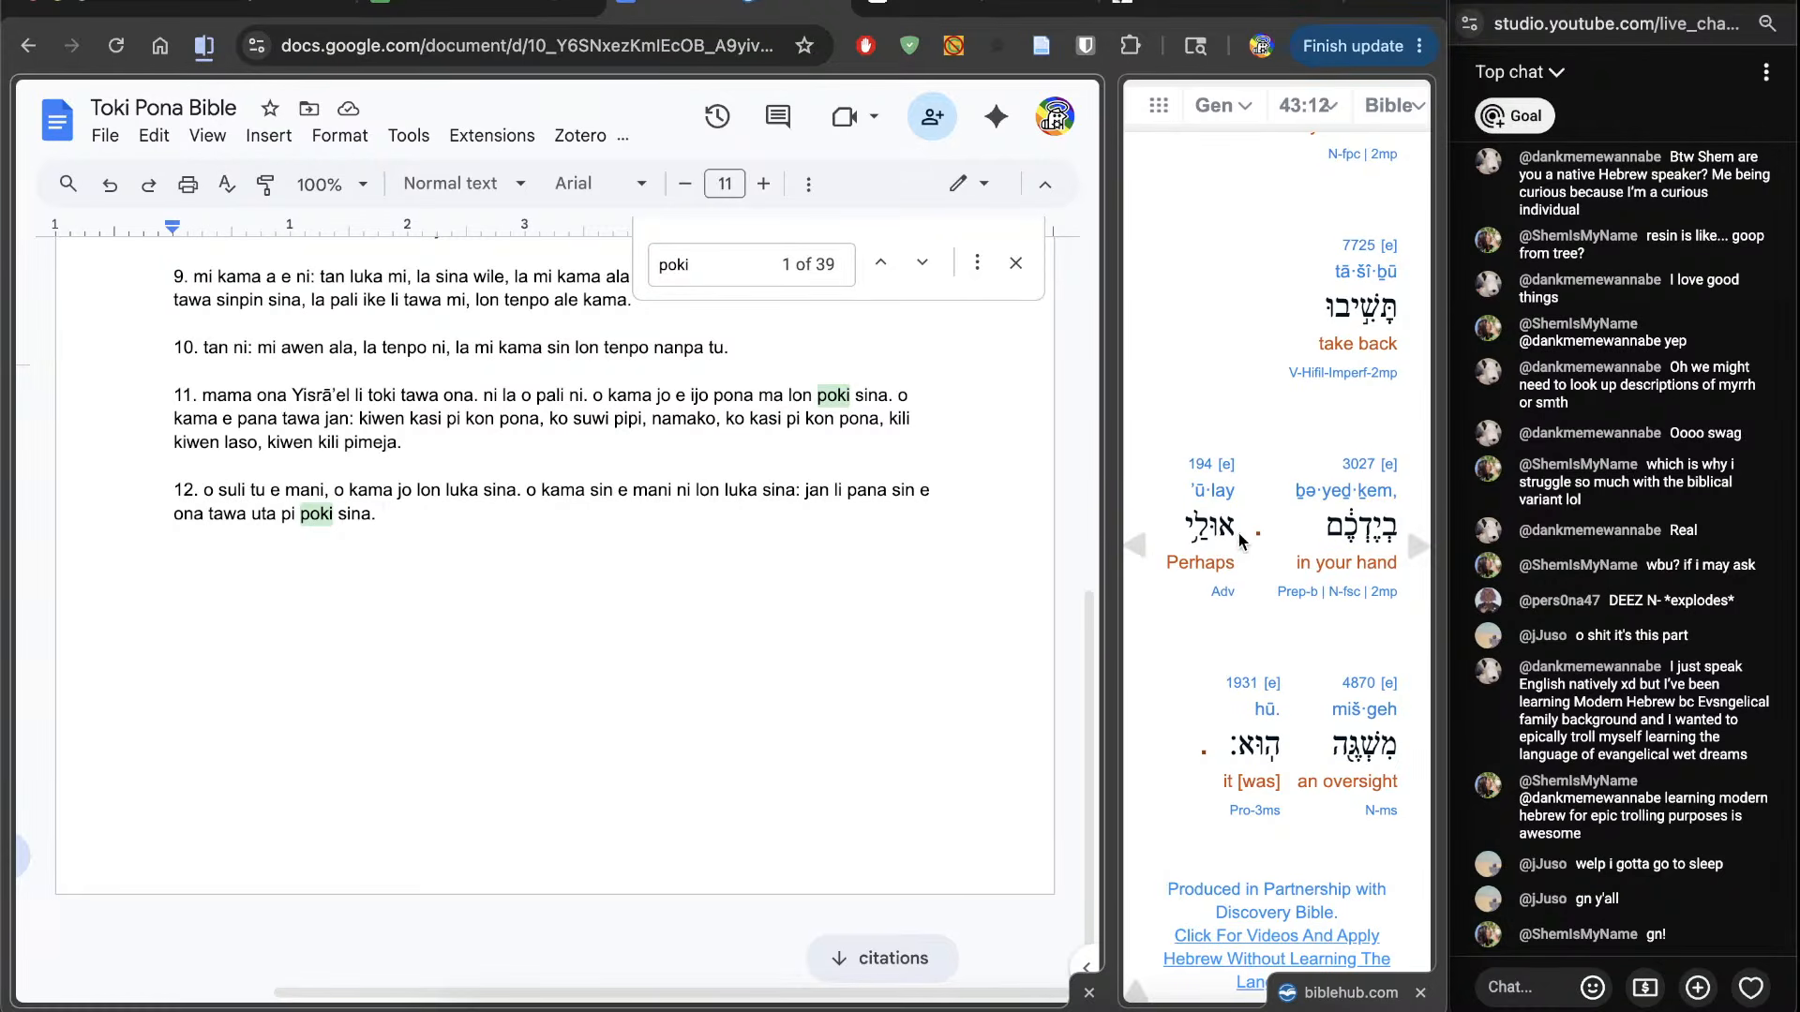
pyautogui.click(1200, 469)
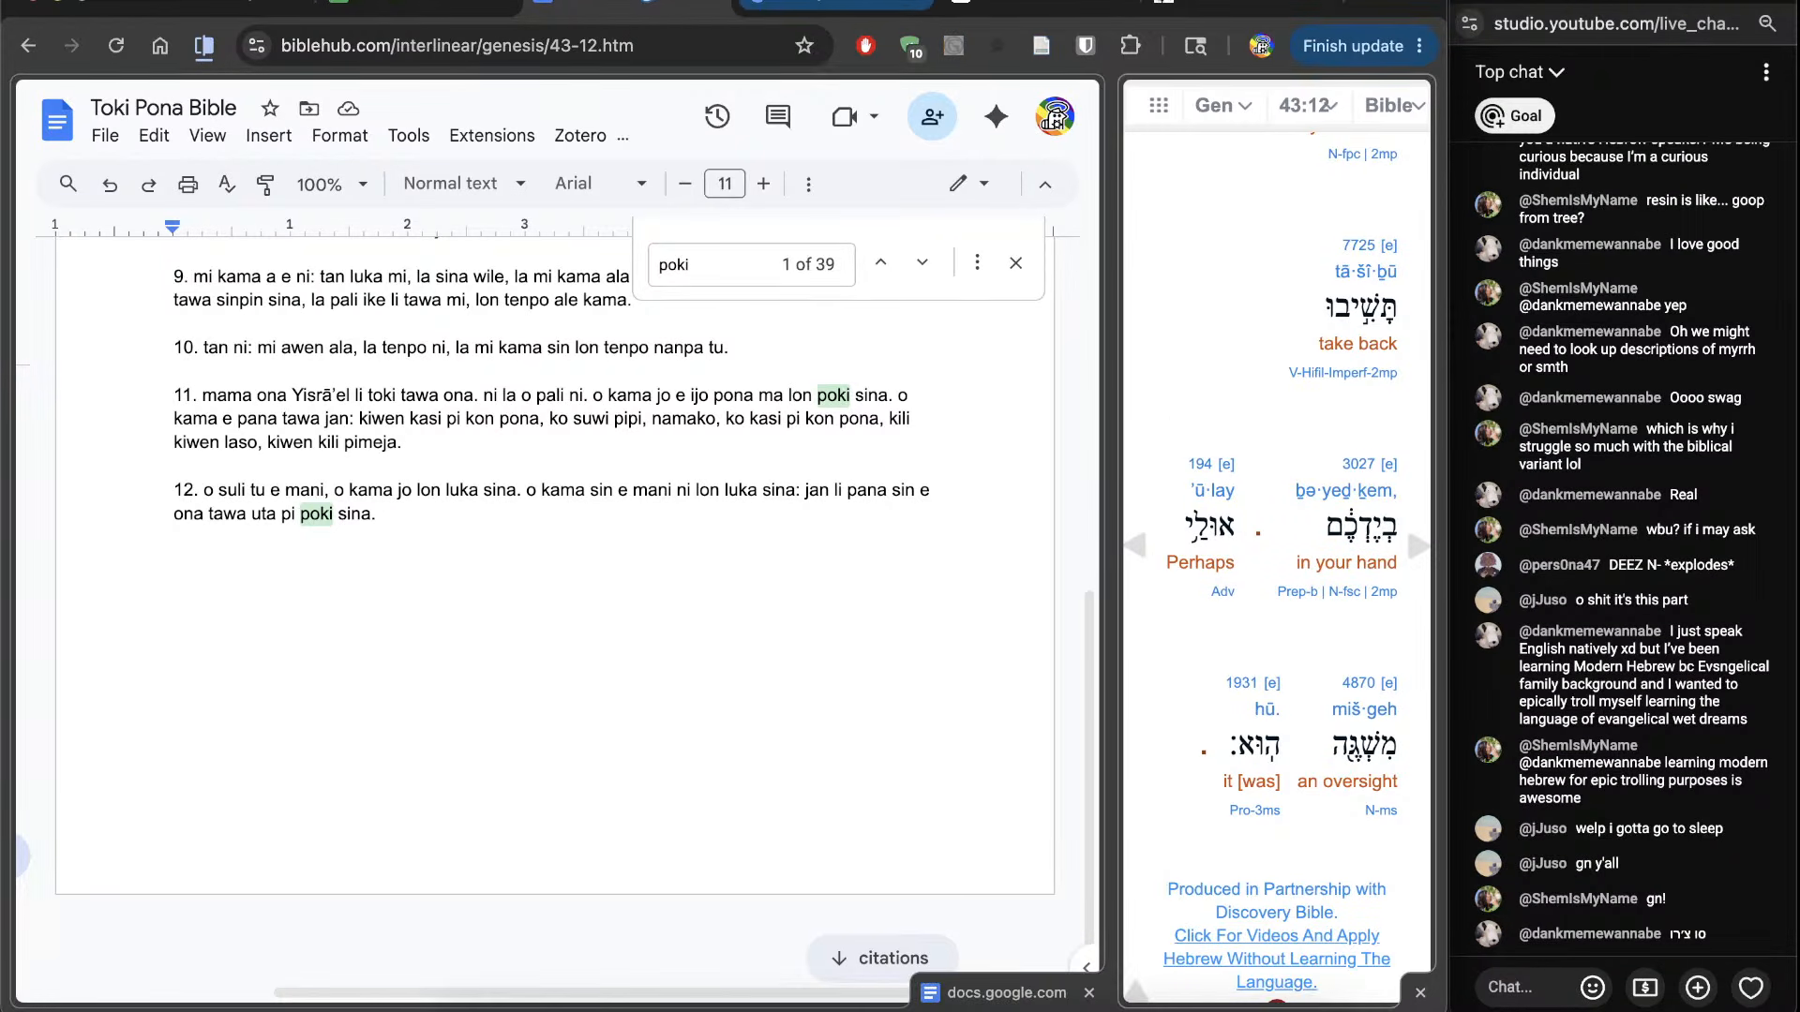
pyautogui.scroll(-12, 677, 549)
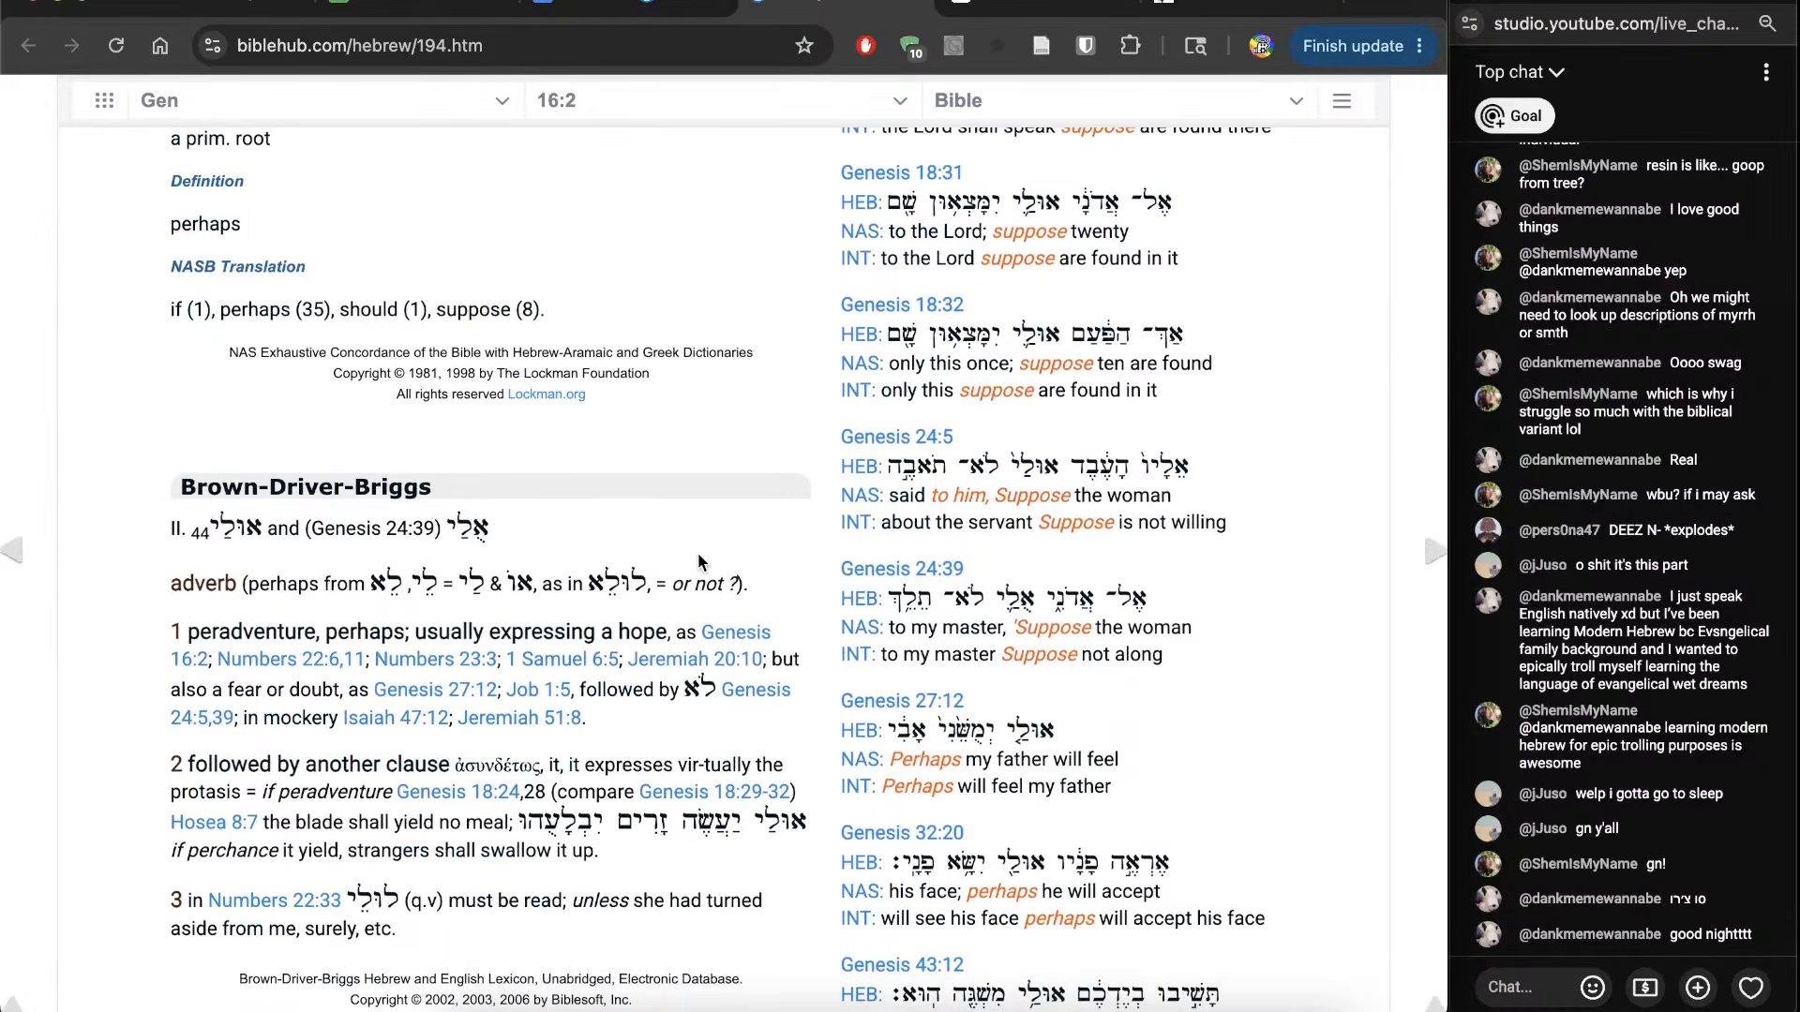
pyautogui.scroll(-1, 698, 554)
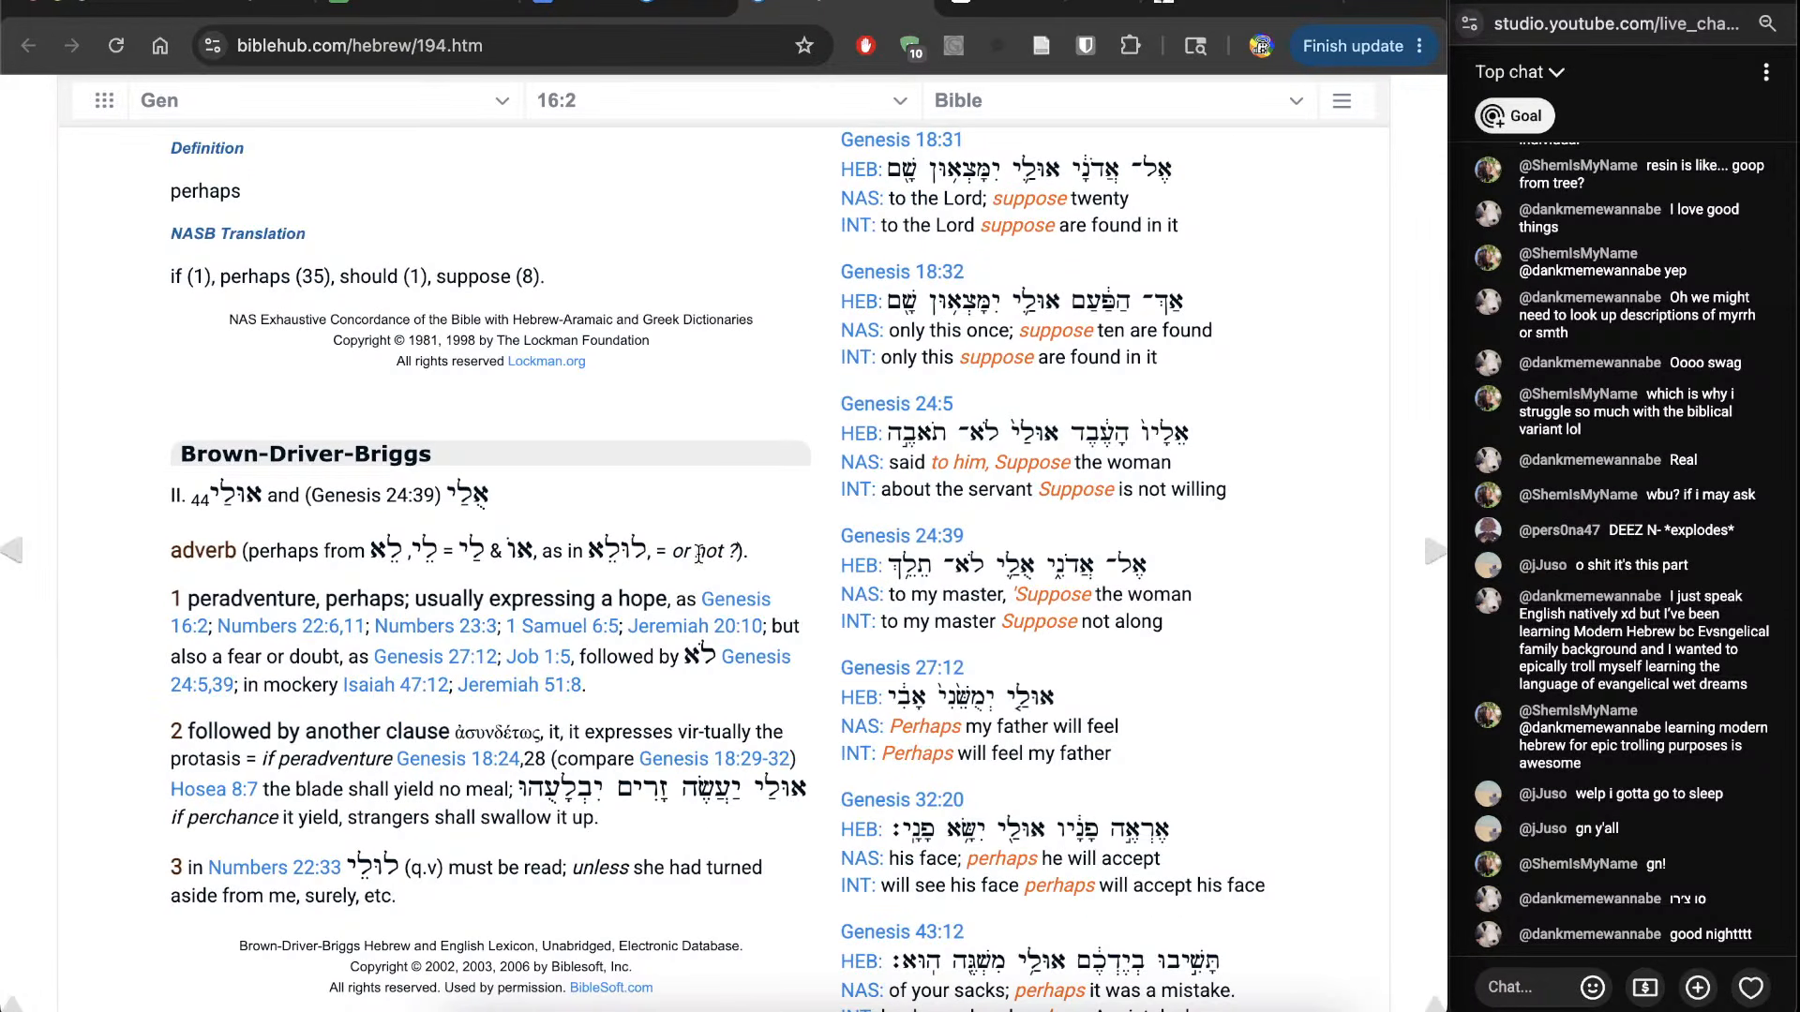
# Step: Look up the dictionary definition of "peradventure" in the Brown-Driver-Briggs entry
pyautogui.click(274, 594)
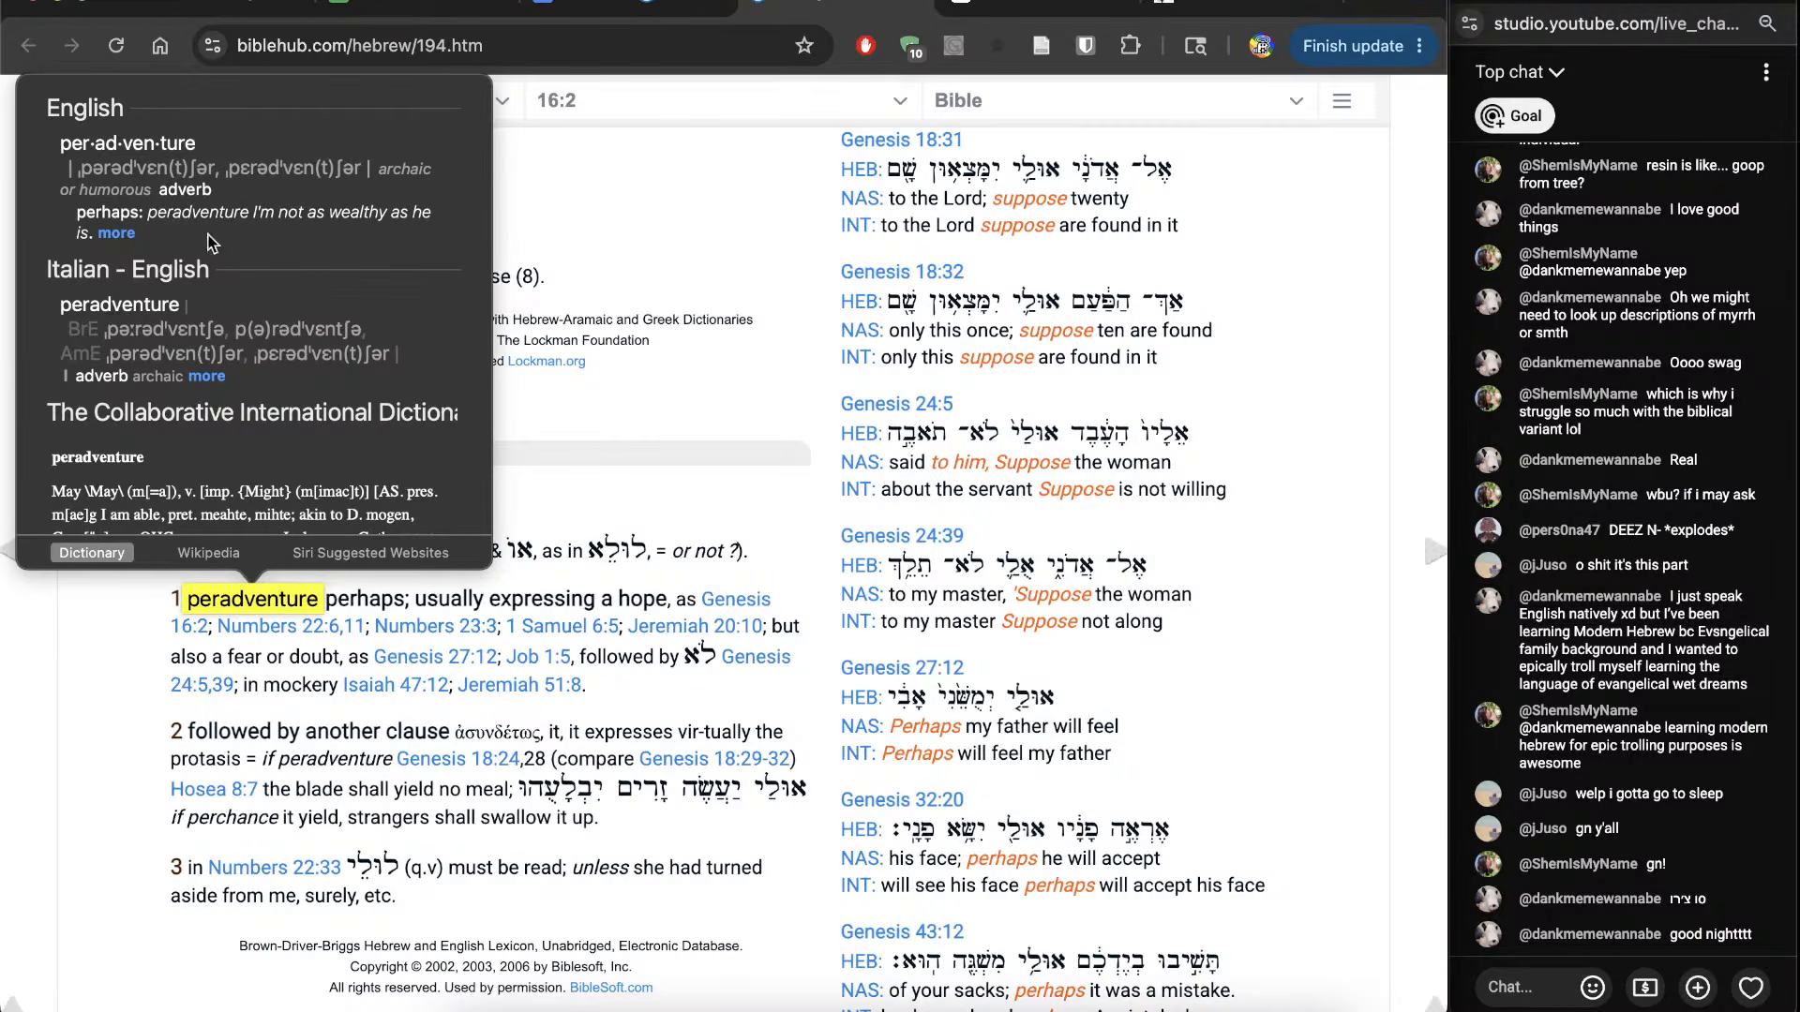
pyautogui.click(582, 586)
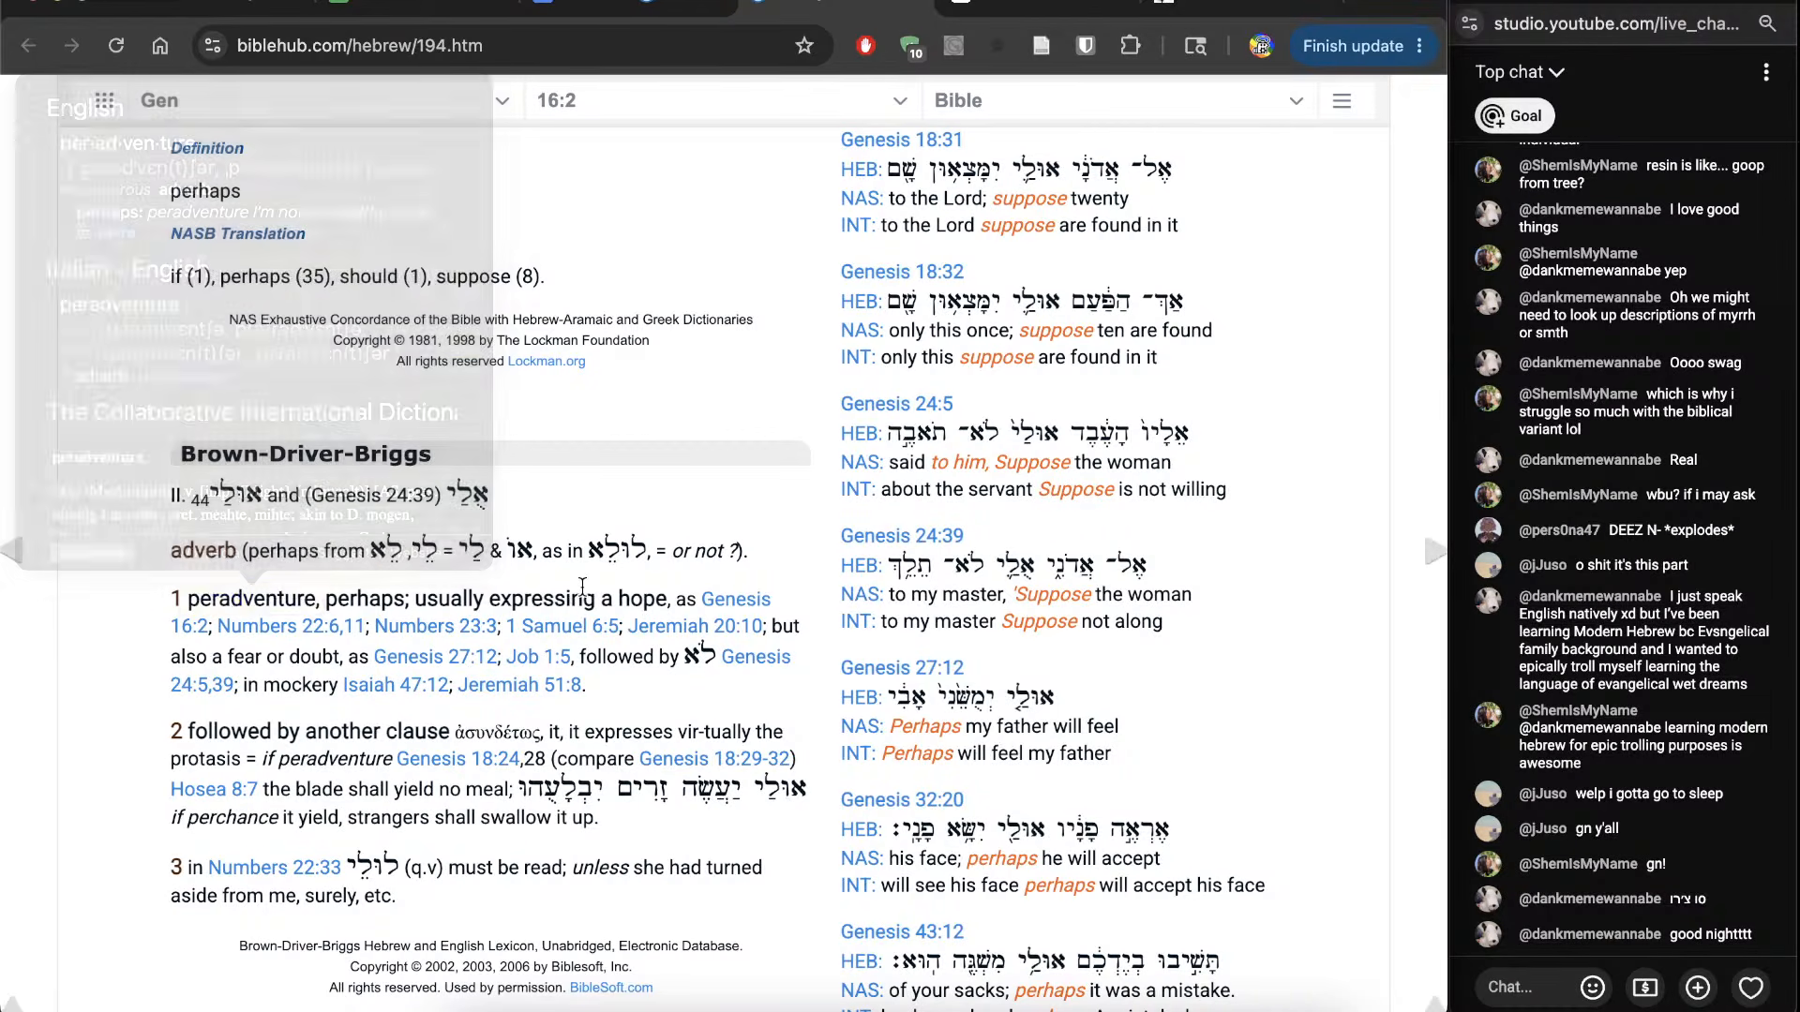
pyautogui.click(240, 600)
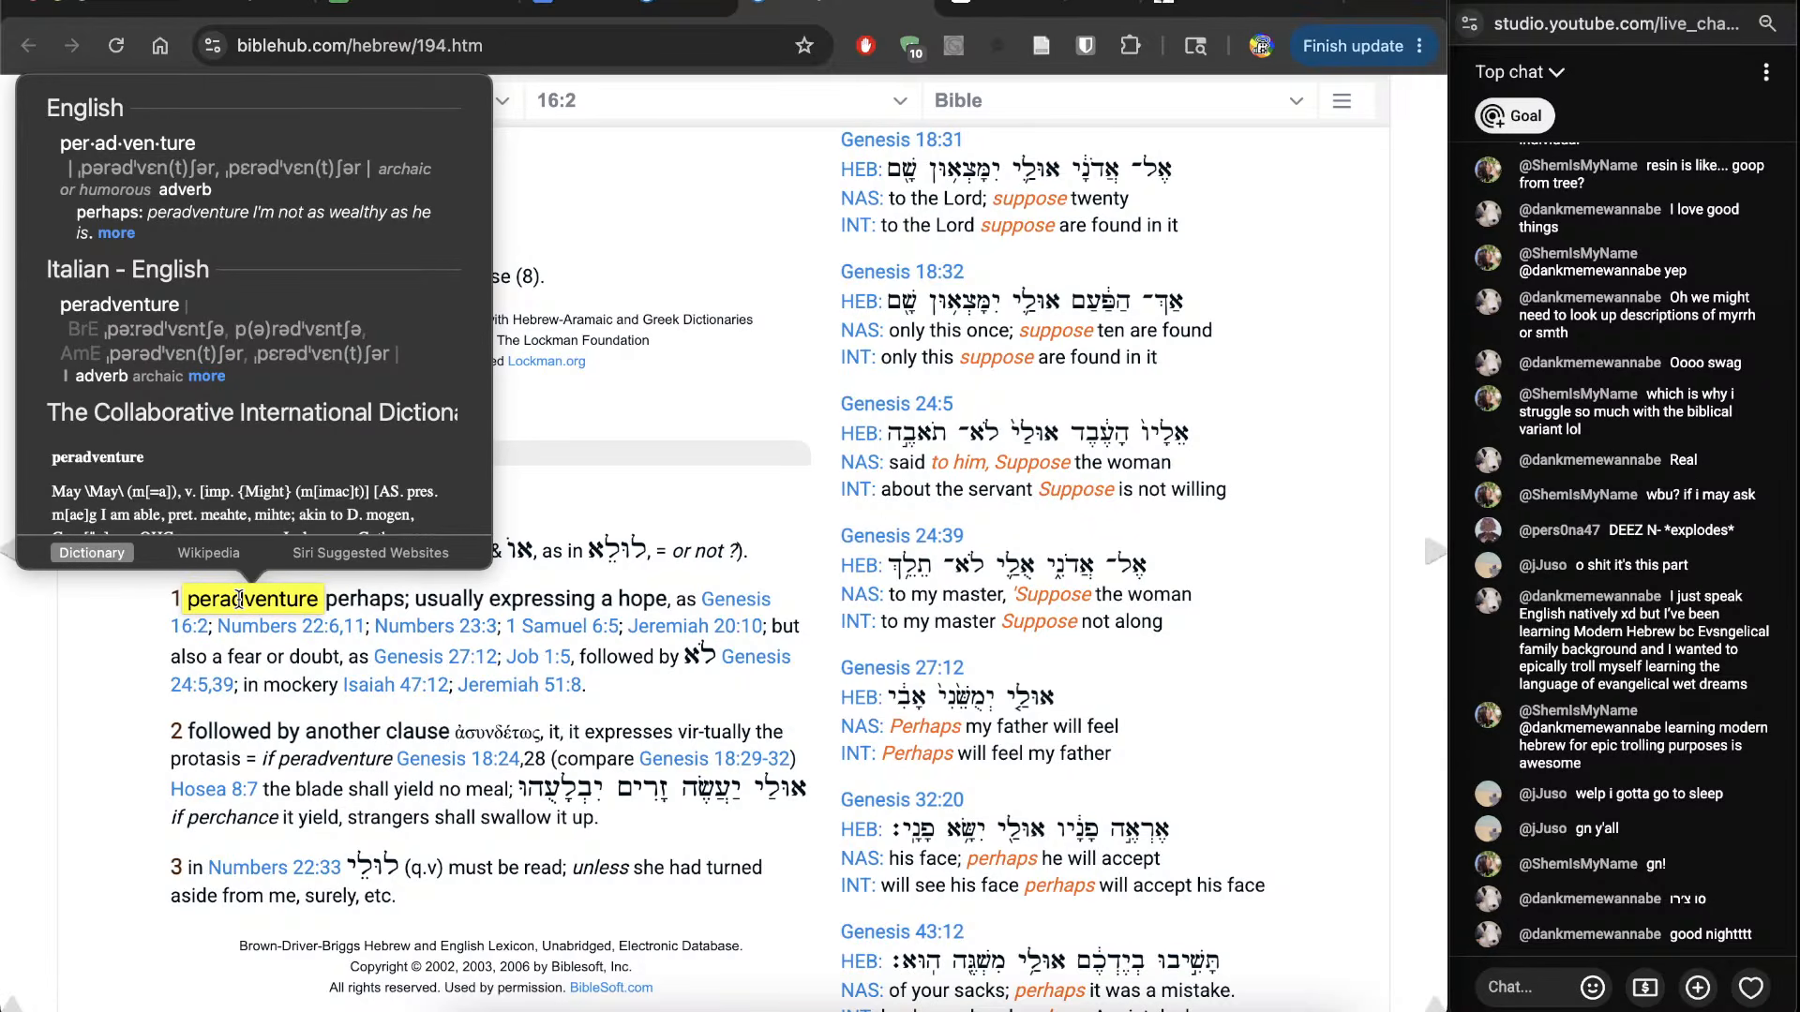
pyautogui.click(598, 504)
# Step: Close the lexicon entry and start verse 12's final sentence in the document with "ken la"
pyautogui.press('super+w')
pyautogui.click(575, 550)
pyautogui.write('ken la')
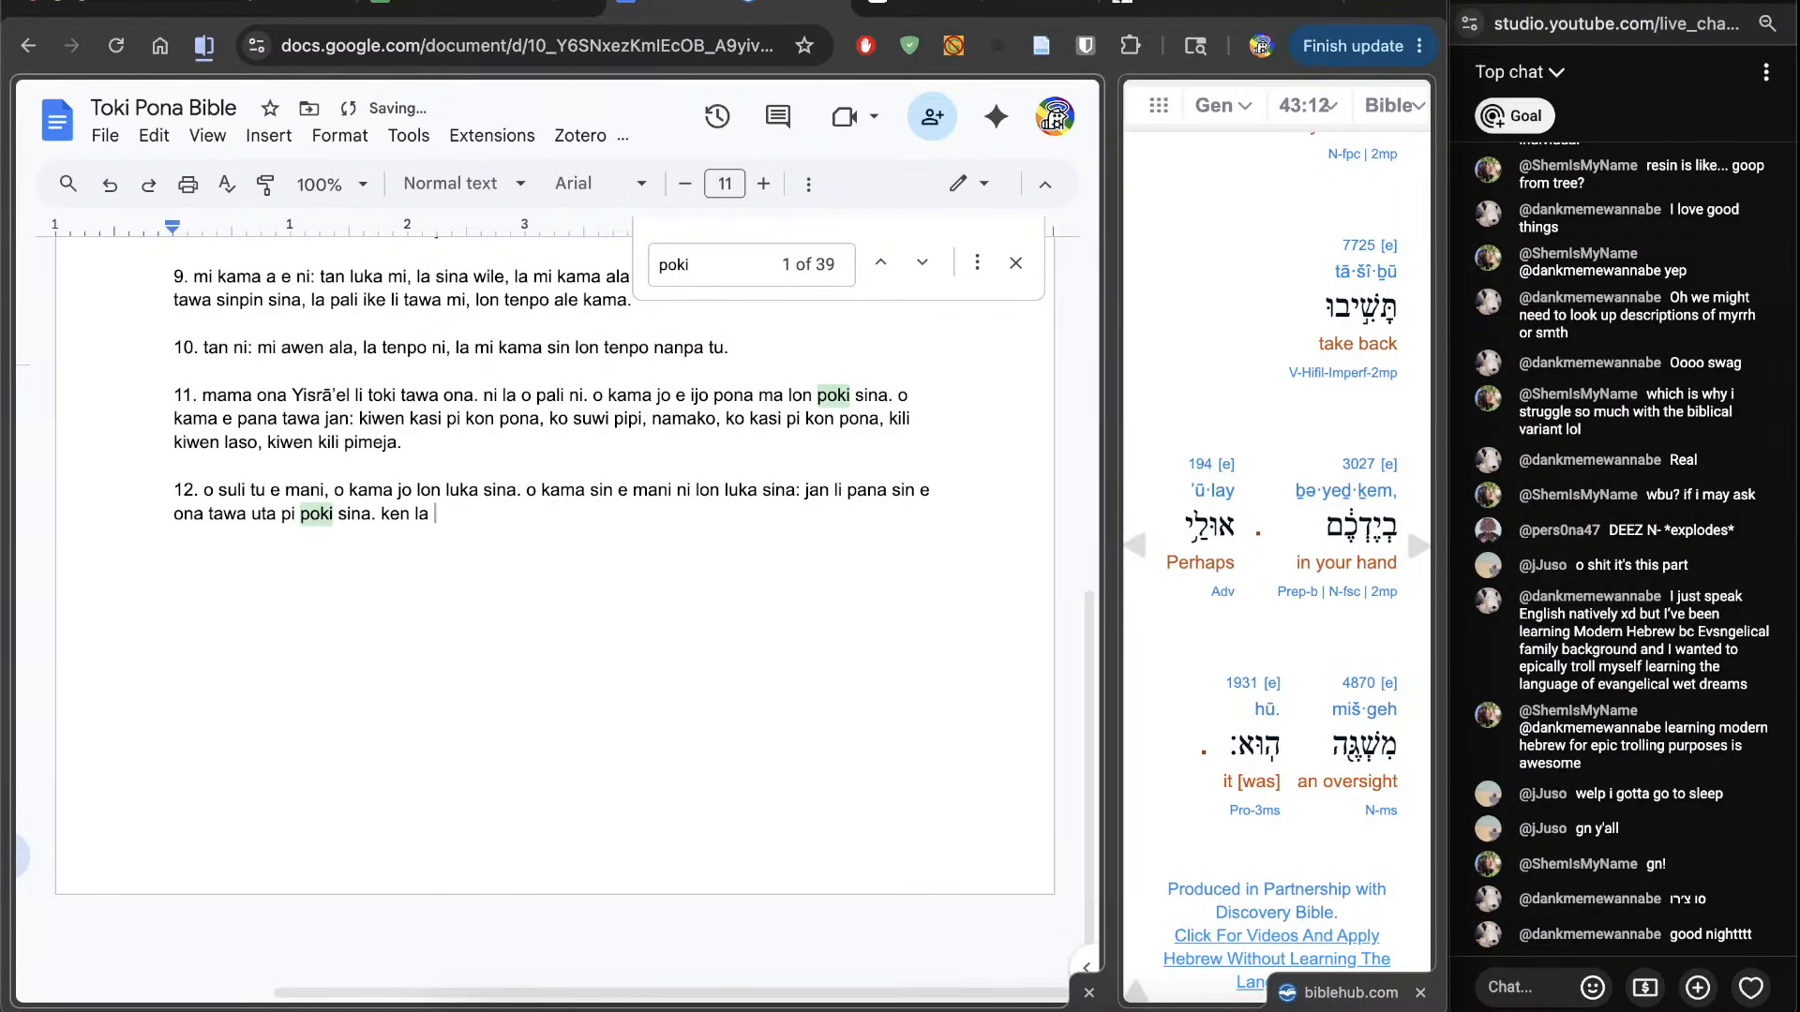
# Step: Open the lexicon entry for "an oversight" (4870) from verse 12's interlinear
pyautogui.scroll(-2, 1142, 508)
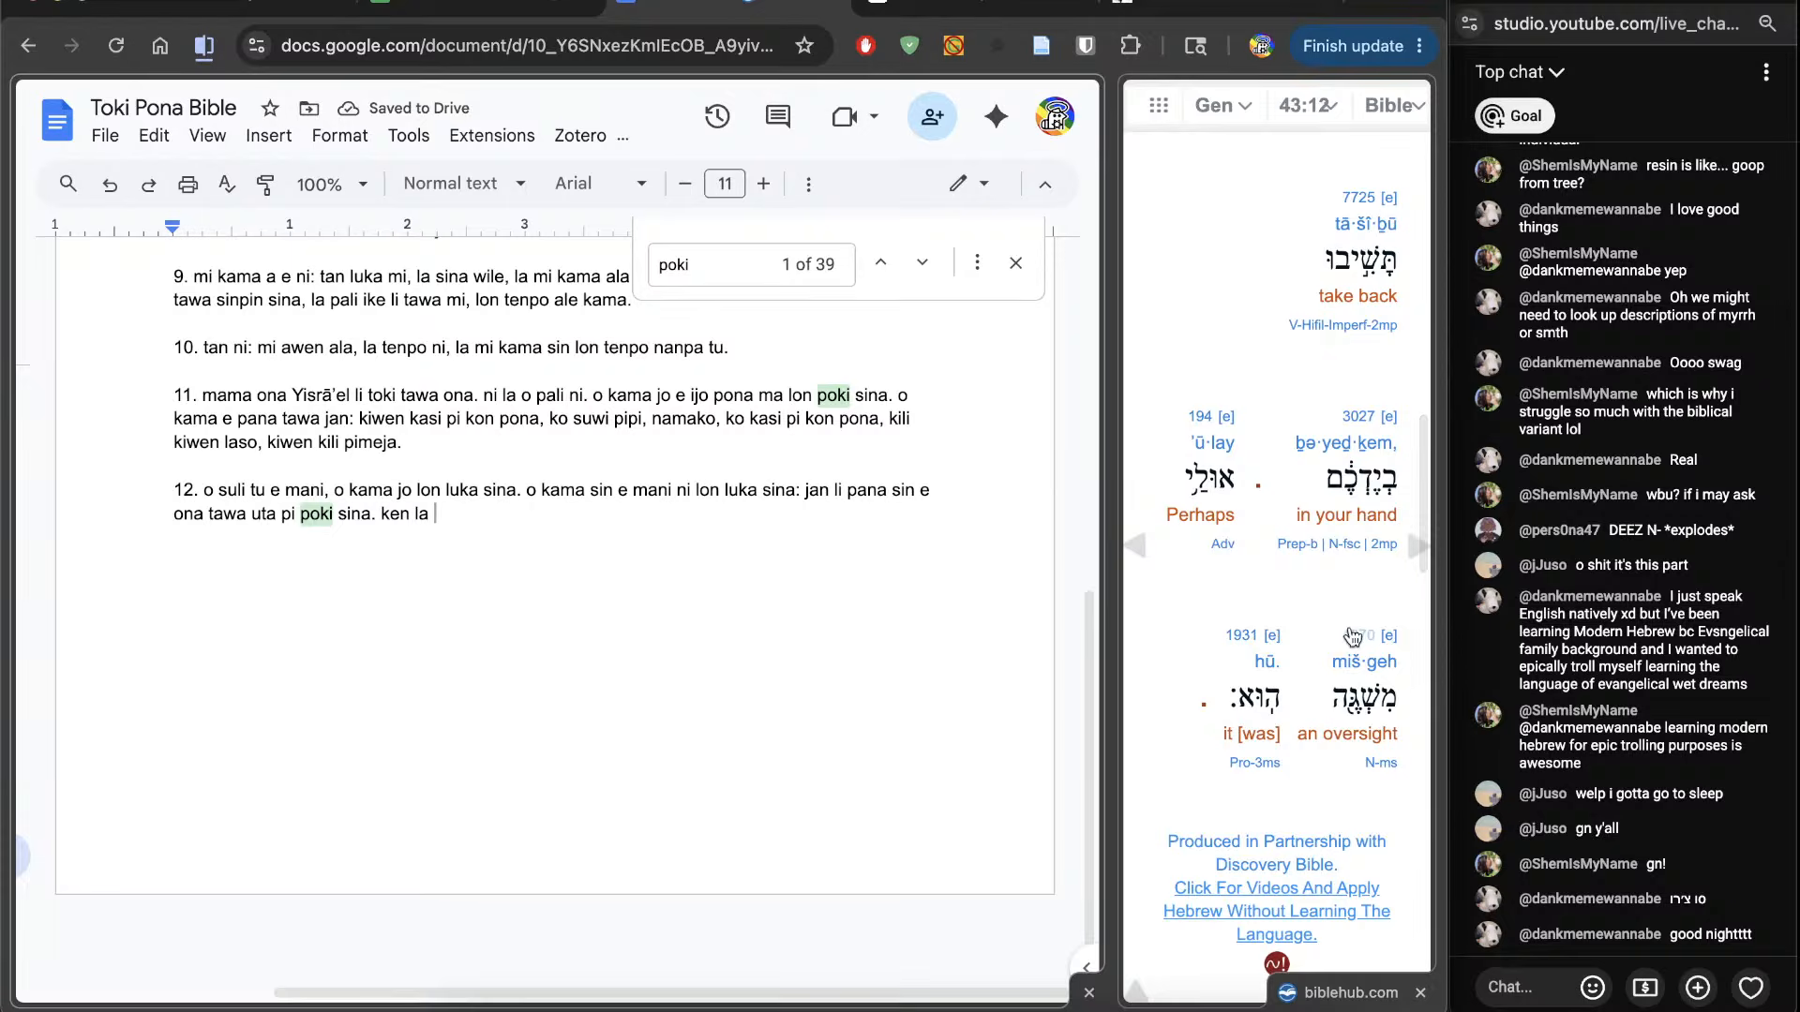
pyautogui.click(1142, 508)
pyautogui.click(842, 5)
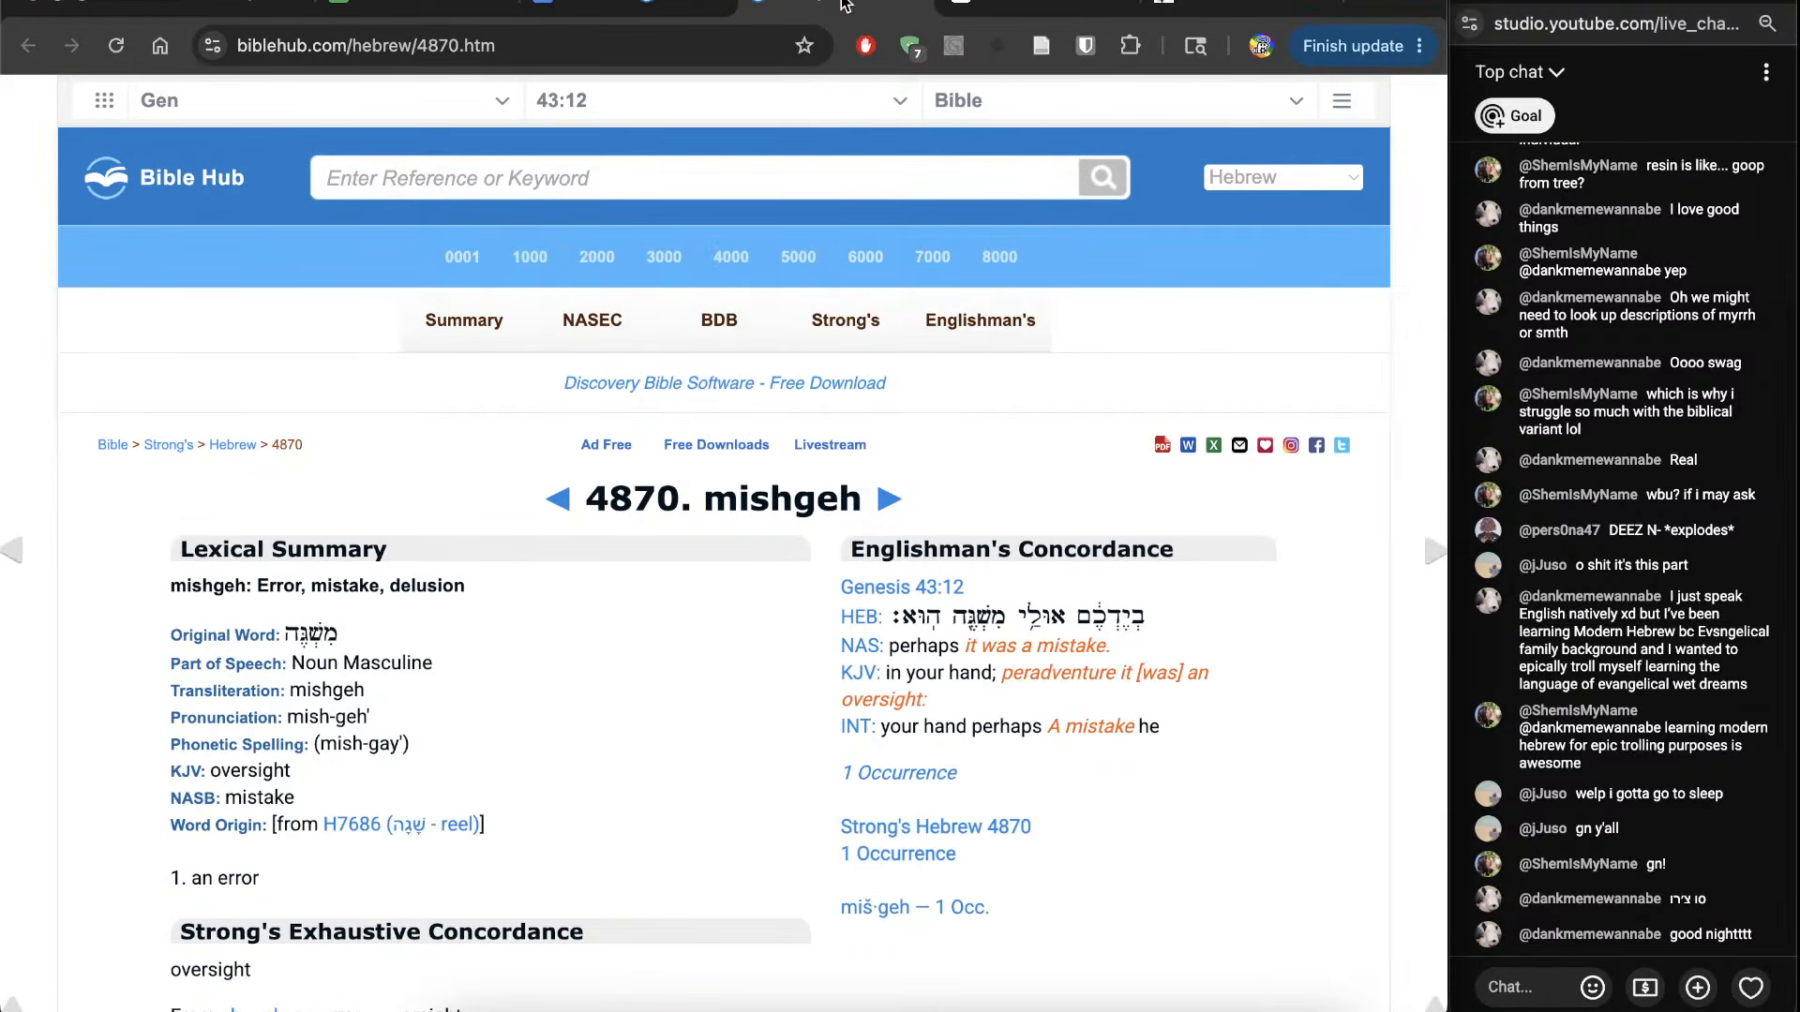
# Step: Read the lexicon entry for mishgeh (4870), including its concordance notes and definition
pyautogui.scroll(-3, 656, 615)
pyautogui.doubleClick(341, 421)
pyautogui.doubleClick(392, 421)
pyautogui.click(600, 470)
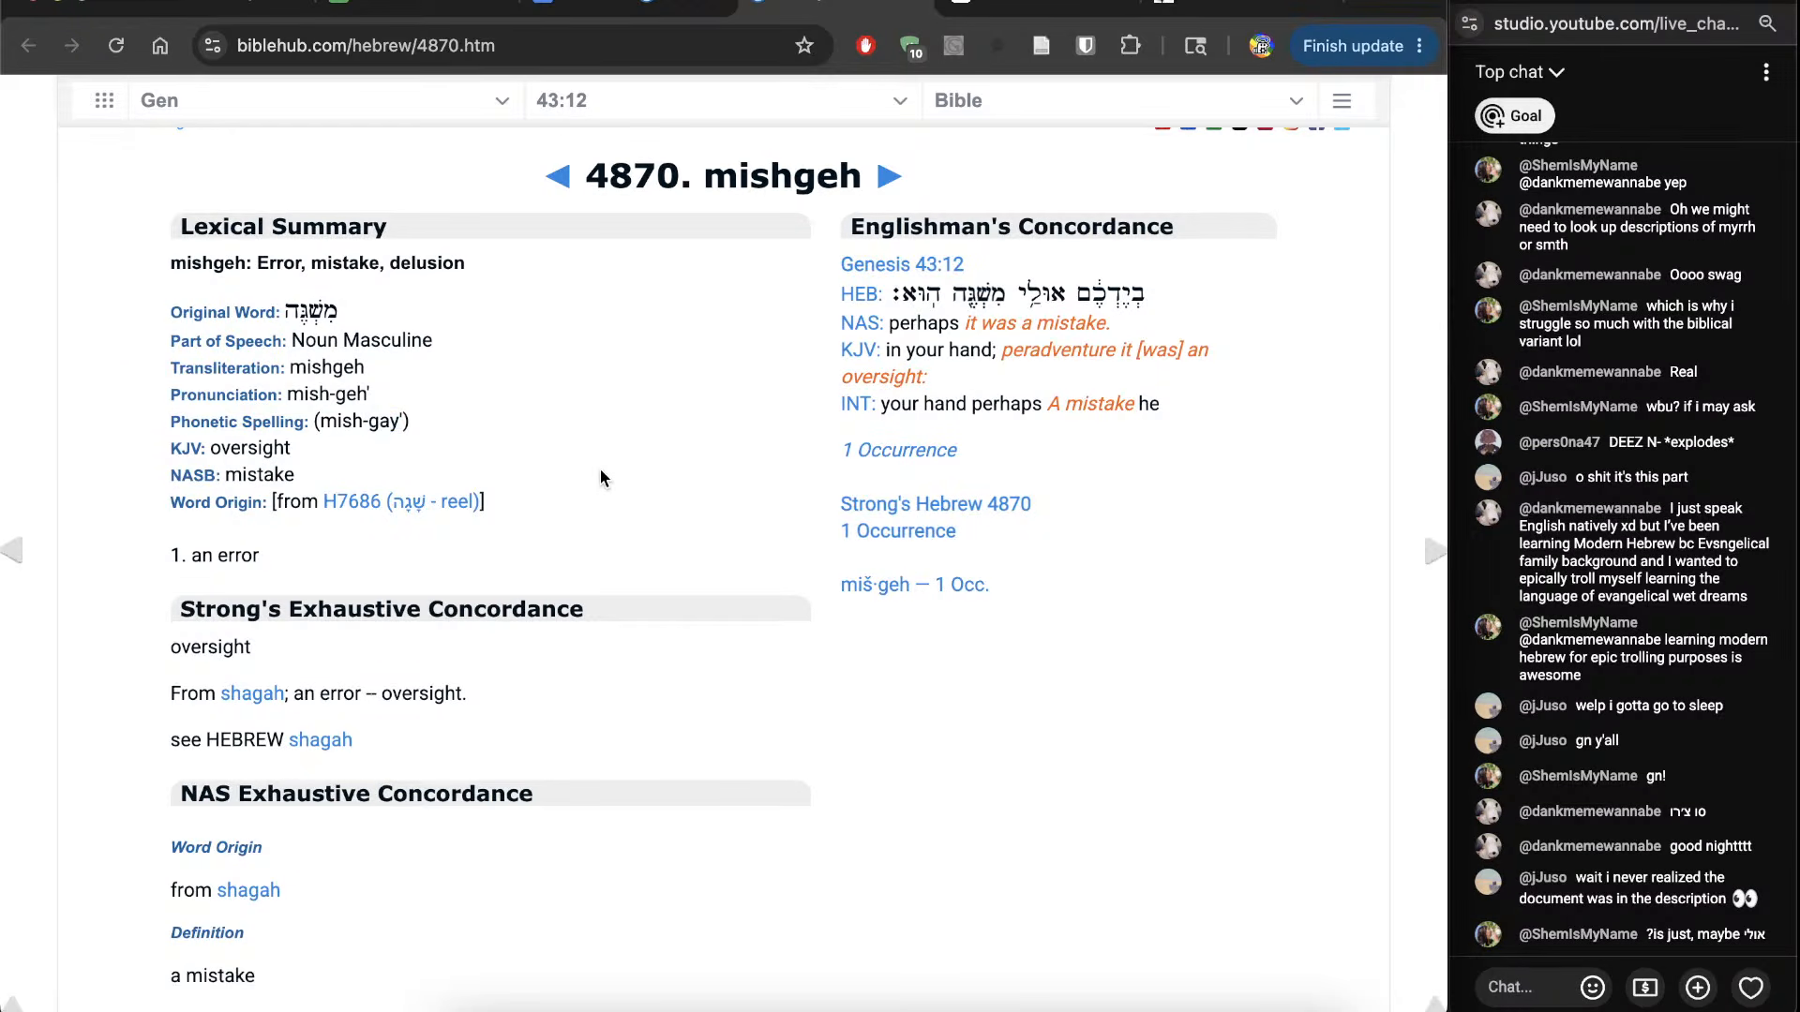
pyautogui.scroll(-7, 600, 470)
pyautogui.scroll(-3, 601, 476)
pyautogui.scroll(5, 602, 480)
pyautogui.scroll(-2, 603, 479)
# Step: Close the lexicon entry and finish verse 12's last sentence in the document with "ona li pakala."
pyautogui.press('super+w')
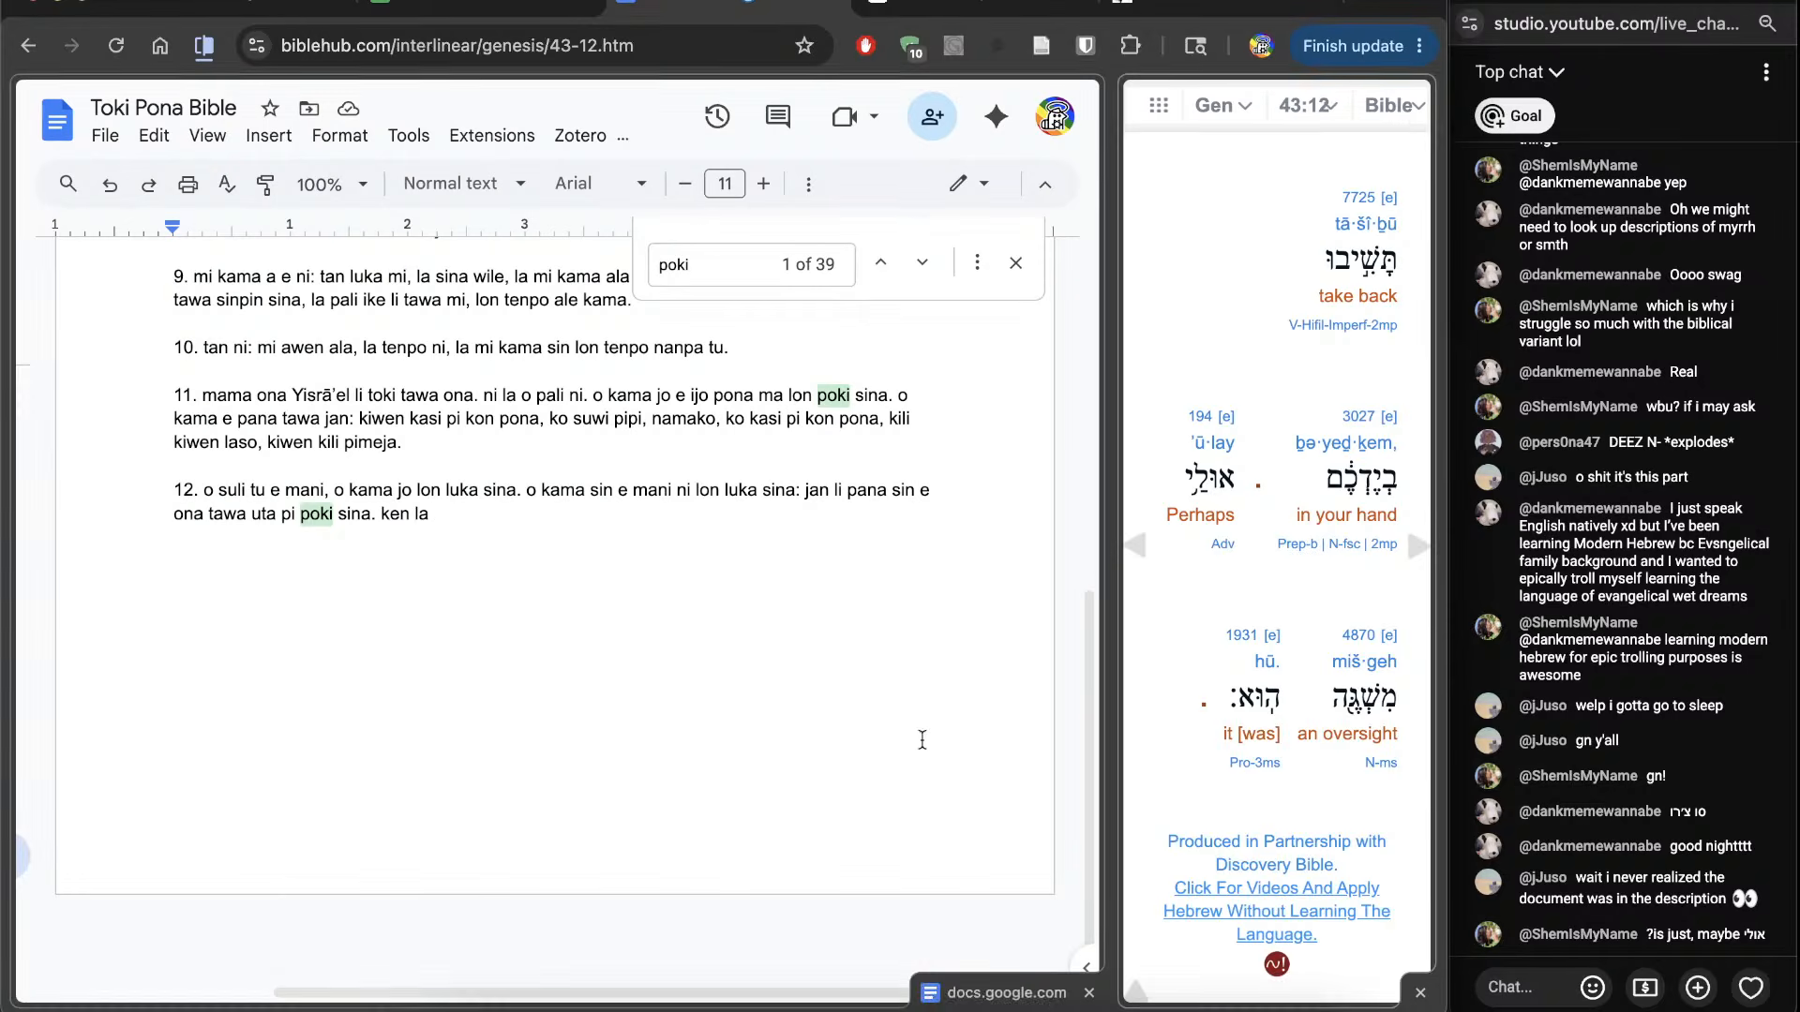
pyautogui.click(780, 674)
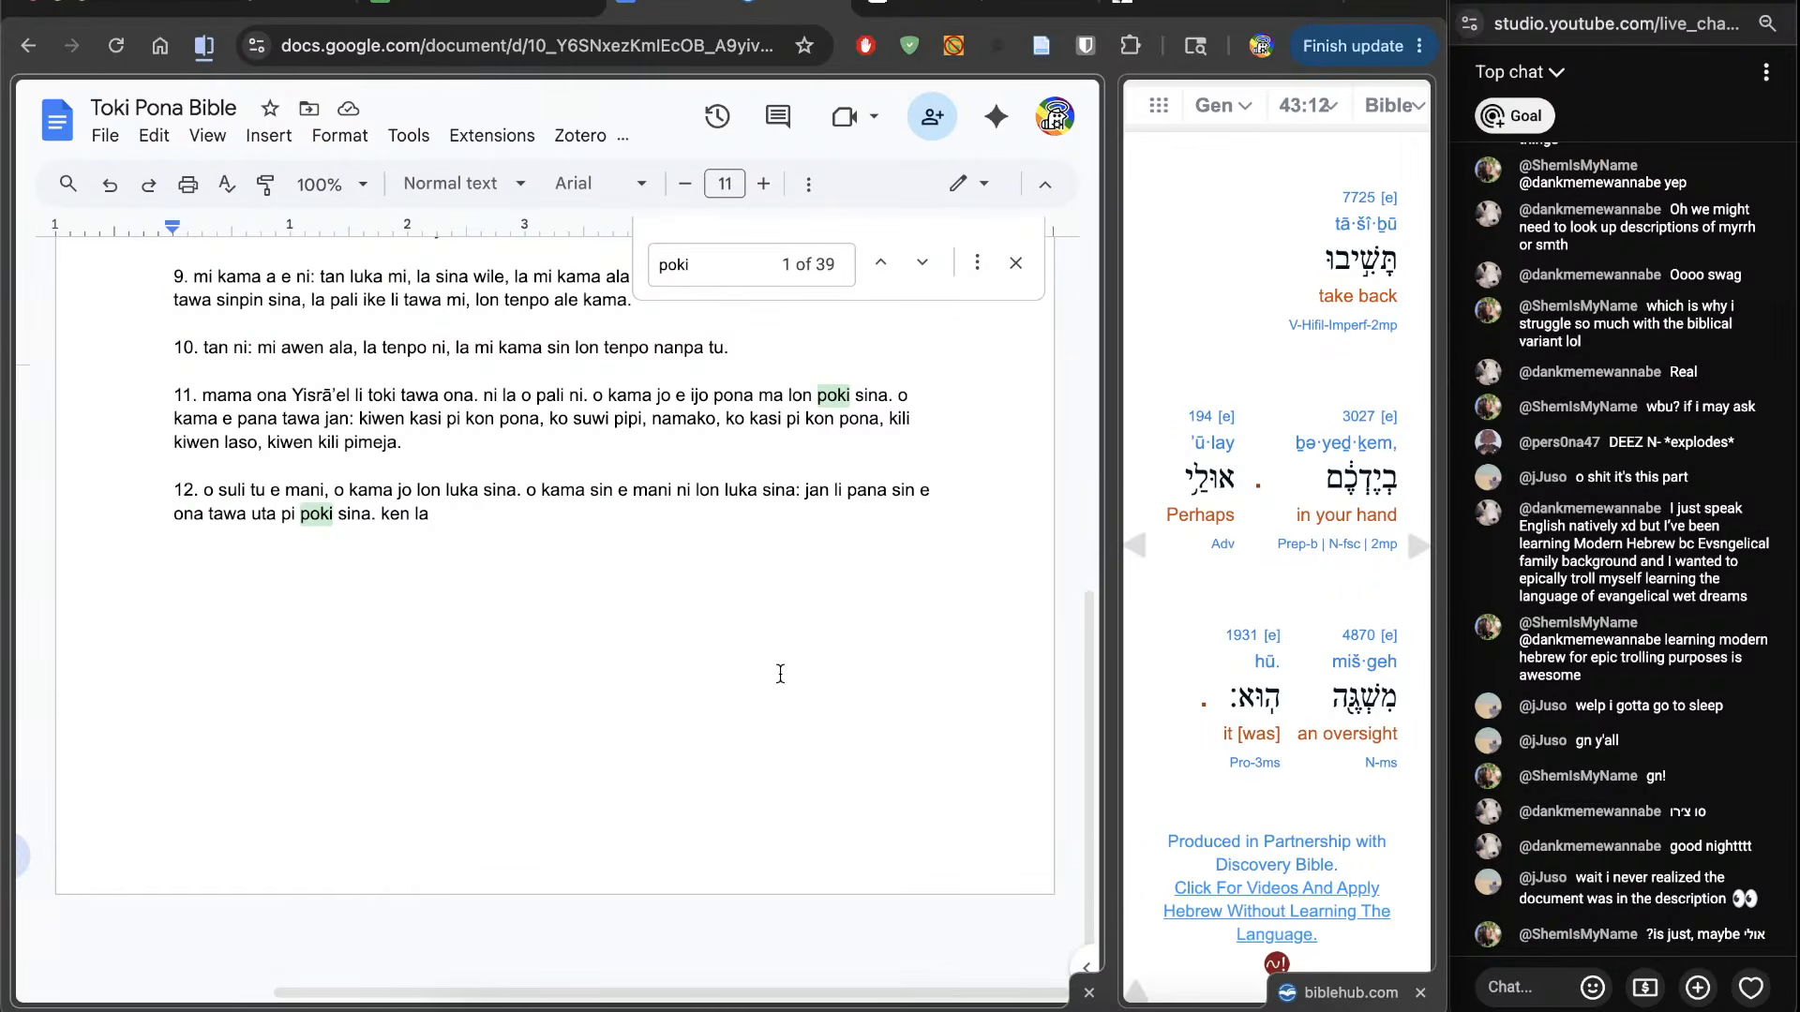
pyautogui.write('ona l')
pyautogui.press('BackSpace')
pyautogui.press('BackSpace')
pyautogui.write('pakala.')
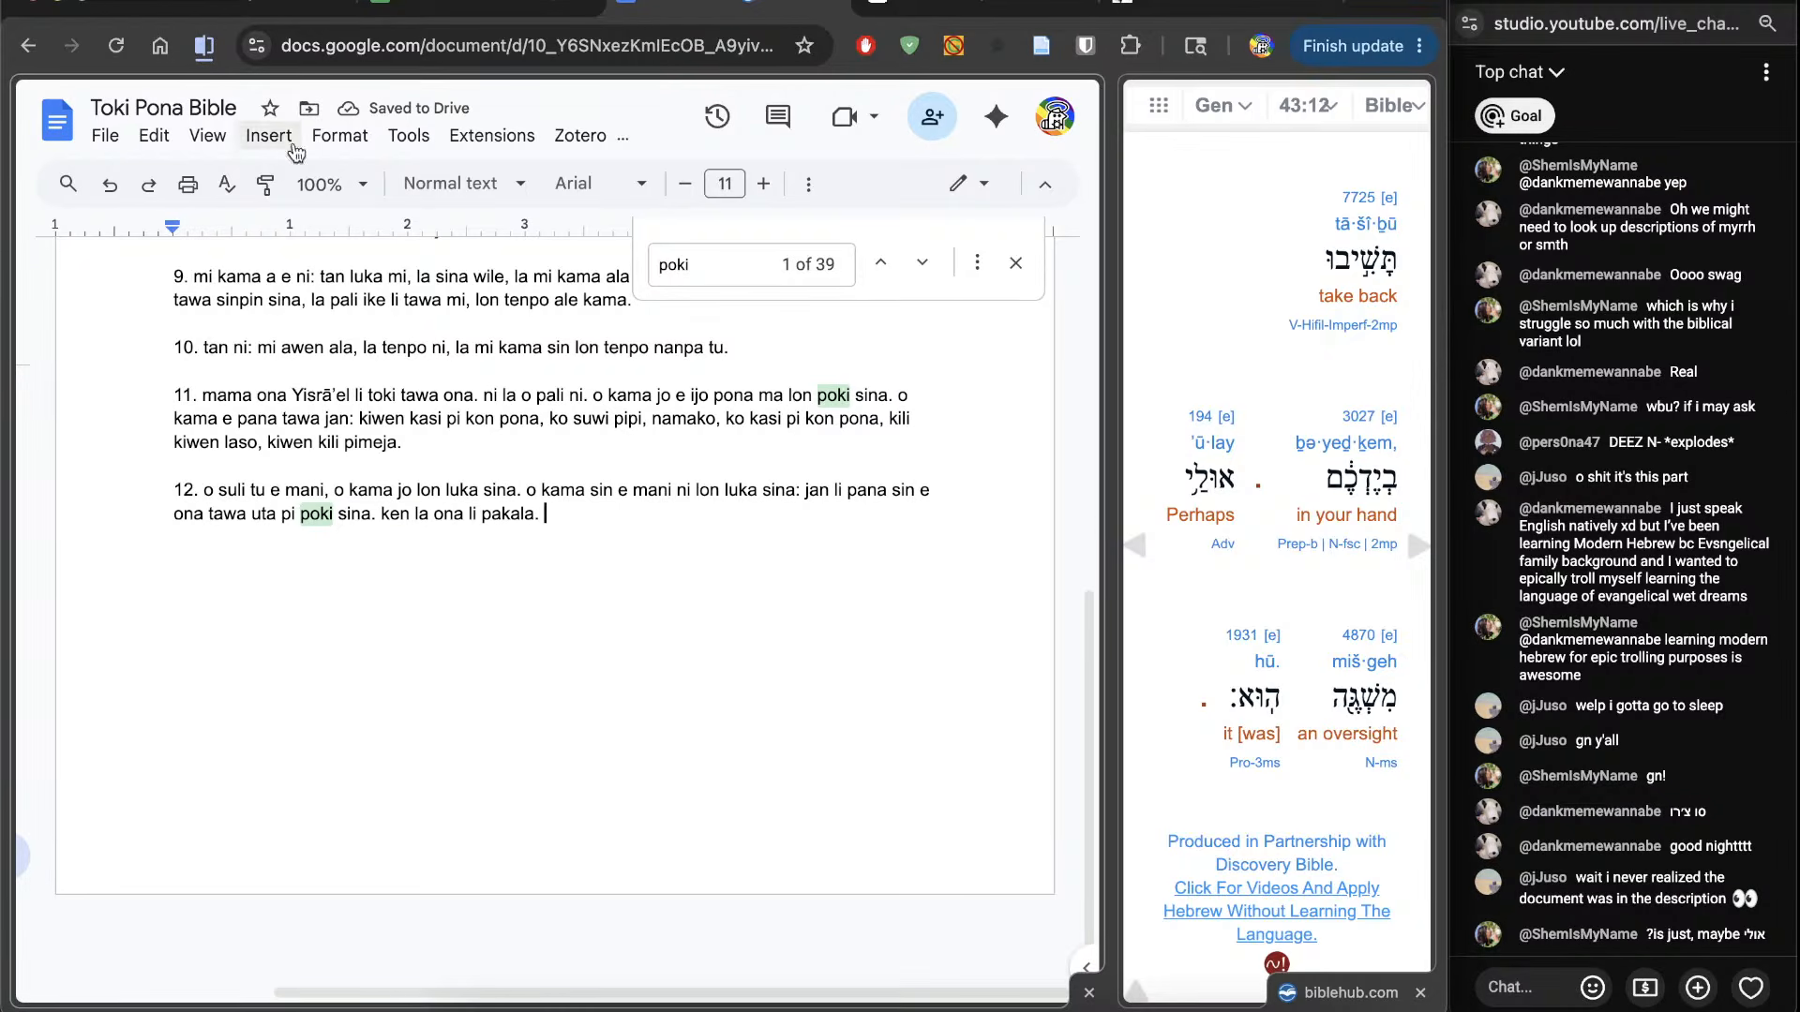
# Step: Check the livestream in YouTube Studio and OBS, and examine the peak in the concurrent viewers graph
pyautogui.click(252, 9)
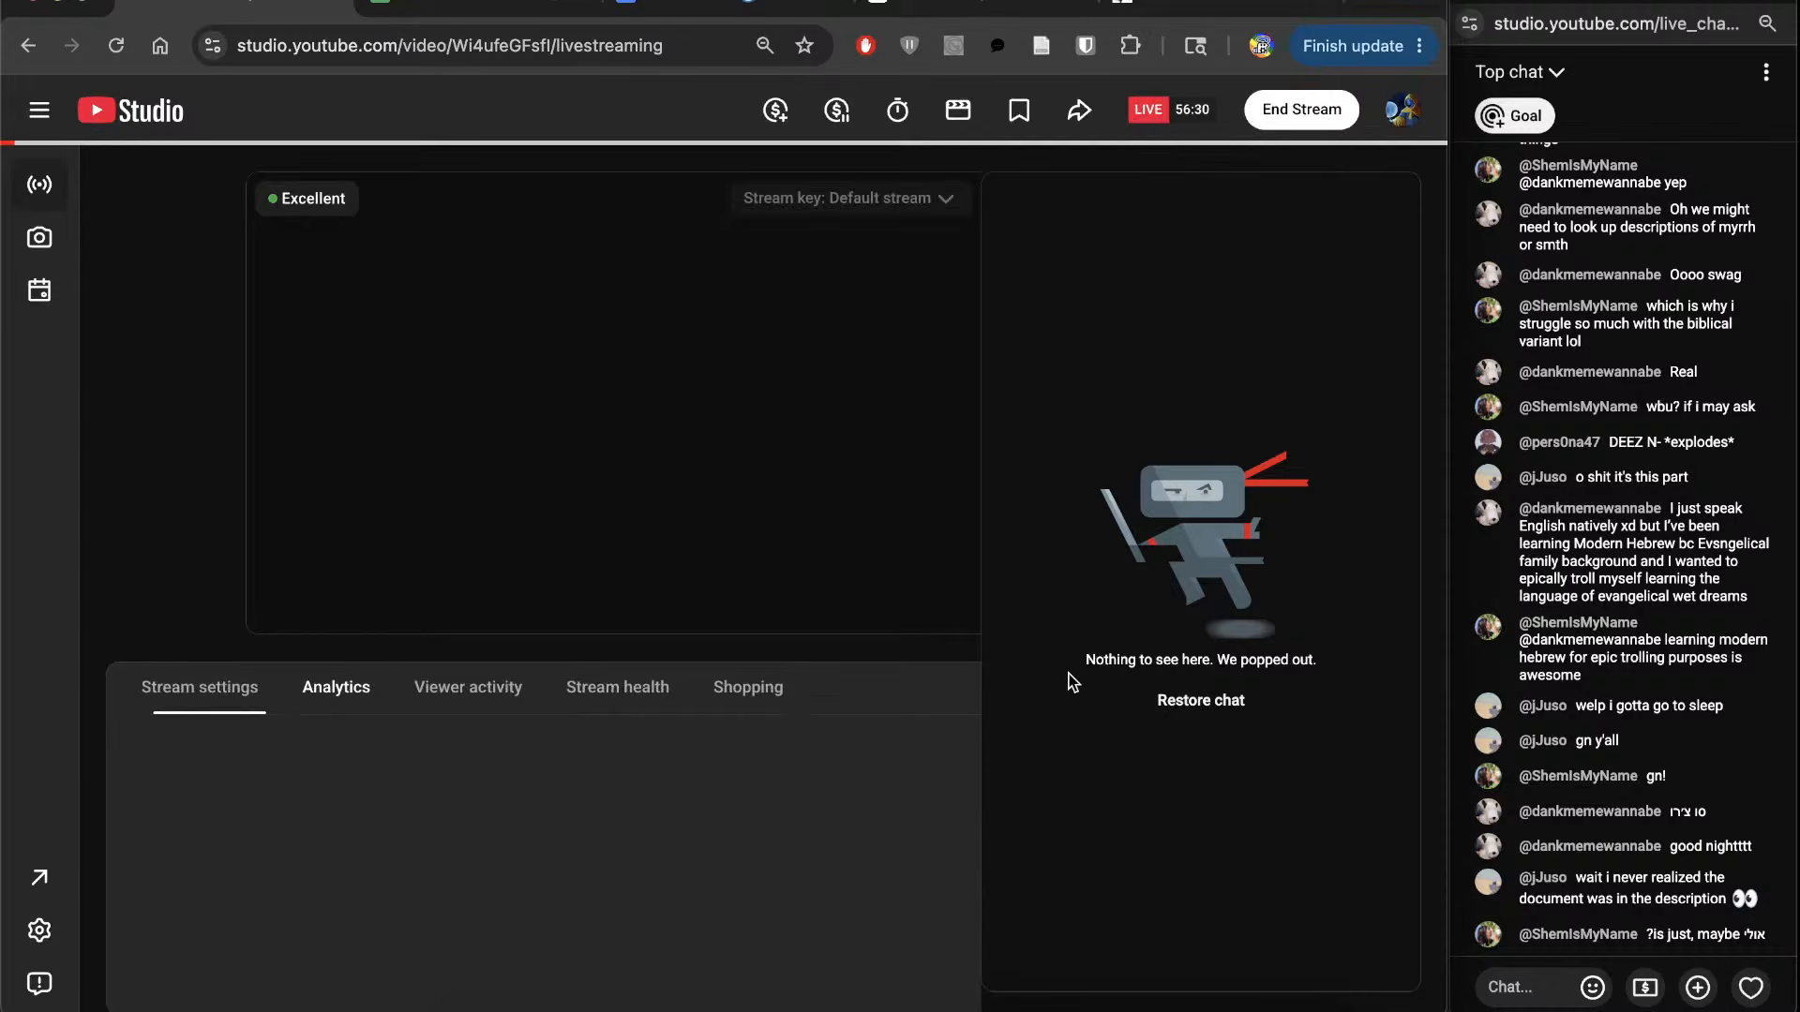
pyautogui.press('super+Tab')
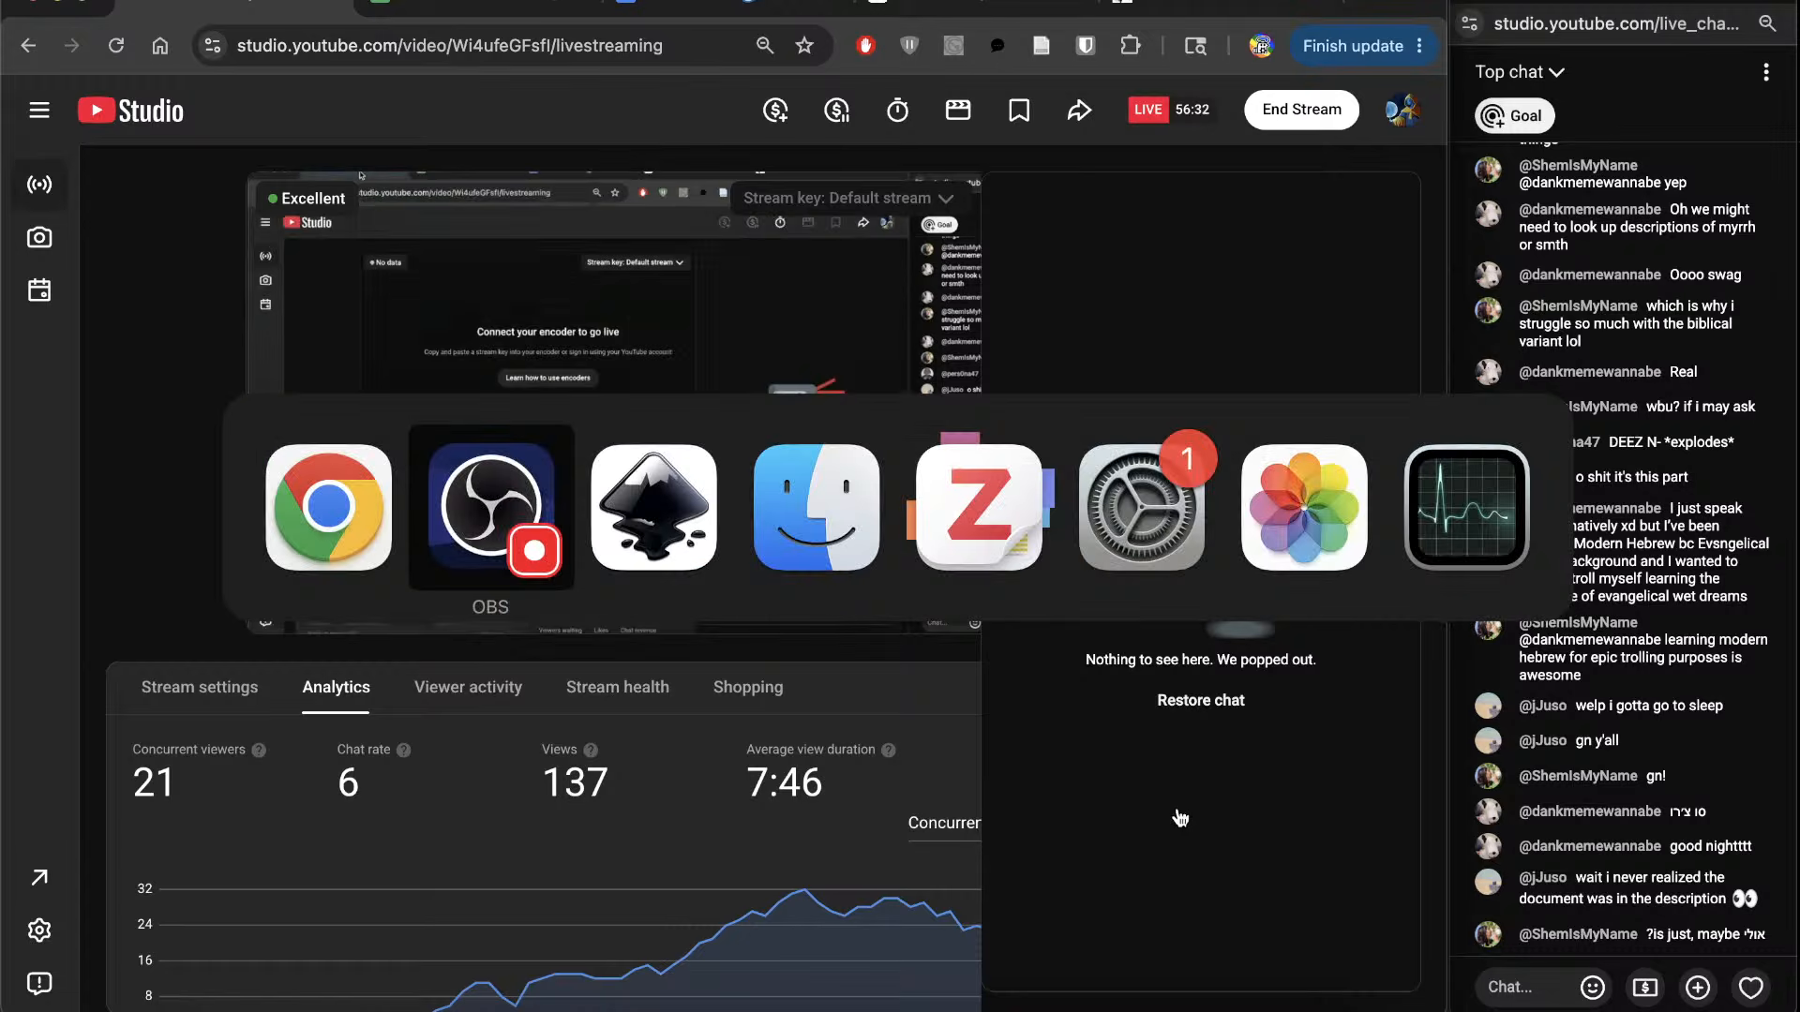
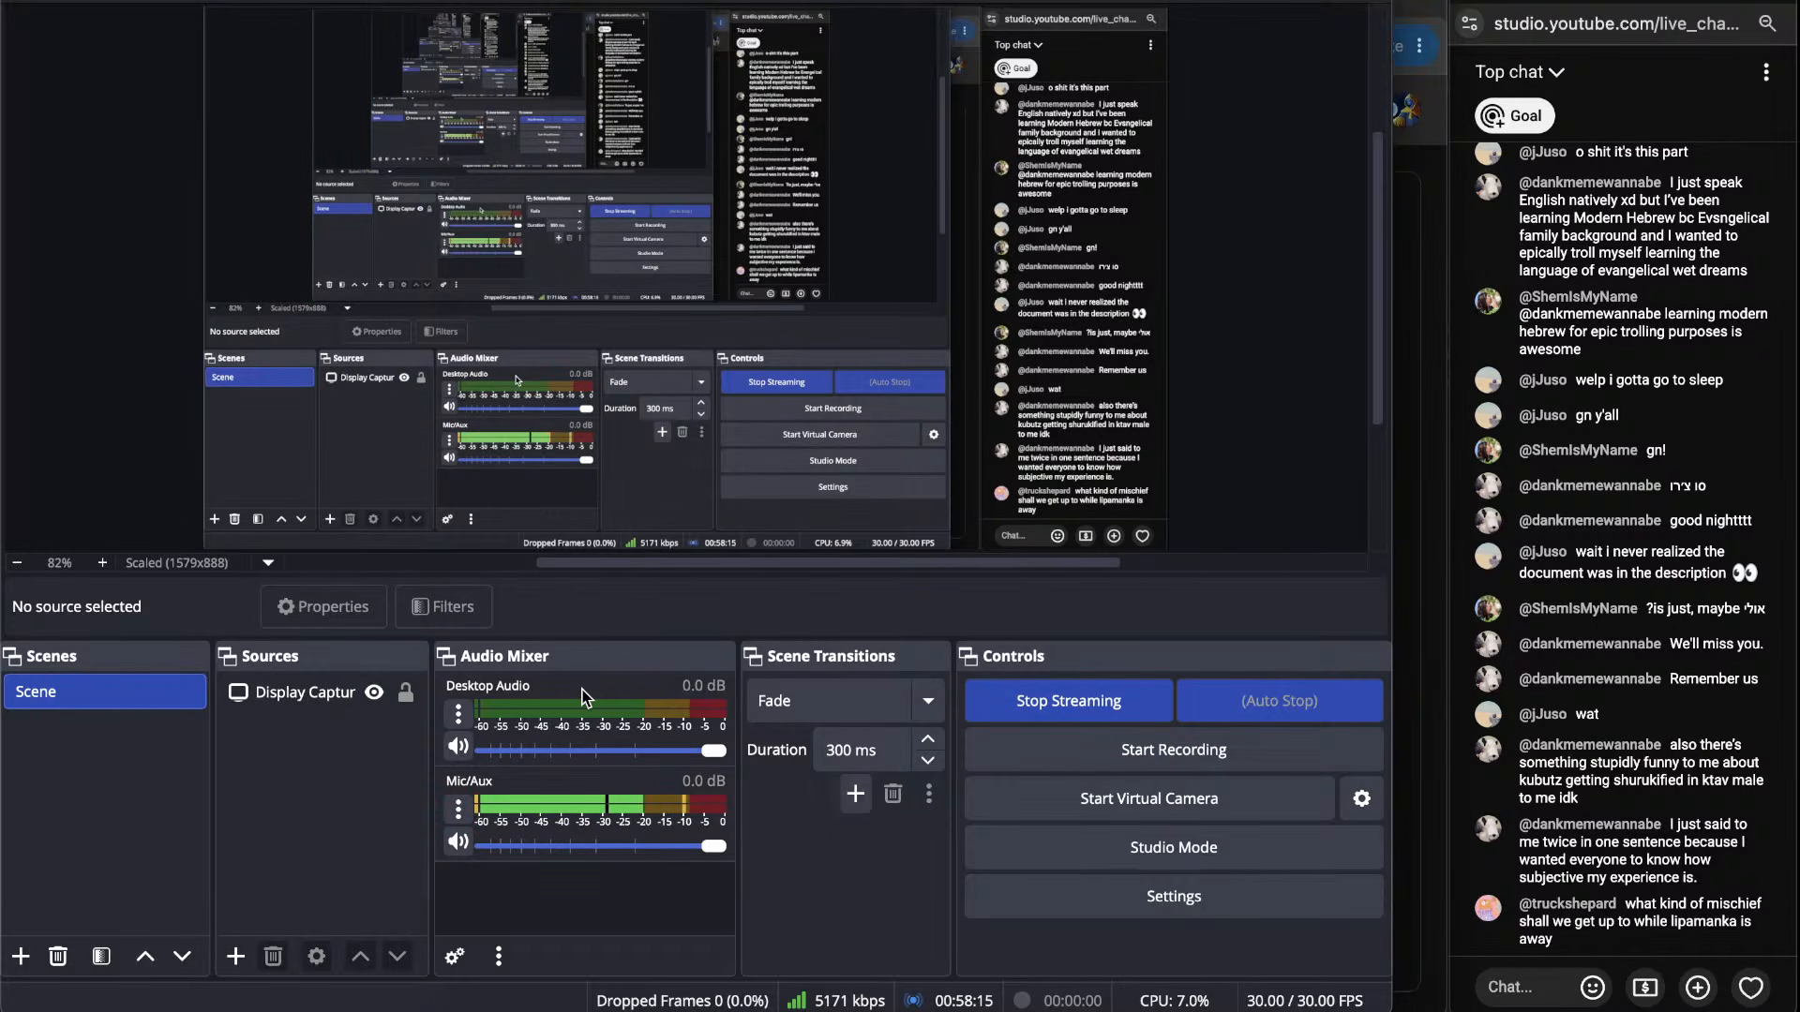
pyautogui.press('super+Tab')
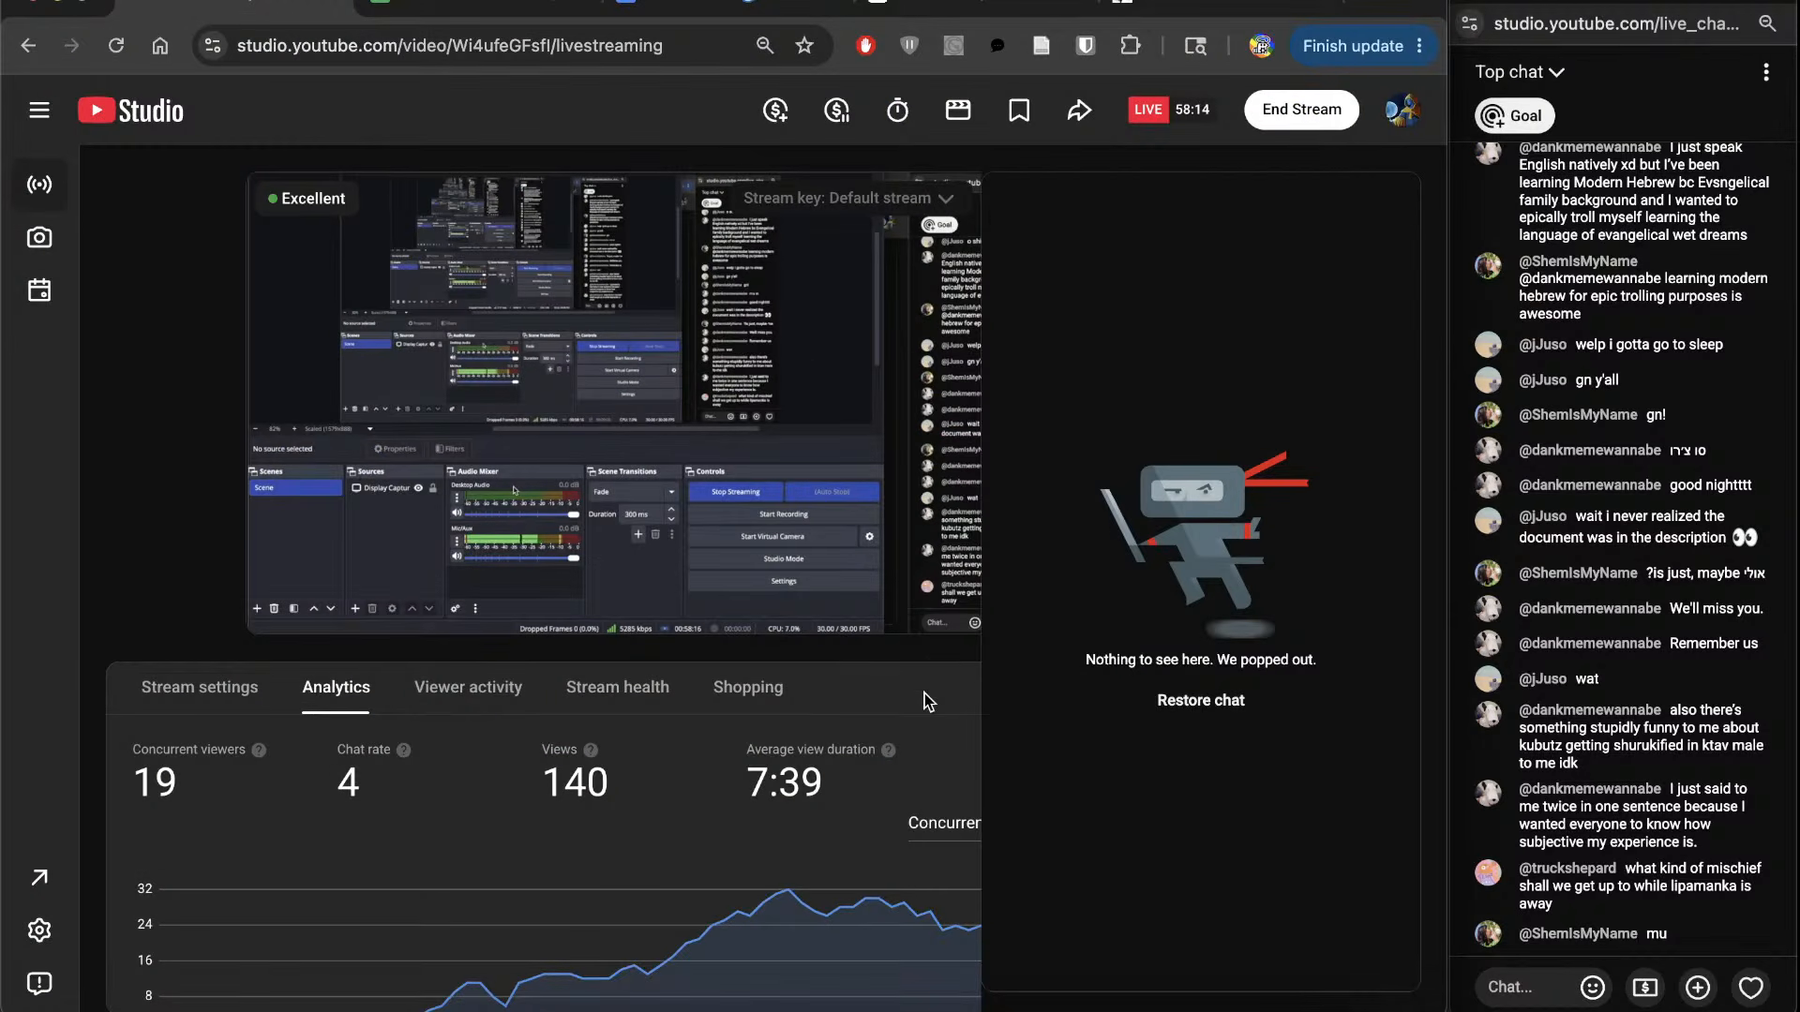
pyautogui.scroll(-1, 921, 694)
pyautogui.hscroll(1, 921, 693)
pyautogui.hscroll(1, 921, 693)
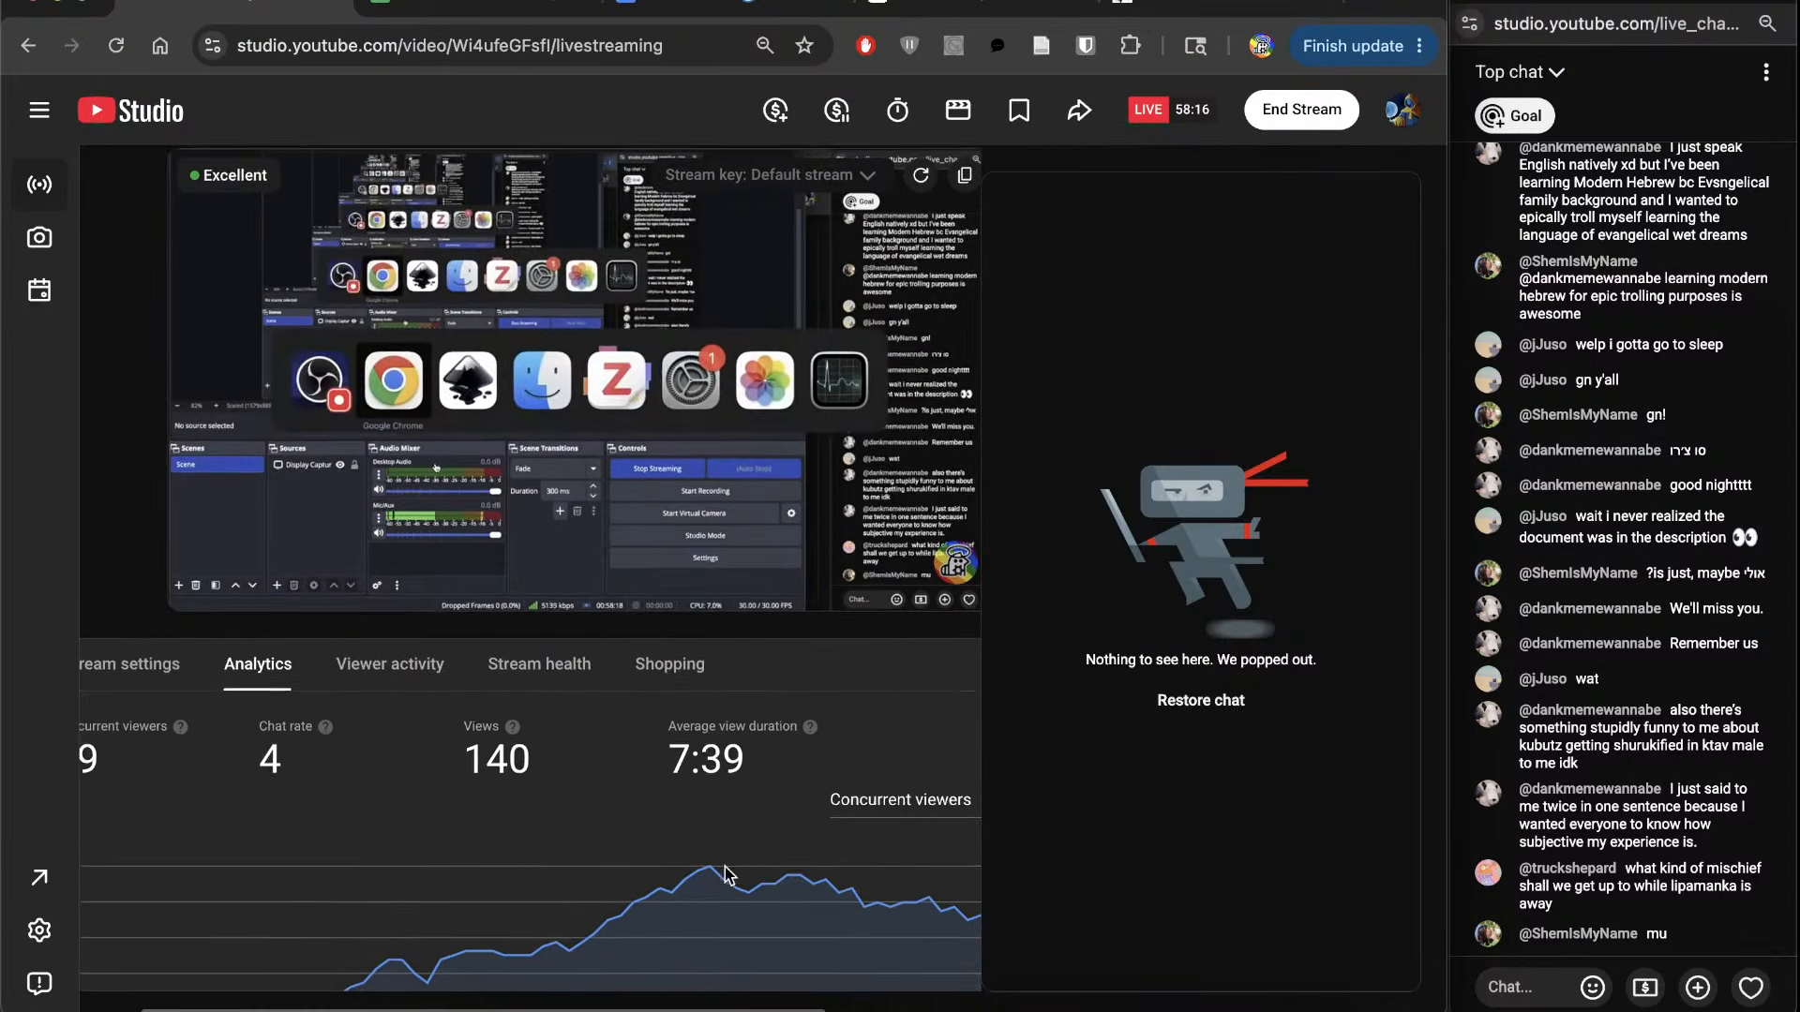
pyautogui.moveTo(710, 902)
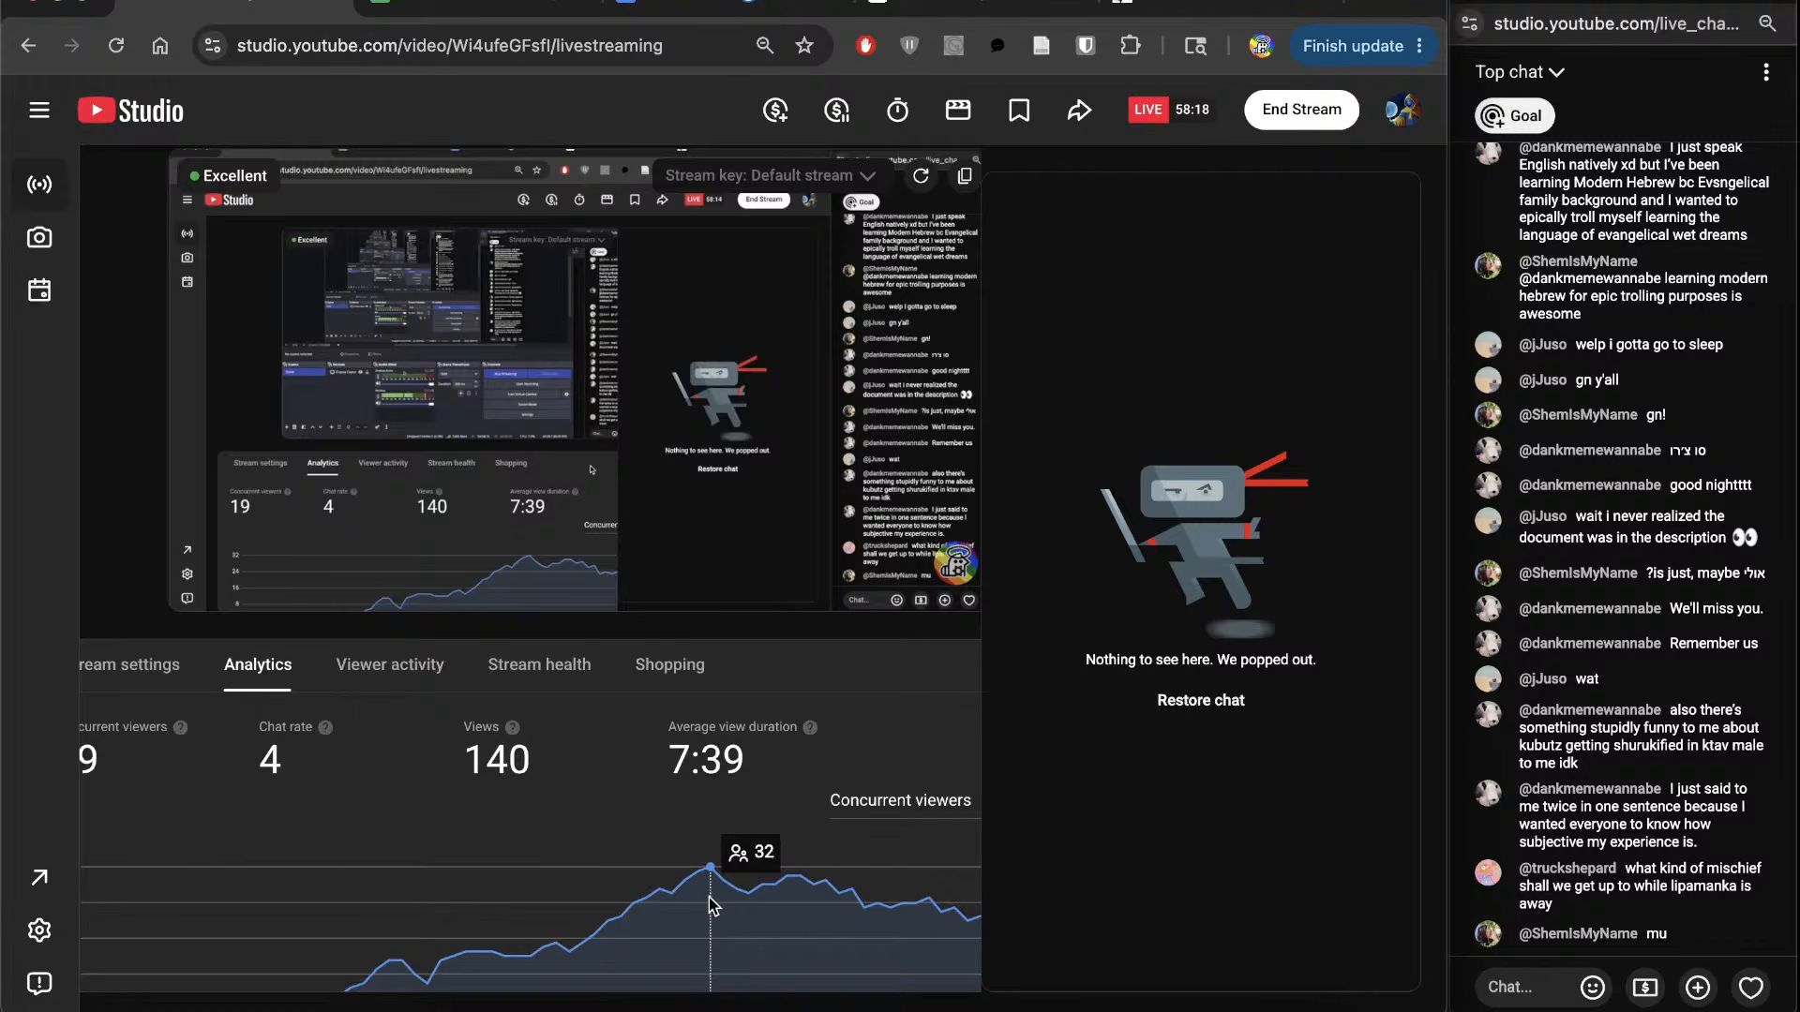
pyautogui.hscroll(4, 712, 902)
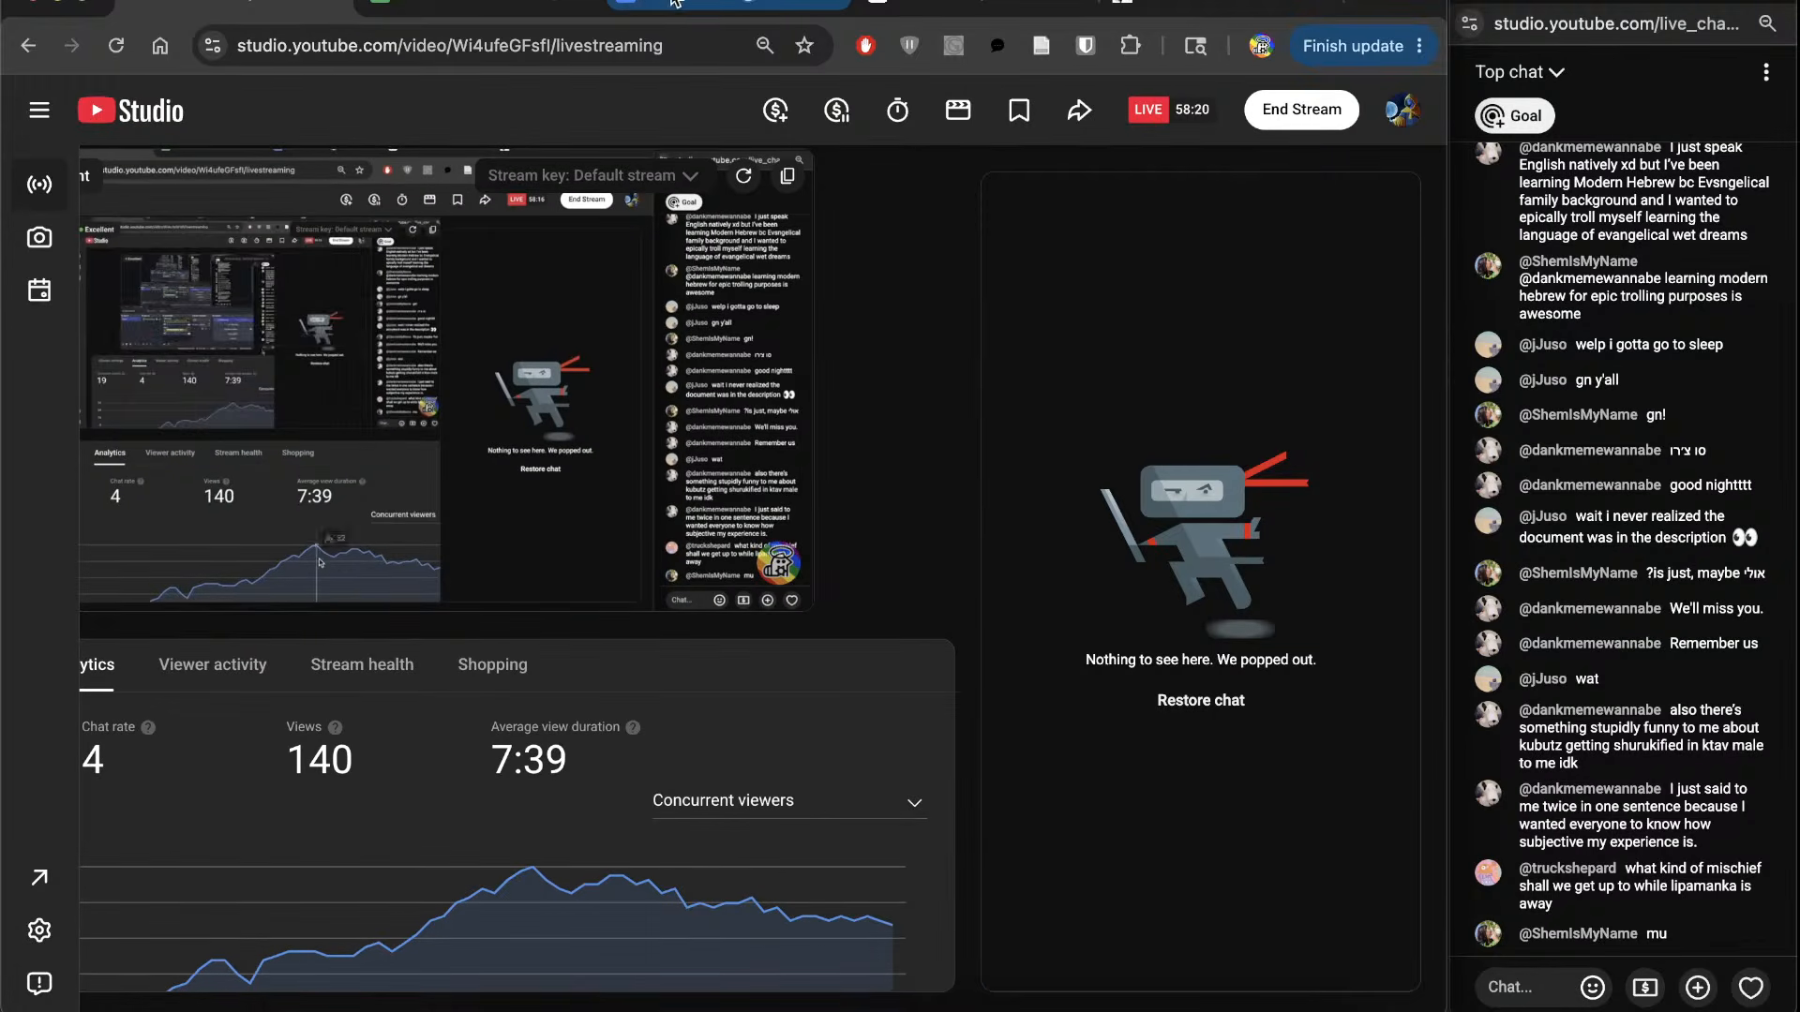
# Step: Return to the Toki Pona Bible document, start verse 13 in a new paragraph, and open Genesis 43:13's interlinear
pyautogui.click(626, 7)
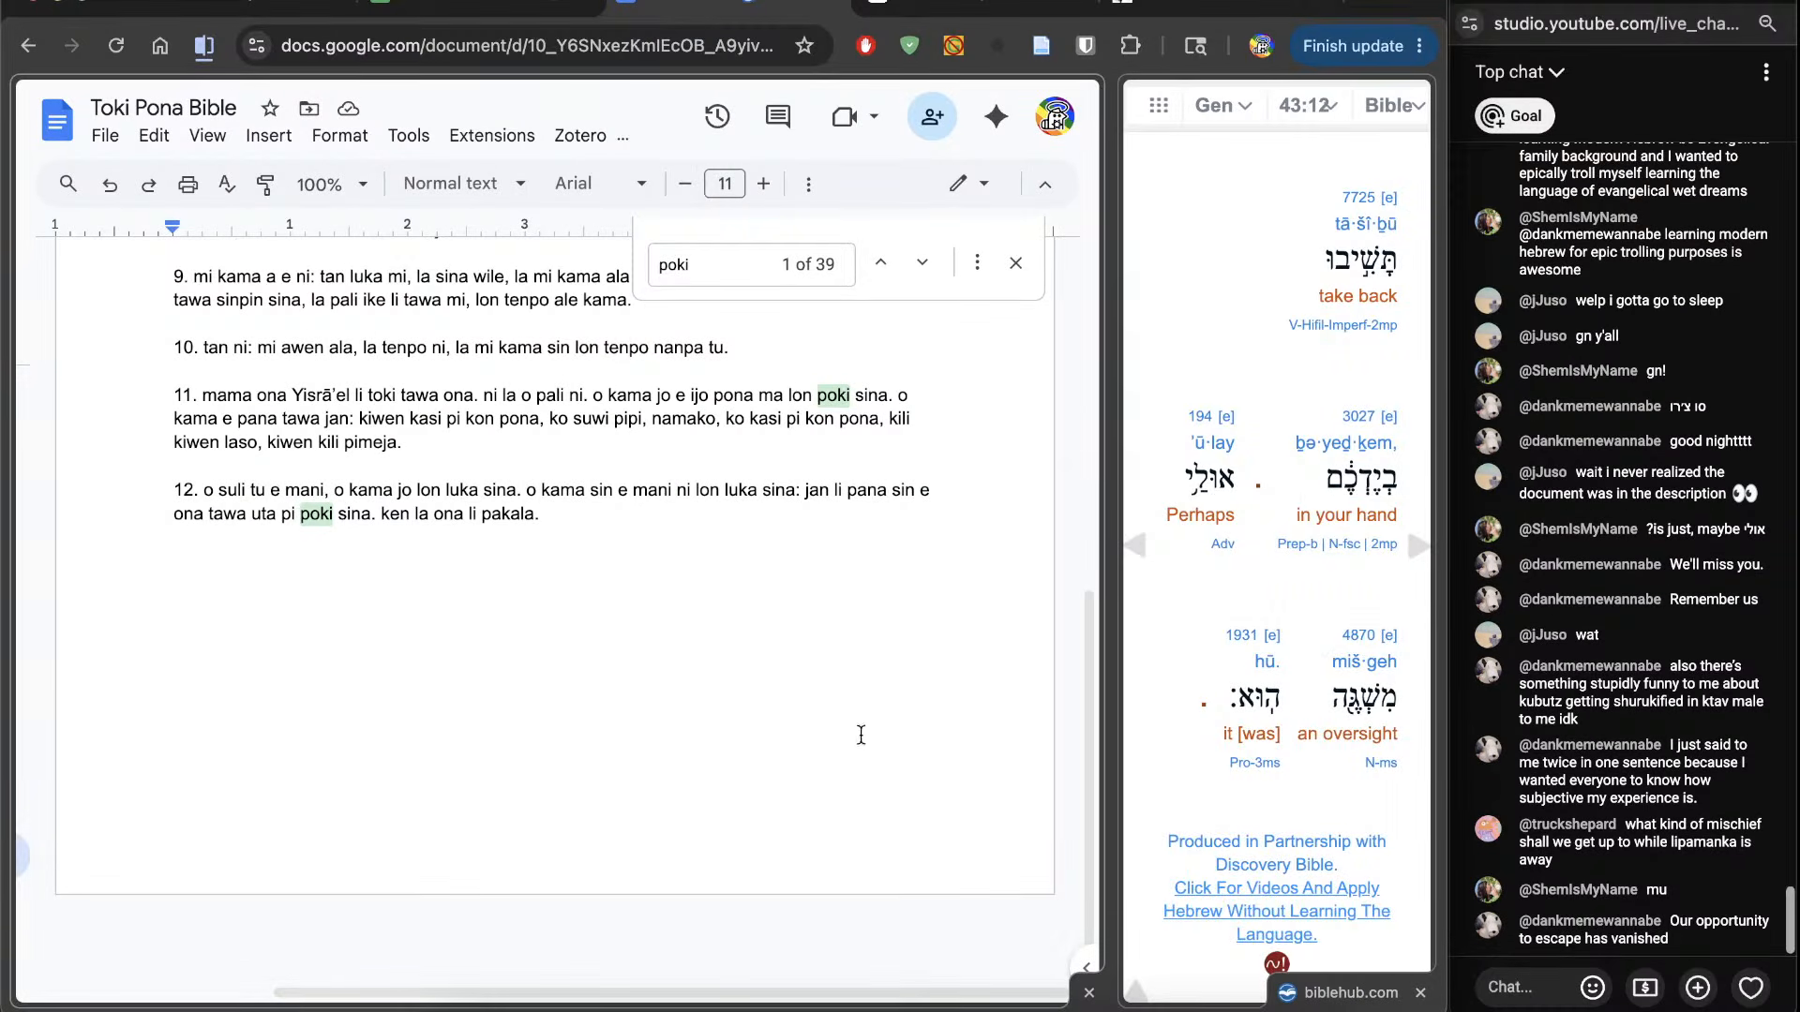
pyautogui.press('Return')
pyautogui.press('Return')
pyautogui.write('13.')
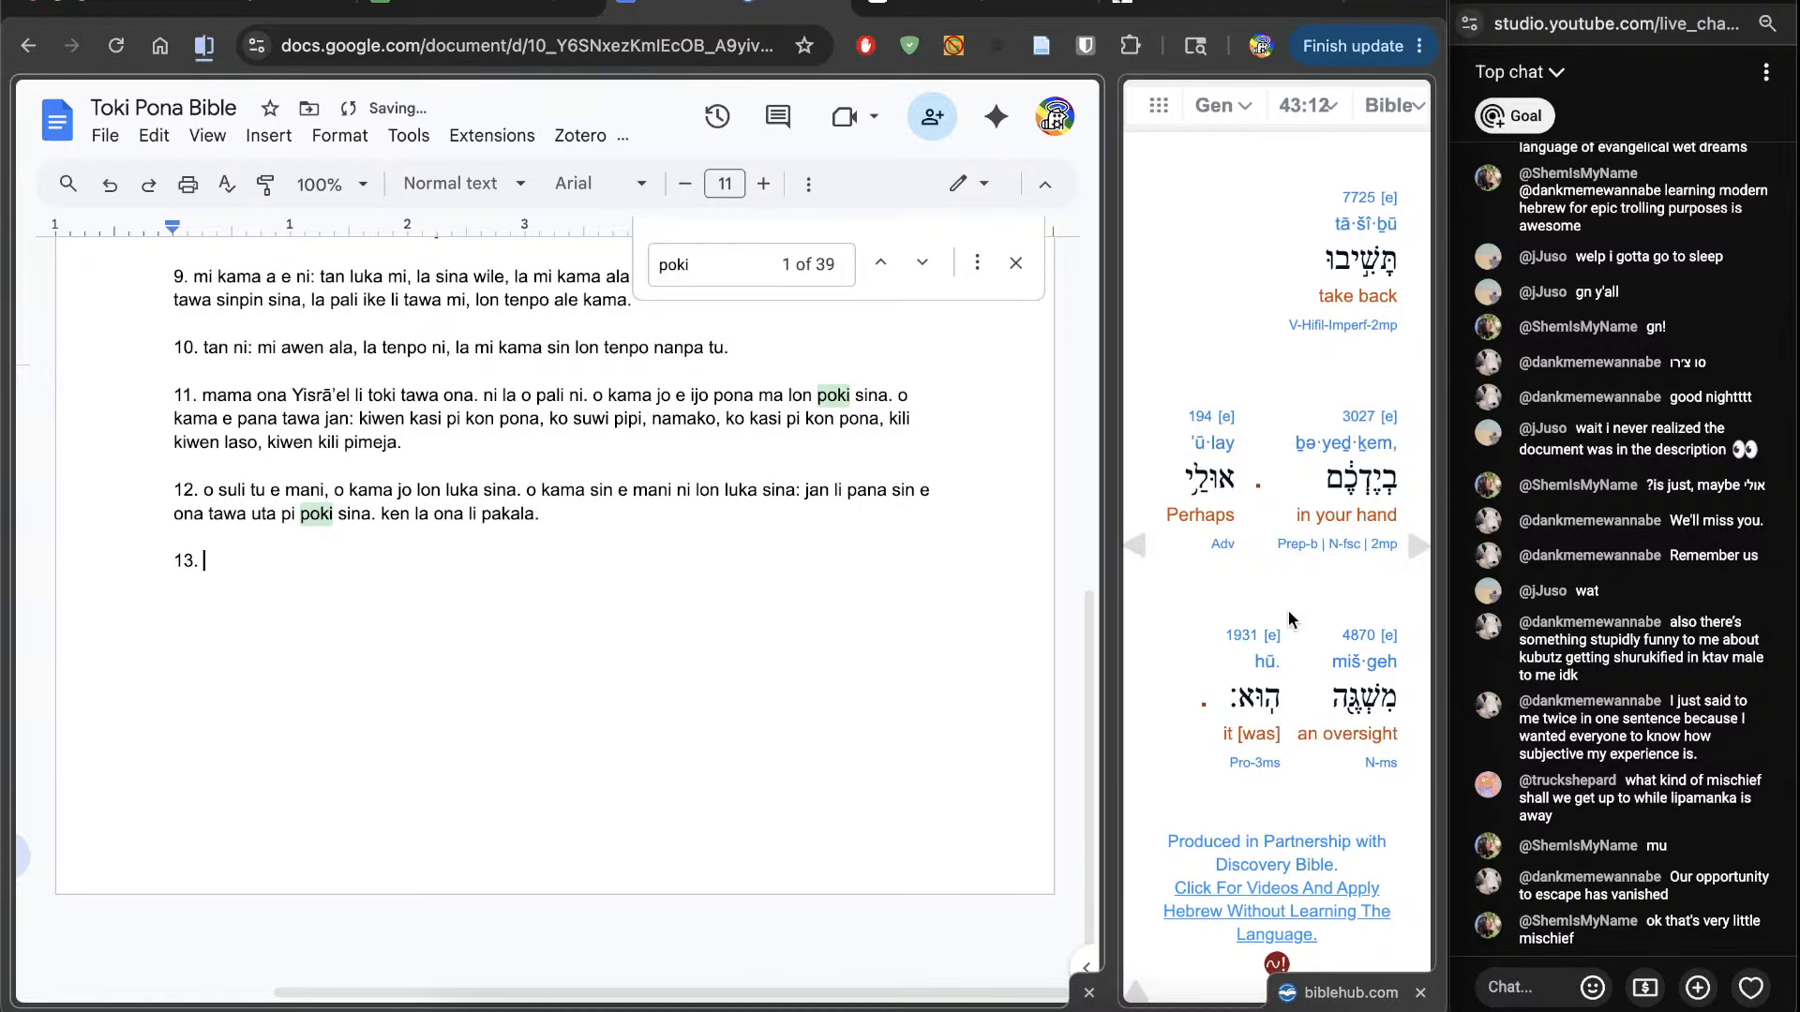
pyautogui.click(1411, 570)
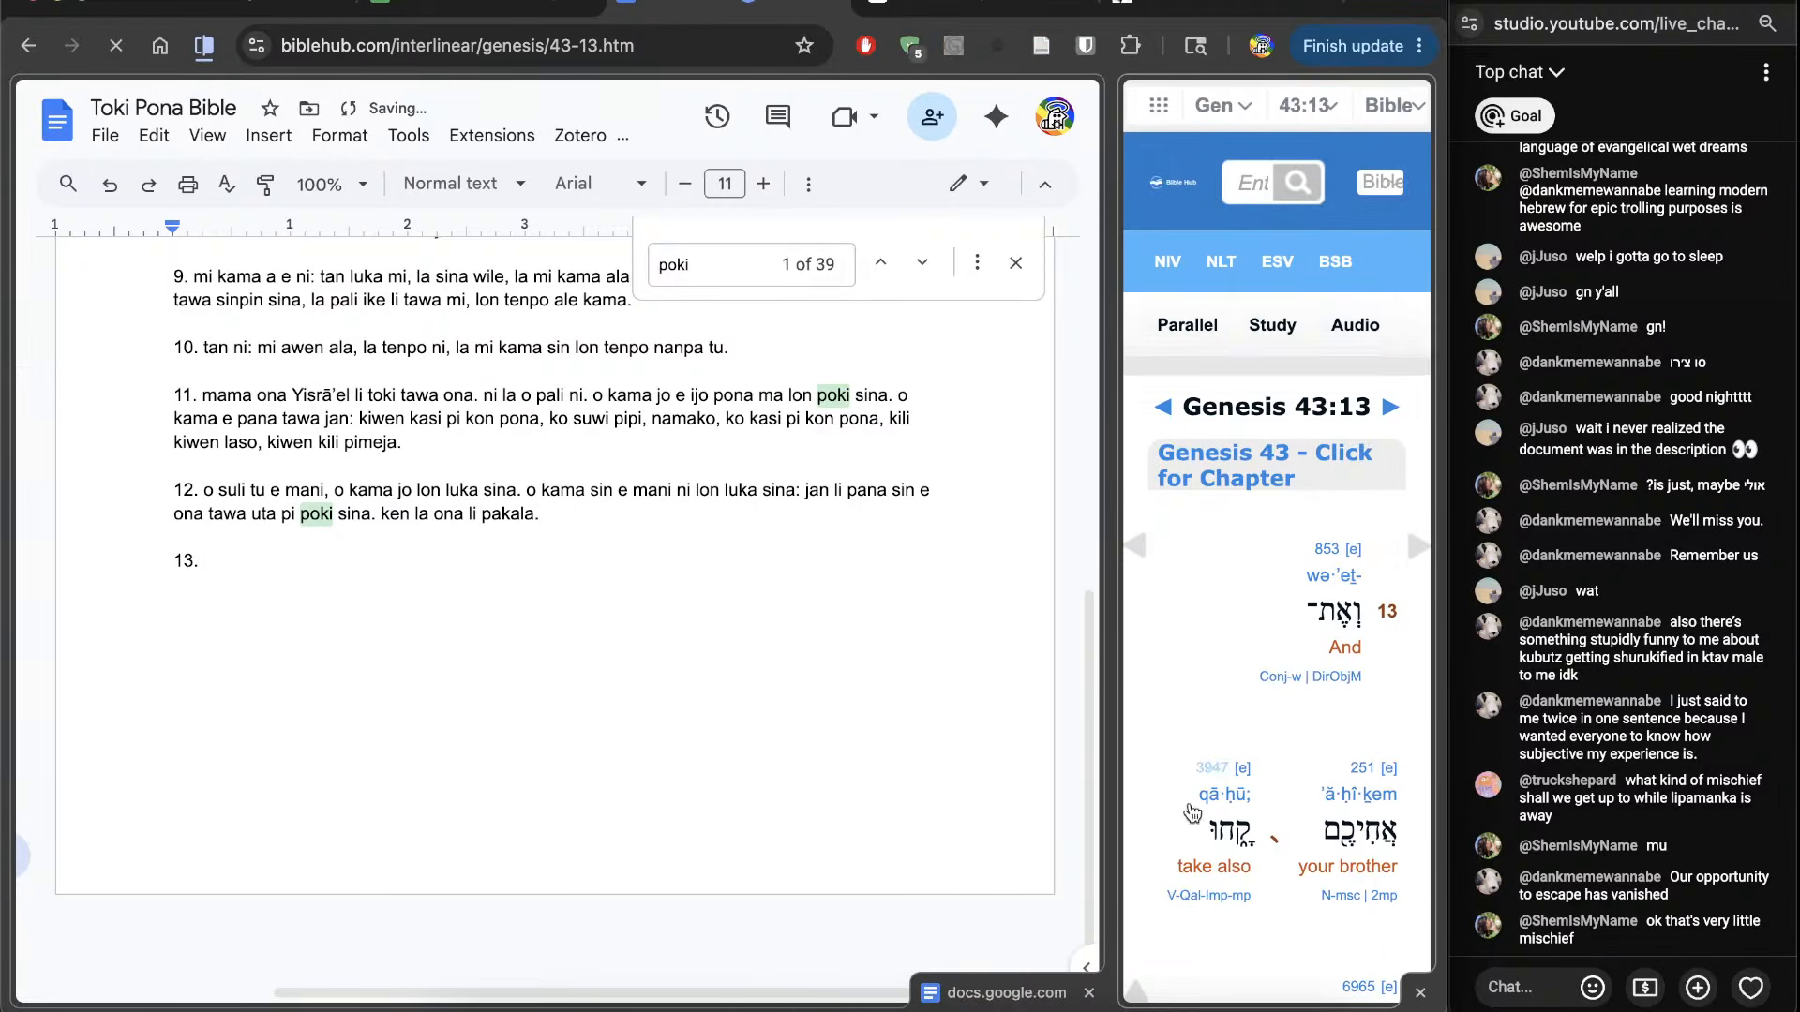
# Step: Write verse 13 from the interlinear as "o kama e mije sama sina. o kama sewi. o tawa jan."
pyautogui.scroll(-4, 1170, 828)
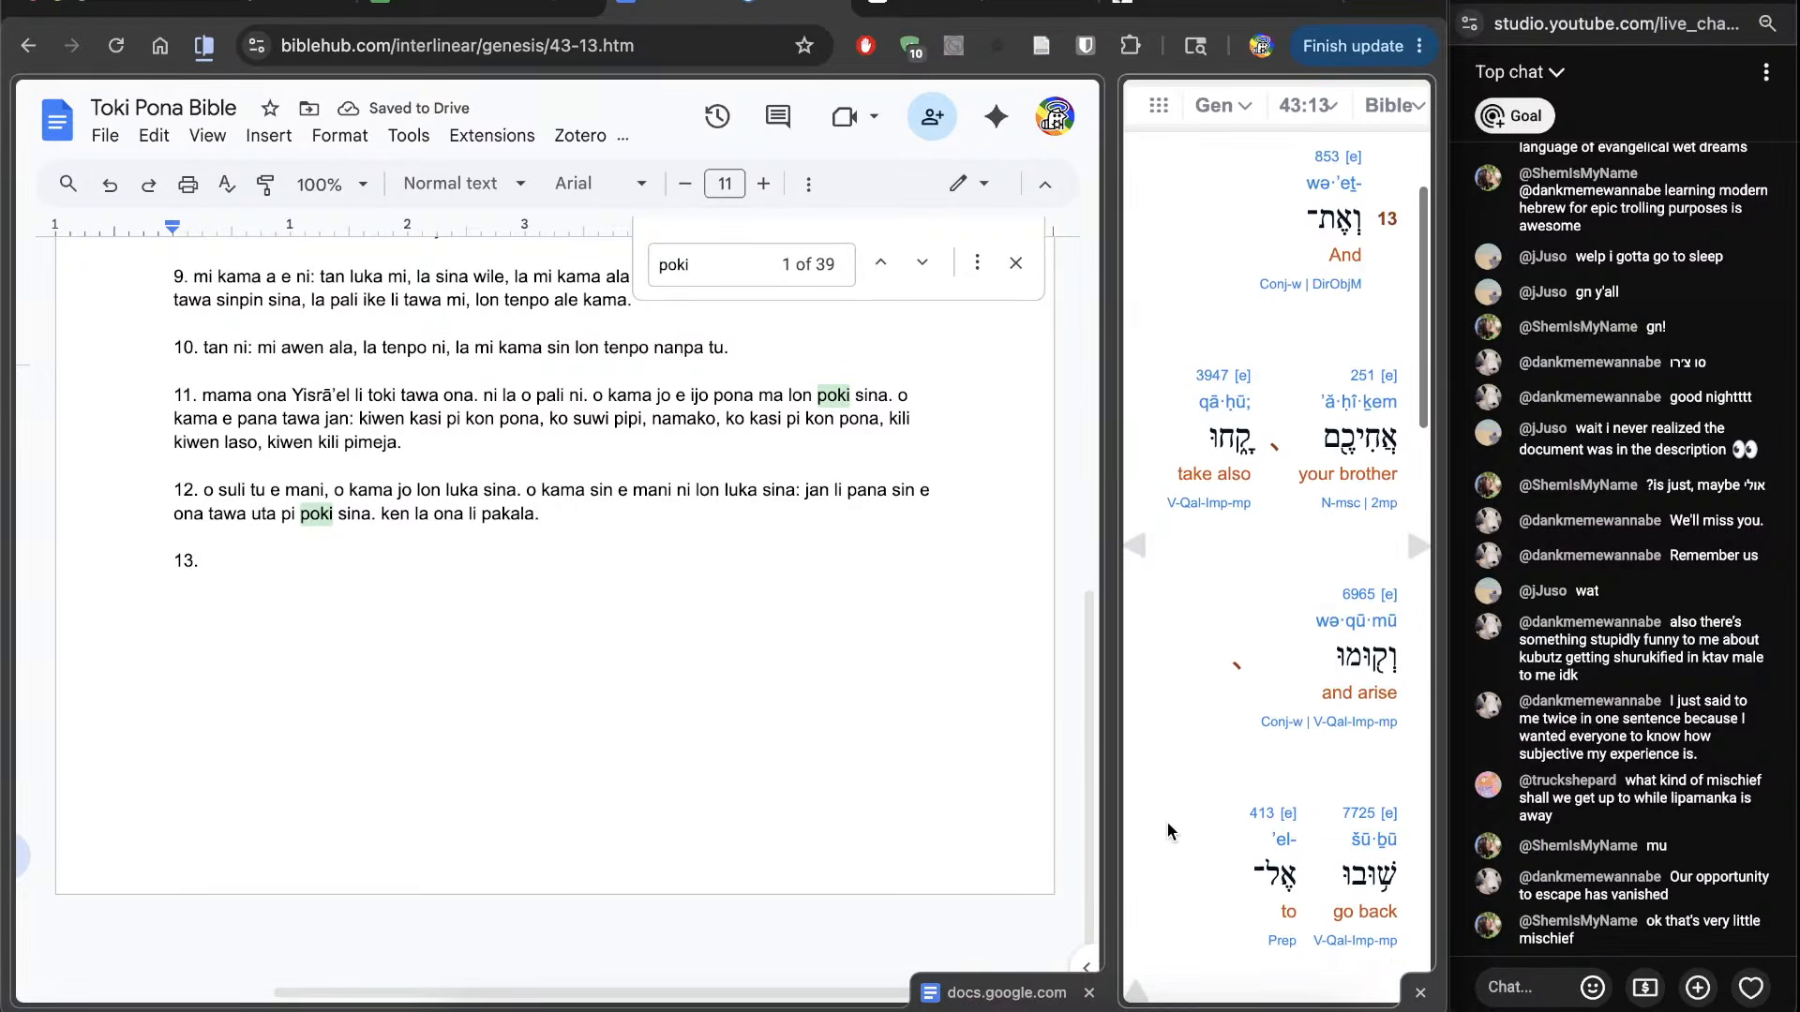
pyautogui.click(763, 756)
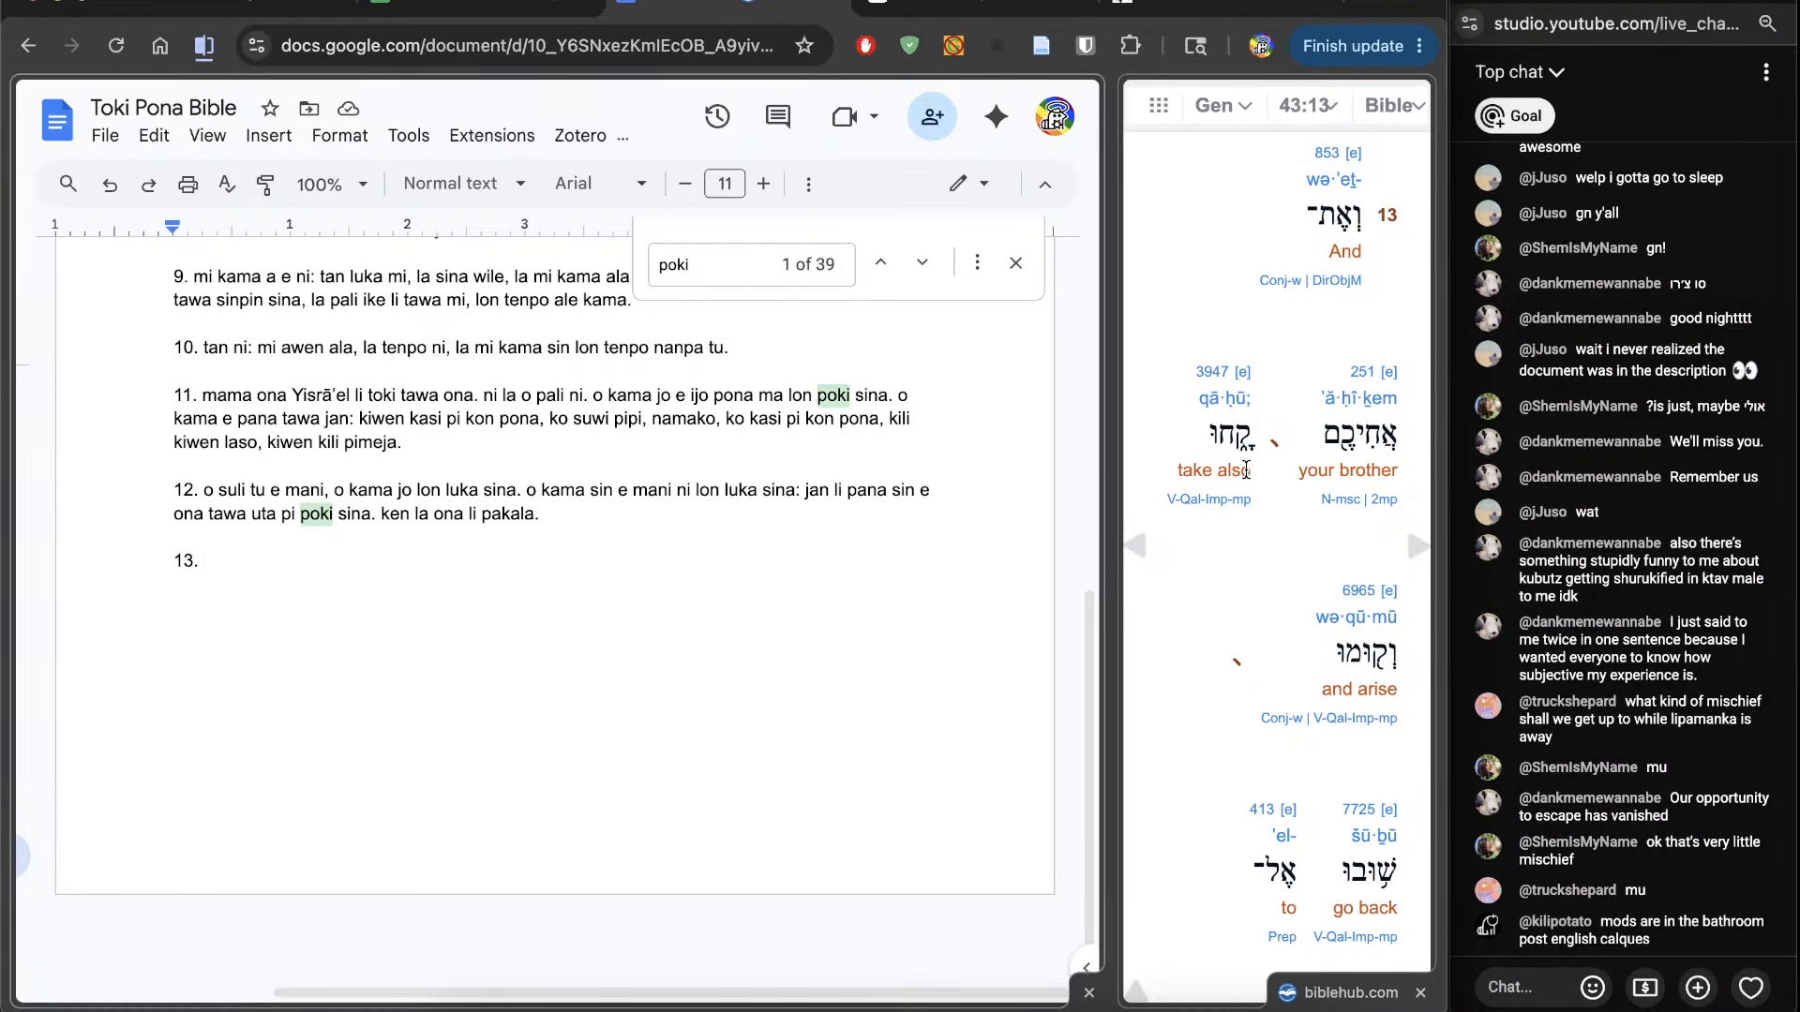
pyautogui.write('o kama e mij')
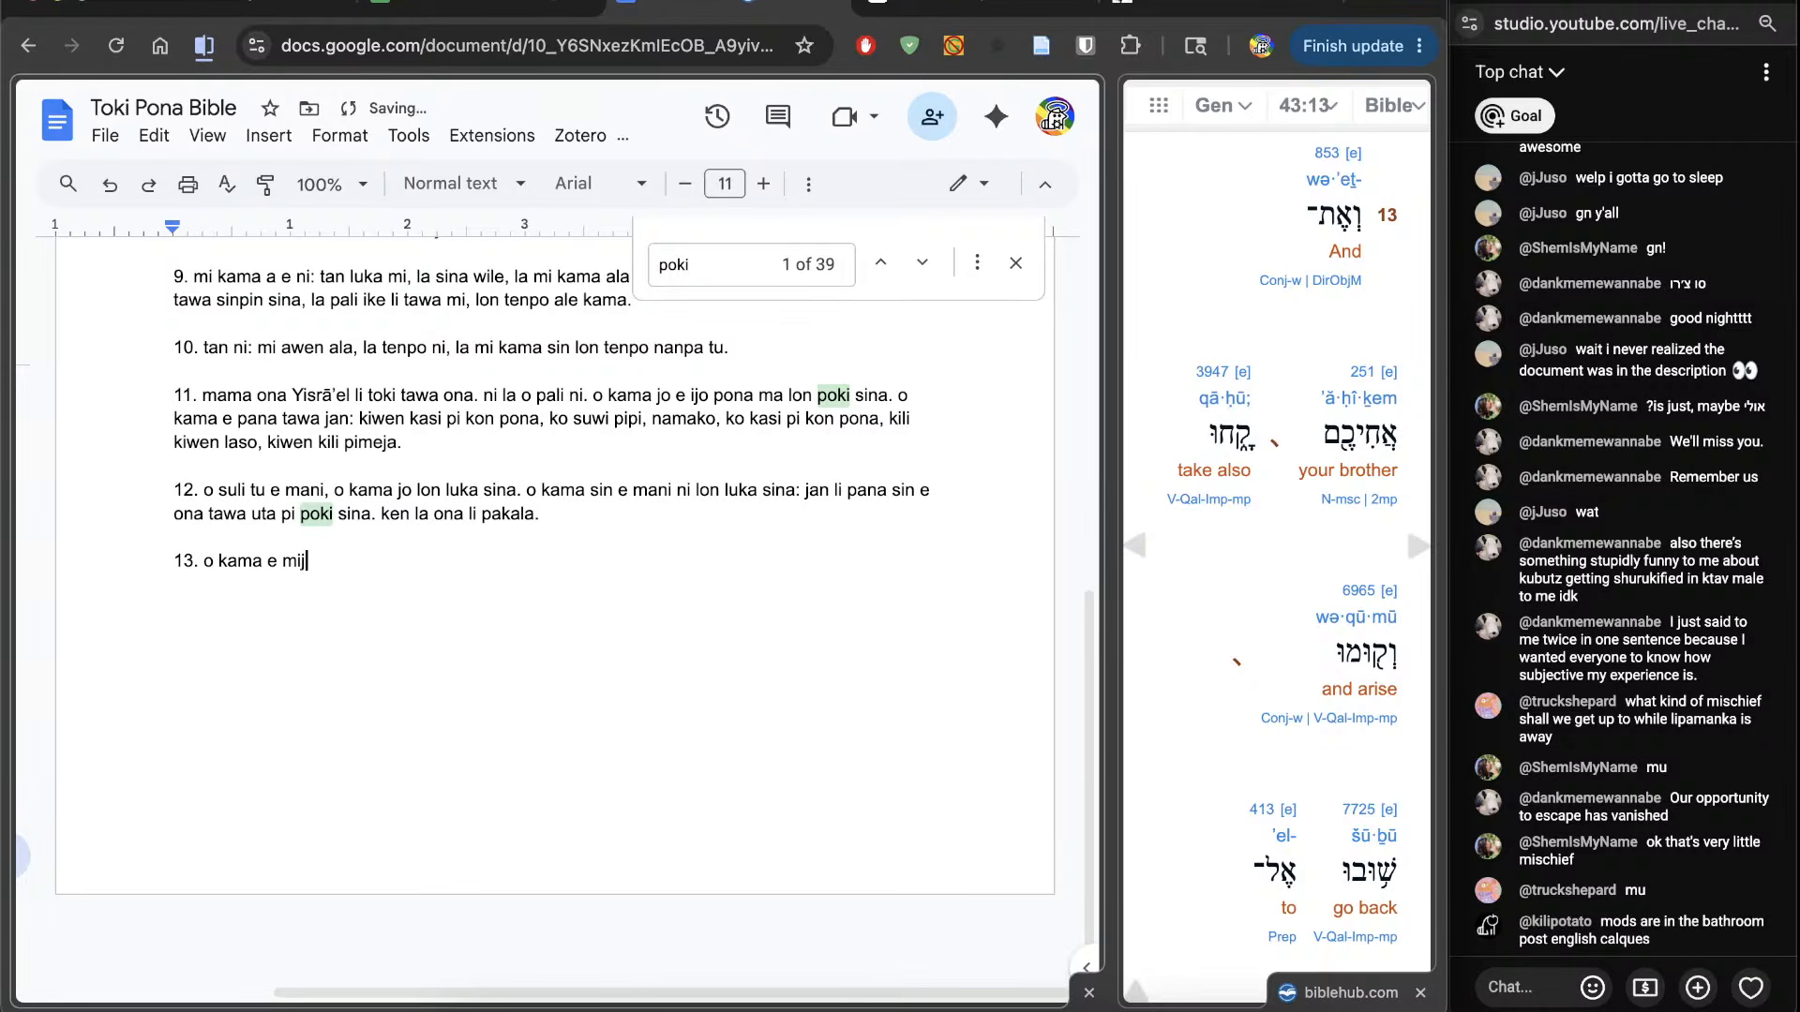
pyautogui.write('e sama sina. o kam')
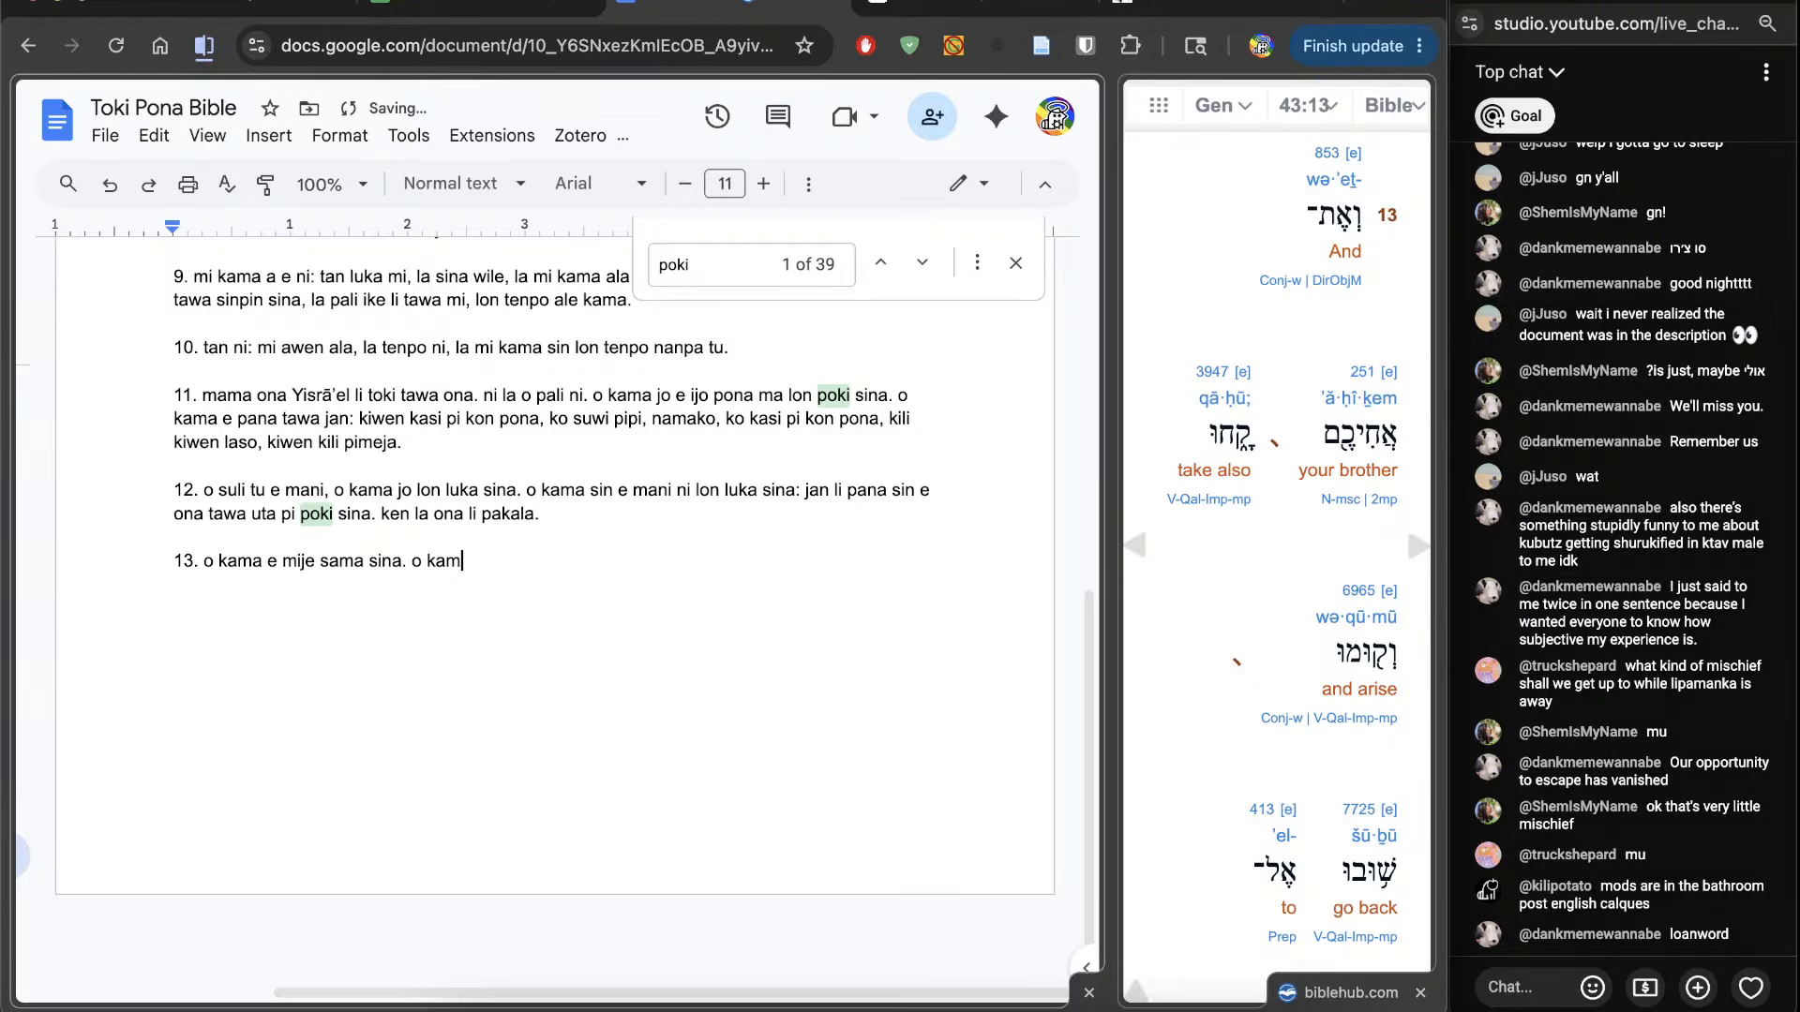
pyautogui.write('a sewi')
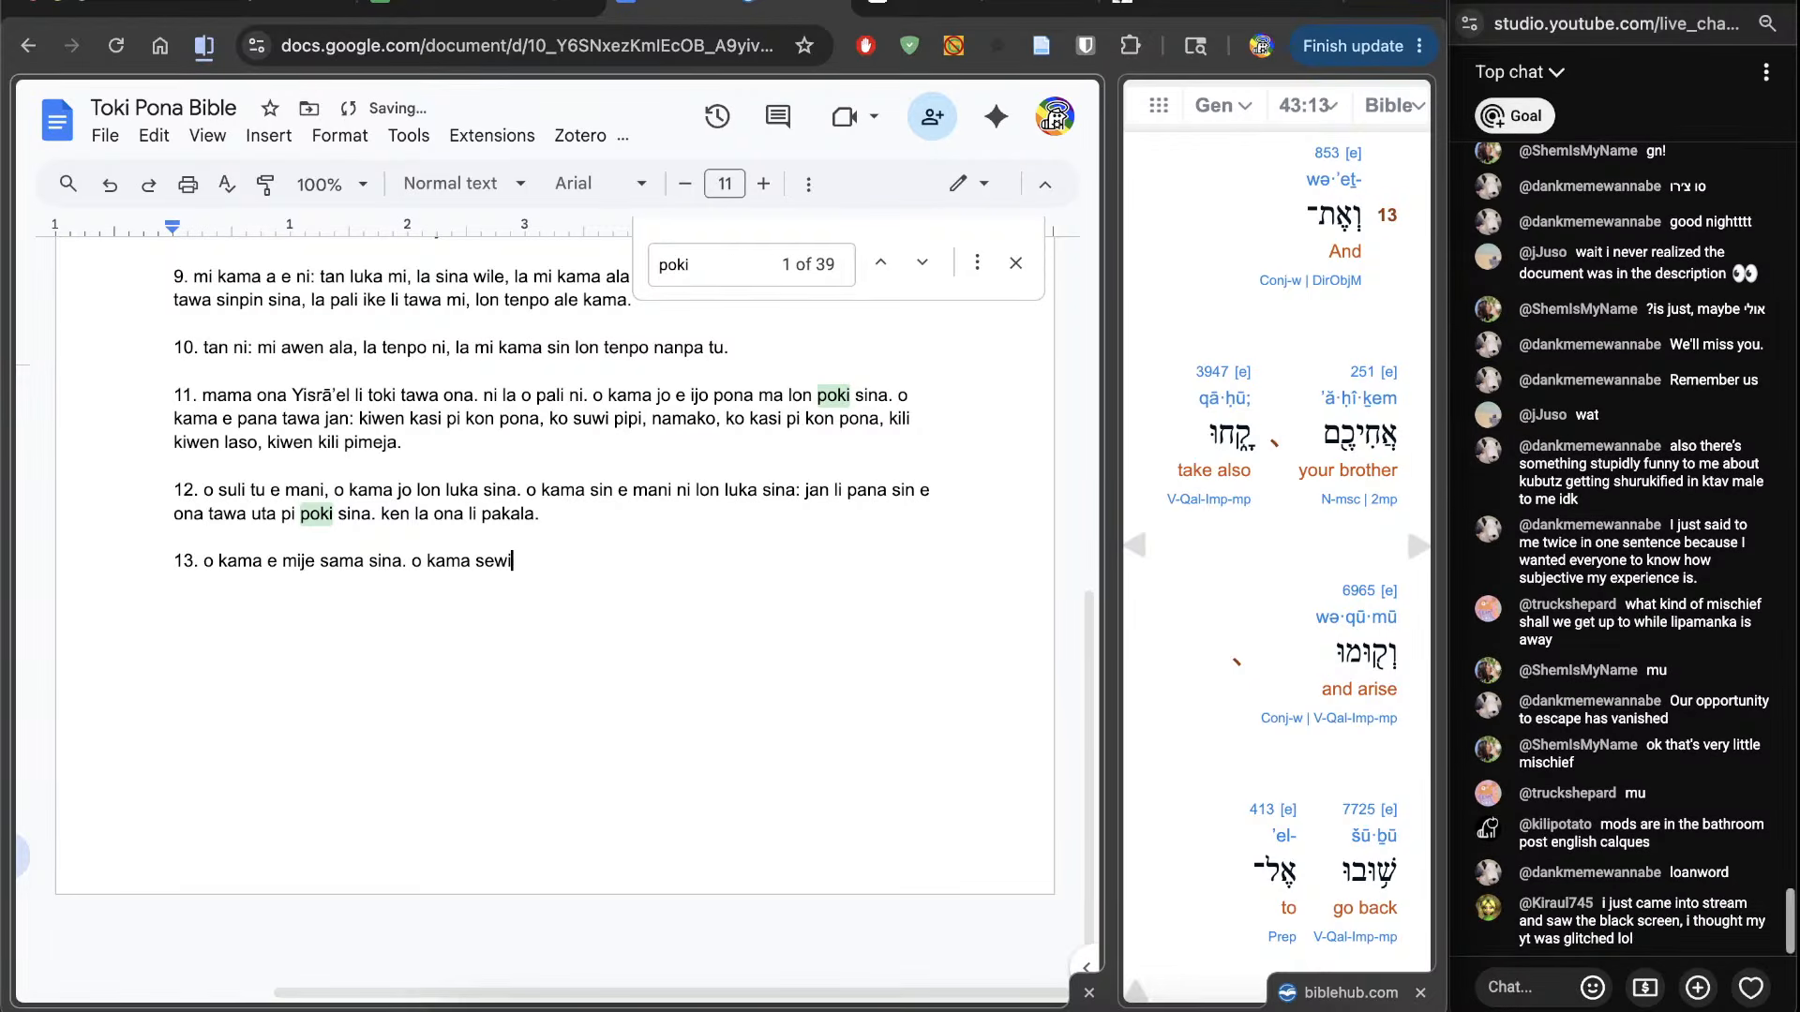
pyautogui.write('.')
pyautogui.scroll(-4, 1277, 543)
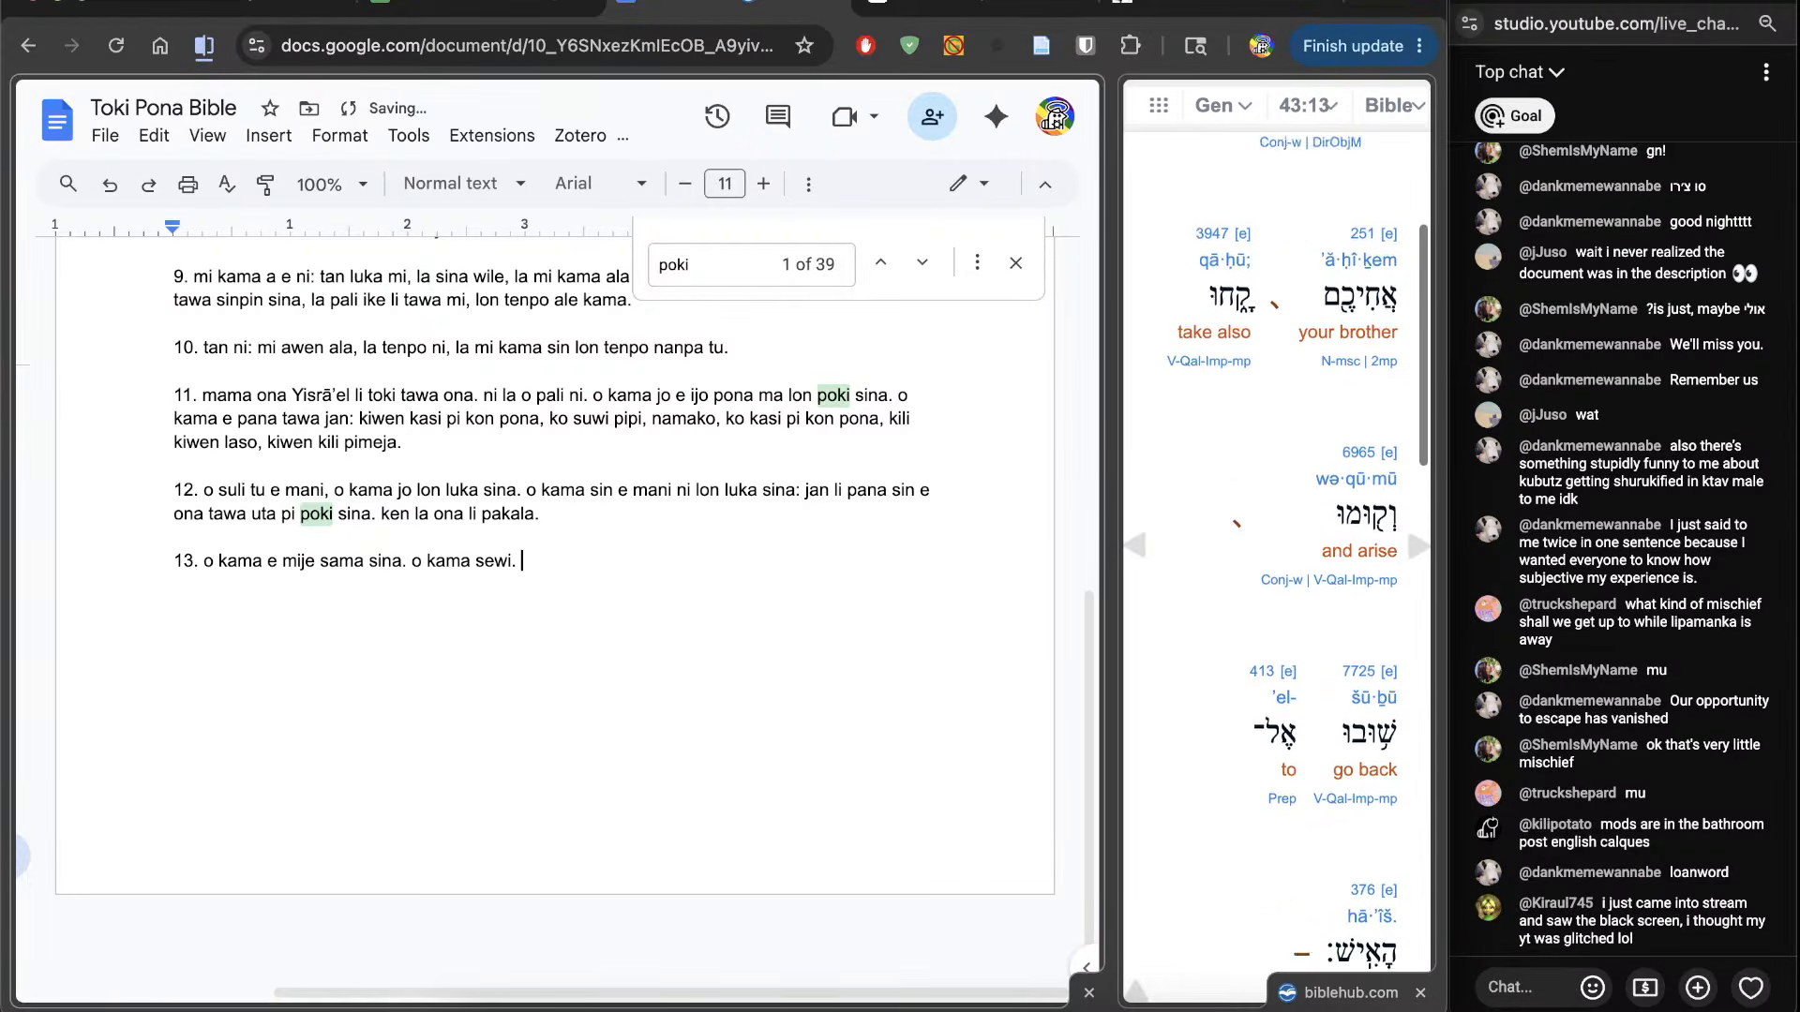
pyautogui.write('o tawa j')
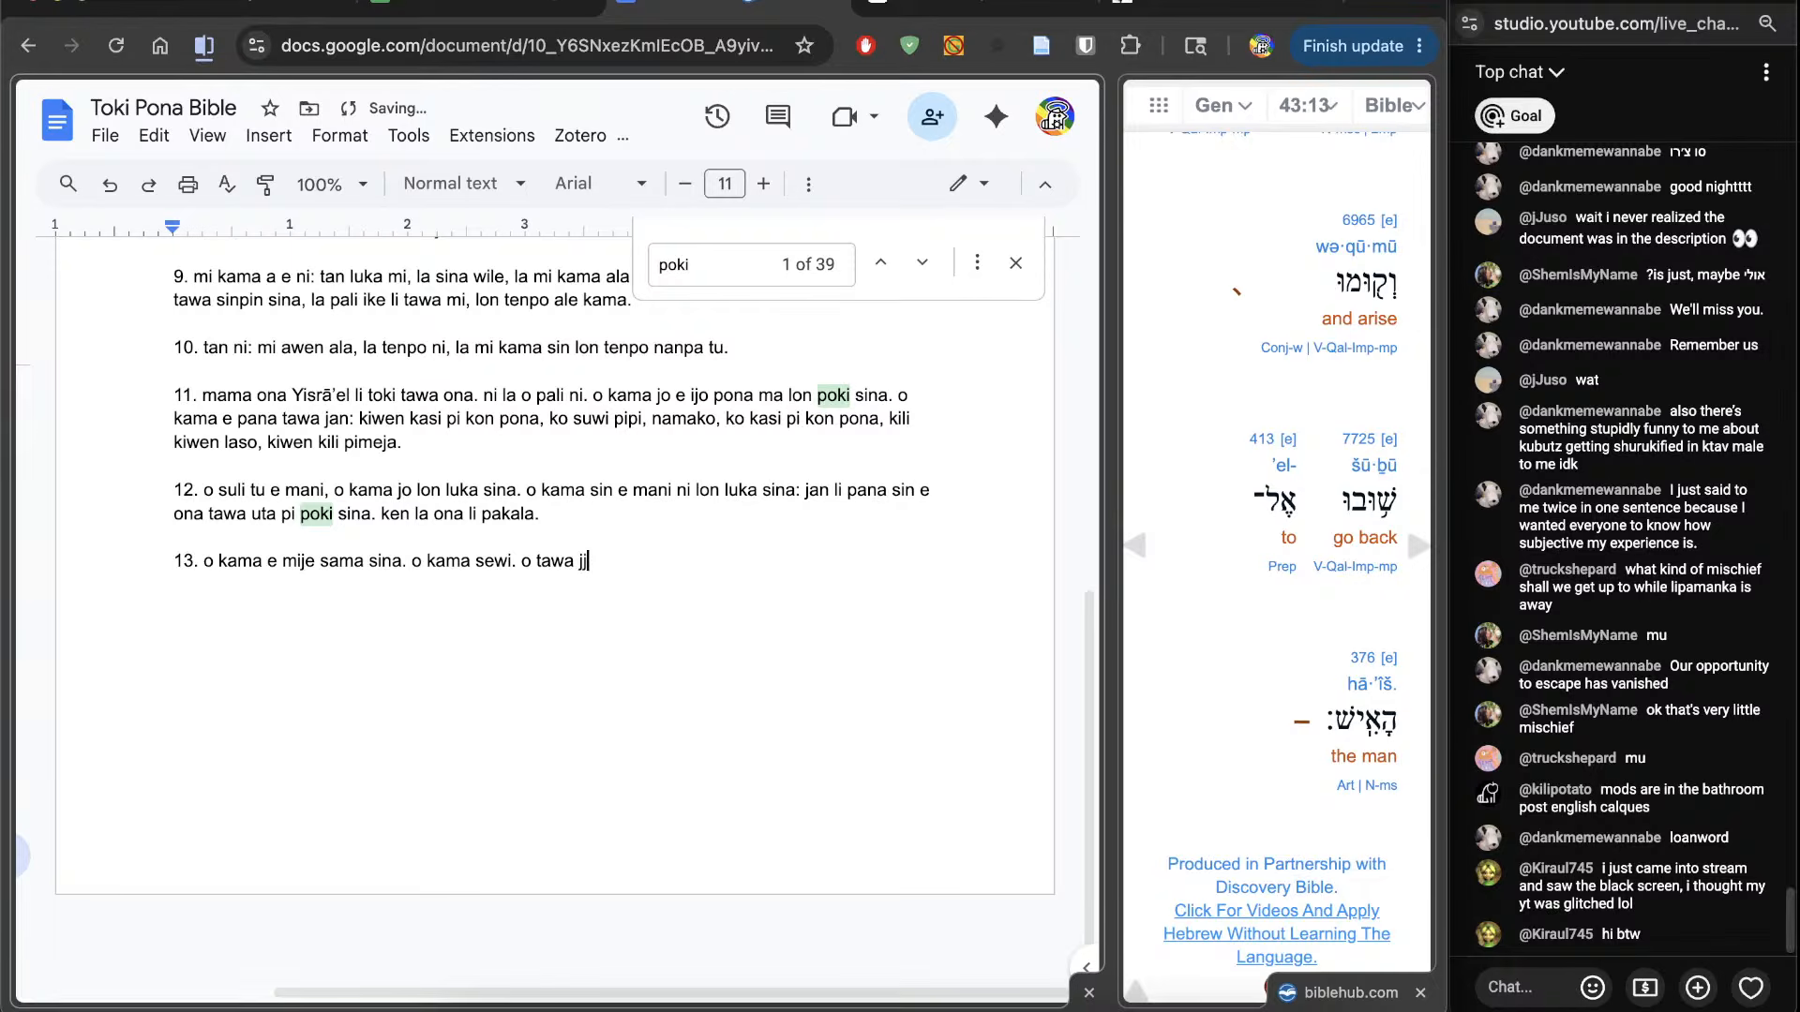
pyautogui.write('an.')
# Step: Start verse 14 in a new paragraph and open Genesis 43:14's interlinear
pyautogui.press('Return')
pyautogui.write('14.')
pyautogui.click(1419, 546)
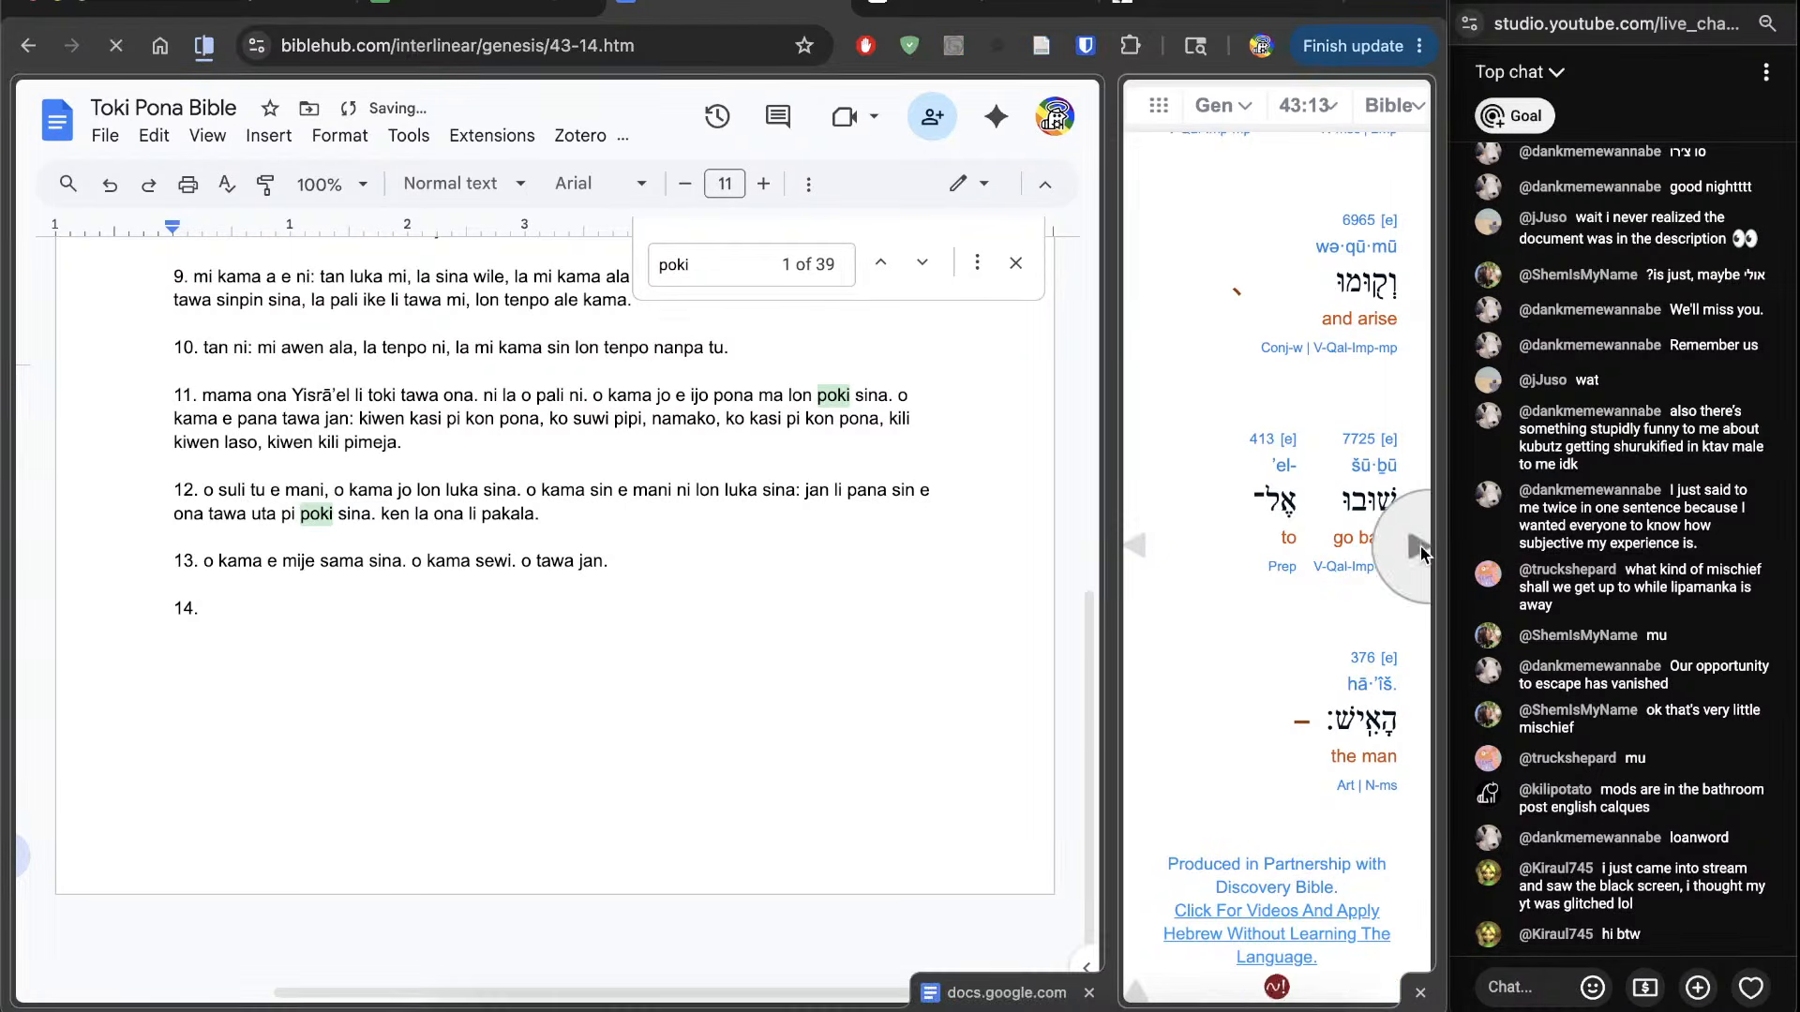
pyautogui.scroll(-2, 1178, 849)
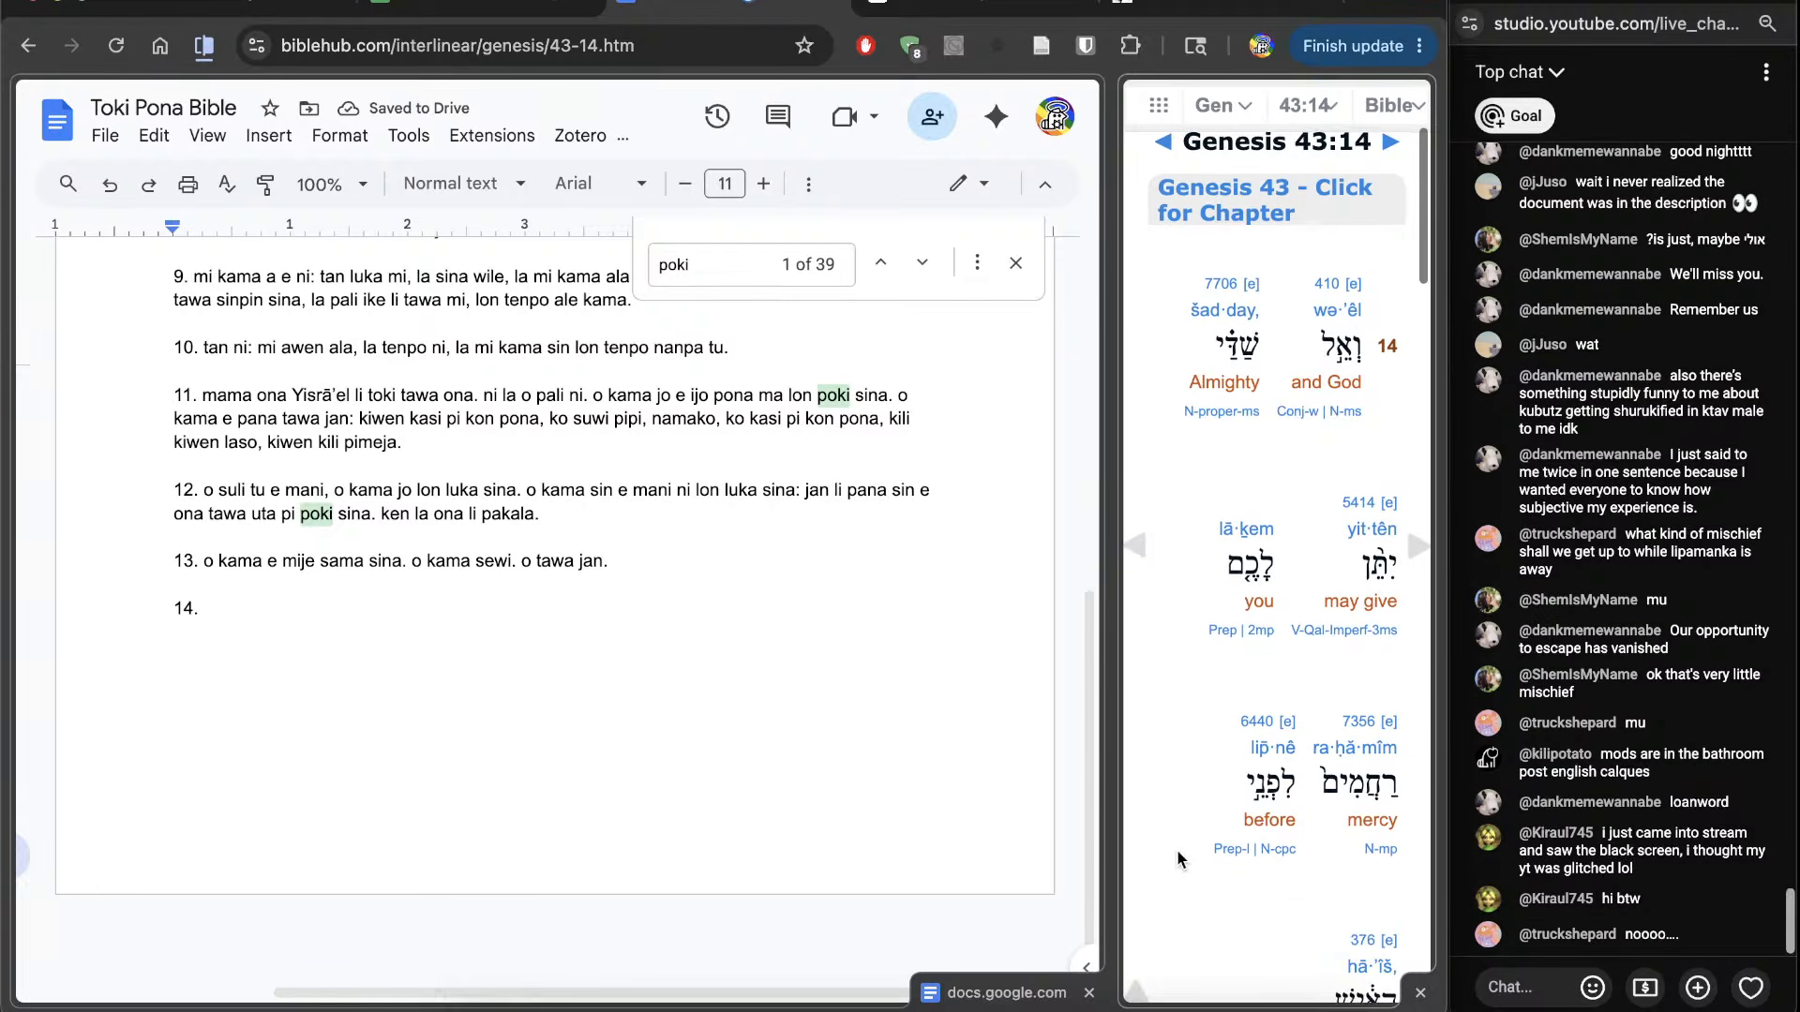
# Step: Begin verse 14's translation with "sewi El Saddai o pana e"
pyautogui.click(722, 719)
pyautogui.write('sewi ')
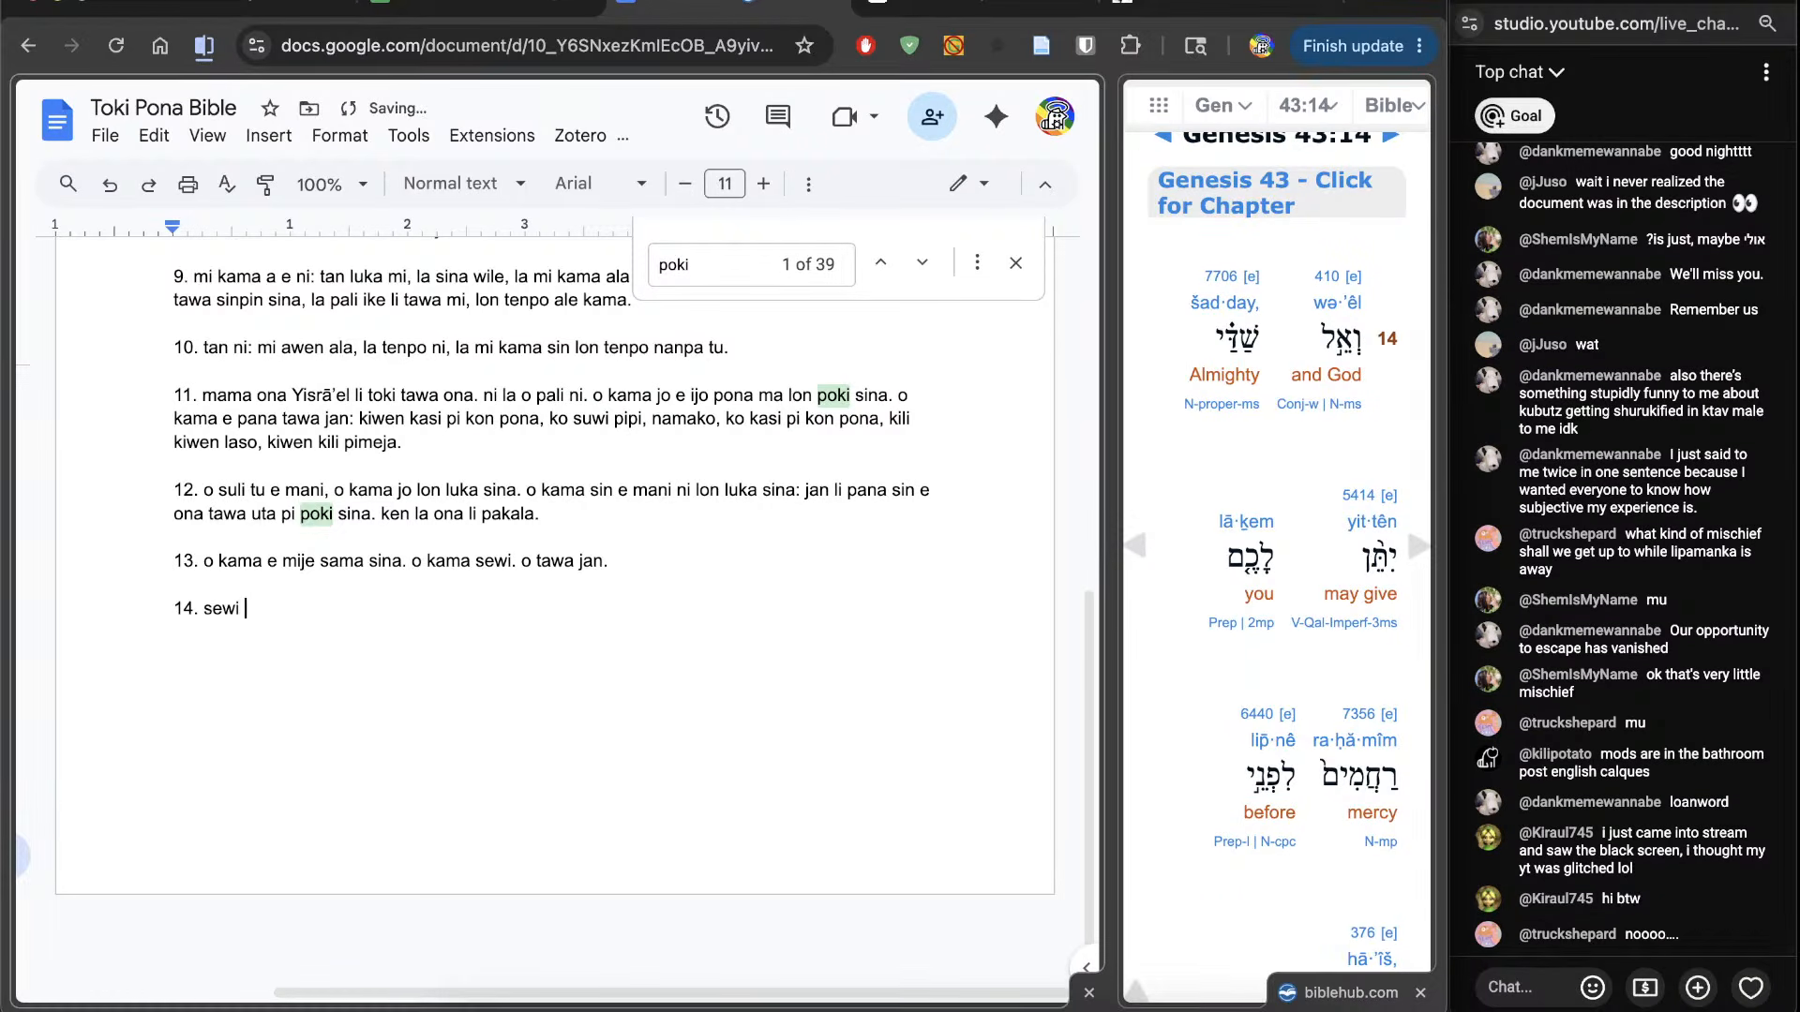
pyautogui.write('El')
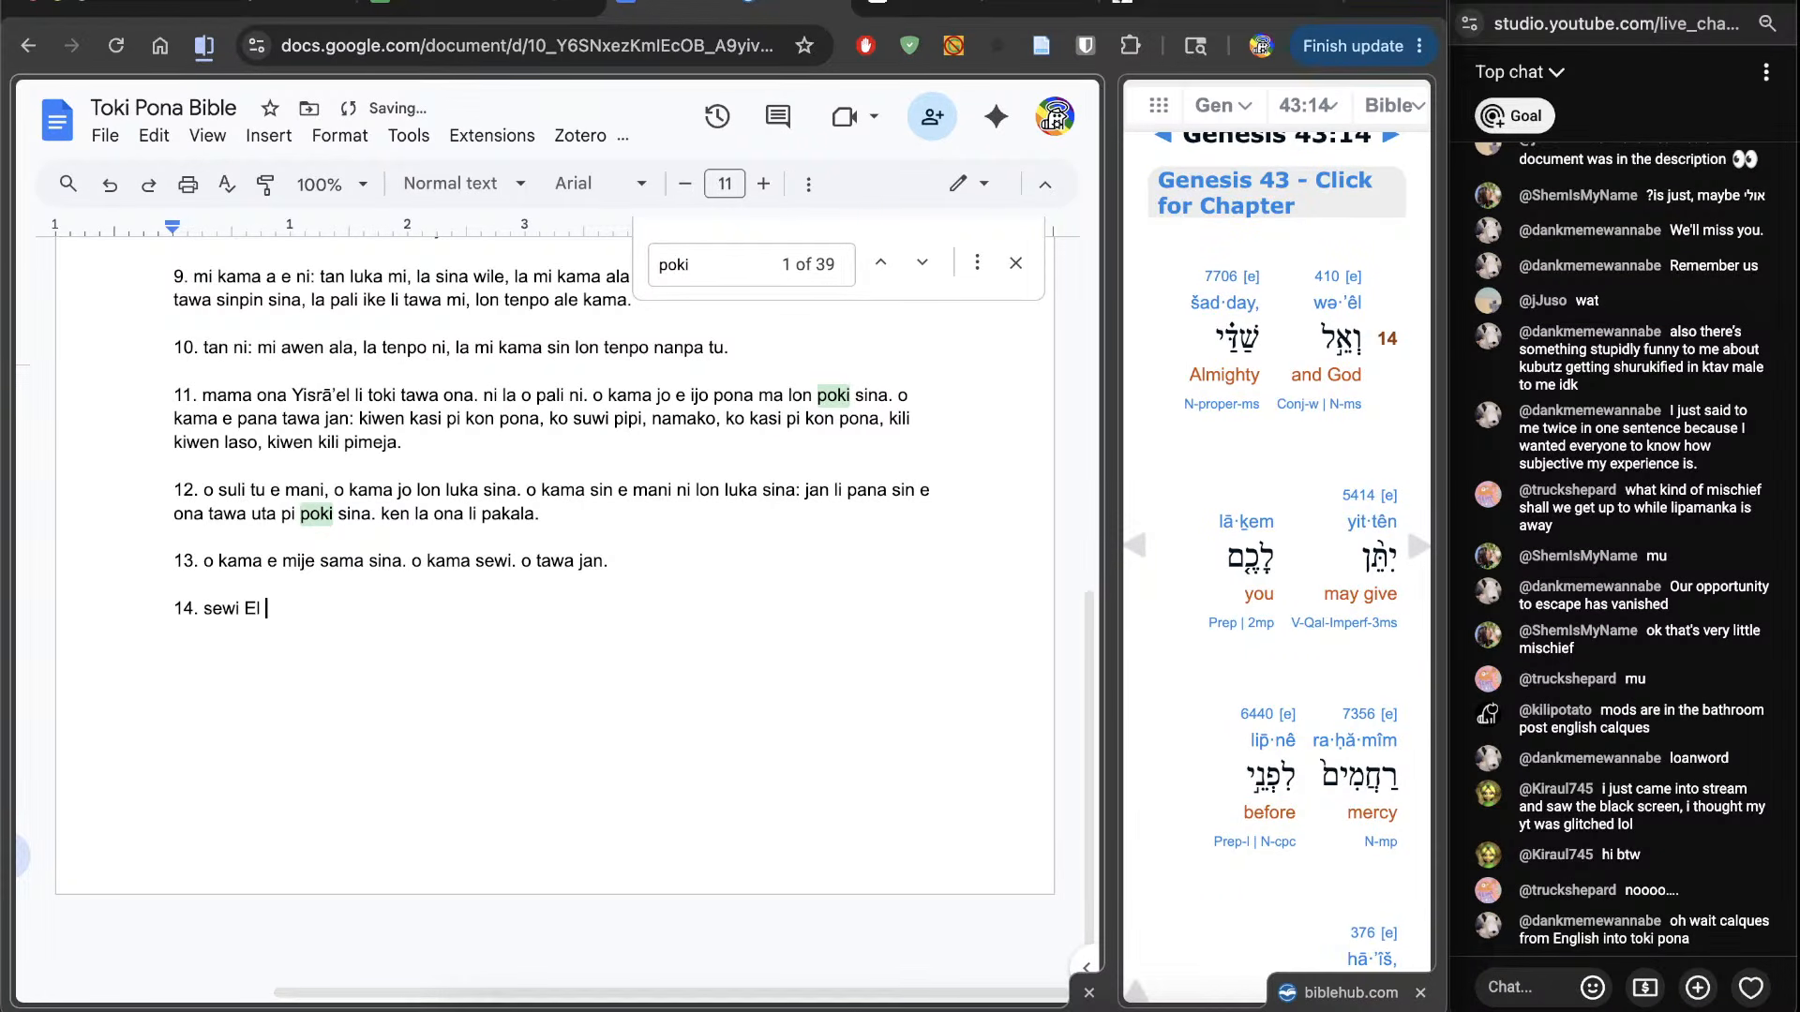
pyautogui.write(' Saddai')
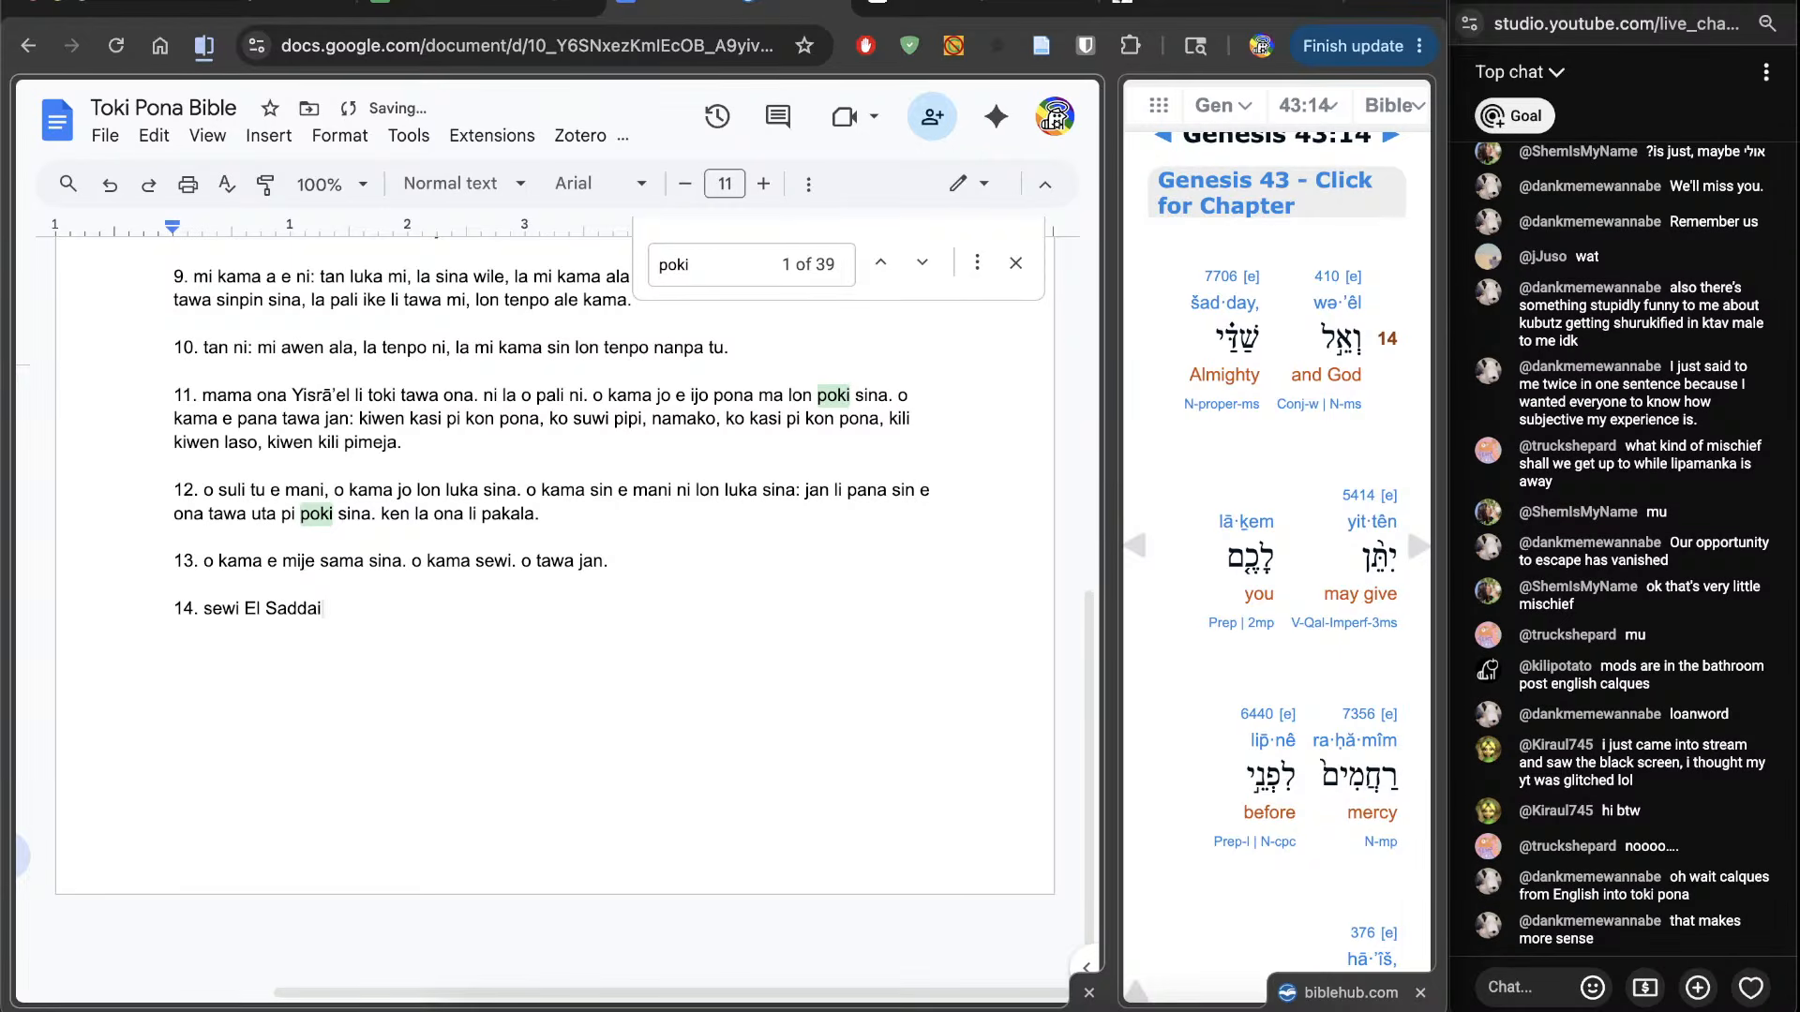
pyautogui.click(247, 639)
pyautogui.moveTo(247, 639); pyautogui.dragTo(357, 641)
pyautogui.click(360, 641)
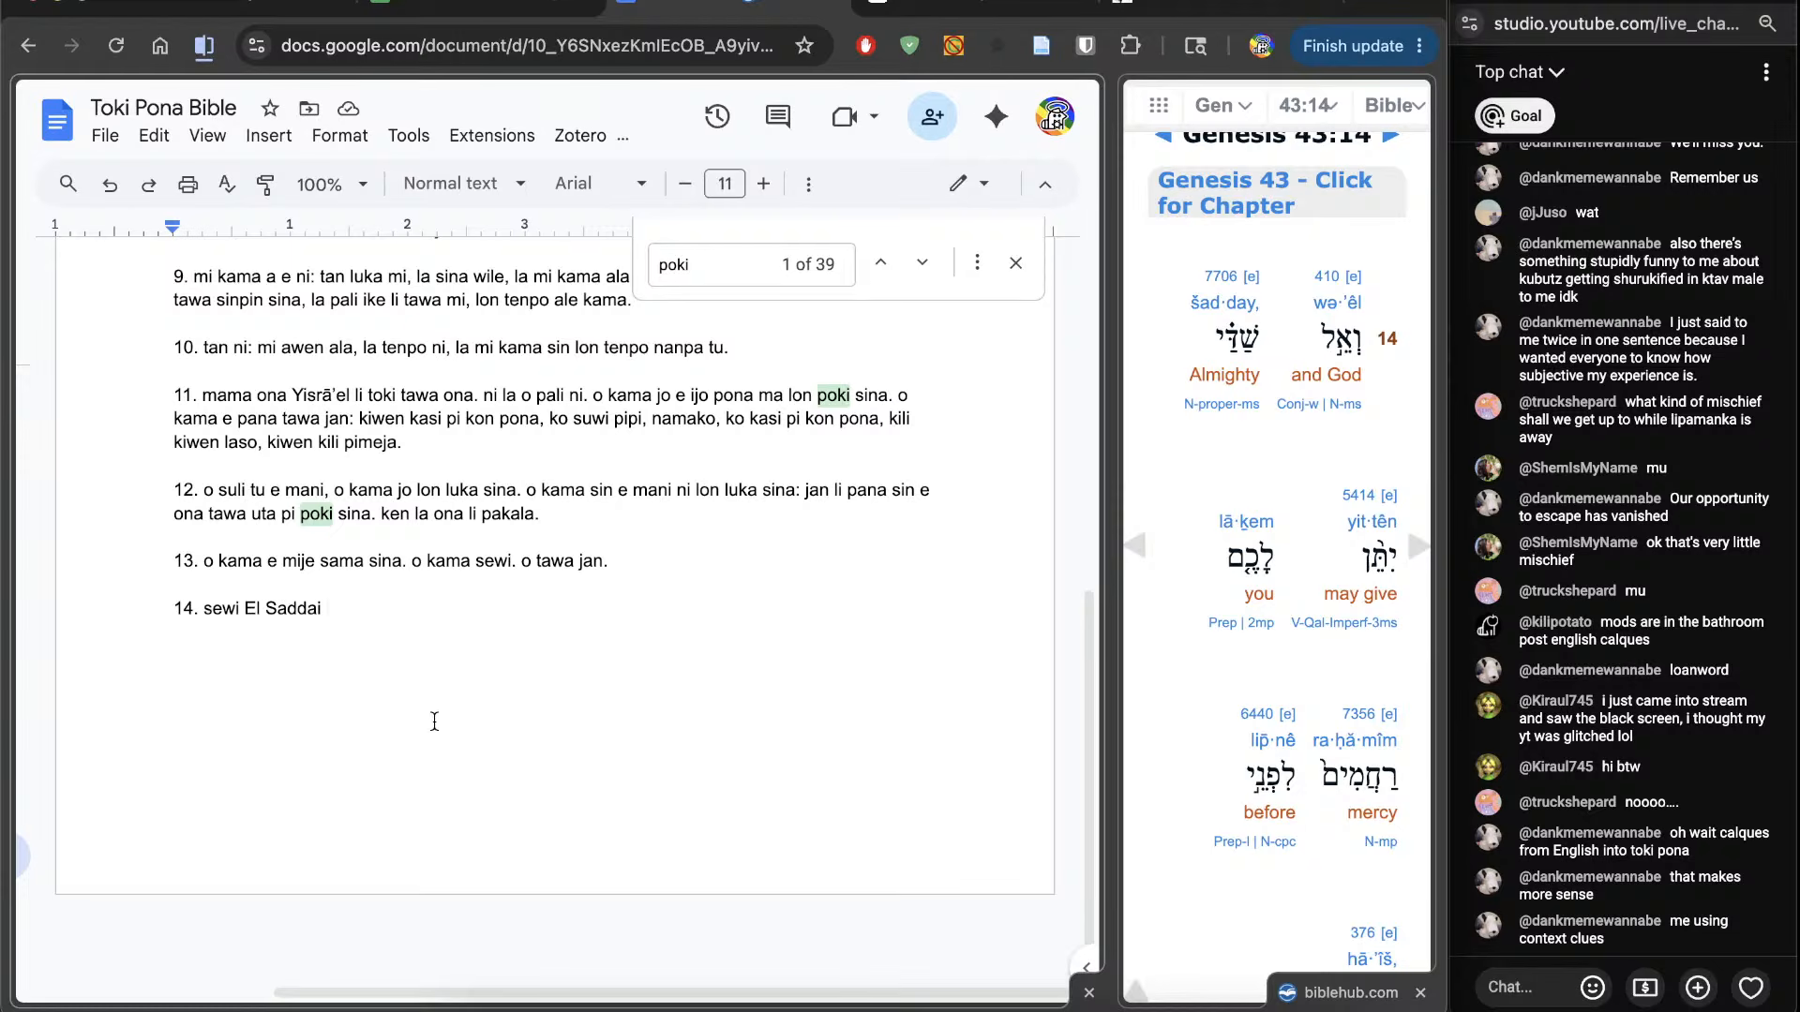
pyautogui.scroll(-3, 1155, 738)
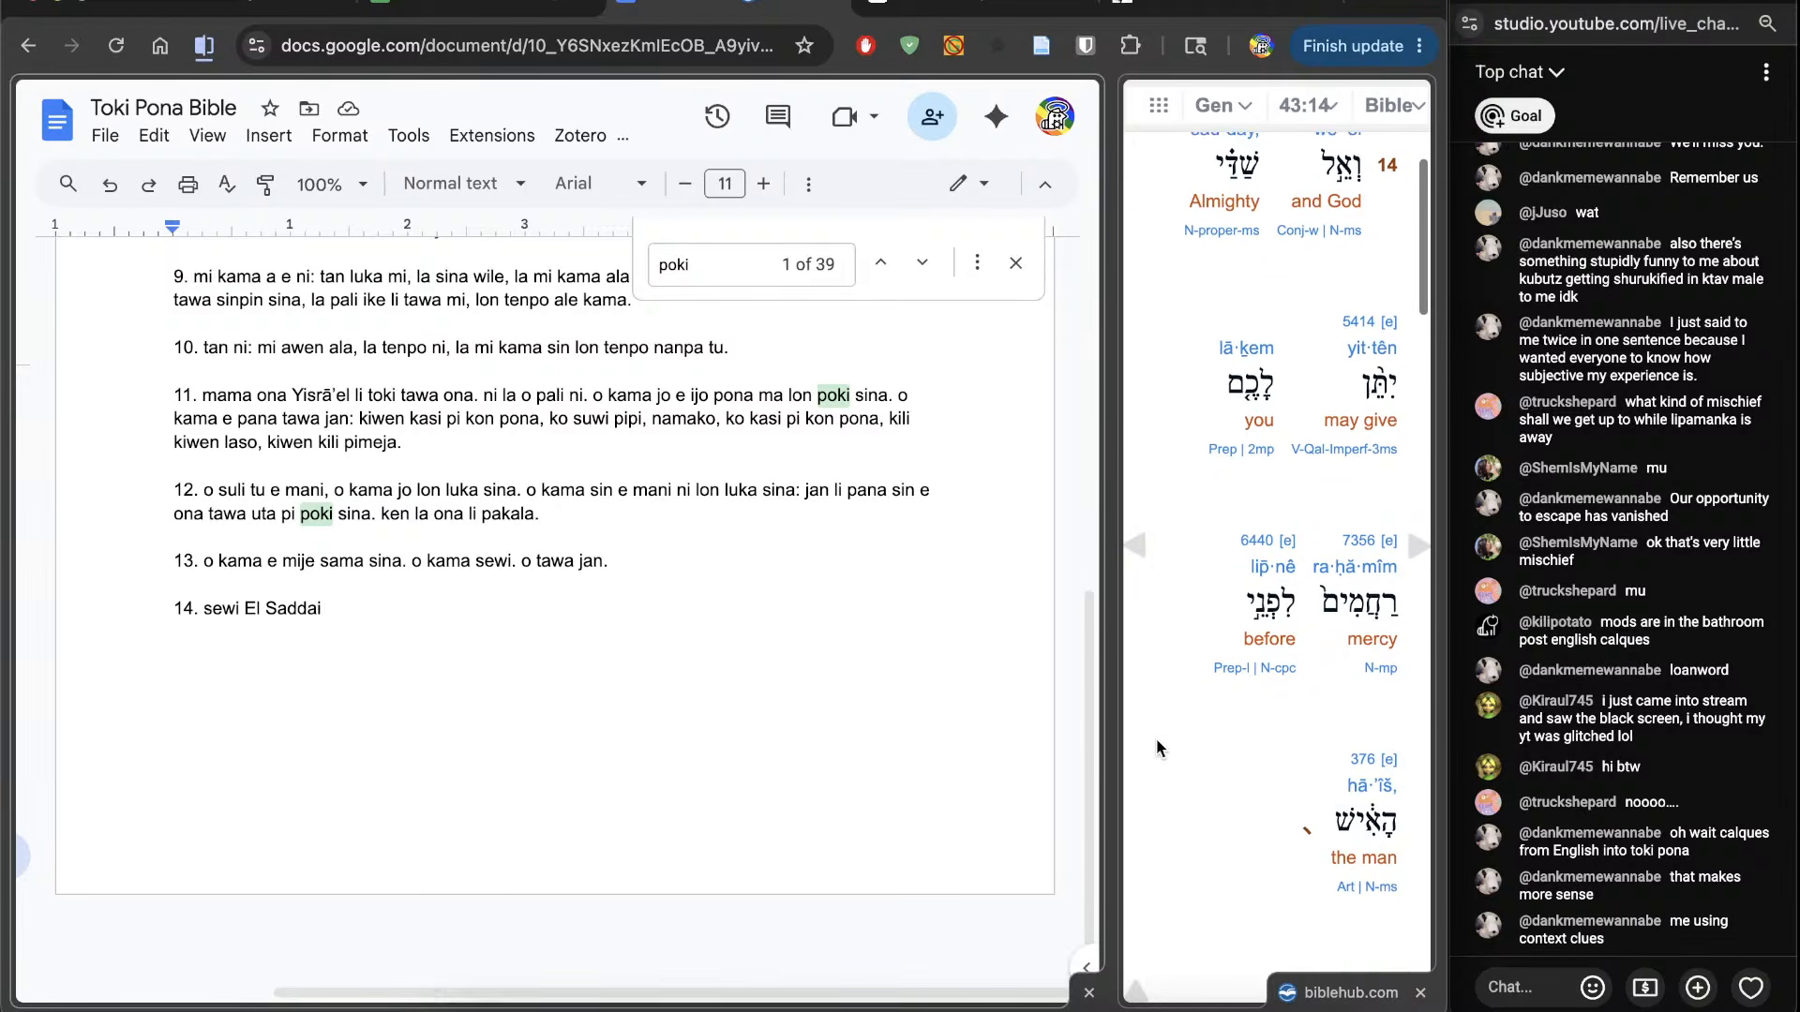
pyautogui.scroll(-1, 1163, 713)
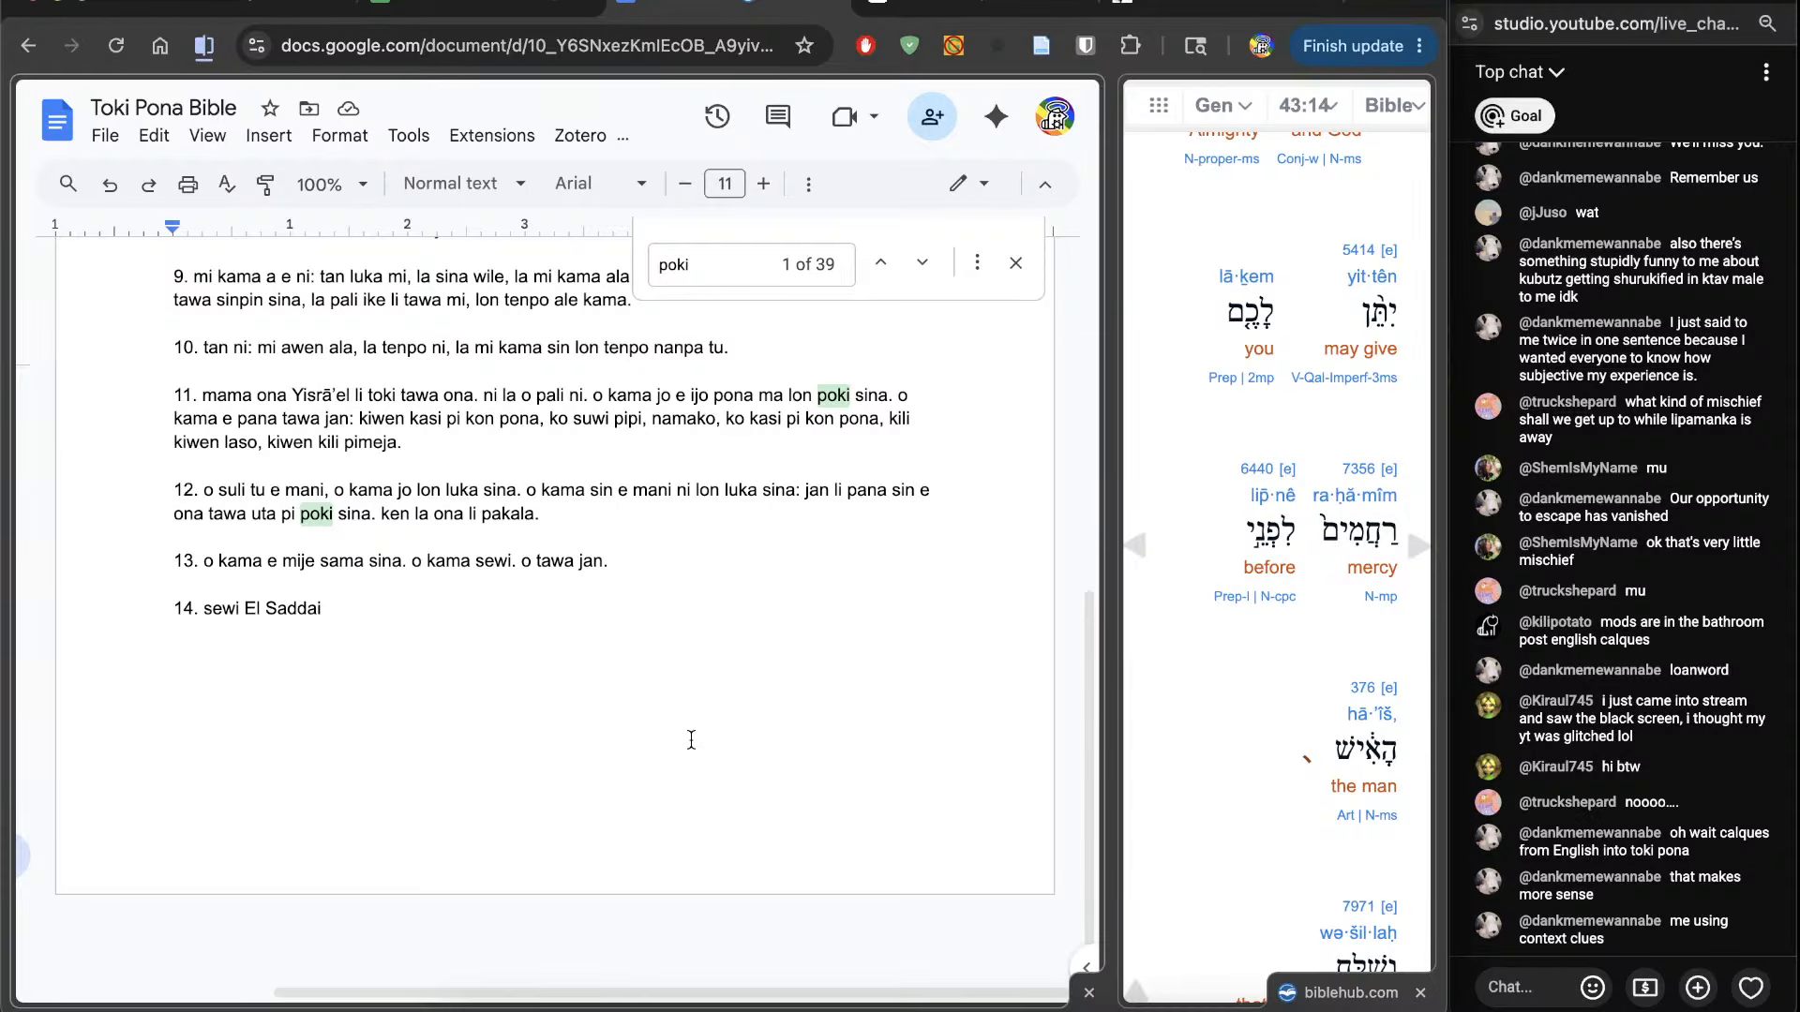
pyautogui.write('o pana e')
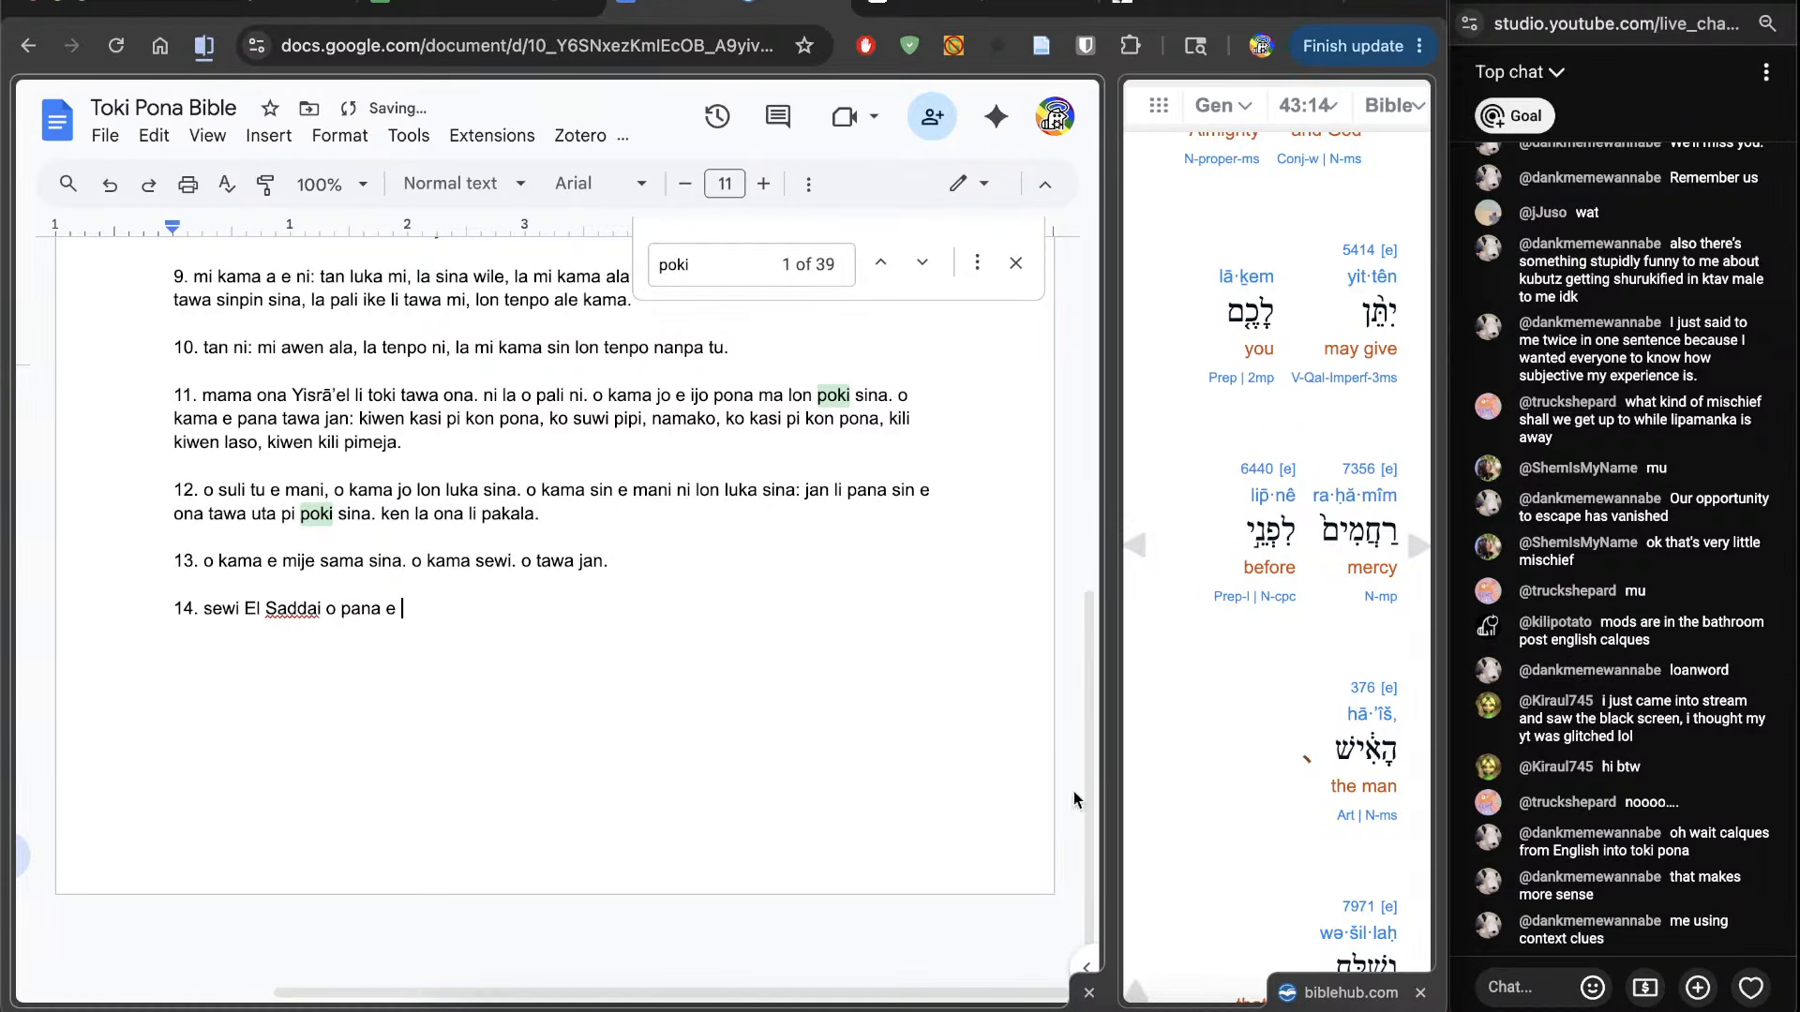
# Step: Open the lexicon entry for "mercy" (7356) from verse 14's interlinear and read its Brown-Driver-Briggs definitions
pyautogui.scroll(-1, 1351, 786)
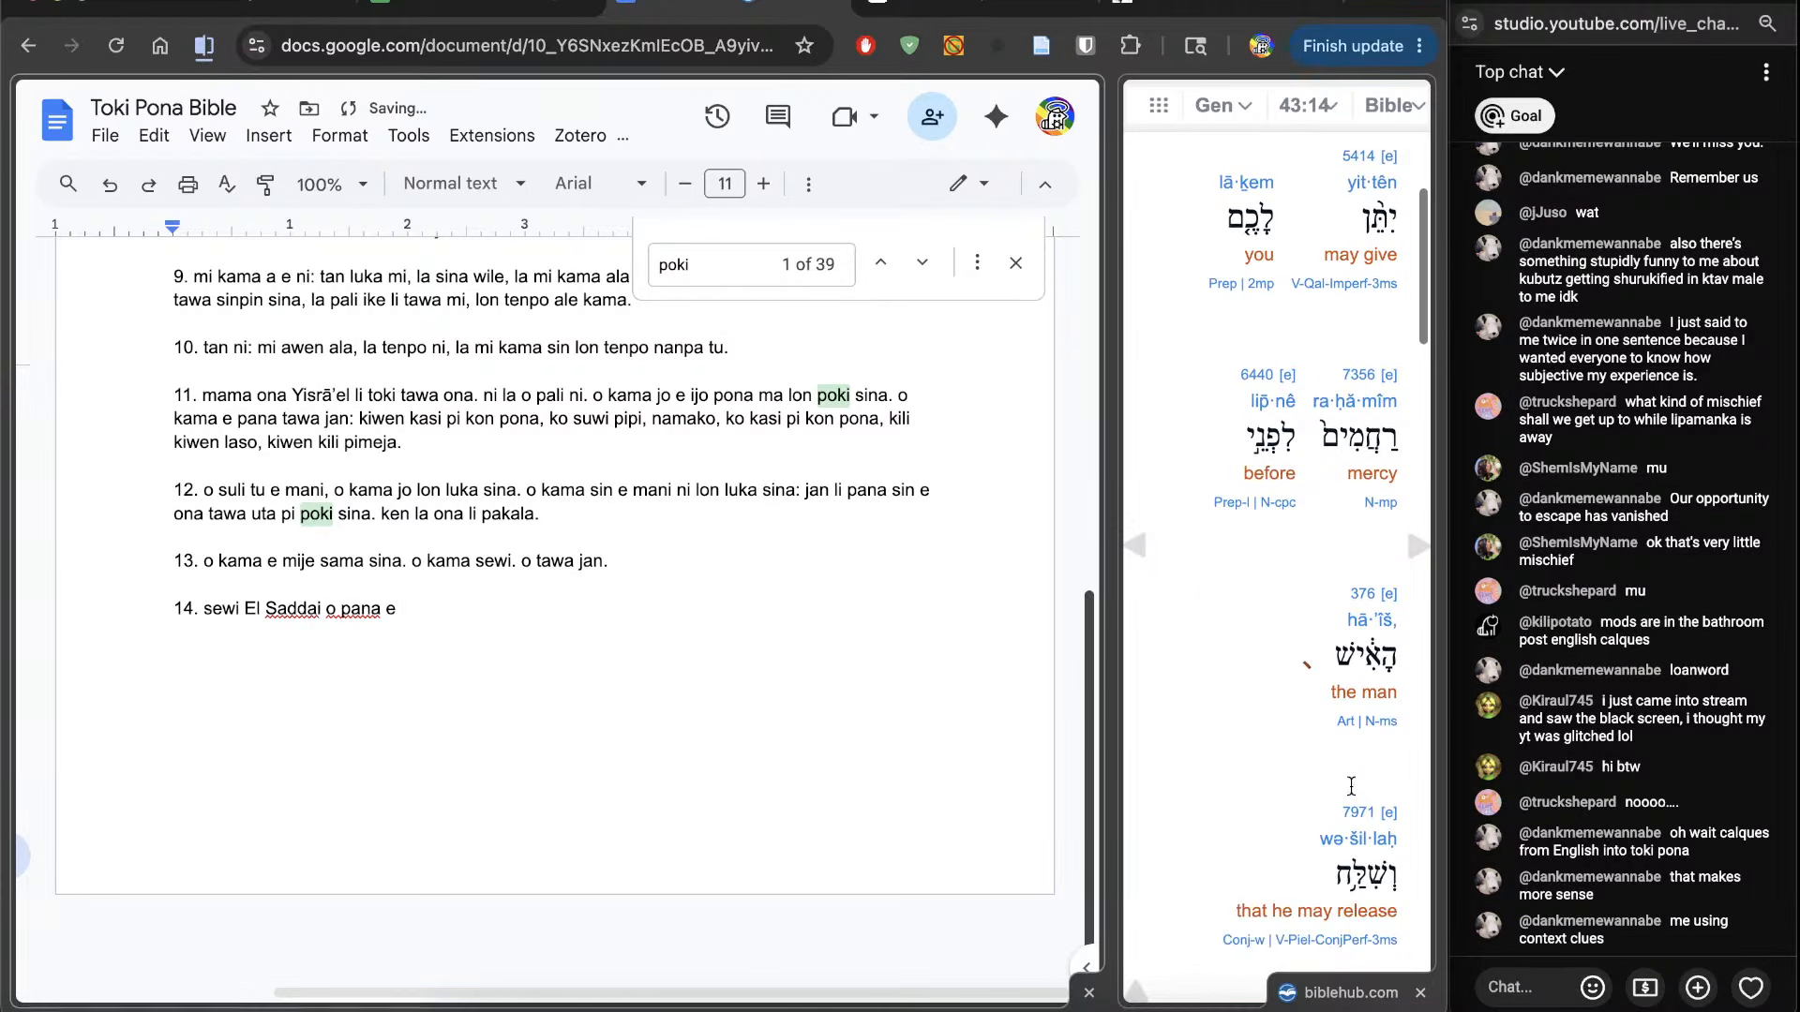
pyautogui.click(1355, 376)
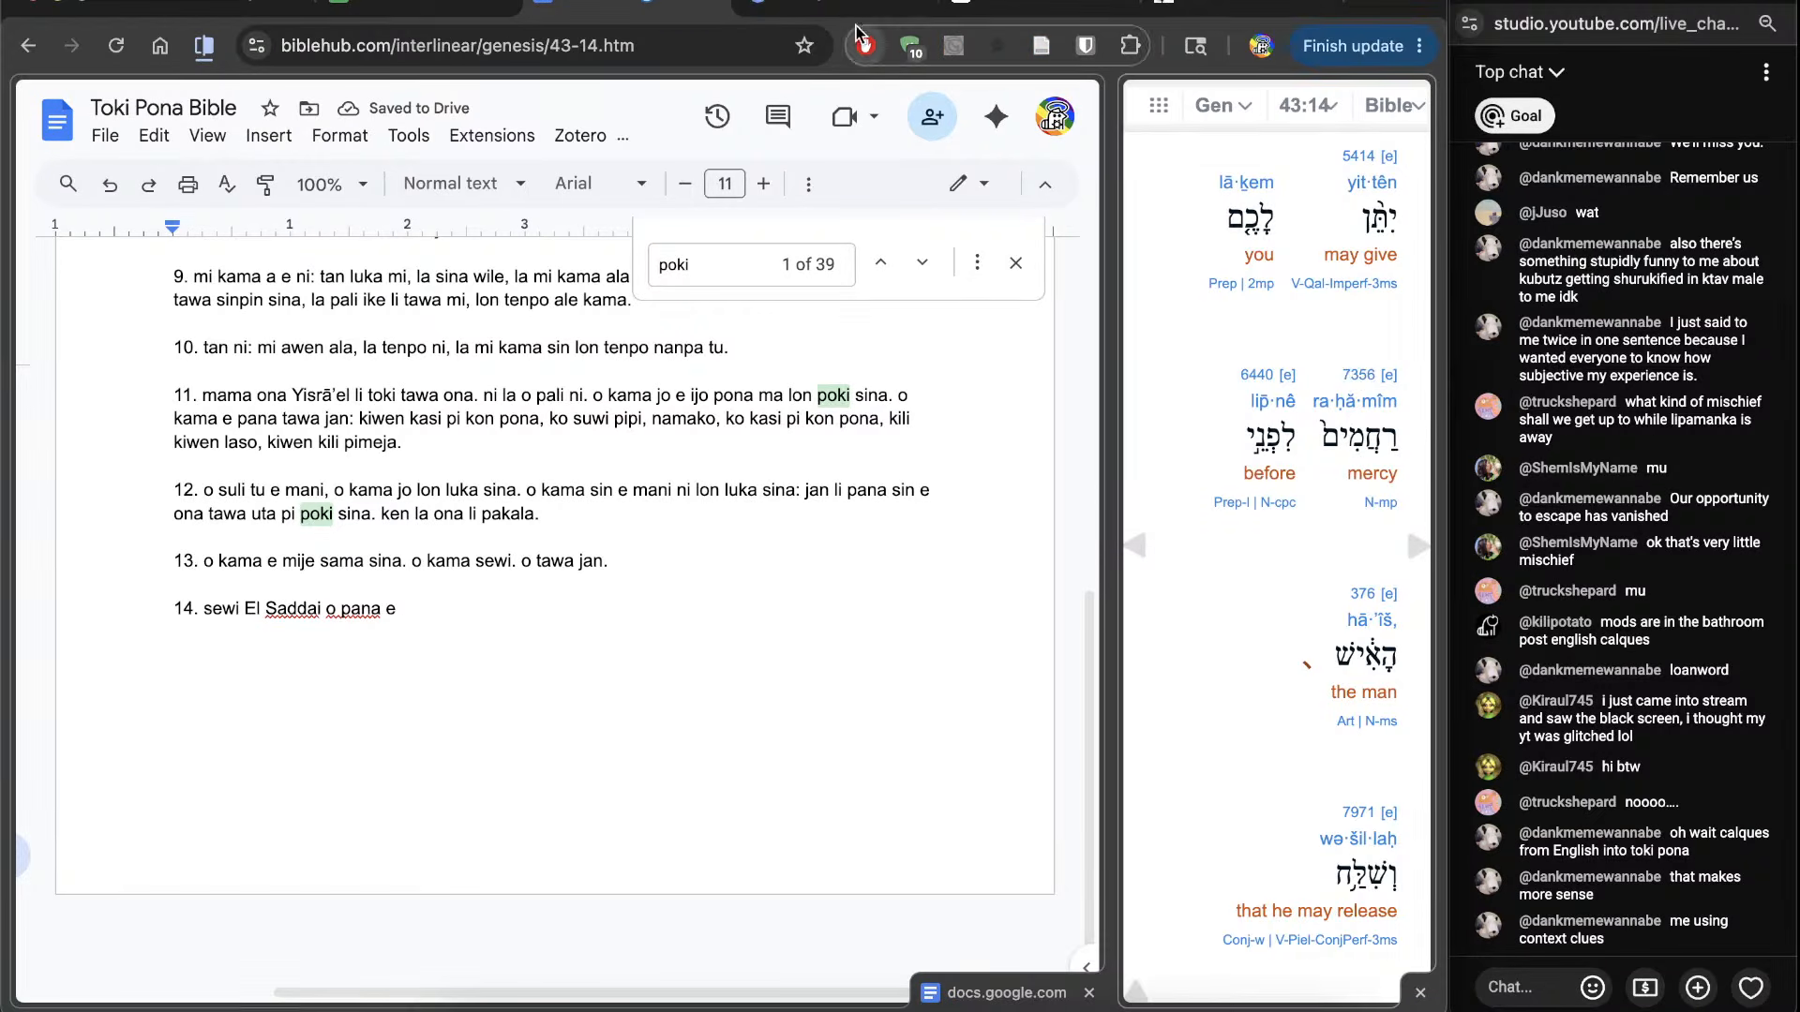
pyautogui.scroll(-15, 786, 614)
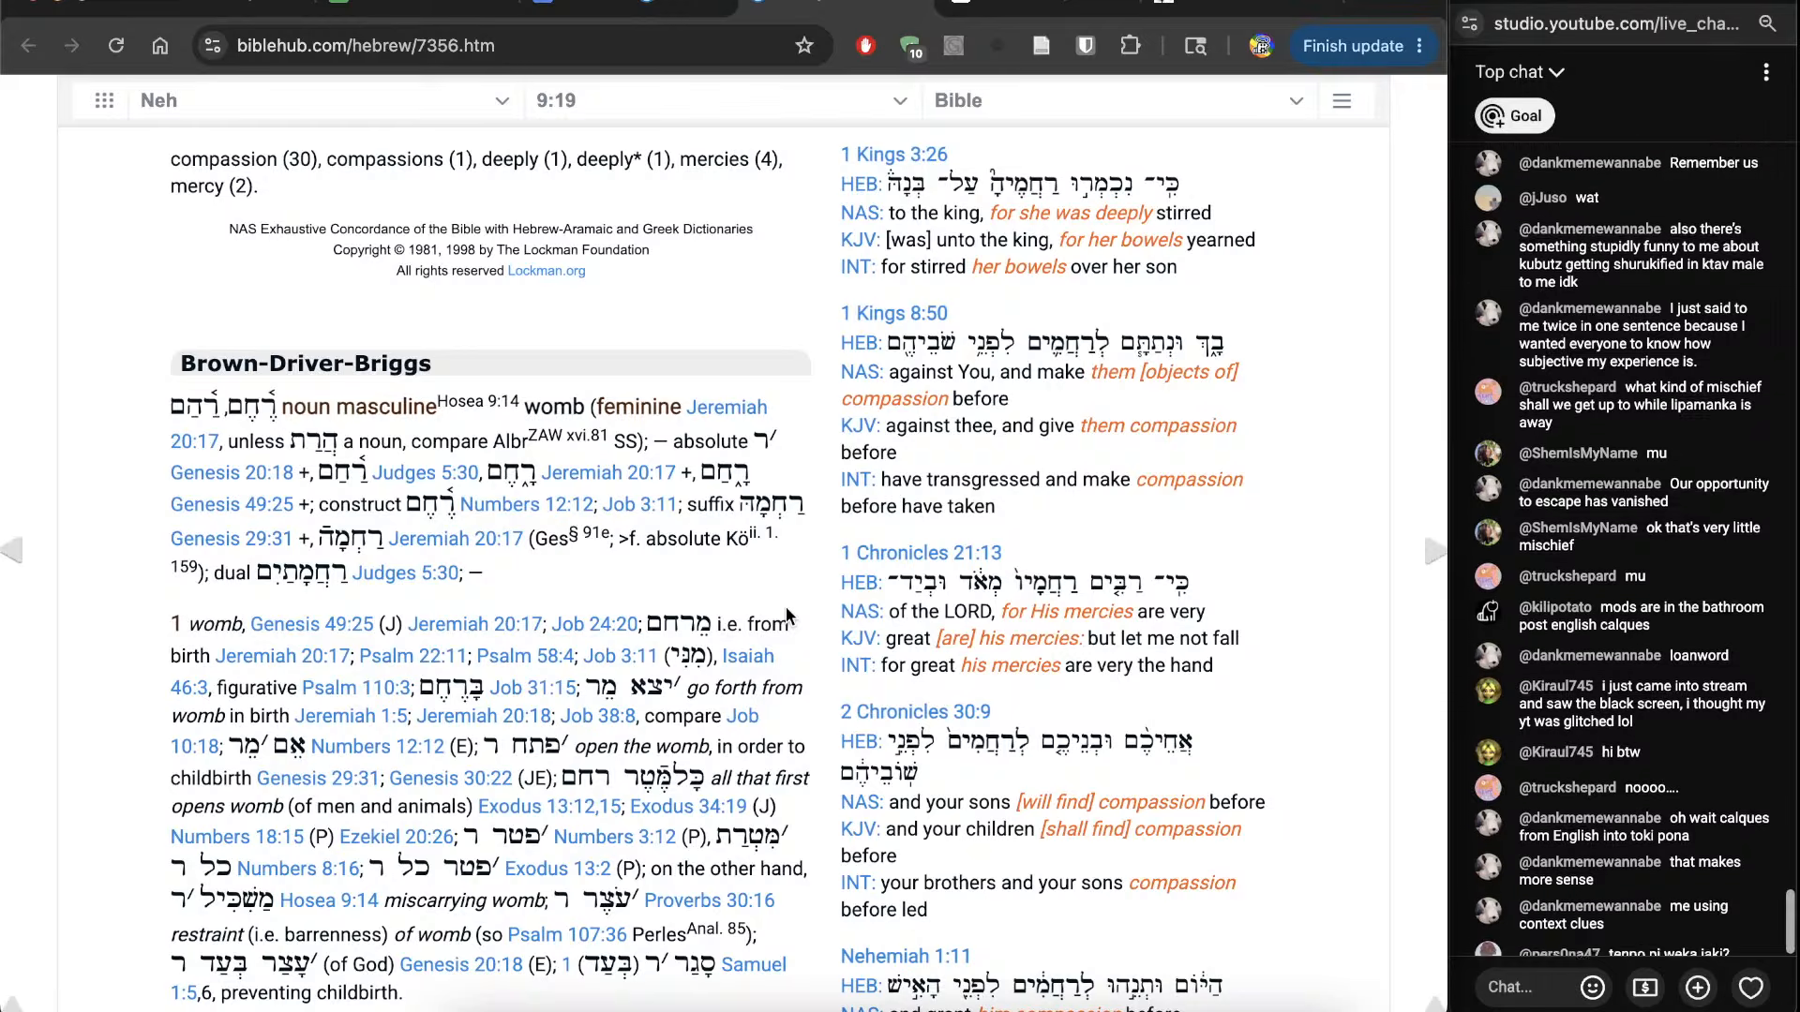
pyautogui.doubleClick(554, 405)
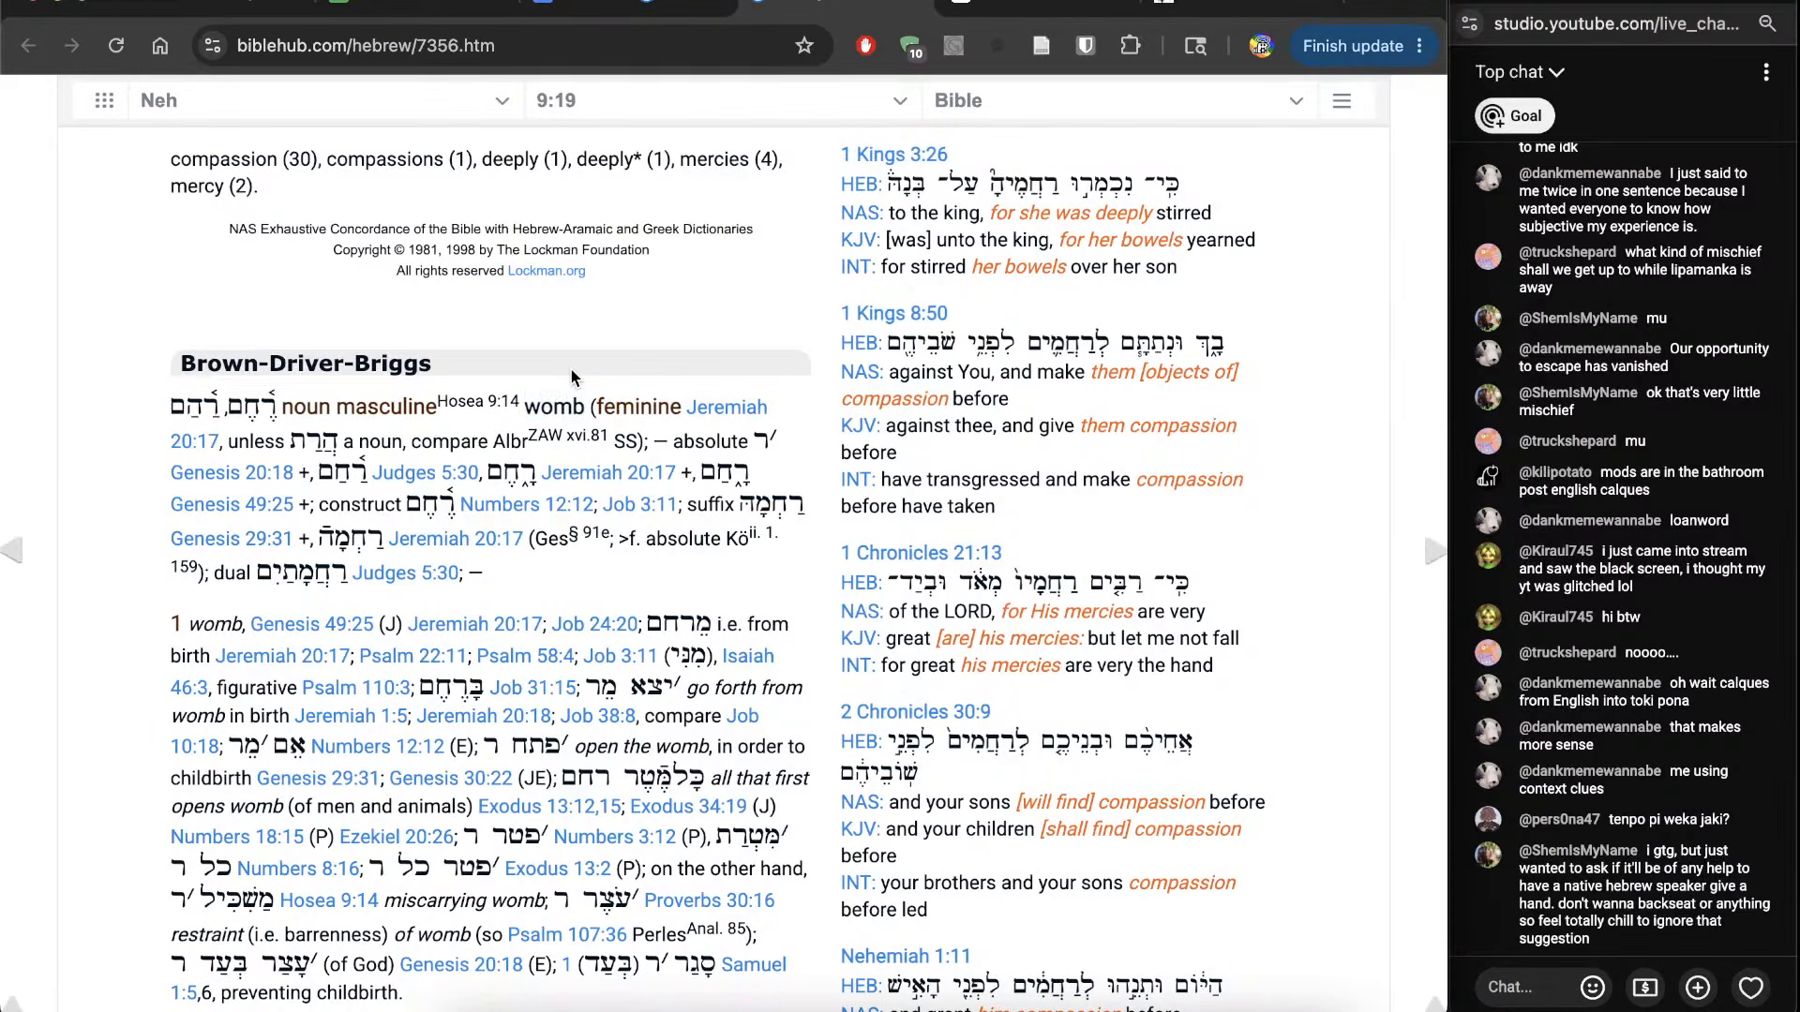
pyautogui.scroll(-3, 571, 369)
pyautogui.scroll(-3, 571, 369)
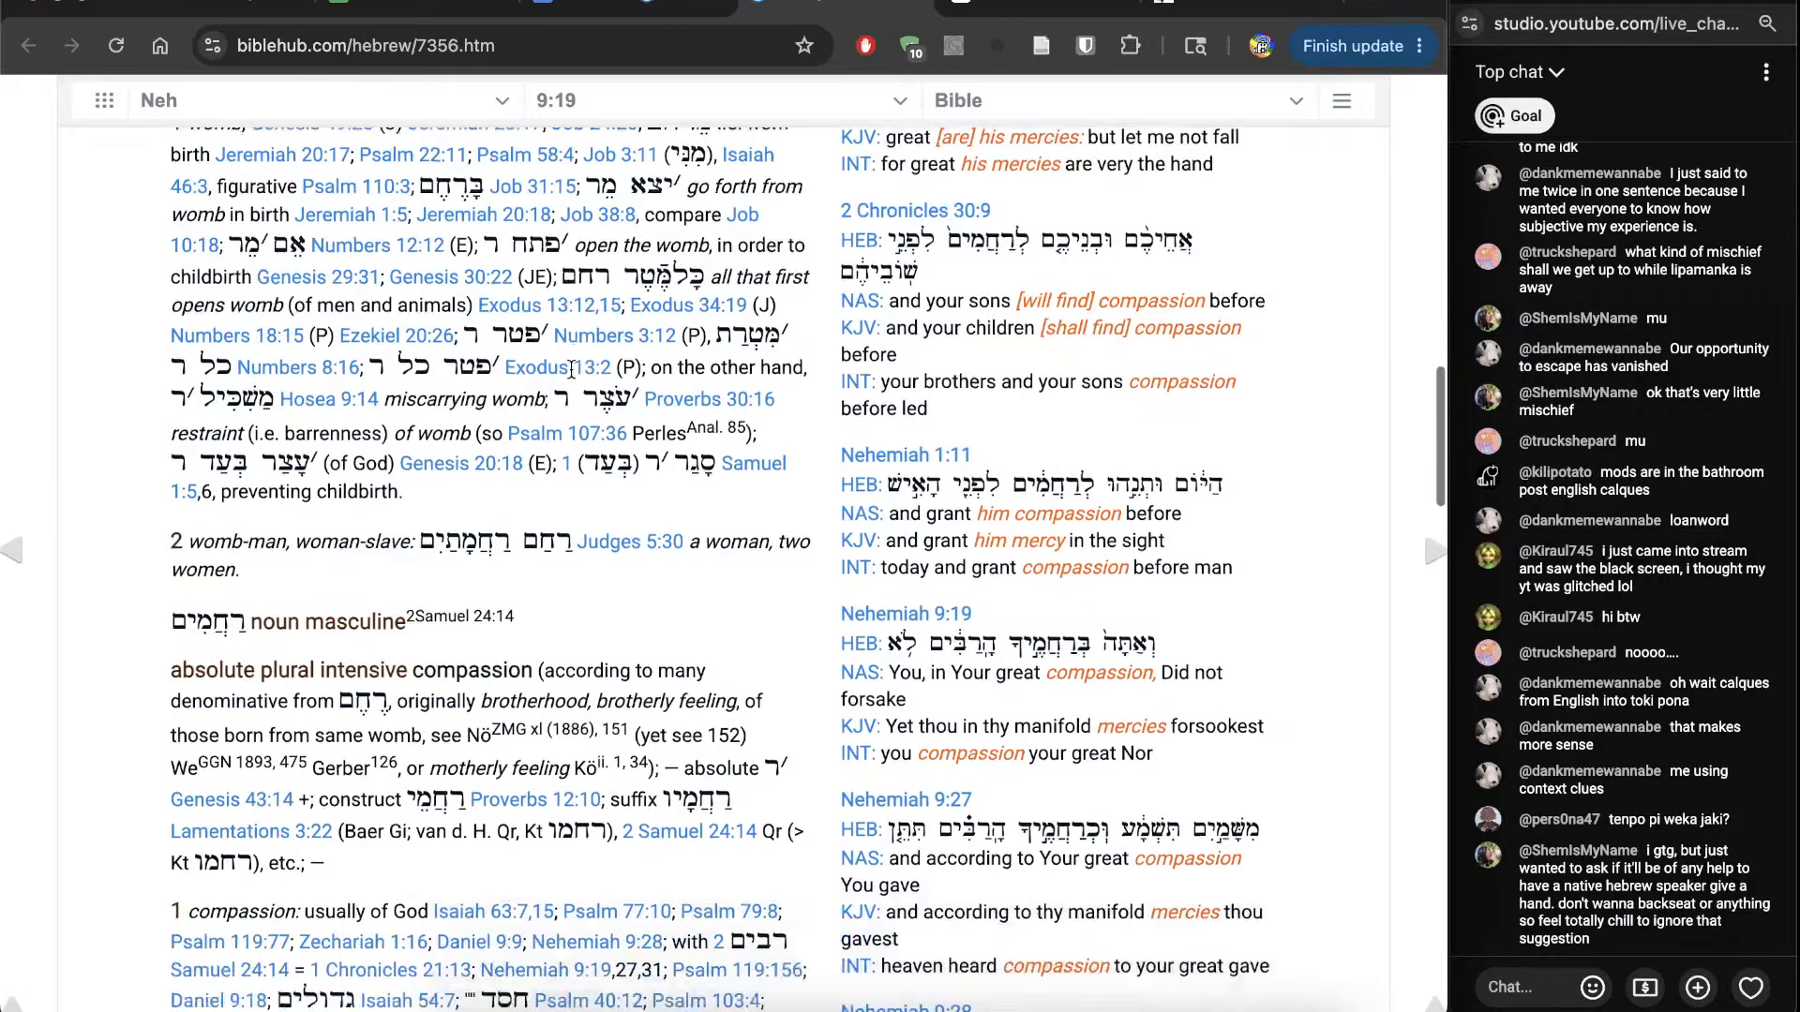
# Step: Examine the Brown-Driver-Briggs senses for the masculine noun meaning "compassion" and compare them with the "womb" senses above
pyautogui.doubleClick(487, 392)
pyautogui.click(515, 428)
pyautogui.scroll(-4, 515, 428)
pyautogui.scroll(5, 515, 431)
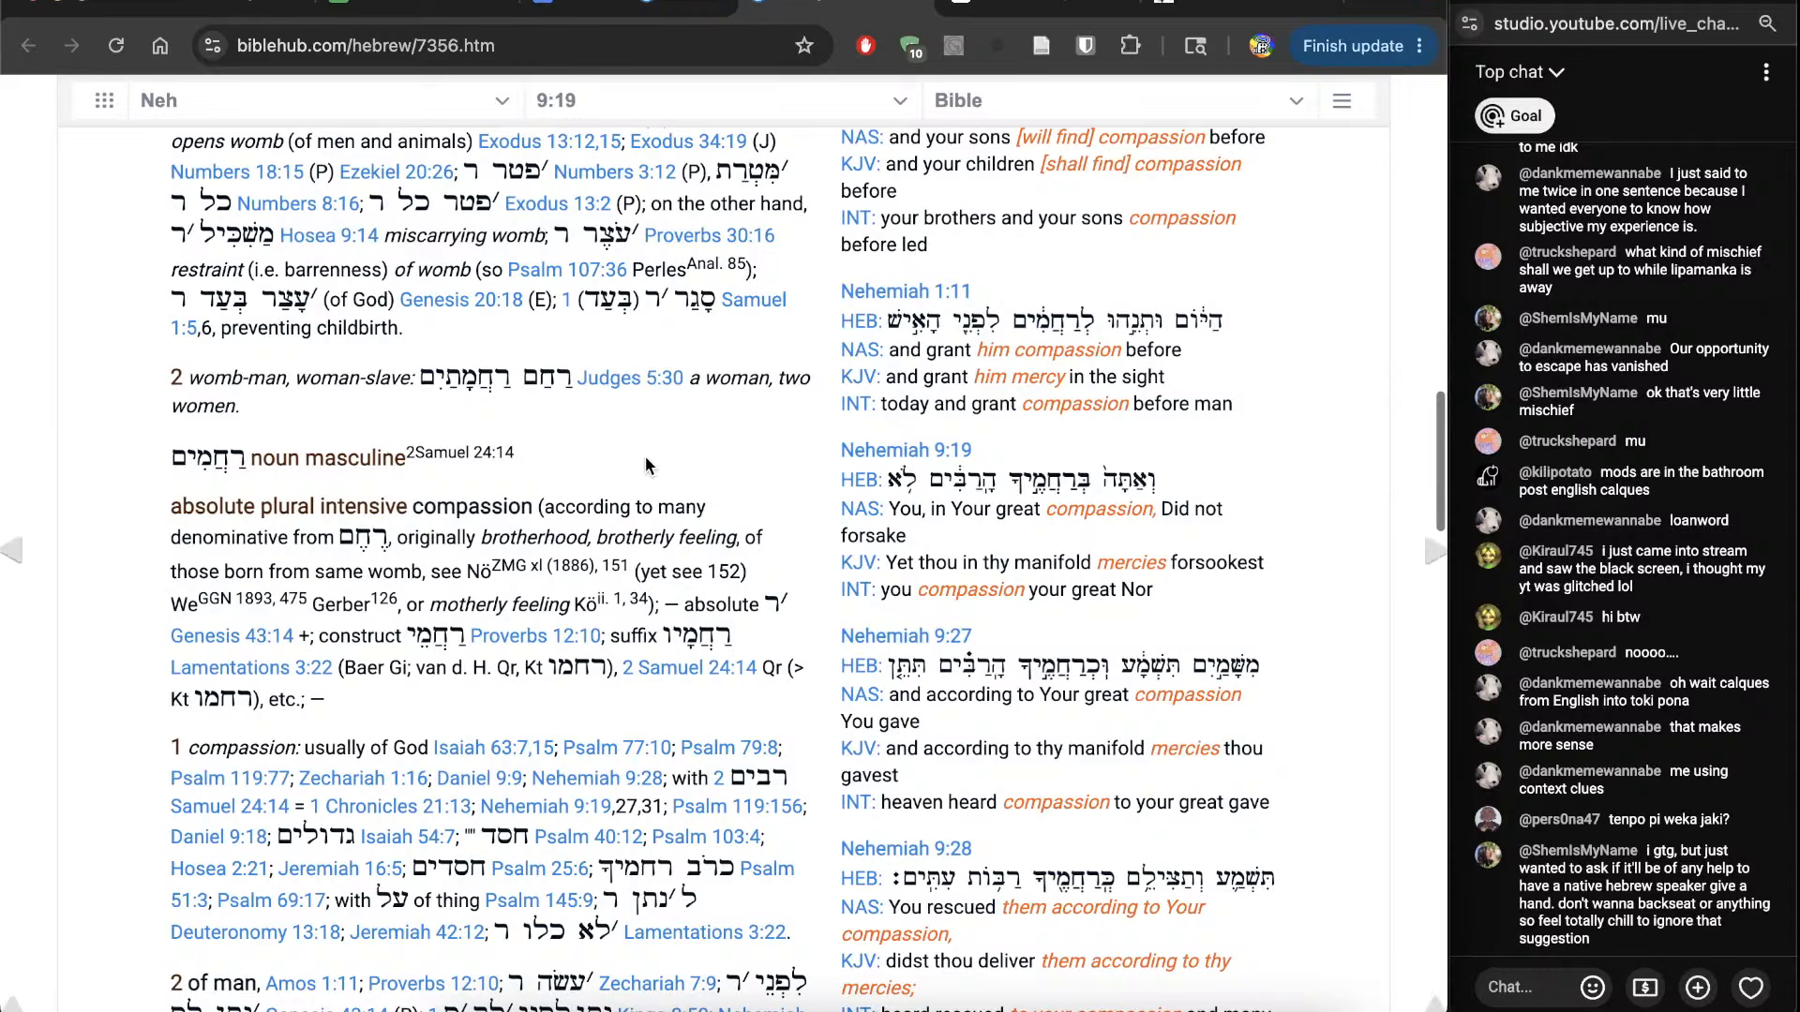
pyautogui.scroll(3, 645, 456)
pyautogui.scroll(2, 647, 461)
pyautogui.scroll(-3, 649, 466)
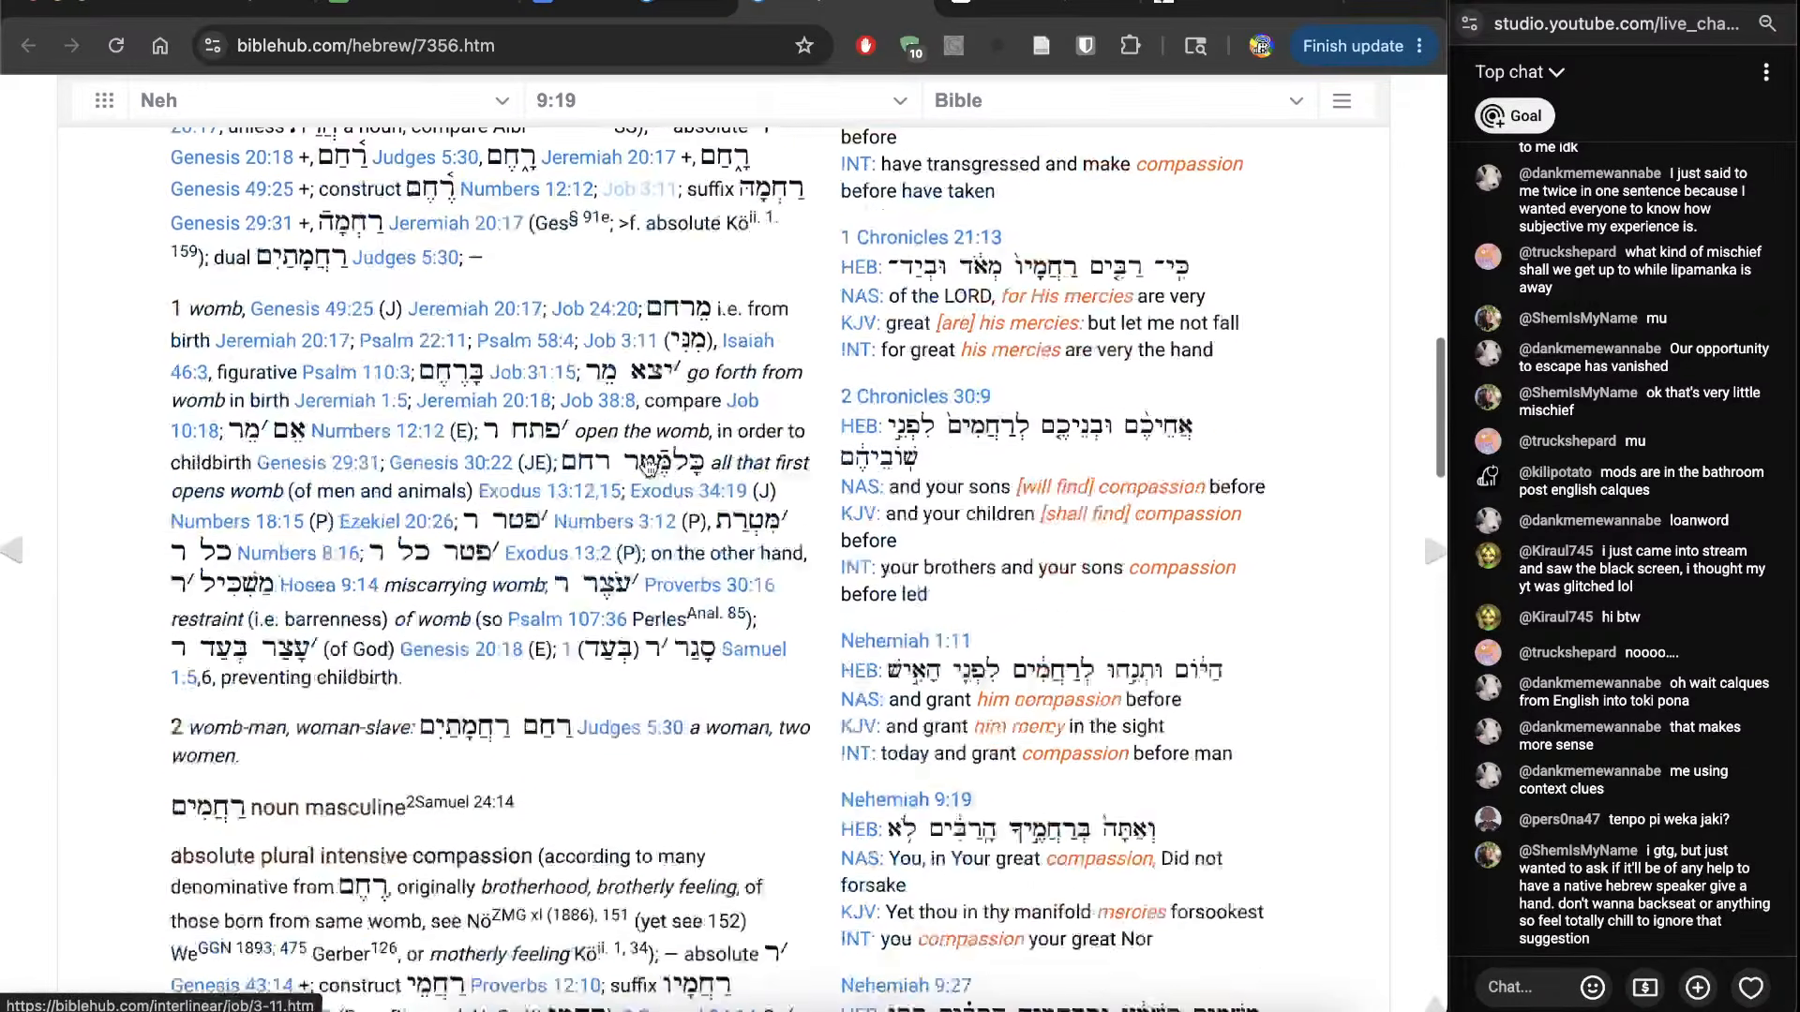
pyautogui.scroll(-1, 649, 466)
pyautogui.scroll(-2, 718, 634)
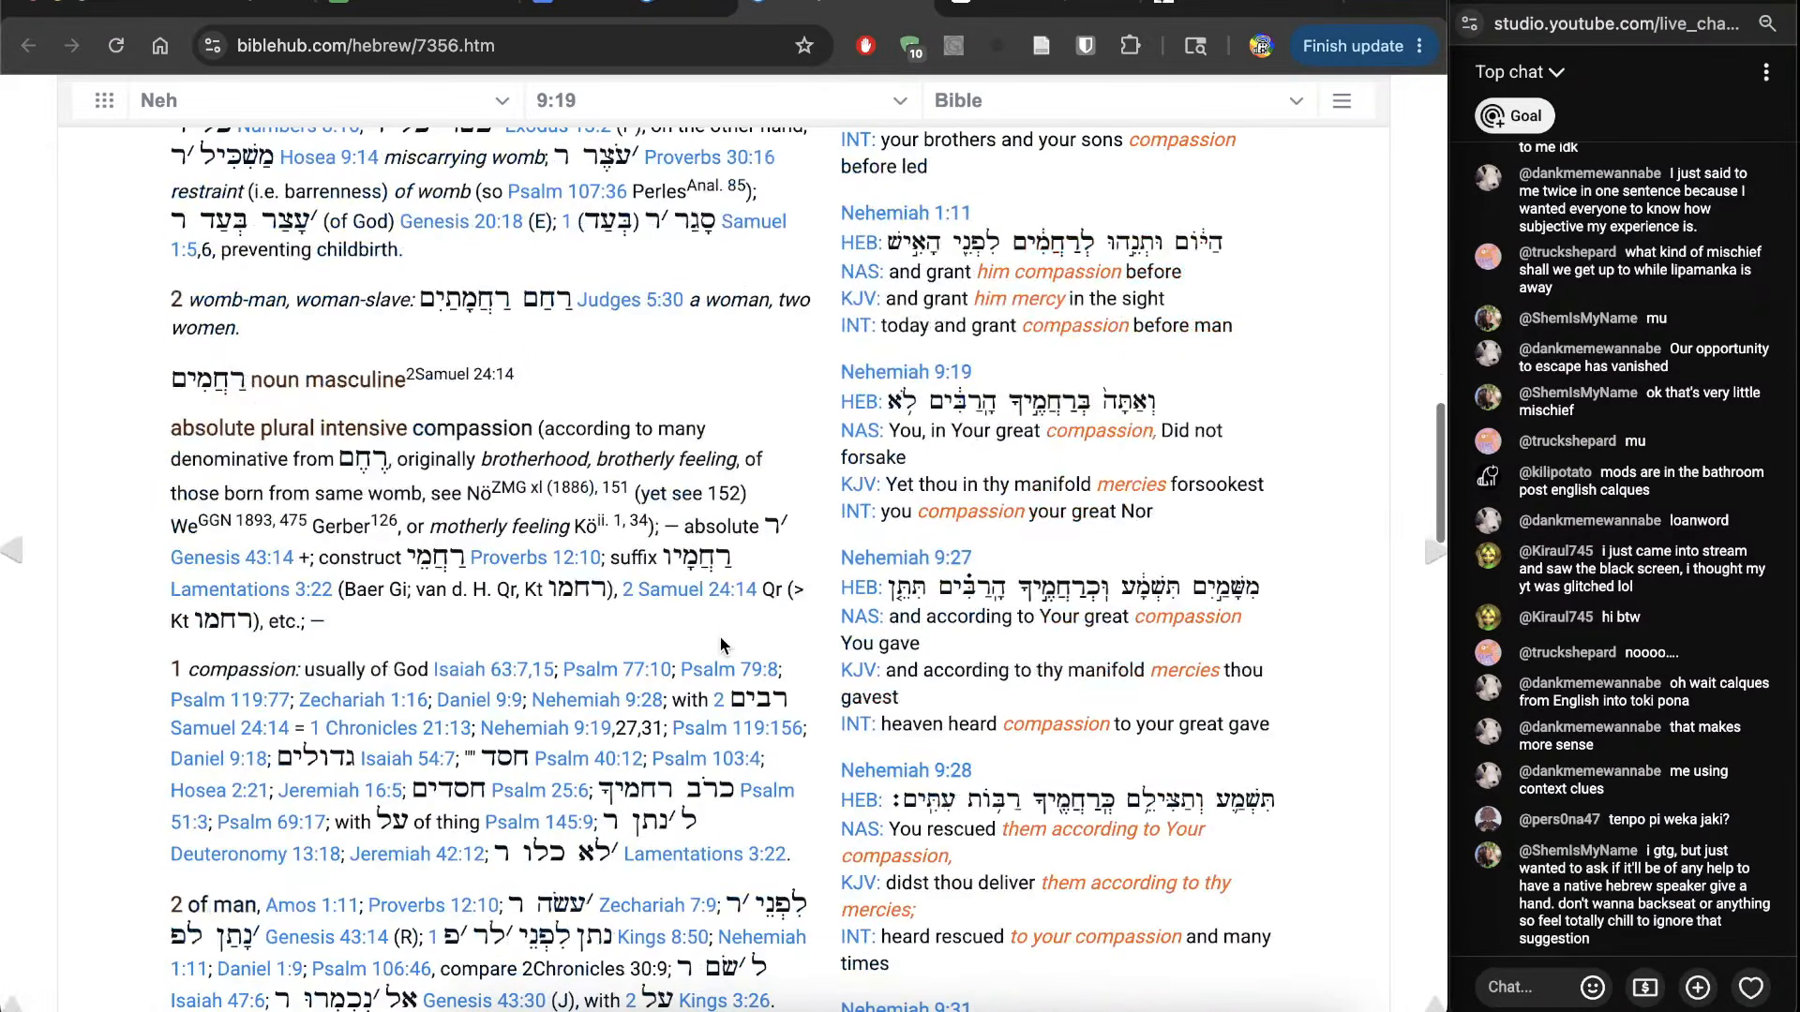
pyautogui.scroll(-1, 718, 634)
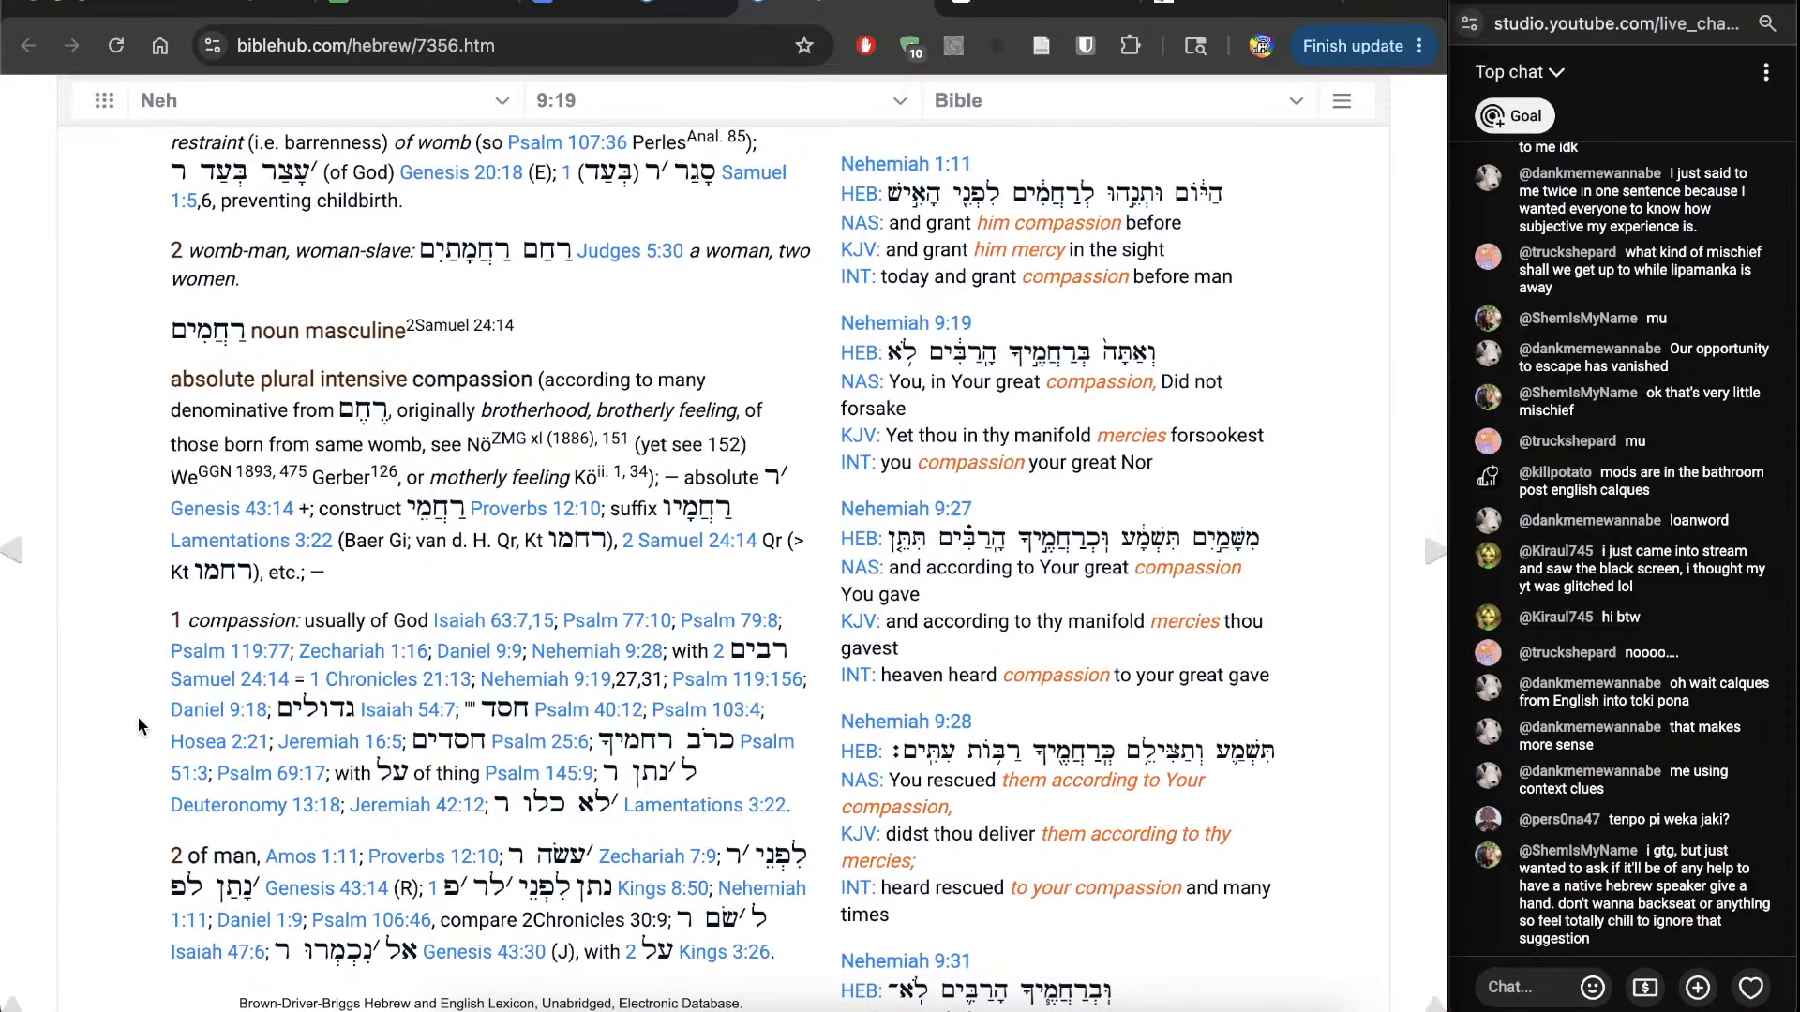
# Step: Search the lexicon page for "genesis 43" and examine the senses that cite the chapter
pyautogui.hotkey('ctrl', 'f')
pyautogui.write('genesis')
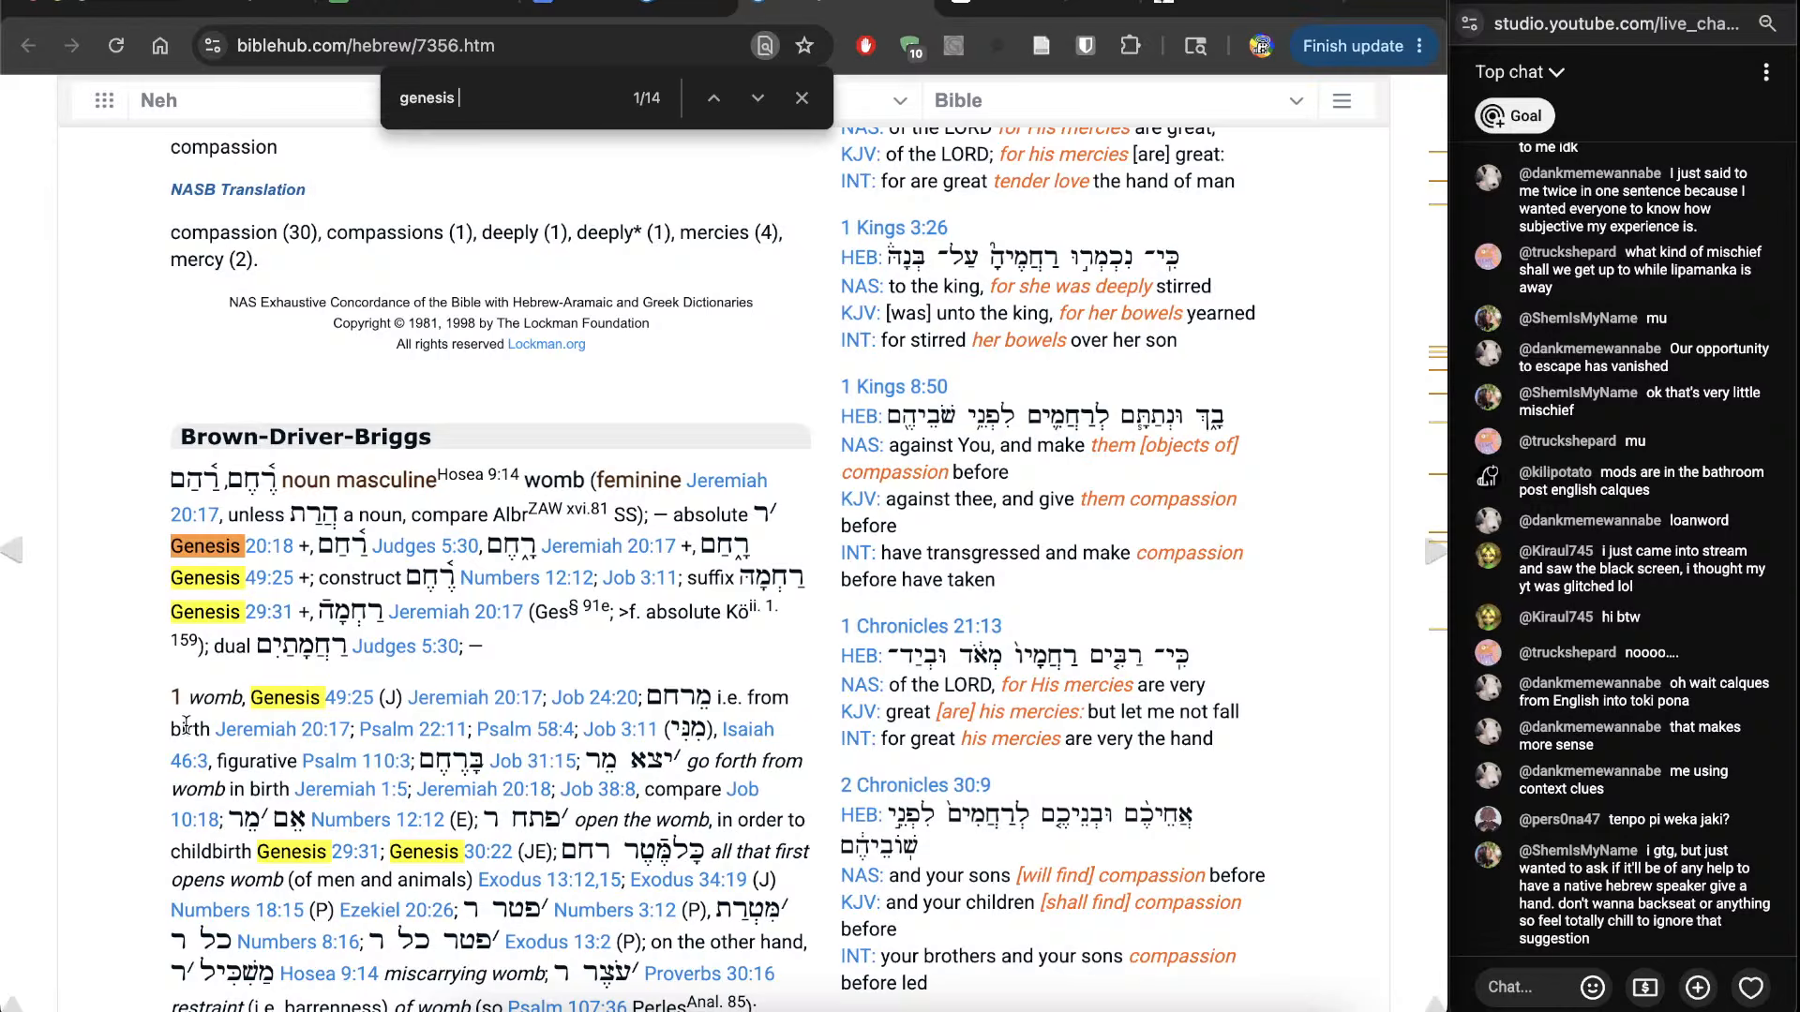
pyautogui.write(' 43')
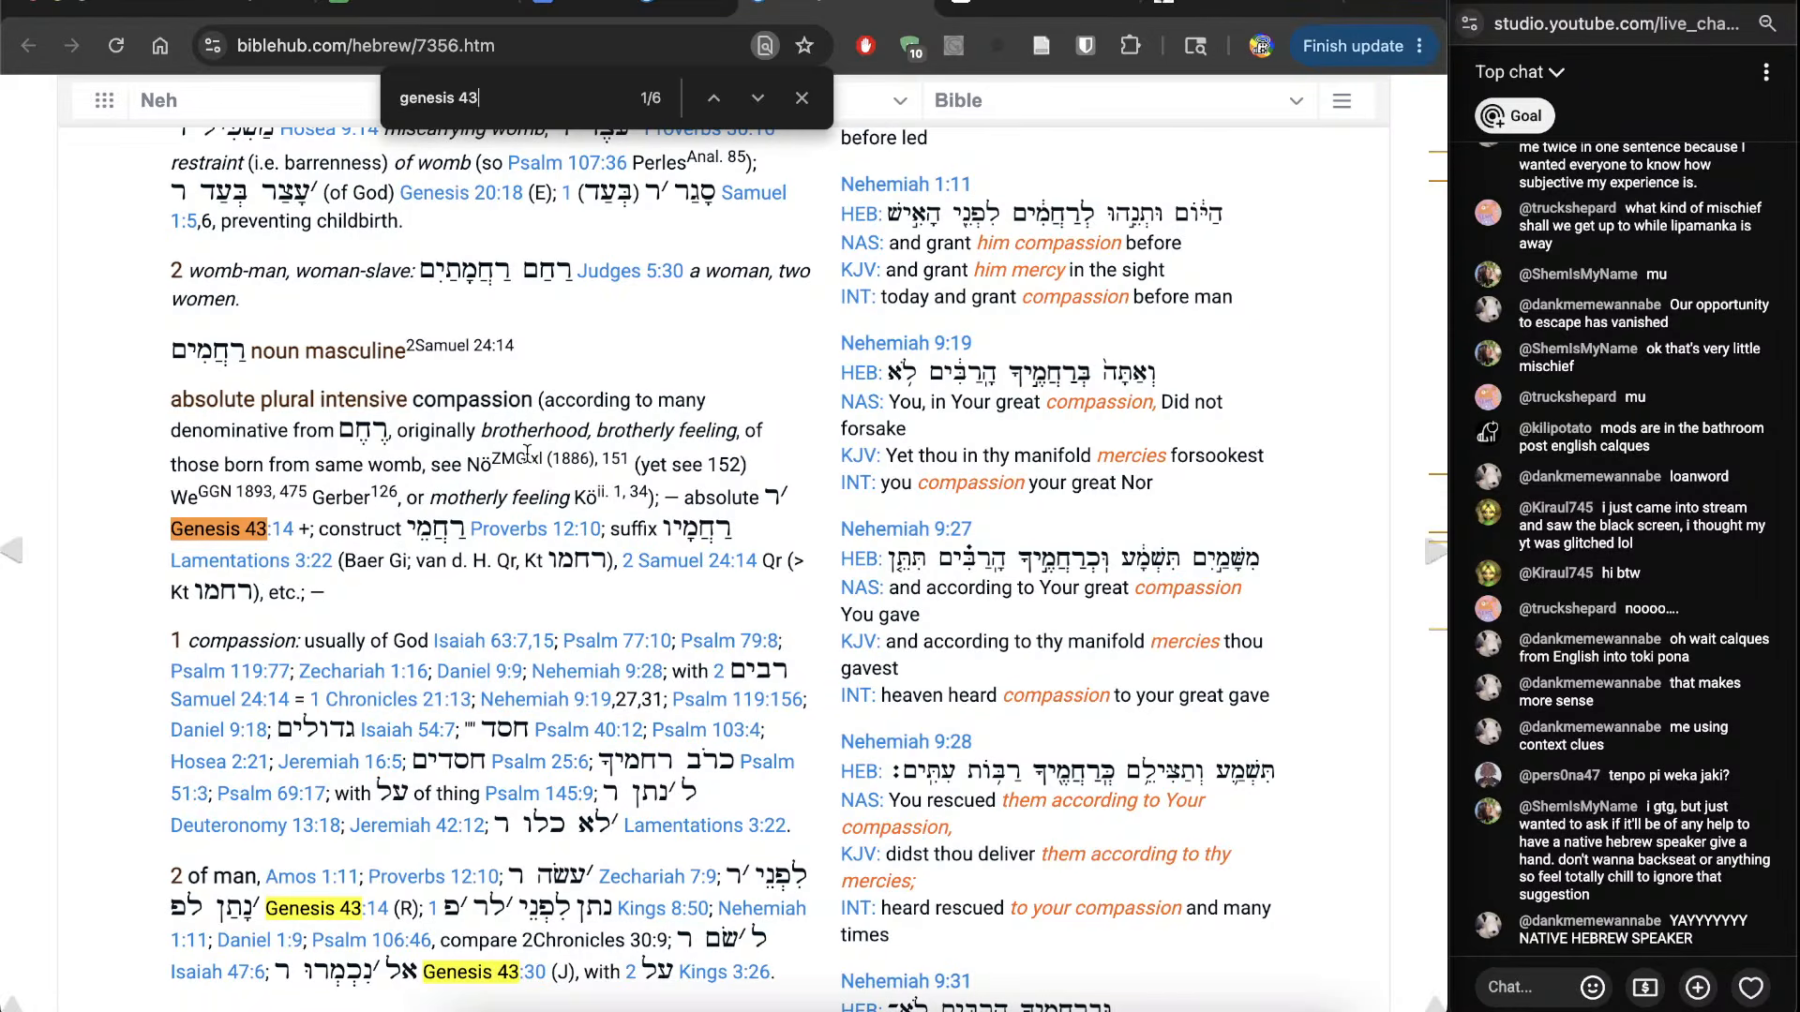
pyautogui.scroll(1, 527, 455)
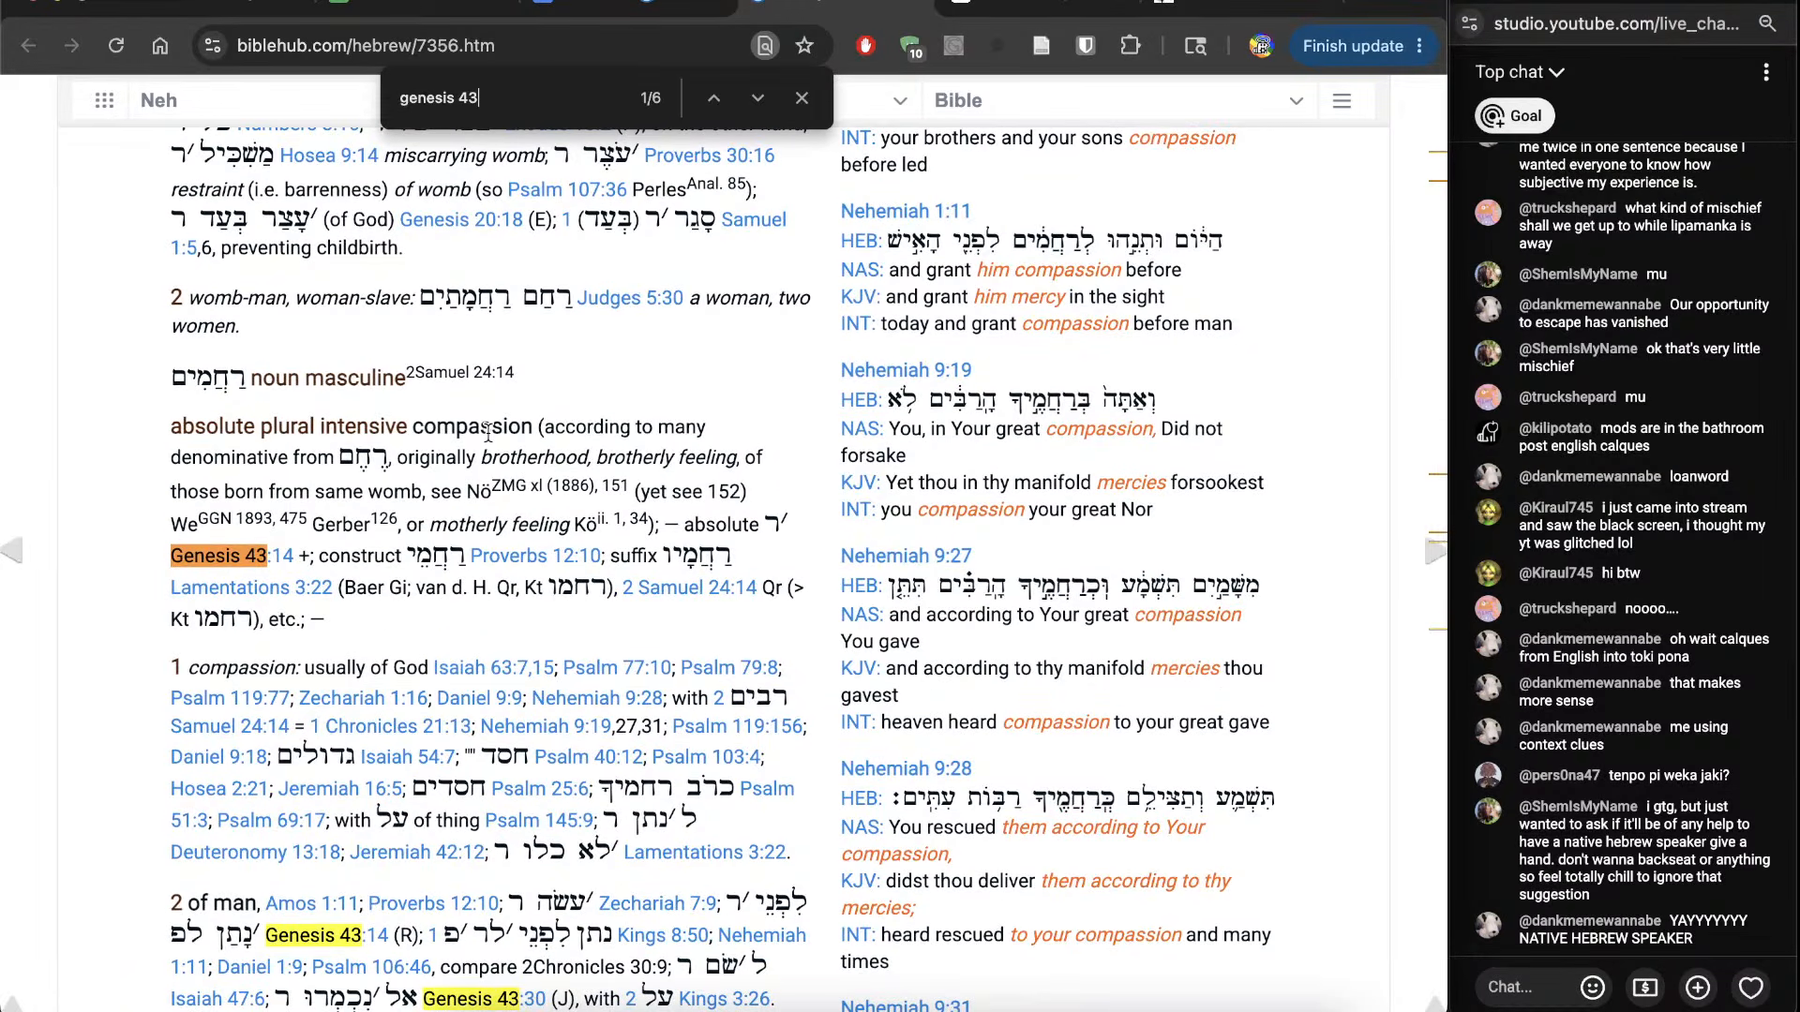
# Step: Return to the Toki Pona Bible document and continue verse 14 with "pilin pona"
pyautogui.hotkey('ctrl', 'shift', 'Tab')
pyautogui.click(643, 677)
pyautogui.write('pilin')
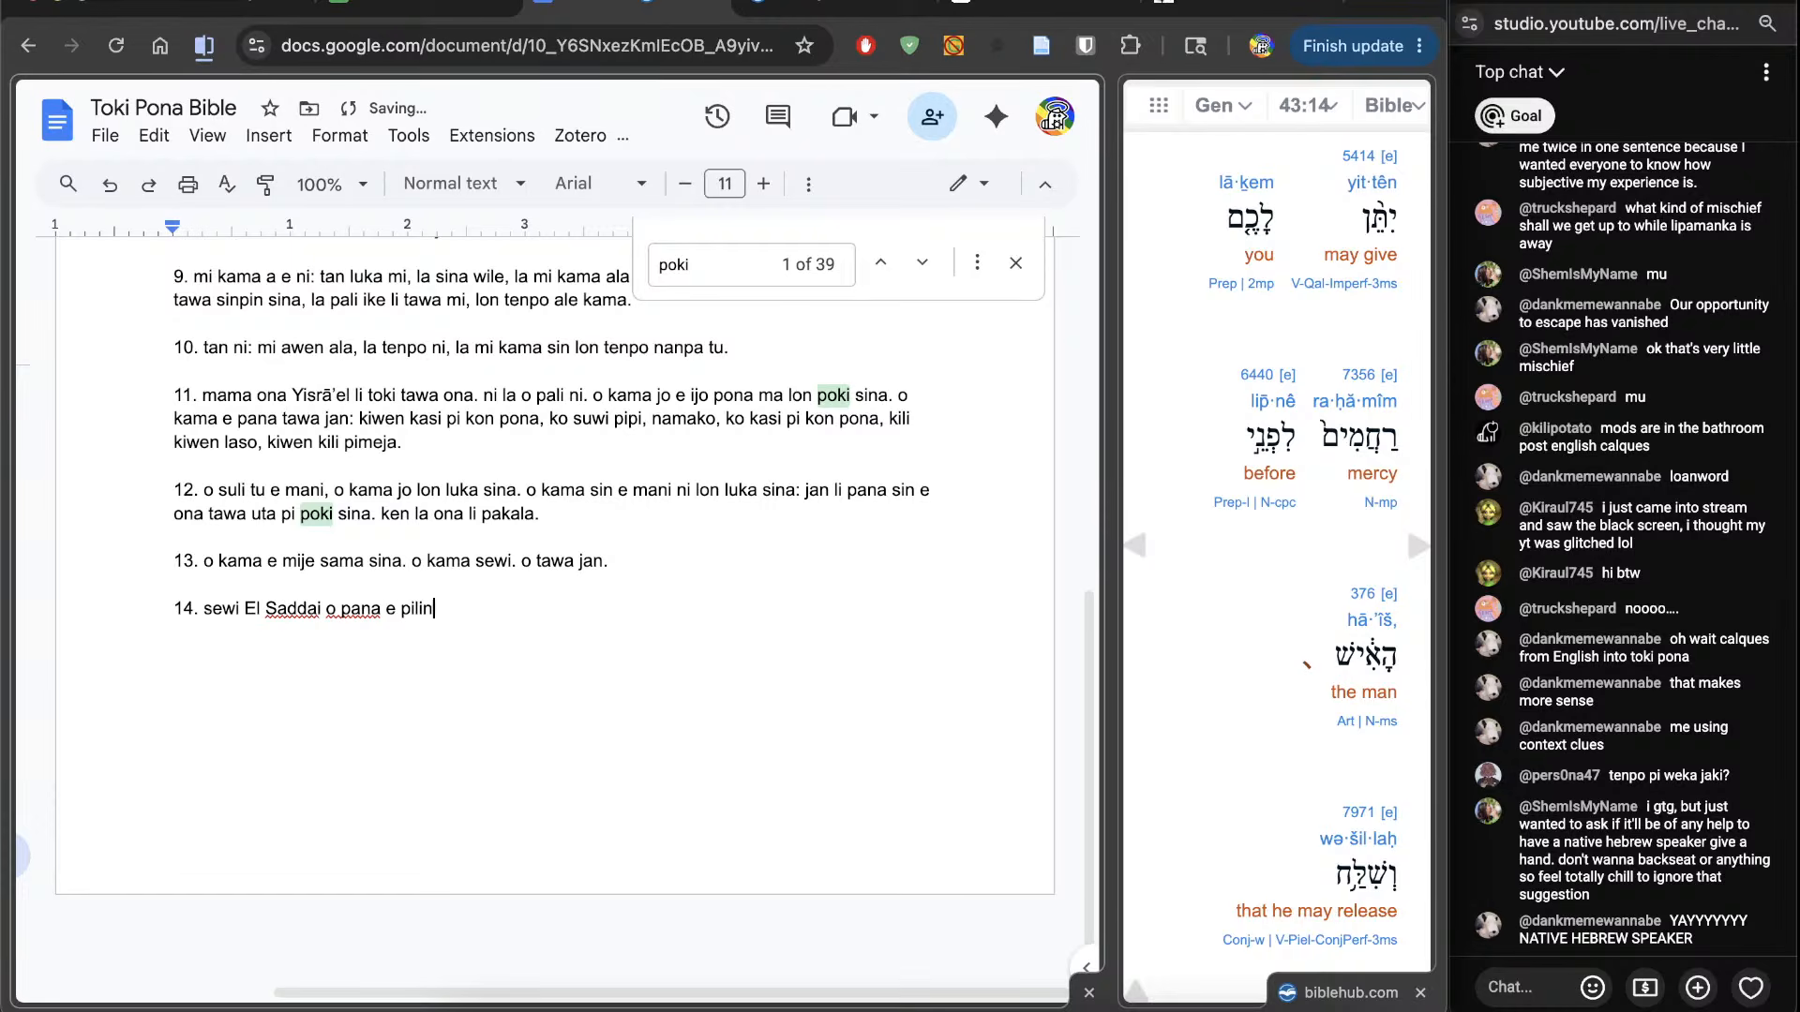
pyautogui.write(' pona')
# Step: Ignore the spelling suggestion for the divine name in verse 14 and correct it to "Shaddai" after checking the interlinear
pyautogui.click(298, 609)
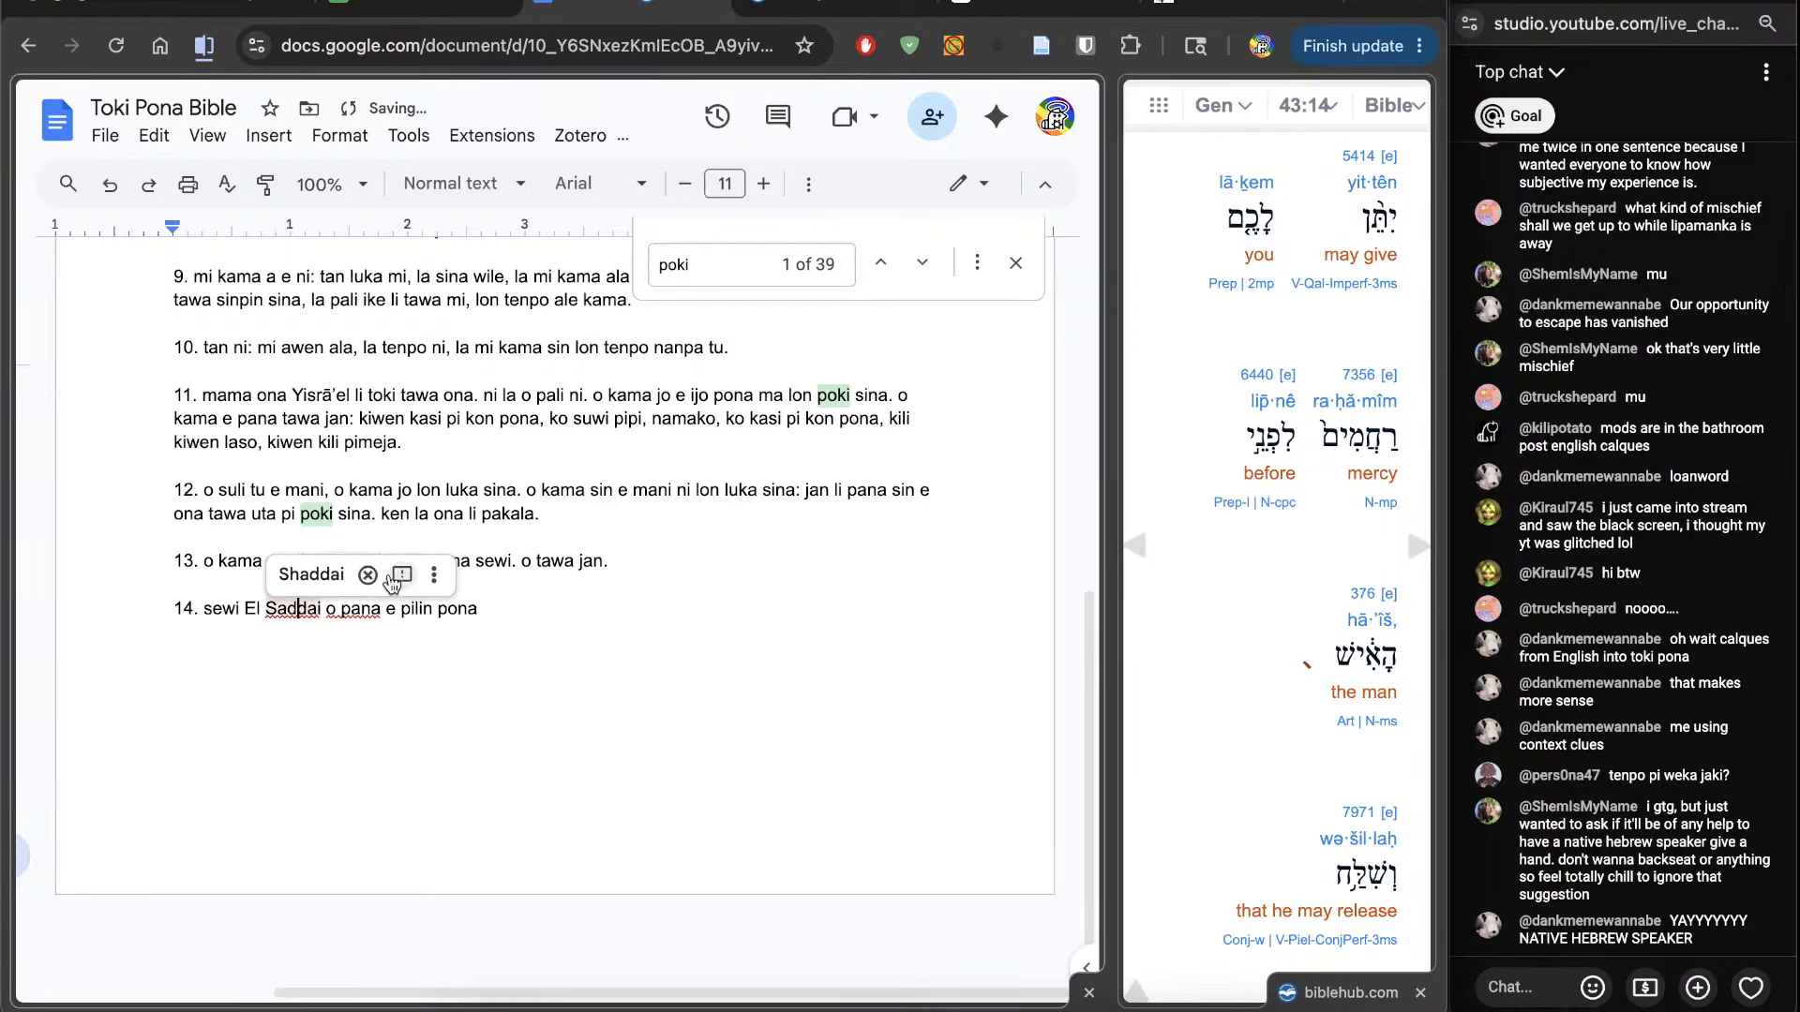
pyautogui.click(369, 575)
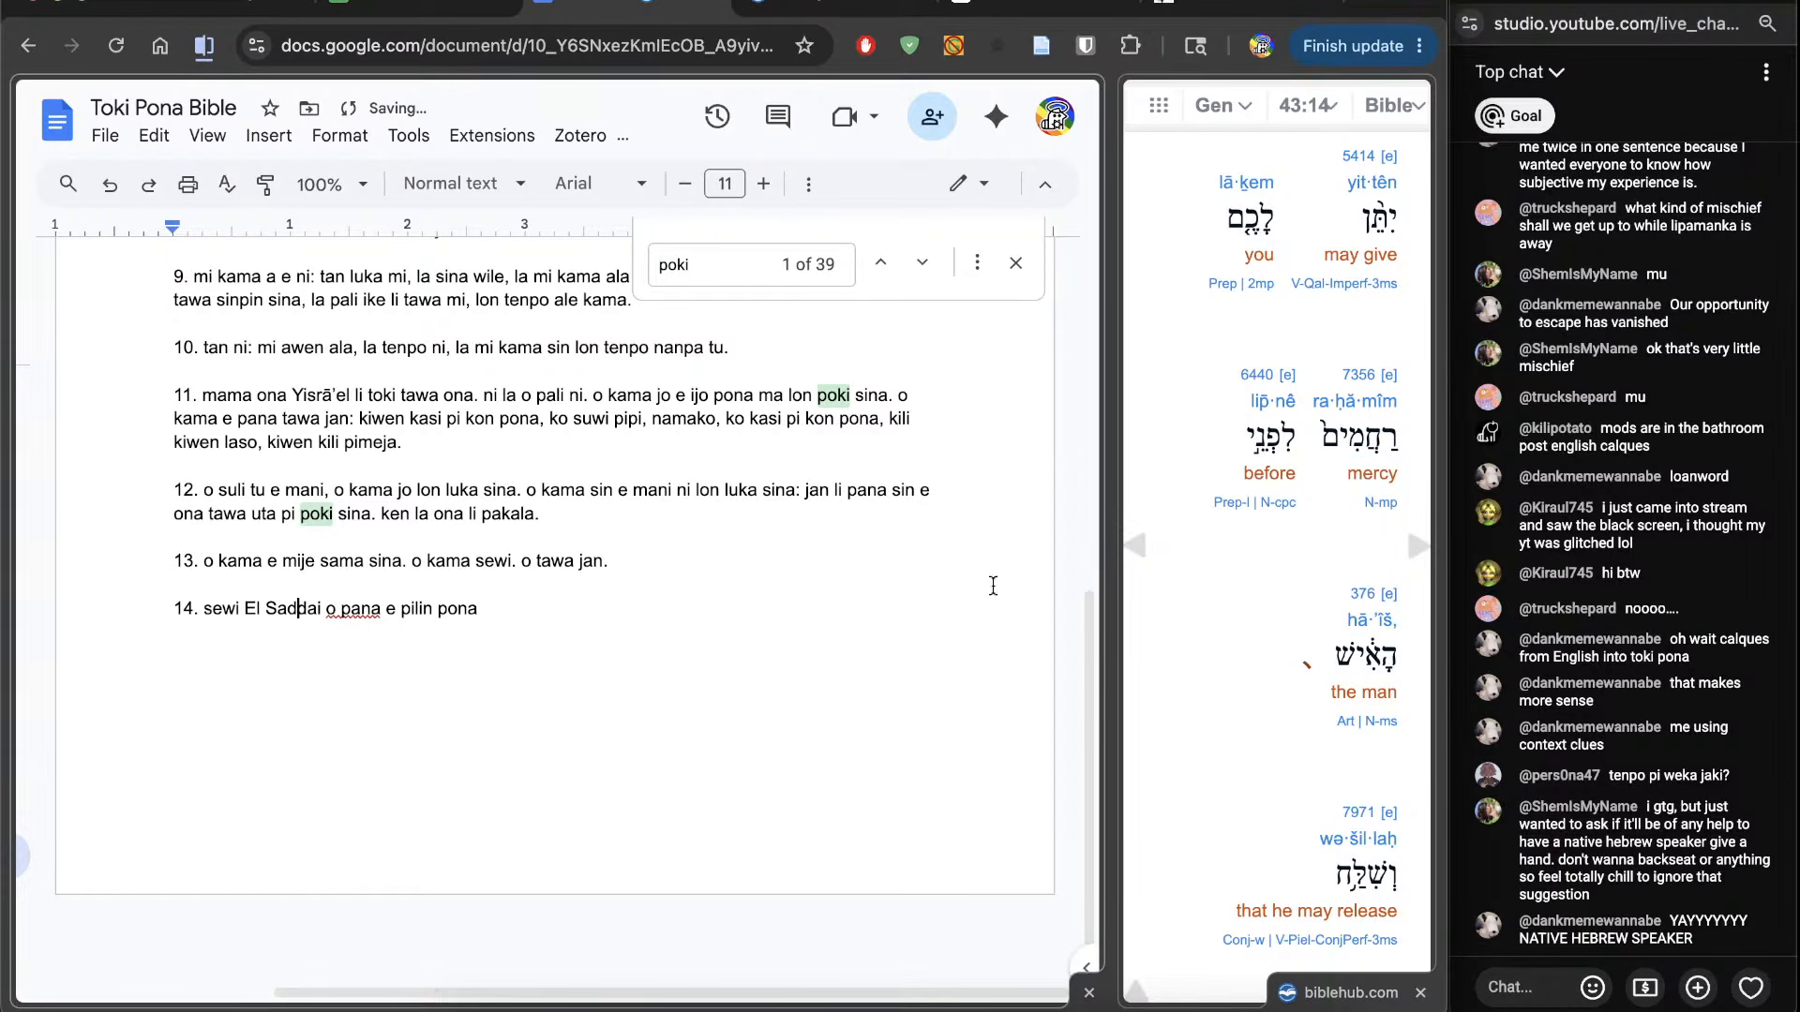
pyautogui.scroll(1, 1382, 542)
pyautogui.scroll(4, 1382, 542)
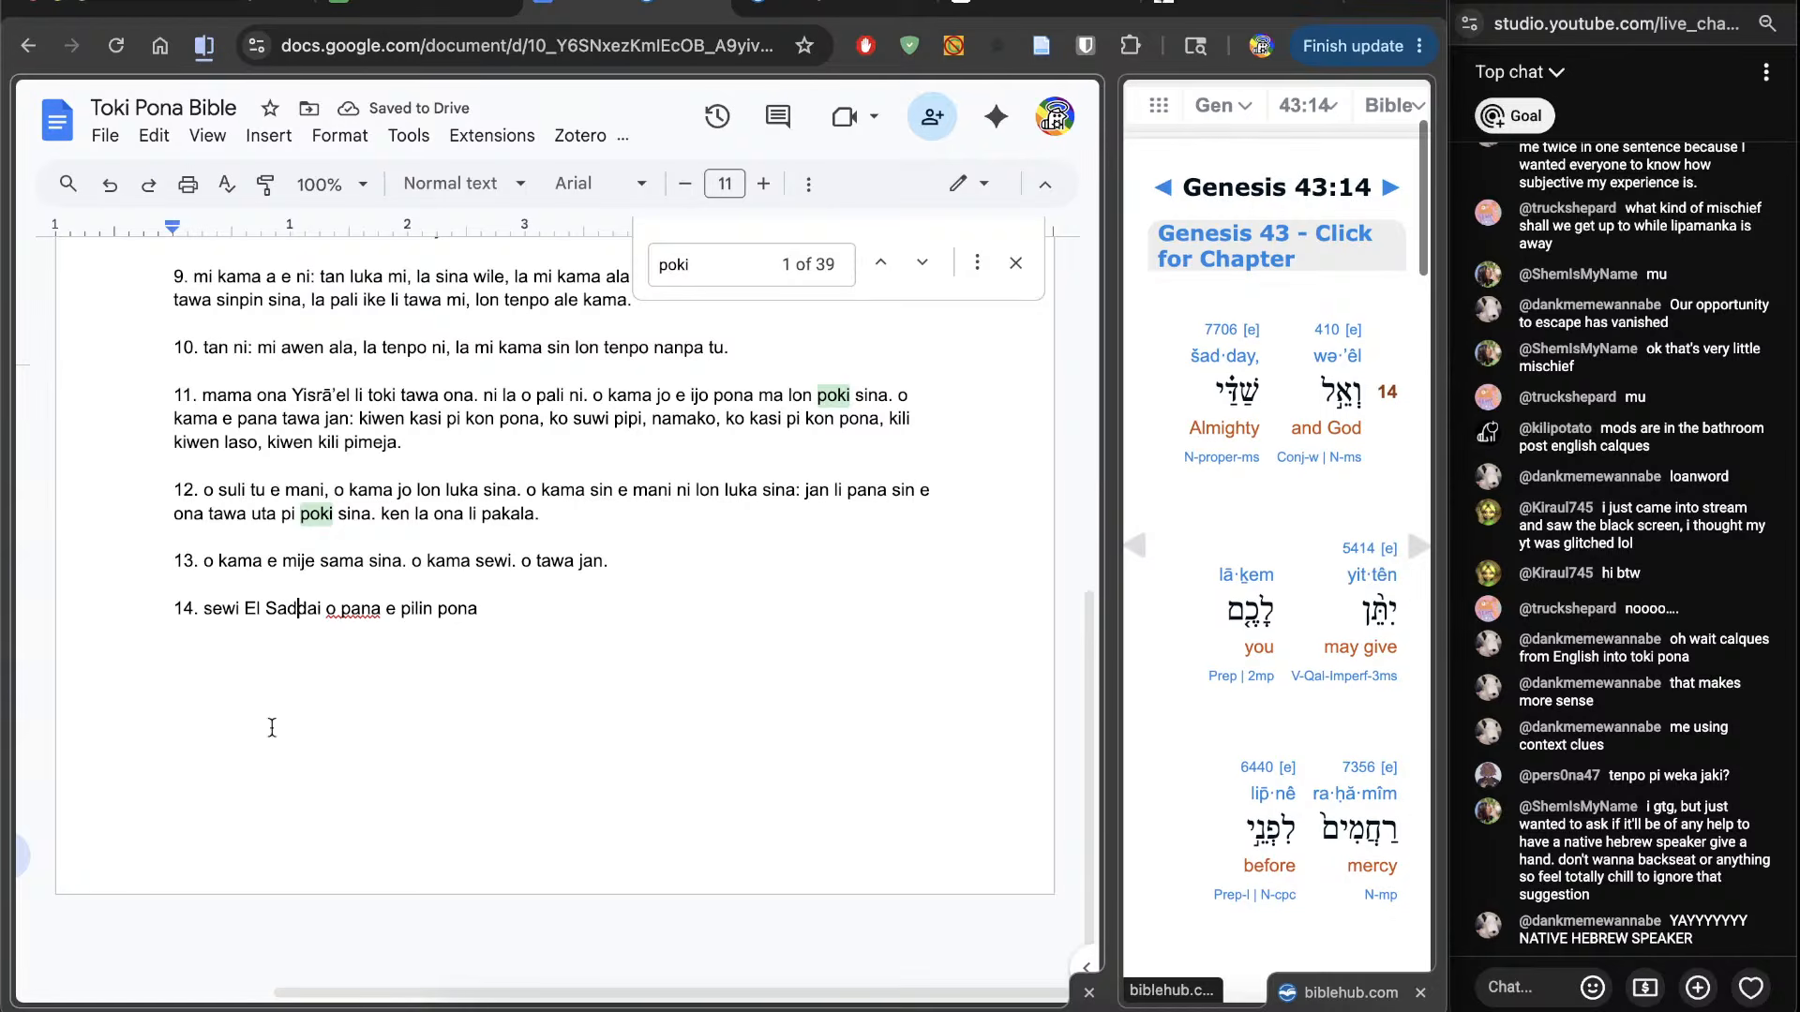
pyautogui.write('h')
pyautogui.click(565, 656)
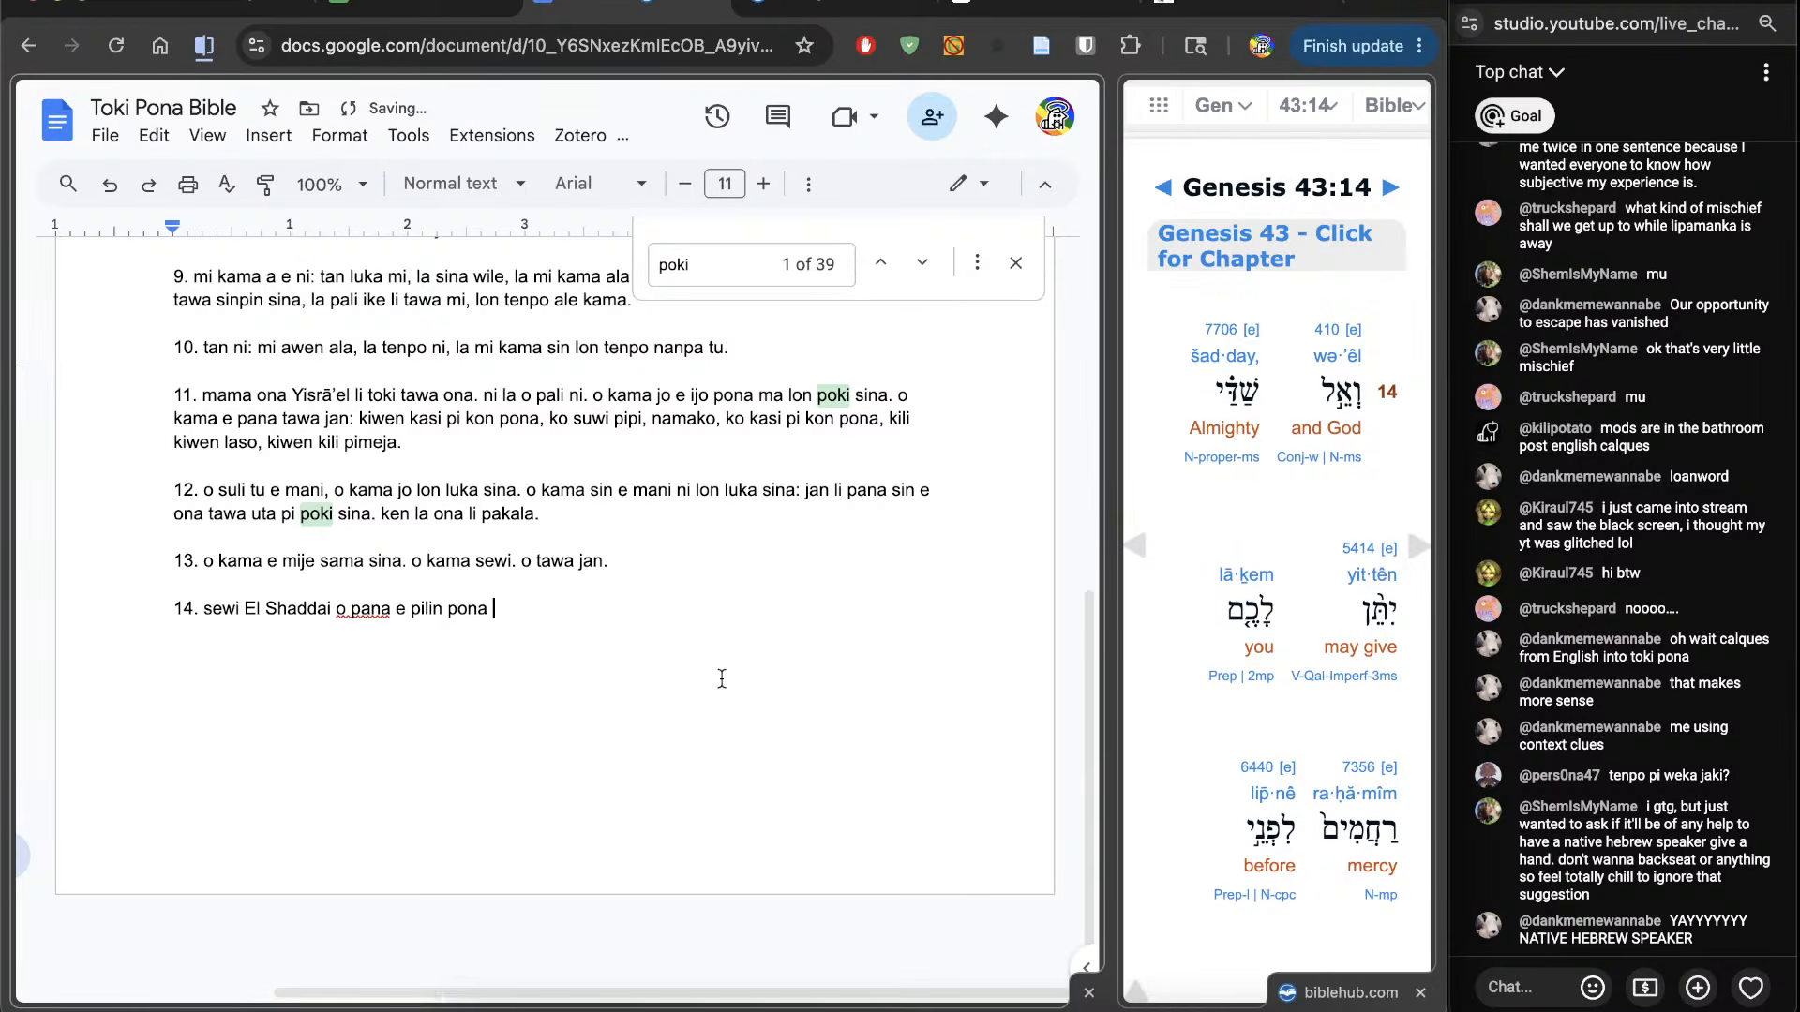
# Step: Finish verse 14's first sentence from the interlinear with "lon sinpin jan."
pyautogui.scroll(-4, 1239, 698)
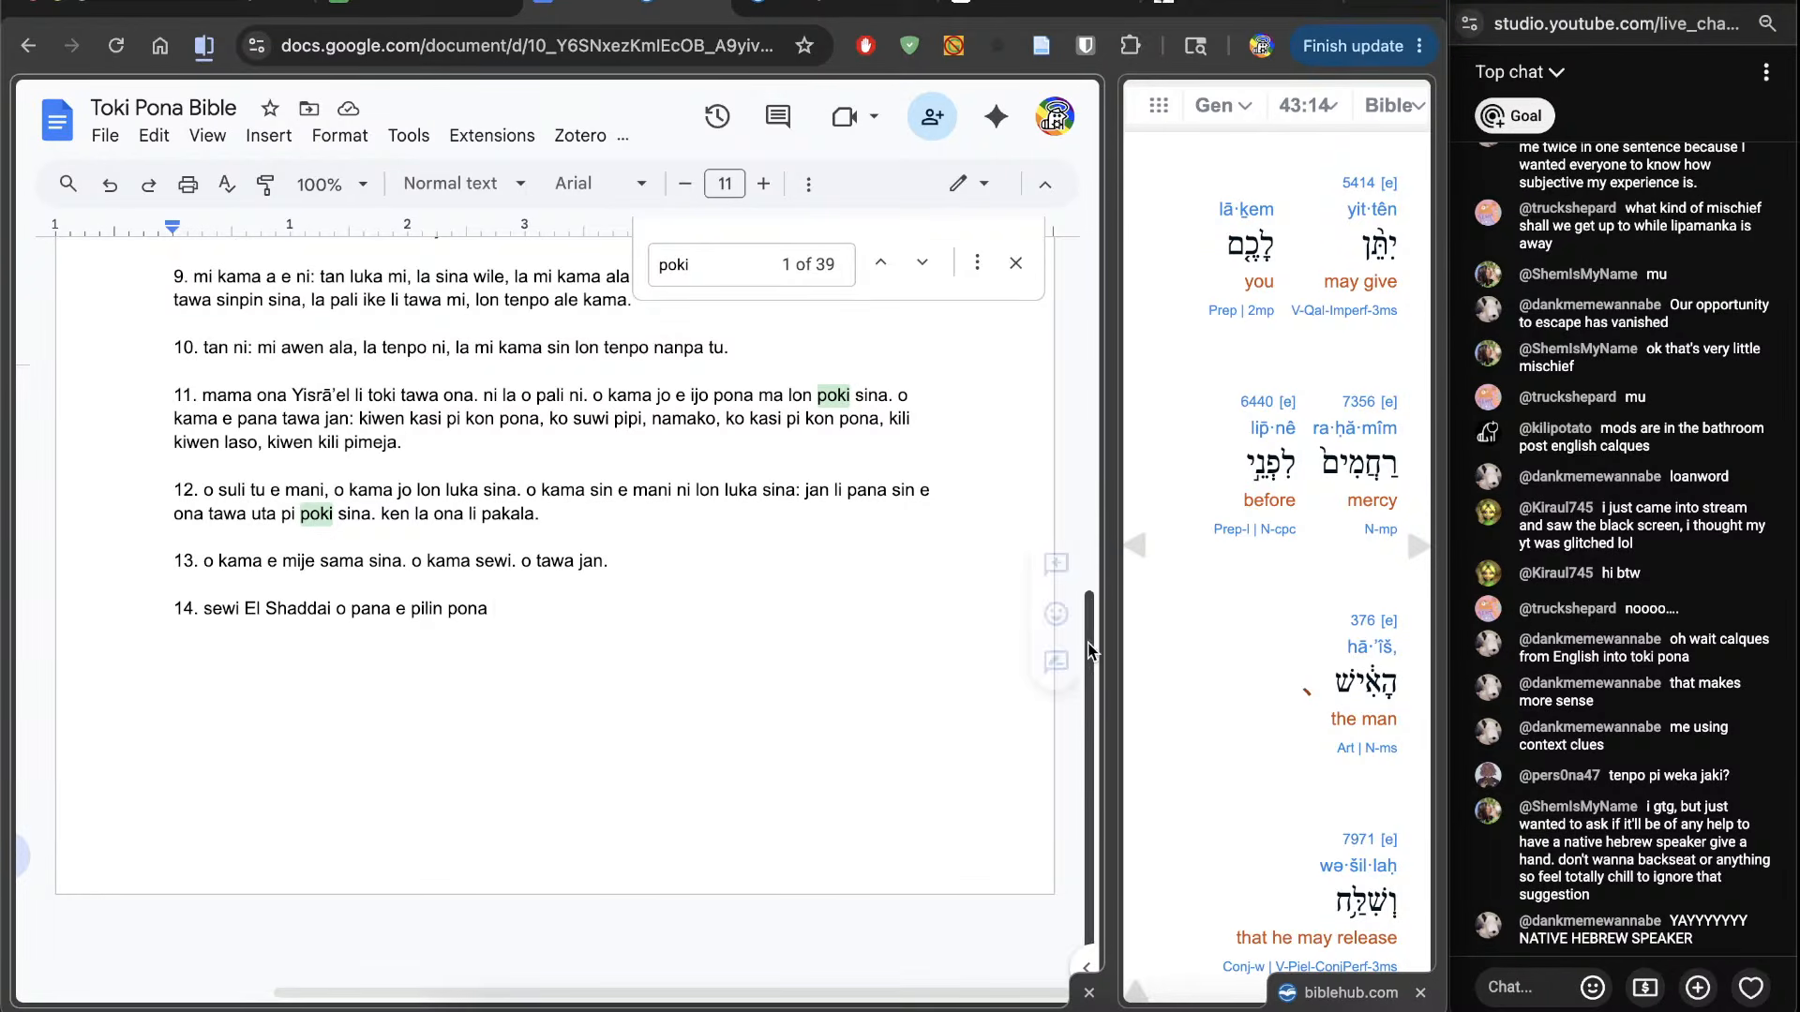
pyautogui.scroll(-2, 1185, 624)
pyautogui.scroll(-3, 1184, 623)
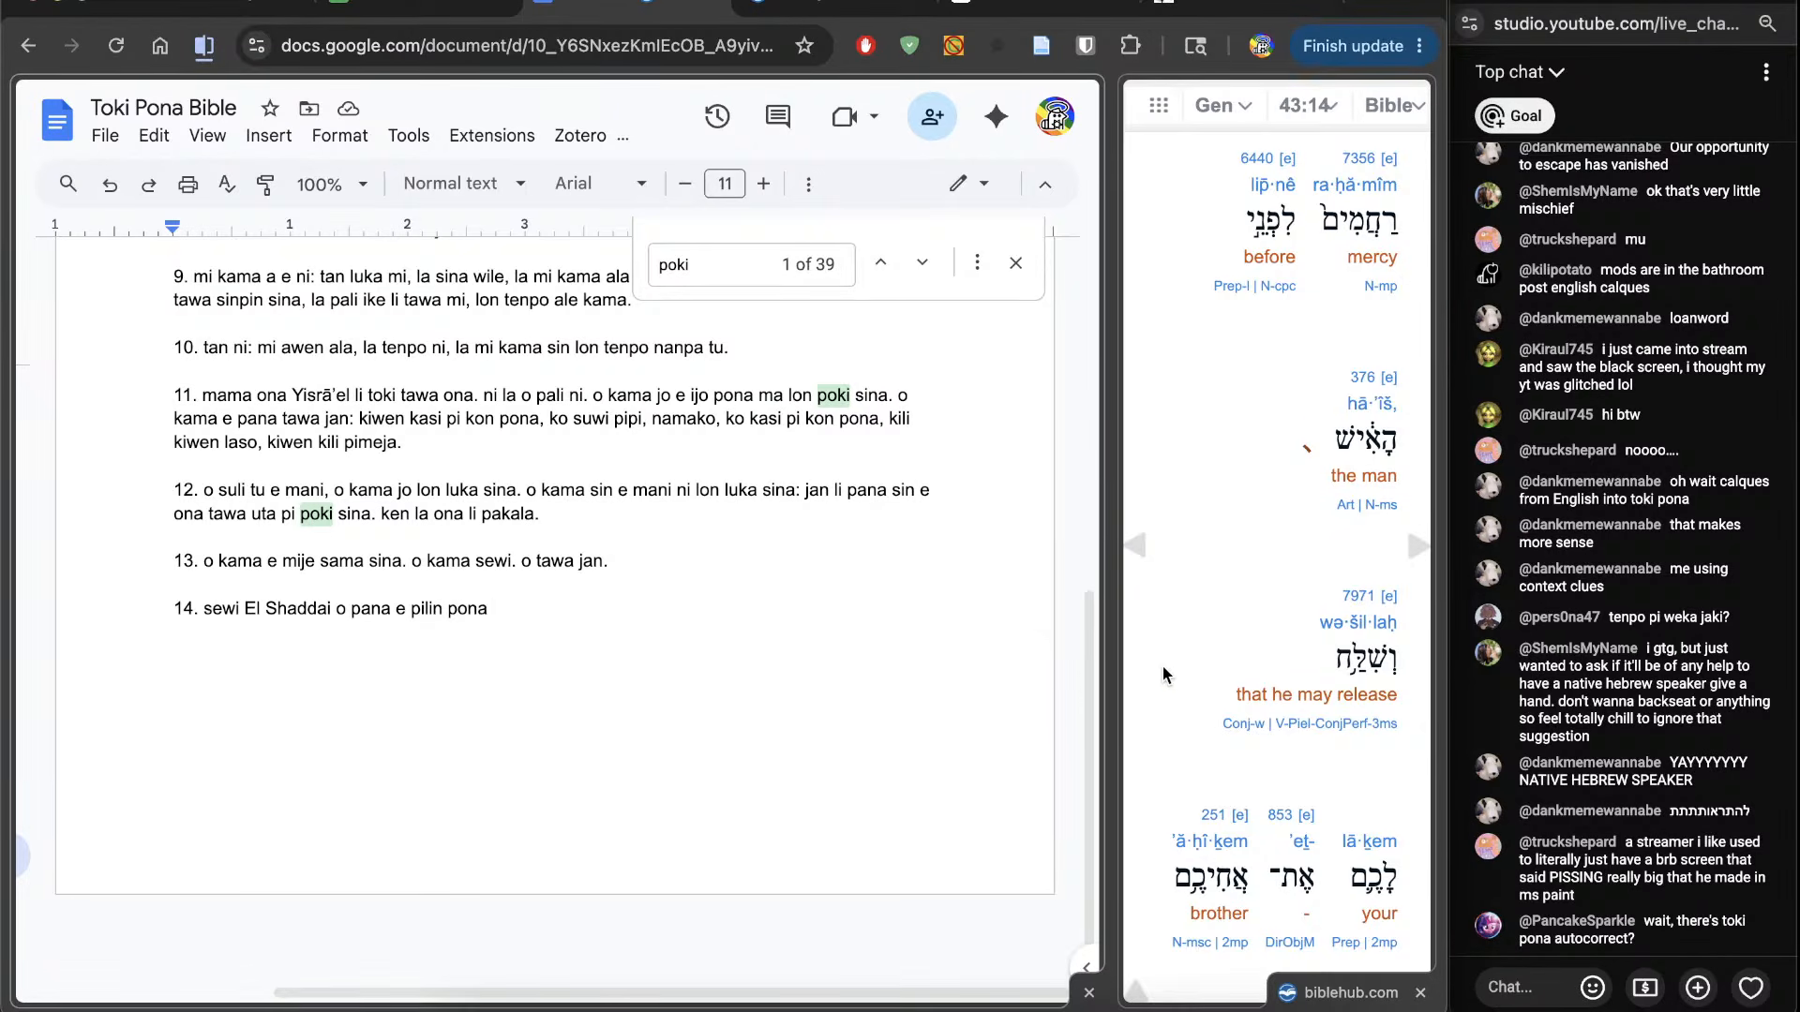
pyautogui.scroll(1, 1163, 672)
pyautogui.write('lon sinpin')
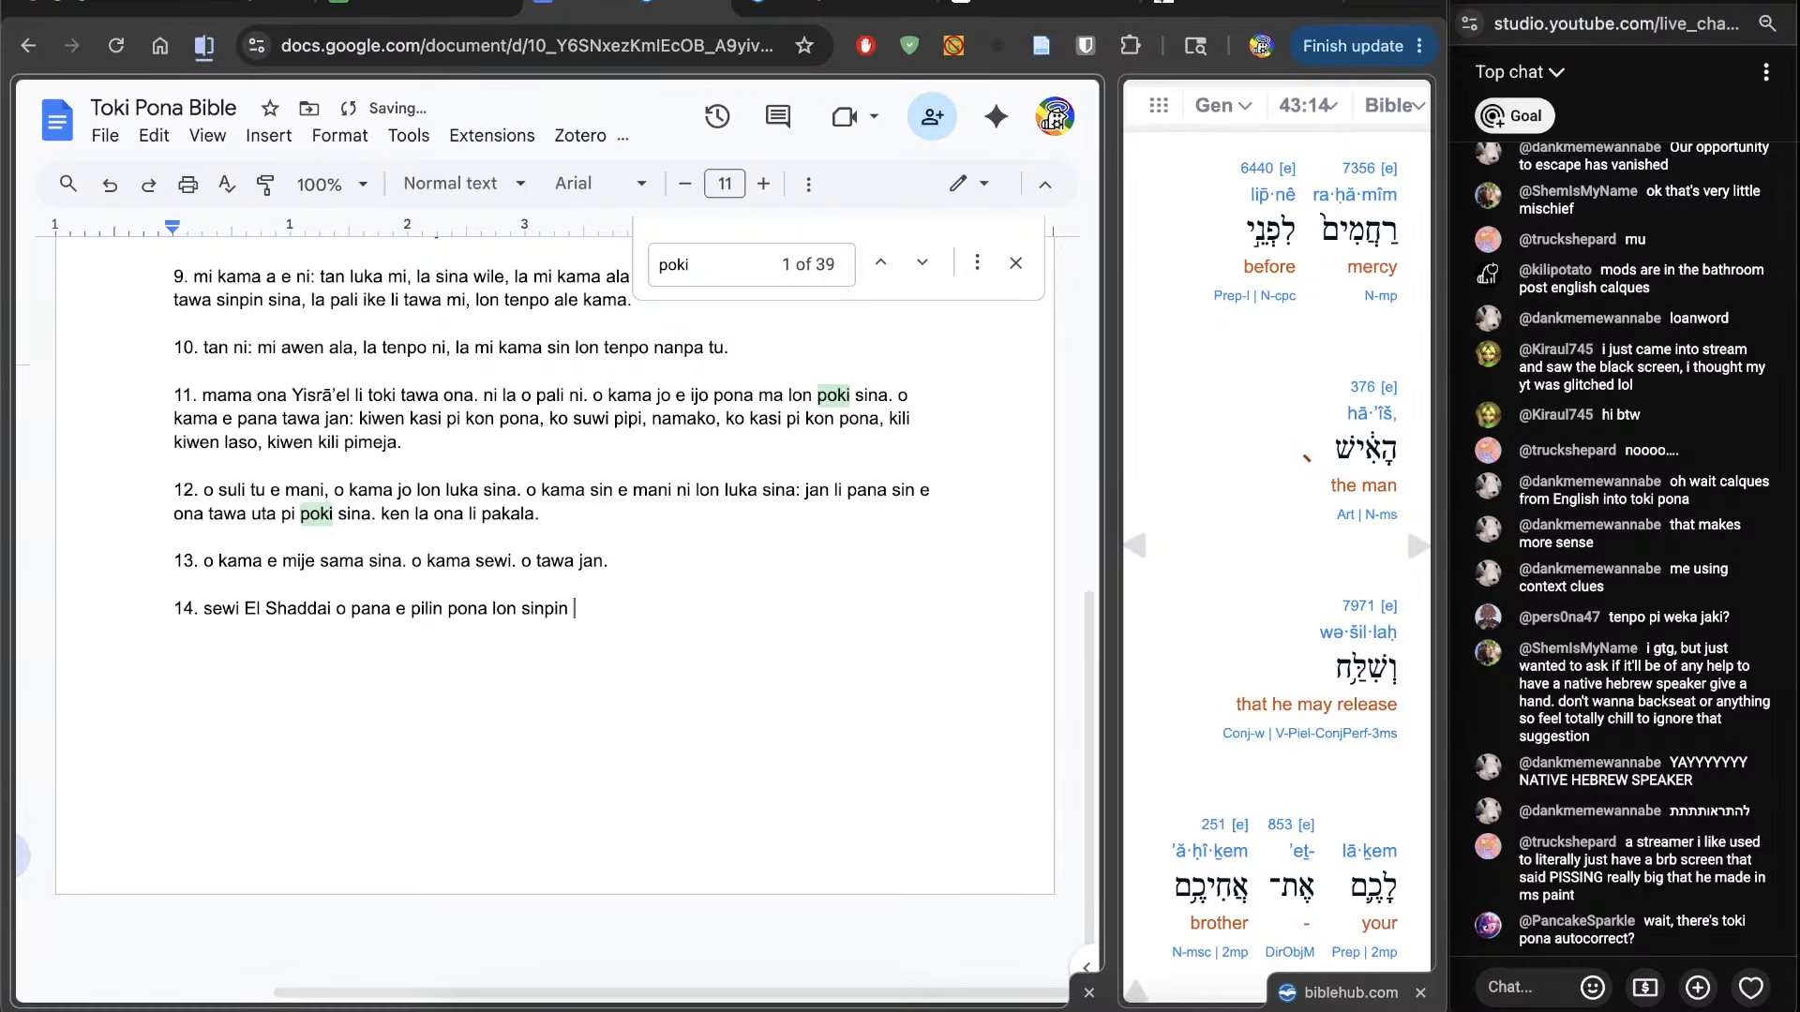
pyautogui.write('jan.')
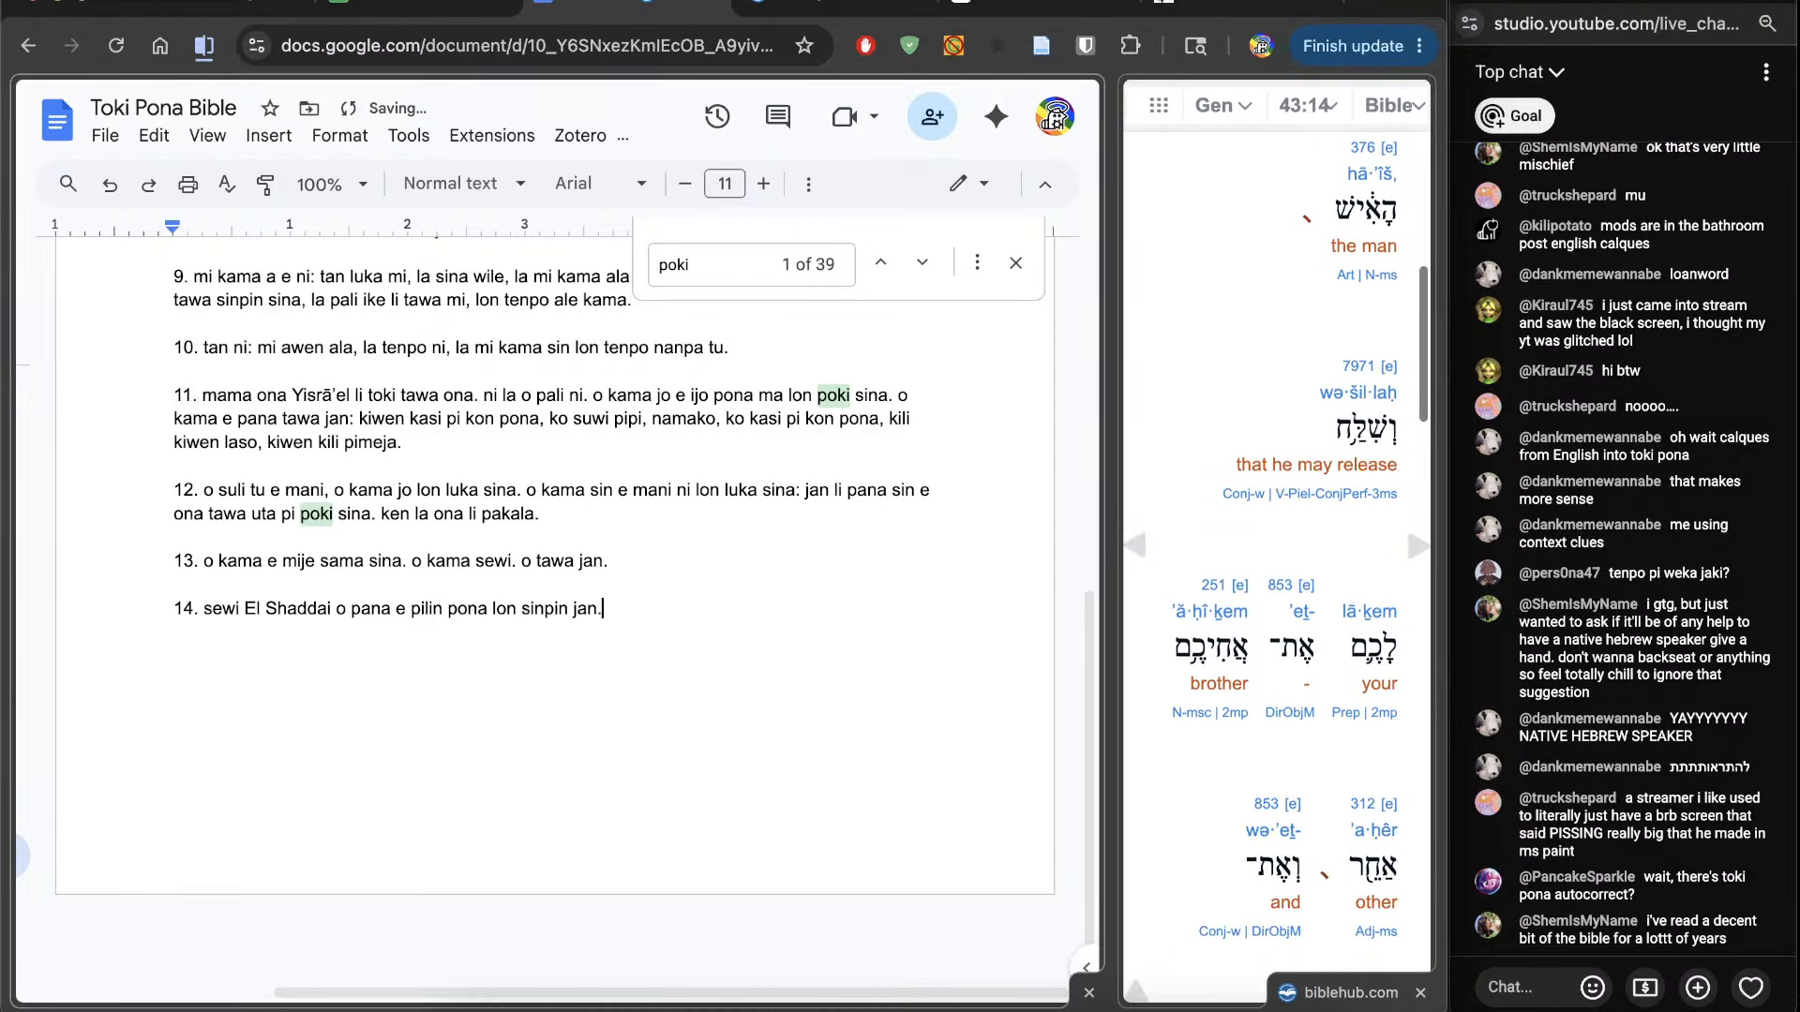
# Step: Look over the Wikipedia article on the Pazer cantillation mark and go back to the translation document
pyautogui.scroll(-2, 1364, 379)
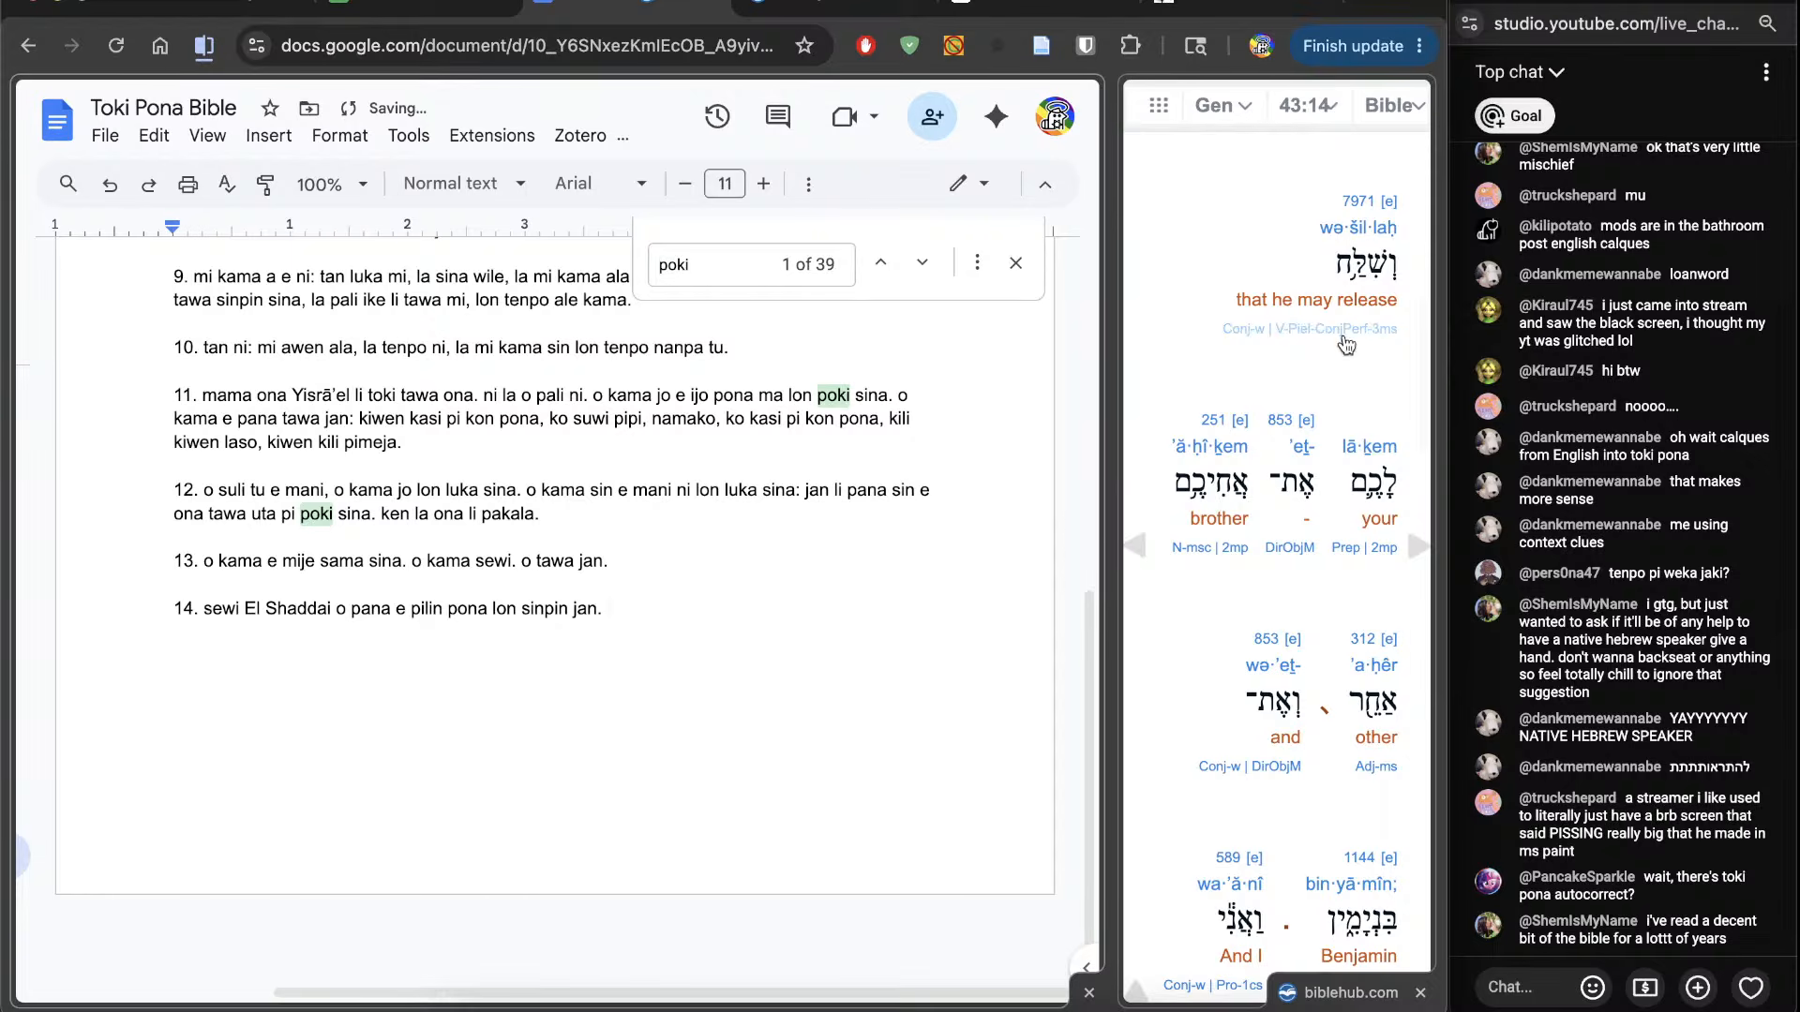
pyautogui.click(1353, 201)
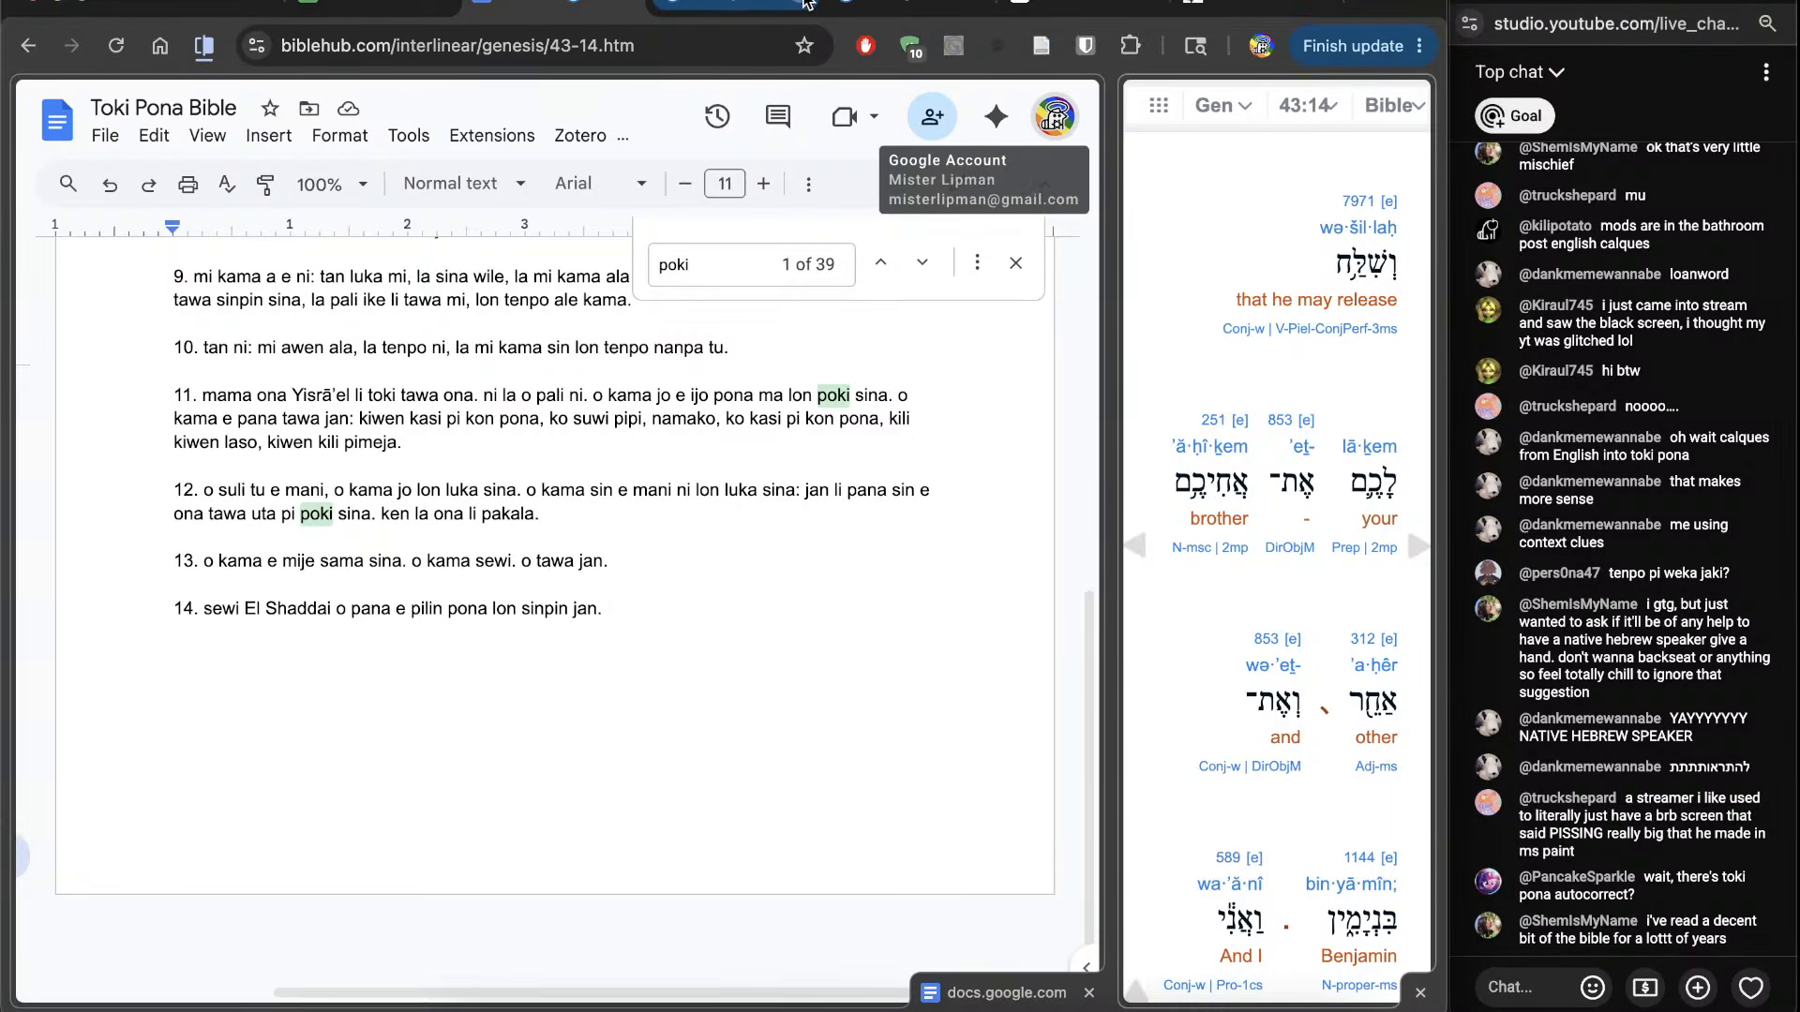
pyautogui.click(737, 10)
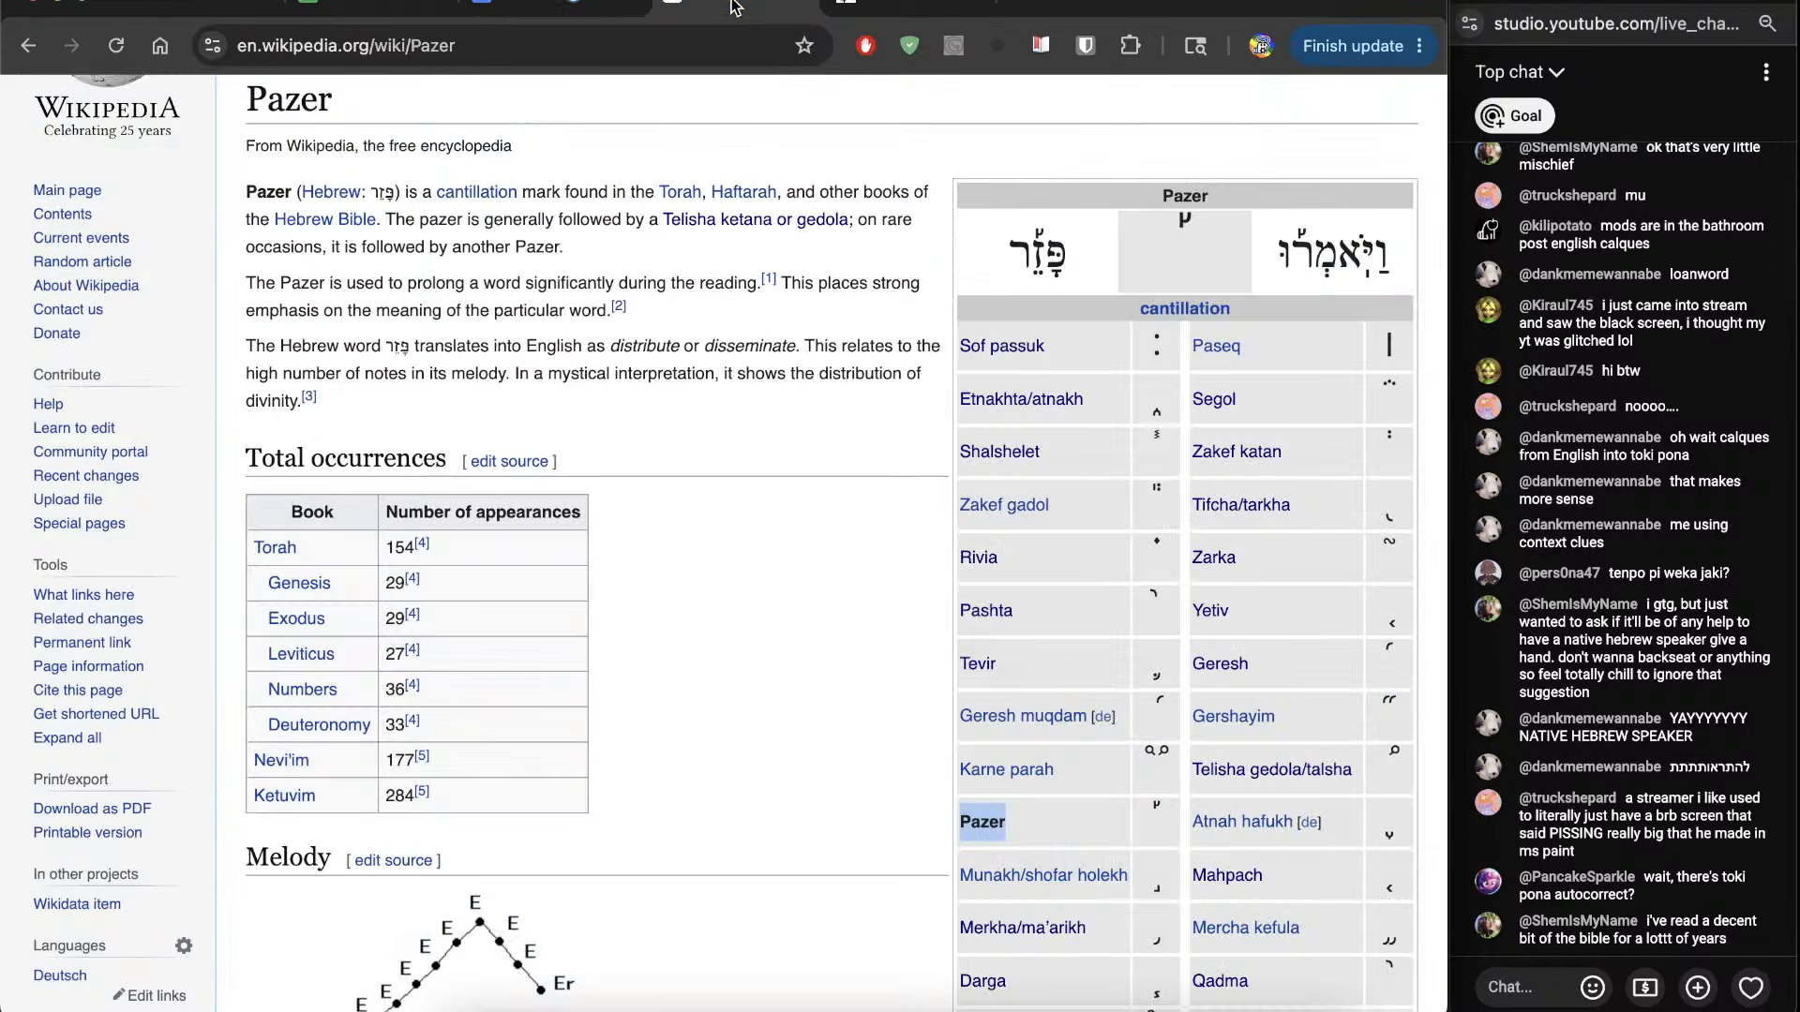
pyautogui.scroll(2, 791, 657)
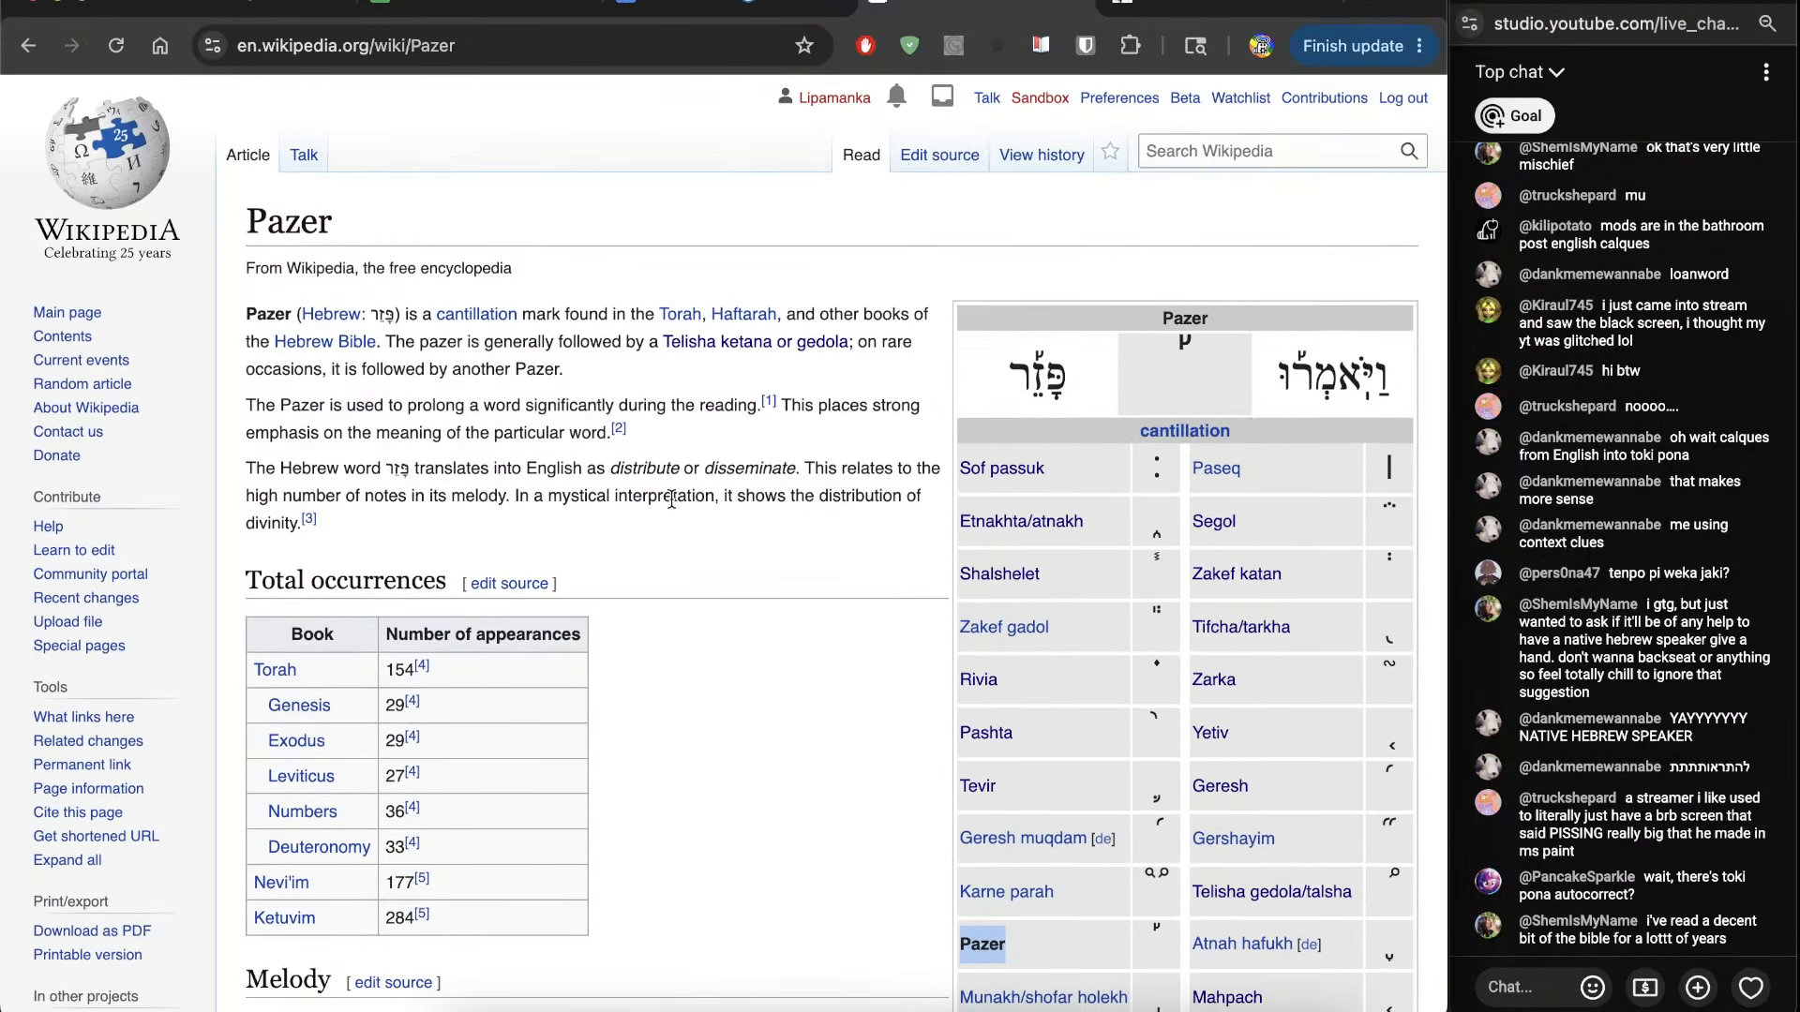
pyautogui.moveTo(609, 525); pyautogui.dragTo(628, 274)
pyautogui.click(637, 272)
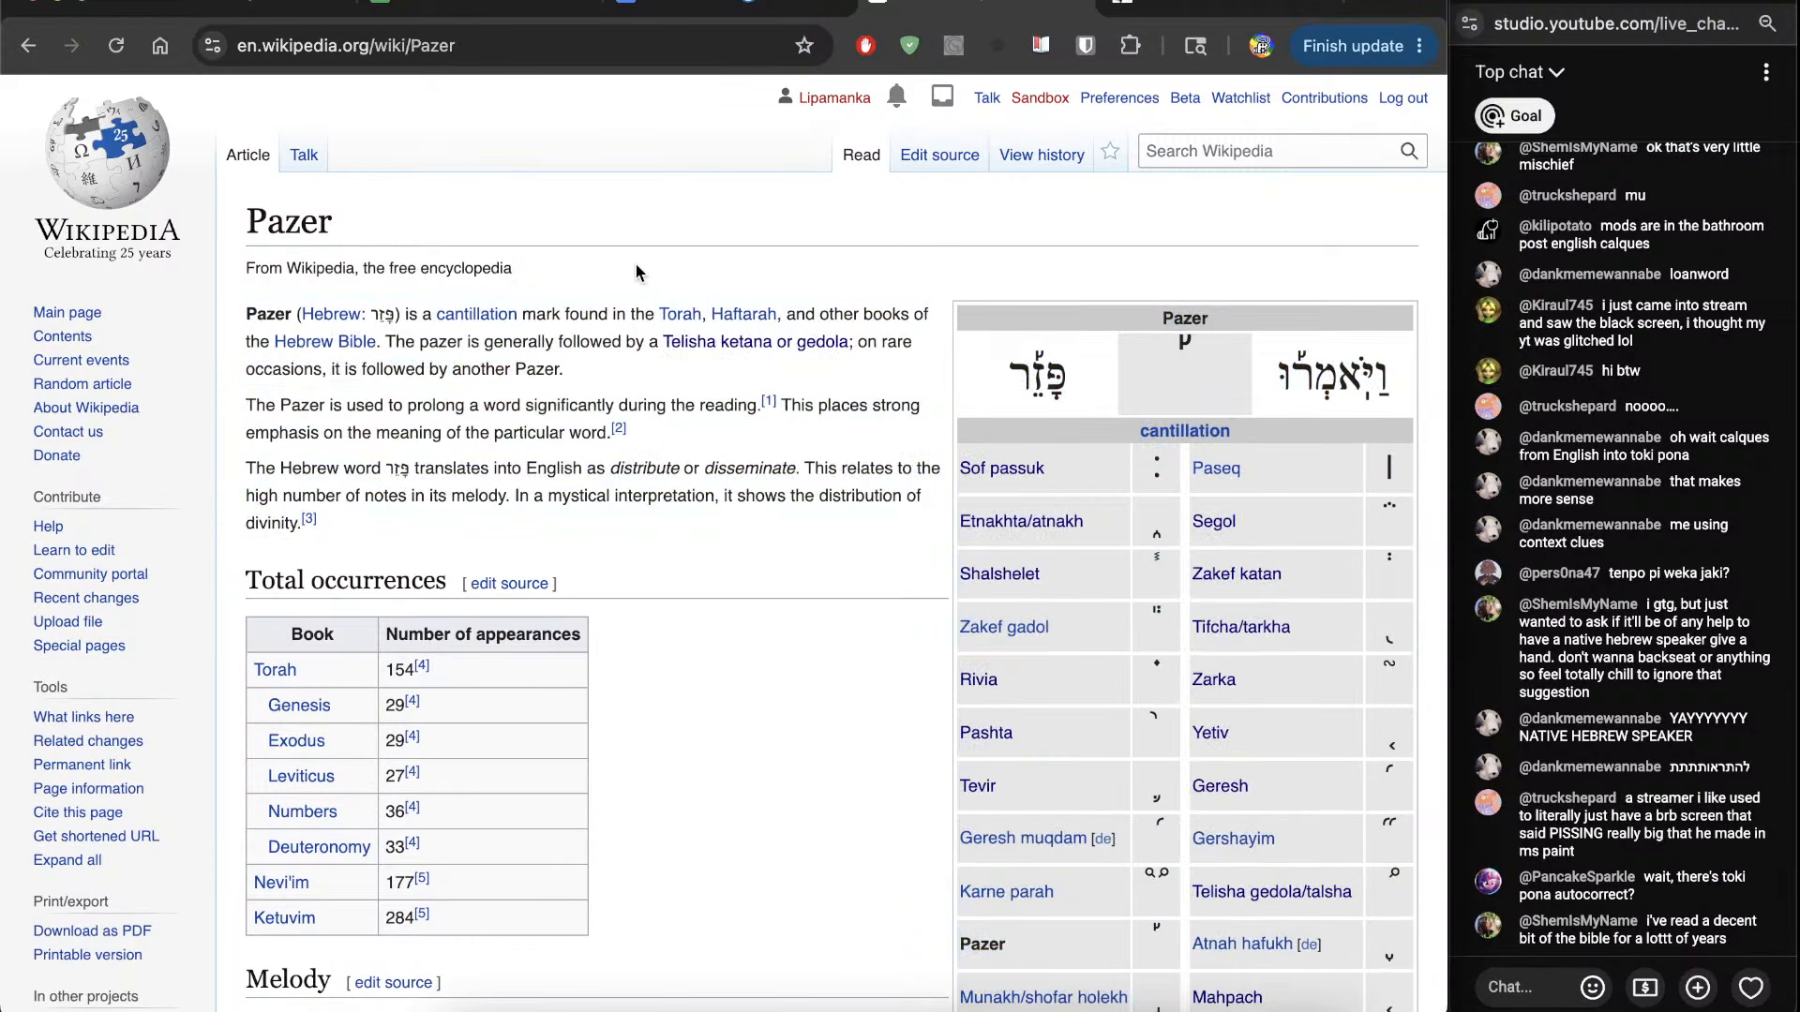
pyautogui.tripleClick(501, 428)
pyautogui.click(501, 428)
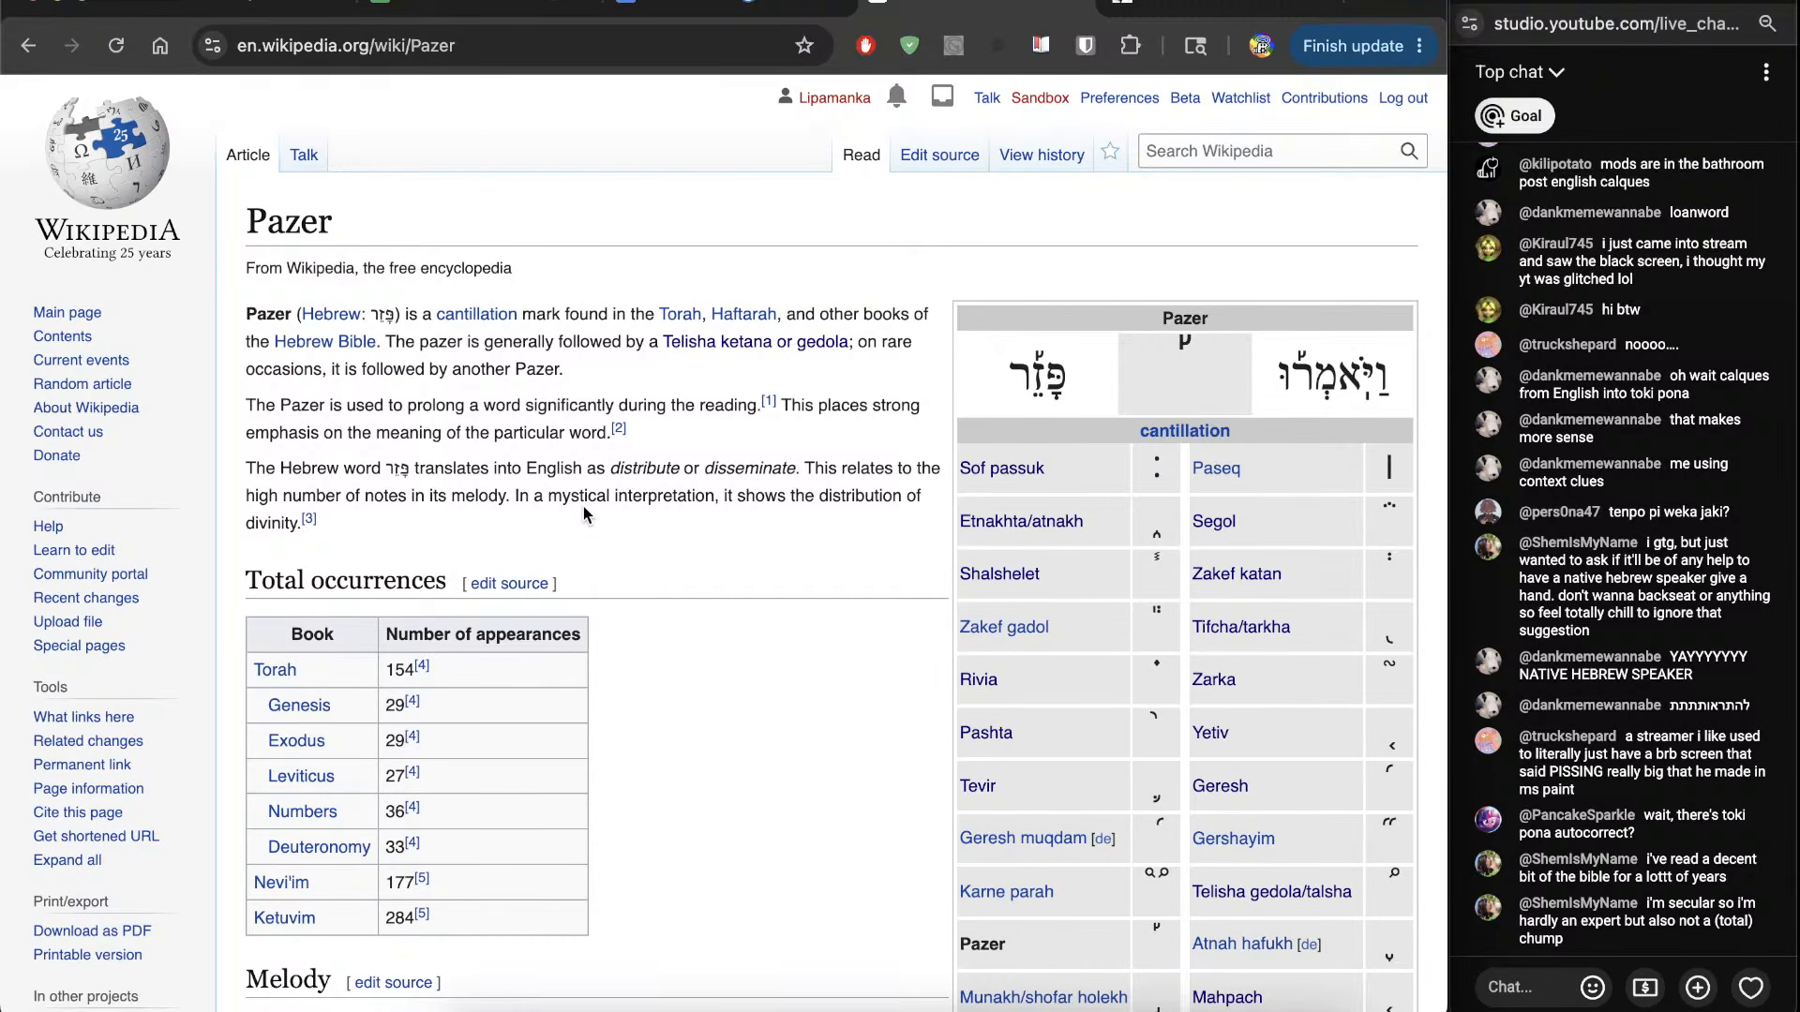
pyautogui.scroll(-4, 583, 508)
pyautogui.scroll(4, 583, 507)
pyautogui.click(732, 5)
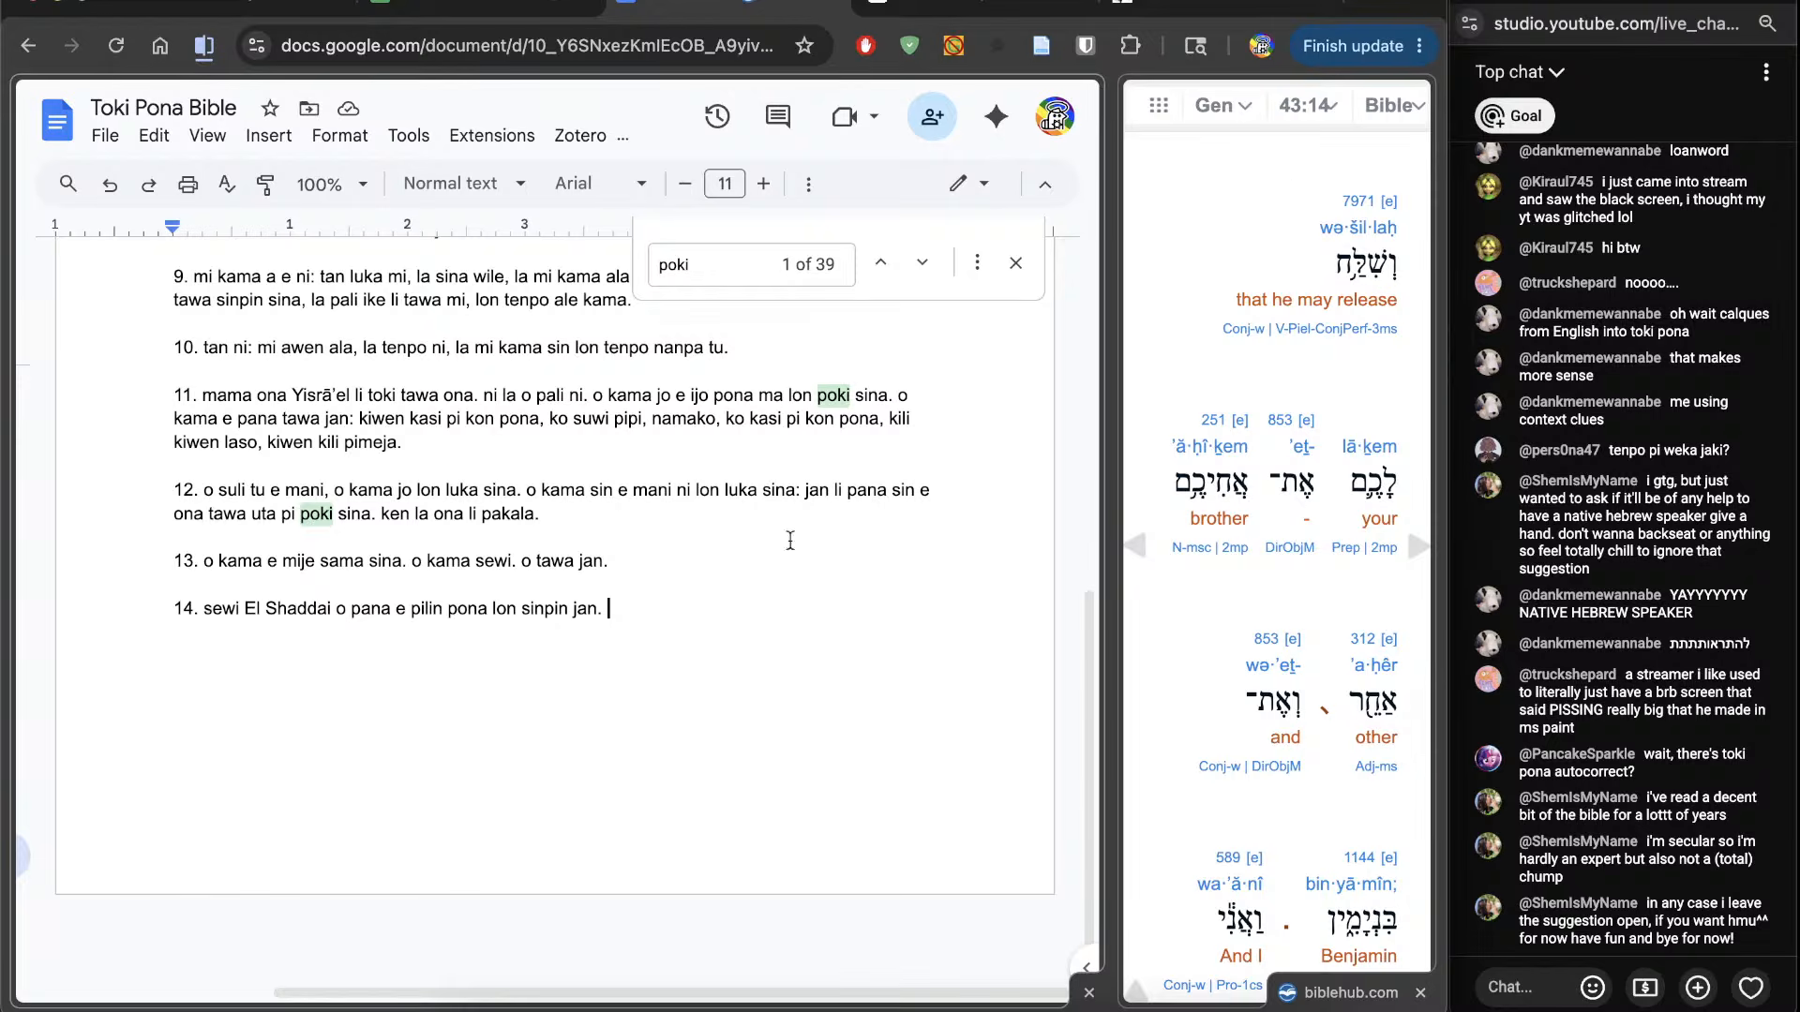
# Step: Open the lexicon entry for "that he may release" (7971), read its Brown-Driver-Briggs senses, and close it
pyautogui.click(1333, 199)
pyautogui.scroll(-10, 566, 555)
pyautogui.scroll(-7, 566, 555)
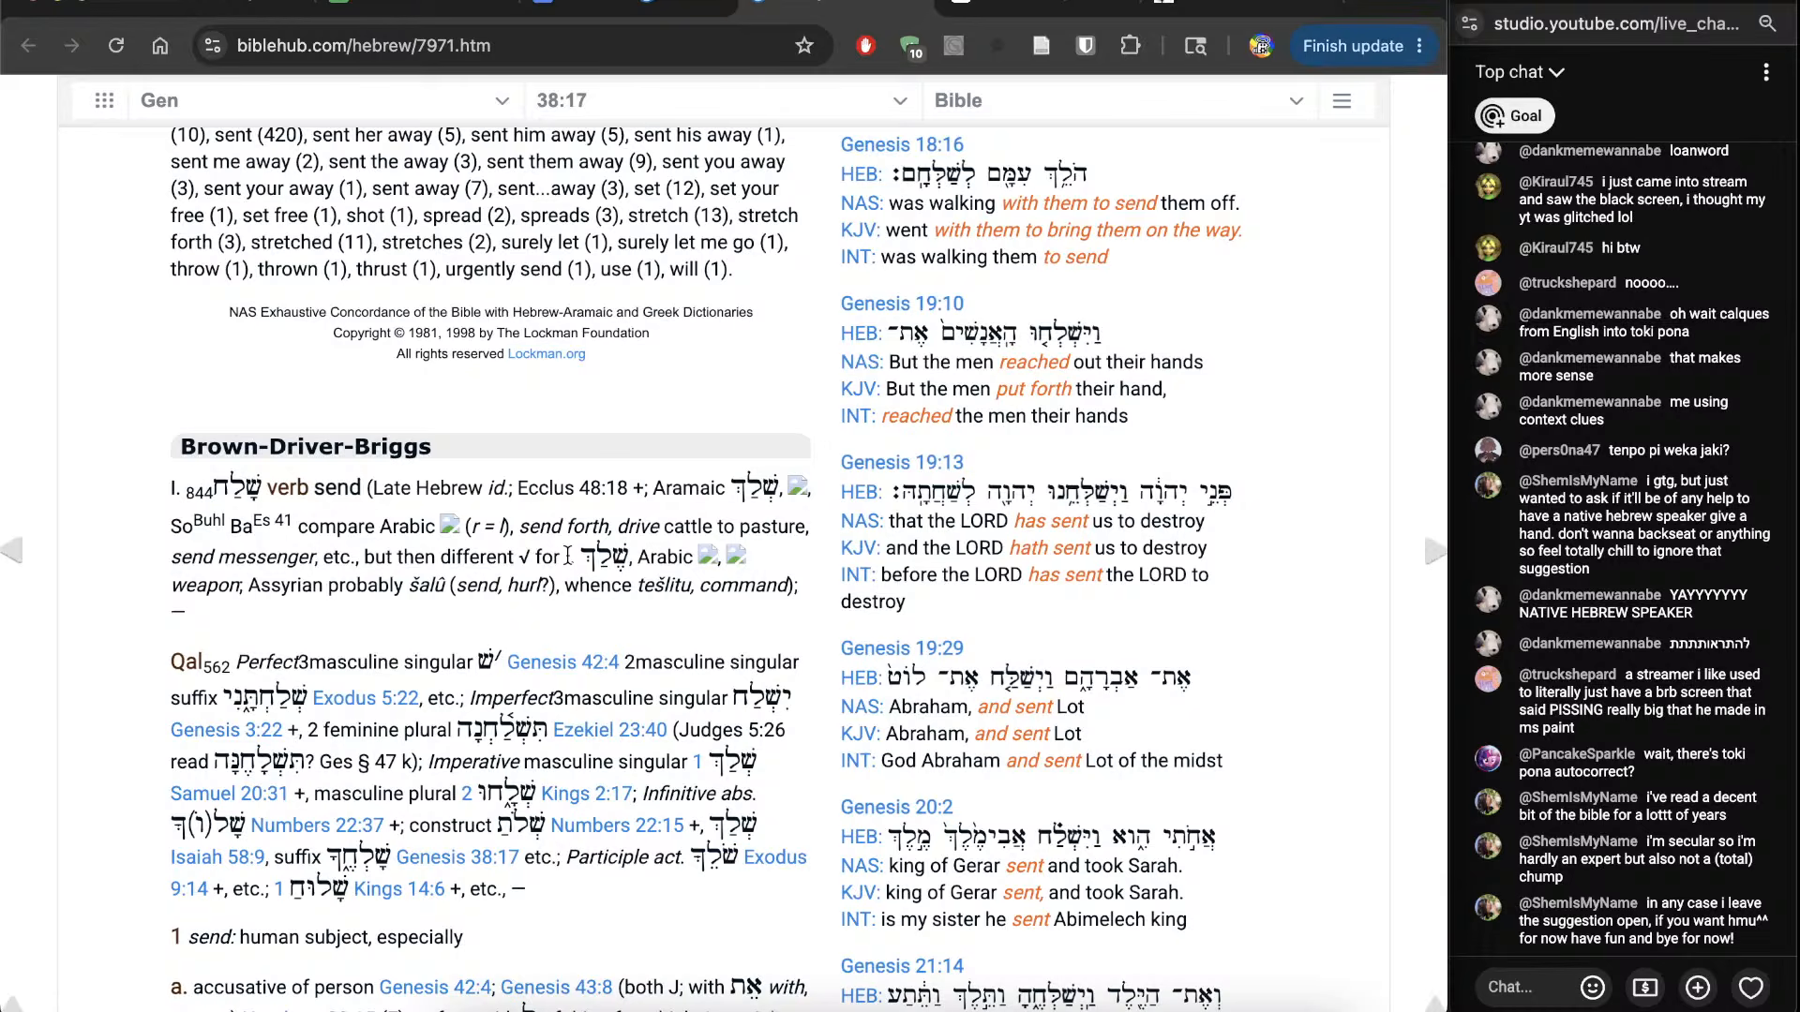
pyautogui.scroll(-5, 567, 555)
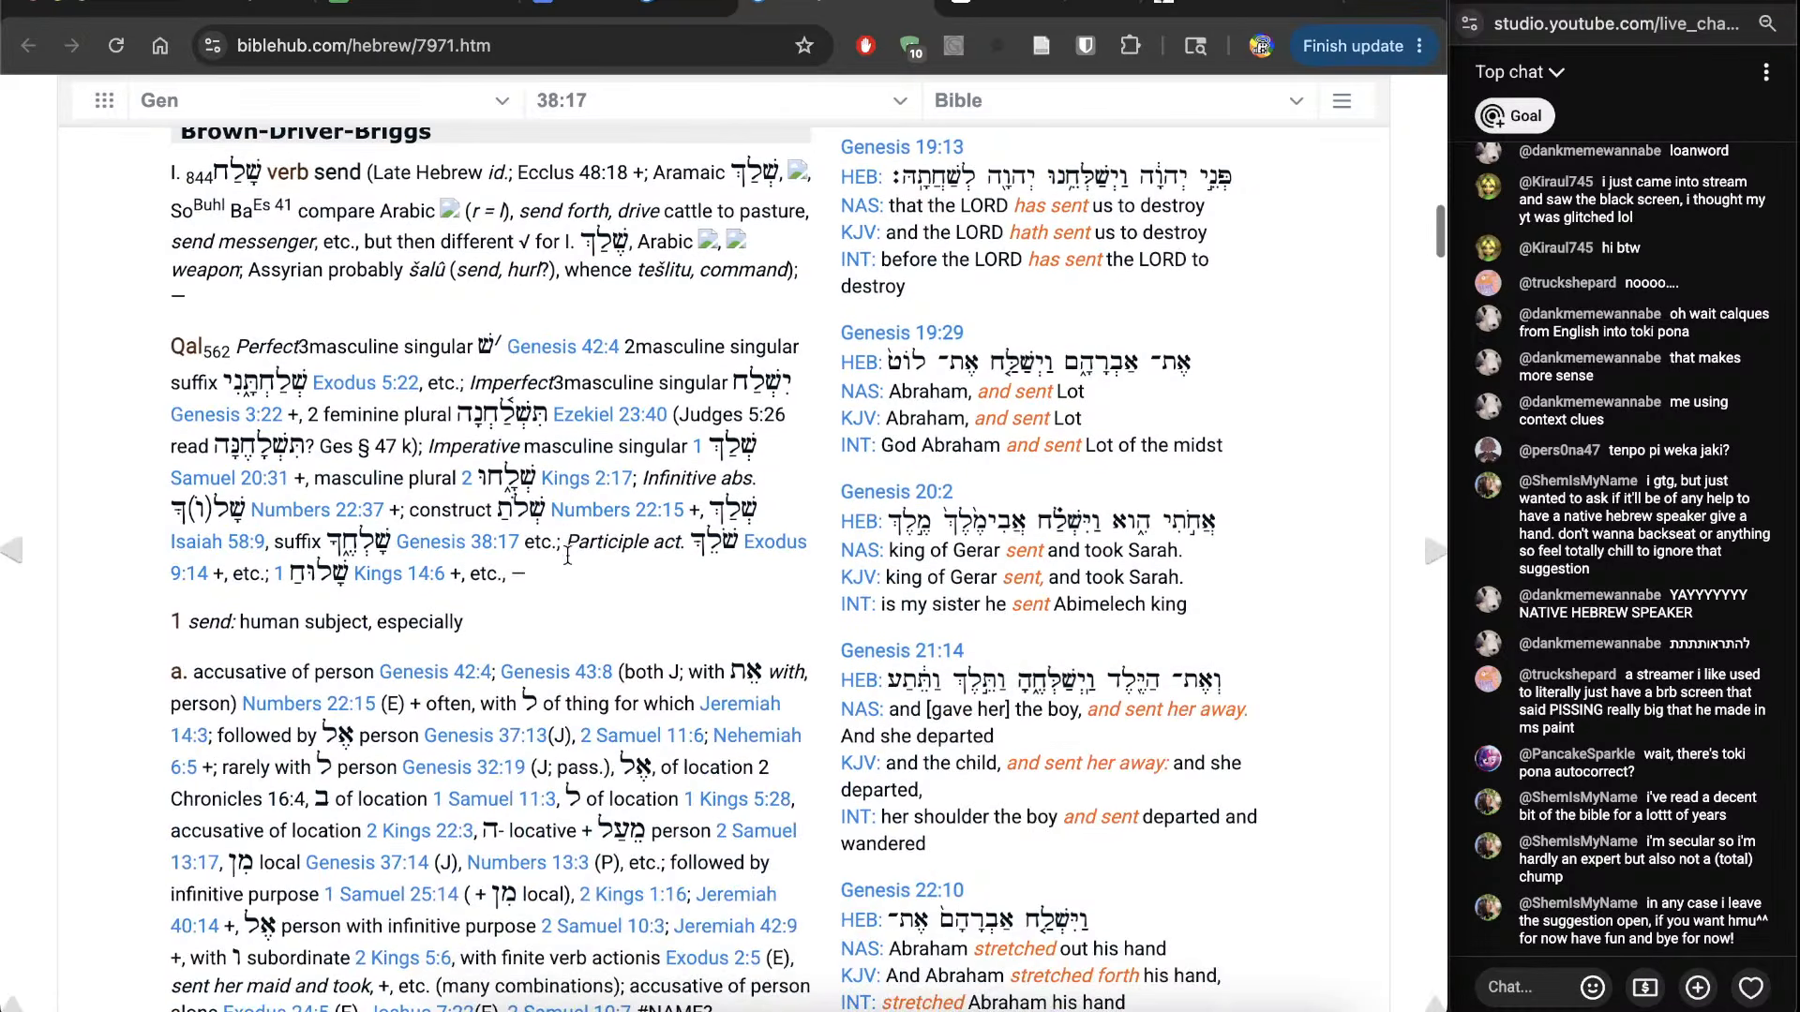
pyautogui.scroll(-4, 128, 766)
pyautogui.scroll(-7, 128, 766)
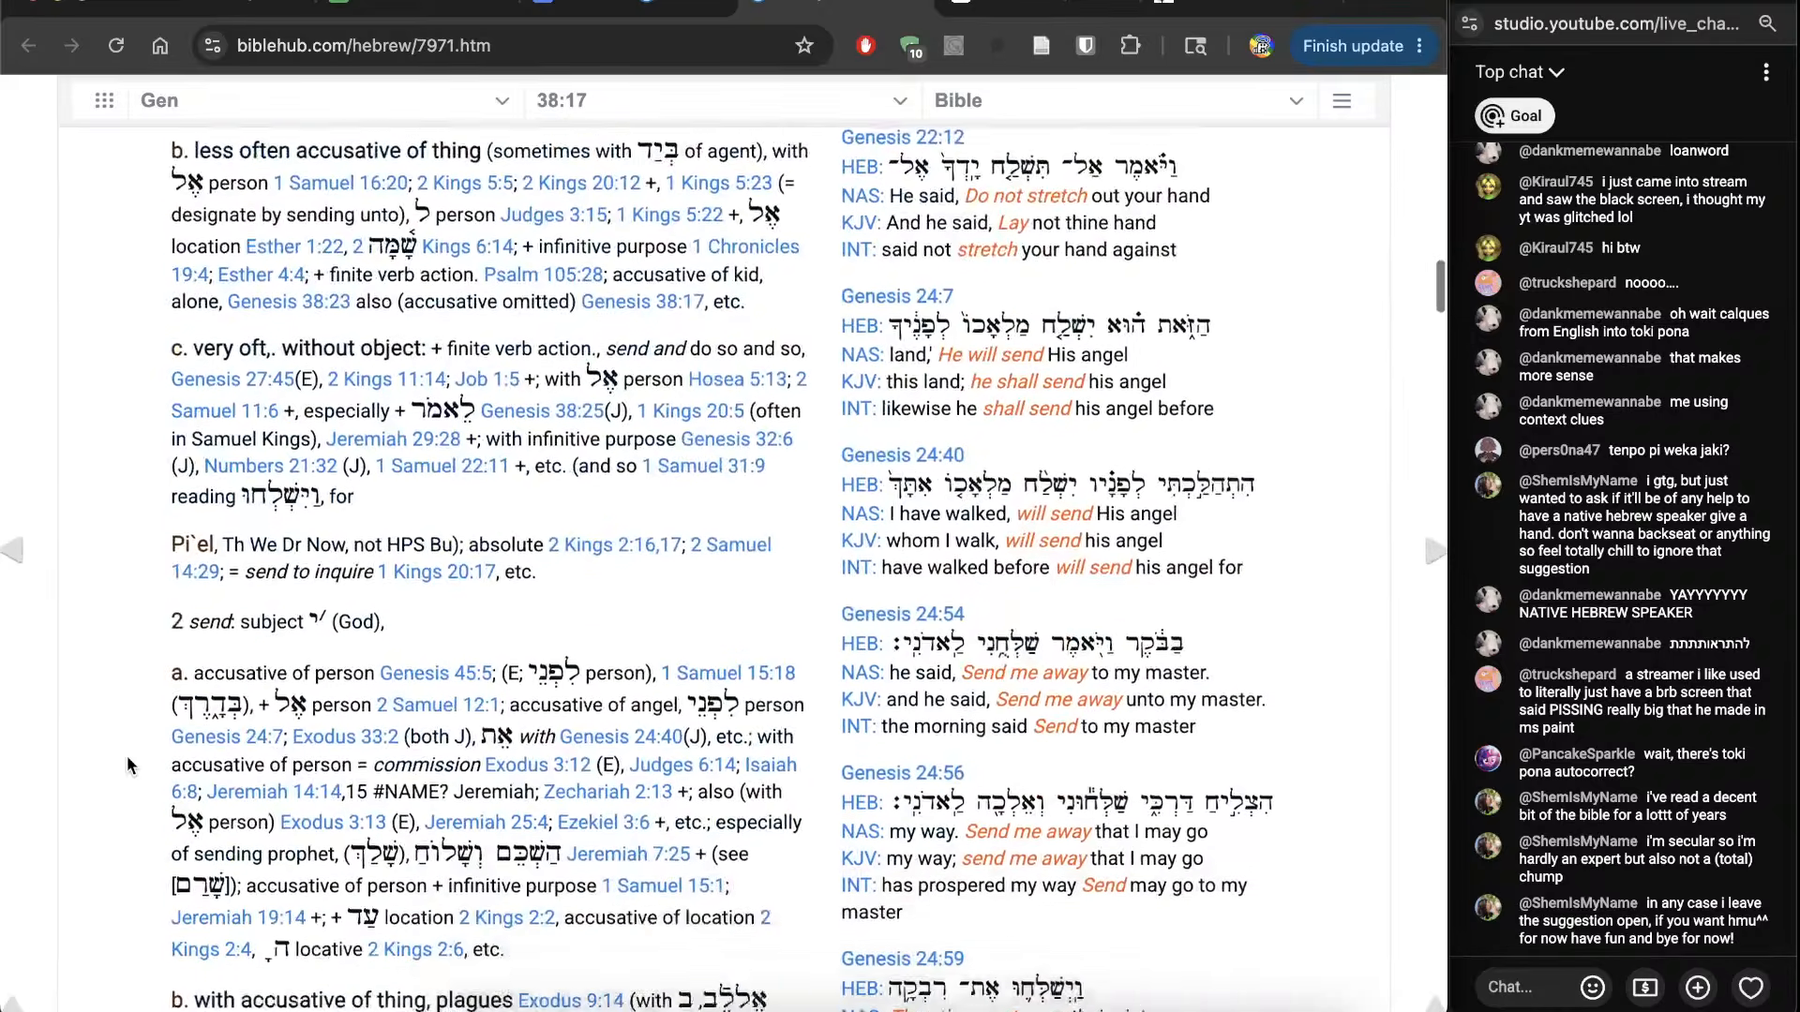
pyautogui.press('super+w')
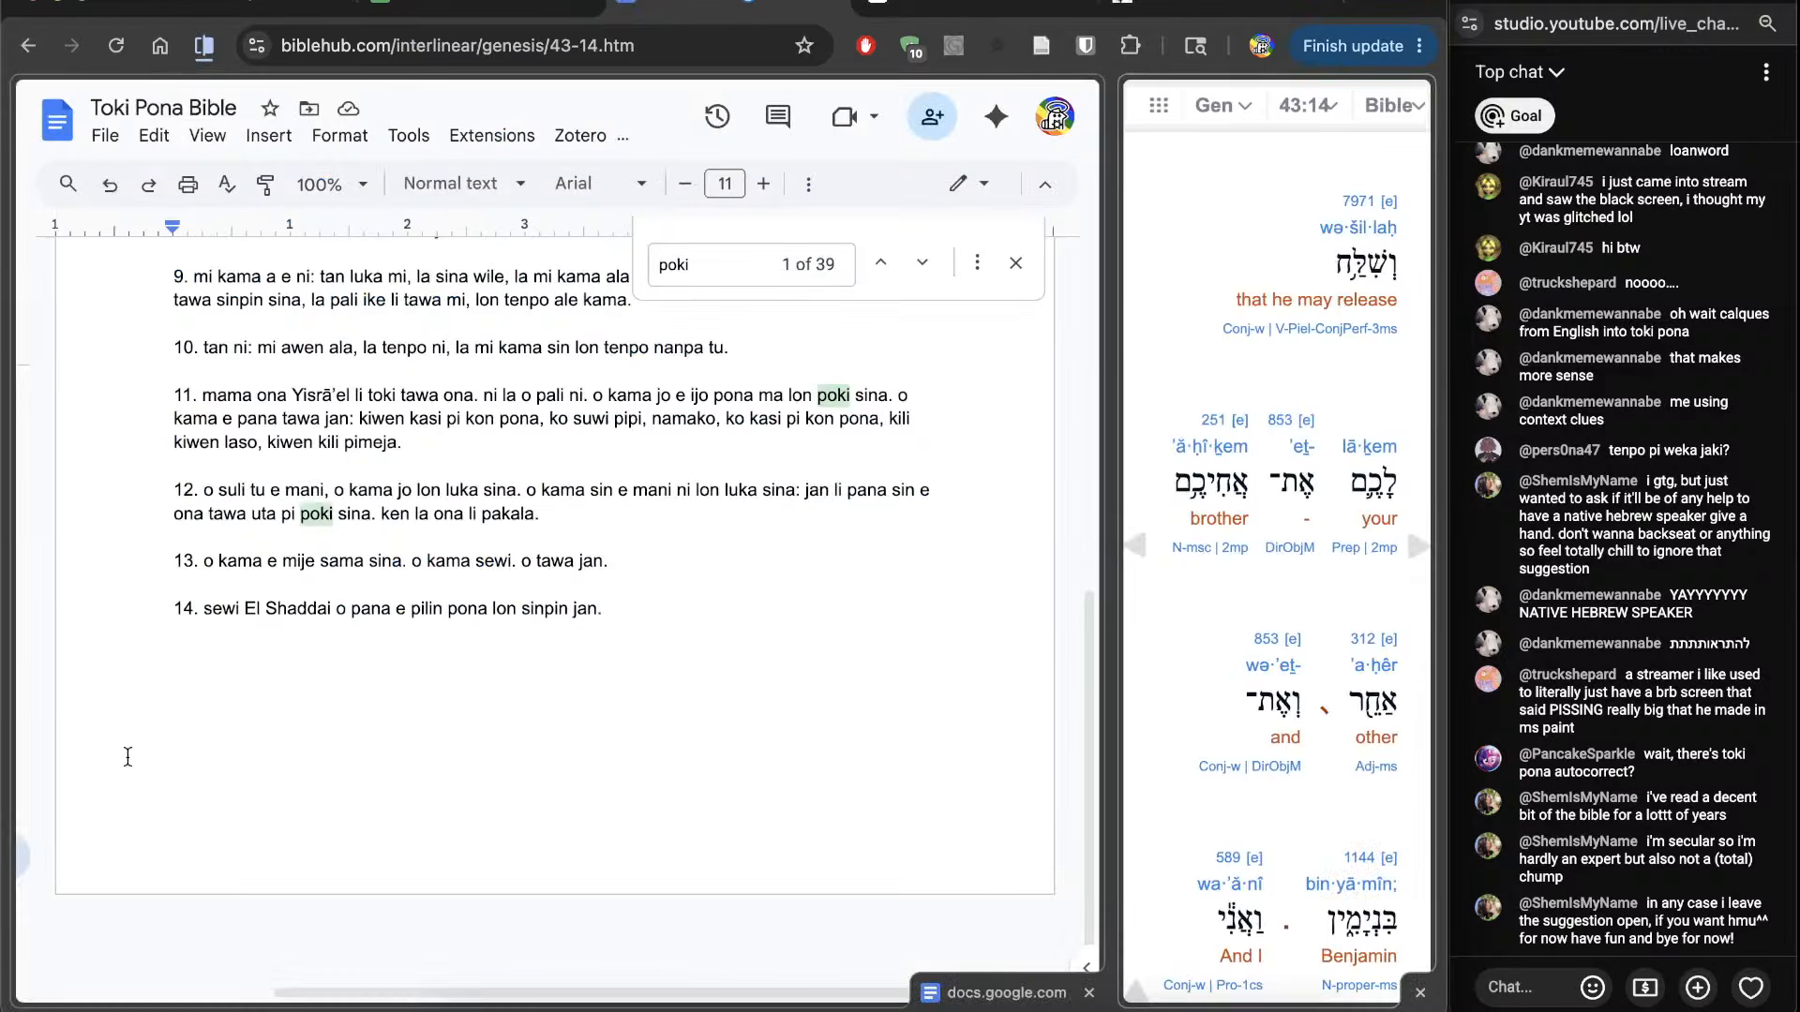
# Step: Add "ona o tawa e mije sama ante sina tawa sina" as the start of verse 14's second sentence
pyautogui.click(732, 746)
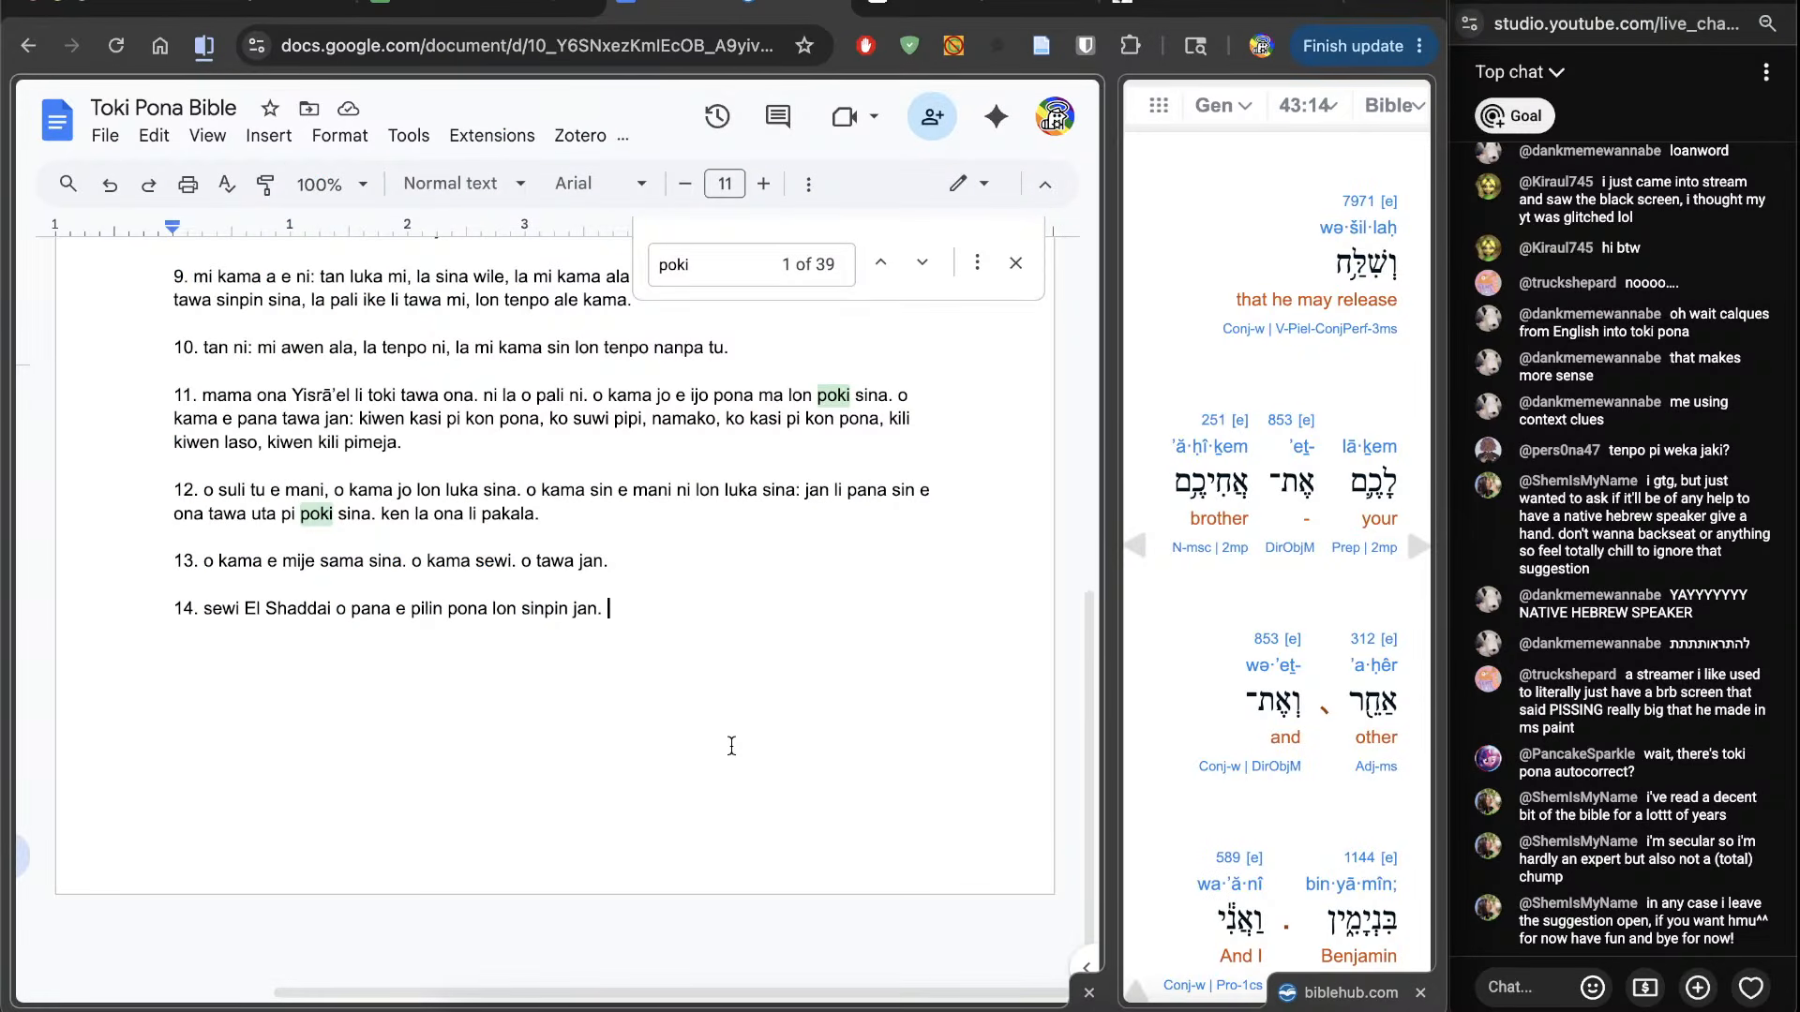
pyautogui.write('ona o tawa e ')
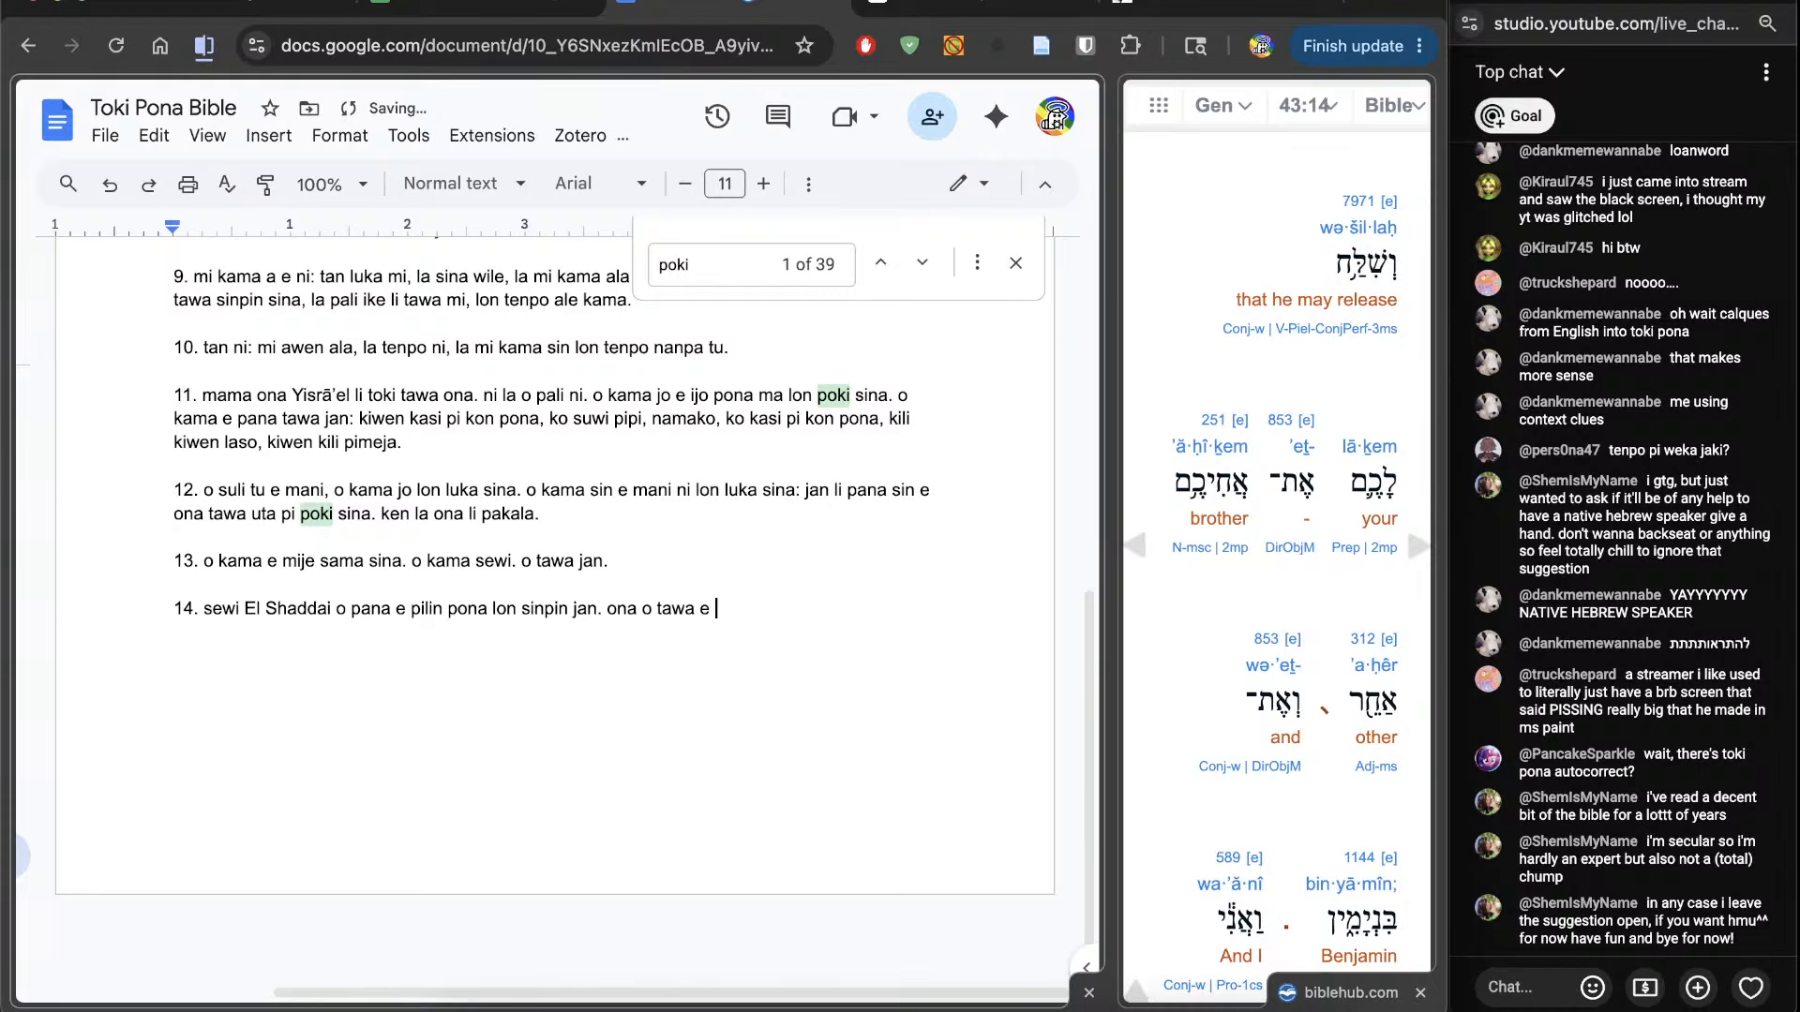
pyautogui.write('mije sama sina tawa sina')
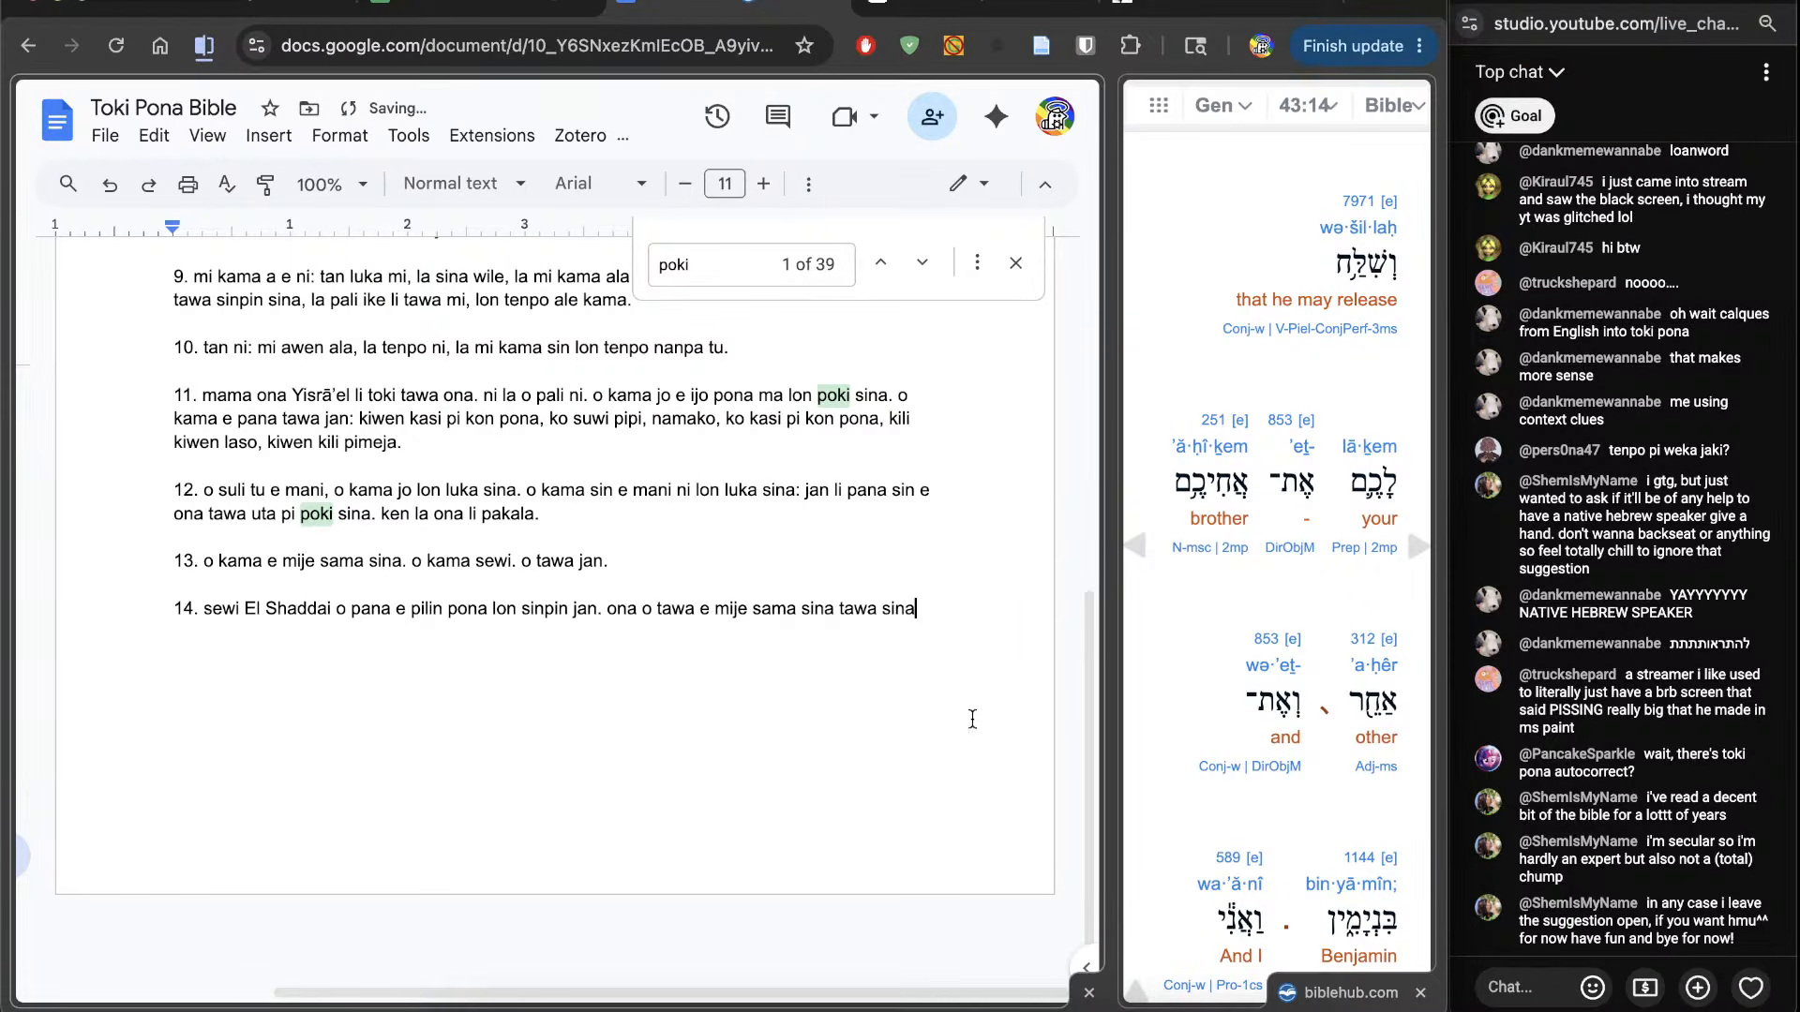
pyautogui.click(802, 614)
pyautogui.write('ante')
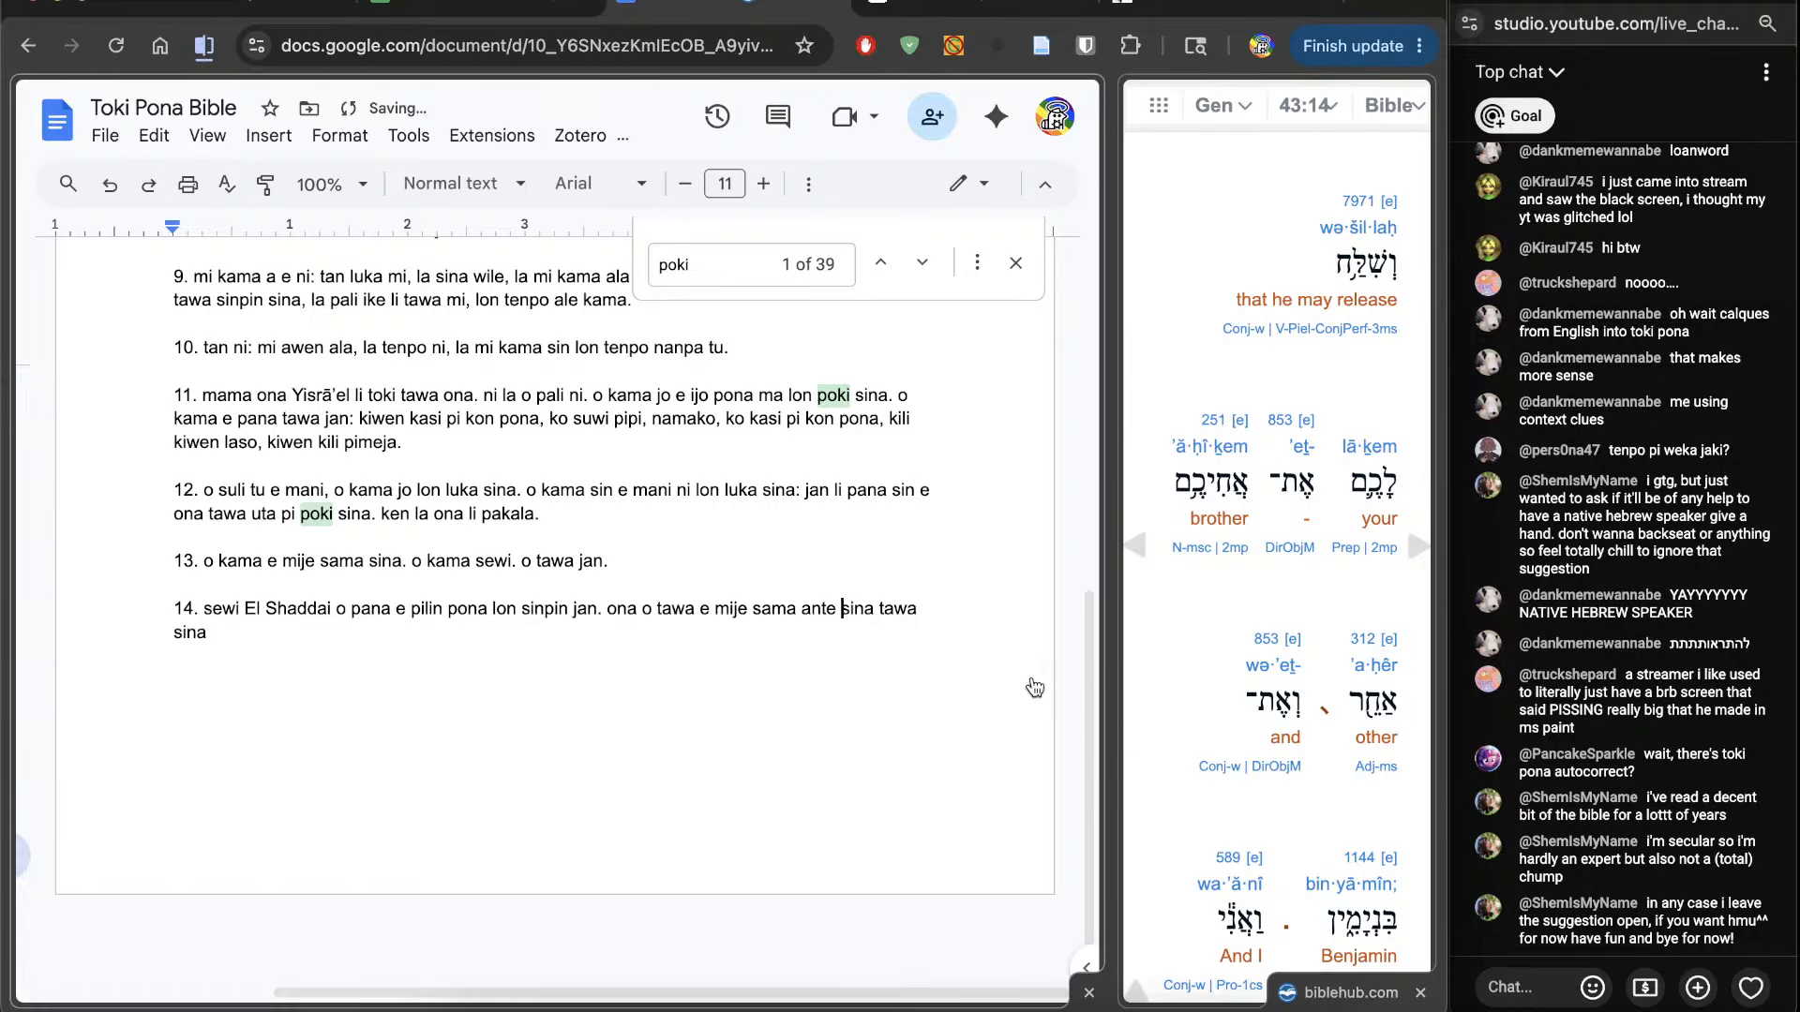
# Step: Complete verse 14's second sentence with ", e jan Binyāmīn." and mark the following "And I" word in the interlinear
pyautogui.scroll(-2, 1135, 751)
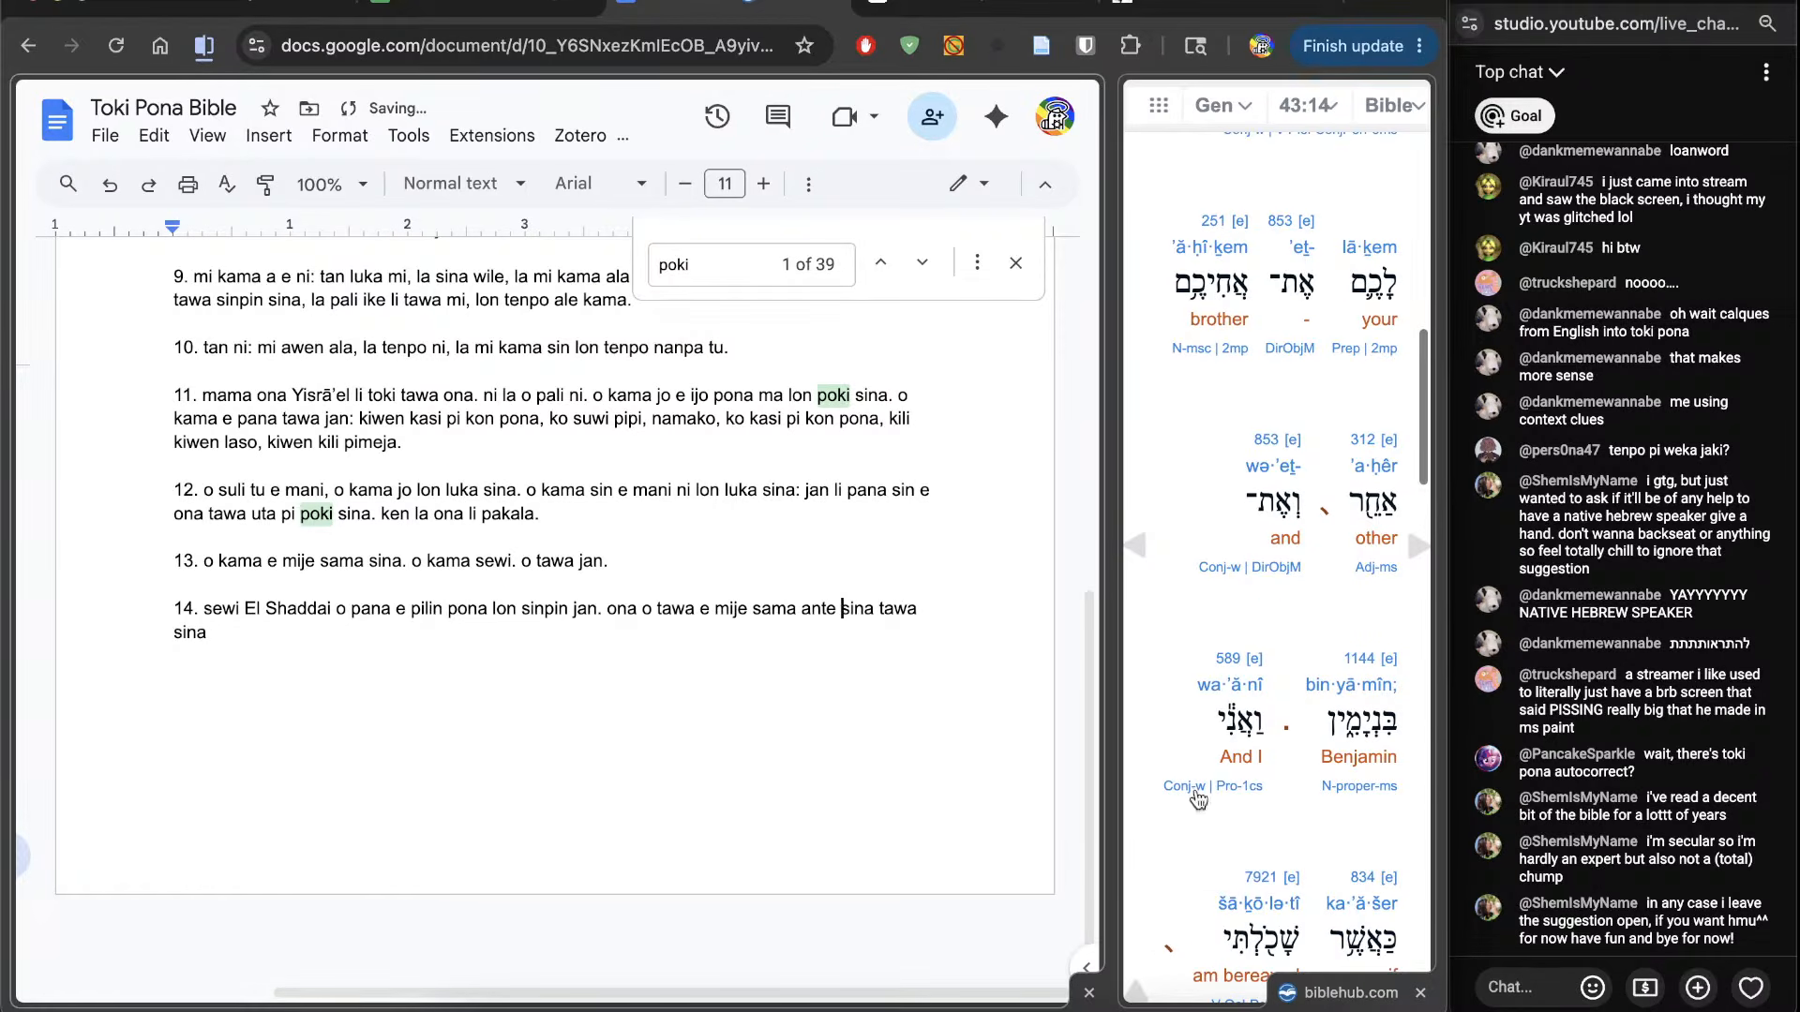
pyautogui.scroll(-1, 1155, 876)
pyautogui.click(769, 818)
pyautogui.write(', e jan ')
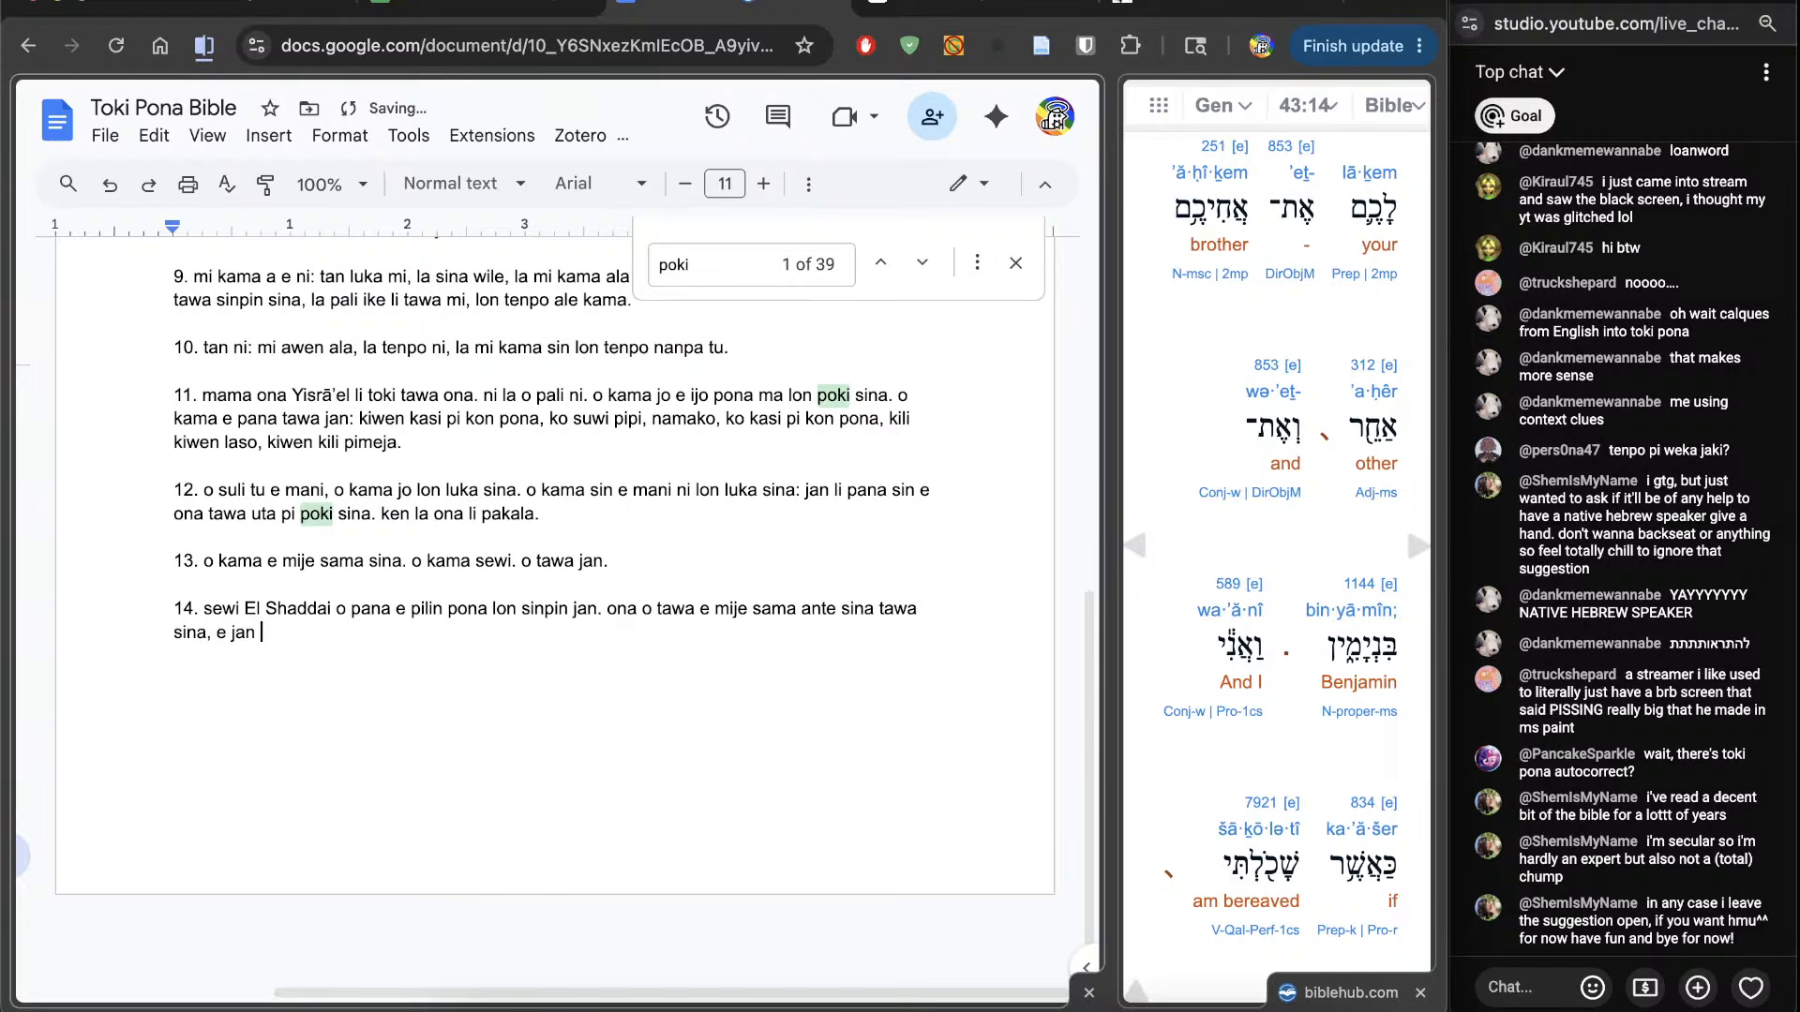
pyautogui.write('Binyāmīn')
pyautogui.scroll(-4, 1224, 757)
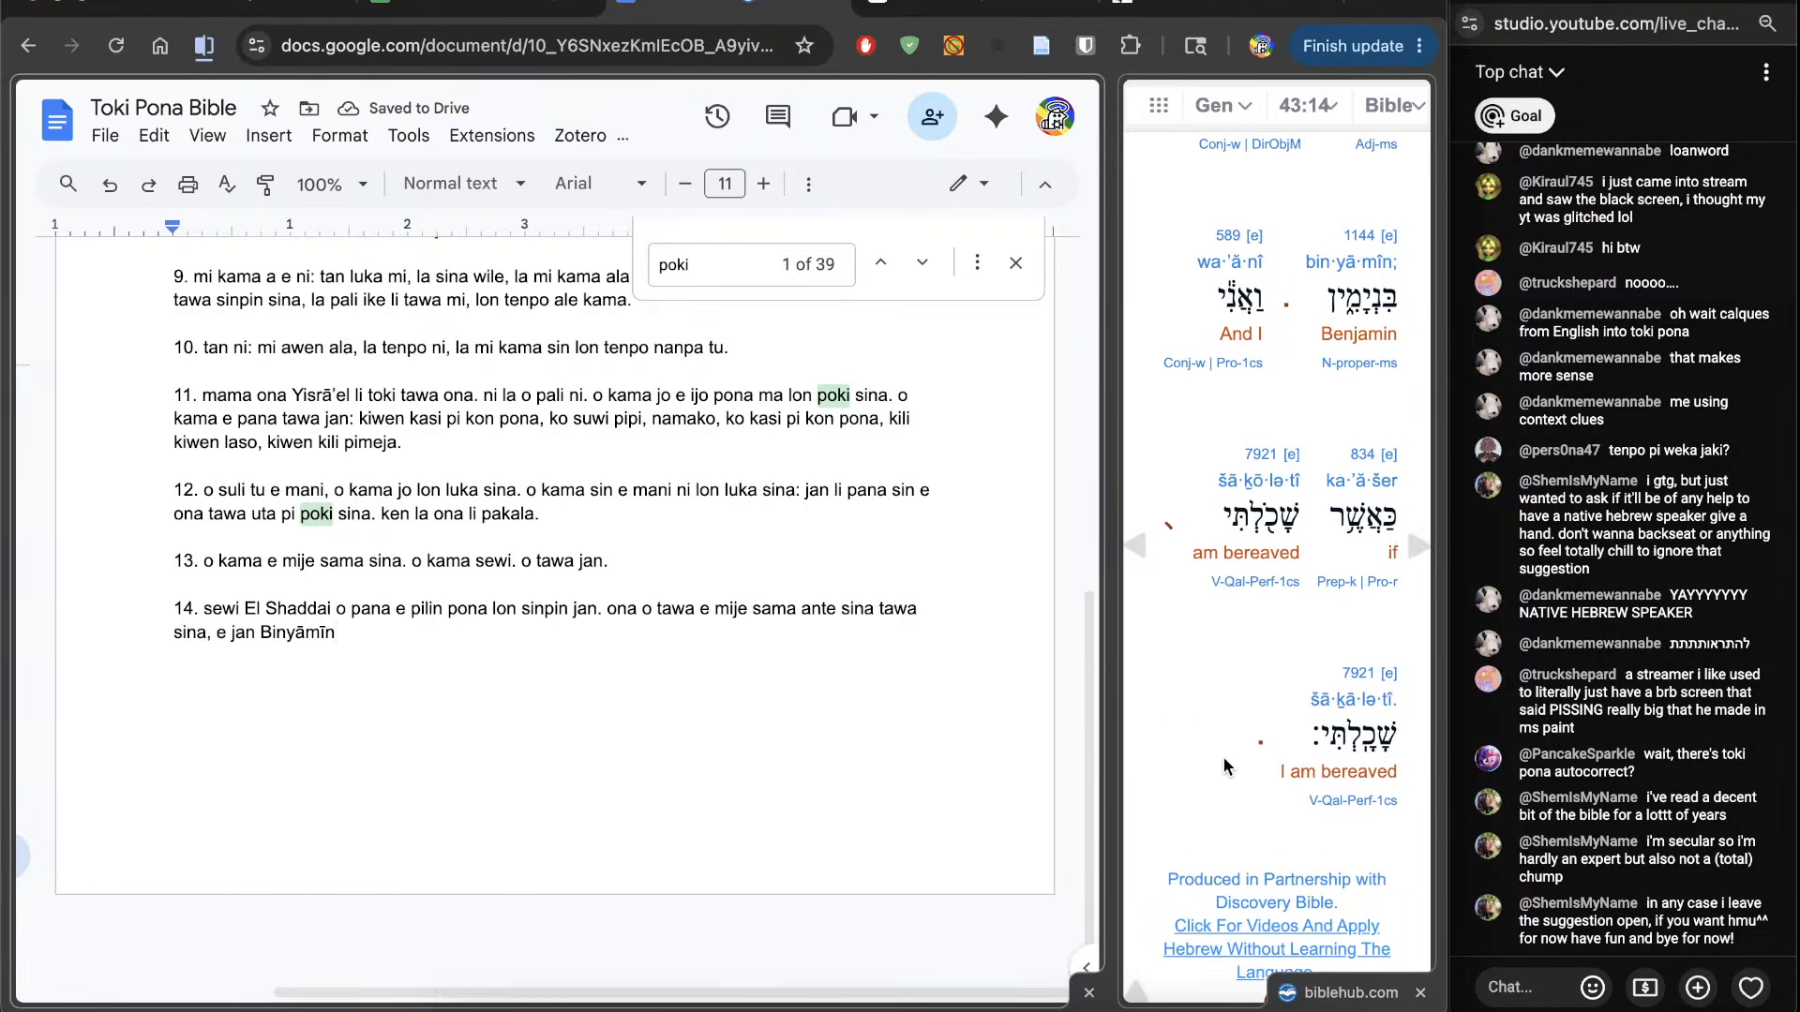
pyautogui.write('.')
pyautogui.doubleClick(1239, 297)
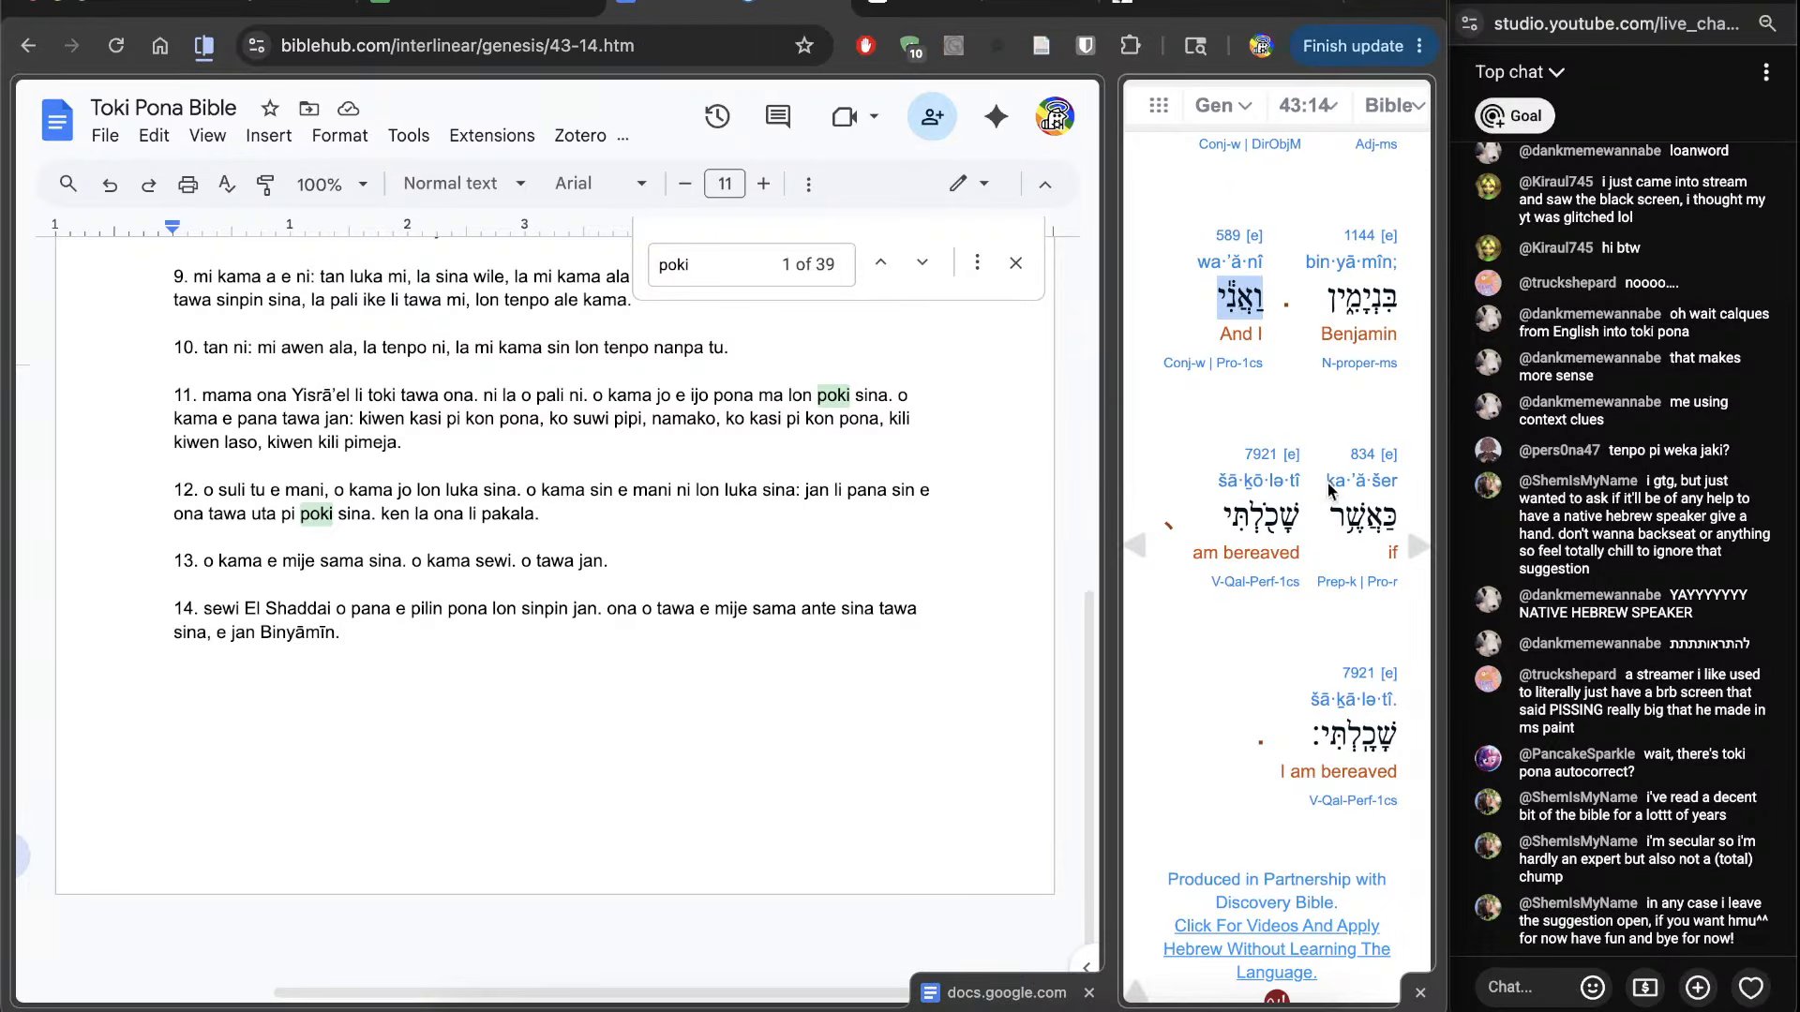
# Step: Add the closing sentence "lon tenpo pi weka ijo, la ijo li weka tan mi." to verse 14
pyautogui.click(885, 722)
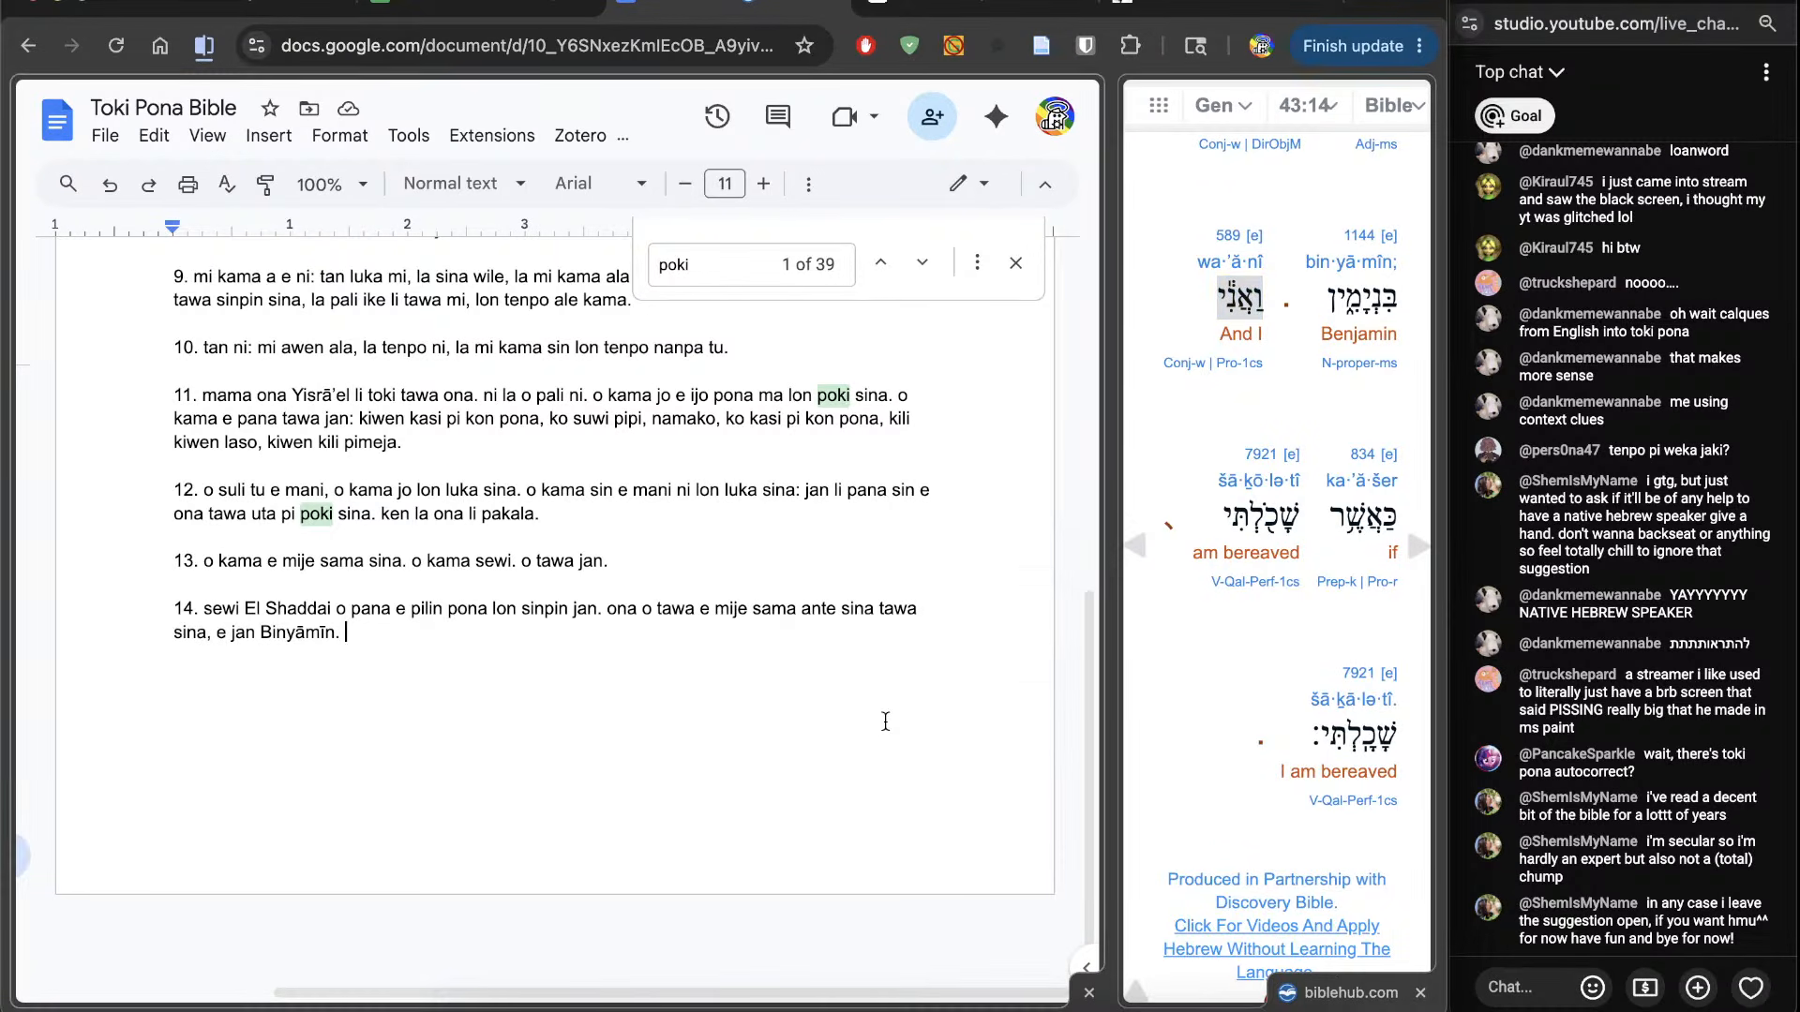
pyautogui.write('lon tempo pi weka ')
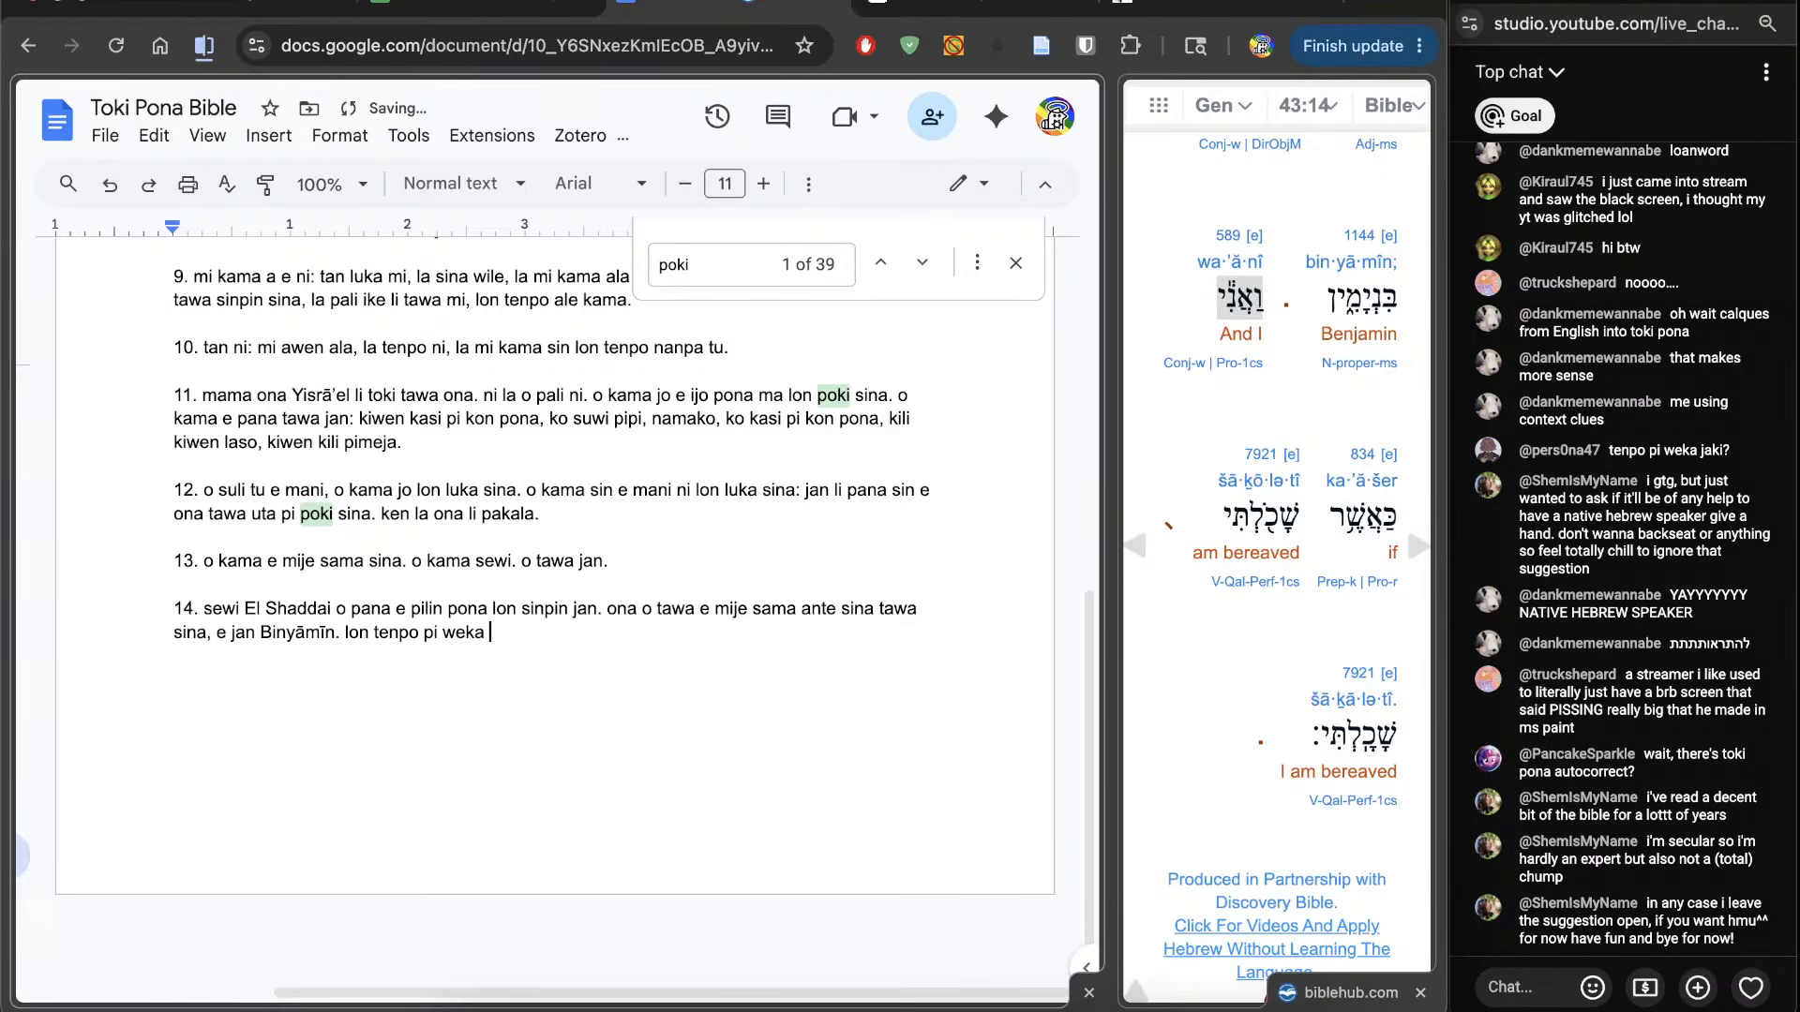
pyautogui.write('ijo, la ijo li wke')
pyautogui.press('BackSpace')
pyautogui.press('BackSpace')
pyautogui.write('eka tan mi.')
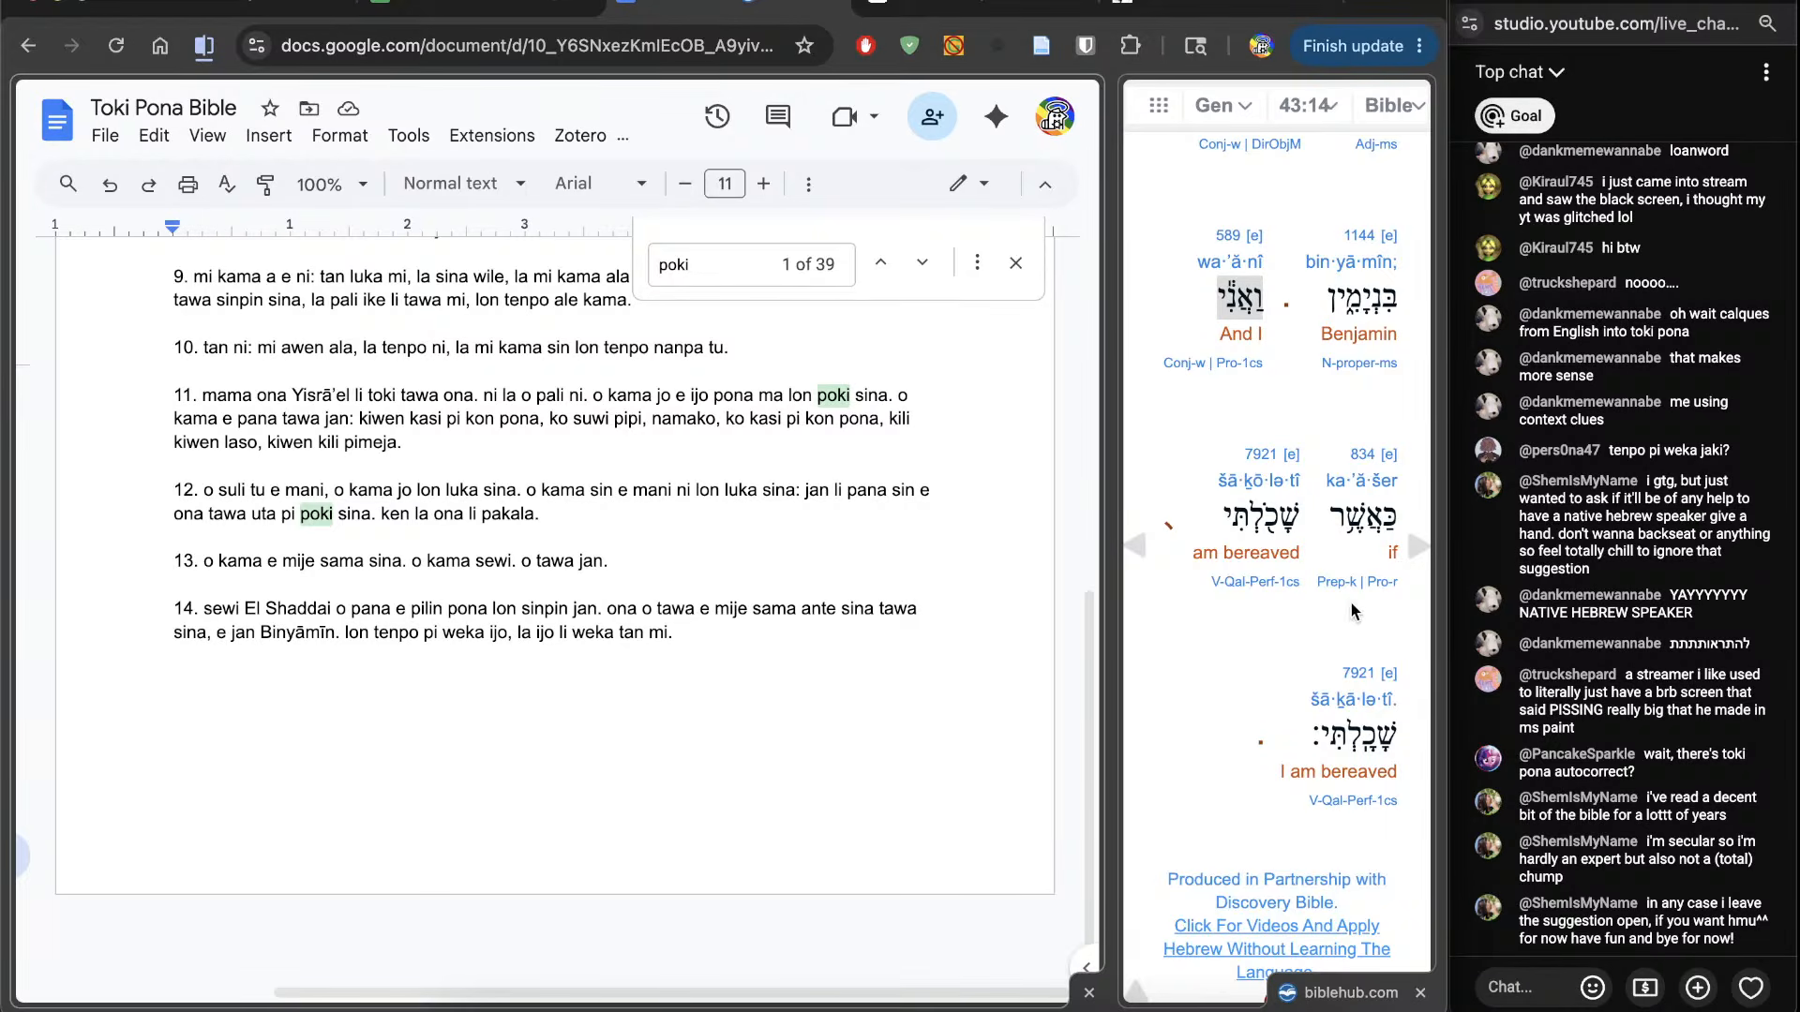
pyautogui.click(1329, 536)
pyautogui.click(1329, 536)
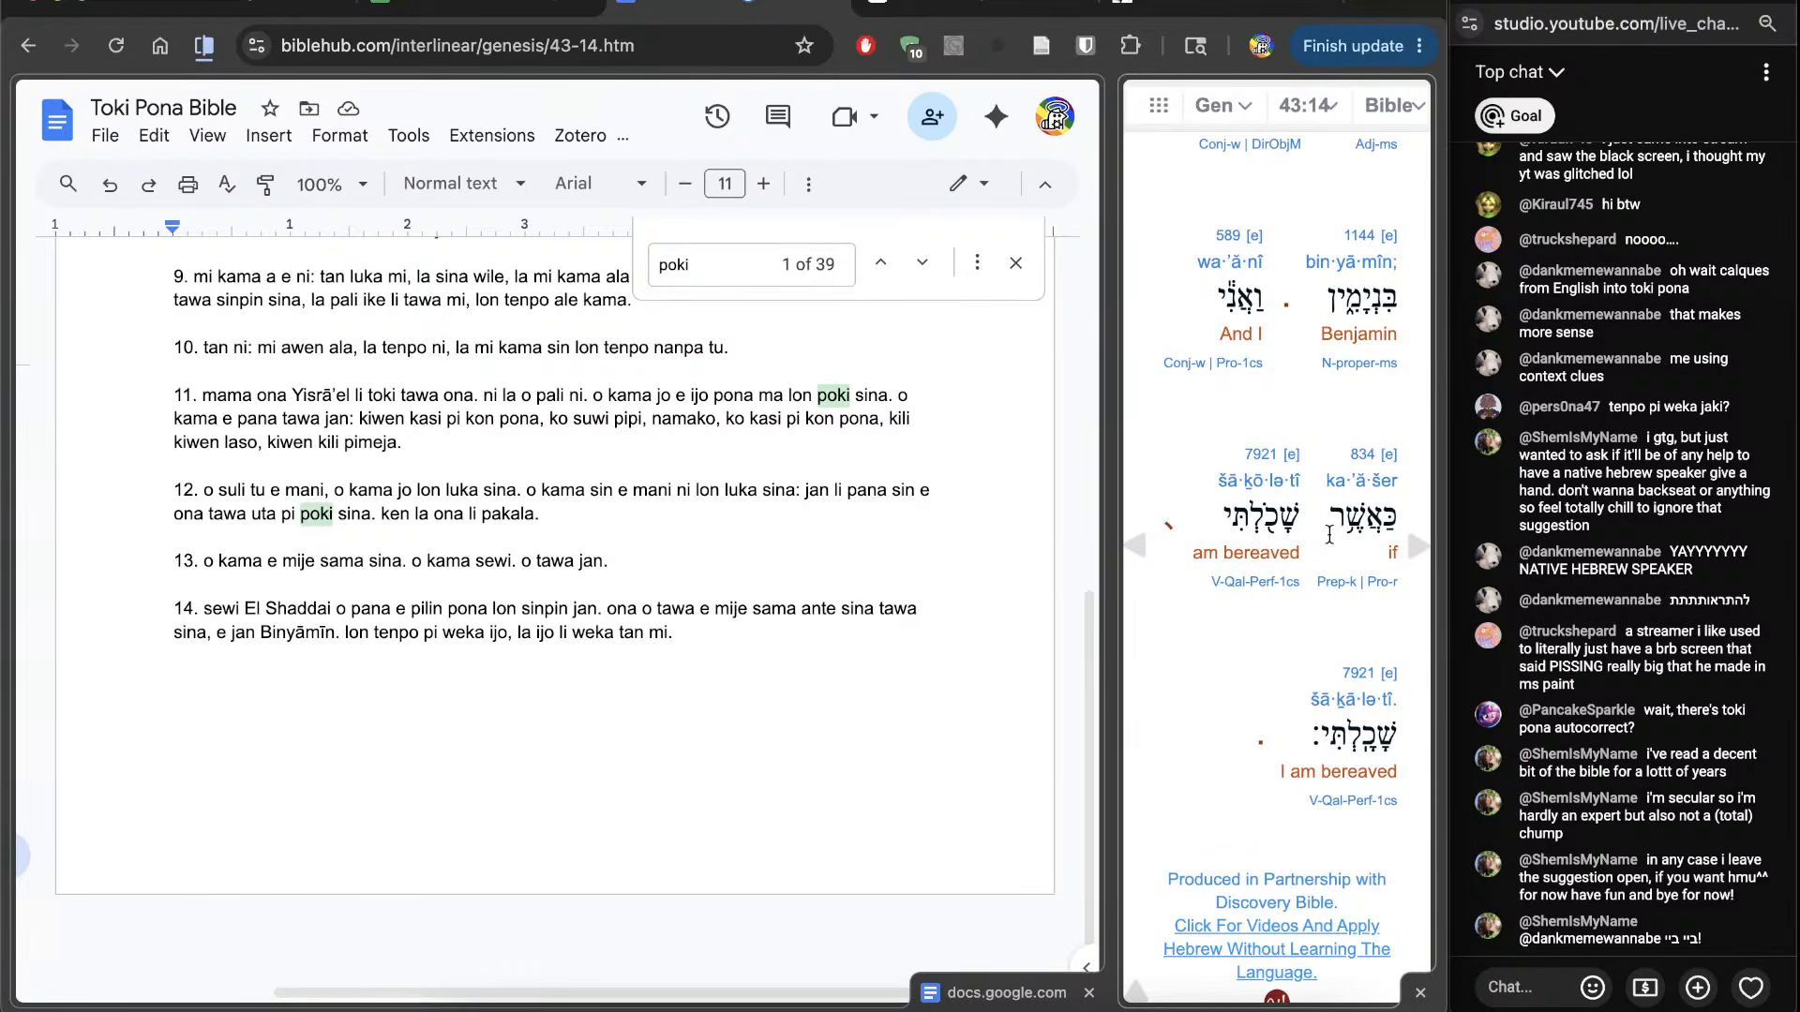
# Step: Open the Genesis 43:15 interlinear and start a new paragraph below verse 14 with "15. jan li kama jo e pana ni"
pyautogui.click(1418, 547)
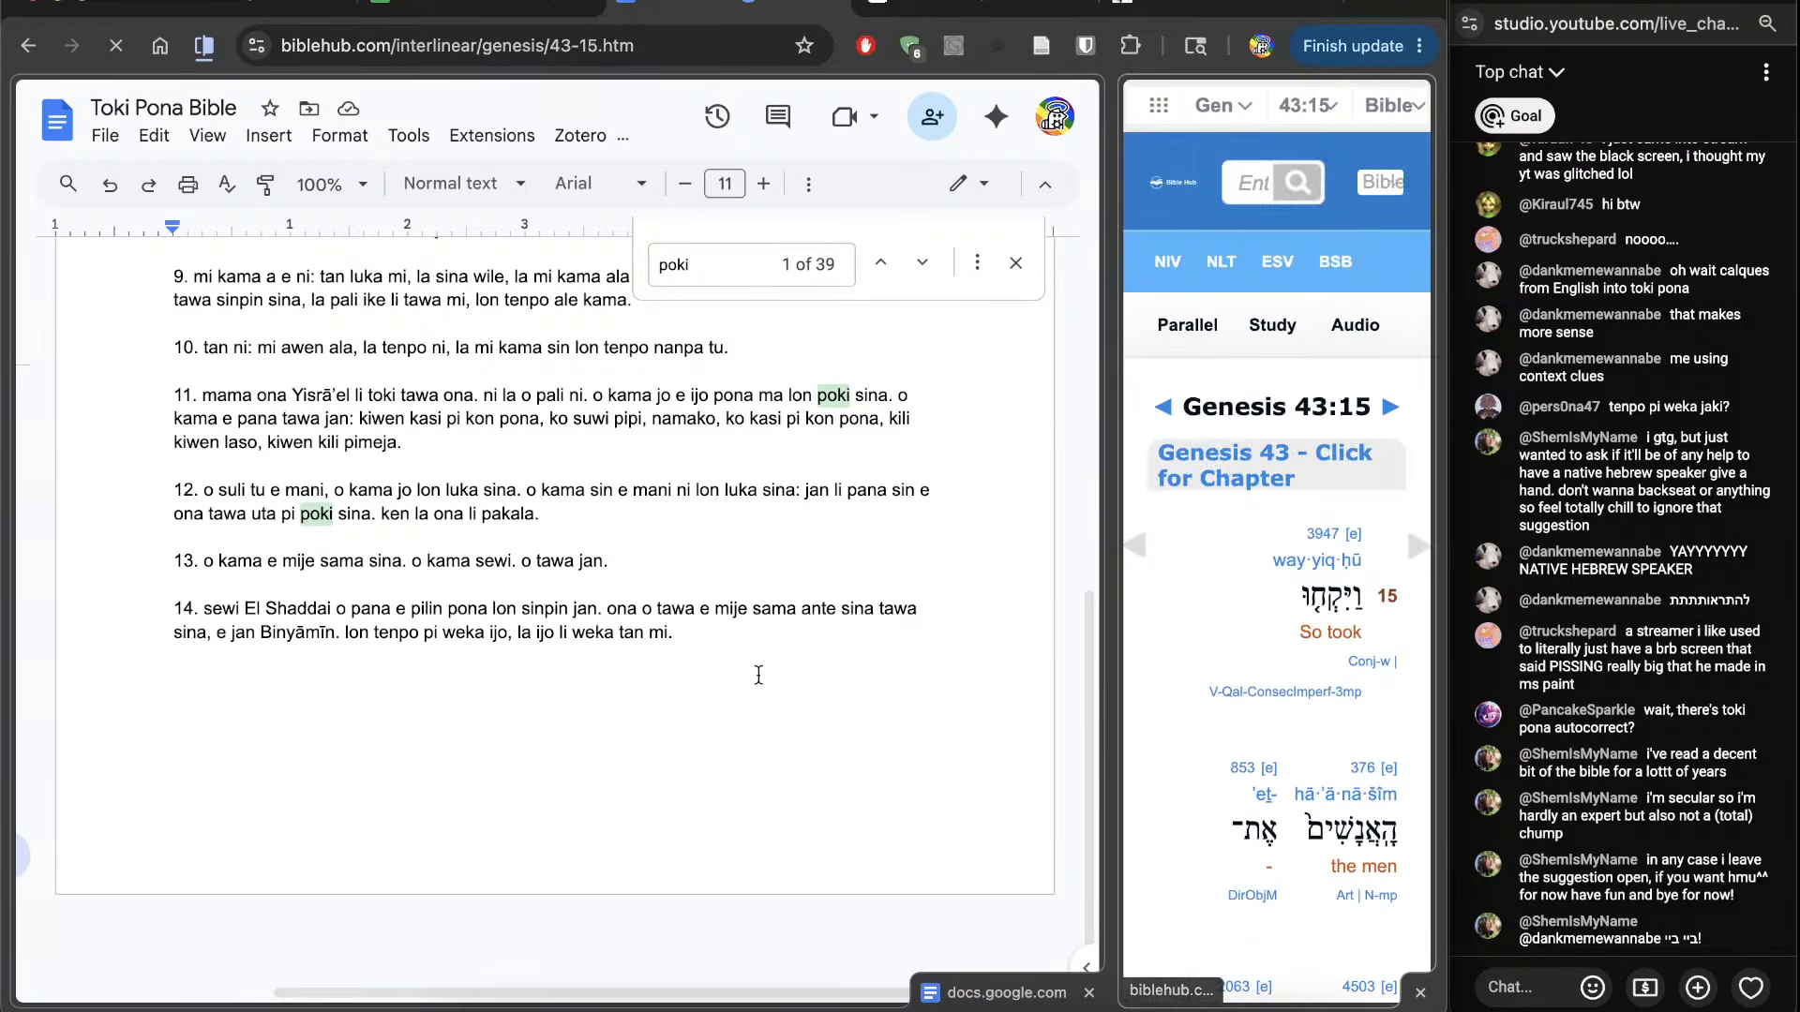
pyautogui.click(802, 710)
pyautogui.write('15')
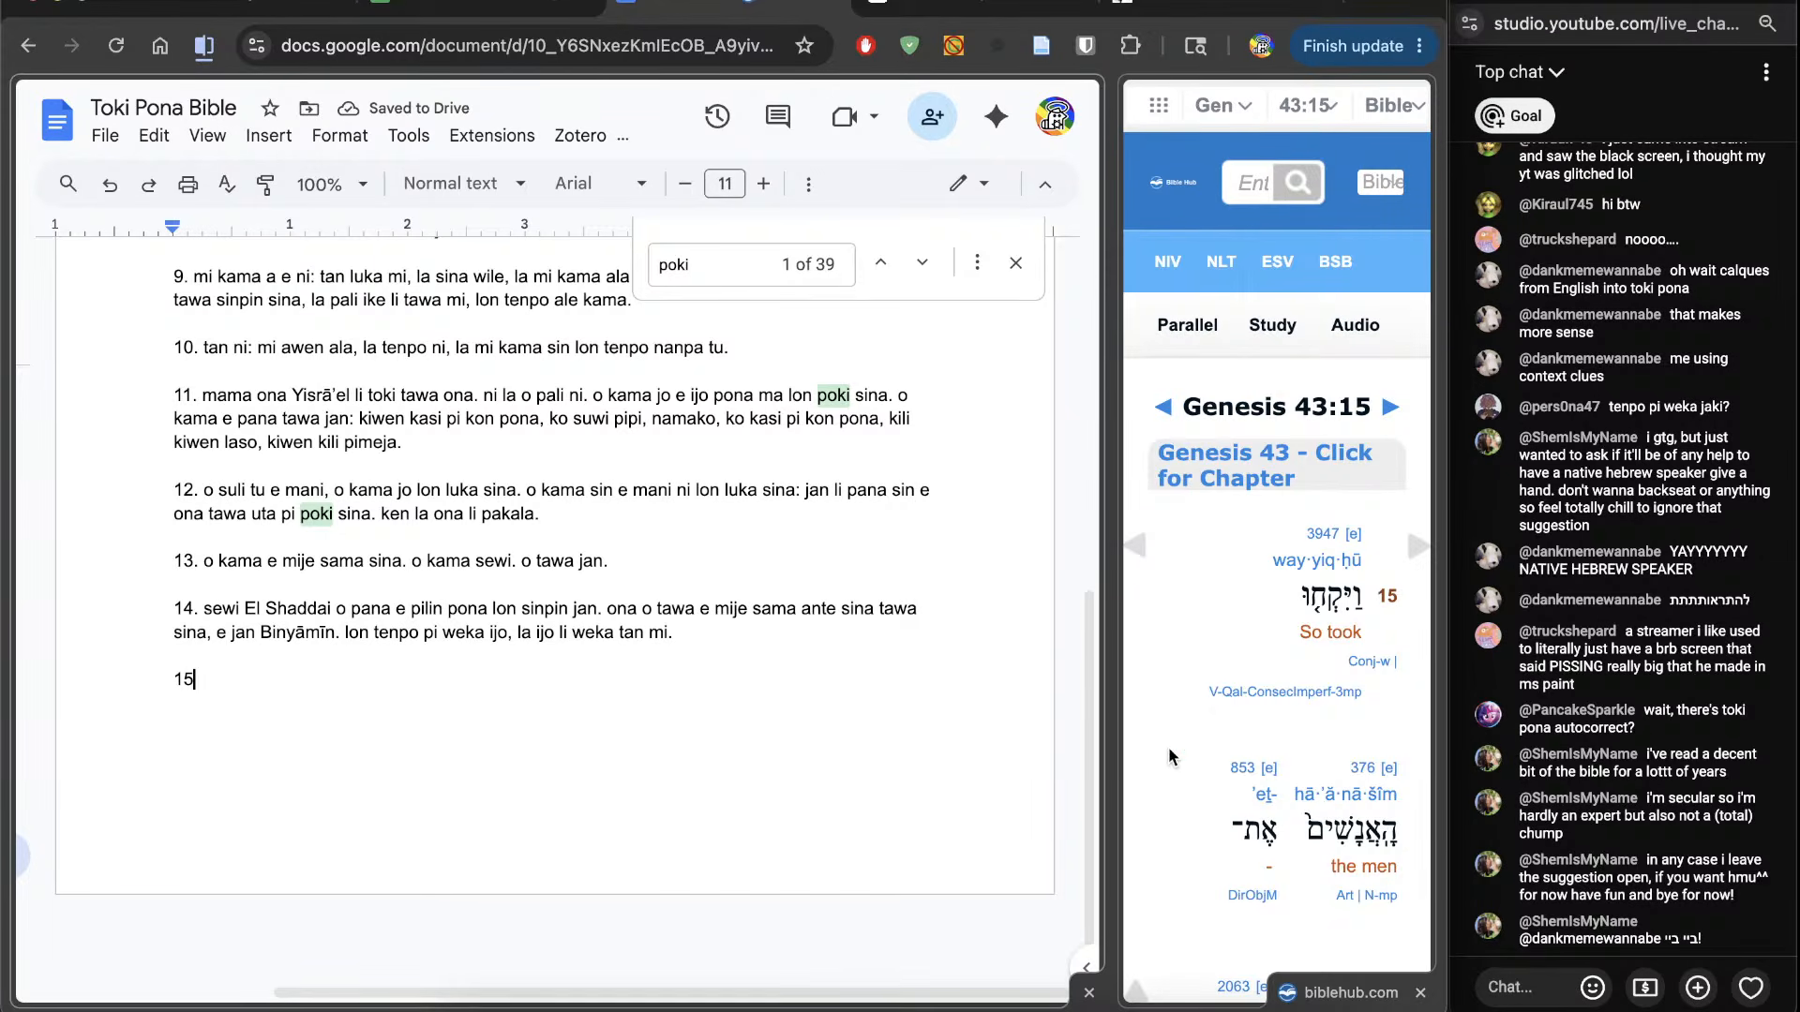
pyautogui.scroll(-4, 1165, 750)
pyautogui.scroll(-1, 1166, 753)
pyautogui.write('.')
pyautogui.press('BackSpace')
pyautogui.write('. jan li ')
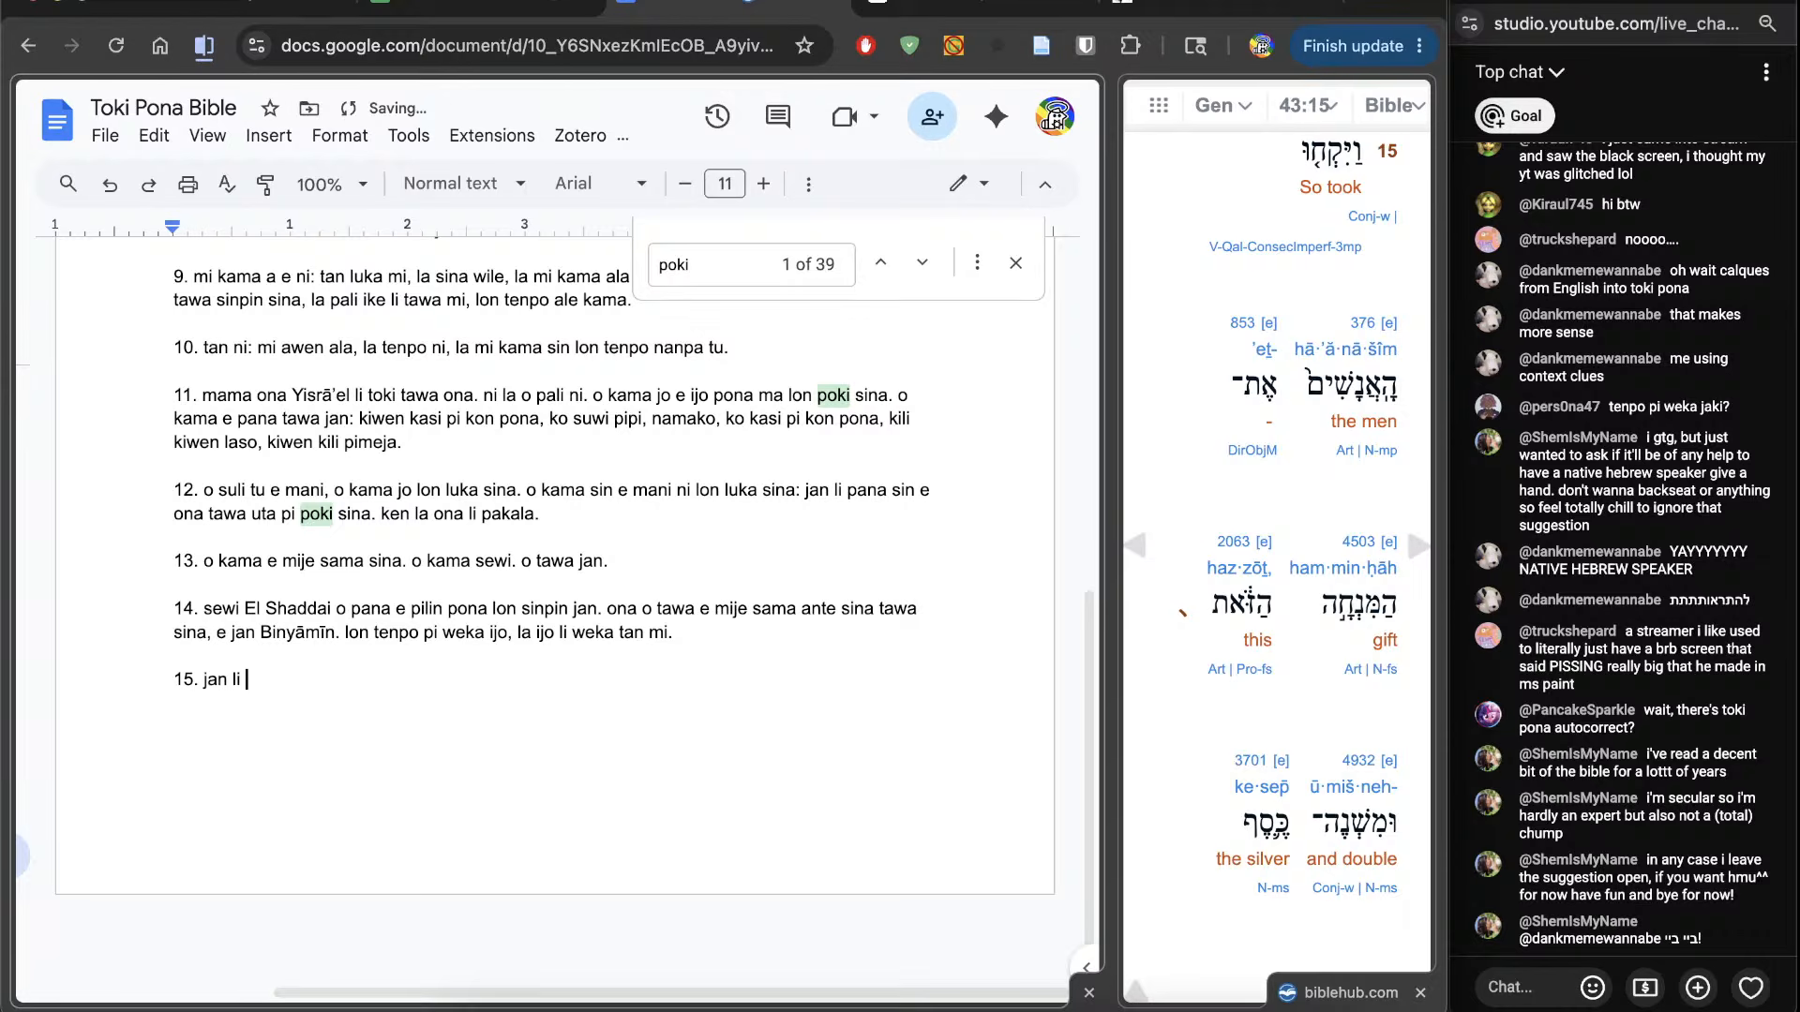
pyautogui.write('kama jo e pana ni')
pyautogui.scroll(-3, 1303, 544)
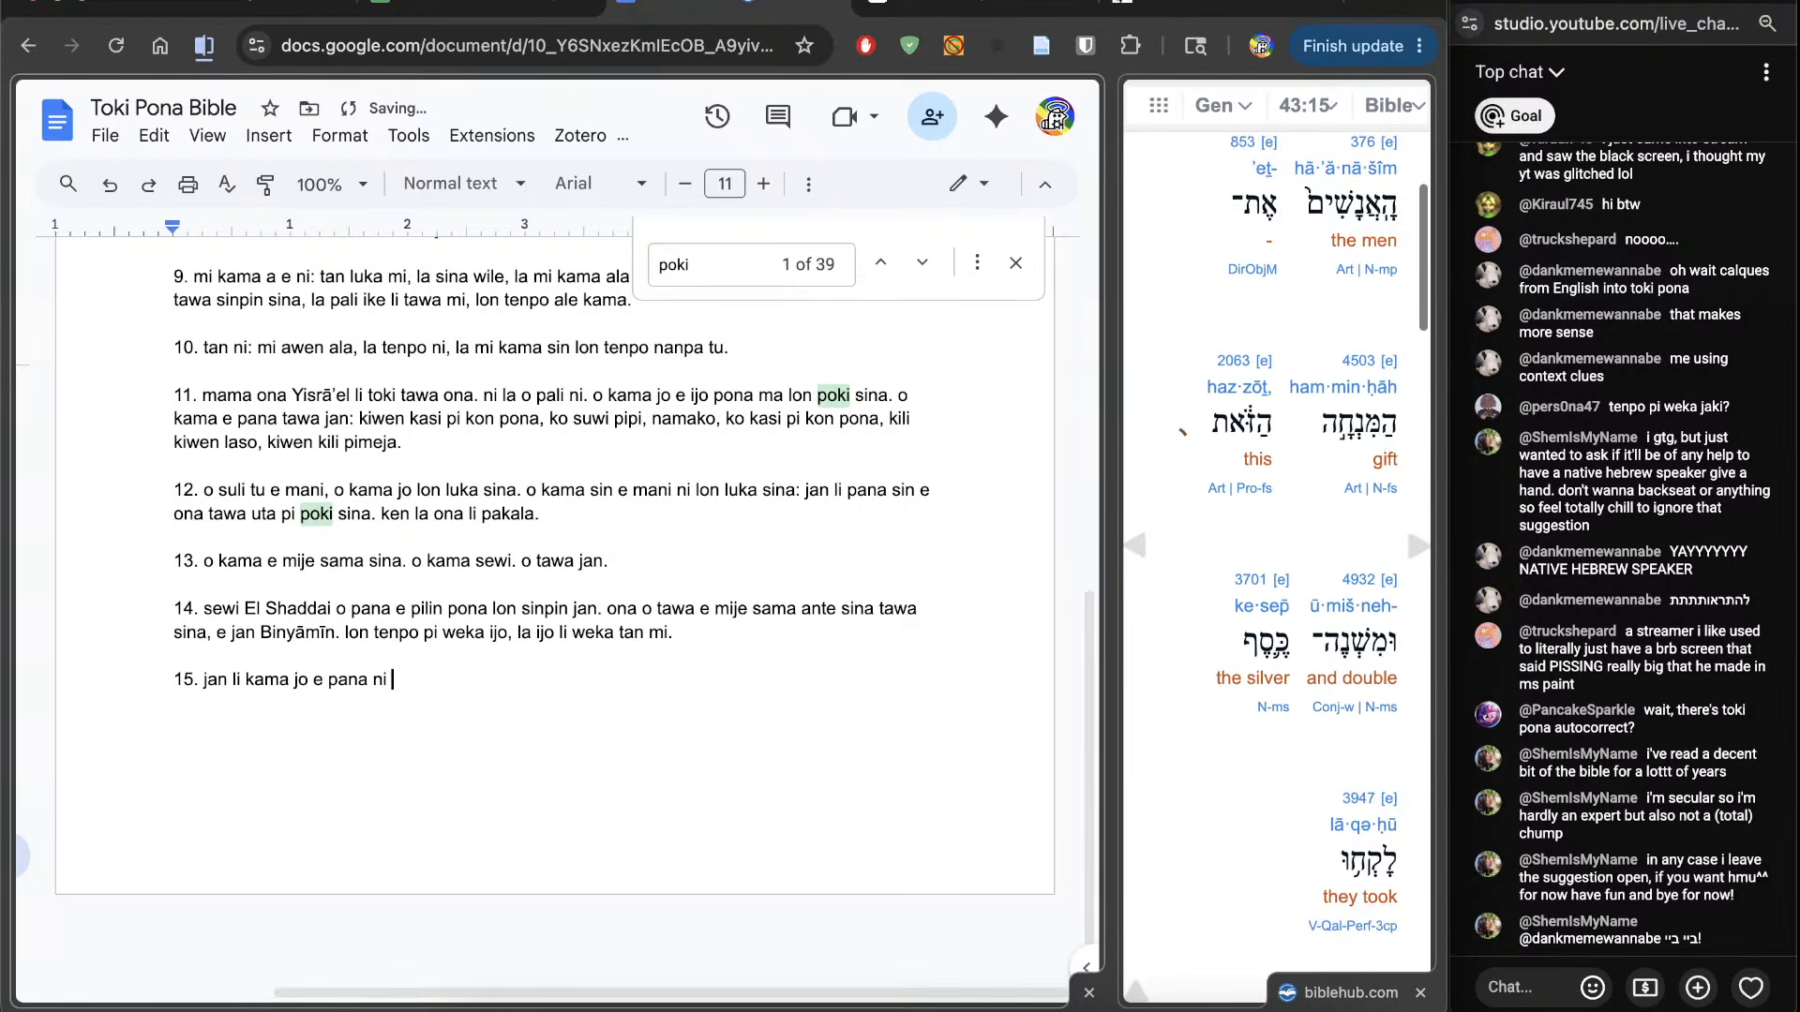
# Step: Continue verse 15 with ", e mani tu. ona li kama jo lon luka ona."
pyautogui.write('i, e mani tu,')
pyautogui.scroll(-4, 1303, 544)
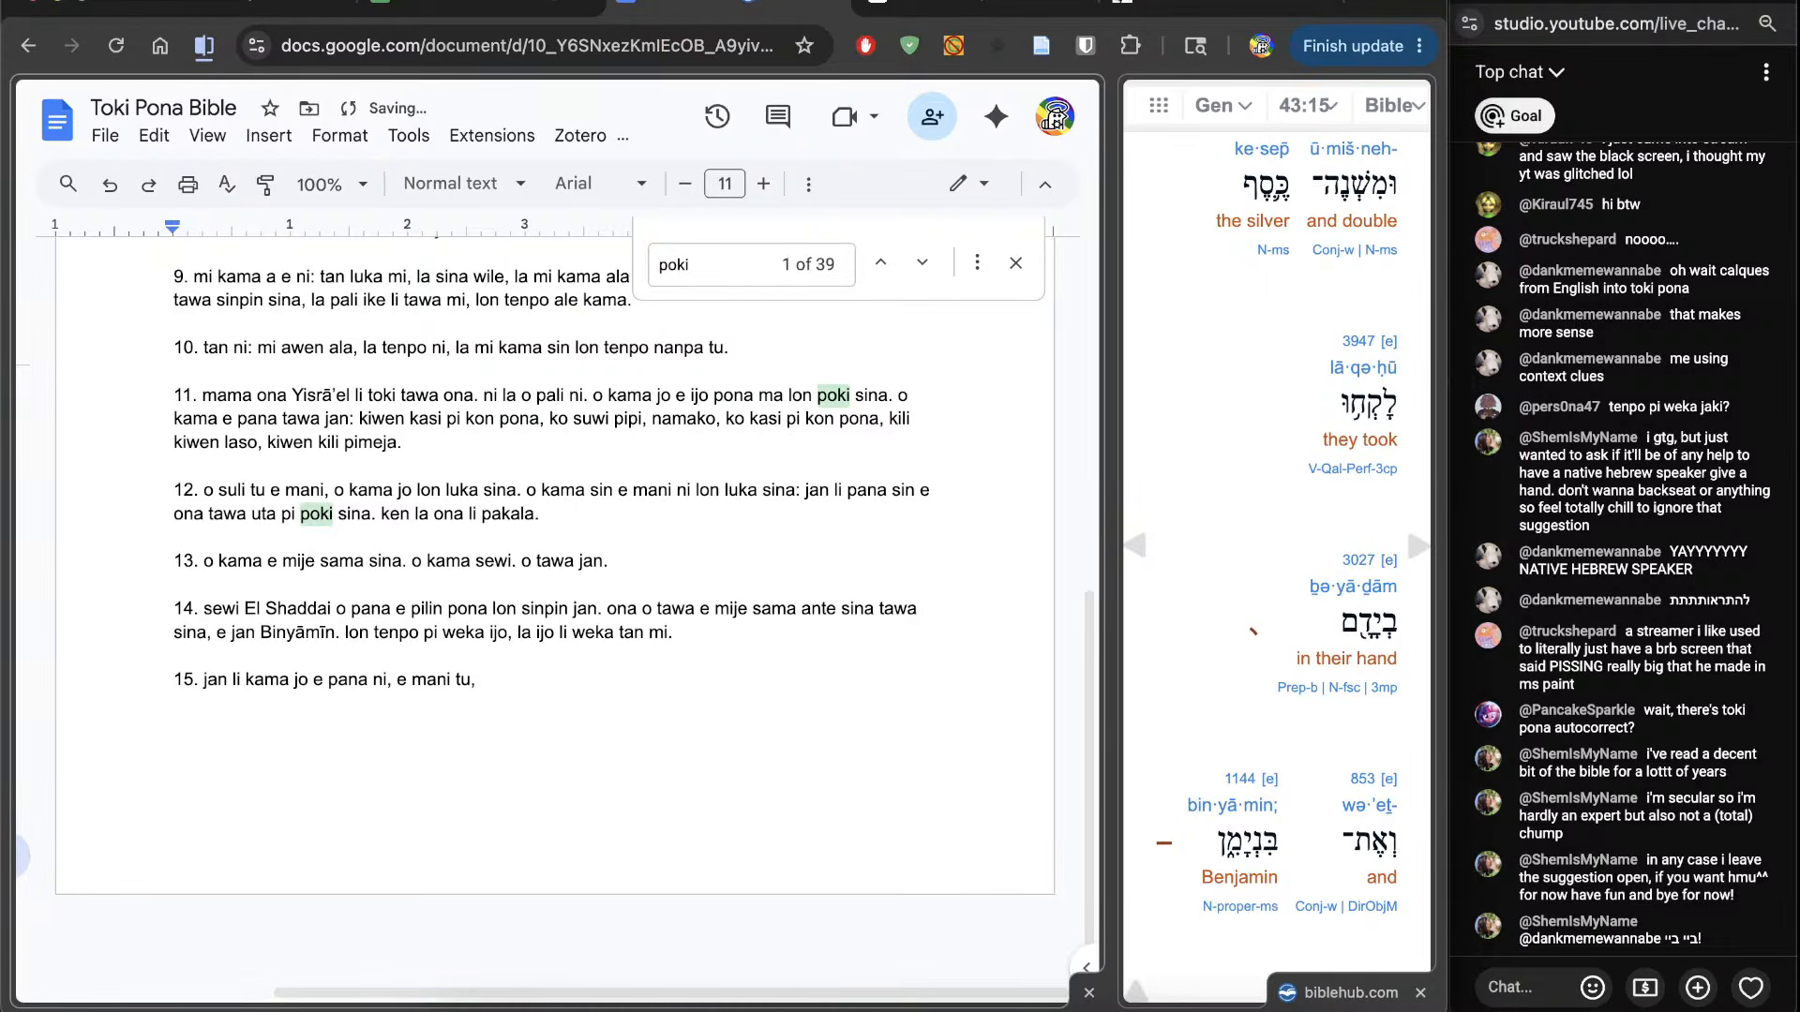
pyautogui.press('BackSpace')
pyautogui.press('BackSpace')
pyautogui.write('. ona li kama jo lon luka ona.')
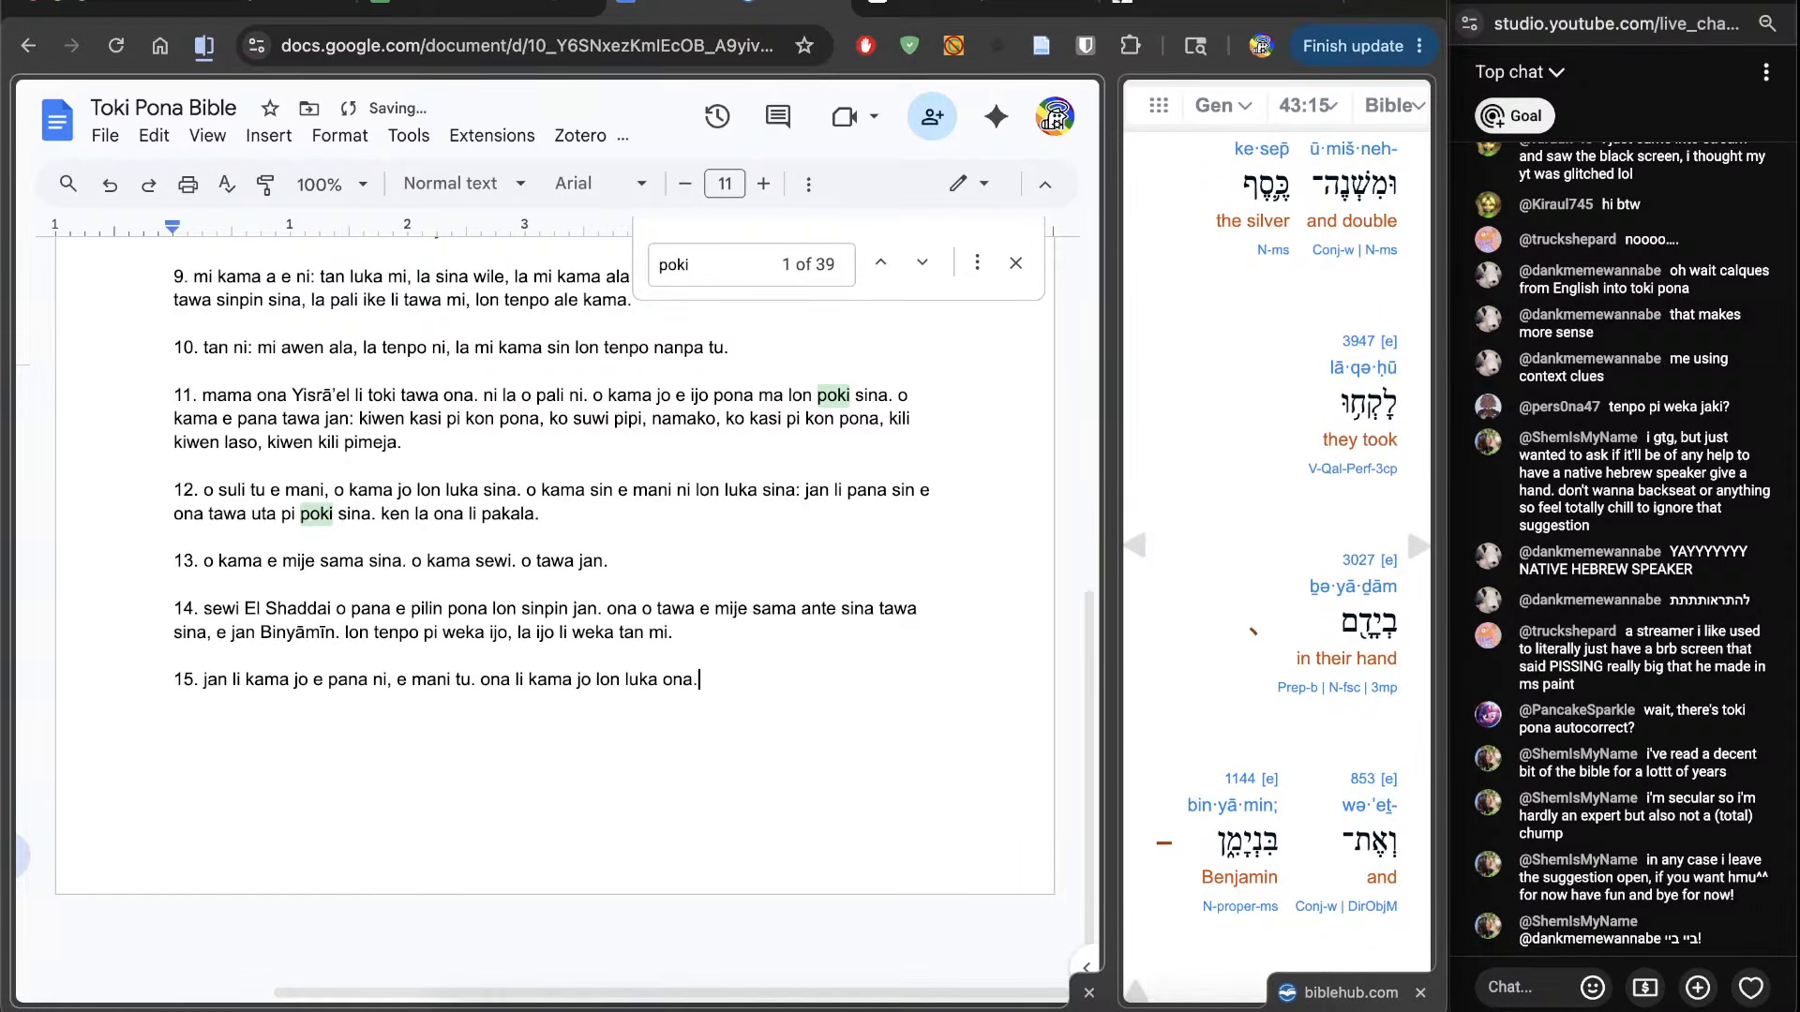
# Step: Recheck the start of the verse 15 interlinear, end the first sentence after "pana ni", and remove "e mani tu"
pyautogui.scroll(6, 1294, 563)
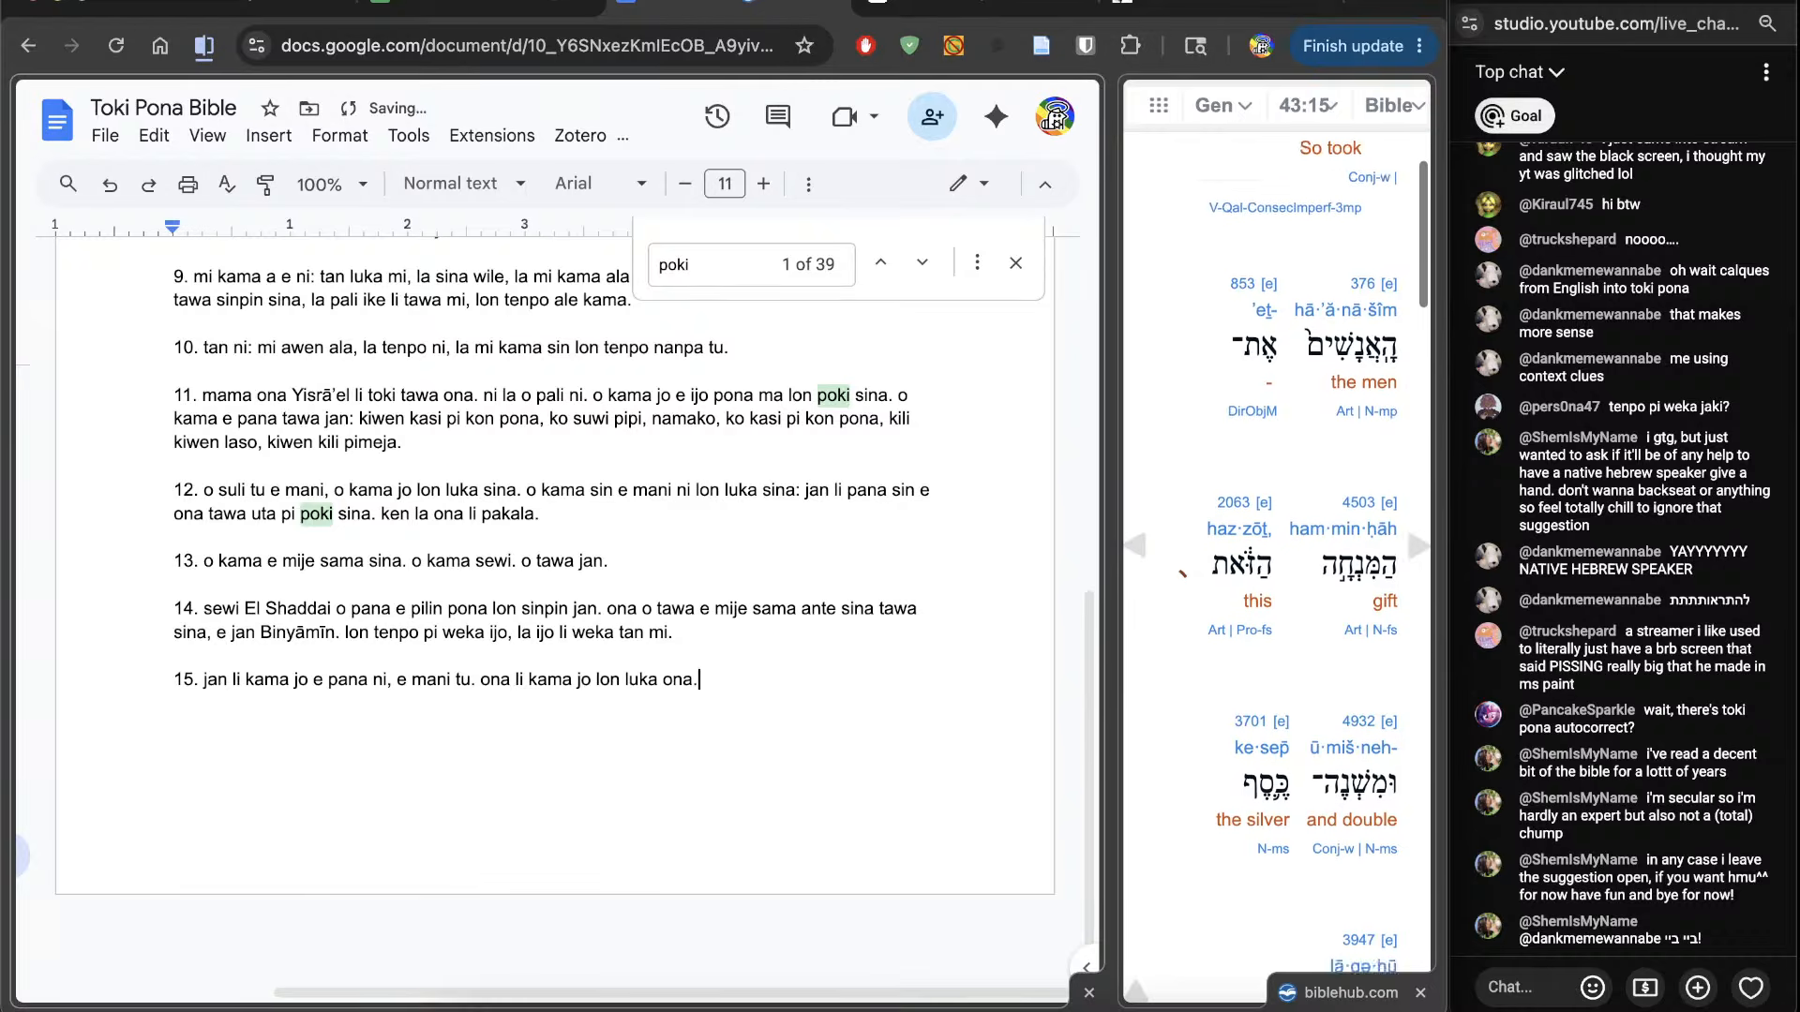
pyautogui.scroll(2, 1297, 614)
pyautogui.scroll(-1, 1295, 614)
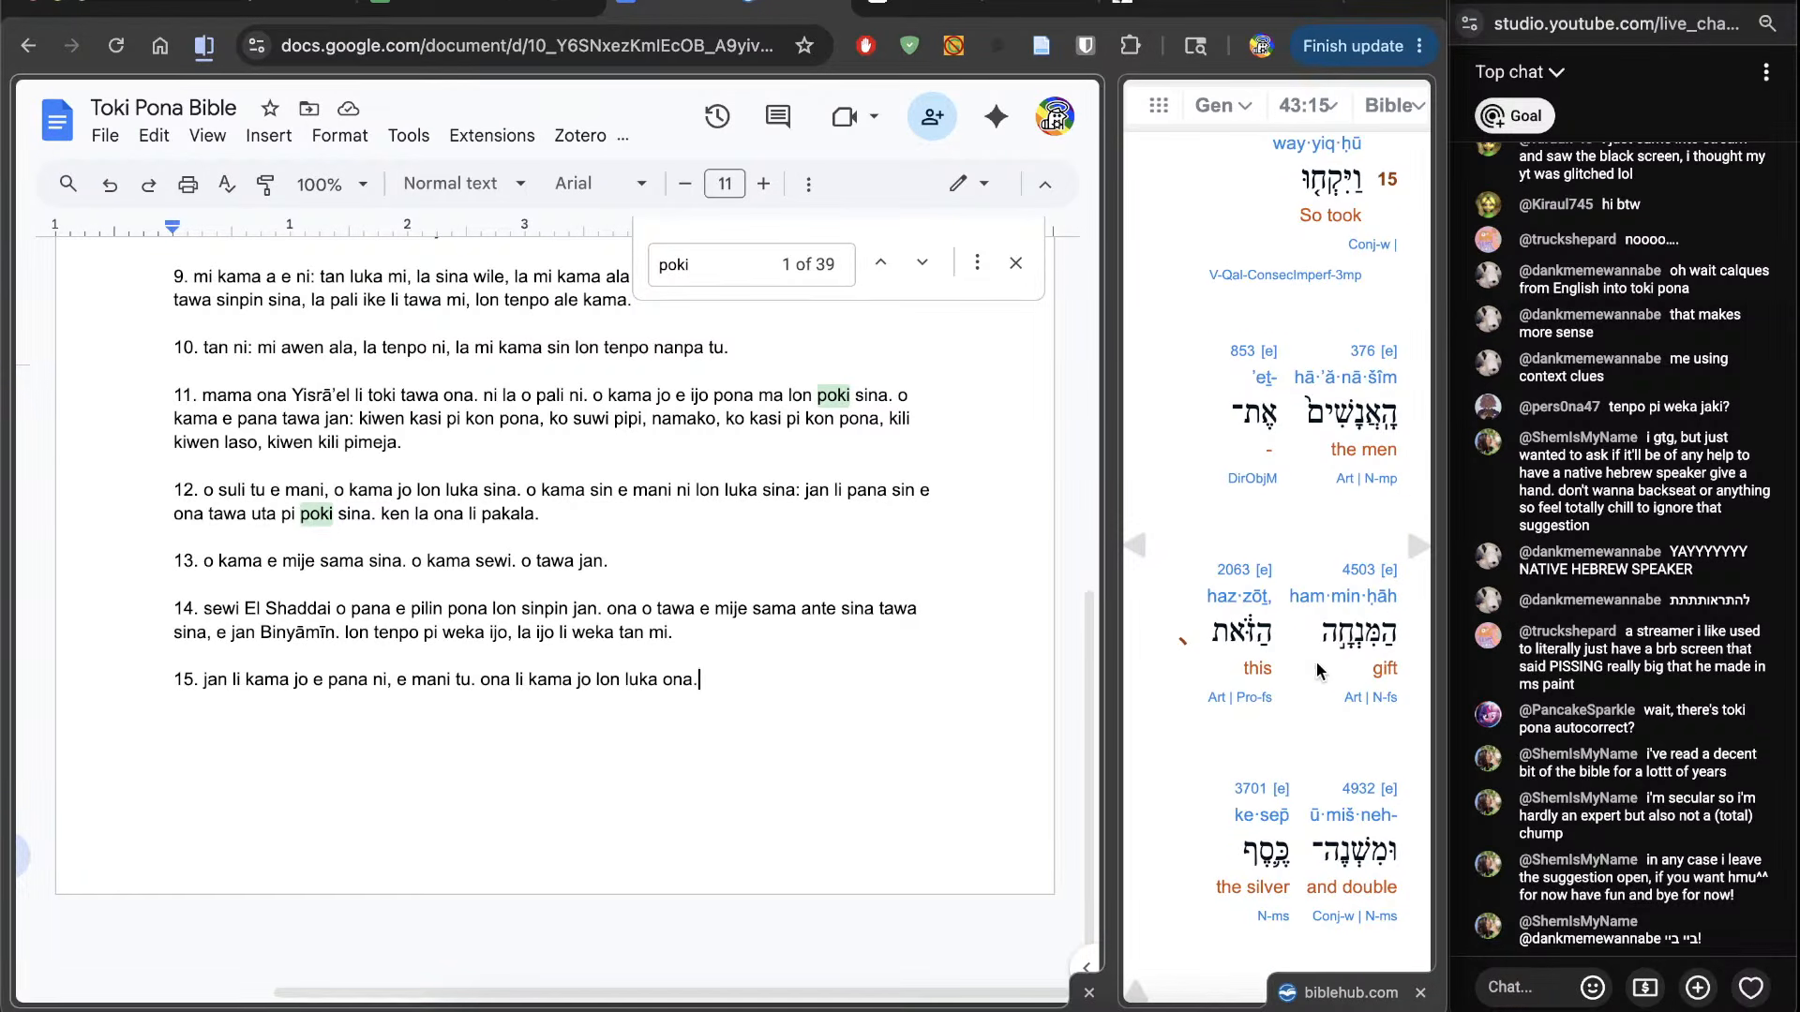
pyautogui.scroll(-3, 1320, 660)
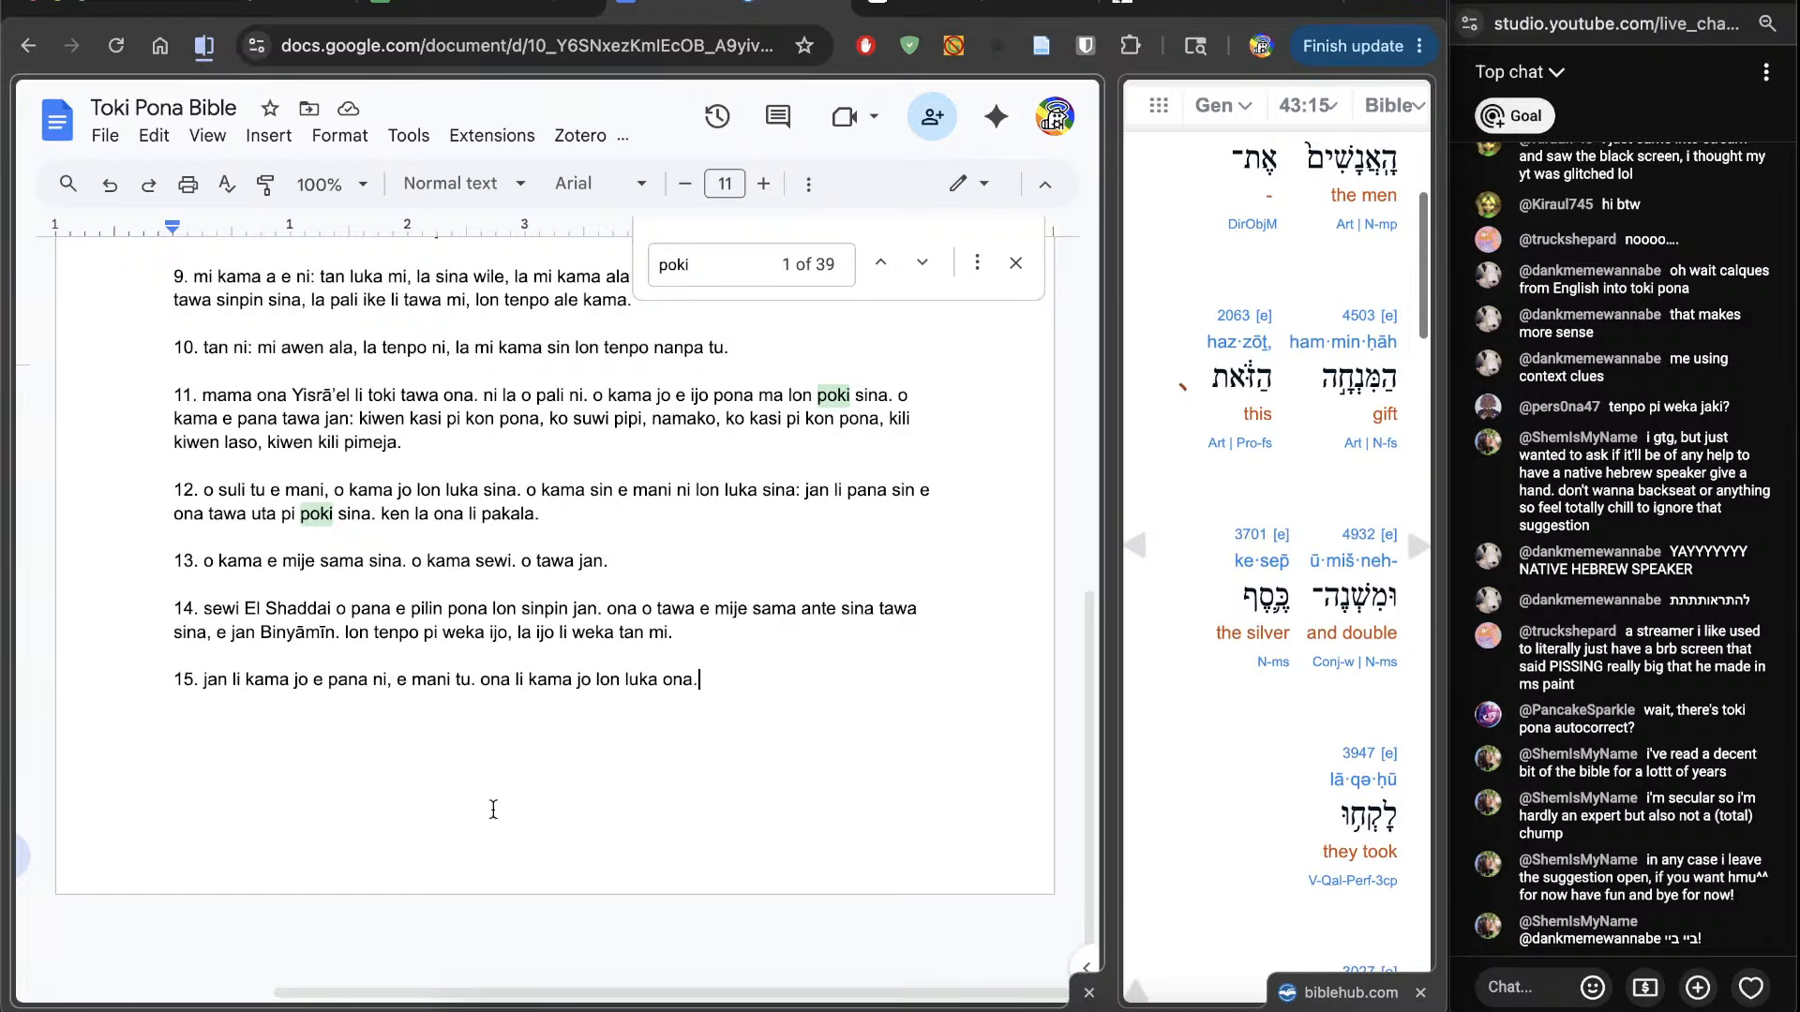
pyautogui.click(393, 682)
pyautogui.press('BackSpace')
pyautogui.write('.')
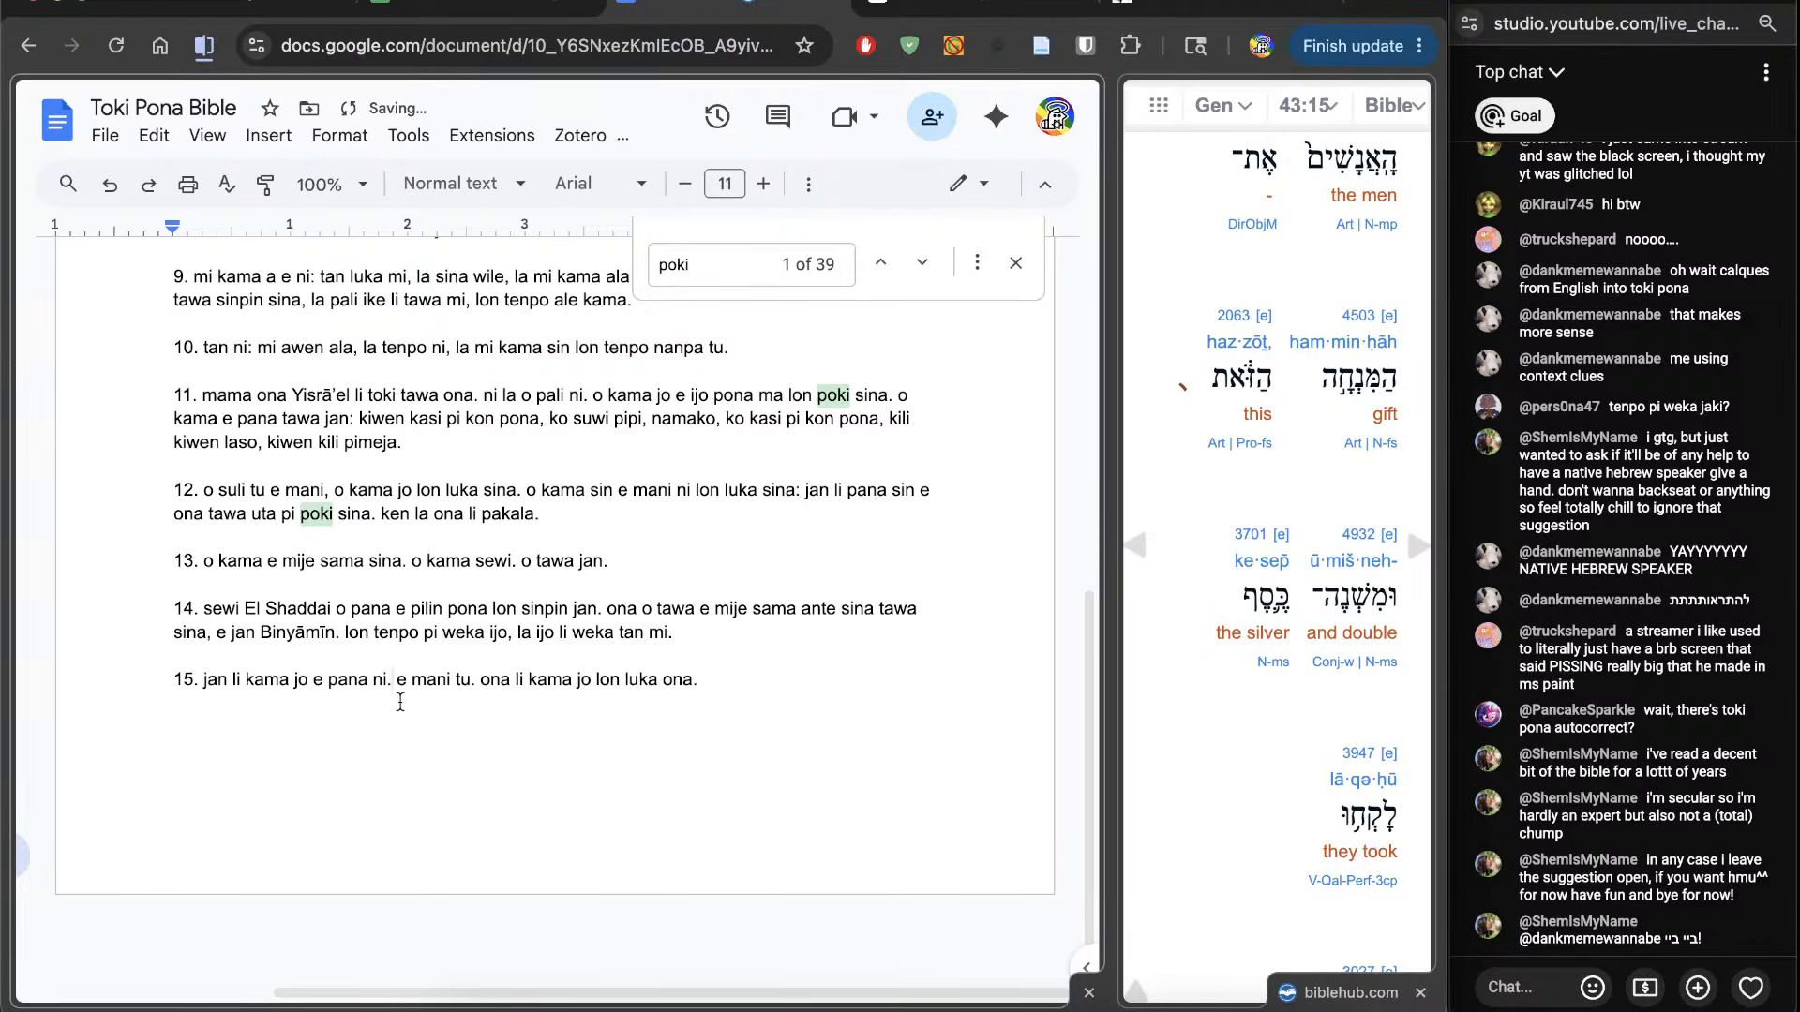
pyautogui.moveTo(393, 693); pyautogui.dragTo(469, 699)
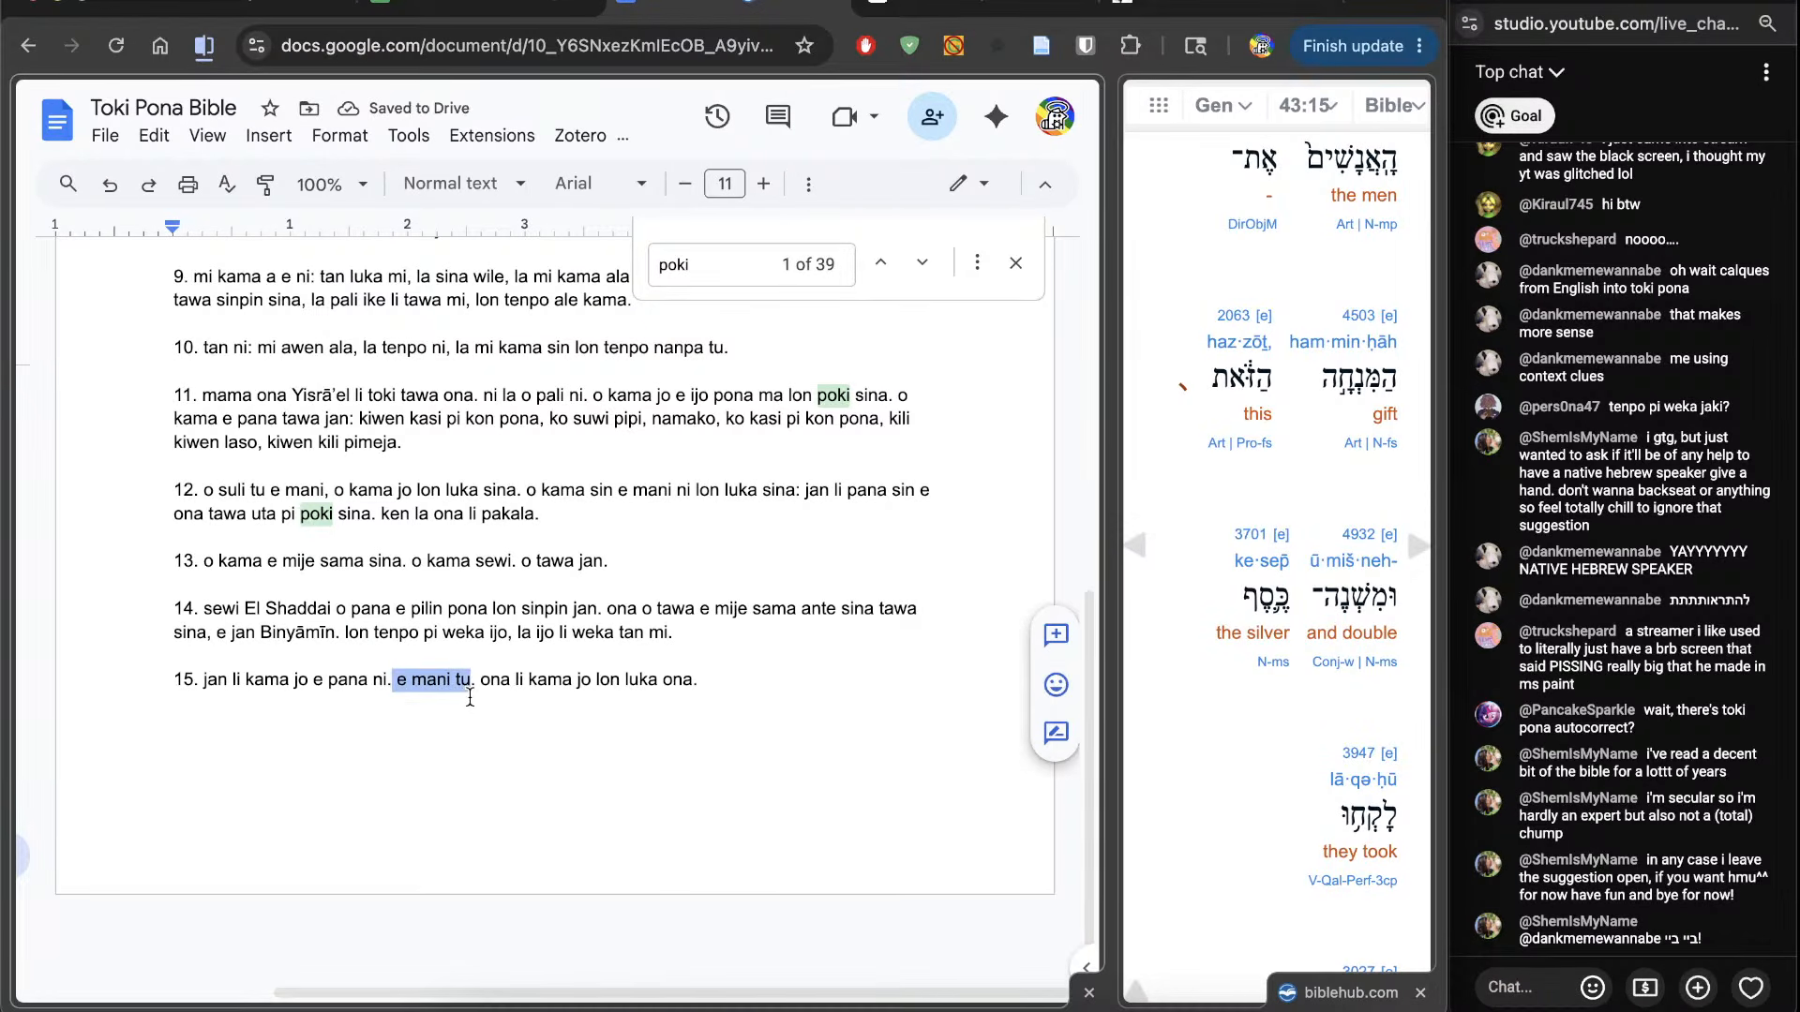
pyautogui.press('BackSpace')
pyautogui.press('BackSpace')
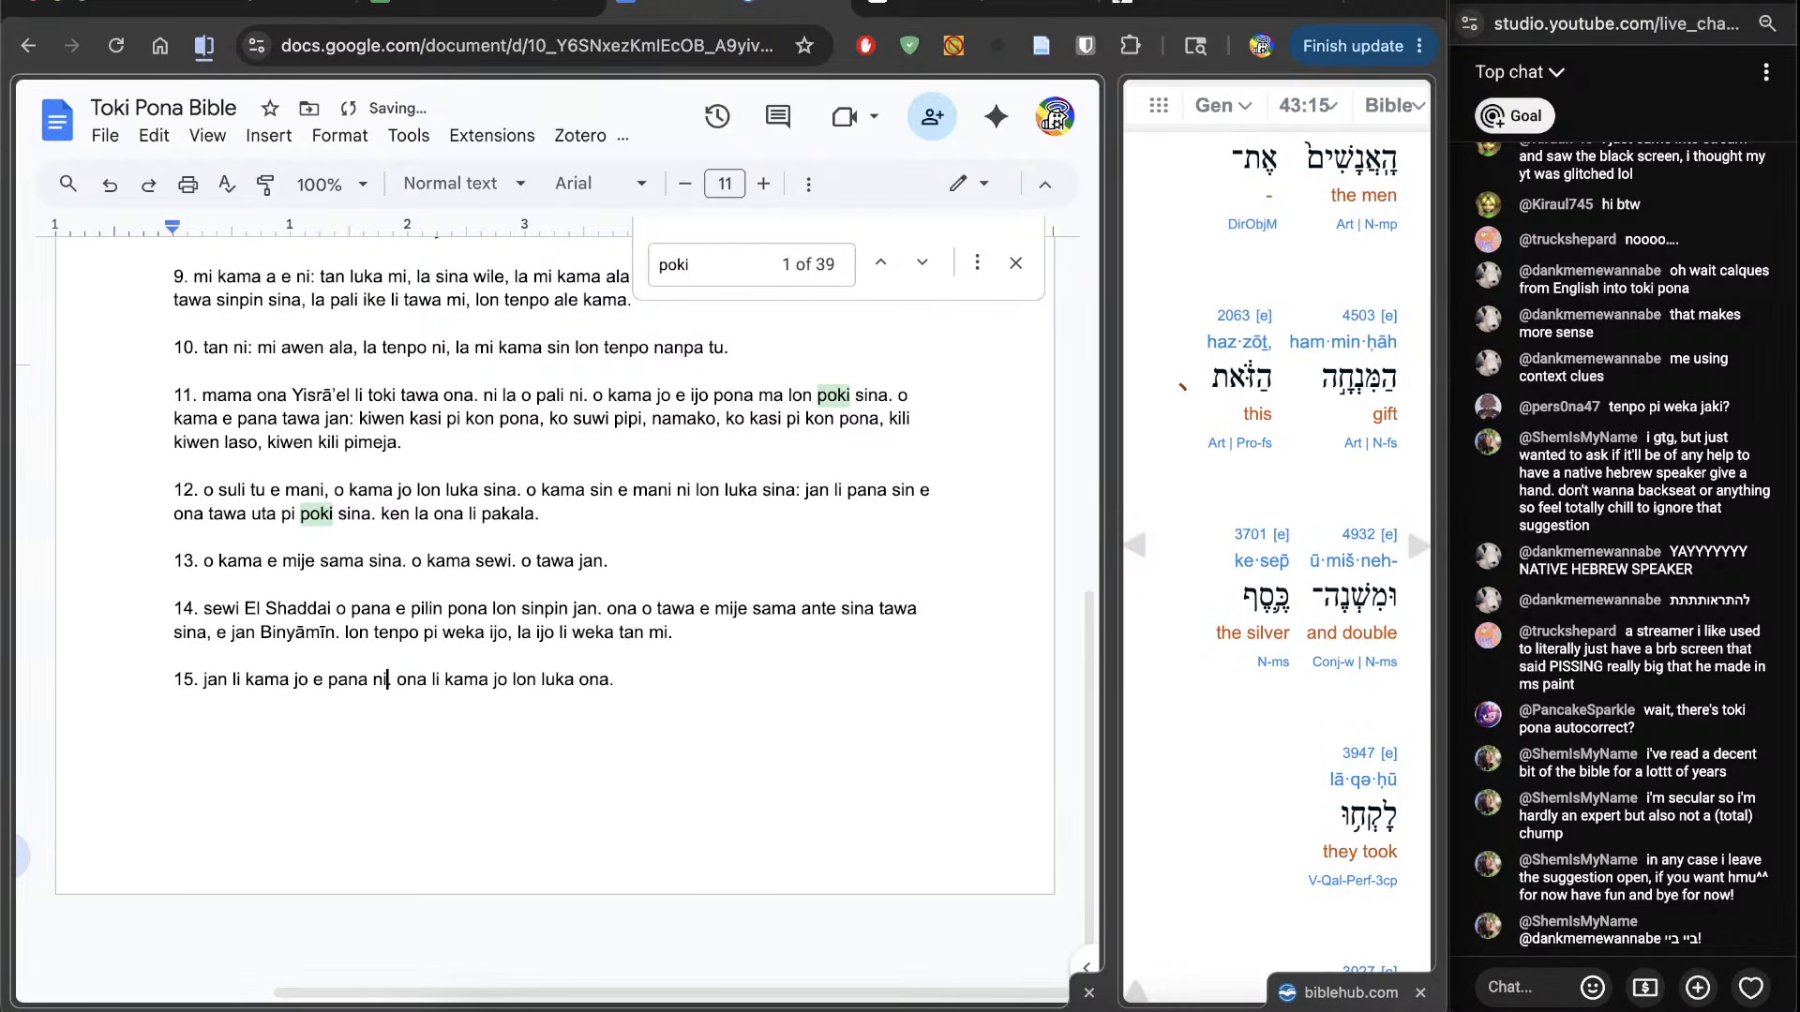
# Step: Insert "e mani tu" after "ona li kama jo" in verse 15's second sentence, without a doubled "e"
pyautogui.click(513, 691)
pyautogui.write('e  e mani tu')
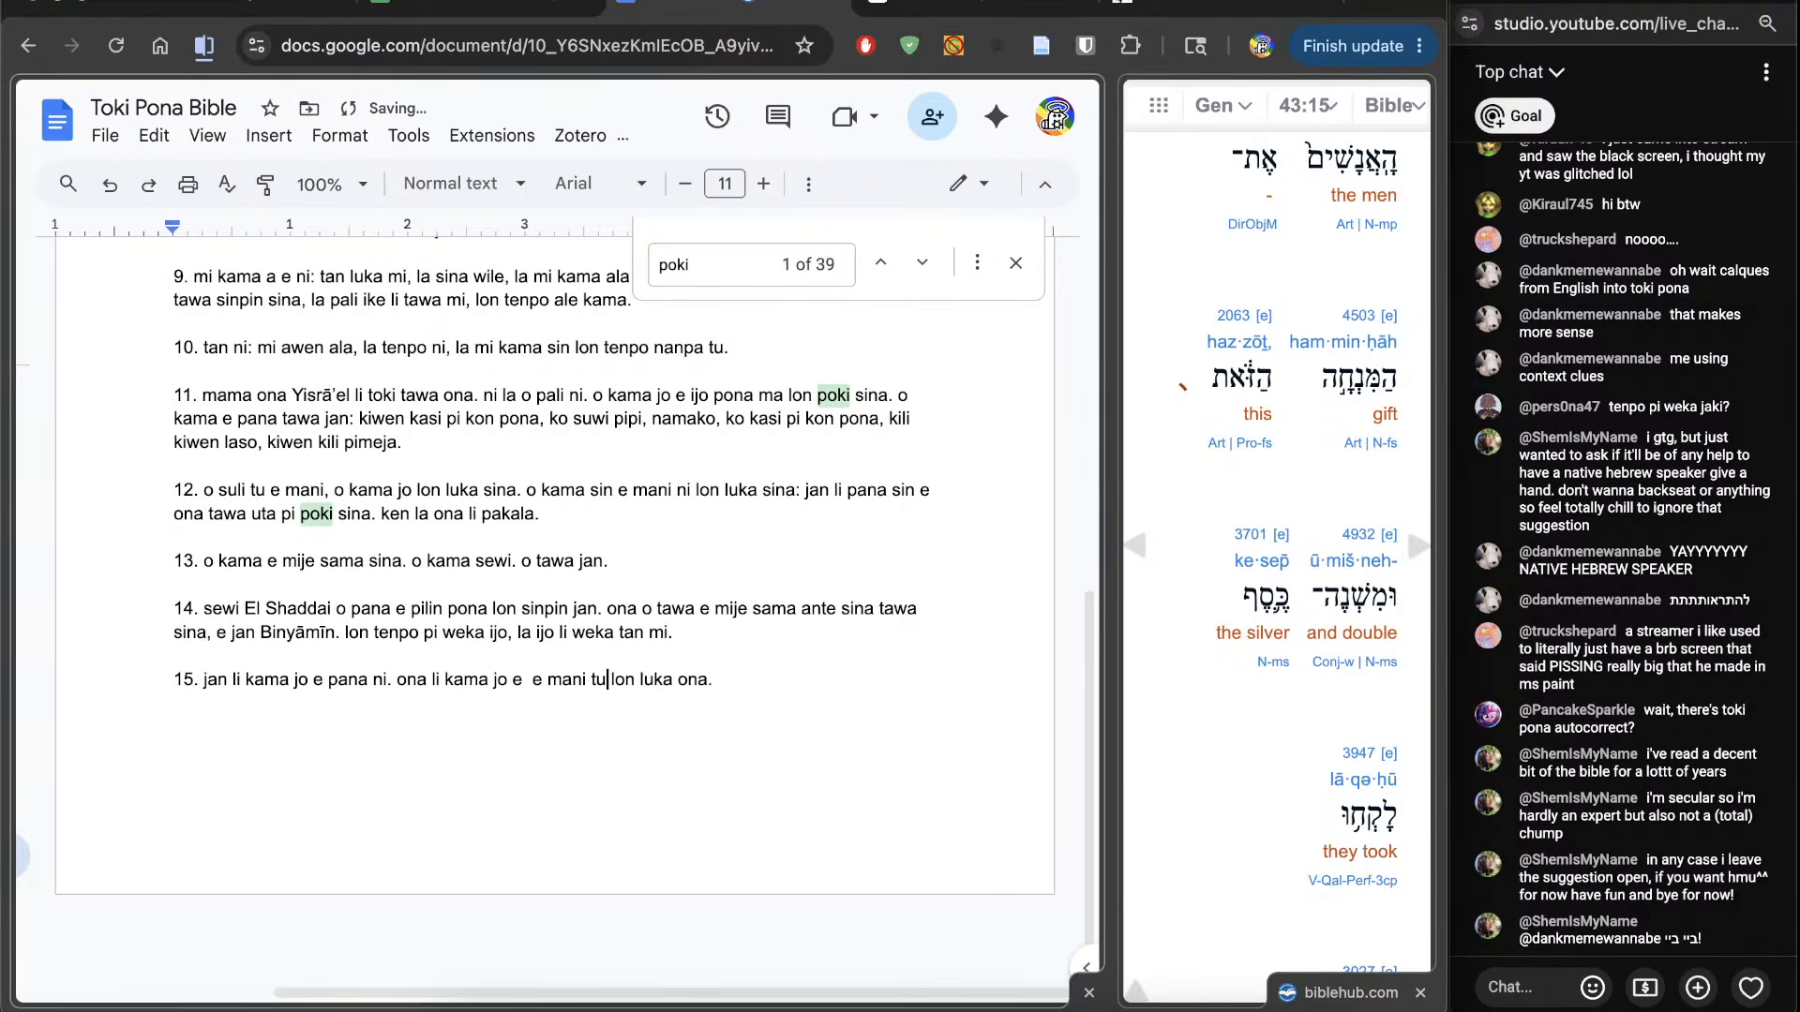
pyautogui.doubleClick(518, 680)
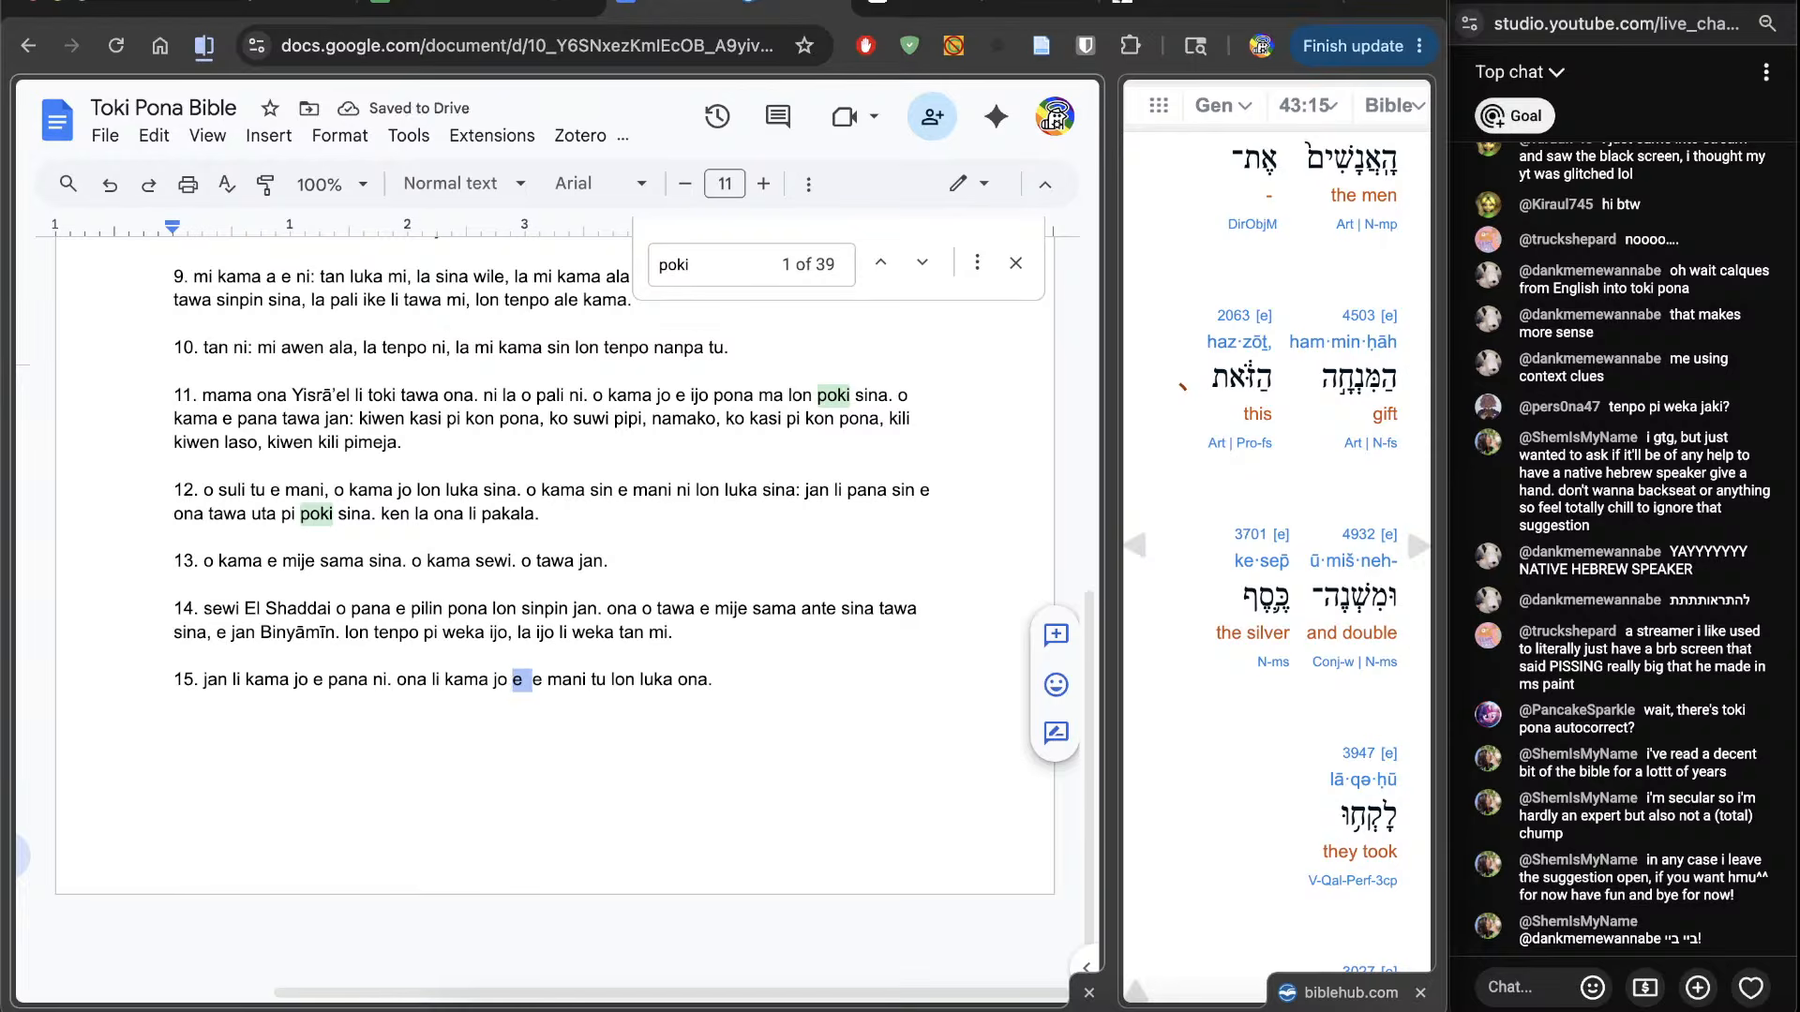
pyautogui.press('BackSpace')
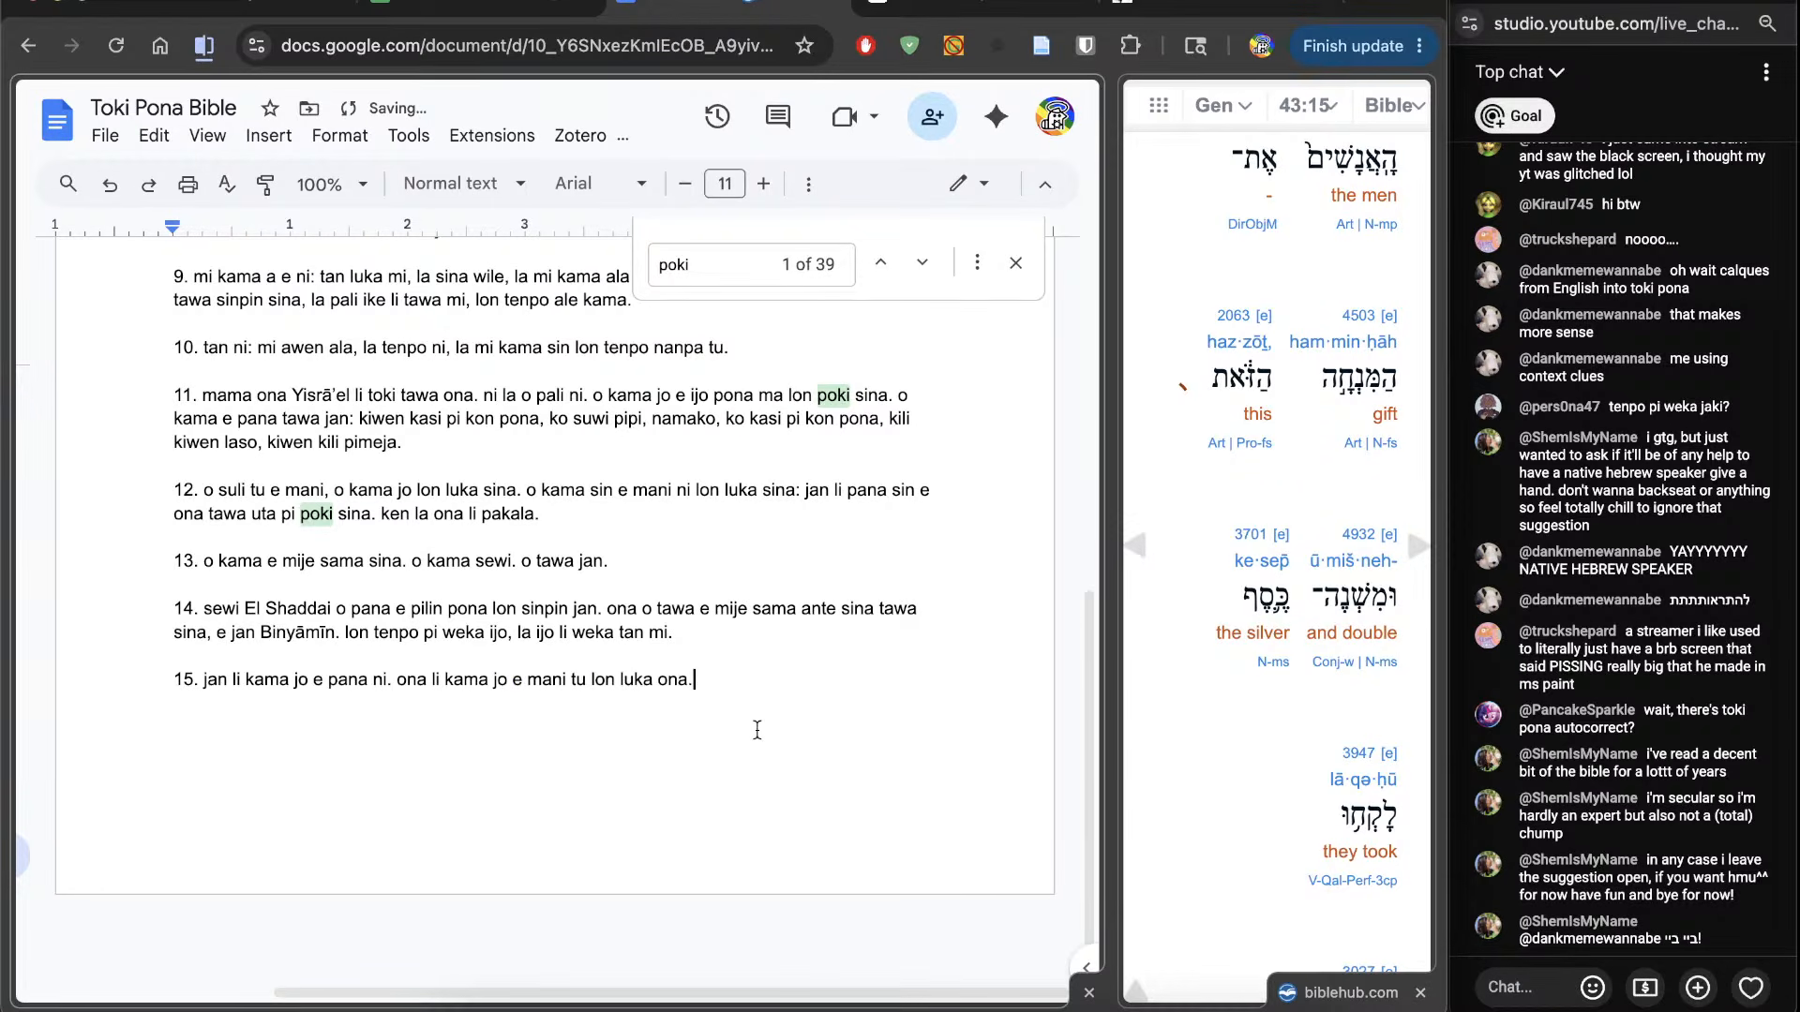
# Step: Extend verse 15's second sentence after "lon luka ona" with ", e jan Binyāmin."
pyautogui.scroll(-4, 1179, 825)
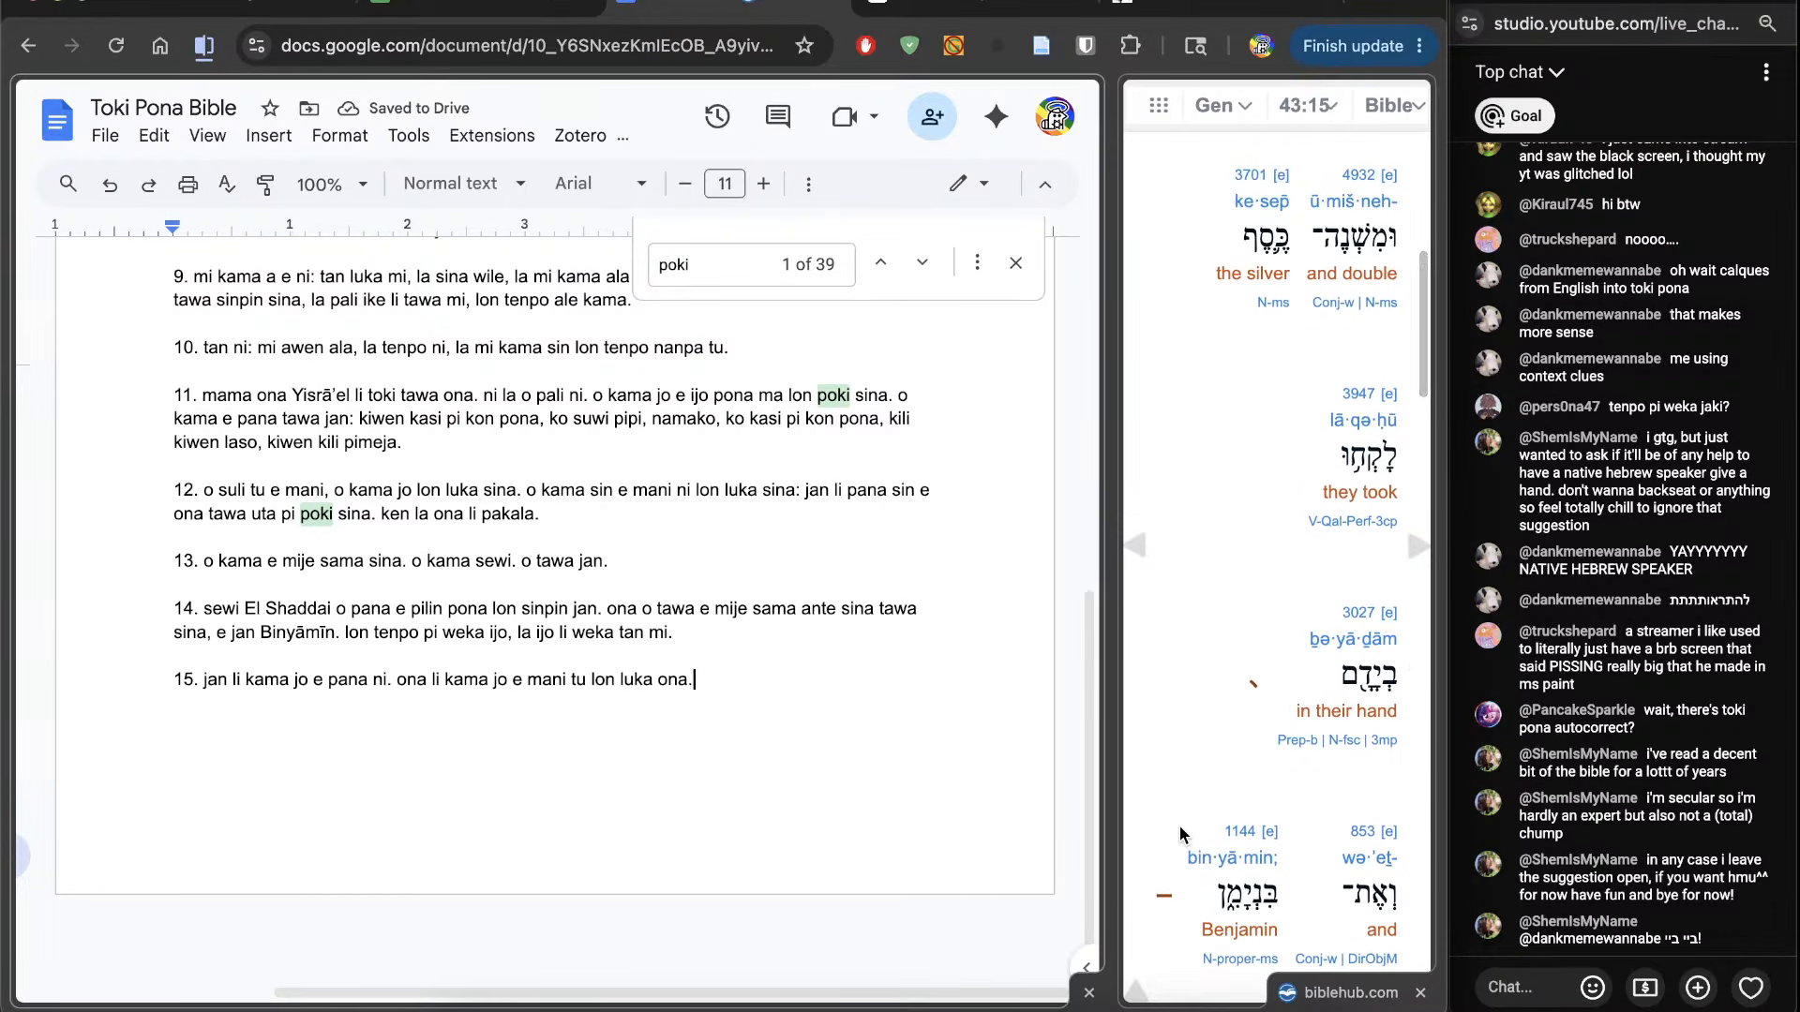
pyautogui.scroll(-2, 1180, 825)
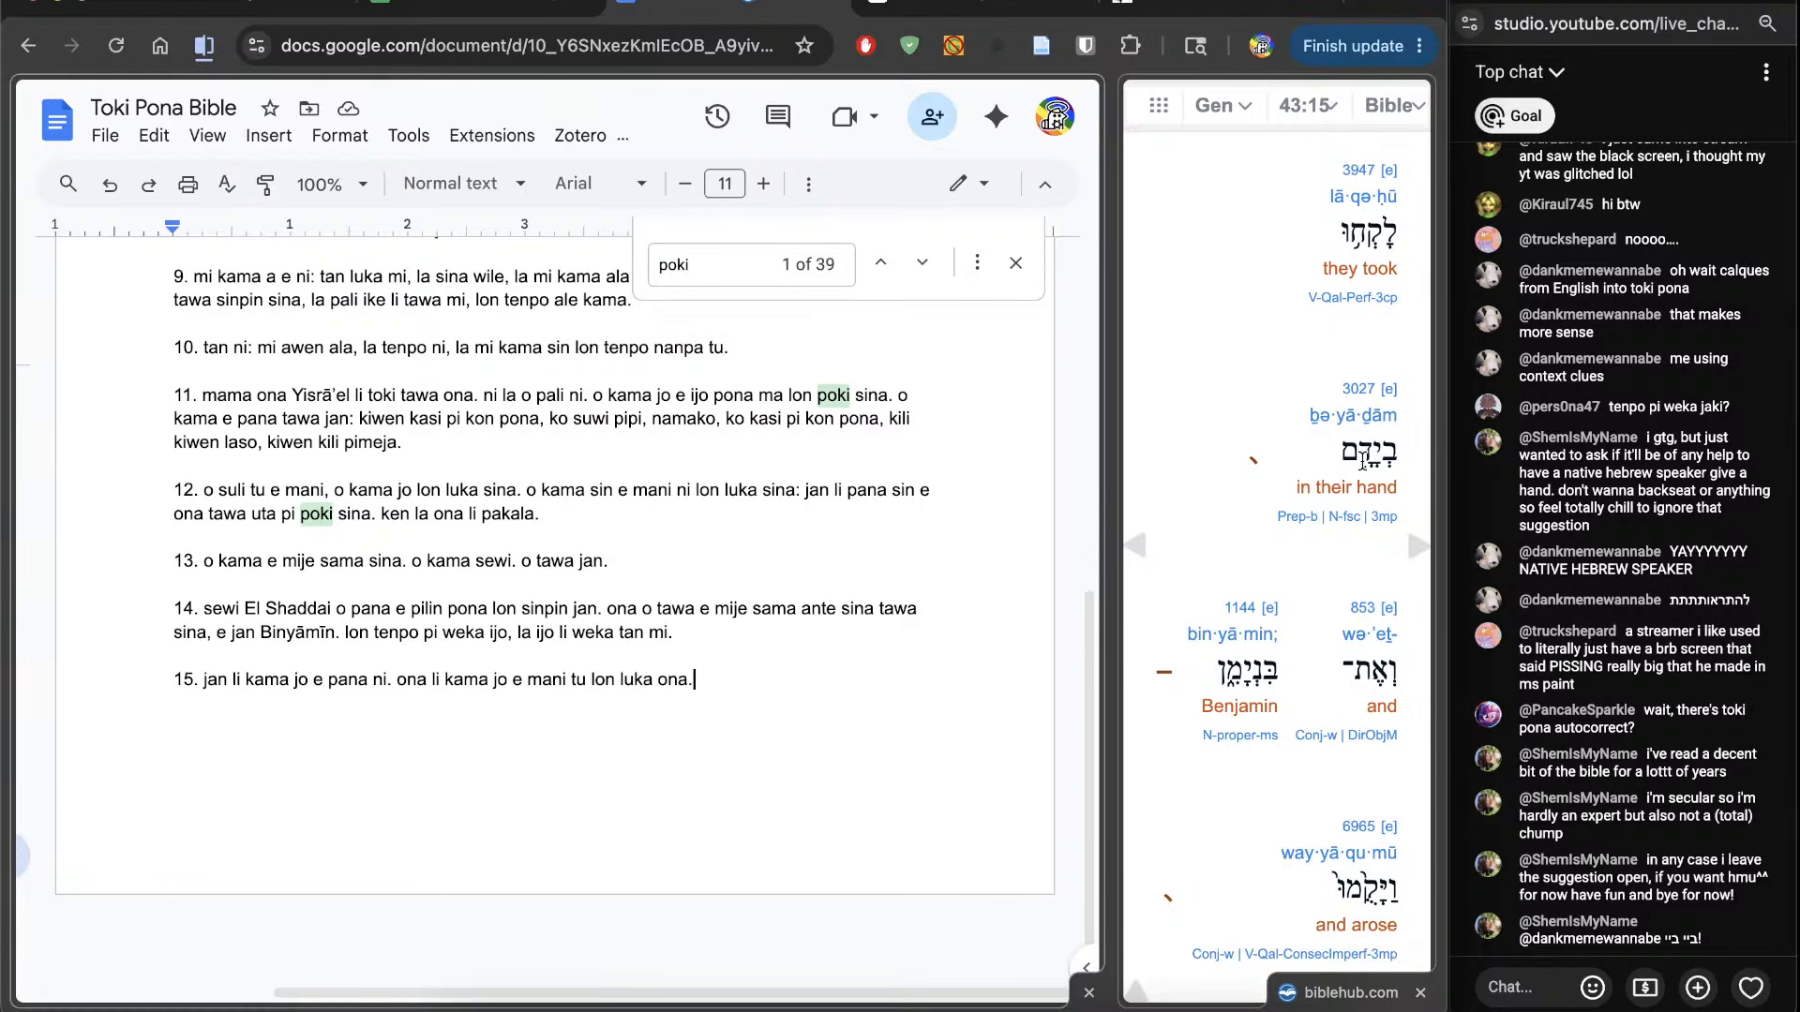
pyautogui.scroll(-2, 1185, 821)
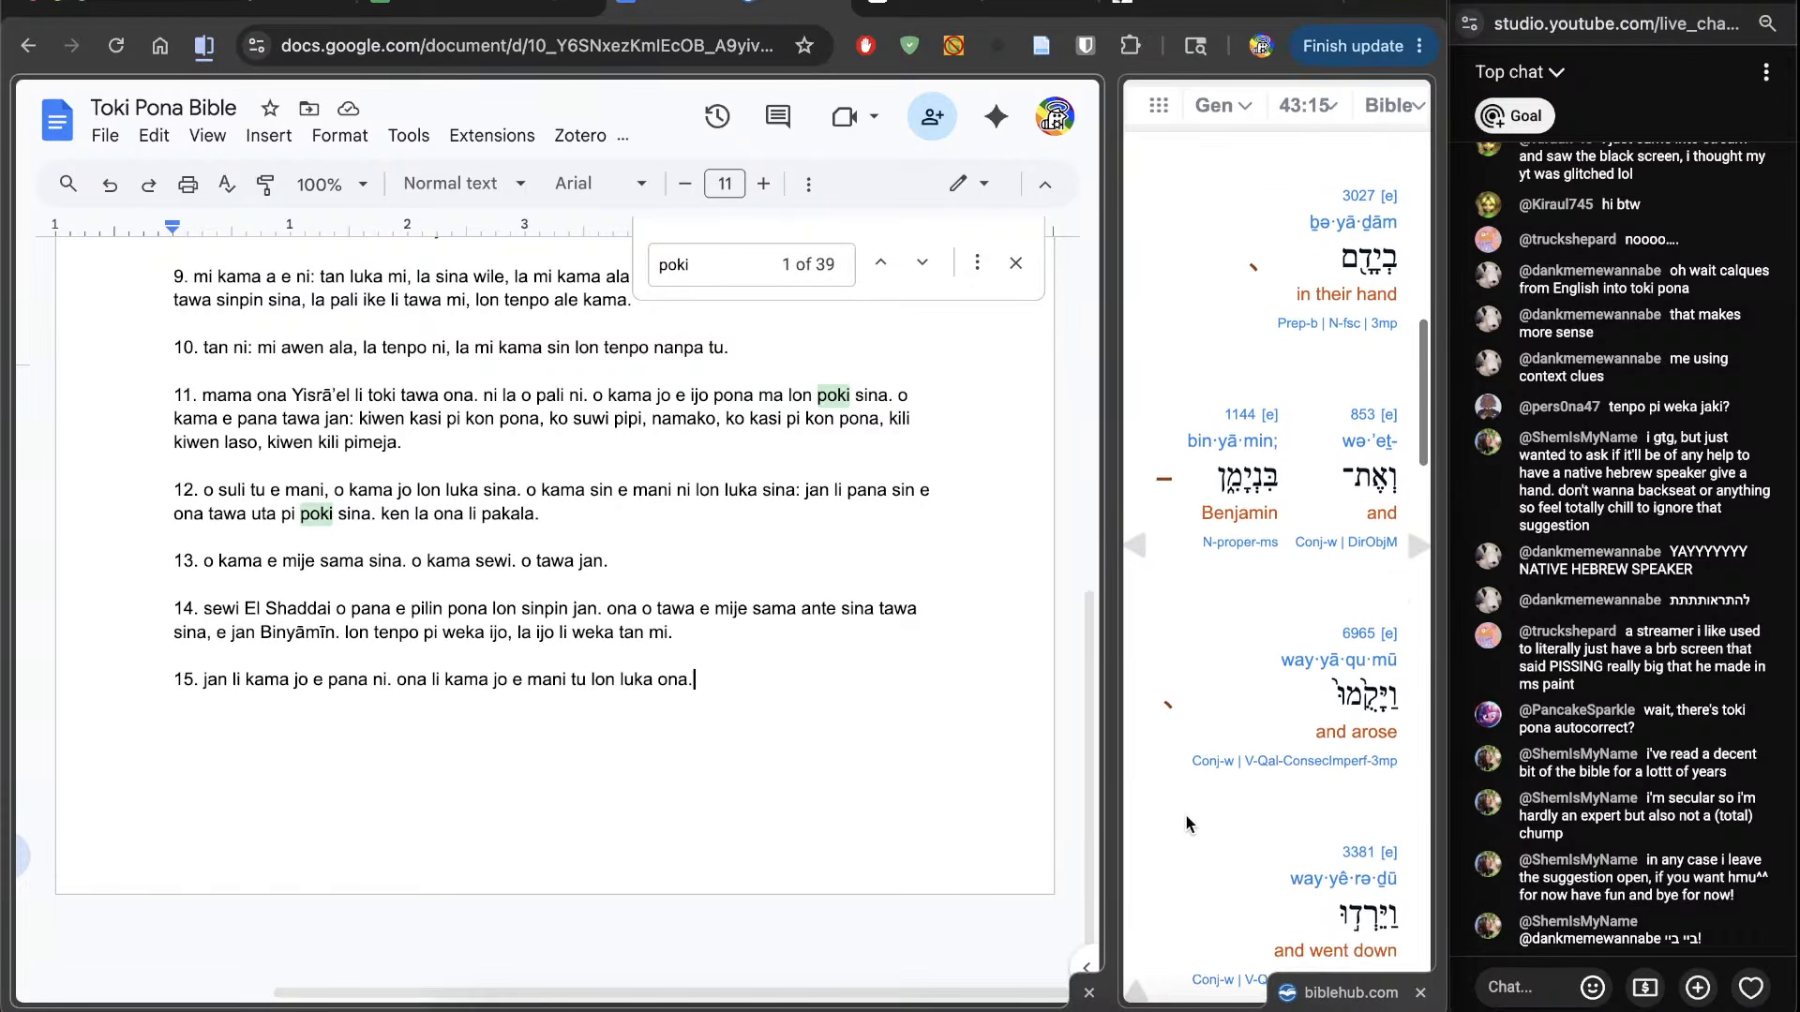
pyautogui.write('jan Binyāmin')
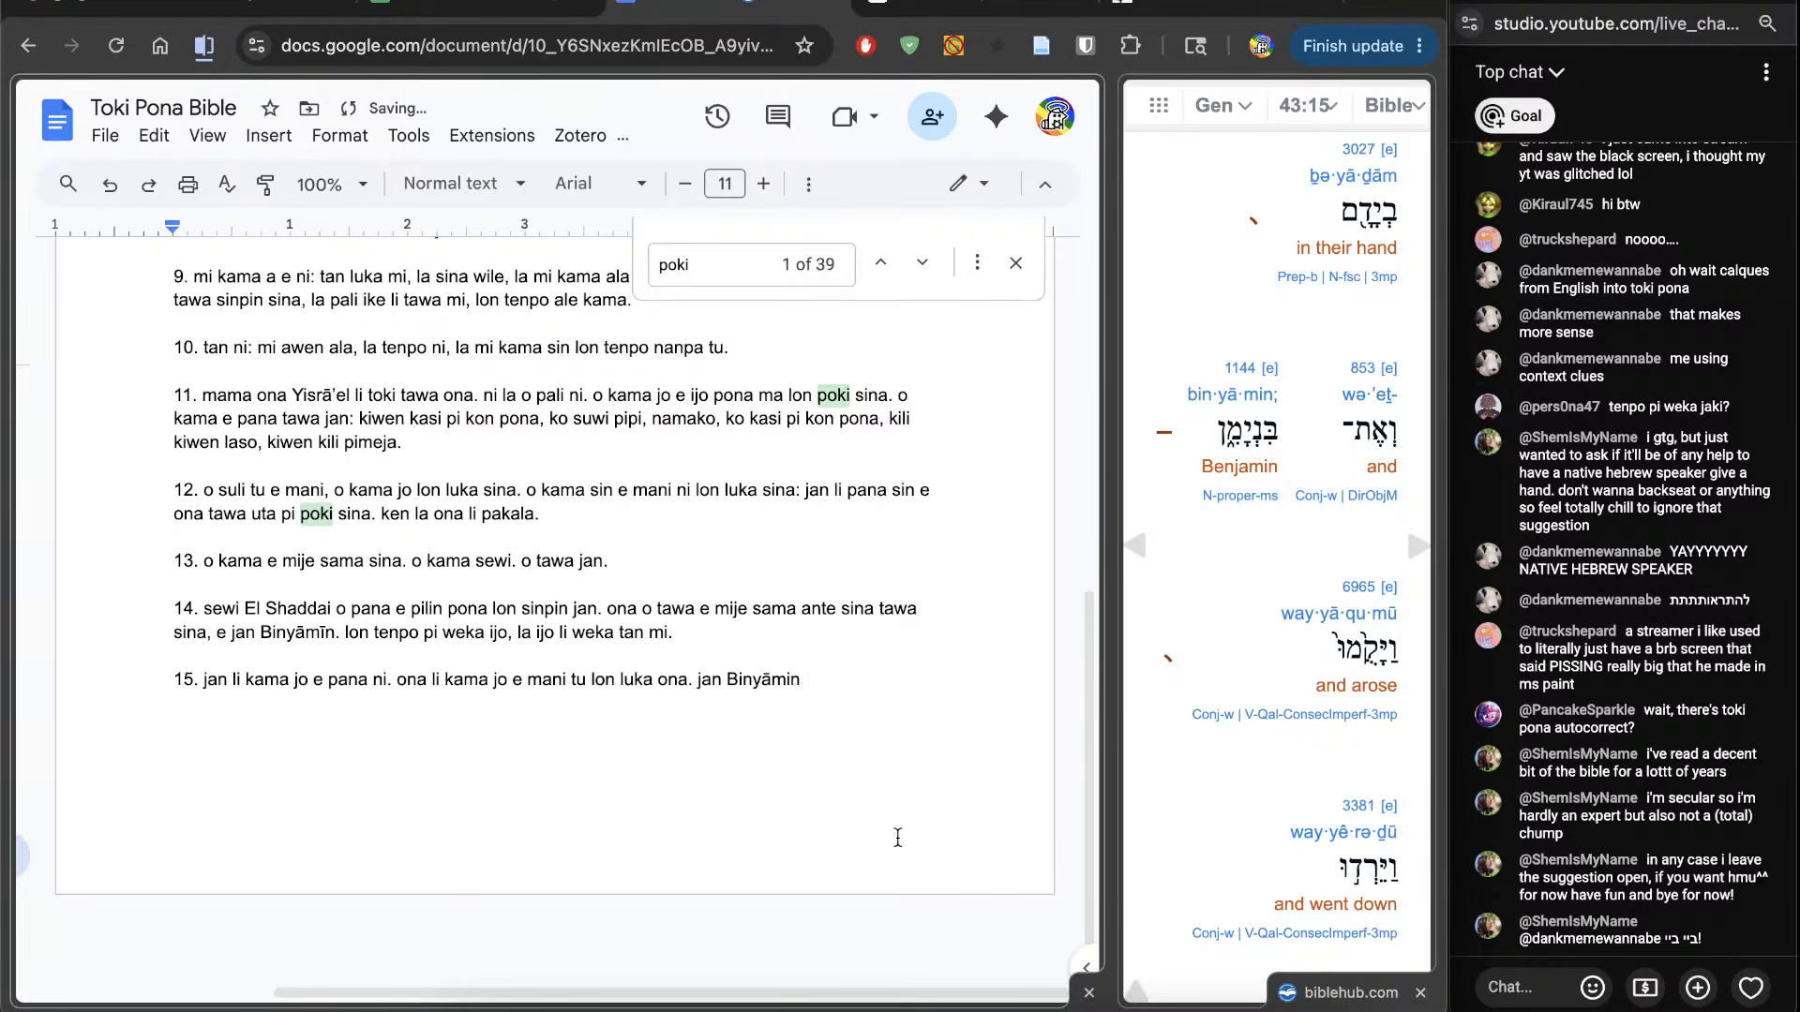
pyautogui.click(695, 692)
pyautogui.press('BackSpace')
pyautogui.write(', e')
pyautogui.press('End')
pyautogui.write('.')
# Step: Add the sentence "ona li kama sewi, li tawa ma Mitsrayim." to verse 15 and bring the remaining interlinear words into view
pyautogui.scroll(-4, 1168, 829)
pyautogui.write('o')
pyautogui.write('kama s')
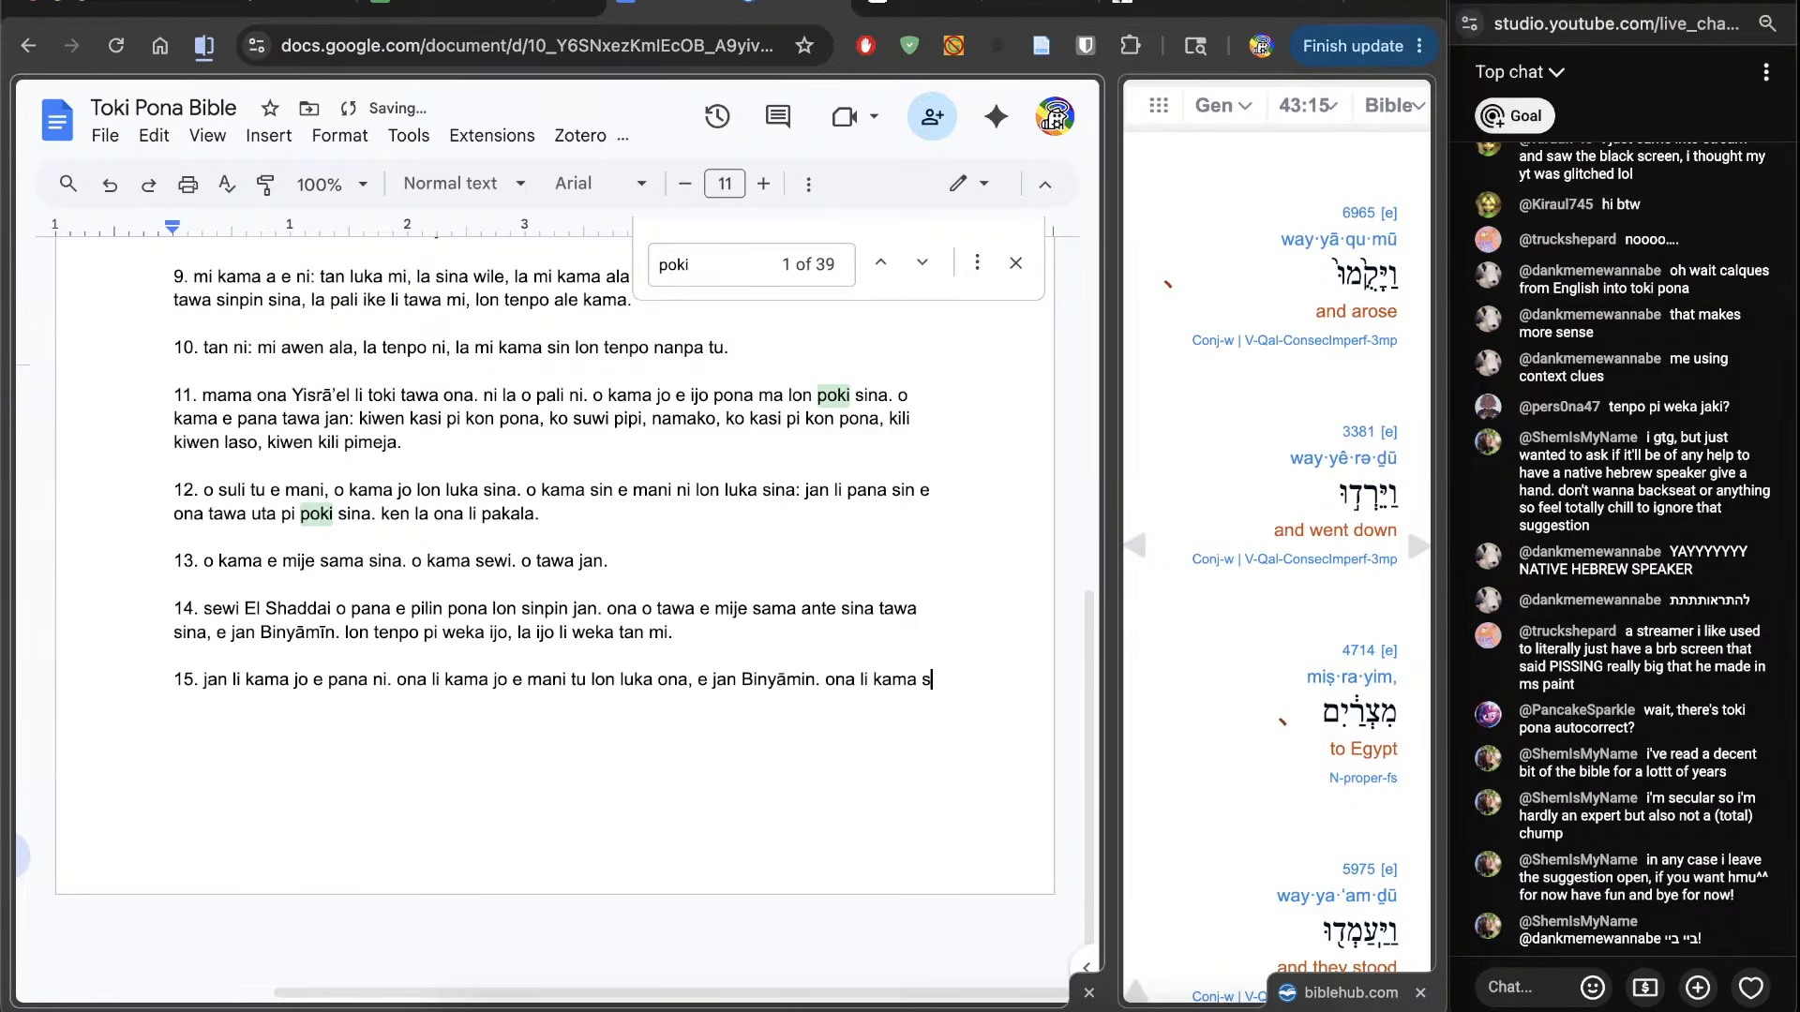
pyautogui.write('ei, li tawa ma Mits')
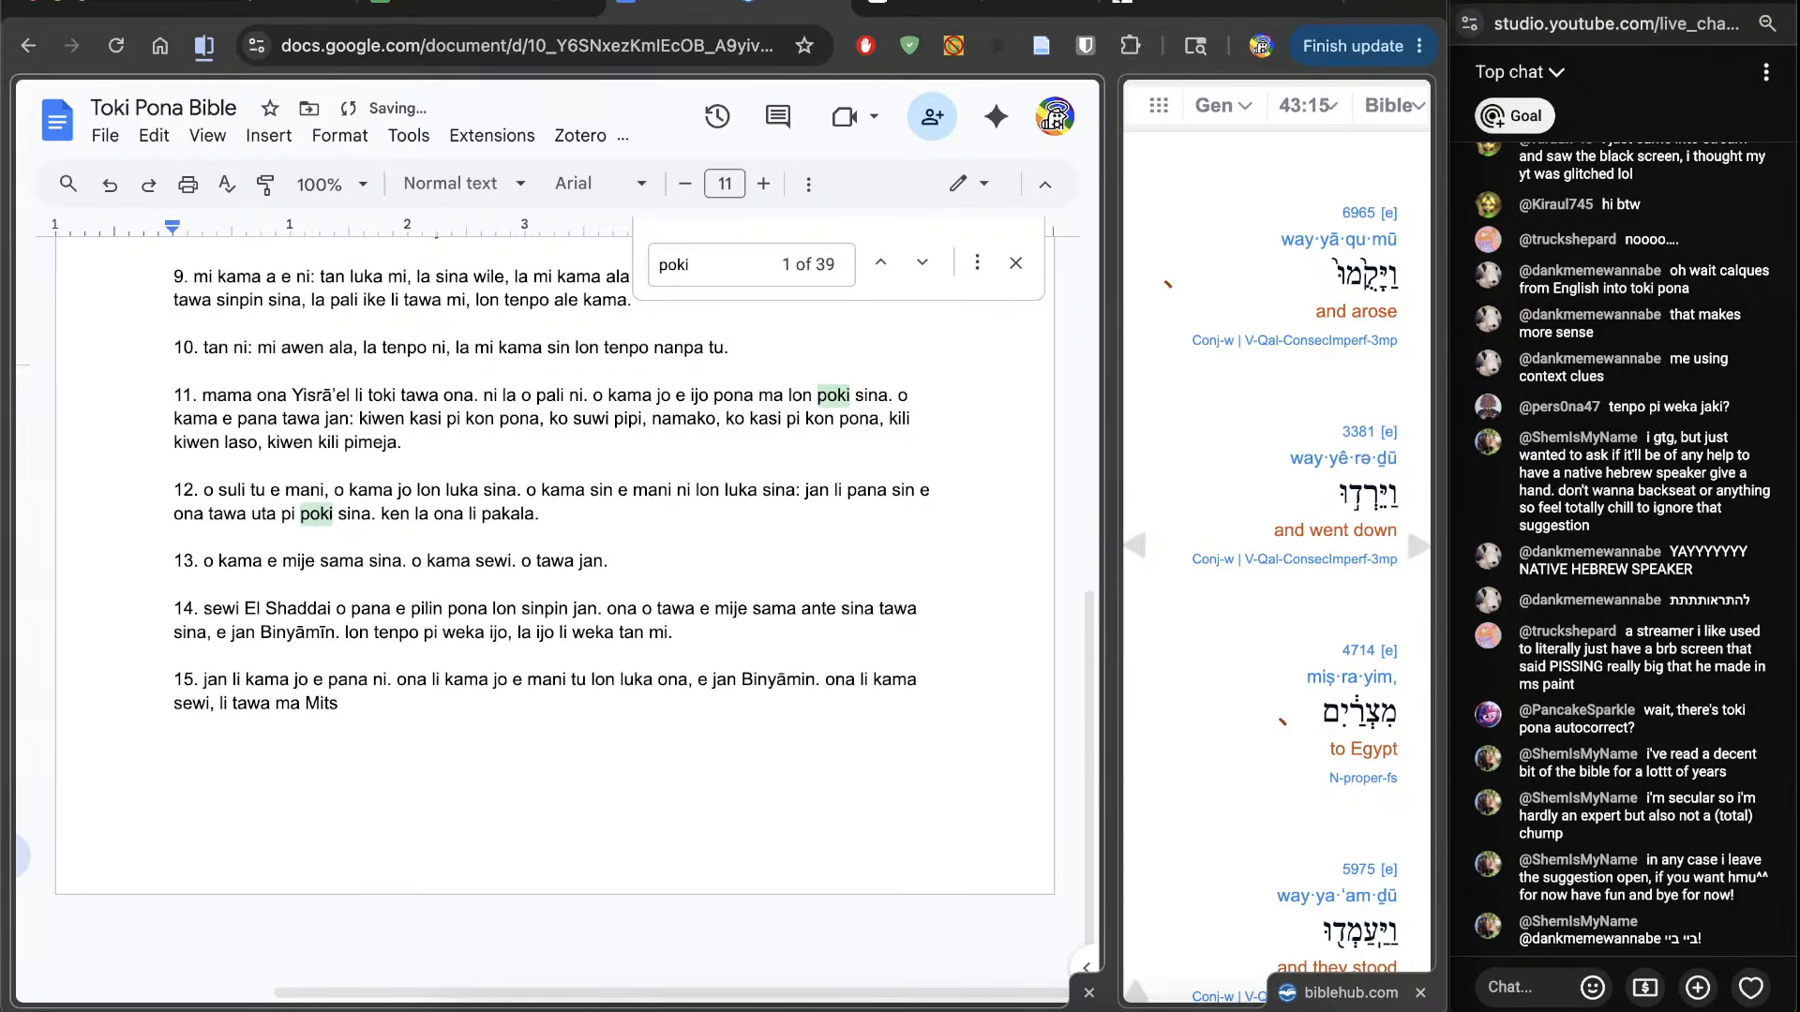
pyautogui.write('srayim.')
pyautogui.scroll(-1, 1310, 591)
pyautogui.scroll(-3, 1276, 900)
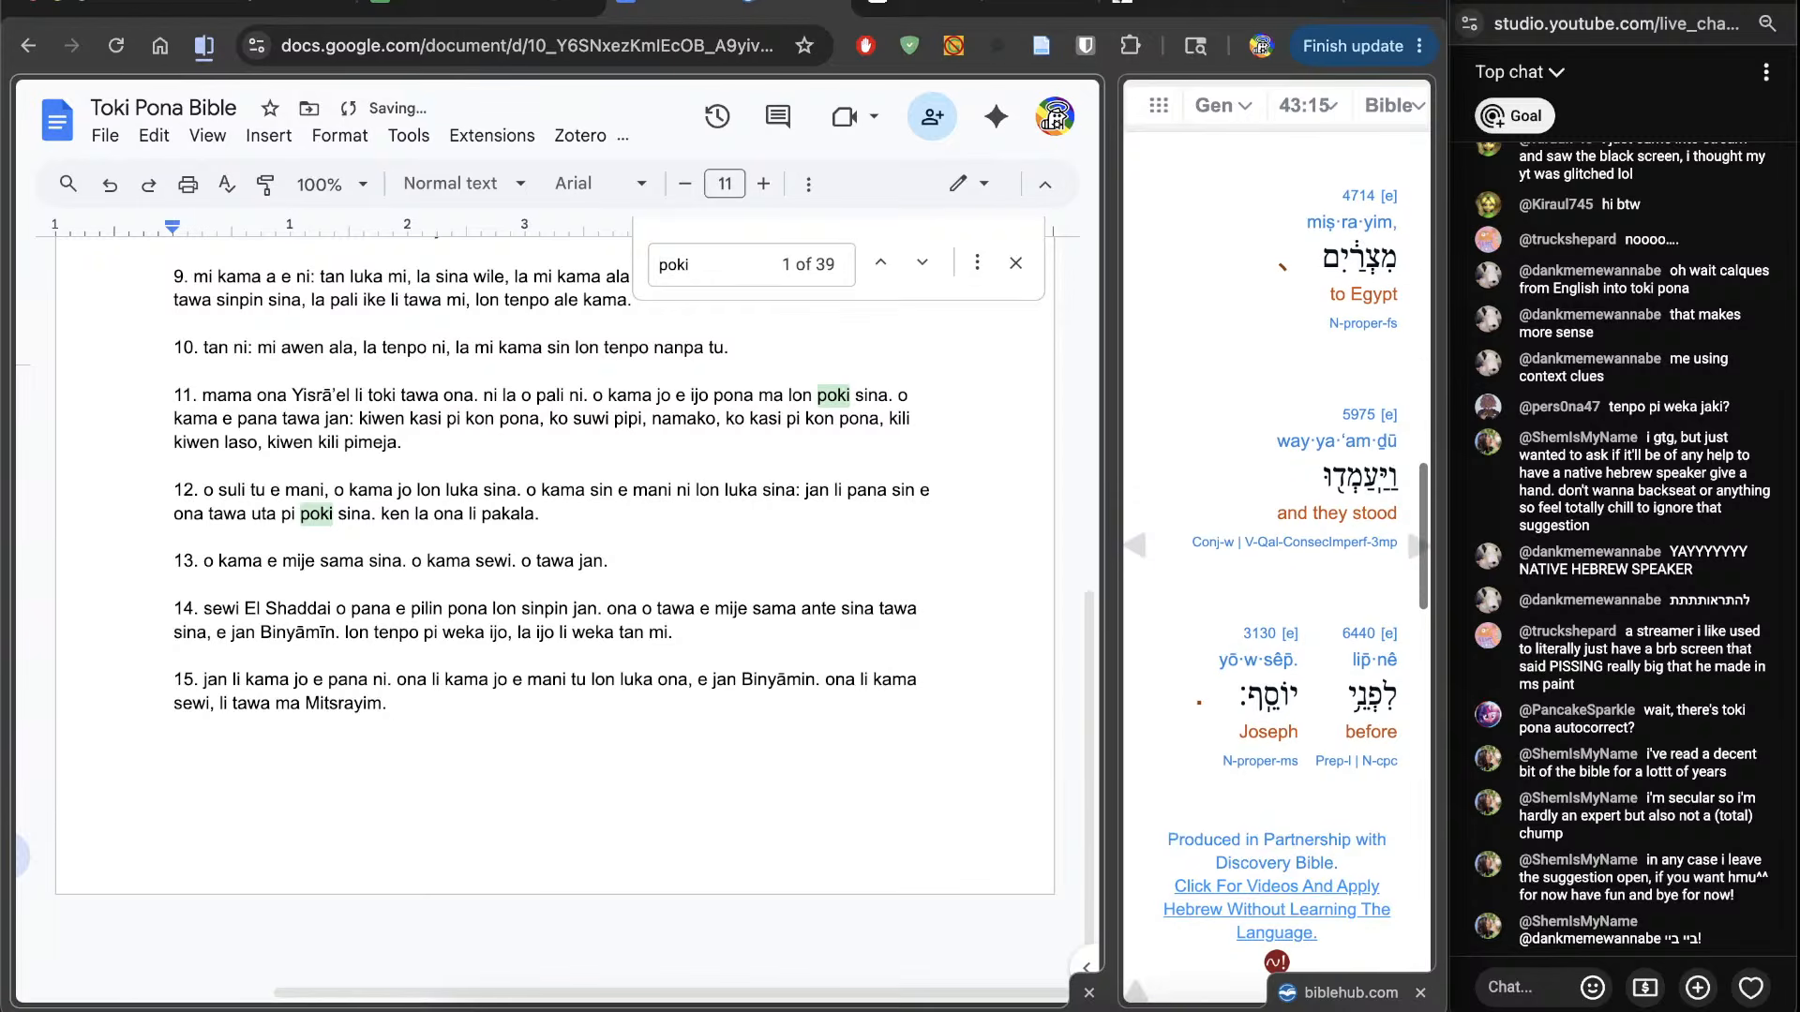
# Step: Finish verse 15 with the sentence "ona li noka e ma lon sinpin pi jan Yōsef."
pyautogui.write('ona li ')
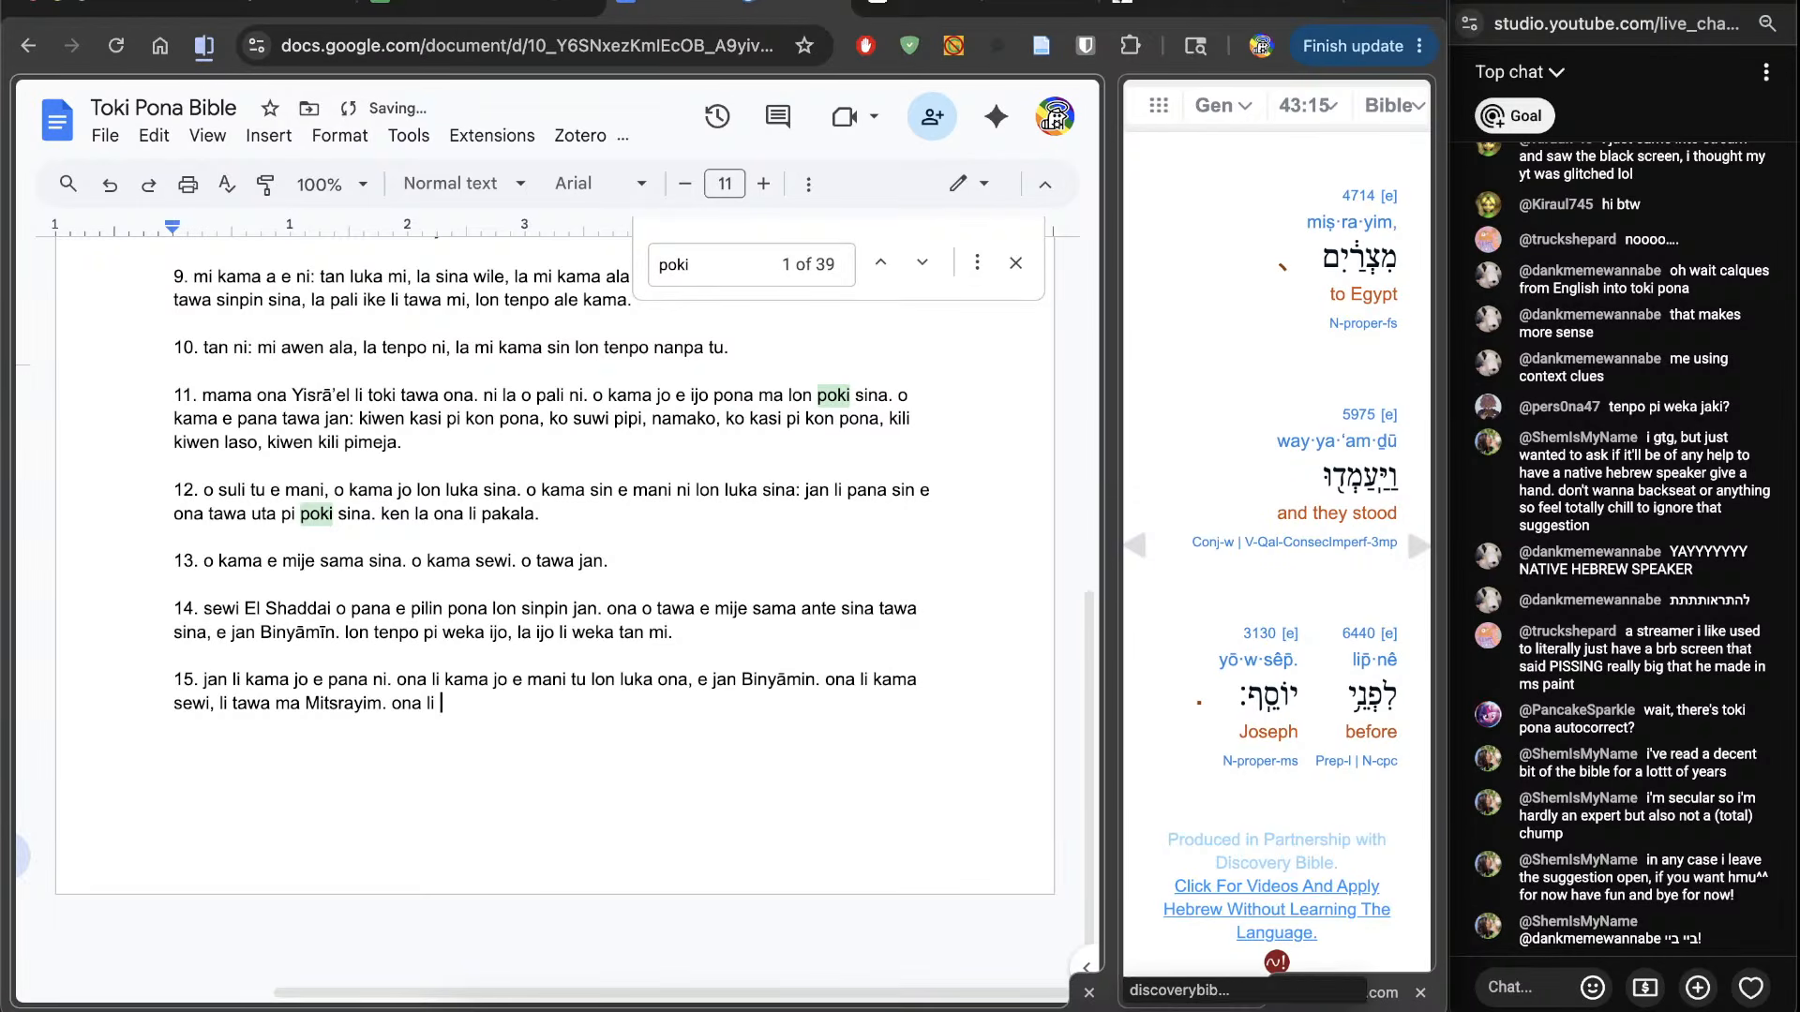
pyautogui.write('noka e malon')
pyautogui.press('BackSpace')
pyautogui.press('BackSpace')
pyautogui.press('BackSpace')
pyautogui.press('BackSpace')
pyautogui.write('lon ')
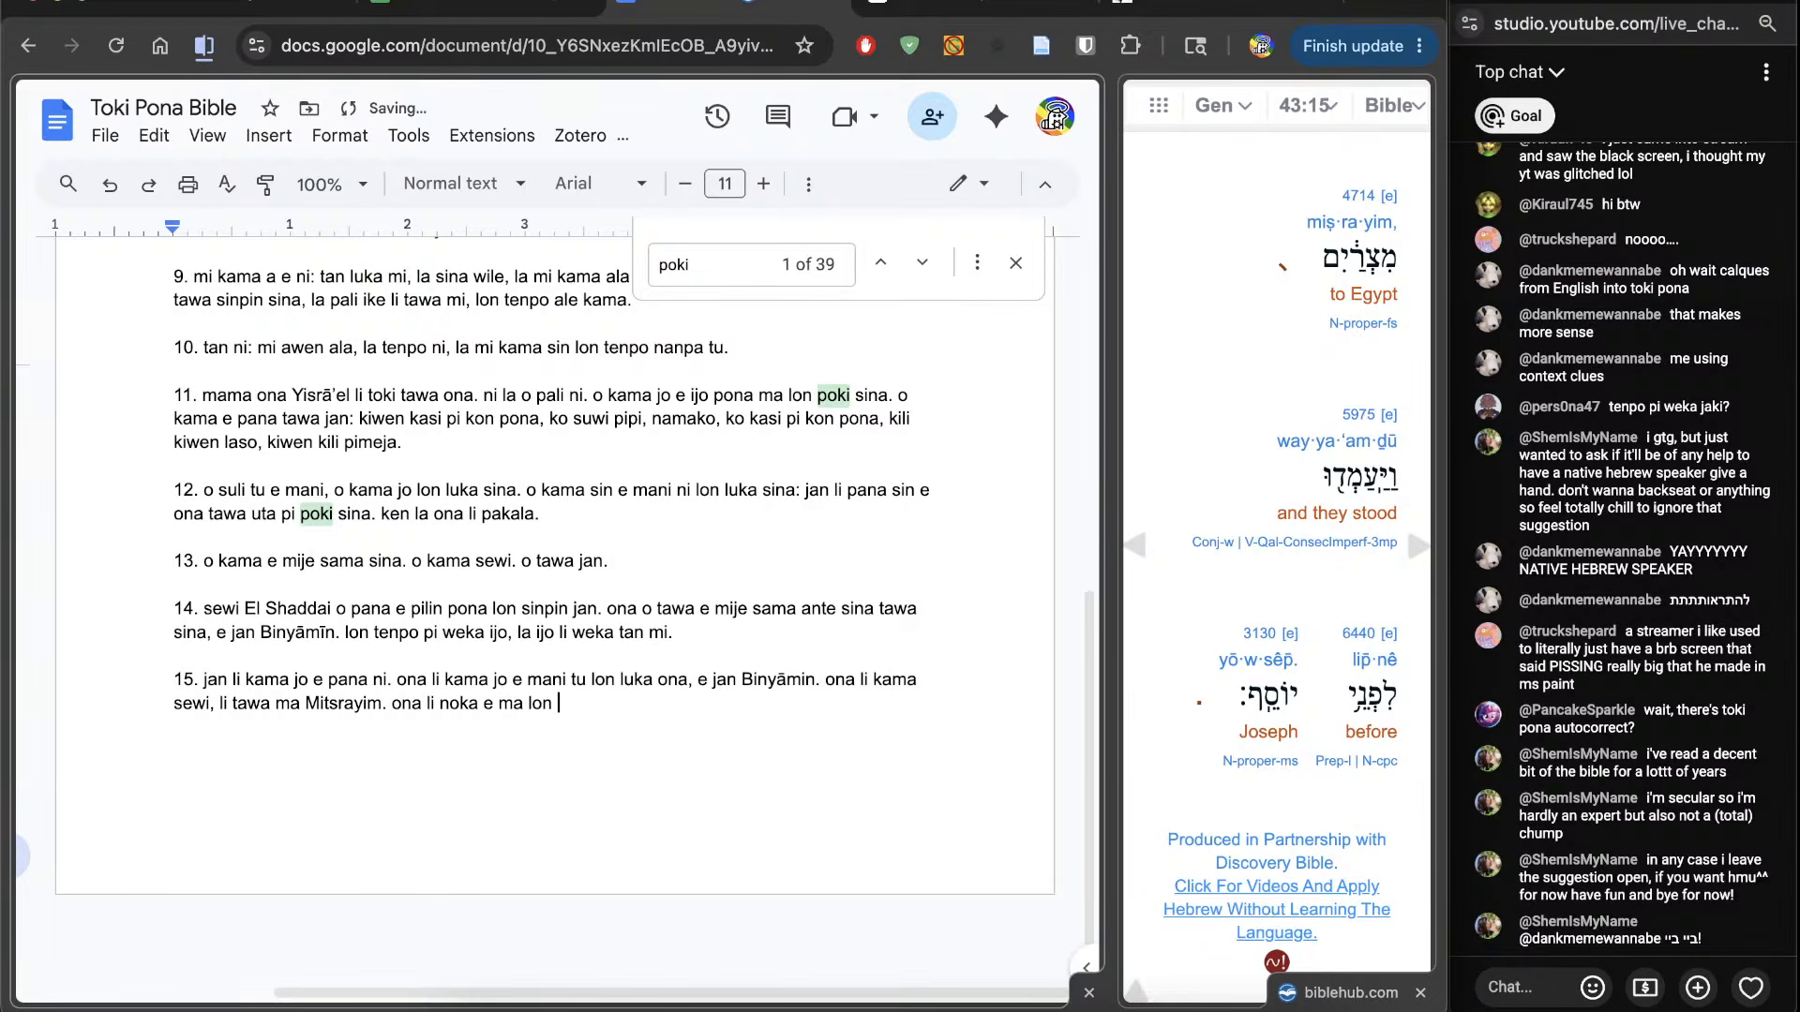
pyautogui.write('sinpin pi jan Yōsef')
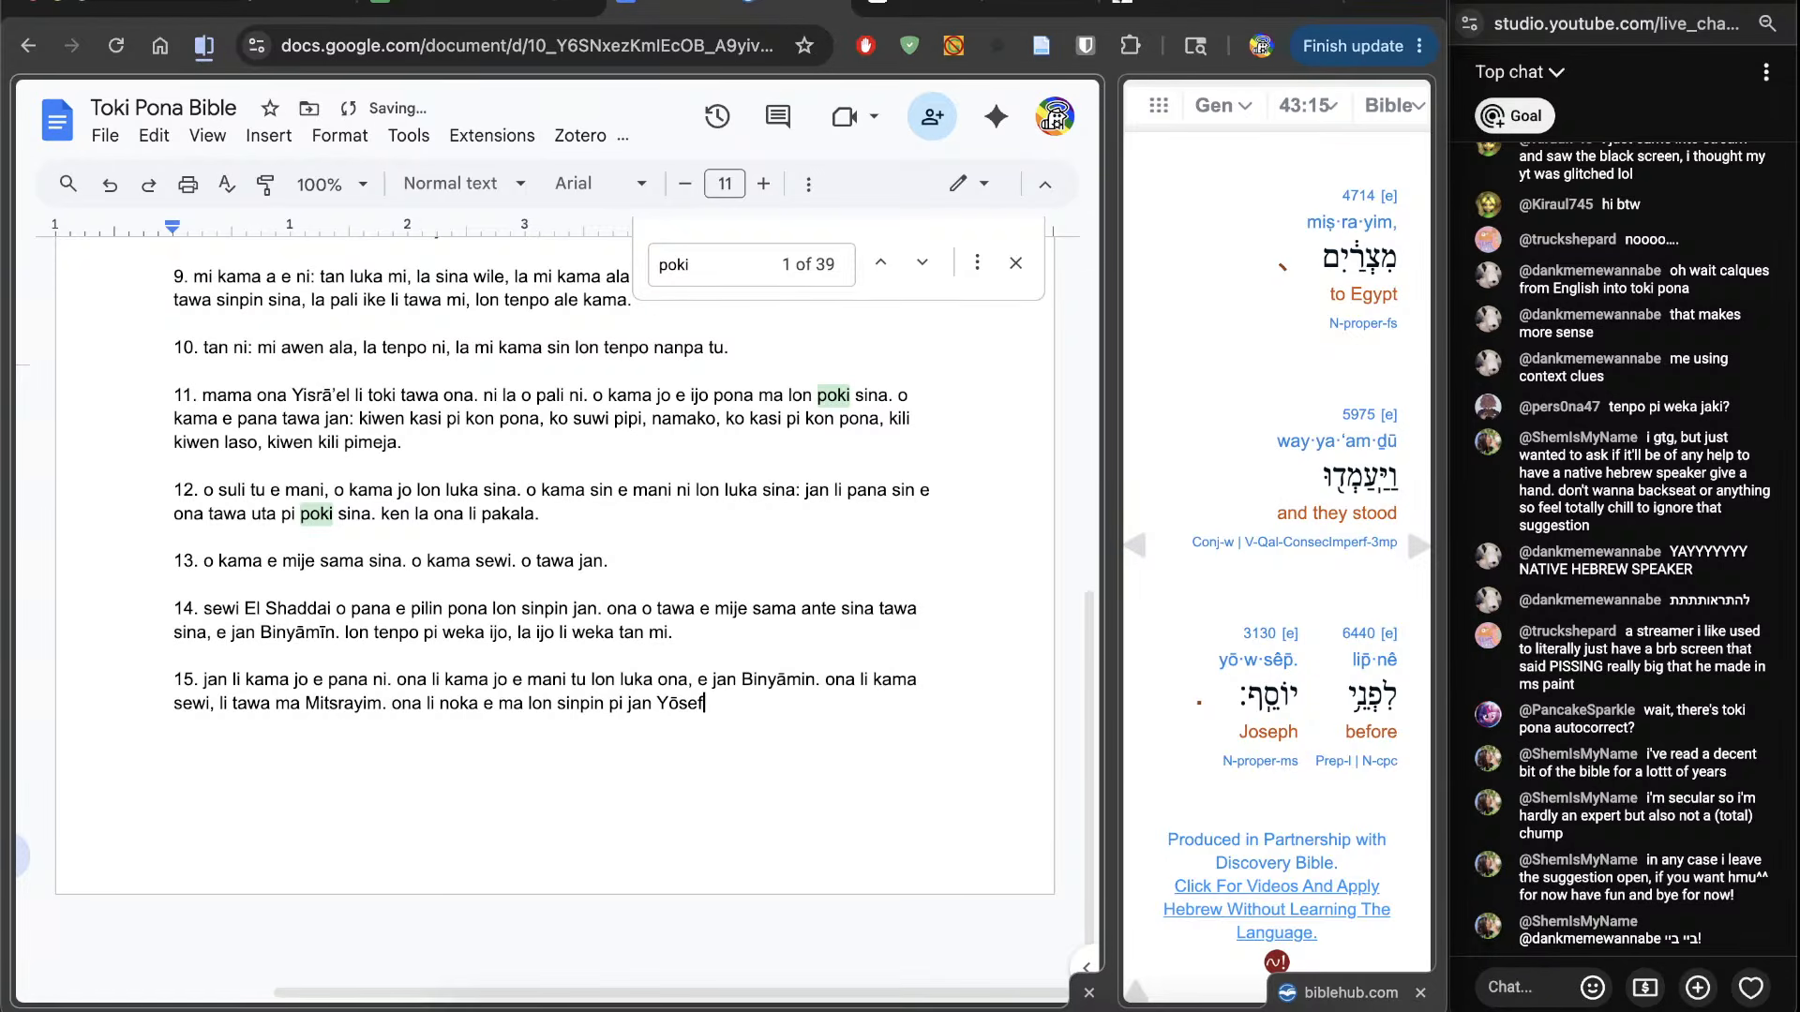
pyautogui.write('.')
# Step: Start a new paragraph numbered "16." and bring up Genesis 43:16 in the interlinear Bible beside the document
pyautogui.press('Return')
pyautogui.write('16.')
pyautogui.click(1419, 546)
pyautogui.scroll(-5, 1221, 650)
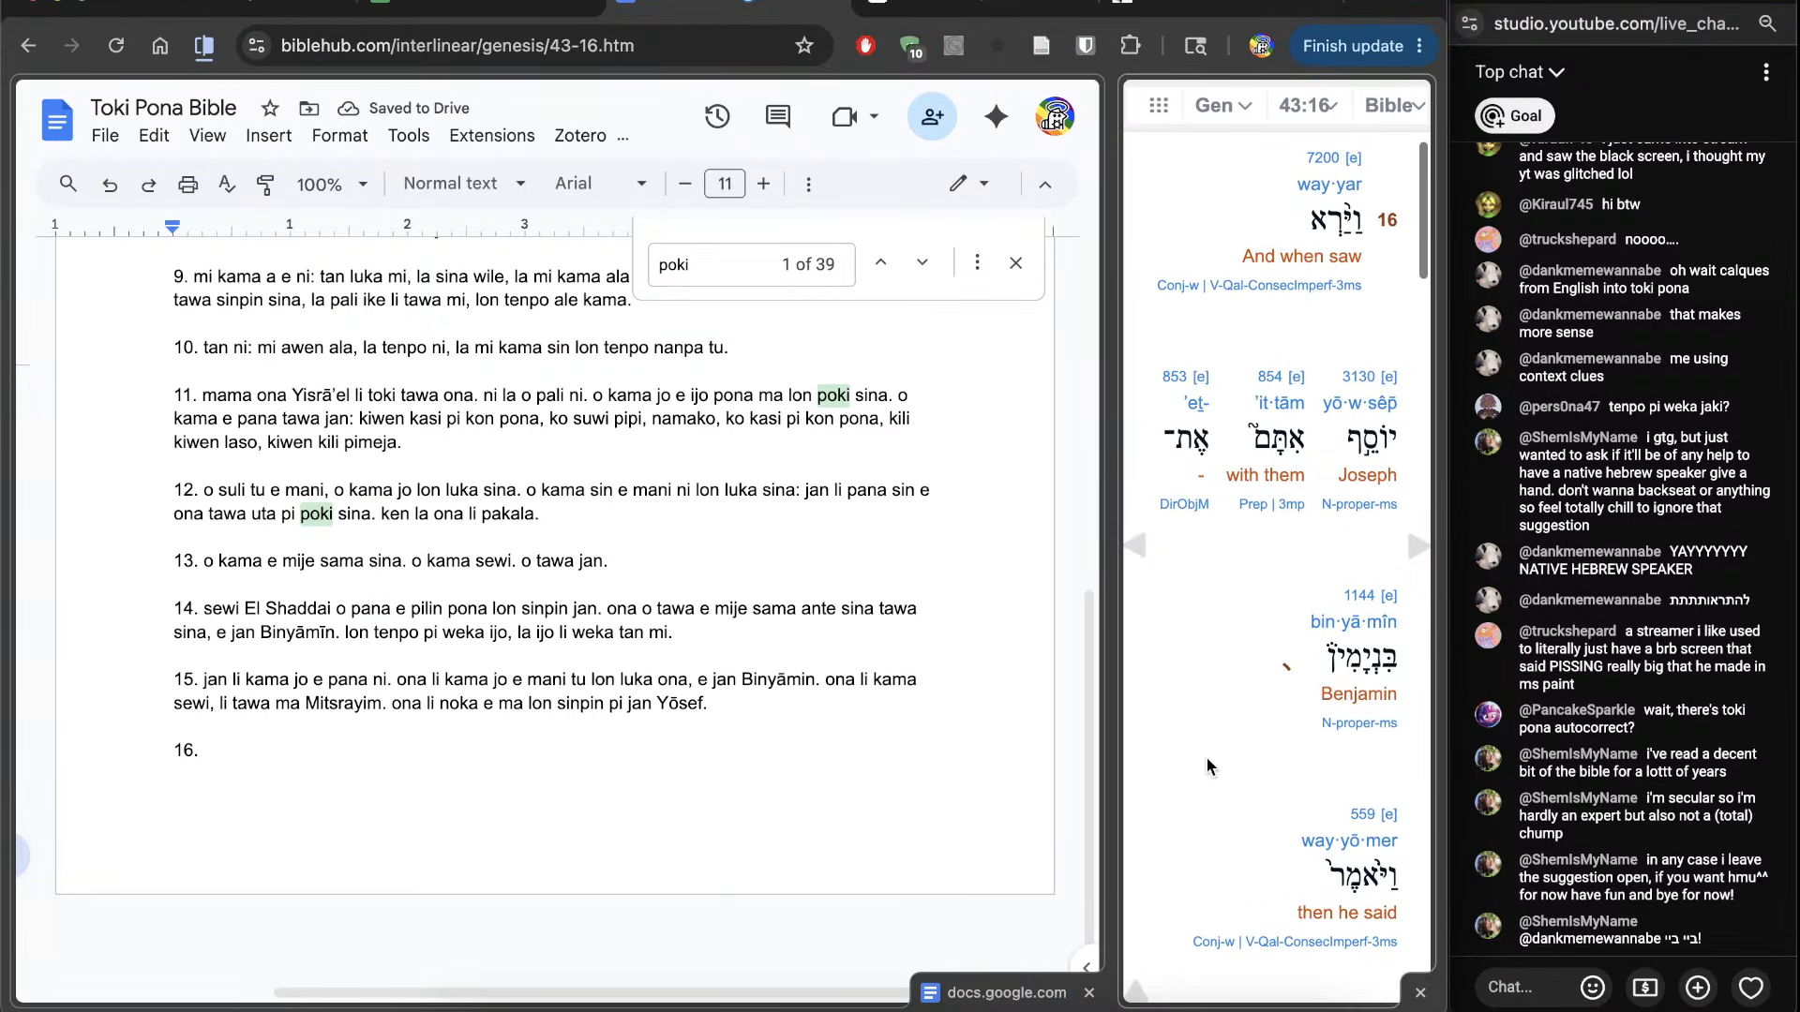
# Step: Begin verse 16 with "jan Yōsef li lukin e jan Binyāmīn lon poka ona,"
pyautogui.click(722, 839)
pyautogui.write('jan Yōsef li lukin e jan ')
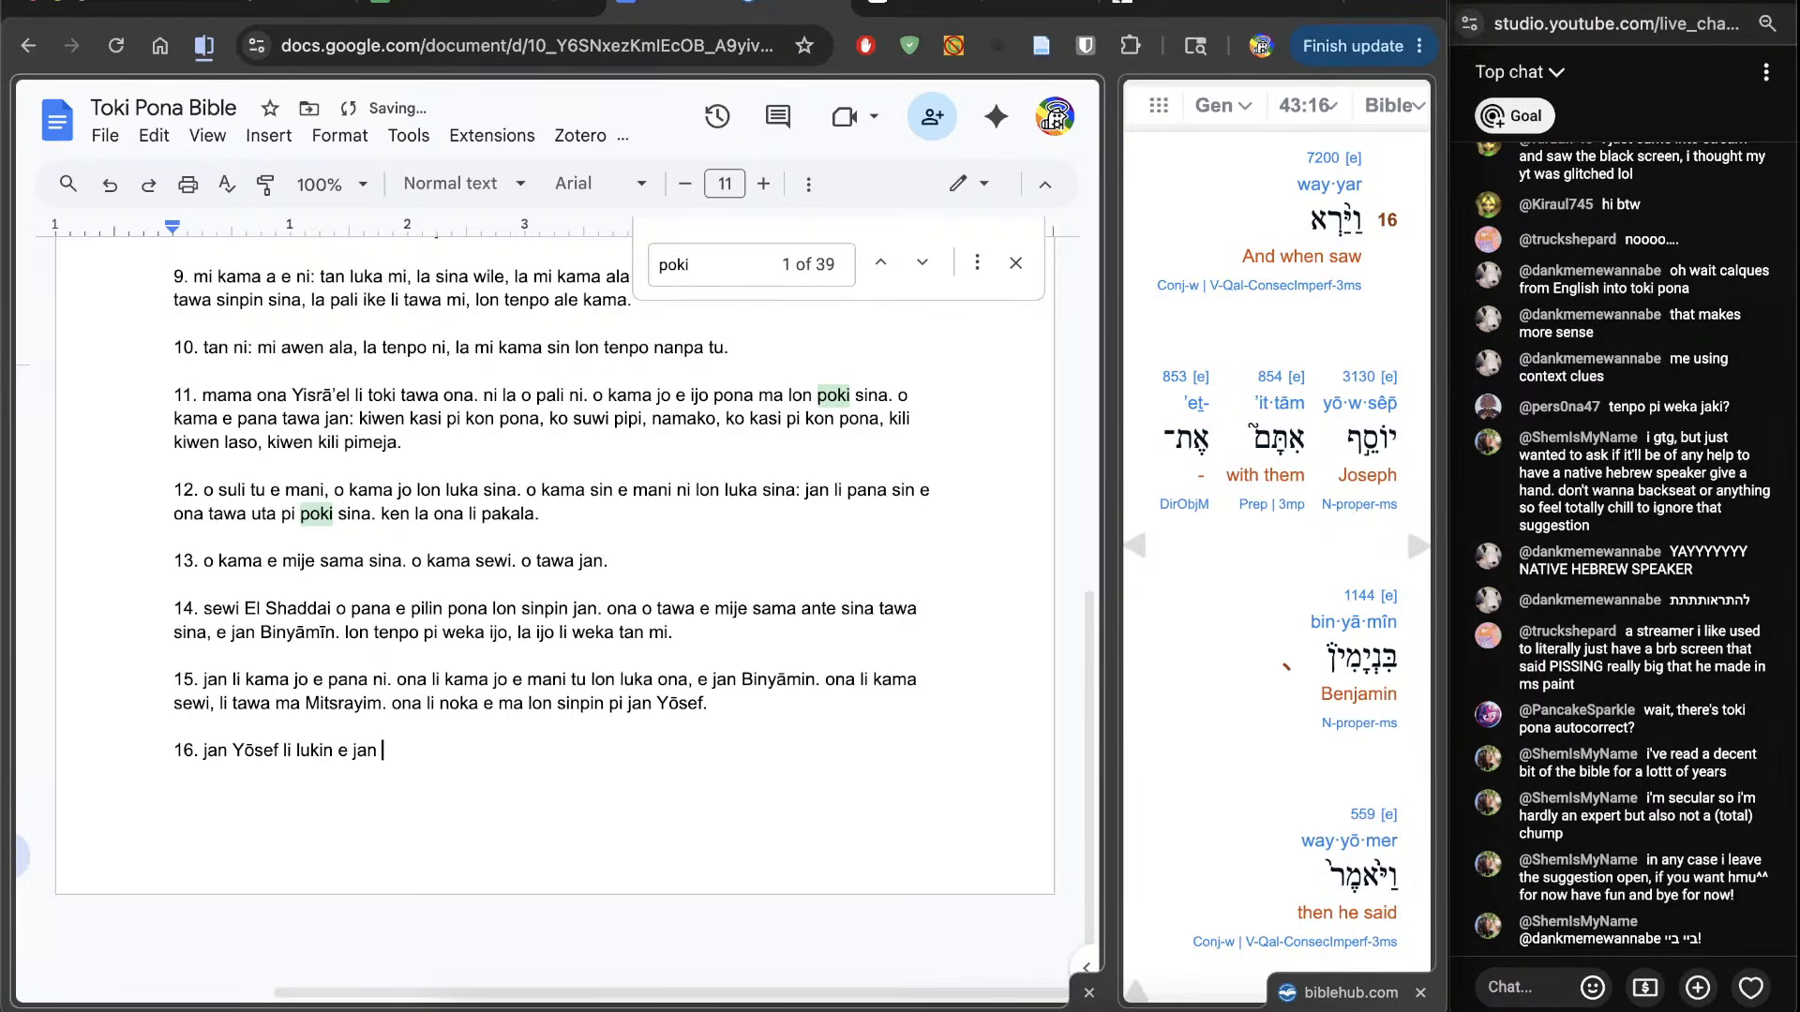
pyautogui.write('Binyāmīn lon poka on')
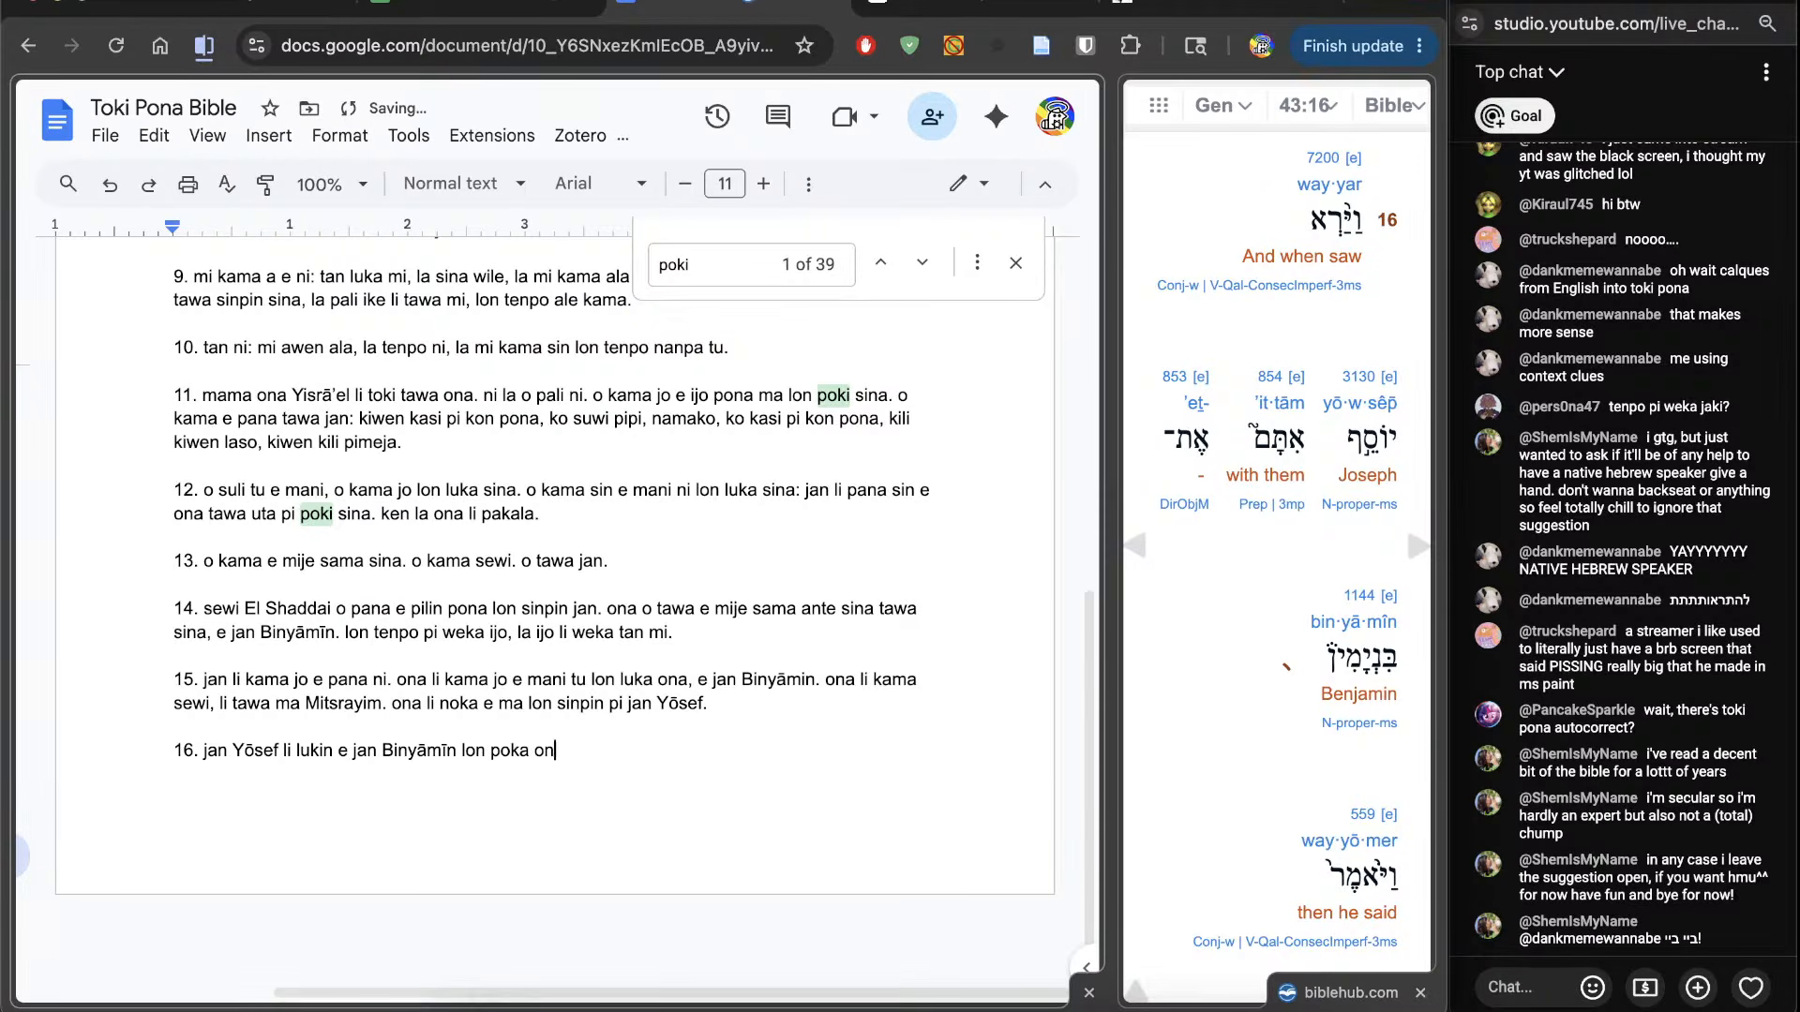
pyautogui.write('a,')
# Step: Continue verse 16 with "la ona li toki tawa jan ni: ona li lawa e tomo"
pyautogui.scroll(-6, 1173, 775)
pyautogui.write('la on')
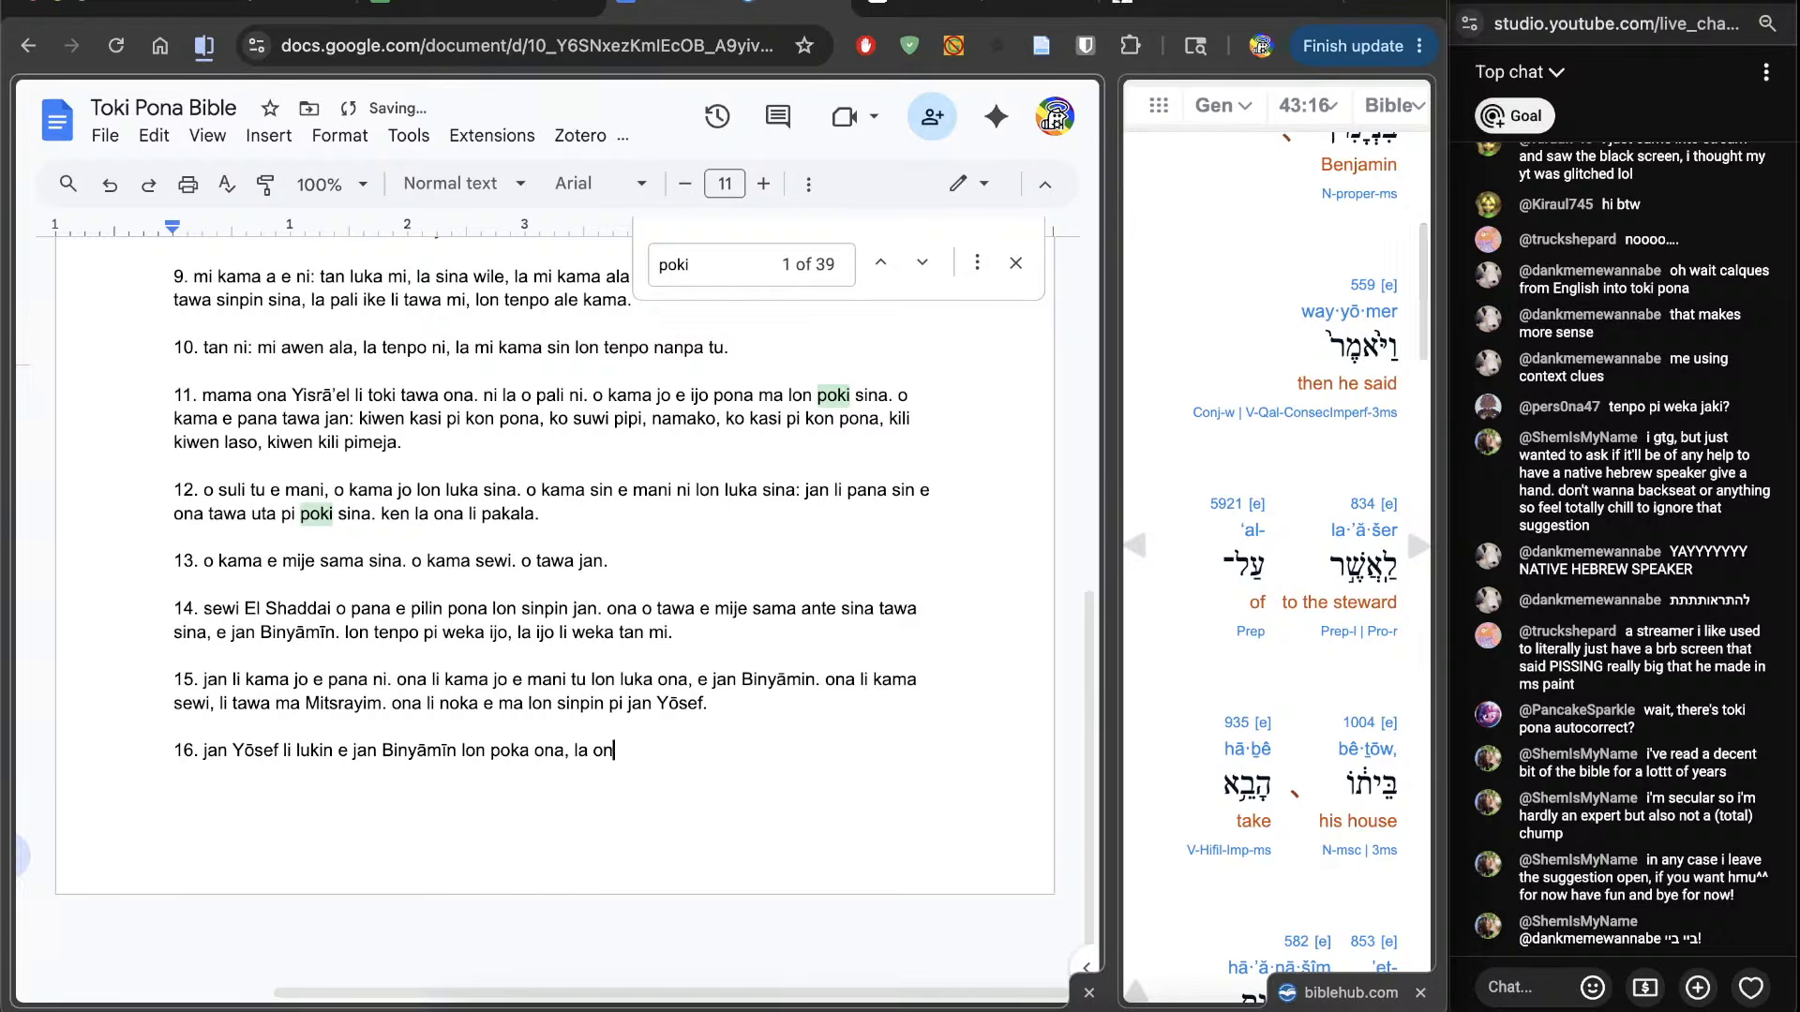
pyautogui.write('a li toki tawa')
pyautogui.scroll(-2, 1331, 449)
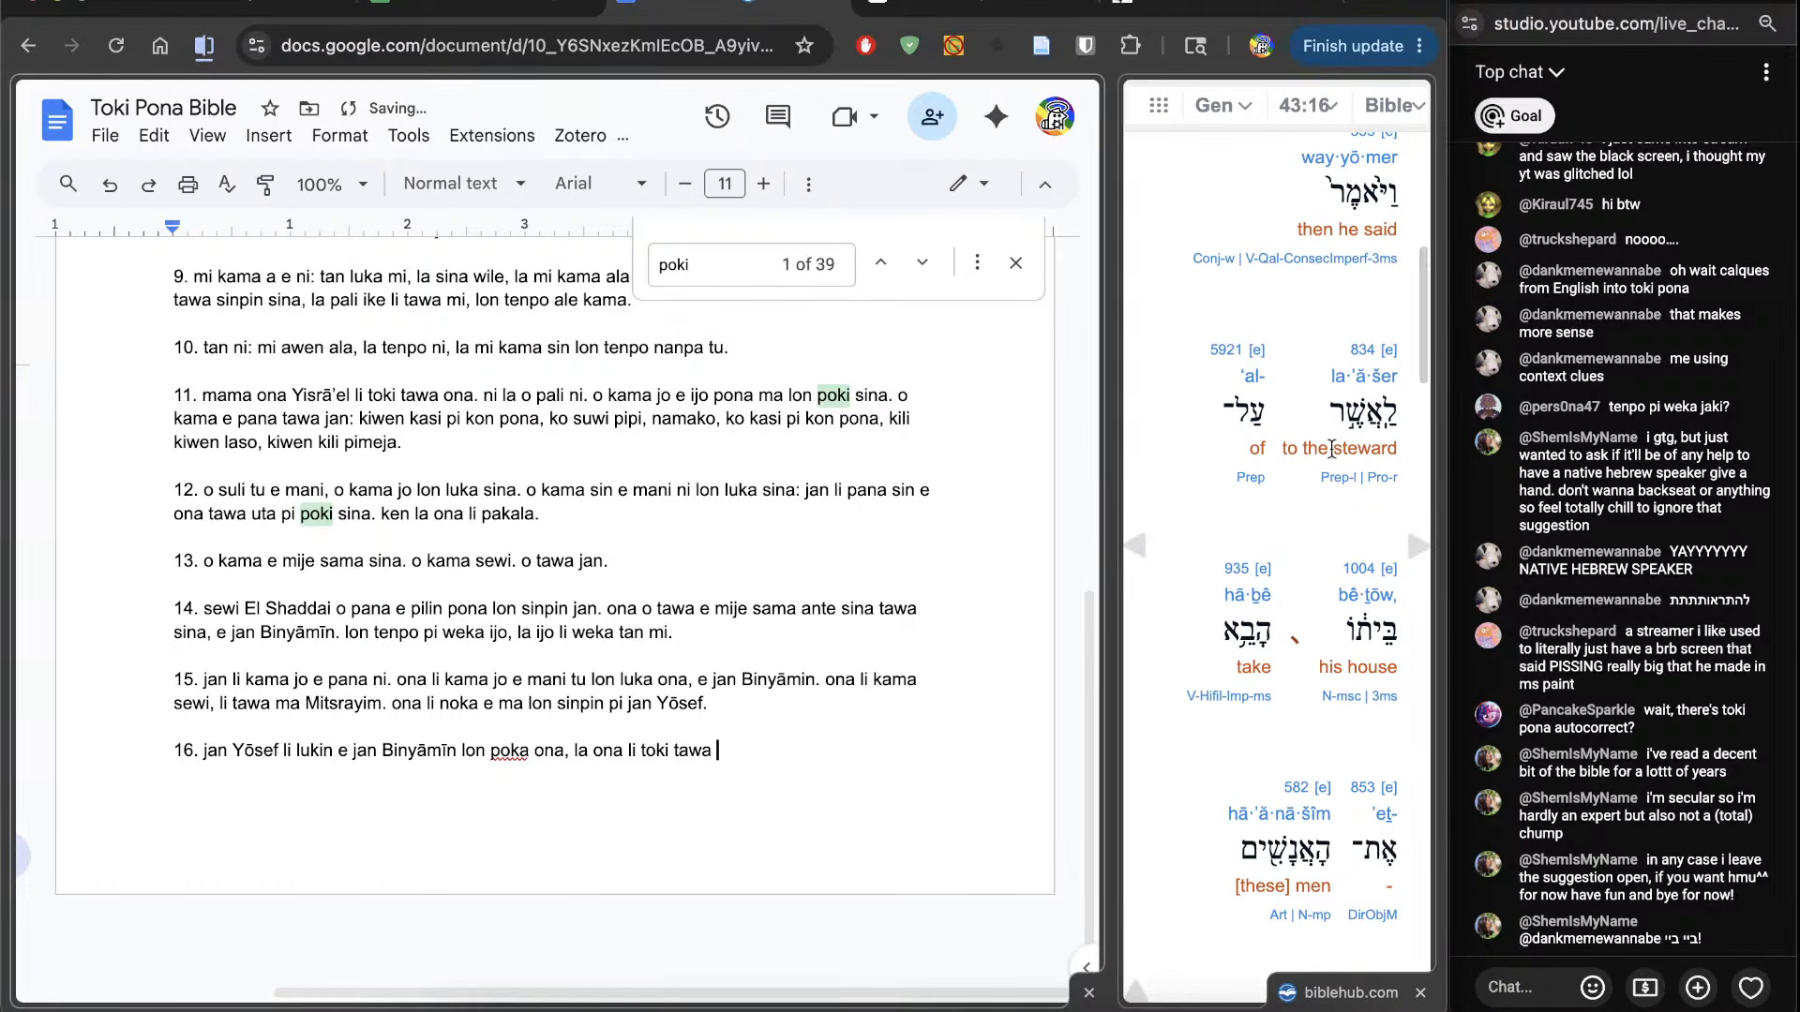
pyautogui.write('jan ni: ona li lawa e tomo')
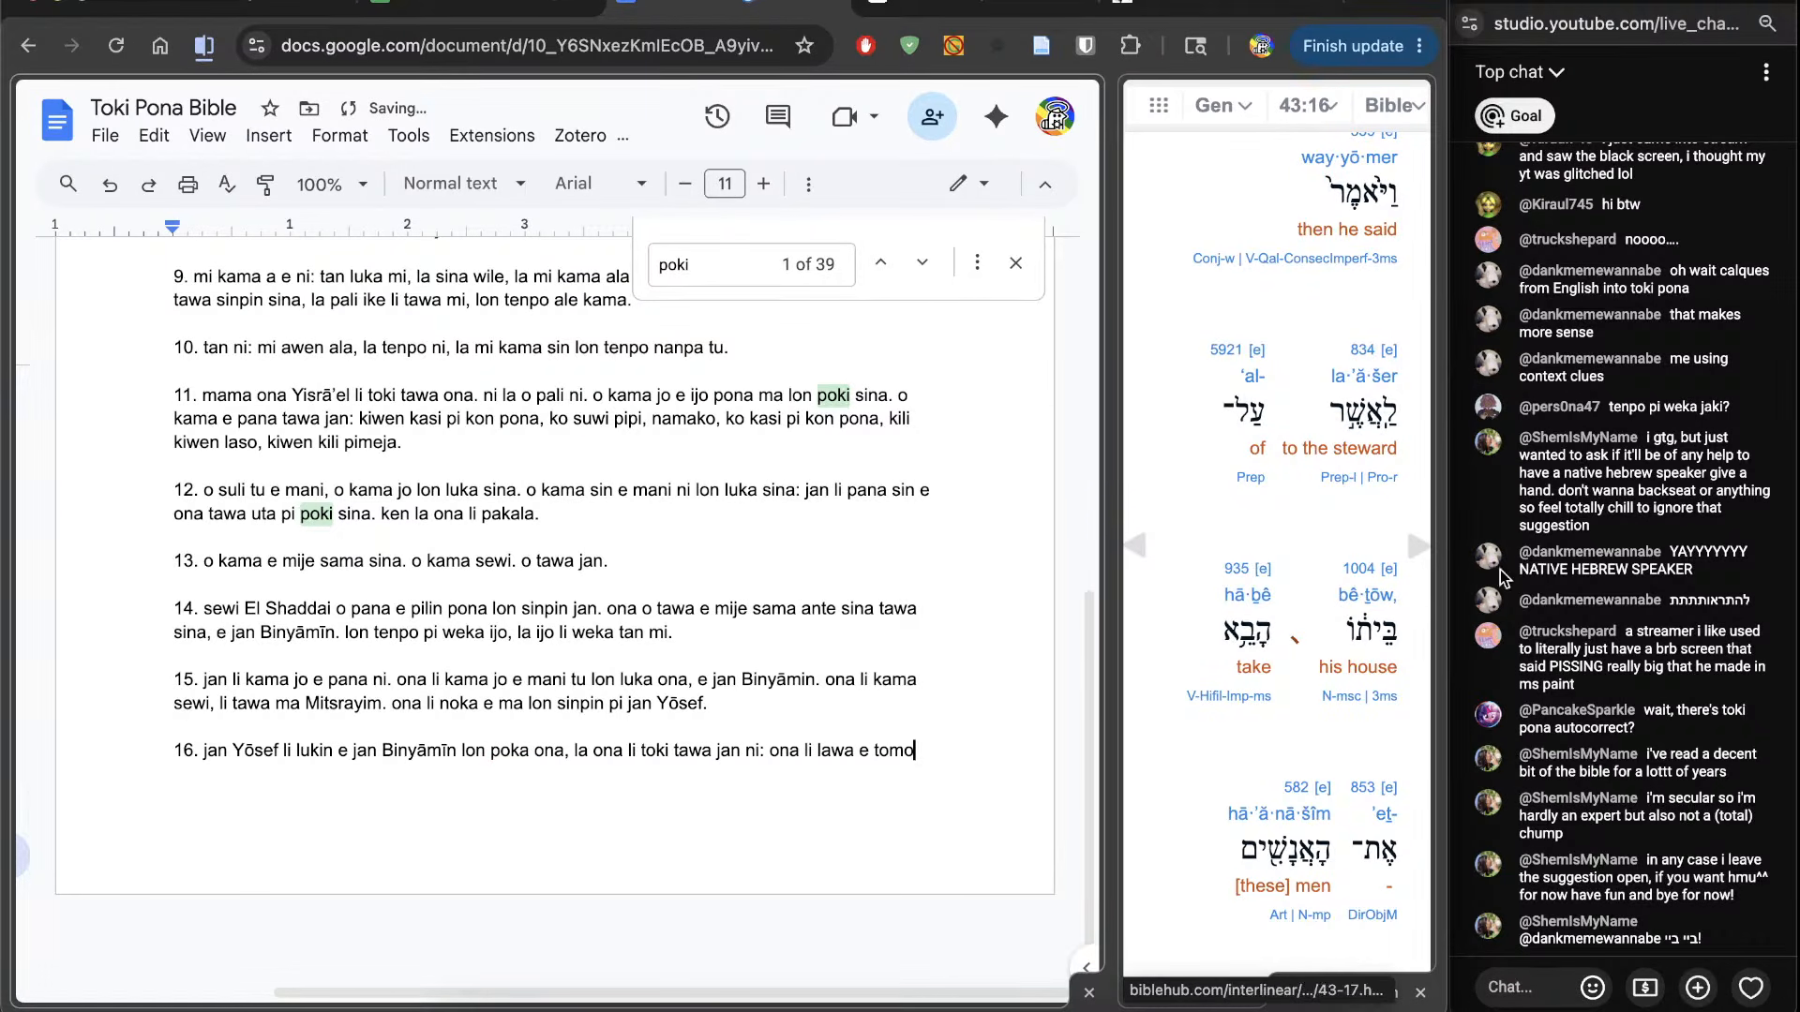
# Step: Compare the Hebrew words for "to the steward of his house" with the word "lawa" in verse 16
pyautogui.moveTo(1396, 412); pyautogui.dragTo(1366, 412)
pyautogui.click(1383, 414)
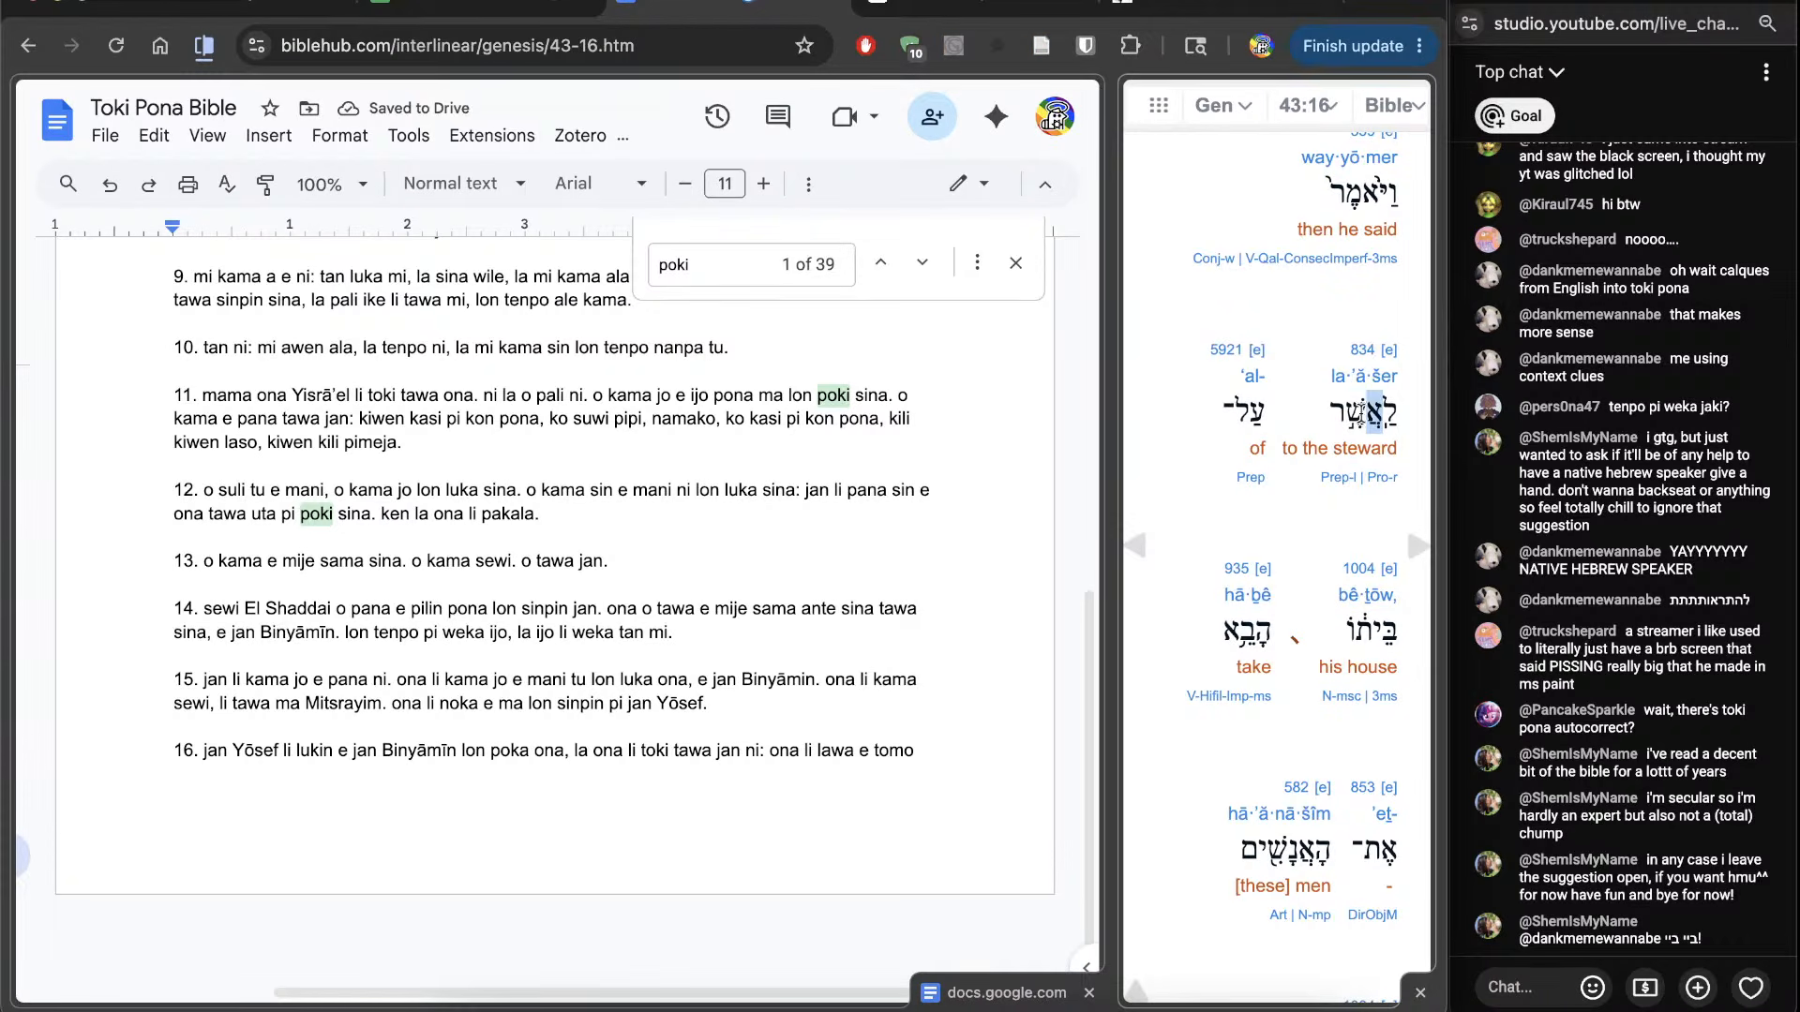
pyautogui.moveTo(1236, 413); pyautogui.dragTo(1266, 435)
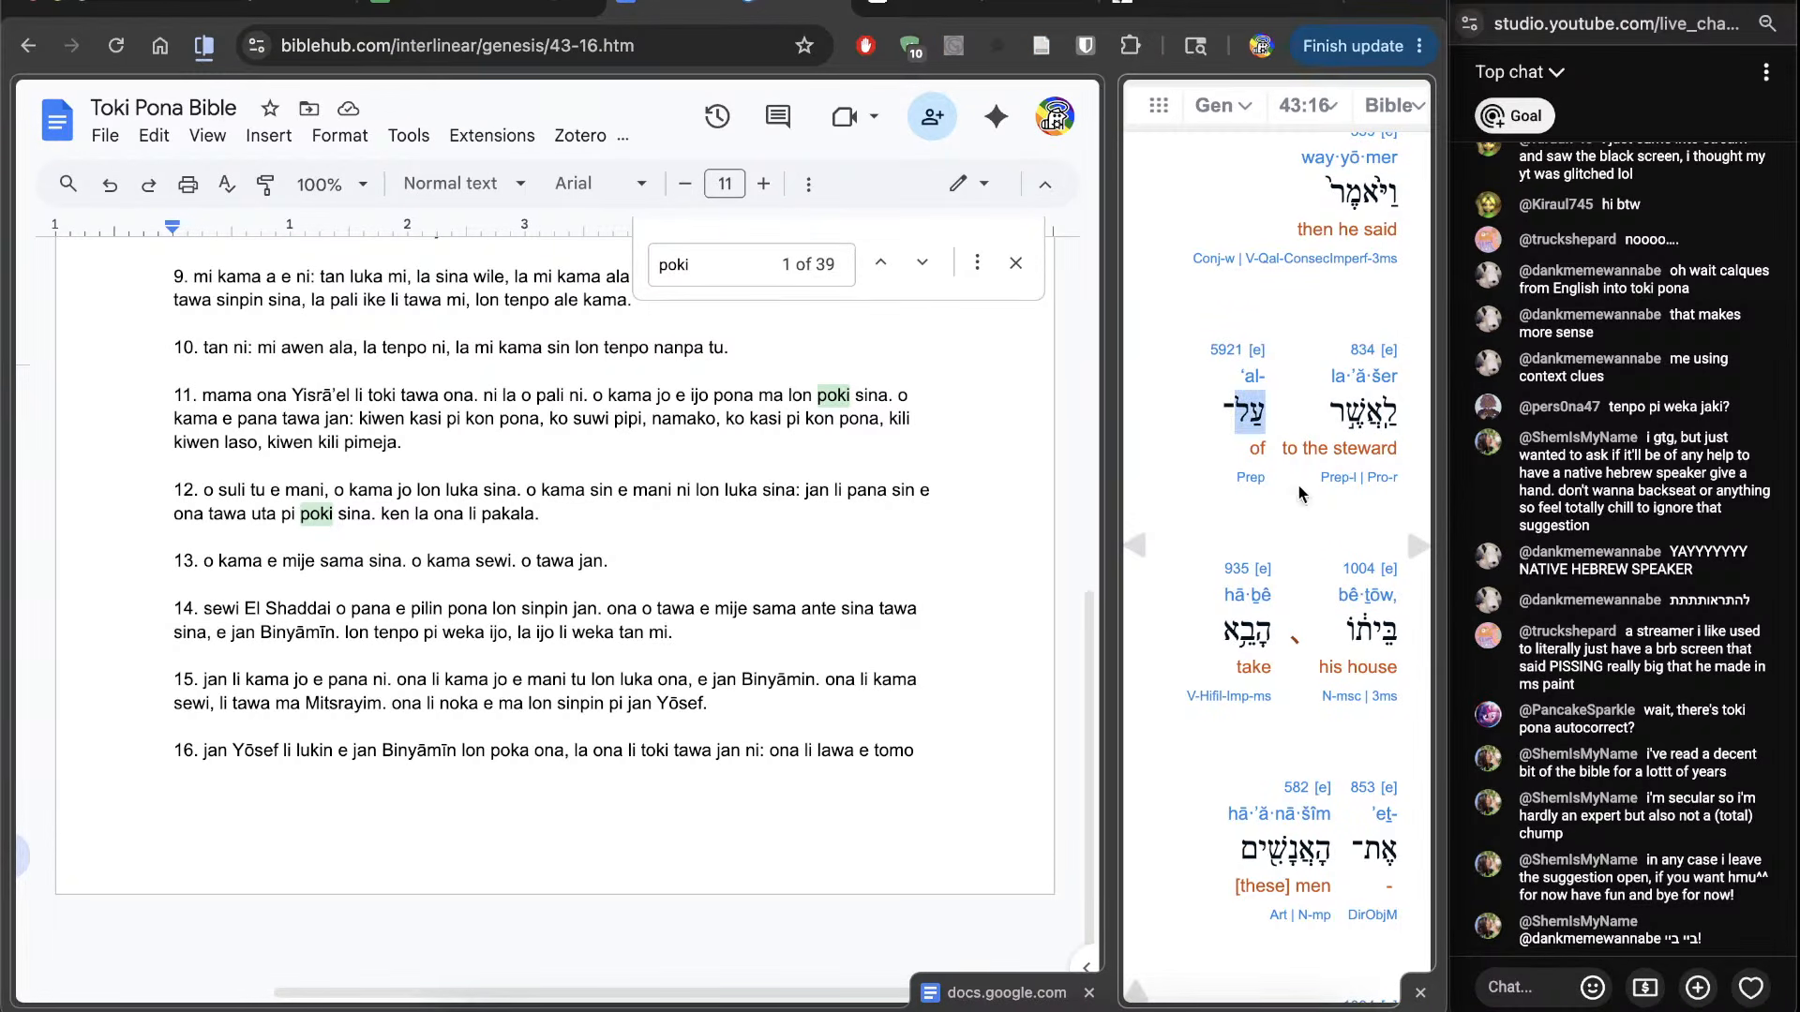
pyautogui.doubleClick(1373, 633)
pyautogui.click(1371, 663)
pyautogui.click(1008, 758)
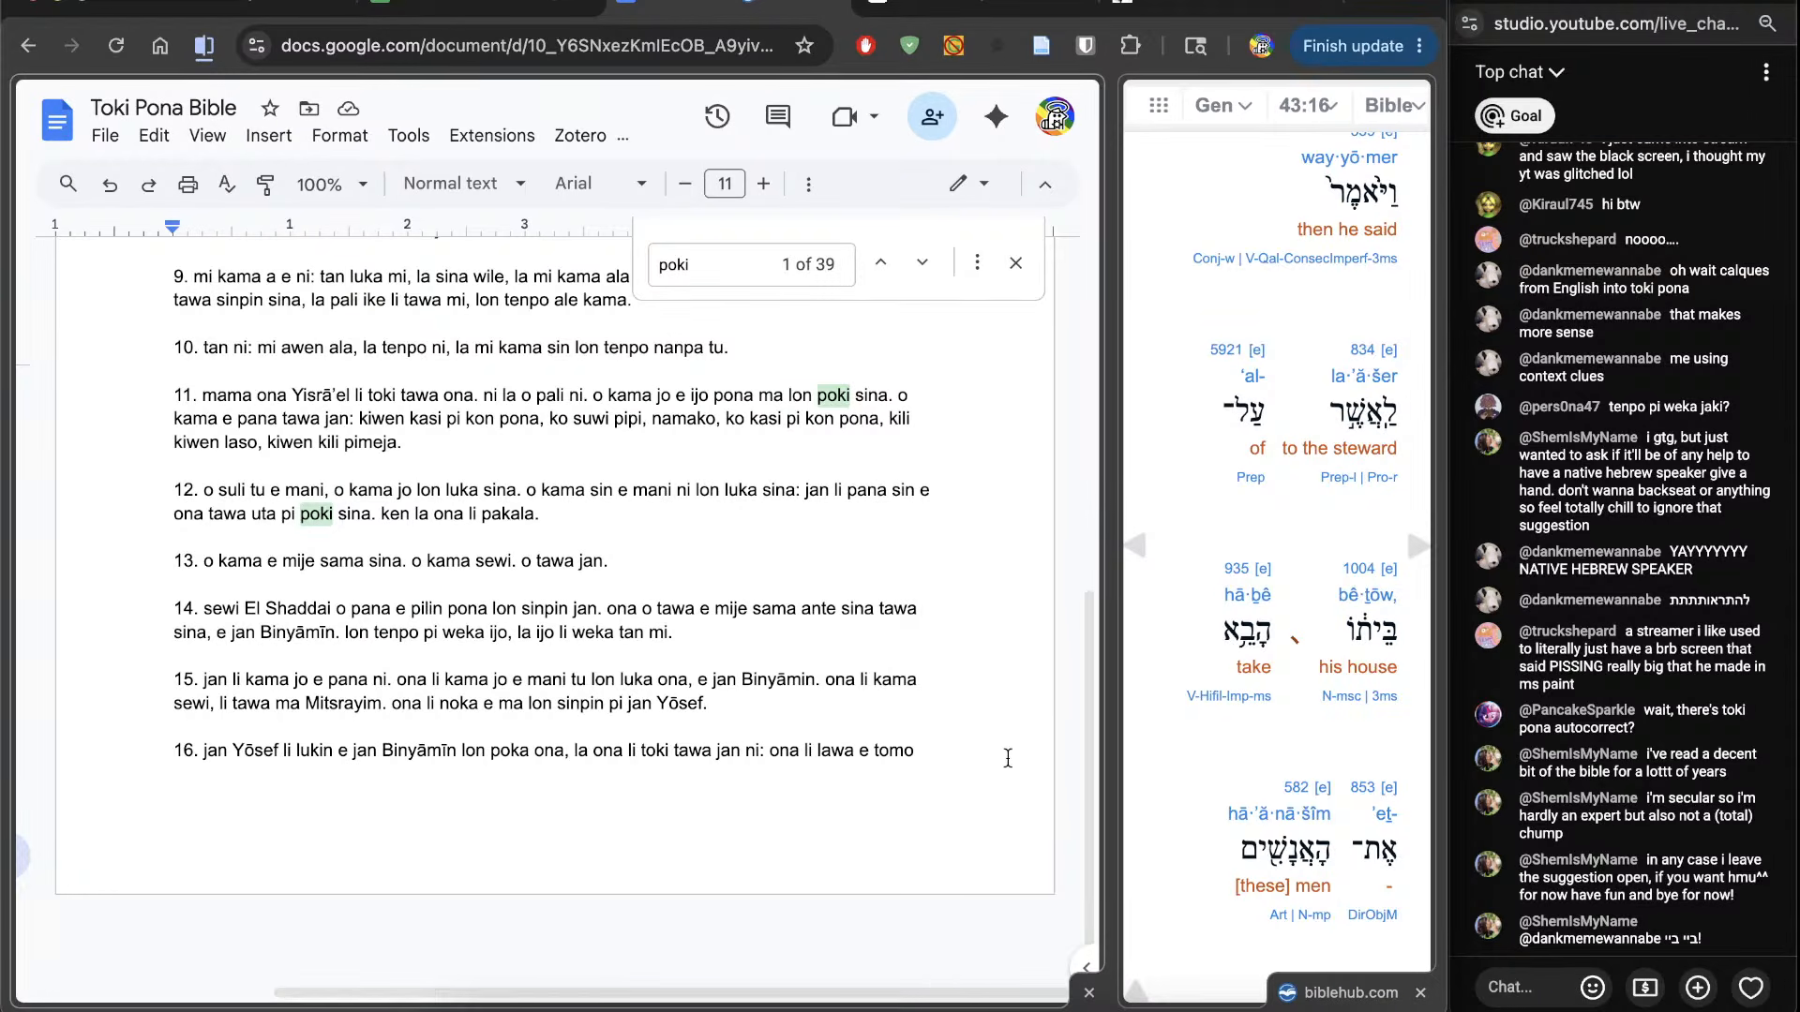
pyautogui.doubleClick(837, 752)
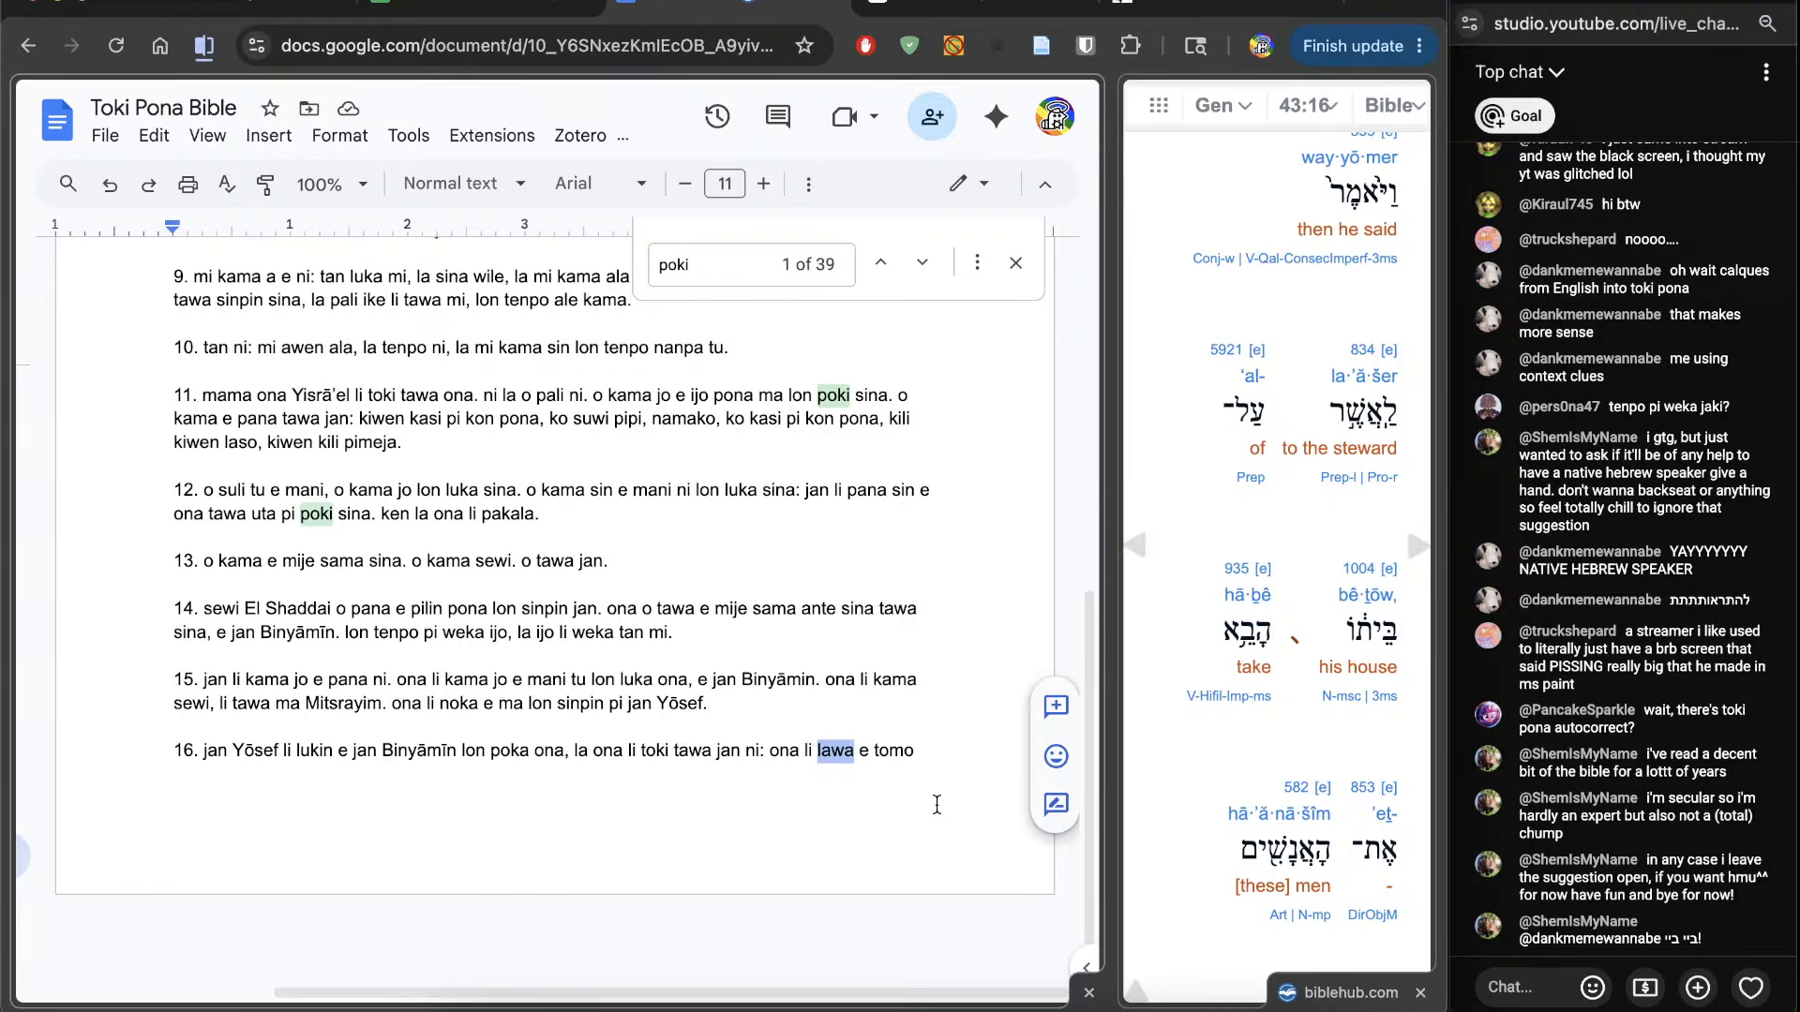
# Step: Close the sentence in verse 16 with a full stop and add "o kama jo e jan ni tawa tomo mi. o"
pyautogui.click(982, 818)
pyautogui.scroll(-1, 1187, 819)
pyautogui.scroll(-3, 1187, 819)
pyautogui.write('.')
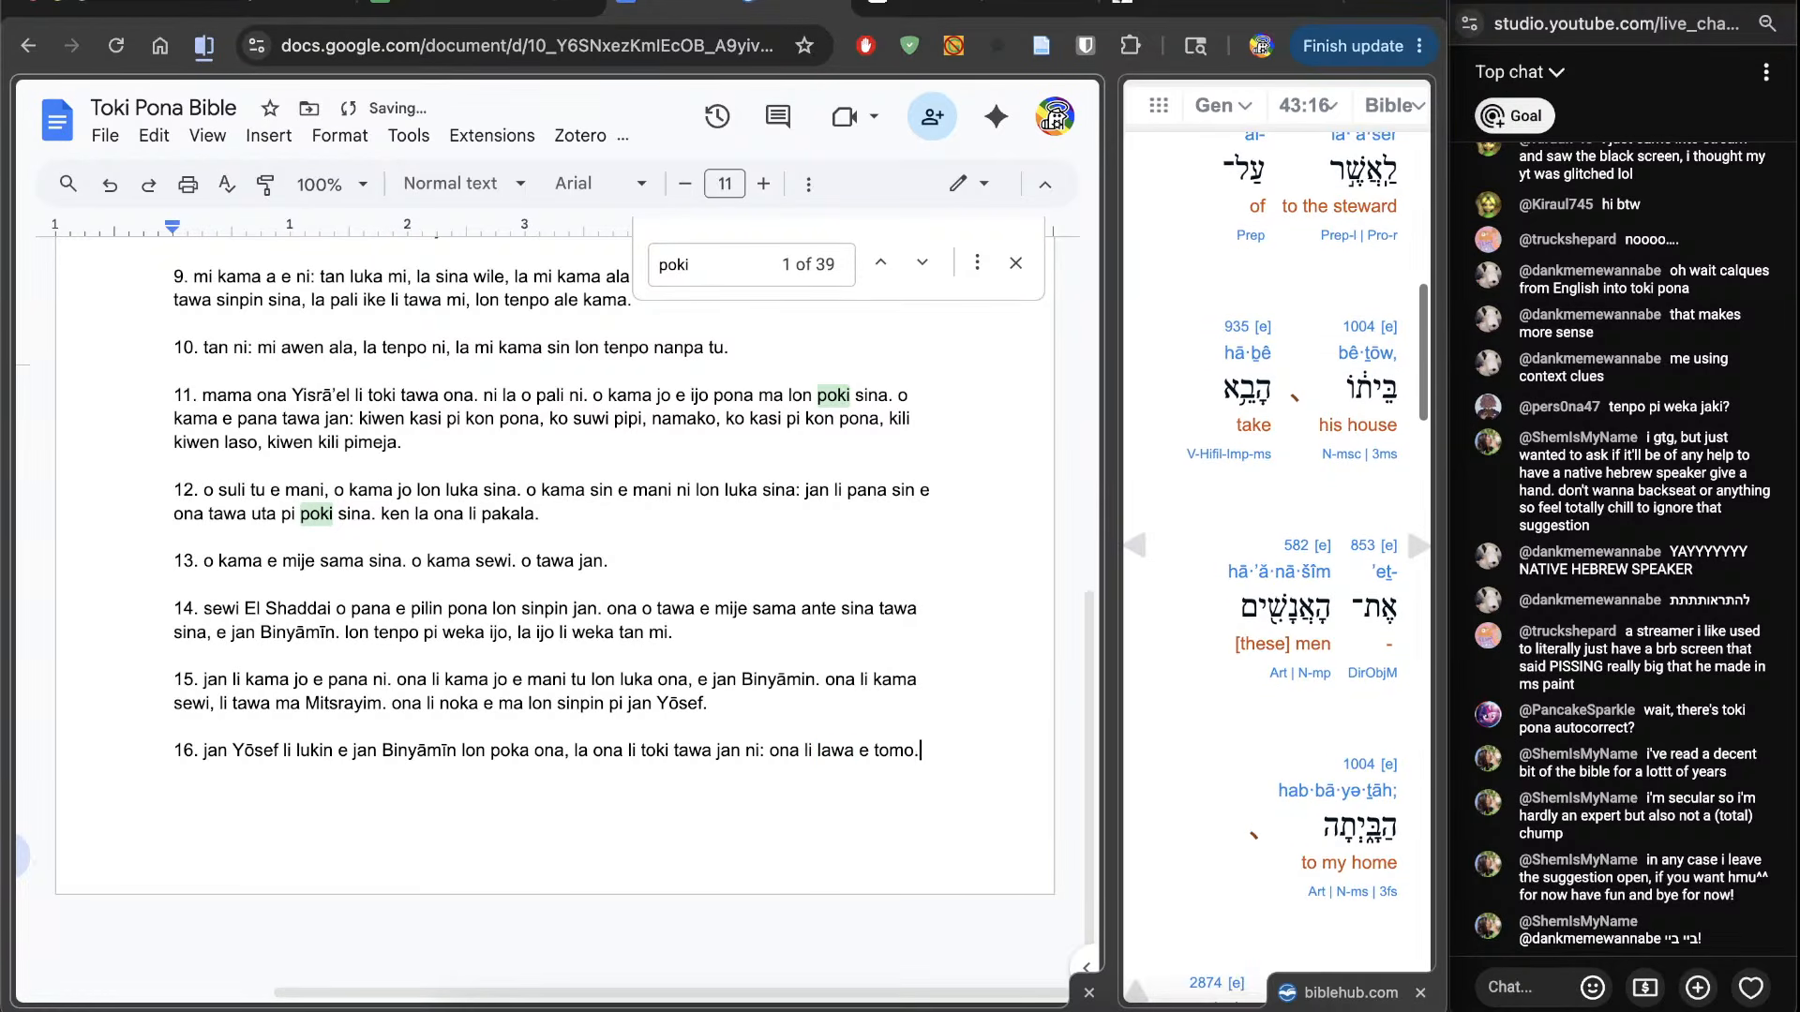
pyautogui.write(' o kama jo e ')
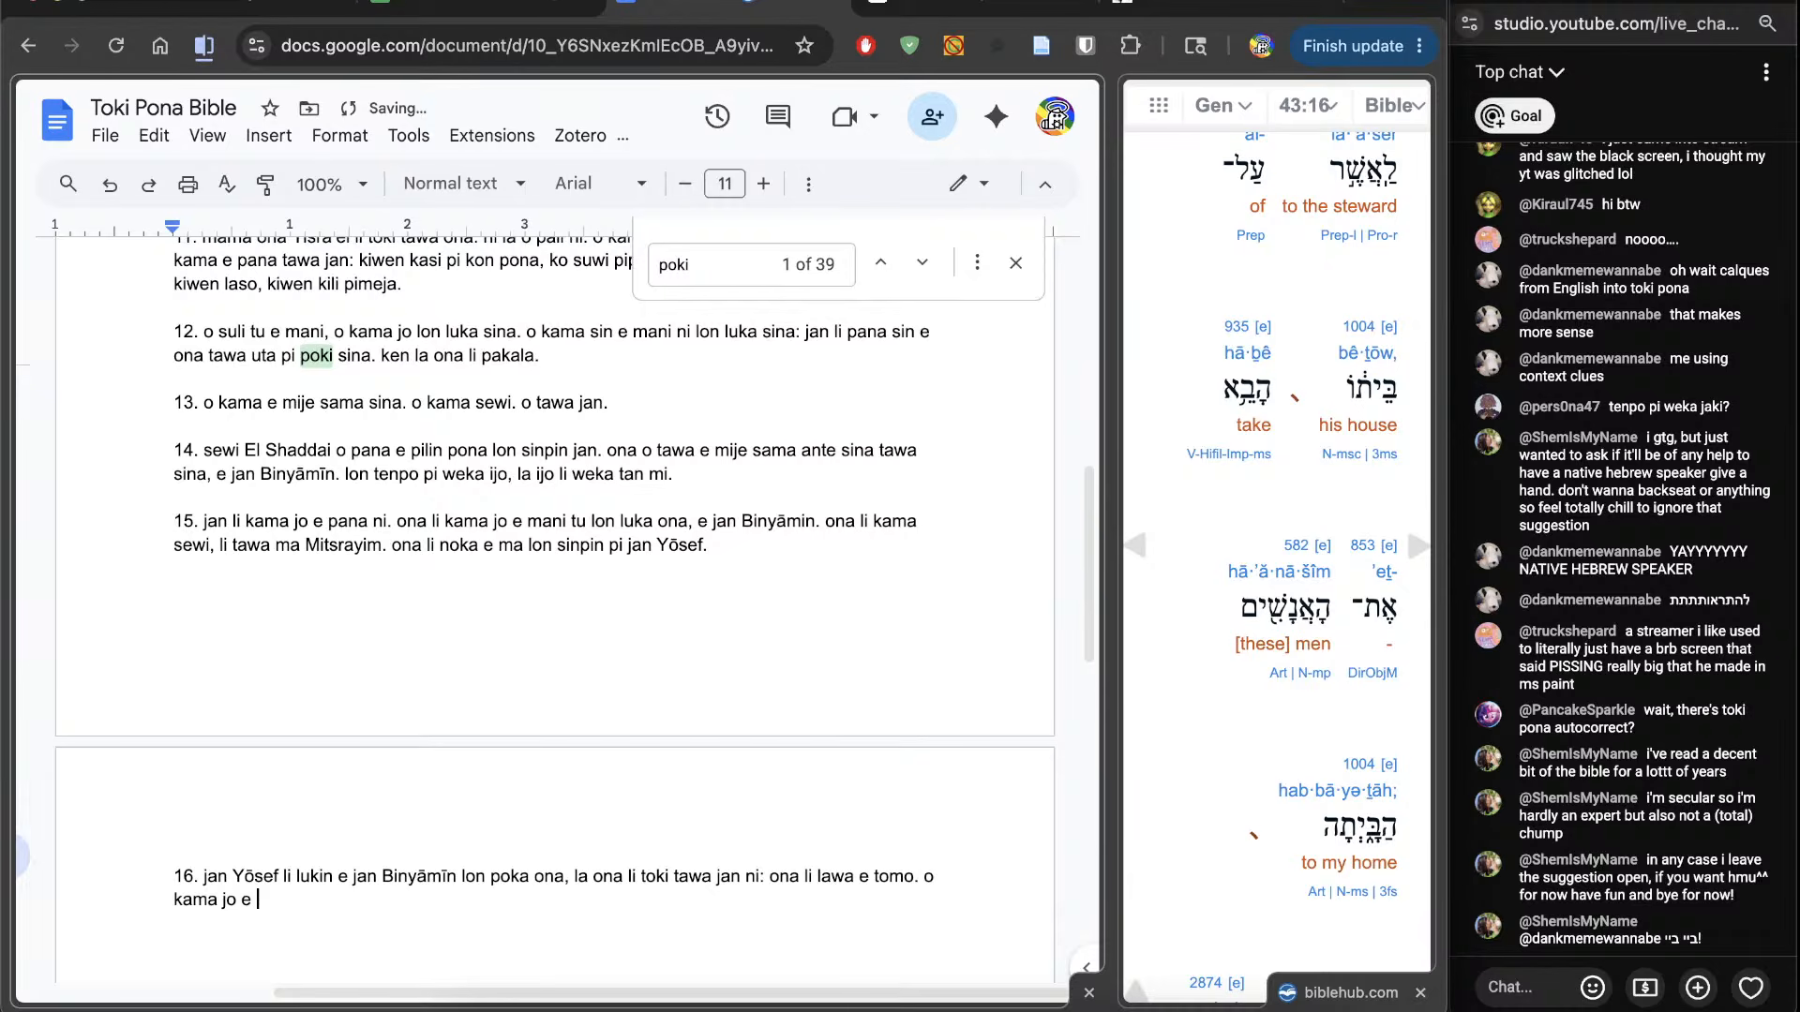
pyautogui.write('jan ni tawa tomo mi')
pyautogui.scroll(-3, 1308, 563)
pyautogui.scroll(-5, 1279, 553)
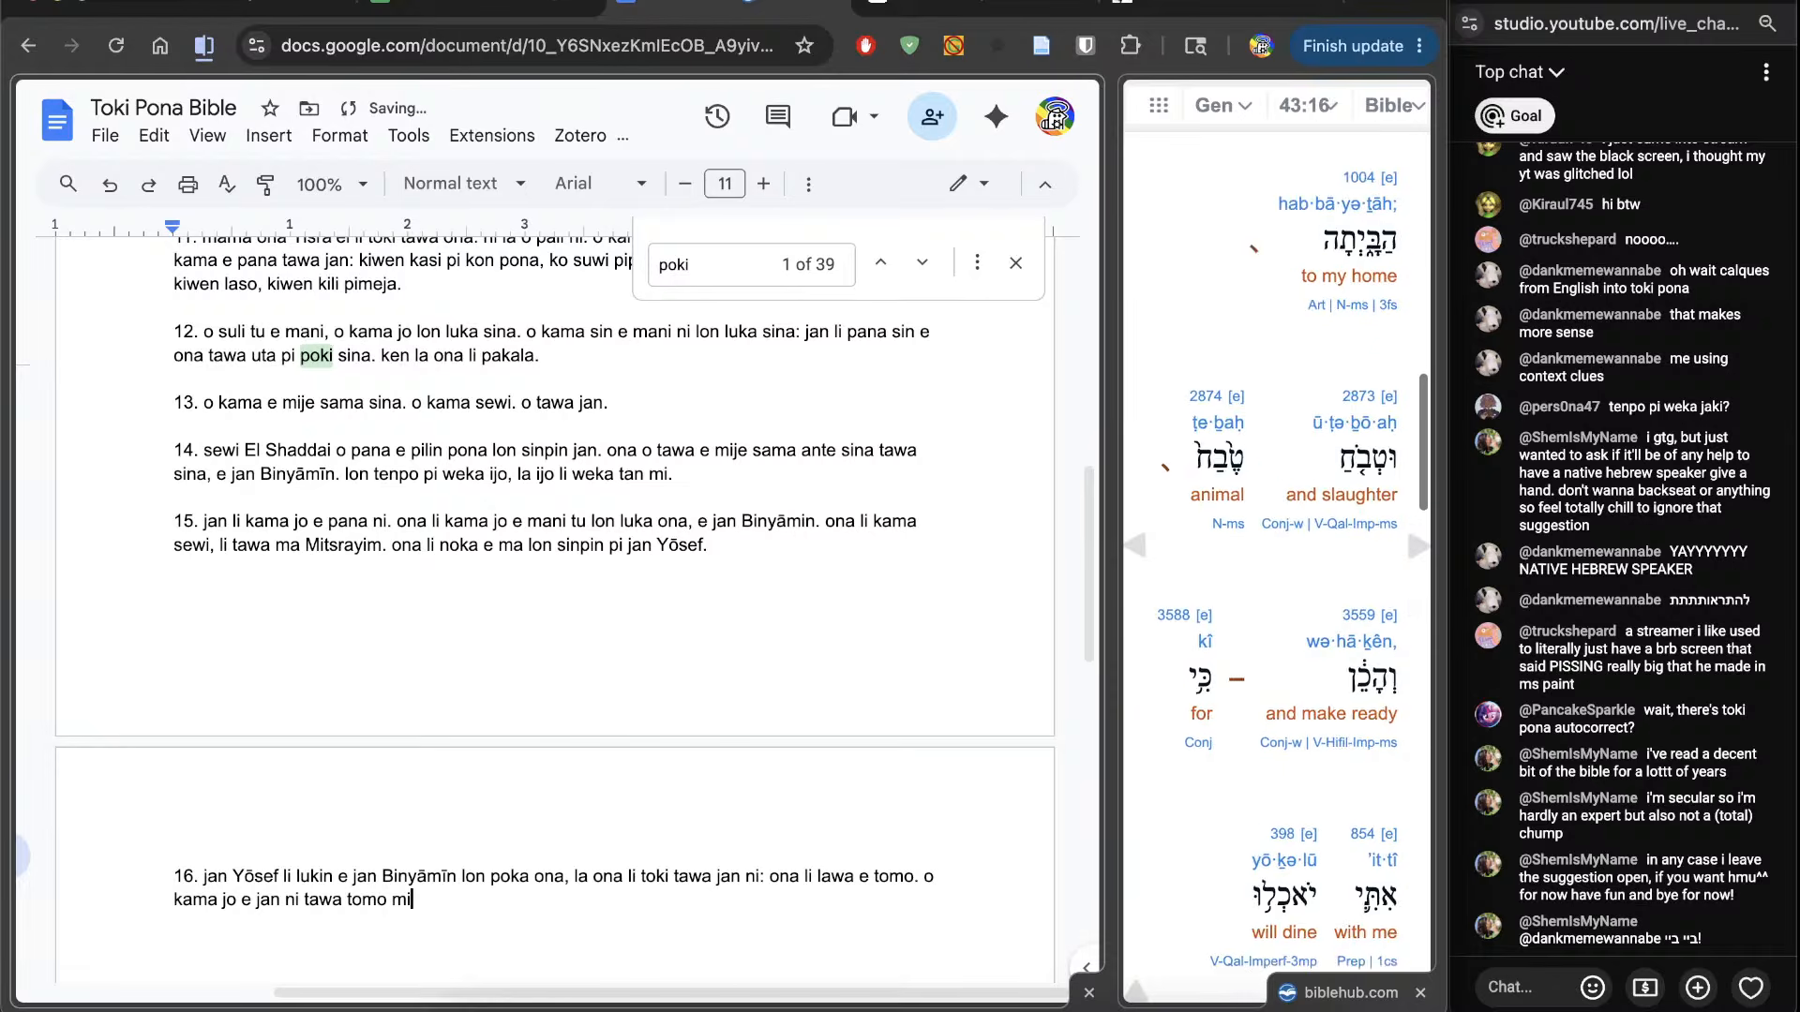
pyautogui.write('. o')
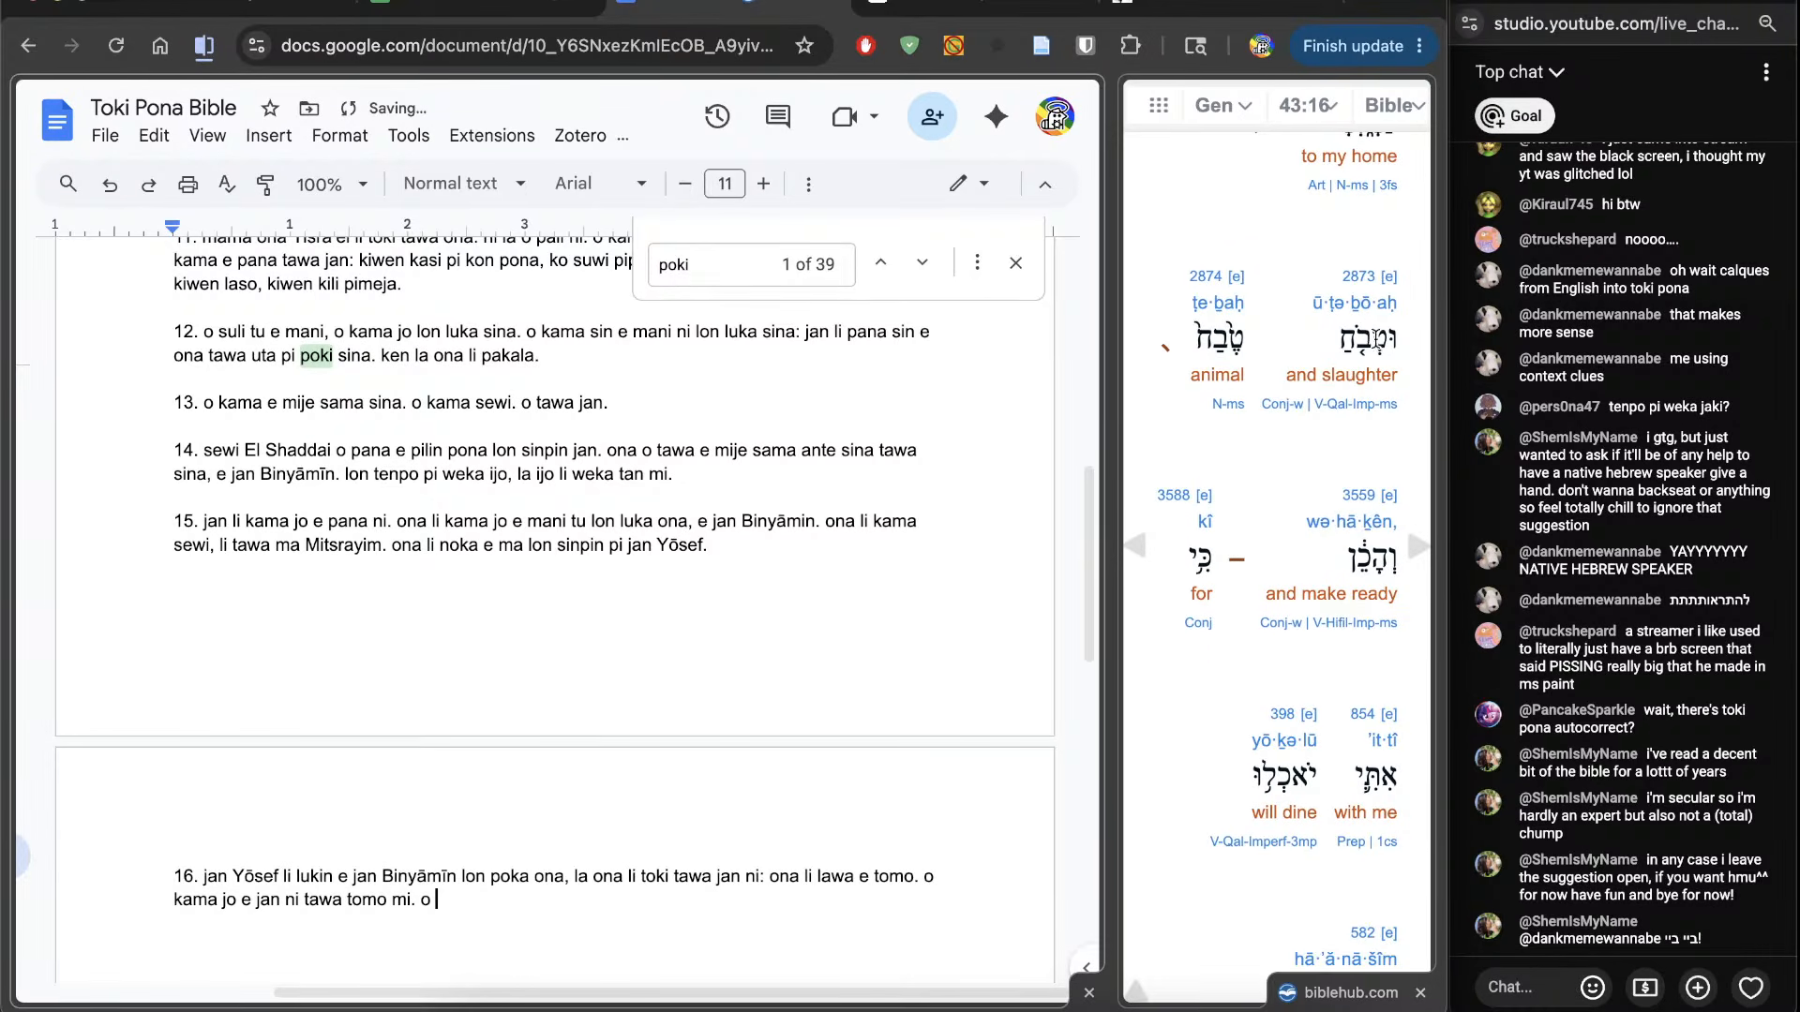
# Step: Look up the Strong's Hebrew entry 2873 for "and slaughter" and return to the document
pyautogui.middleClick(1356, 280)
pyautogui.click(875, 14)
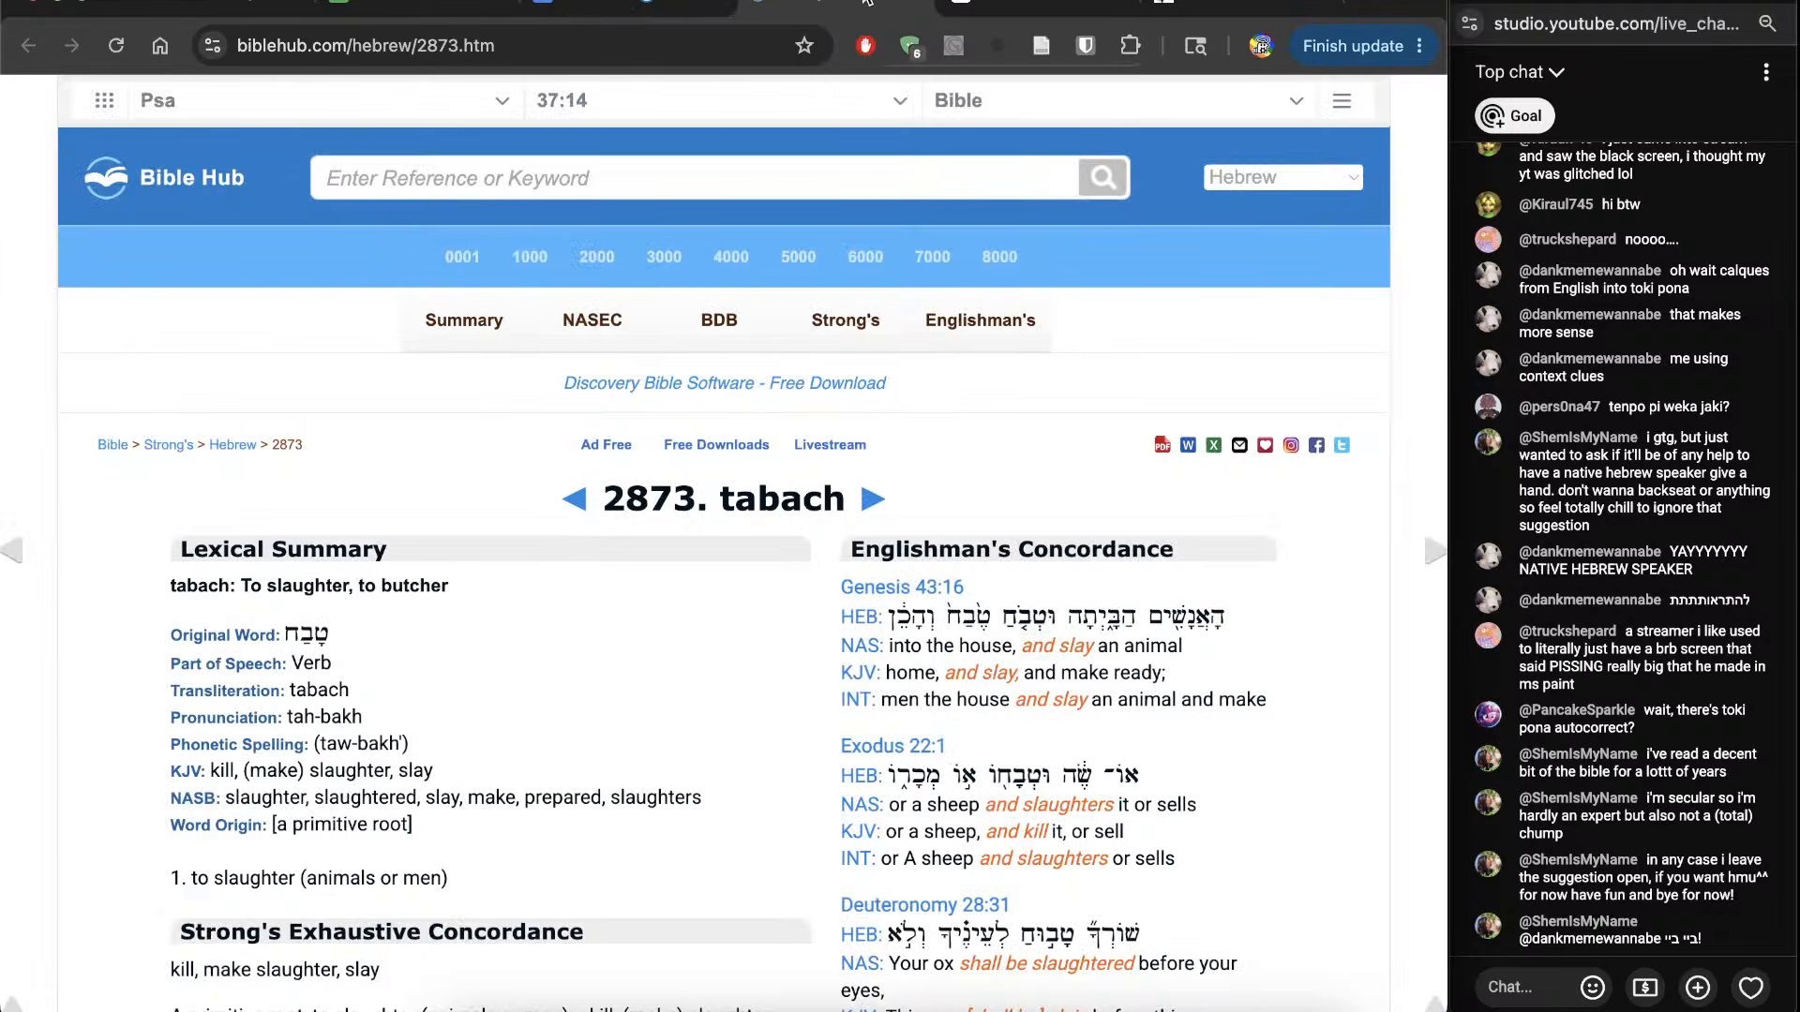
pyautogui.hotkey('ctrl', 'w')
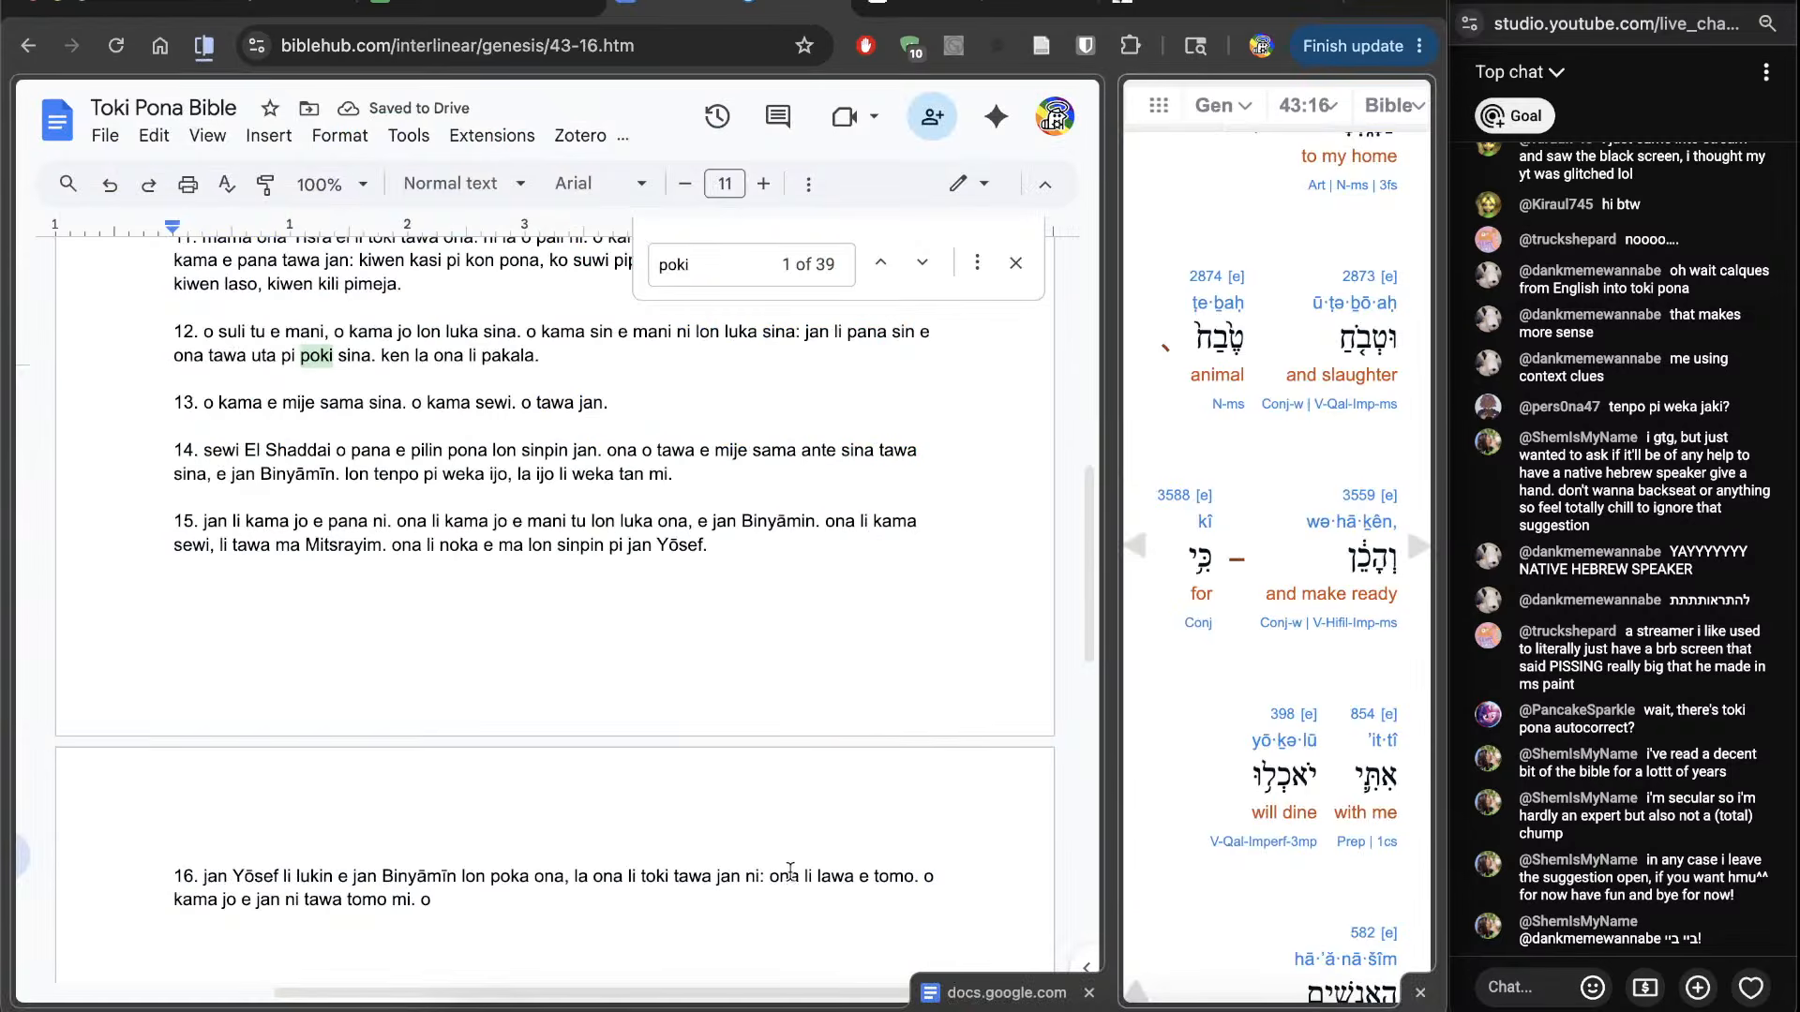
# Step: Complete the command in verse 16 with "moli e jan." and begin another sentence with "o"
pyautogui.scroll(-3, 904, 715)
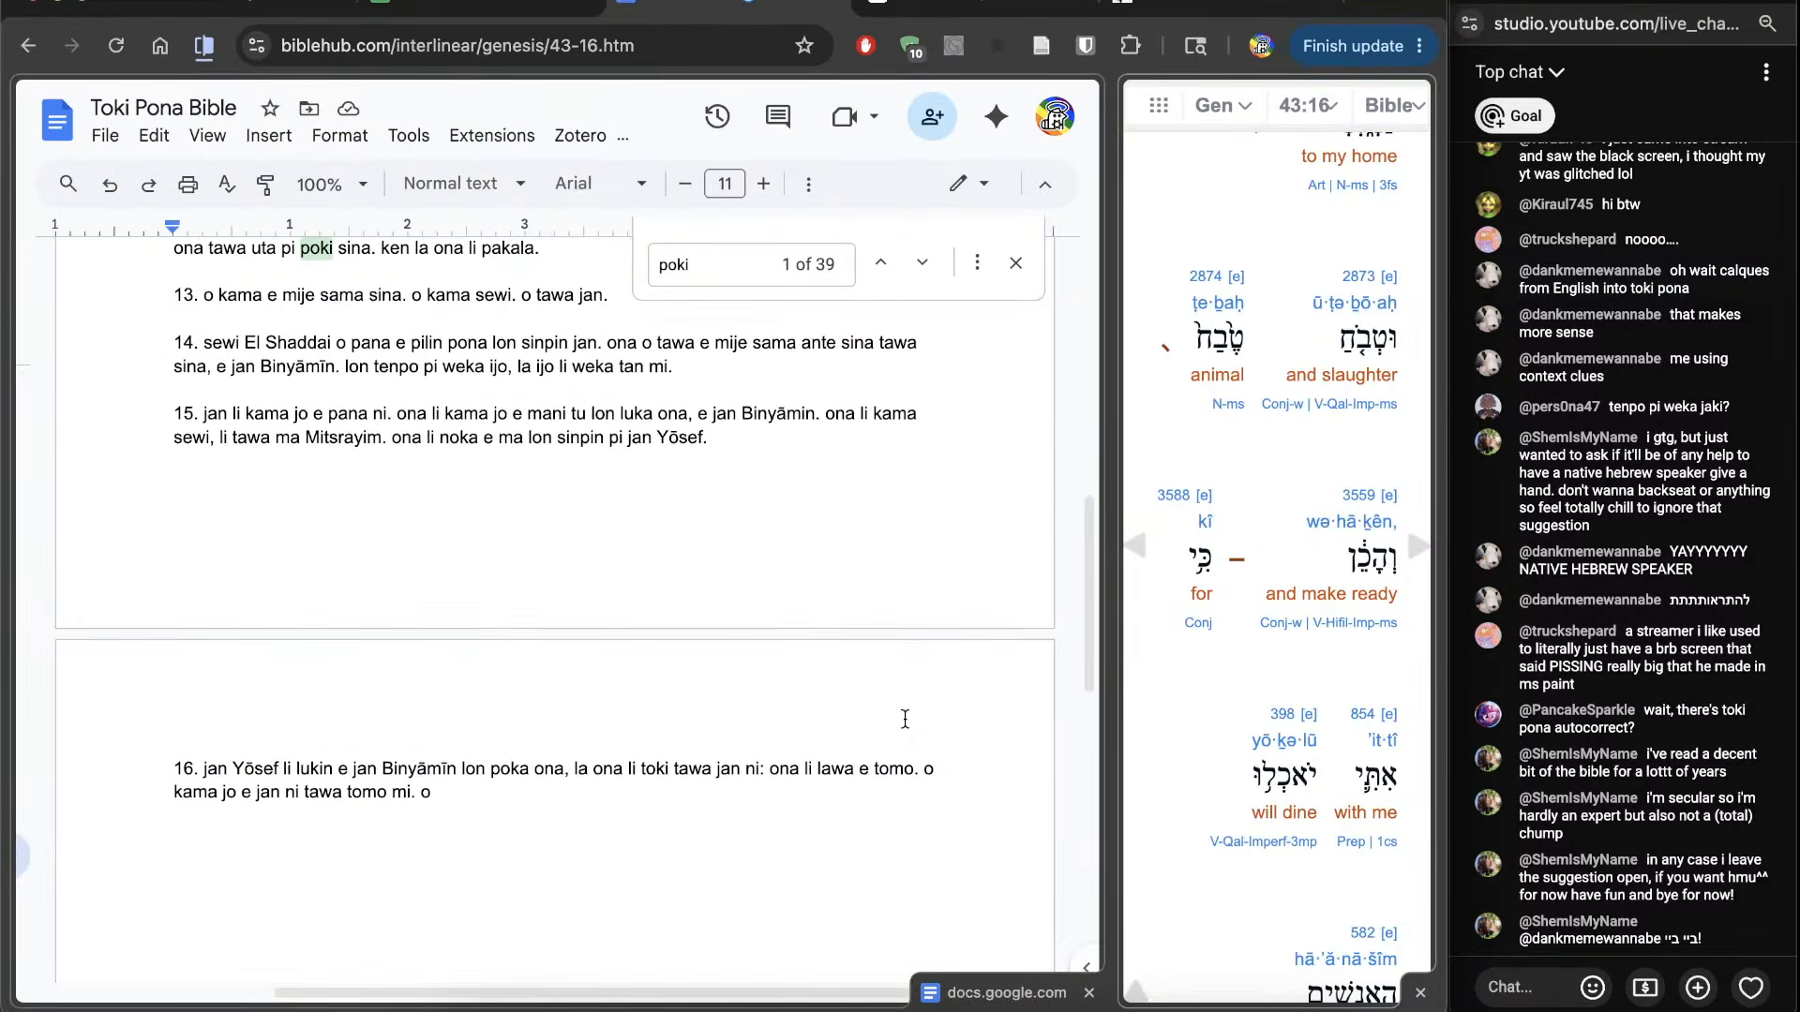
pyautogui.click(738, 820)
pyautogui.write('moli e jan. ')
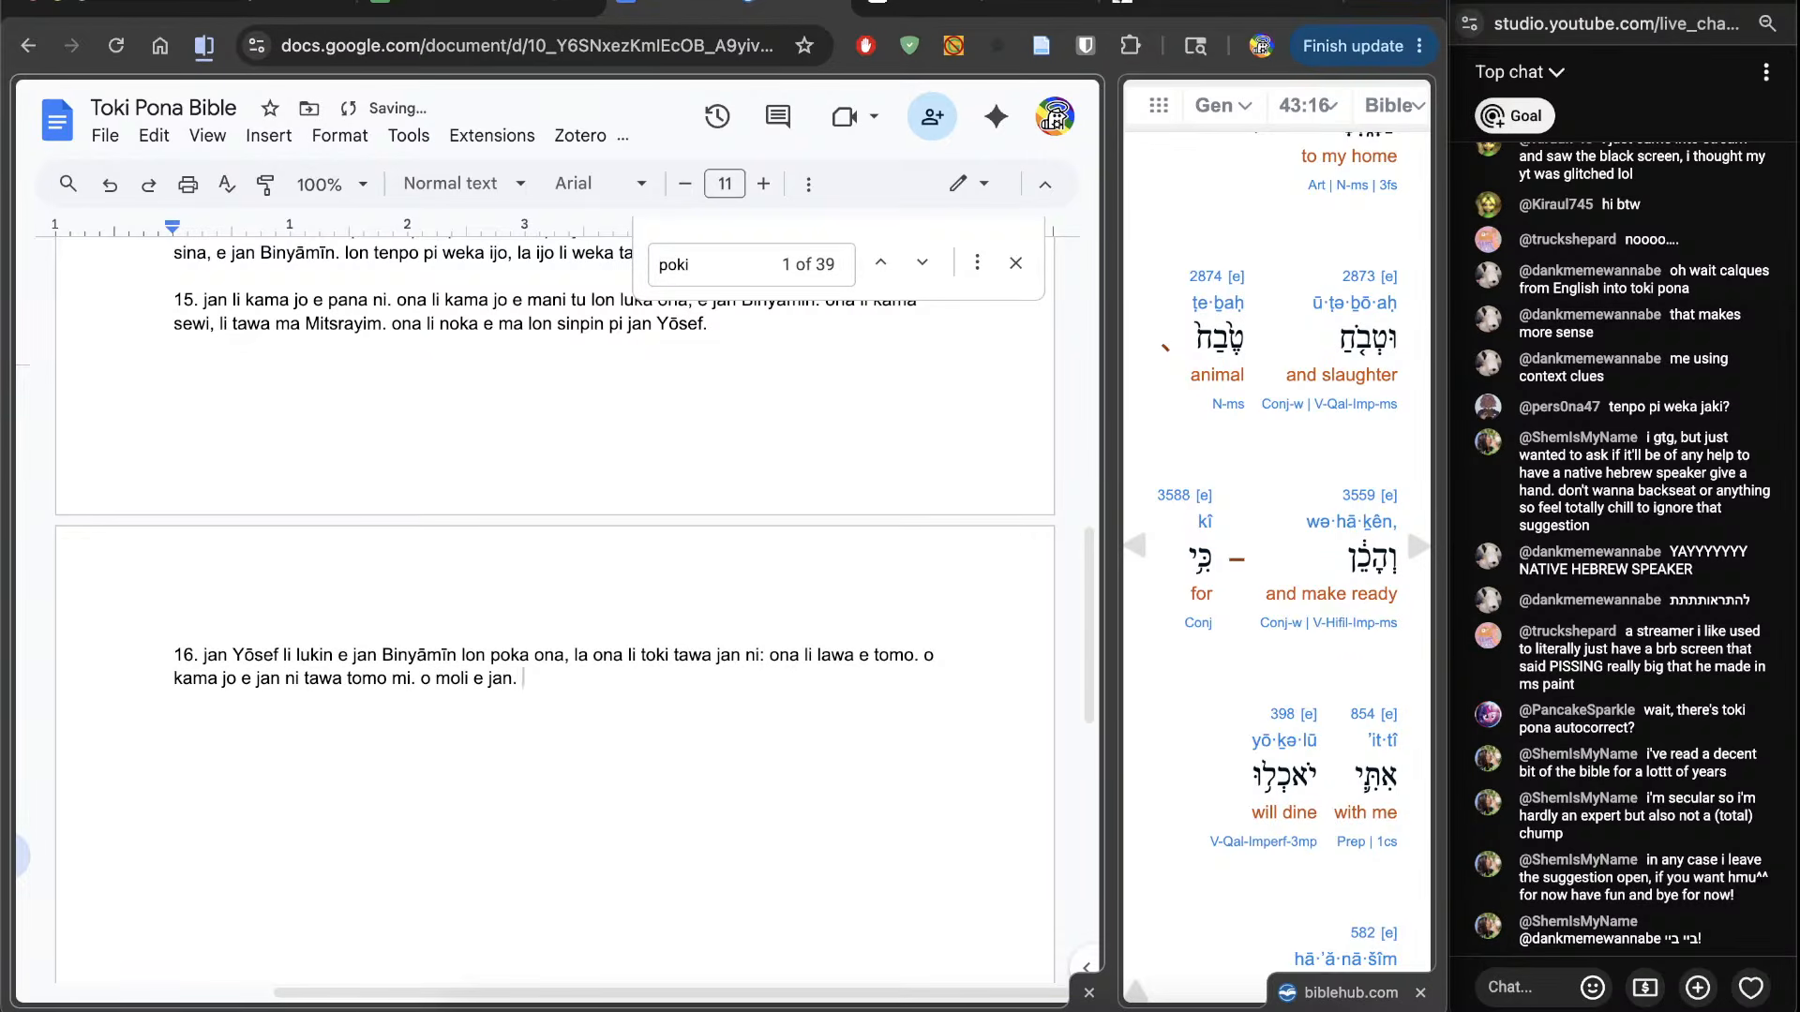
pyautogui.write('o')
# Step: Read the Brown-Driver-Briggs definitions in Strong's Hebrew entry 3559 for "and make ready", and return to the document
pyautogui.click(1350, 514)
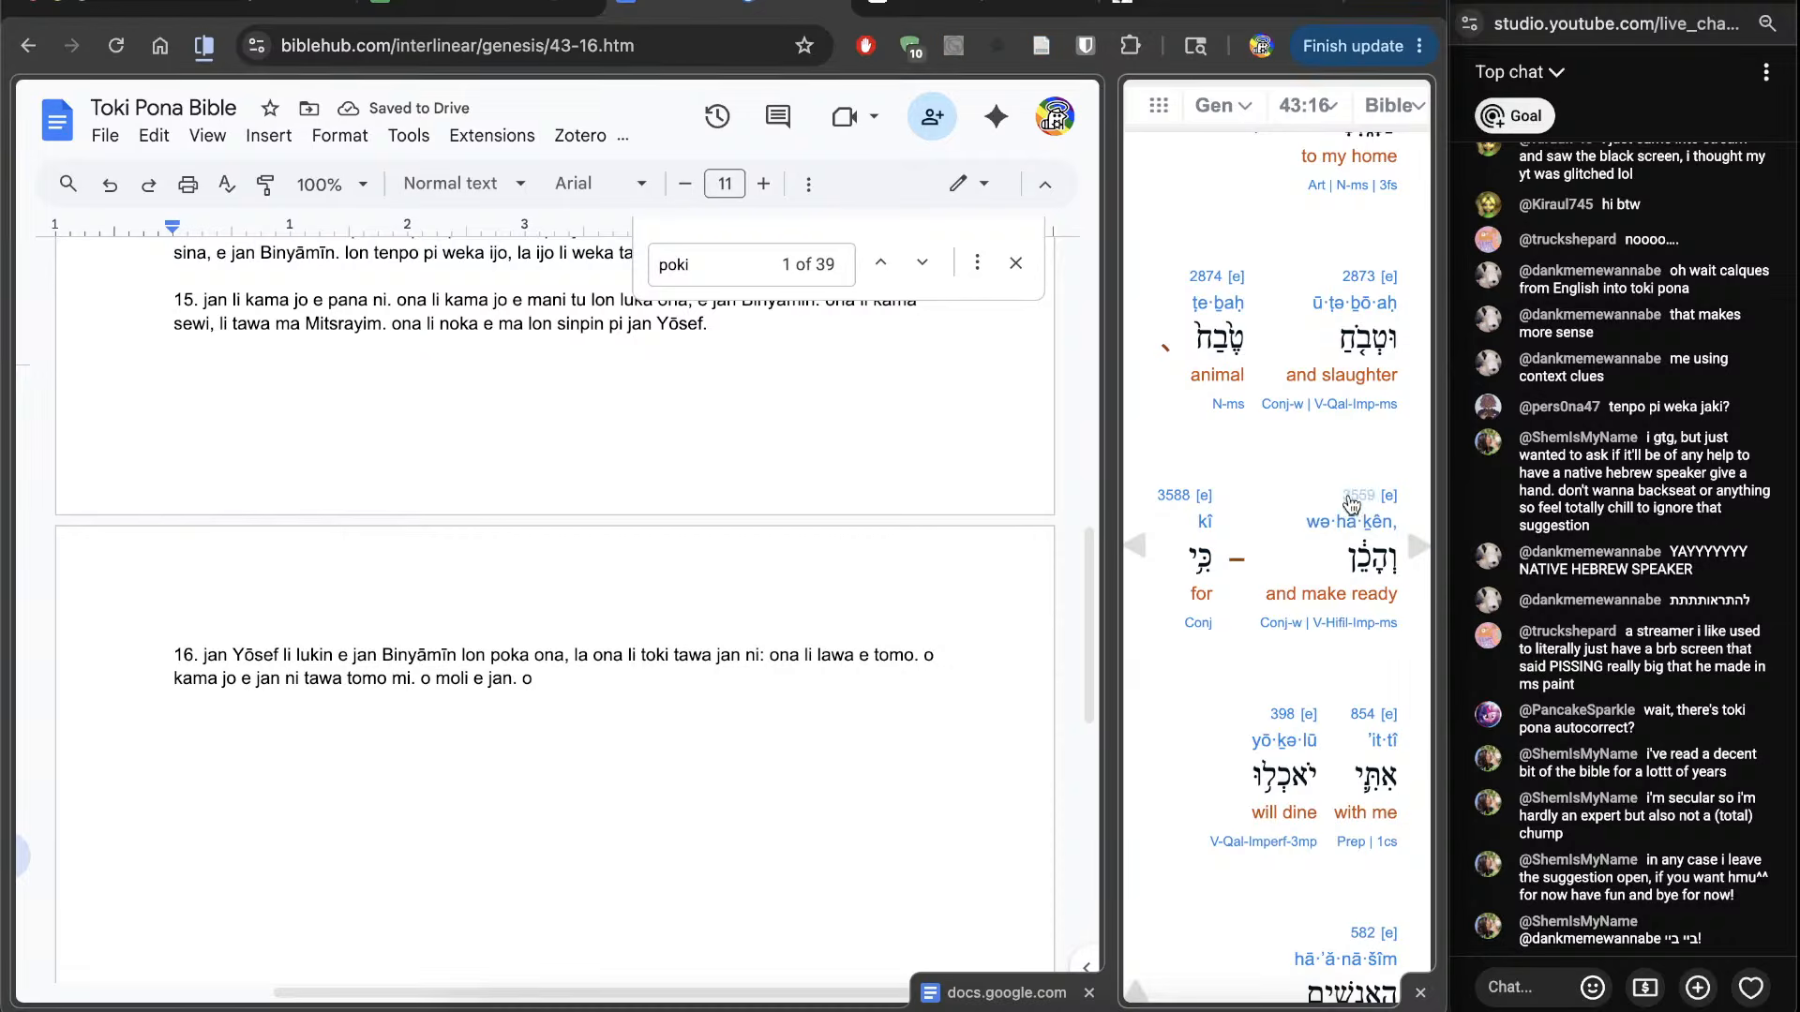
pyautogui.scroll(-15, 578, 669)
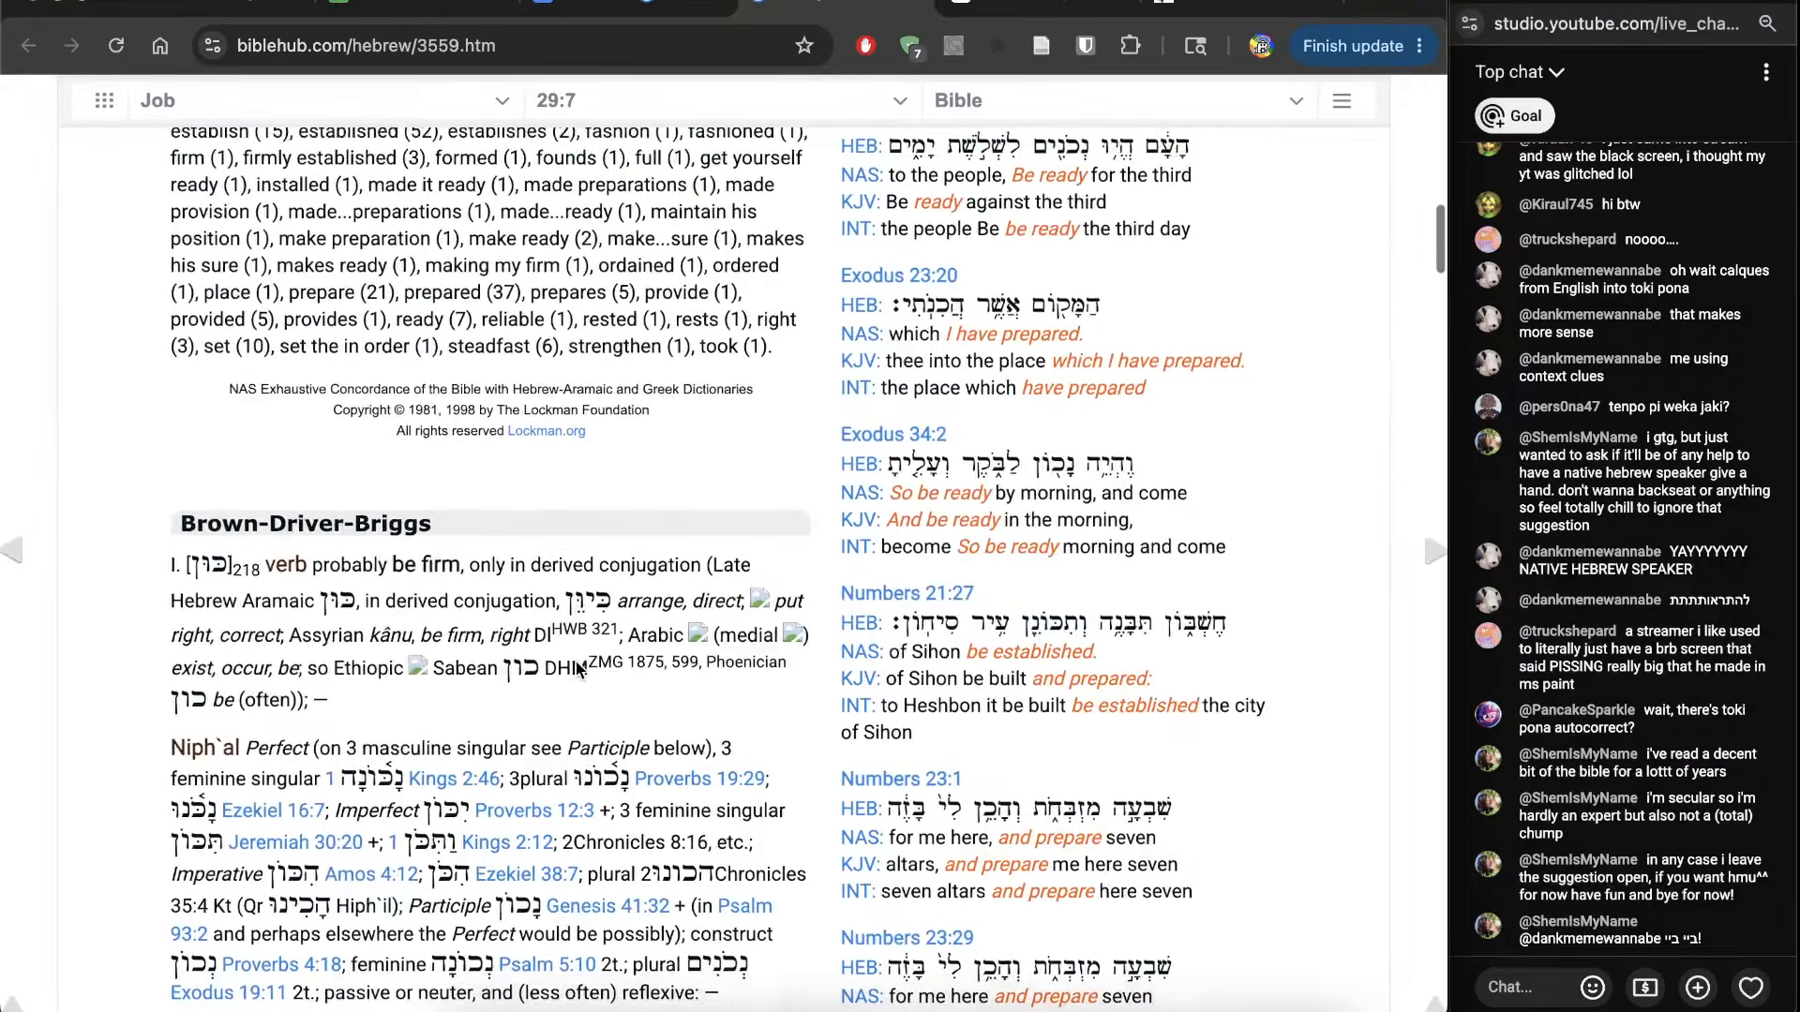
pyautogui.doubleClick(429, 521)
pyautogui.click(428, 521)
pyautogui.scroll(-1, 428, 520)
pyautogui.hotkey('ctrl', 'shift', 'Tab')
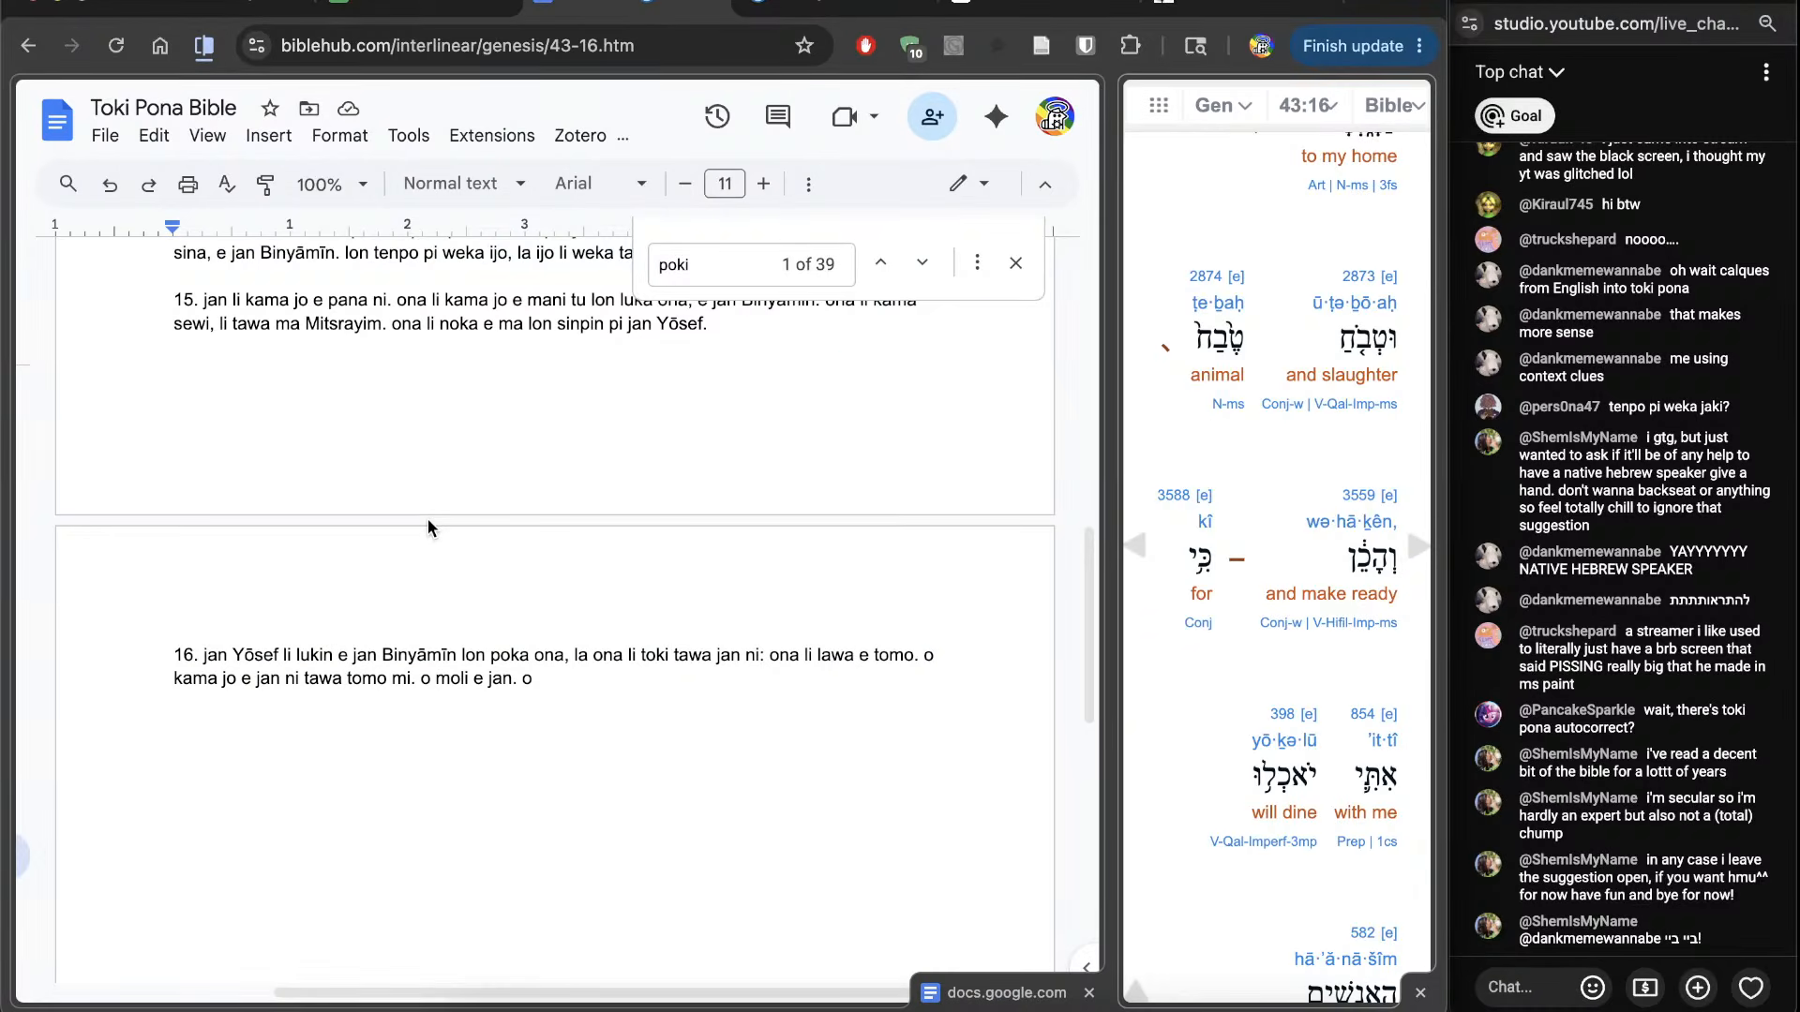
pyautogui.hotkey('ctrl', 'Tab')
pyautogui.scroll(-5, 427, 519)
pyautogui.scroll(-12, 428, 521)
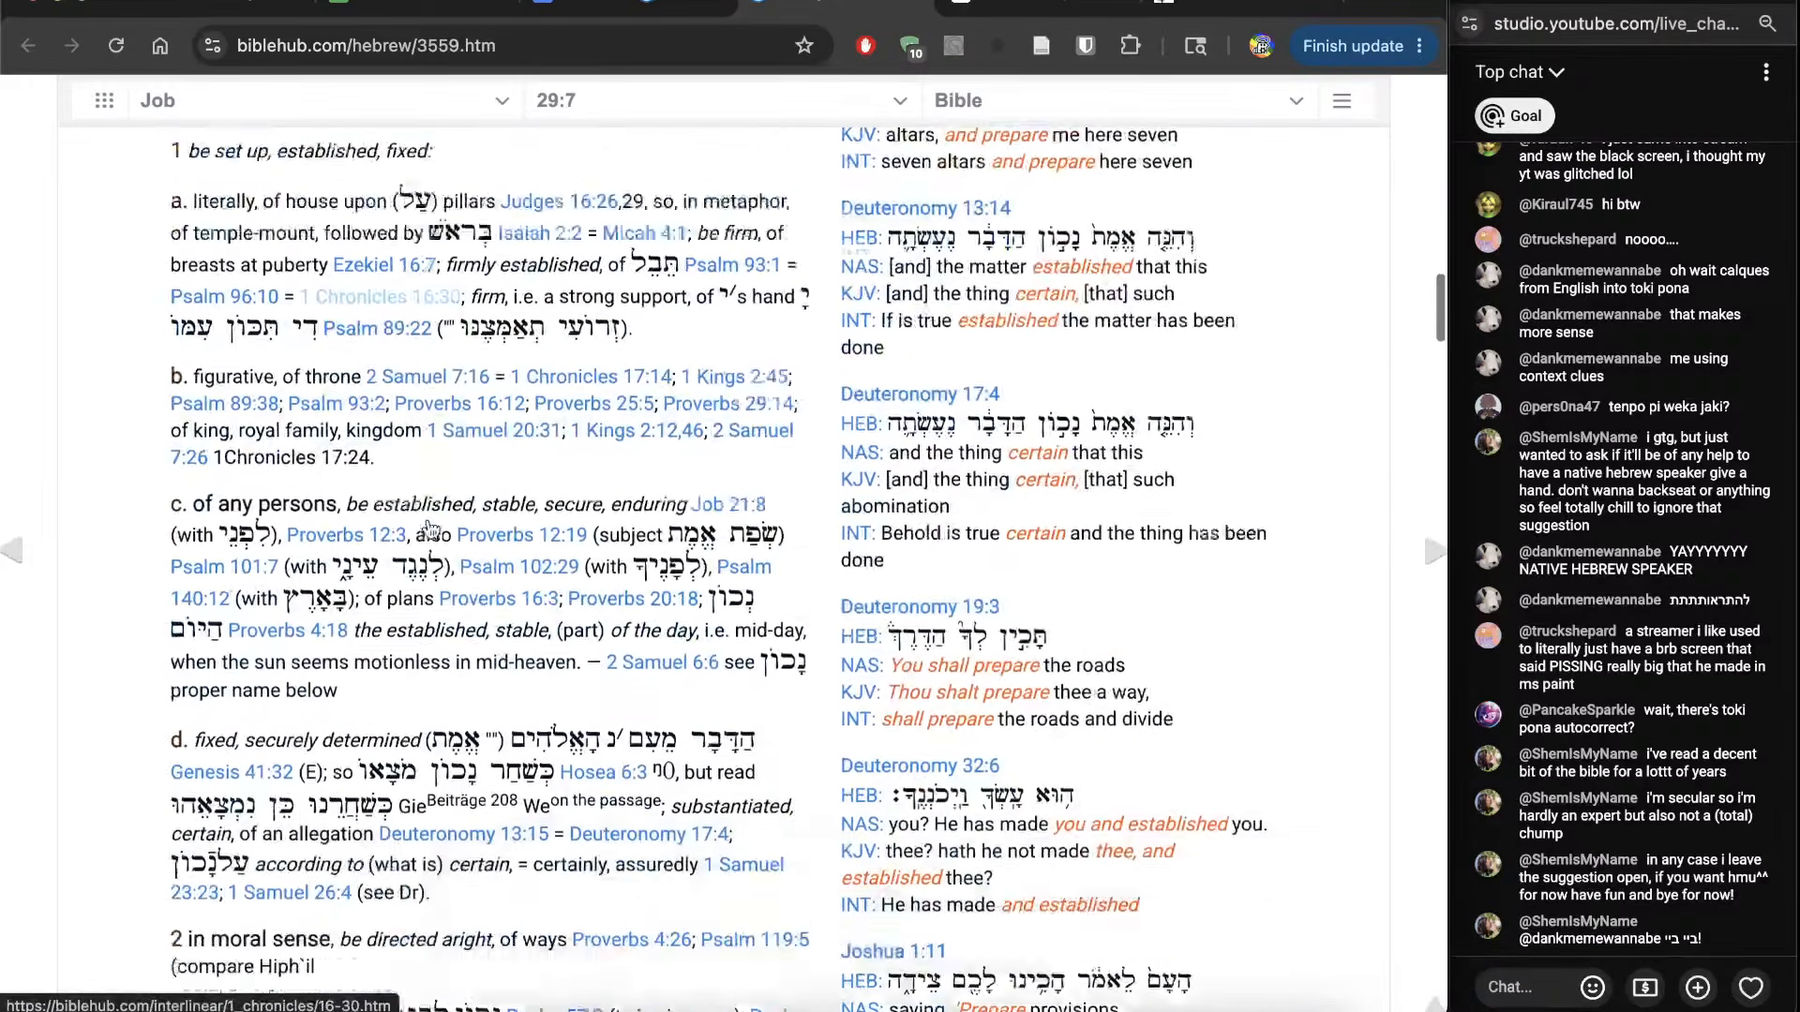
pyautogui.scroll(-6, 428, 523)
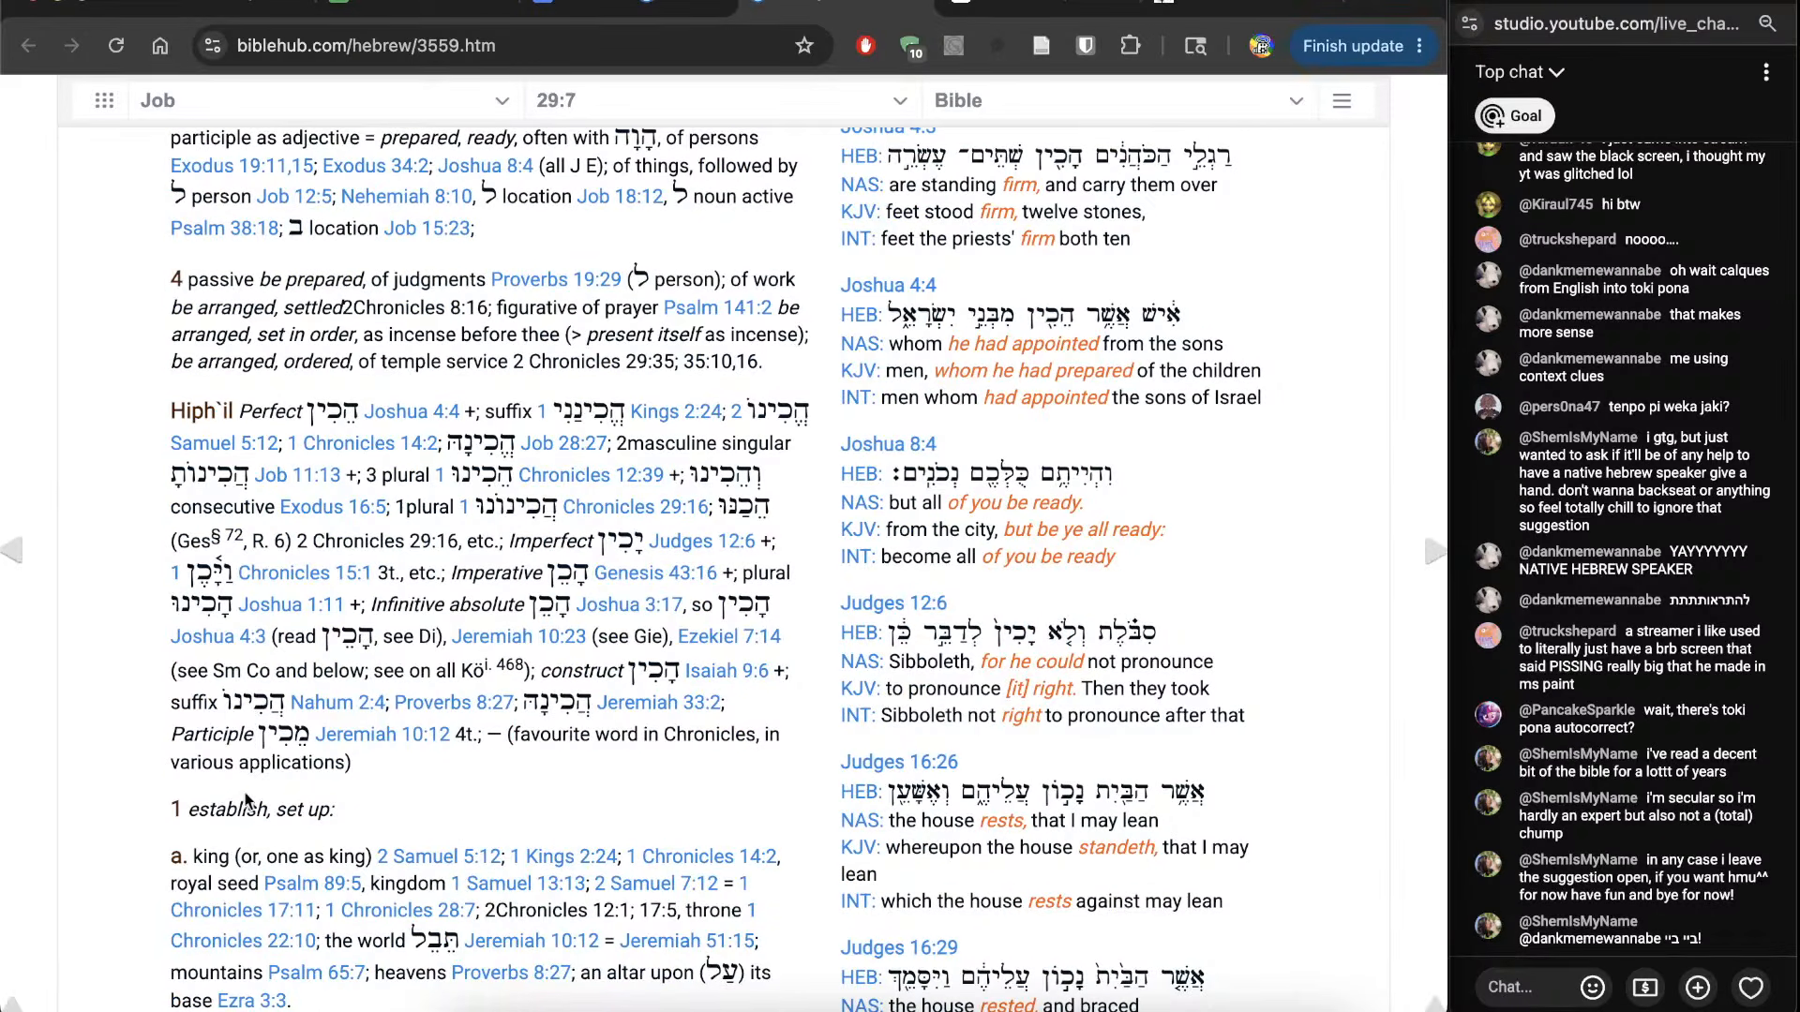
pyautogui.scroll(-2, 233, 848)
pyautogui.press('super+w')
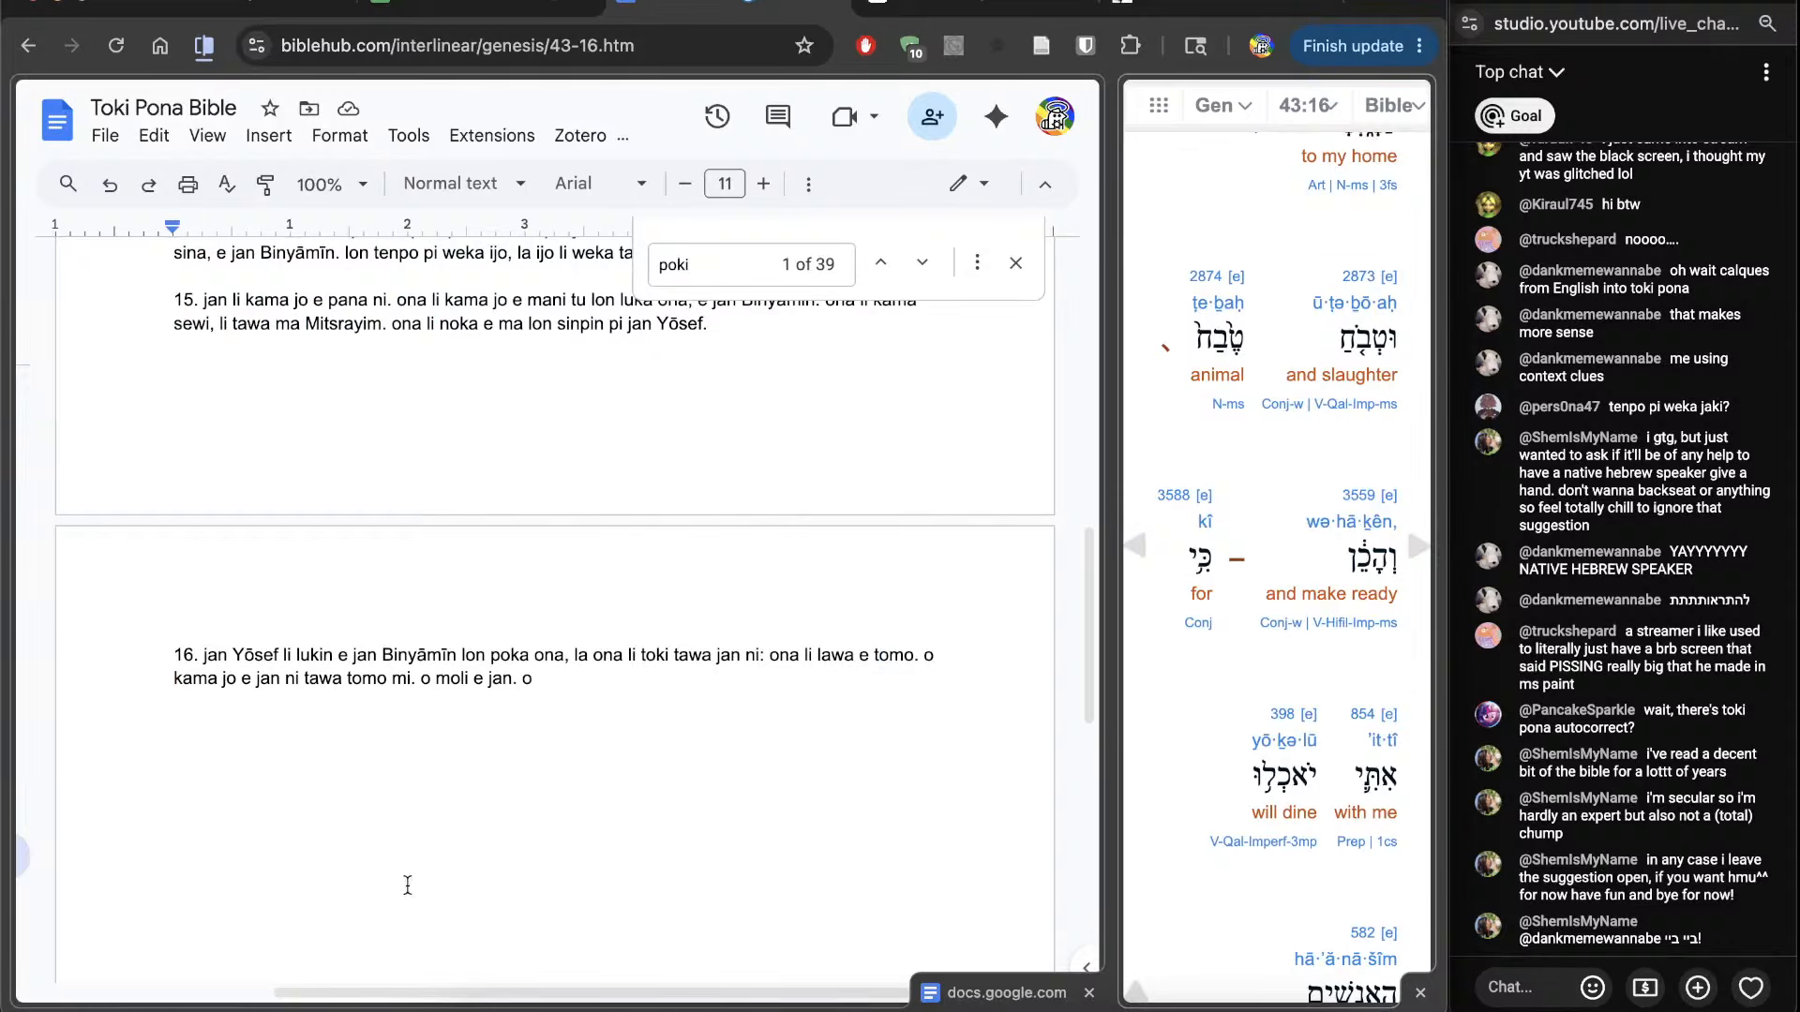
# Step: Continue verse 16 with "kama e ijo, tan ni: jan ni li moku lon poka mi", without a closing full stop
pyautogui.click(666, 825)
pyautogui.write('kama')
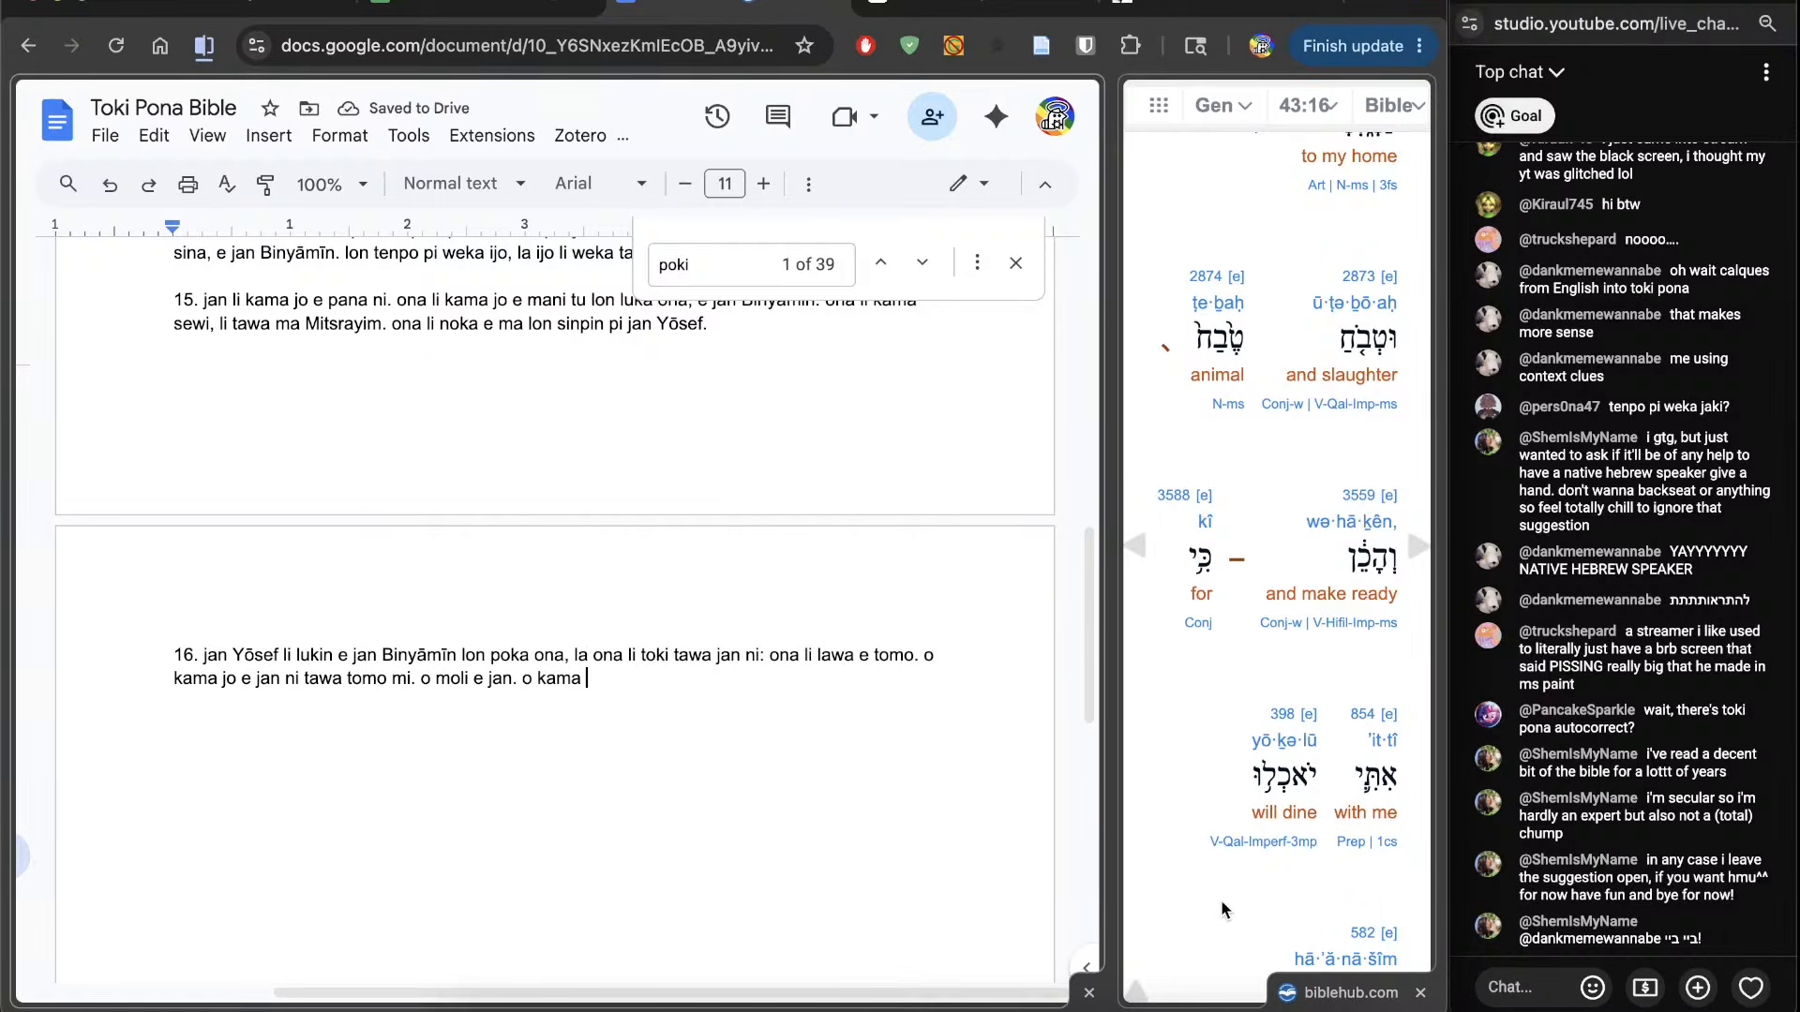
pyautogui.scroll(-3, 1123, 865)
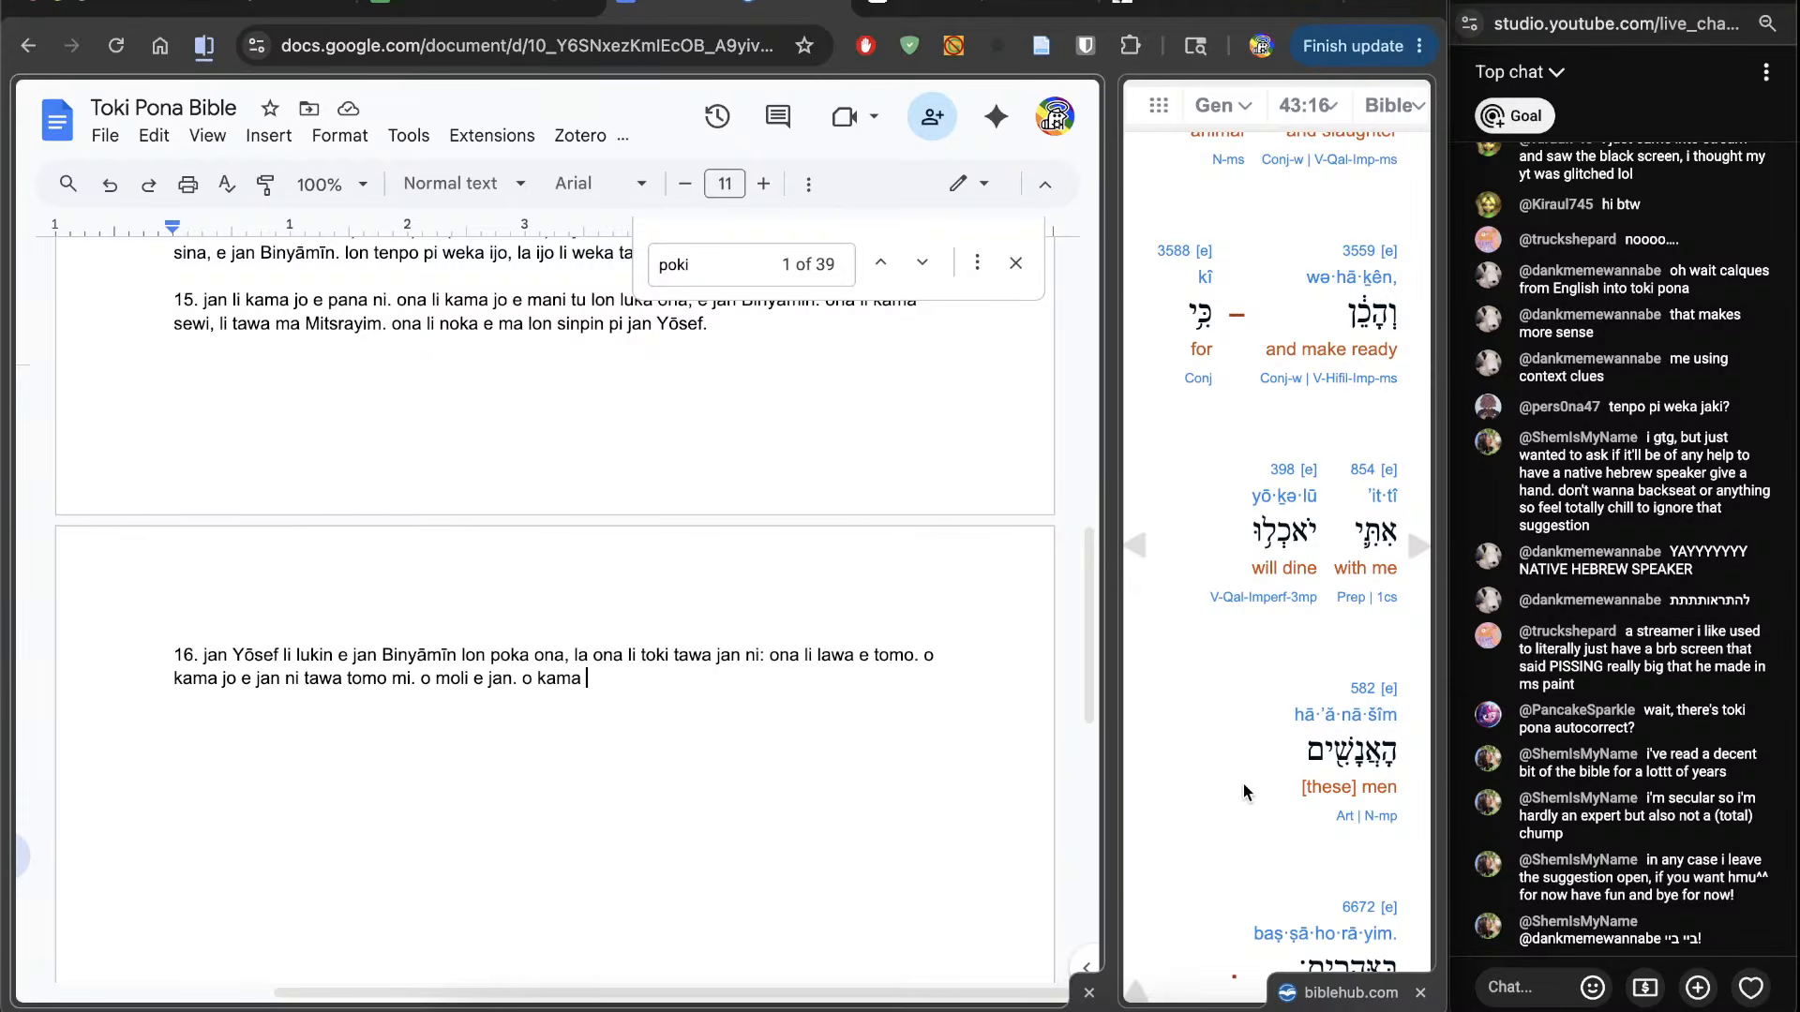
pyautogui.write('e ijo ')
pyautogui.write('tan ni: jan l')
pyautogui.write('i li moku ')
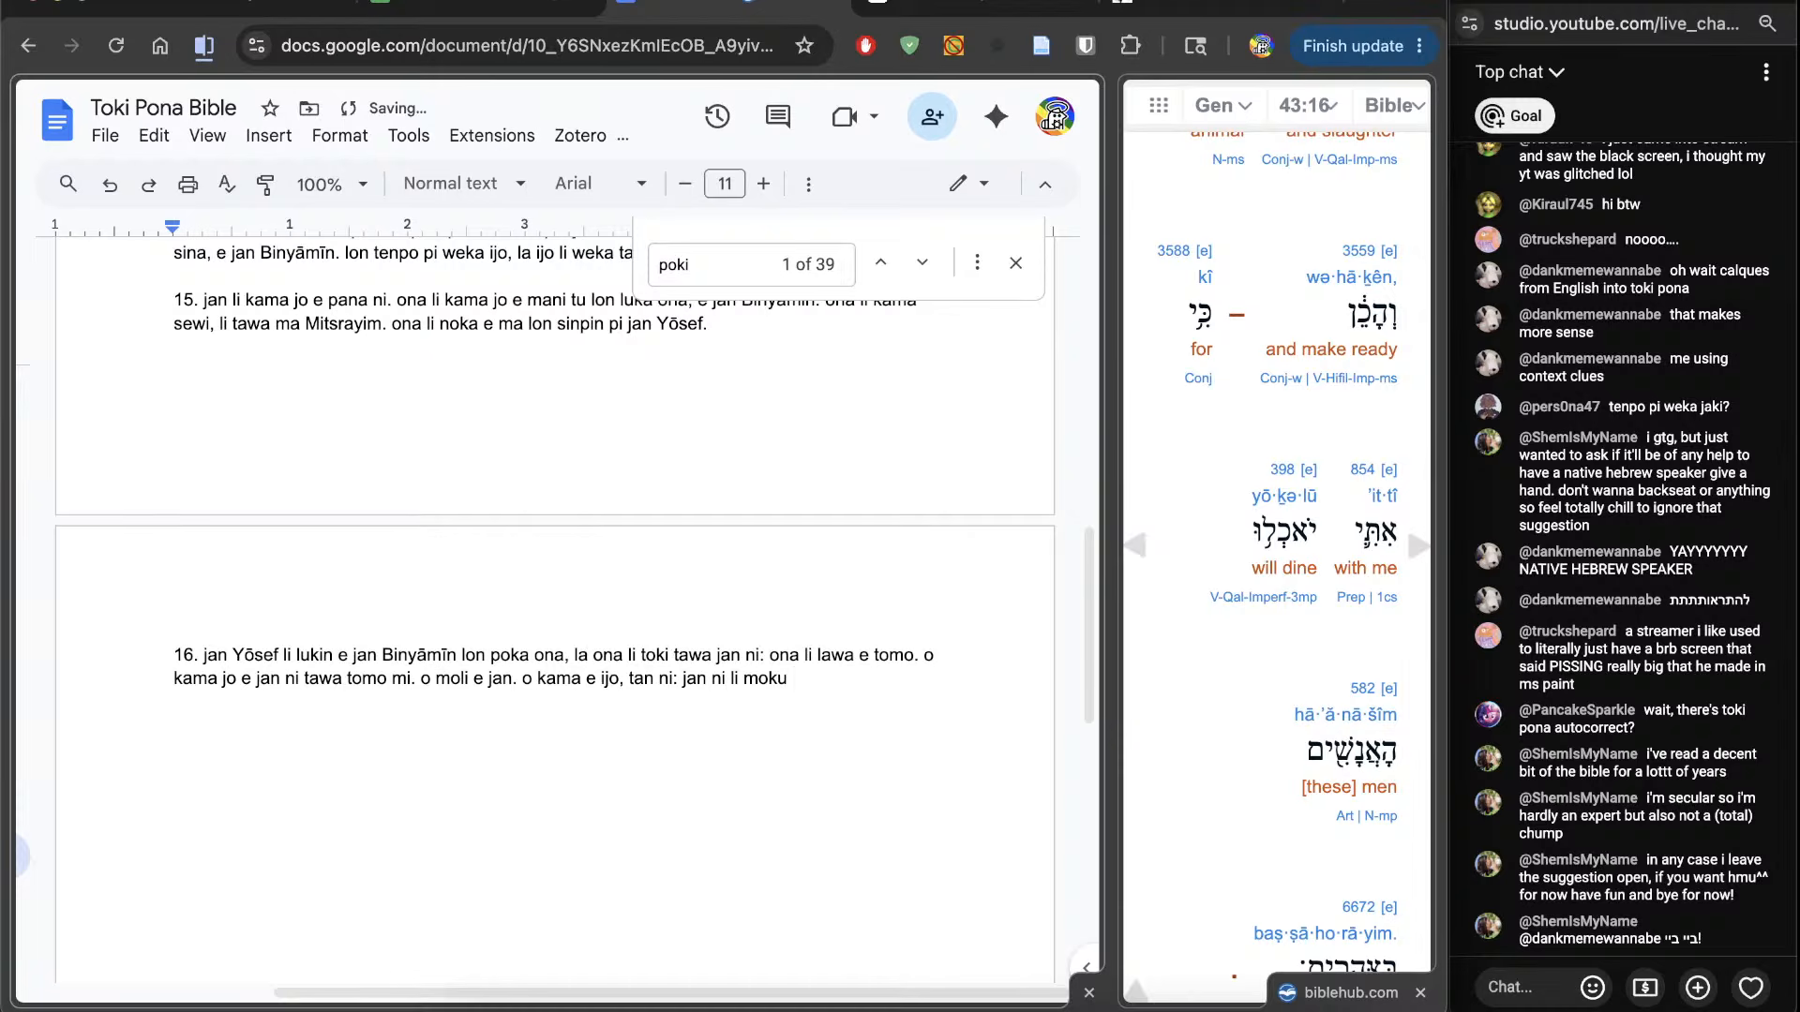
pyautogui.write('lon poka mi.')
pyautogui.scroll(-5, 1276, 553)
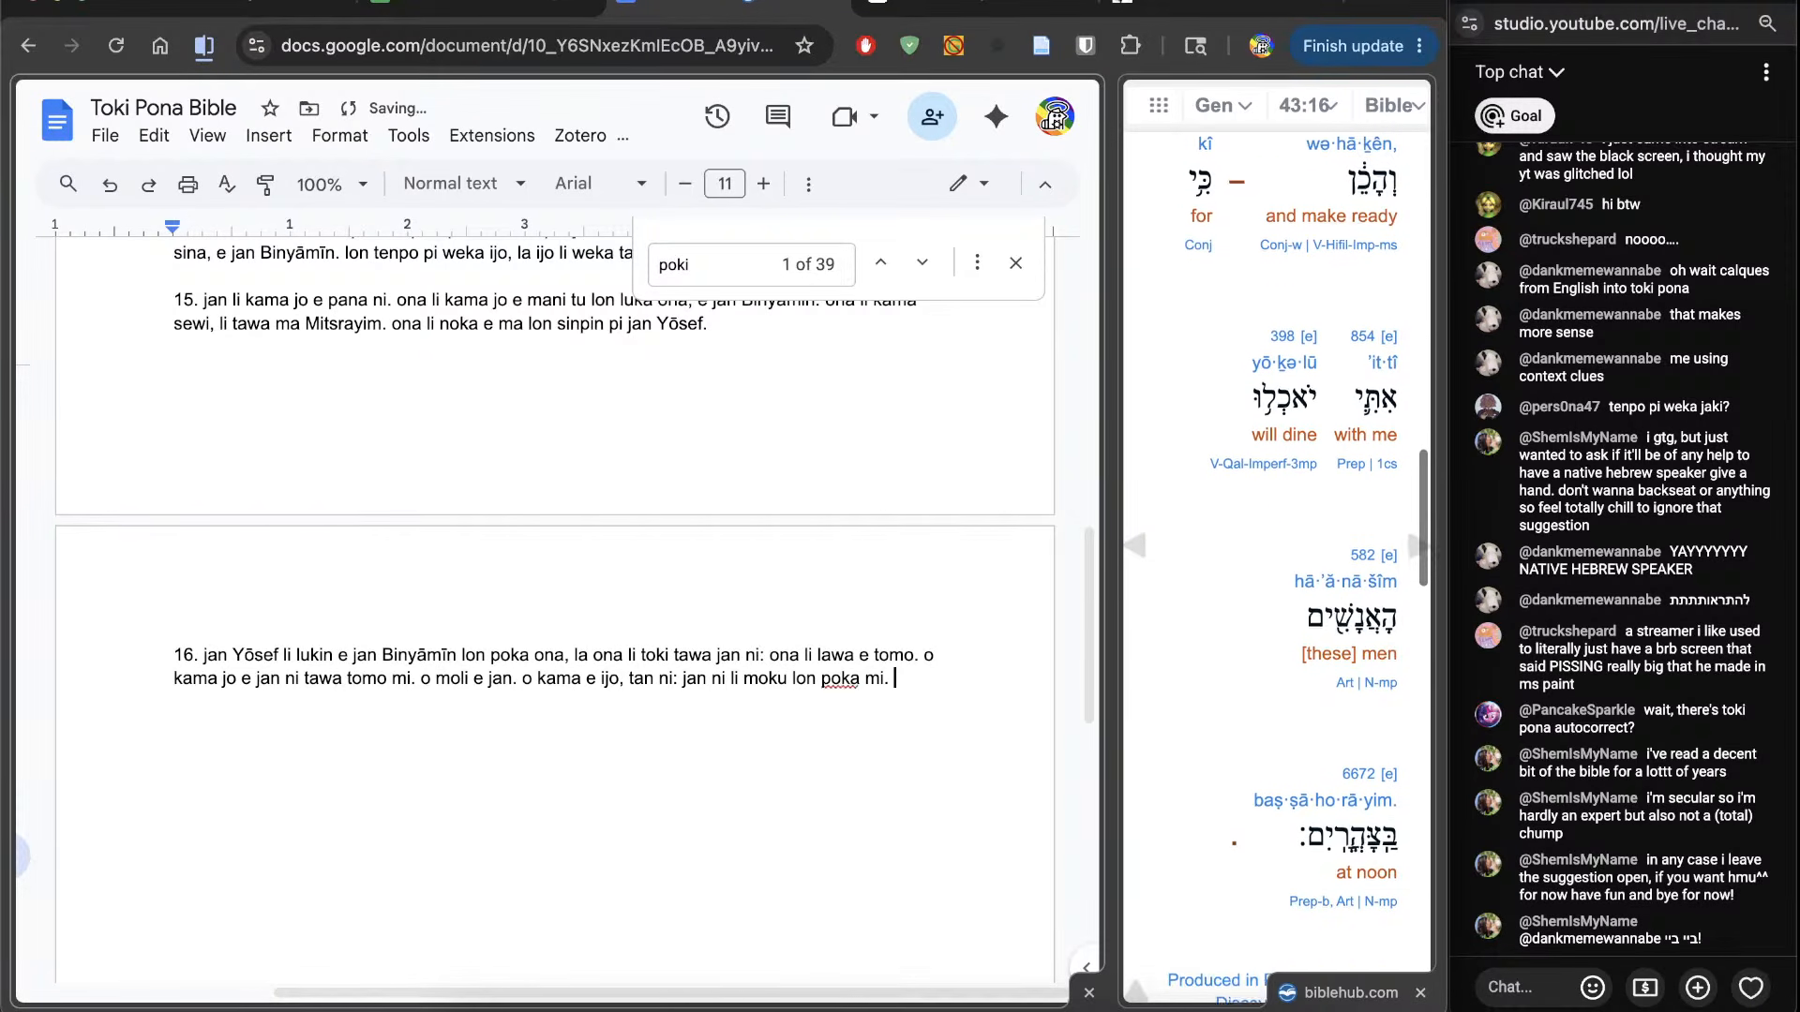
pyautogui.write('i.')
pyautogui.press('BackSpace')
pyautogui.press('BackSpace')
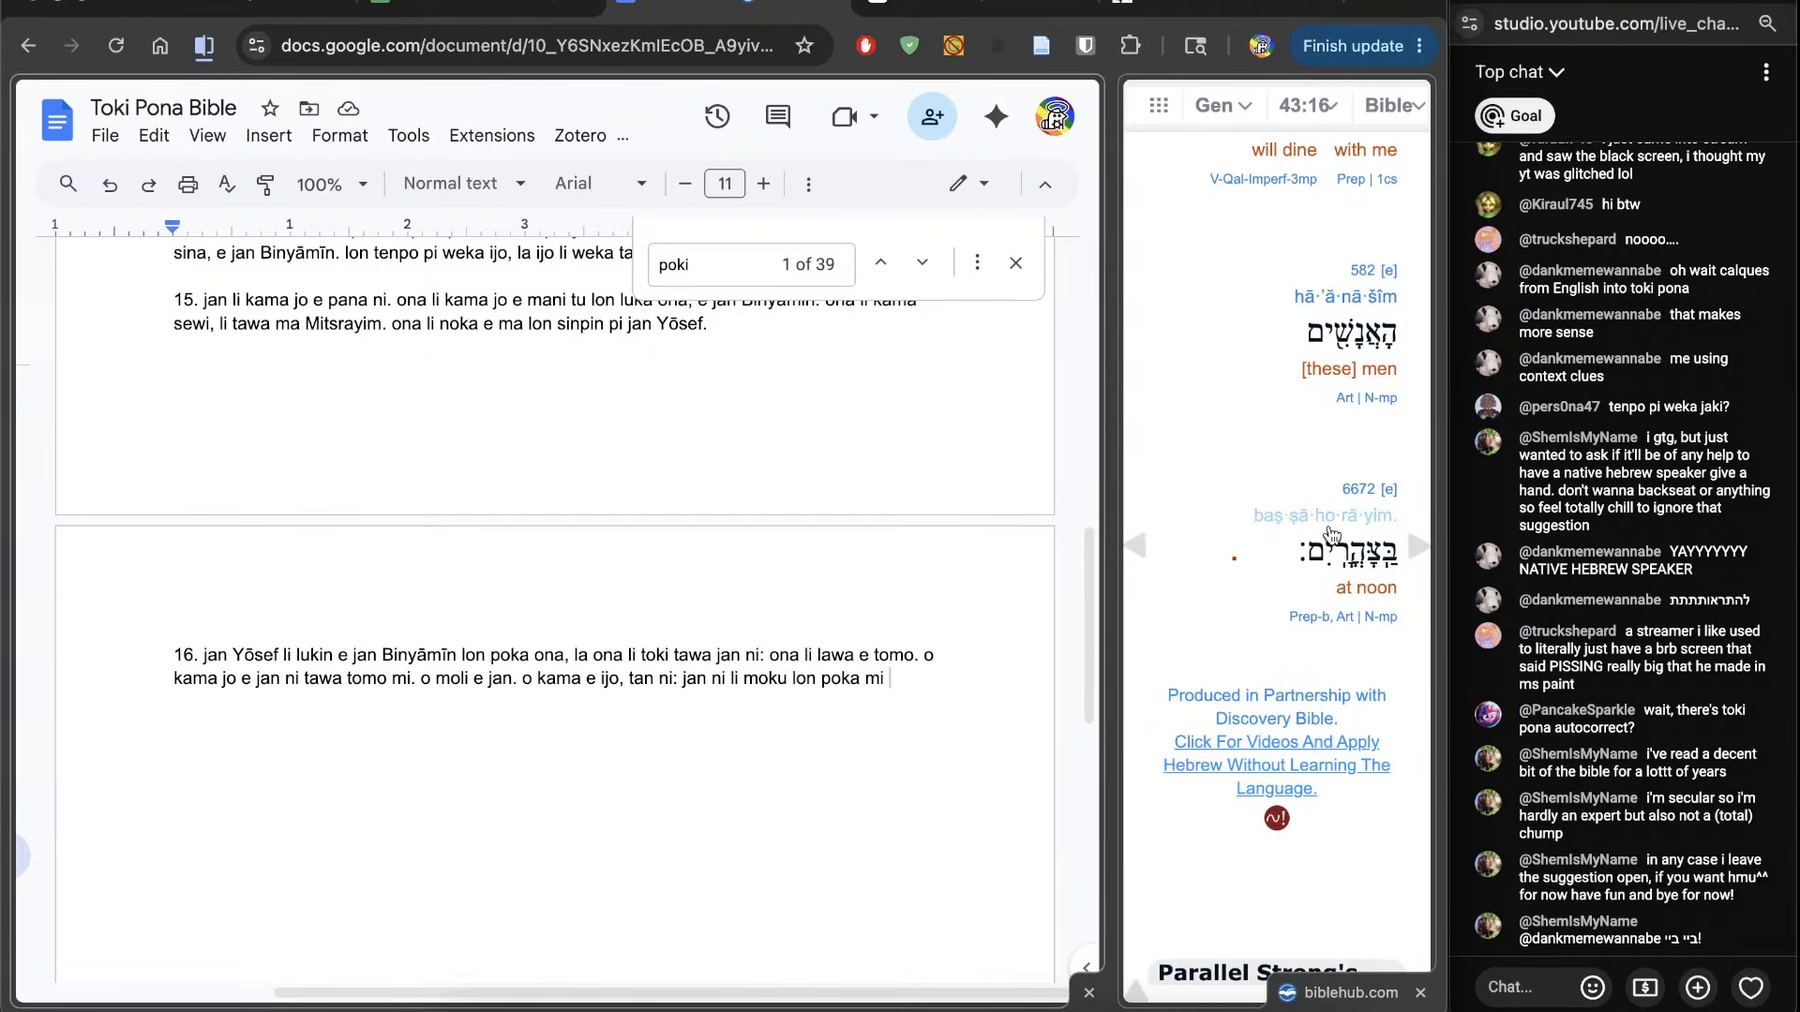
# Step: Inspect the Hebrew word for "at noon" up close and open its Strong's entry 6672
pyautogui.keyDown('ctrl'); pyautogui.scroll(5, 1356, 593); pyautogui.keyUp('ctrl')
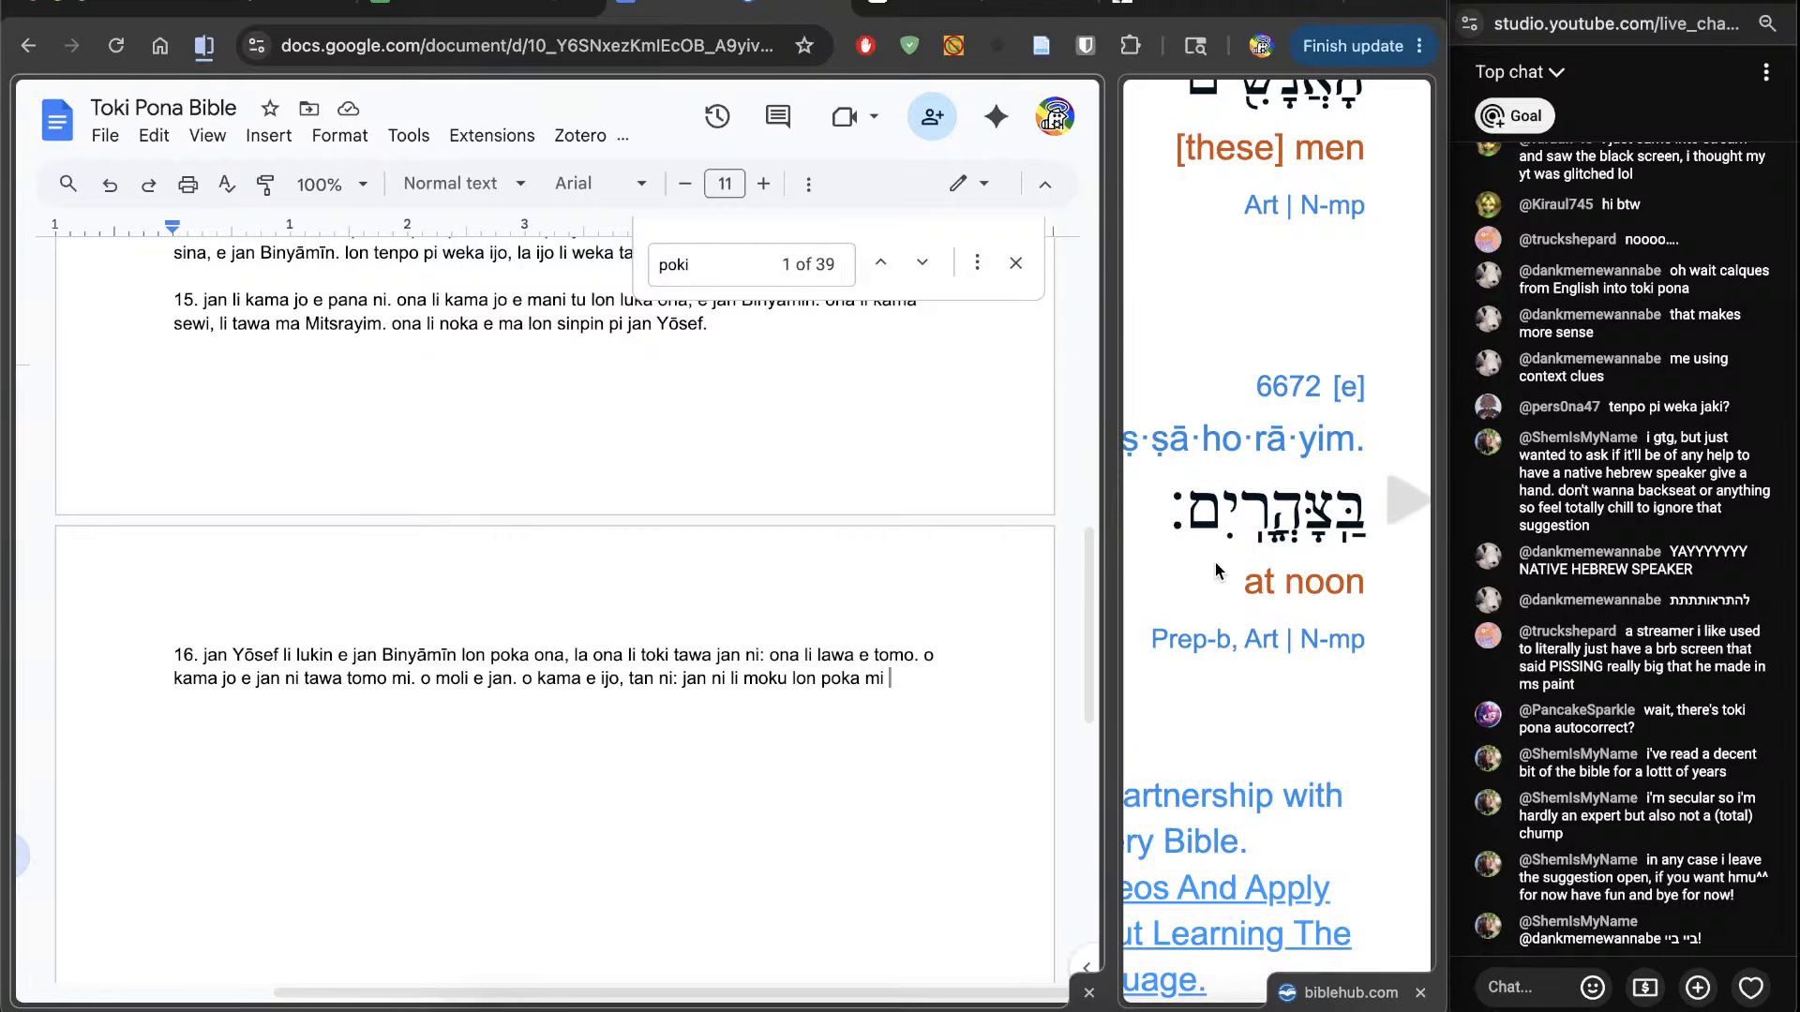
pyautogui.keyDown('ctrl'); pyautogui.scroll(-5, 1216, 569); pyautogui.keyUp('ctrl')
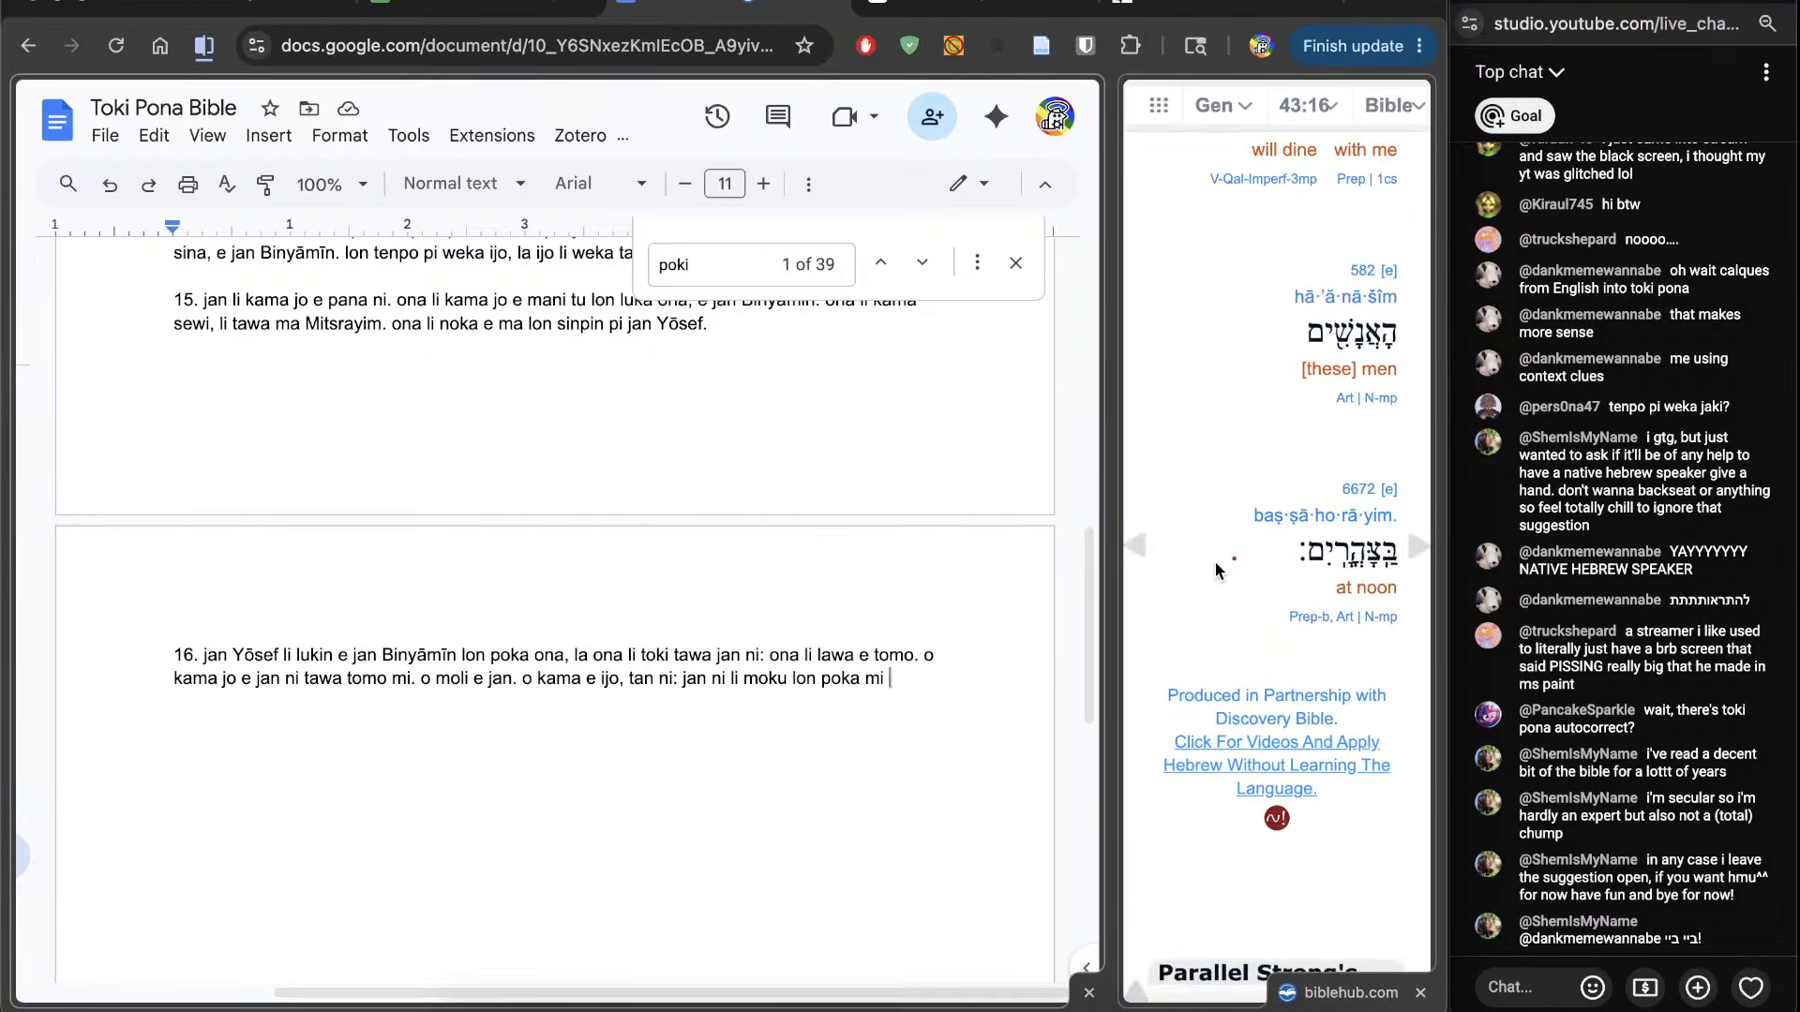
pyautogui.click(1361, 492)
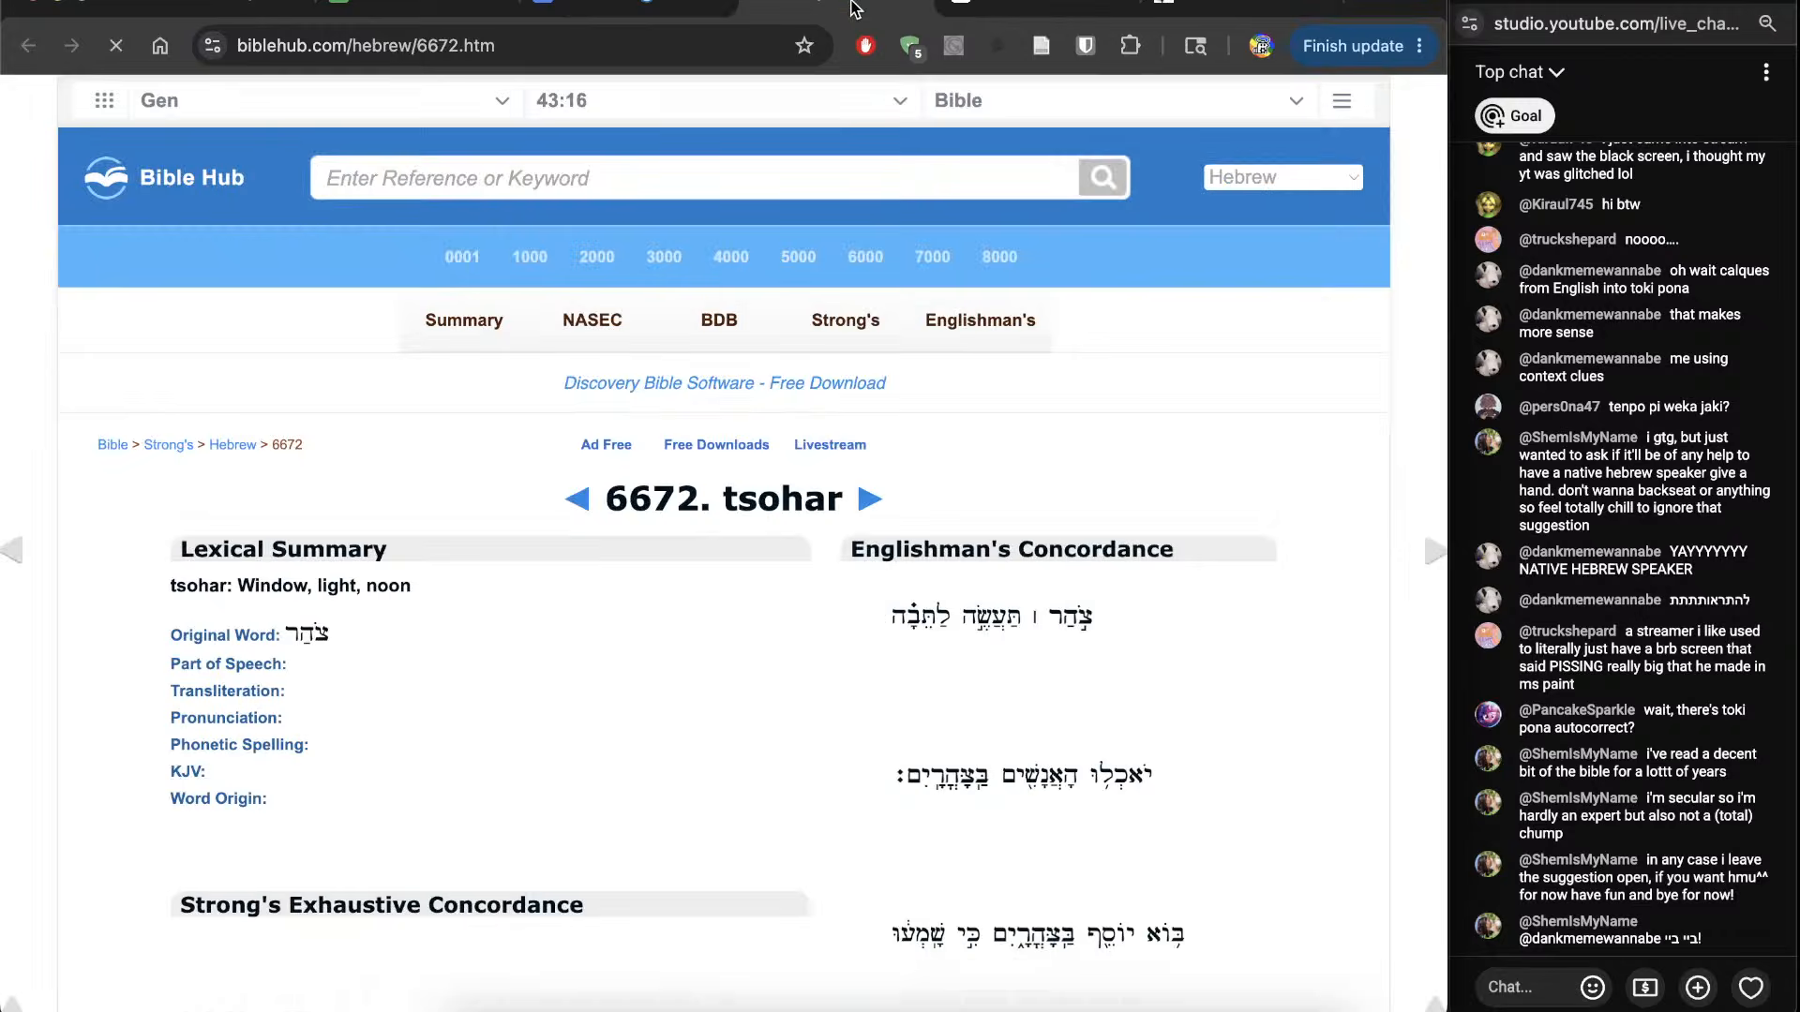
# Step: Read the Brown-Driver-Briggs definitions in Strong's entry 6672 and add "lon insa suno" to the end of verse 16 in the document
pyautogui.scroll(-5, 656, 678)
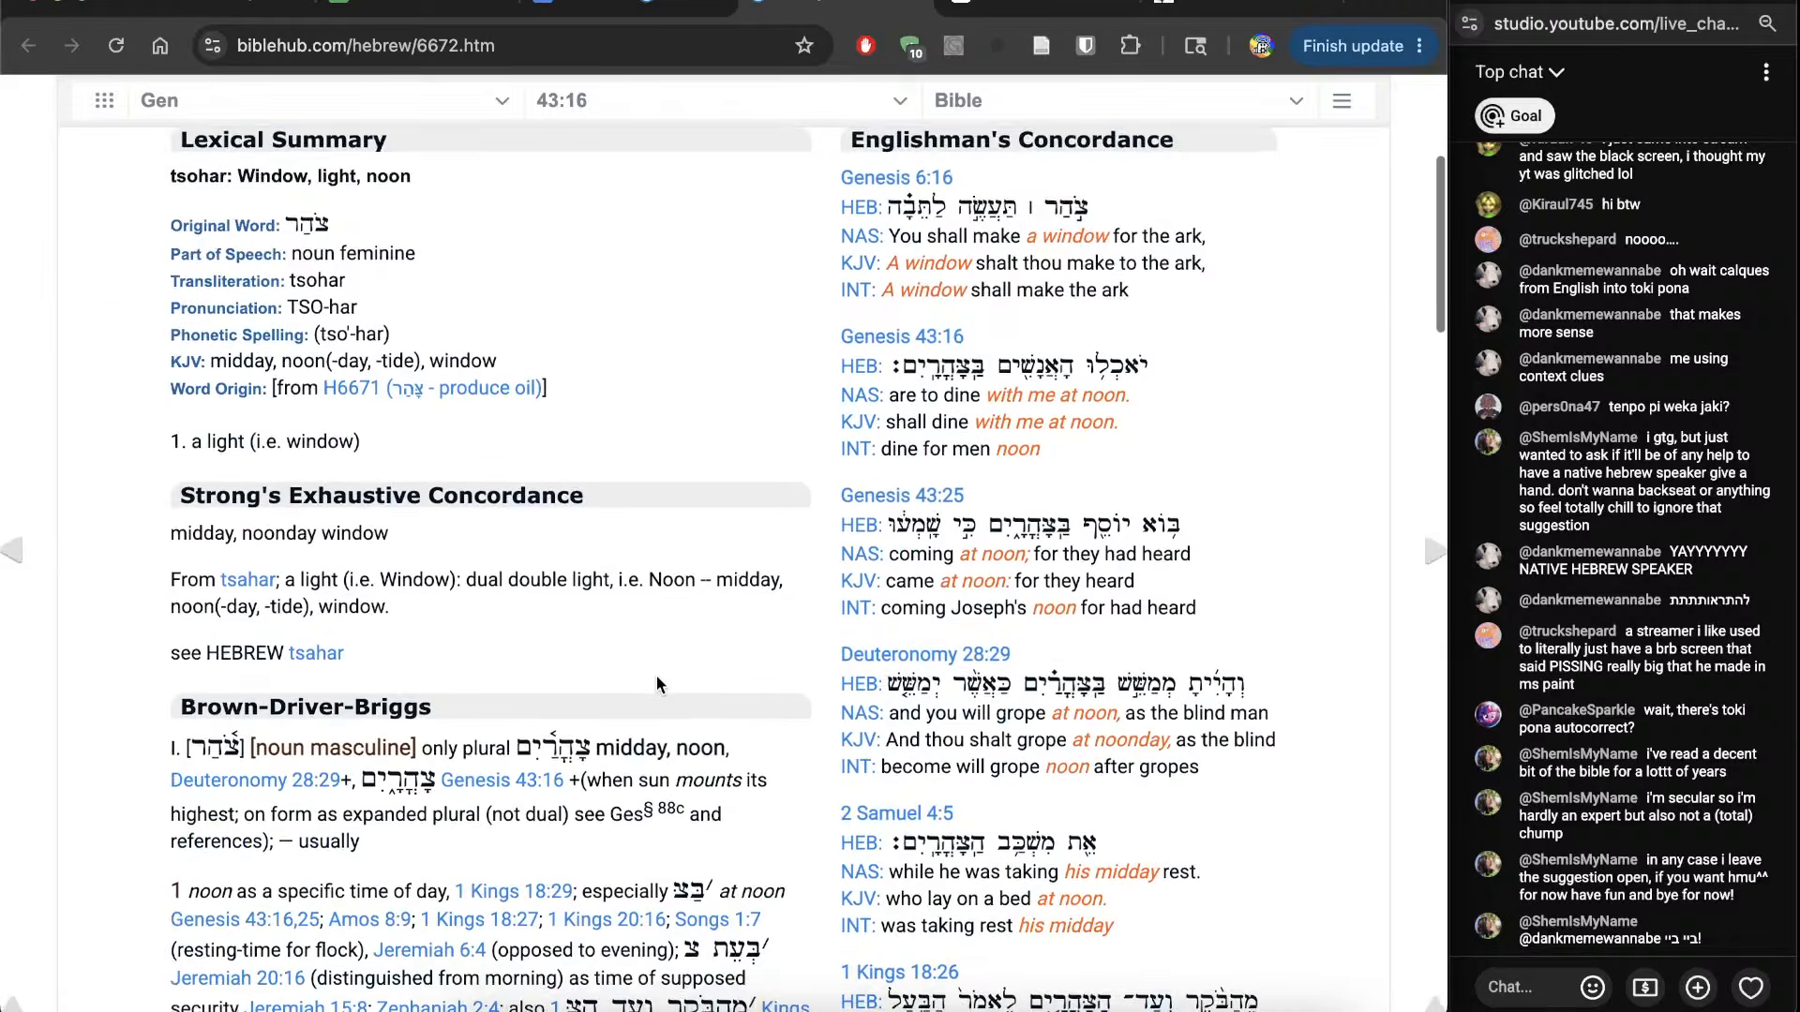
pyautogui.press('super+w')
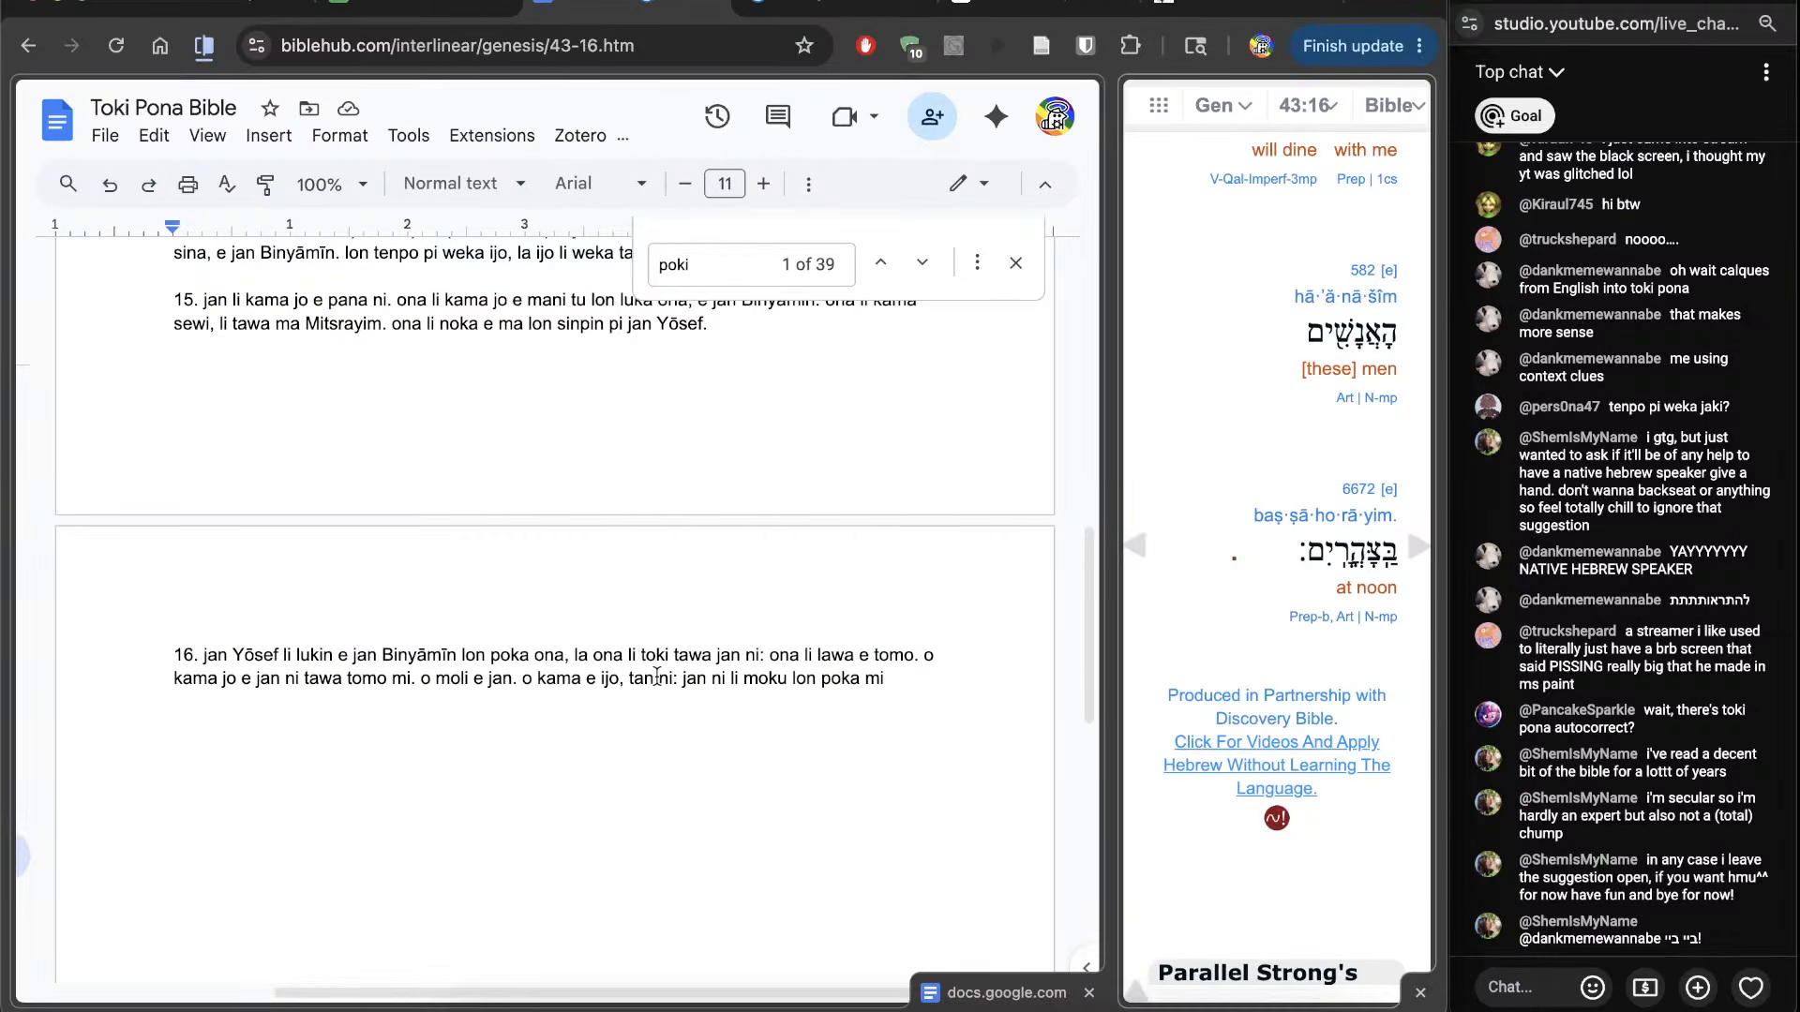
pyautogui.hotkey('ctrl', 'Tab')
pyautogui.scroll(4, 657, 678)
pyautogui.scroll(-7, 656, 678)
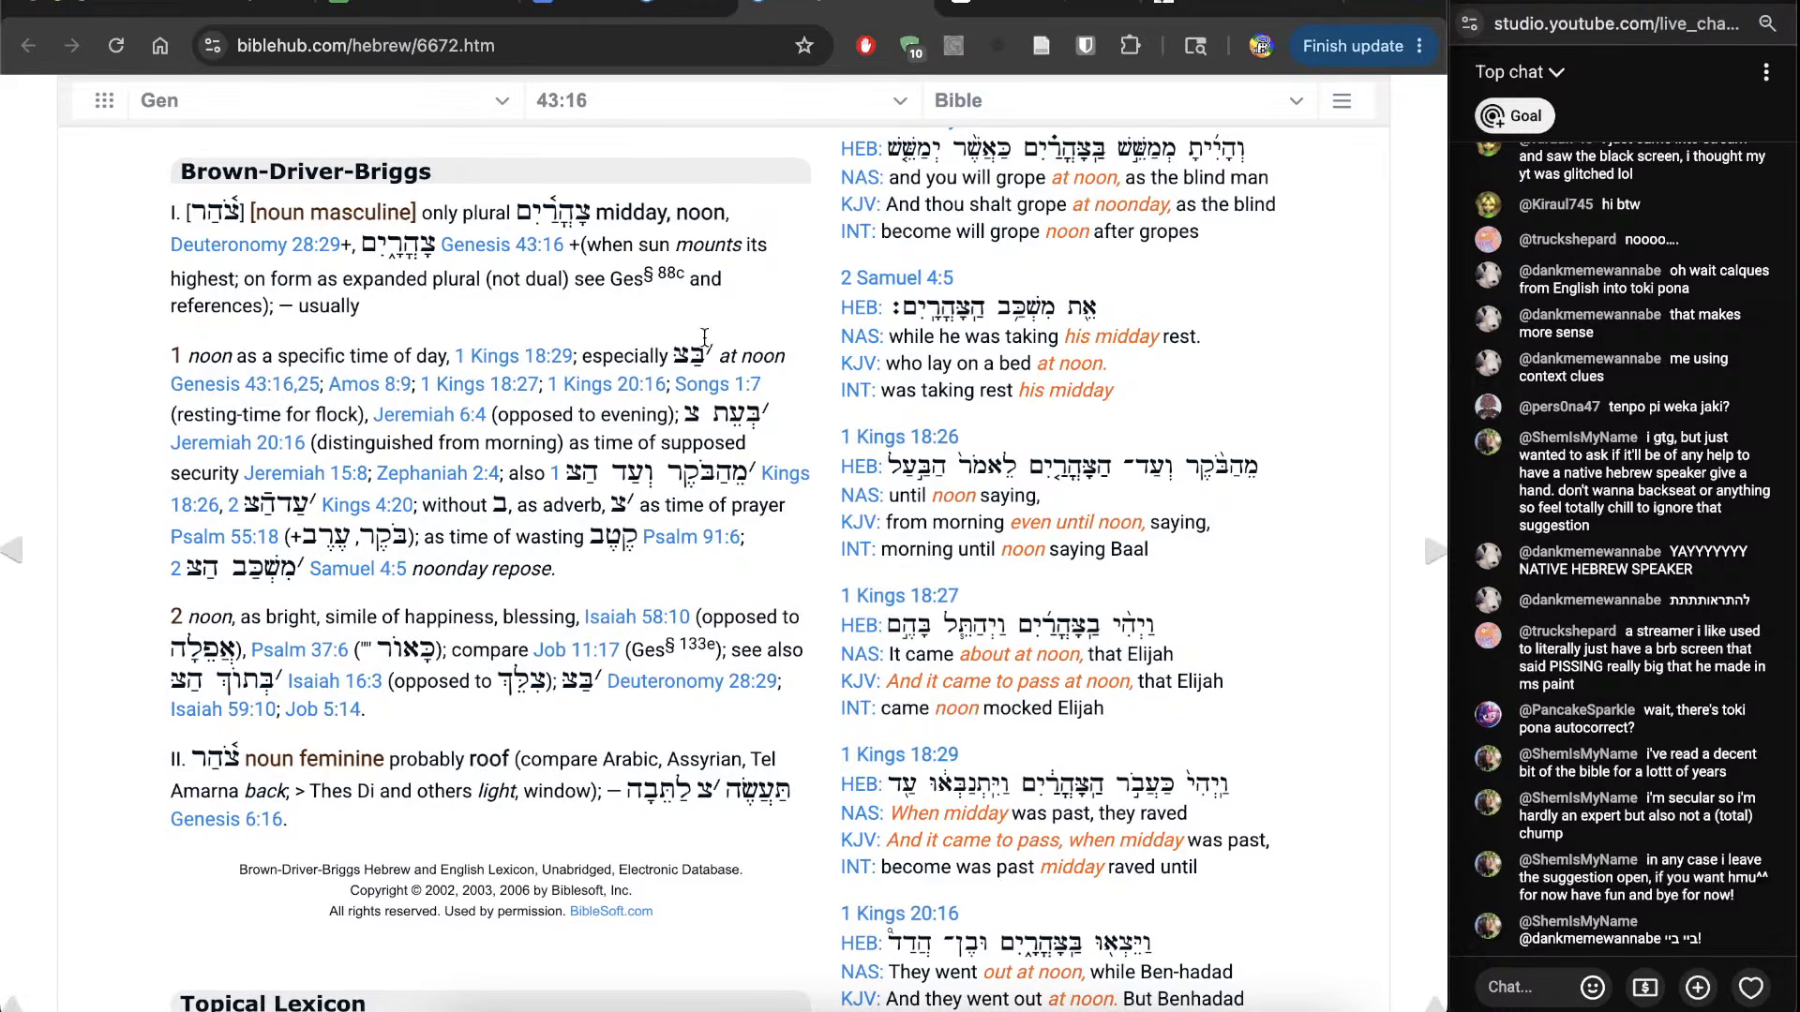
pyautogui.hotkey('ctrl', 'shift', 'Tab')
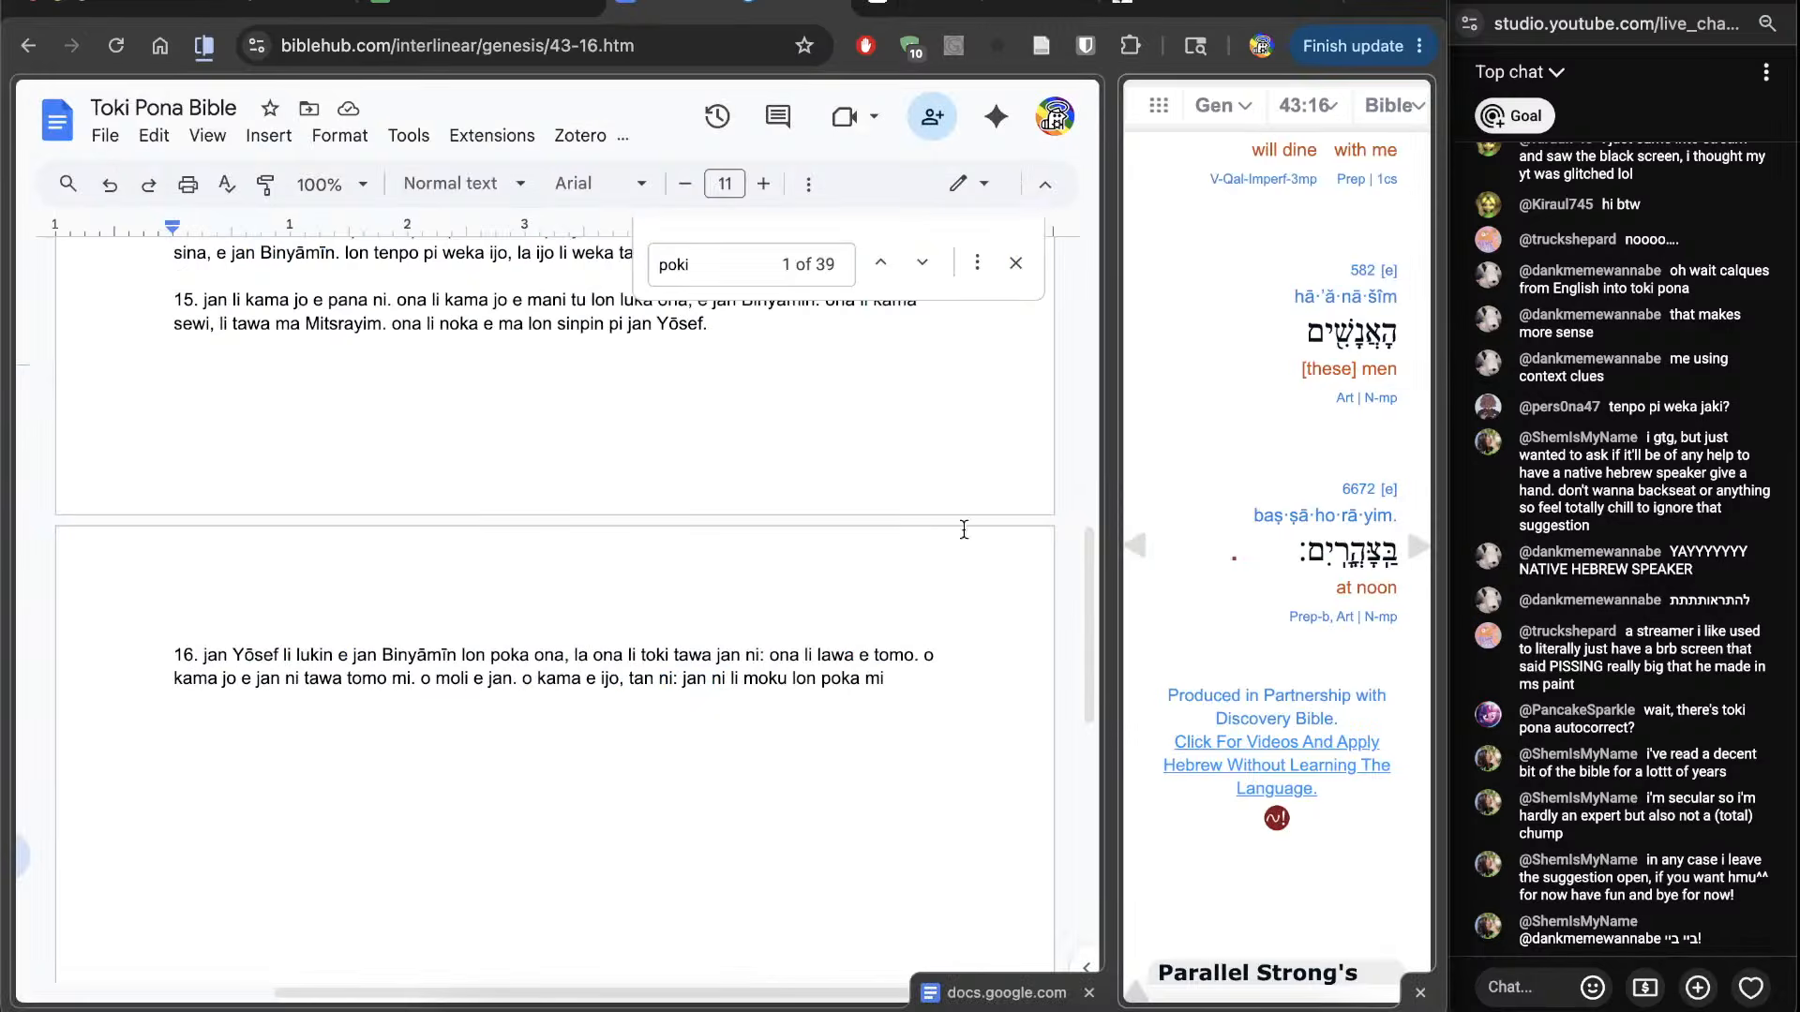
pyautogui.write('lon insa suno')
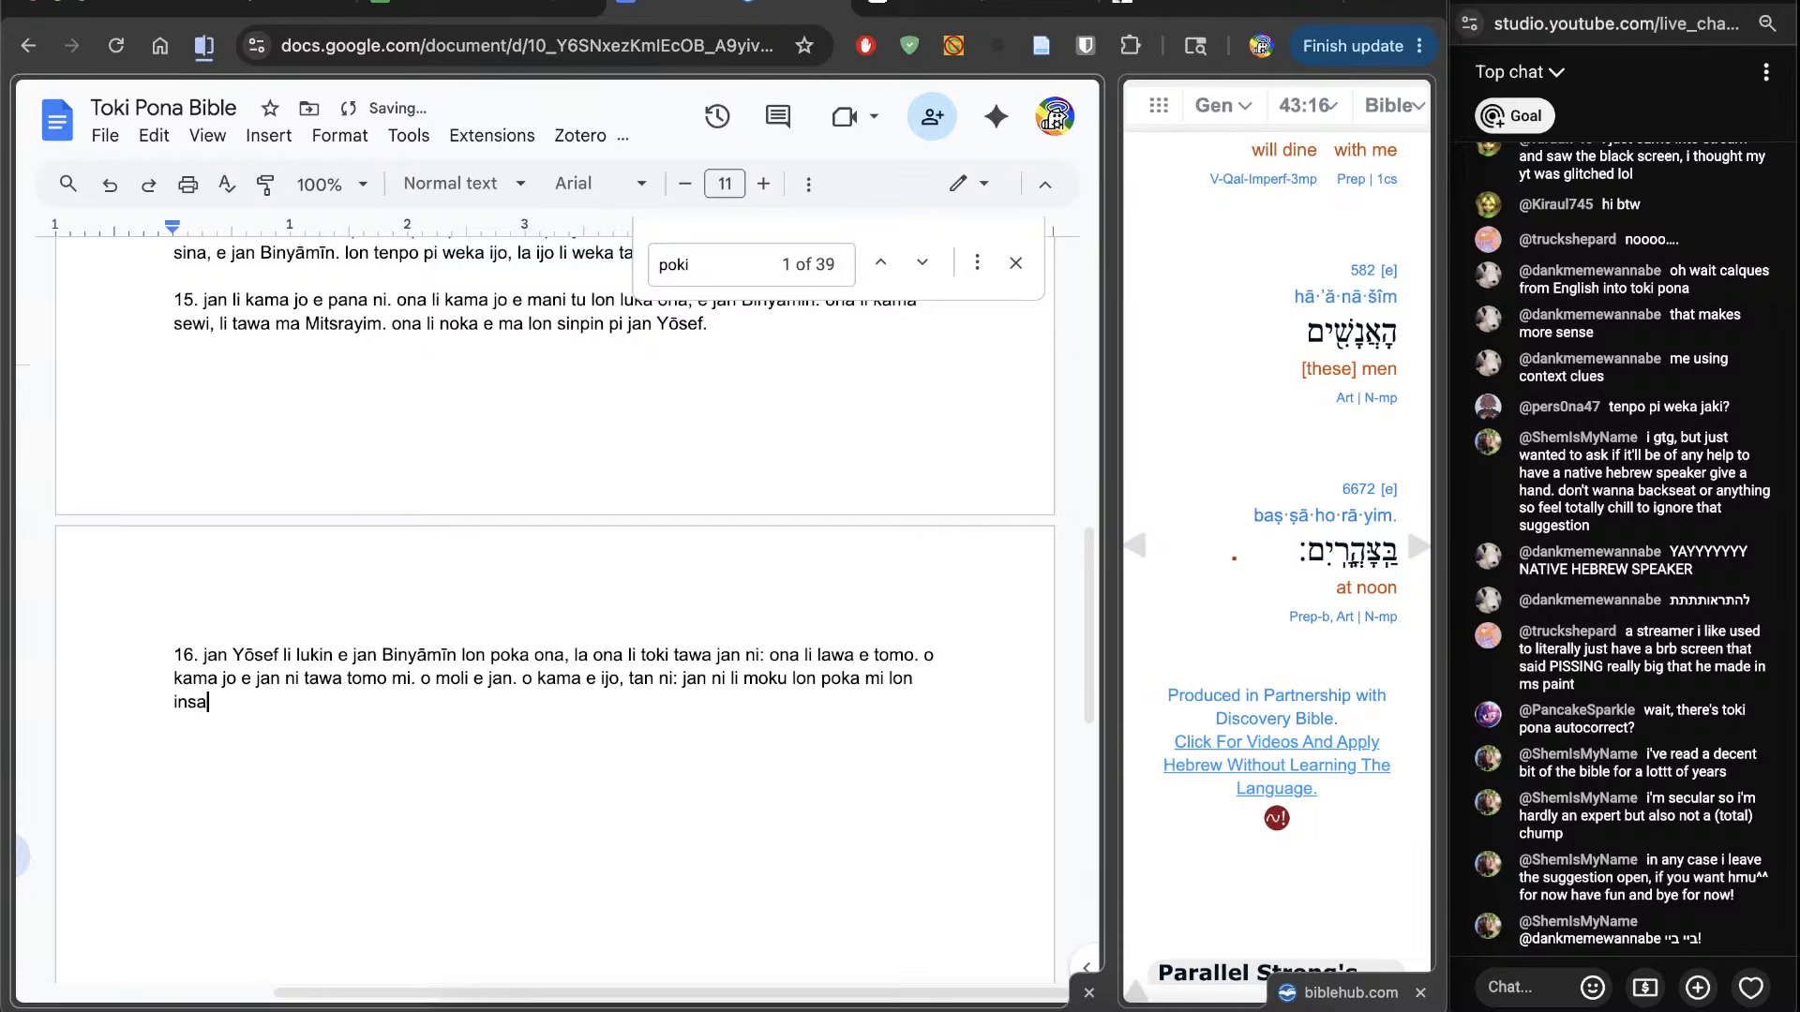
# Step: Reopen Strong's entry 6672, examine the plural Hebrew form in its Brown-Driver-Briggs section, and return to the document
pyautogui.click(1353, 500)
pyautogui.scroll(-7, 463, 723)
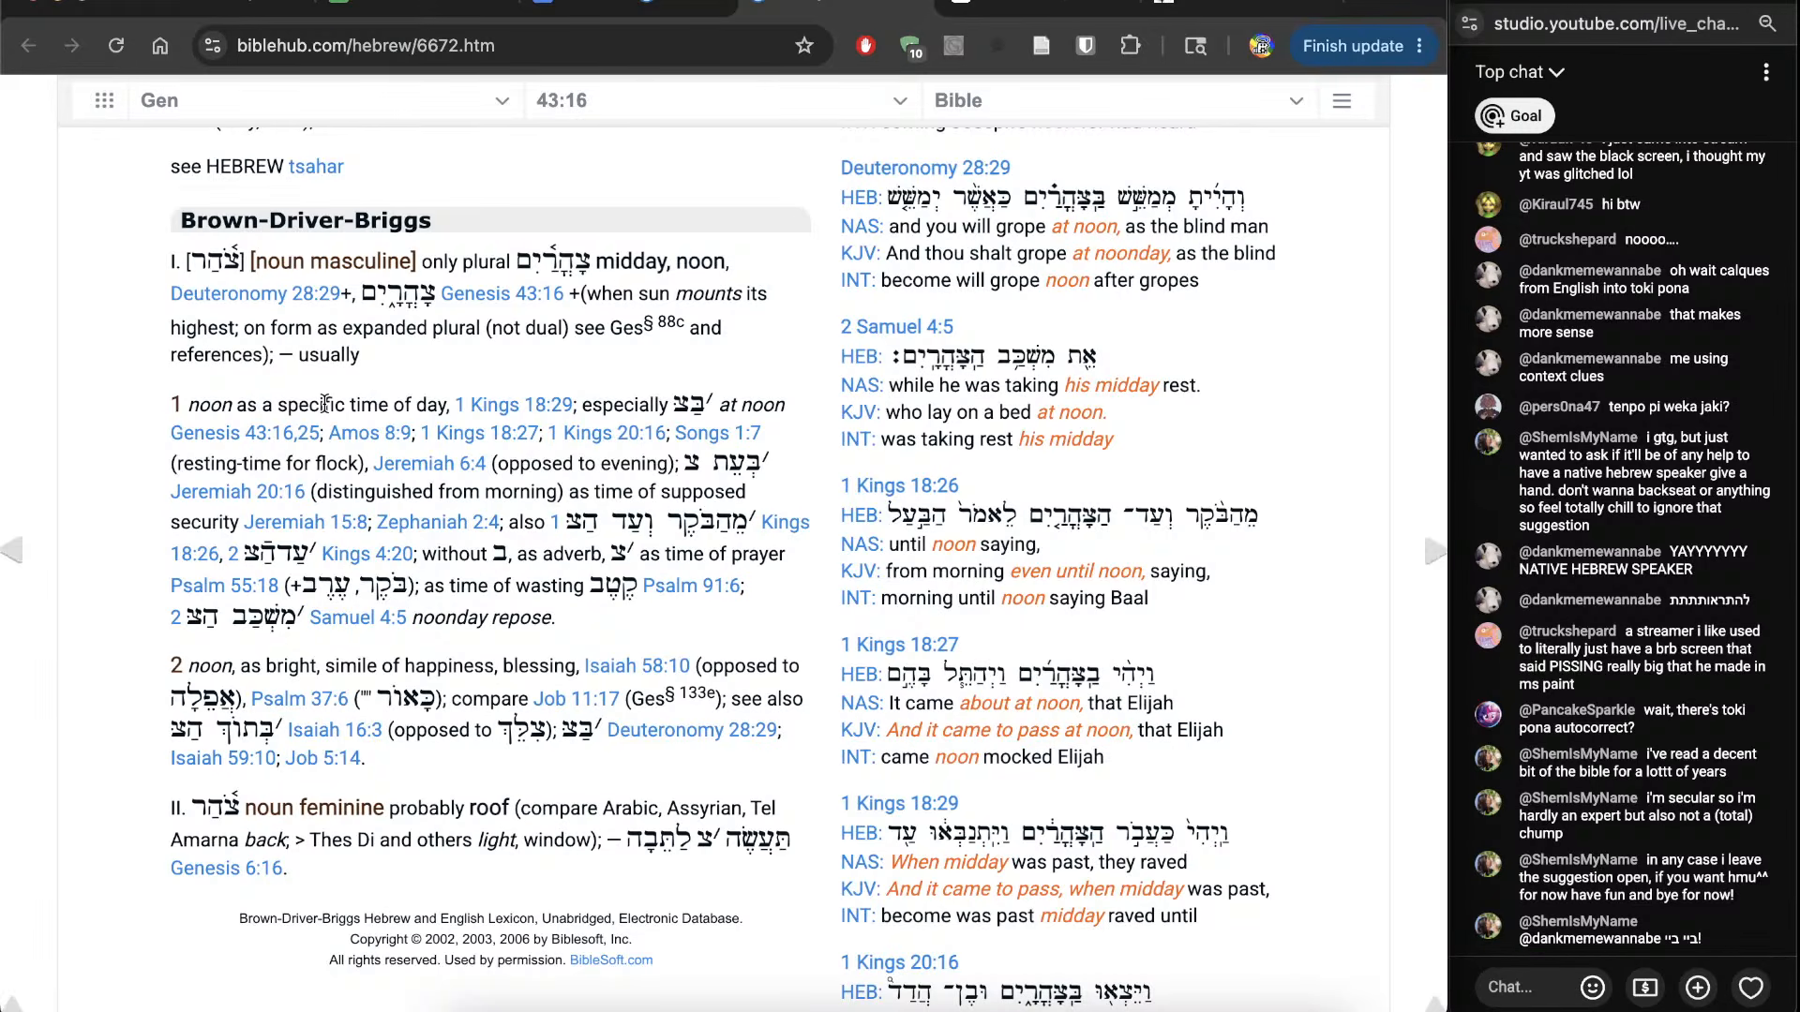
pyautogui.scroll(1, 588, 290)
pyautogui.doubleClick(561, 270)
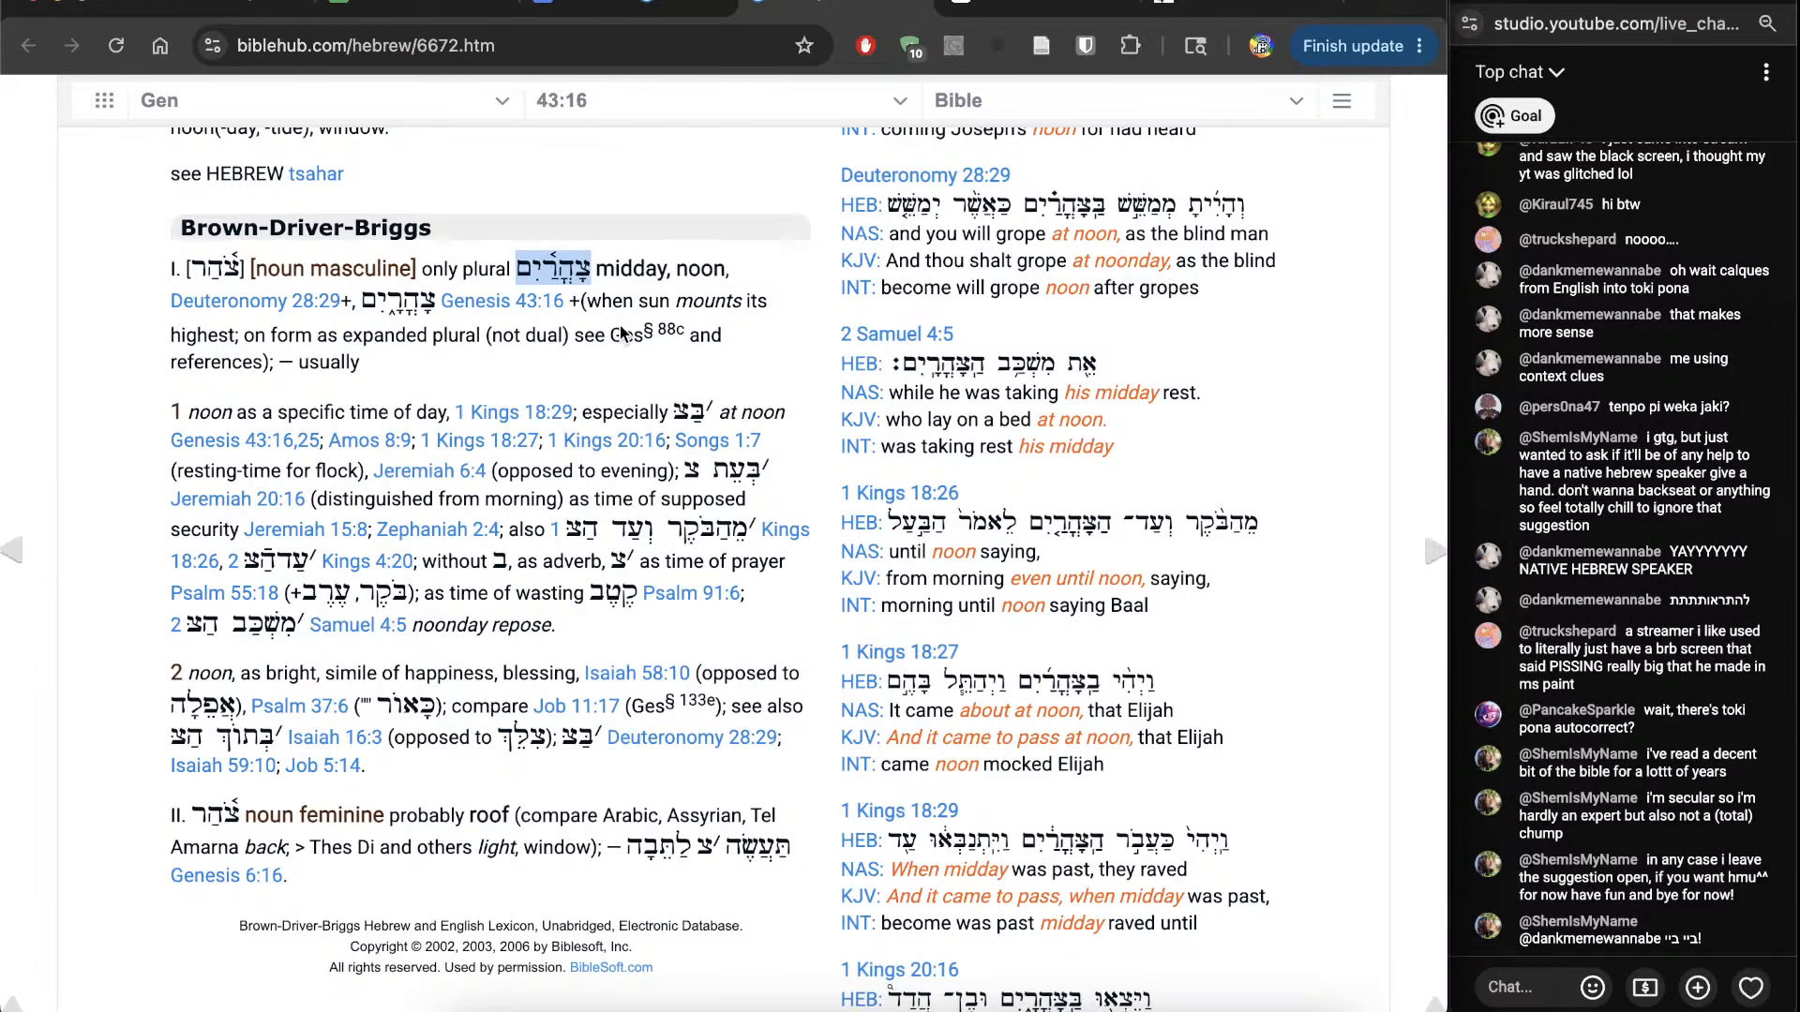
pyautogui.click(607, 373)
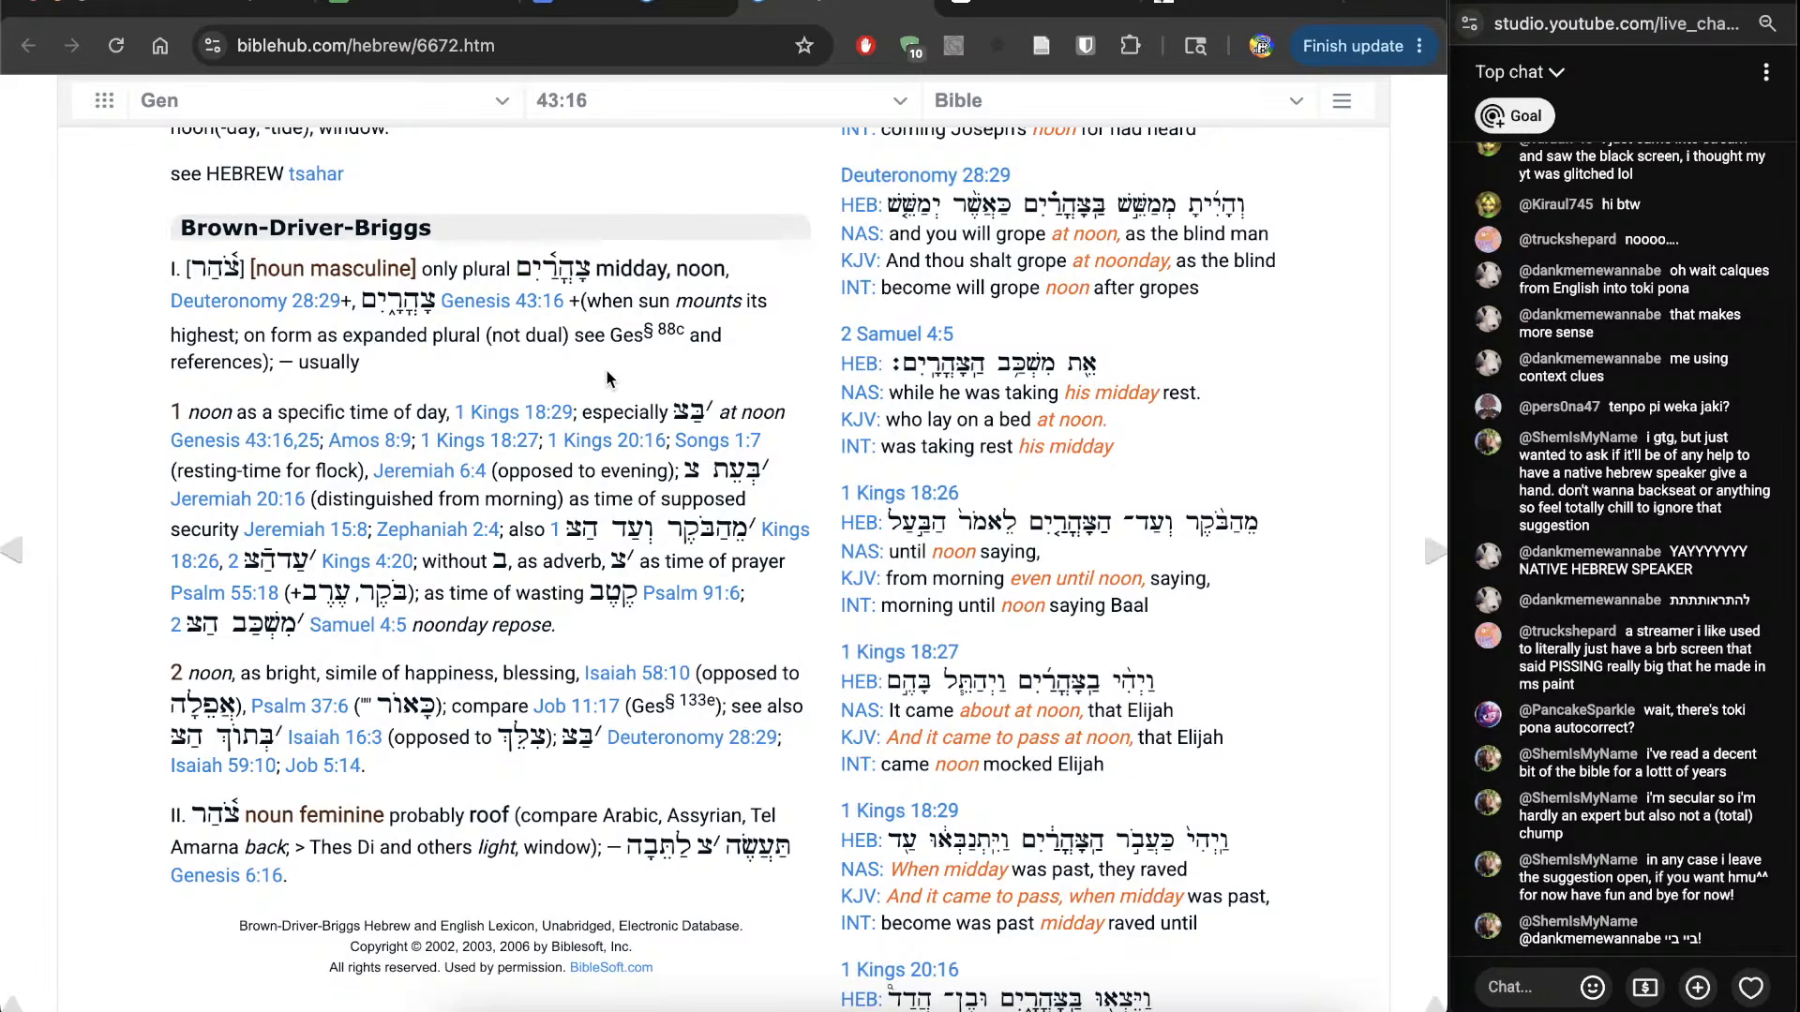
pyautogui.press('super+grave')
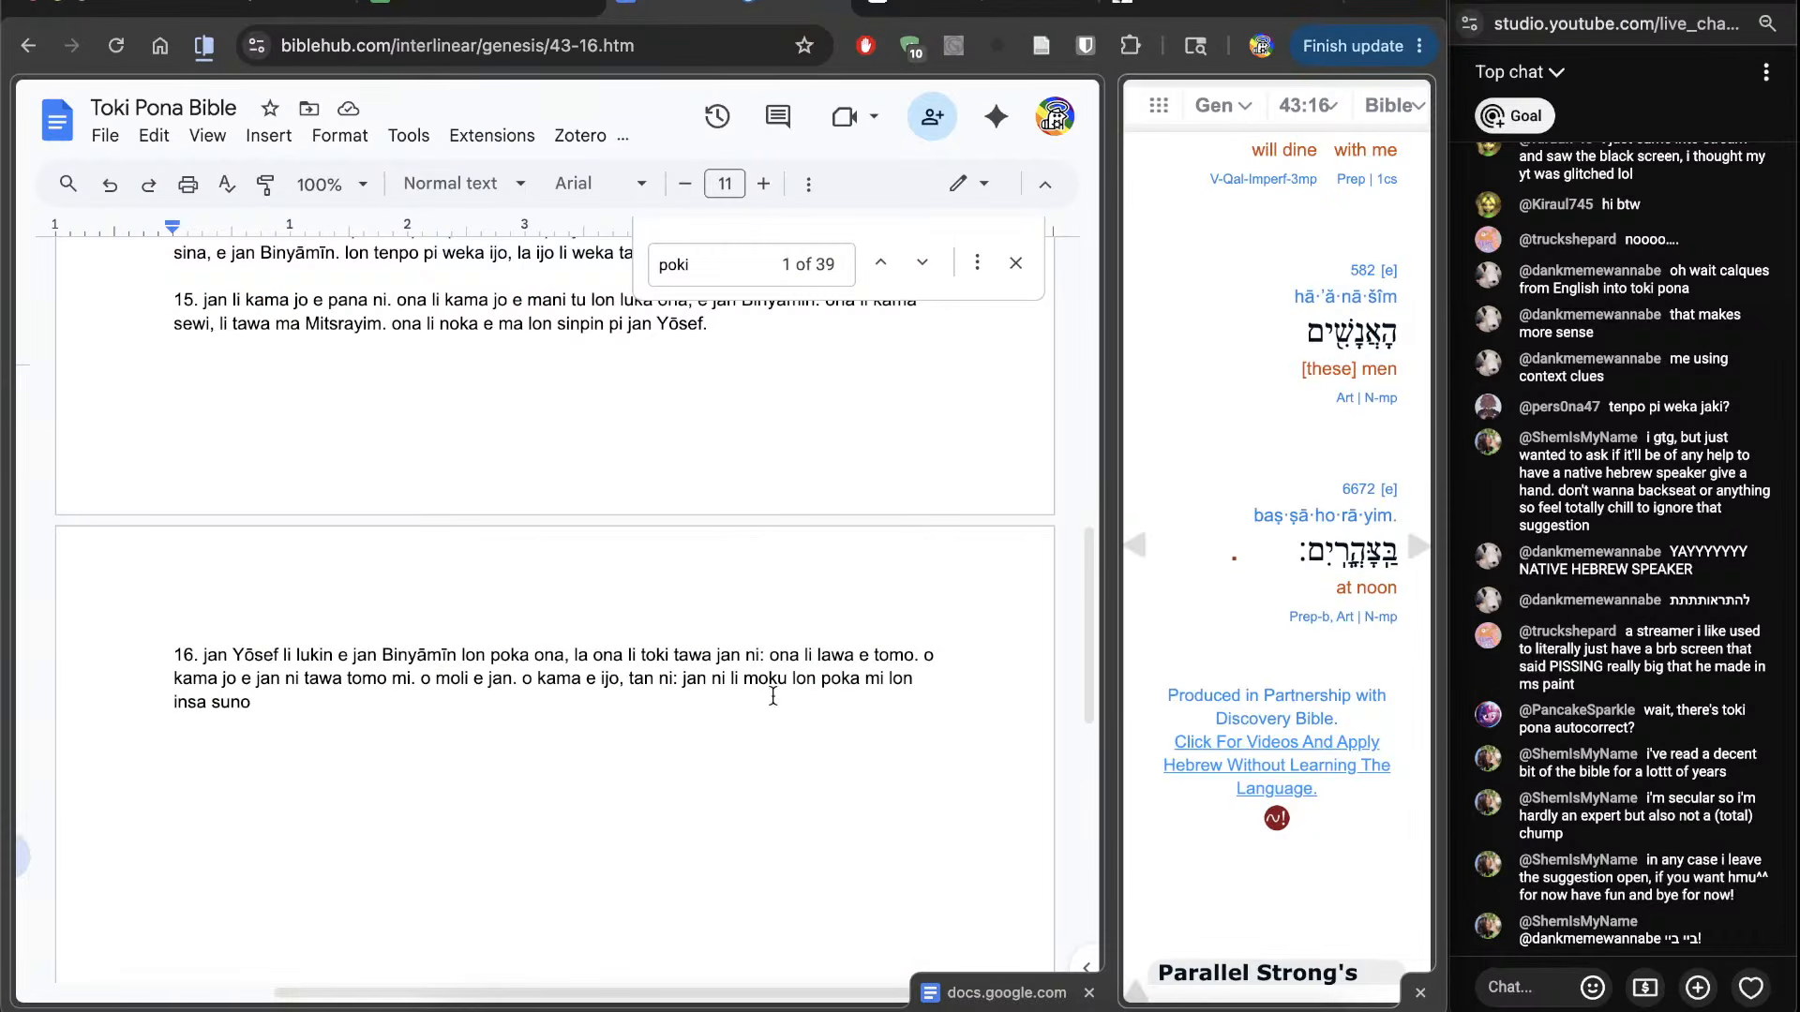
# Step: End verse 16 with a full stop and start verse "17.", with the Genesis 43:17 interlinear open alongside
pyautogui.press('Return')
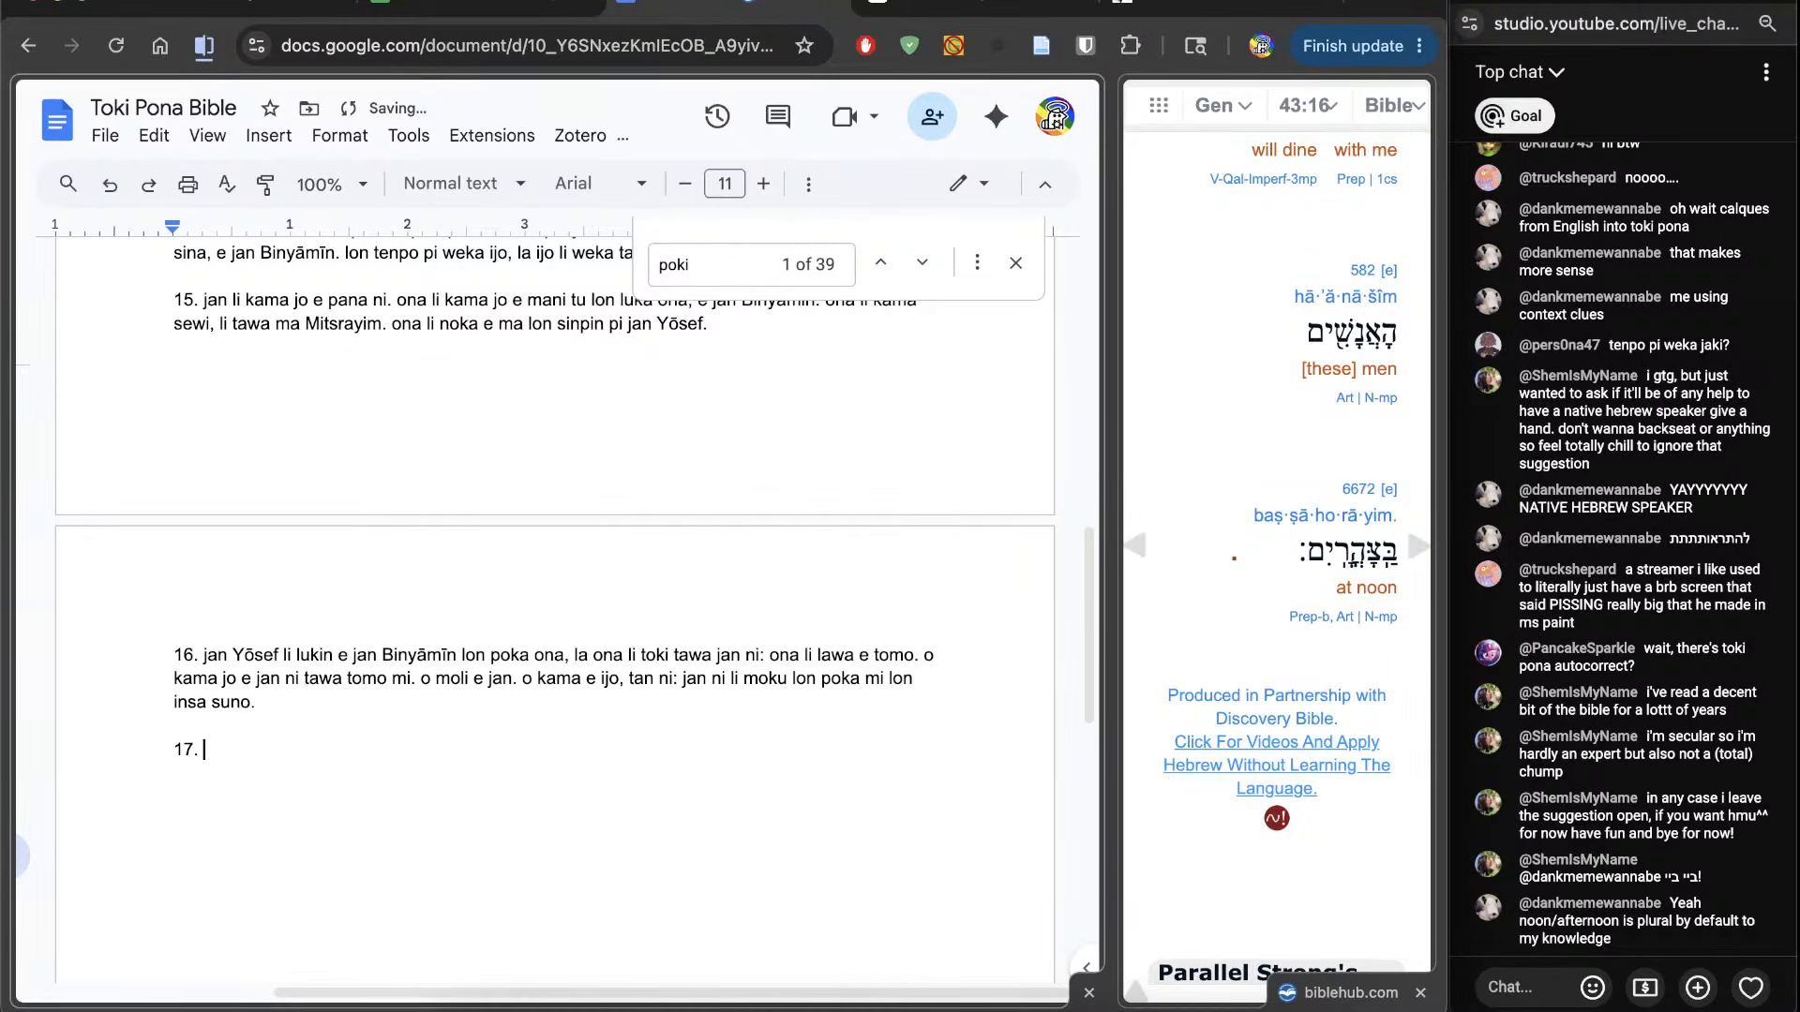
pyautogui.click(1395, 568)
pyautogui.scroll(-5, 1155, 900)
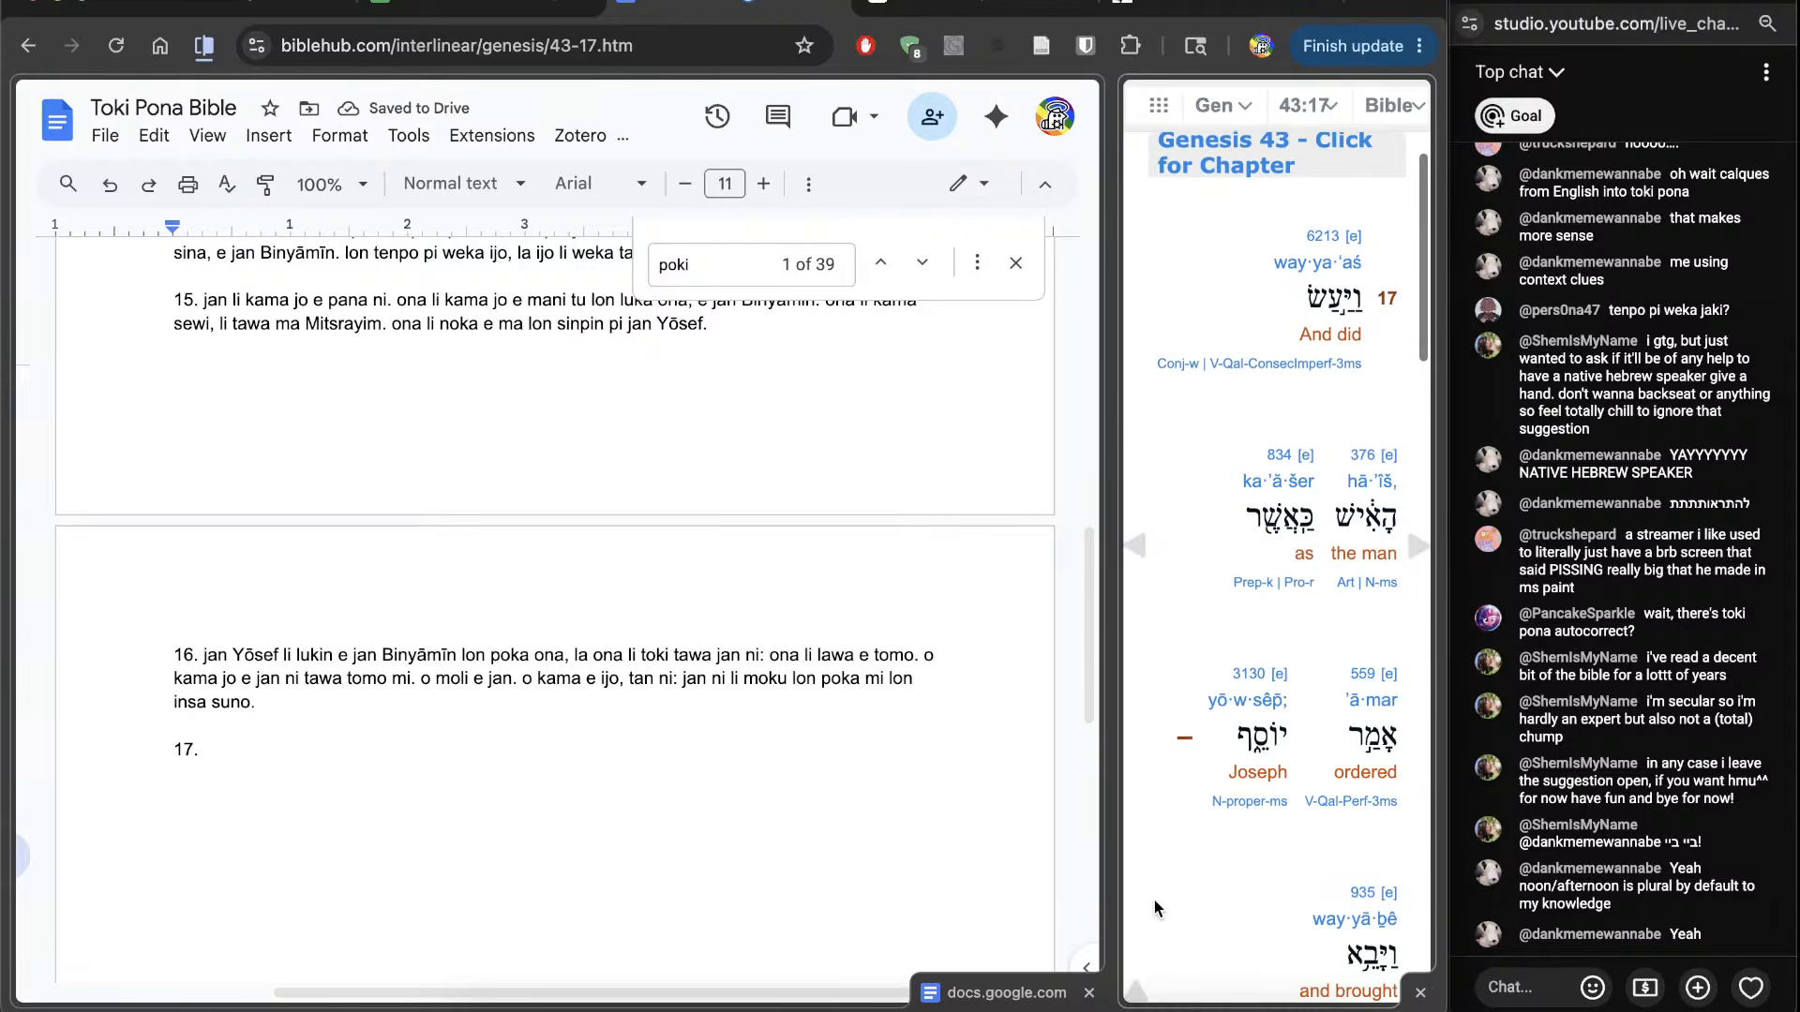
# Step: Begin verse 17 with "jan li pali lon toki pi jan Yōsef, li kama e"
pyautogui.click(734, 962)
pyautogui.scroll(-3, 753, 867)
pyautogui.write('jan li')
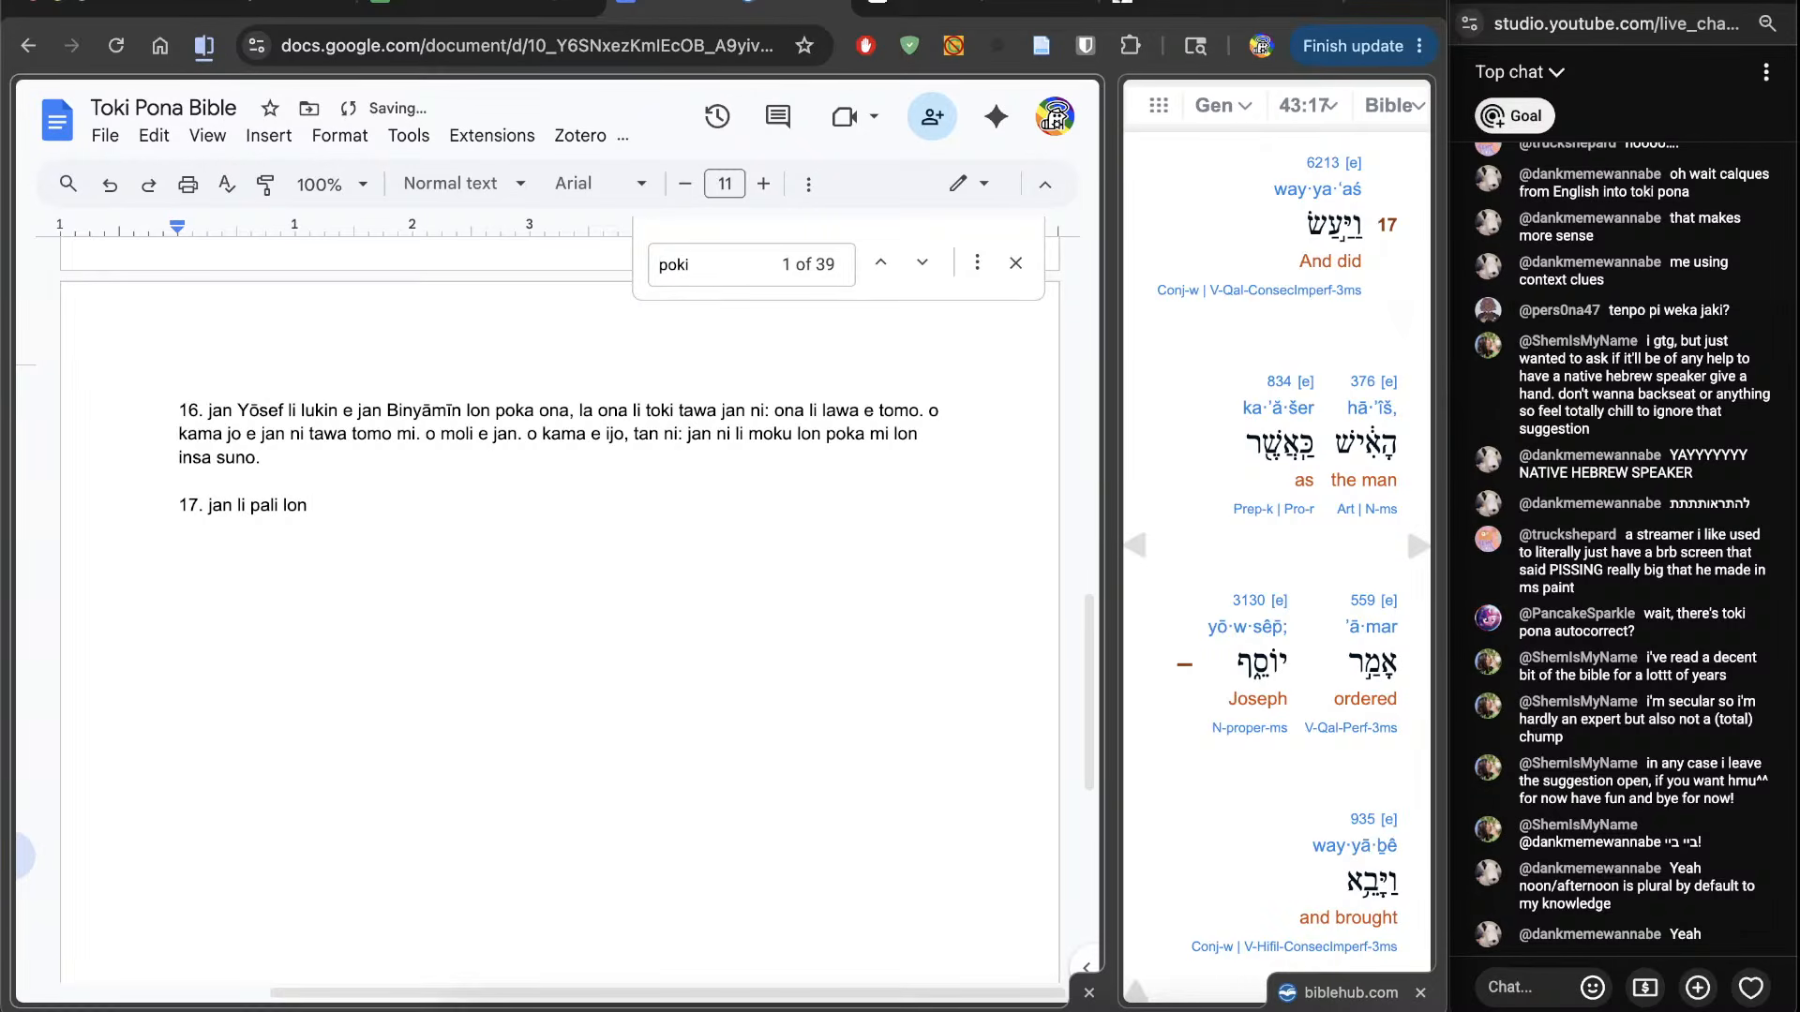
pyautogui.write('pali lon toki pi jan Yōsef, li kama e')
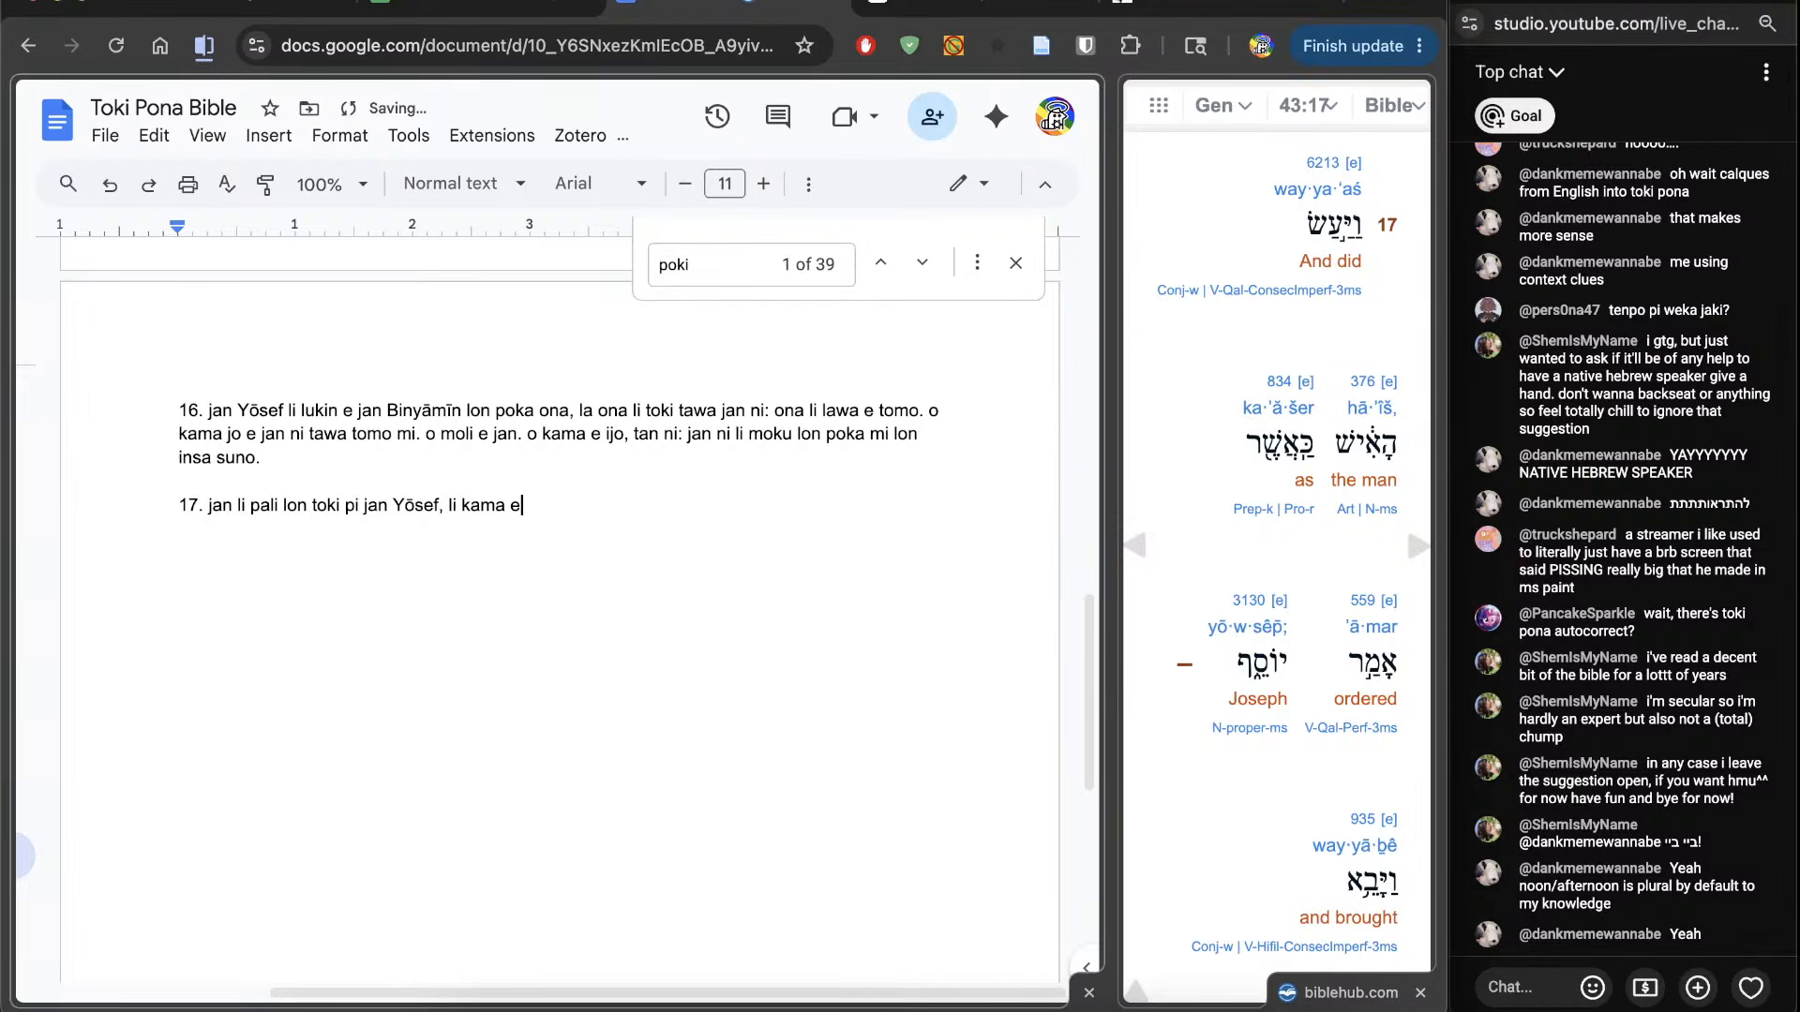
# Step: Split verse 17 after "Yōsef" by replacing the comma with a full stop and inserting "jan" before "li kama e"
pyautogui.scroll(-5, 1257, 846)
pyautogui.scroll(-2, 1257, 847)
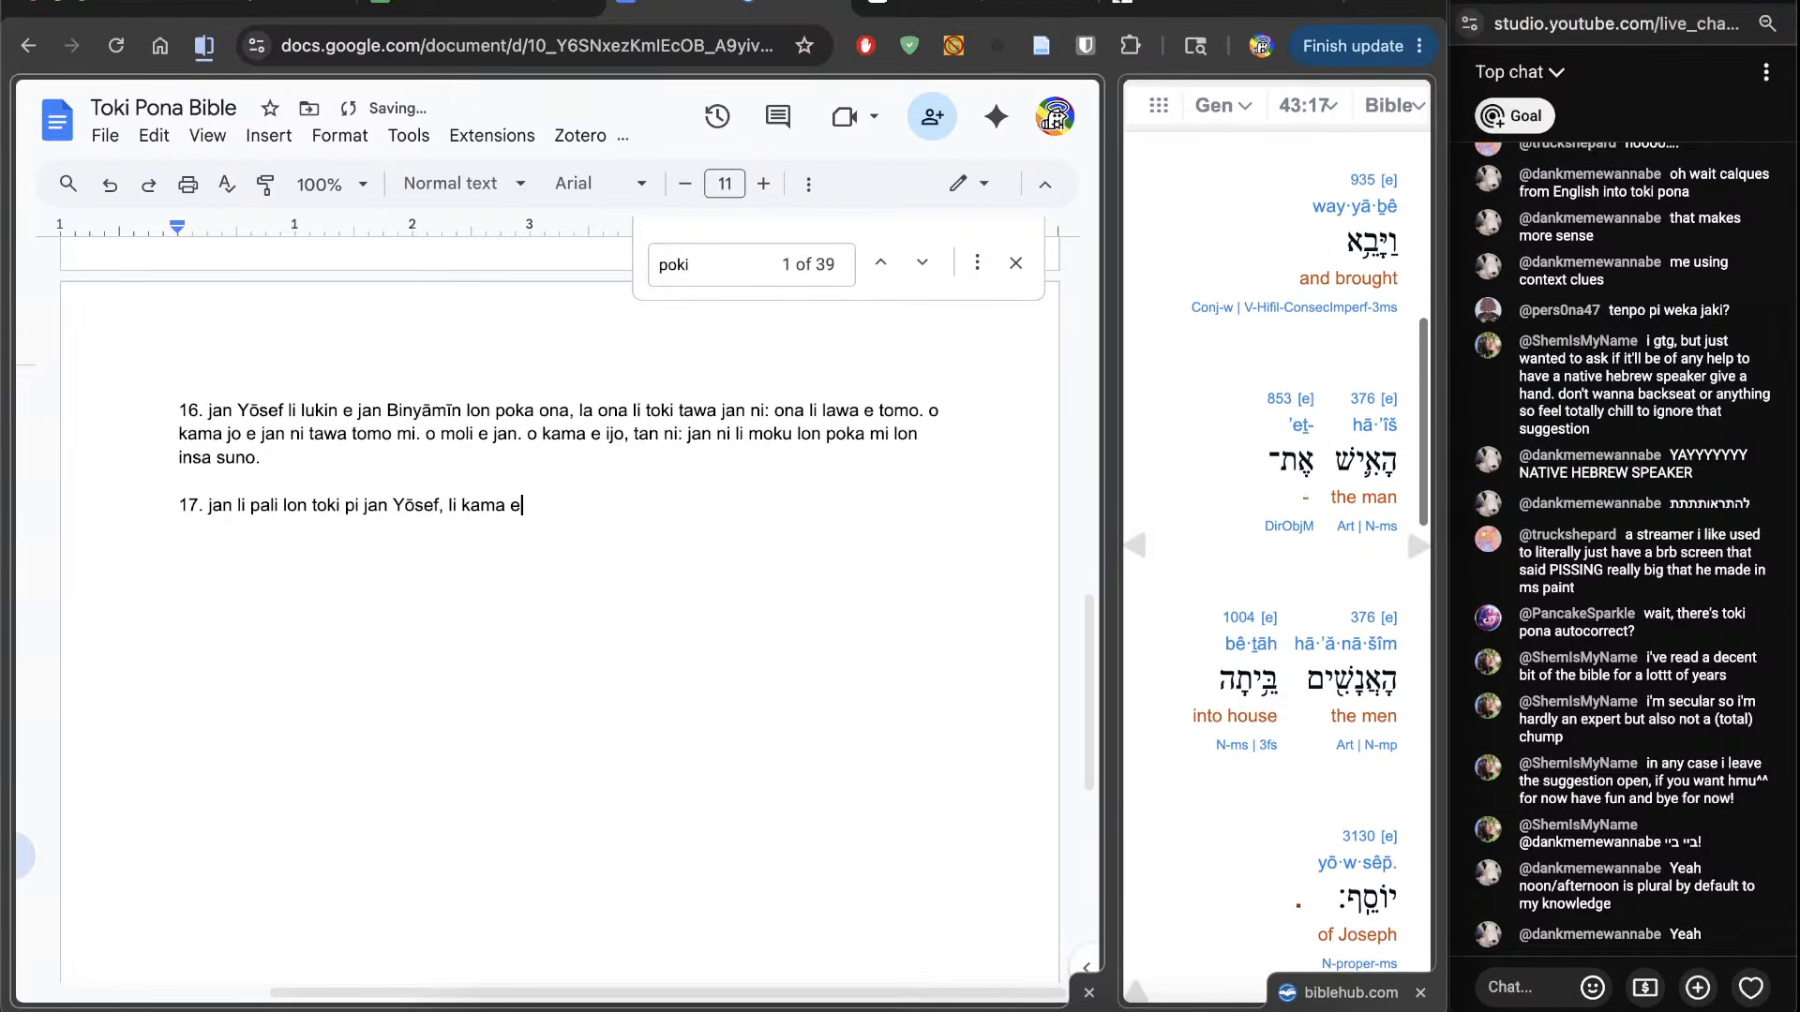
pyautogui.click(444, 506)
pyautogui.scroll(1, 1312, 668)
pyautogui.scroll(2, 1313, 668)
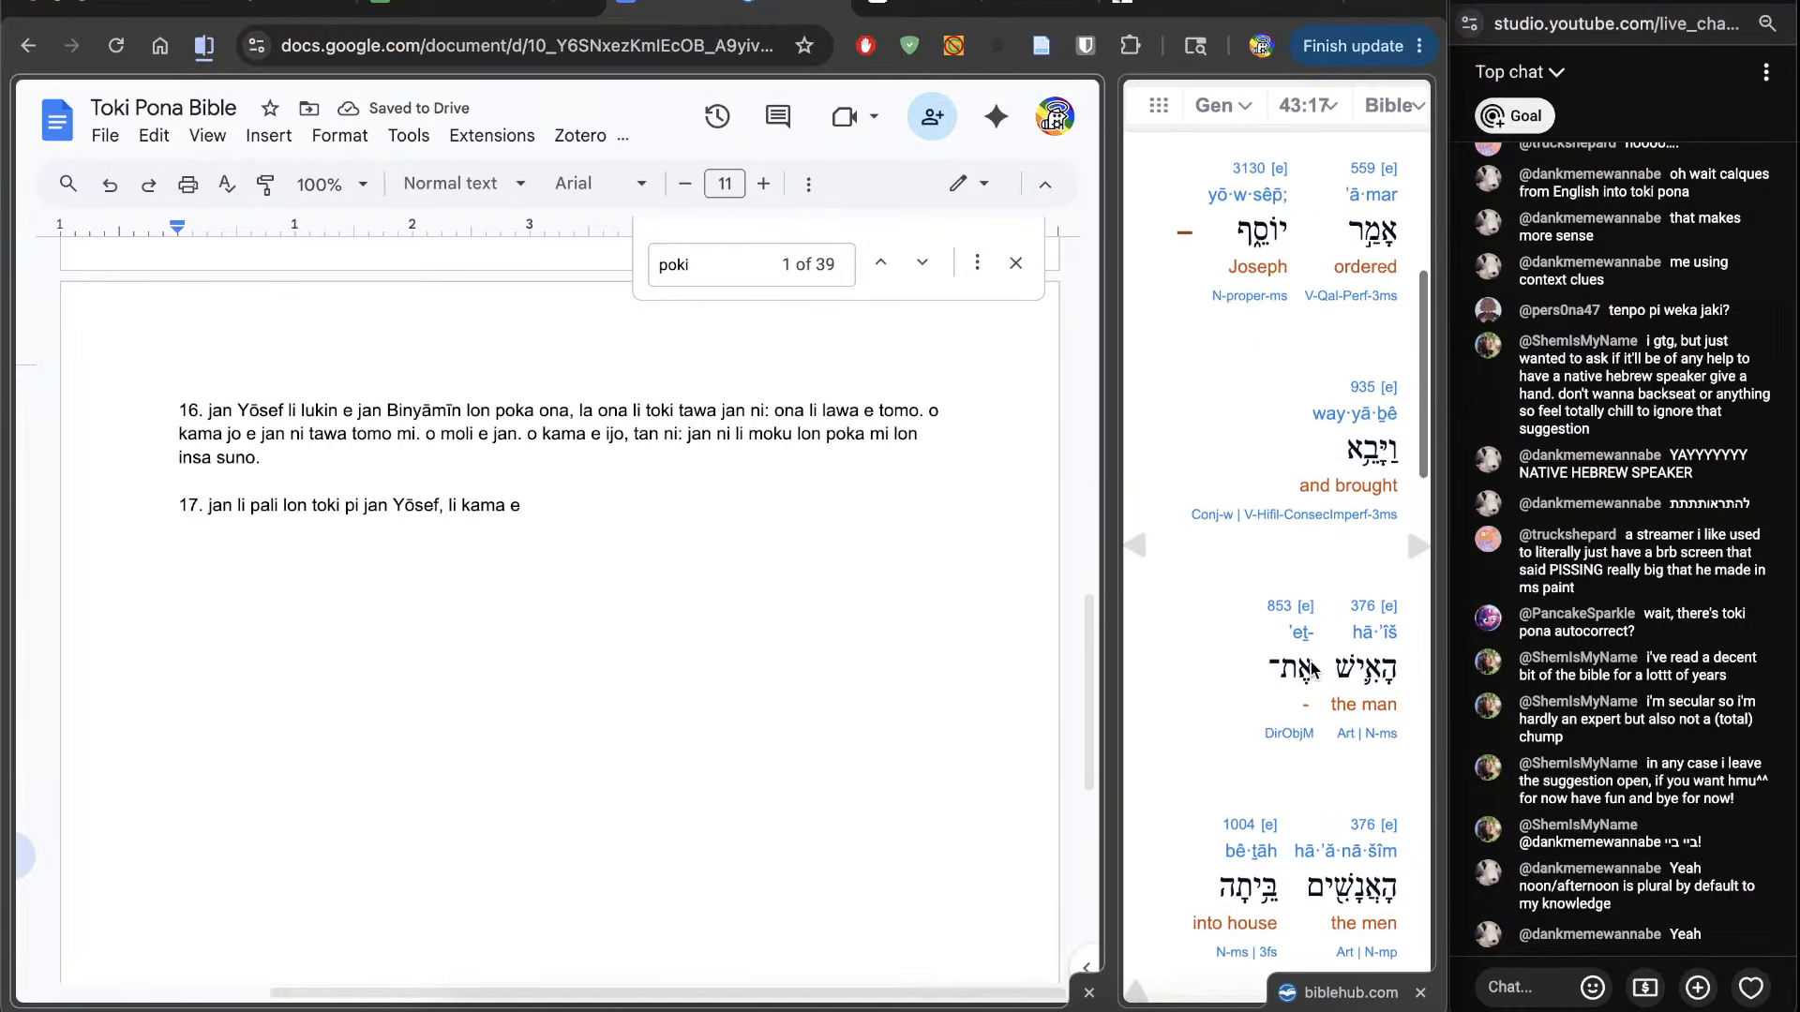
pyautogui.press('BackSpace')
pyautogui.write('. jan')
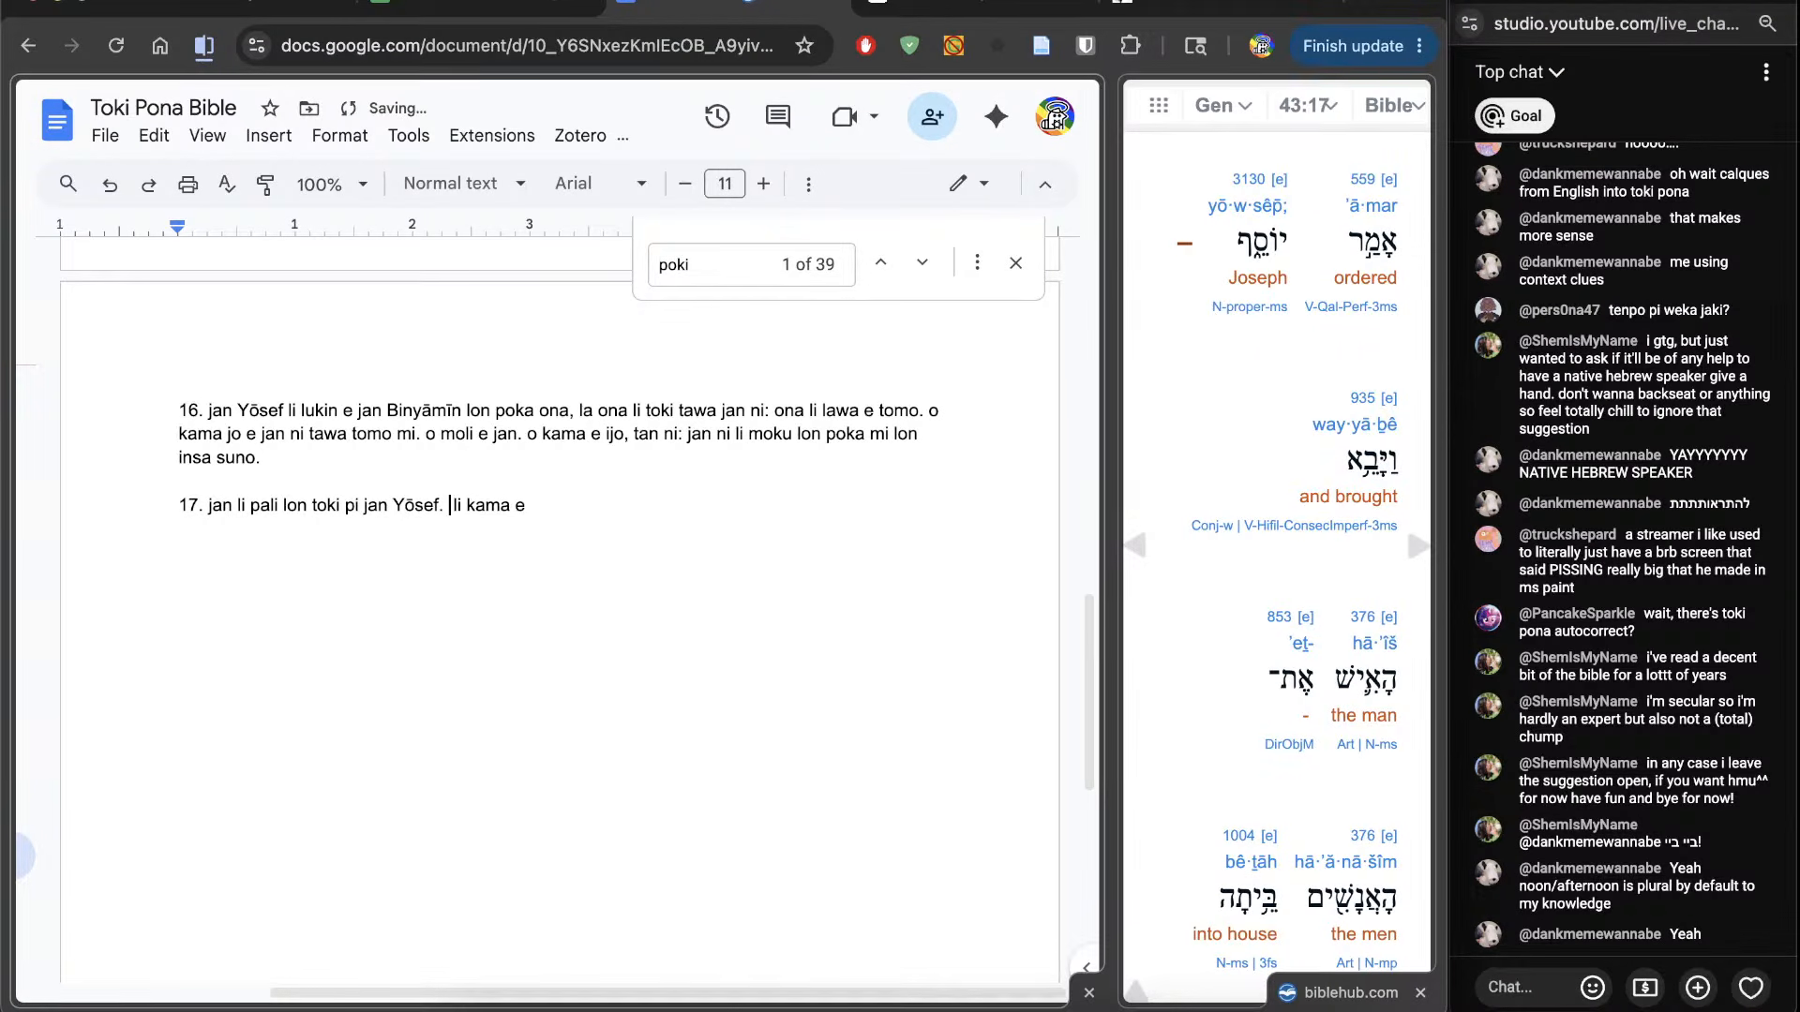
# Step: Continue the second sentence of verse 17 with "kulupu jan tawa tomo pi jan Yōsef"
pyautogui.click(942, 761)
pyautogui.scroll(-4, 1222, 759)
pyautogui.write('kulupu ')
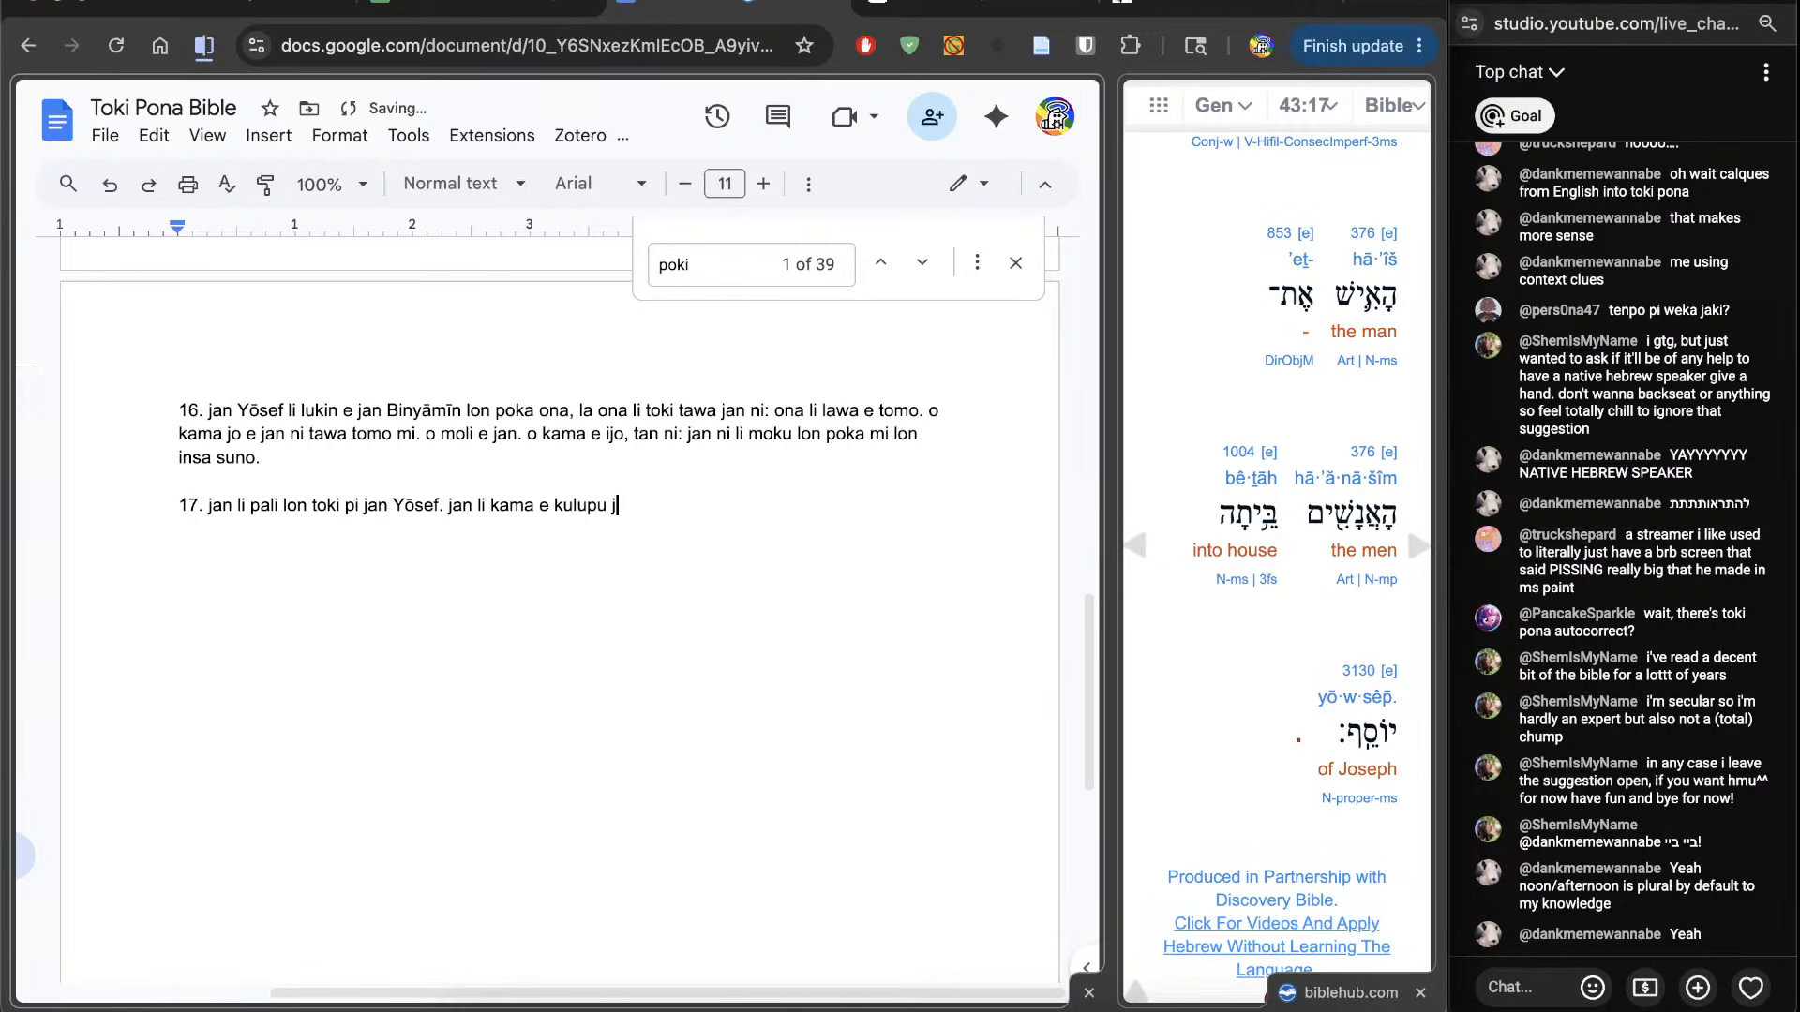
pyautogui.write('jan tawa tomo pi jan Yōsel')
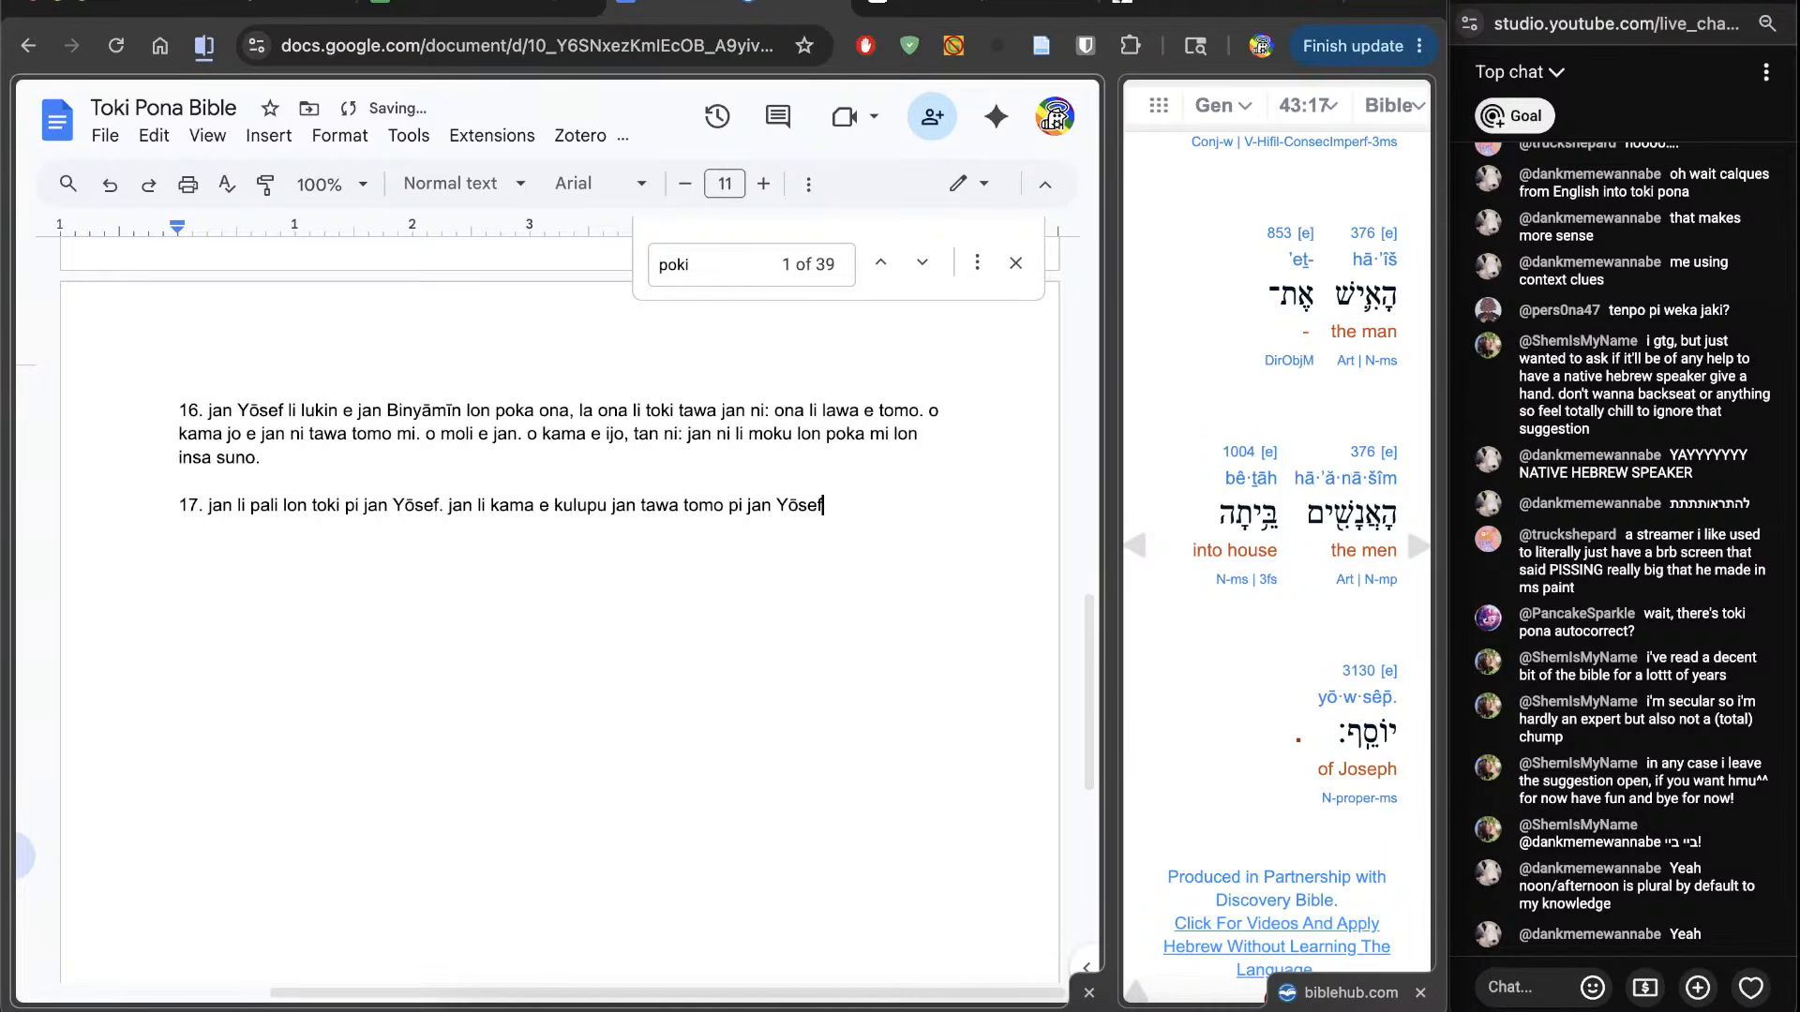
# Step: Close verse 17 with a full stop and start verse "18.", with the Genesis 43:18 interlinear open alongside
pyautogui.press('Return')
pyautogui.press('Return')
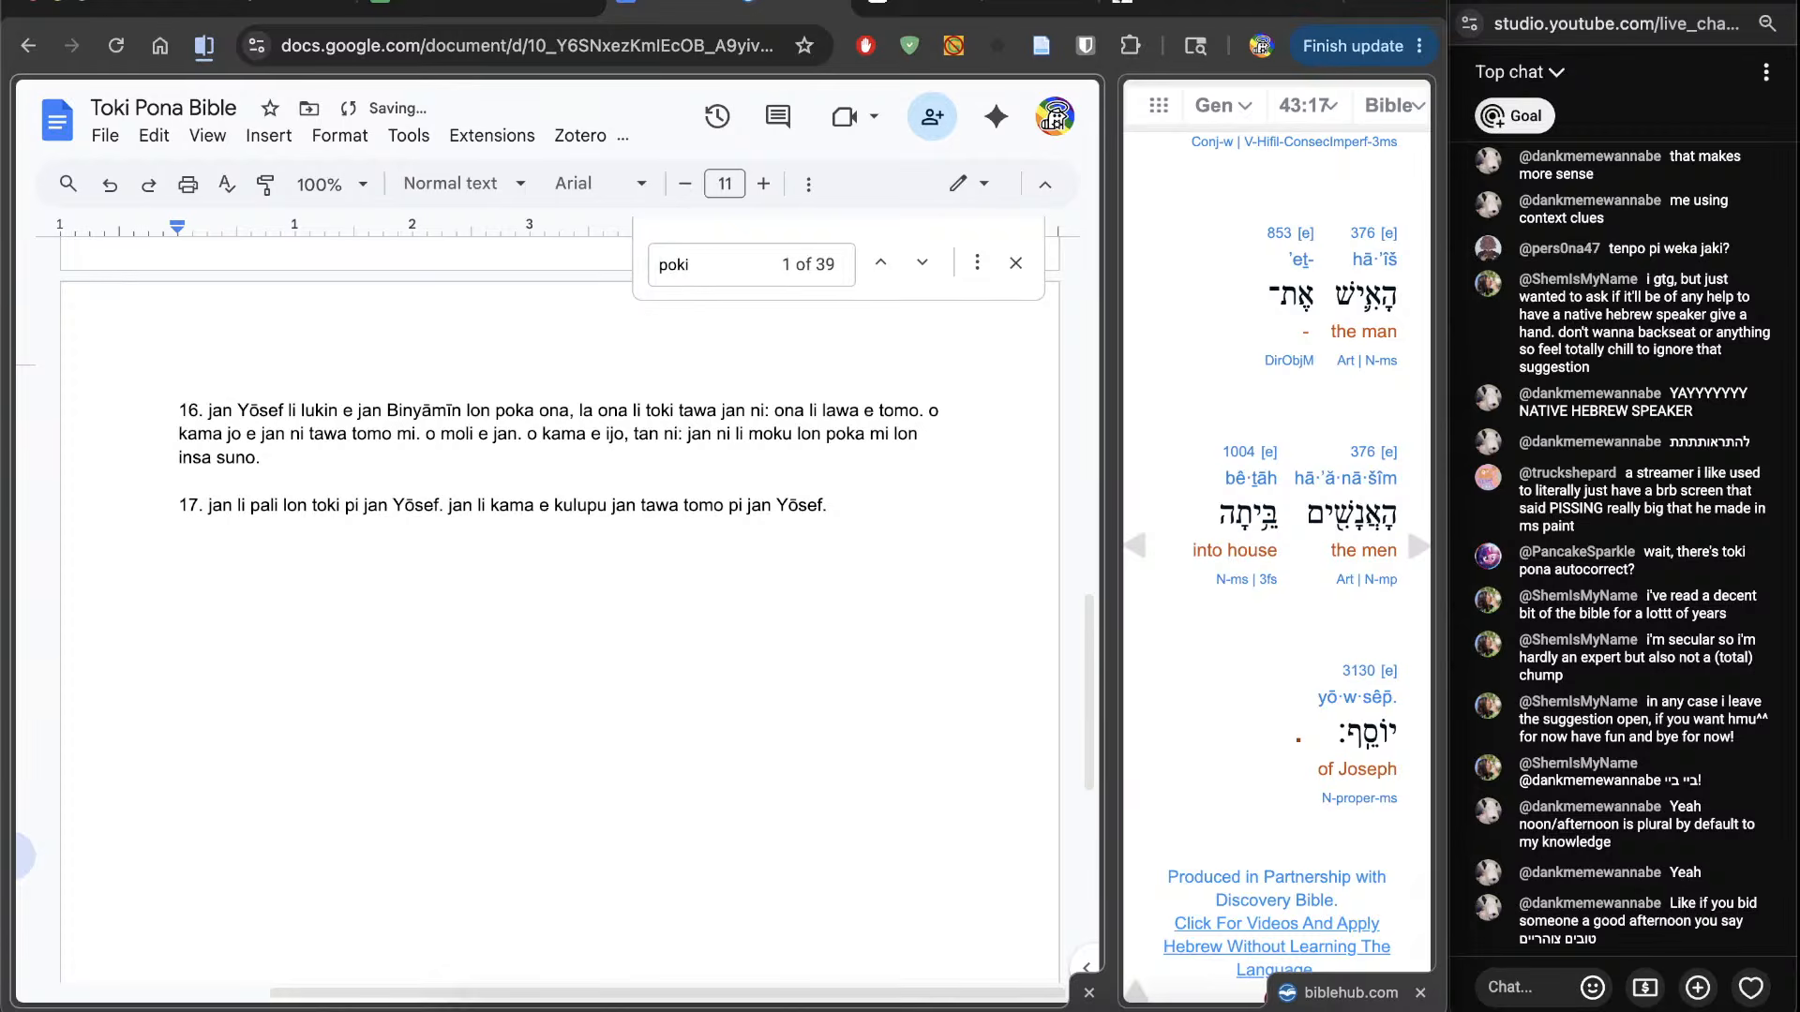
pyautogui.write('18.')
pyautogui.scroll(-4, 1336, 766)
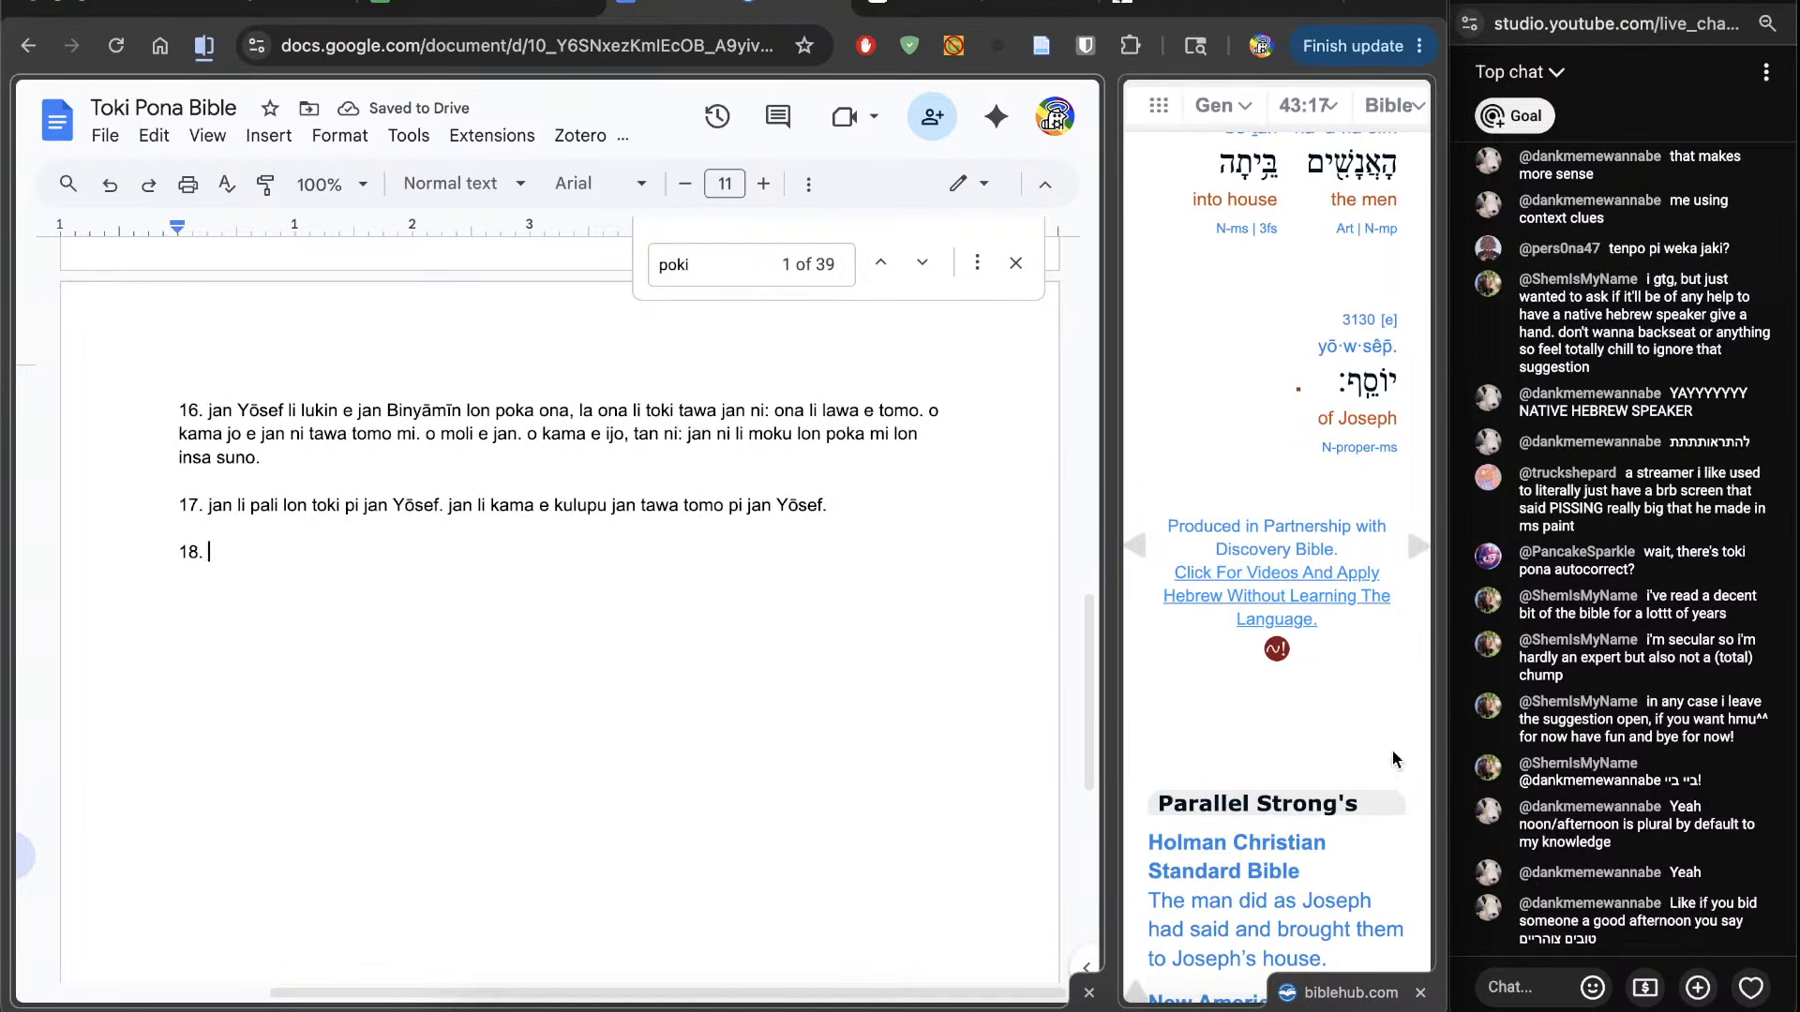
pyautogui.click(1411, 554)
pyautogui.scroll(-3, 1160, 733)
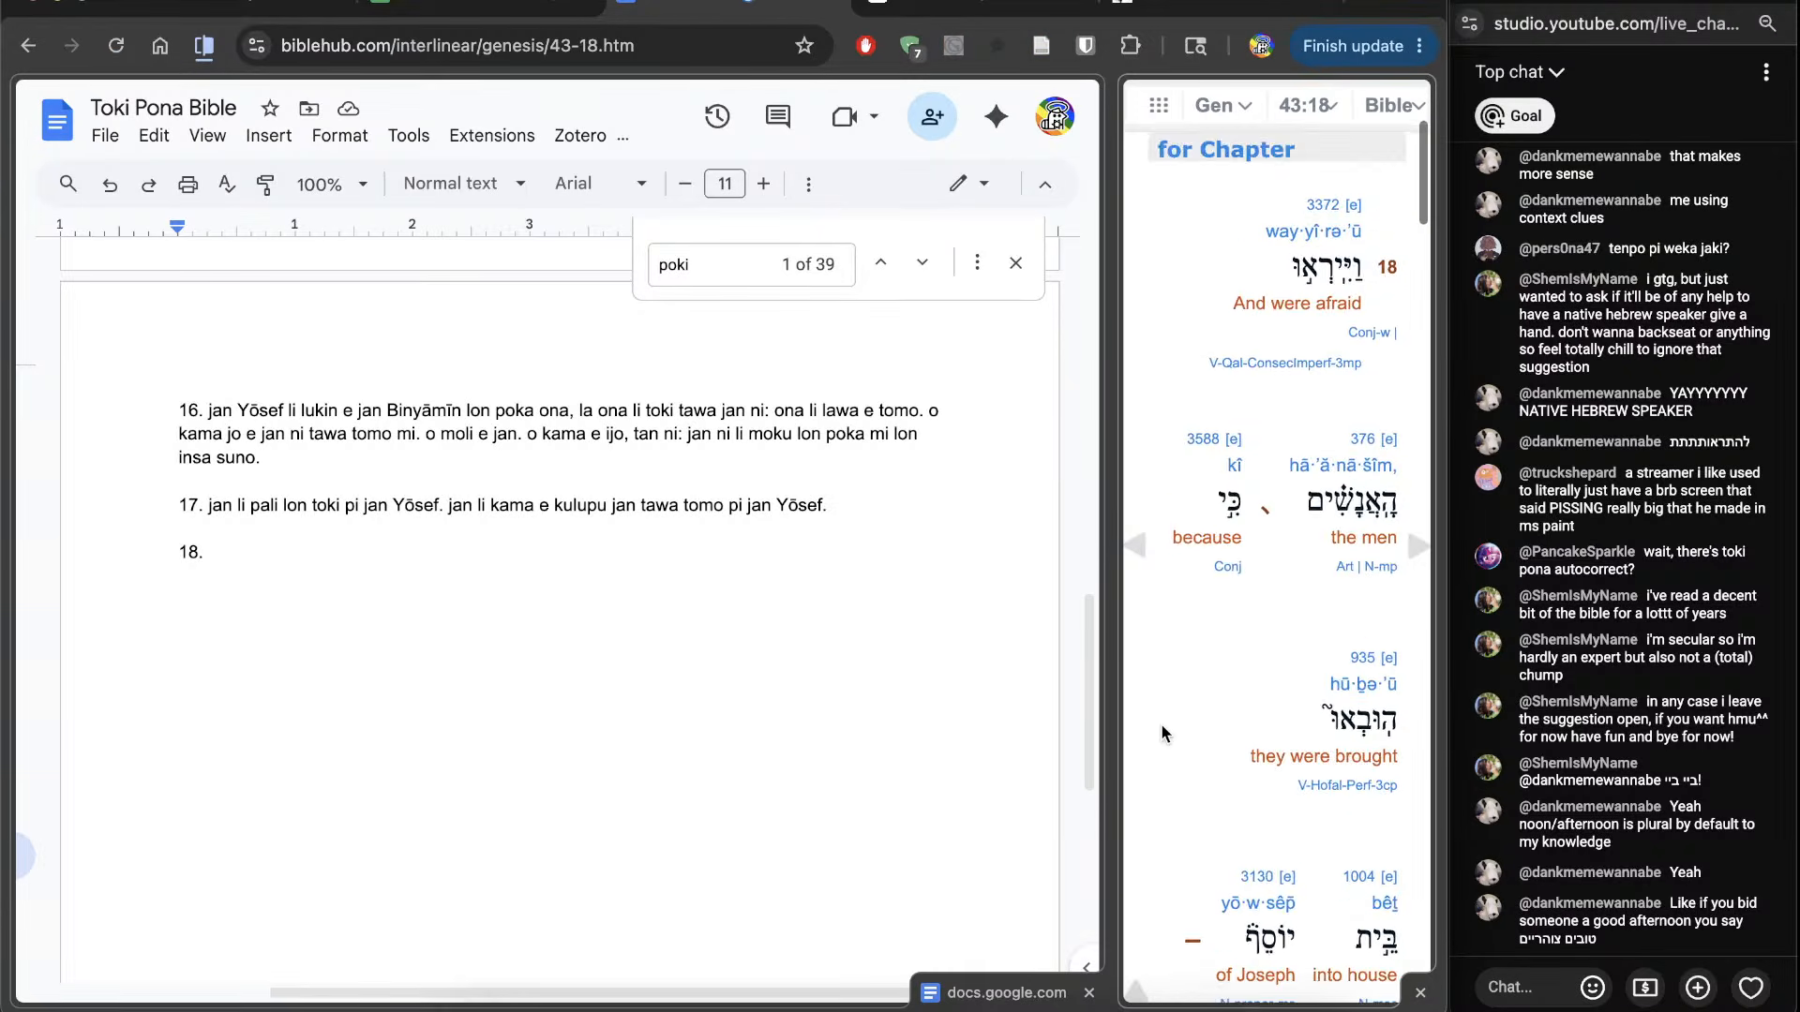
# Step: Begin verse 18 with "jan li pilin ike tan ni:", using "ike" instead of "utala" for the feeling
pyautogui.click(728, 776)
pyautogui.write('jan li pilin utala')
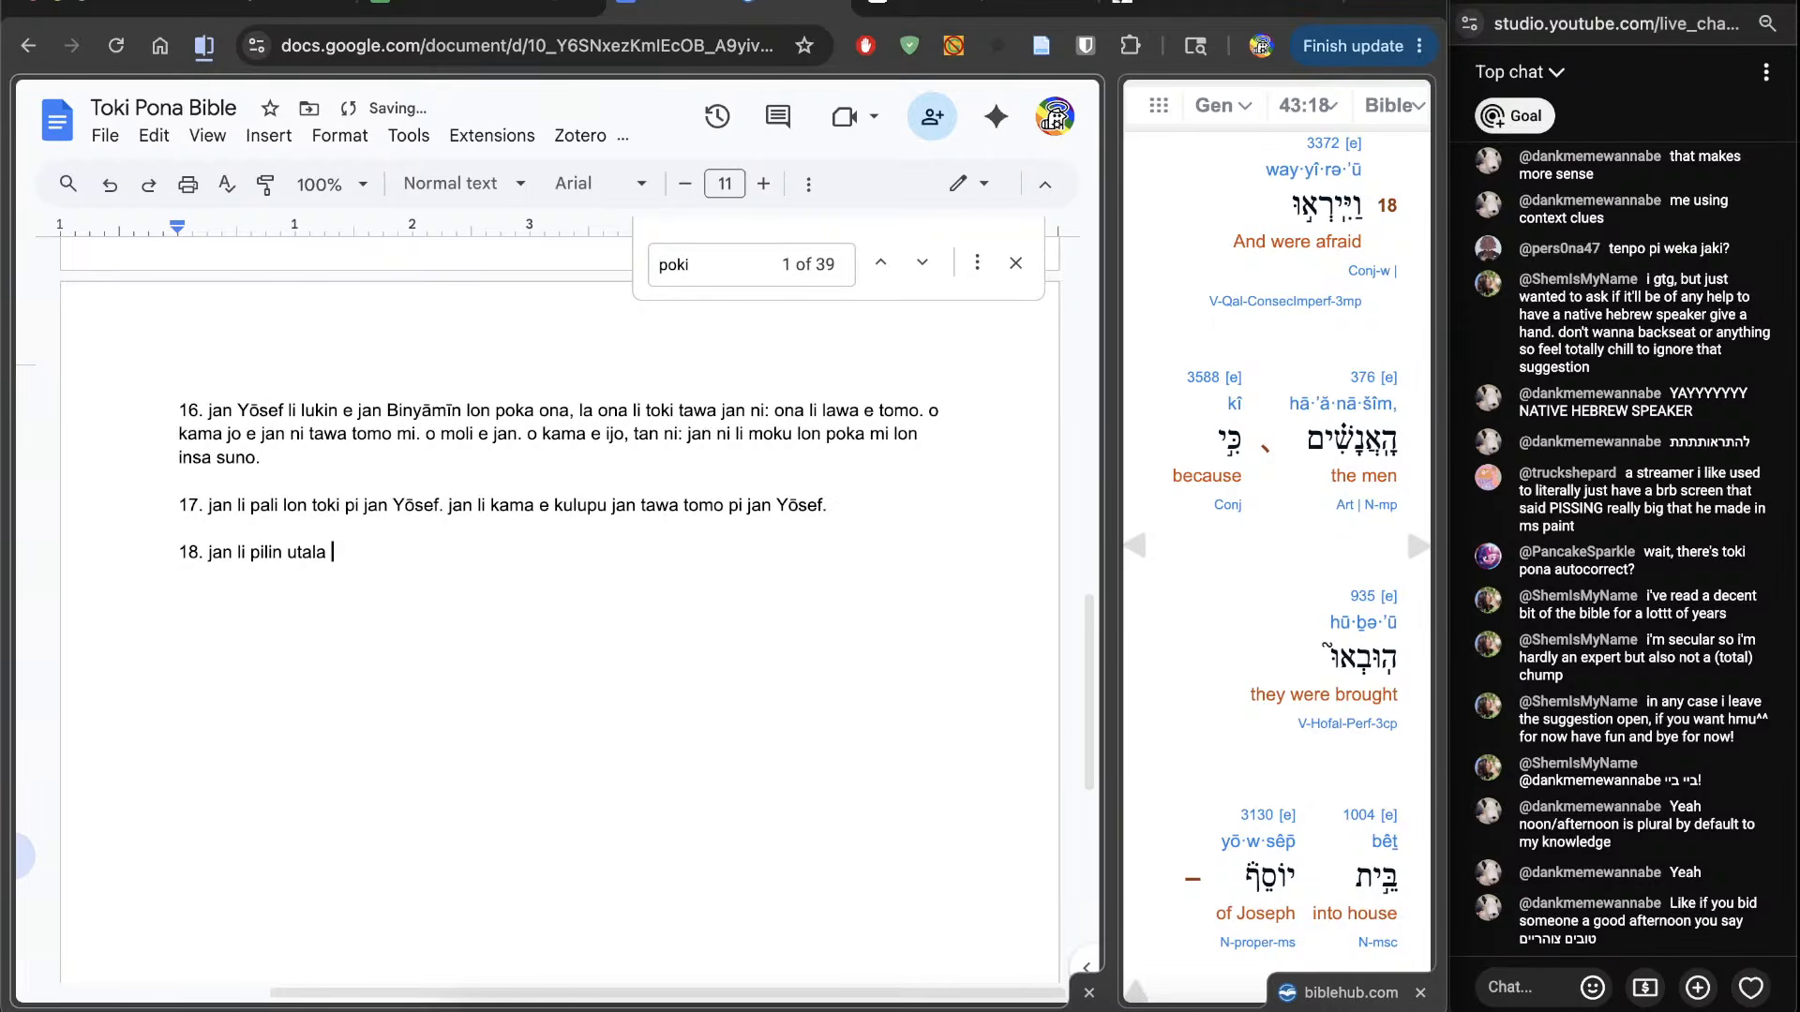
pyautogui.press('BackSpace')
pyautogui.press('BackSpace')
pyautogui.press('BackSpace')
pyautogui.press('BackSpace')
pyautogui.press('BackSpace')
pyautogui.press('BackSpace')
pyautogui.press('BackSpace')
pyautogui.write('ike tan ni:')
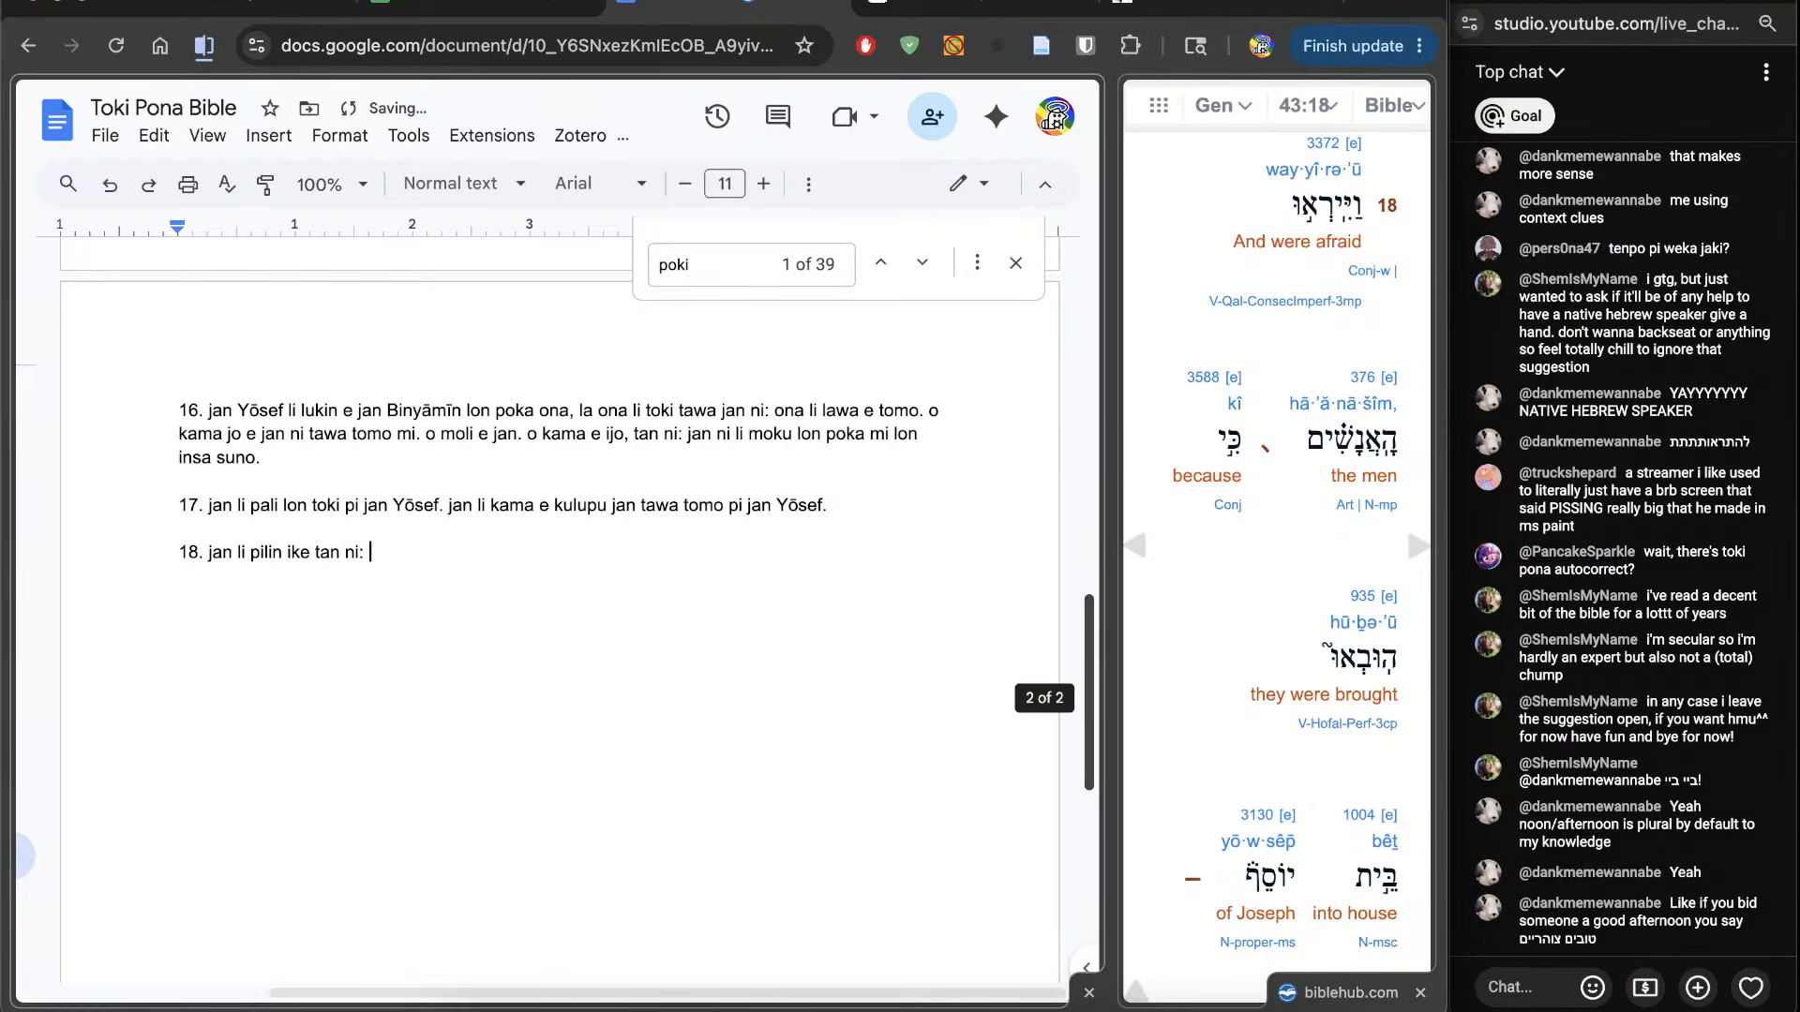
# Step: Continue verse 18 with "jan li kama e ona tawa tomo pi jan Yōsef. ona li toki."
pyautogui.scroll(-2, 1173, 777)
pyautogui.scroll(-2, 1174, 776)
pyautogui.write('jan ')
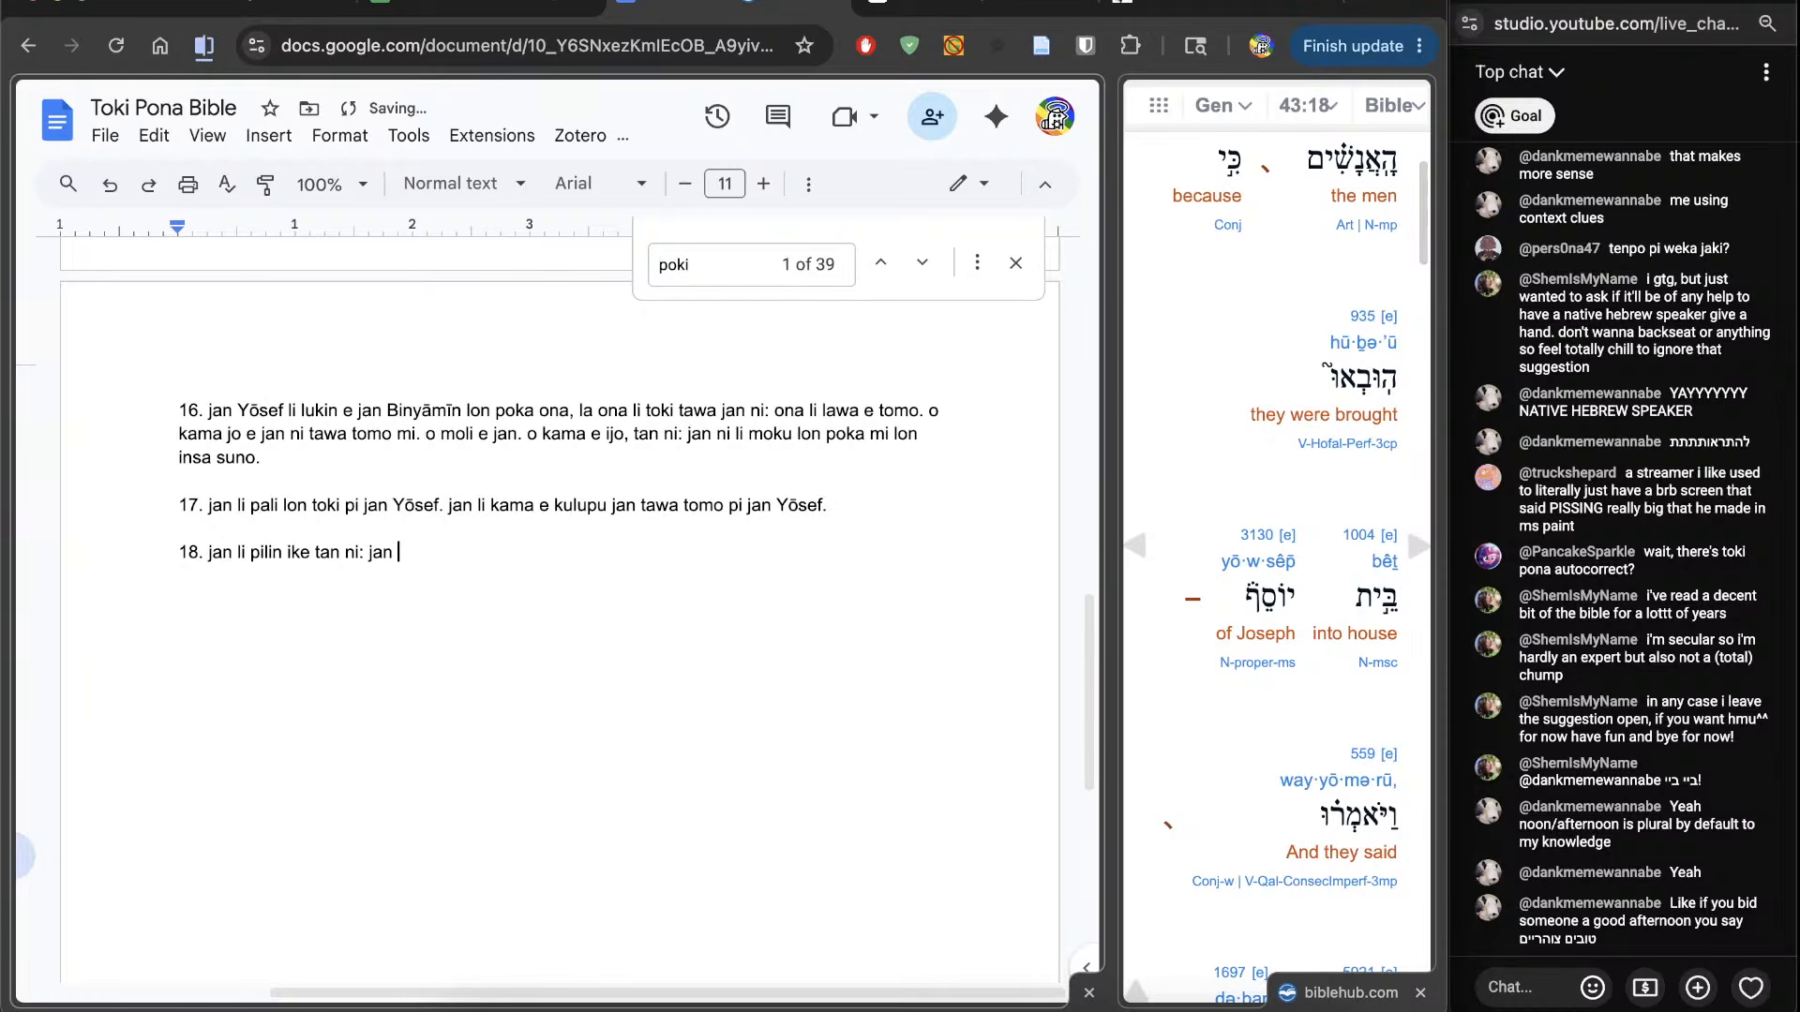
pyautogui.write('li kama e ona t')
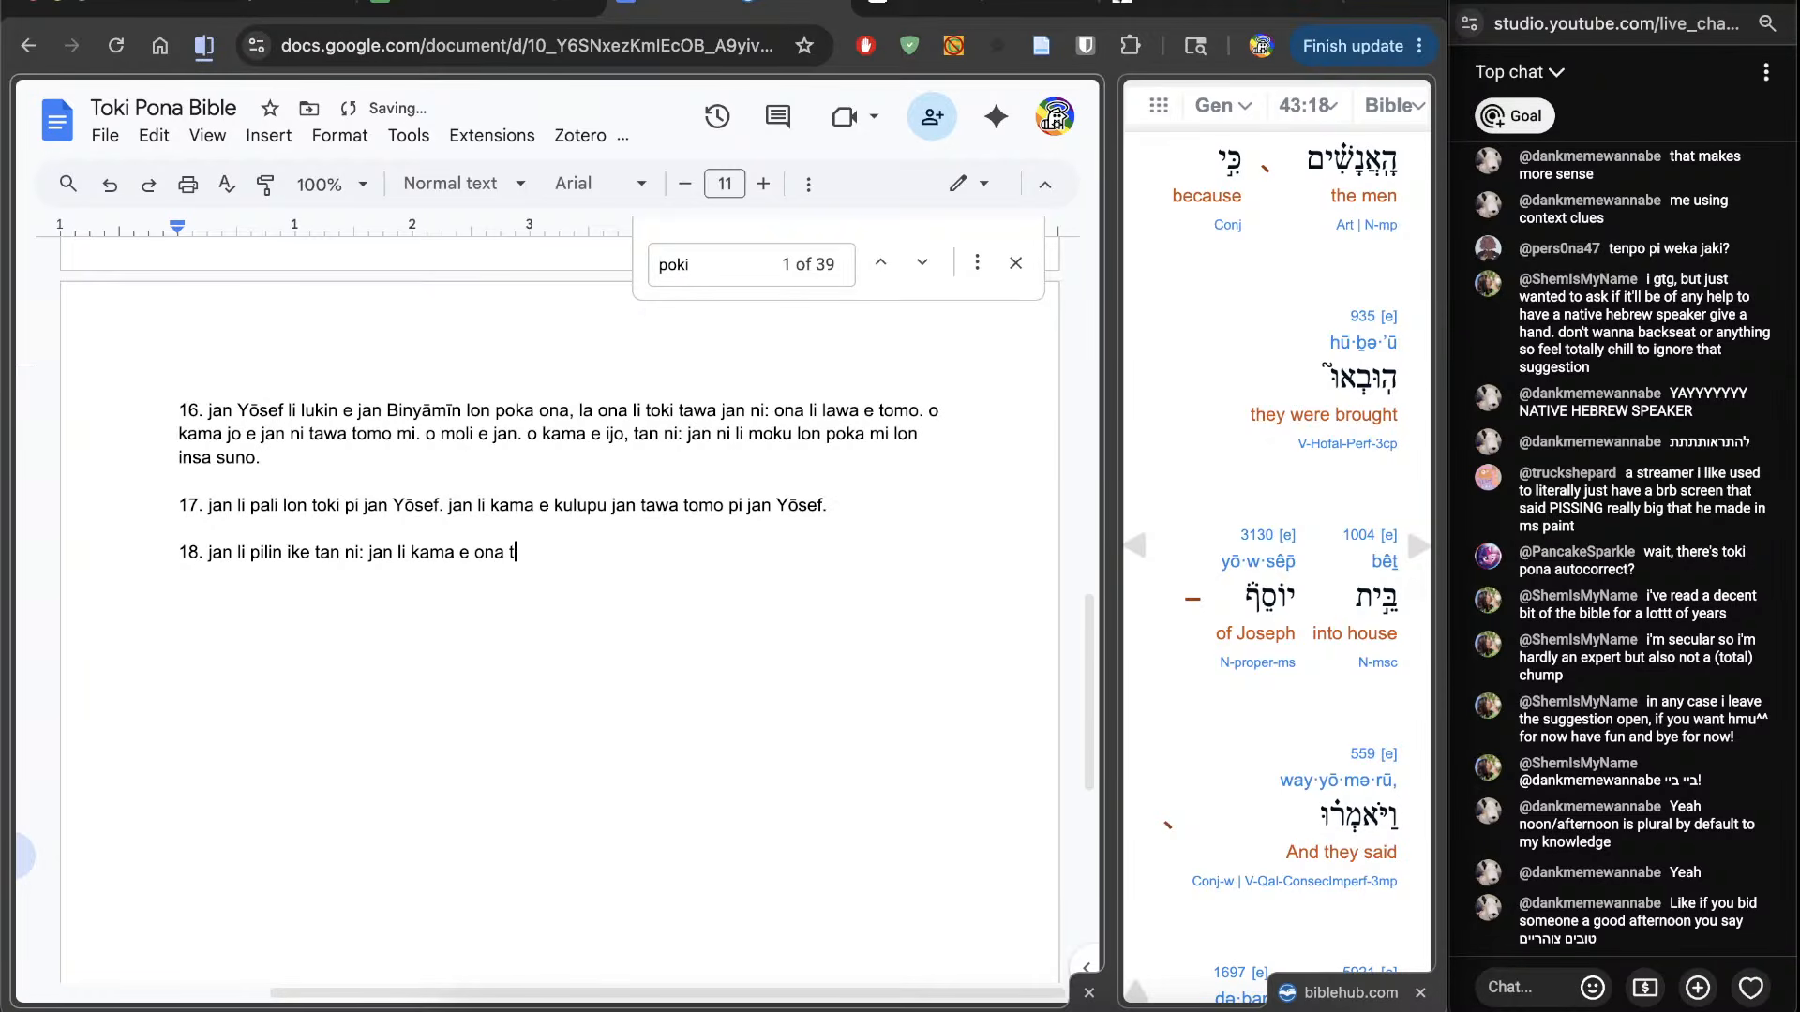
pyautogui.write('awa tomo pi jan Yōsef.')
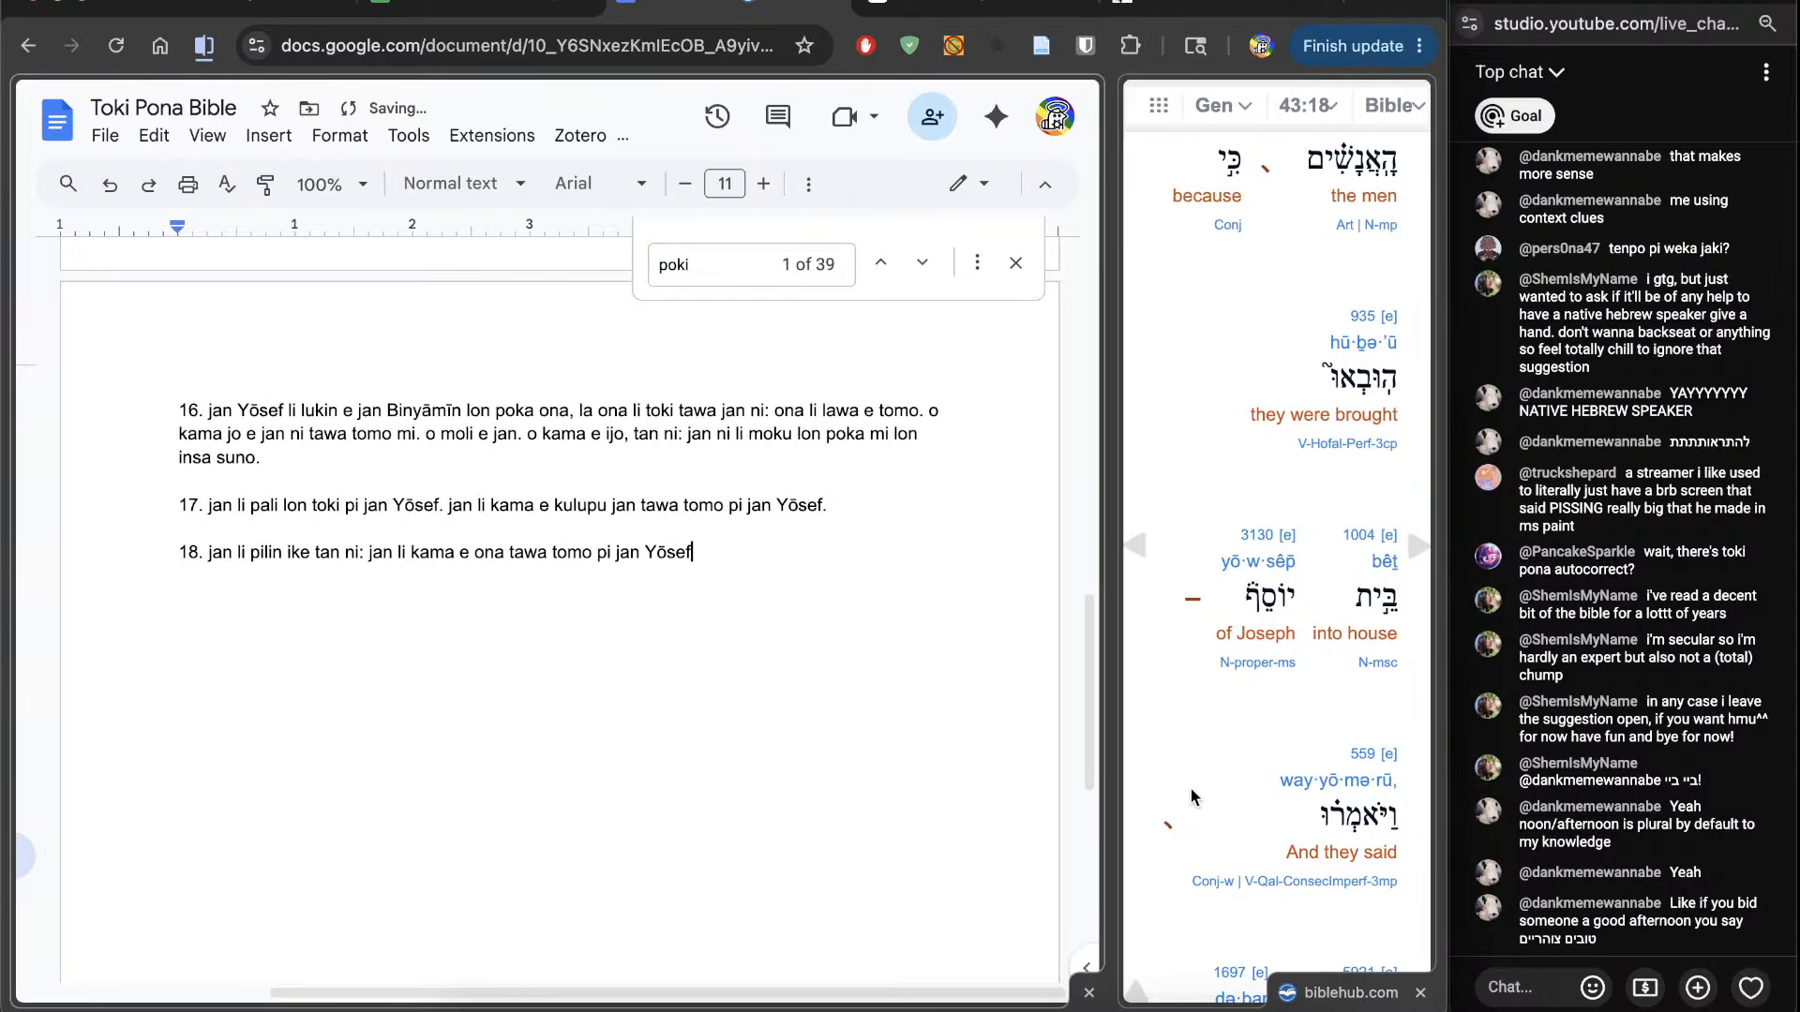
pyautogui.scroll(-6, 1191, 789)
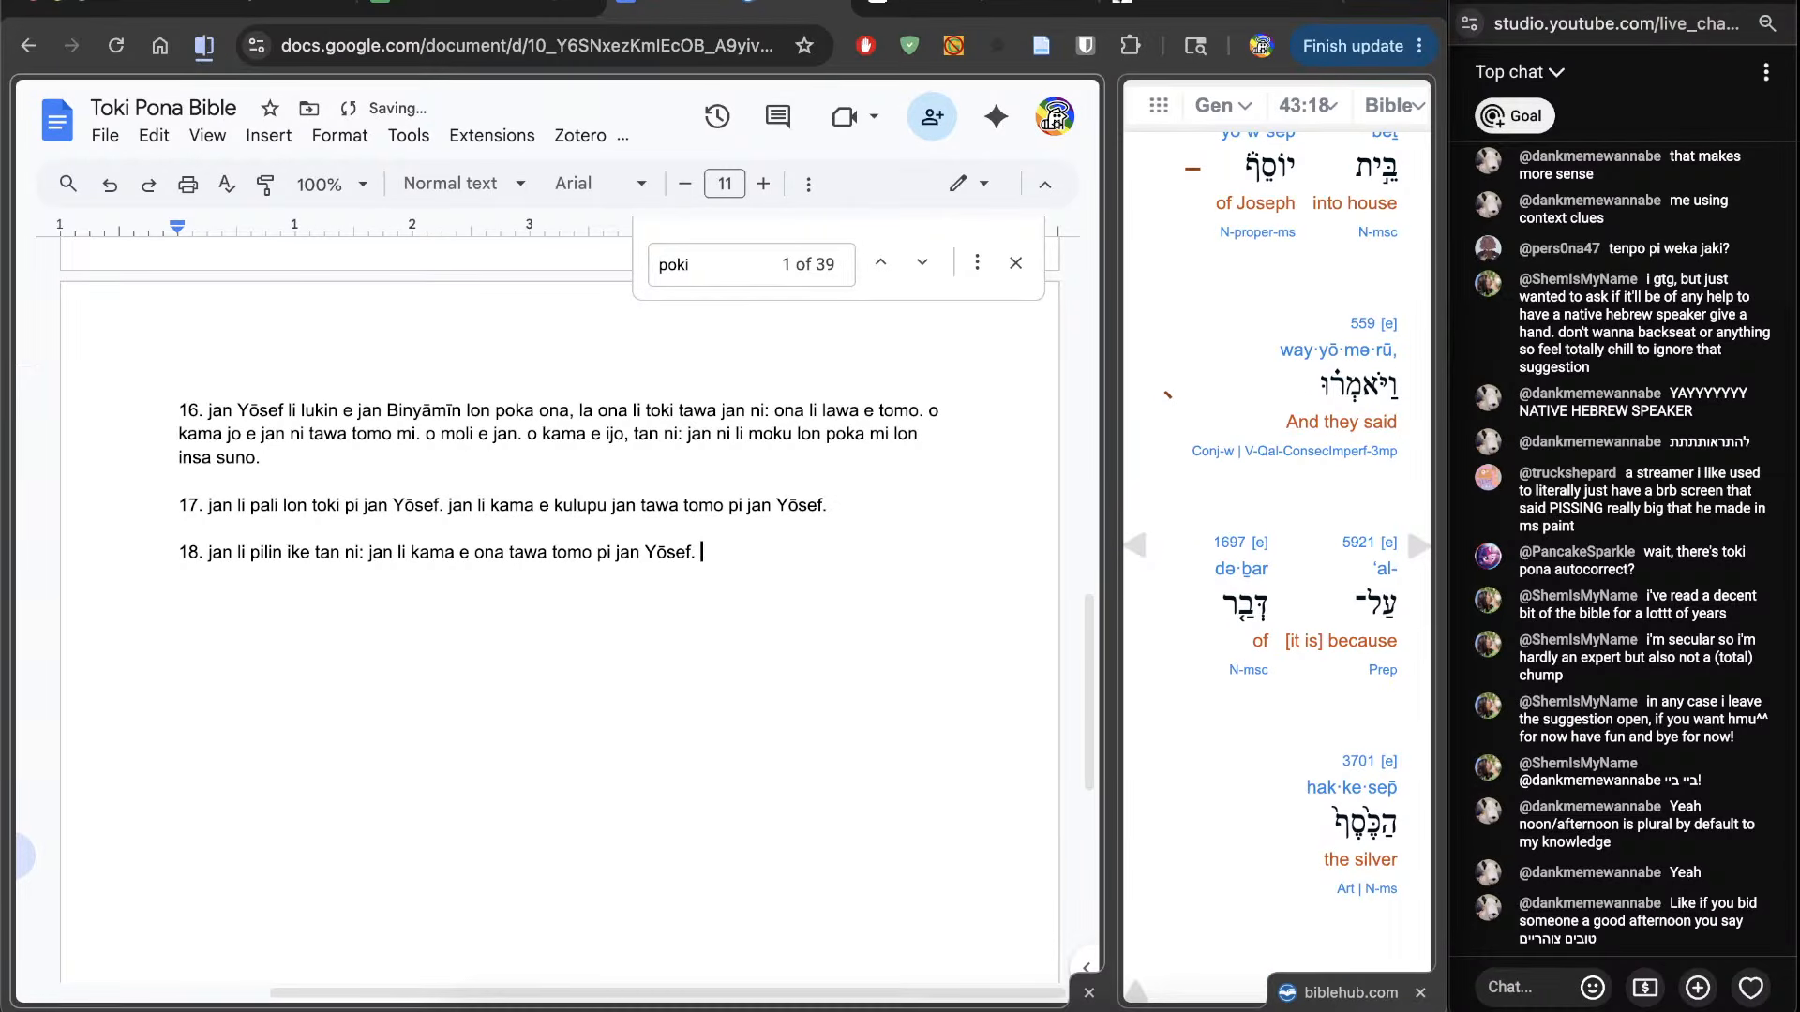
pyautogui.write('ona li toki.')
# Step: Read the Genesis 43:18 interlinear from "And they said" through "that he may assault" to work out the clause order
pyautogui.scroll(-3, 1210, 712)
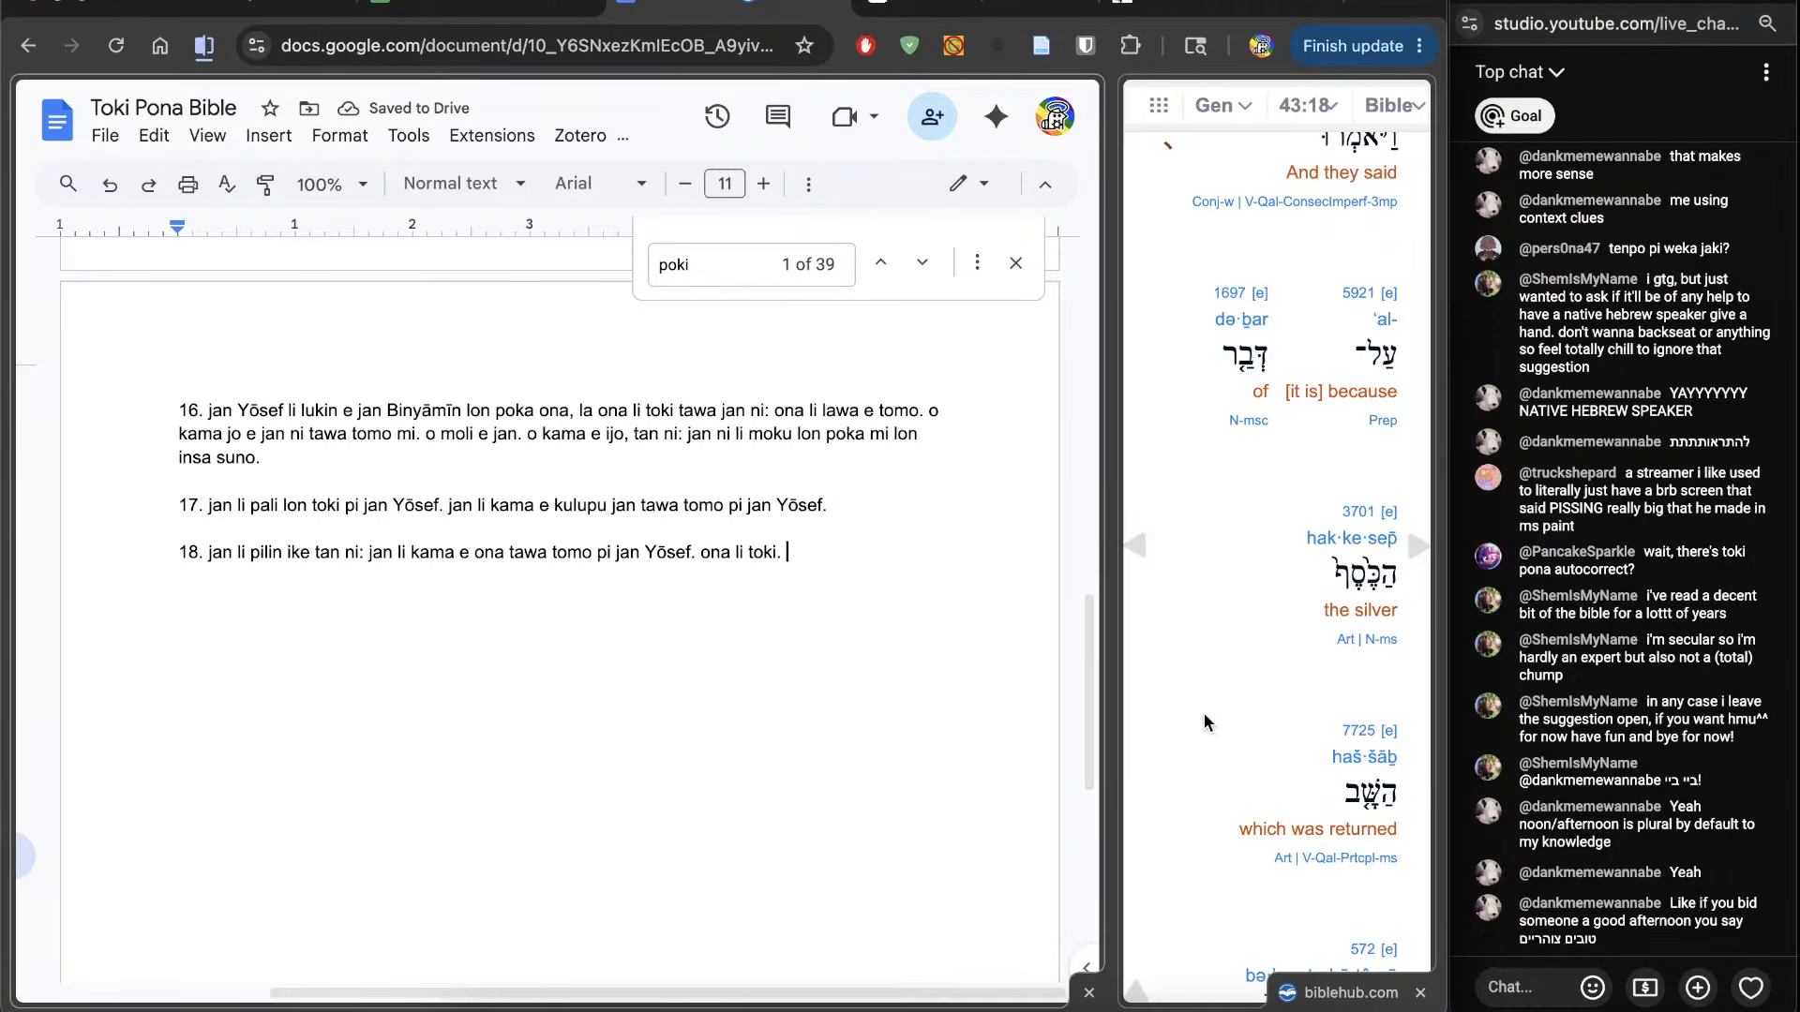
pyautogui.scroll(-6, 1206, 722)
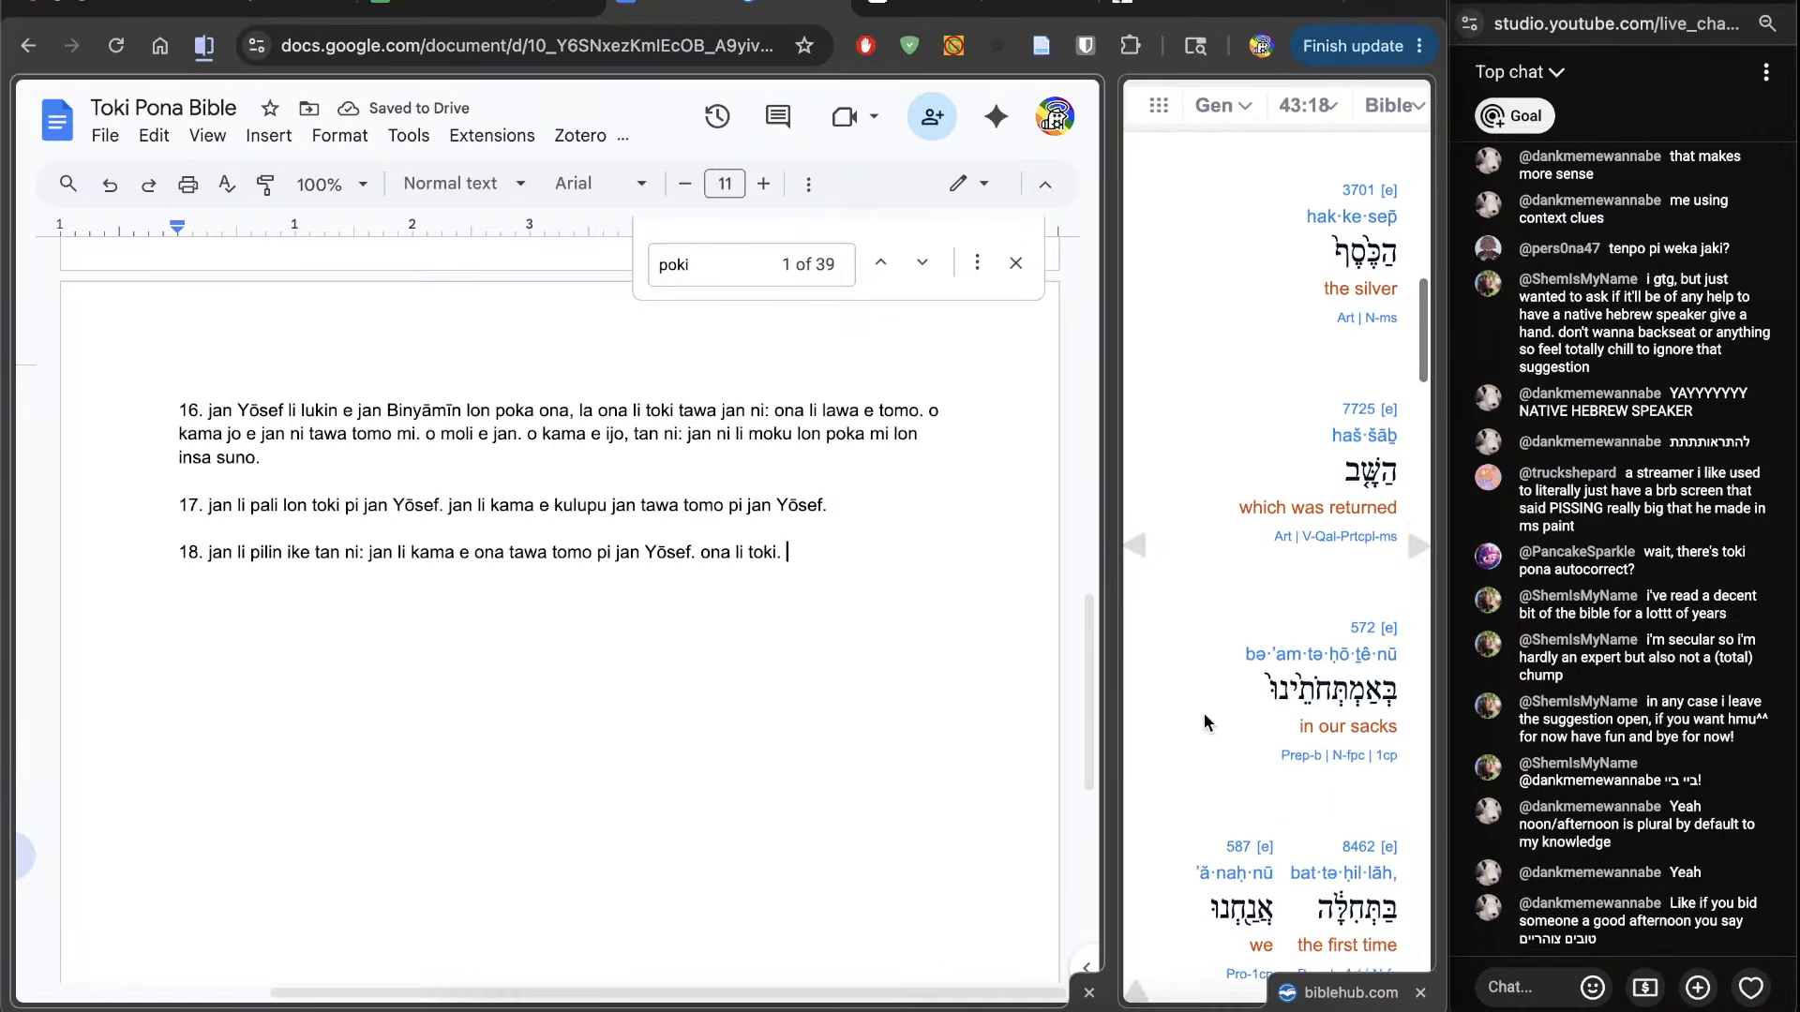
pyautogui.scroll(4, 1204, 718)
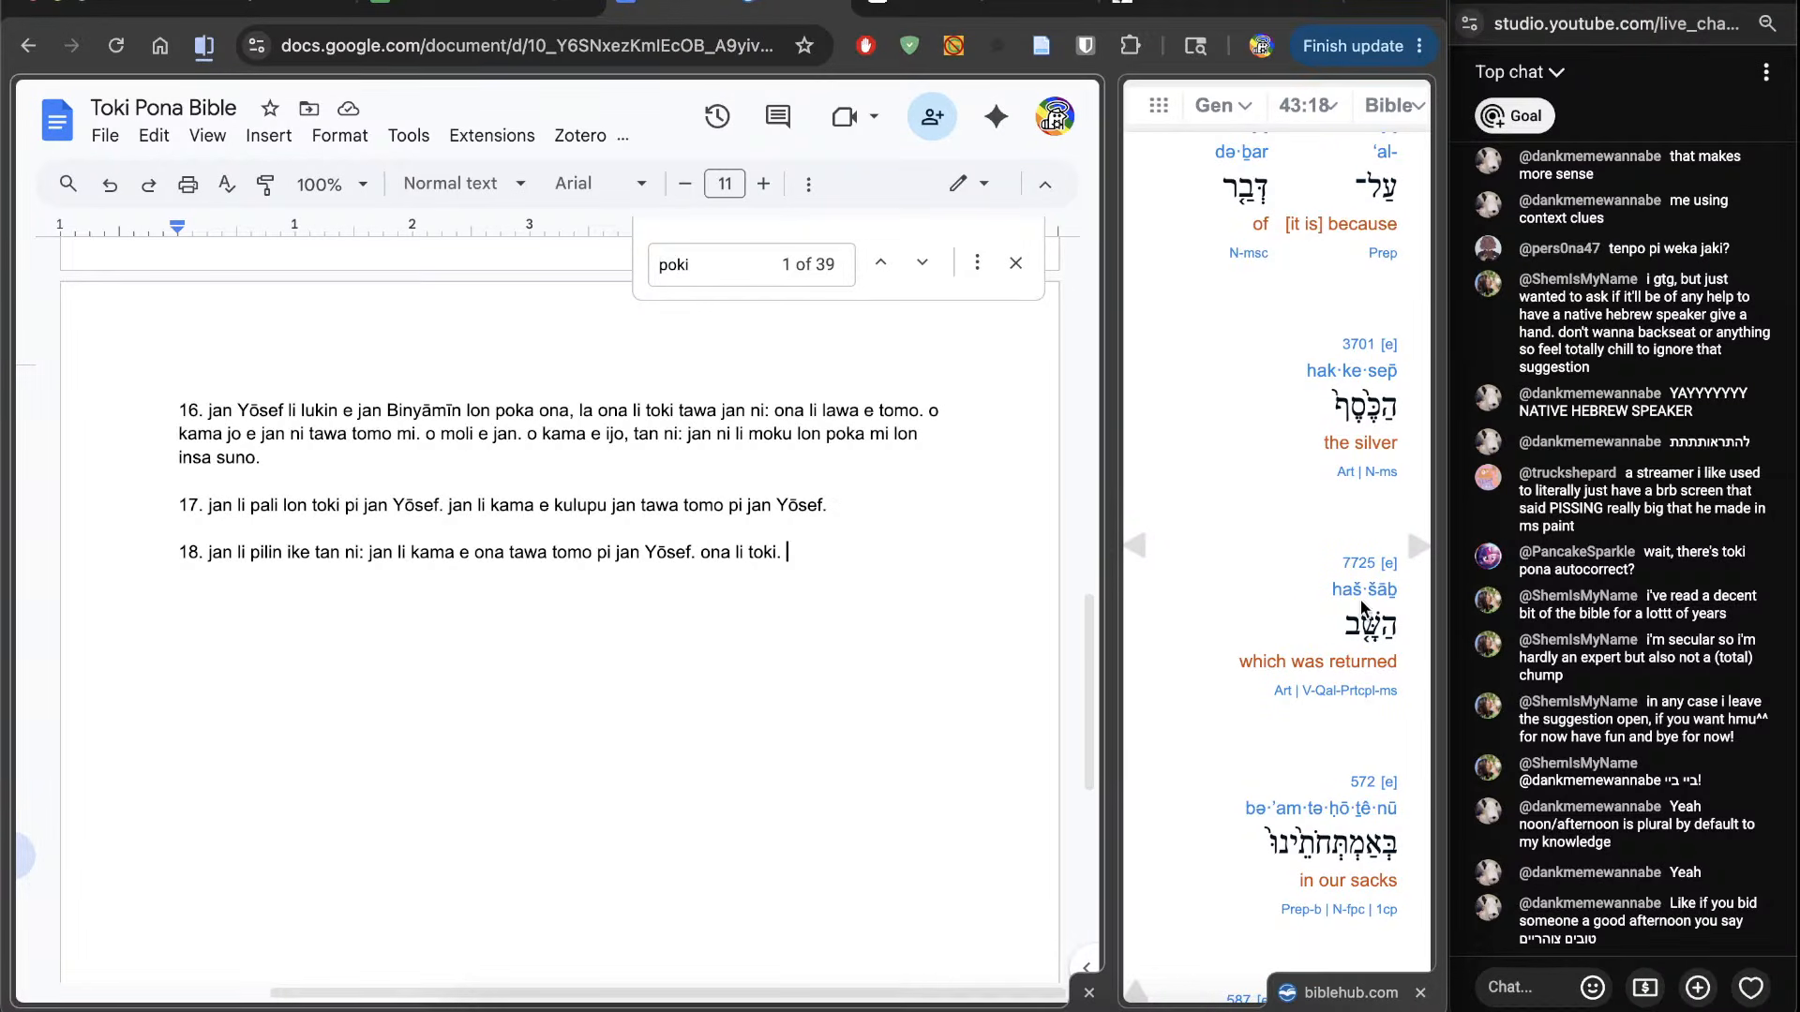
pyautogui.scroll(-1, 1180, 717)
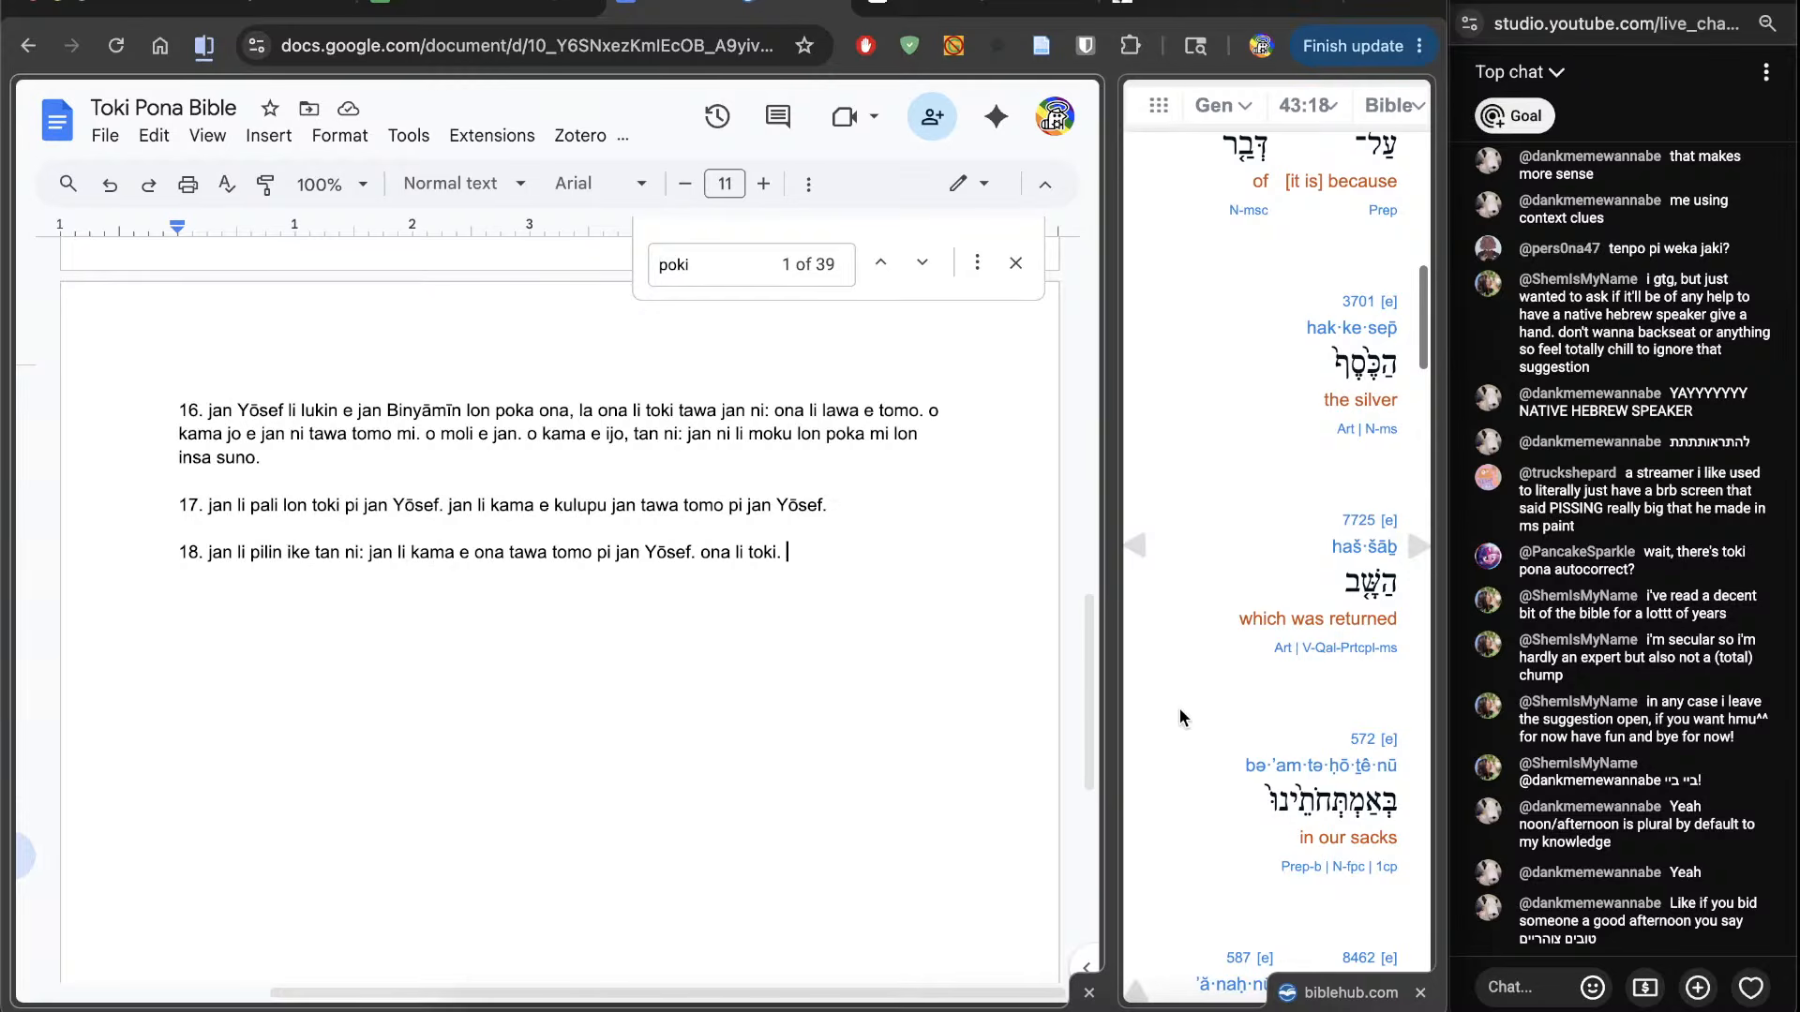
pyautogui.scroll(-4, 1179, 717)
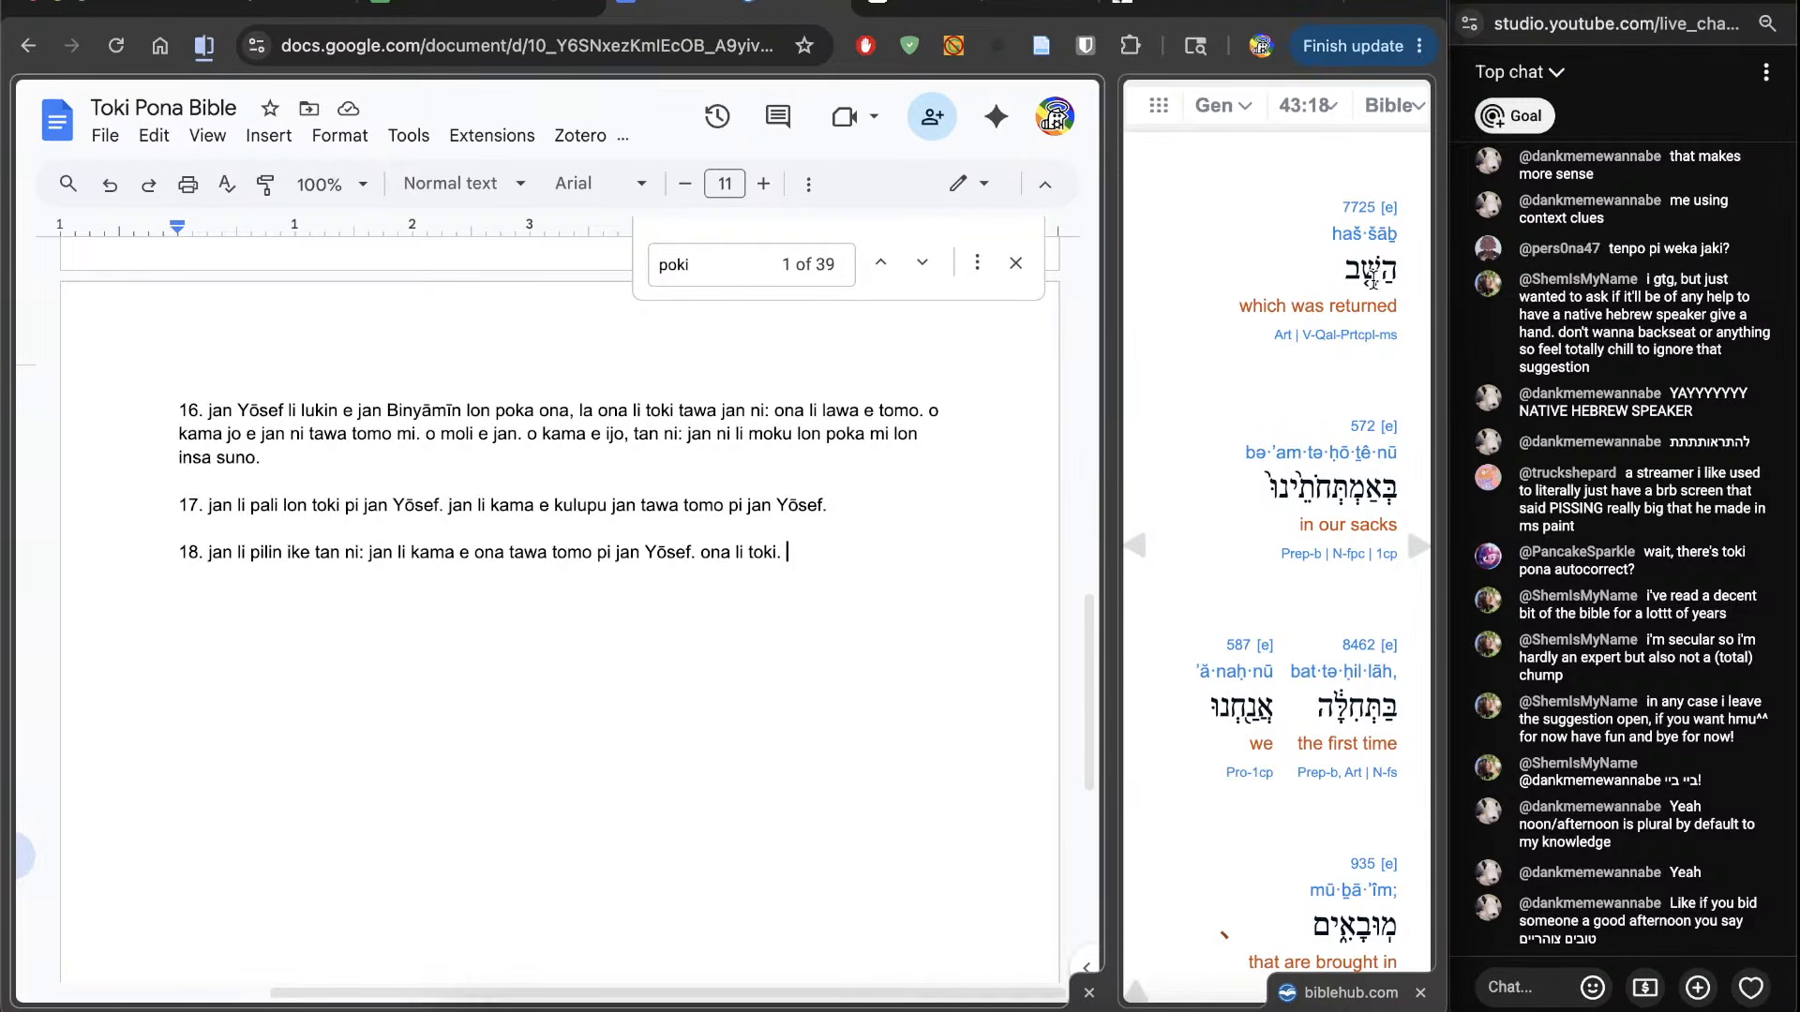
pyautogui.scroll(-7, 1256, 575)
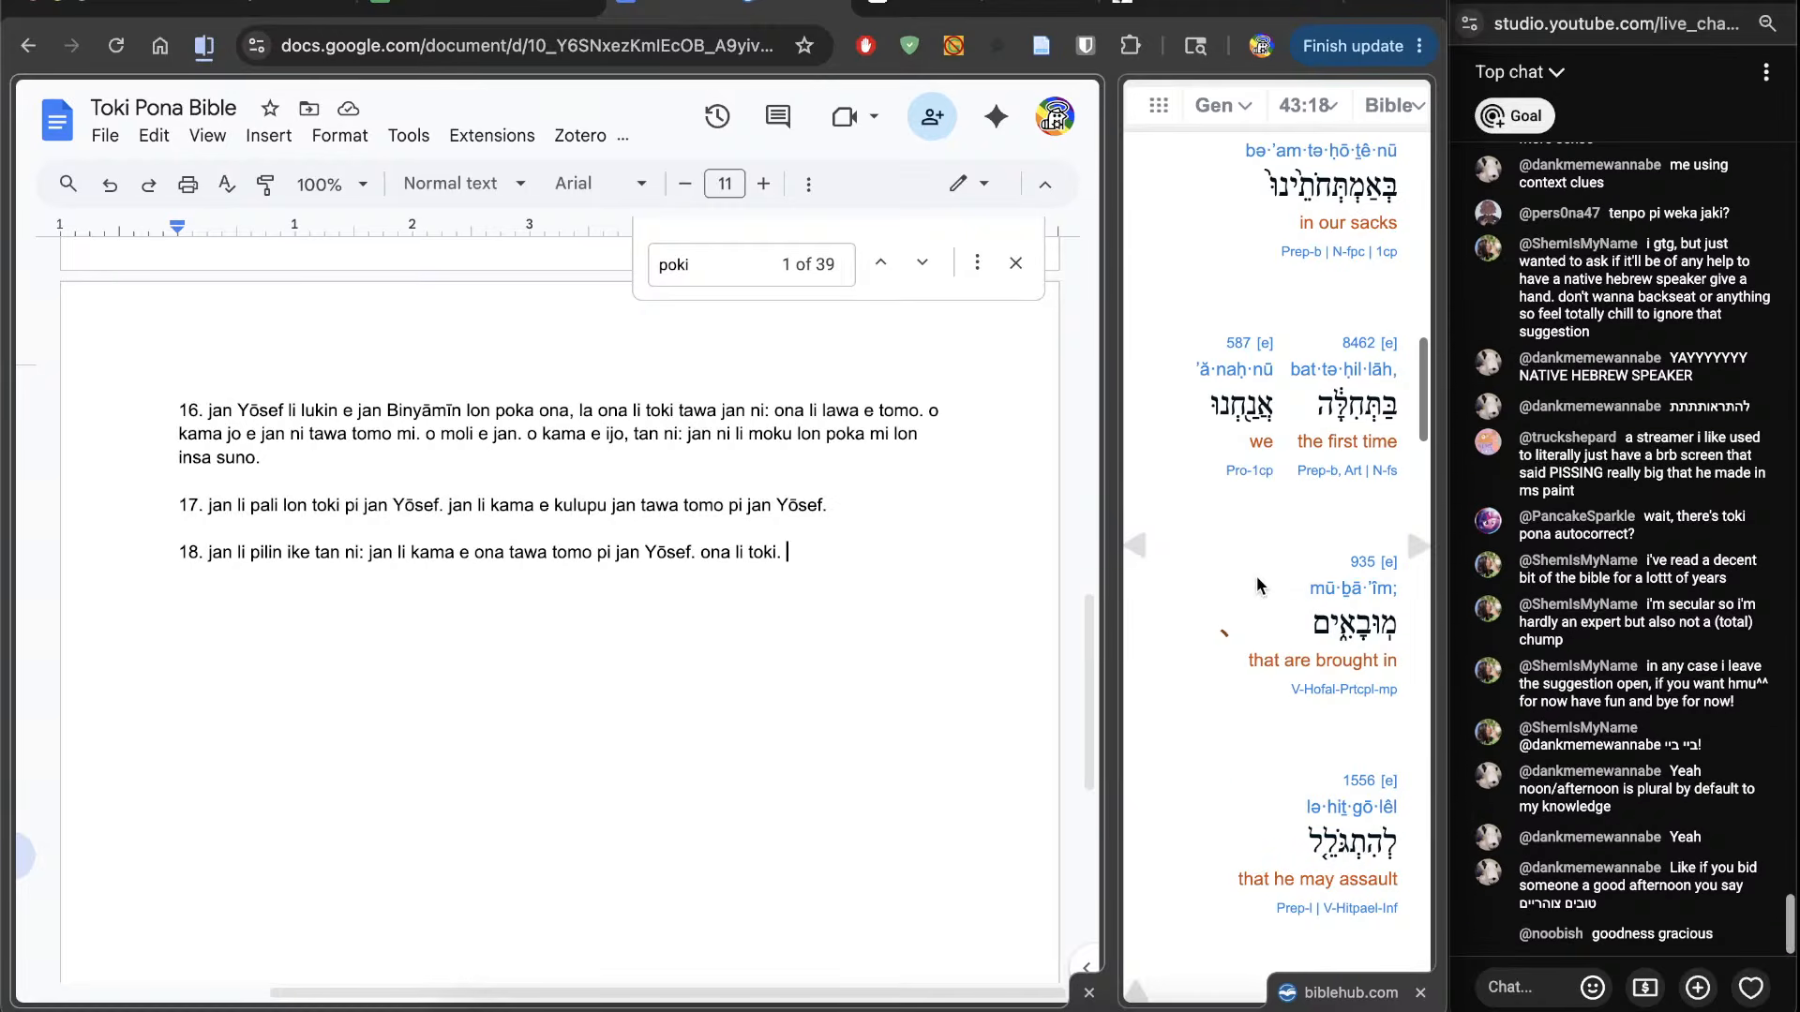
pyautogui.scroll(-1, 1240, 715)
pyautogui.scroll(-1, 1239, 714)
pyautogui.scroll(15, 1240, 708)
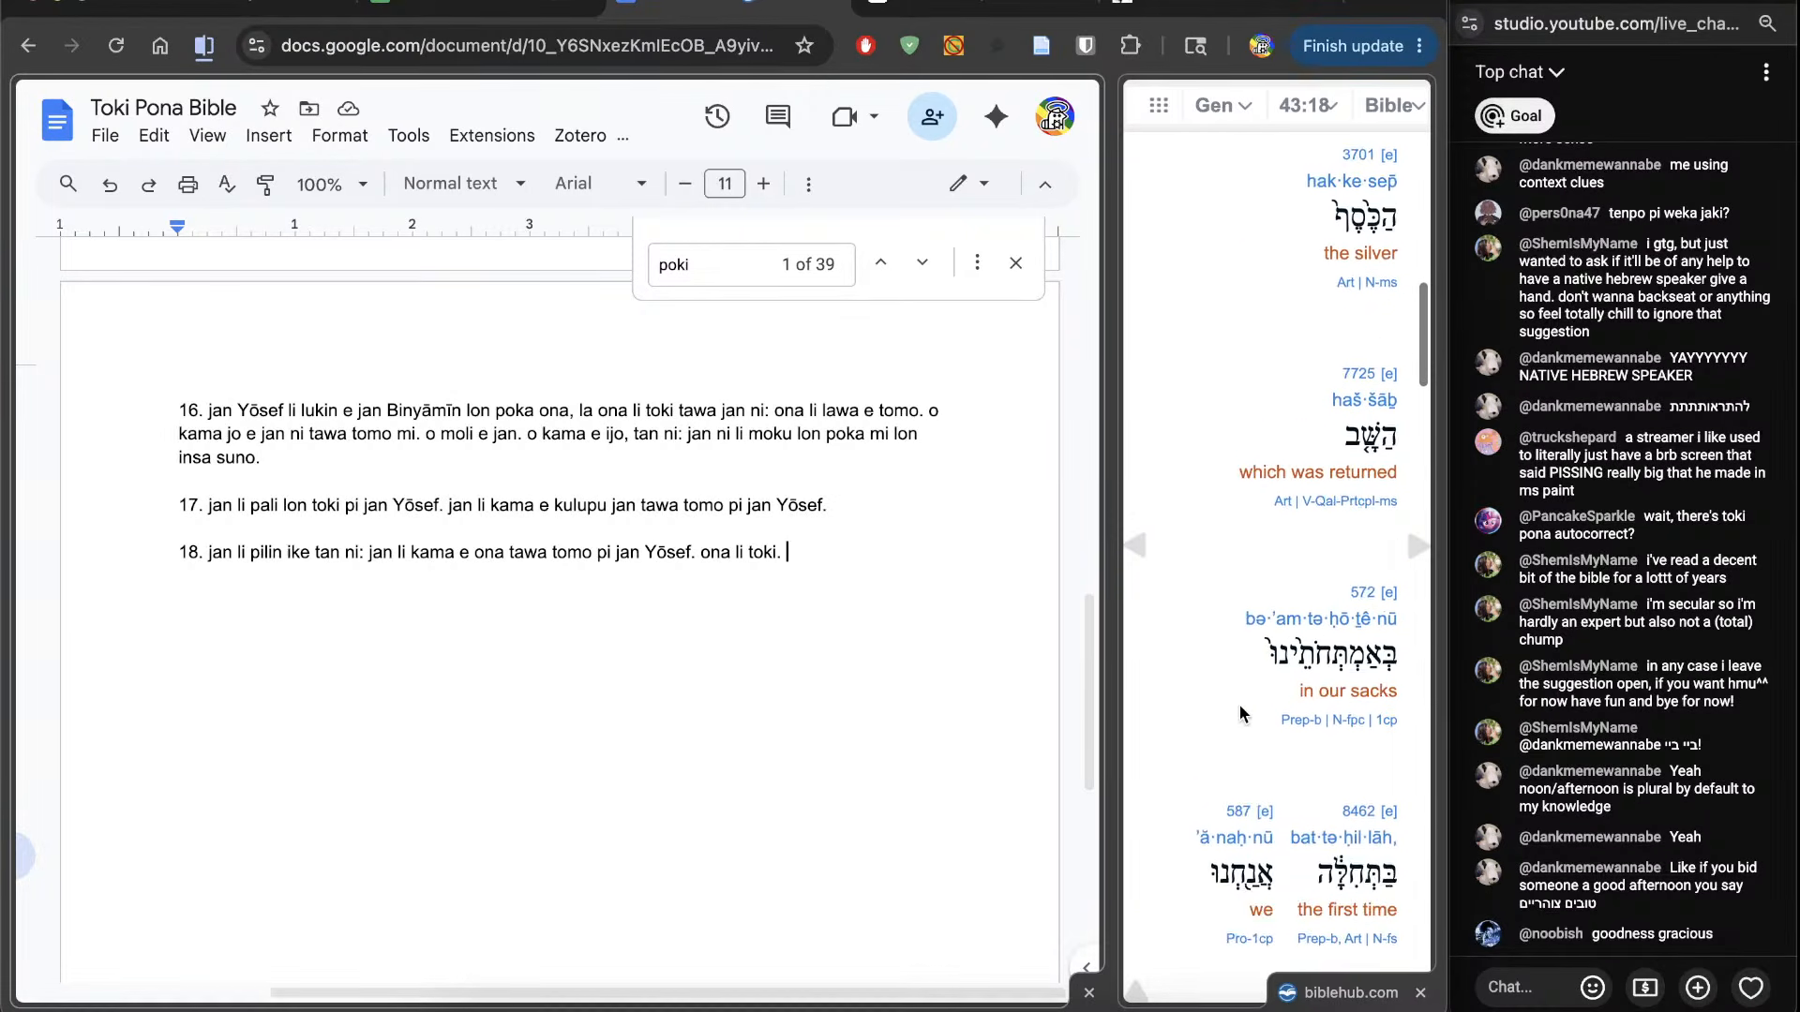
pyautogui.write('tan ij')
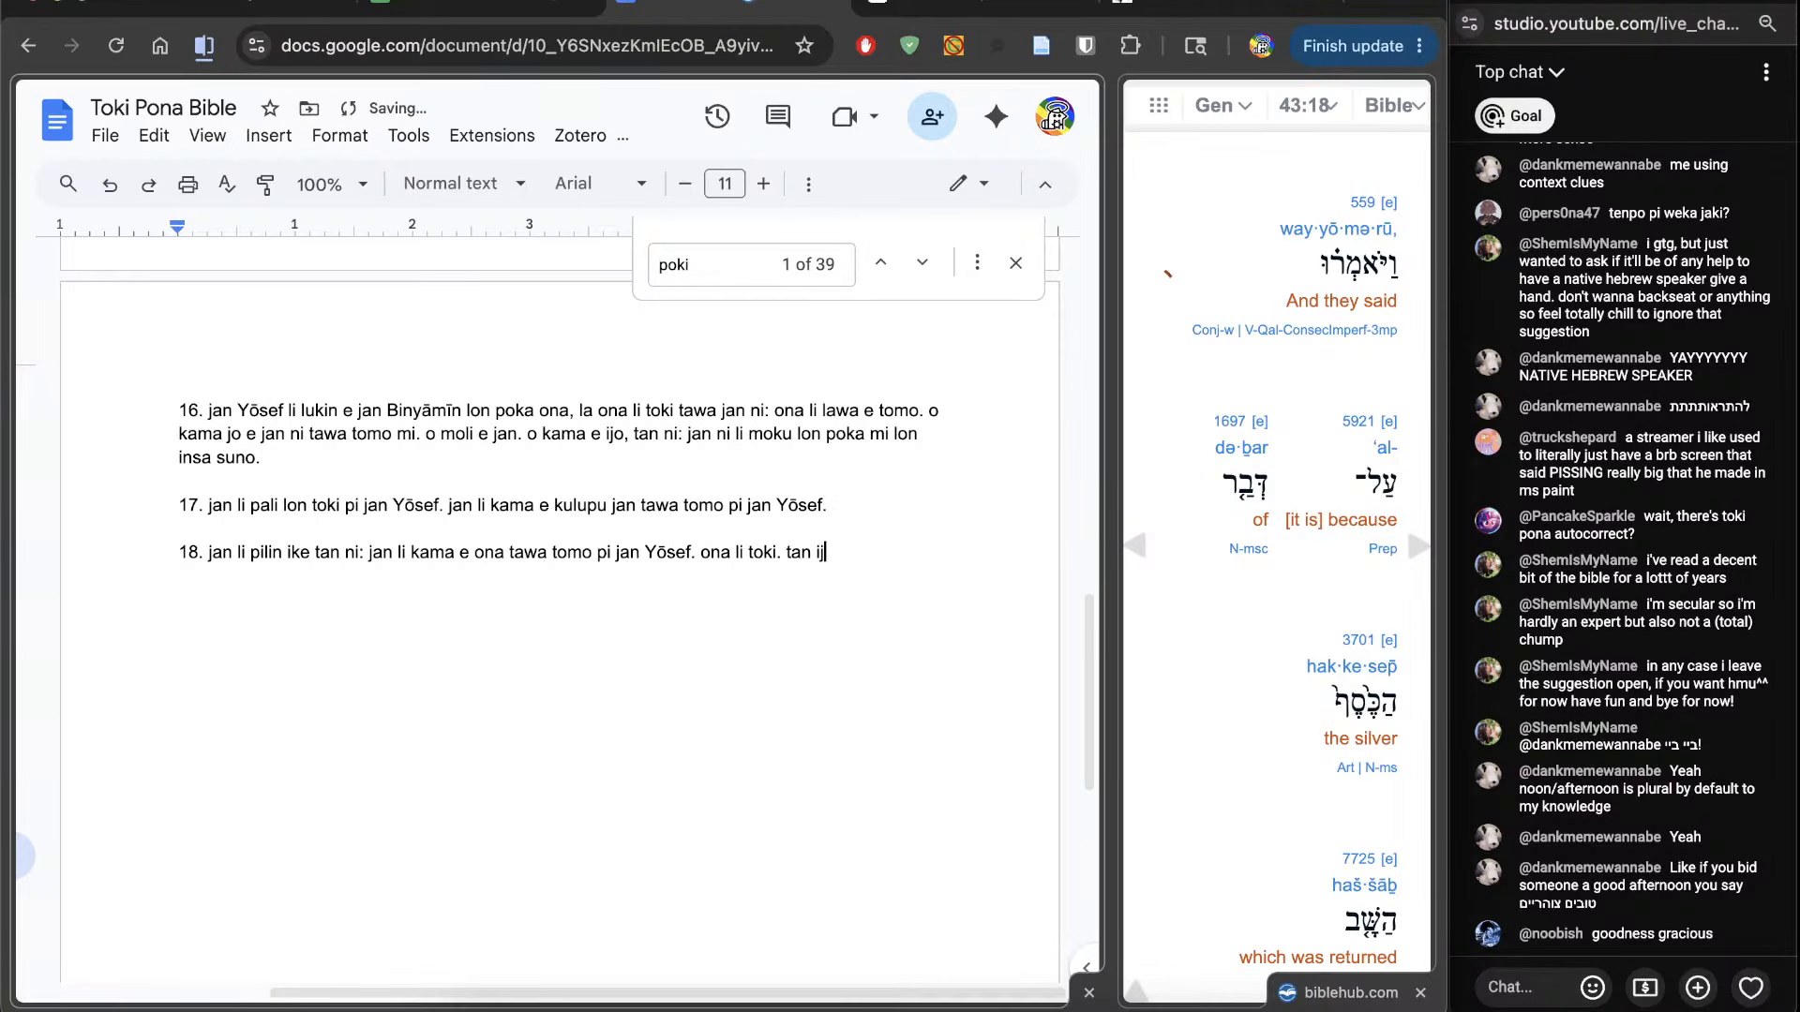
pyautogui.press('BackSpace')
pyautogui.press('BackSpace')
pyautogui.press('BackSpace')
pyautogui.press('BackSpace')
# Step: Continue verse 18 with "jan li pana e mani lon poki mi" and close the document's find bar
pyautogui.scroll(-3, 1240, 768)
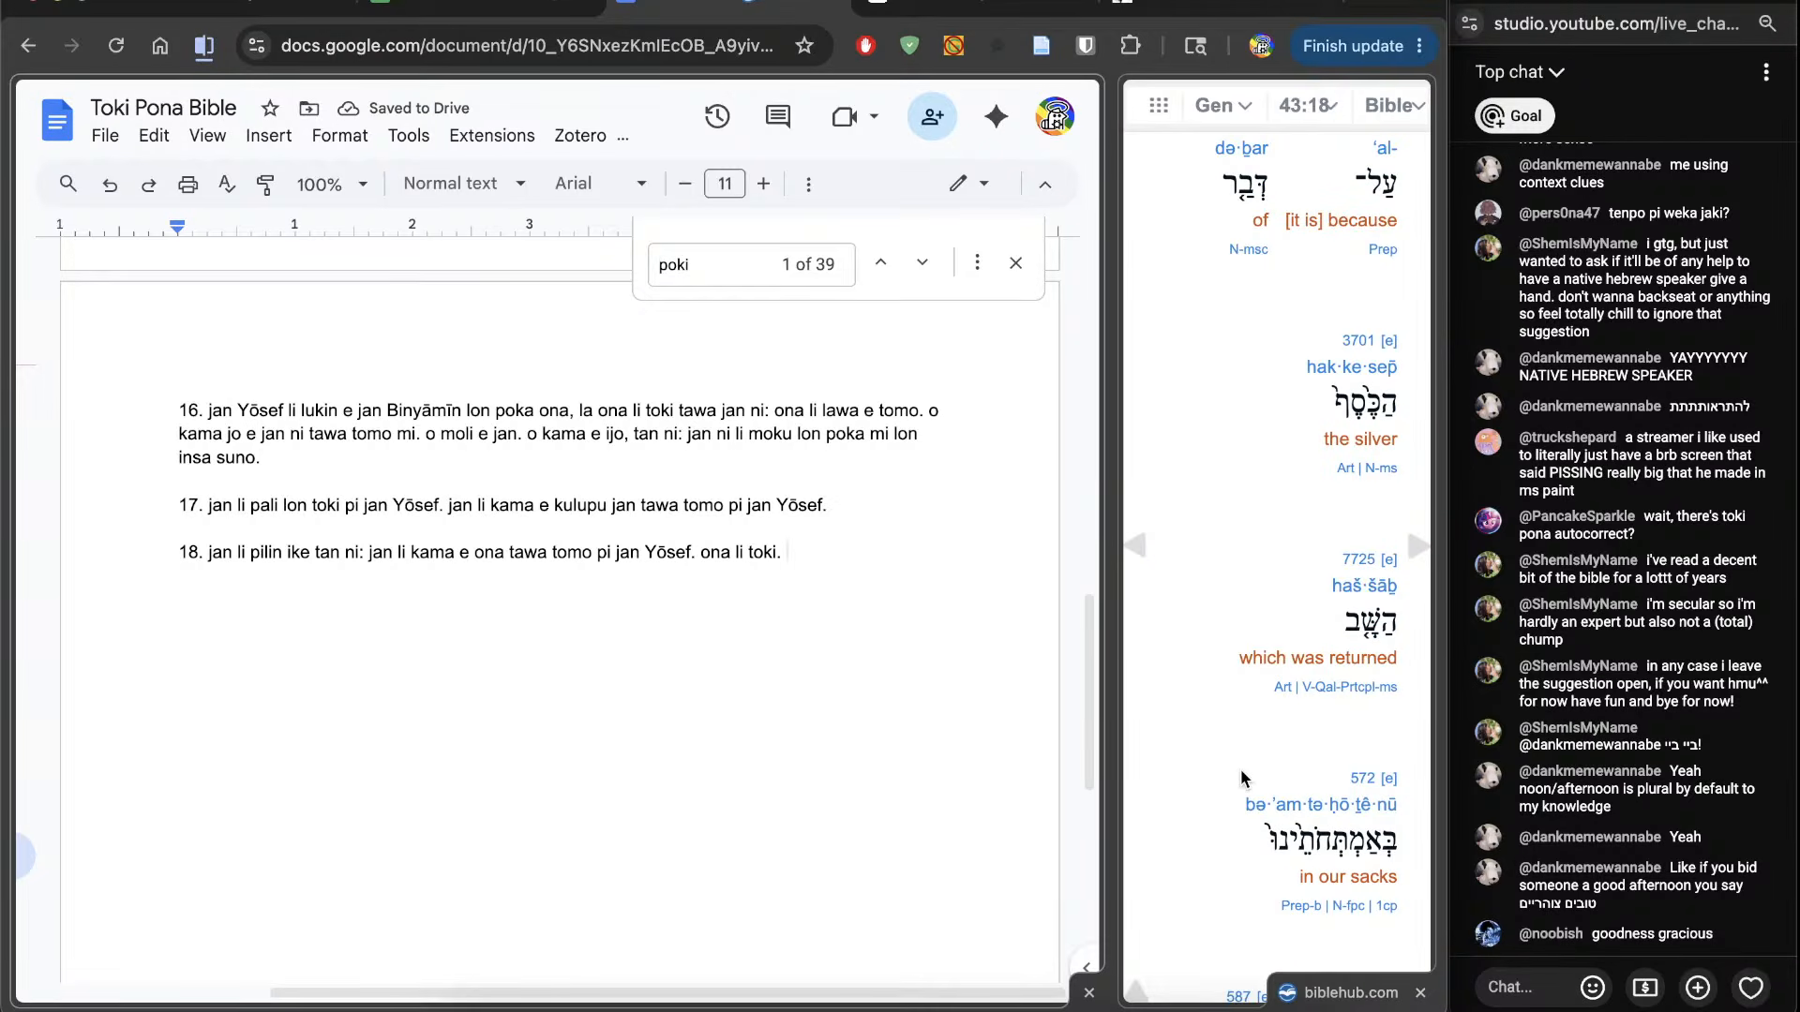
pyautogui.write('ona l')
pyautogui.press('BackSpace')
pyautogui.press('BackSpace')
pyautogui.press('BackSpace')
pyautogui.write('jan li pana e ')
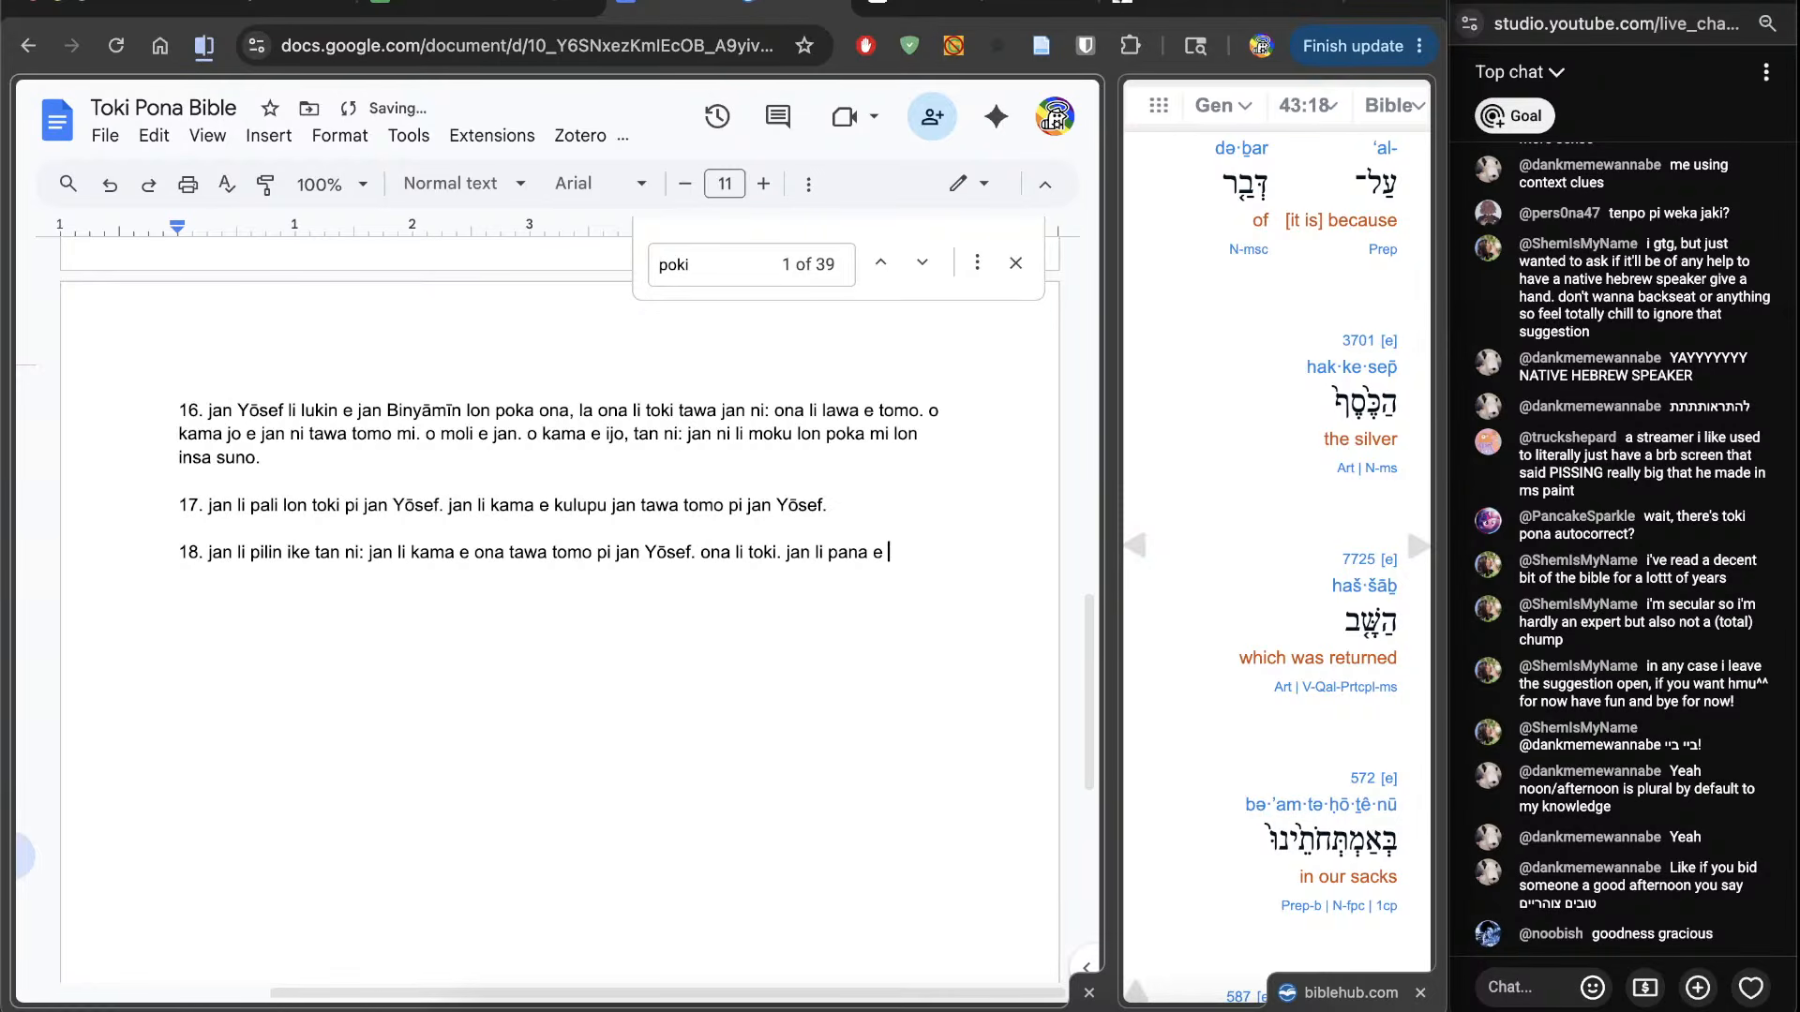
pyautogui.write('mani lon poki mi')
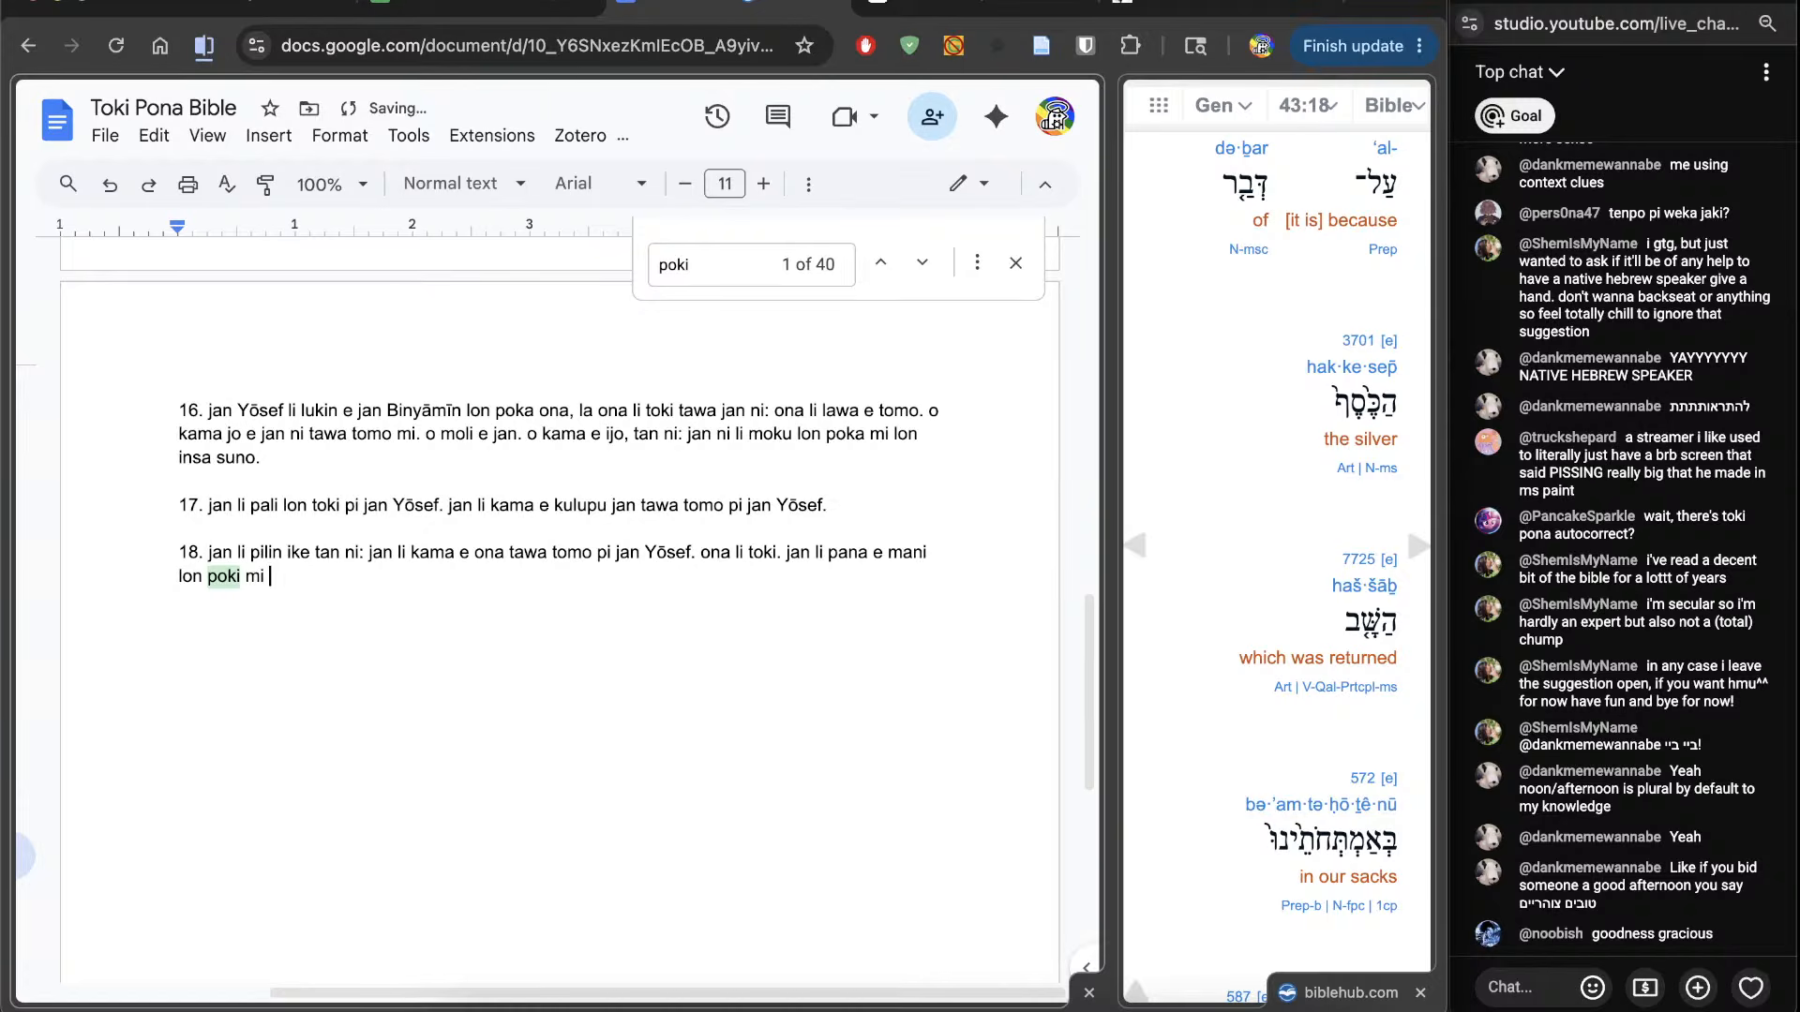
pyautogui.click(1016, 263)
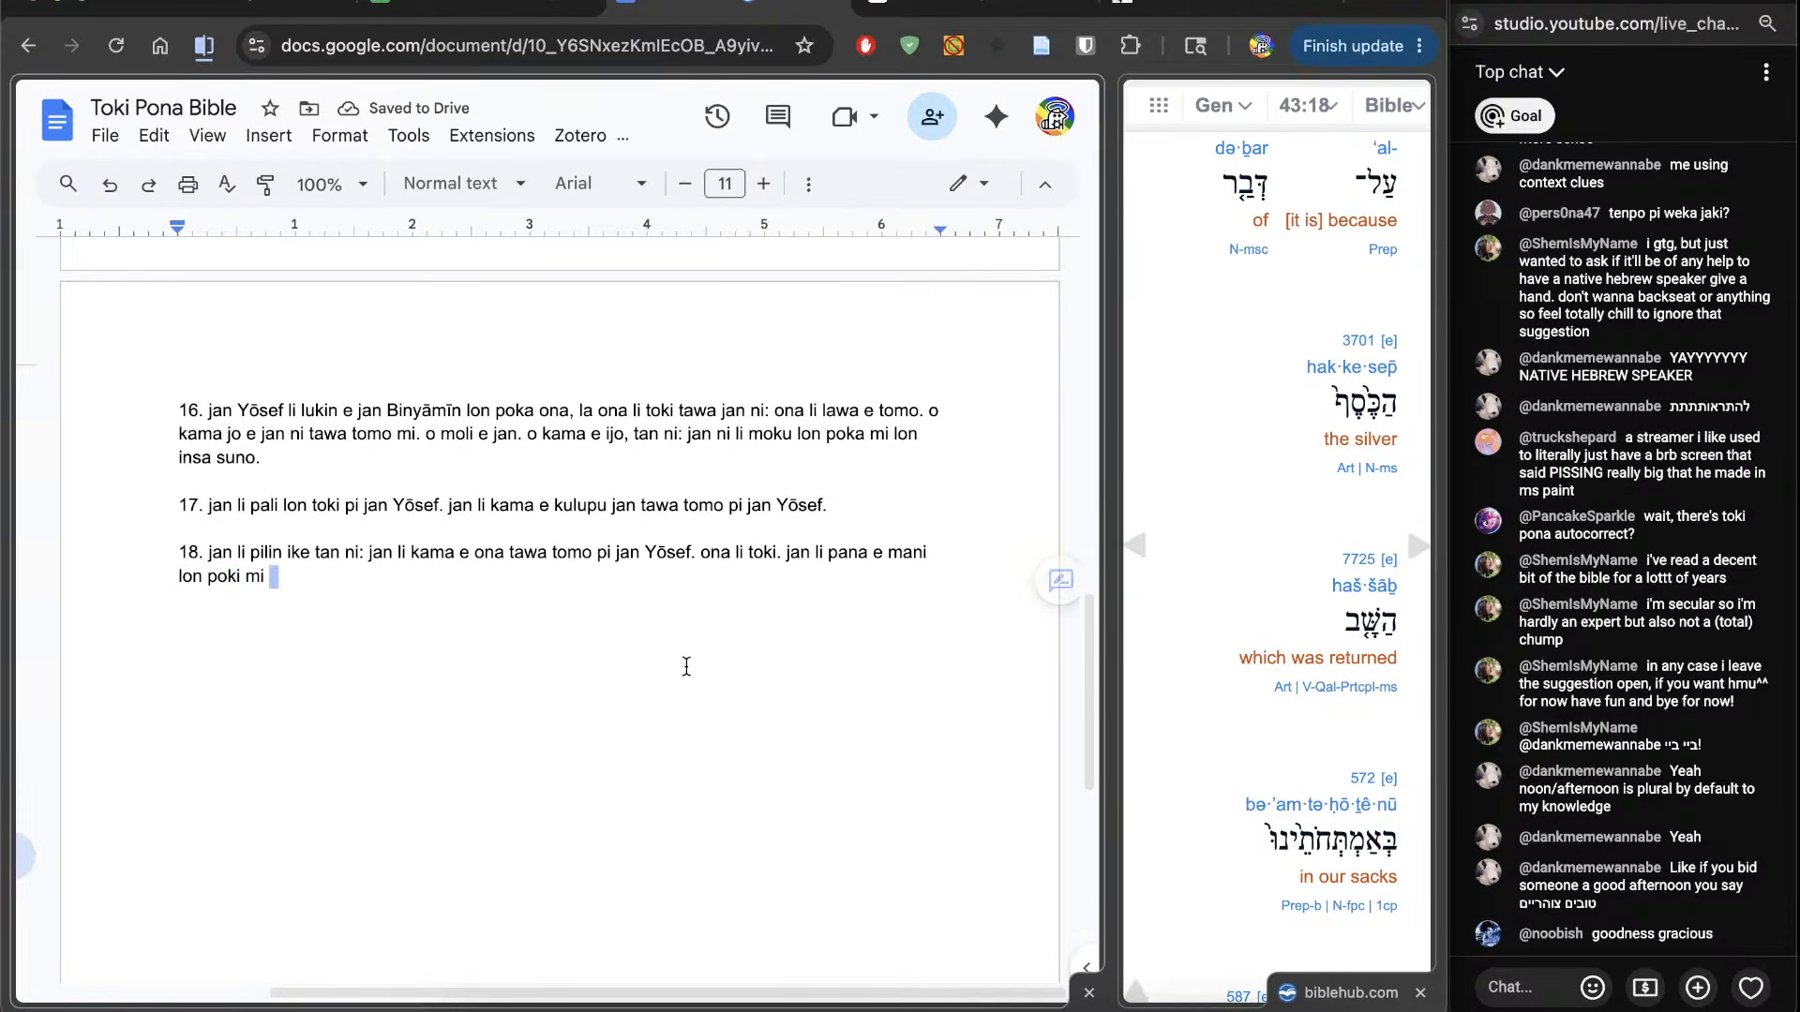
# Step: Finish the sentence about the silver in verse 18 with "lon tenpo ni: mi kama insa lon tenpo nanpa wan."
pyautogui.scroll(-3, 1149, 775)
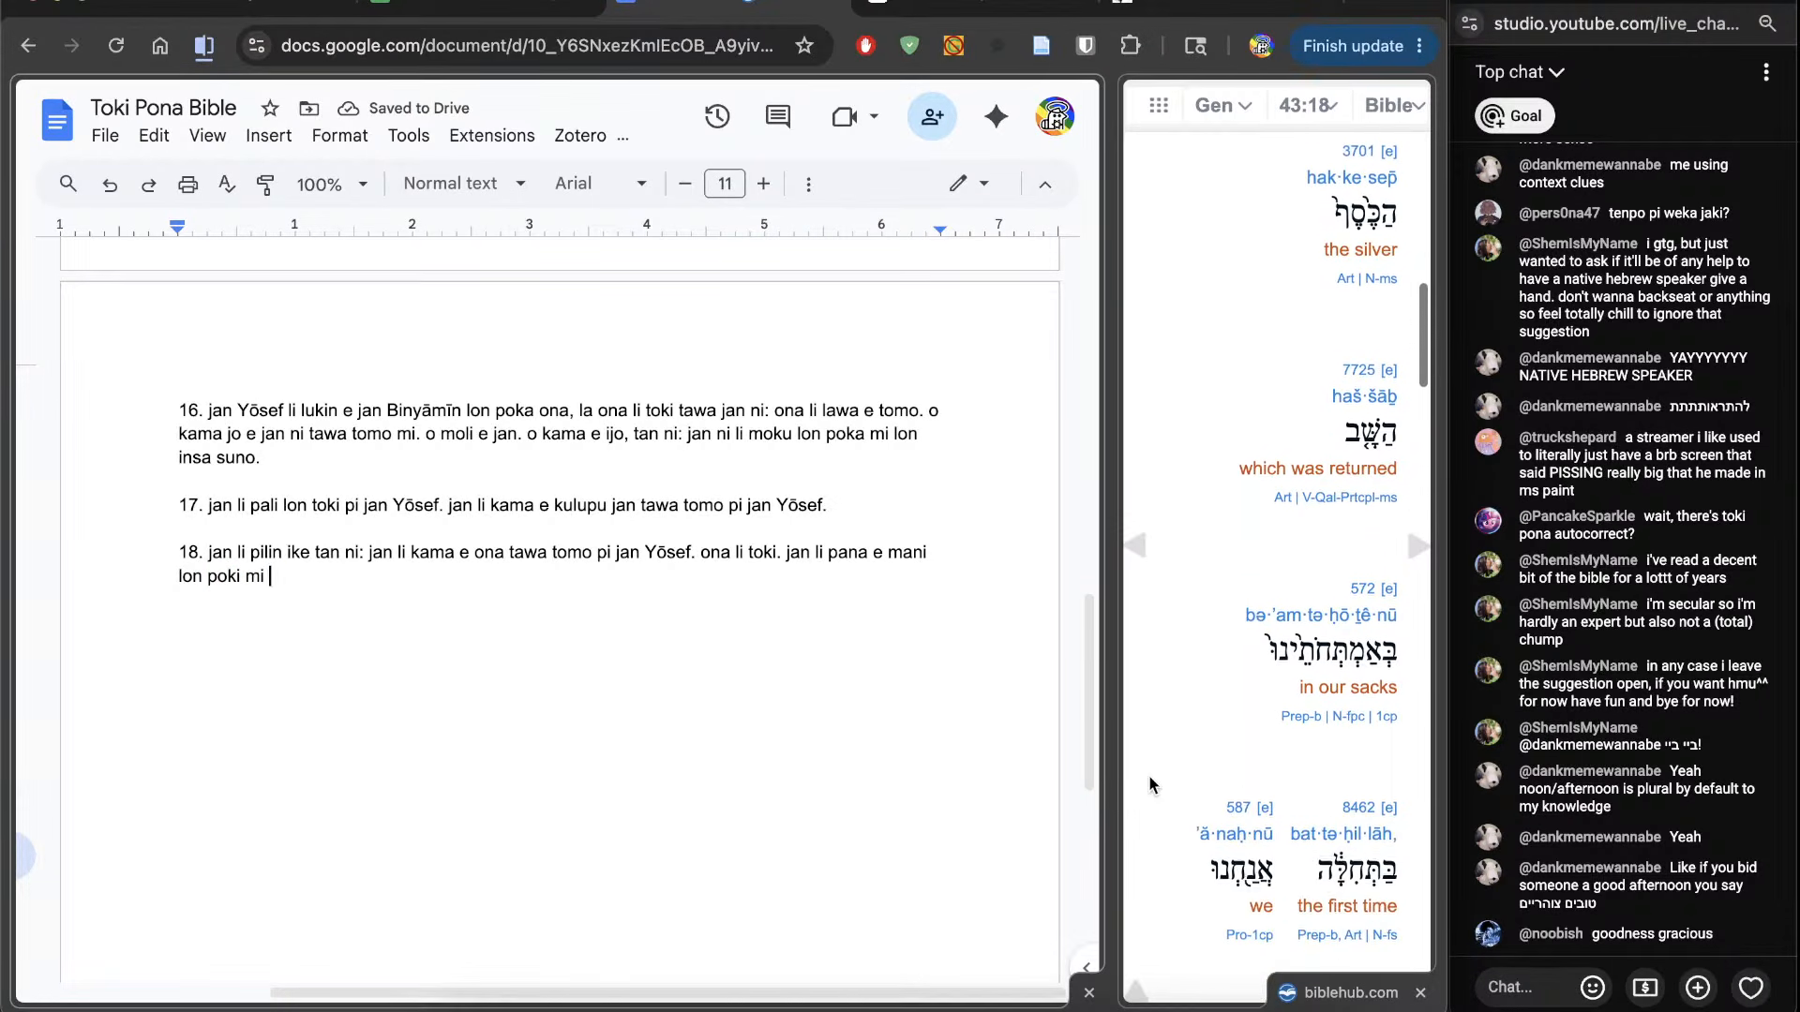
pyautogui.write('lon tenpo')
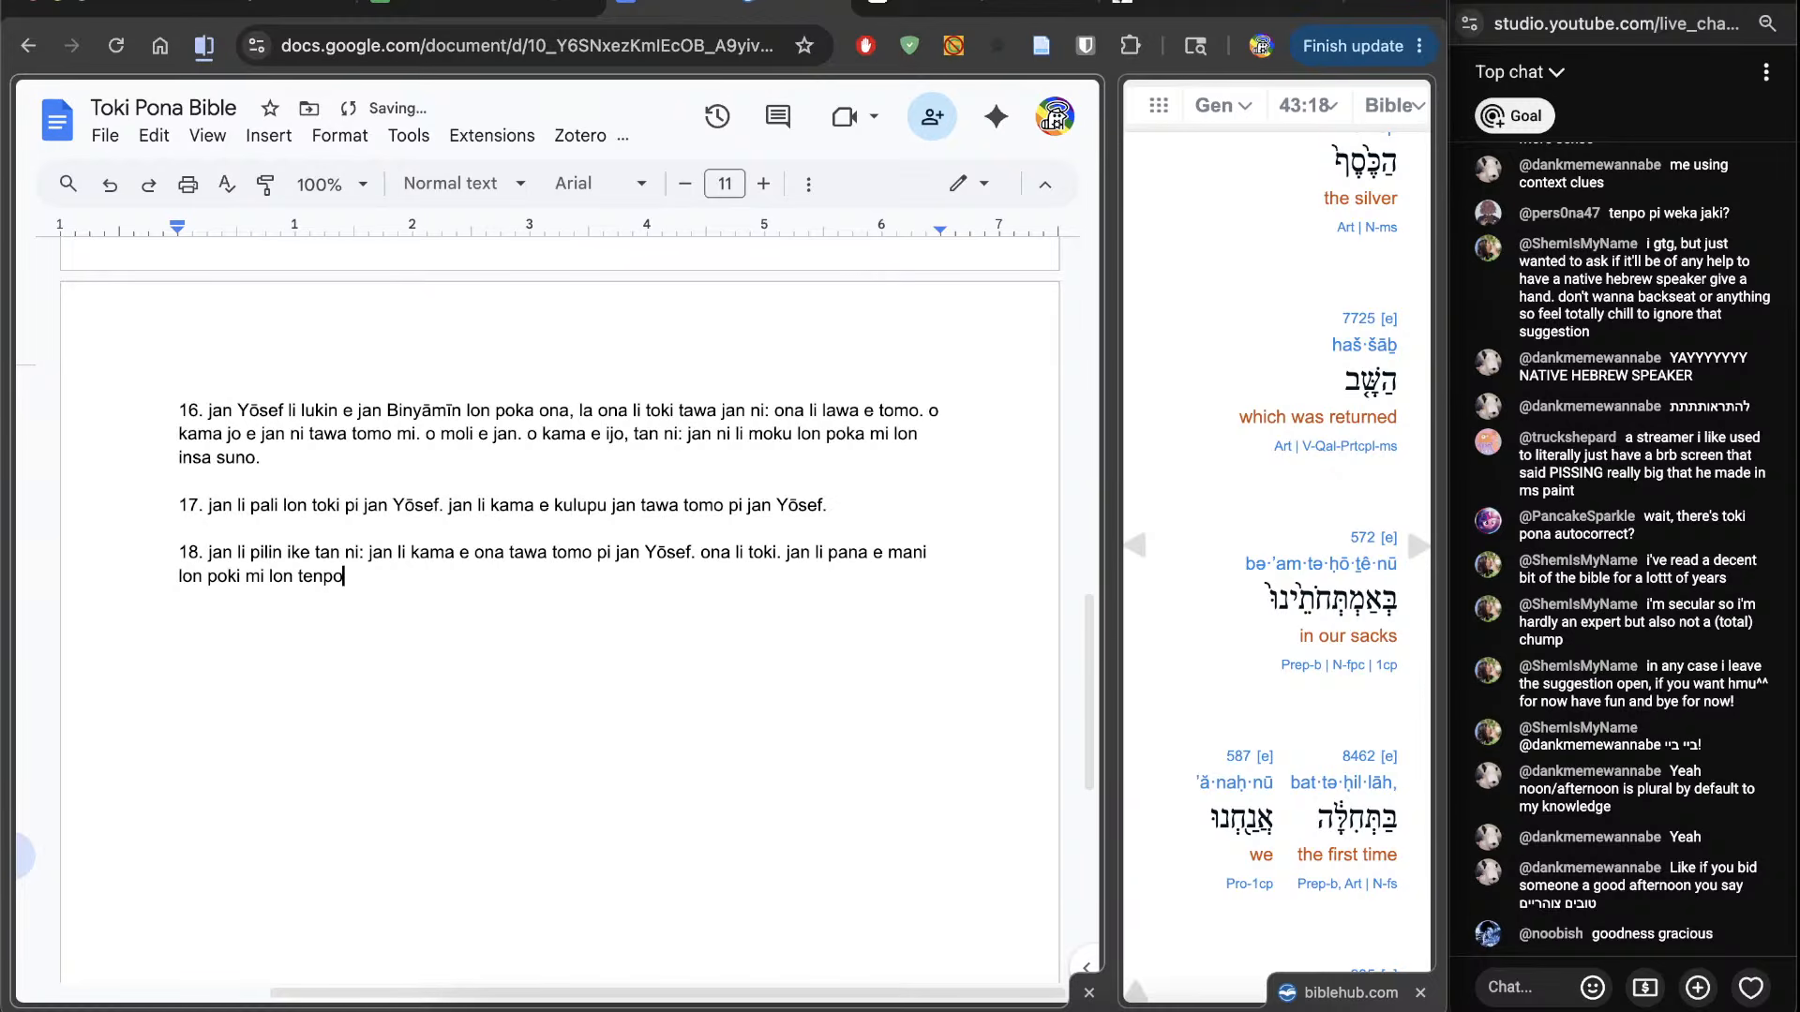
pyautogui.scroll(-4, 1275, 562)
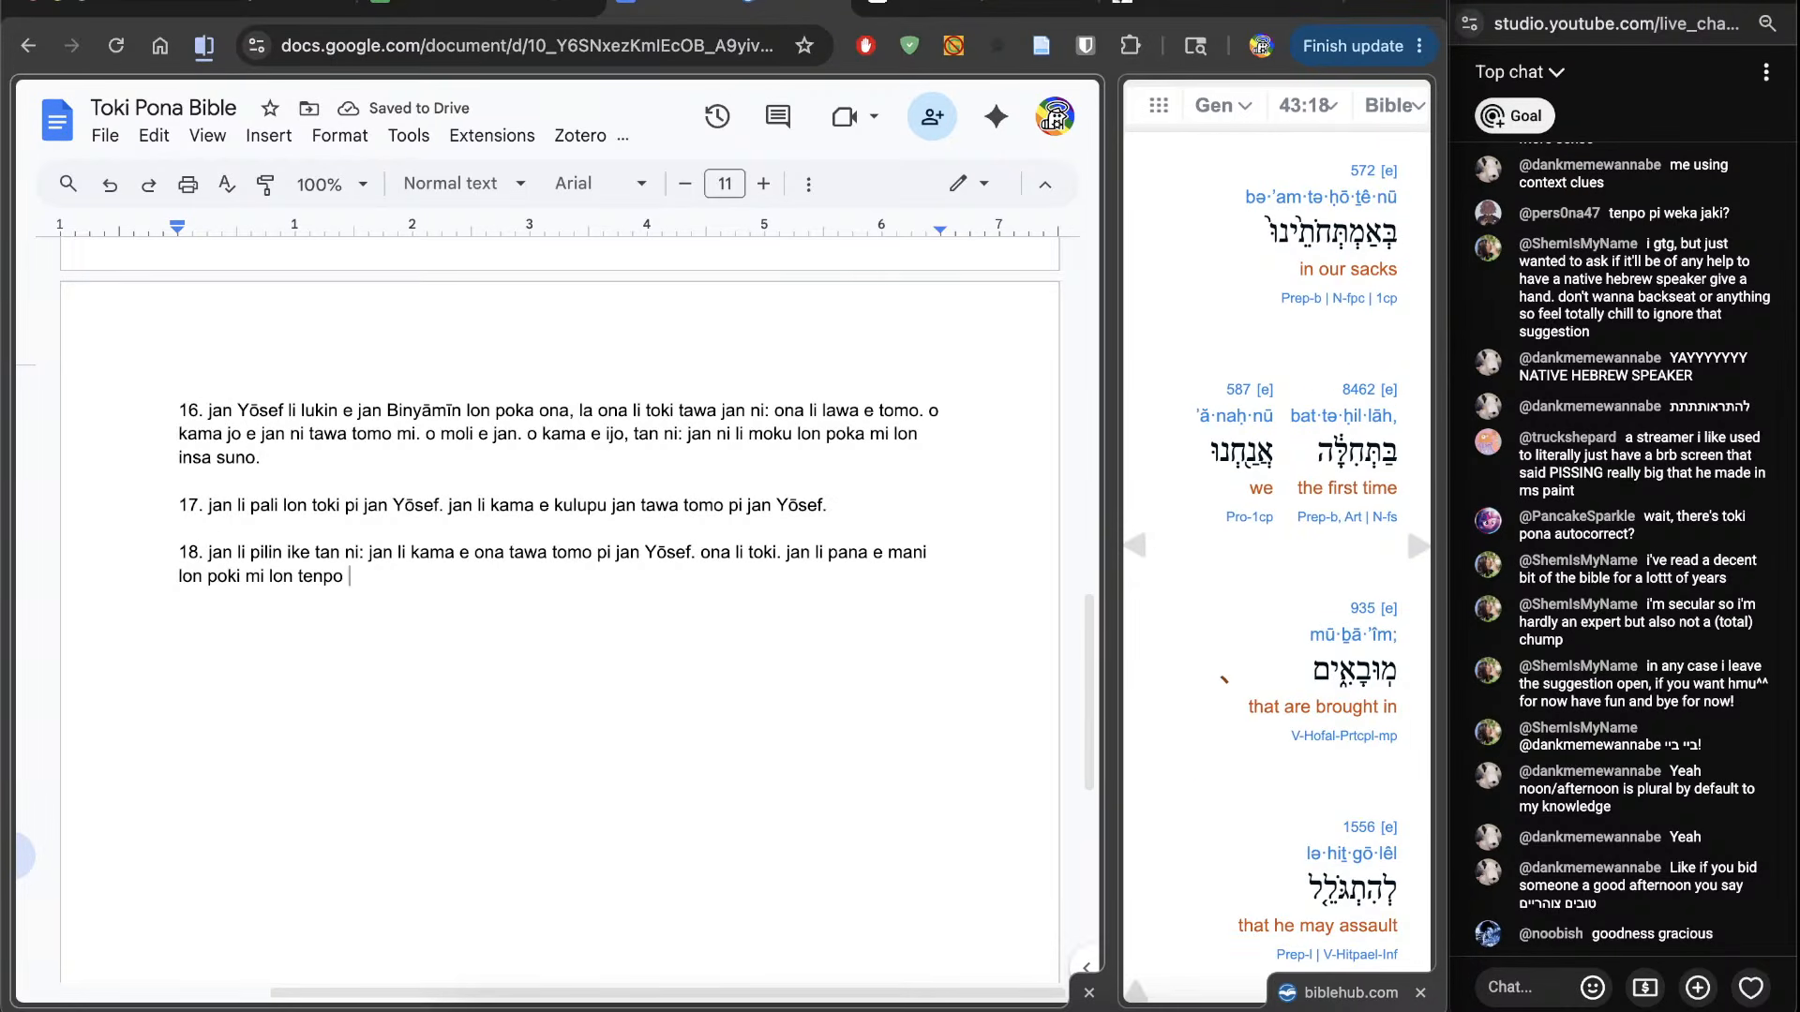
pyautogui.write('ni: mi kama insa lon tenpo nanpa wan.')
# Step: Check the Hebrew word behind "of" in the interlinear and begin the following sentence of verse 18 with "tan ijo ni, la"
pyautogui.scroll(10, 1312, 563)
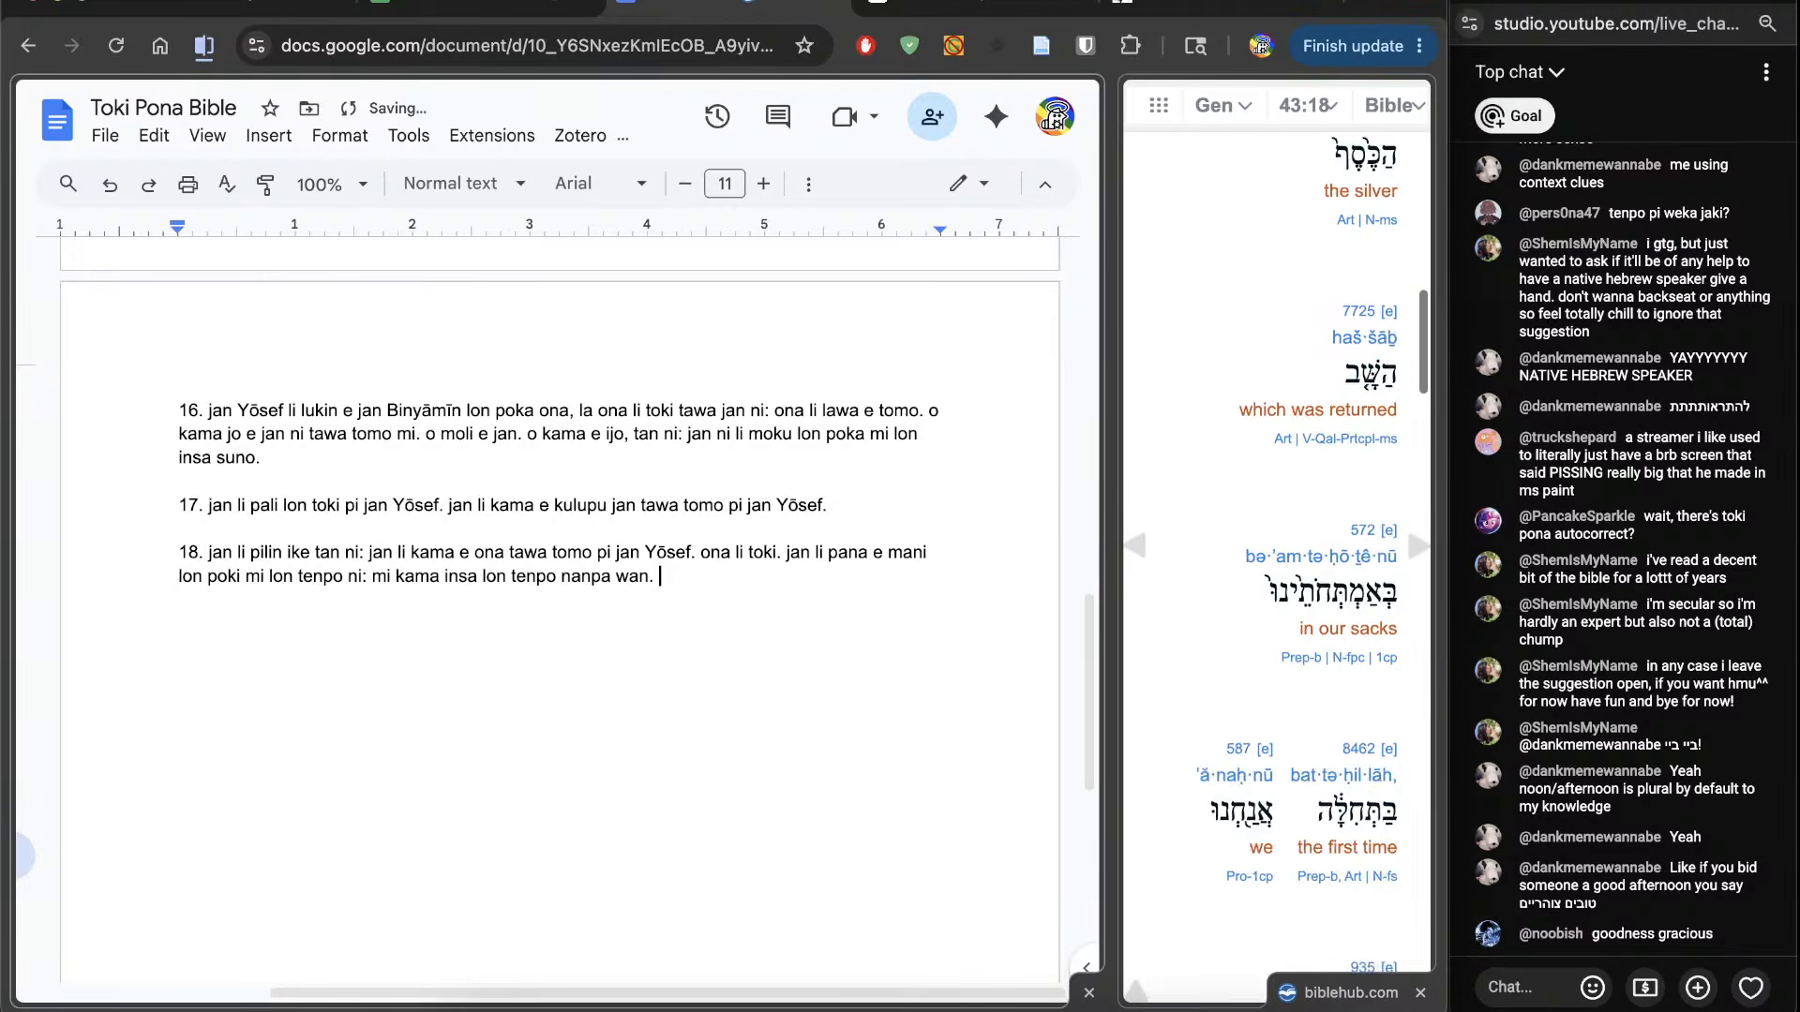
pyautogui.scroll(1, 1229, 521)
pyautogui.doubleClick(1245, 400)
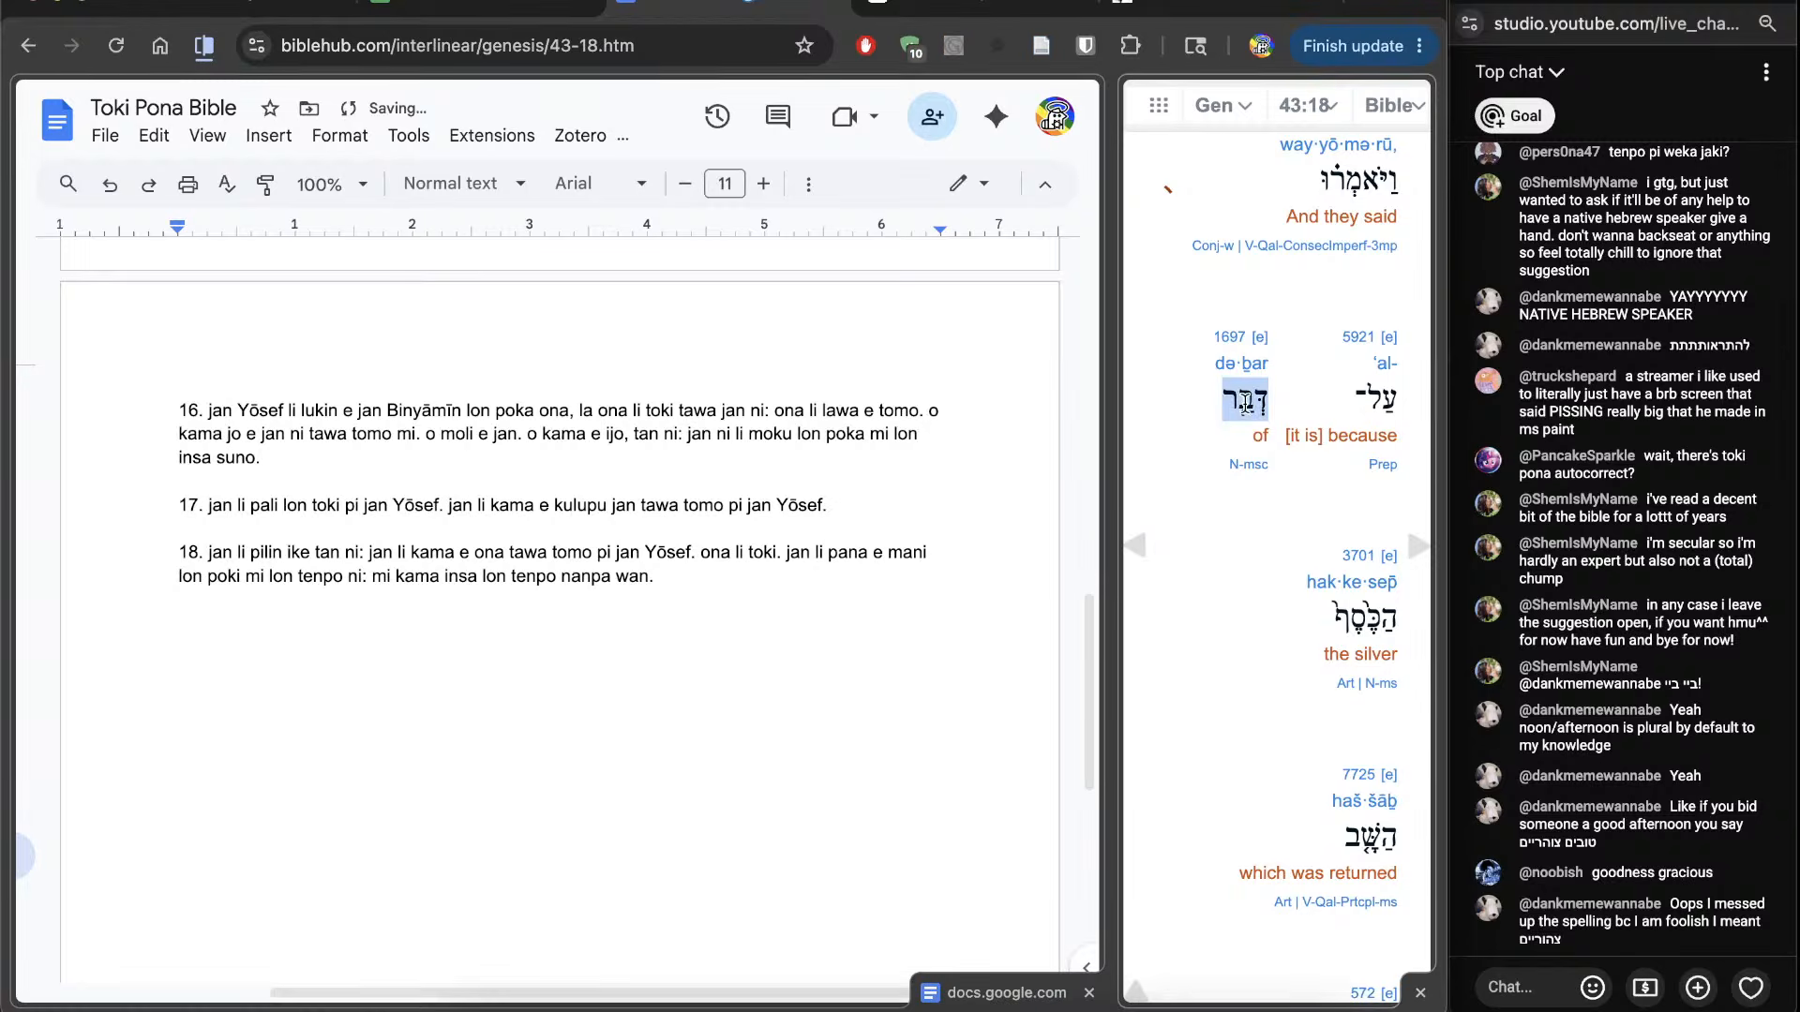
pyautogui.doubleClick(808, 705)
pyautogui.write('ijo ni')
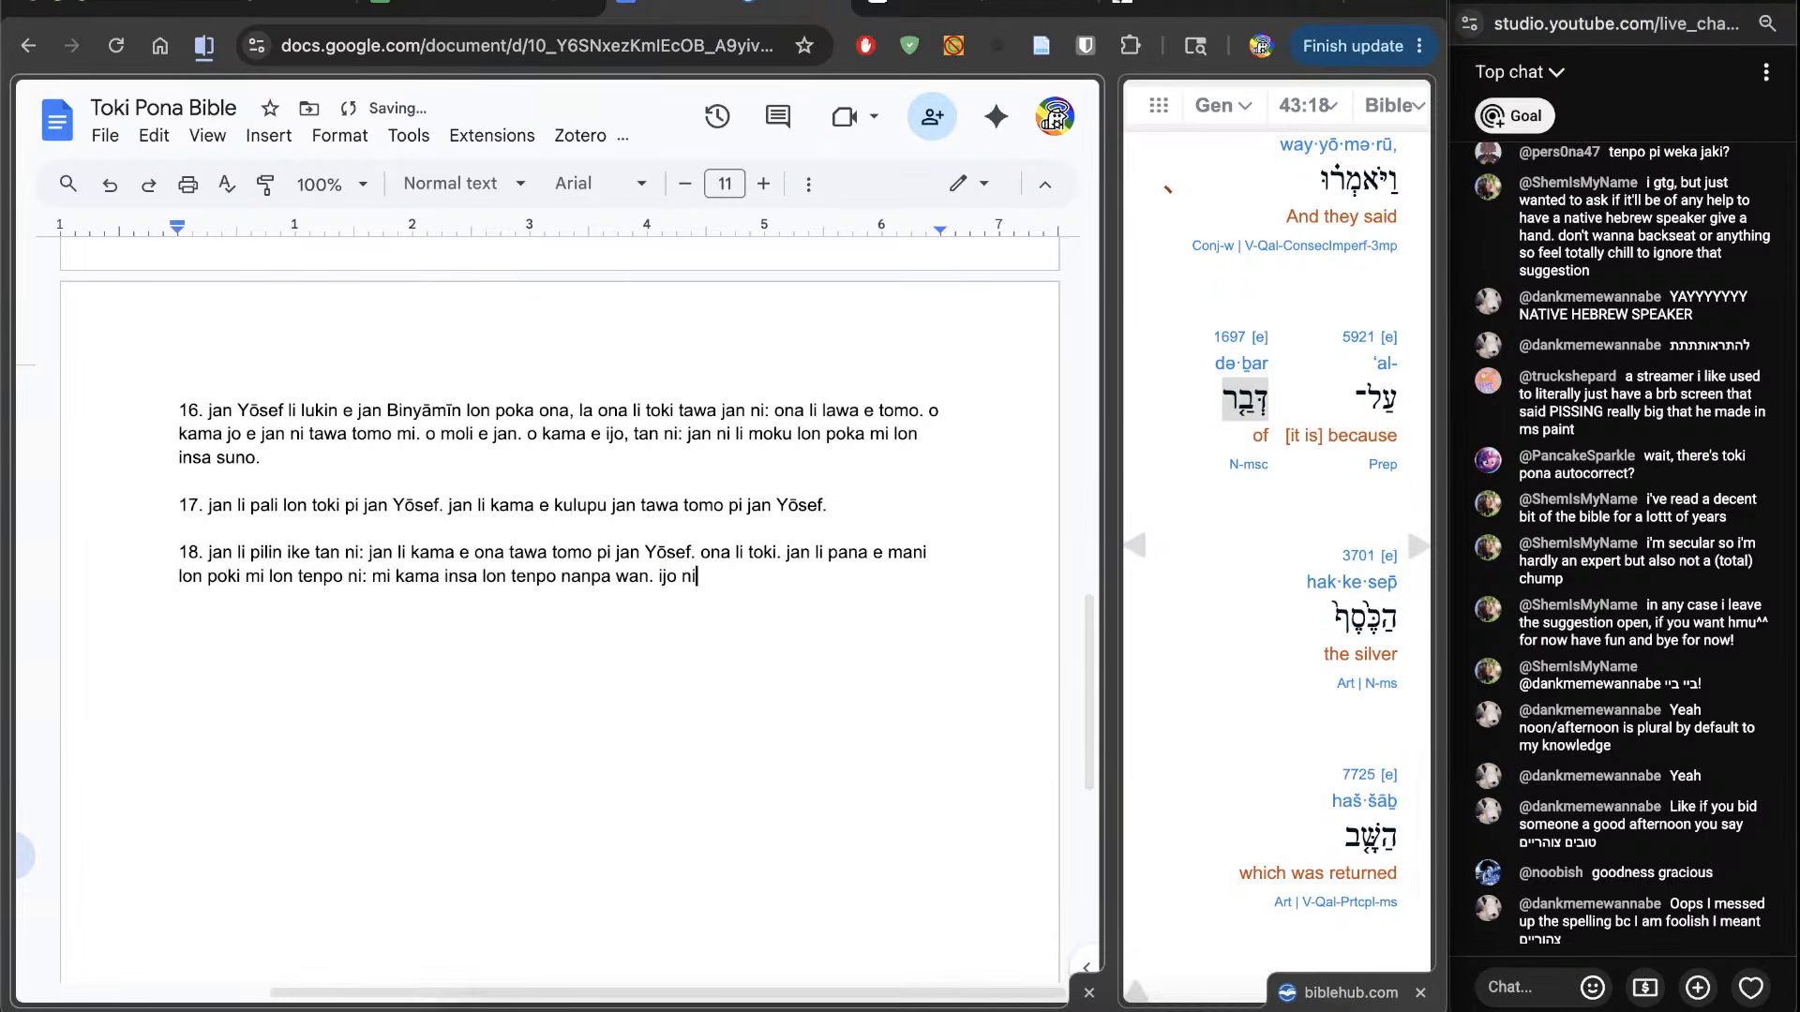
pyautogui.click(655, 630)
pyautogui.write('tan')
pyautogui.press('End')
pyautogui.write(',')
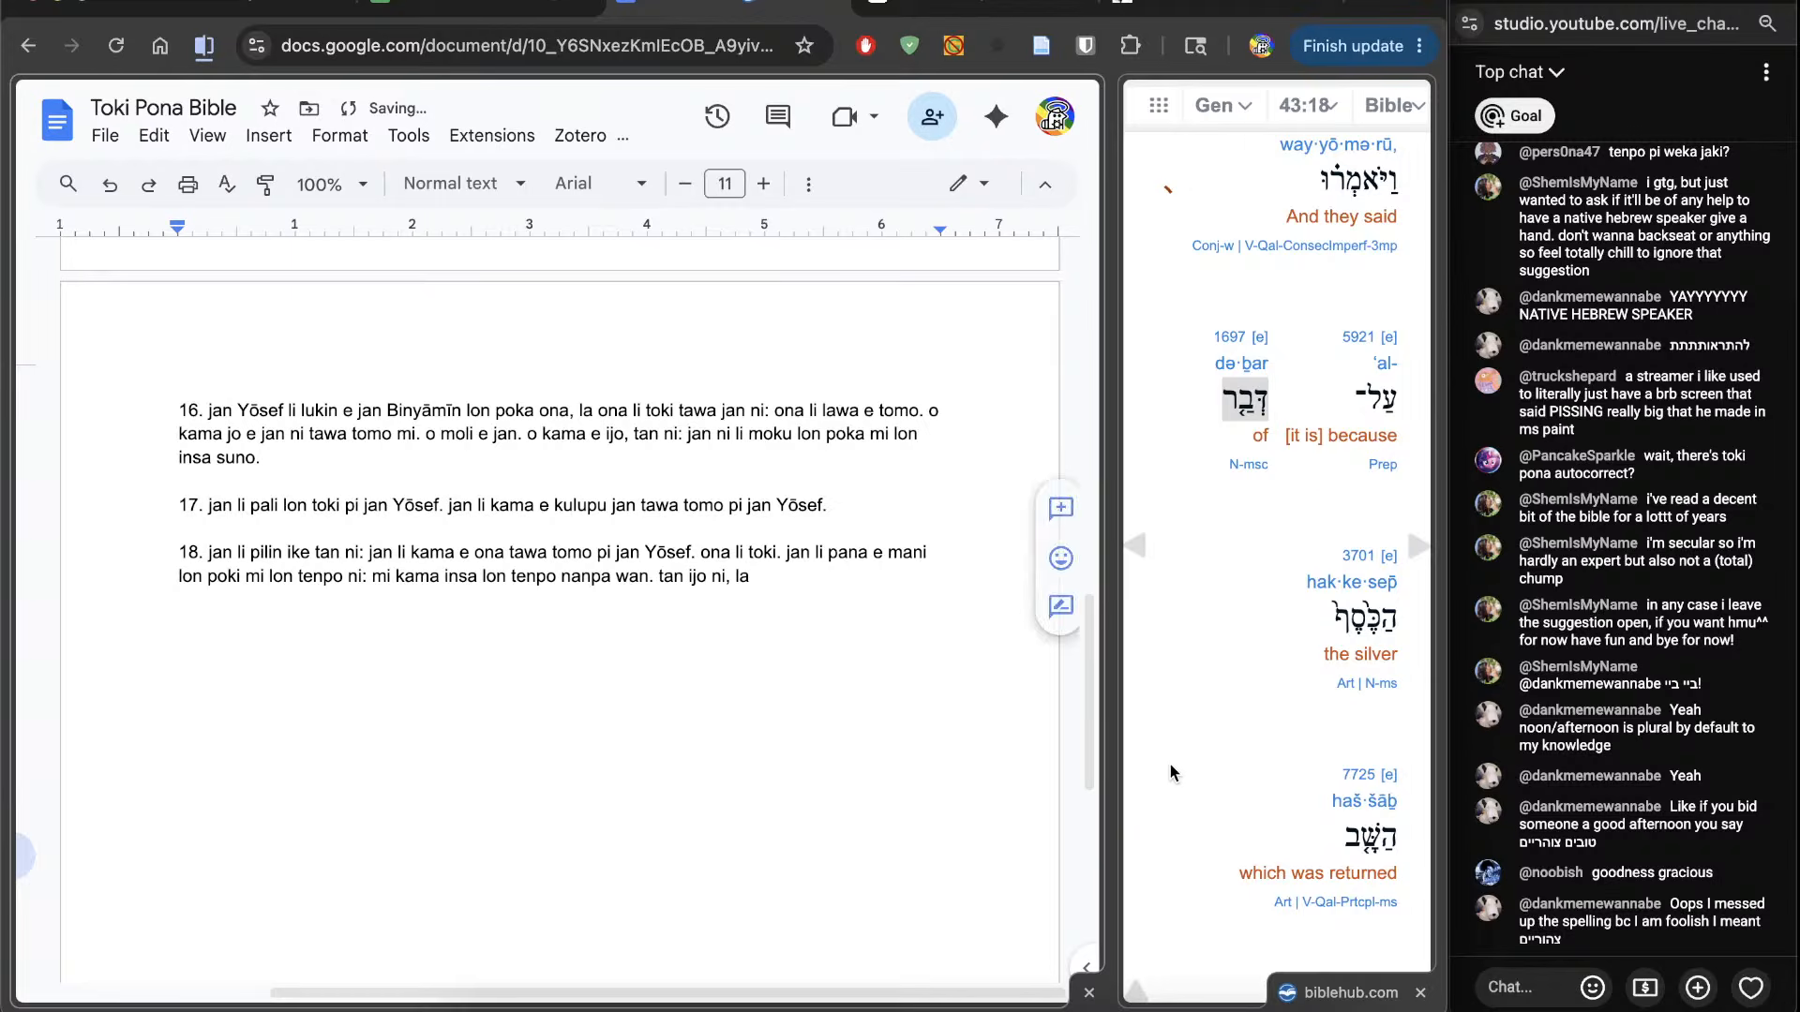
# Step: Open Strong's entry 1556 for the word glossed "that he may assault" and read its concordance definitions
pyautogui.scroll(-10, 1183, 782)
pyautogui.scroll(-5, 1183, 781)
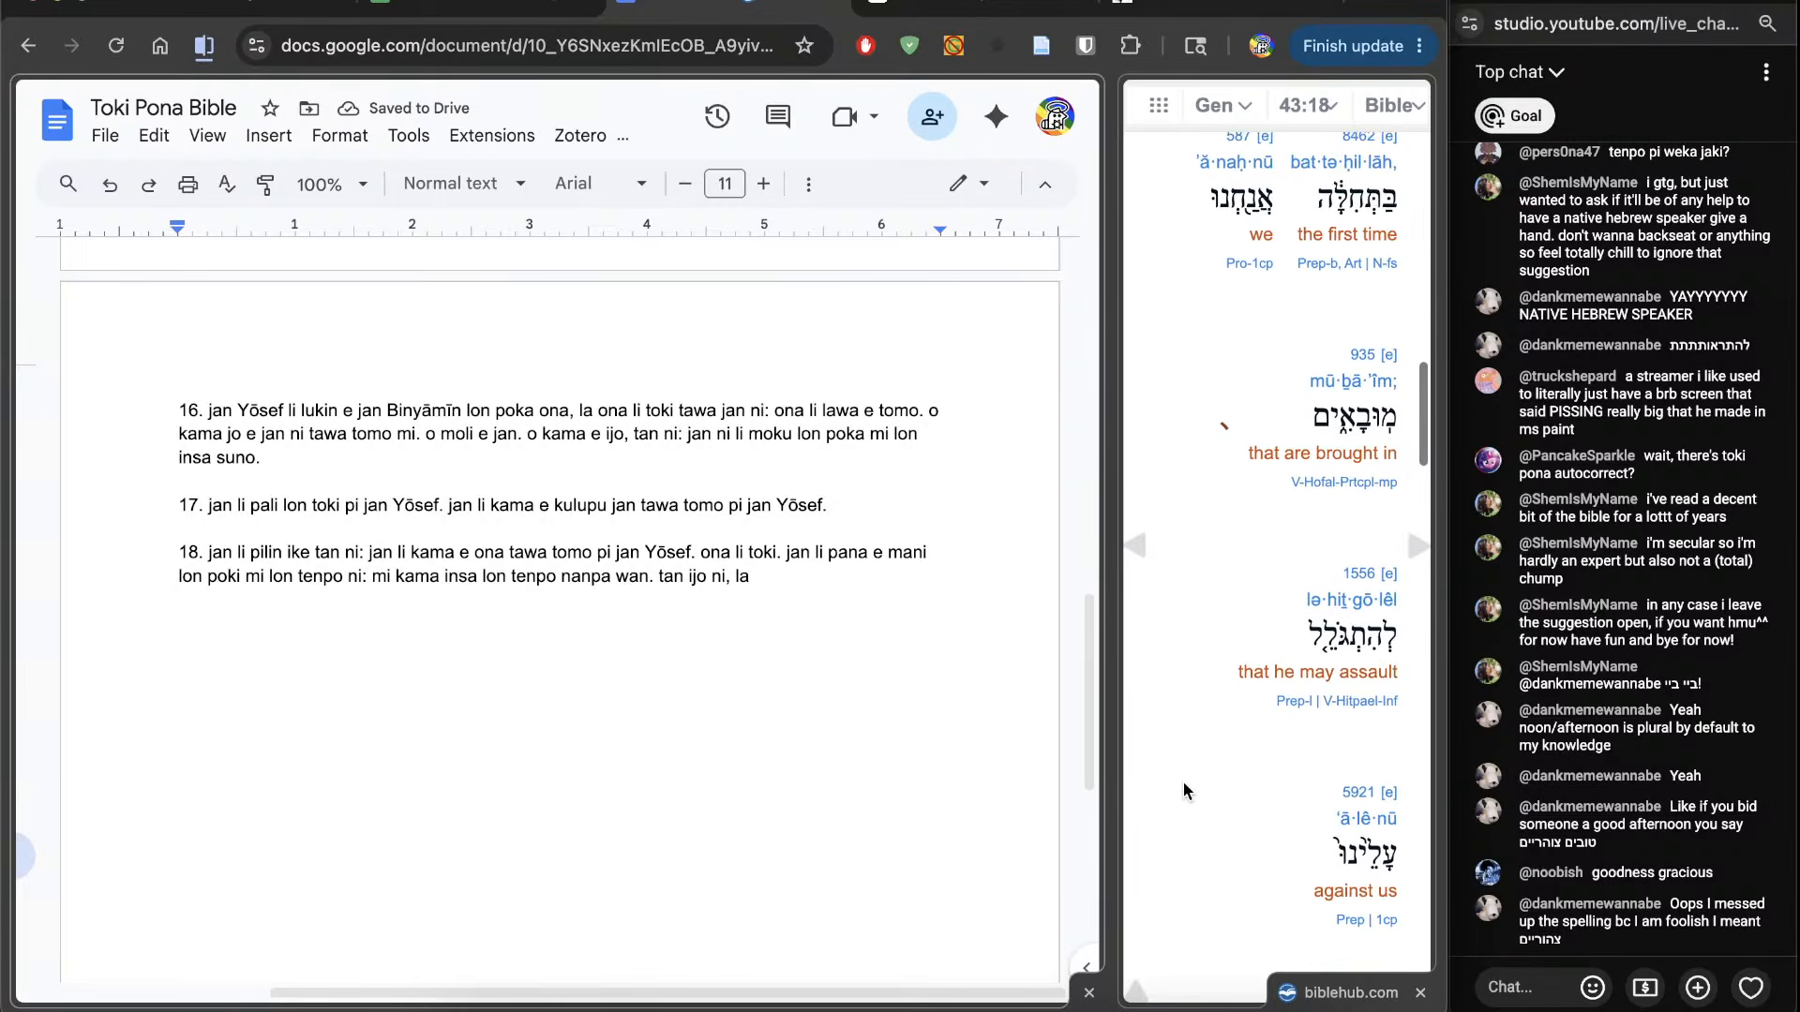
pyautogui.scroll(1, 1184, 782)
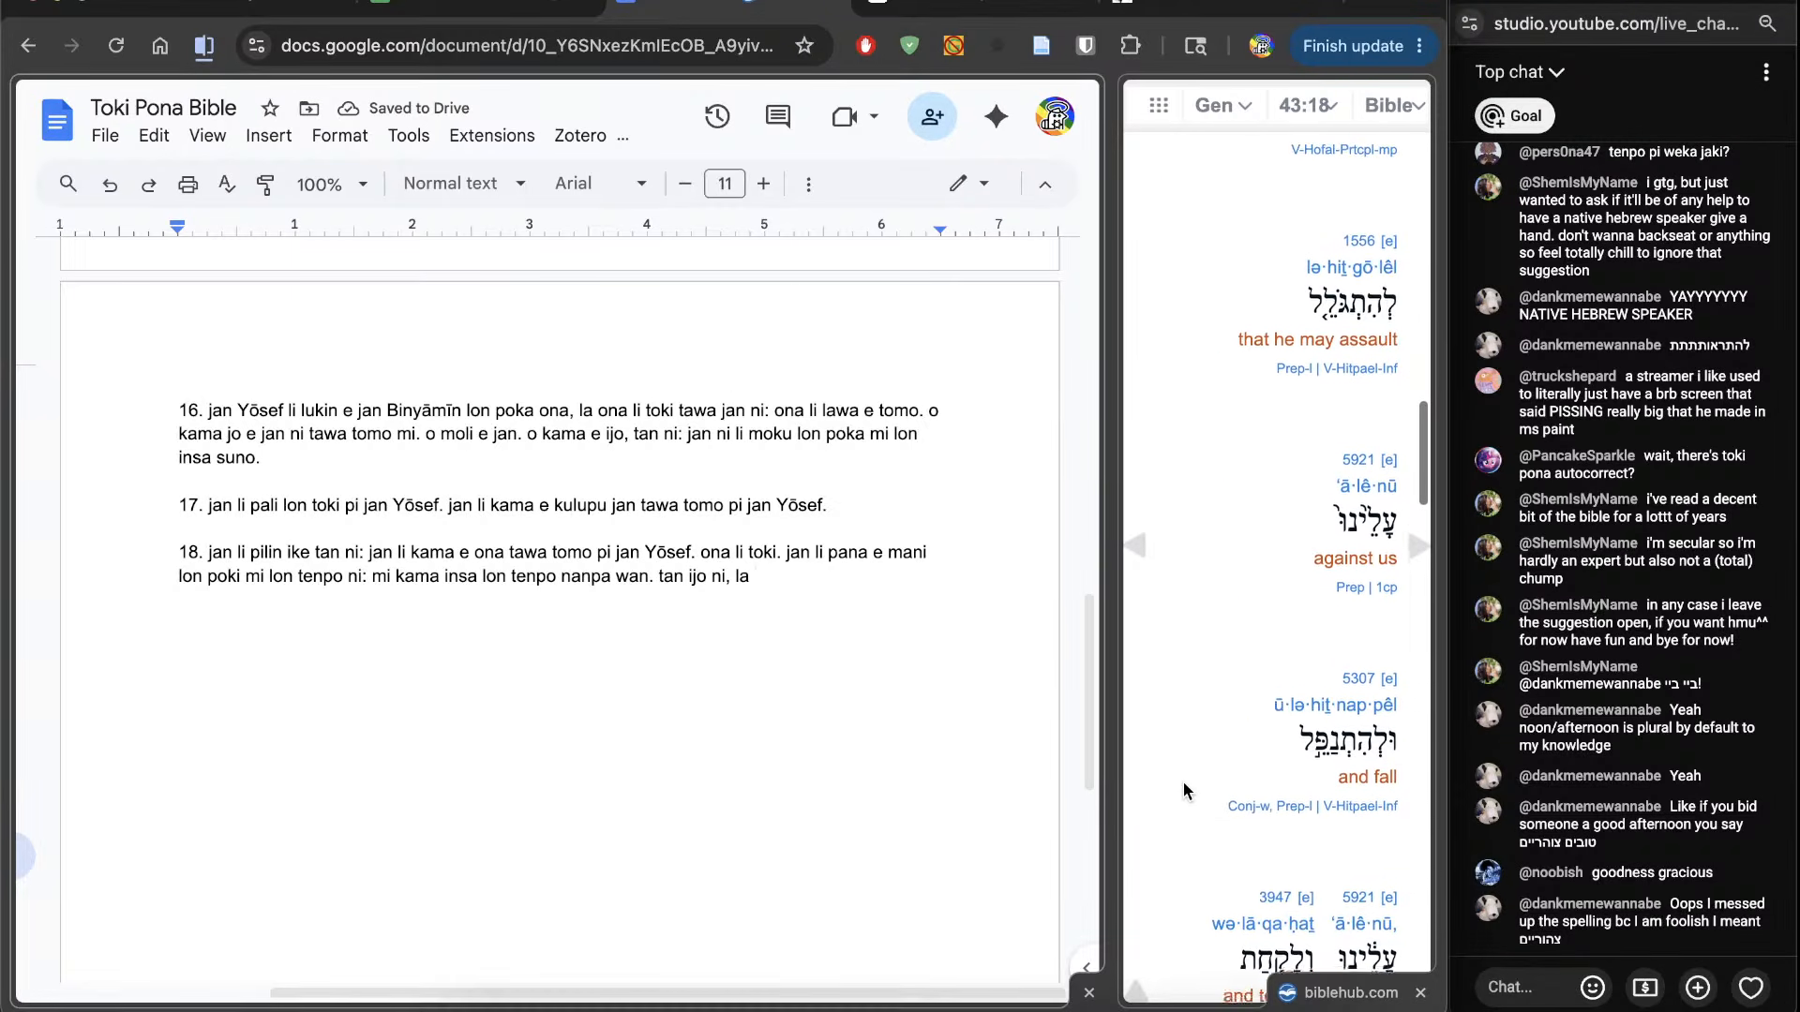
pyautogui.click(1360, 253)
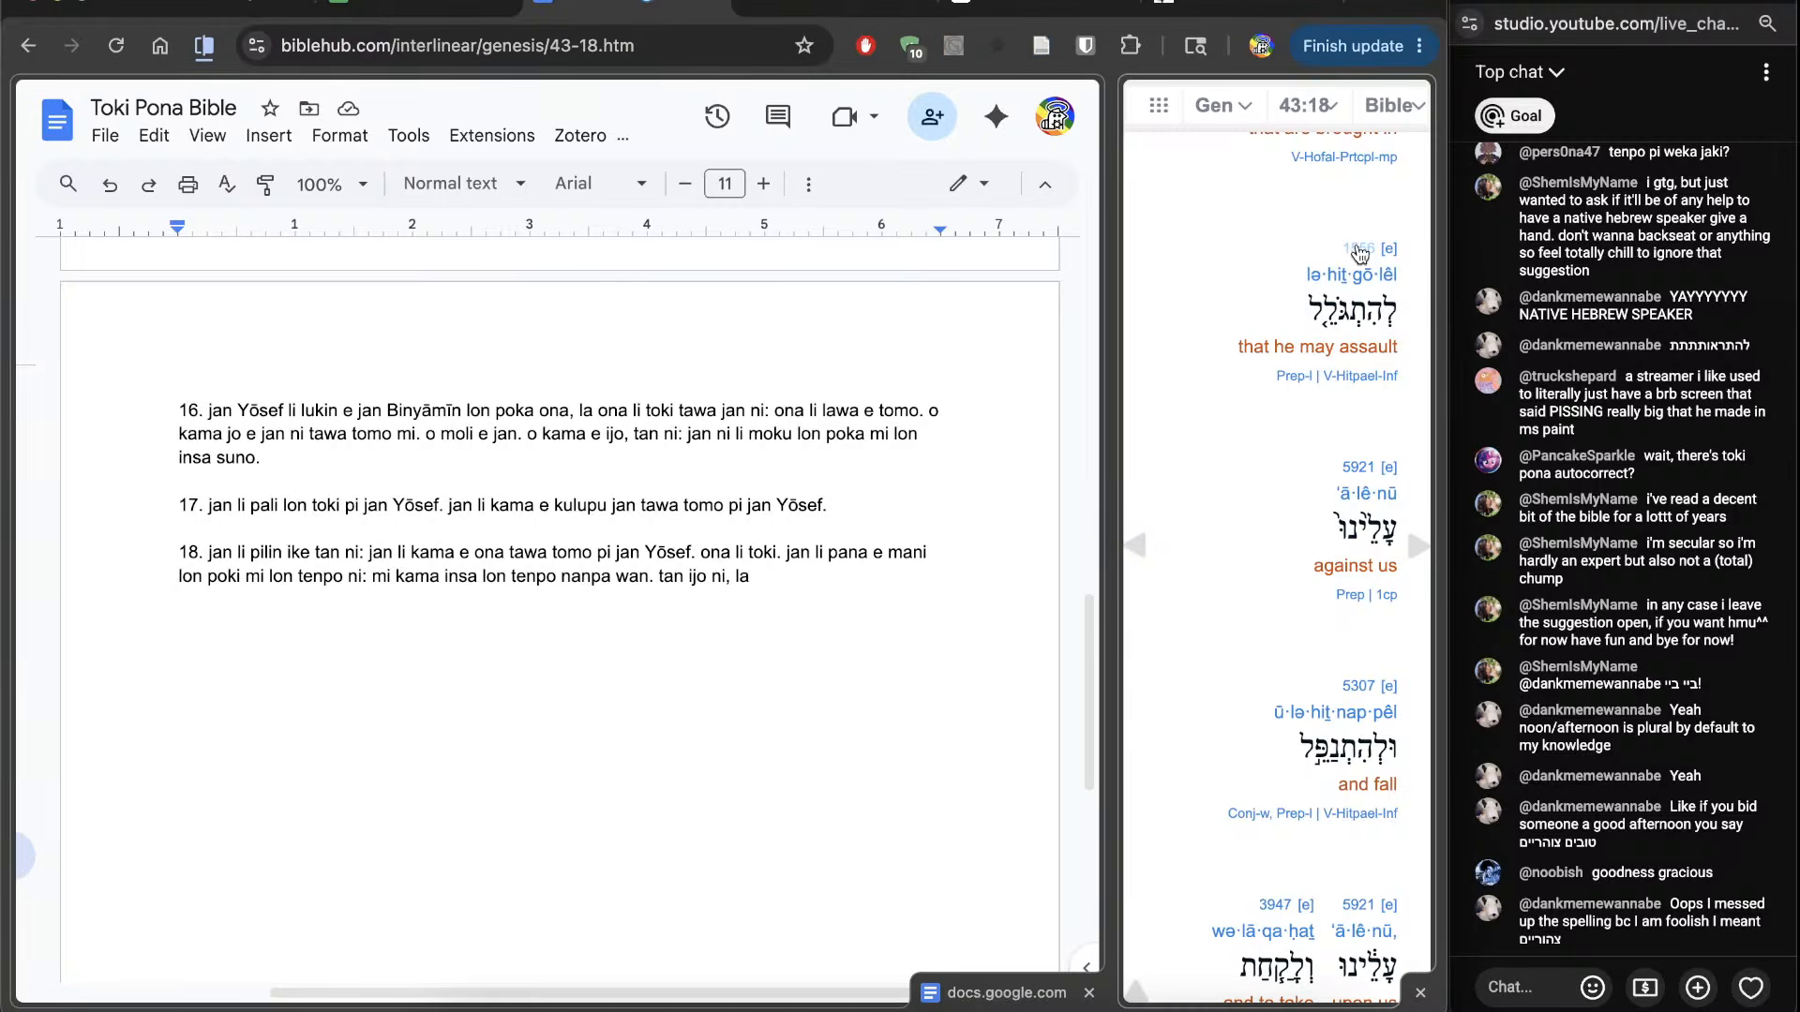
pyautogui.scroll(-7, 521, 711)
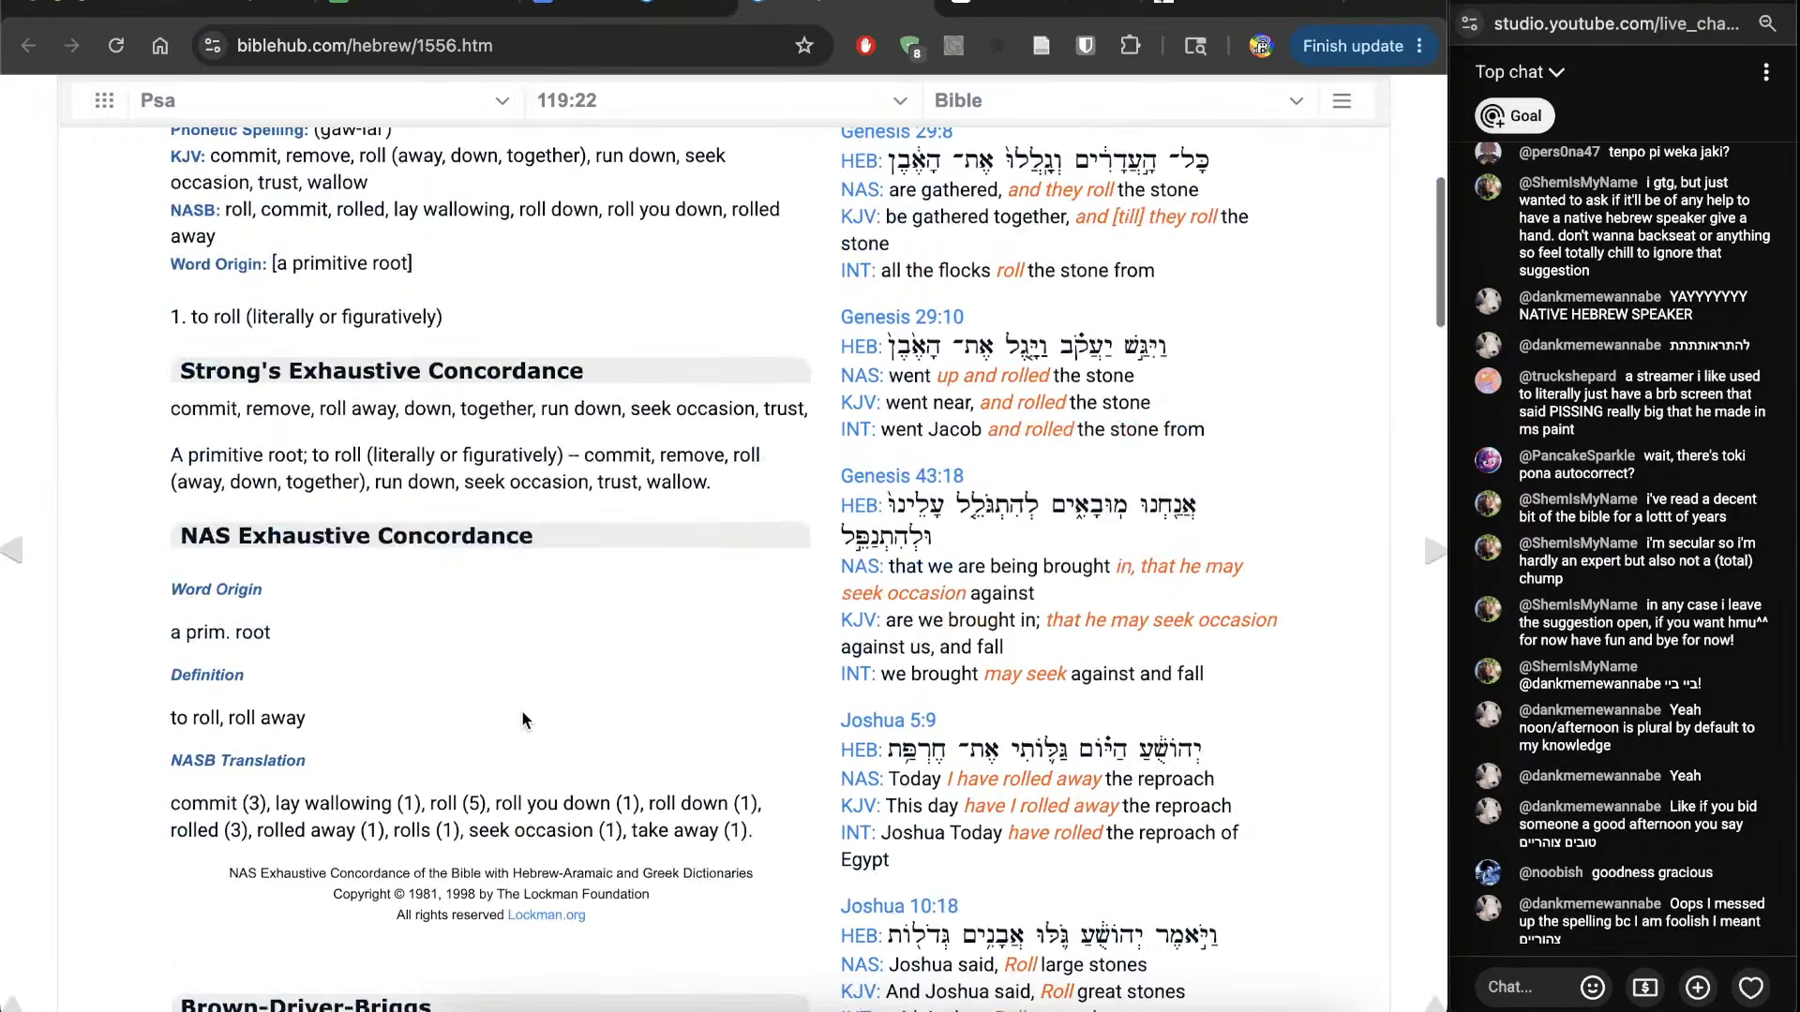
pyautogui.scroll(2, 522, 710)
pyautogui.scroll(-10, 522, 710)
pyautogui.scroll(-3, 521, 711)
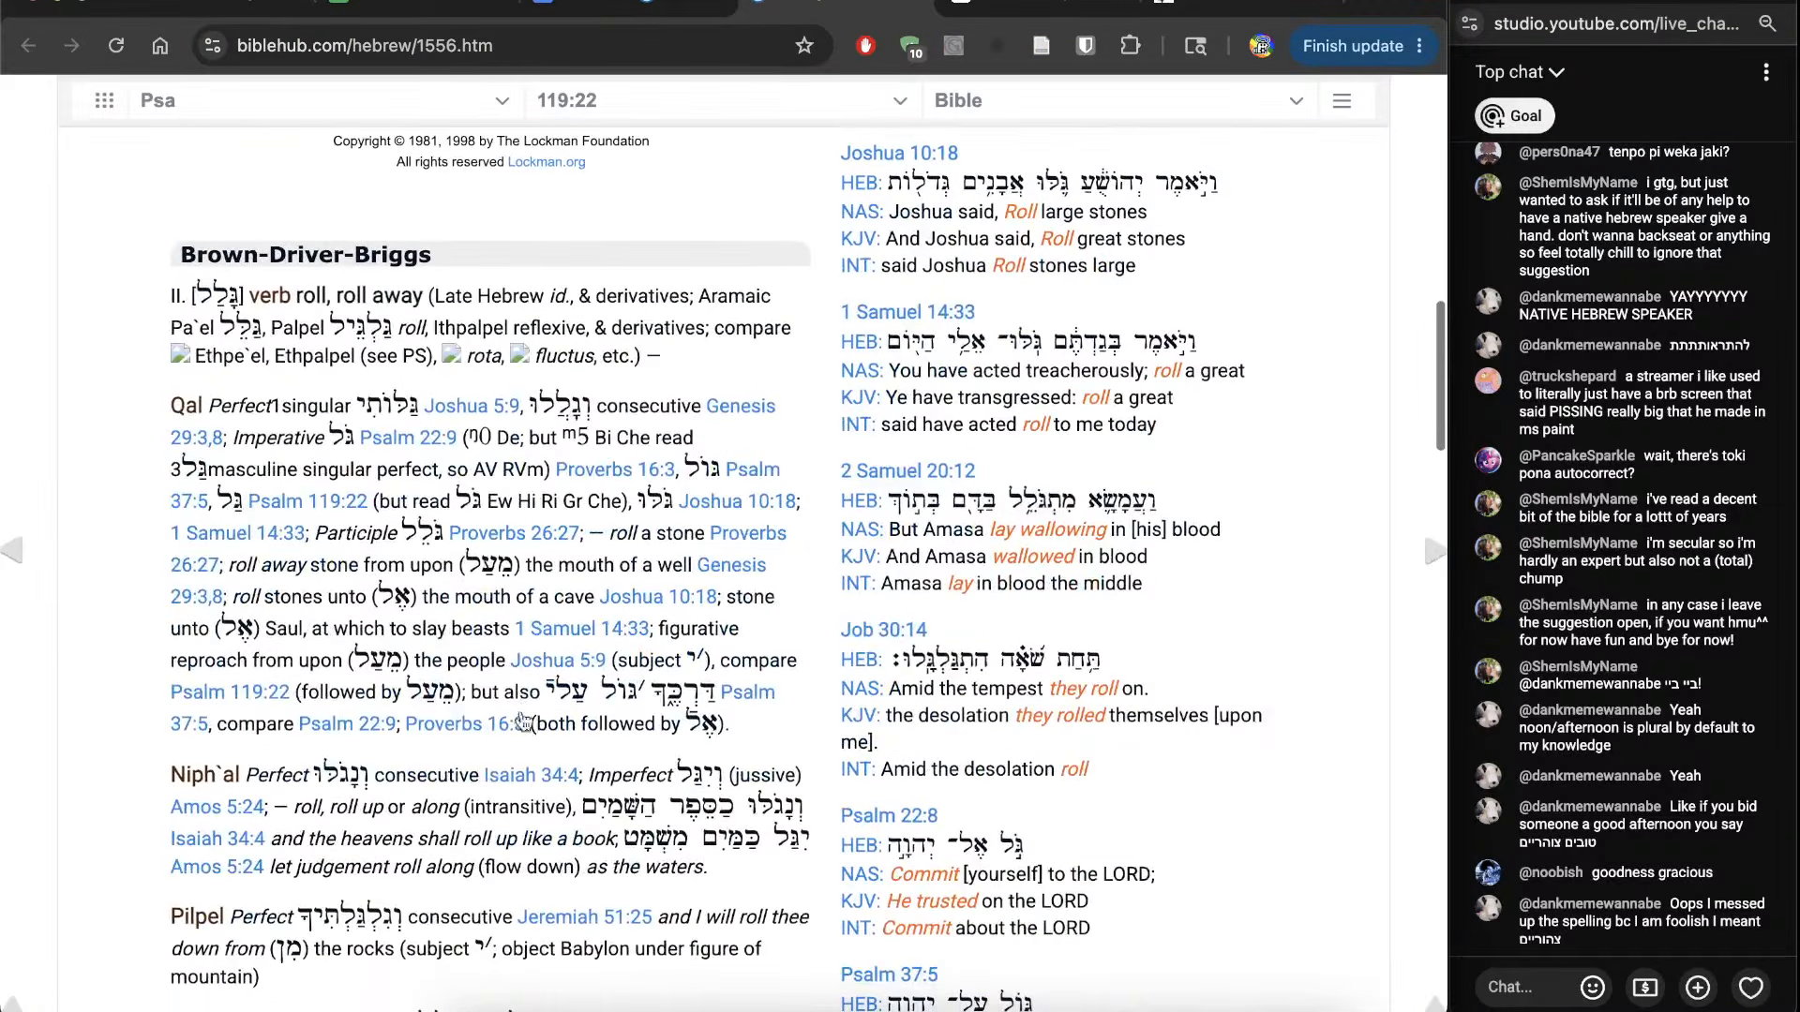
# Step: Examine the Hithpo`el and Hithpalpel senses in the Brown-Driver-Briggs section of entry 1556, comparing them with the verse 18 interlinear
pyautogui.scroll(-4, 124, 722)
pyautogui.scroll(-3, 122, 717)
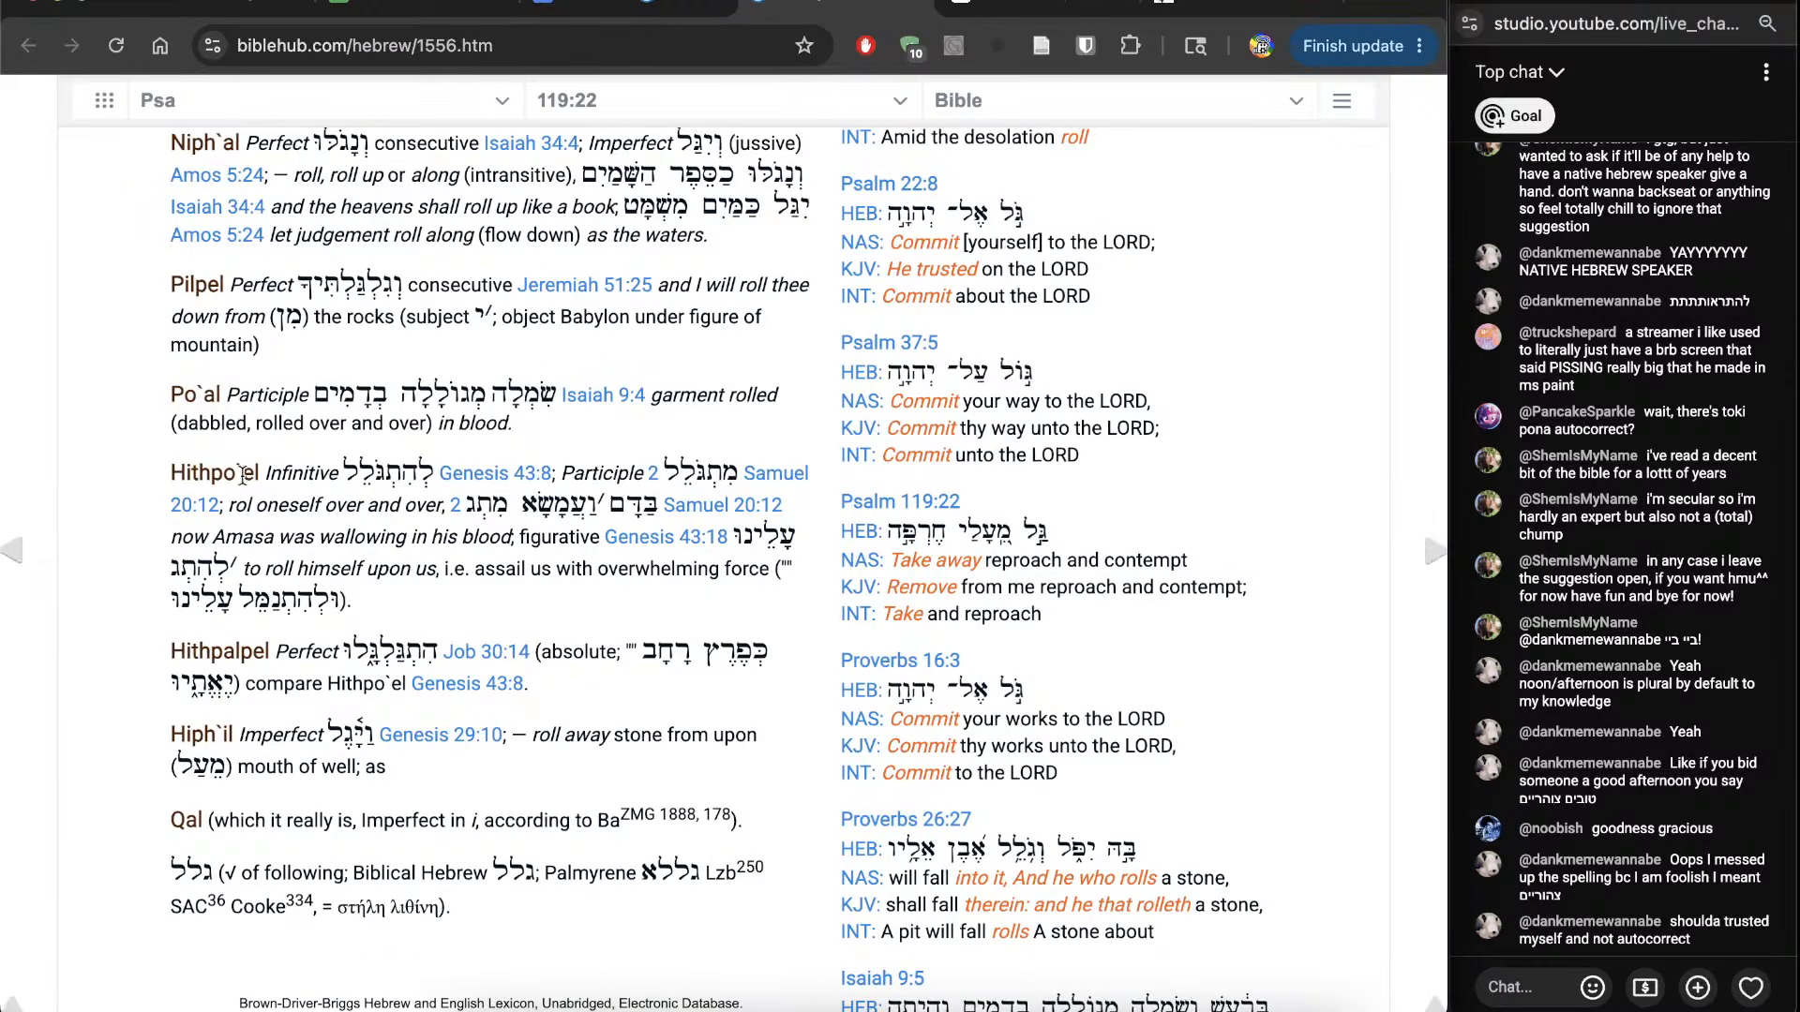
pyautogui.hotkey('ctrl', 'shift', 'Tab')
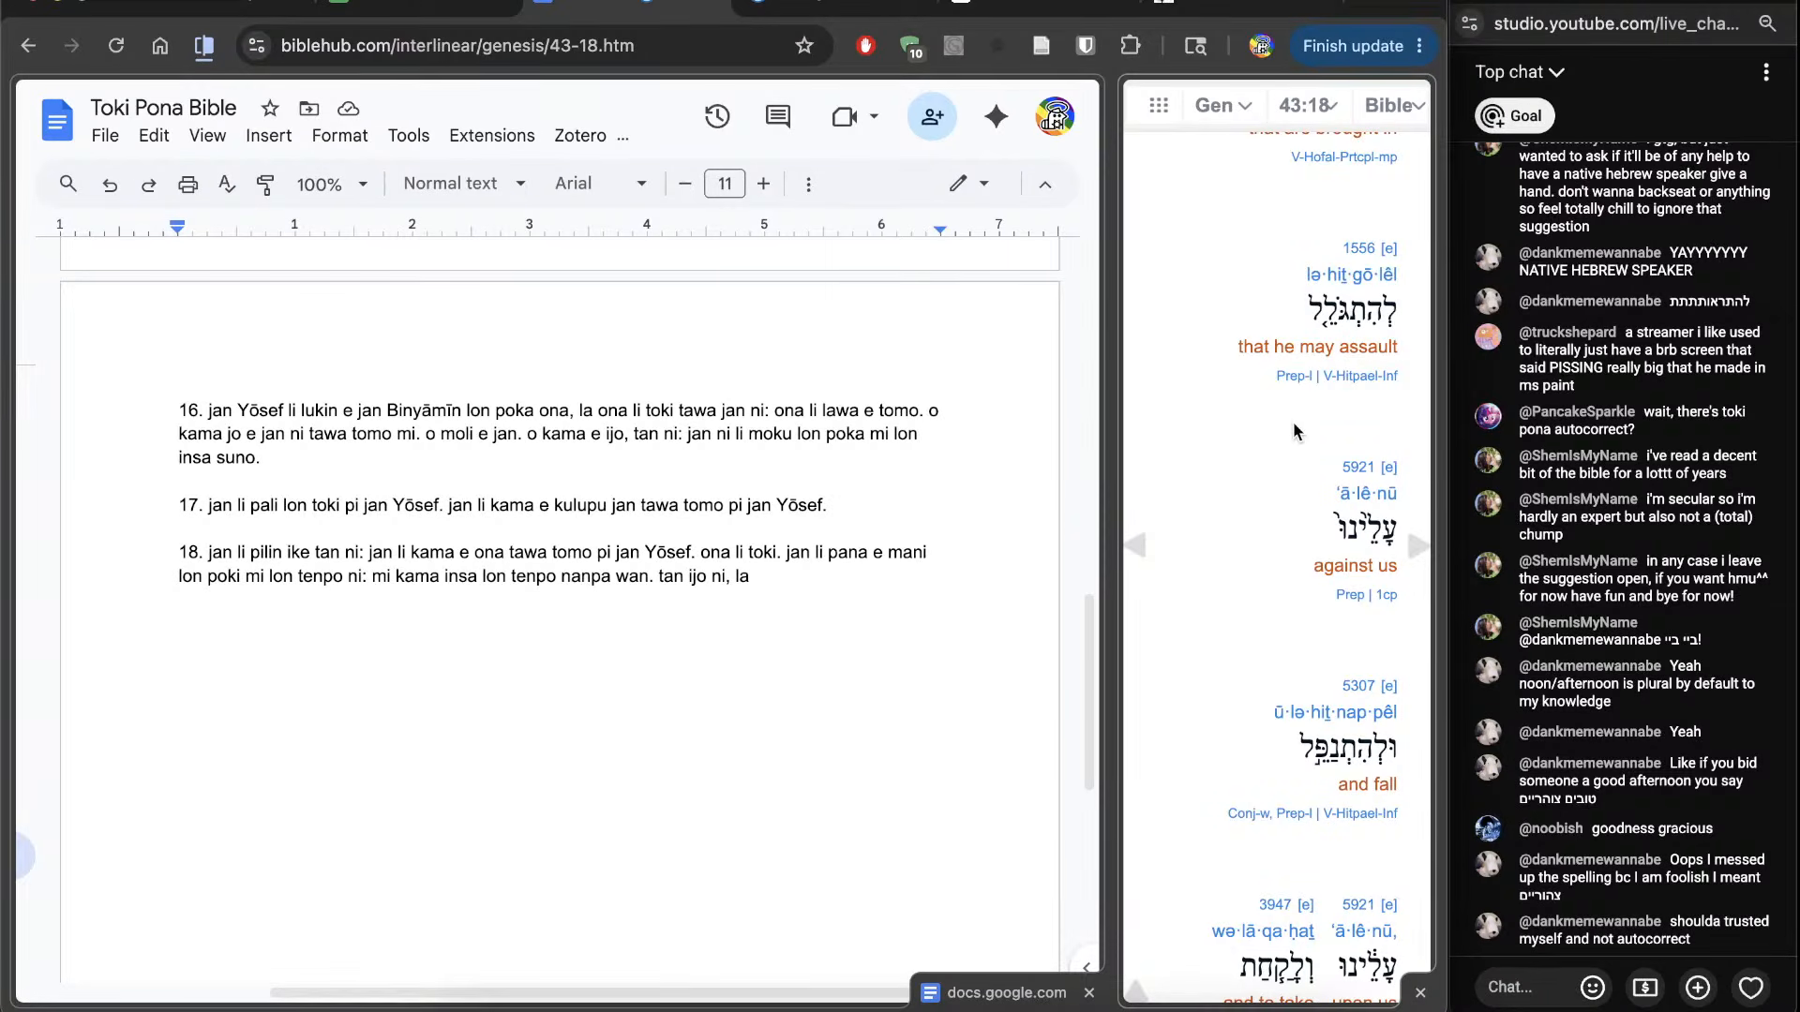
pyautogui.hotkey('ctrl', 'Tab')
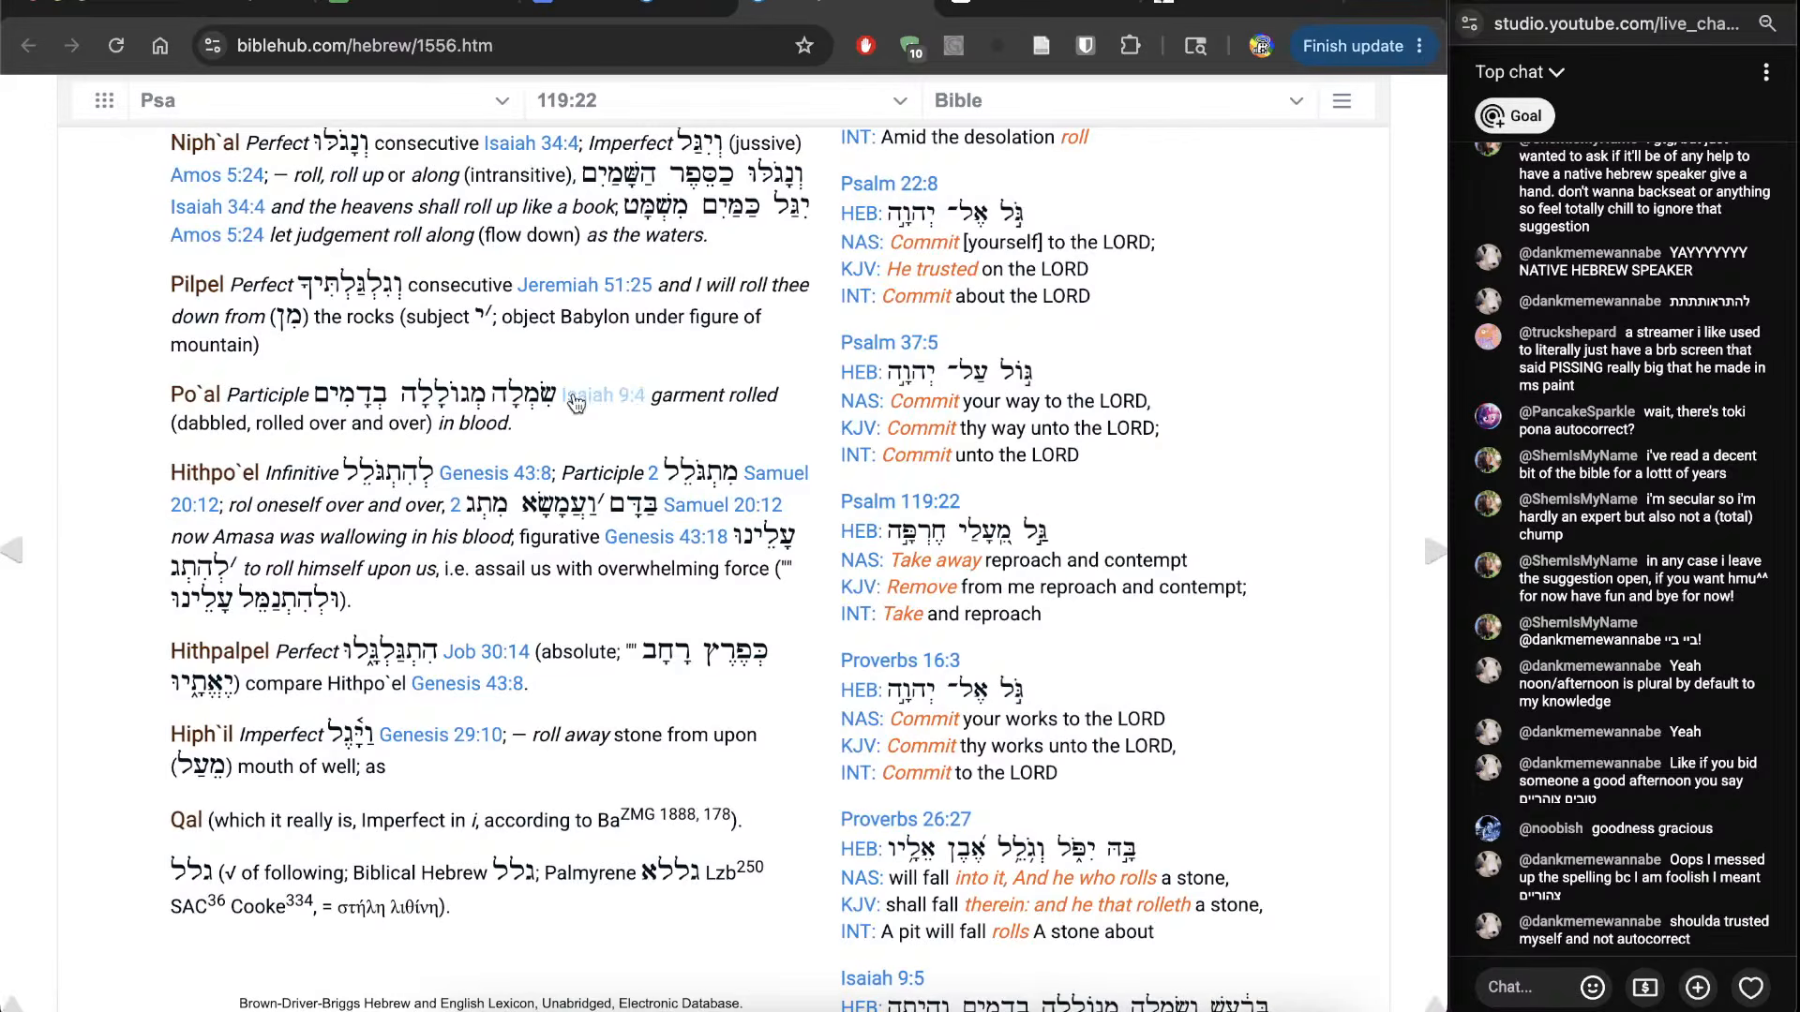
pyautogui.tripleClick(246, 656)
pyautogui.click(265, 650)
# Step: Continue verse 18 after "tan ijo ni, la" with "ona li utala sike e mi, li"
pyautogui.hotkey('ctrl', 'shift', 'Tab')
pyautogui.click(913, 668)
pyautogui.write('ona lu ')
pyautogui.write(' ut')
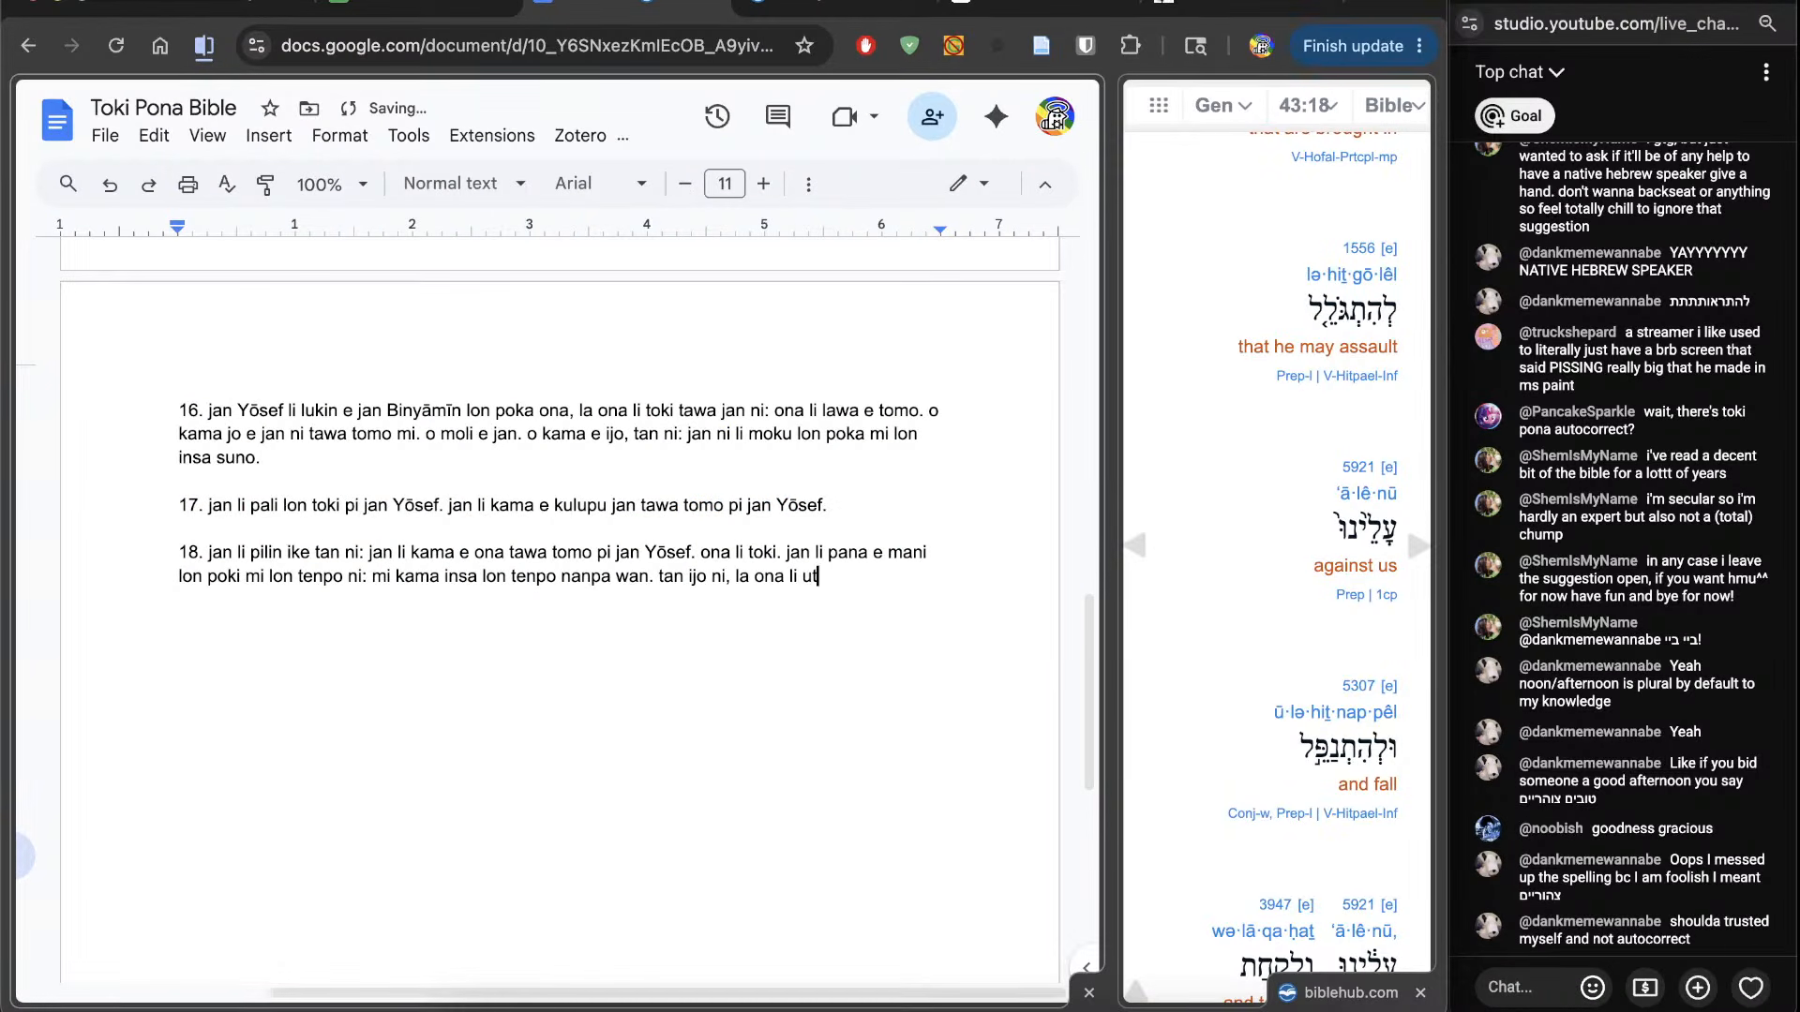
pyautogui.write('ala sike e mi')
pyautogui.scroll(-2, 1211, 763)
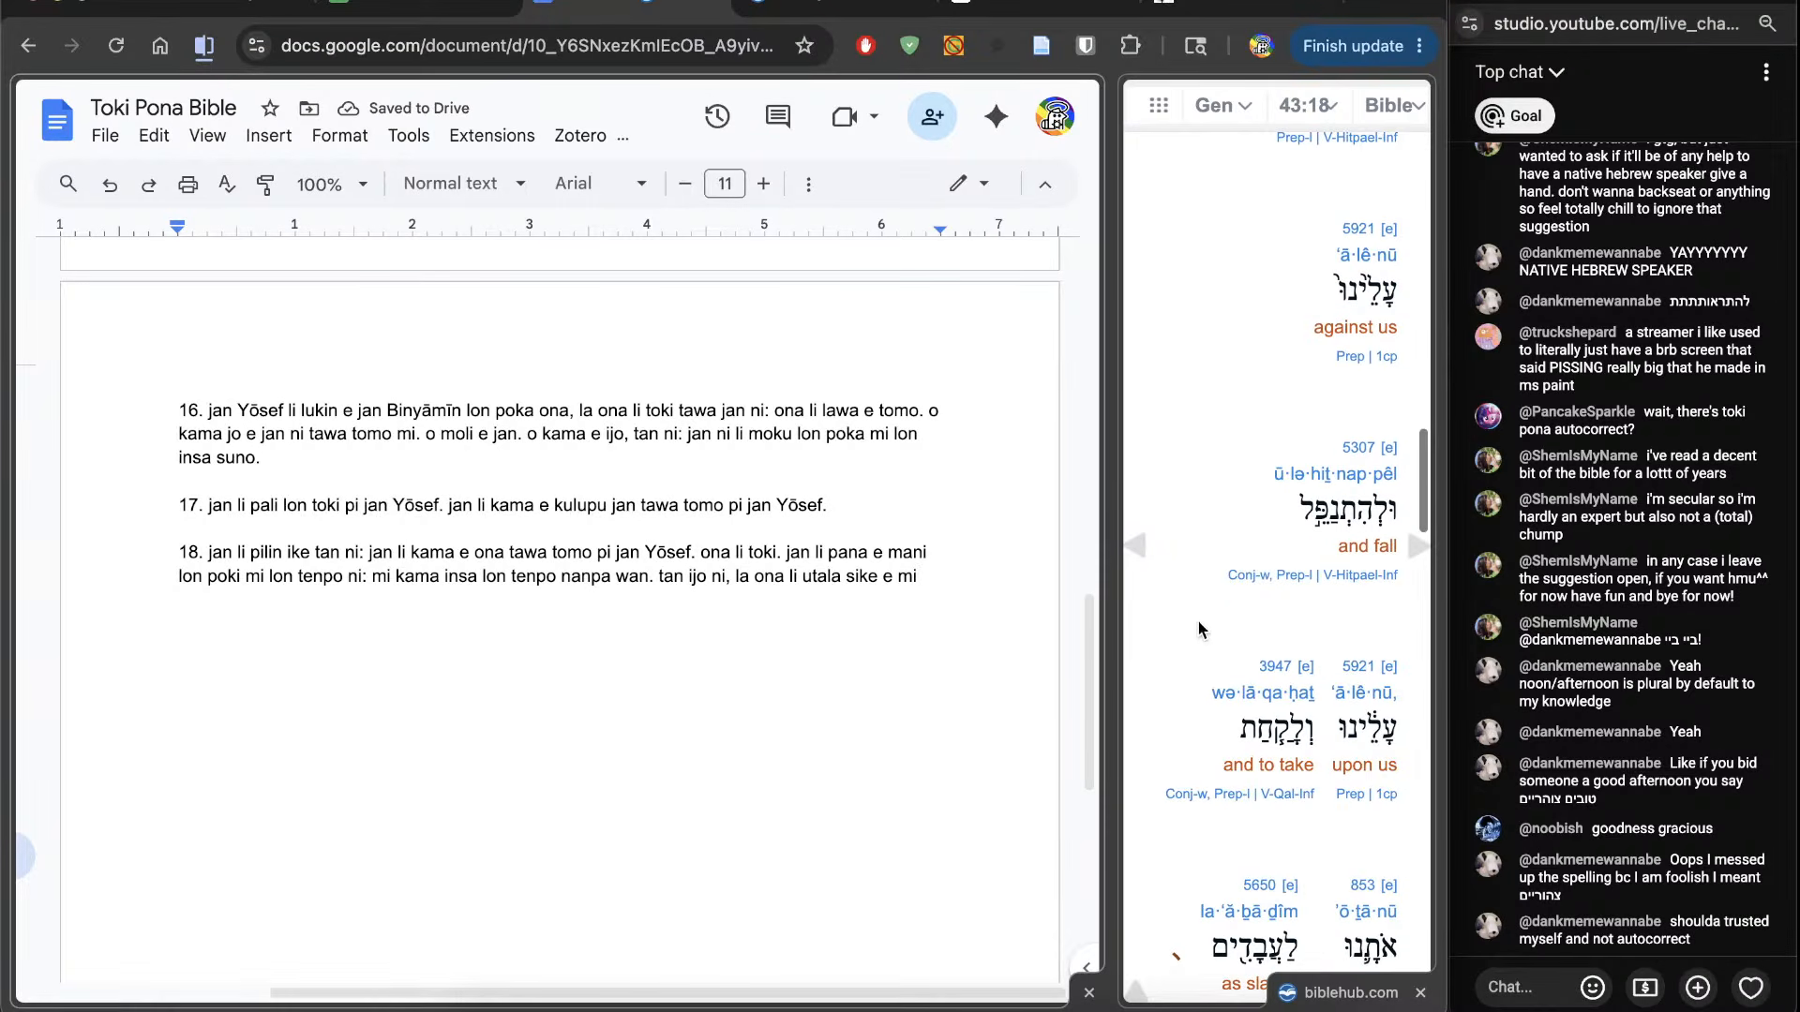
pyautogui.write(', li')
pyautogui.scroll(-1, 1194, 598)
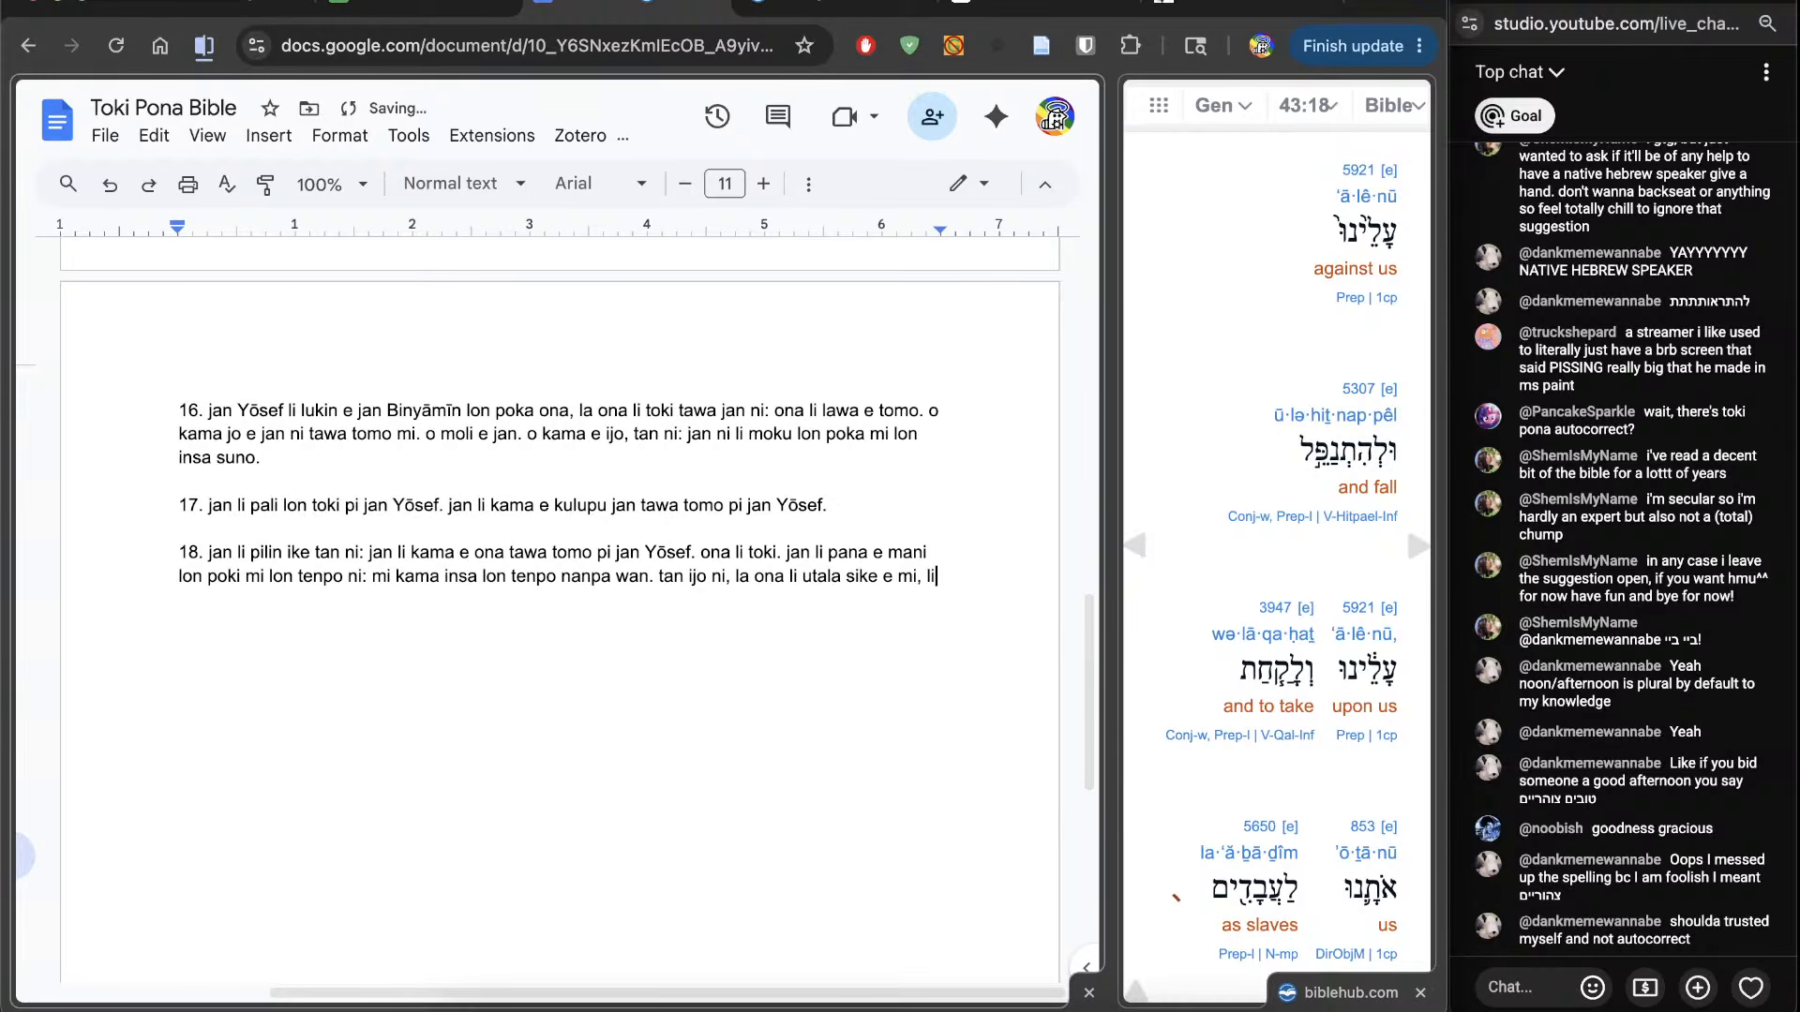
# Step: Consult Strong's entry 5307 for "and fall", close both Strong's entries, and continue verse 18 with "kama anpa"
pyautogui.keyDown('super'); pyautogui.click(1357, 389); pyautogui.keyUp('super')
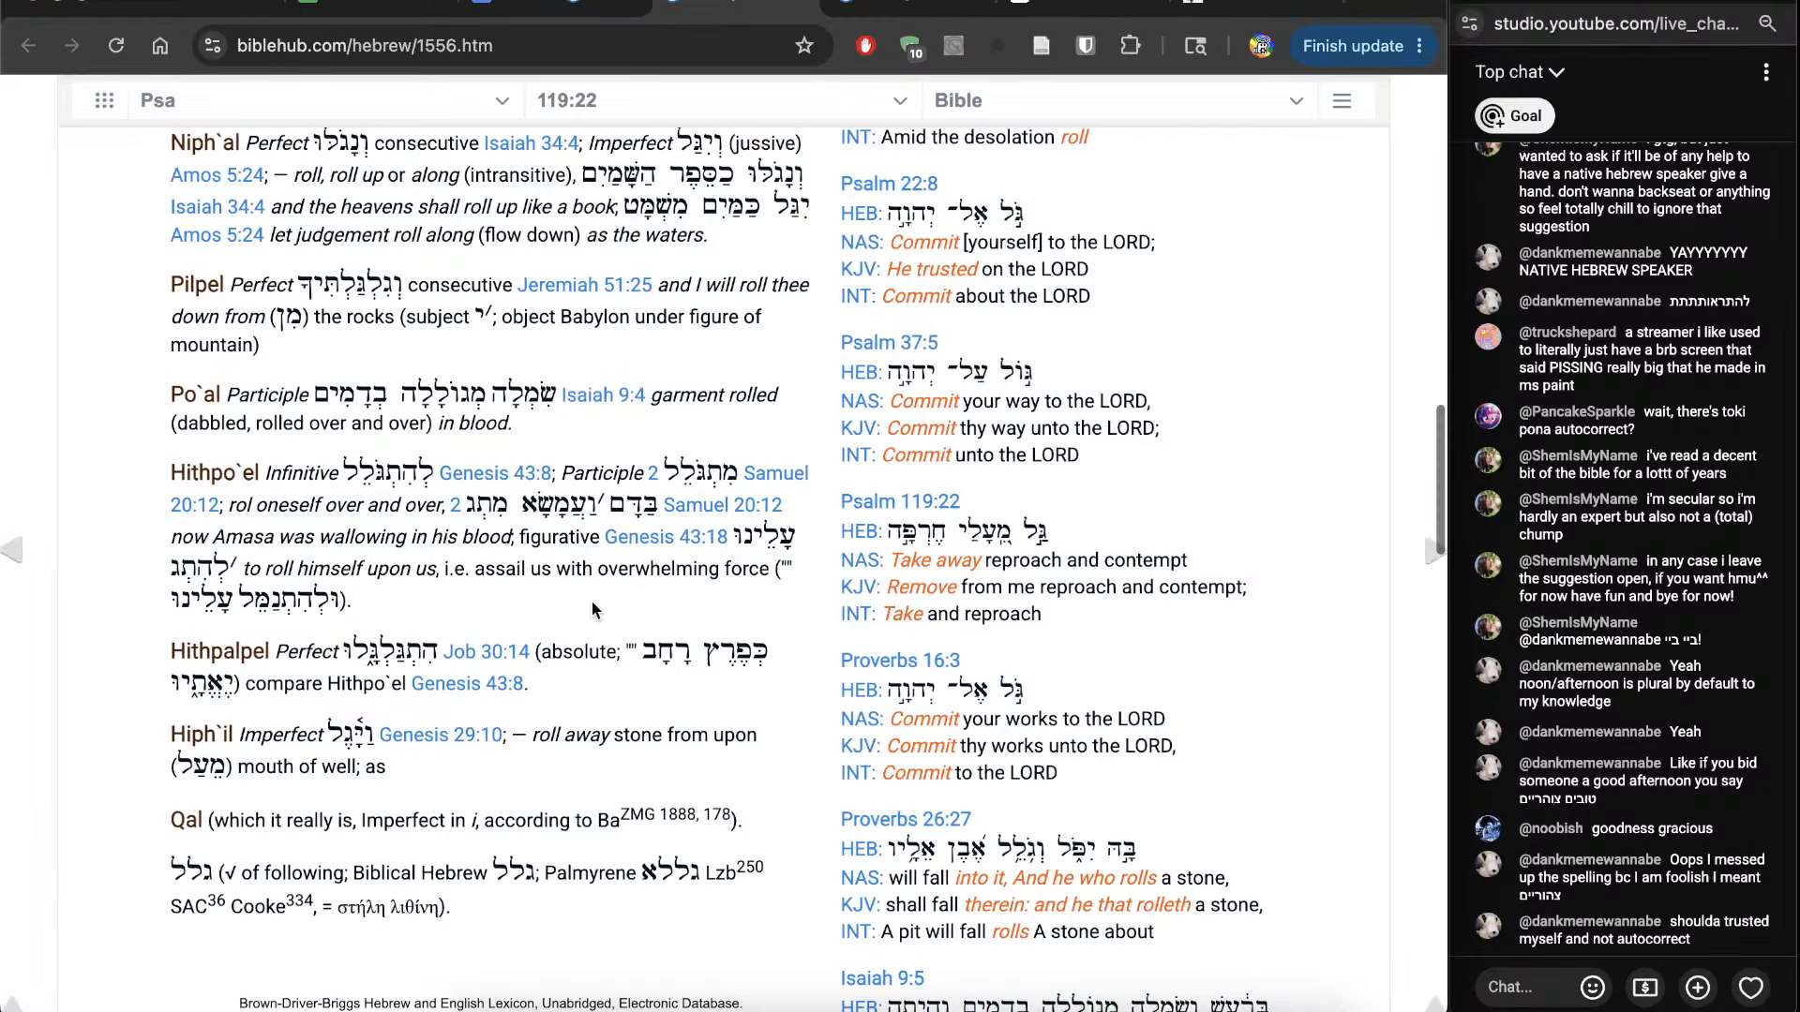
pyautogui.press('super+w')
pyautogui.scroll(-20, 592, 600)
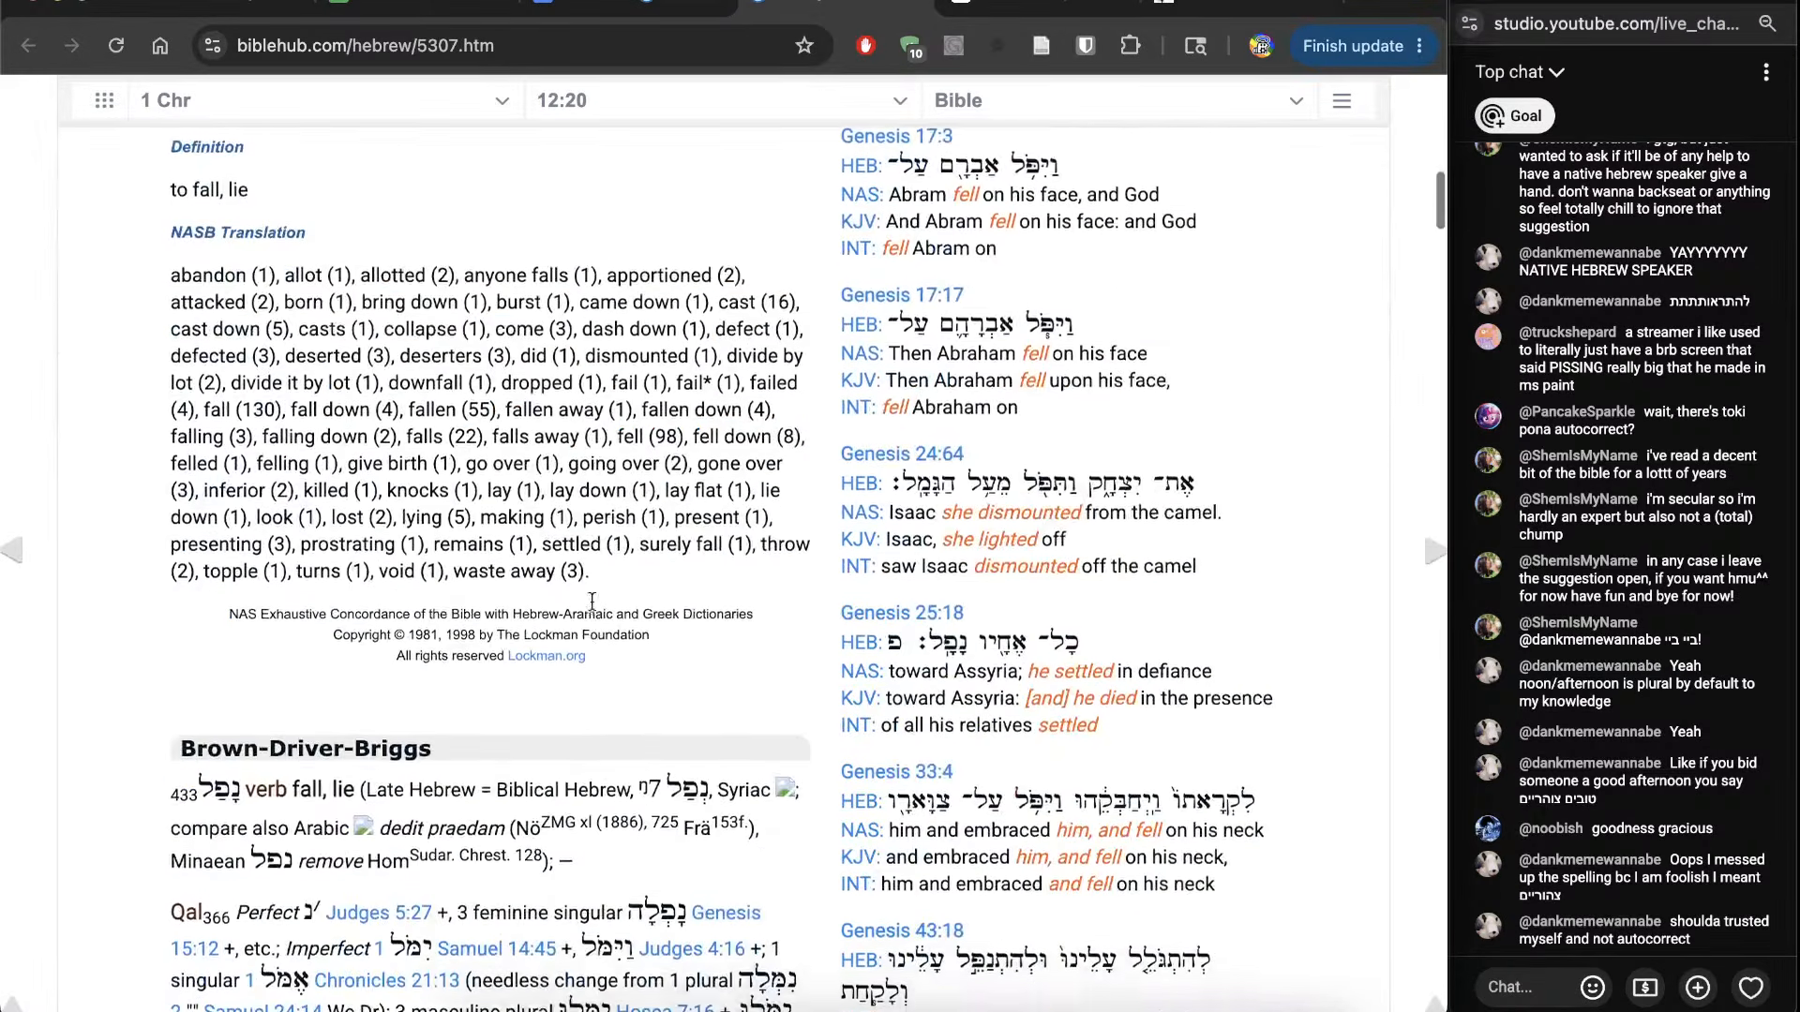
pyautogui.scroll(-15, 592, 600)
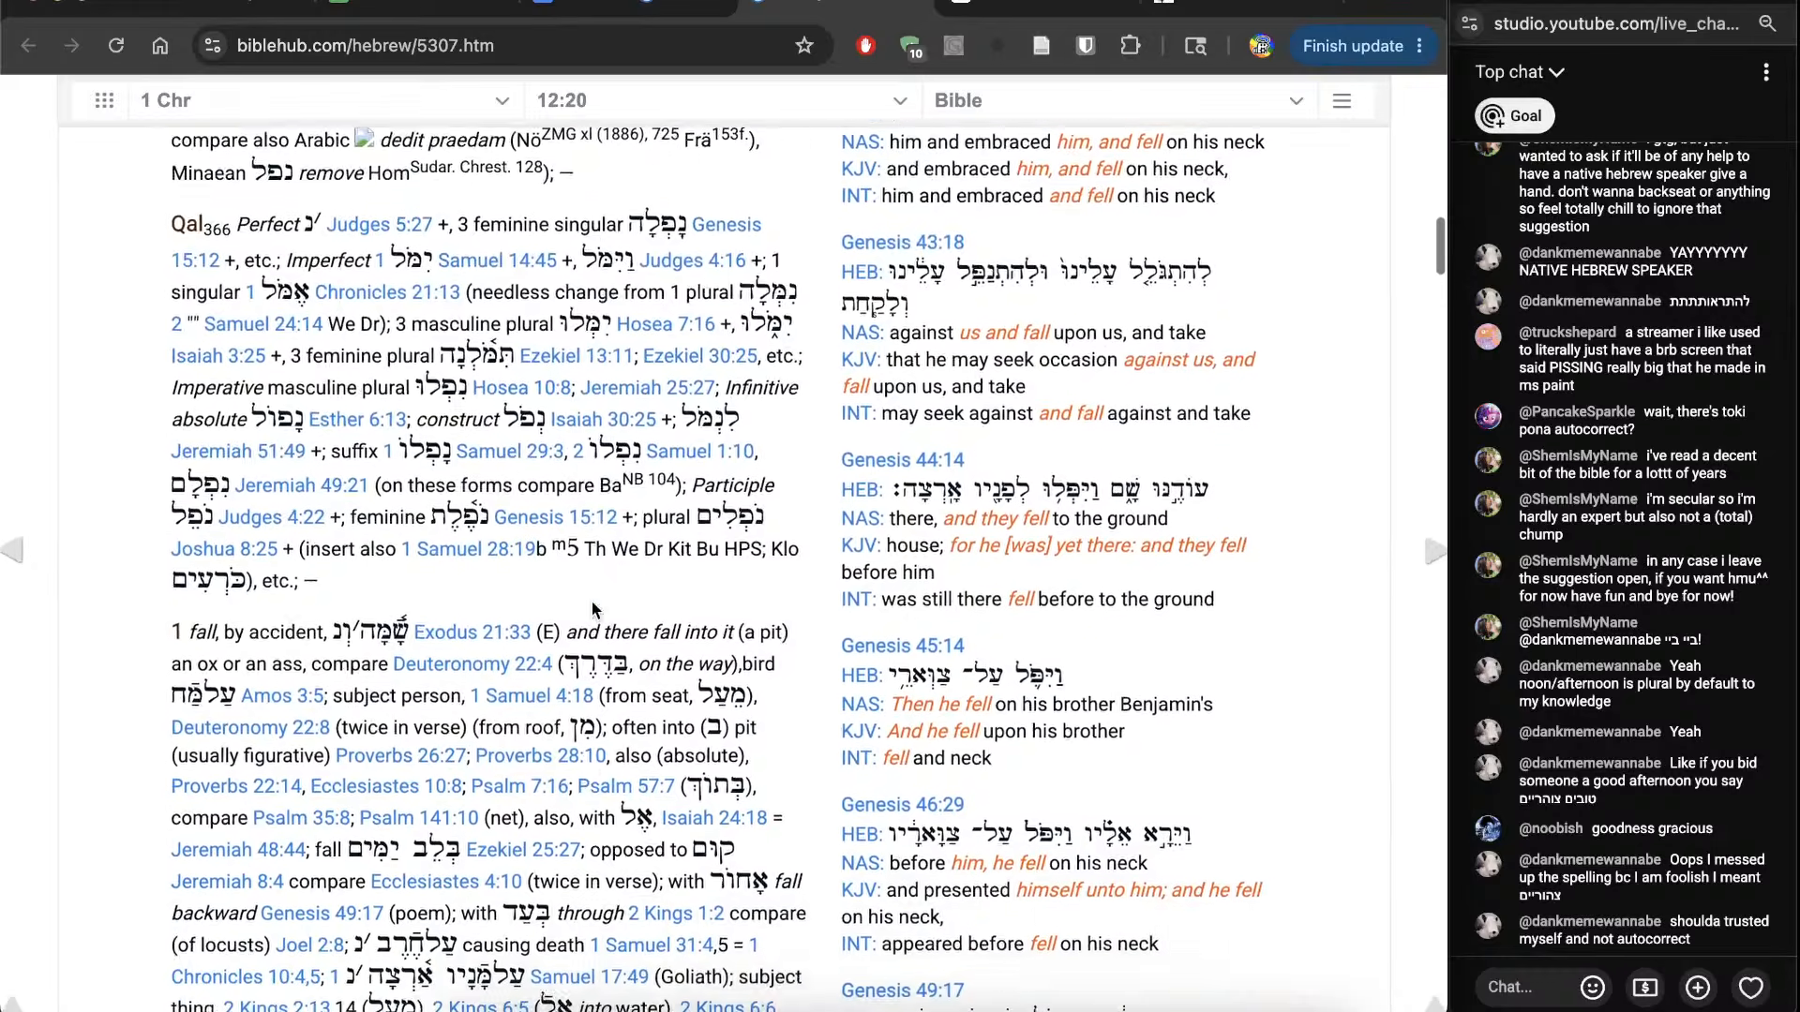
pyautogui.press('super+w')
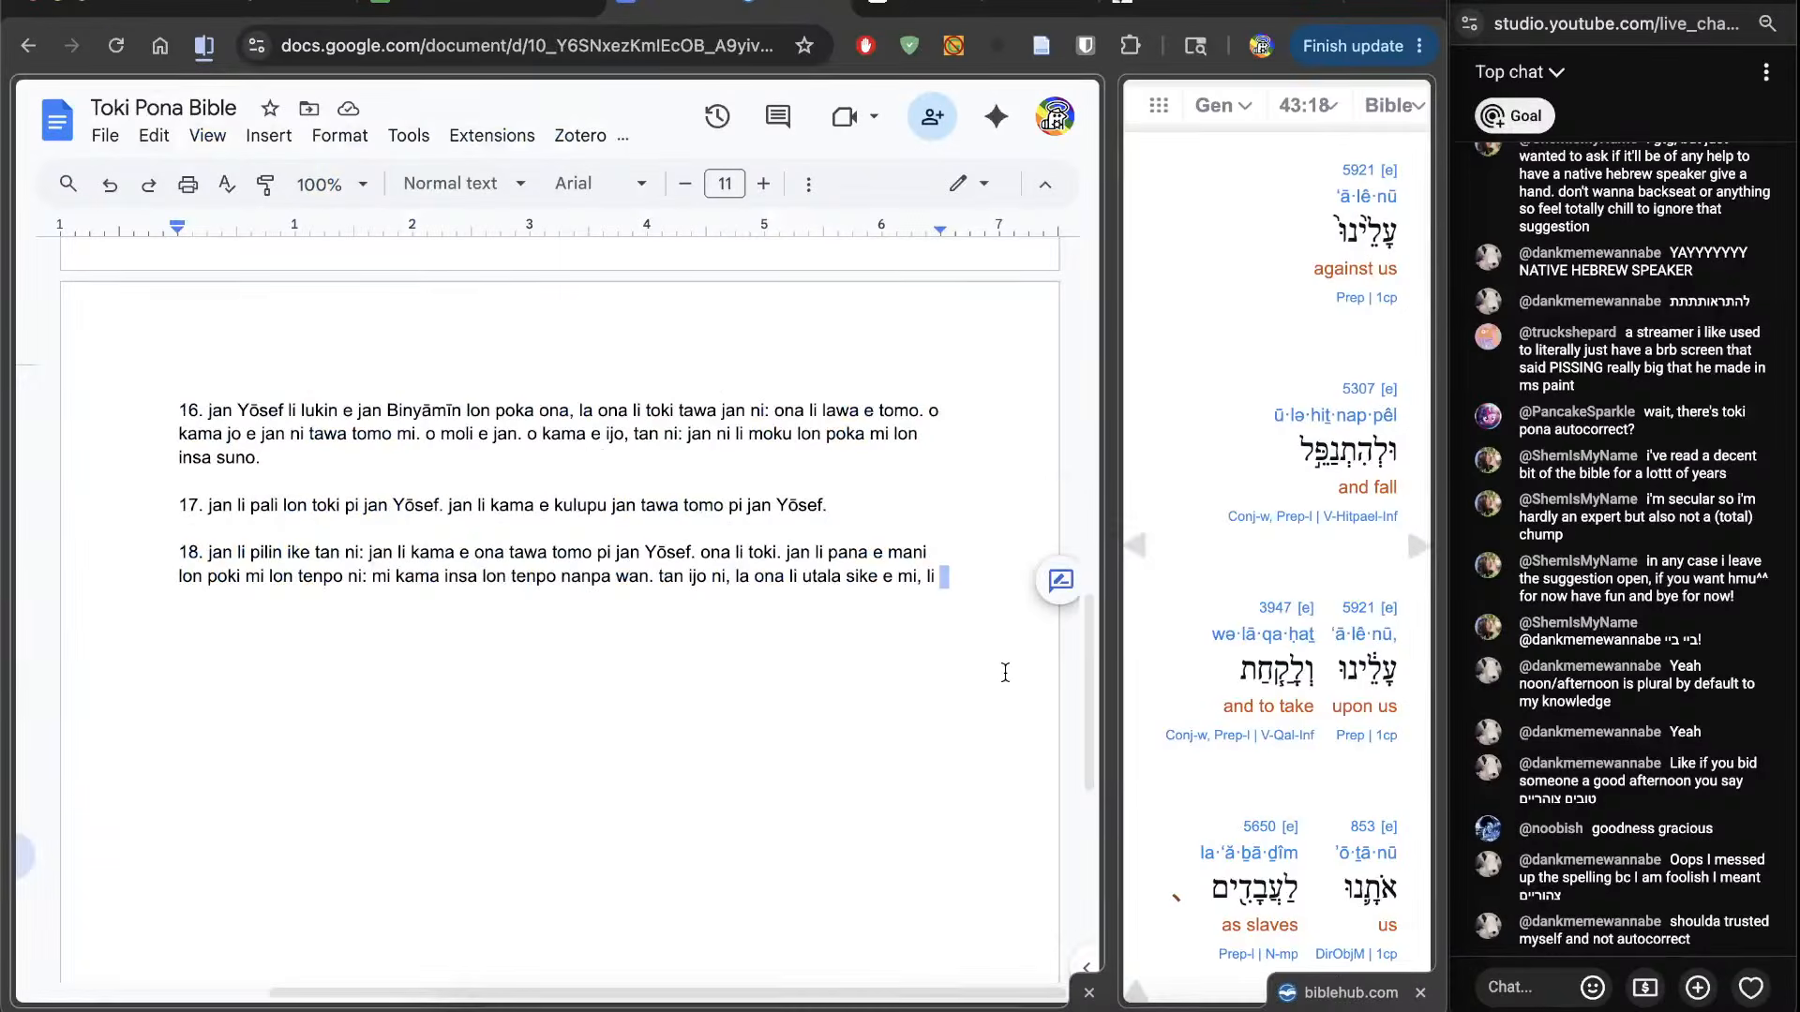
pyautogui.write('kama anpa')
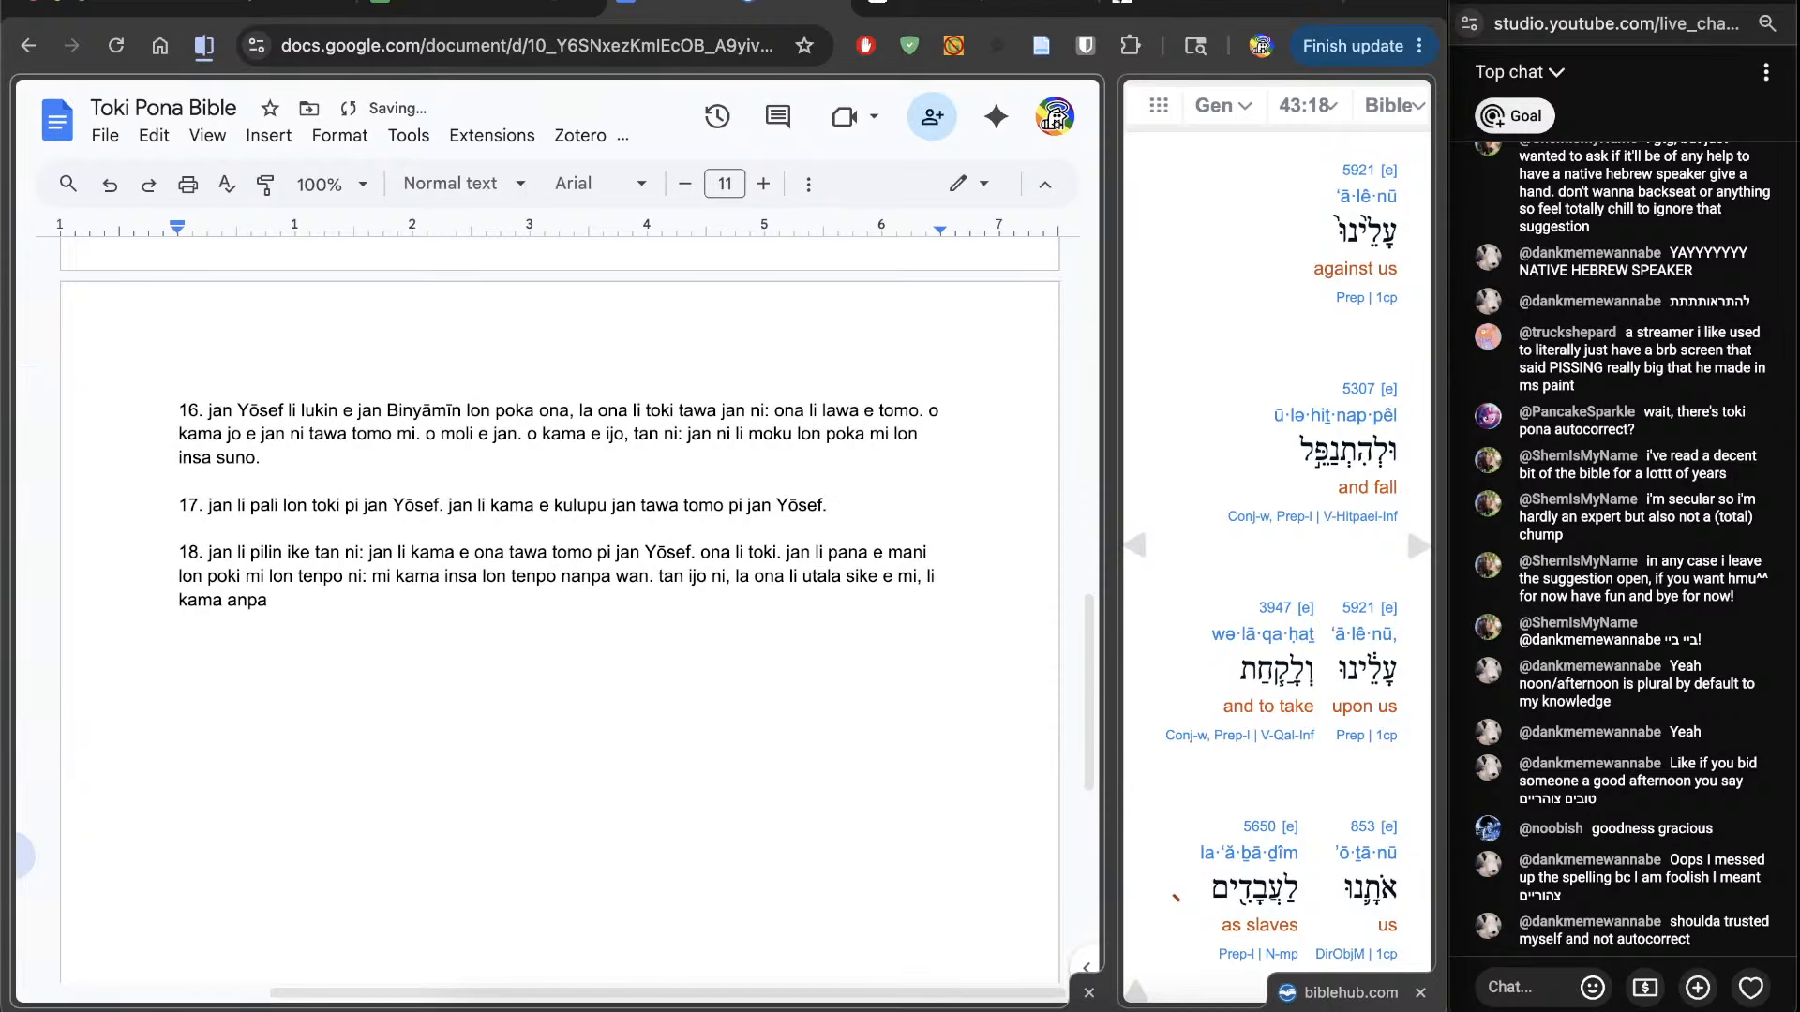
# Step: Replace "kama anpa" in verse 18 with "utala anpa e mi, li kama jo e mi tawa jan pali."
pyautogui.hotkey('shift', 'Home')
pyautogui.write('utala anpa e mi,')
pyautogui.scroll(-4, 1143, 834)
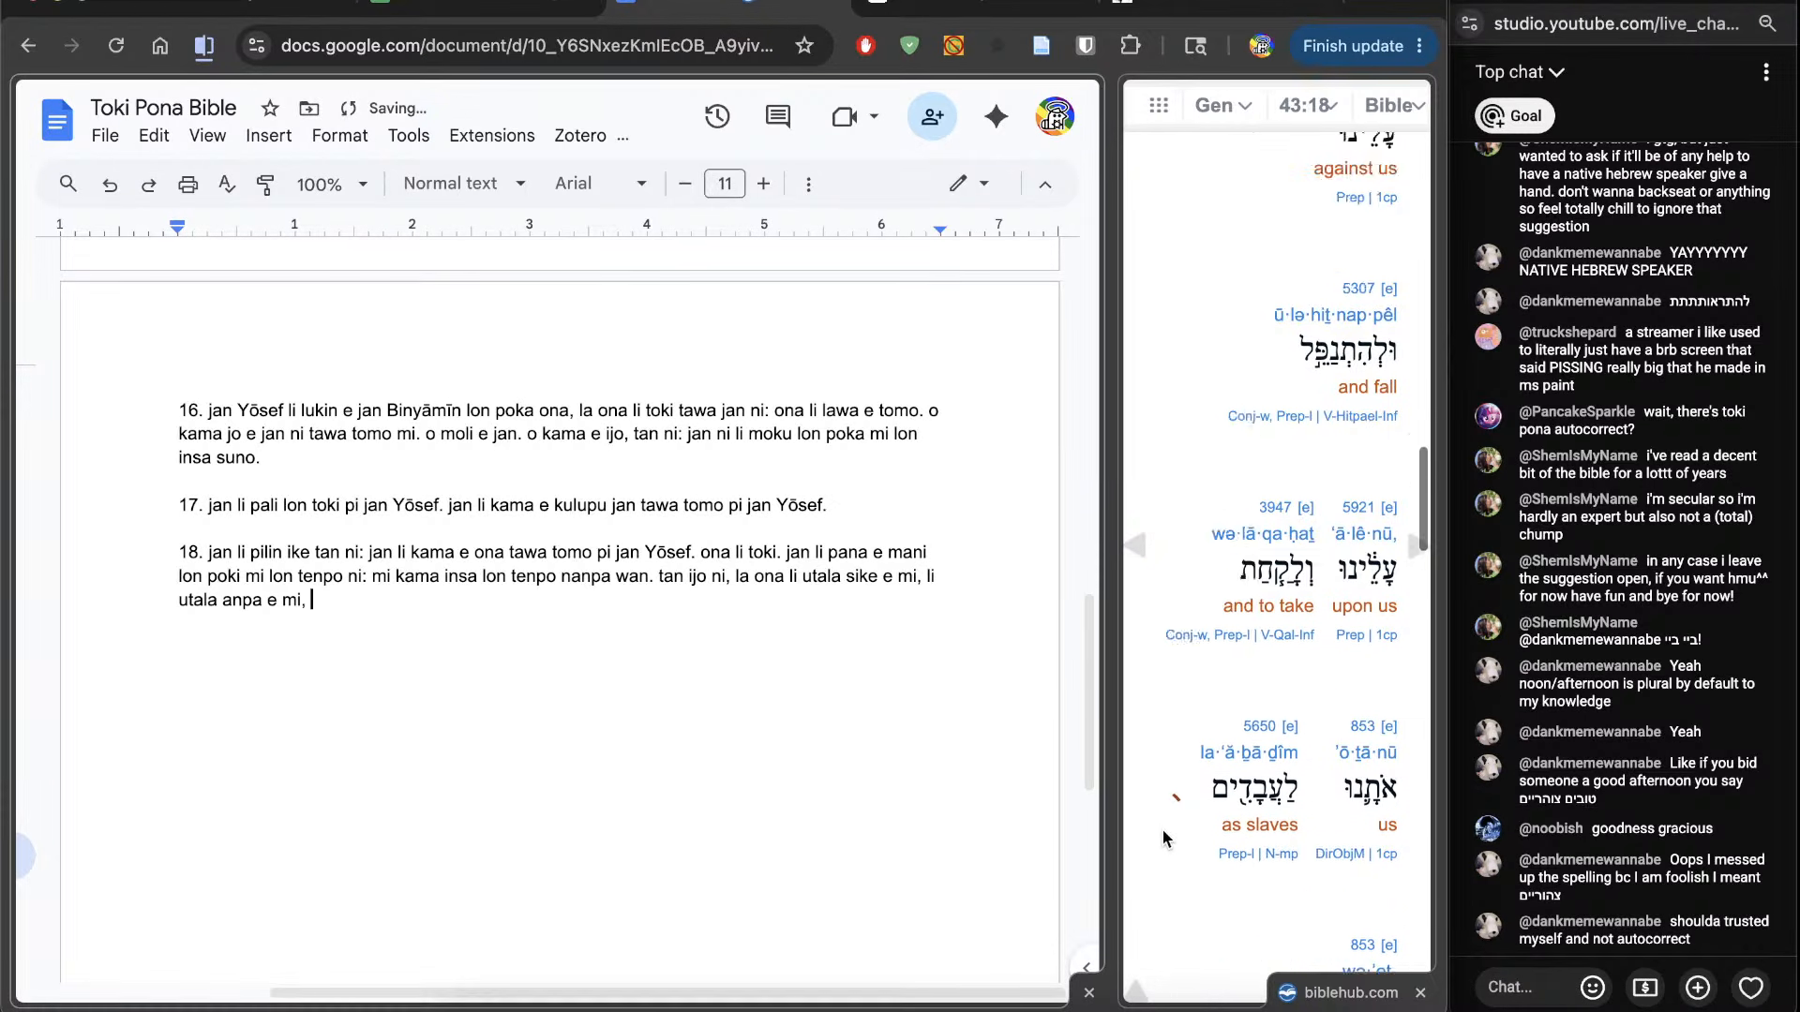
pyautogui.write('li j')
pyautogui.press('BackSpace')
pyautogui.write('kama')
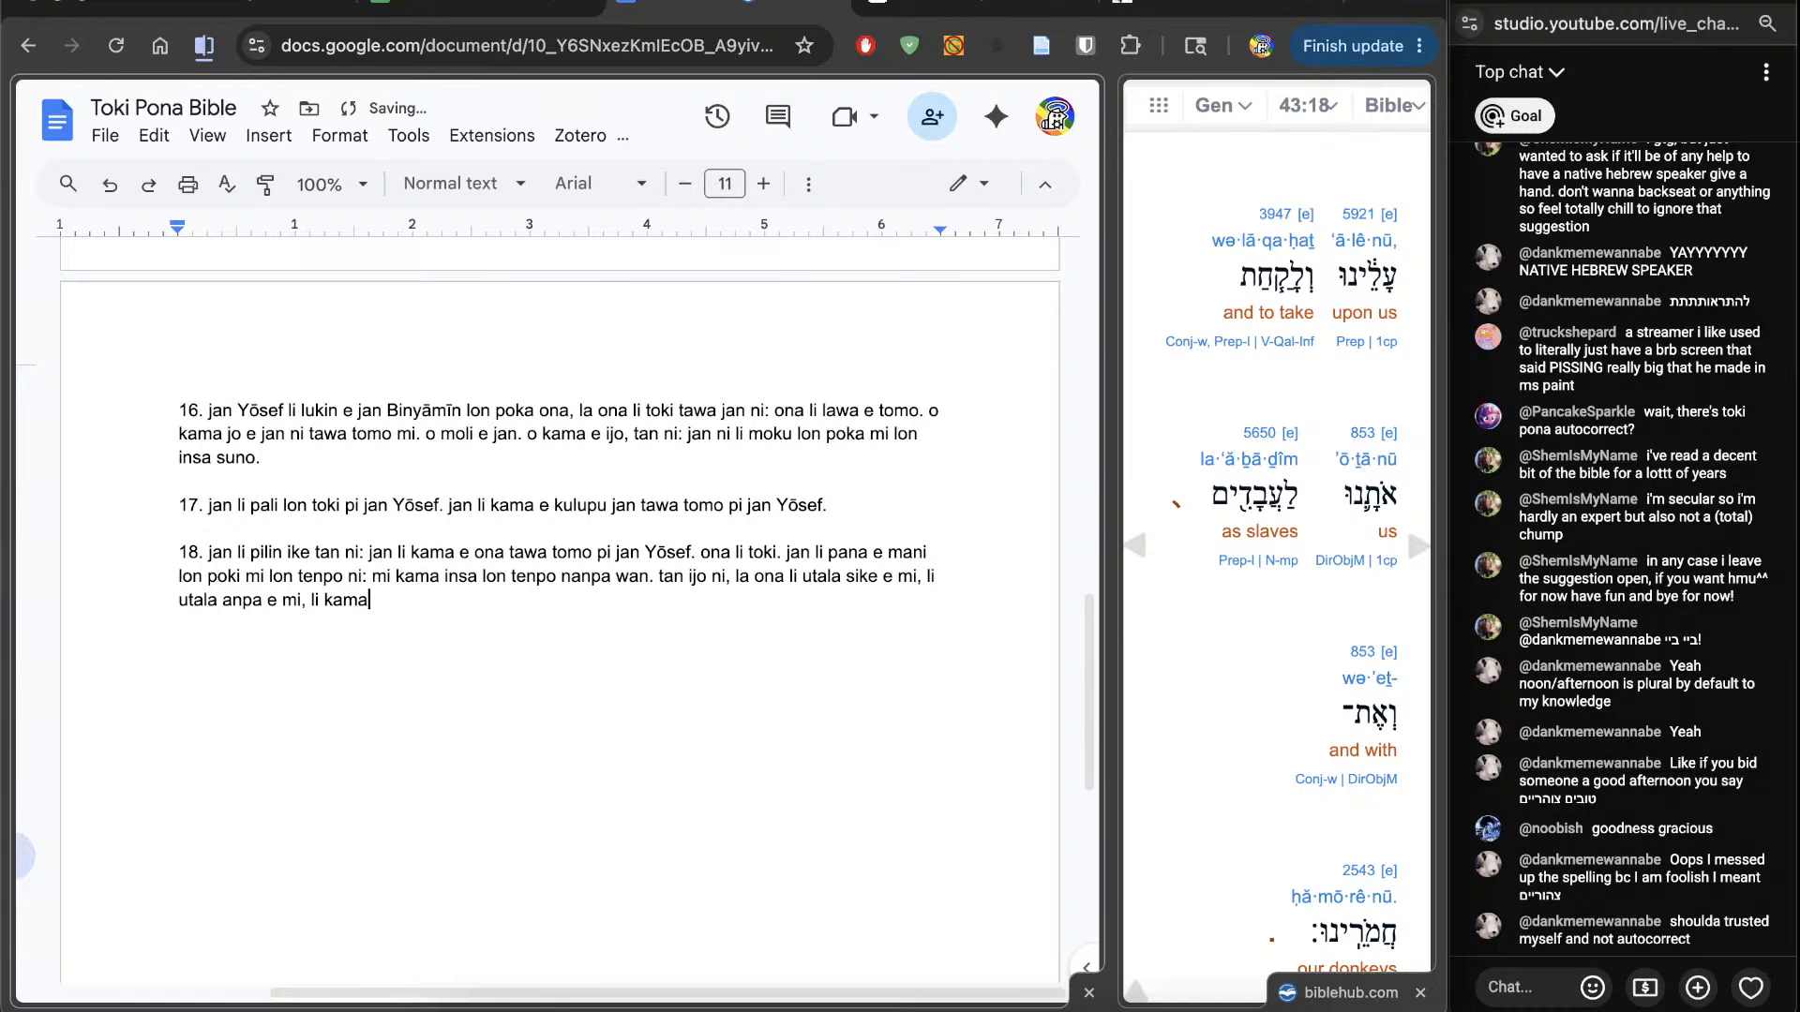
pyautogui.write(' jo e mi tawa jan pali.')
# Step: Extend the end of verse 18 after "tawa jan pali" with ", lon poka pi soweli jo mi."
pyautogui.scroll(-4, 1297, 563)
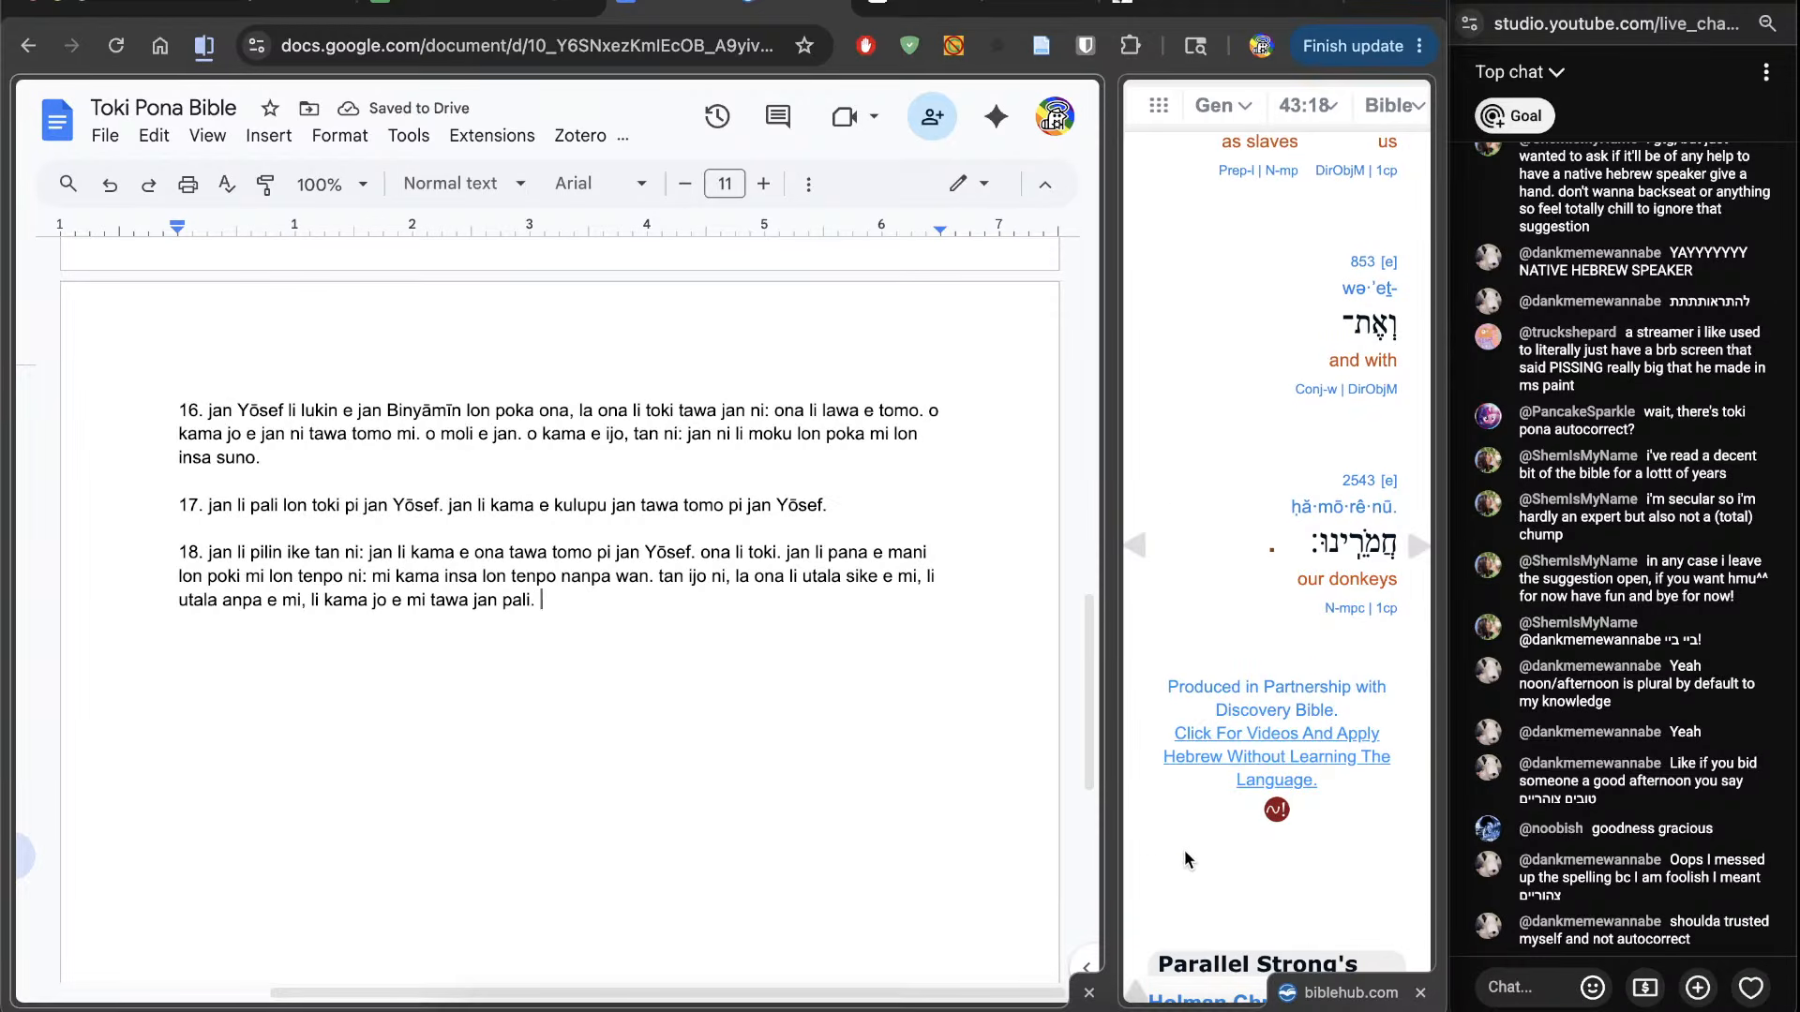
pyautogui.press('BackSpace')
pyautogui.press('BackSpace')
pyautogui.write(', lon poka pi ')
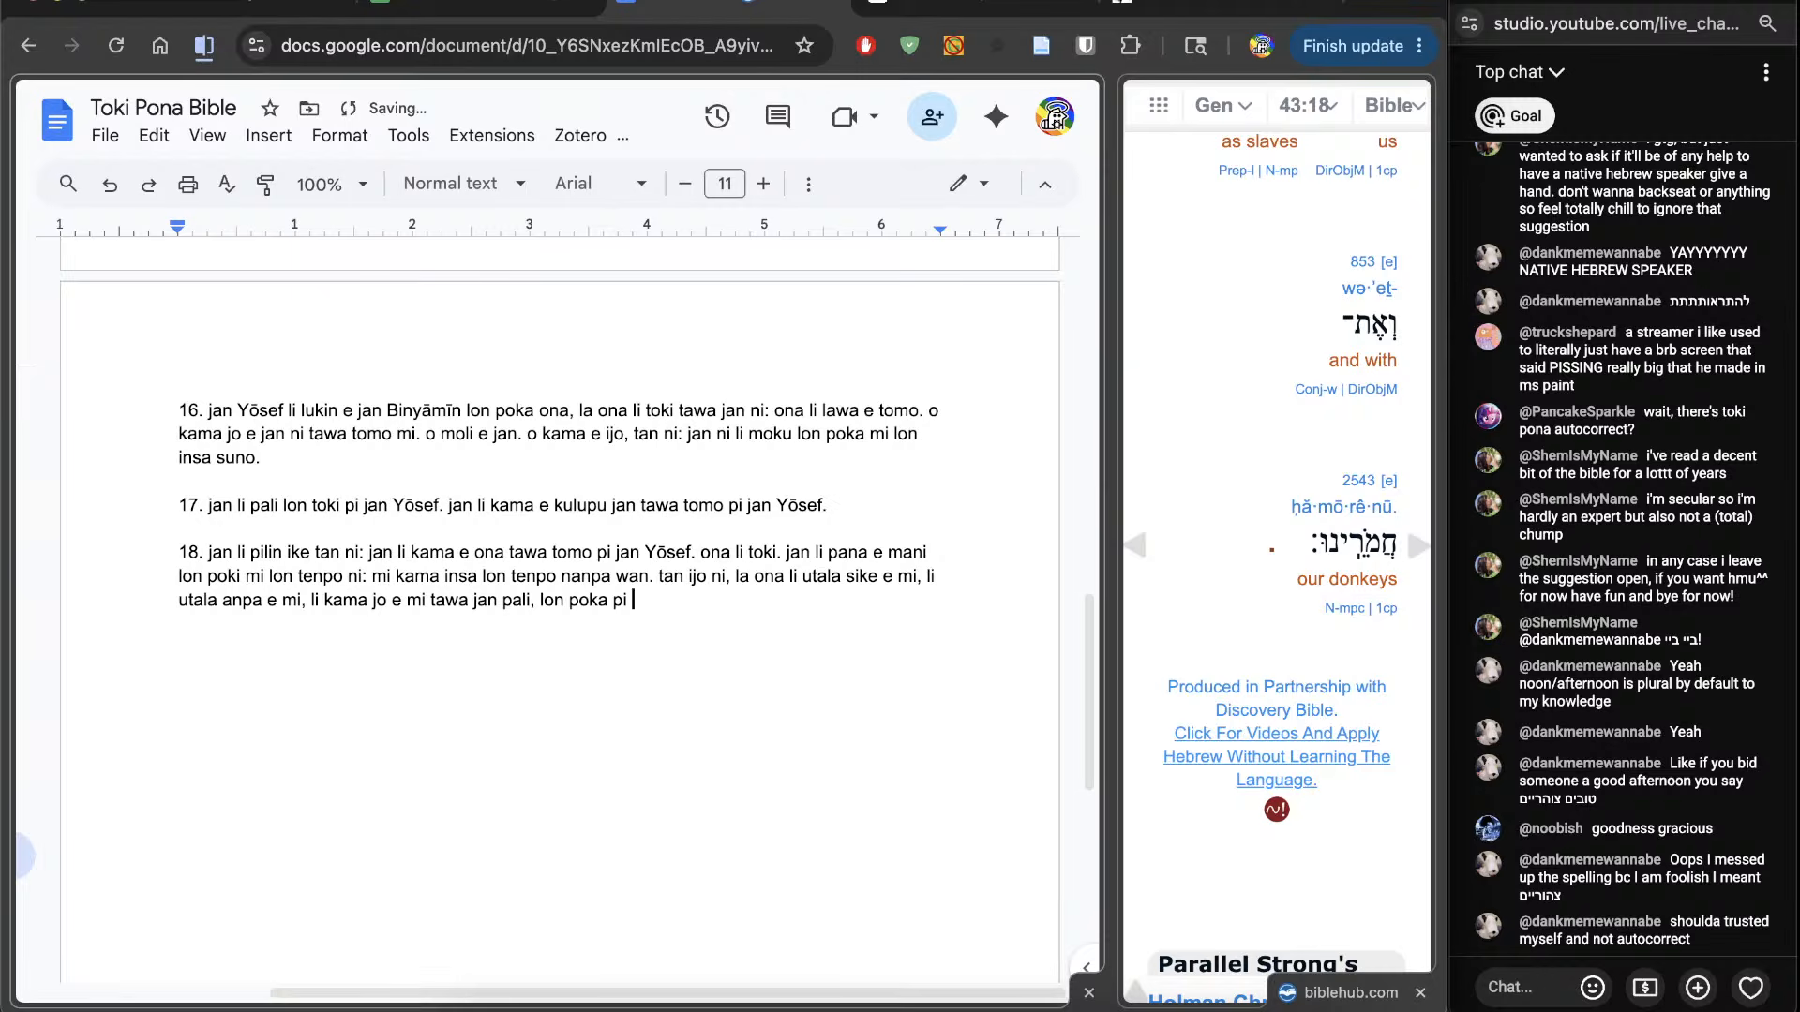
pyautogui.write('soweli jo mi.')
# Step: Add the verse number 19 to the document and open the interlinear text of Genesis 43:19
pyautogui.click(1420, 545)
pyautogui.scroll(-5, 1180, 637)
pyautogui.scroll(3, 1180, 637)
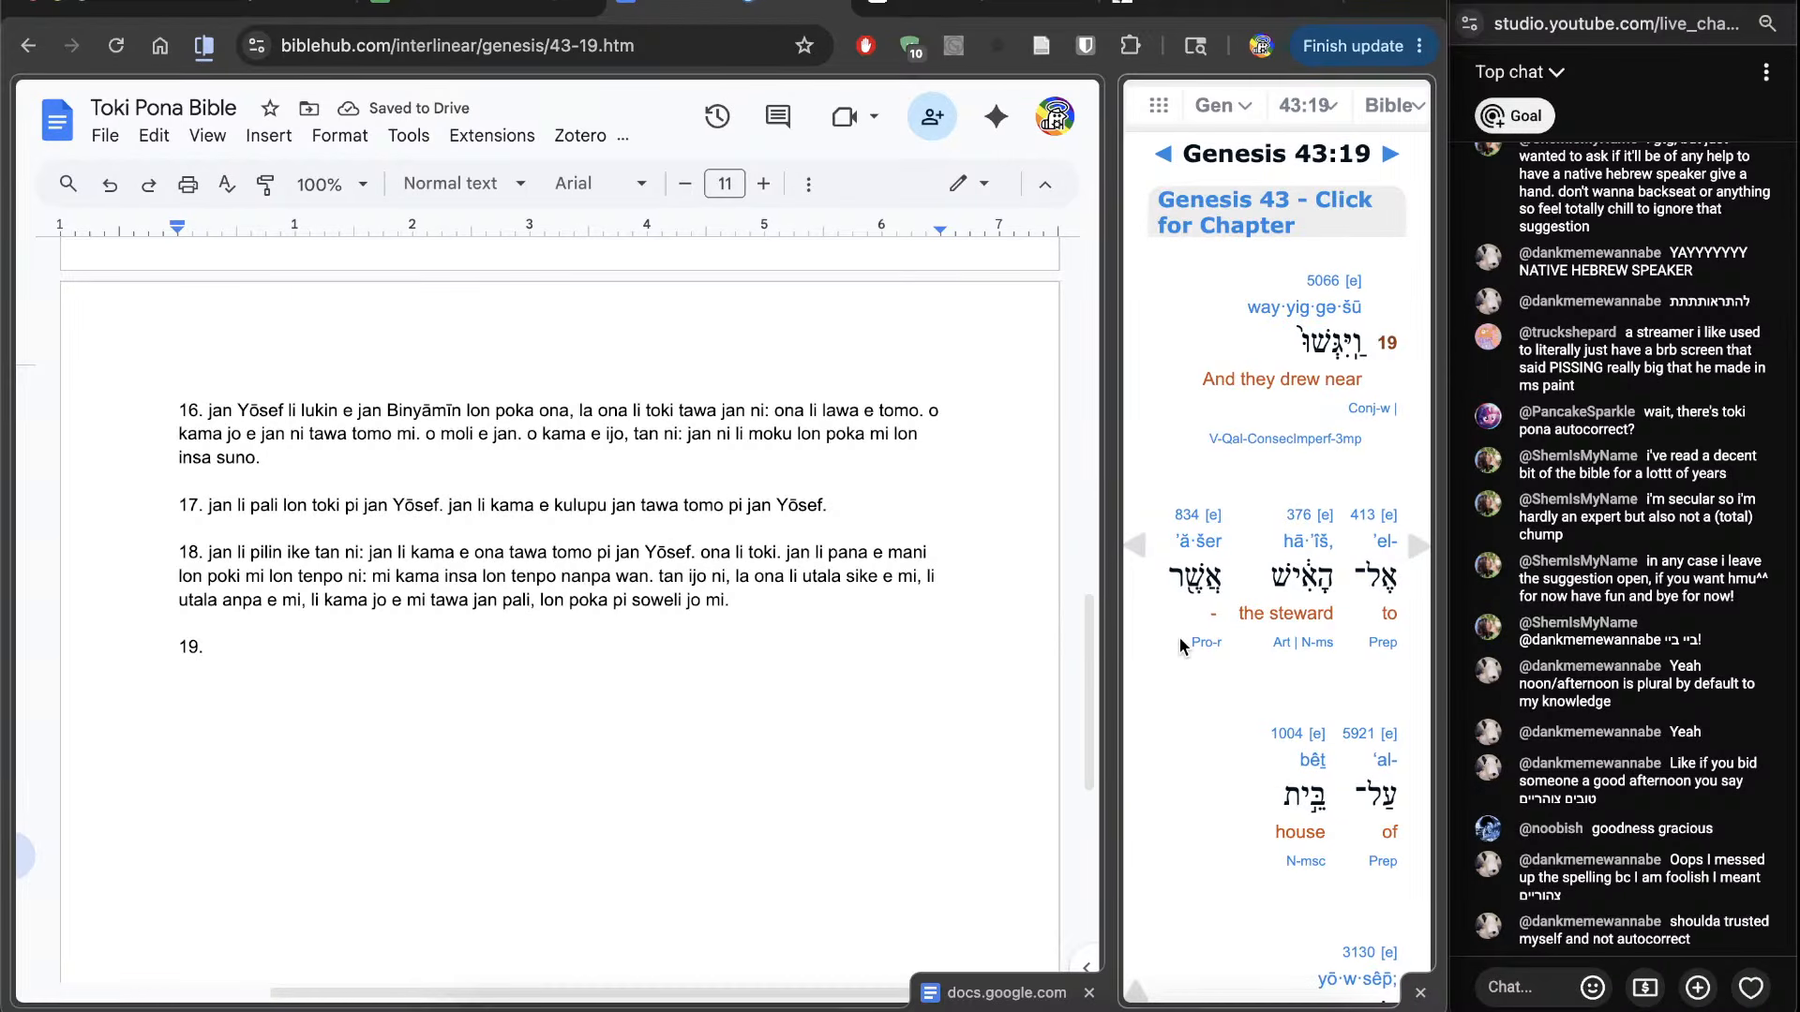
pyautogui.click(1069, 600)
# Step: Switch to the bible calculator spreadsheet and enter 18 as the number of verses done for Genesis chapter 43
pyautogui.hotkey('ctrl', 'shift', 'Tab')
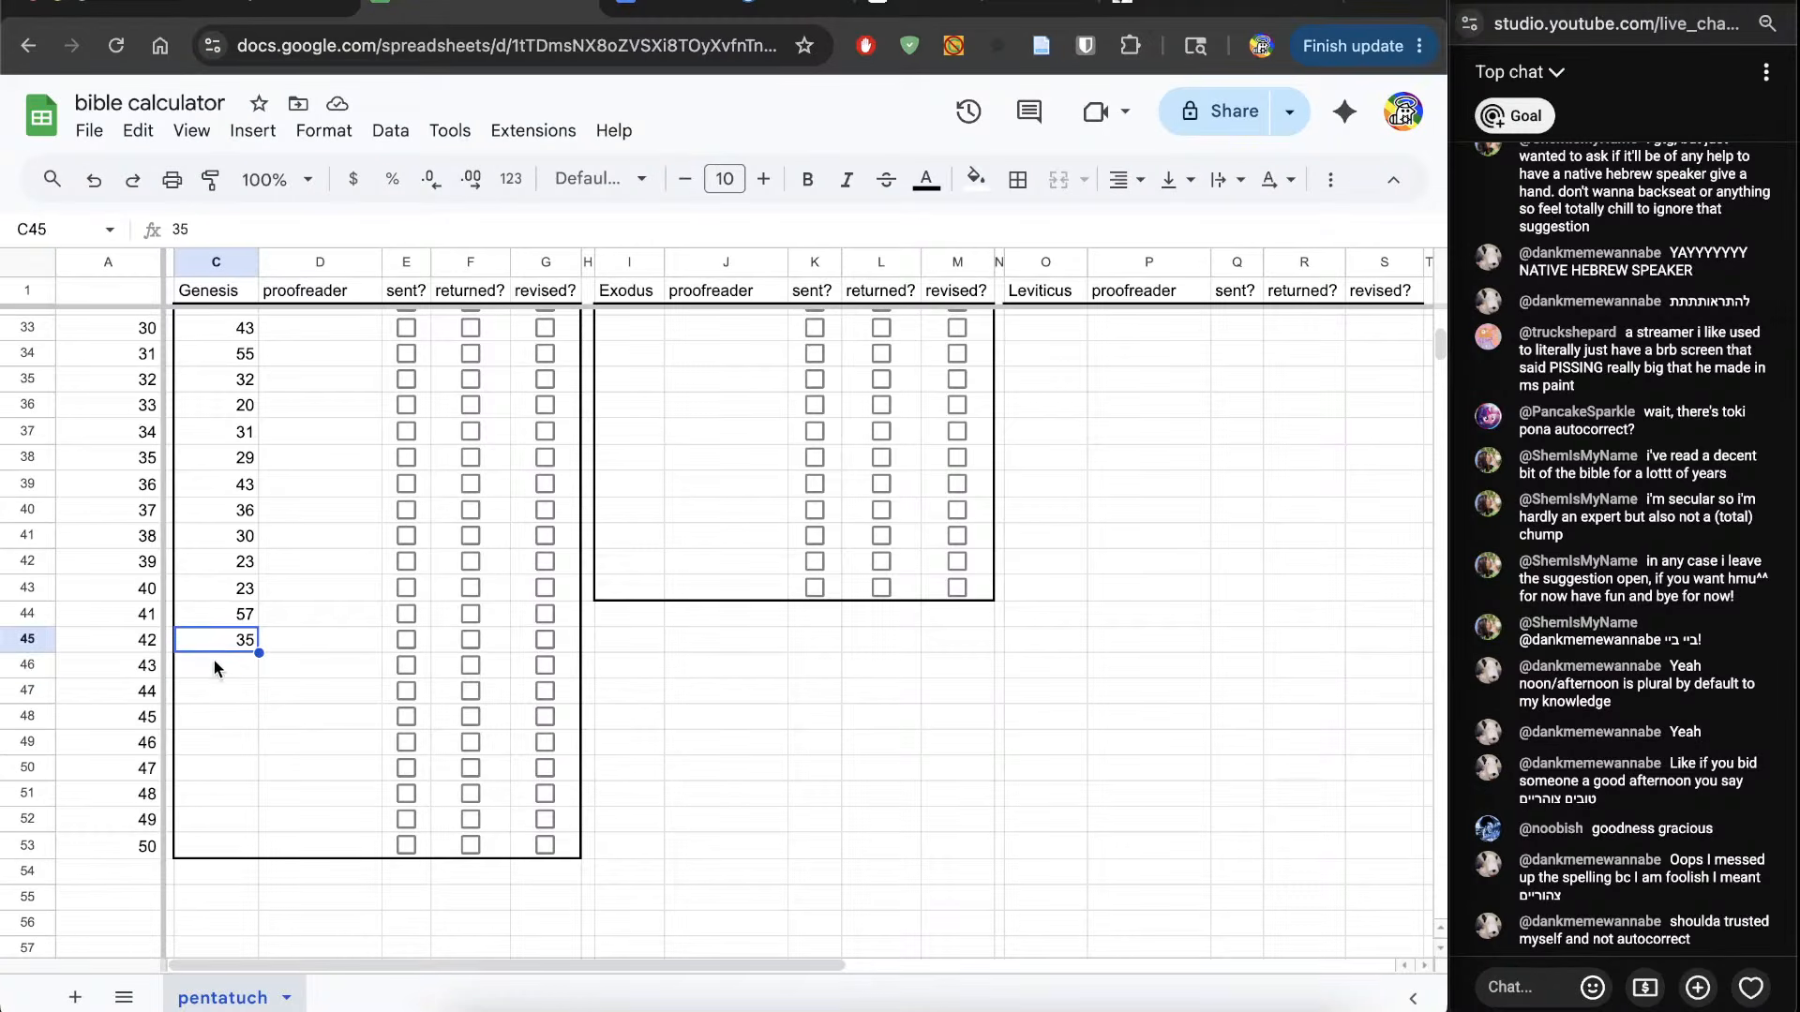
pyautogui.click(218, 677)
pyautogui.write('1')
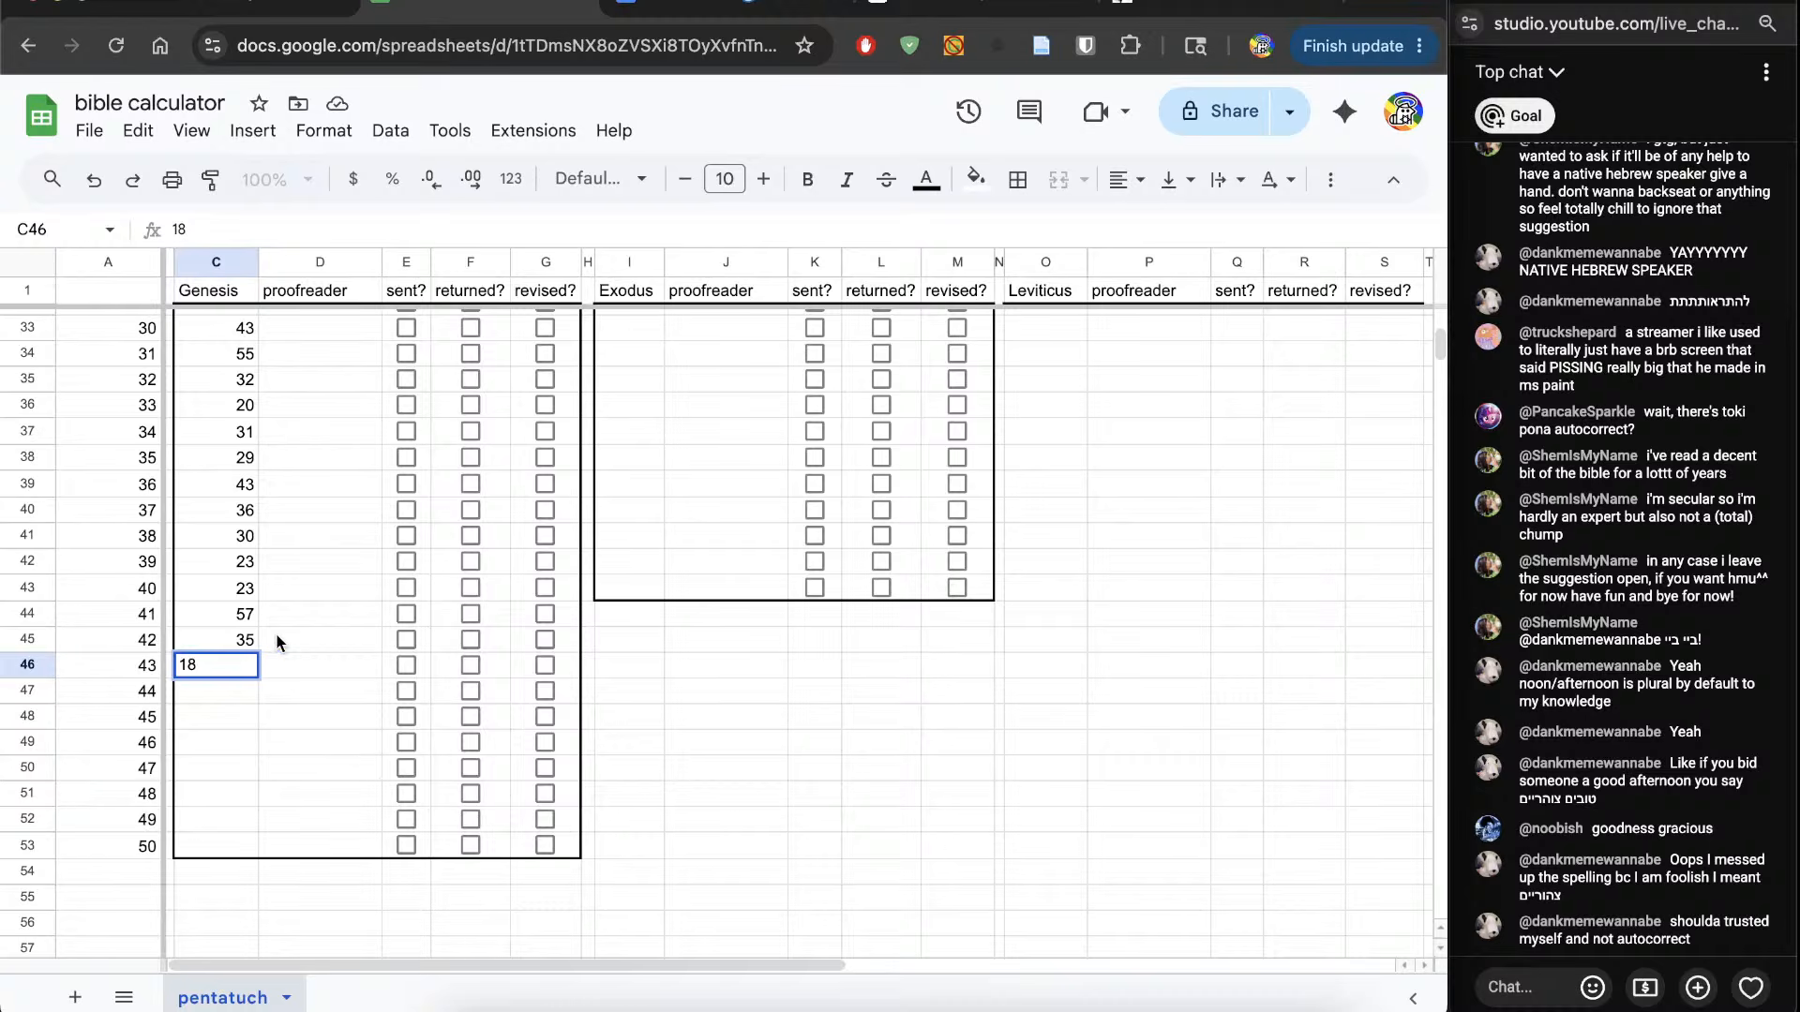
pyautogui.write('8')
pyautogui.press('Return')
# Step: Check the Genesis verses-done total and percentage, and return to the Toki Pona Bible document
pyautogui.scroll(10, 276, 633)
pyautogui.click(229, 329)
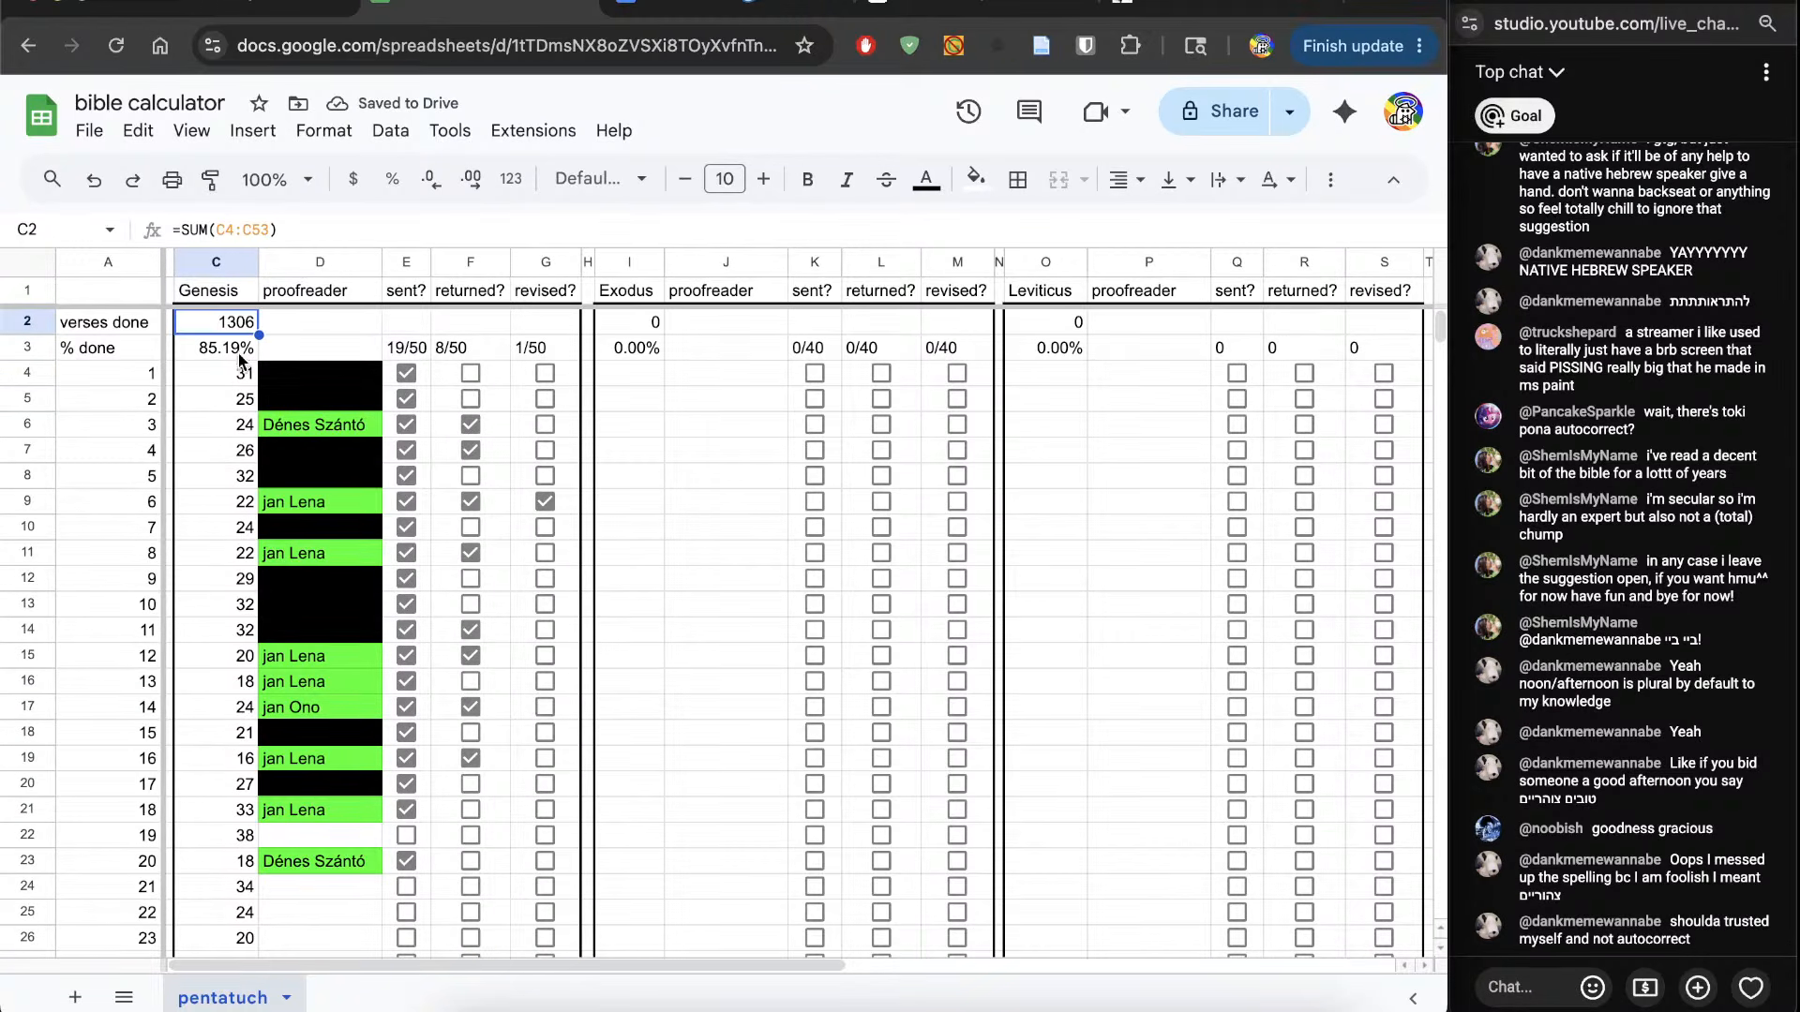
pyautogui.click(237, 351)
pyautogui.scroll(-9, 252, 650)
pyautogui.click(230, 663)
pyautogui.click(227, 627)
pyautogui.hotkey('ctrl', 'Tab')
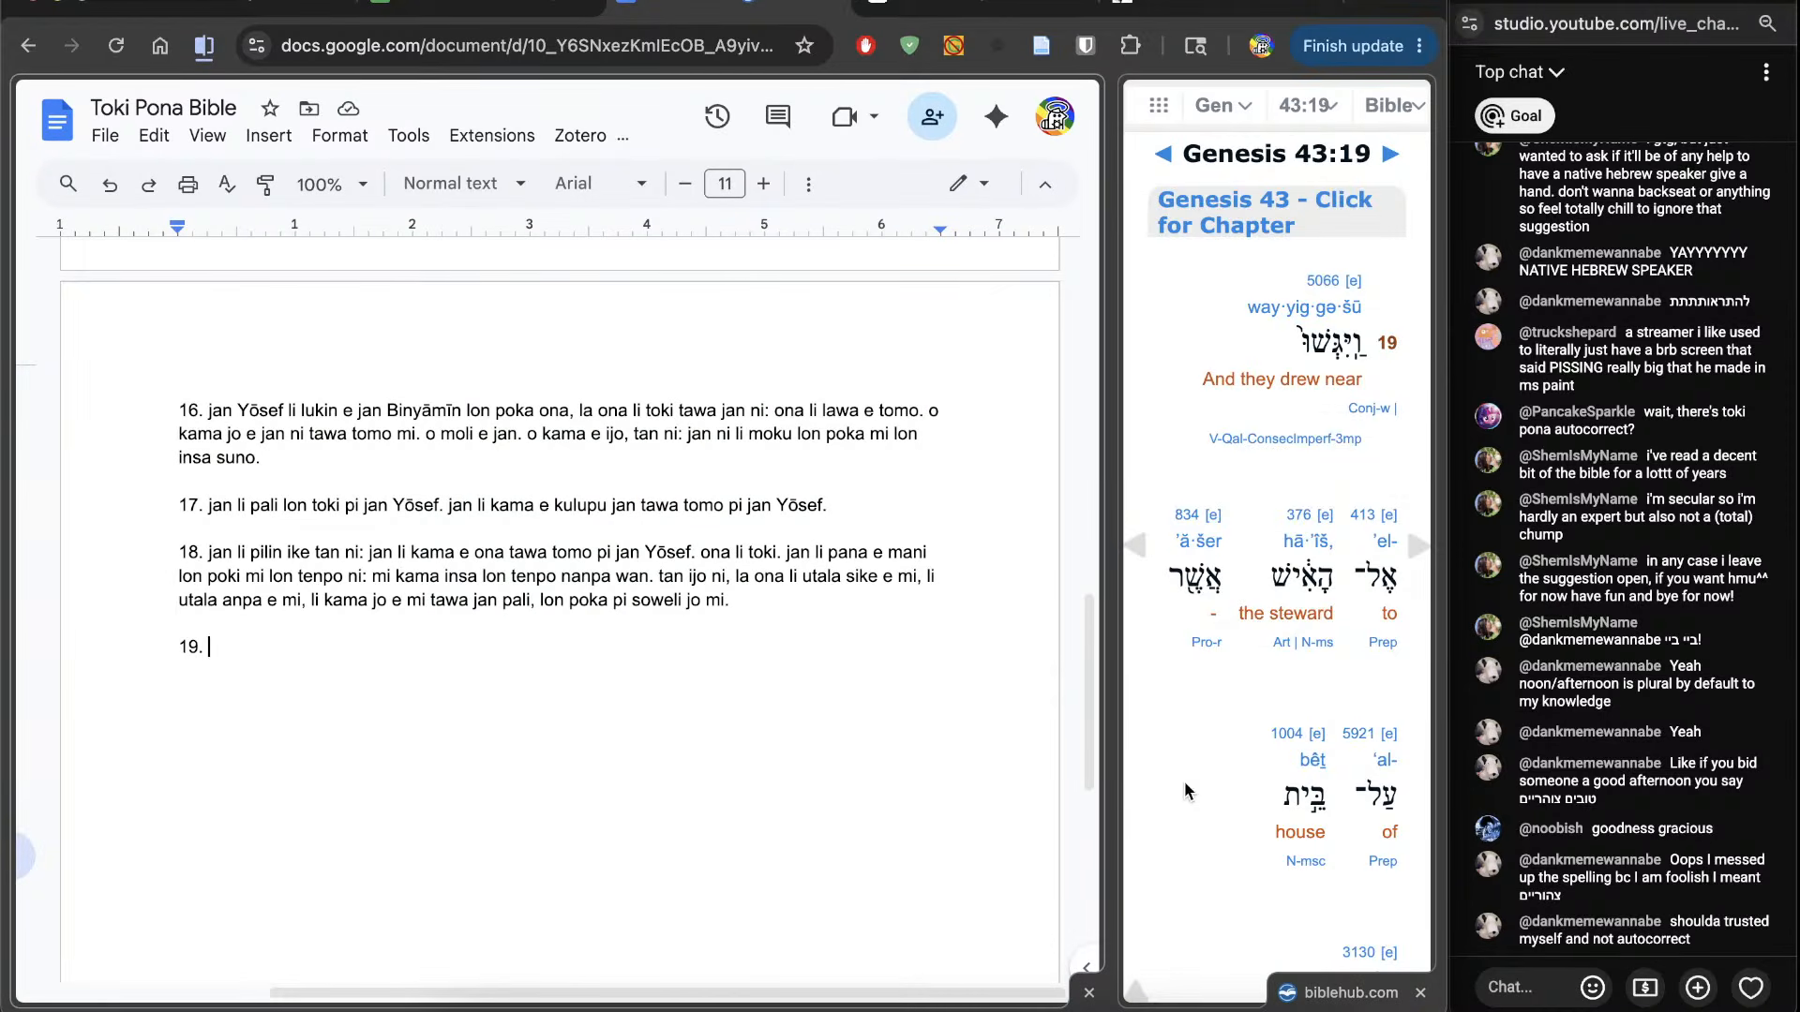
# Step: Begin verse 19 with "ona li kama poka tawa jan ni: ona li lawa e tomo pi jan Yōsef"
pyautogui.scroll(-2, 1176, 793)
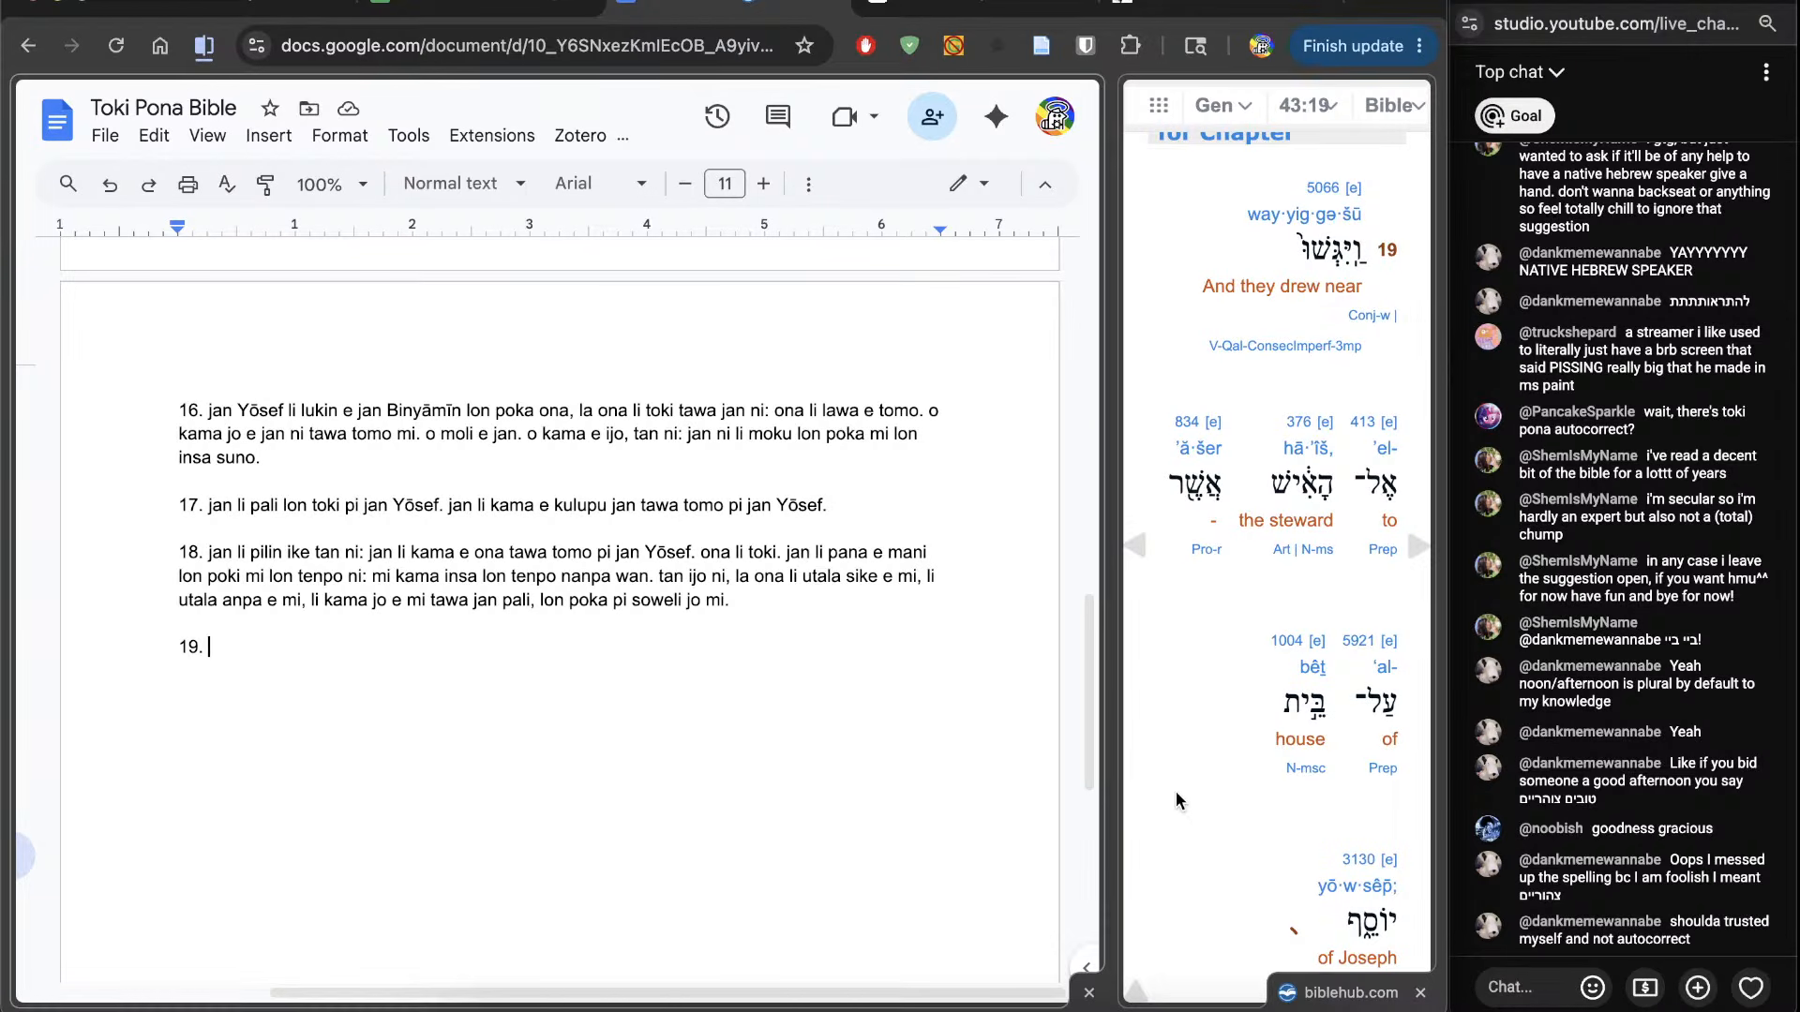
pyautogui.write('ona li kama pon')
pyautogui.write('a taw')
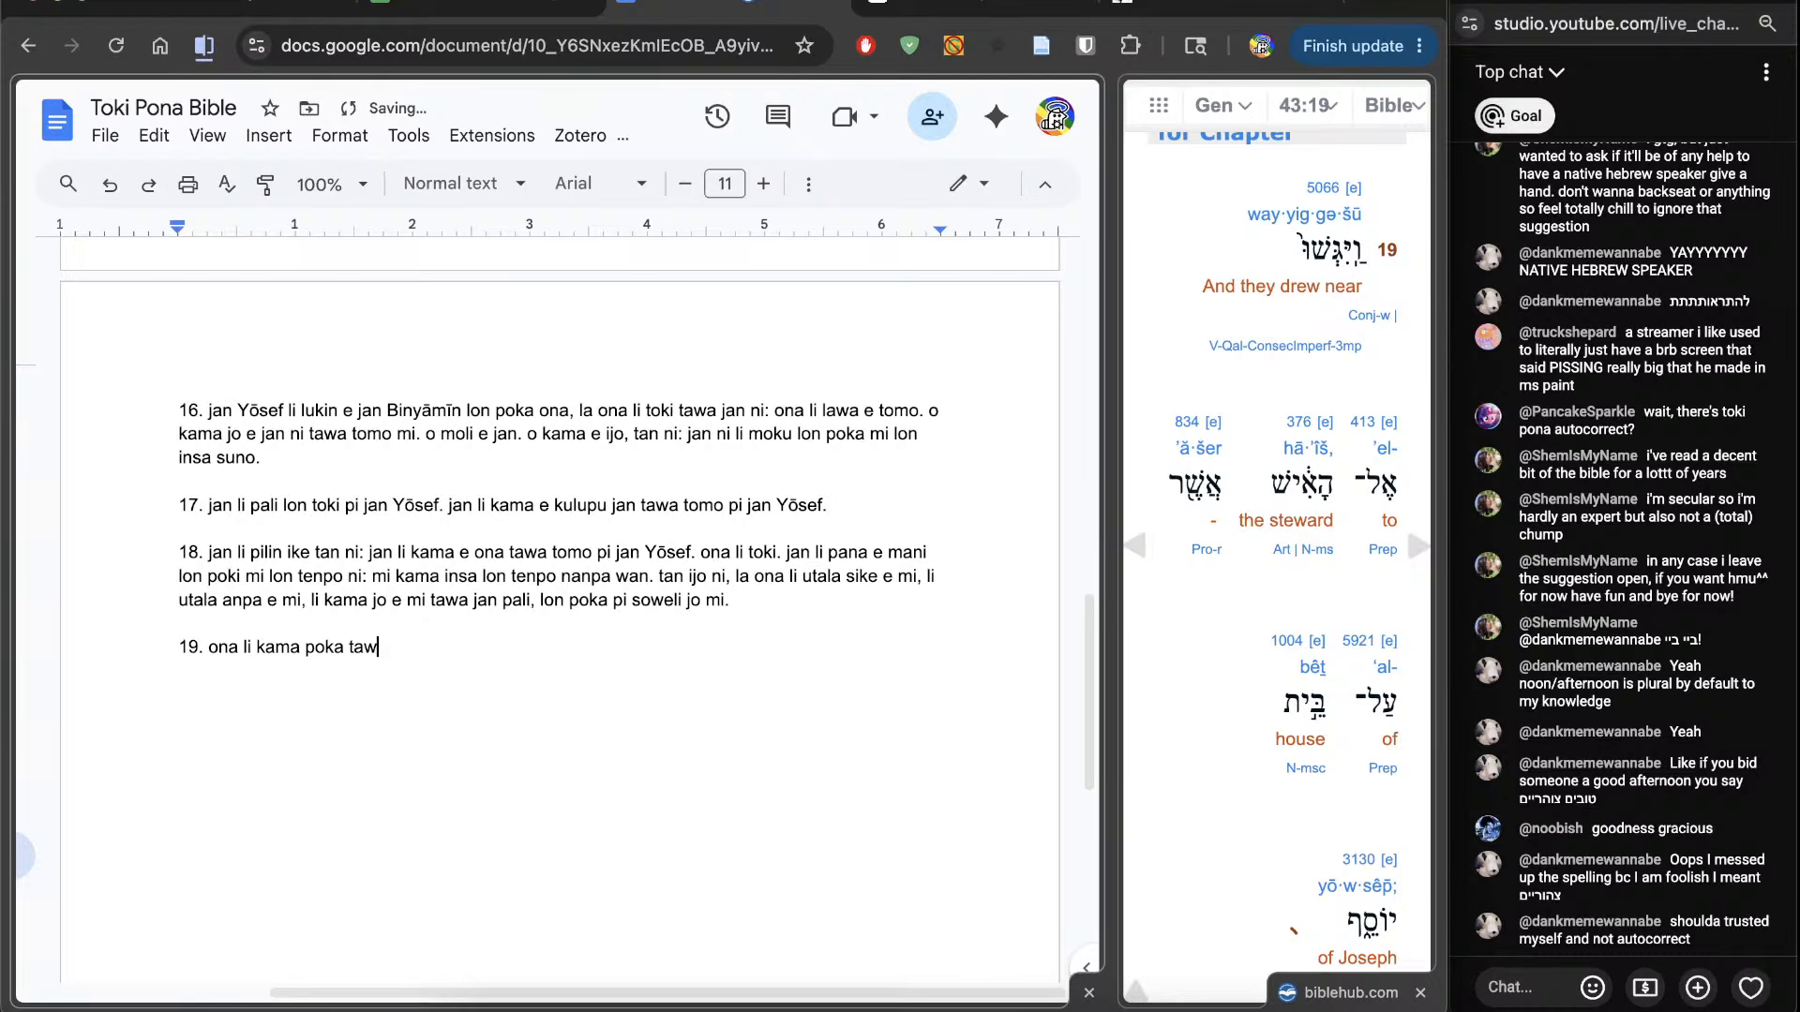
pyautogui.write('a jan pi lawa tomo')
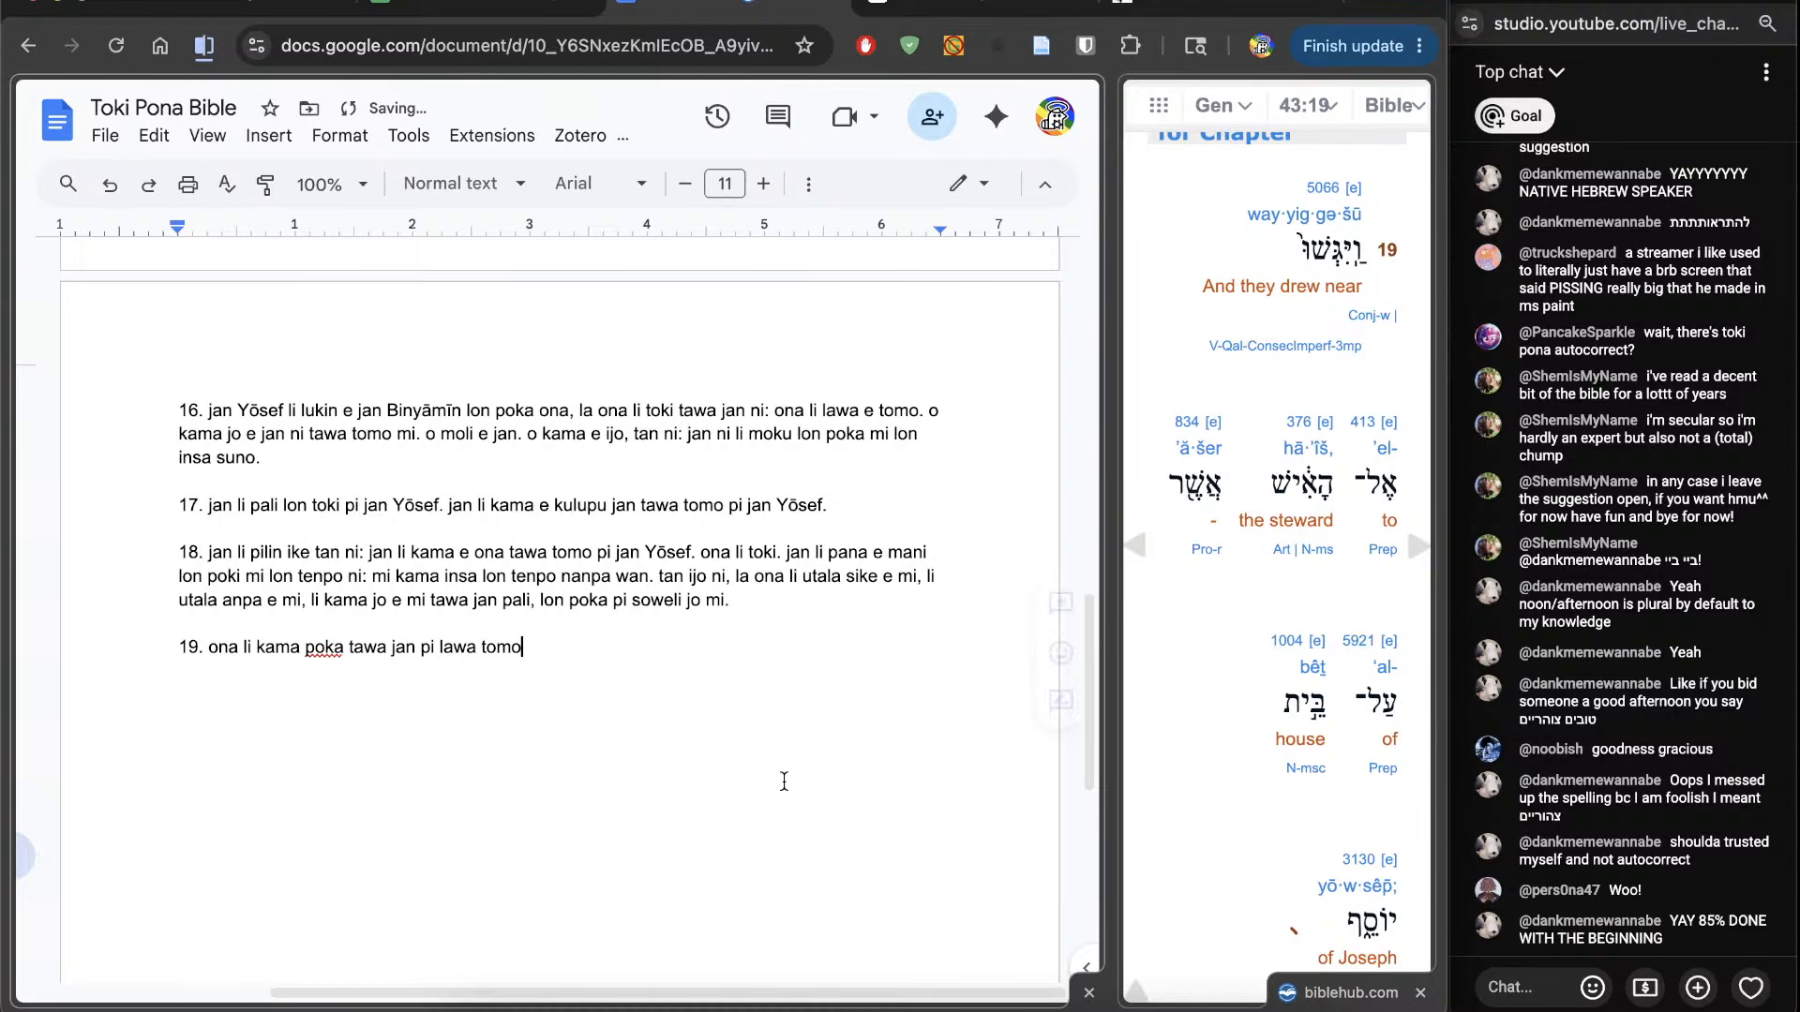
pyautogui.keyDown('shift'); pyautogui.click(417, 676); pyautogui.keyUp('shift')
pyautogui.write('ni: ')
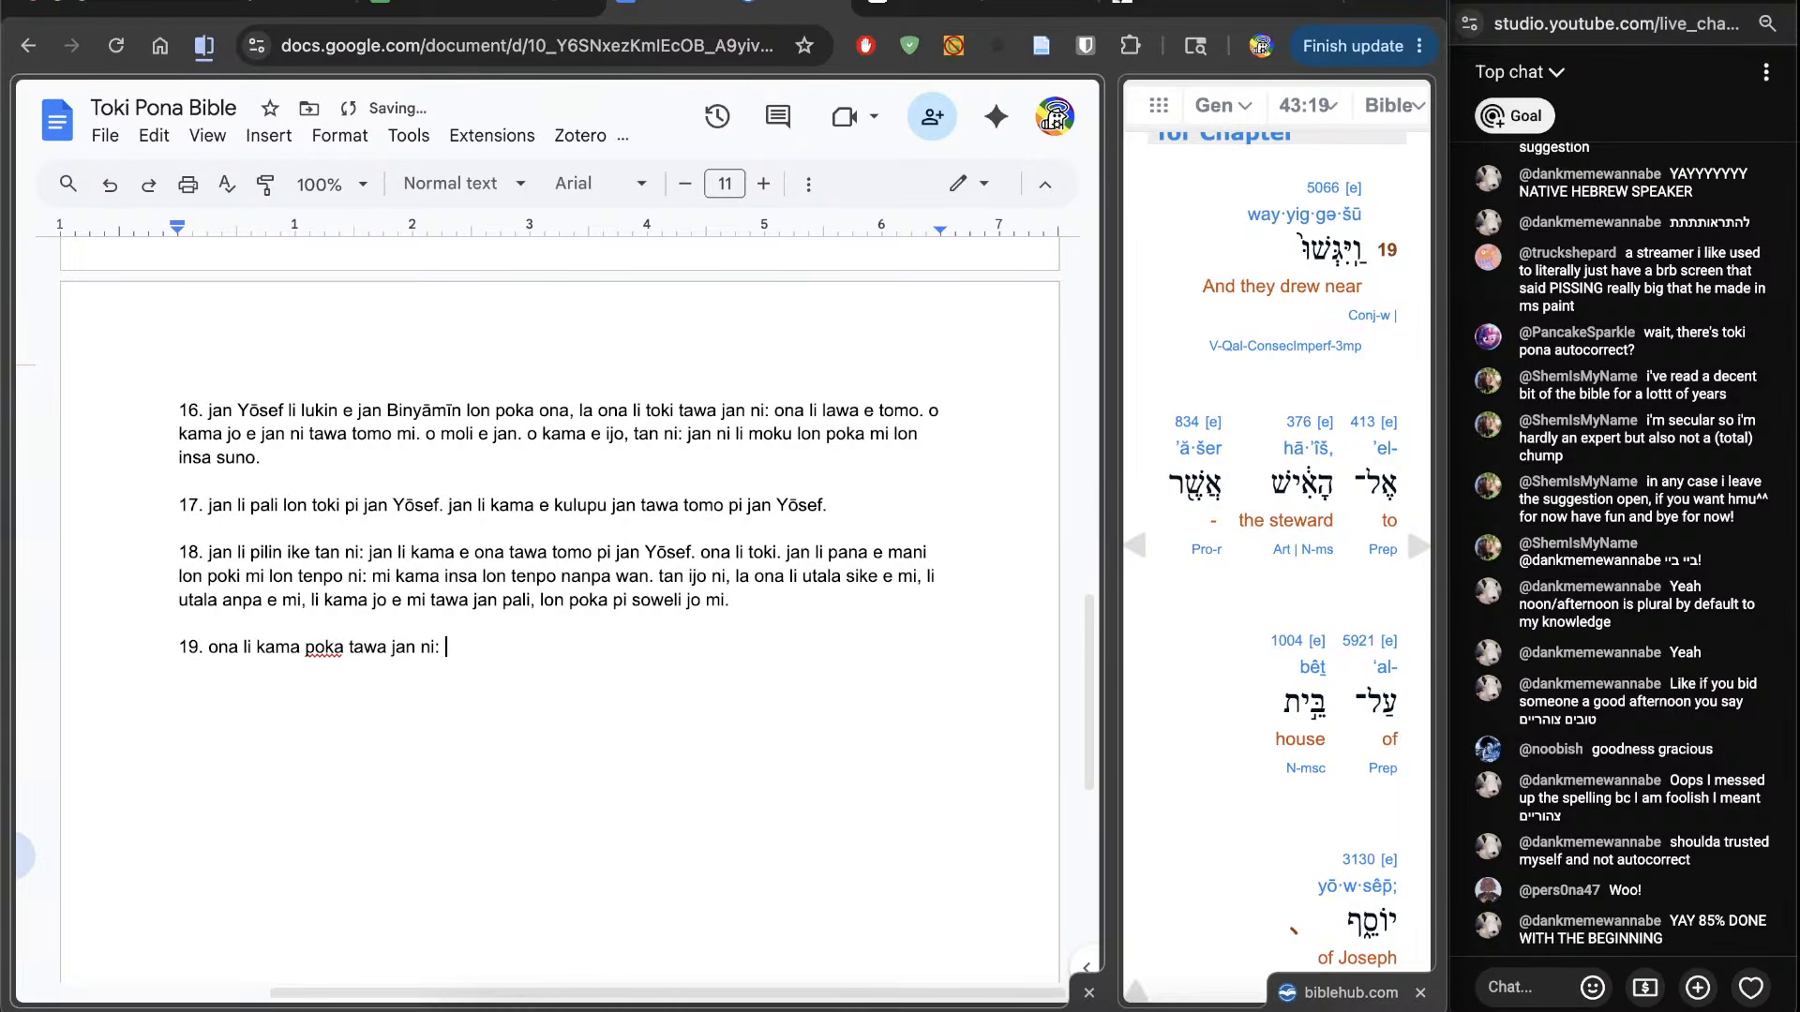
pyautogui.write('ona li lawa e tomo pi jan ')
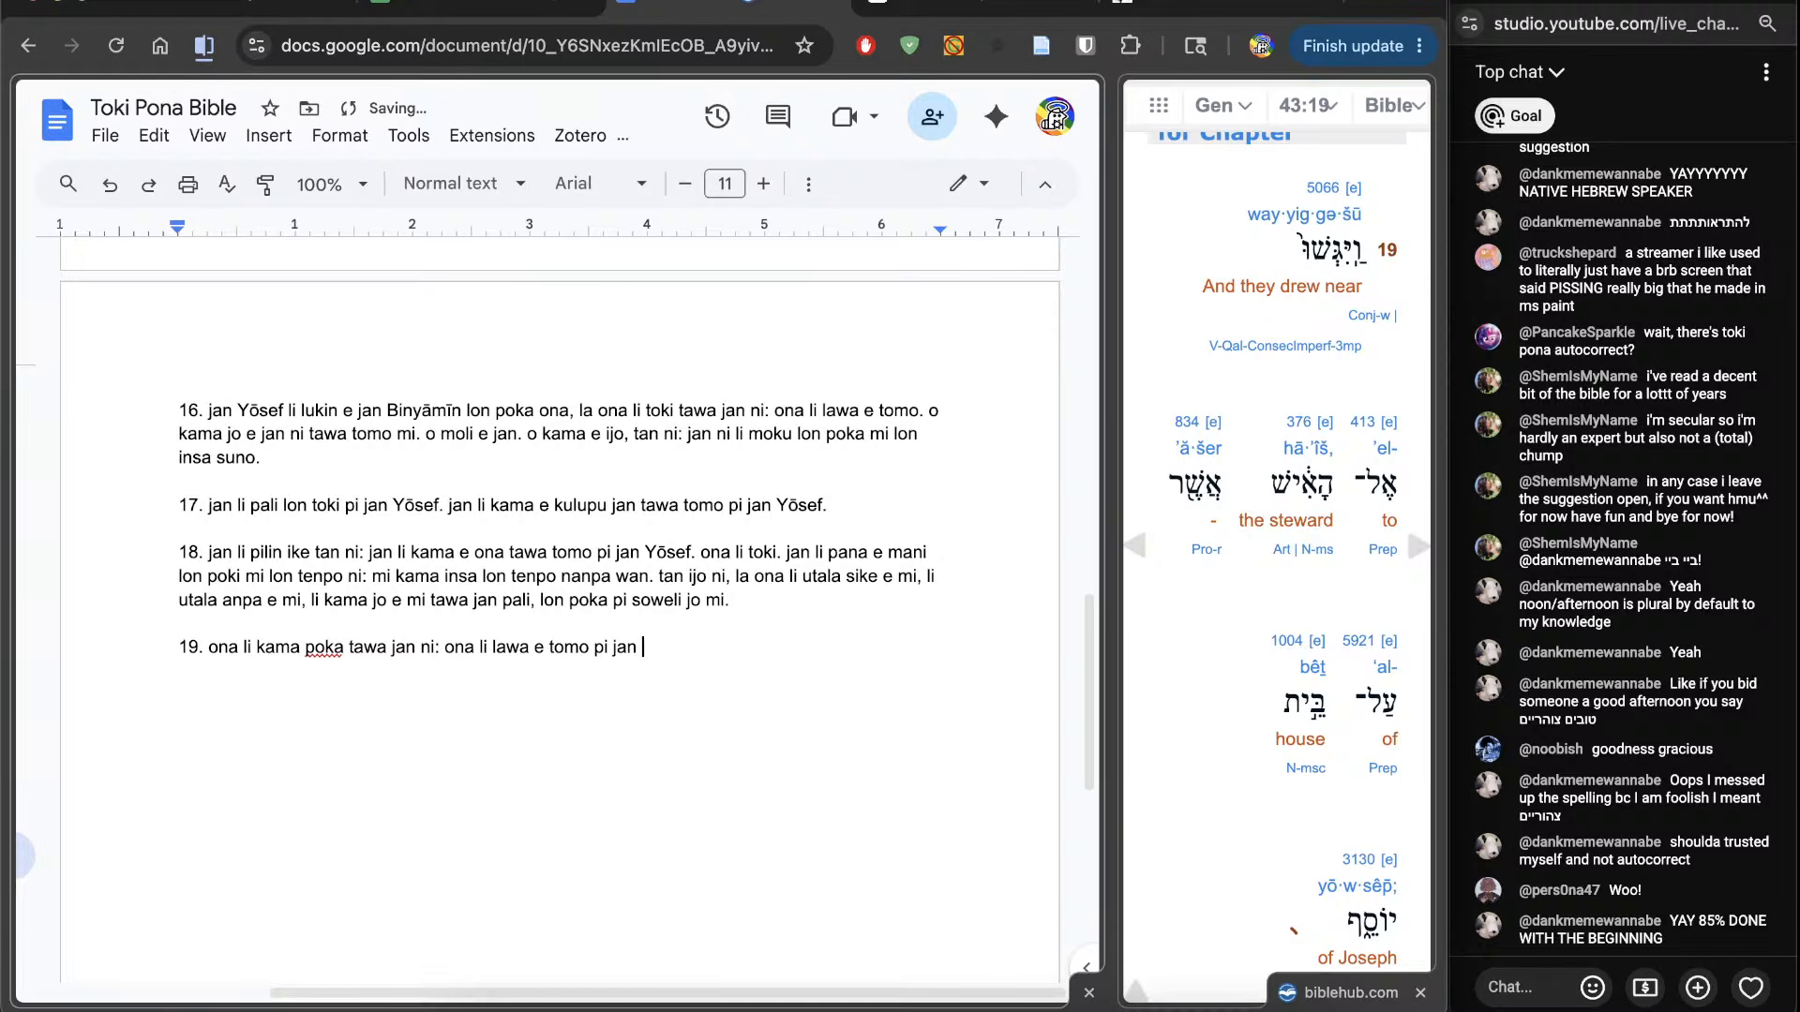
pyautogui.write('Yōsef')
# Step: Read the rest of the verse 19 interlinear and complete the verse with ". ona li toki tawa ona lon open tomo."
pyautogui.scroll(-1, 755, 832)
pyautogui.scroll(-5, 1161, 857)
pyautogui.scroll(-2, 1161, 855)
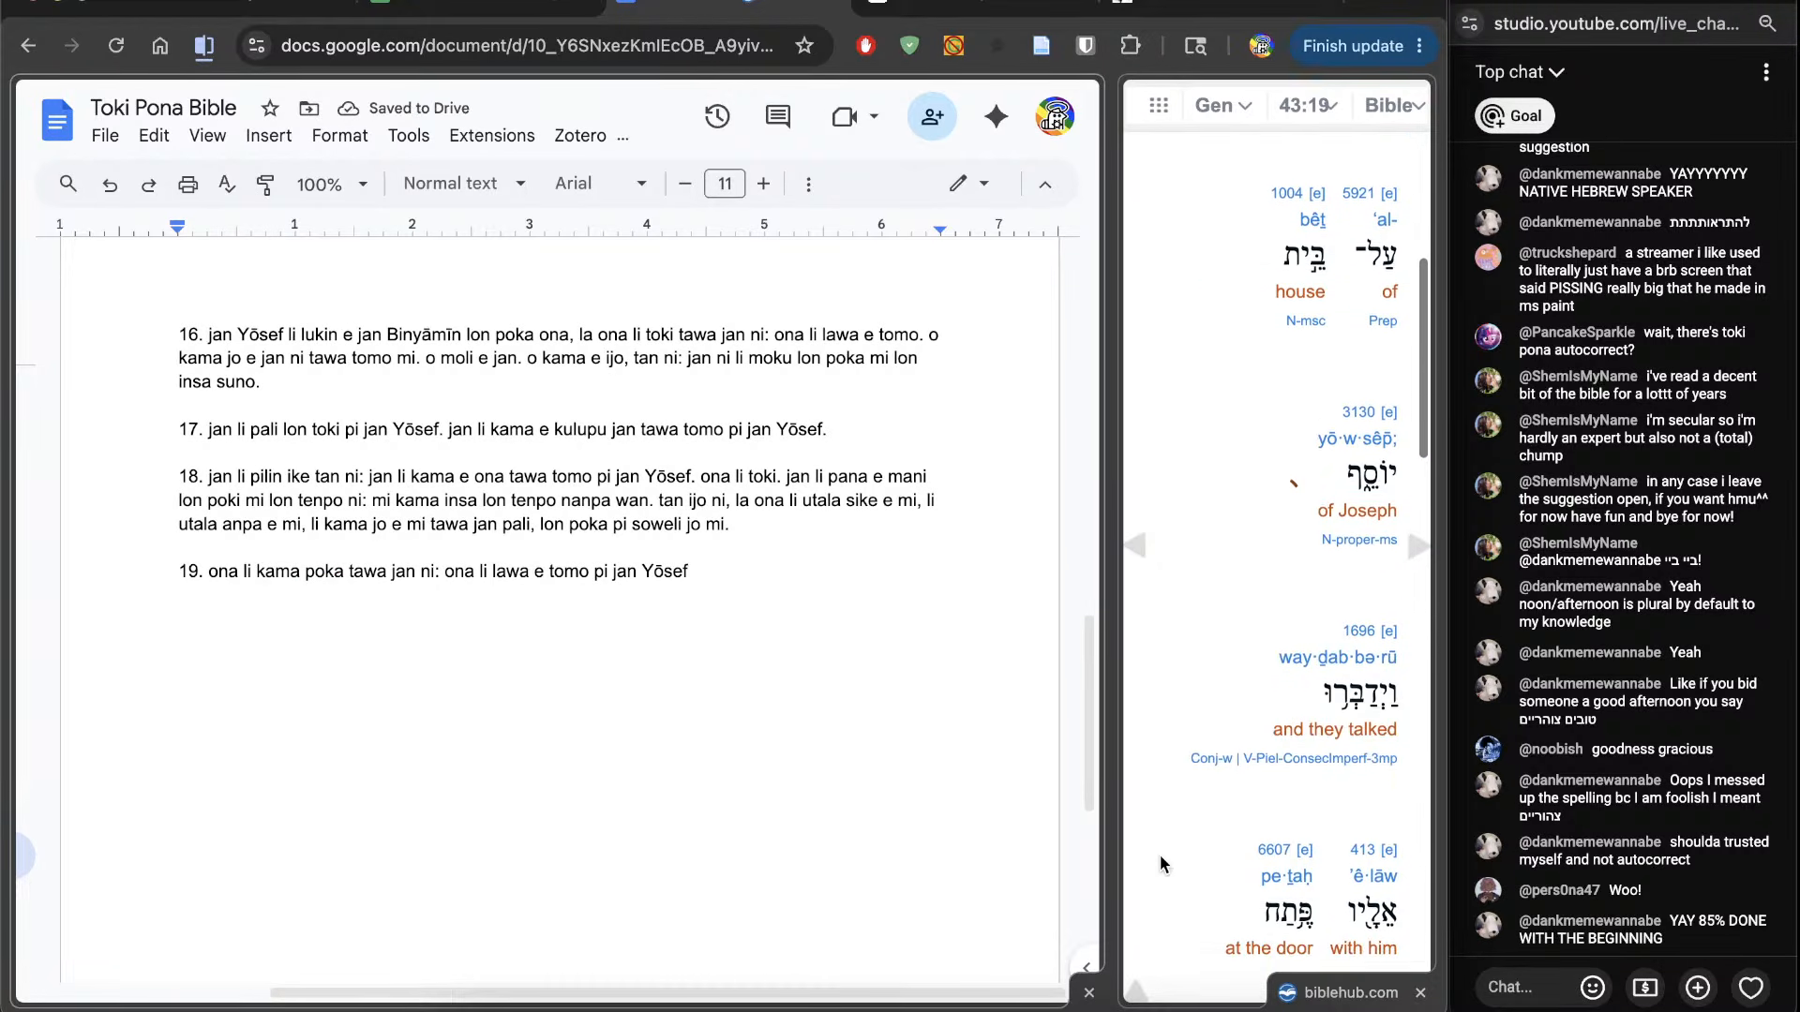
pyautogui.scroll(-2, 1161, 855)
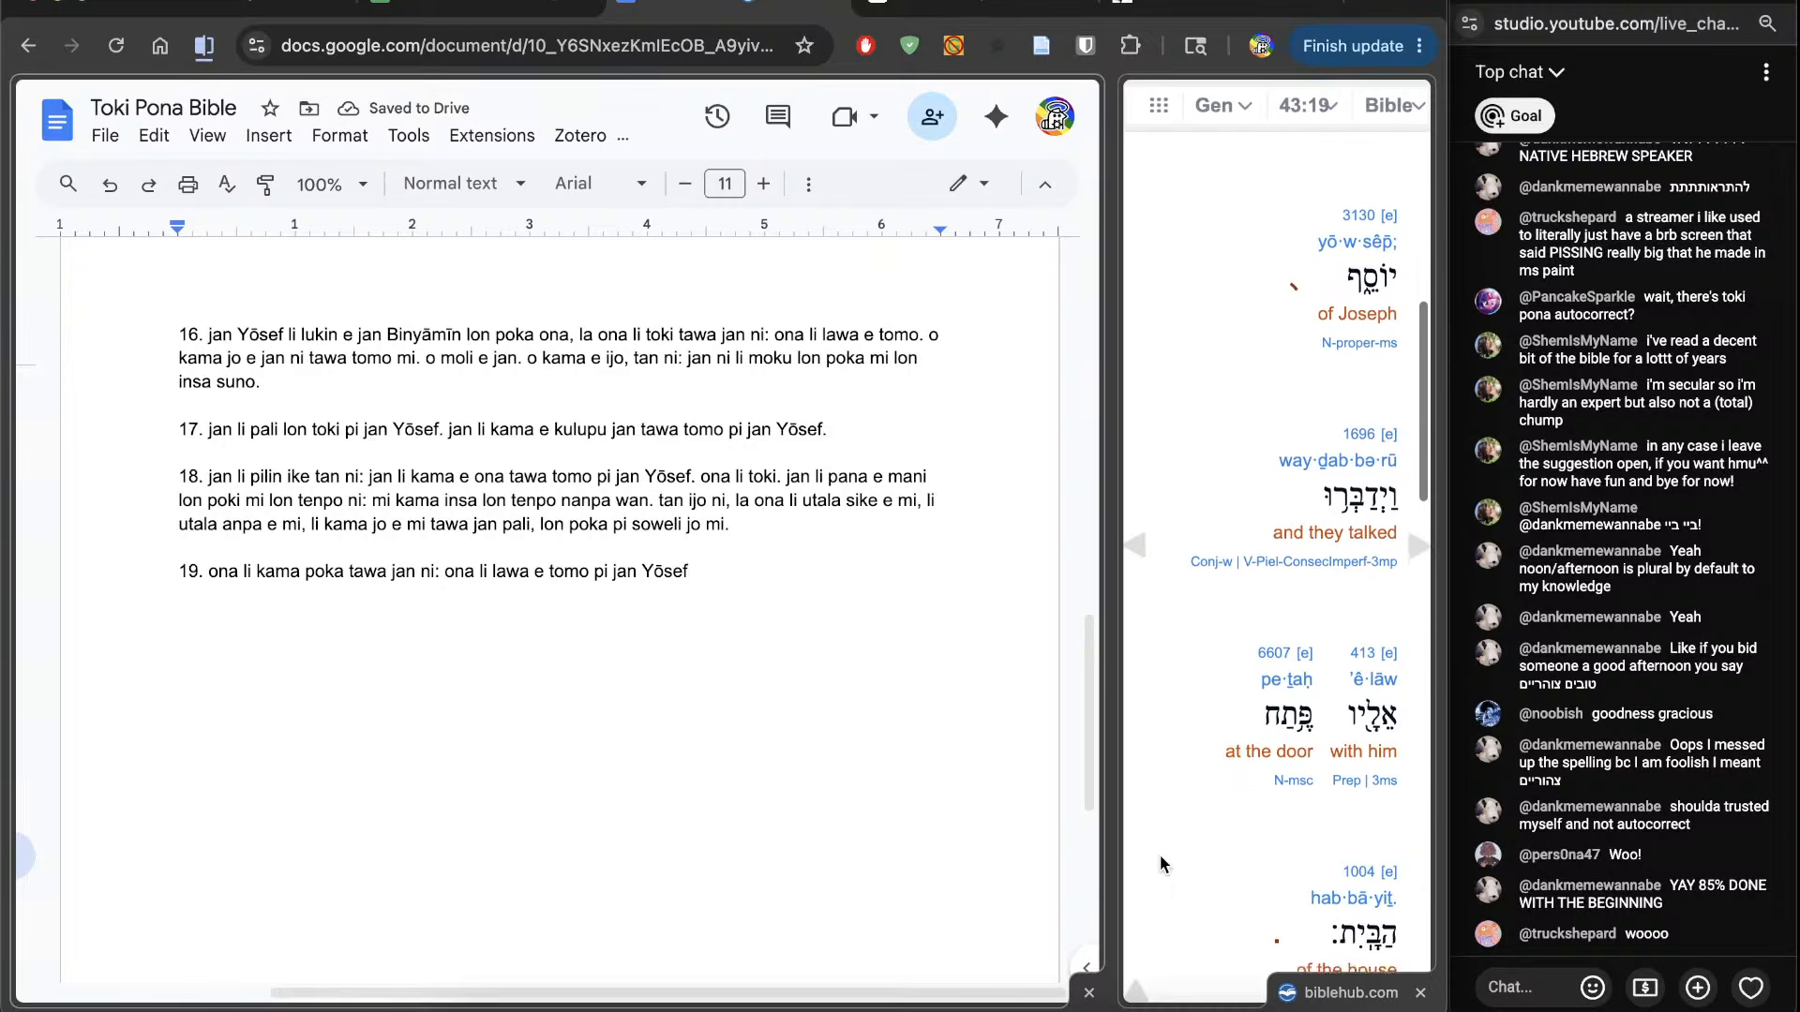
pyautogui.write('.')
pyautogui.scroll(-2, 1160, 855)
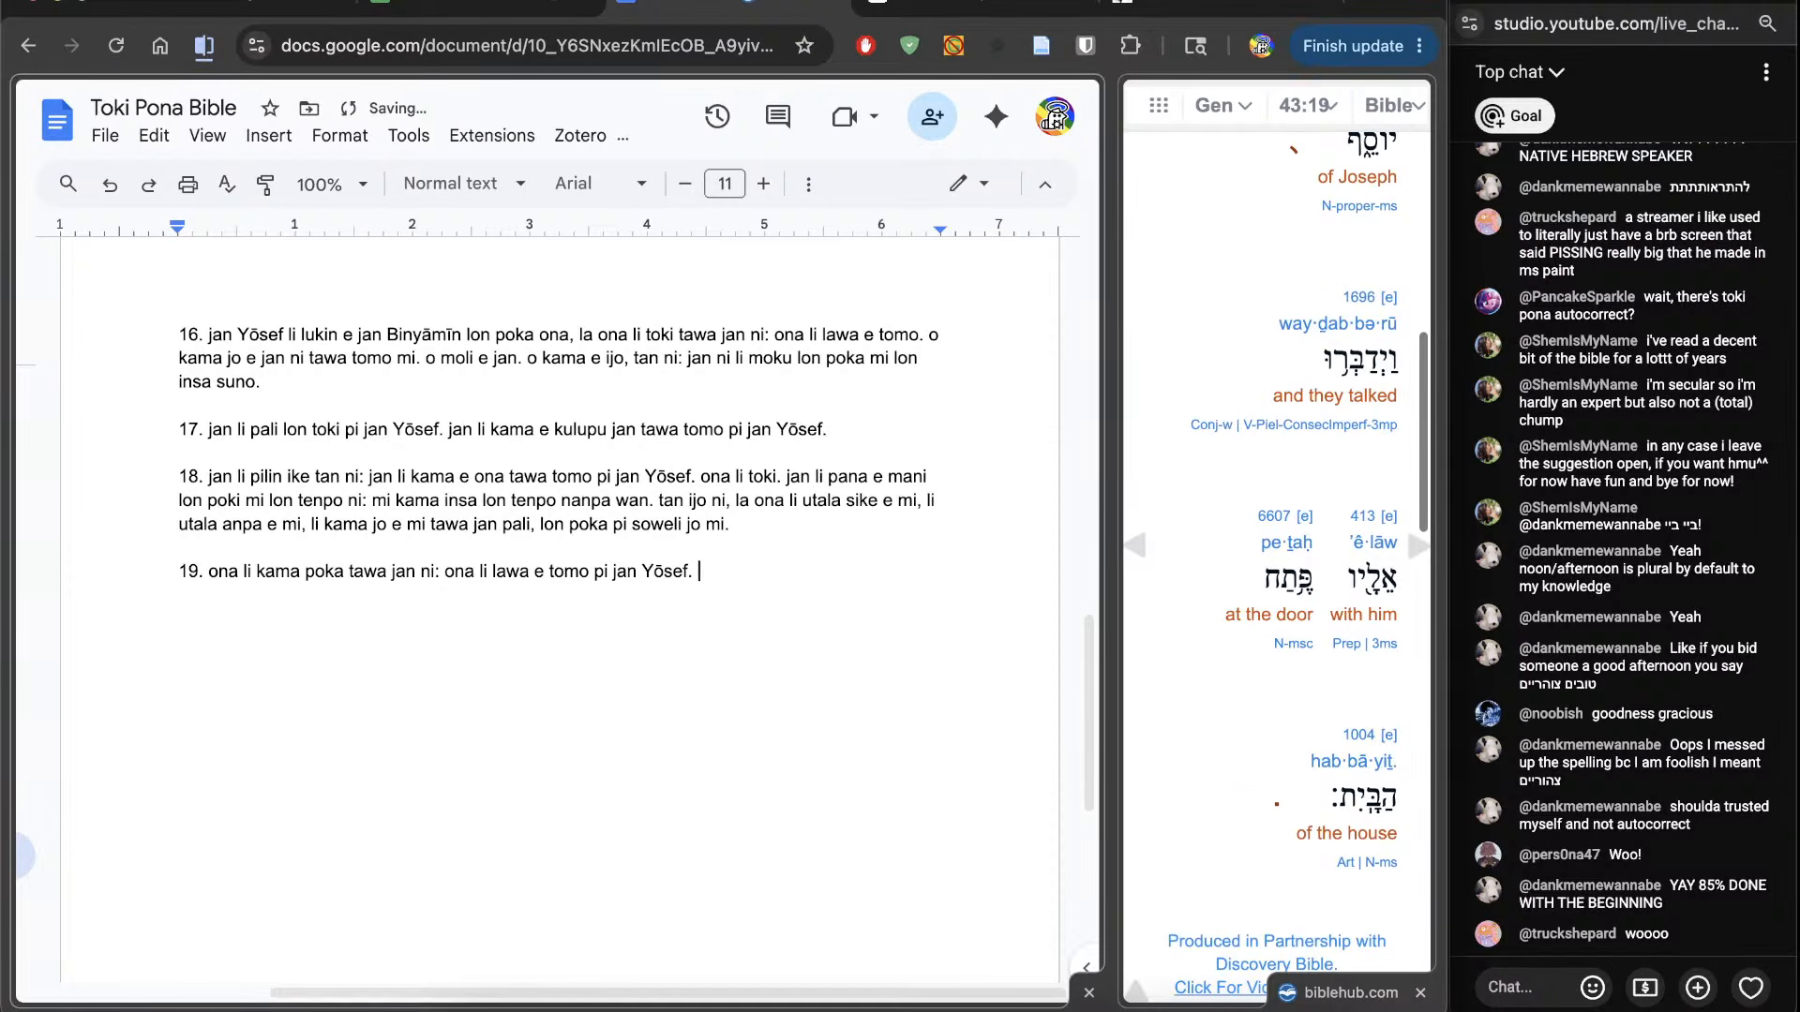
pyautogui.write('ona li')
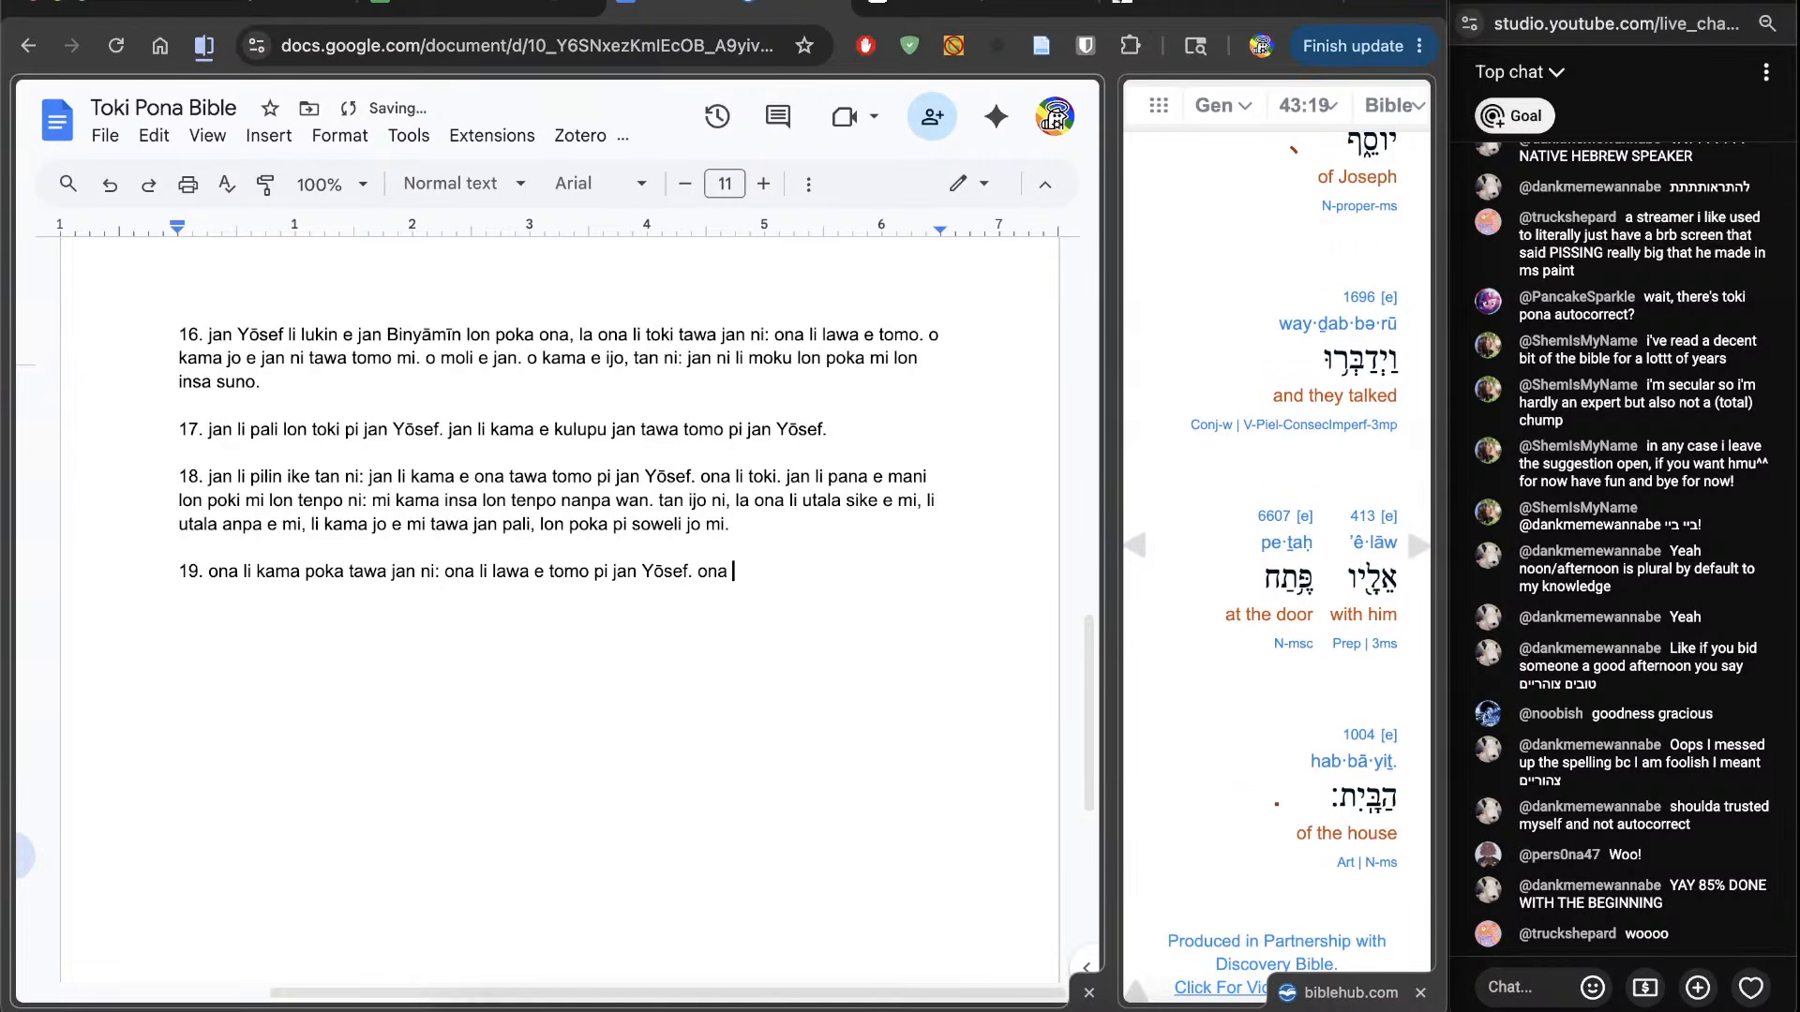
pyautogui.write(' toki tawa ona lon ')
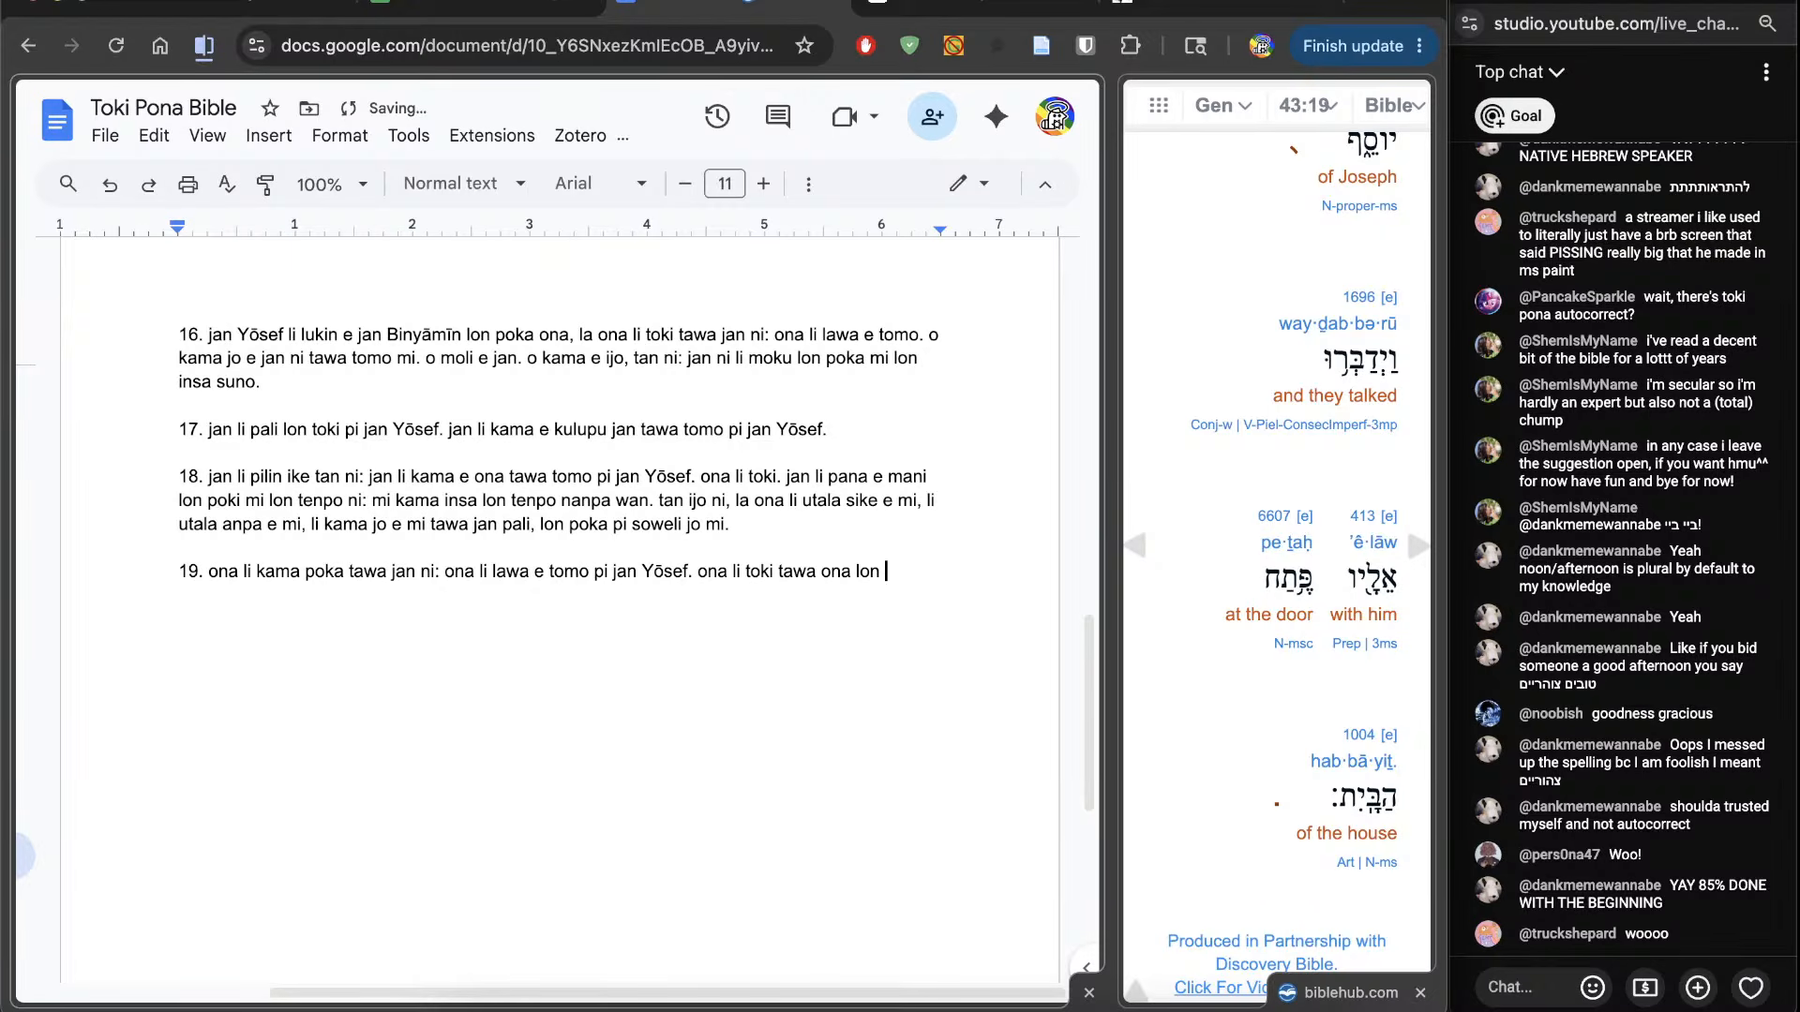
pyautogui.write('open tomo.')
# Step: Add verse number 20, open the Genesis 43:20 interlinear, and examine its opening words through the one glossed "sir"
pyautogui.click(1418, 546)
pyautogui.scroll(-2, 1199, 828)
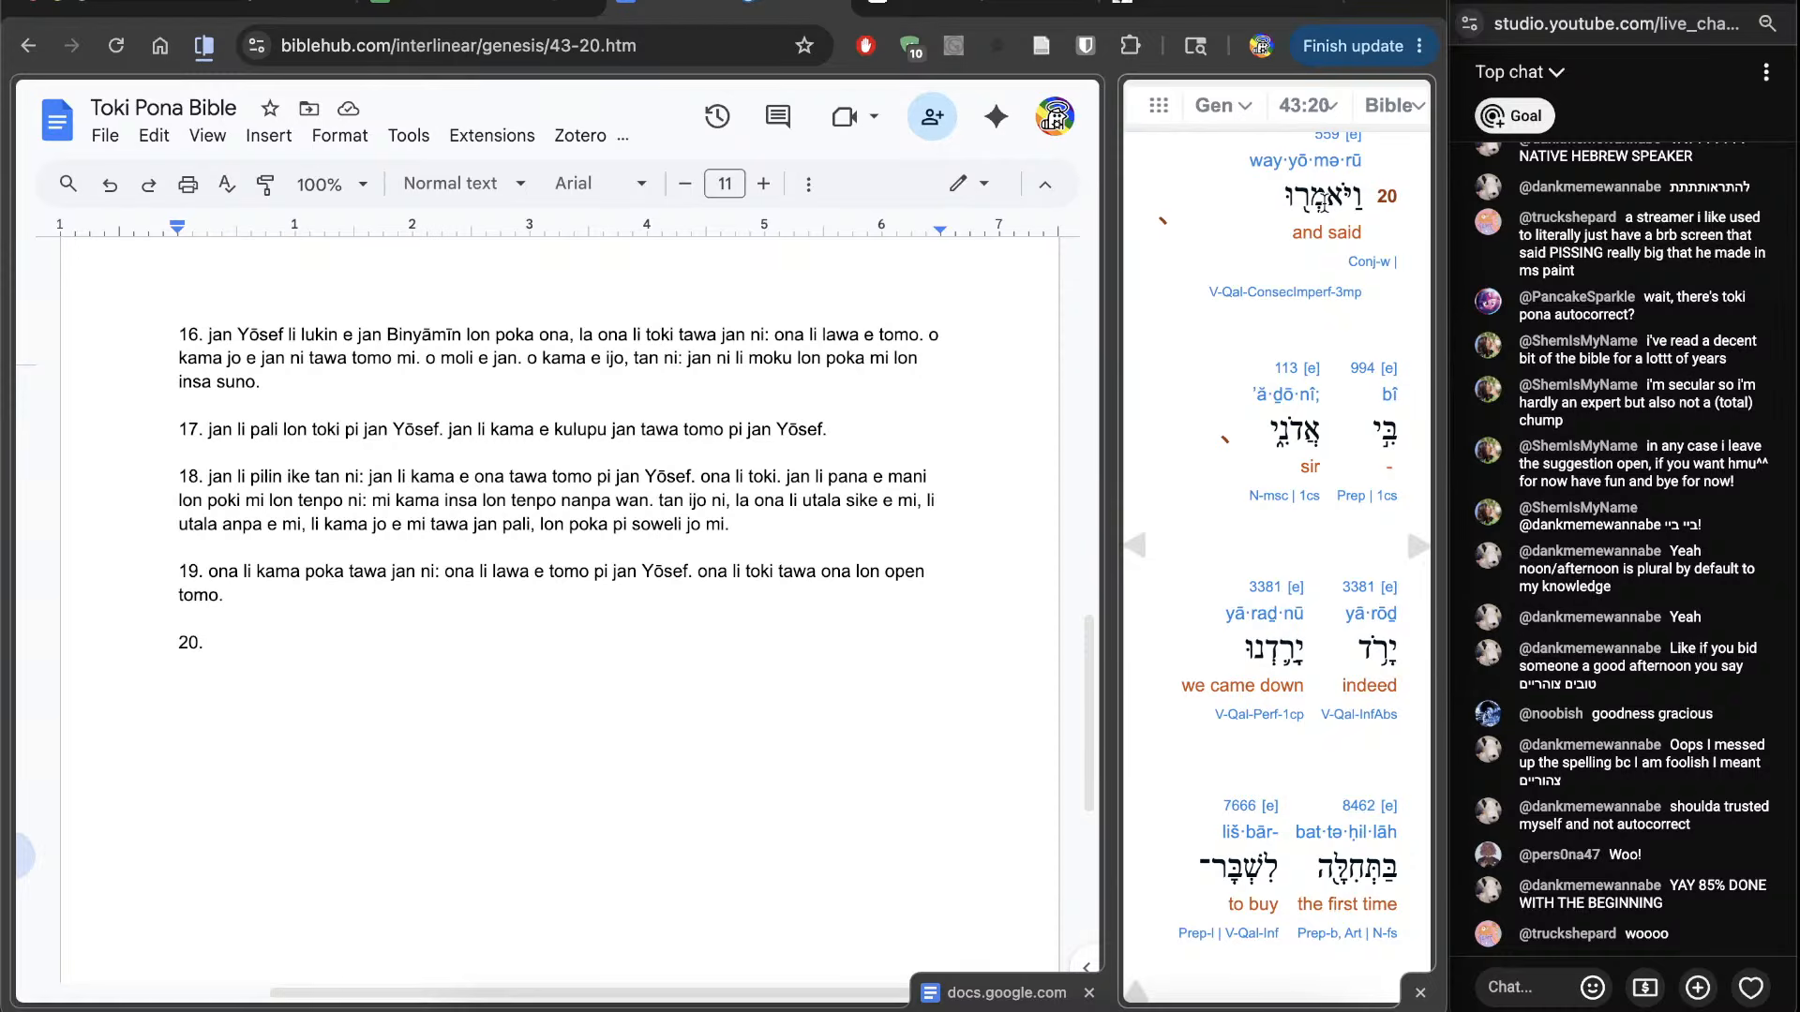
pyautogui.doubleClick(1323, 200)
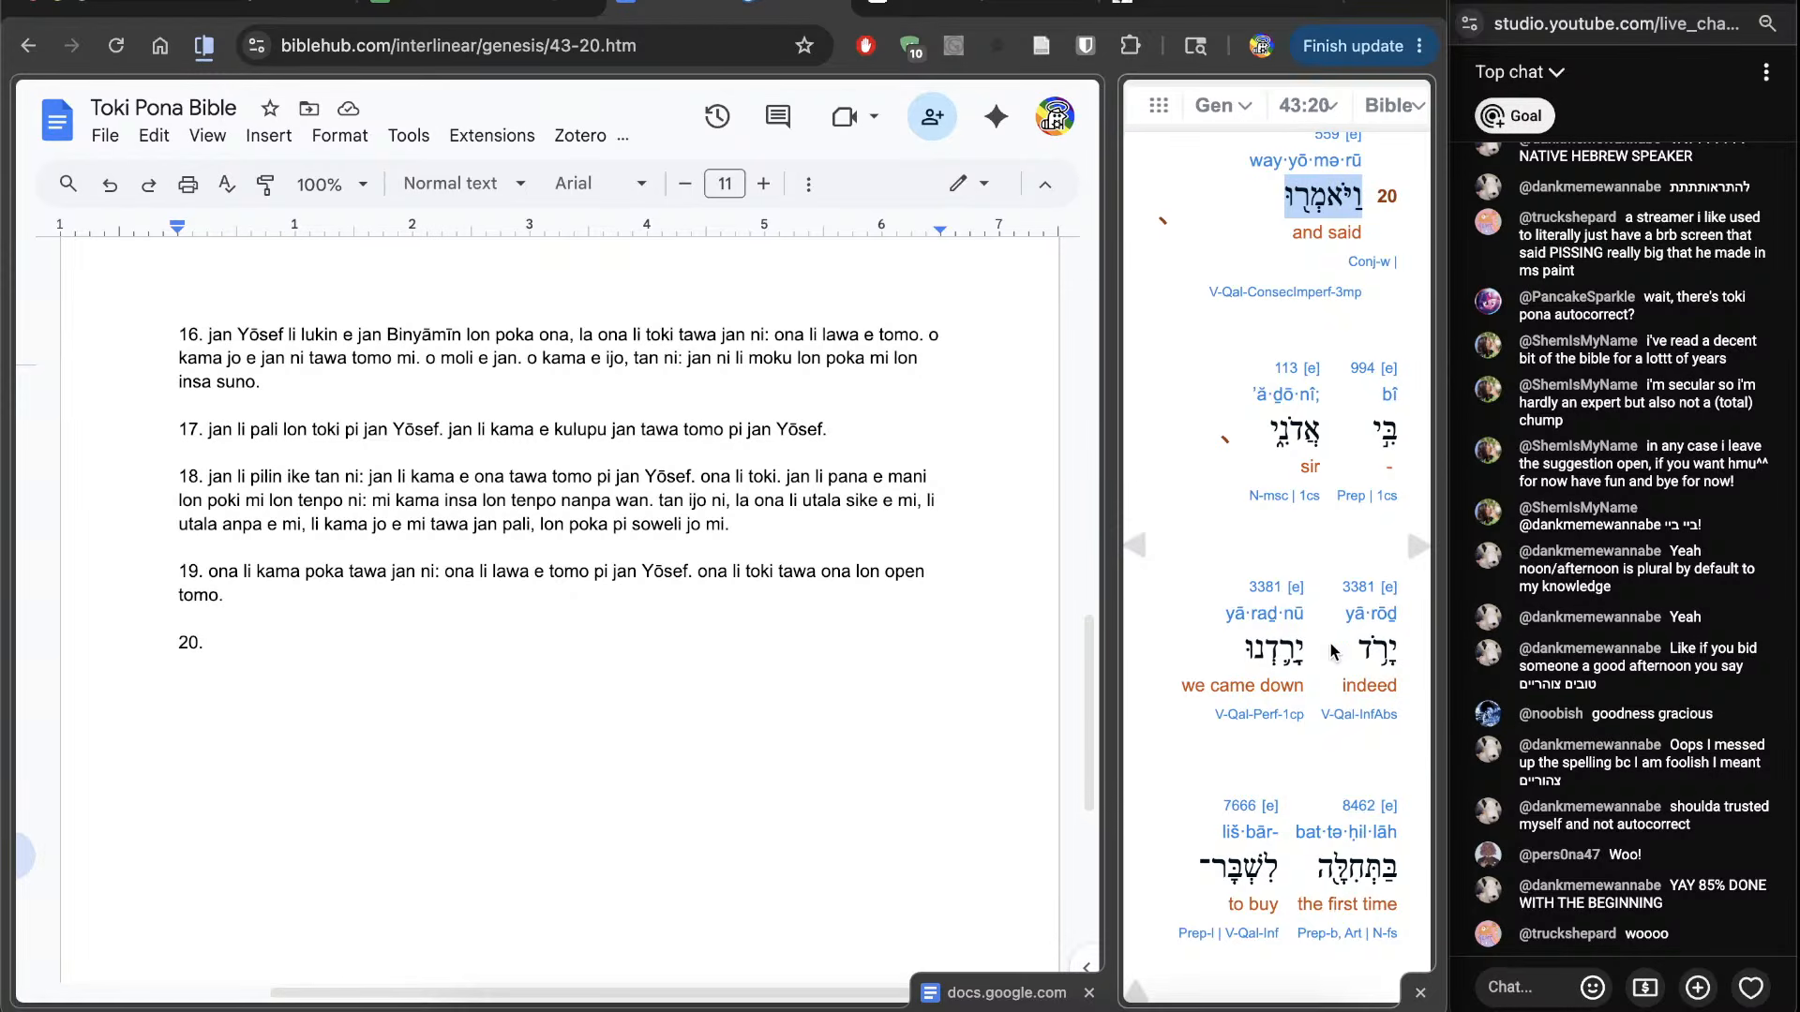
pyautogui.click(1210, 445)
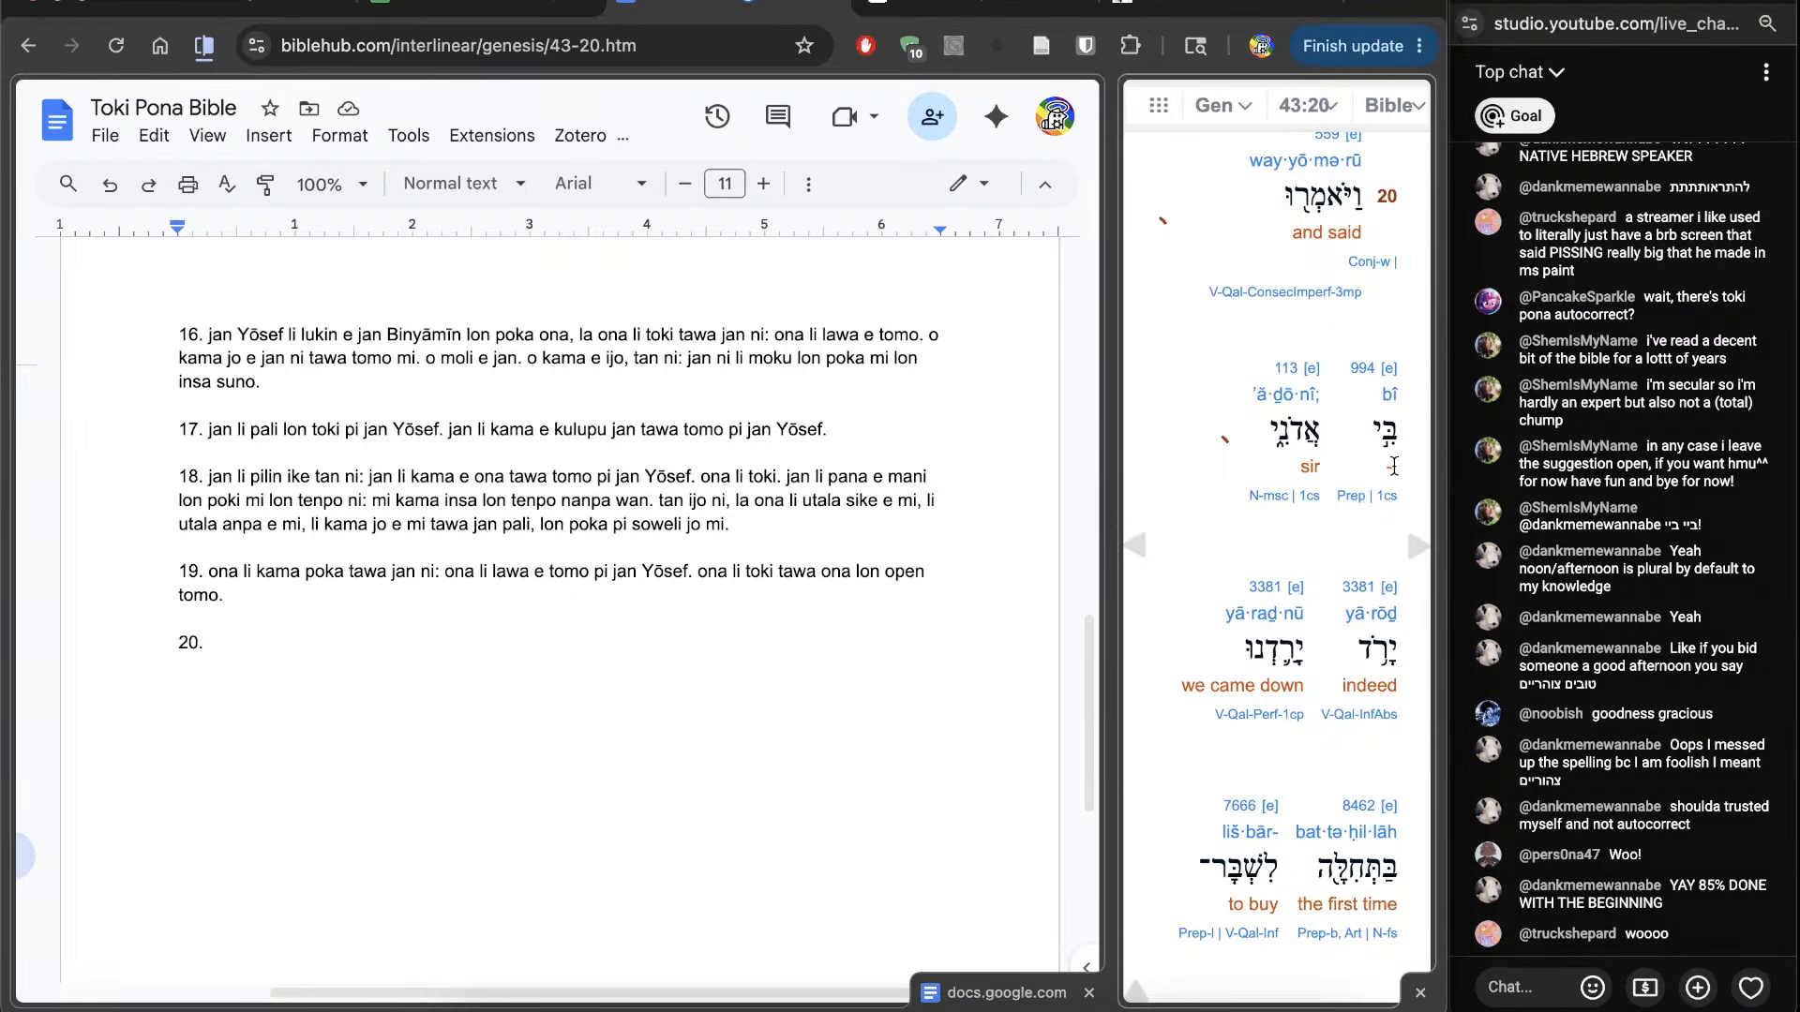
pyautogui.doubleClick(1378, 434)
pyautogui.click(1362, 450)
pyautogui.doubleClick(1306, 434)
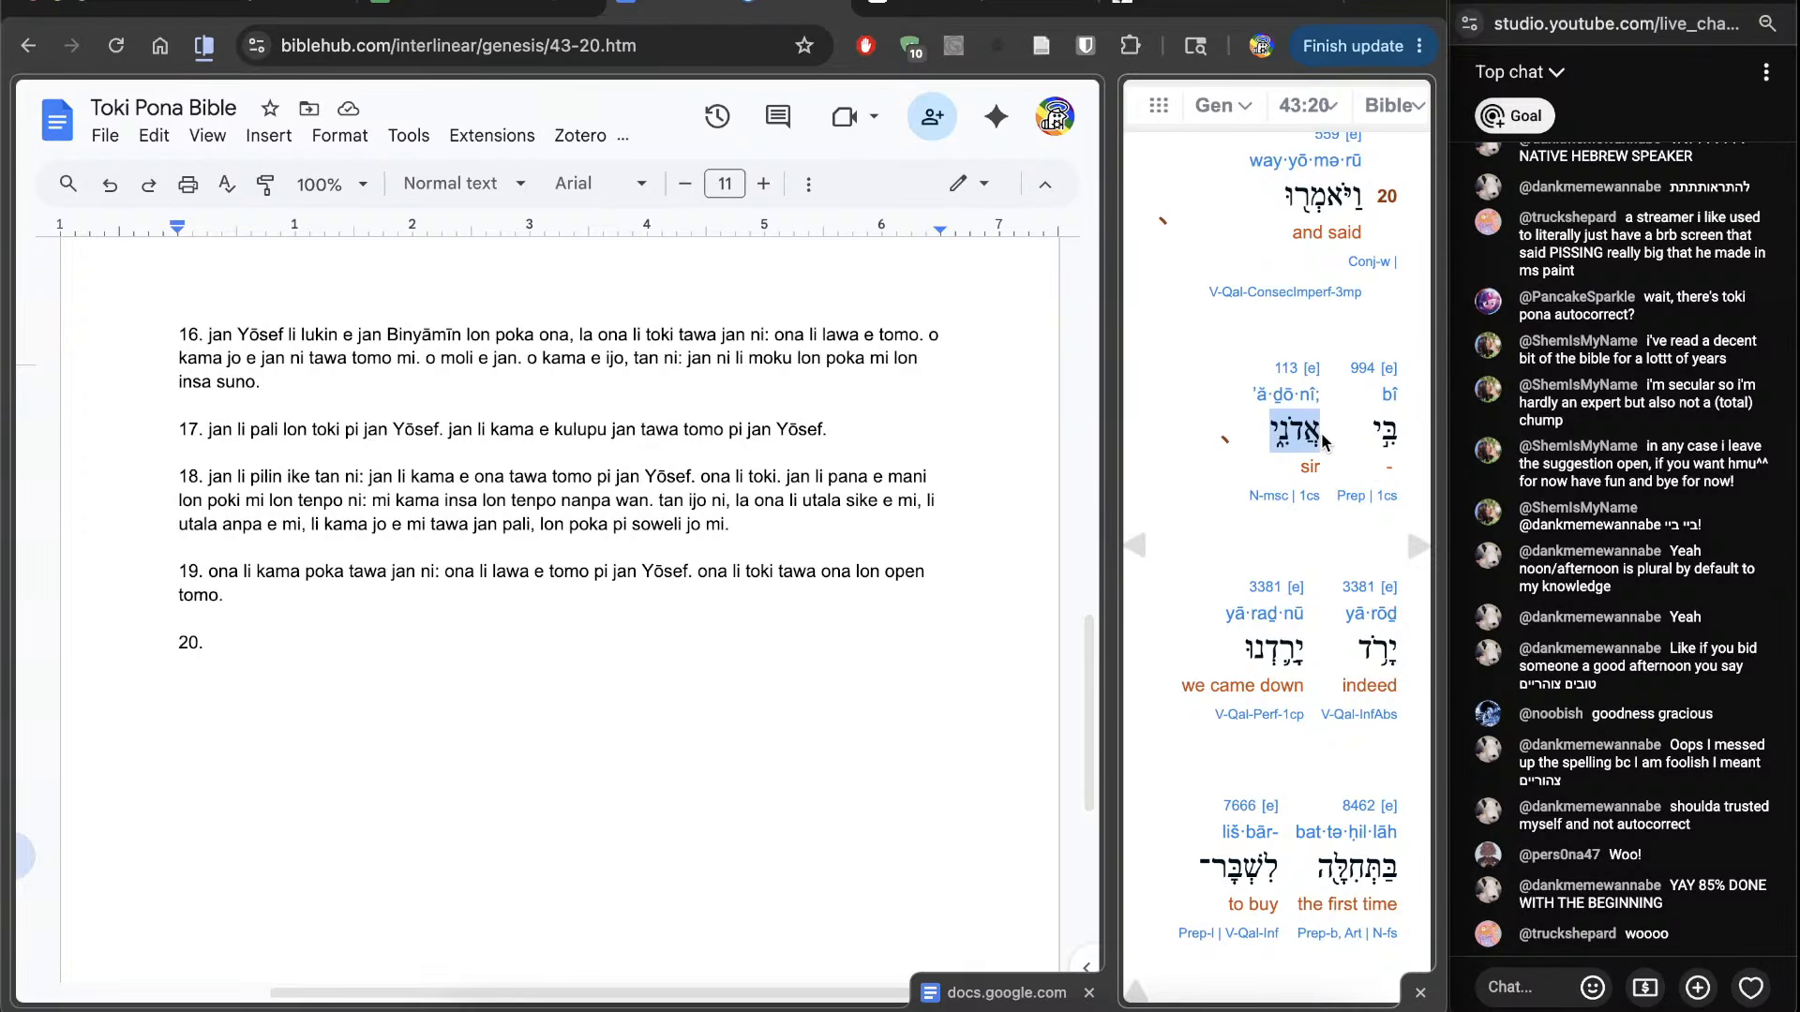
pyautogui.click(1336, 444)
# Step: Begin verse 20 with "jan lawa mi o, mi kama lon tenpo nanpa wan li wile esun"
pyautogui.click(664, 681)
pyautogui.write('jan lawa')
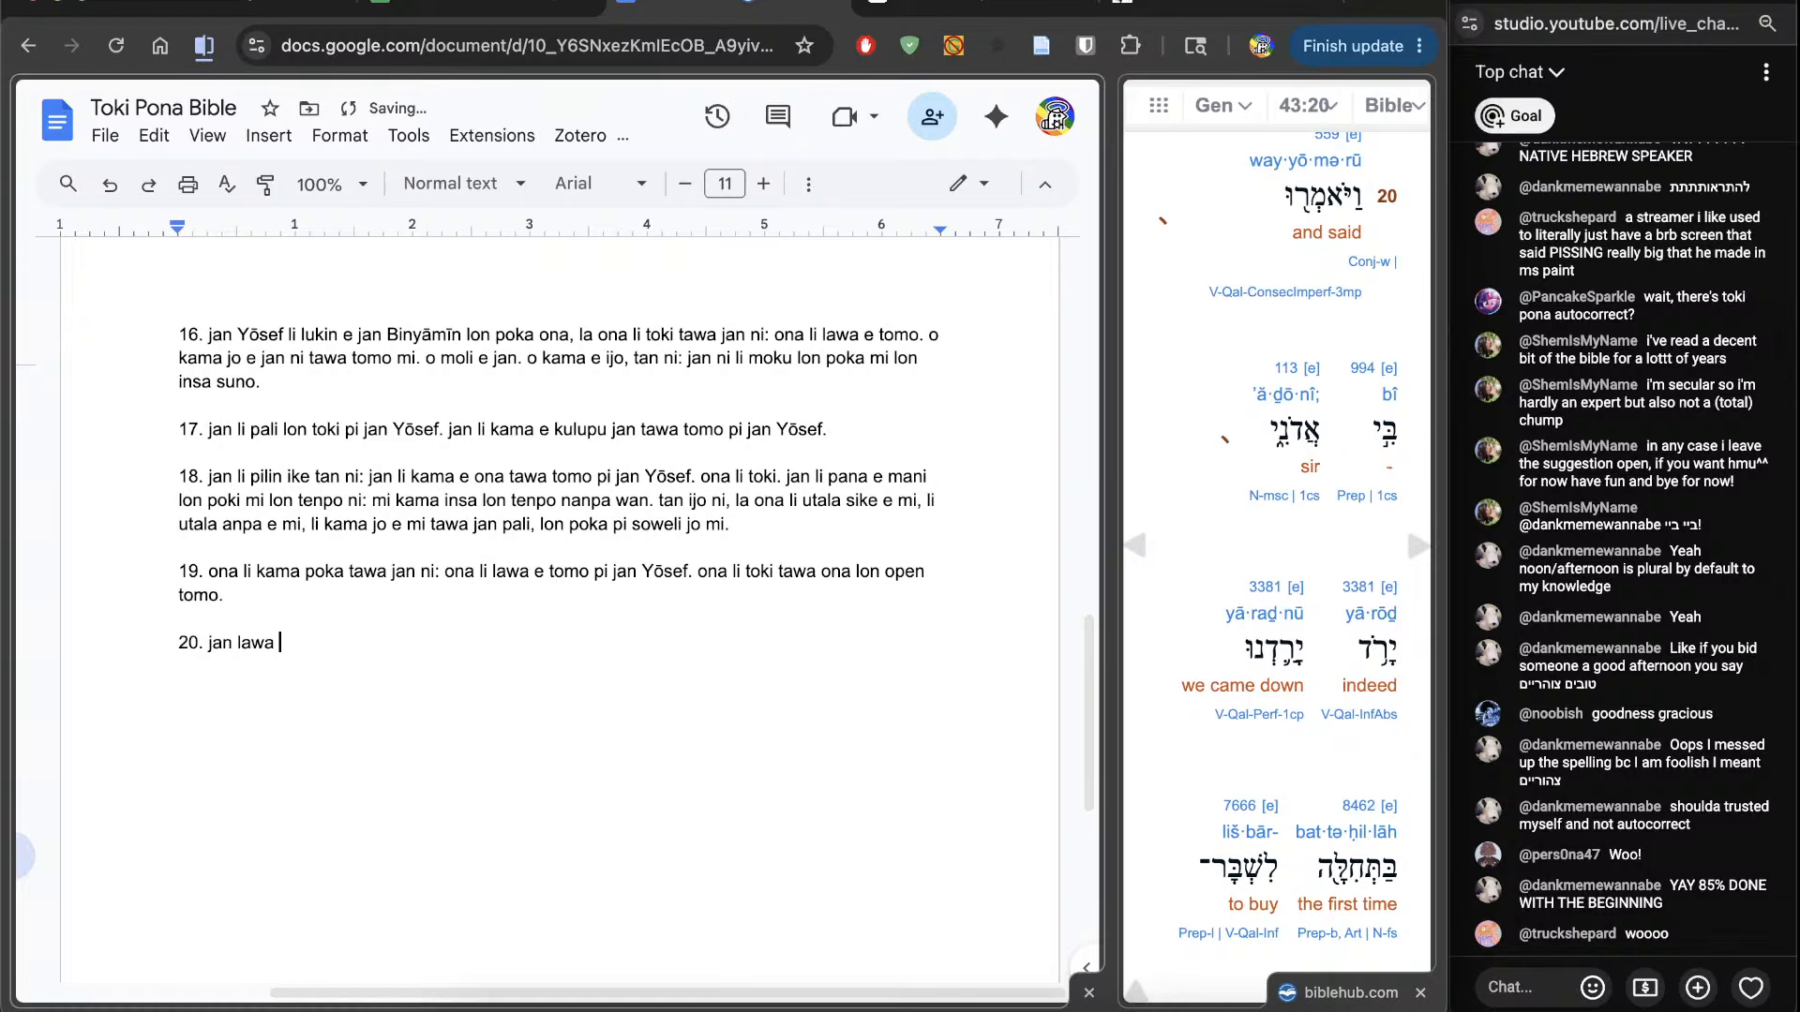
pyautogui.write(' m')
pyautogui.scroll(-4, 1126, 775)
pyautogui.write('i o, ')
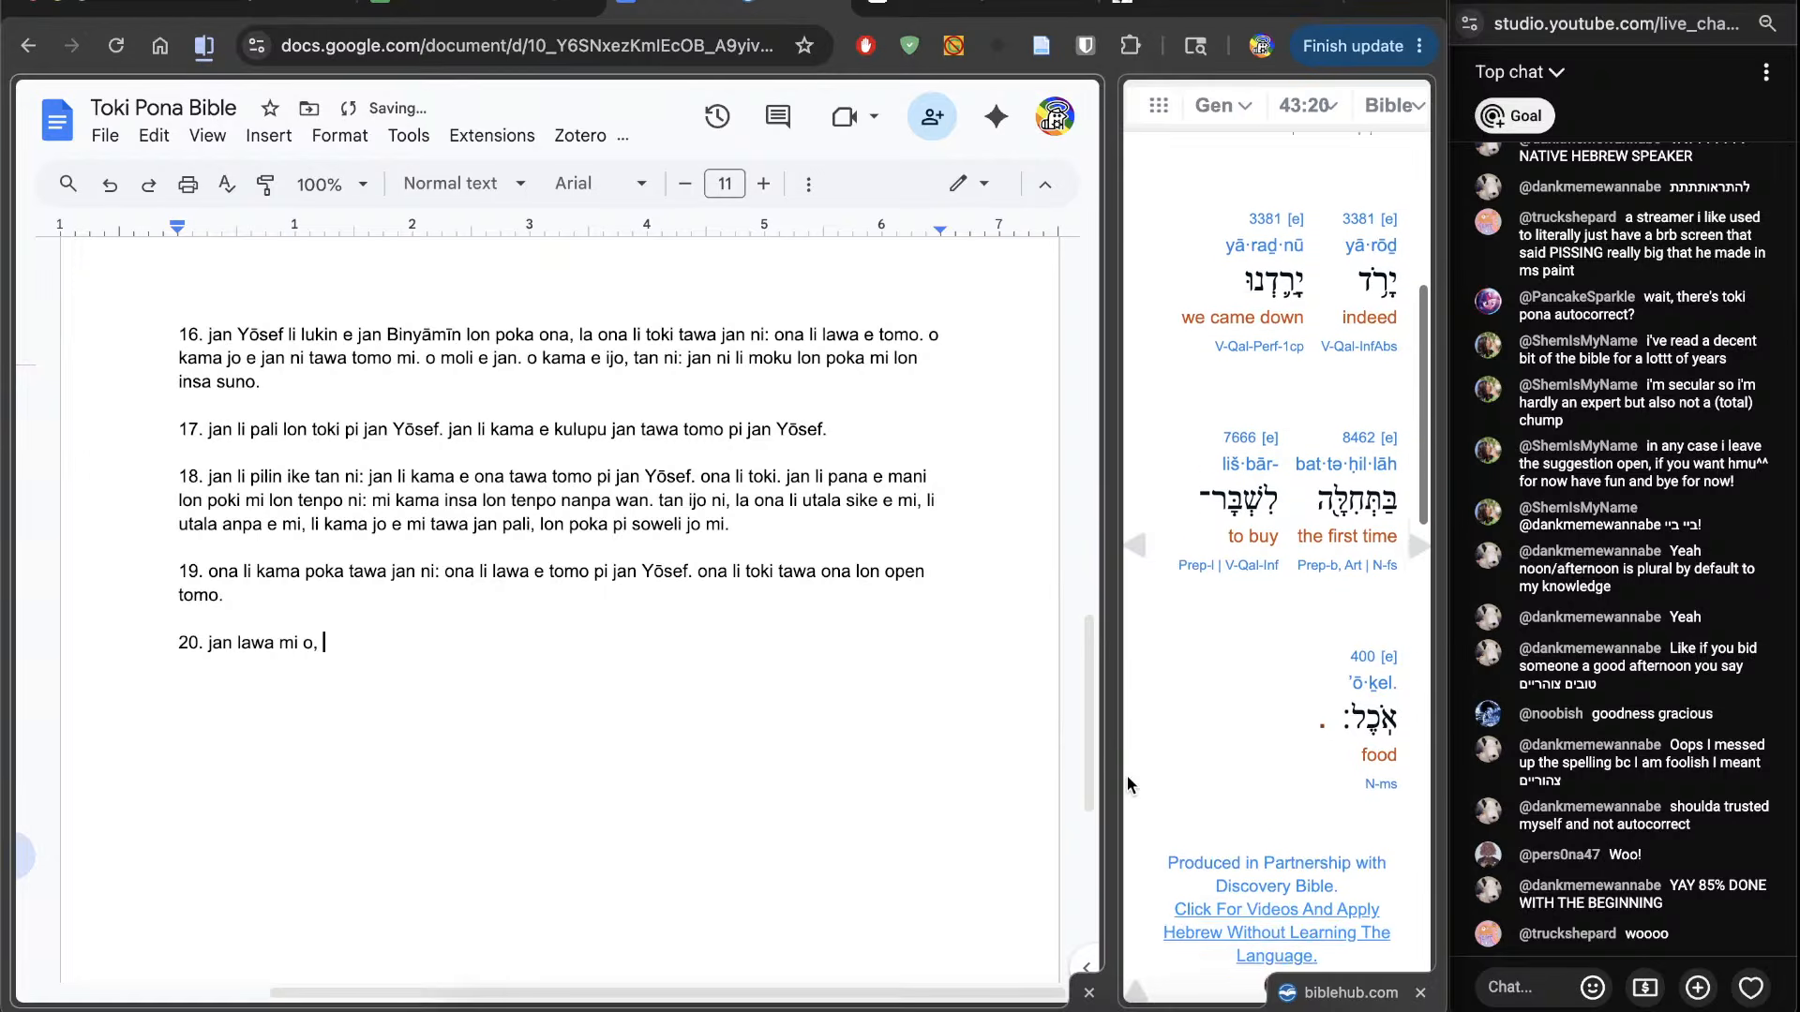
pyautogui.write('mi kama')
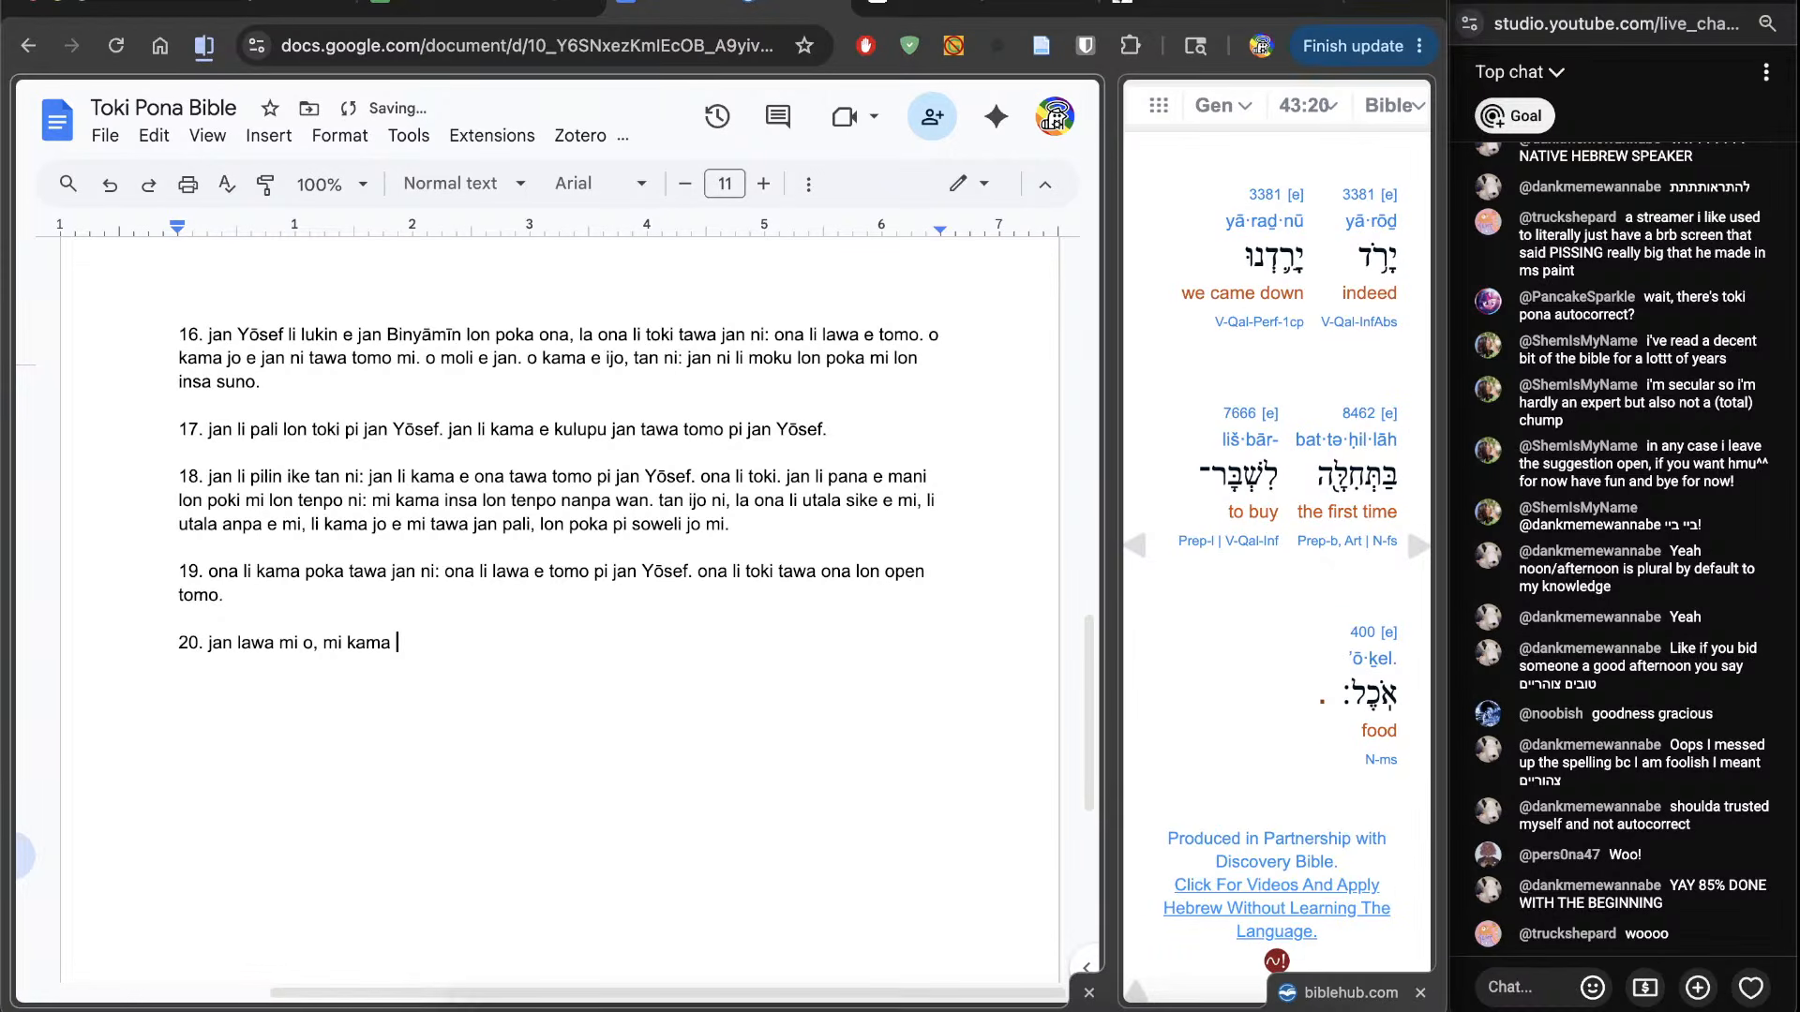
pyautogui.write(' lon tenpo nanpa wan li wile esun')
# Step: Consult Strong's entry 7666 for "to buy", close it, and finish verse 20 with "pan e moku."
pyautogui.click(1248, 431)
pyautogui.scroll(-10, 600, 727)
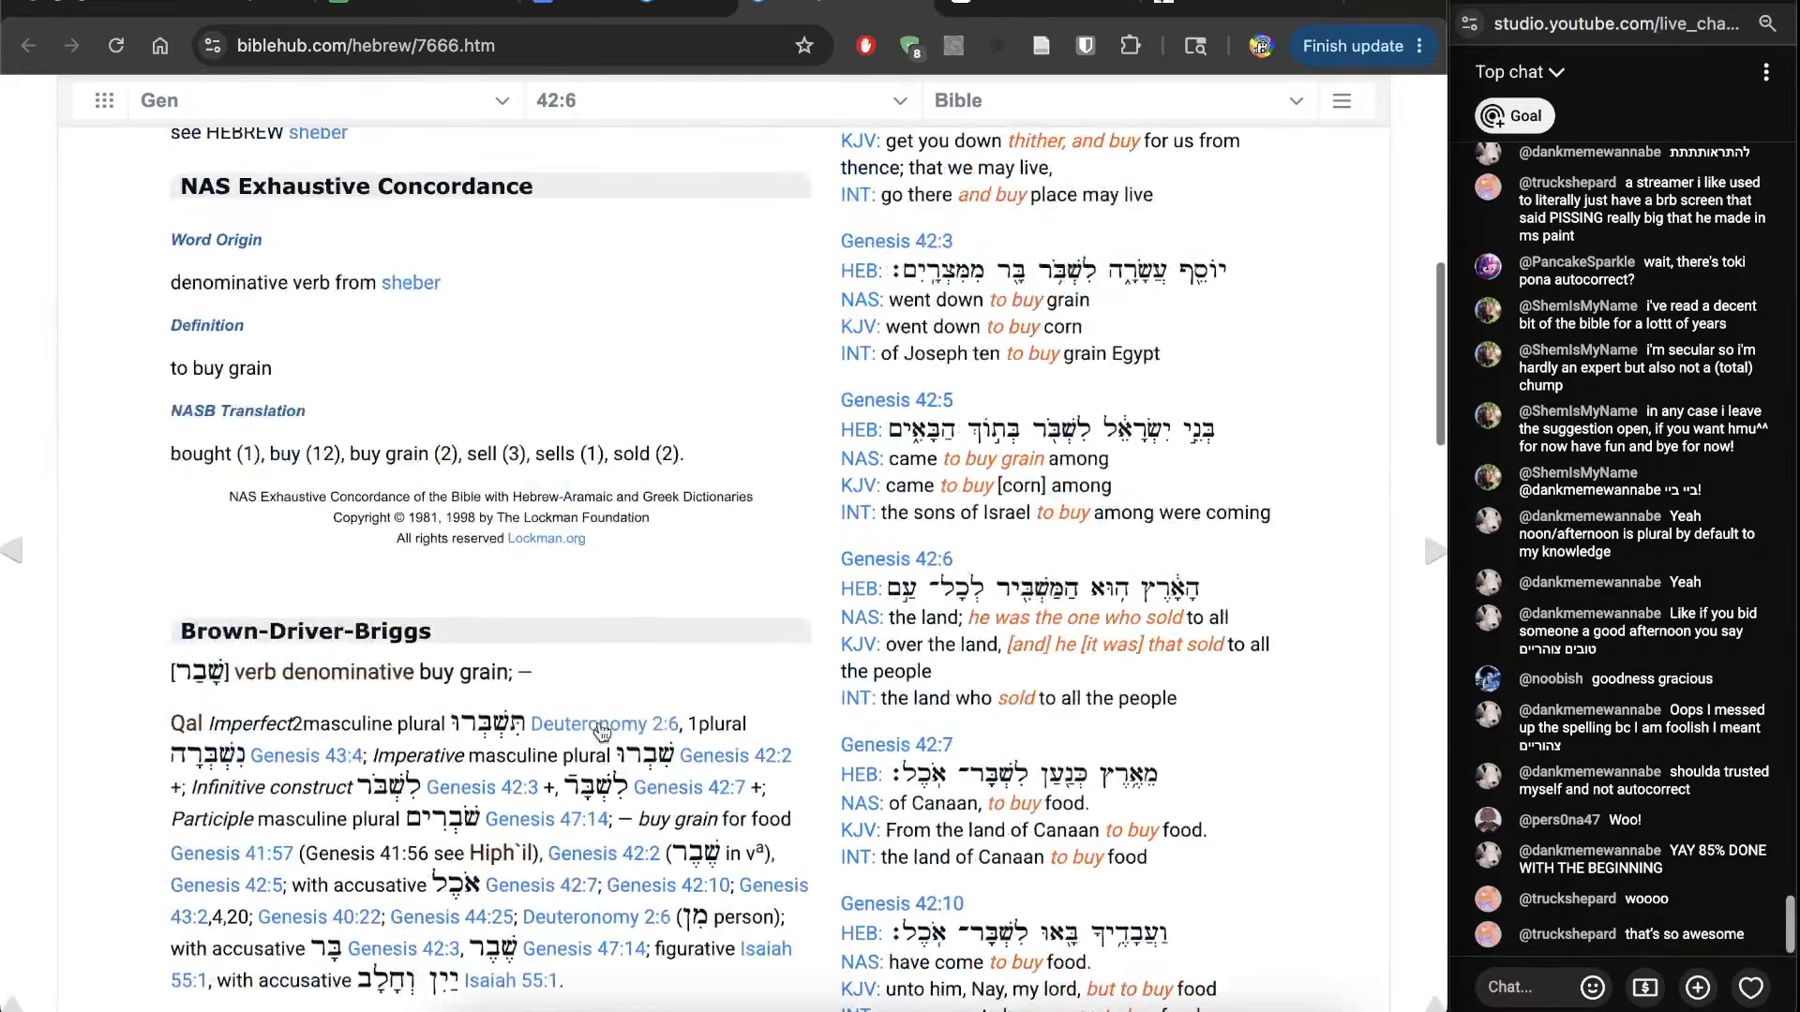
pyautogui.press('super+w')
pyautogui.click(791, 775)
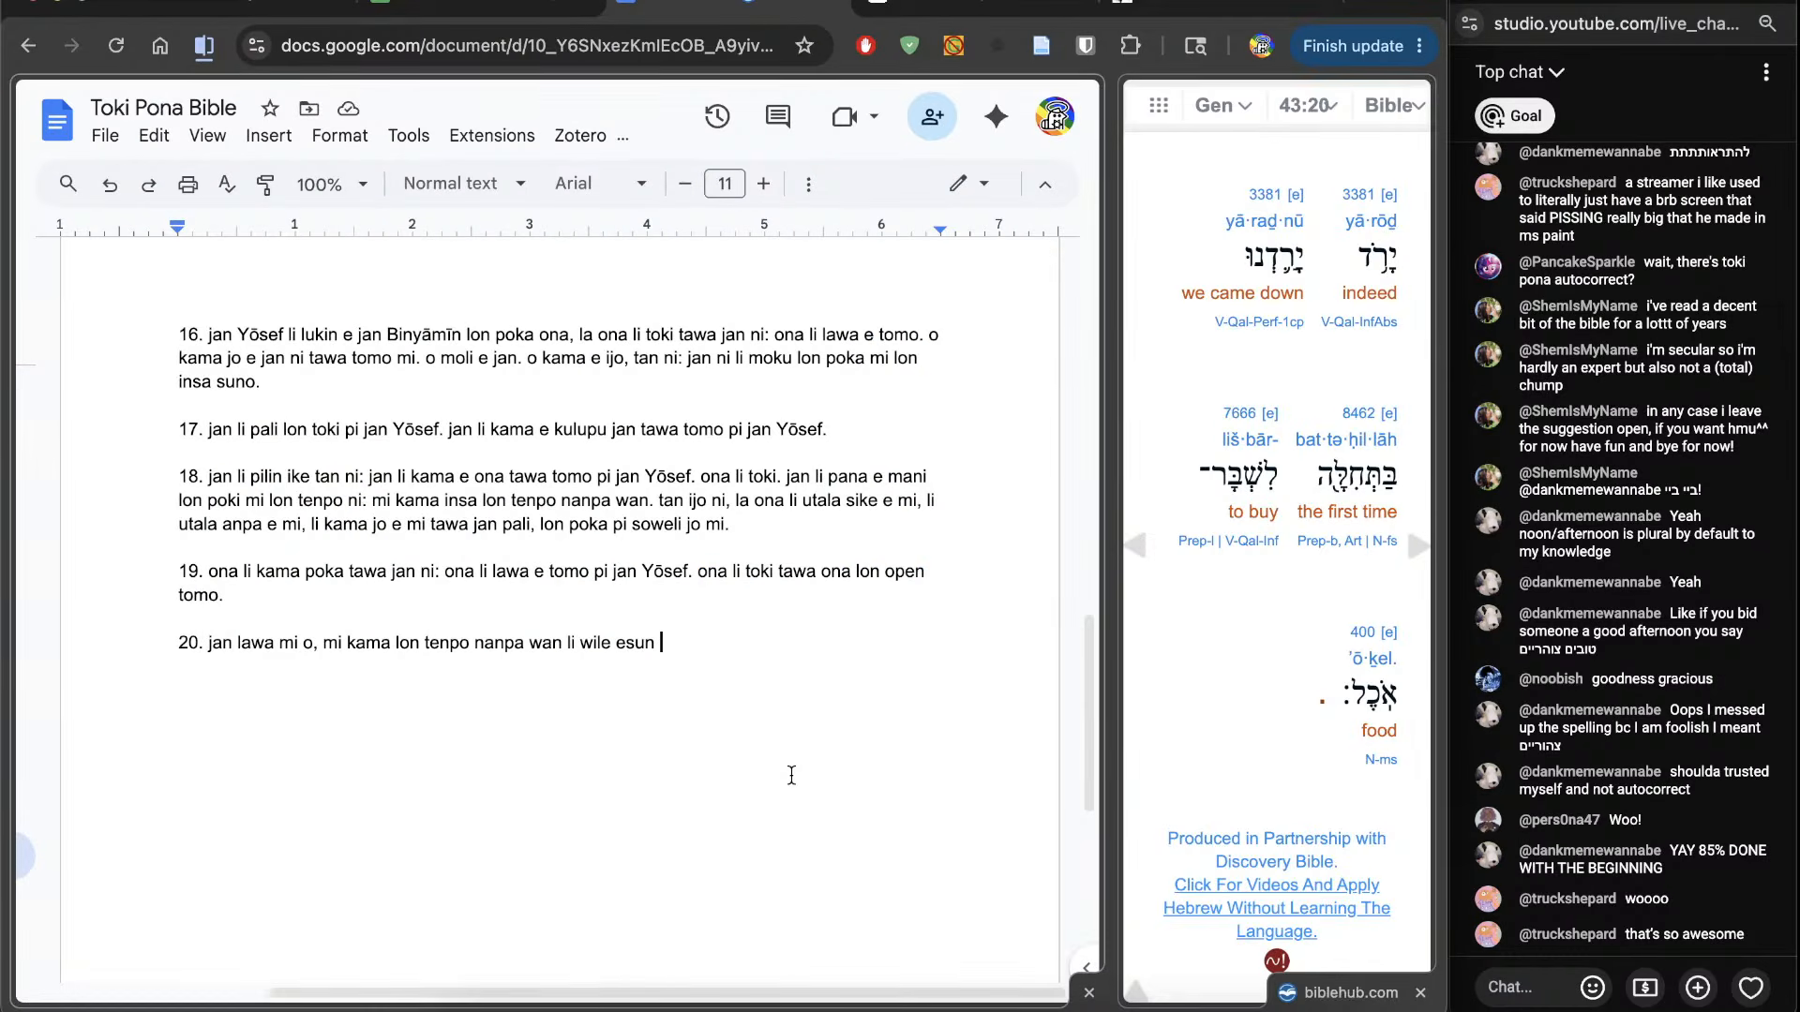
pyautogui.write('pan e moku')
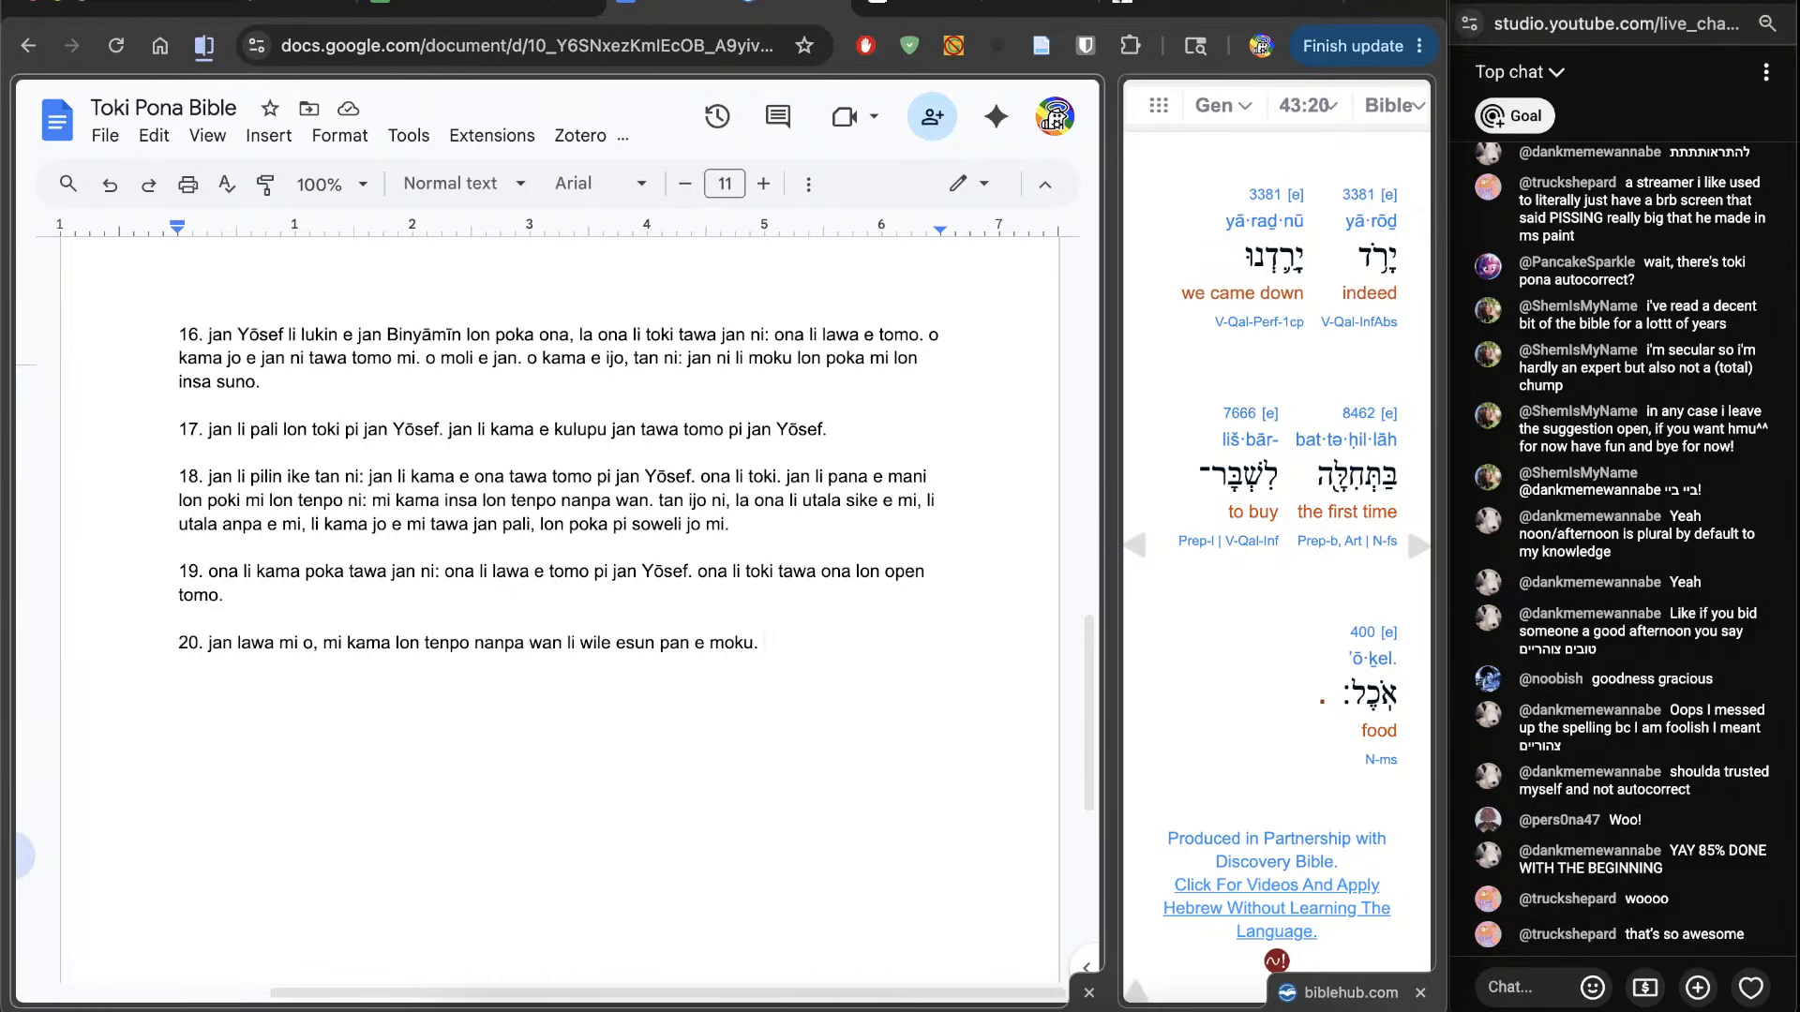
# Step: Add verse number 21 to the document, open the Genesis 43:21 interlinear, and read through it
pyautogui.press('Return')
pyautogui.write('21.')
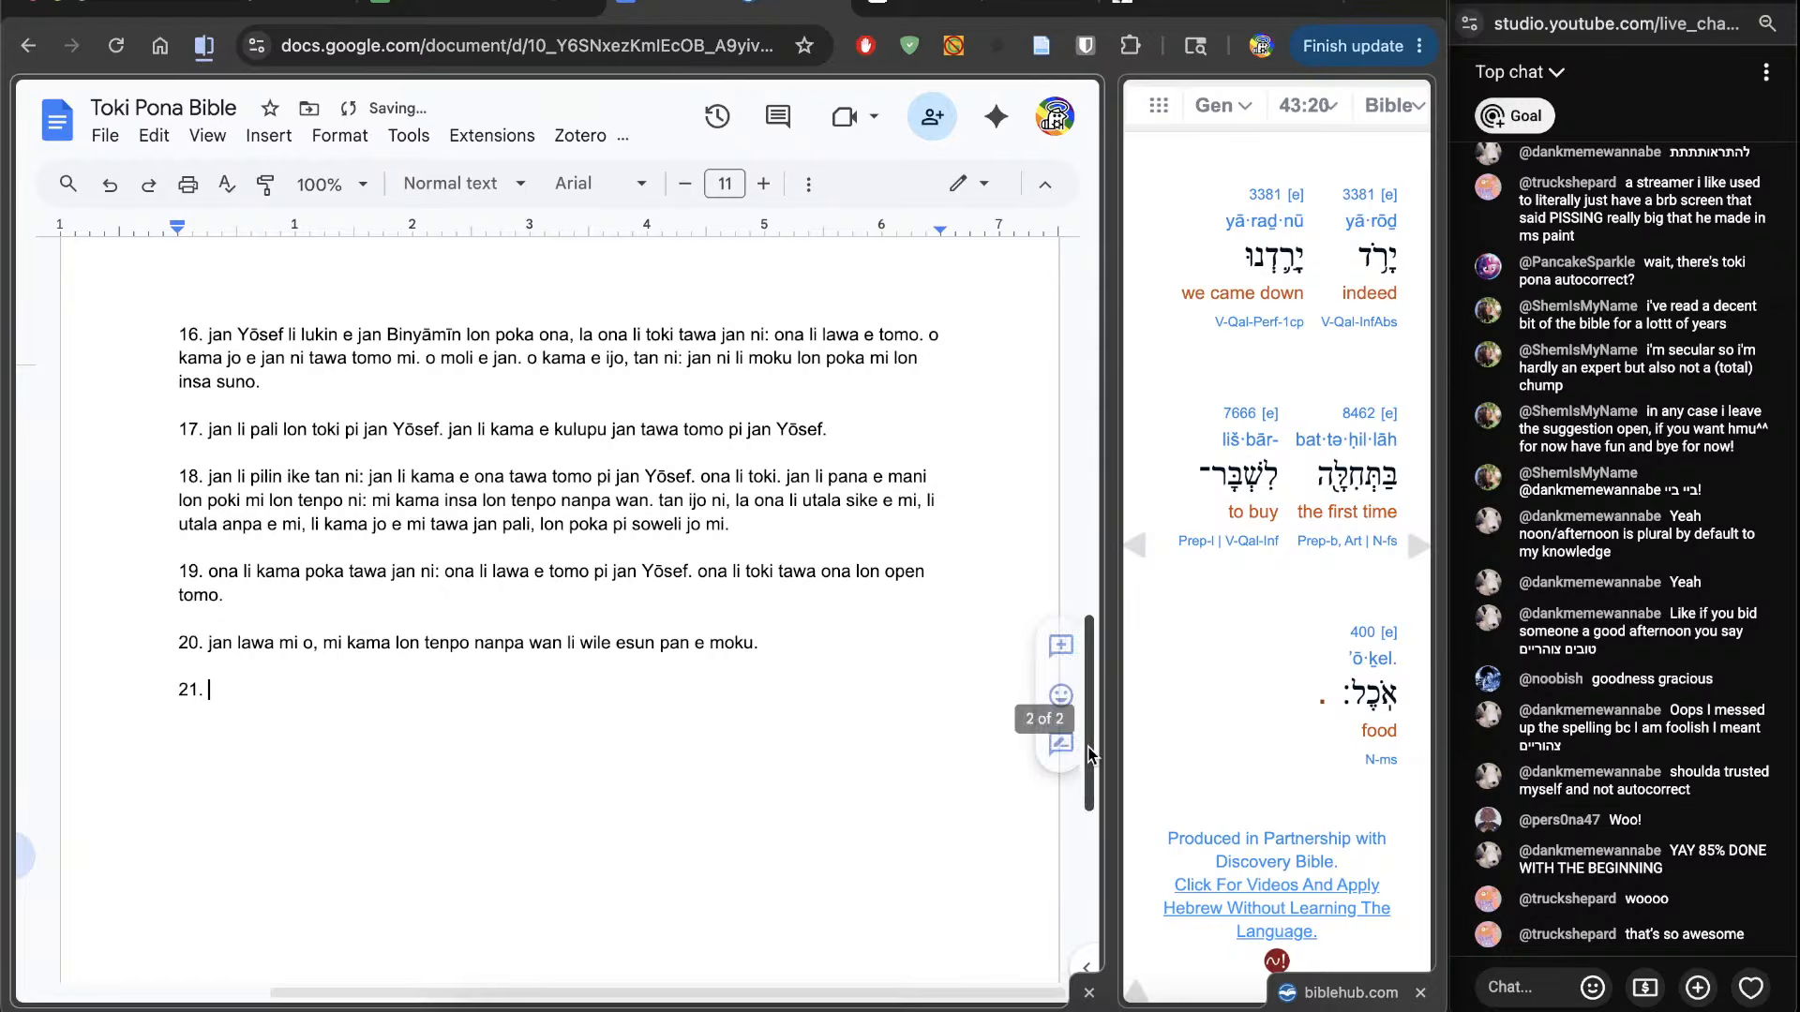
pyautogui.click(1403, 561)
pyautogui.scroll(-5, 1390, 574)
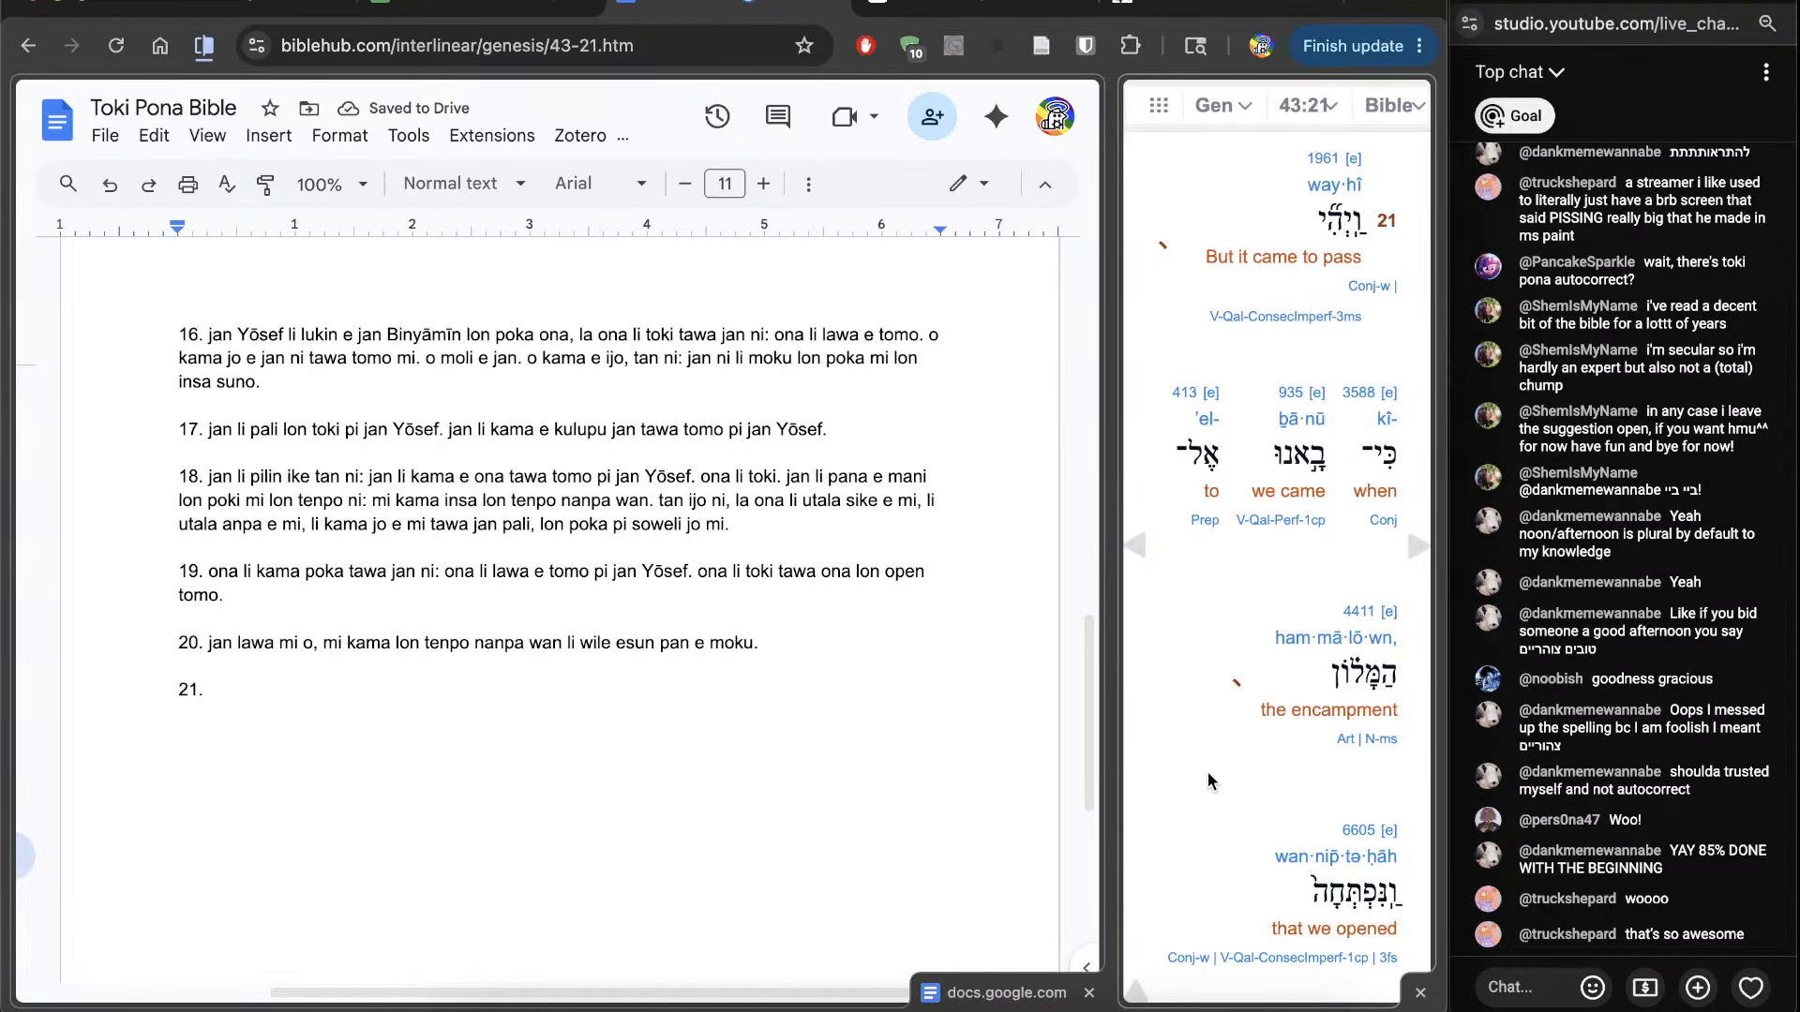
pyautogui.scroll(-10, 1207, 773)
pyautogui.scroll(10, 1208, 773)
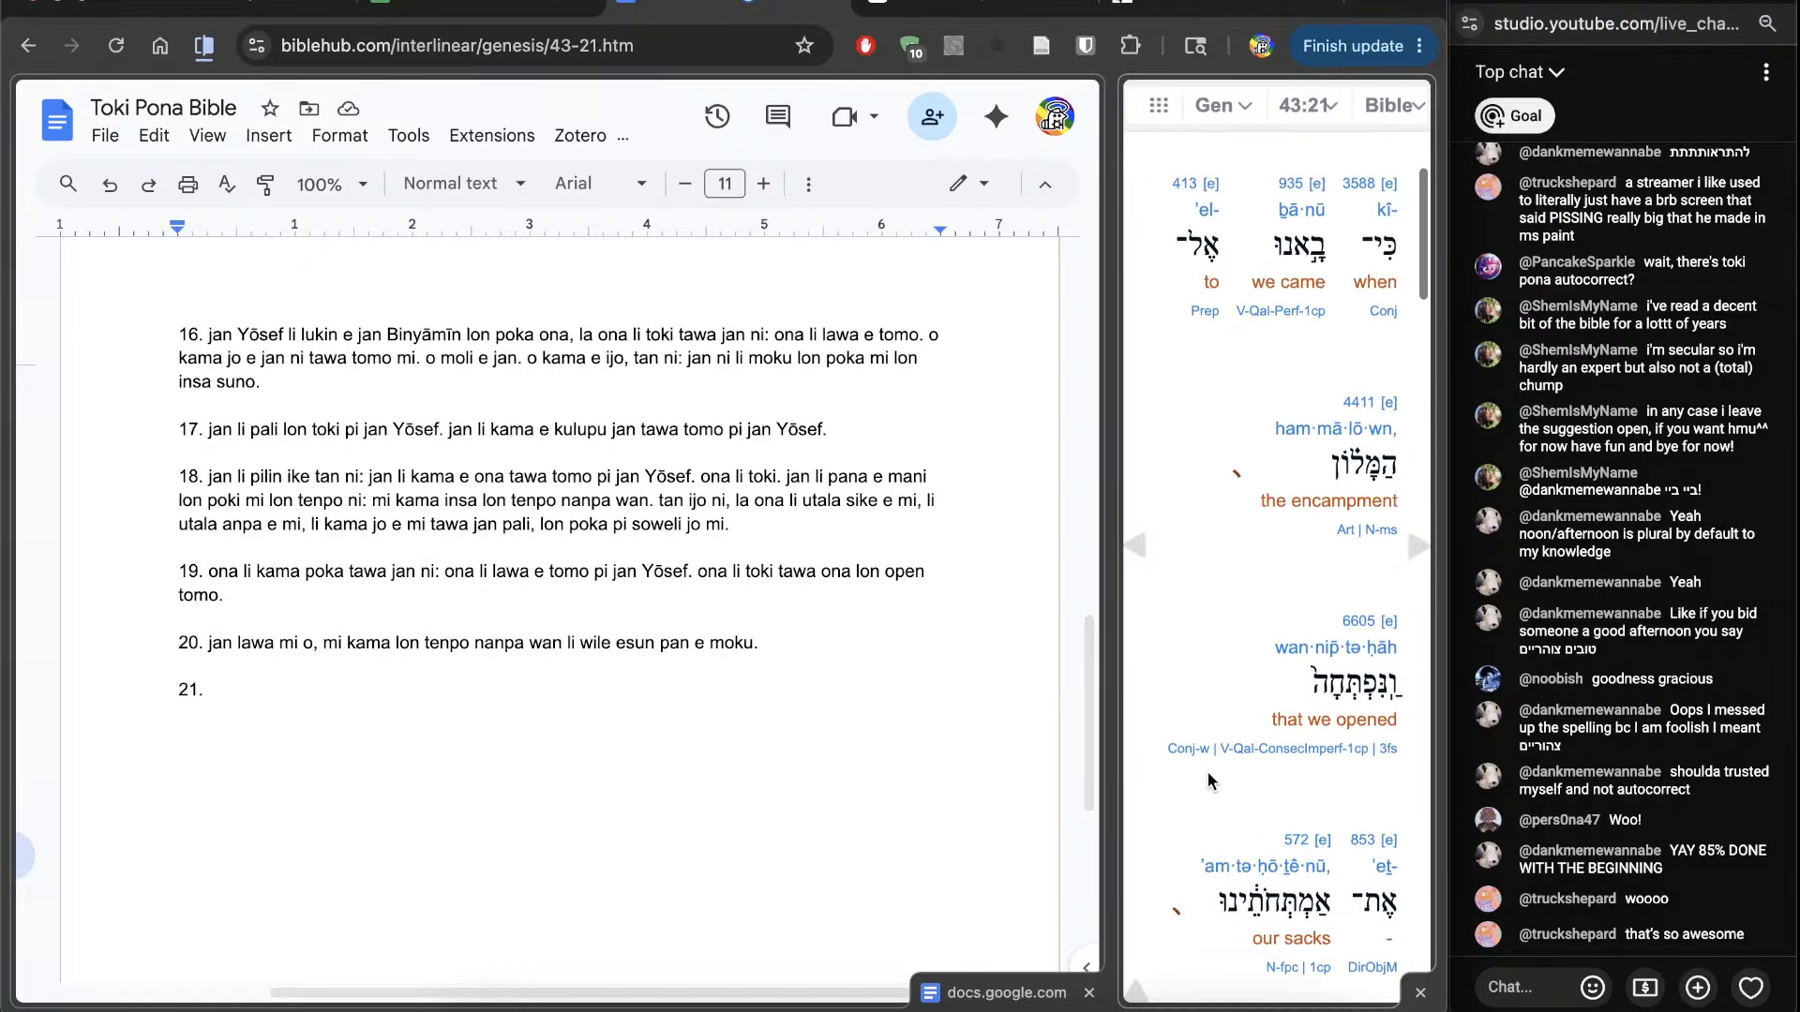
# Step: Begin verse 21 with "mi kama tawa" and reread the opening words of the Genesis 43:21 interlinear
pyautogui.click(612, 872)
pyautogui.write('mi kama tawa')
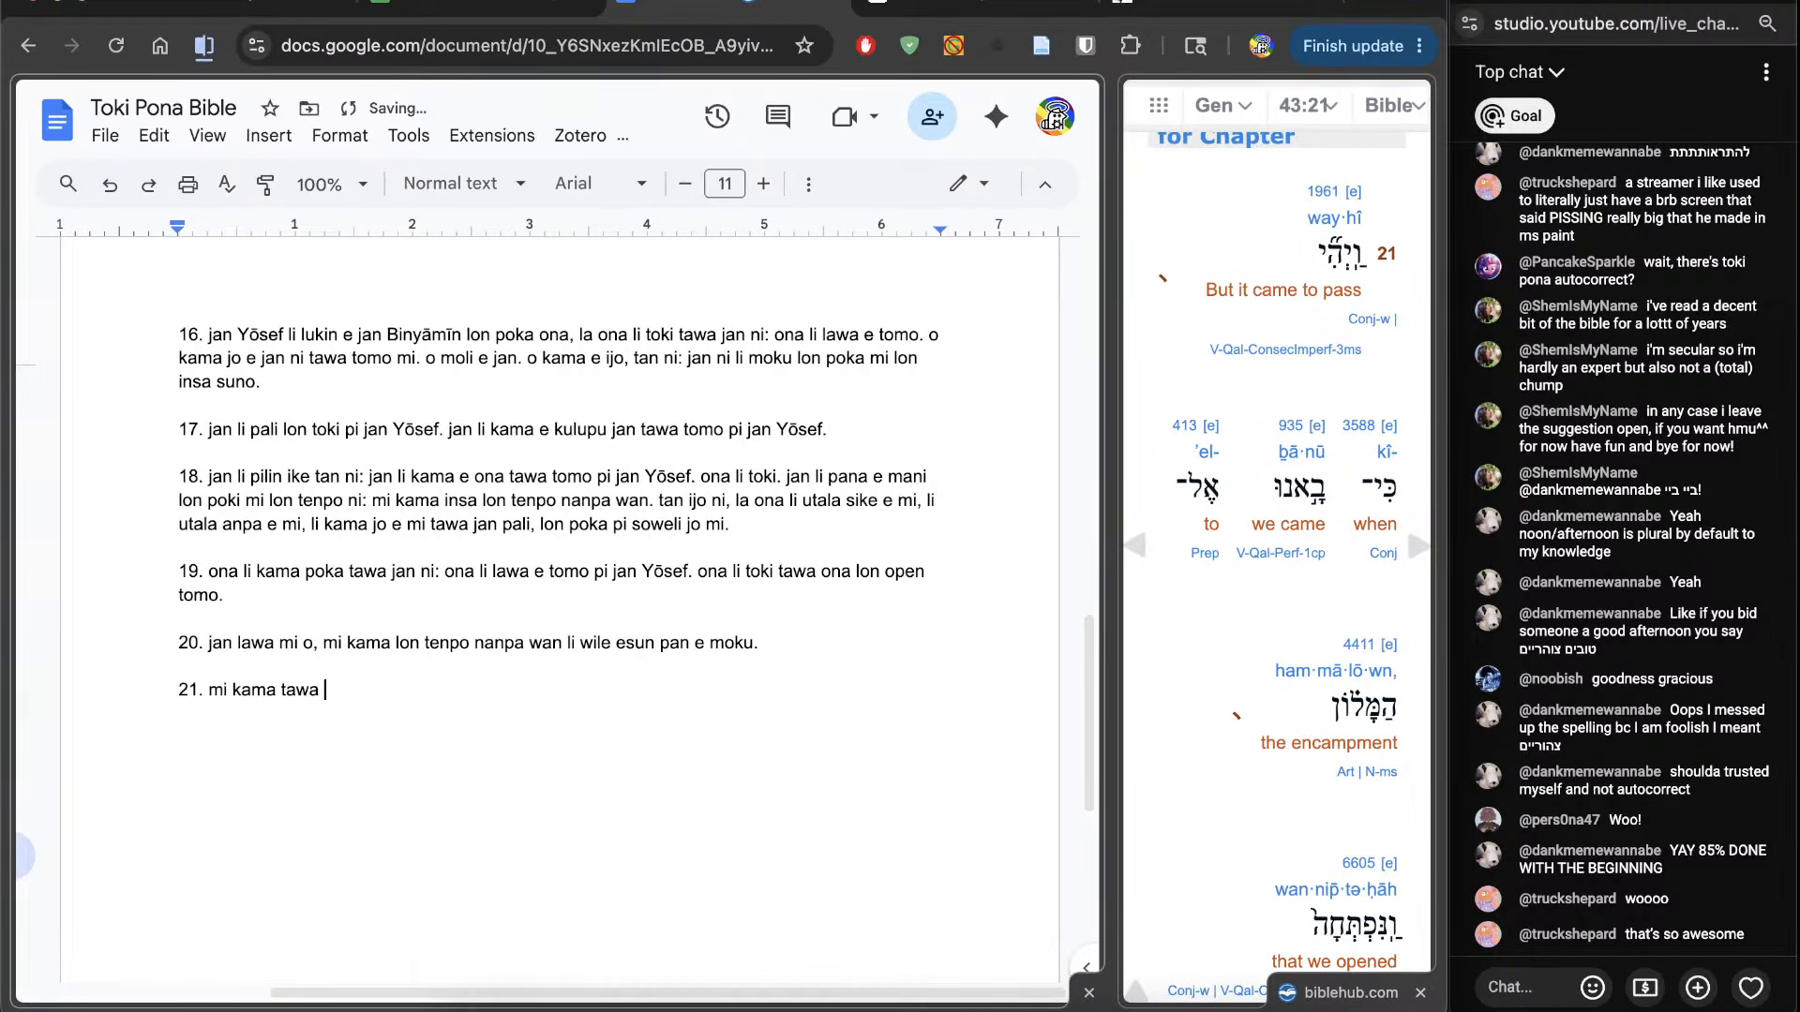
pyautogui.scroll(1, 848, 926)
pyautogui.scroll(-1, 847, 926)
pyautogui.scroll(-2, 1196, 867)
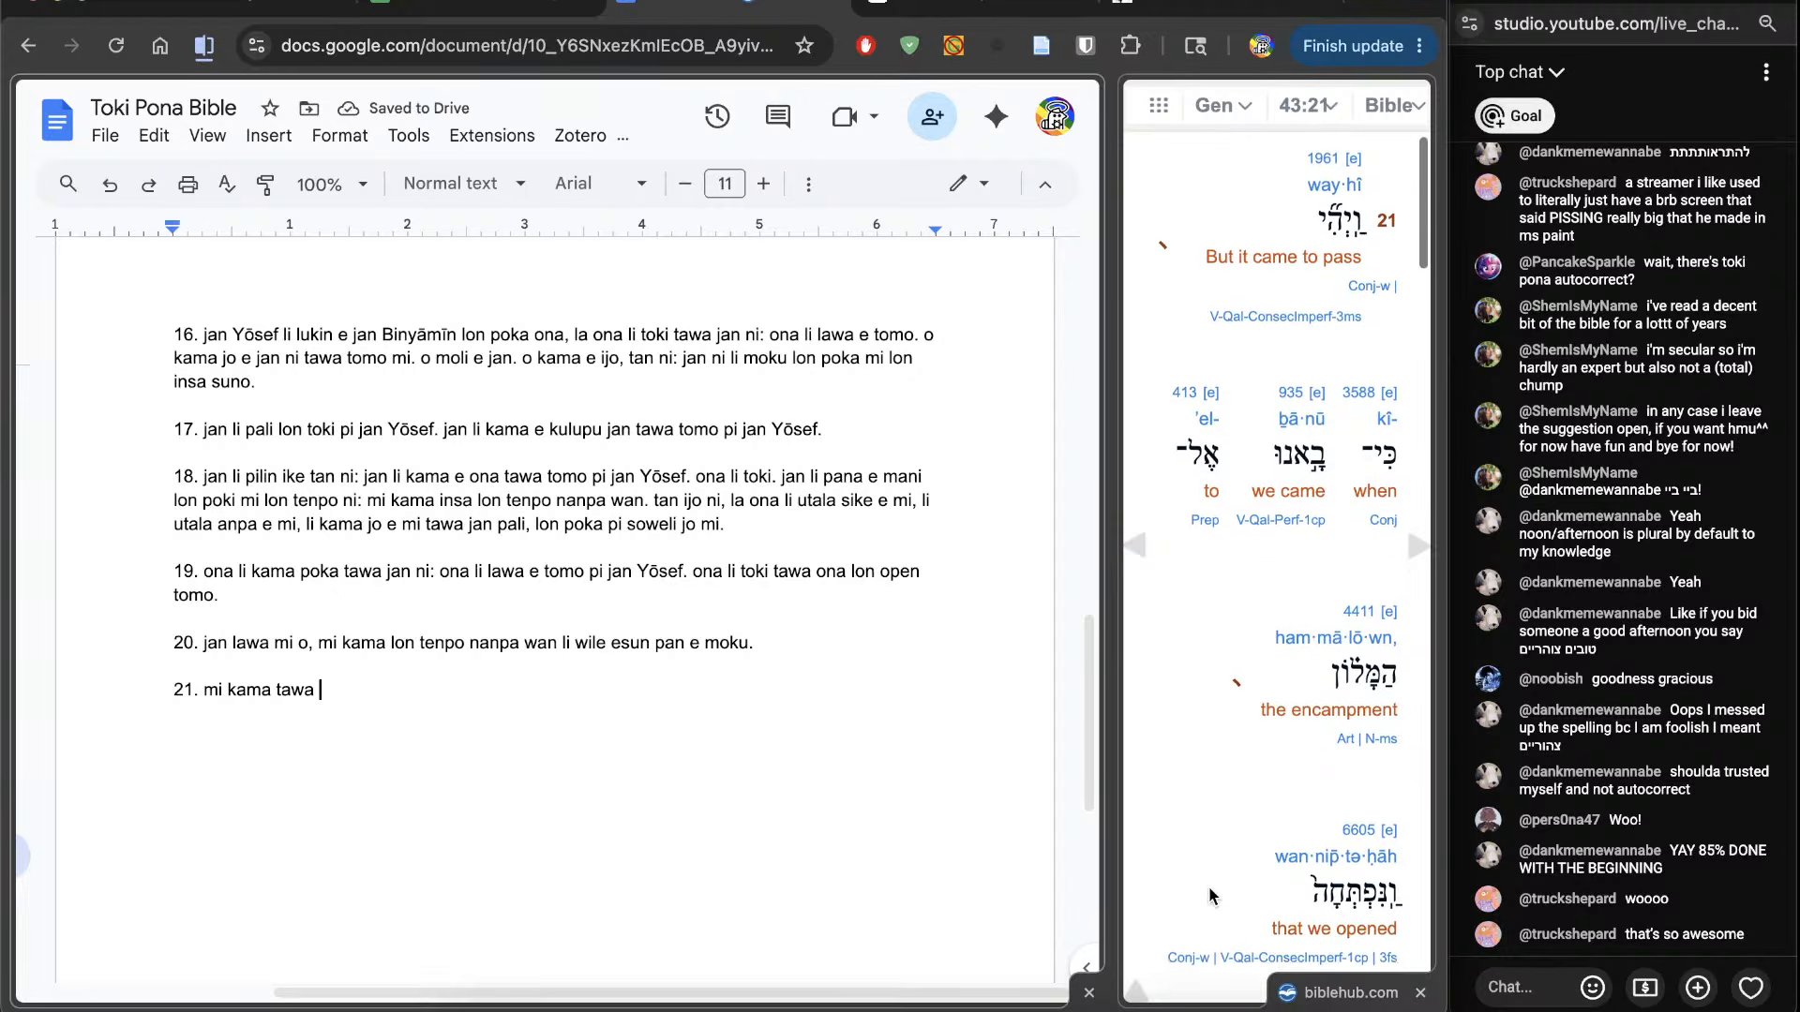
pyautogui.scroll(-2, 1209, 893)
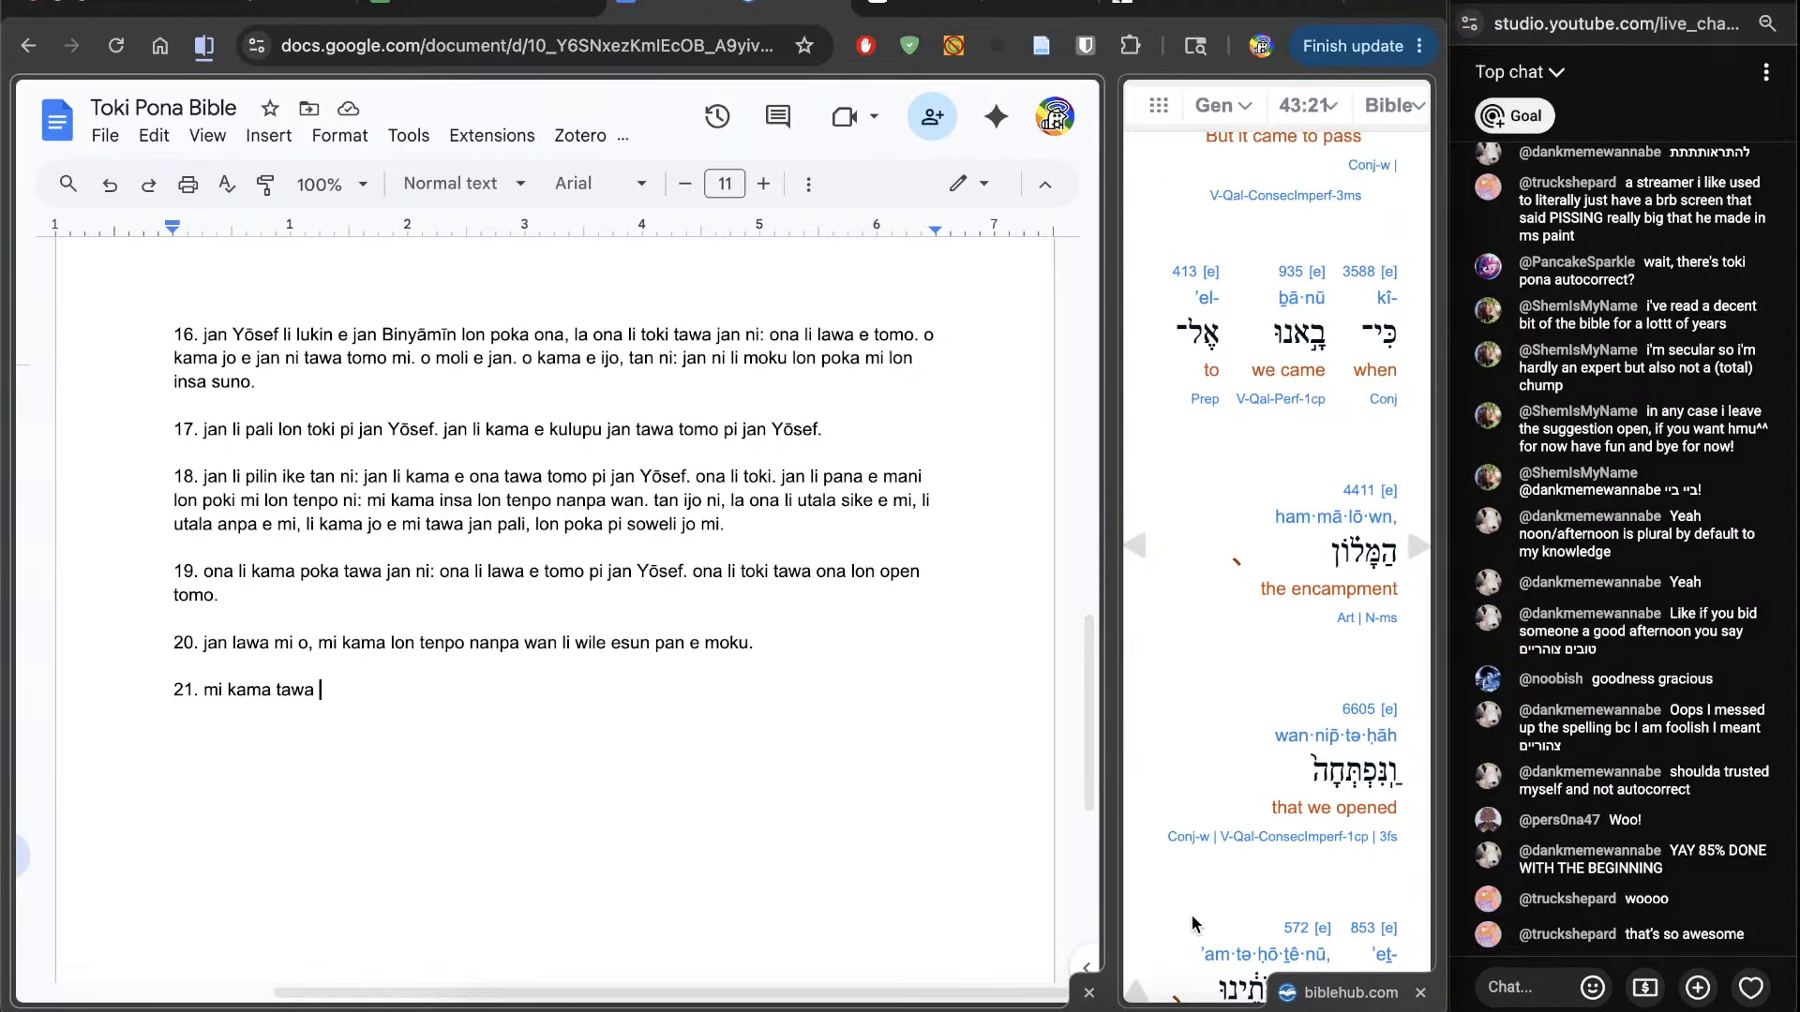
# Step: Consult Strong's entry 4411 for "the encampment", close it, and continue verse 21 with "tomo awen lon nasin, la mi open"
pyautogui.click(1350, 506)
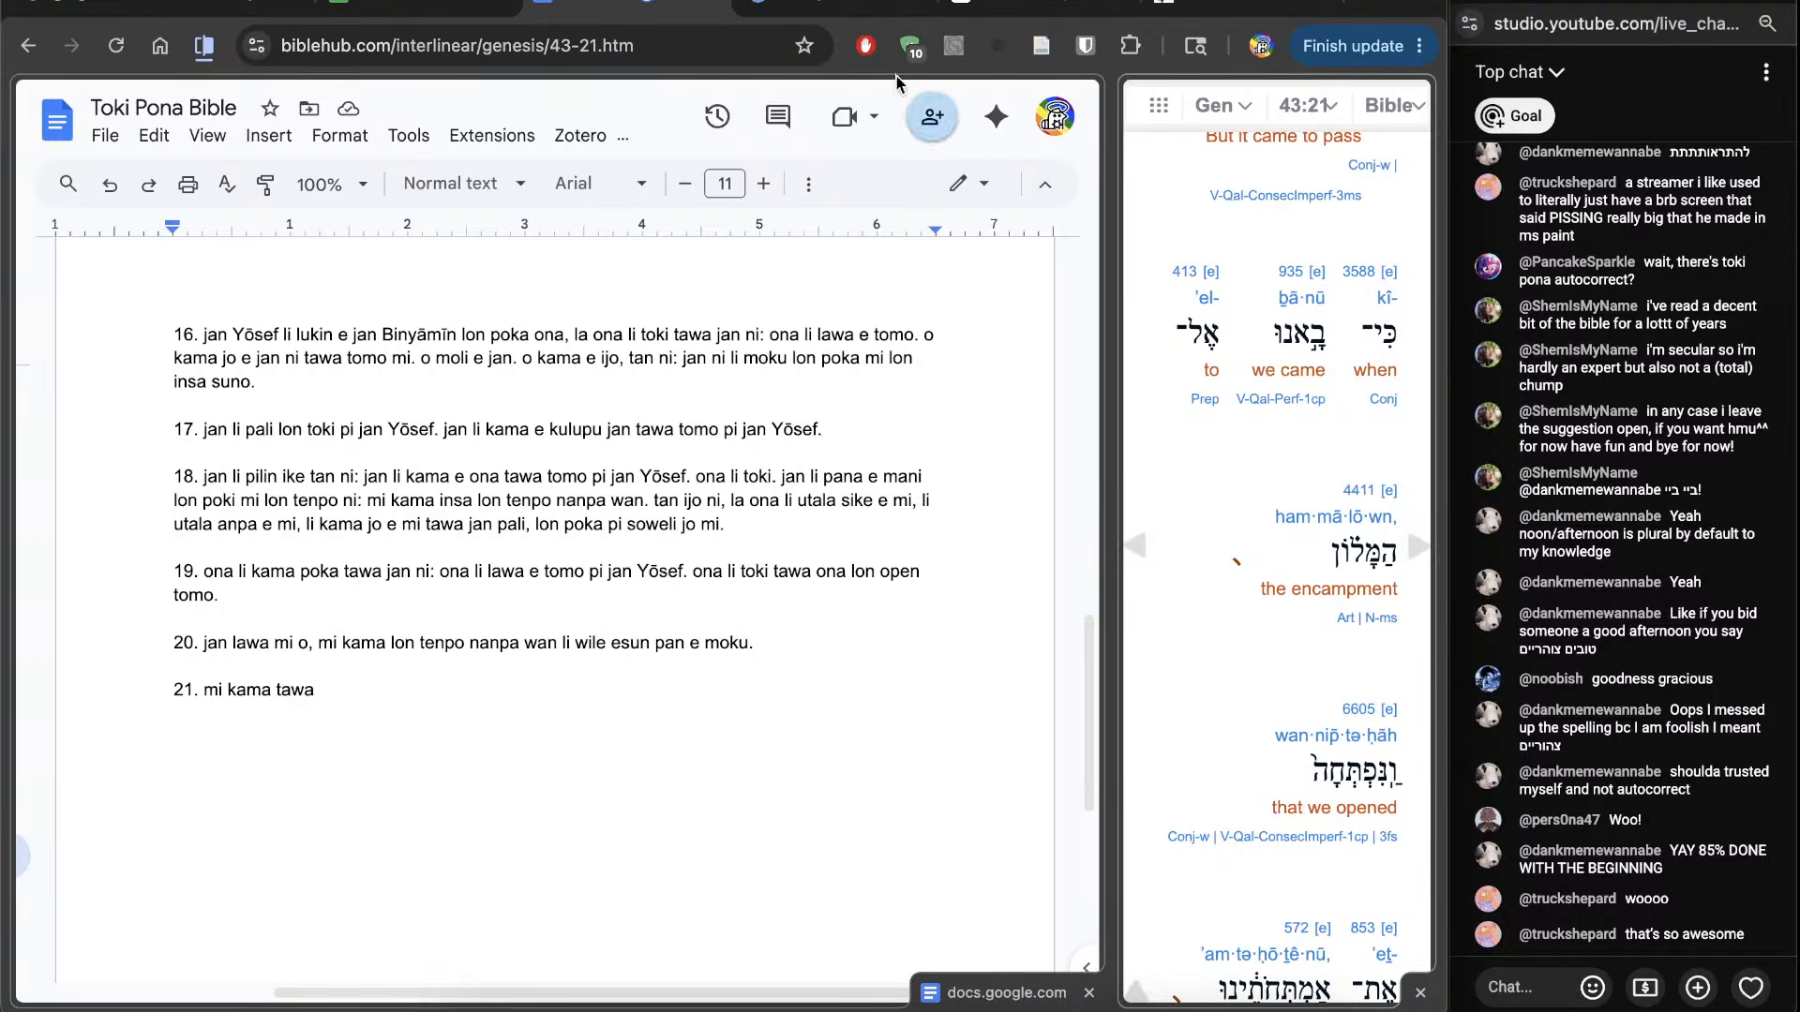
pyautogui.click(831, 9)
pyautogui.scroll(-8, 678, 607)
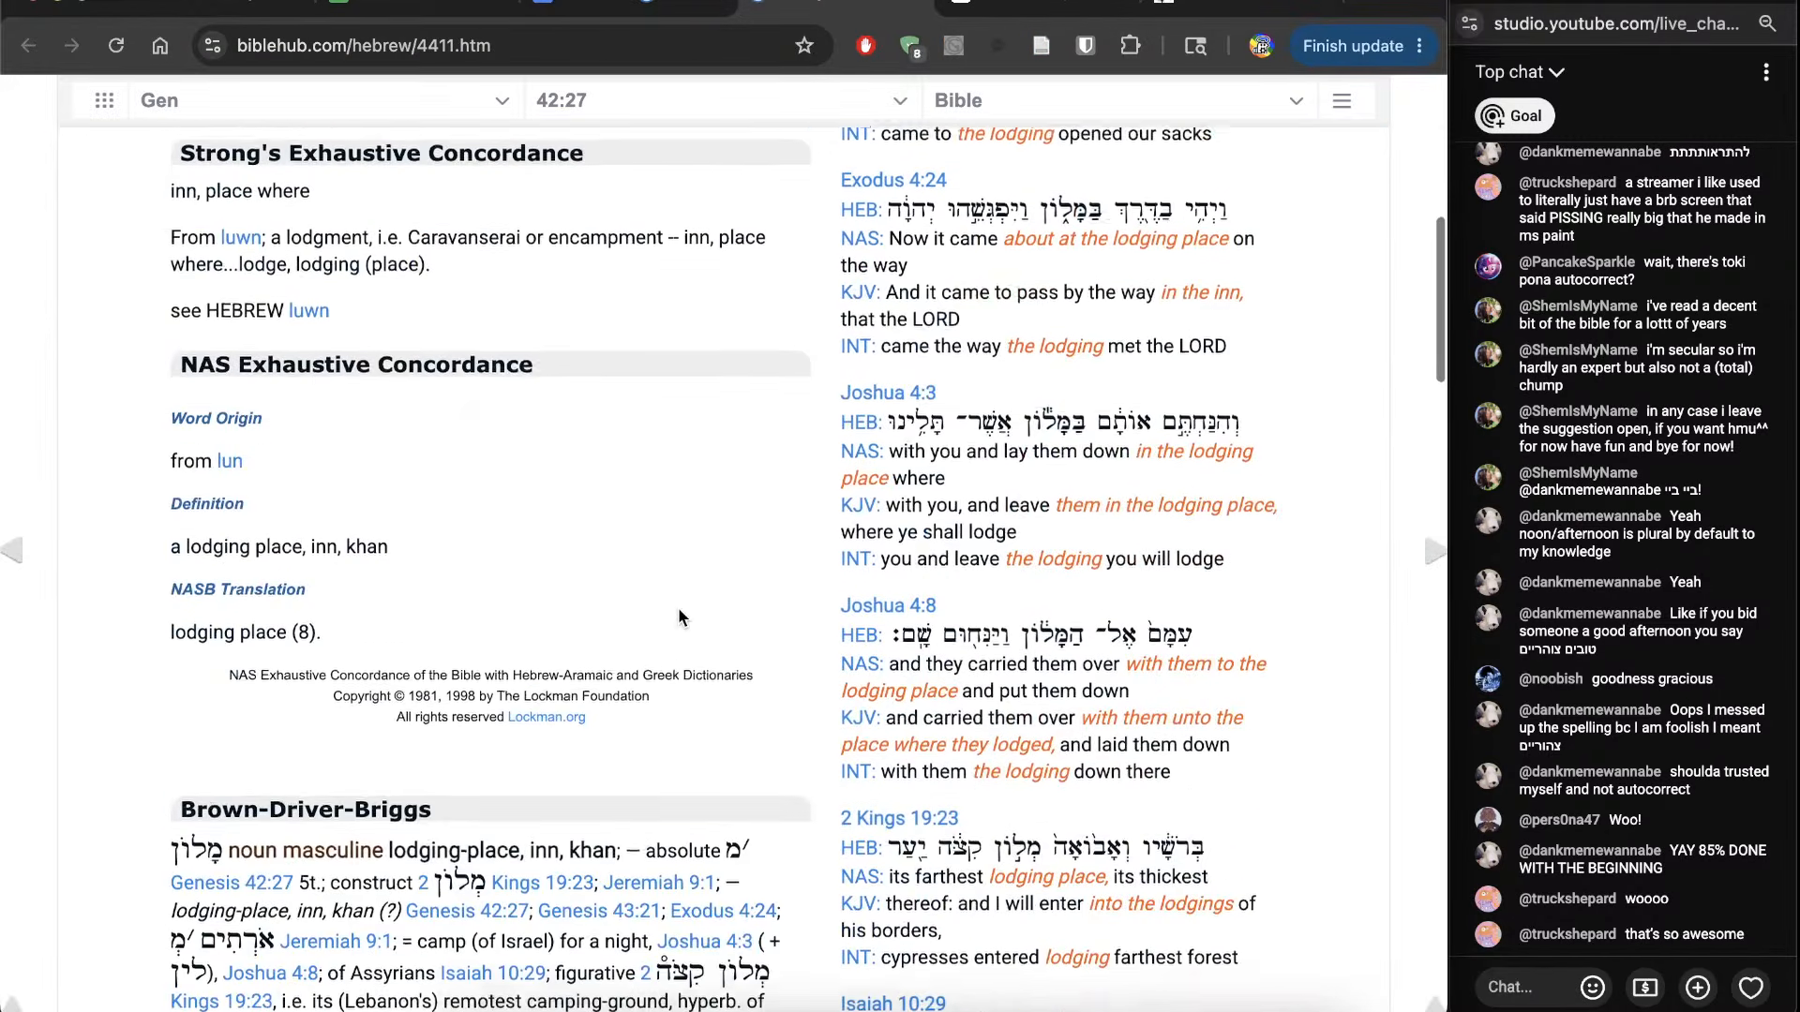
pyautogui.press('super+w')
pyautogui.click(593, 734)
pyautogui.write('tomo awen')
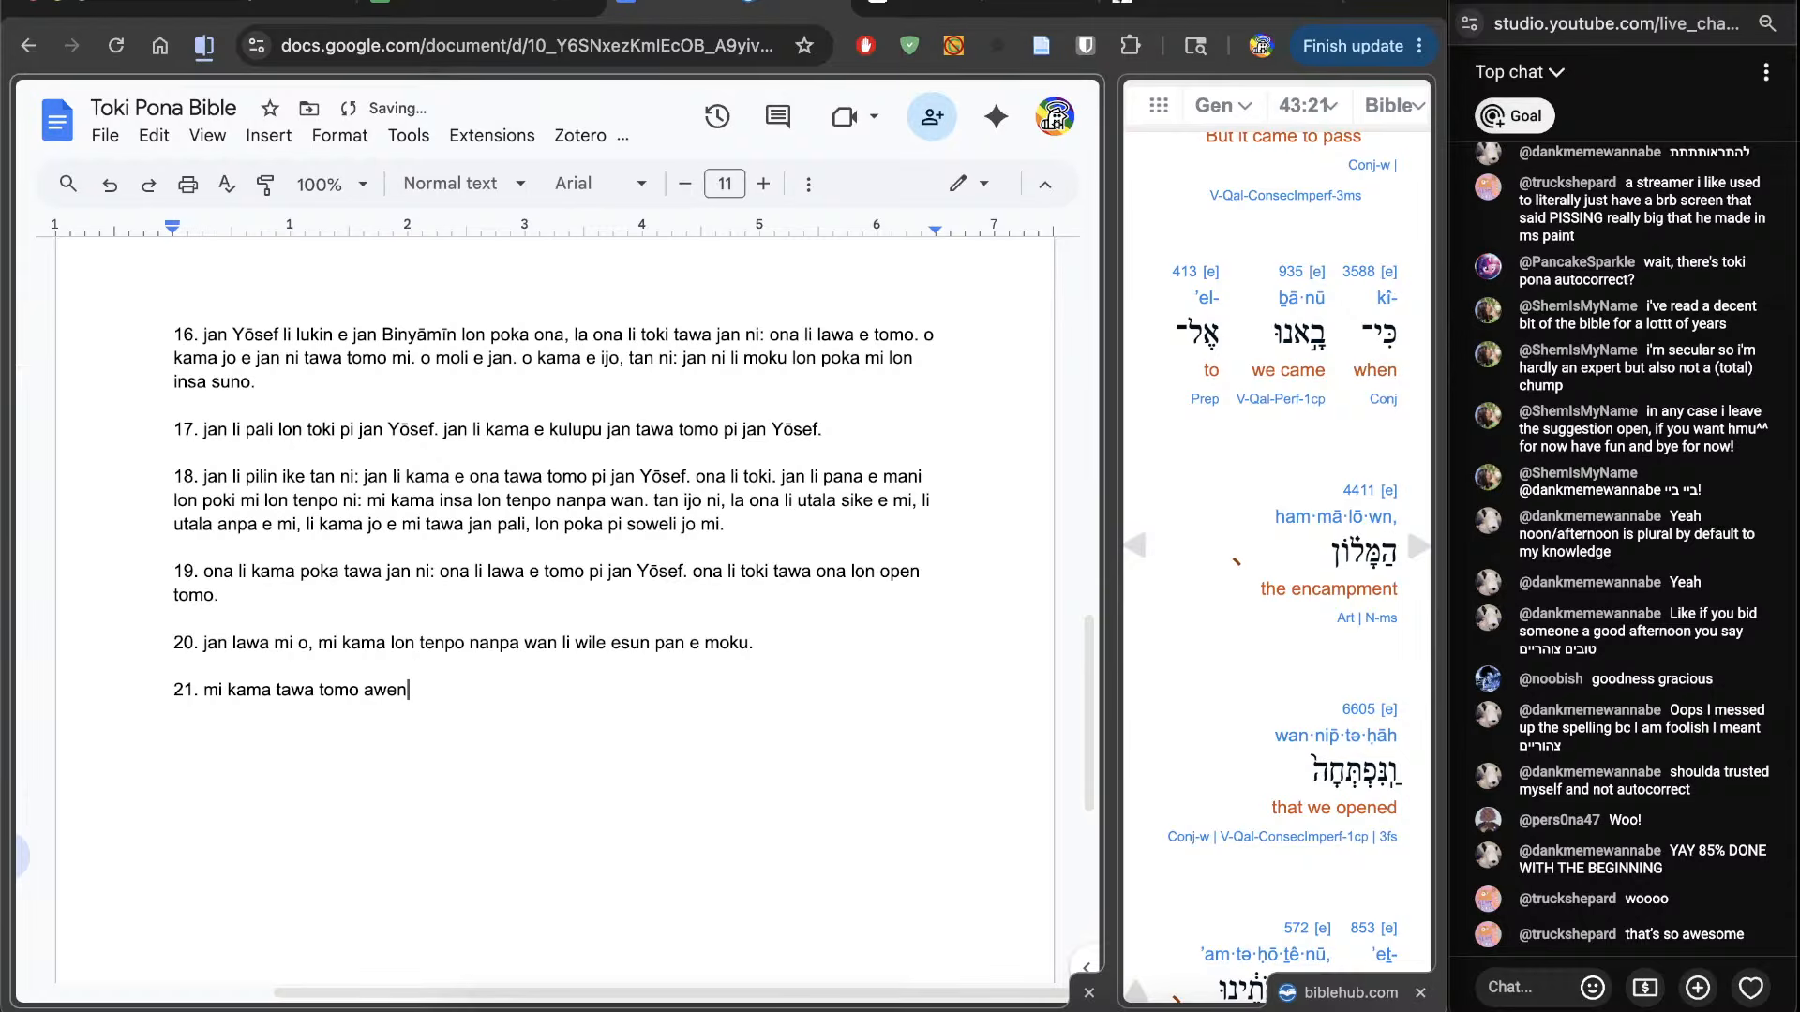
pyautogui.write(' lon nasin, la mi open')
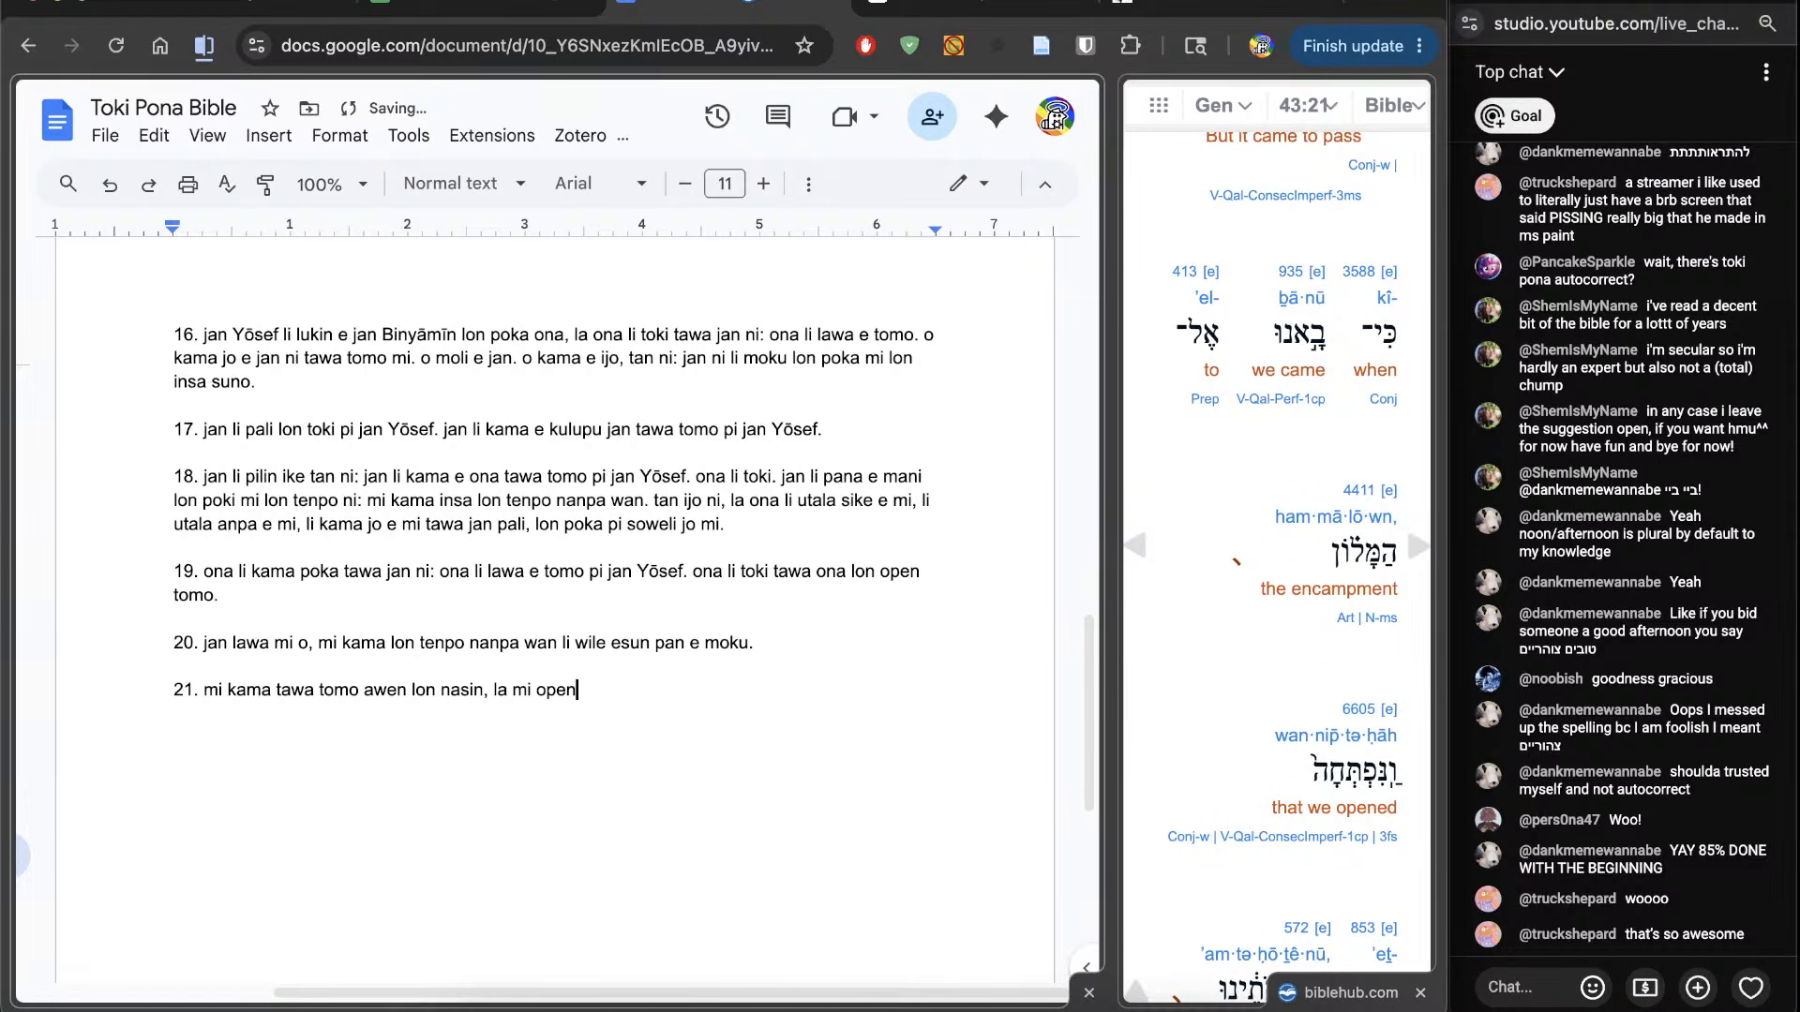
# Step: Check the interlinear words for "our sacks" and "and there", and continue verse 21 with "e poki mi, la o sona:"
pyautogui.scroll(-4, 1222, 768)
pyautogui.write('e p')
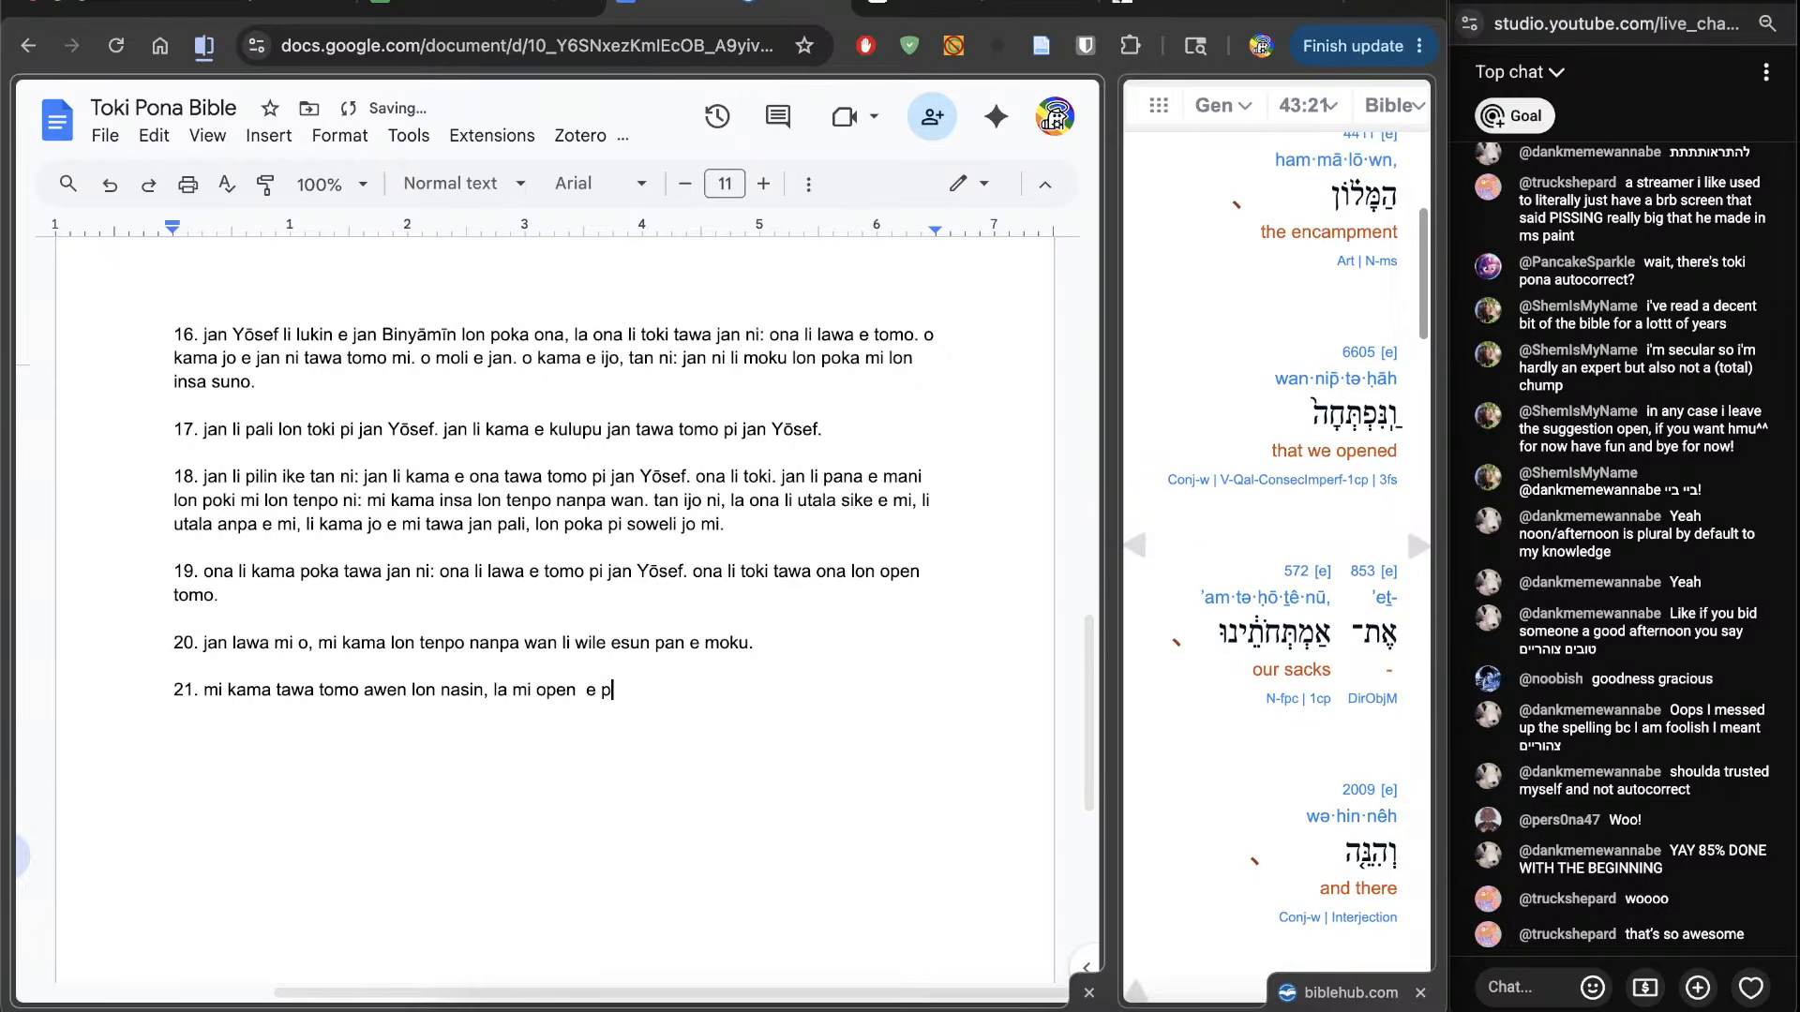
pyautogui.press('BackSpace')
pyautogui.write('poki mi, la o sona:')
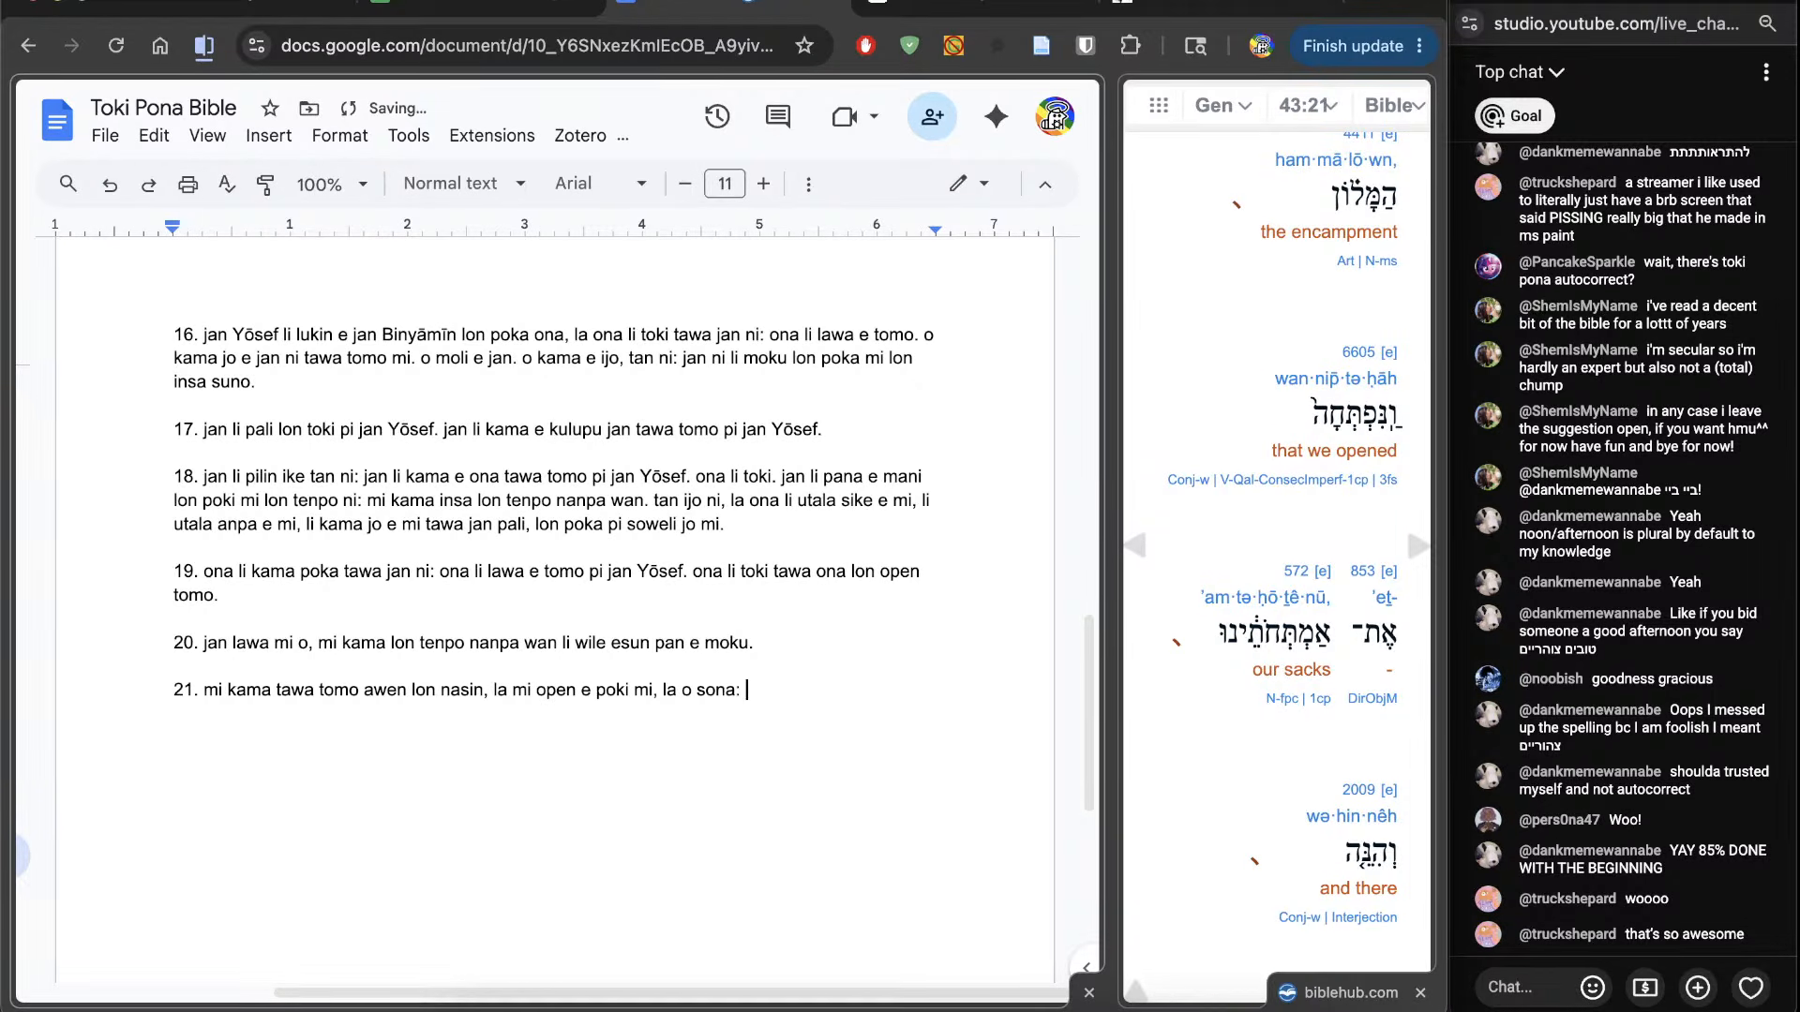
# Step: Continue verse 21 with "jan ale la mani li lon uta pi poki ona." from the interlinear's words on each man's silver
pyautogui.scroll(-5, 1275, 544)
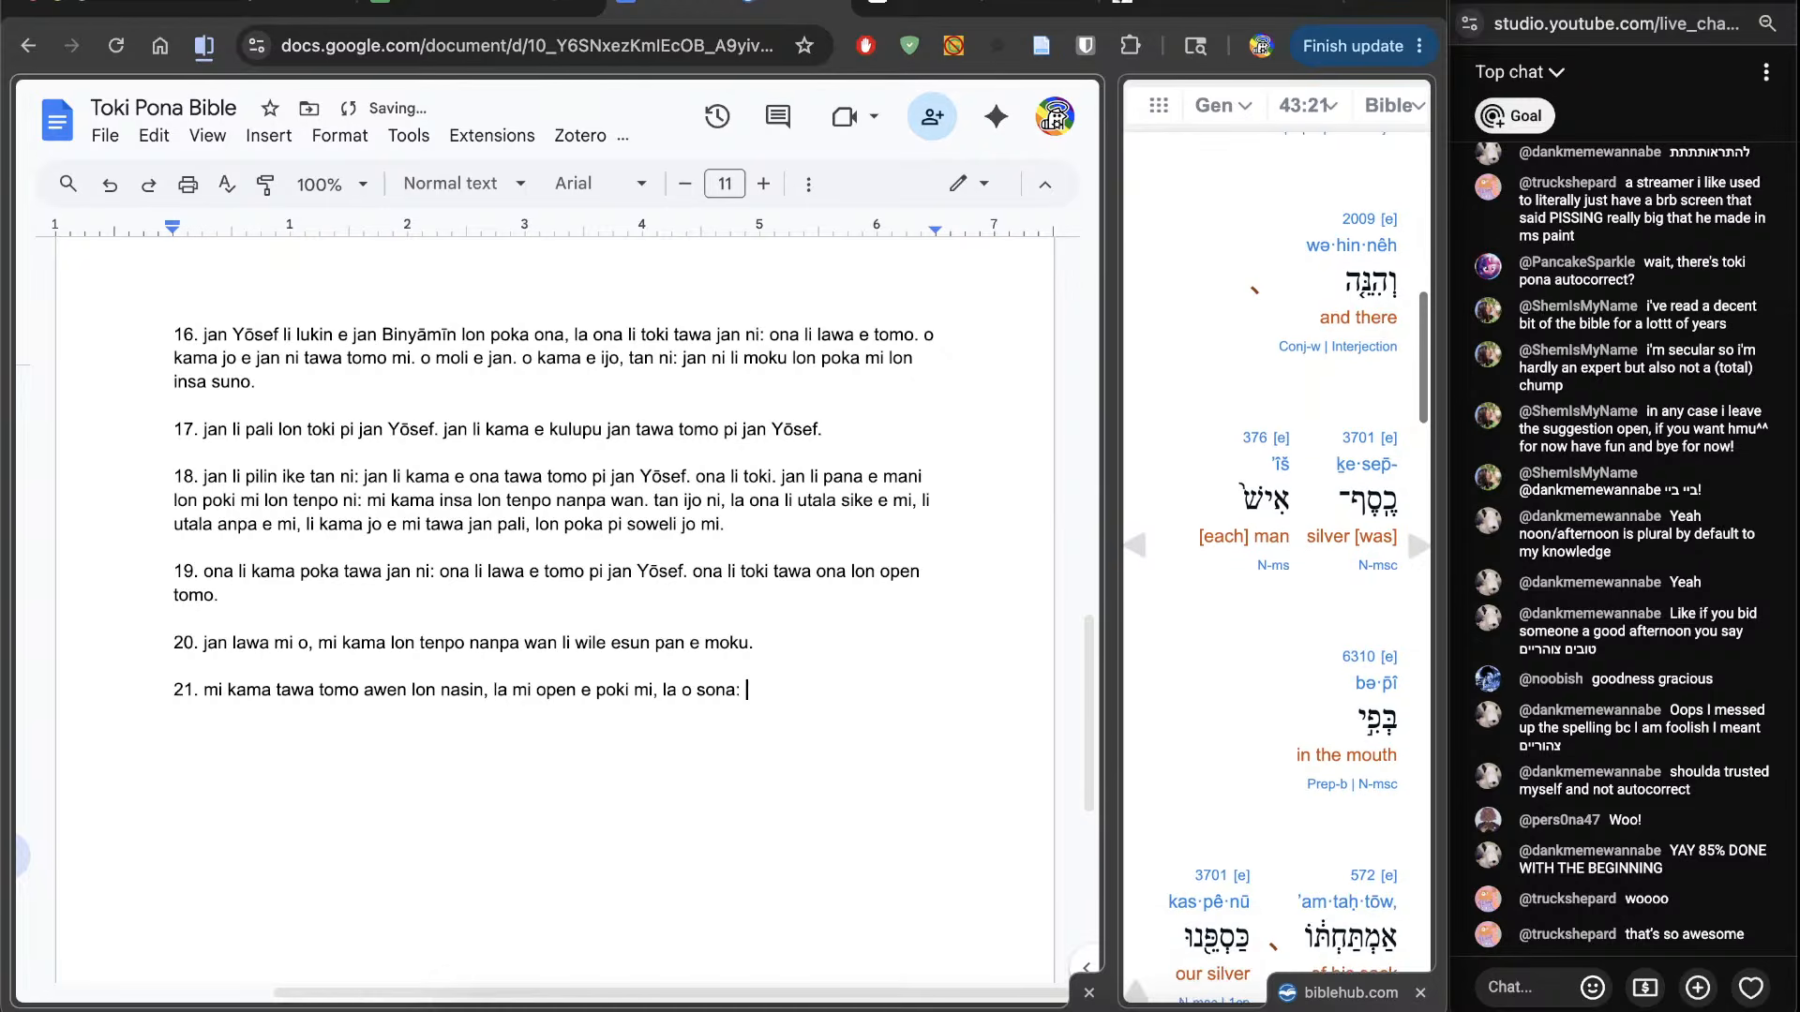
pyautogui.write('ma')
pyautogui.press('BackSpace')
pyautogui.press('BackSpace')
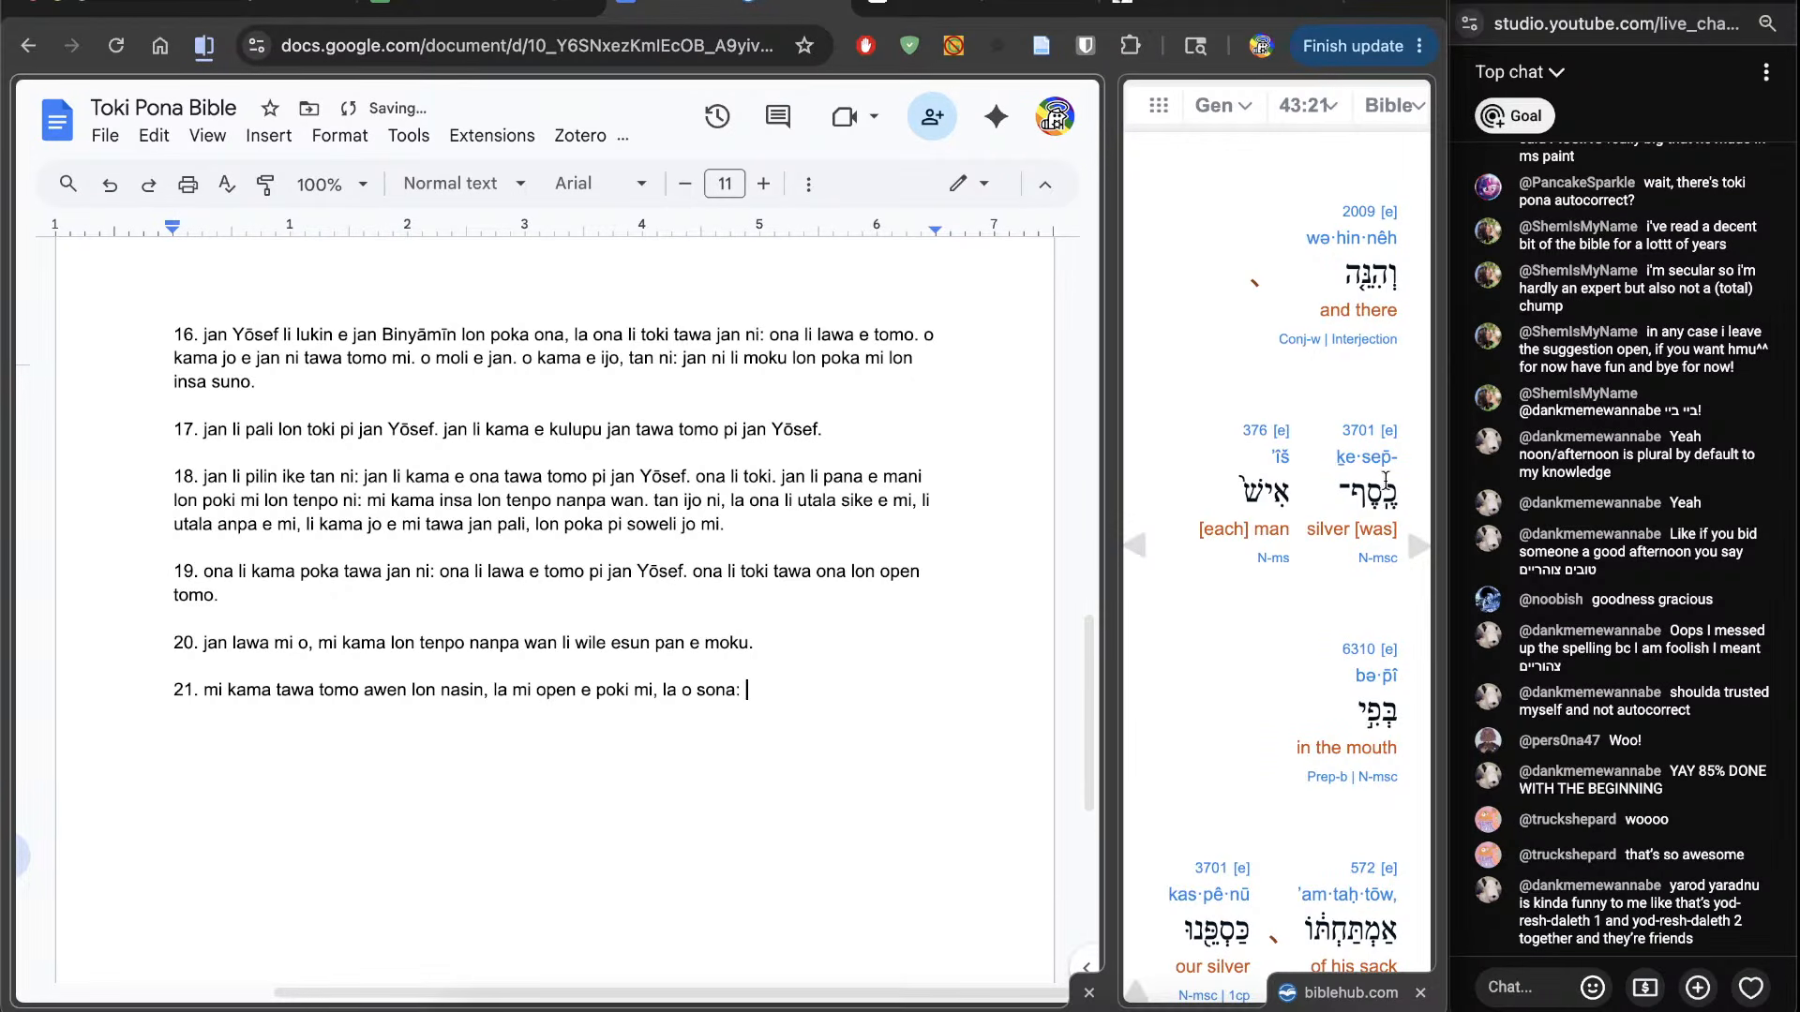
pyautogui.write('jan ale ')
pyautogui.write('la mani li lon ')
pyautogui.write('open')
pyautogui.press('BackSpace')
pyautogui.press('BackSpace')
pyautogui.press('BackSpace')
pyautogui.press('BackSpace')
pyautogui.write('uta pi po')
pyautogui.write('ki p')
pyautogui.press('BackSpace')
pyautogui.write('ona.')
# Step: Add "ni li mani mi, lon suli ona." to verse 21, consulting Strong's entry 4948 for "in full weight"
pyautogui.scroll(-1, 1197, 772)
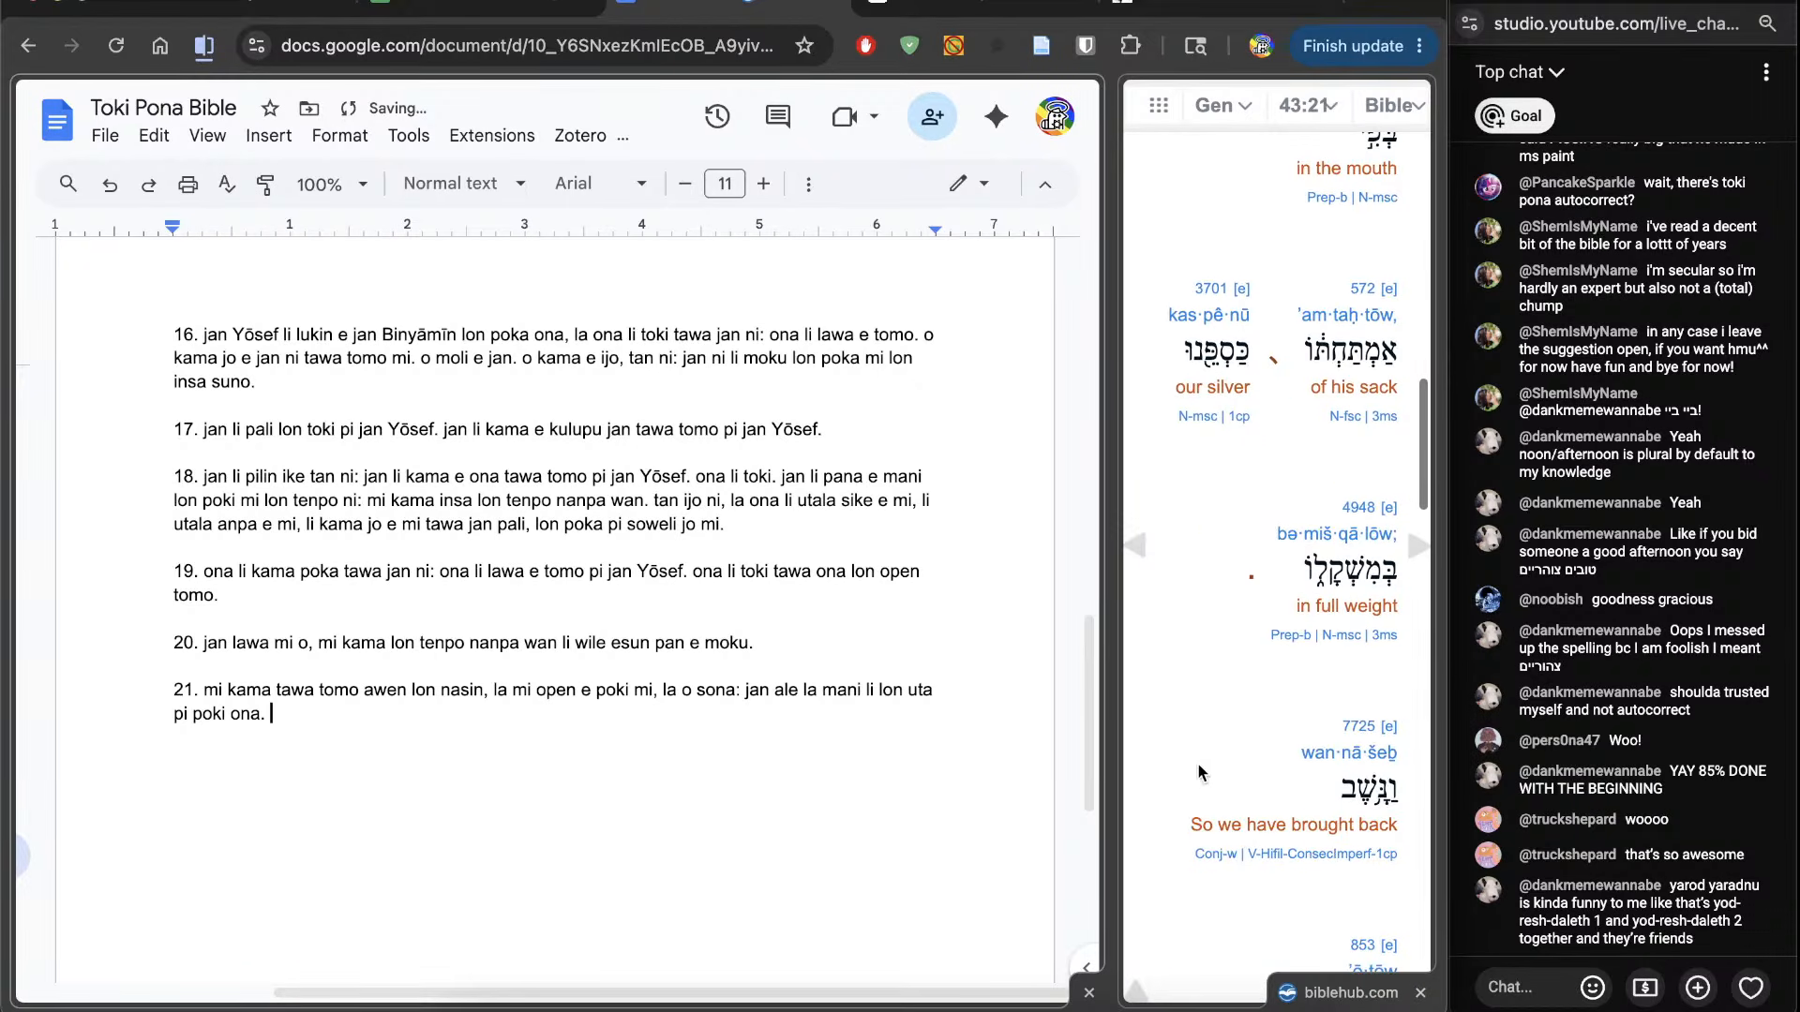
pyautogui.write('nili')
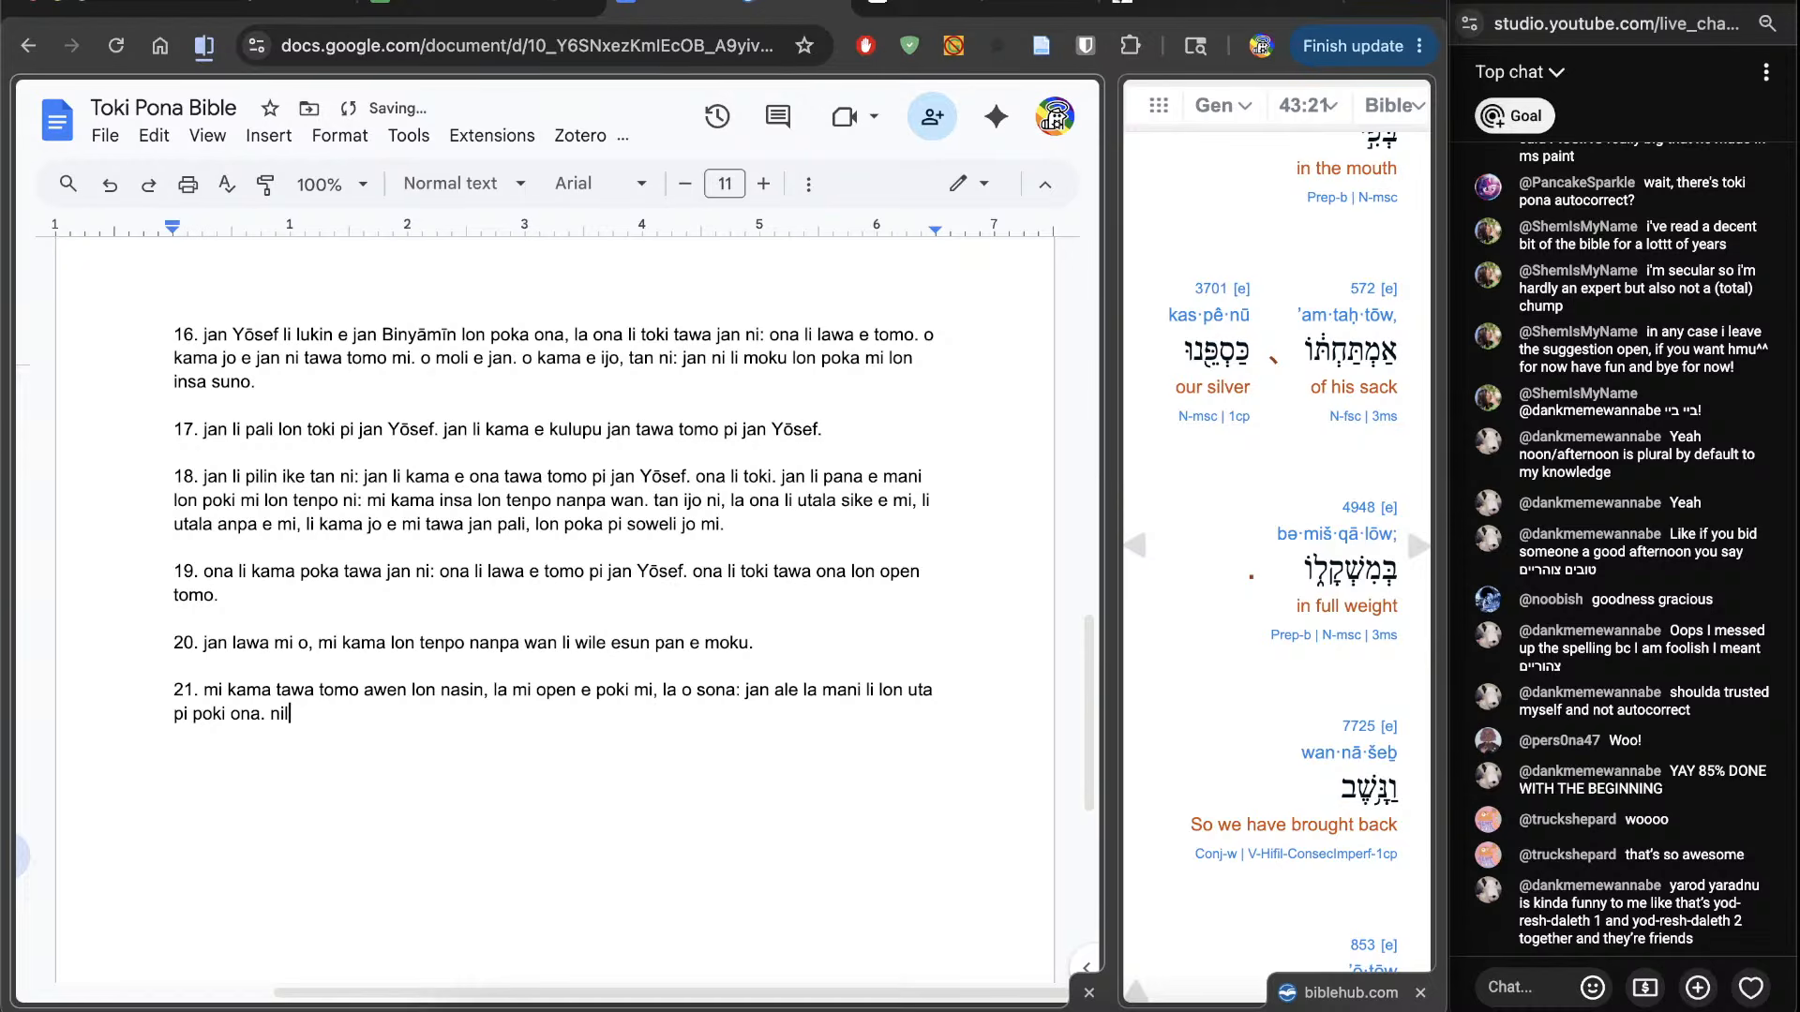
pyautogui.write('i mani mi,')
pyautogui.click(1353, 504)
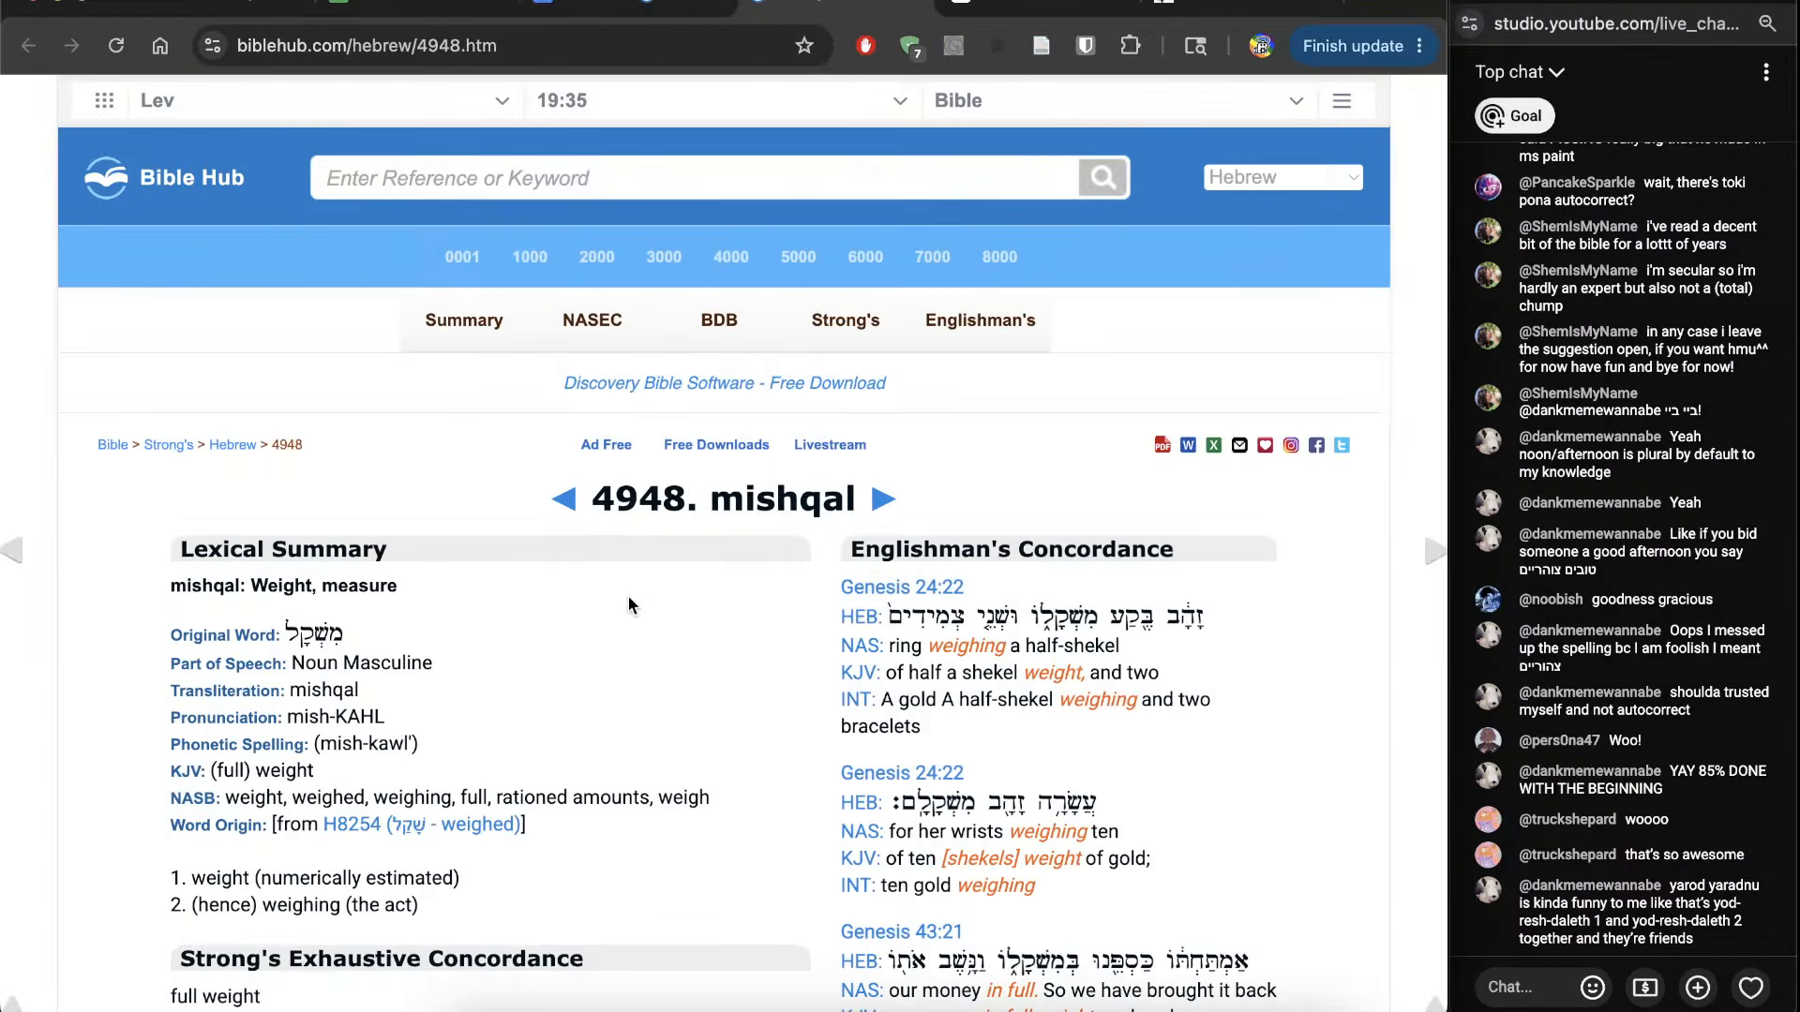
pyautogui.scroll(-1, 629, 607)
pyautogui.press('super+w')
pyautogui.click(629, 743)
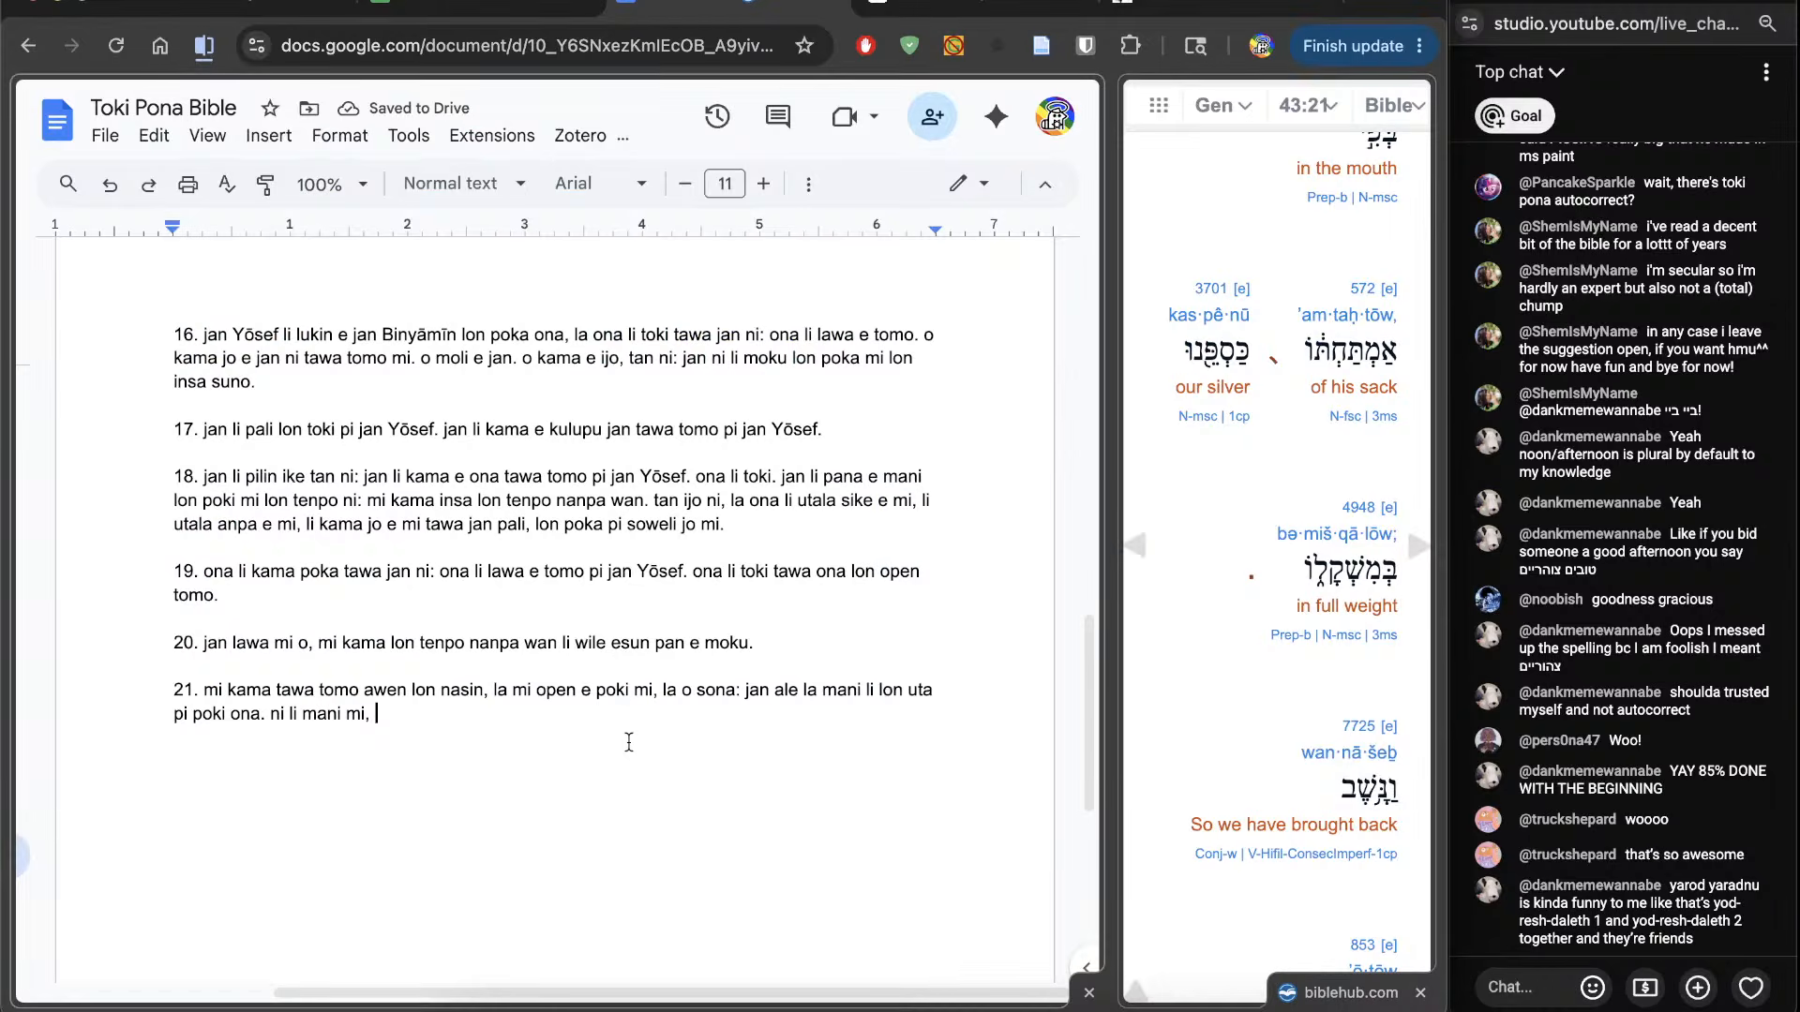
pyautogui.write('lon suli ona.')
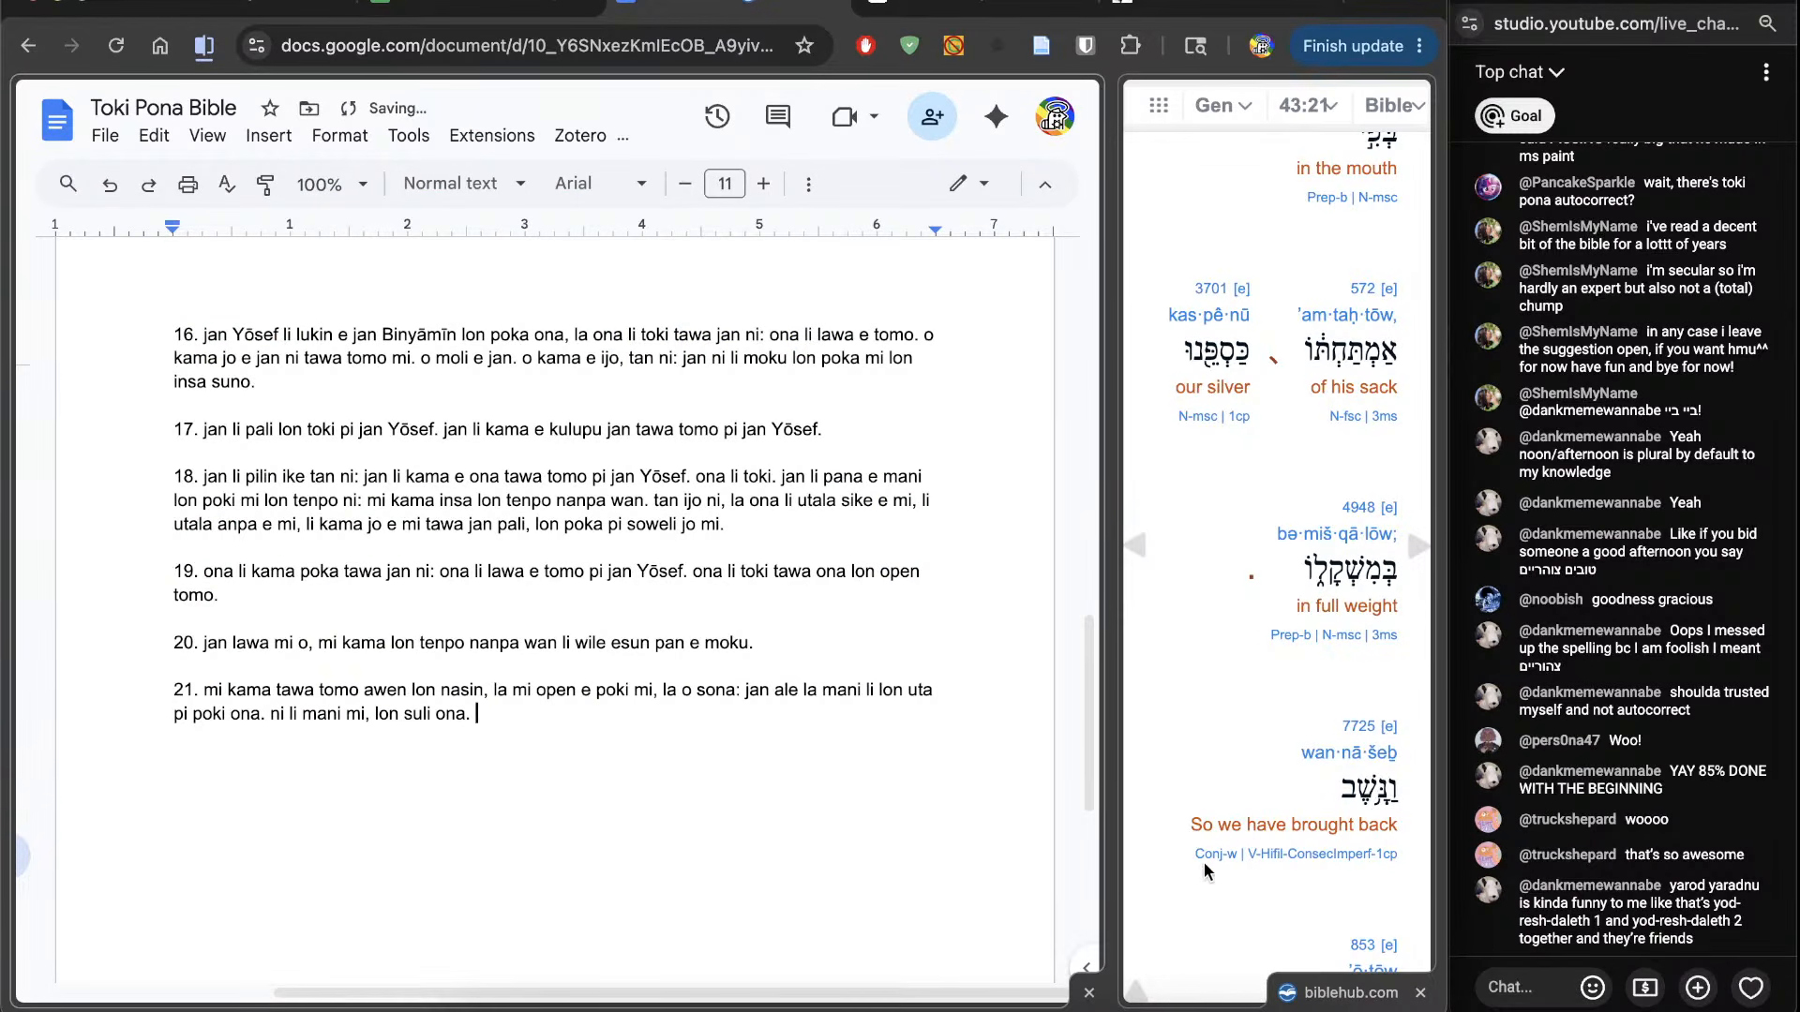
# Step: Consult Strong's entry 7725 for "we have brought back" and finish verse 21 with "mi kama sin e ona lon luka mi."
pyautogui.scroll(-4, 1201, 874)
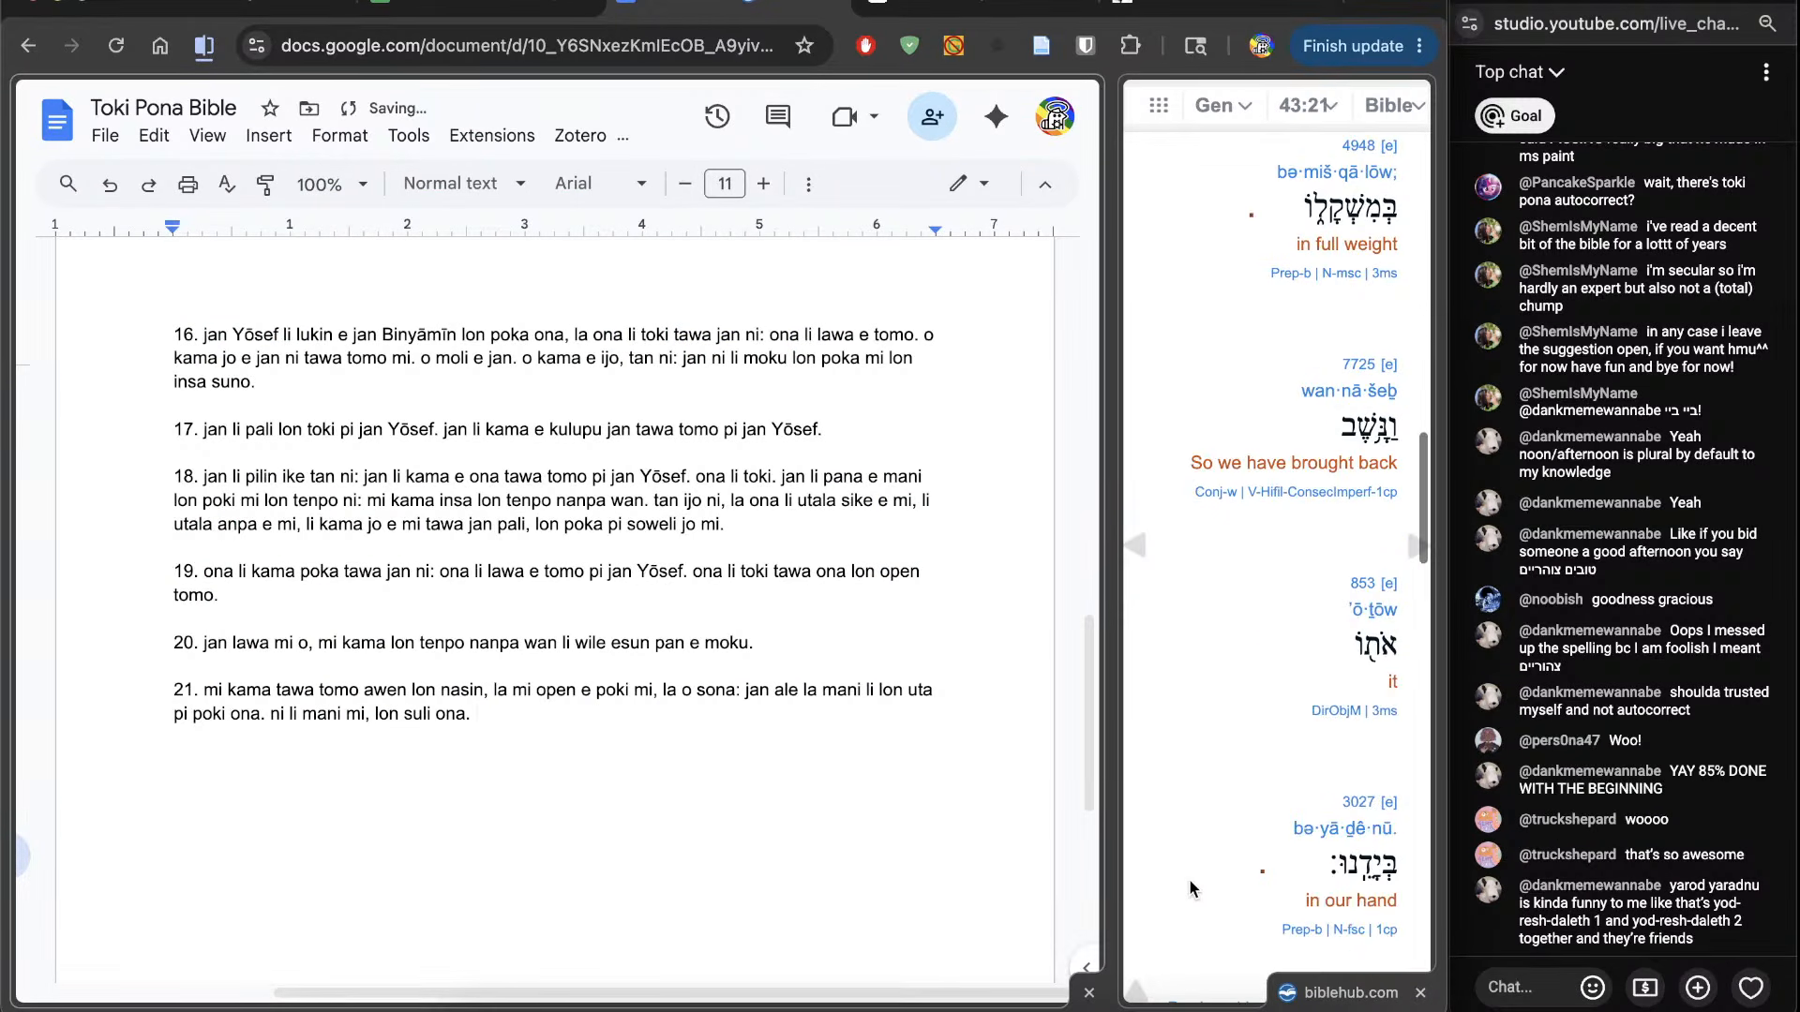
pyautogui.scroll(-2, 1191, 889)
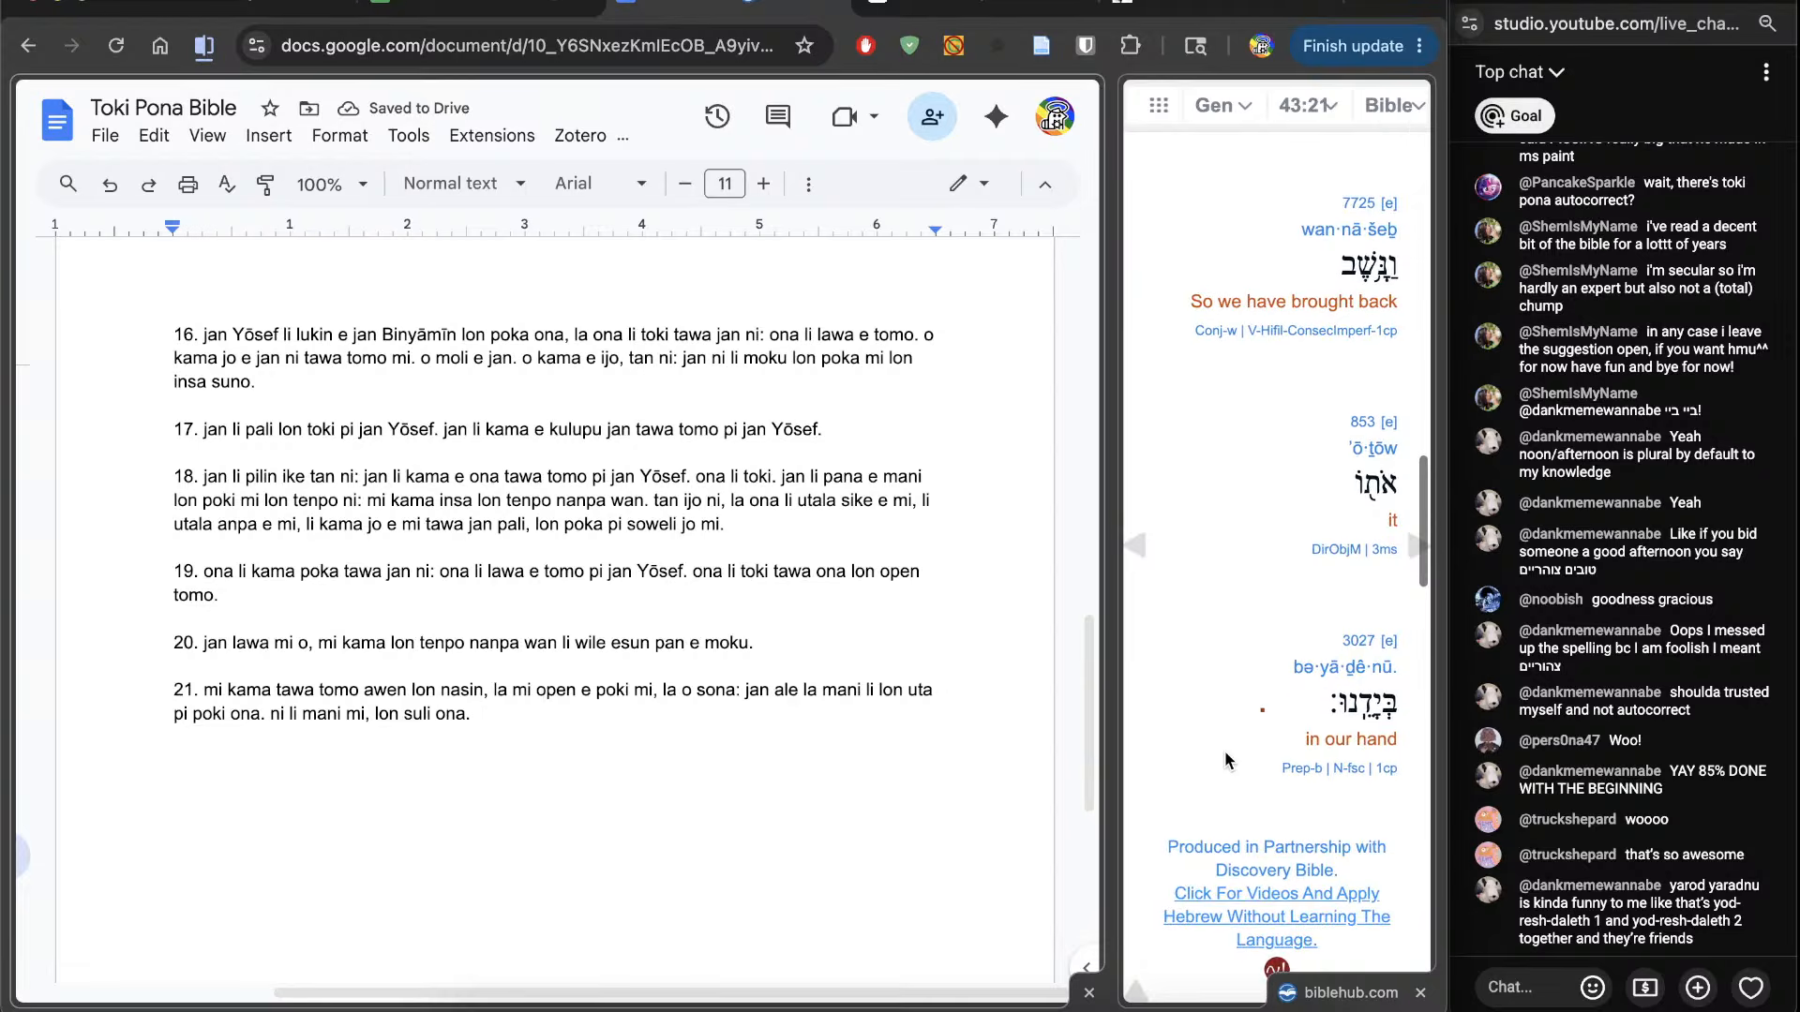
pyautogui.write('mi')
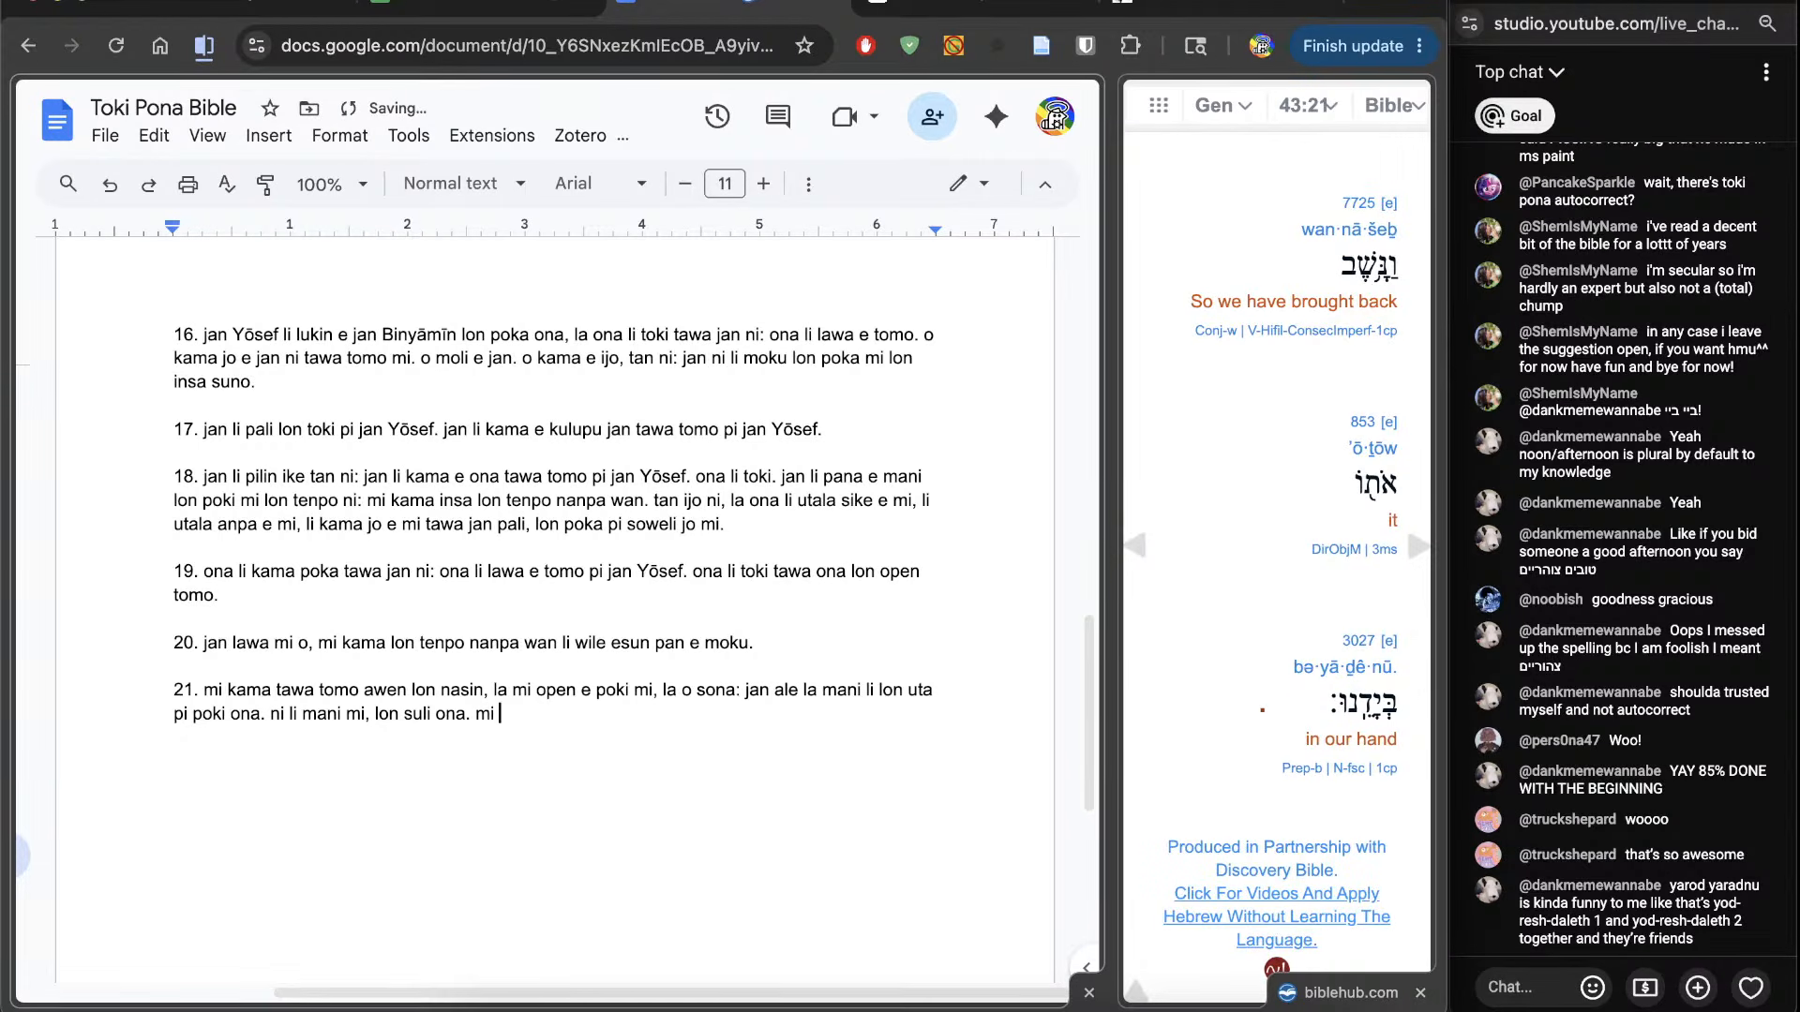
pyautogui.click(1358, 203)
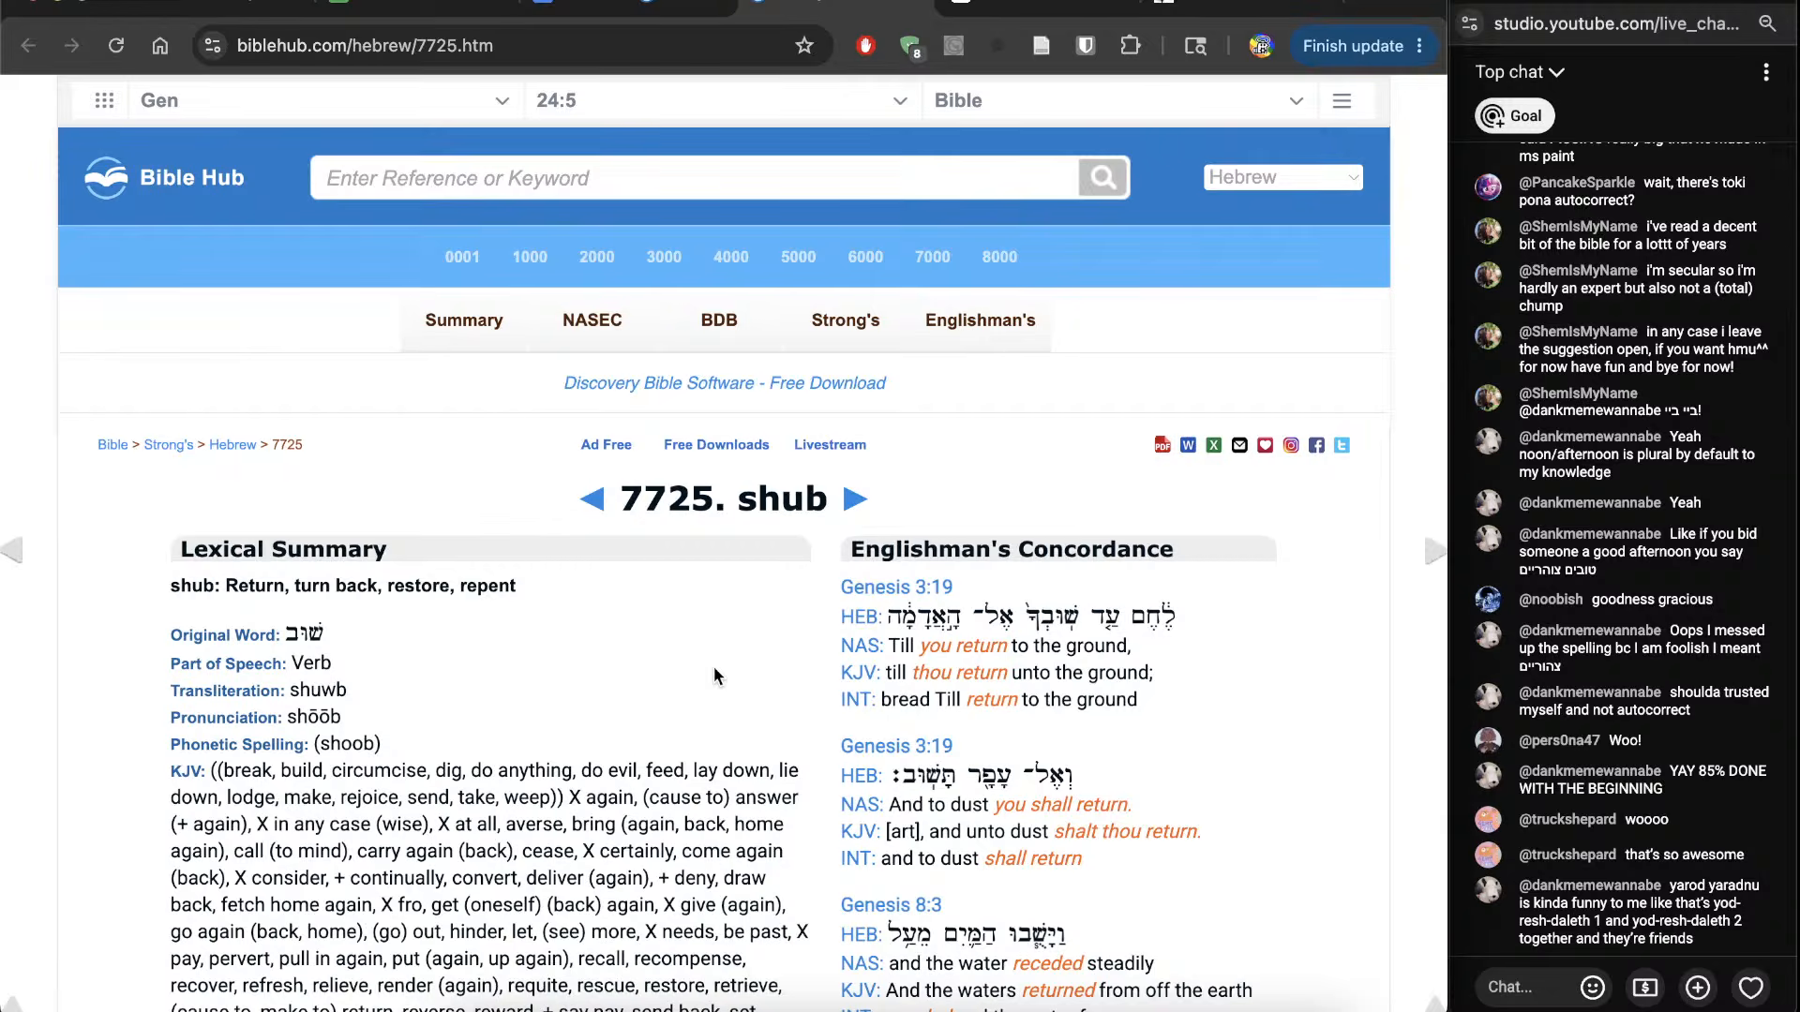
pyautogui.hotkey('ctrl', 'w')
pyautogui.write('ma sin e ona lon luki')
pyautogui.press('BackSpace')
pyautogui.write('a mi.')
# Step: Add verse number 22 to the document, open the Genesis 43:22 interlinear, and read its opening words
pyautogui.press('Return')
pyautogui.write('22.')
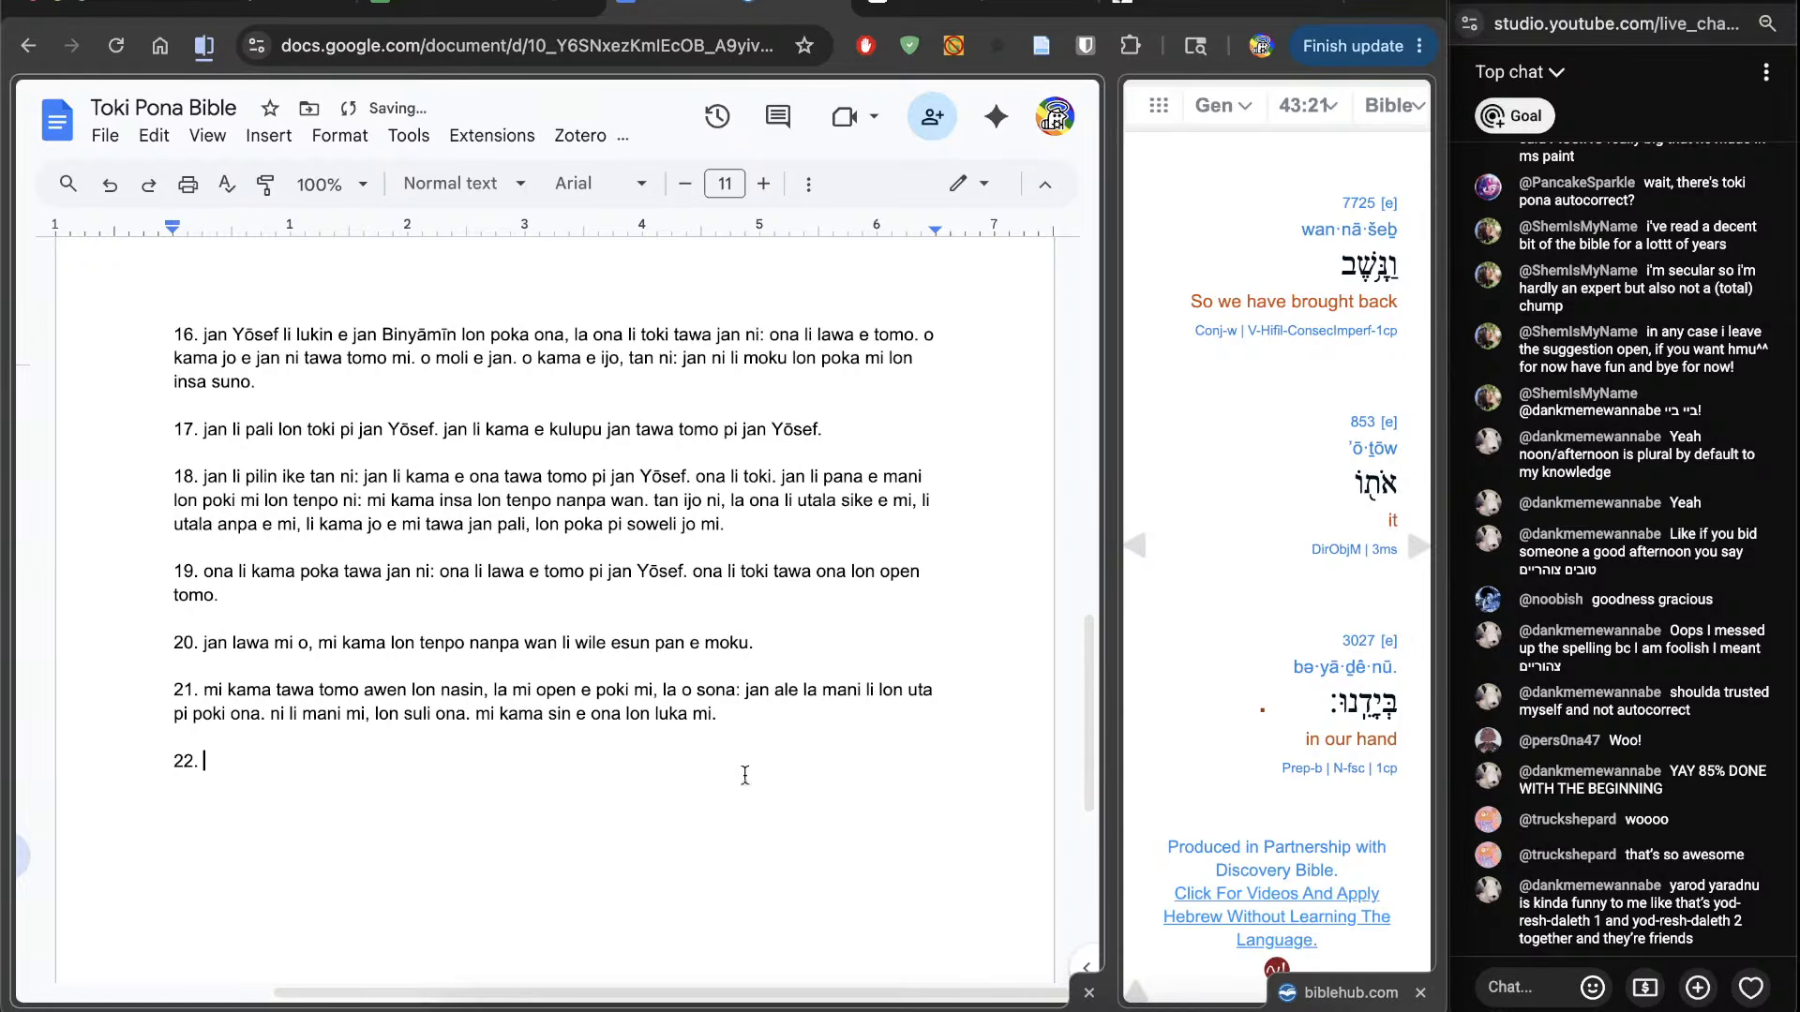
pyautogui.click(1418, 547)
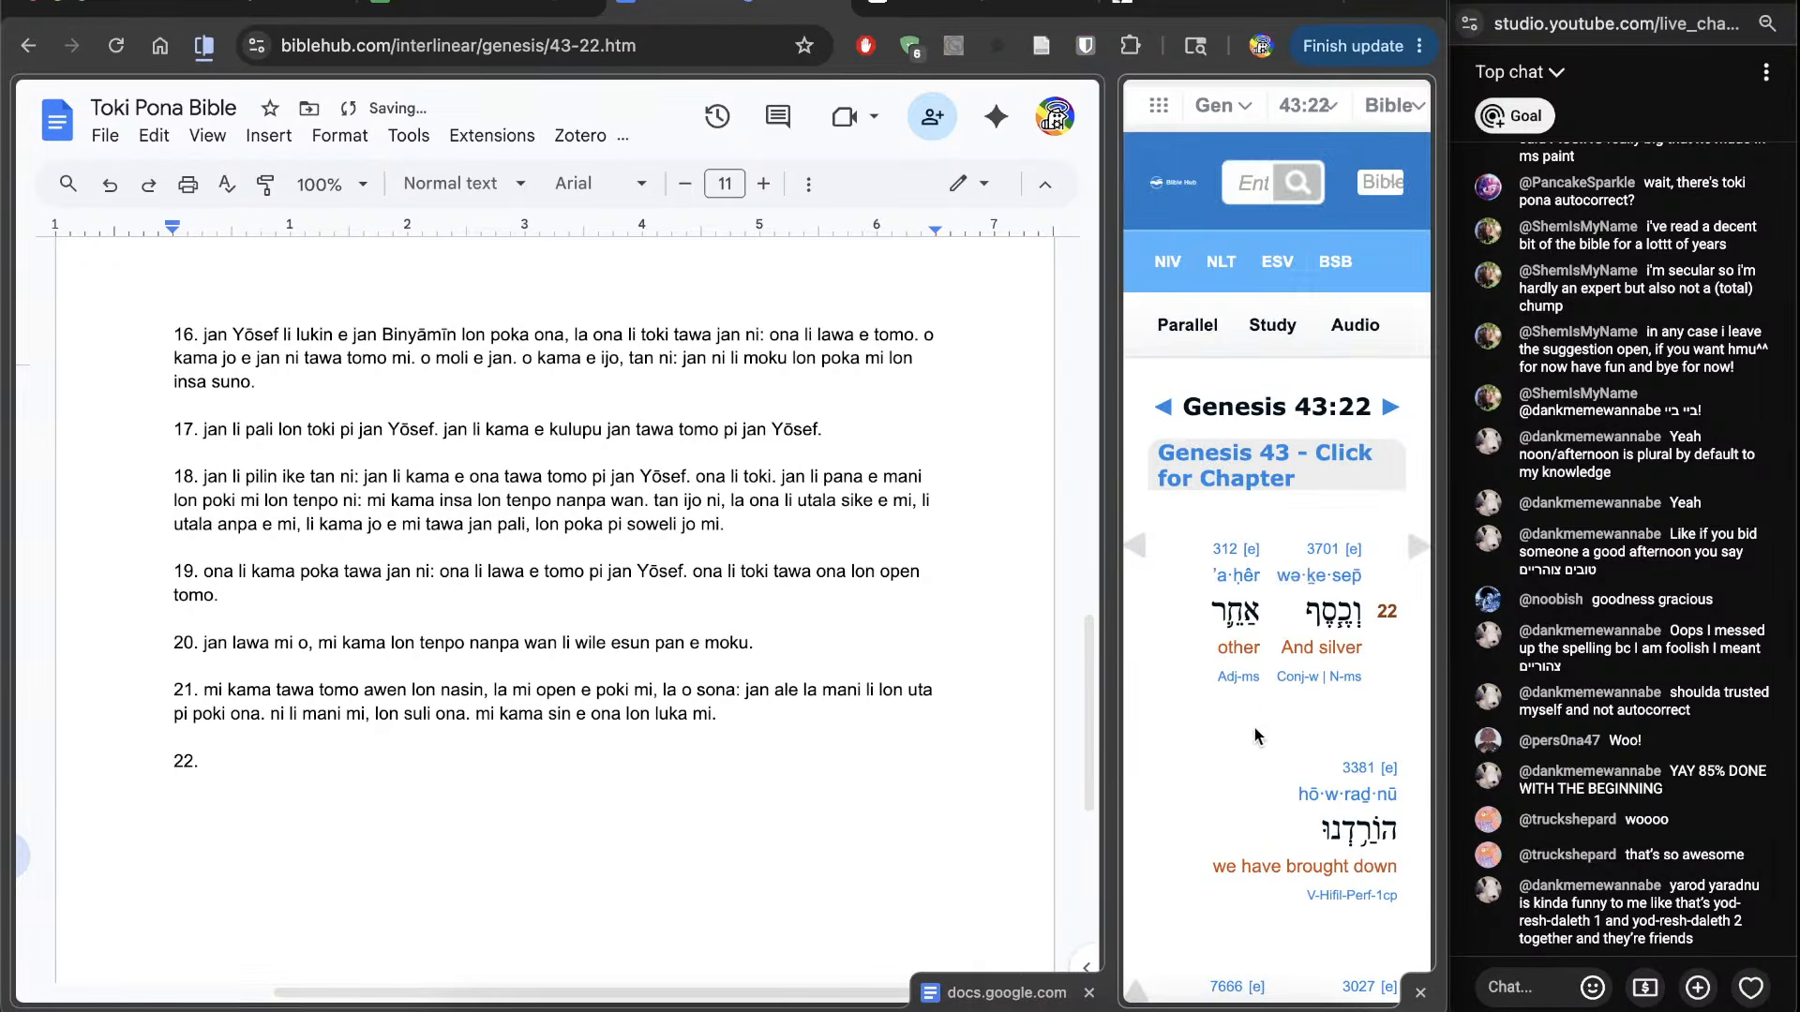
pyautogui.scroll(-3, 1232, 790)
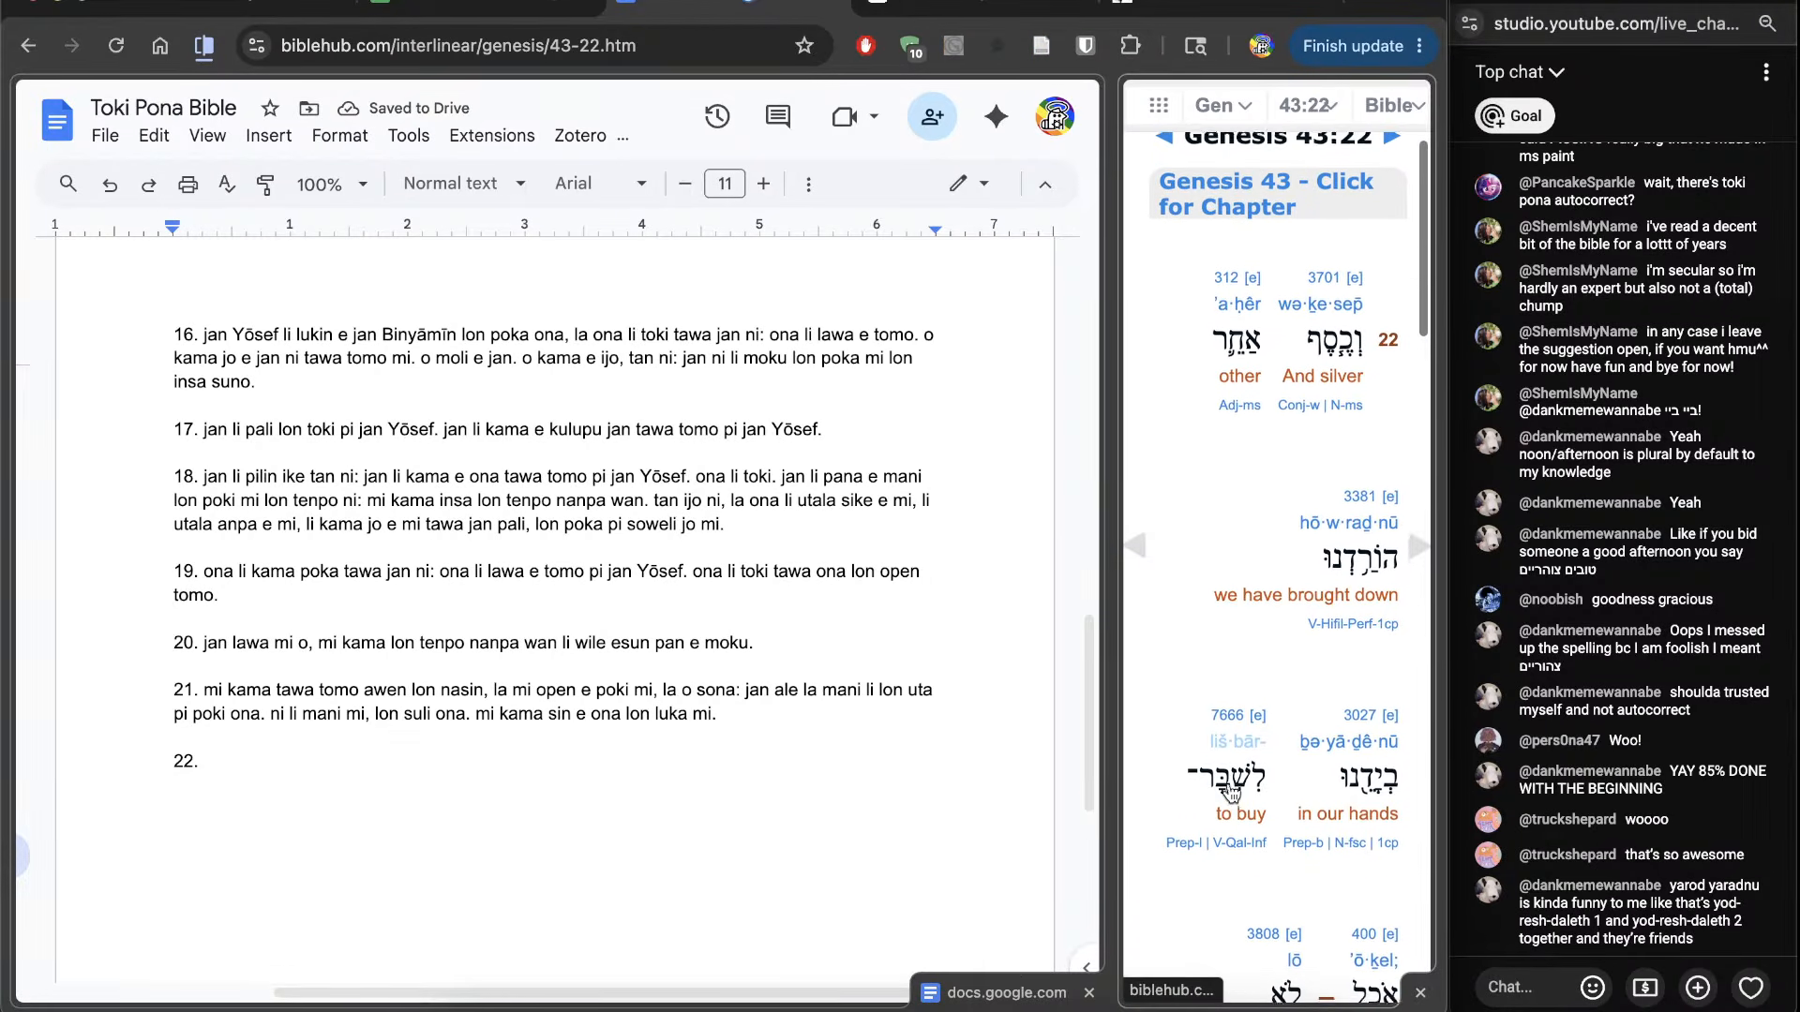
pyautogui.scroll(-1, 1219, 801)
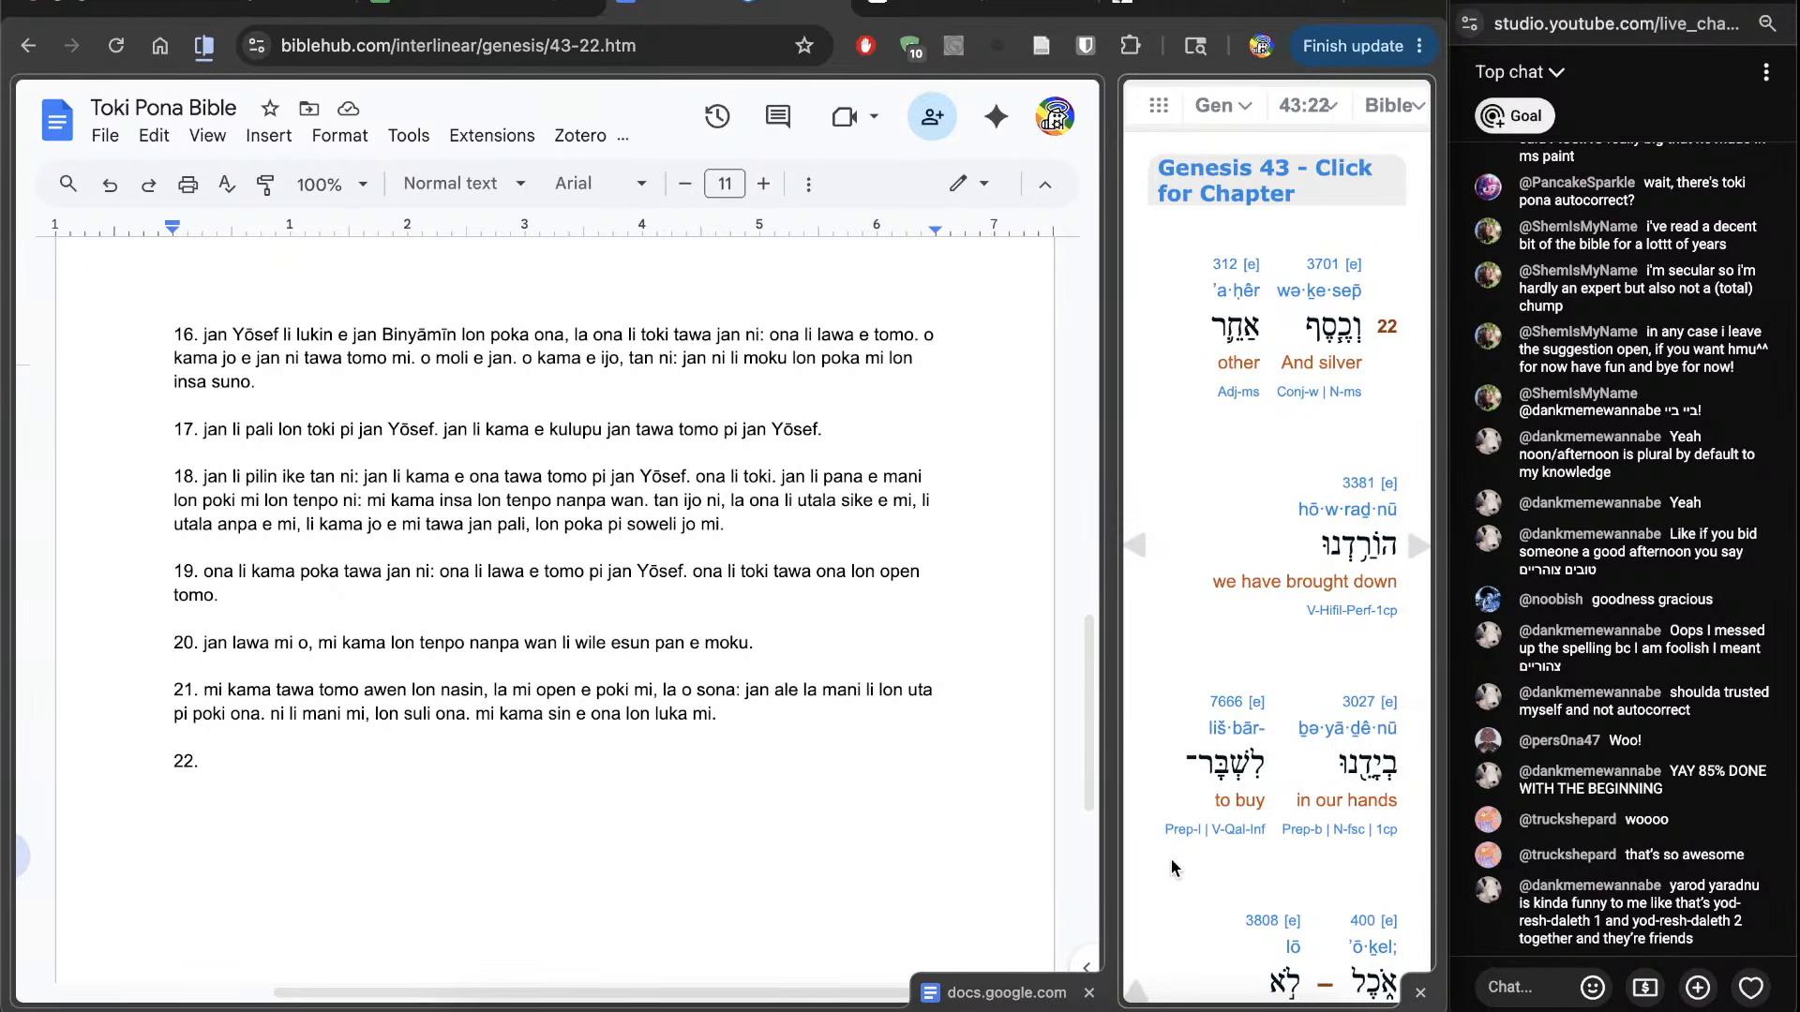
# Step: Begin verse 22 with "mi kama e mani ante lon luka mi tawa esun pan"
pyautogui.click(768, 845)
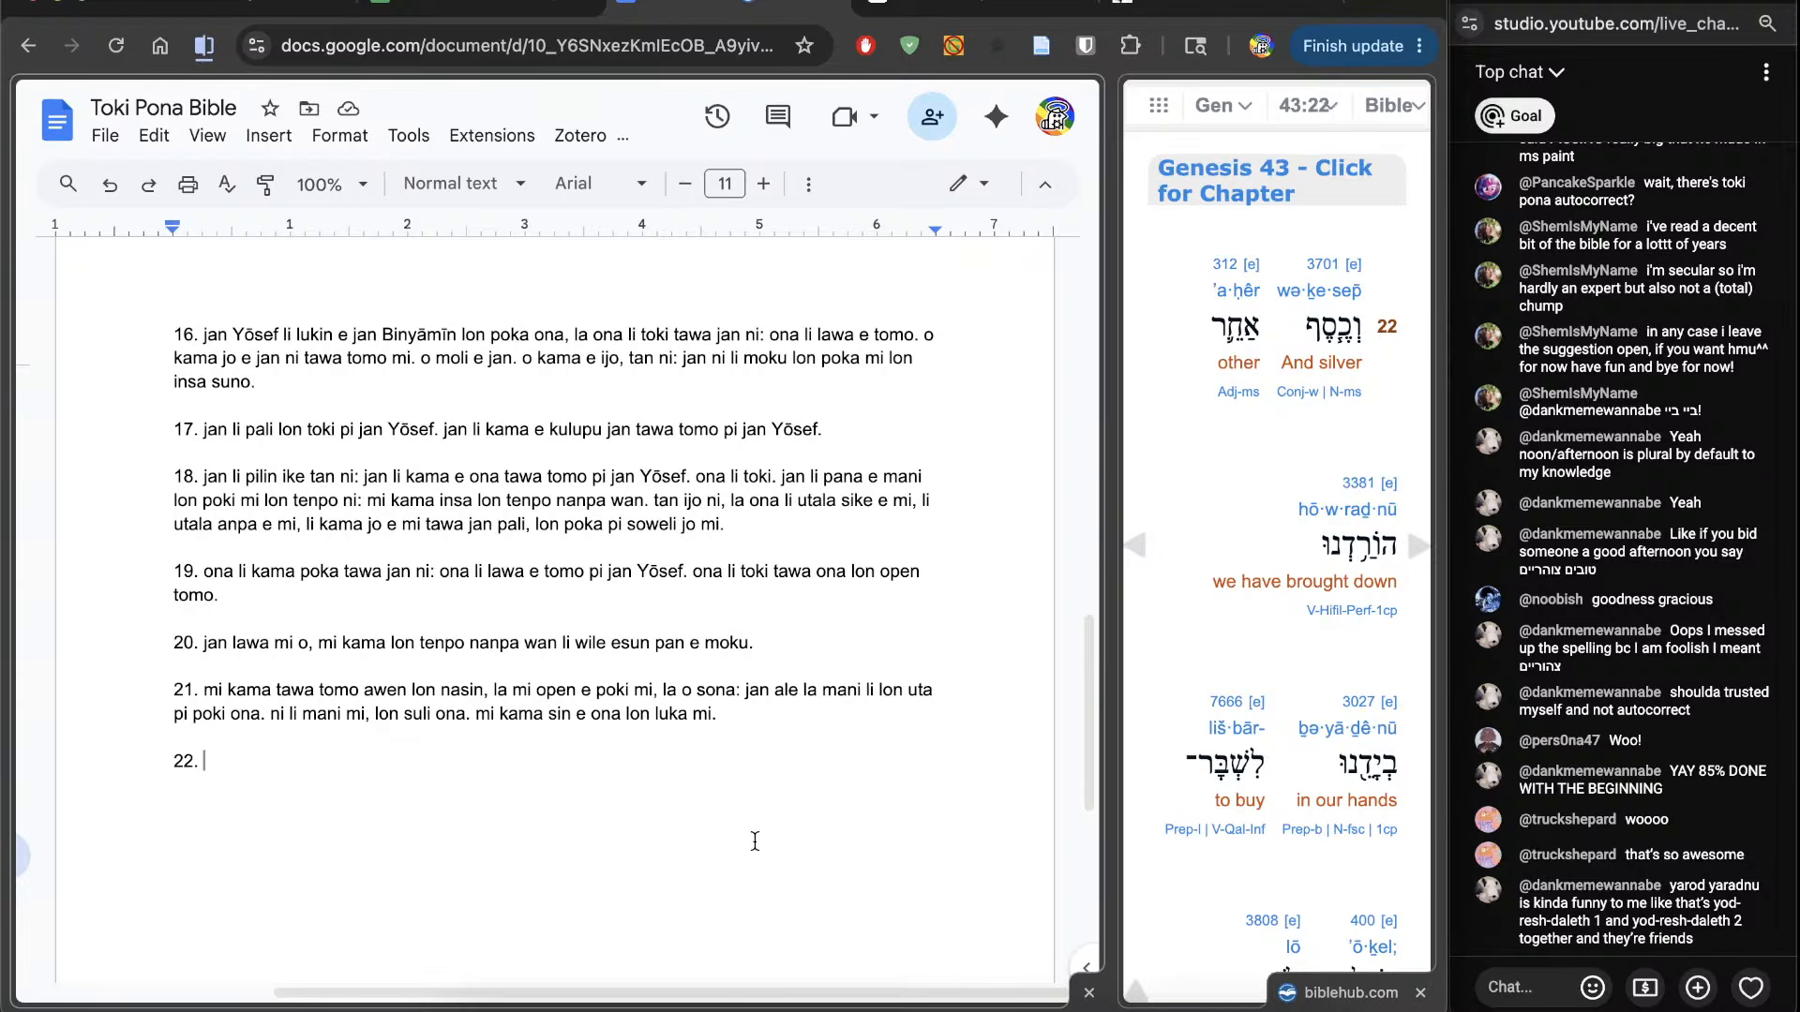
pyautogui.write('mani')
pyautogui.press('BackSpace')
pyautogui.write('ante mi kama e')
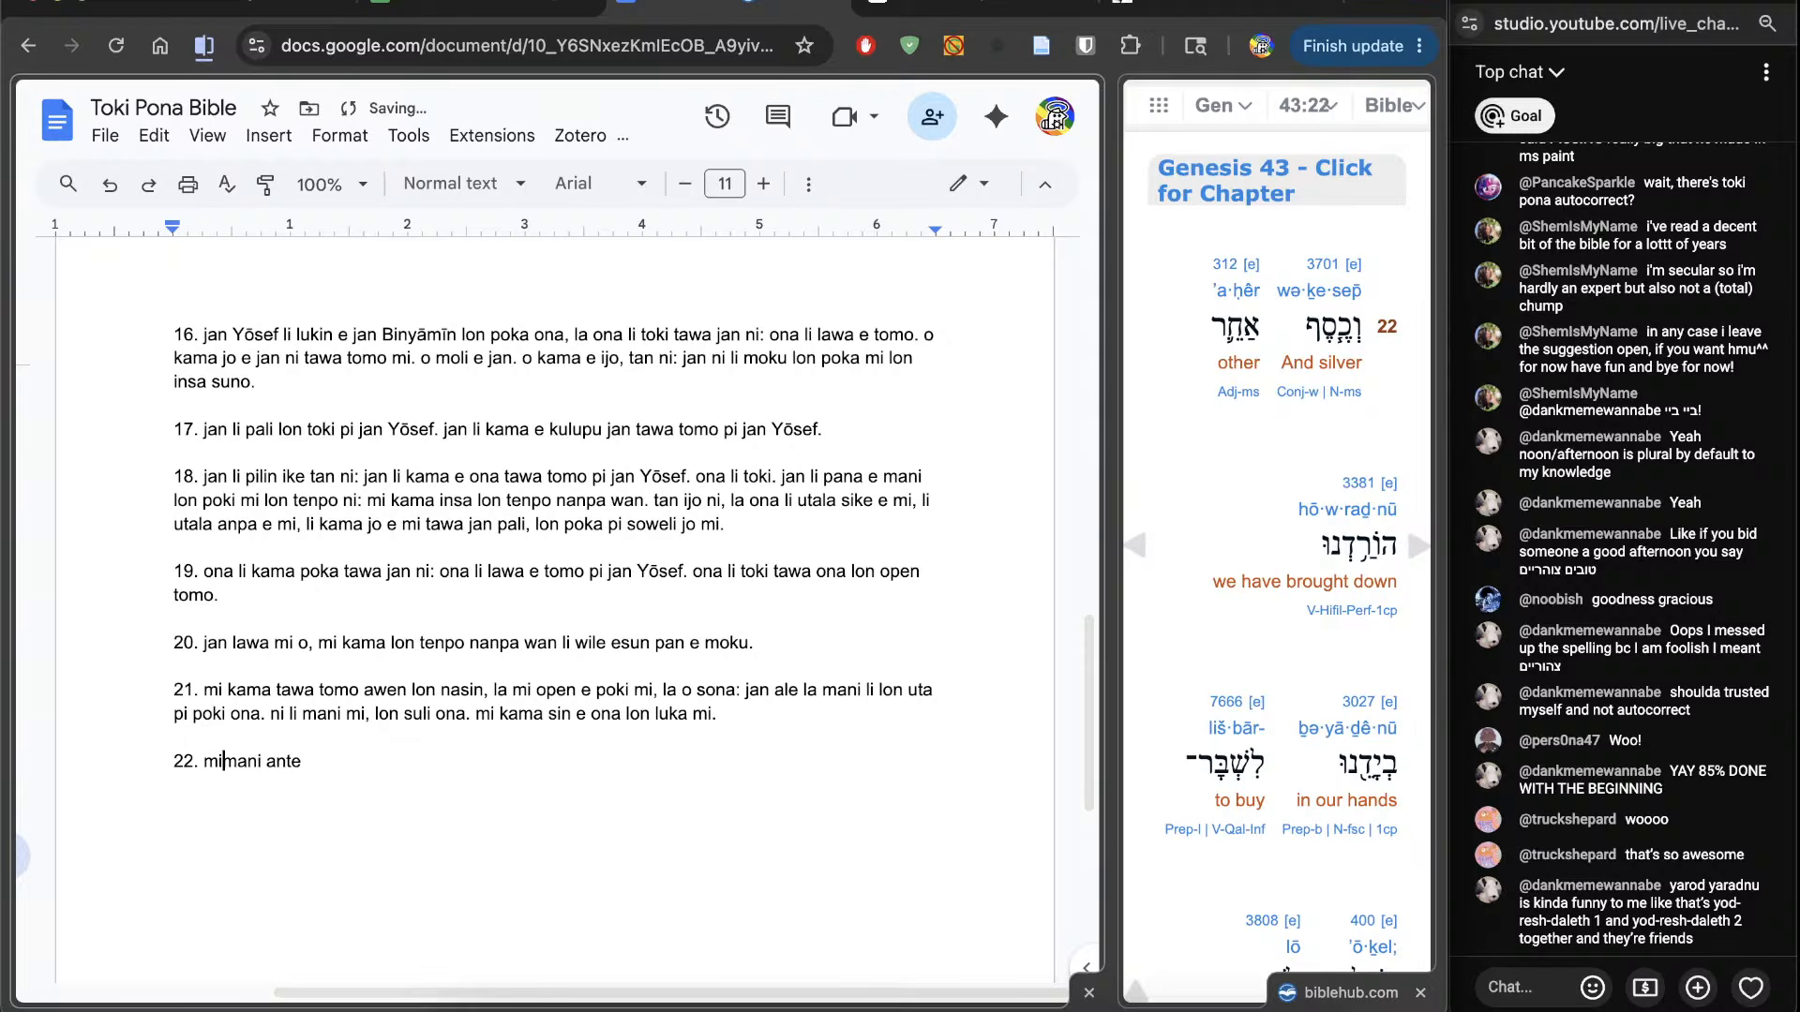
pyautogui.press('End')
pyautogui.write('lon luka mi tawa esun pan')
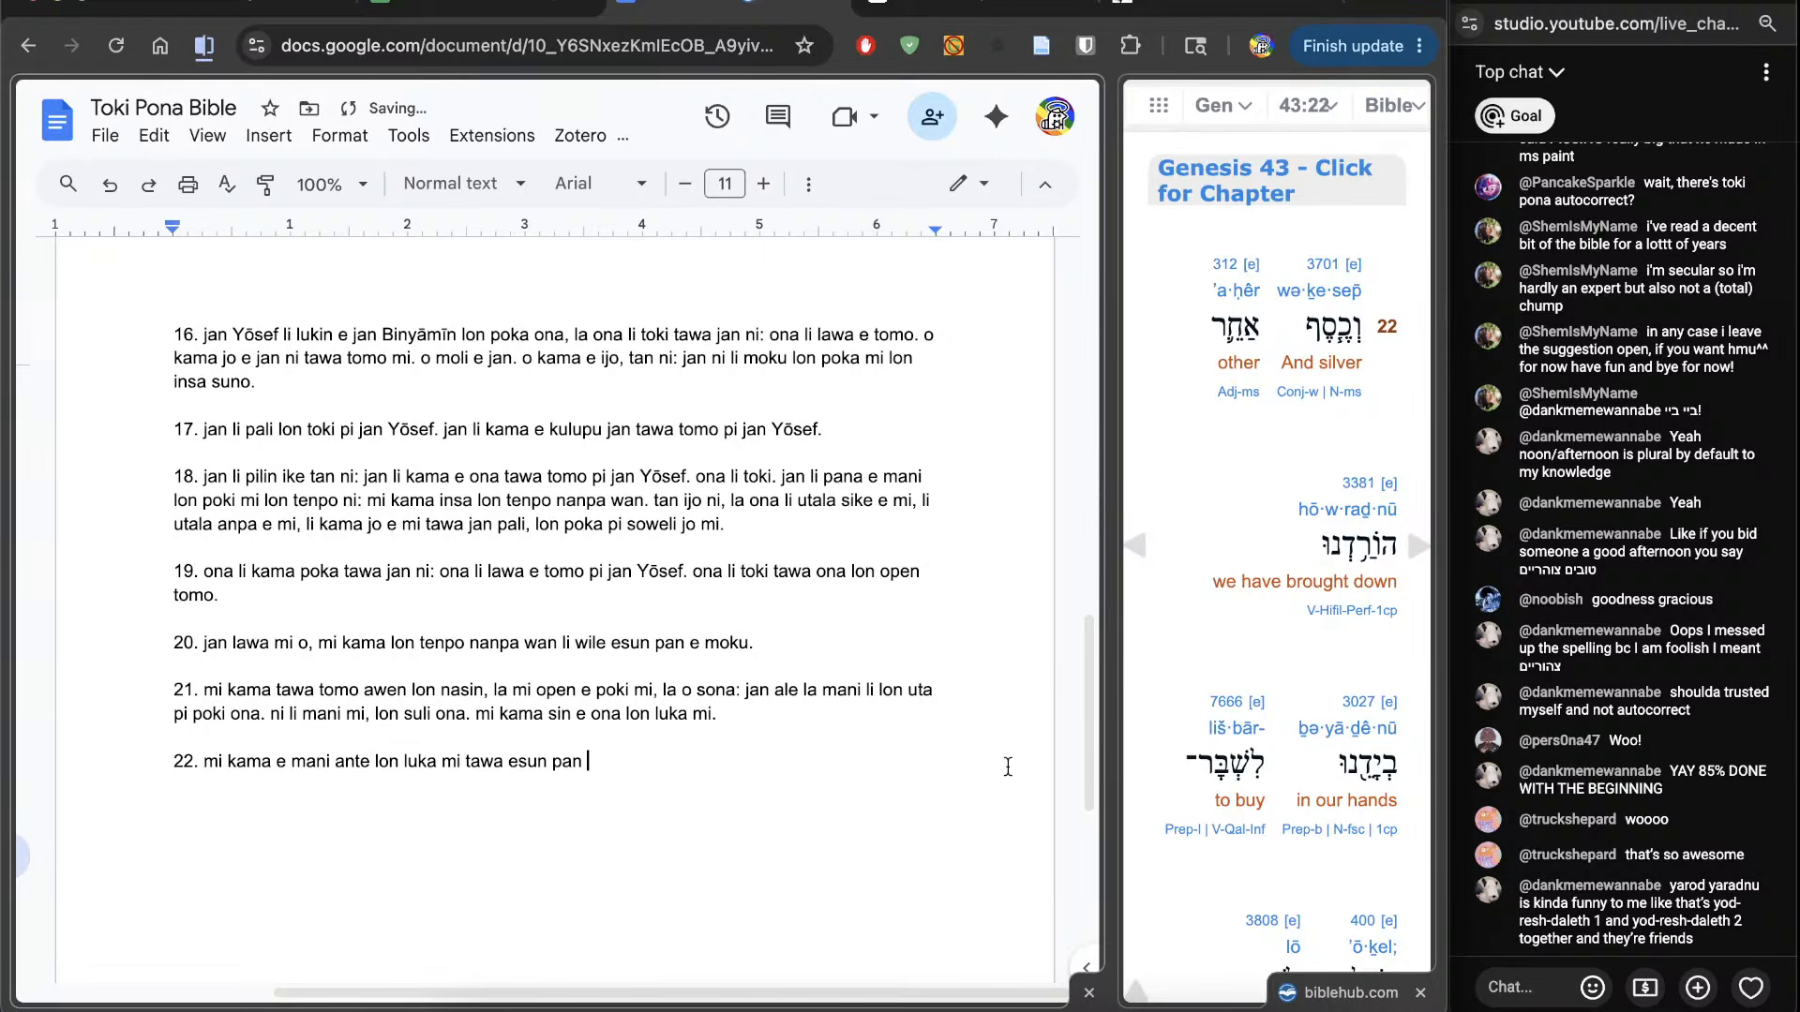
# Step: Insert "ni: mi wile" before "esun pan" in verse 22 and end the sentence with "e moku."
pyautogui.scroll(-4, 1163, 801)
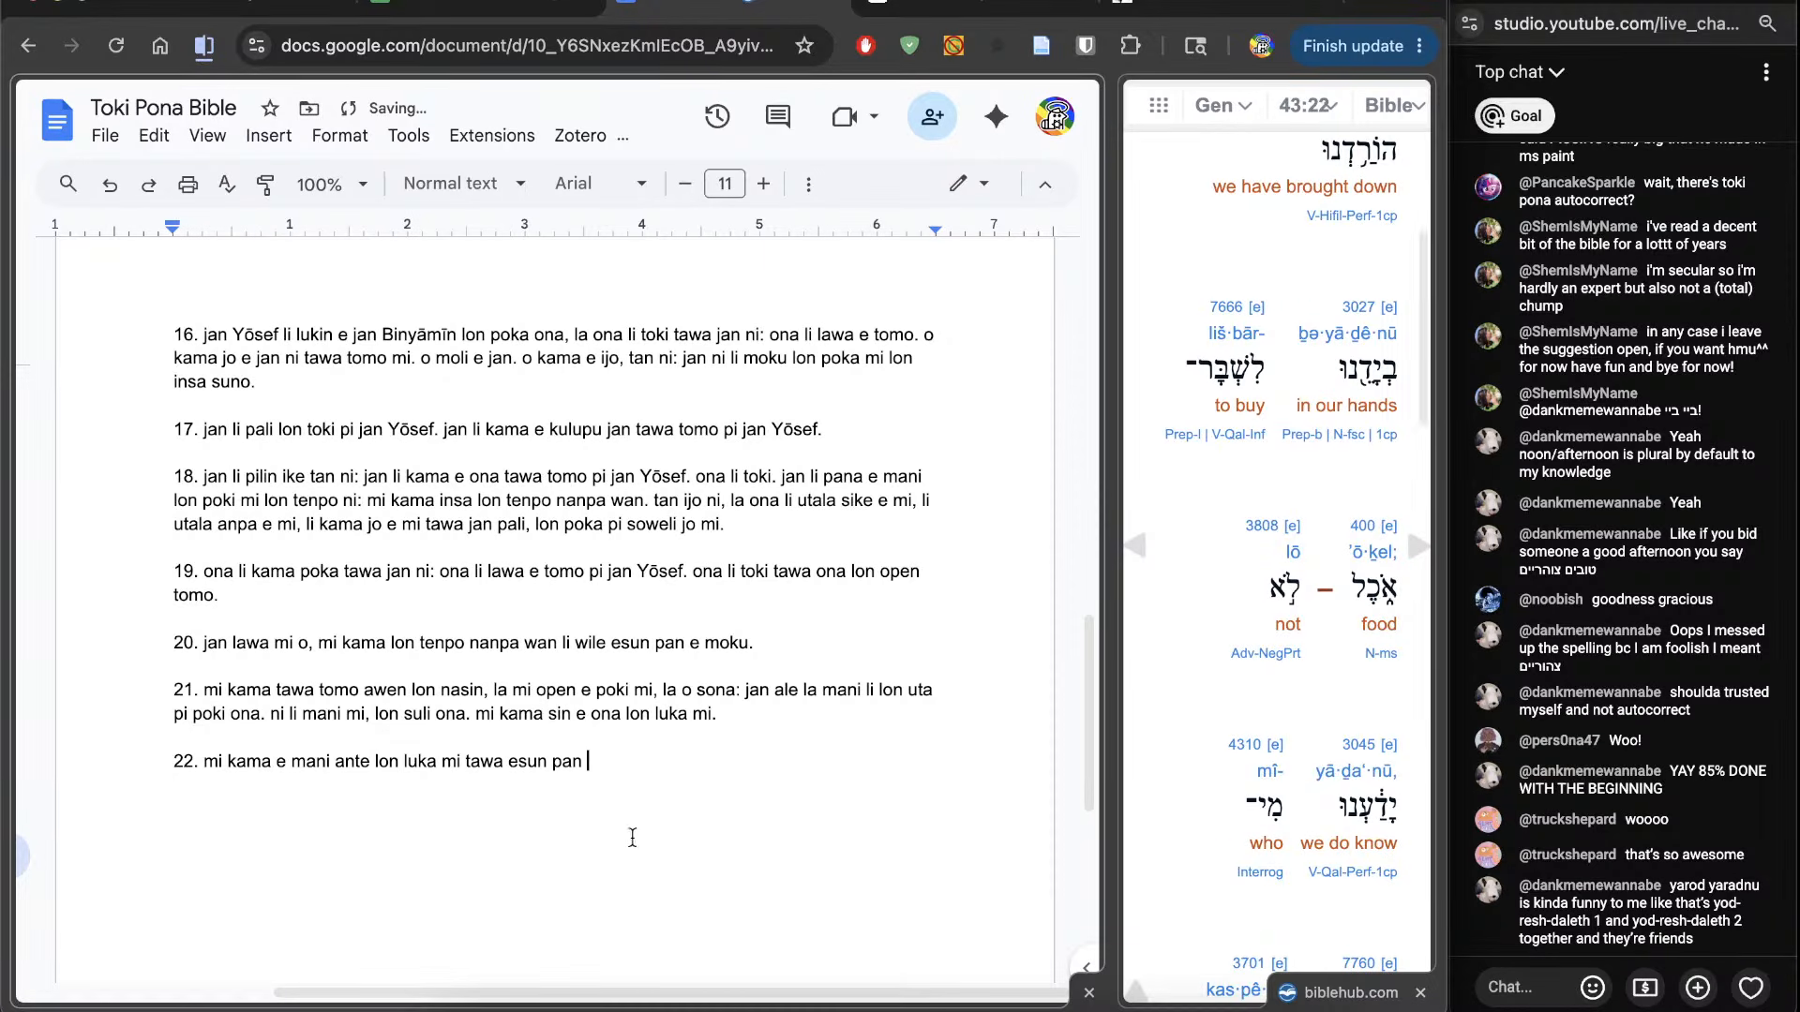
pyautogui.write('ni: mi wile')
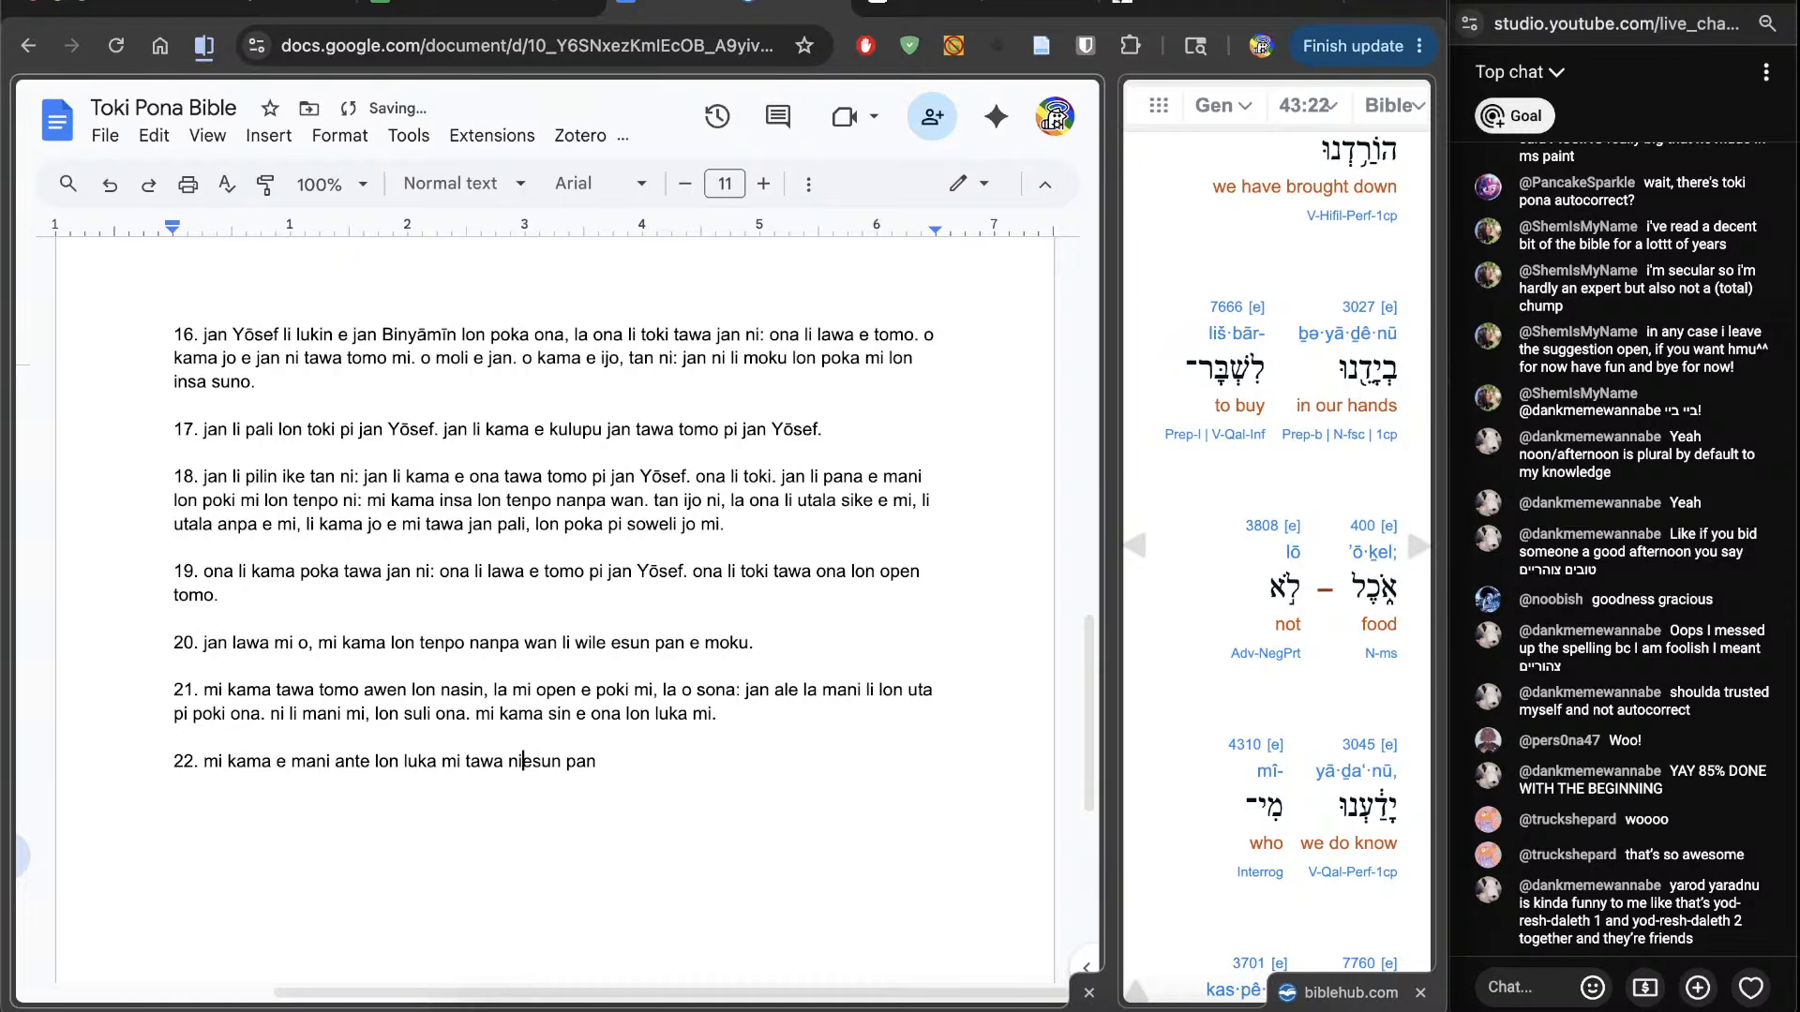
pyautogui.click(695, 787)
pyautogui.write('e moku.')
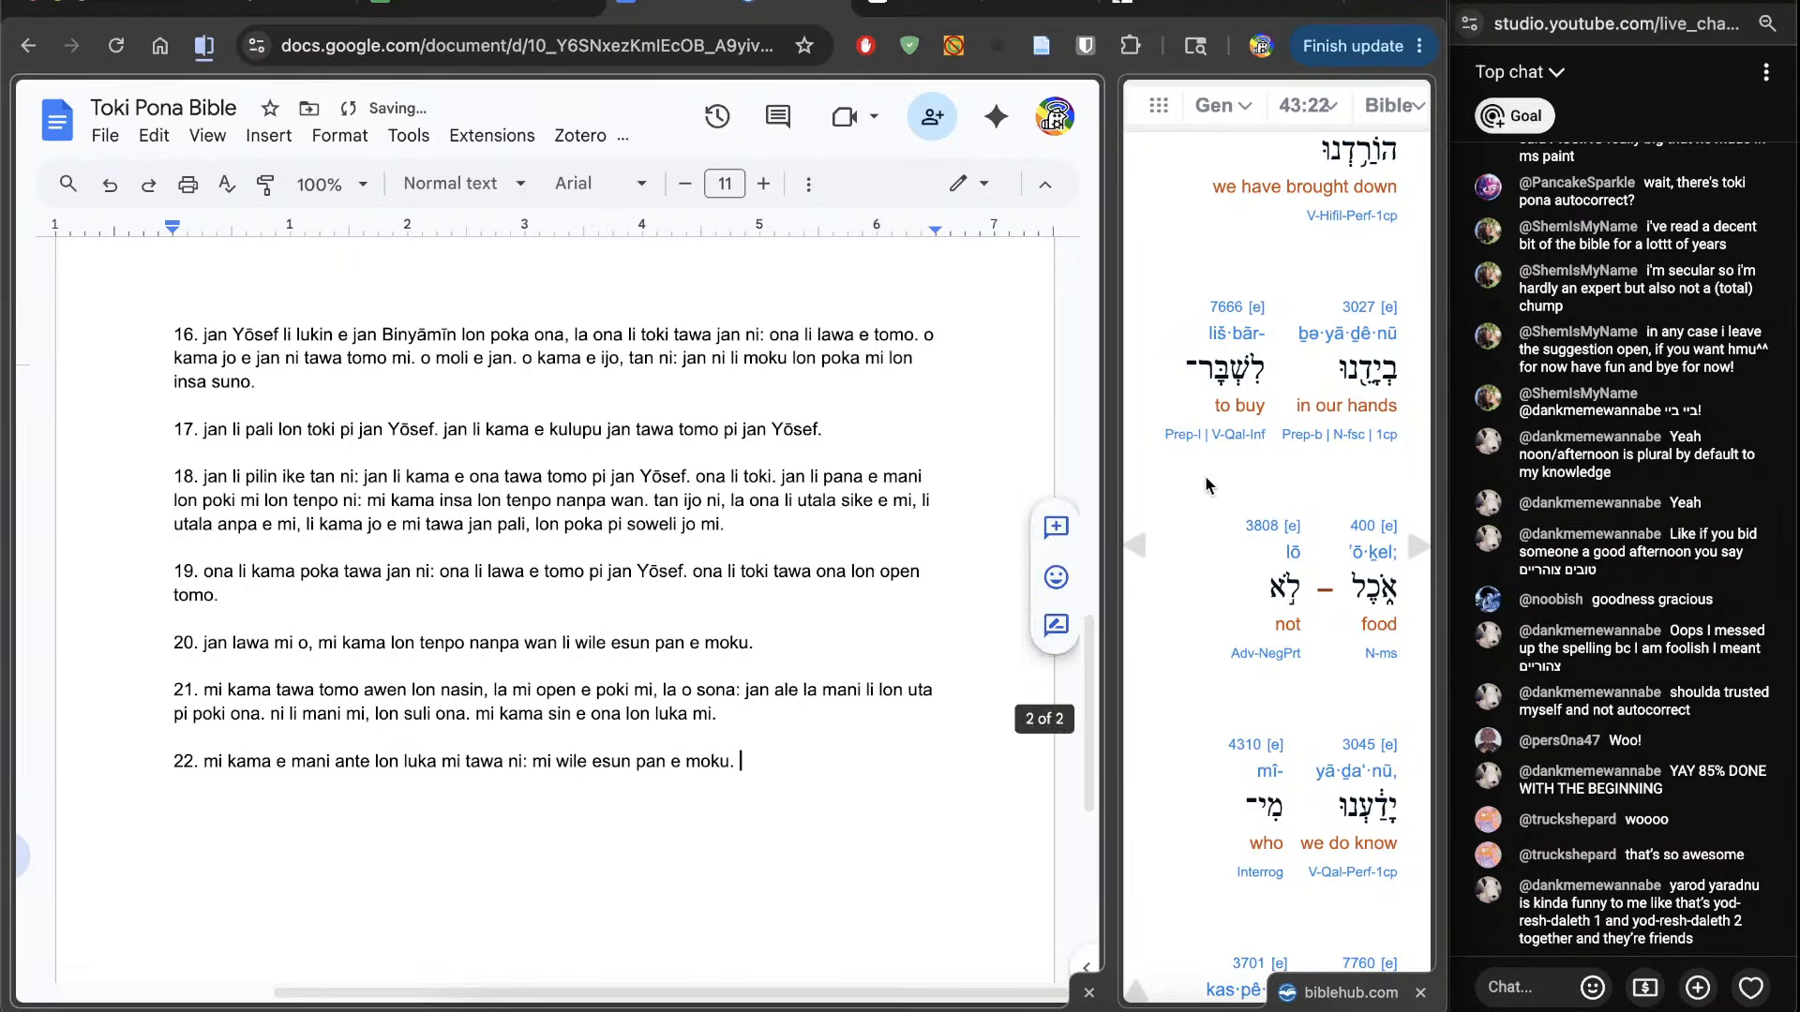
# Step: Examine the Hebrew words glossed "to buy" and "food" in the Genesis 43:22 interlinear
pyautogui.moveTo(1251, 372); pyautogui.dragTo(1199, 375)
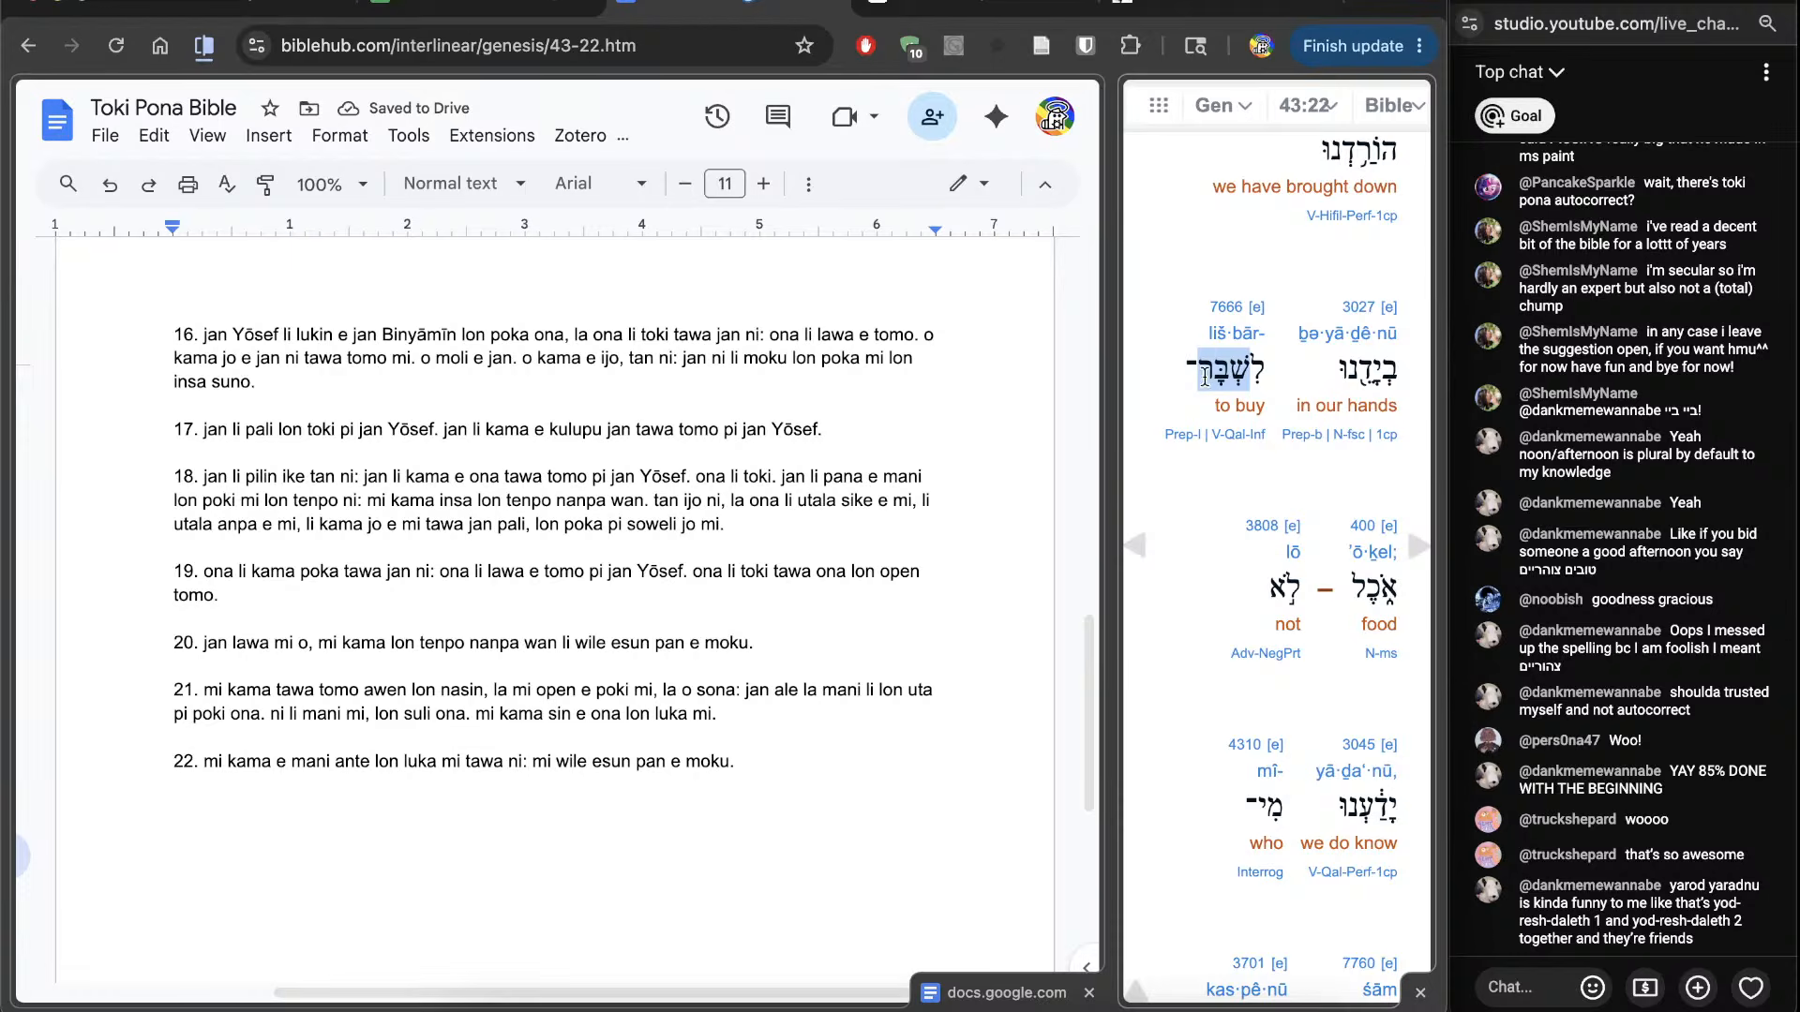
pyautogui.doubleClick(1352, 598)
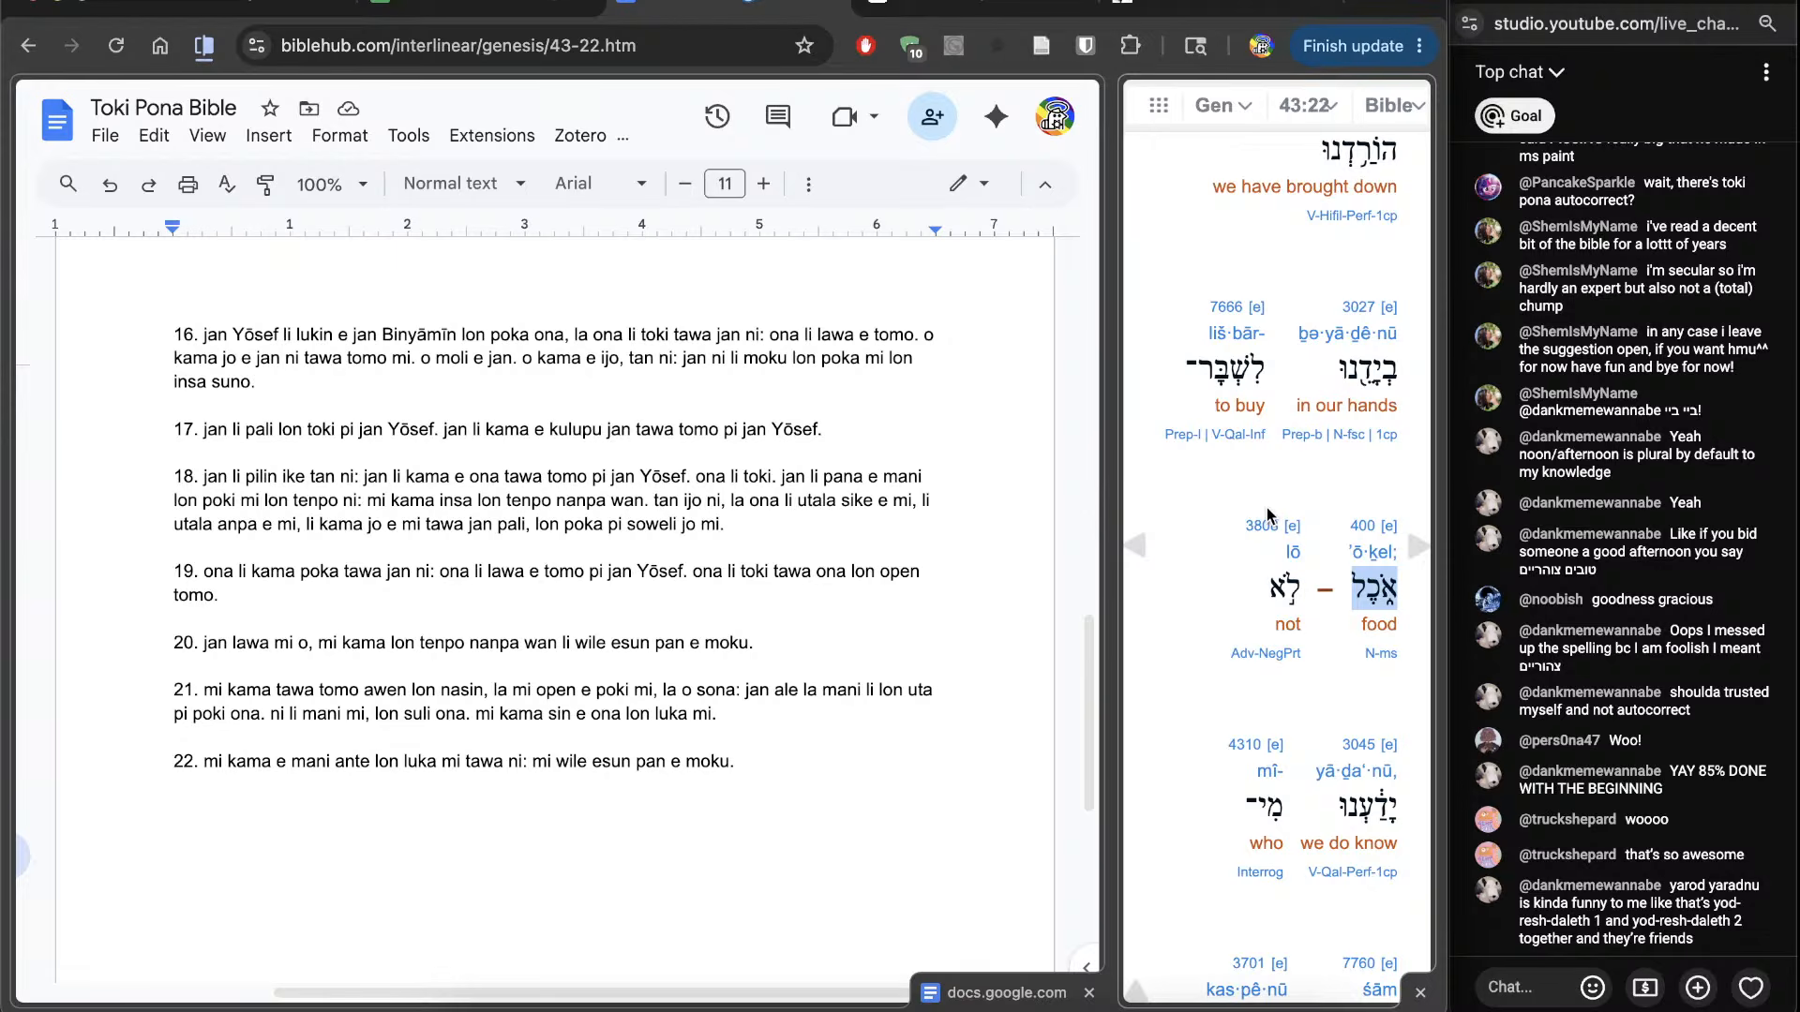
pyautogui.scroll(-1, 1245, 588)
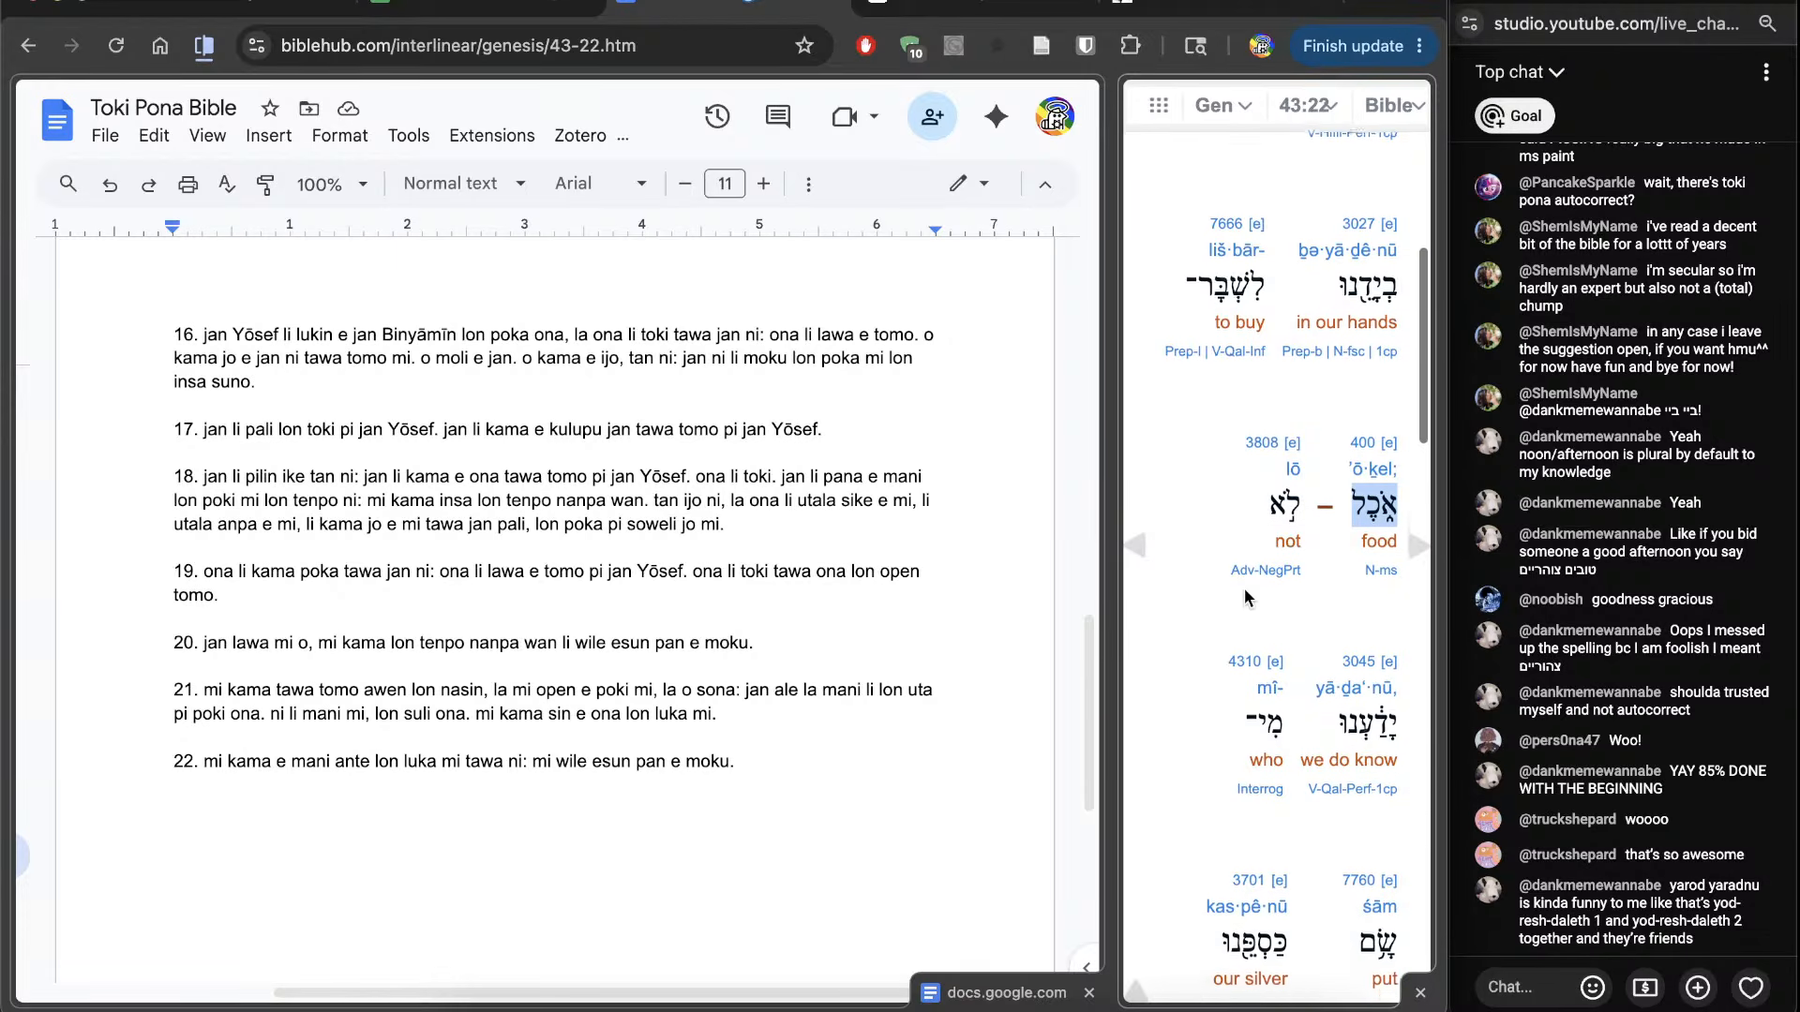
# Step: Finish verse 22 with "mi sona ala e ni: jan seme li pana e mani tawa poki mi?"
pyautogui.click(847, 824)
pyautogui.write('mi sona ala e')
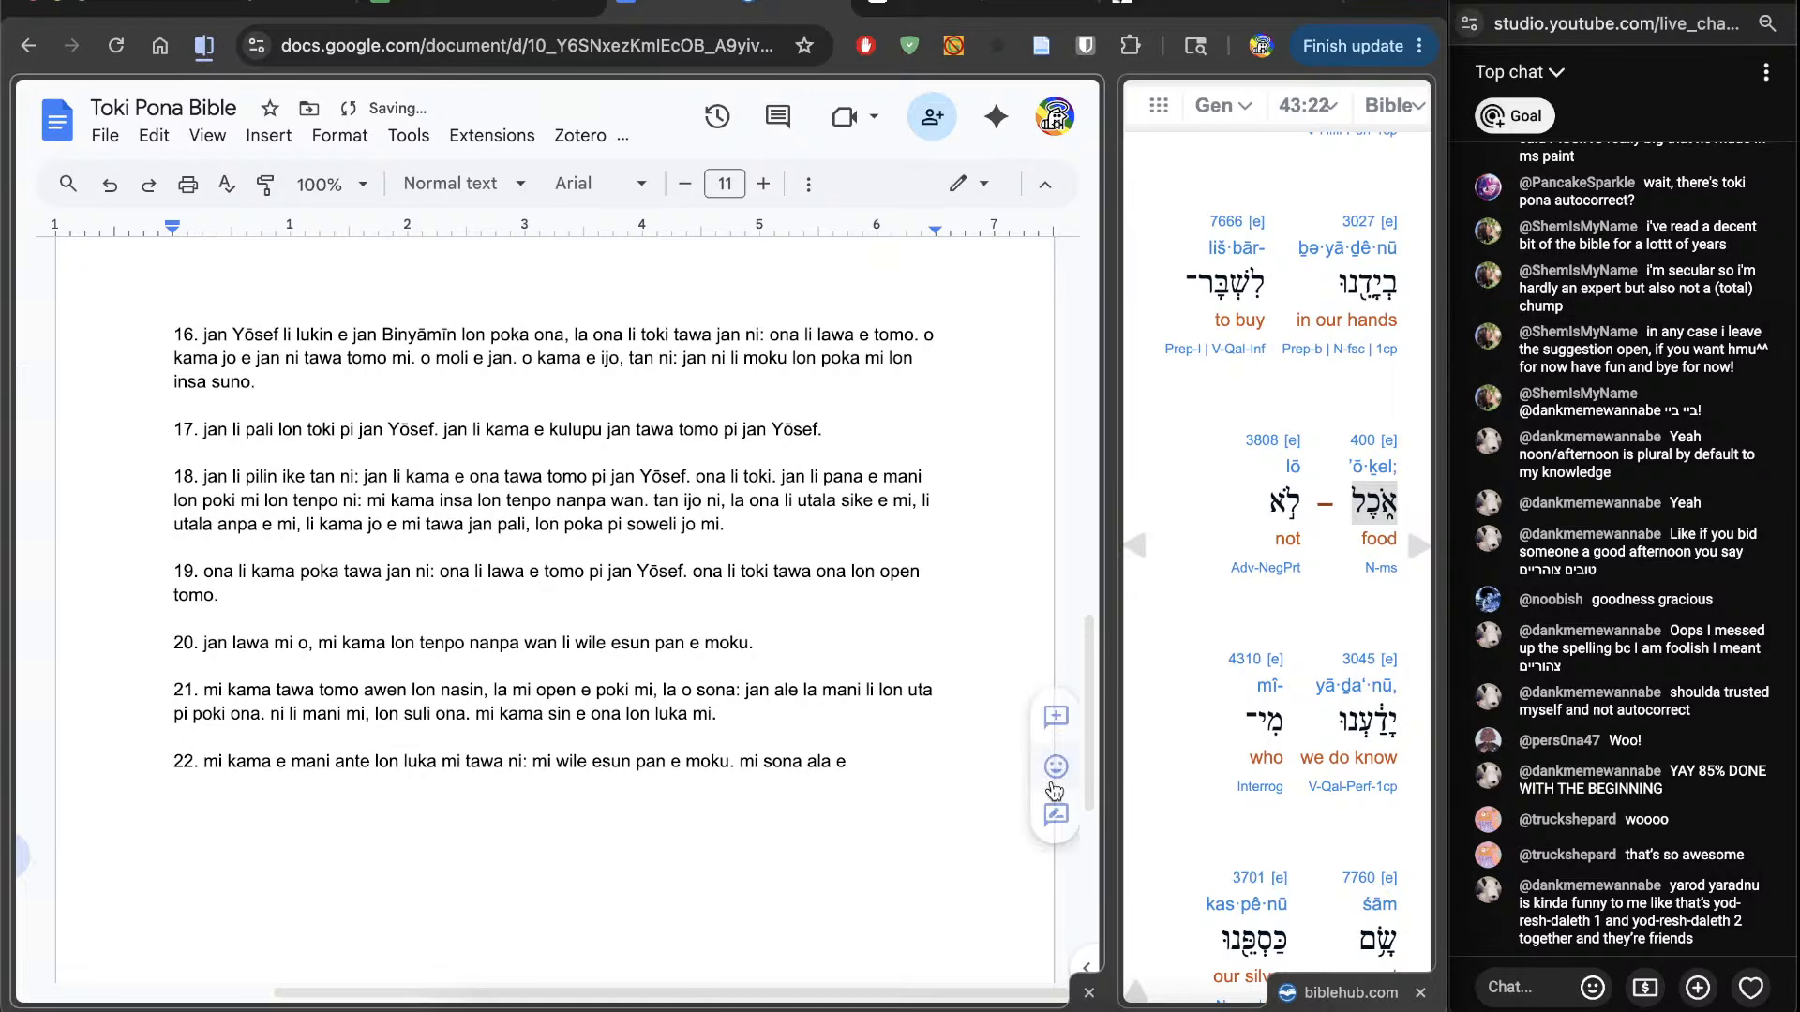
pyautogui.write(' ni:')
pyautogui.scroll(-4, 1296, 582)
pyautogui.write('jan seme li pa')
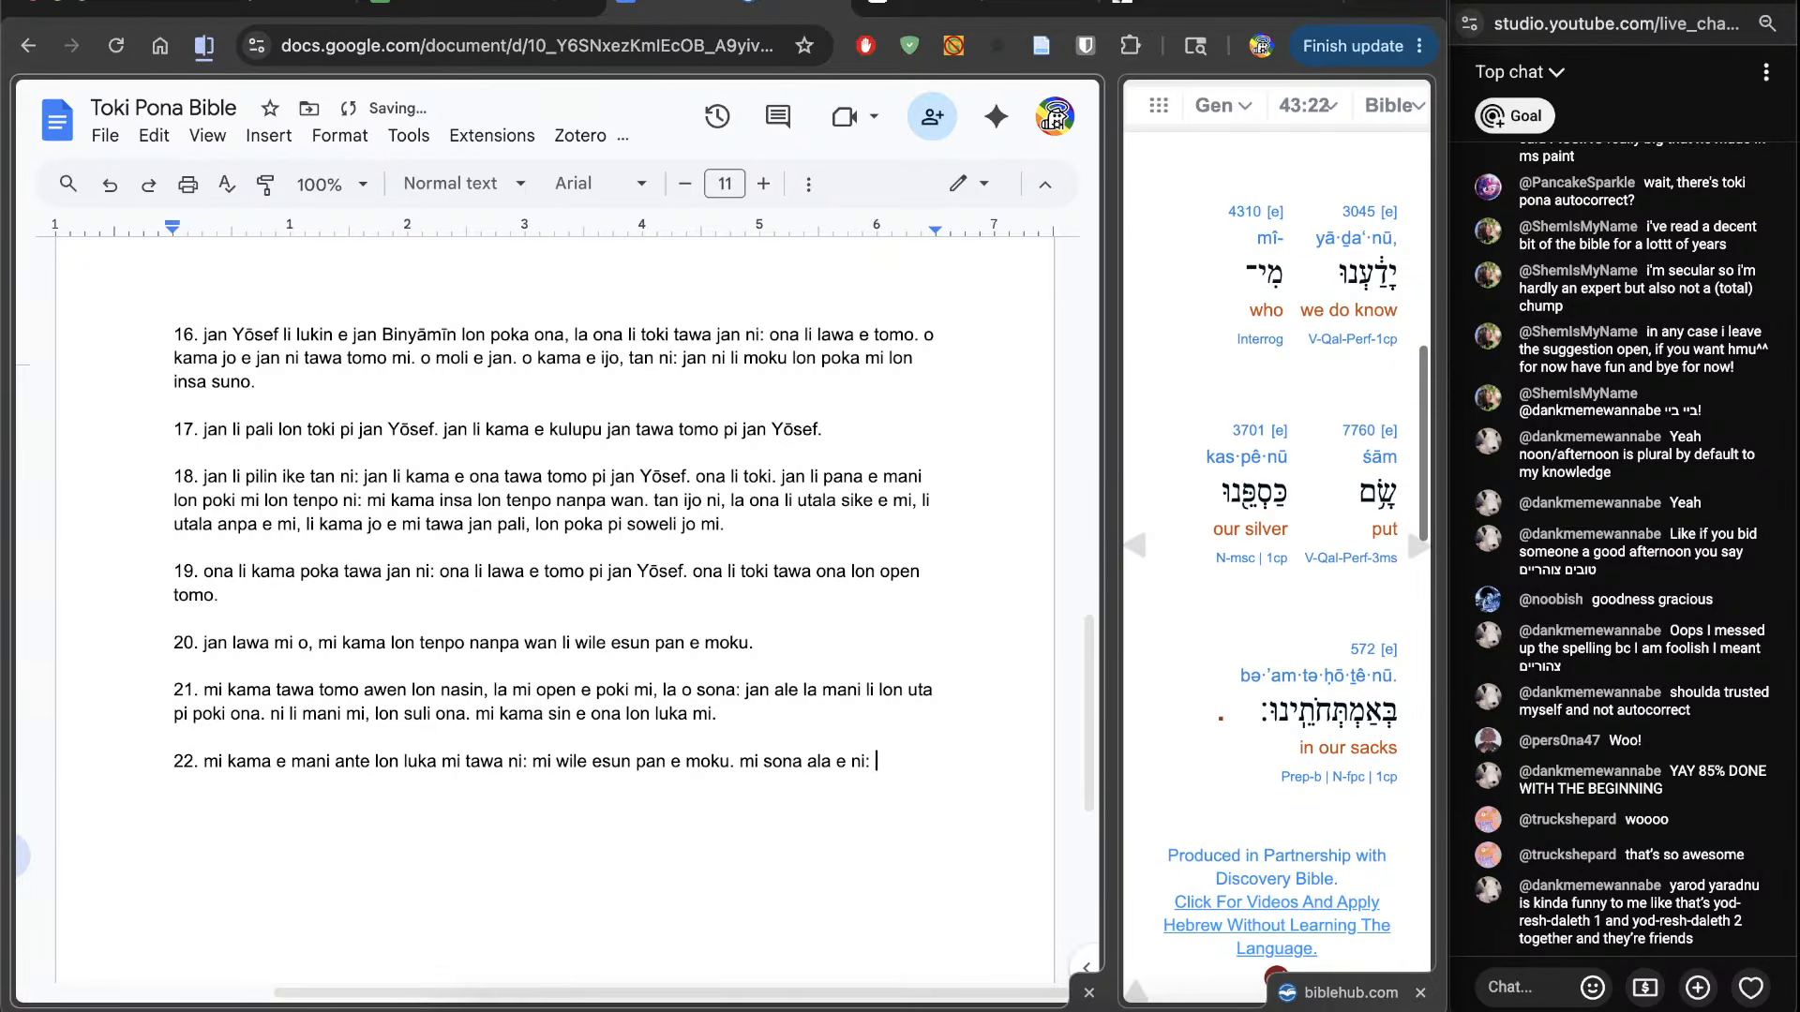
pyautogui.write('na e ma')
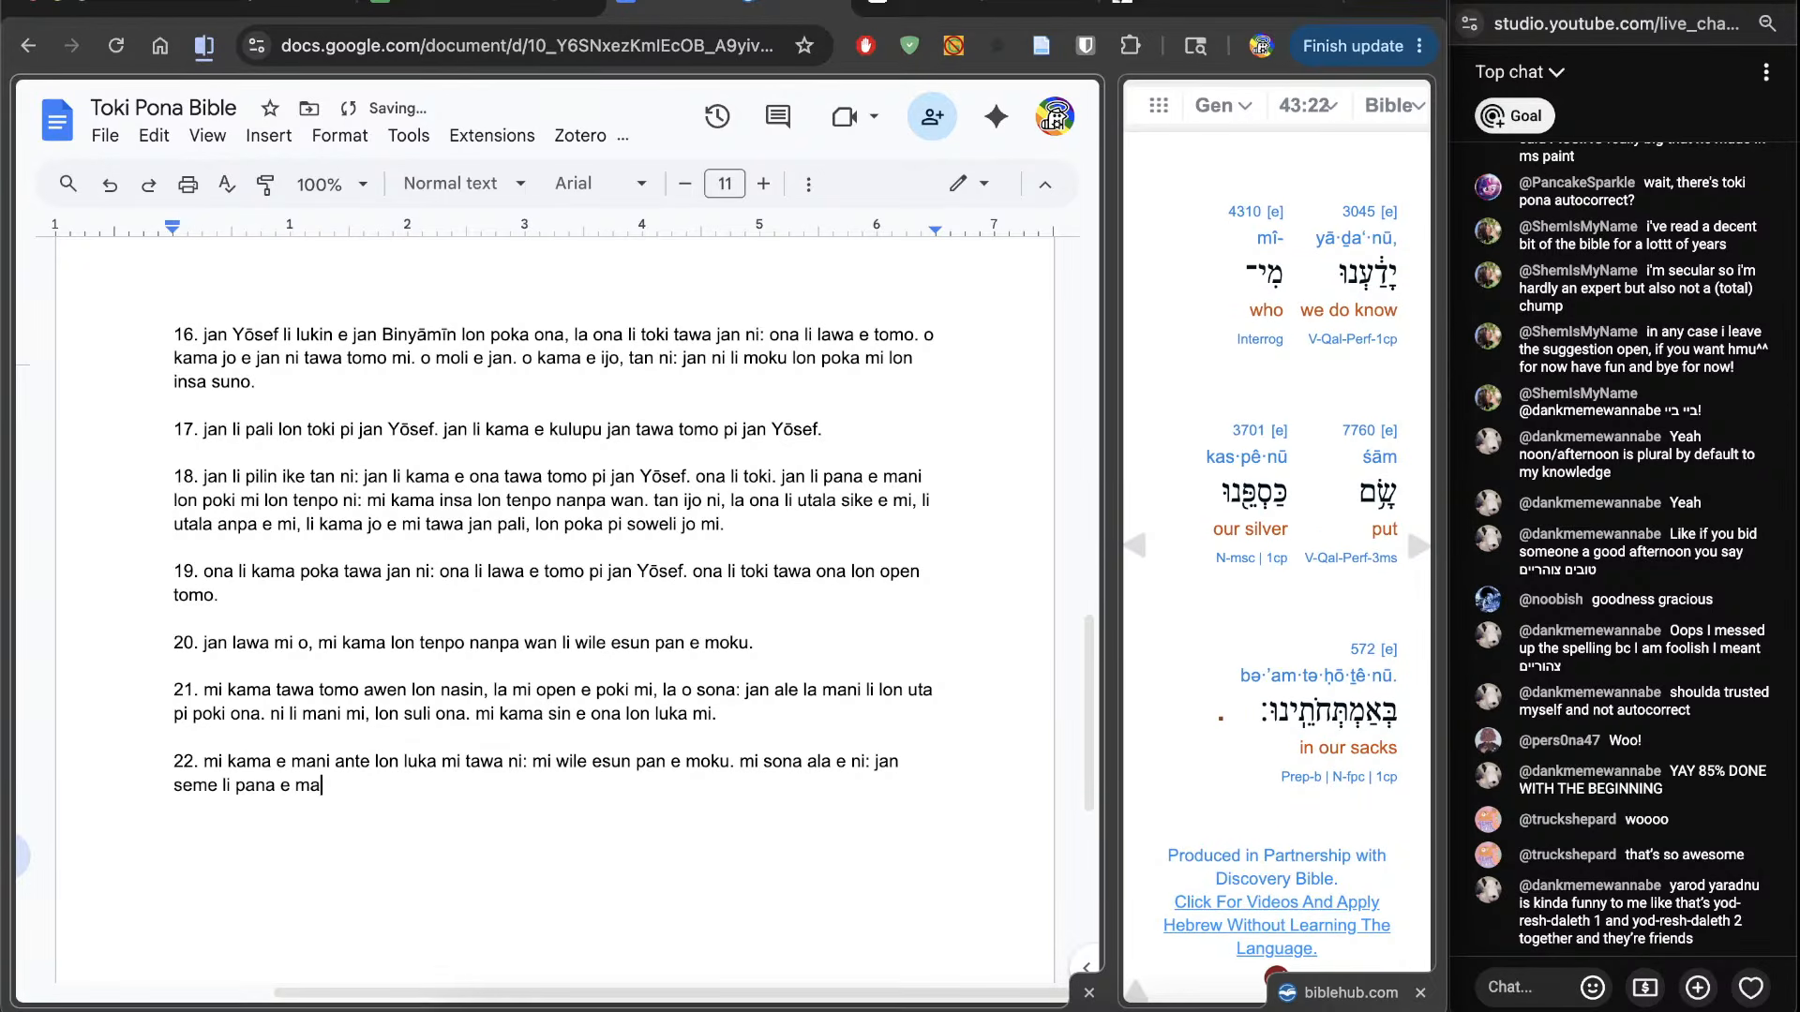
pyautogui.write('ni tawa poki mi? ')
# Step: Add verse number 23 to the document and open the Genesis 43:23 interlinear to its opening words
pyautogui.write('23.')
pyautogui.click(1410, 570)
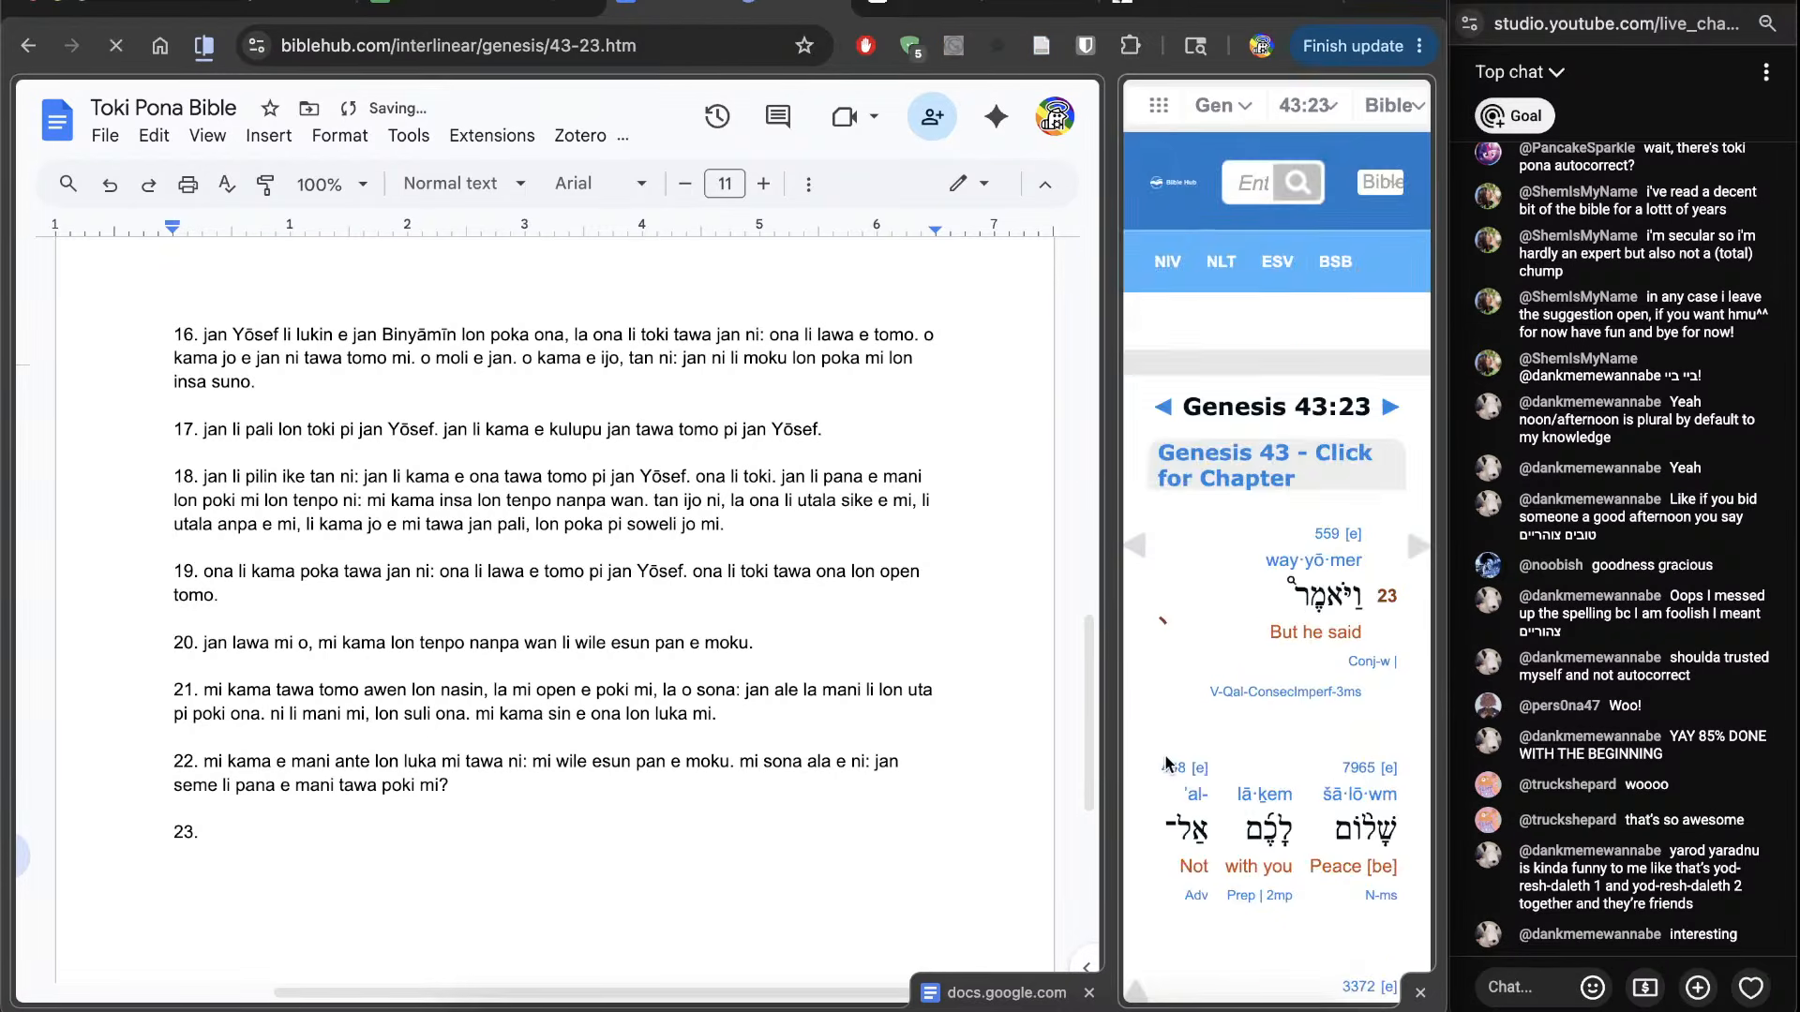
pyautogui.scroll(-5, 1184, 792)
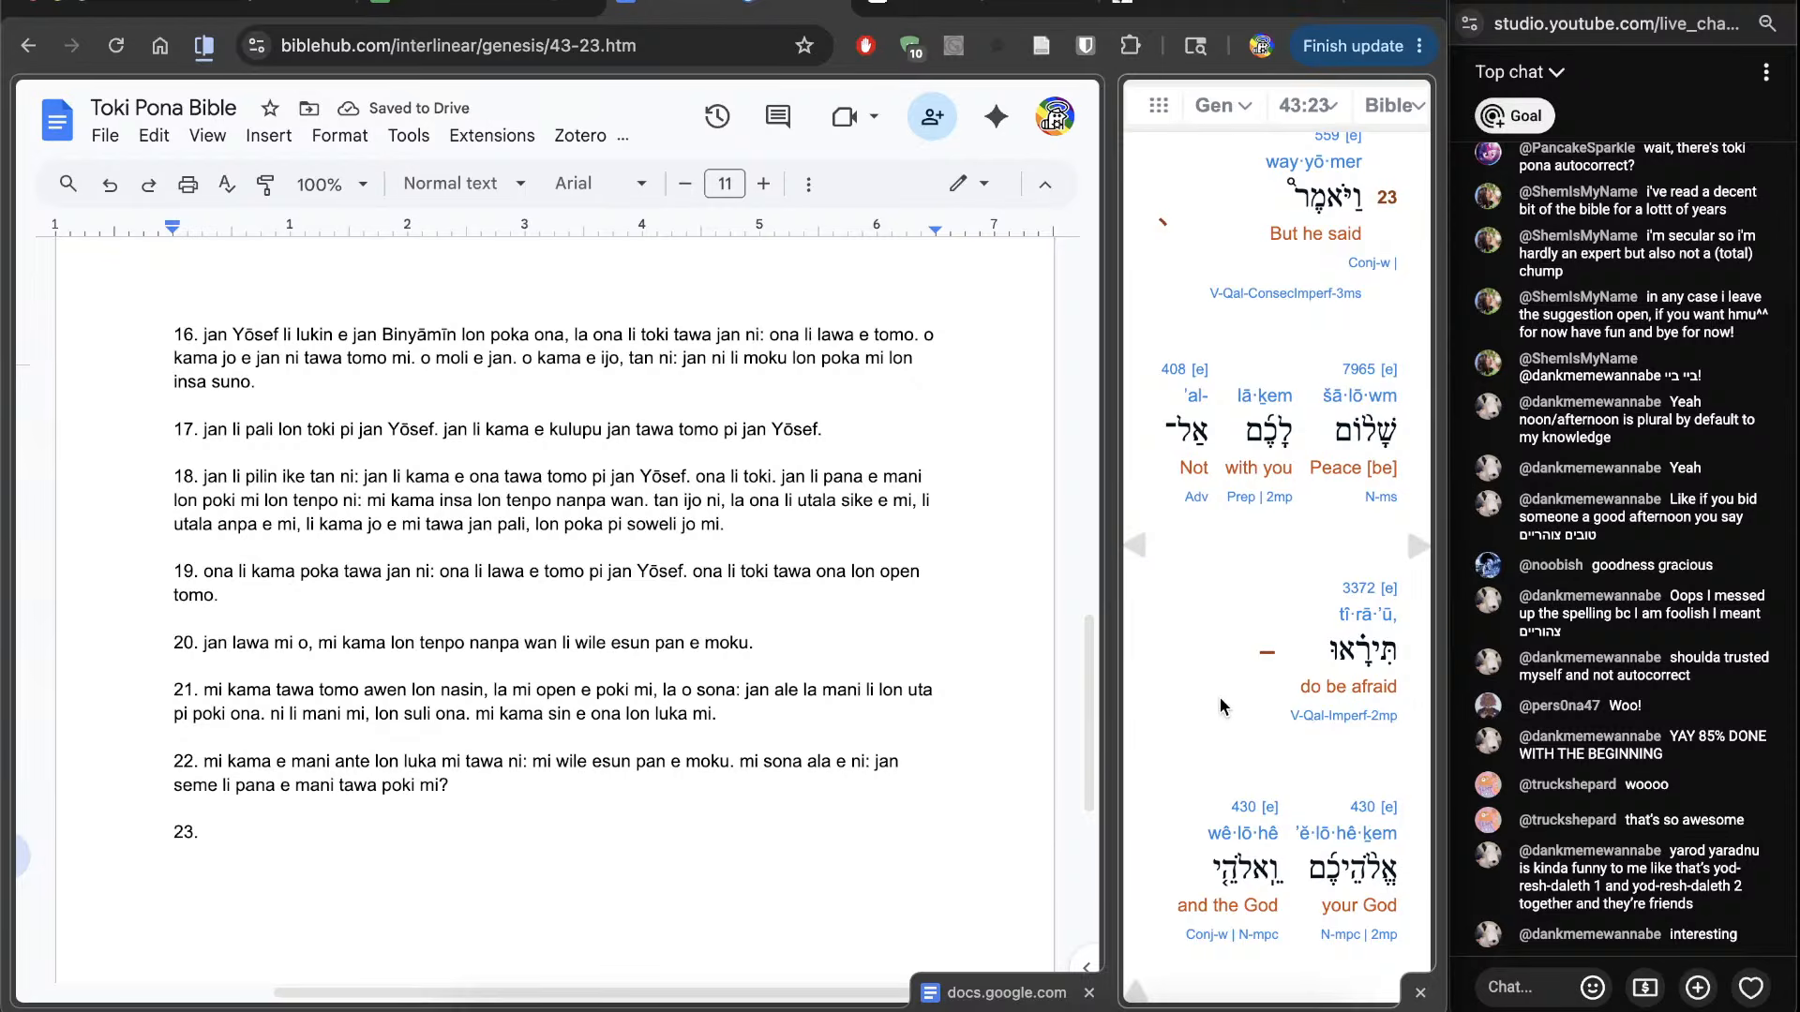
# Step: Begin verse 23 with "ona li toki. pona o tawa sina. o pilin ike ala."
pyautogui.click(751, 842)
pyautogui.write('on')
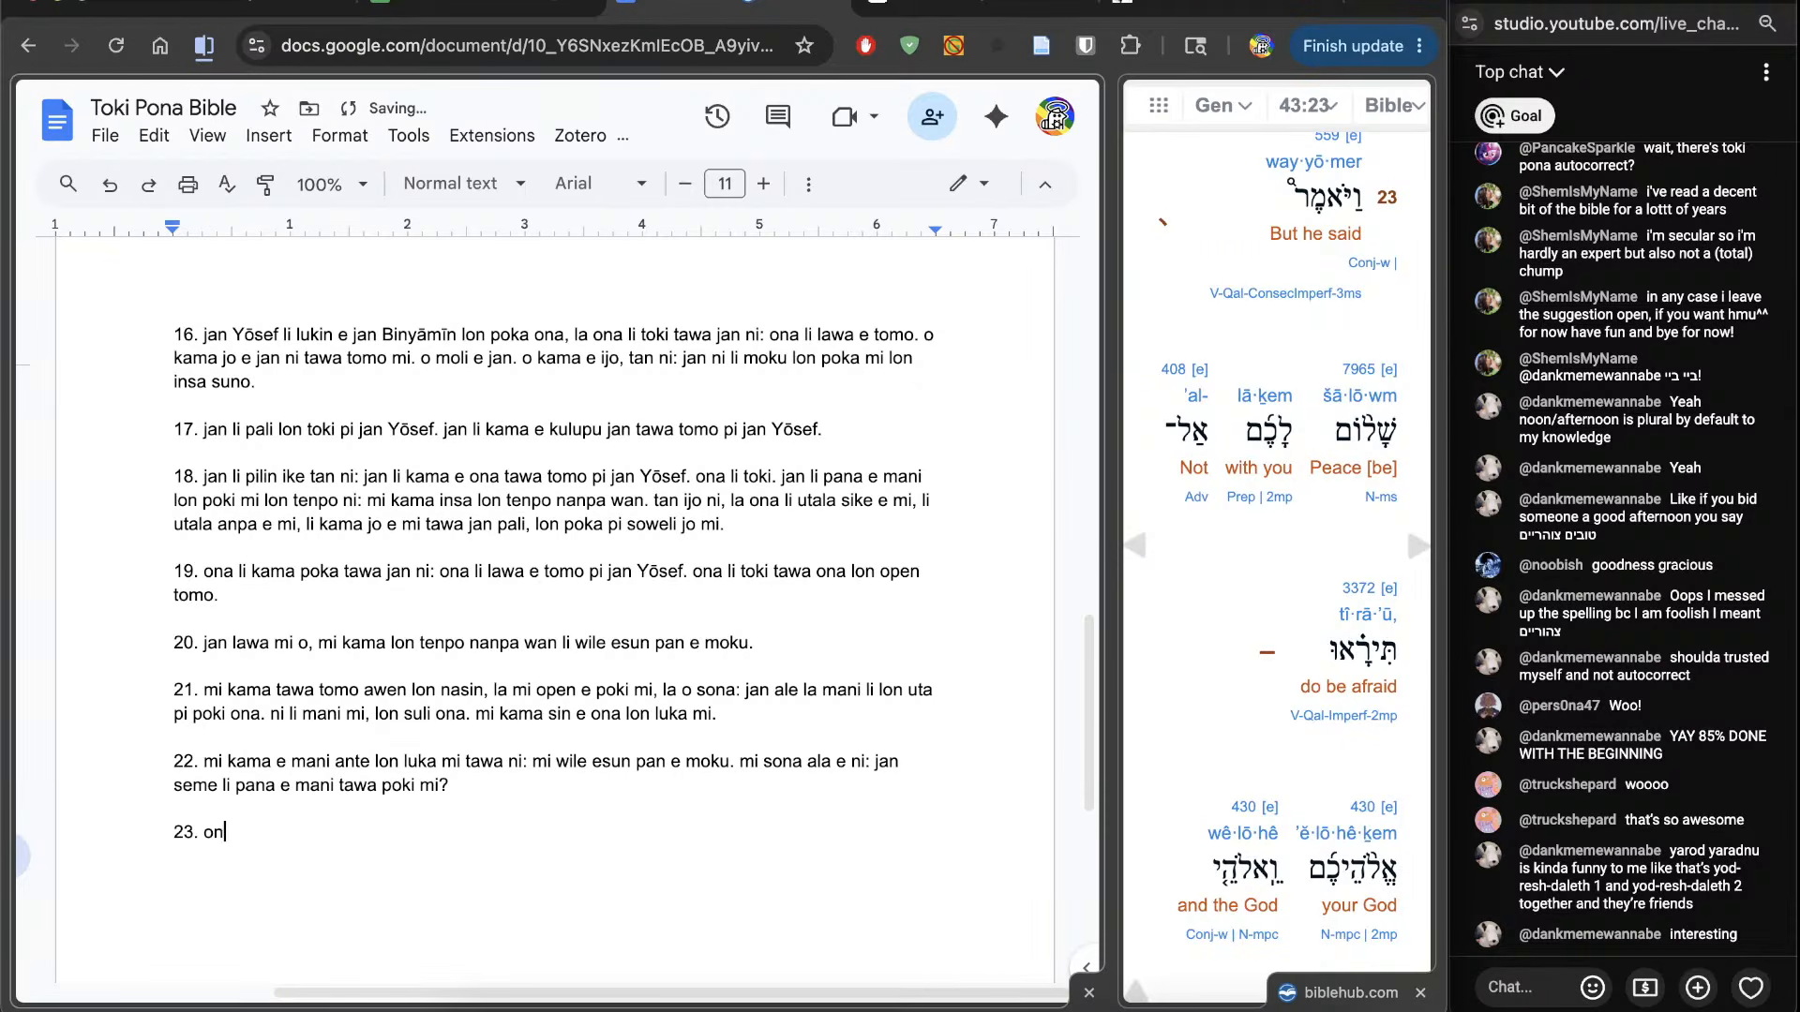
pyautogui.write('a li toki')
pyautogui.write('. pona o tawa sina')
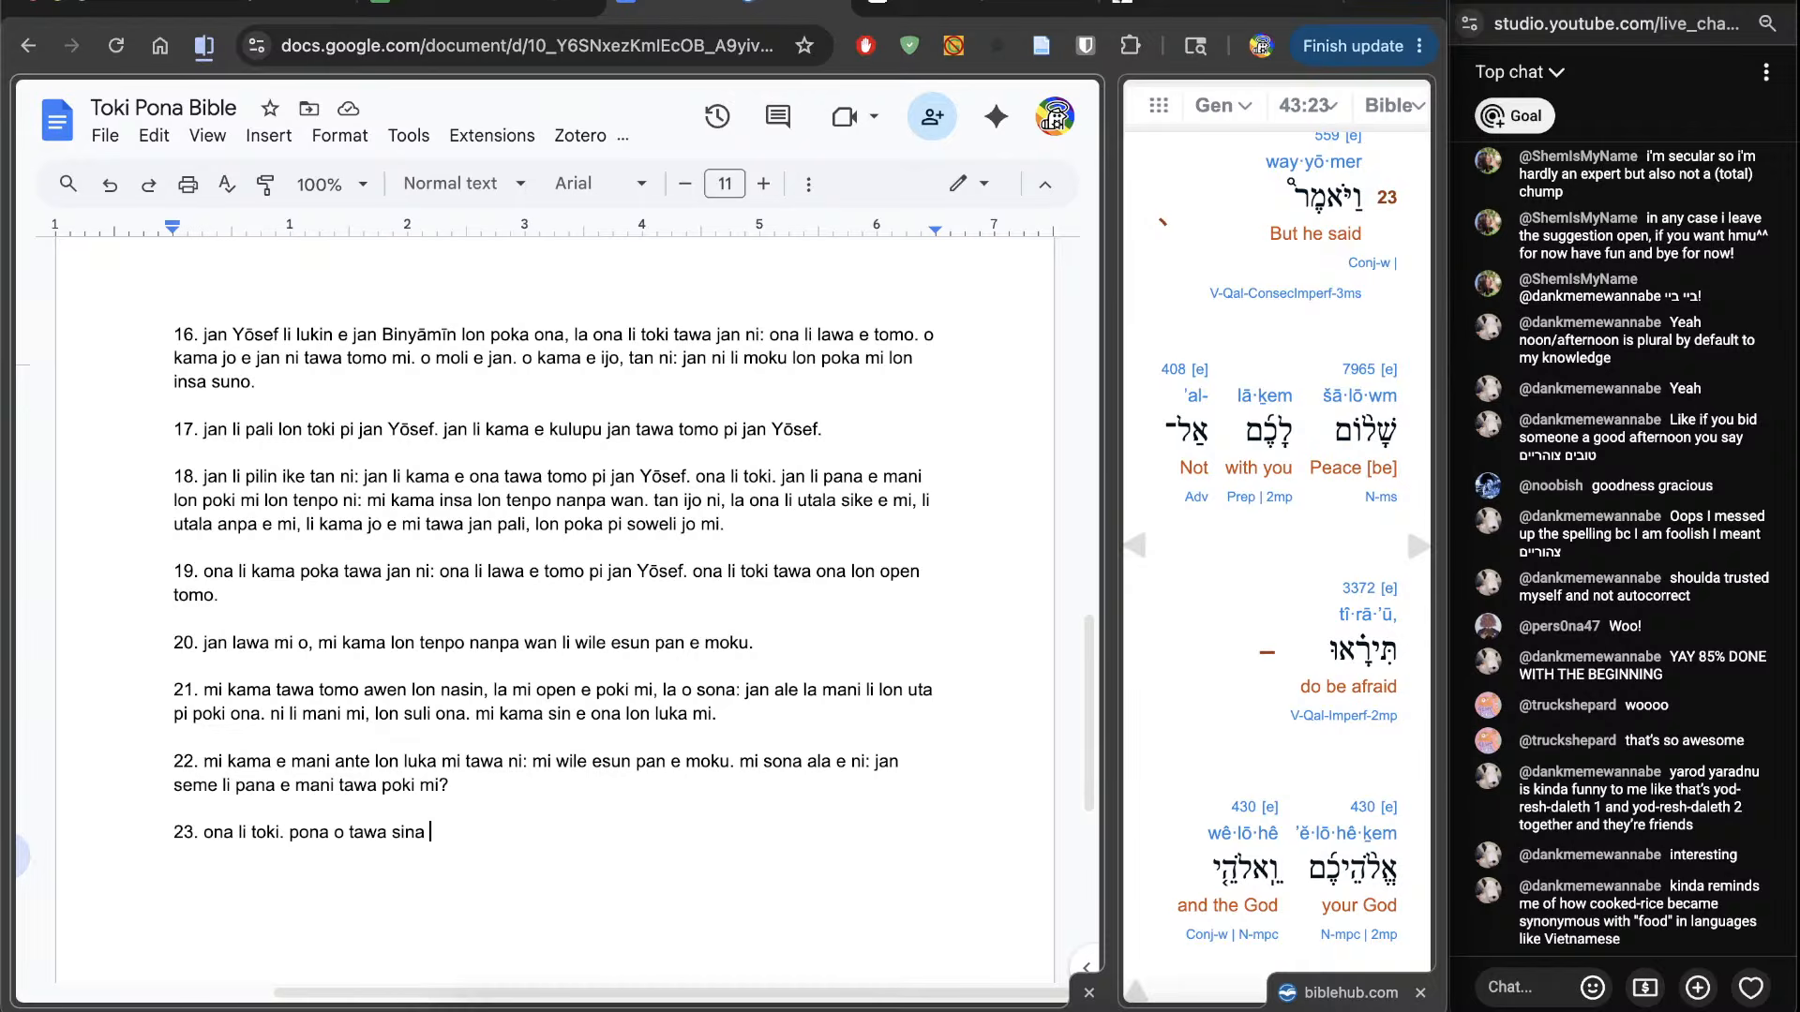
pyautogui.press('BackSpace')
pyautogui.write('. o pilin ike ala.')
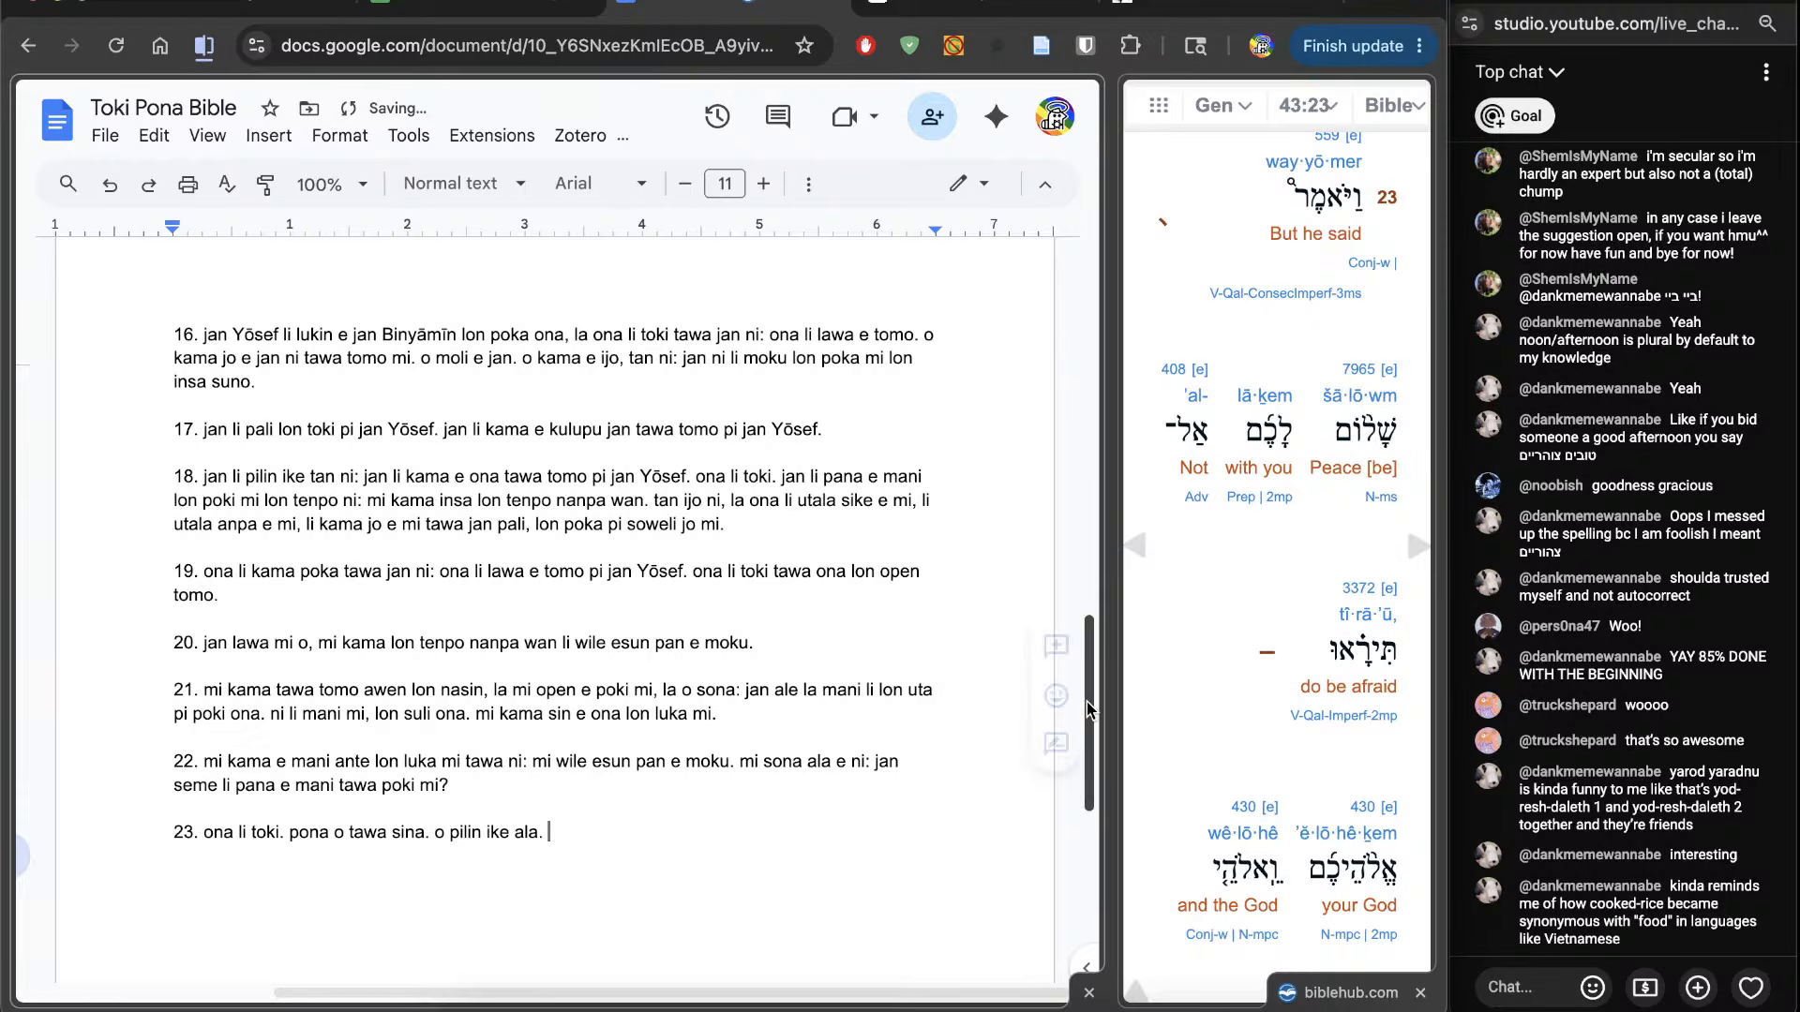
# Step: Continue verse 23 with "sewi sina, en sewi pi mama sina, li pana e", following the interlinear
pyautogui.scroll(-2, 1280, 709)
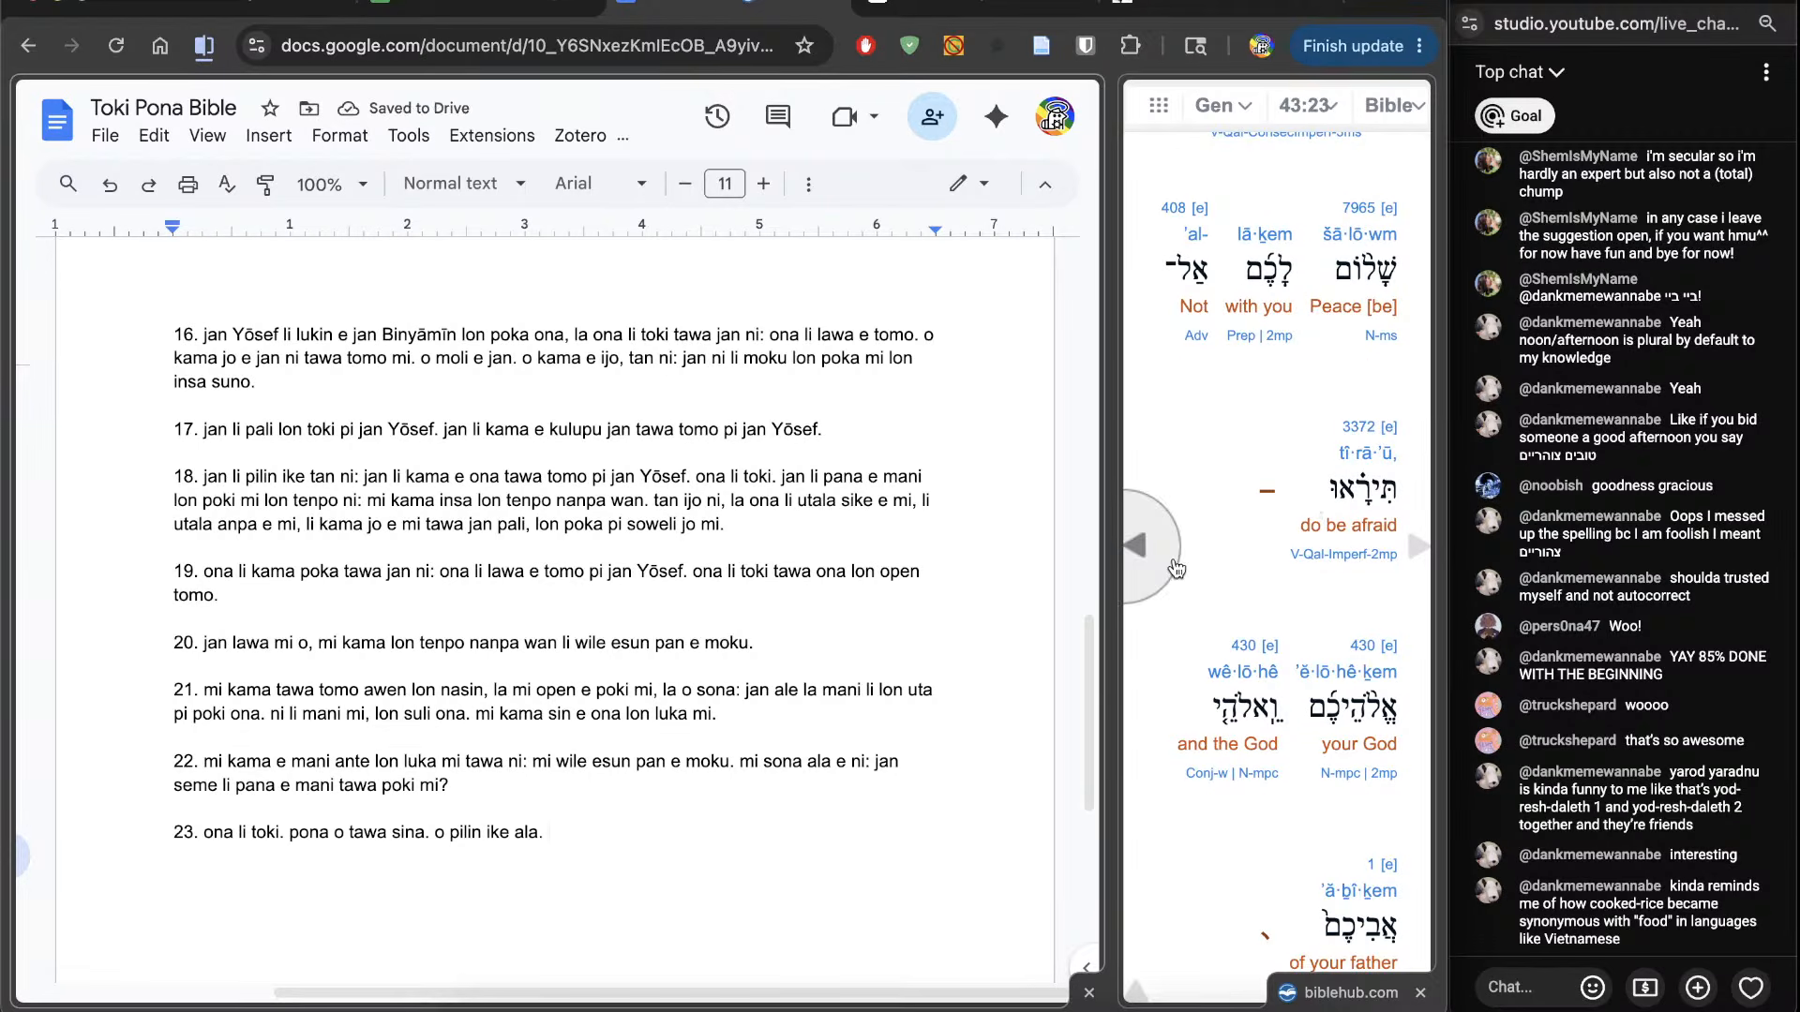
pyautogui.scroll(-4, 1172, 779)
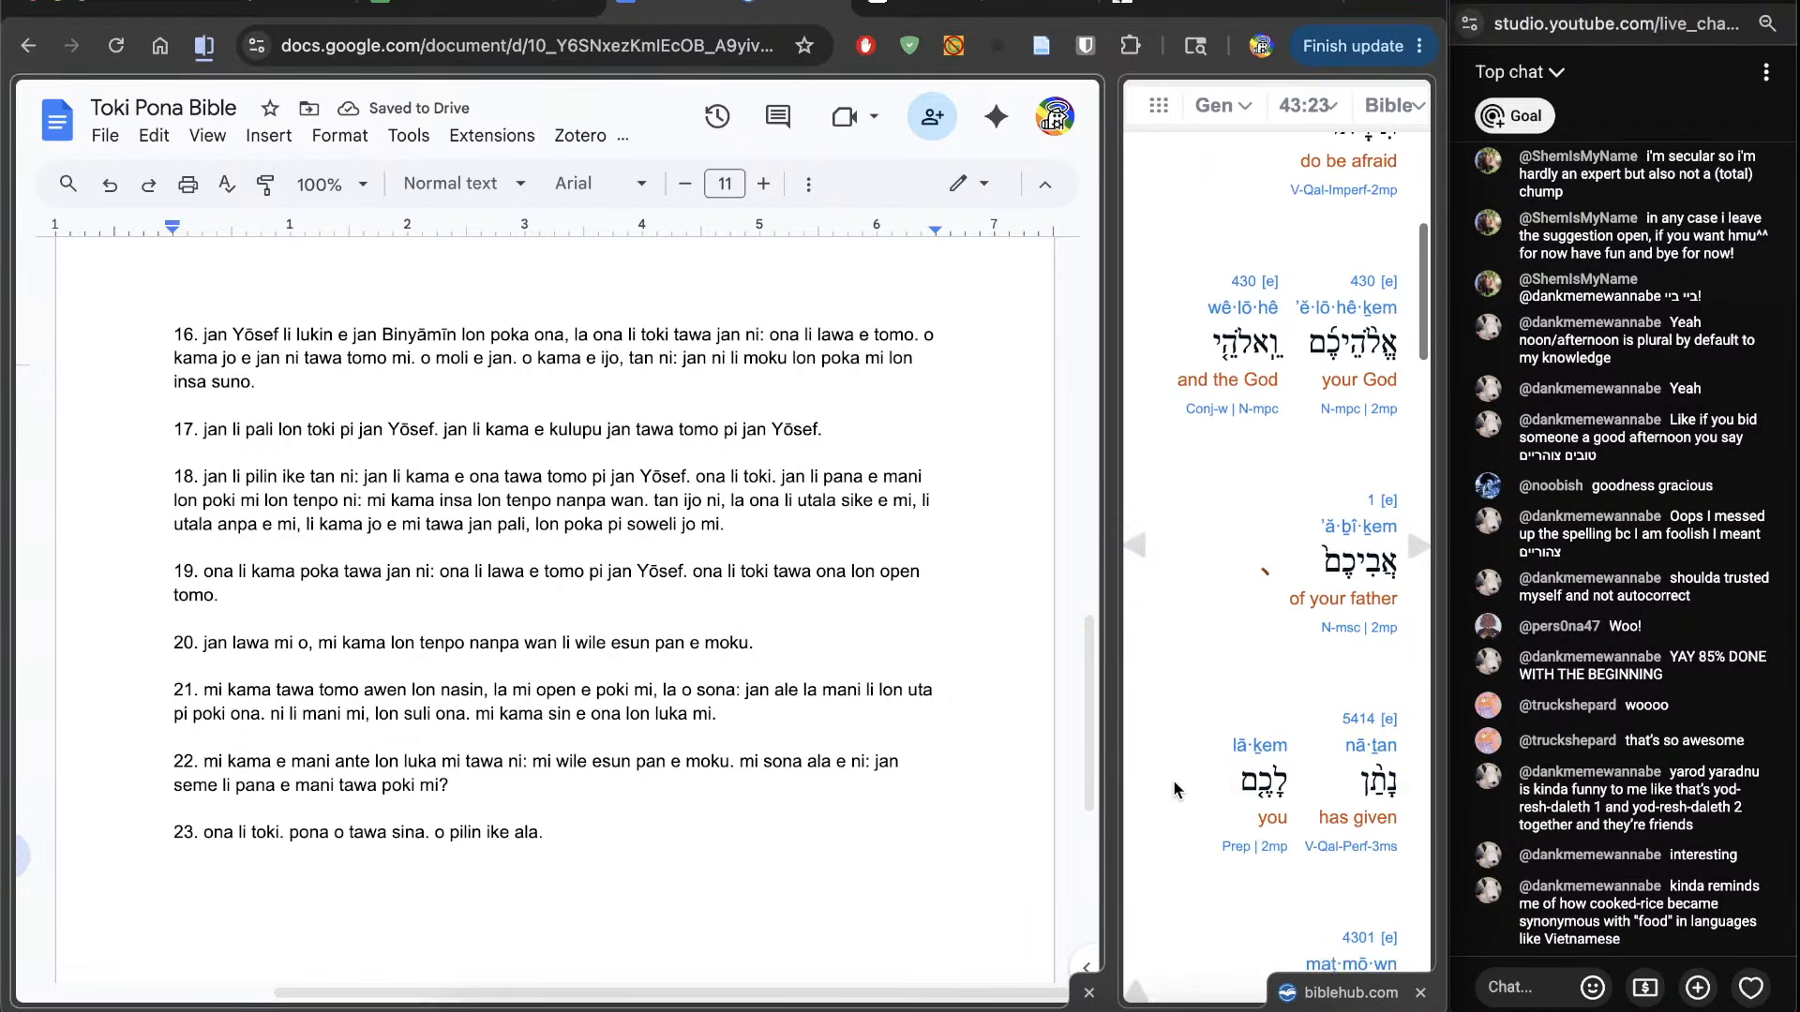
pyautogui.scroll(-1, 816, 829)
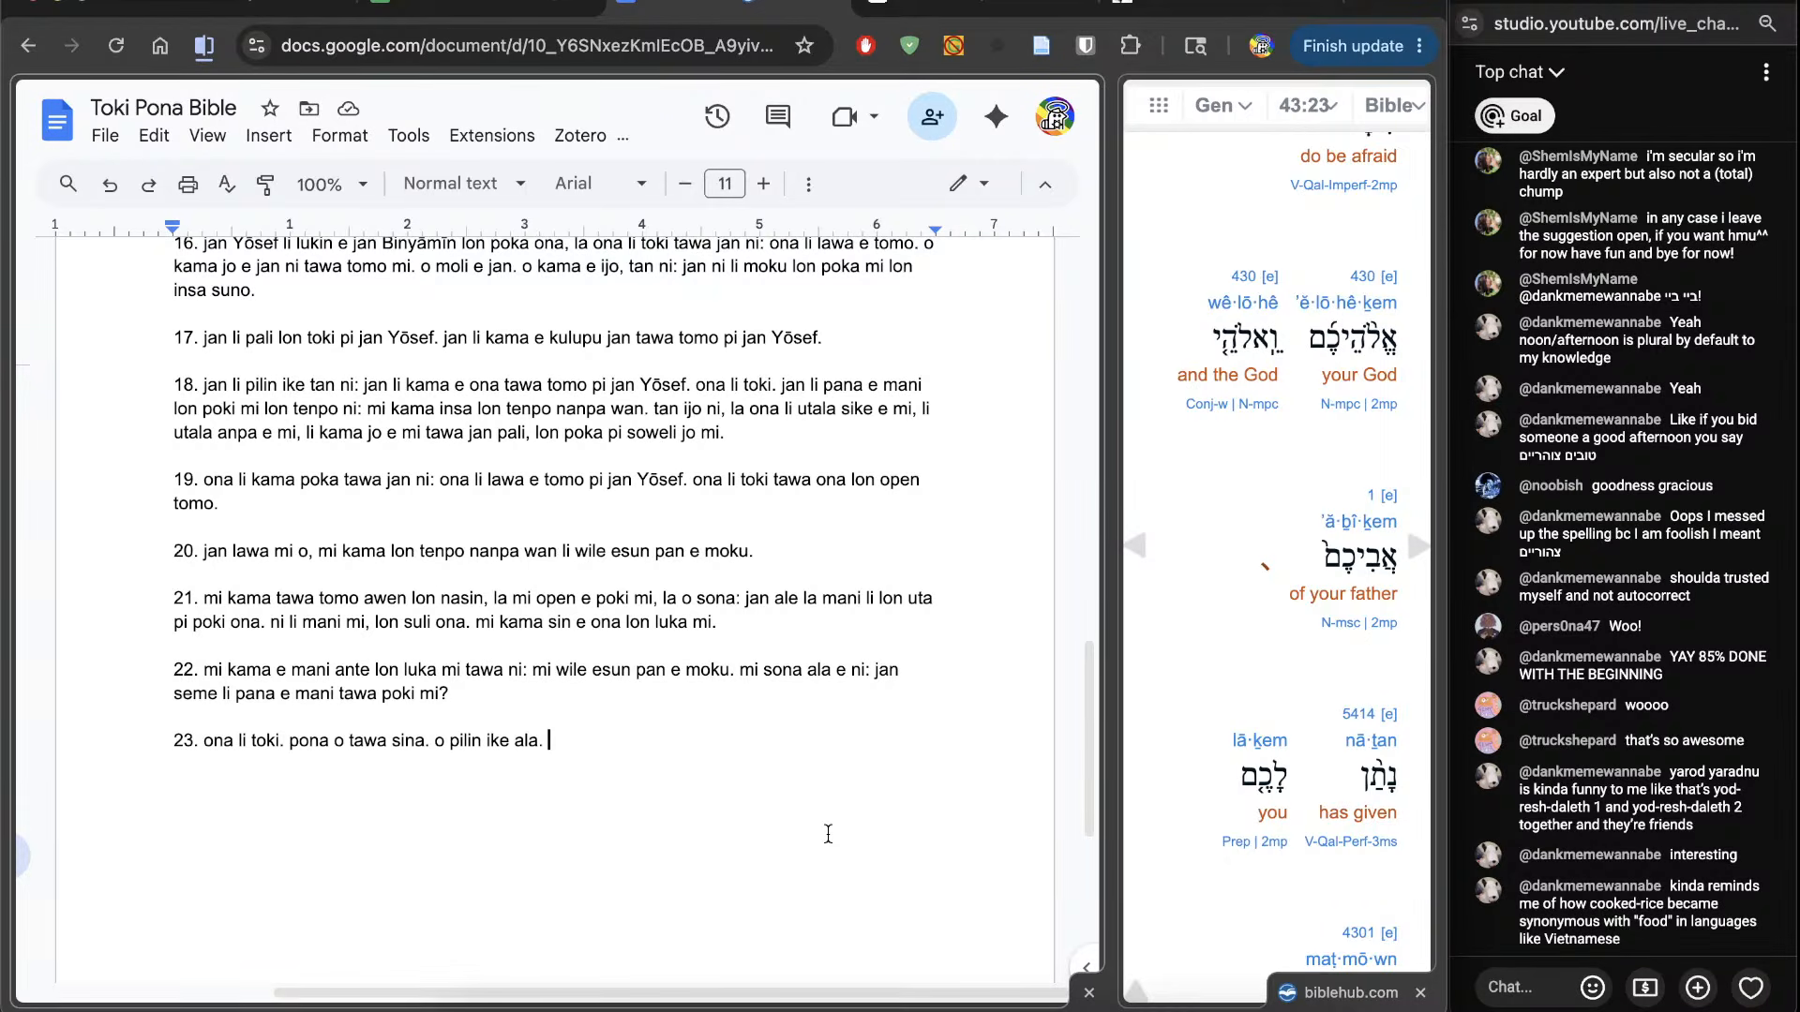
pyautogui.write('sewi sina, en sewi pi mama')
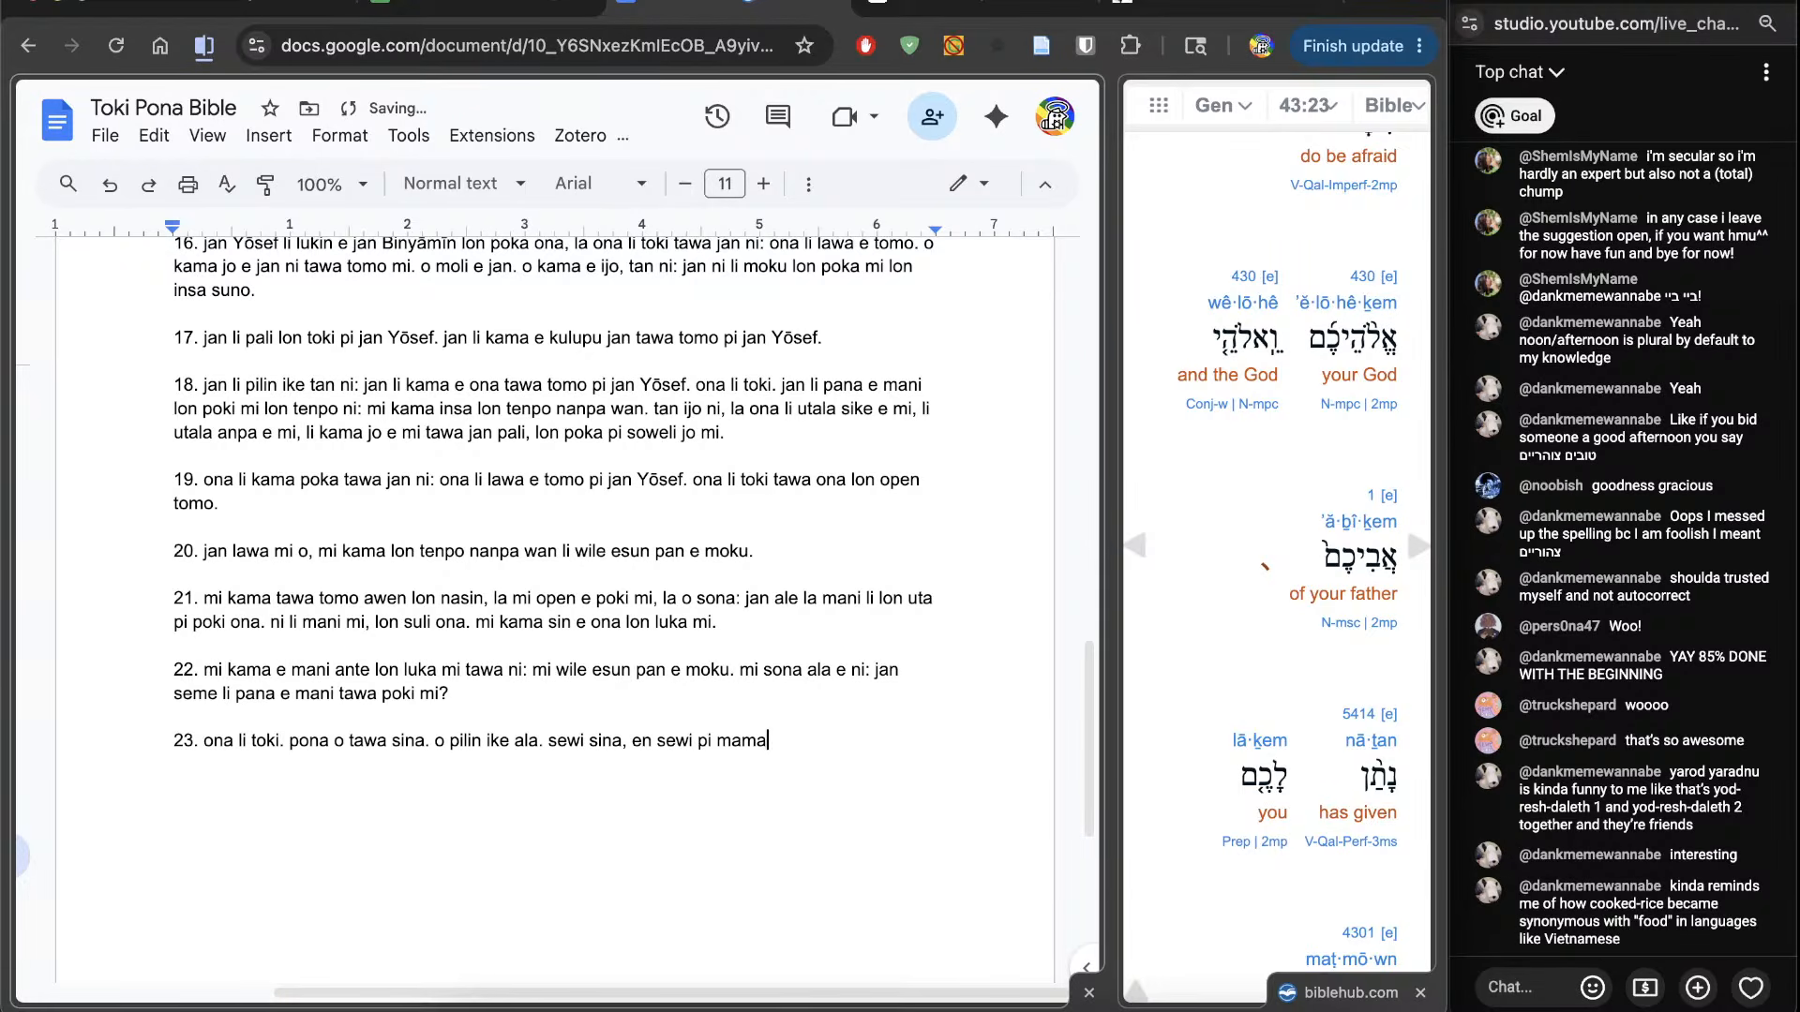
pyautogui.write(' sina, li pana')
pyautogui.scroll(-2, 1299, 914)
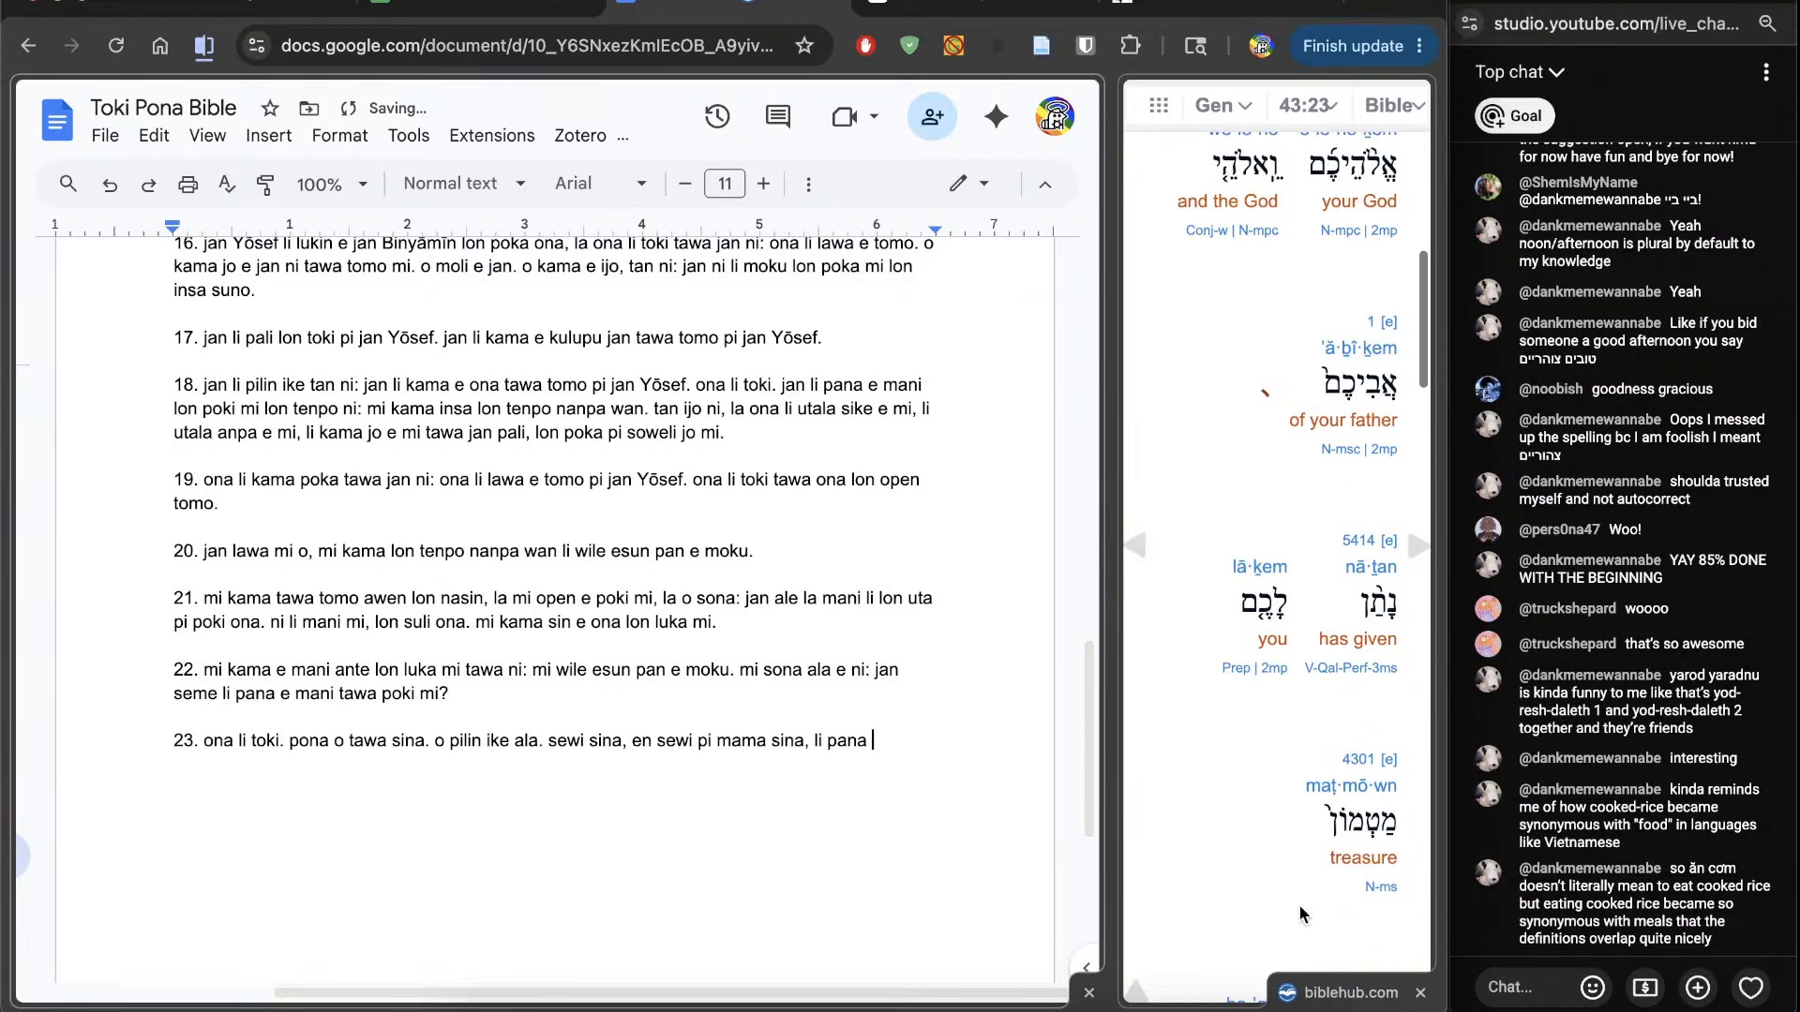
pyautogui.scroll(-2, 1300, 914)
pyautogui.write('e')
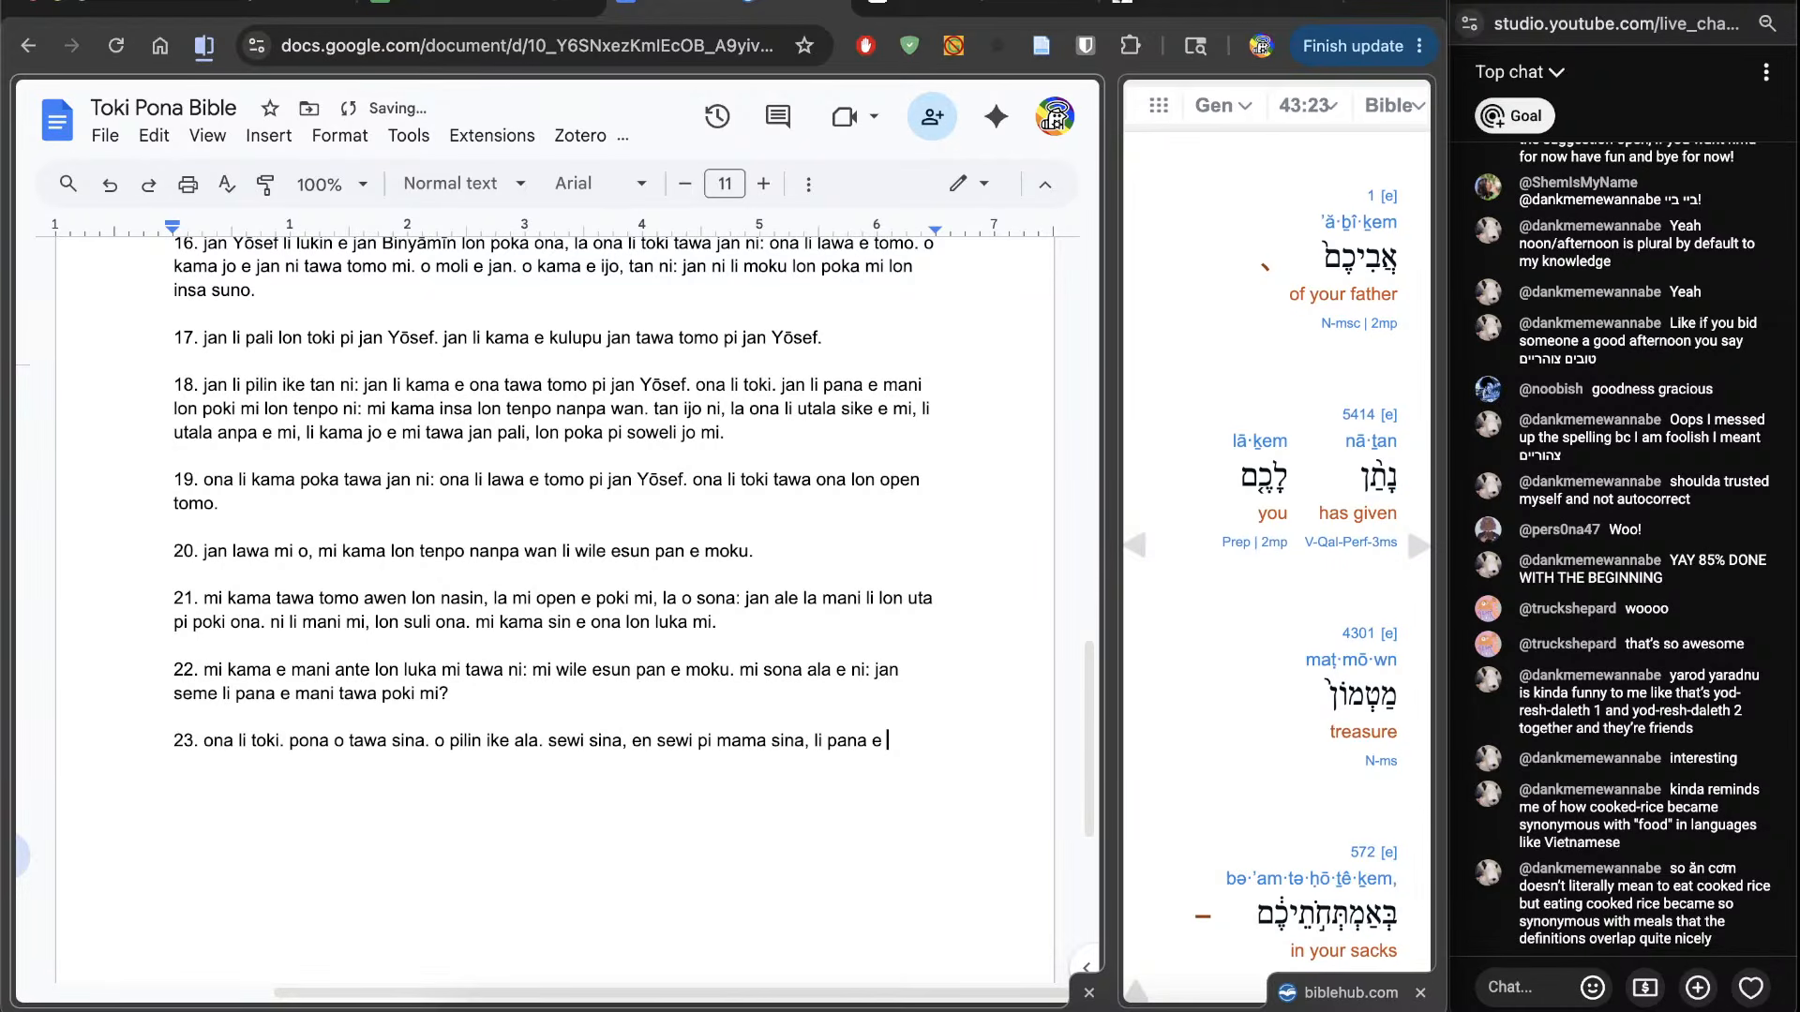
# Step: Read the Strong's entry 4301 for the Hebrew word glossed "treasure" and close it
pyautogui.click(1355, 625)
pyautogui.scroll(-5, 741, 735)
pyautogui.scroll(-2, 741, 737)
pyautogui.press('super+w')
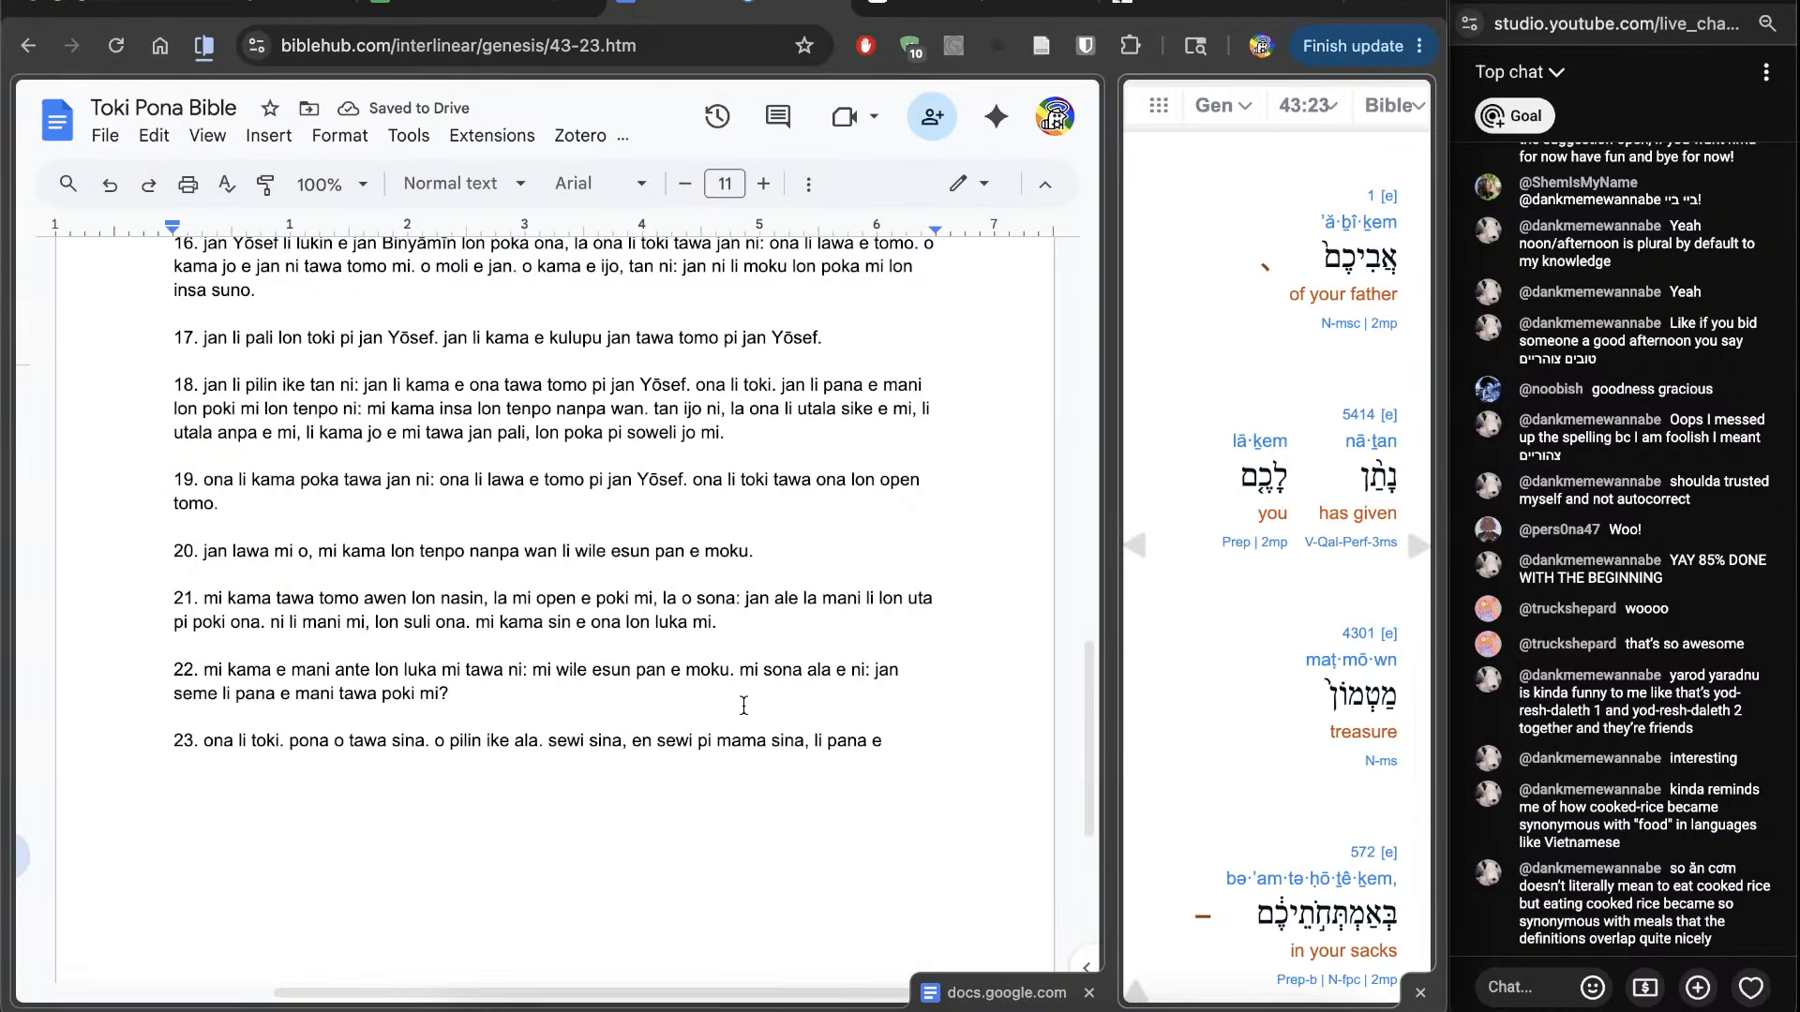
# Step: Complete the verse 23 sentence with "mani len tawa sina, lon poki sina."
pyautogui.click(949, 781)
pyautogui.write('man')
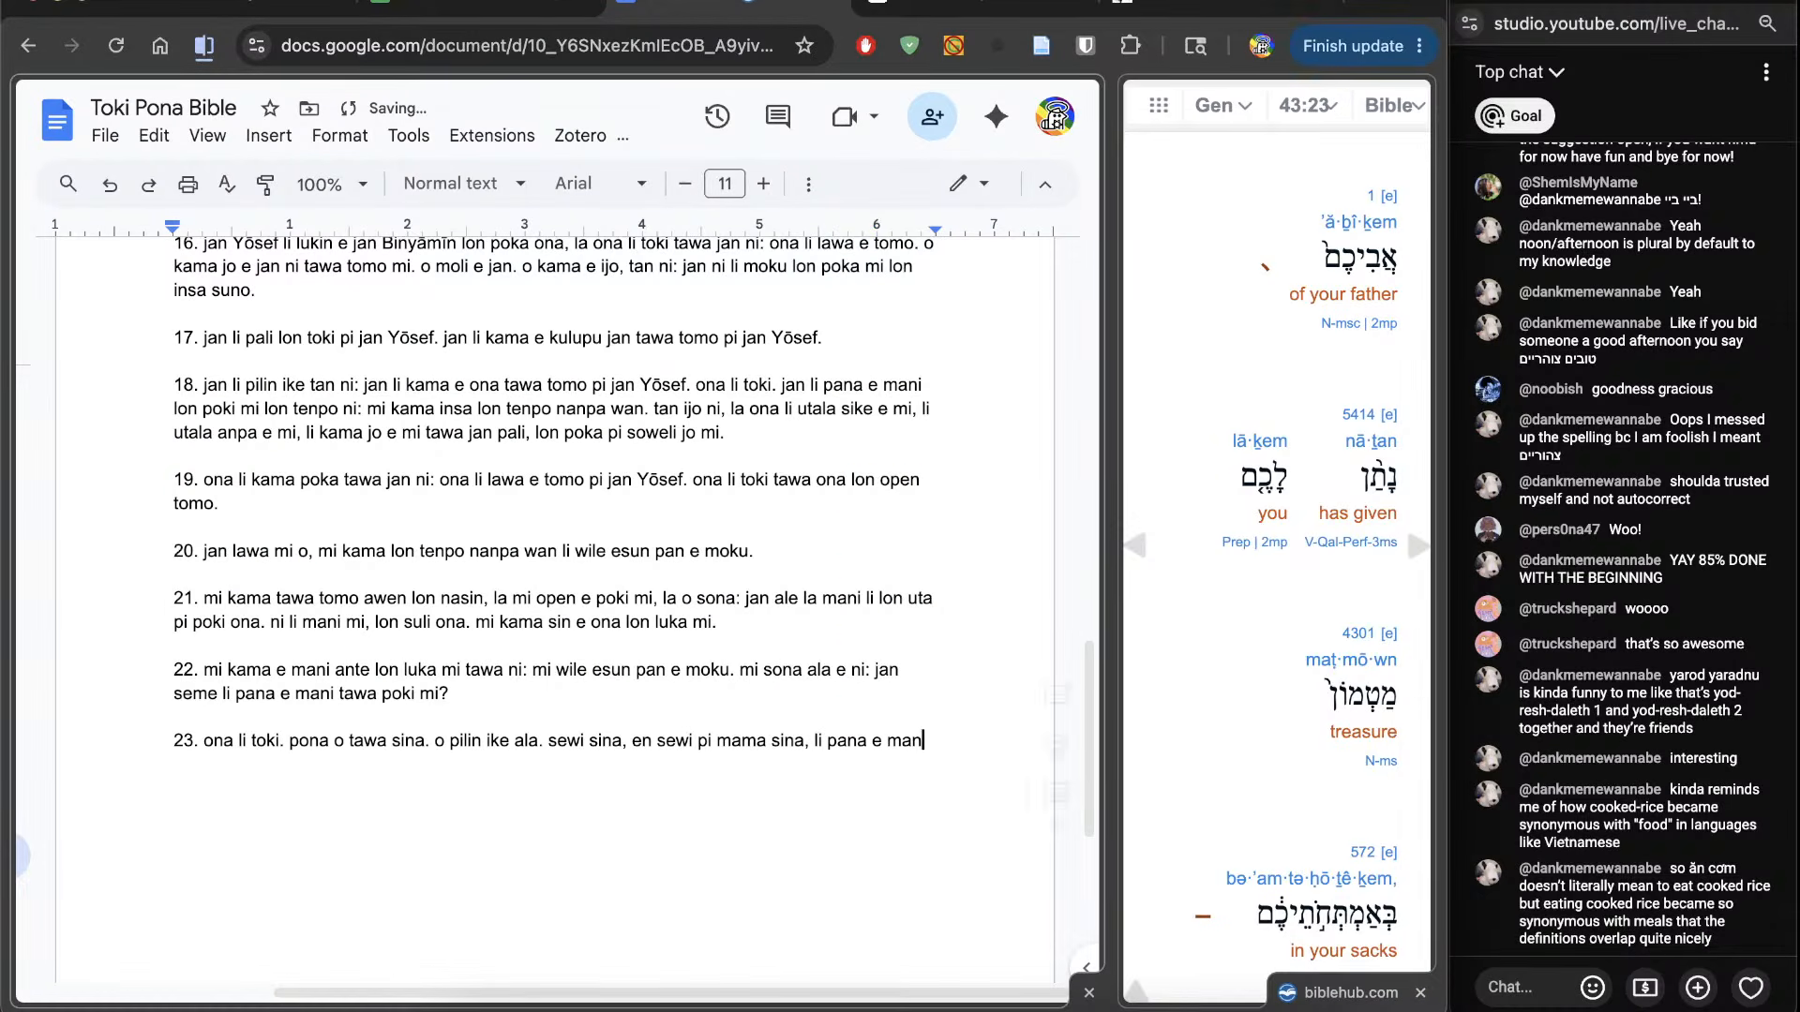
pyautogui.write('i len tawa poki sina')
pyautogui.click(243, 765)
pyautogui.write('sina, lon')
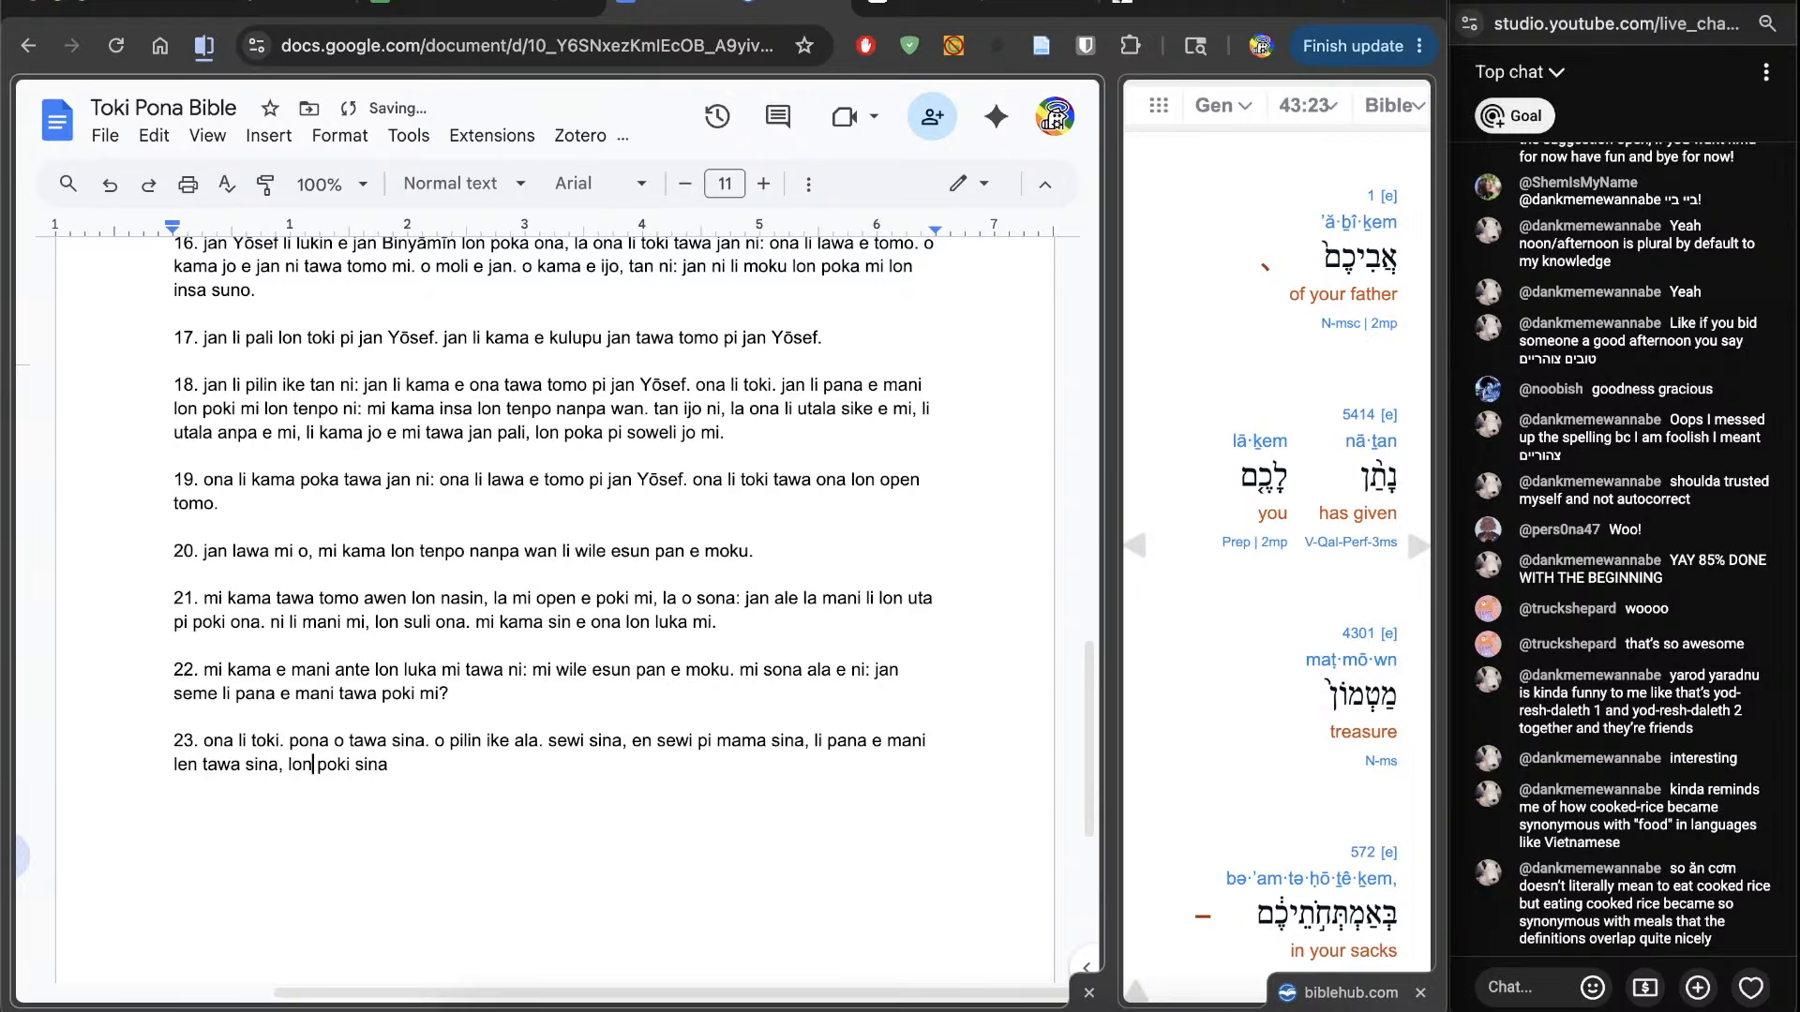
pyautogui.click(412, 808)
pyautogui.write('.')
# Step: Examine the Hebrew word glossed "treasure" and the words that follow it in the Genesis 43:23 interlinear
pyautogui.scroll(-6, 1207, 810)
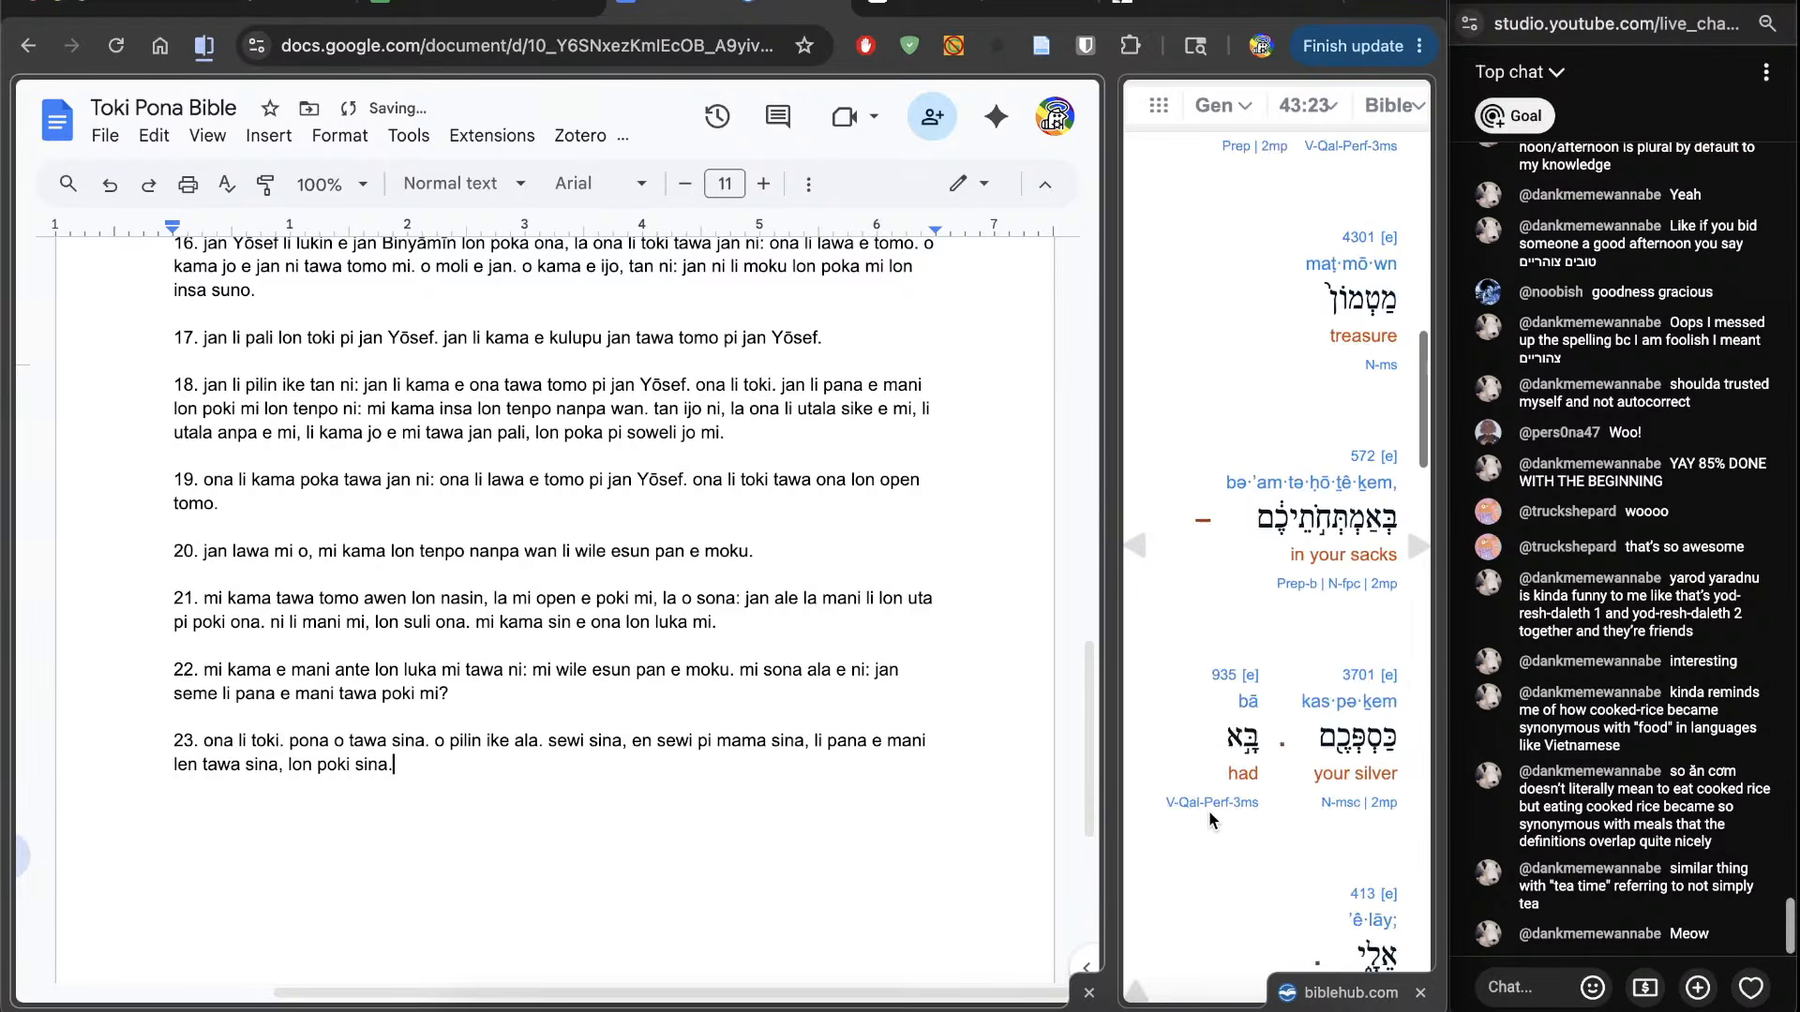
pyautogui.scroll(4, 1208, 810)
pyautogui.doubleClick(1363, 520)
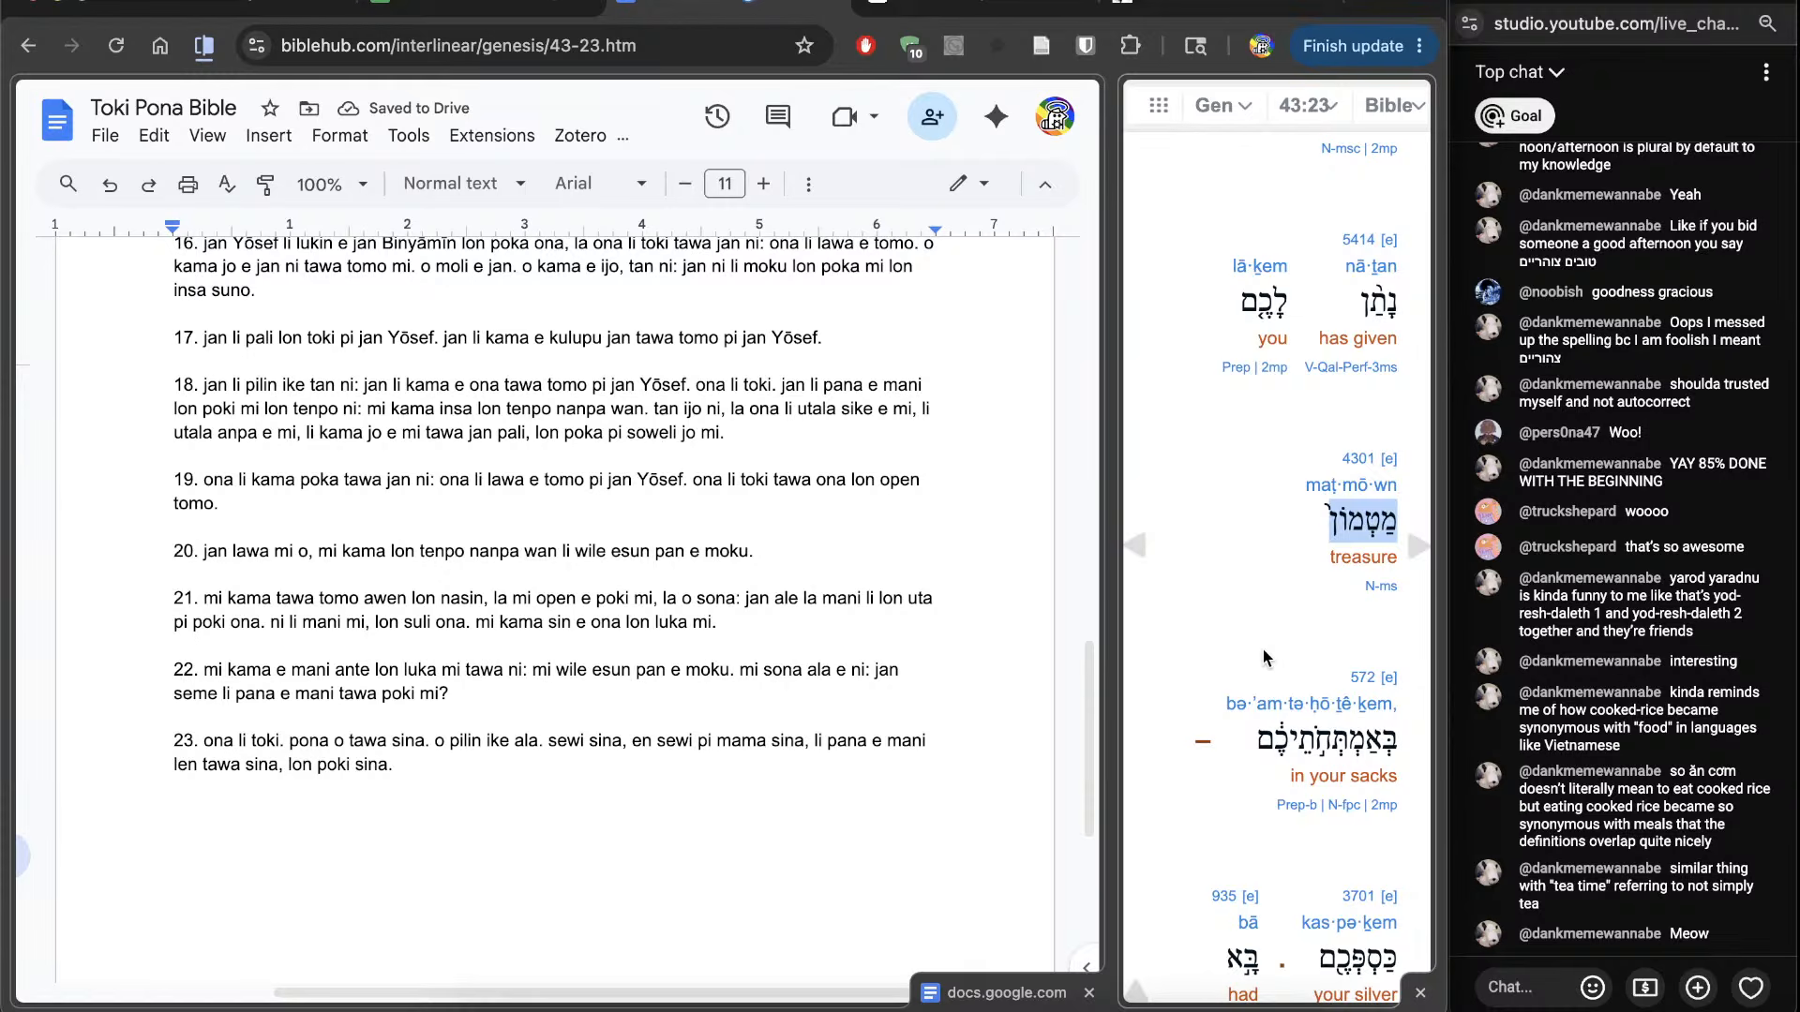
pyautogui.scroll(-5, 1264, 658)
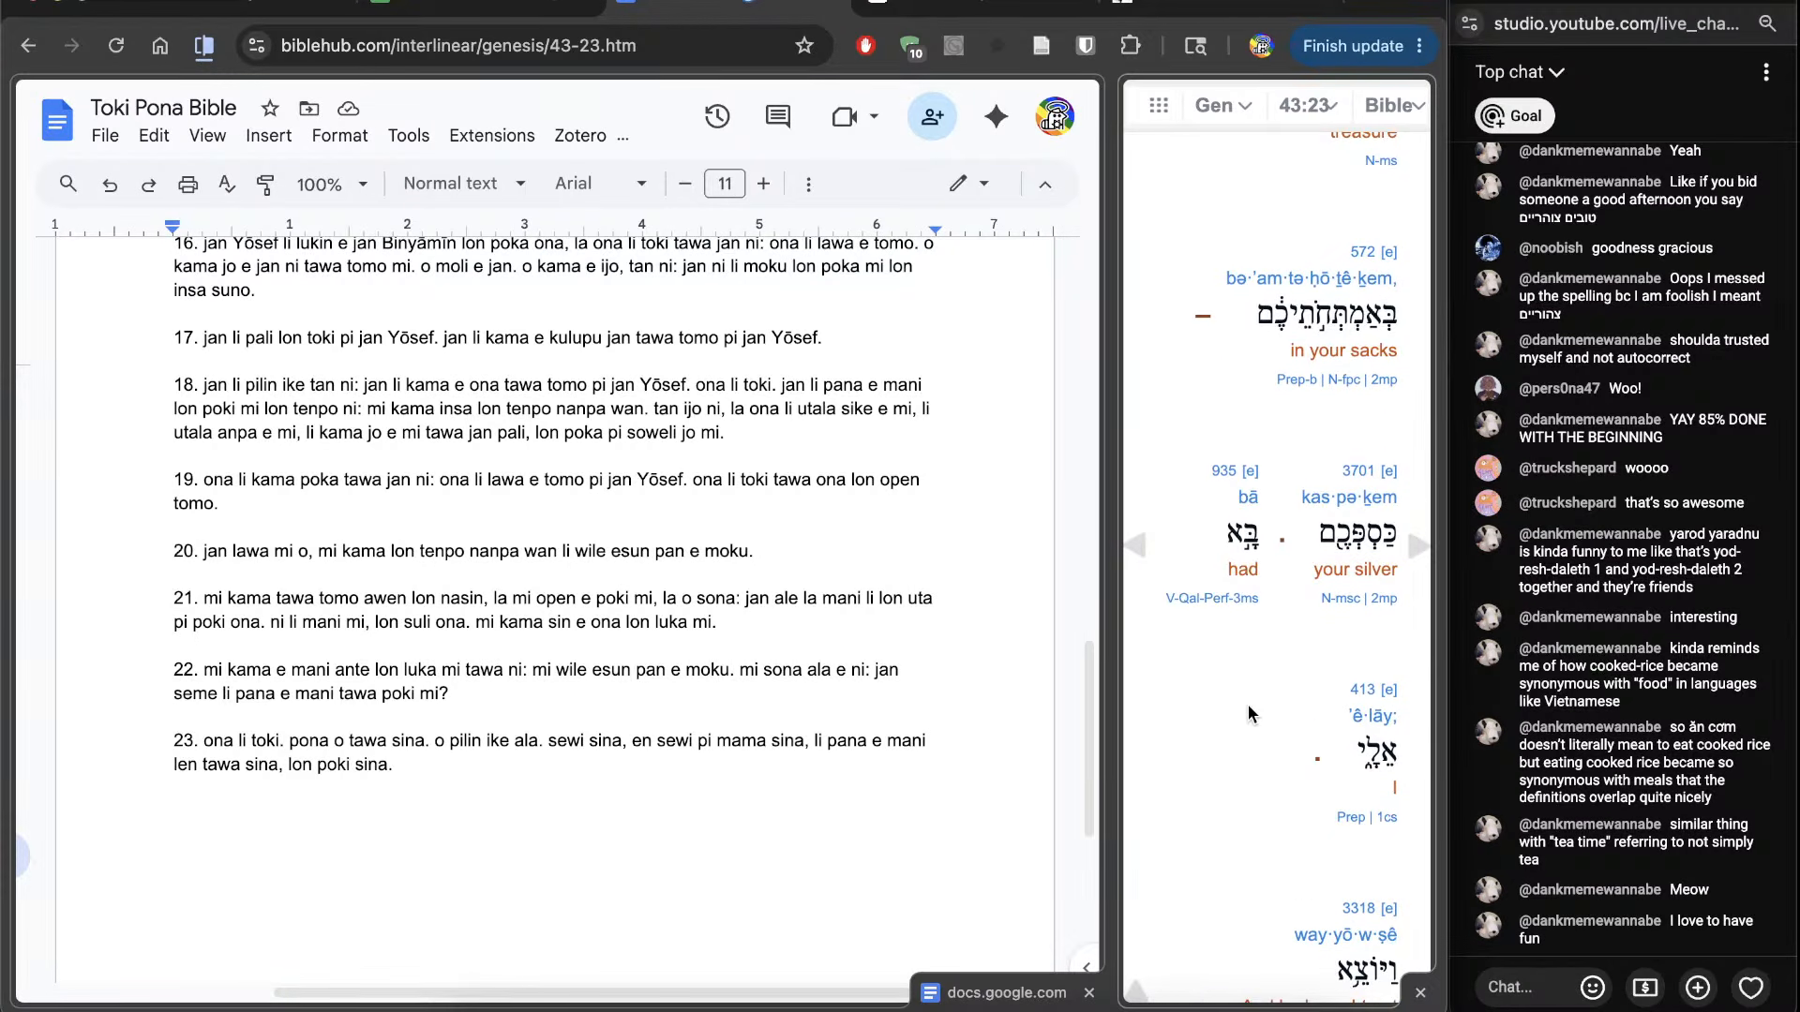
pyautogui.scroll(-1, 1247, 705)
pyautogui.scroll(-1, 1230, 735)
pyautogui.scroll(3, 1229, 735)
pyautogui.scroll(1, 1229, 735)
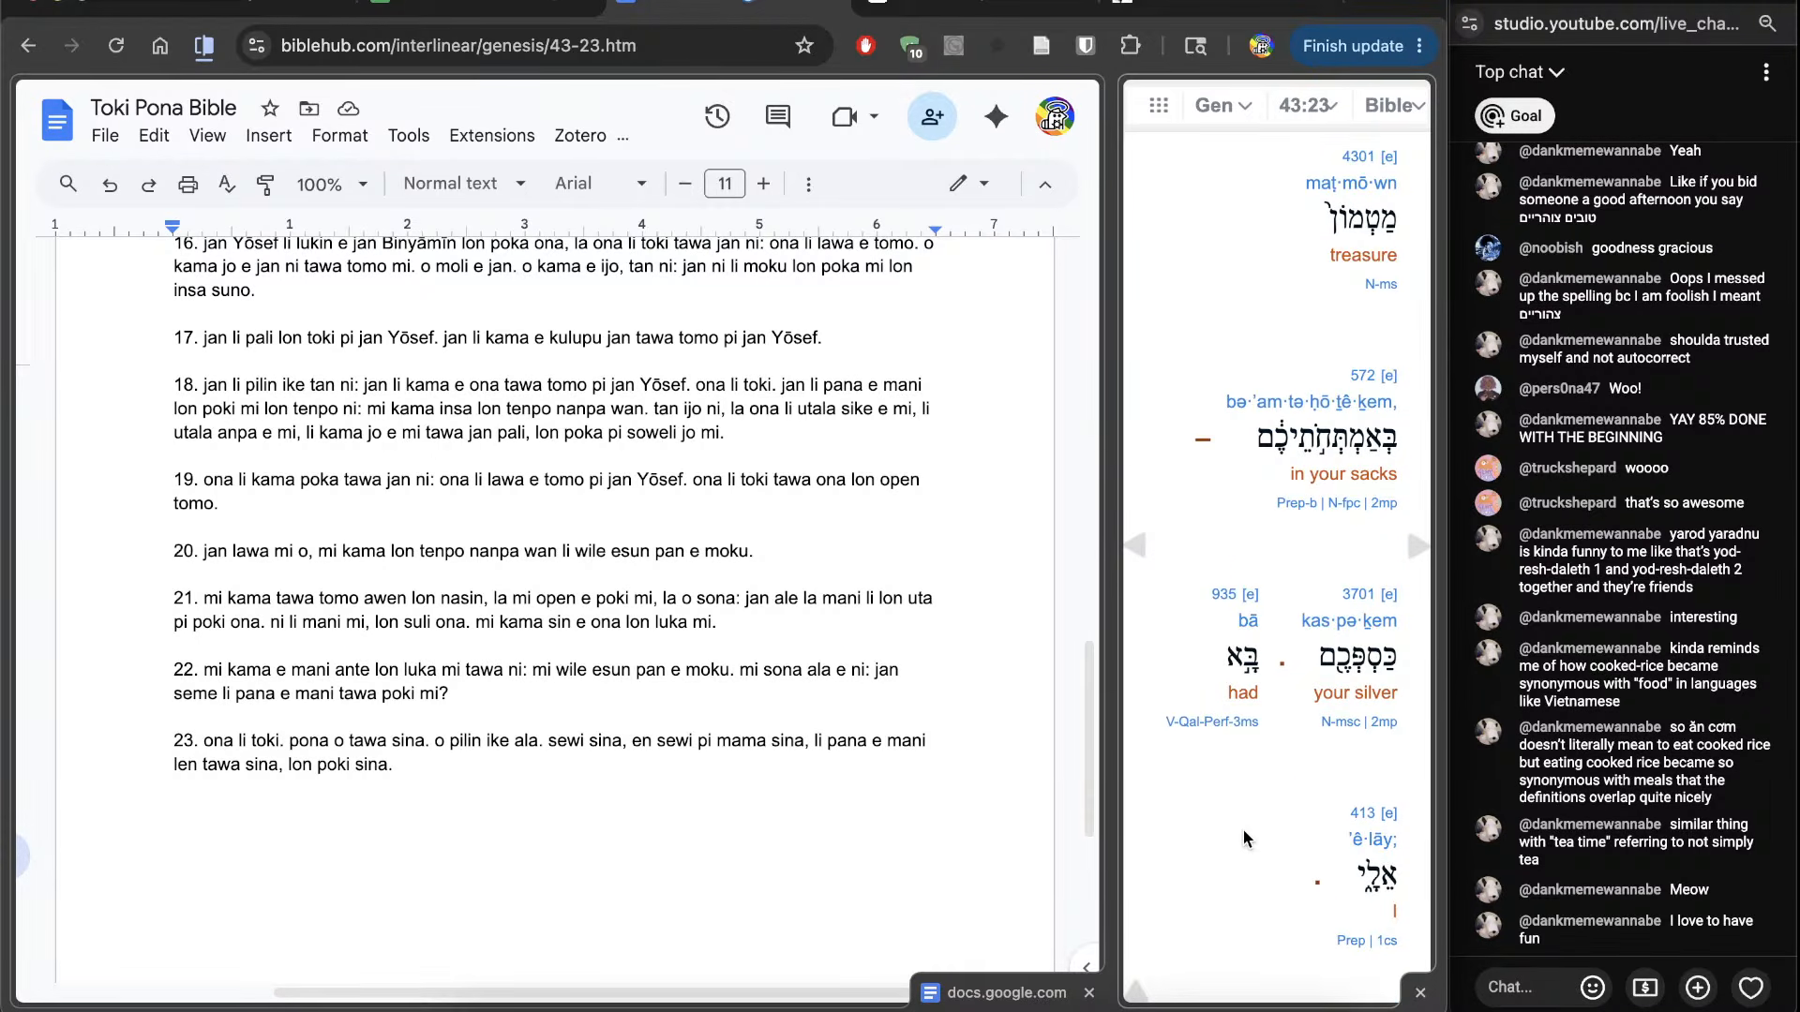
pyautogui.scroll(-4, 1243, 829)
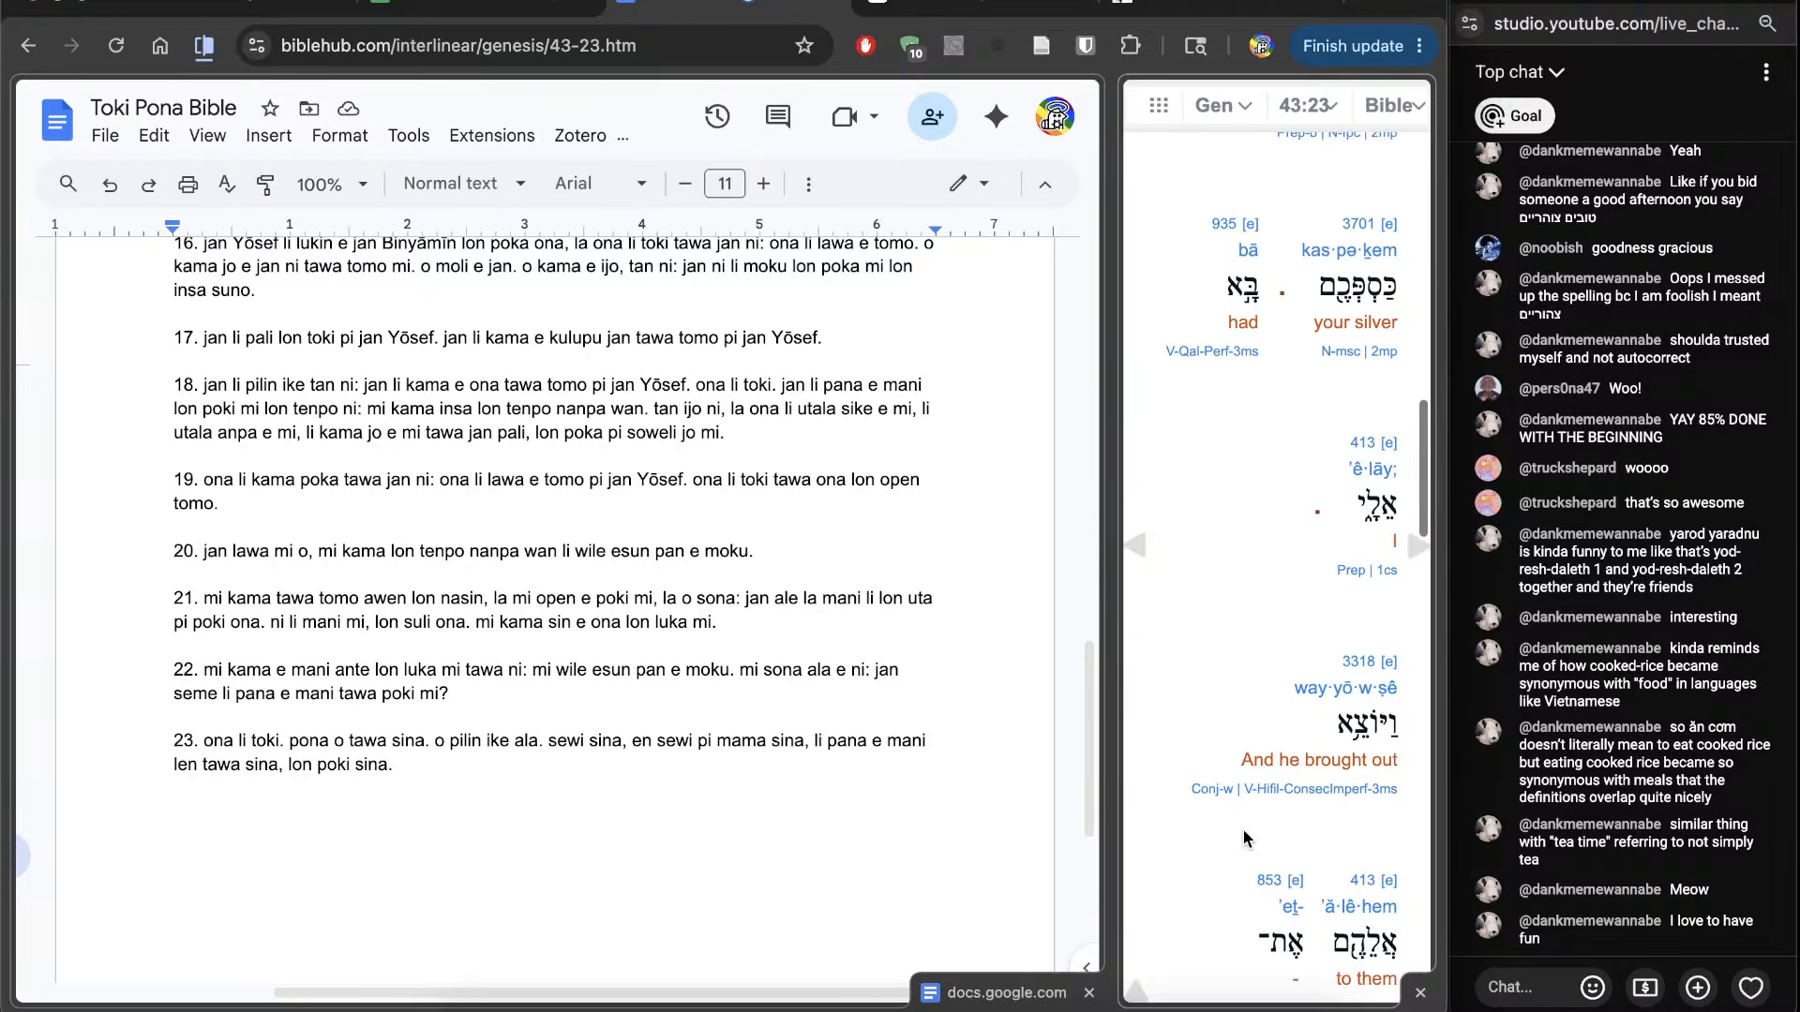
# Step: Examine the Hebrew words glossed "your silver", "had" and "I" in the Genesis 43:23 interlinear
pyautogui.click(783, 918)
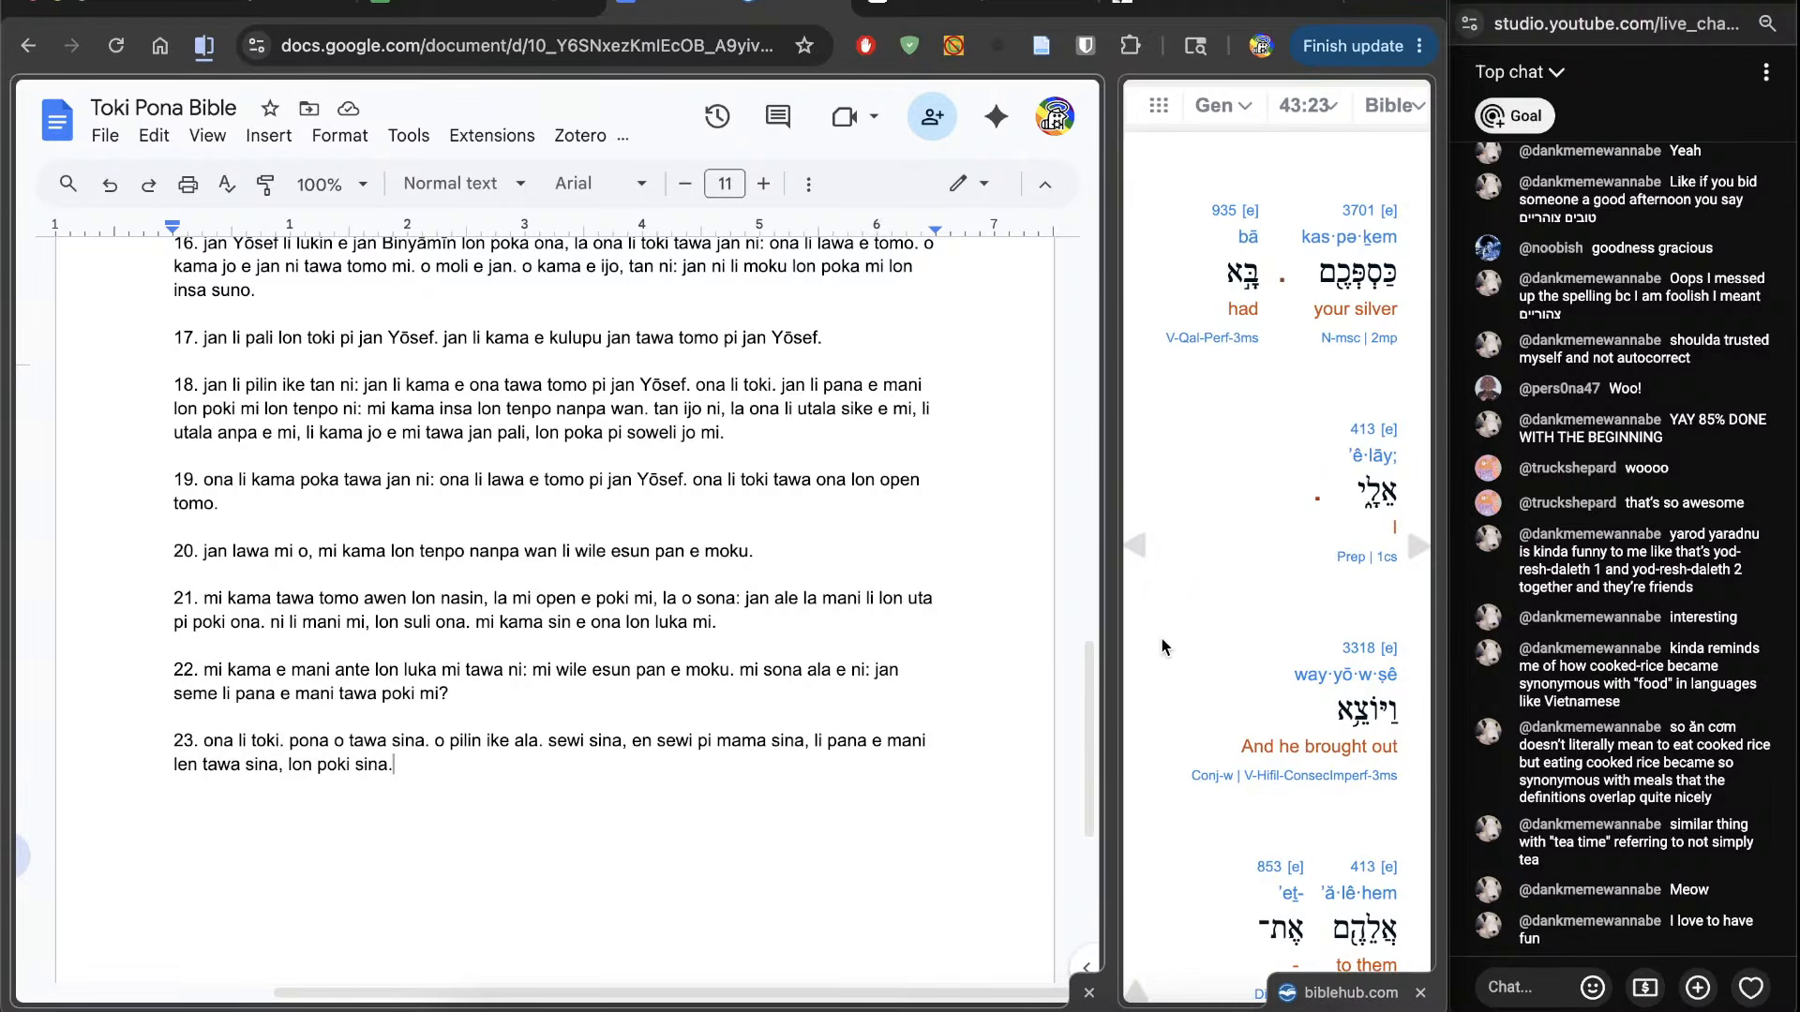
pyautogui.scroll(-1, 1242, 610)
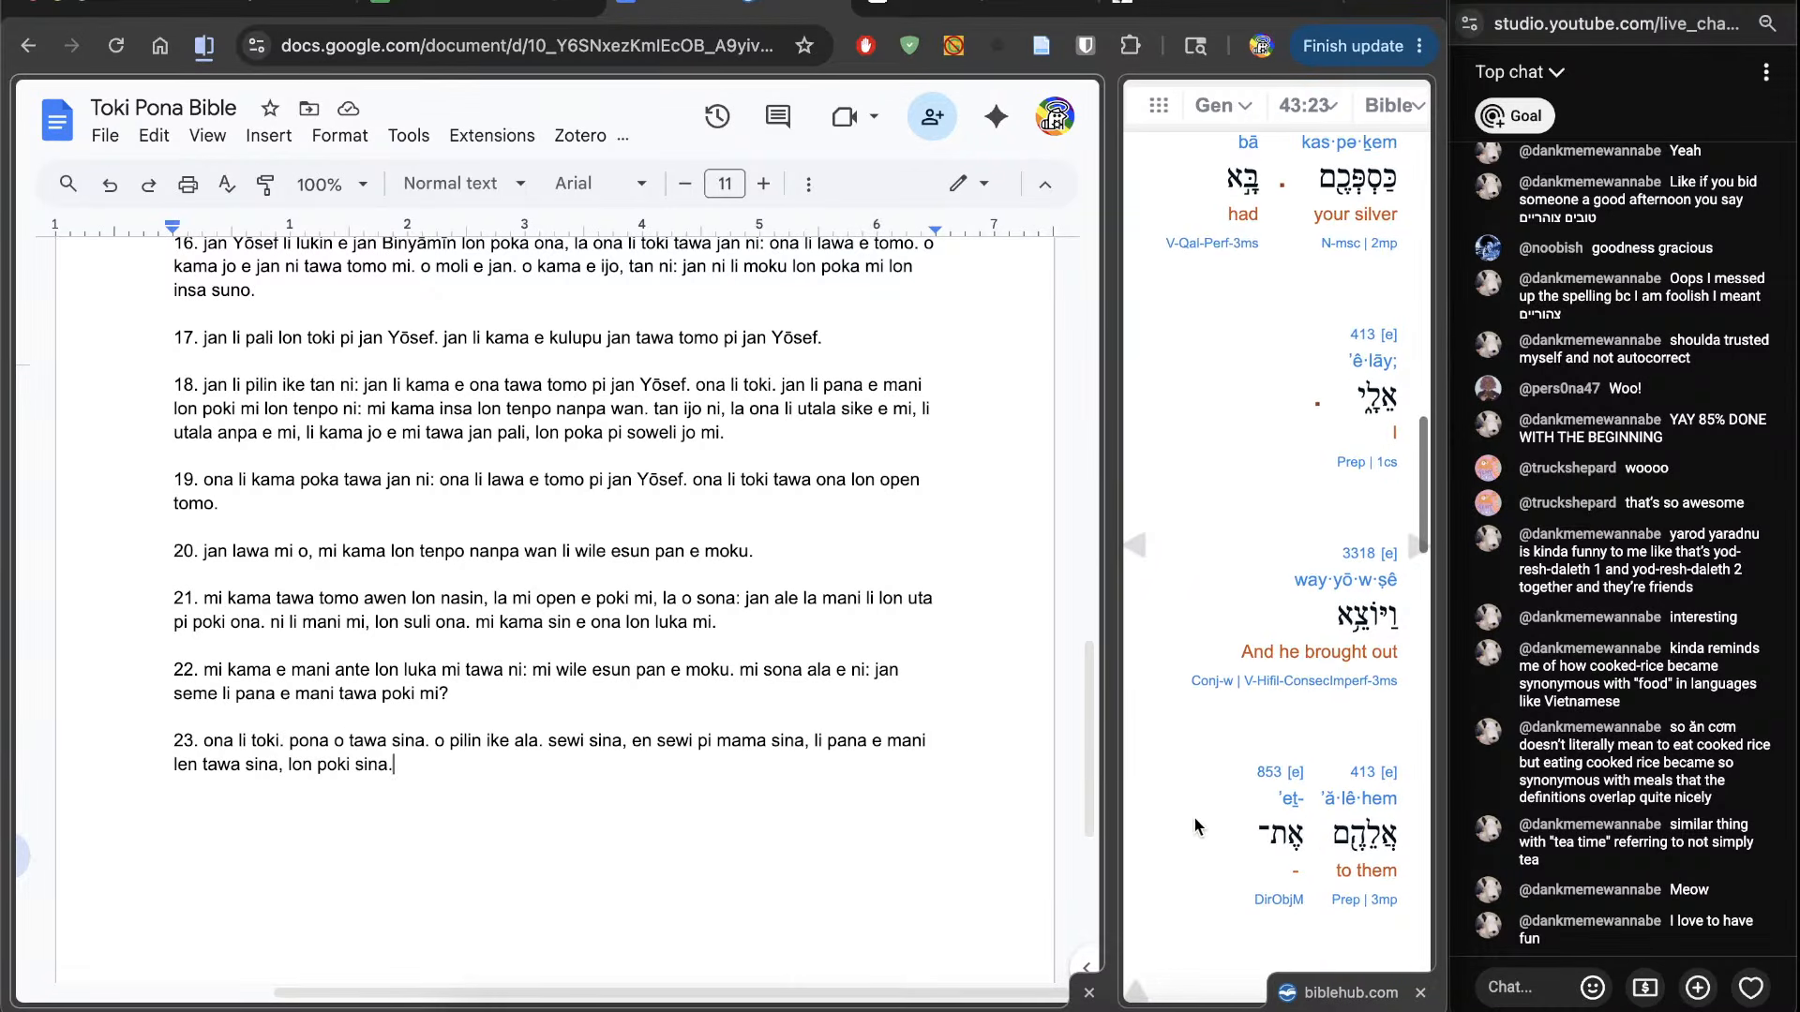
pyautogui.scroll(1, 1192, 817)
pyautogui.scroll(2, 1263, 402)
pyautogui.scroll(-2, 1263, 402)
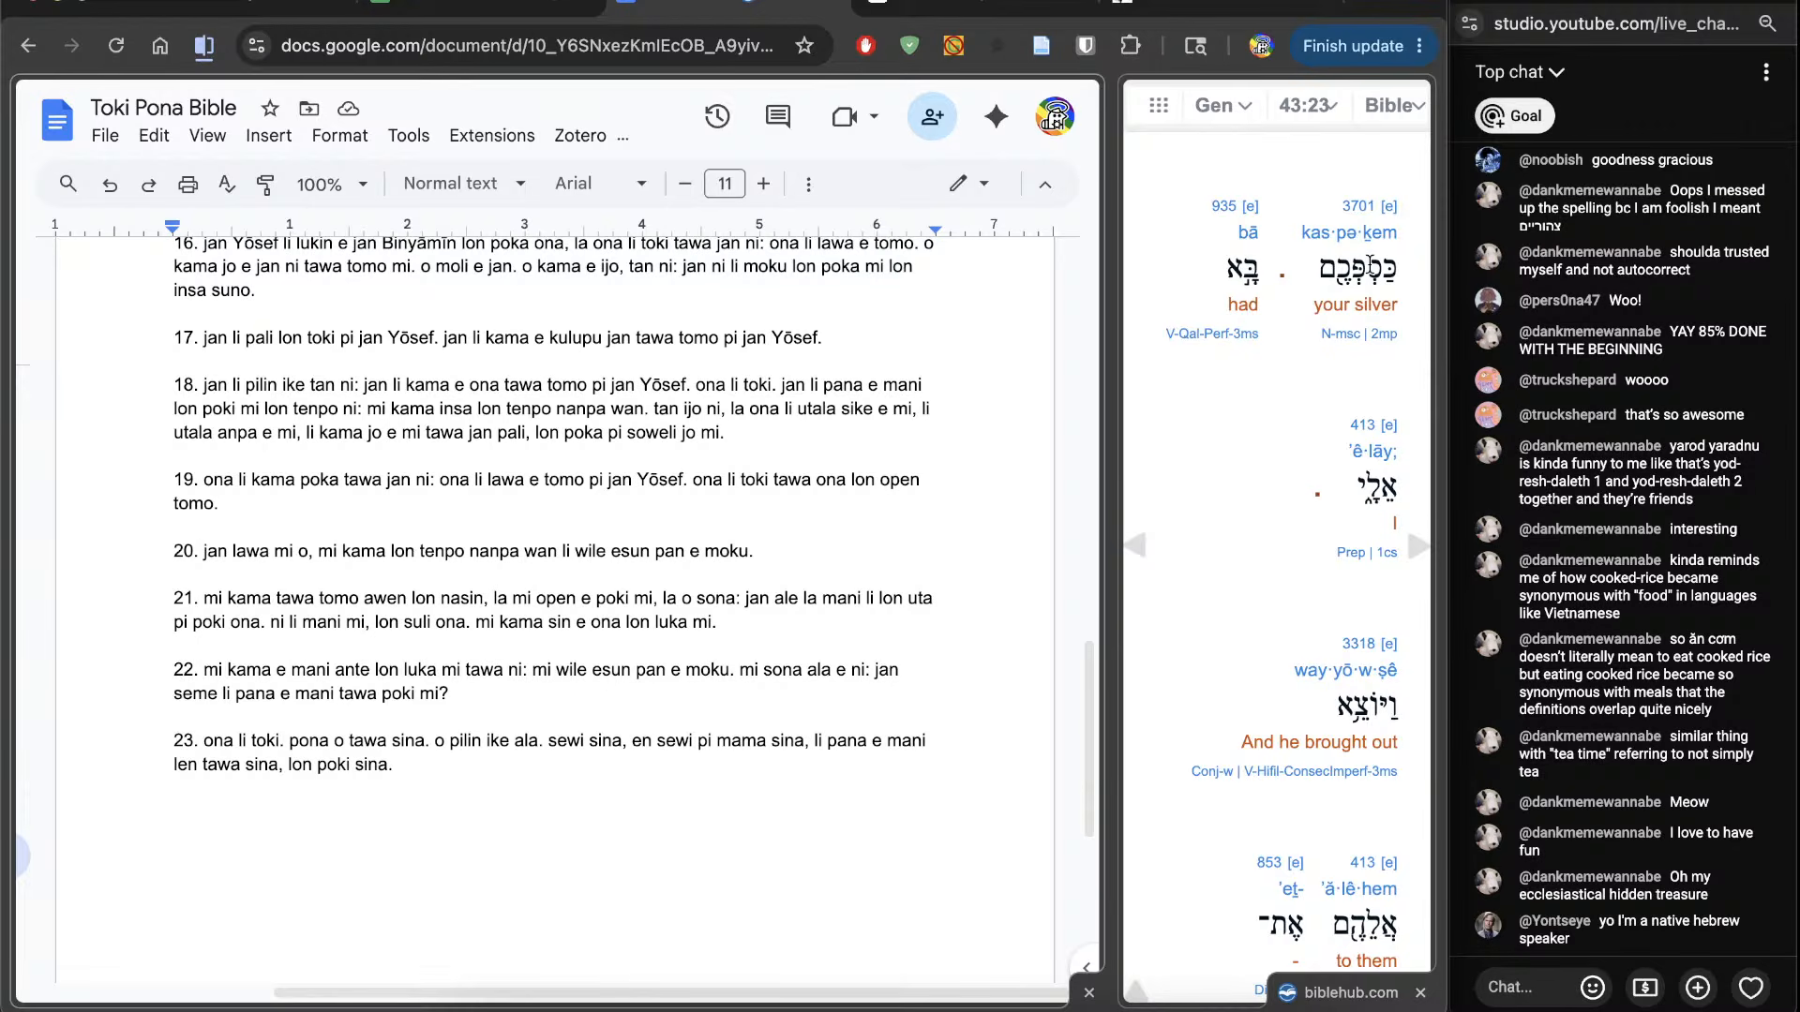
pyautogui.doubleClick(1370, 267)
pyautogui.doubleClick(1371, 482)
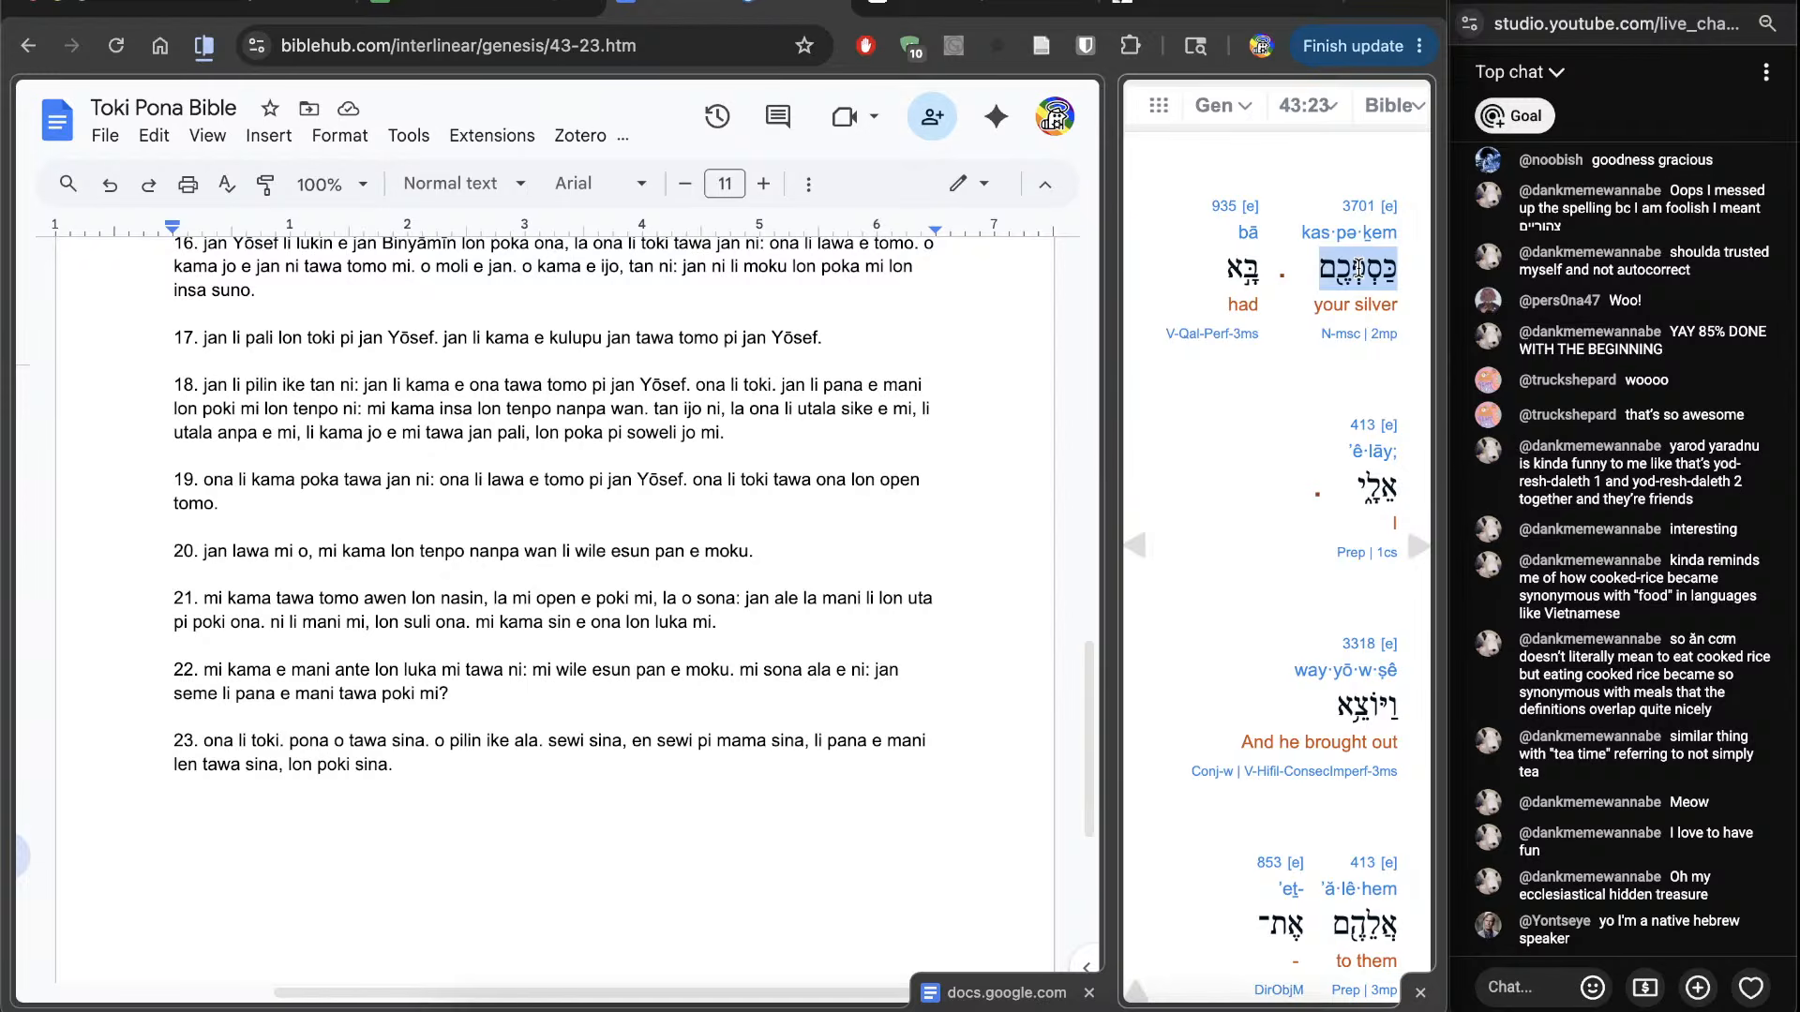
pyautogui.click(1244, 276)
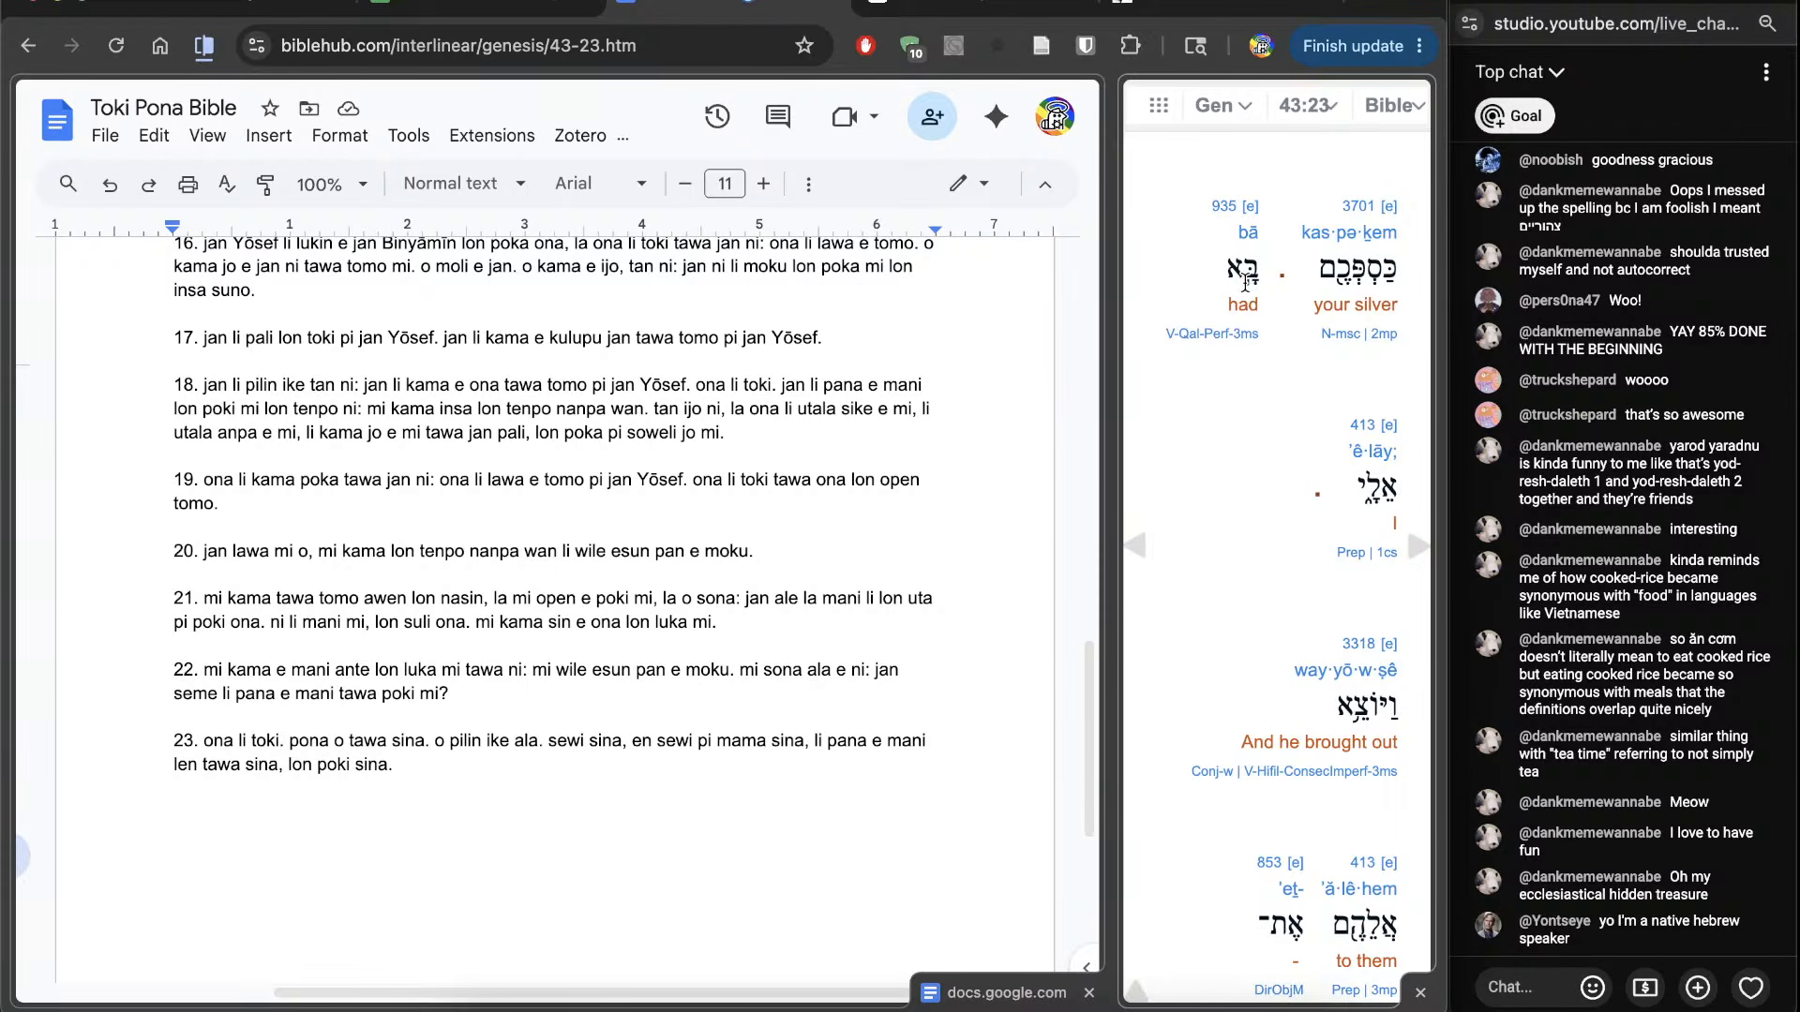
# Step: Search the Strong's entry 935 for "genesis 43", read the note on verse 23, and close the entry
pyautogui.keyDown('super'); pyautogui.click(1223, 209); pyautogui.keyUp('super')
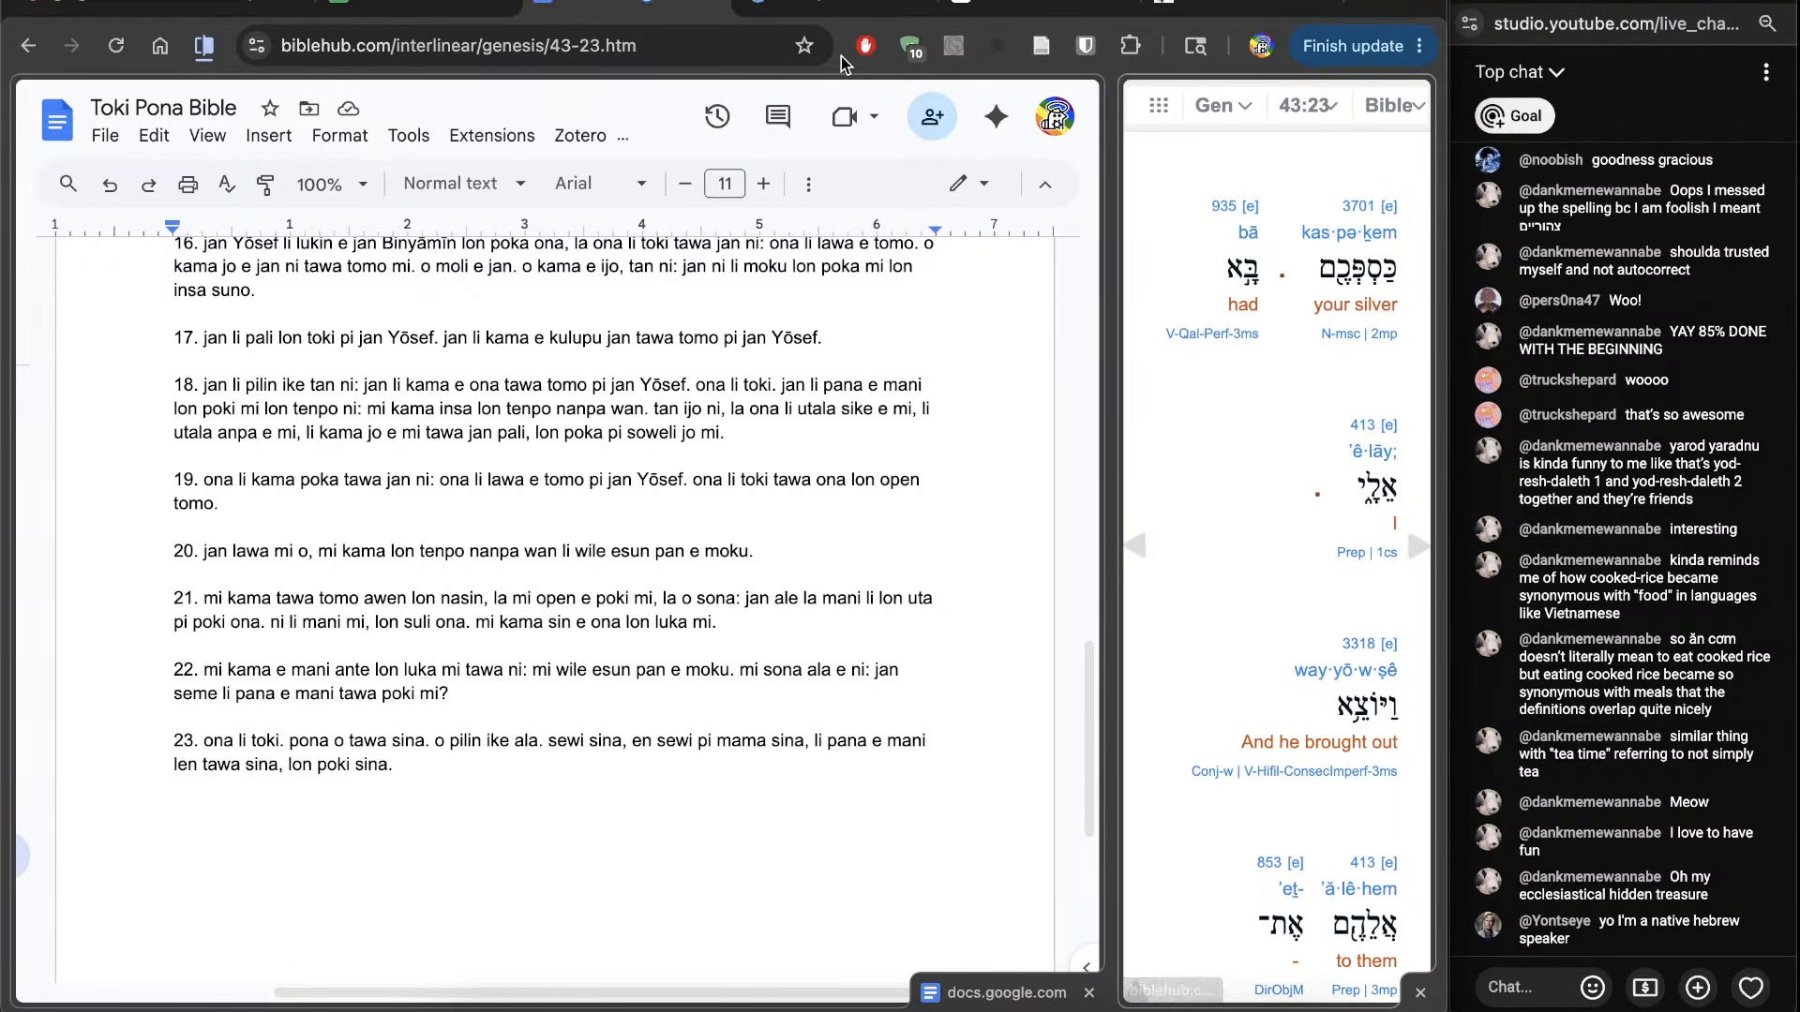
pyautogui.click(807, 13)
pyautogui.scroll(-10, 801, 582)
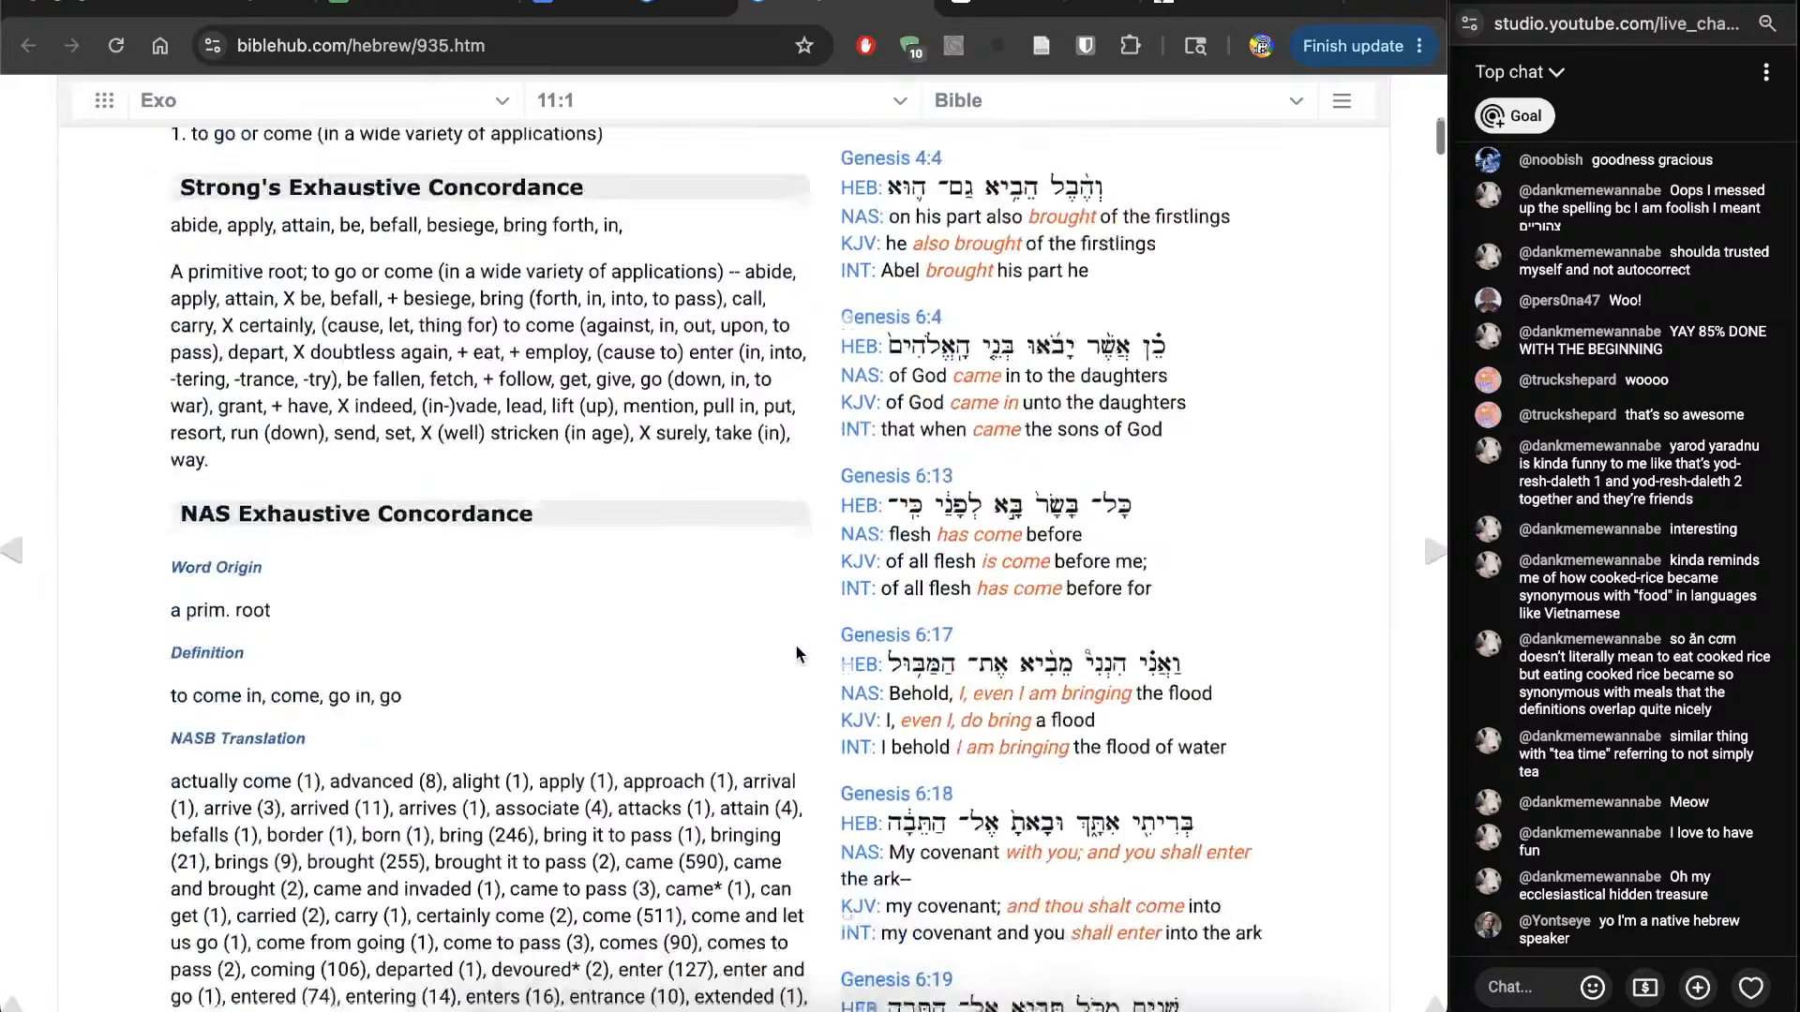
pyautogui.scroll(-5, 796, 653)
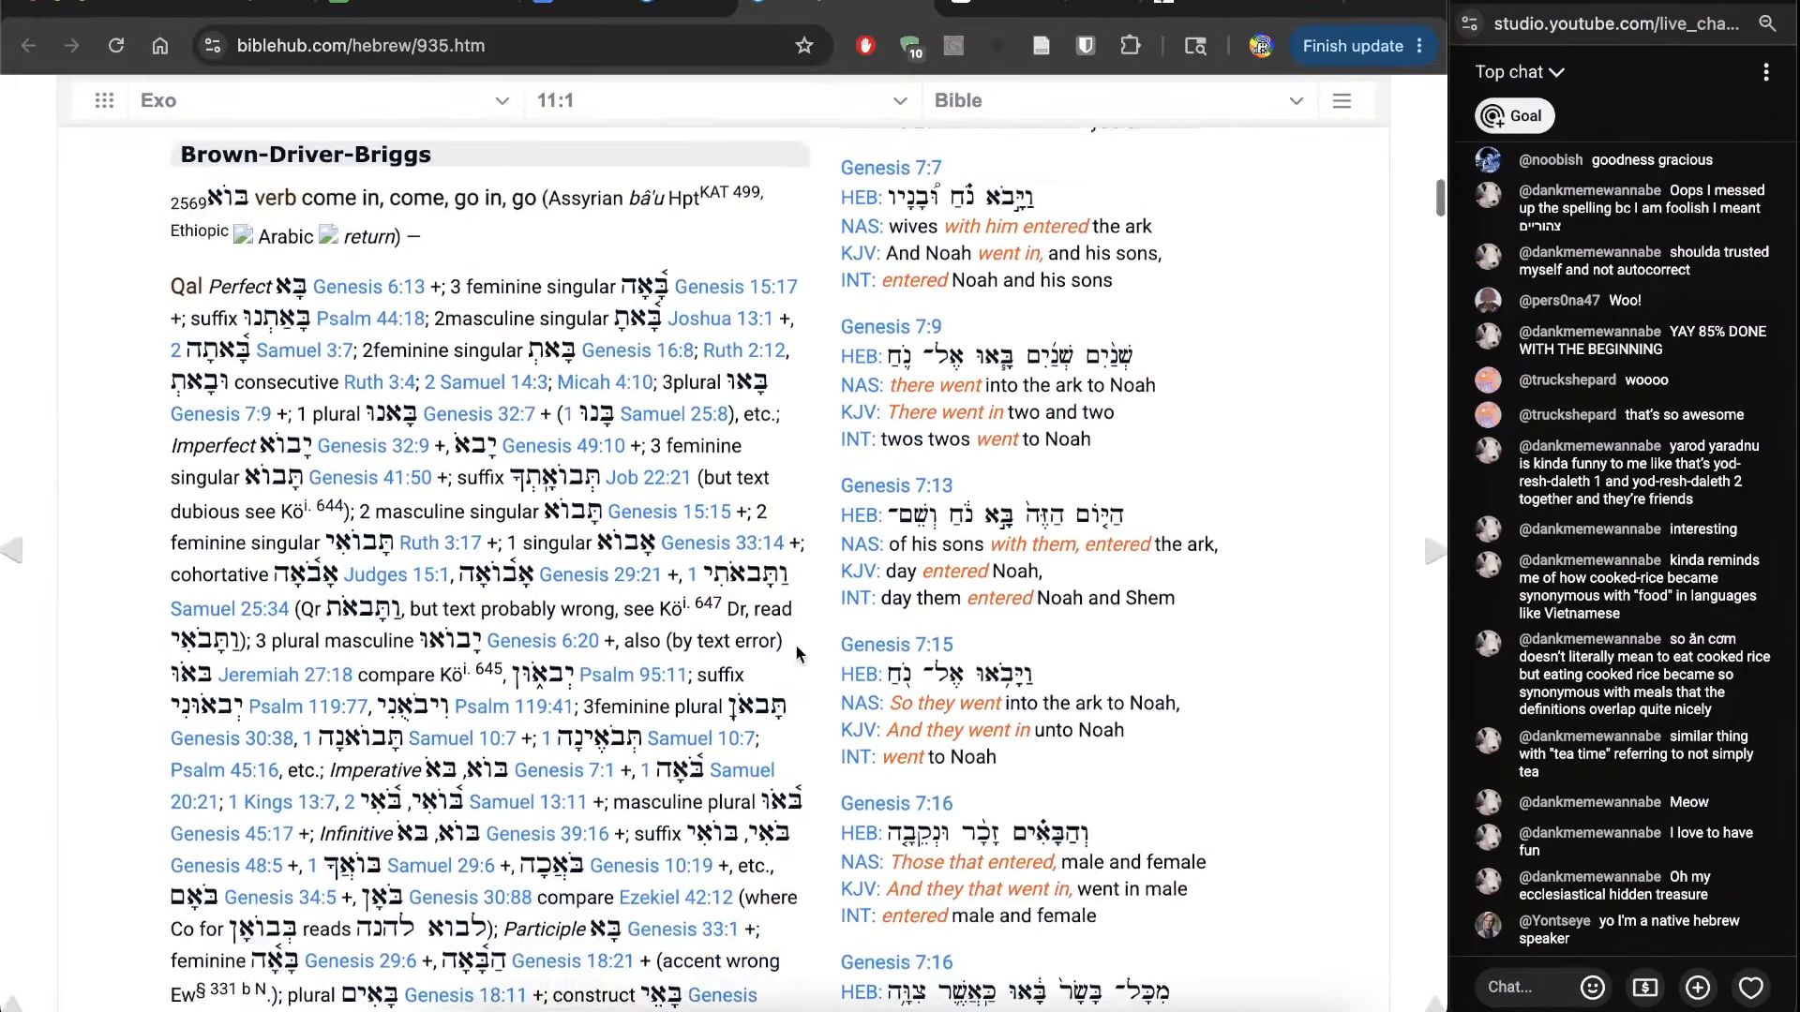
pyautogui.press('super+f')
pyautogui.press('Return')
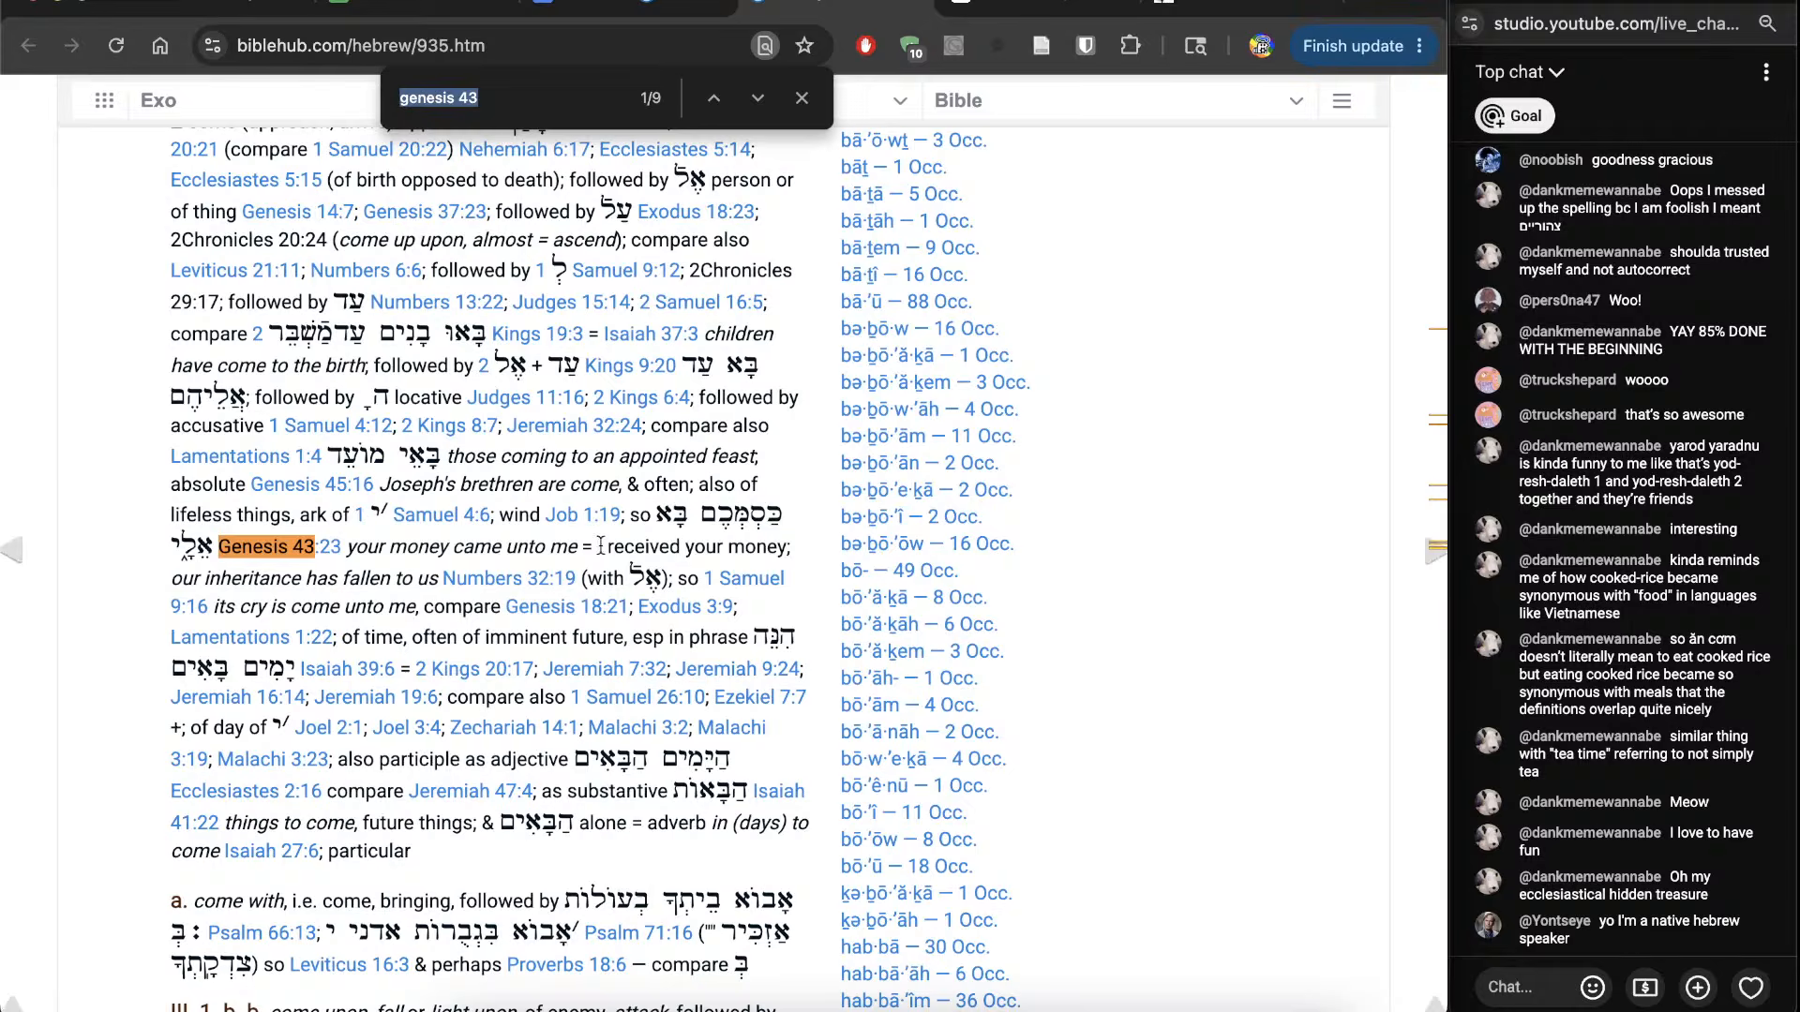
pyautogui.press('super+w')
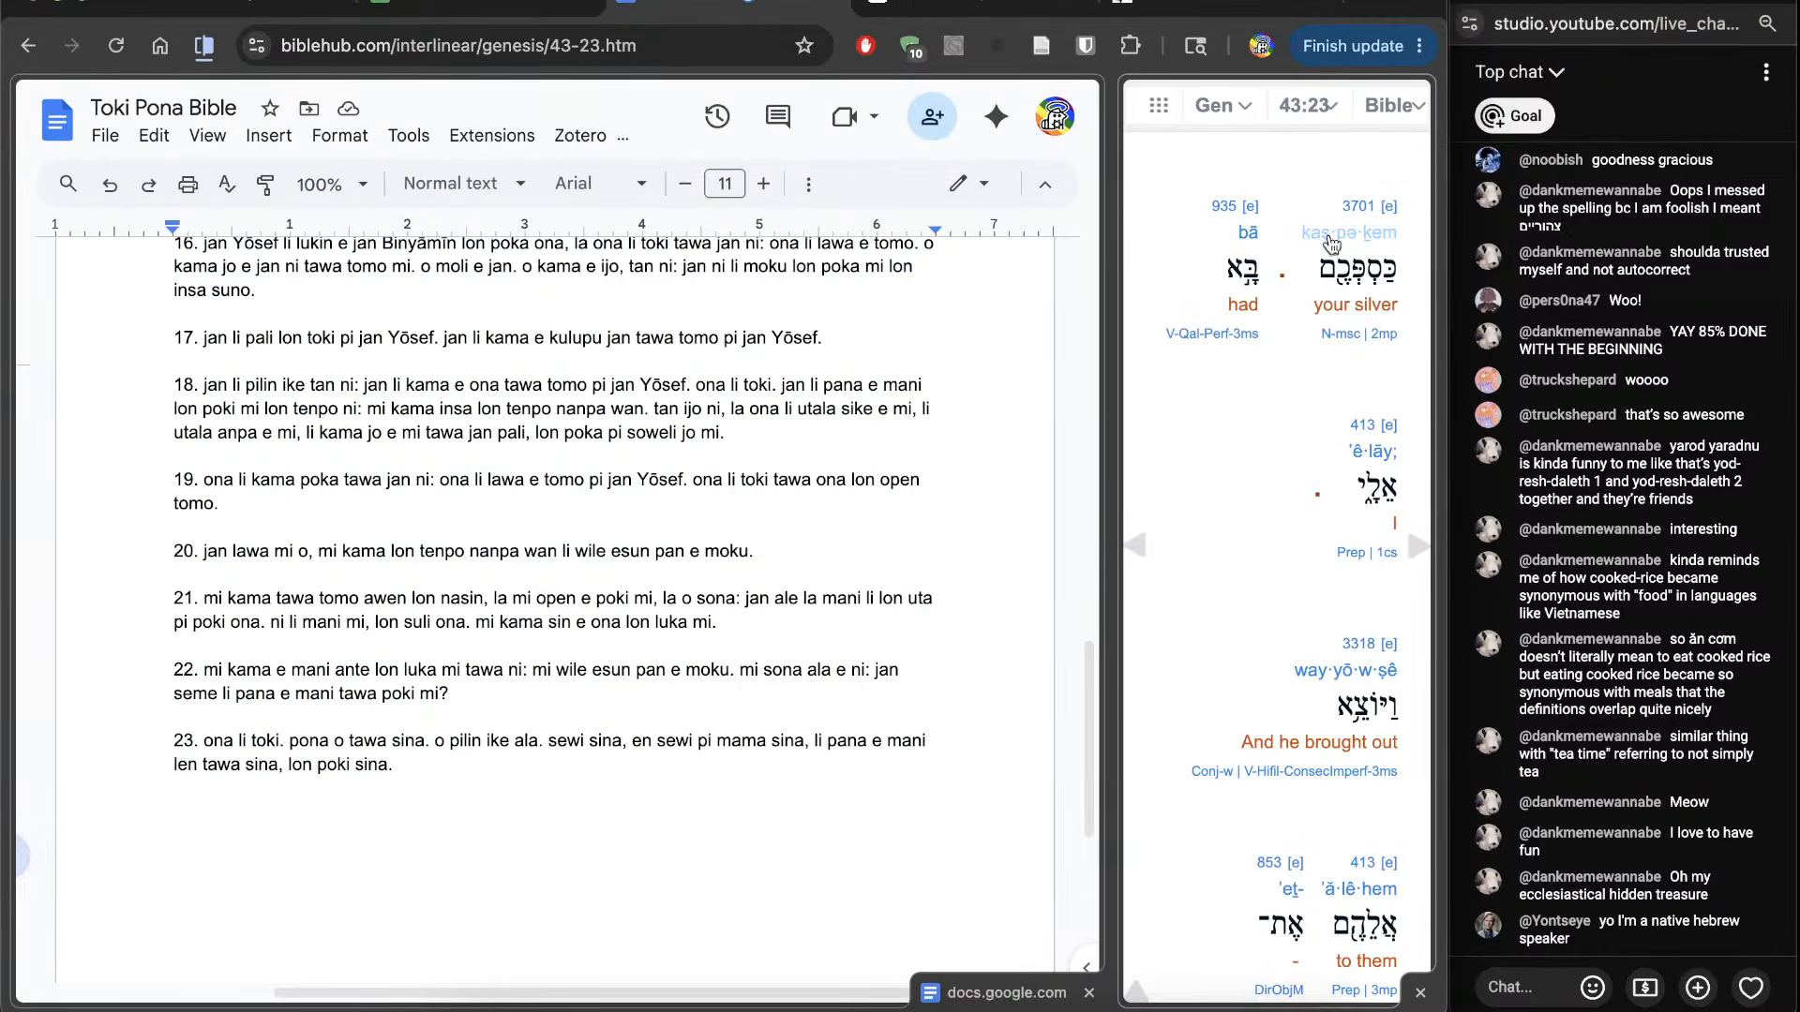
# Step: Recheck the Hebrew words glossed "your silver", "had" and "I", and add "mani sina li kama tawa mi." to verse 23
pyautogui.doubleClick(1347, 273)
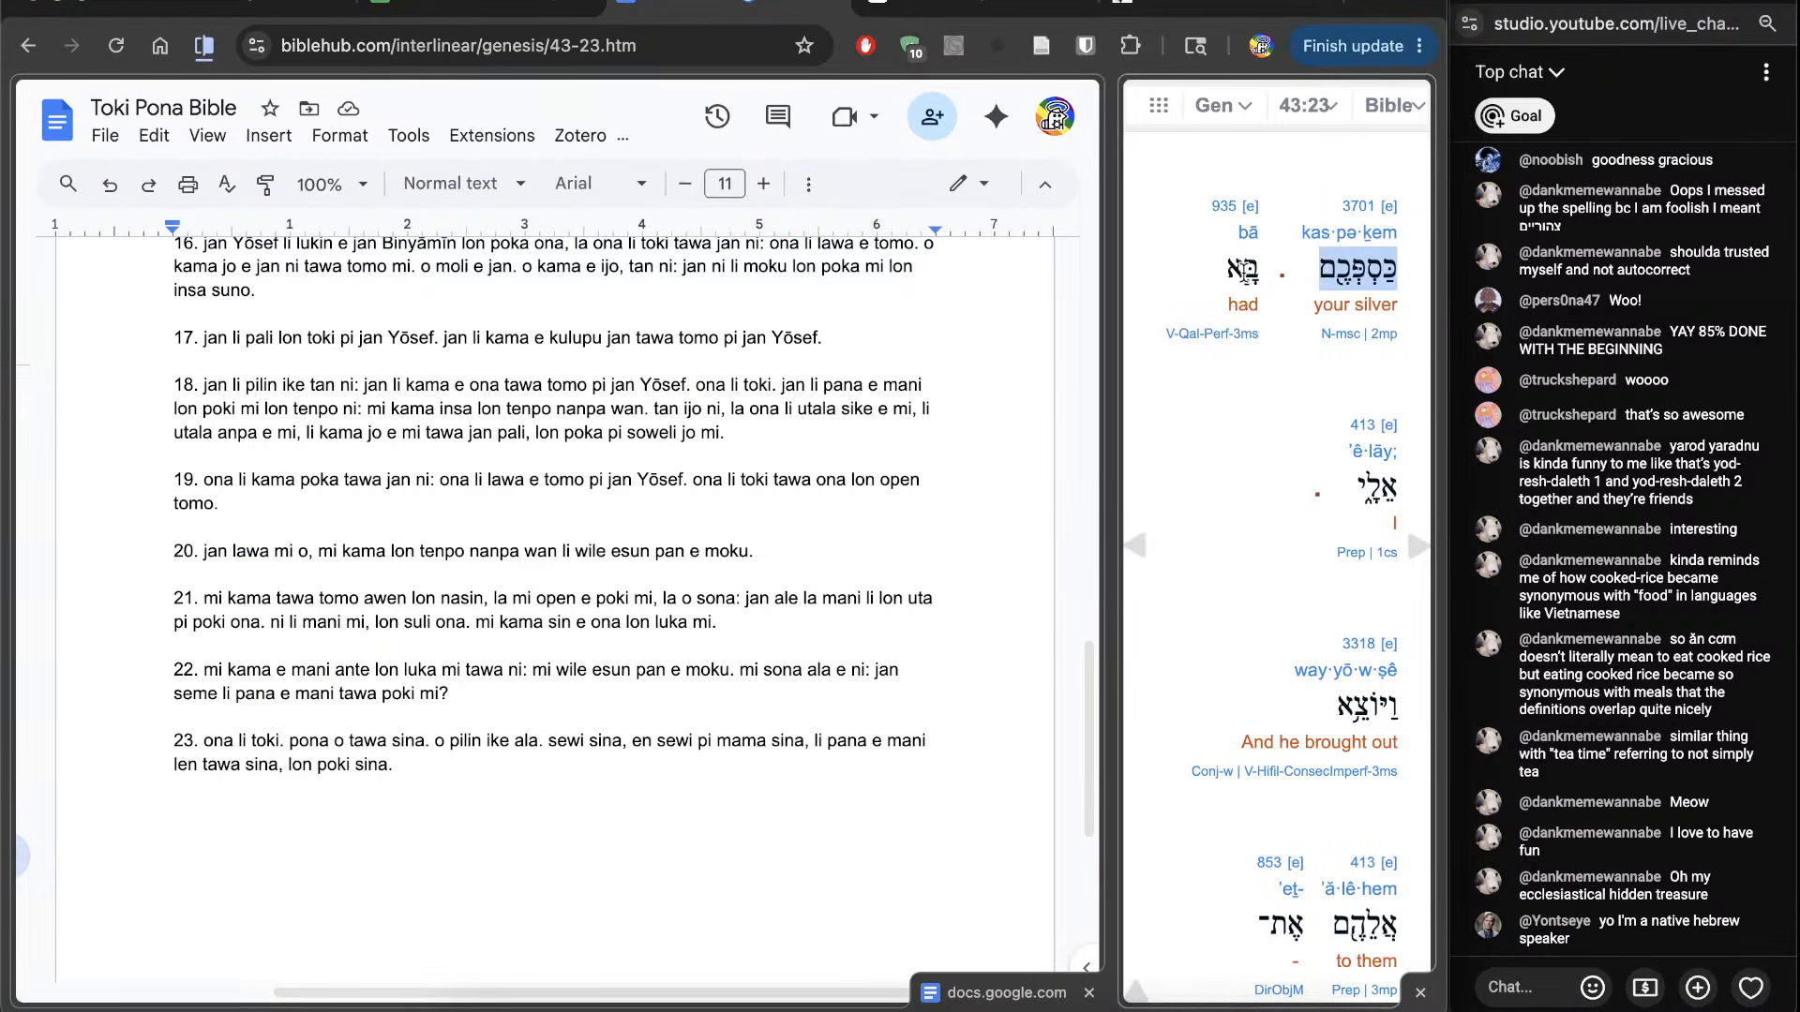
pyautogui.doubleClick(1244, 273)
pyautogui.click(1366, 489)
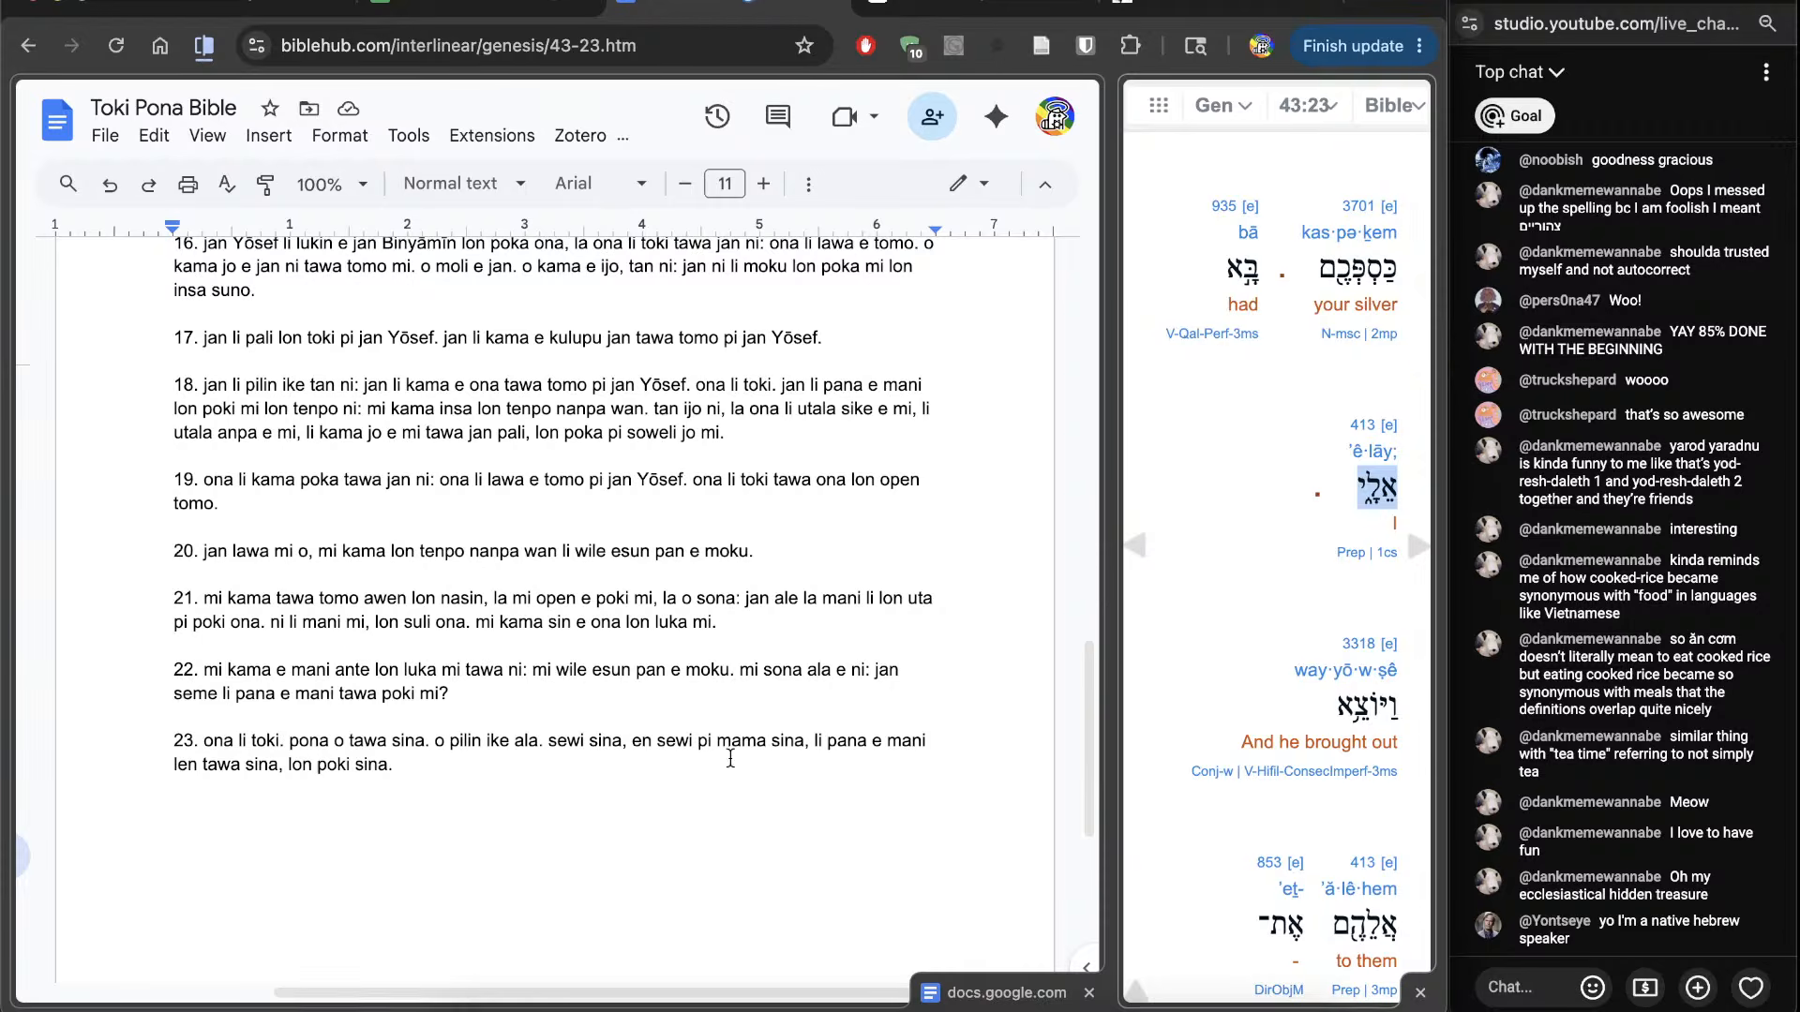
pyautogui.click(791, 812)
pyautogui.write('mani sina li kama tawa mi. ')
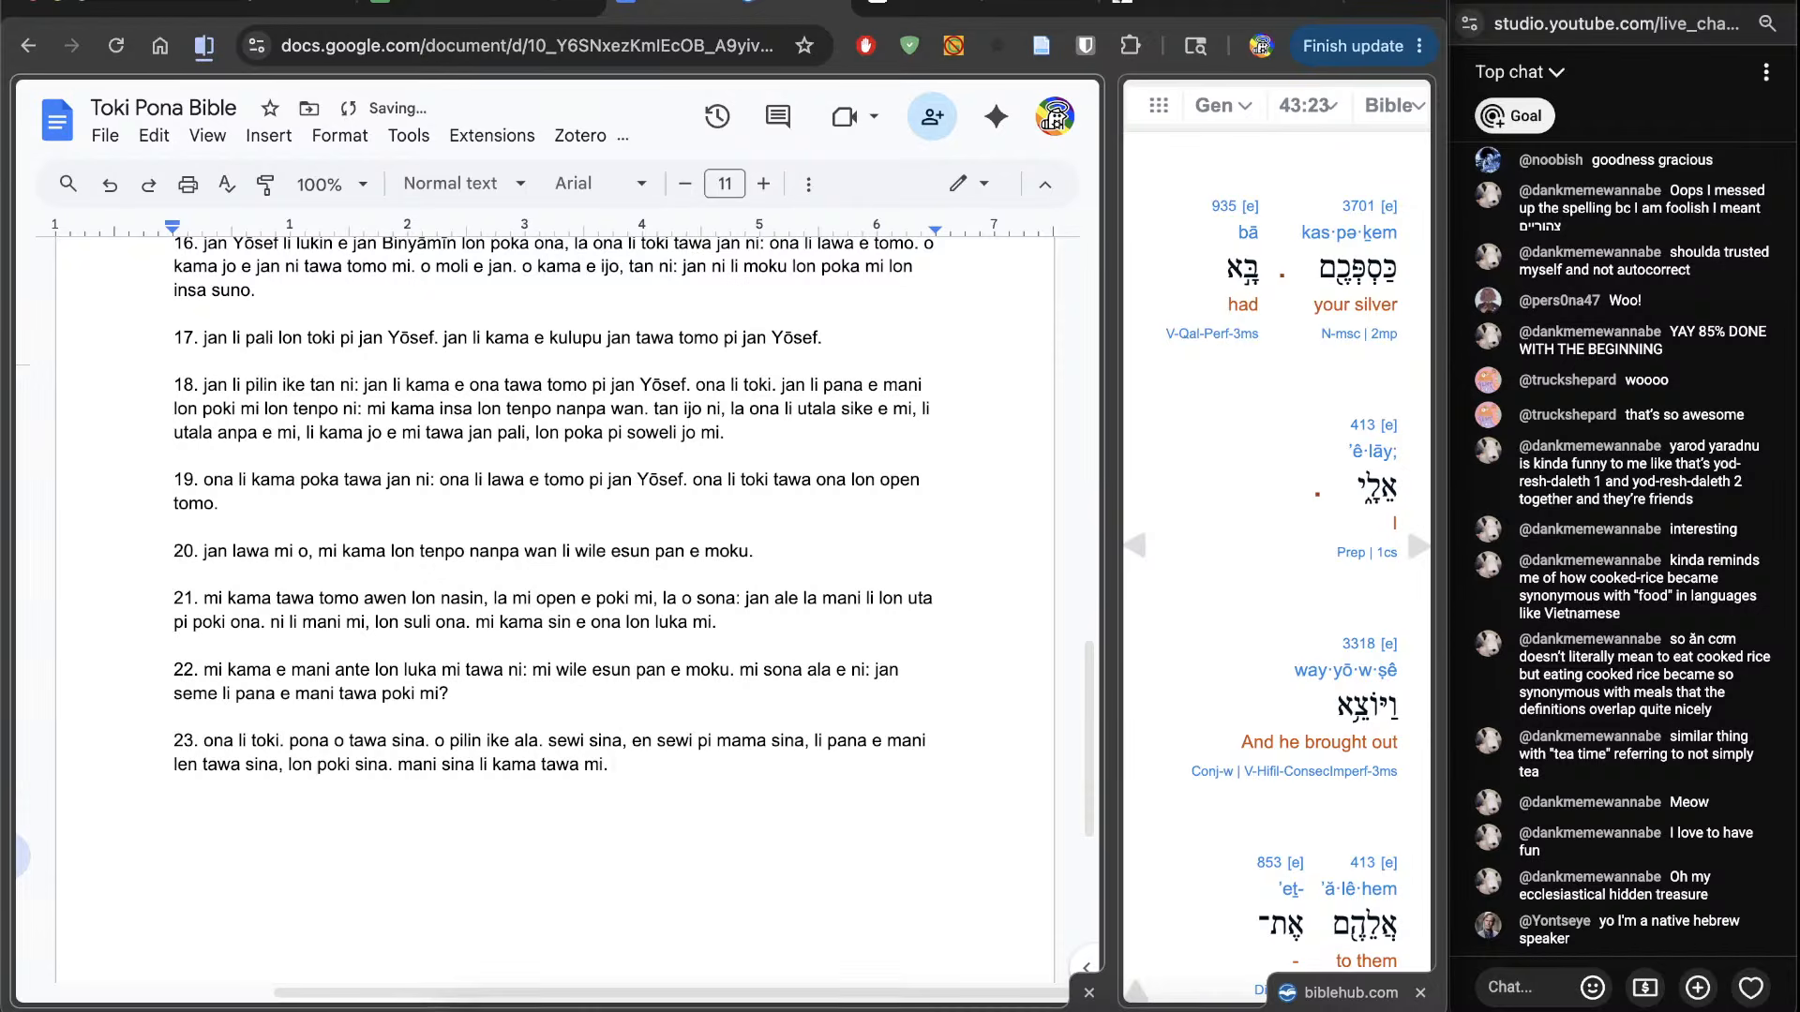
# Step: Complete verse 23 with the sentence "ona li kama weka e jan Shim'ōn tawa ona."
pyautogui.write('ona')
pyautogui.scroll(-5, 1275, 544)
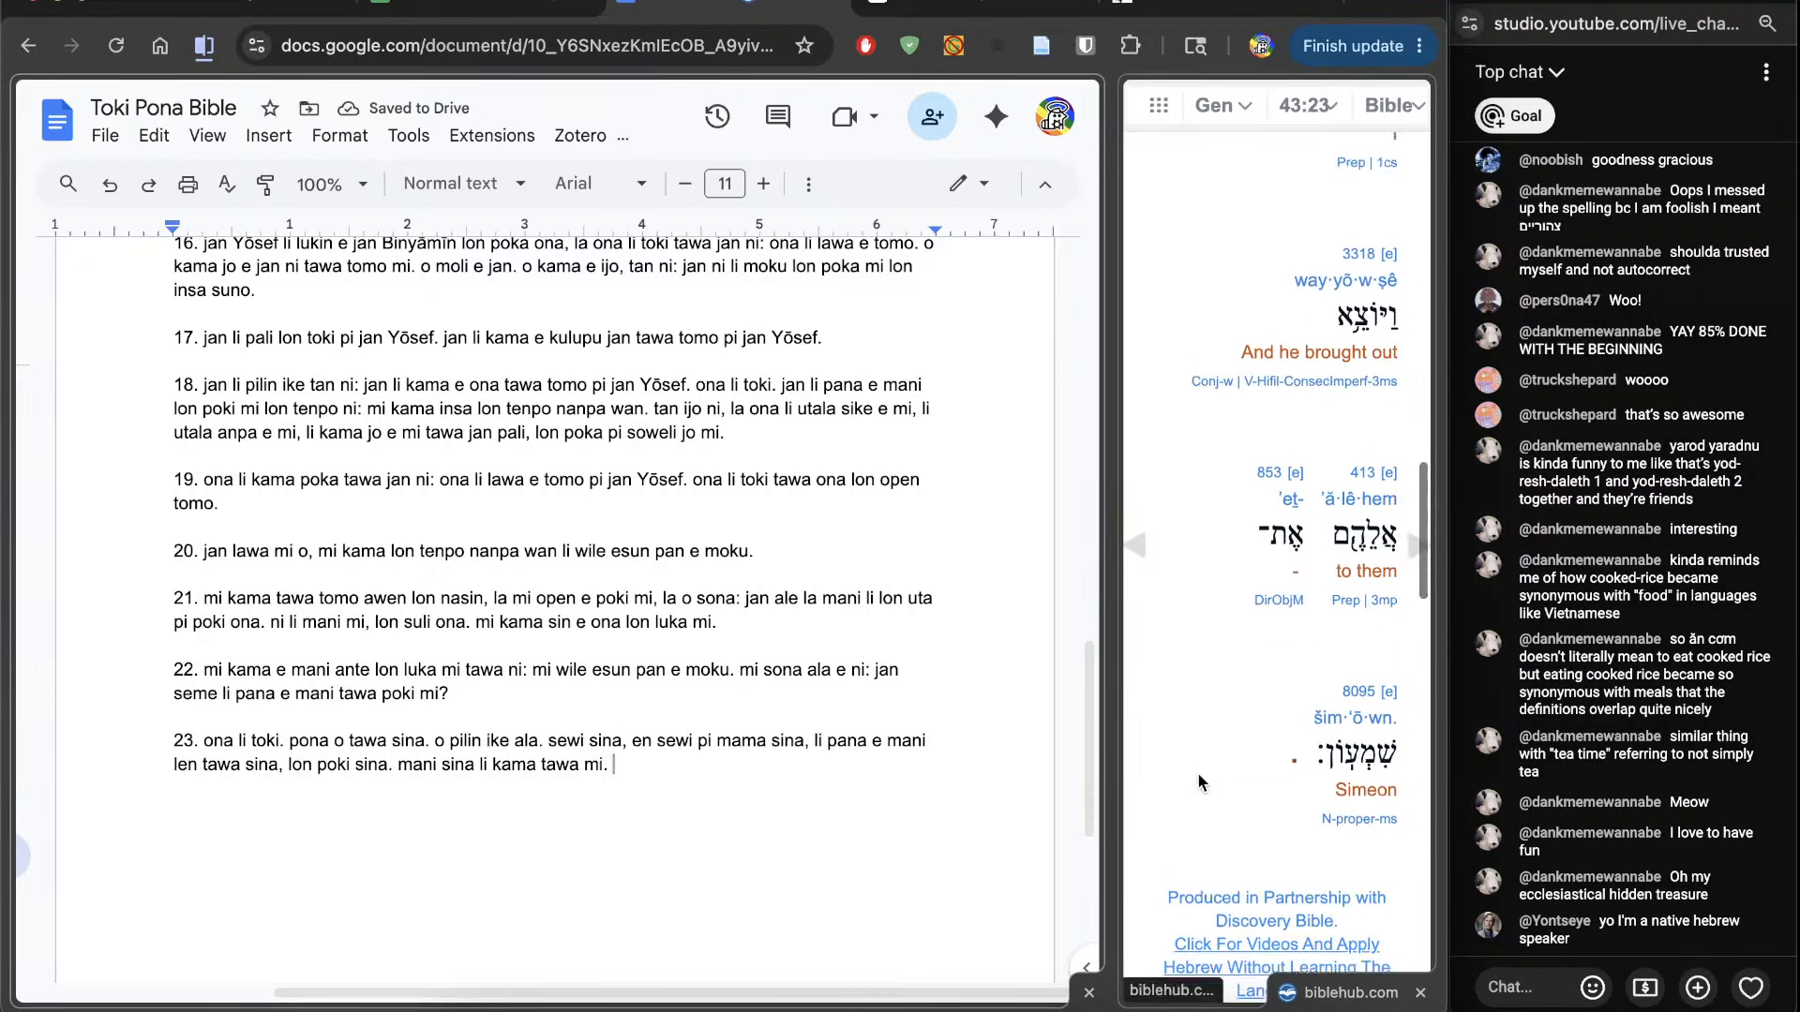
pyautogui.write('li kam')
pyautogui.write('a weka e ona ')
pyautogui.write('tan tomo')
pyautogui.keyDown('shift'); pyautogui.click(691, 833); pyautogui.keyUp('shift')
pyautogui.press('BackSpace')
pyautogui.press('BackSpace')
pyautogui.write('ma a')
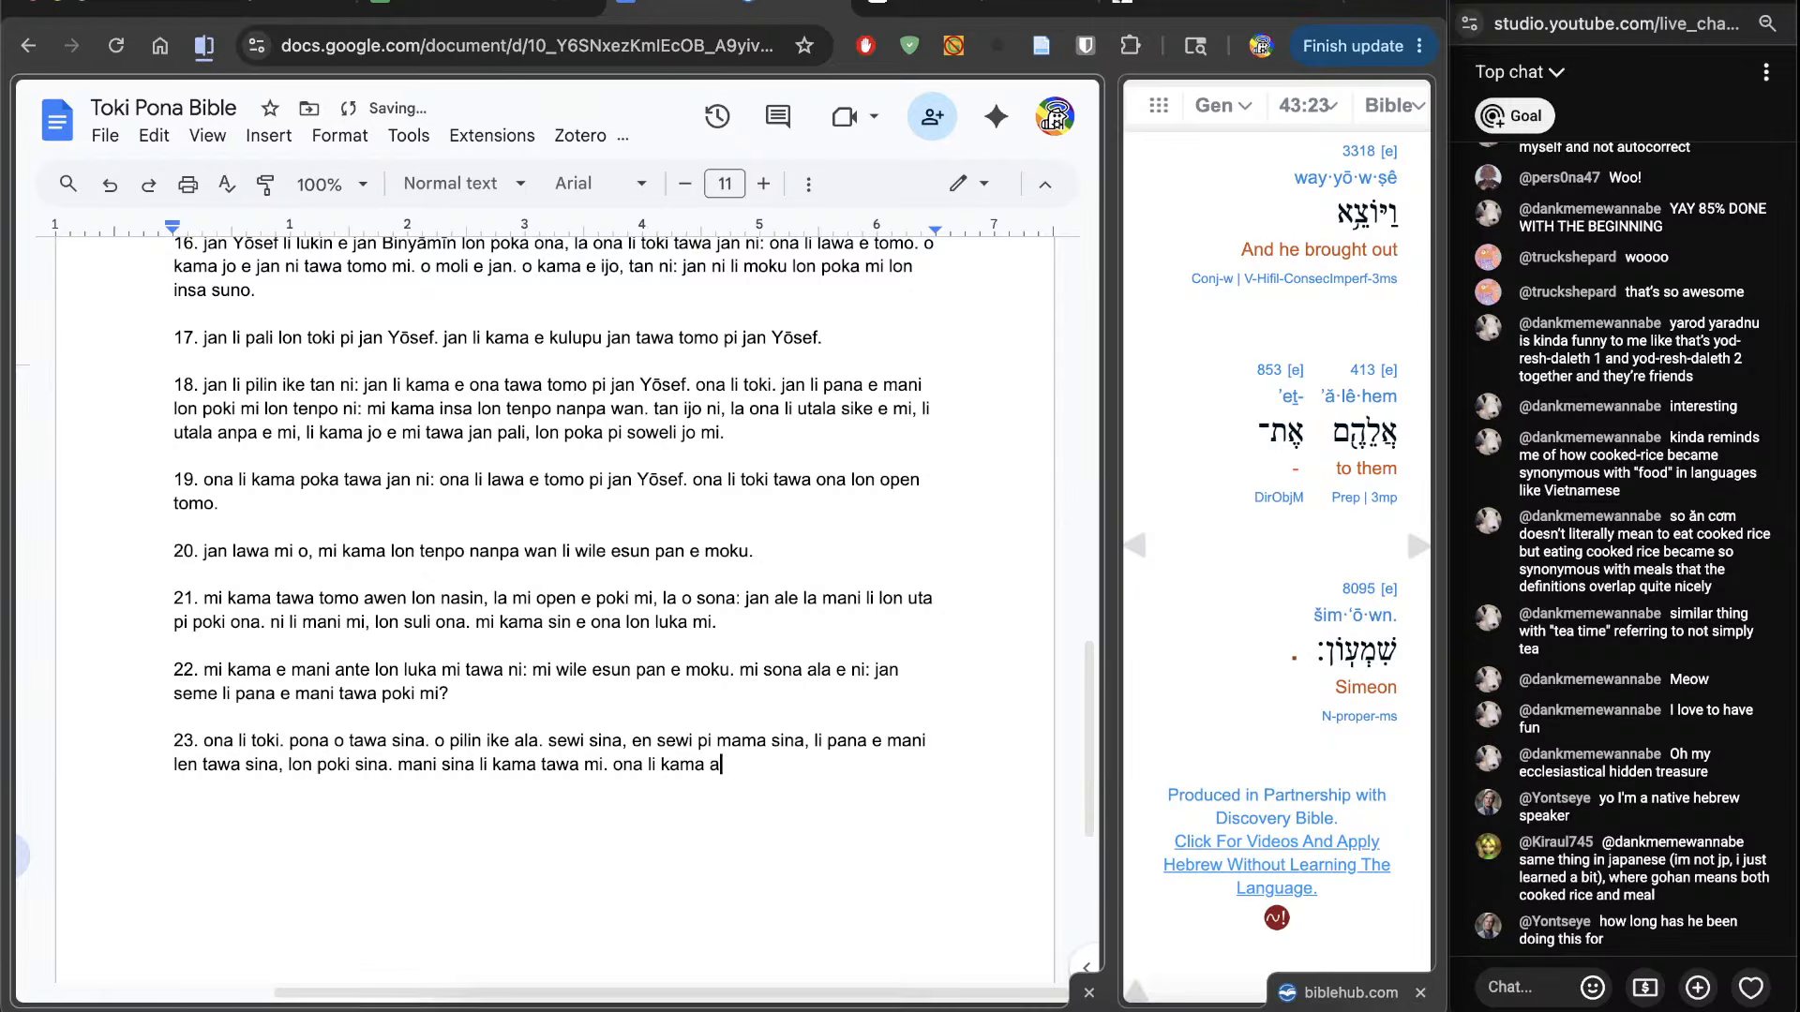
pyautogui.write(' weka e jan Sh')
pyautogui.write("im'ōn")
pyautogui.write(' tawa ona.')
# Step: Start a new paragraph numbered 24 and bring up the Genesis 43:24 interlinear
pyautogui.write('24.')
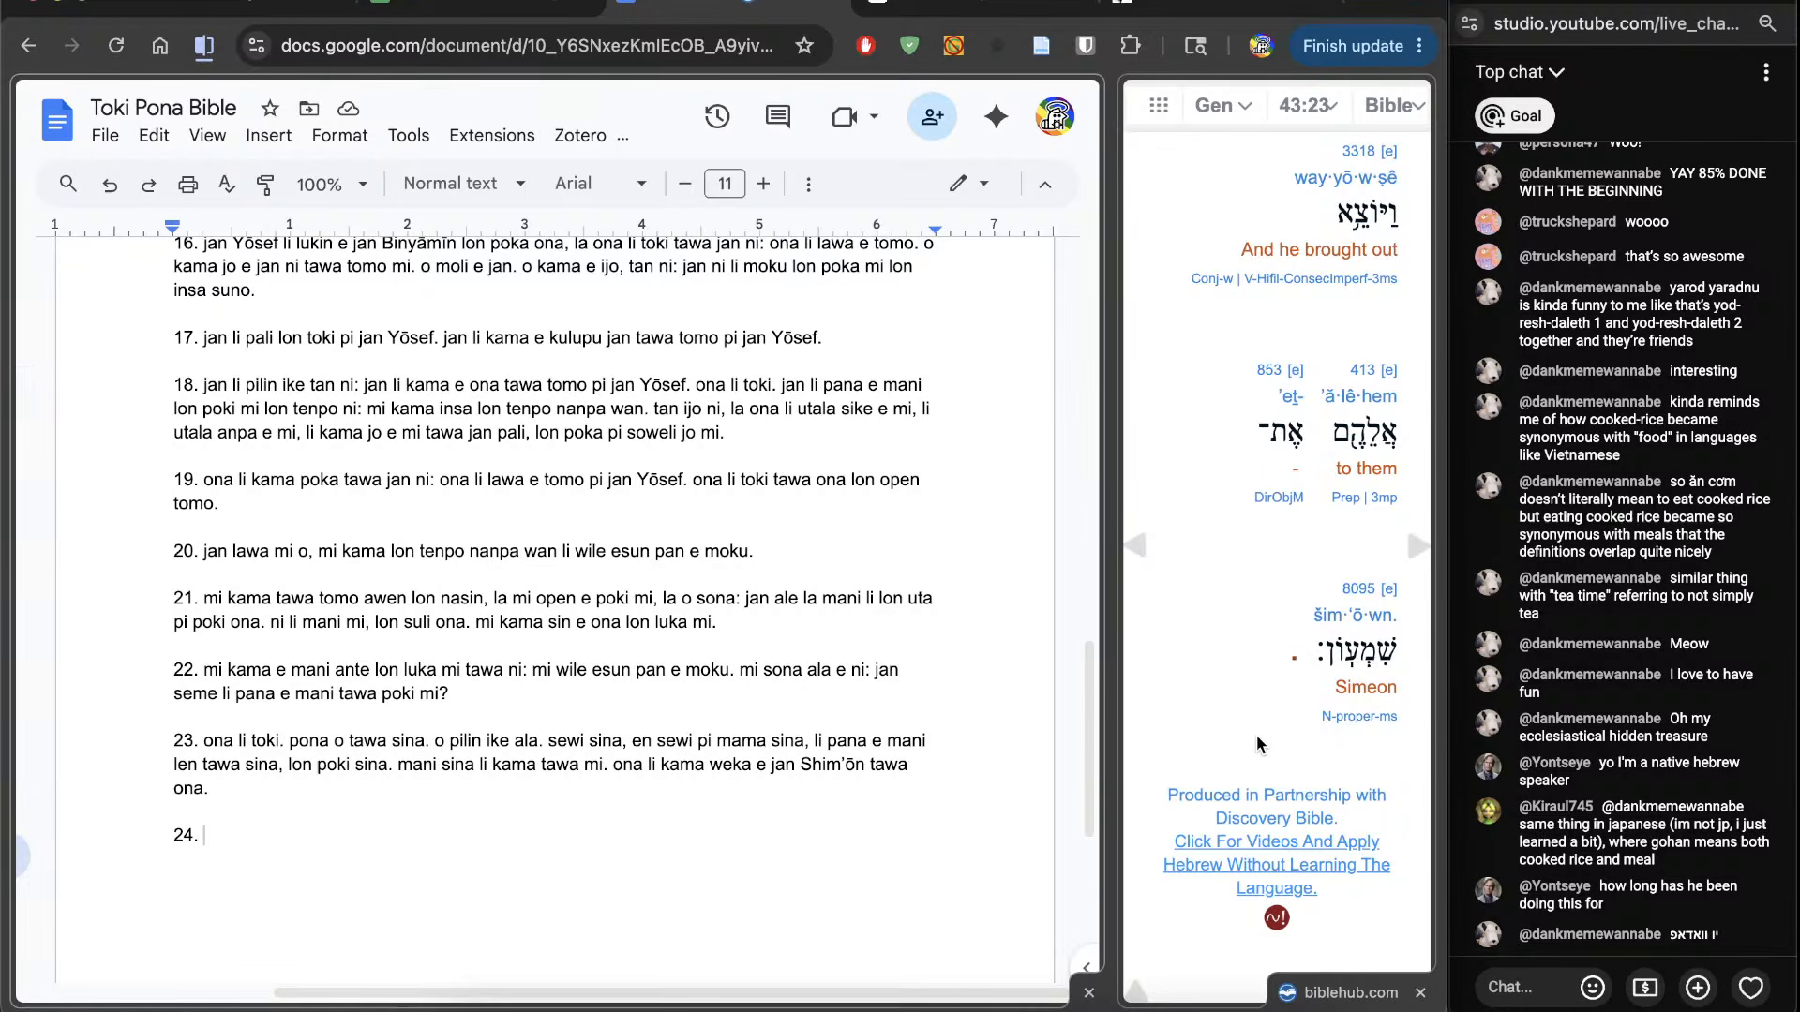
pyautogui.click(1417, 545)
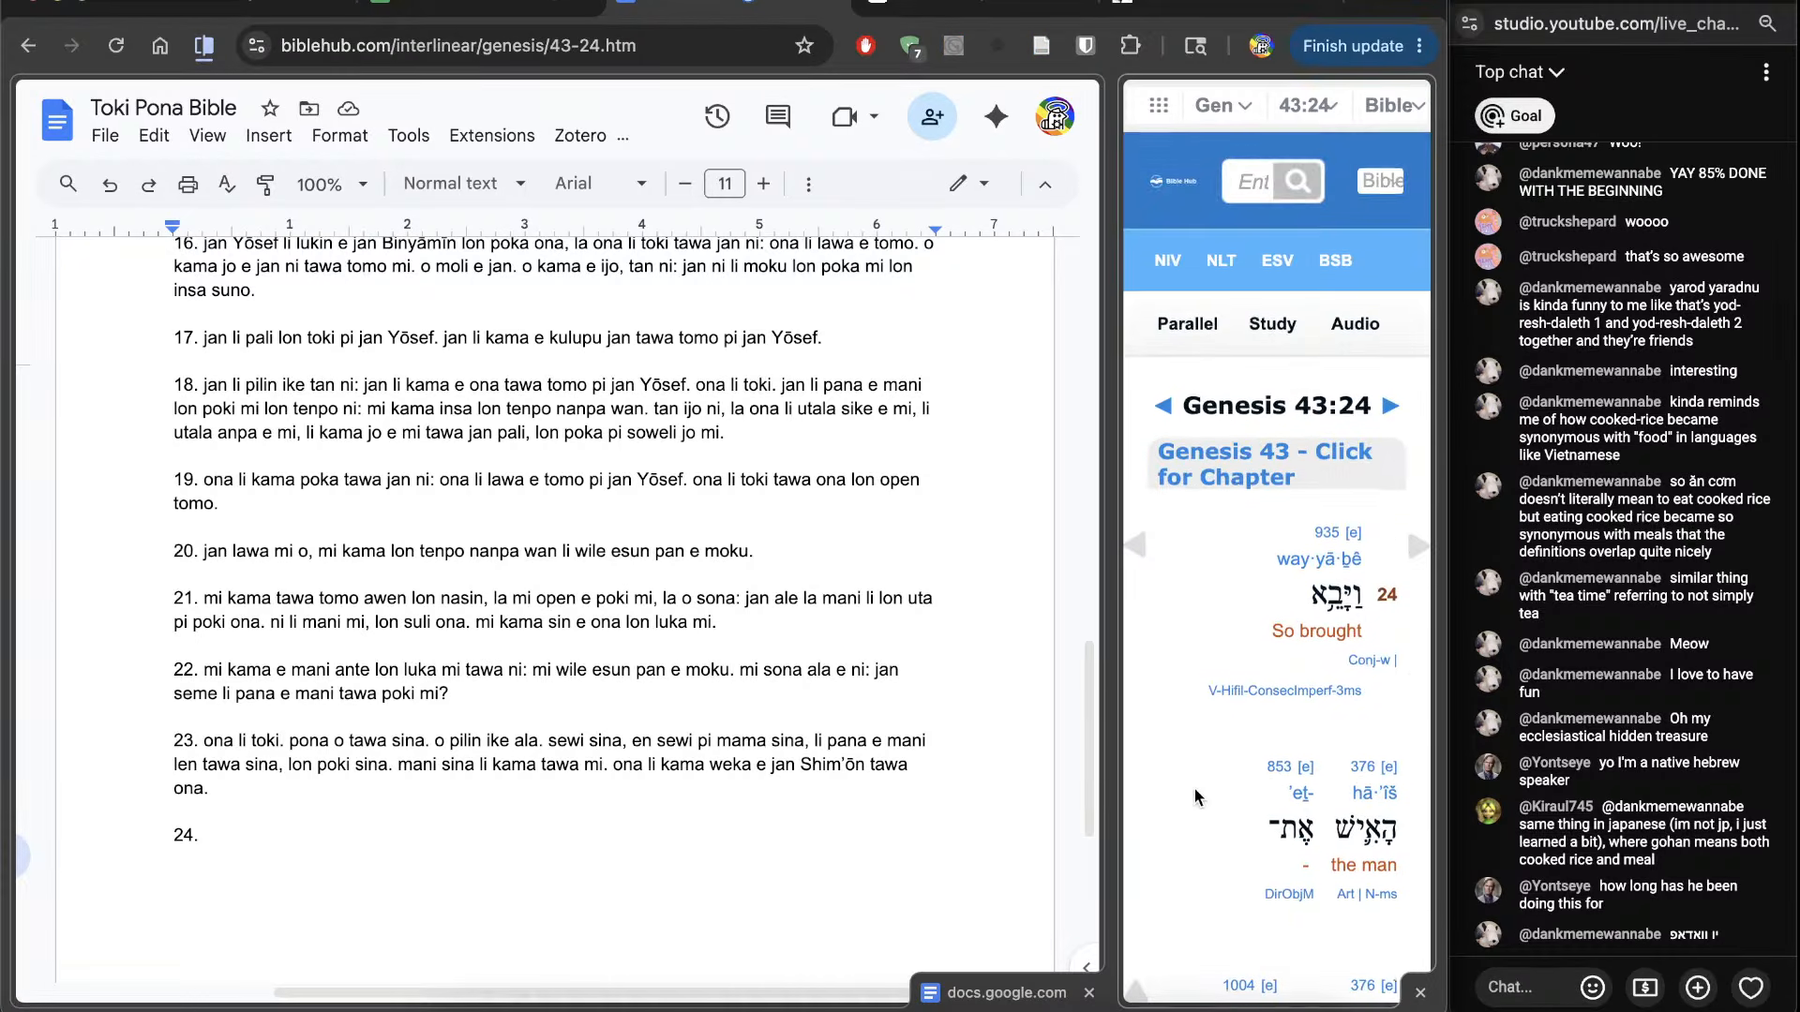
pyautogui.scroll(-5, 1196, 793)
pyautogui.scroll(1, 1196, 795)
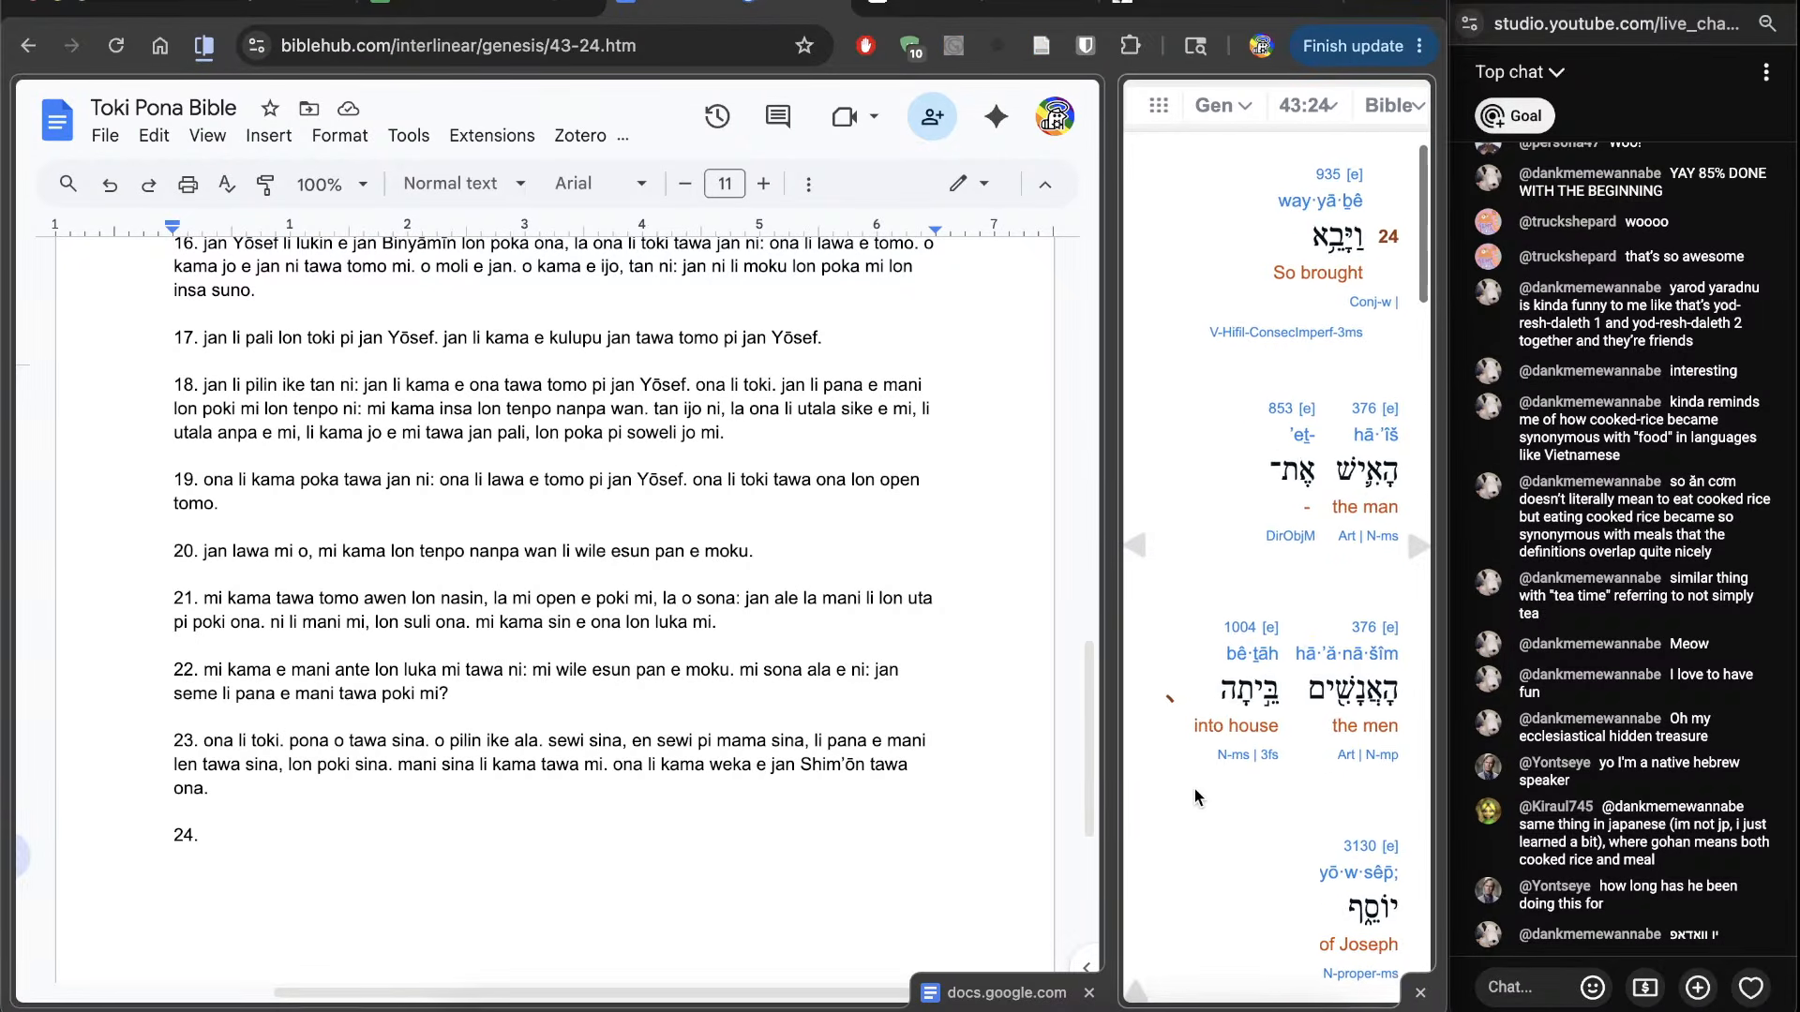
pyautogui.scroll(-1, 1195, 789)
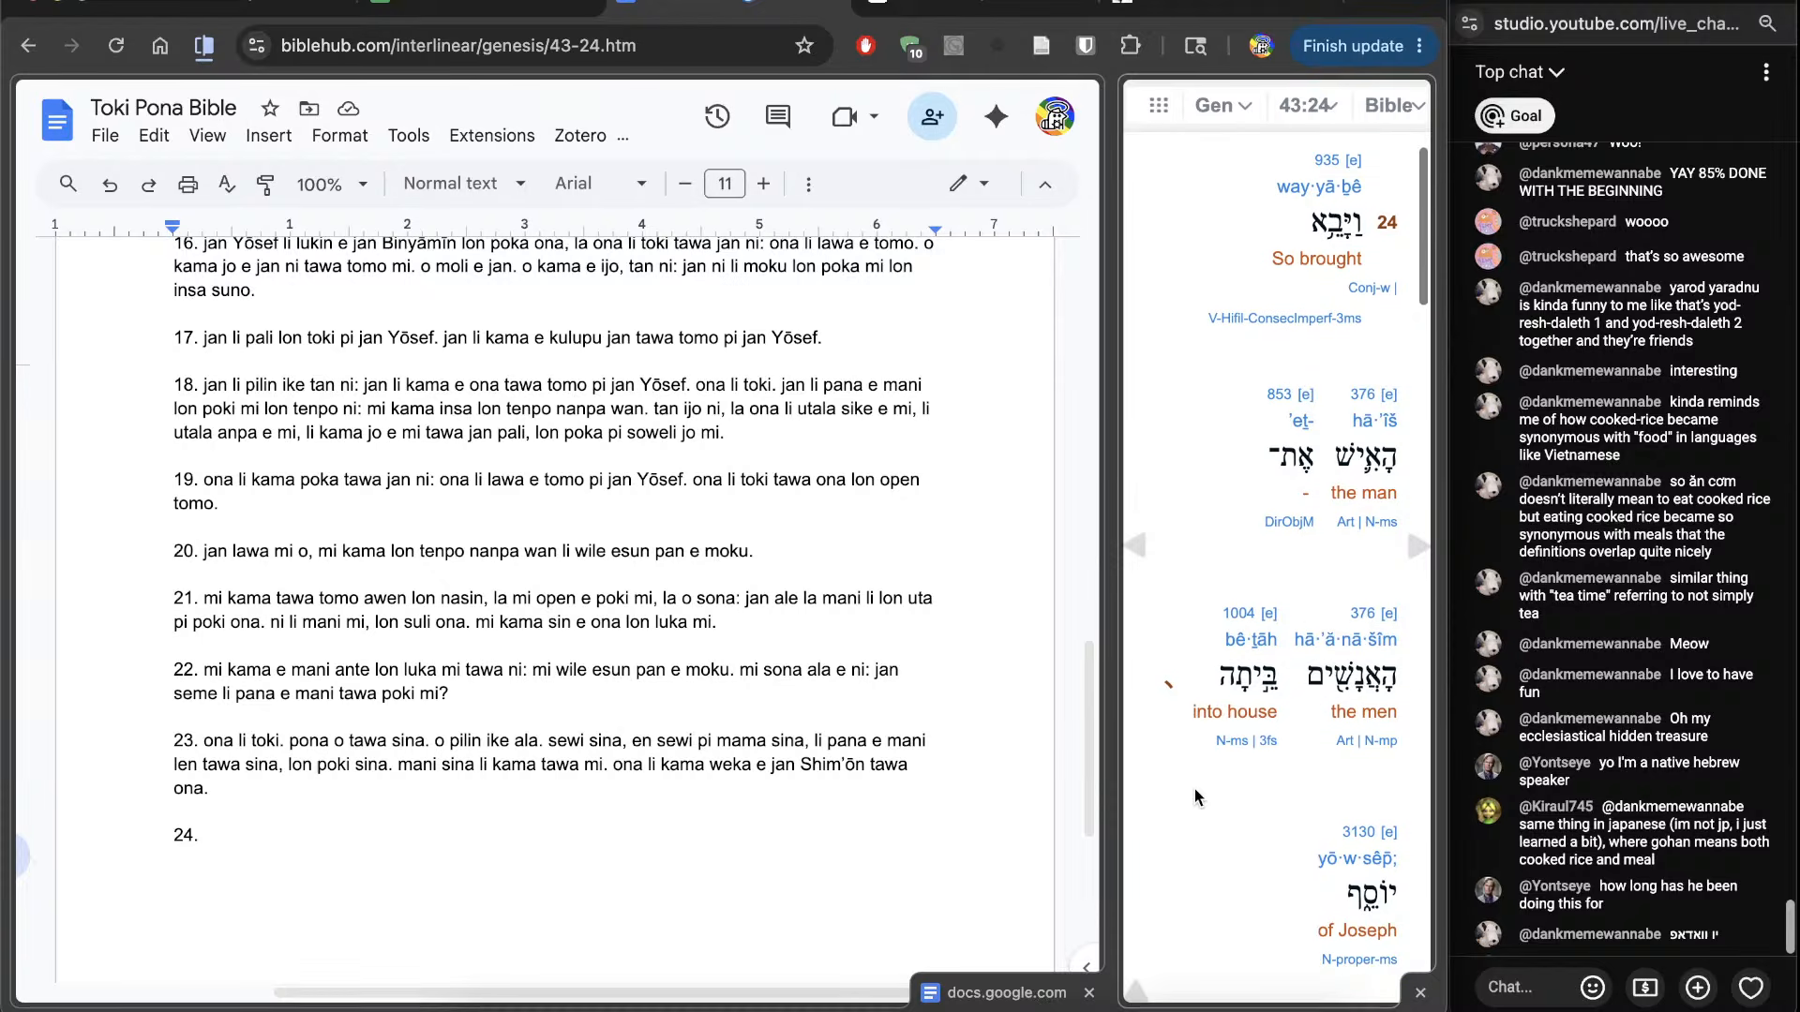
# Step: Begin verse 24 with "jan li kama e kulupu jan tawa tomo pi jan Yōsef," following the interlinear
pyautogui.click(752, 848)
pyautogui.scroll(-1, 1228, 875)
pyautogui.write('jan li kama ')
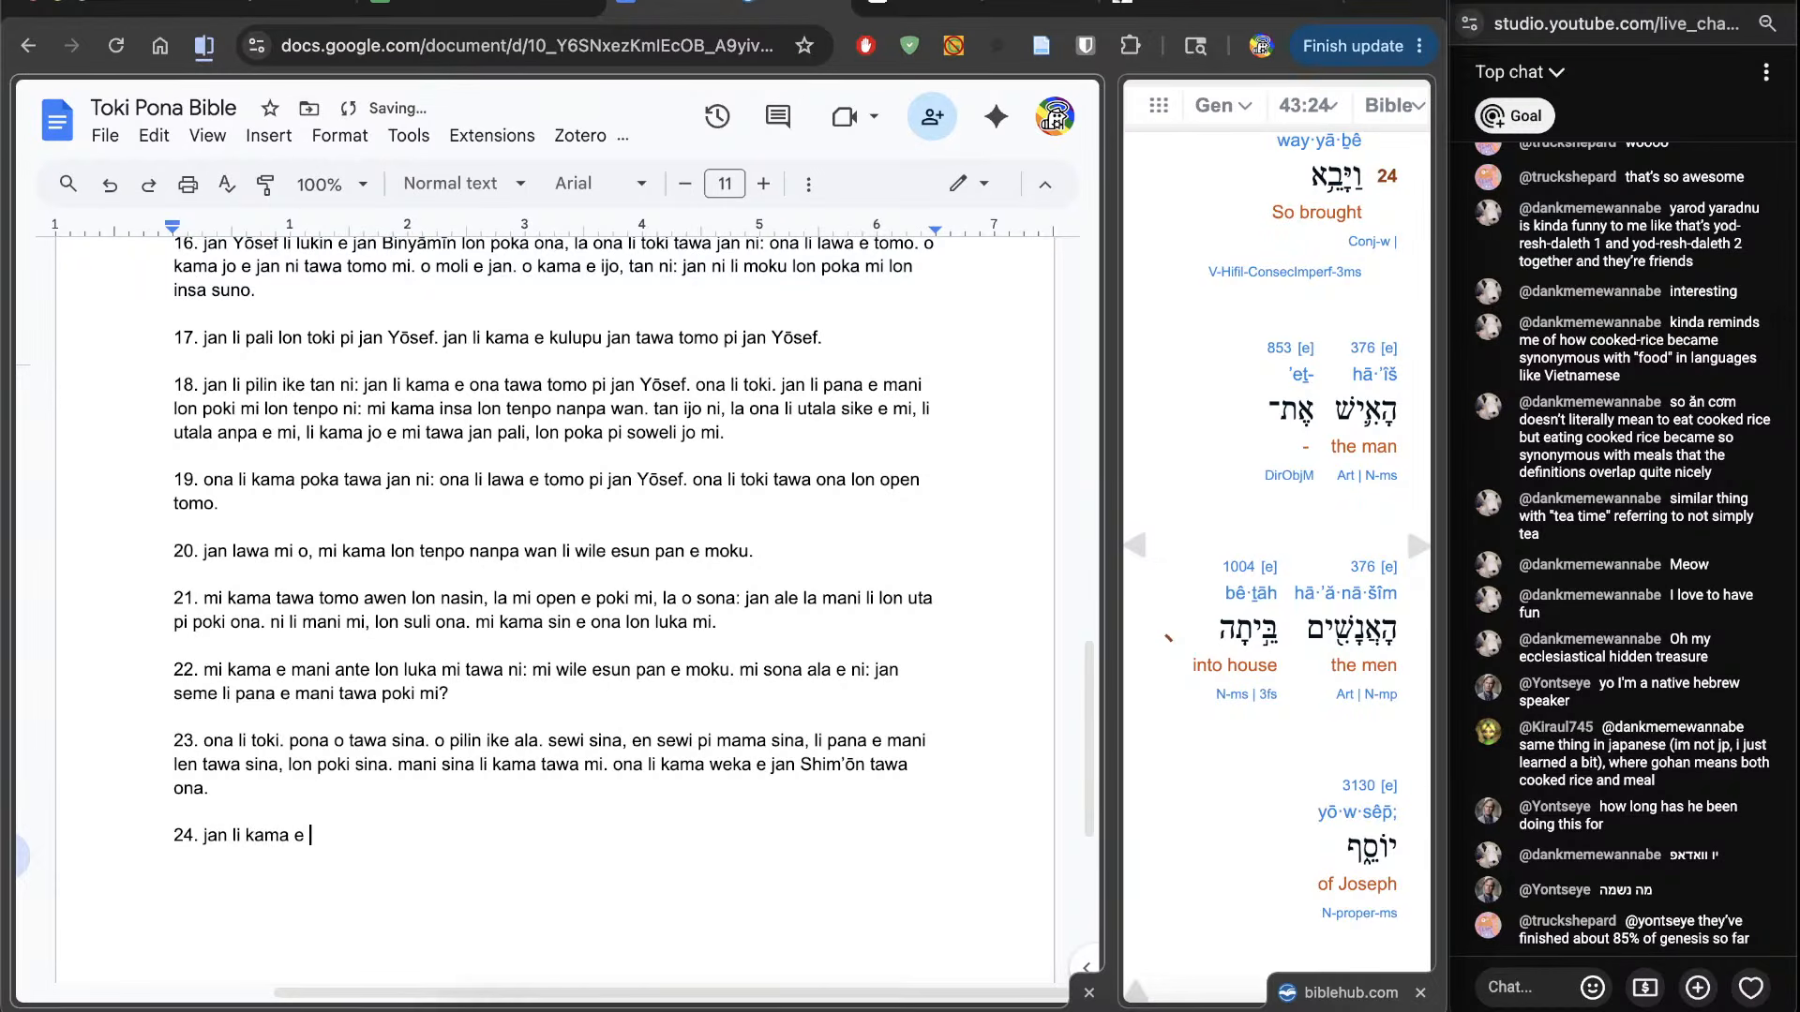
pyautogui.write('e ku')
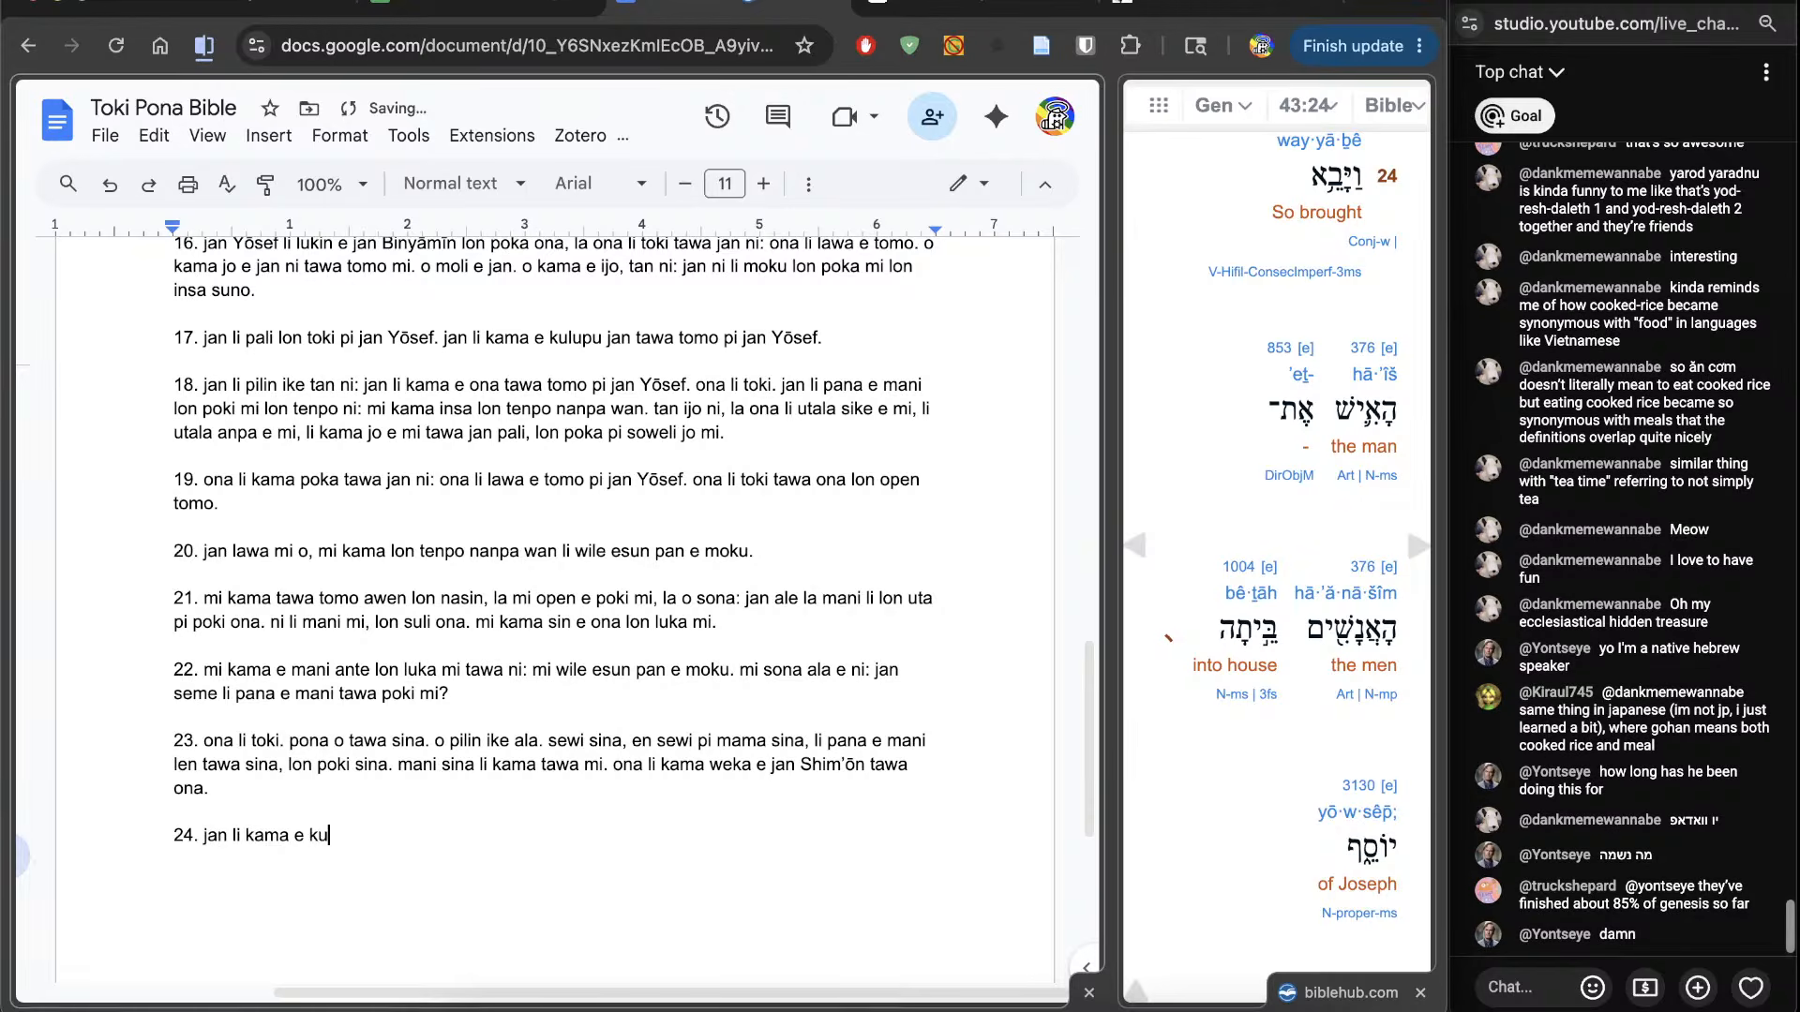
pyautogui.write('lupu jan tawa tomo')
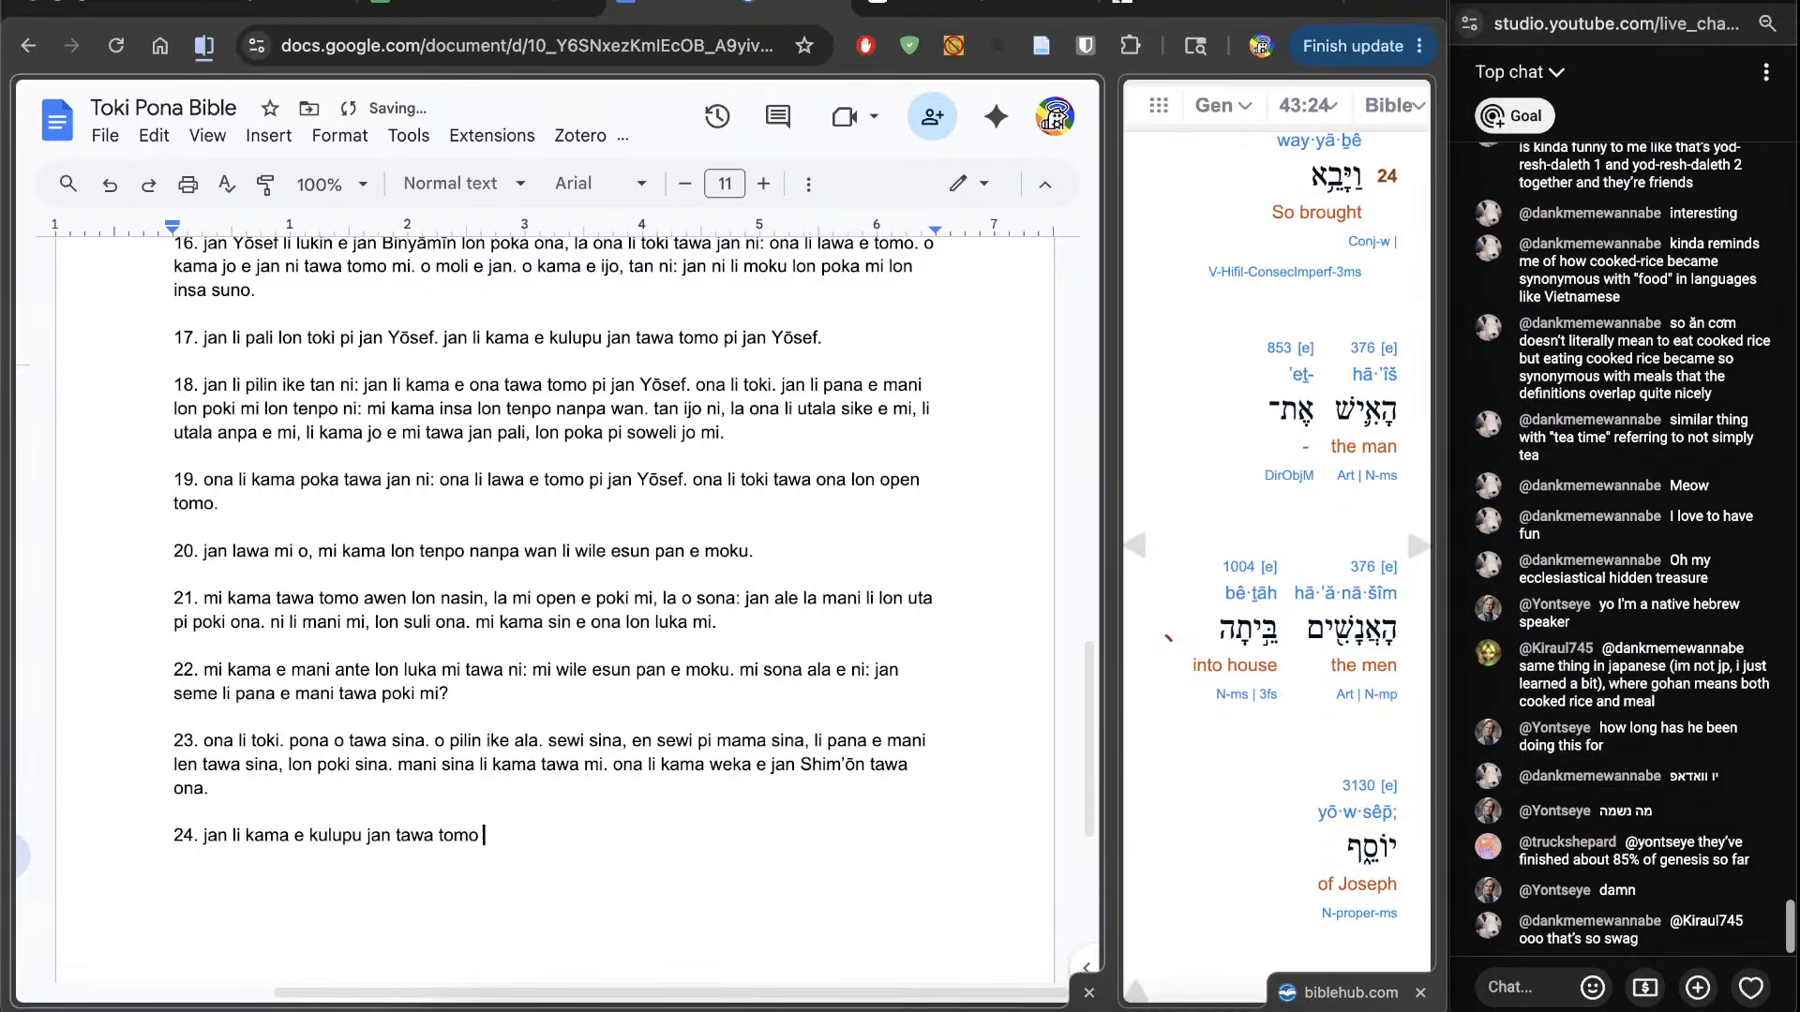
pyautogui.scroll(4, 1276, 544)
pyautogui.scroll(-4, 1276, 543)
pyautogui.scroll(1, 1277, 544)
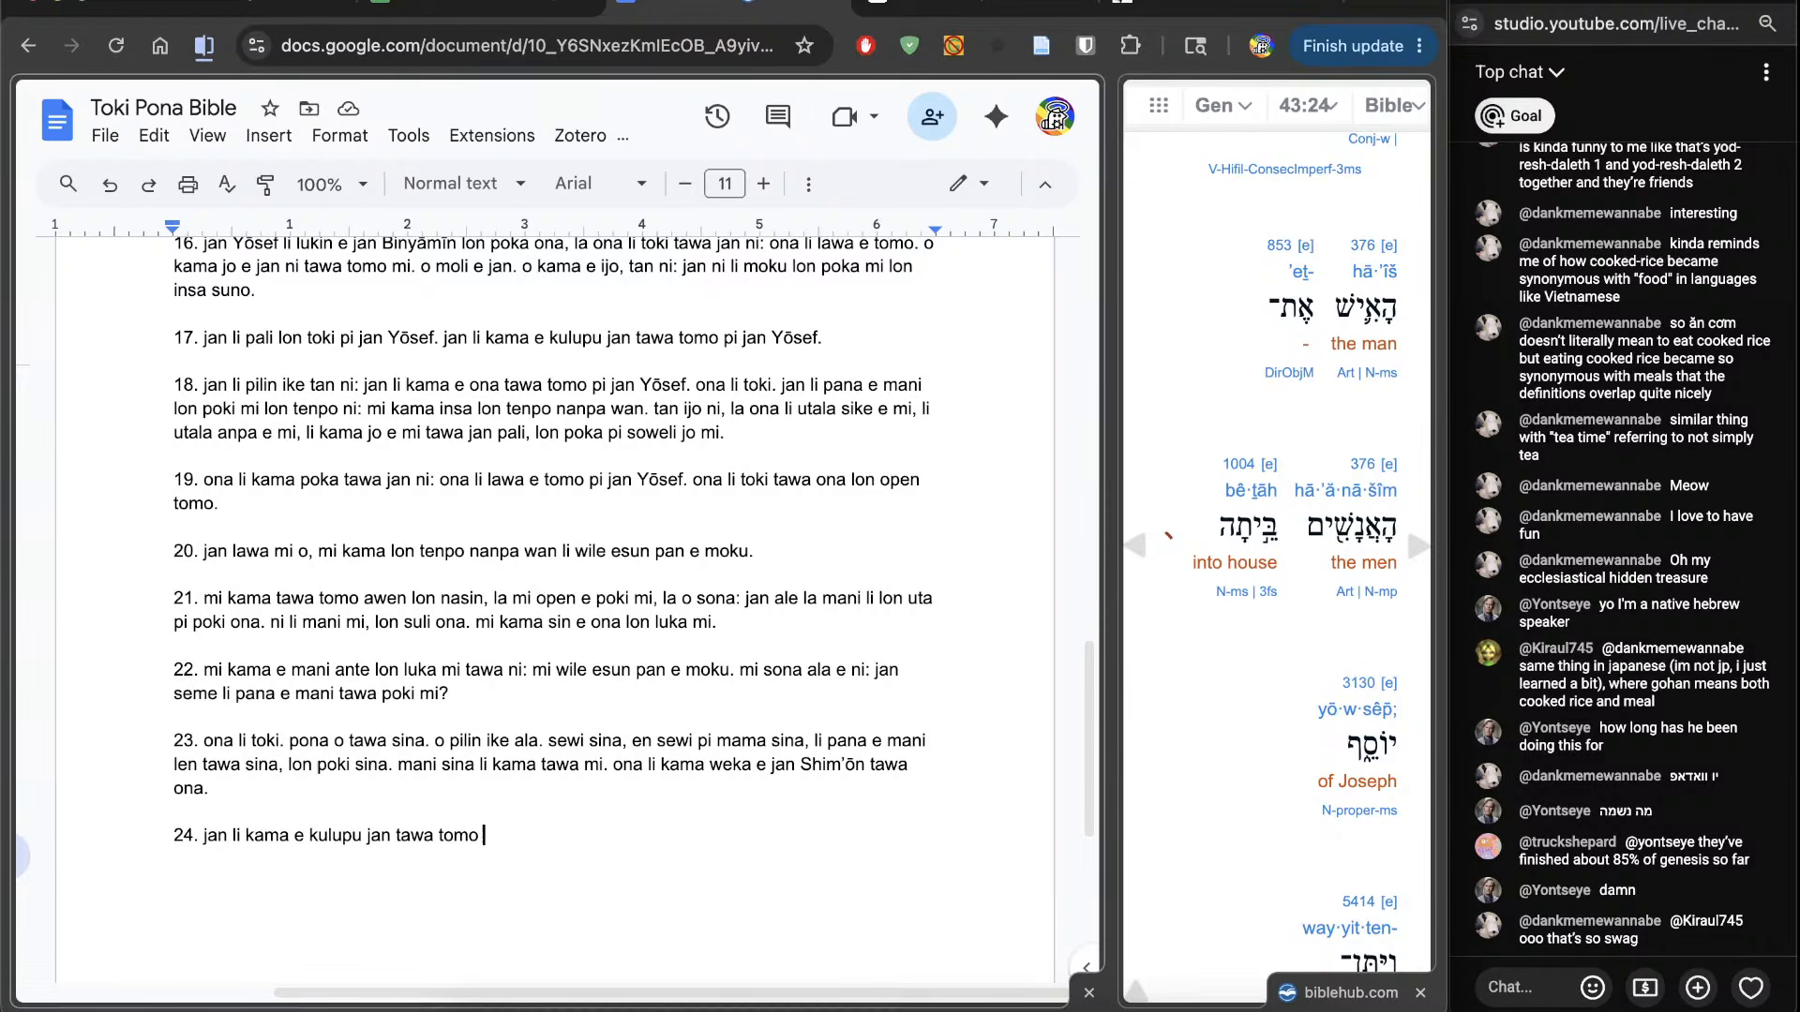
pyautogui.write('pi jan Yōsef,')
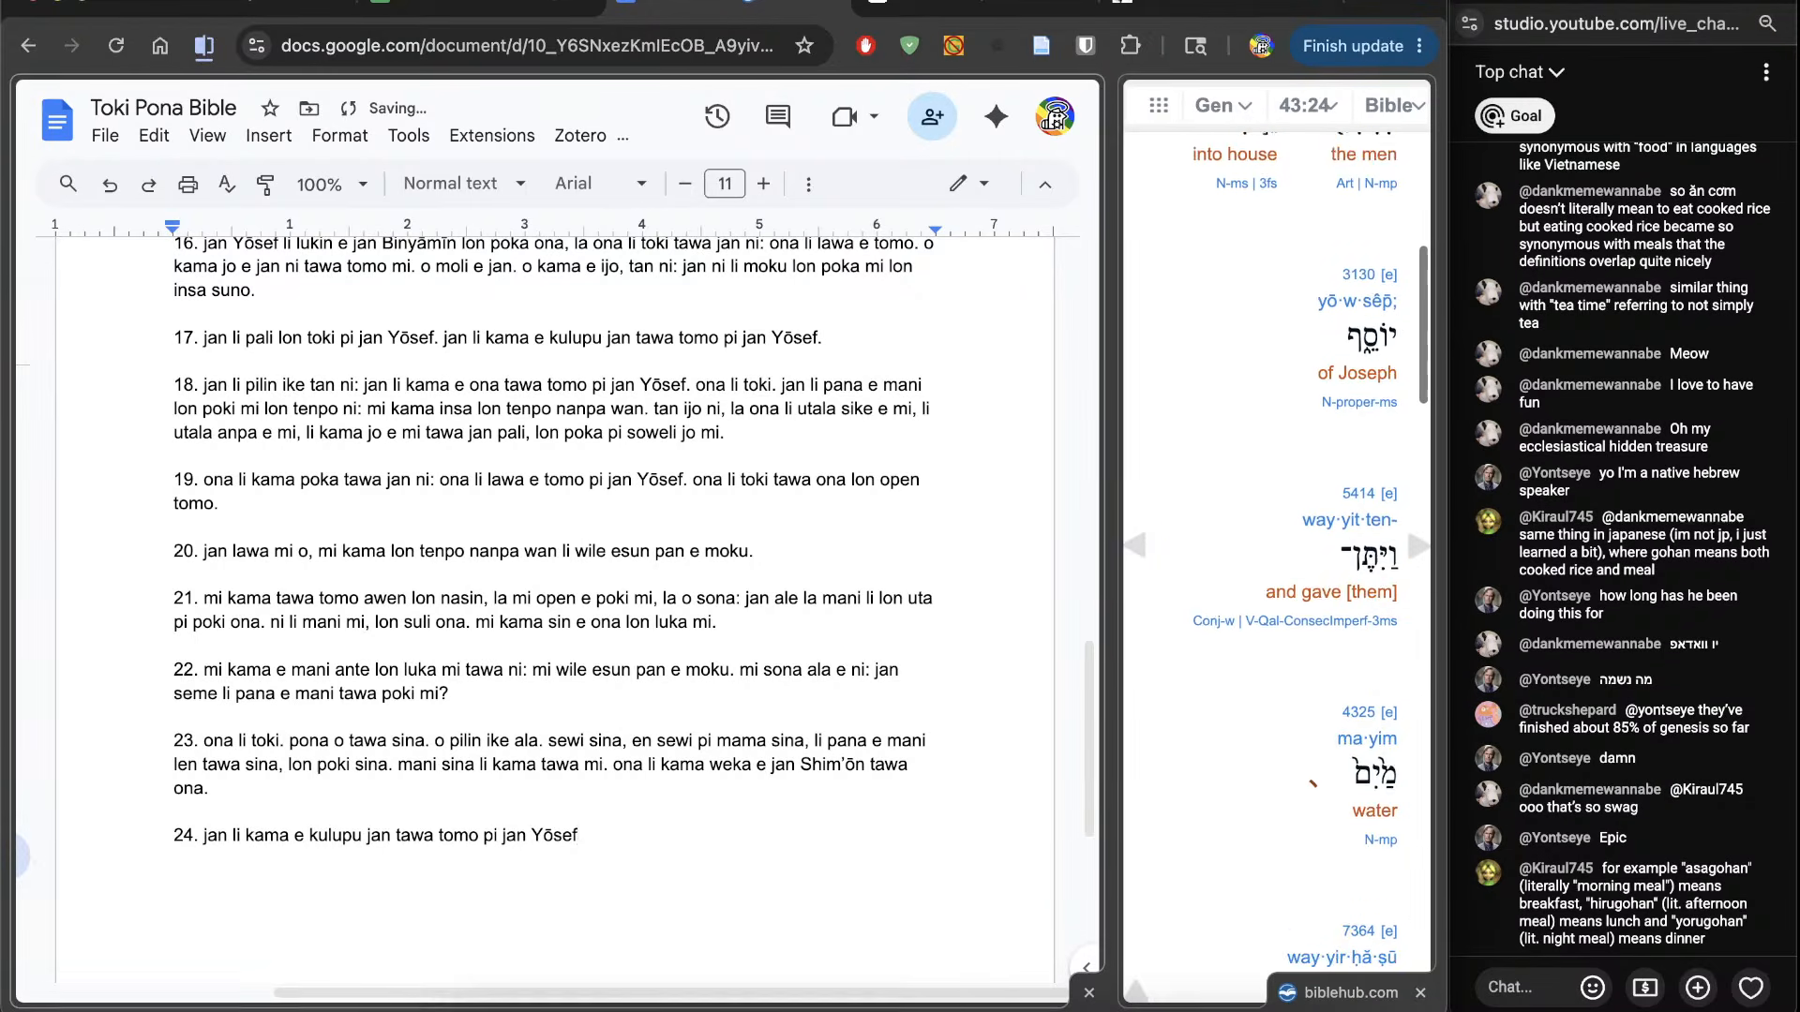
# Step: Continue verse 24 with "li pana e telo tawa ona. ona li telo e noka ona"
pyautogui.write(' li')
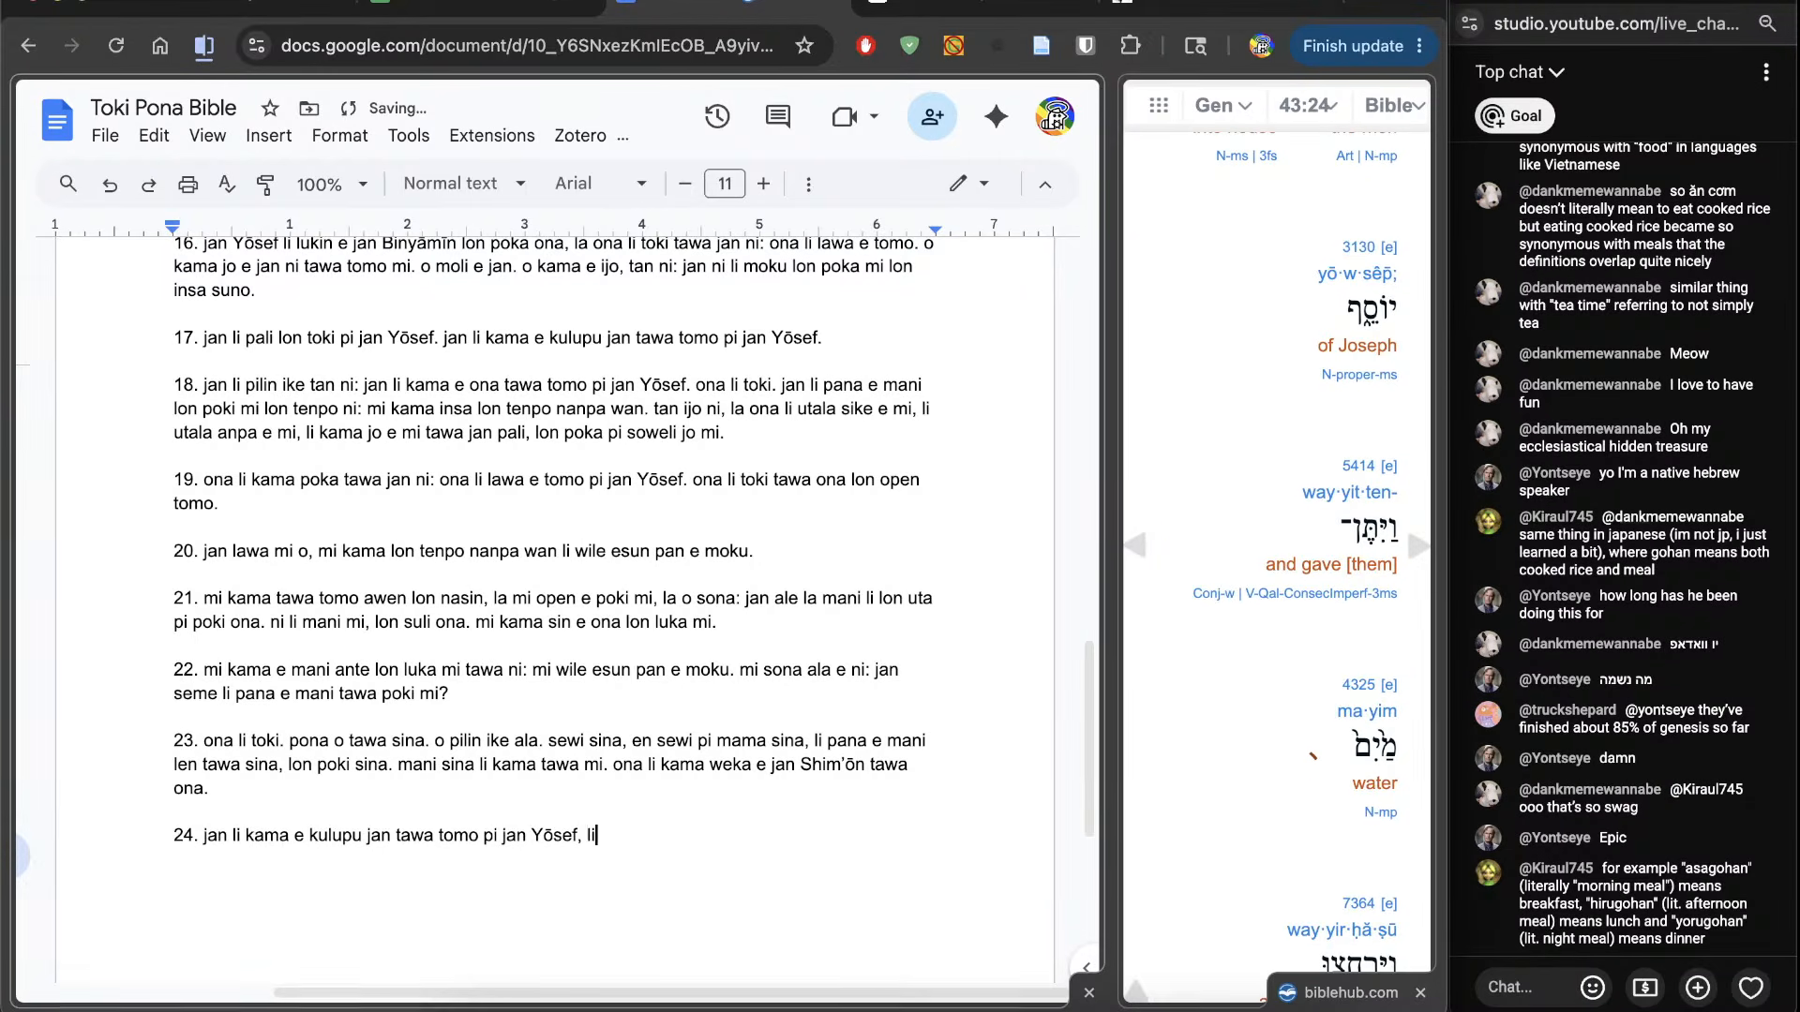
pyautogui.write(' pana e telo tawa ona')
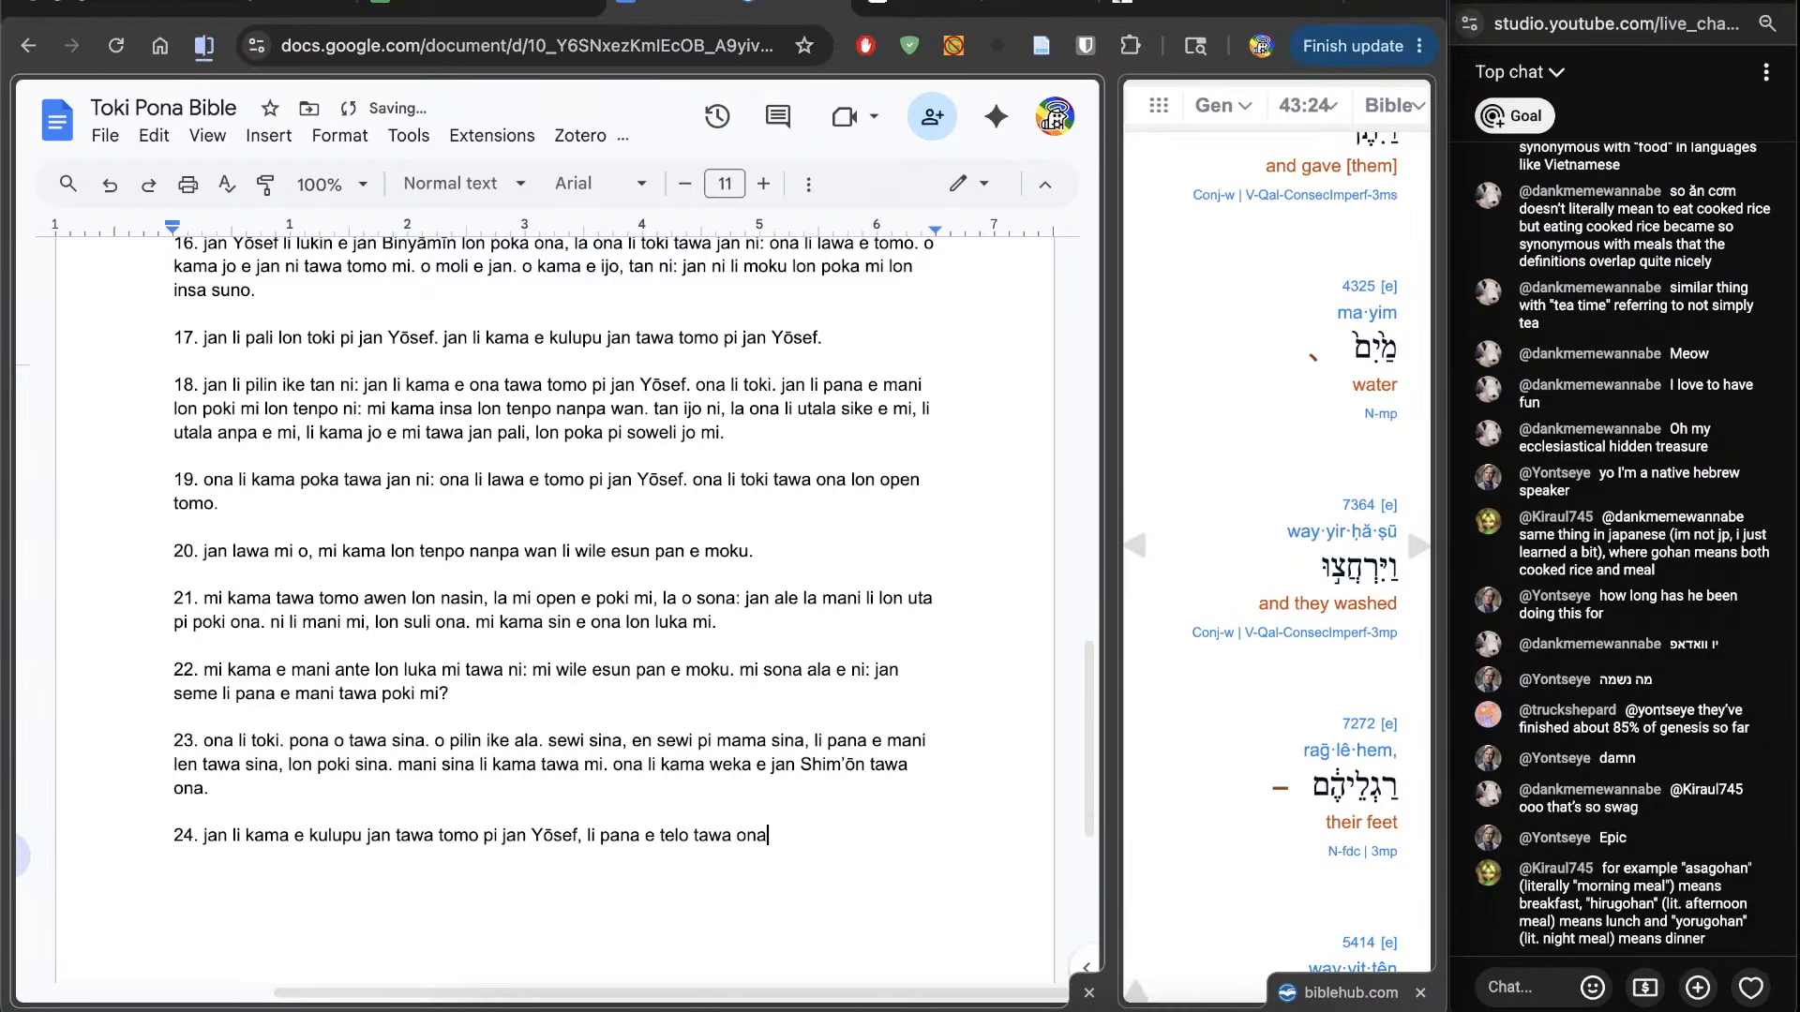
pyautogui.write('. ona li telo e noka ona')
pyautogui.scroll(-3, 1281, 701)
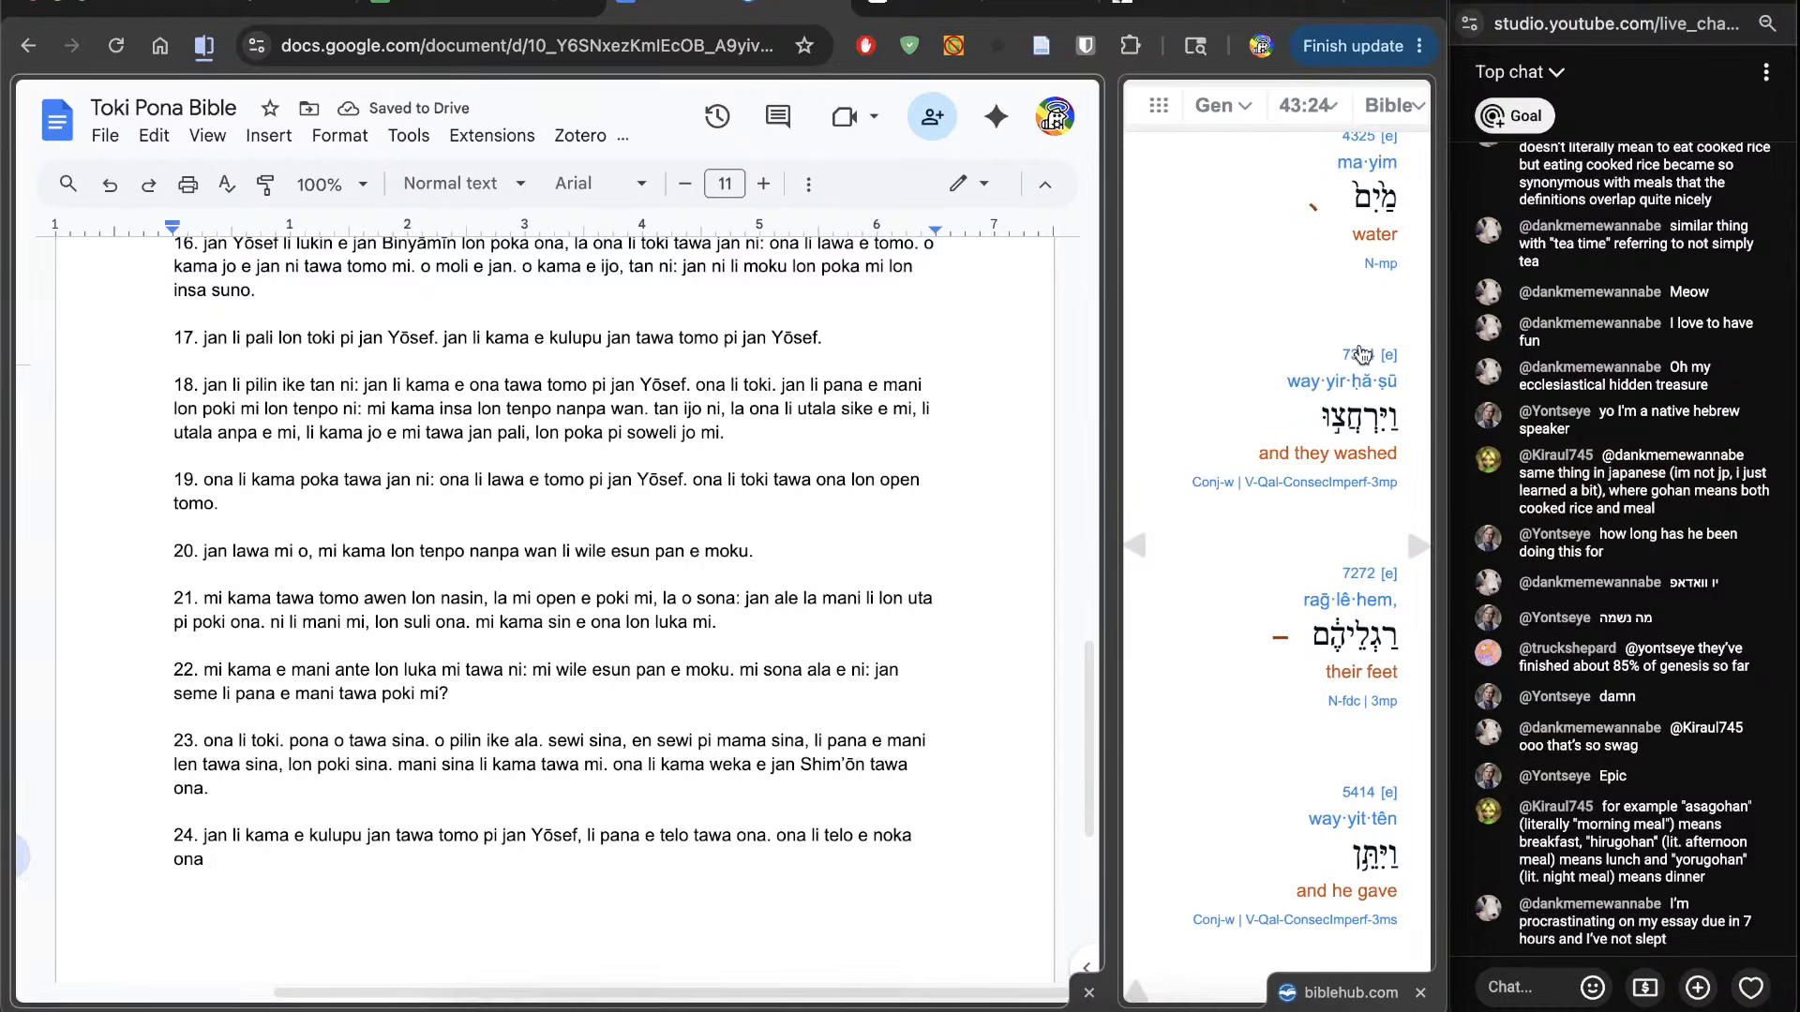
# Step: Read the Strong's entry 7364 for the word glossed "and they washed", and return to verse 24 in the document
pyautogui.click(1357, 354)
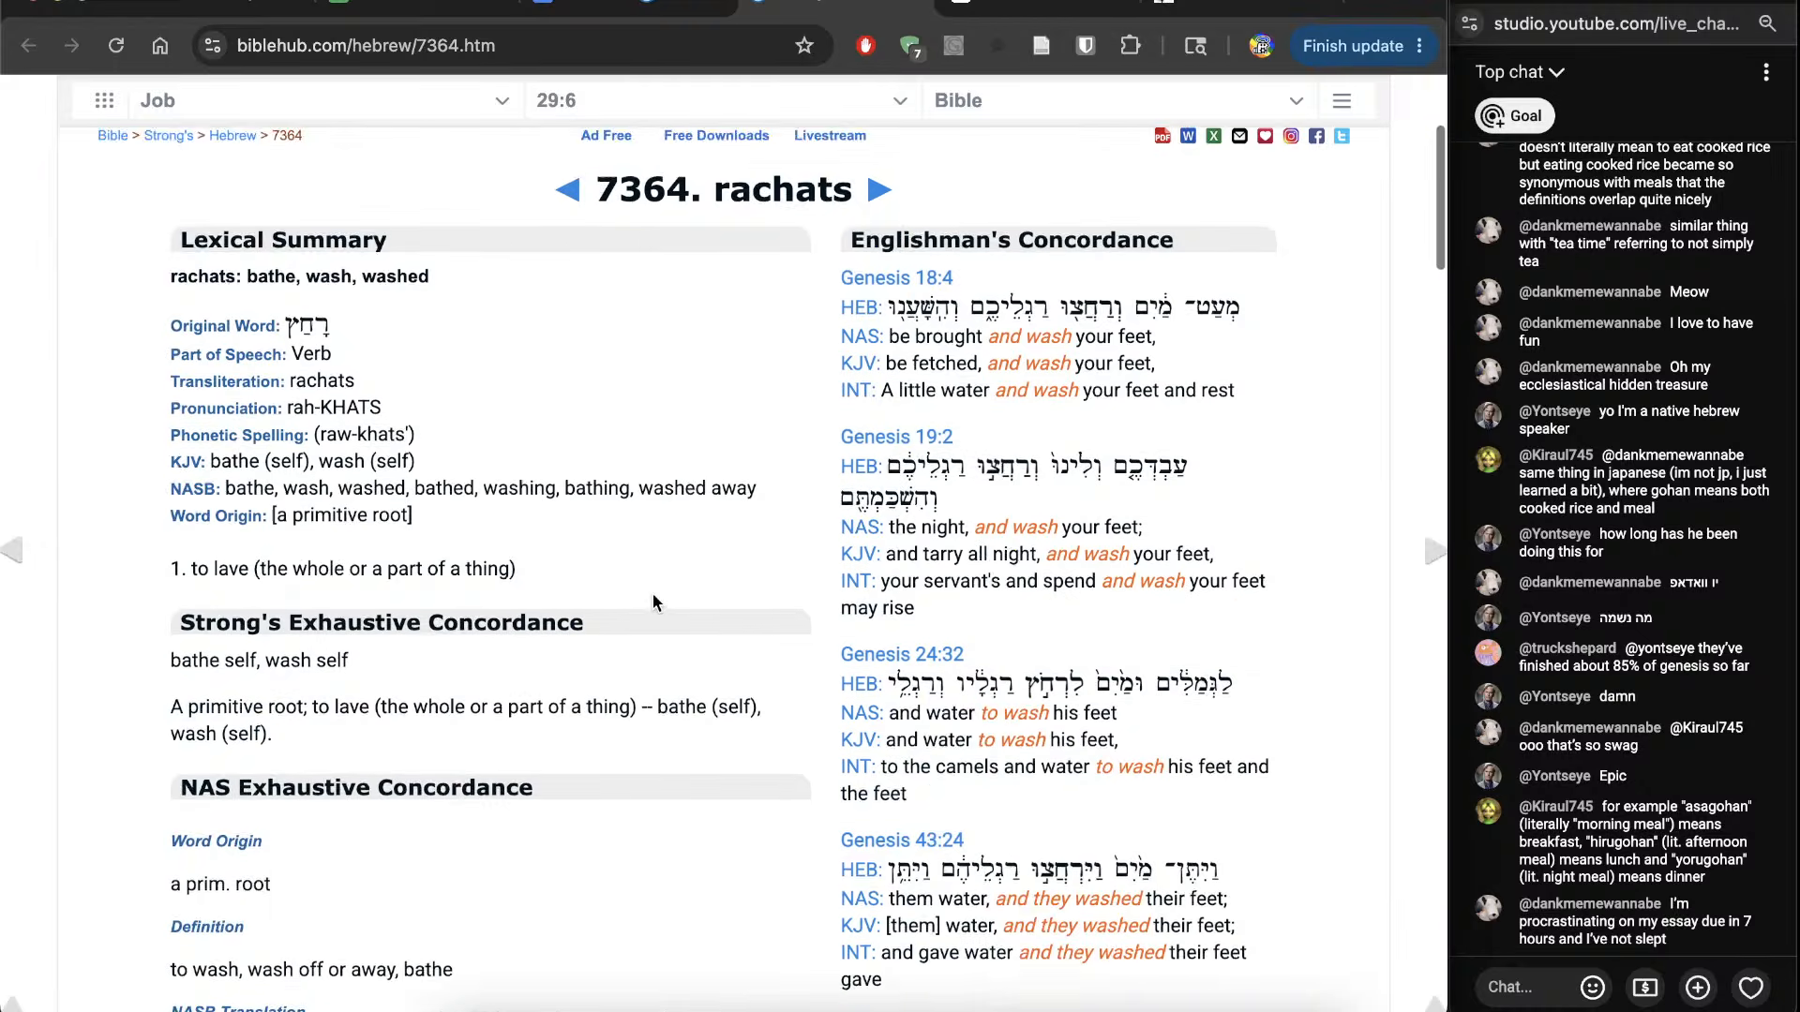
pyautogui.scroll(-2, 652, 596)
pyautogui.scroll(-7, 652, 594)
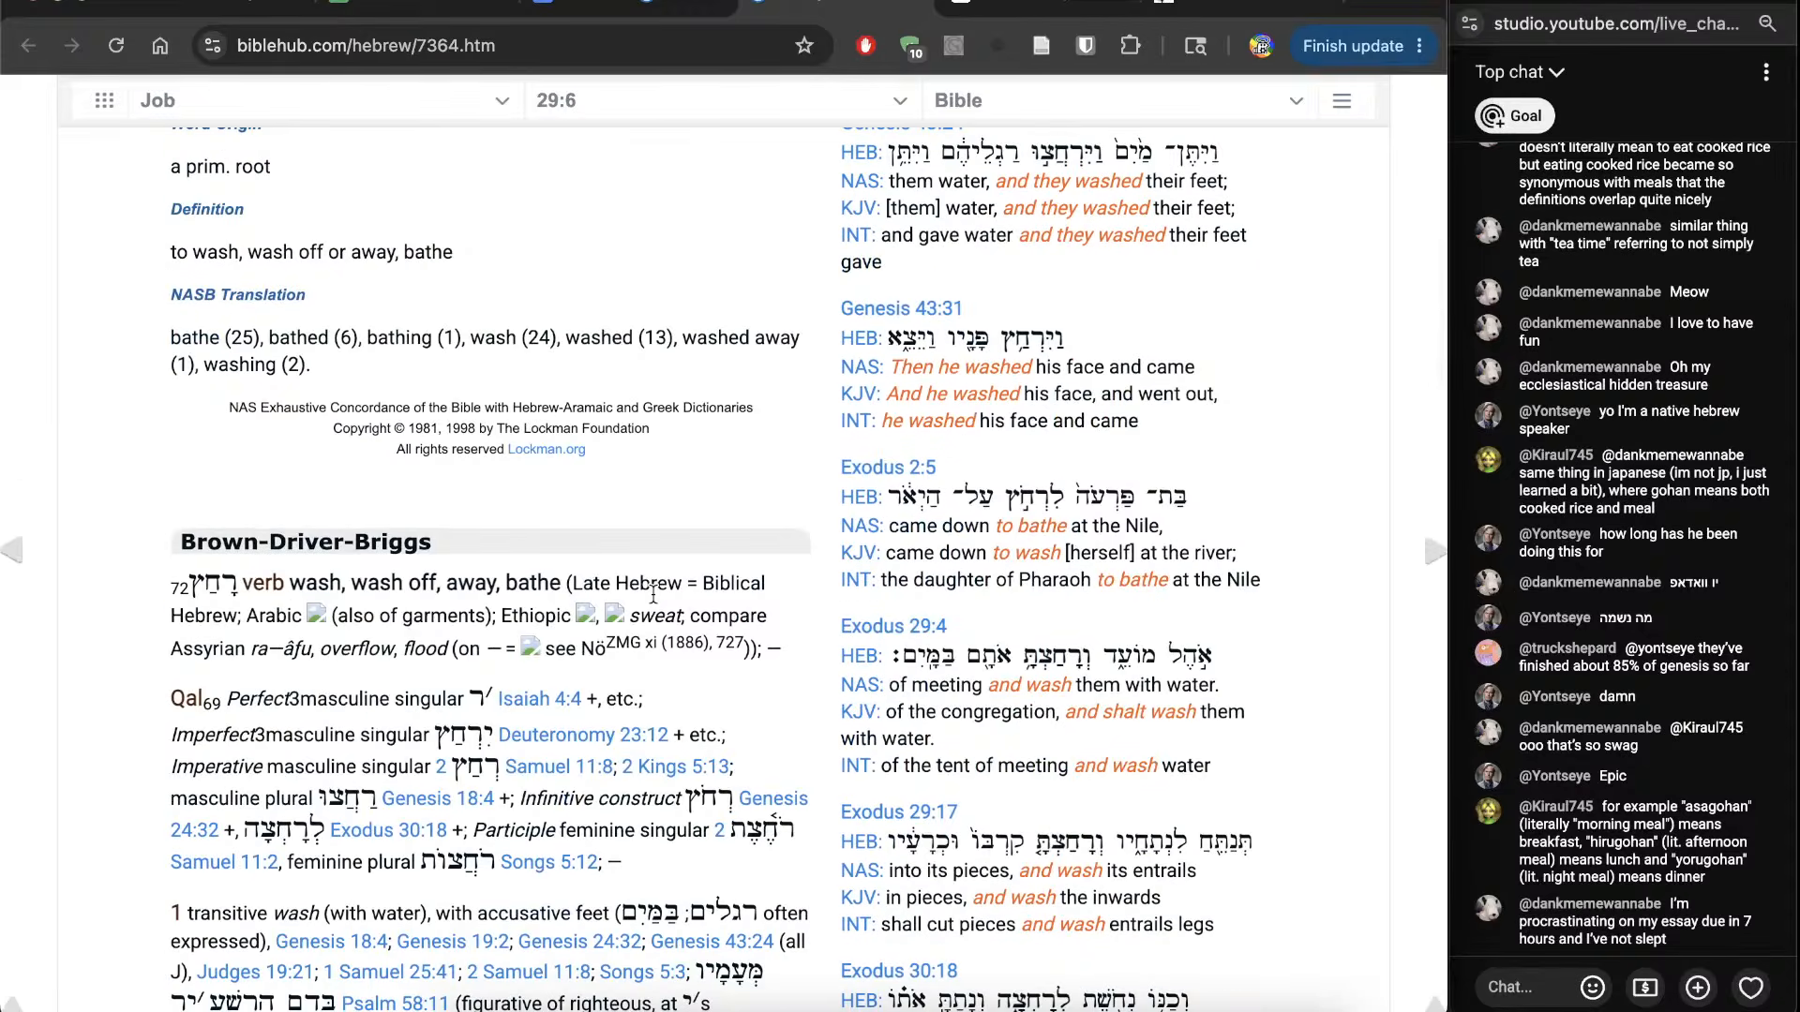
pyautogui.hotkey('alt', 'Left')
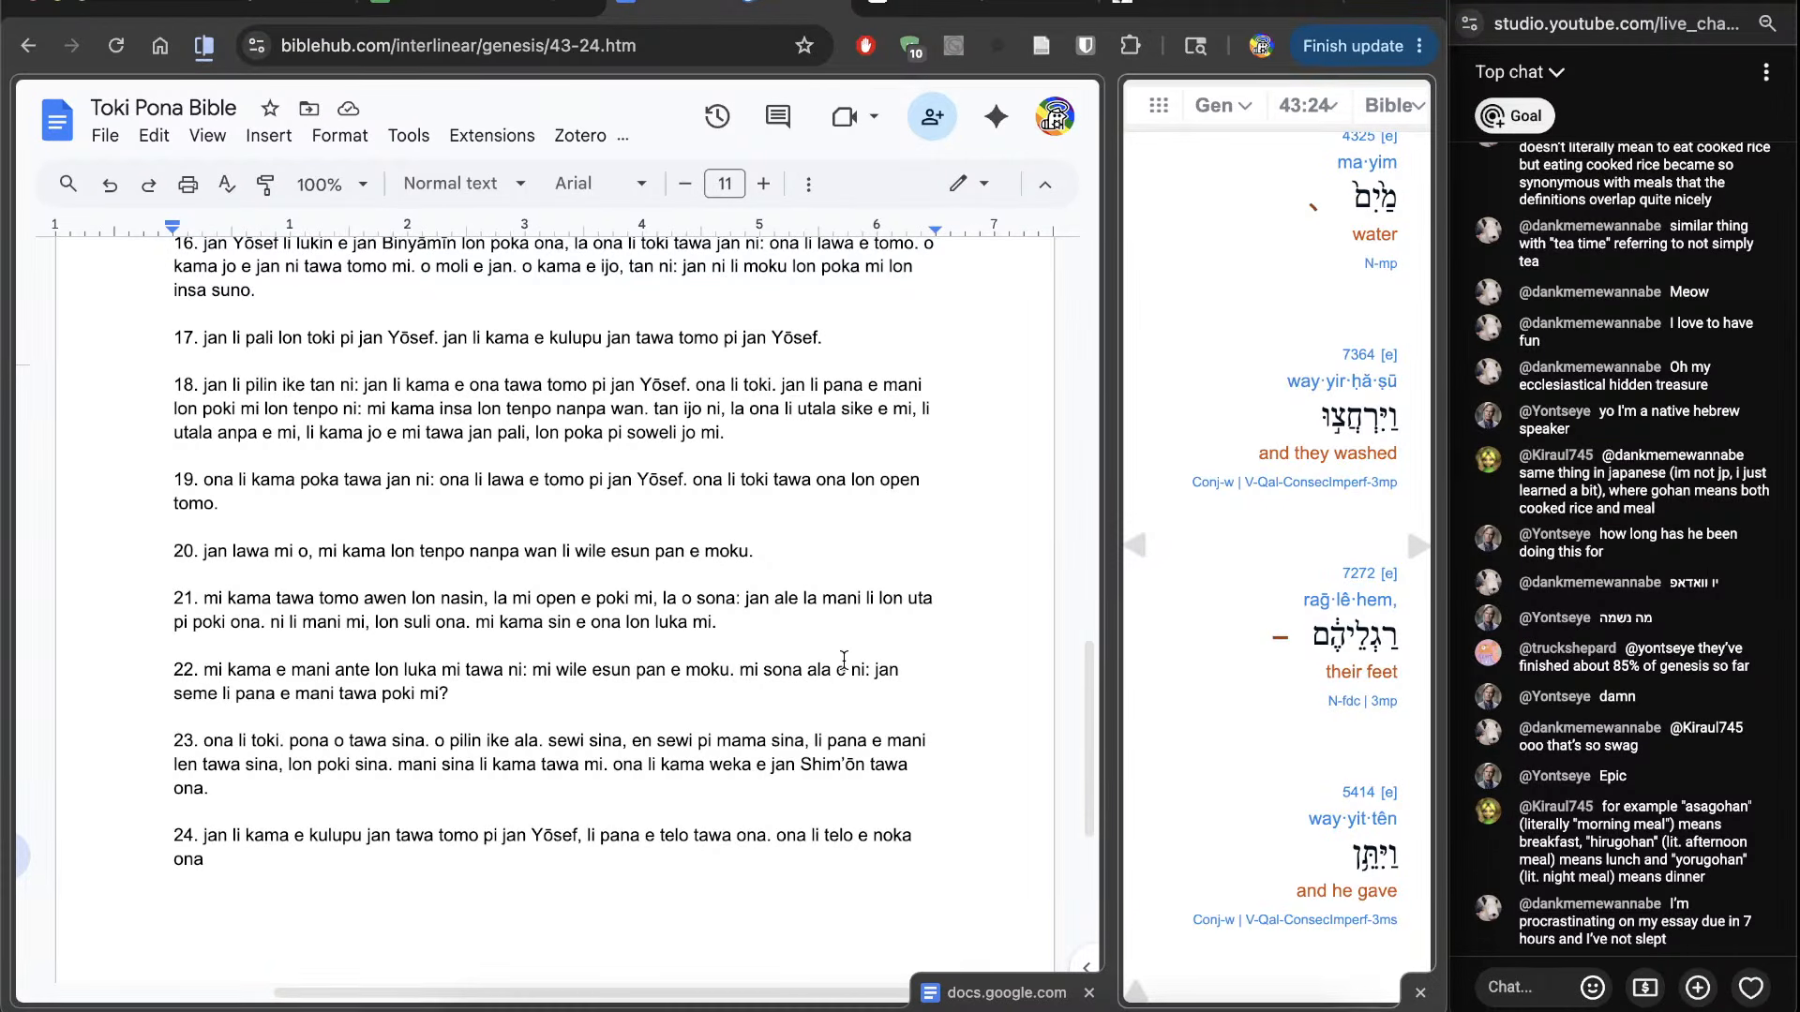
pyautogui.scroll(-2, 544, 754)
pyautogui.click(556, 761)
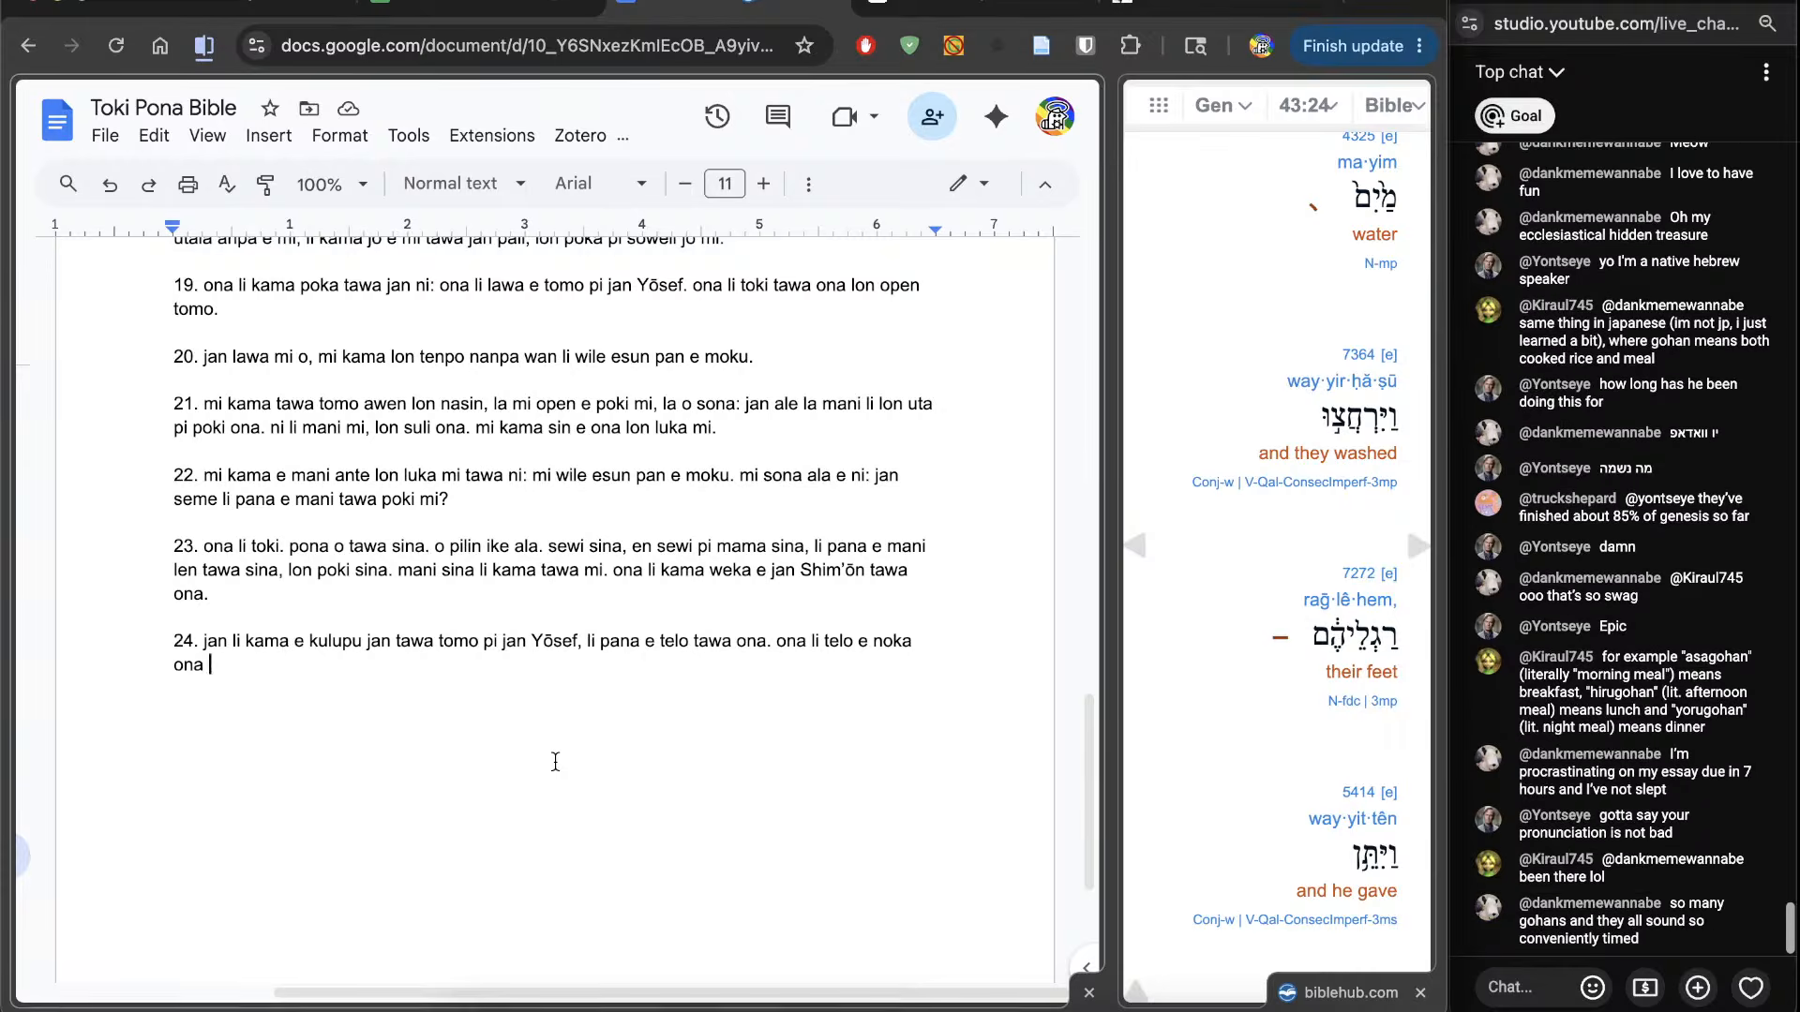
pyautogui.scroll(-1, 555, 762)
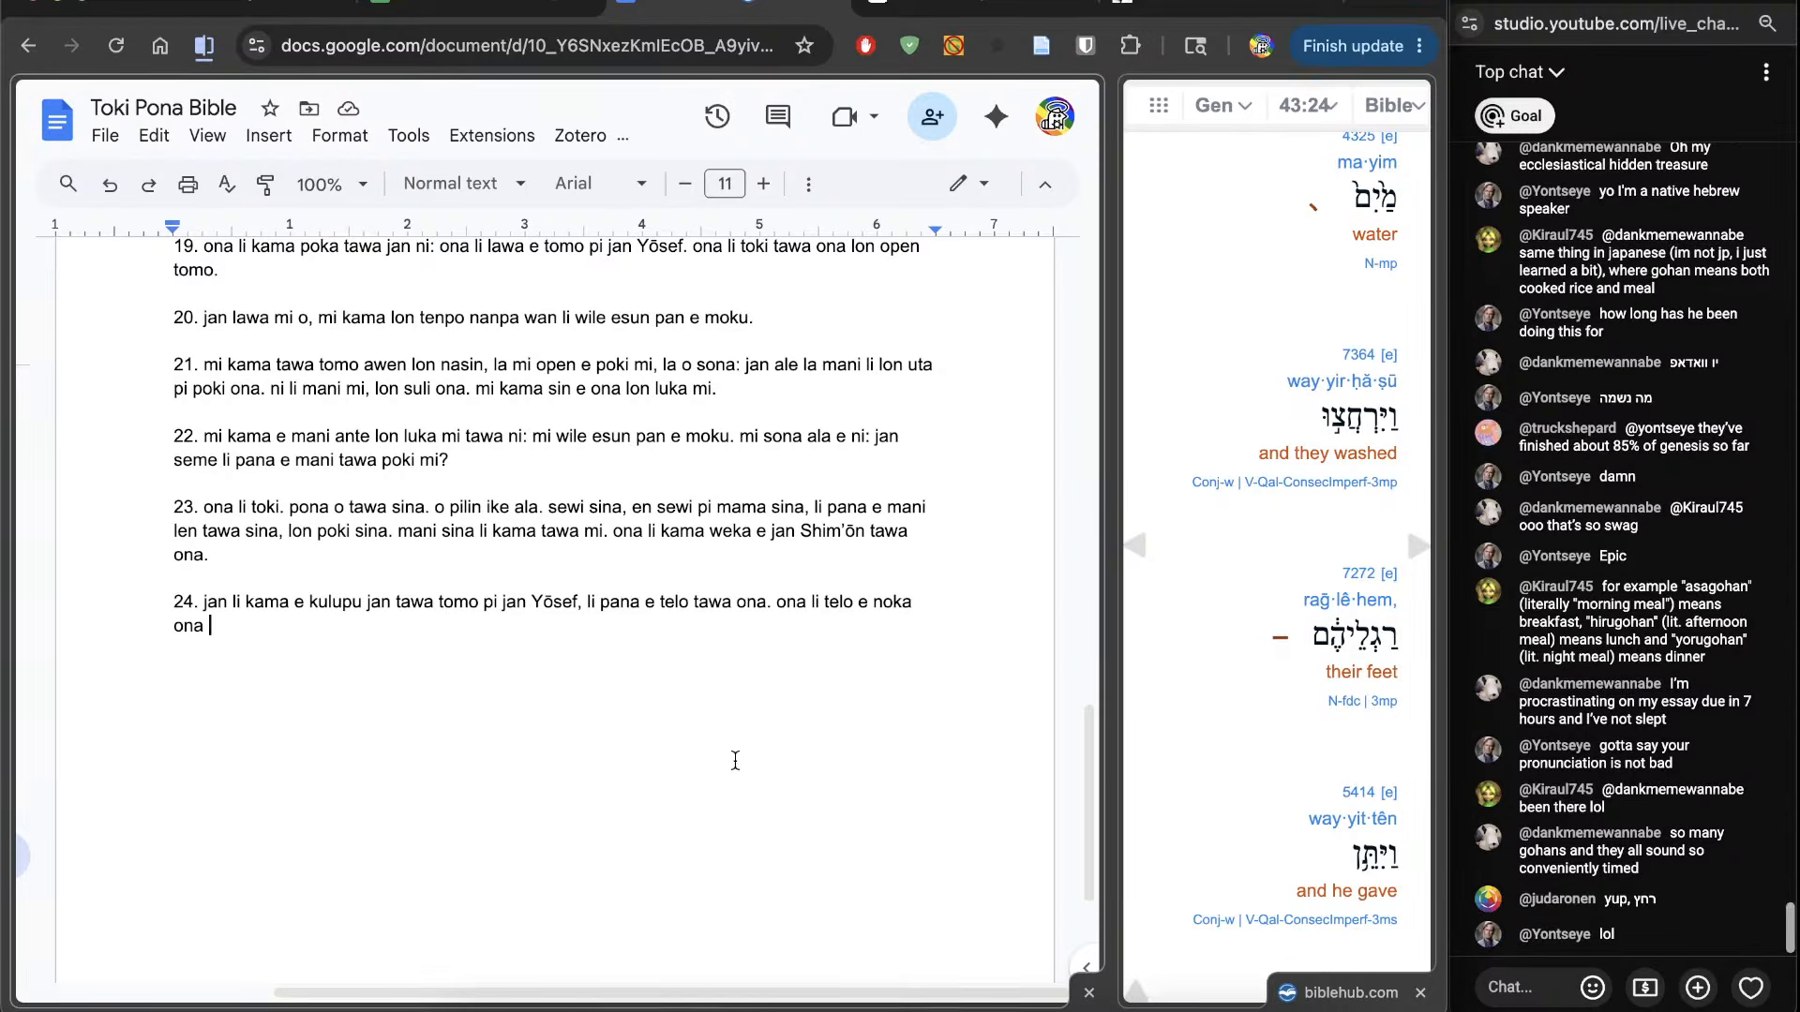
pyautogui.scroll(-1, 794, 795)
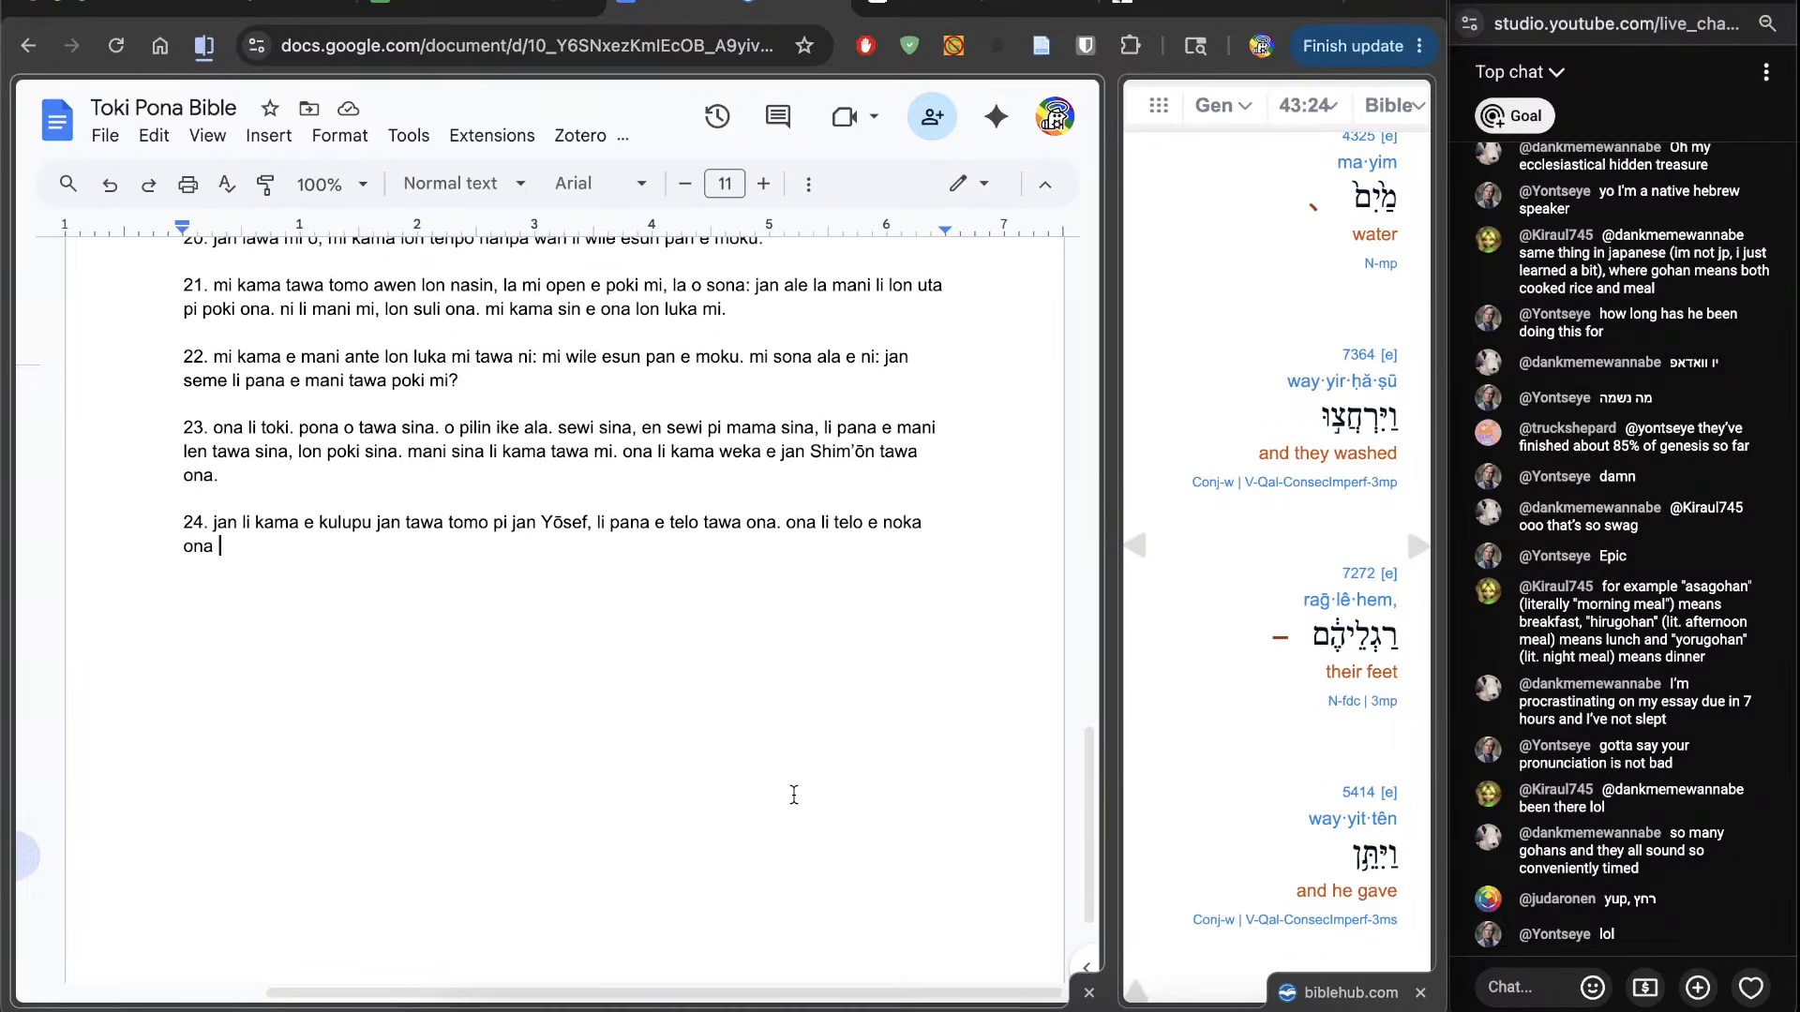
# Step: Switch to YouTube Studio, view the livestream's latency settings, and return to the translation document
pyautogui.click(211, 6)
pyautogui.scroll(-1, 414, 717)
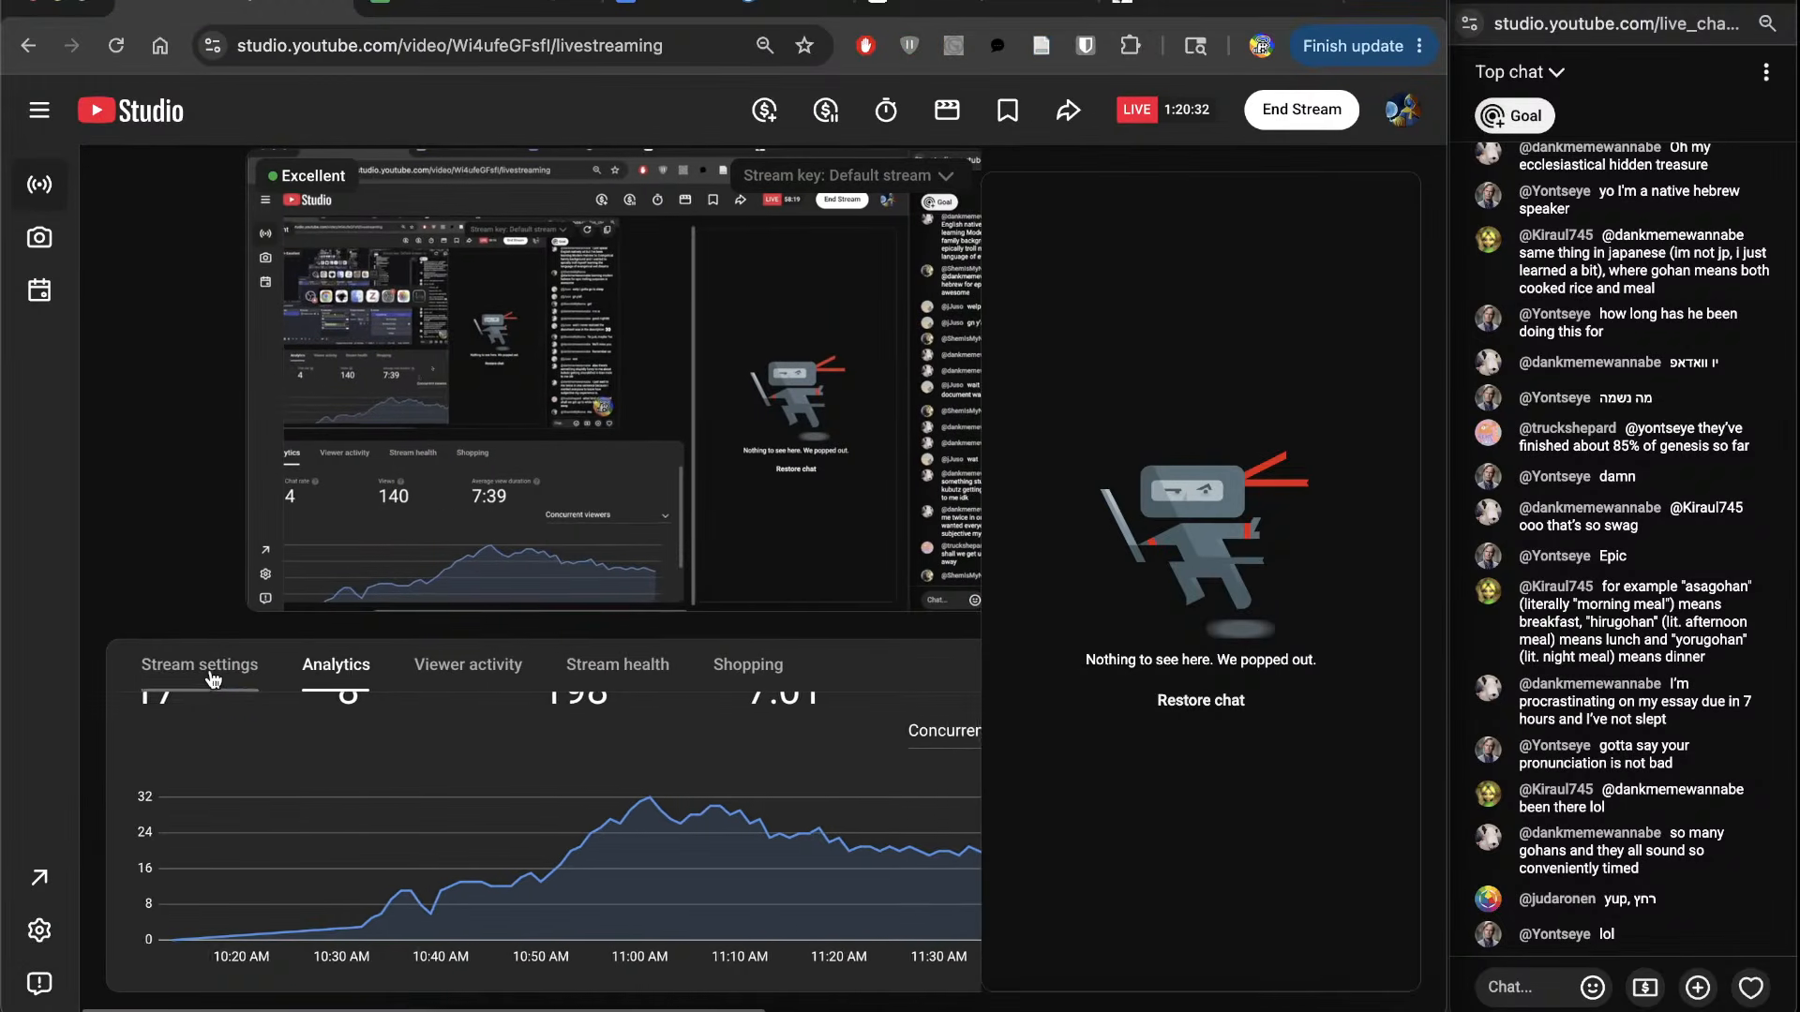
pyautogui.click(201, 667)
pyautogui.scroll(1, 294, 808)
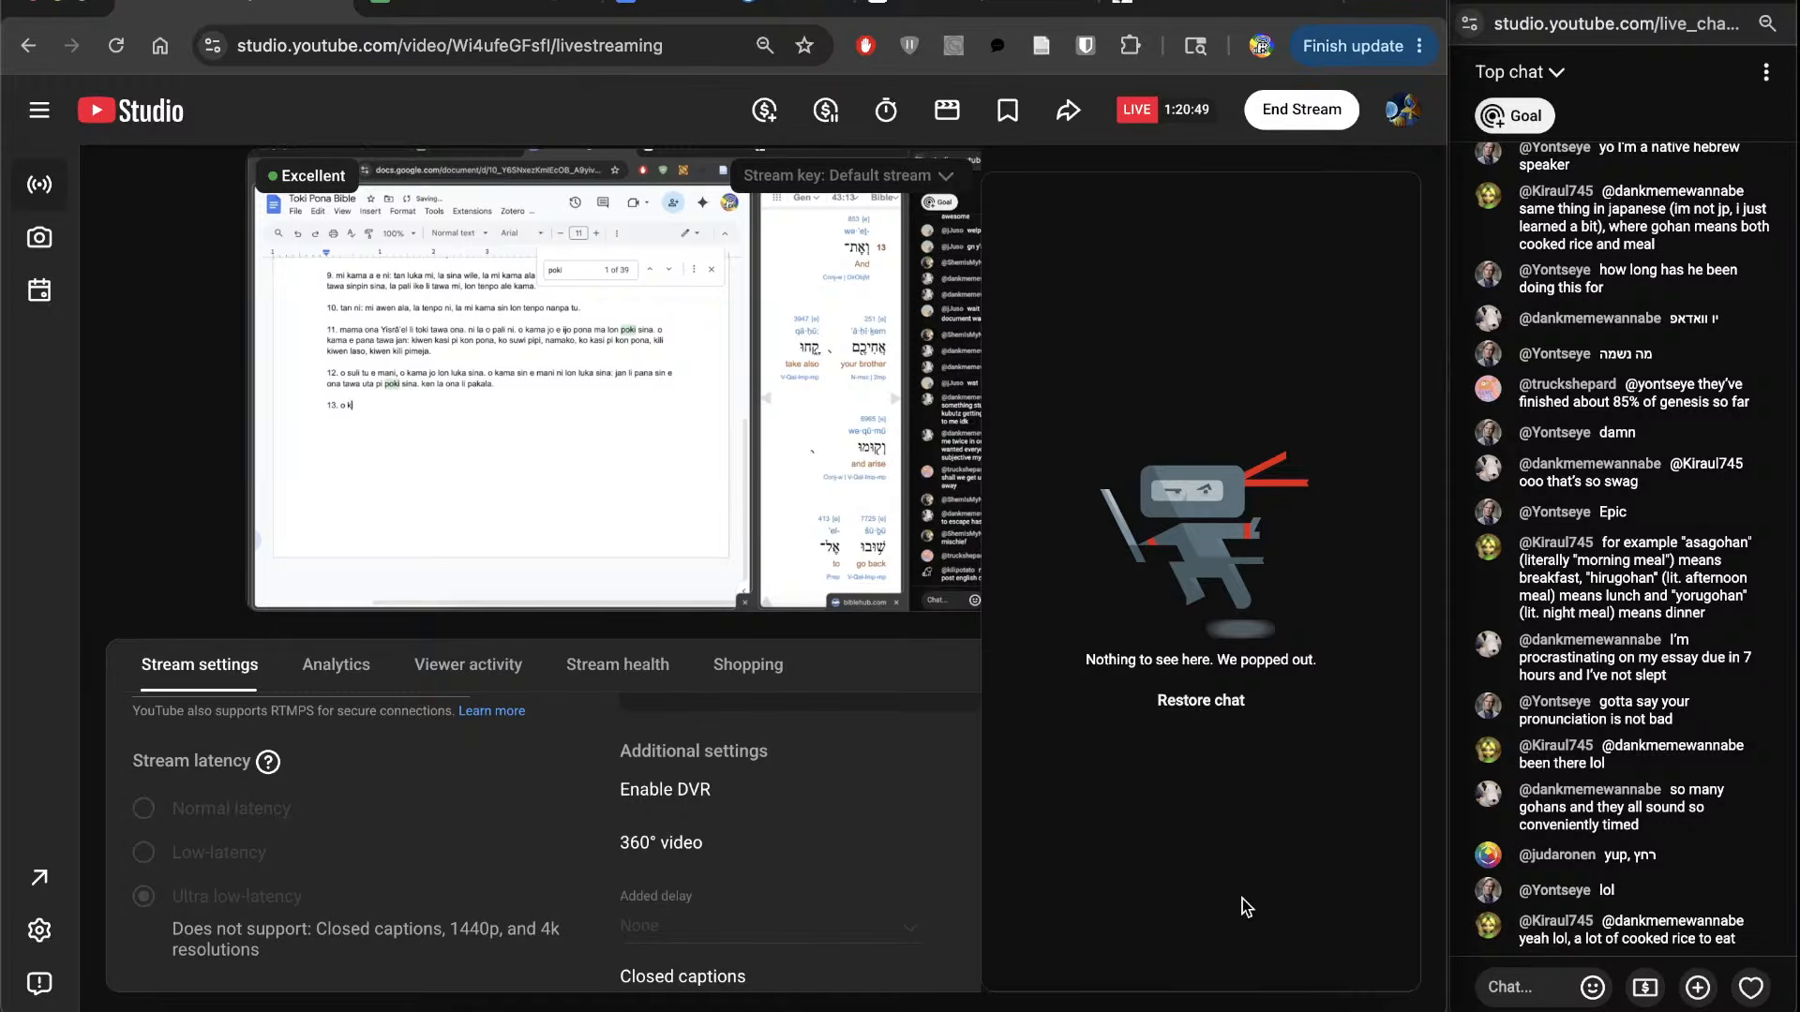
pyautogui.click(669, 9)
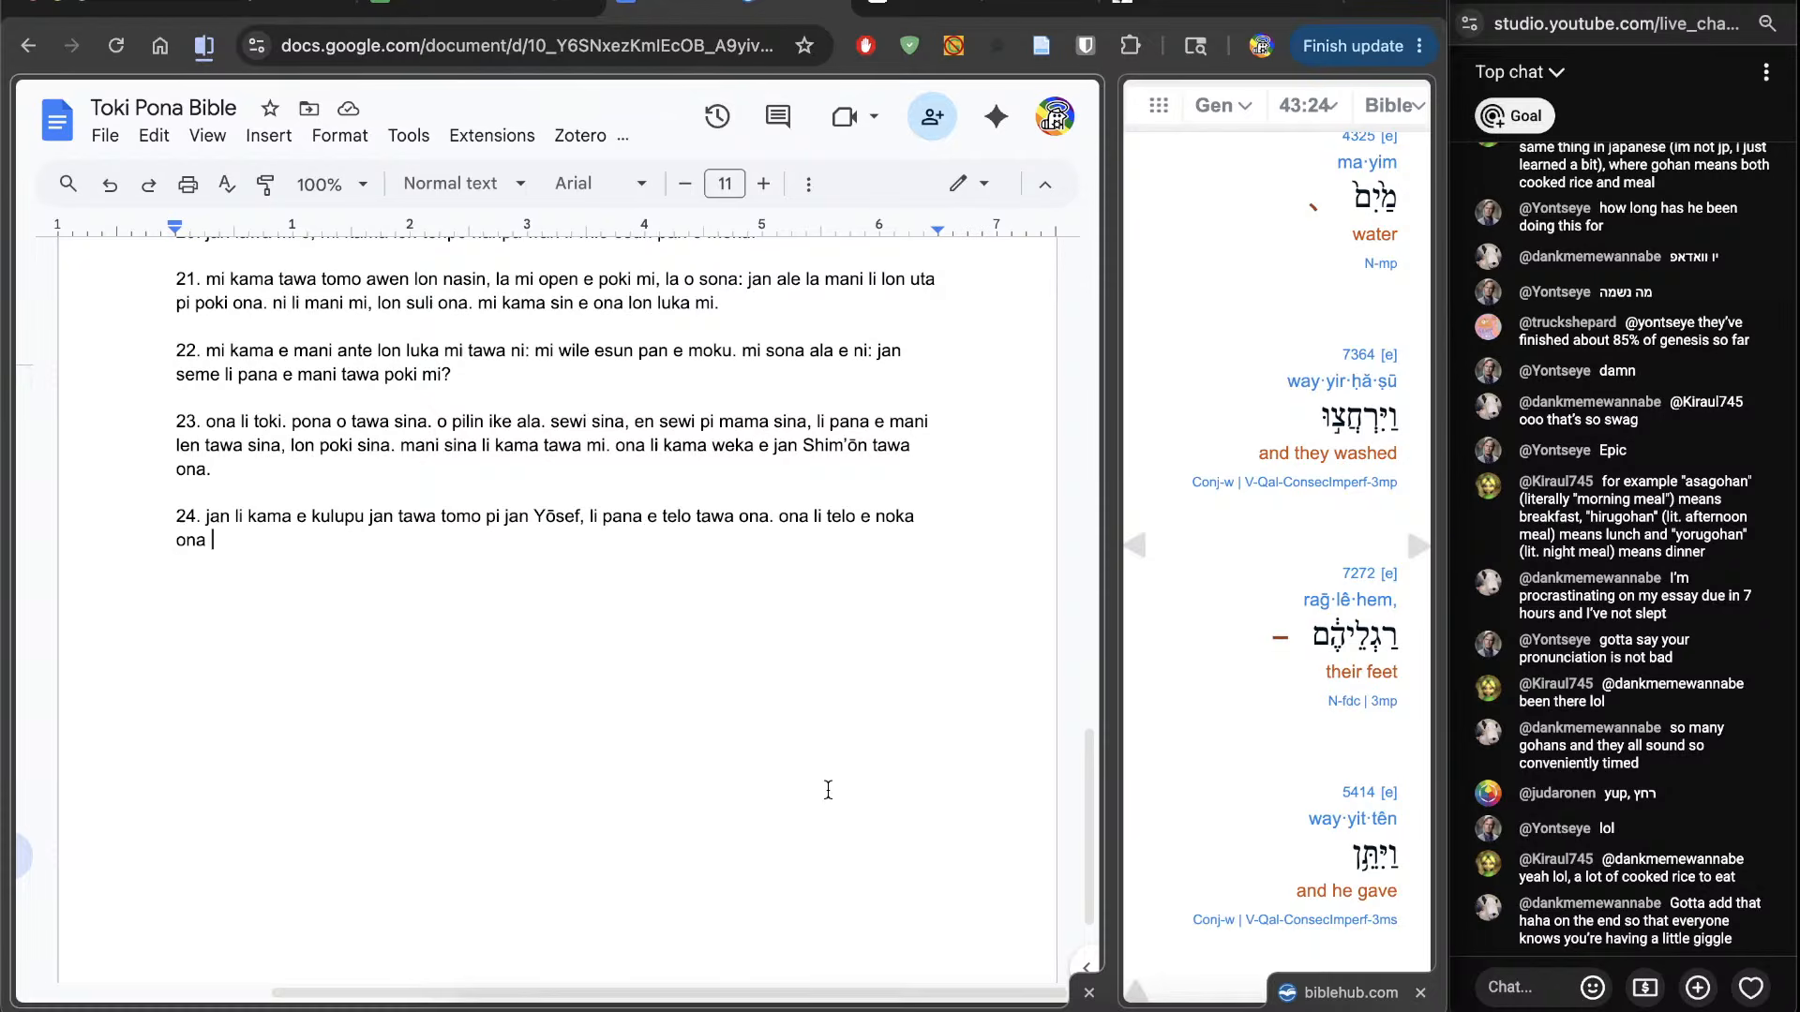
pyautogui.scroll(-1, 828, 790)
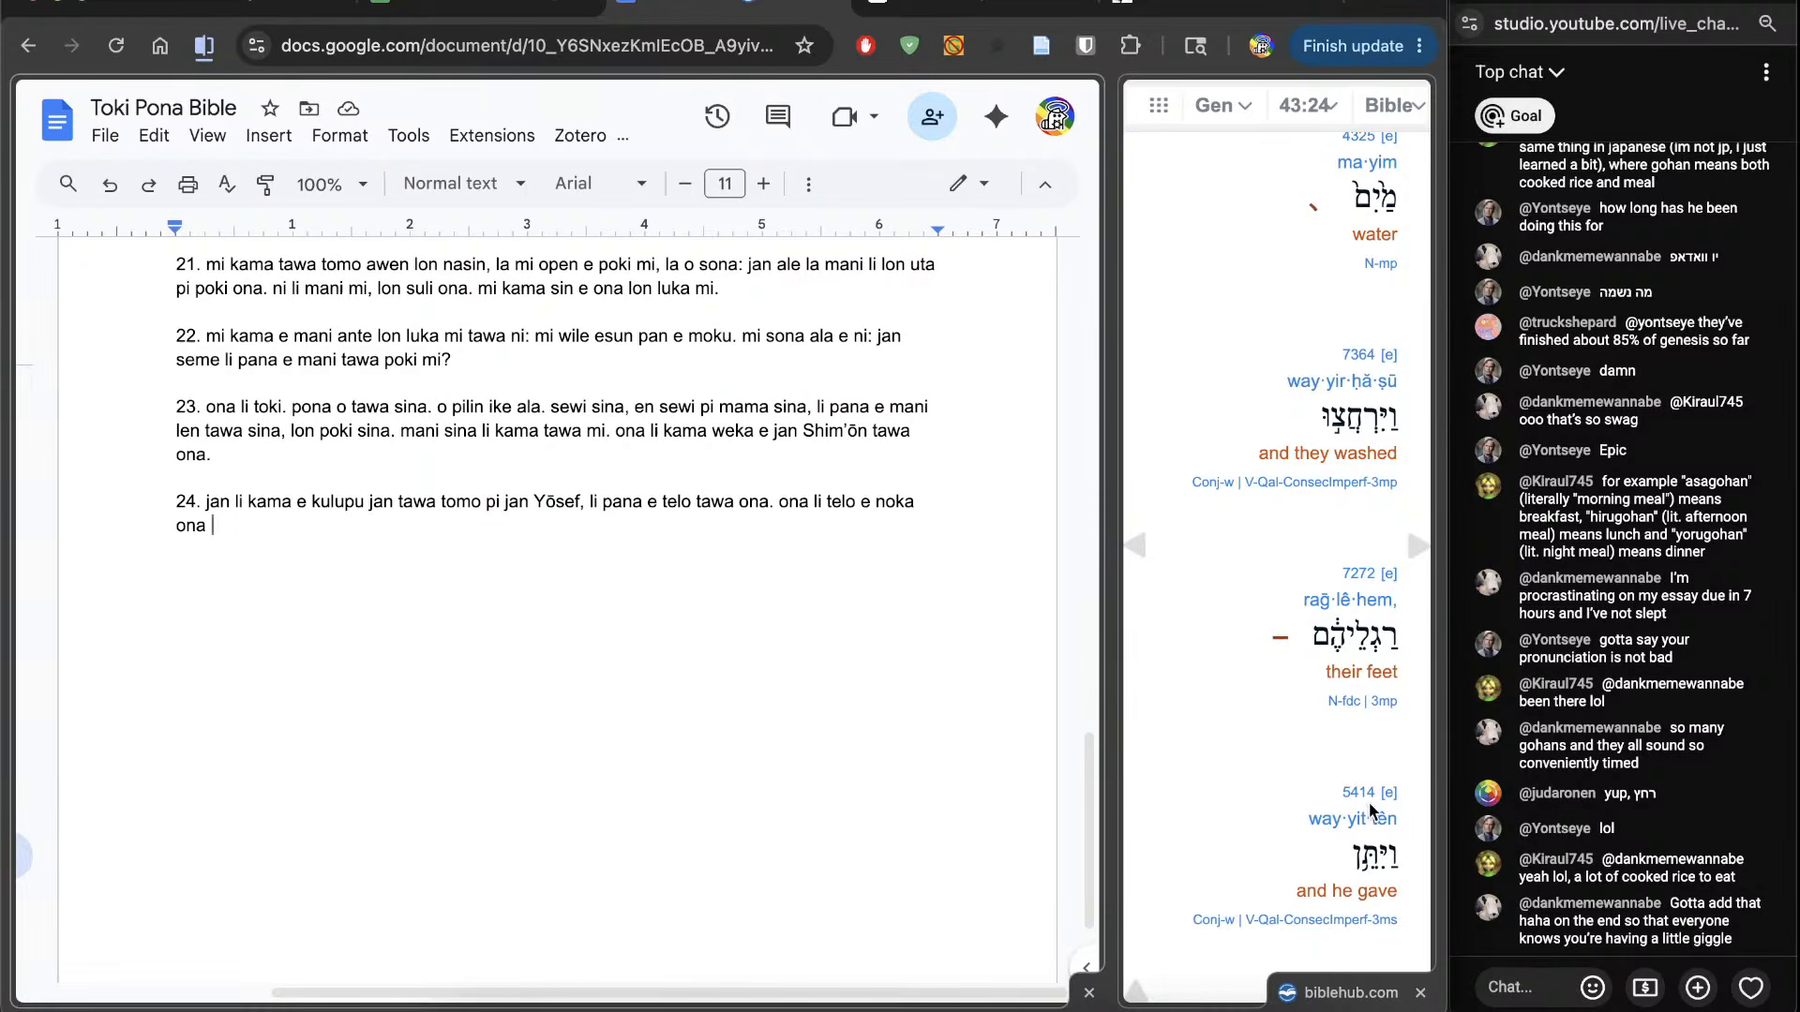
# Step: End the unfinished sentence in verse 24 with a period and add "ona li pana e moku tawa soweli ona."
pyautogui.scroll(-1, 1368, 814)
pyautogui.scroll(-4, 1206, 843)
pyautogui.press('BackSpace')
pyautogui.write('. ona li')
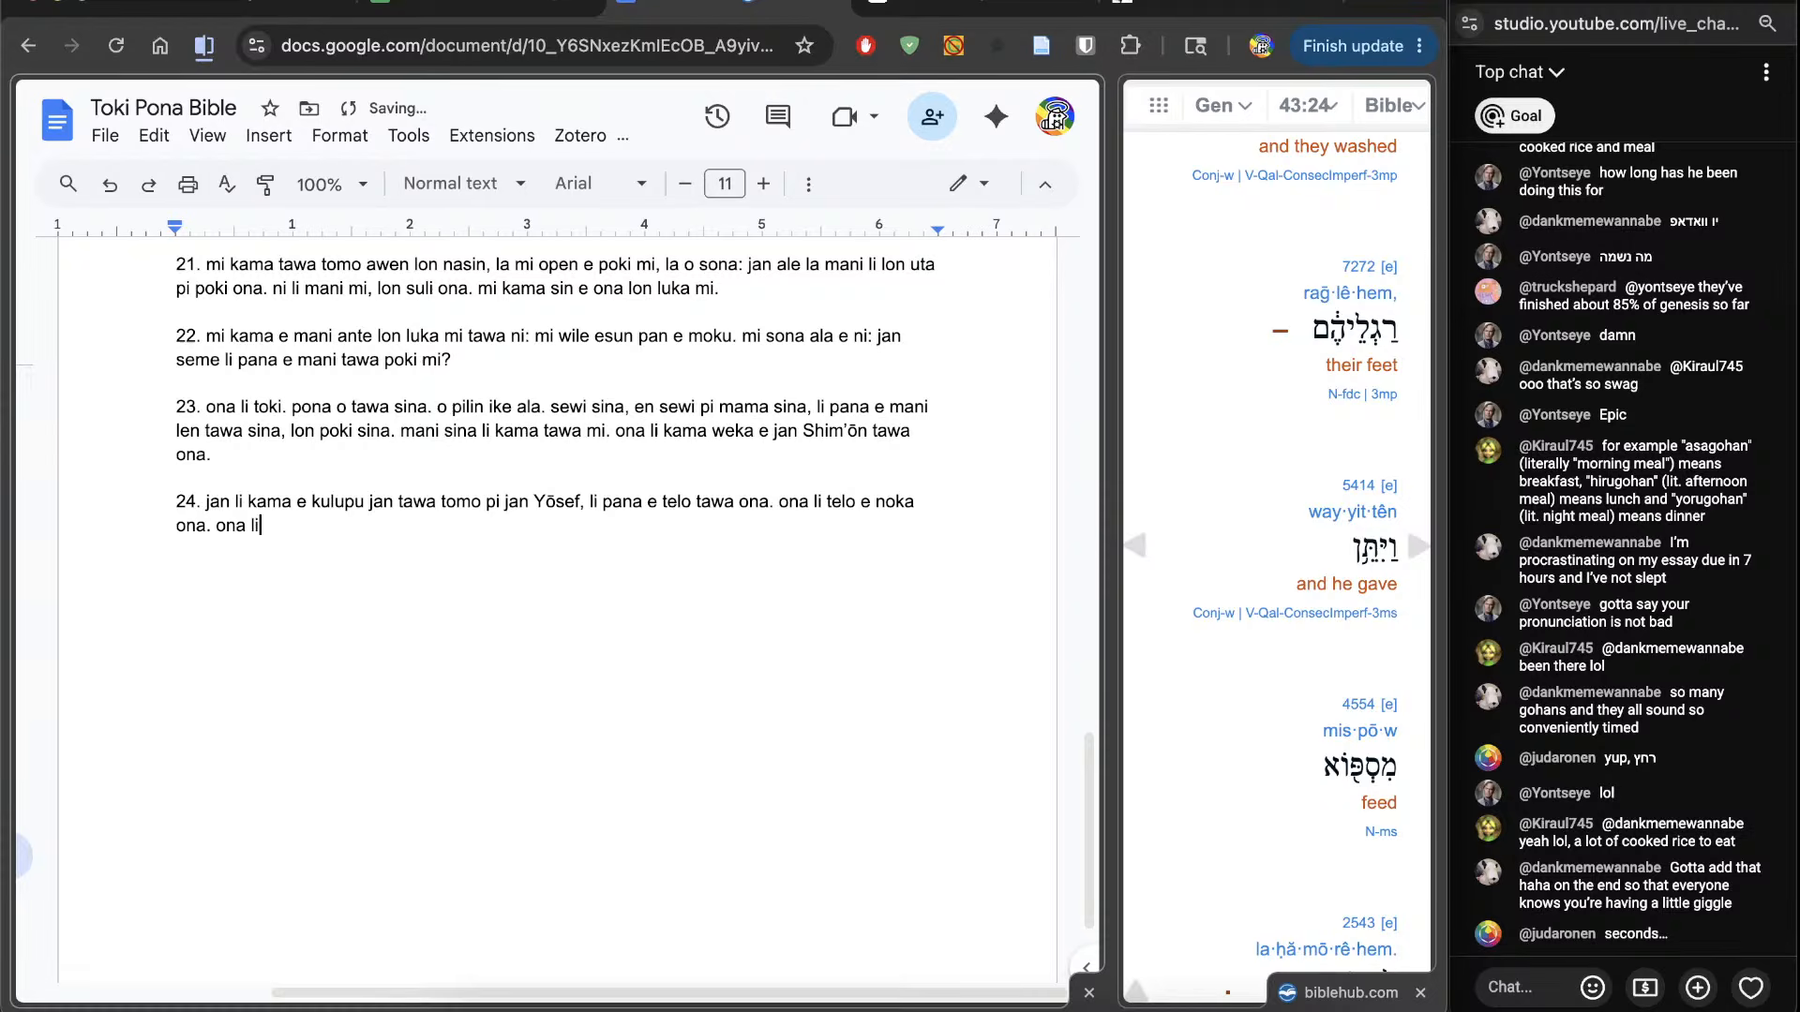
pyautogui.write(' pana e')
pyautogui.scroll(-4, 1298, 852)
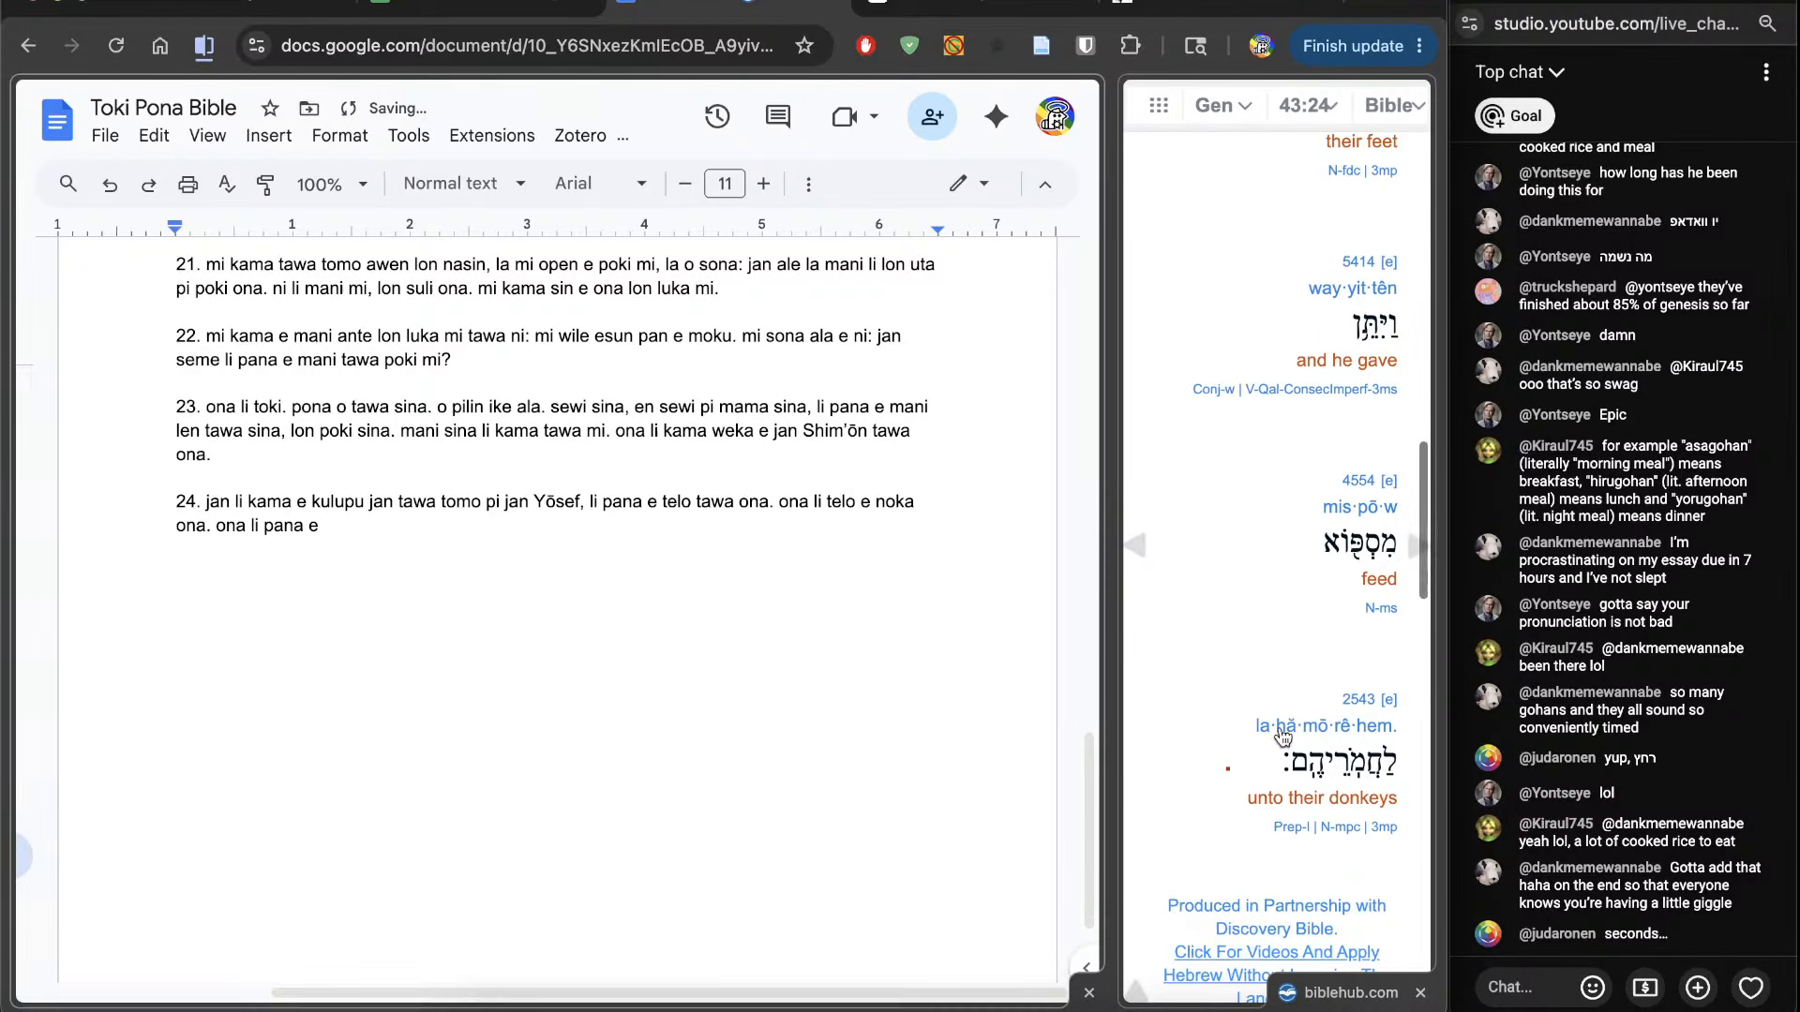
pyautogui.write('moku ')
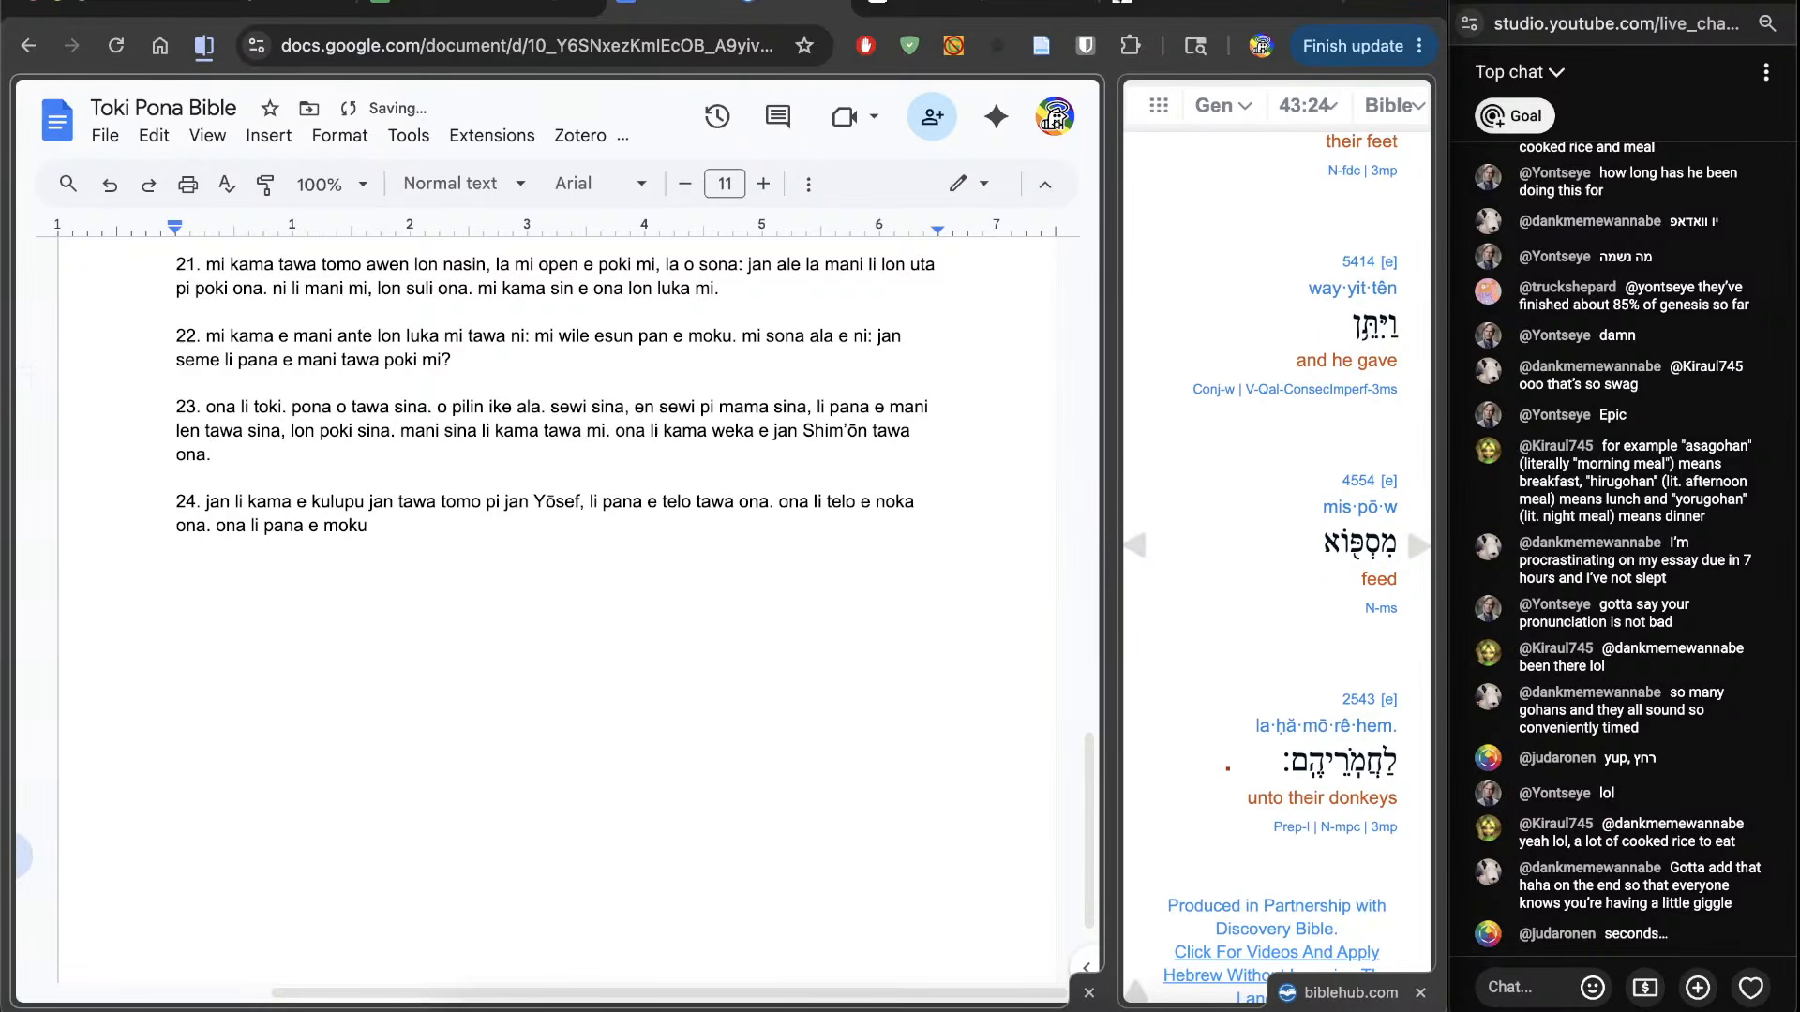
pyautogui.write('tawa soweli ona.')
# Step: Compare the Hebrew word glossed "feed" with the phrase "moku tawa soweli ona." in verse 24
pyautogui.doubleClick(1359, 544)
pyautogui.scroll(-1, 1335, 550)
pyautogui.scroll(-1, 1335, 550)
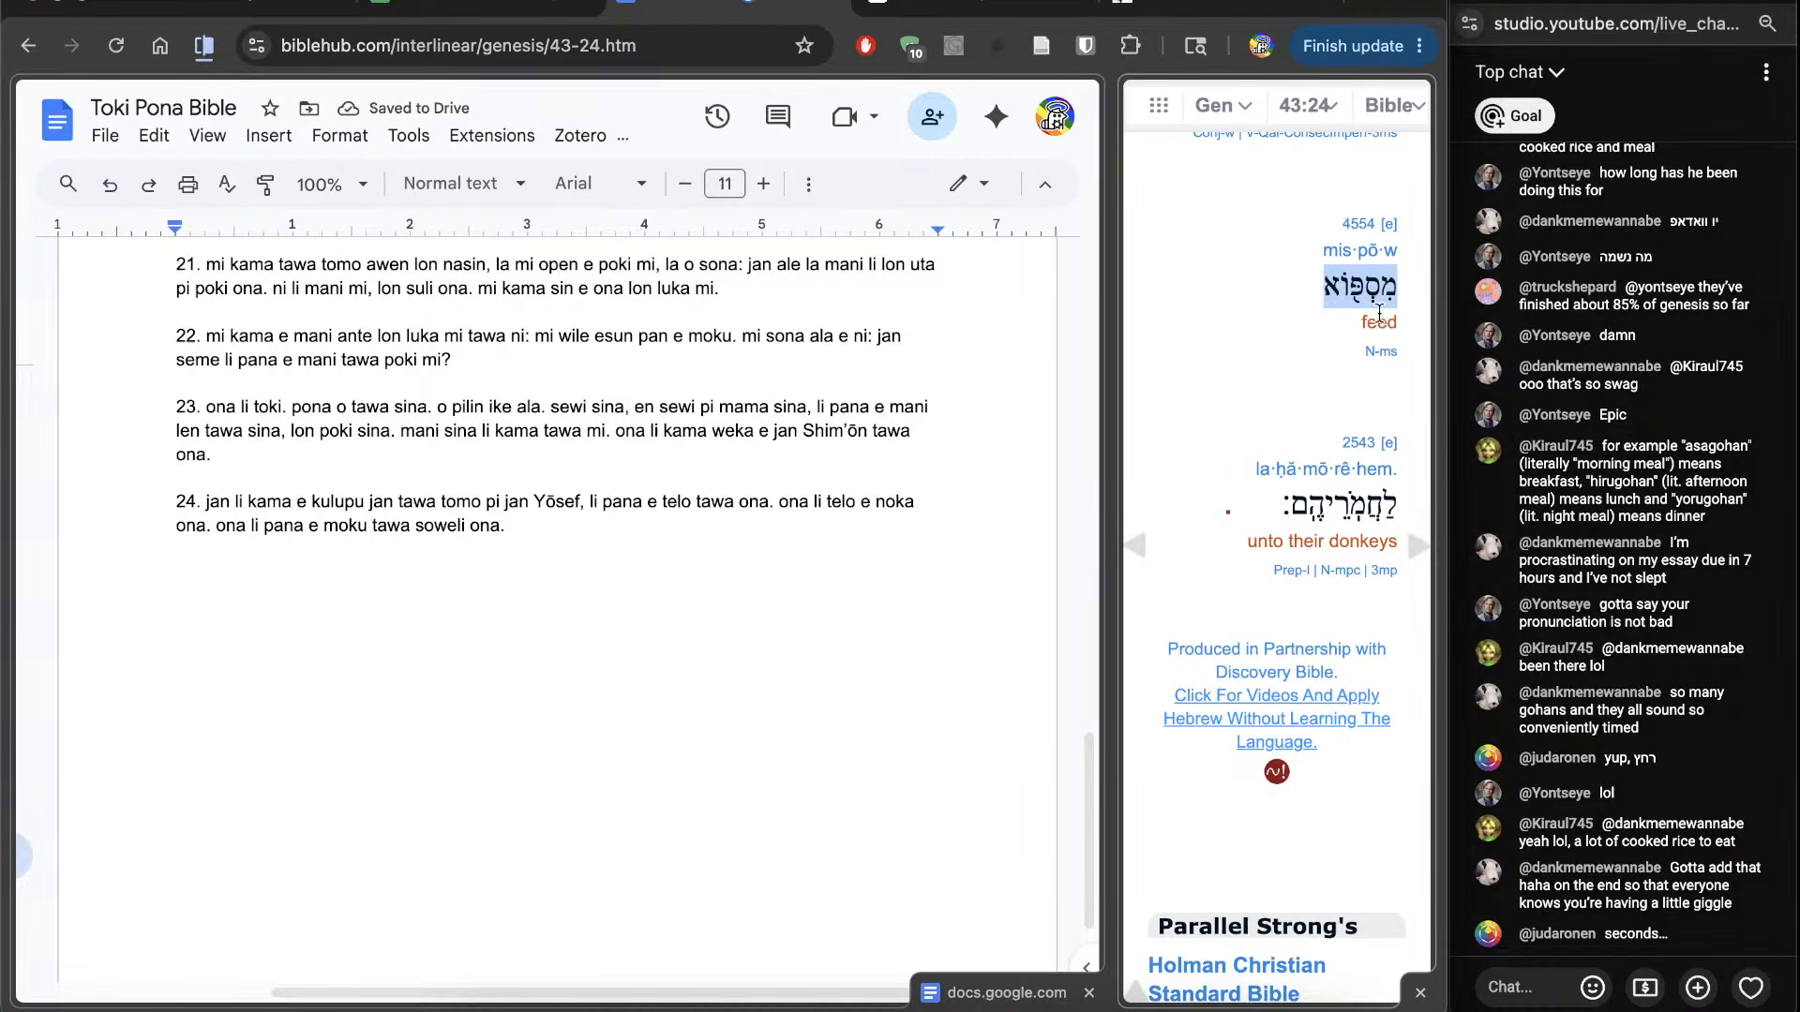
pyautogui.doubleClick(1378, 321)
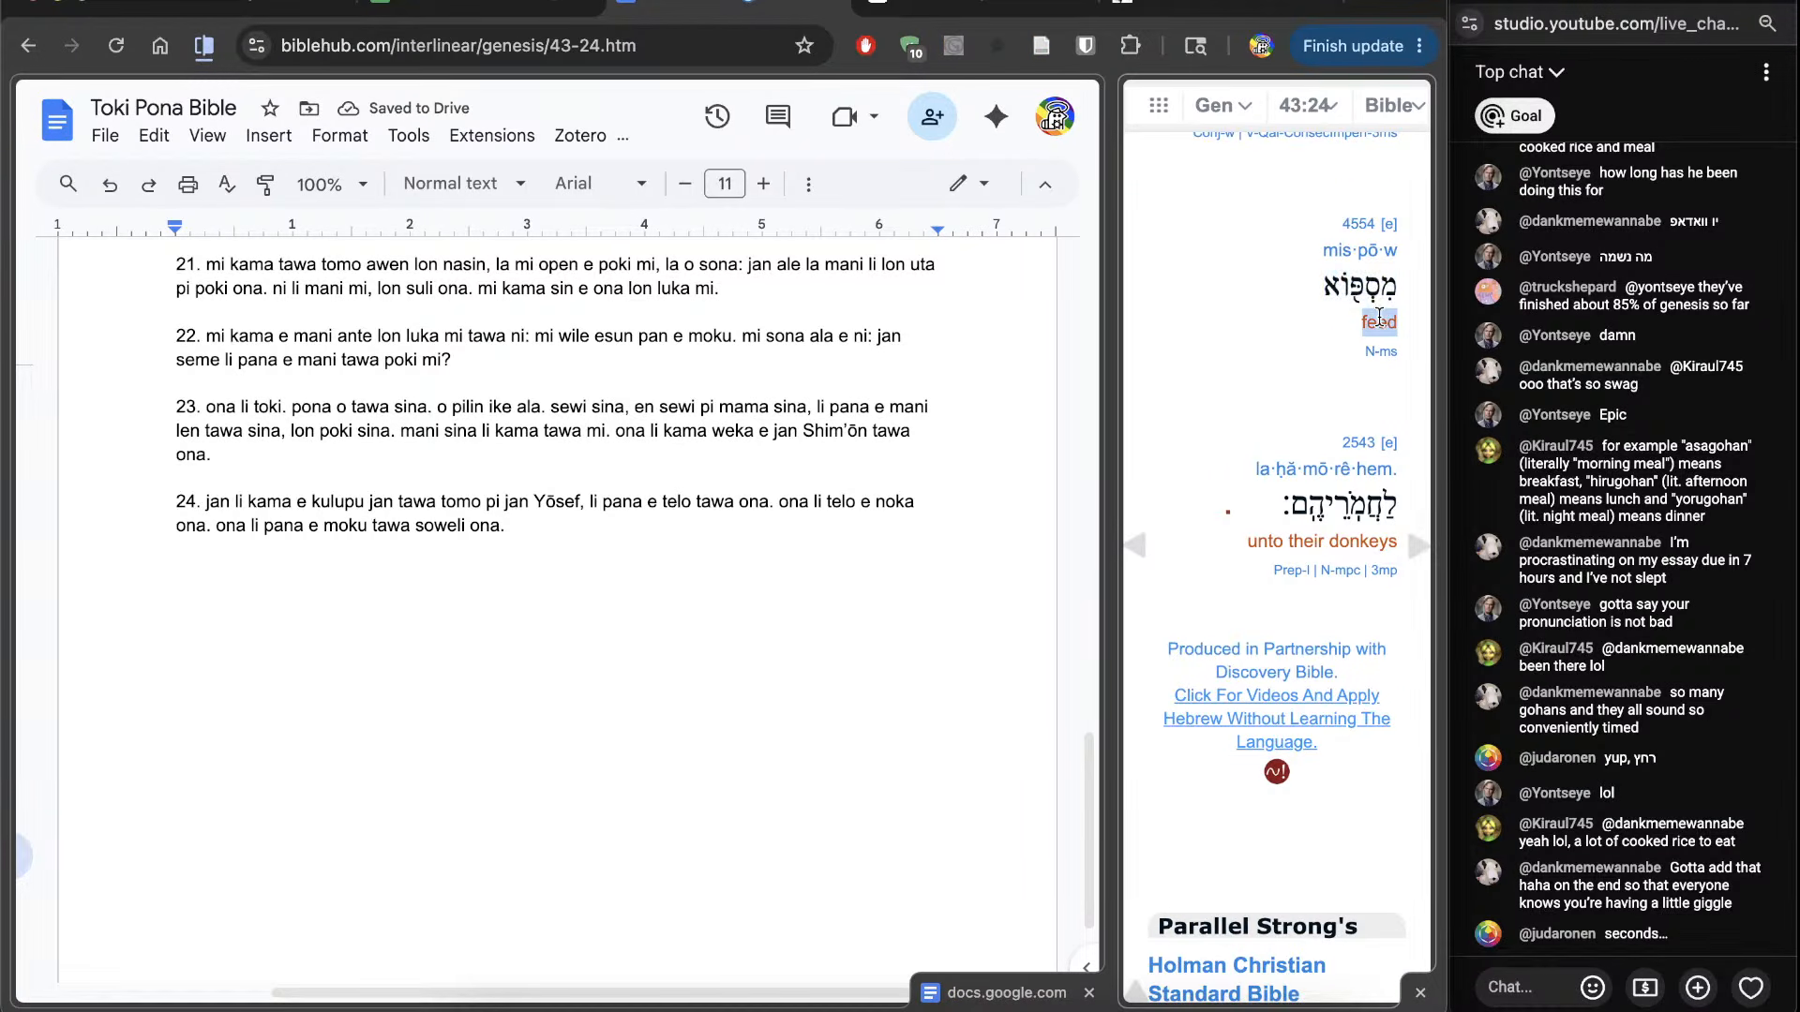
pyautogui.click(525, 572)
pyautogui.moveTo(323, 557); pyautogui.dragTo(516, 566)
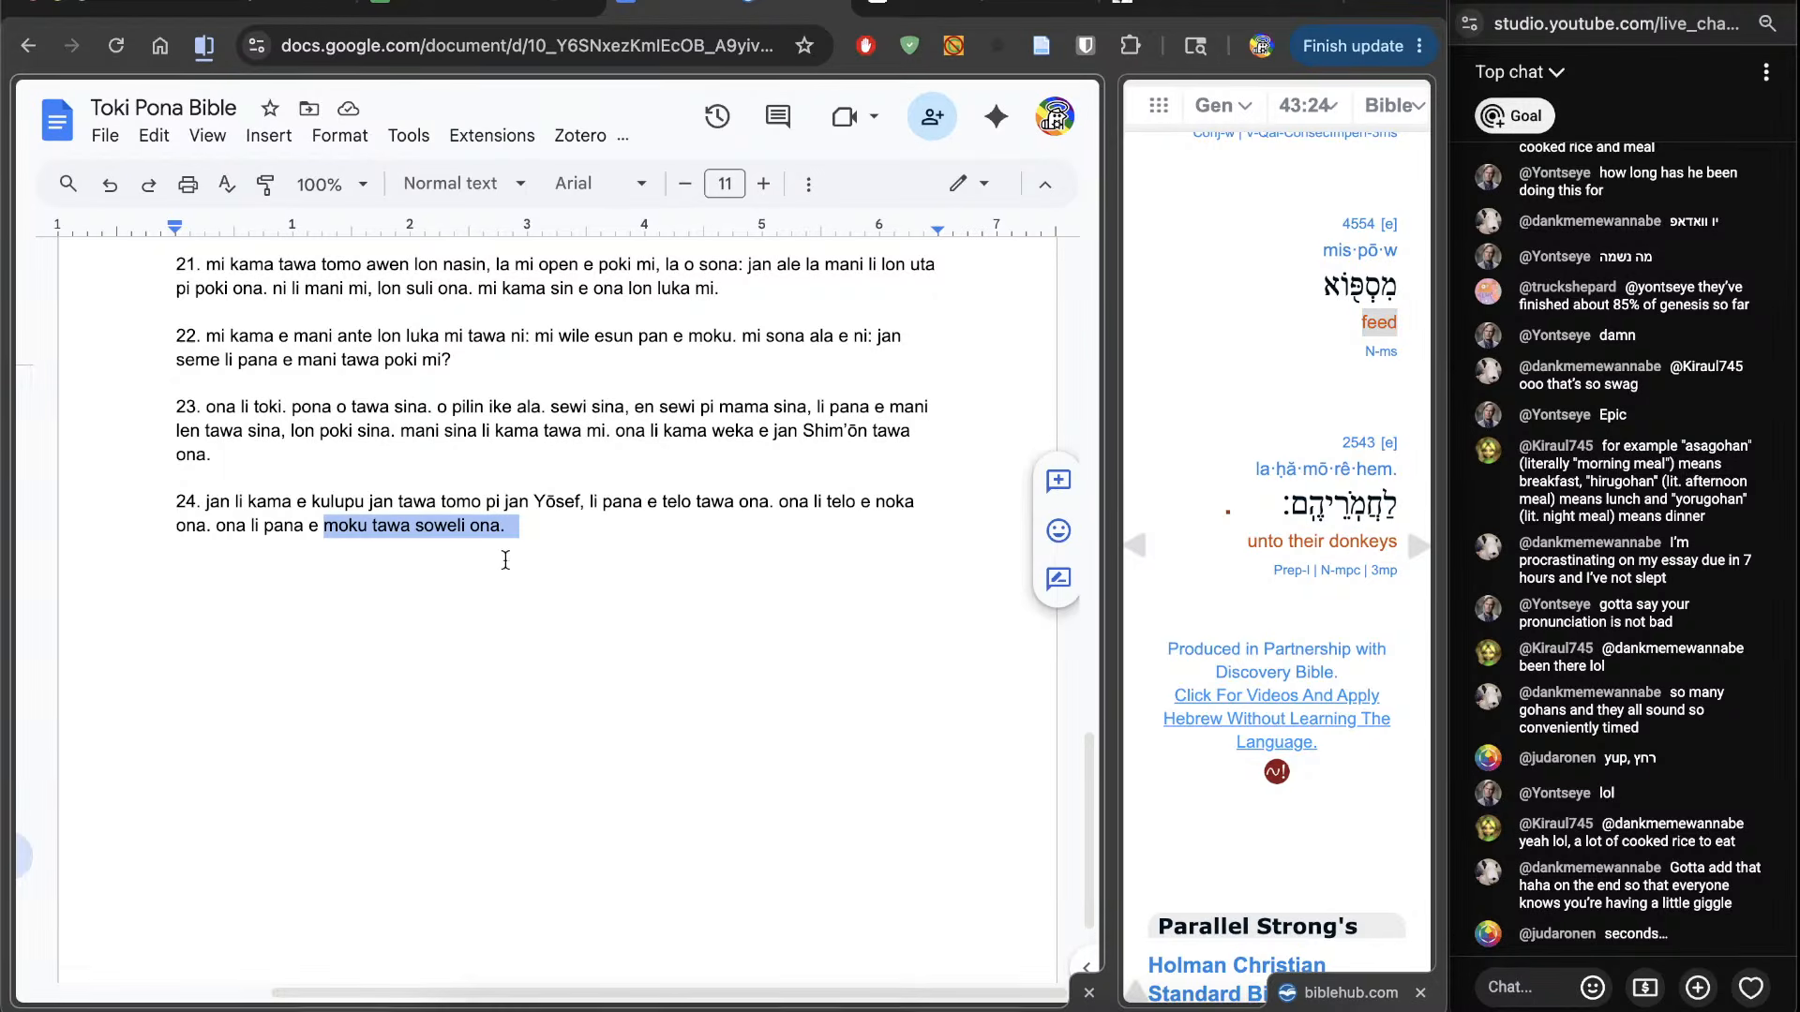
# Step: Start verse 25 in a new paragraph, bring up the Genesis 43:25 interlinear, and begin the verse with "ona li"
pyautogui.click(509, 559)
pyautogui.press('Return')
pyautogui.press('Return')
pyautogui.write('25.')
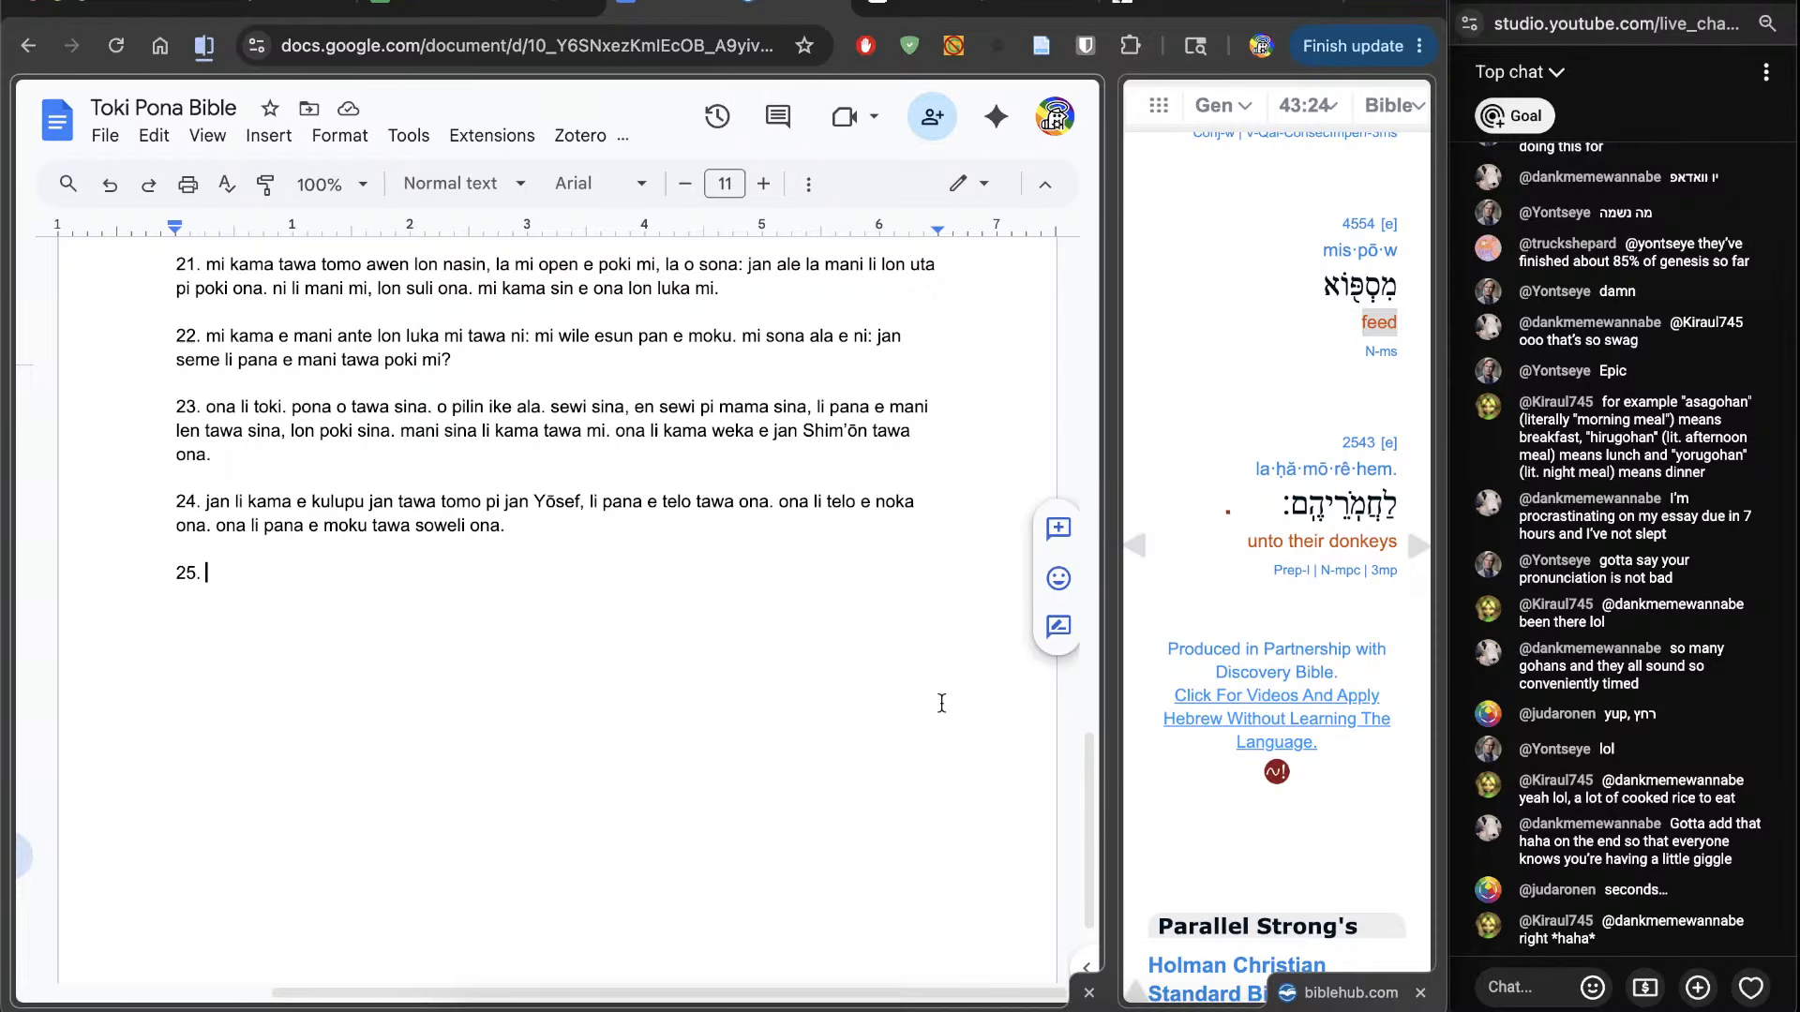
pyautogui.scroll(-1, 943, 703)
pyautogui.click(1415, 553)
pyautogui.scroll(-2, 1172, 784)
pyautogui.click(659, 751)
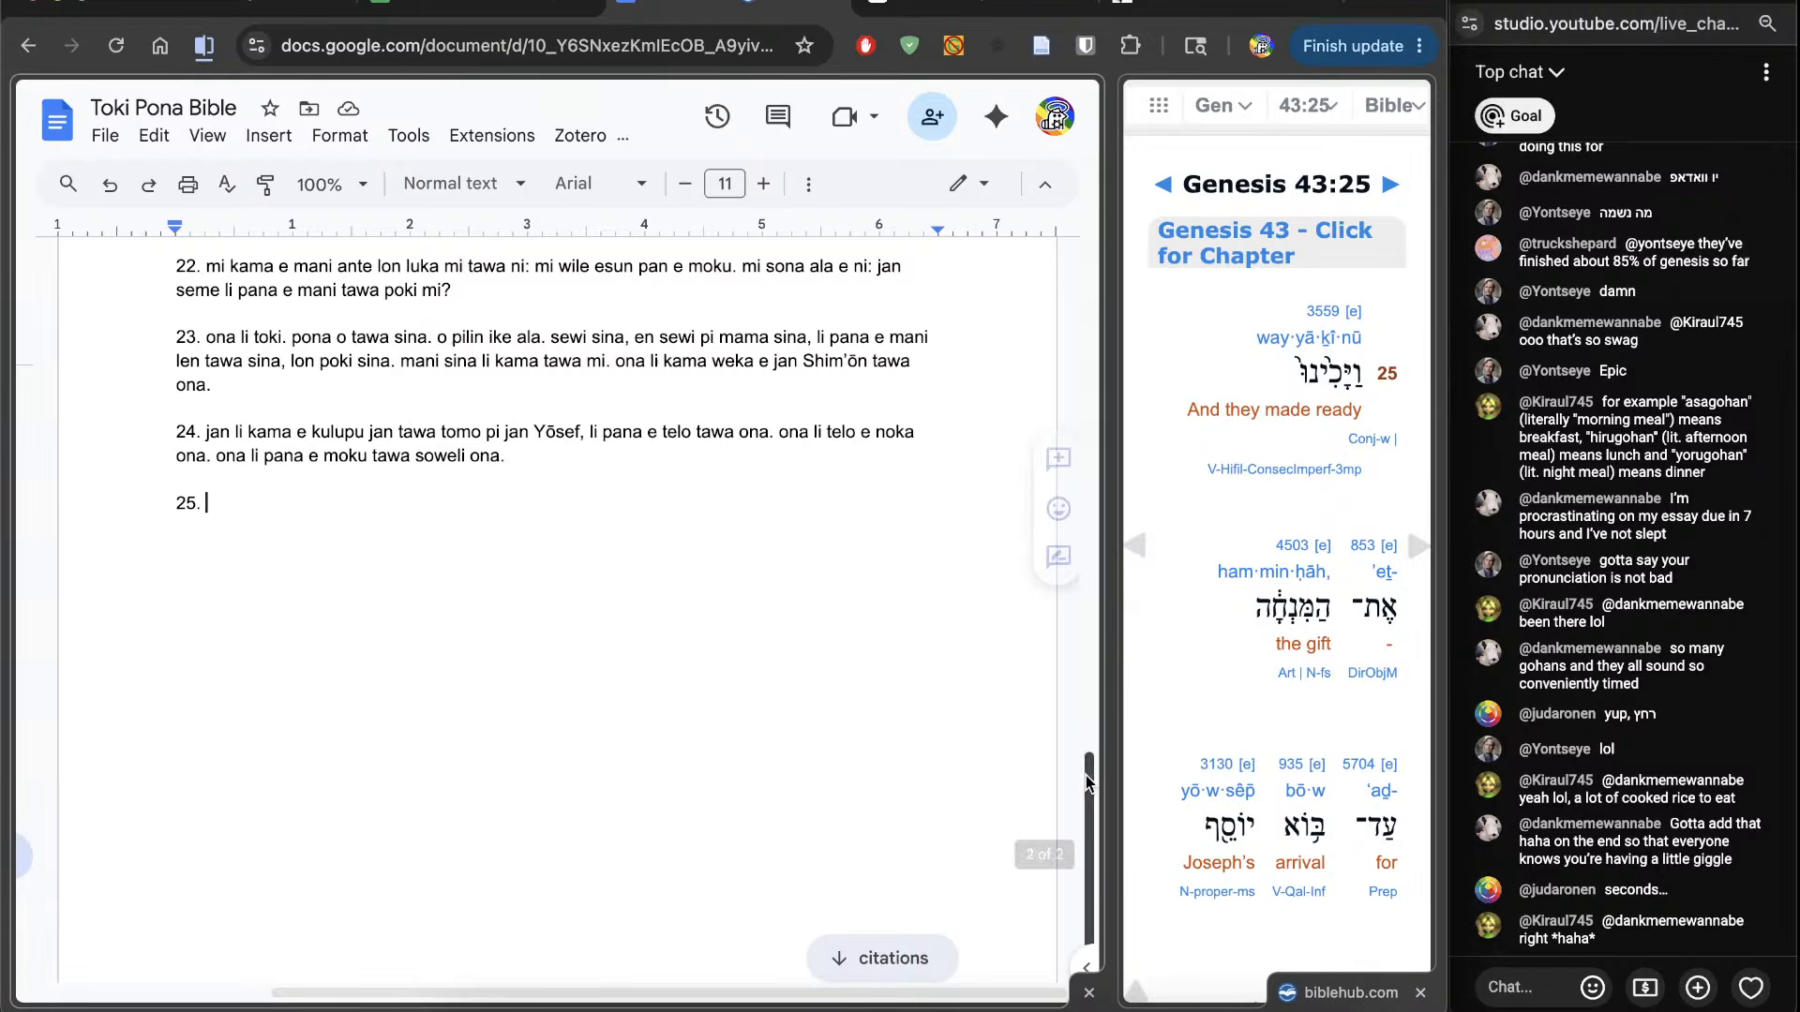
pyautogui.scroll(-1, 1137, 694)
pyautogui.write('ona li')
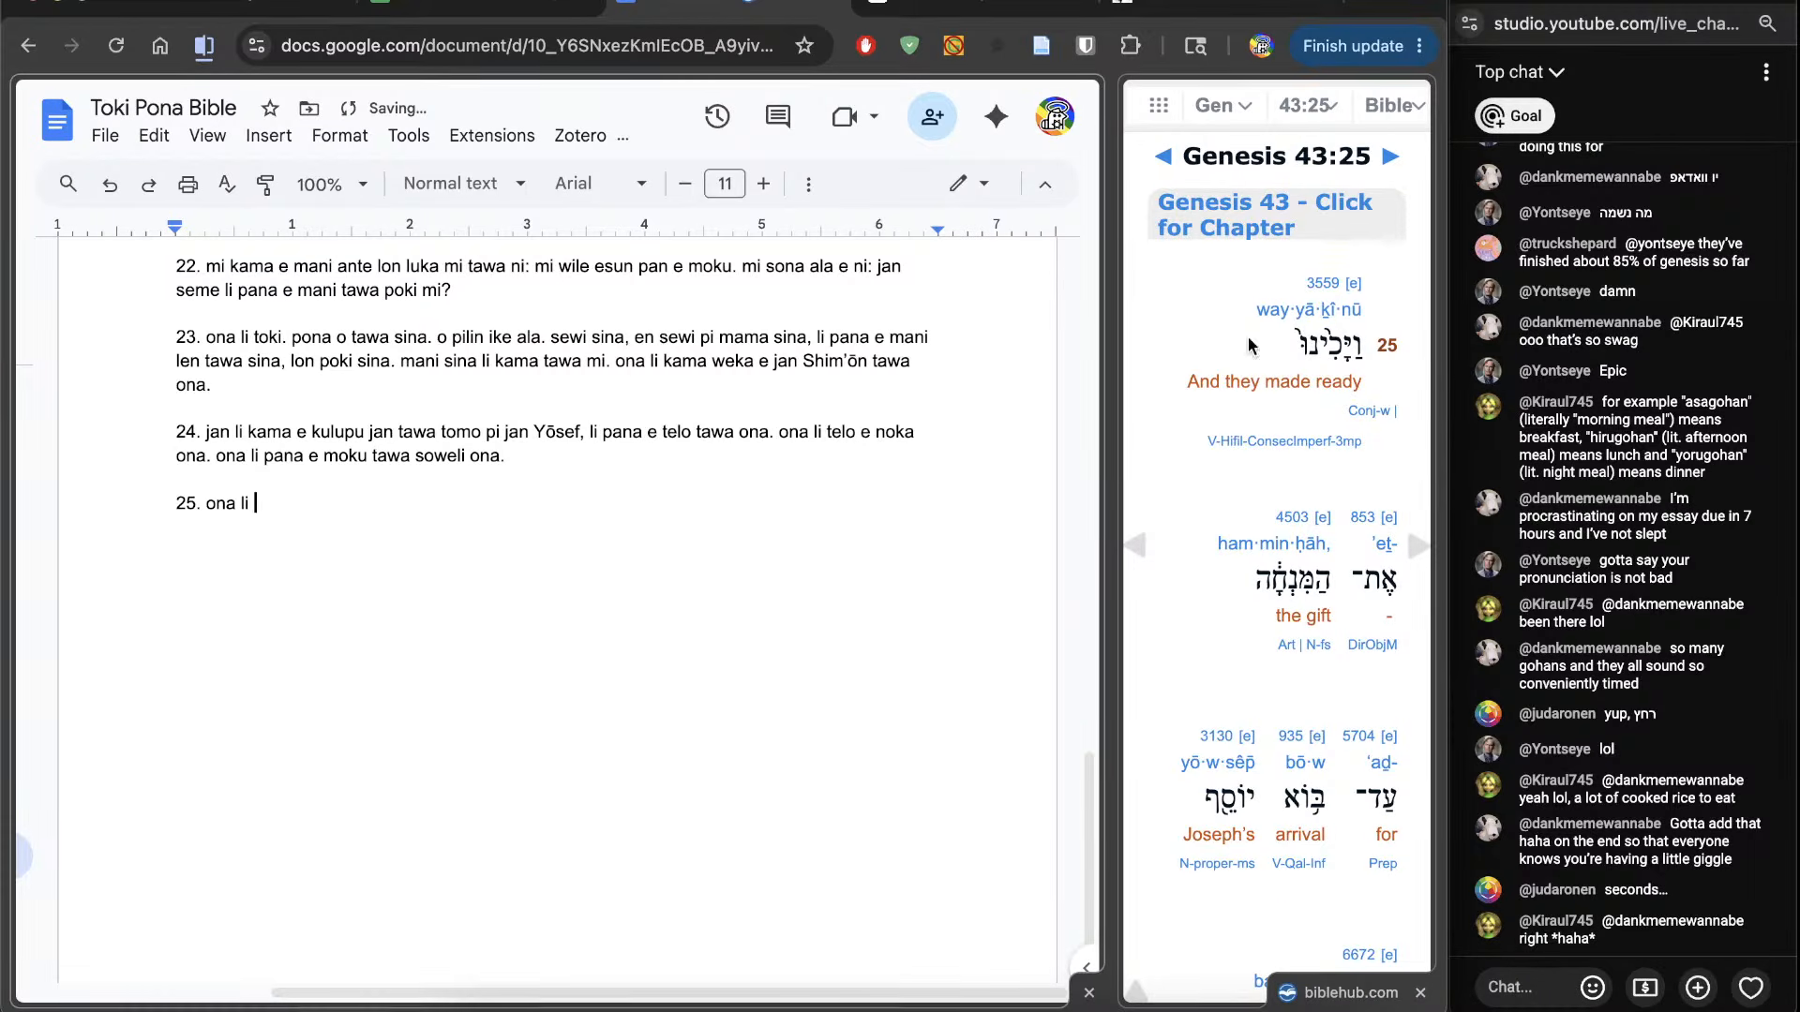
# Step: Examine the Strong's entry 3559 for the verb glossed "And they made ready", including its Hiph`il senses, and return to the translation document
pyautogui.keyDown('super'); pyautogui.click(1317, 284); pyautogui.keyUp('super')
pyautogui.hotkey('ctrl', 'Tab')
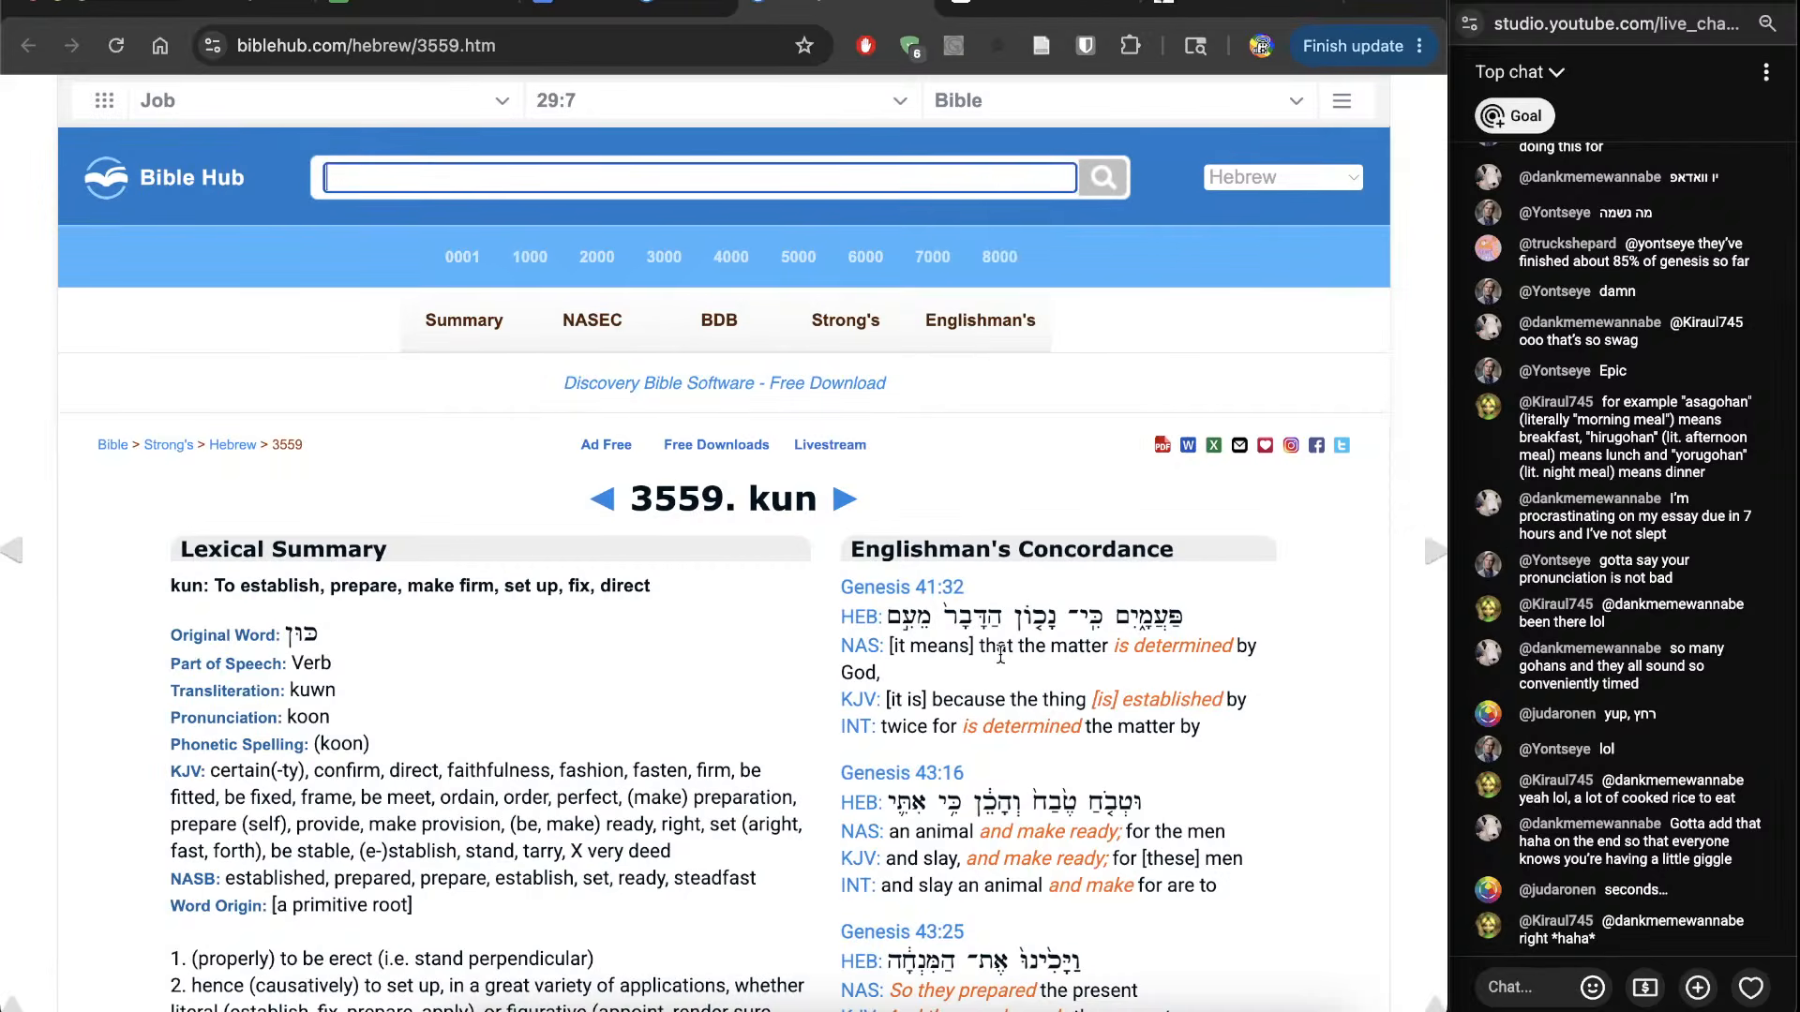
pyautogui.scroll(-2, 1000, 653)
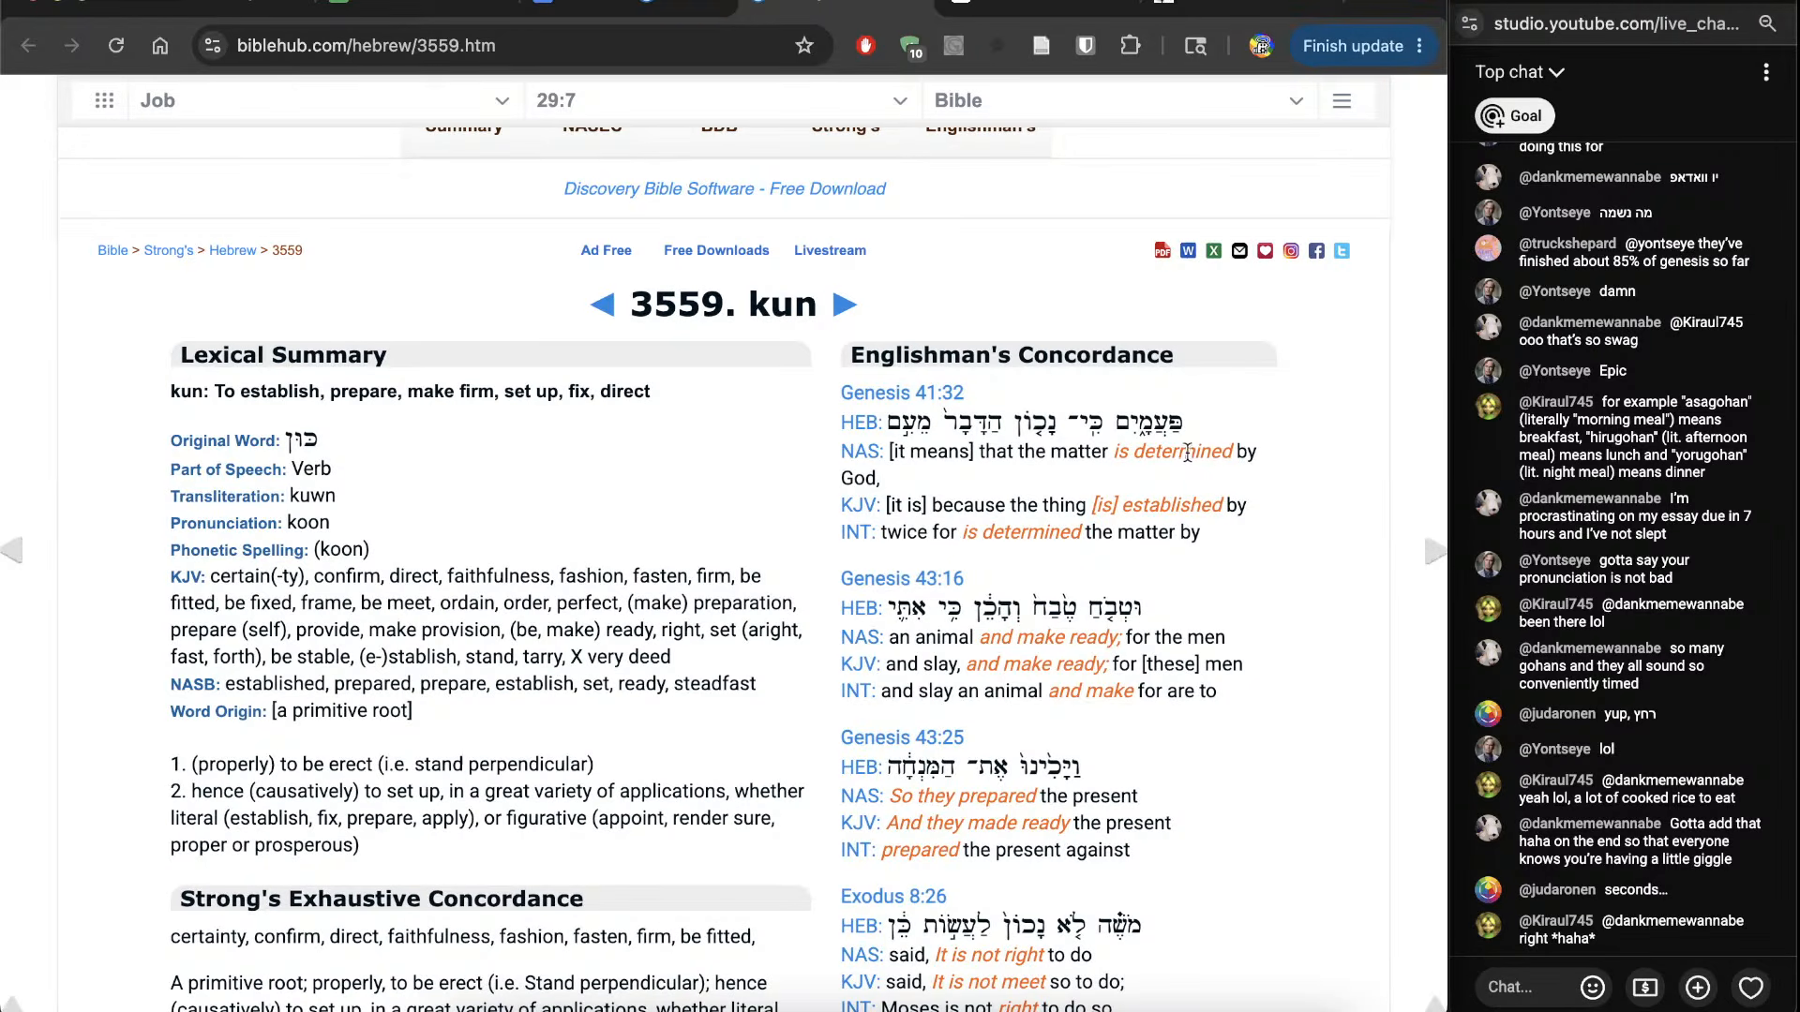
pyautogui.scroll(-3, 895, 619)
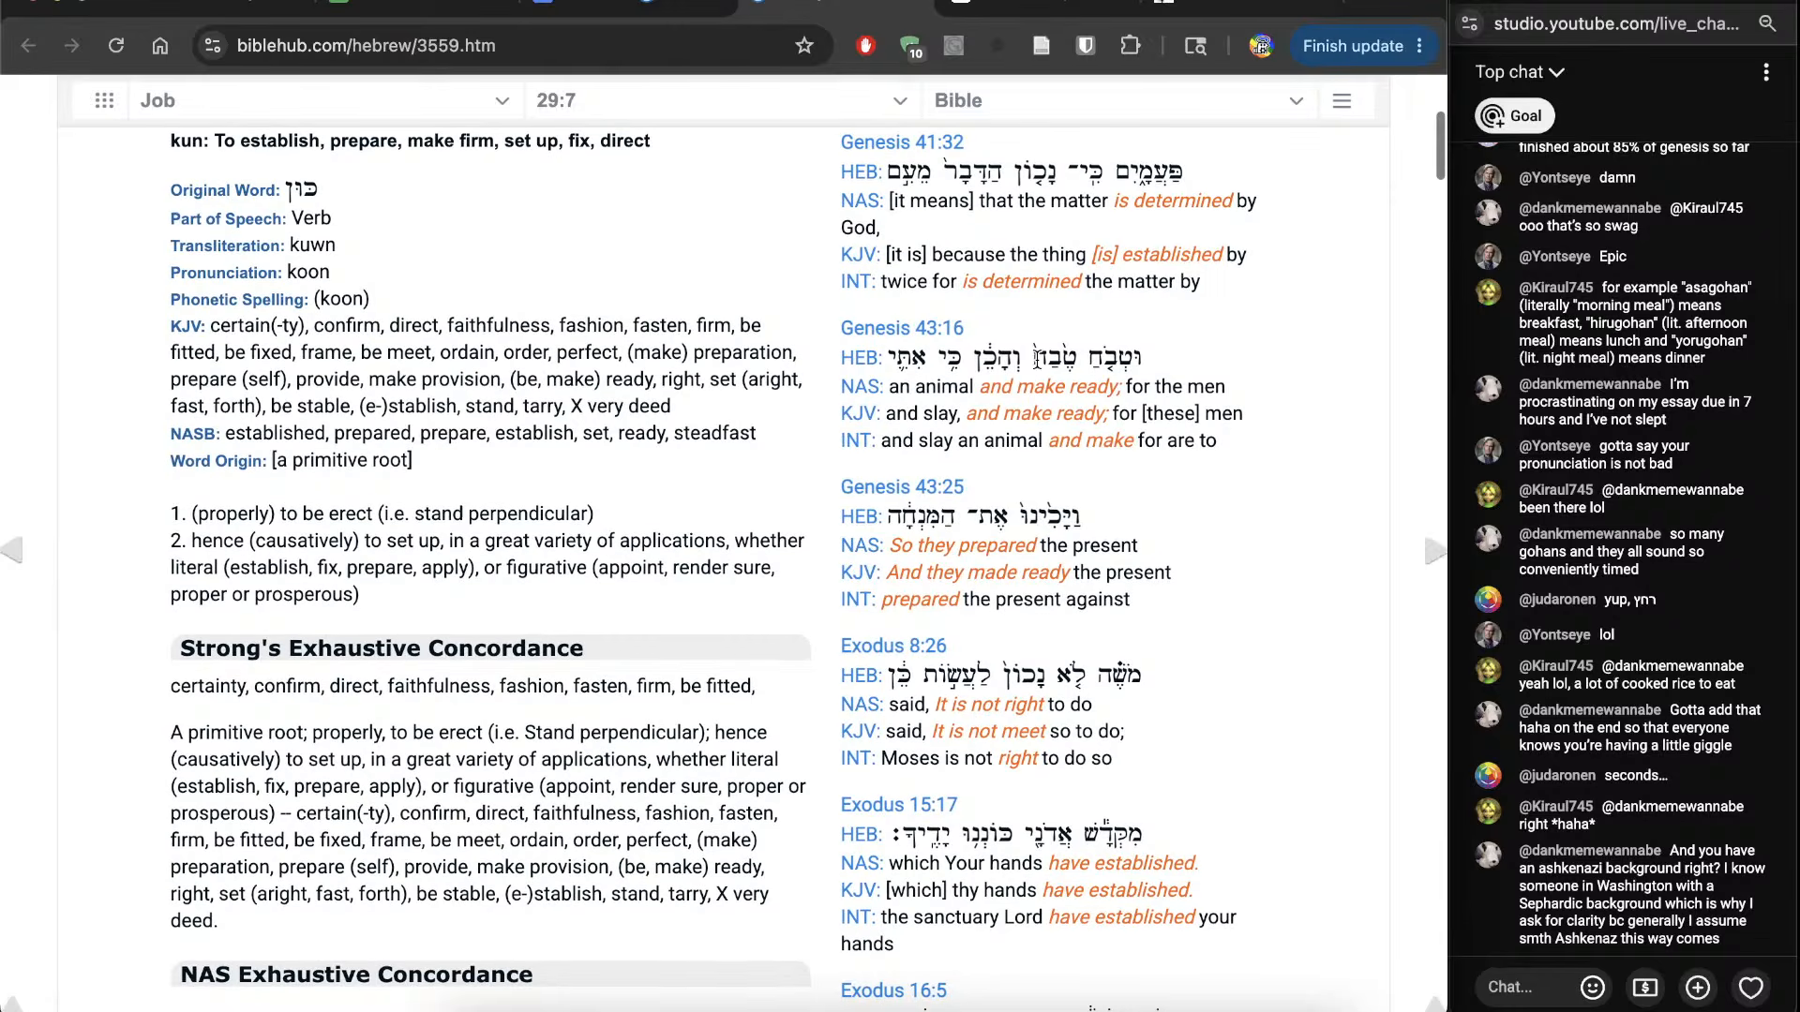
pyautogui.scroll(-10, 1014, 388)
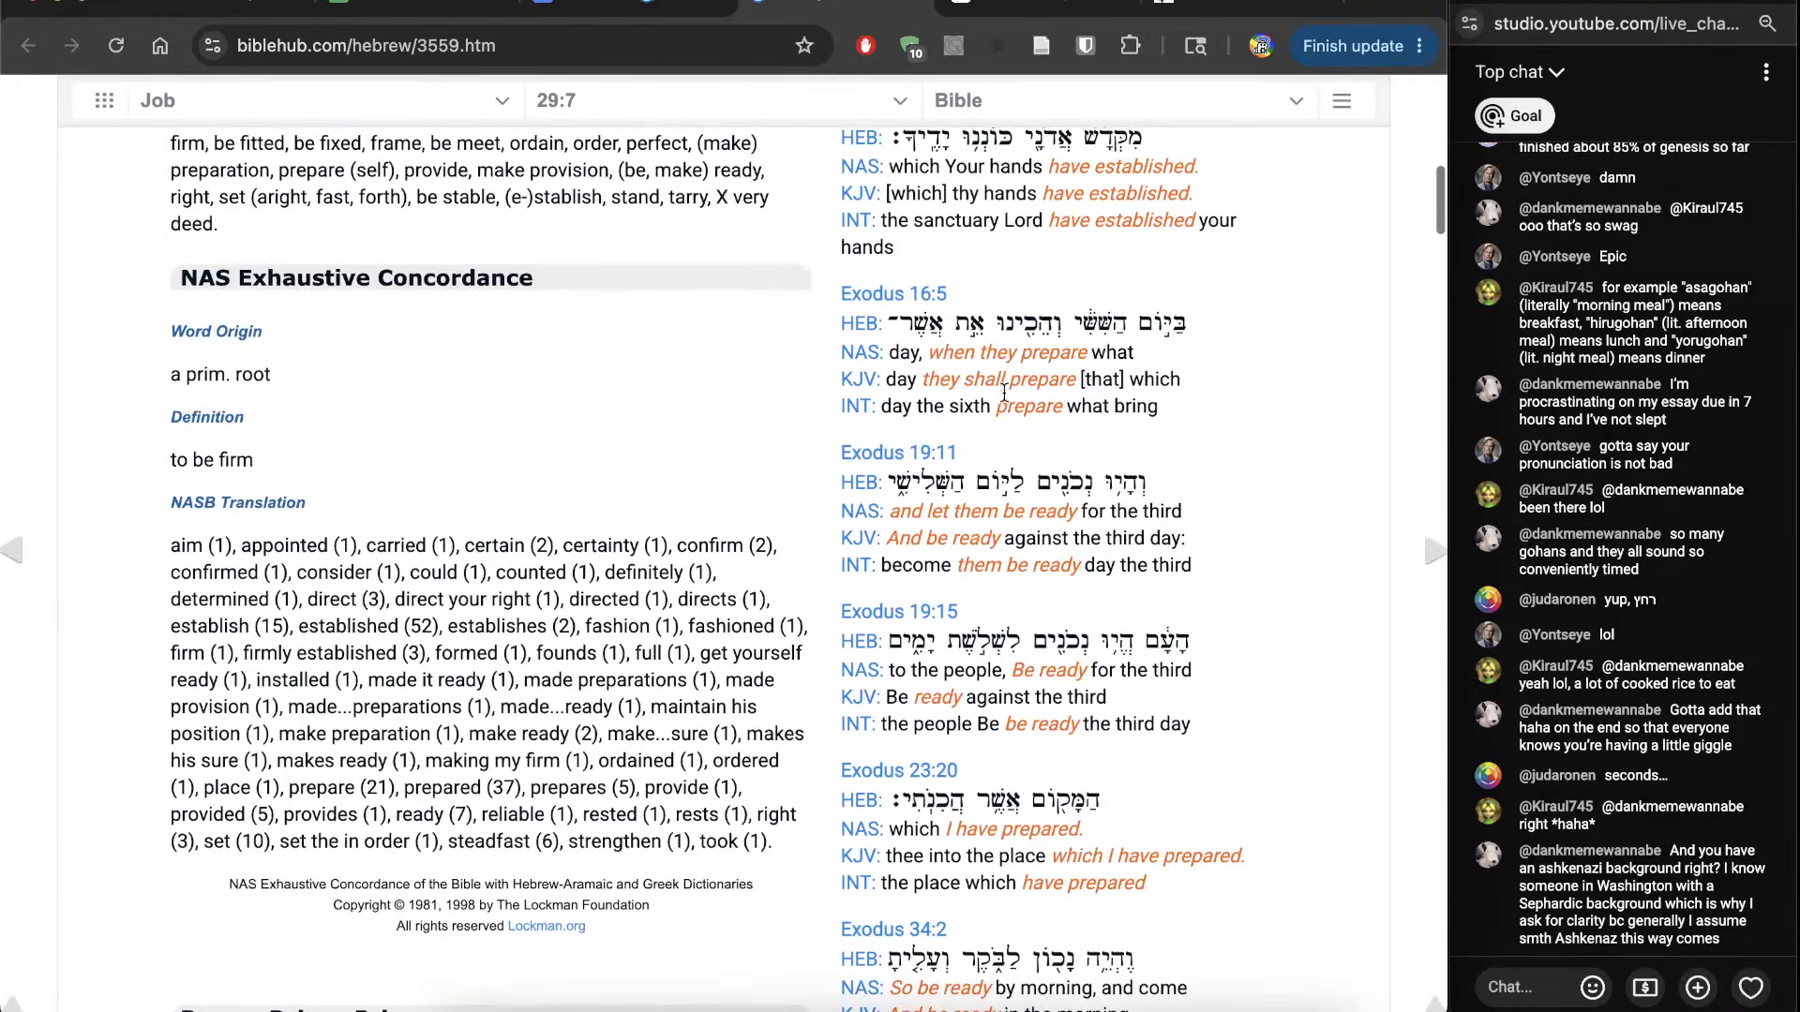
pyautogui.hotkey('ctrl', 'shift', 'Tab')
pyautogui.hotkey('ctrl', 'Tab')
pyautogui.scroll(-8, 139, 469)
pyautogui.scroll(-15, 122, 469)
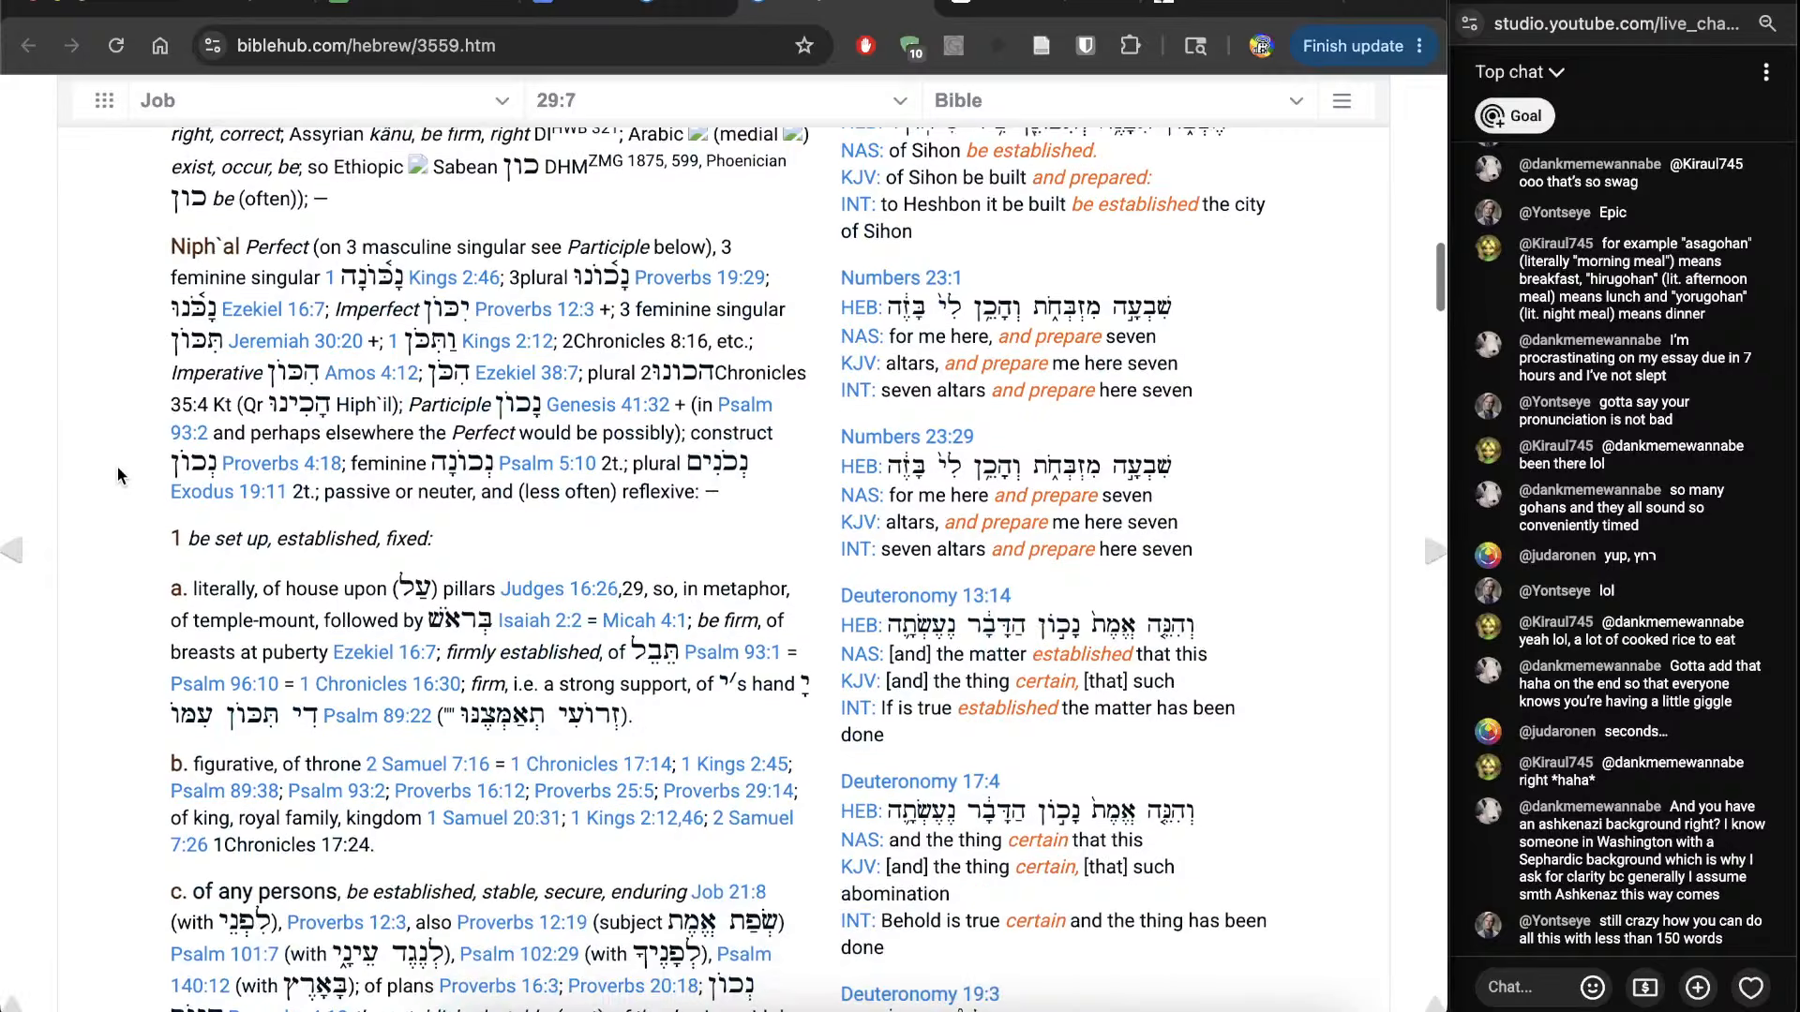
pyautogui.scroll(-3, 116, 467)
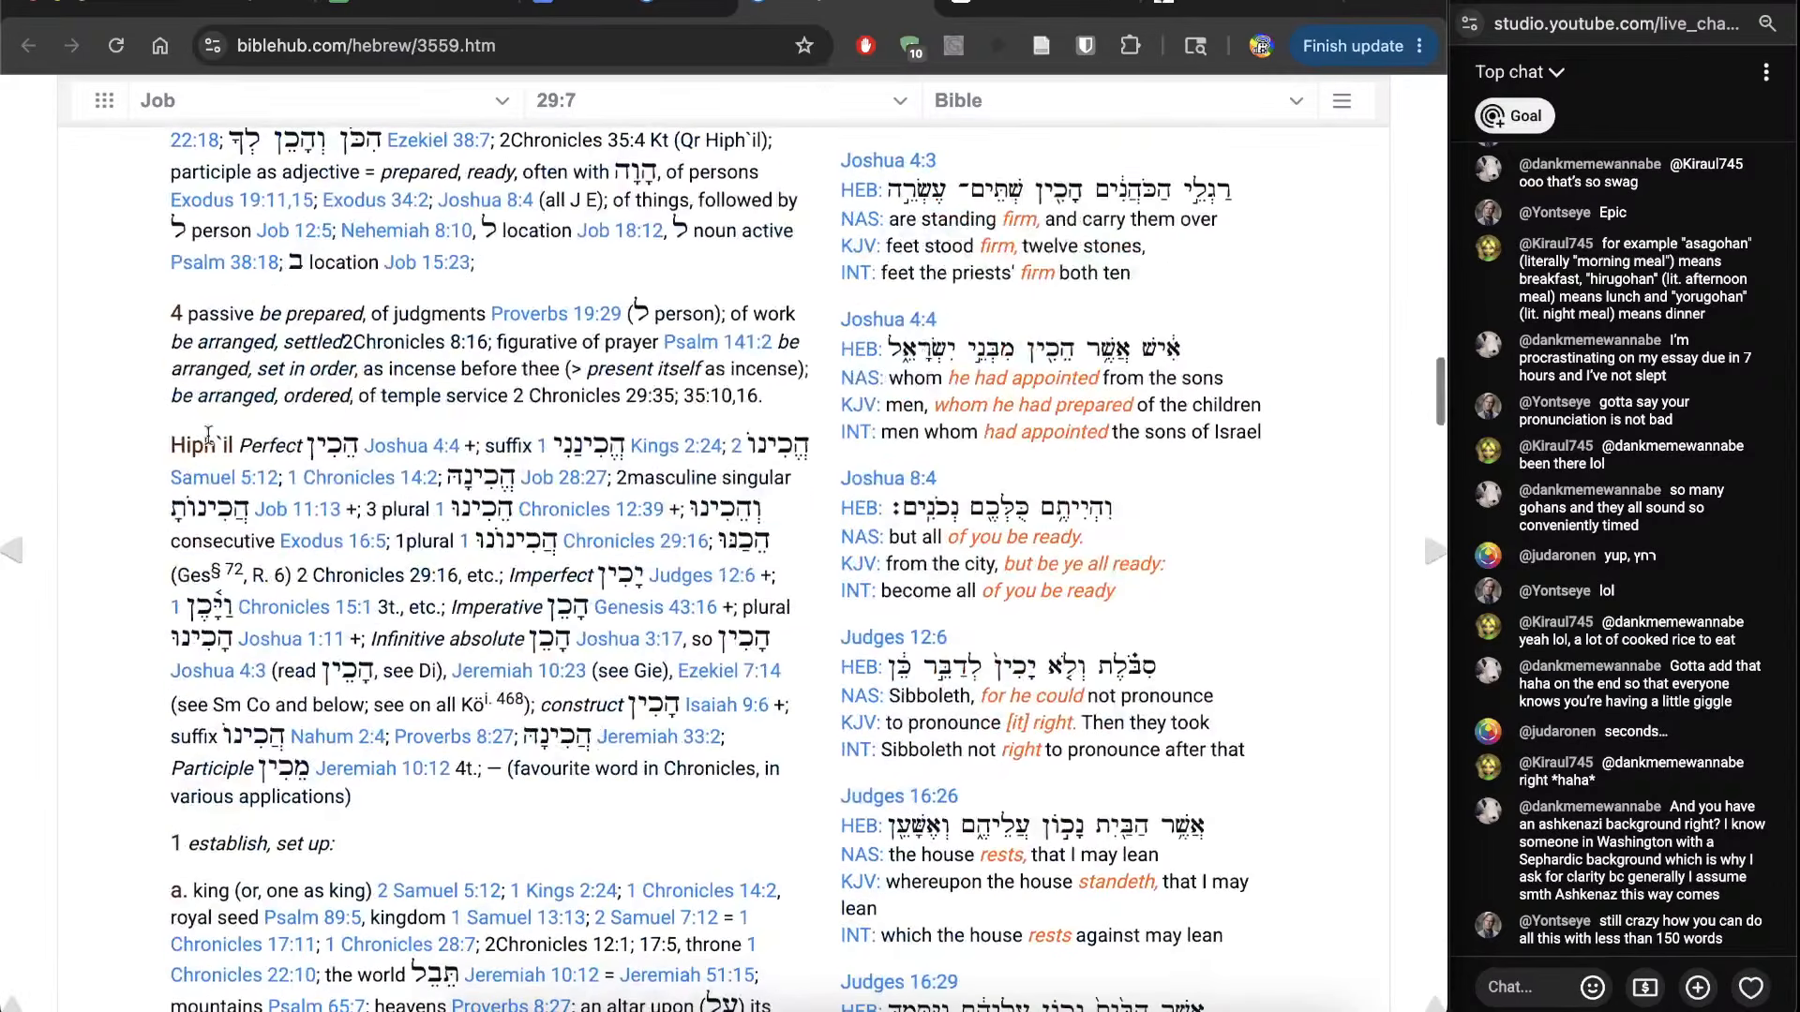
pyautogui.hotkey('ctrl', 'shift', 'Tab')
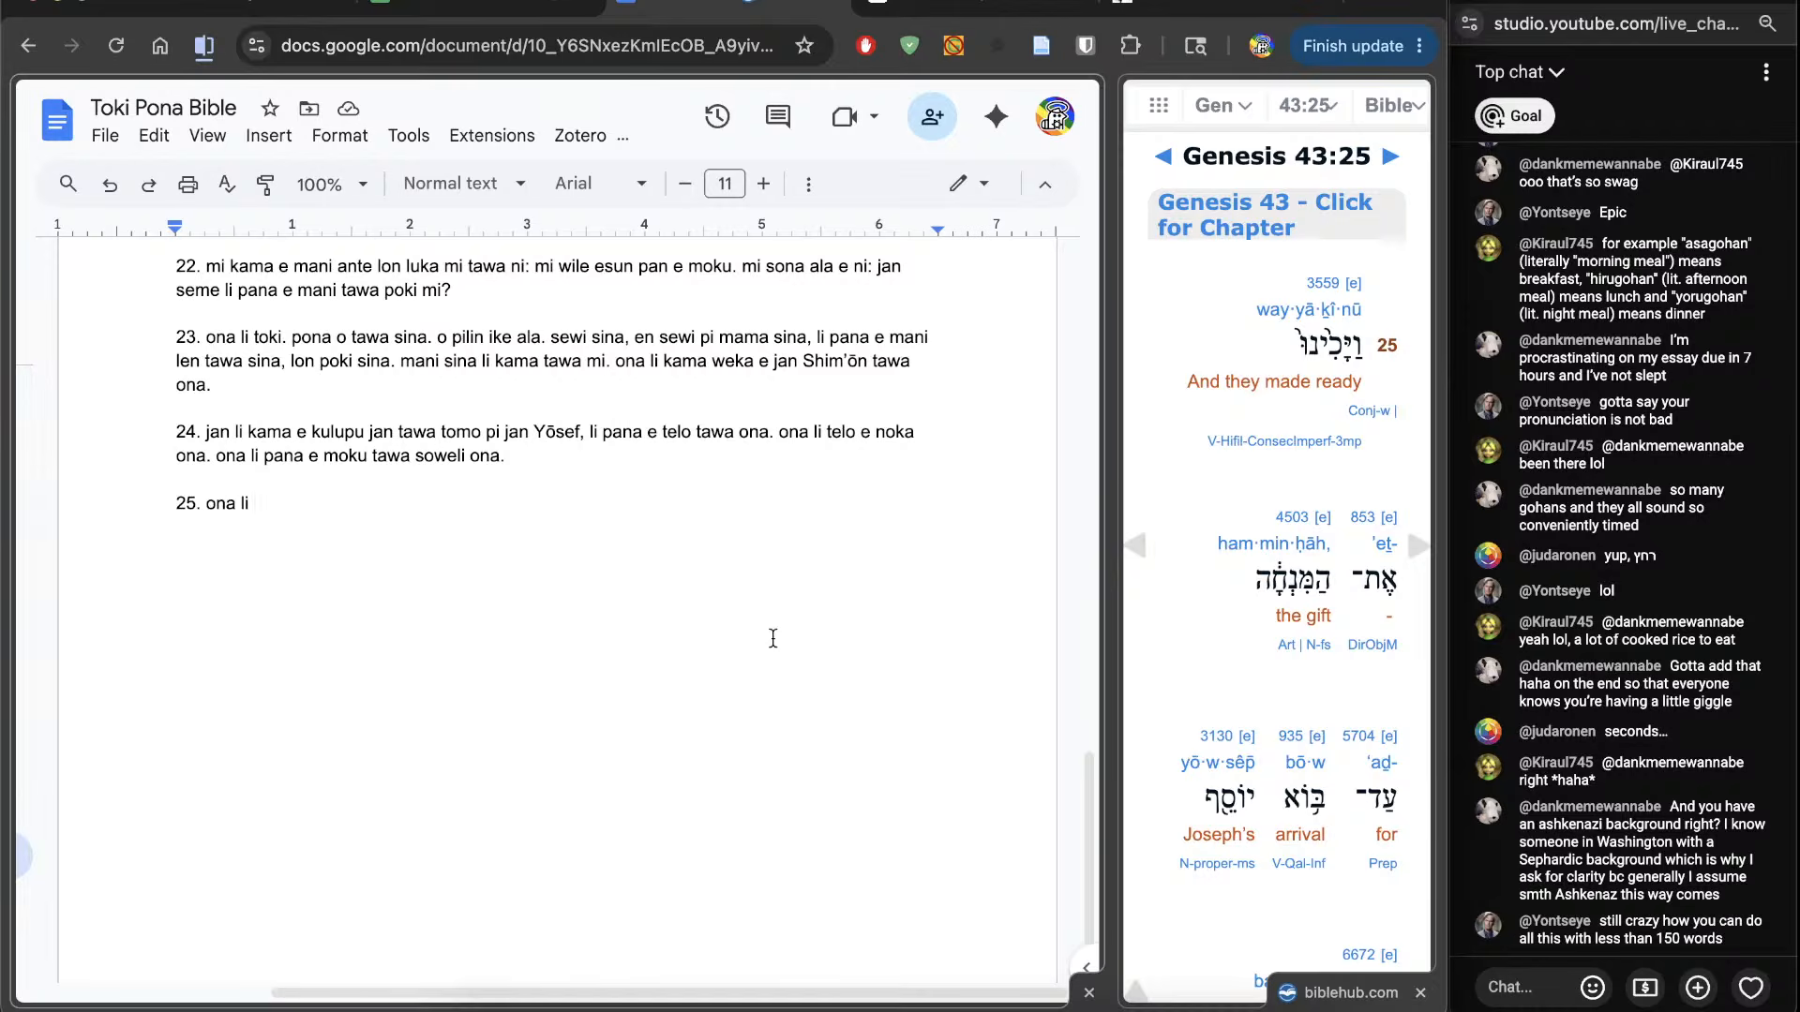
# Step: Continue verse 25 with "kama e pana tawa kama pi jan Yōsef" and reread the line against the interlinear
pyautogui.write('kama e pana tawa kama ')
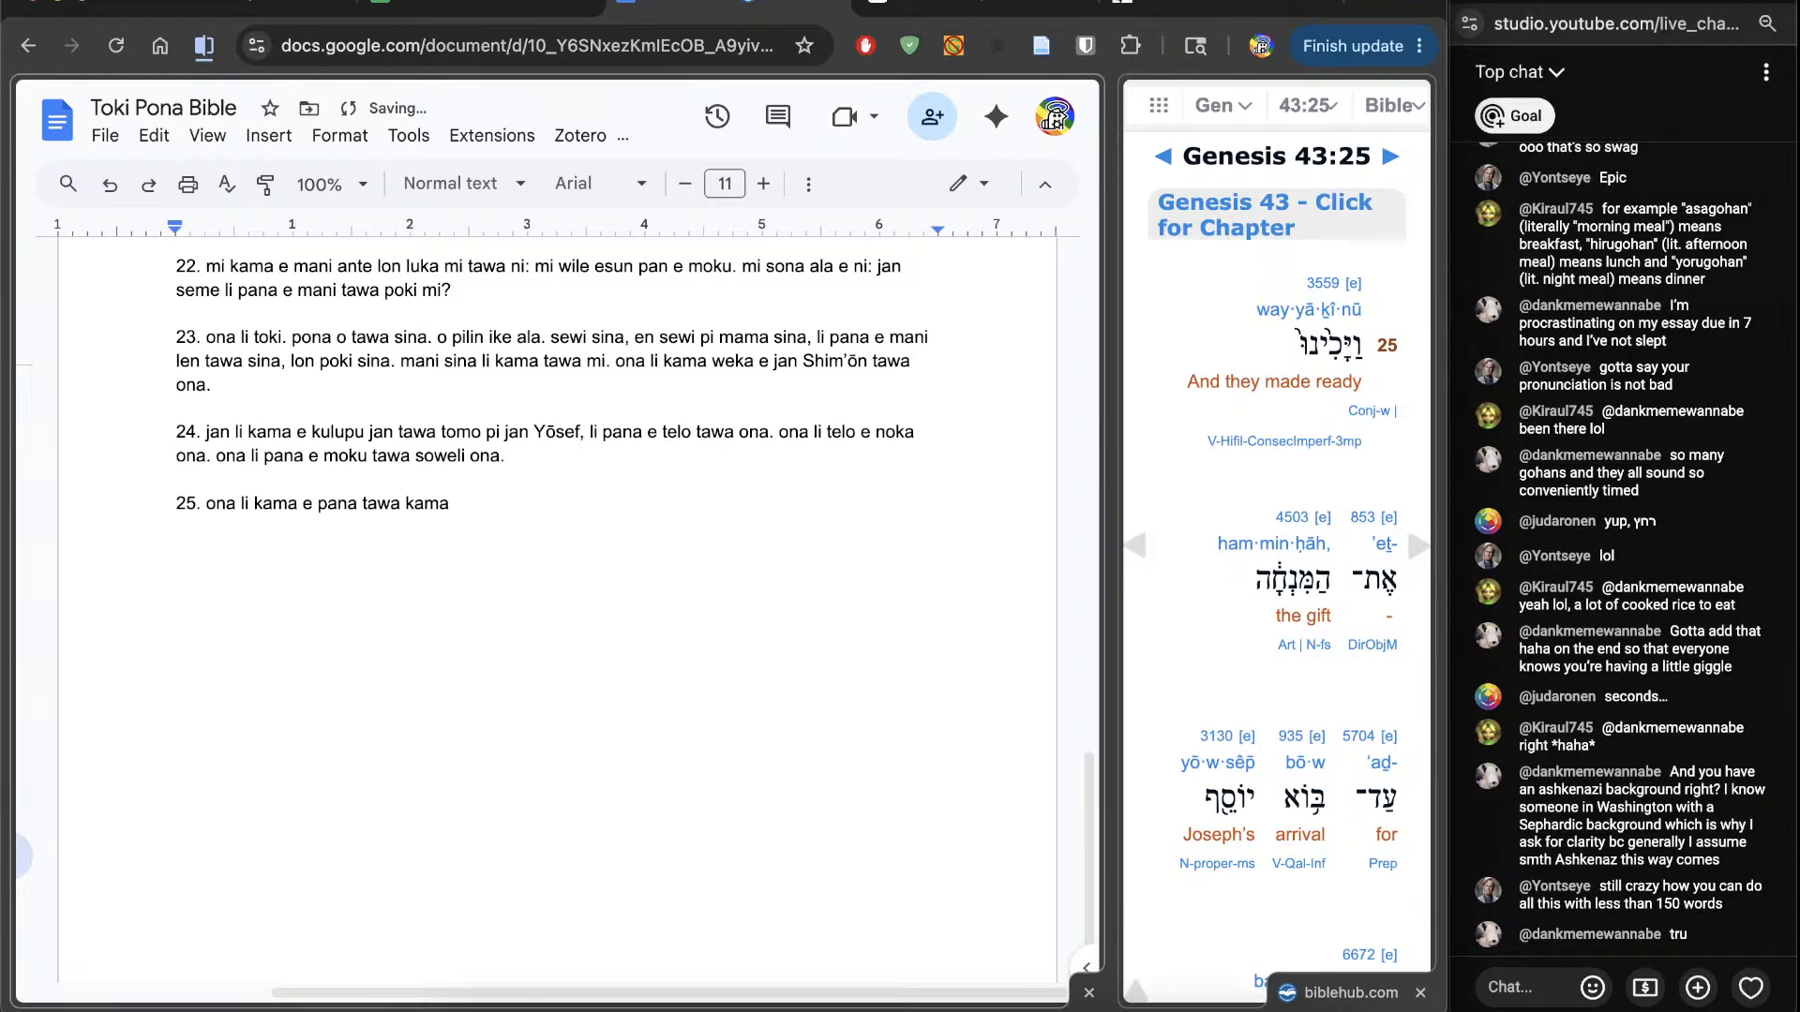
pyautogui.write('pi jan Yōsef')
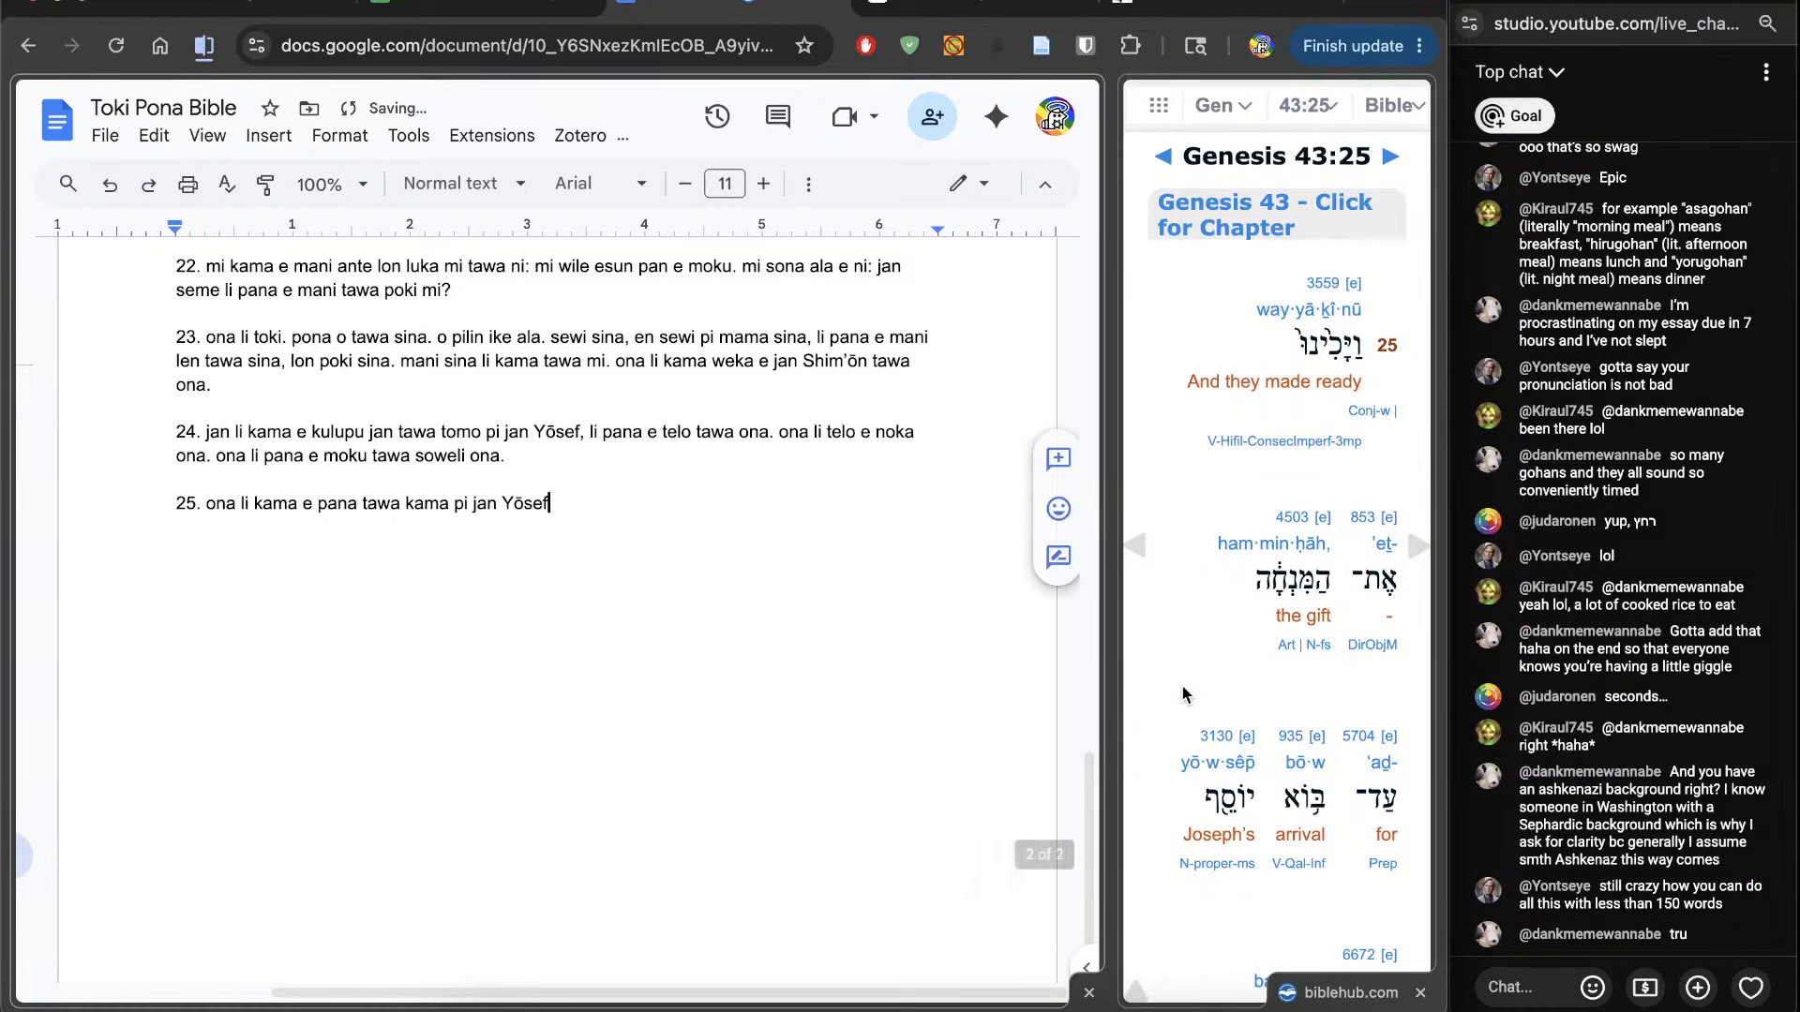
pyautogui.scroll(-2, 1211, 711)
pyautogui.scroll(-1, 1211, 711)
pyautogui.tripleClick(390, 558)
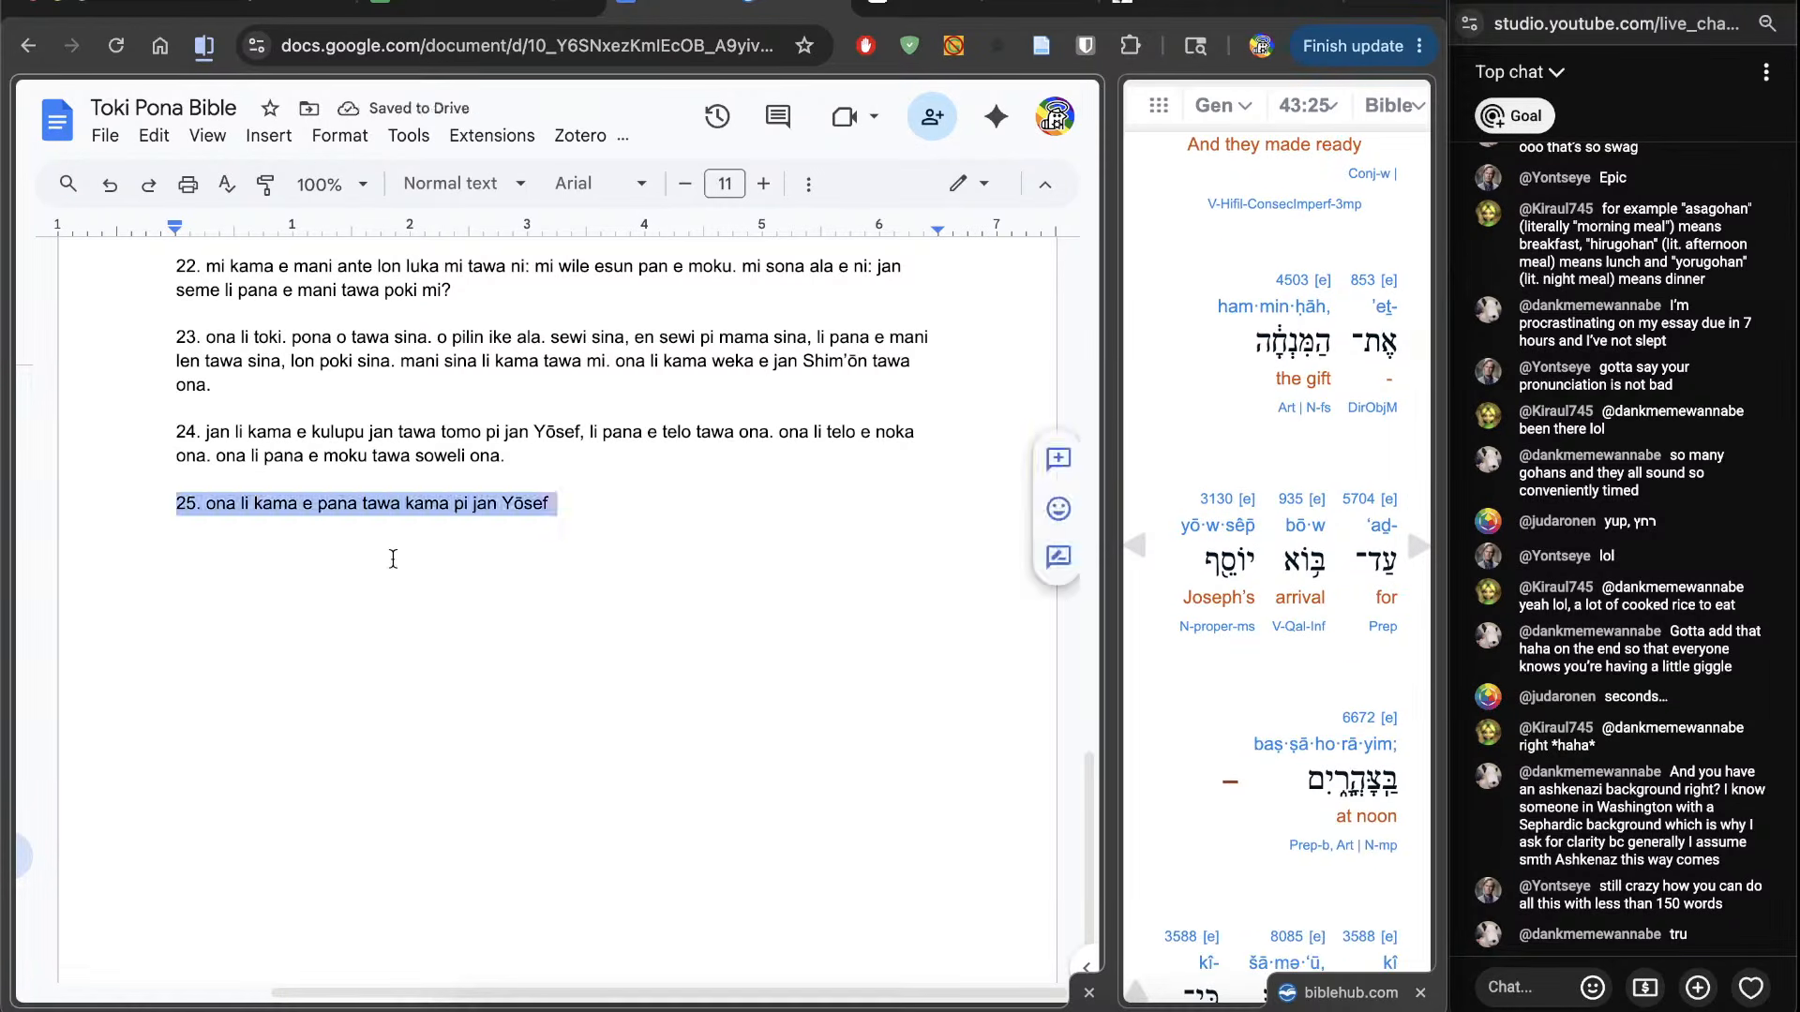
pyautogui.click(470, 559)
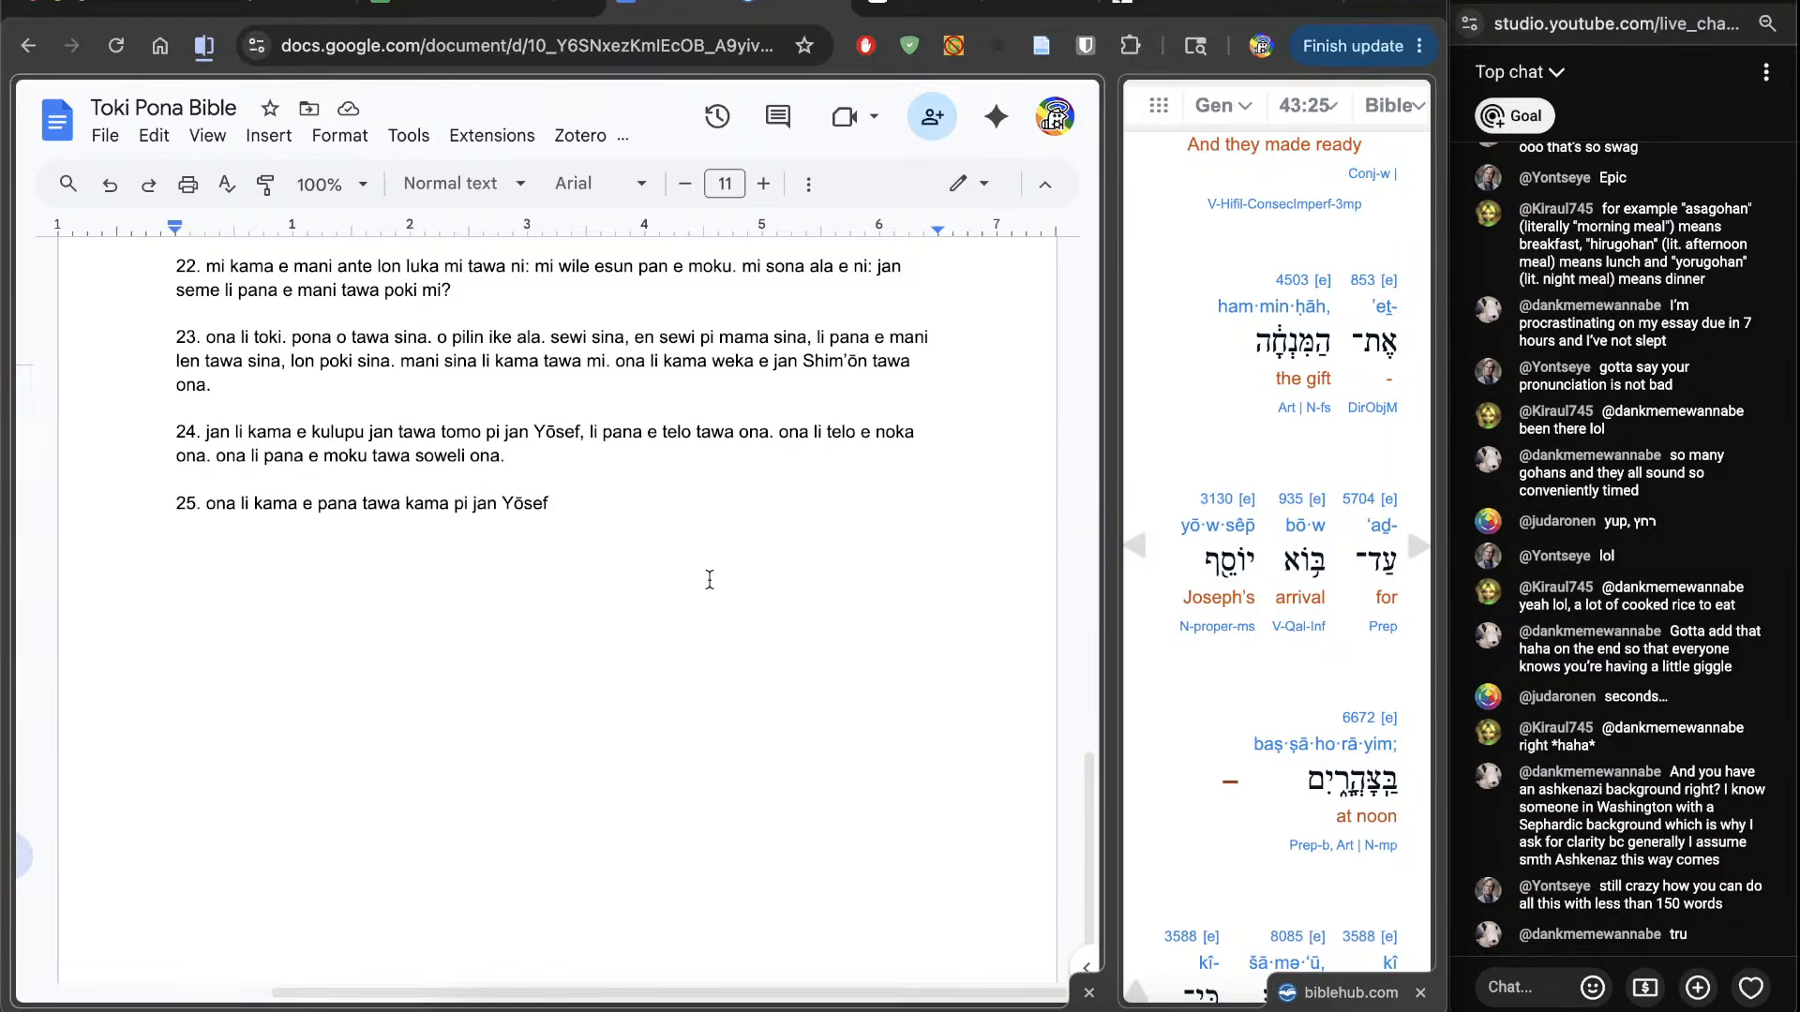
pyautogui.moveTo(203, 506); pyautogui.dragTo(738, 562)
pyautogui.click(738, 562)
# Step: Add "lon insa suno" to verse 25 for "at noon" and check the wording against verse 16
pyautogui.scroll(-3, 1146, 831)
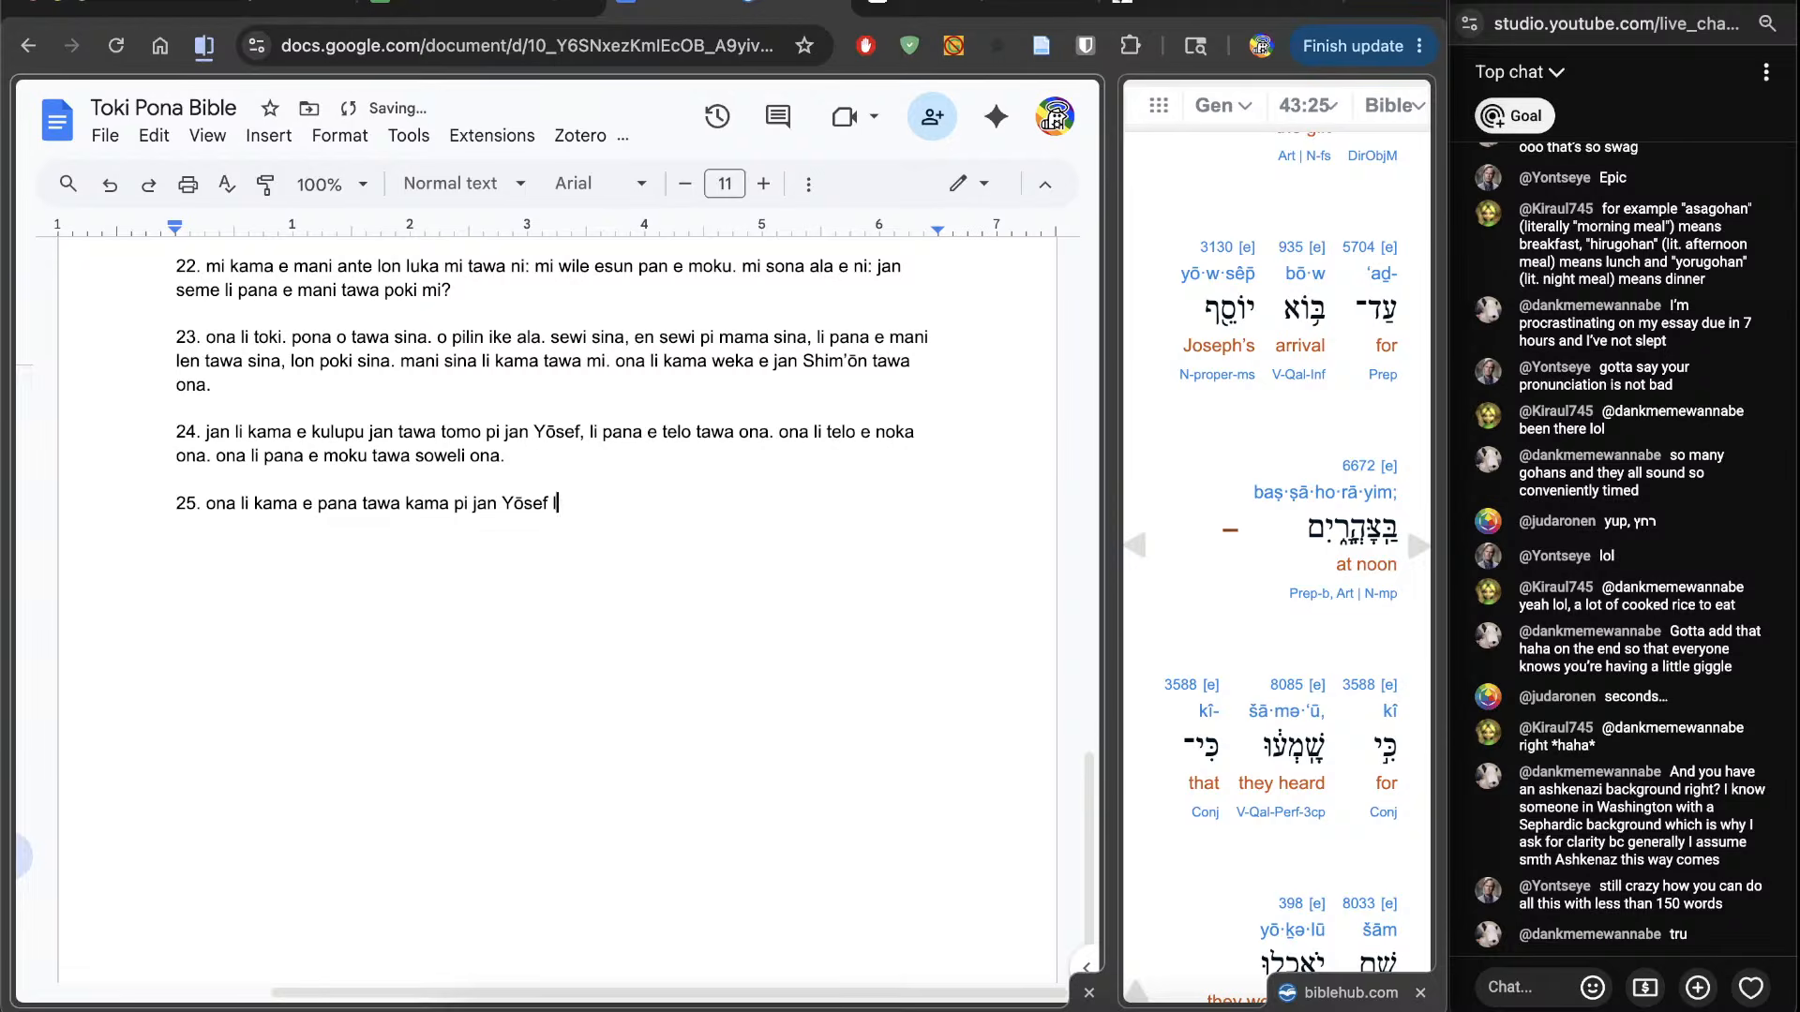
pyautogui.write('lon insa suno')
pyautogui.scroll(5, 679, 673)
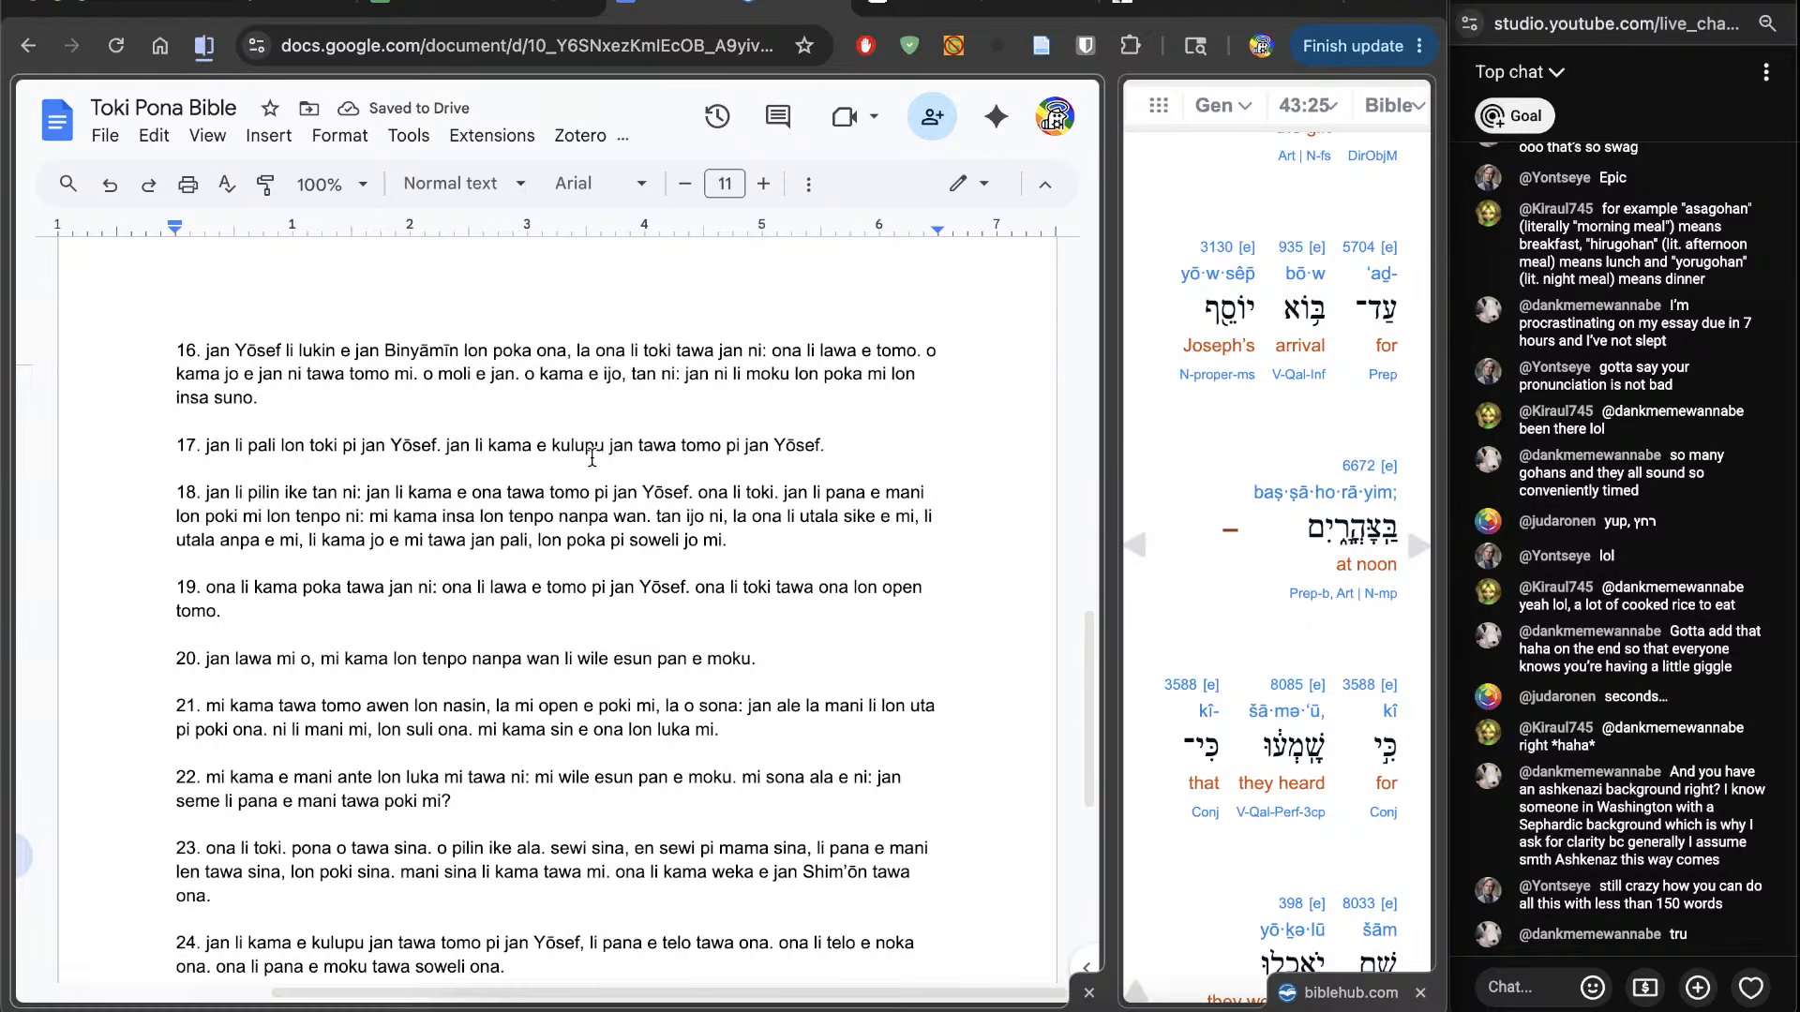
pyautogui.scroll(-2, 619, 576)
pyautogui.scroll(4, 740, 563)
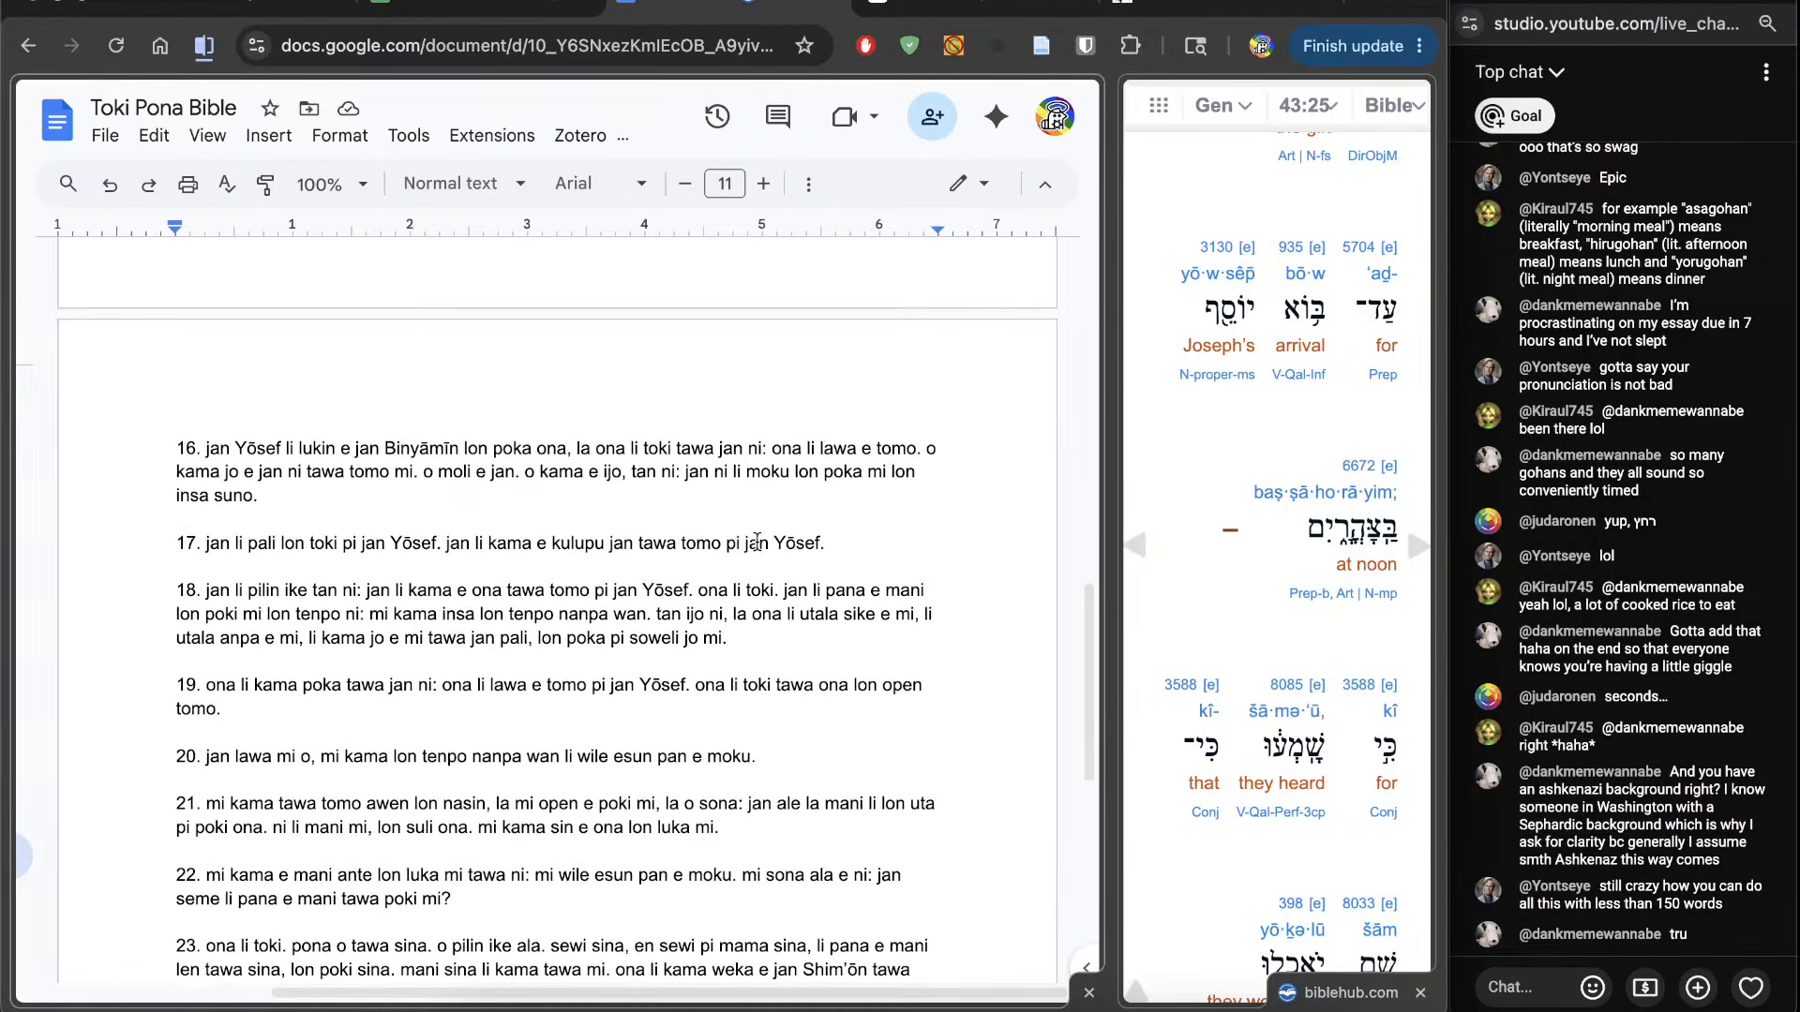
pyautogui.scroll(-10, 718, 494)
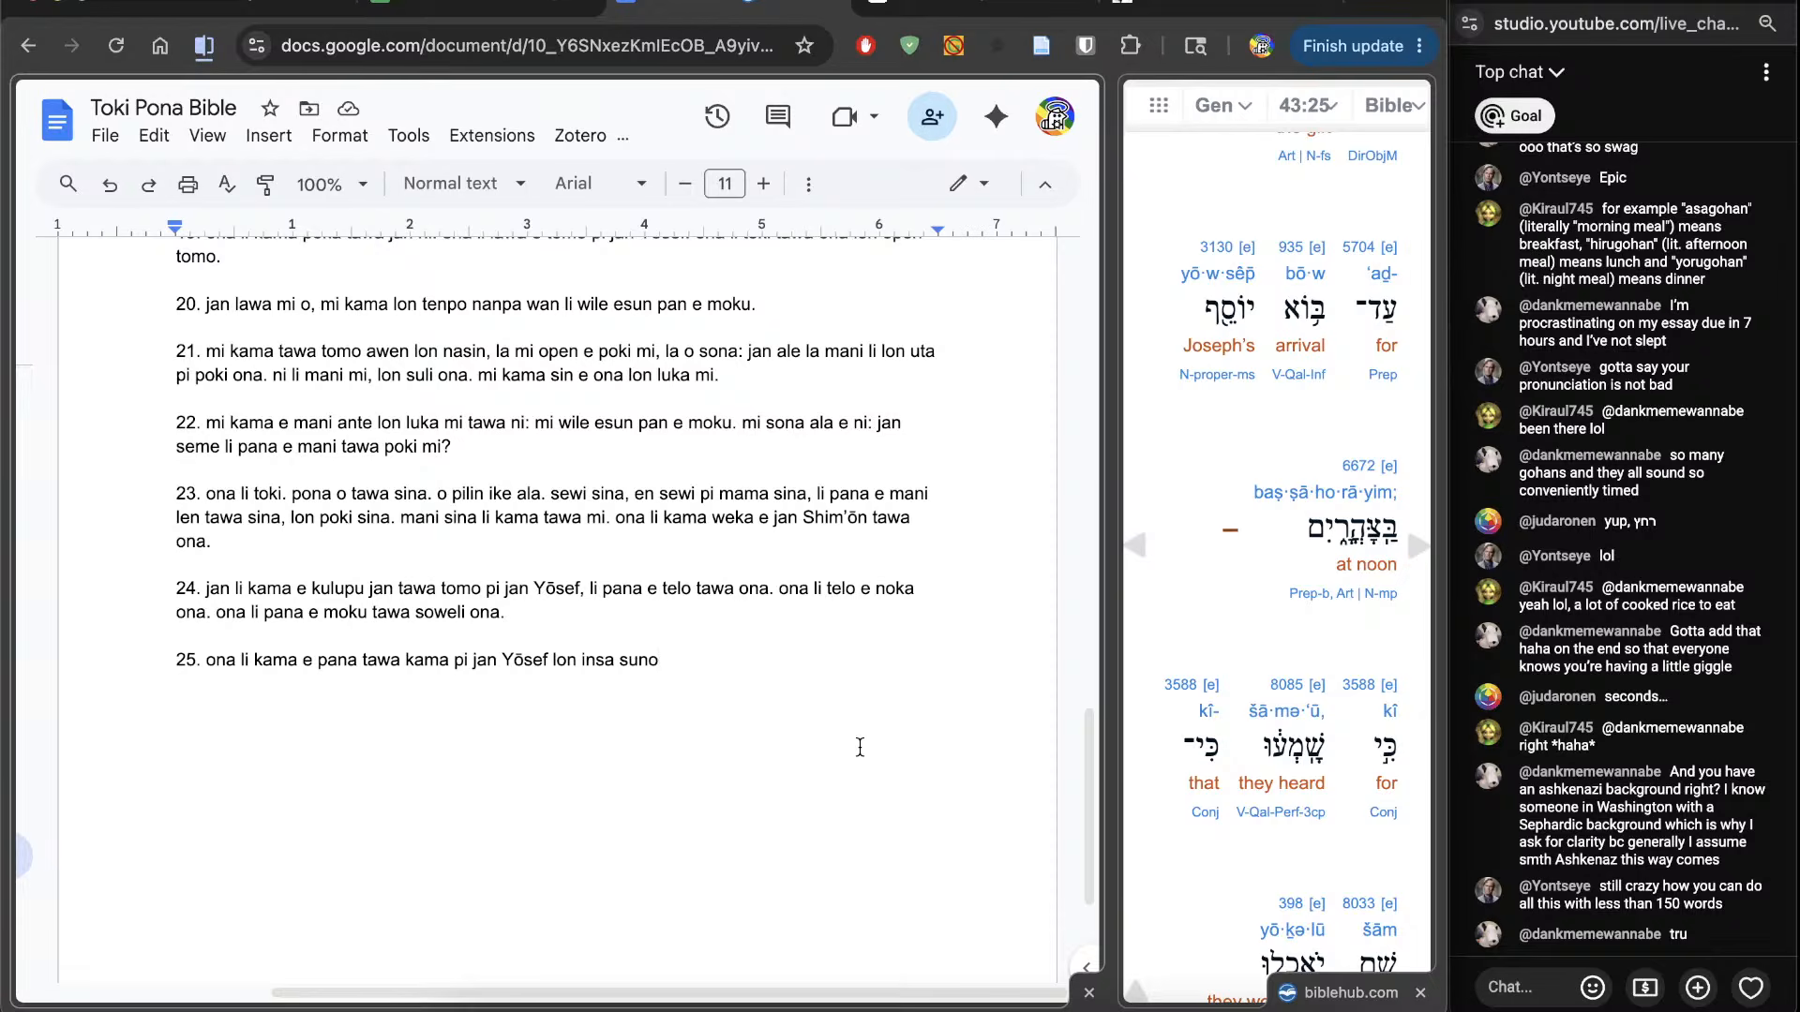
# Step: Finish verse 25 with ", tan ni: ona li kute e ni: ma ni, la ona li moku e pan."
pyautogui.write(', tan ni:')
pyautogui.scroll(-2, 1171, 868)
pyautogui.write('ona li kute e ni:')
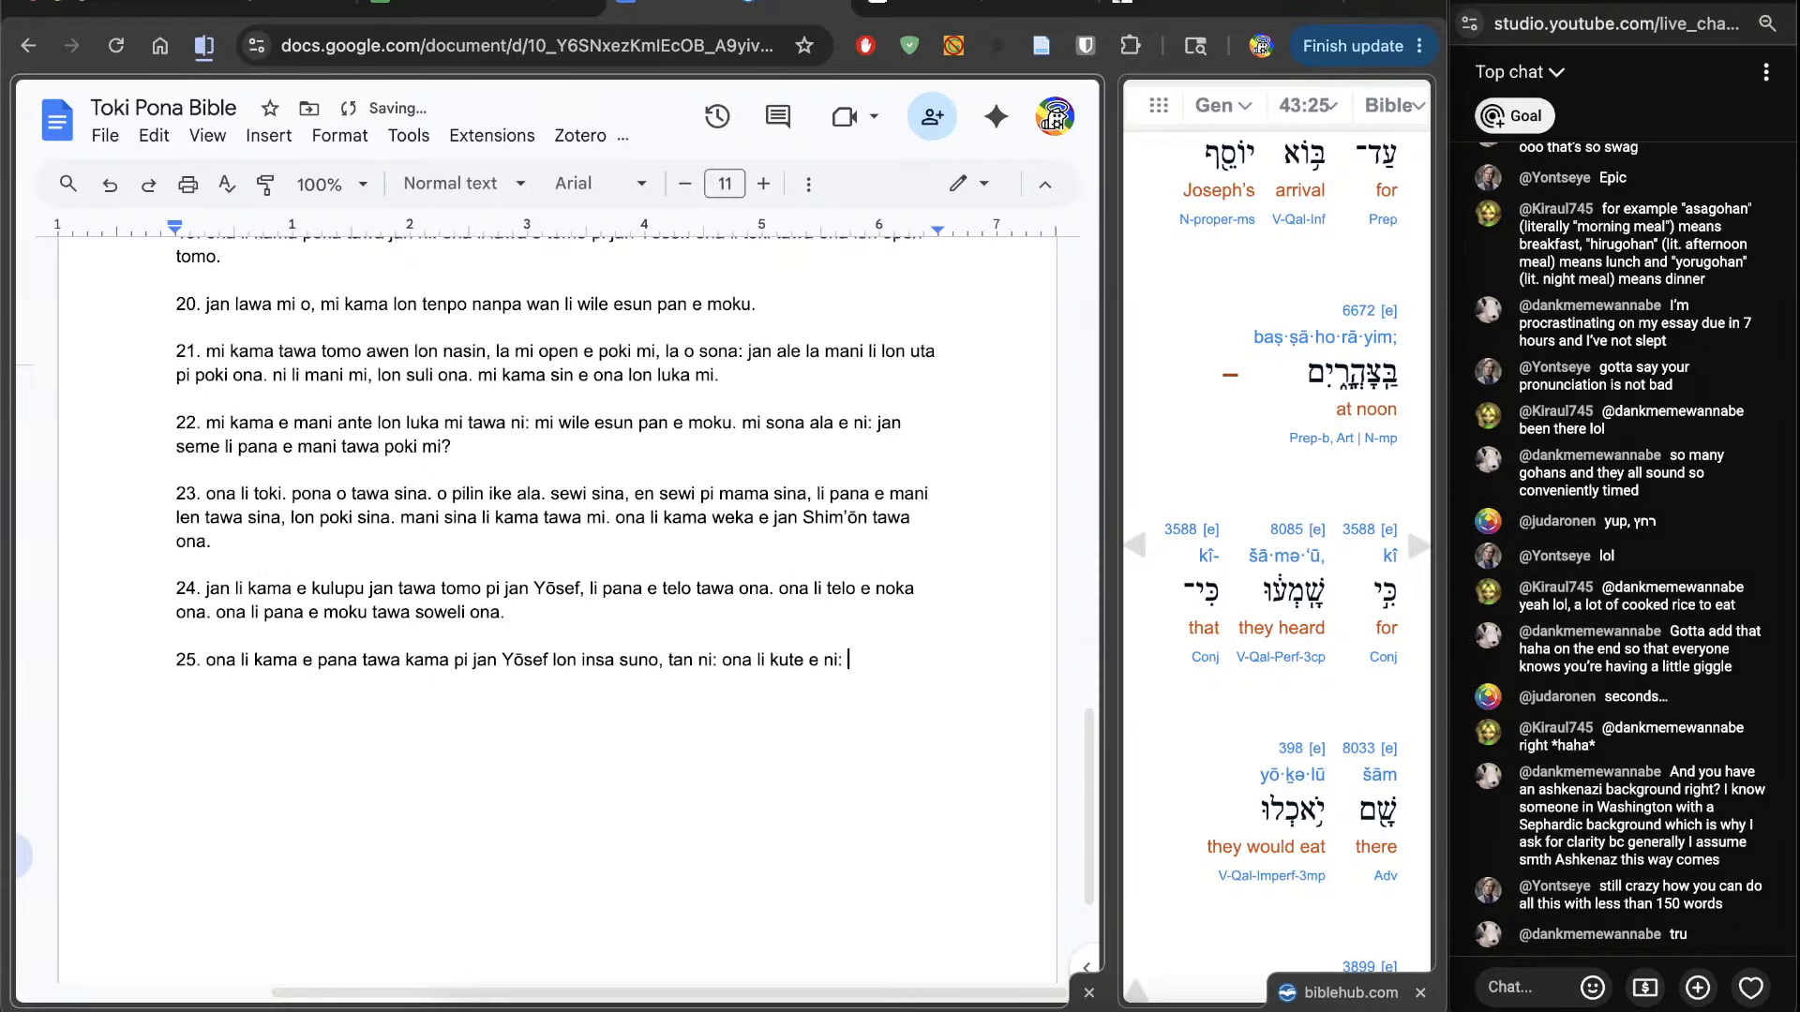
pyautogui.scroll(-4, 1275, 563)
pyautogui.scroll(1, 1275, 562)
pyautogui.write('ma ni, l')
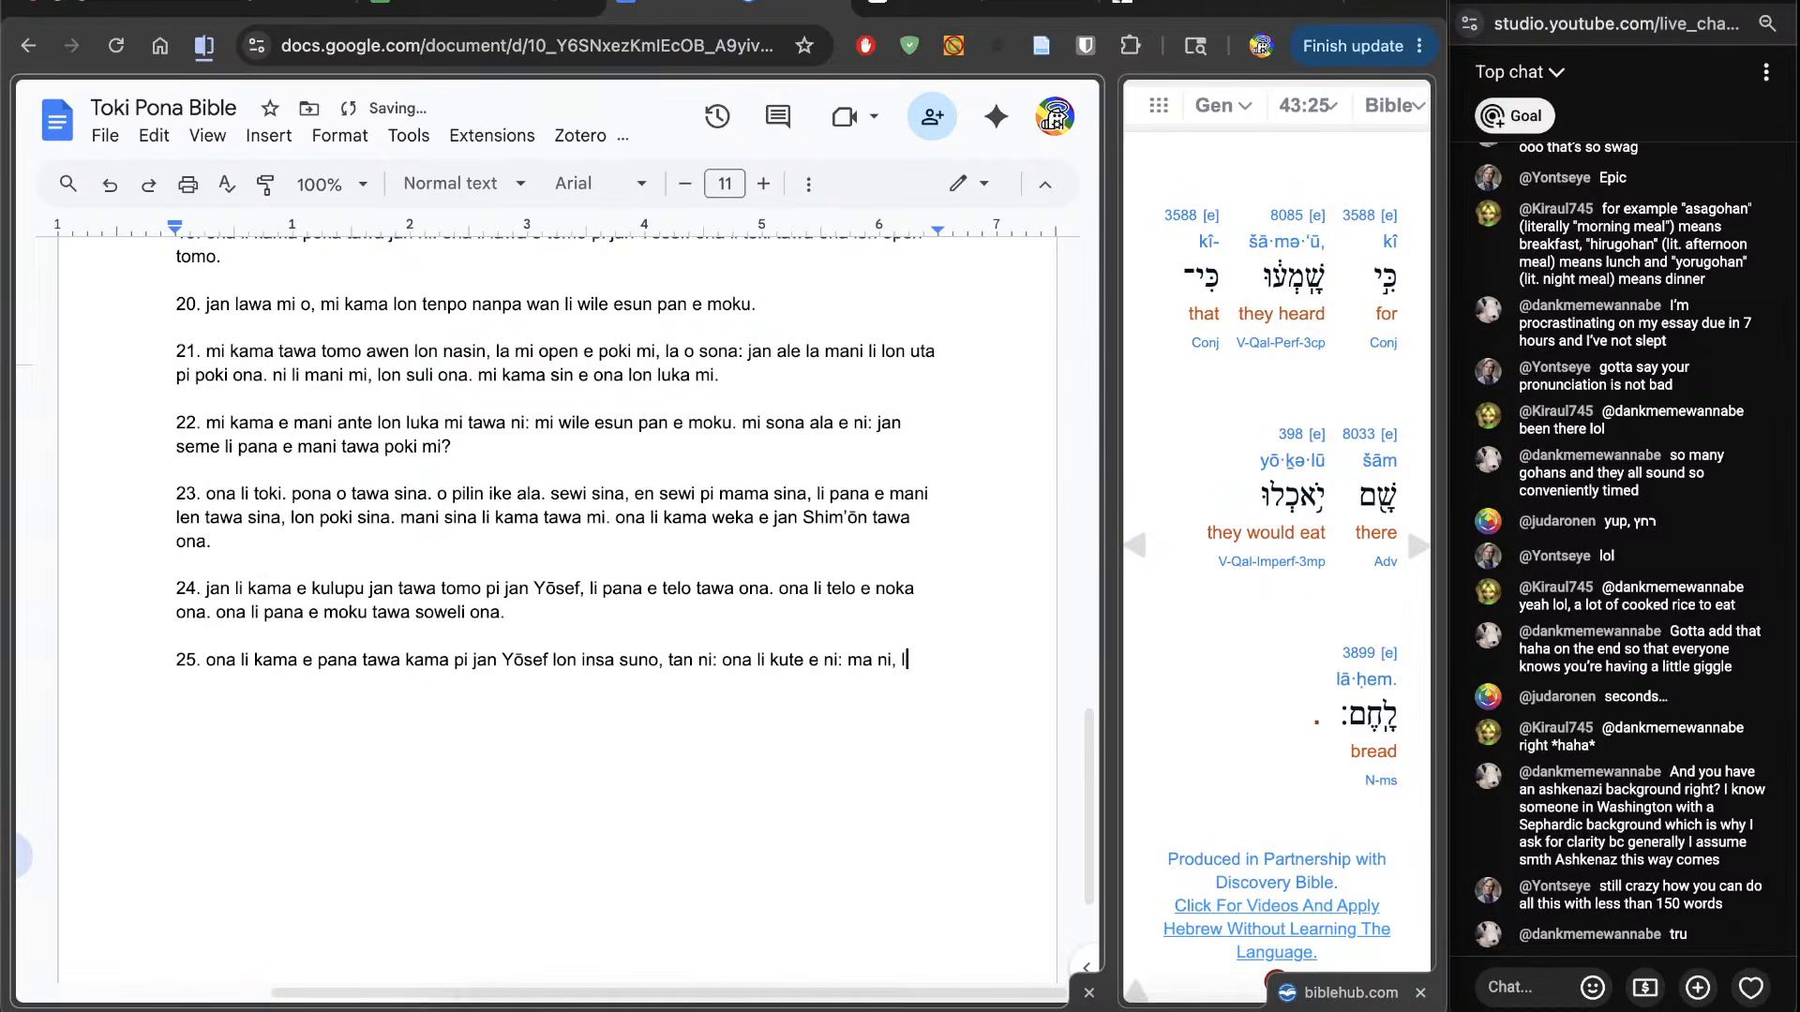
pyautogui.write('a ona li moku e pan.')
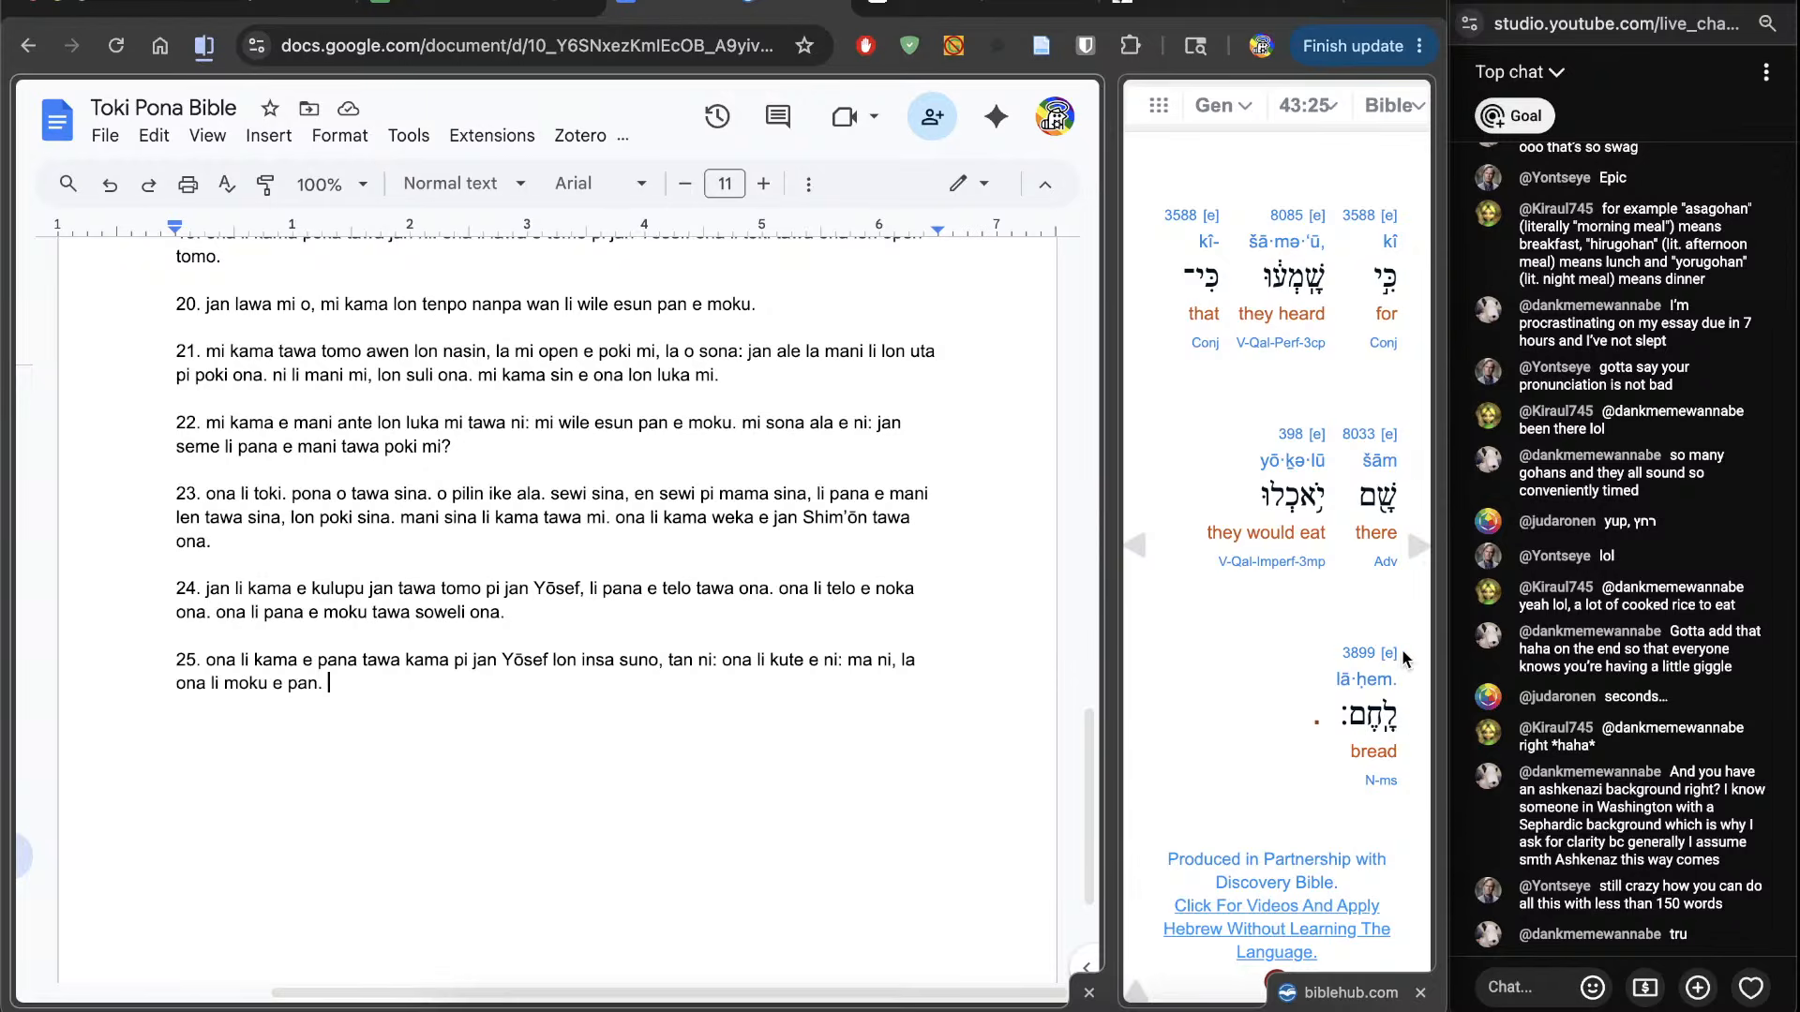
# Step: Highlight the Hebrew word for "bread", bring up the Genesis 43:26 interlinear, and start a new paragraph numbered "26."
pyautogui.doubleClick(1385, 721)
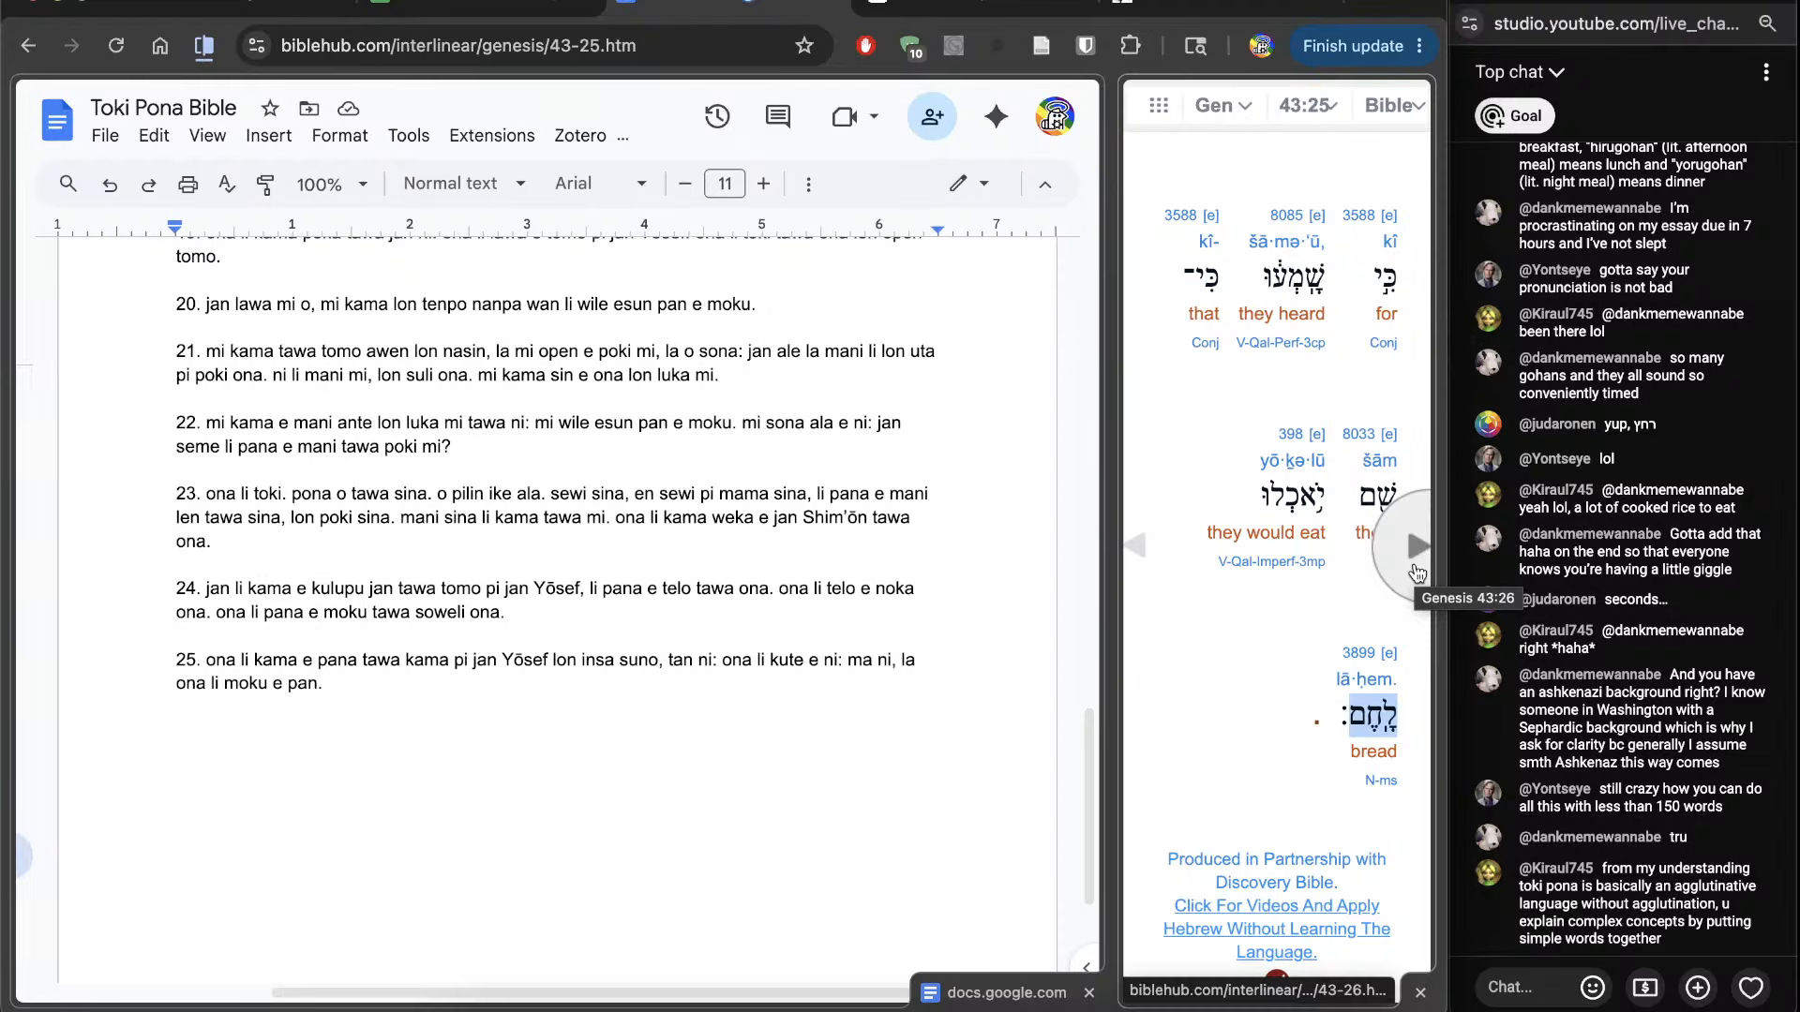
pyautogui.click(1416, 546)
pyautogui.click(815, 752)
pyautogui.press('Return')
pyautogui.press('Return')
pyautogui.write('26.')
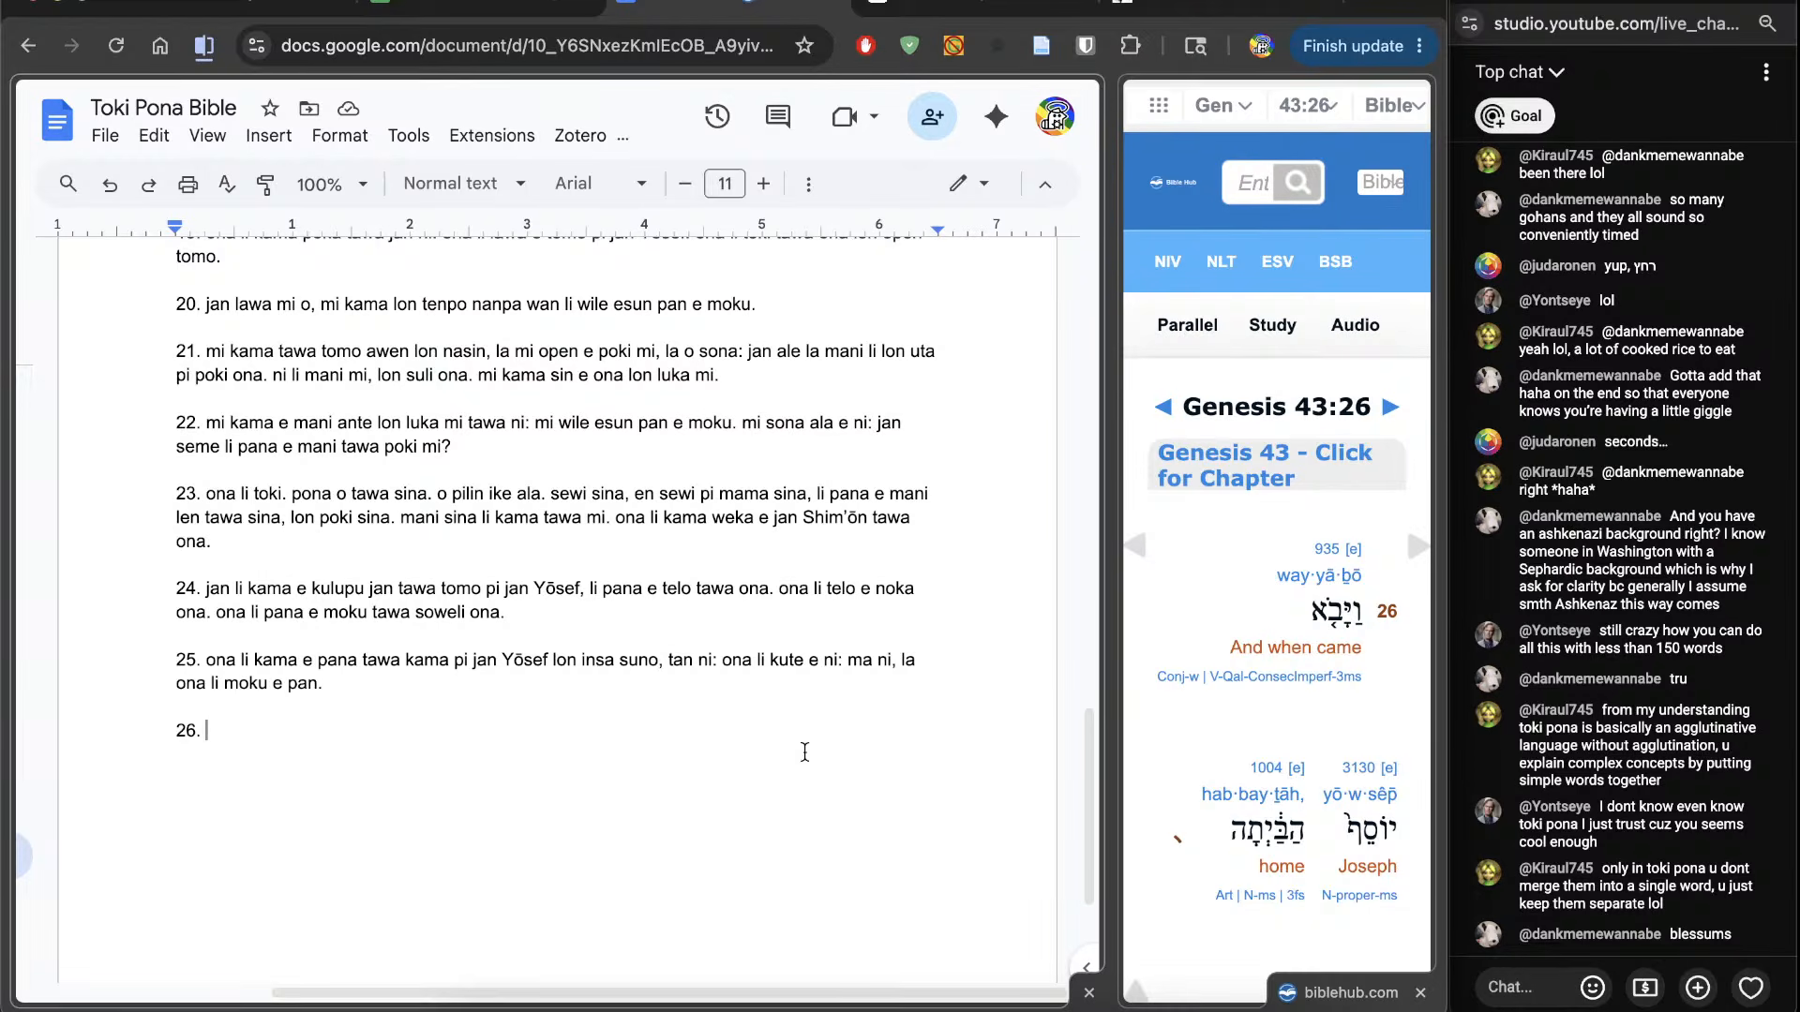
# Step: Begin verse 26 with "jan Yōsef li kama" following the interlinear's opening words
pyautogui.scroll(-3, 628, 796)
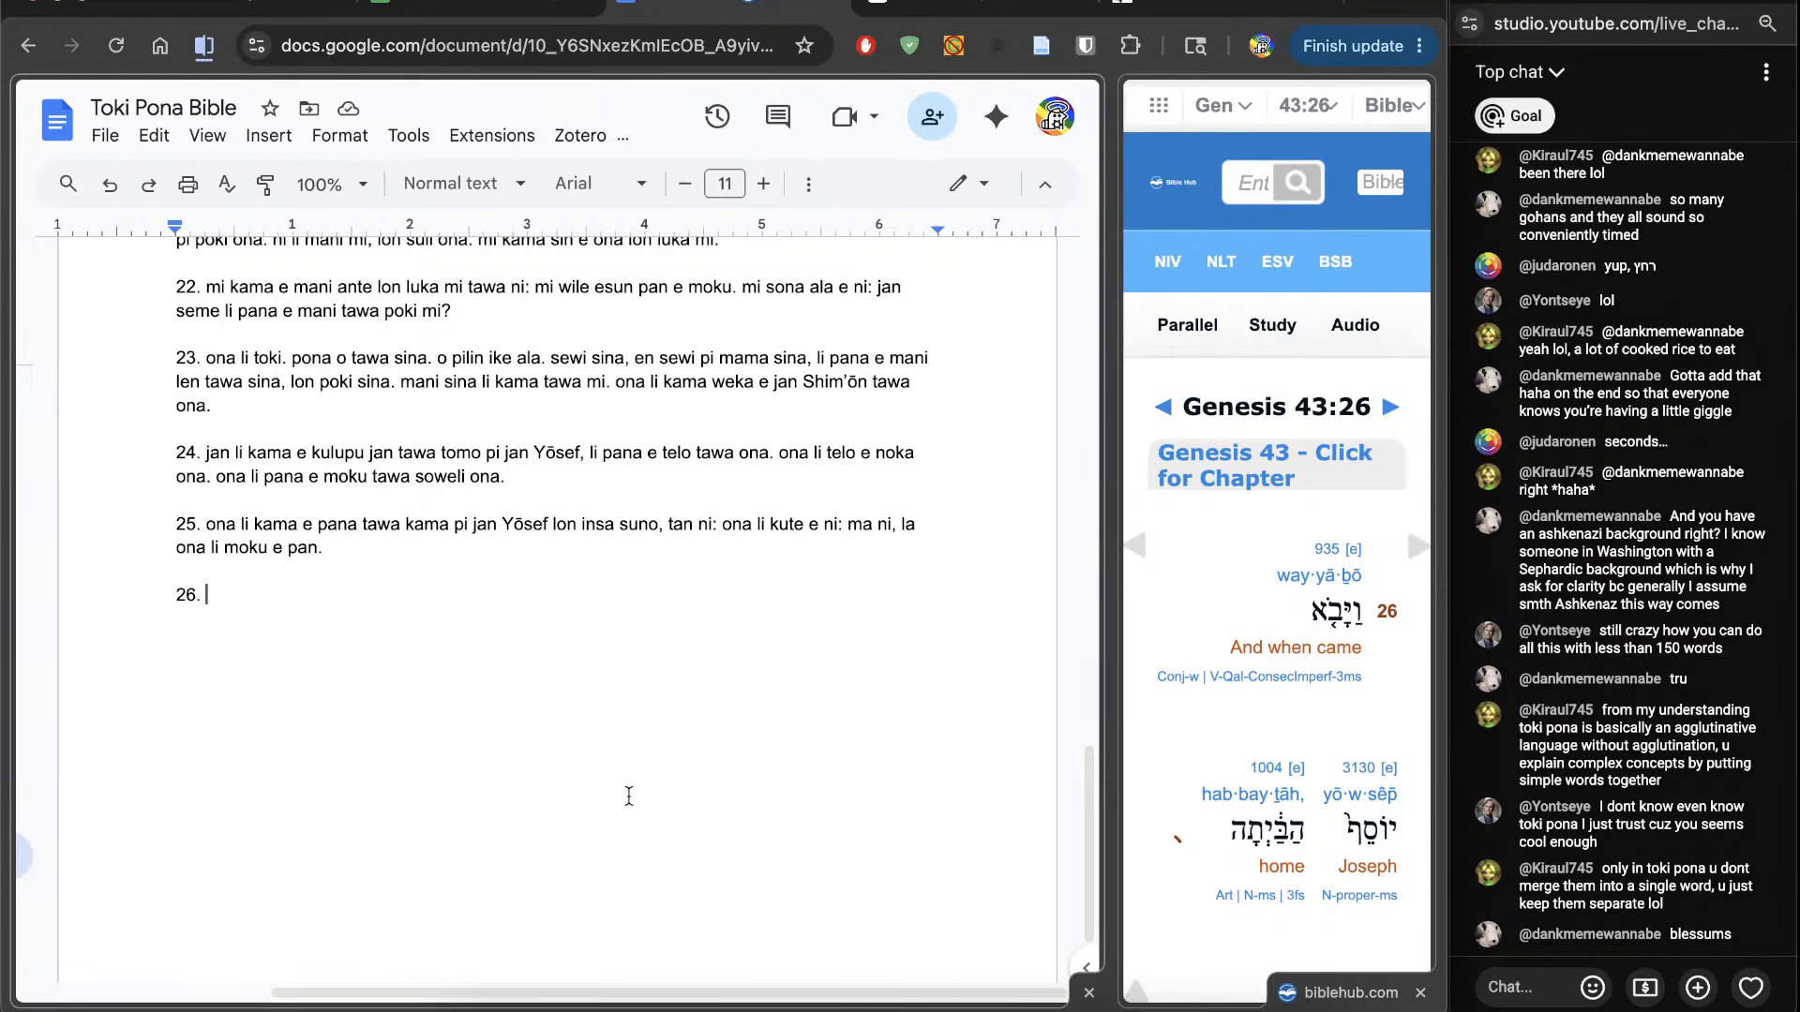
pyautogui.scroll(-1, 628, 796)
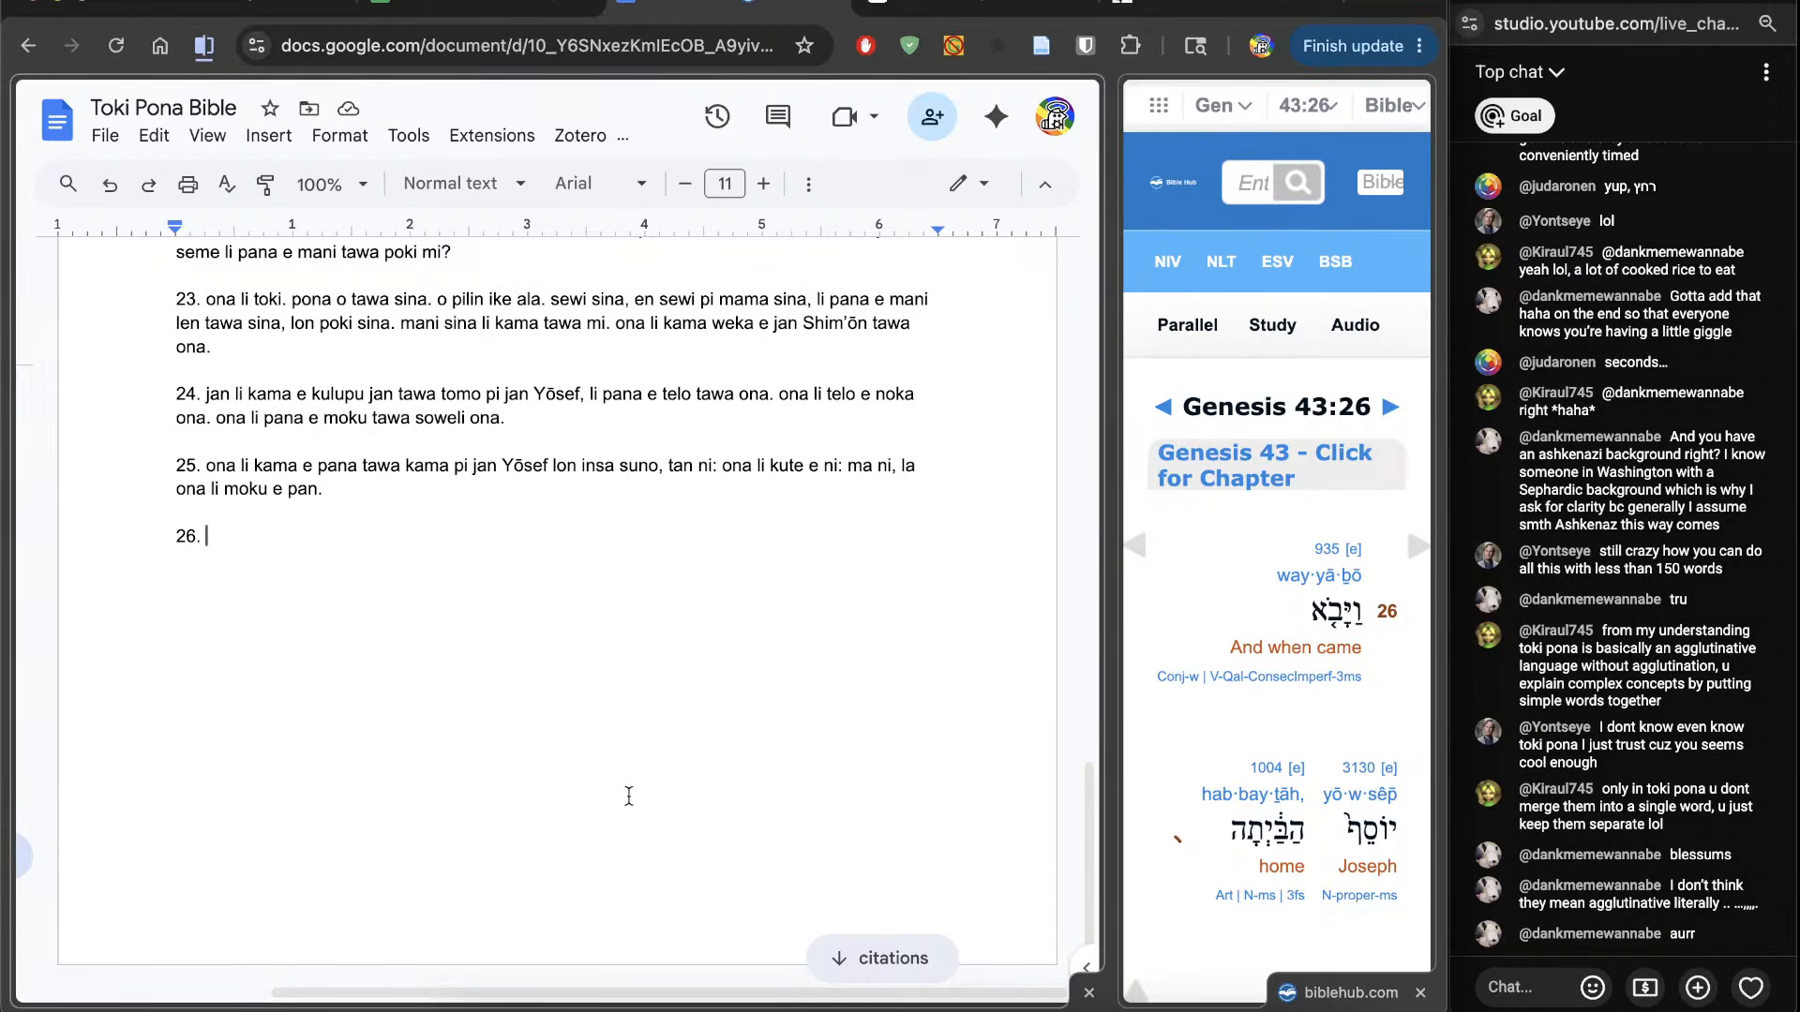
pyautogui.scroll(-3, 1155, 756)
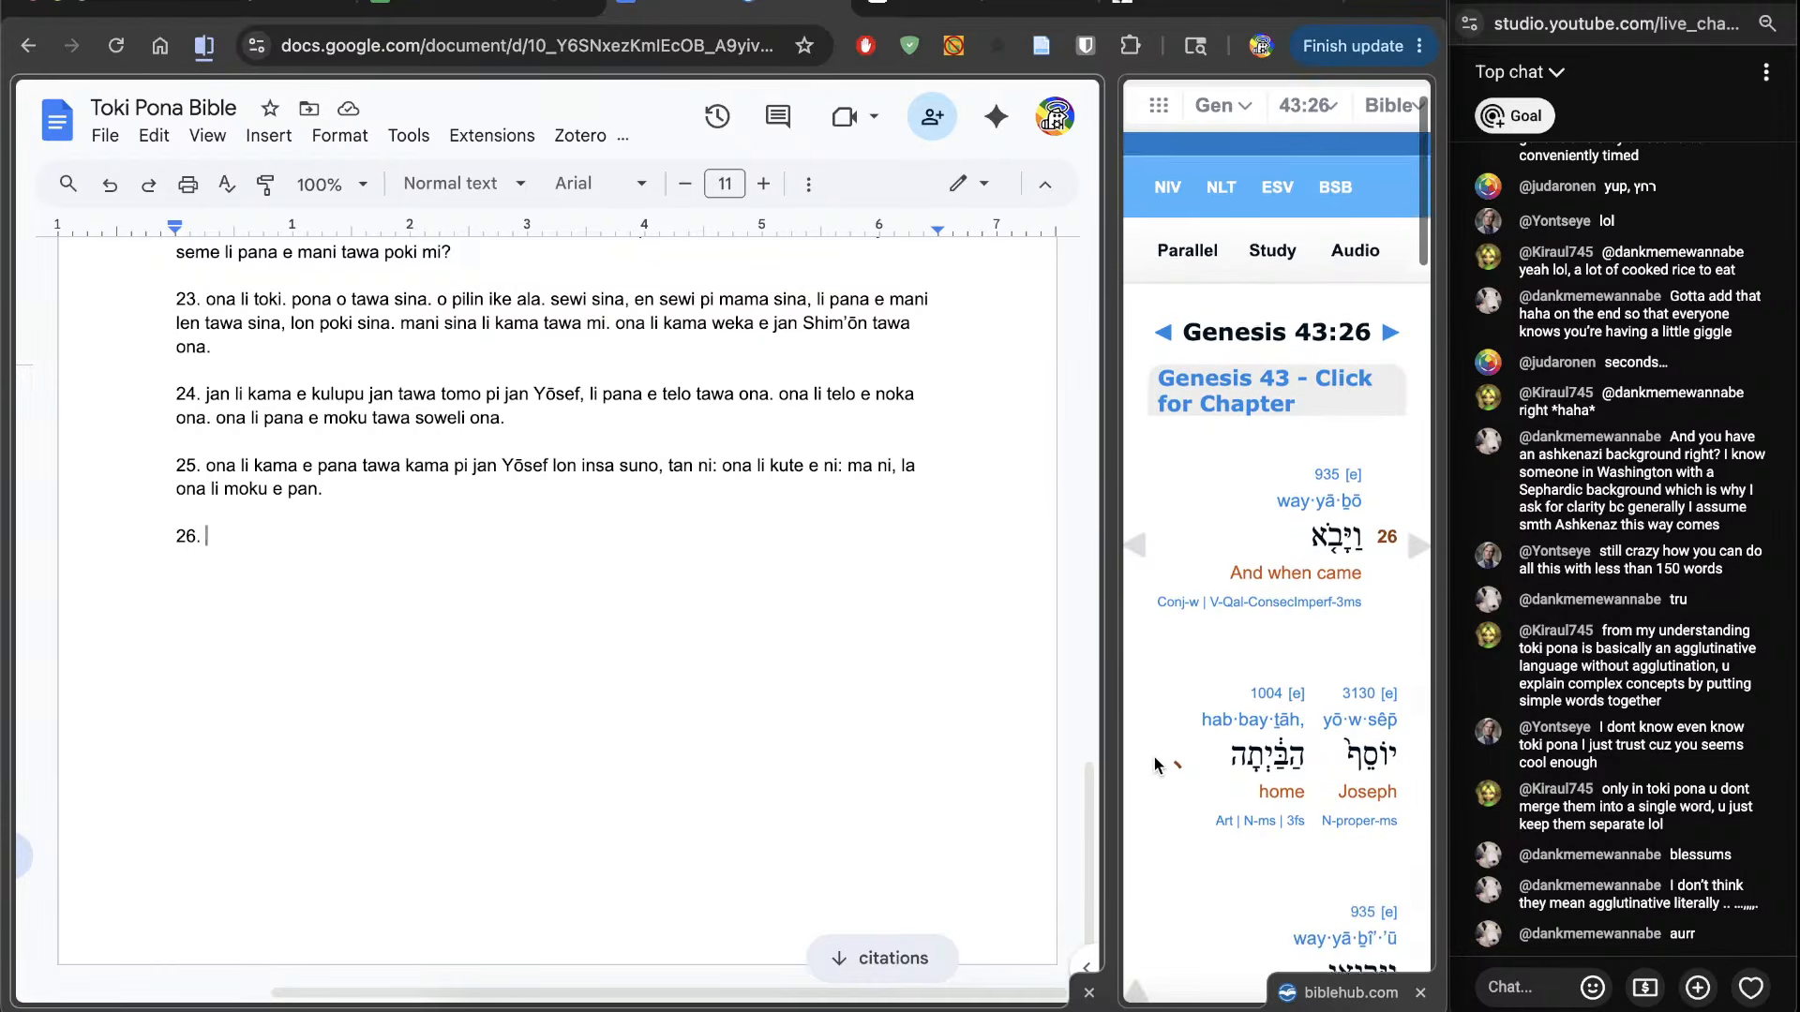
pyautogui.write('jan ')
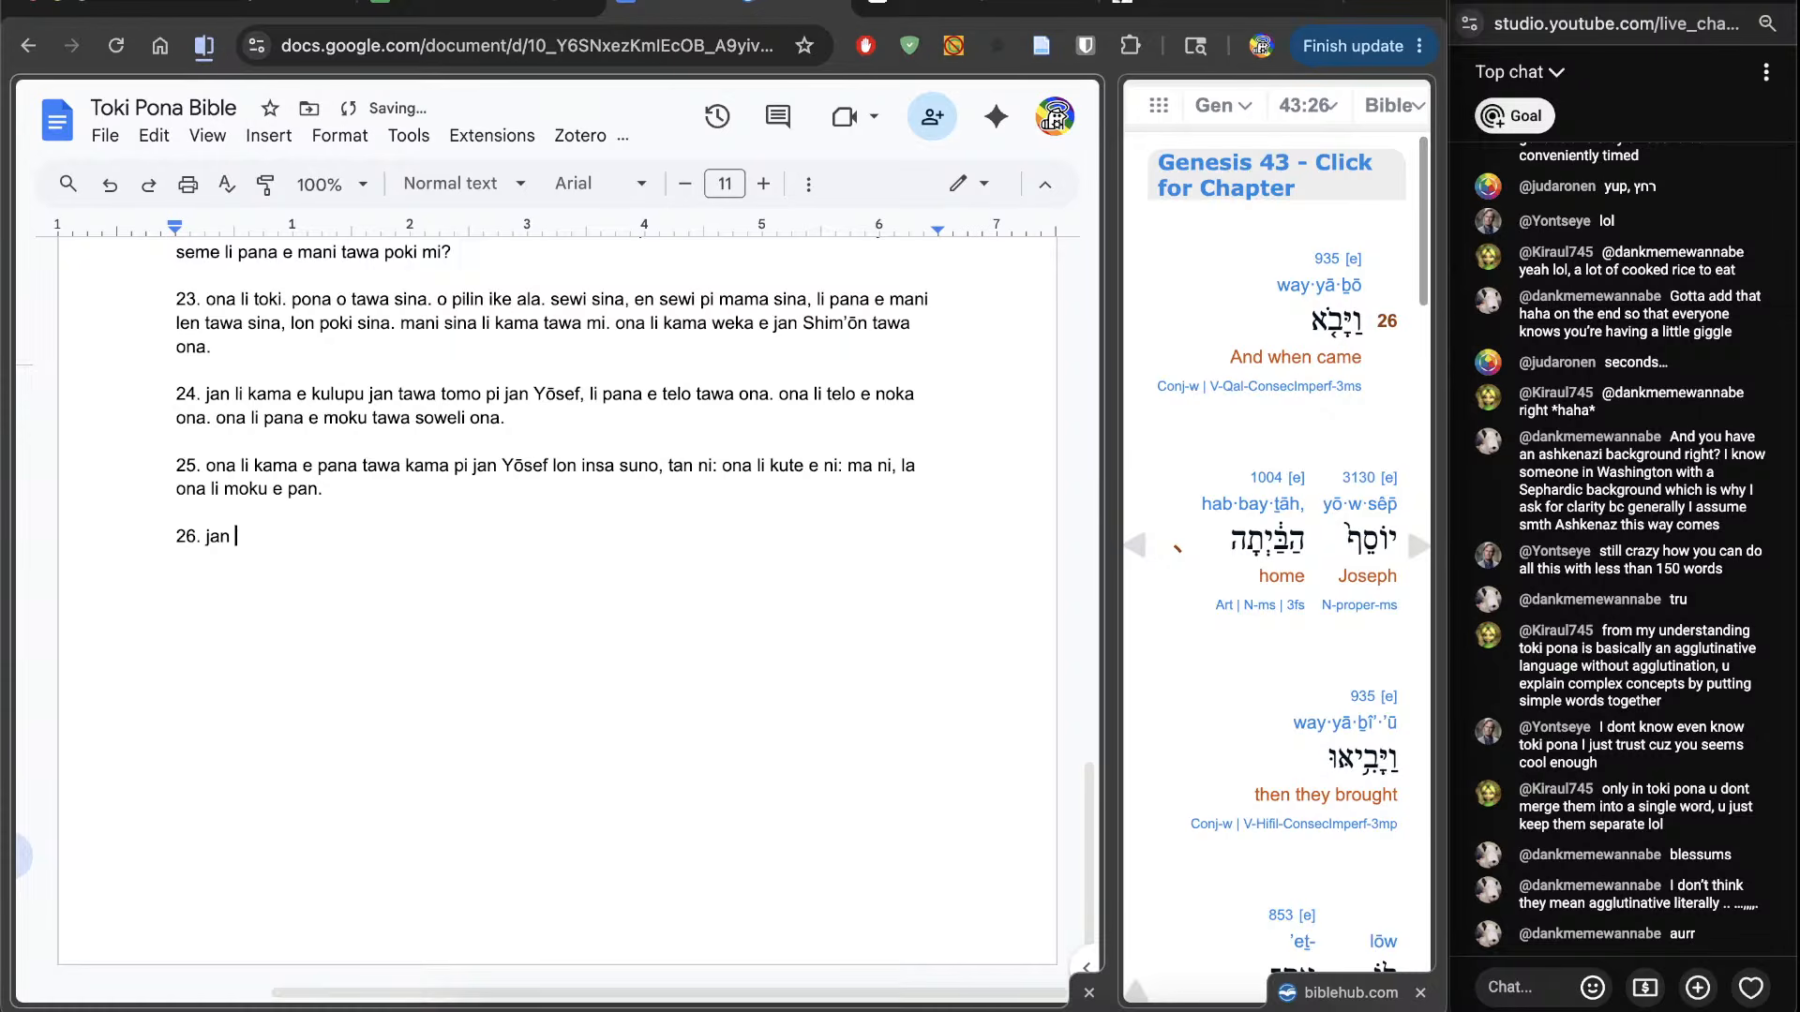
pyautogui.write('Yōsef li kama')
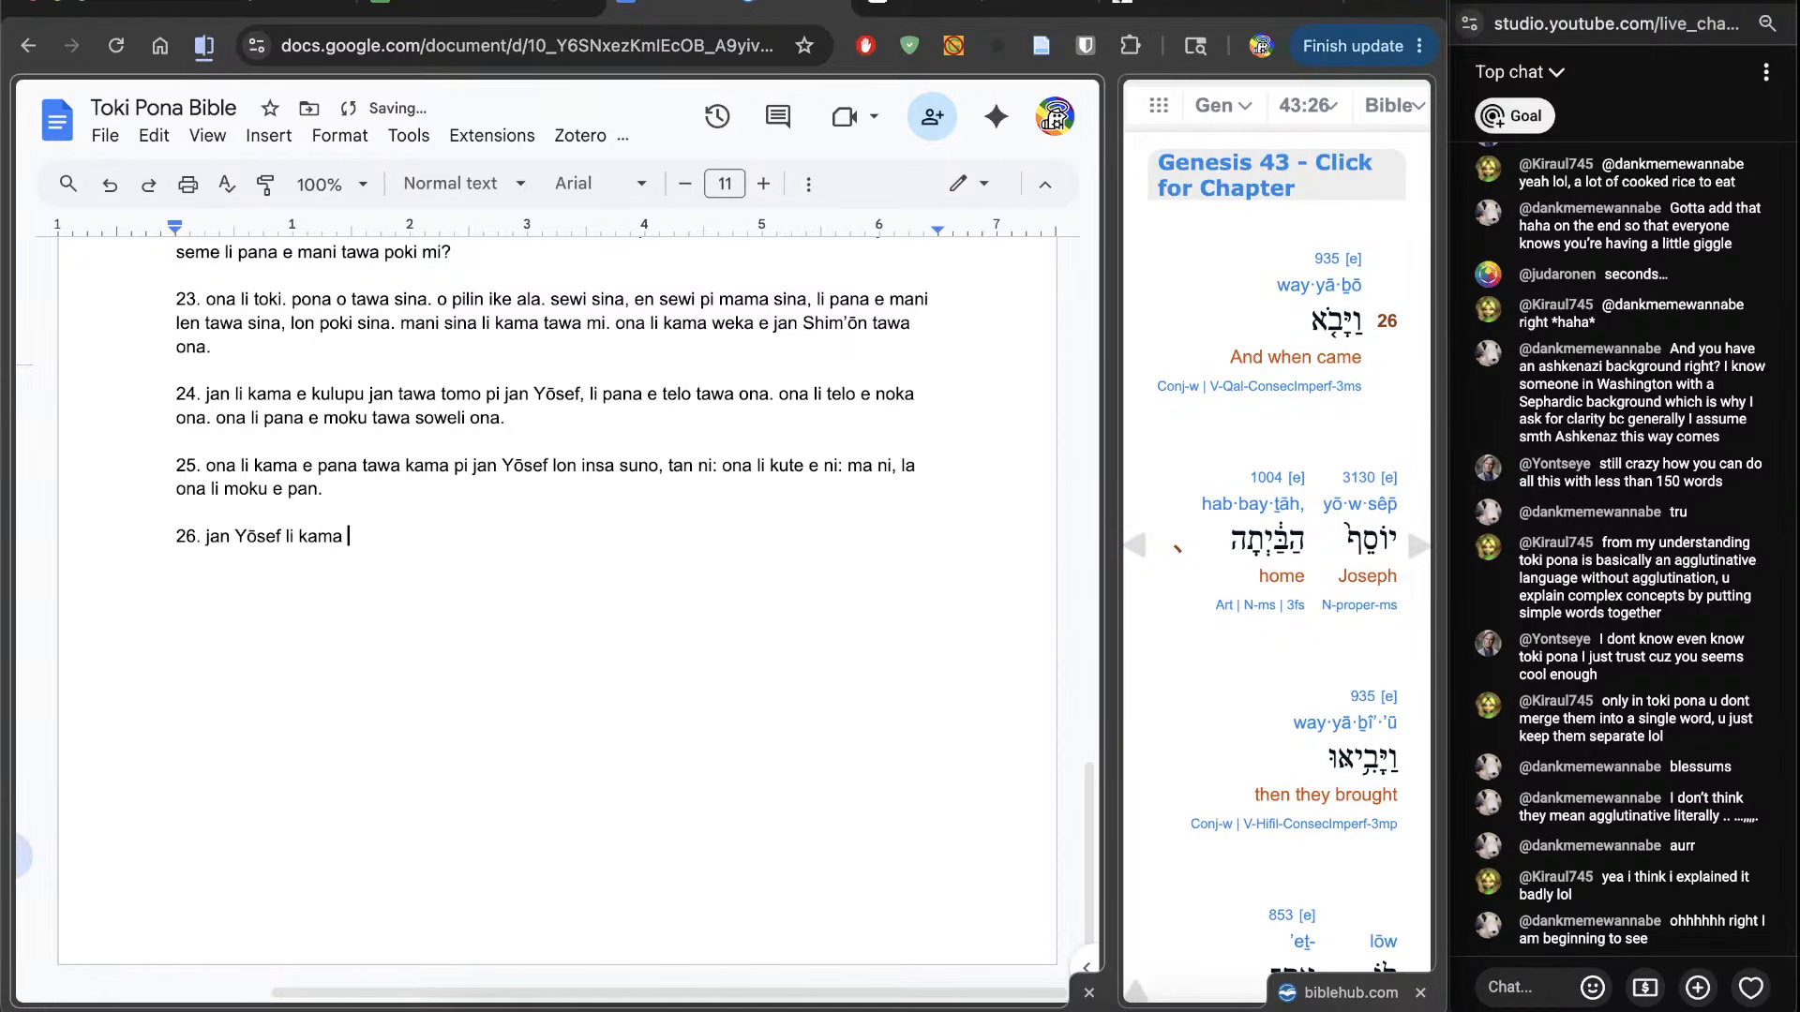
# Step: Review the earlier verses, highlight the list of gifts in verse 11, and return to the unfinished verse 26
pyautogui.scroll(-1, 924, 714)
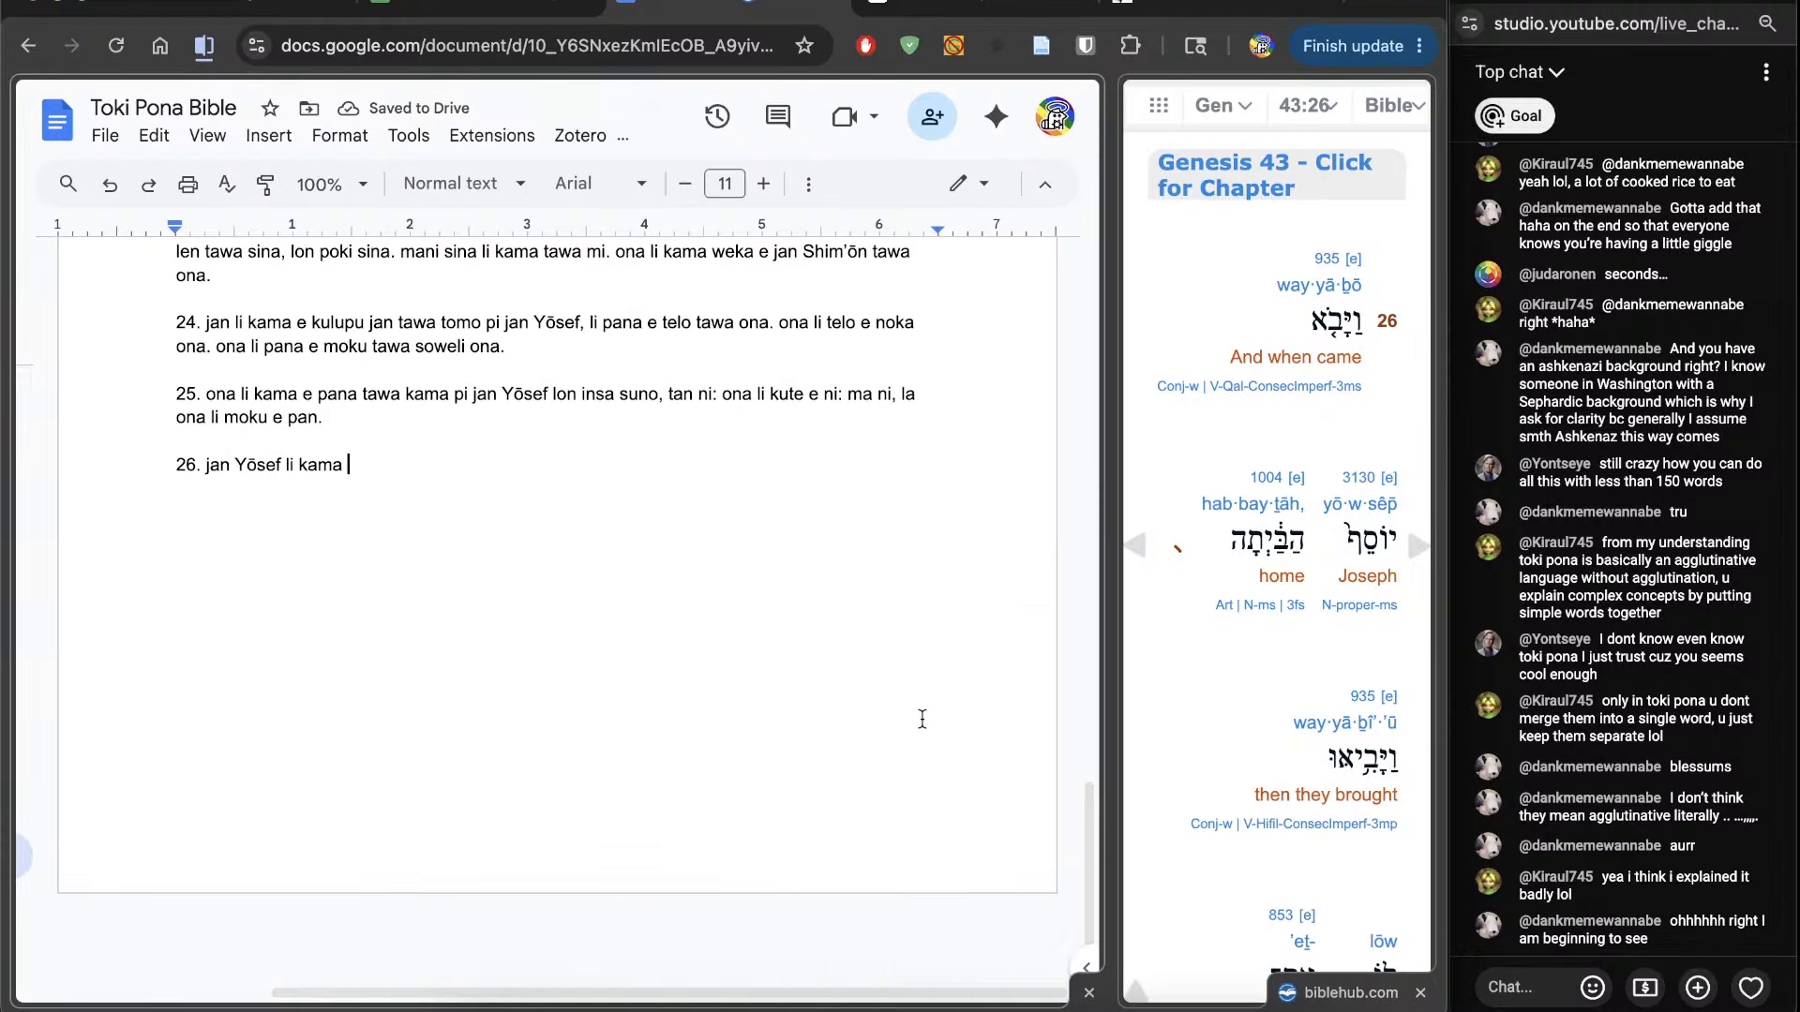
pyautogui.scroll(1, 911, 740)
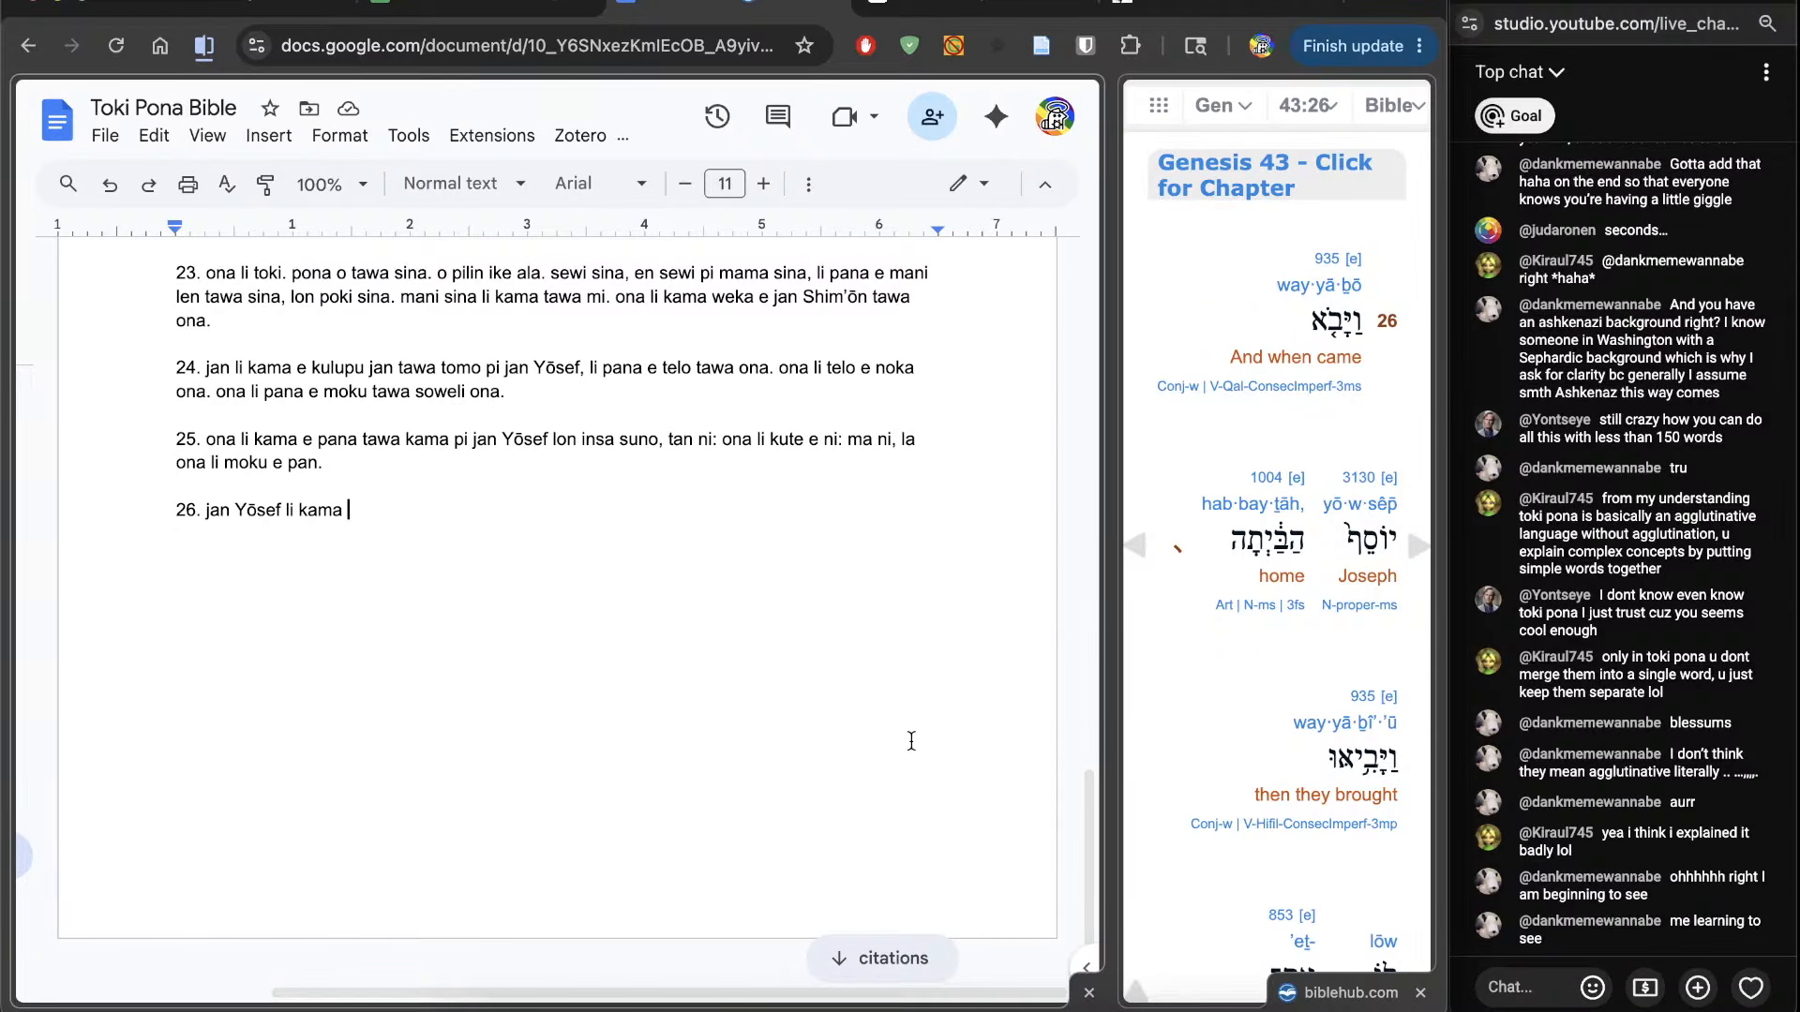
pyautogui.scroll(5, 909, 739)
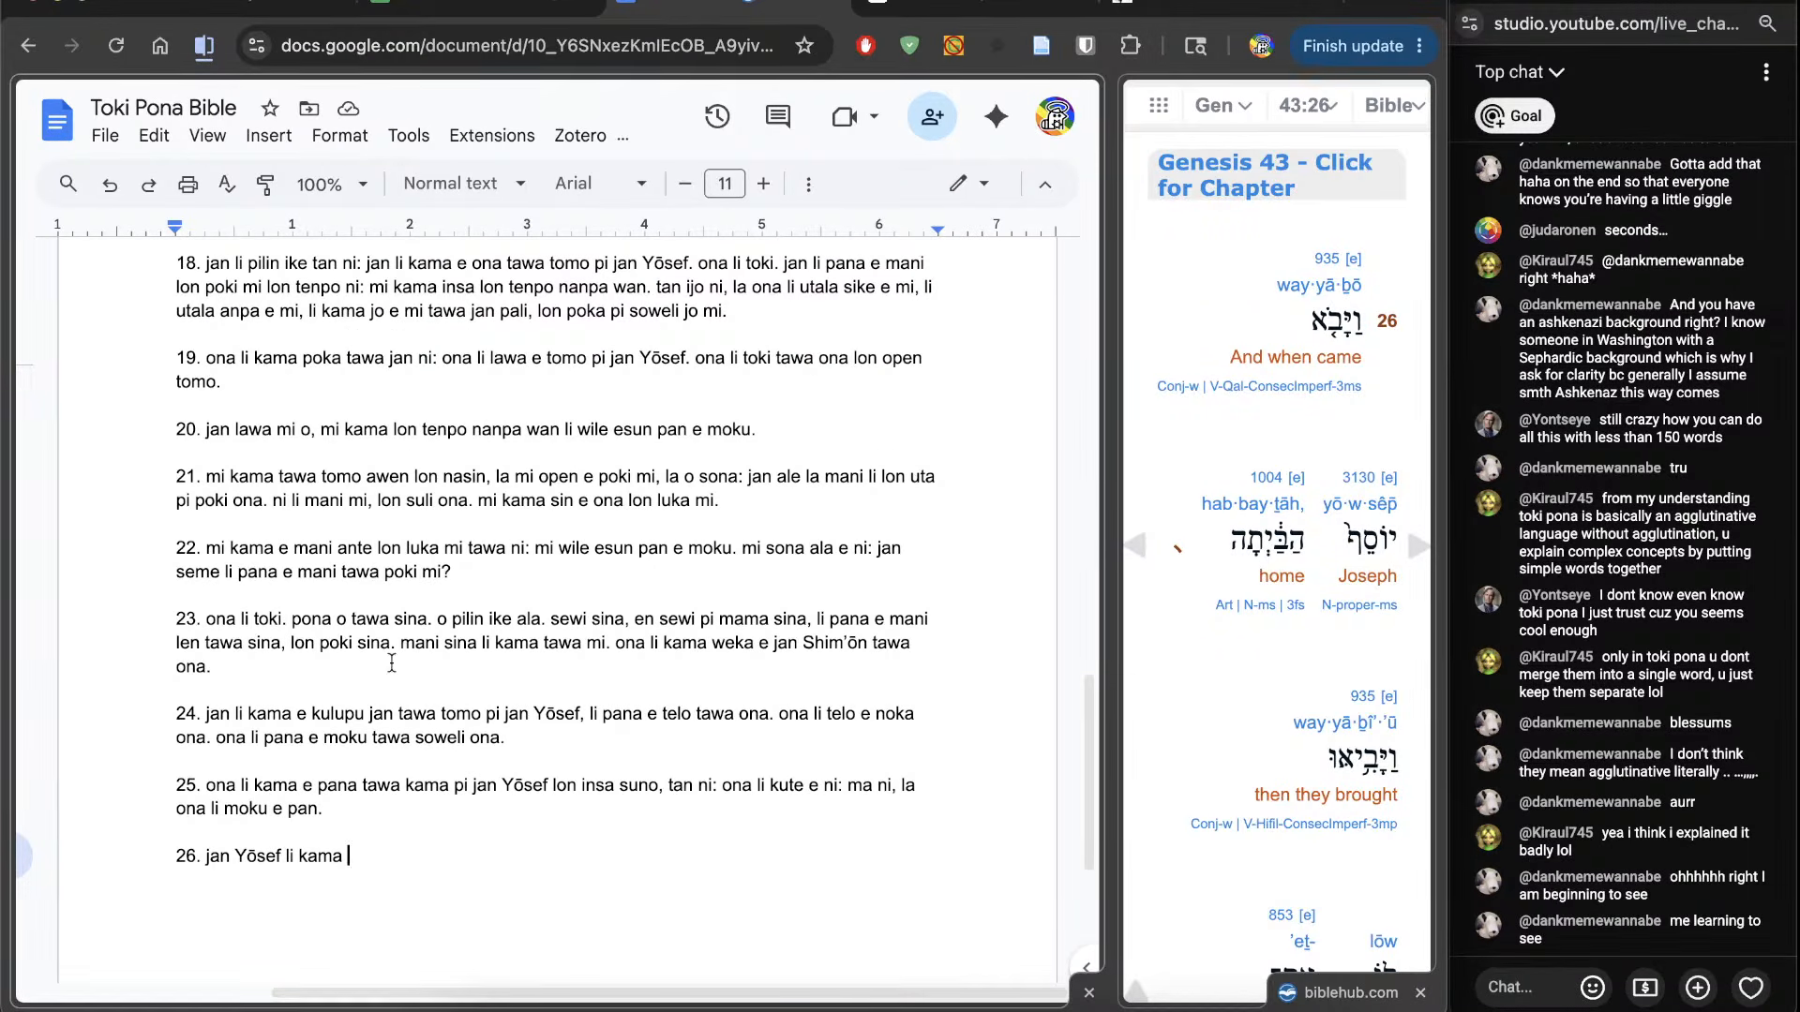
pyautogui.scroll(7, 403, 649)
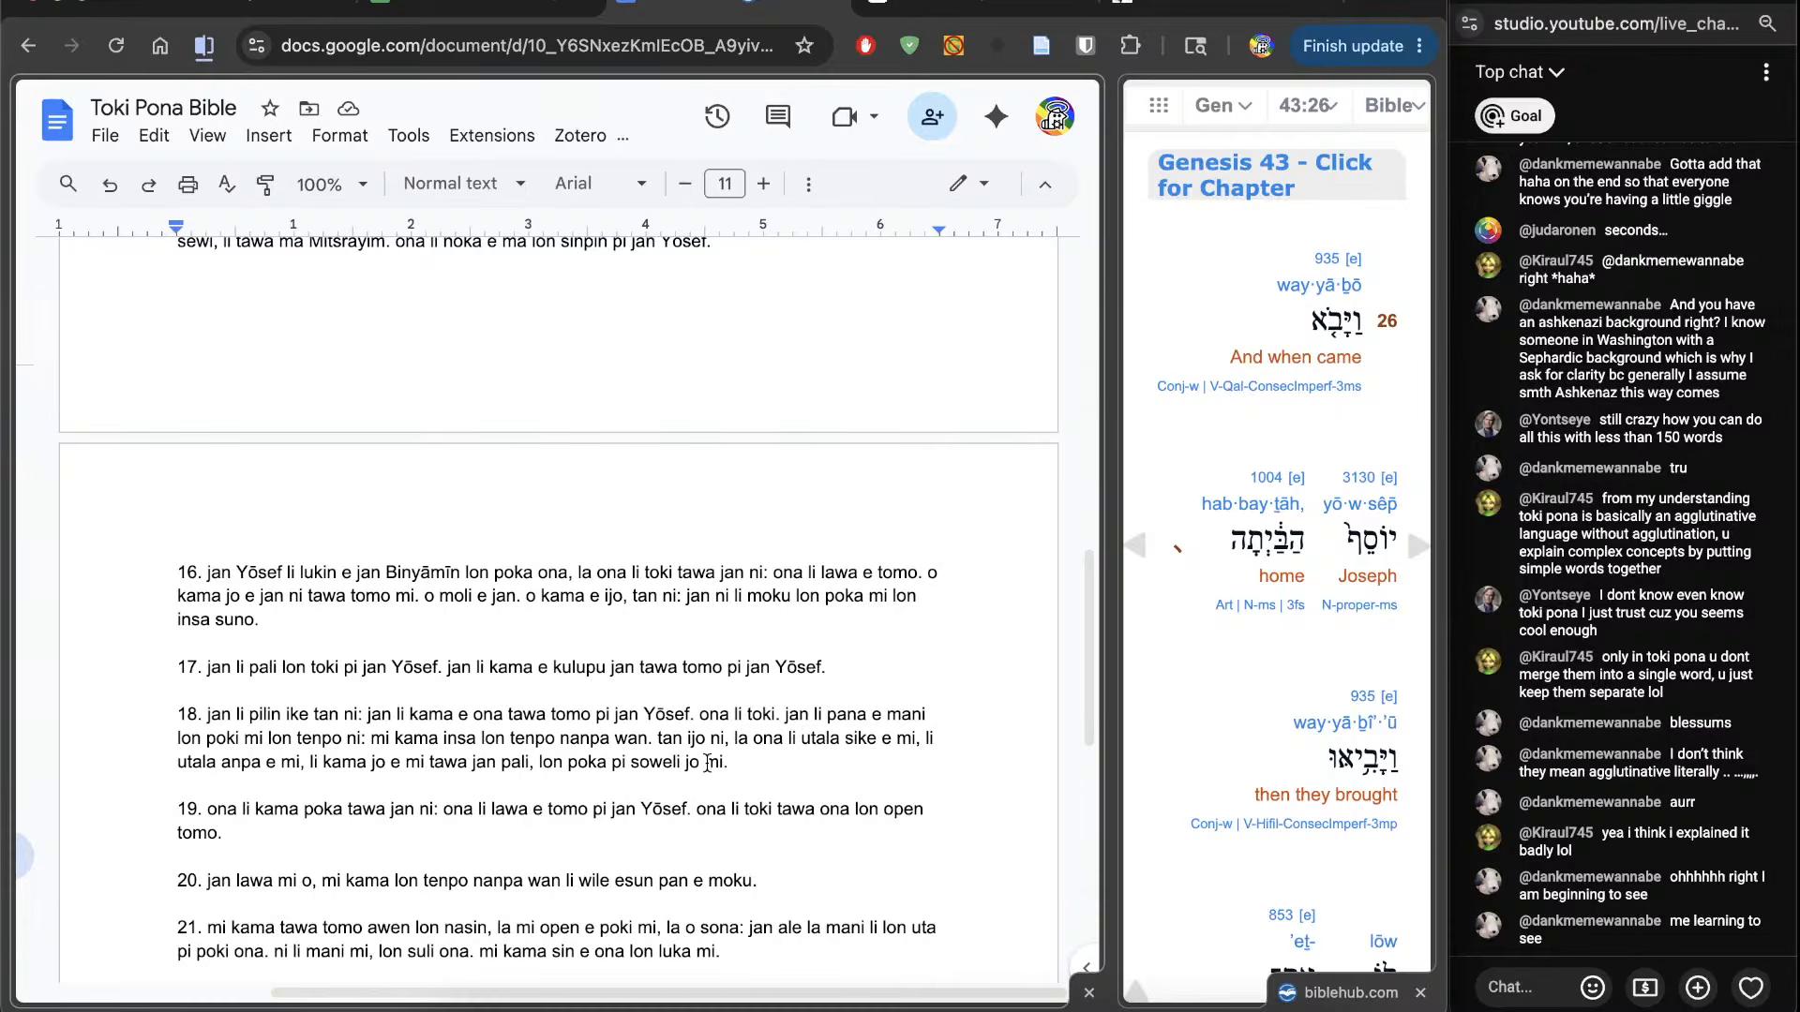
pyautogui.scroll(3, 707, 763)
pyautogui.scroll(3, 707, 762)
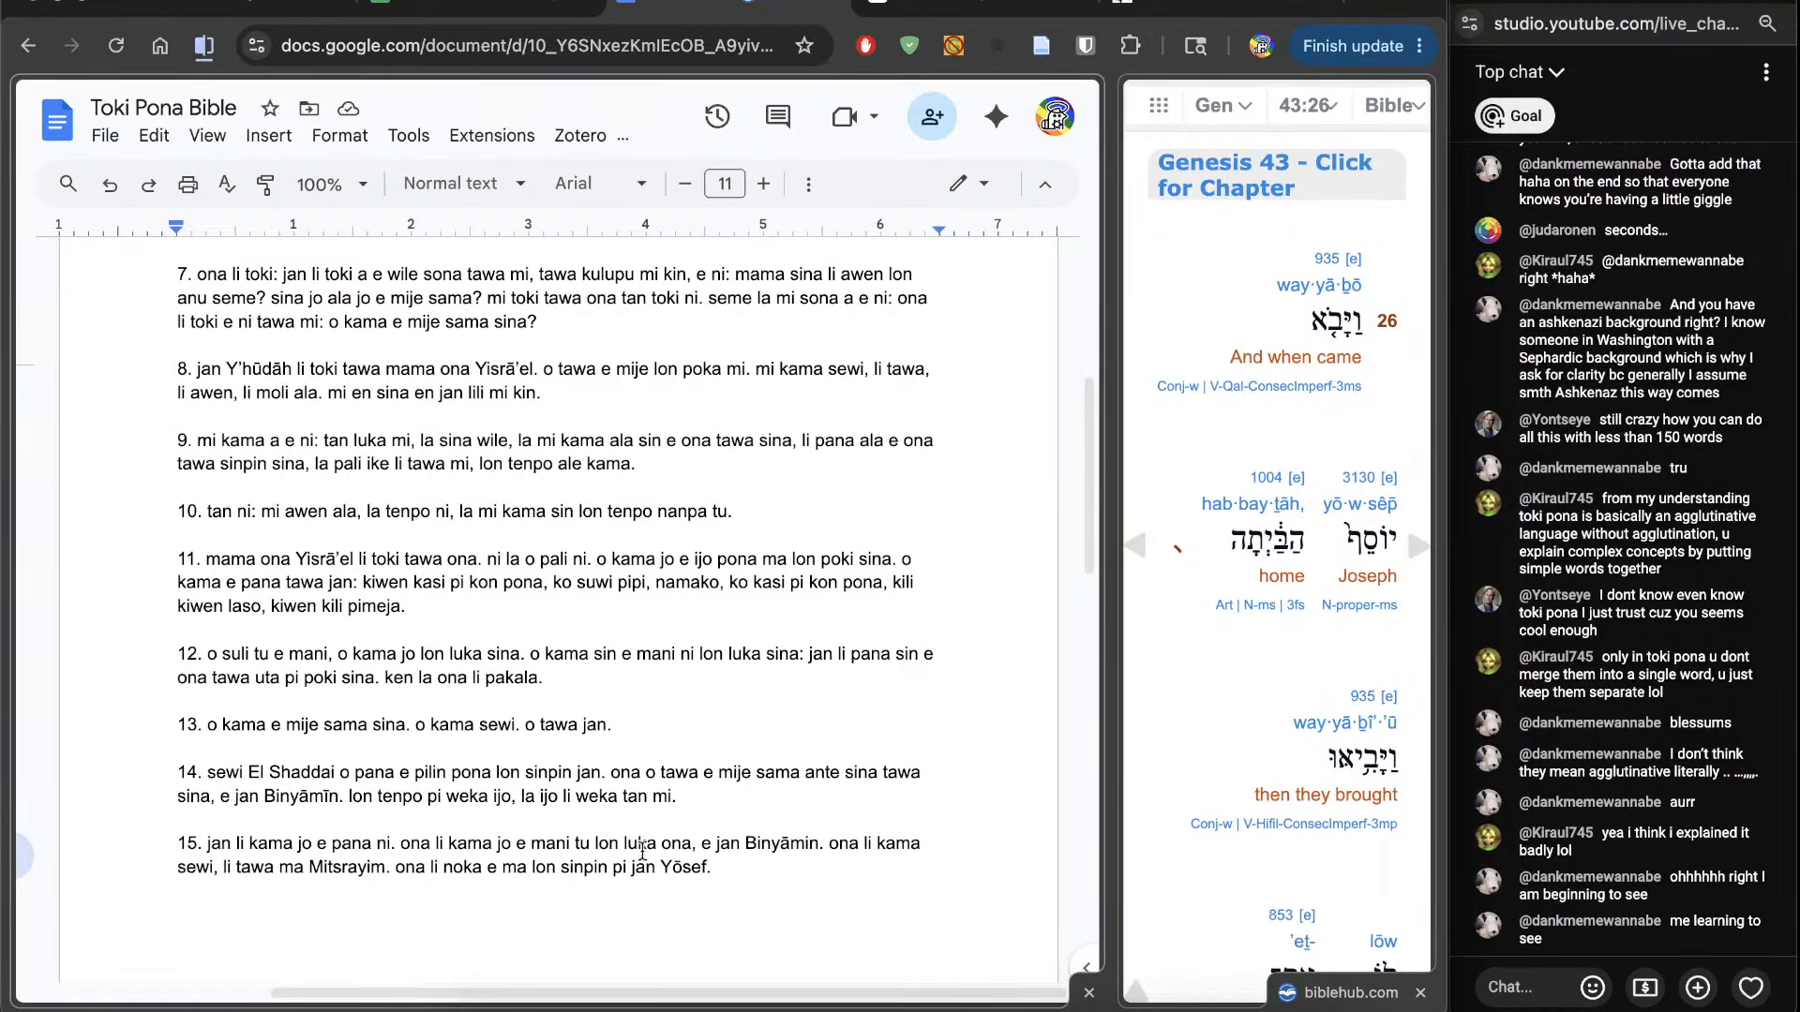
pyautogui.scroll(1, 687, 627)
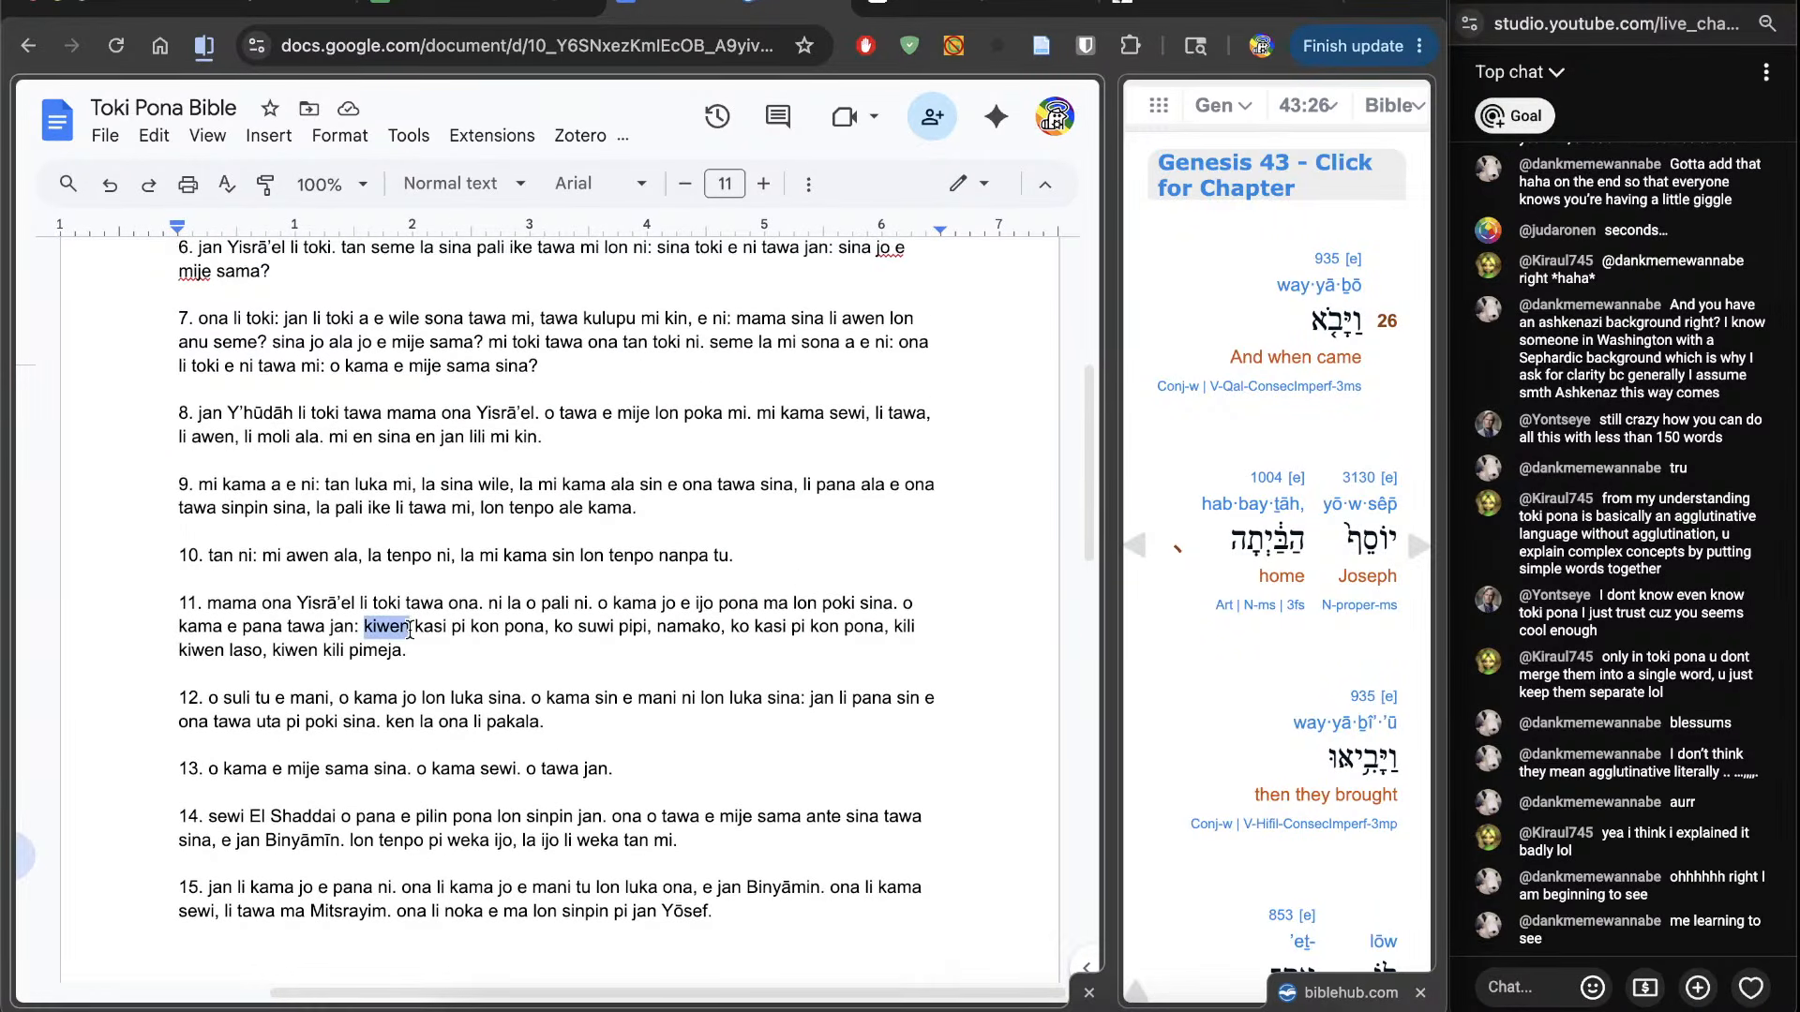
pyautogui.doubleClick(410, 626)
pyautogui.doubleClick(550, 649)
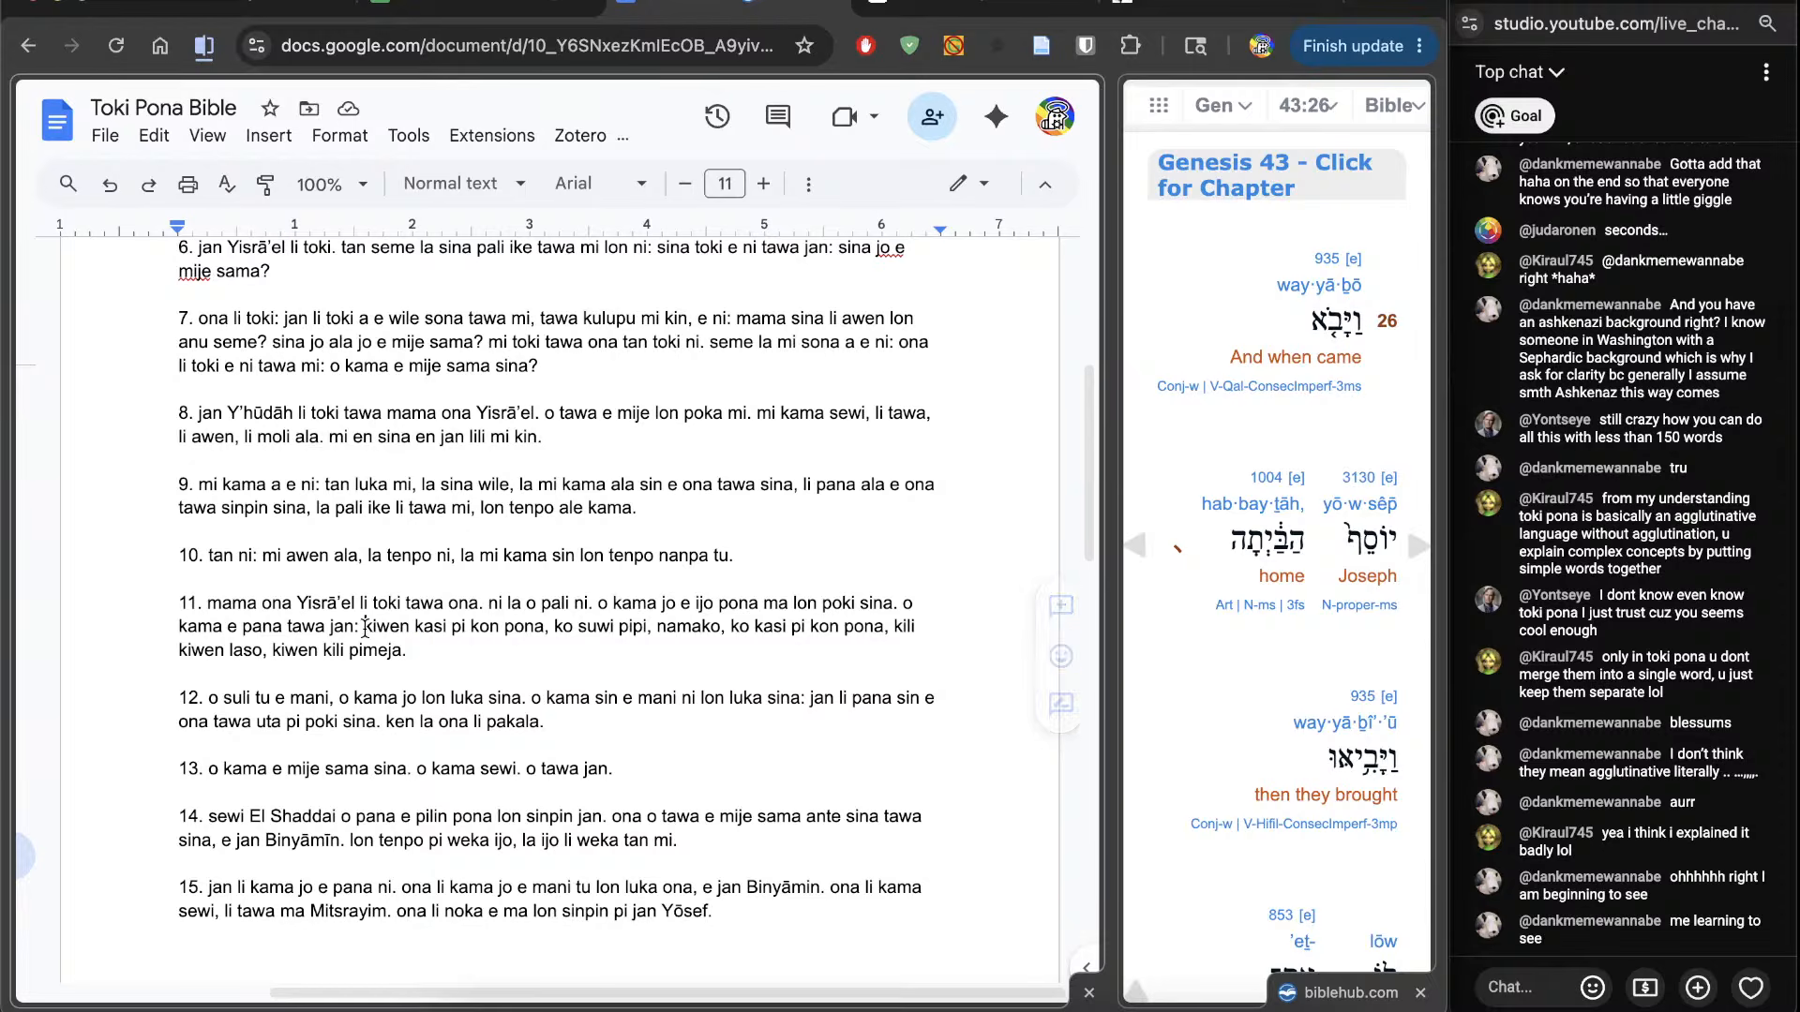
pyautogui.moveTo(365, 626); pyautogui.dragTo(537, 646)
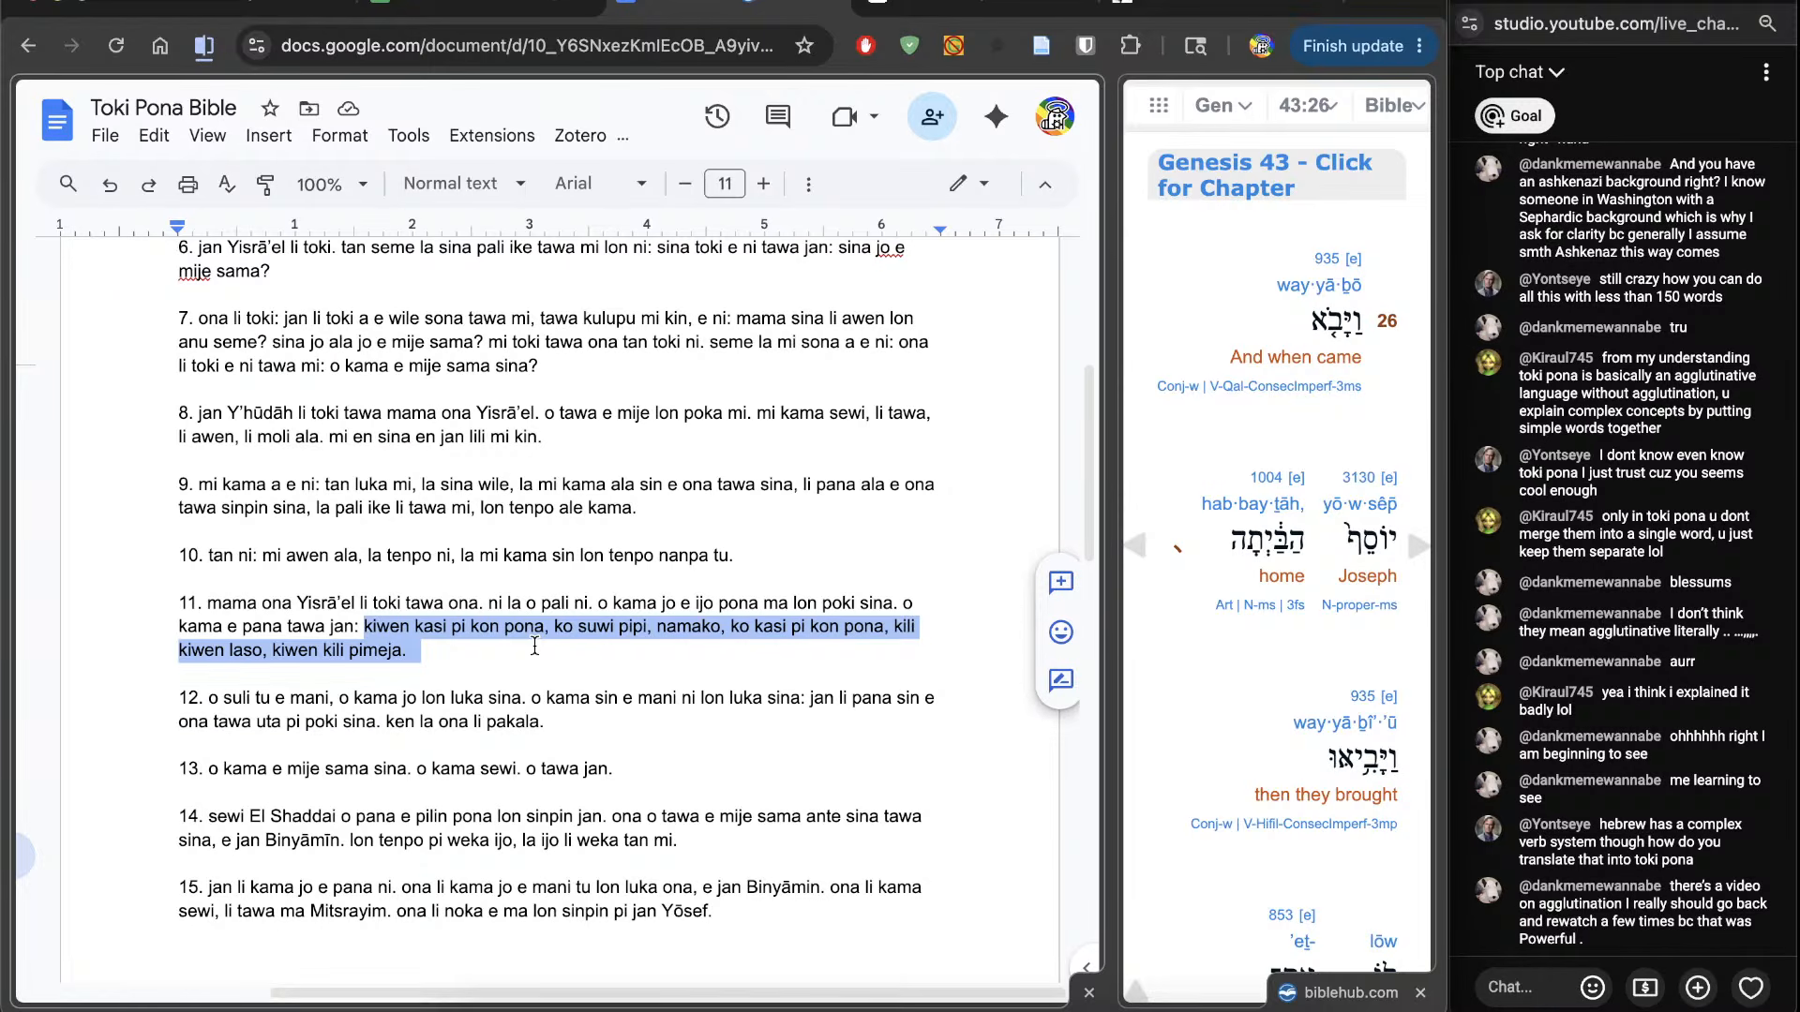
pyautogui.scroll(-15, 534, 647)
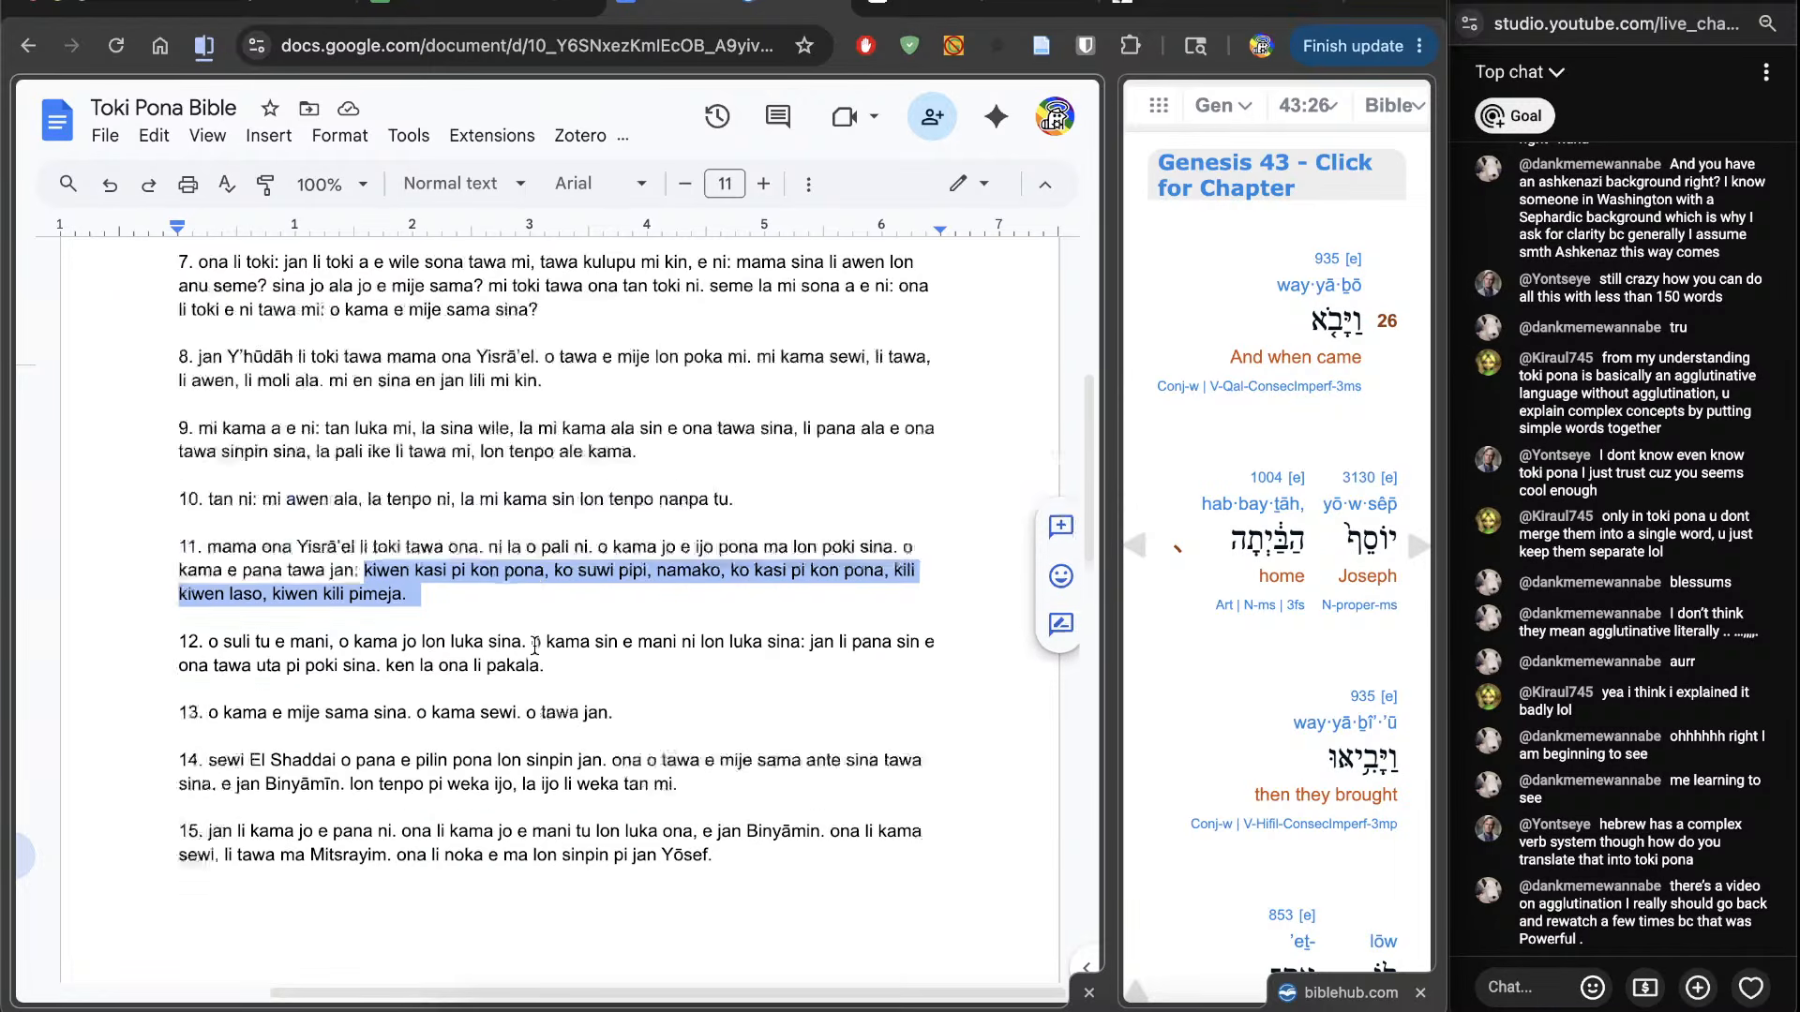
pyautogui.click(616, 707)
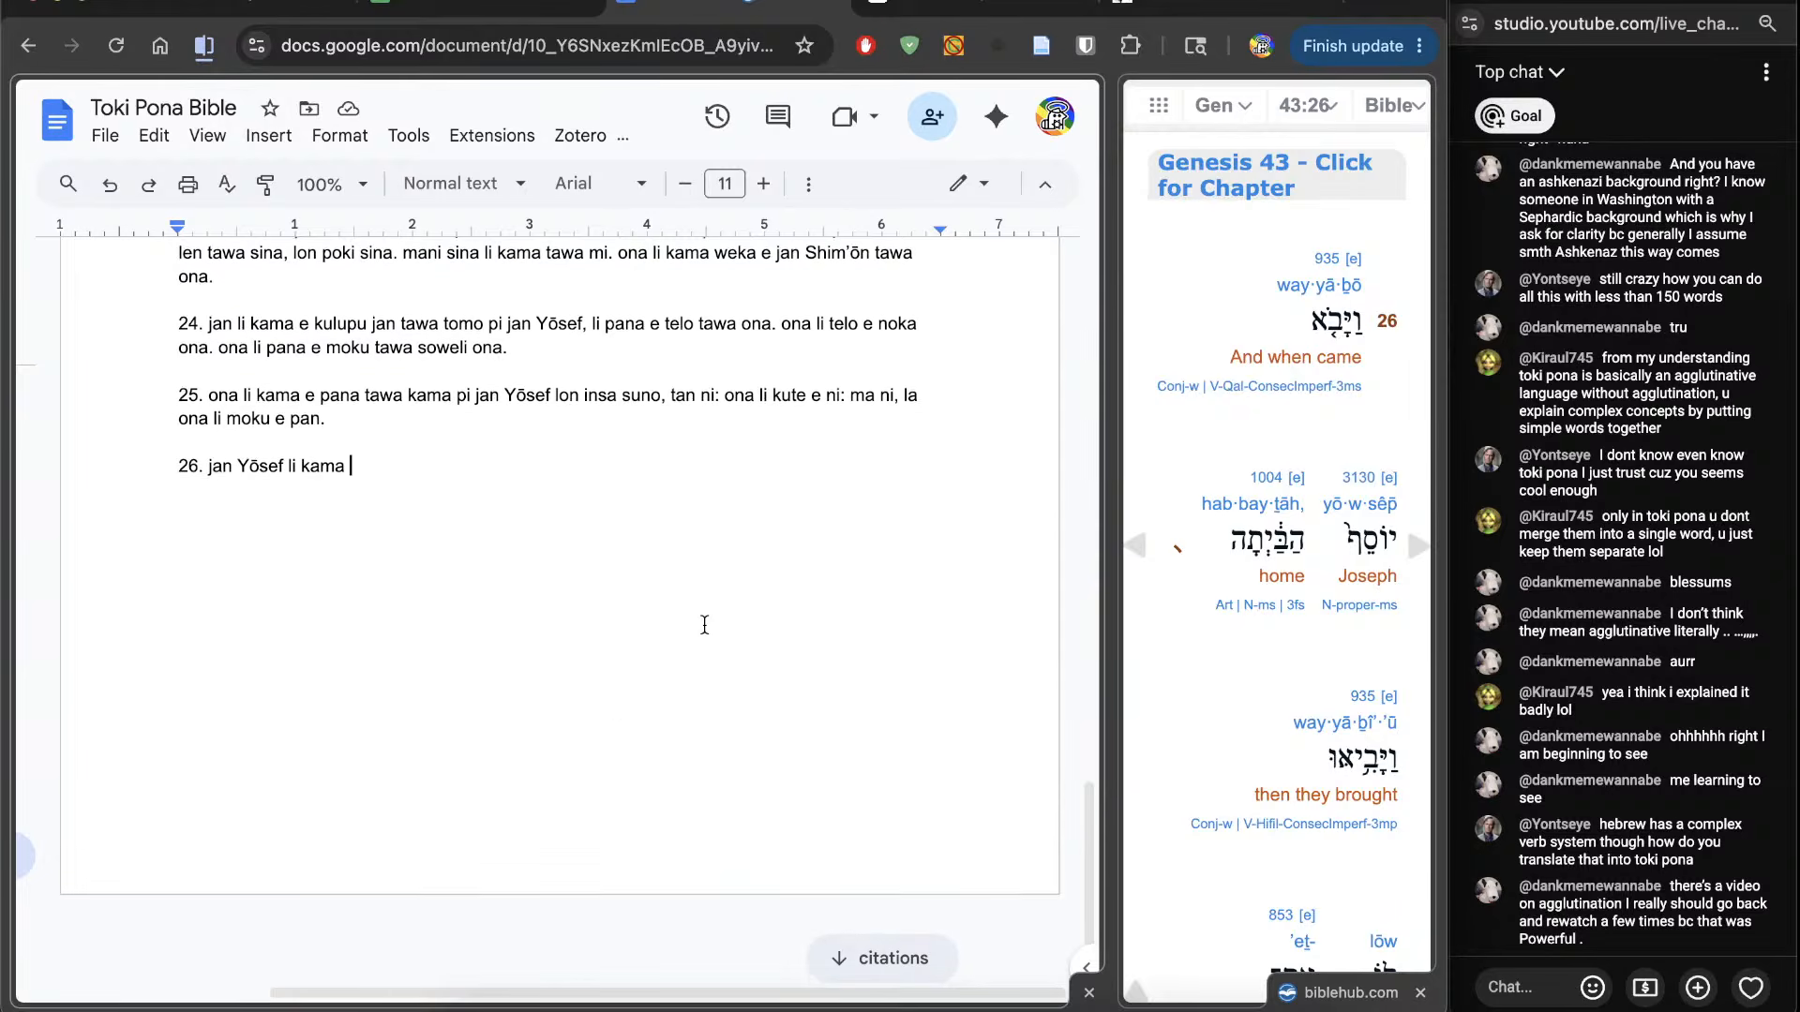
# Step: Continue verse 26 with "tawa tomo," following the interlinear's words for Joseph coming home
pyautogui.scroll(-1, 1245, 746)
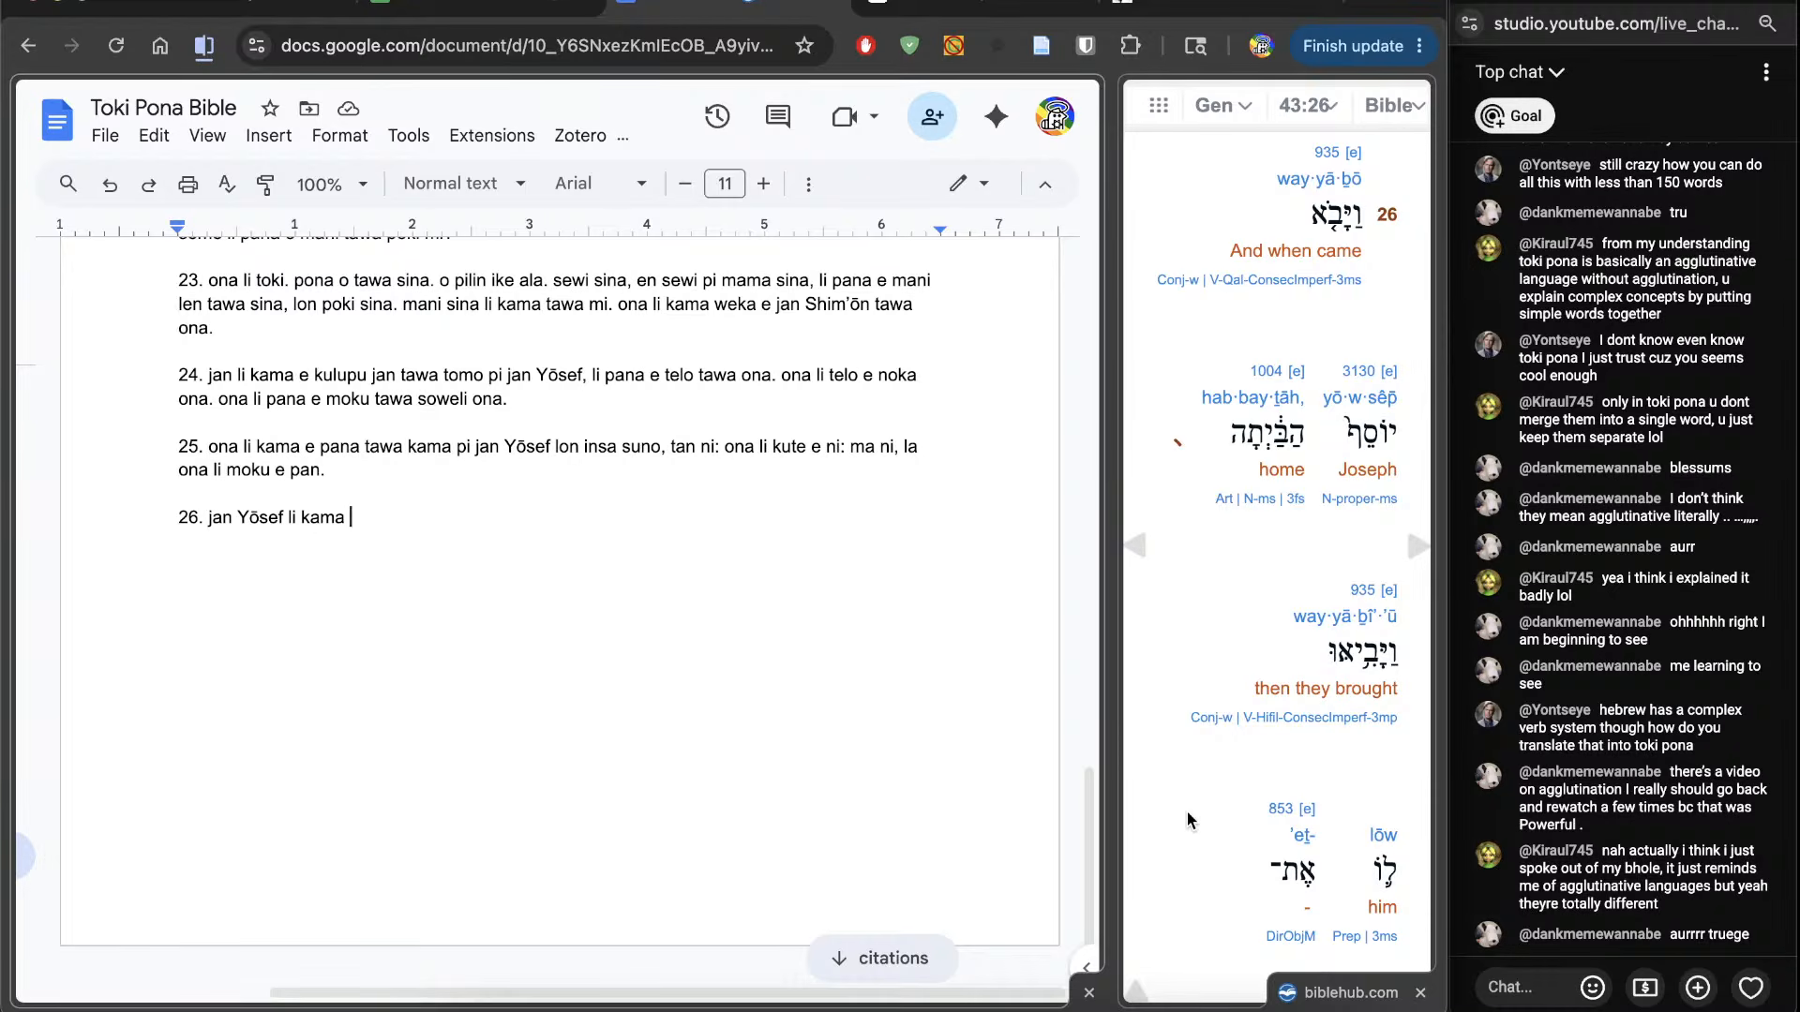
pyautogui.scroll(-1, 1186, 812)
pyautogui.scroll(2, 1187, 812)
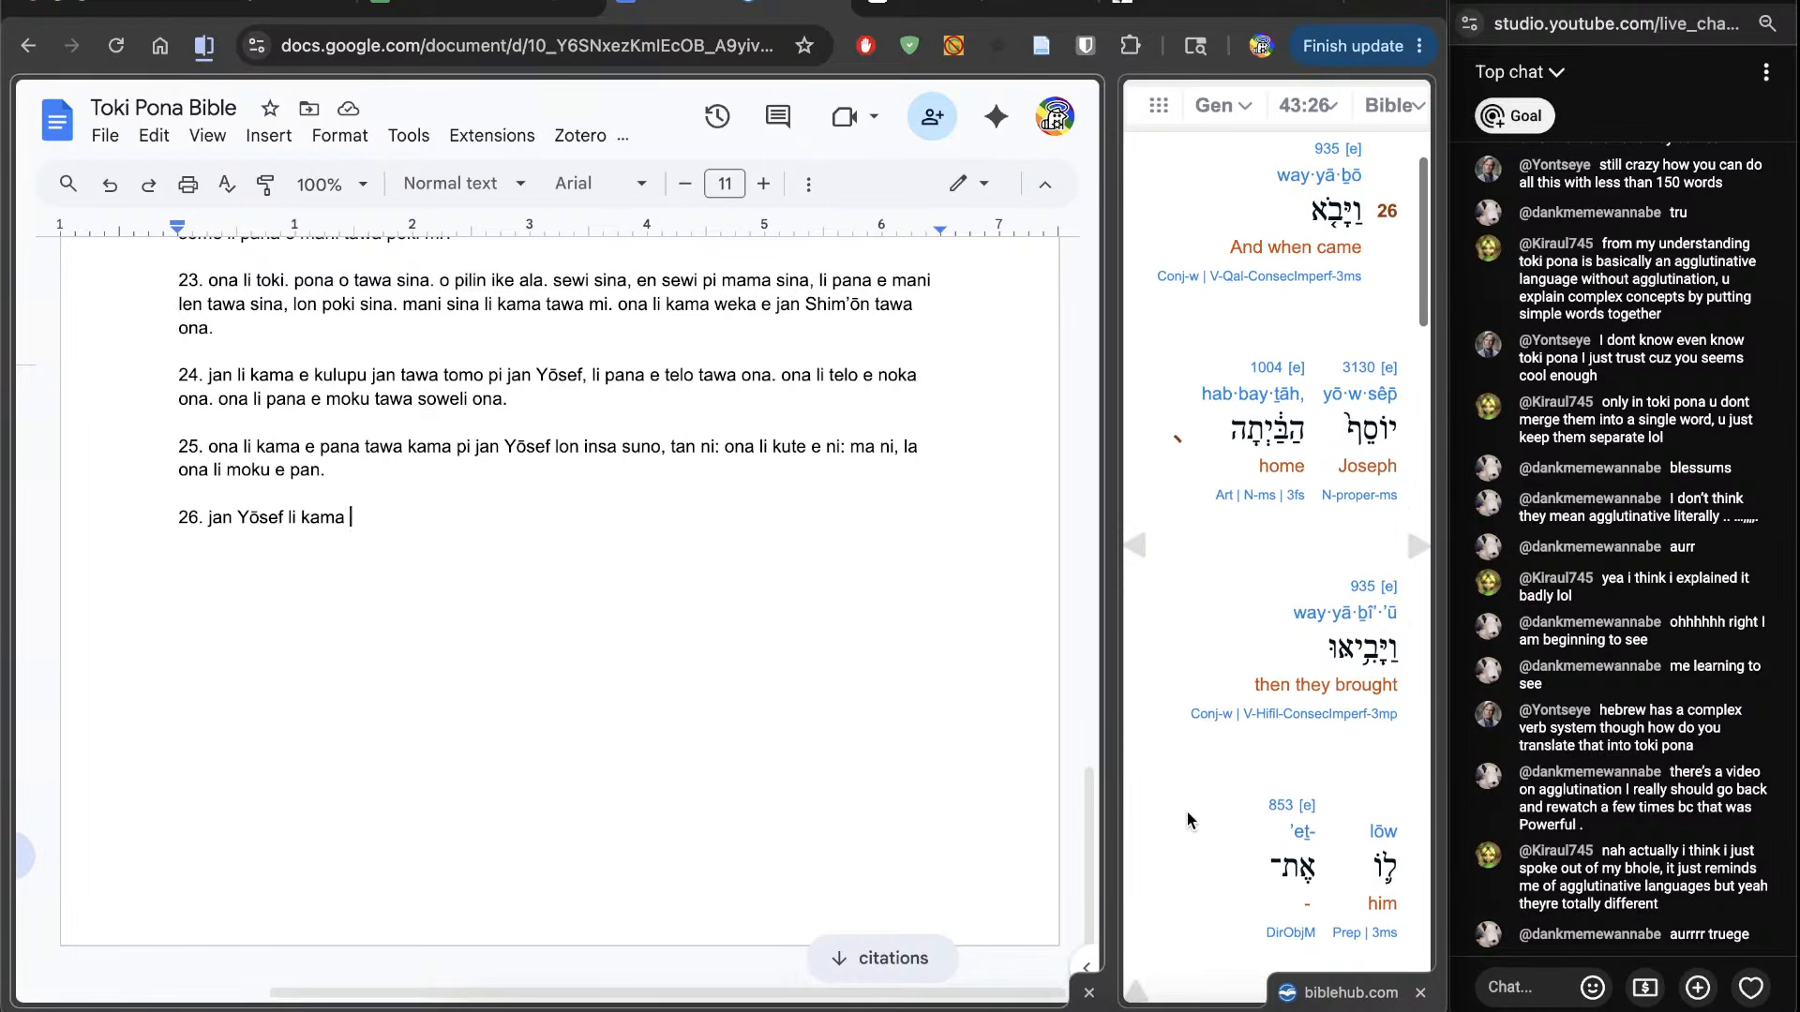
pyautogui.scroll(-1, 768, 780)
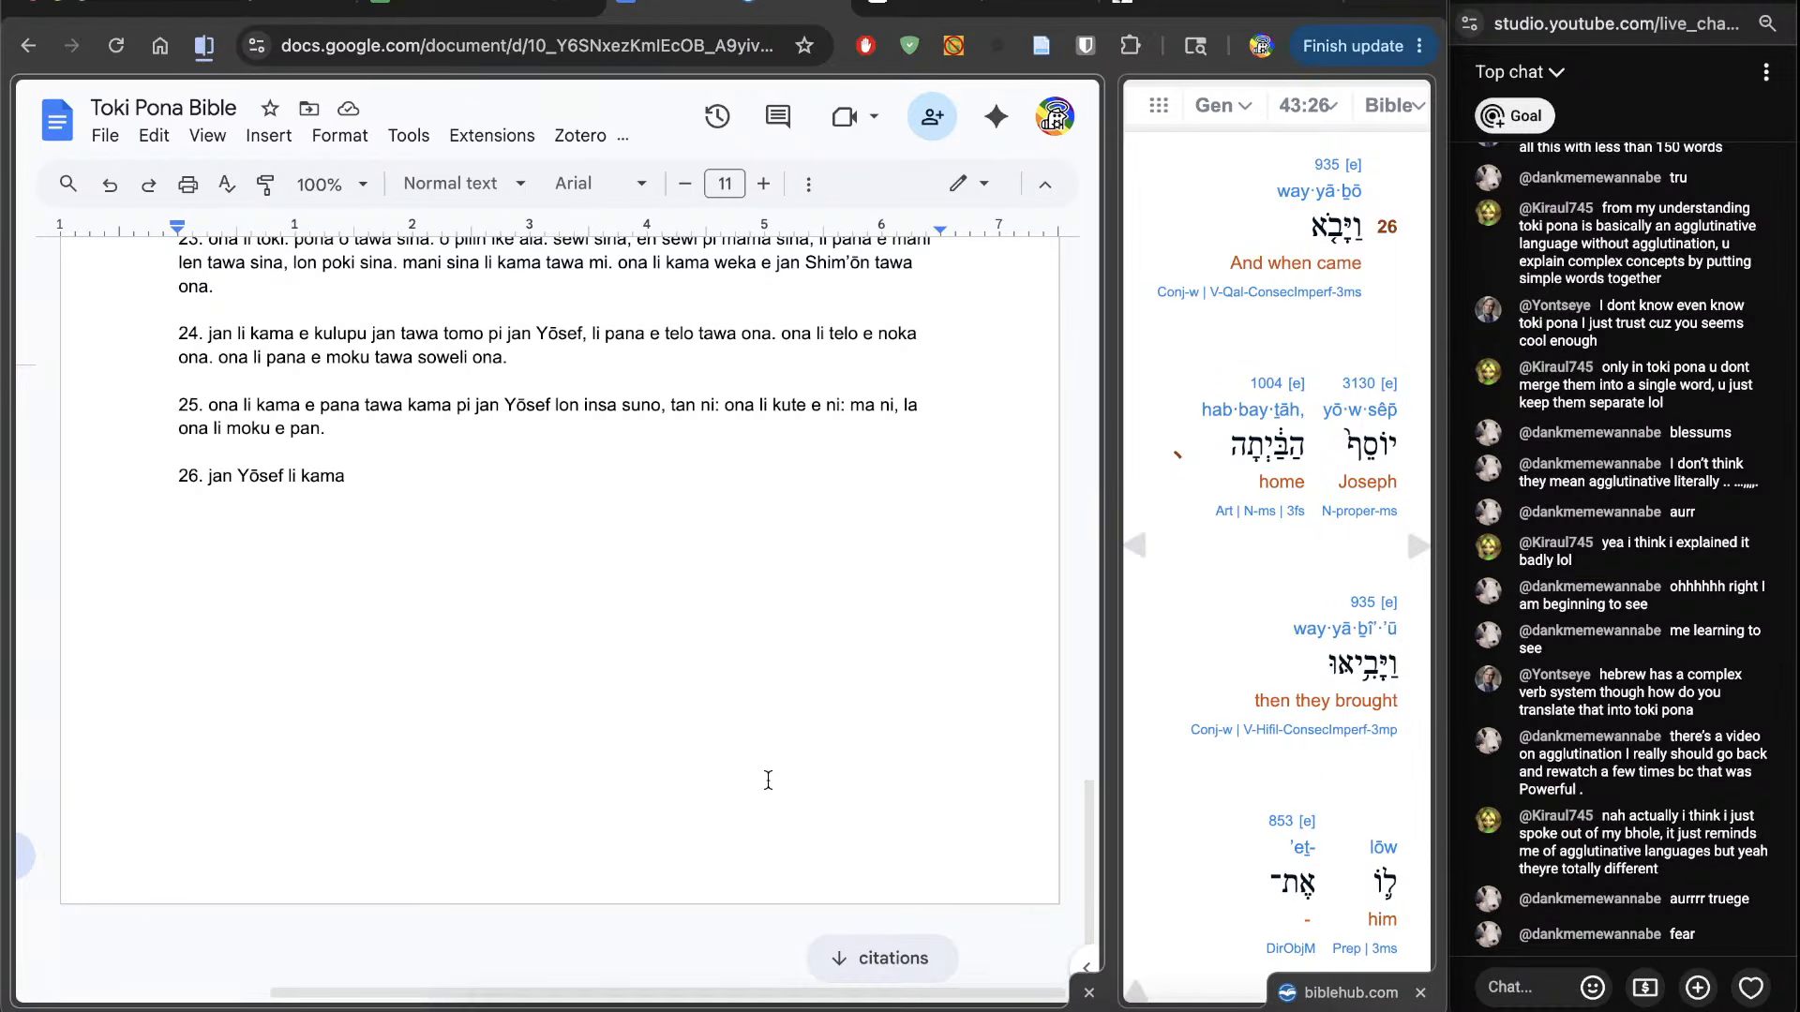
pyautogui.write('taw')
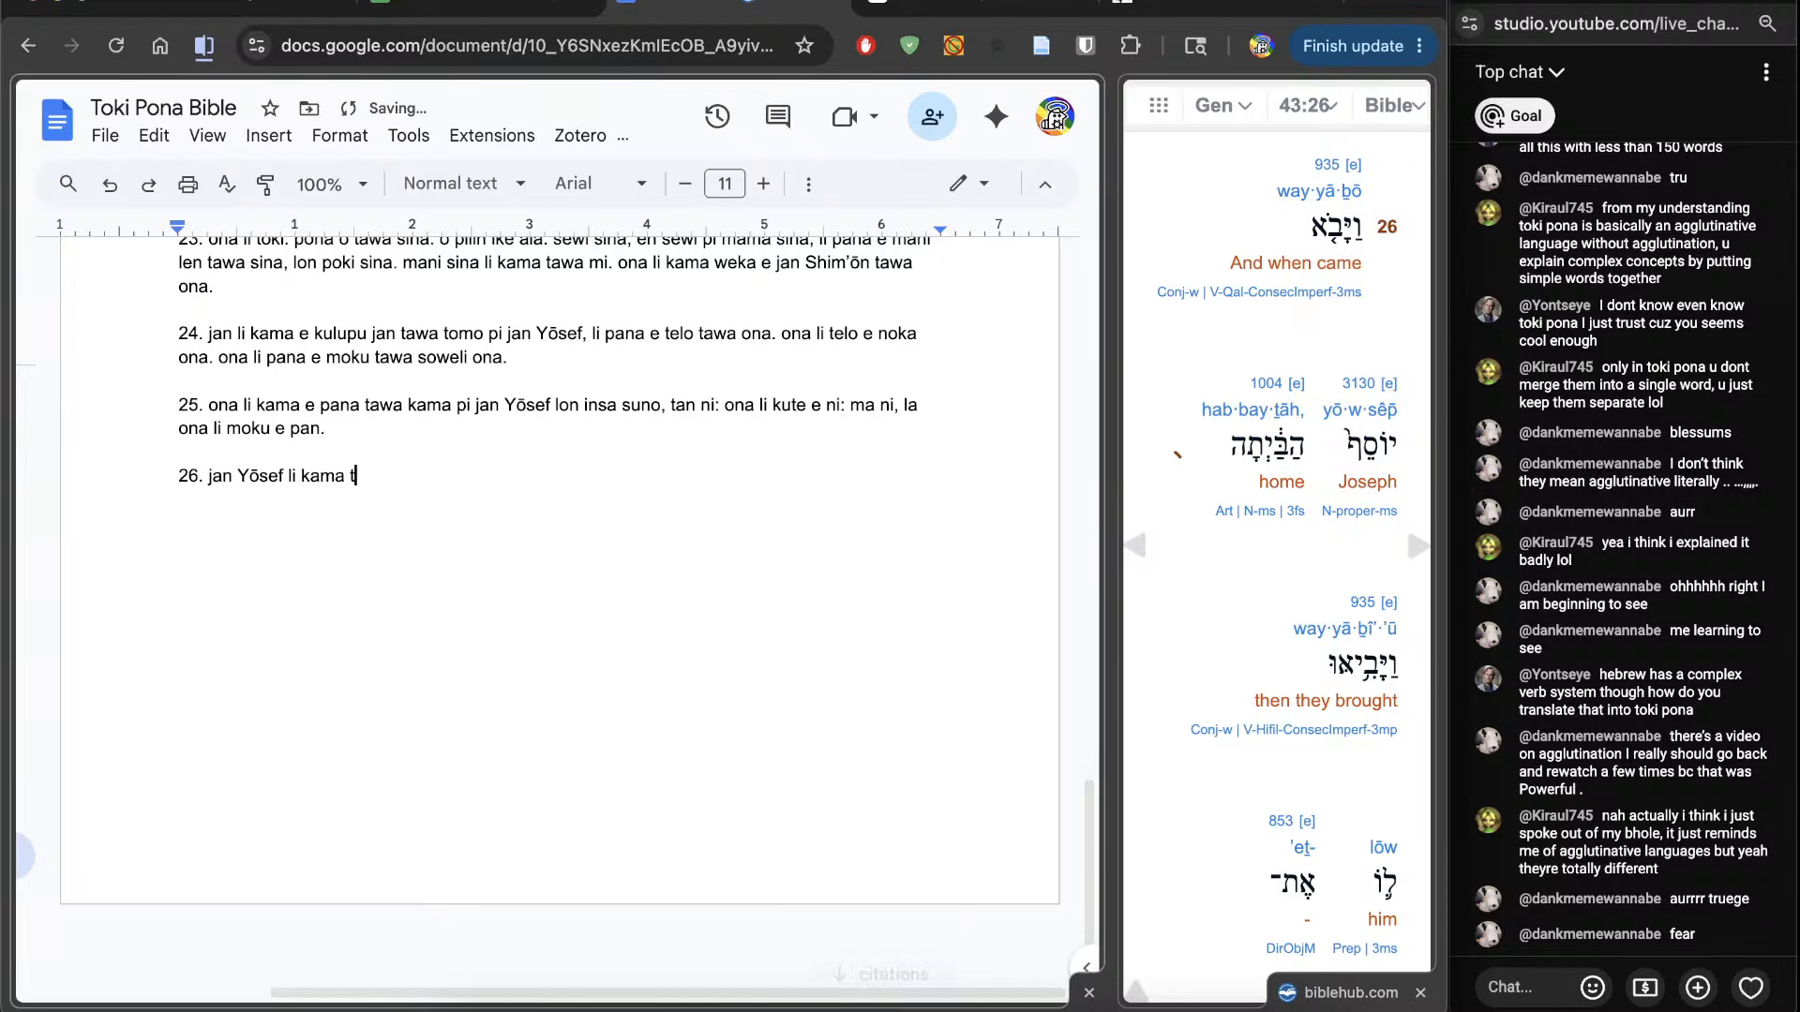
pyautogui.press('BackSpace')
pyautogui.press('BackSpace')
pyautogui.write('awa tomo,')
# Step: Add the clause "la ona li pana e pana tawa ona" to verse 26 for bringing him the gift
pyautogui.scroll(-3, 1163, 851)
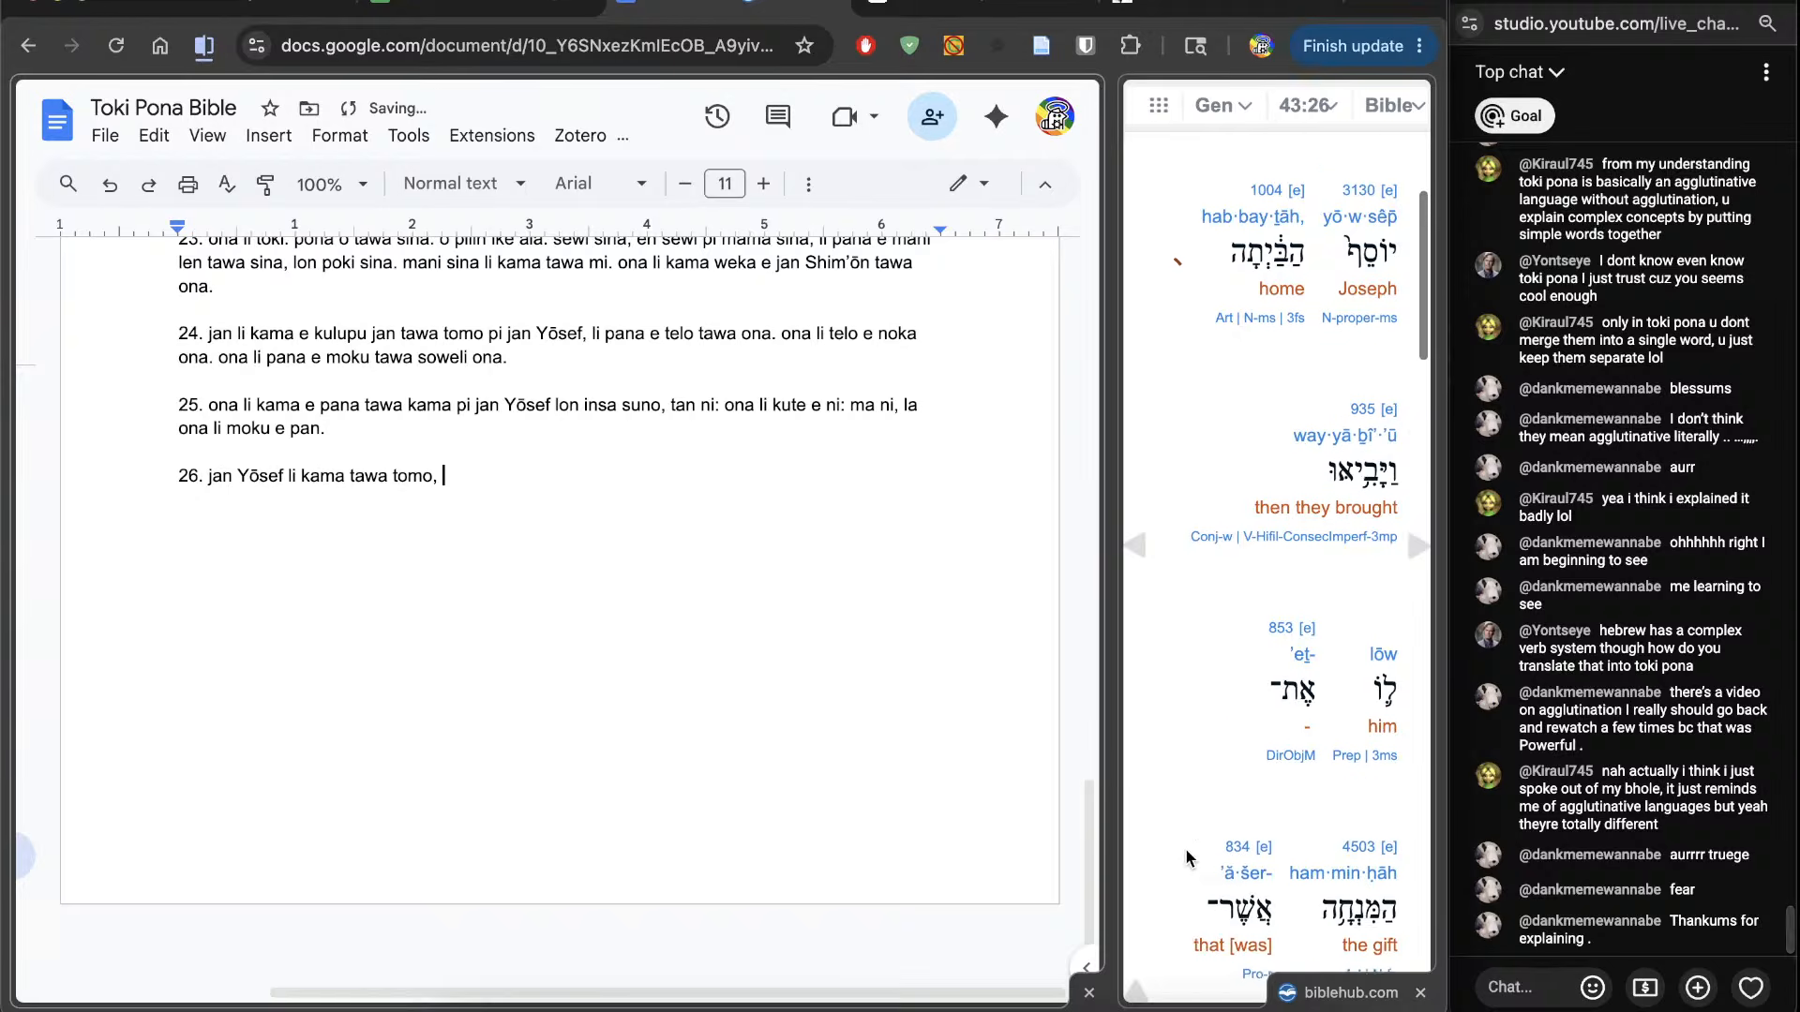
pyautogui.write('la ona li ')
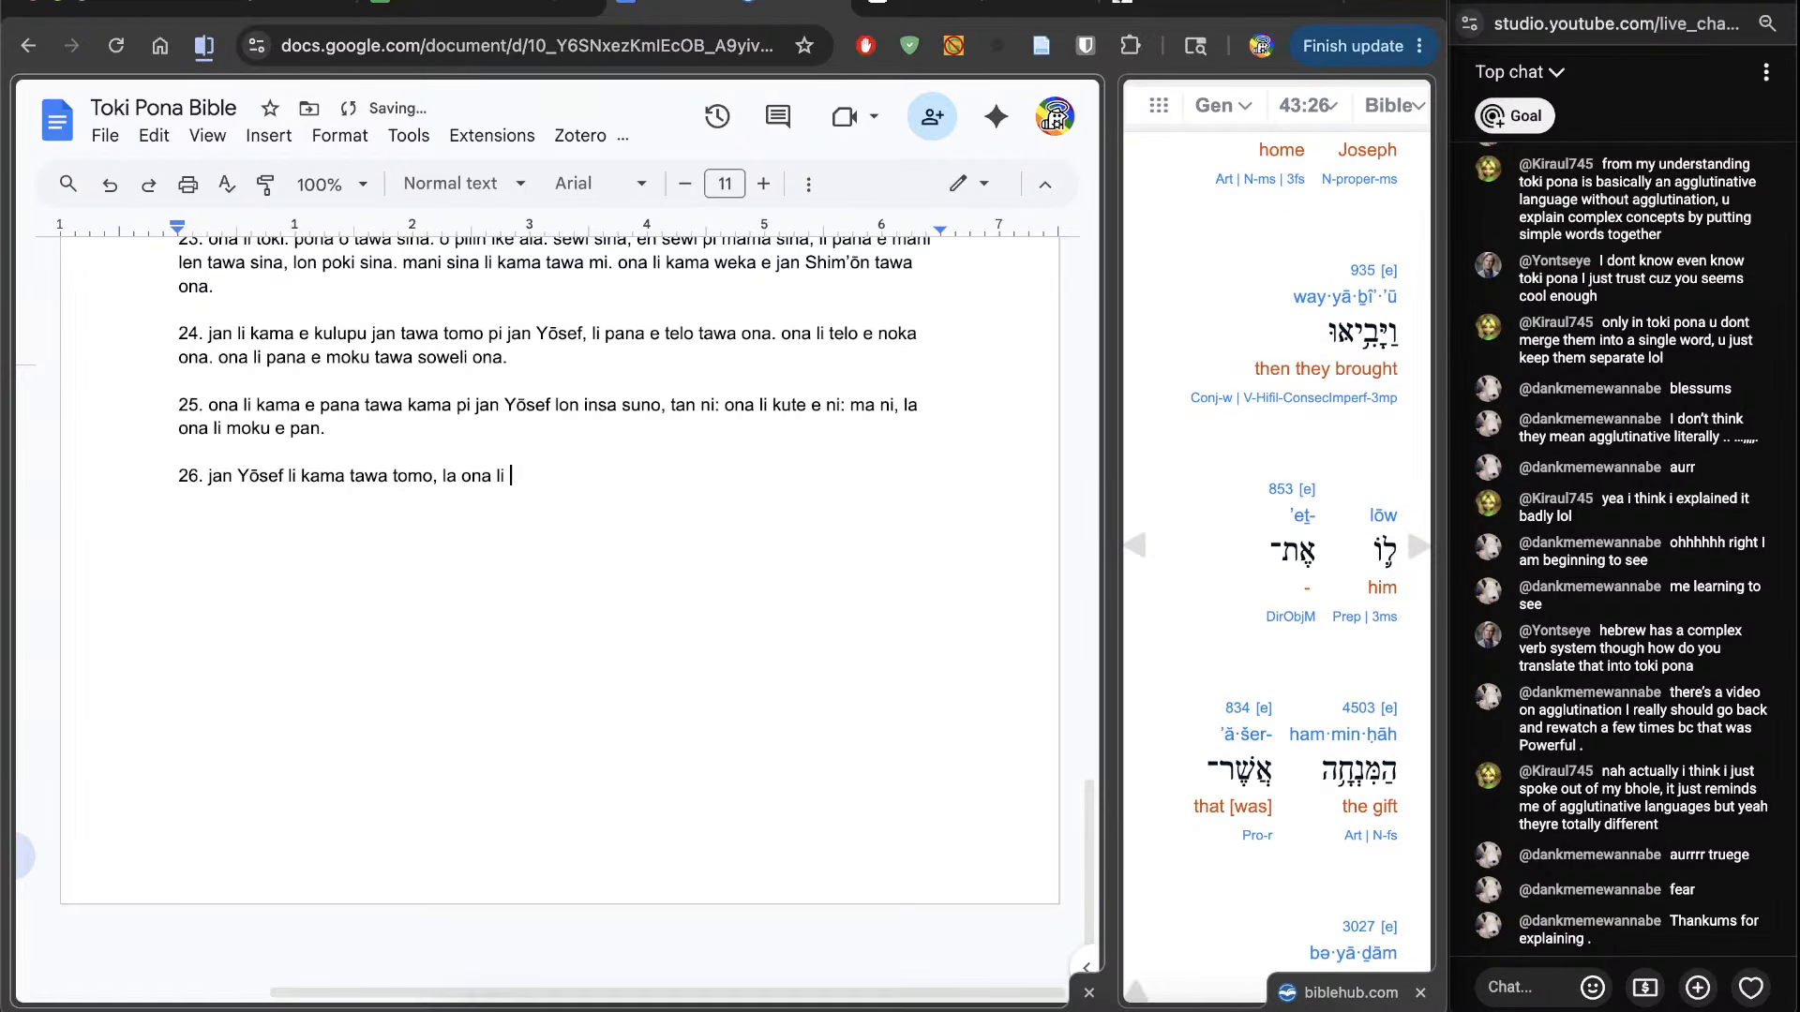
pyautogui.write('pana e pana tawa ona')
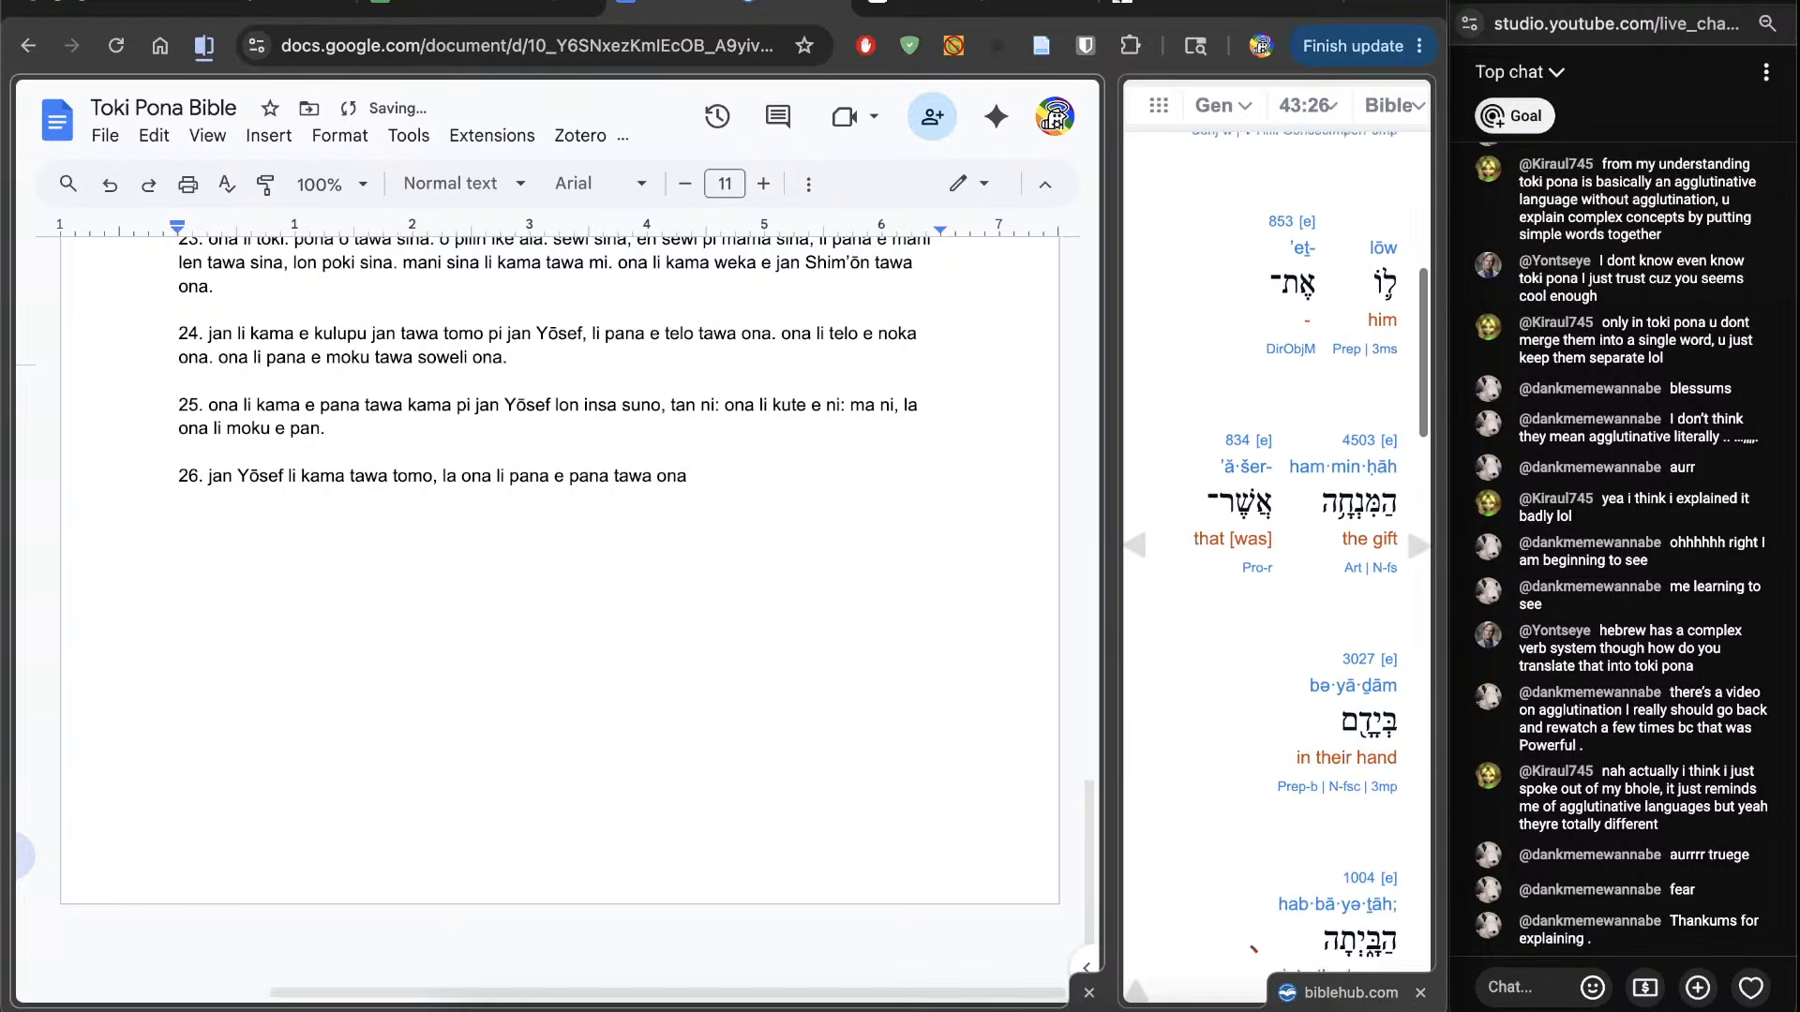
# Step: Insert "ni" after "e pana" in verse 26 and append ": ona li lon luka ona." for "in their hand"
pyautogui.click(610, 514)
pyautogui.write('ni')
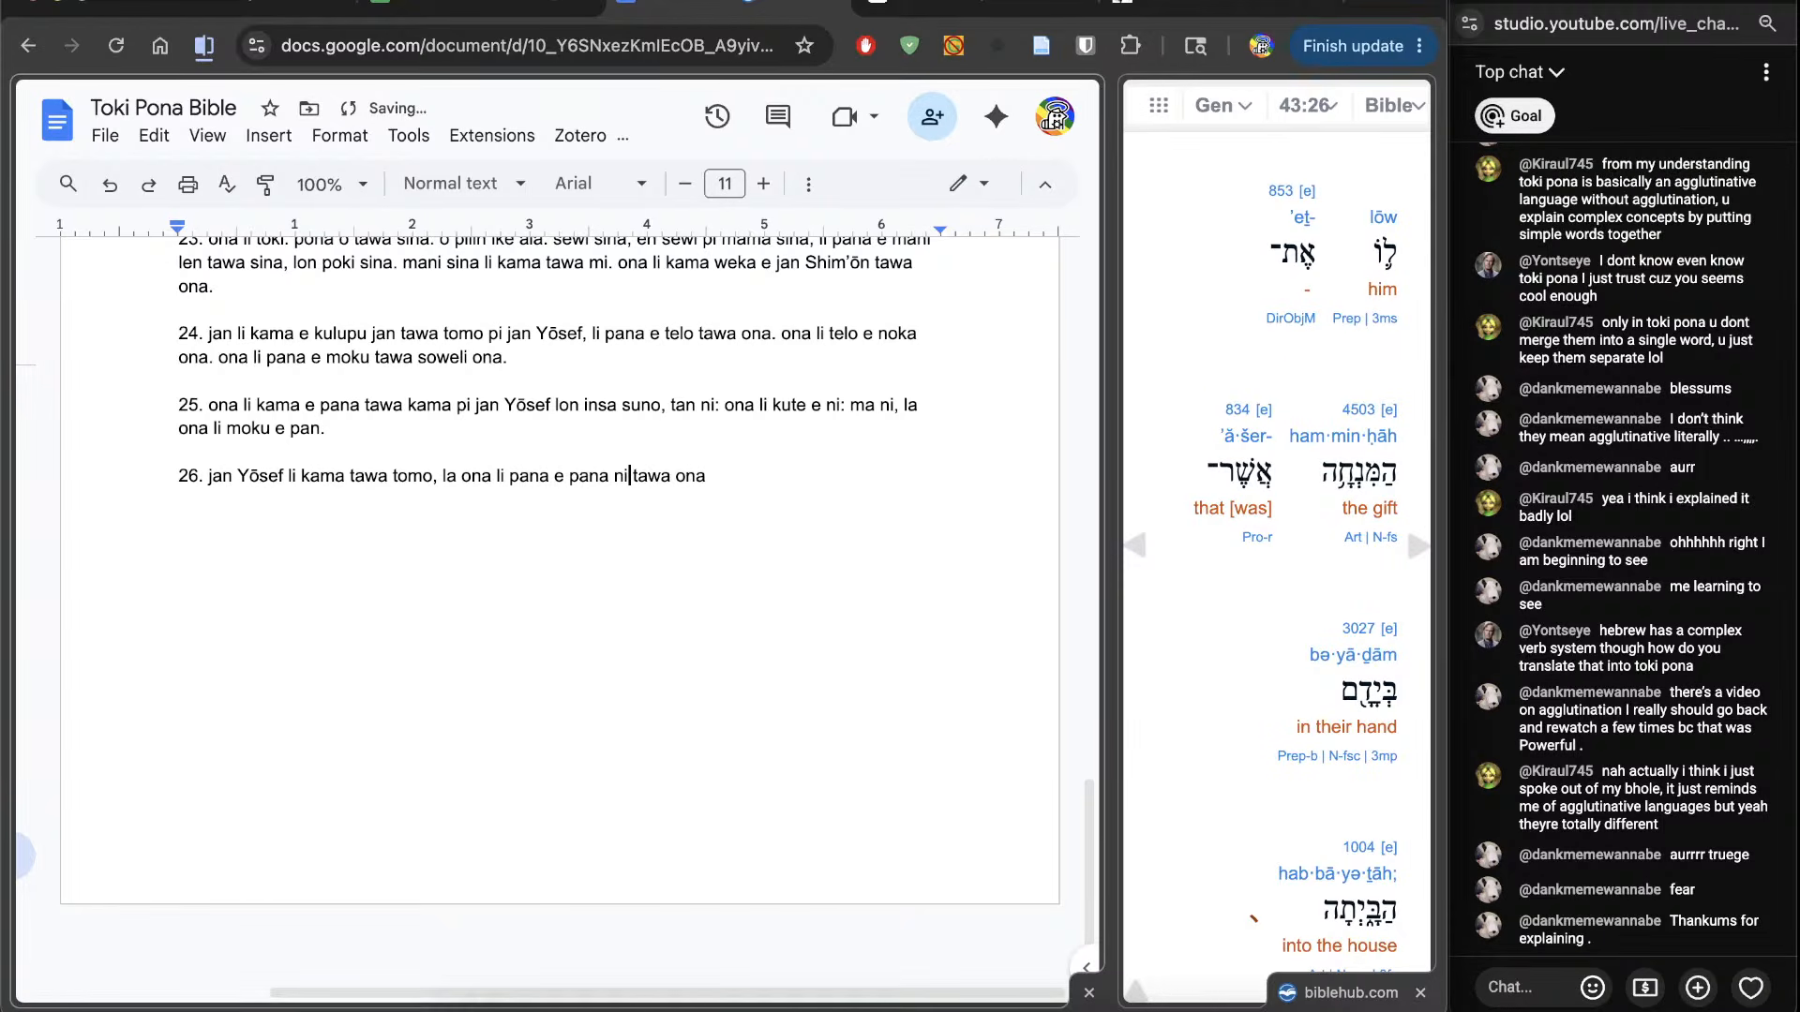
pyautogui.click(831, 534)
pyautogui.write(': ona ')
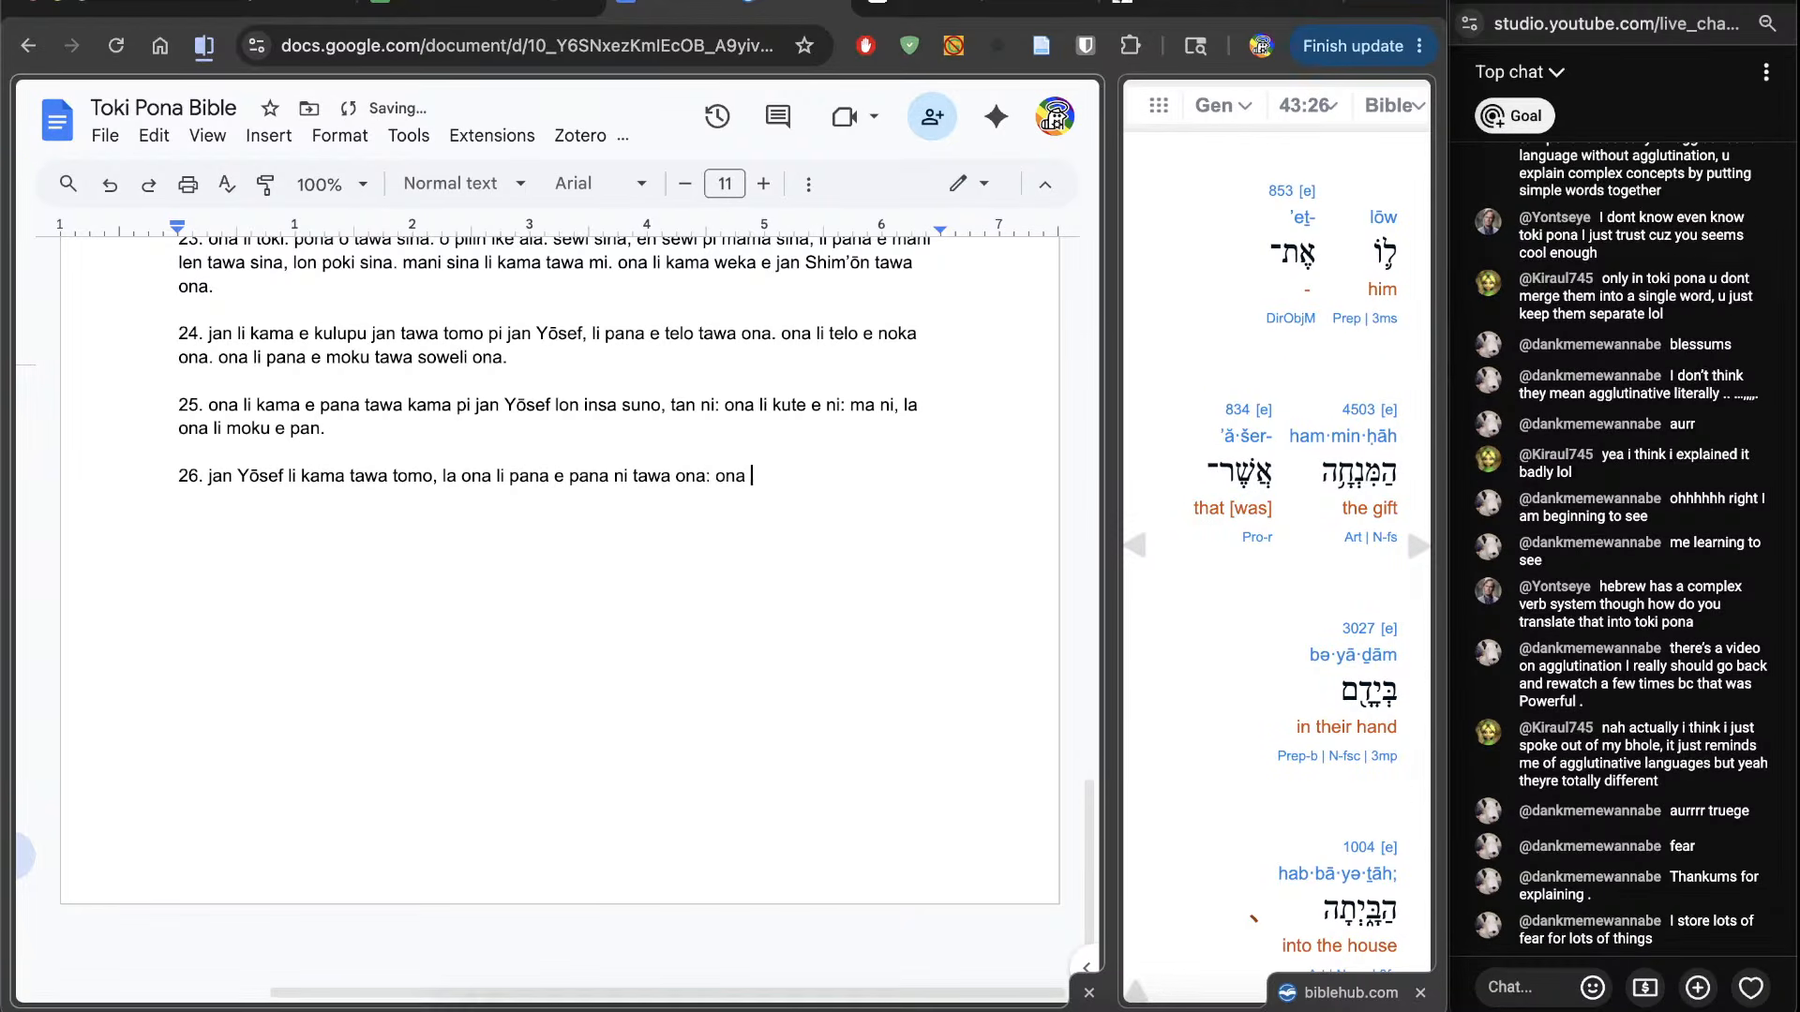
pyautogui.write('li lon luka ona.')
pyautogui.scroll(-1, 647, 614)
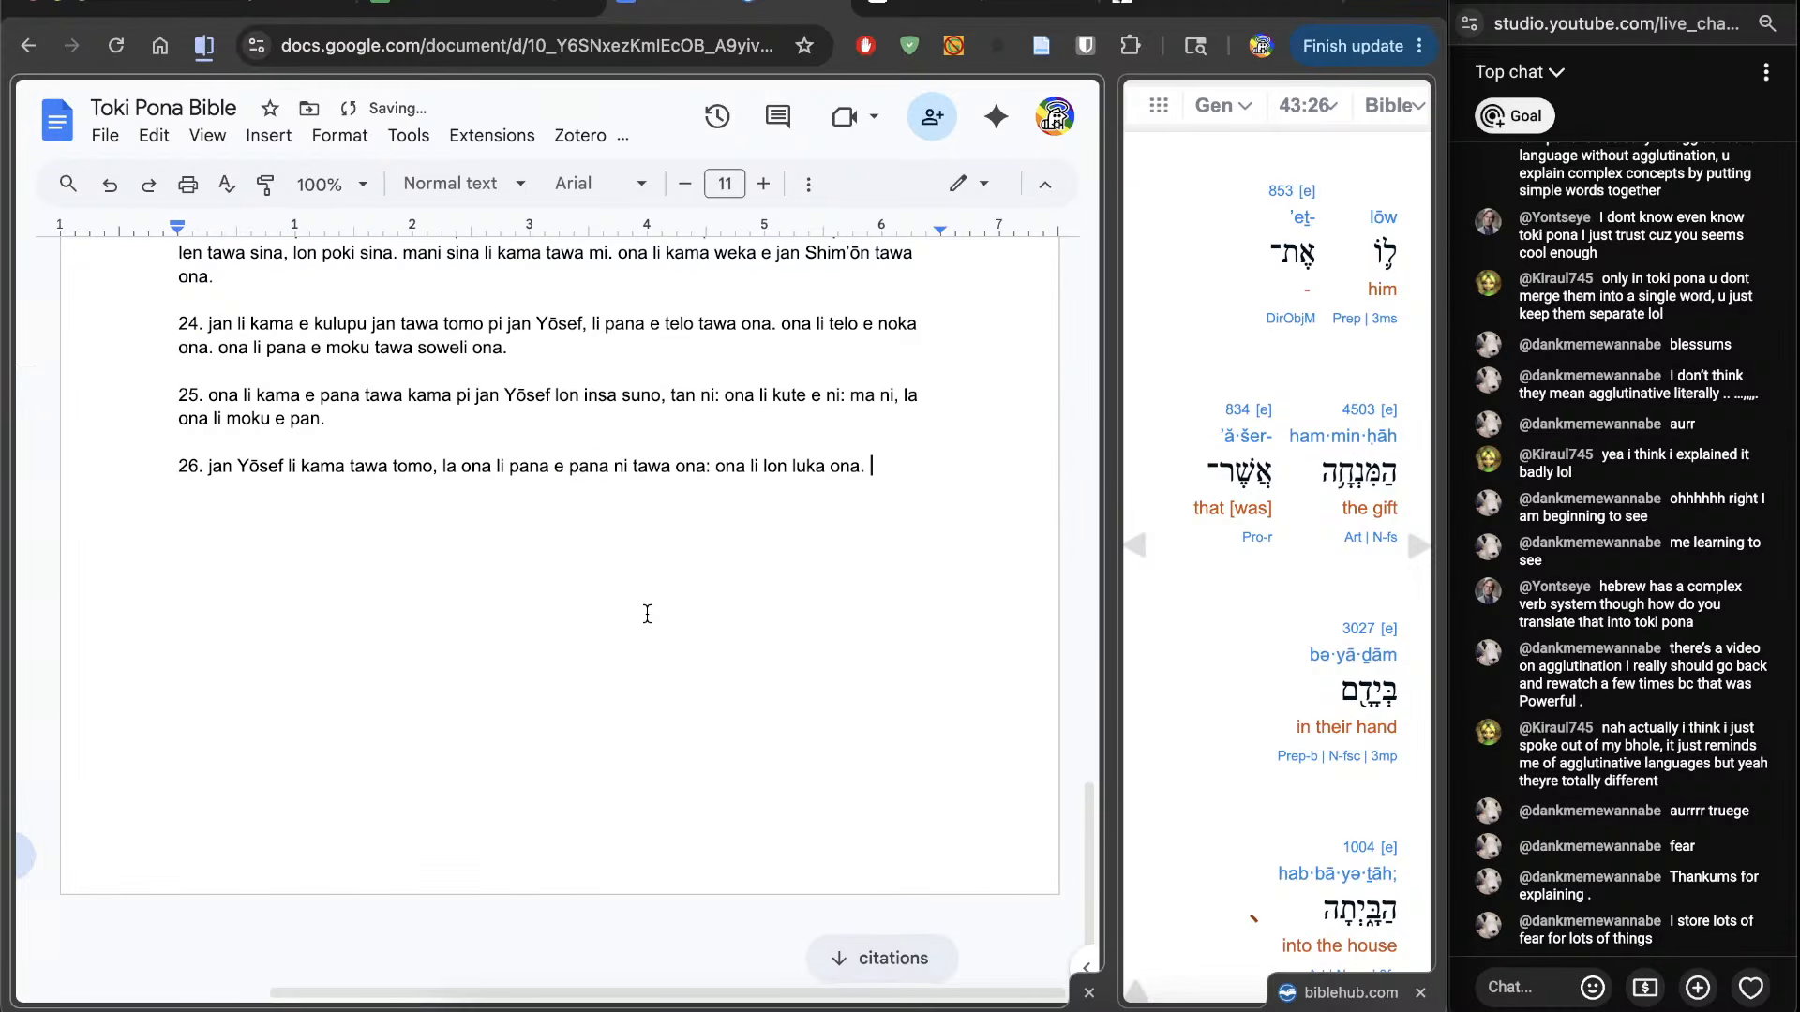
pyautogui.doubleClick(591, 466)
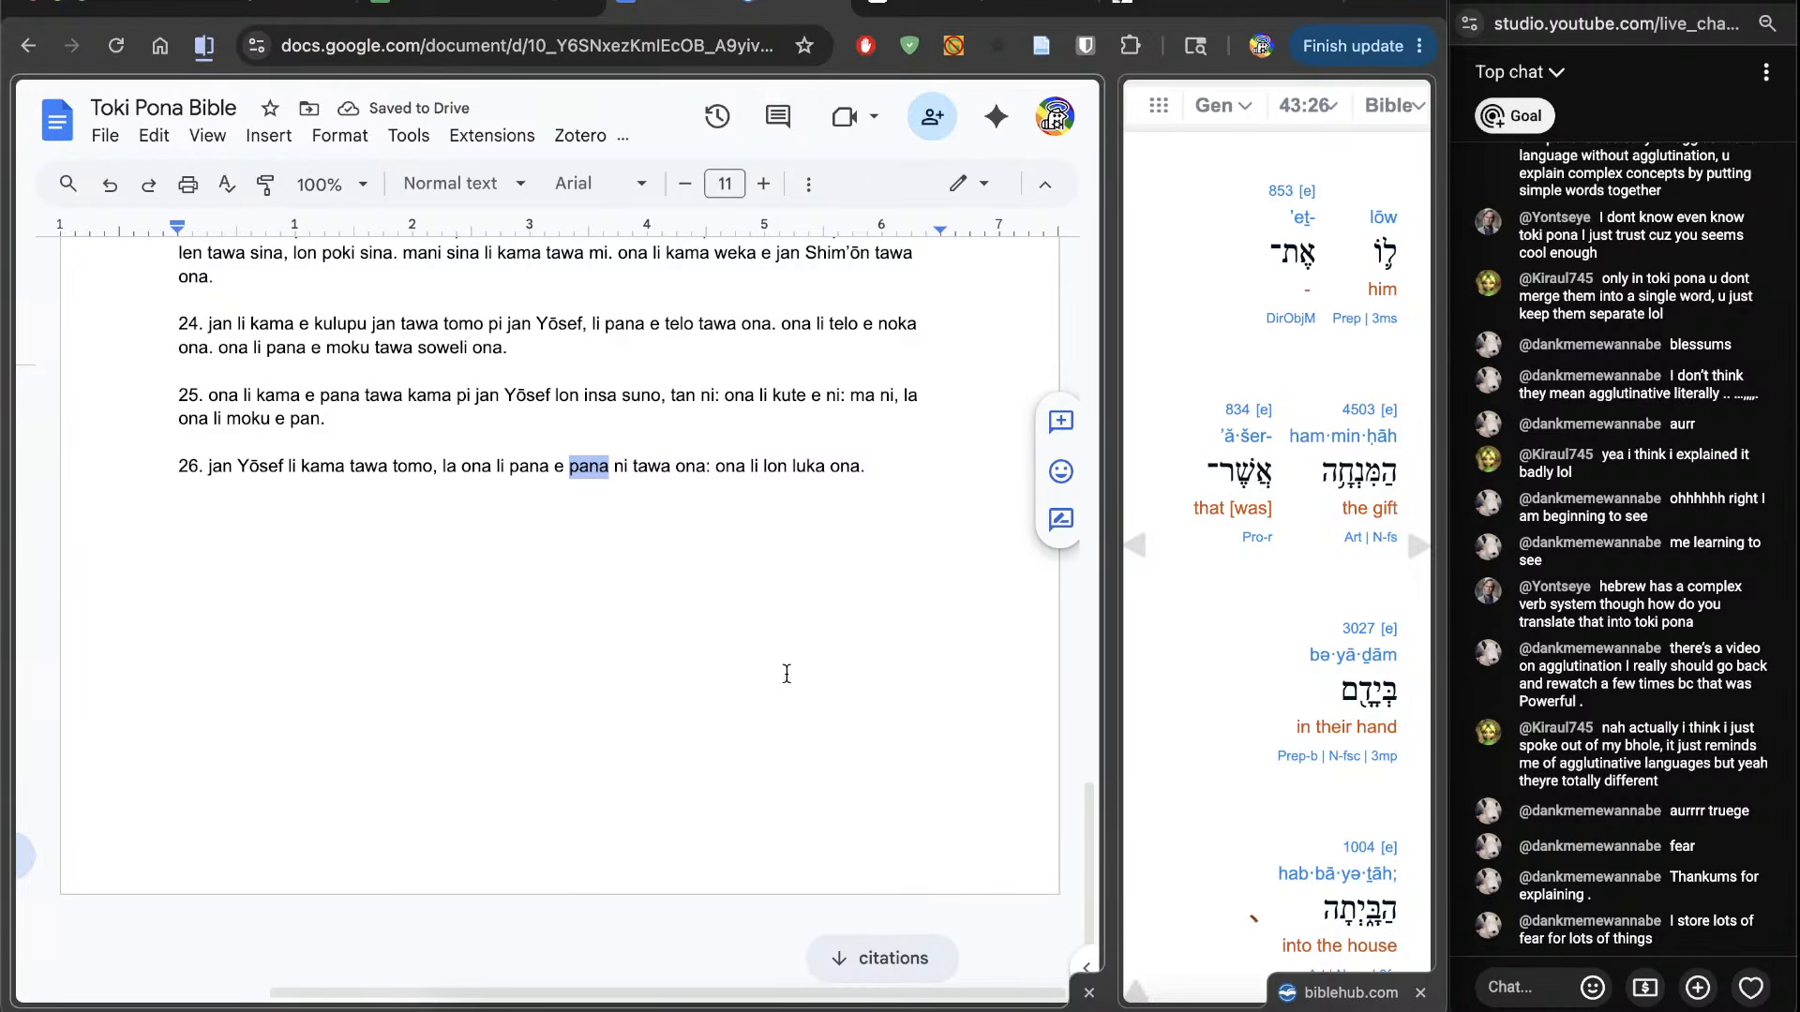
pyautogui.click(931, 713)
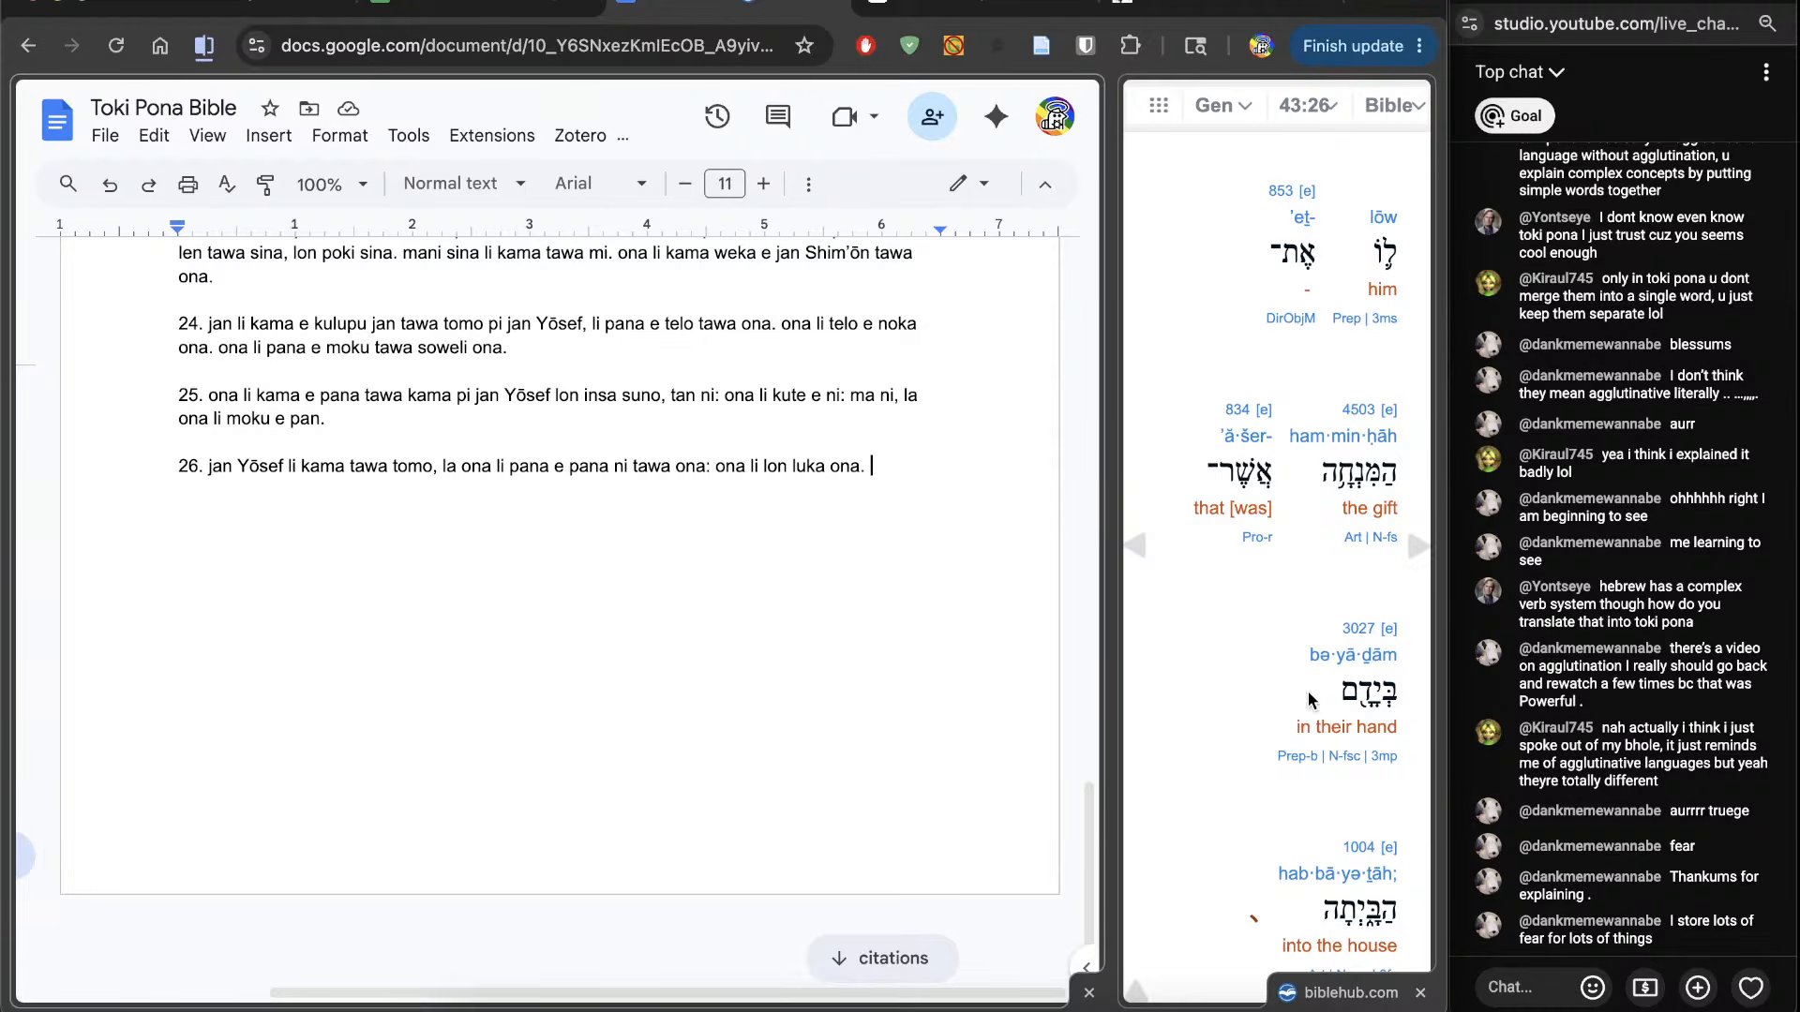
# Step: Delete "ni" from verse 26 and replace the closing ": ona li lon luka ona." with "tan luka ona"
pyautogui.scroll(-3, 1140, 814)
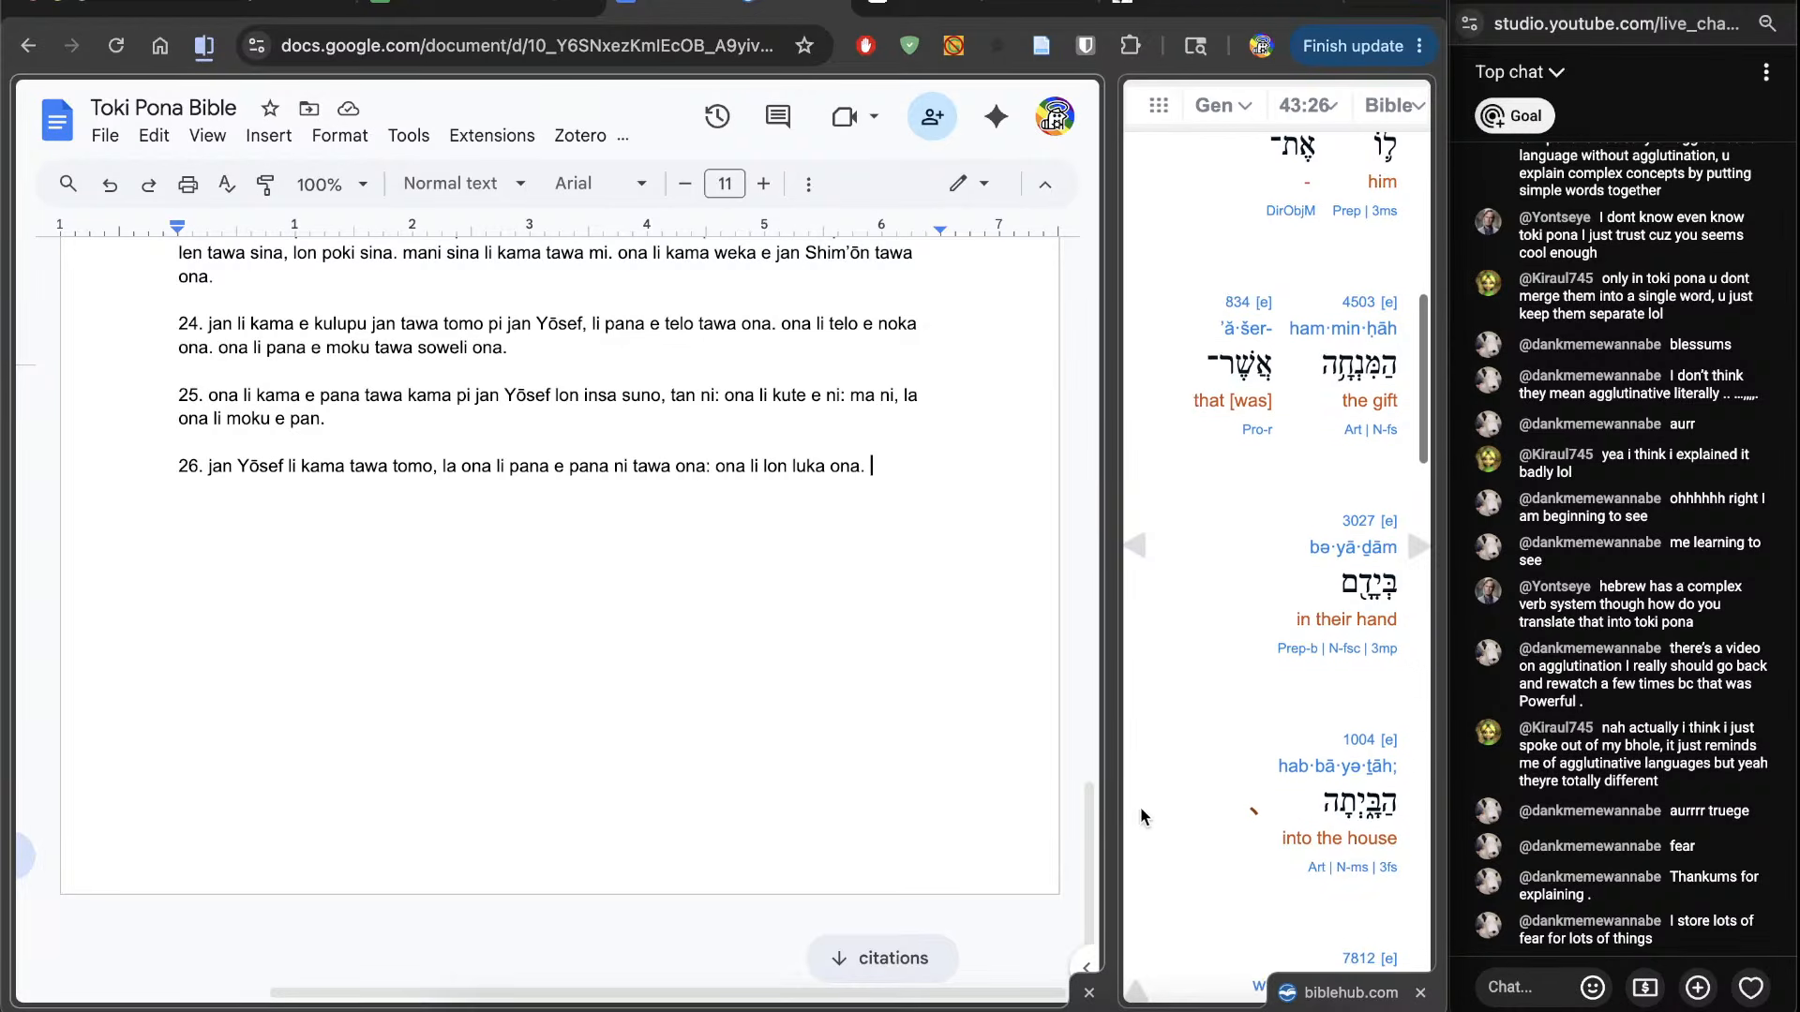
pyautogui.scroll(-1, 1140, 806)
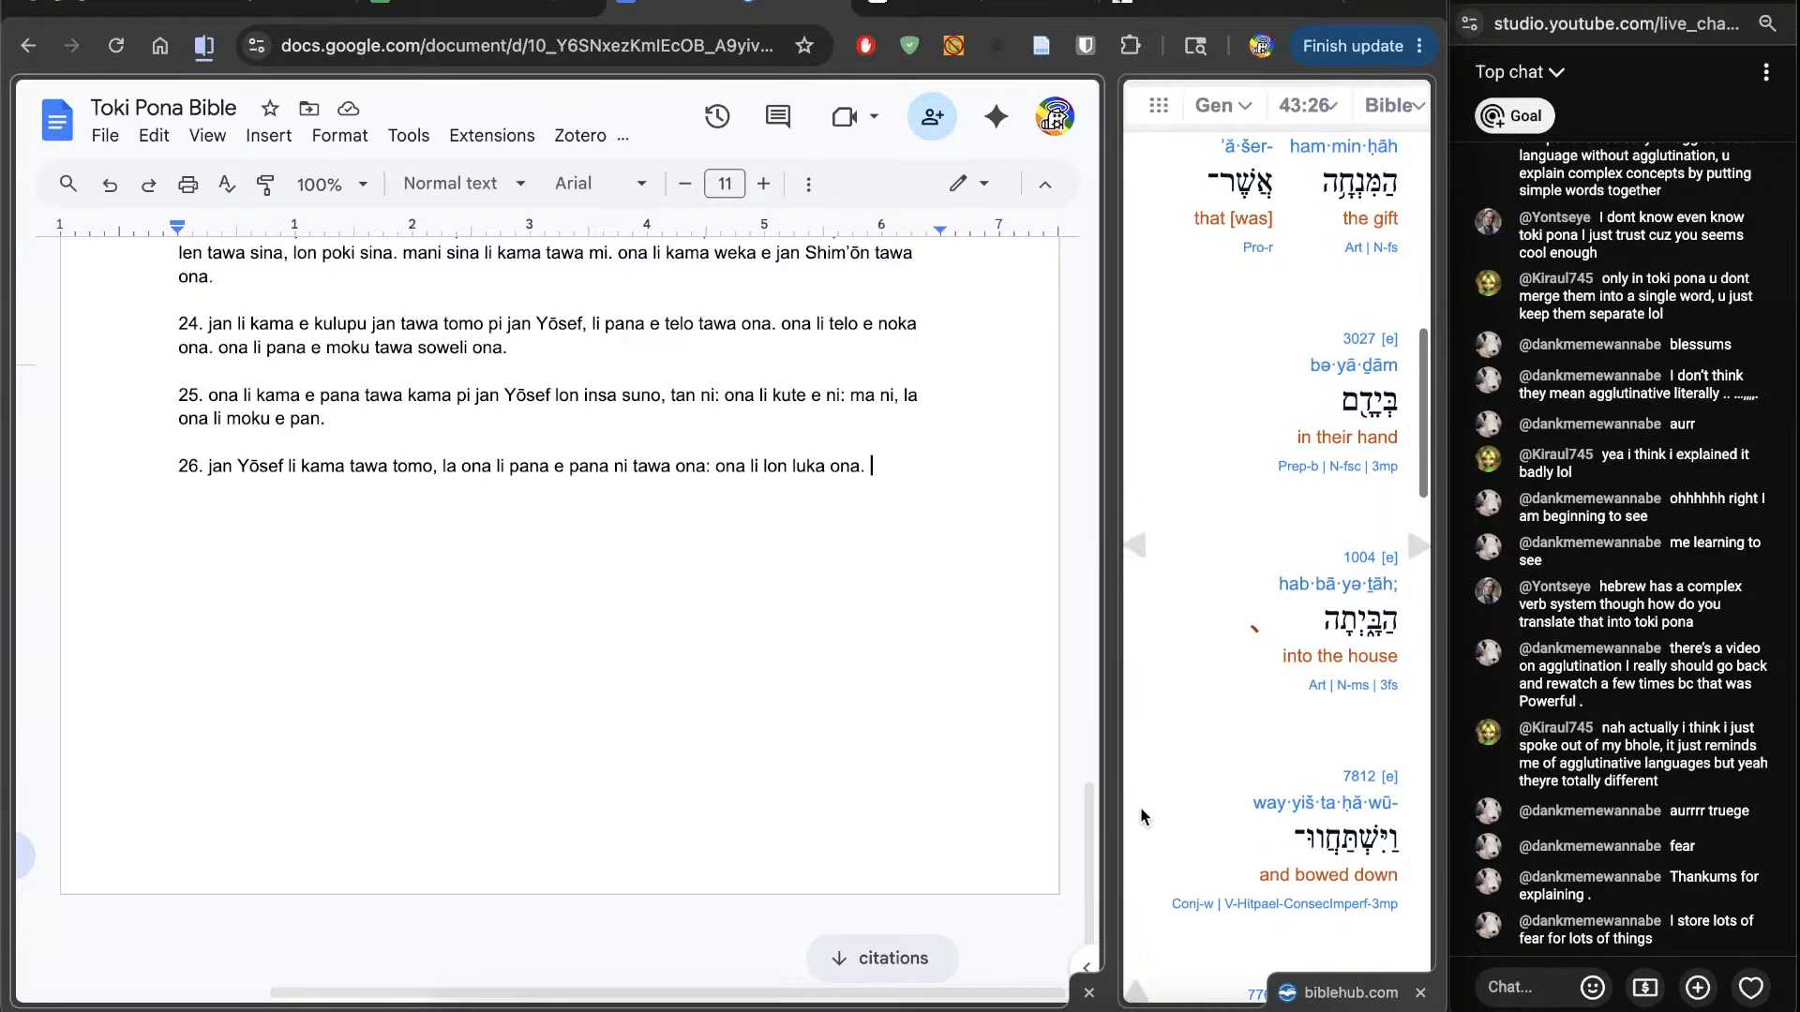
pyautogui.scroll(-1, 1140, 808)
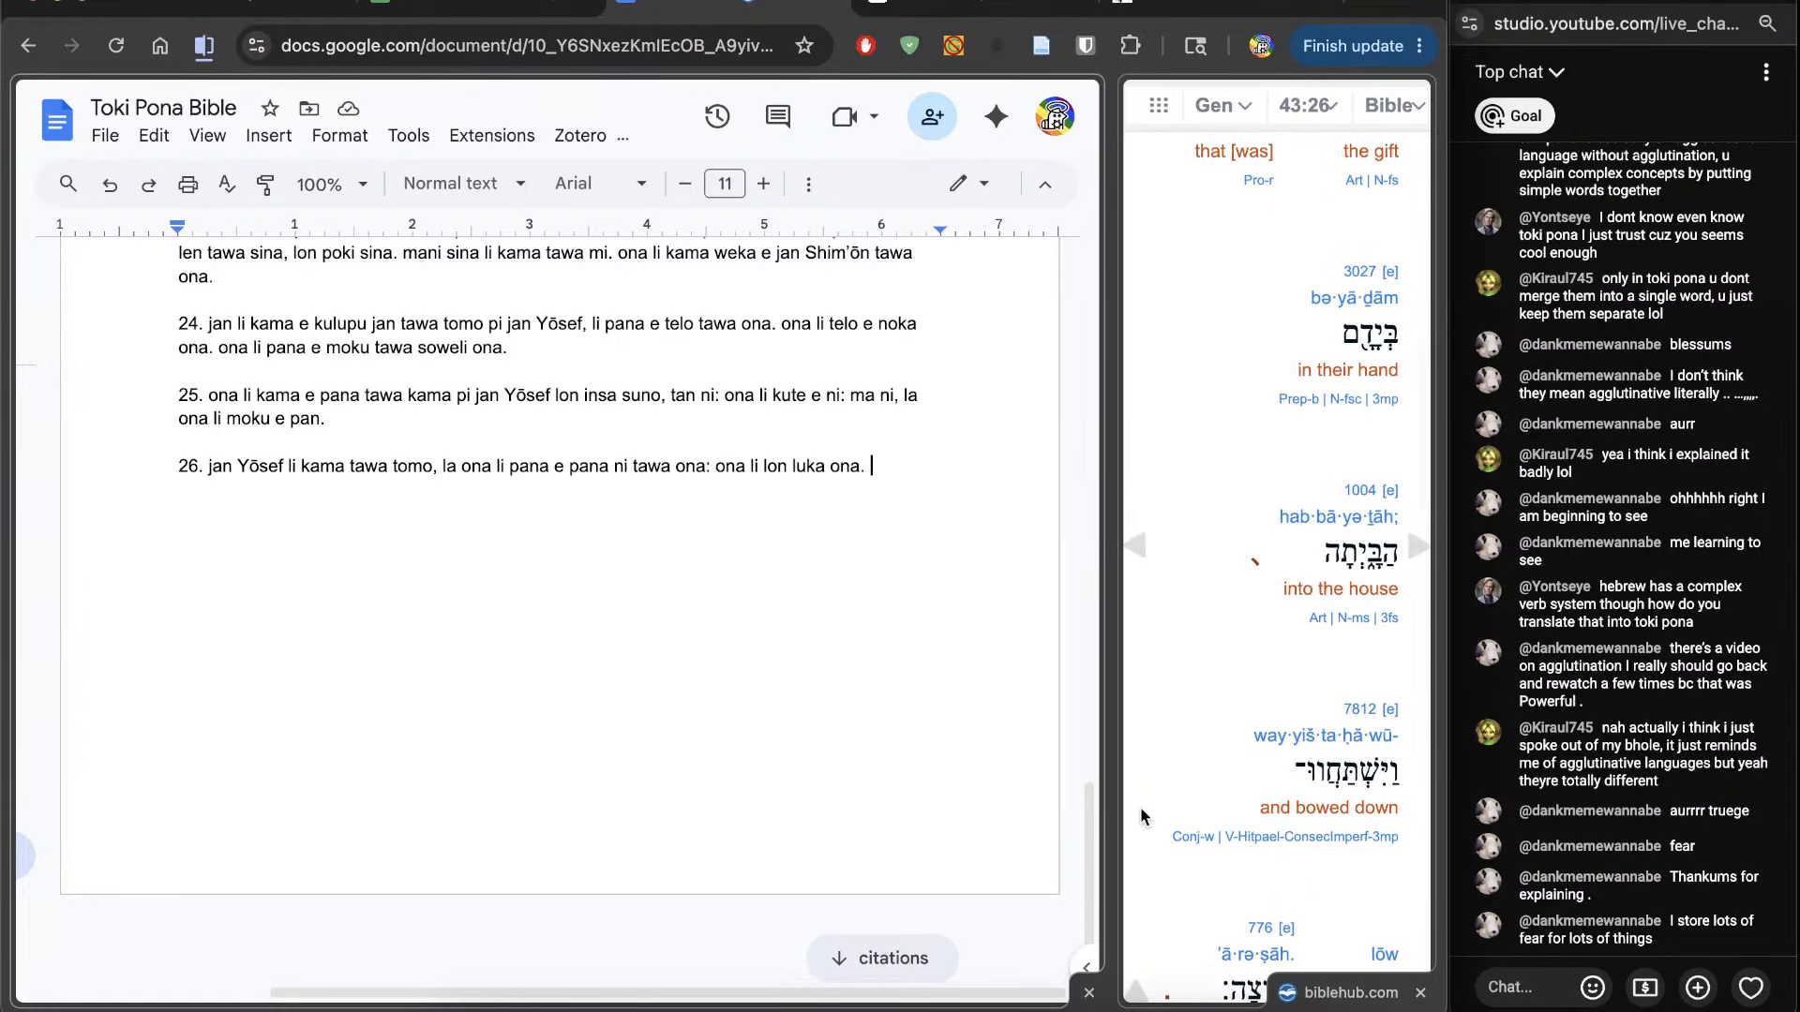
pyautogui.scroll(1, 1140, 813)
pyautogui.moveTo(953, 567); pyautogui.dragTo(702, 529)
pyautogui.doubleClick(628, 515)
pyautogui.press('BackSpace')
pyautogui.click(731, 530)
pyautogui.write('tan luka ona')
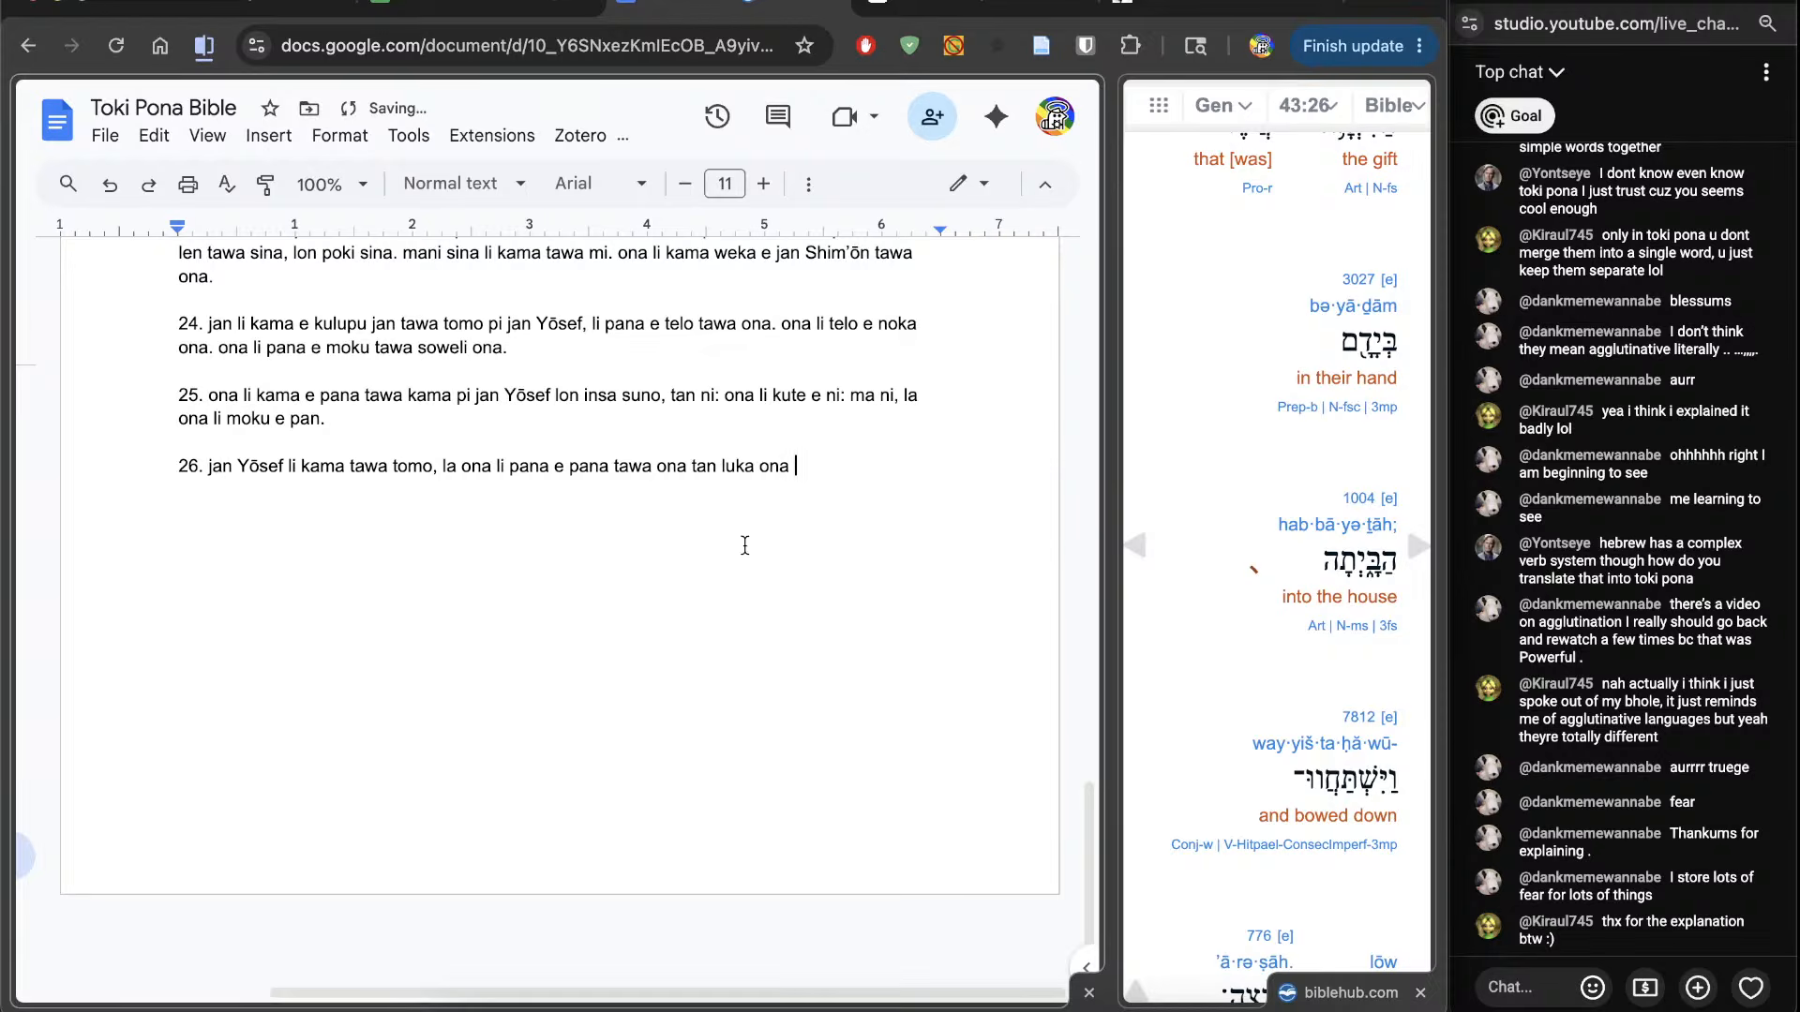
# Step: Replace the recipient "ona" before "tan luka ona" in verse 26 with "ona Yōsef"
pyautogui.doubleClick(675, 542)
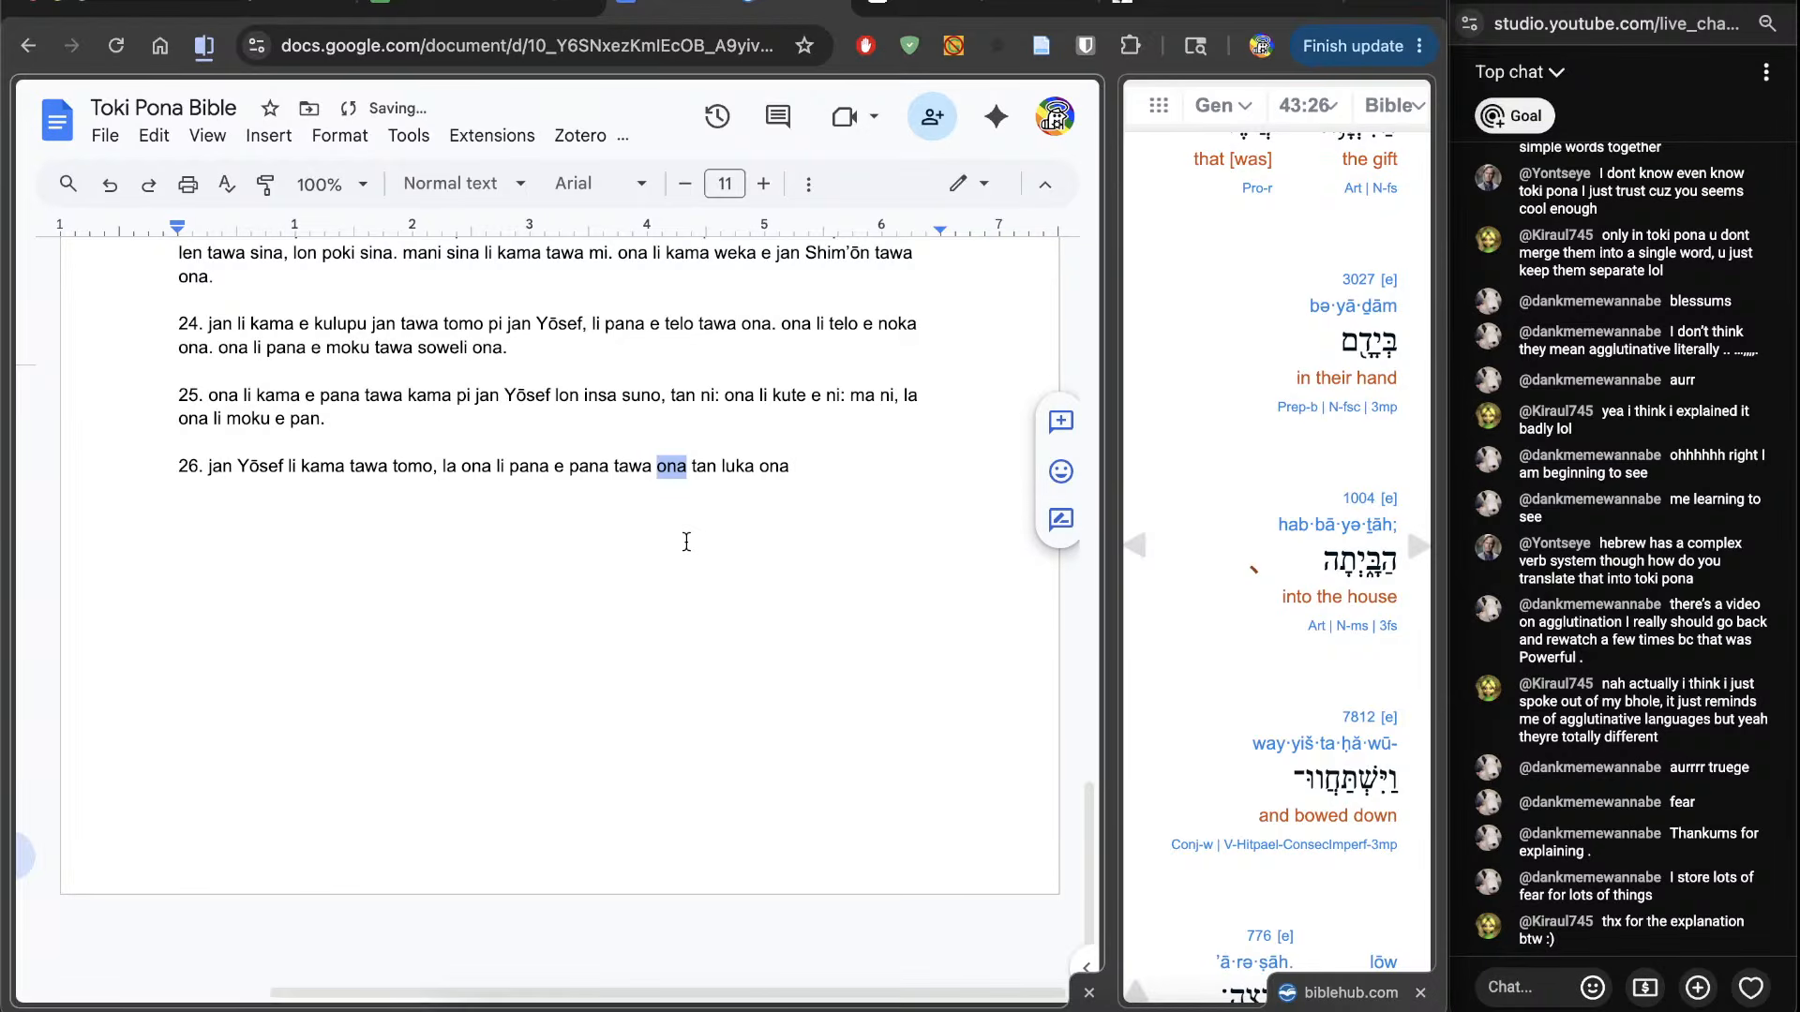
pyautogui.press('BackSpace')
pyautogui.press('Delete')
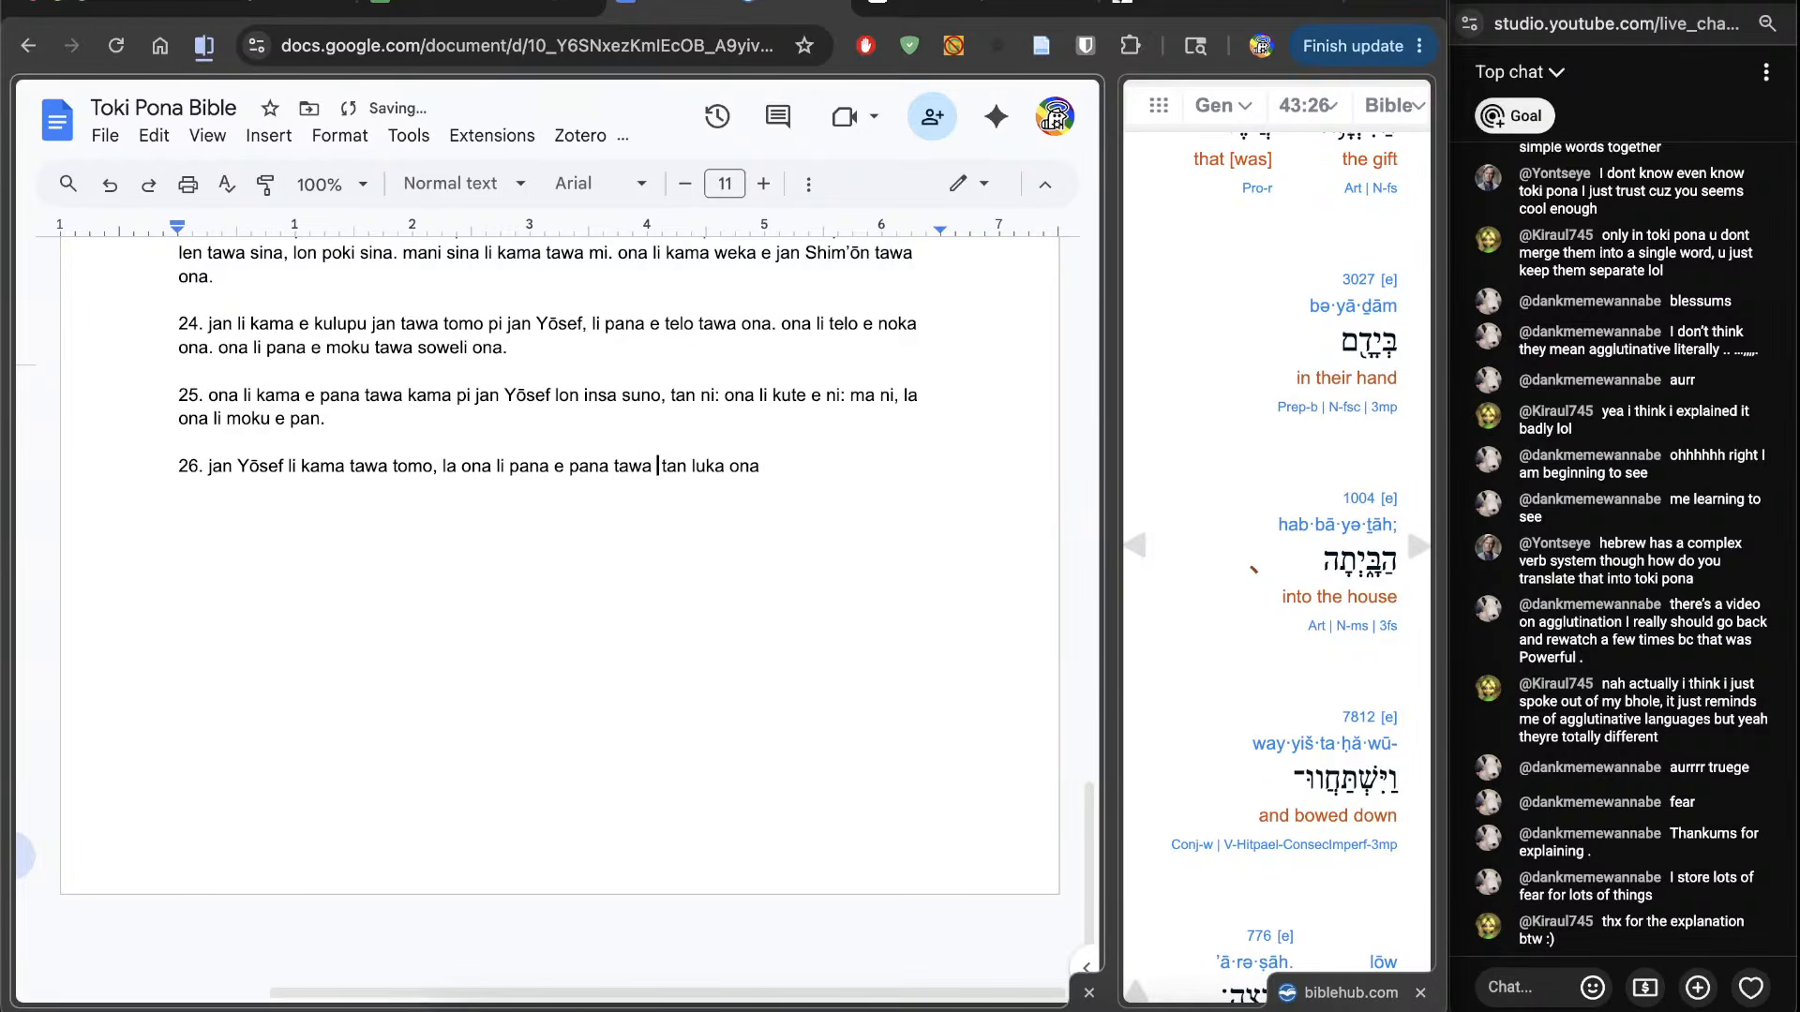
pyautogui.write('ona Yōsef')
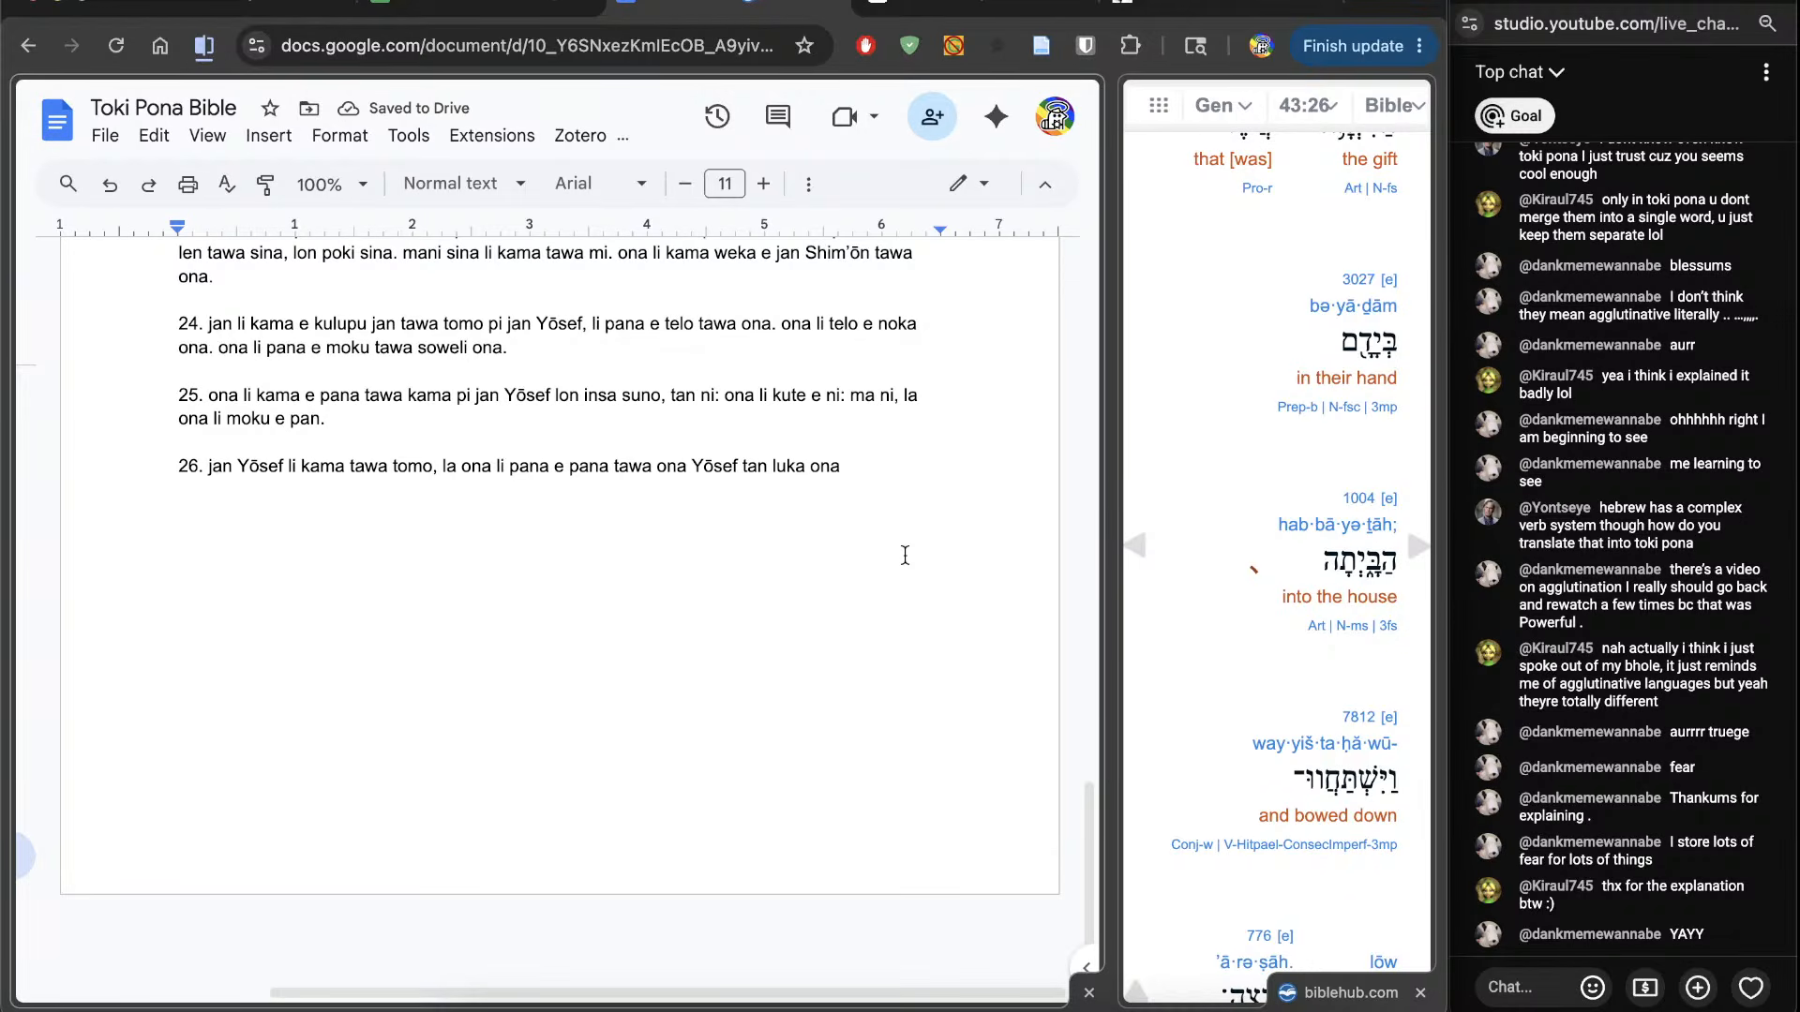
# Step: Append "tawa tomo" to verse 26 for the interlinear's "into the house"
pyautogui.scroll(-3, 1219, 677)
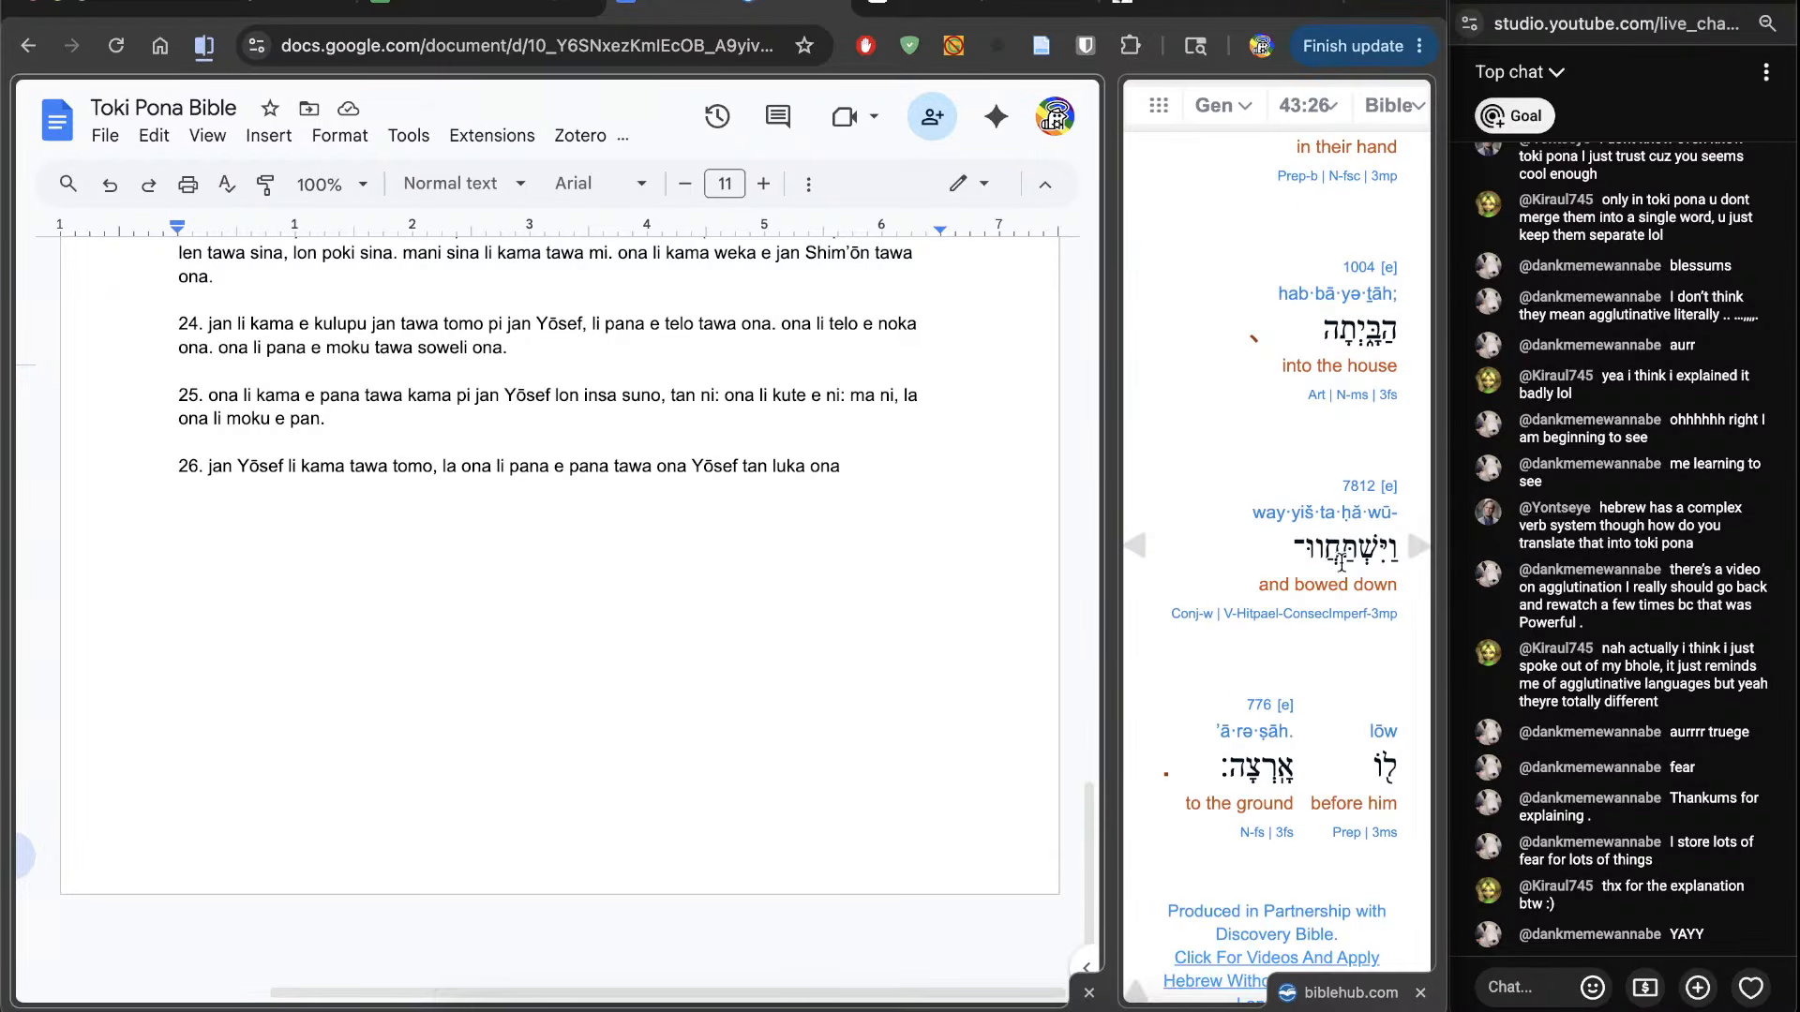
pyautogui.scroll(2, 1324, 733)
pyautogui.scroll(3, 1323, 733)
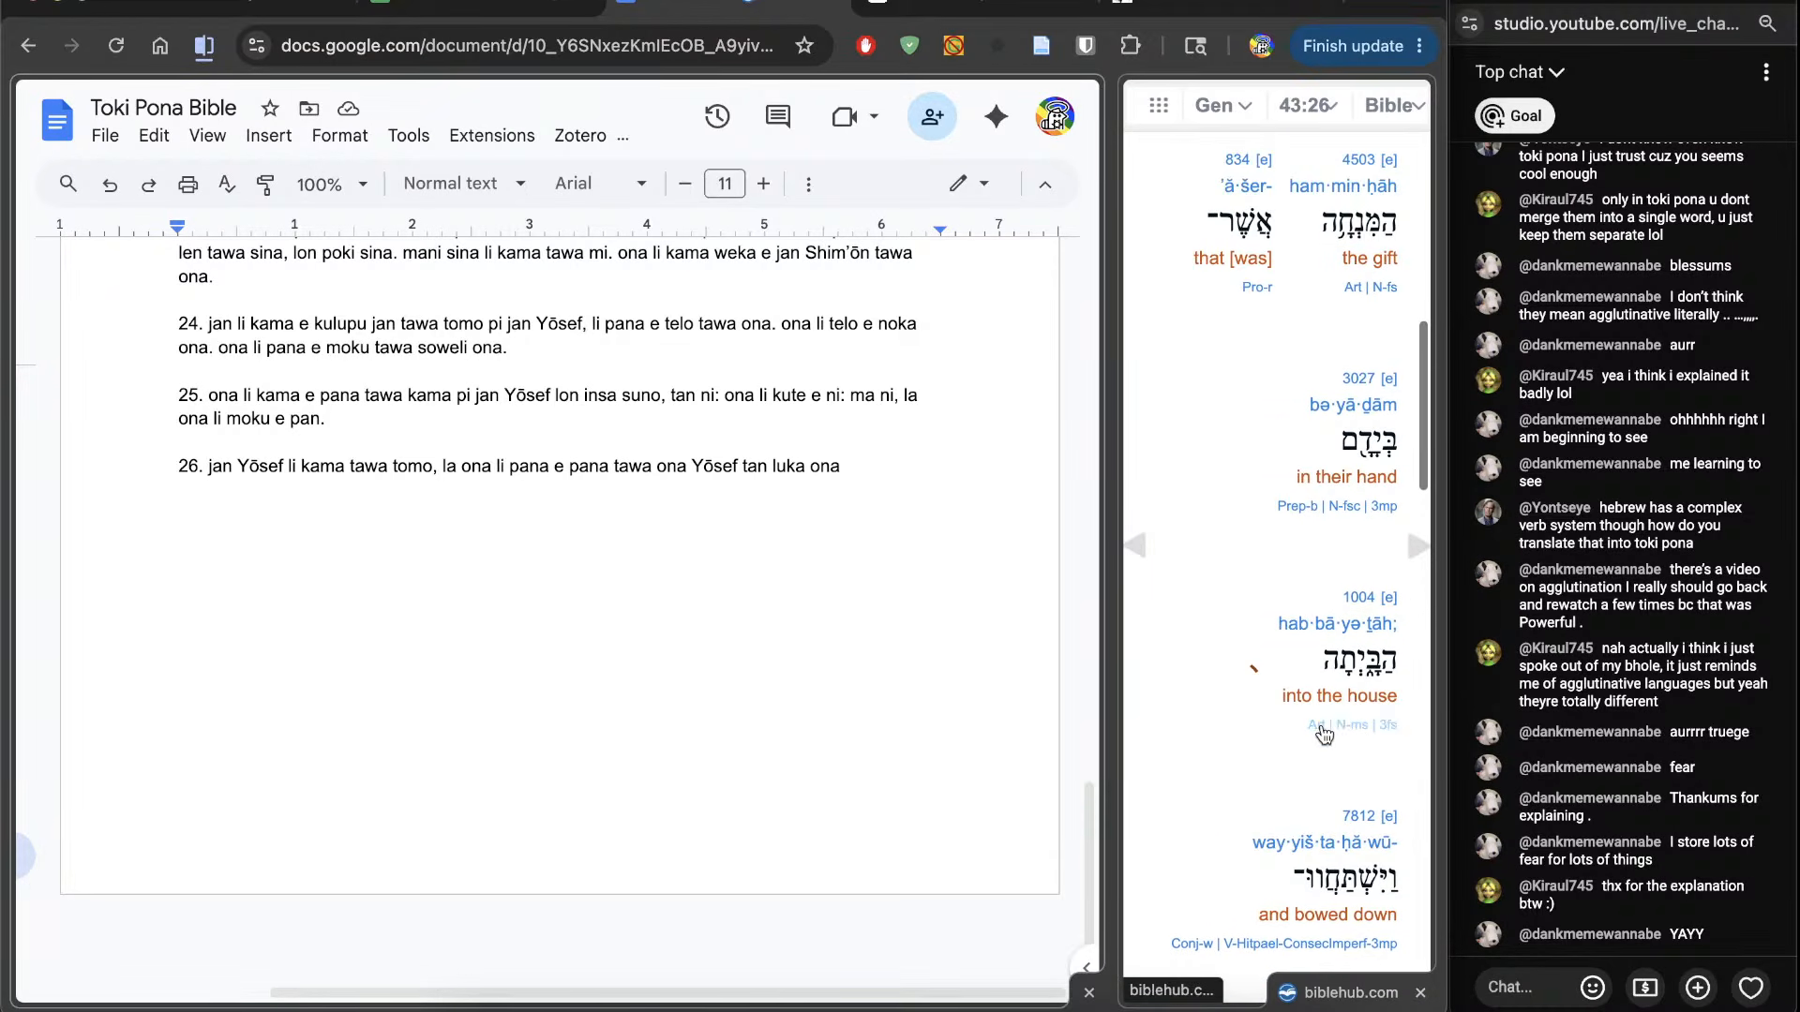
pyautogui.scroll(-1, 1206, 735)
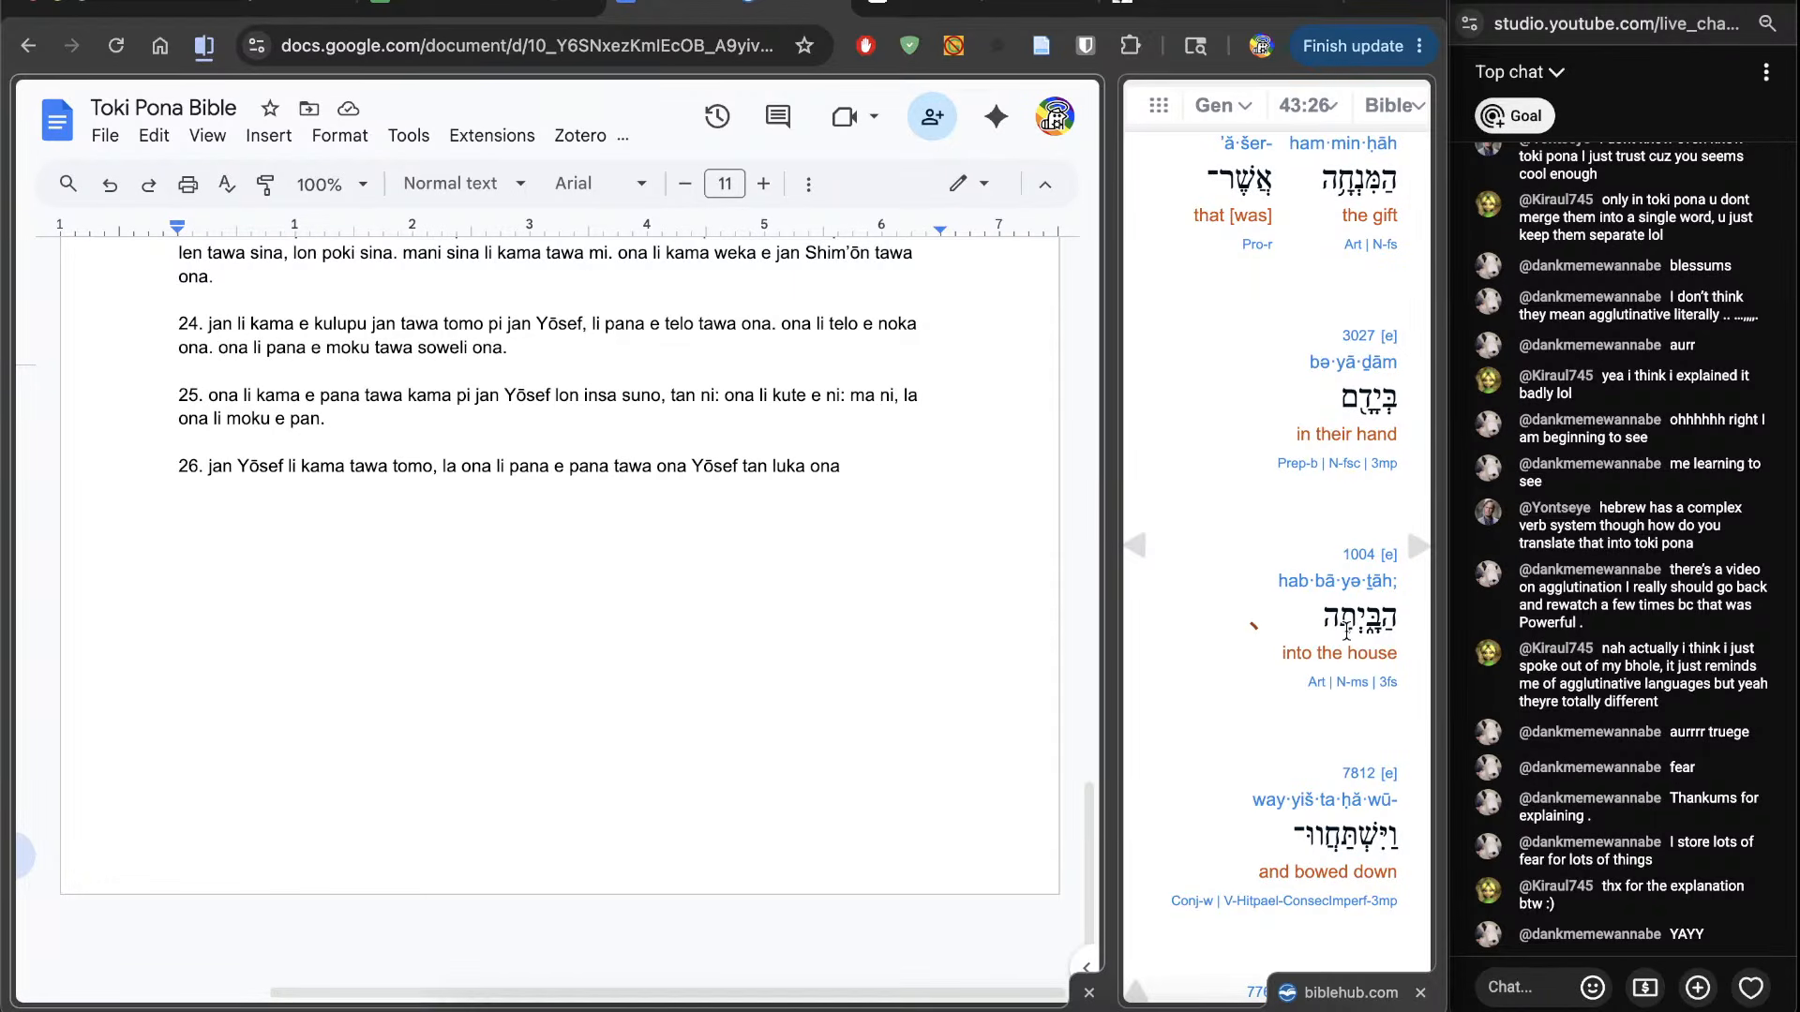
pyautogui.click(1031, 583)
pyautogui.write('tawa tomo')
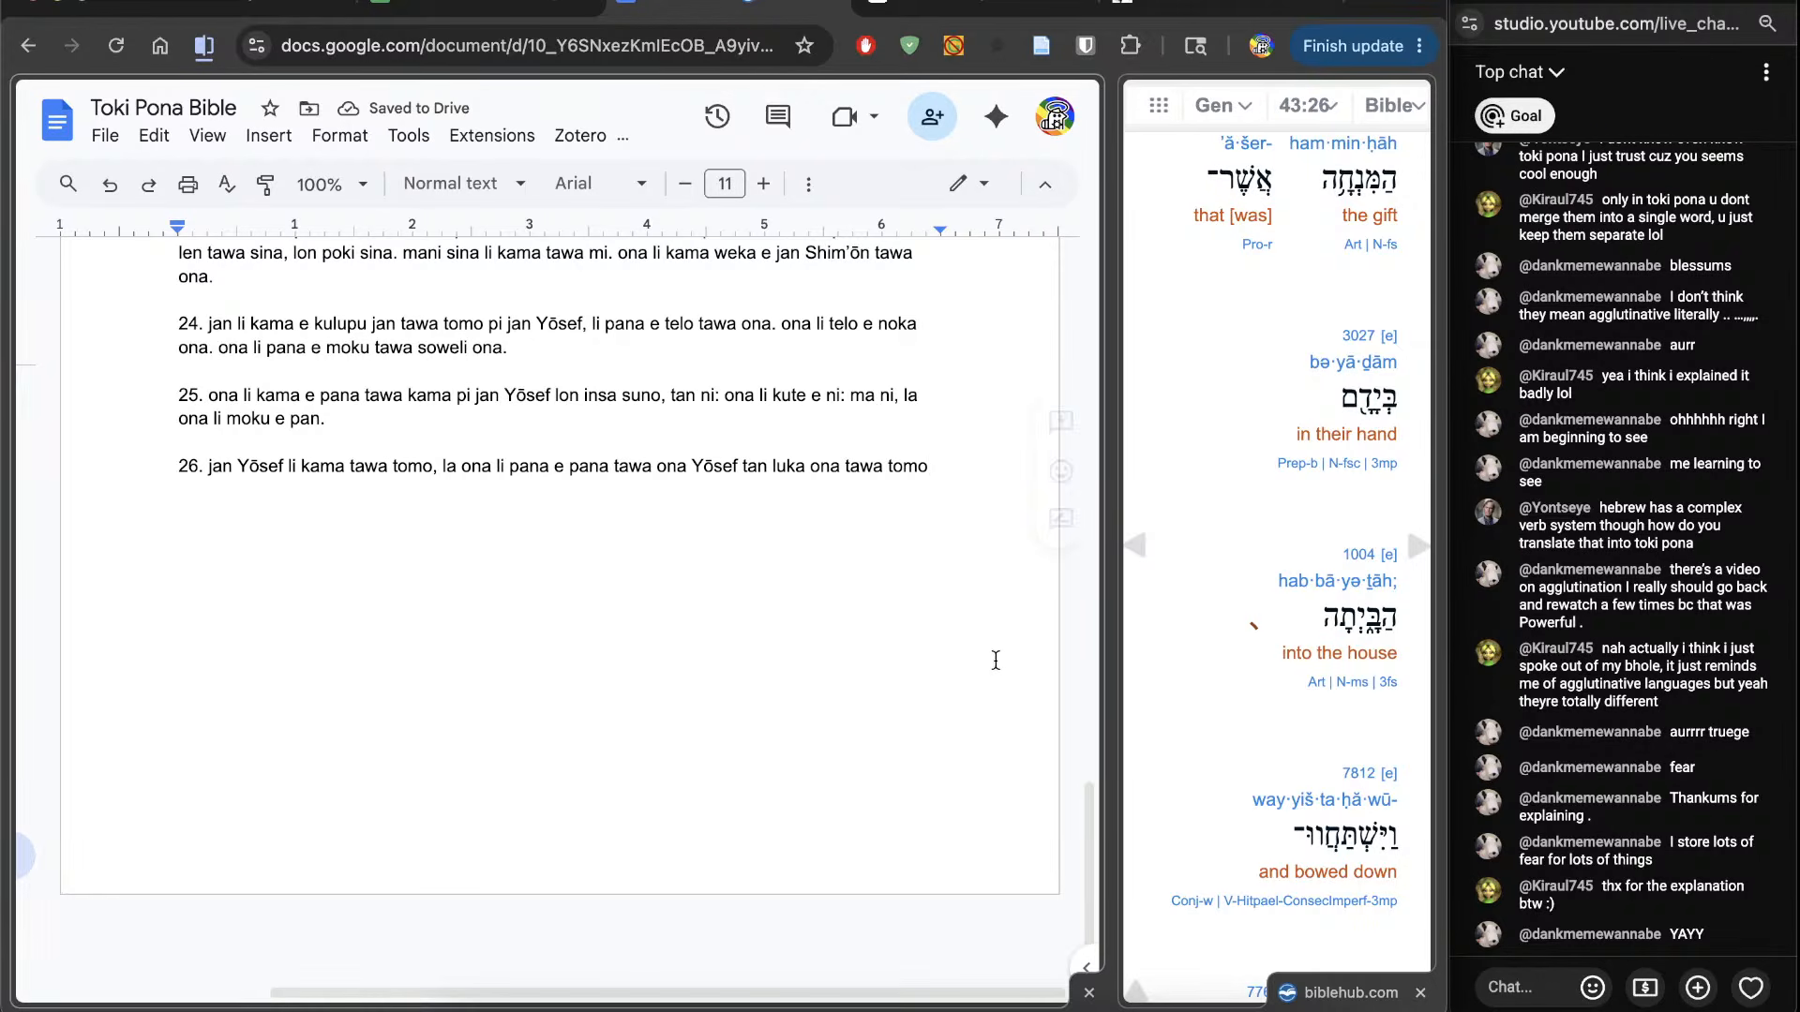
# Step: Complete verse 26 with ". ona li anpa e ona sama tawa ona, tawa ma." for bowing to the ground
pyautogui.scroll(-1, 1209, 764)
pyautogui.scroll(-2, 1208, 762)
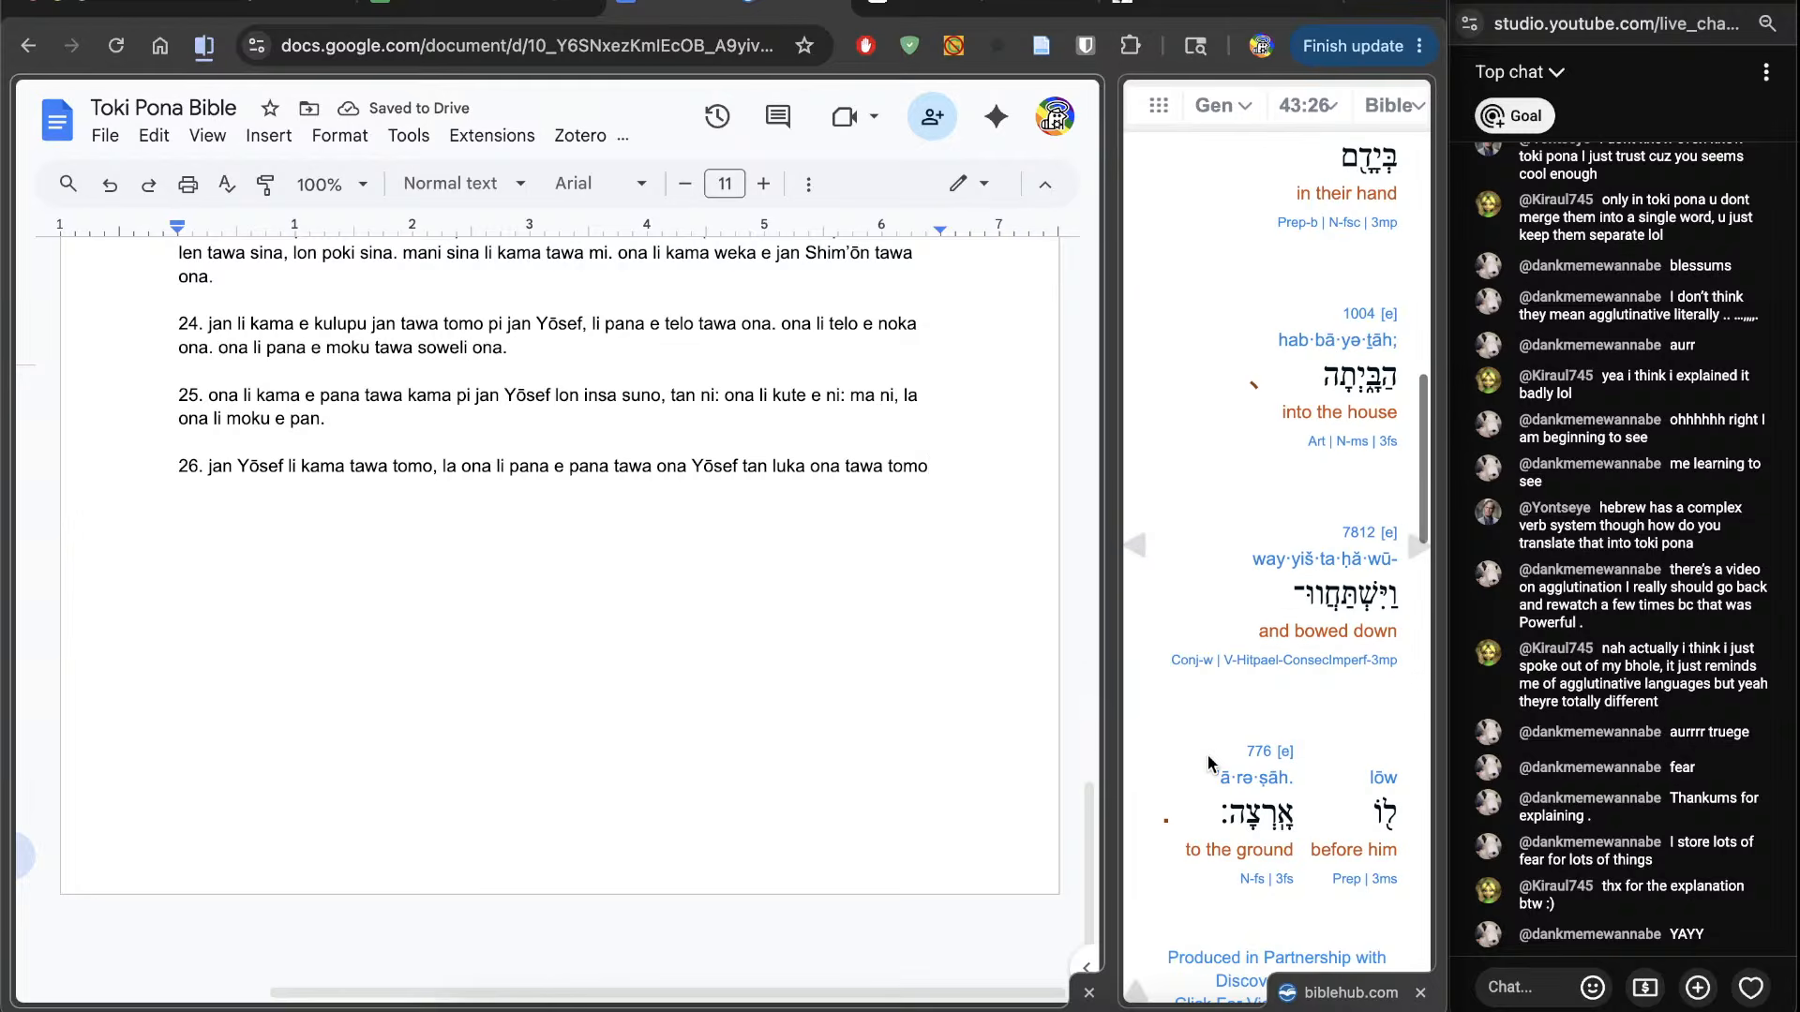
pyautogui.write('. ona li anpa e ona sama tawa ona, tawa ma.')
# Step: Highlight the Hebrew verb for "and bowed down" and examine its form and the surrounding words in the Genesis 43:26 interlinear
pyautogui.doubleClick(1333, 600)
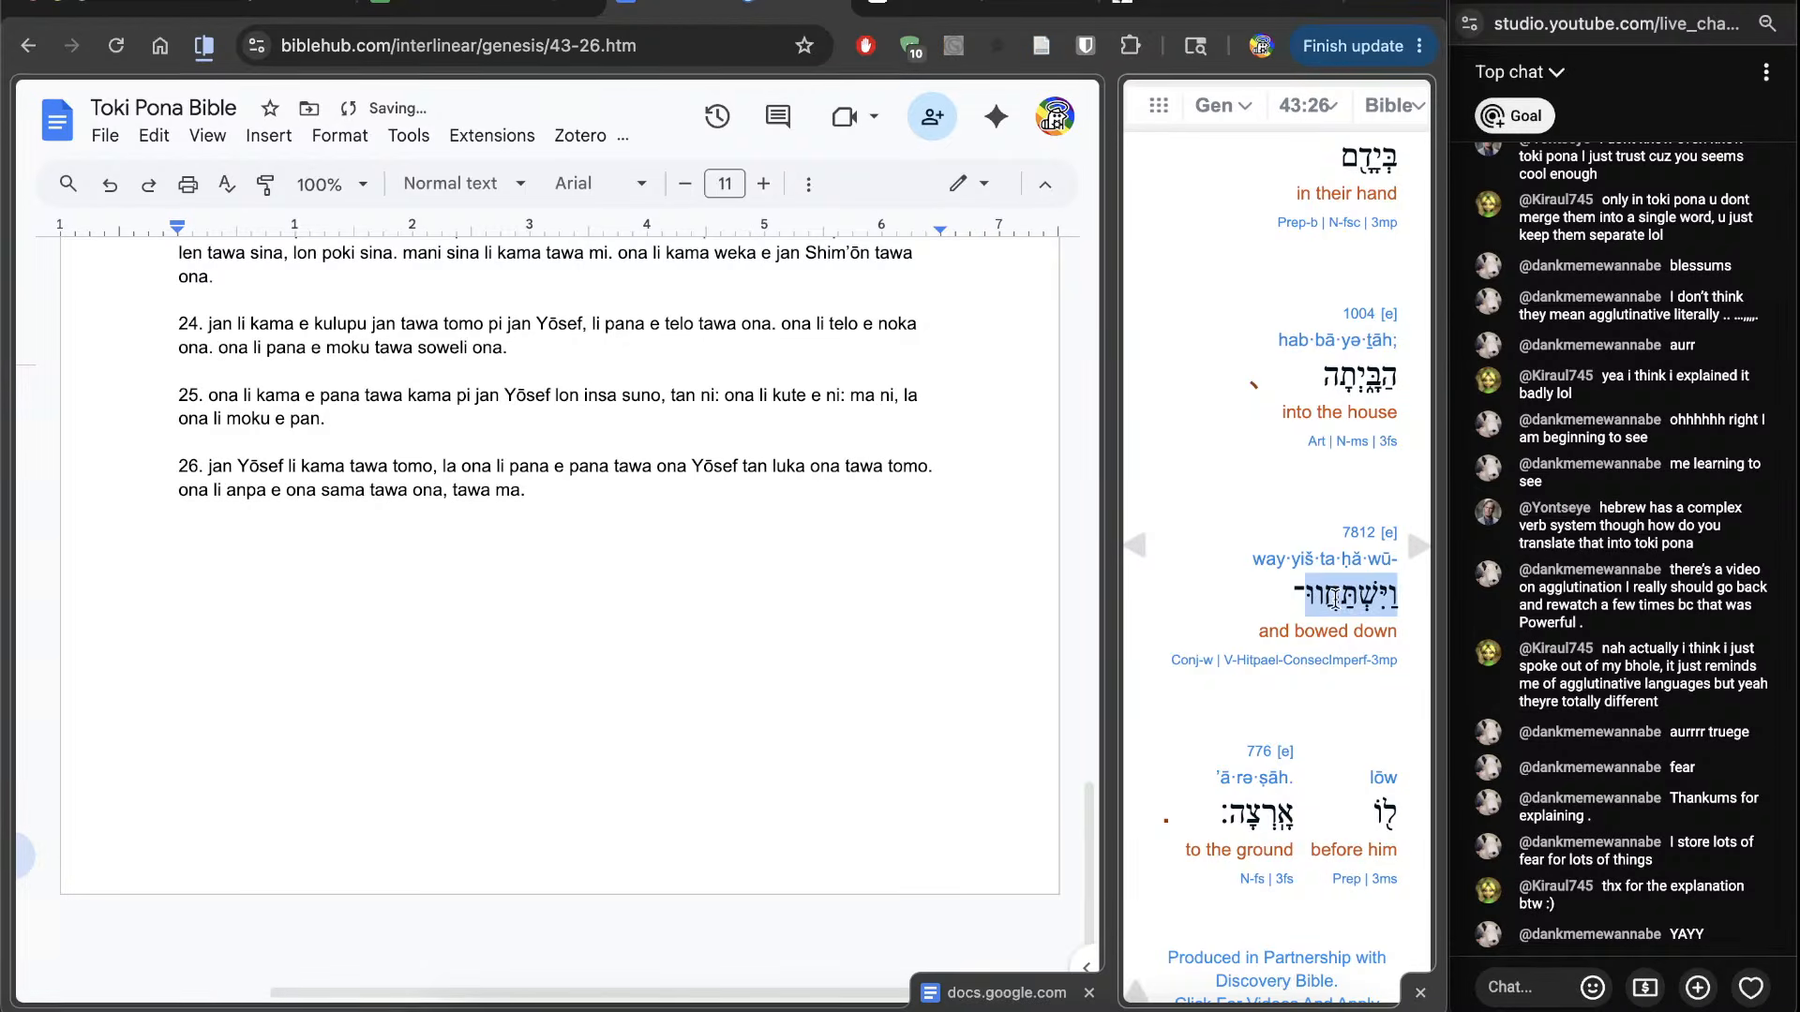
pyautogui.click(1350, 600)
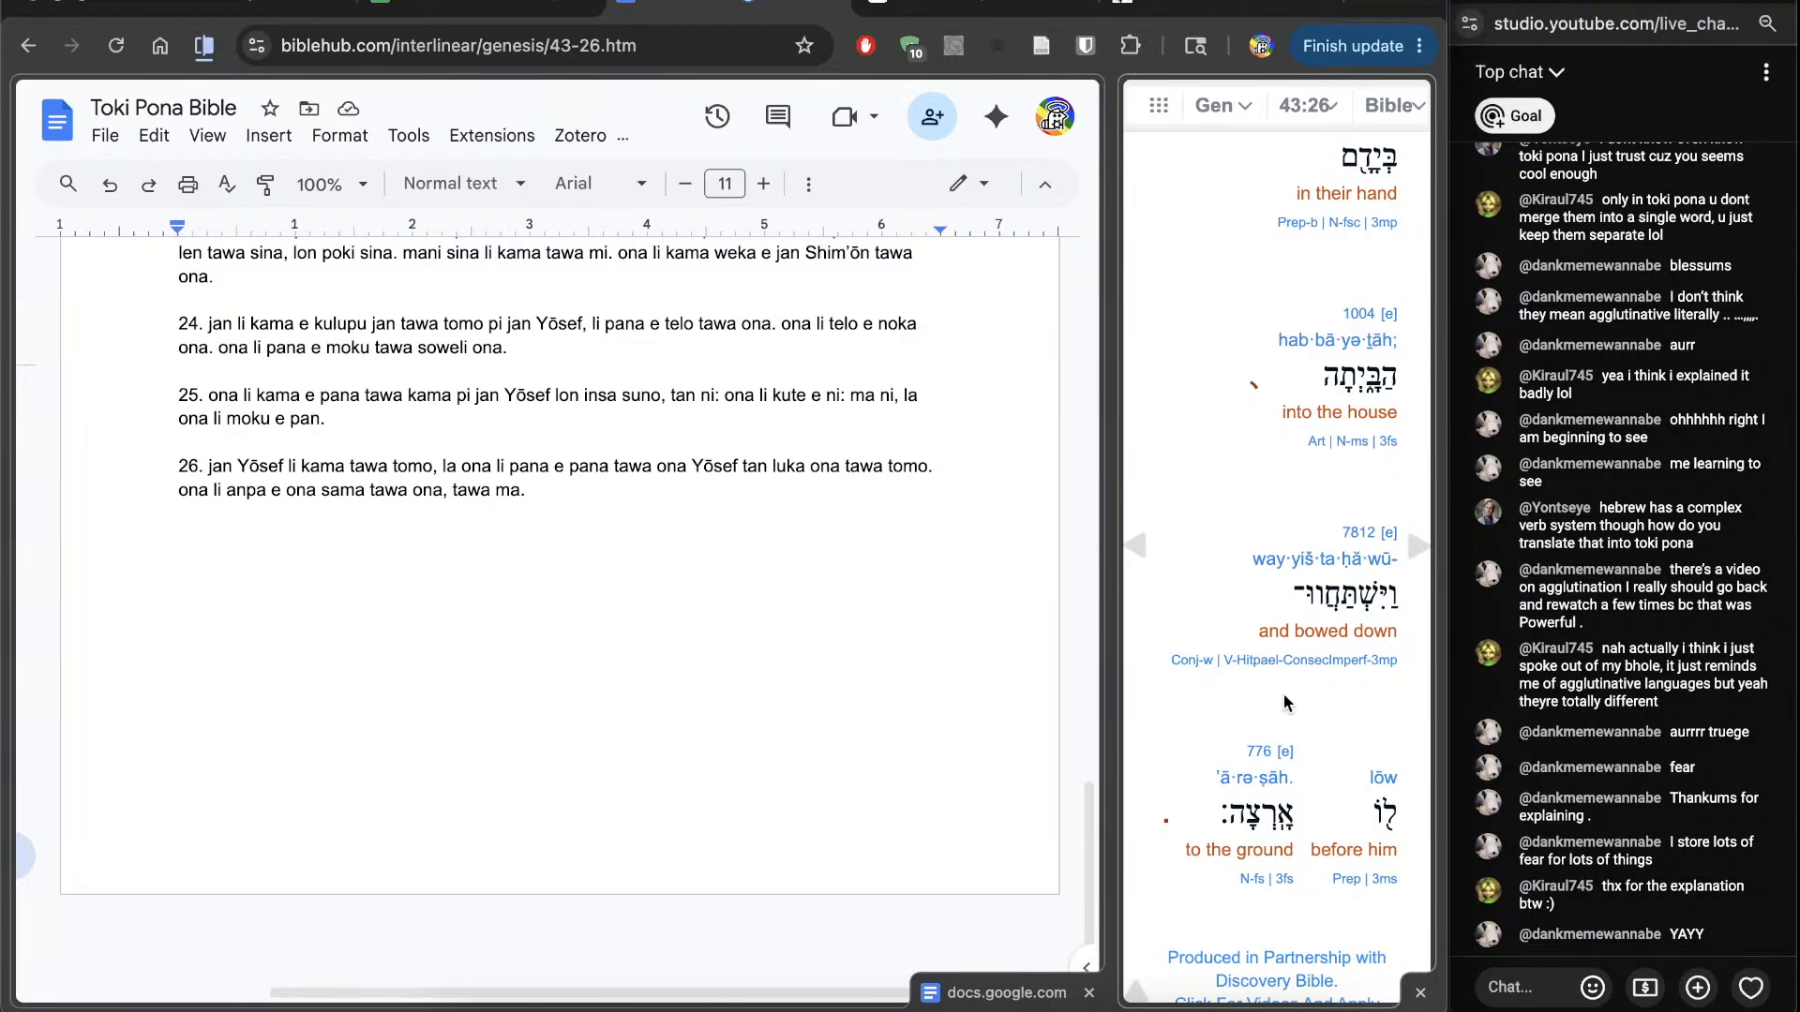
pyautogui.click(1371, 600)
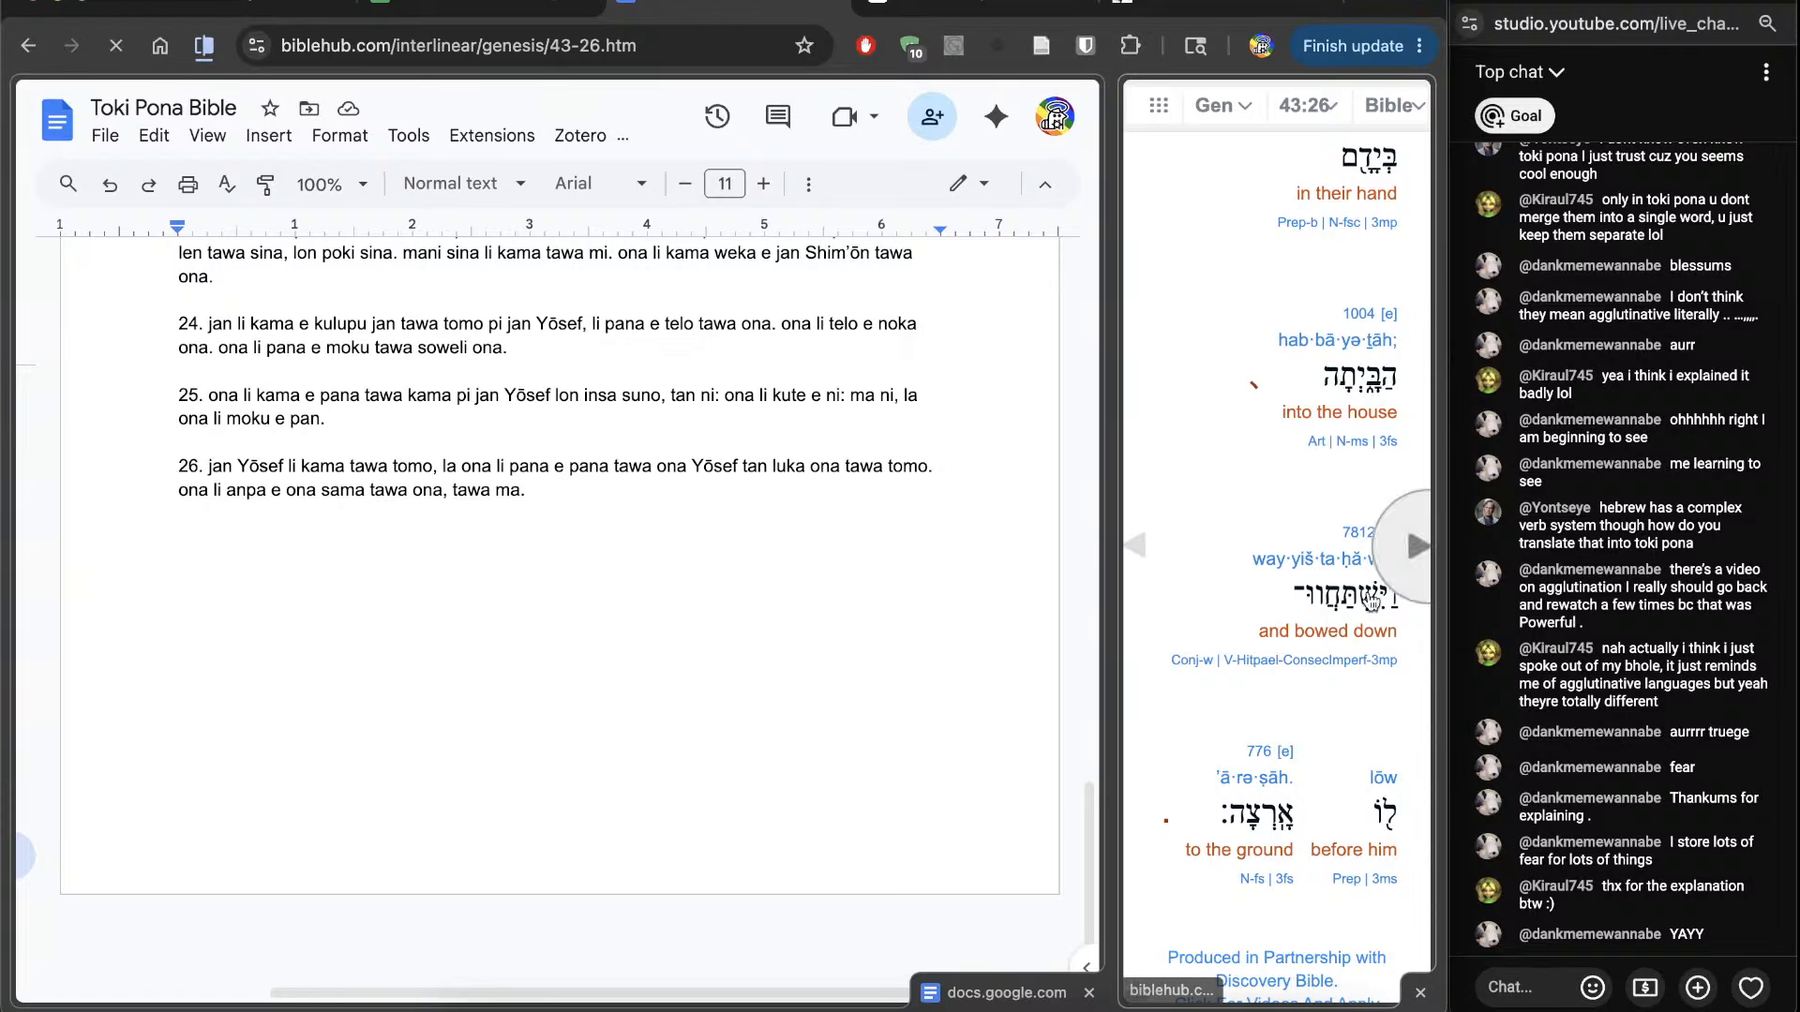
pyautogui.click(1160, 552)
pyautogui.scroll(-1, 1336, 785)
pyautogui.scroll(-5, 1336, 785)
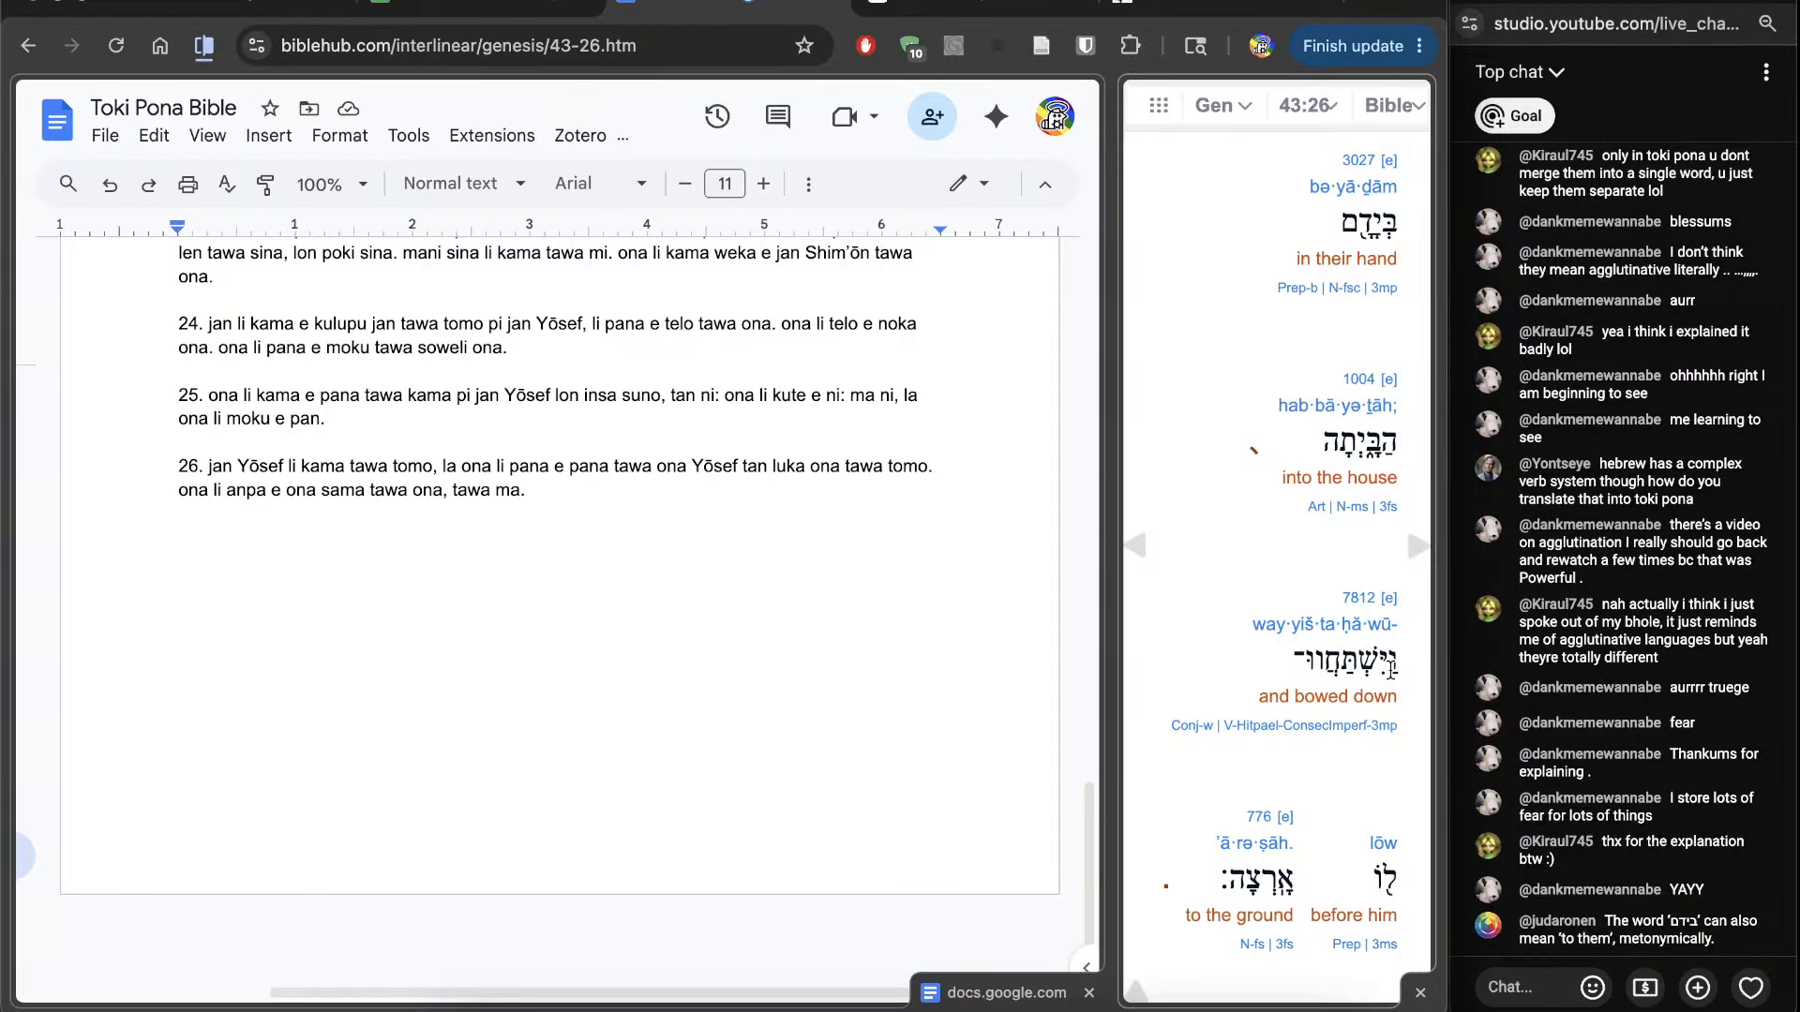
pyautogui.moveTo(1391, 667); pyautogui.dragTo(1309, 677)
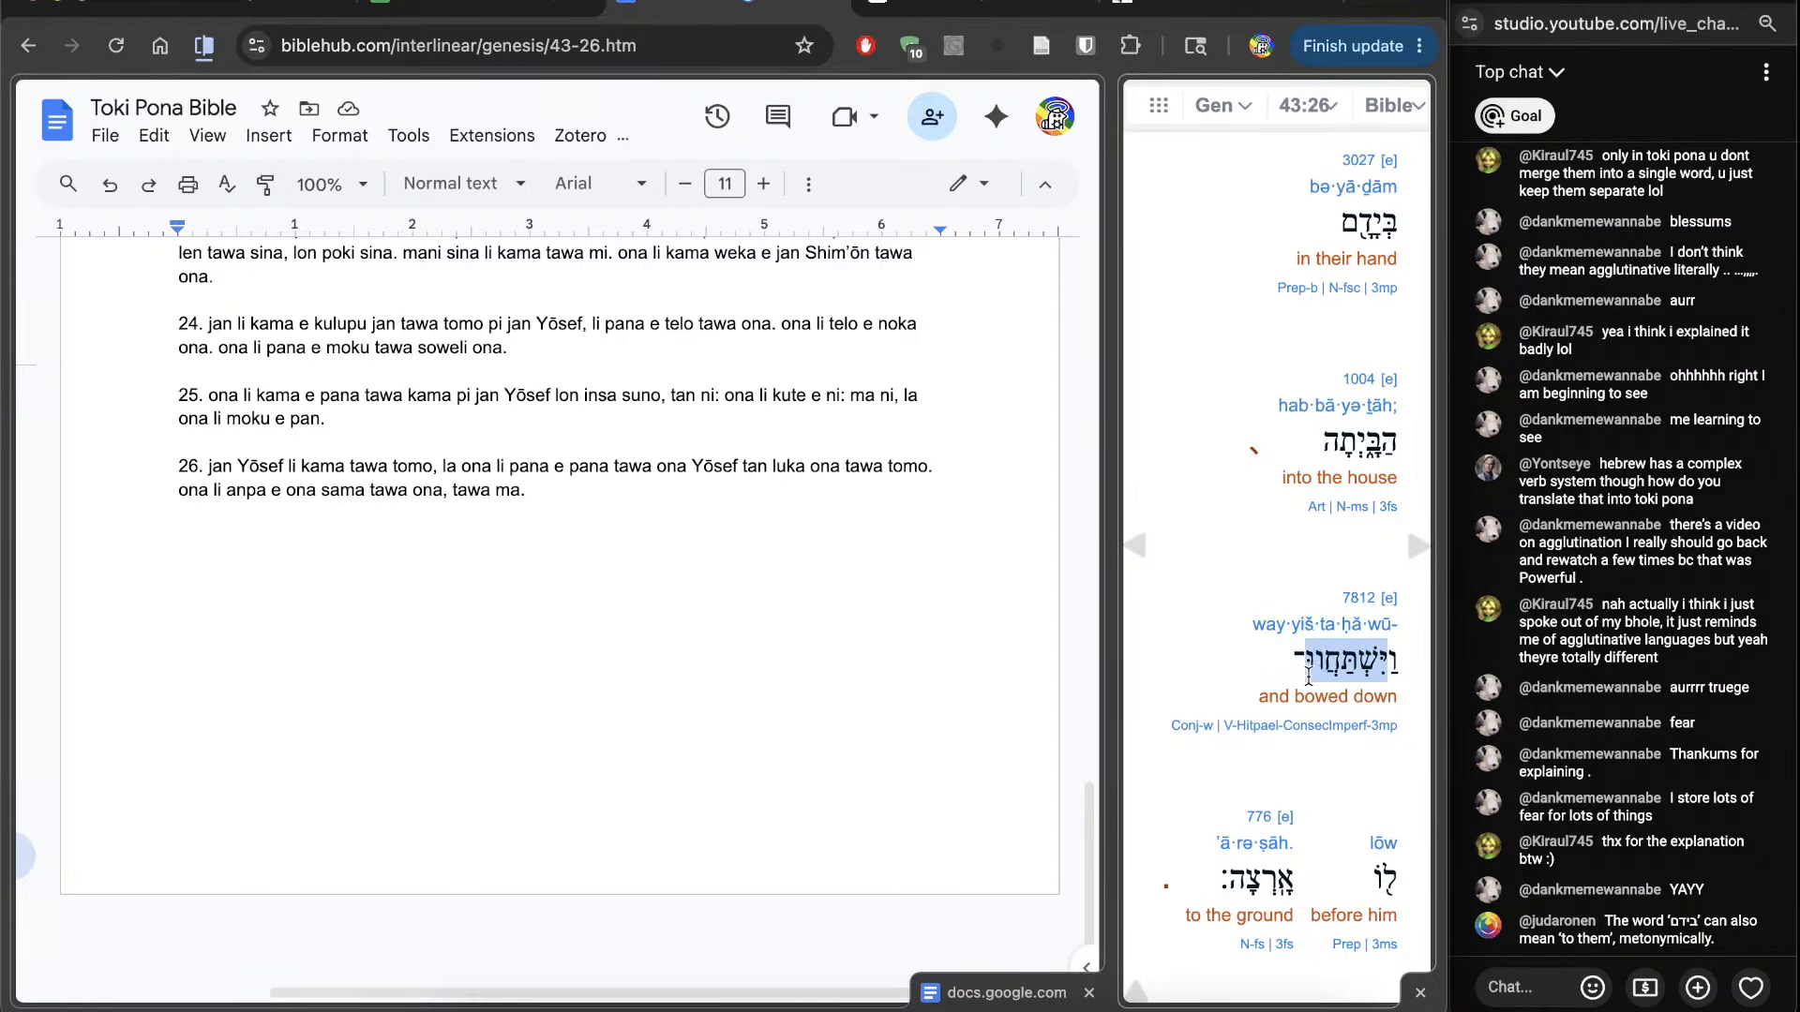
pyautogui.click(1377, 672)
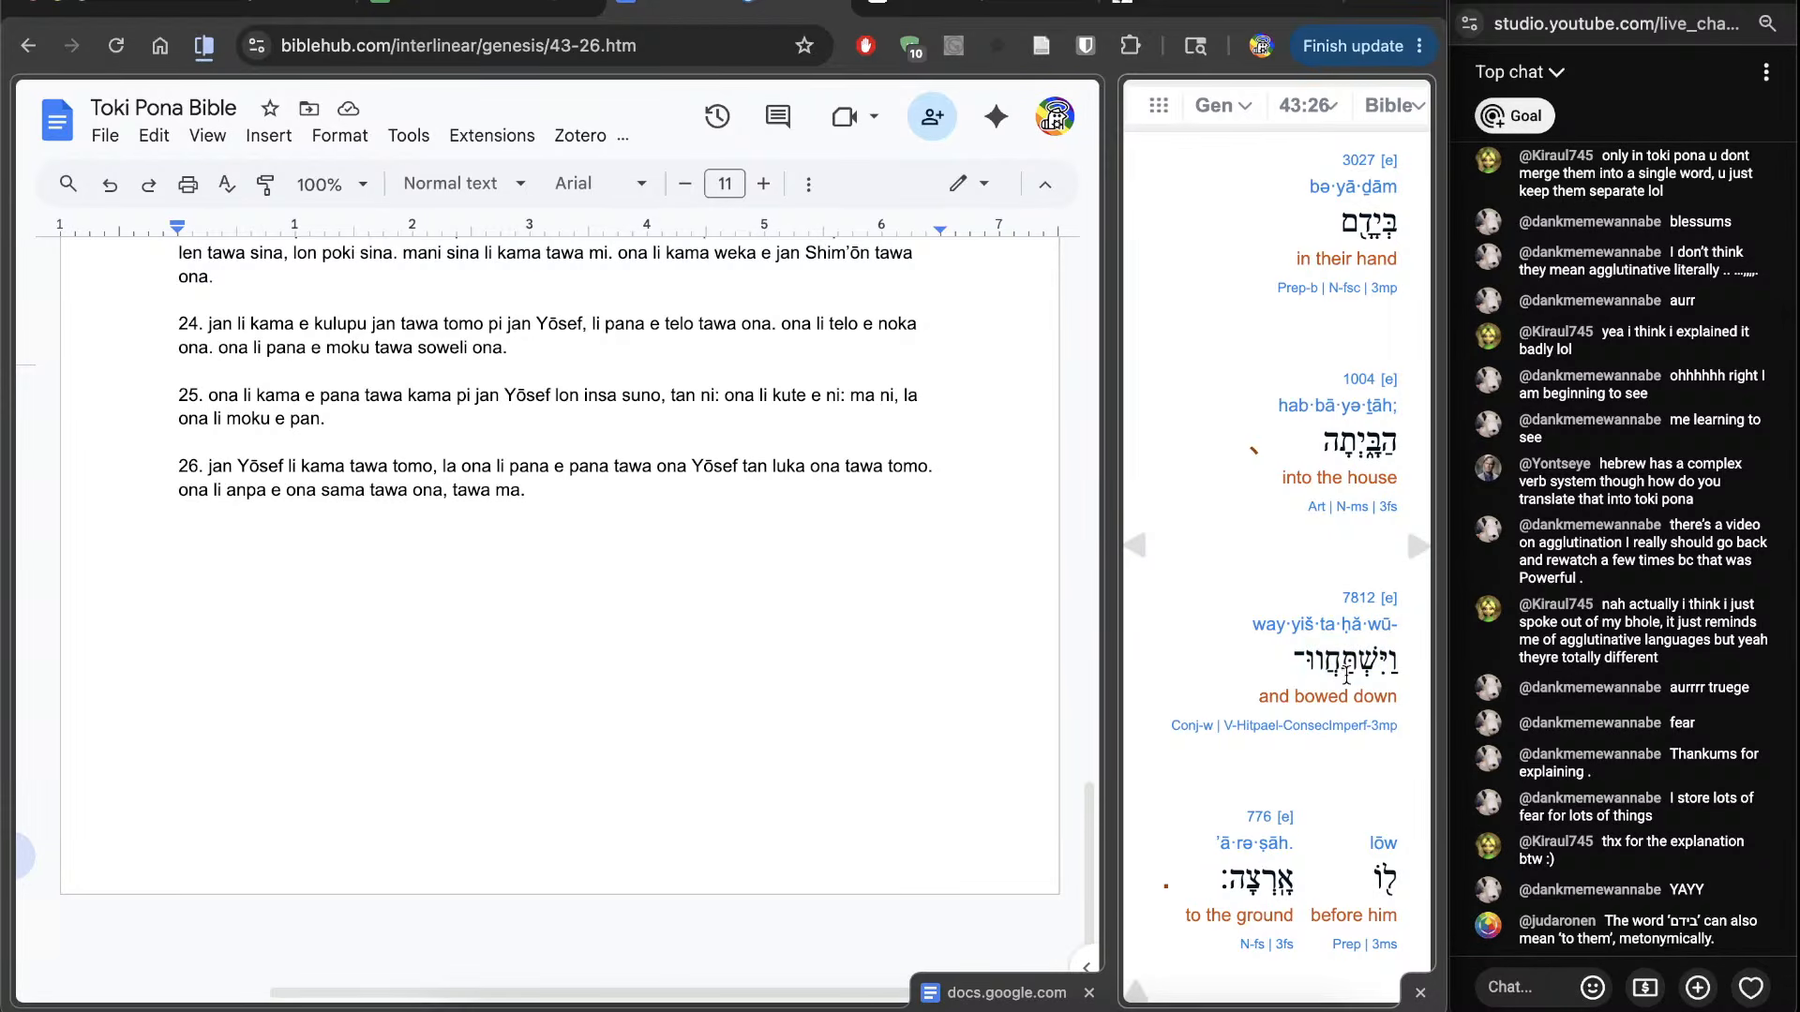
pyautogui.scroll(-3, 1325, 735)
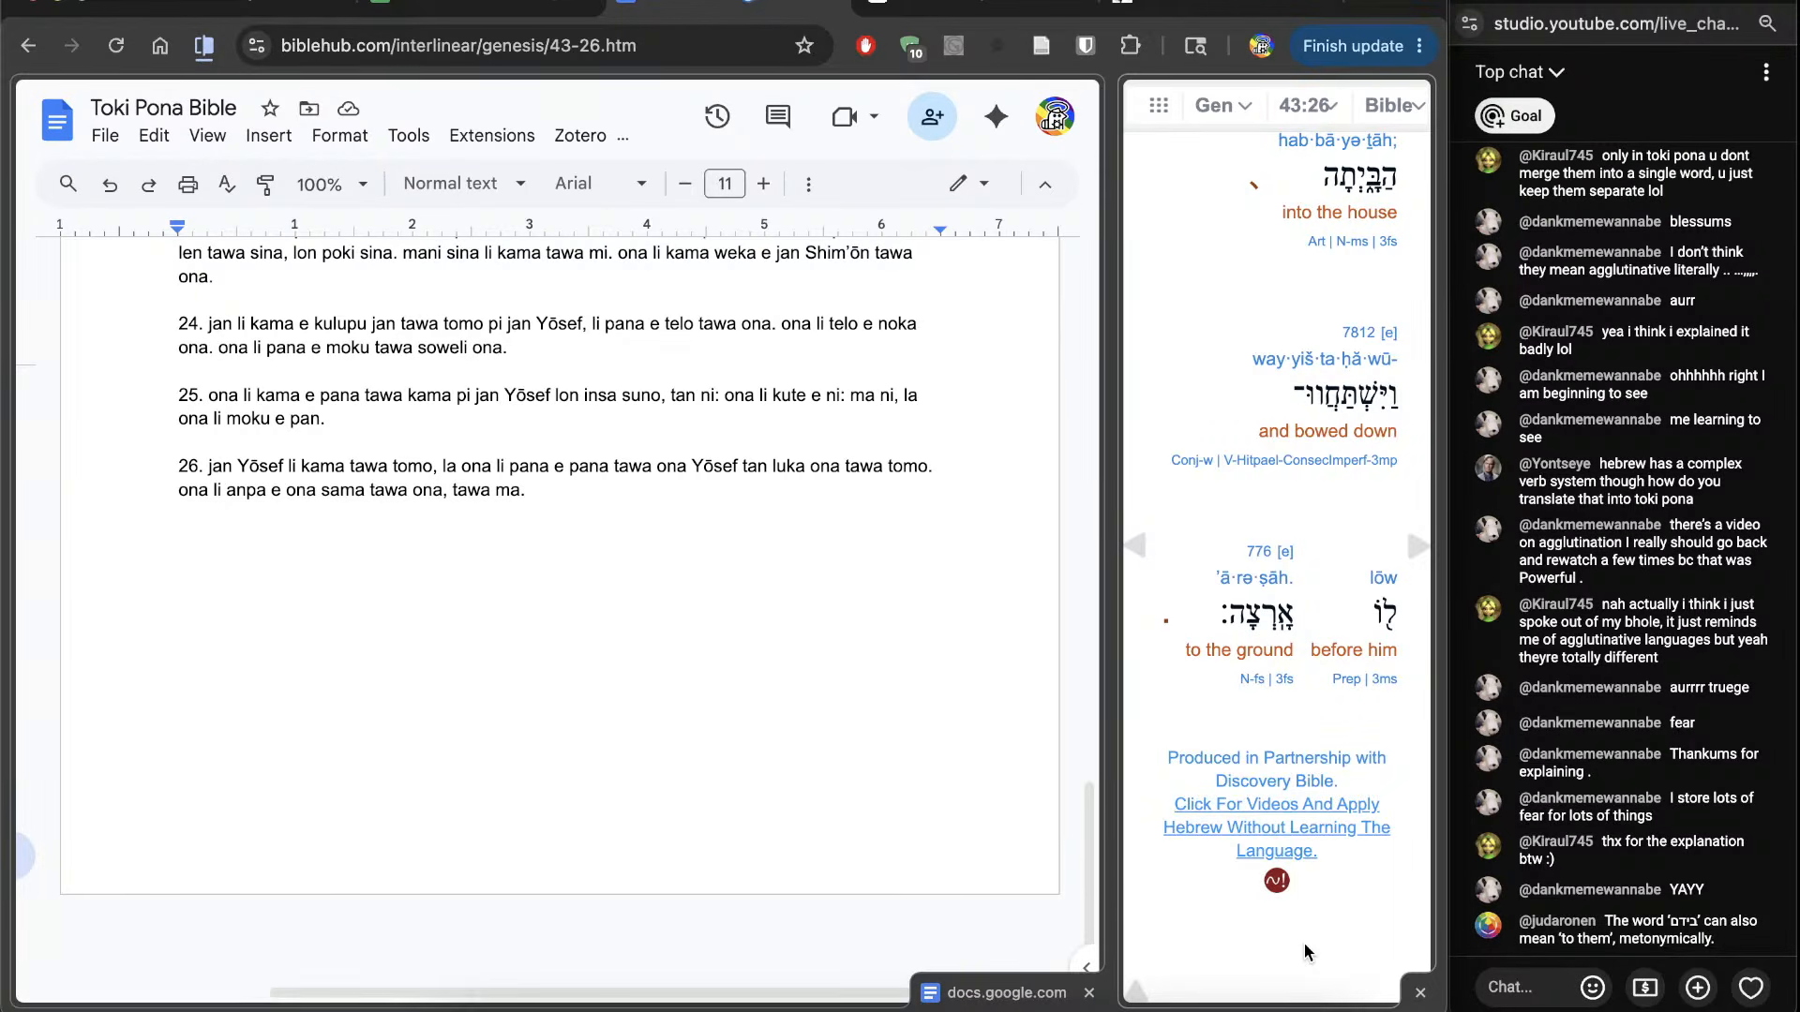
pyautogui.scroll(5, 1303, 943)
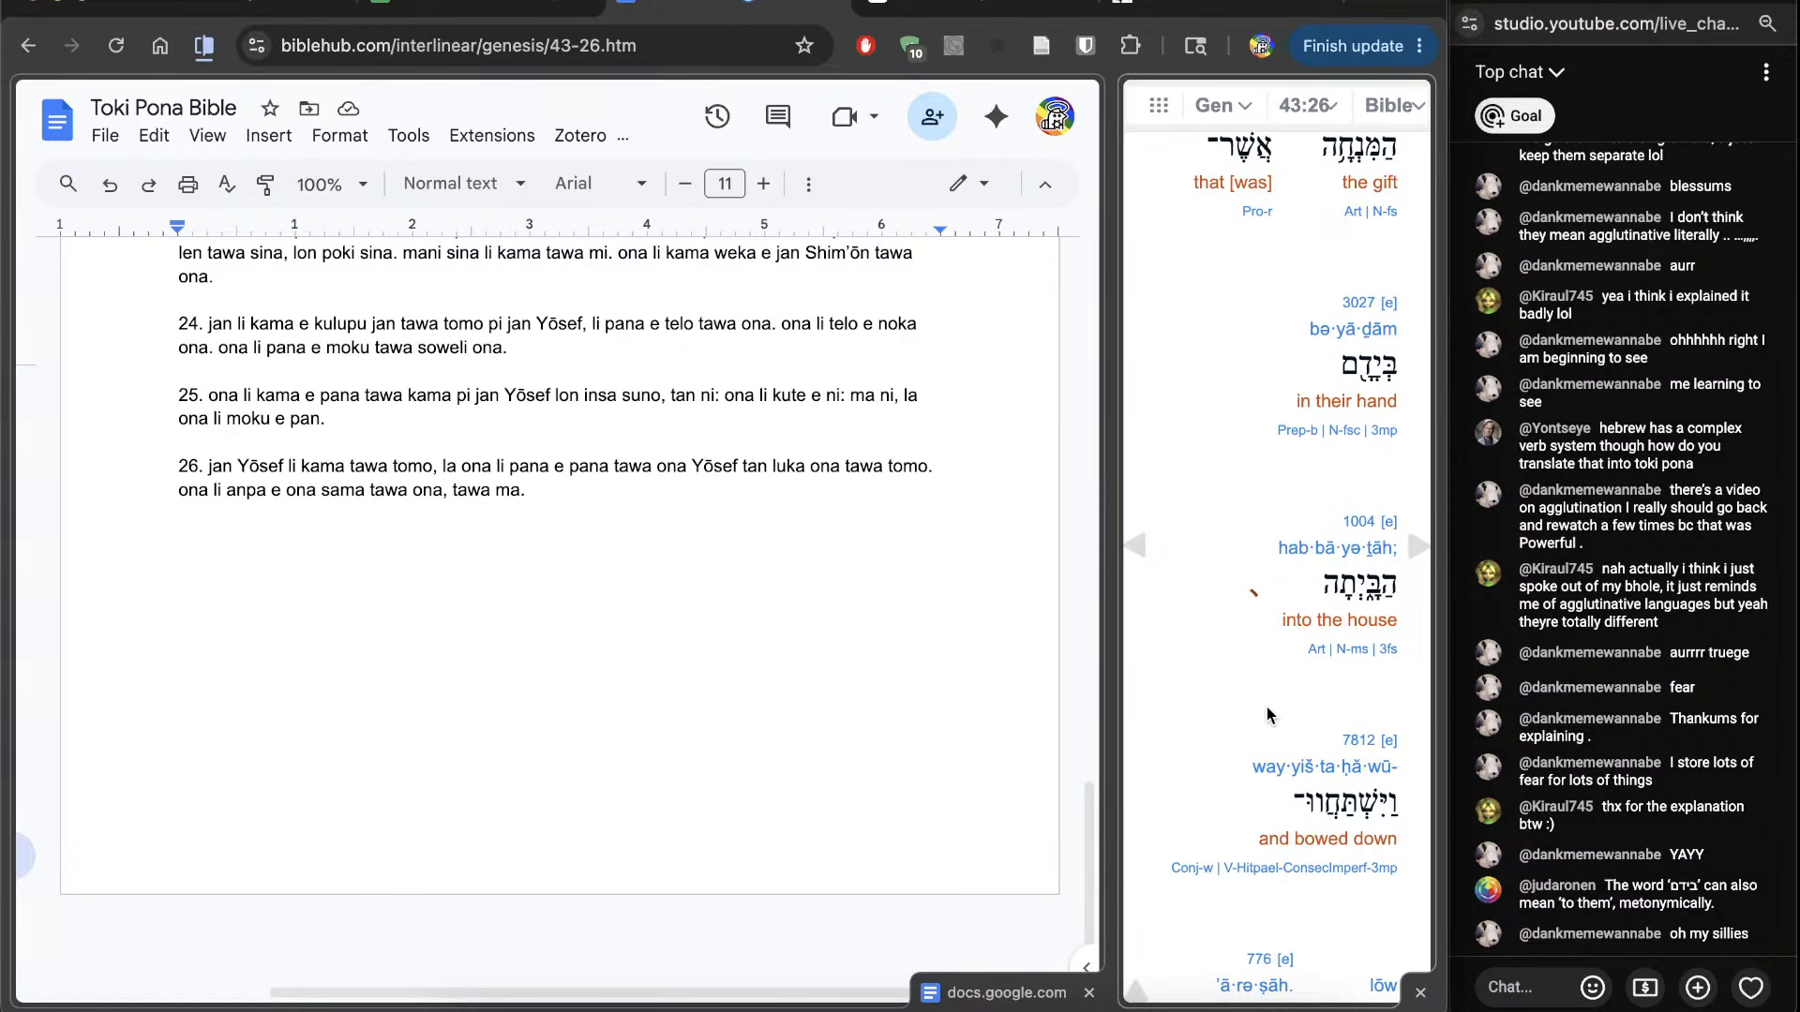
# Step: Highlight the Hebrew word for "in their hand", review the end of the verse, and advance the interlinear to the next verse
pyautogui.doubleClick(1360, 373)
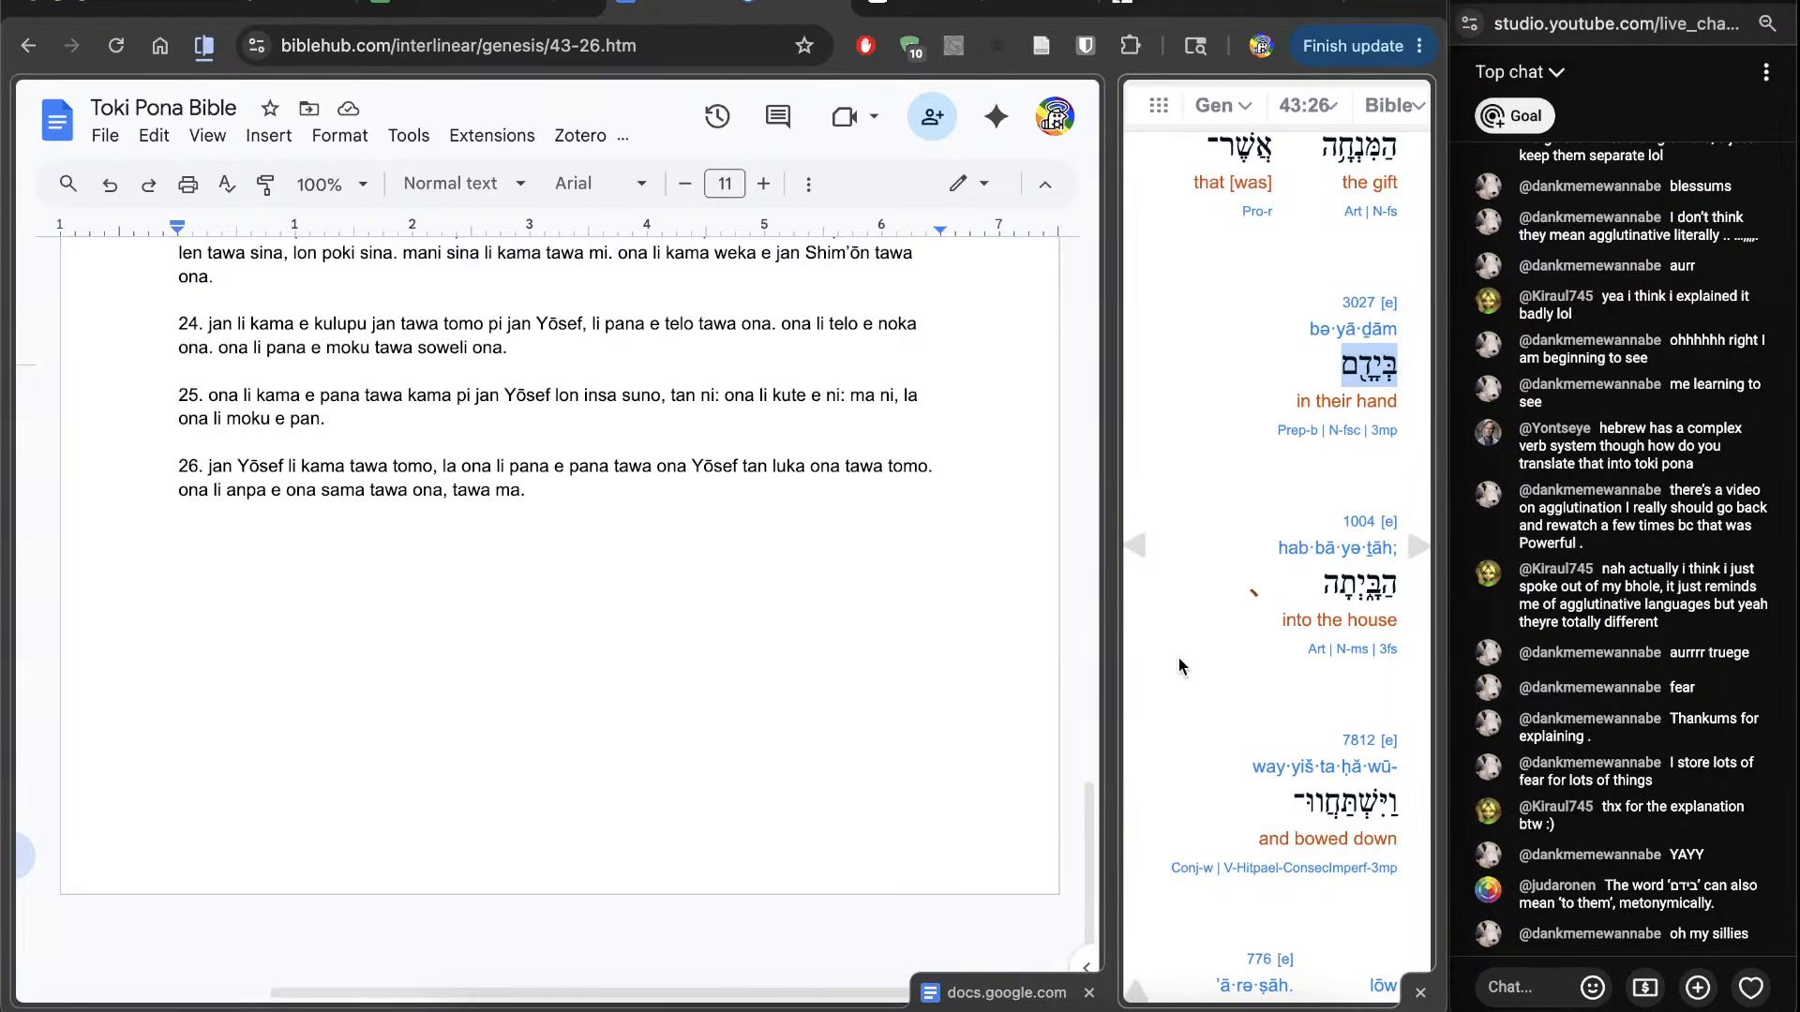
pyautogui.scroll(-10, 1178, 657)
pyautogui.scroll(8, 1201, 685)
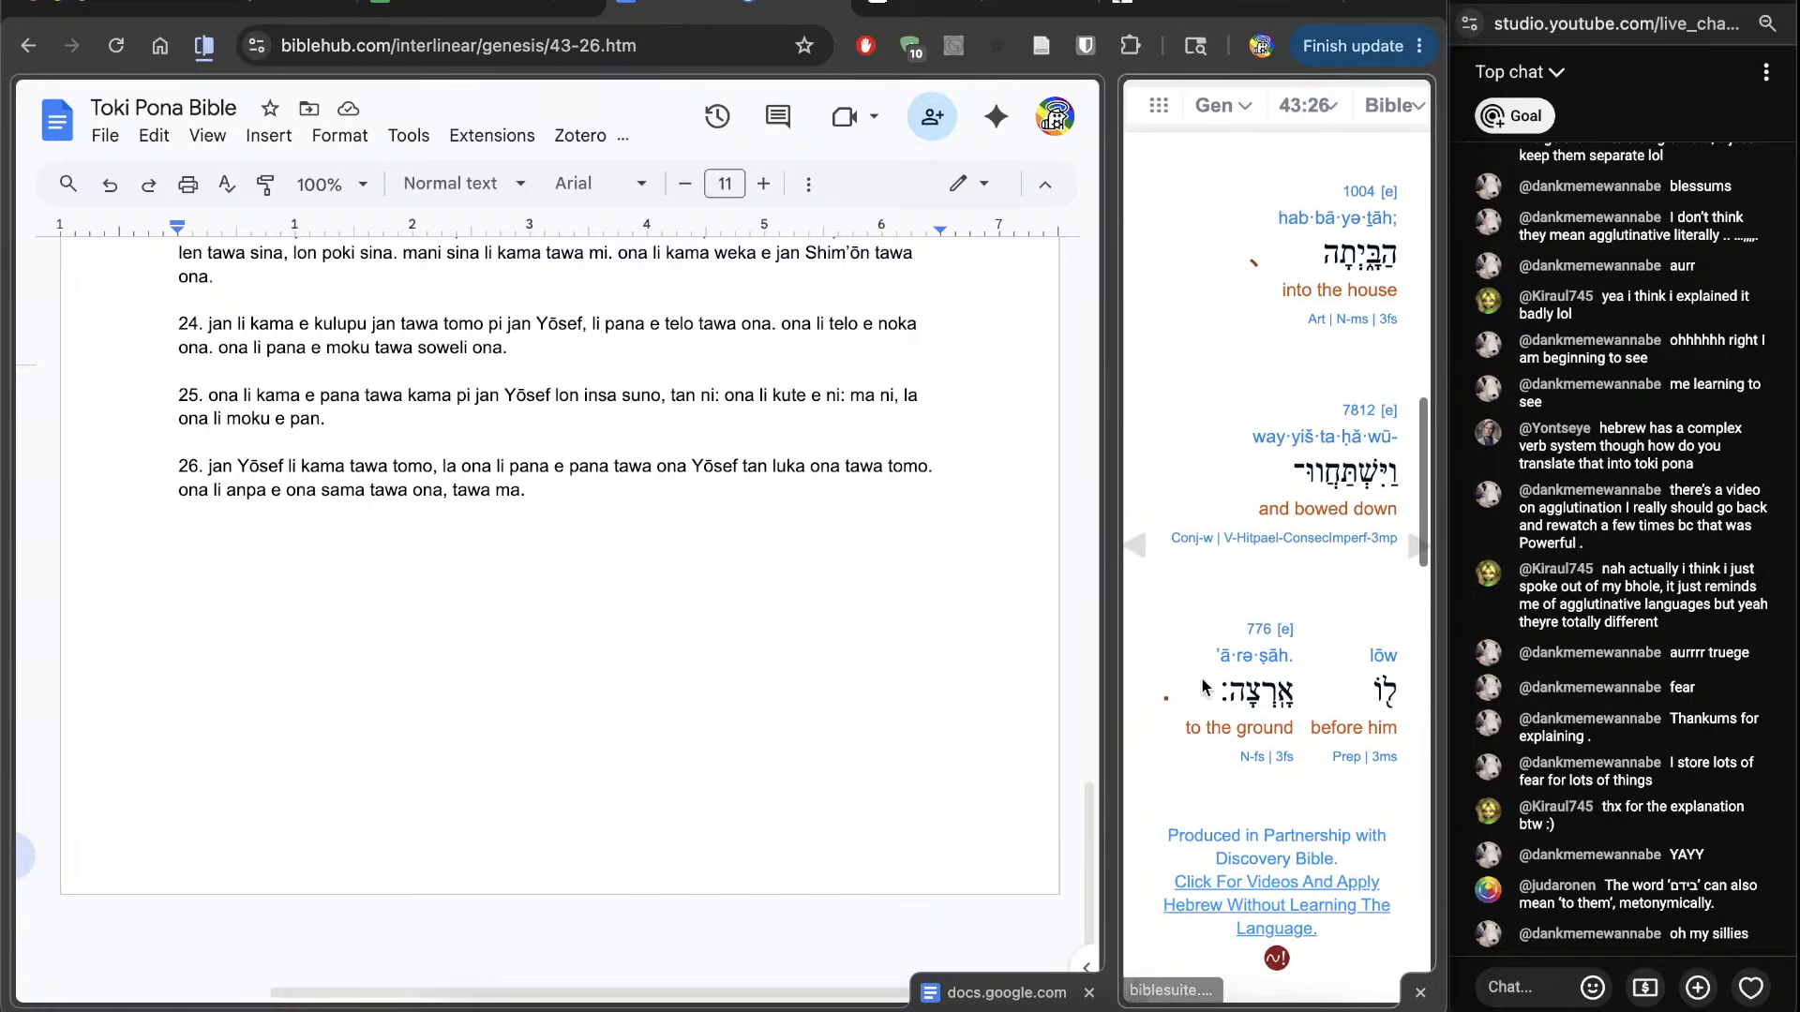
pyautogui.click(1397, 563)
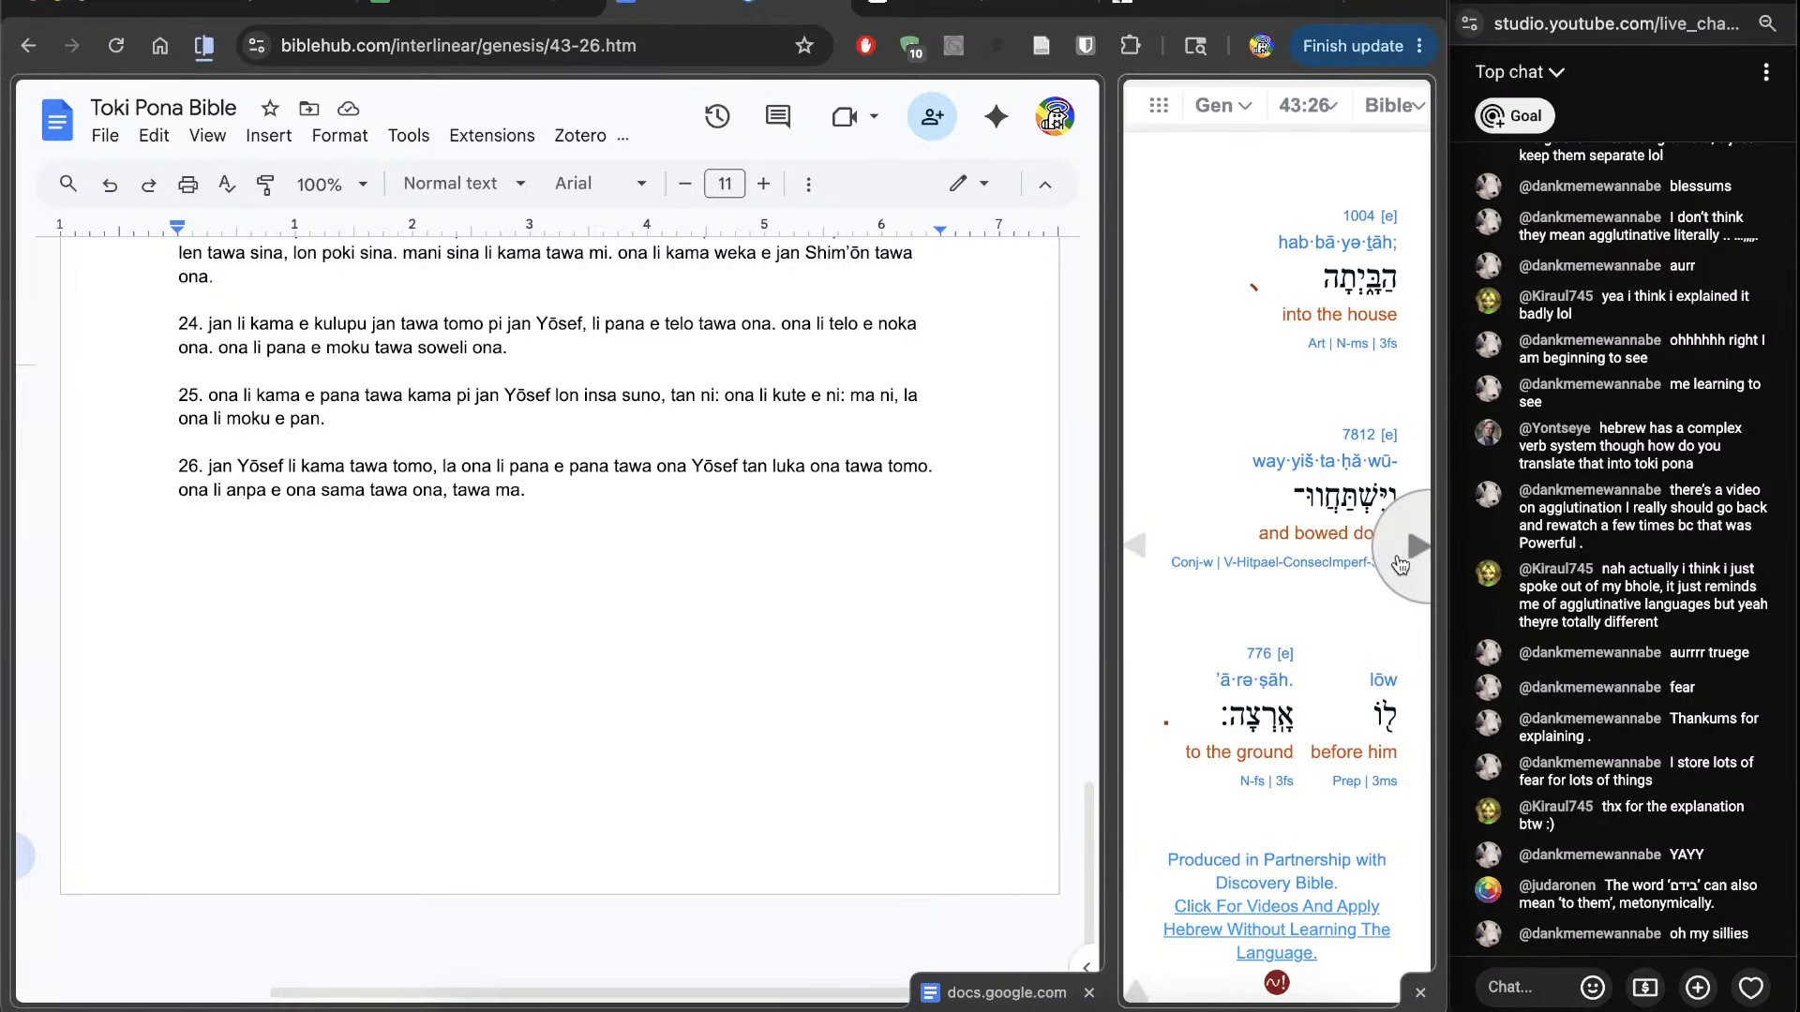
# Step: Start a new paragraph numbered 27 below verse 26 and review the opening words of Genesis 43:27 in the interlinear
pyautogui.click(564, 642)
pyautogui.press('Return')
pyautogui.press('Return')
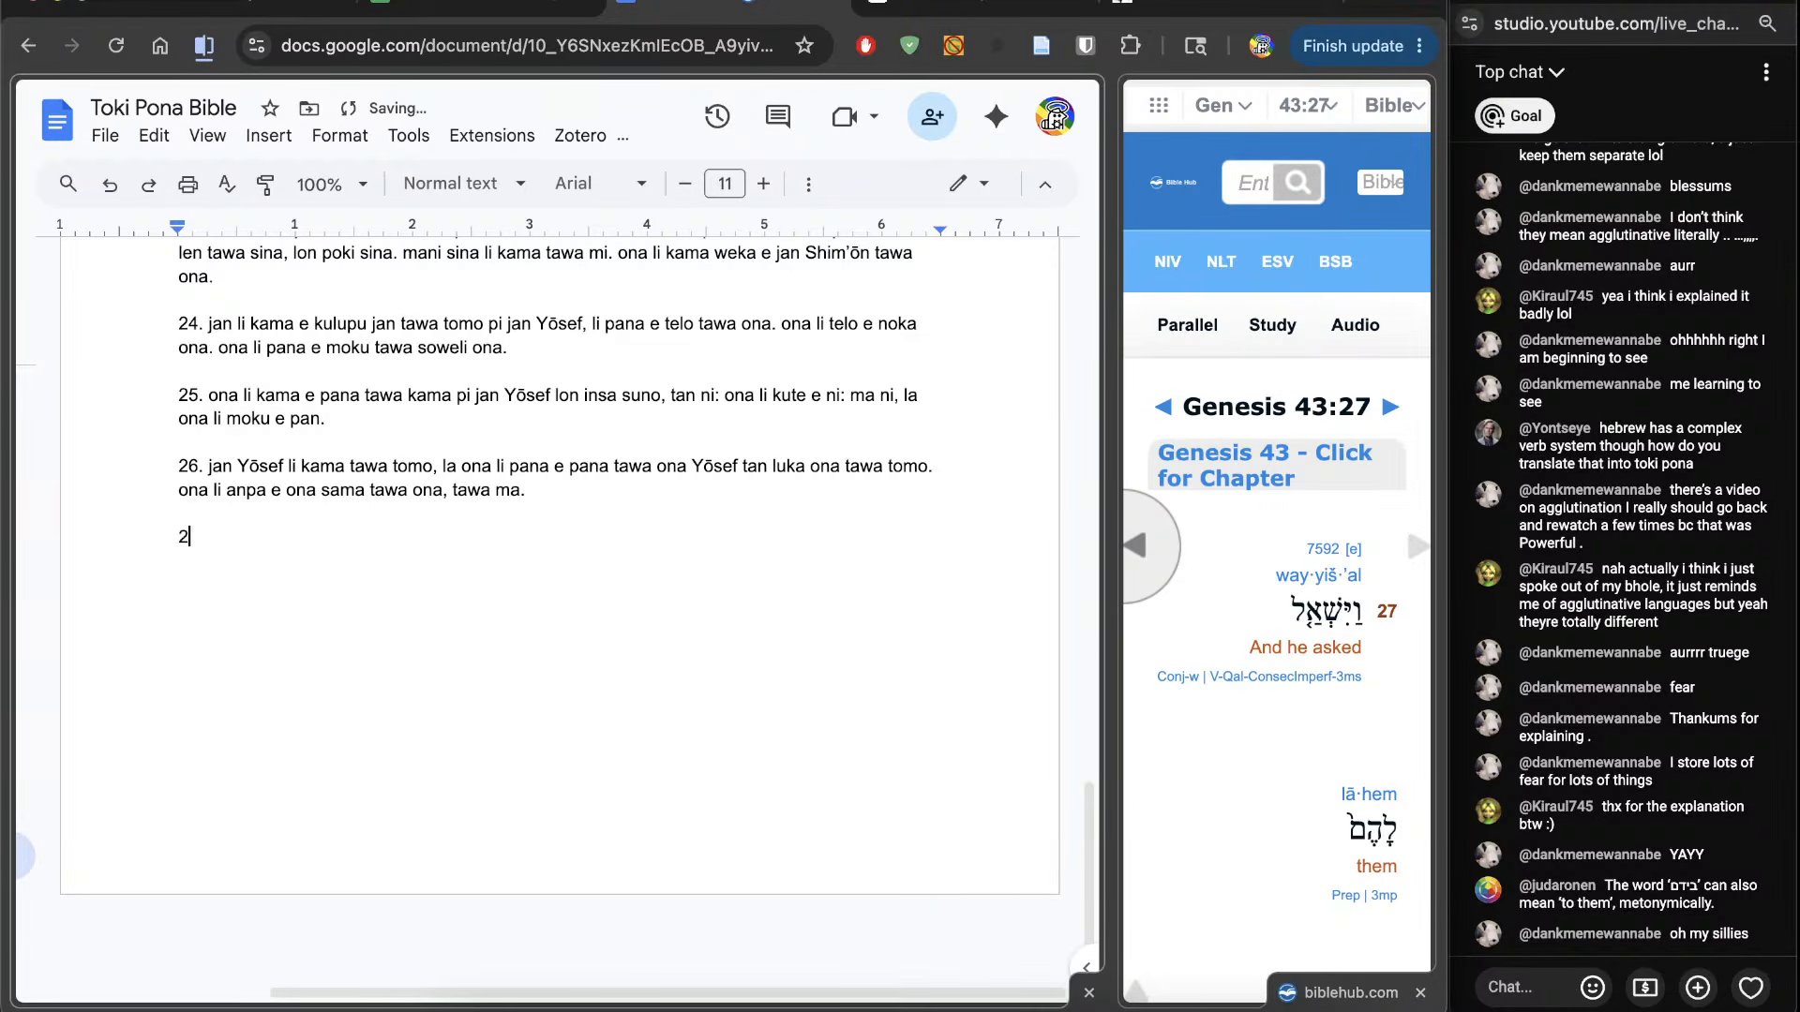
pyautogui.scroll(-5, 1207, 806)
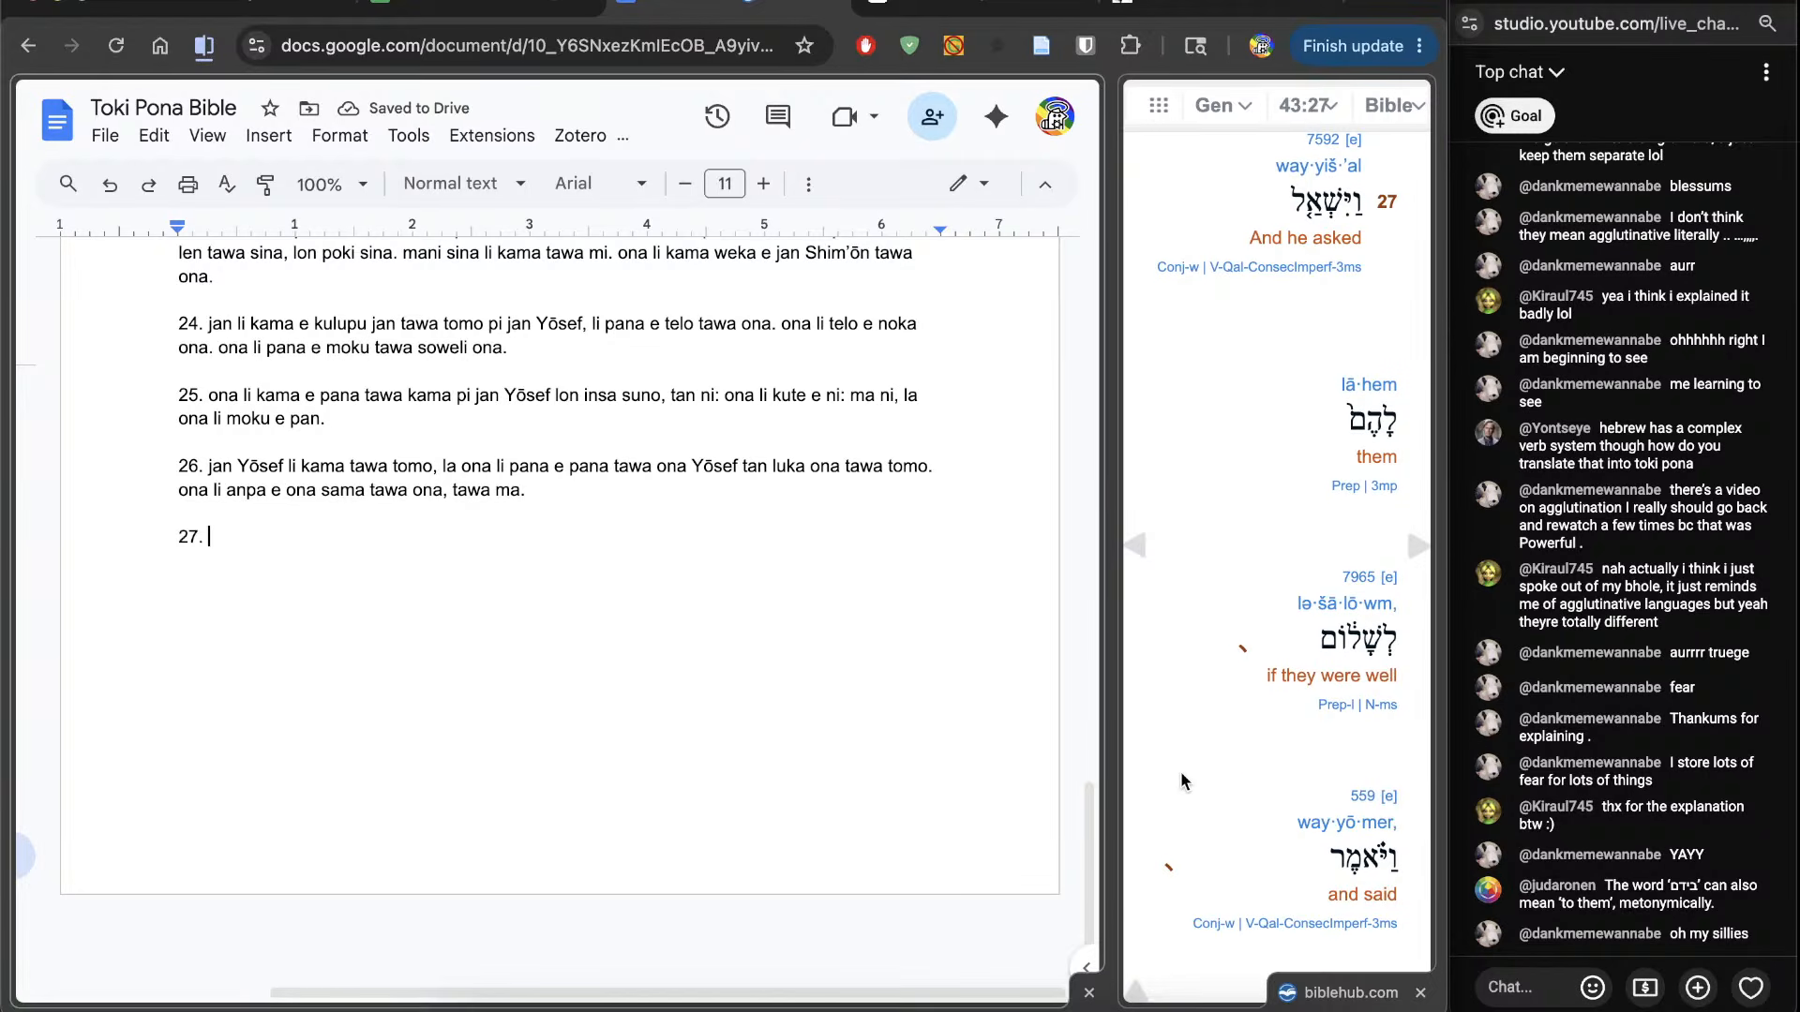
pyautogui.scroll(1, 1183, 780)
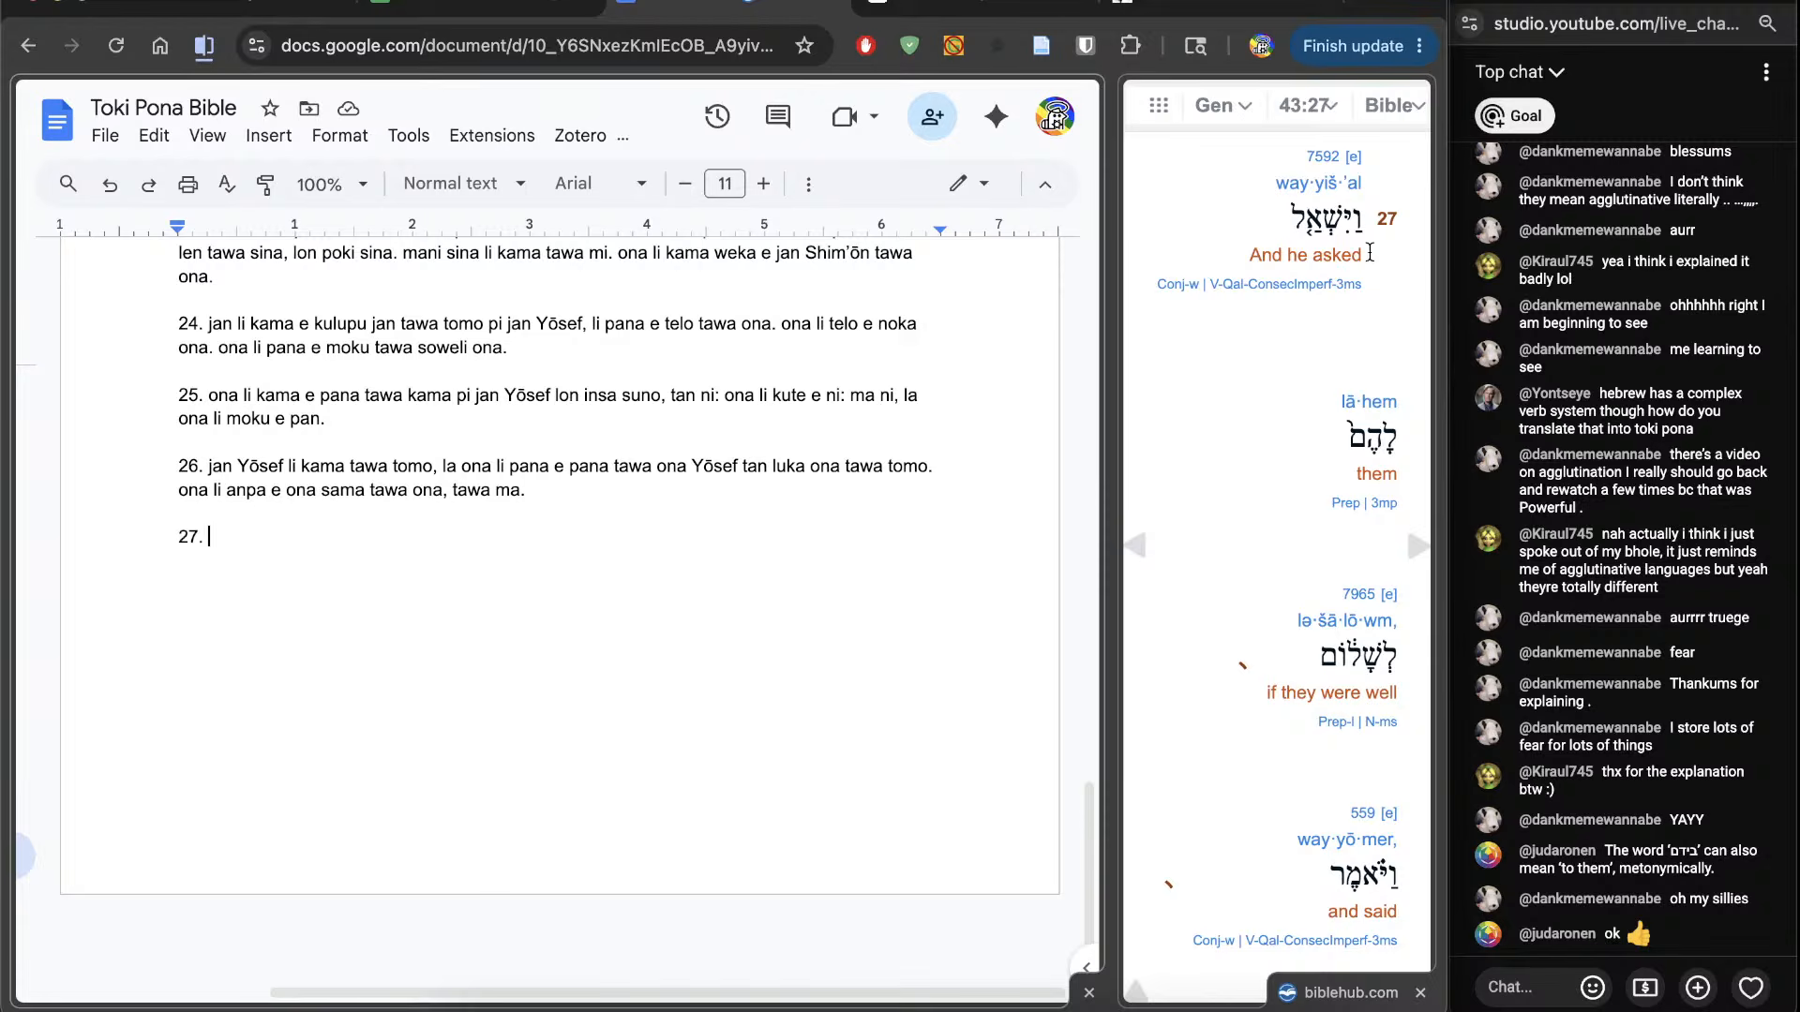
# Step: Check the Strong's entry 7592 for "And he asked", then write "ona li toki e wile sona tawa ona," in verse 27
pyautogui.click(1318, 160)
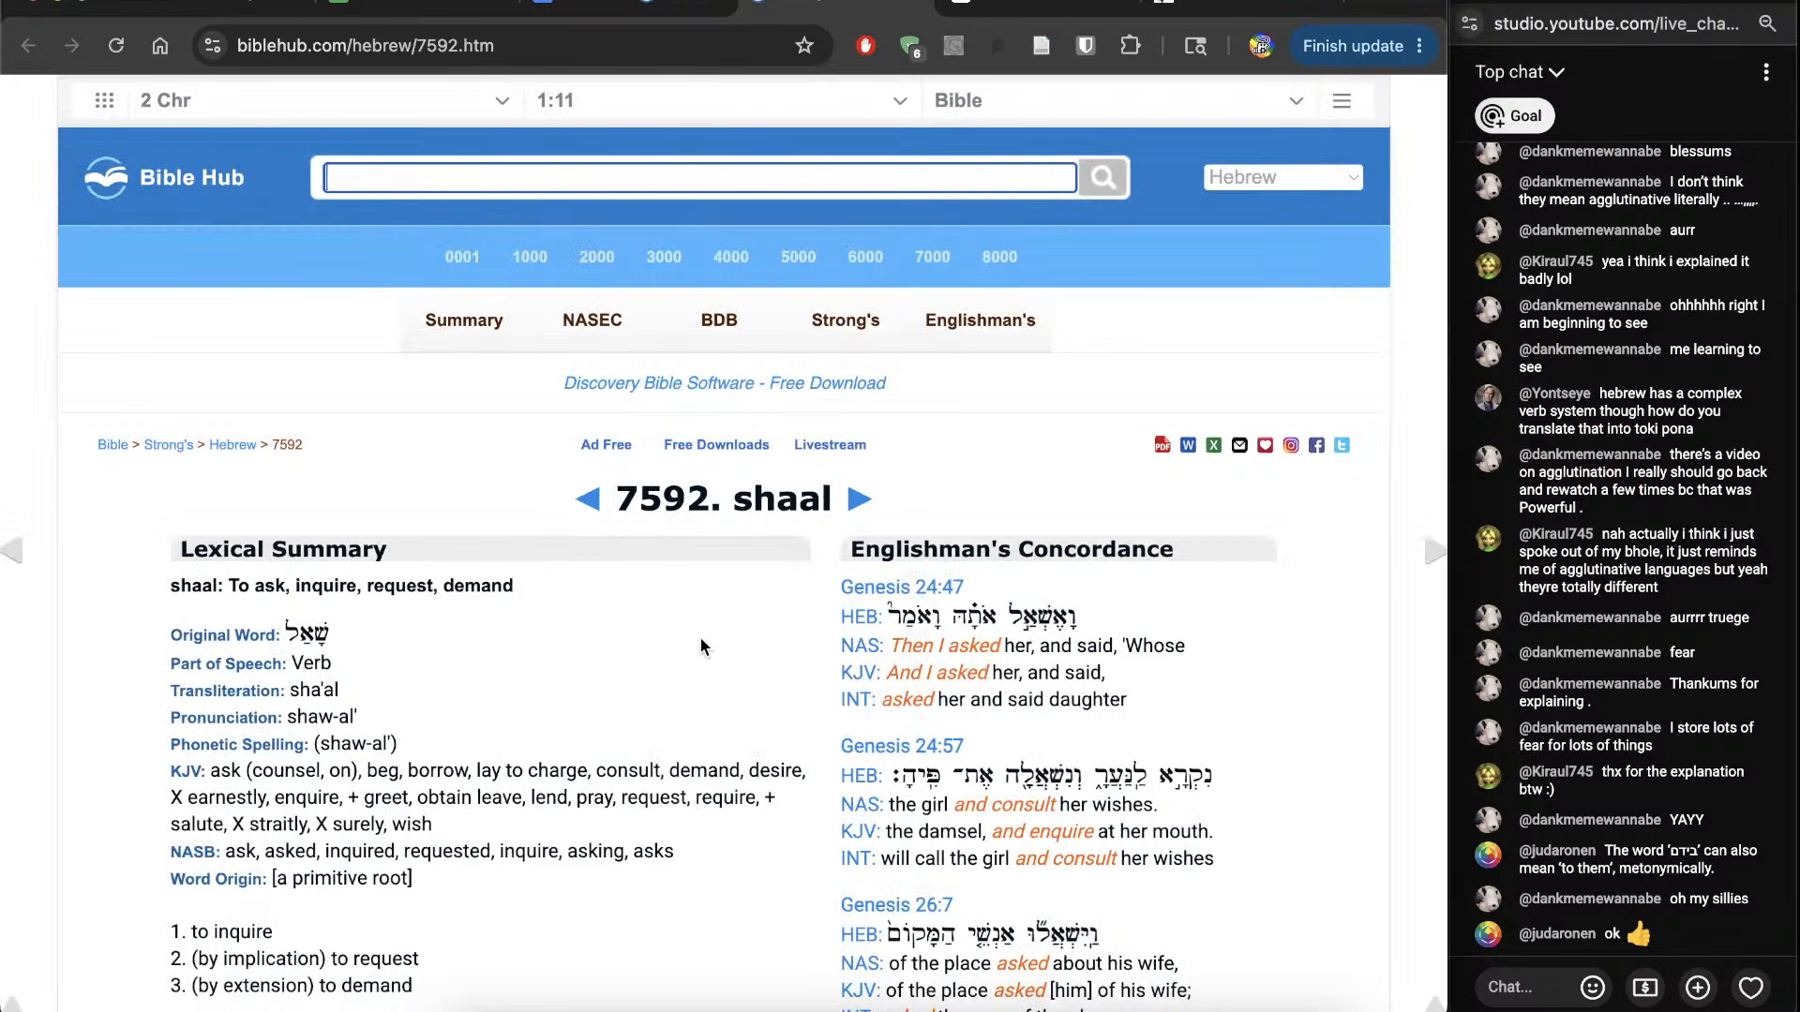
pyautogui.scroll(-10, 700, 638)
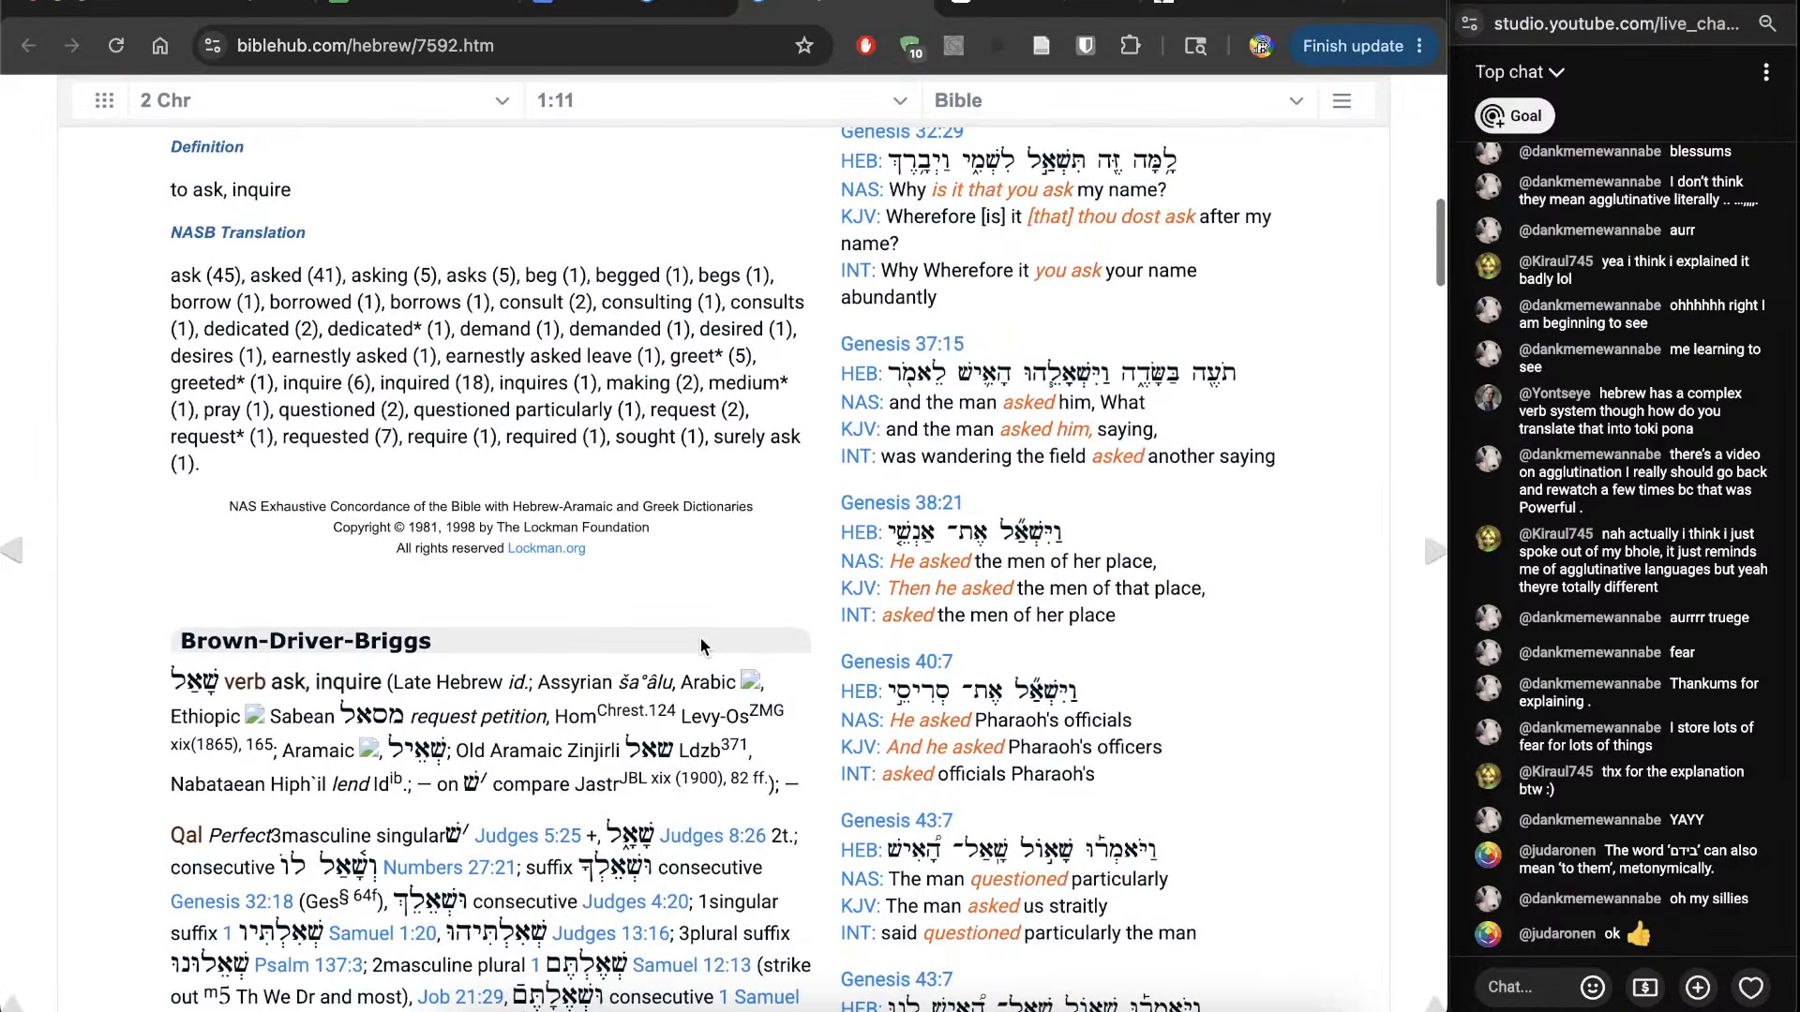
pyautogui.press('super+bracketleft')
pyautogui.write('ona li')
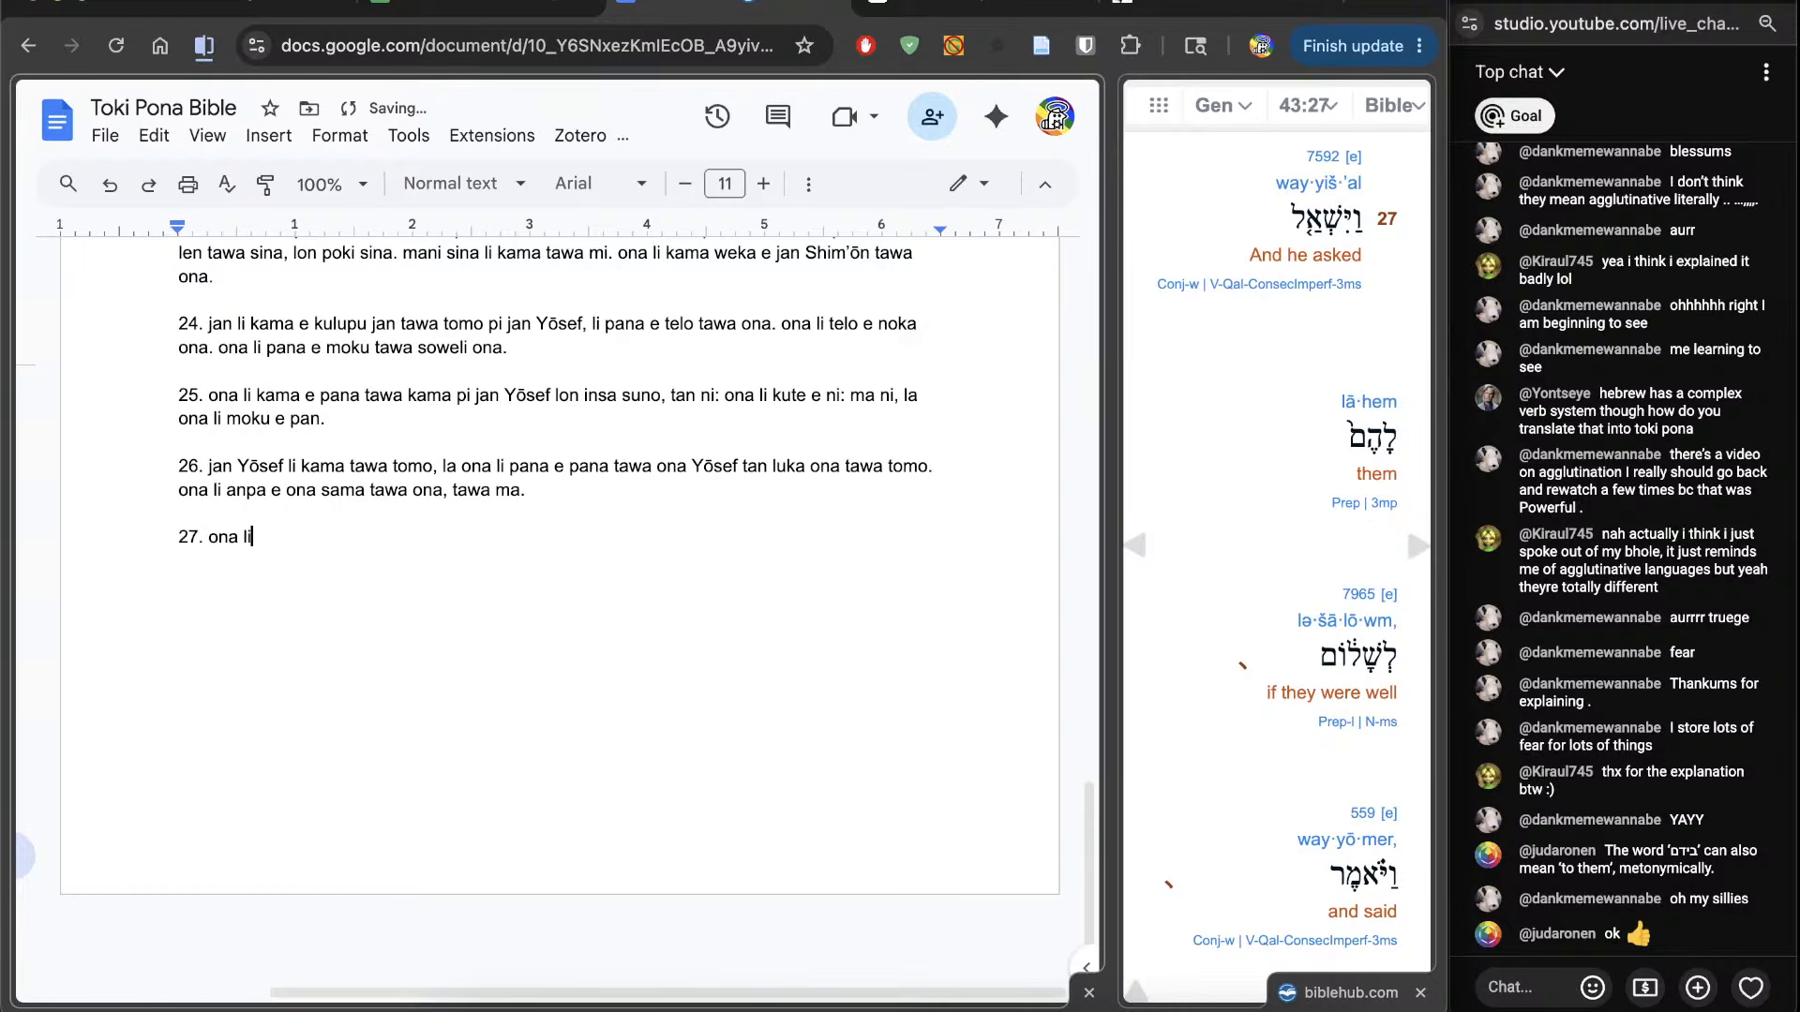
pyautogui.write(' toki e wile sona tawa ona')
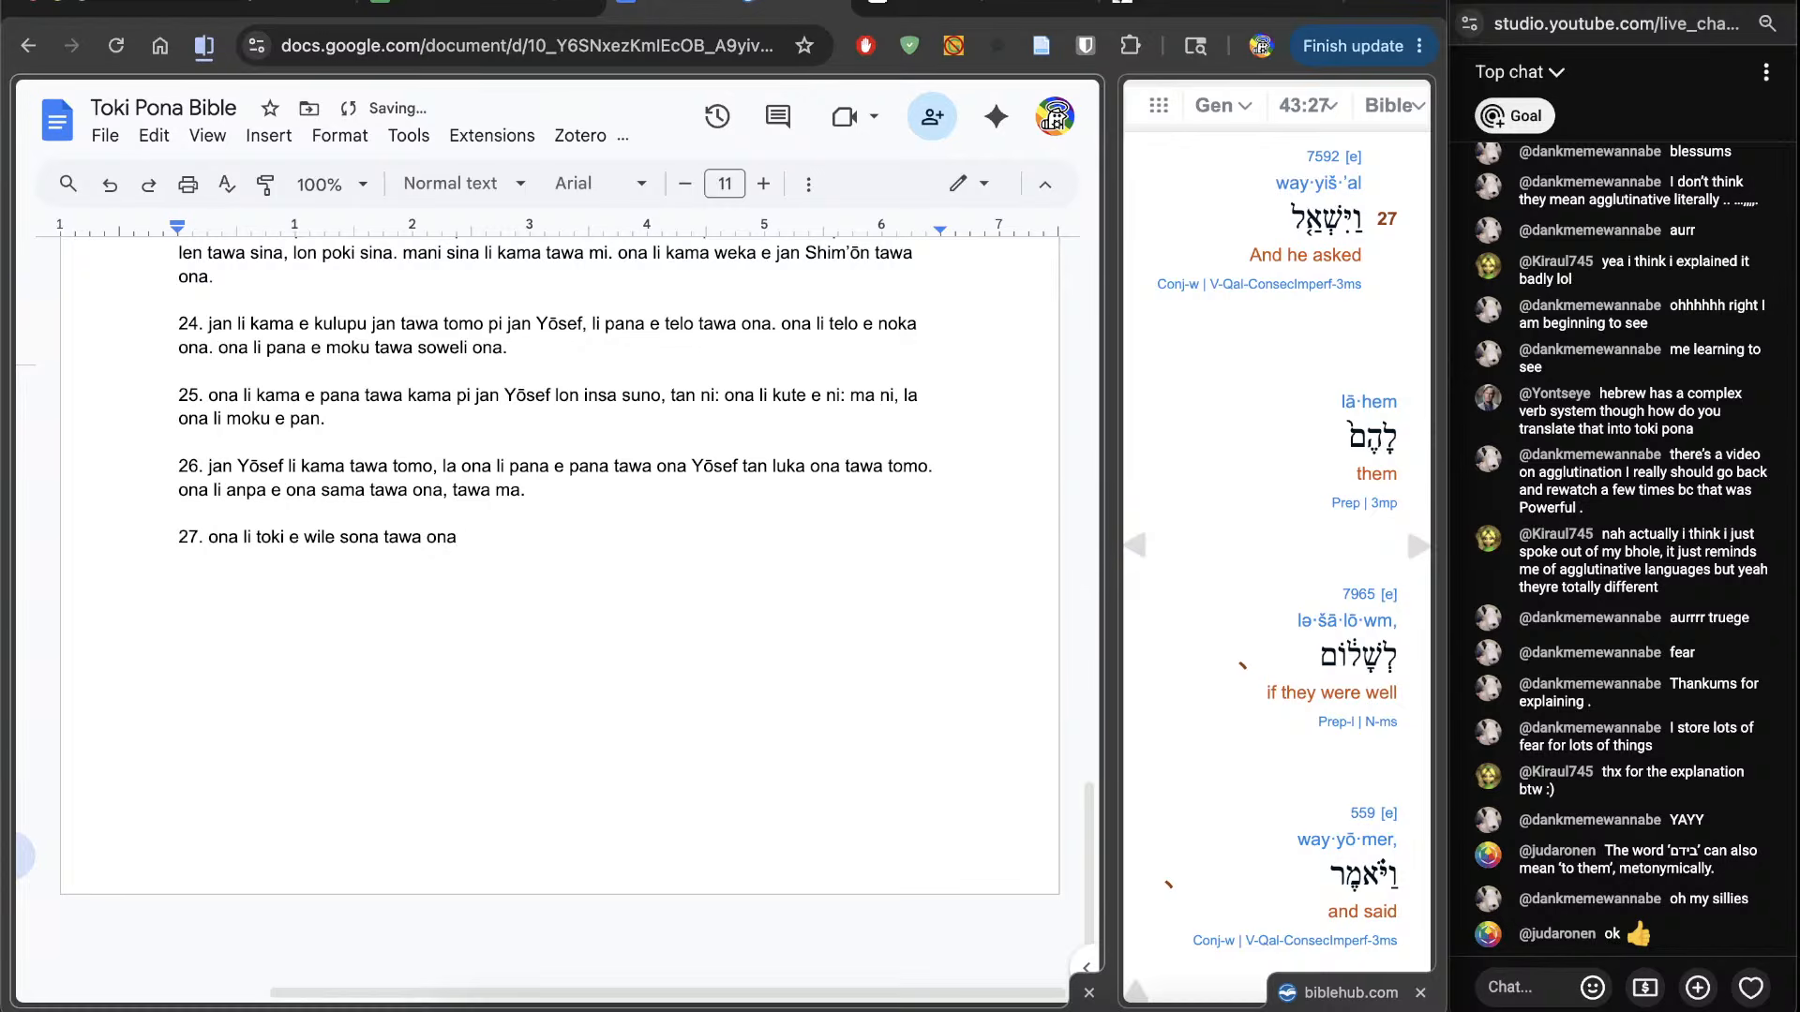
pyautogui.write(',')
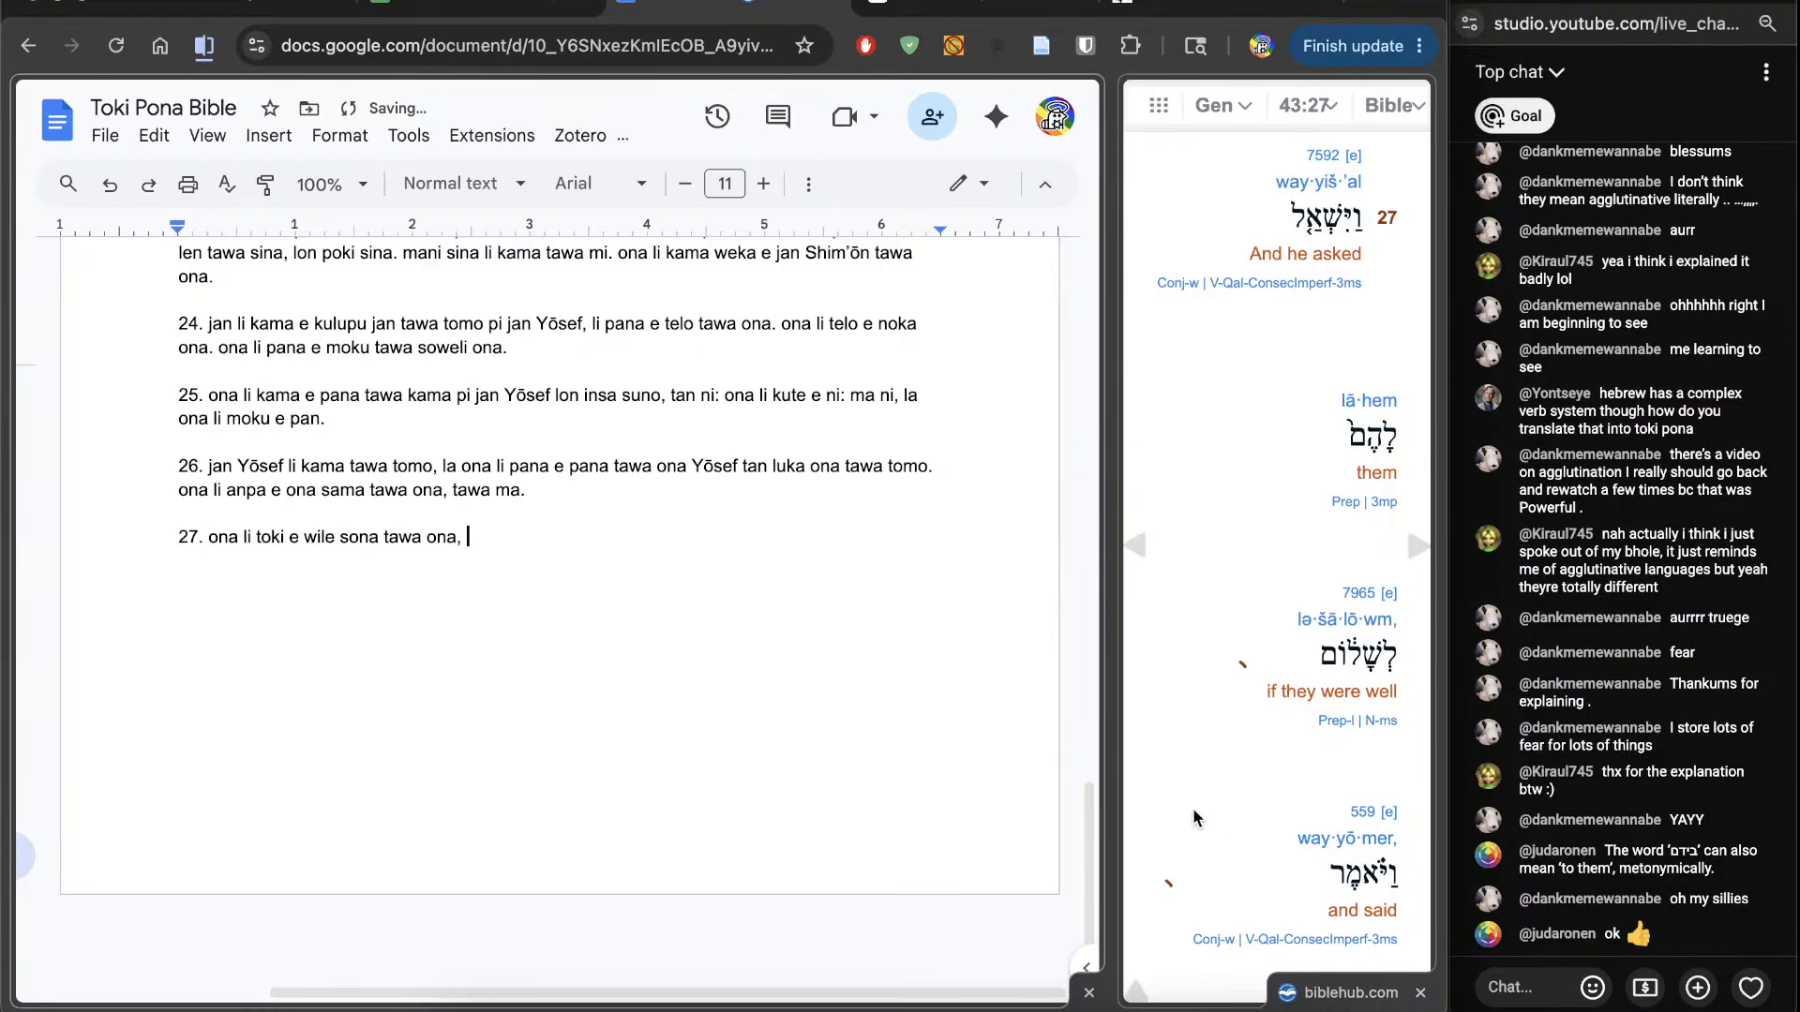
# Step: Continue verse 27 with "tawa pona ona, e ni:" for "if they were well" and "and said"
pyautogui.scroll(-3, 1194, 815)
pyautogui.write('tawa pona ona.')
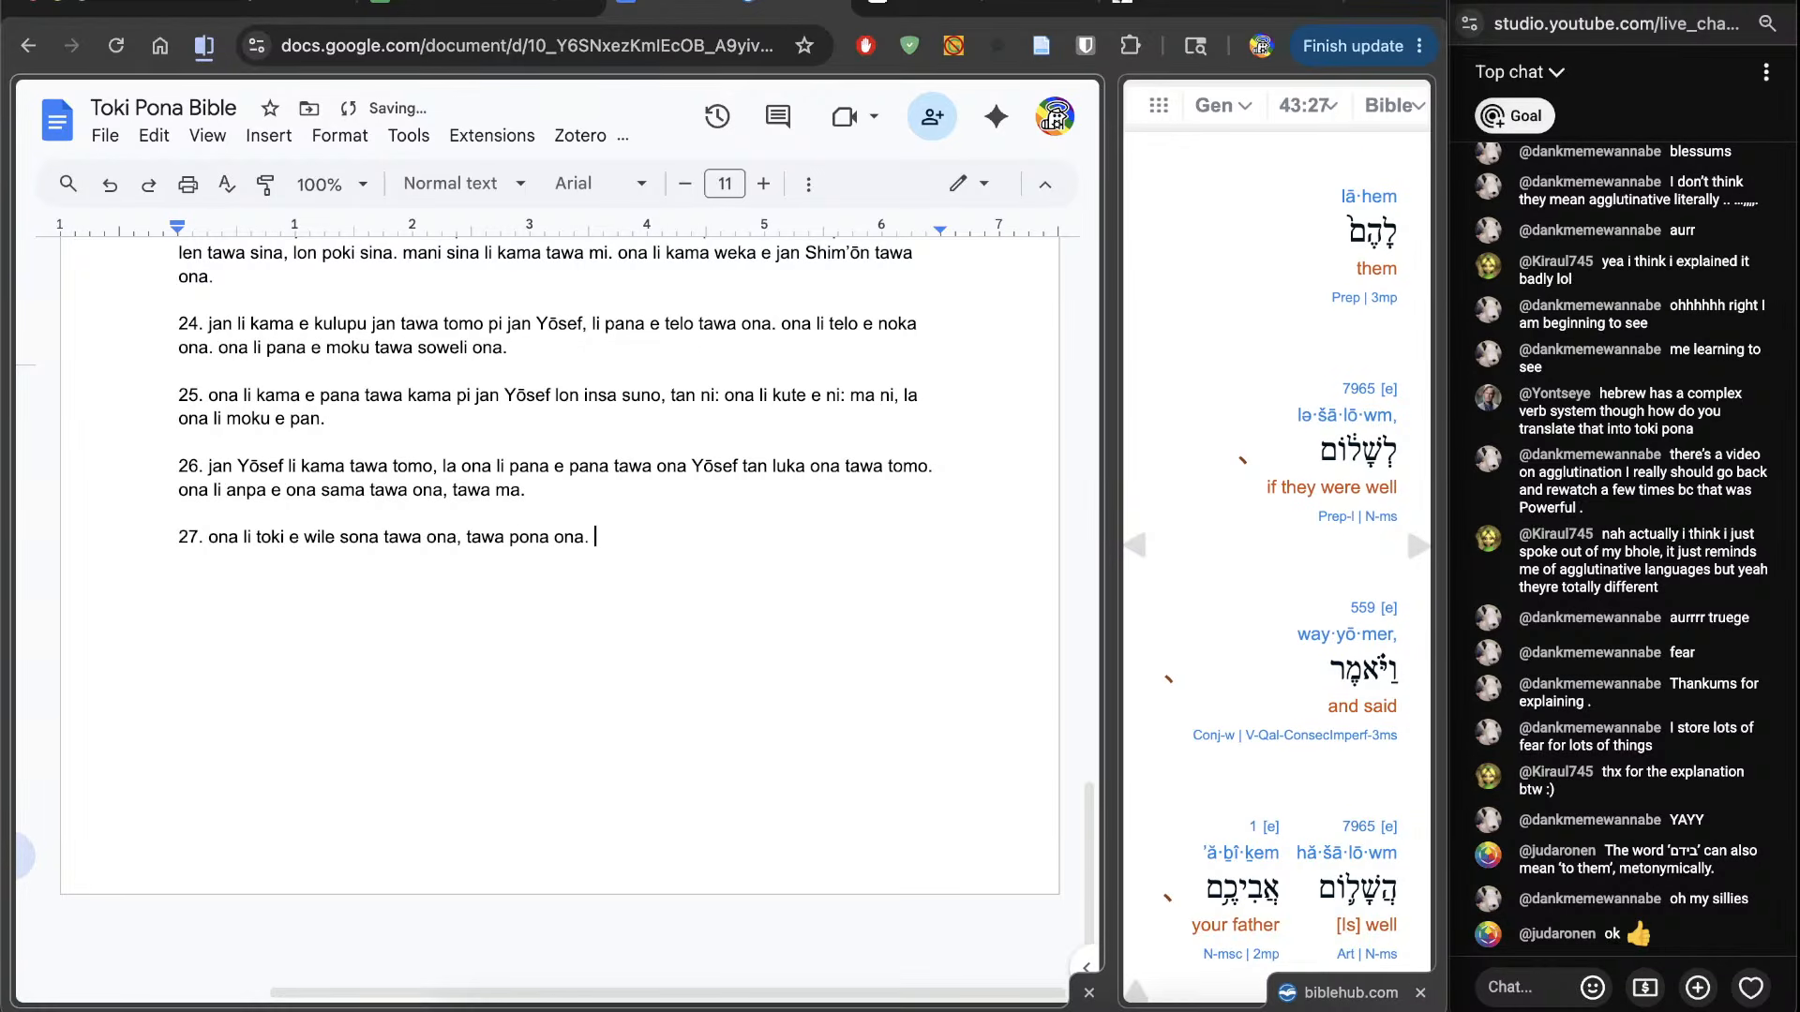
pyautogui.scroll(-3, 1275, 563)
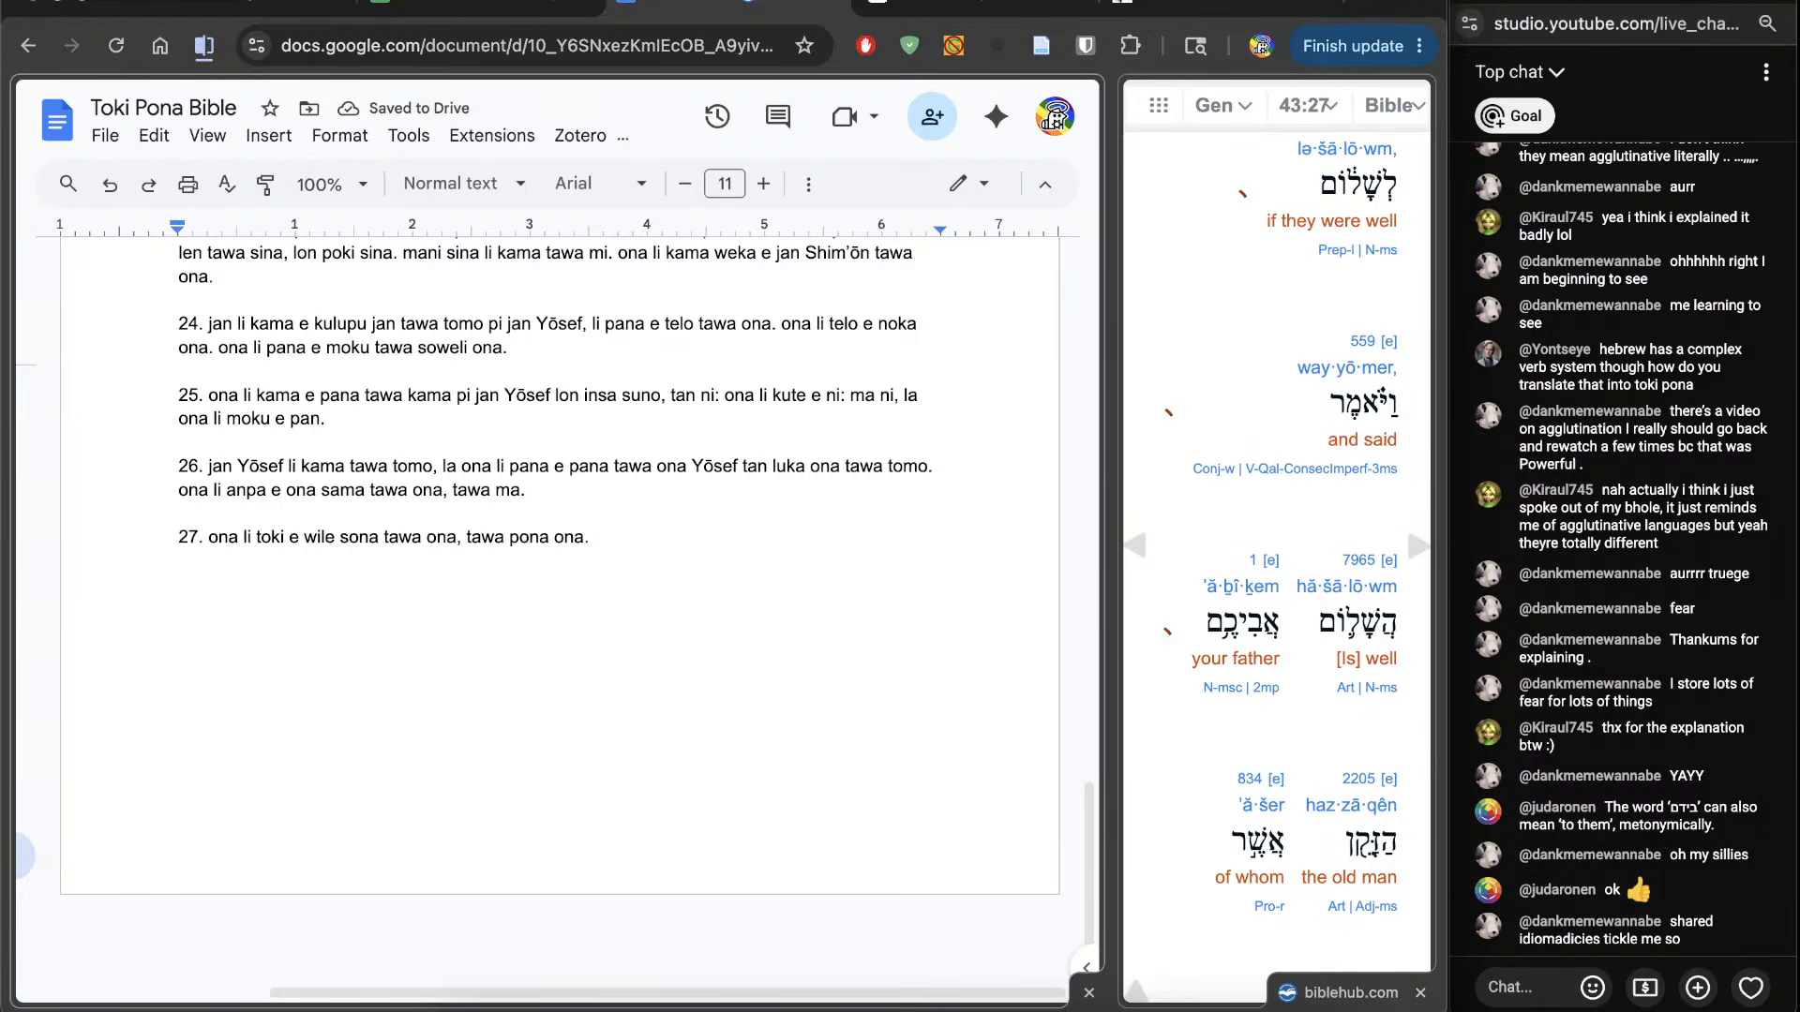
pyautogui.press('BackSpace')
pyautogui.press('BackSpace')
pyautogui.scroll(-2, 1294, 525)
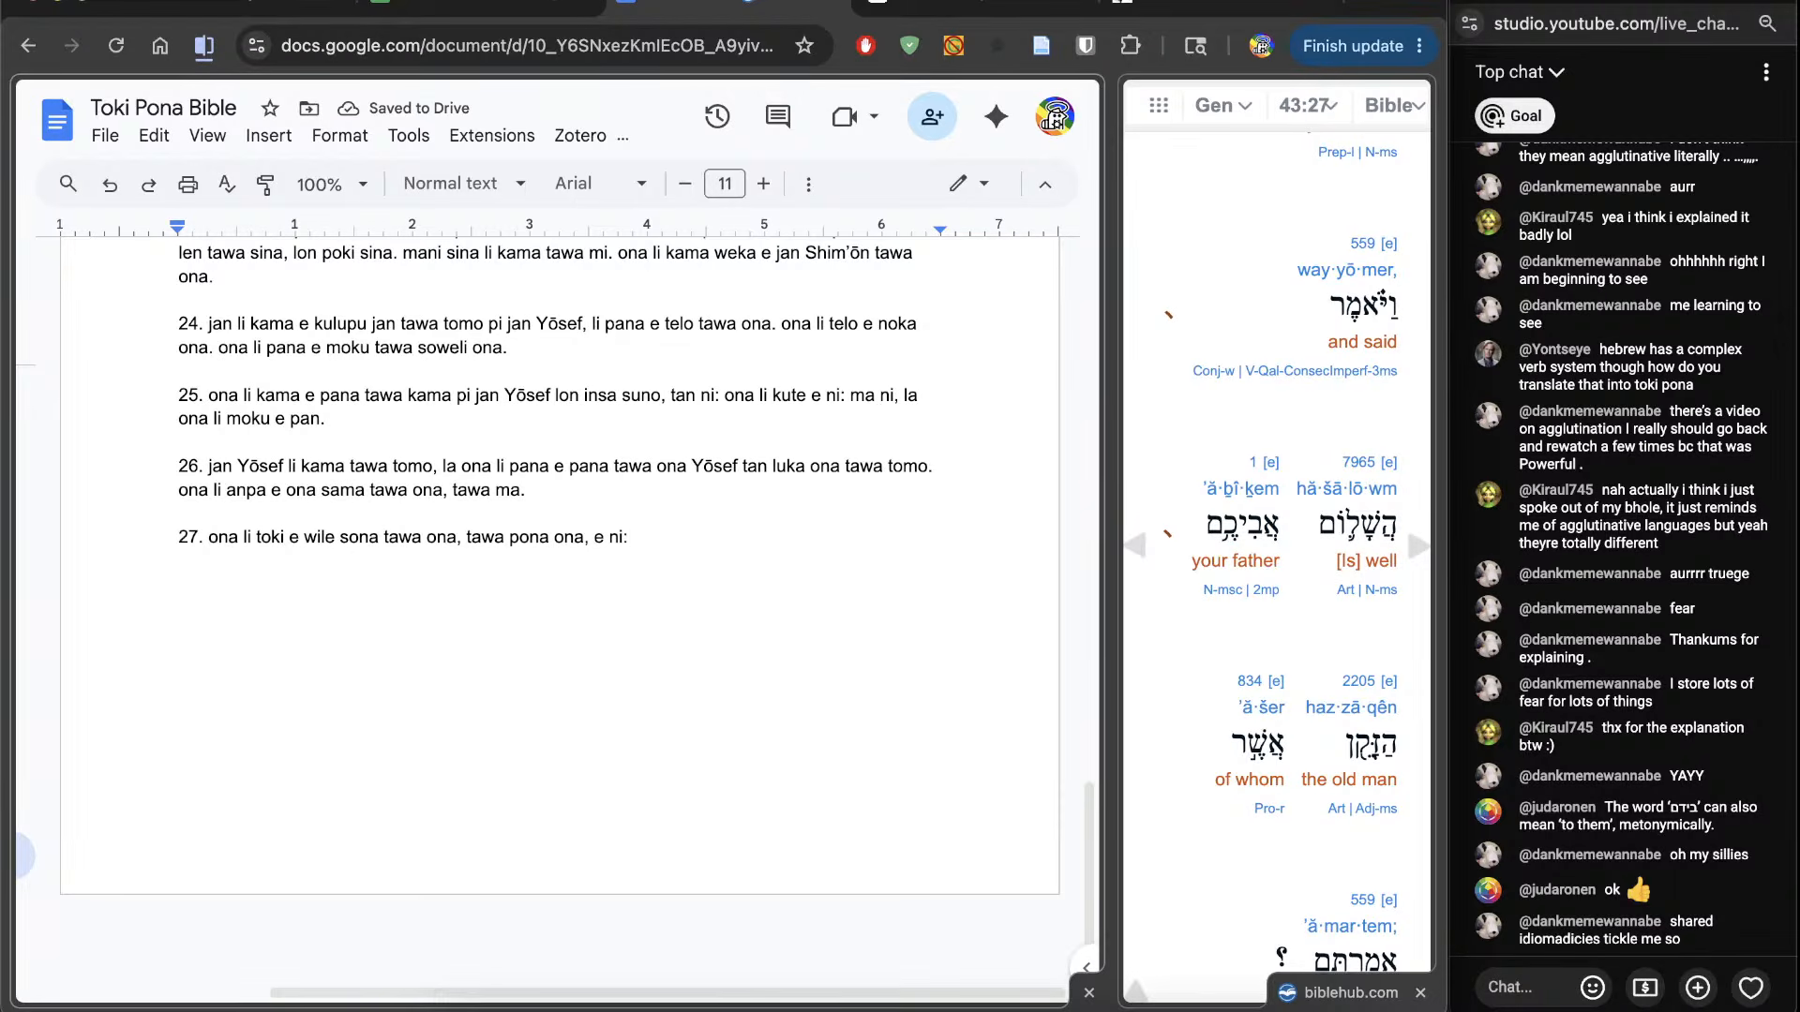
# Step: Append "pona li tawa ala tawa mama sina, jan majuna ni: sina toki e ona." to verse 27
pyautogui.write('pona li tawa ala tawa mama sina')
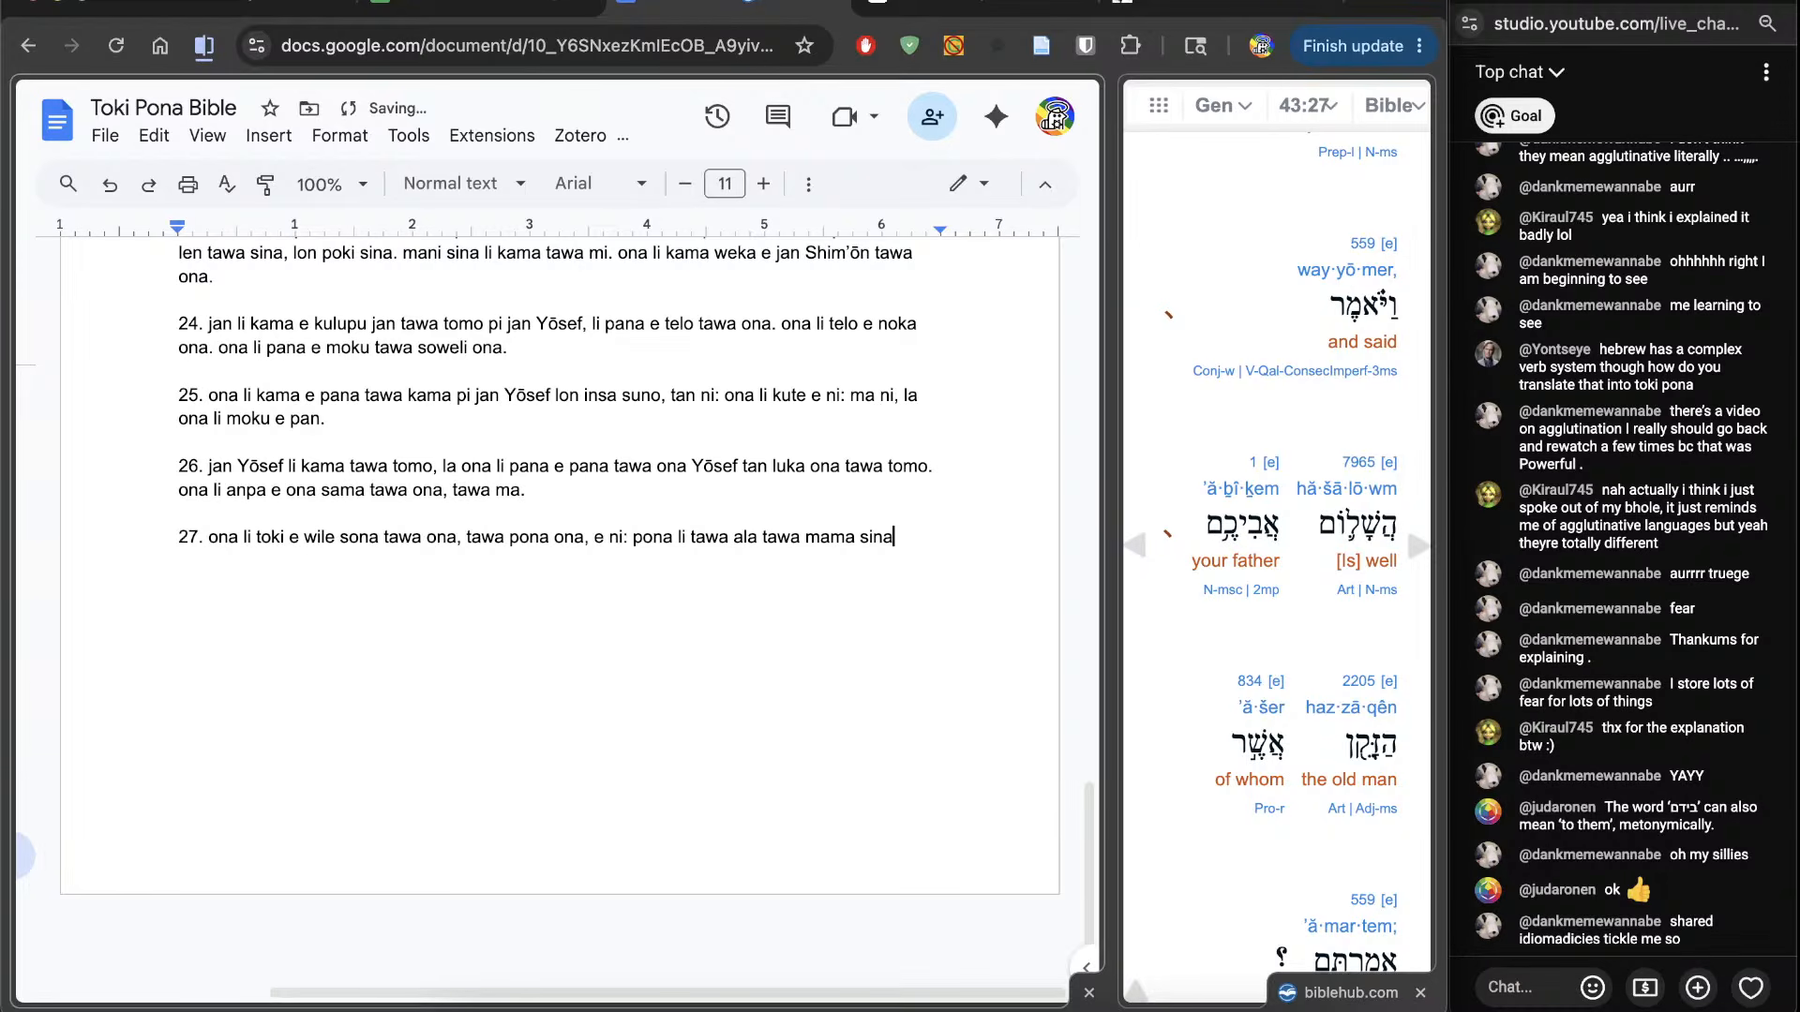
pyautogui.write(',')
pyautogui.scroll(-3, 1293, 544)
pyautogui.write('jan m')
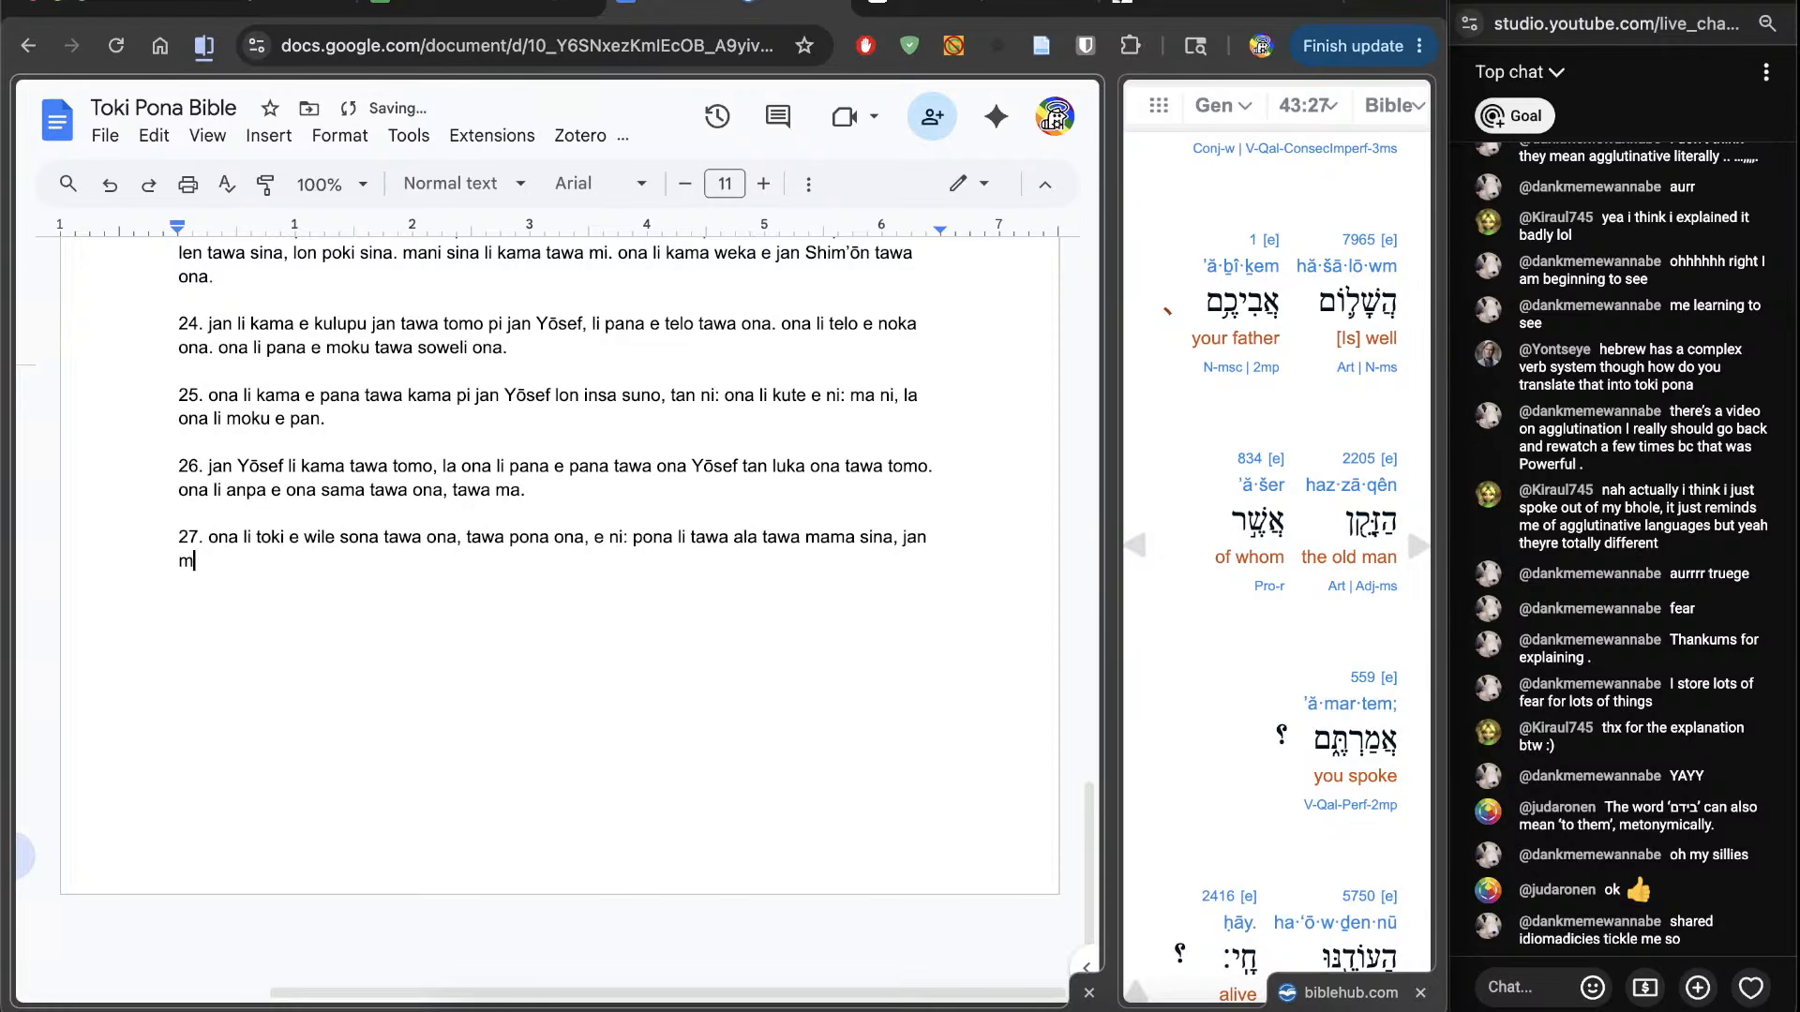
pyautogui.write('ajuna ni: sina toki e ona.')
pyautogui.click(206, 608)
pyautogui.doubleClick(205, 608)
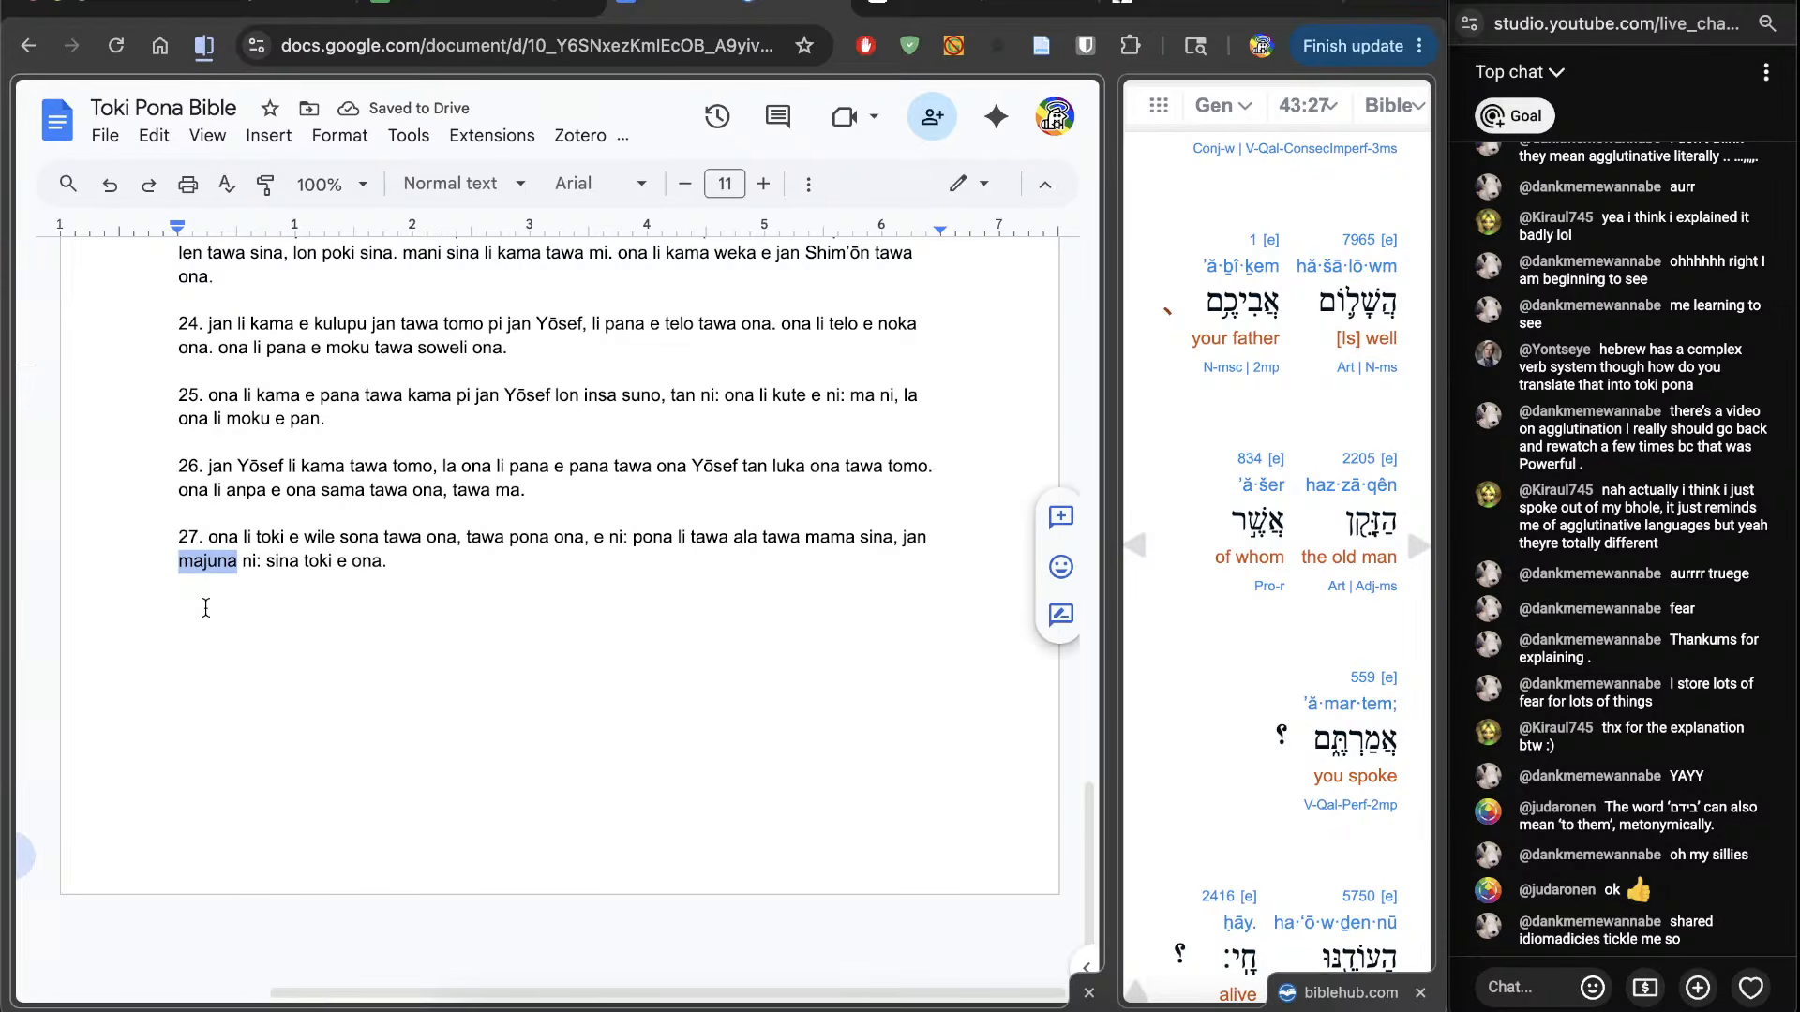
pyautogui.click(188, 590)
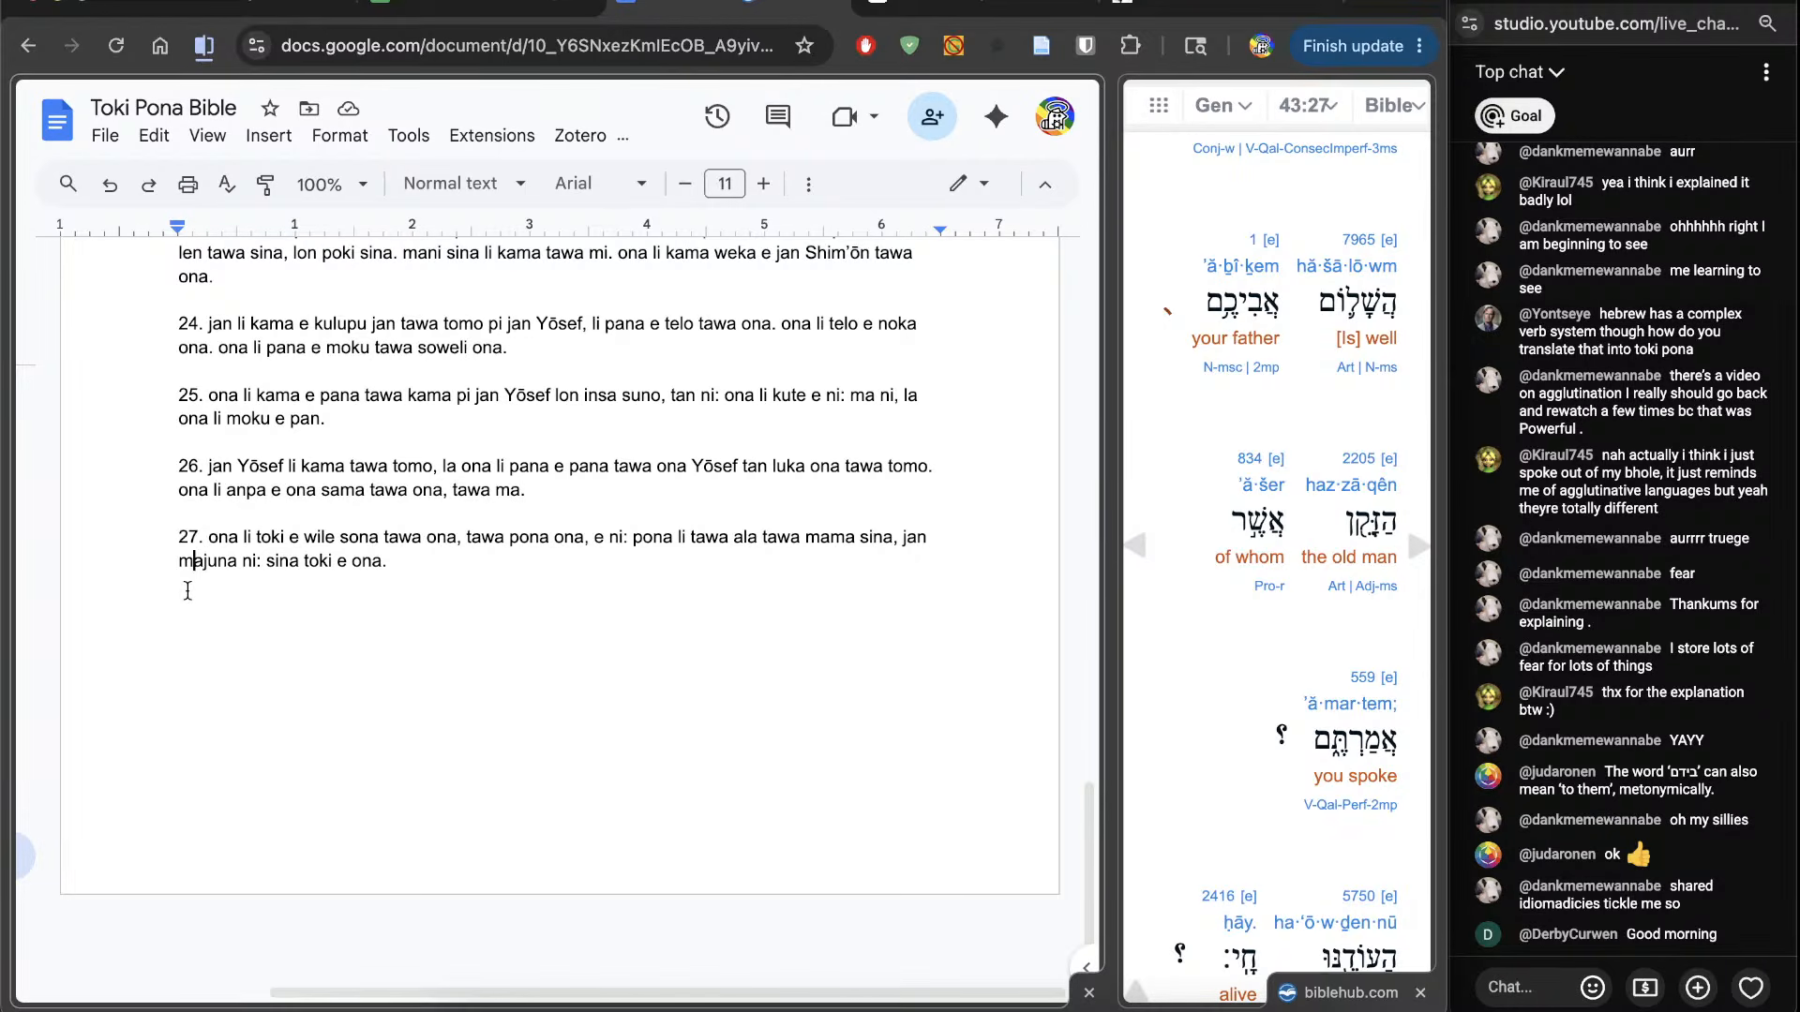
pyautogui.click(187, 590)
# Step: End the verse 27 sentence with a question mark and write "ona li awen lon anu seme?" in a paragraph numbered 28
pyautogui.click(522, 623)
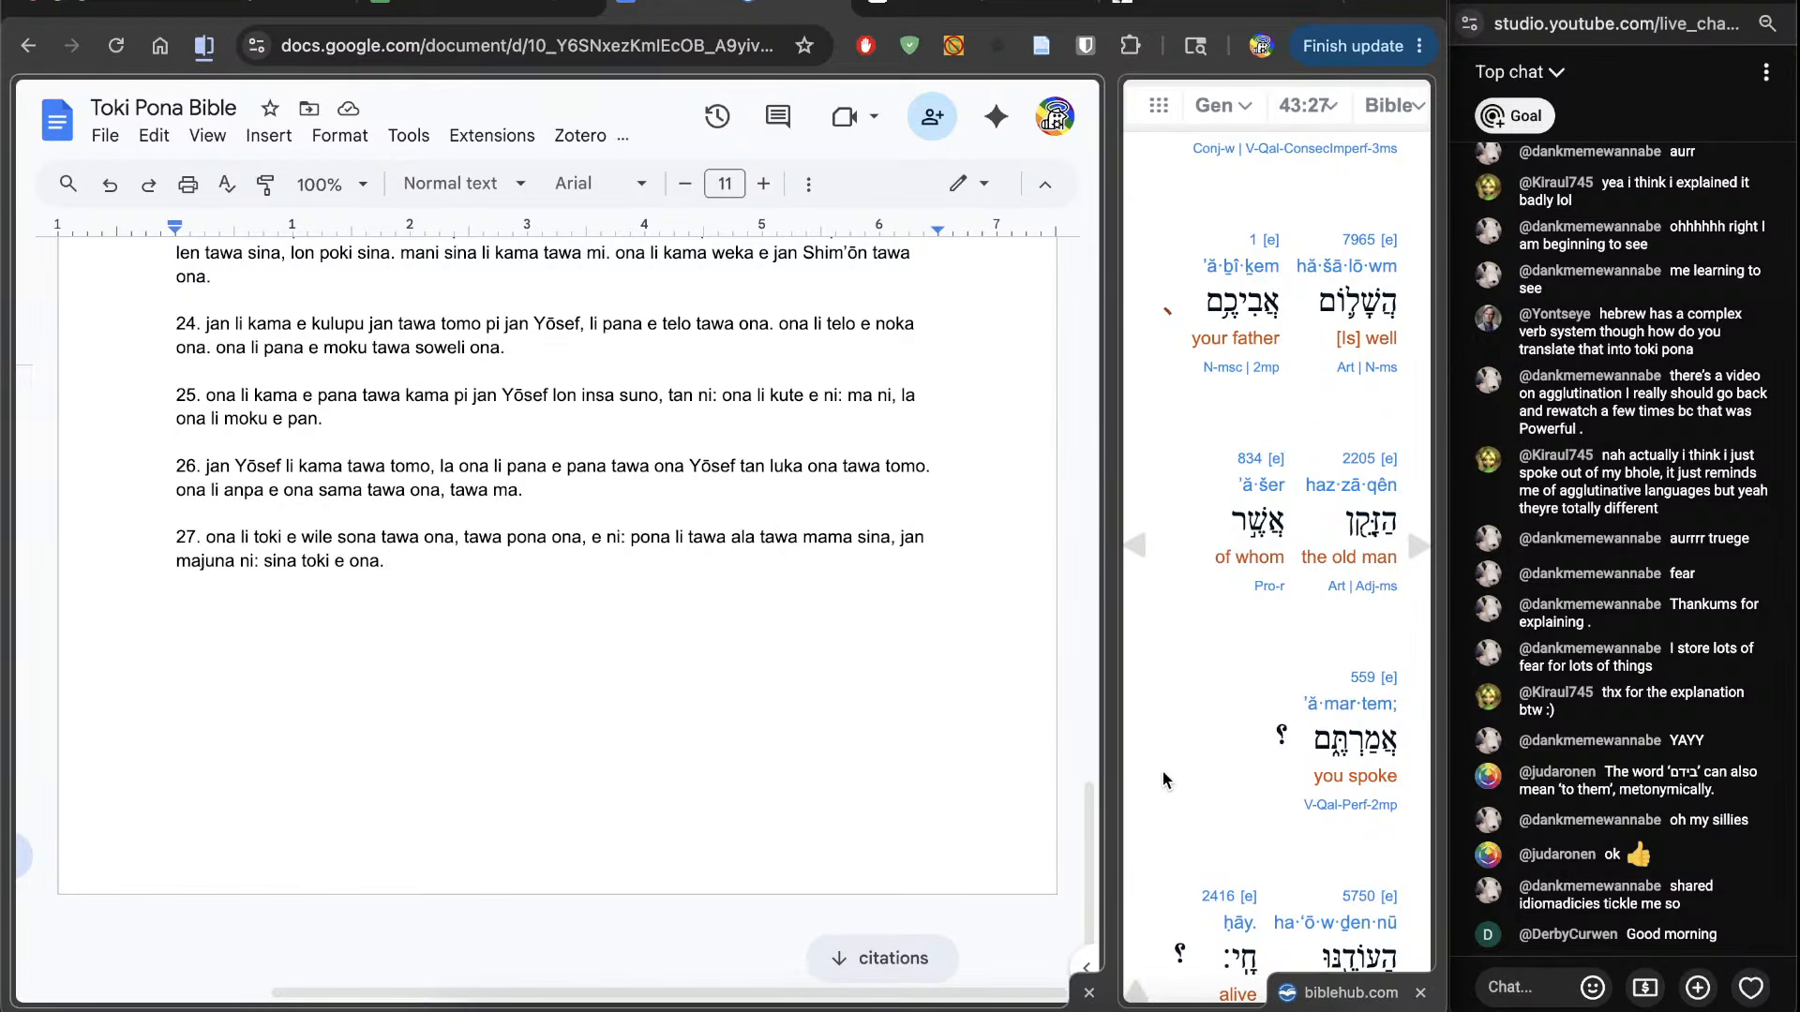
pyautogui.press('BackSpace')
pyautogui.press('BackSpace')
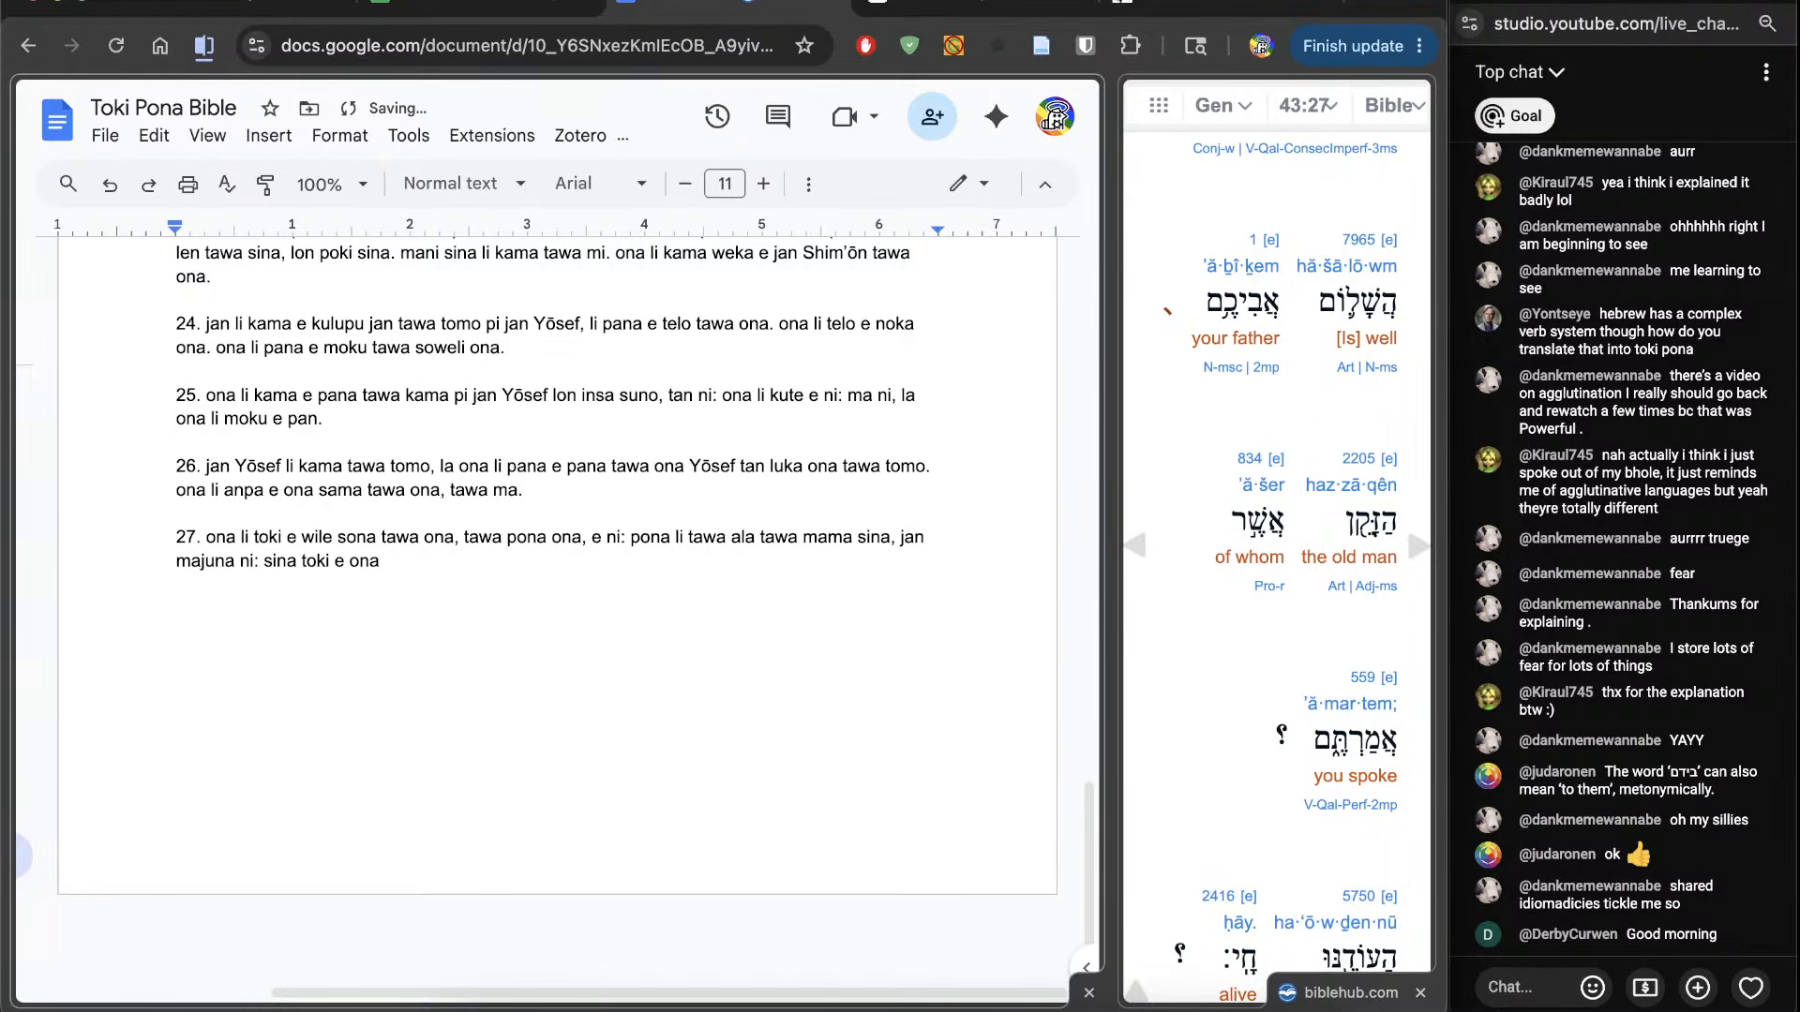
pyautogui.write('?  ')
pyautogui.write('28.')
pyautogui.scroll(-5, 1212, 832)
pyautogui.write('. ona li awen lon anu seme?')
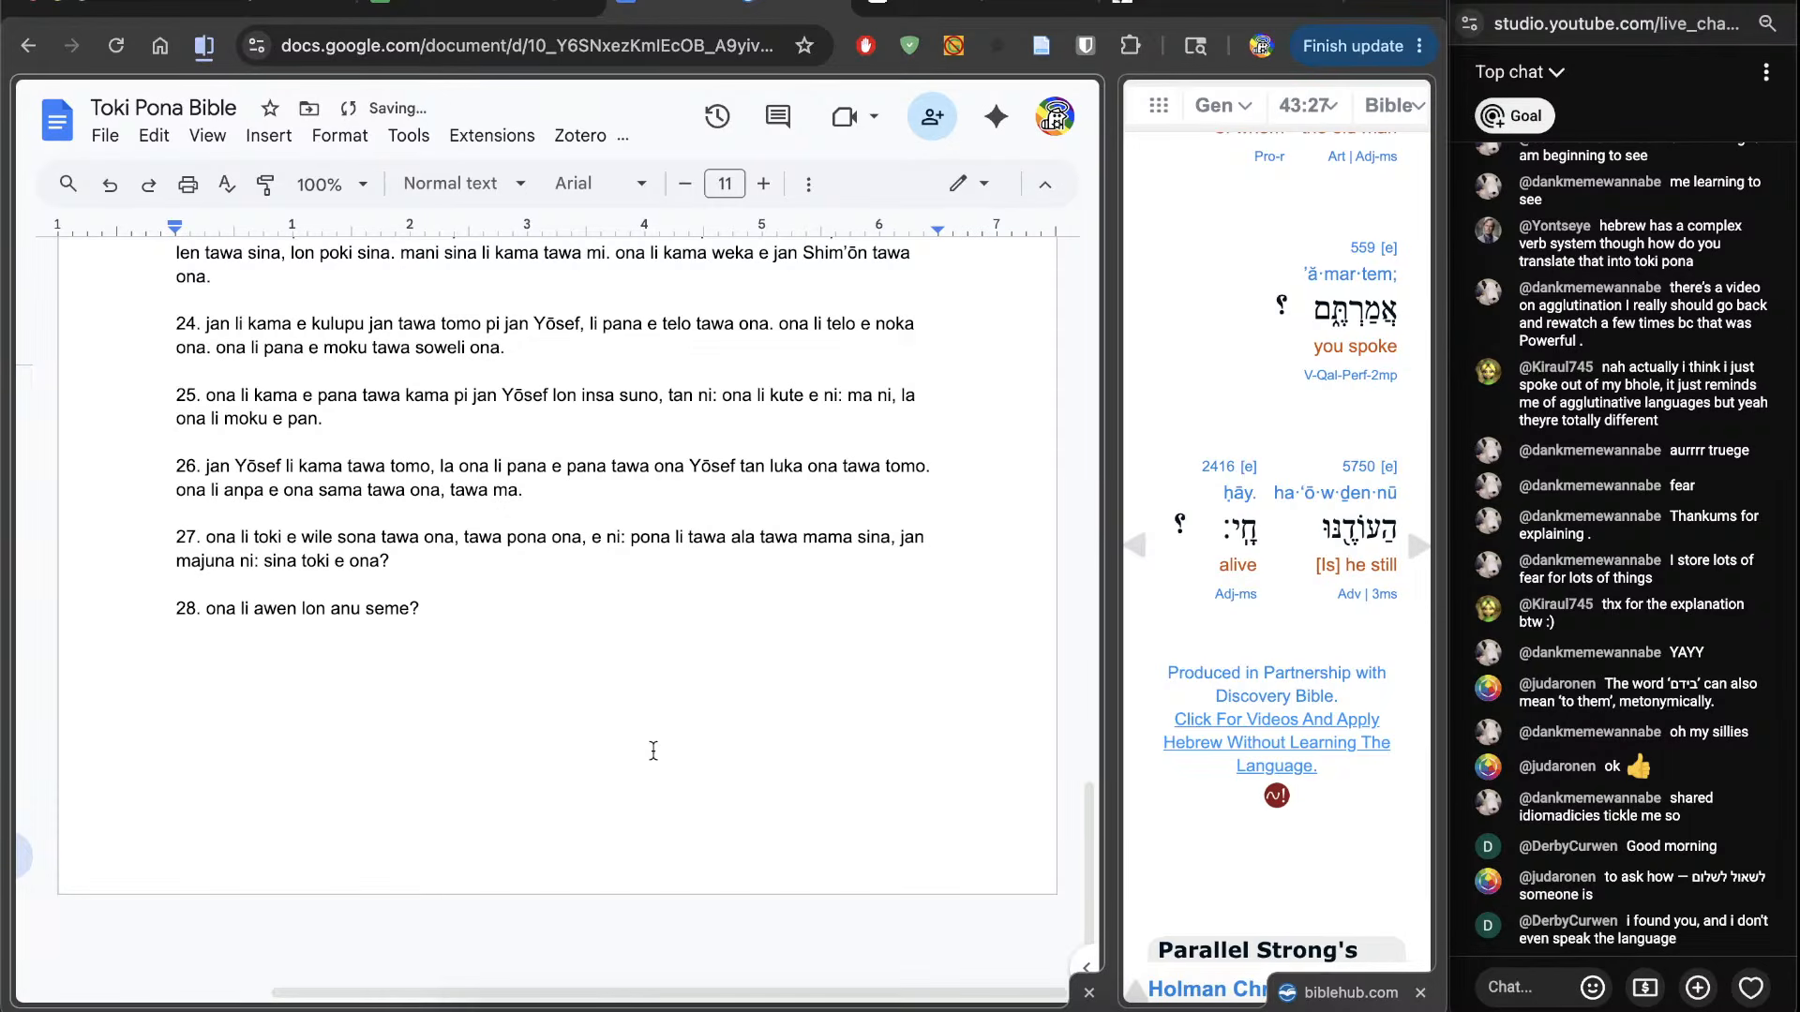
# Step: Join "ona li awen lon anu seme?" onto verse 27 by removing the number 28 and the paragraph break before it
pyautogui.moveTo(201, 608); pyautogui.dragTo(466, 566)
pyautogui.press('BackSpace')
pyautogui.press('BackSpace')
pyautogui.click(654, 691)
# Step: Start a new paragraph numbered 28 and bring up Genesis 43:28 in a widened interlinear pane
pyautogui.press('Return')
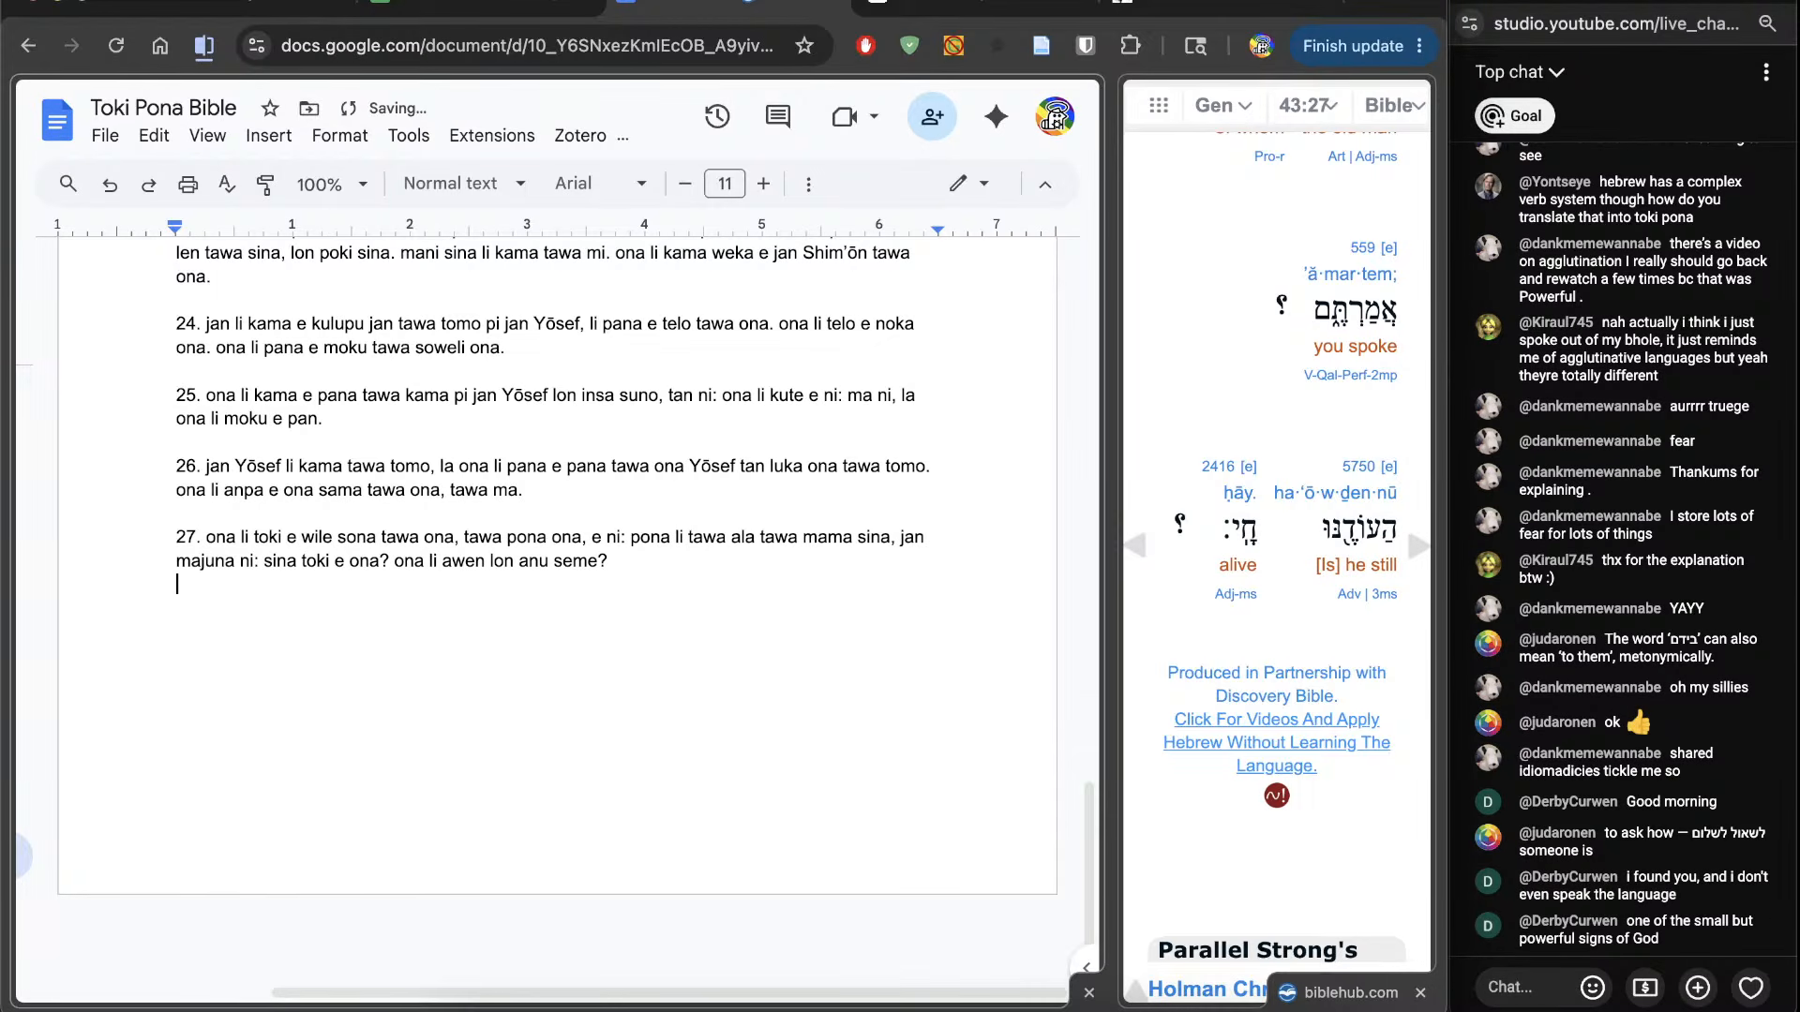
pyautogui.write('28.')
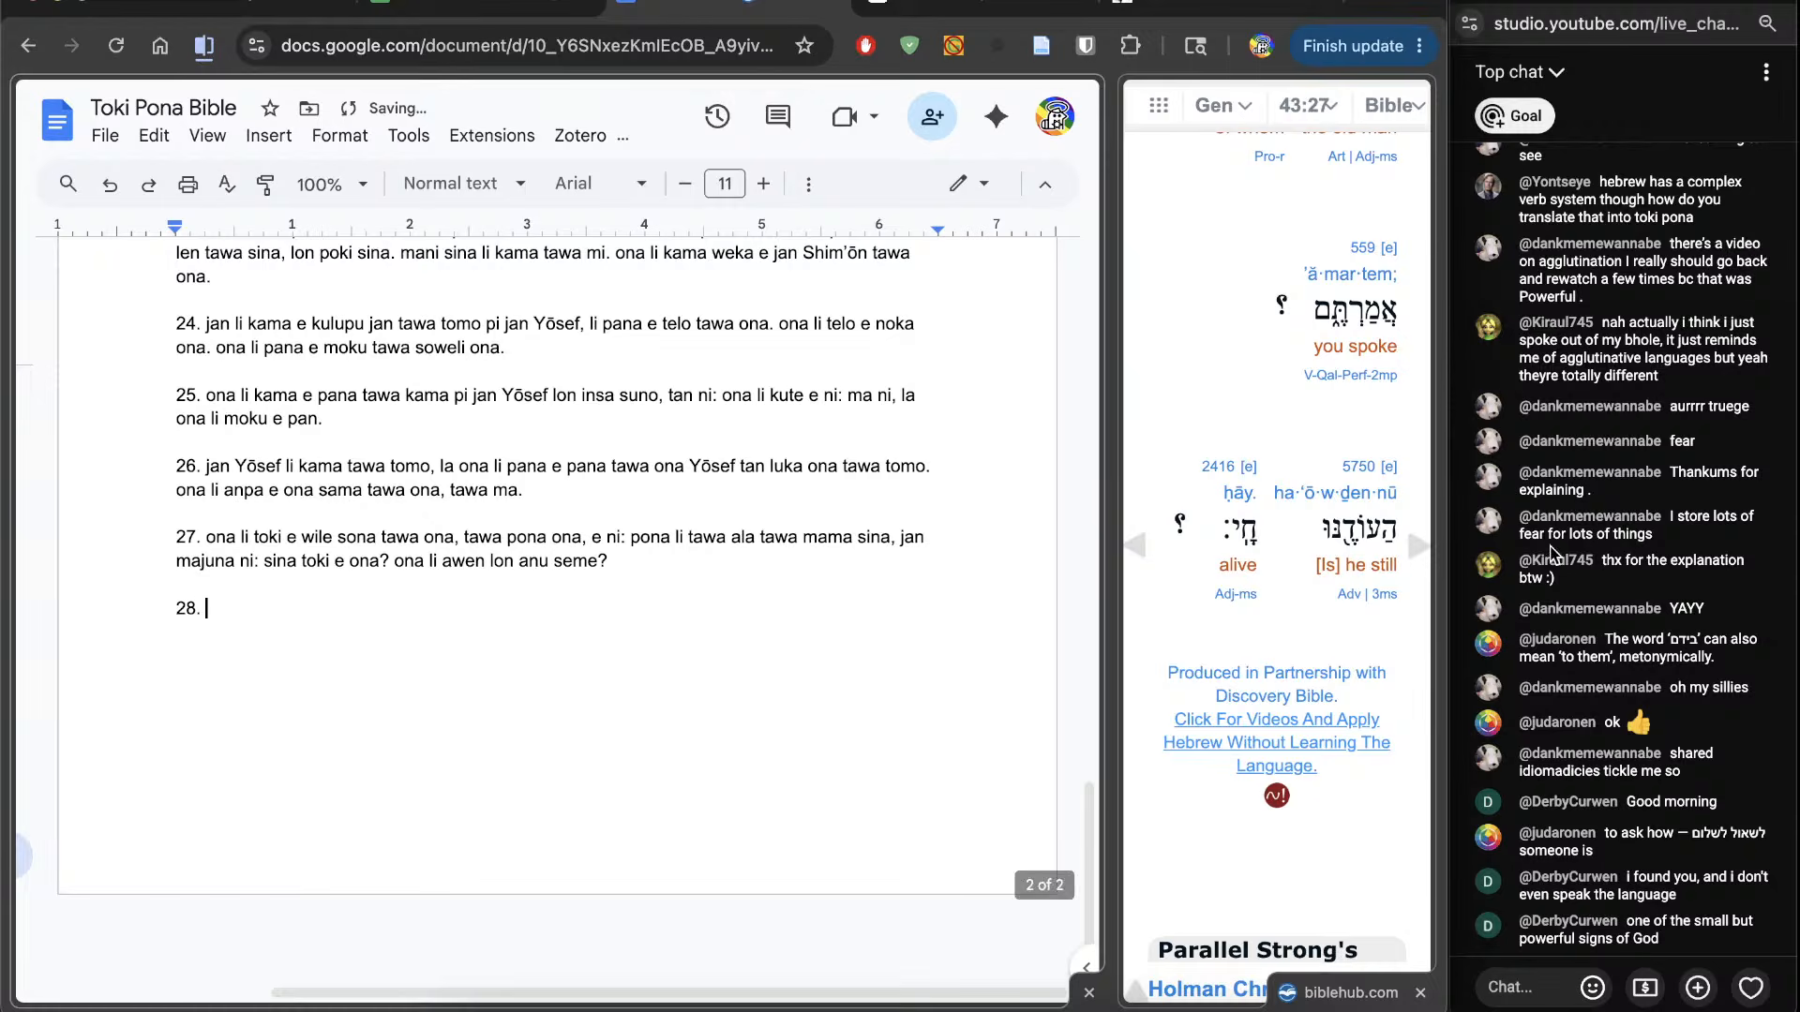
pyautogui.click(1416, 552)
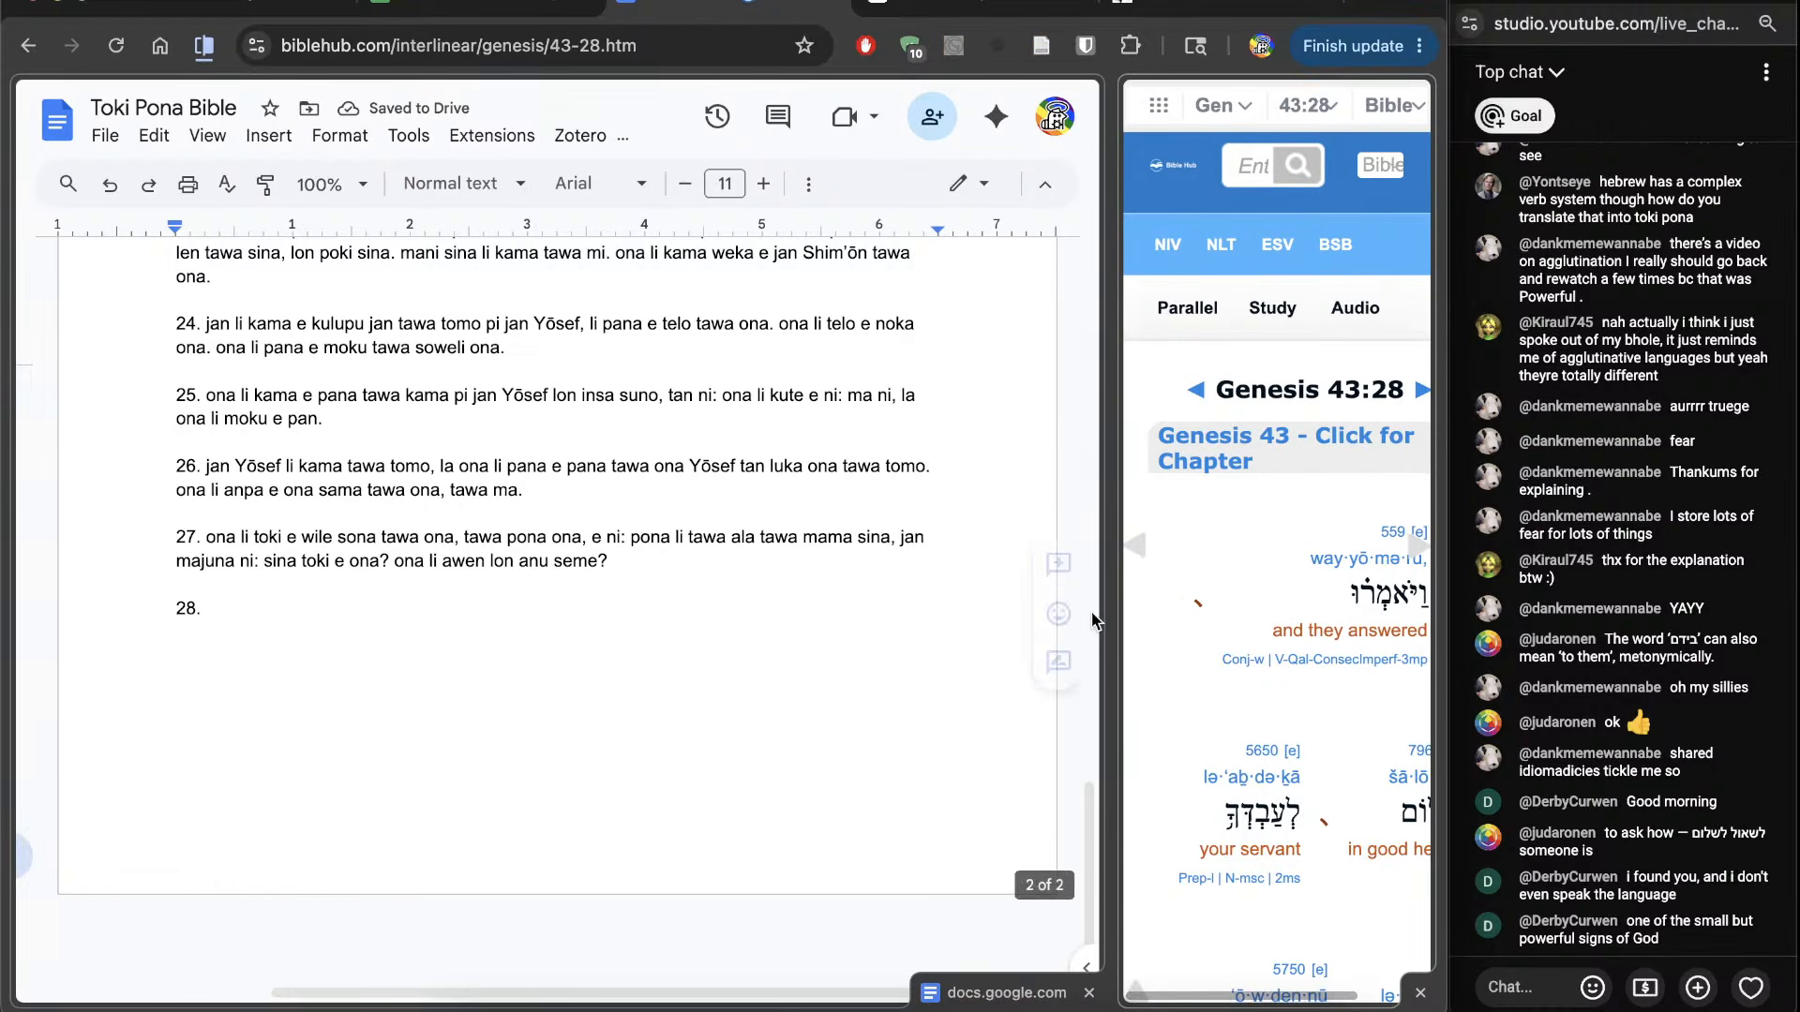
pyautogui.moveTo(1115, 611); pyautogui.dragTo(1041, 606)
pyautogui.scroll(-3, 1163, 689)
pyautogui.click(787, 747)
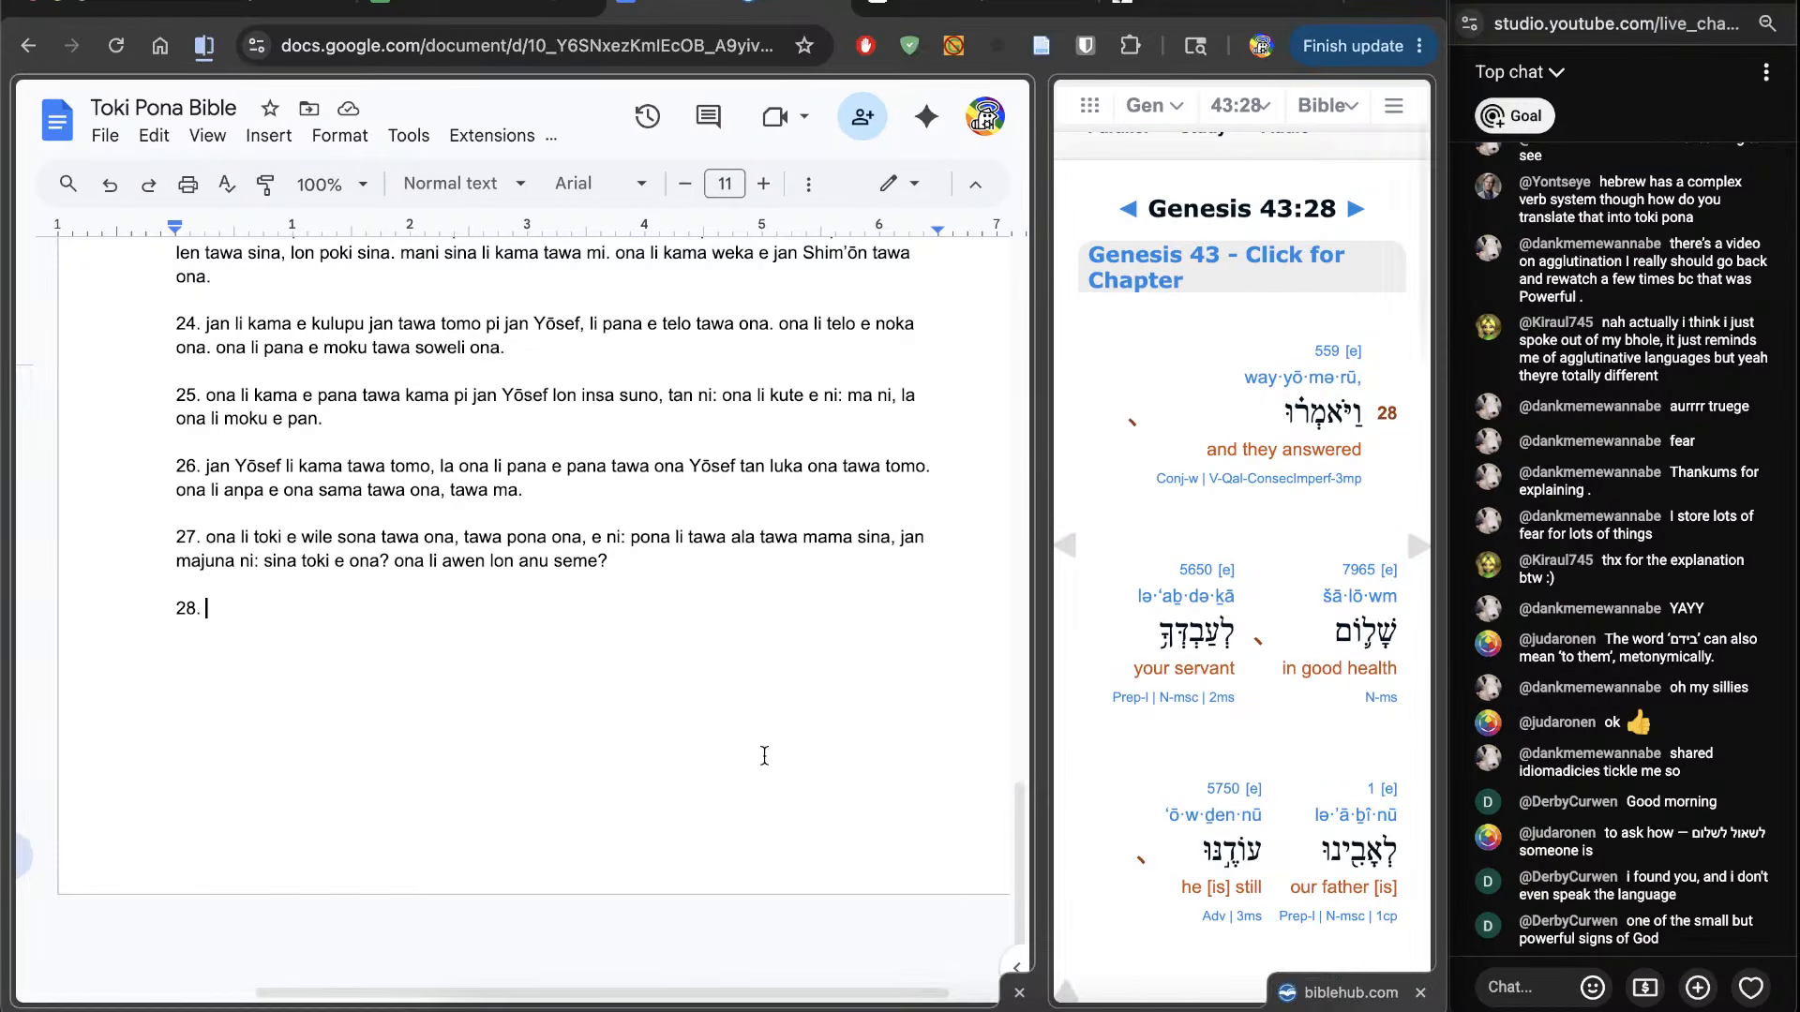
# Step: Write "ona li toki." in verse 28 for "and they answered"
pyautogui.write('ona li toki.')
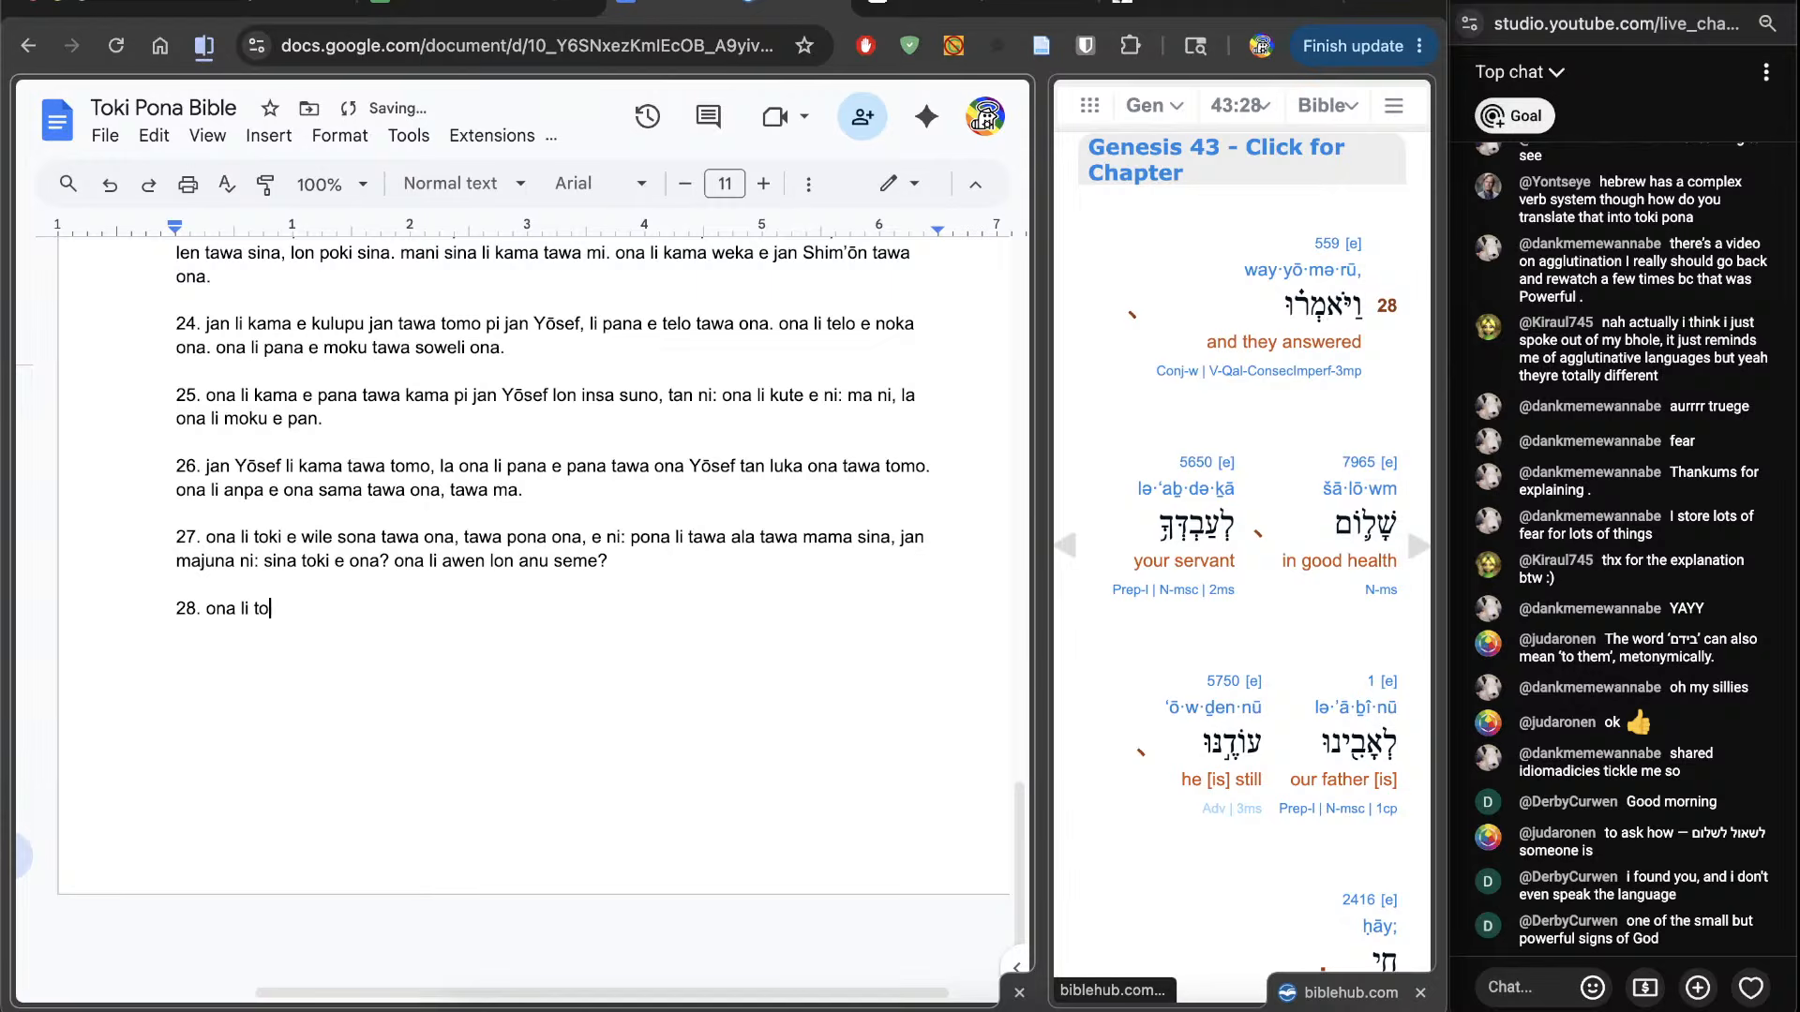
pyautogui.hscroll(1, 926, 810)
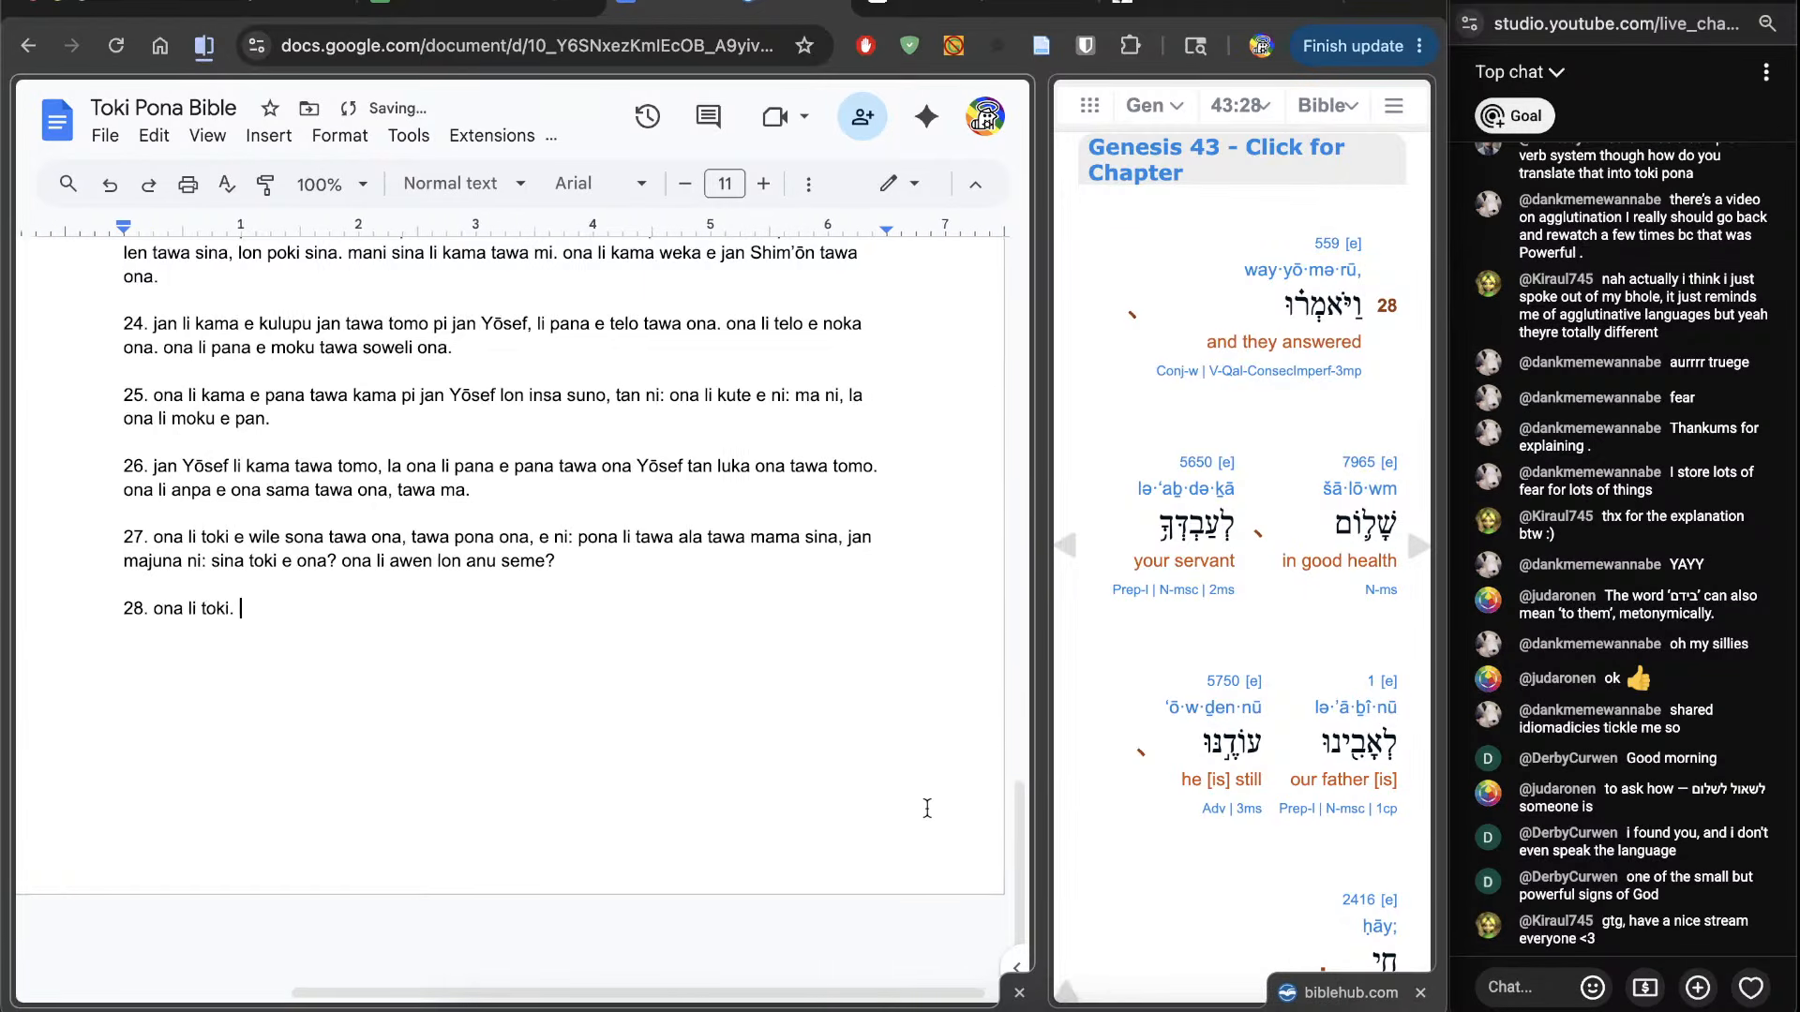
pyautogui.scroll(1, 926, 809)
pyautogui.hscroll(-1, 928, 809)
pyautogui.hscroll(-1, 928, 809)
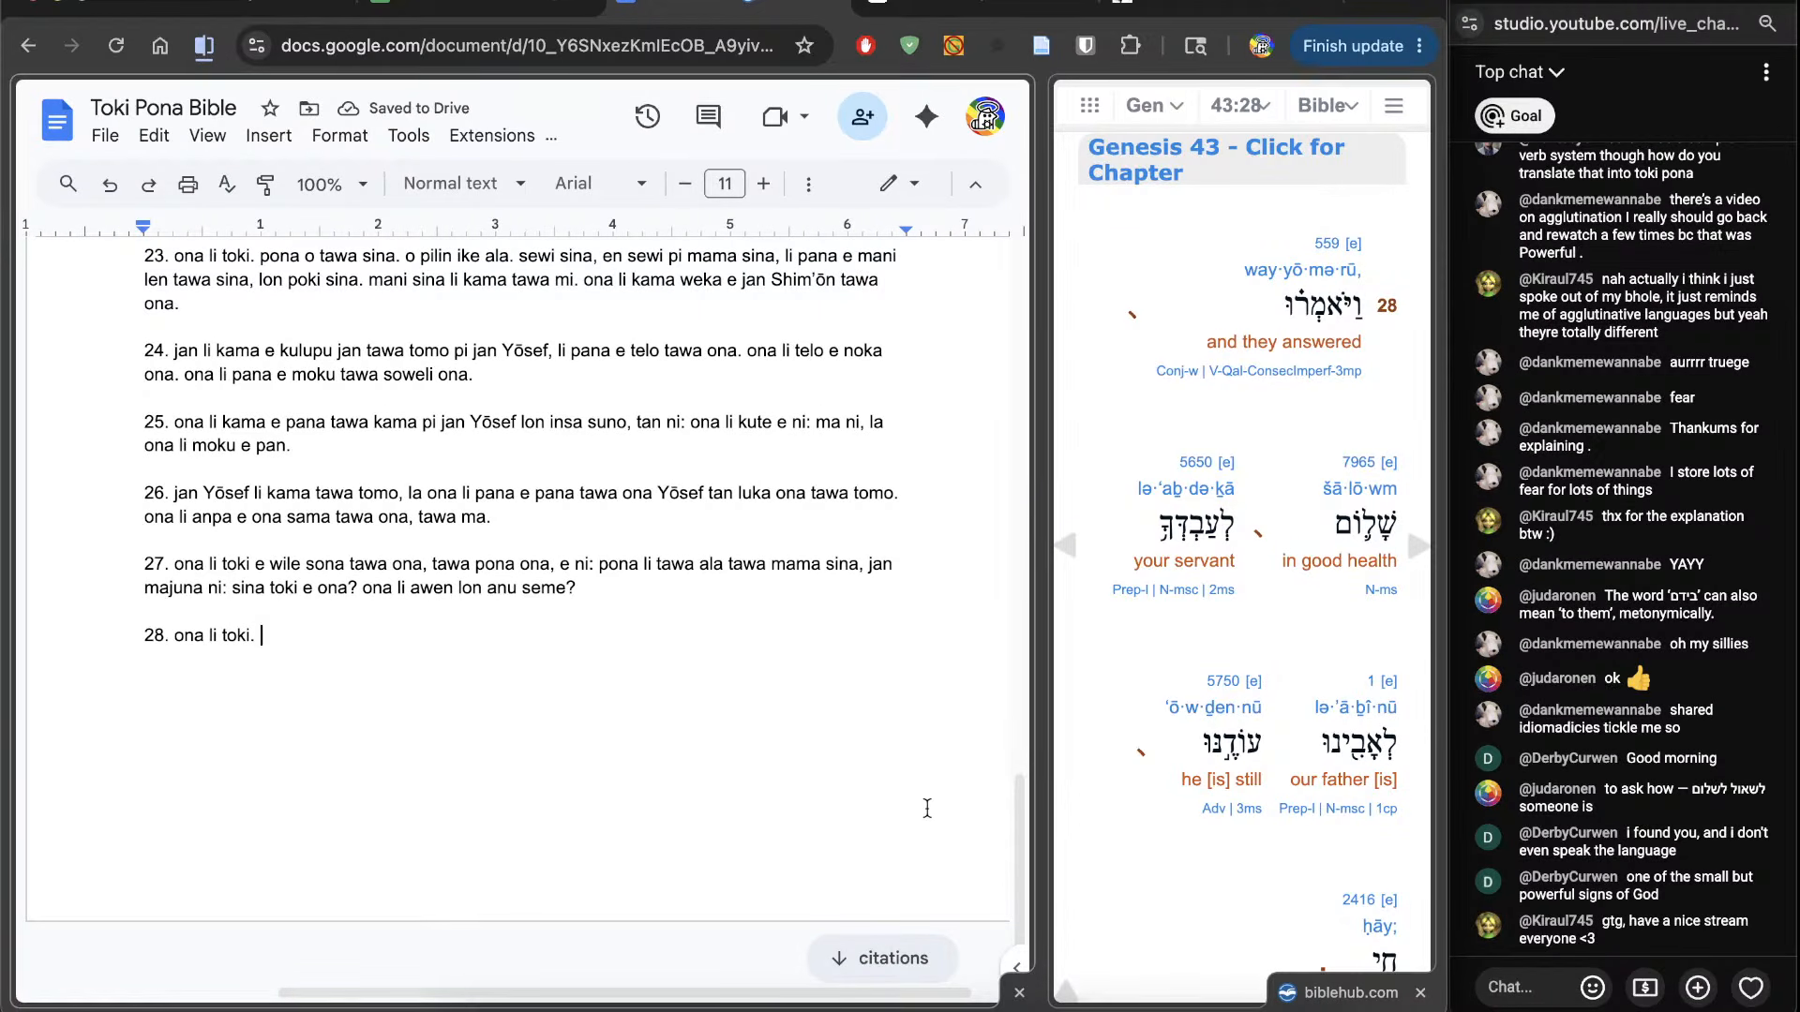
# Step: Draft the "your servant" clause of verse 28 and reword it as "pona li tawa jan pali sina"
pyautogui.write('jan pali sina li')
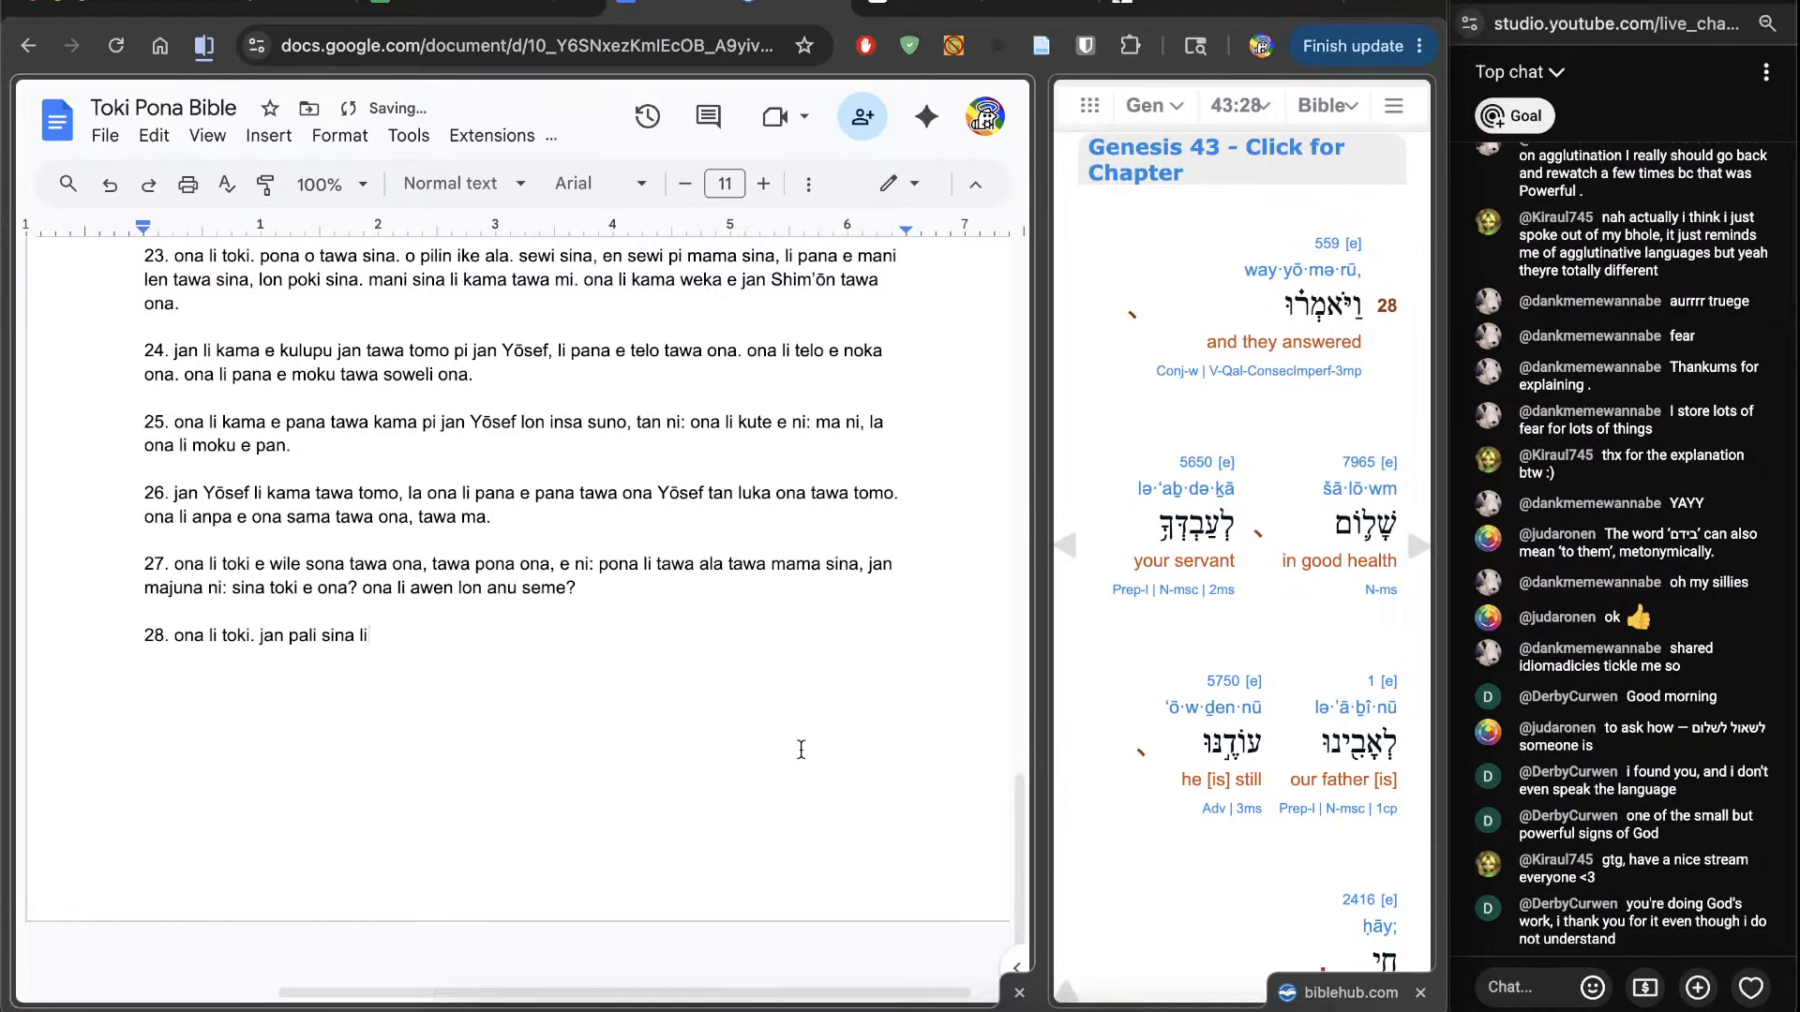
pyautogui.moveTo(703, 744); pyautogui.dragTo(266, 671)
pyautogui.press('BackSpace')
pyautogui.press('BackSpace')
pyautogui.write('-')
pyautogui.write('ona li tawa jan pali sina')
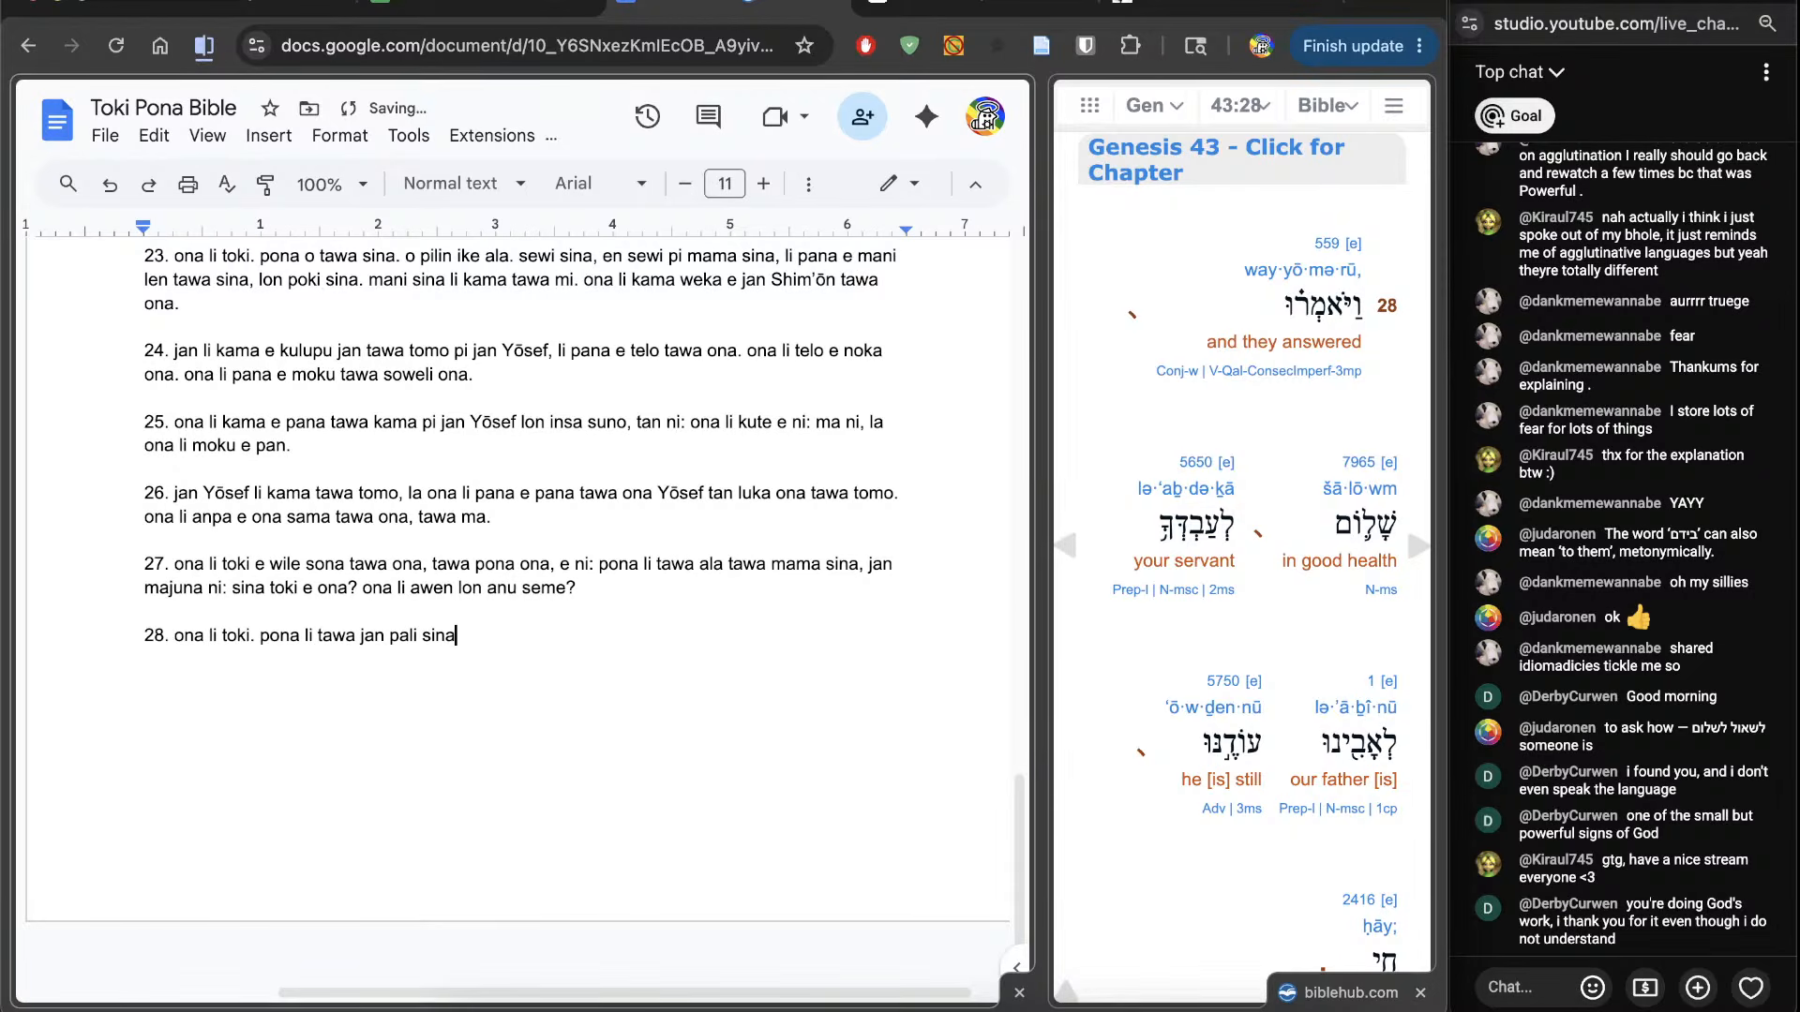
# Step: Append ", tawa mama mi." to verse 28 for the interlinear's "our father"
pyautogui.scroll(-3, 1135, 834)
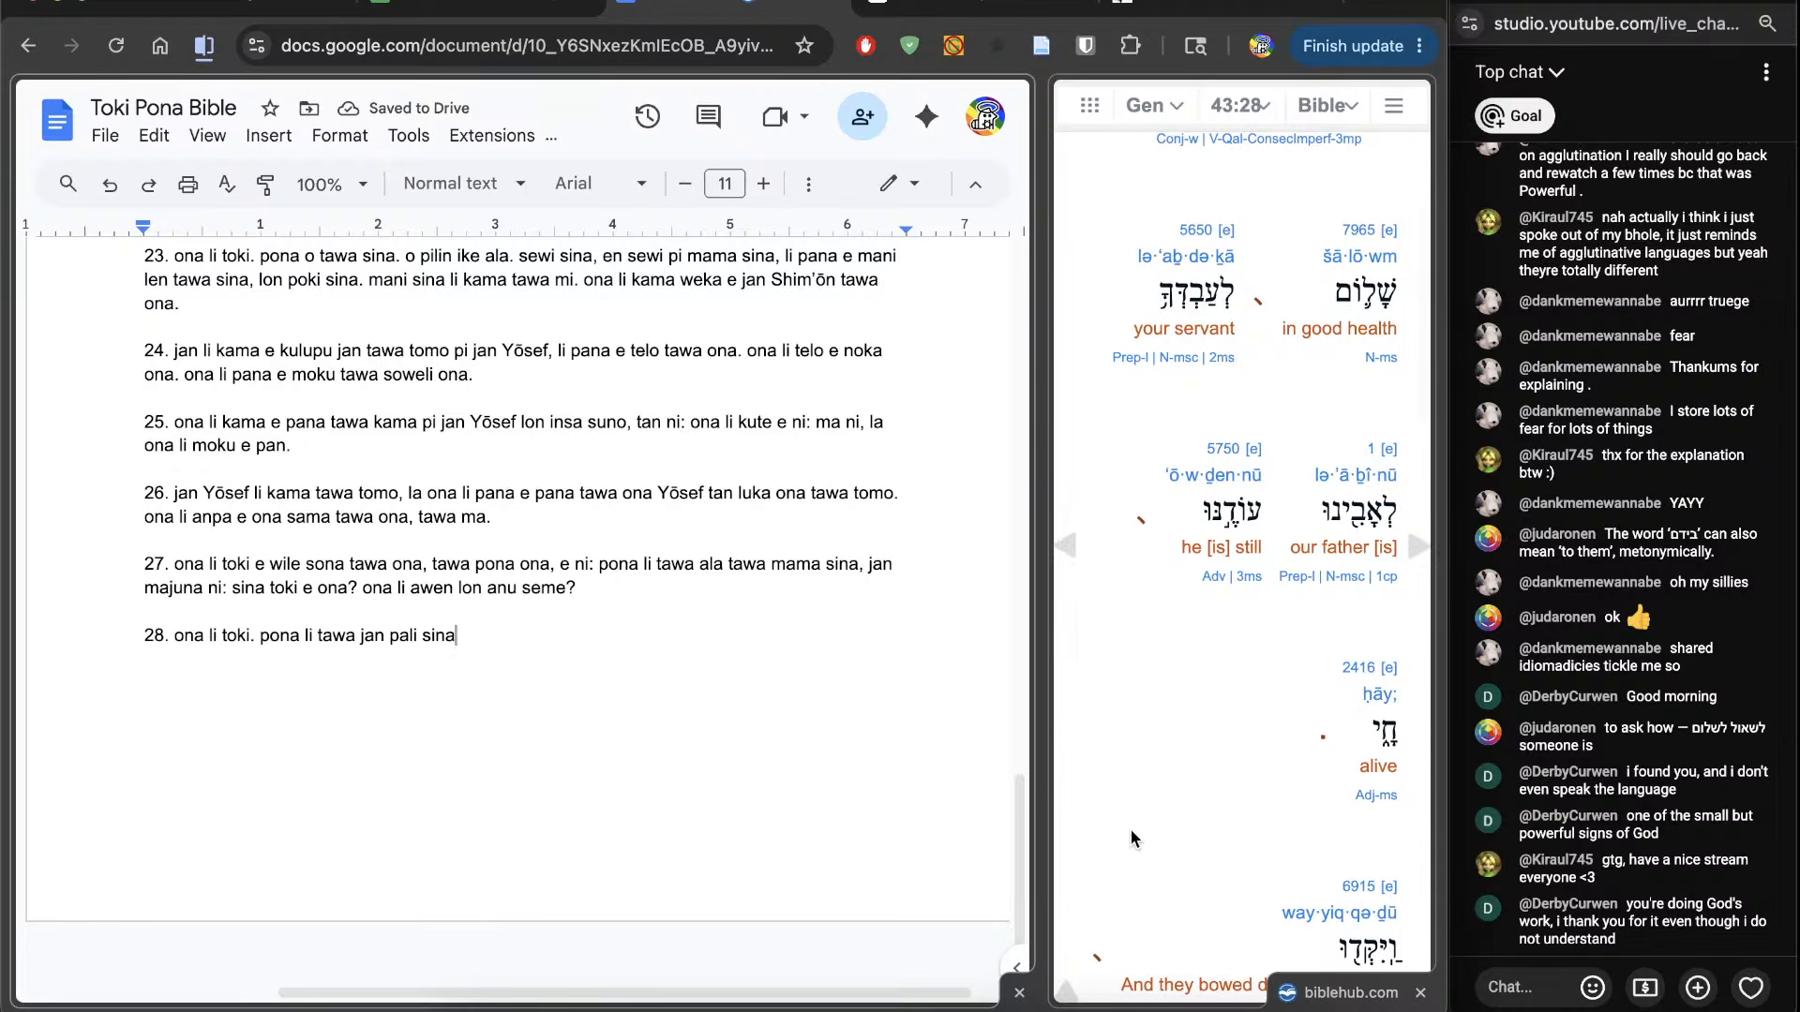
pyautogui.write(', tawa jan')
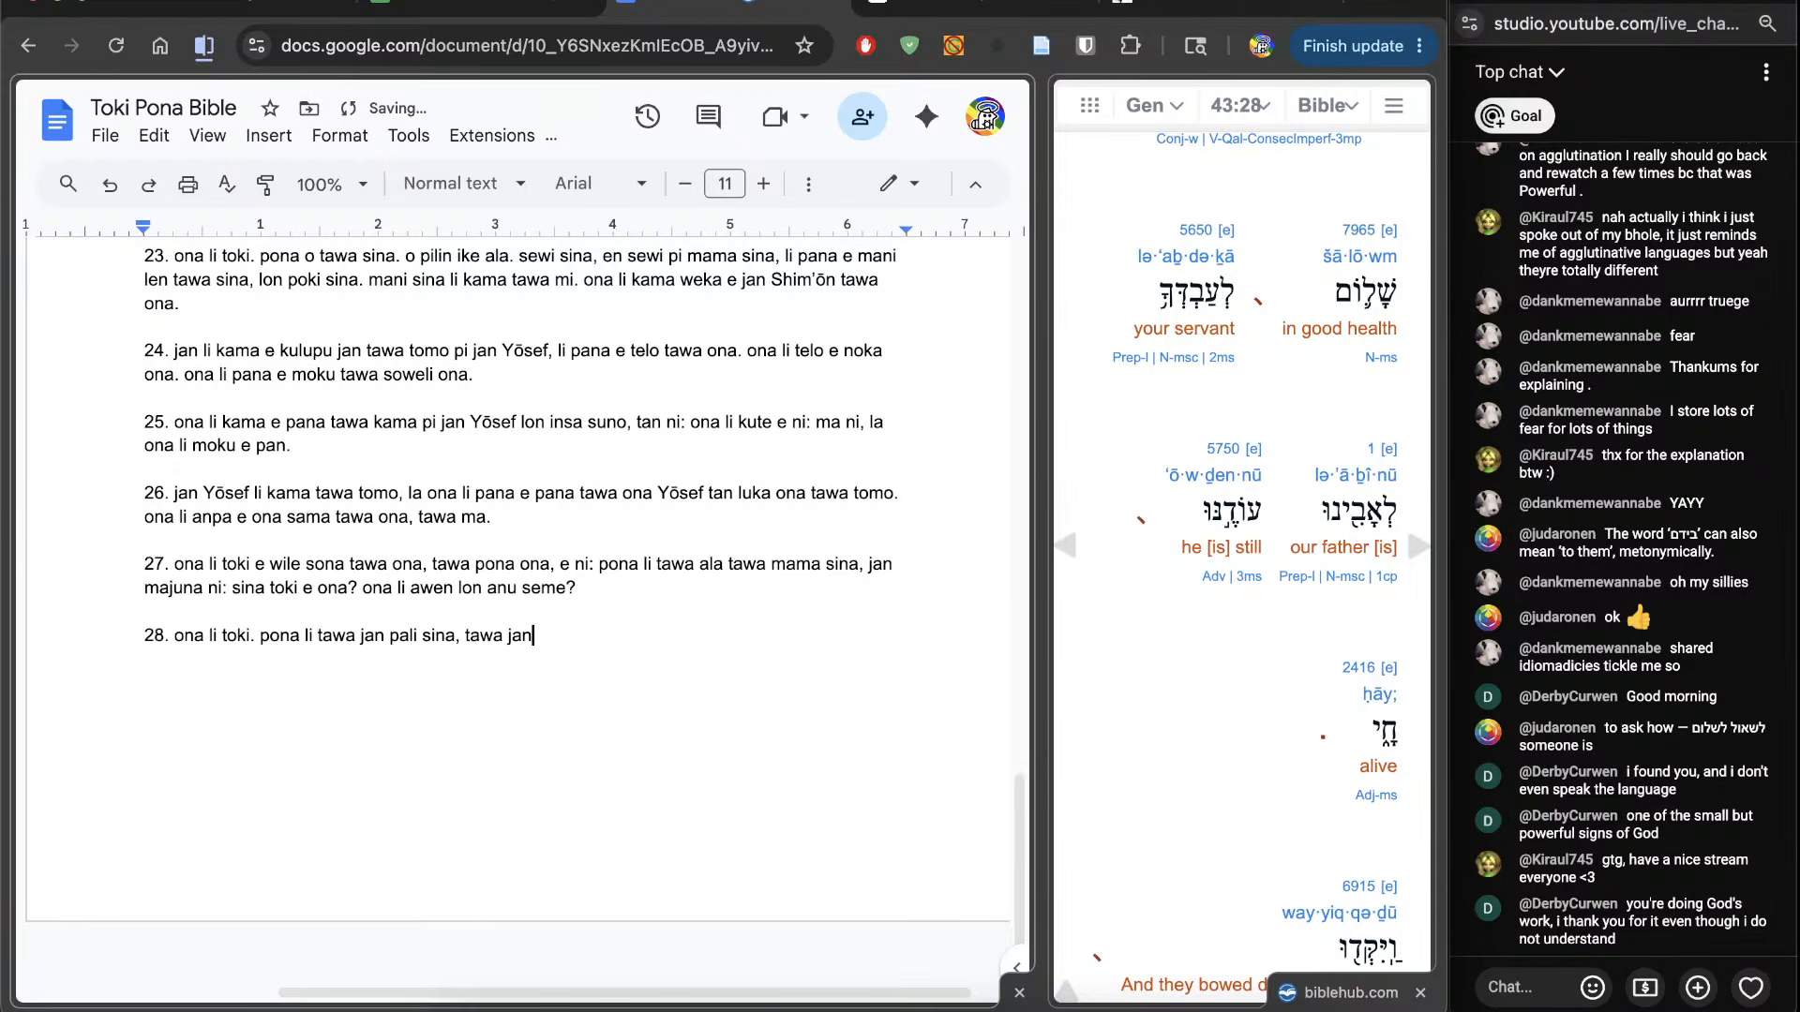
pyautogui.press('BackSpace')
pyautogui.press('BackSpace')
pyautogui.press('BackSpace')
pyautogui.write('mama mi.')
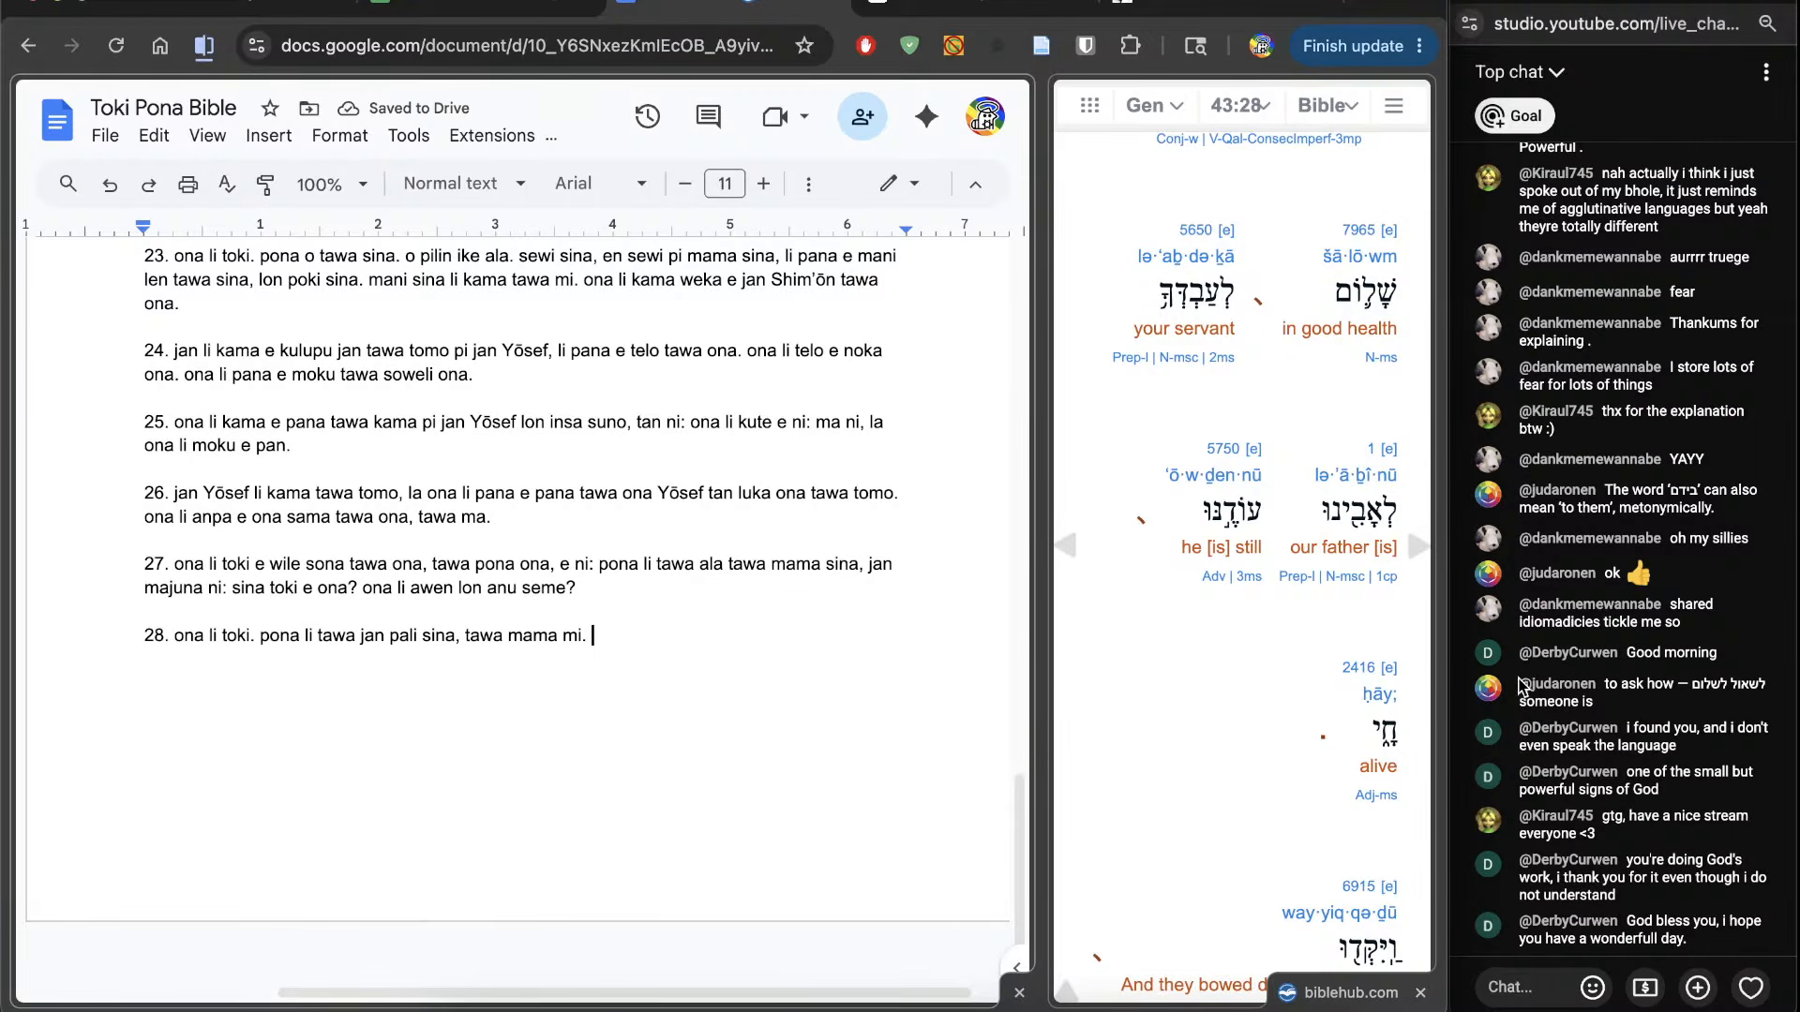
# Step: Examine the conjunctive accents table in the HebrewAccents_Cambridge_excerpt PDF, then return to the Toki Pona Bible document
pyautogui.click(1218, 10)
pyautogui.scroll(-3, 907, 423)
pyautogui.scroll(5, 817, 660)
pyautogui.scroll(-2, 817, 660)
pyautogui.scroll(-9, 818, 662)
pyautogui.scroll(-15, 817, 660)
pyautogui.scroll(-4, 817, 660)
pyautogui.scroll(-2, 817, 660)
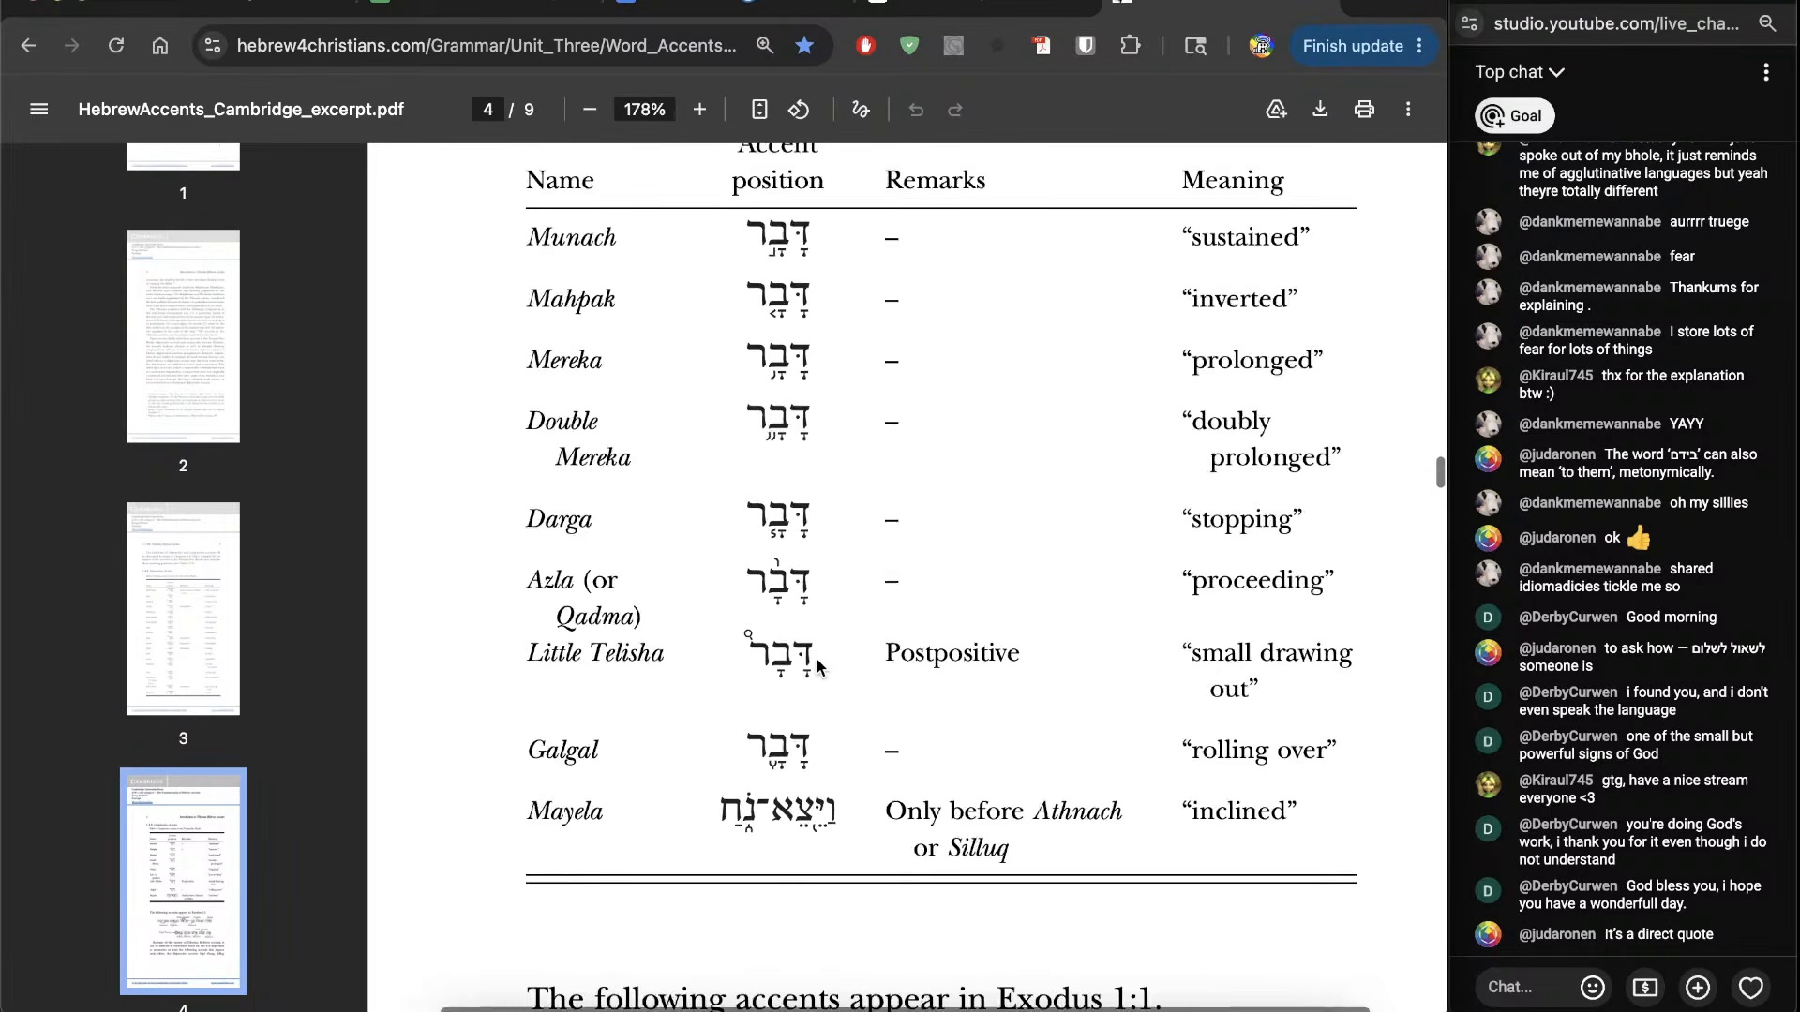
pyautogui.scroll(-2, 817, 660)
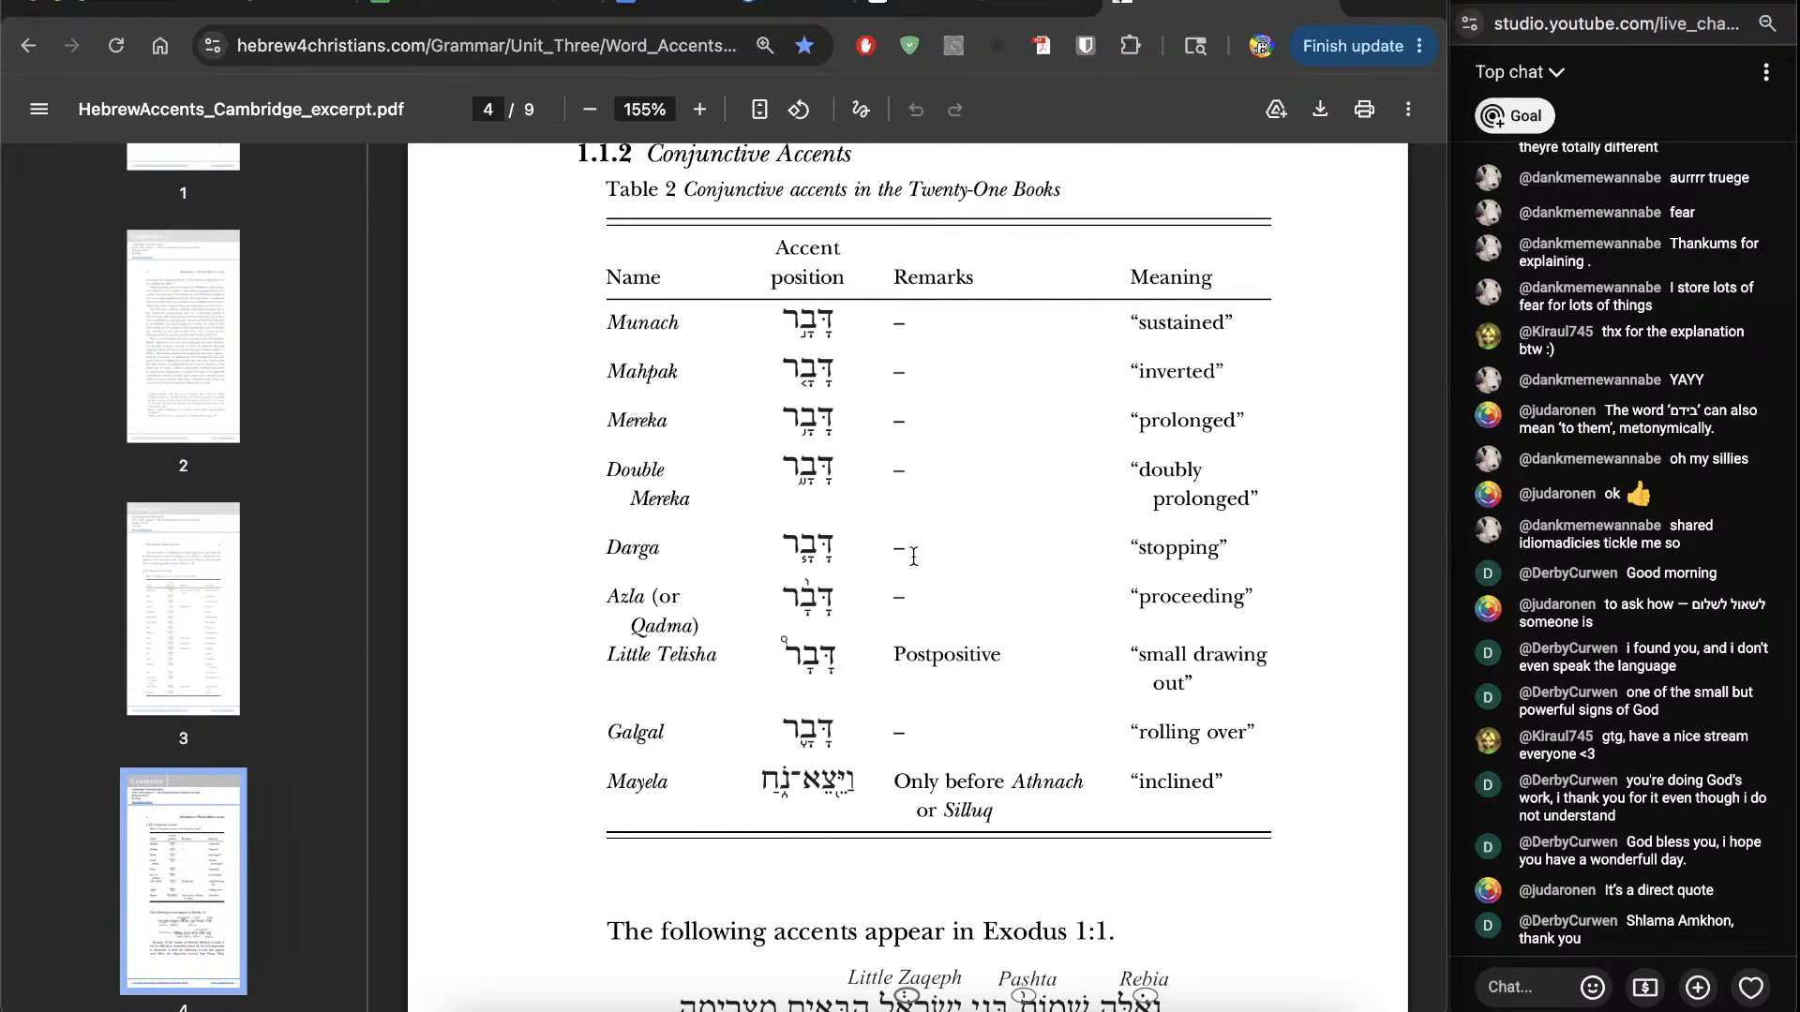
pyautogui.scroll(3, 914, 557)
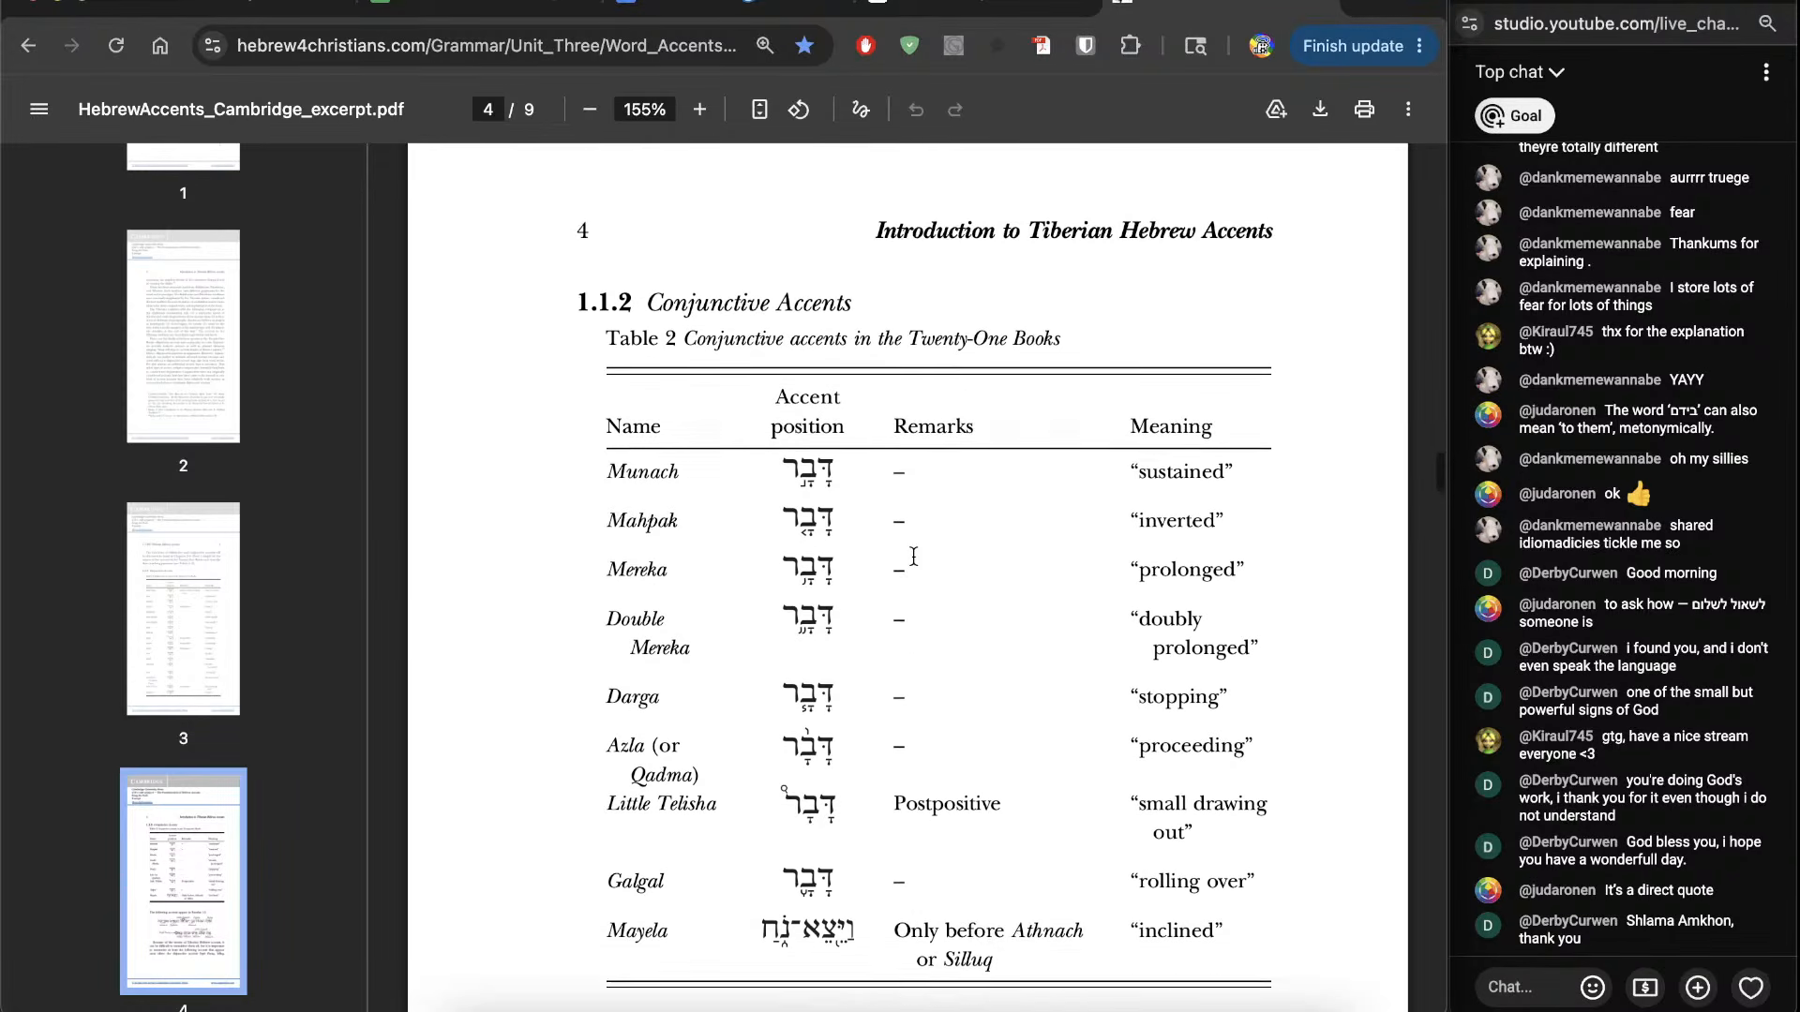
pyautogui.scroll(1, 914, 563)
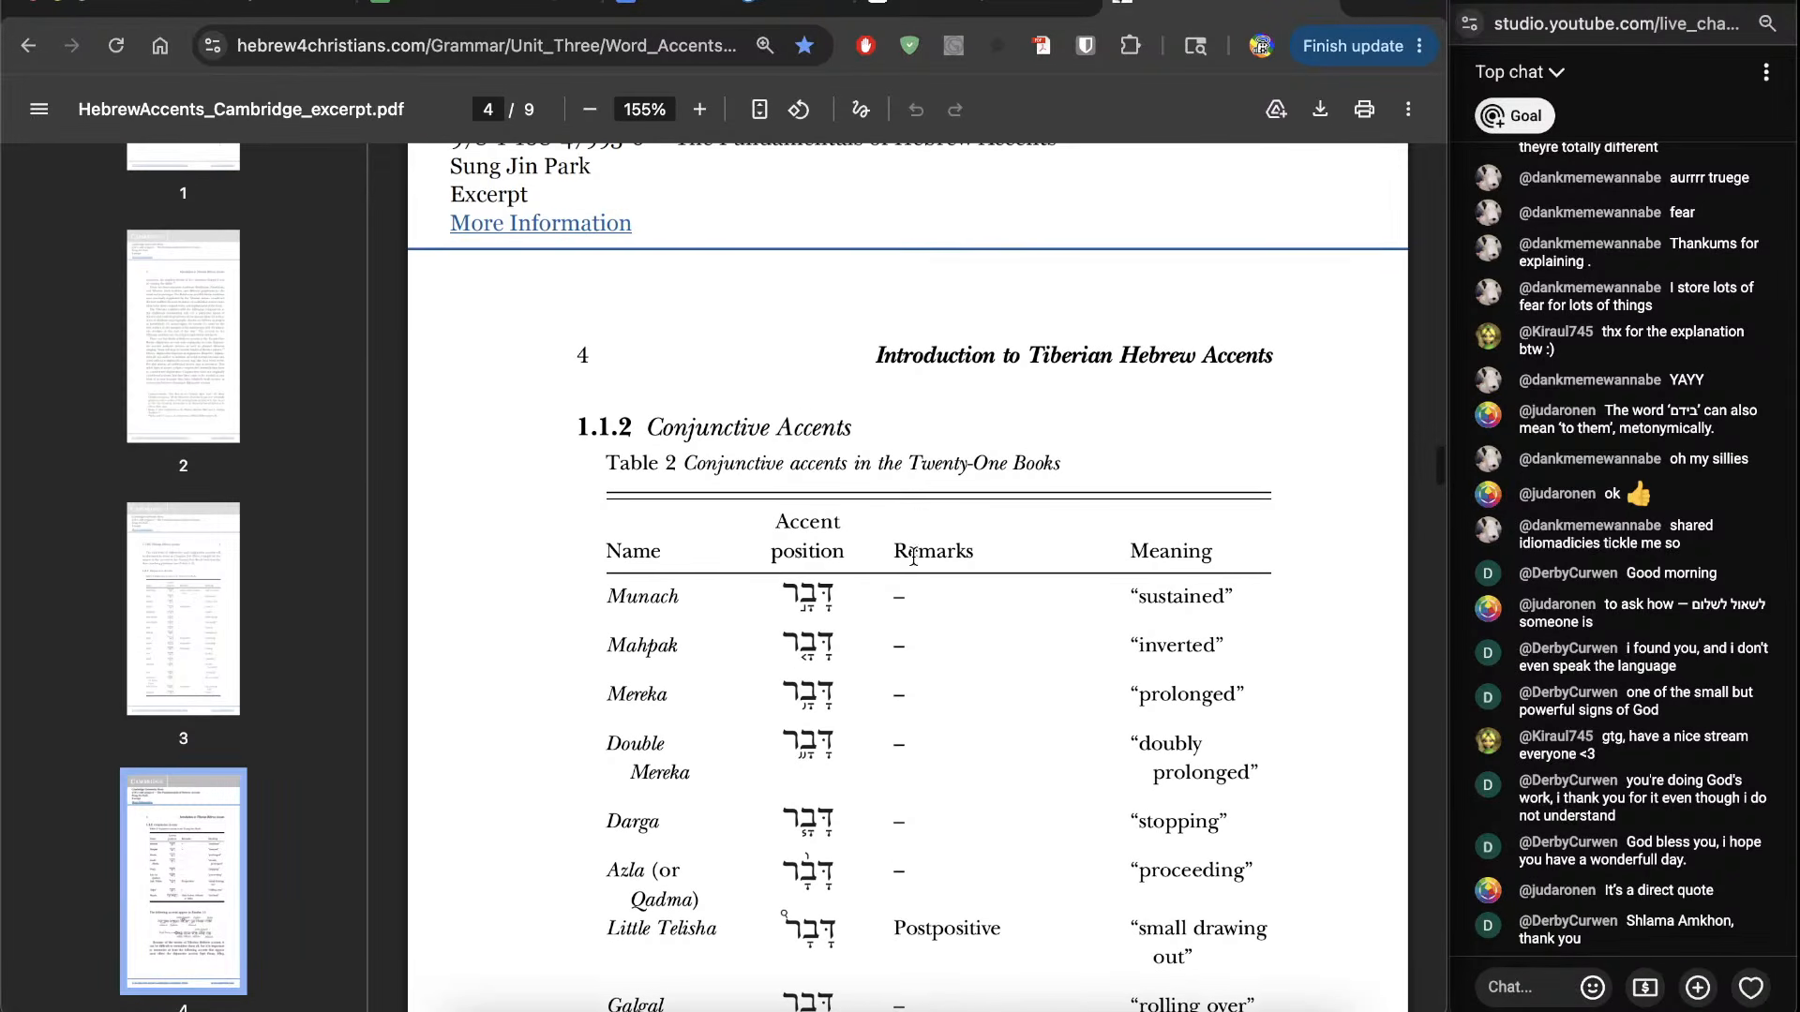
pyautogui.click(645, 9)
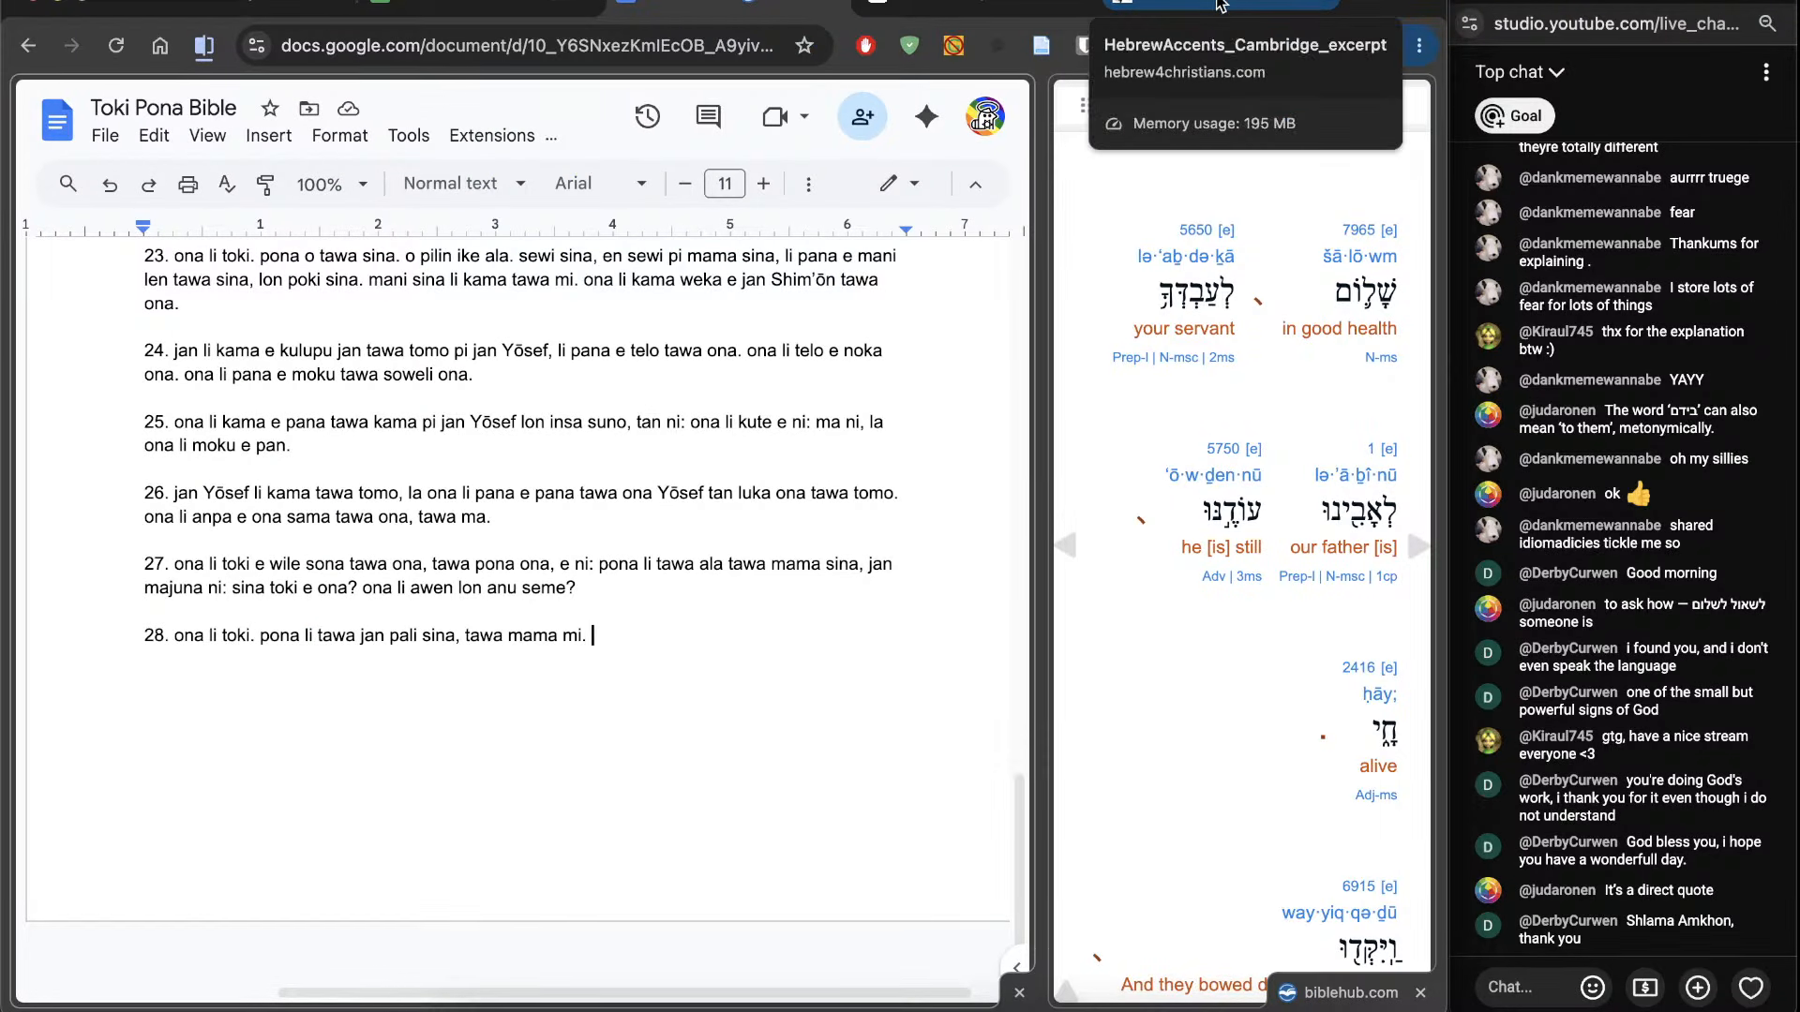
# Step: Examine the disjunctive accents table in the HebrewAccents_Cambridge_excerpt PDF, then return to the Genesis 43:28 interlinear beside the document
pyautogui.click(1218, 4)
pyautogui.scroll(-10, 881, 604)
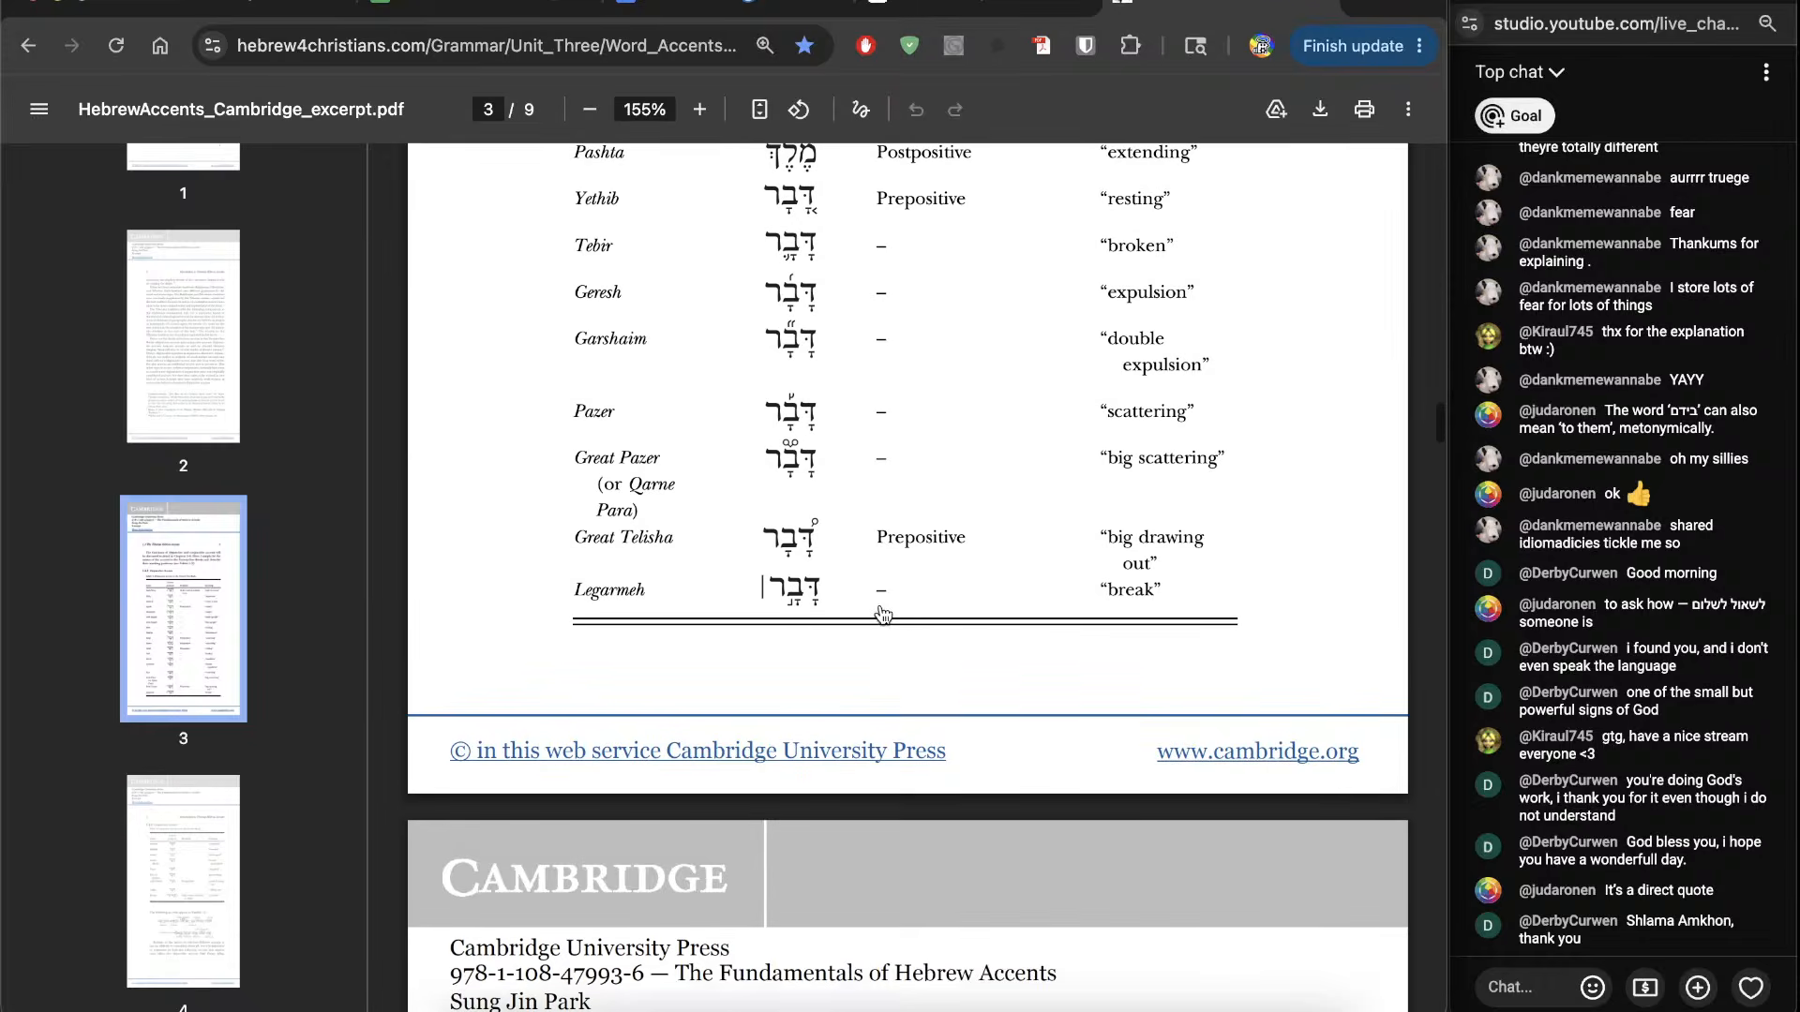
pyautogui.scroll(3, 814, 600)
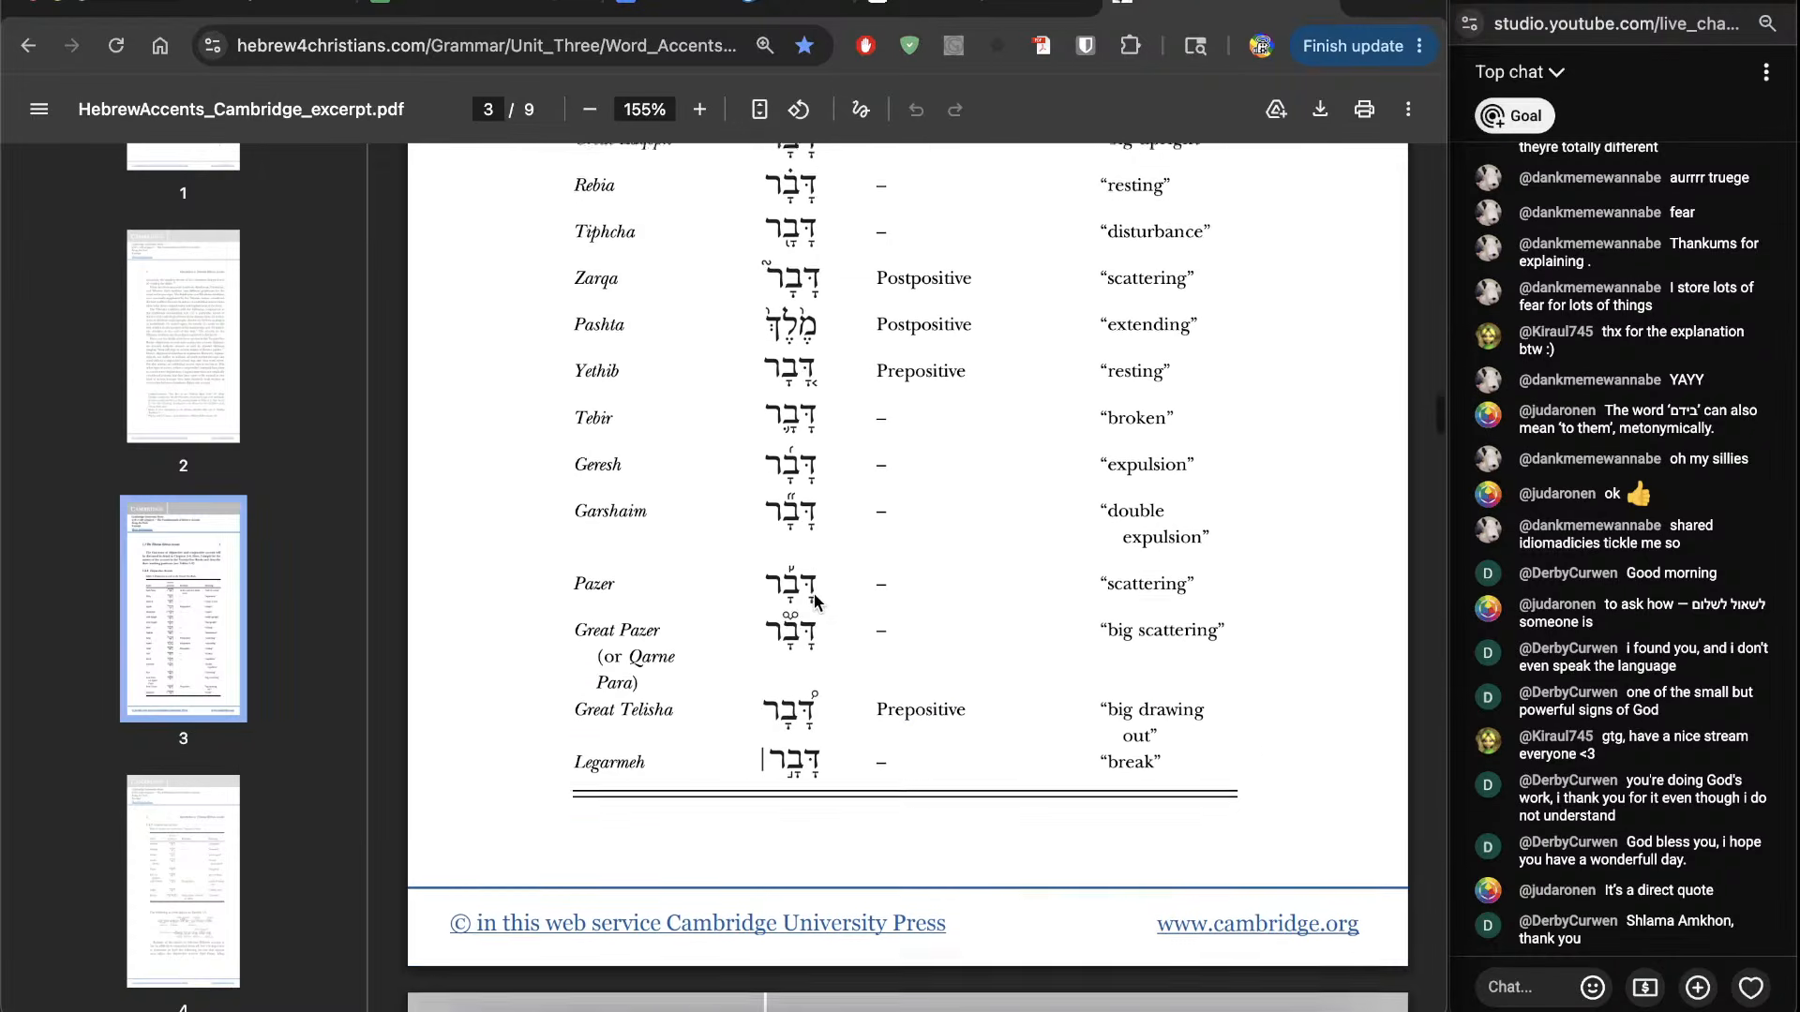
pyautogui.scroll(3, 819, 535)
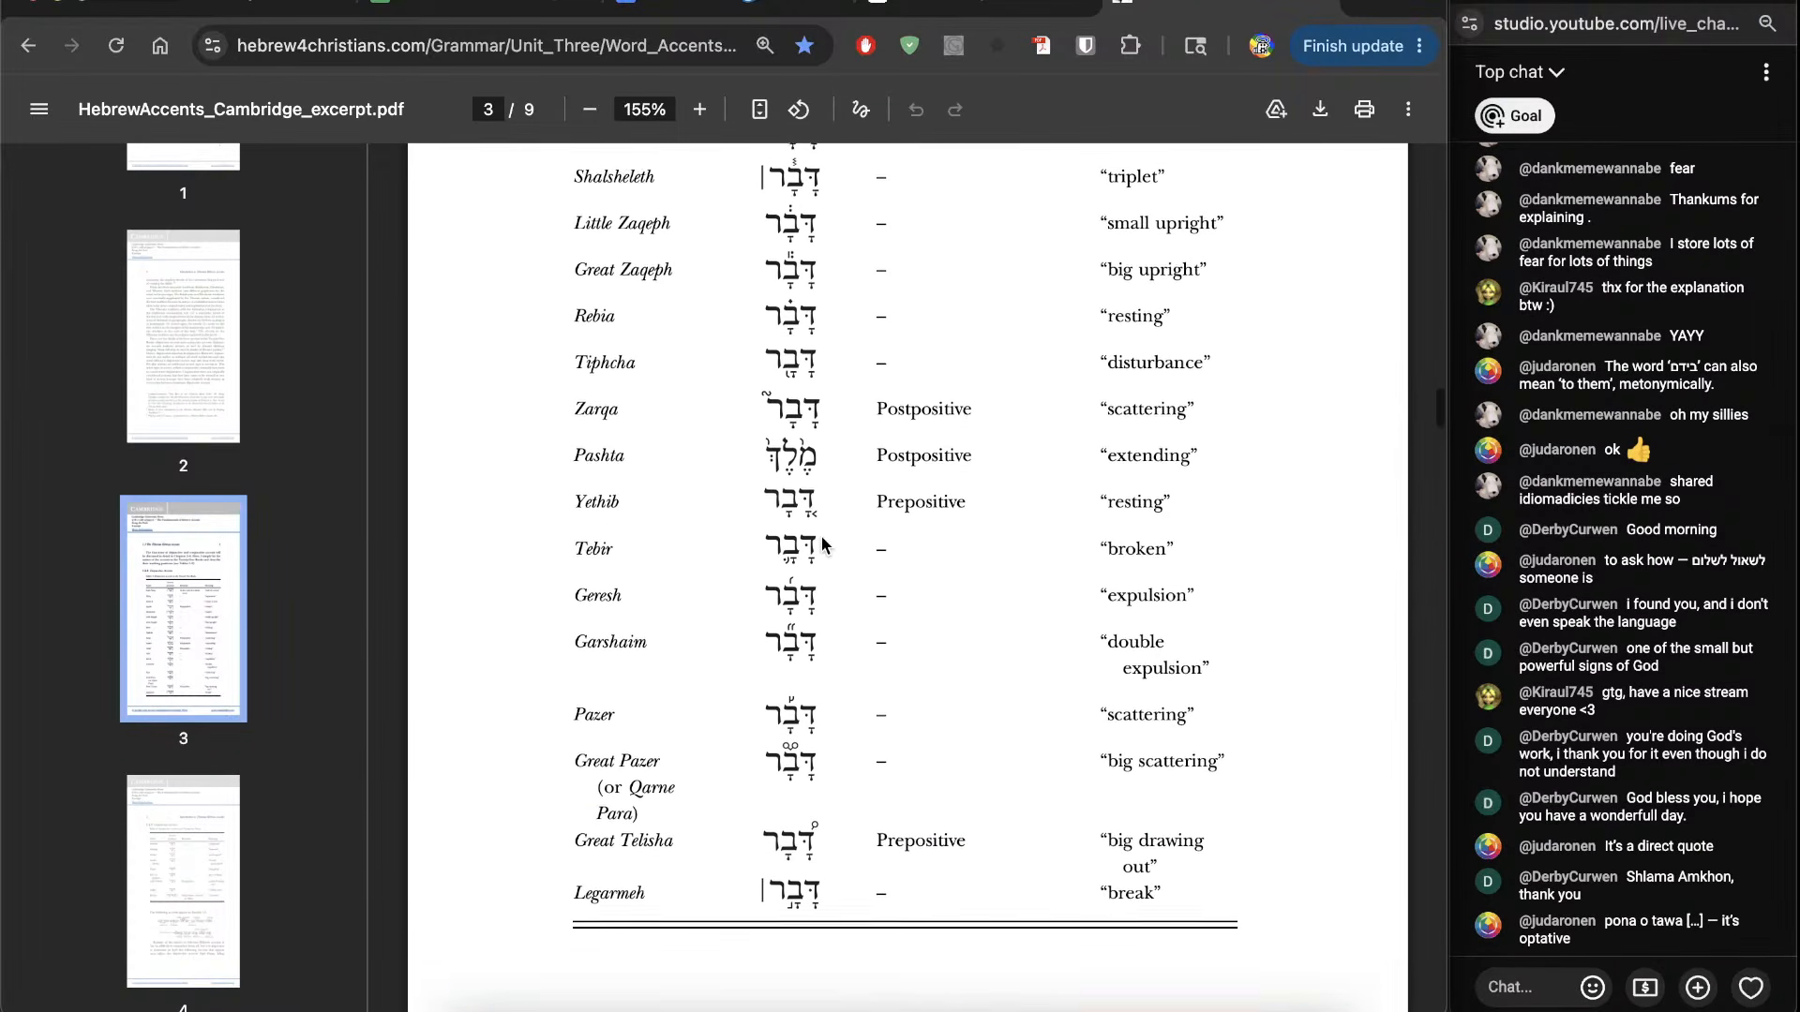
pyautogui.scroll(1, 824, 539)
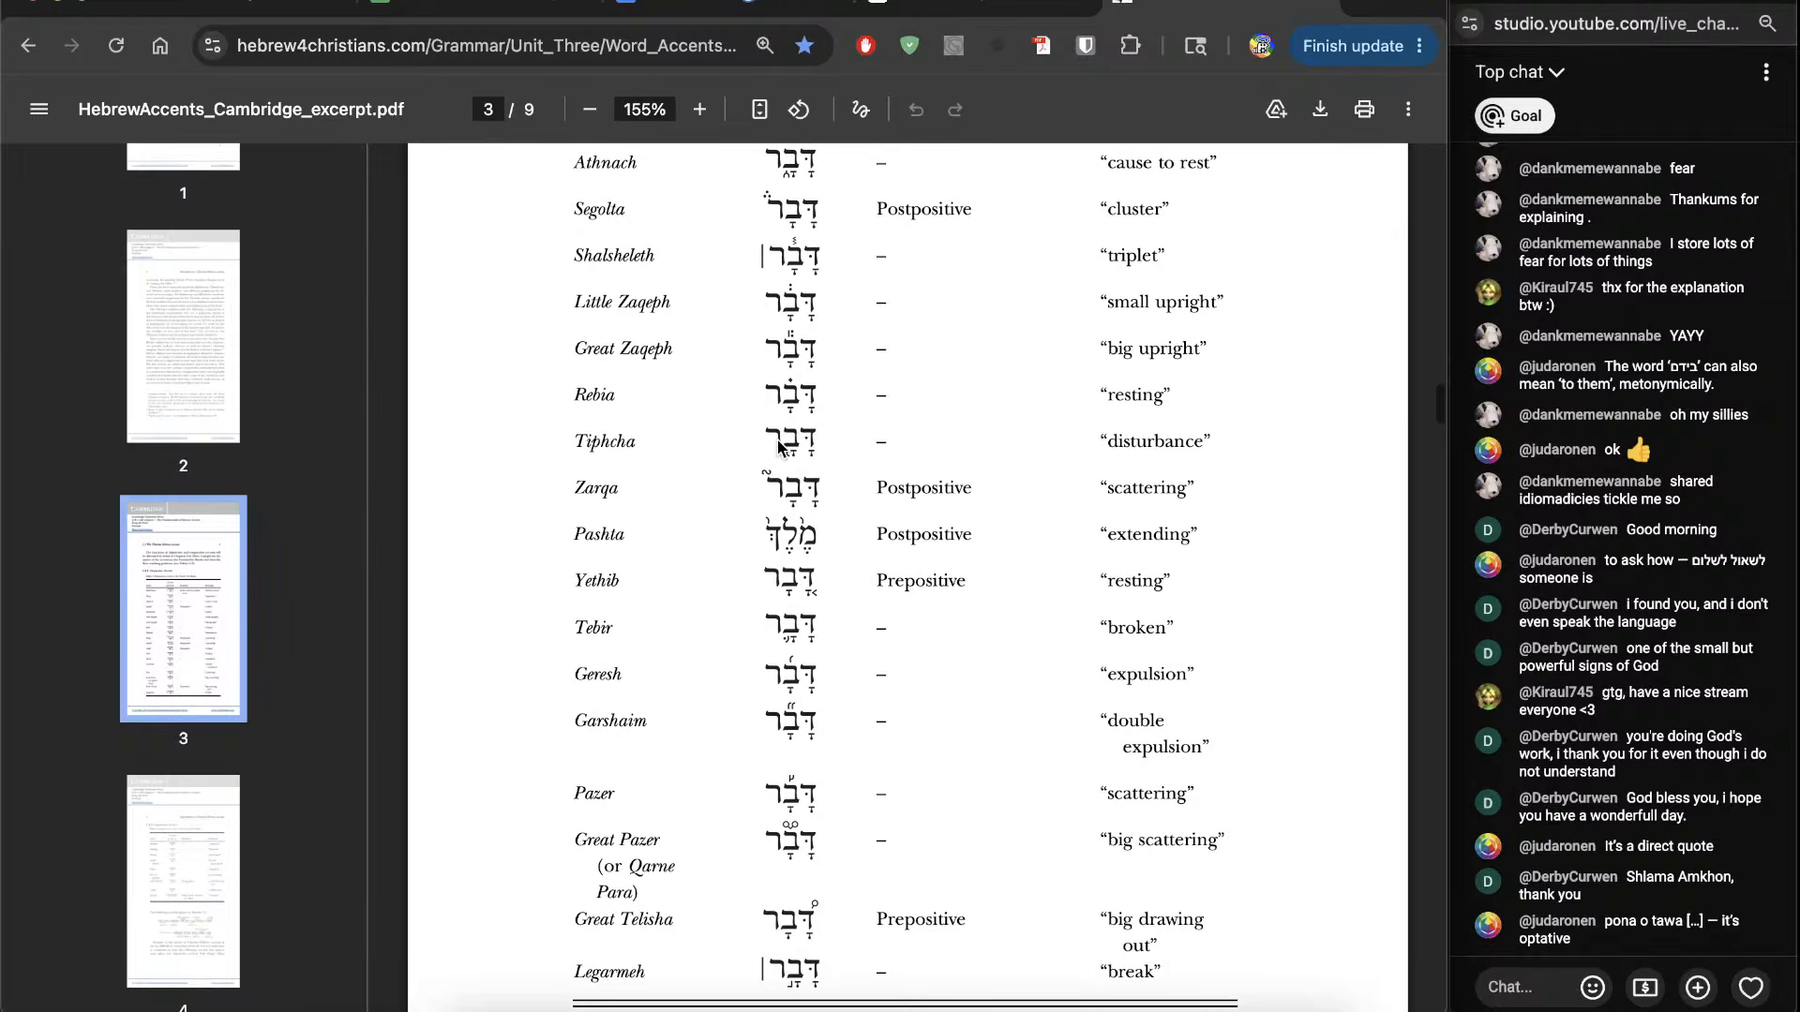
pyautogui.scroll(4, 855, 470)
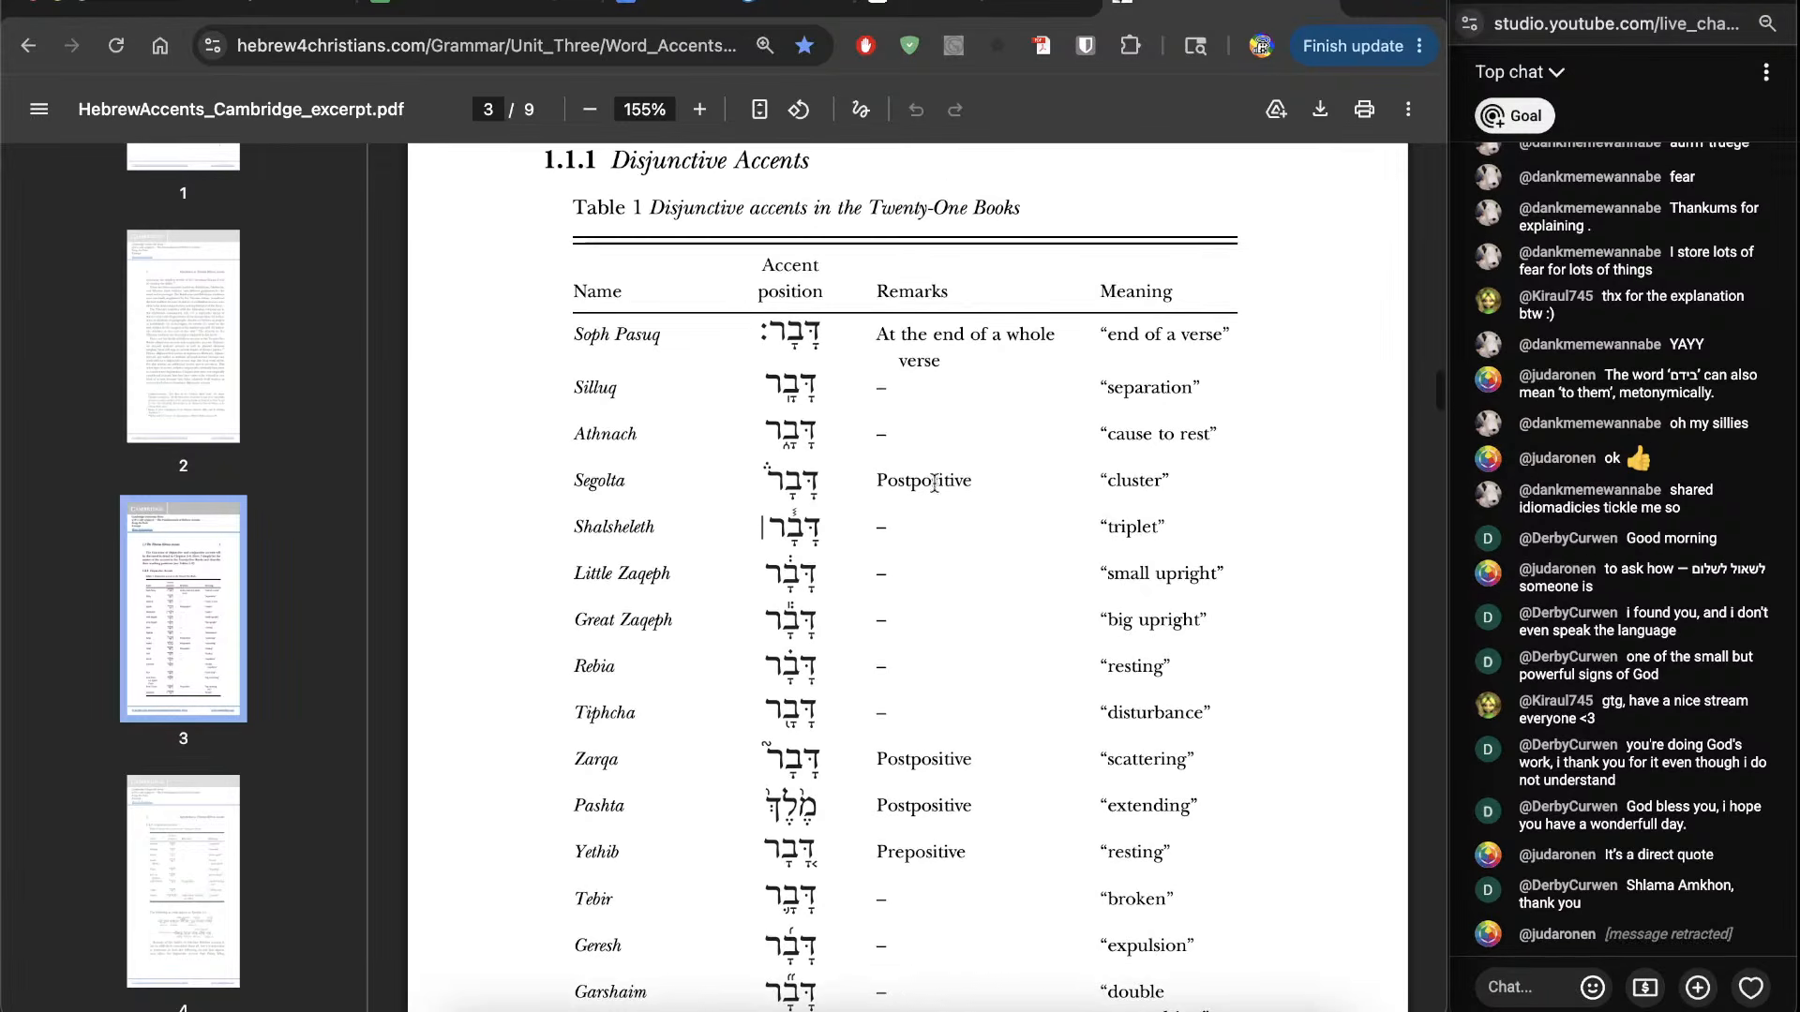
pyautogui.hotkey('ctrl', 'shift', 'Tab')
pyautogui.hotkey('ctrl', 'shift', 'Tab')
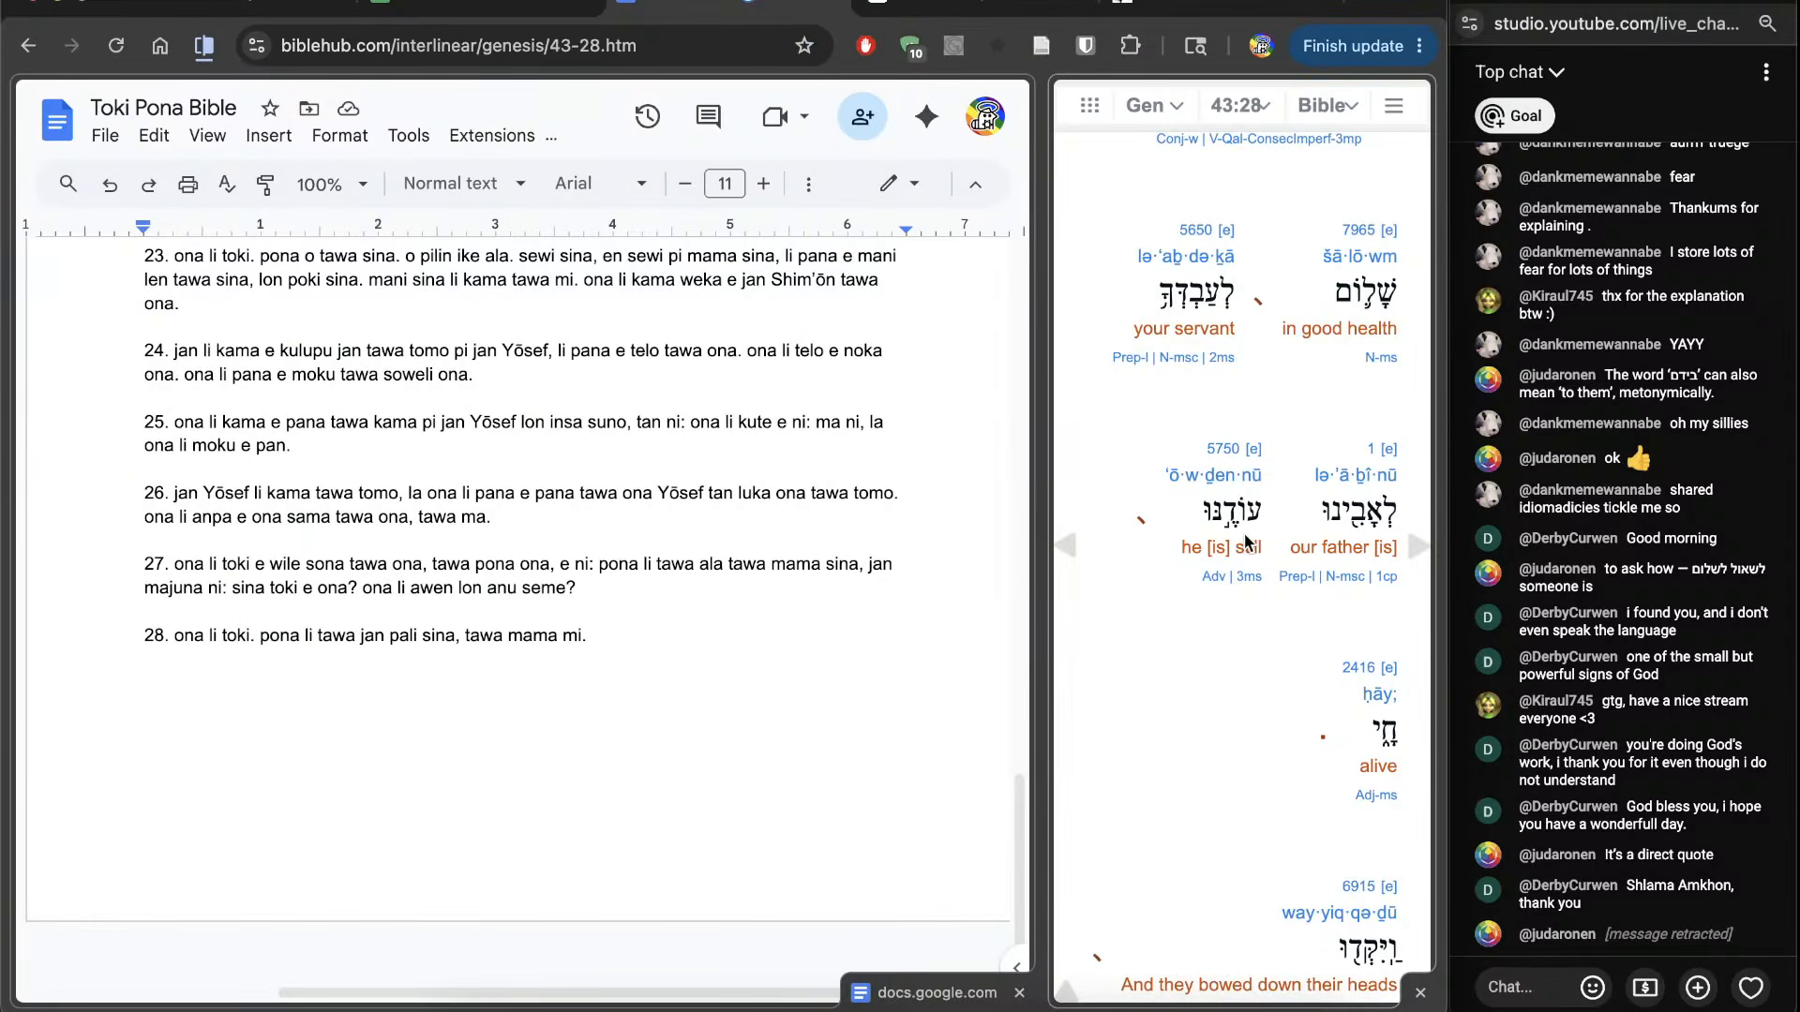
# Step: Append "ona li awen lon." to verse 28 for the interlinear's "he [is] still alive"
pyautogui.click(814, 770)
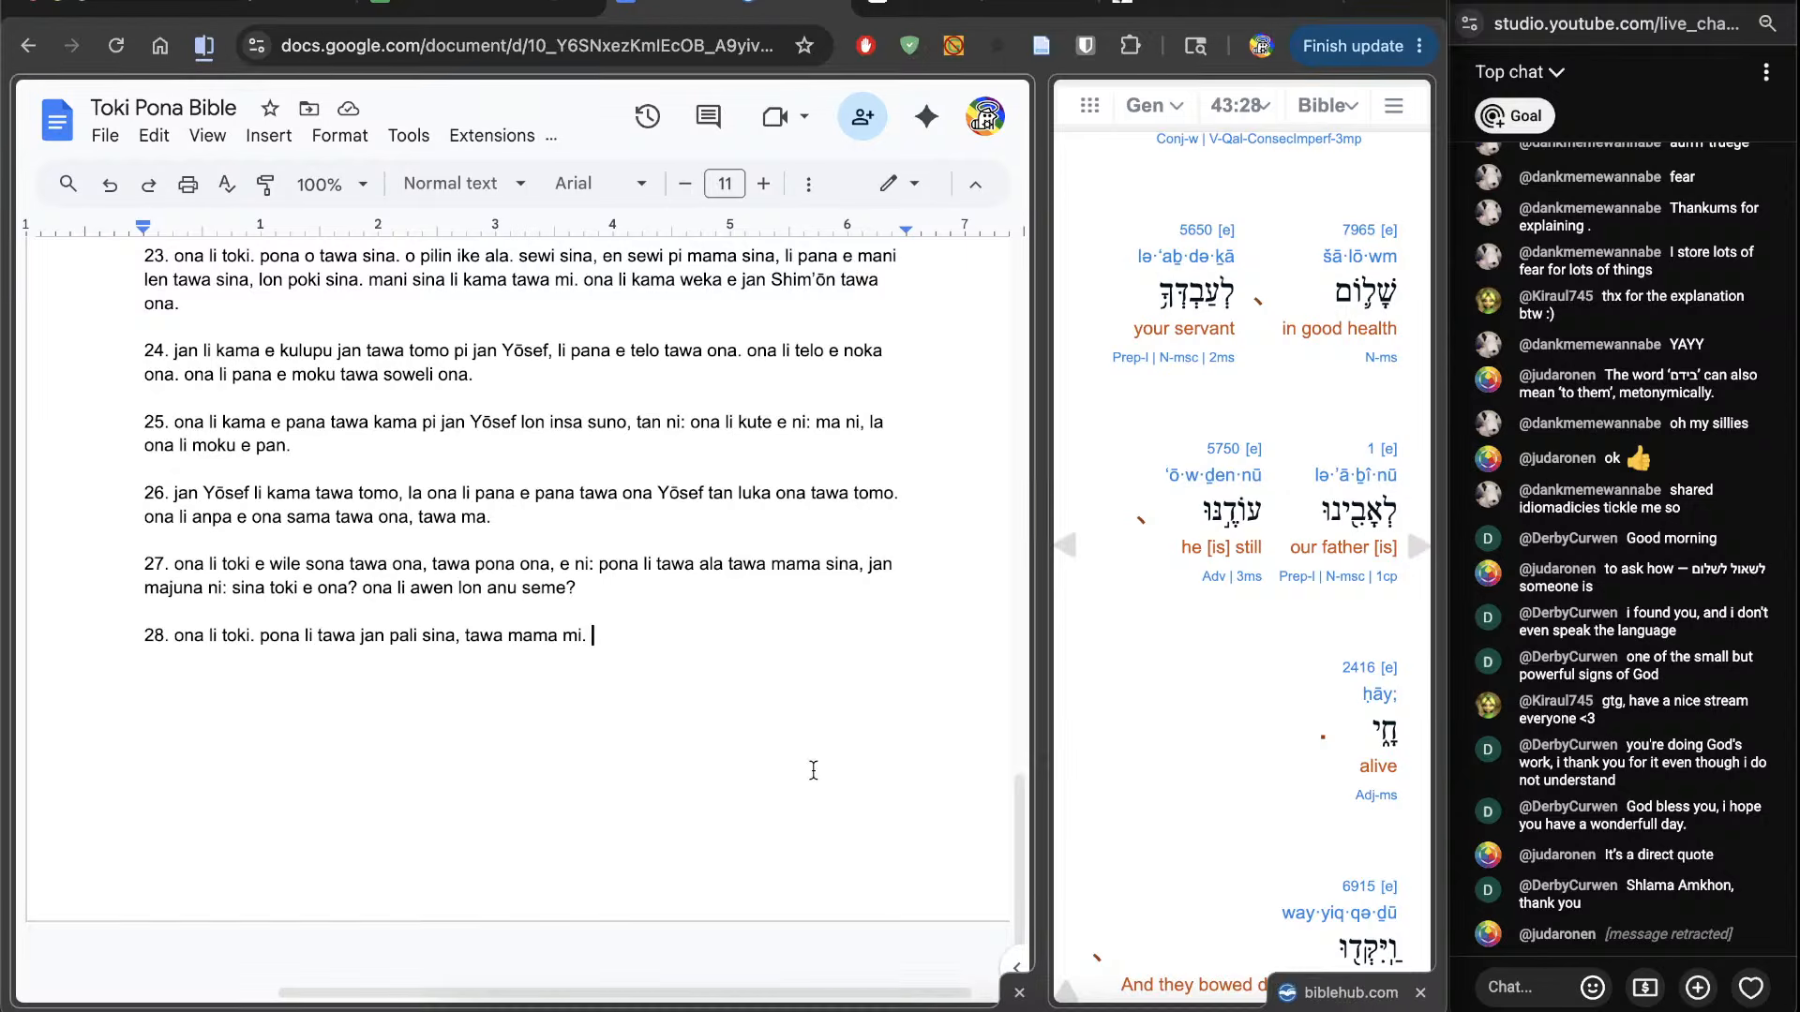
pyautogui.write('ona li')
pyautogui.write('awen lon.')
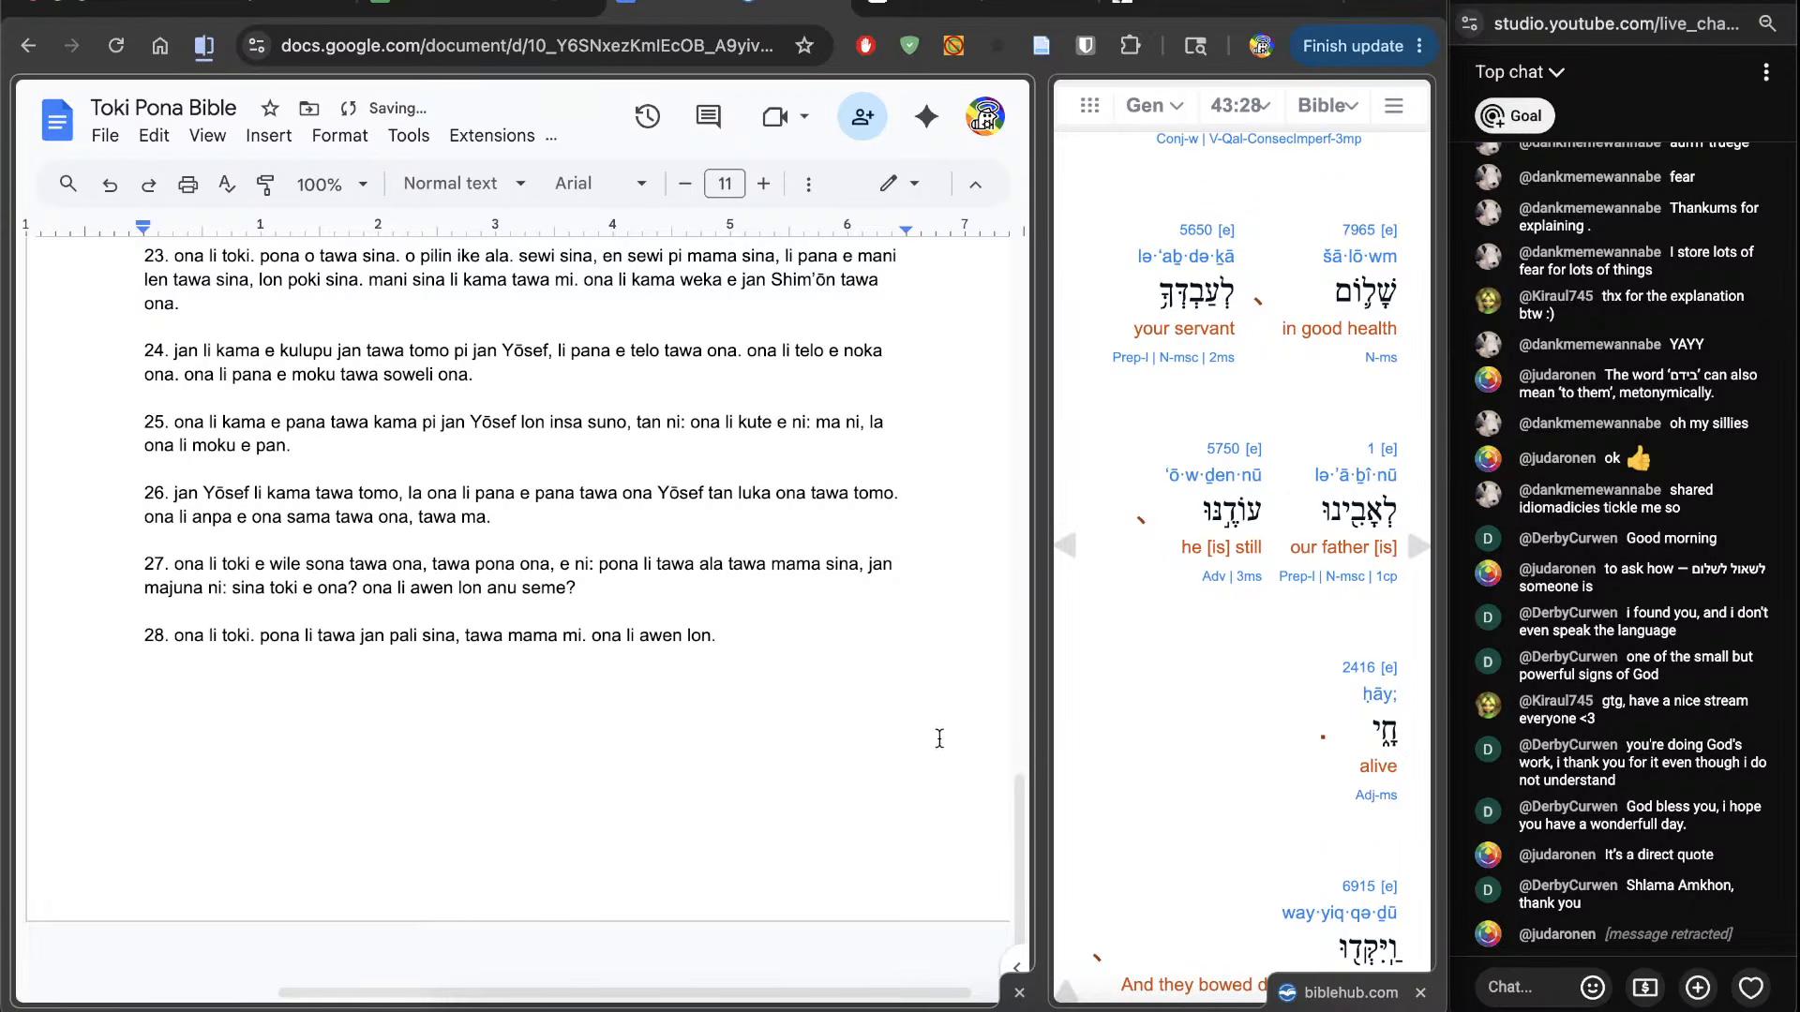
# Step: Append "ona li anpa" to verse 28 for "And they bowed down their heads", consulting Strong's Hebrew entry 6915 for the verb
pyautogui.scroll(-5, 1152, 834)
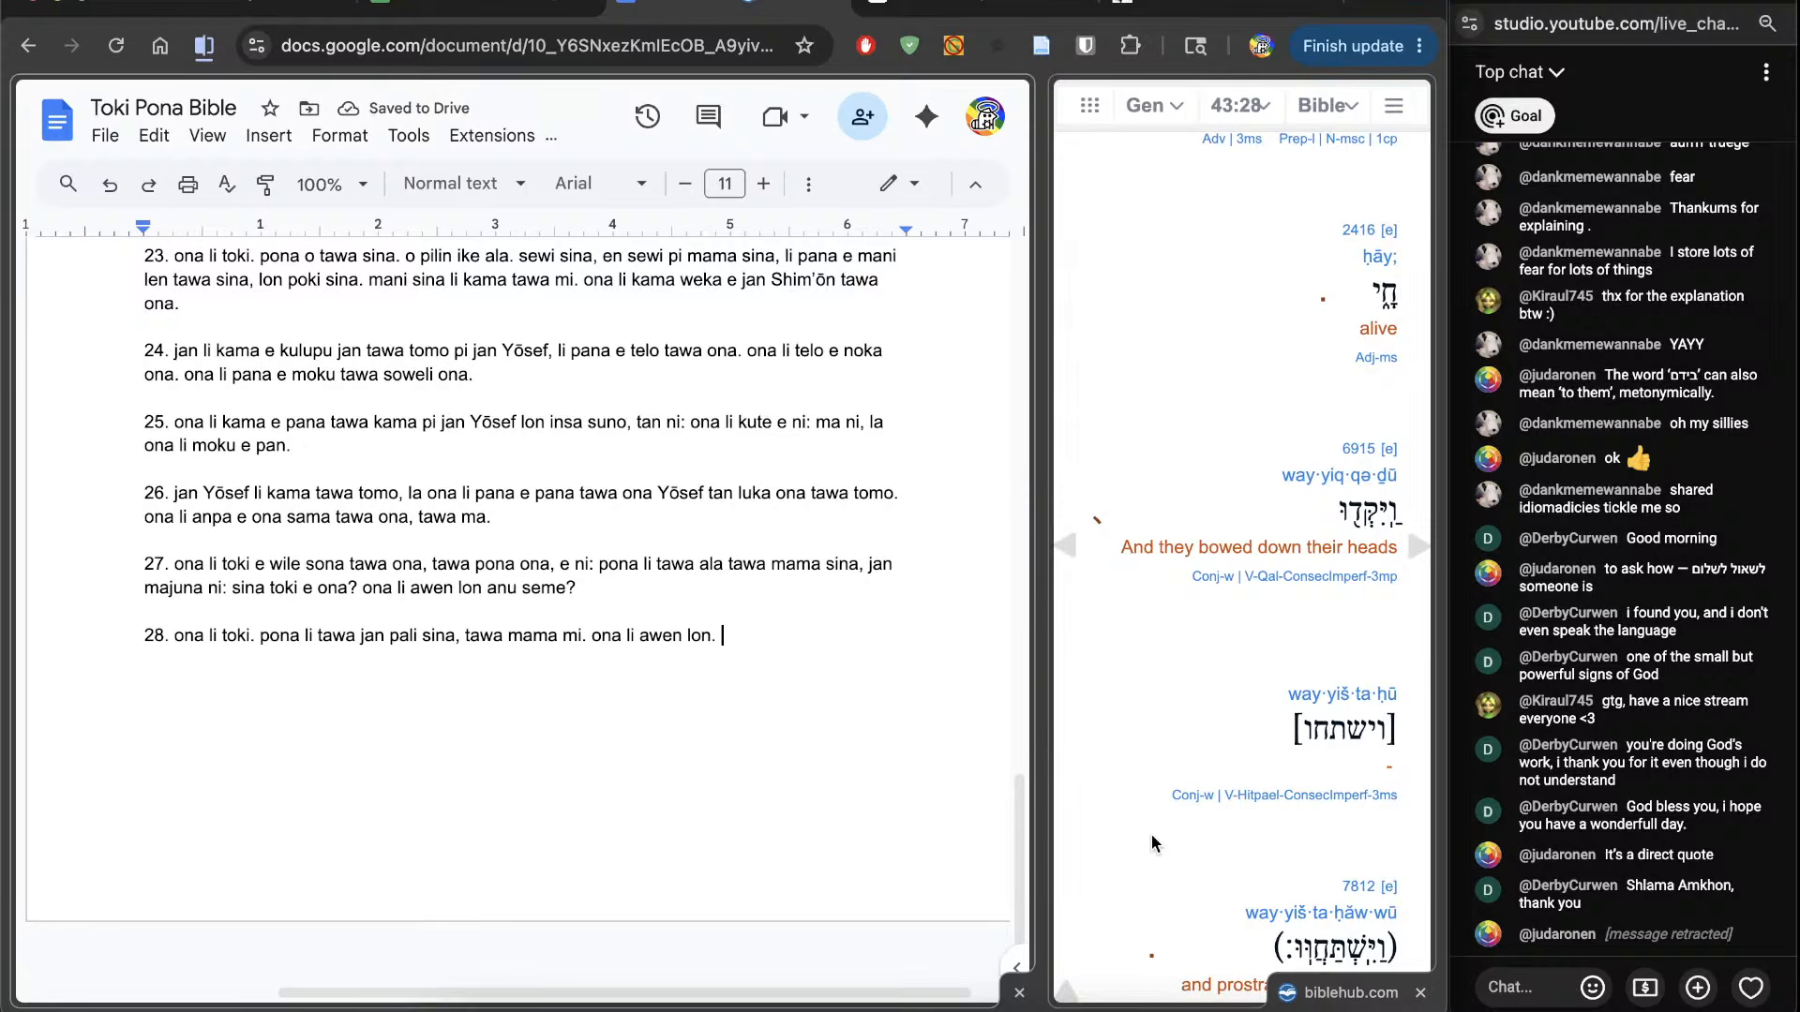
pyautogui.write('ona li')
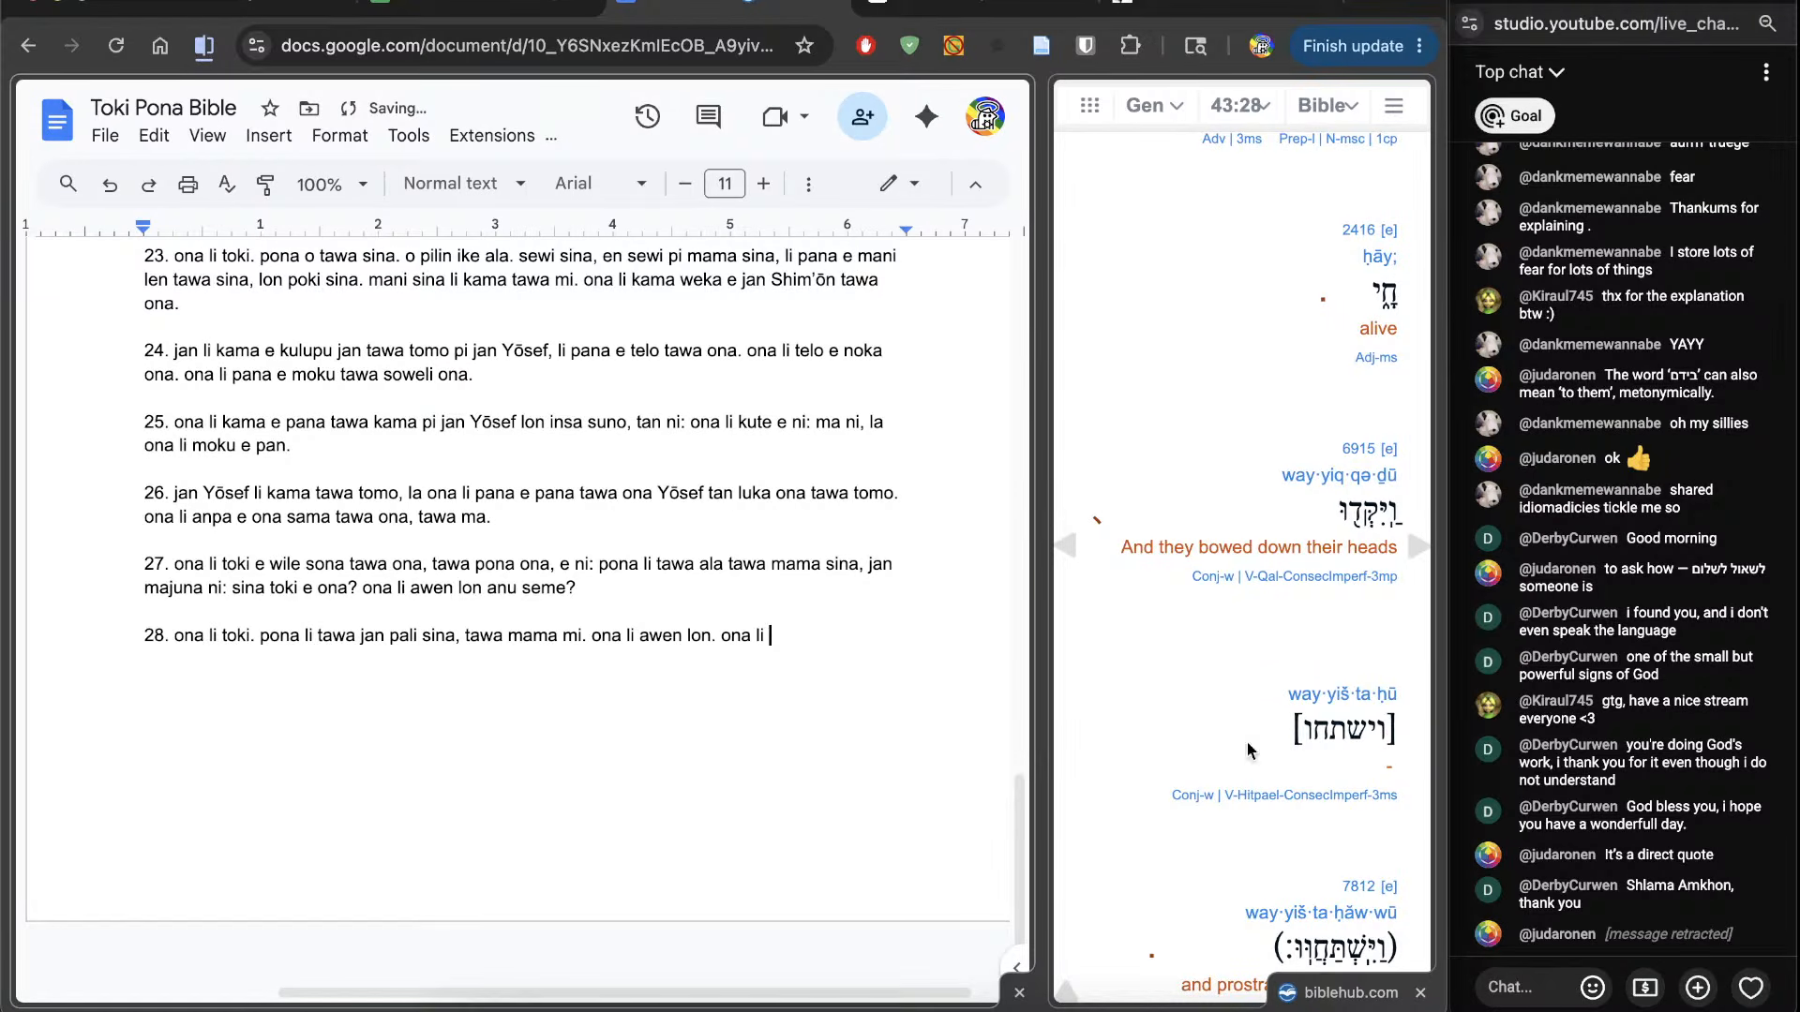
pyautogui.scroll(-2, 1274, 632)
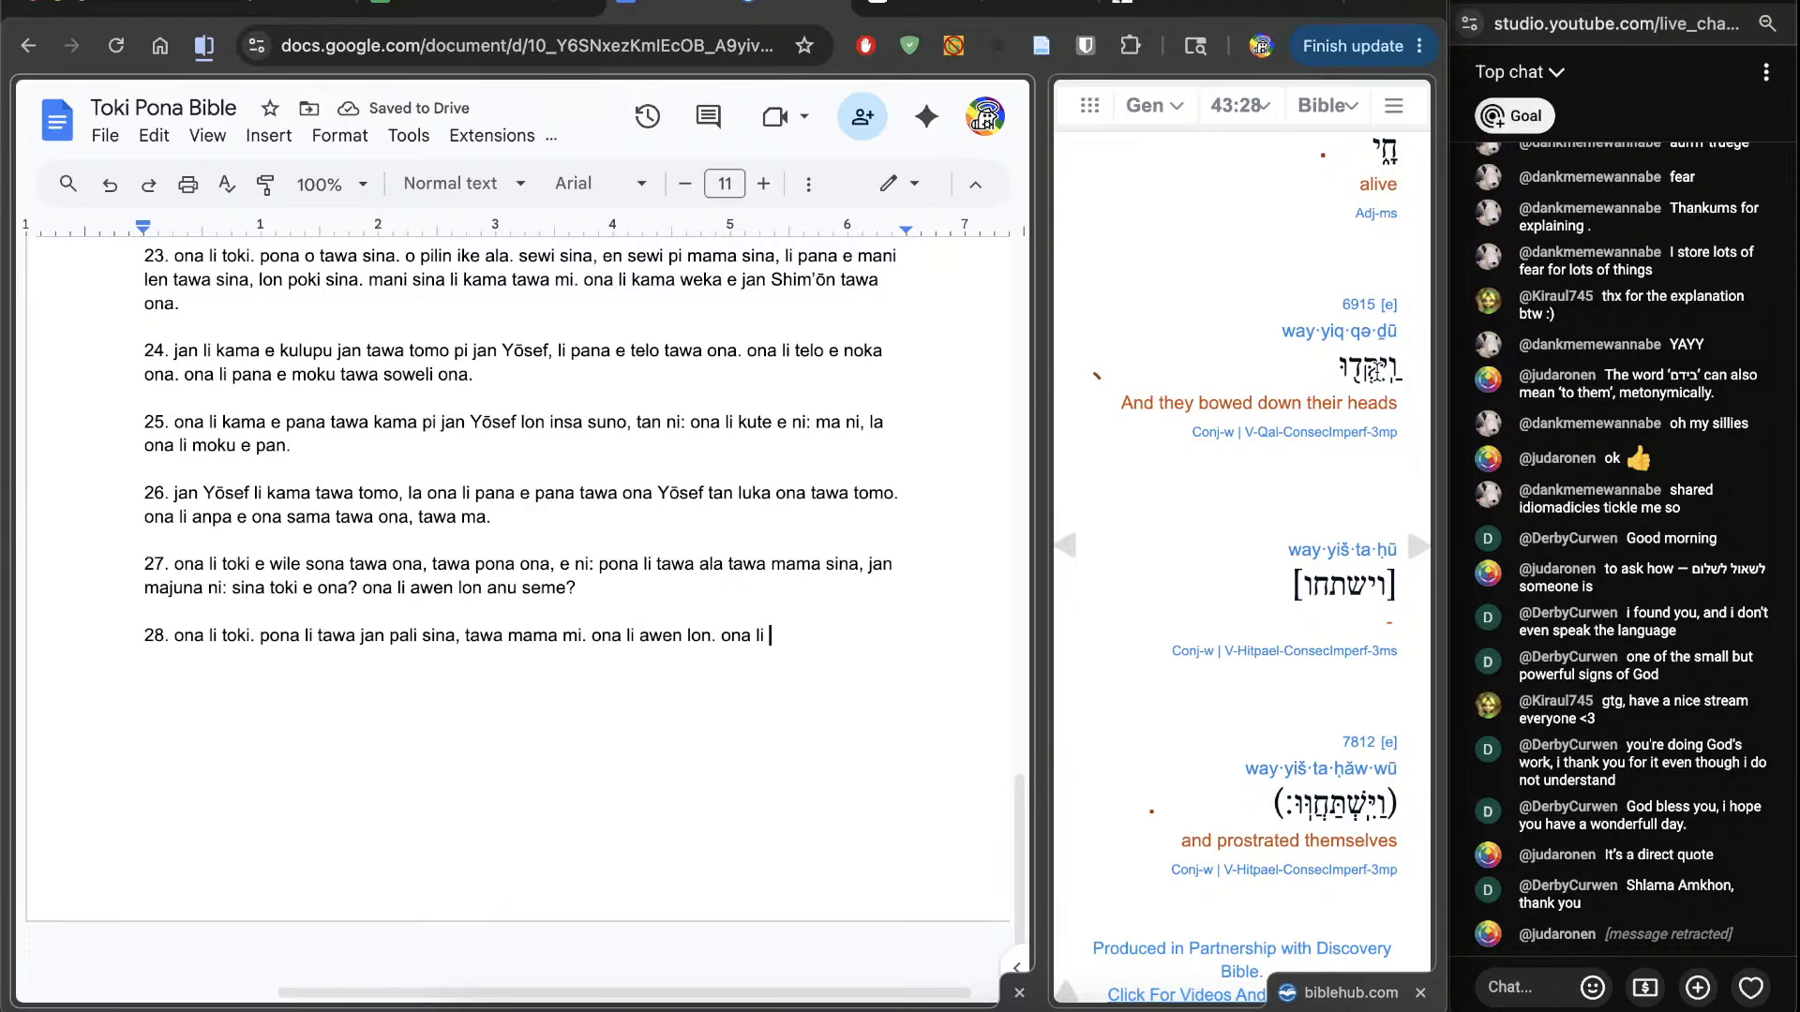
pyautogui.click(1359, 304)
pyautogui.scroll(-15, 657, 622)
pyautogui.scroll(5, 659, 632)
pyautogui.scroll(1, 659, 632)
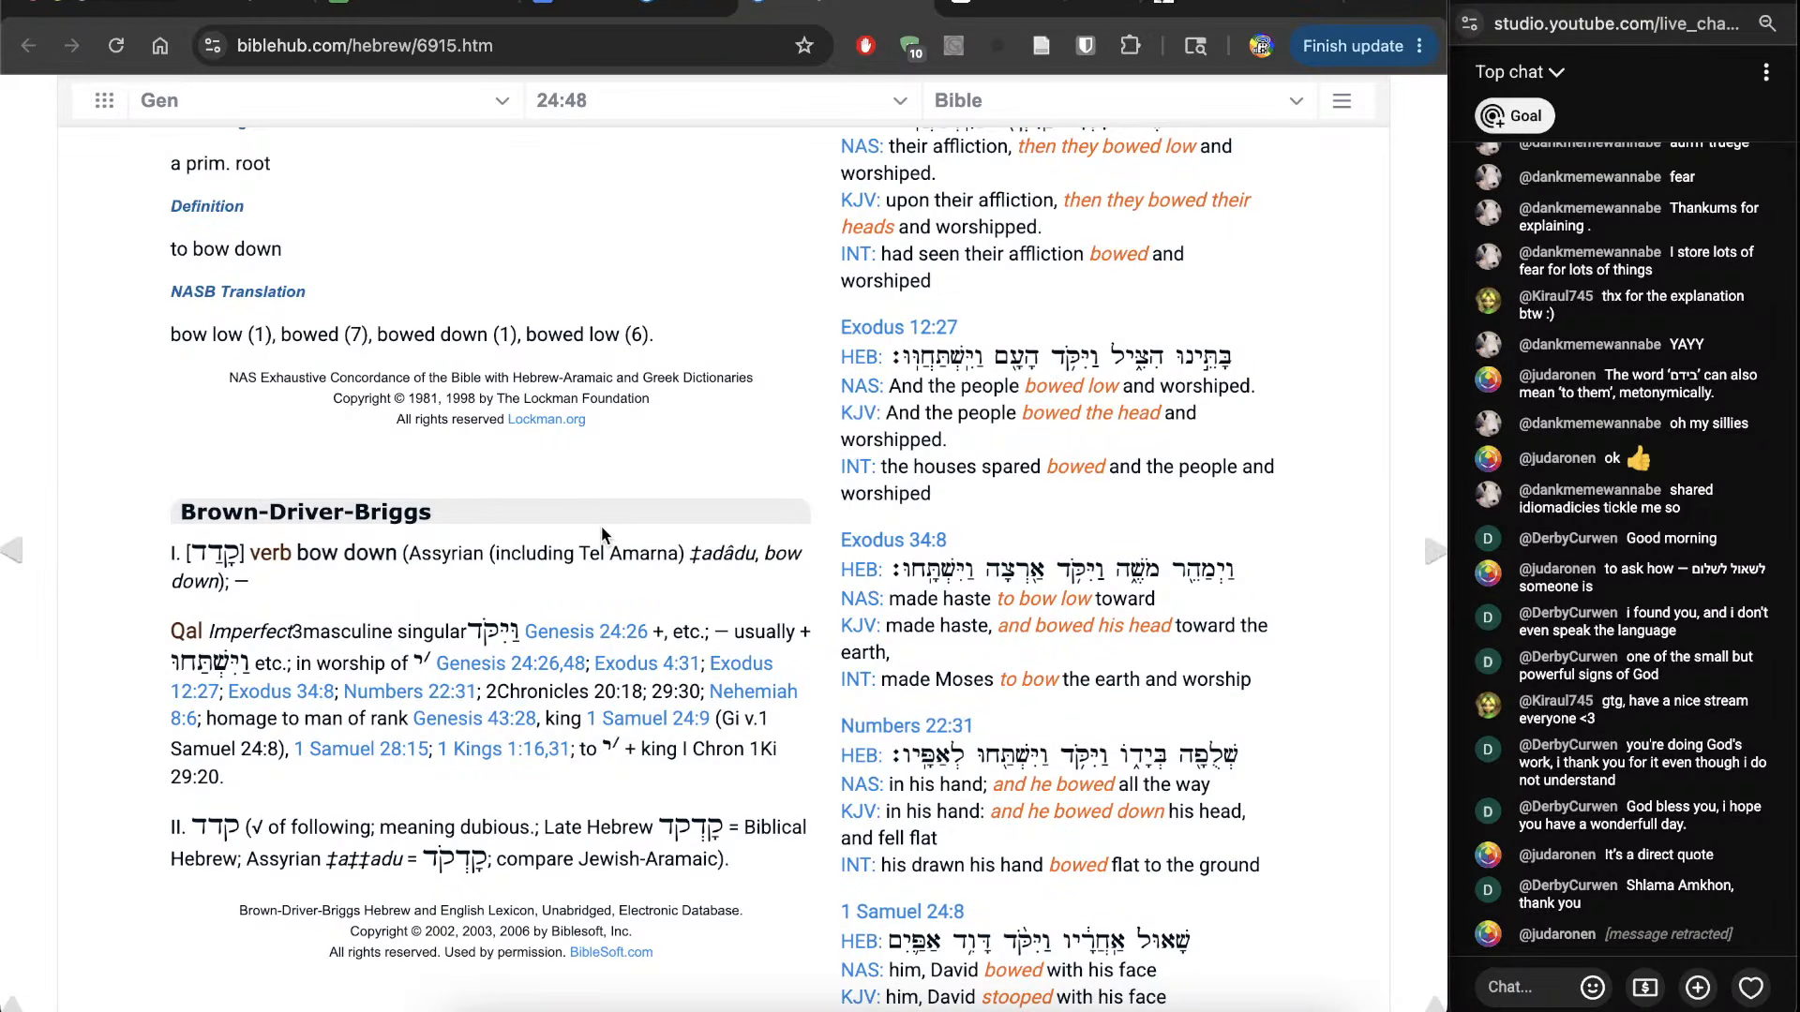
pyautogui.press('super+w')
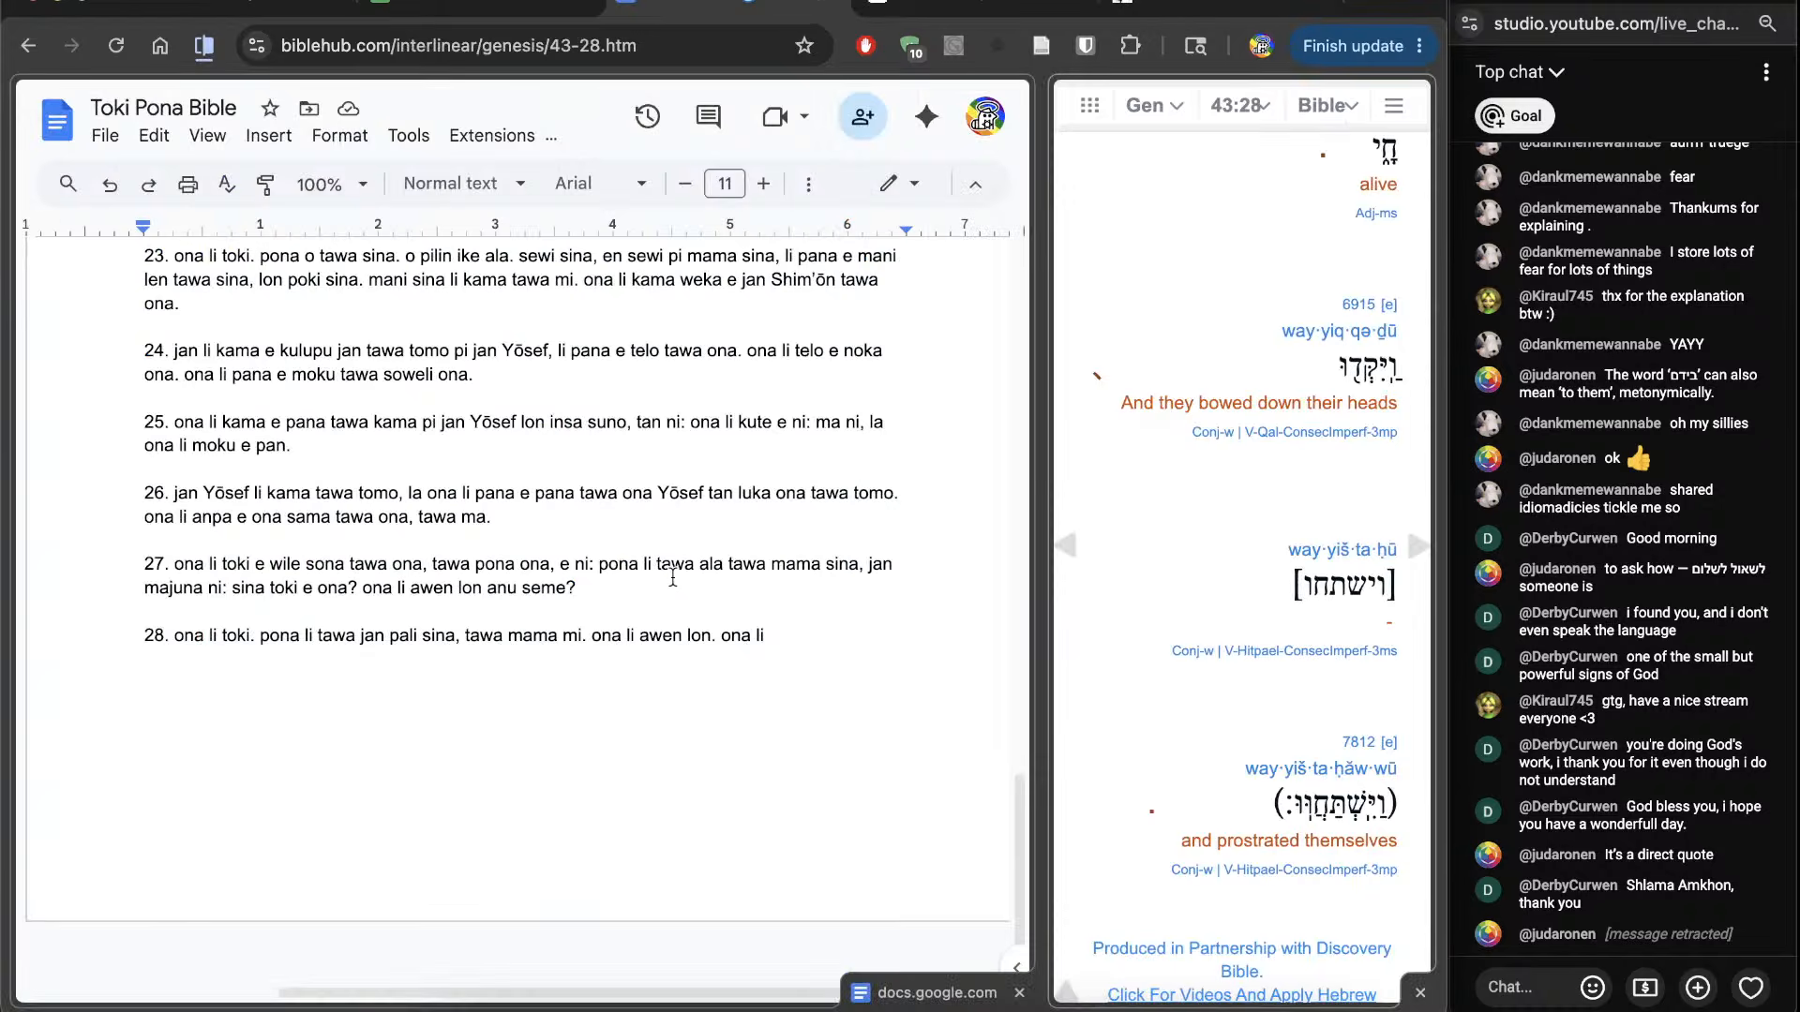
pyautogui.click(852, 704)
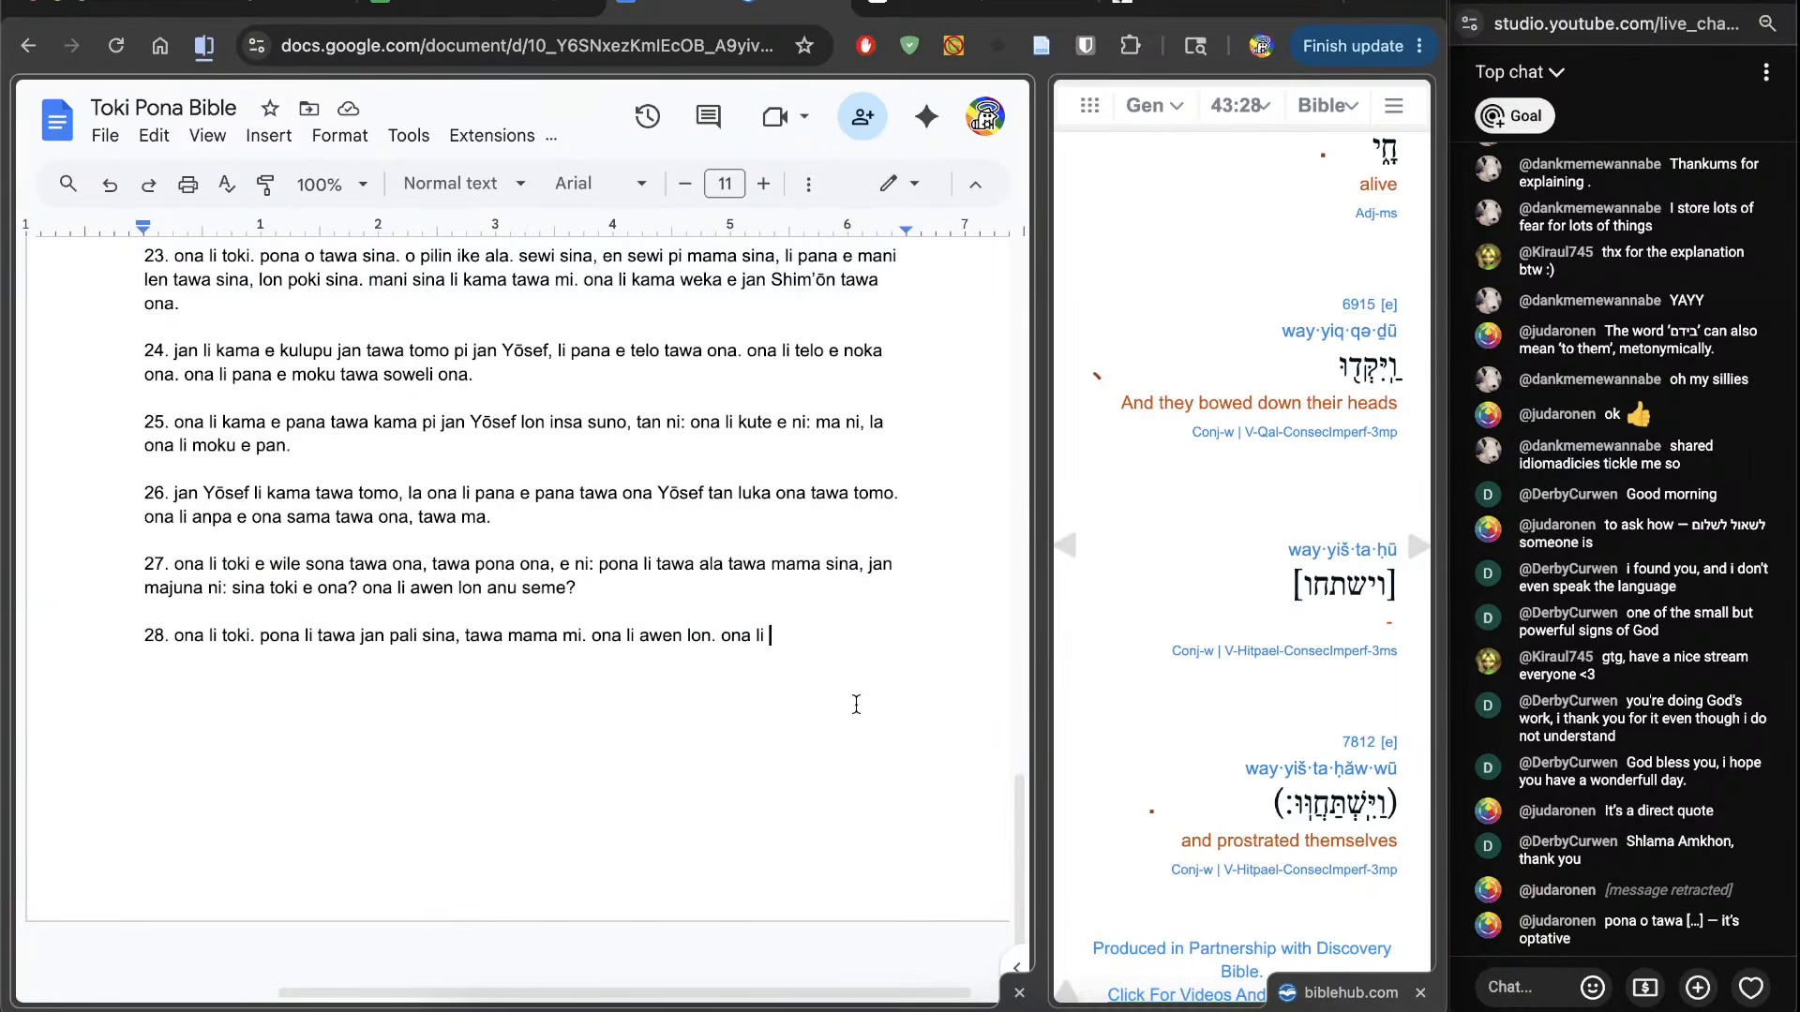
pyautogui.write('anpa')
# Step: Reexamine the Hebrew word for "your servant" in the Genesis 43:28 interlinear
pyautogui.scroll(8, 1185, 619)
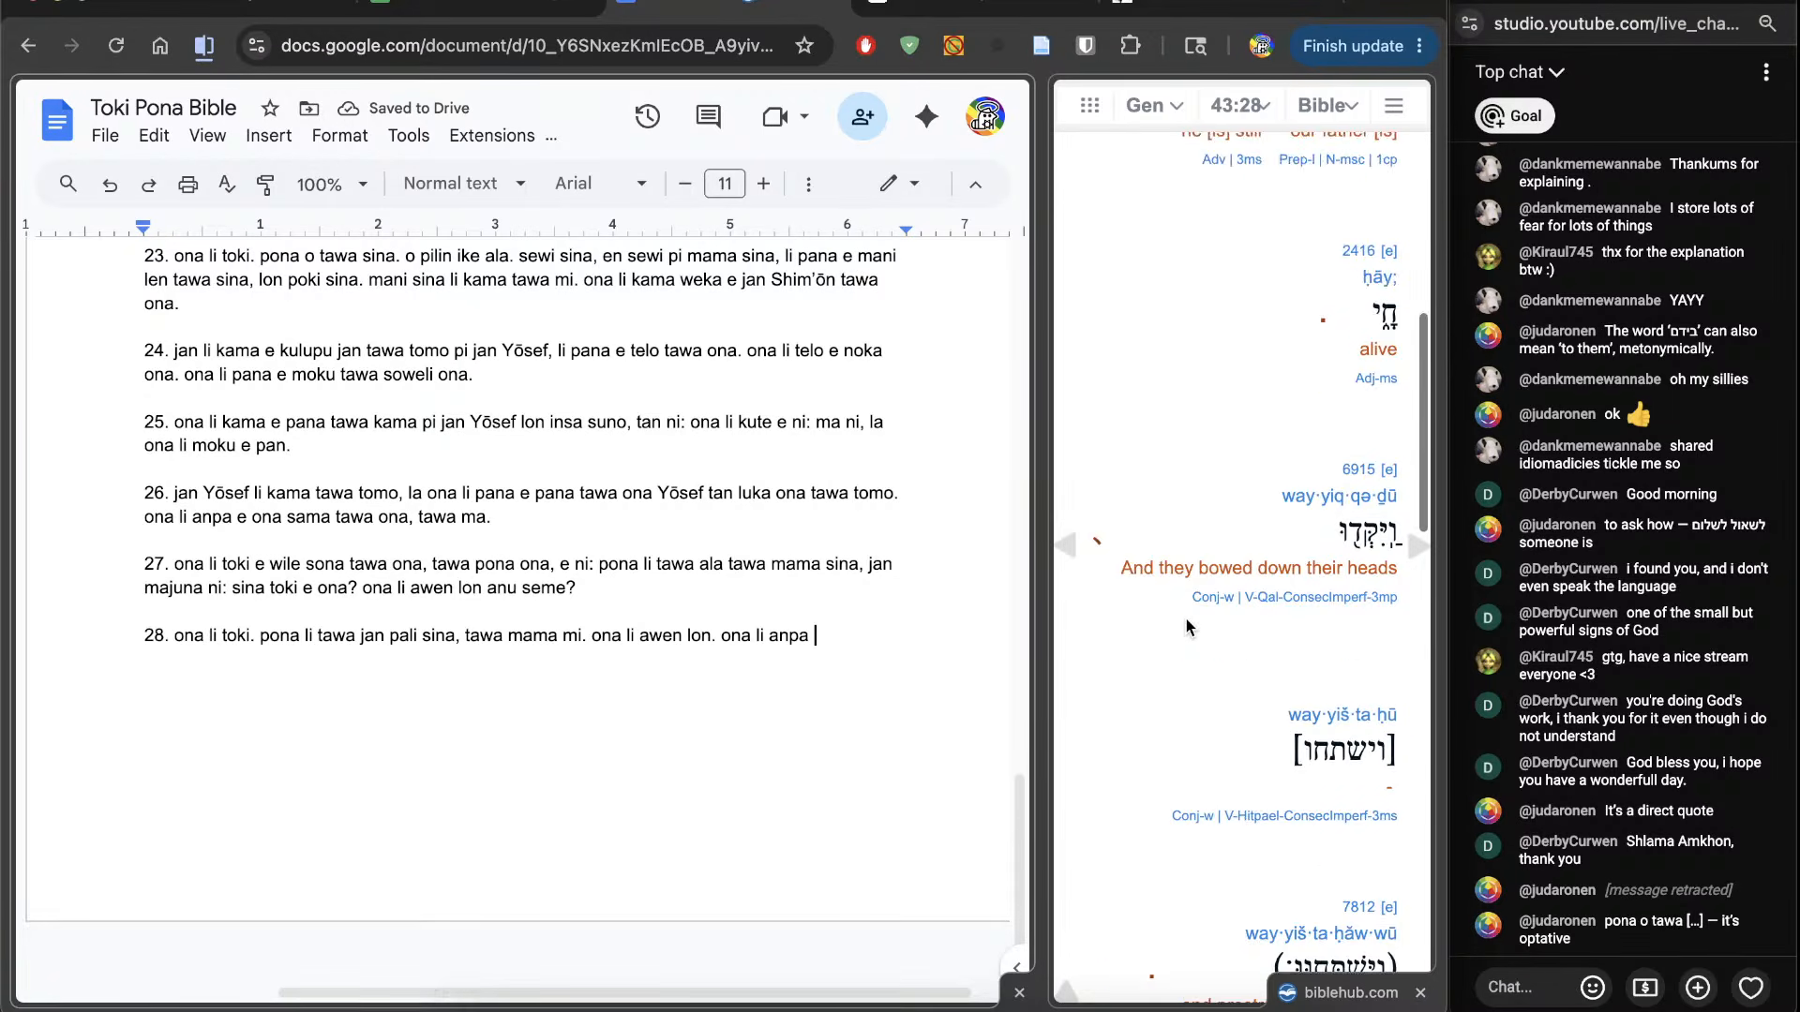
pyautogui.scroll(1, 1185, 619)
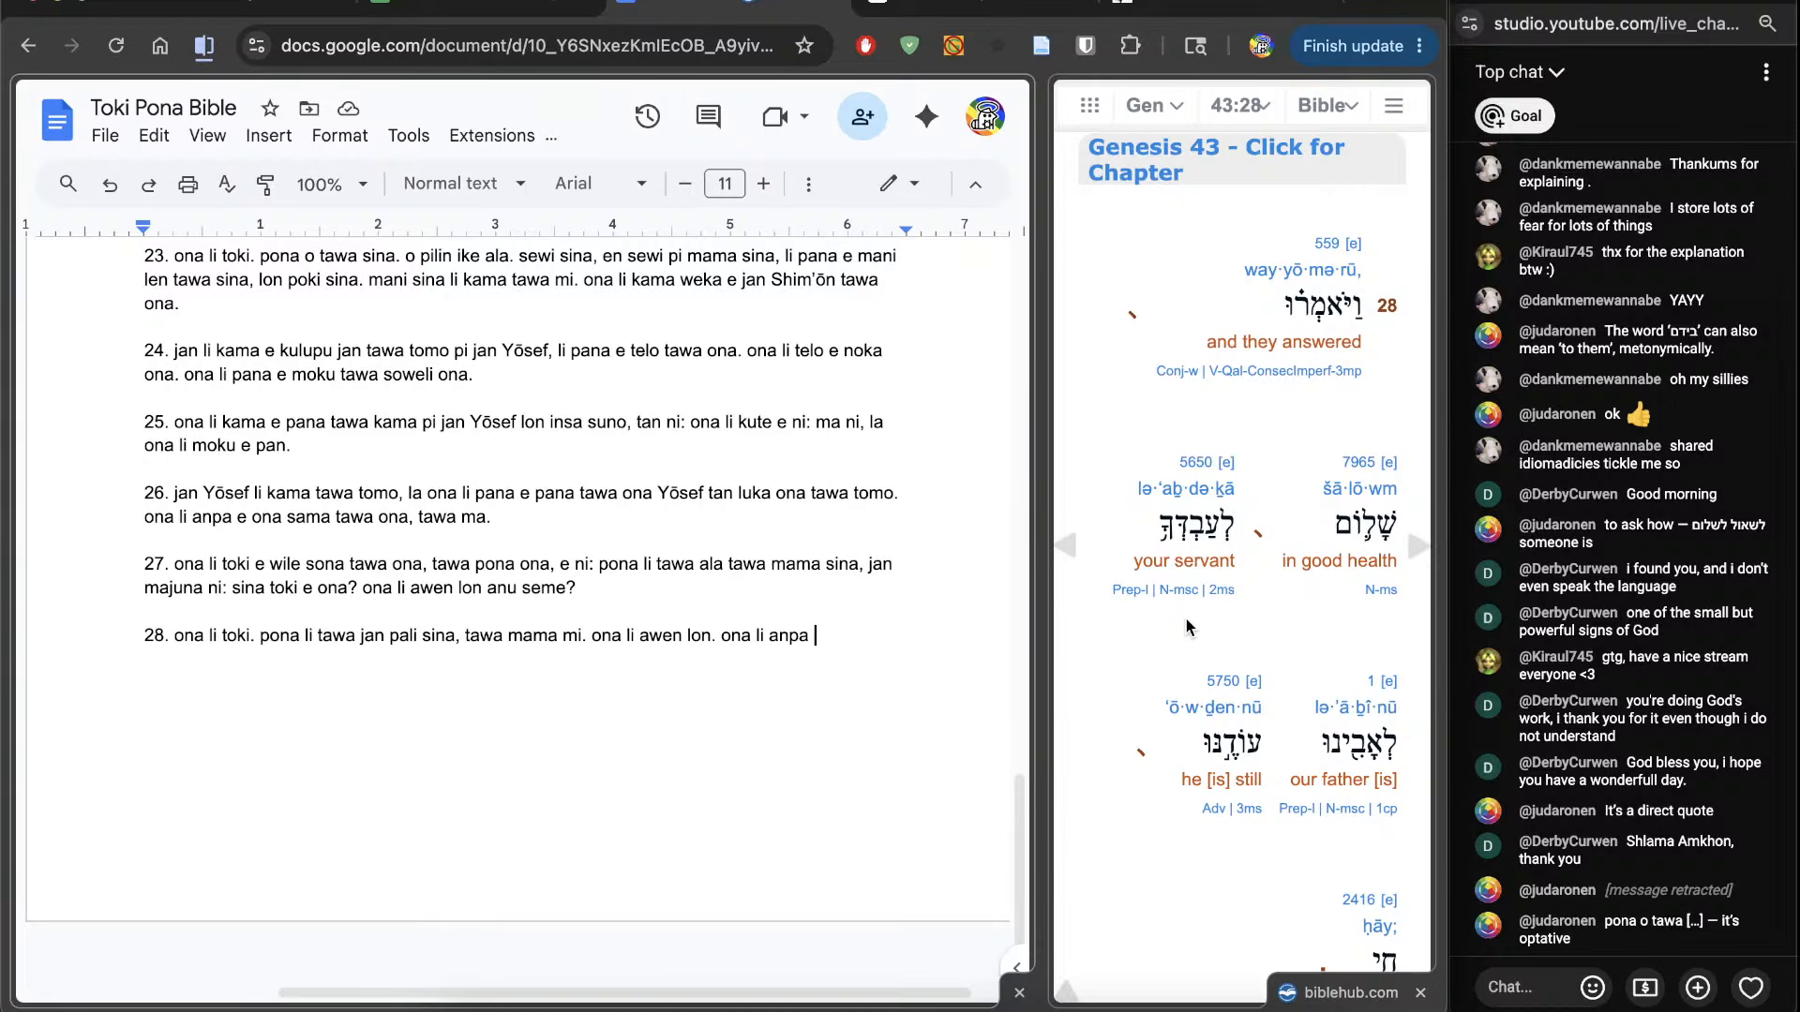
pyautogui.scroll(1, 1185, 619)
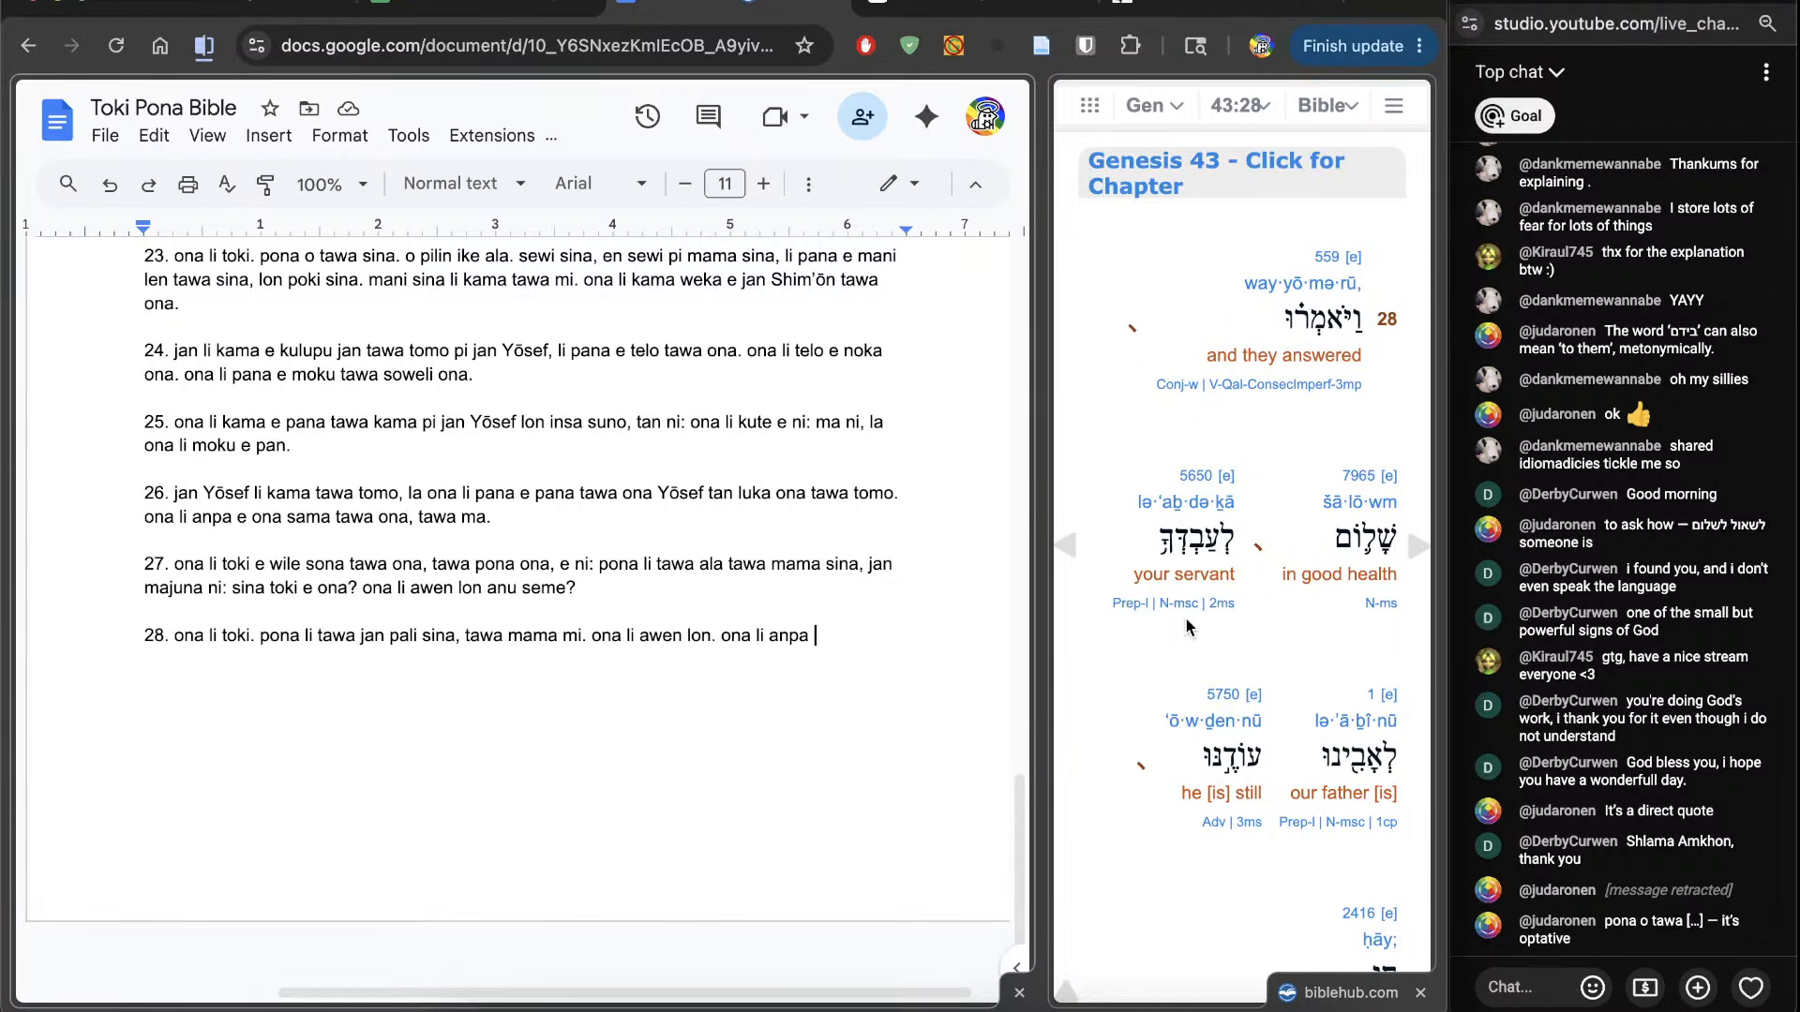
pyautogui.doubleClick(1193, 551)
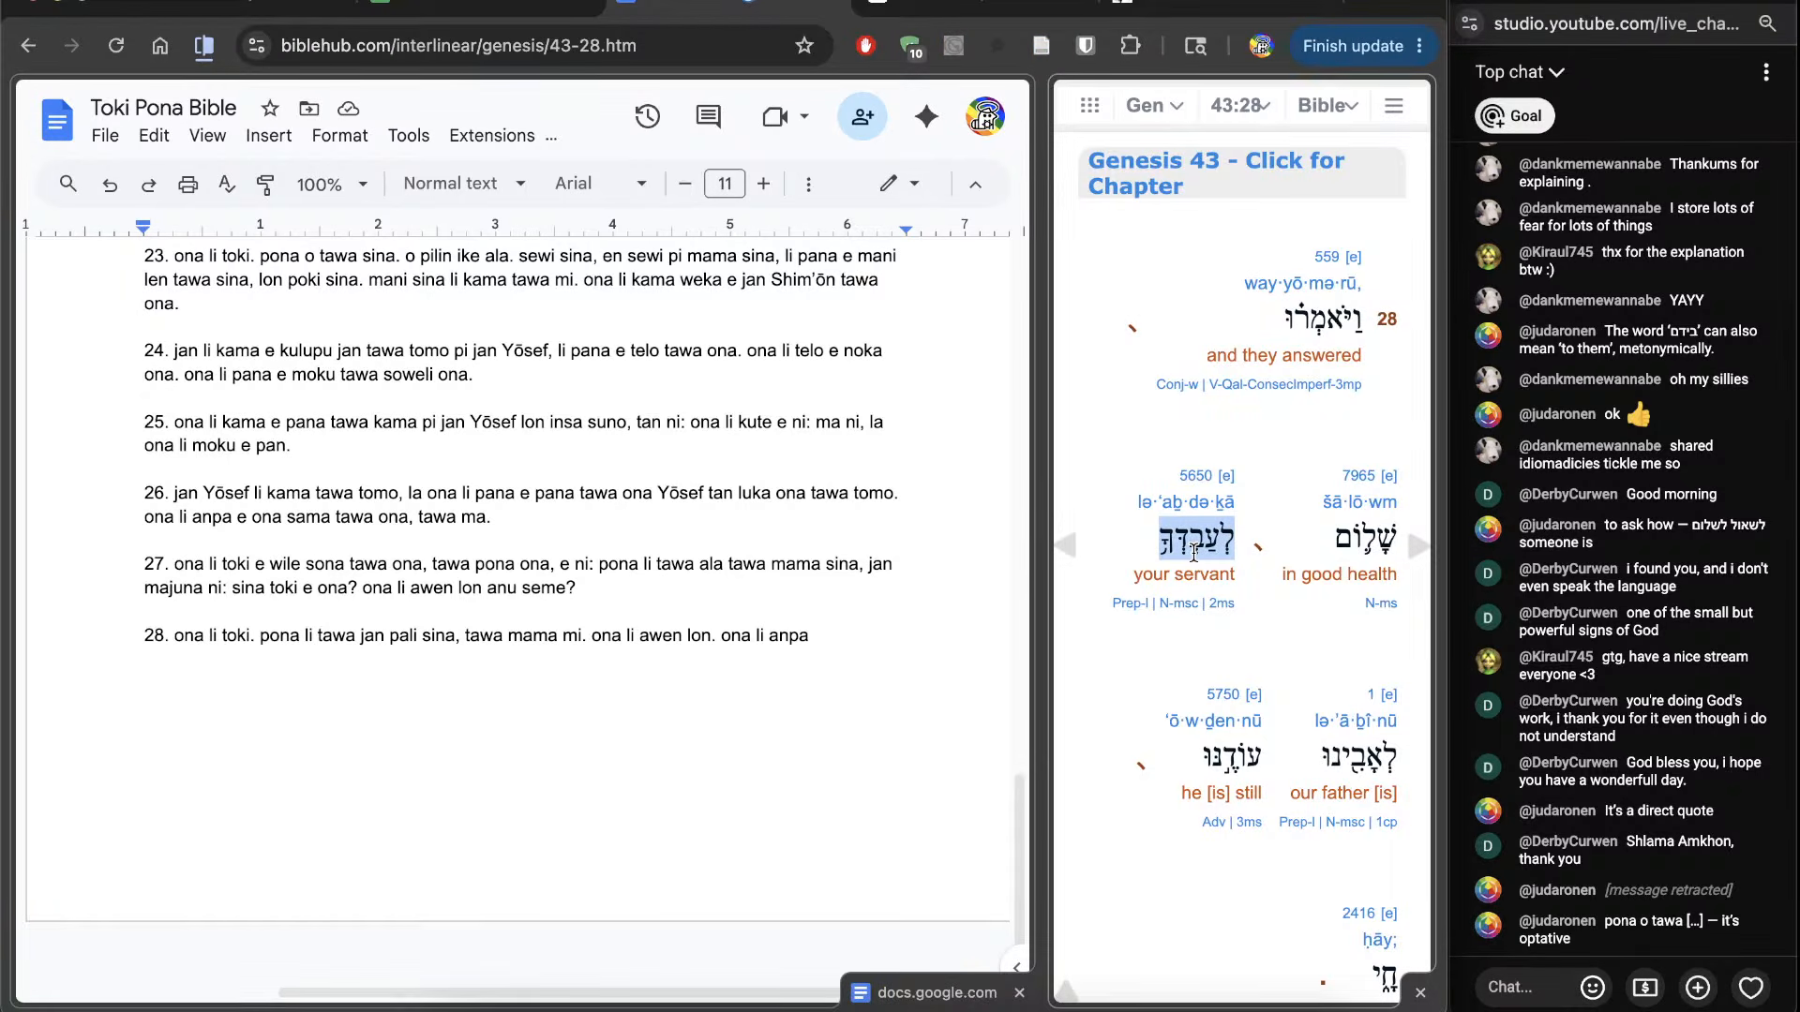
pyautogui.click(1279, 647)
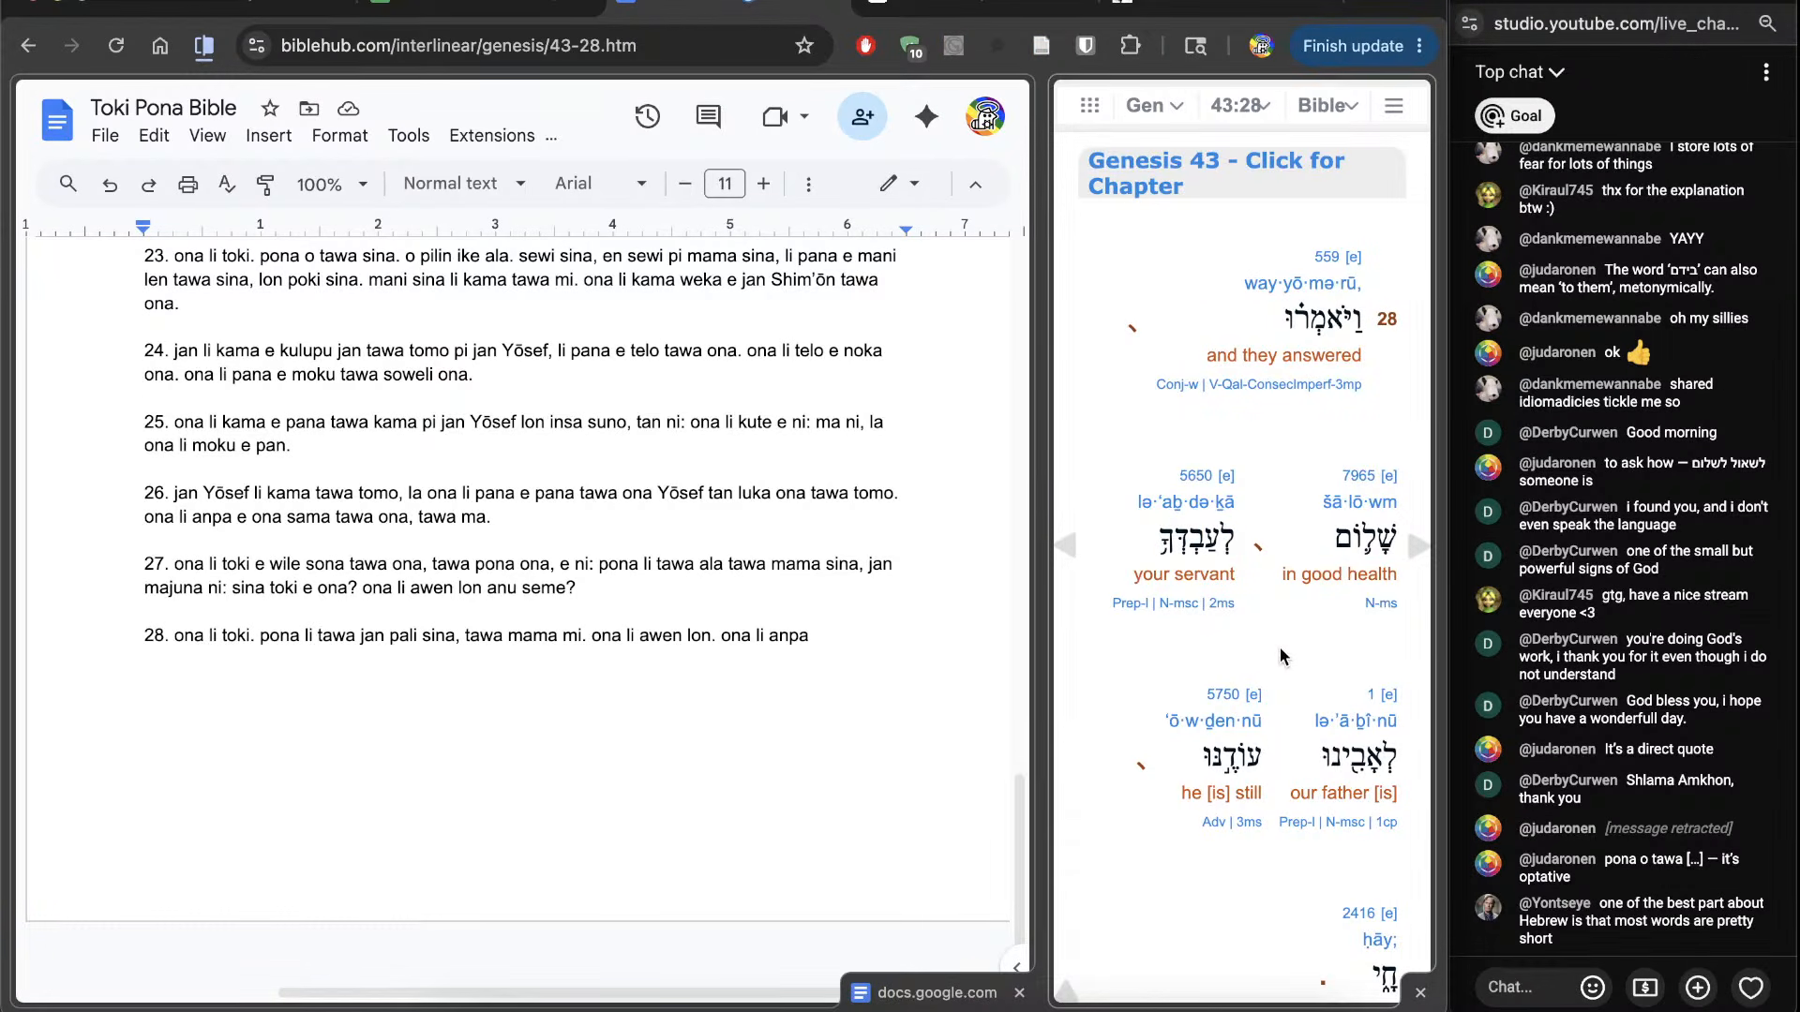
pyautogui.doubleClick(1222, 555)
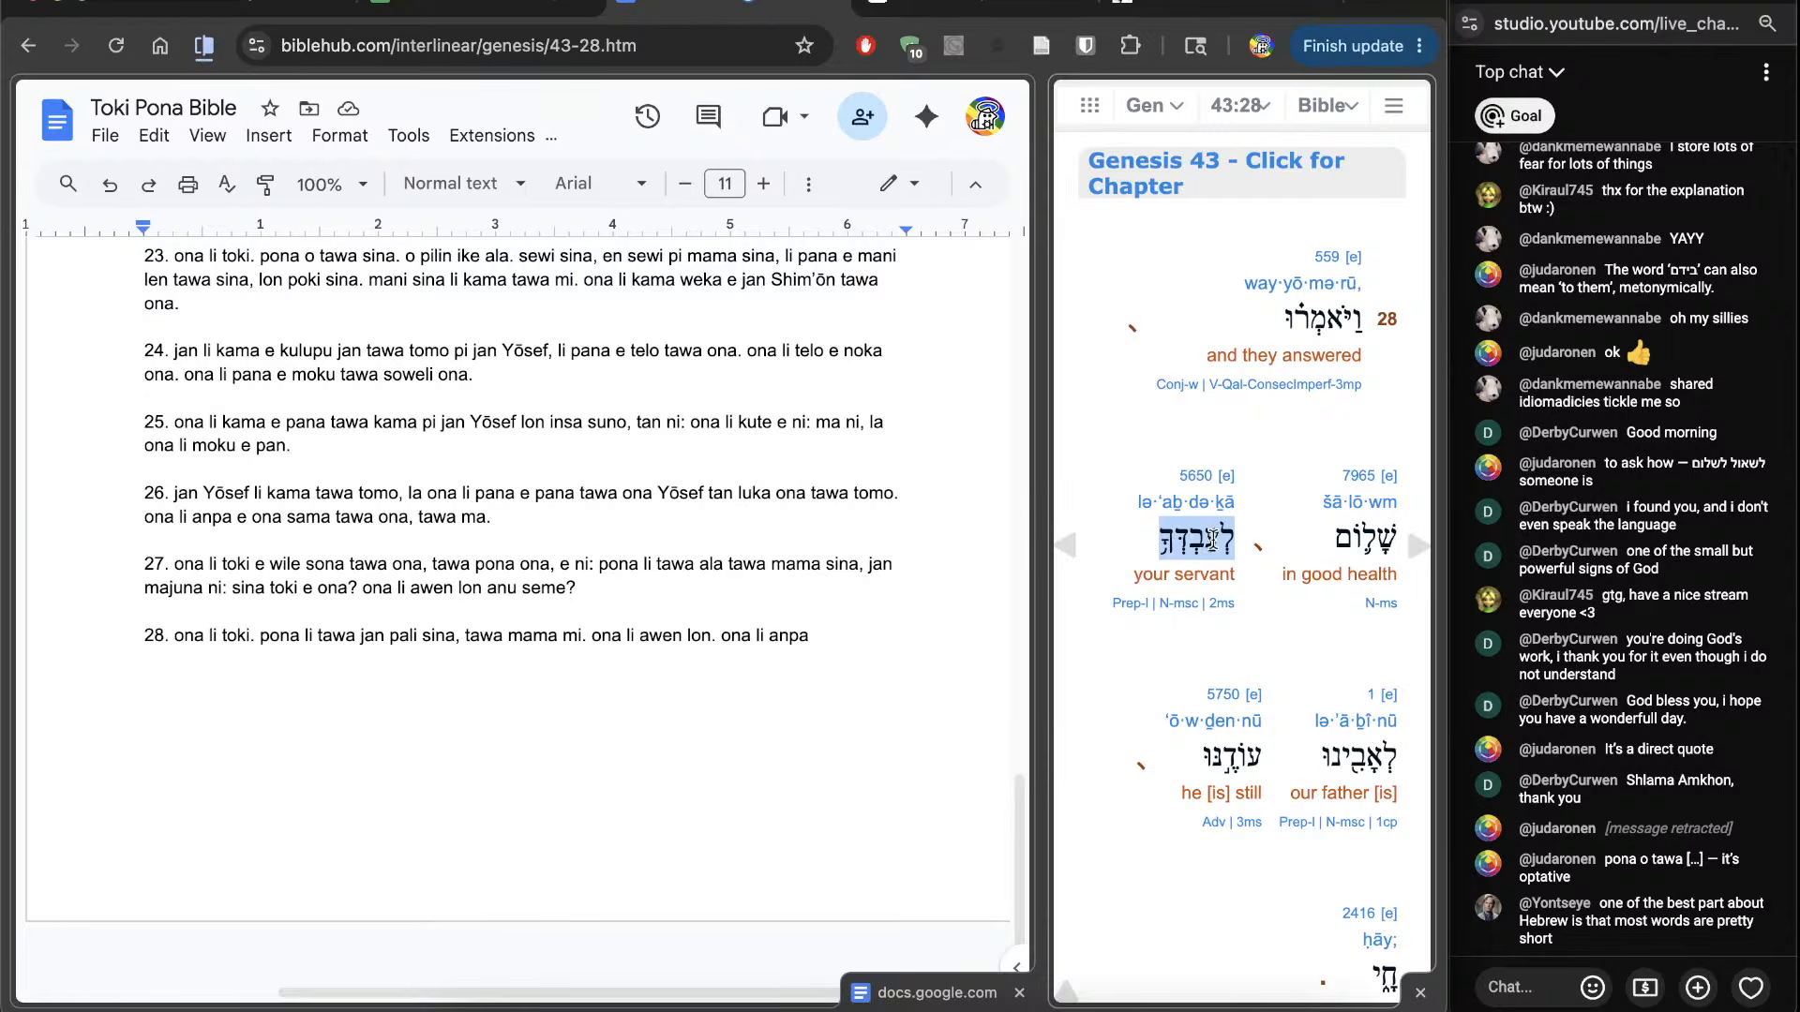
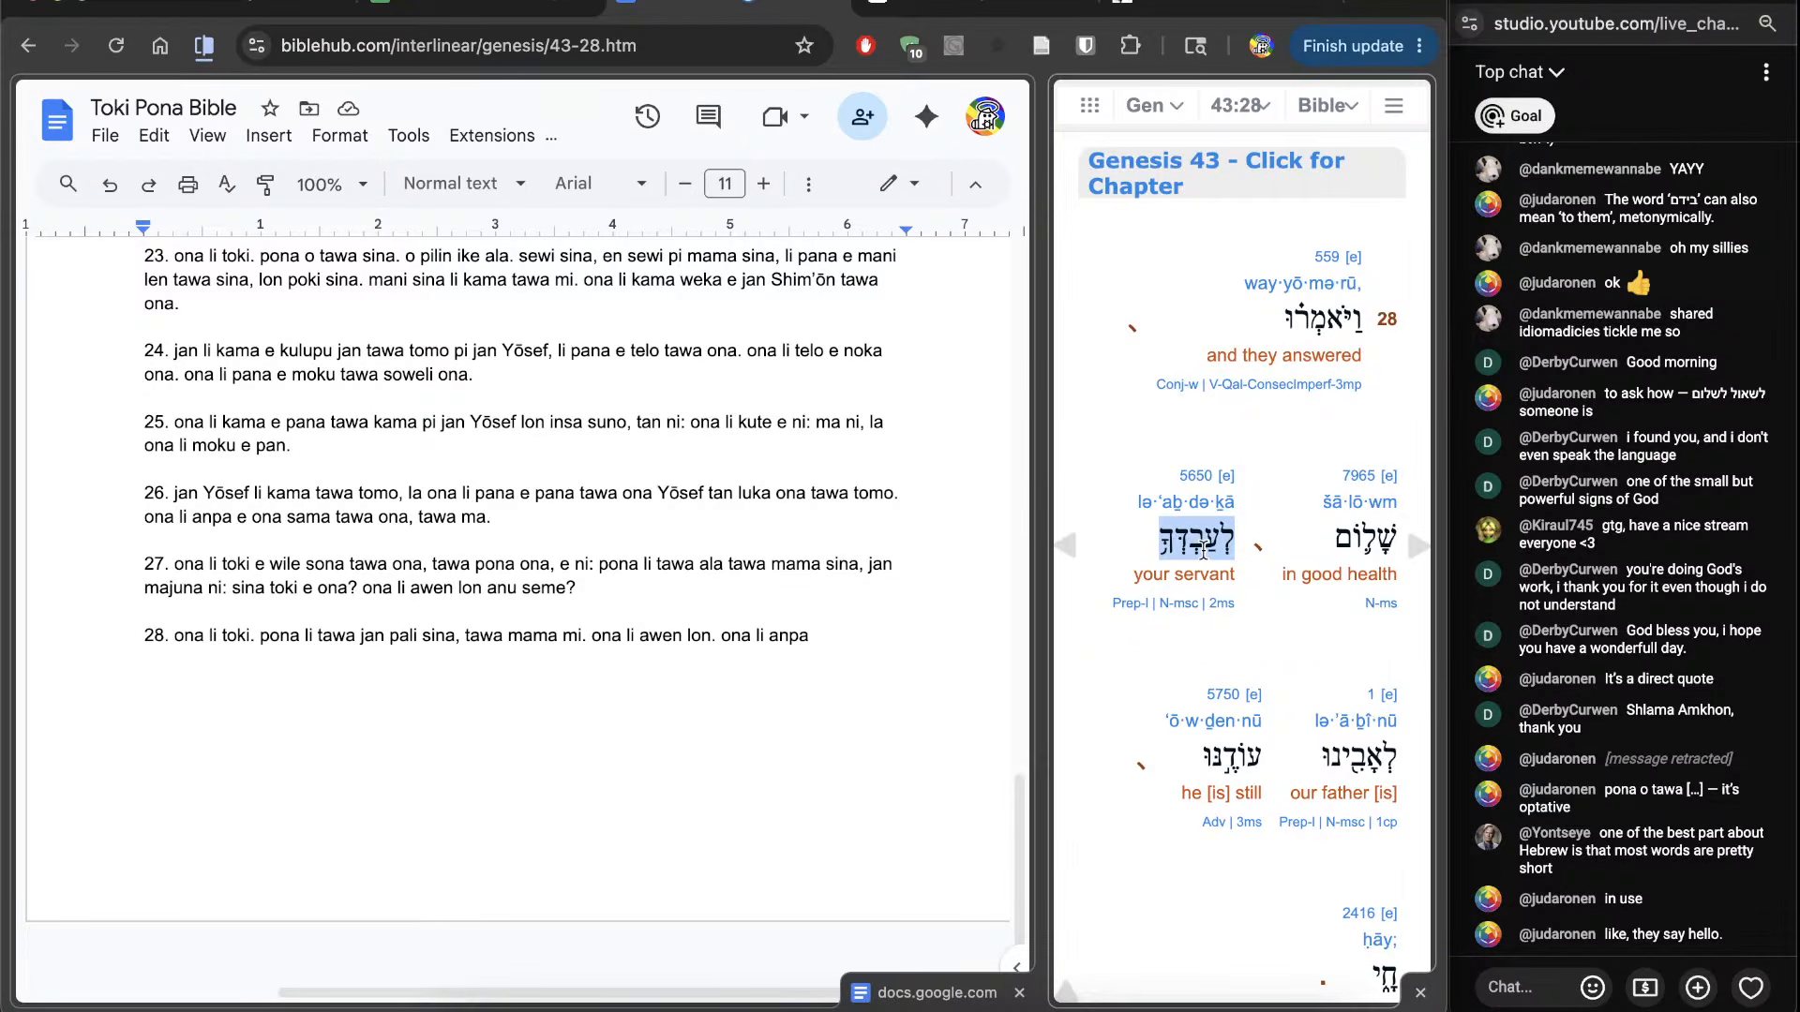
# Step: Compare the Hebrew for "if they were well" in the Genesis 43:27 interlinear with "your servant" in 43:28
pyautogui.scroll(-1, 1204, 551)
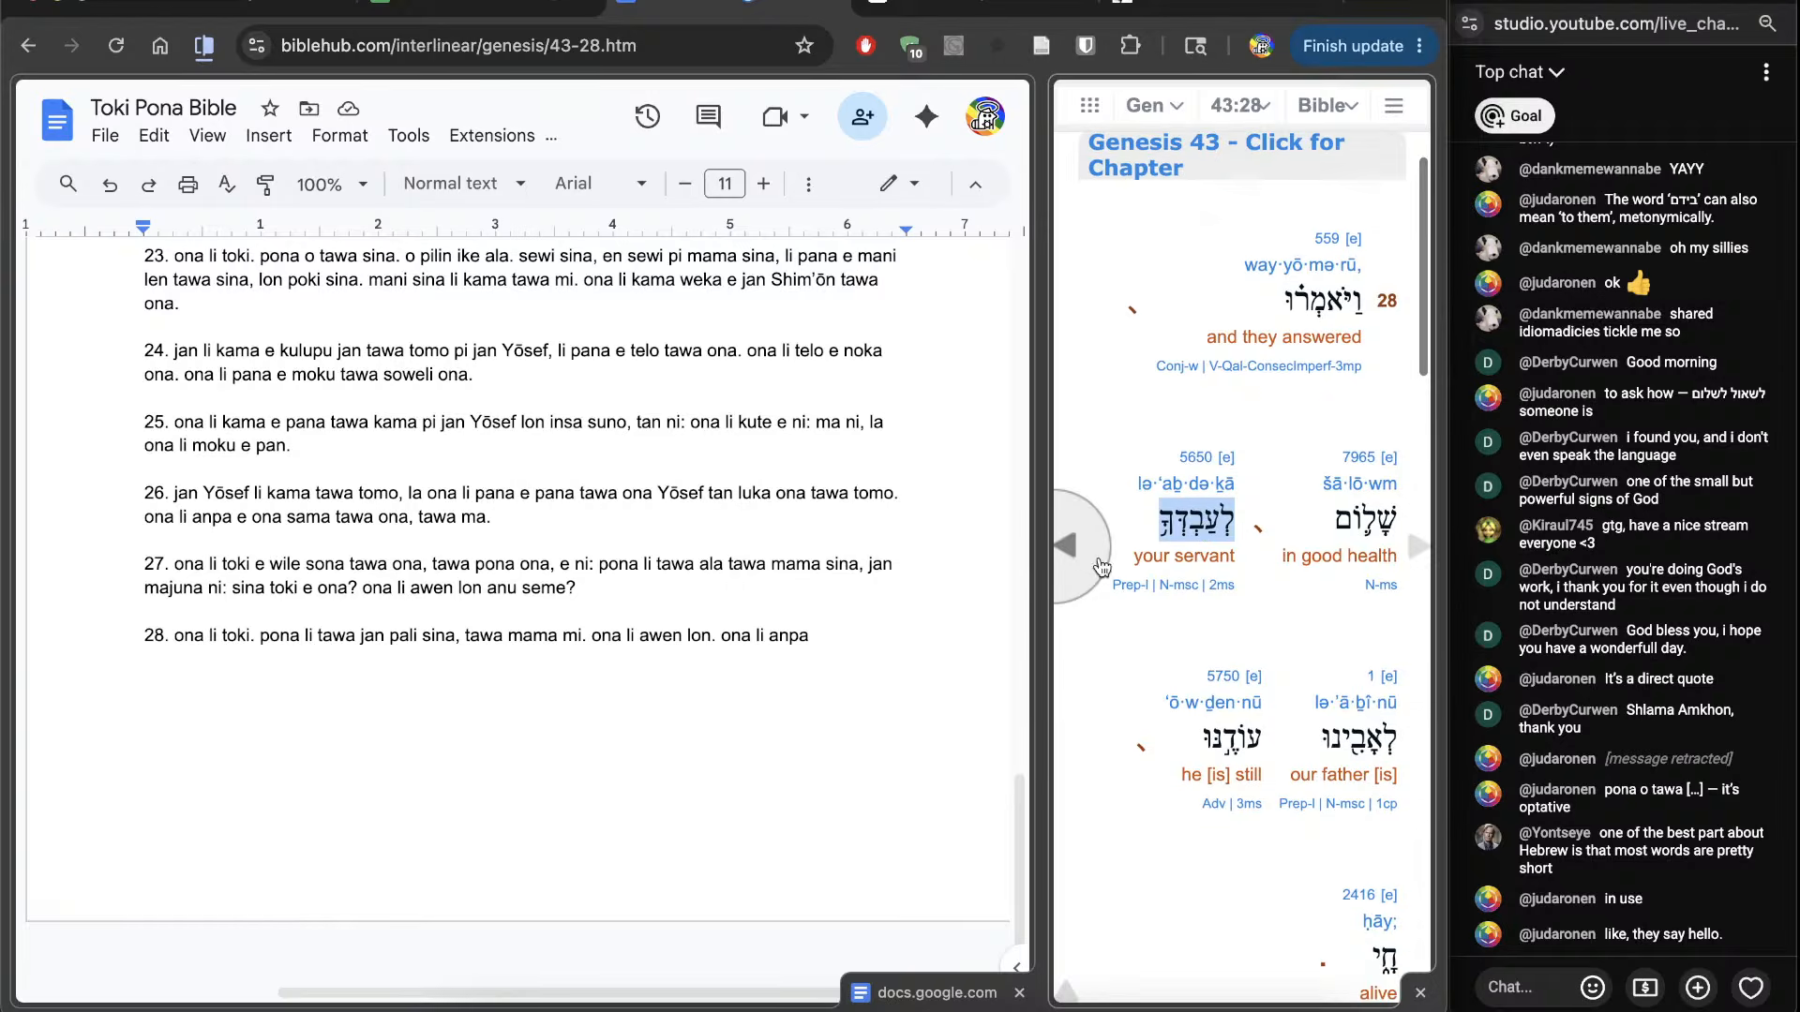
pyautogui.click(1070, 547)
pyautogui.scroll(-9, 1200, 720)
pyautogui.scroll(-1, 1200, 720)
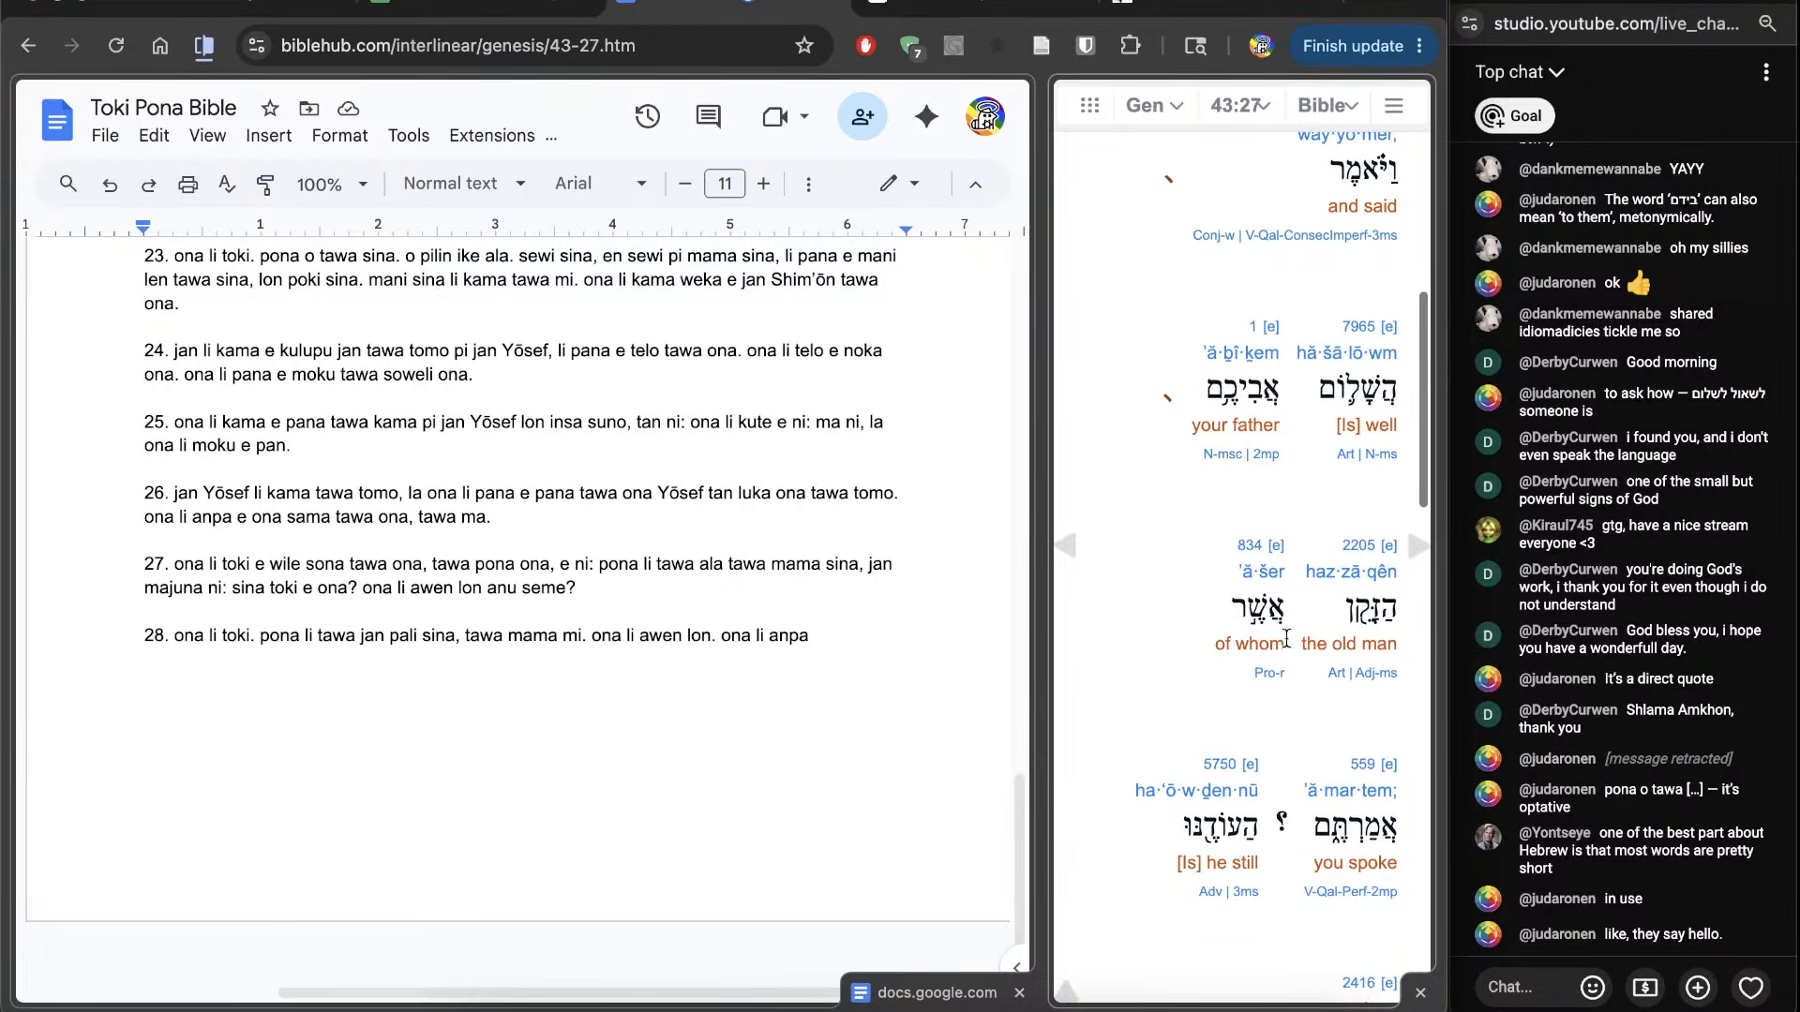
pyautogui.scroll(-1, 1396, 600)
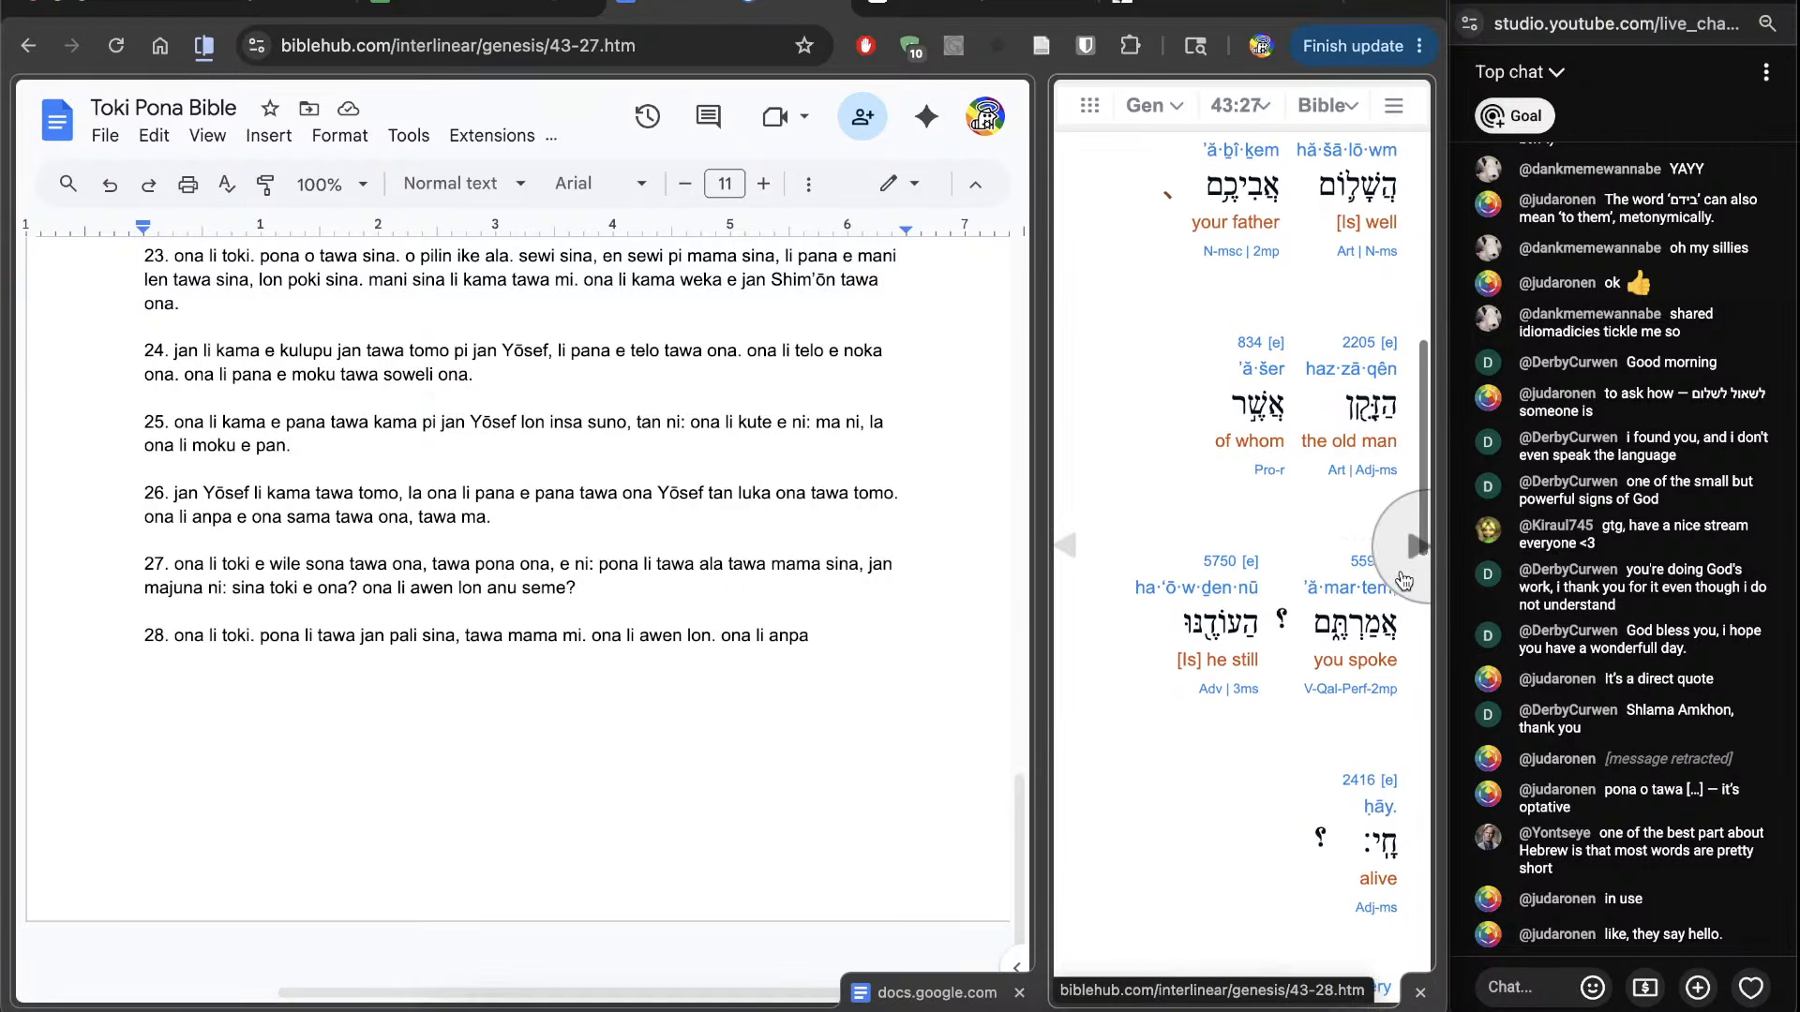
pyautogui.scroll(2, 1178, 792)
pyautogui.scroll(4, 1177, 791)
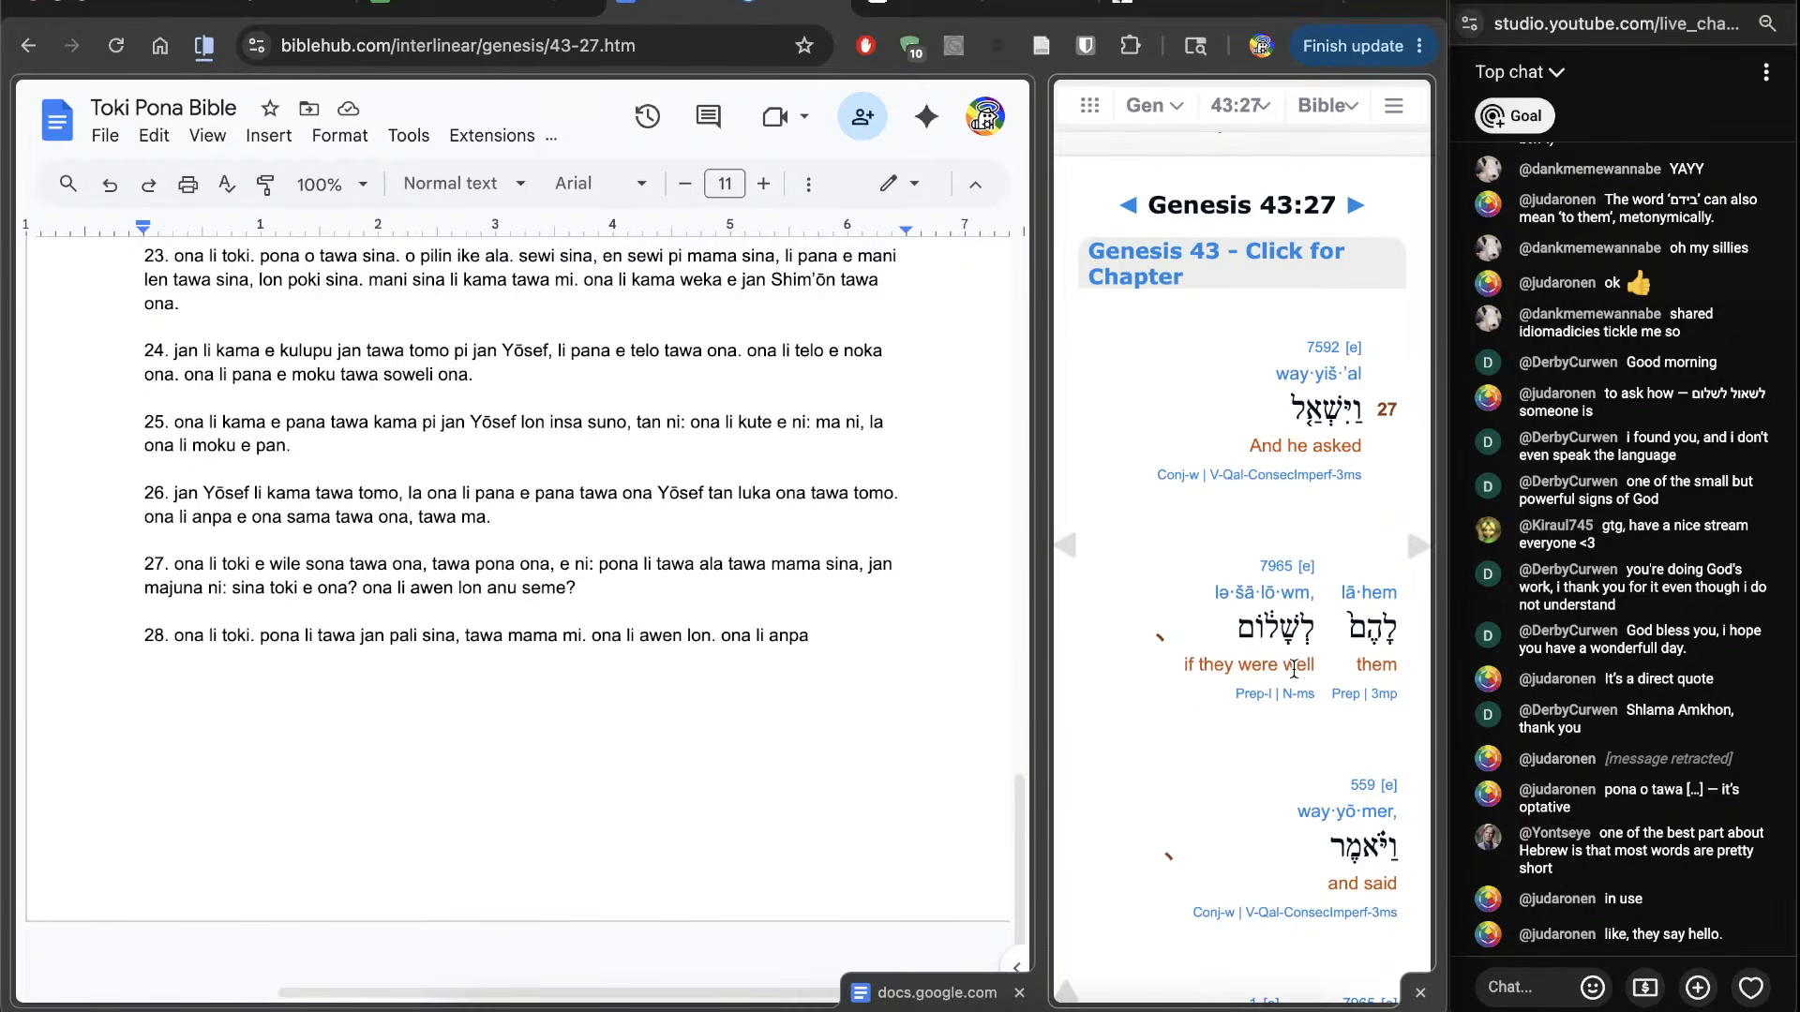
pyautogui.scroll(-2, 1289, 572)
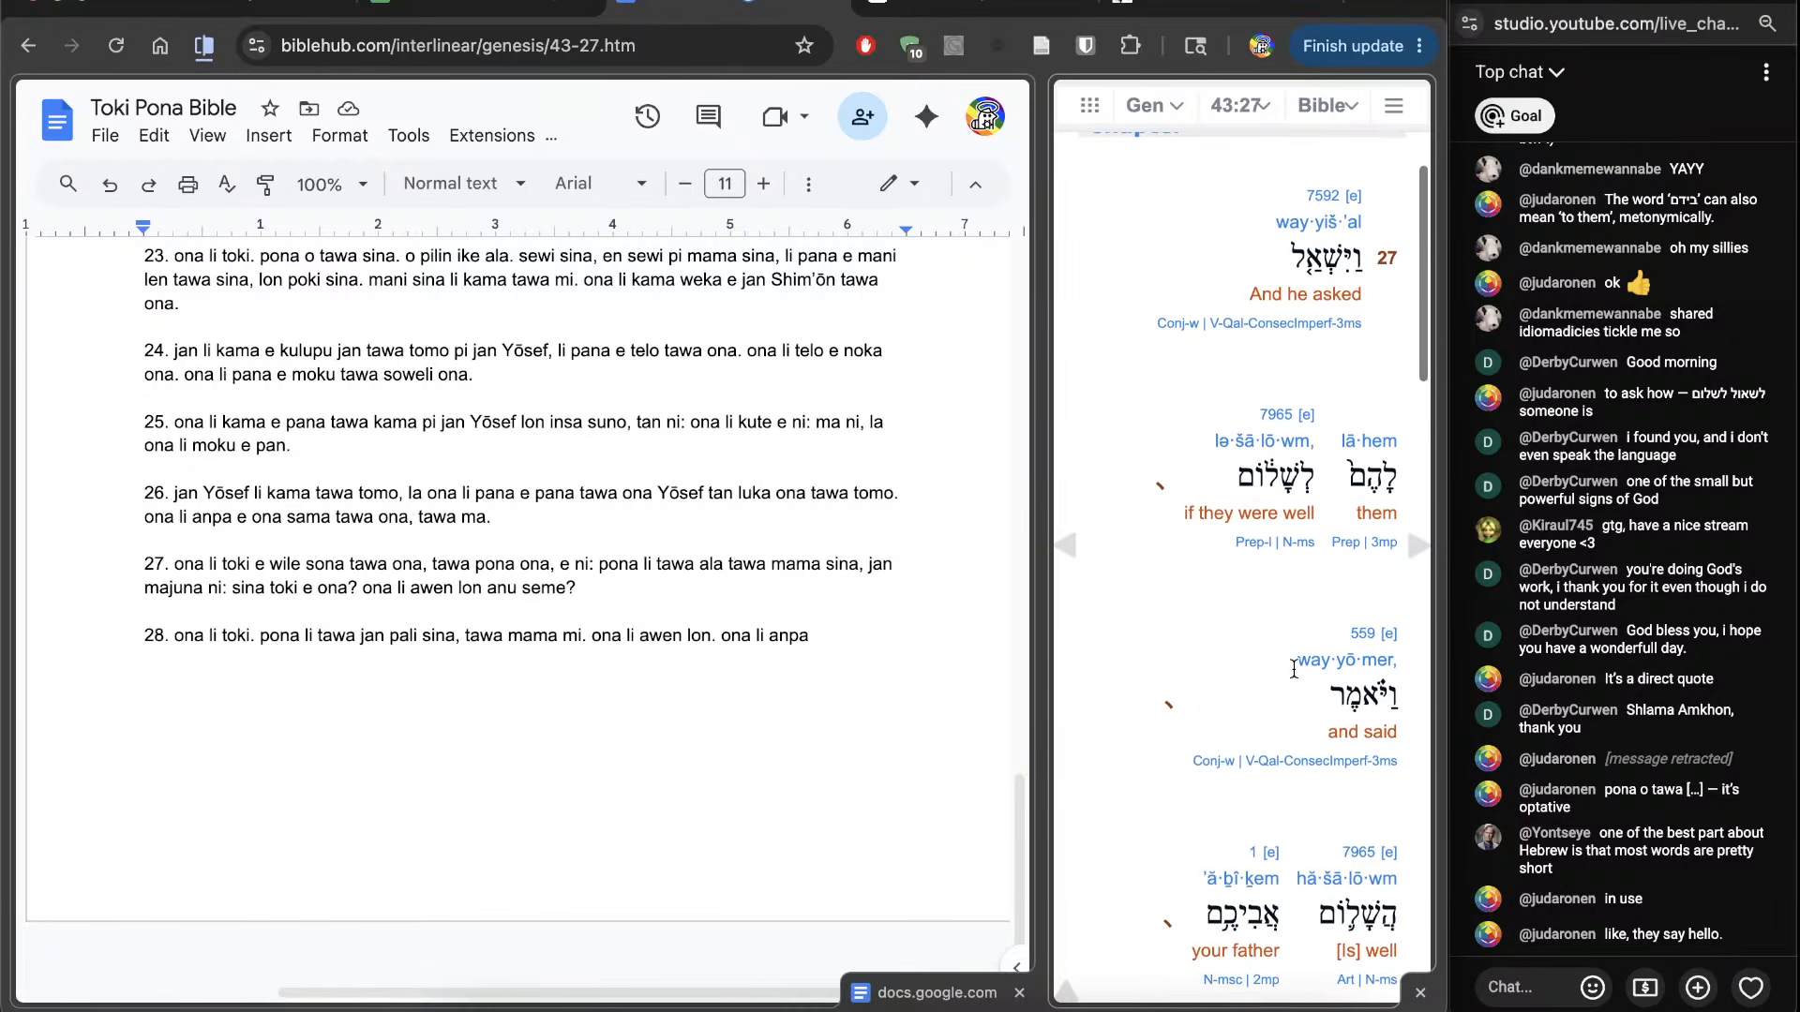
pyautogui.doubleClick(1263, 480)
pyautogui.click(1409, 569)
pyautogui.scroll(-5, 1167, 689)
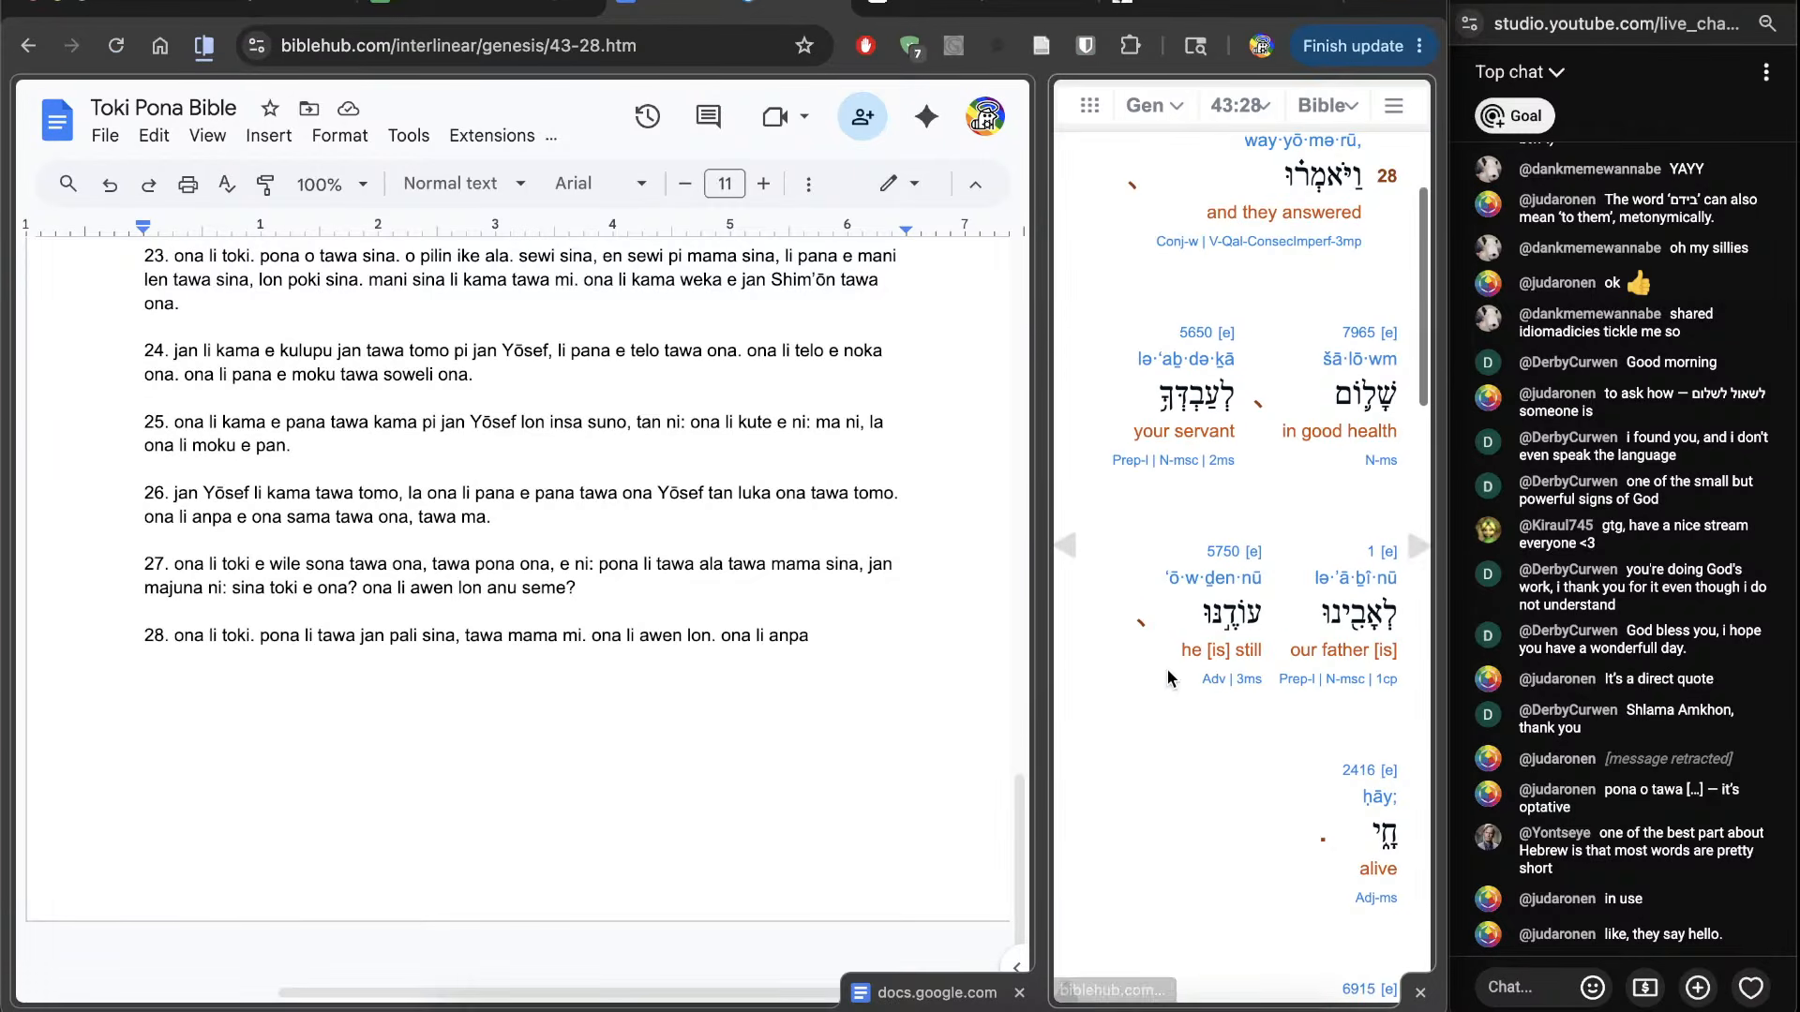
pyautogui.doubleClick(1212, 401)
pyautogui.click(1297, 463)
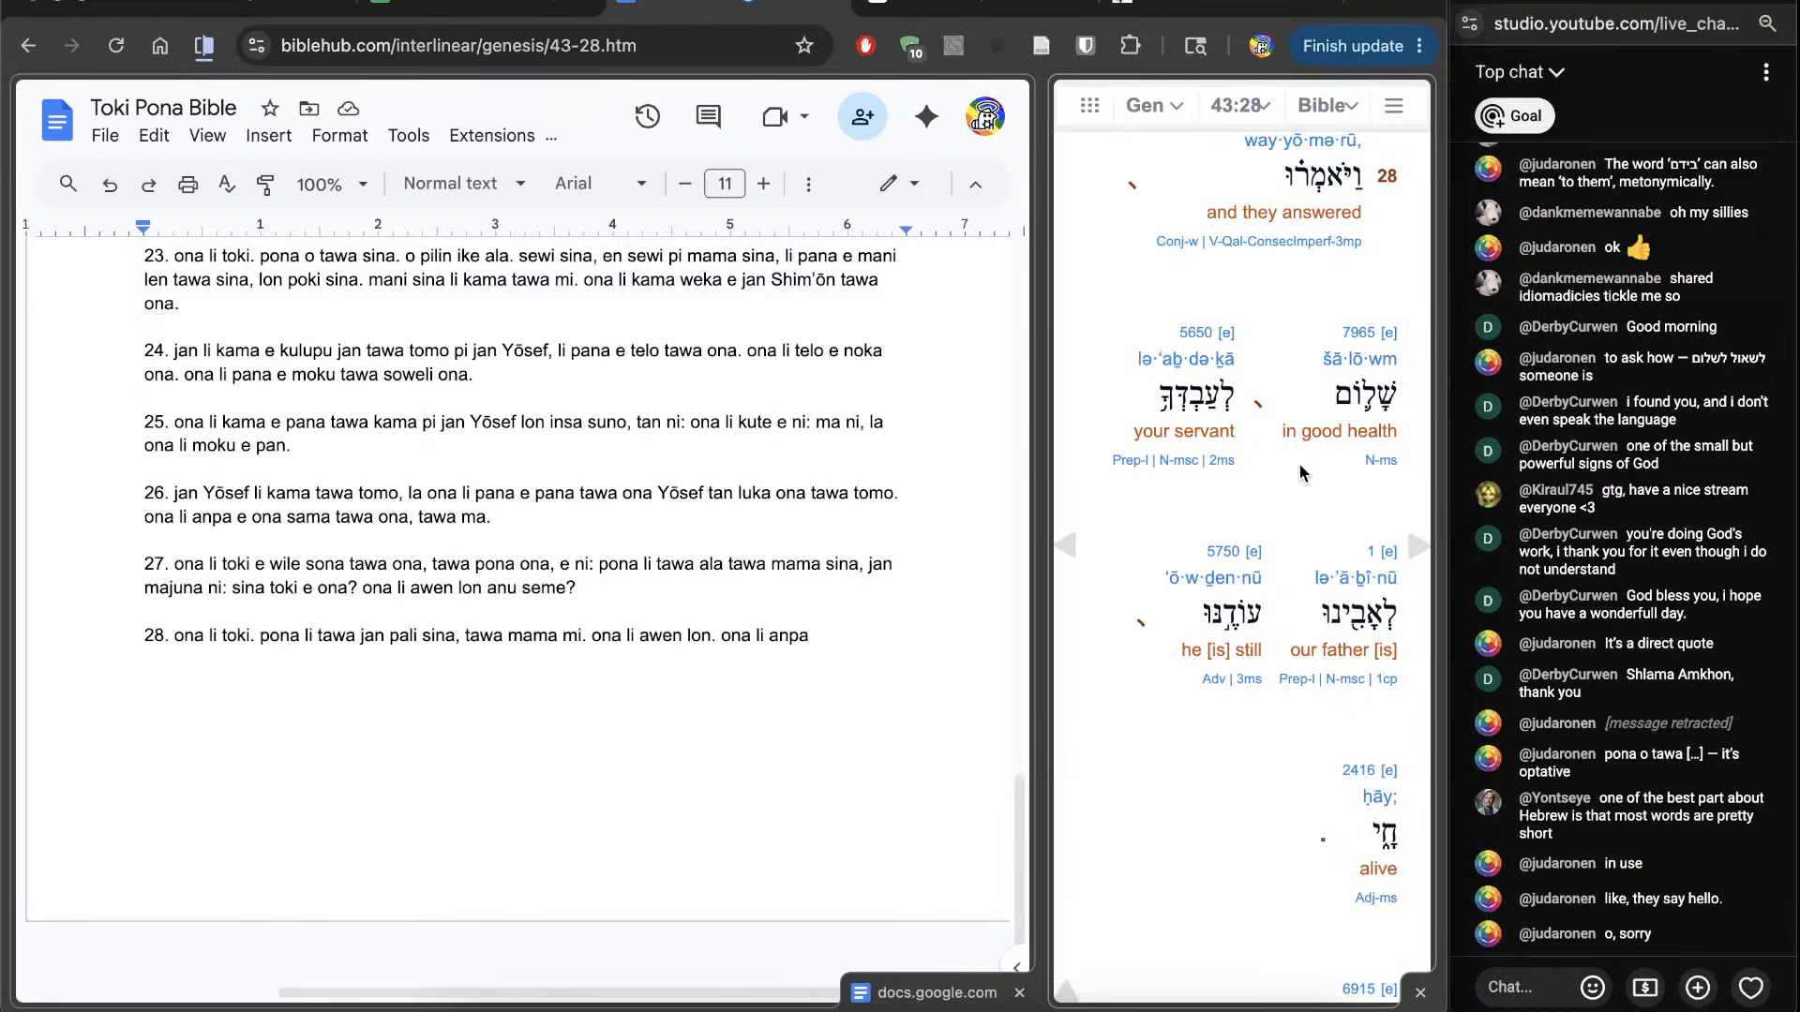
# Step: Continue verse 28's bowing clause by adding "lili" after "ona li anpa"
pyautogui.click(922, 657)
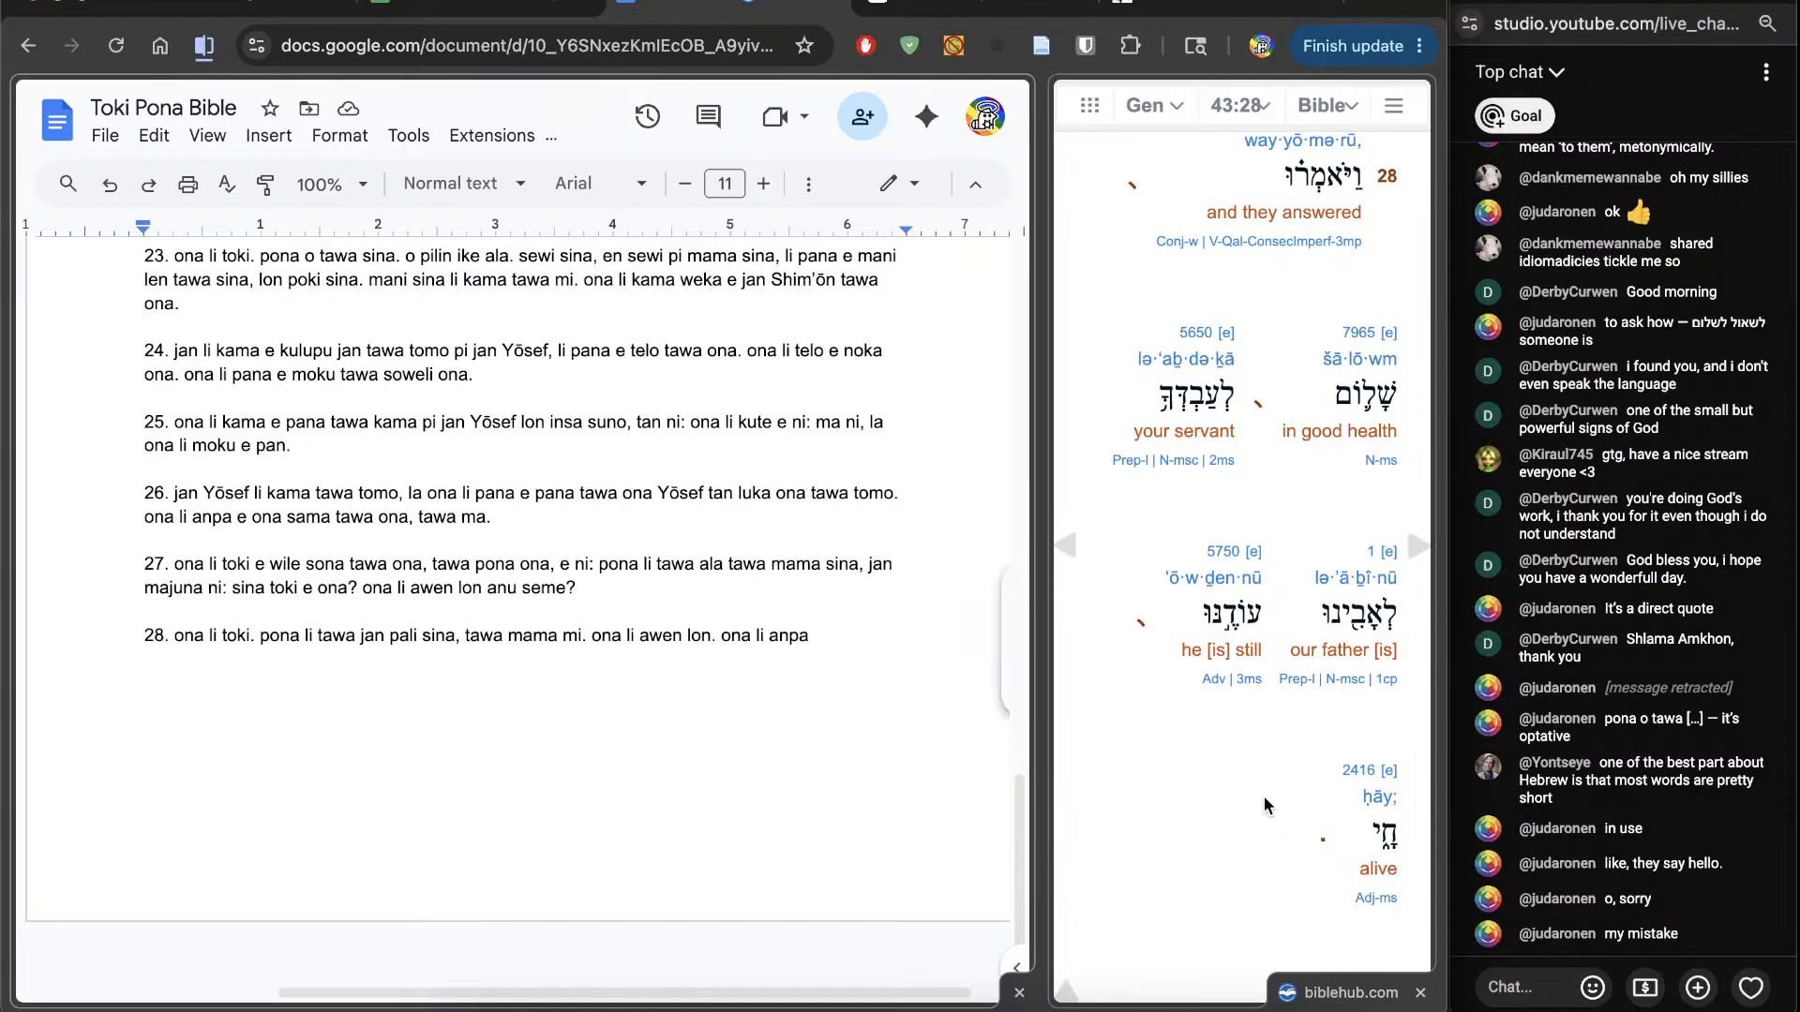
pyautogui.scroll(-1, 1303, 791)
pyautogui.scroll(-10, 1224, 791)
pyautogui.scroll(6, 1228, 801)
pyautogui.scroll(1, 1229, 802)
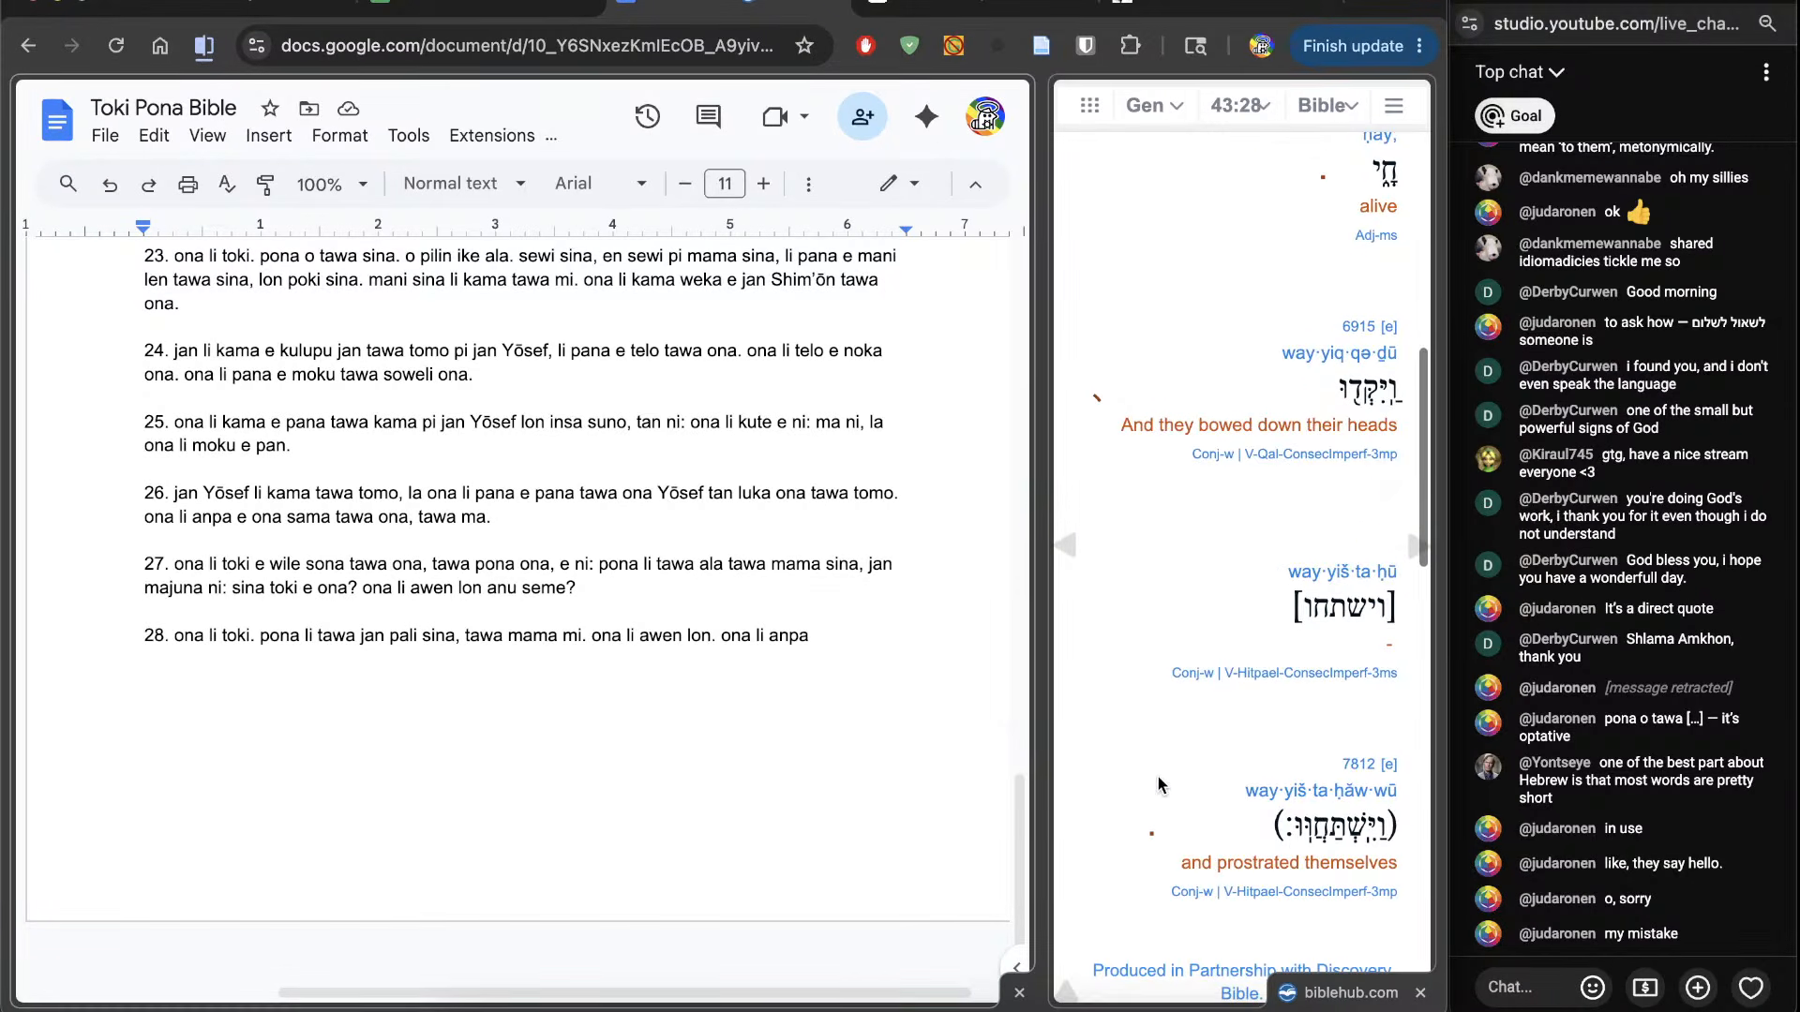
pyautogui.write('lili')
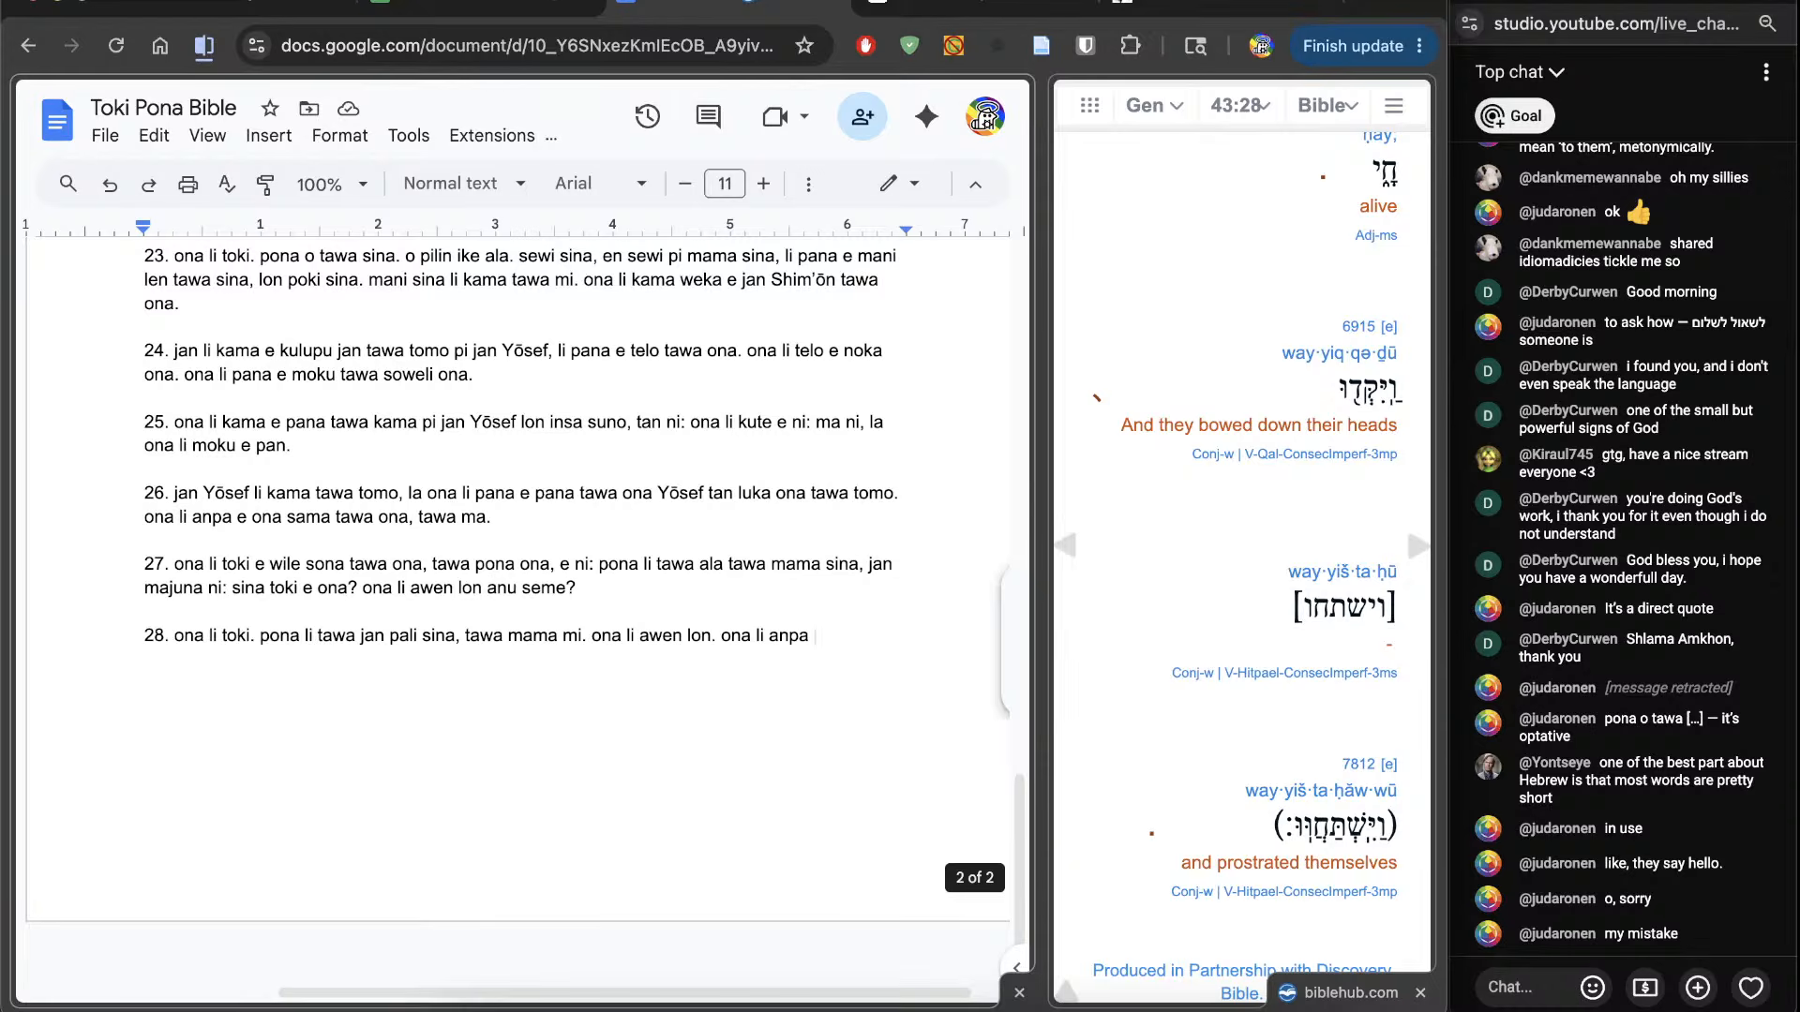
# Step: Finish verse 28 by adding "lili e lawa, li anpa suli e ona sama." after "ona li anpa"
pyautogui.write(' e lawa, li ')
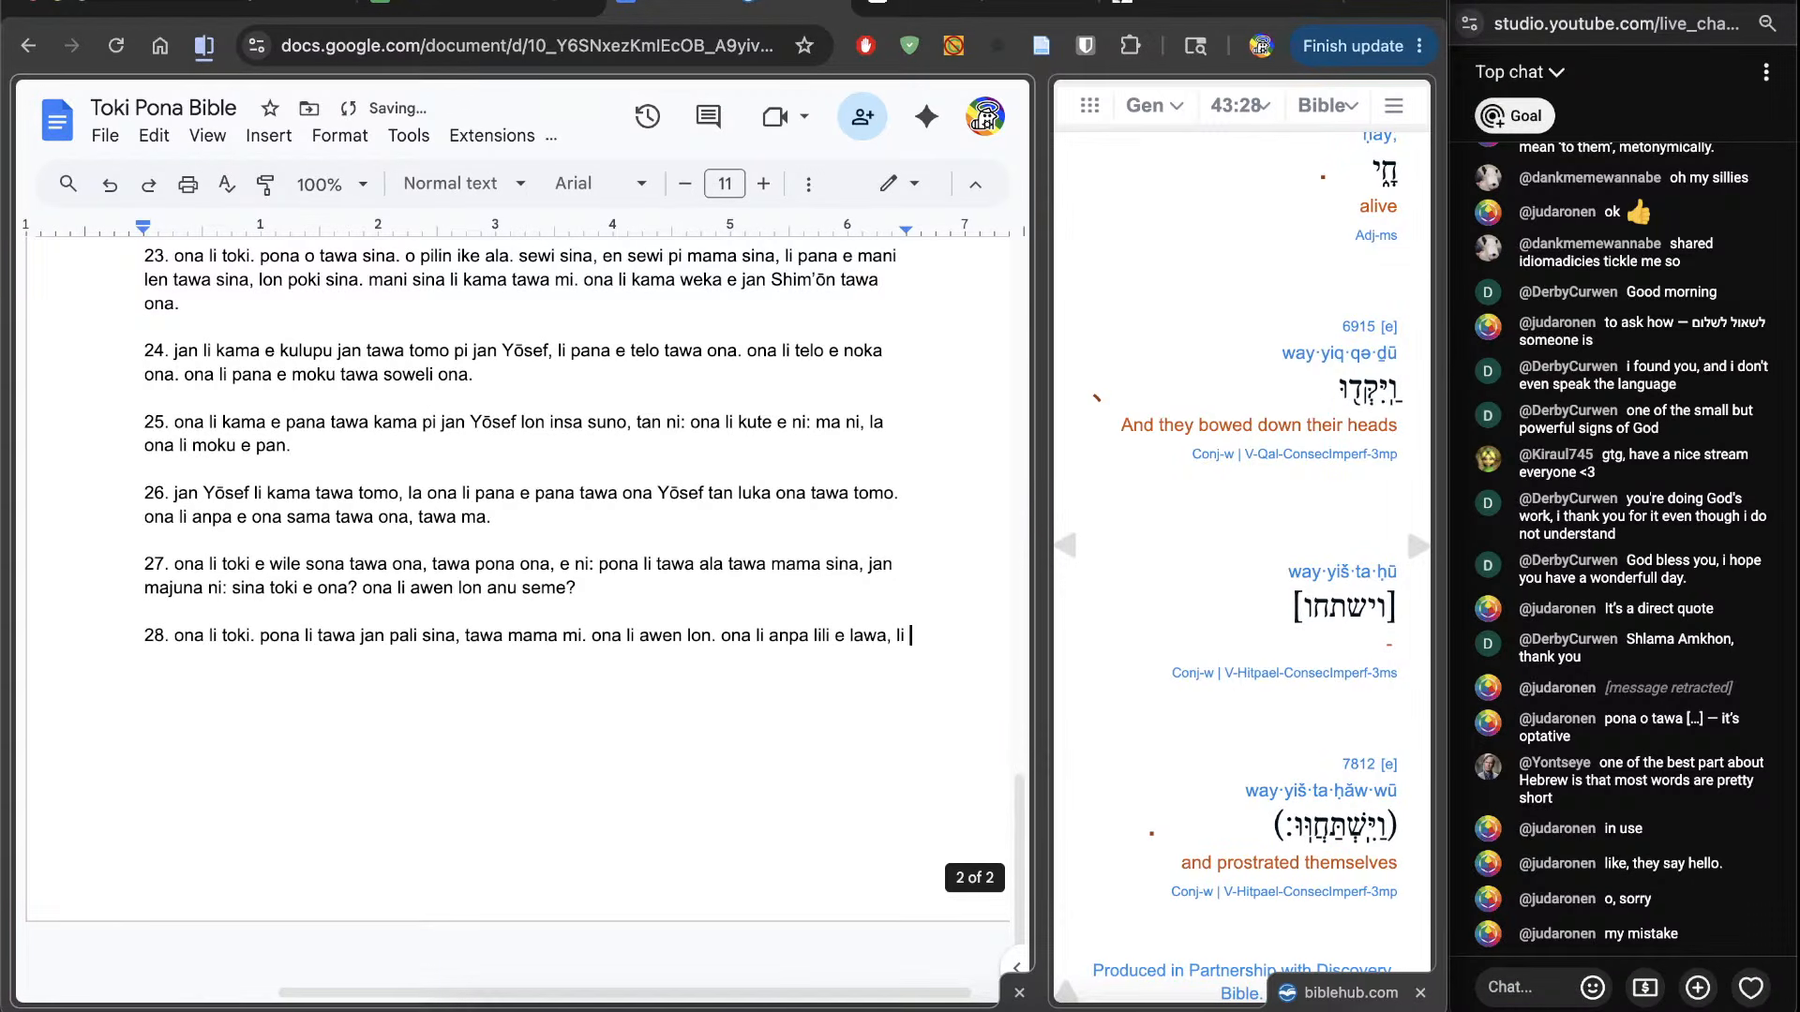
pyautogui.write('anpa suli e ona sama.')
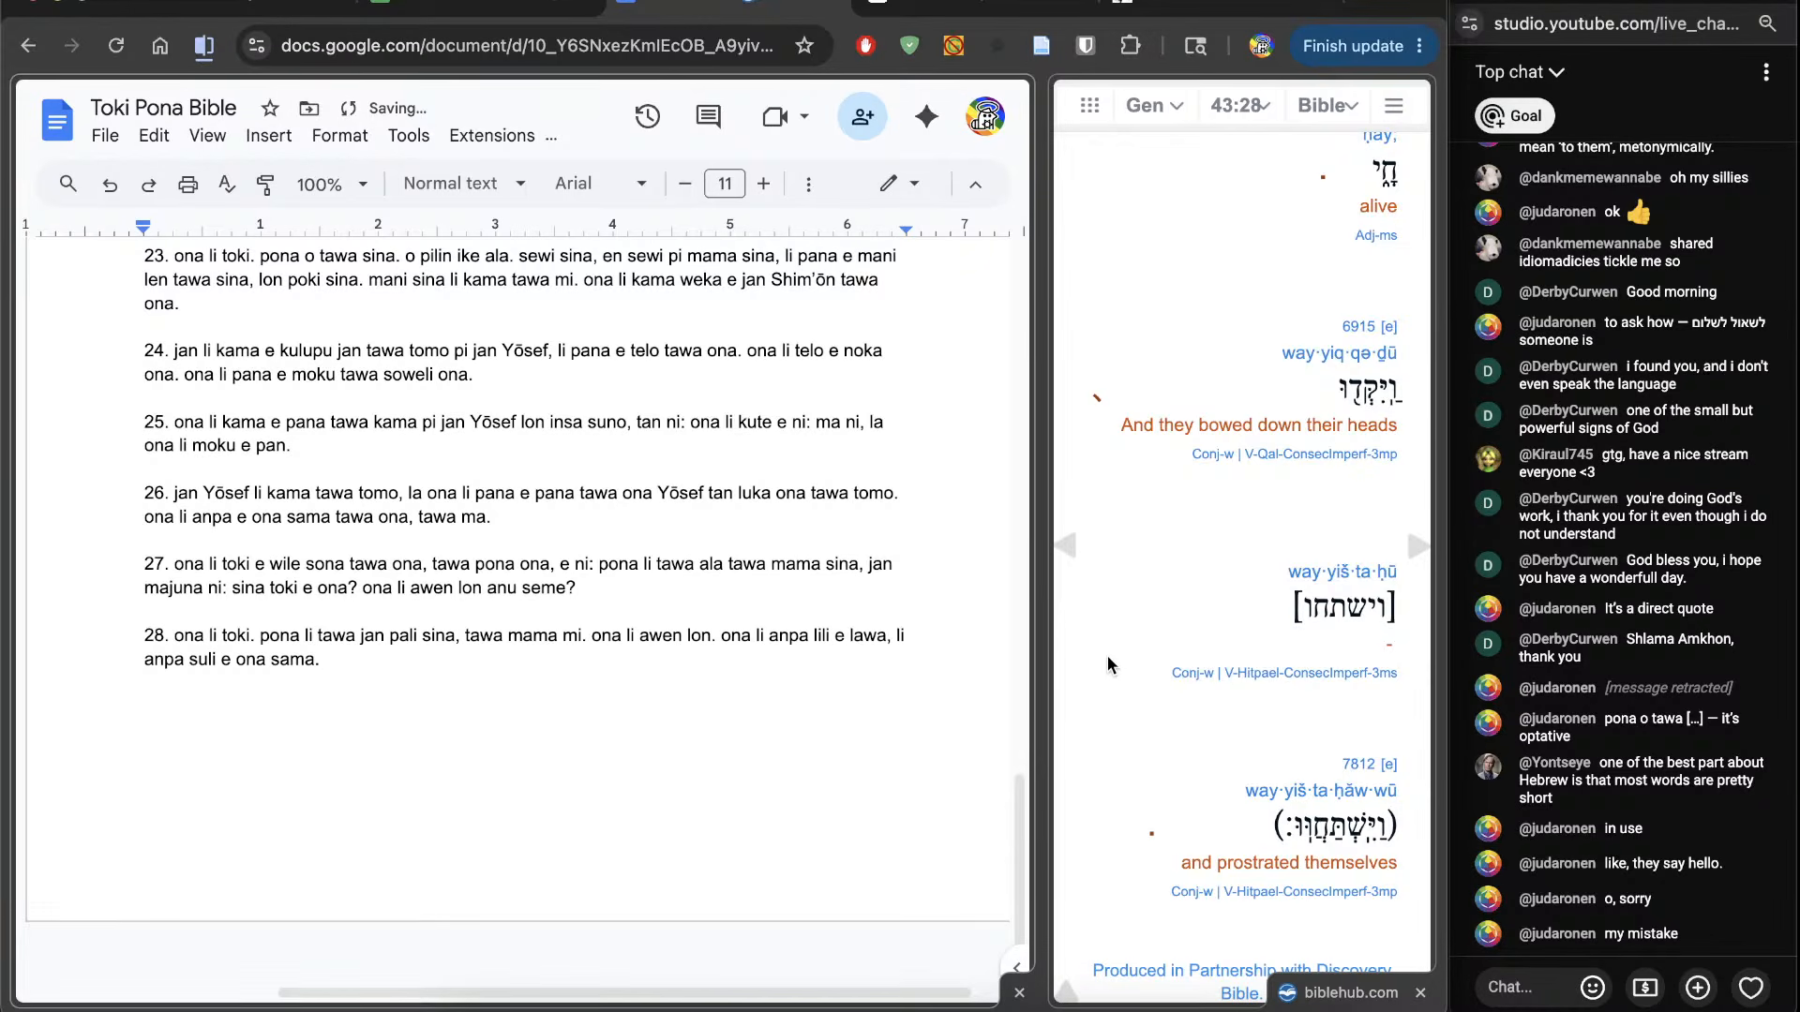
pyautogui.scroll(-1, 1111, 657)
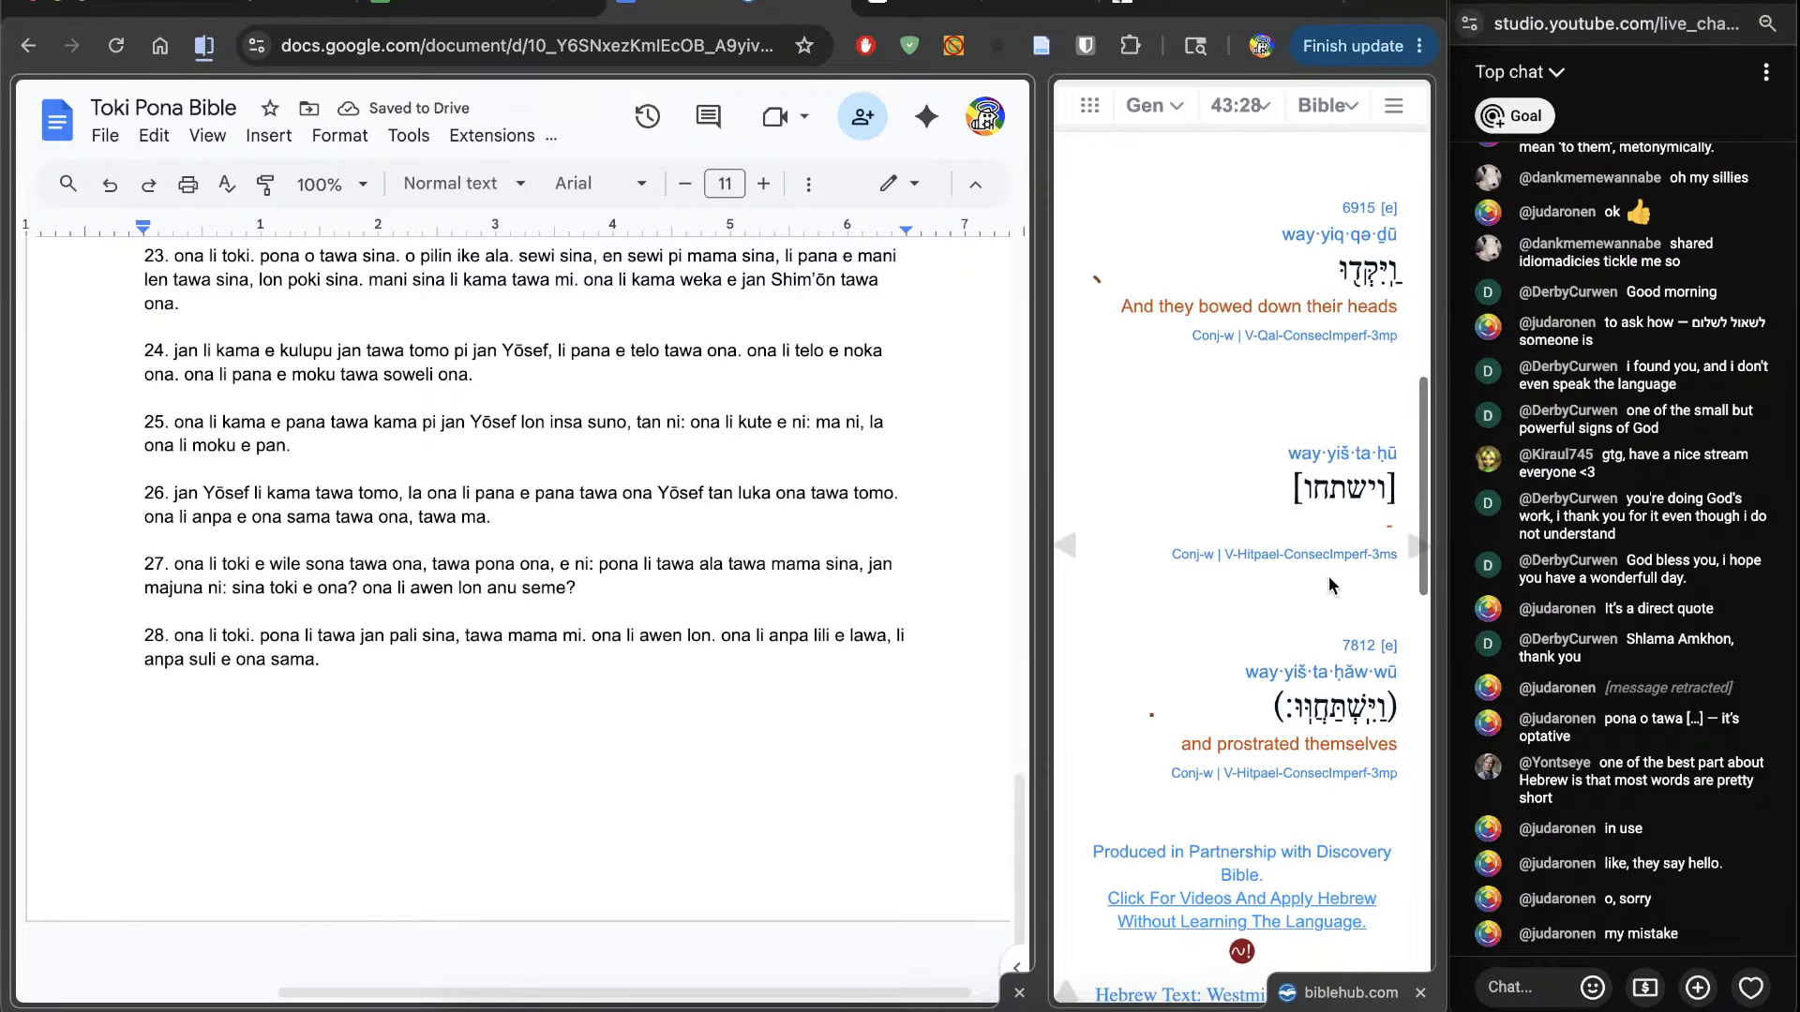
# Step: Bring up Genesis 43:29 in the interlinear text and start a new paragraph numbered "29." below verse 28
pyautogui.click(1414, 551)
pyautogui.click(612, 769)
pyautogui.press('Return')
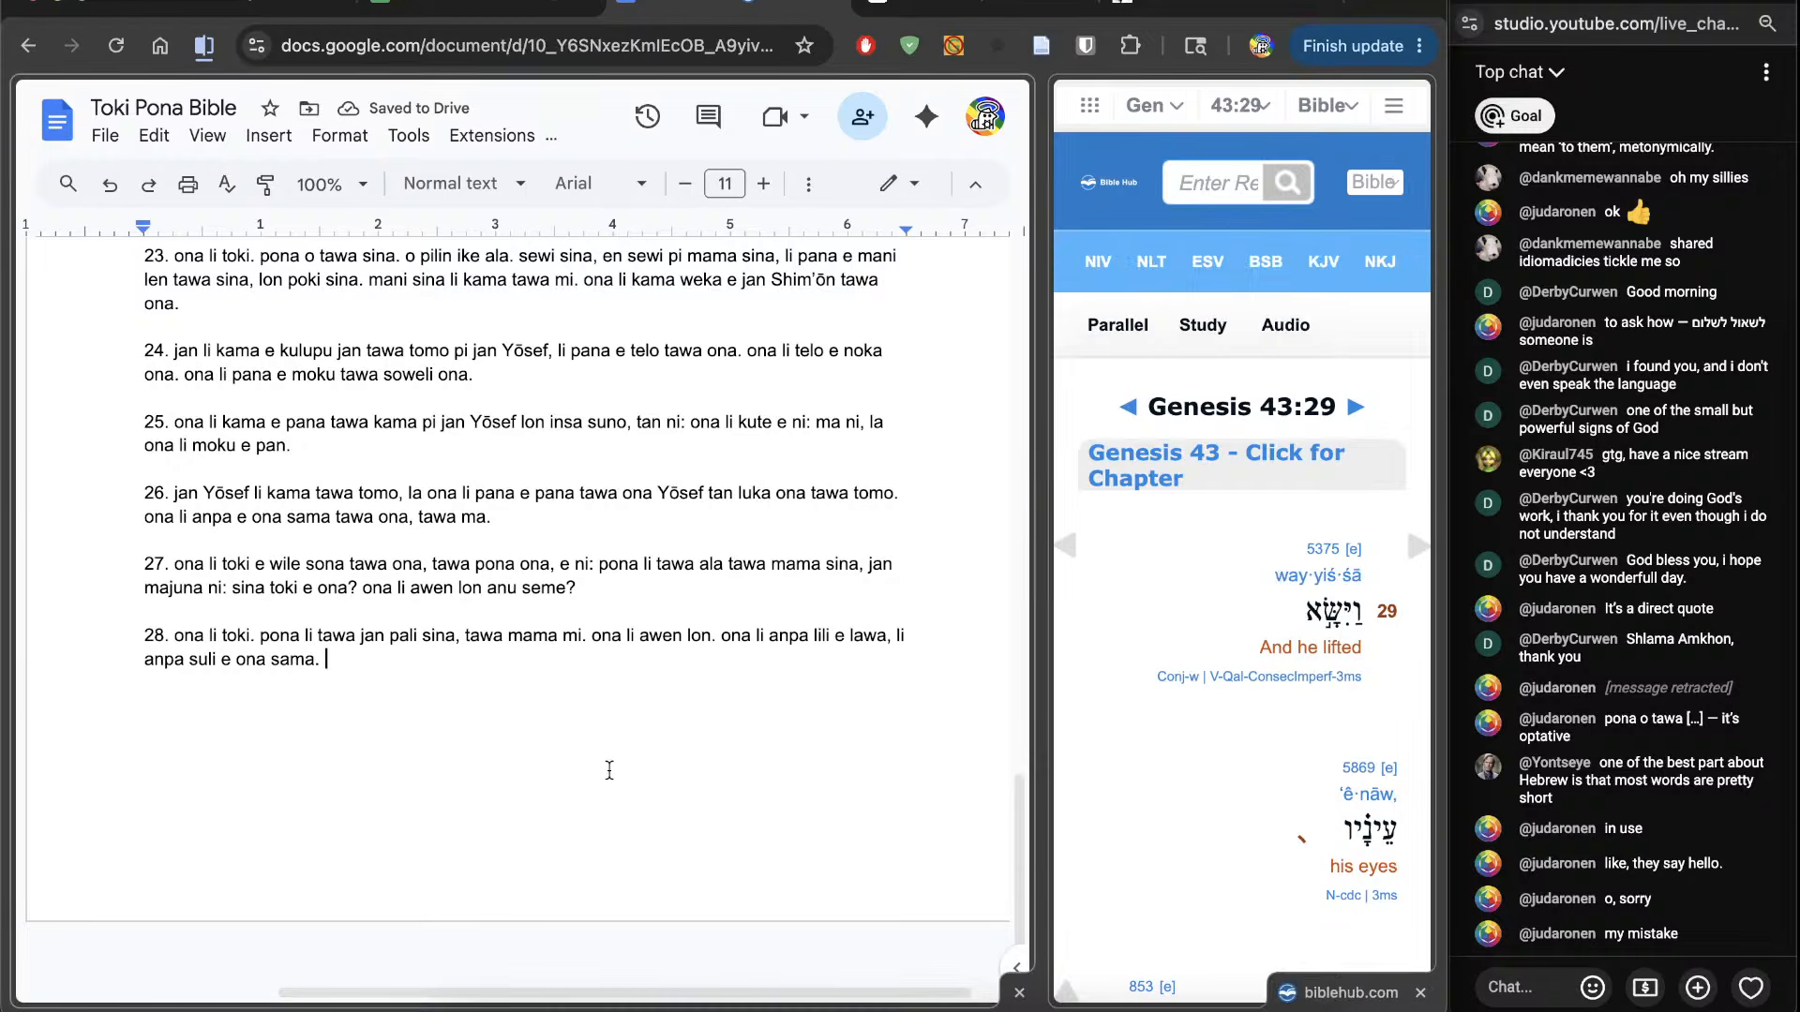
pyautogui.write('29.')
# Step: Open verse 29 with the translated text "ona li sewi e lukin ona, li lukin e jan Binyāmīn"
pyautogui.scroll(-3, 1093, 750)
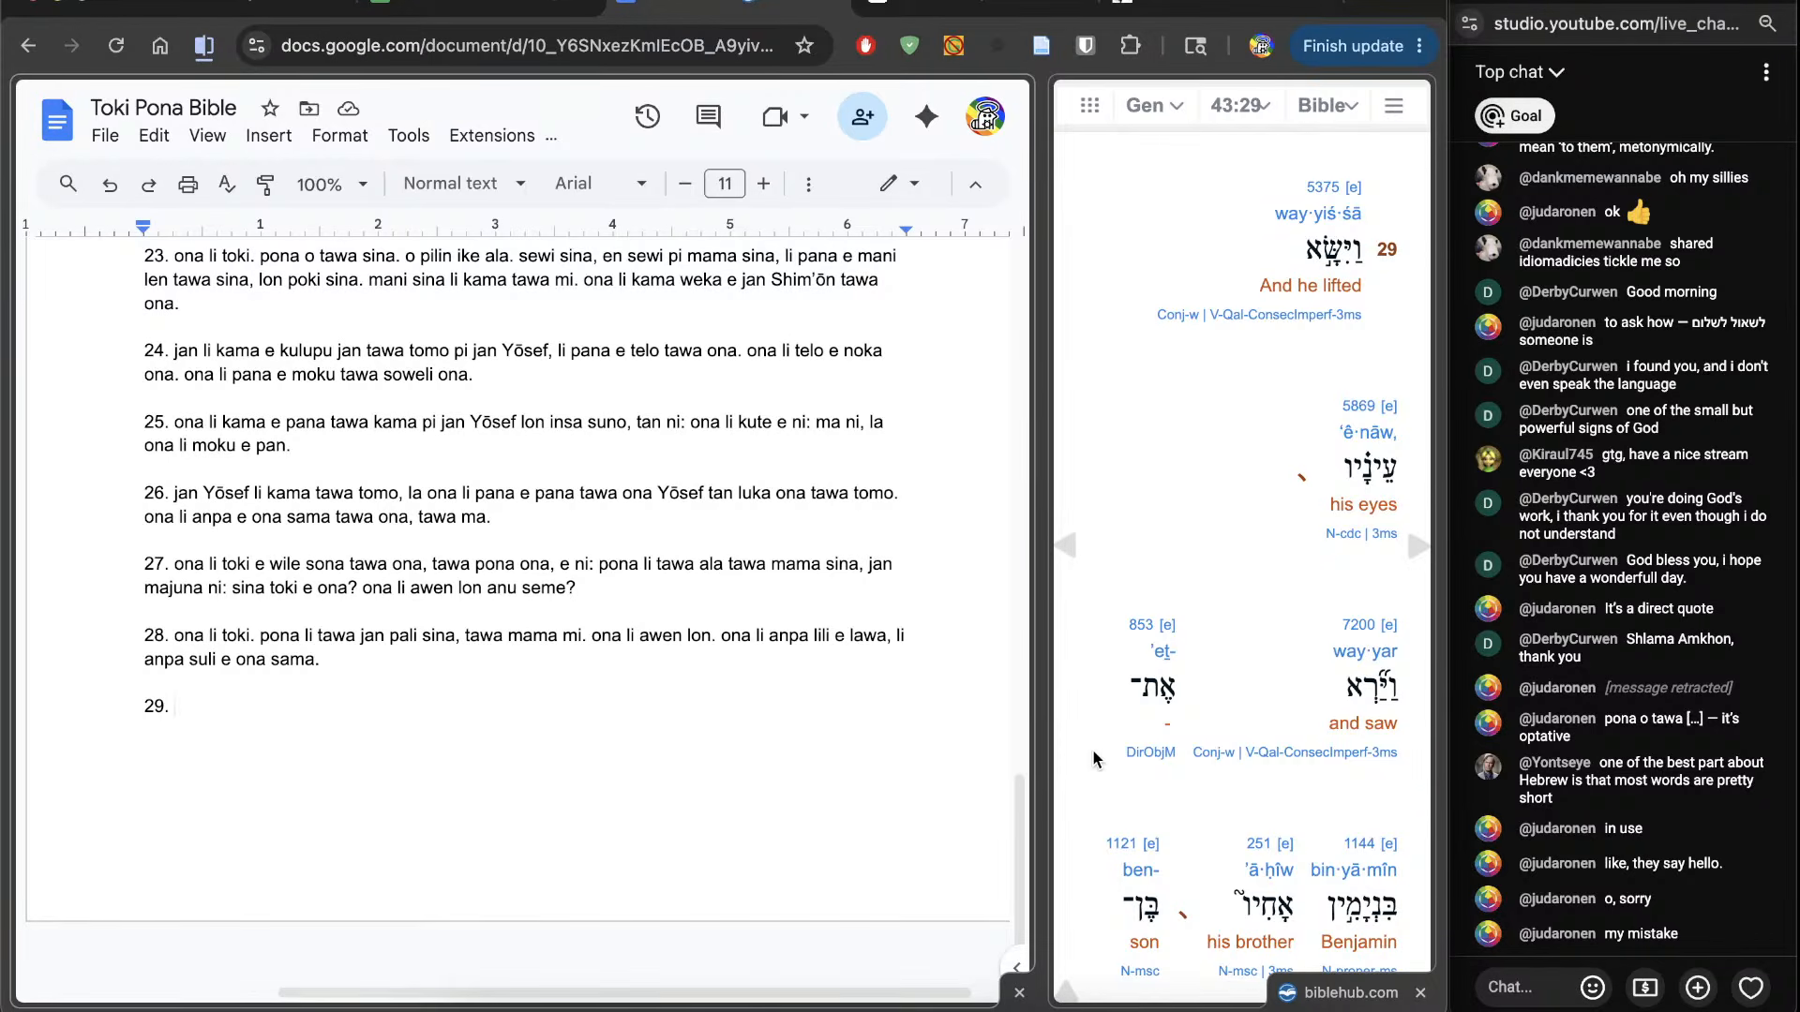
pyautogui.scroll(1, 1093, 758)
pyautogui.write('ona li sewi e lukin ona, l')
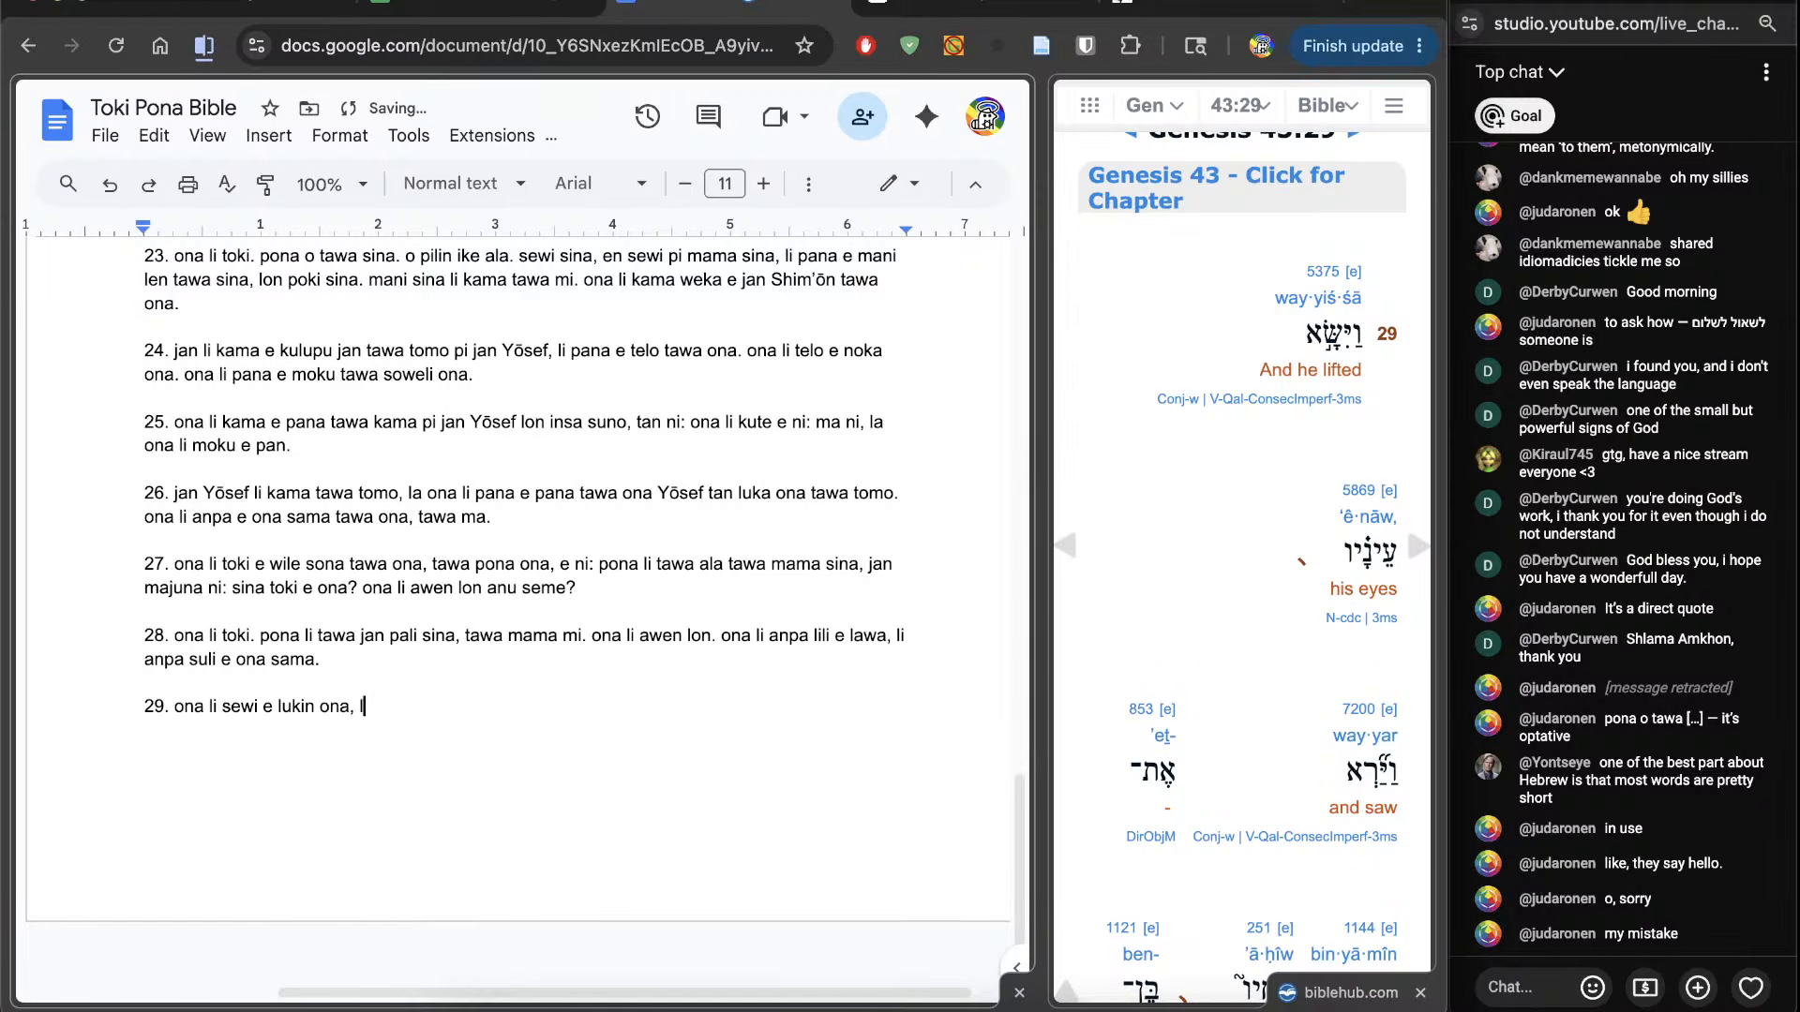
pyautogui.write('i lukin ej')
pyautogui.scroll(-5, 1238, 544)
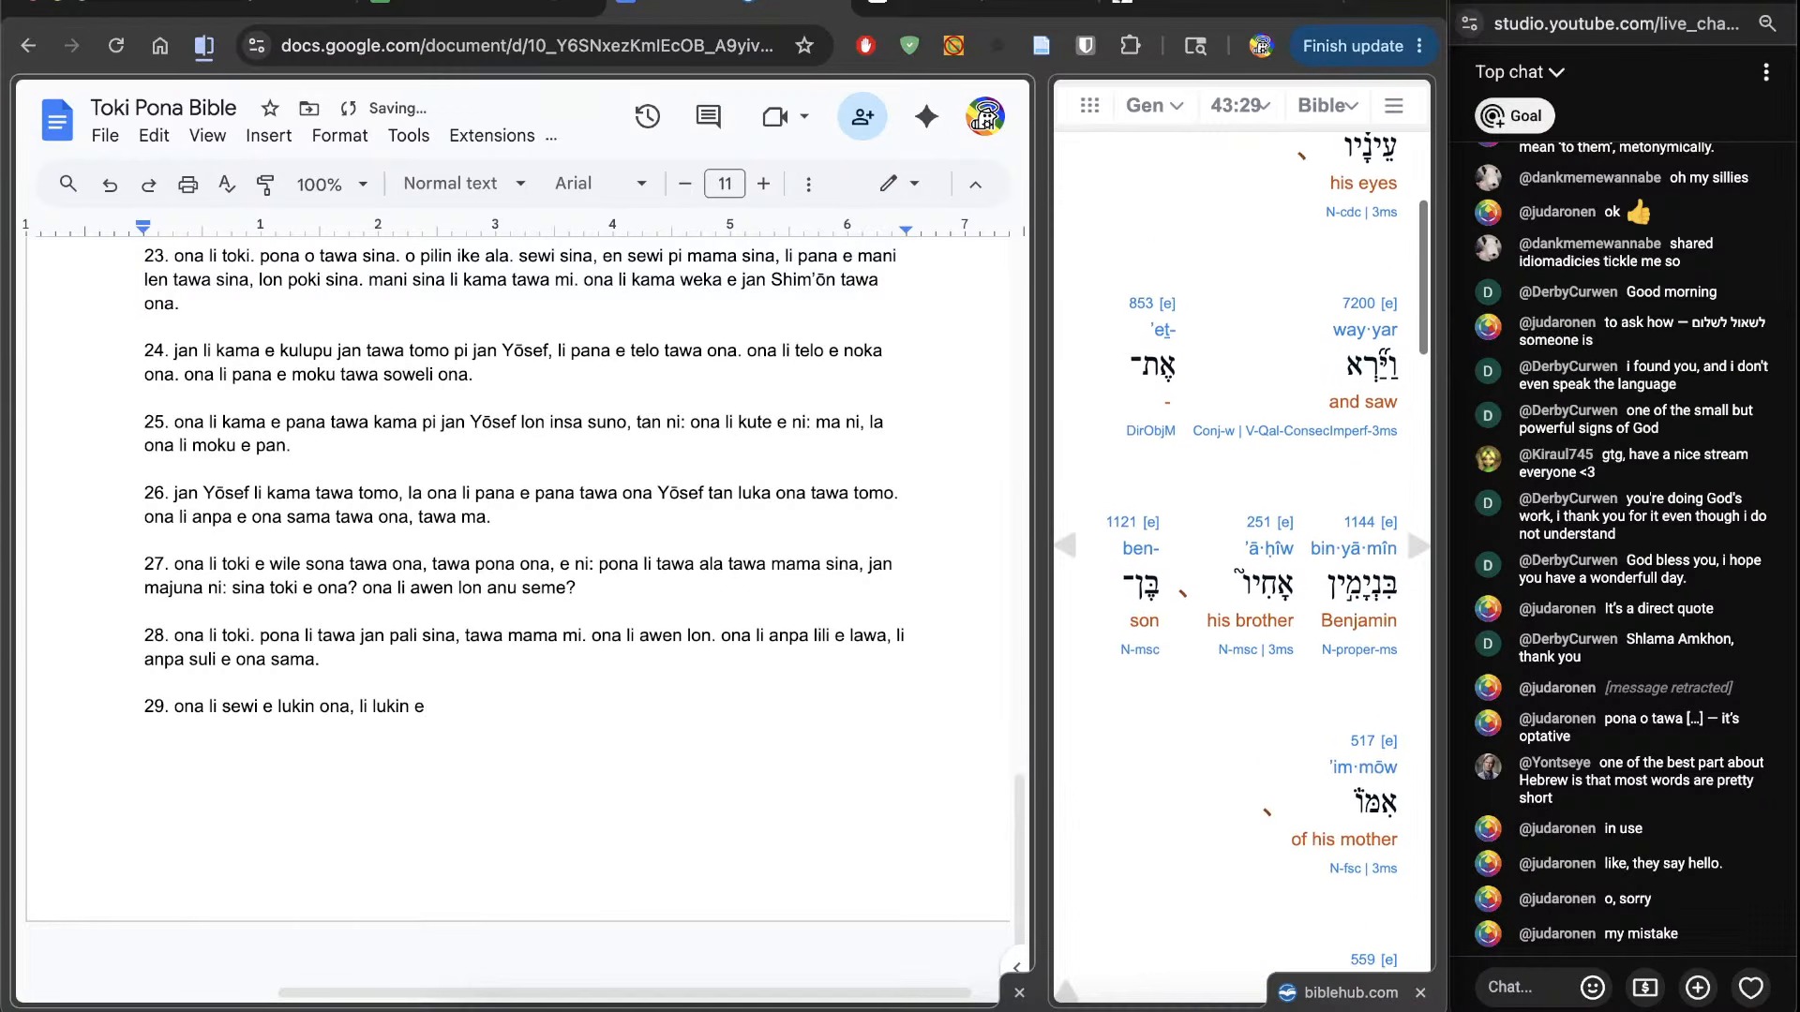
pyautogui.press('BackSpace')
pyautogui.write('jan ')
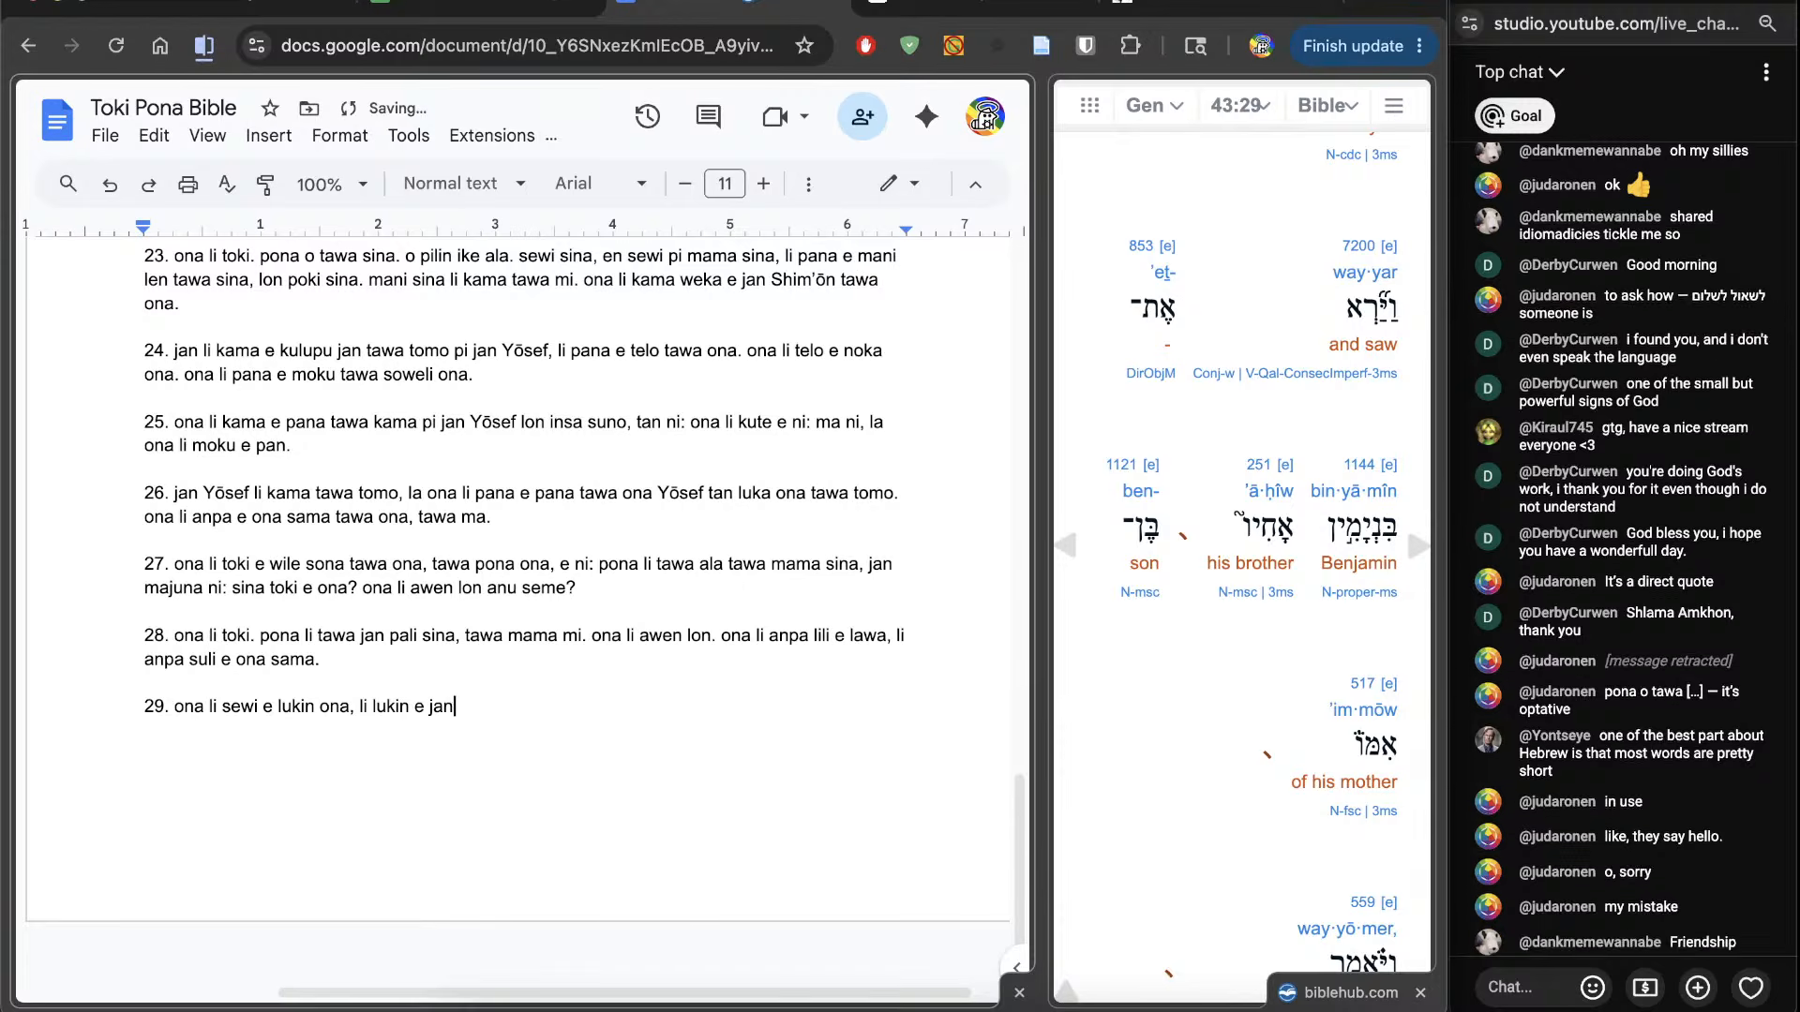
pyautogui.write('Binyāmīn')
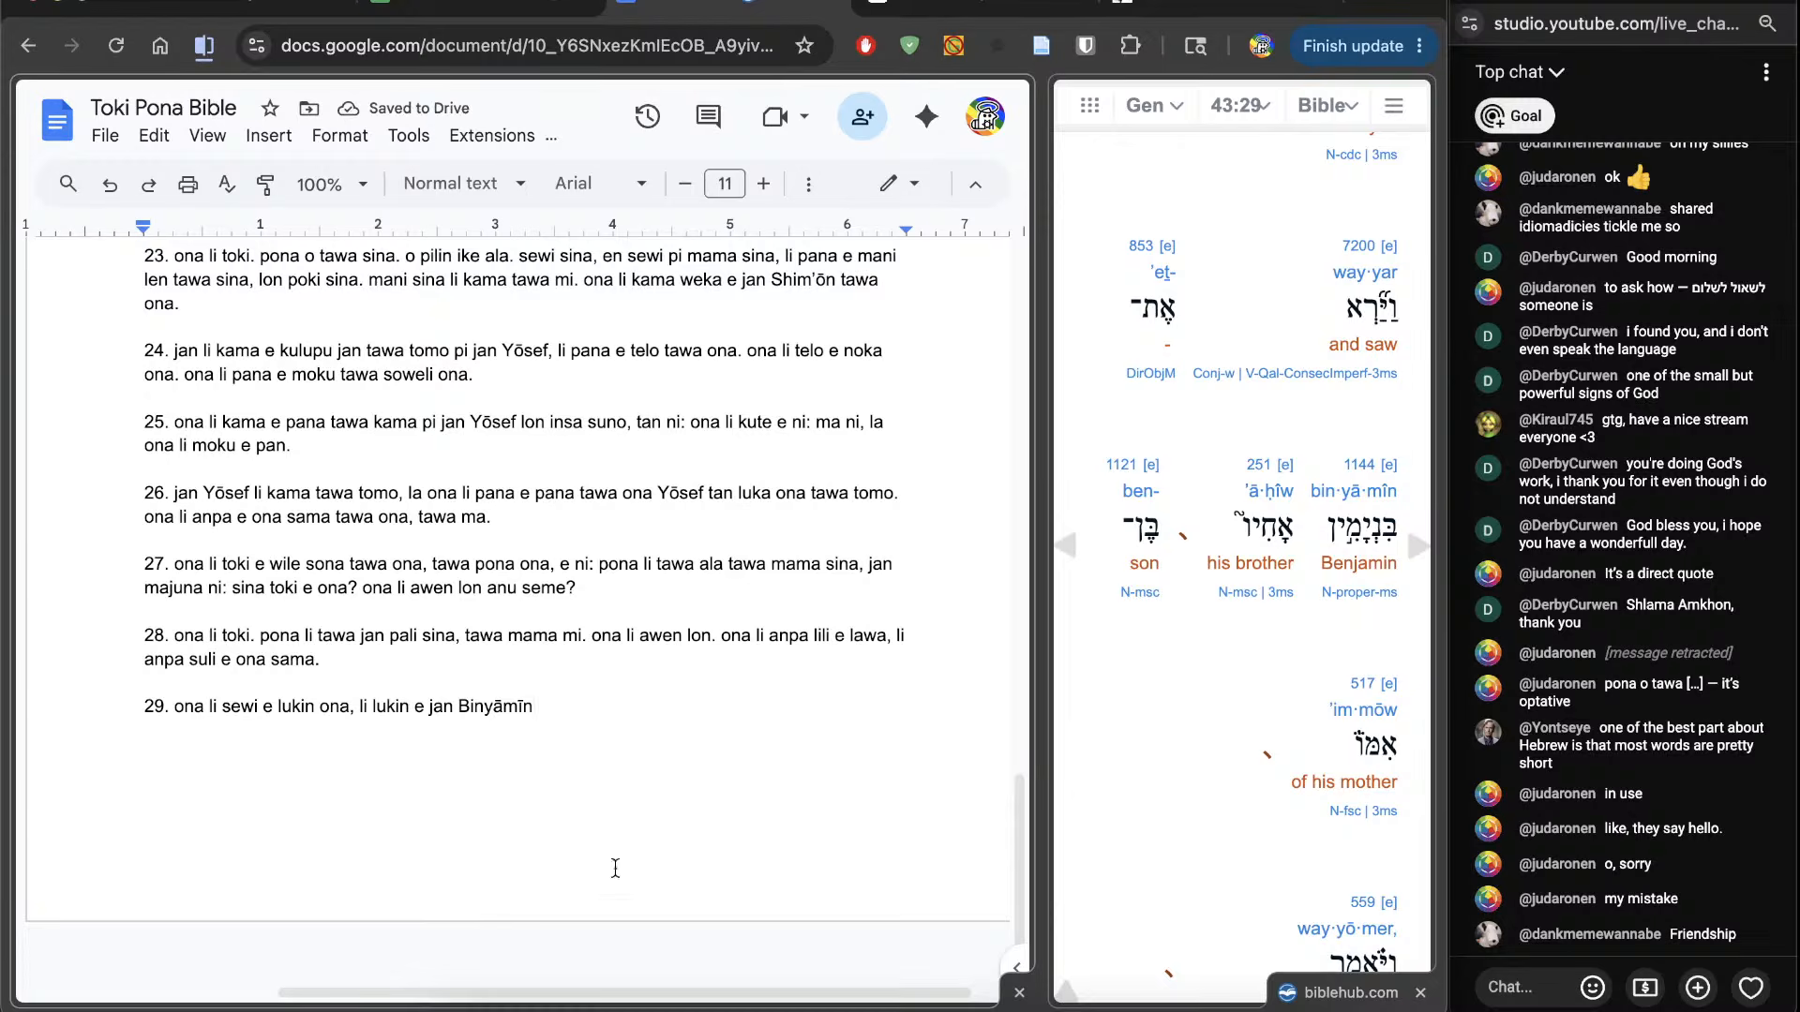
# Step: Replace "jan" before "Binyāmīn" in verse 29 with "mije sama ona" and end the sentence with ", pi mama ona."
pyautogui.click(443, 736)
pyautogui.doubleClick(443, 737)
pyautogui.write('mije sama ona')
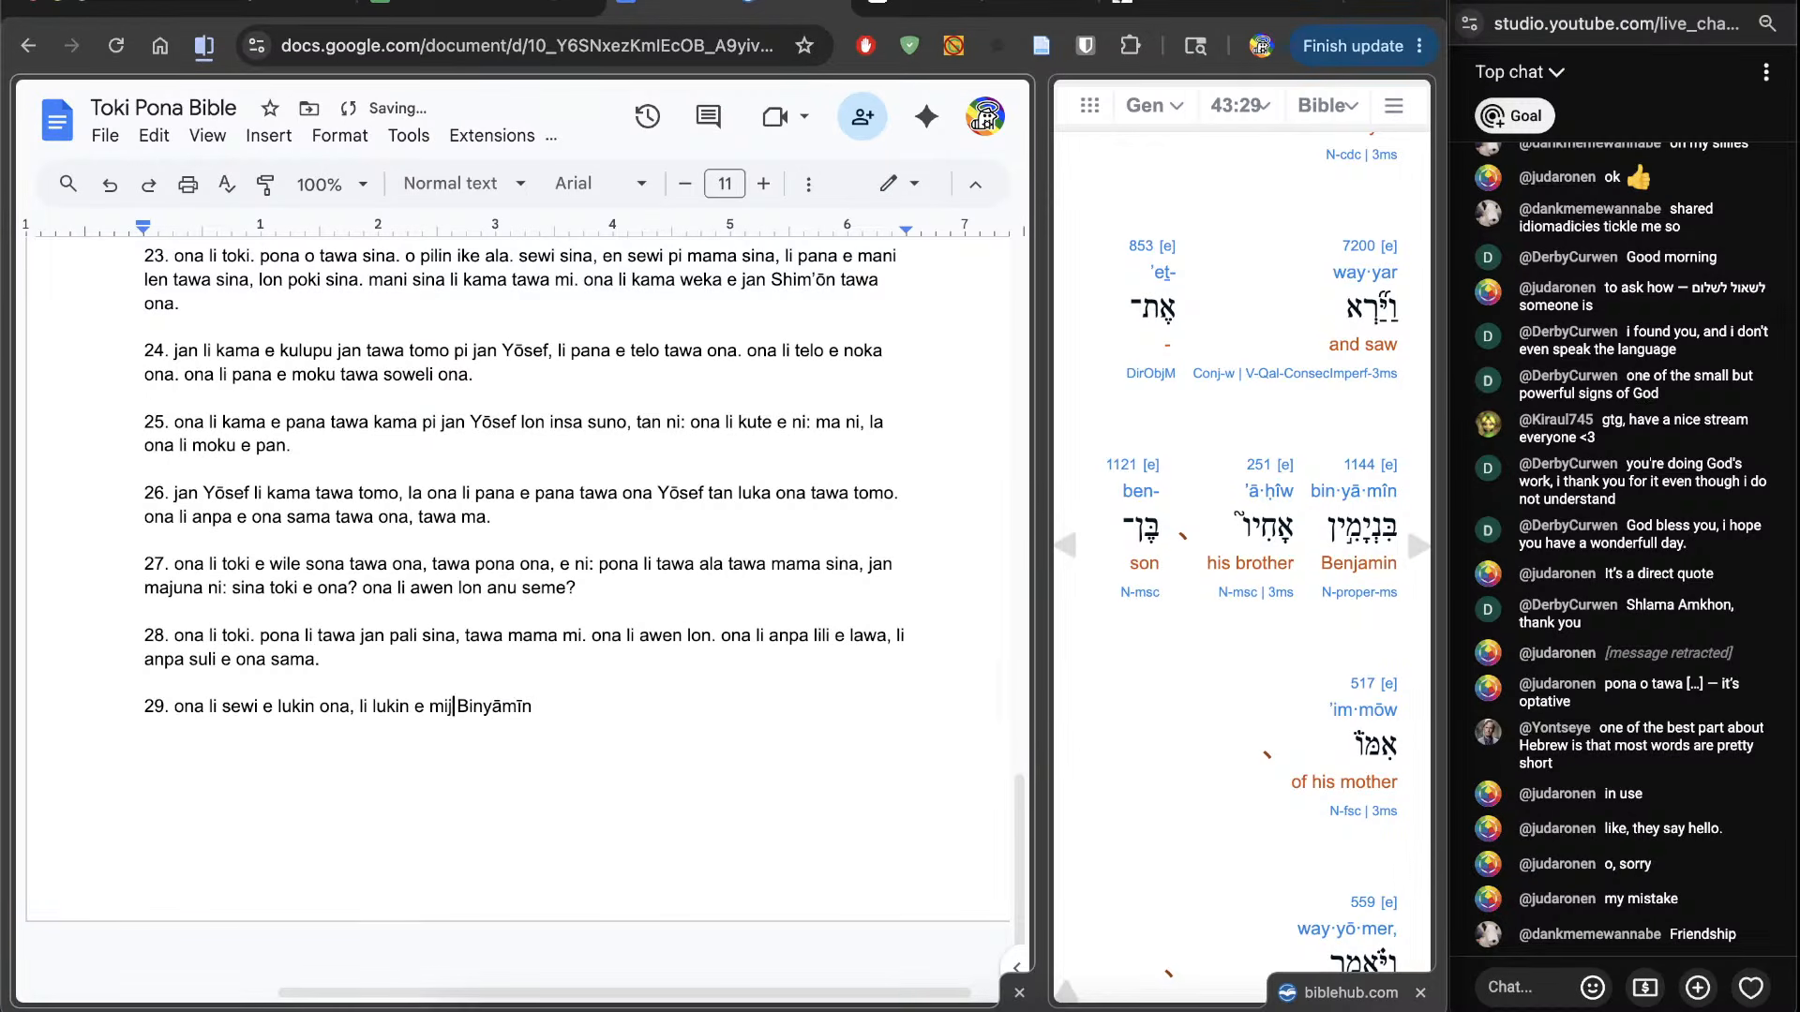
pyautogui.press('End')
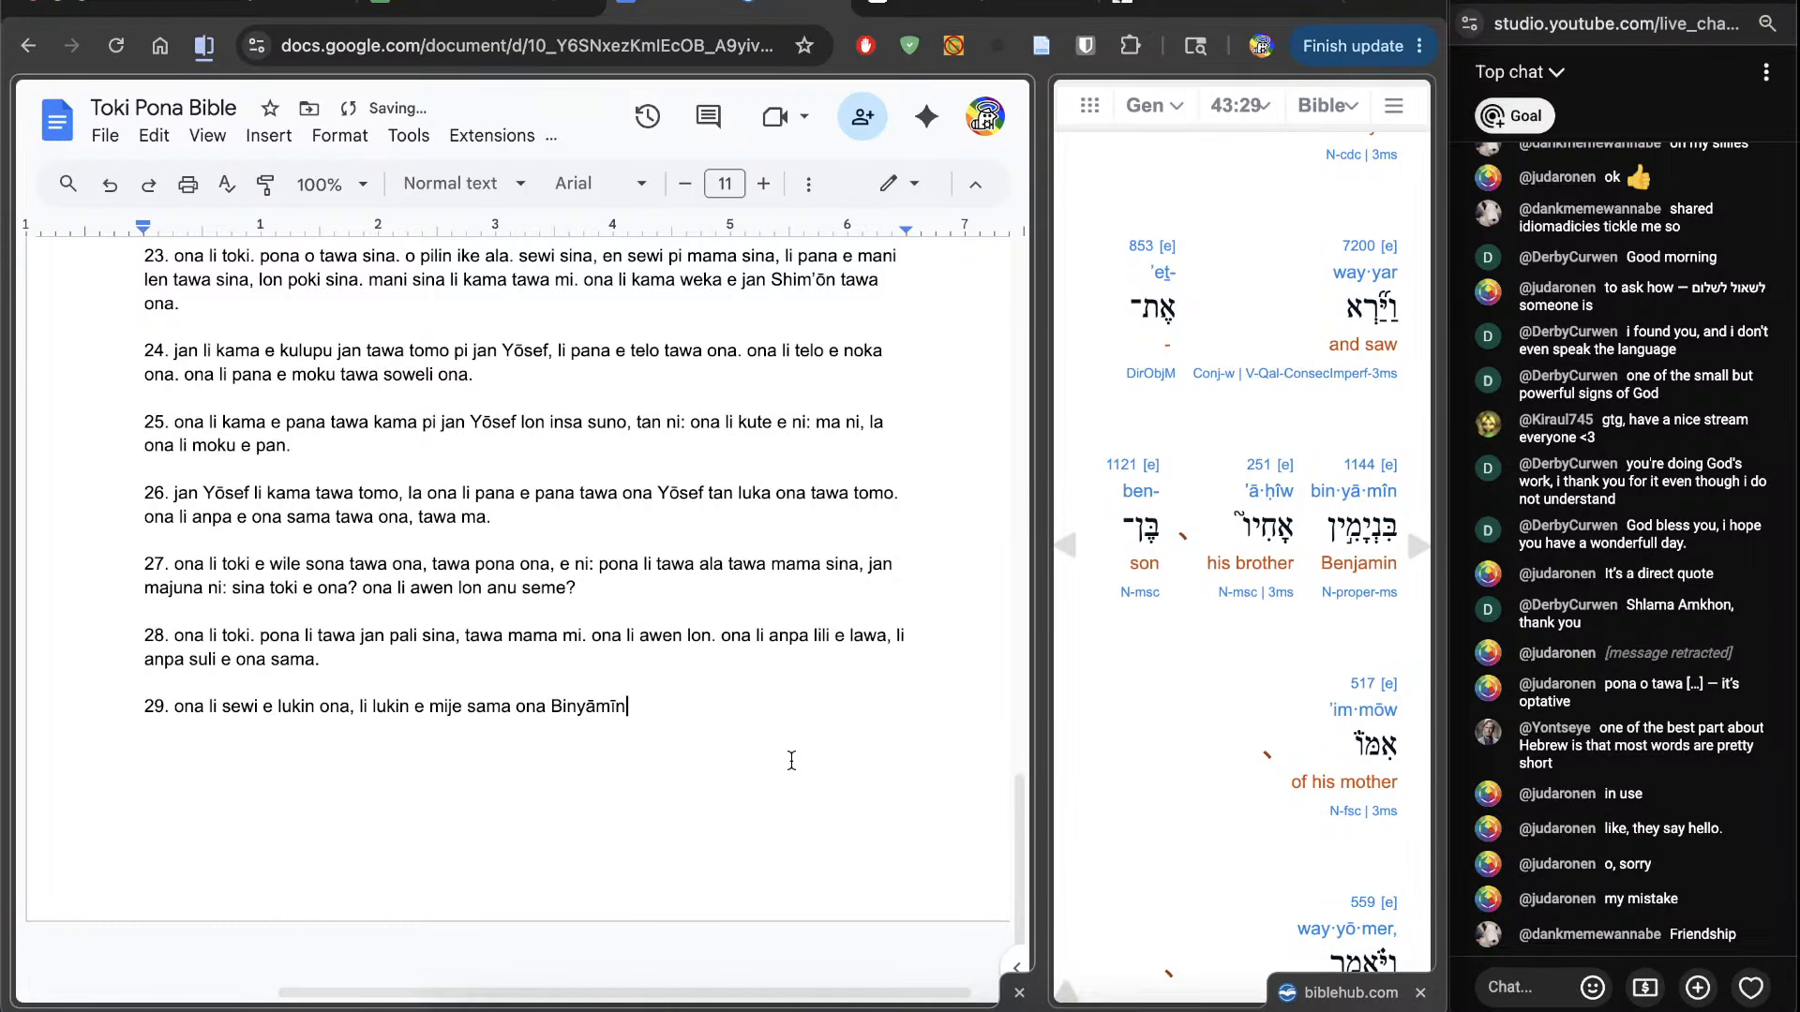
pyautogui.scroll(-3, 1184, 727)
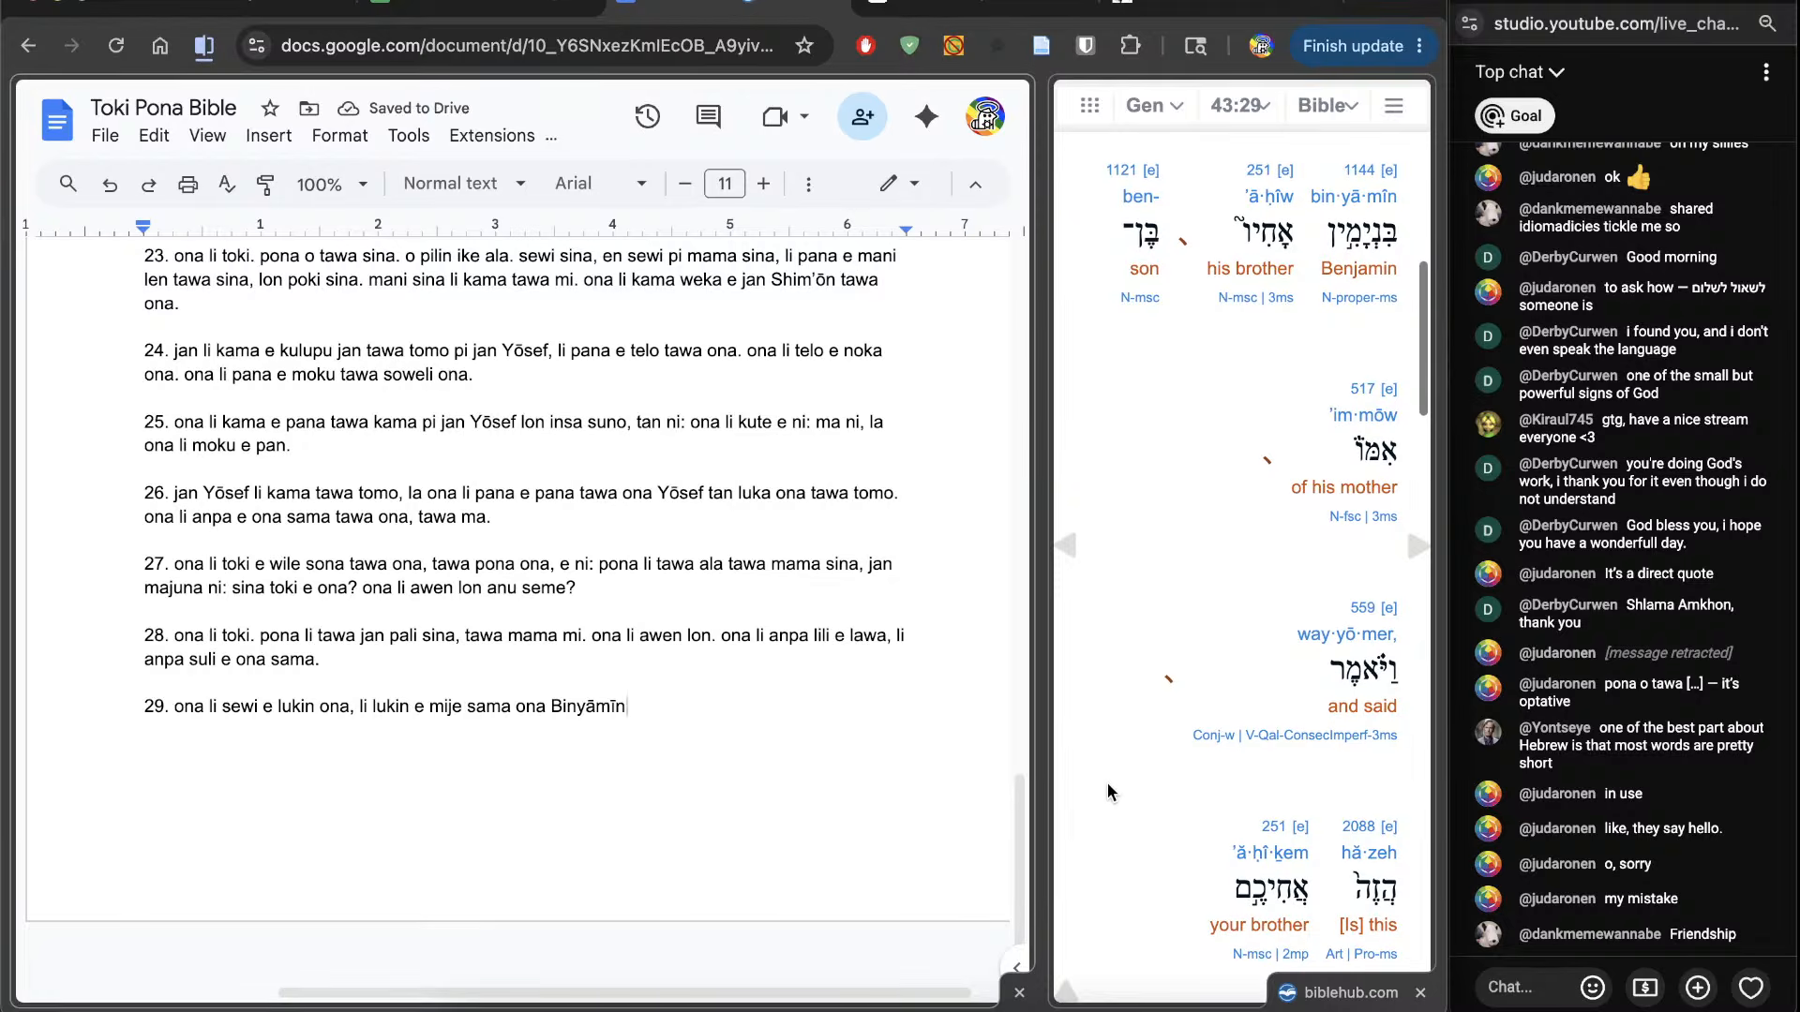
pyautogui.write(', p')
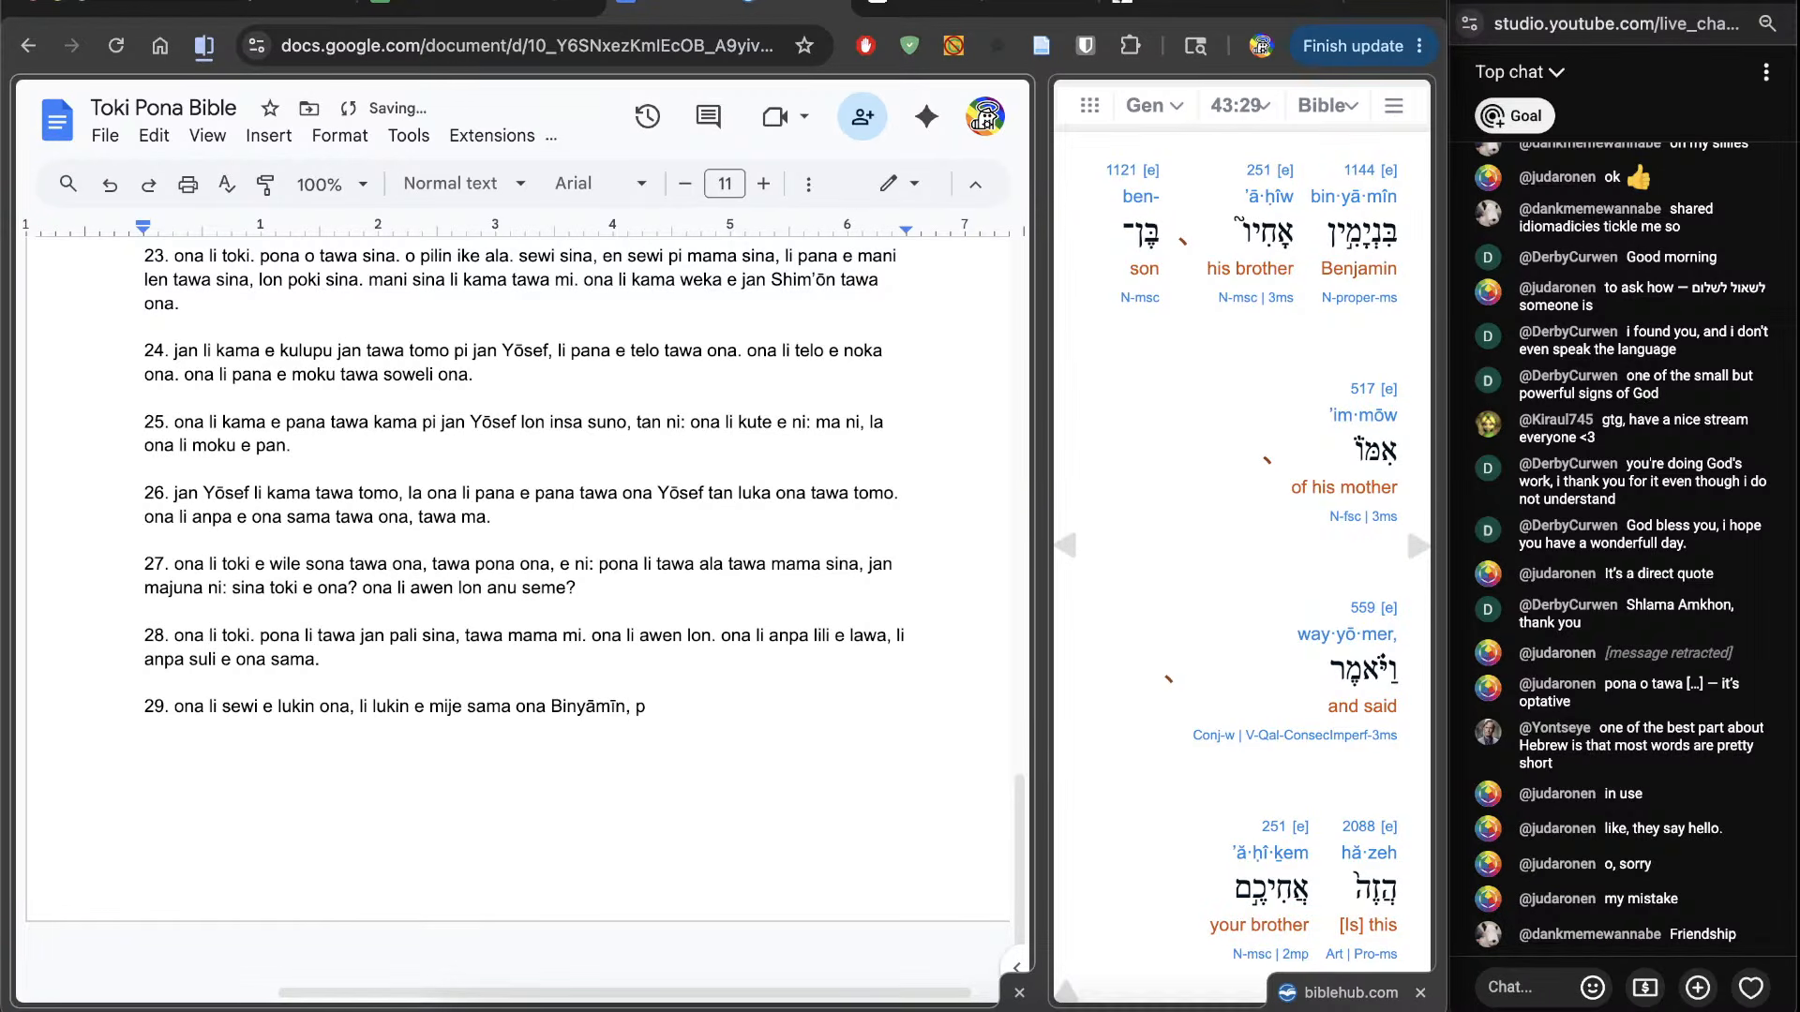
pyautogui.write('i mama ona.')
# Step: Continue verse 29 with "ona li toki. ni li mije sama lili sina ni: sina toki e ona tawa mi. anu seme?"
pyautogui.scroll(-3, 1119, 849)
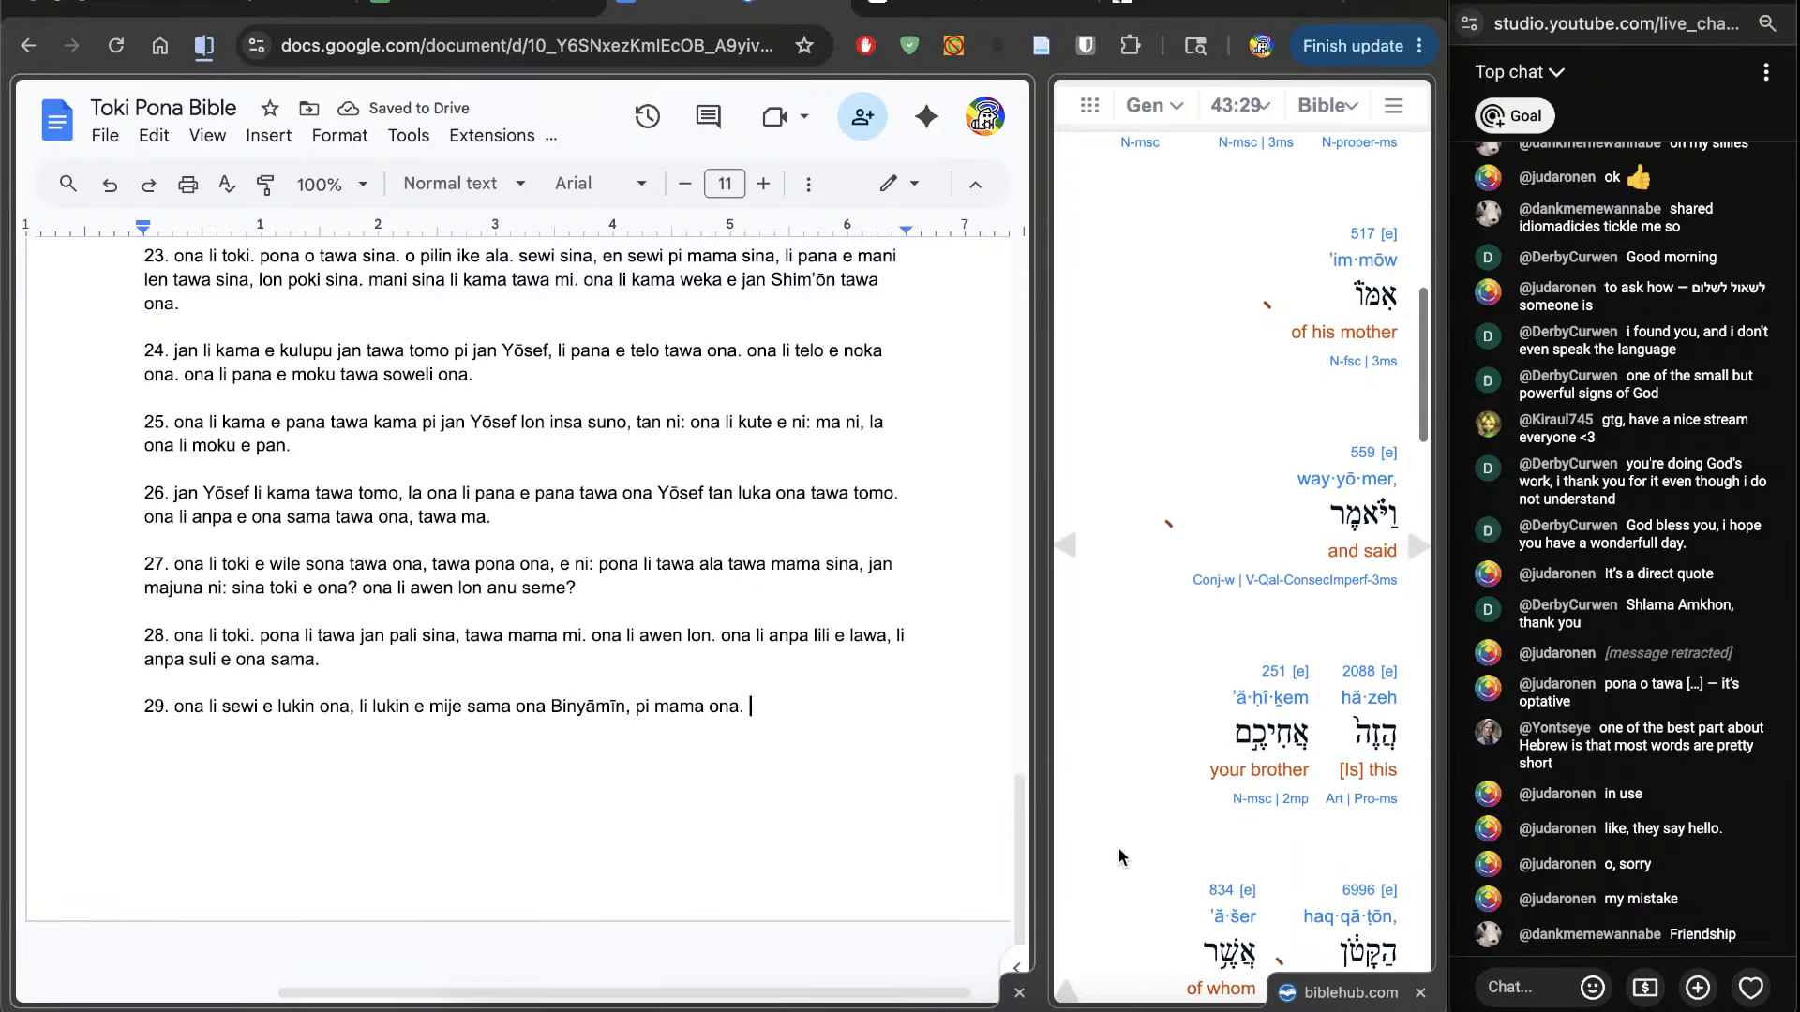
pyautogui.scroll(-2, 1117, 848)
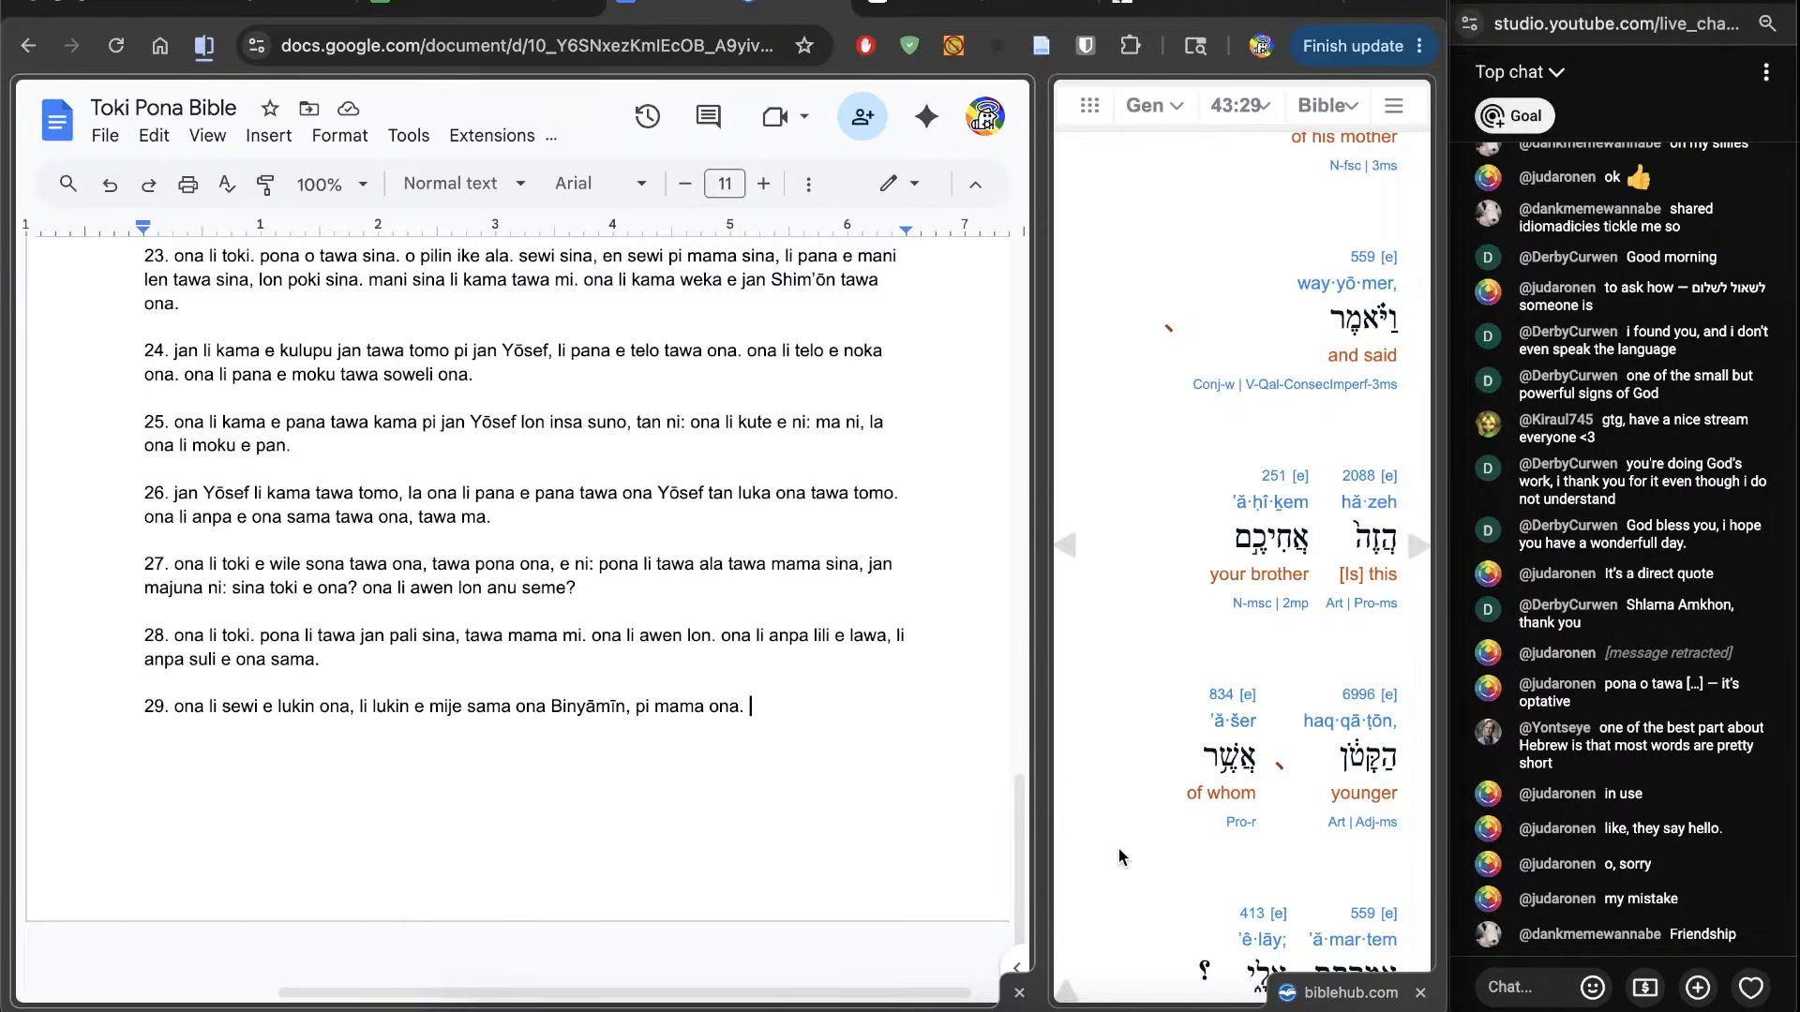
pyautogui.write('ona li toki.')
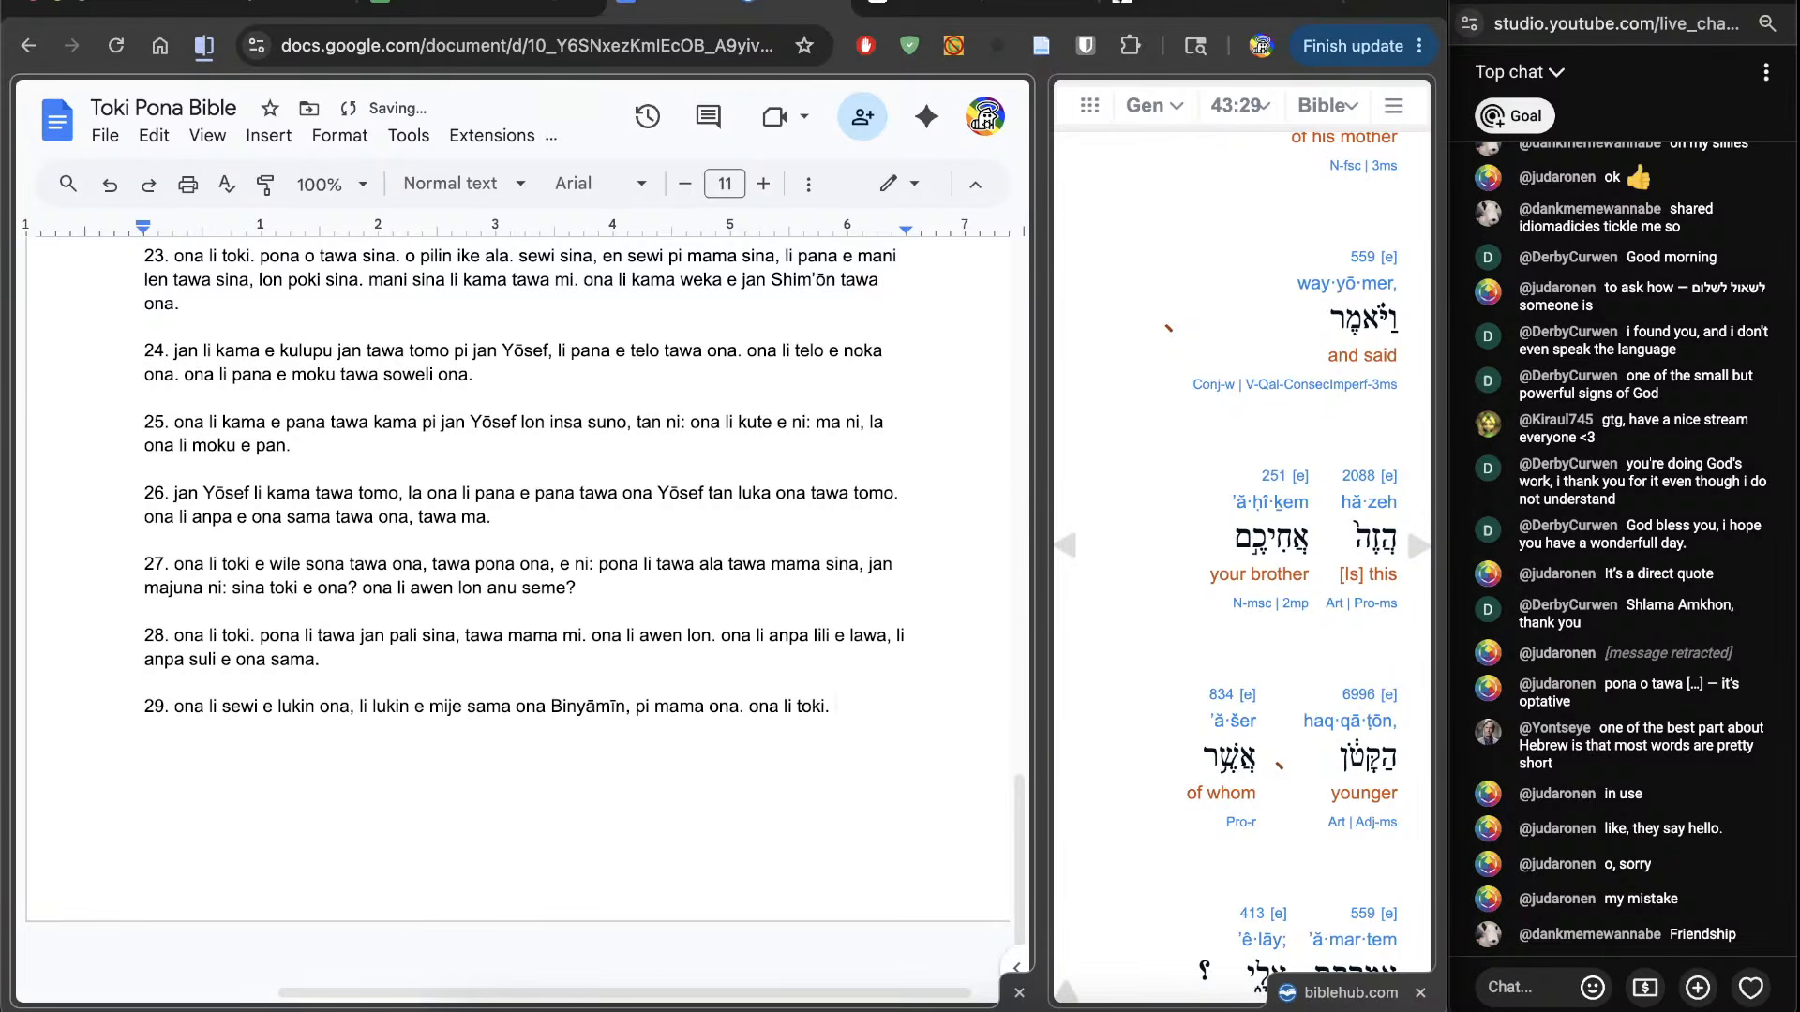
pyautogui.scroll(-2, 1307, 563)
pyautogui.write('ni li ')
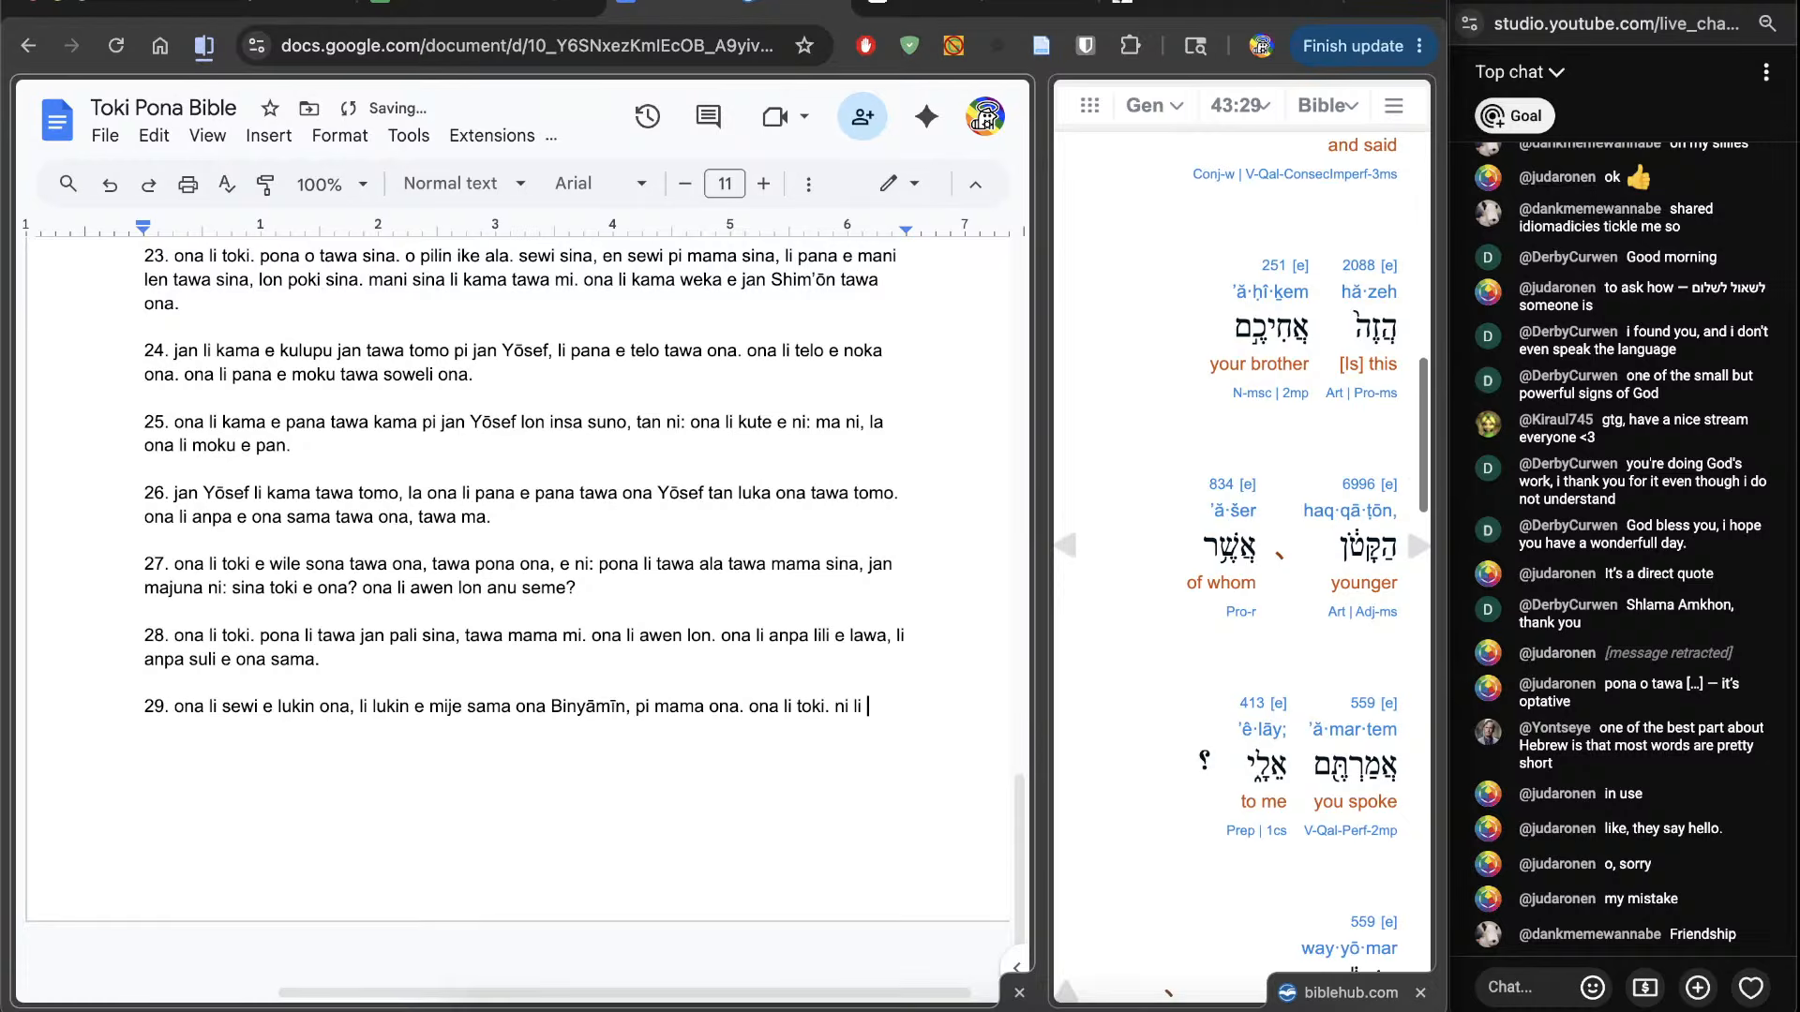
pyautogui.write('mije sama lili sina ni: sina ')
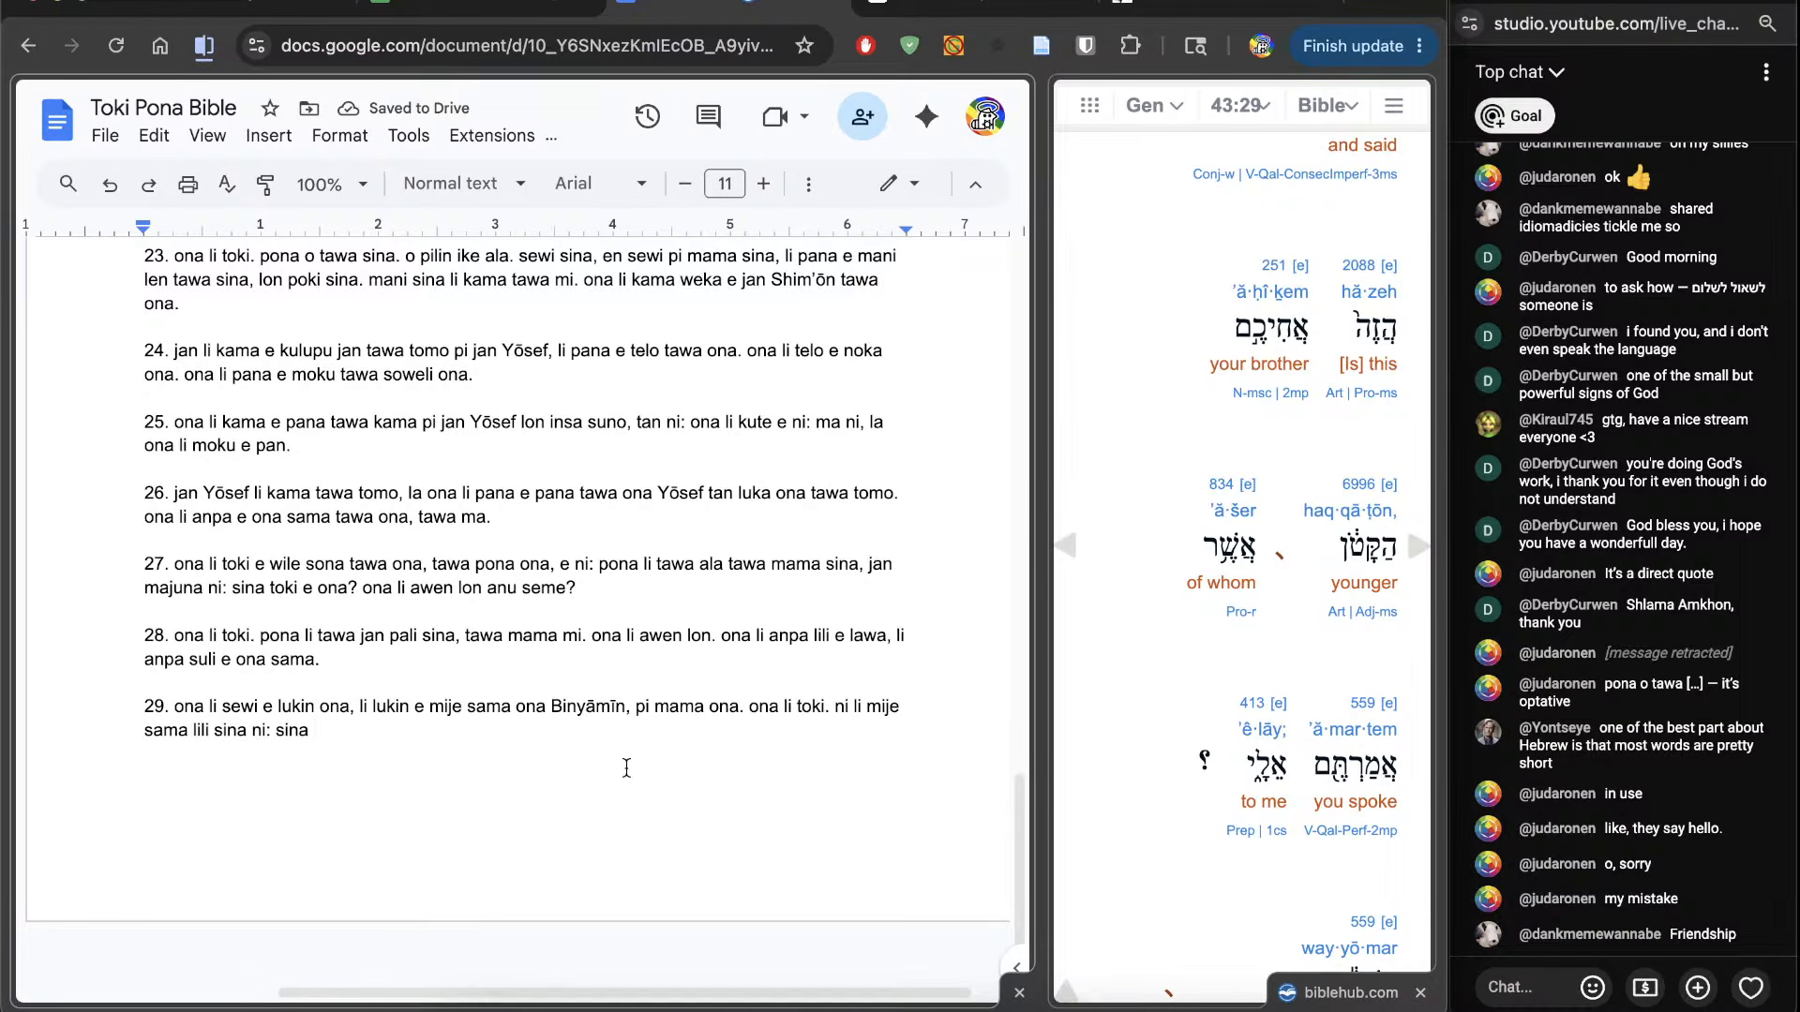
pyautogui.write('toki e ona tawa mi. anu')
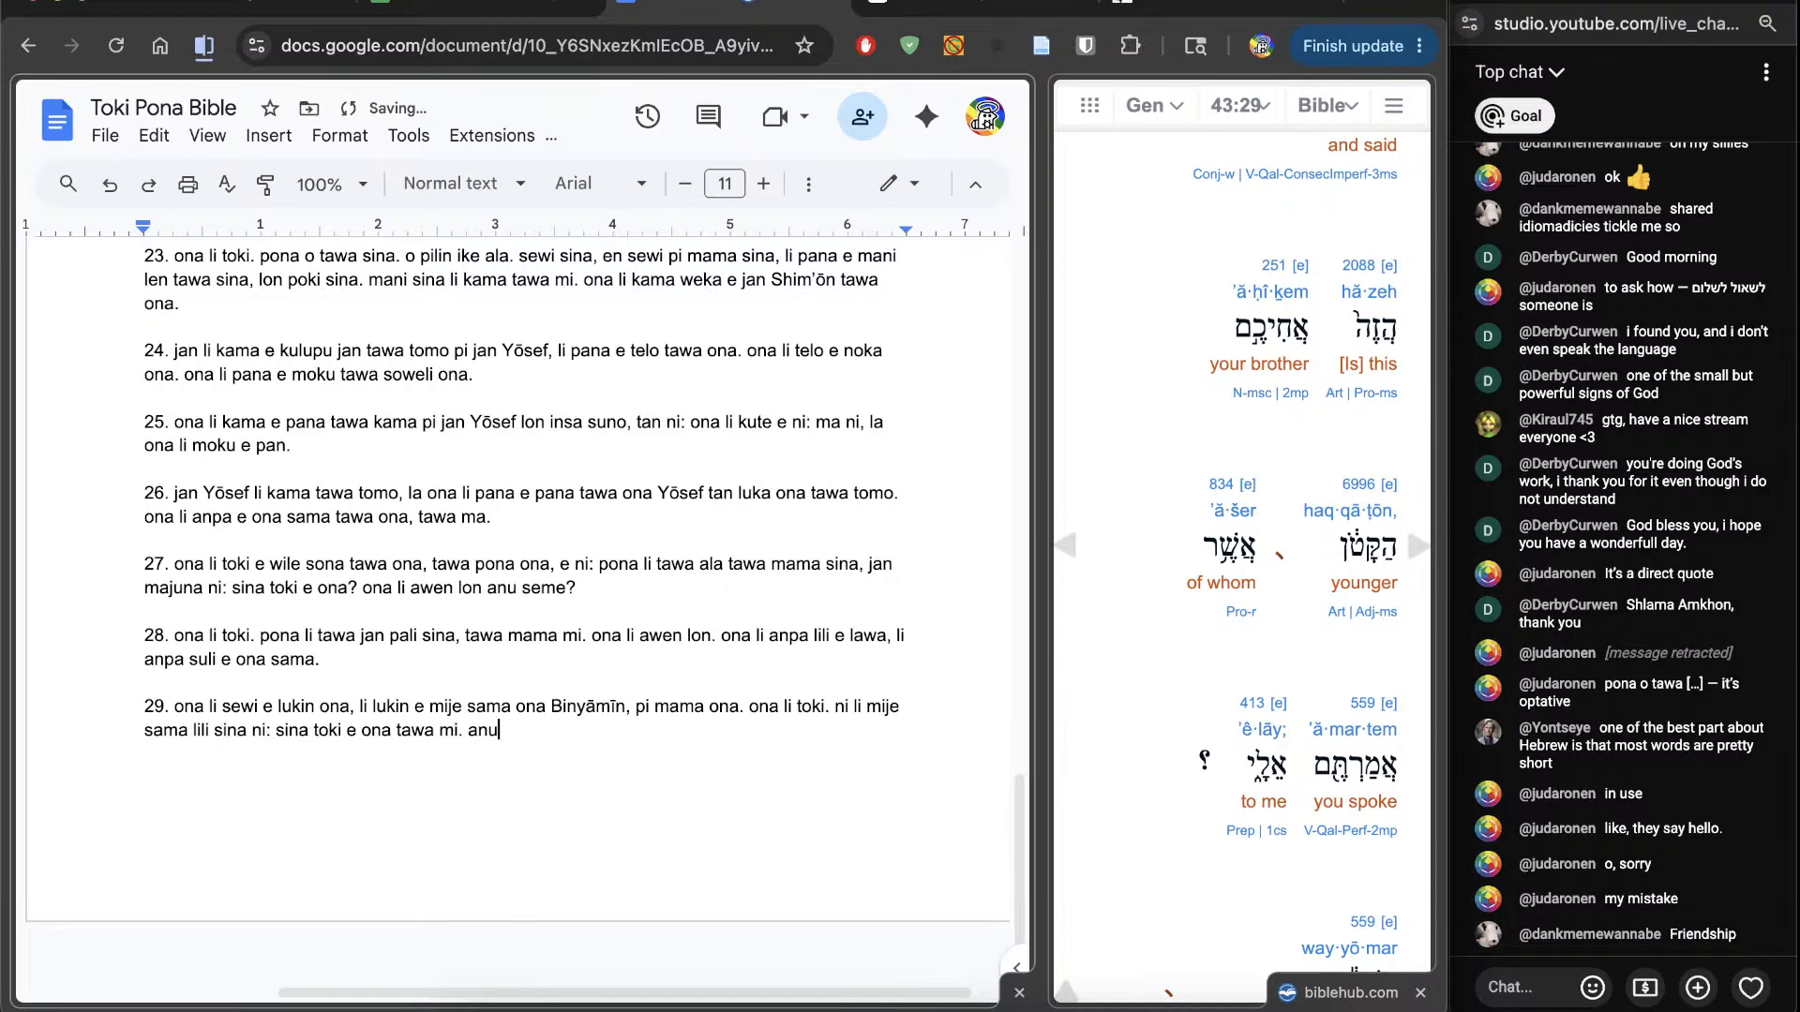
pyautogui.write(' seme?')
pyautogui.moveTo(600, 754); pyautogui.dragTo(469, 754)
pyautogui.click(664, 754)
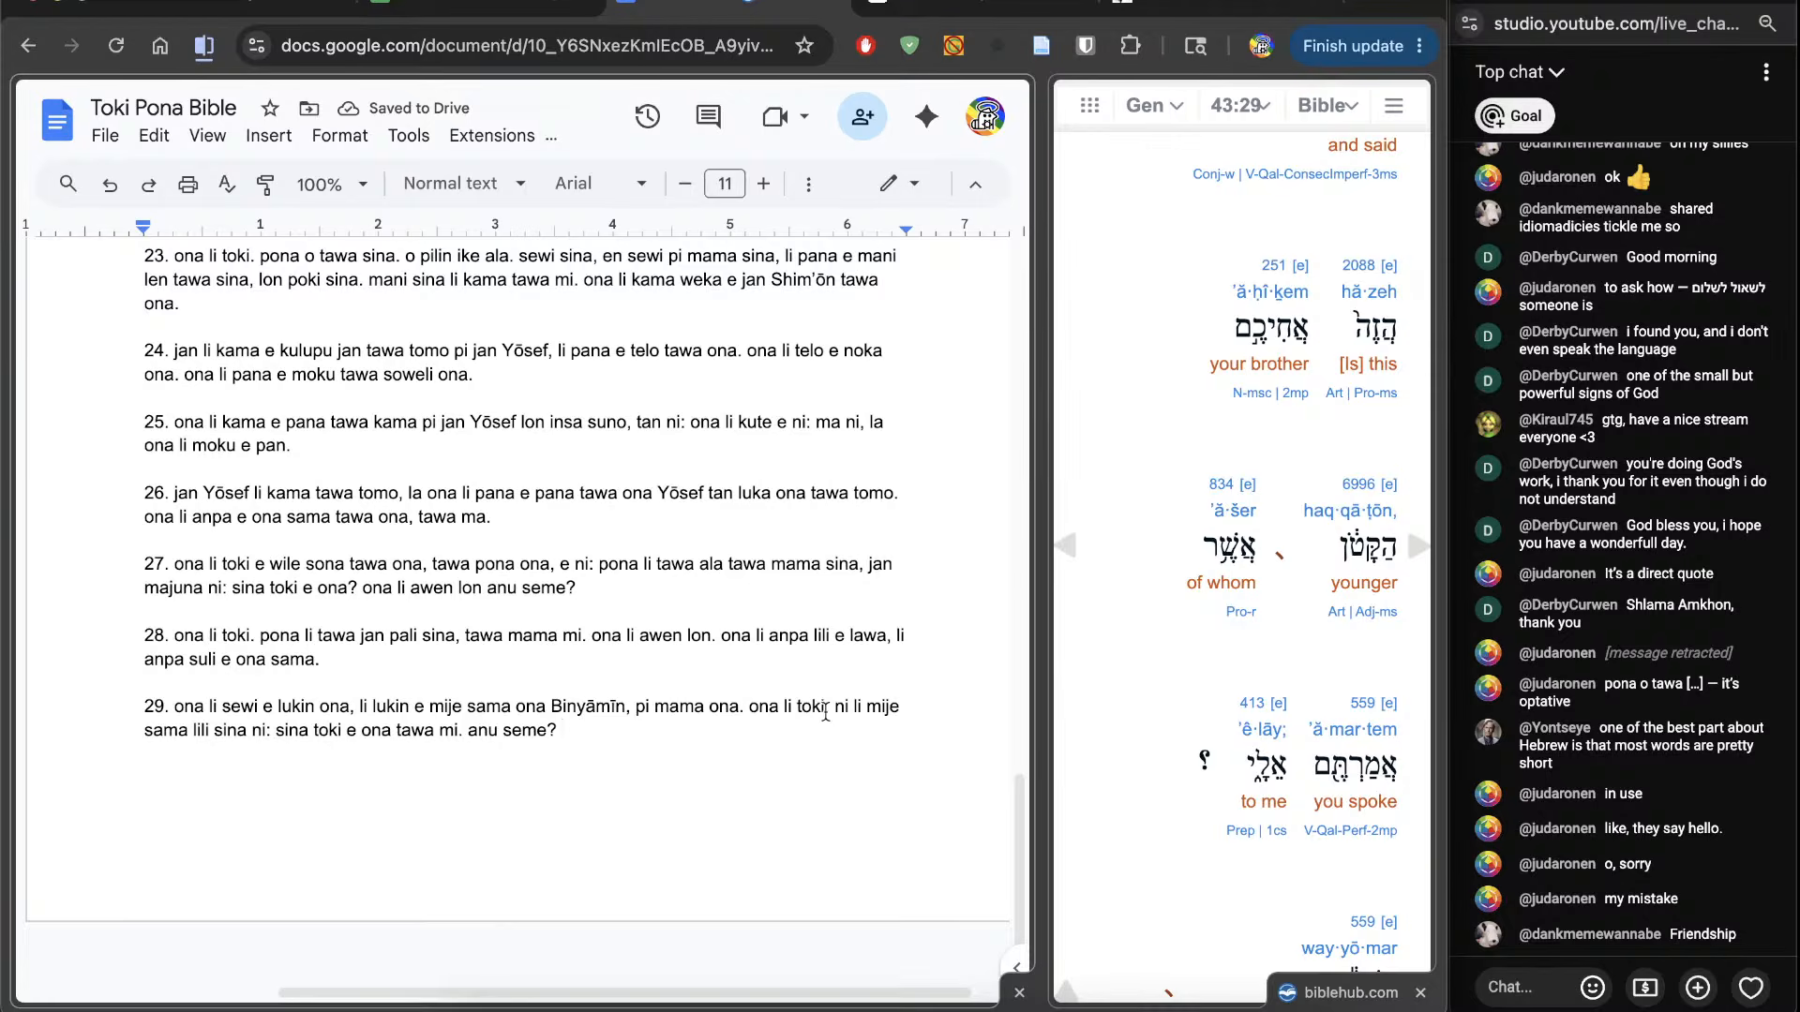
pyautogui.moveTo(834, 705); pyautogui.dragTo(463, 732)
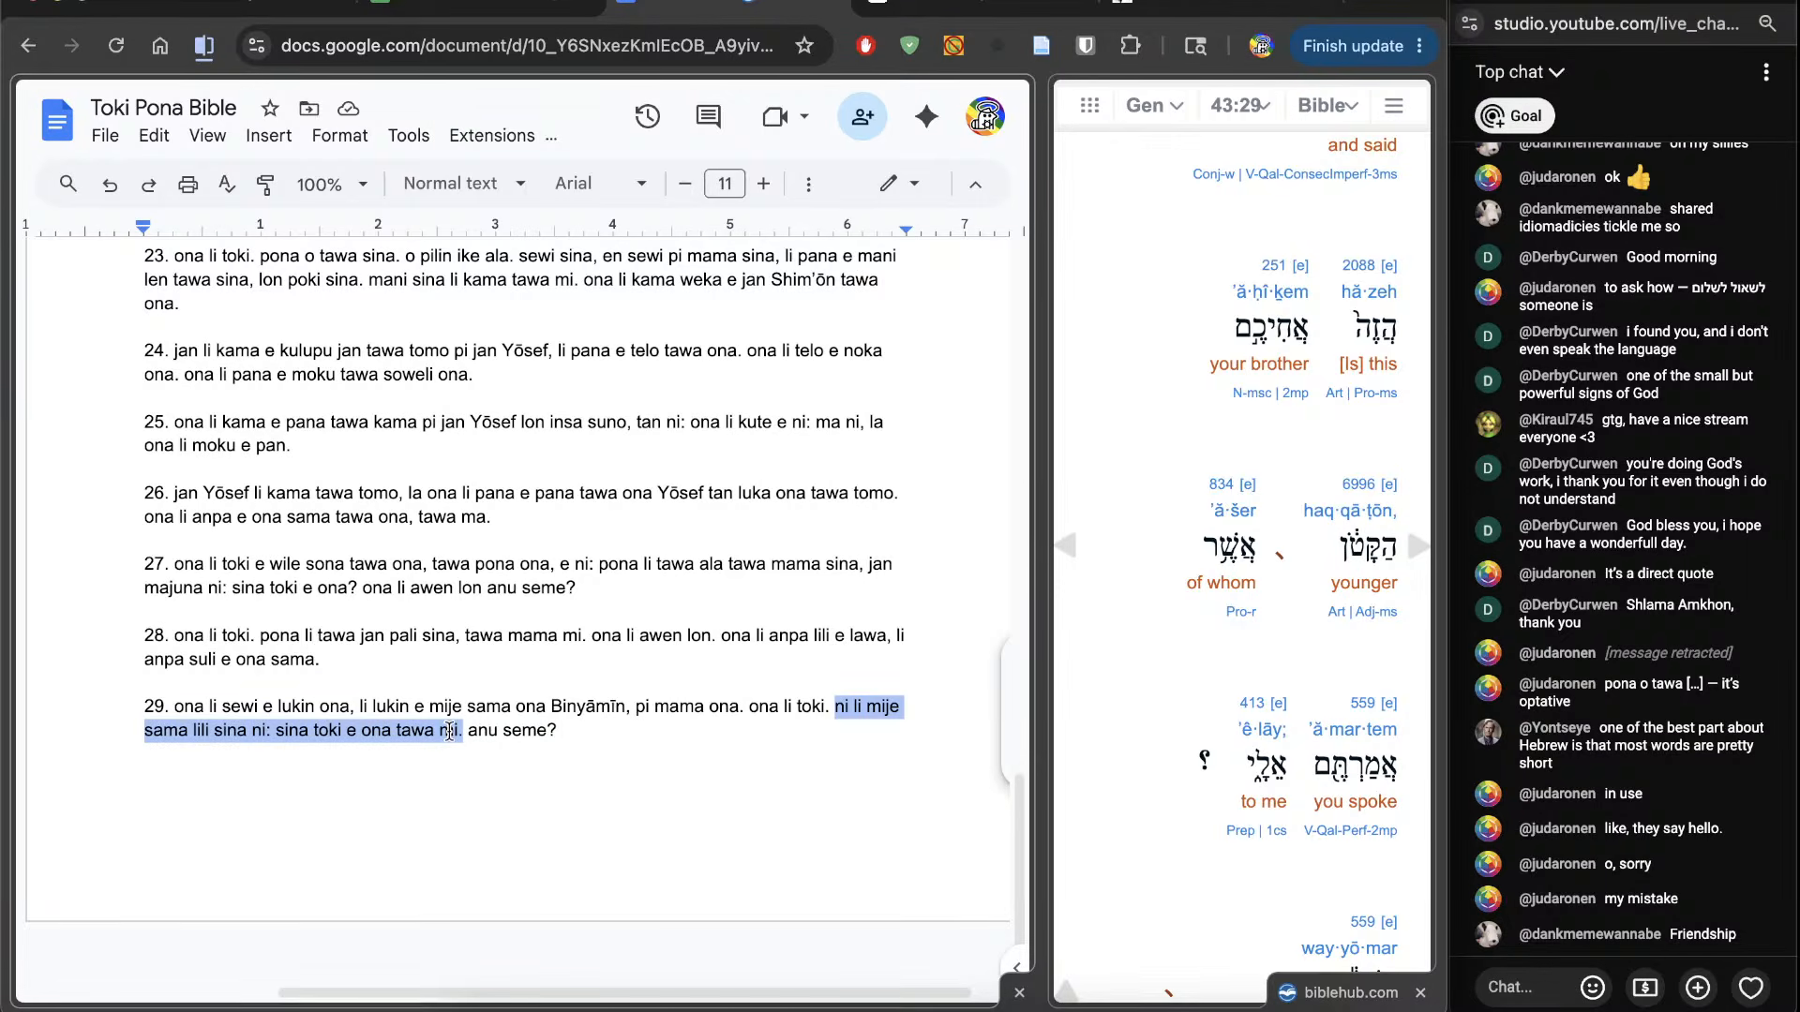
pyautogui.moveTo(277, 730); pyautogui.dragTo(515, 736)
pyautogui.click(476, 733)
# Step: Following the Hebrew for "and he said, God", continue verse 29 with "ona li toki. sewi Elohīm o"
pyautogui.doubleClick(609, 739)
pyautogui.scroll(-1, 638, 739)
pyautogui.scroll(-5, 1108, 726)
pyautogui.scroll(-4, 1108, 726)
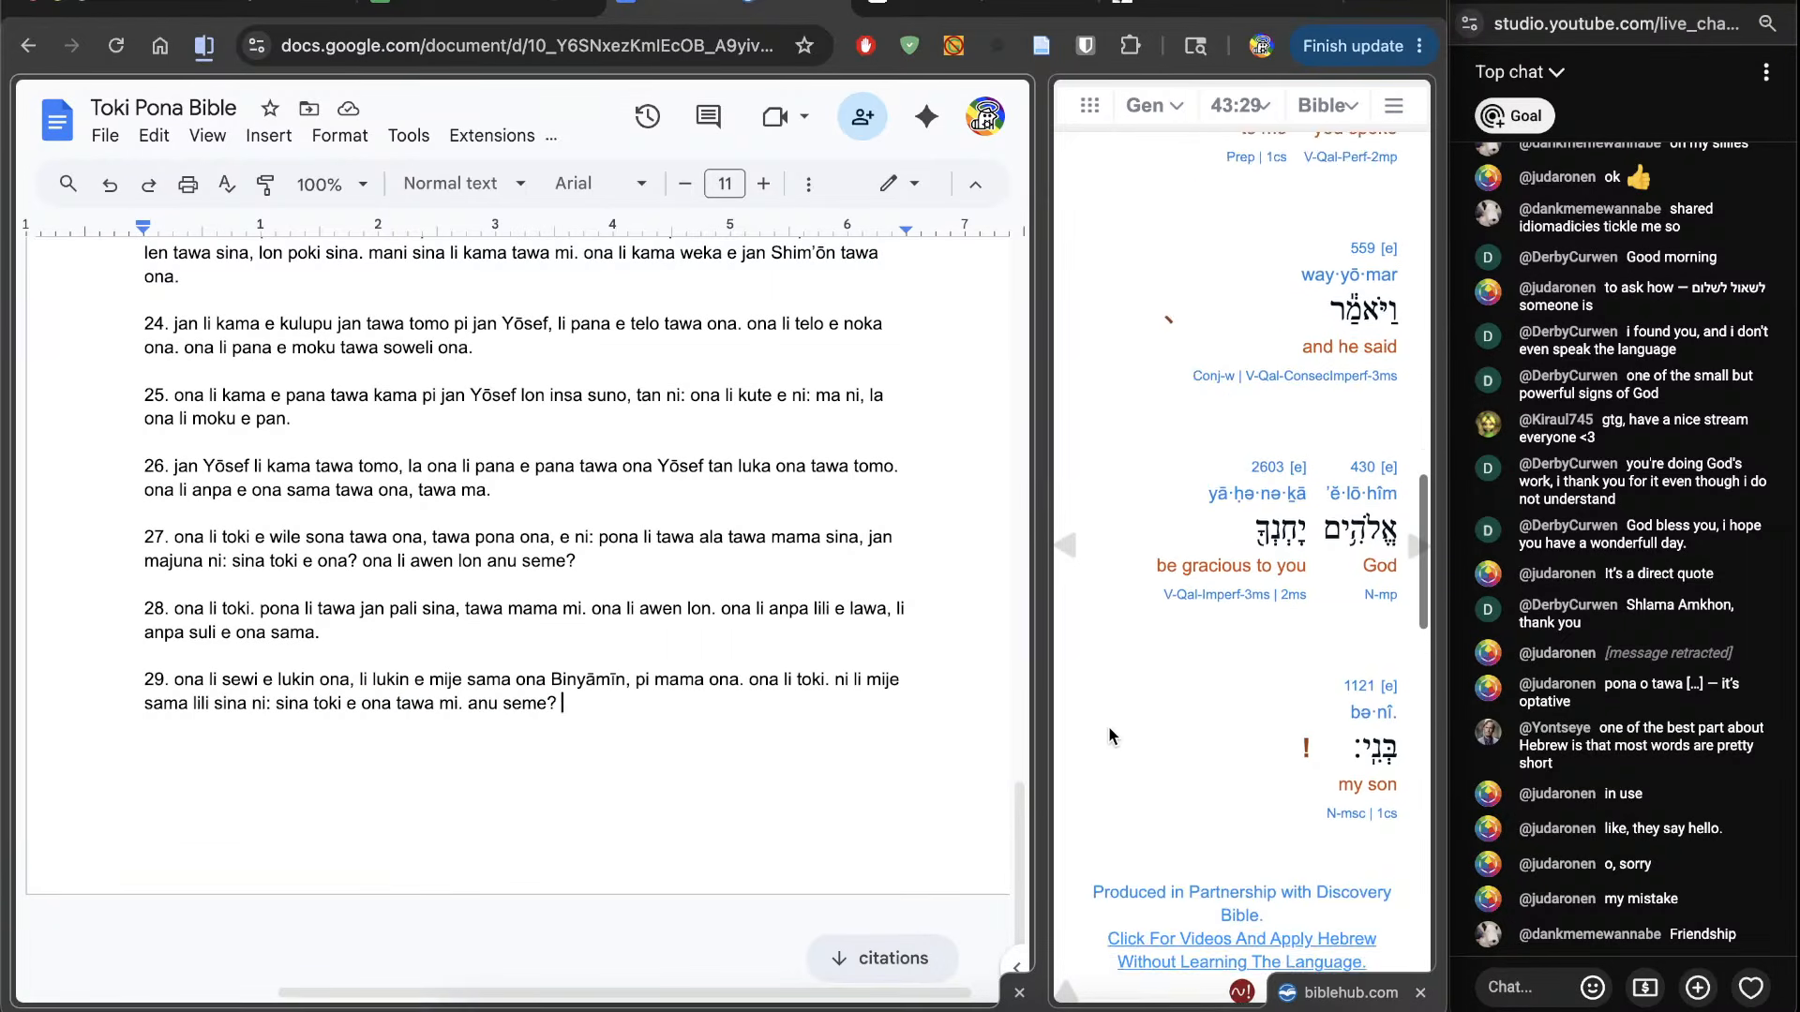
pyautogui.scroll(4, 1108, 726)
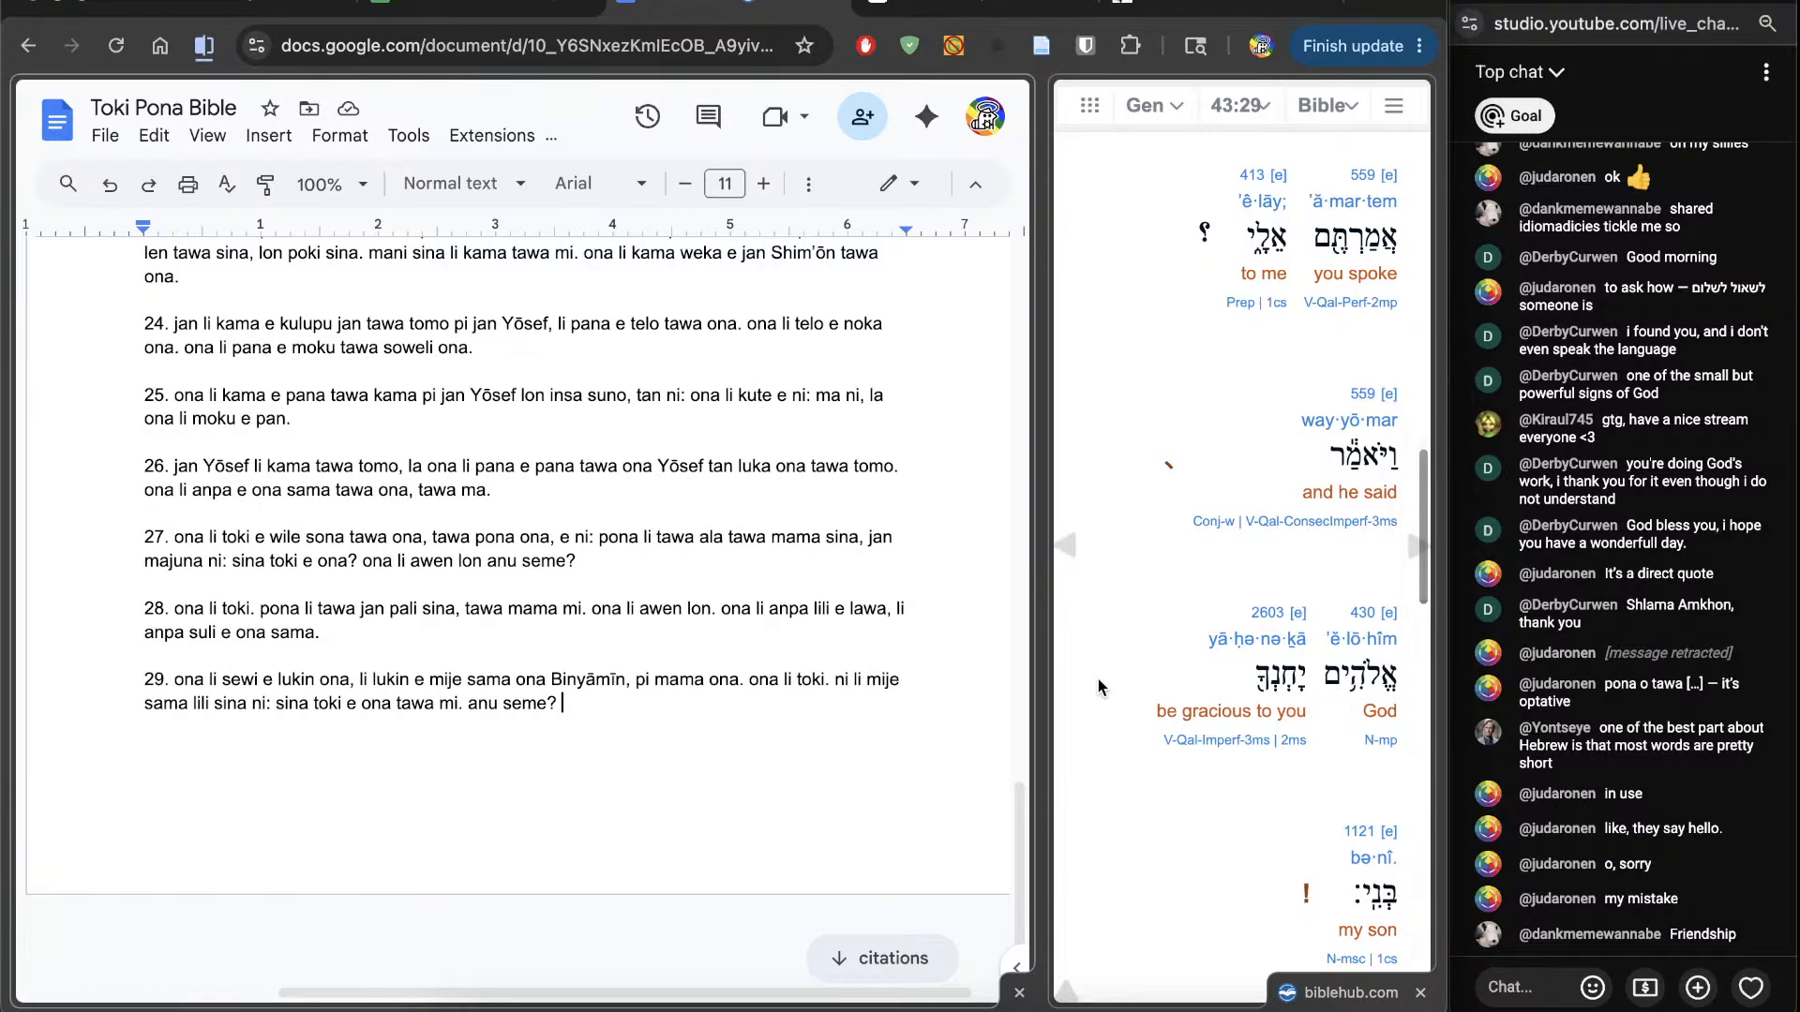
pyautogui.scroll(-1, 1095, 705)
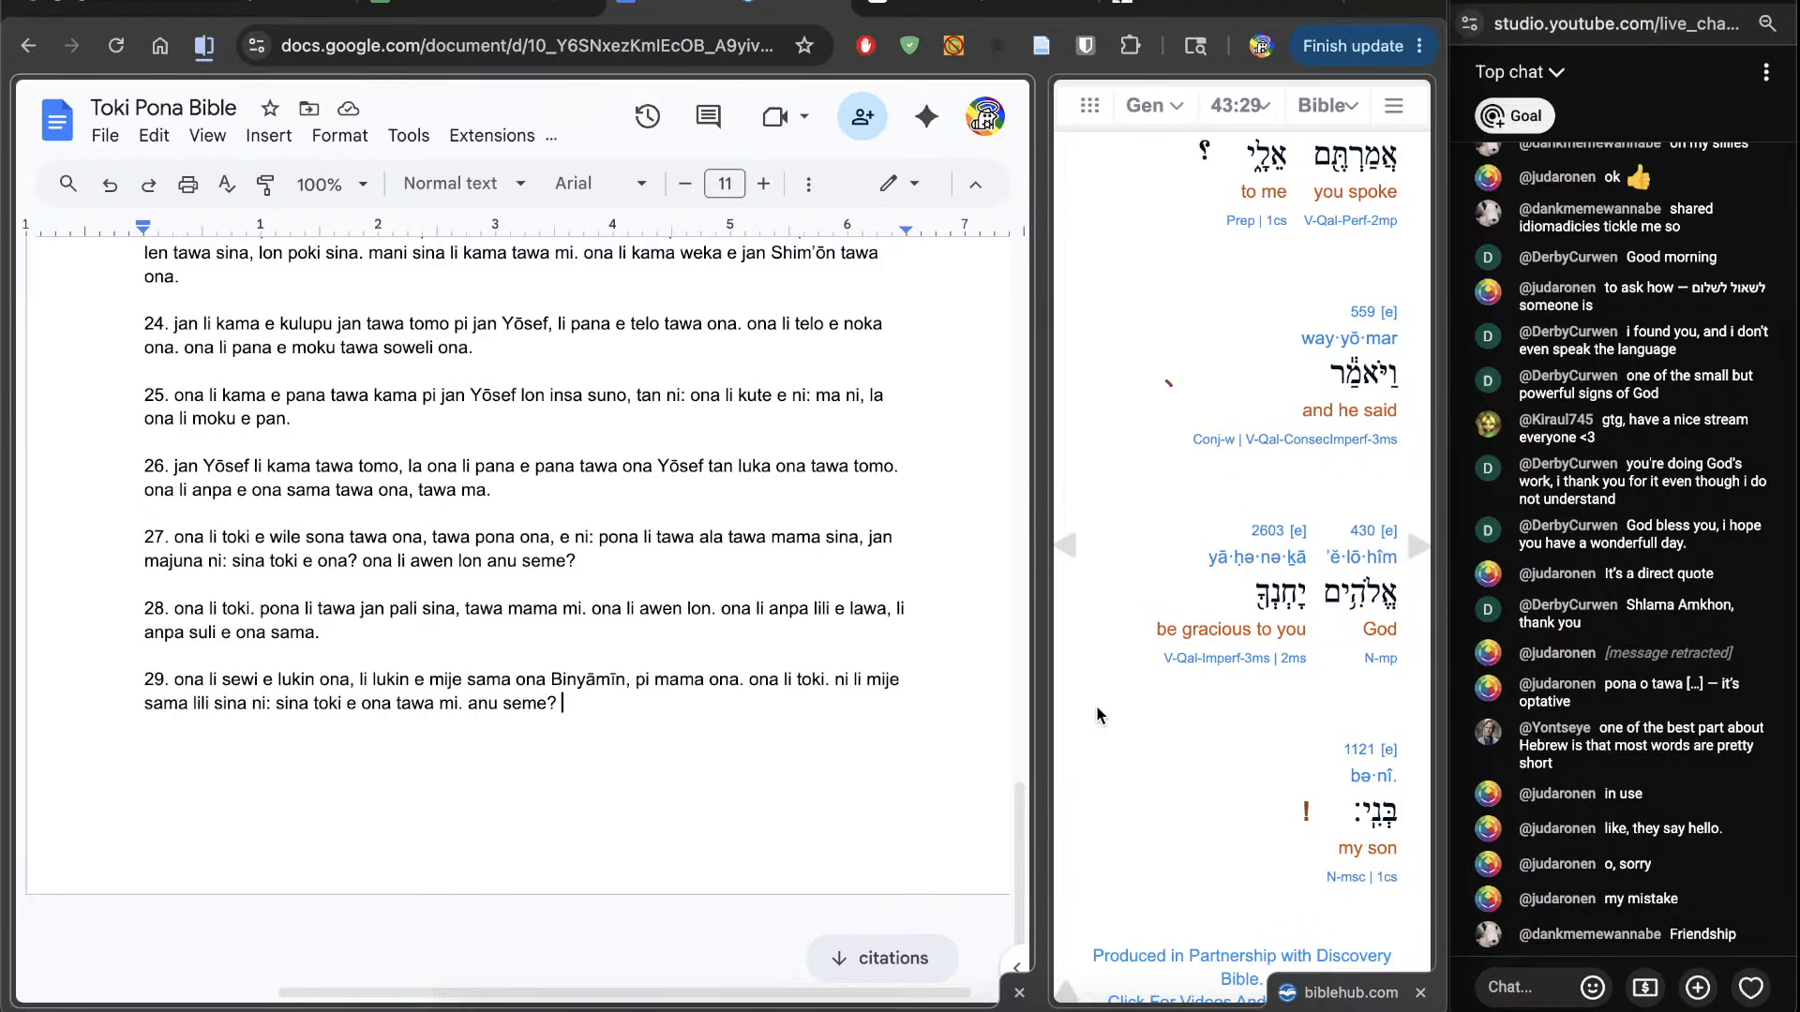
pyautogui.write('ona li tok')
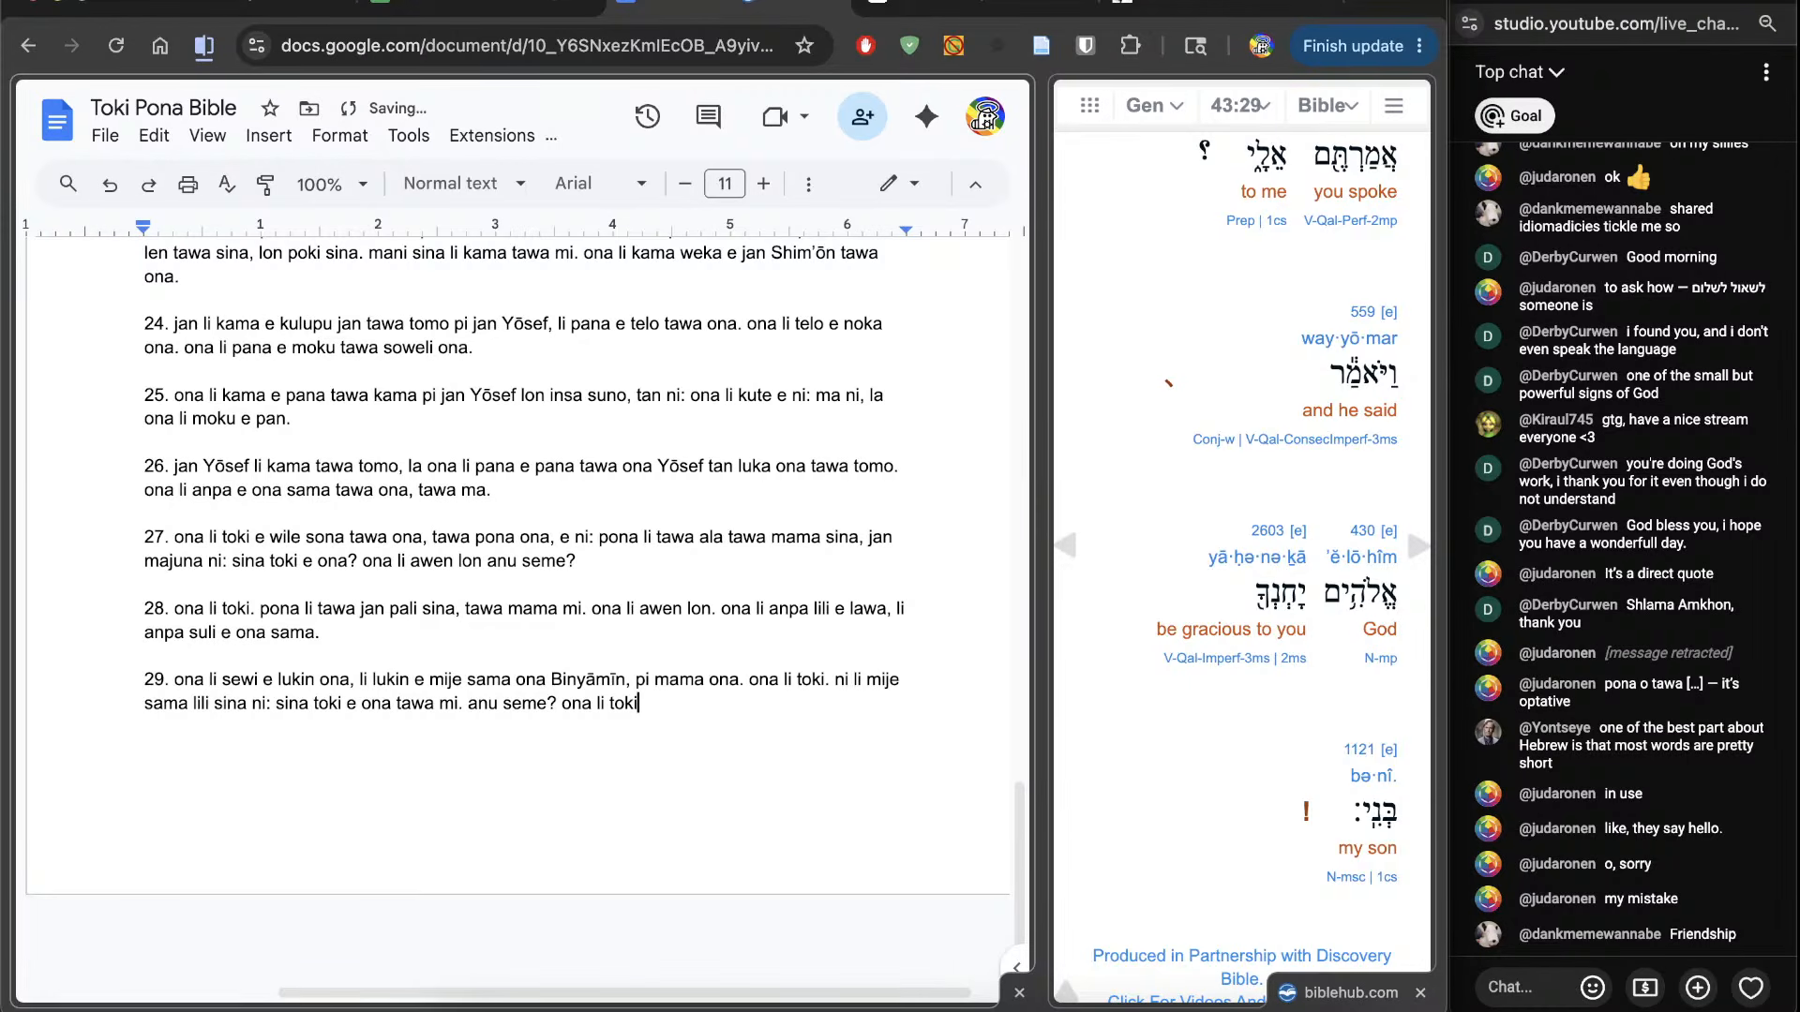
pyautogui.write('i. sewi Elohīm o')
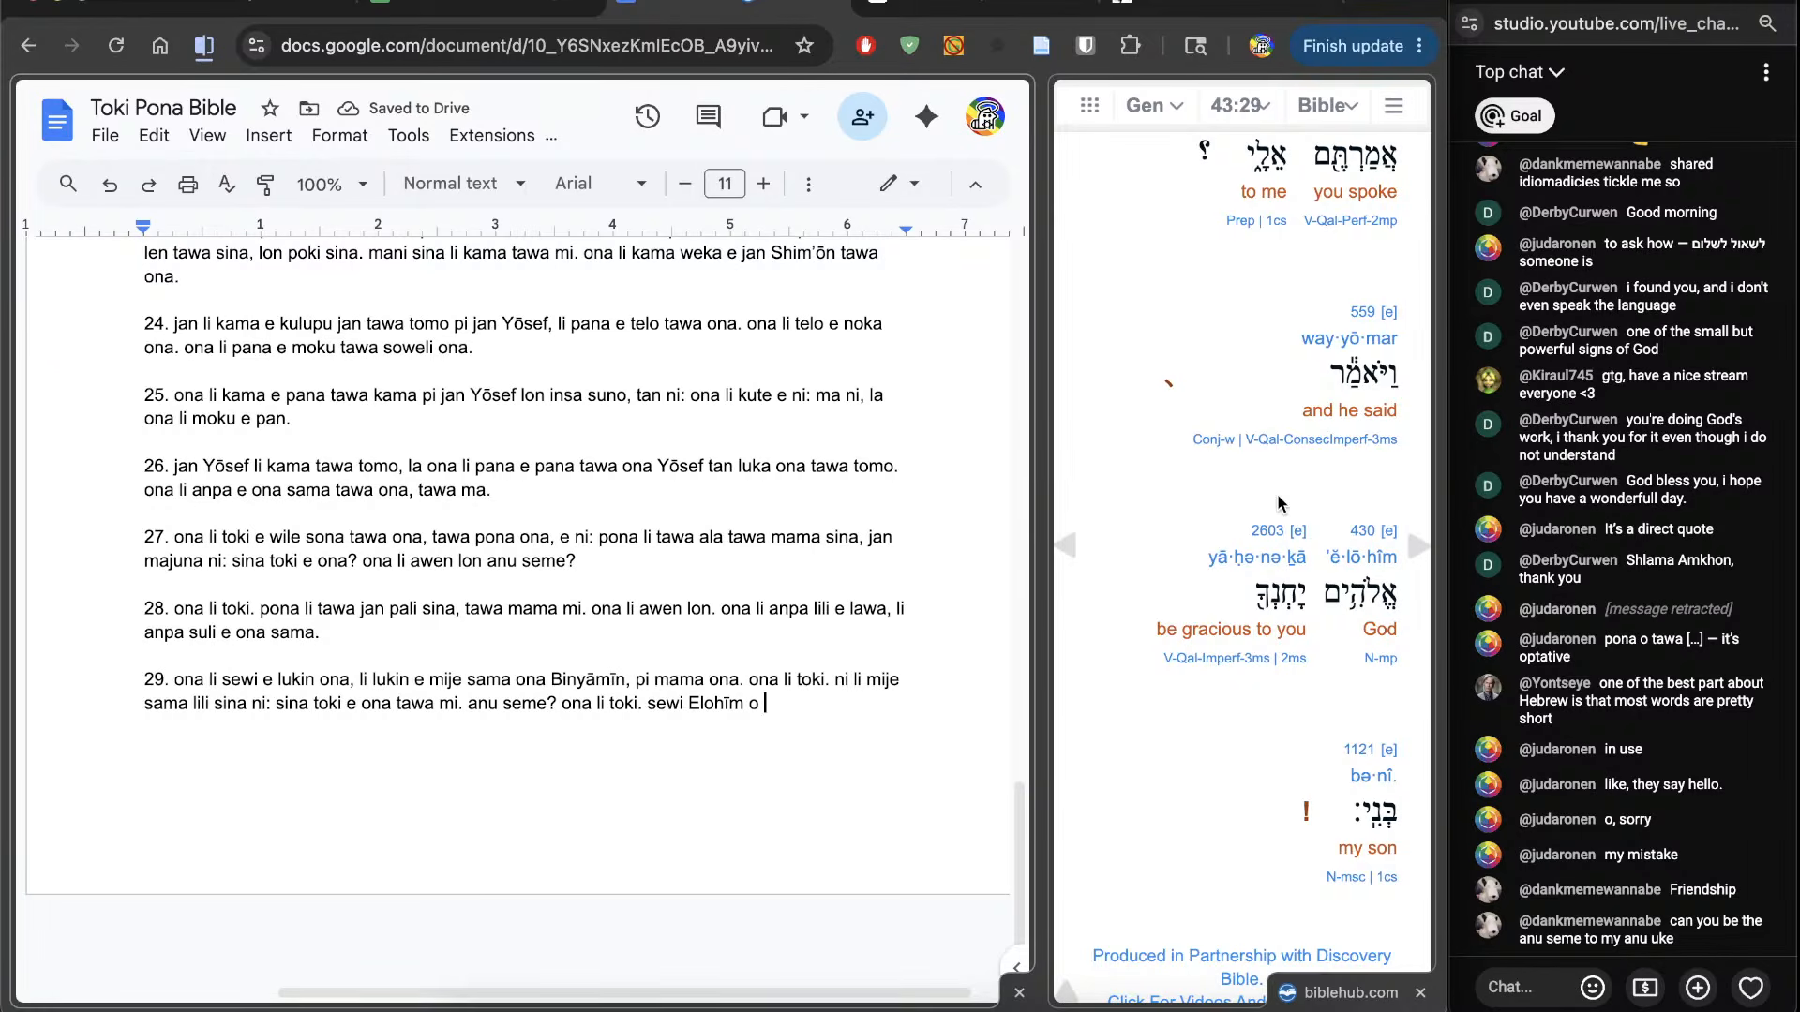
# Step: Read the lexicon entry for Hebrew word 2603, glossed "be gracious to you", and close it again
pyautogui.click(1270, 535)
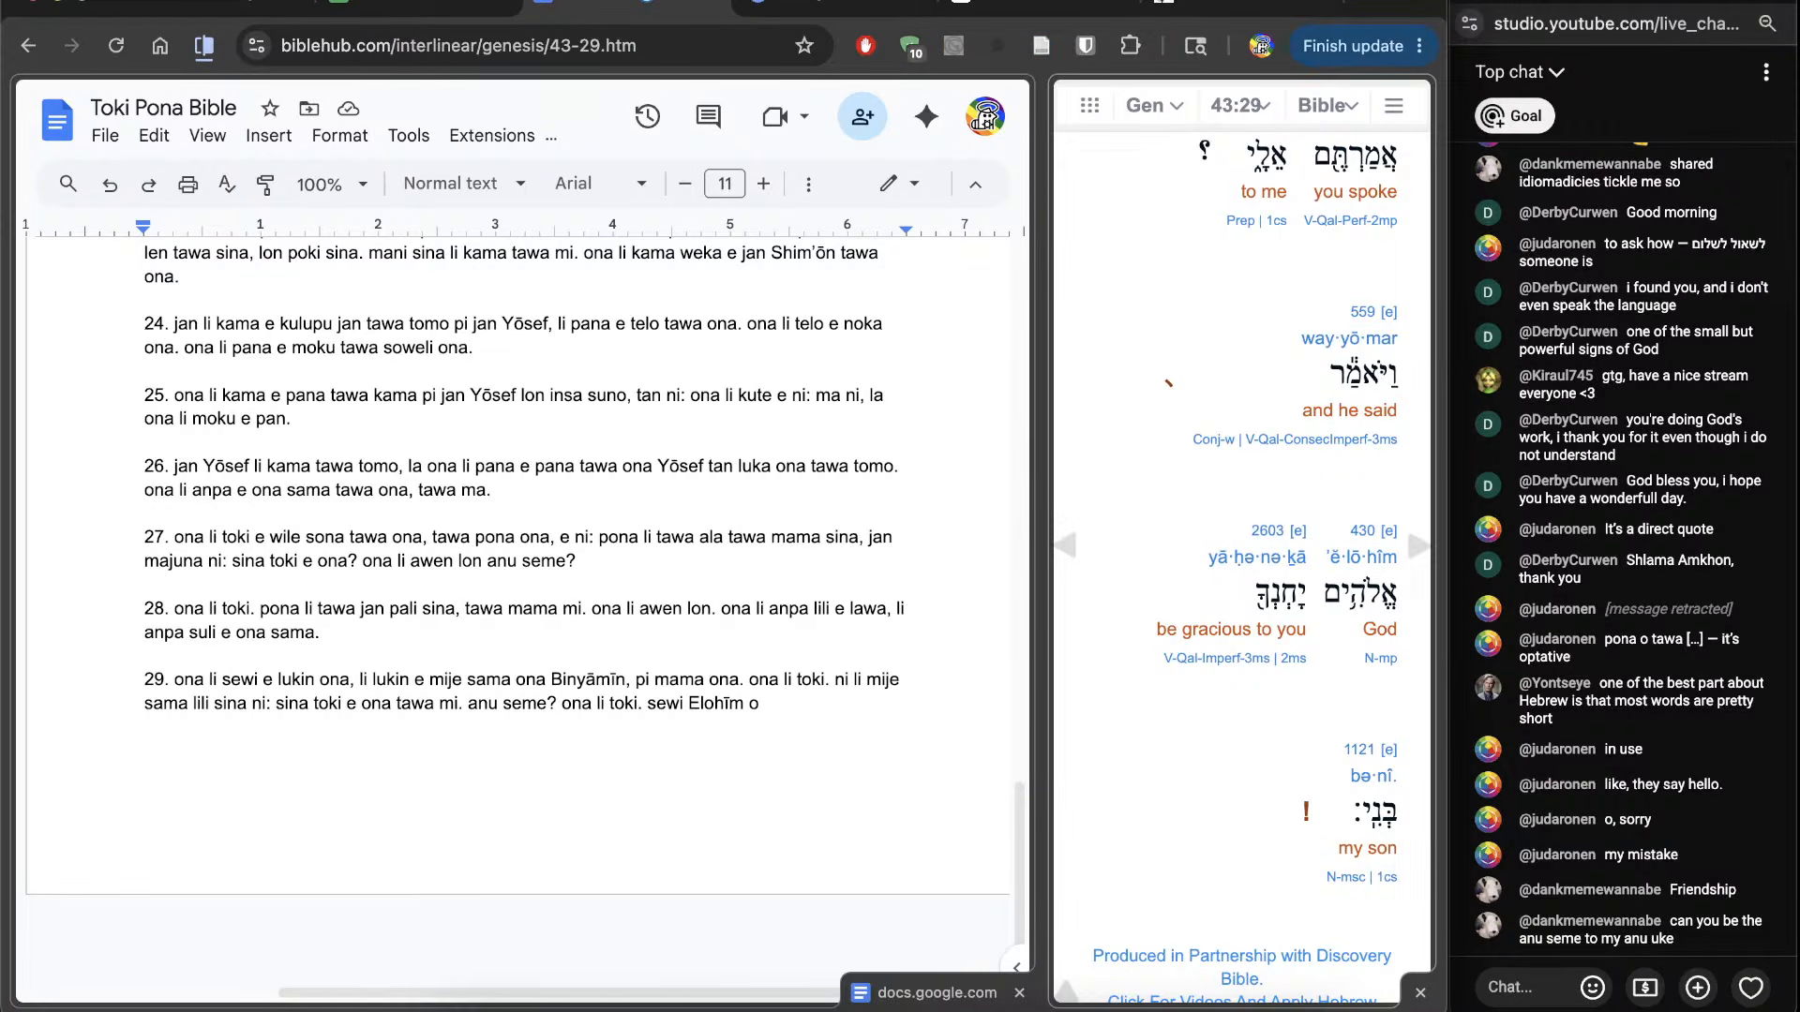
pyautogui.scroll(-10, 553, 537)
pyautogui.scroll(-4, 553, 581)
pyautogui.scroll(7, 553, 581)
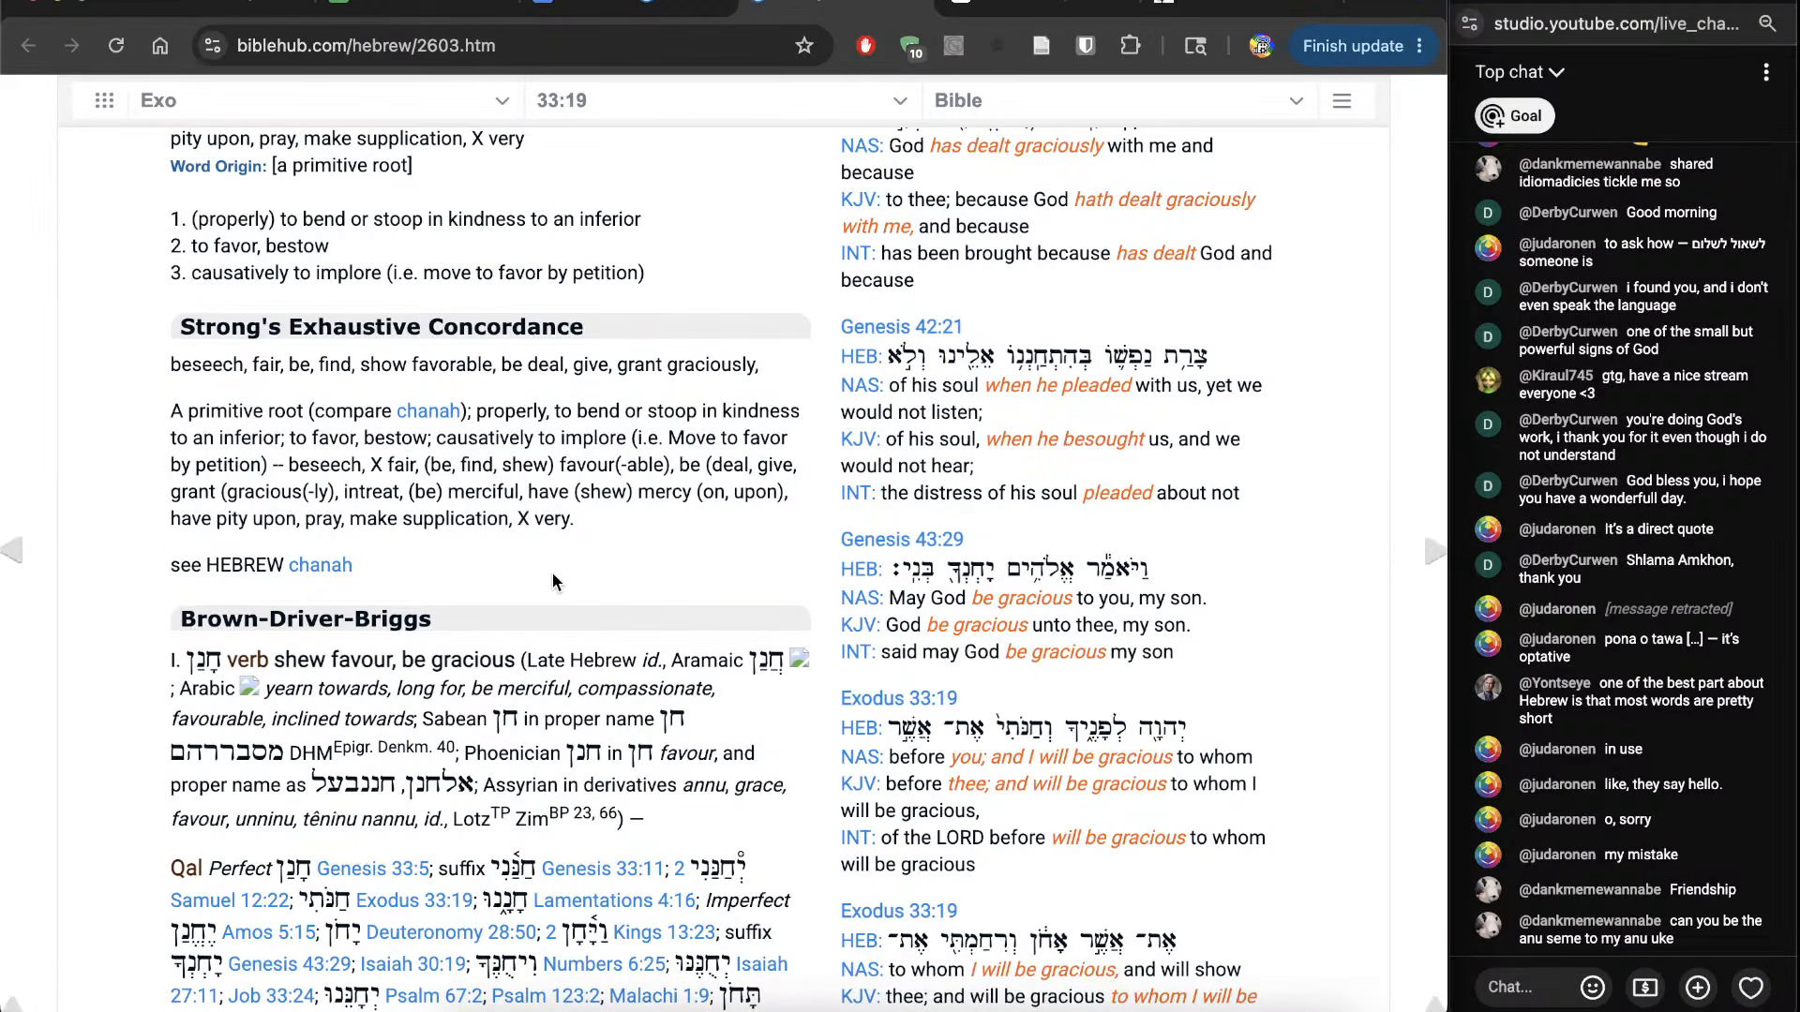
pyautogui.press('super+w')
# Step: Complete the blessing at the end of verse 29 with "pona tawa sina, kama mi o!"
pyautogui.click(840, 760)
pyautogui.write('po')
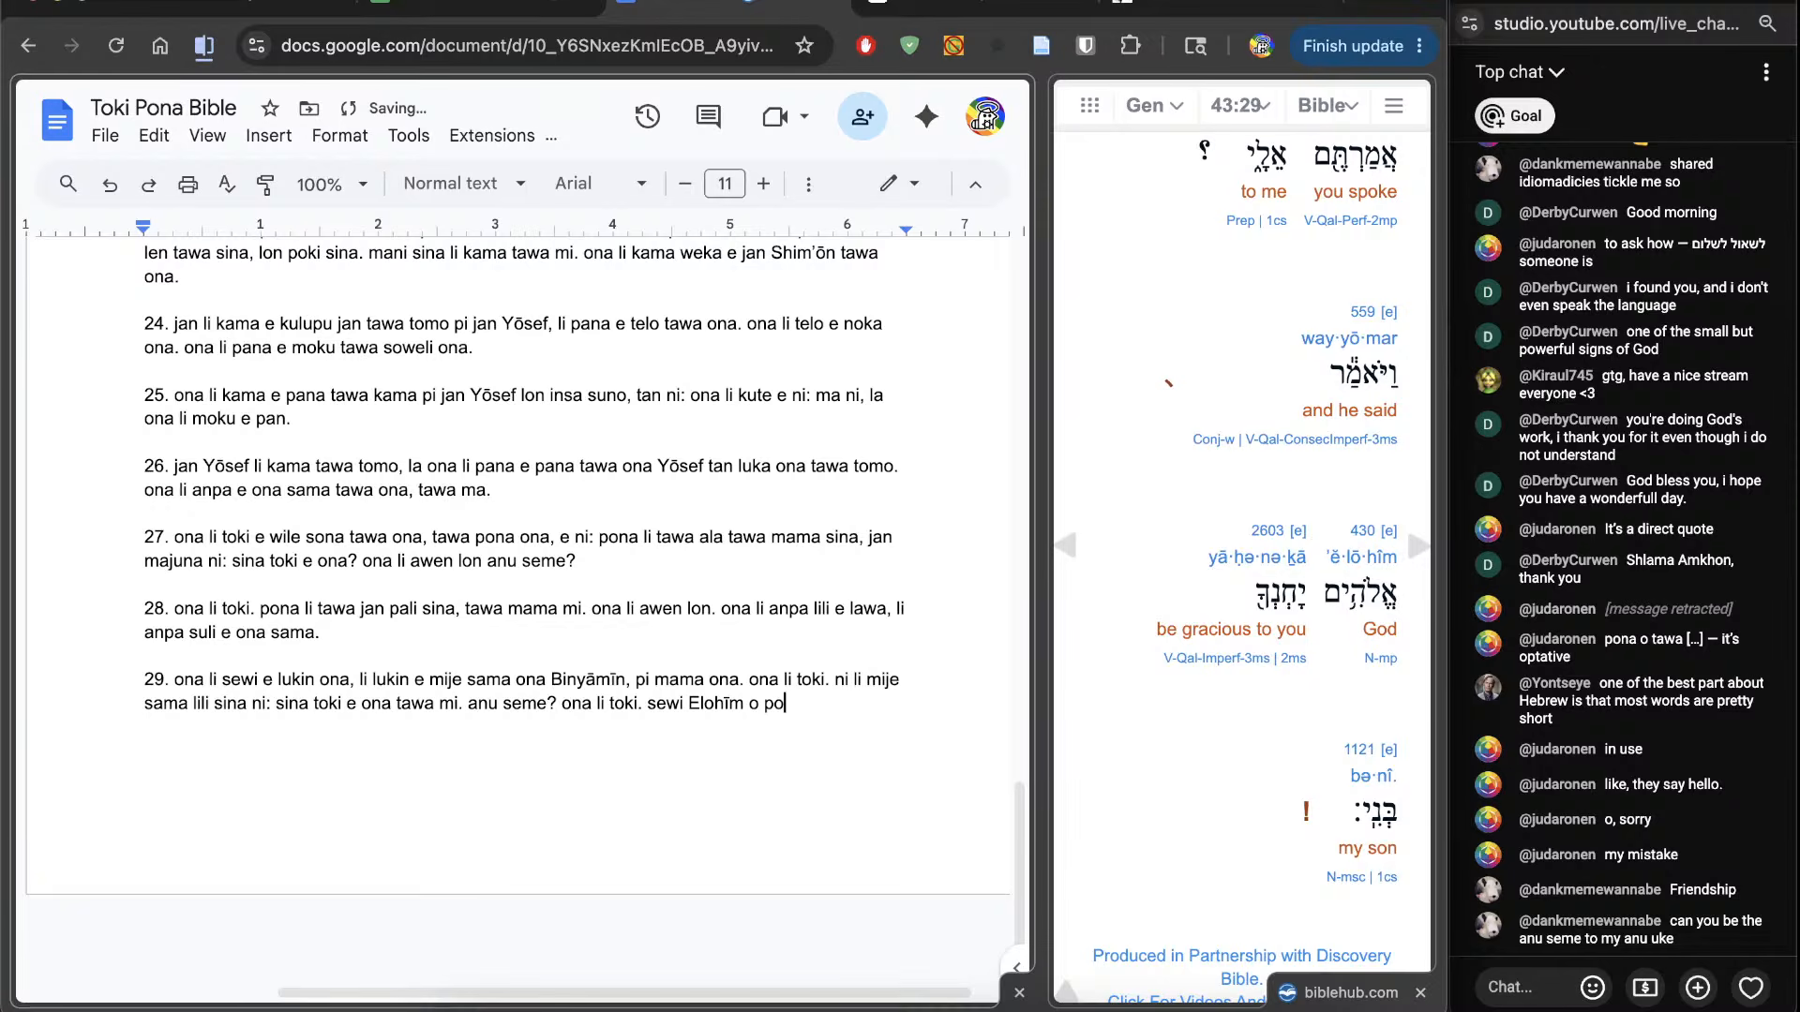
pyautogui.write('na tawa sina,')
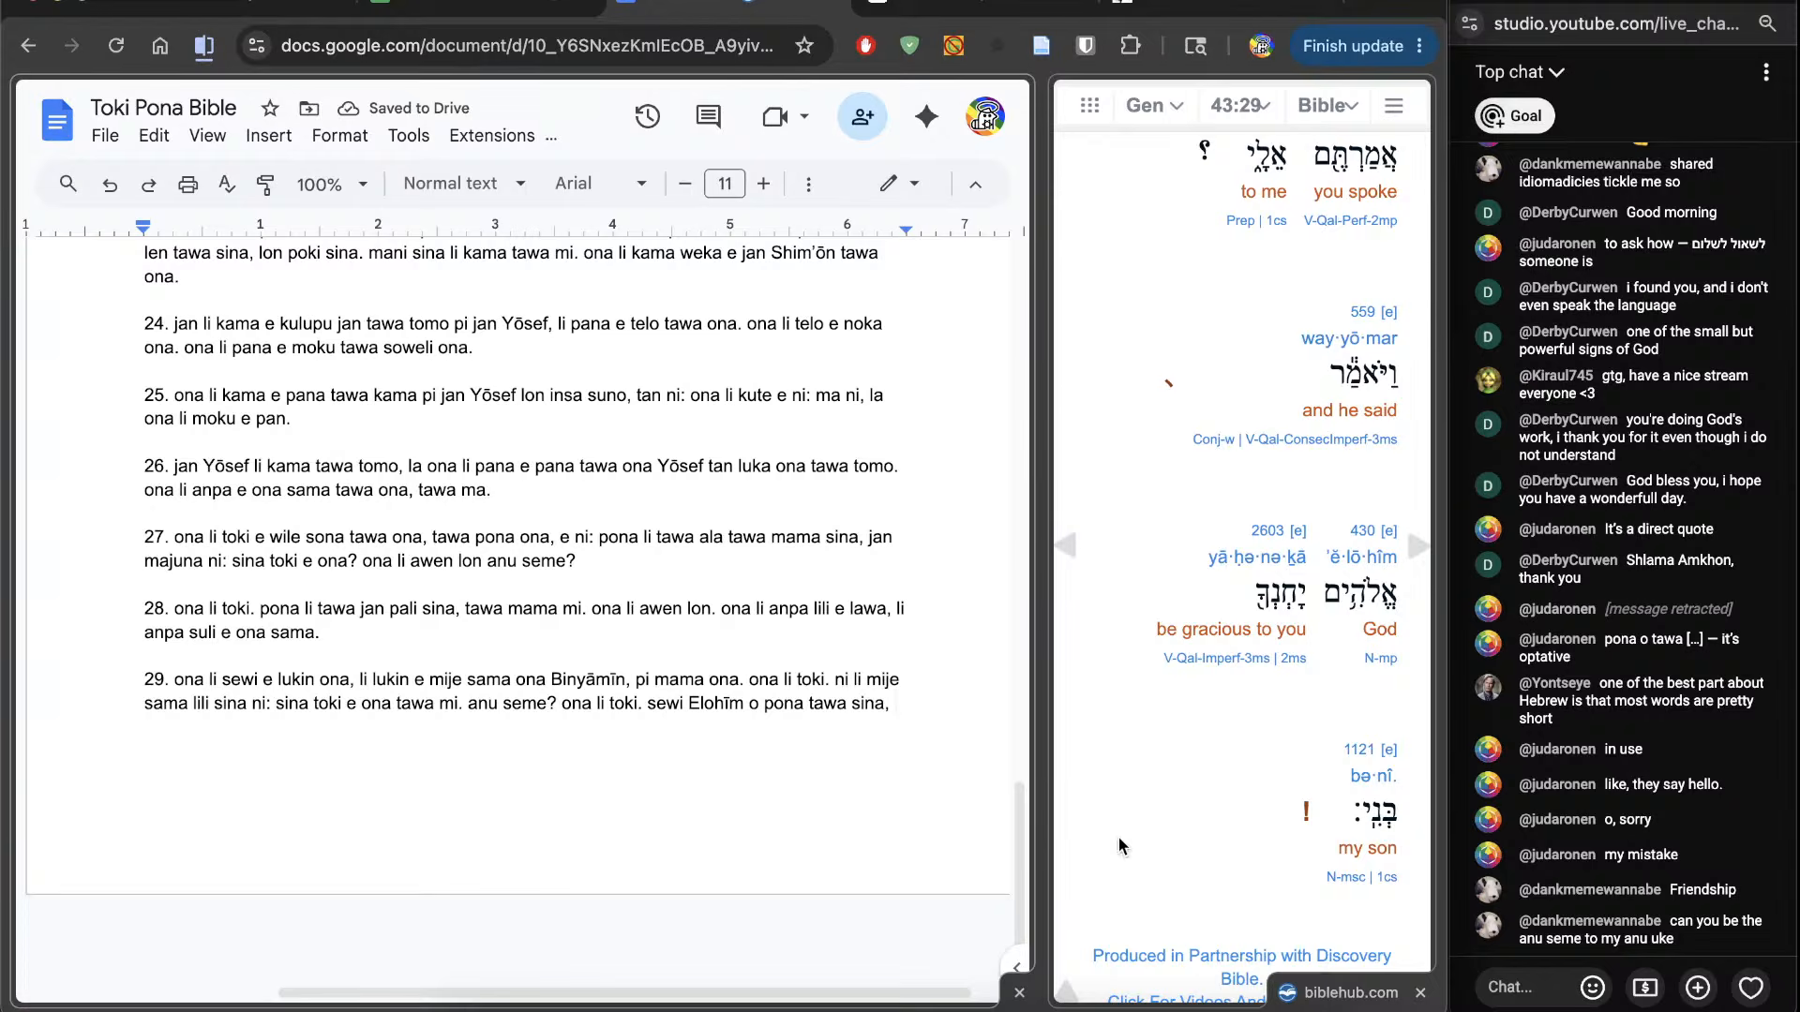
pyautogui.scroll(-2, 1118, 836)
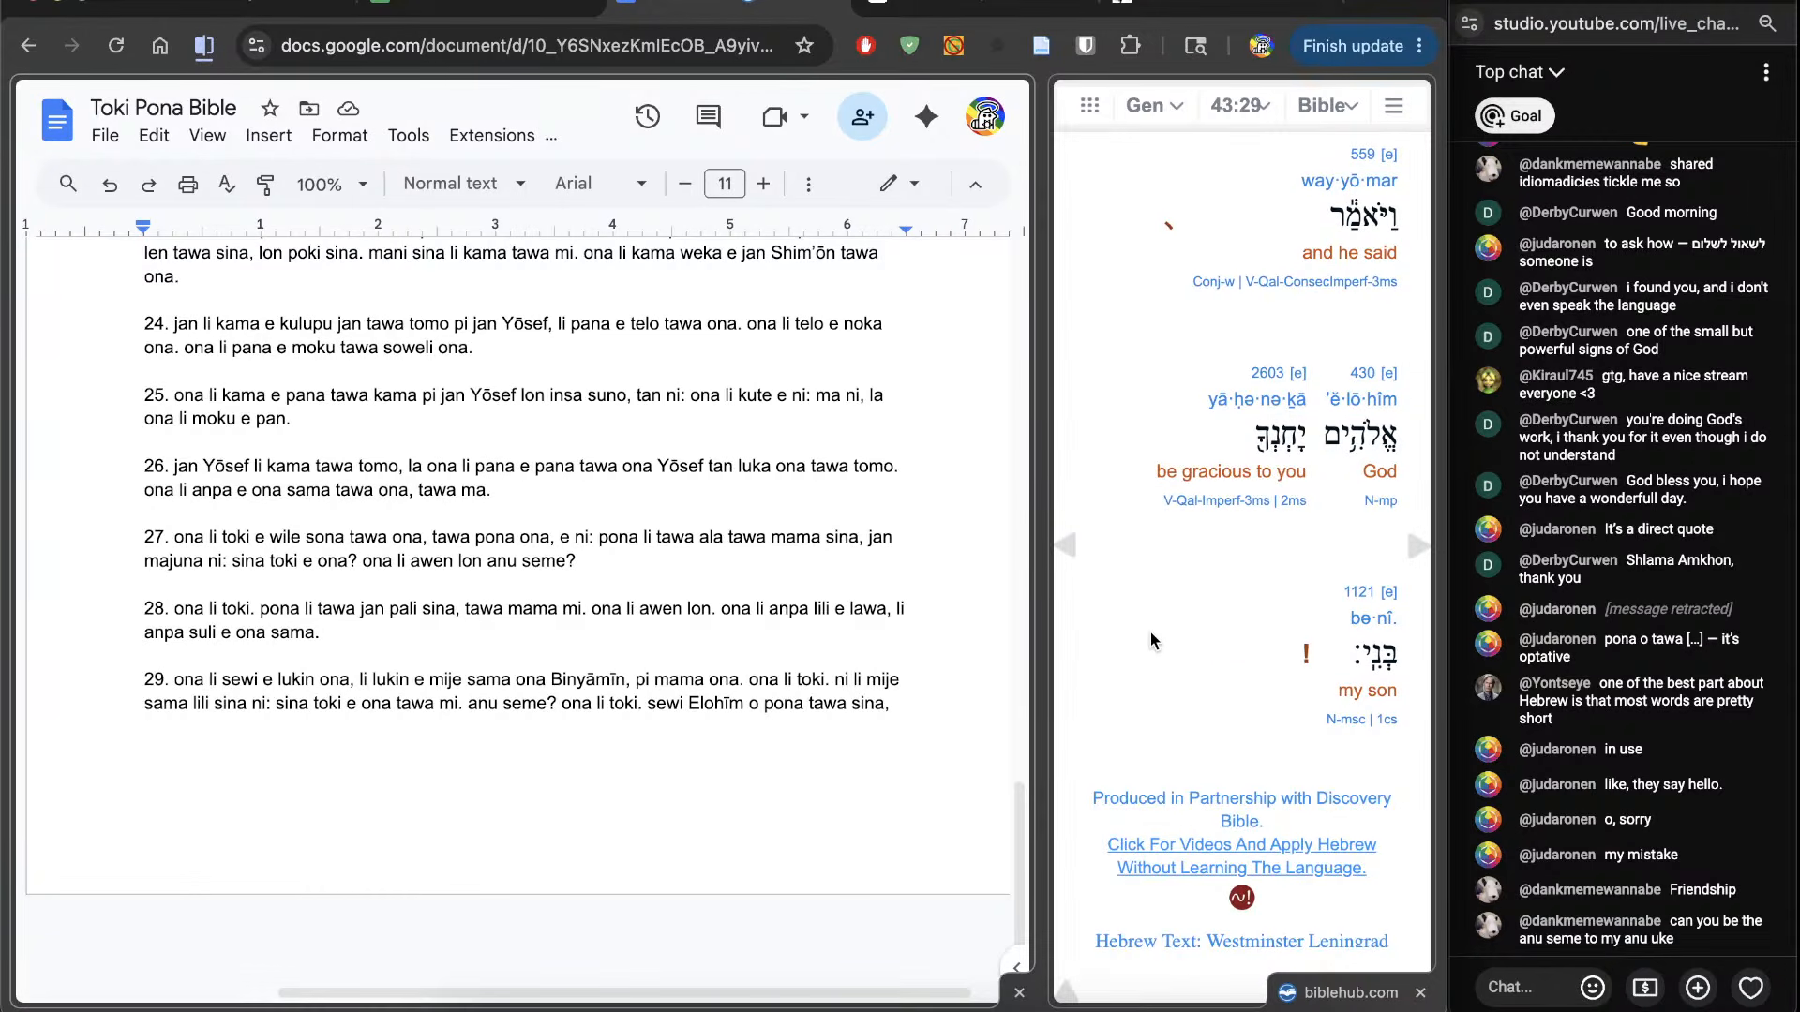
pyautogui.write('kama mi ')
pyautogui.write('o')
pyautogui.write('!')
pyautogui.click(193, 734)
pyautogui.write('mi')
# Step: Insert a footnote directly after "kama mi" in verse 29
pyautogui.click(371, 749)
pyautogui.click(279, 142)
pyautogui.moveTo(378, 707)
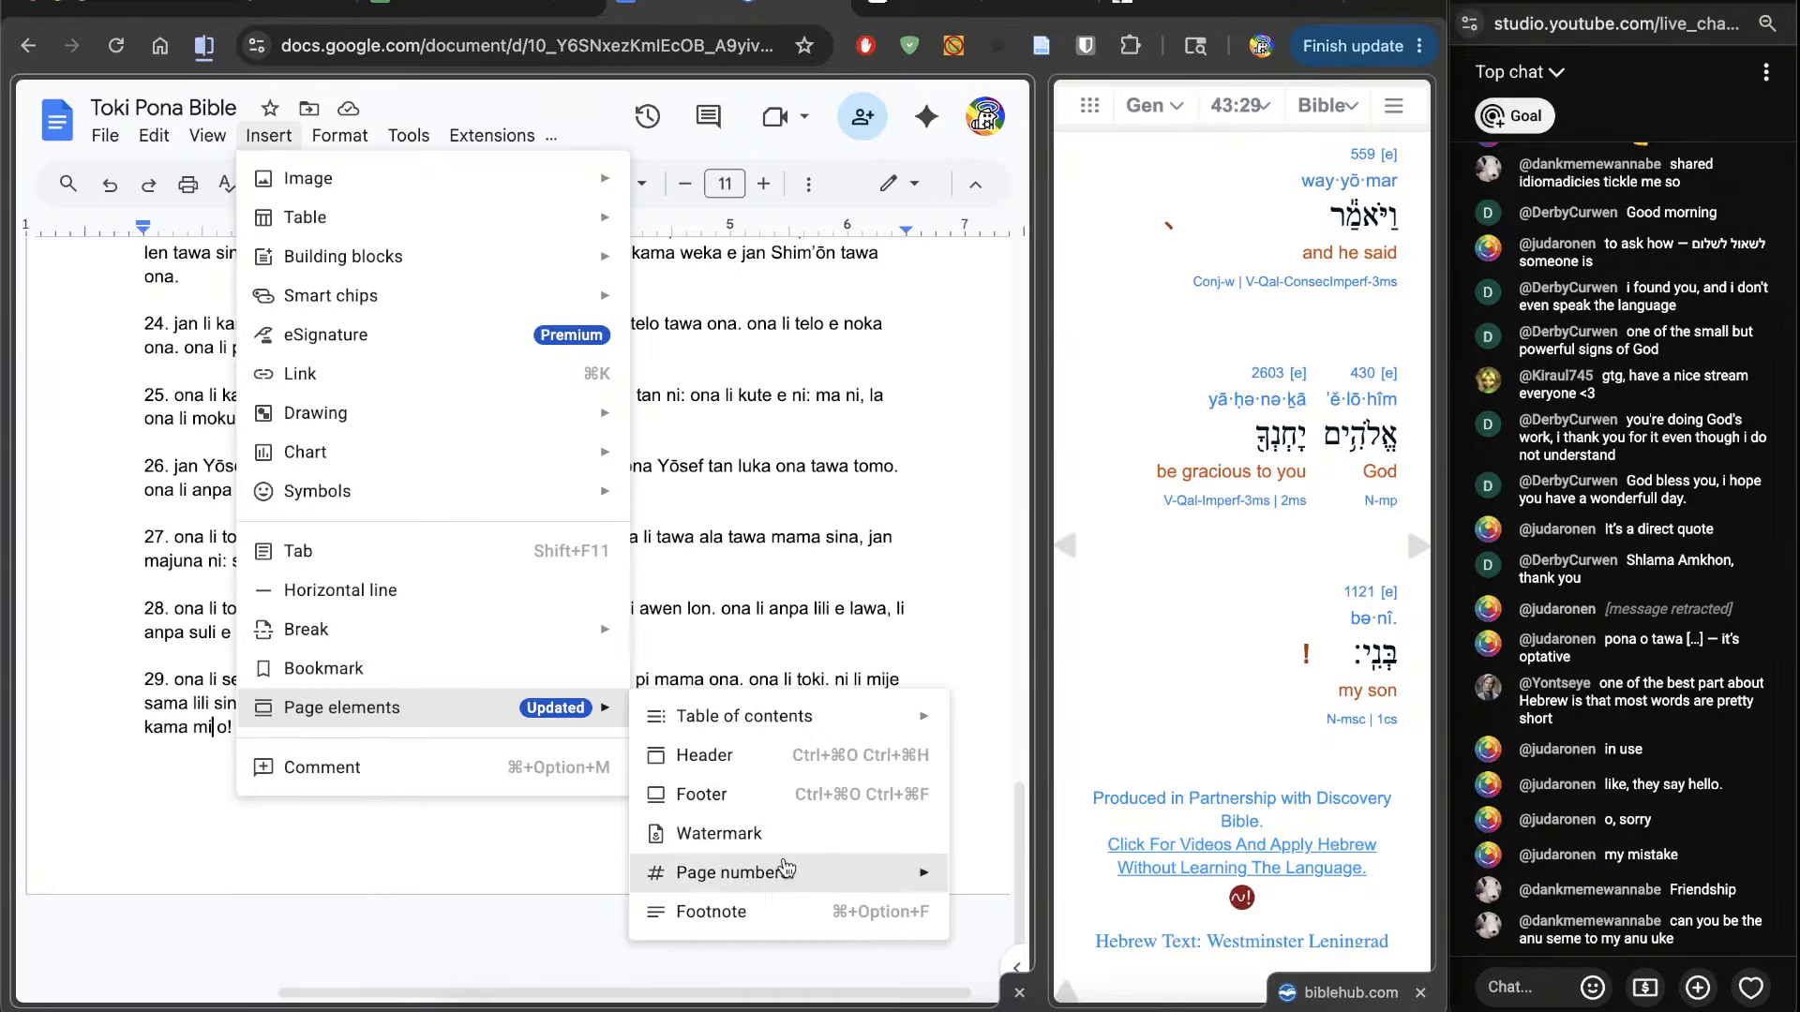
pyautogui.click(770, 911)
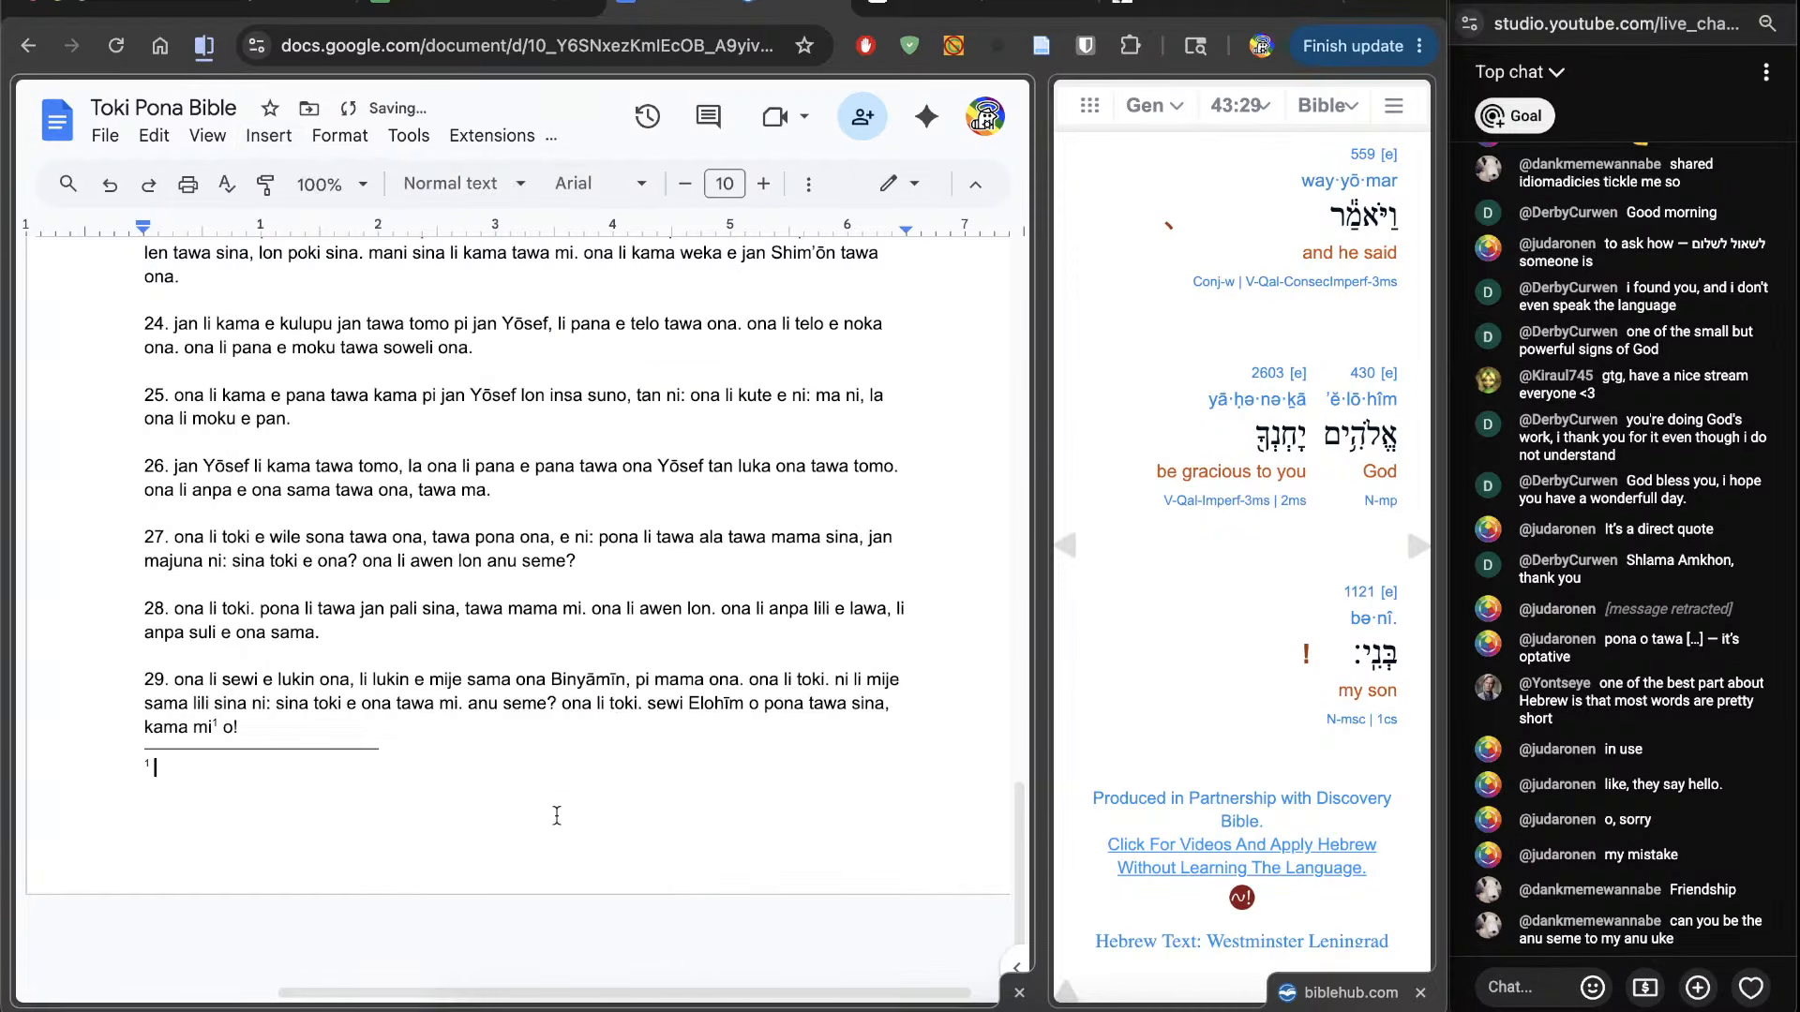
# Step: Begin the footnote on verse 29 with "jan Yōsef li toki e ni: jan Binyāmīn li jan kama ona."
pyautogui.write('jan Yōsef li toki e ni: jan B')
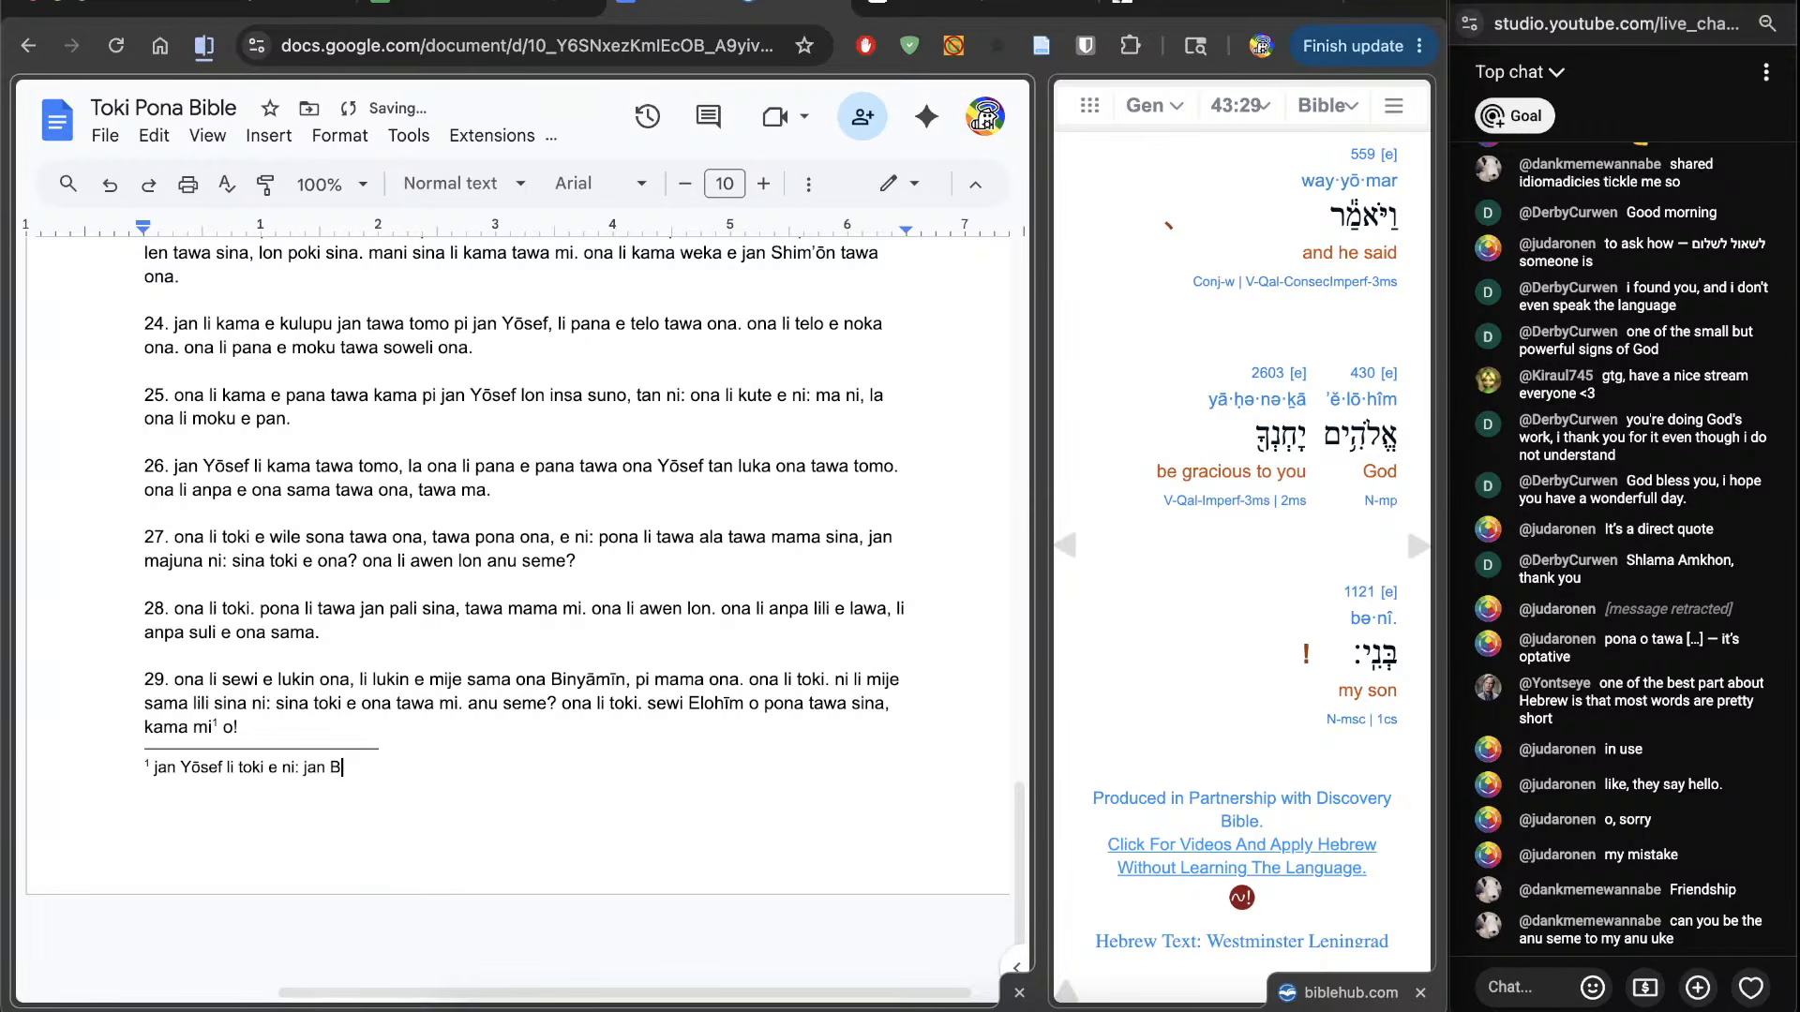
pyautogui.write('inyāmīn li jan kama')
pyautogui.press('BackSpace')
pyautogui.press('BackSpace')
pyautogui.press('BackSpace')
pyautogui.press('BackSpace')
pyautogui.write('jan kama ona. ni li lon a')
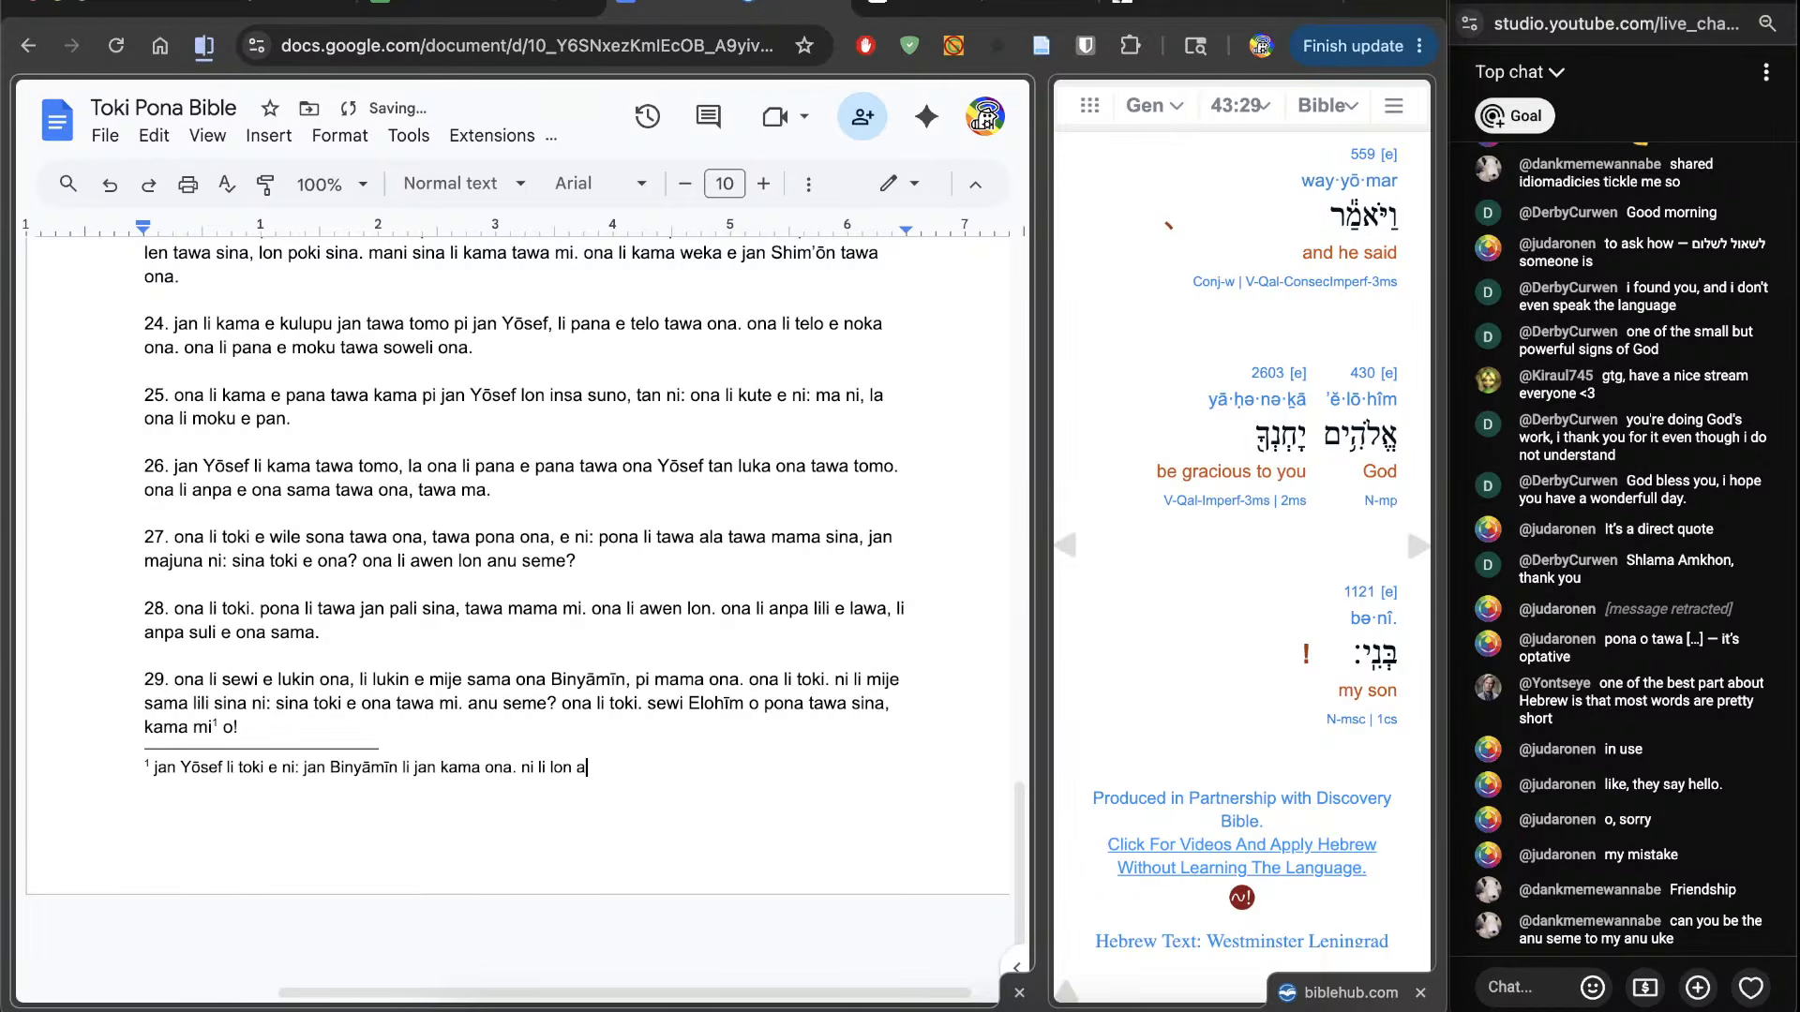
# Step: Continue the footnote with "ni li lon ala, taso, lon toki Iwi, la jan li kepeken nimi "jan kama""
pyautogui.write('la, taso ten')
pyautogui.press('BackSpace')
pyautogui.press('BackSpace')
pyautogui.press('BackSpace')
pyautogui.press('BackSpace')
pyautogui.write(', lon toki lwi, la jan')
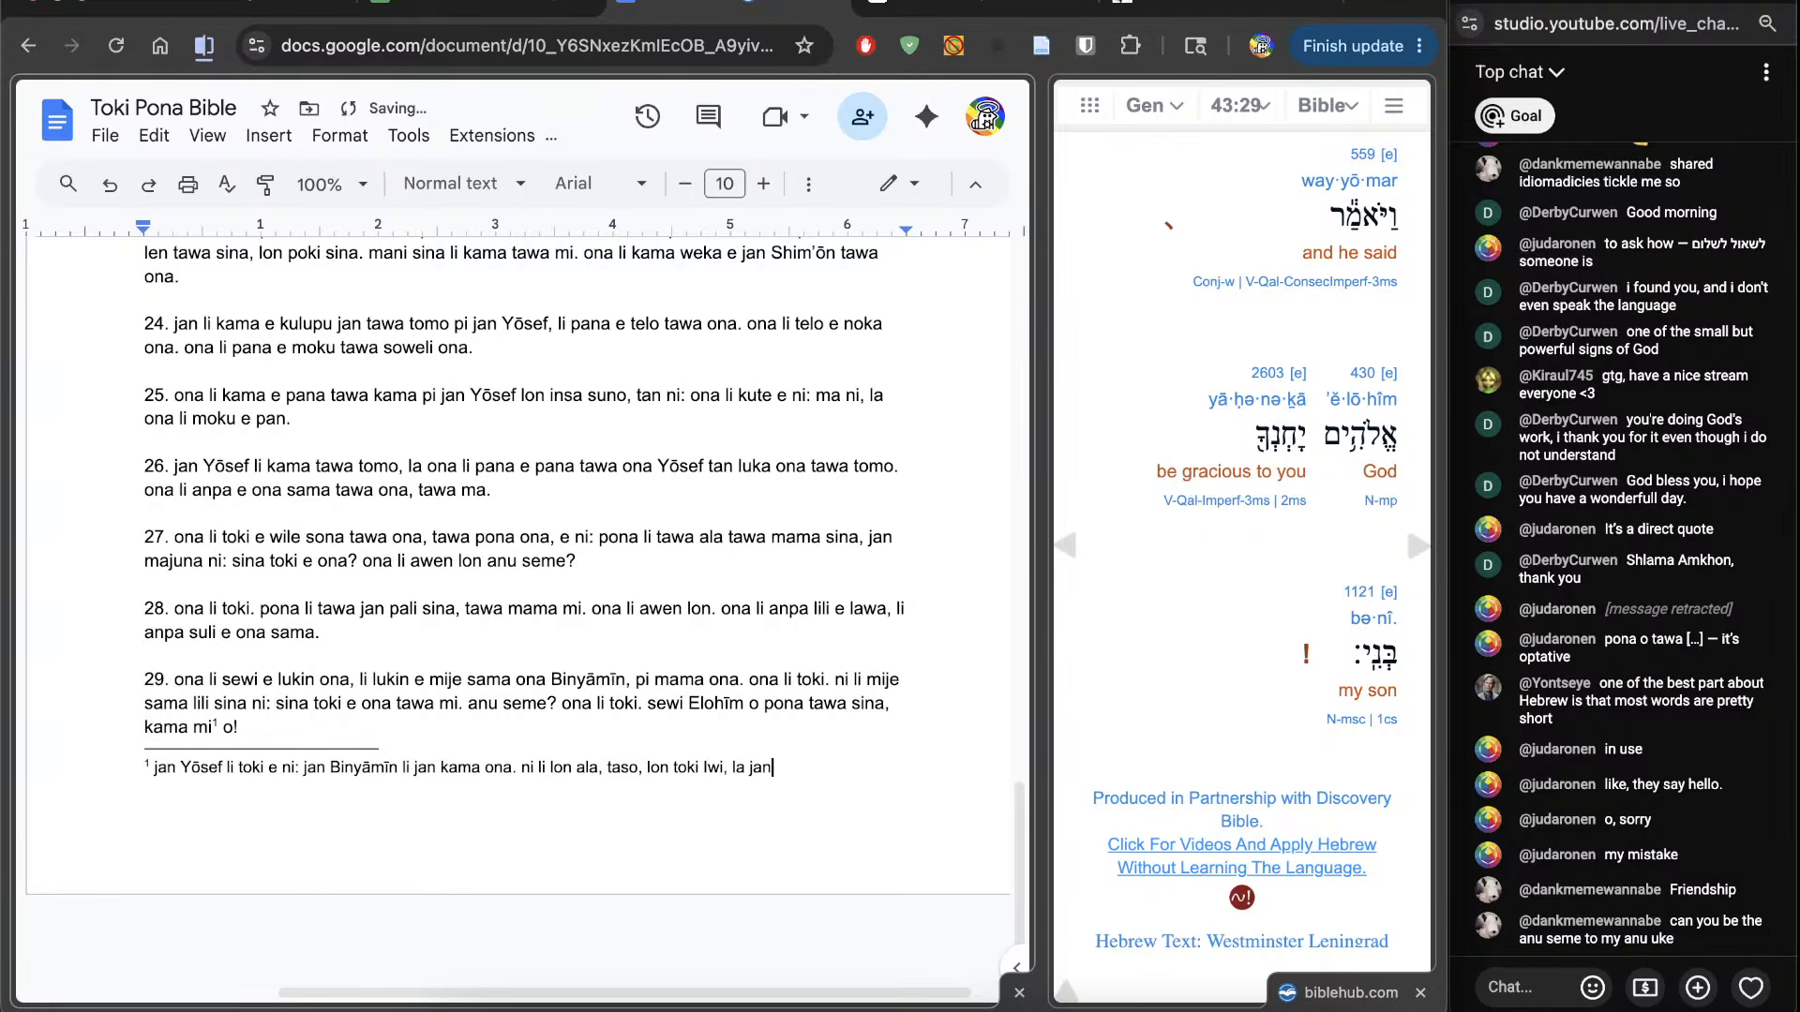
pyautogui.write(' li kepeken nimi "')
pyautogui.write('jan kama" ')
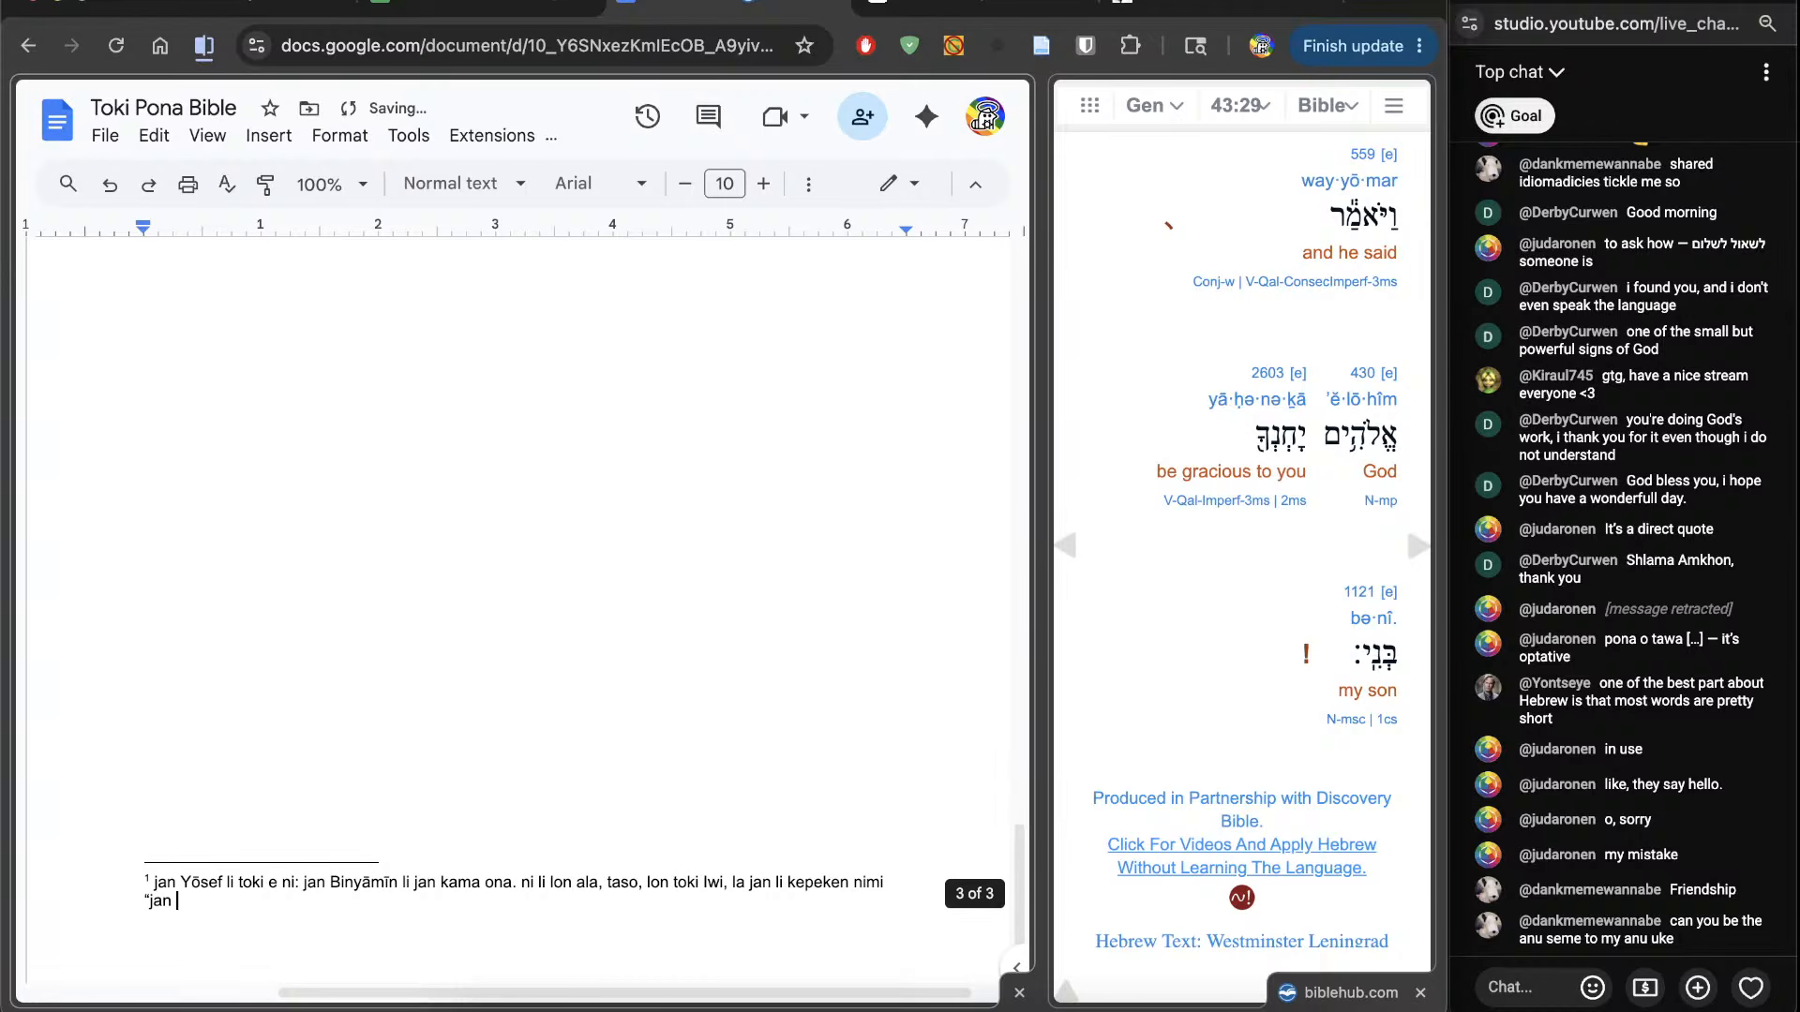
# Step: Finish the footnote with "tawa ni: lon poka ona, la jan li sin." and a closing sentence starting "ni li lon ala"
pyautogui.write('tawa ')
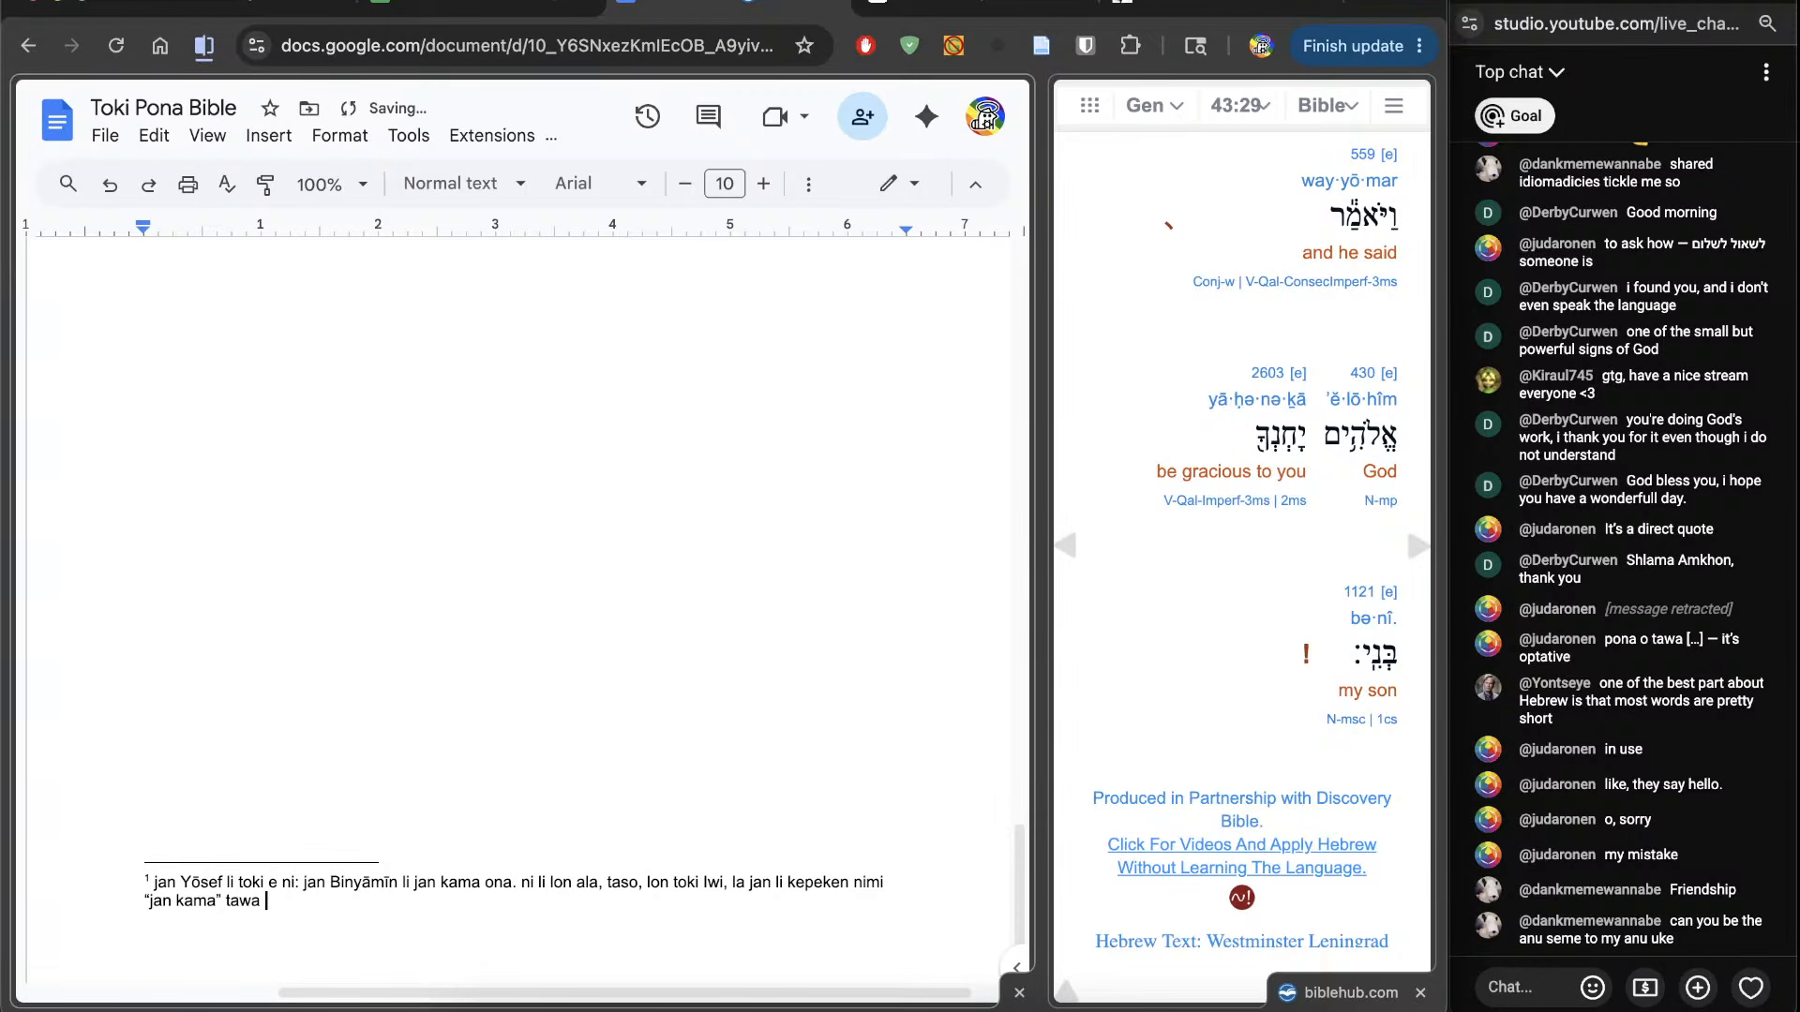
pyautogui.write('ni: lon poka ona, la jan li sin')
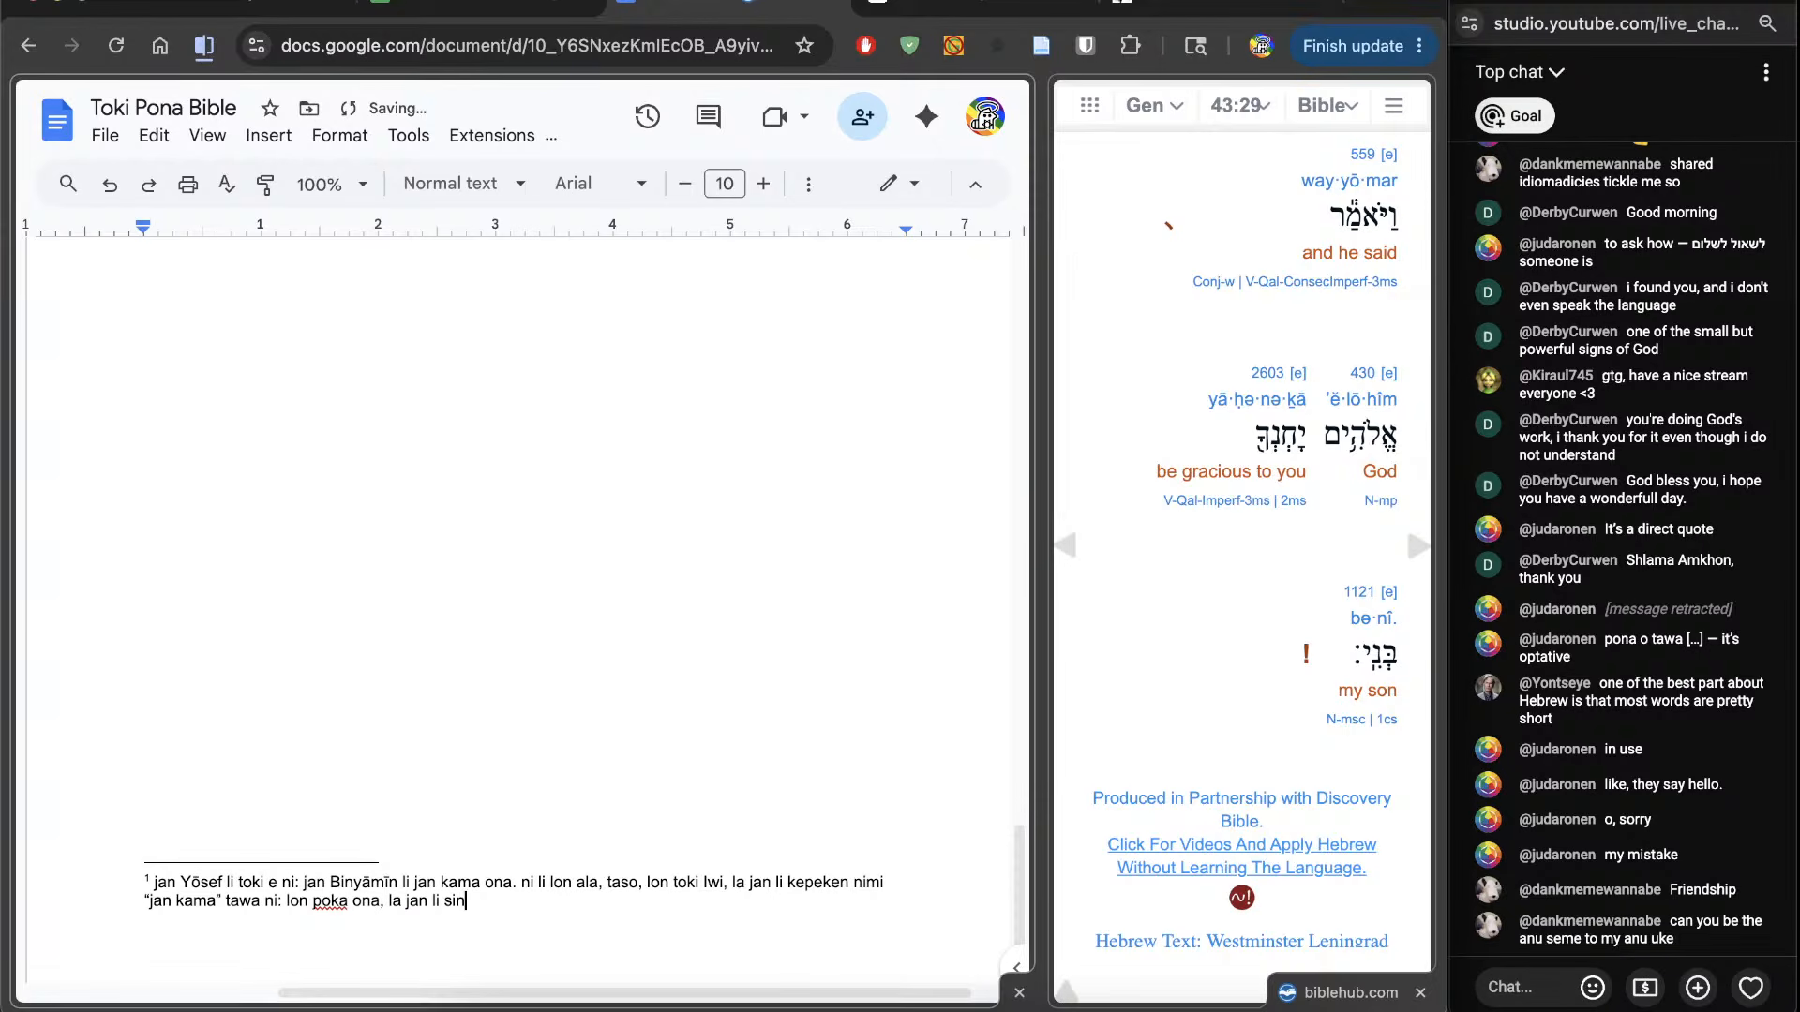
pyautogui.write('.')
pyautogui.scroll(-1, 657, 818)
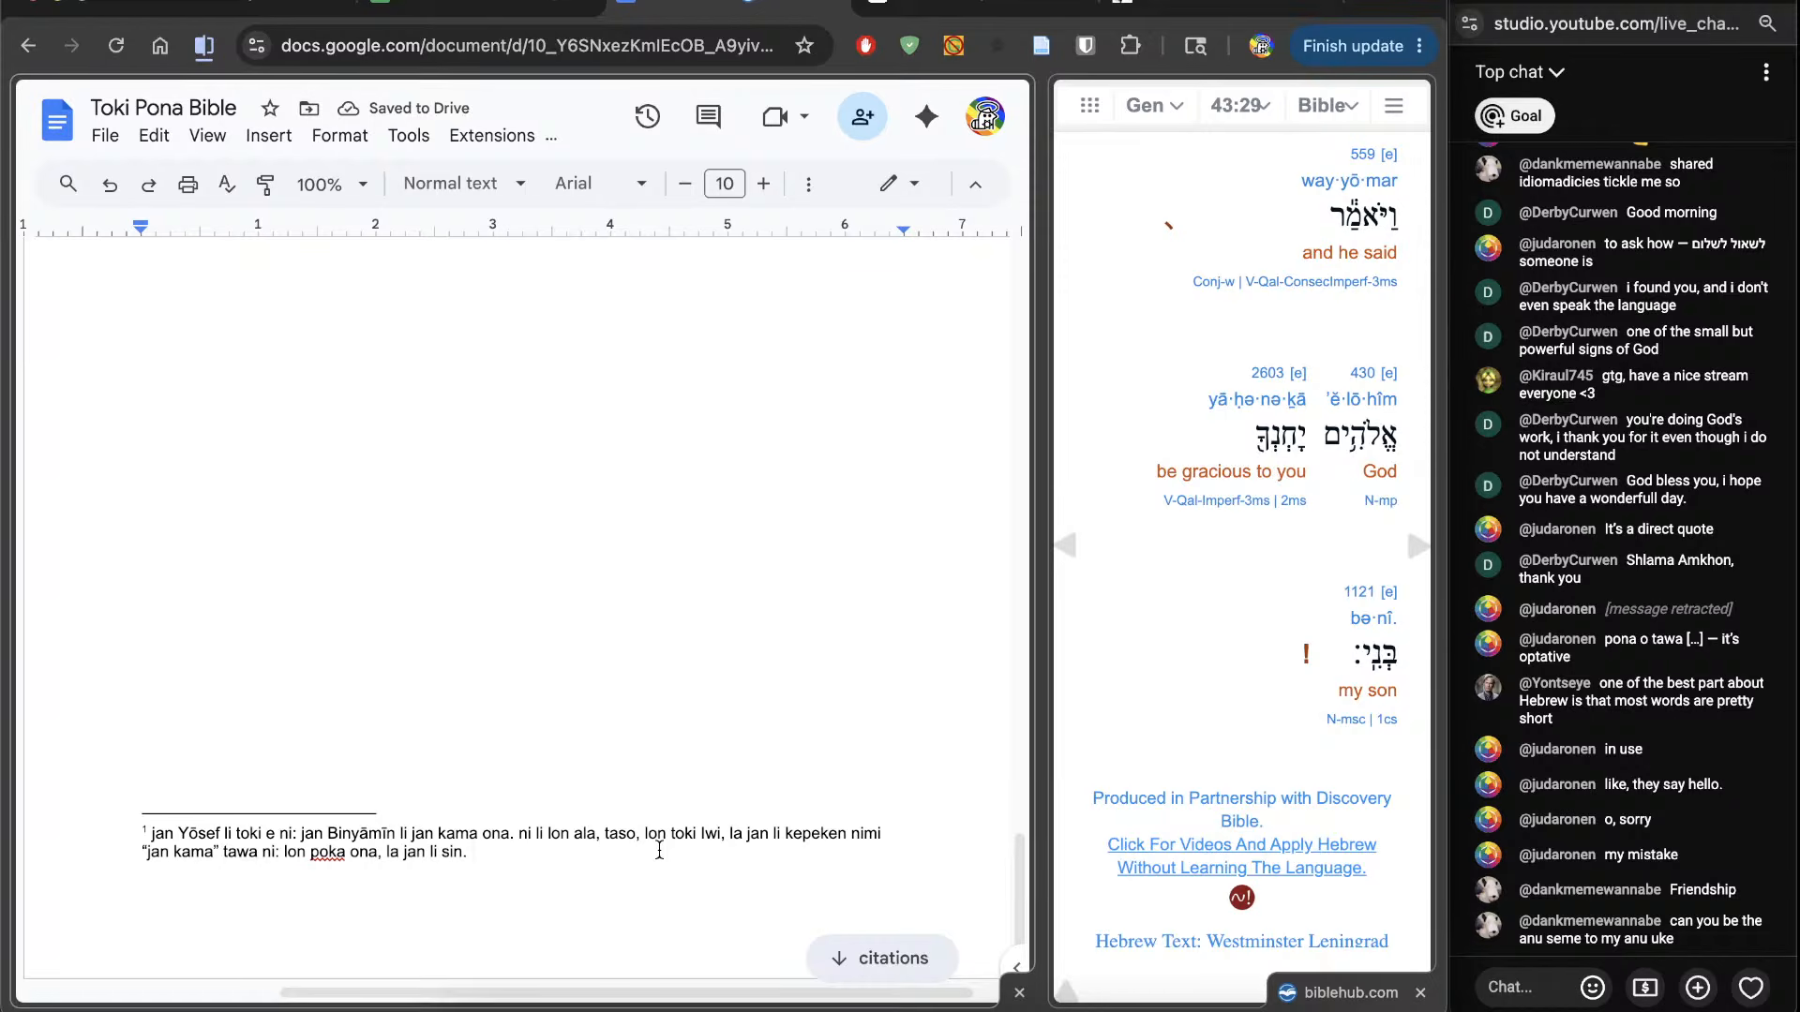
pyautogui.write('ni li lon ala e')
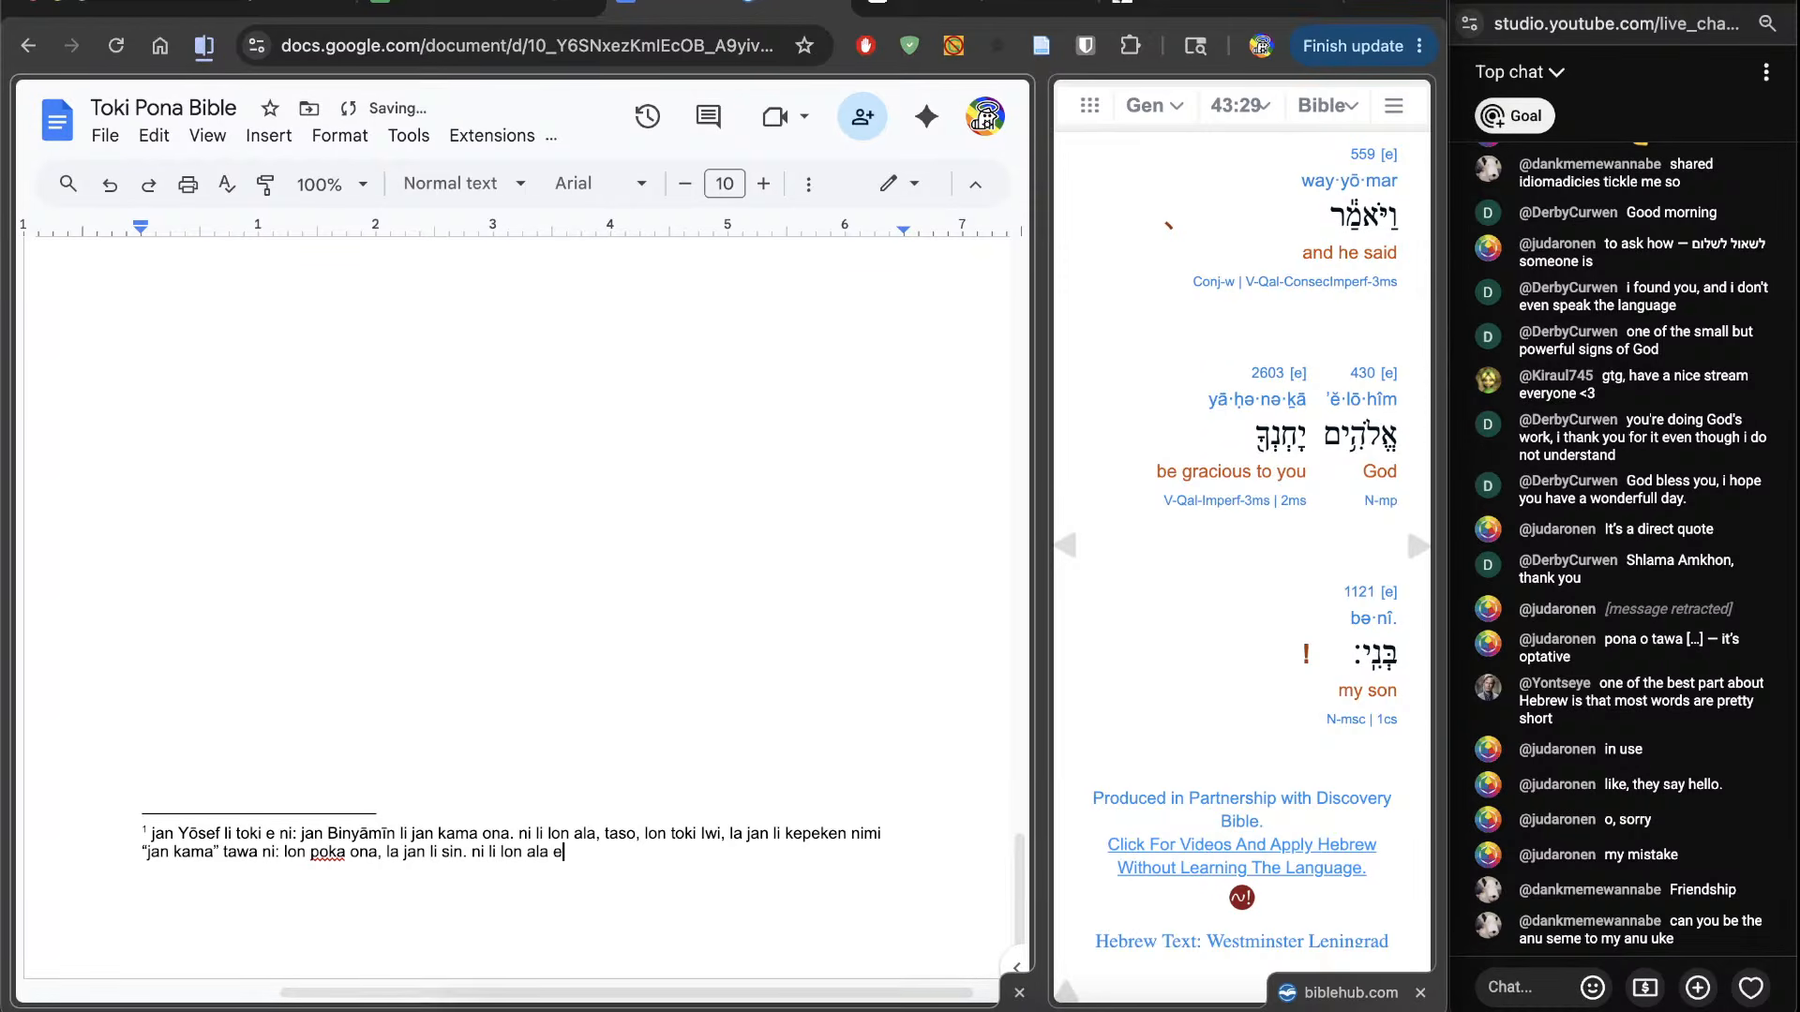
pyautogui.write('enpo mute, taso ona li lon.')
# Step: Start a new paragraph numbered "30." below verse 29 in the body text, leaving a blank line between them
pyautogui.scroll(4, 600, 656)
pyautogui.click(579, 535)
pyautogui.scroll(5, 583, 535)
pyautogui.scroll(-1, 582, 535)
pyautogui.scroll(-1, 582, 535)
pyautogui.press('Return')
pyautogui.press('Return')
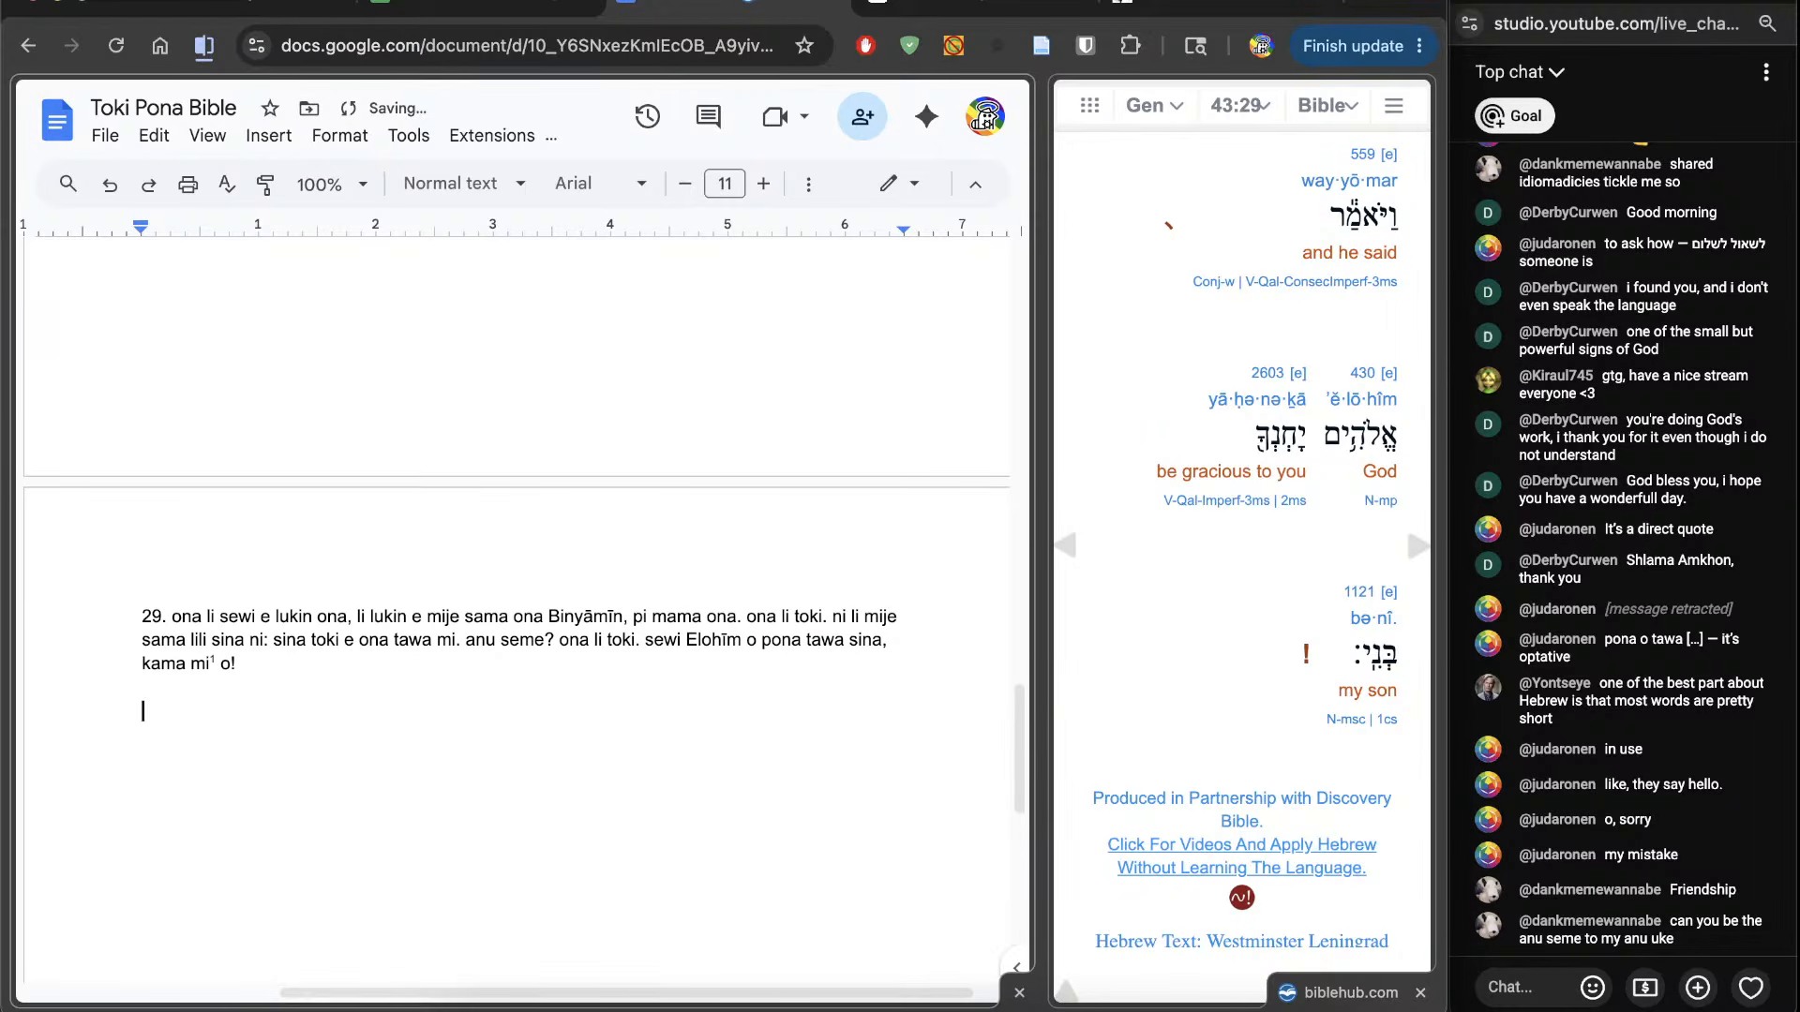
pyautogui.write('30.')
# Step: Advance the Hebrew interlinear to Genesis 43:30 and resume editing after the verse number 30 in the document
pyautogui.click(1417, 545)
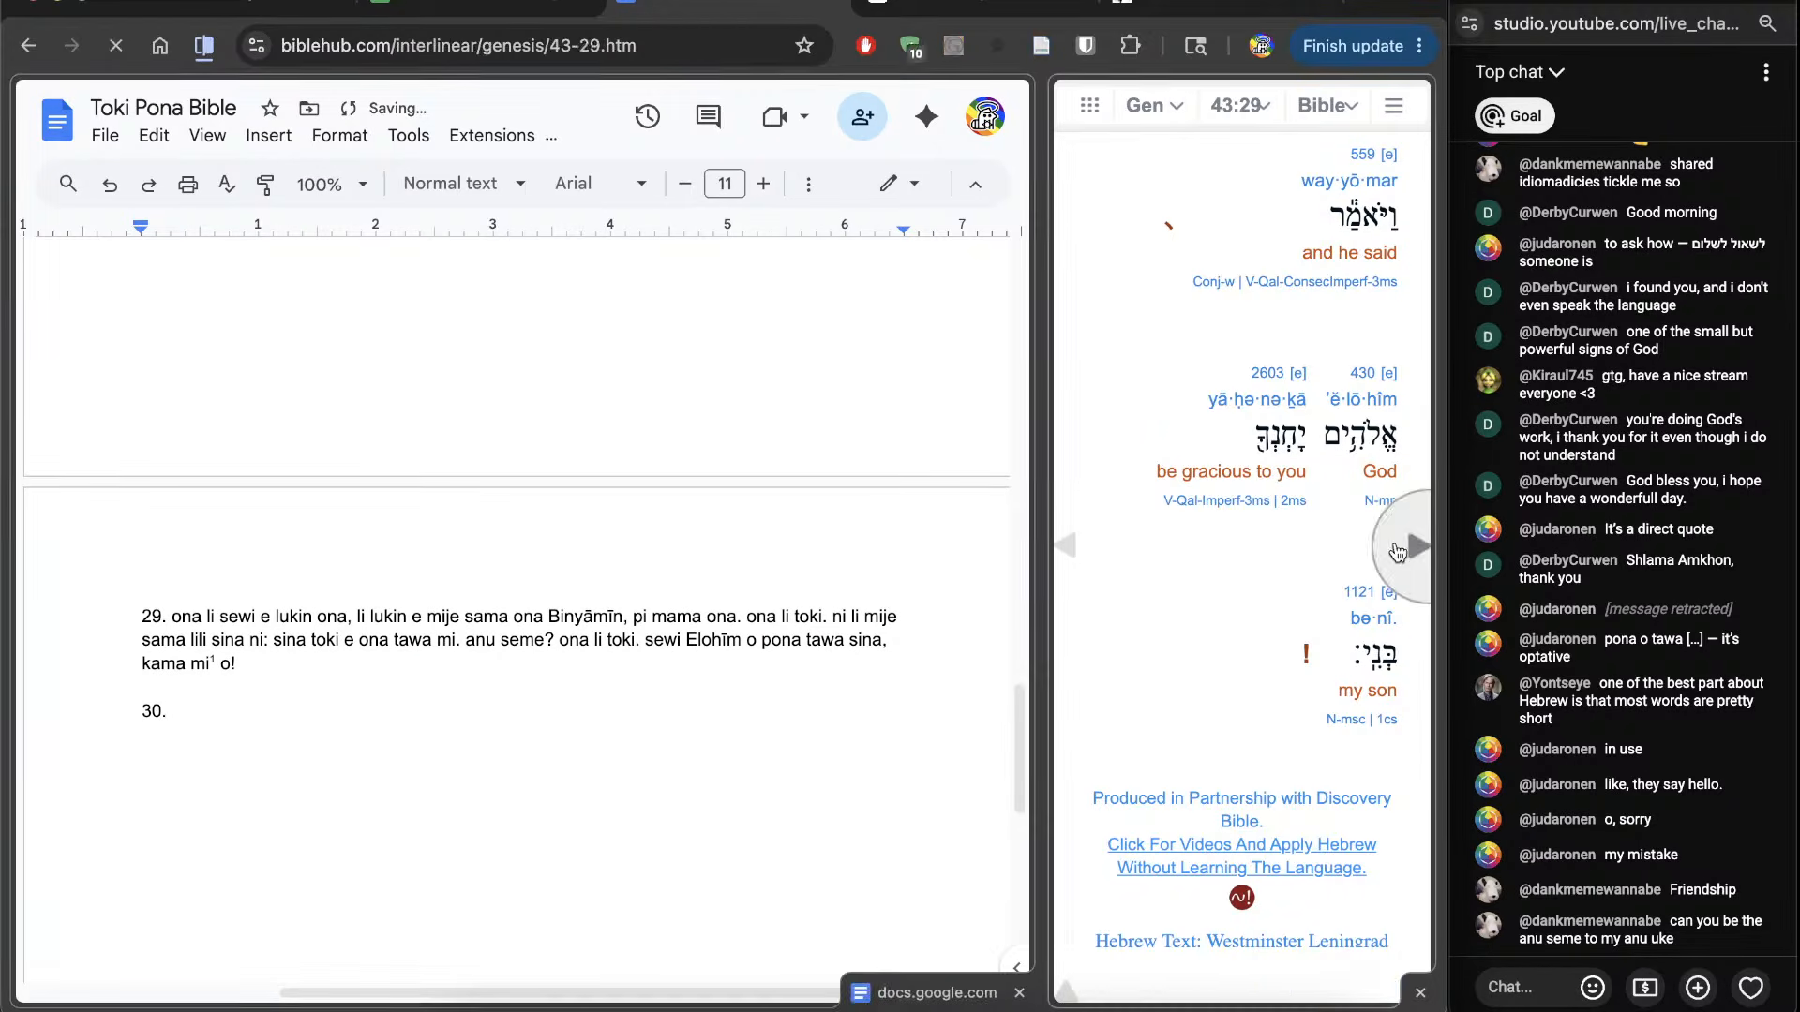
pyautogui.click(1239, 105)
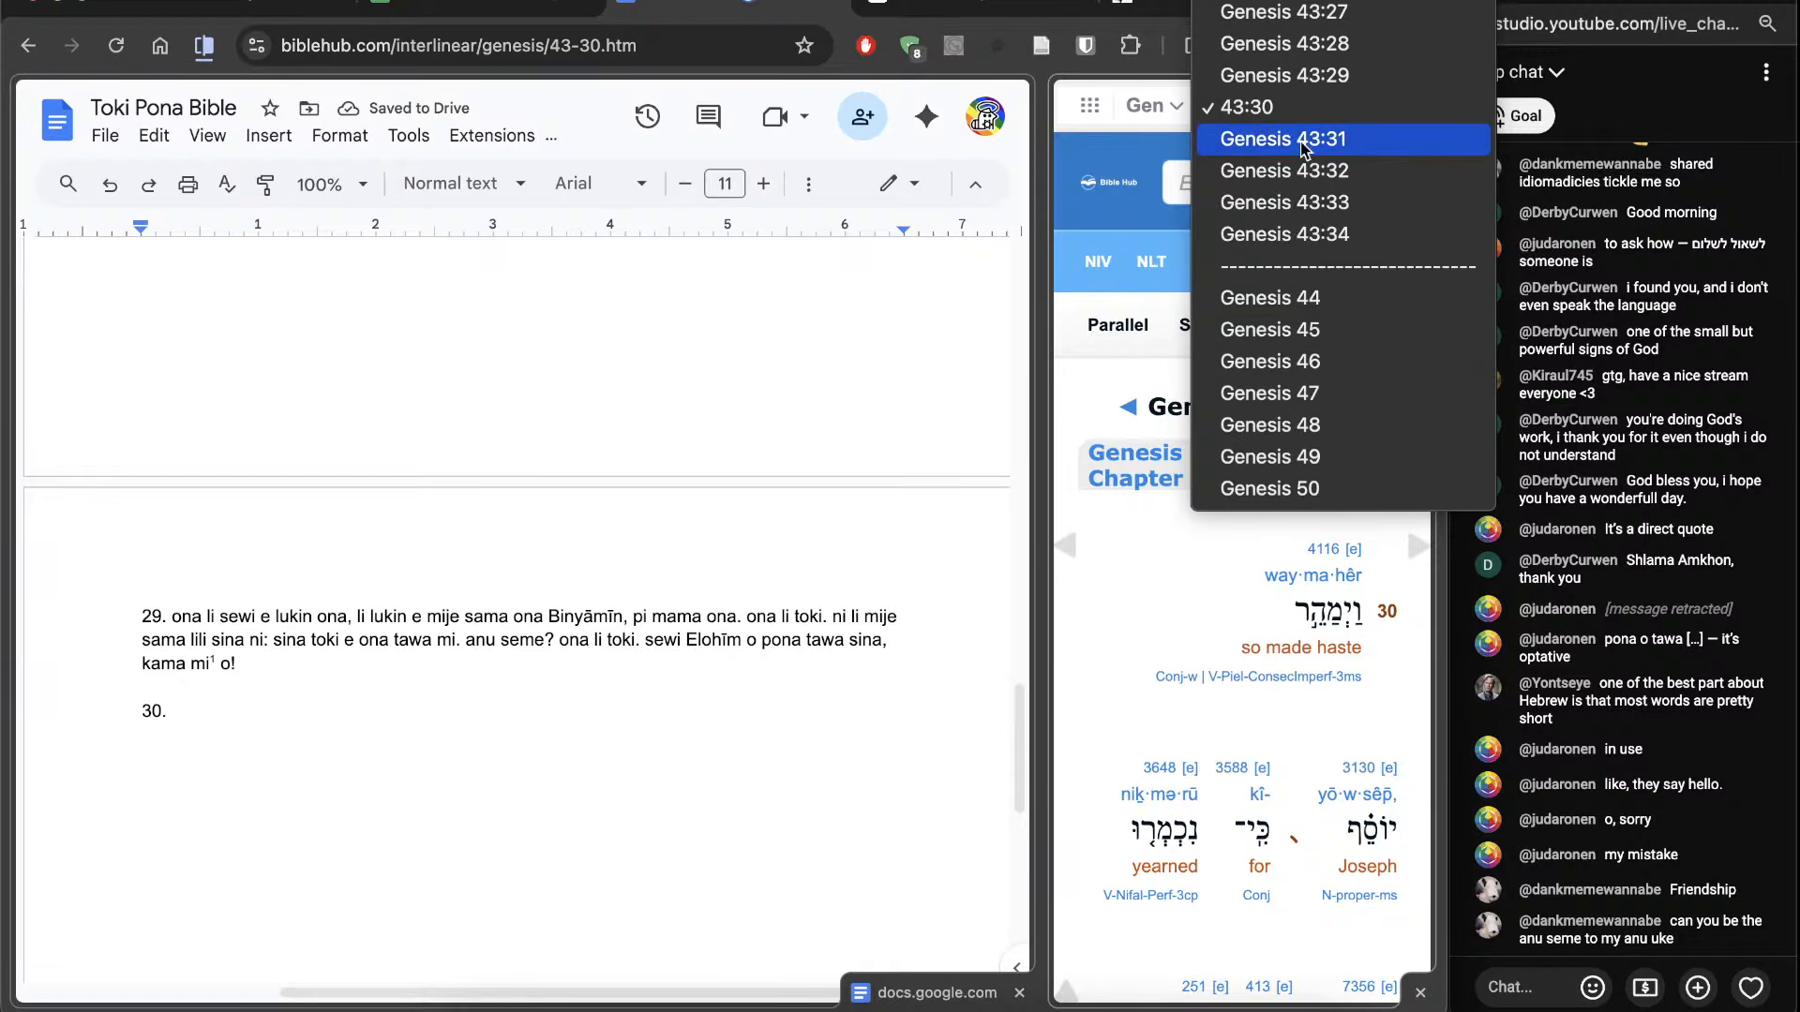
pyautogui.click(1115, 646)
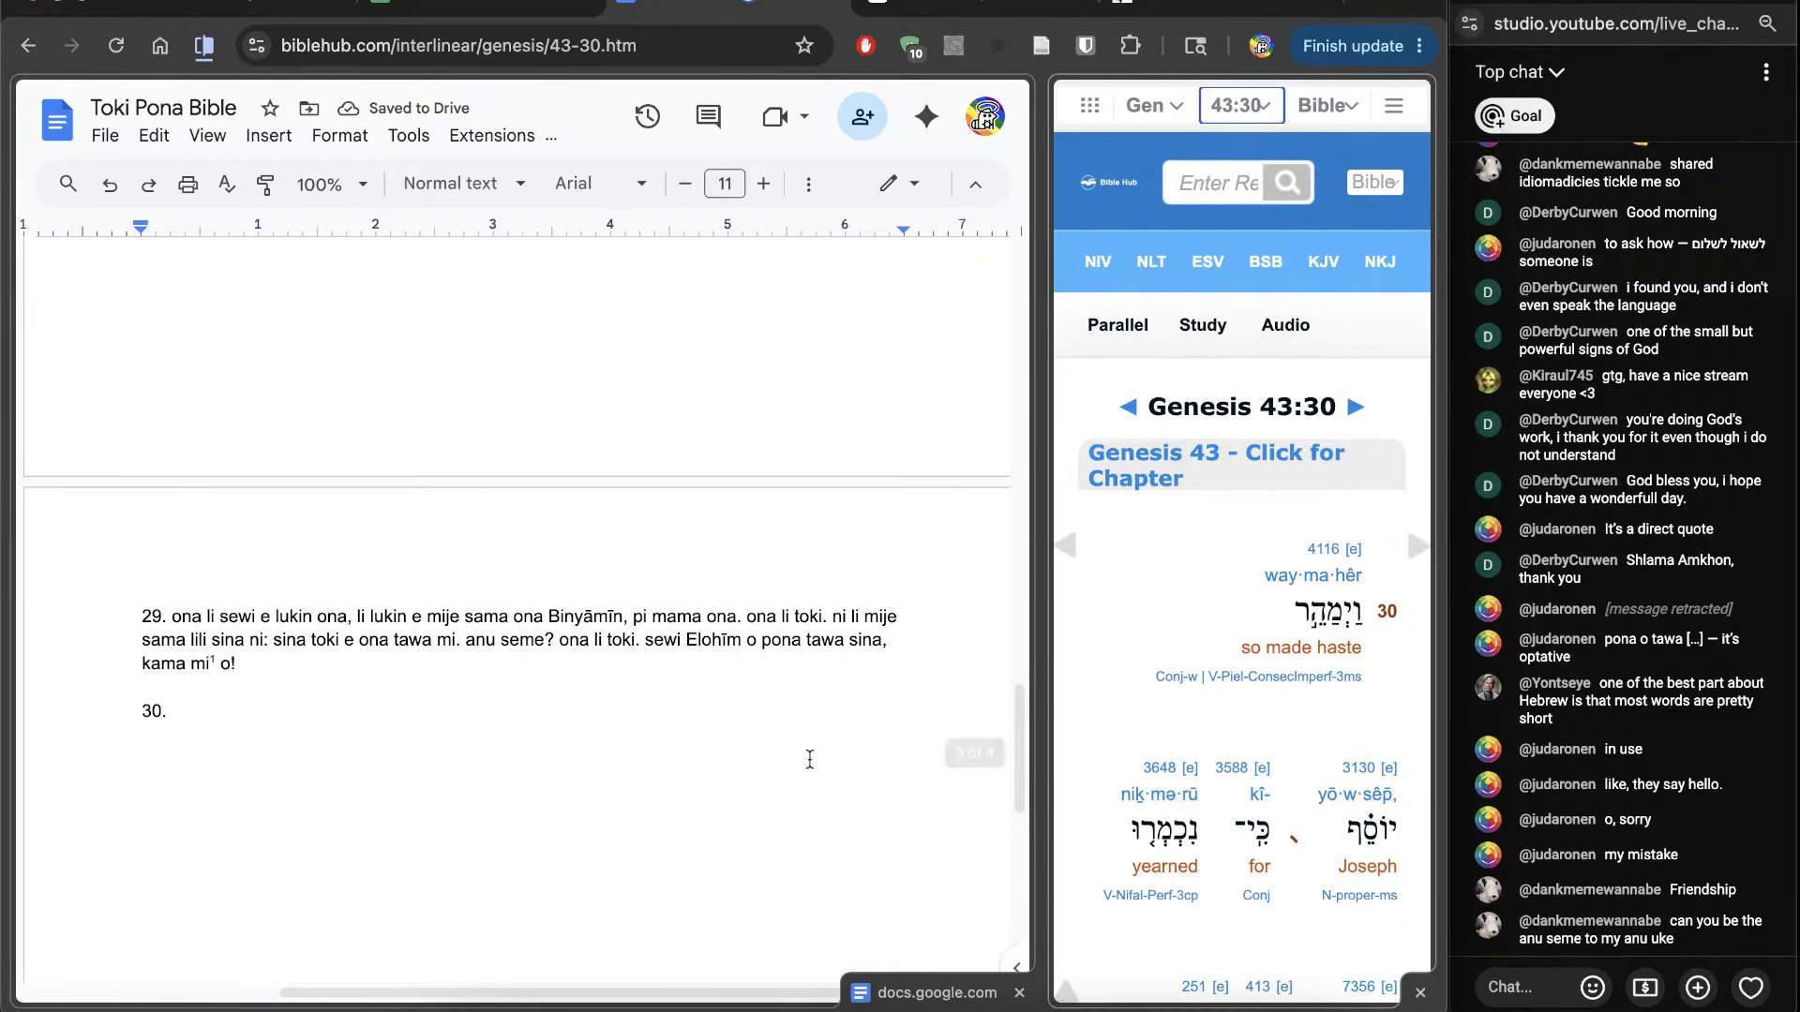
pyautogui.click(677, 784)
pyautogui.scroll(-3, 1206, 740)
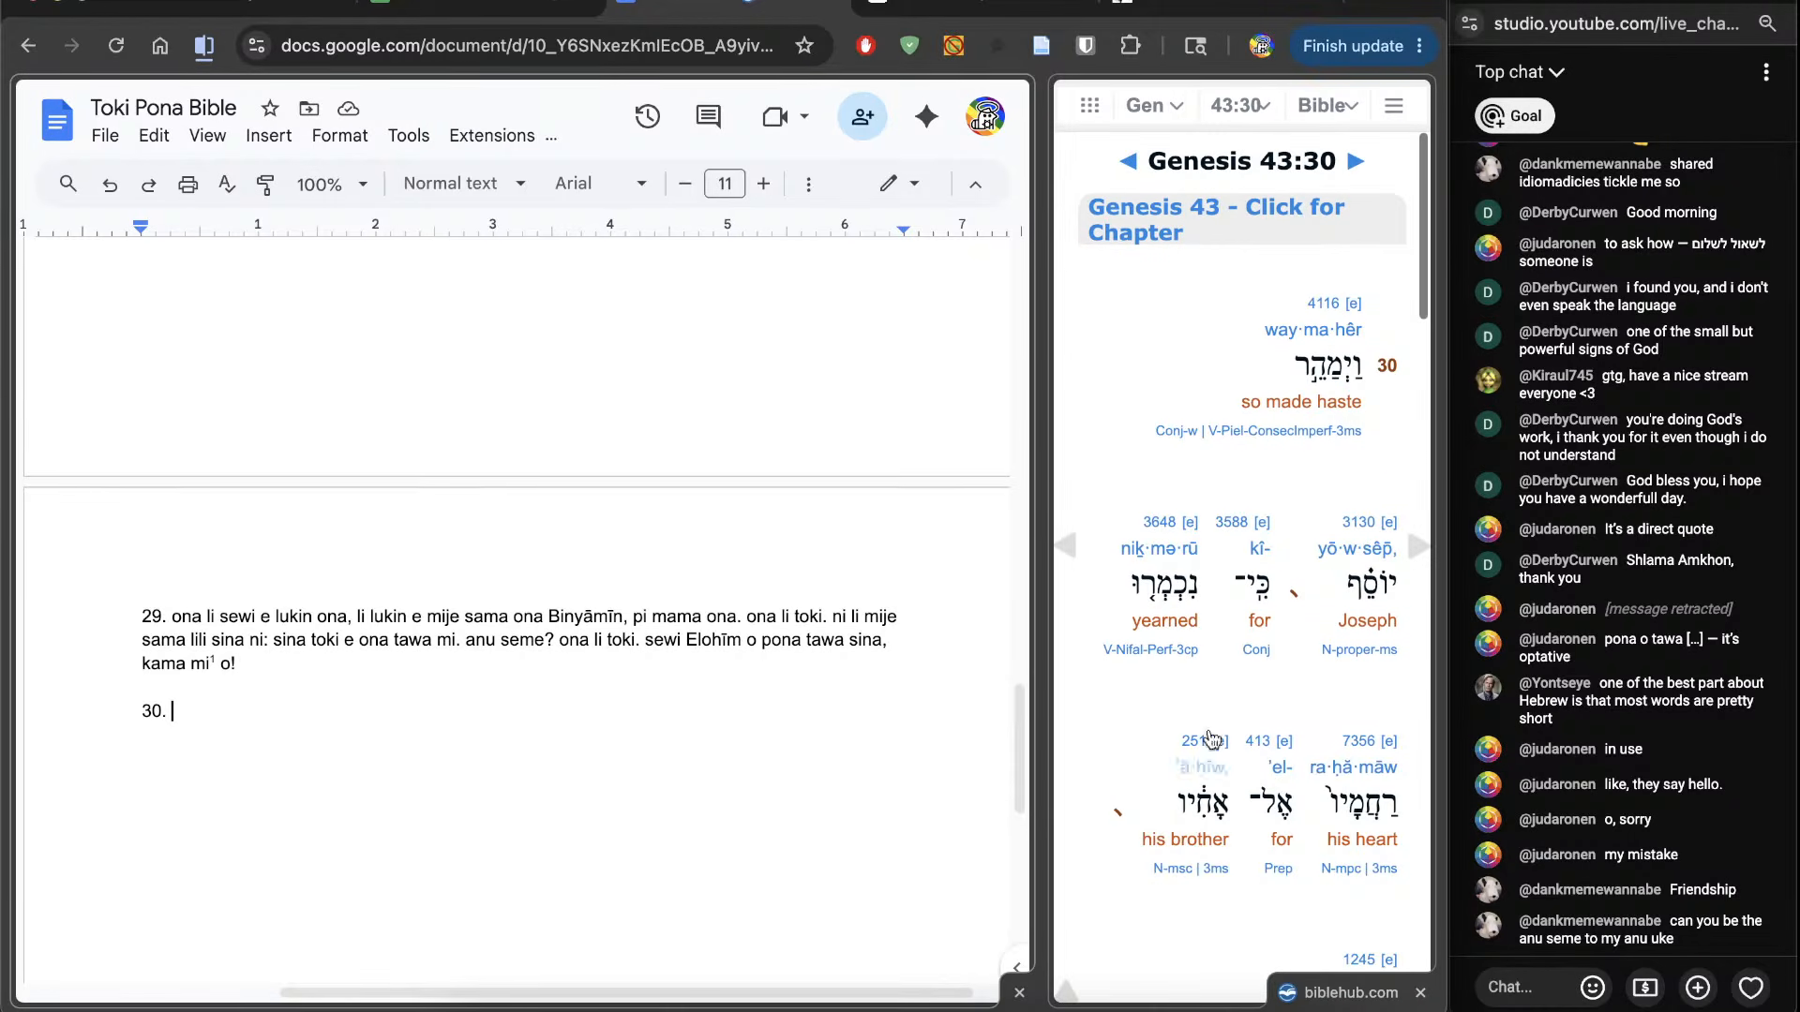
# Step: Read the lexicon entry for Hebrew word 4116, glossed "so made haste", and close it again
pyautogui.click(1322, 307)
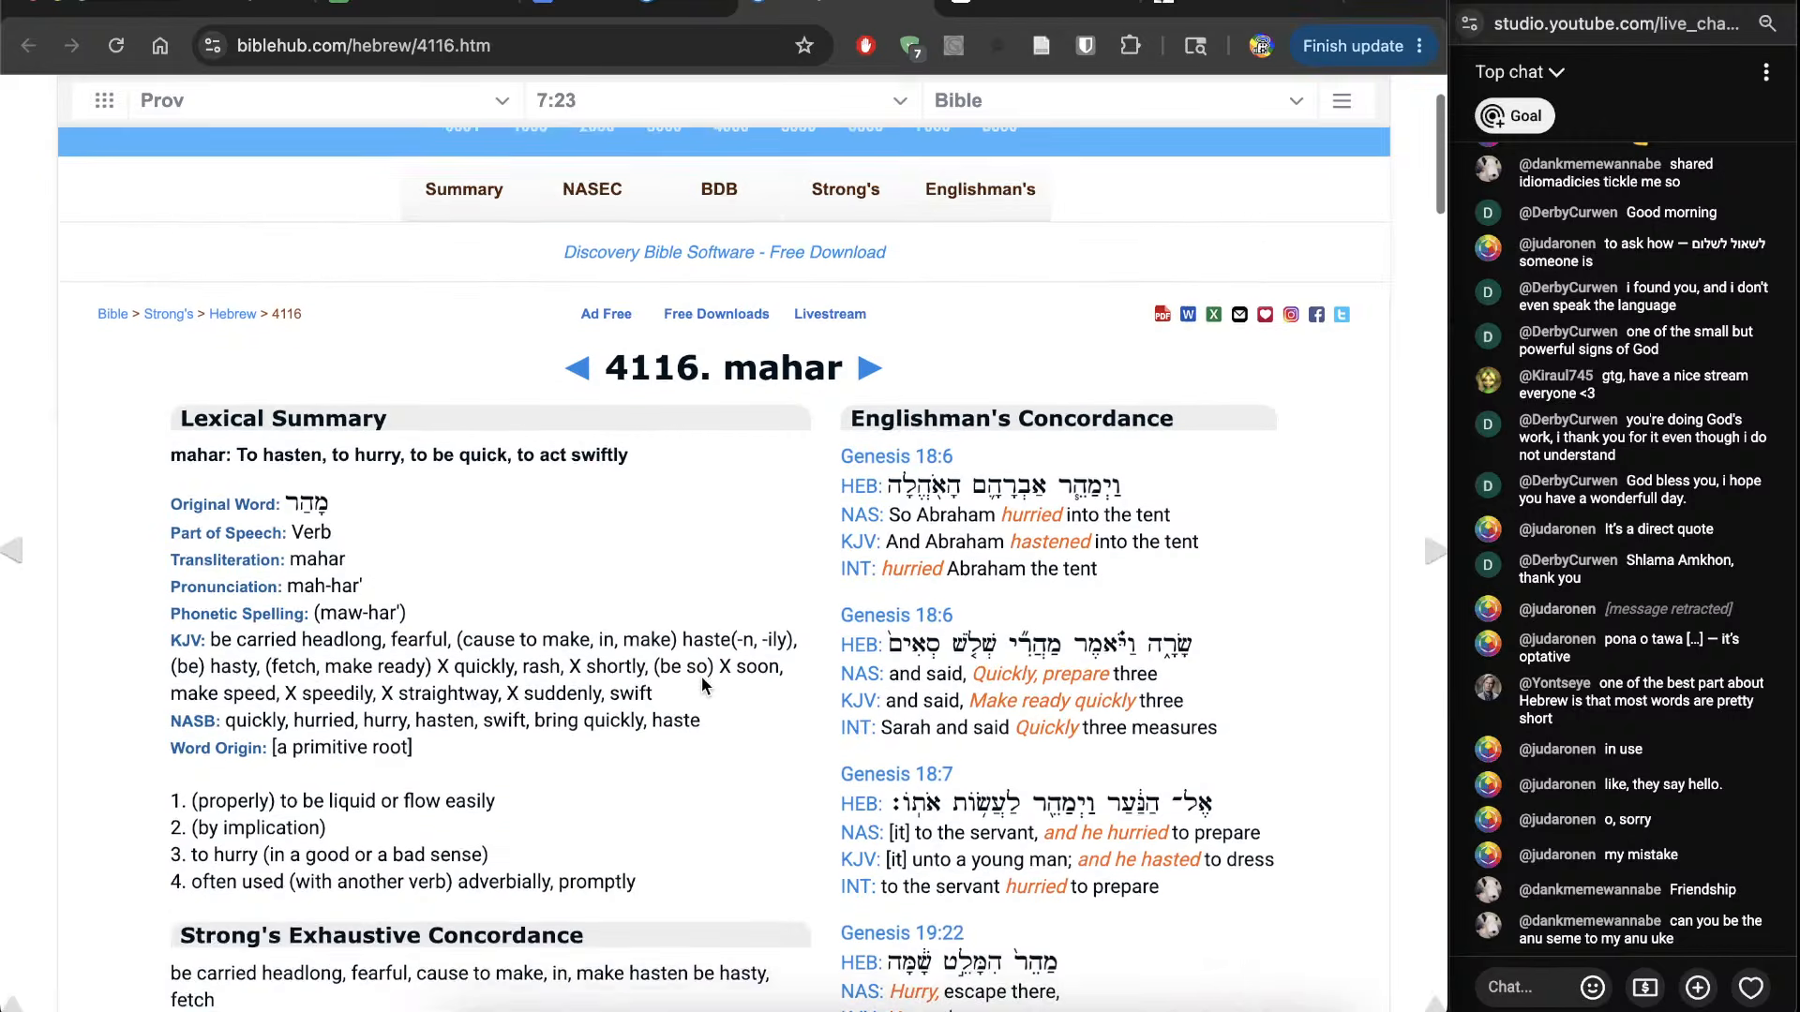
pyautogui.scroll(-10, 703, 685)
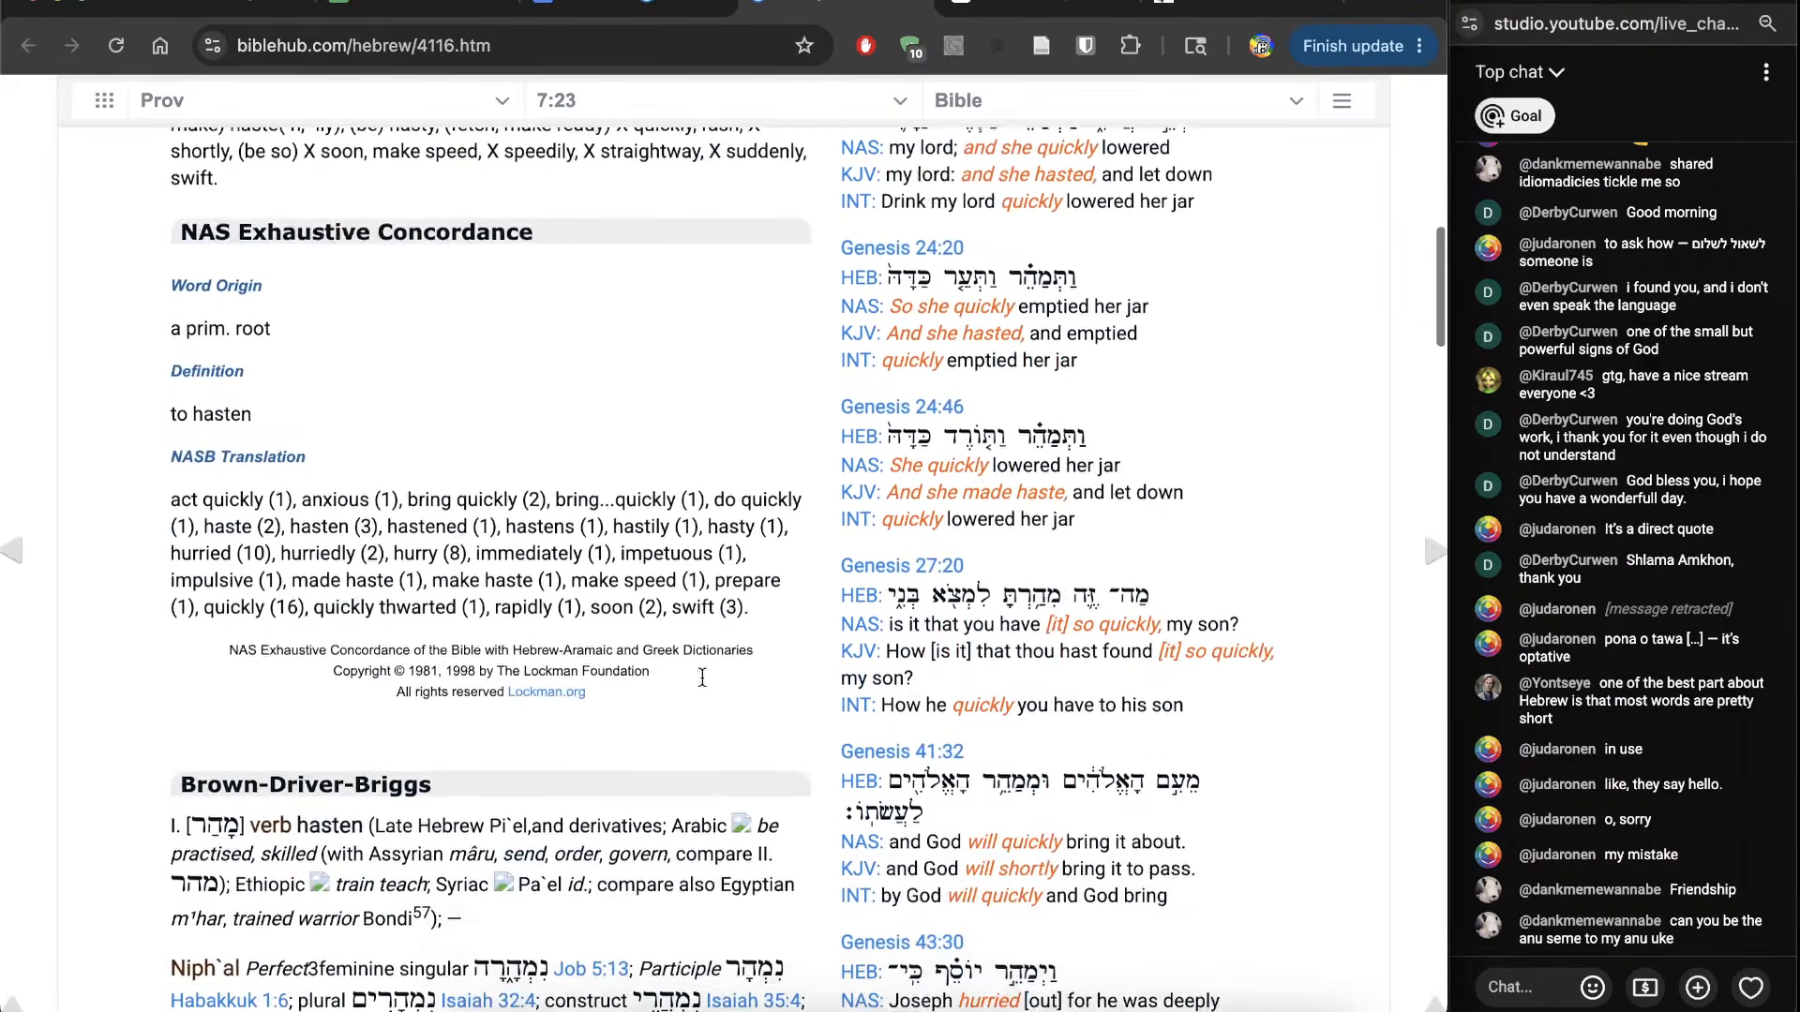
pyautogui.hotkey('ctrl', 'w')
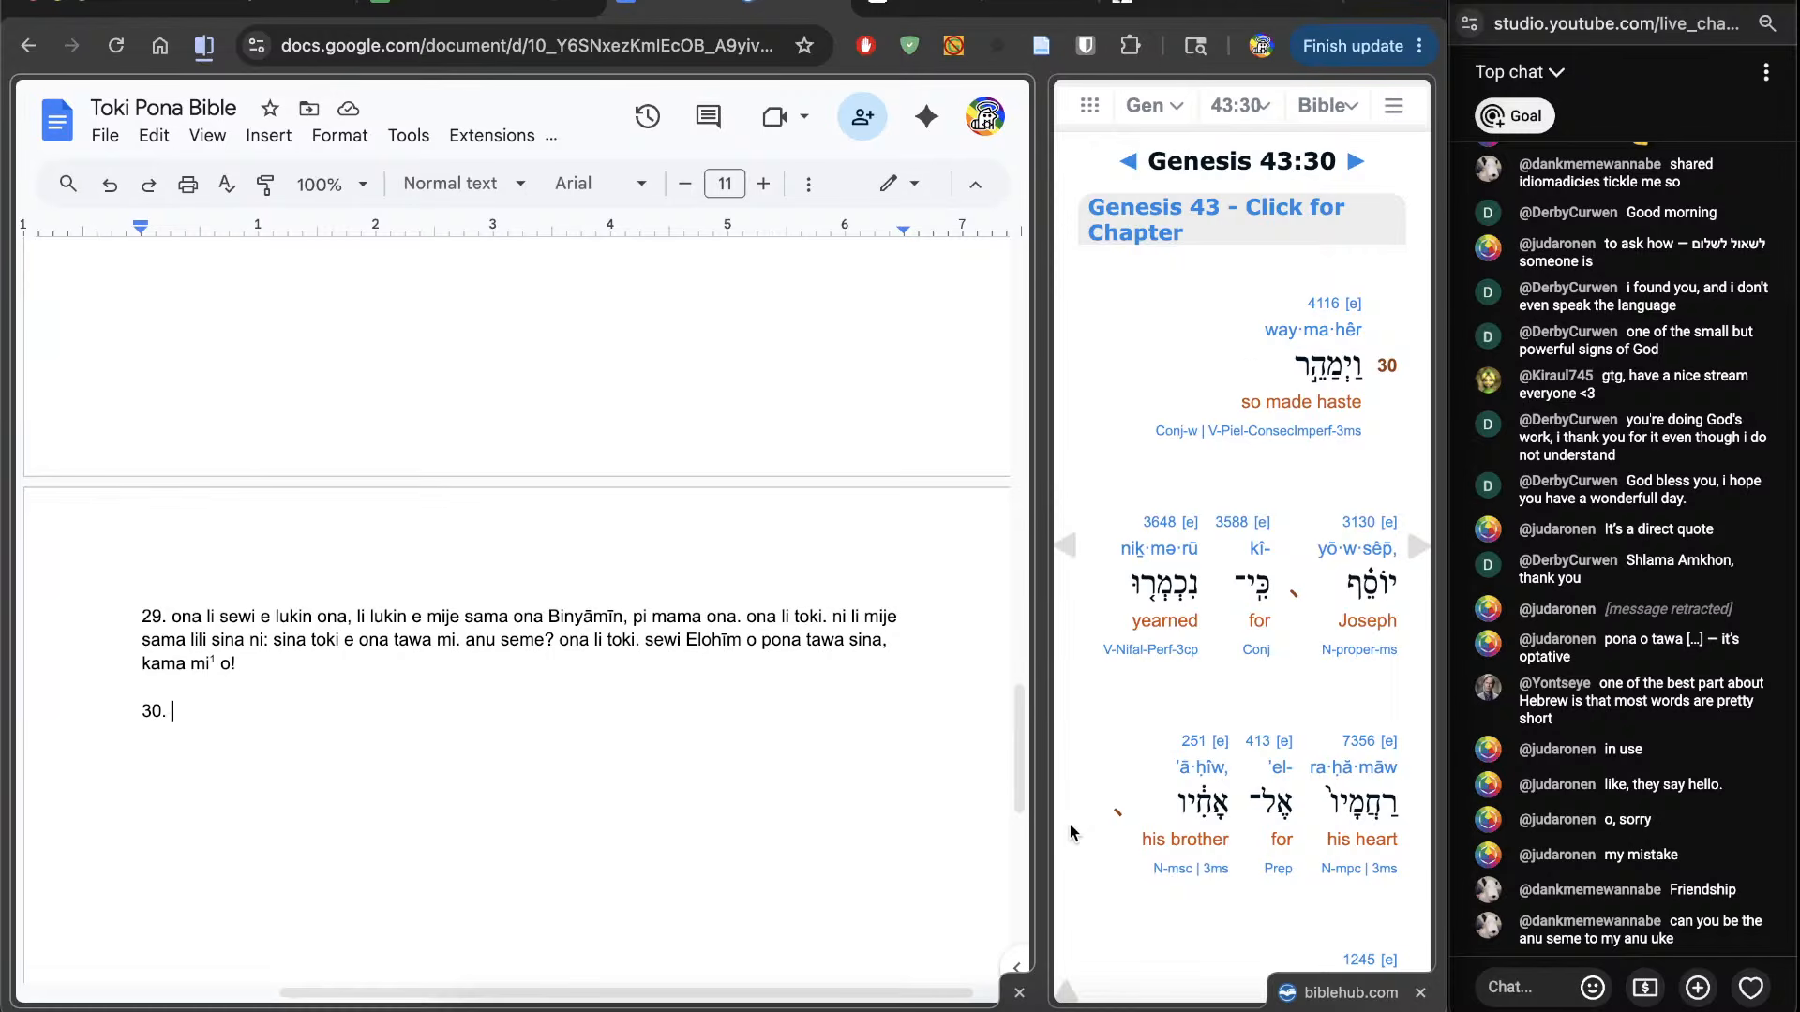
# Step: Begin verse 30 with "jan Yōsef li tawa wawa, tan ni: insa pilin ona"
pyautogui.scroll(-2, 1071, 825)
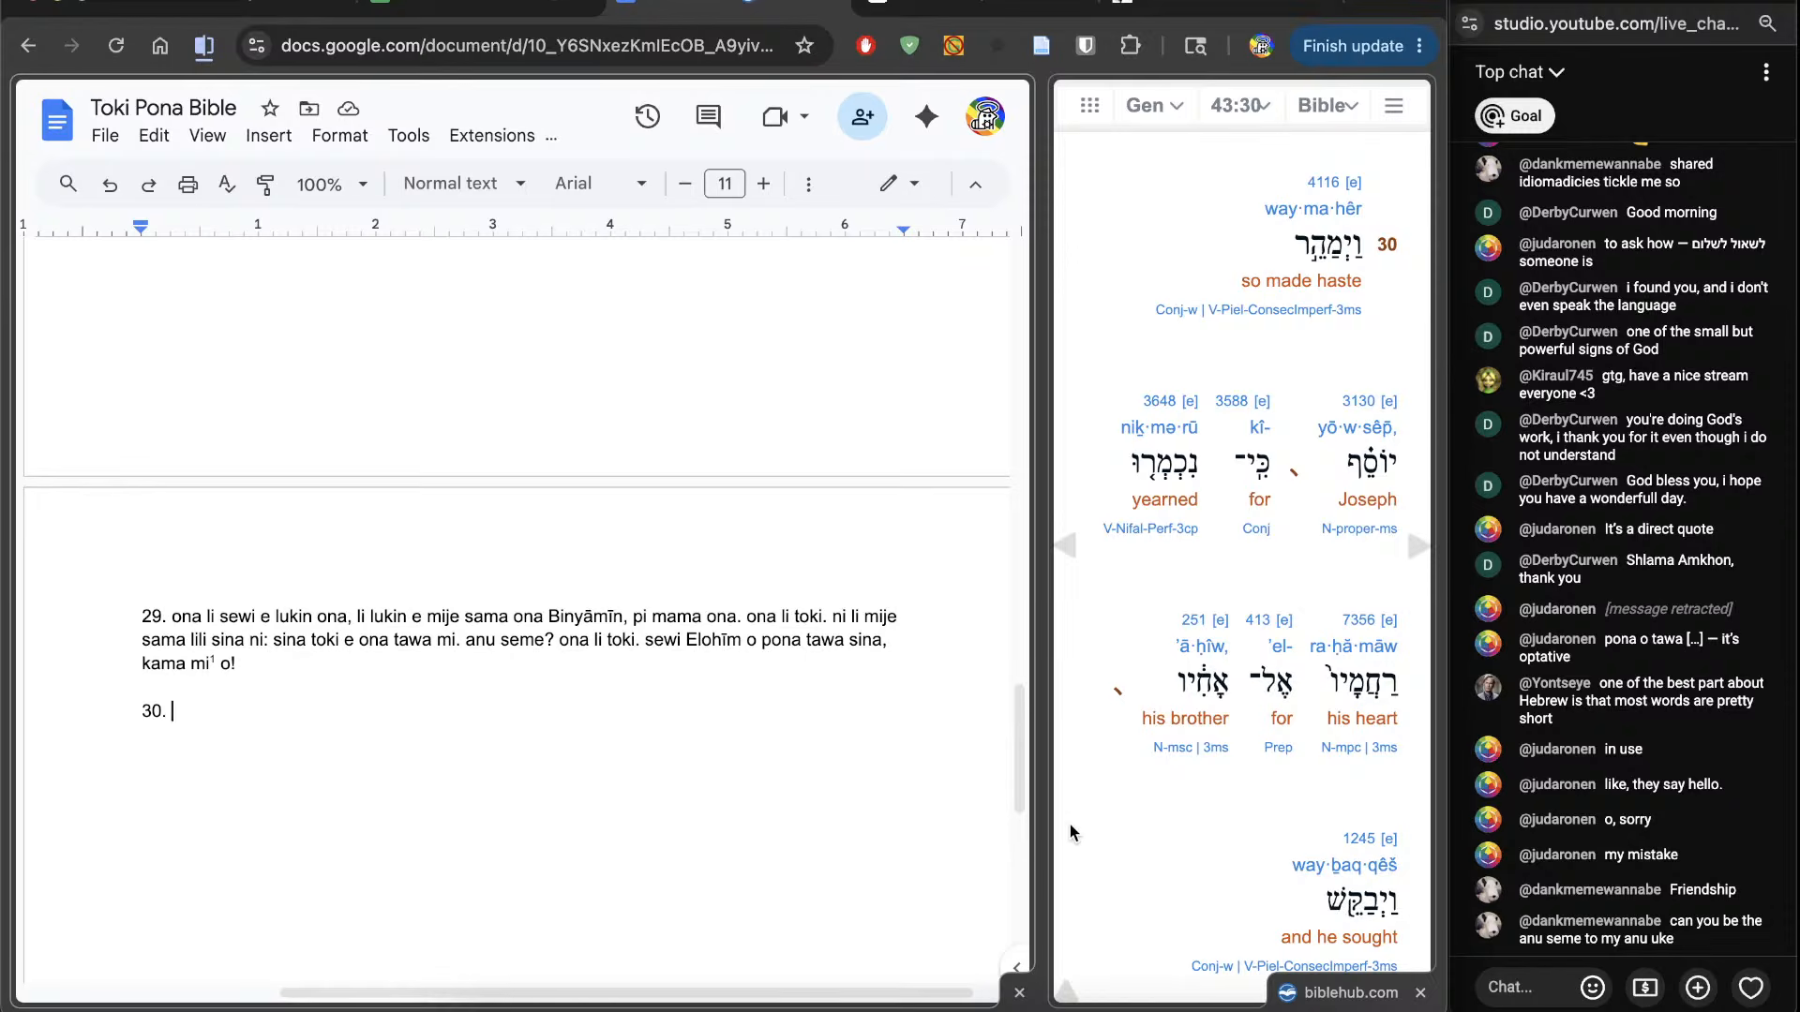
pyautogui.write('jan Yōsef li tawa wawa')
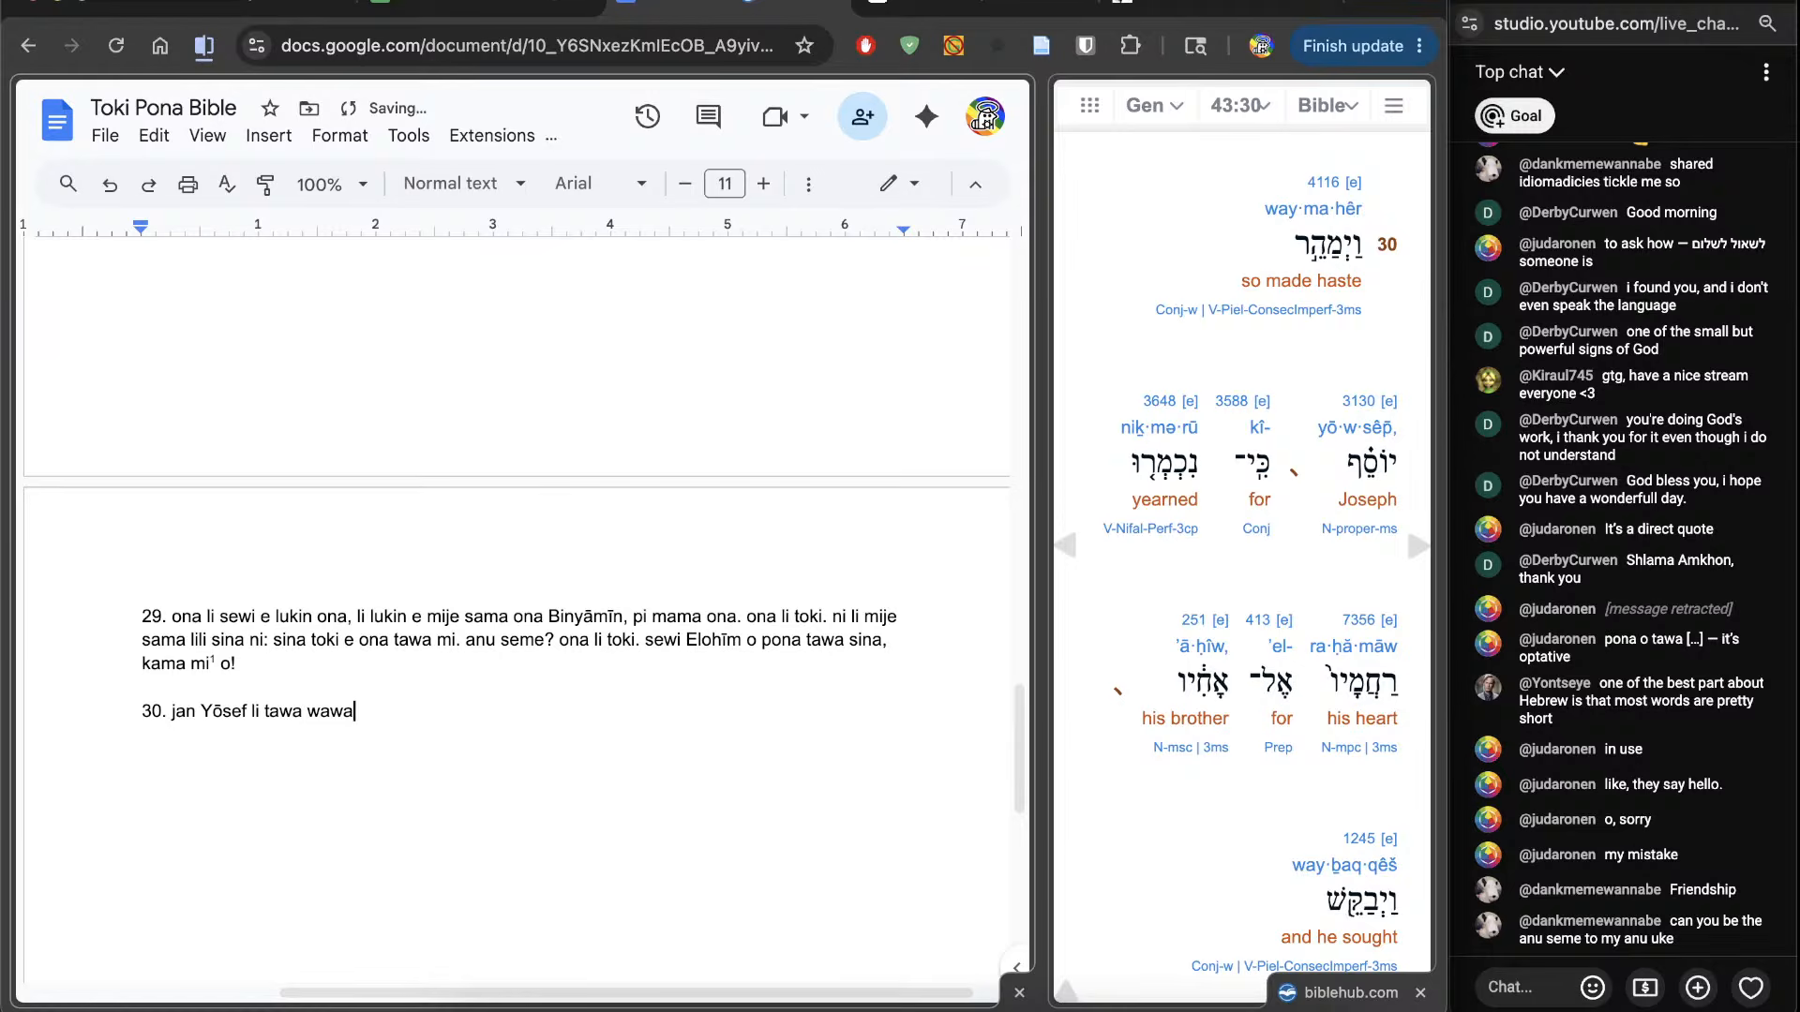
pyautogui.write(', tan ni: in')
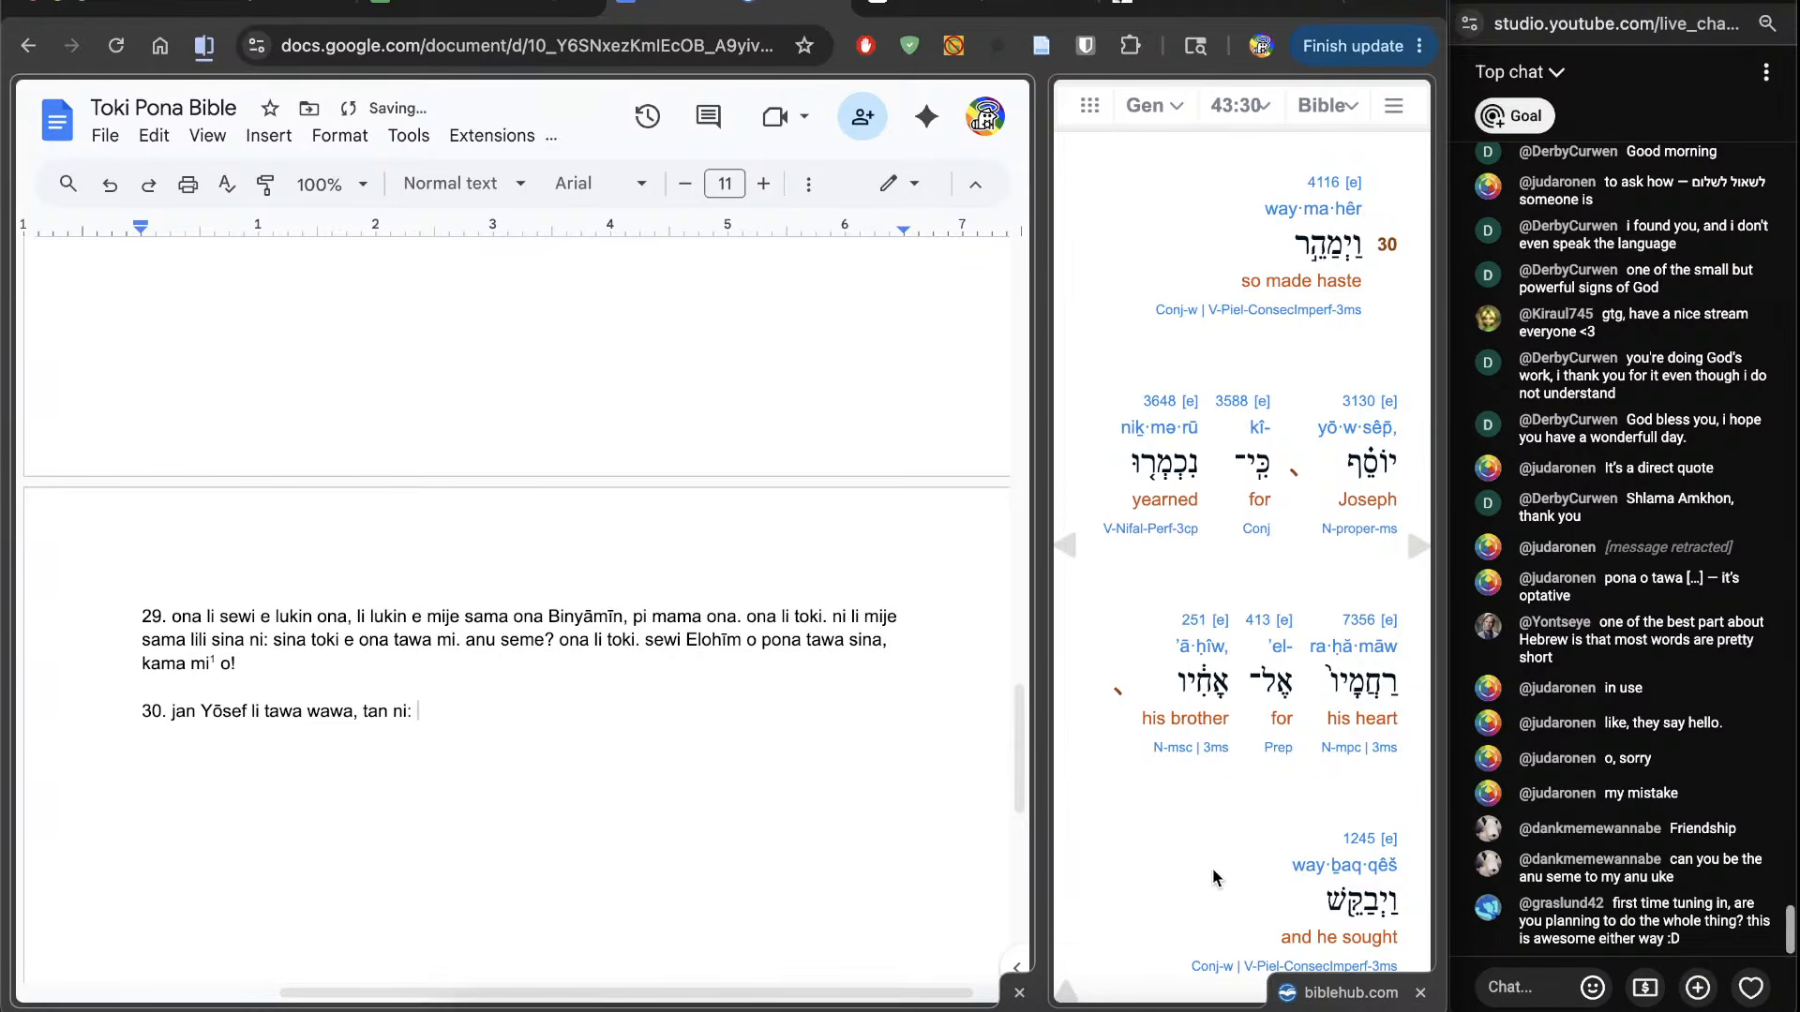
pyautogui.scroll(-1, 1163, 862)
pyautogui.write('sa pilin ona')
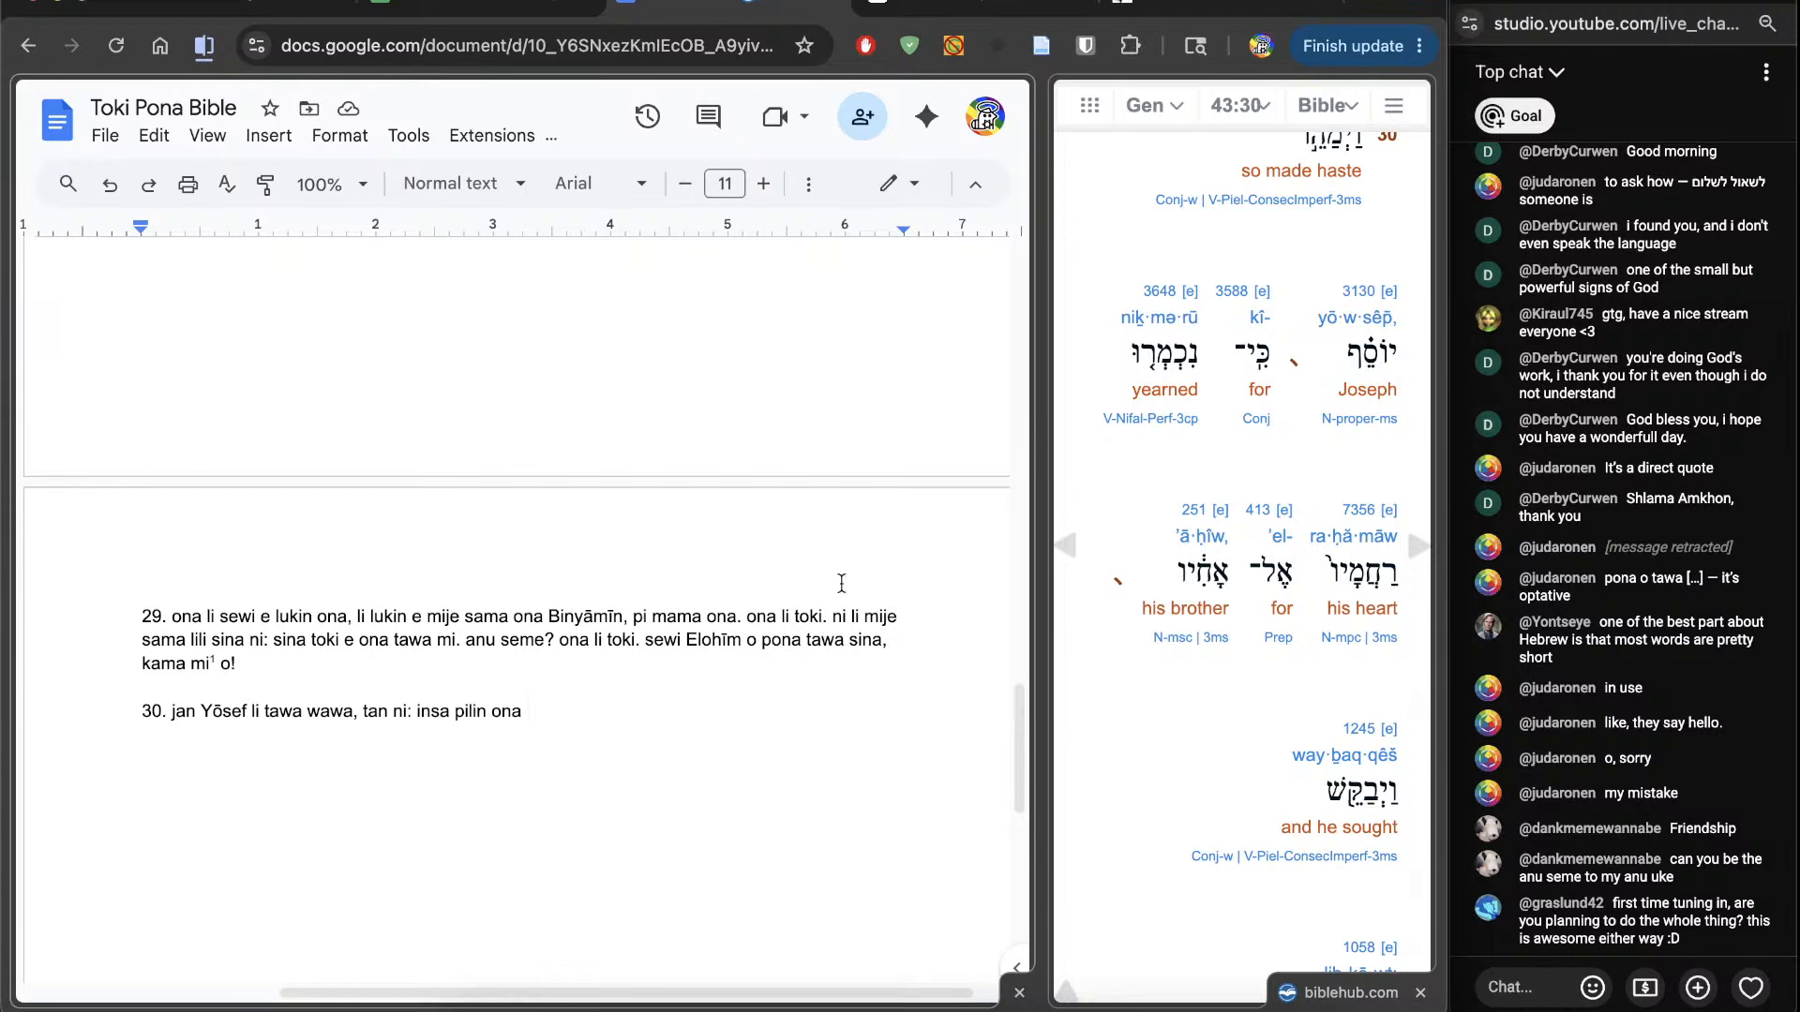
# Step: Switch to the bible calculator spreadsheet and set the Genesis verse count for chapter 43 to 30
pyautogui.click(553, 10)
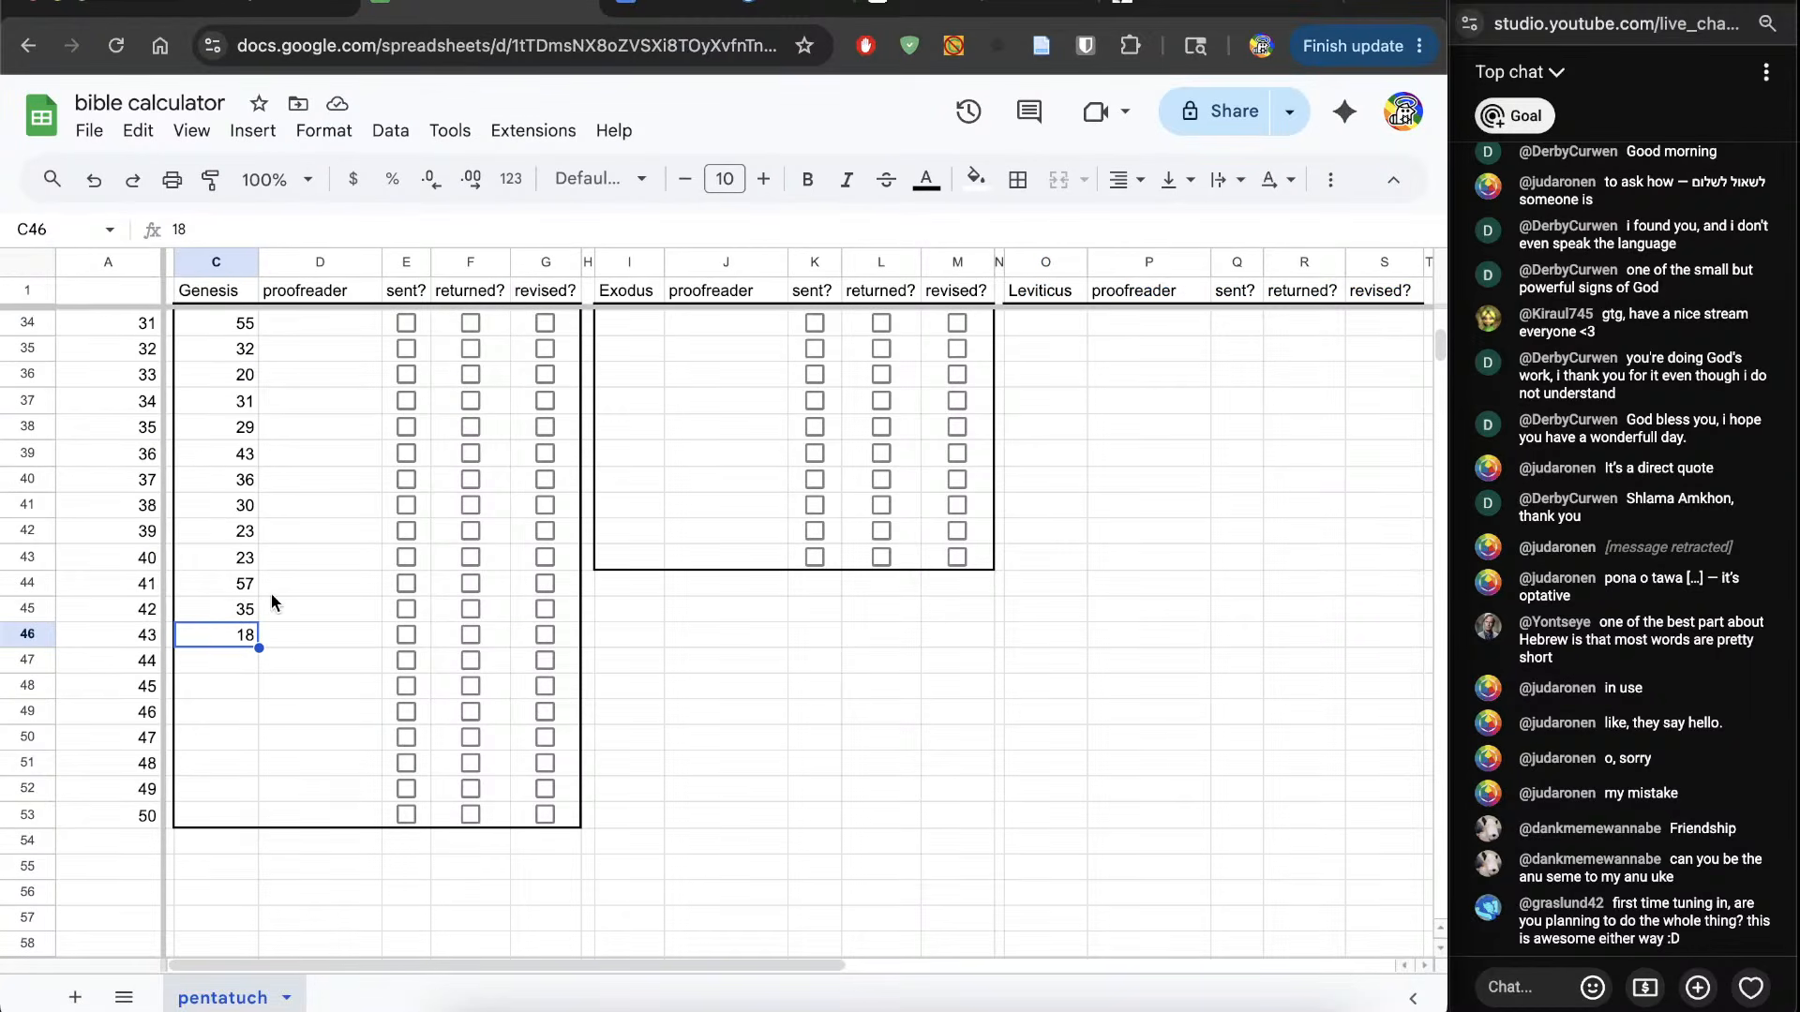
pyautogui.click(712, 13)
pyautogui.click(462, 15)
pyautogui.write('30')
pyautogui.click(315, 528)
# Step: Check the percentage done for Genesis at the top of the sheet and return to the Toki Pona Bible document
pyautogui.scroll(10, 315, 525)
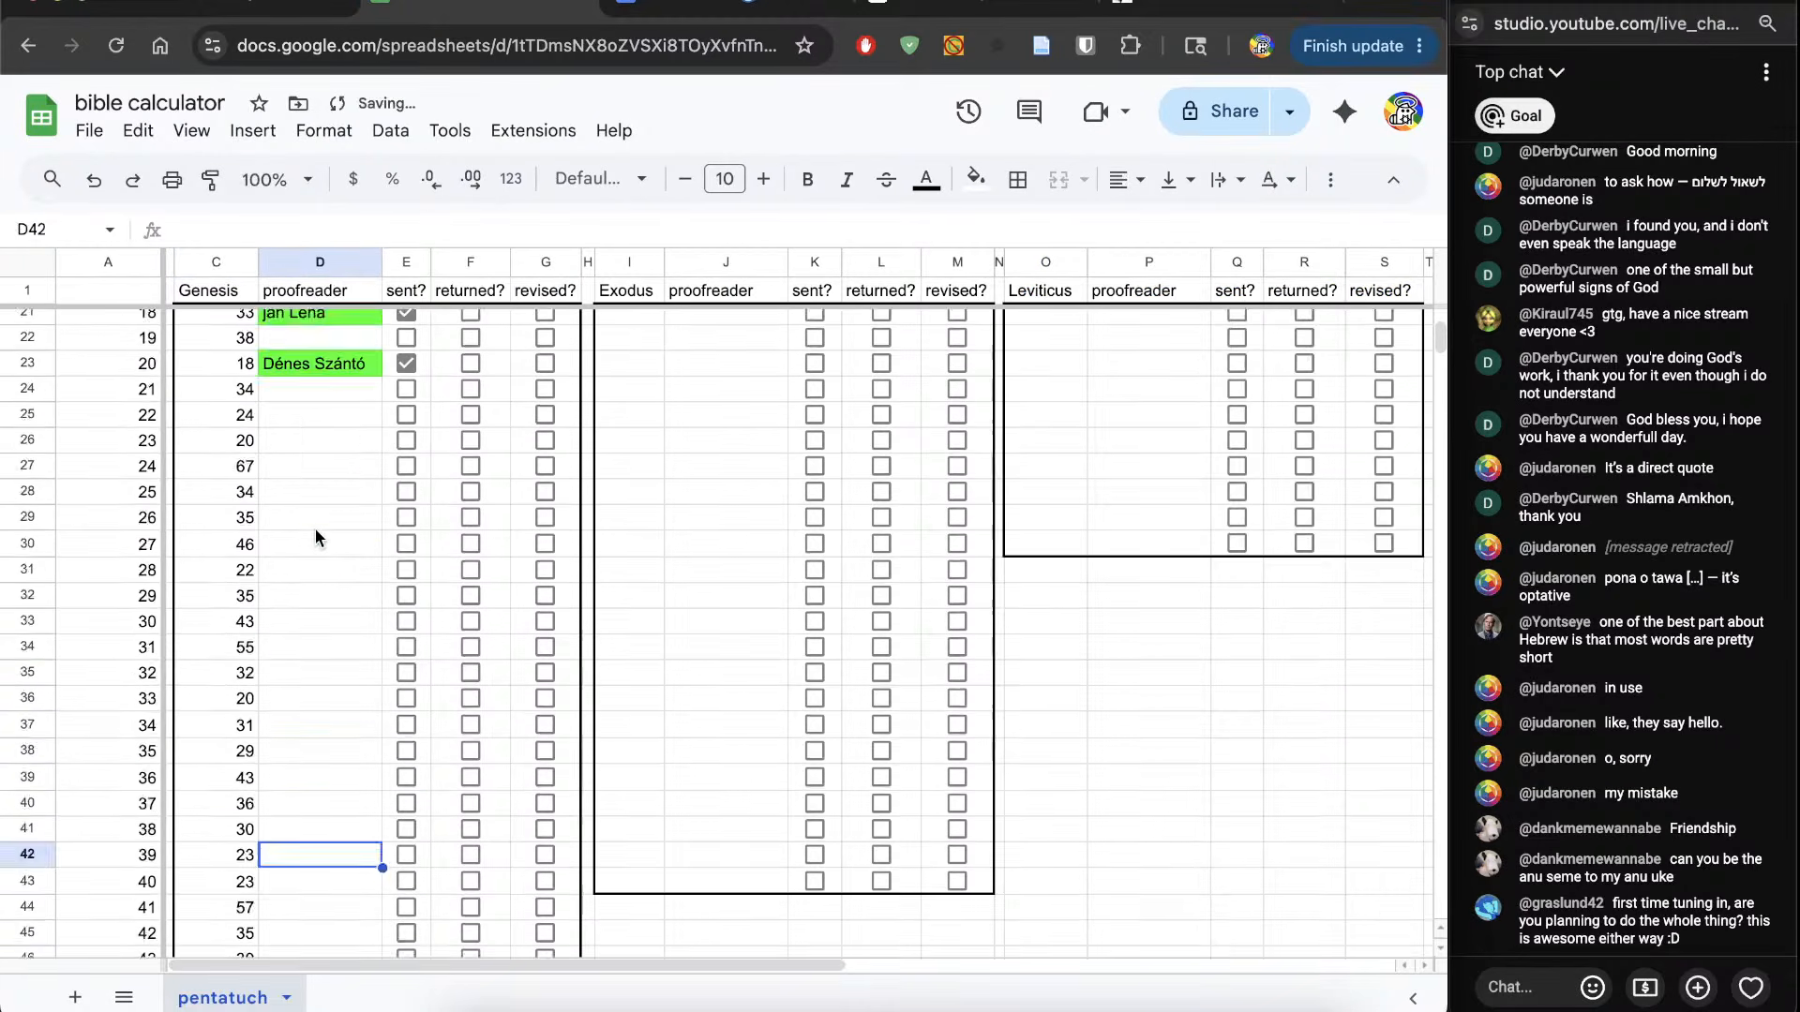
pyautogui.click(217, 353)
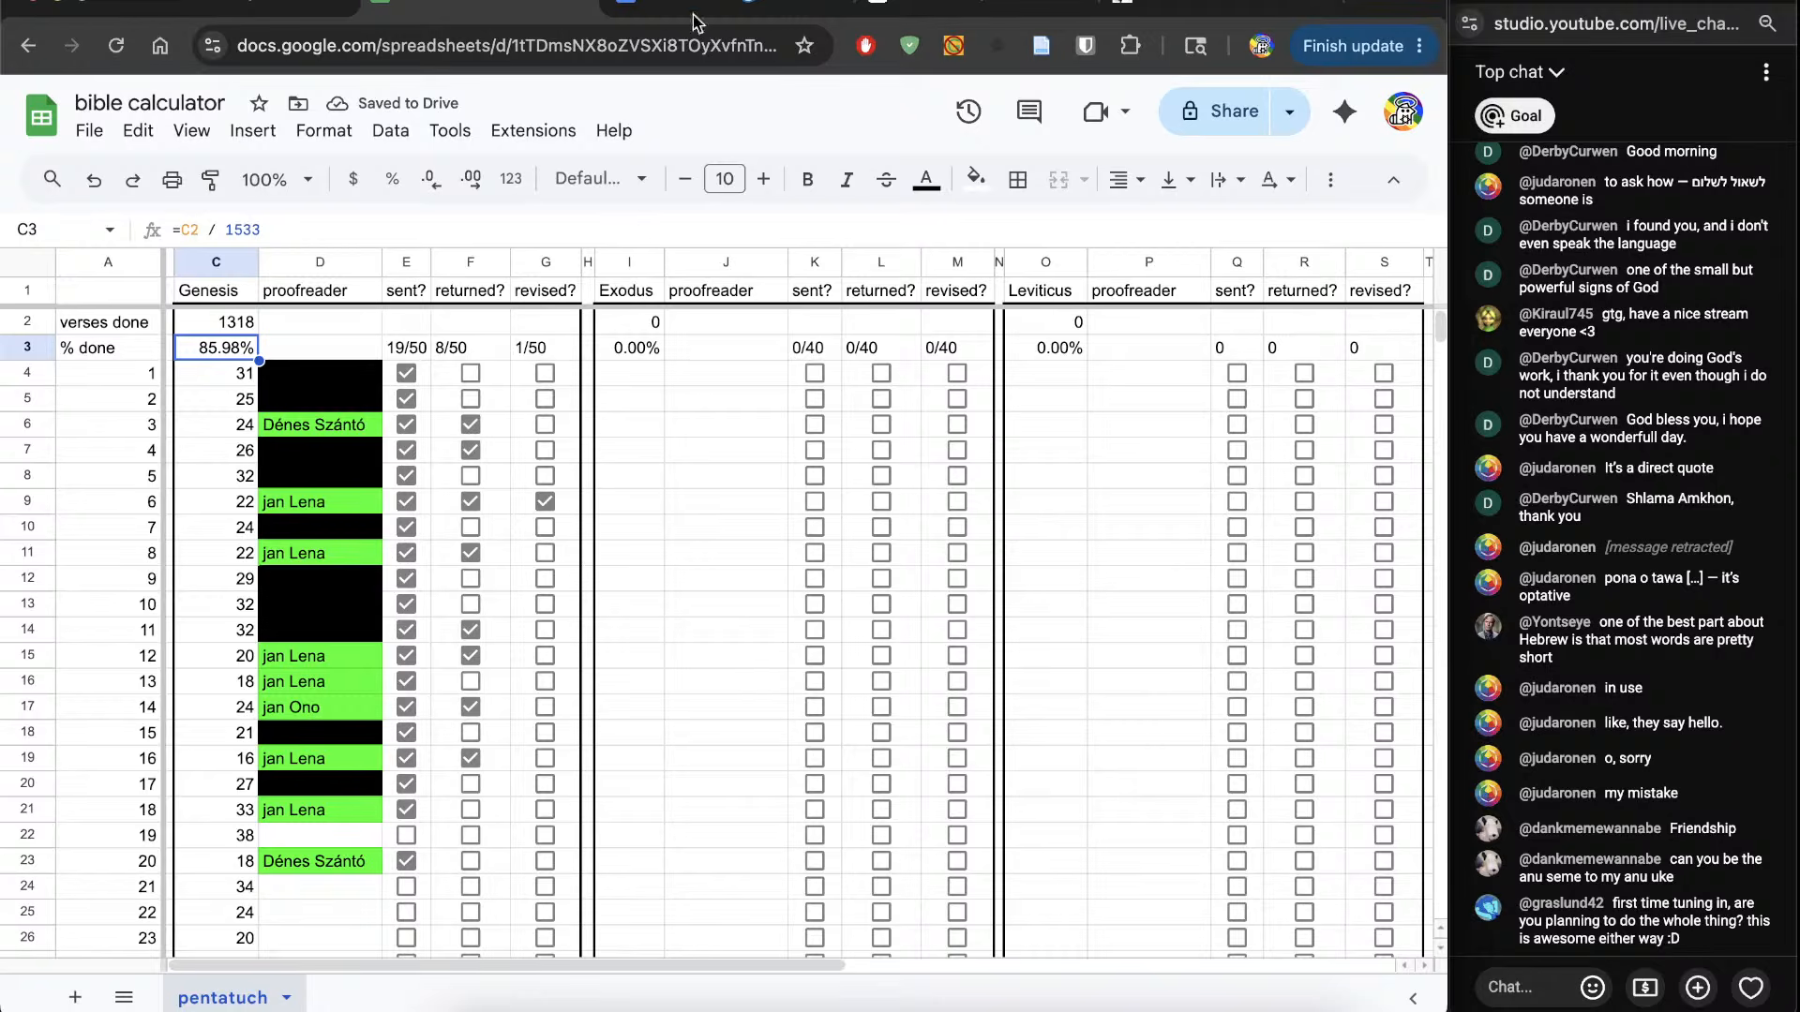
pyautogui.click(661, 10)
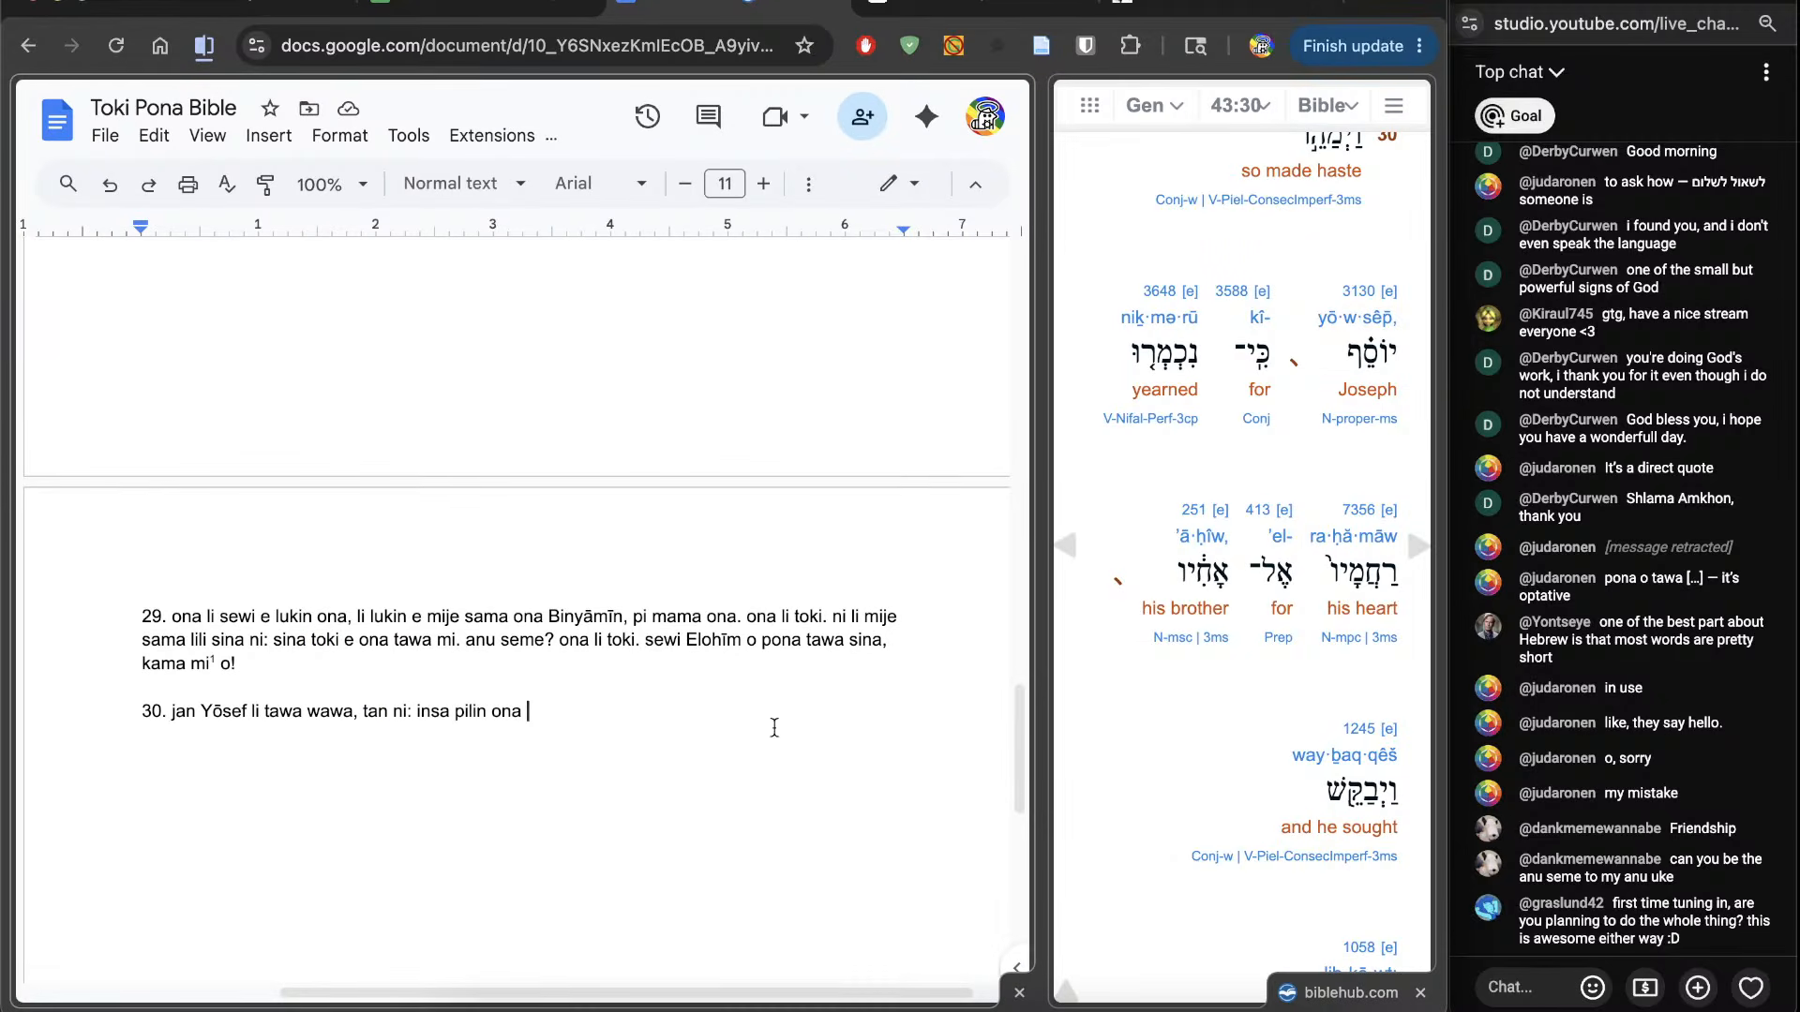
# Step: Complete the first sentence of verse 30 with "li wile a tawa mije sama ona."
pyautogui.scroll(-3, 1118, 869)
pyautogui.scroll(1, 1117, 869)
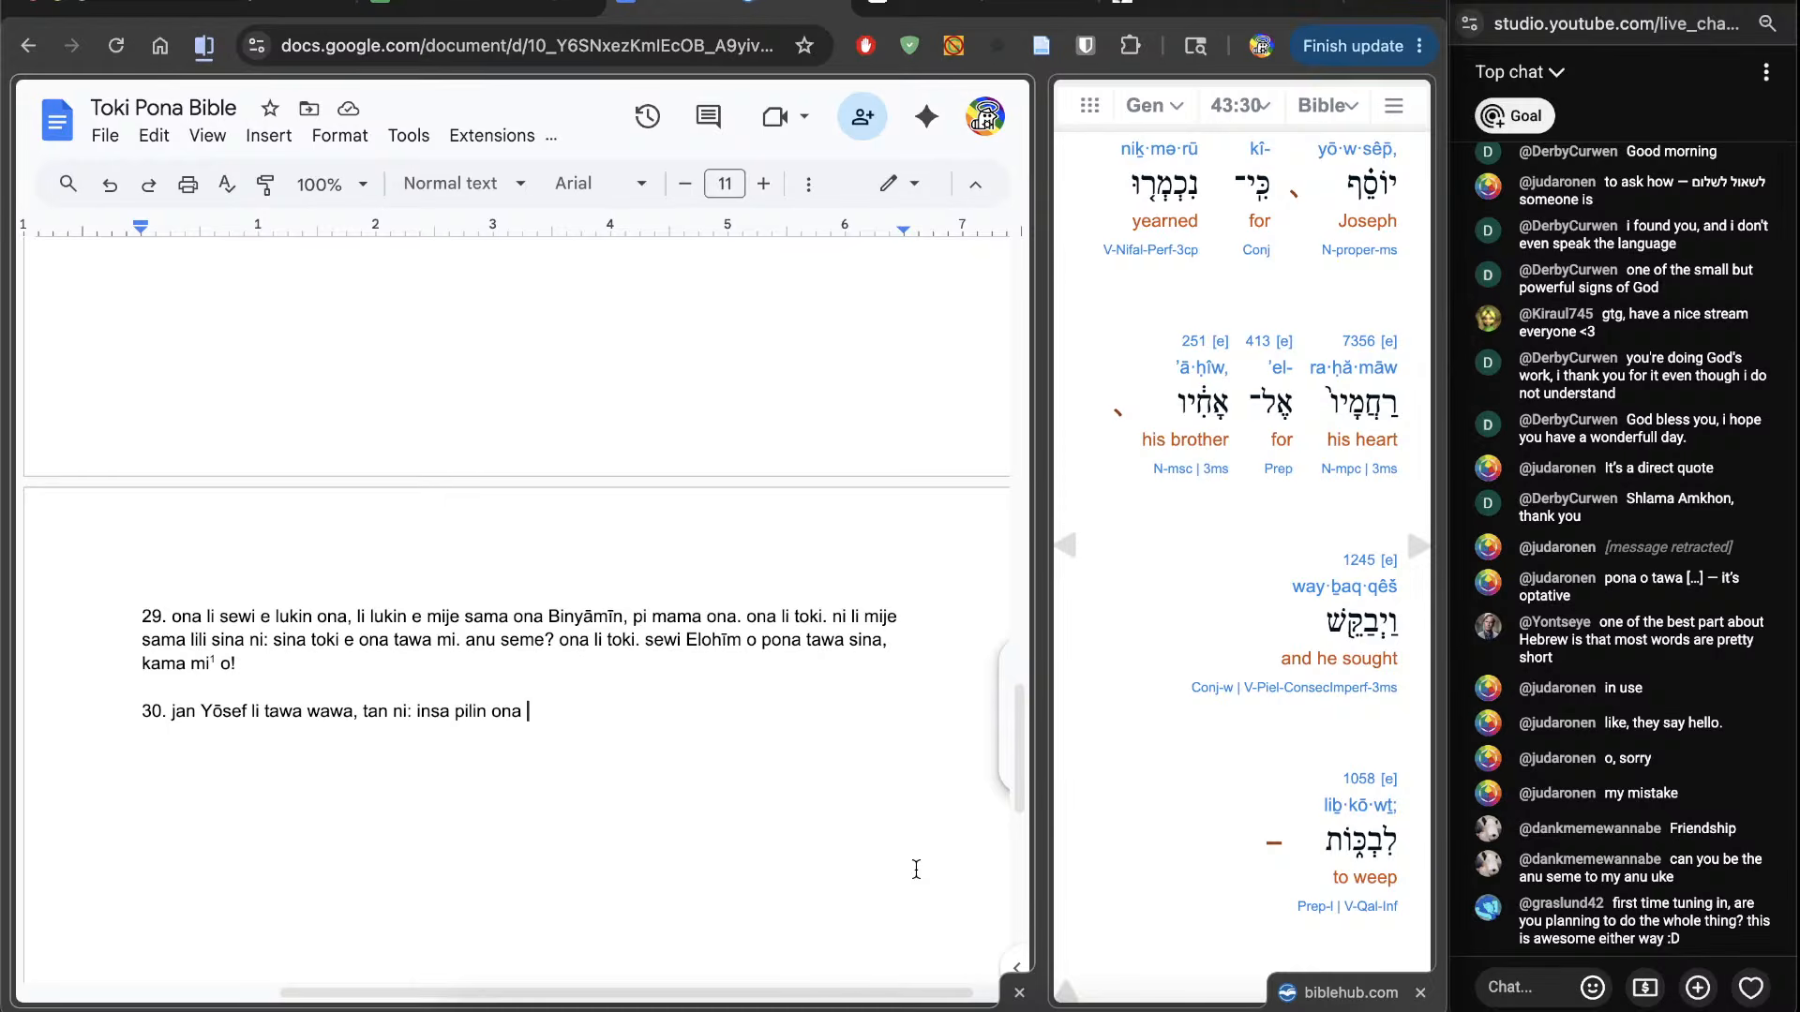
pyautogui.write('li wile ')
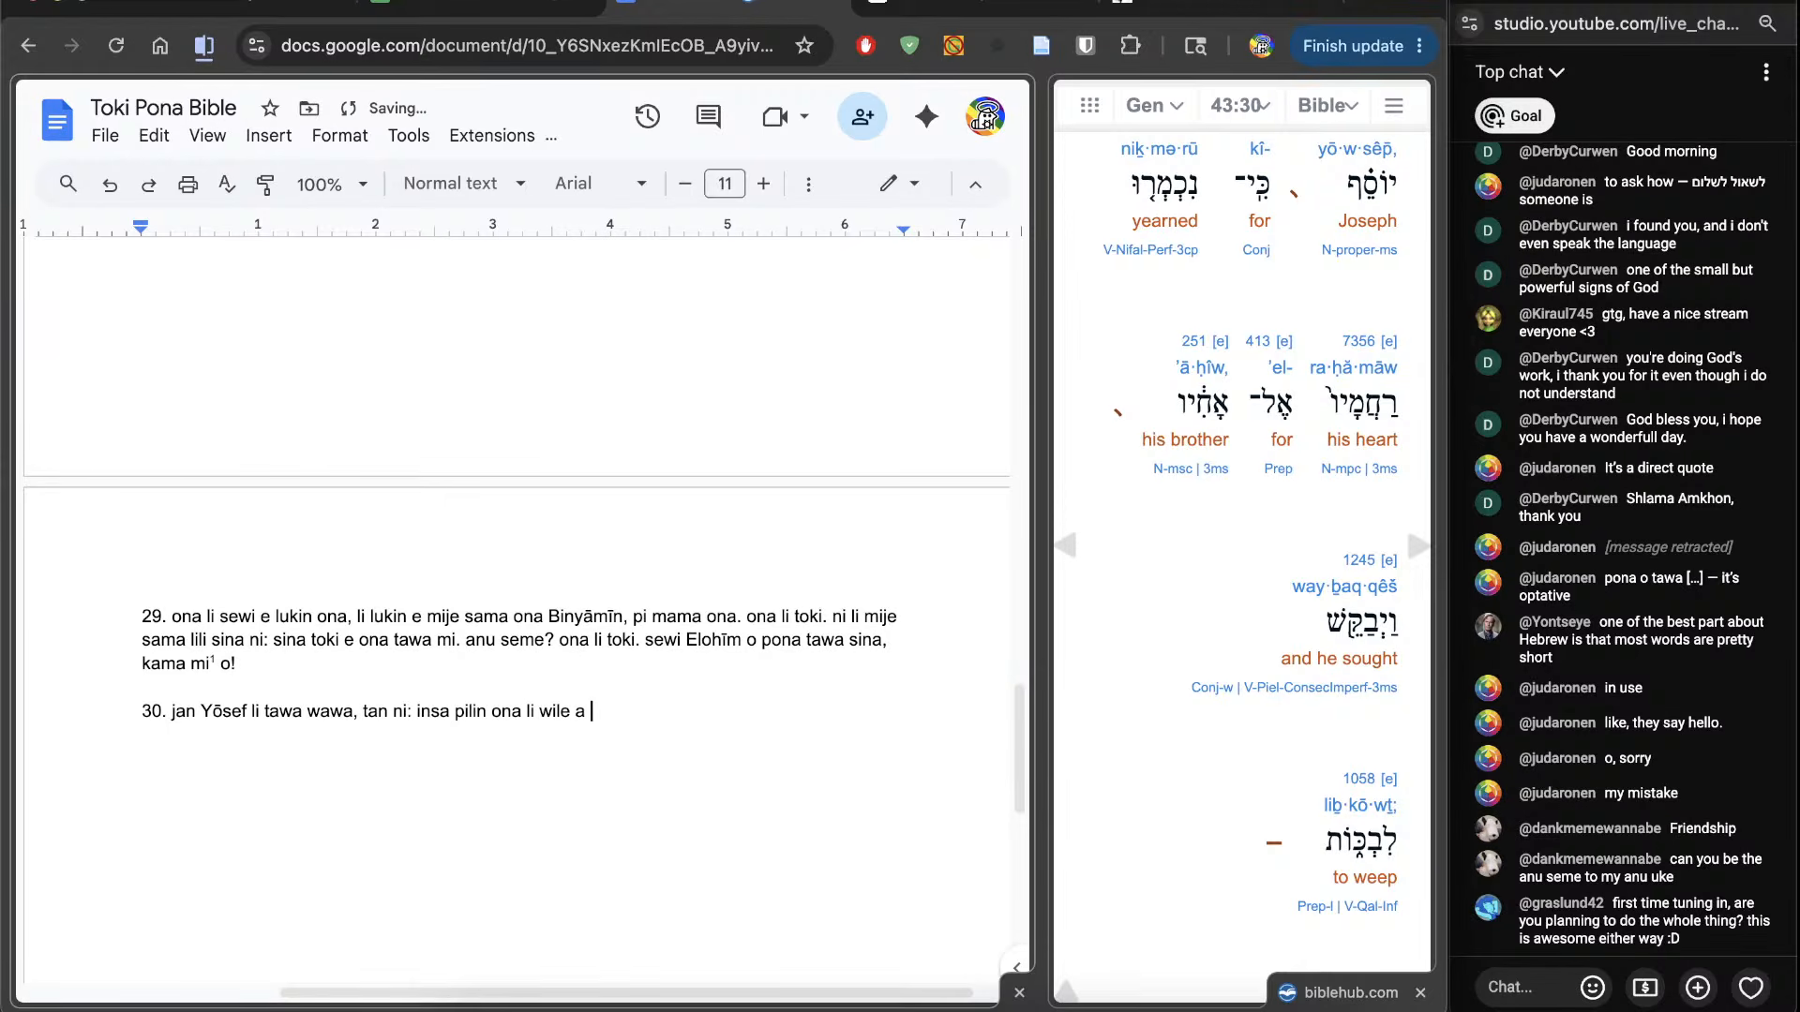
pyautogui.write('a tawa mij')
pyautogui.press('BackSpace')
pyautogui.write('mije sama ona.')
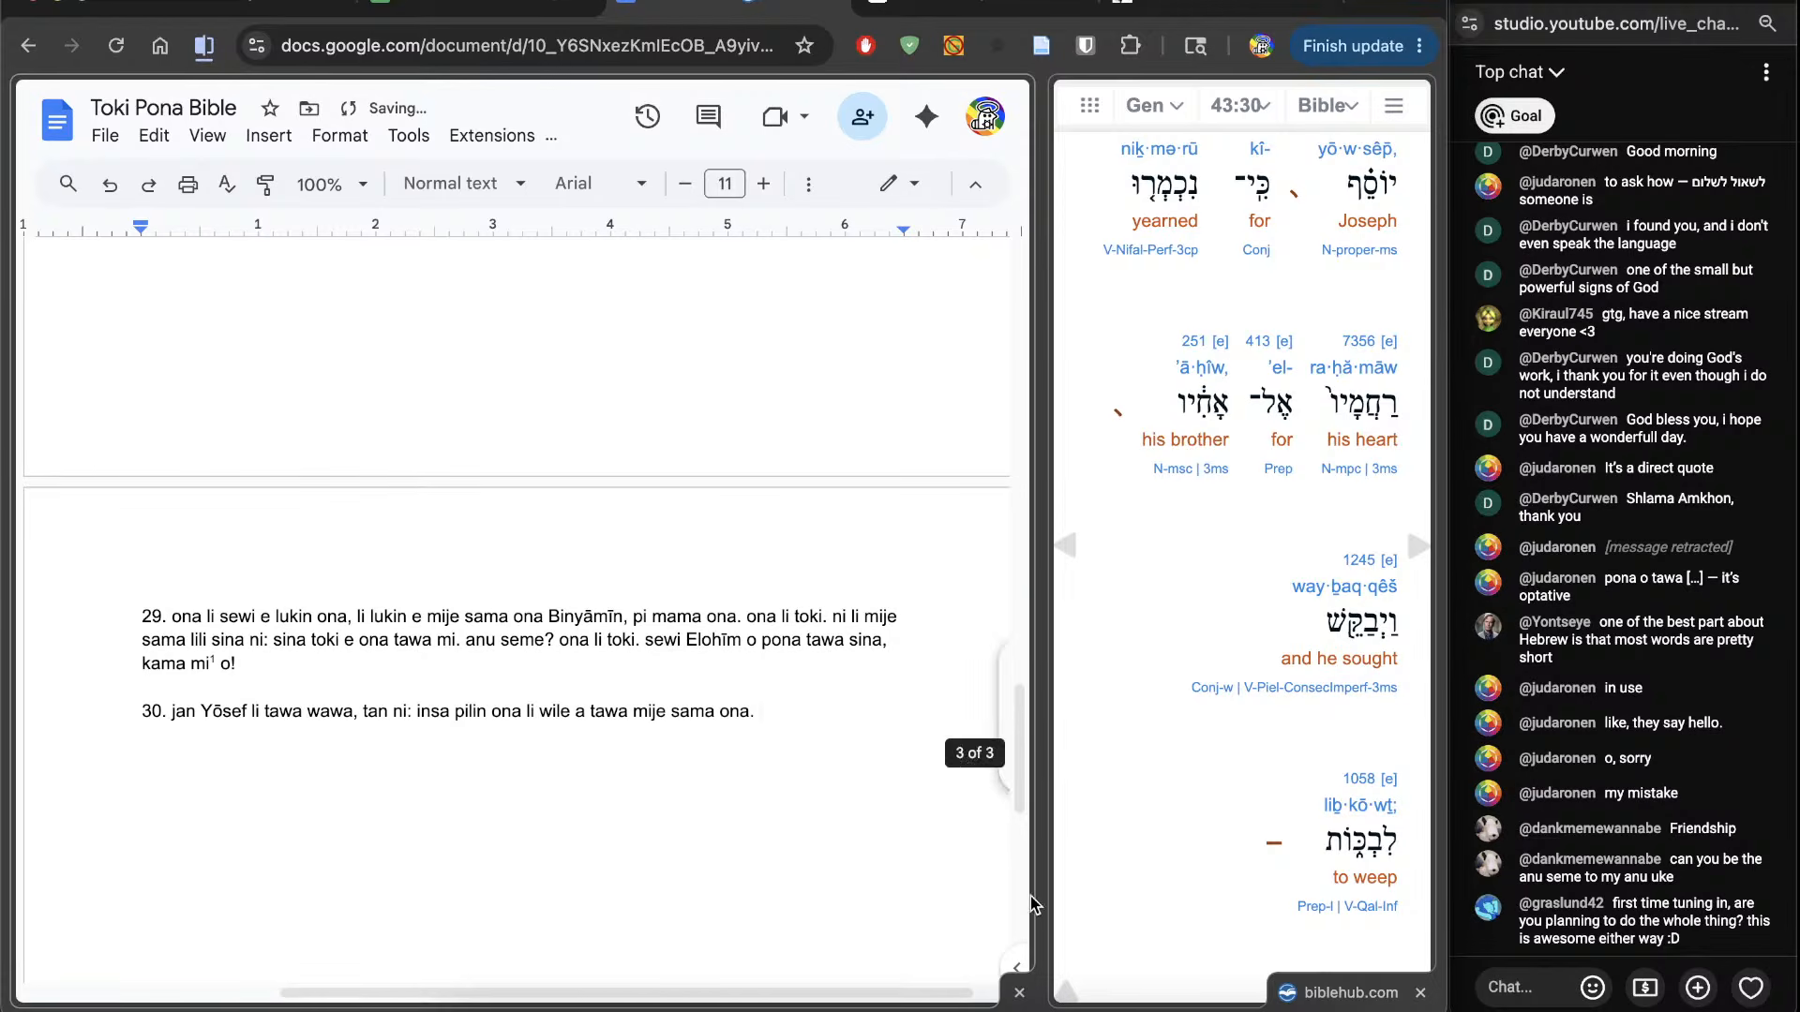
# Step: Following the Hebrew for "and he sought to weep", continue verse 30 with "ona li alasa pana lukin e telo. ona li tawa"
pyautogui.scroll(-4, 1159, 778)
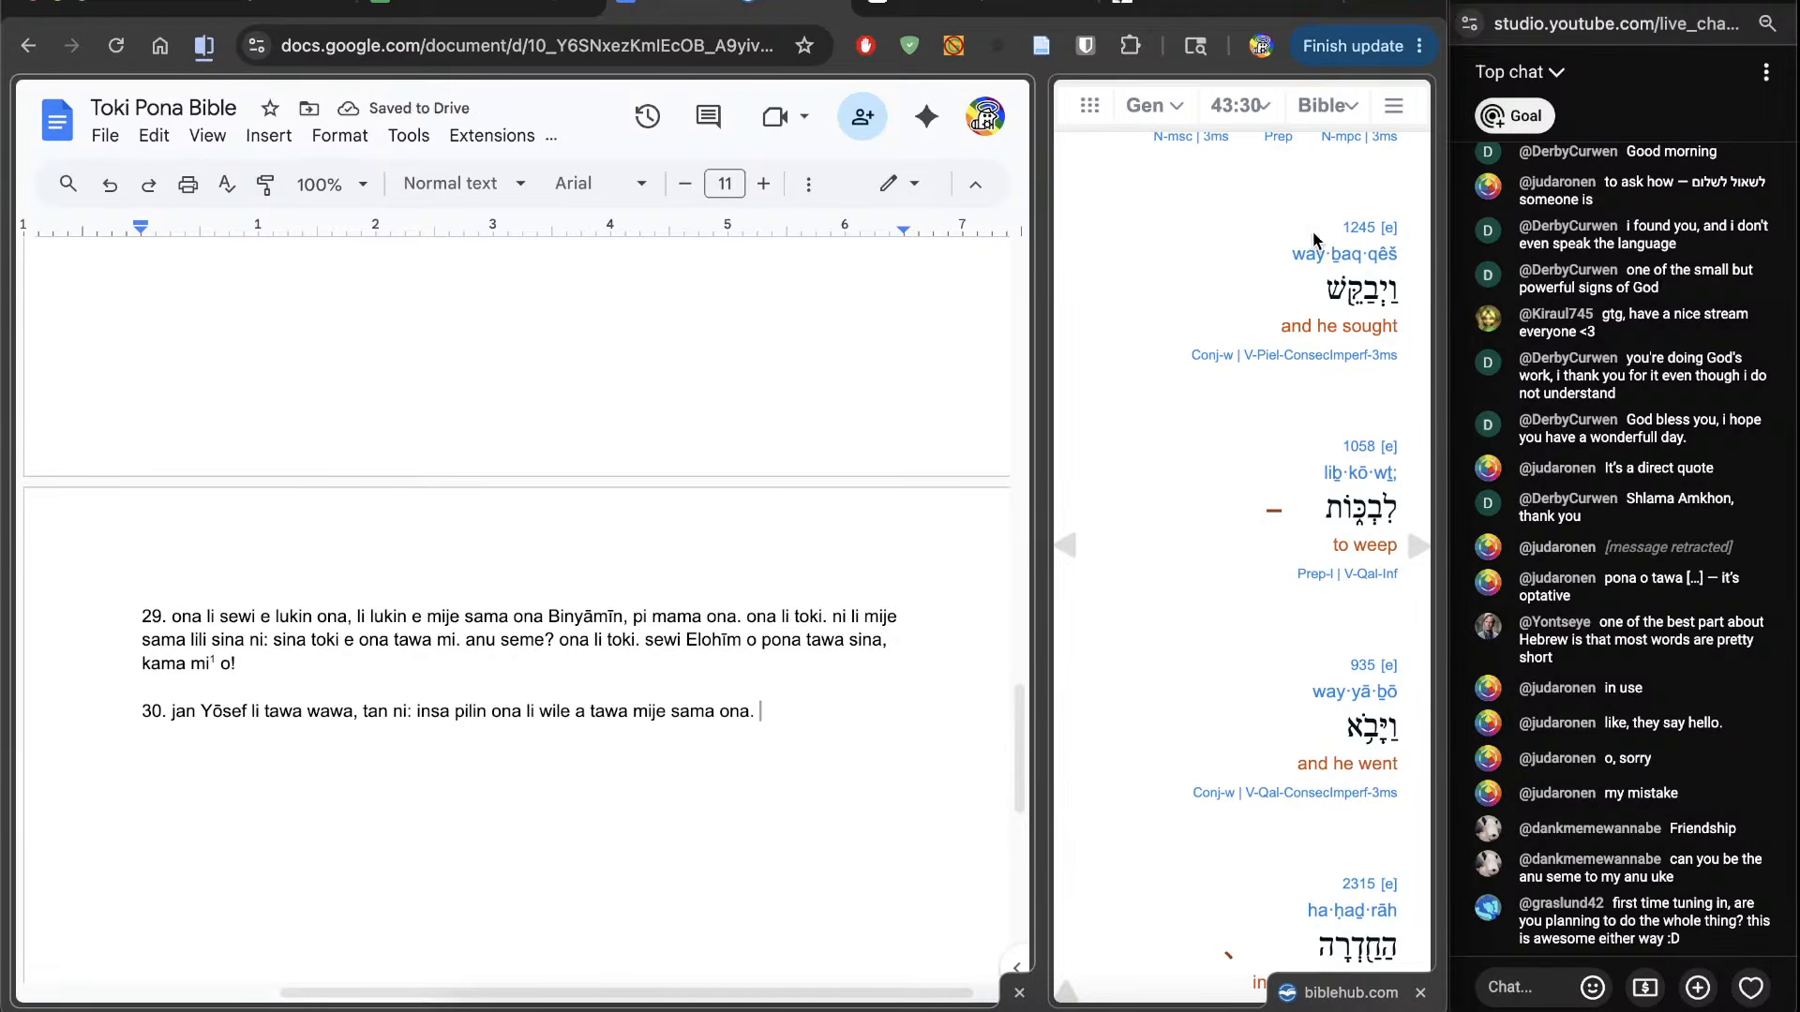
pyautogui.write('ona li alasa pana lukin e e')
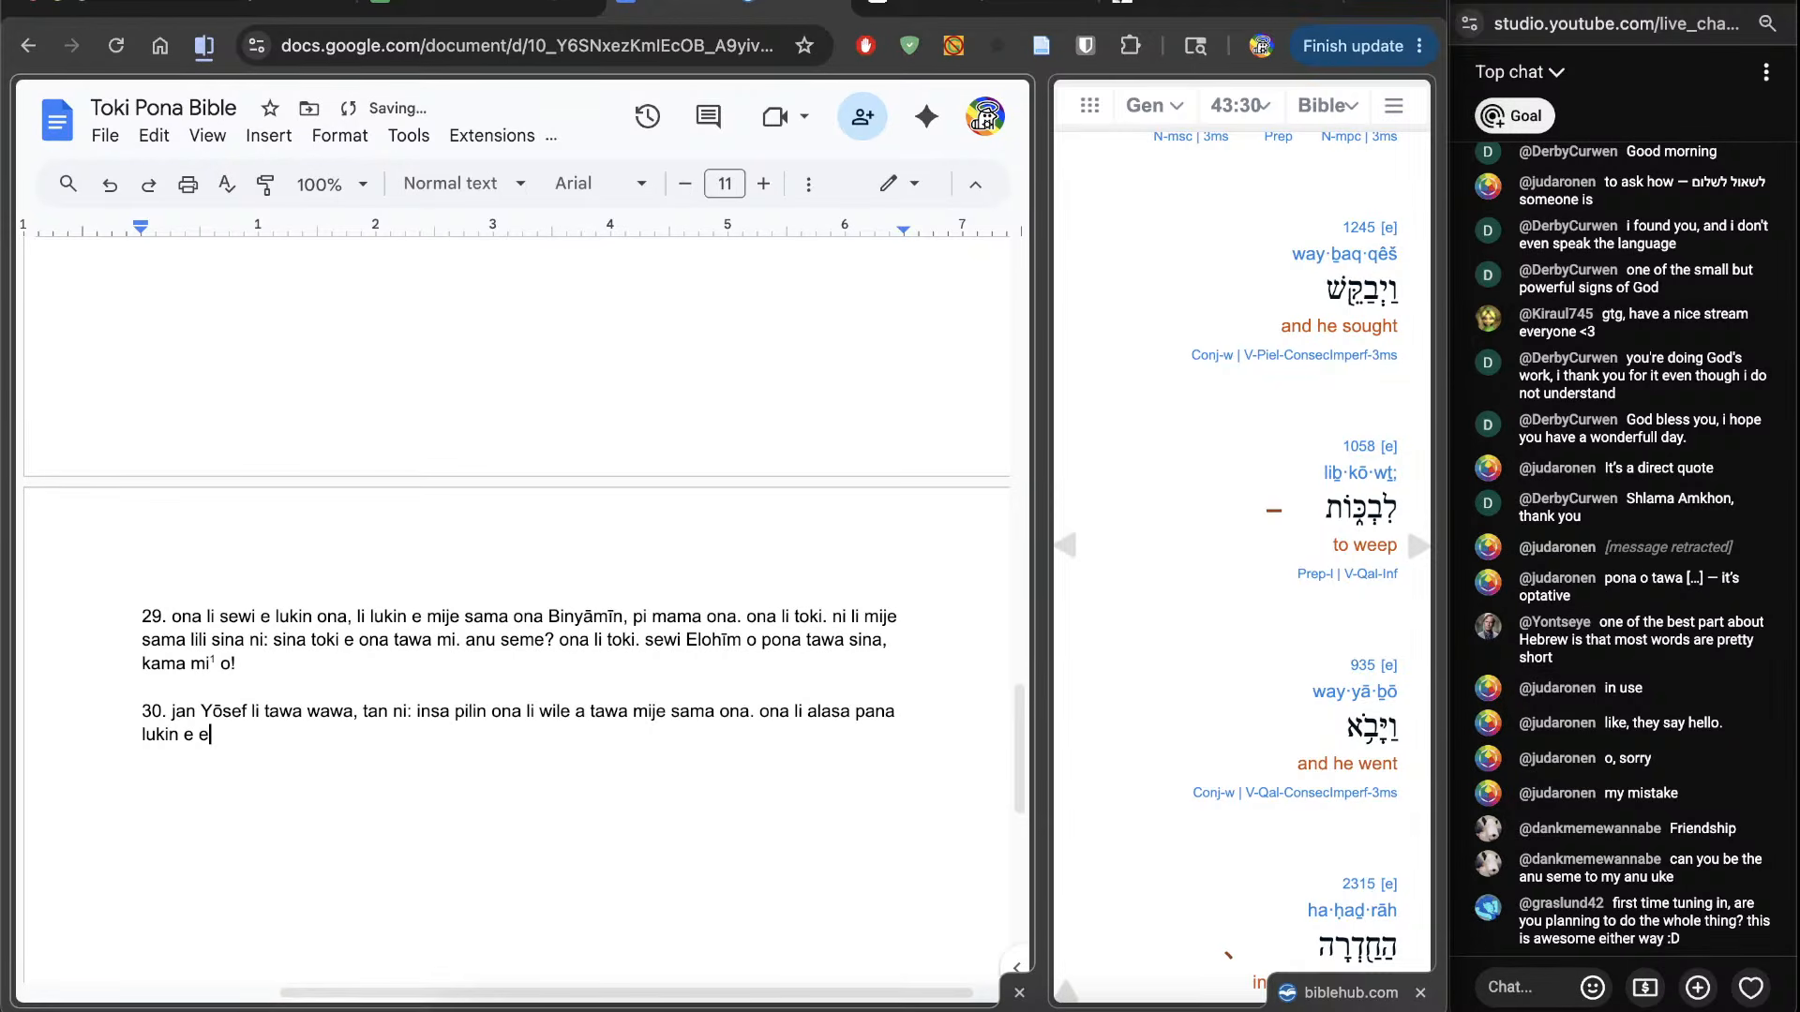
pyautogui.press('BackSpace')
pyautogui.write('telo')
pyautogui.scroll(-3, 1237, 544)
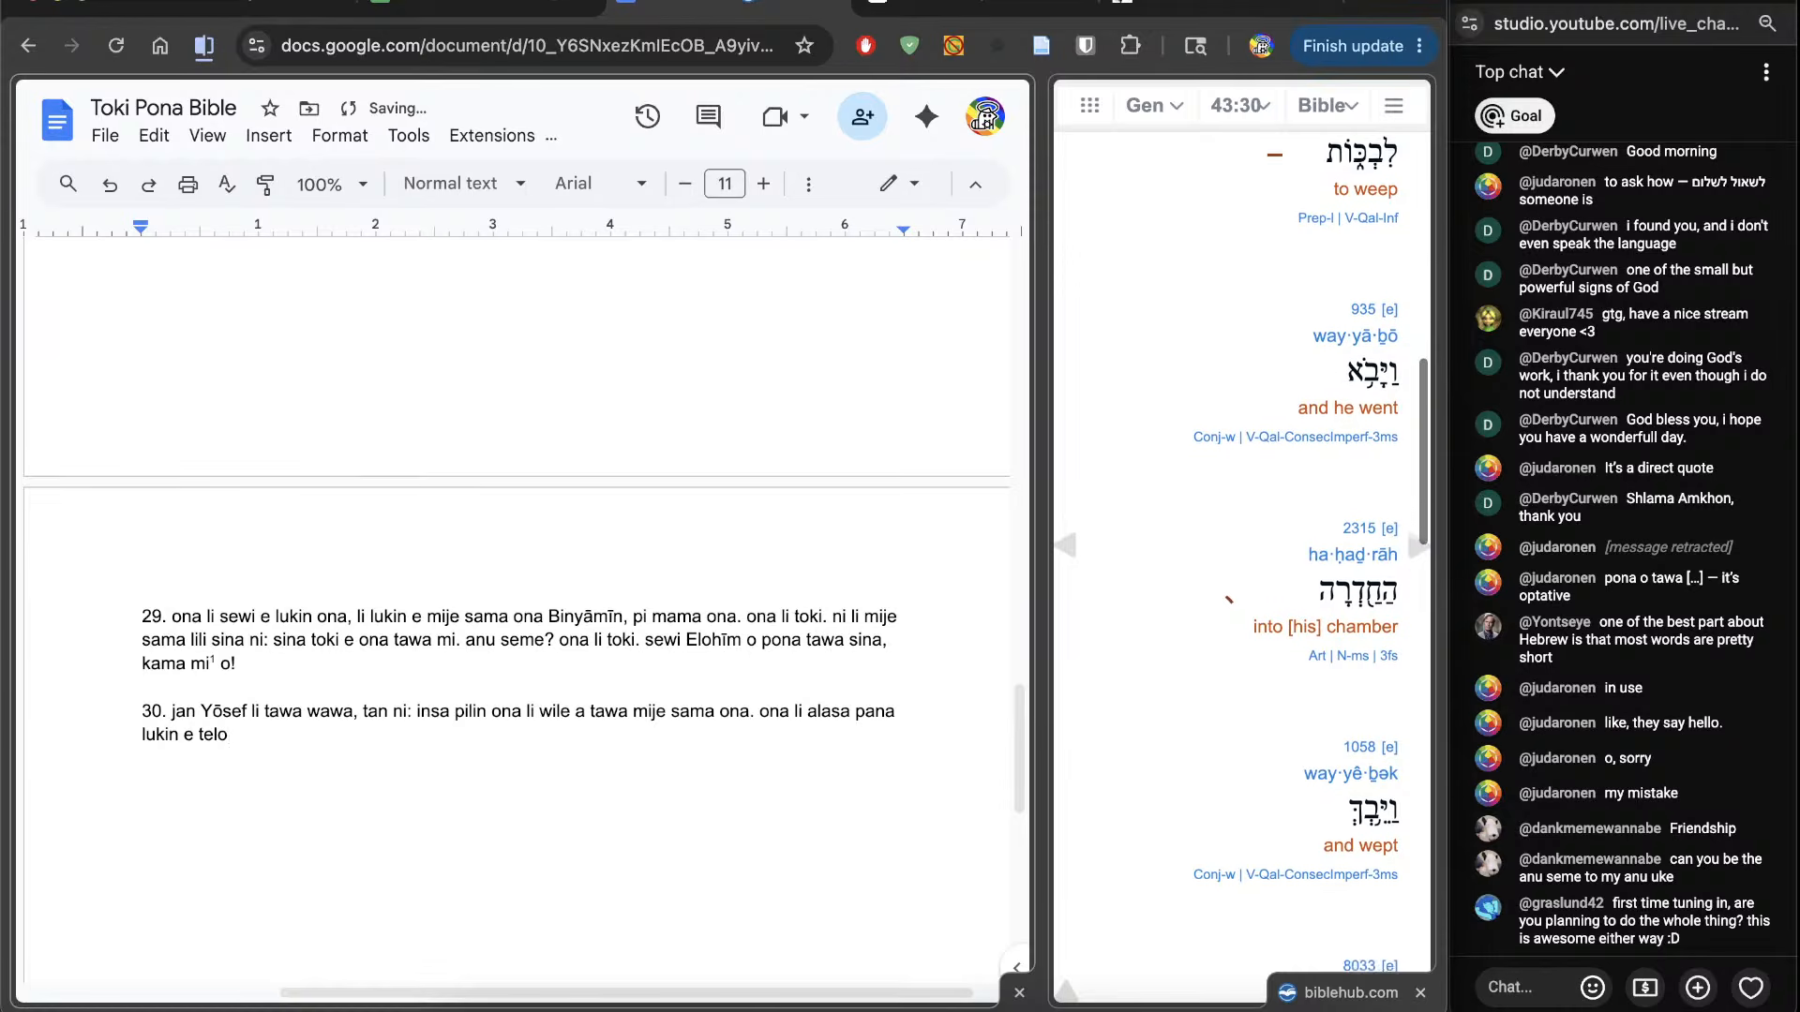
pyautogui.write('. ona li tawa')
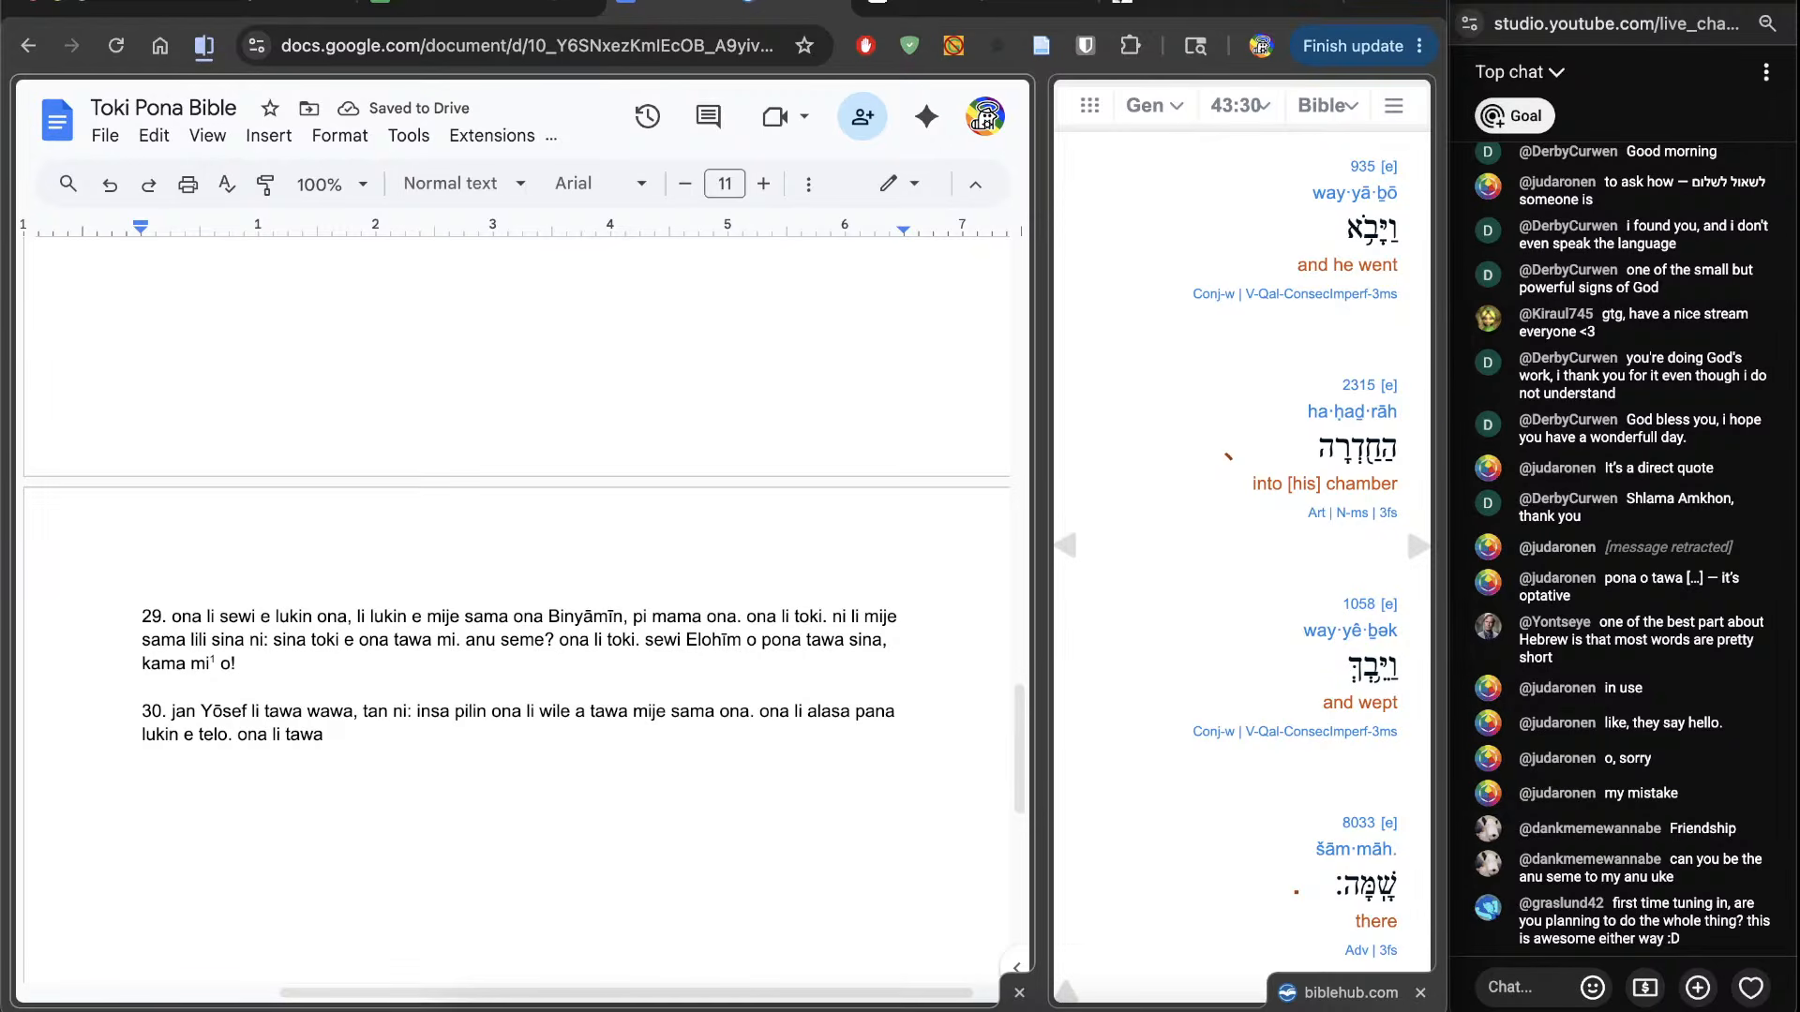
# Step: Read the lexicon entry for Hebrew word 2315, glossed "into [his] chamber", and close it again
pyautogui.click(1365, 378)
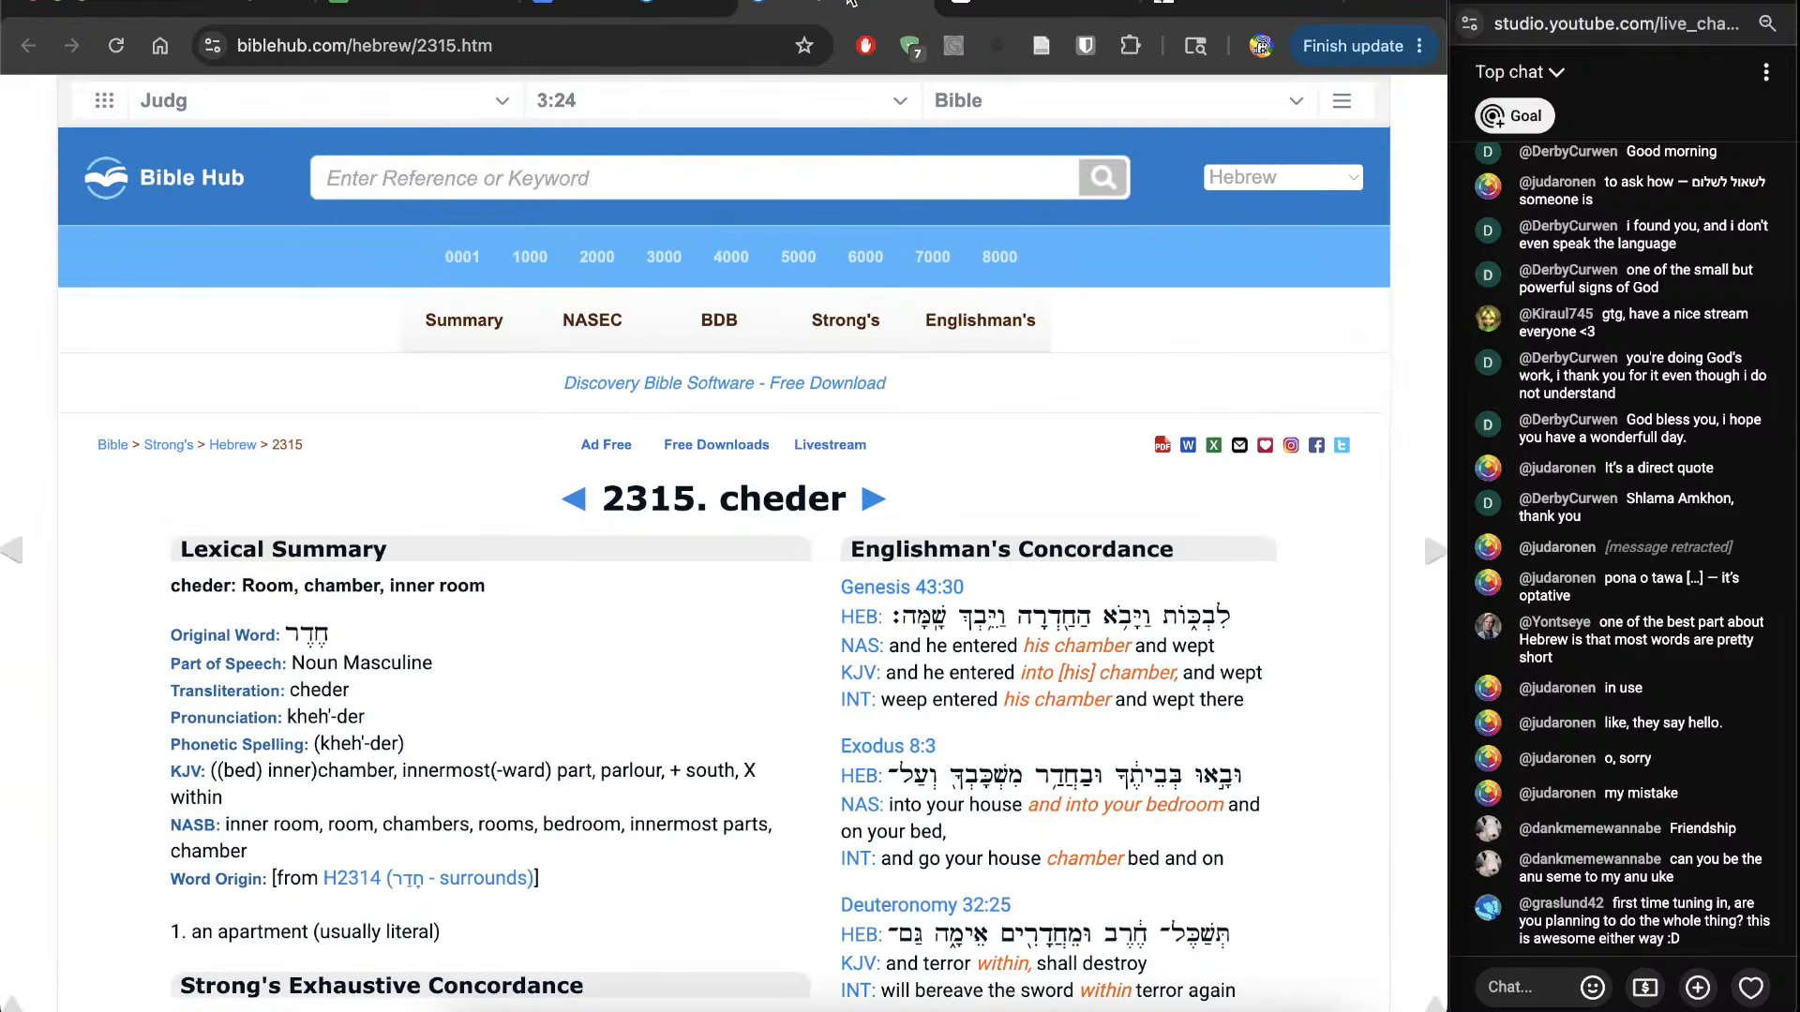
pyautogui.scroll(-12, 612, 696)
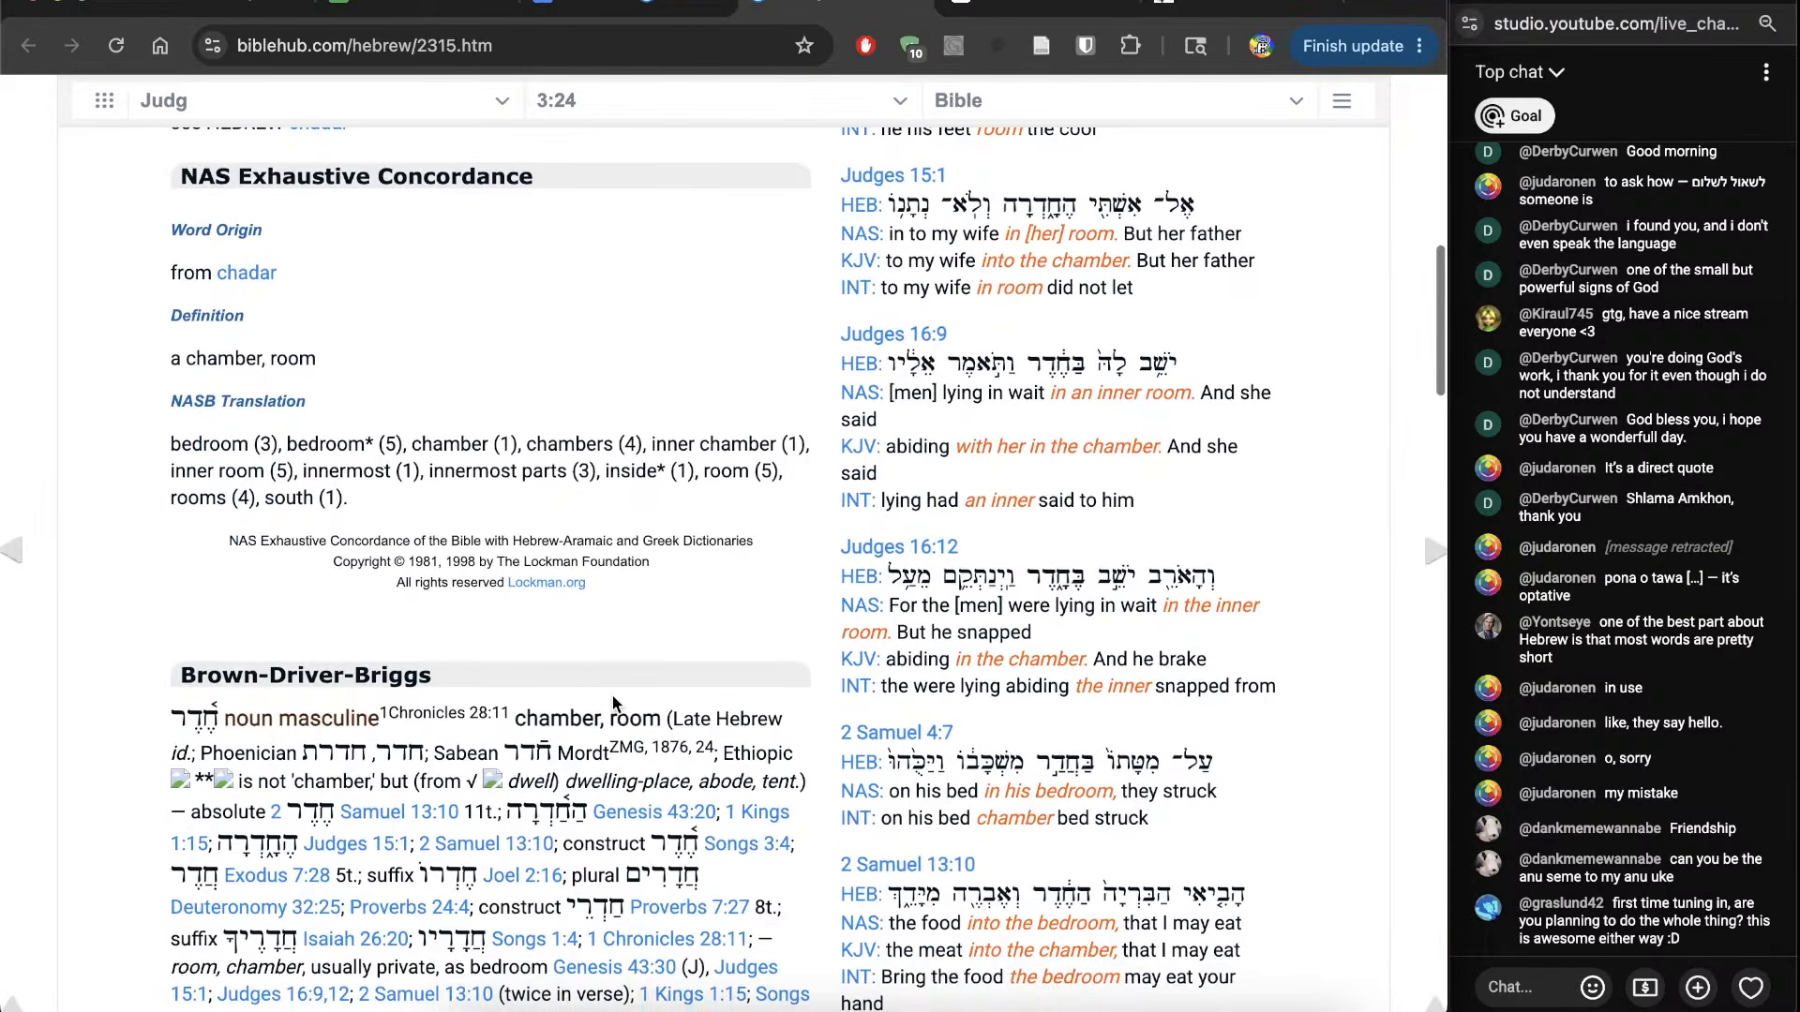
pyautogui.press('super+w')
# Step: Complete verse 30 in the document with "tomo lape ona, li pana lukin e telo lon ma ni."
pyautogui.click(703, 784)
pyautogui.scroll(-1, 719, 805)
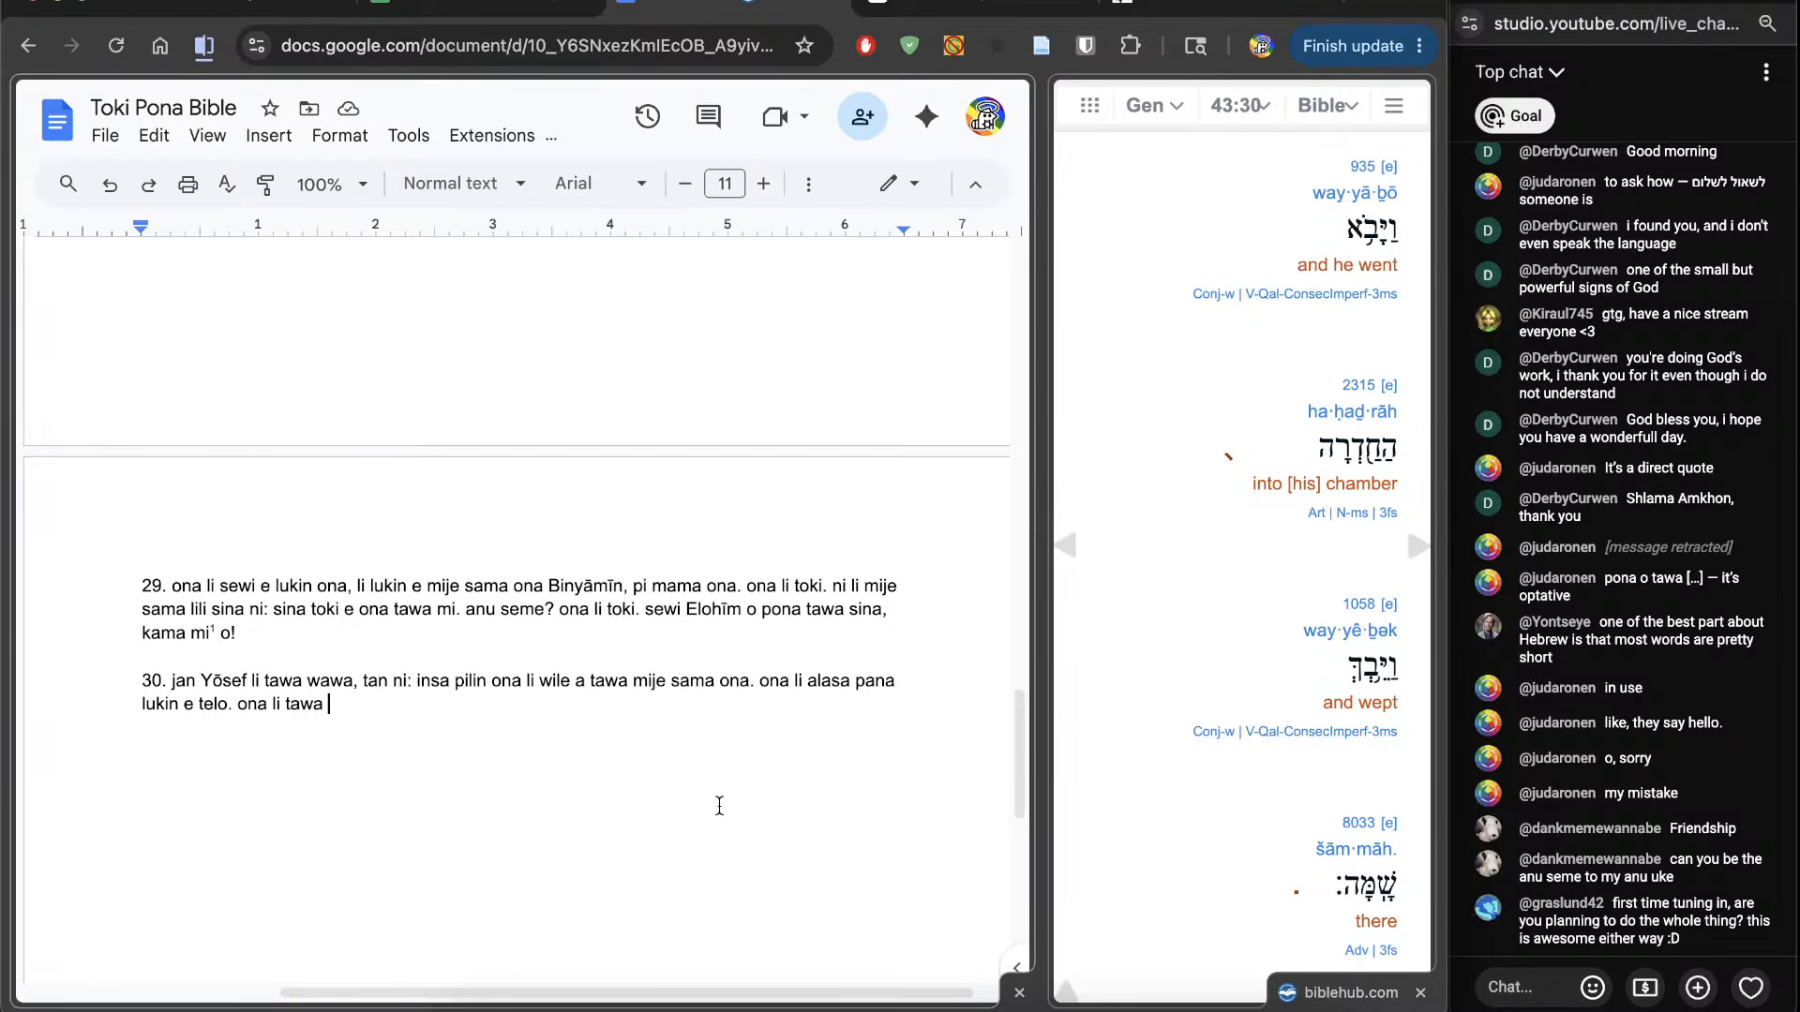
pyautogui.write('tomo lap')
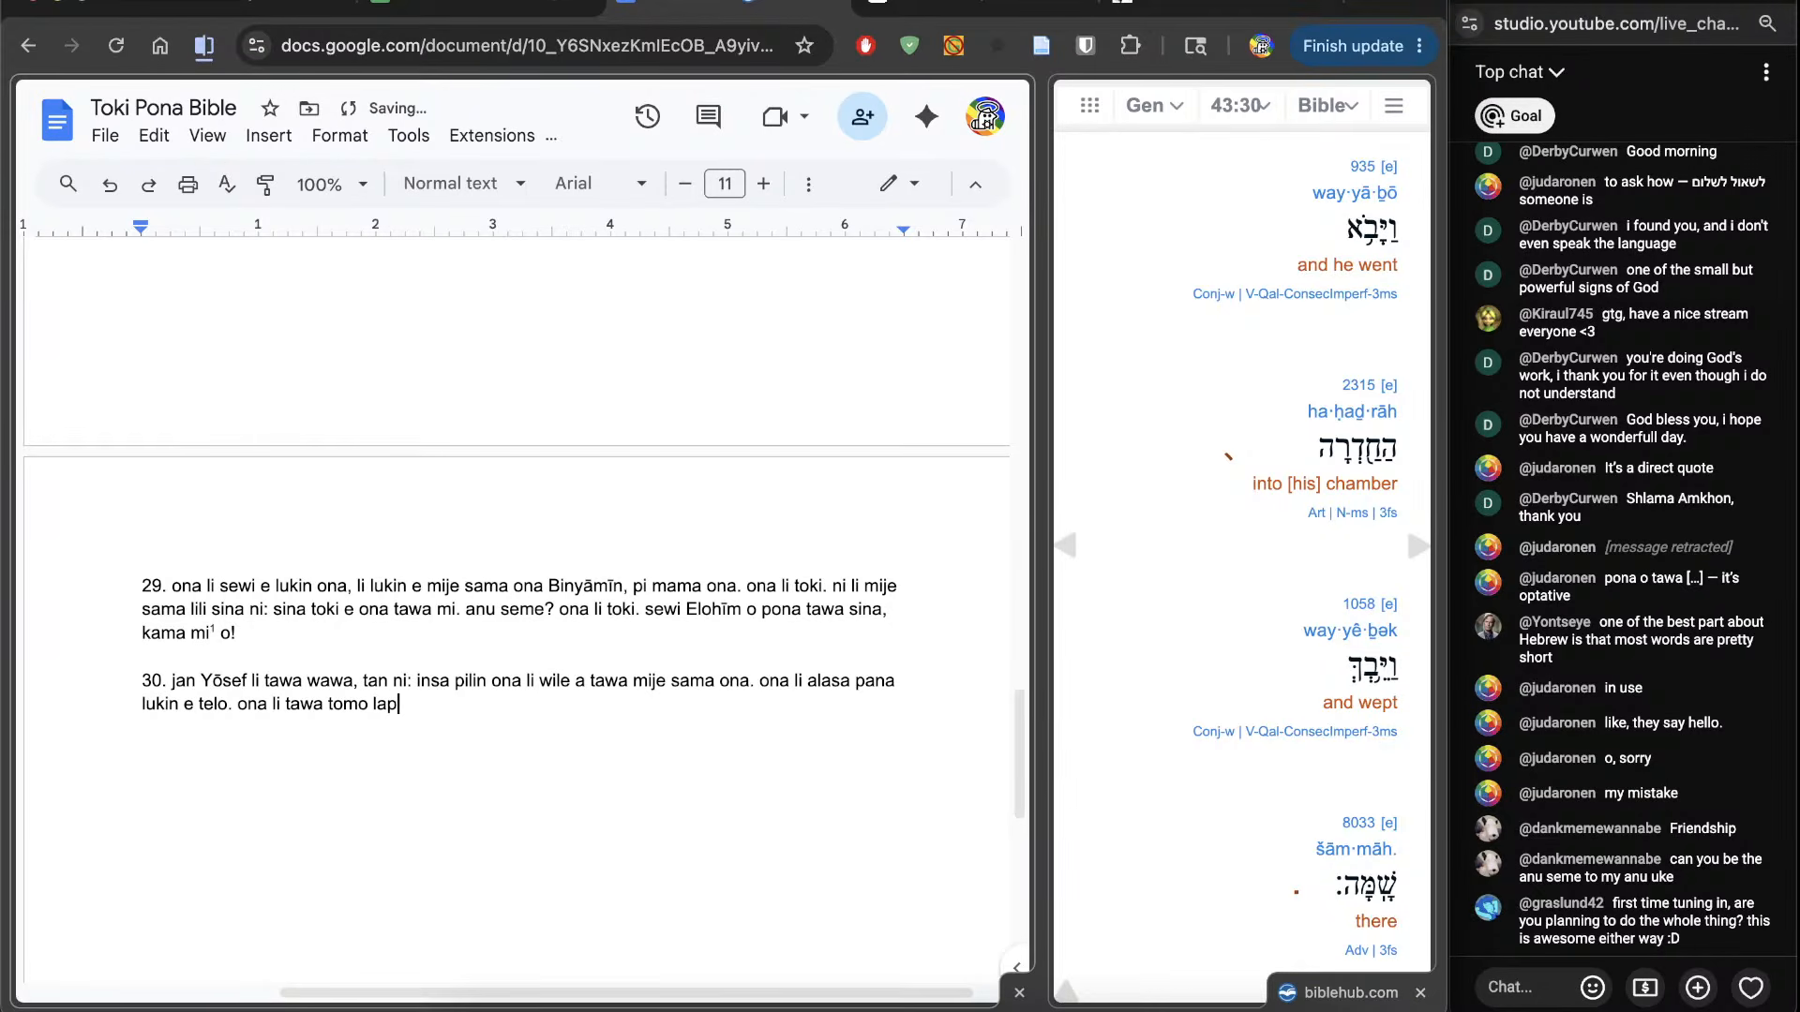
pyautogui.write('e ona, li pana lukin e telo lon ma ni.')
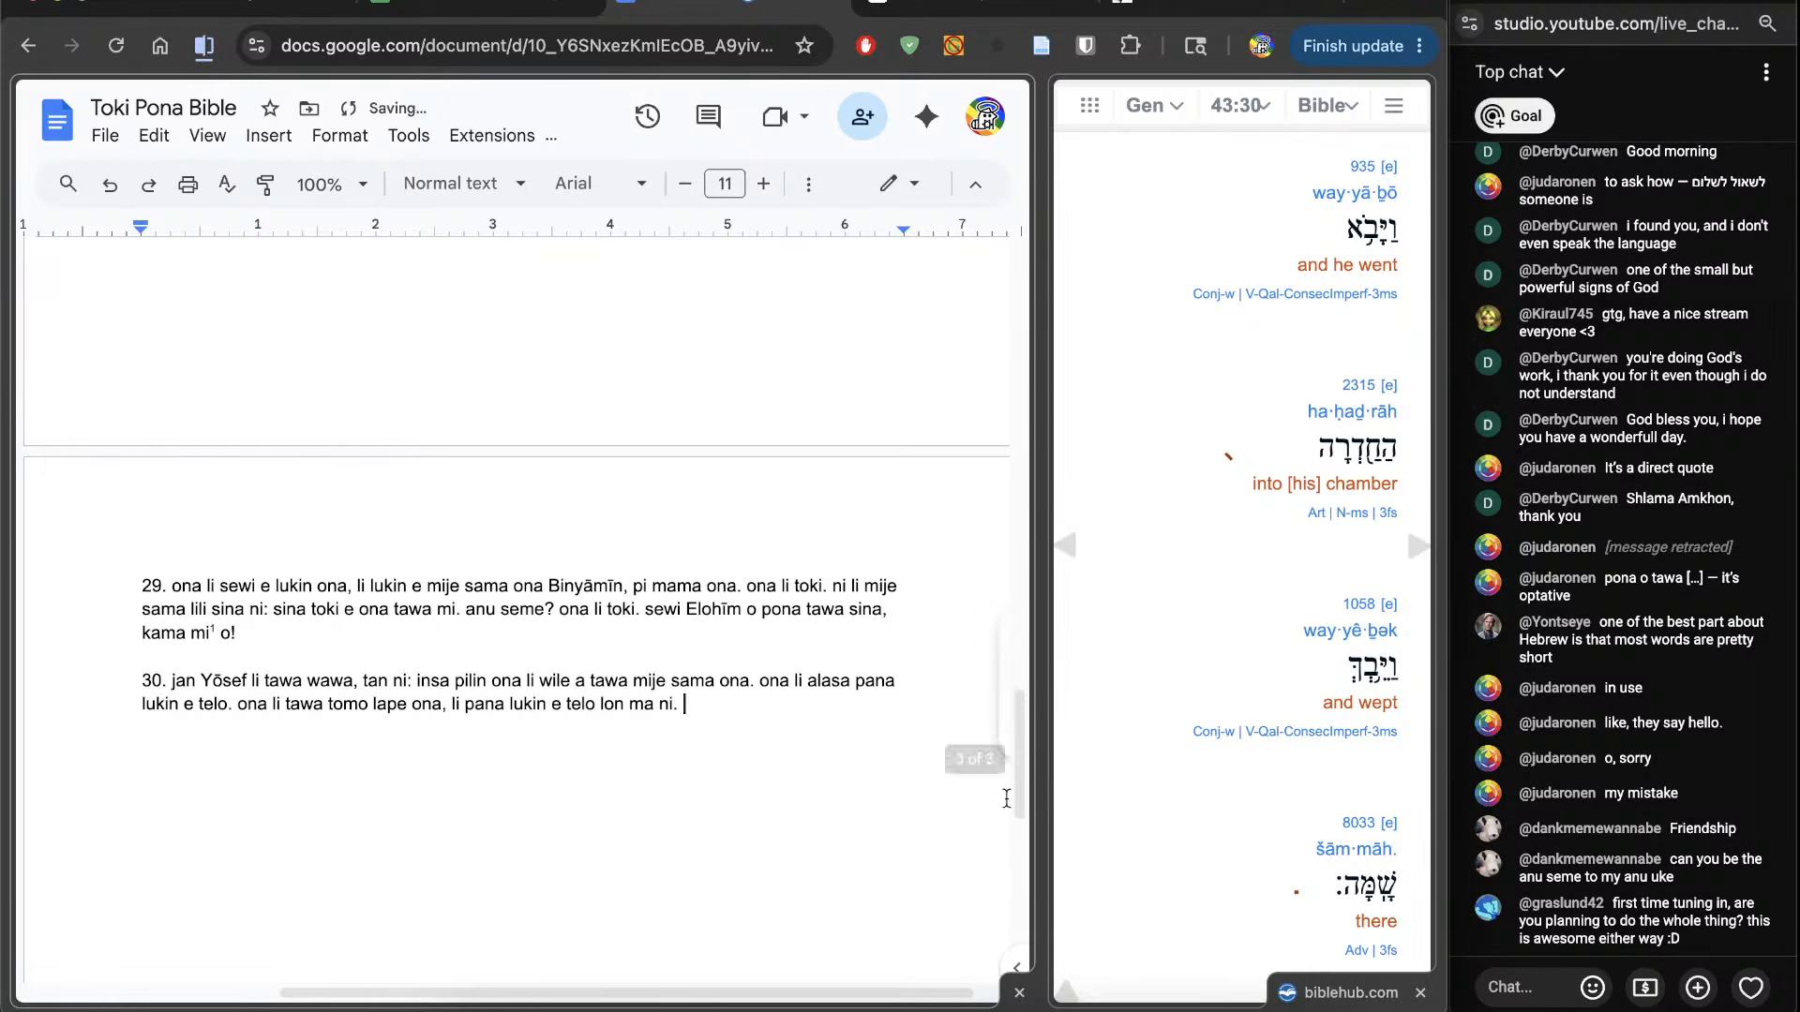
# Step: Advance the Hebrew interlinear to Genesis 43:31 and start a new paragraph numbered 31 in the document
pyautogui.scroll(-5, 1202, 797)
pyautogui.click(1409, 541)
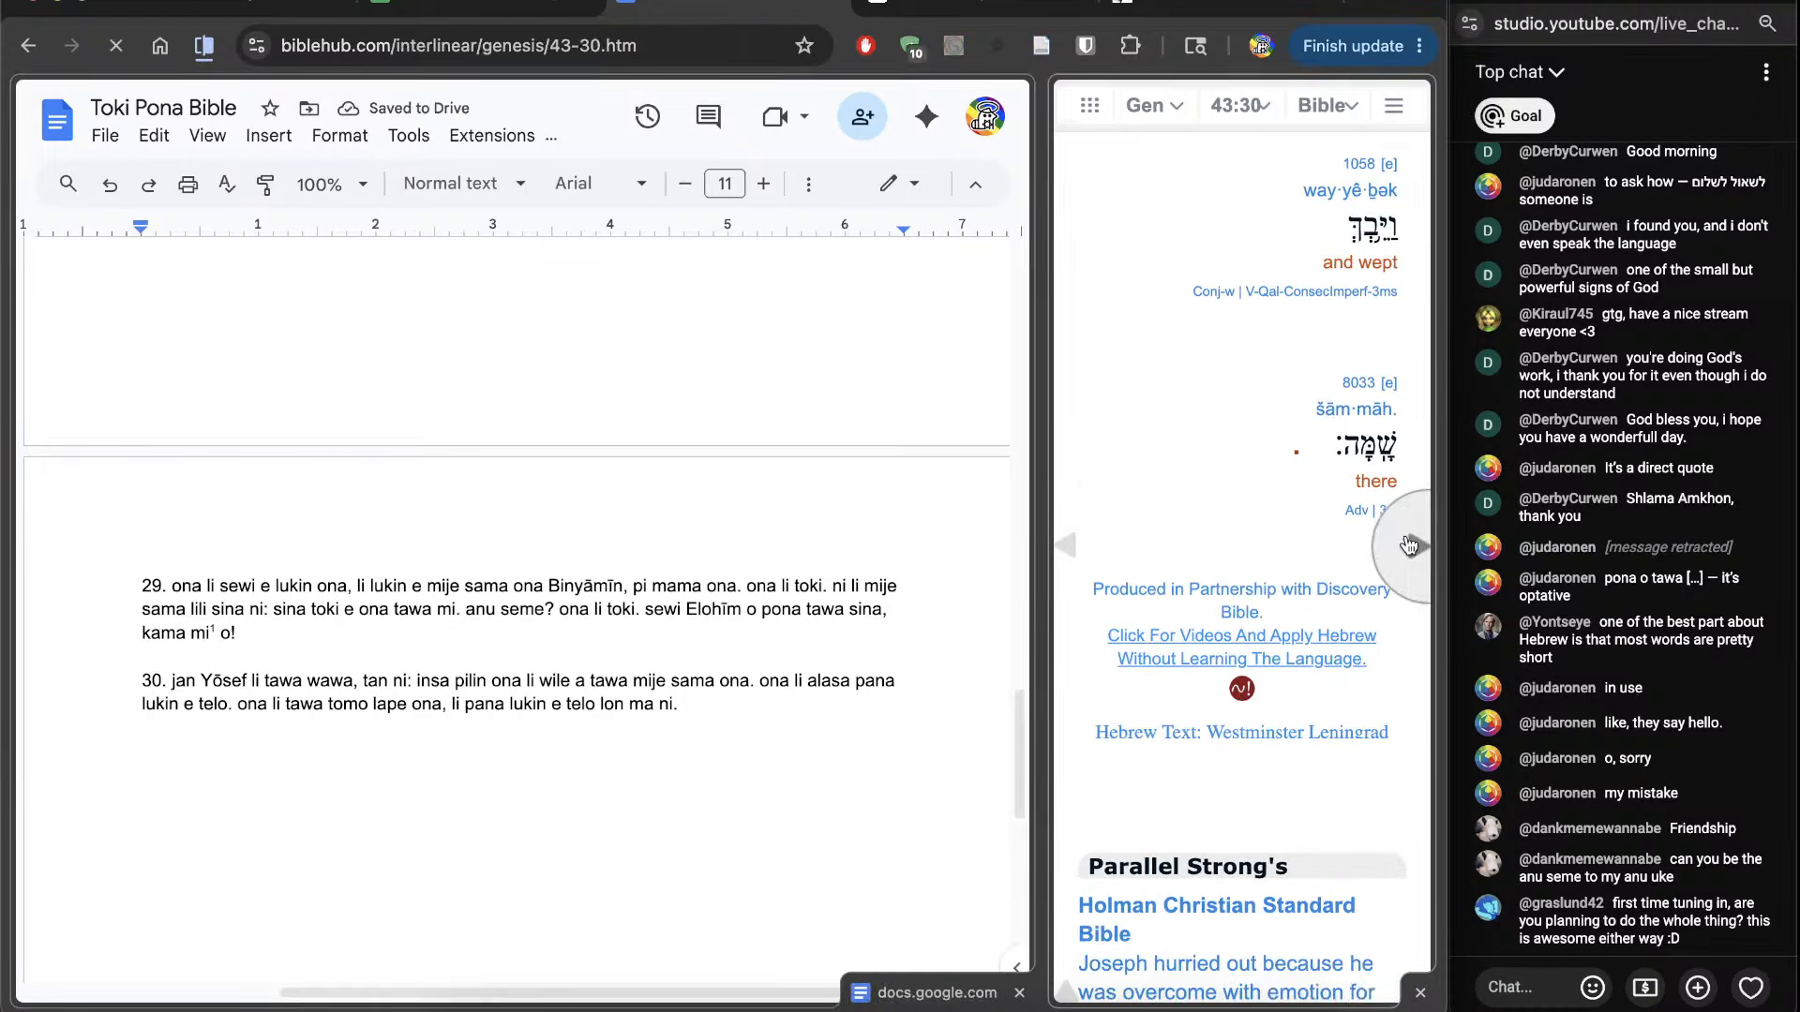
pyautogui.click(801, 787)
pyautogui.press('Return')
pyautogui.write('31.')
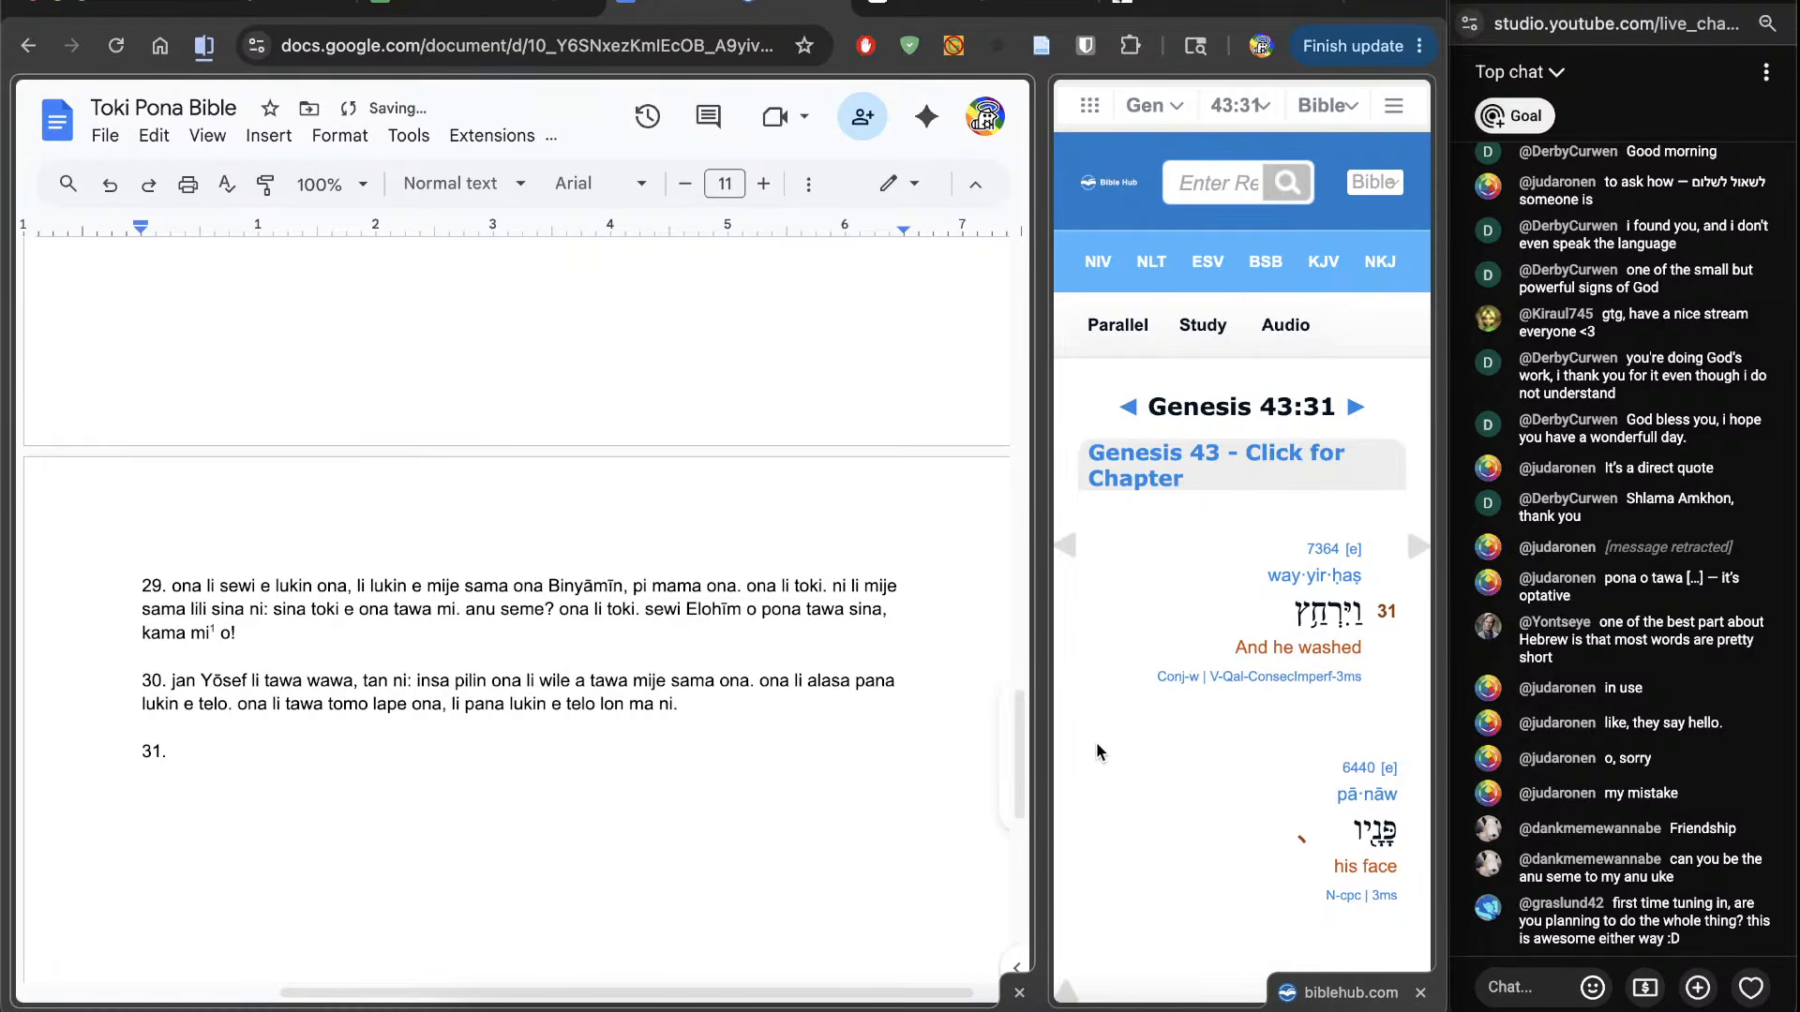
# Step: Following the Hebrew for "And he washed his face and came out", begin verse 31 with "ona li telo e sinpin ona, li tawa weka, li"
pyautogui.scroll(-2, 1105, 756)
pyautogui.scroll(-5, 1105, 756)
pyautogui.write('ona li telo e sinpin ona, l')
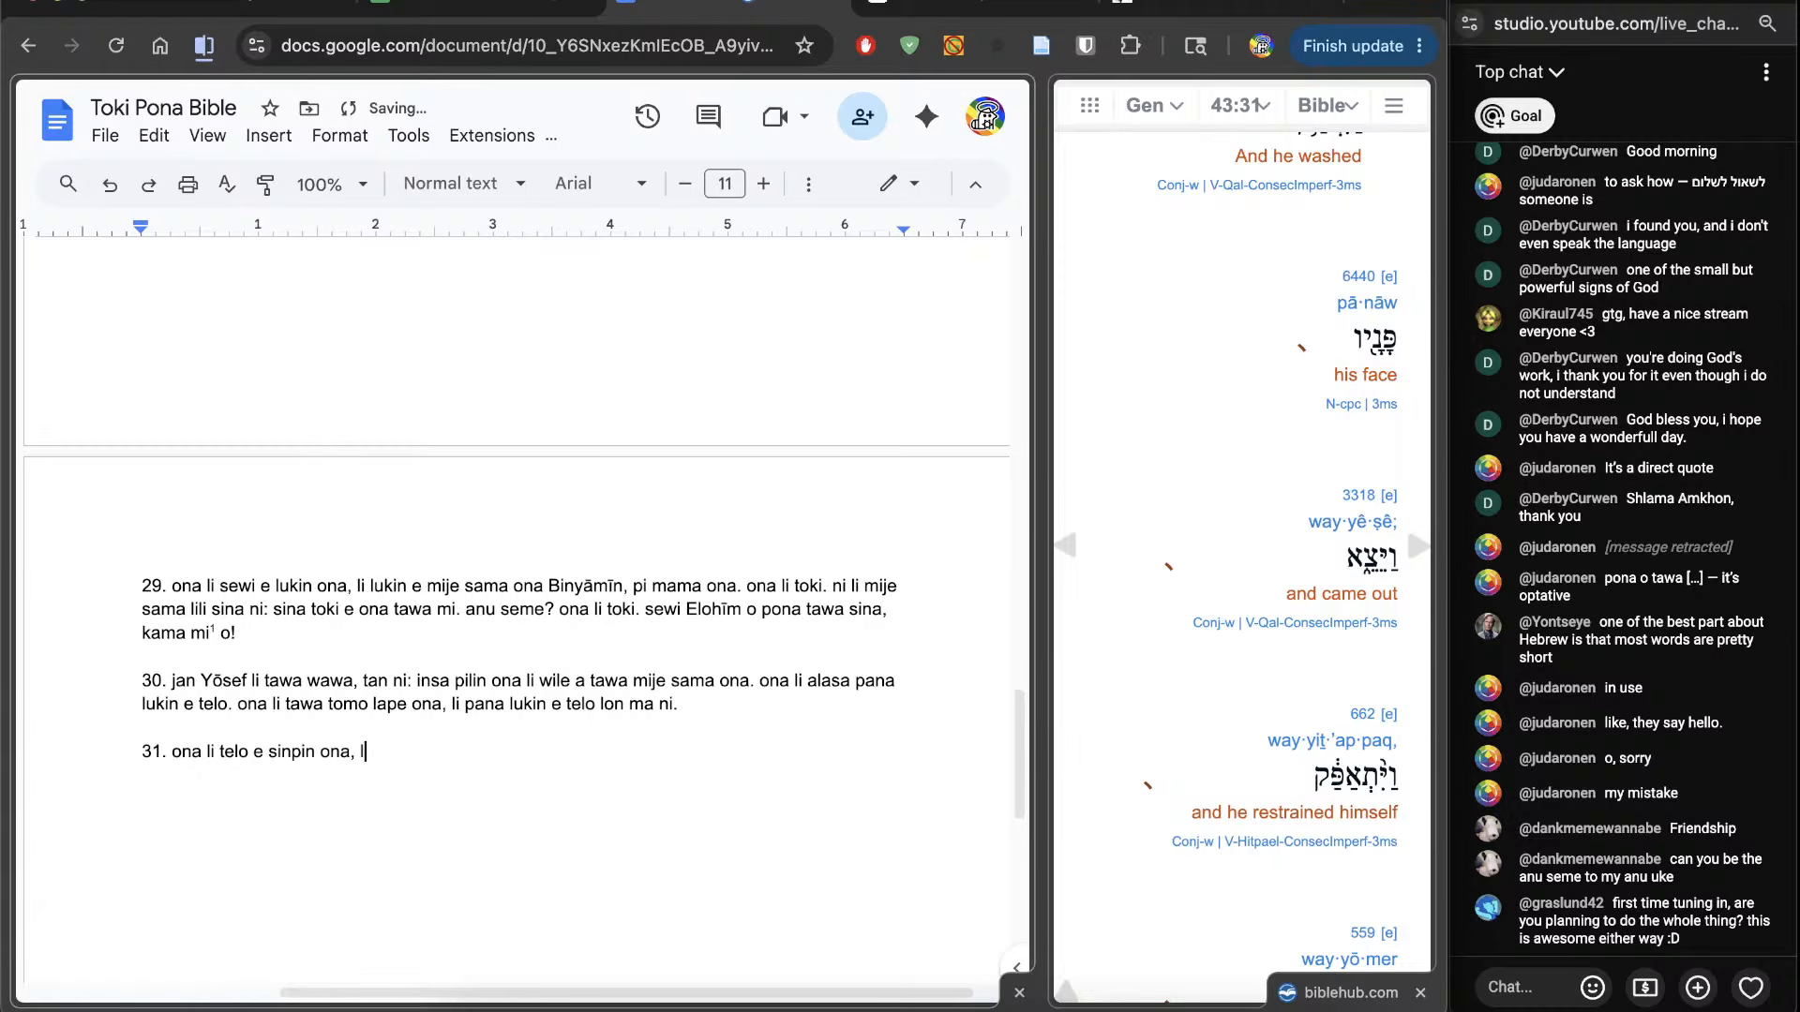
pyautogui.write('i tawa weka,')
pyautogui.scroll(-3, 1242, 563)
pyautogui.write('li')
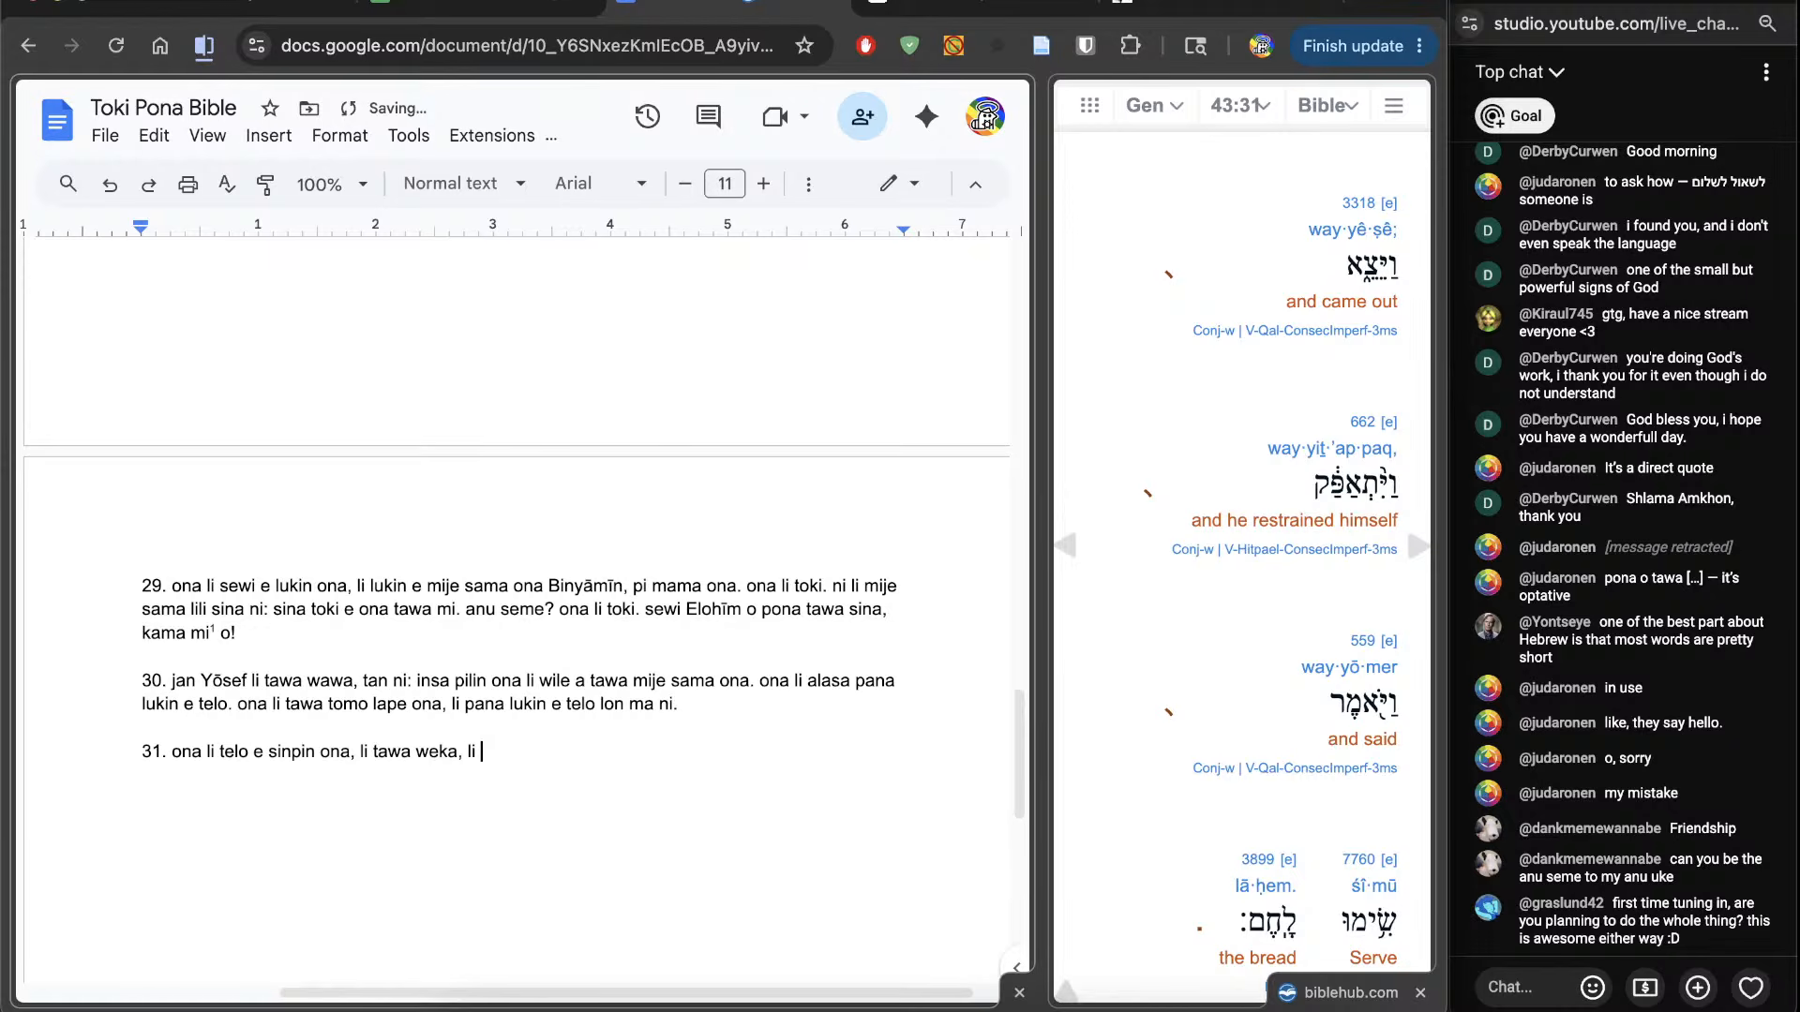
# Step: Look up Hebrew word 662, glossed "and he restrained himself", and read its lexicon entry
pyautogui.scroll(-1, 1117, 727)
pyautogui.click(1363, 362)
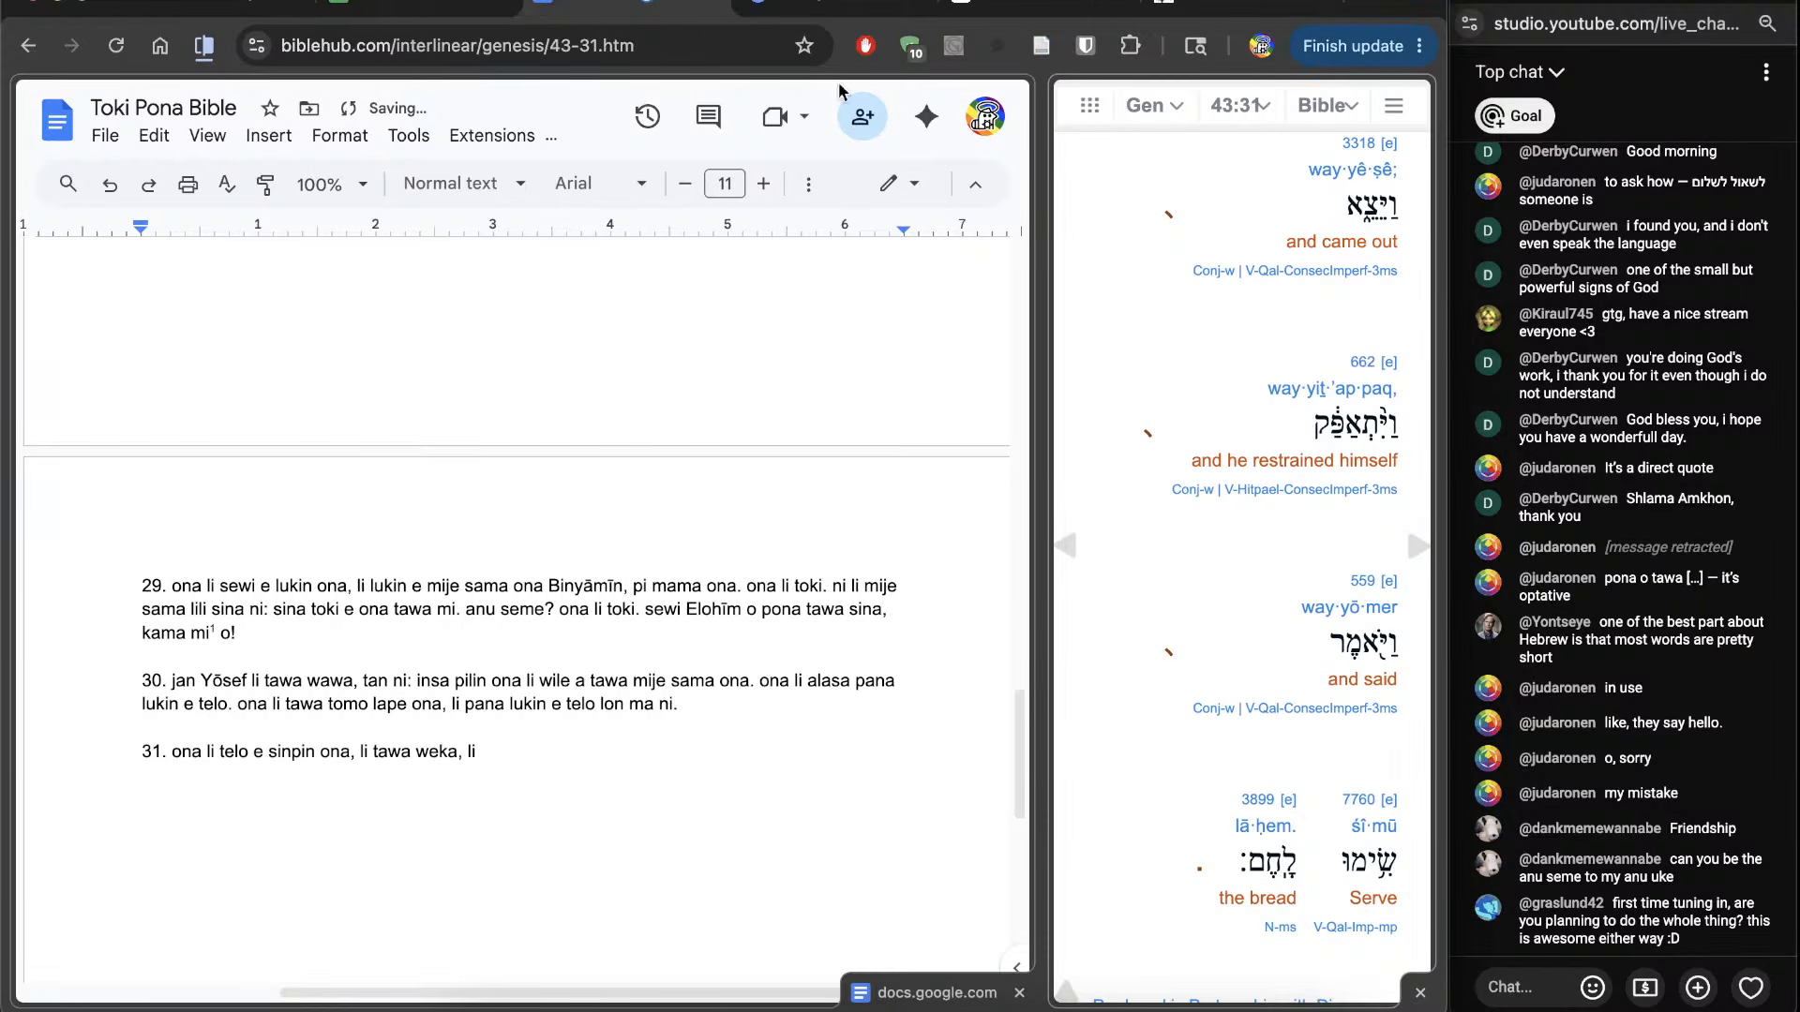
pyautogui.scroll(-10, 503, 750)
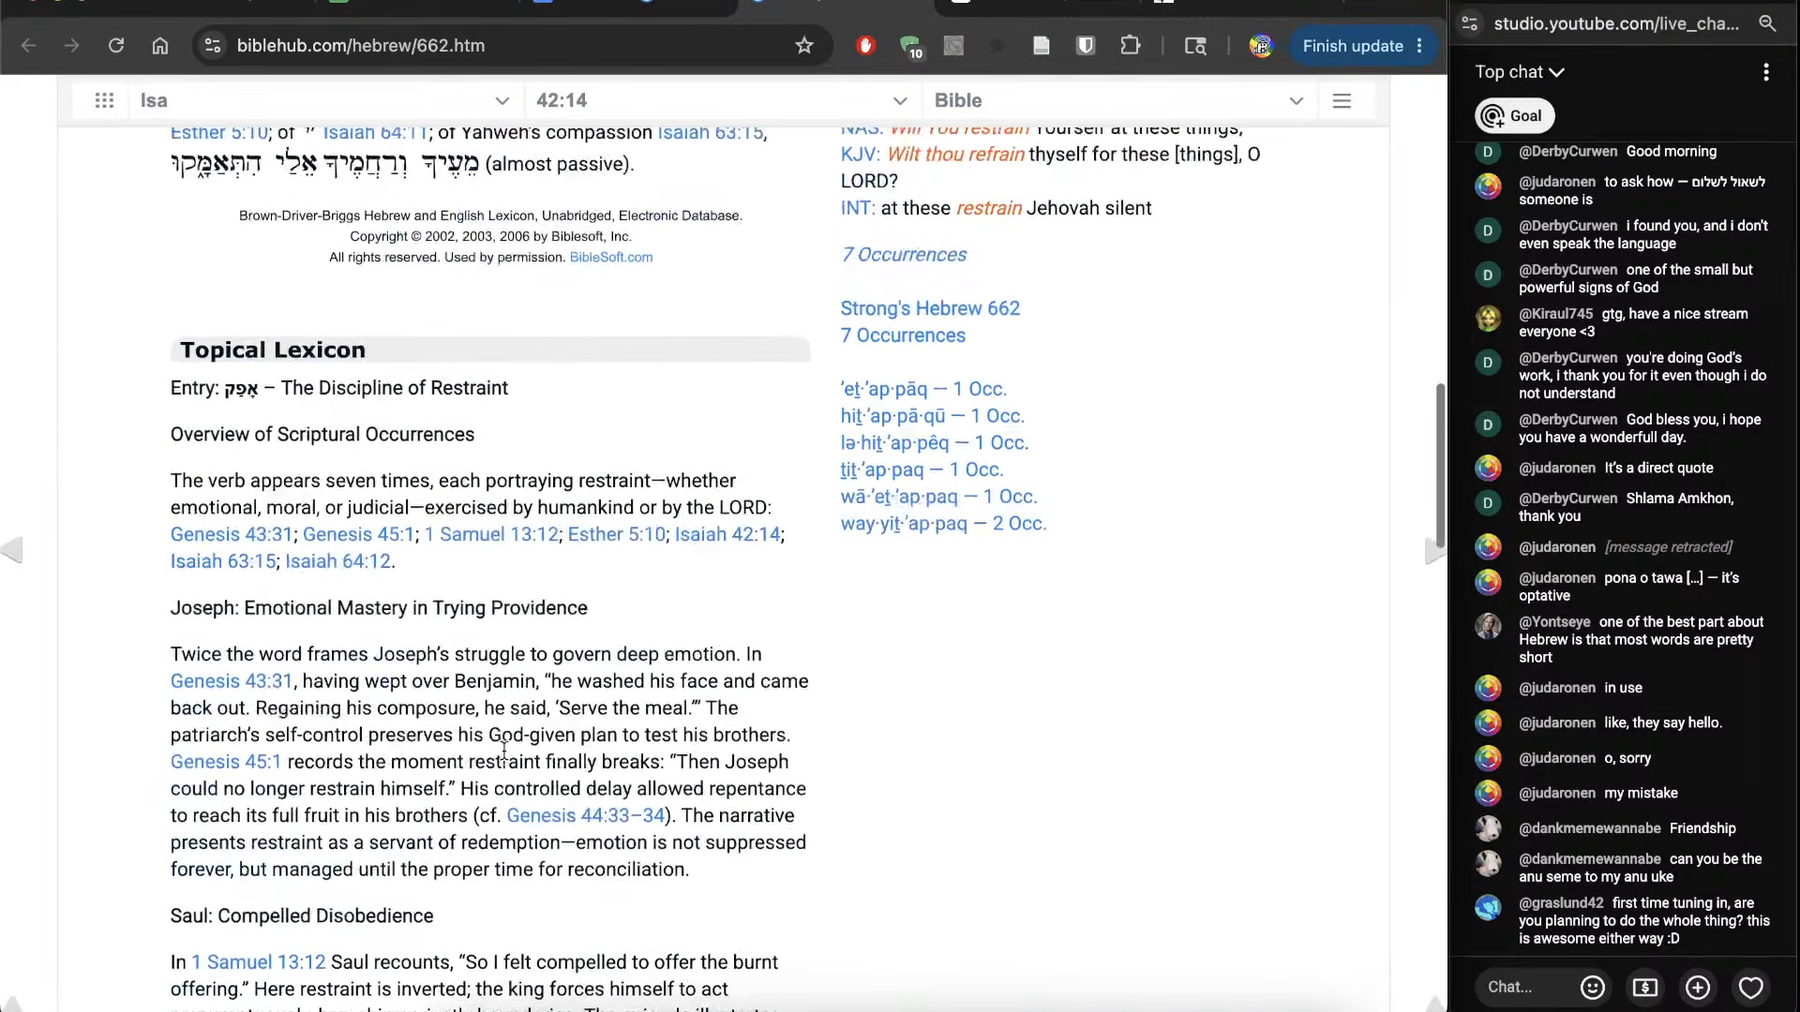
pyautogui.scroll(1, 504, 751)
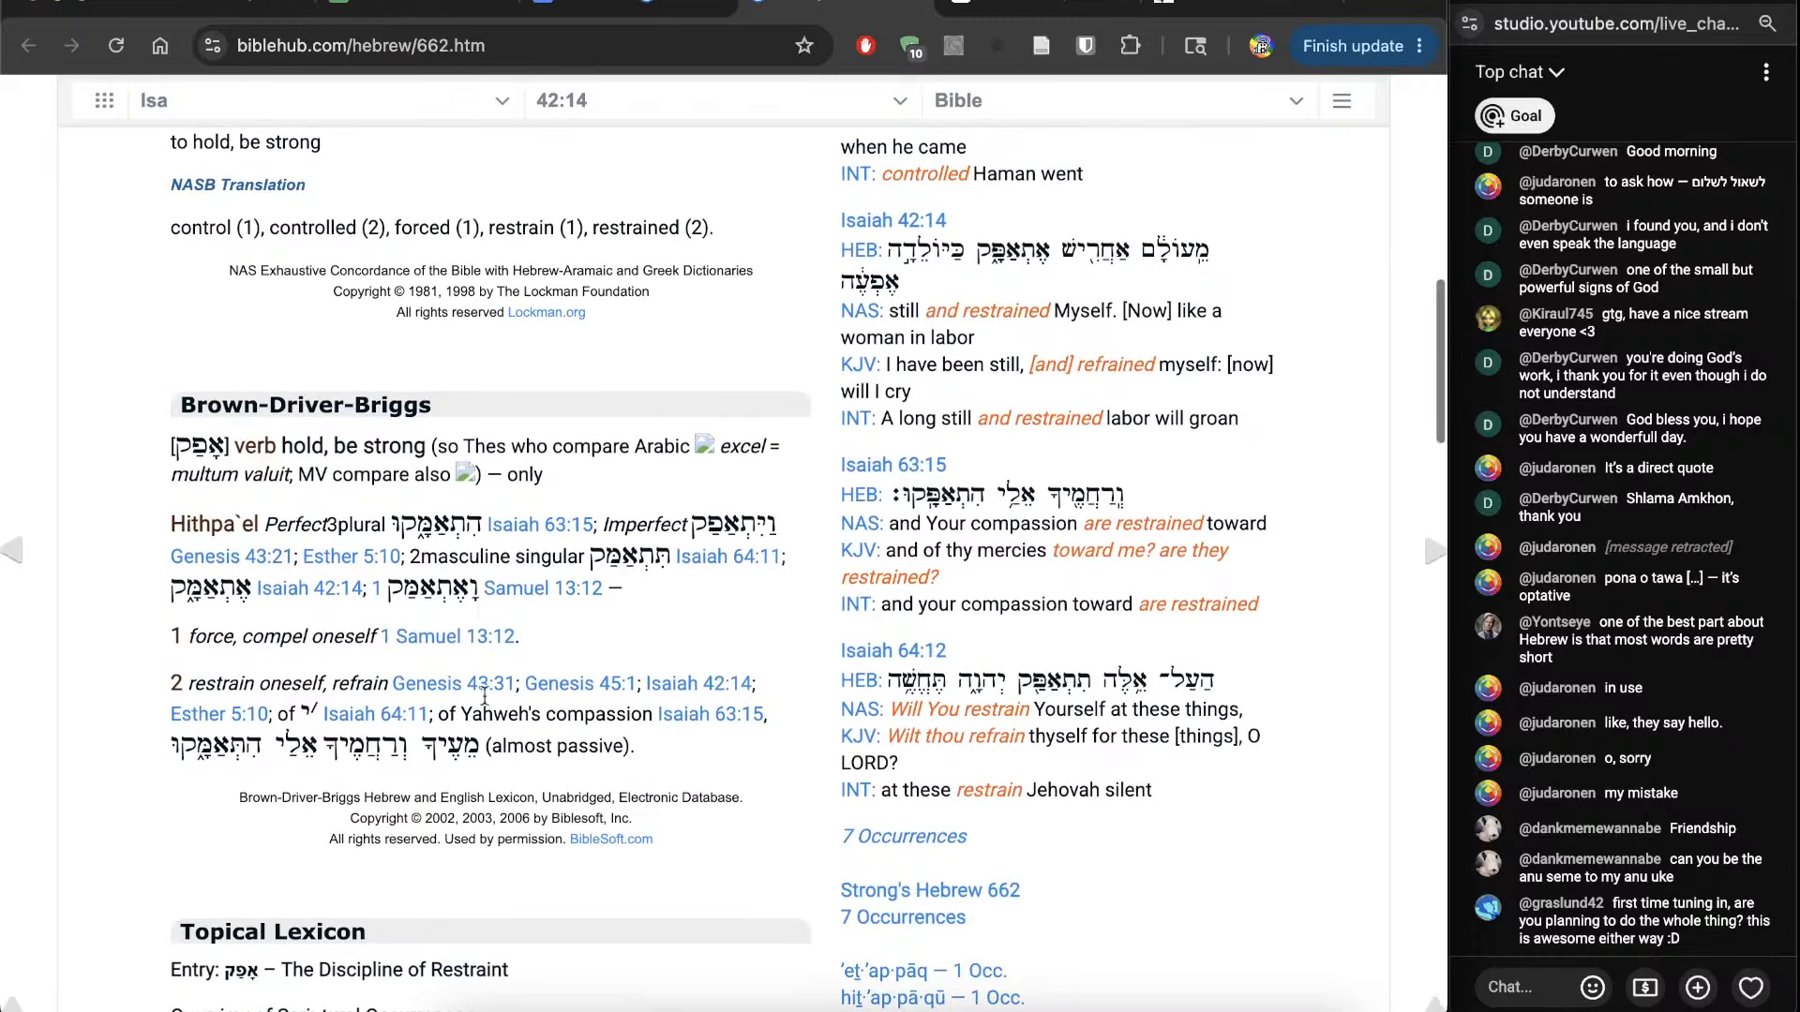
pyautogui.hotkey('alt', 'Left')
pyautogui.hotkey('ctrl', 'Tab')
pyautogui.hotkey('ctrl', 'shift', 'Tab')
pyautogui.hotkey('ctrl', 'Tab')
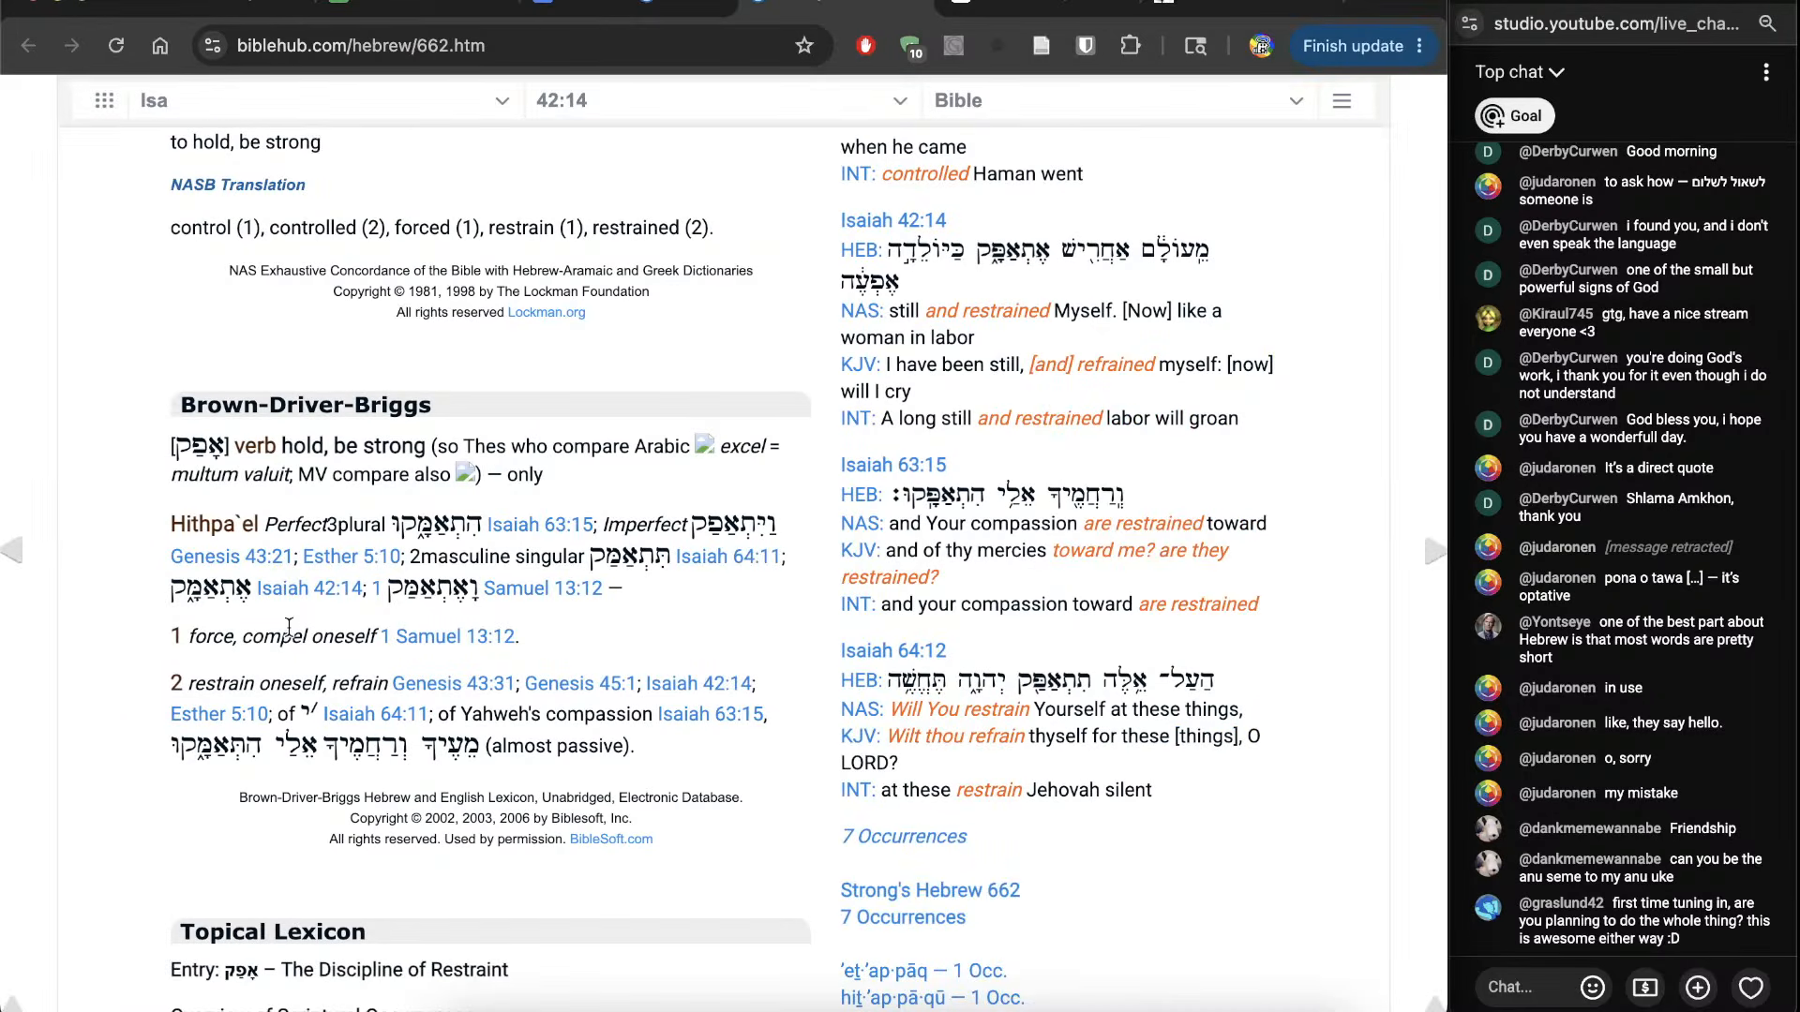
# Step: Examine the Hithpa'el forms and the "restrain oneself, refrain" sense in the Brown-Driver-Briggs section, and return to the document
pyautogui.tripleClick(214, 521)
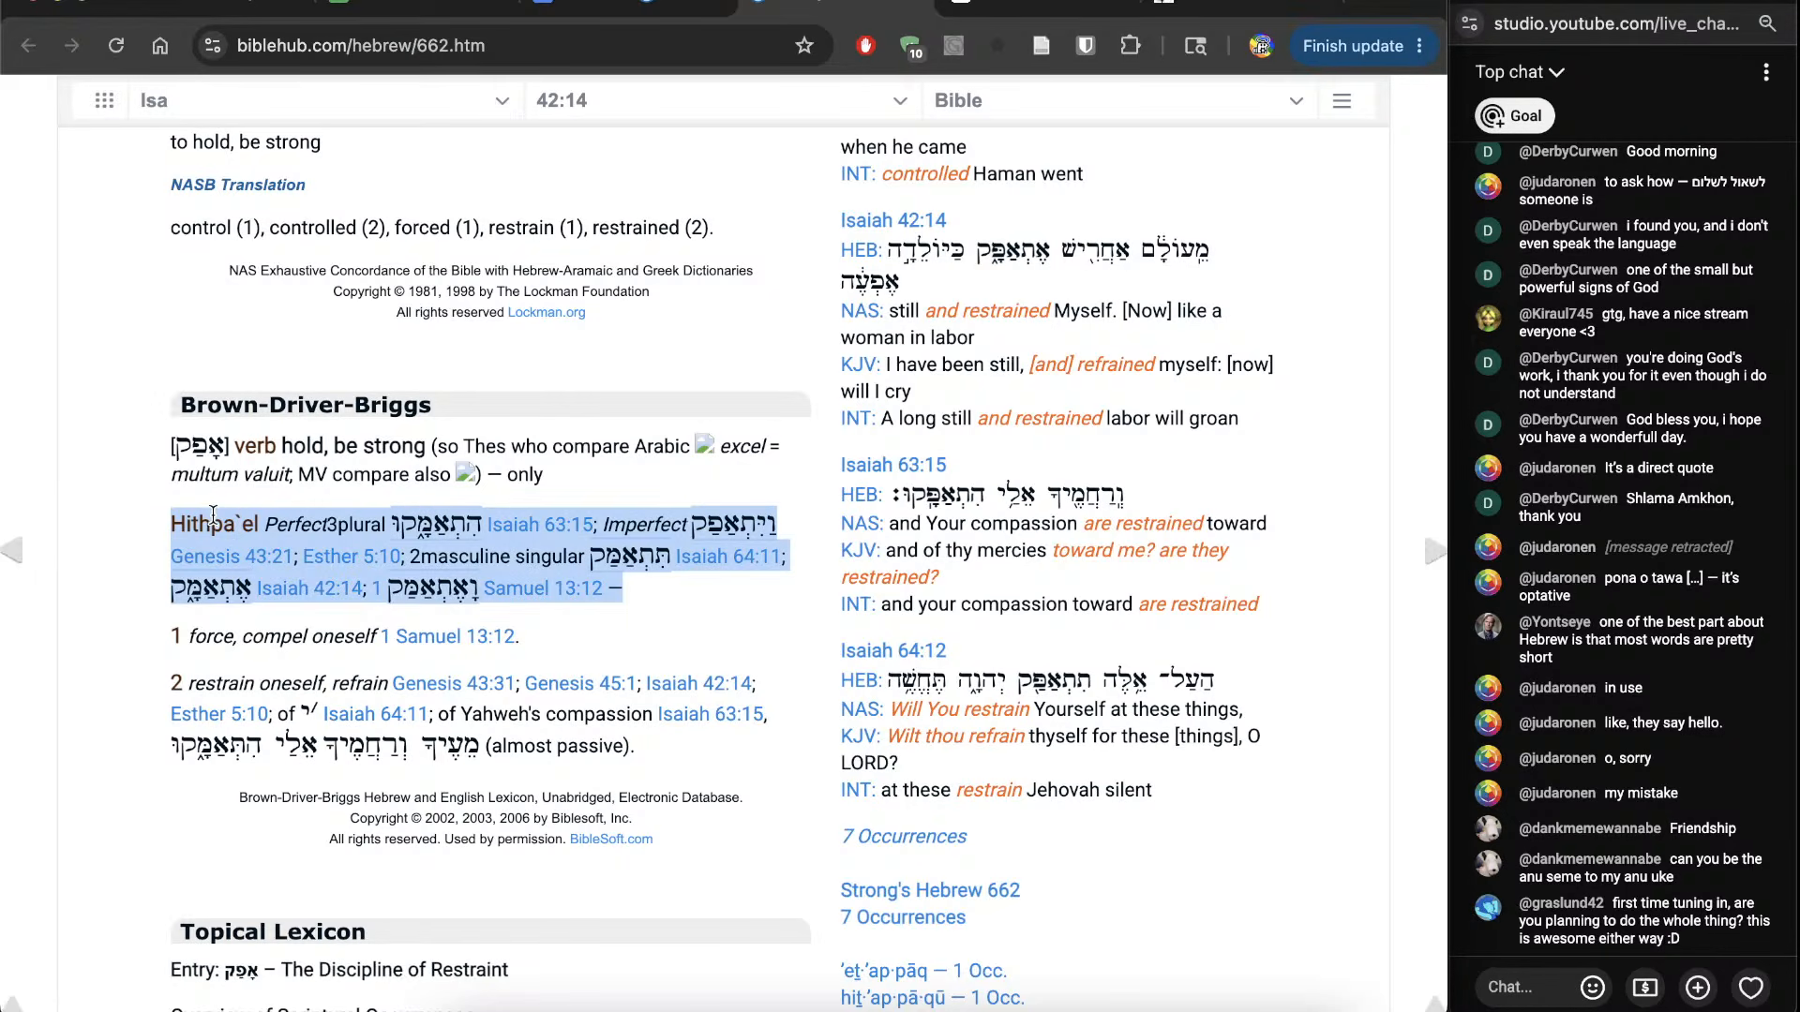
pyautogui.click(214, 515)
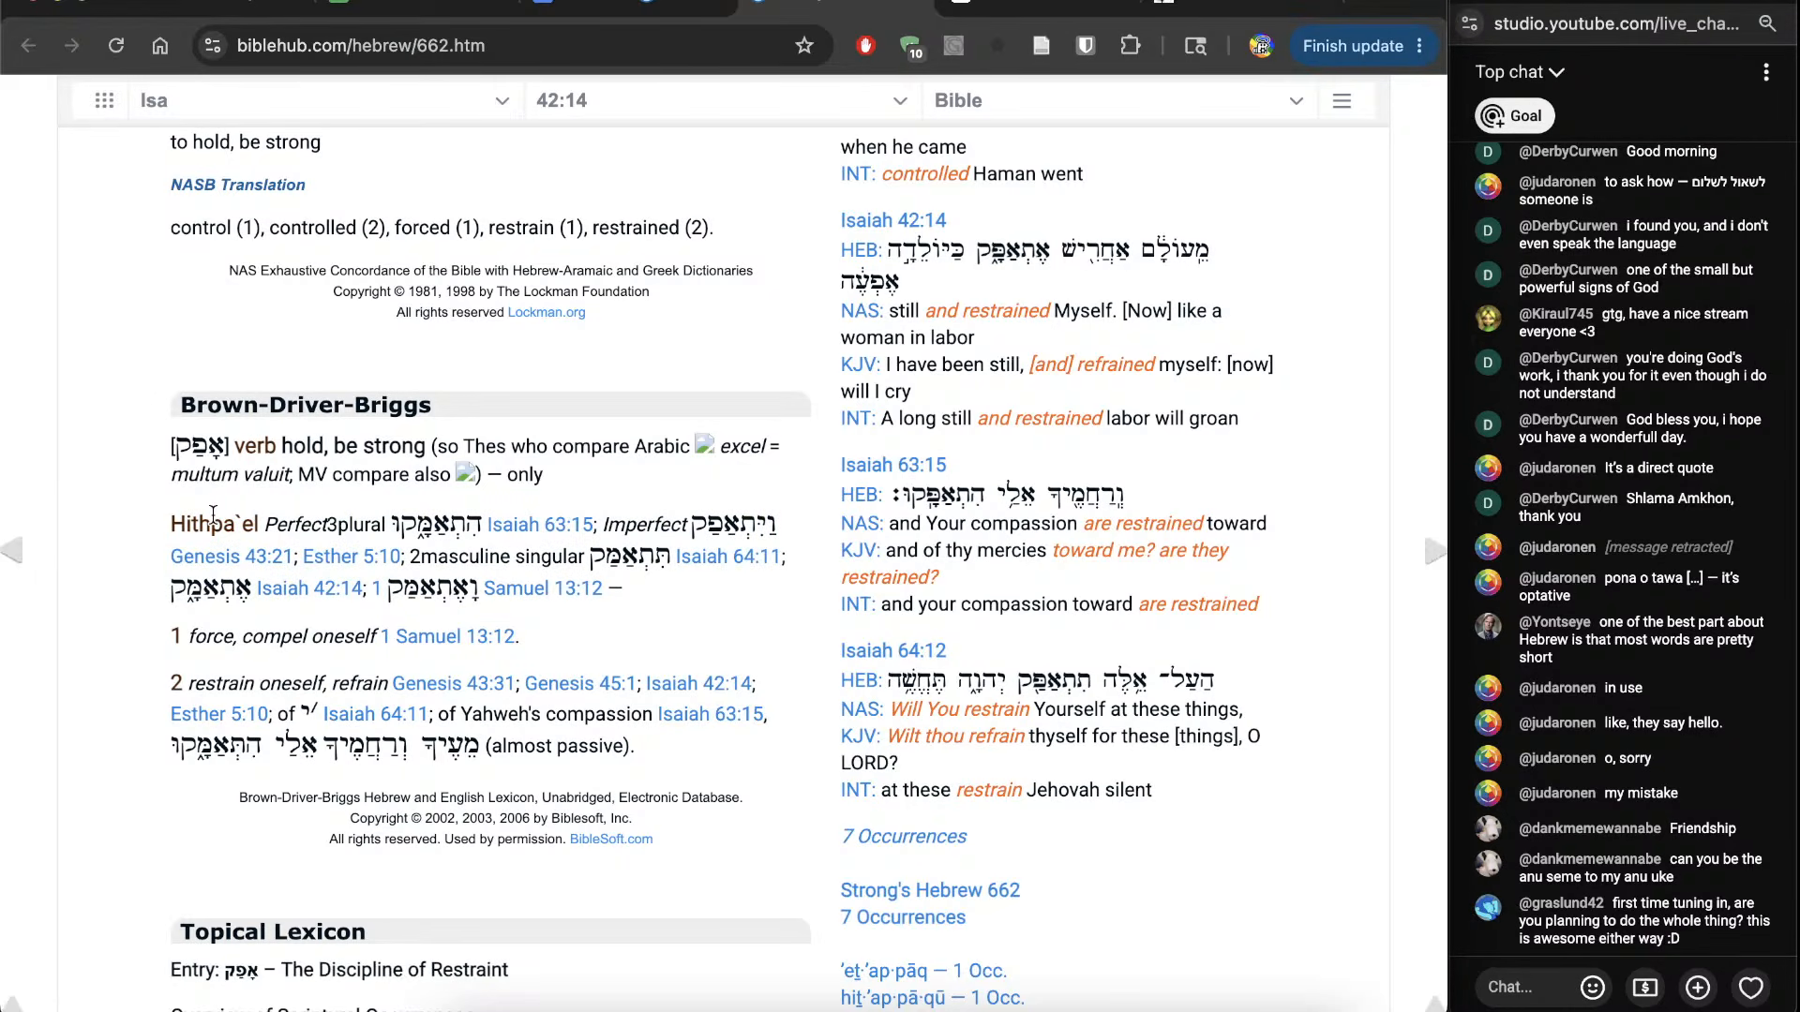
pyautogui.tripleClick(316, 672)
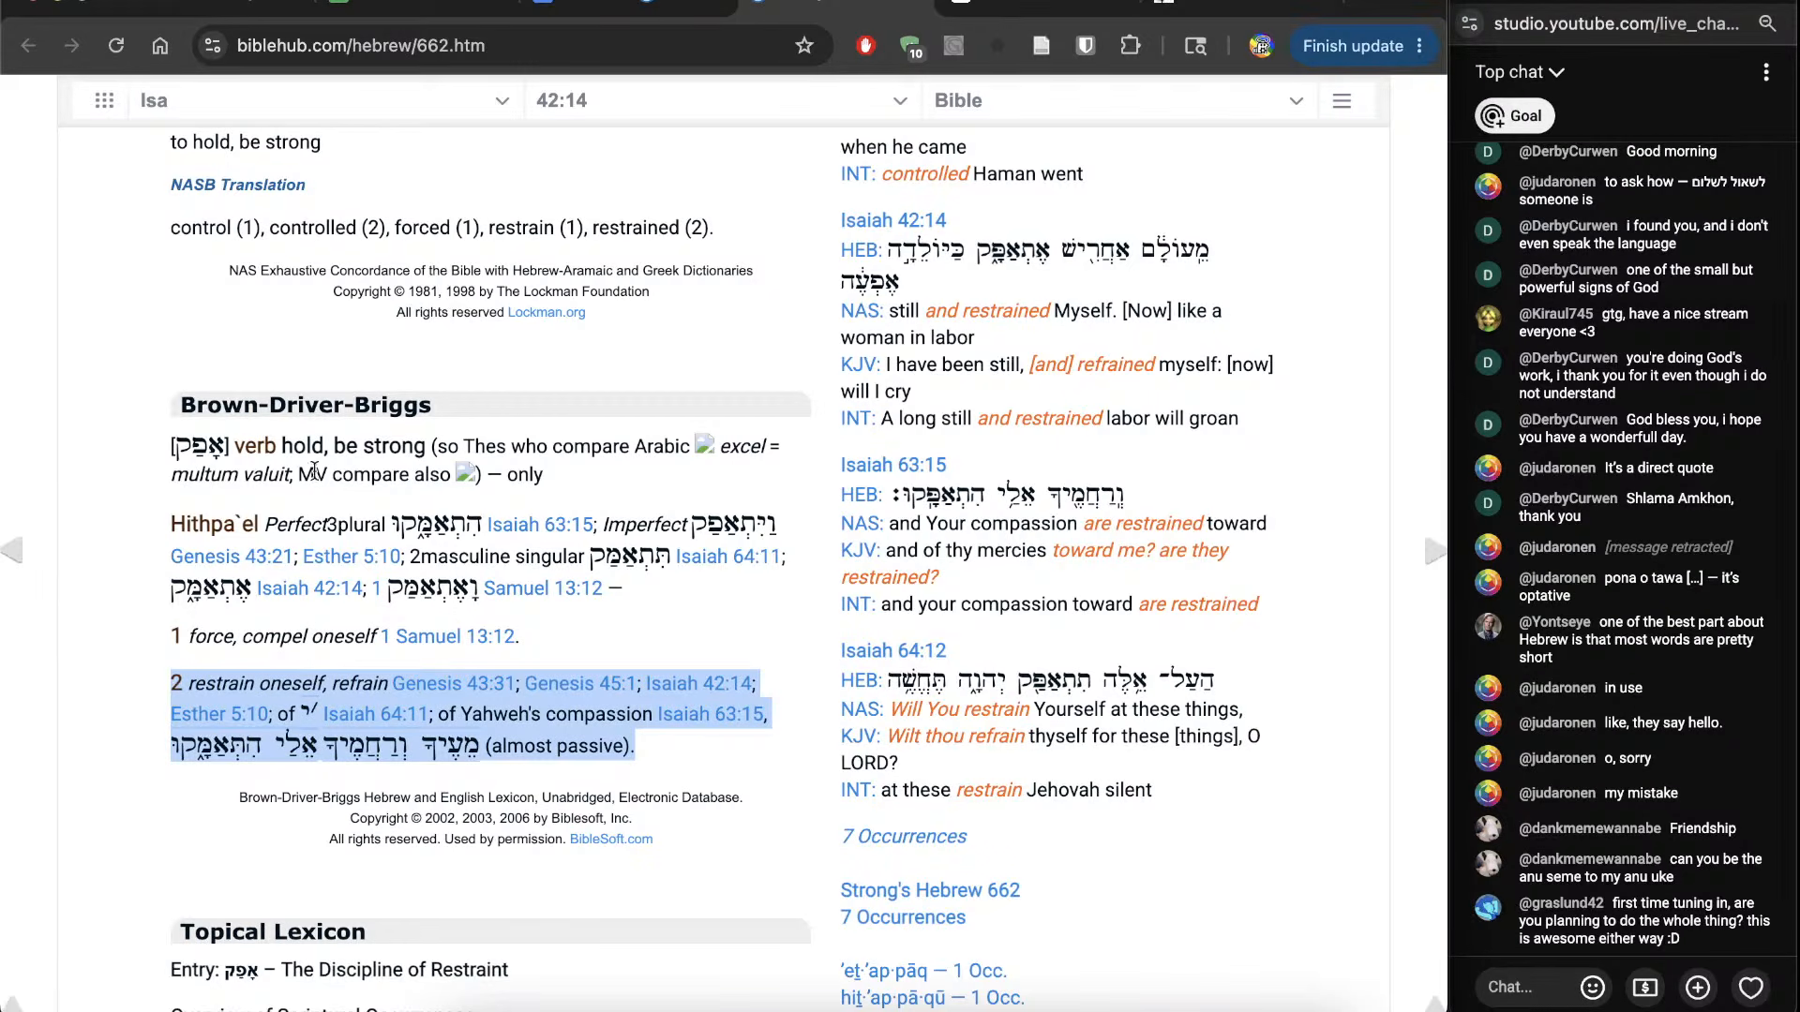
pyautogui.hotkey('ctrl', 'shift', 'Tab')
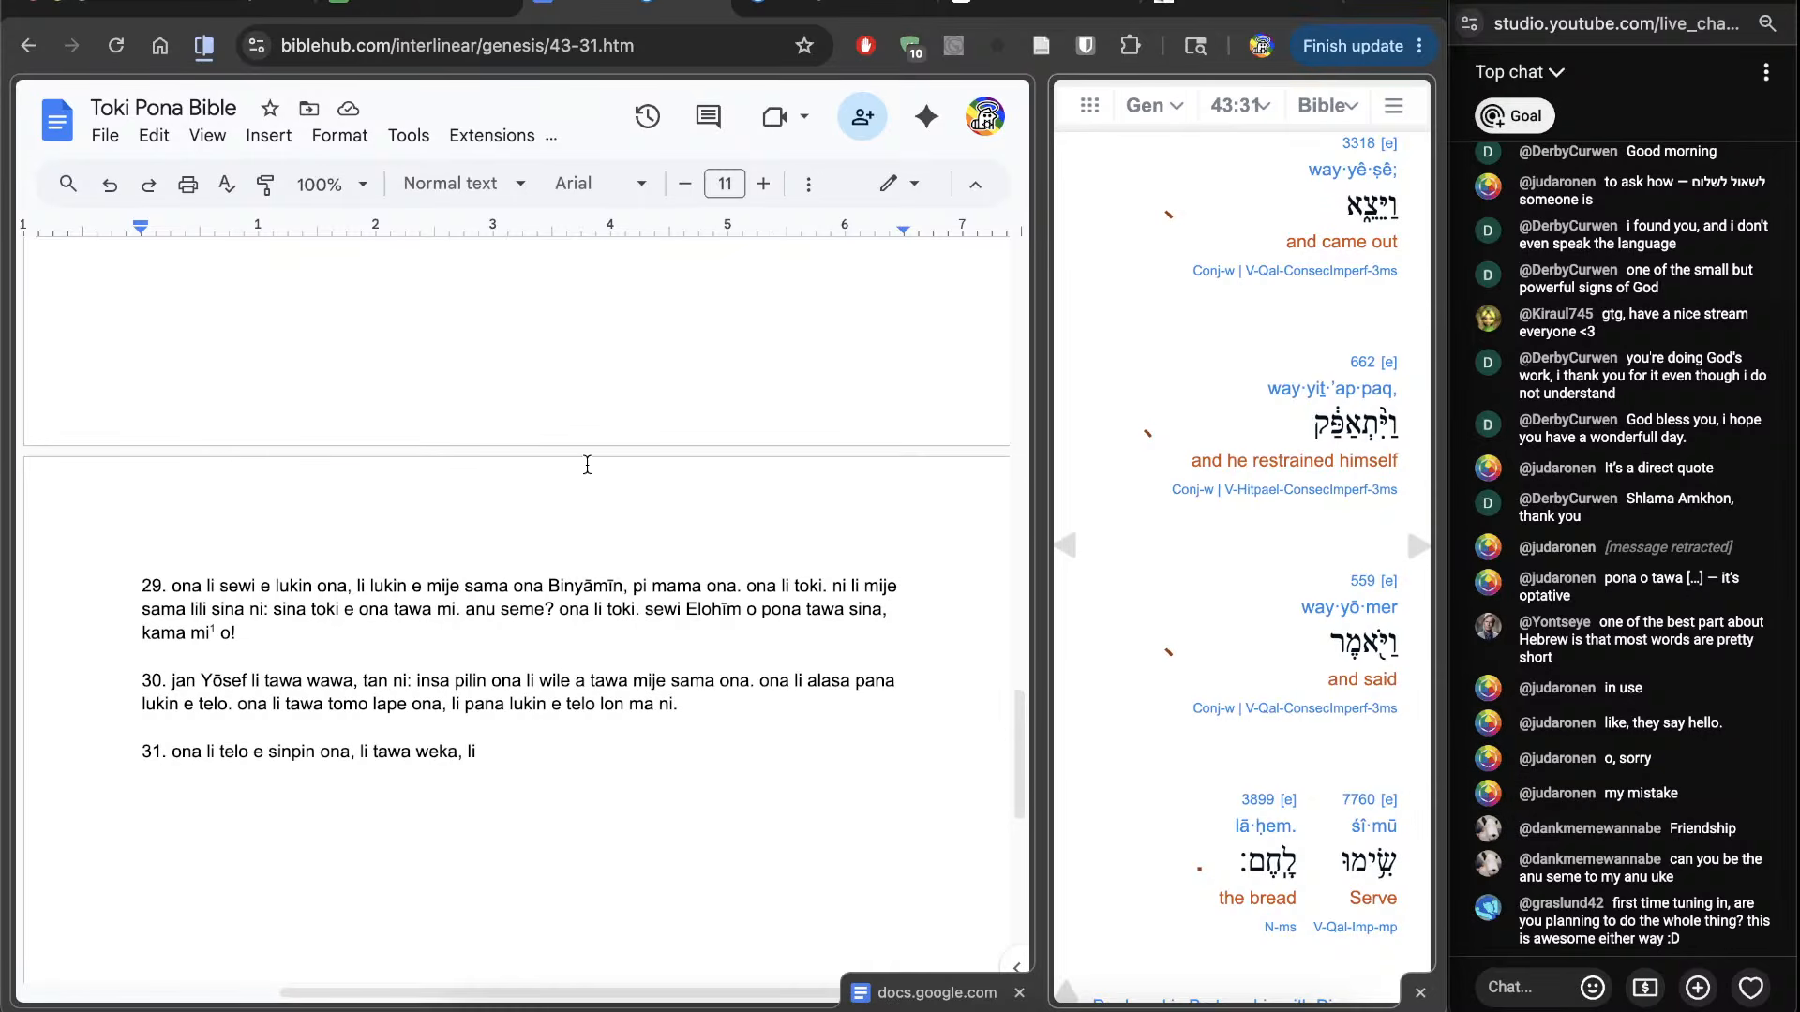
pyautogui.hotkey('ctrl', 'Tab')
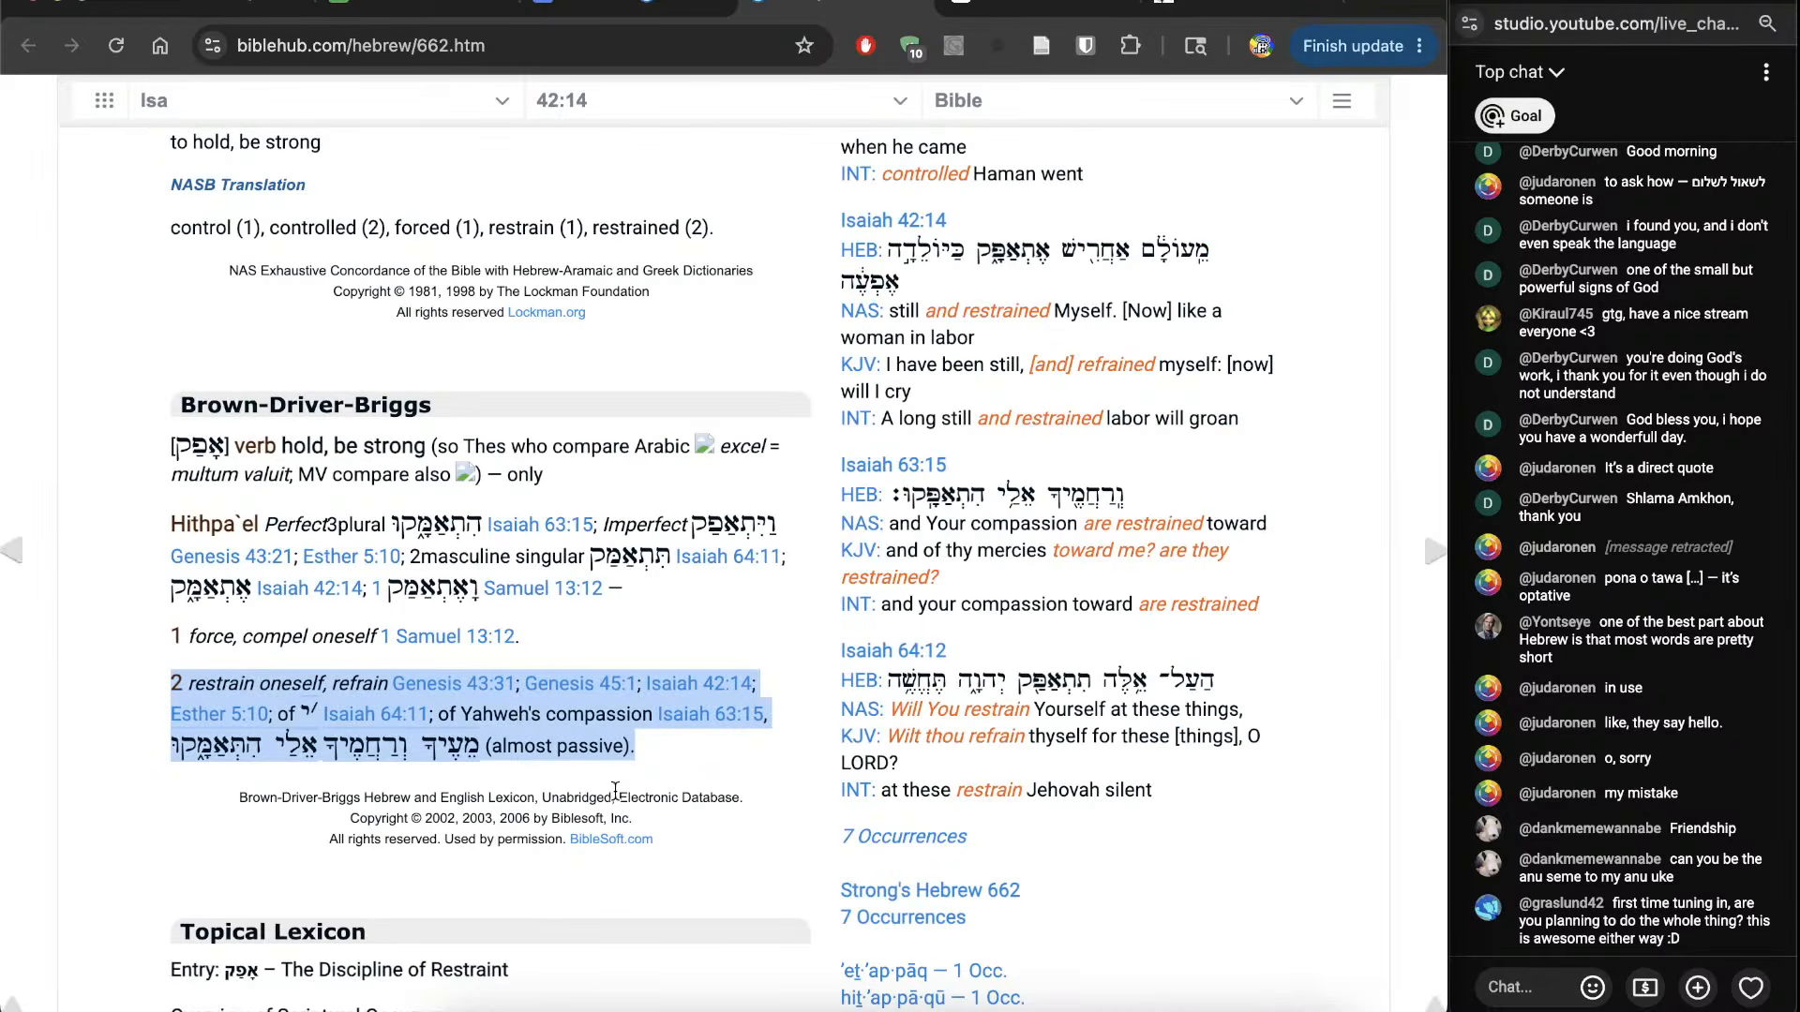
pyautogui.click(603, 638)
pyautogui.hotkey('ctrl', 'shift', 'Tab')
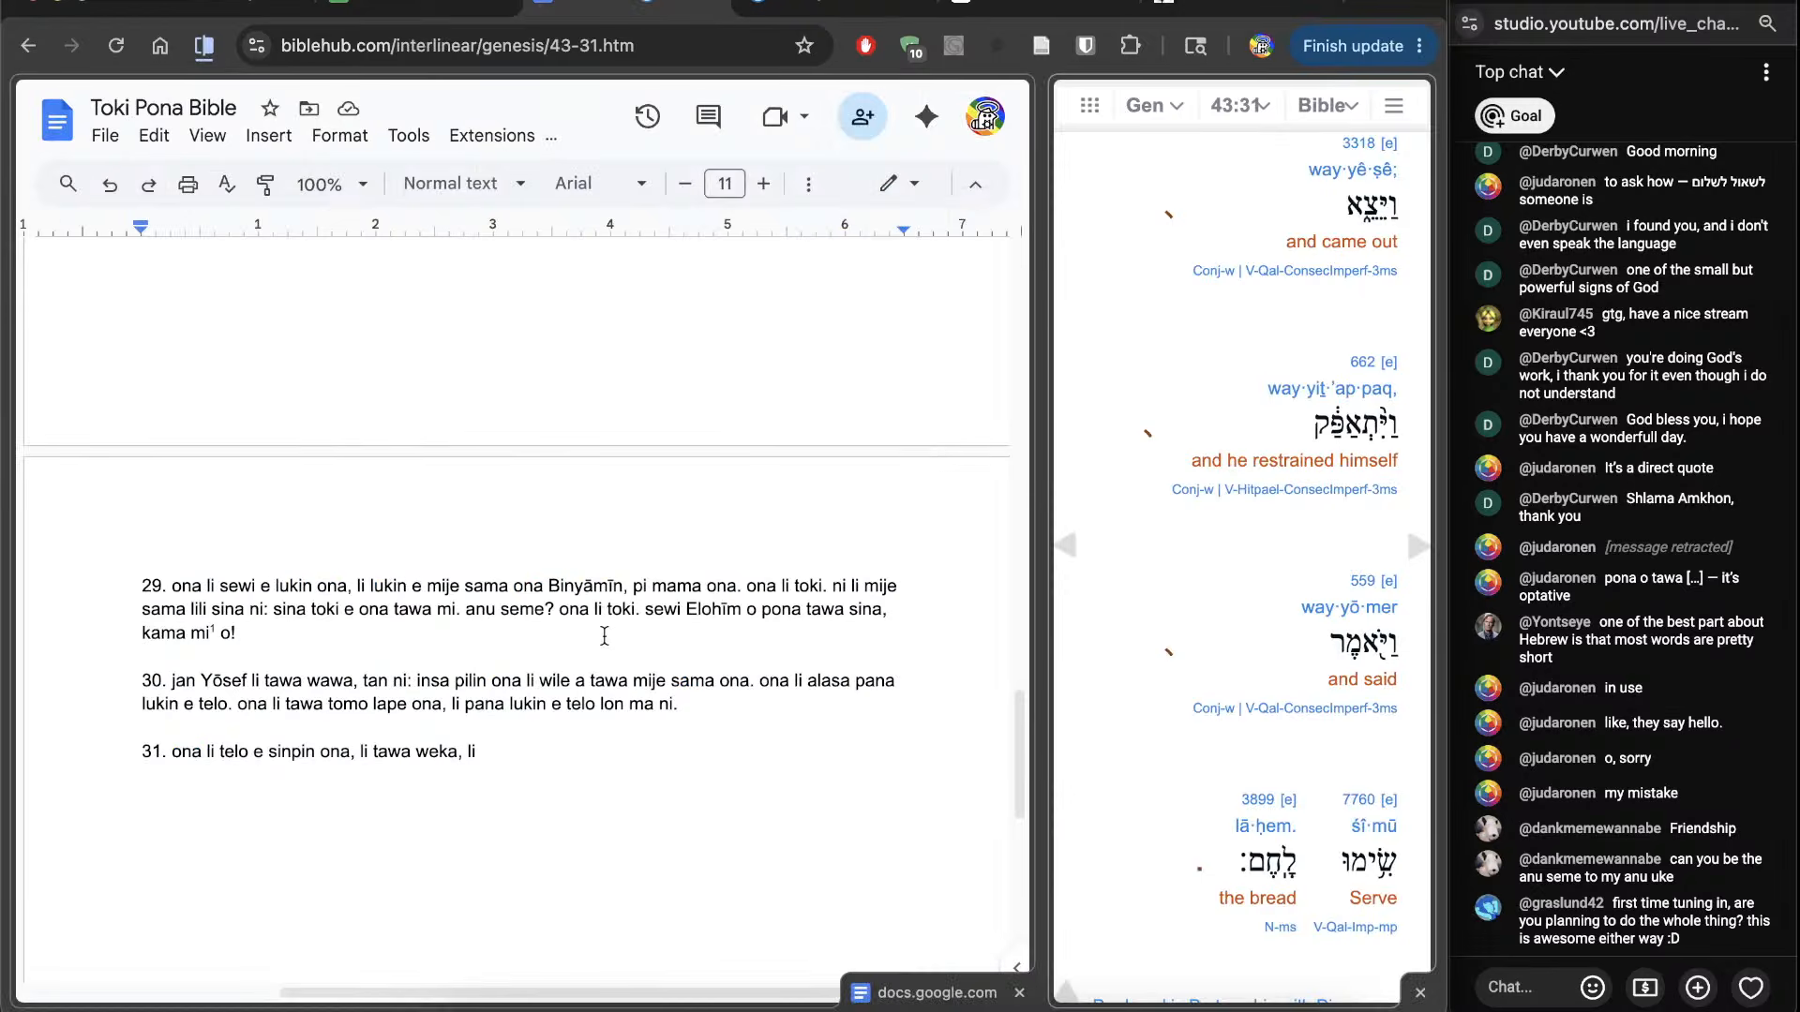
# Step: Finish verse 31 with "wawa e ona sama, li toki. o pana e pan."
pyautogui.write('wawa ')
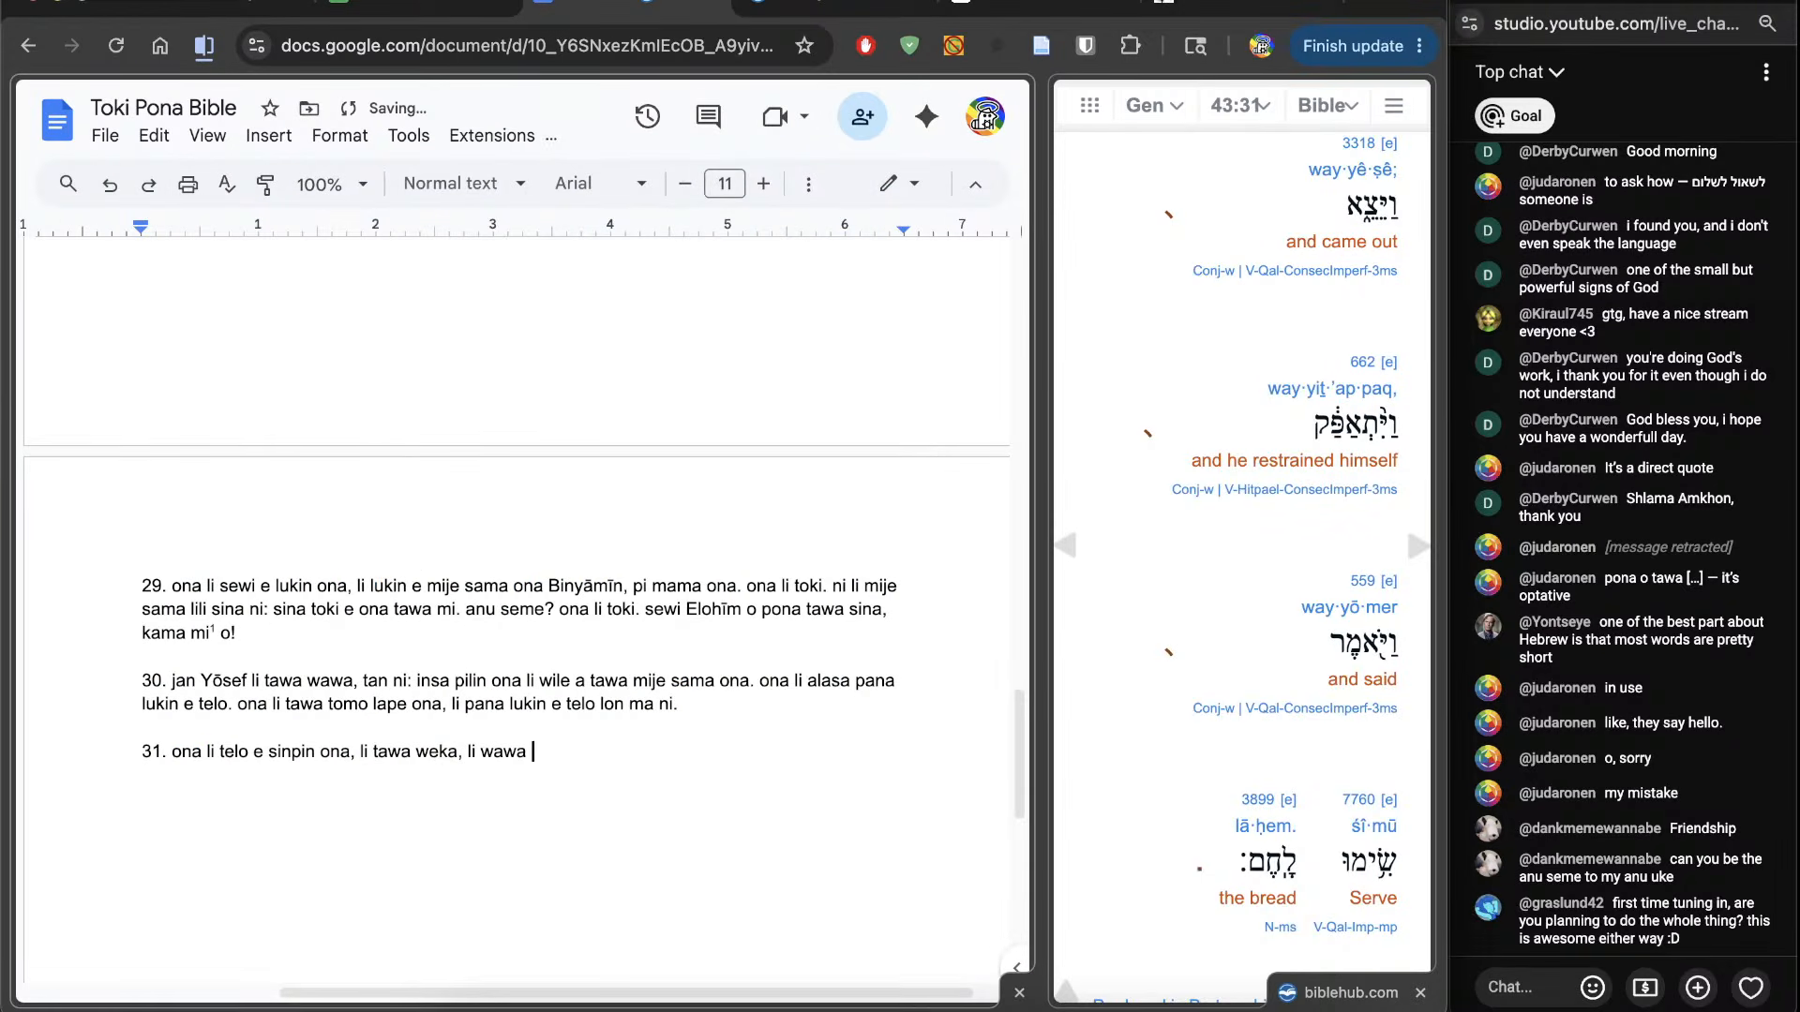
pyautogui.write('e ona sama,')
pyautogui.scroll(-3, 1140, 662)
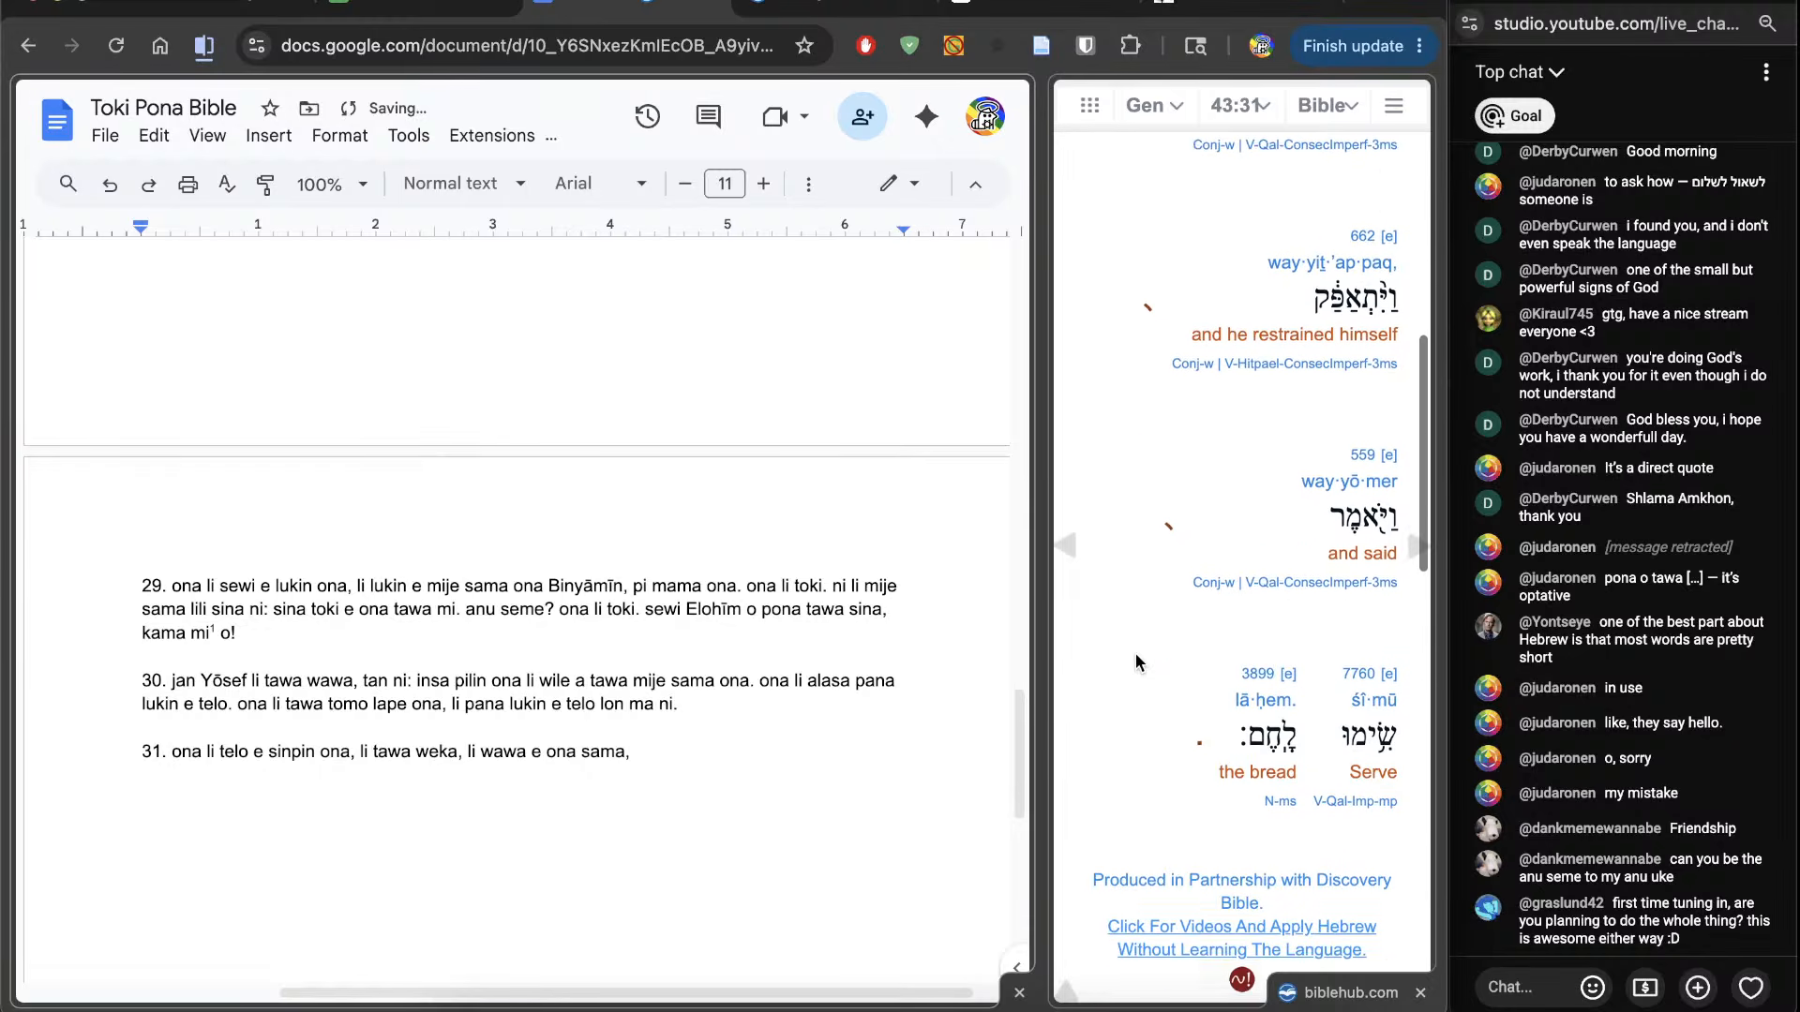
pyautogui.write('li toki. o pana e pan.')
# Step: Start a new paragraph numbered 32 in the document and bring up the Genesis 43:32 Hebrew interlinear
pyautogui.press('Return')
pyautogui.press('Return')
pyautogui.write('32.')
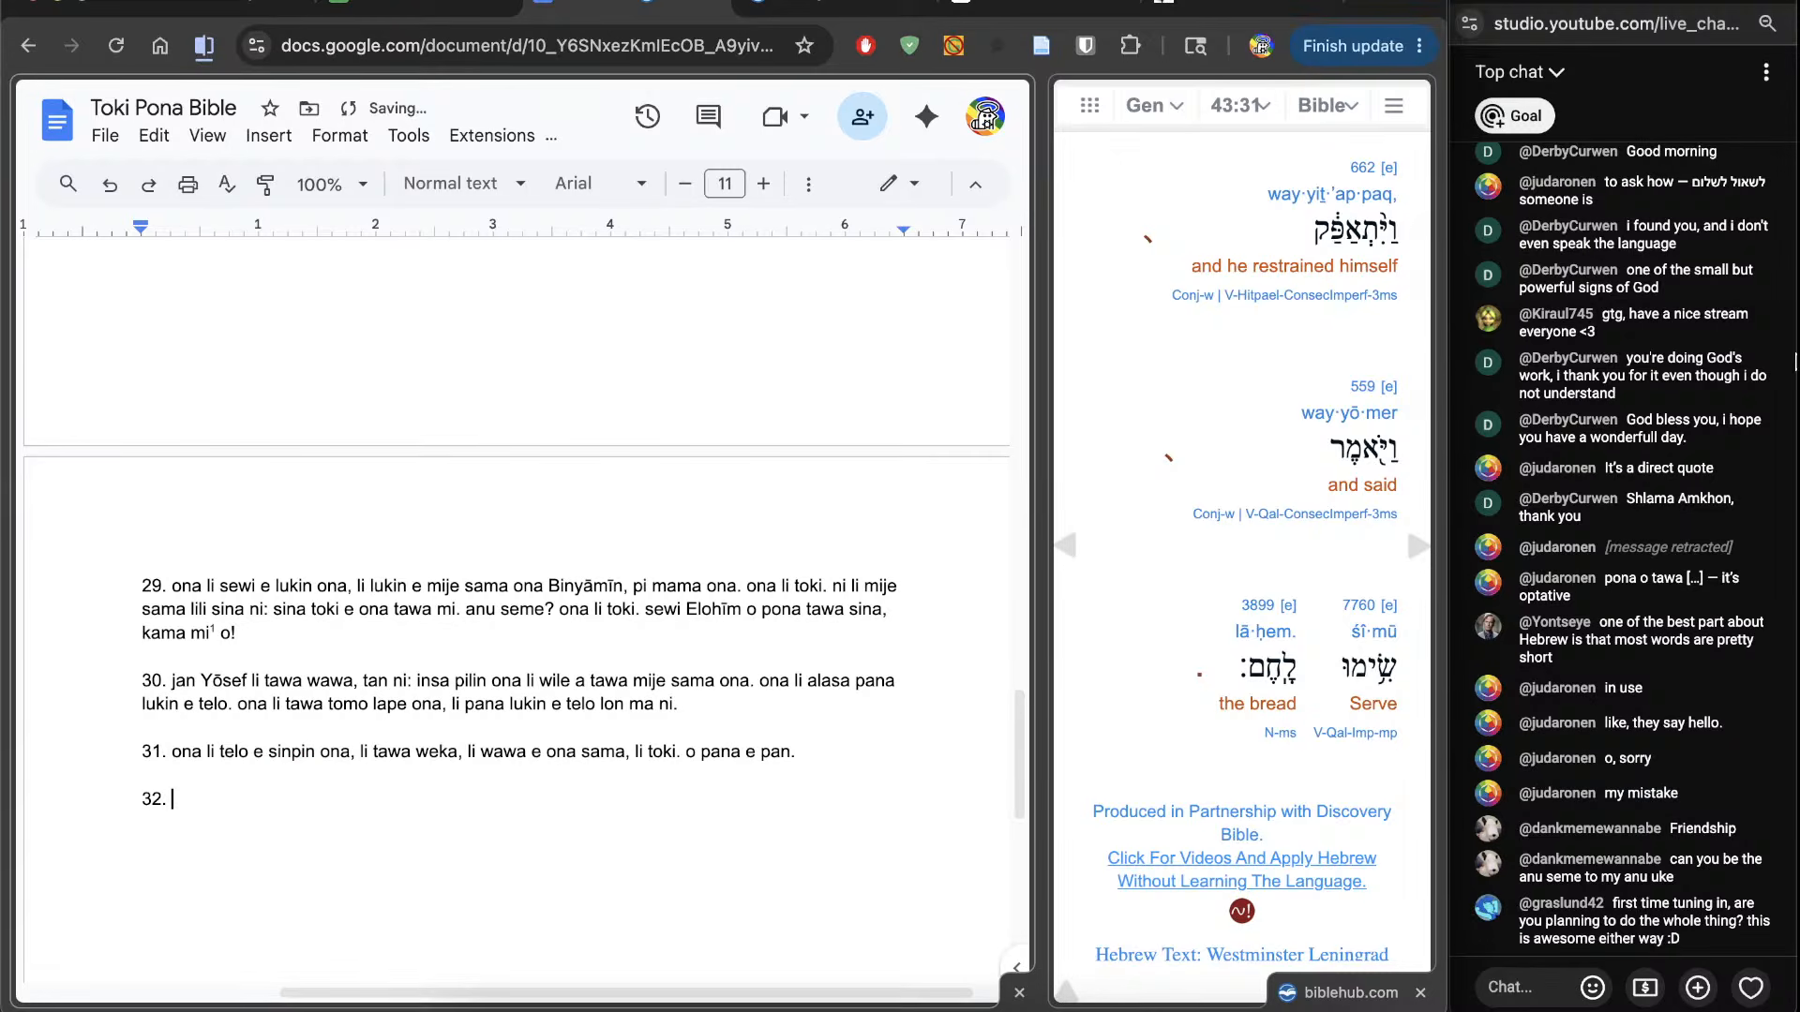
pyautogui.click(1406, 570)
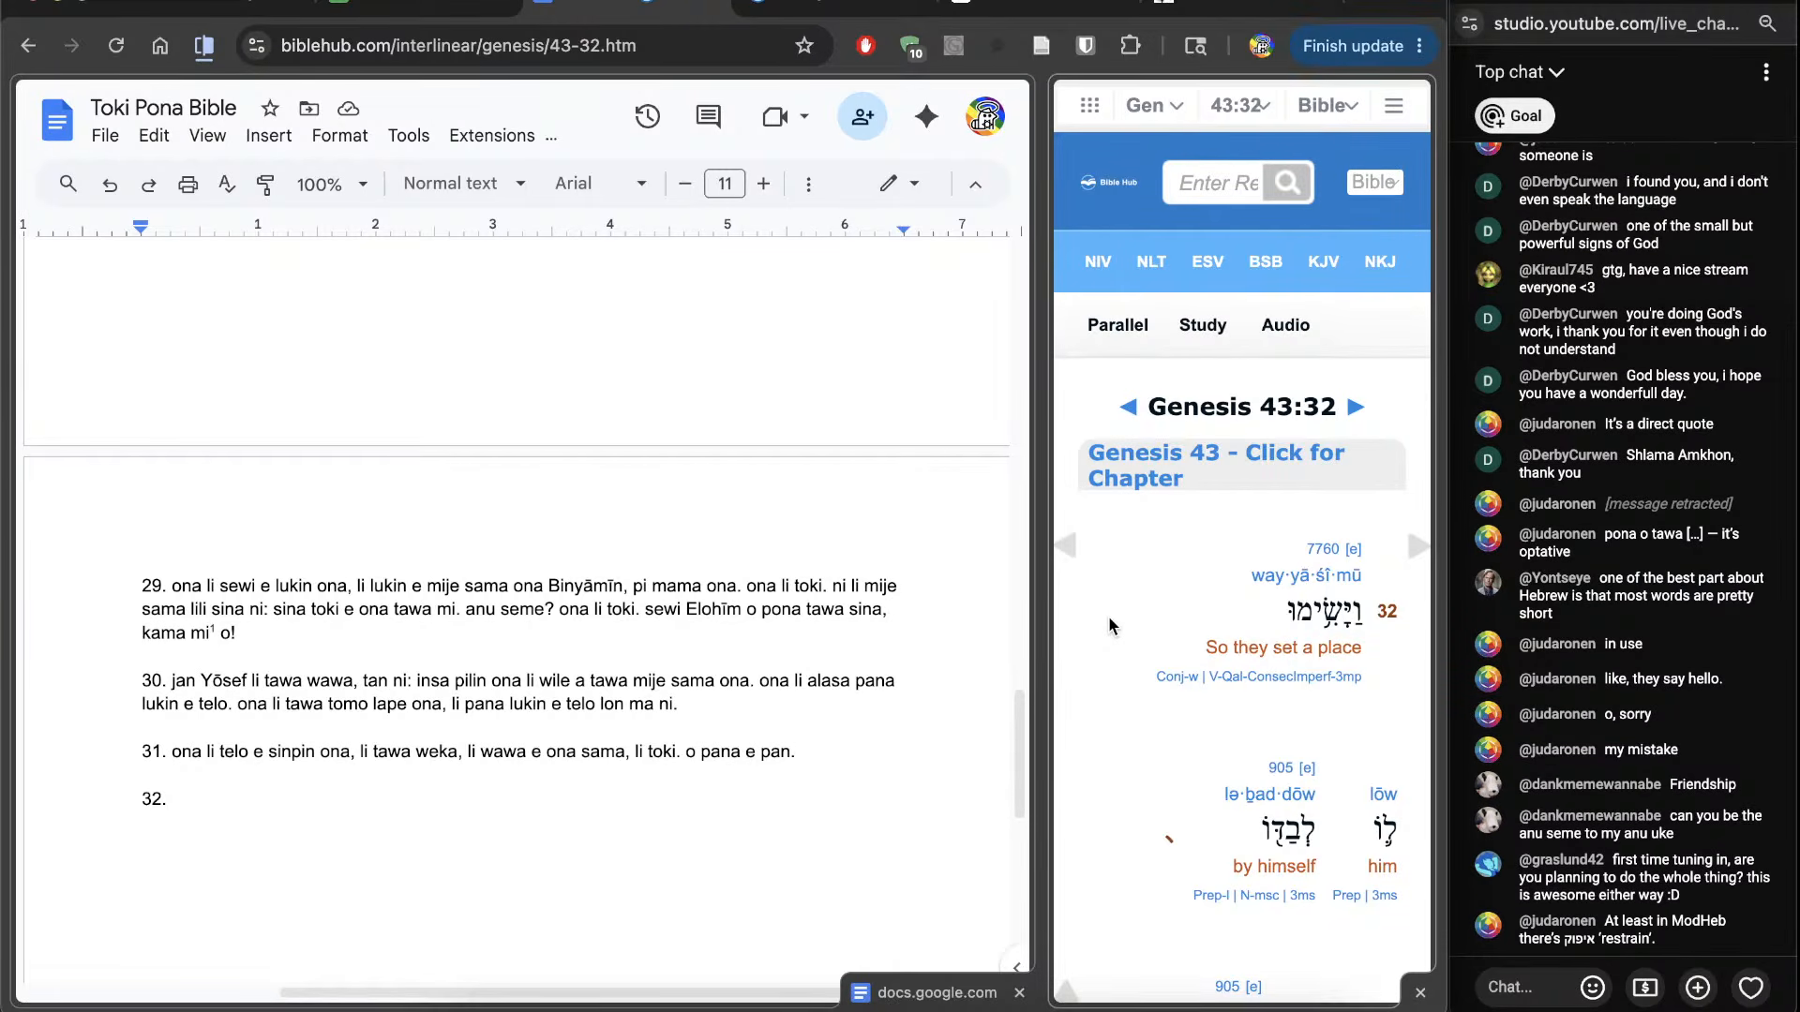
pyautogui.scroll(-3, 1108, 616)
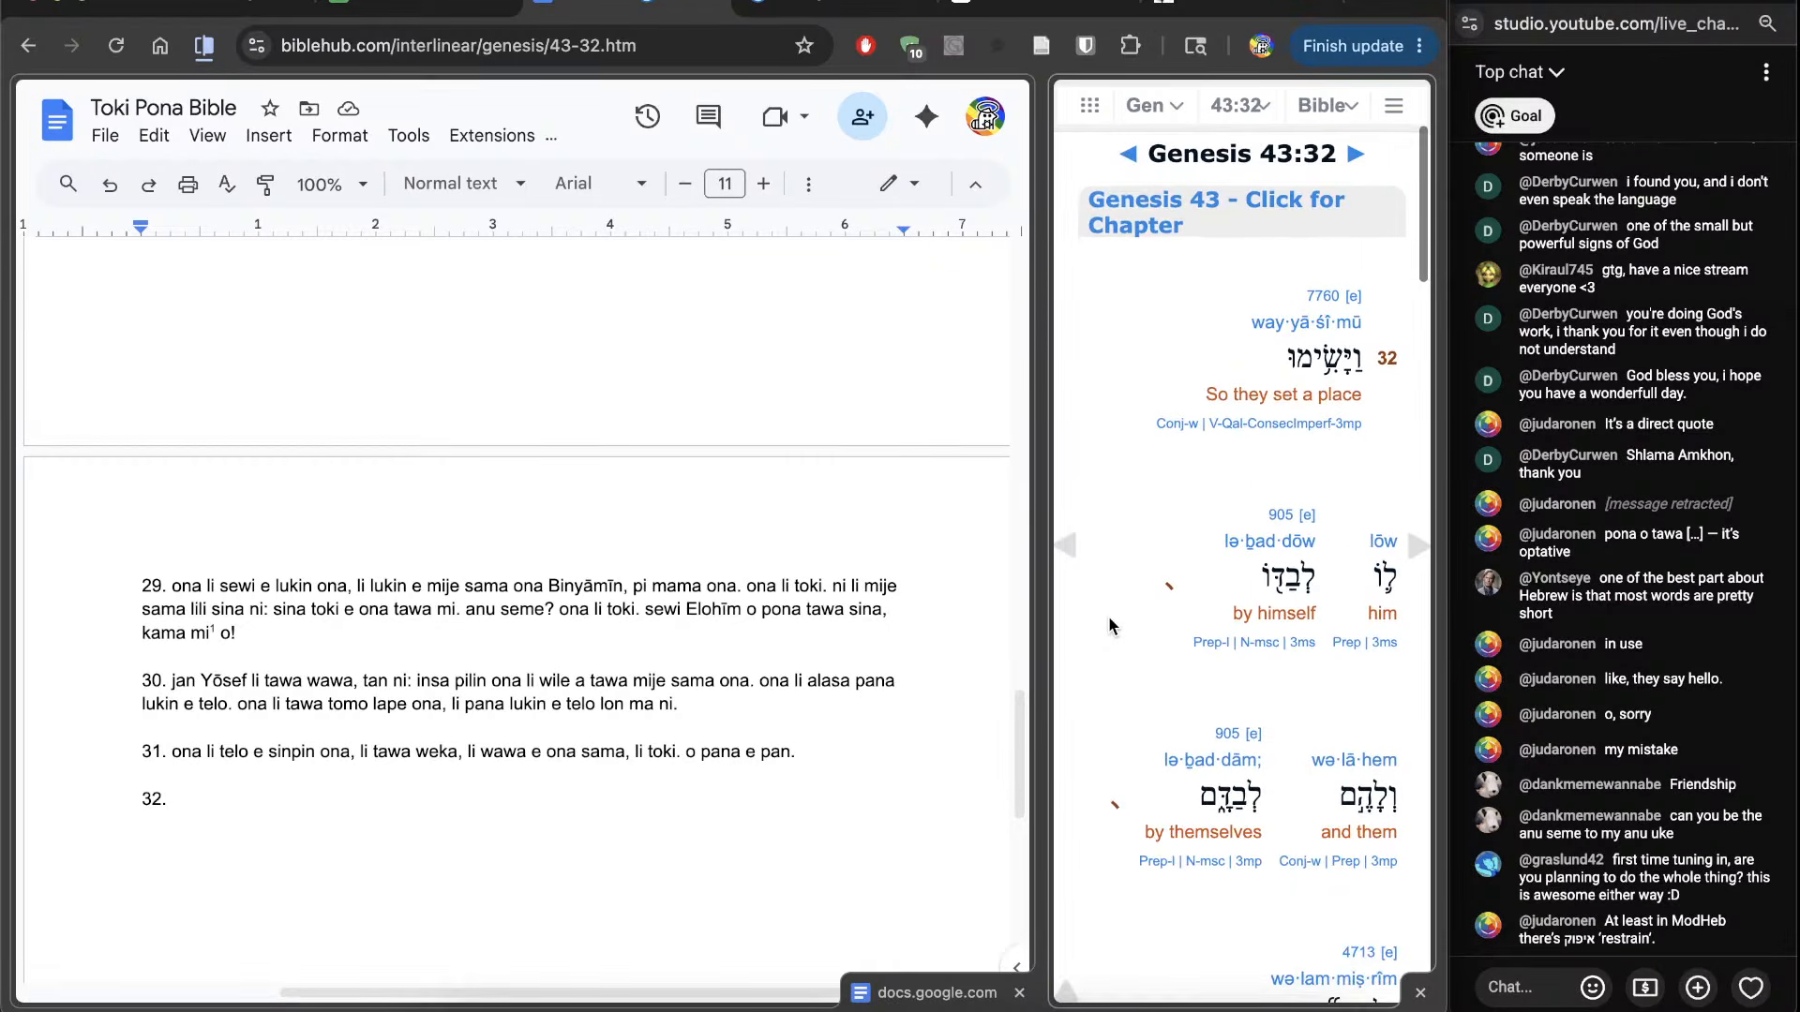
pyautogui.scroll(-1, 1108, 616)
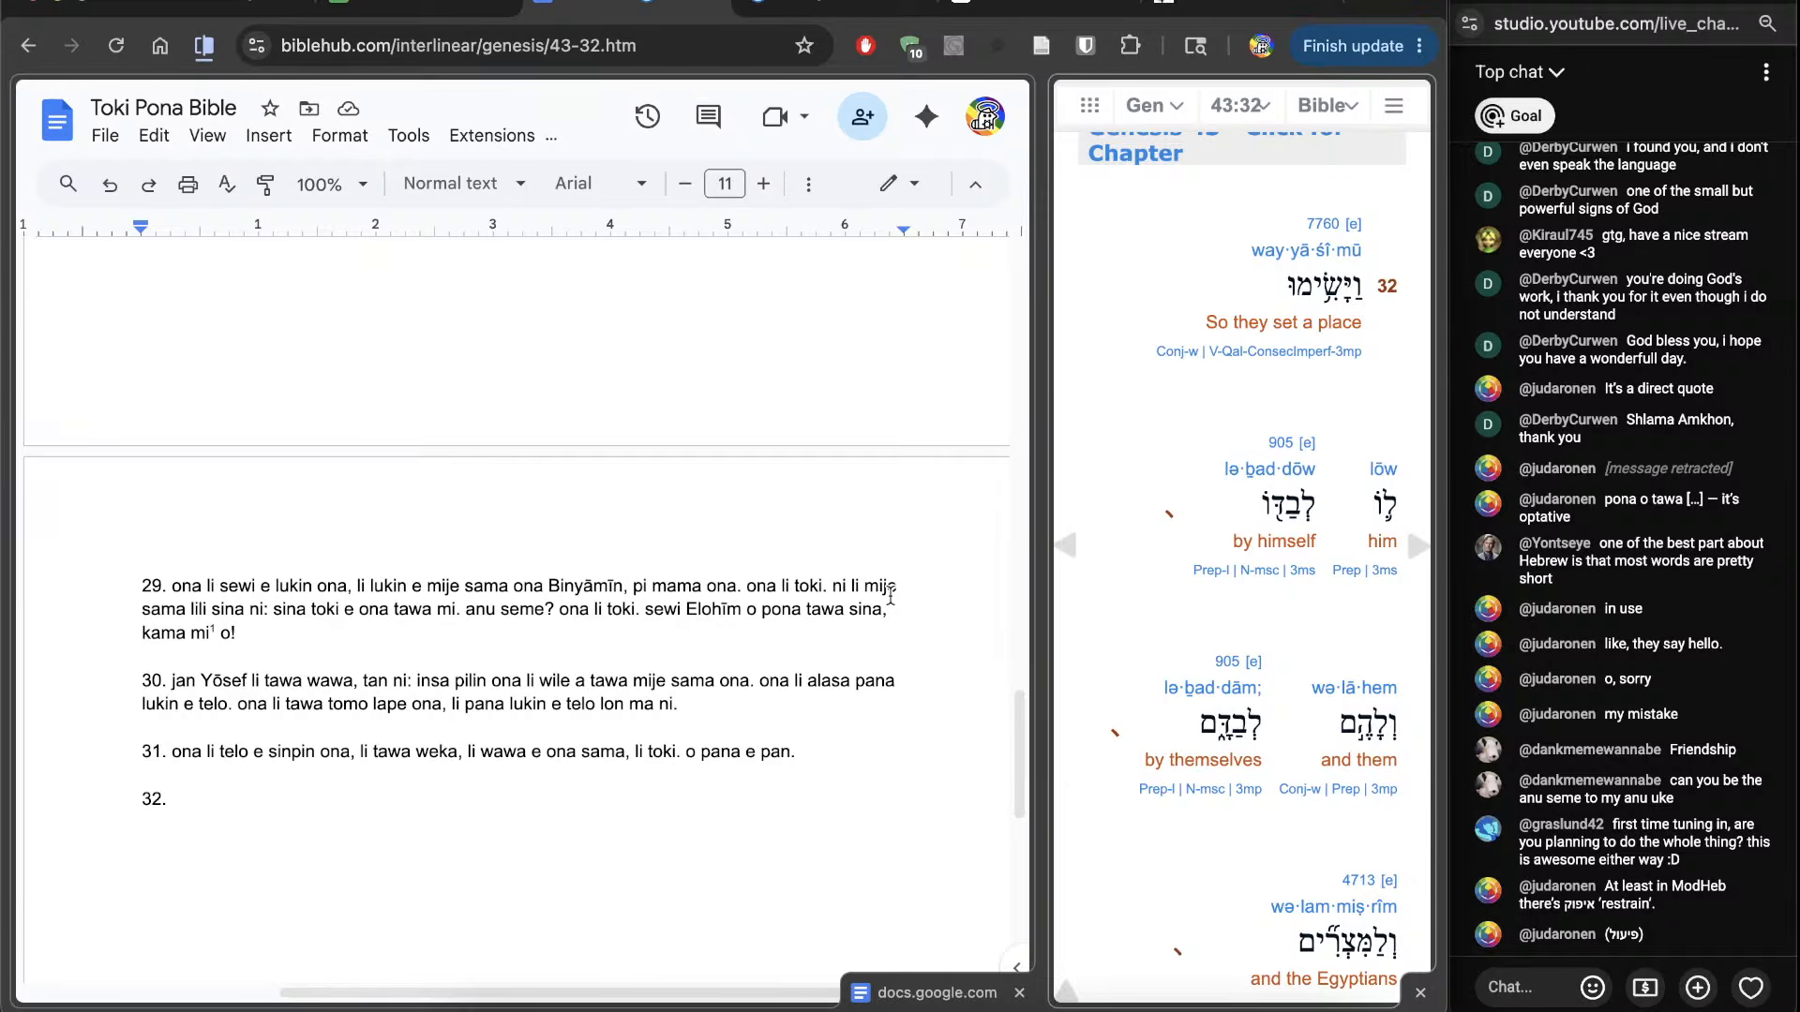
pyautogui.scroll(-3, 708, 659)
pyautogui.click(707, 659)
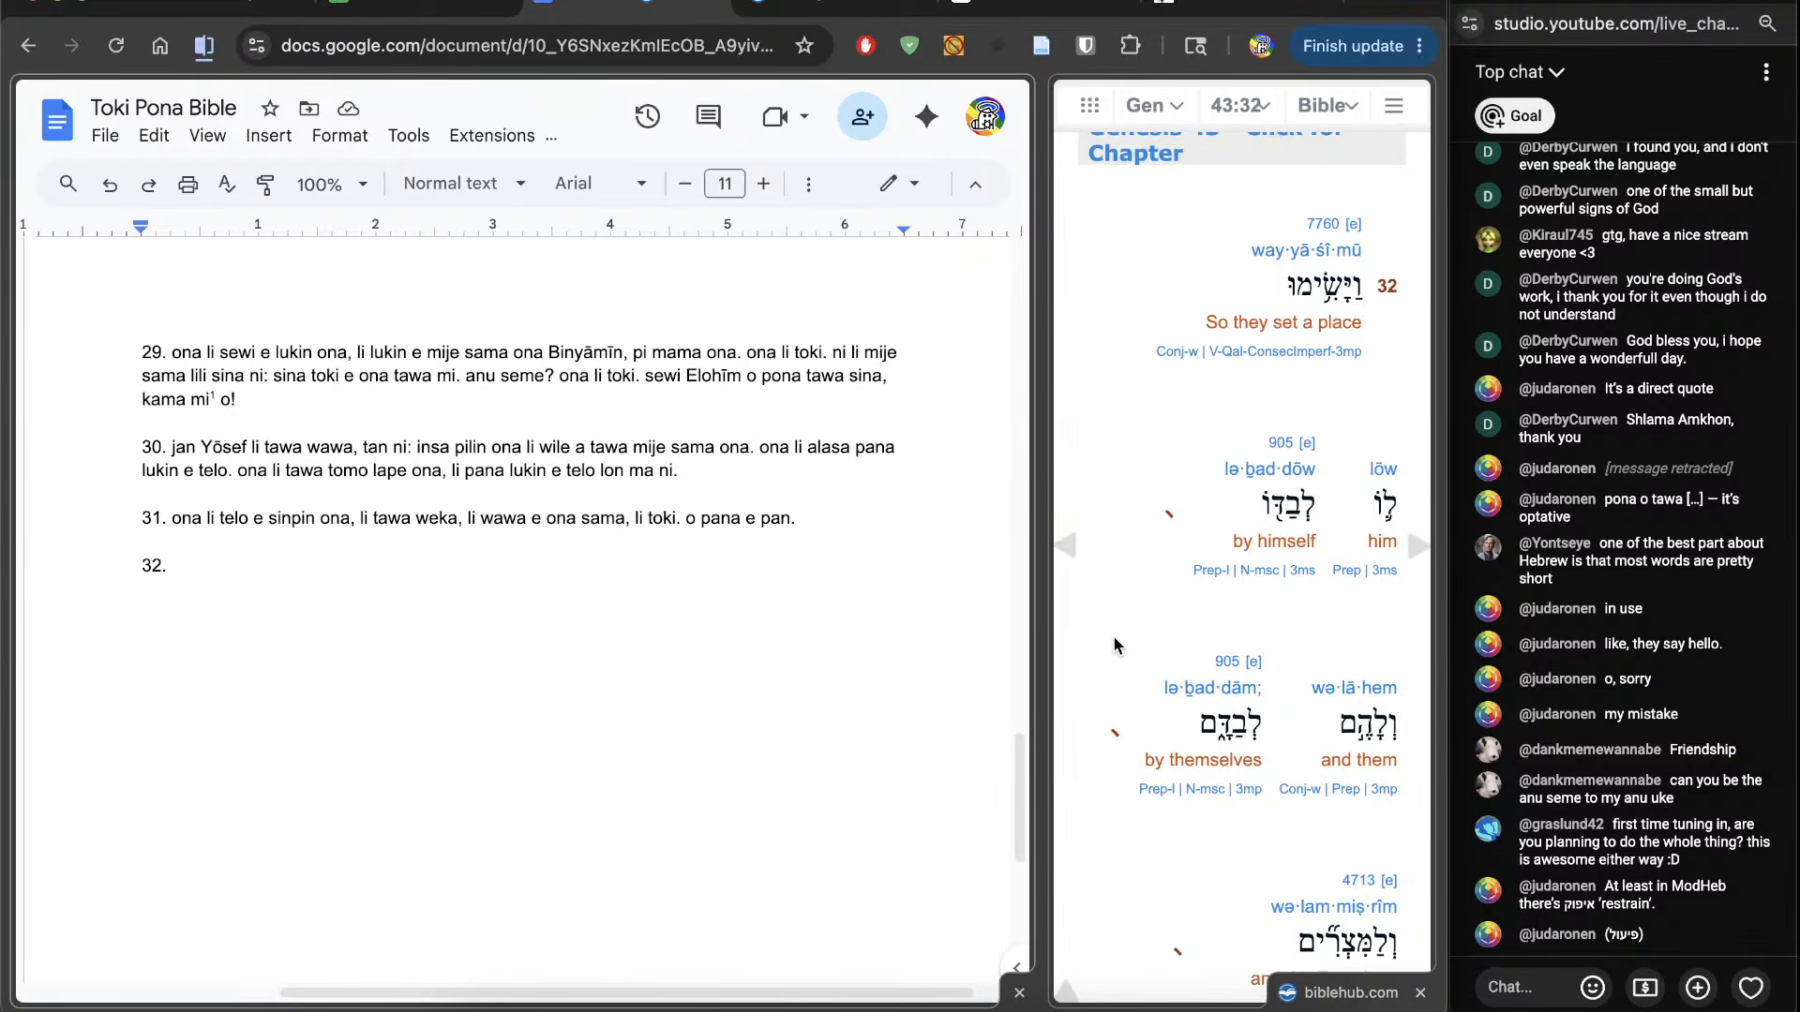
# Step: Go back to Genesis 43:31, highlight the root letters of the Hebrew for "and he restrained himself", and return to 43:32
pyautogui.click(1065, 544)
pyautogui.scroll(-10, 1163, 724)
pyautogui.scroll(15, 1162, 723)
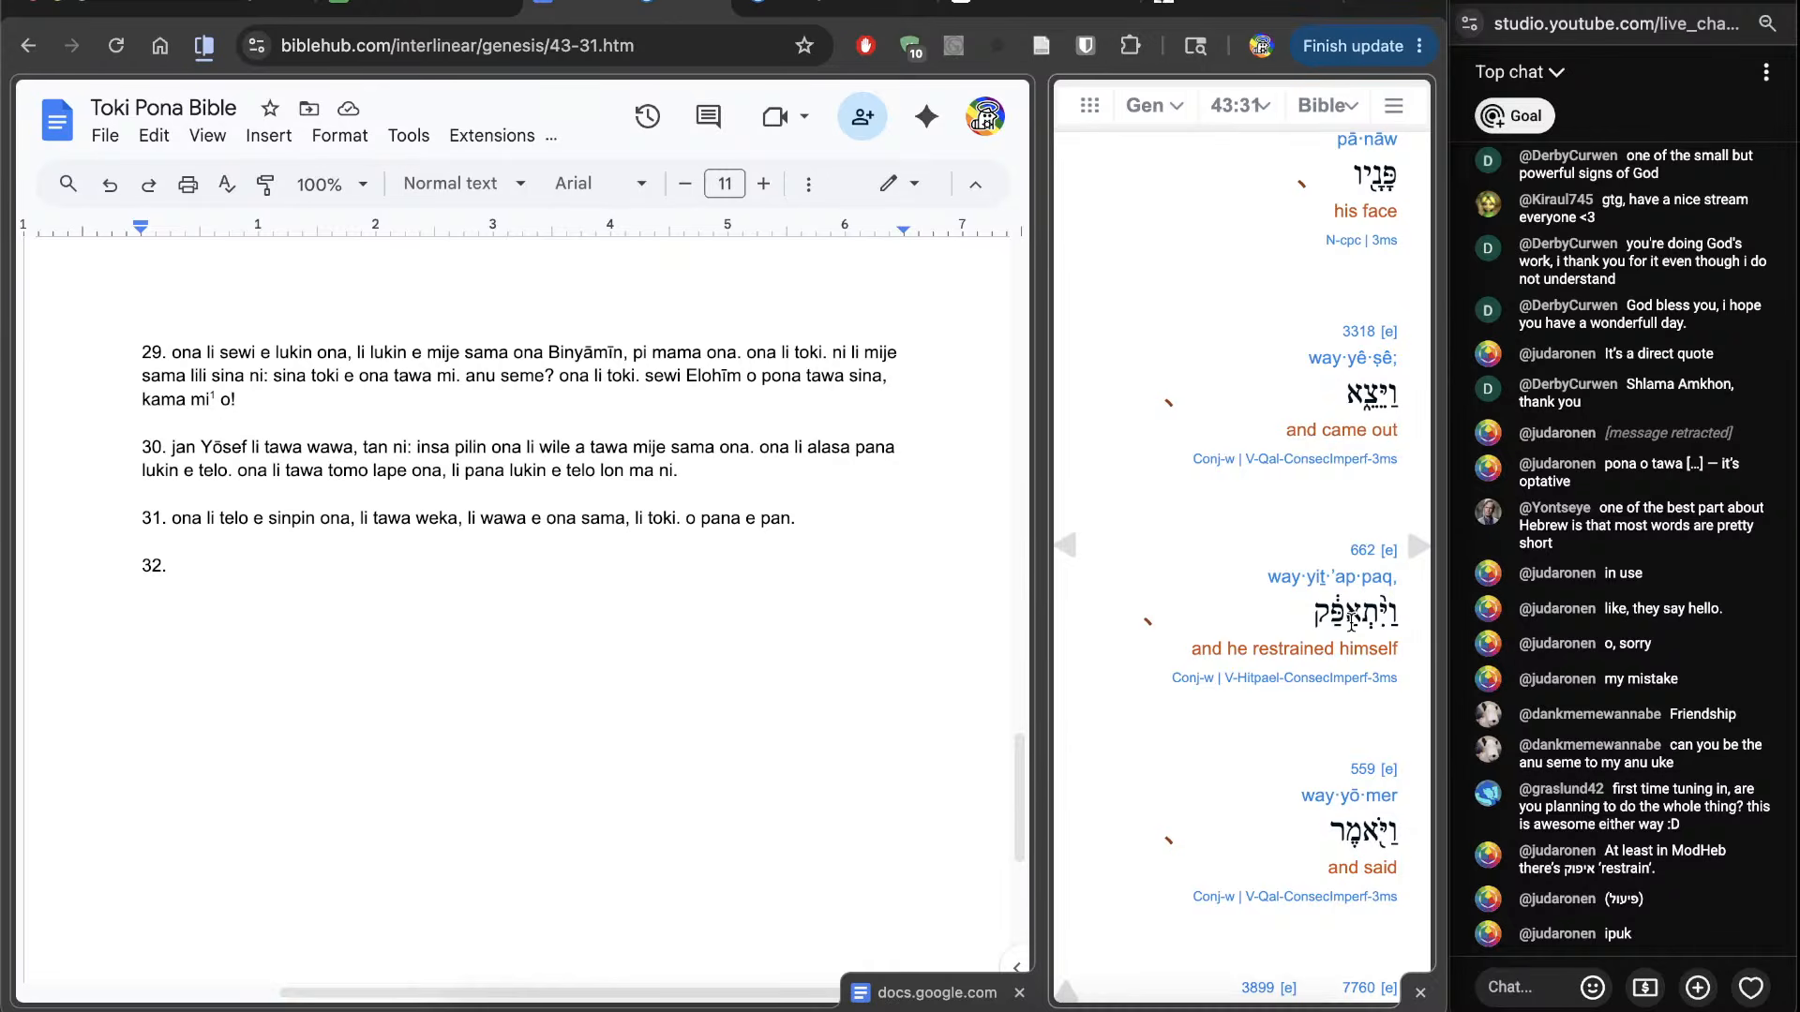
pyautogui.moveTo(1361, 618); pyautogui.dragTo(1315, 622)
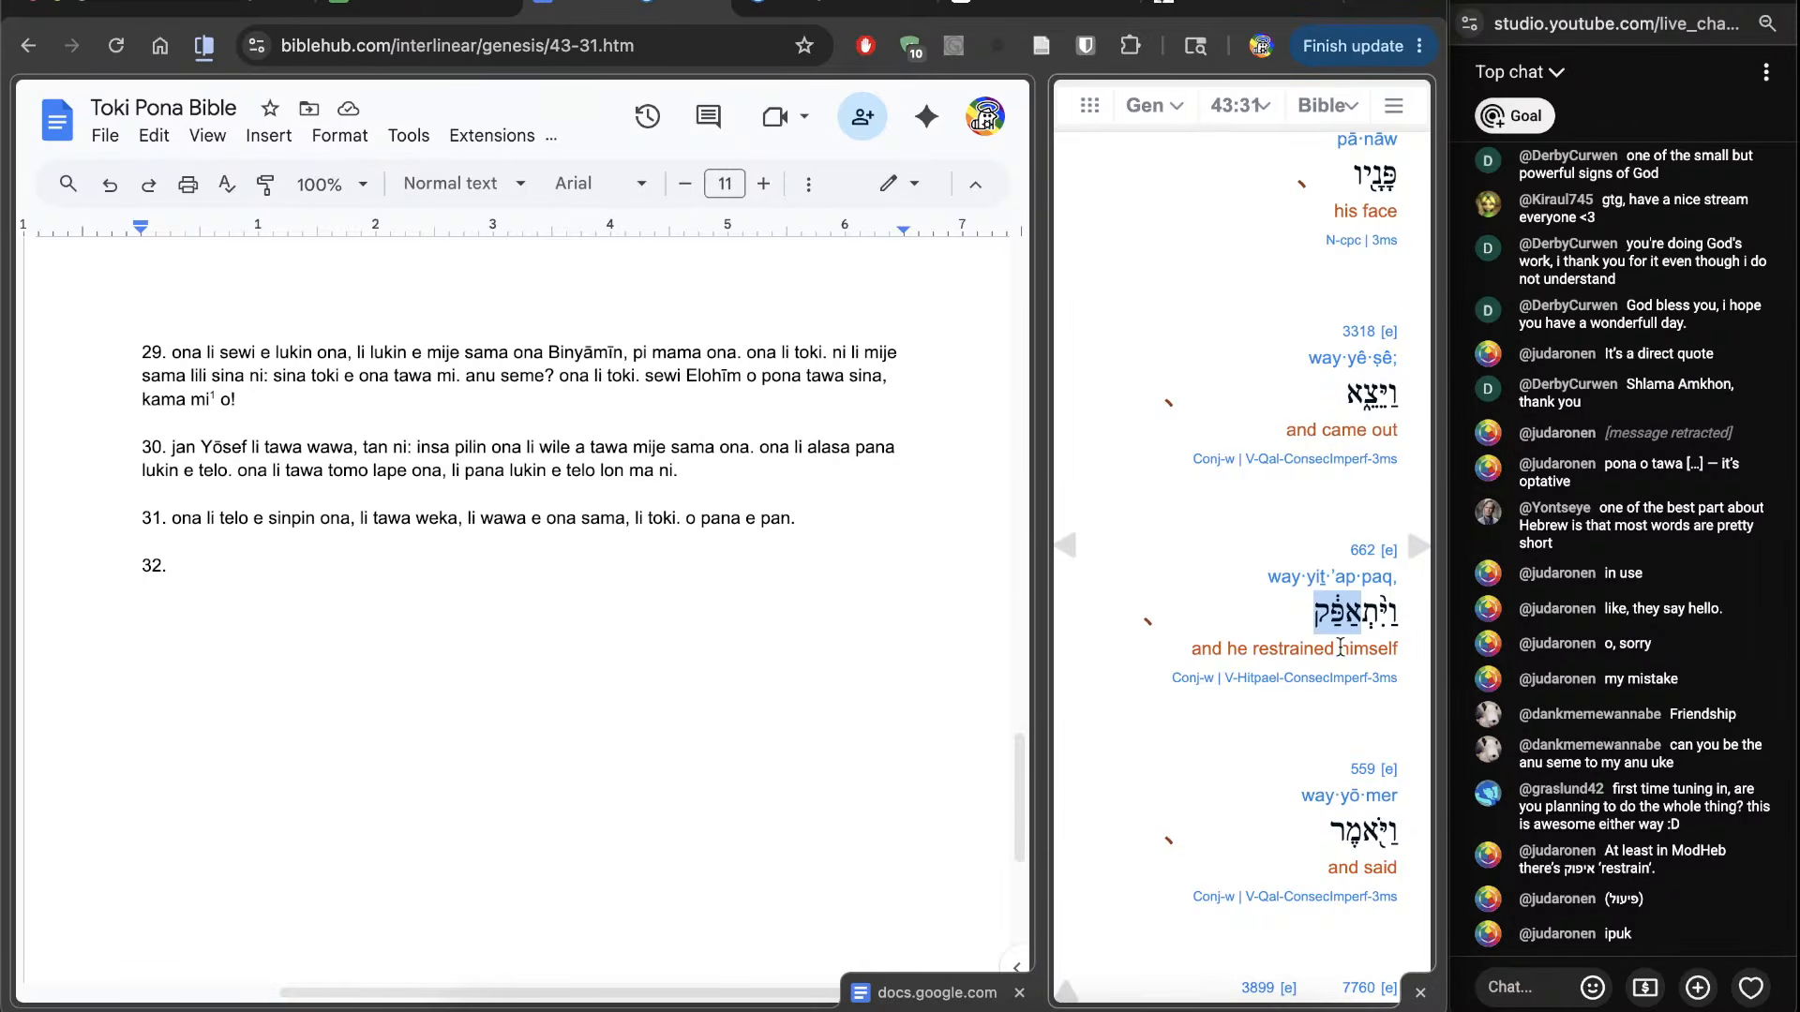
pyautogui.click(1420, 548)
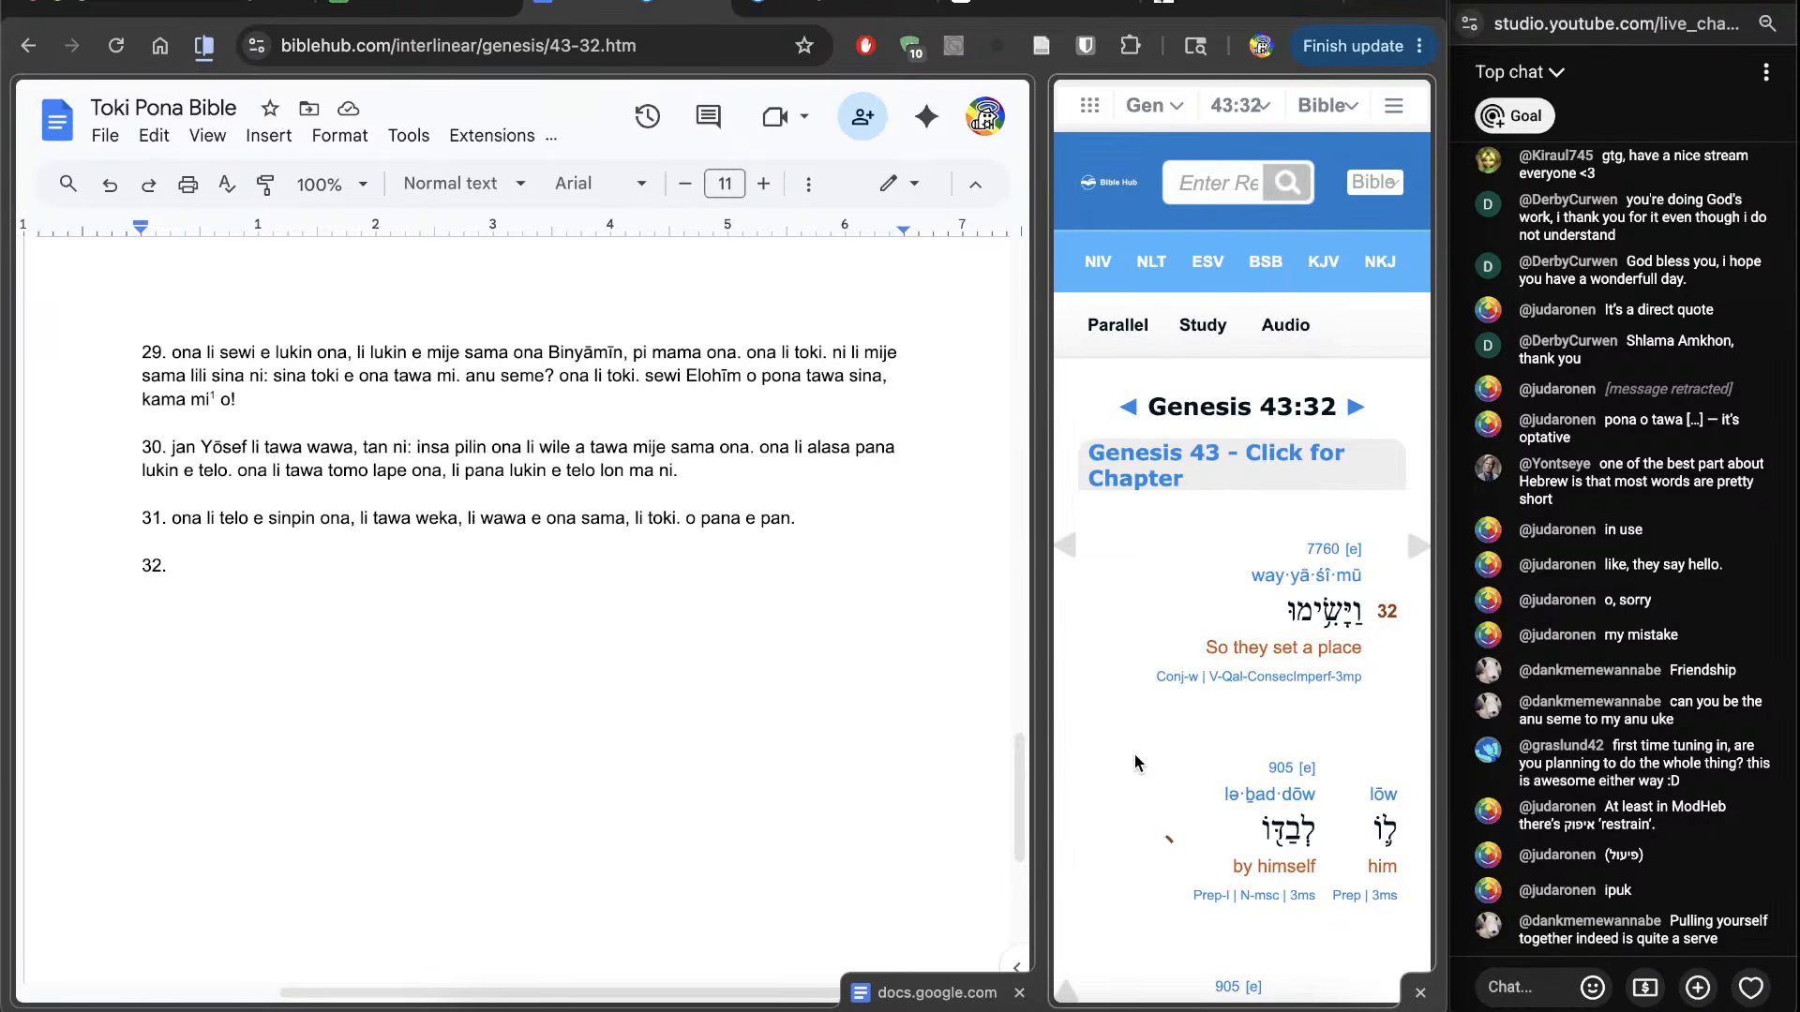
# Step: Read the opening Hebrew words of verse 32 and the lexicon entry for word 7760, glossed "So they set a place", closing the entry when done
pyautogui.scroll(-3, 1134, 753)
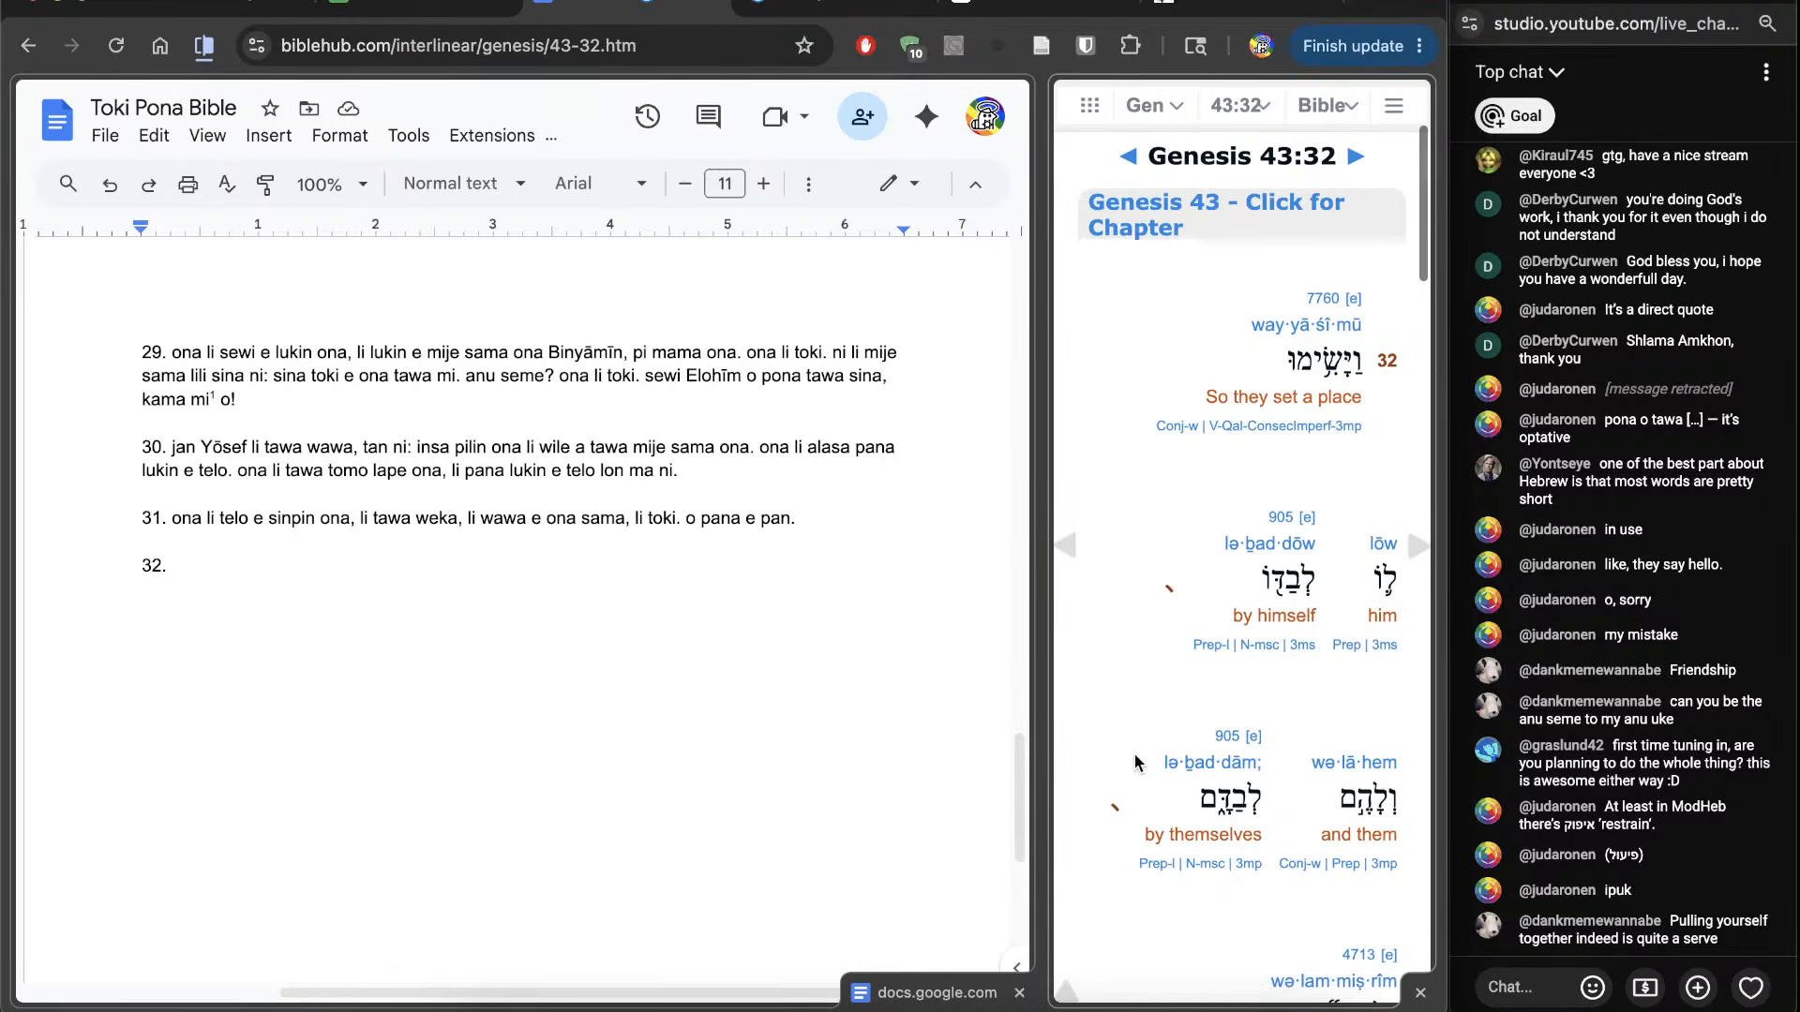
pyautogui.click(658, 715)
pyautogui.scroll(-1, 1190, 796)
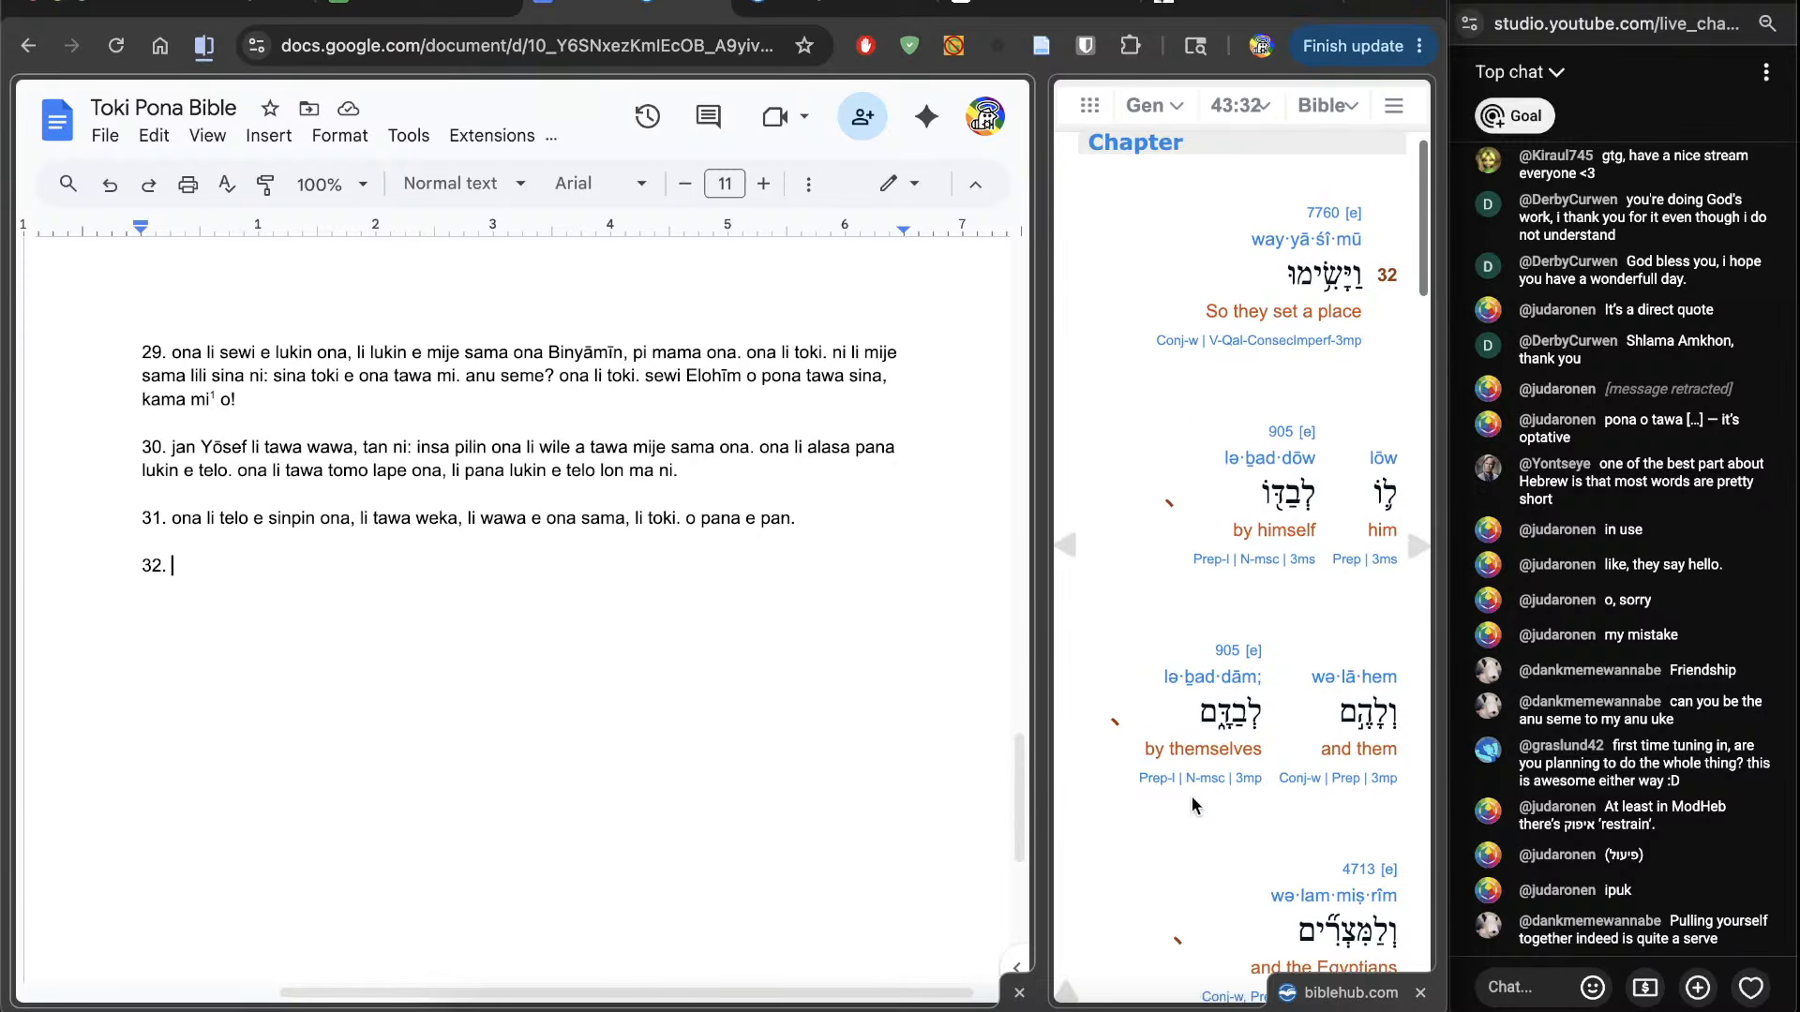
pyautogui.scroll(-1, 1145, 885)
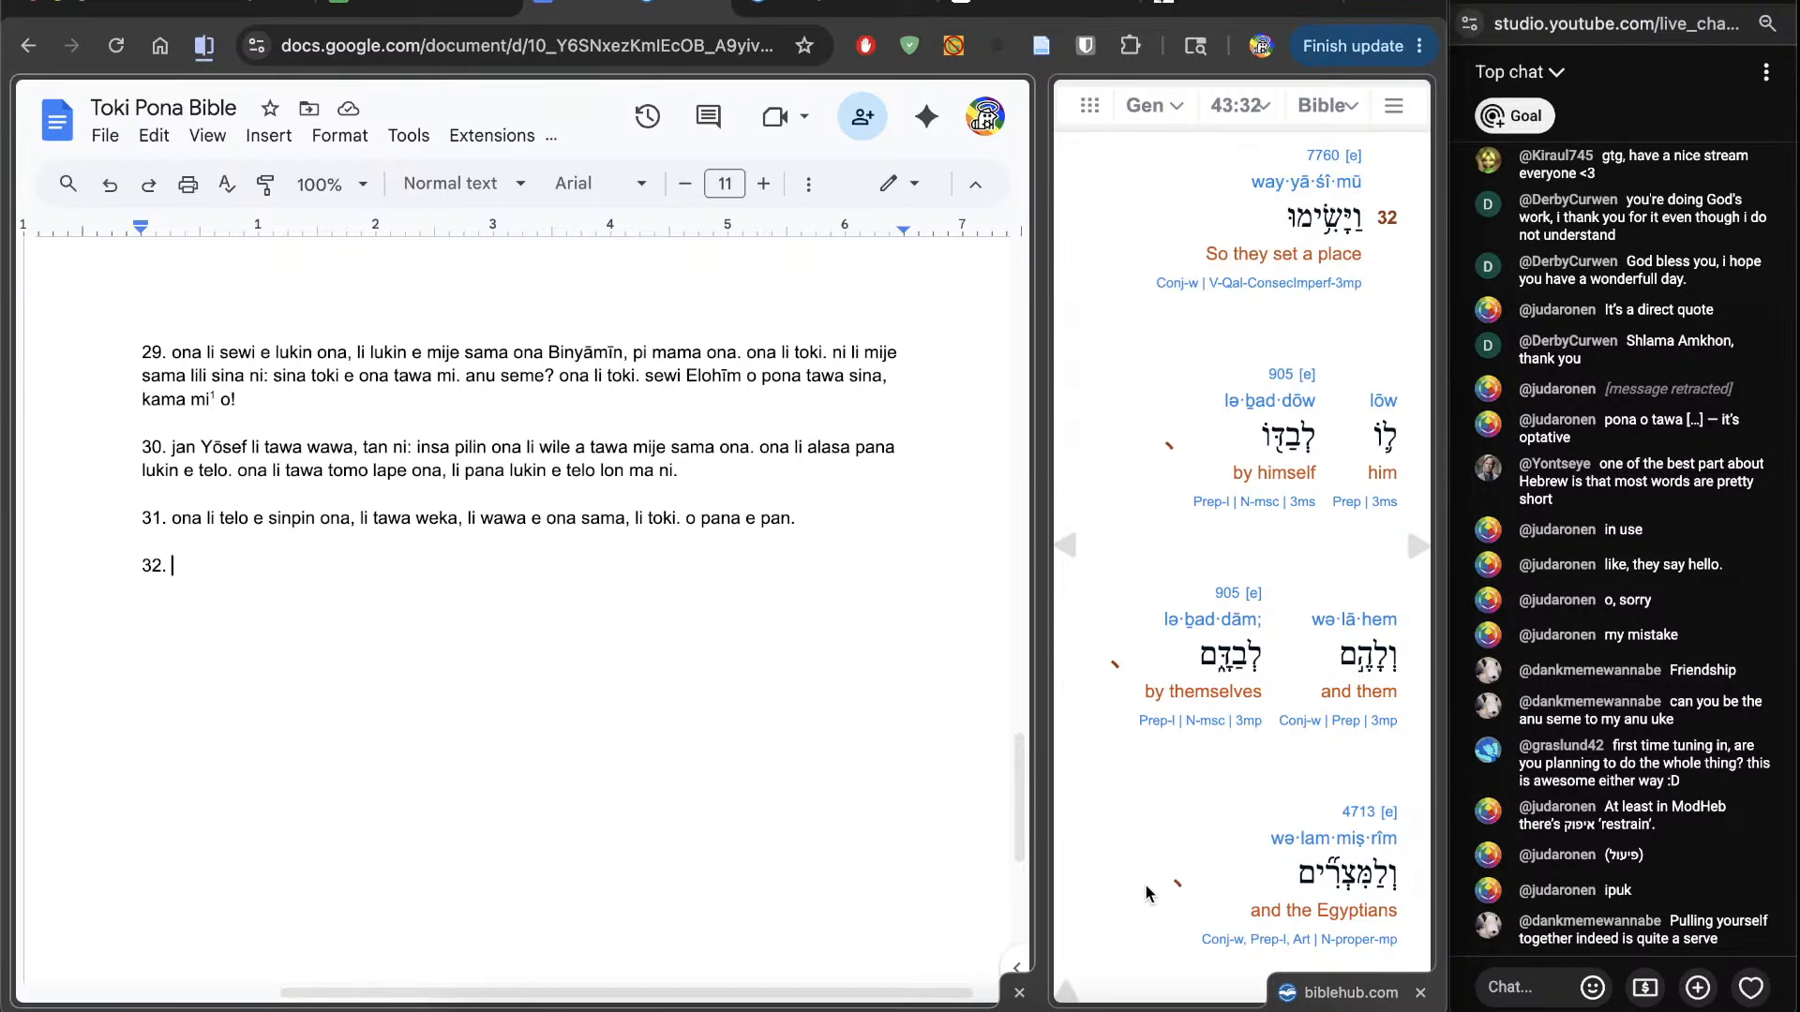
pyautogui.click(1322, 164)
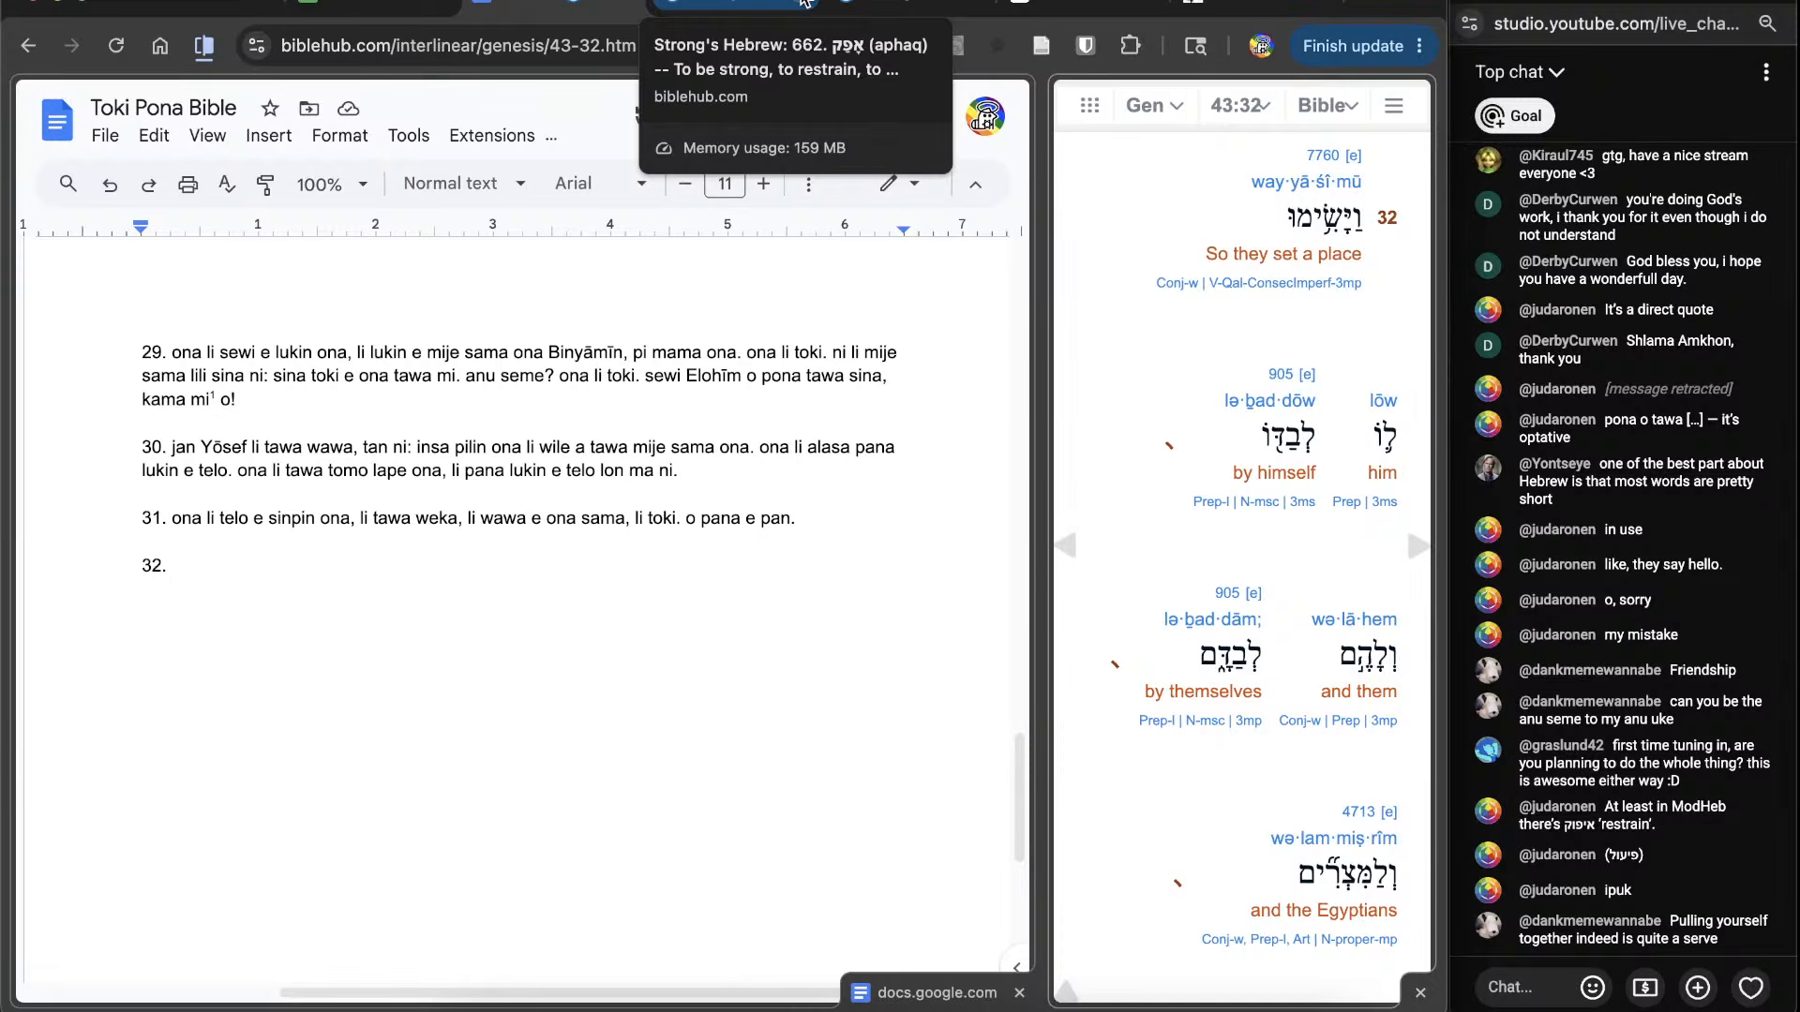
pyautogui.click(805, 3)
pyautogui.click(755, 3)
pyautogui.scroll(-1, 570, 687)
pyautogui.scroll(-2, 570, 678)
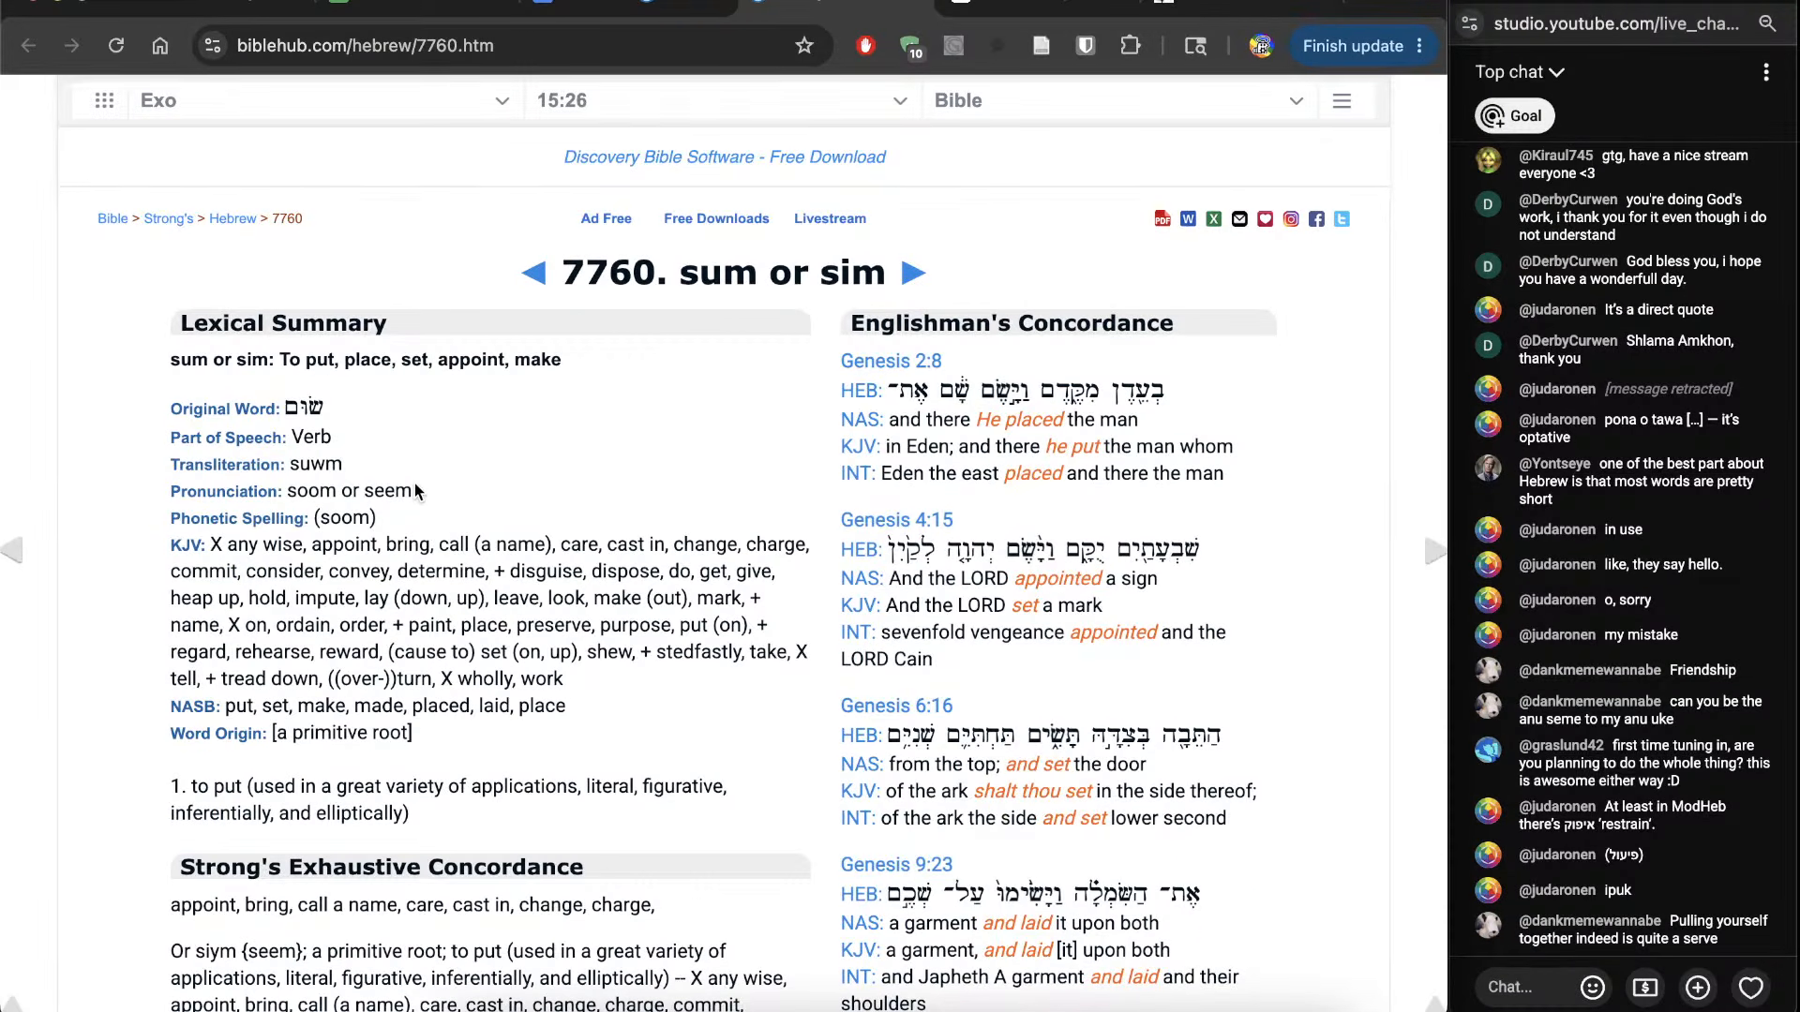
pyautogui.scroll(-1, 415, 482)
pyautogui.press('super+w')
# Step: Begin verse 32 in the document with "ona li pana e ma moku"
pyautogui.click(551, 621)
pyautogui.write('ona li pana e')
pyautogui.press('BackSpace')
pyautogui.press('BackSpace')
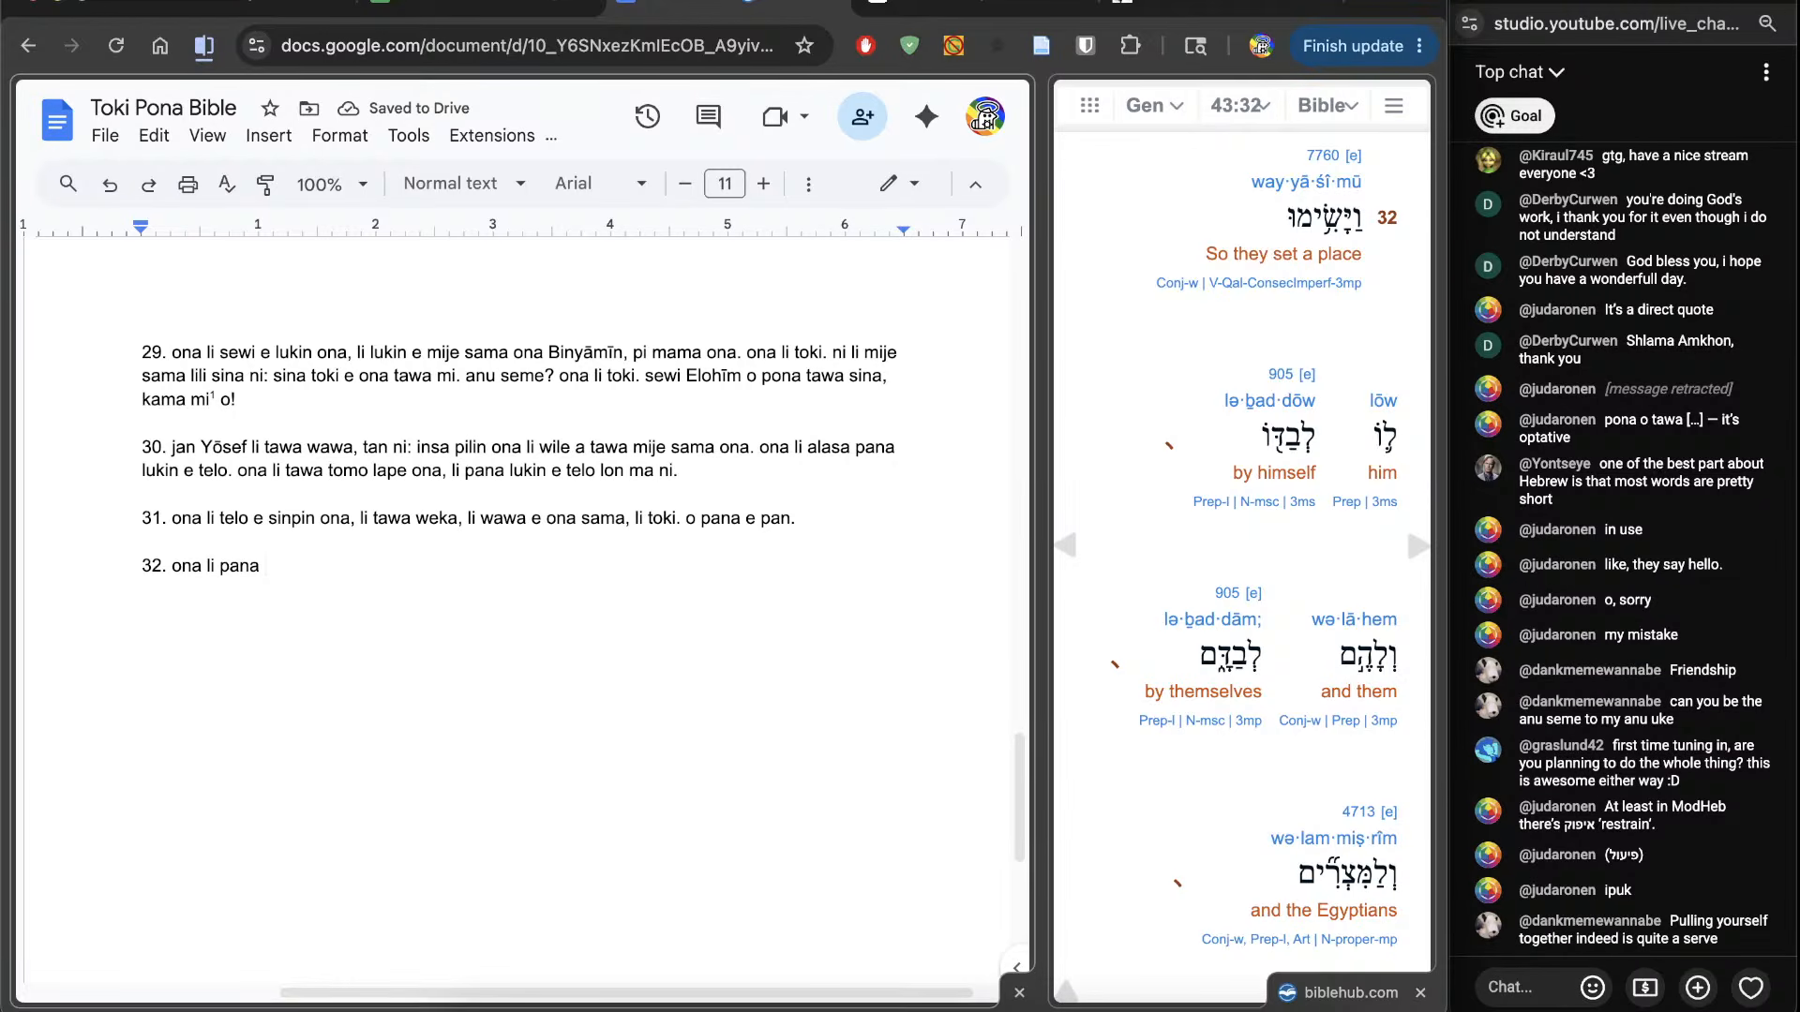
pyautogui.write('e ma moku')
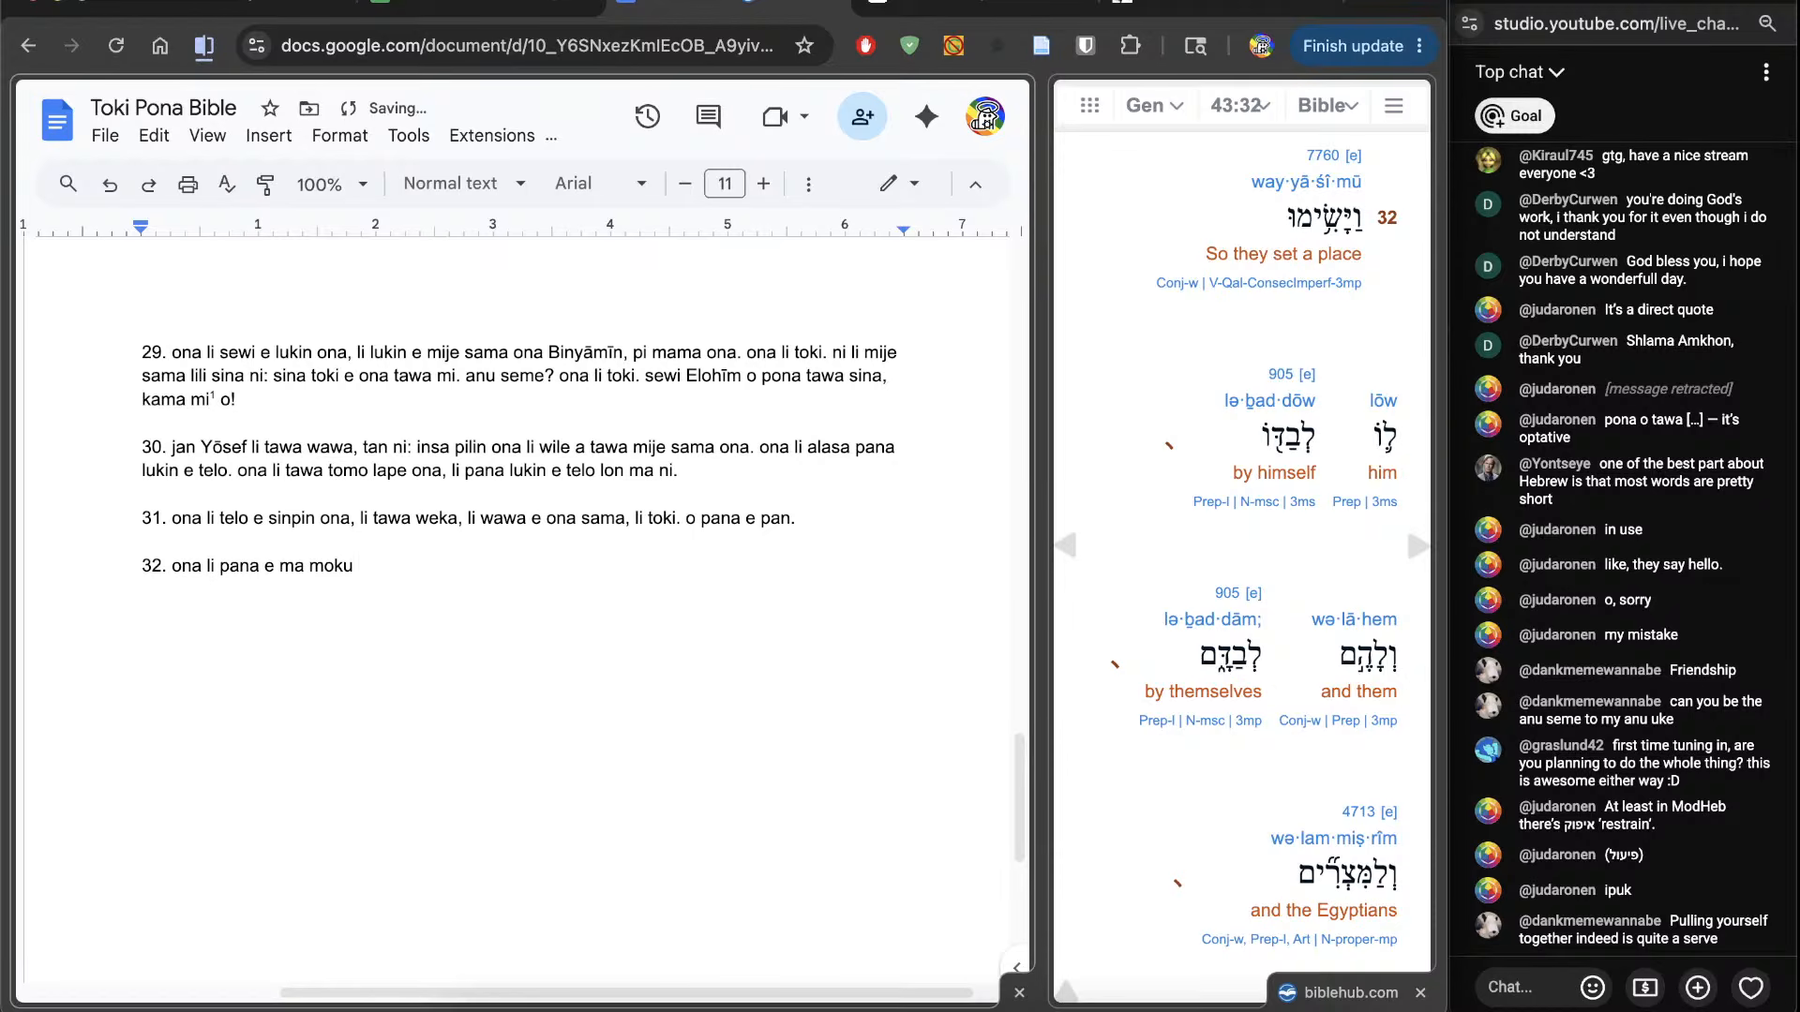
# Step: Read the lexicon entry for word 905, glossed "by himself", down to its Brown-Driver-Briggs section, closing the entry when done
pyautogui.click(1272, 377)
pyautogui.click(812, 3)
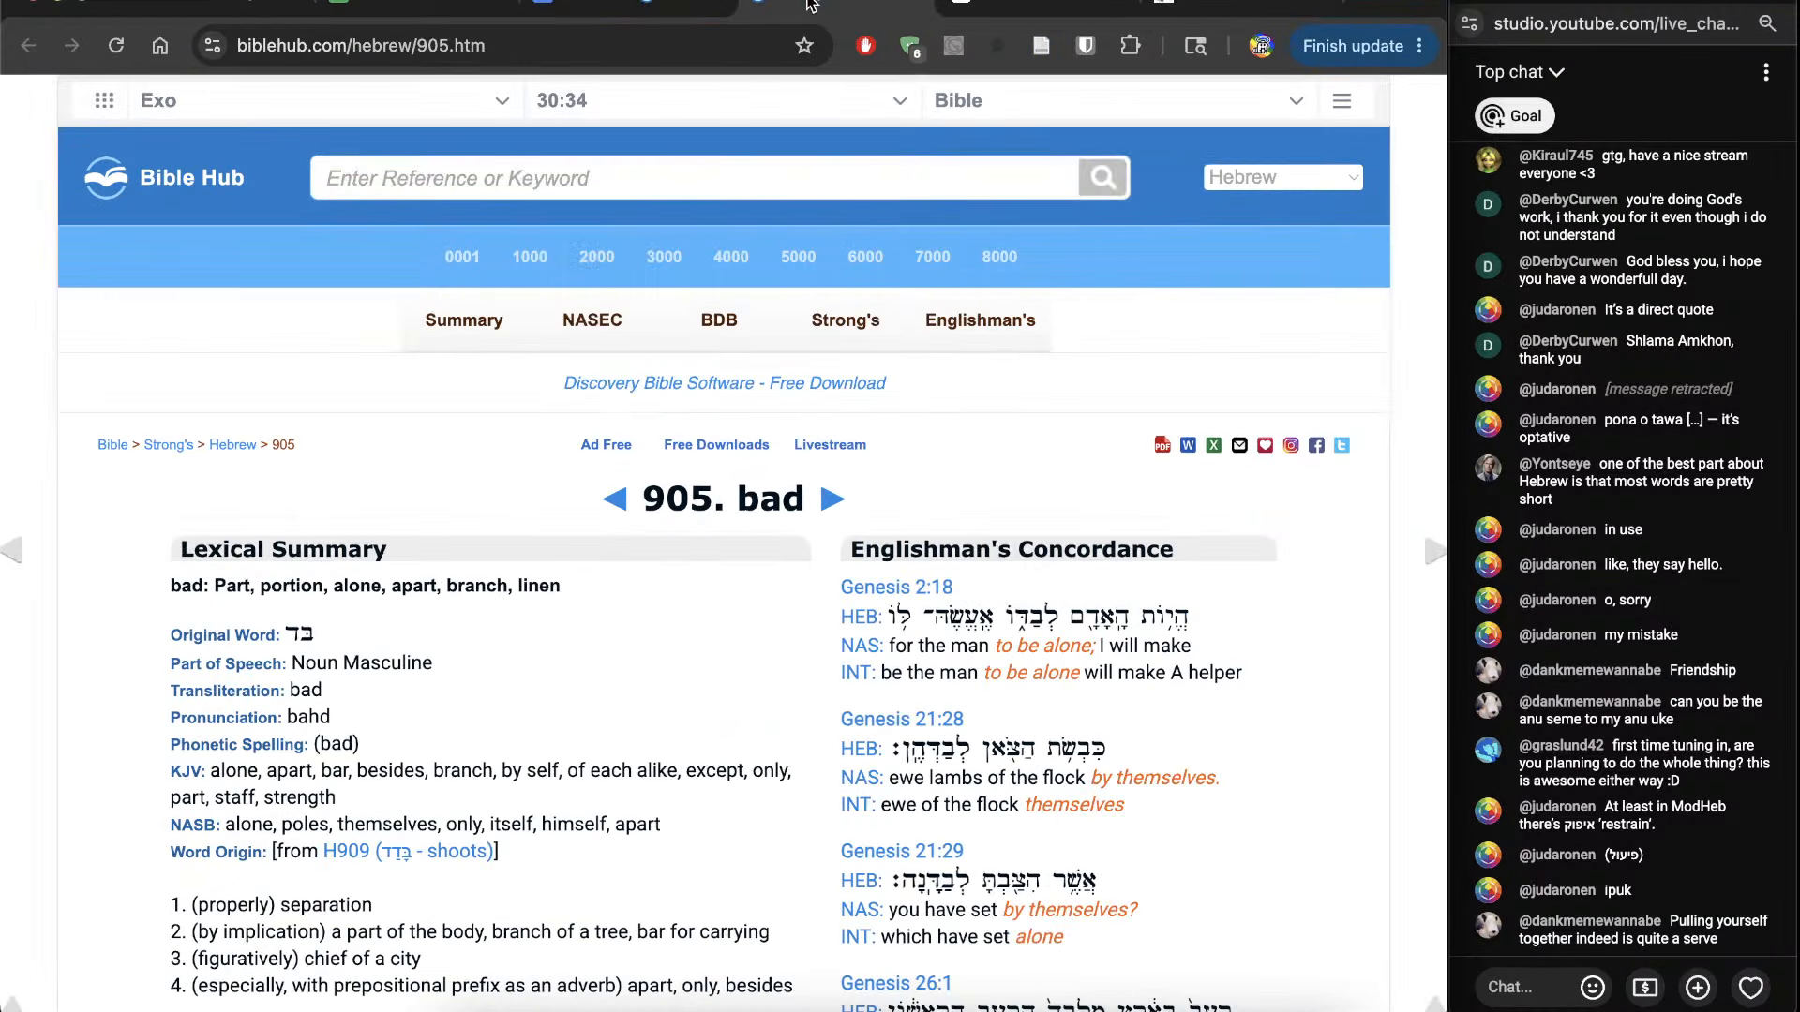
pyautogui.scroll(-15, 626, 743)
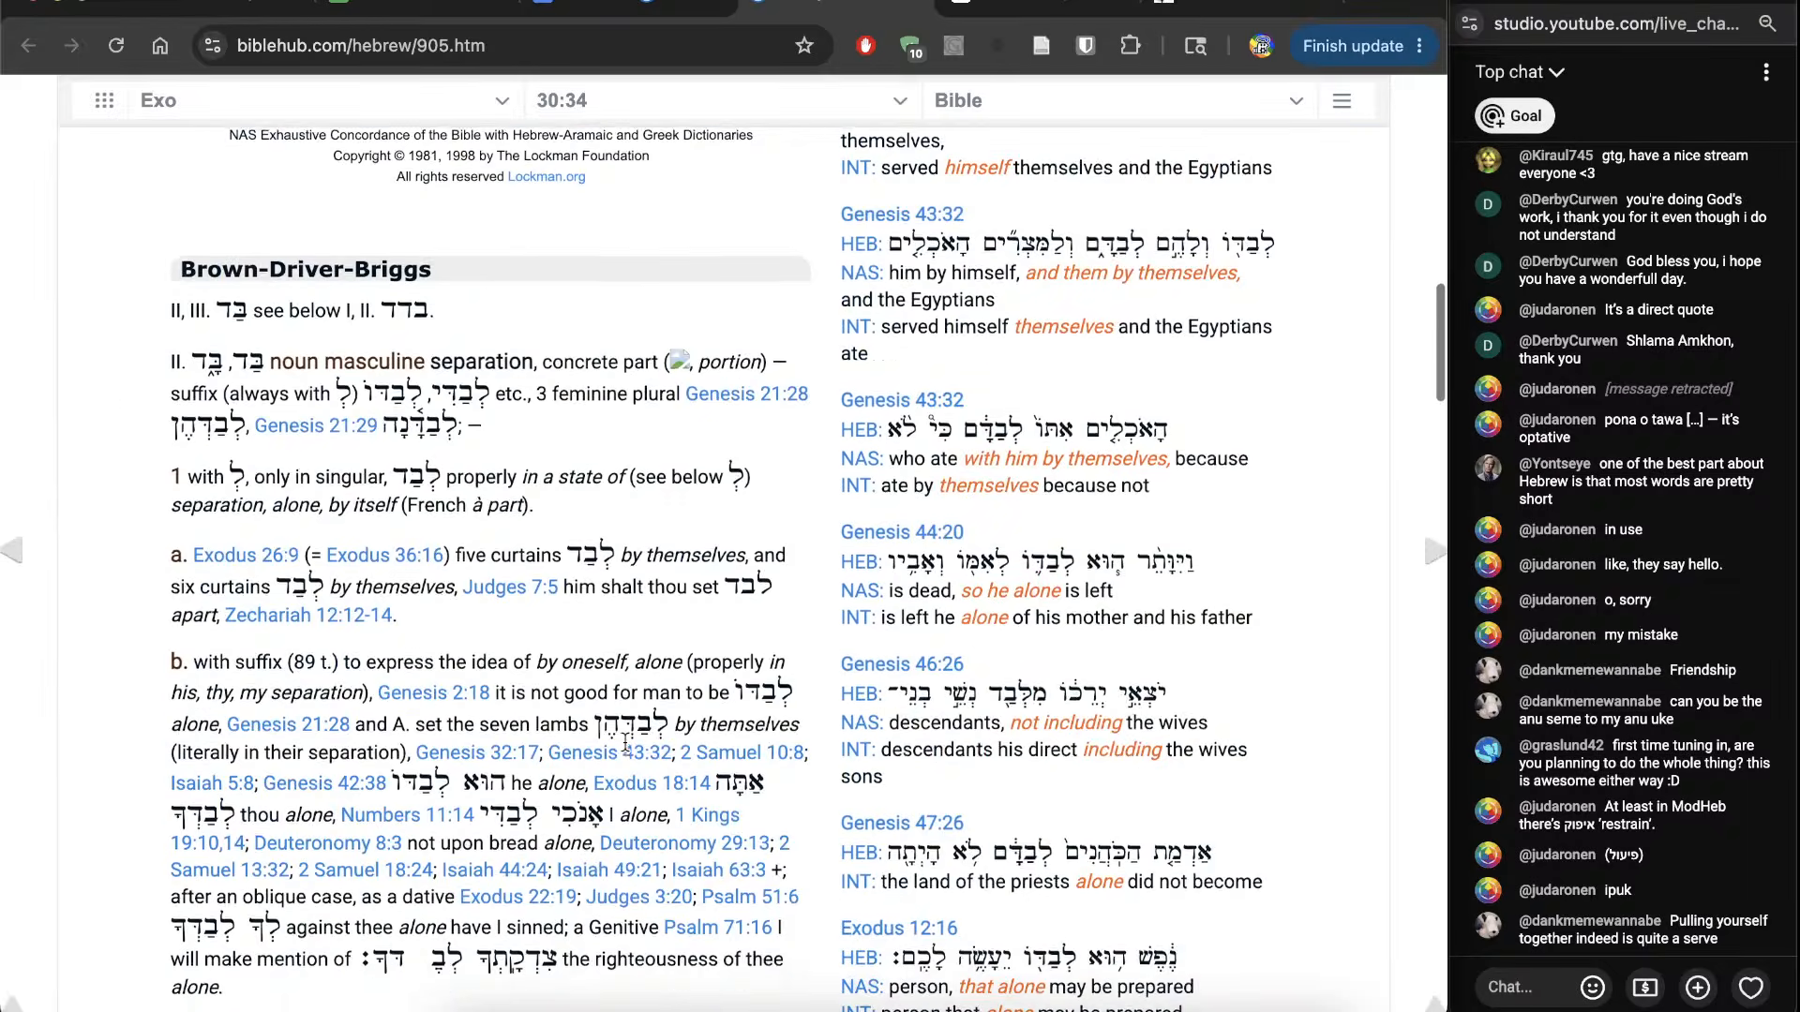
pyautogui.press('super+w')
# Step: Continue verse 32 in the document with "lon weka"
pyautogui.click(619, 615)
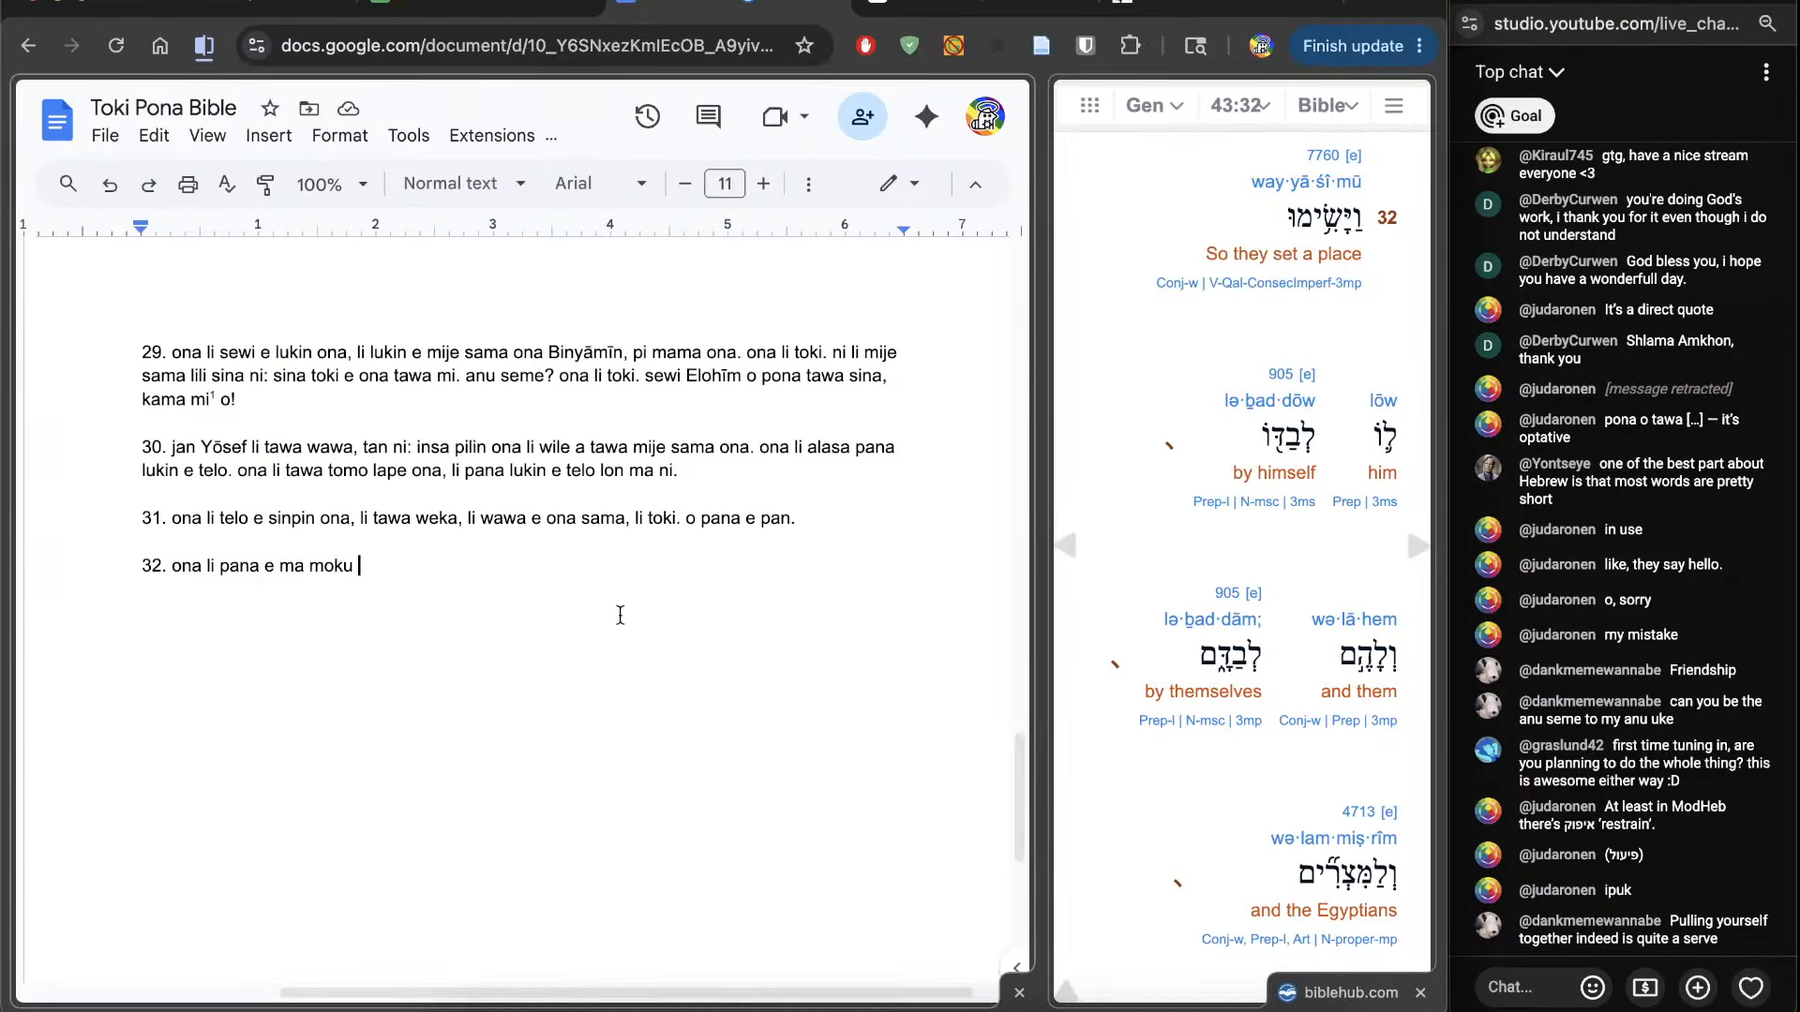
pyautogui.write('lon wekaa')
pyautogui.press('BackSpace')
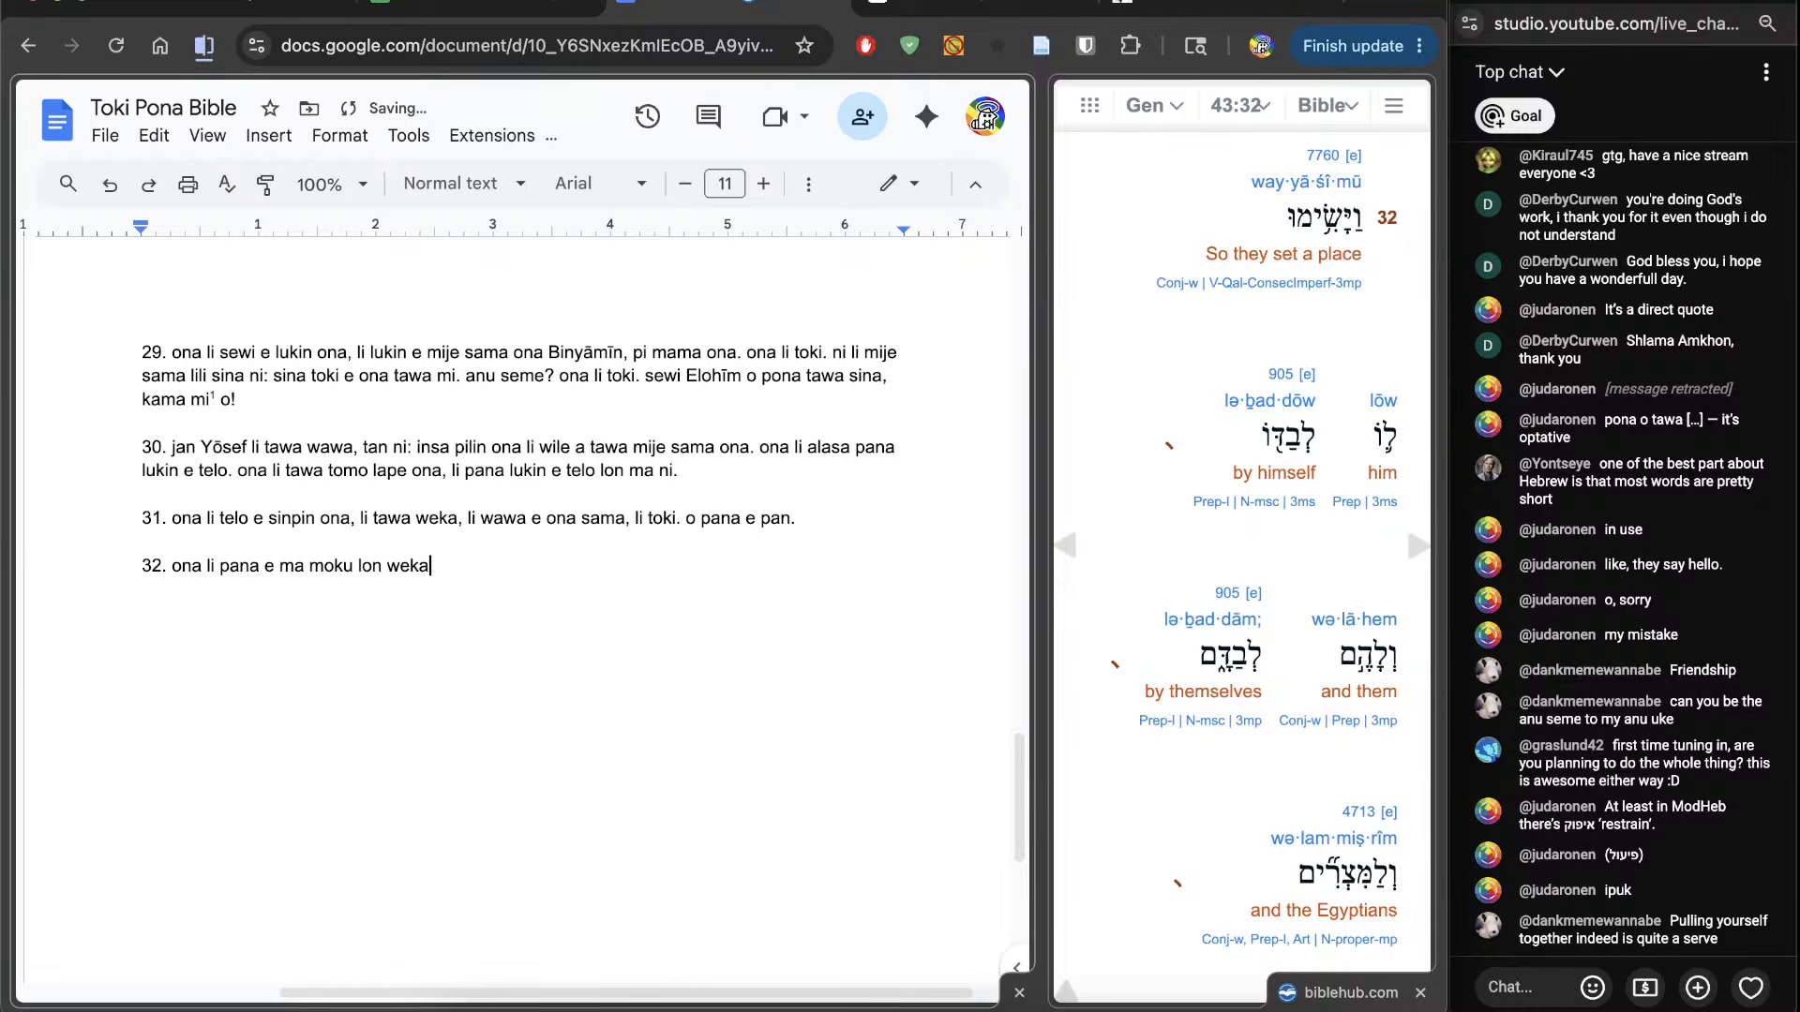
# Step: Replace "weka" in verse 32 with "taso ona, tawa kulupu, la taso kulupu." and check the use of "taso"
pyautogui.write(',')
pyautogui.press('BackSpace')
pyautogui.press('BackSpace')
pyautogui.write('; tawa ona, l')
pyautogui.keyDown('shift'); pyautogui.click(427, 597); pyautogui.keyUp('shift')
pyautogui.press('BackSpace')
pyautogui.press('BackSpace')
pyautogui.press('BackSpace')
pyautogui.press('BackSpace')
pyautogui.press('BackSpace')
pyautogui.write('taso ona, ta')
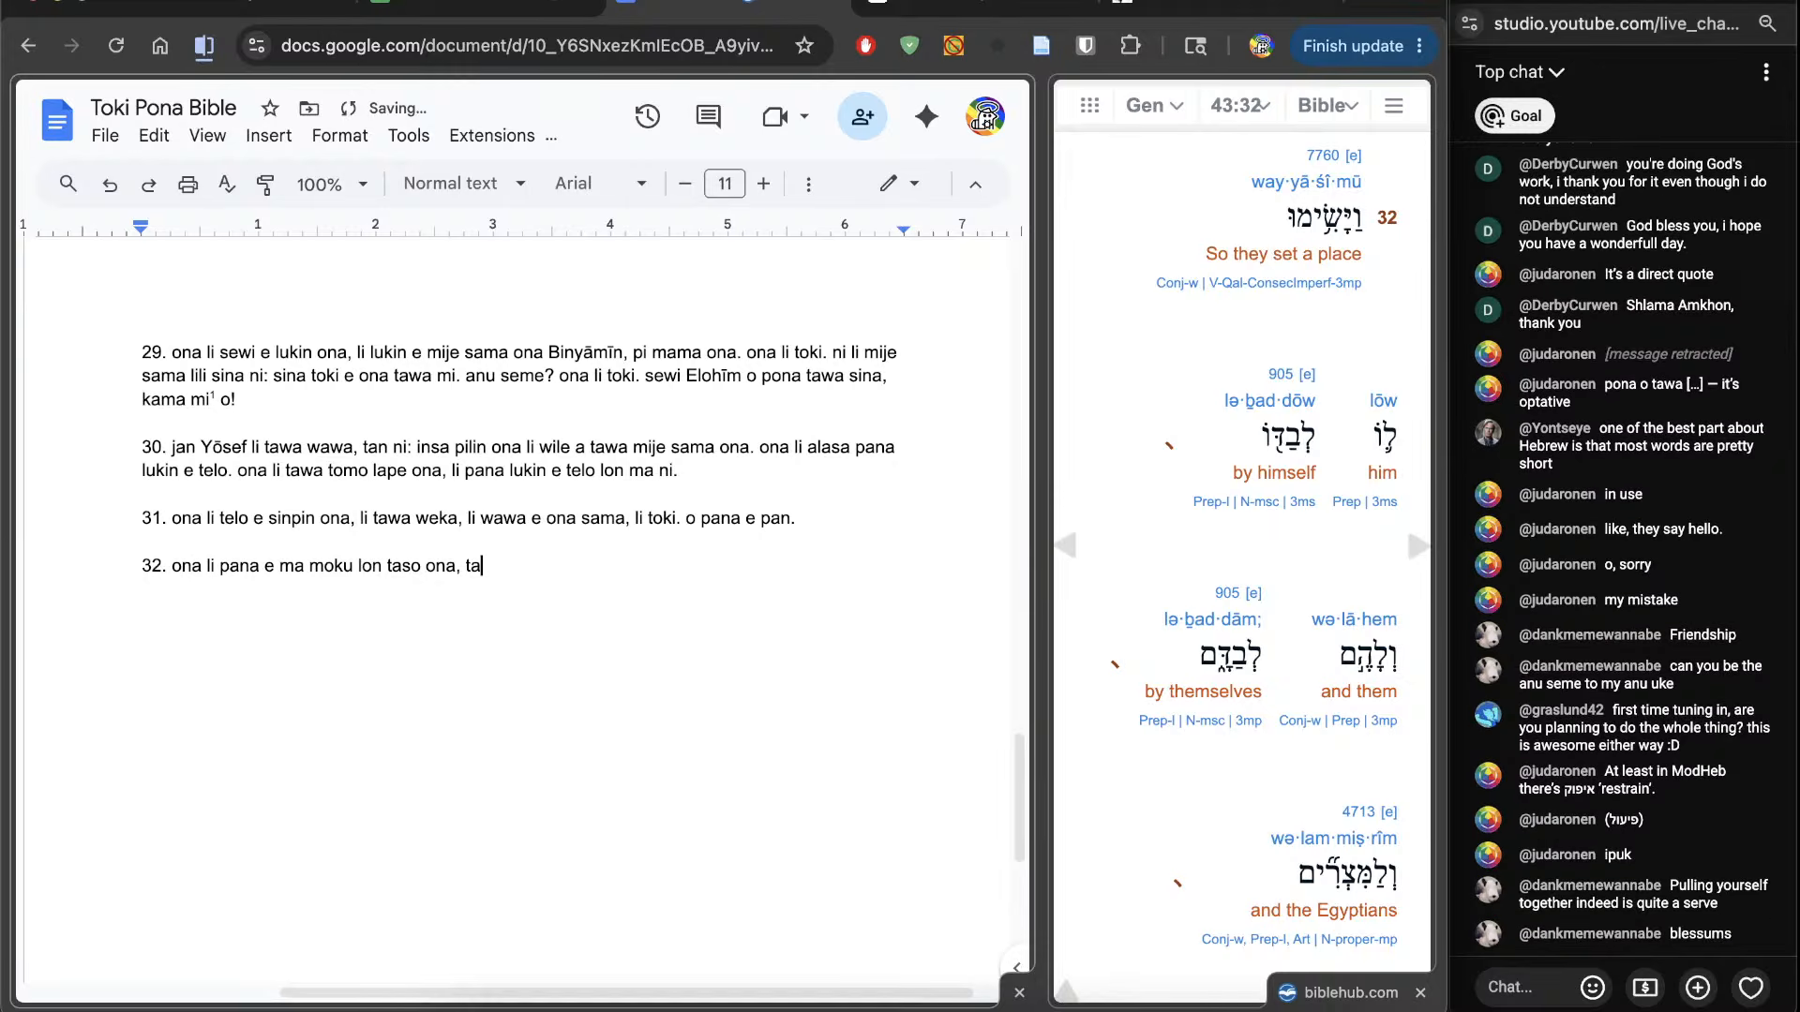
pyautogui.write('wa kulupu, la')
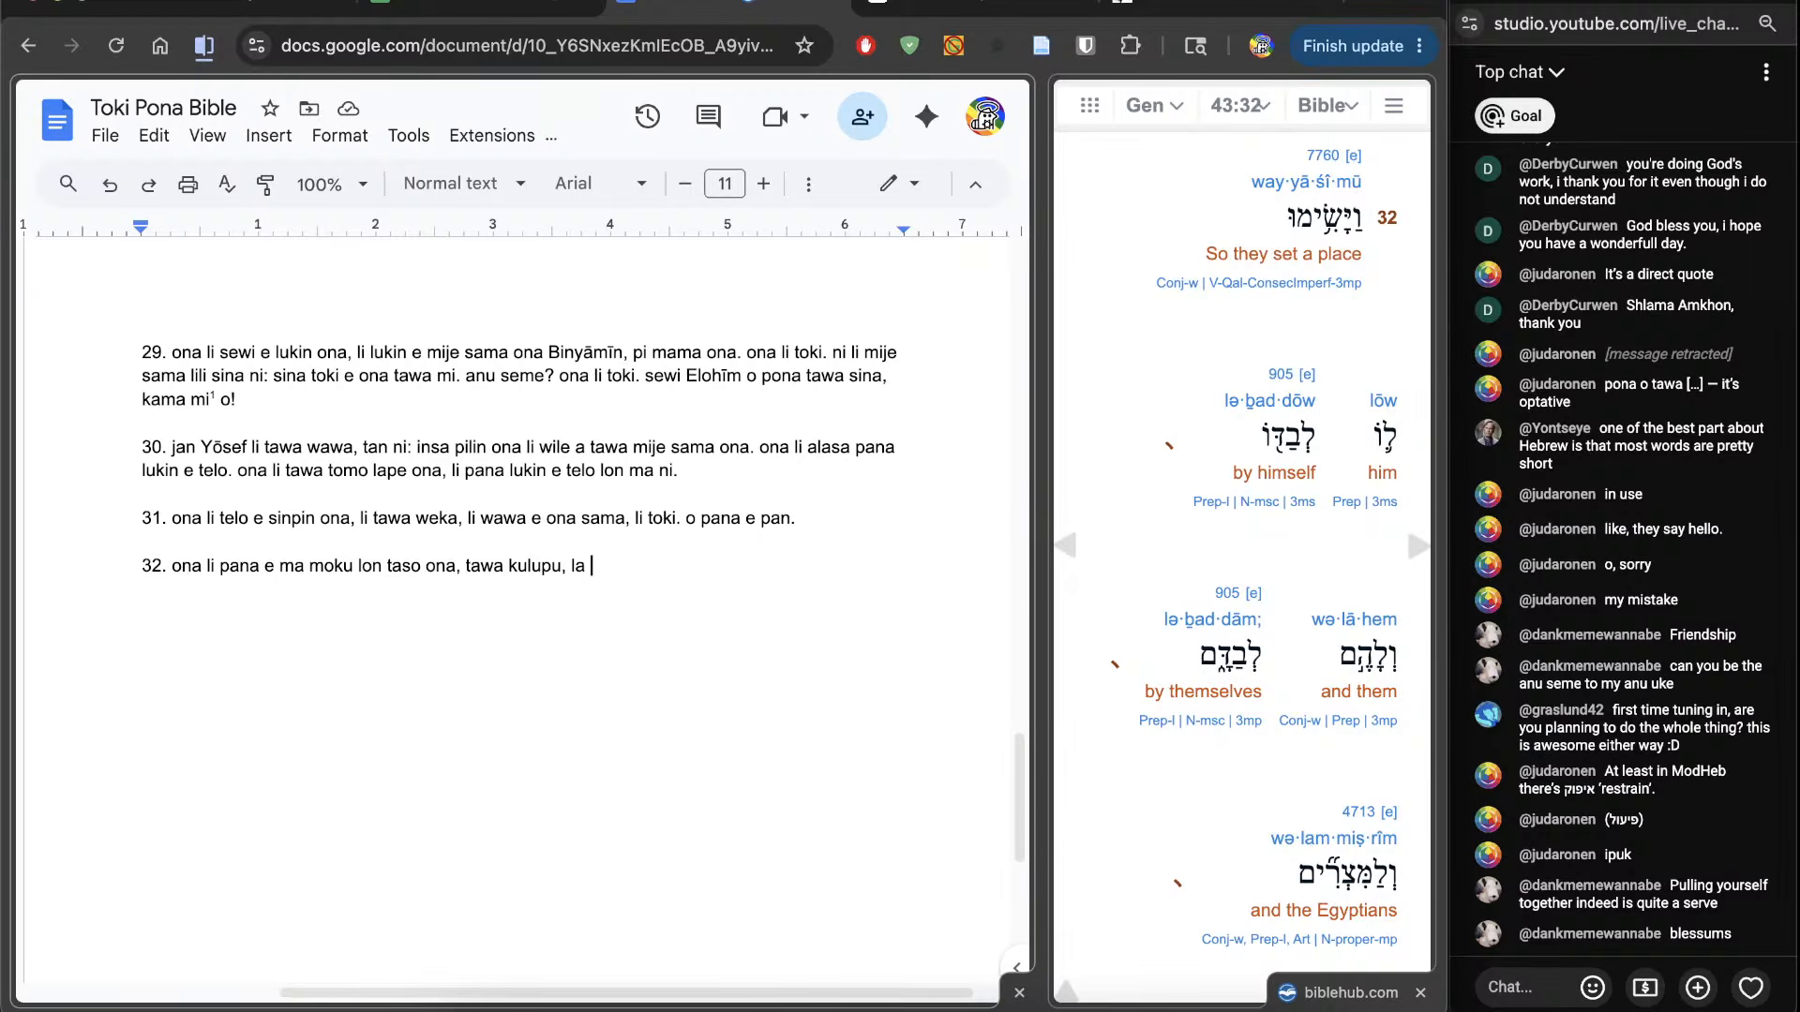
pyautogui.write('taso kulupu.')
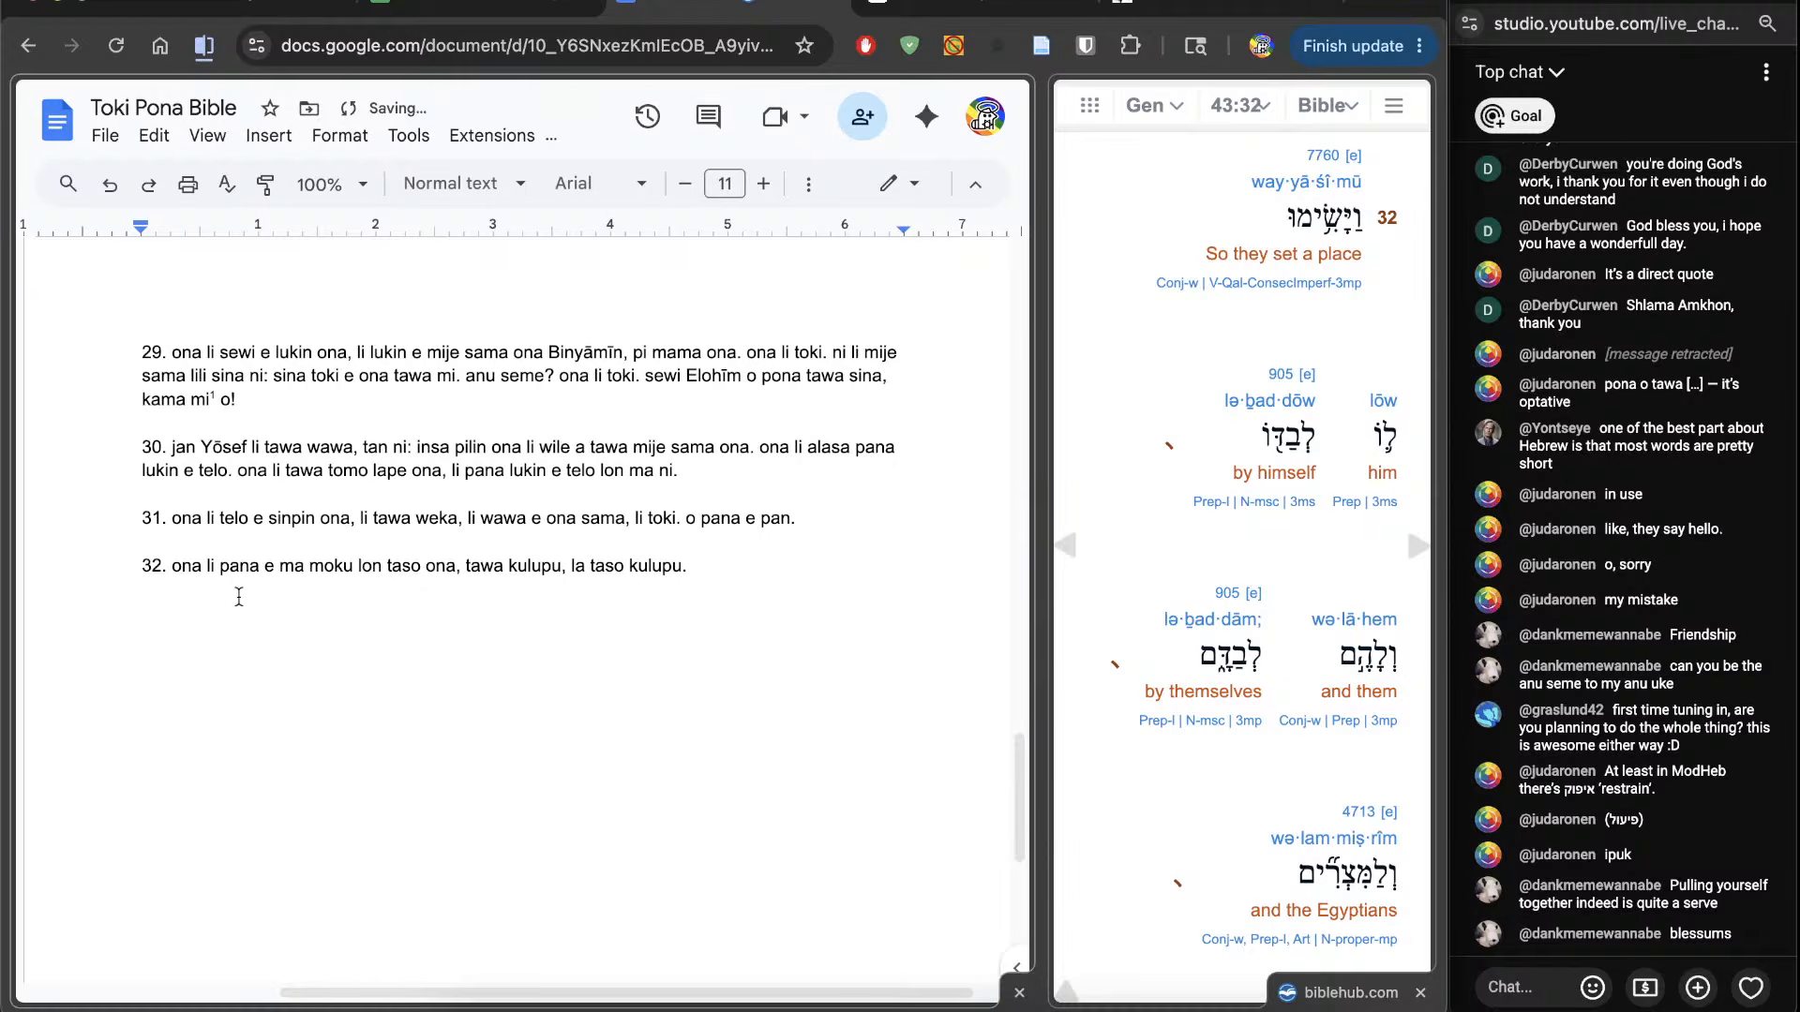
pyautogui.doubleClick(603, 611)
pyautogui.doubleClick(402, 599)
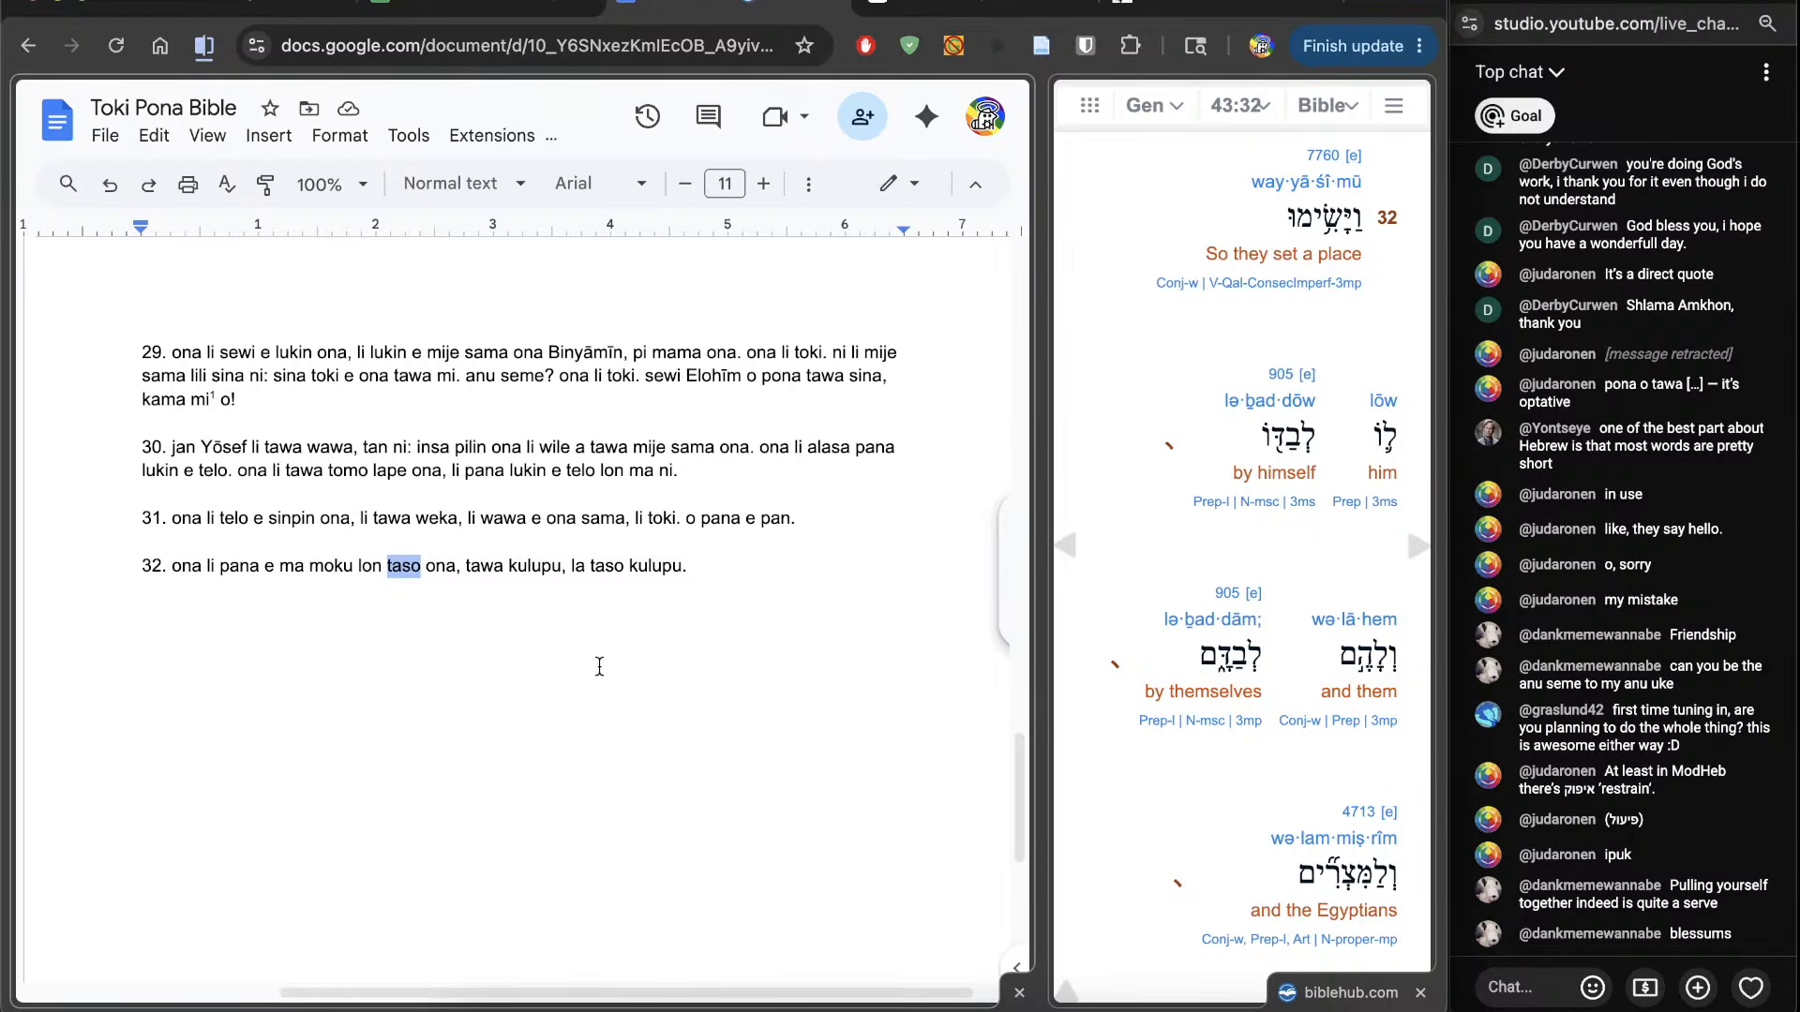
pyautogui.click(843, 756)
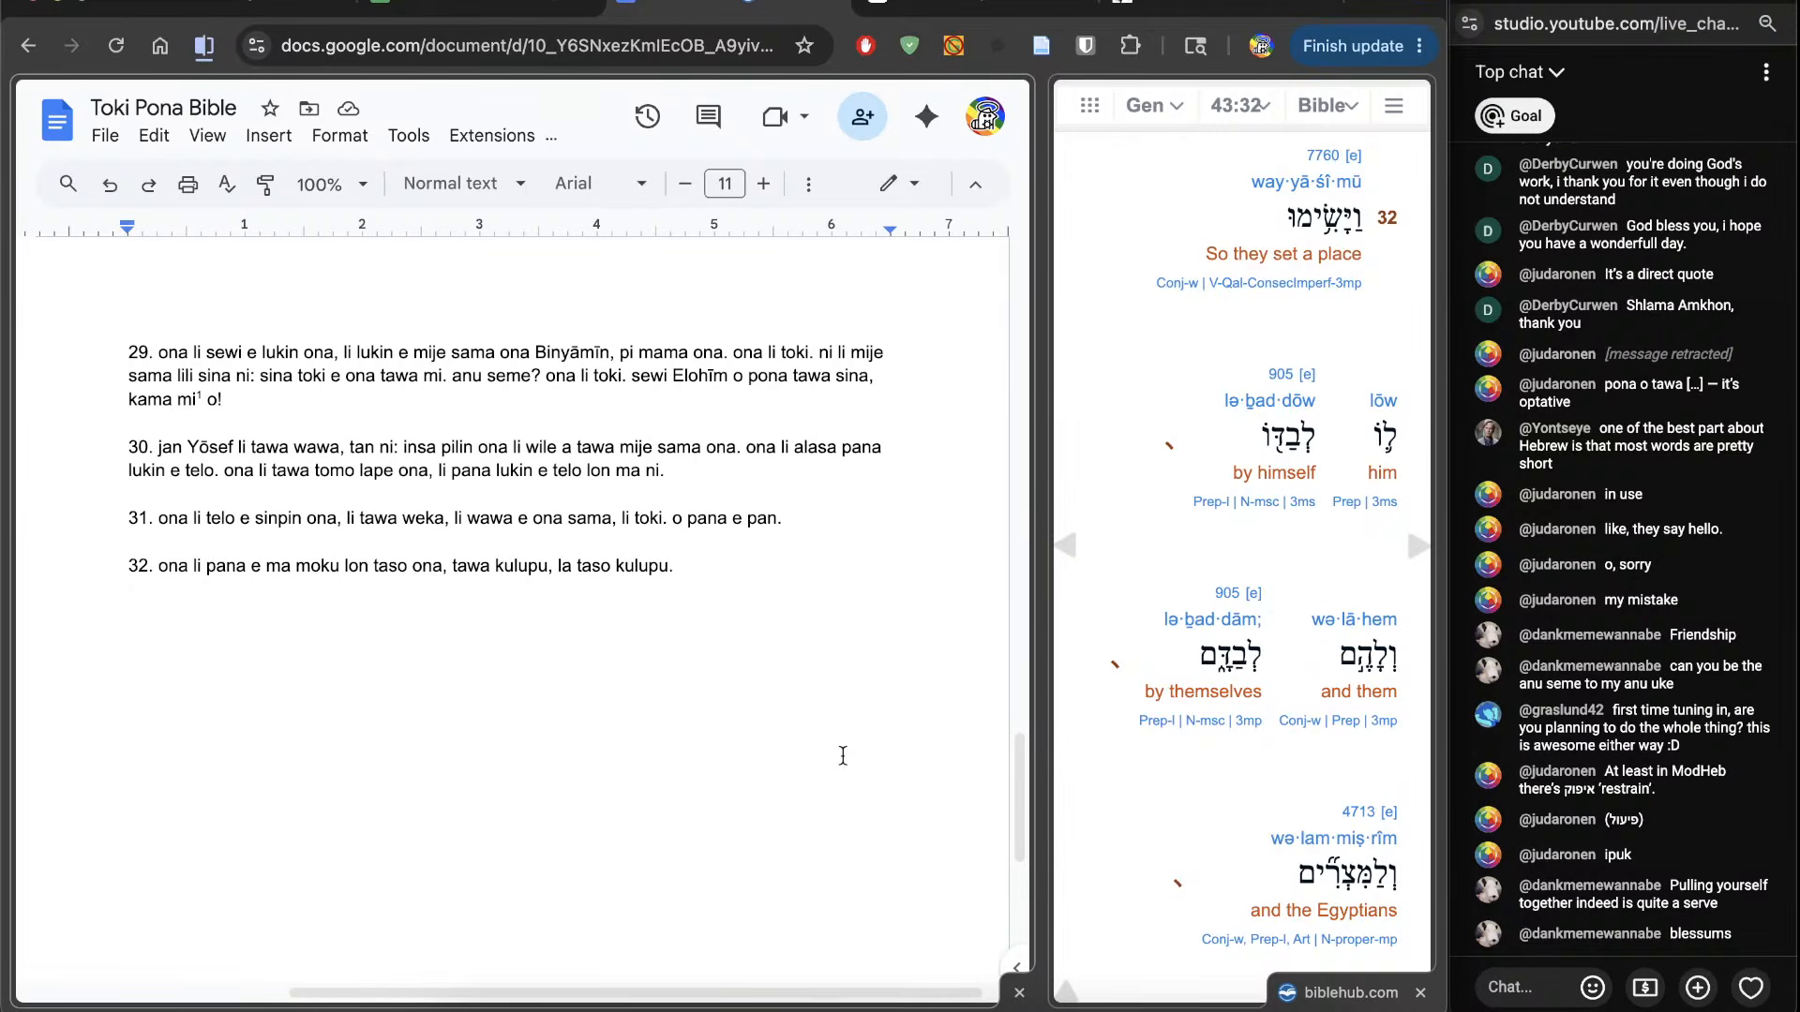
# Step: Read on in the interlinear and add "jan pi kulupu Mitsrīm li moku lon poka pi ona Yōsef, li taso, tan ni:" to verse 32
pyautogui.scroll(-3, 1139, 772)
pyautogui.scroll(-5, 1140, 774)
pyautogui.scroll(-3, 1139, 772)
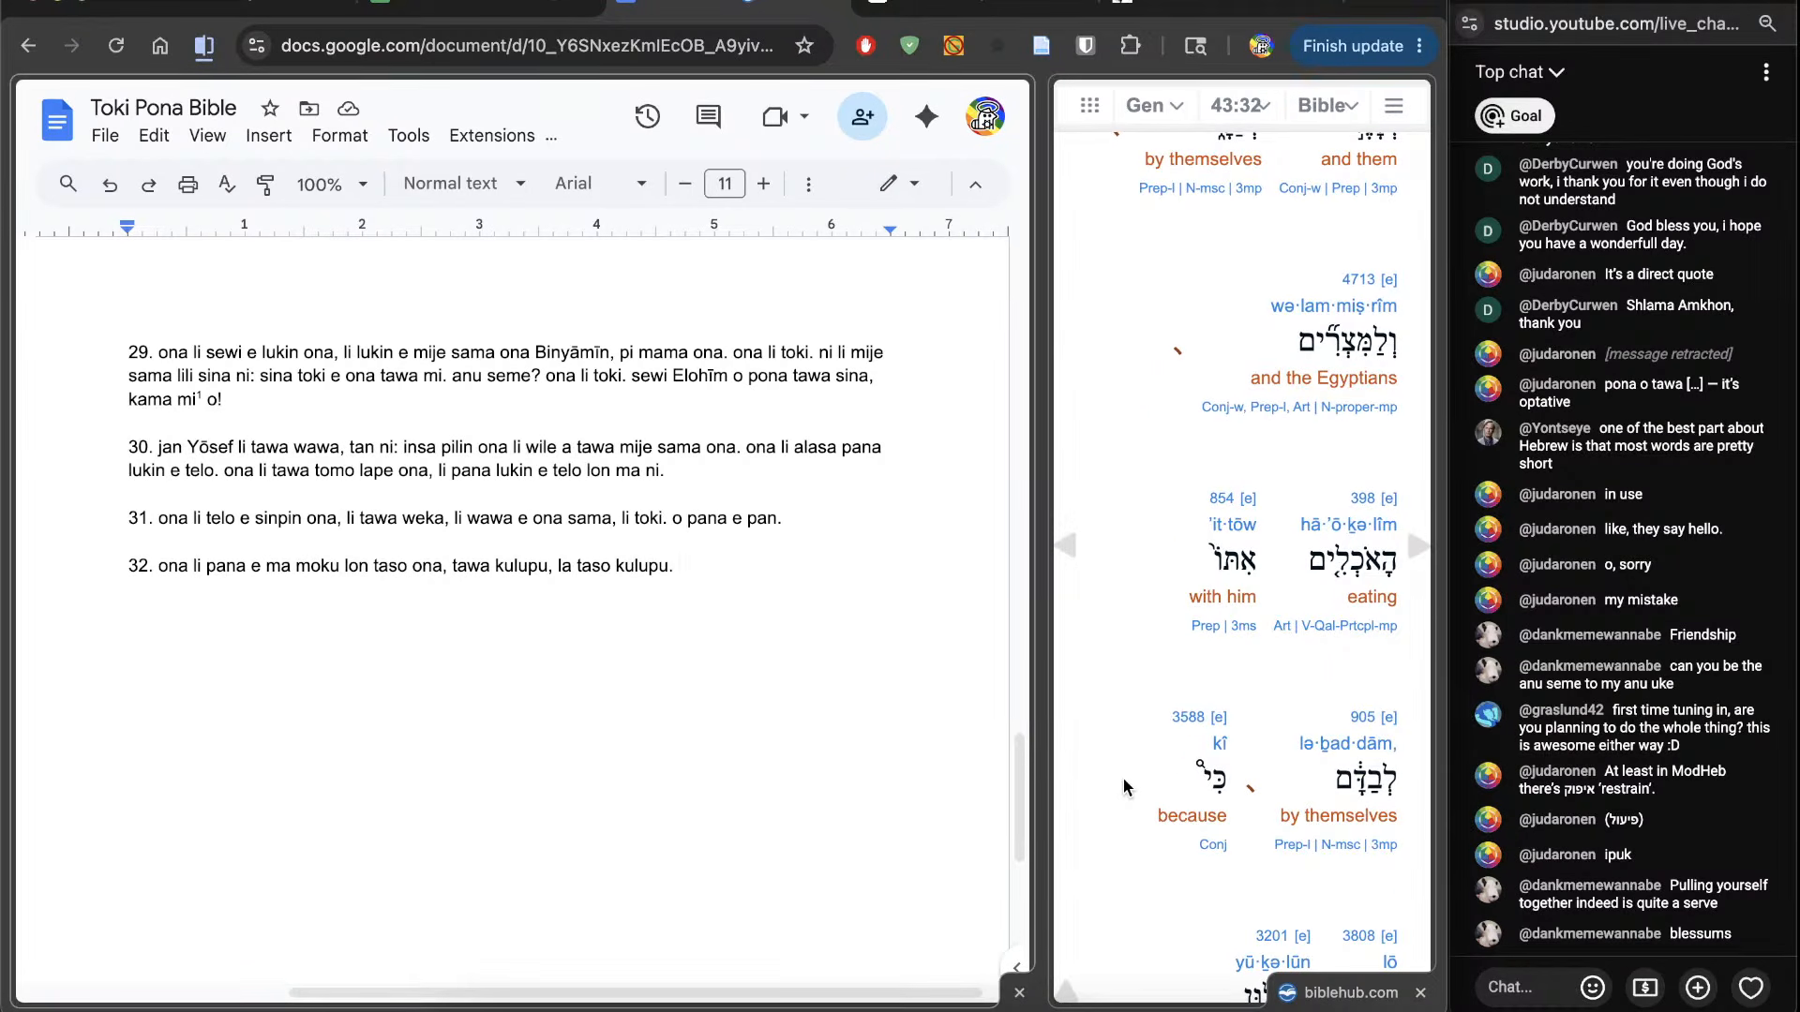
pyautogui.write('jan pi kulupu ')
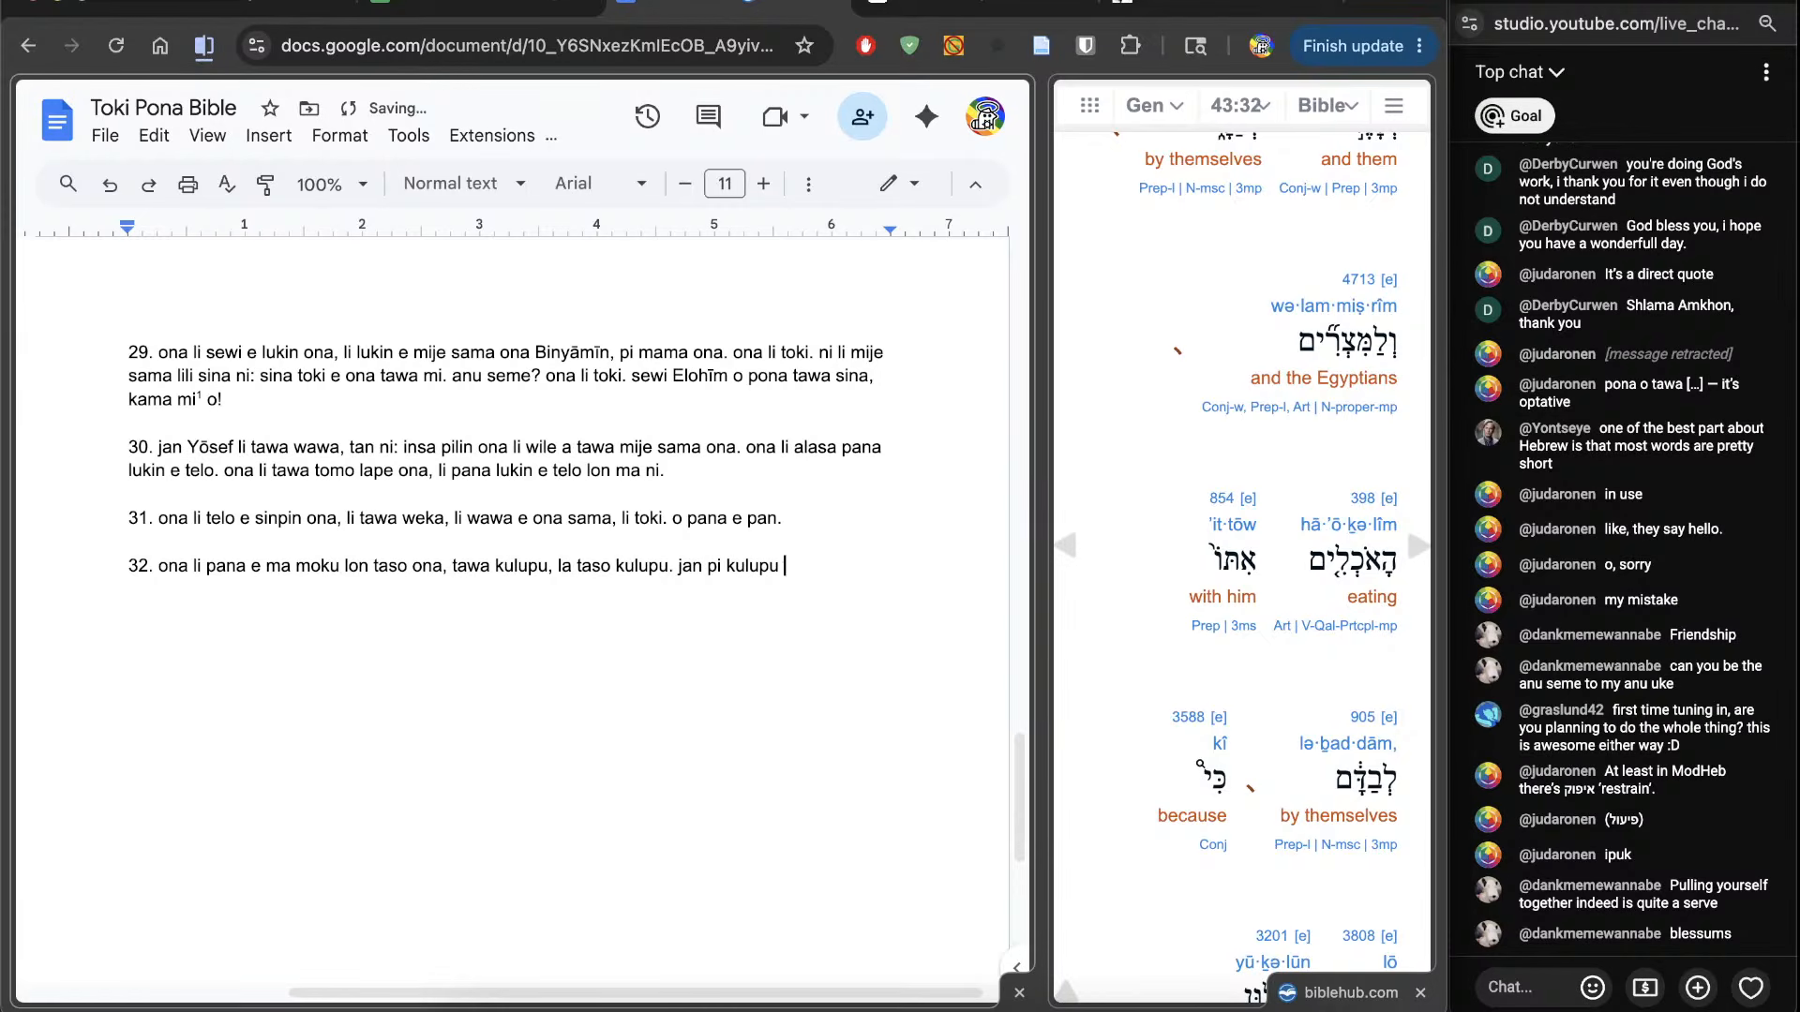
pyautogui.write('Mitsrīm li moku lon po')
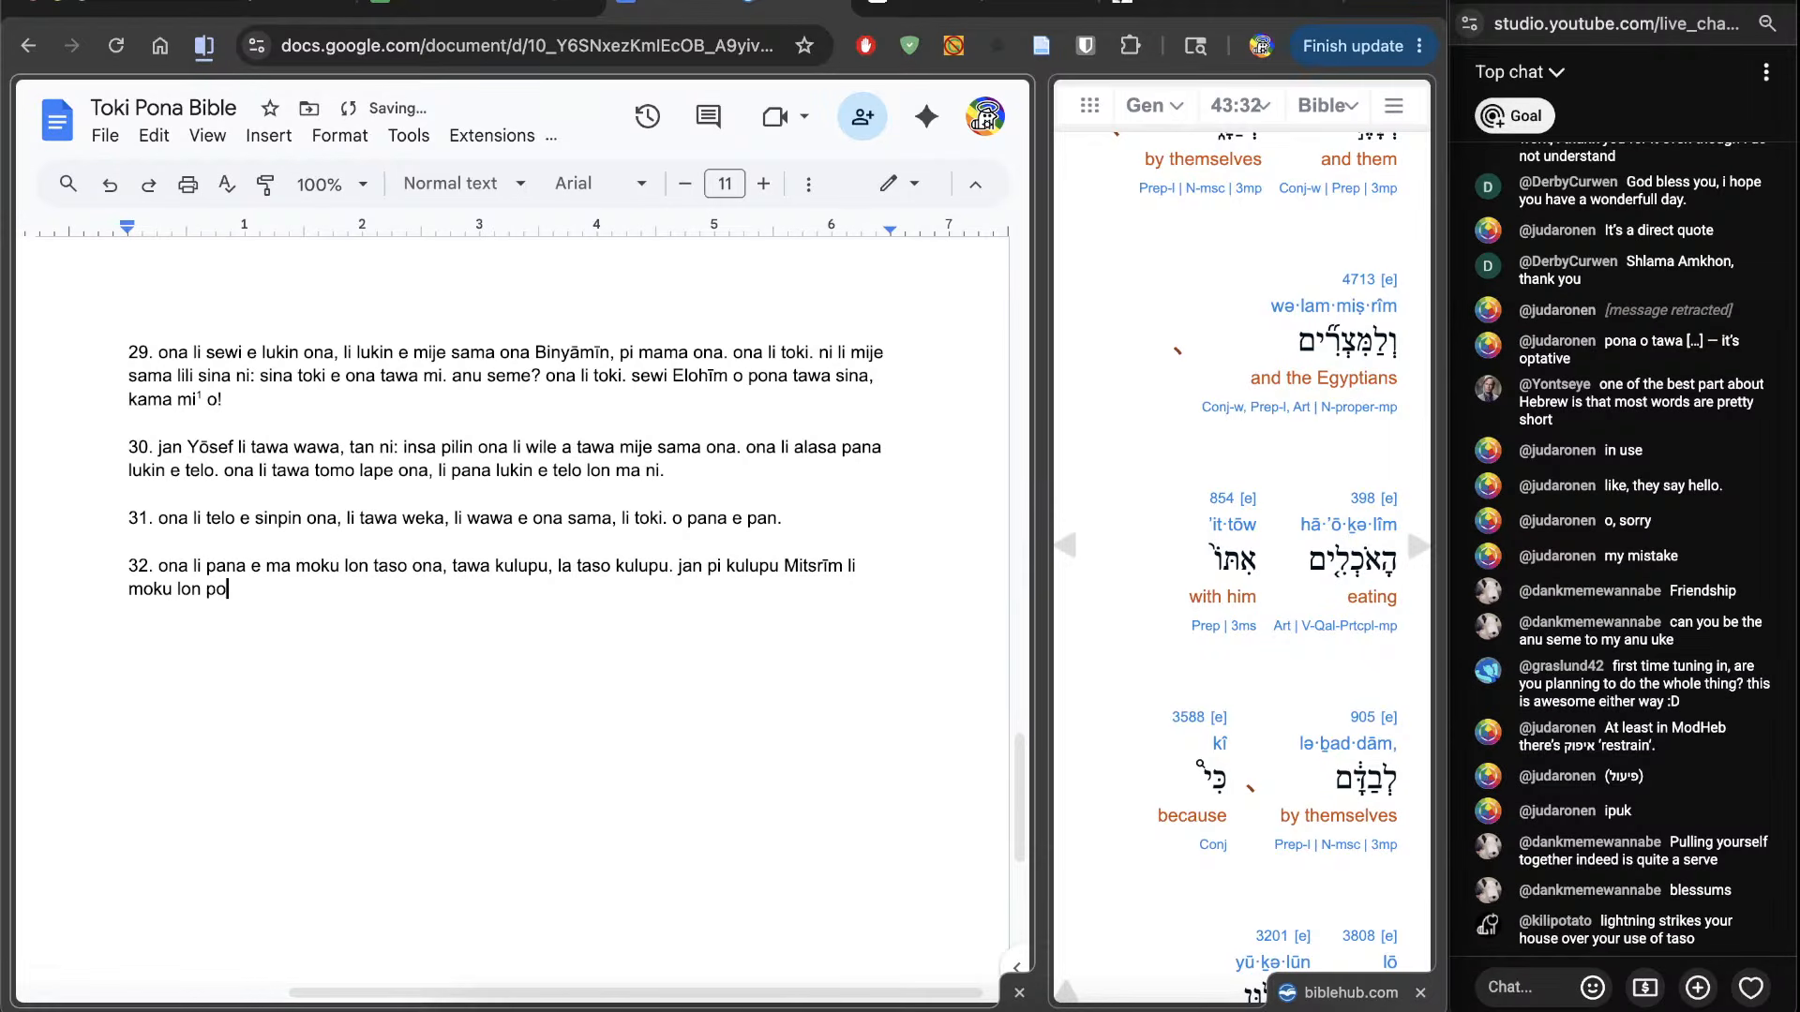
pyautogui.write('ka pi ona Yōsef')
pyautogui.scroll(-2, 1106, 842)
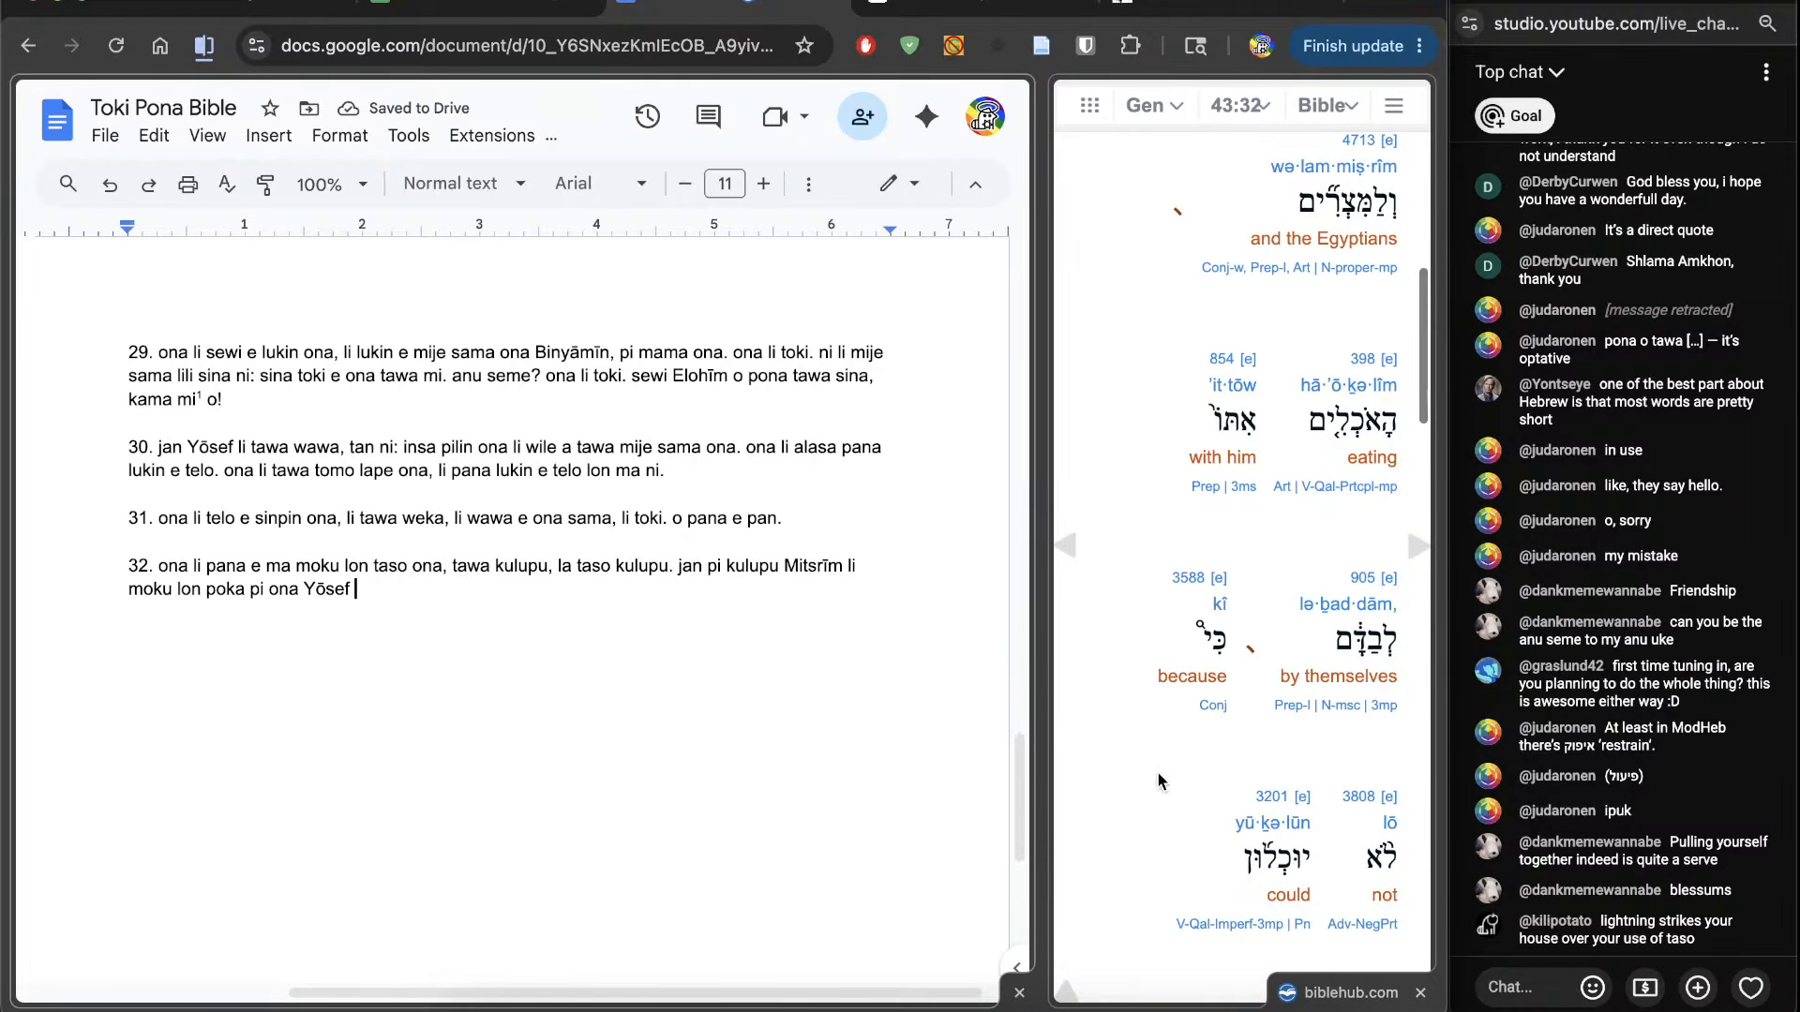
pyautogui.scroll(-1, 1159, 780)
pyautogui.write(', li taso, tan ni:')
# Step: Read the reason clause in the interlinear and add "jan pi kulupu Mitsrīm li ken ala moku lon poka pi kulupu Ivrīm" to verse 32
pyautogui.scroll(-5, 1266, 562)
pyautogui.scroll(-4, 1266, 563)
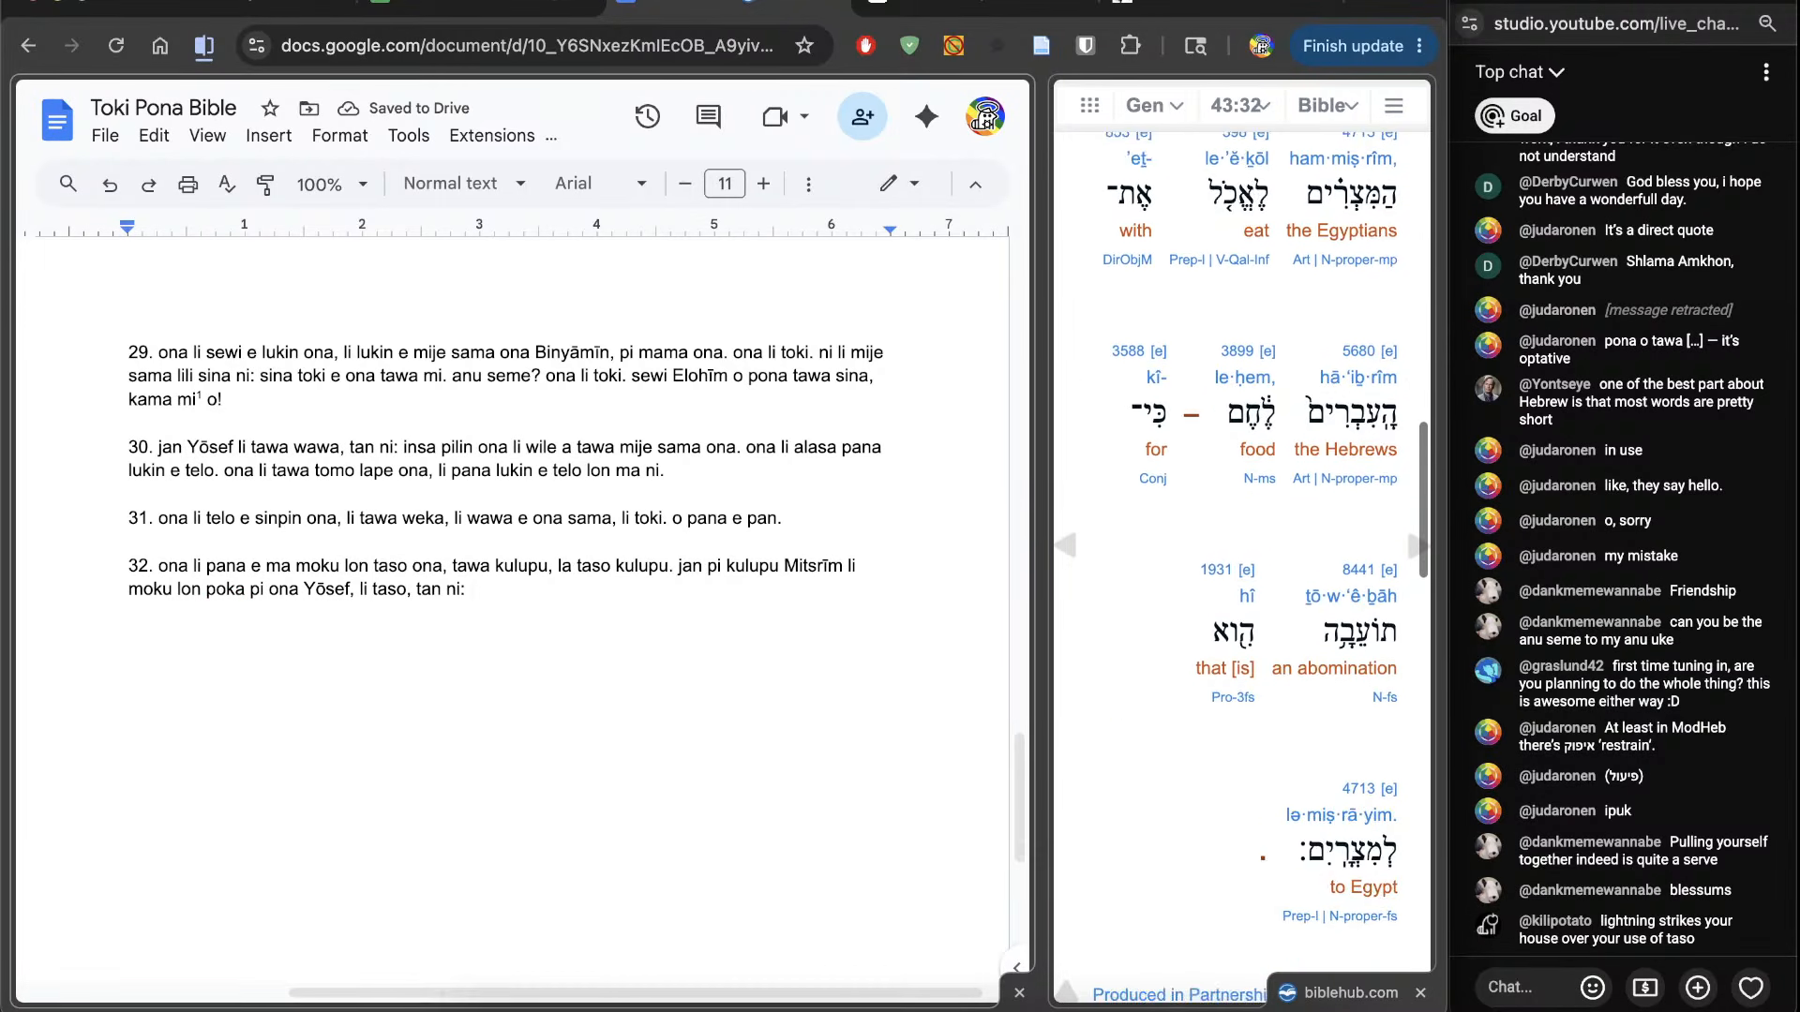
pyautogui.scroll(6, 1246, 553)
pyautogui.scroll(-1, 1247, 553)
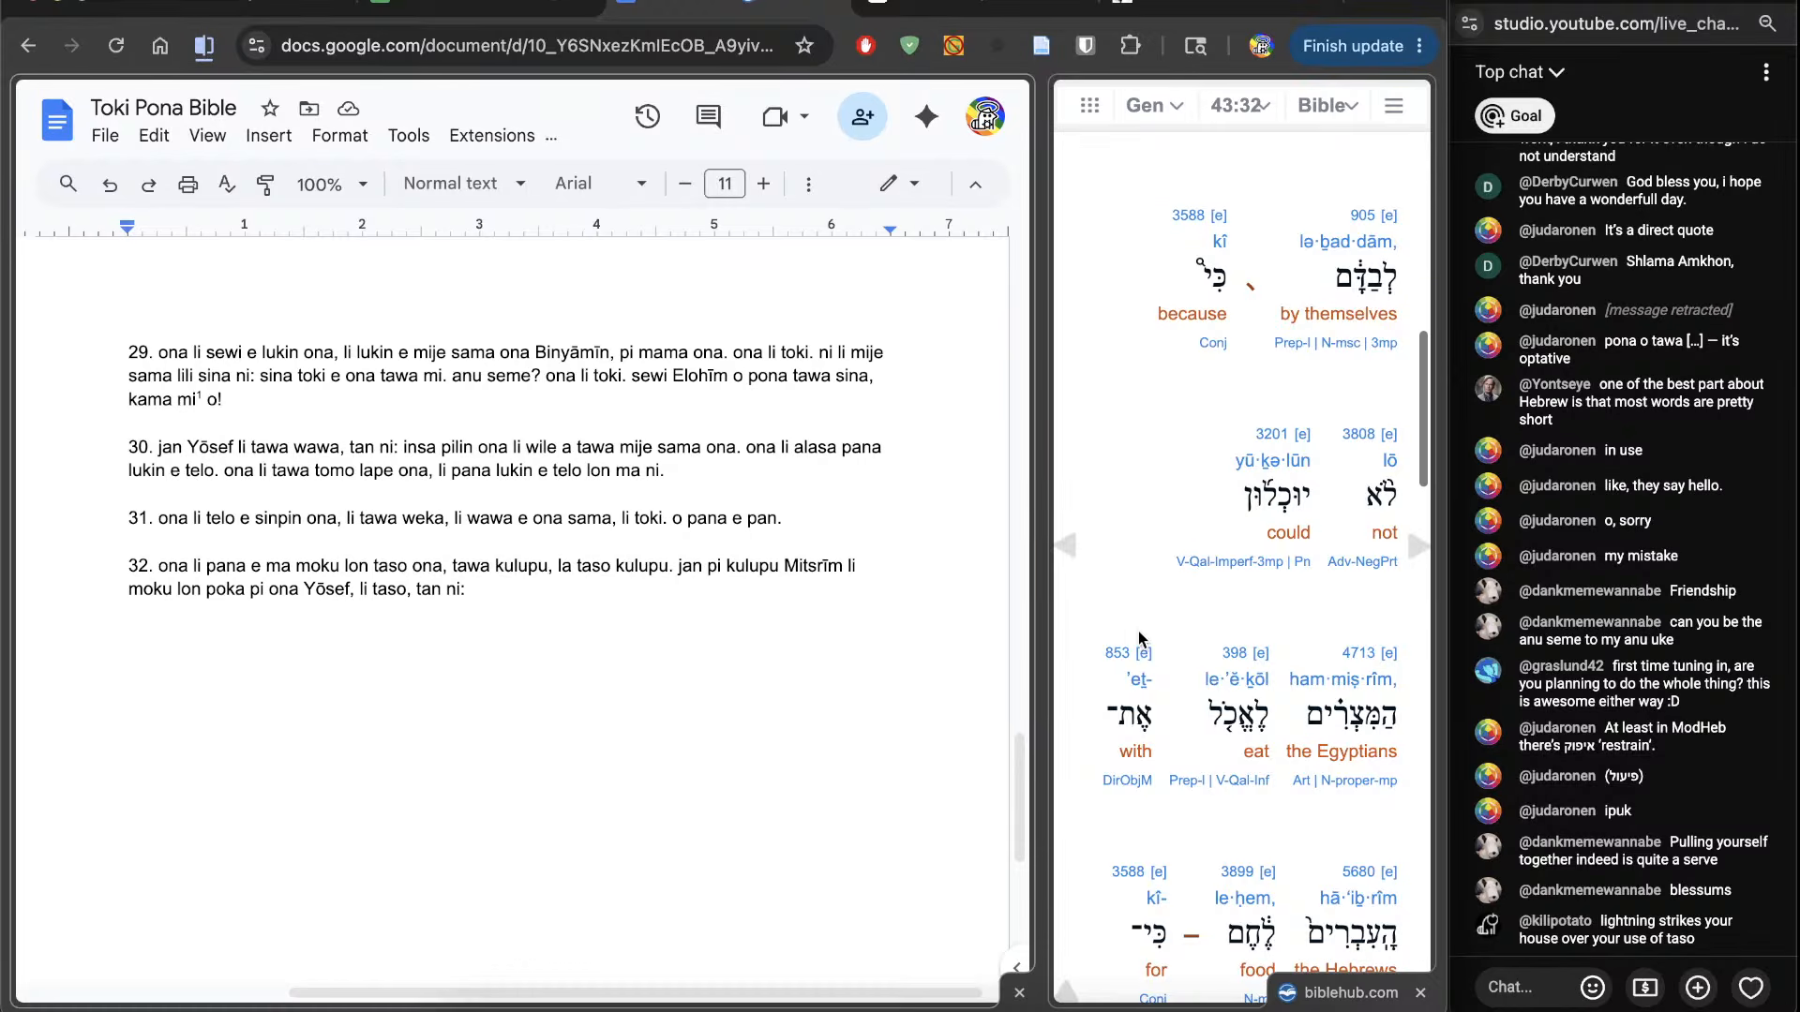
pyautogui.scroll(-1, 1144, 628)
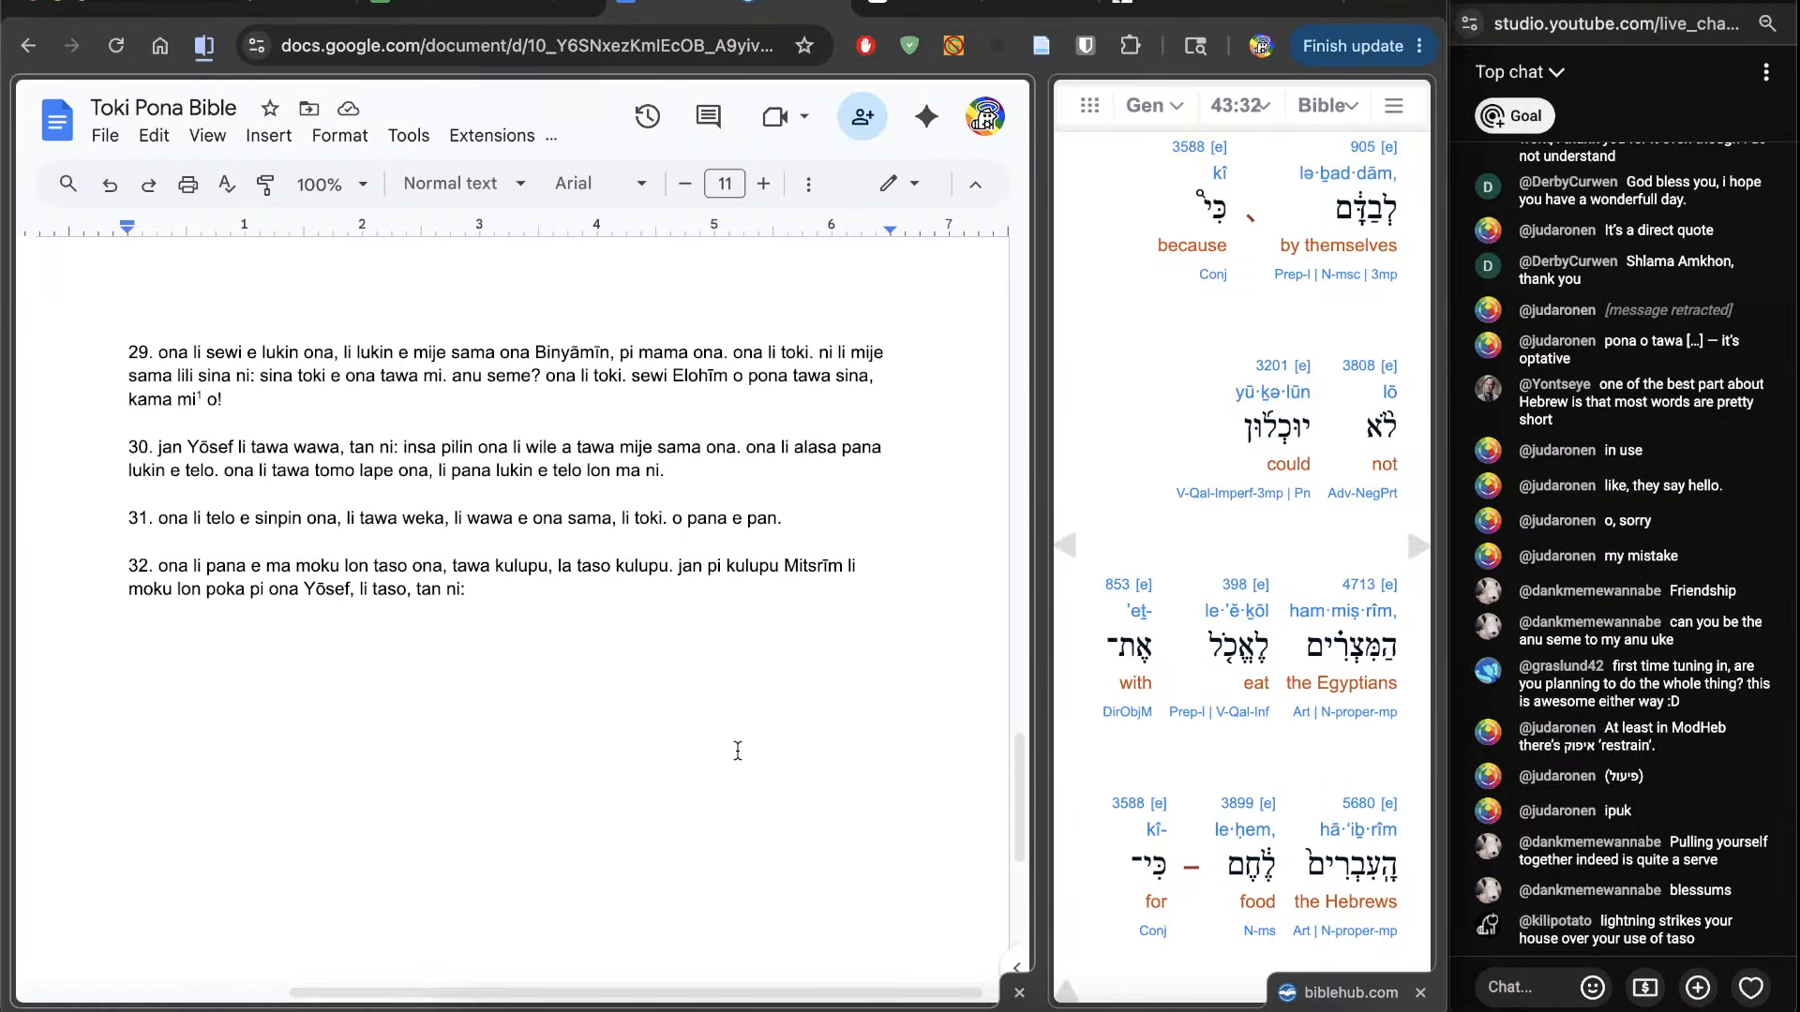
pyautogui.scroll(-1, 1088, 771)
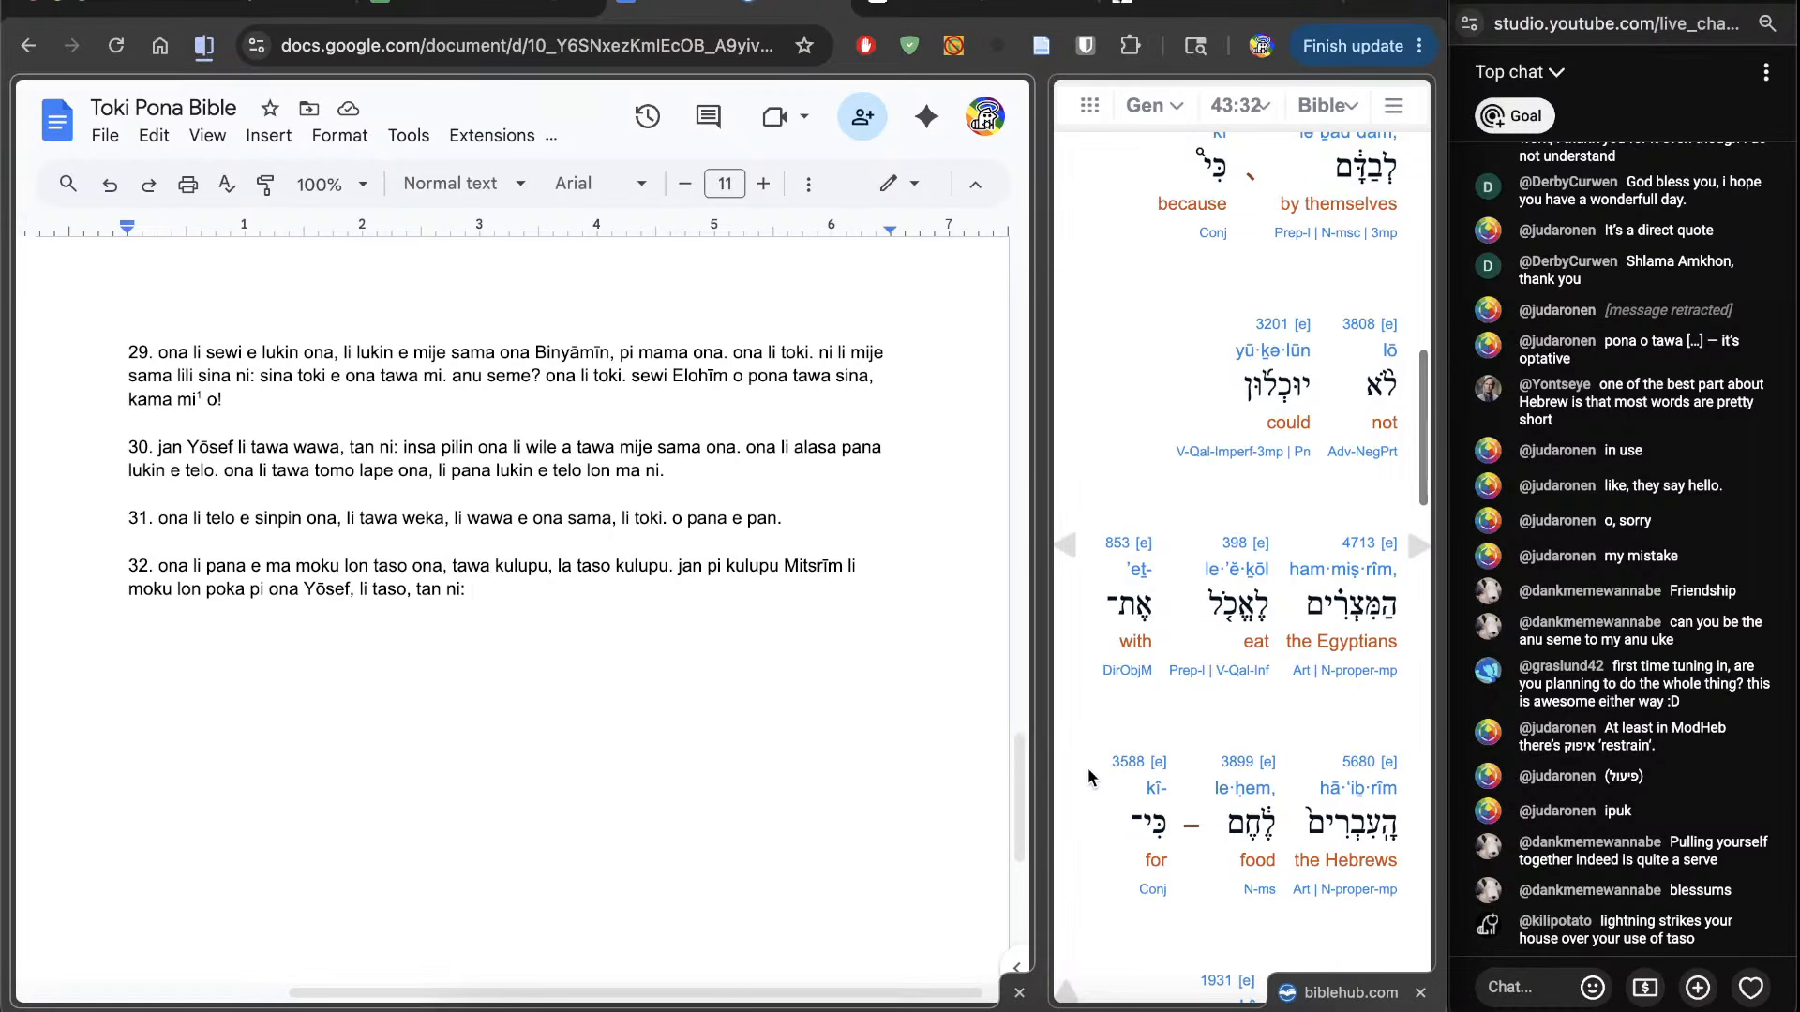
pyautogui.write('jan pi kulupu ')
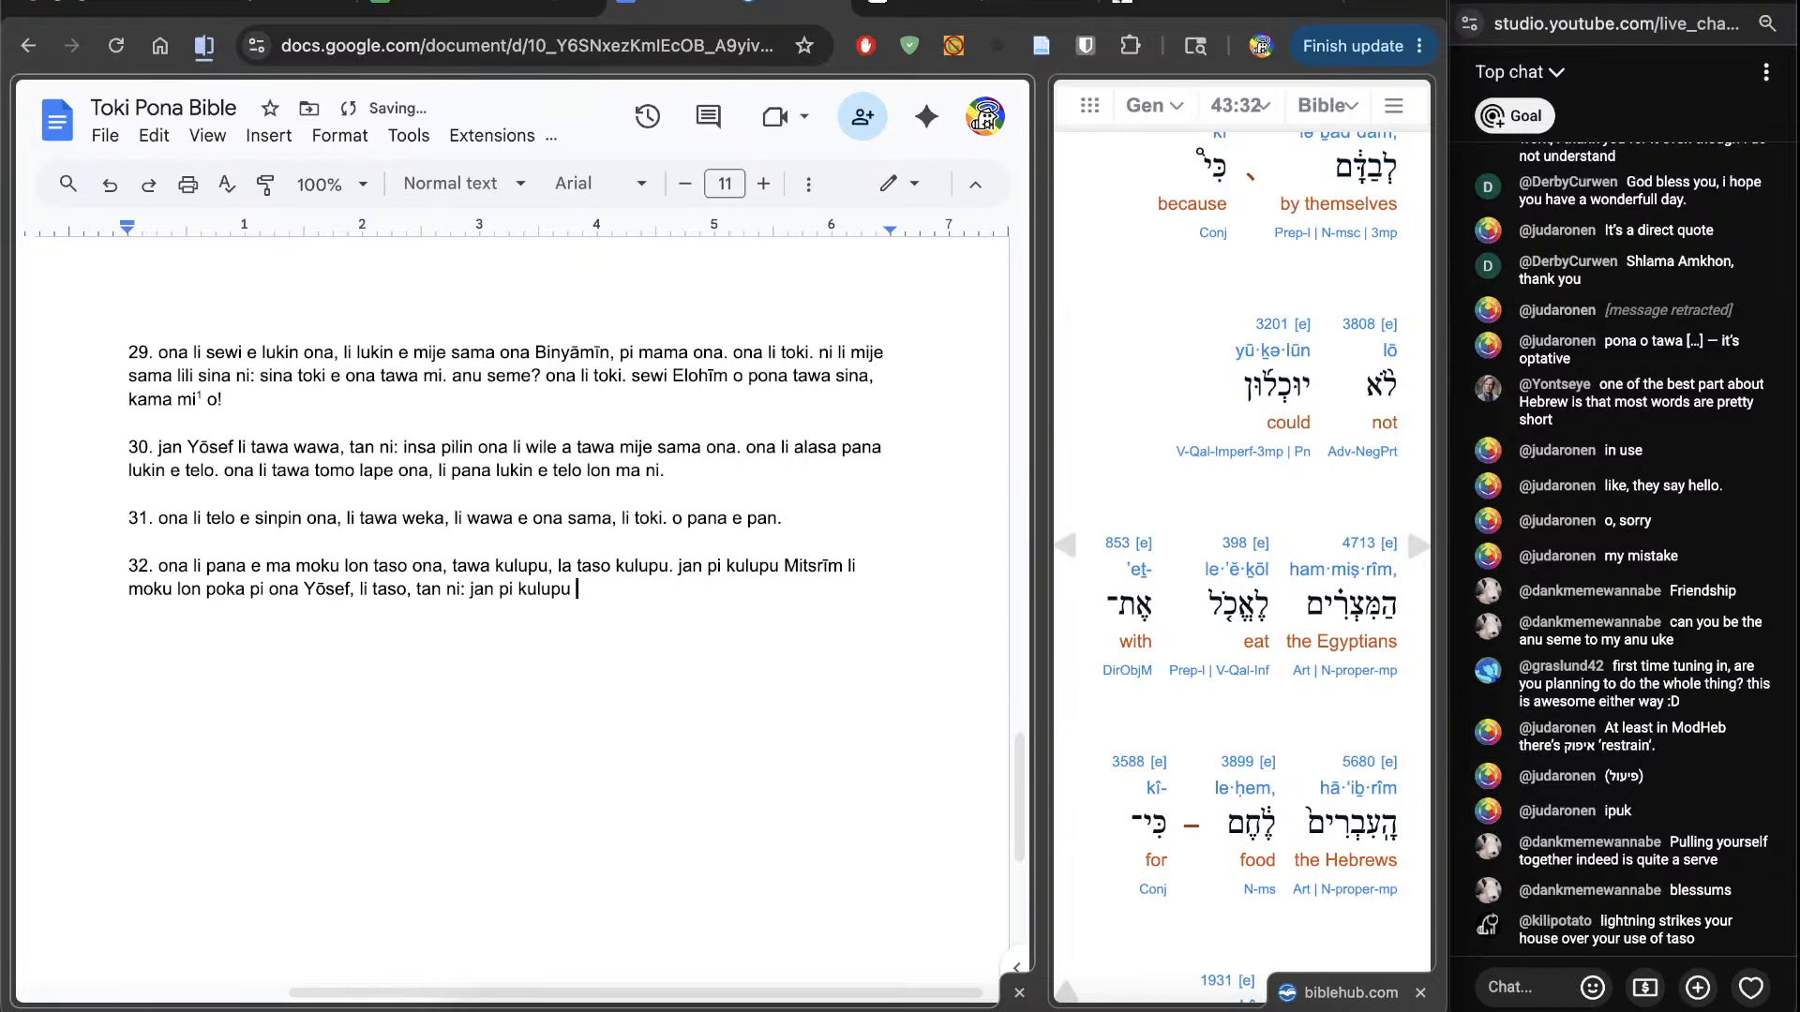
pyautogui.write('Mitsrīm li ken ala moku lon')
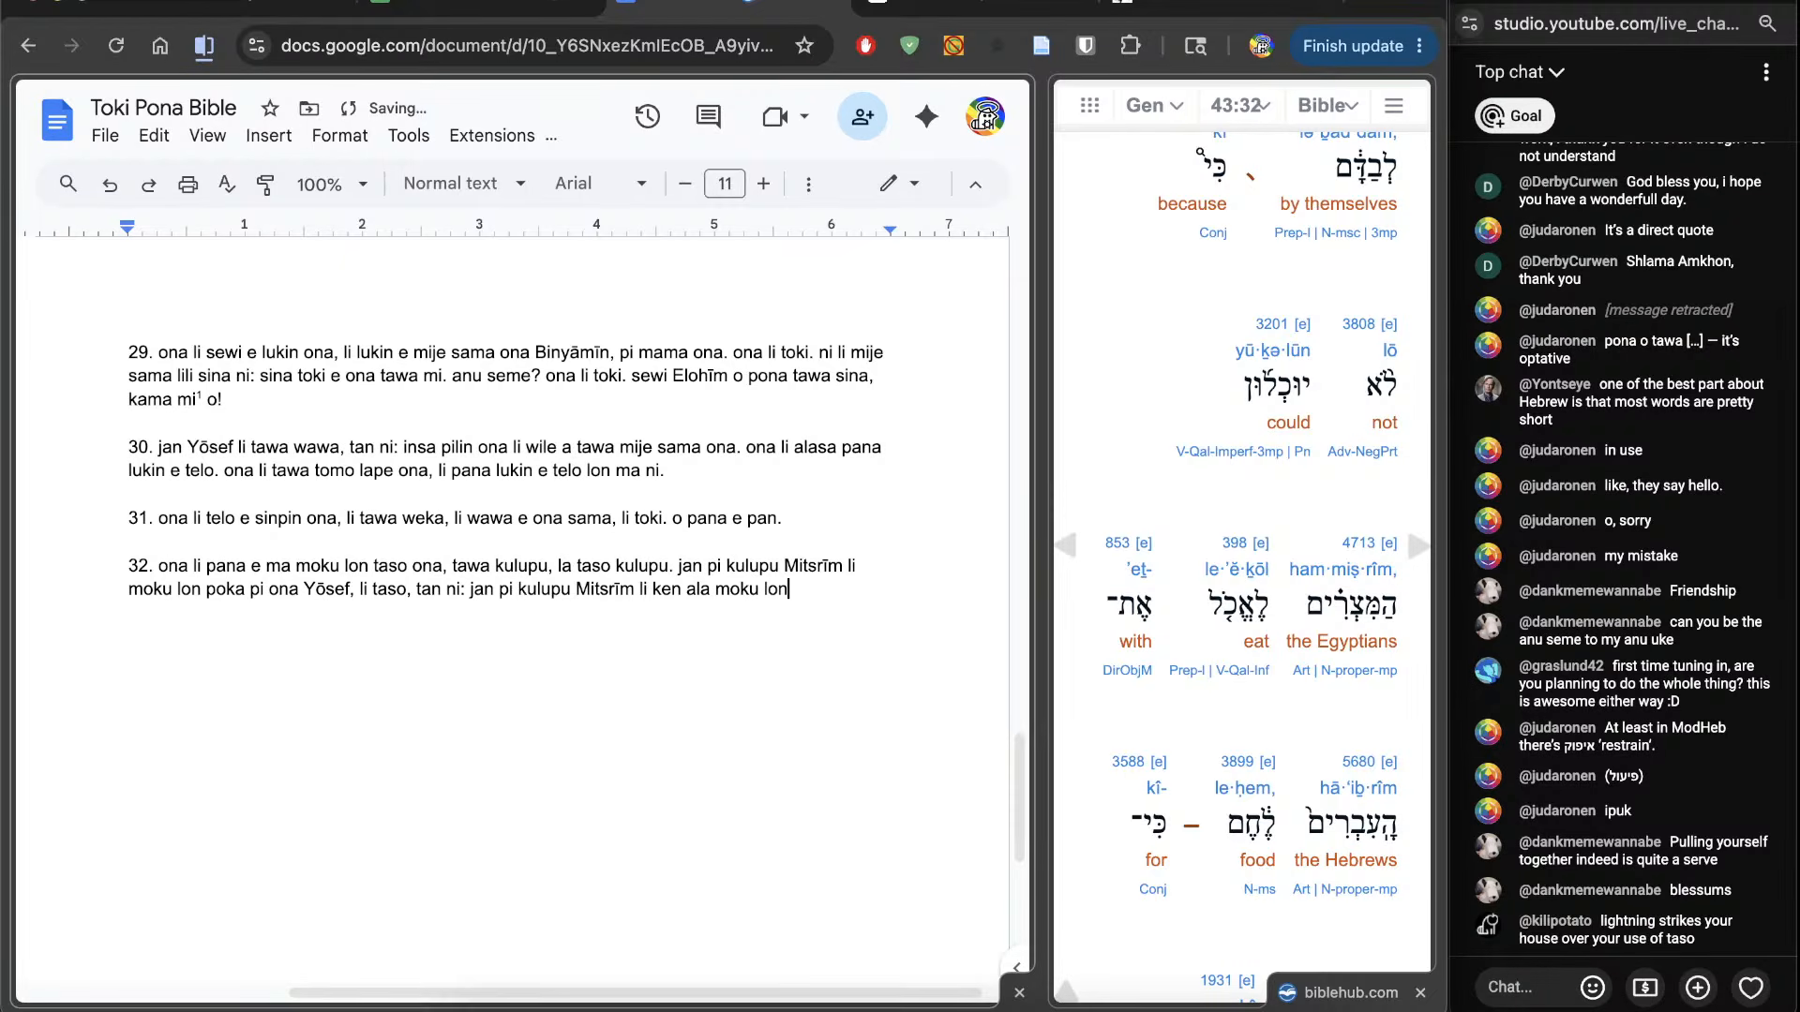
pyautogui.write(' poka pi kulupu Ivrīm')
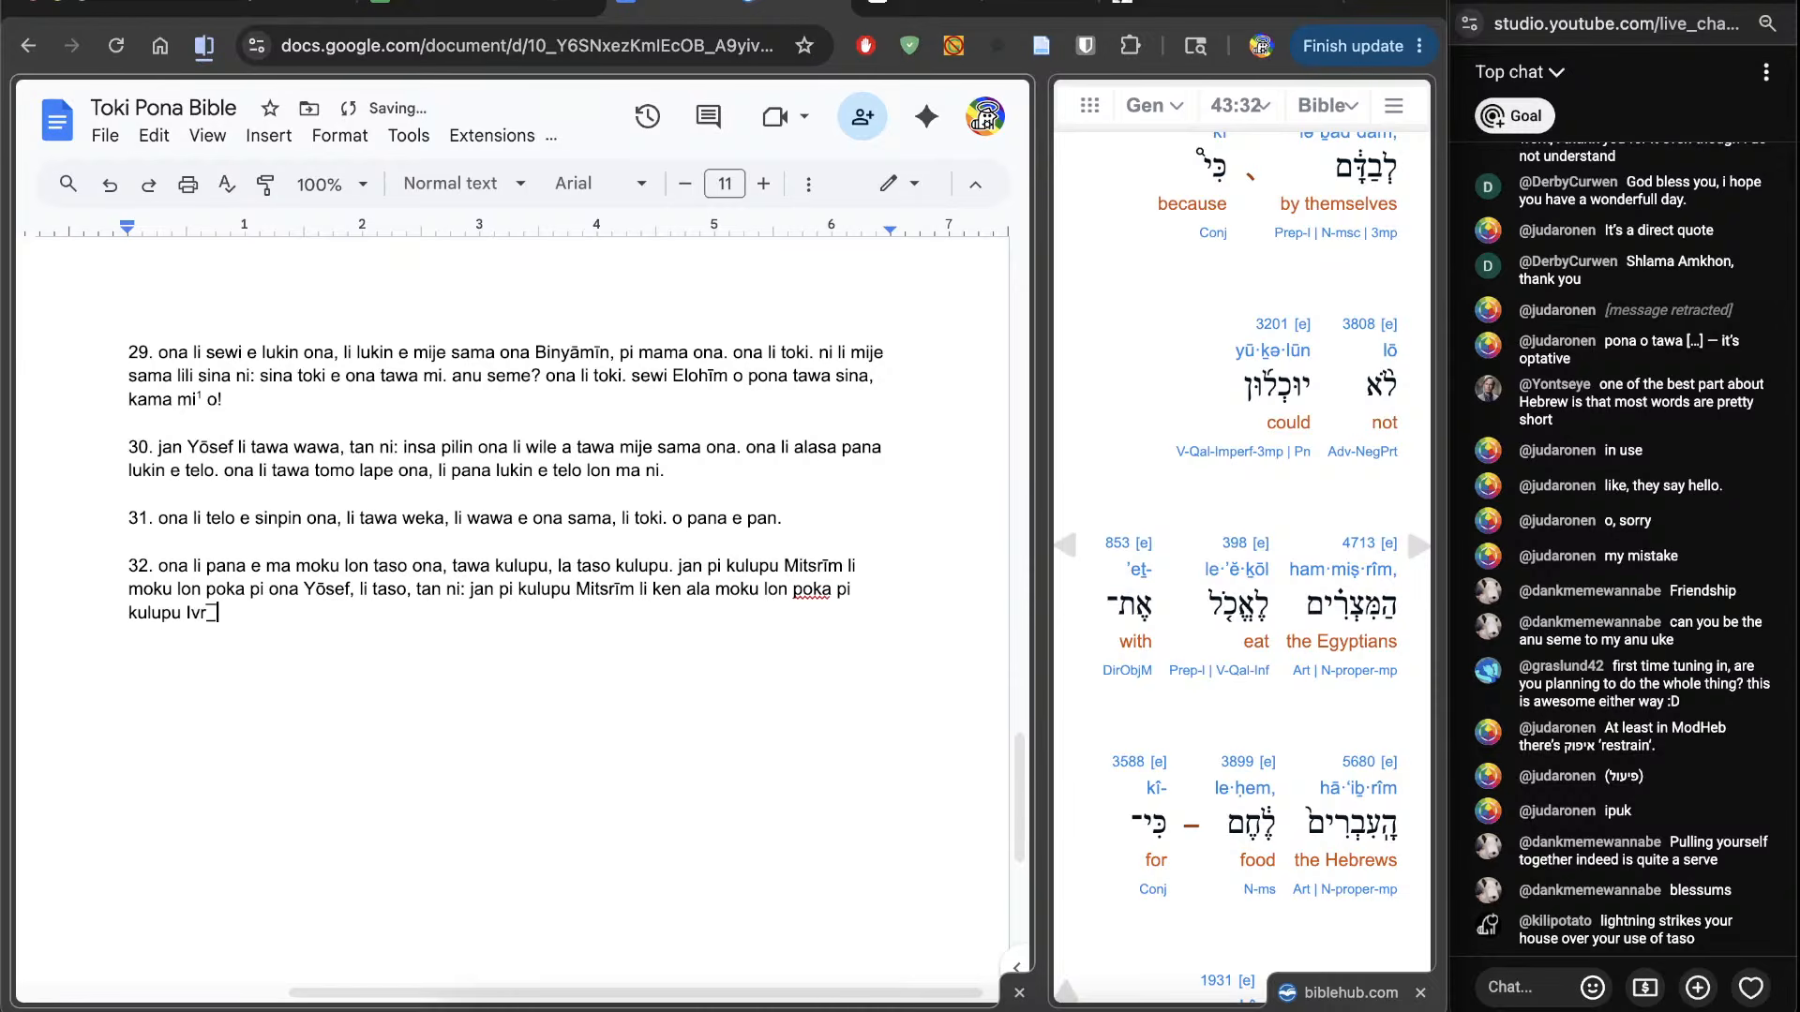
# Step: Insert "e pan" after "li ken ala moku" in verse 32 and highlight the Hebrew word glossed "food"
pyautogui.scroll(-4, 1250, 563)
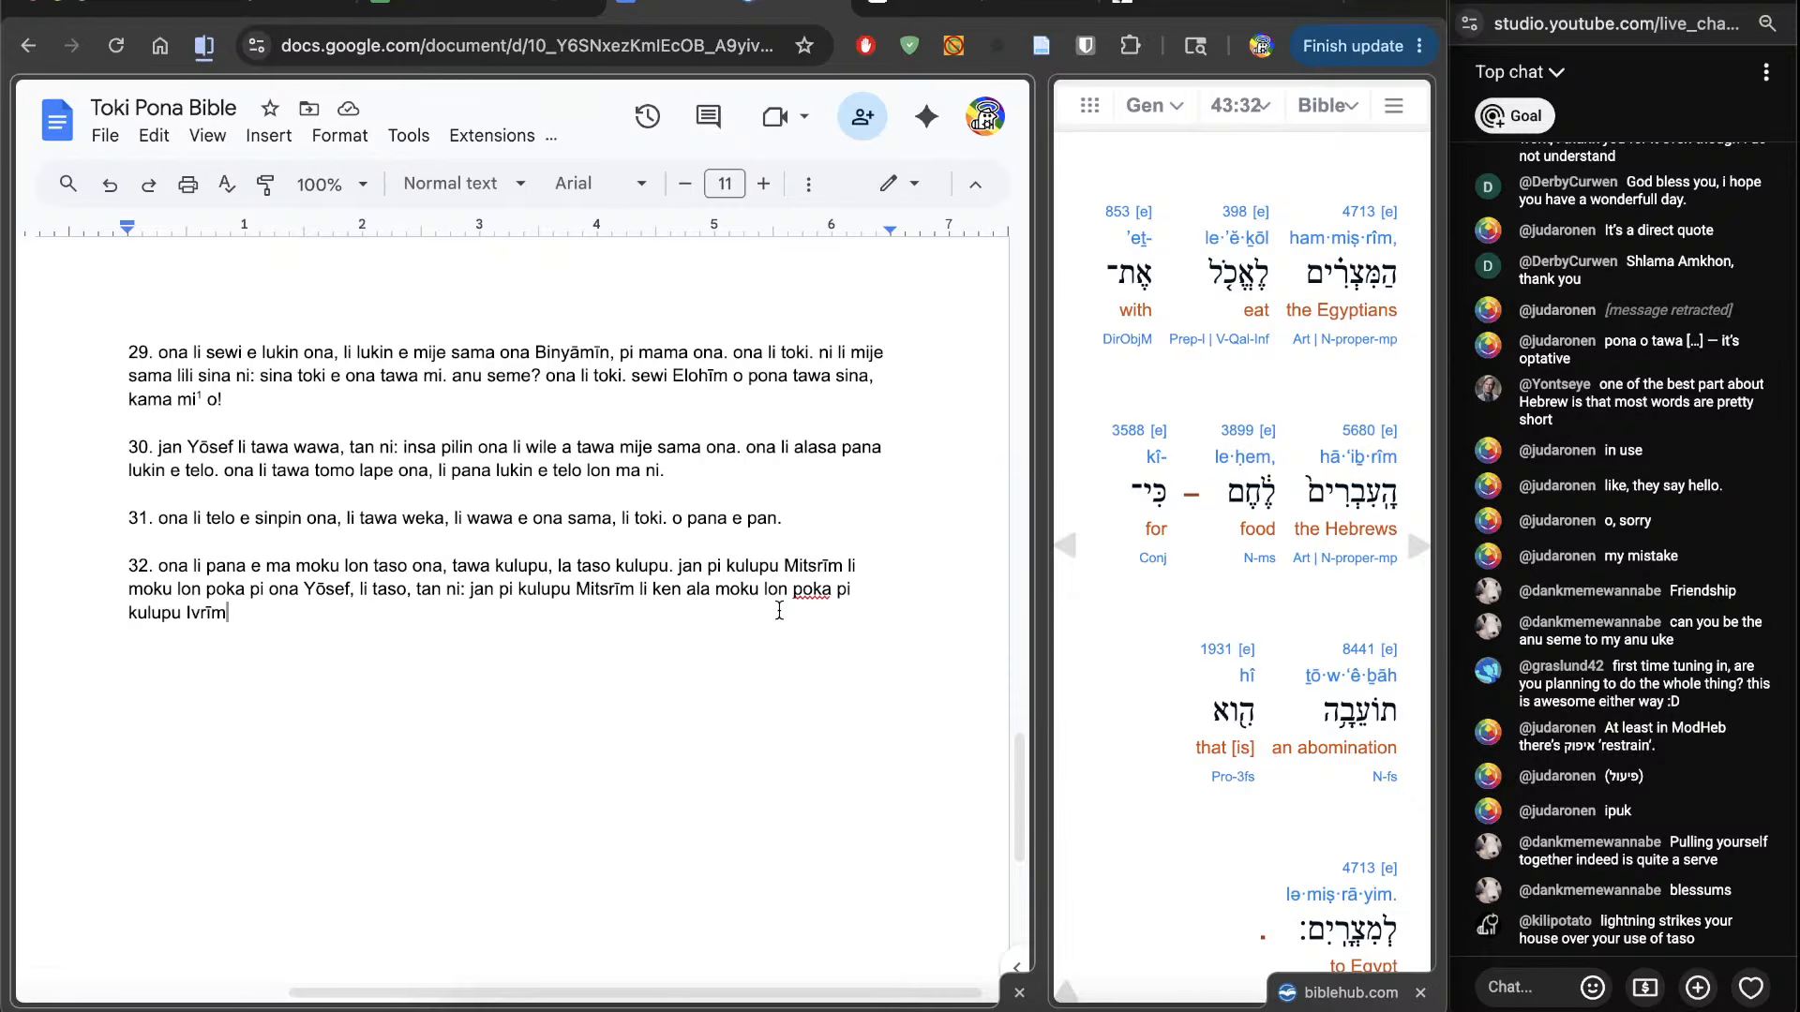
pyautogui.click(760, 591)
pyautogui.write('e pan')
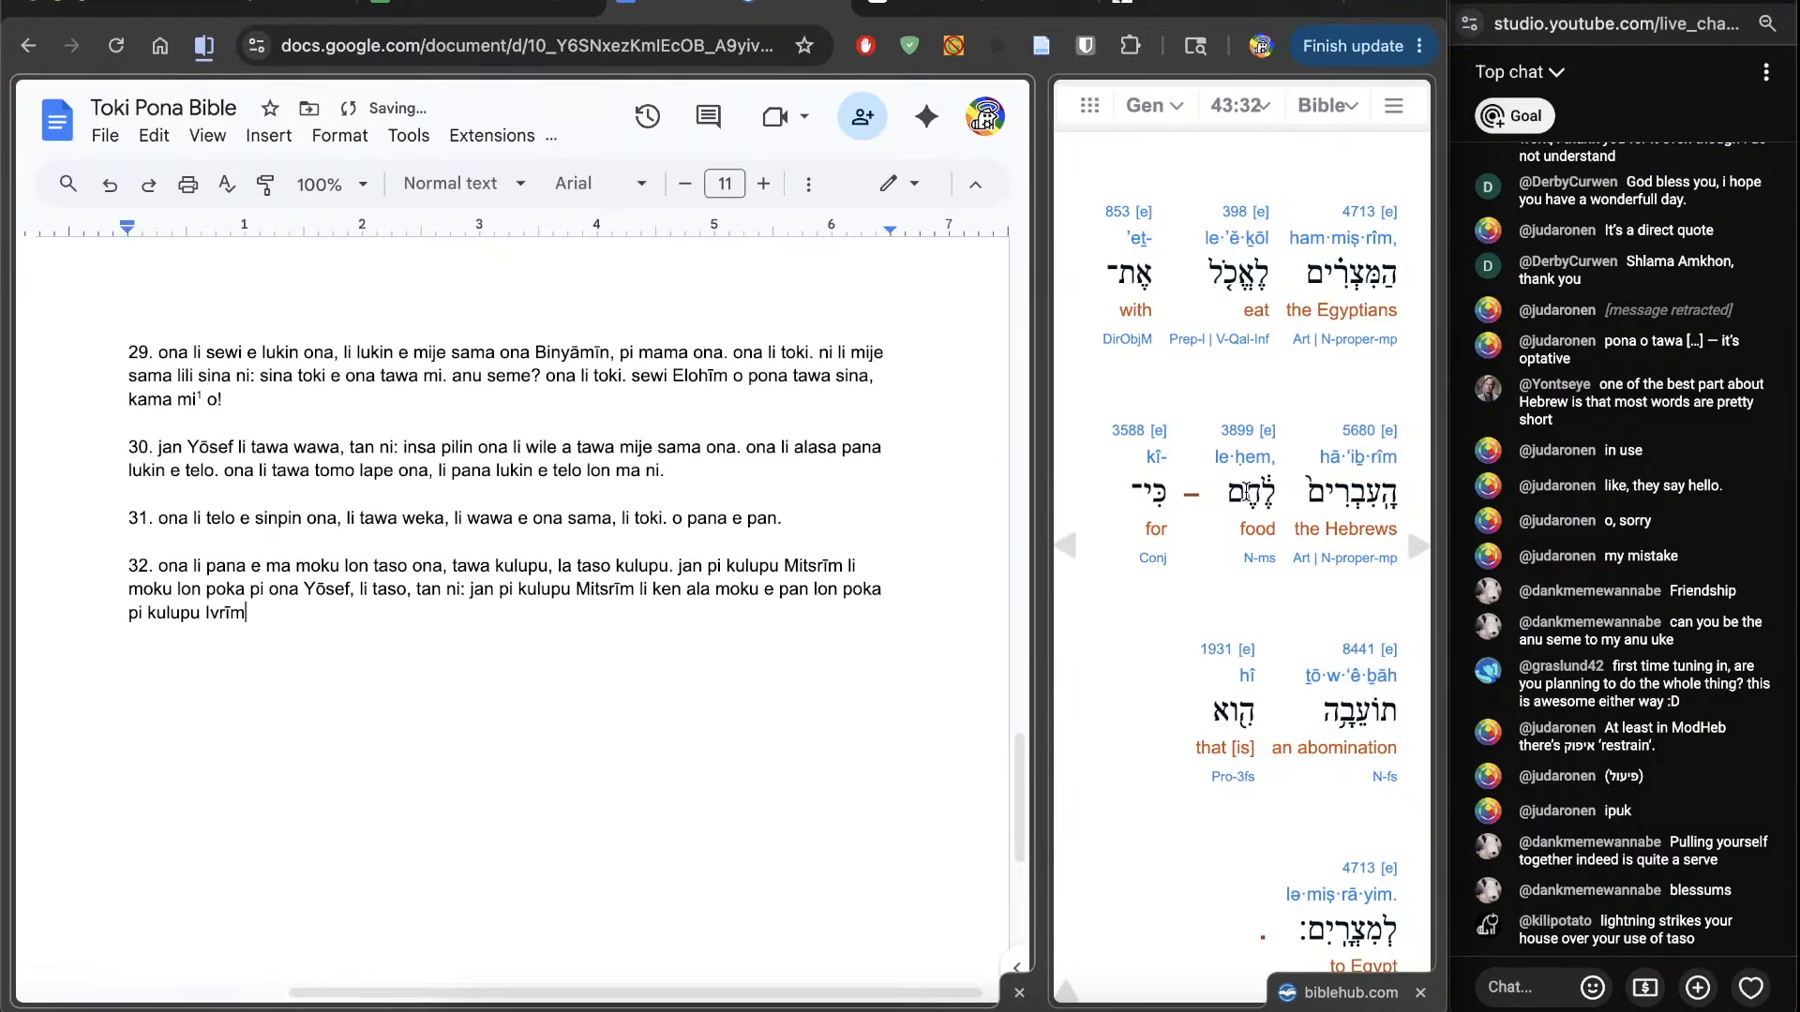
pyautogui.doubleClick(1247, 494)
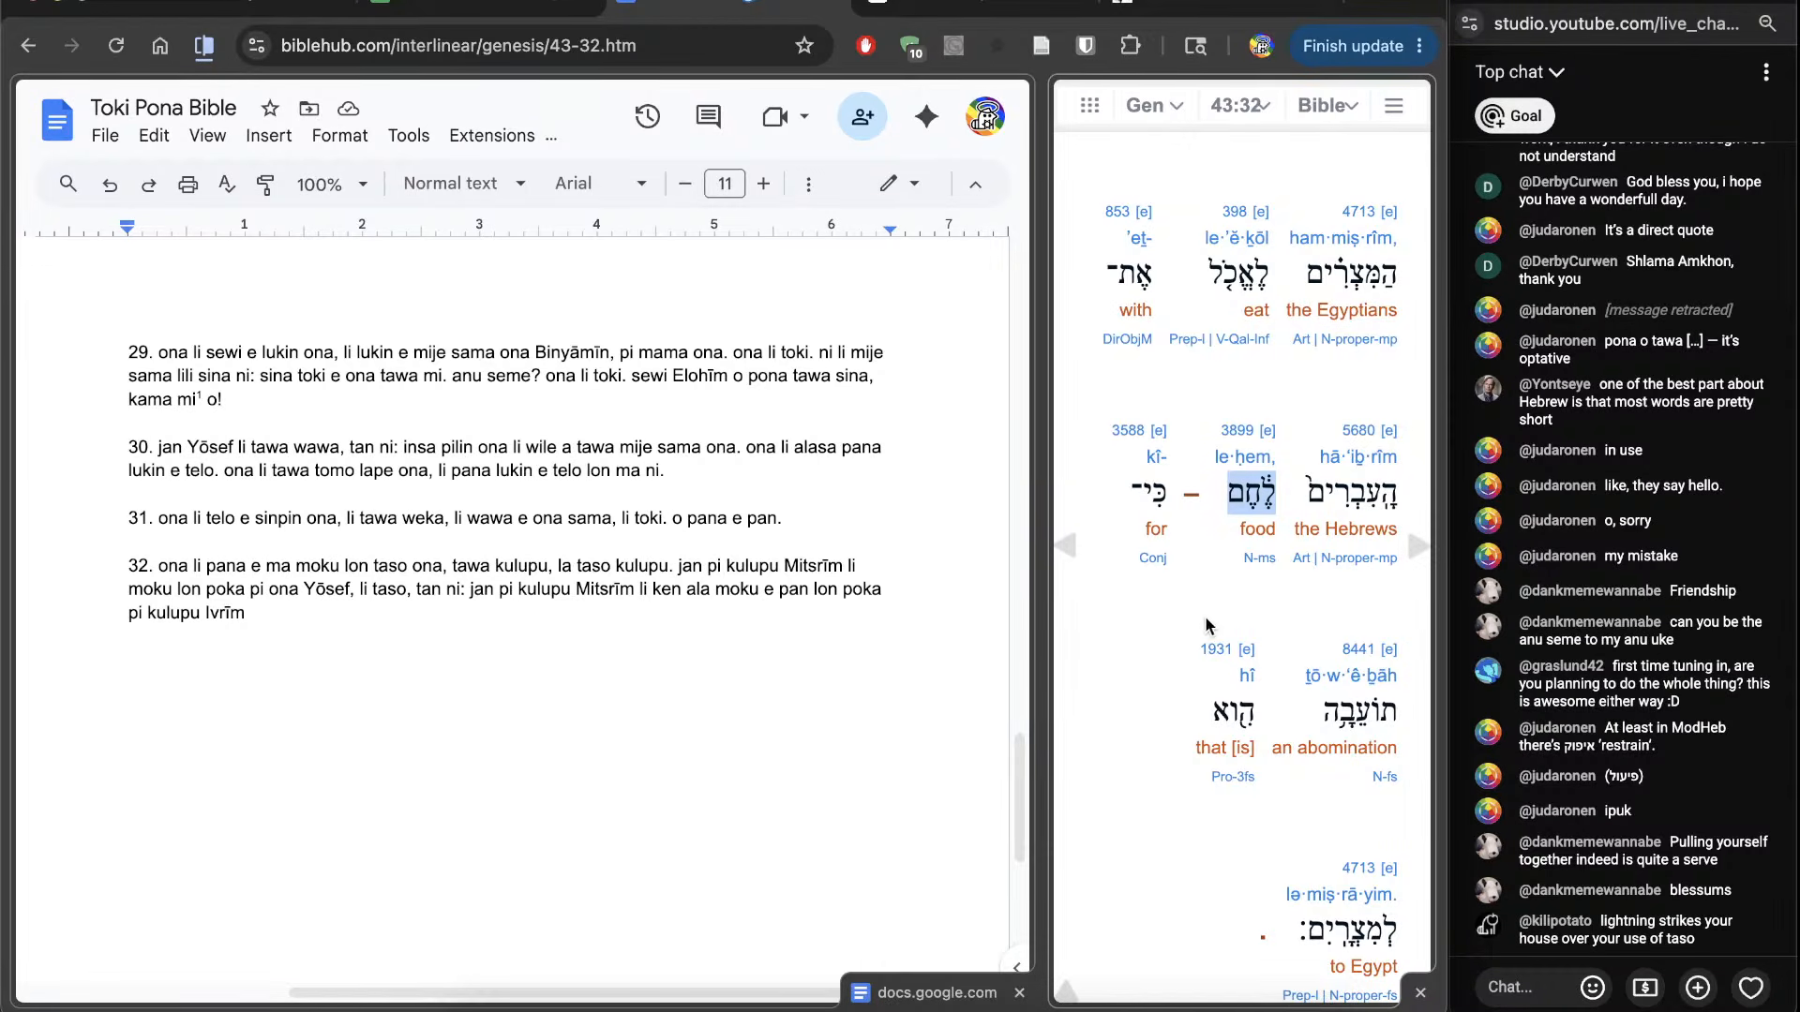
# Step: Extend the end of verse 32 after "Ivrīm" with ", tan ni: ni li"
pyautogui.click(714, 752)
pyautogui.scroll(-1, 1113, 773)
pyautogui.write(', ')
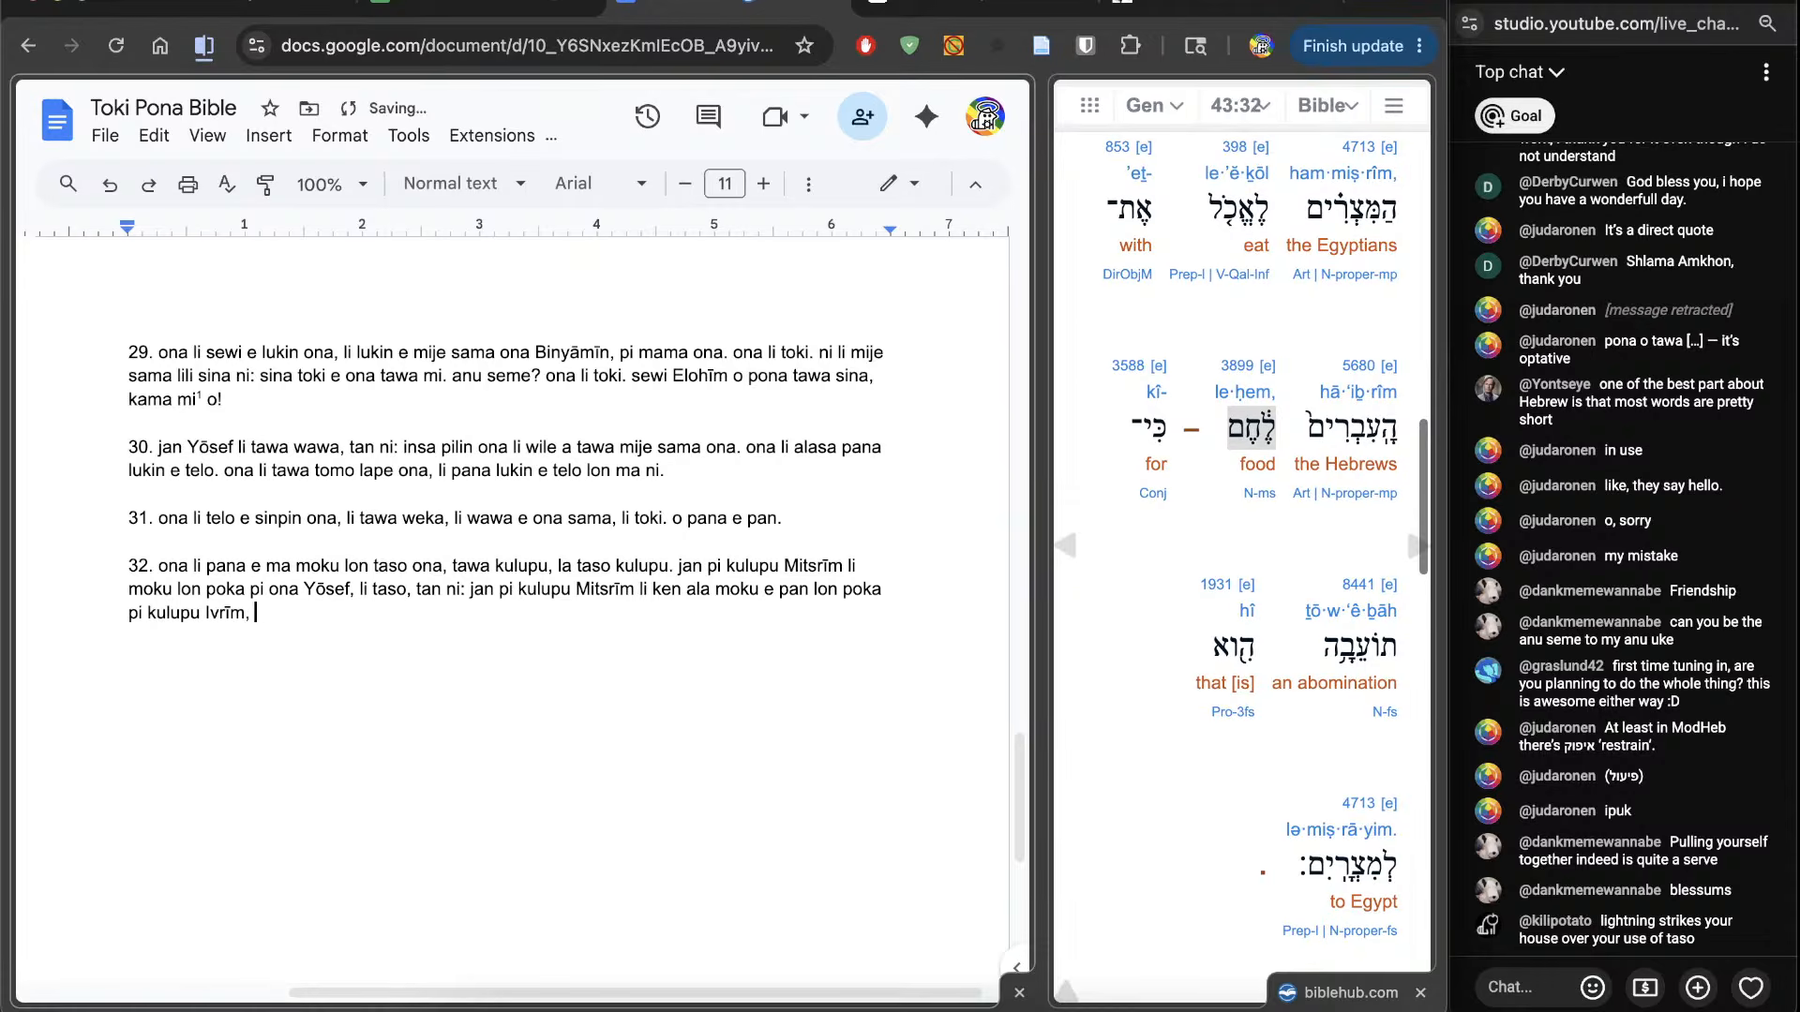
pyautogui.write('tan ni: ni li')
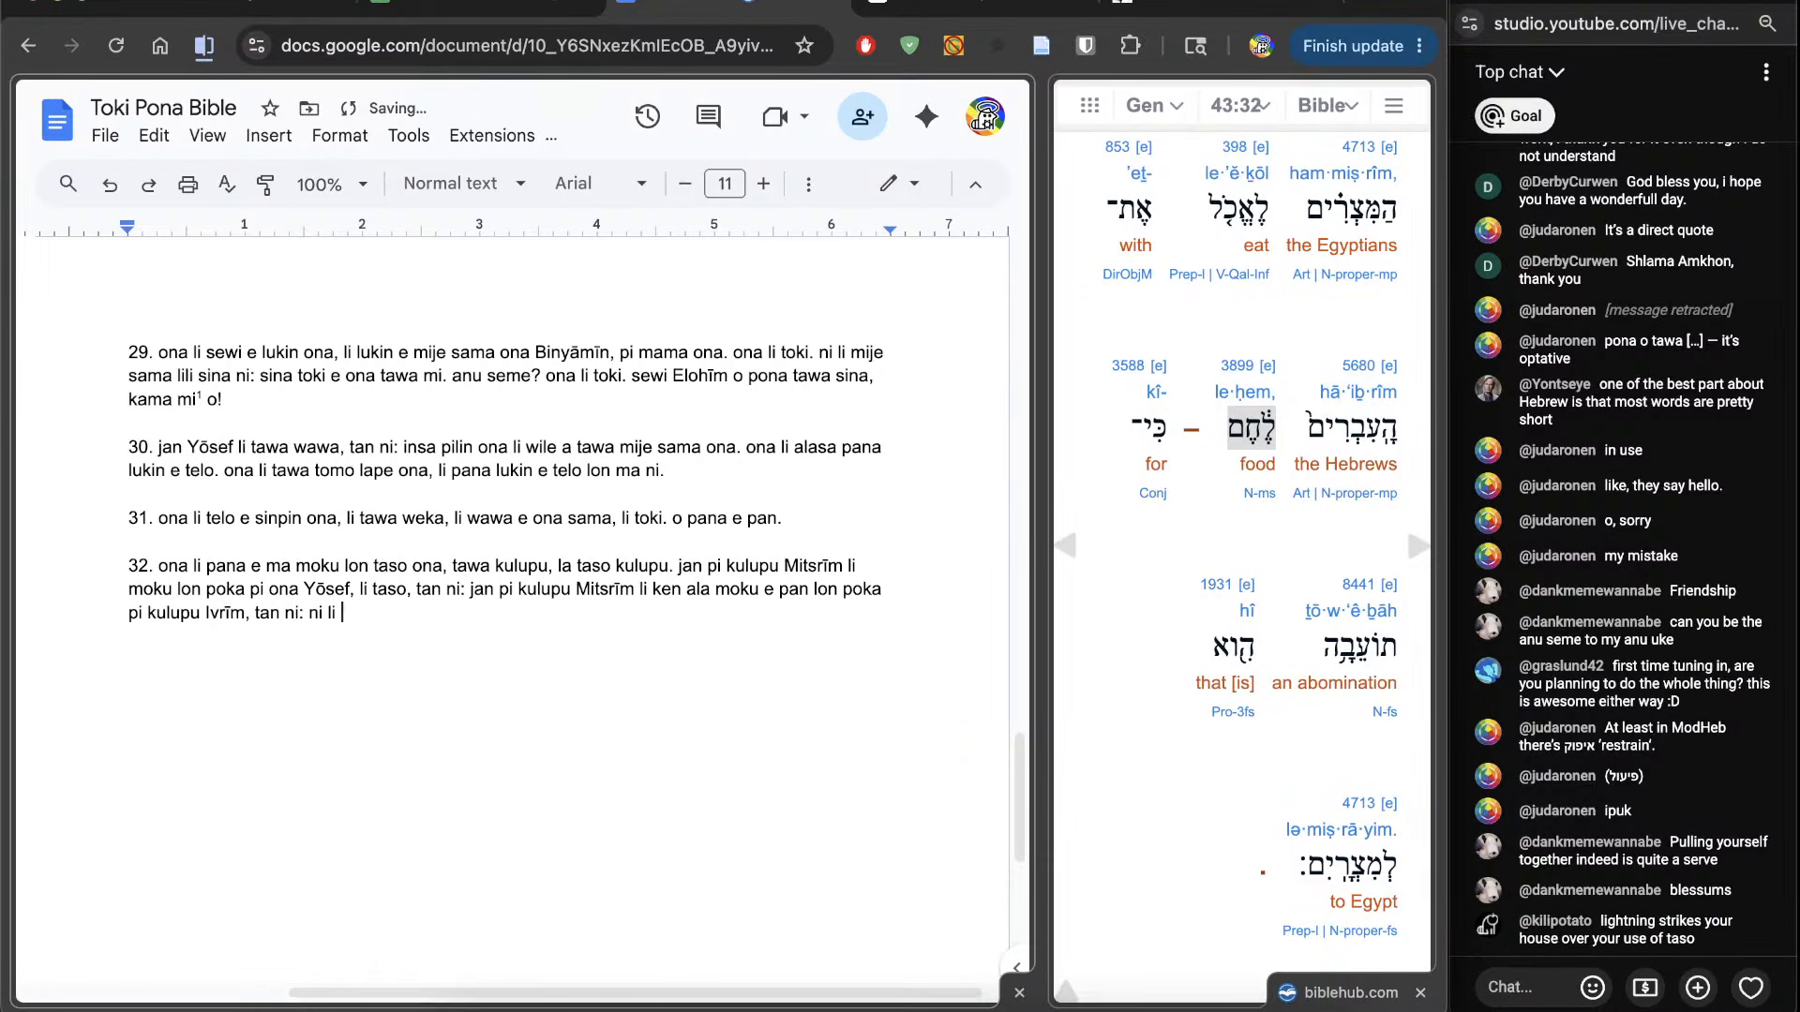
# Step: Read the lexicon entry for word 8441, glossed "an abomination", including its ritual and ethical senses, closing the entry when done
pyautogui.keyDown('super'); pyautogui.click(1355, 585); pyautogui.keyUp('super')
pyautogui.click(813, 5)
pyautogui.scroll(-4, 821, 661)
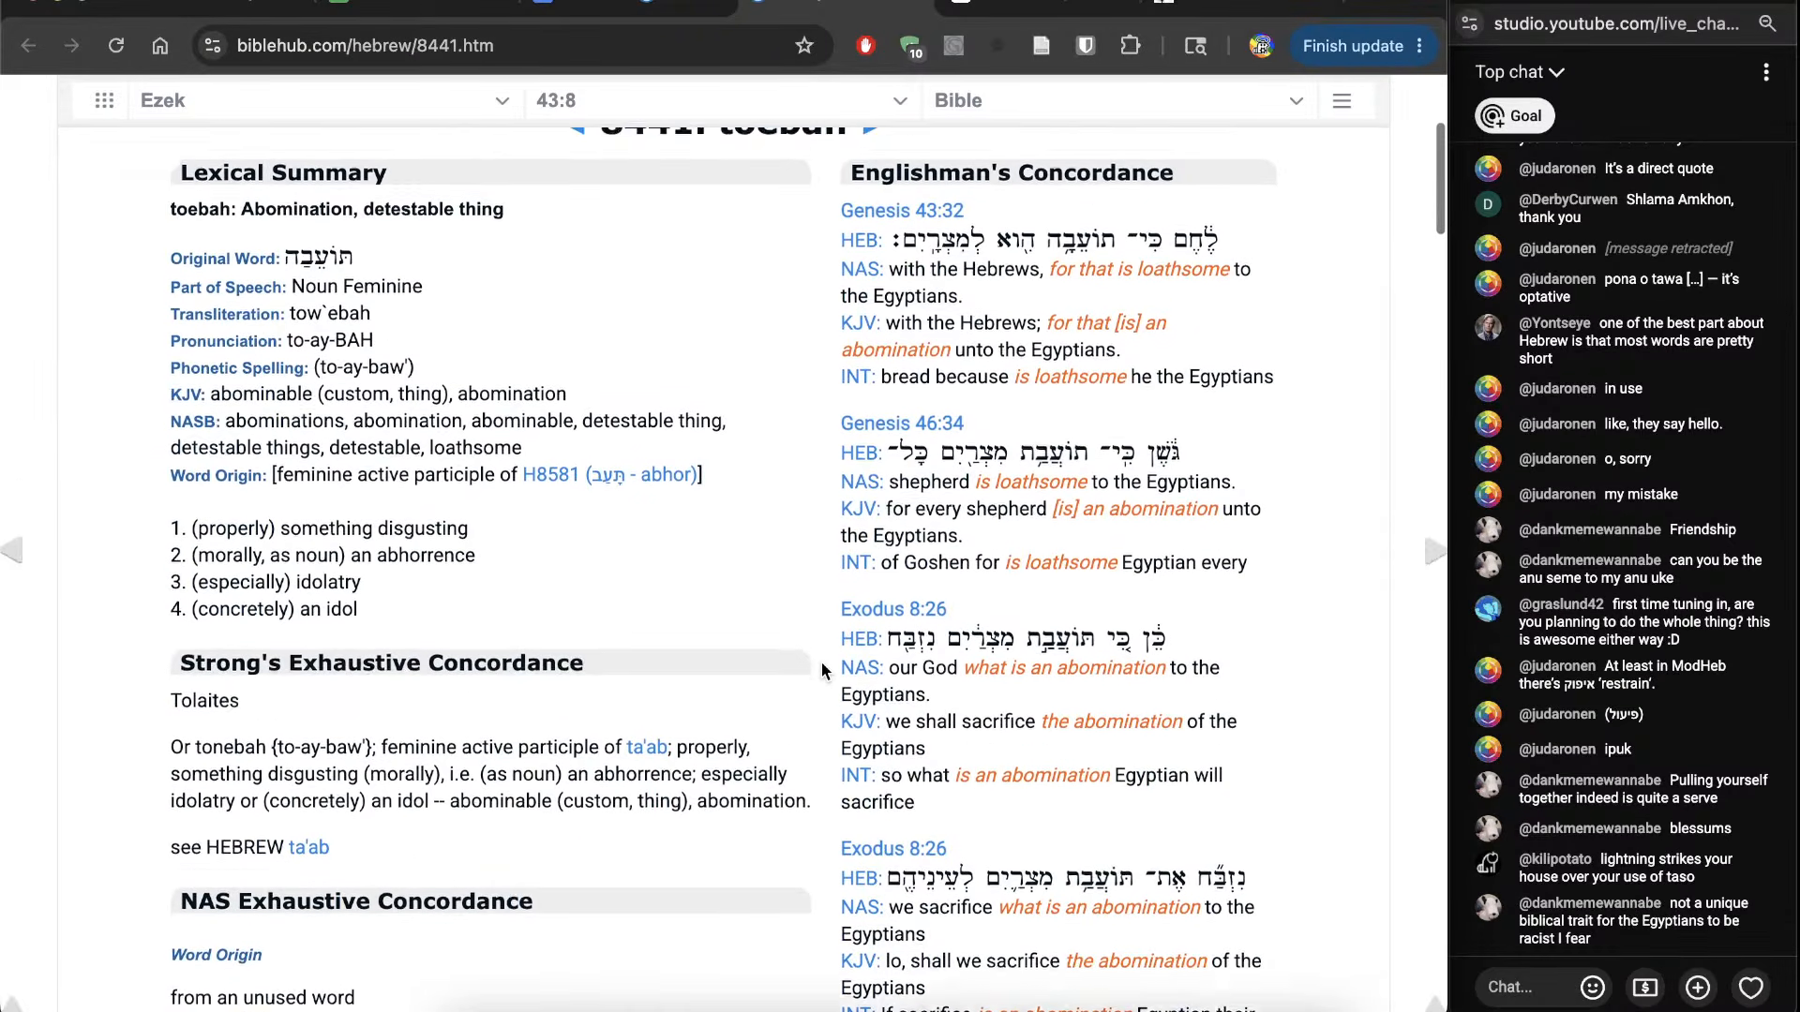
pyautogui.scroll(1, 821, 661)
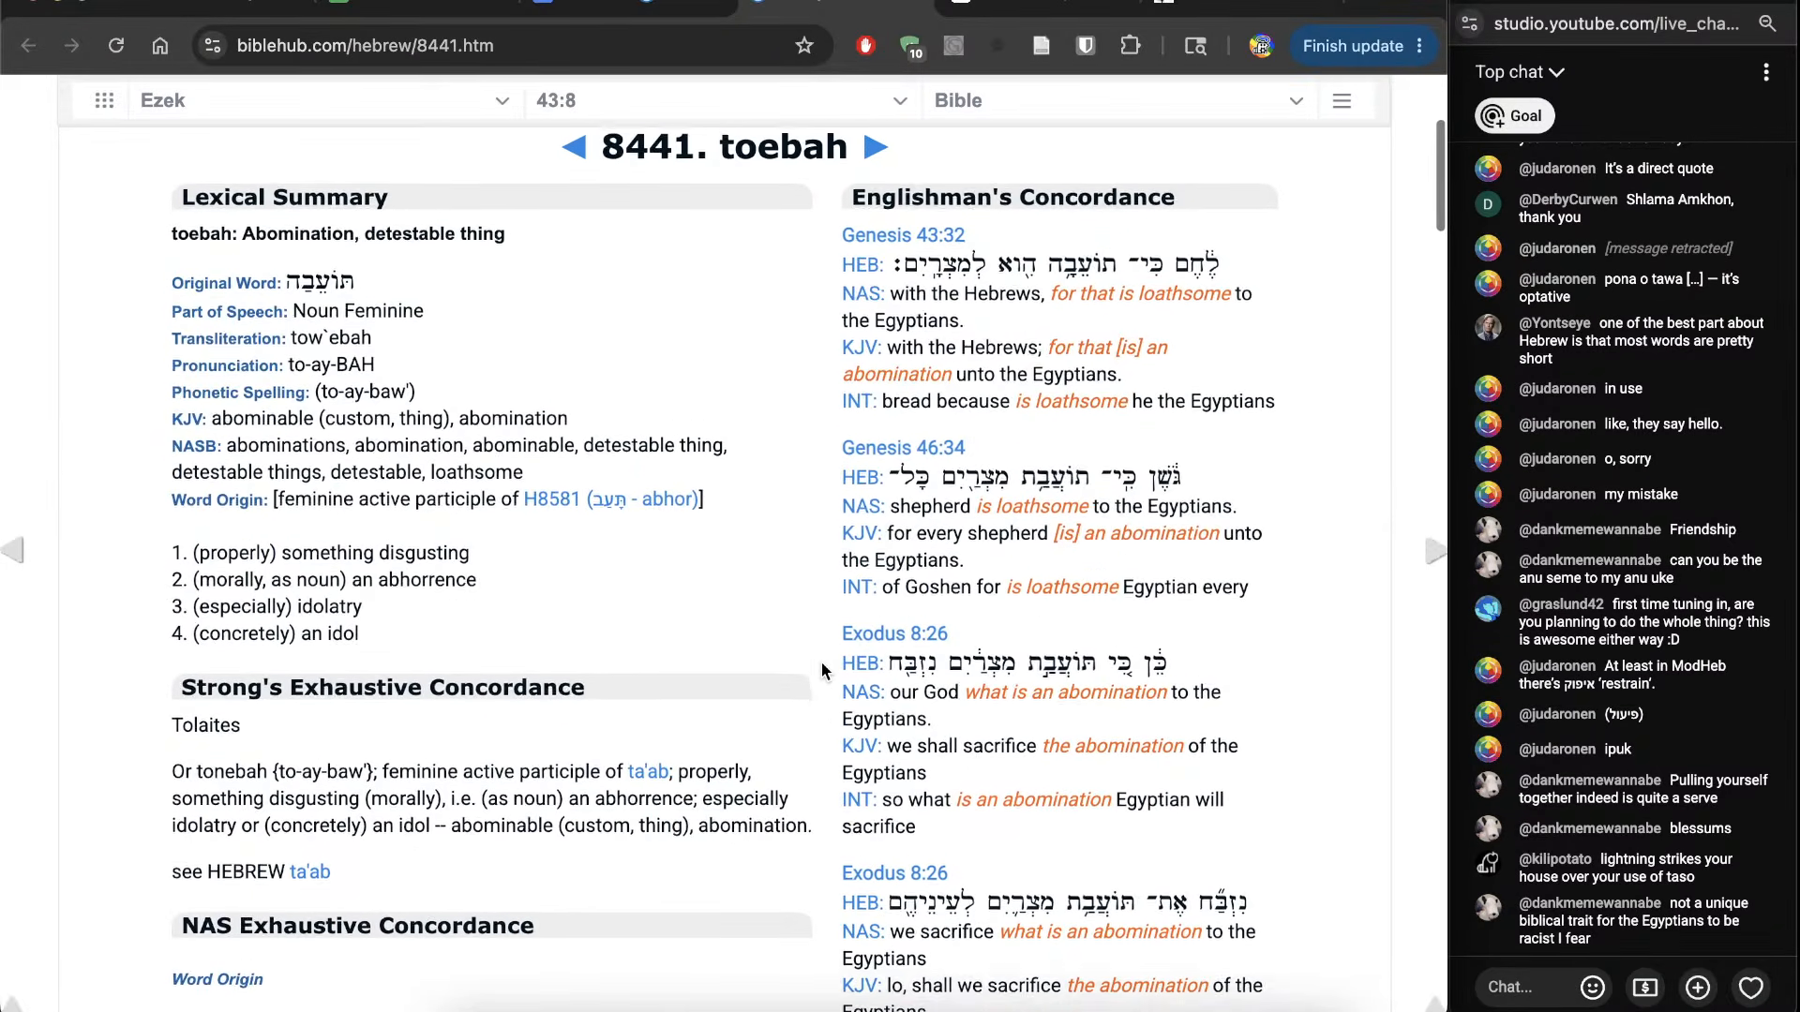
pyautogui.scroll(-4, 821, 662)
pyautogui.scroll(-8, 821, 662)
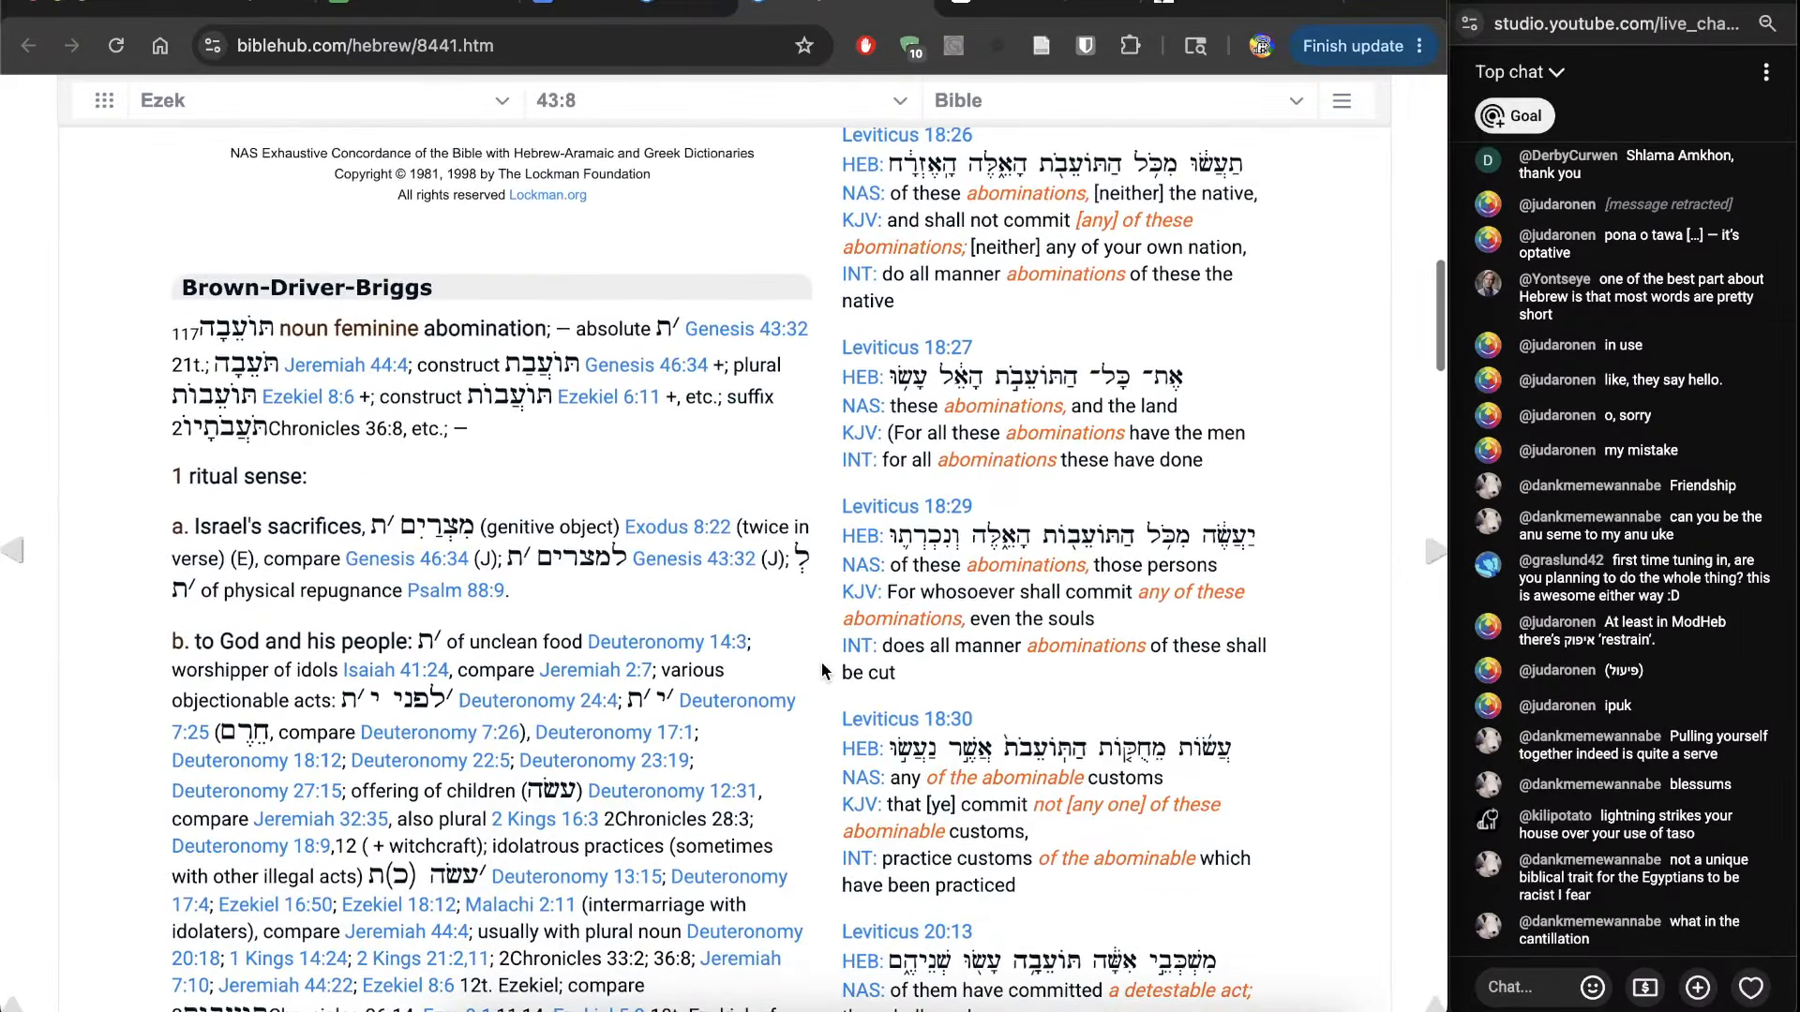
pyautogui.scroll(-1, 823, 670)
pyautogui.scroll(-8, 821, 662)
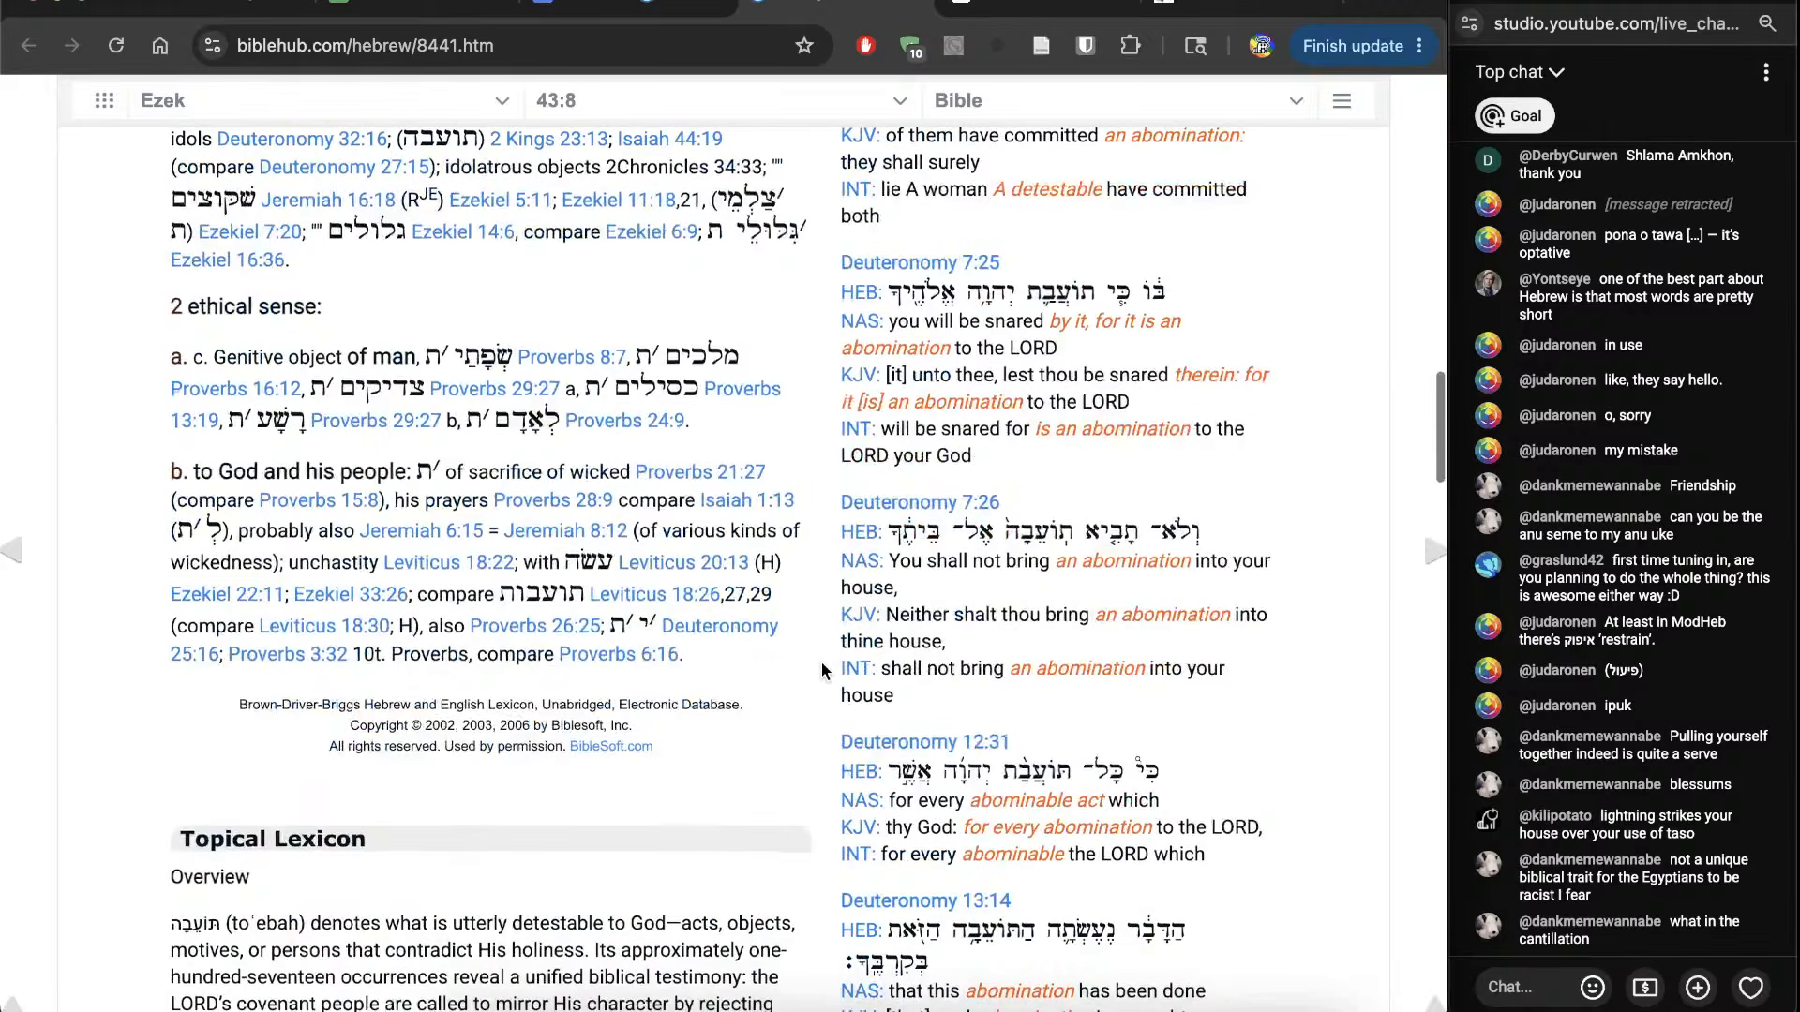
pyautogui.scroll(9, 822, 662)
pyautogui.scroll(3, 821, 662)
pyautogui.press('super+w')
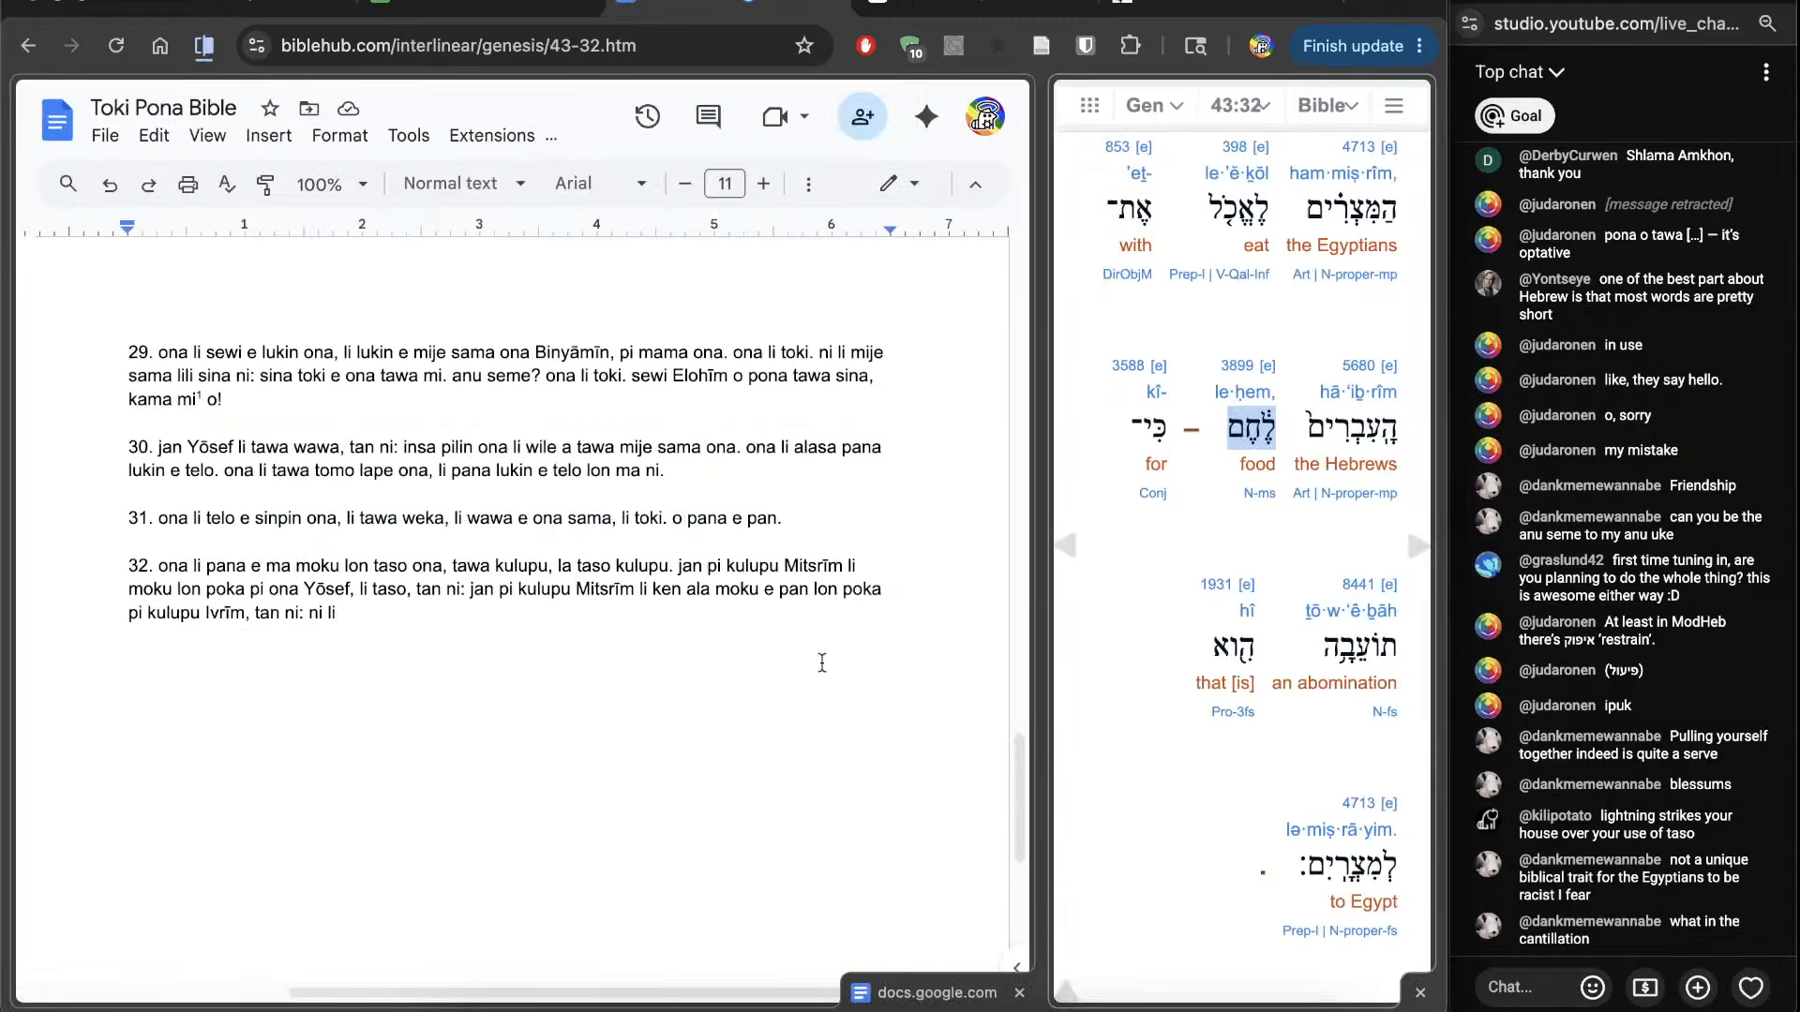
# Step: Finish verse 32 with "pali ike tawa ma Mitsrāyim."
pyautogui.write('pali ike')
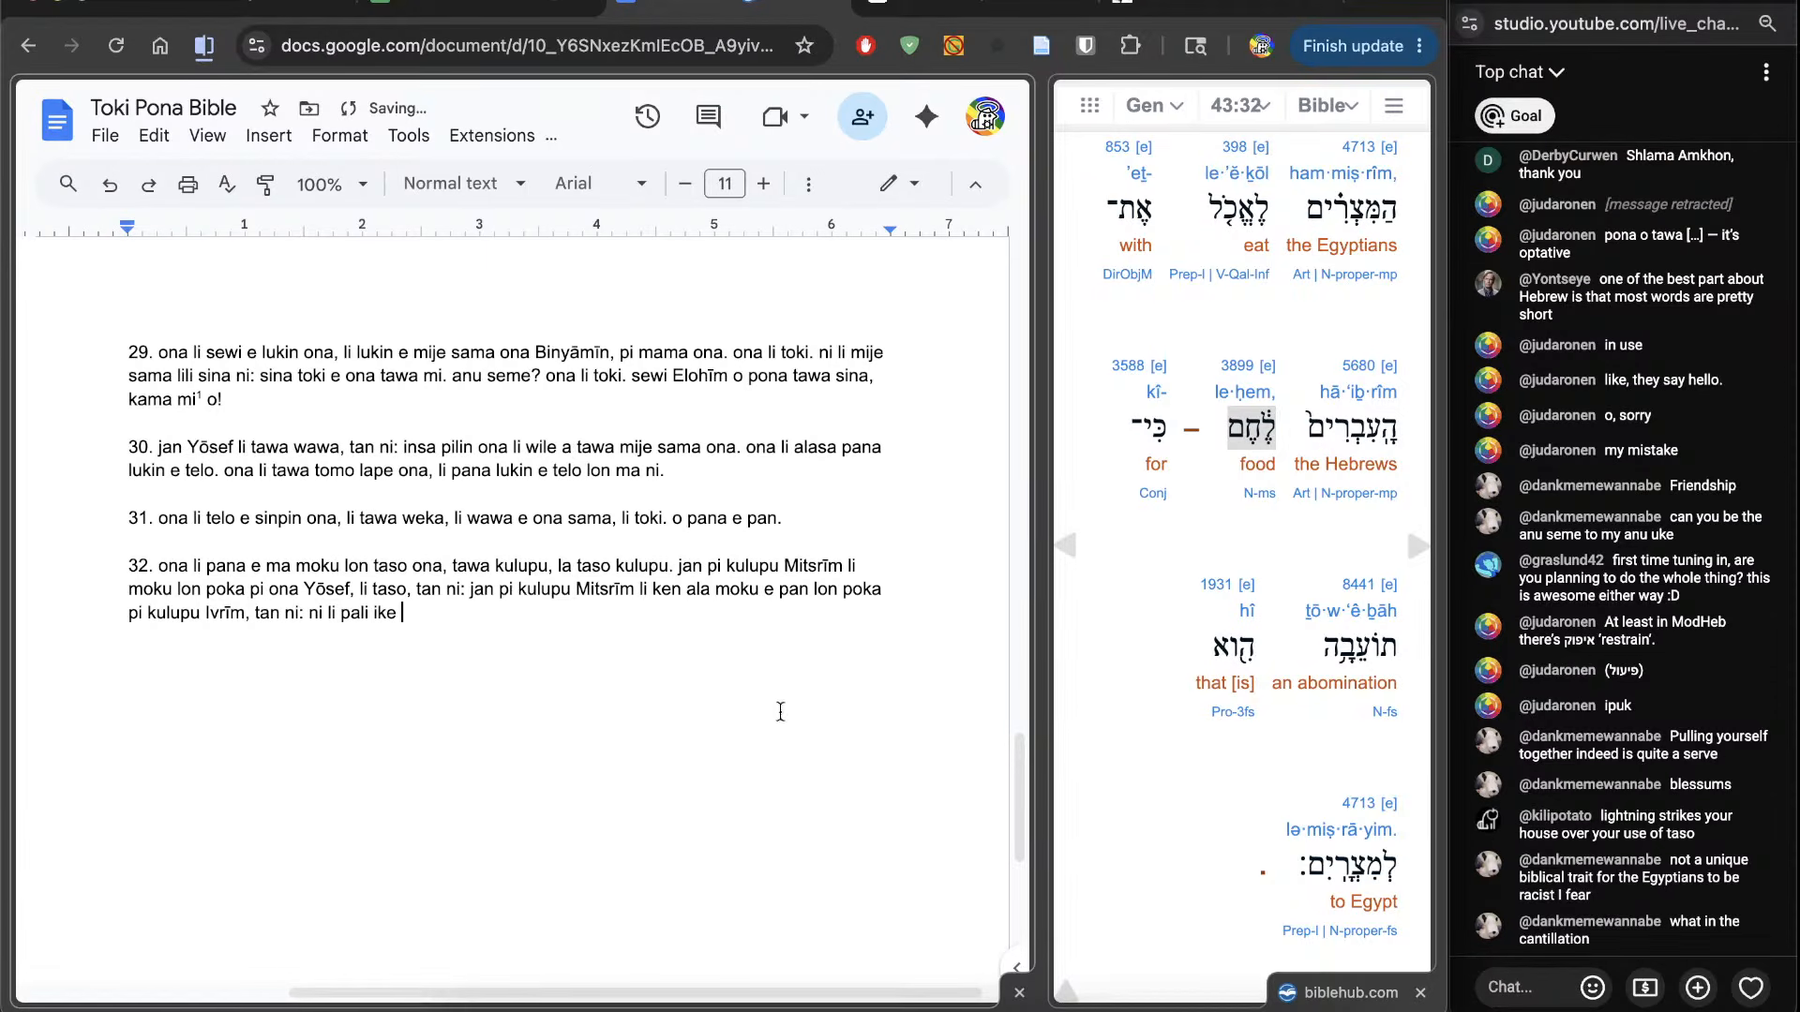
pyautogui.scroll(-3, 1156, 741)
pyautogui.write('tawa ma Mi')
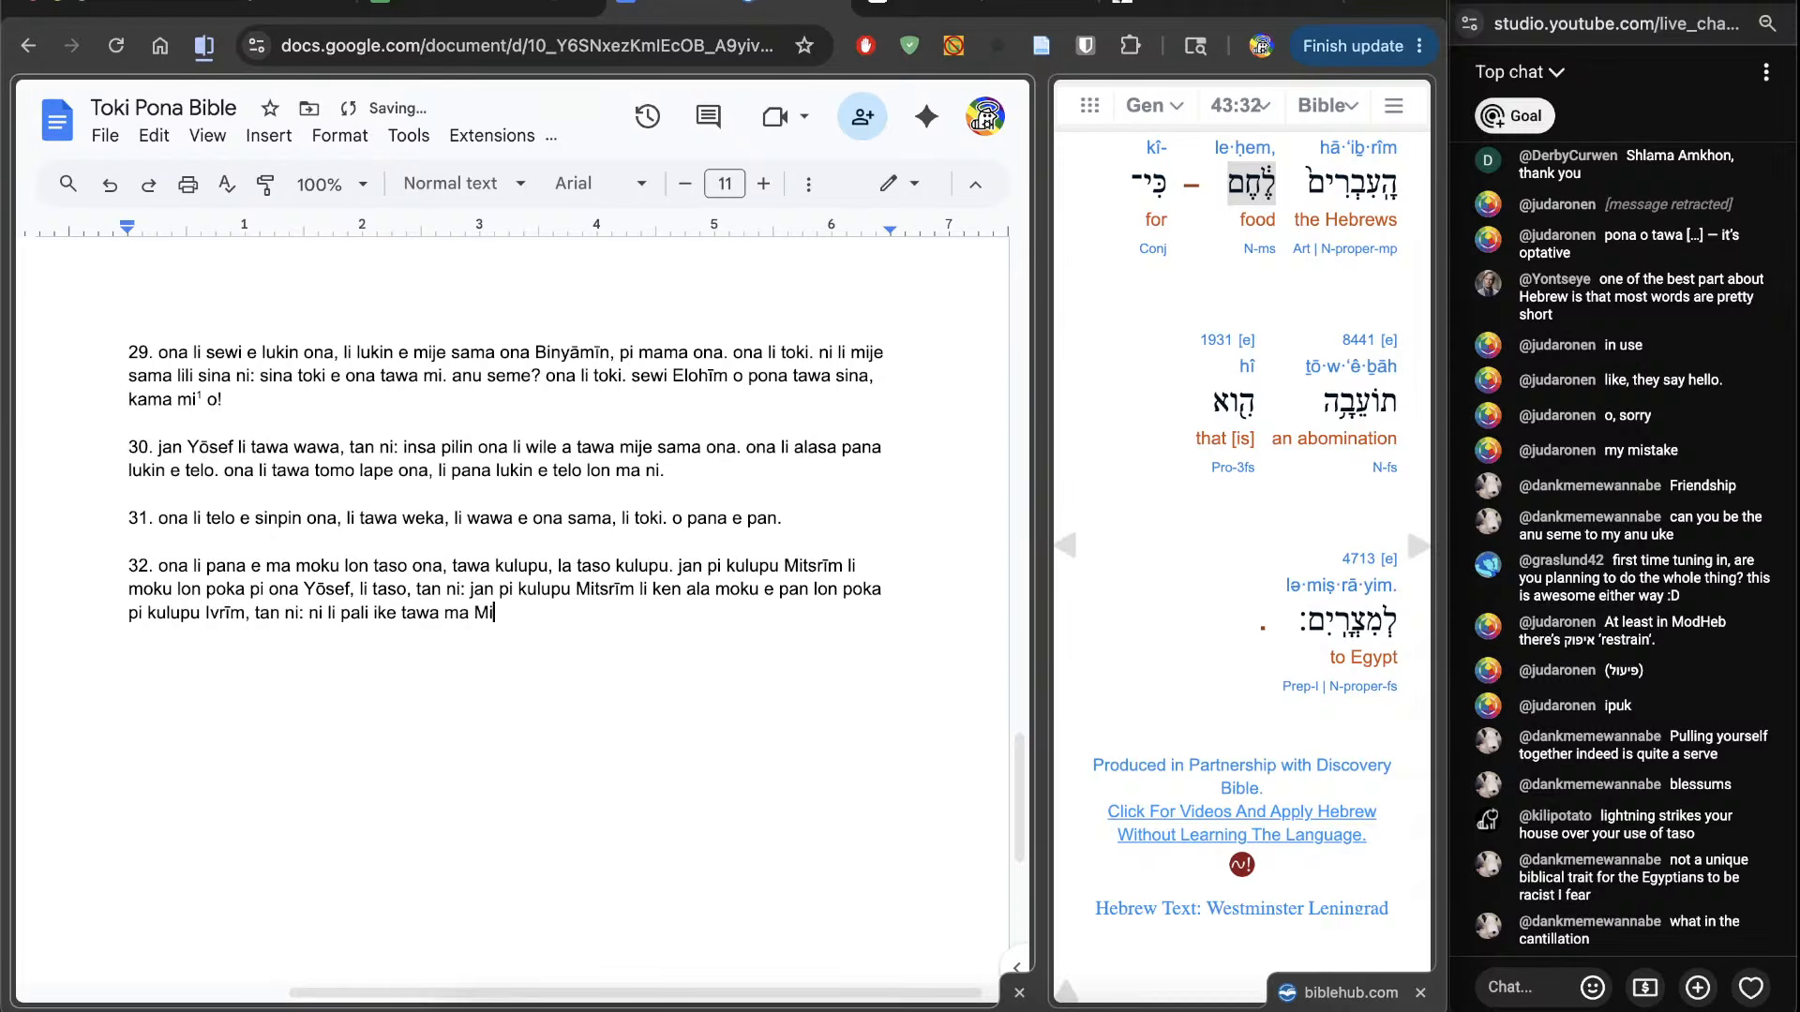
pyautogui.write('tsrāyim.')
# Step: Start a new paragraph numbered 33 in the document and bring up the Genesis 43:33 Hebrew interlinear
pyautogui.press('Return')
pyautogui.press('Return')
pyautogui.write('33.')
pyautogui.click(1415, 563)
pyautogui.scroll(-3, 1122, 693)
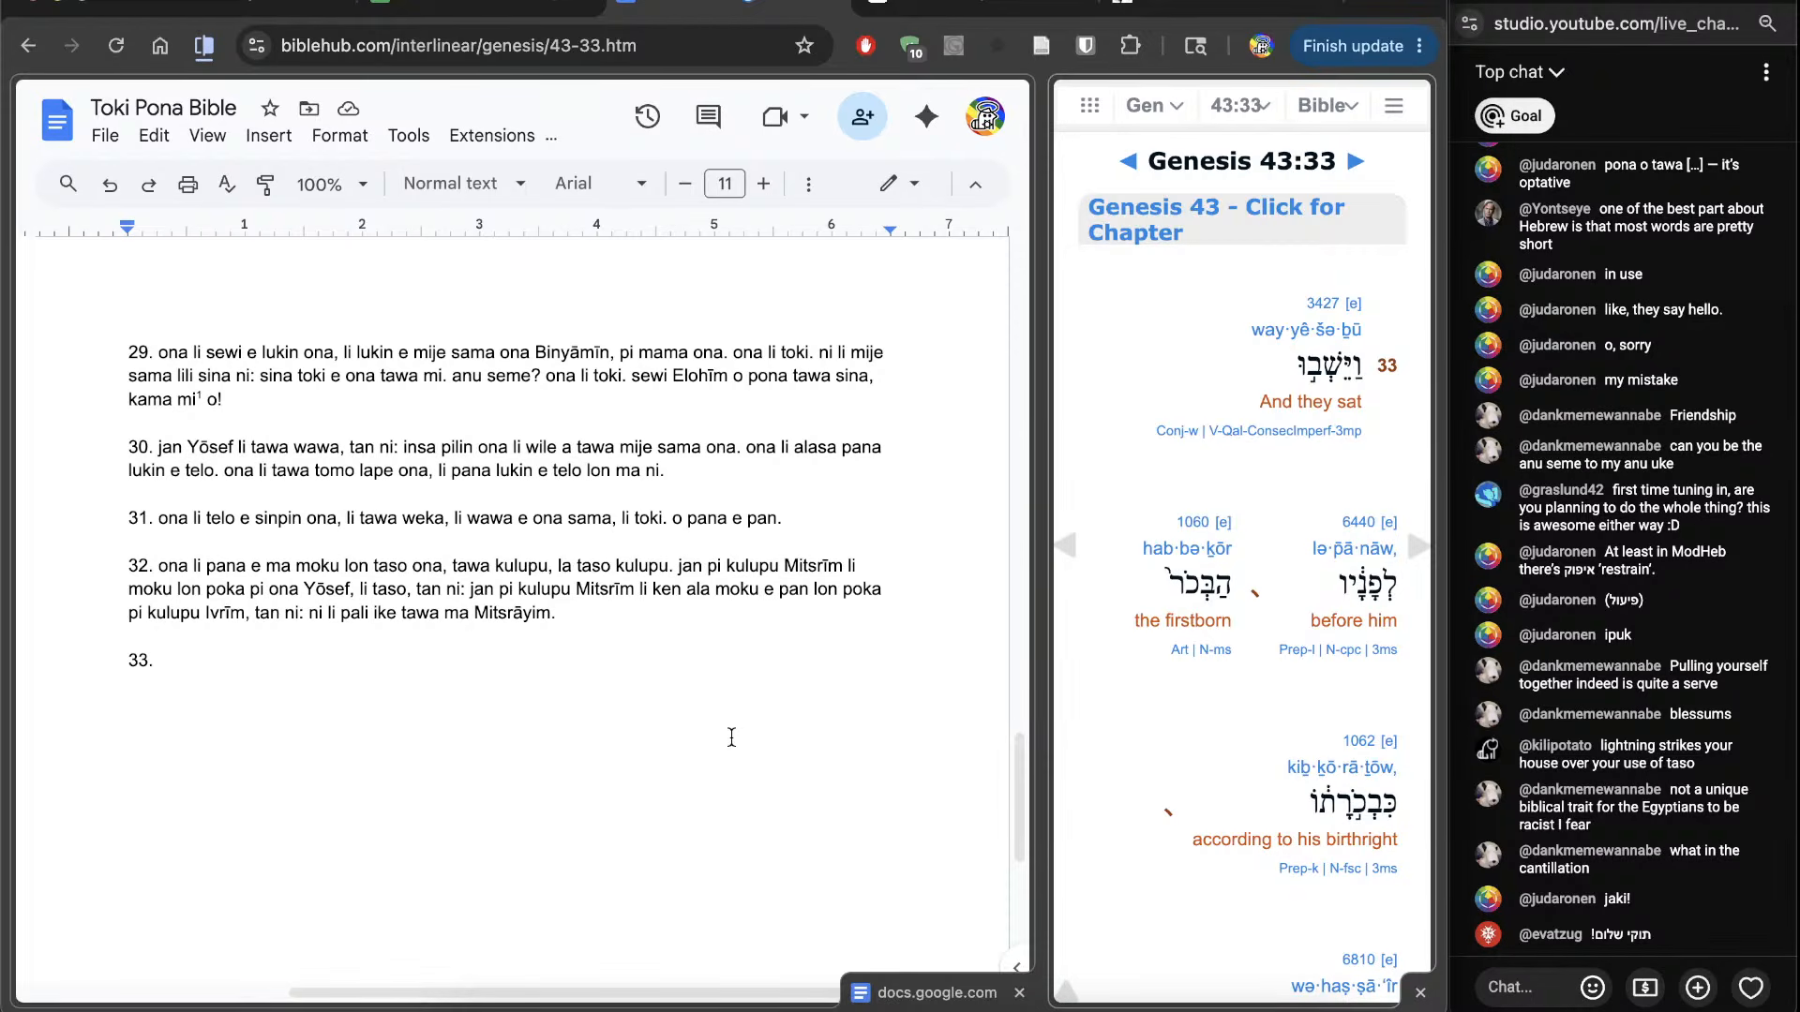
# Step: Begin verse 33 in the document with "ona li monsi lon sinpin ona"
pyautogui.scroll(-2, 732, 736)
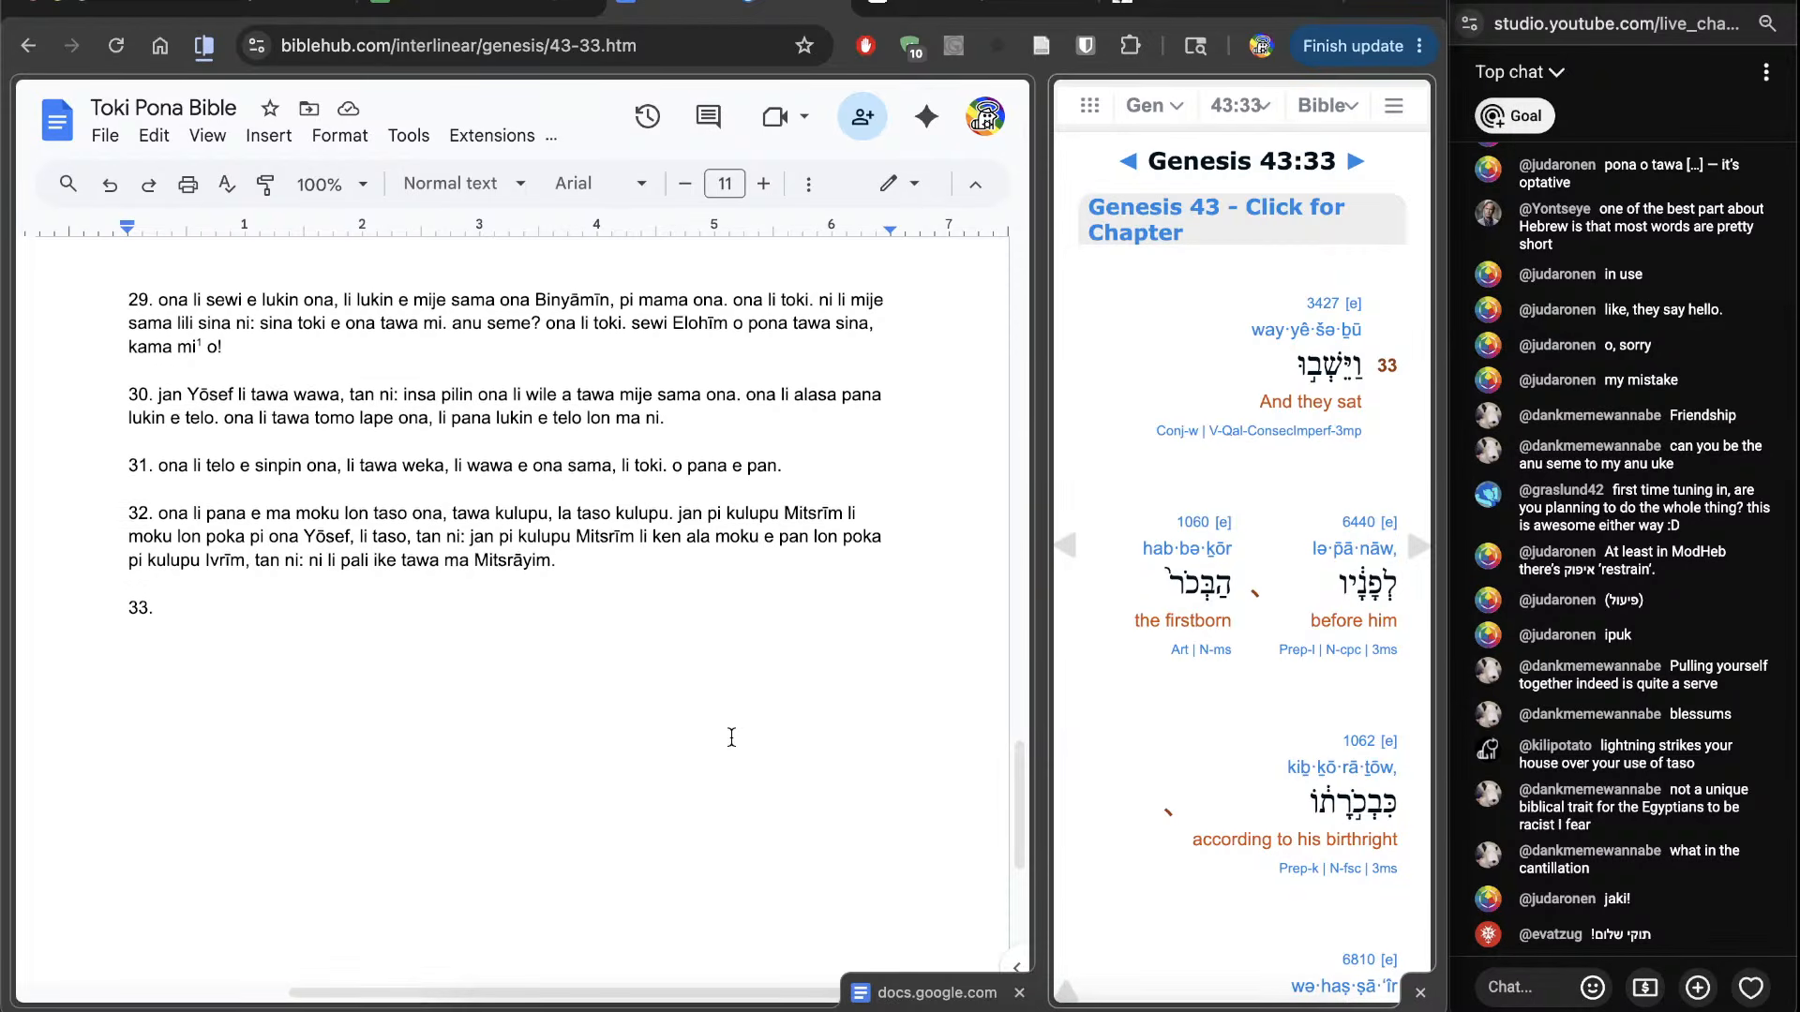
pyautogui.click(600, 716)
pyautogui.write('ona li ')
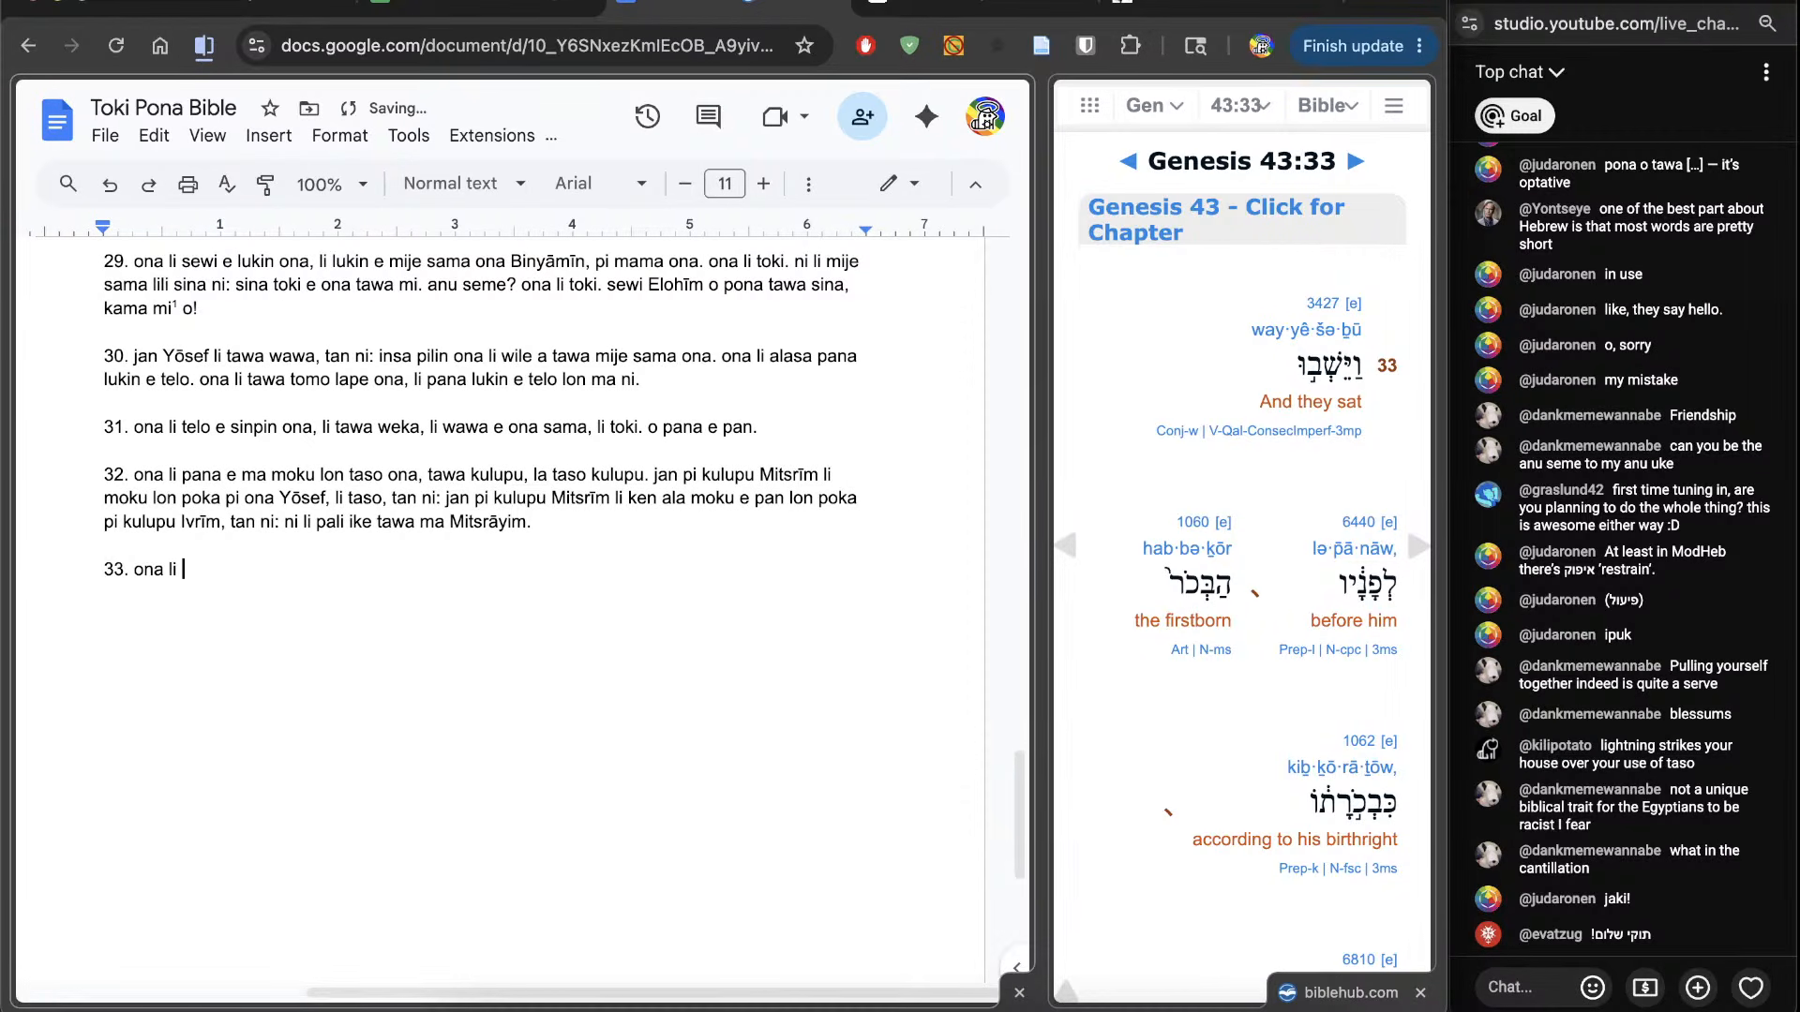
pyautogui.write('monsi')
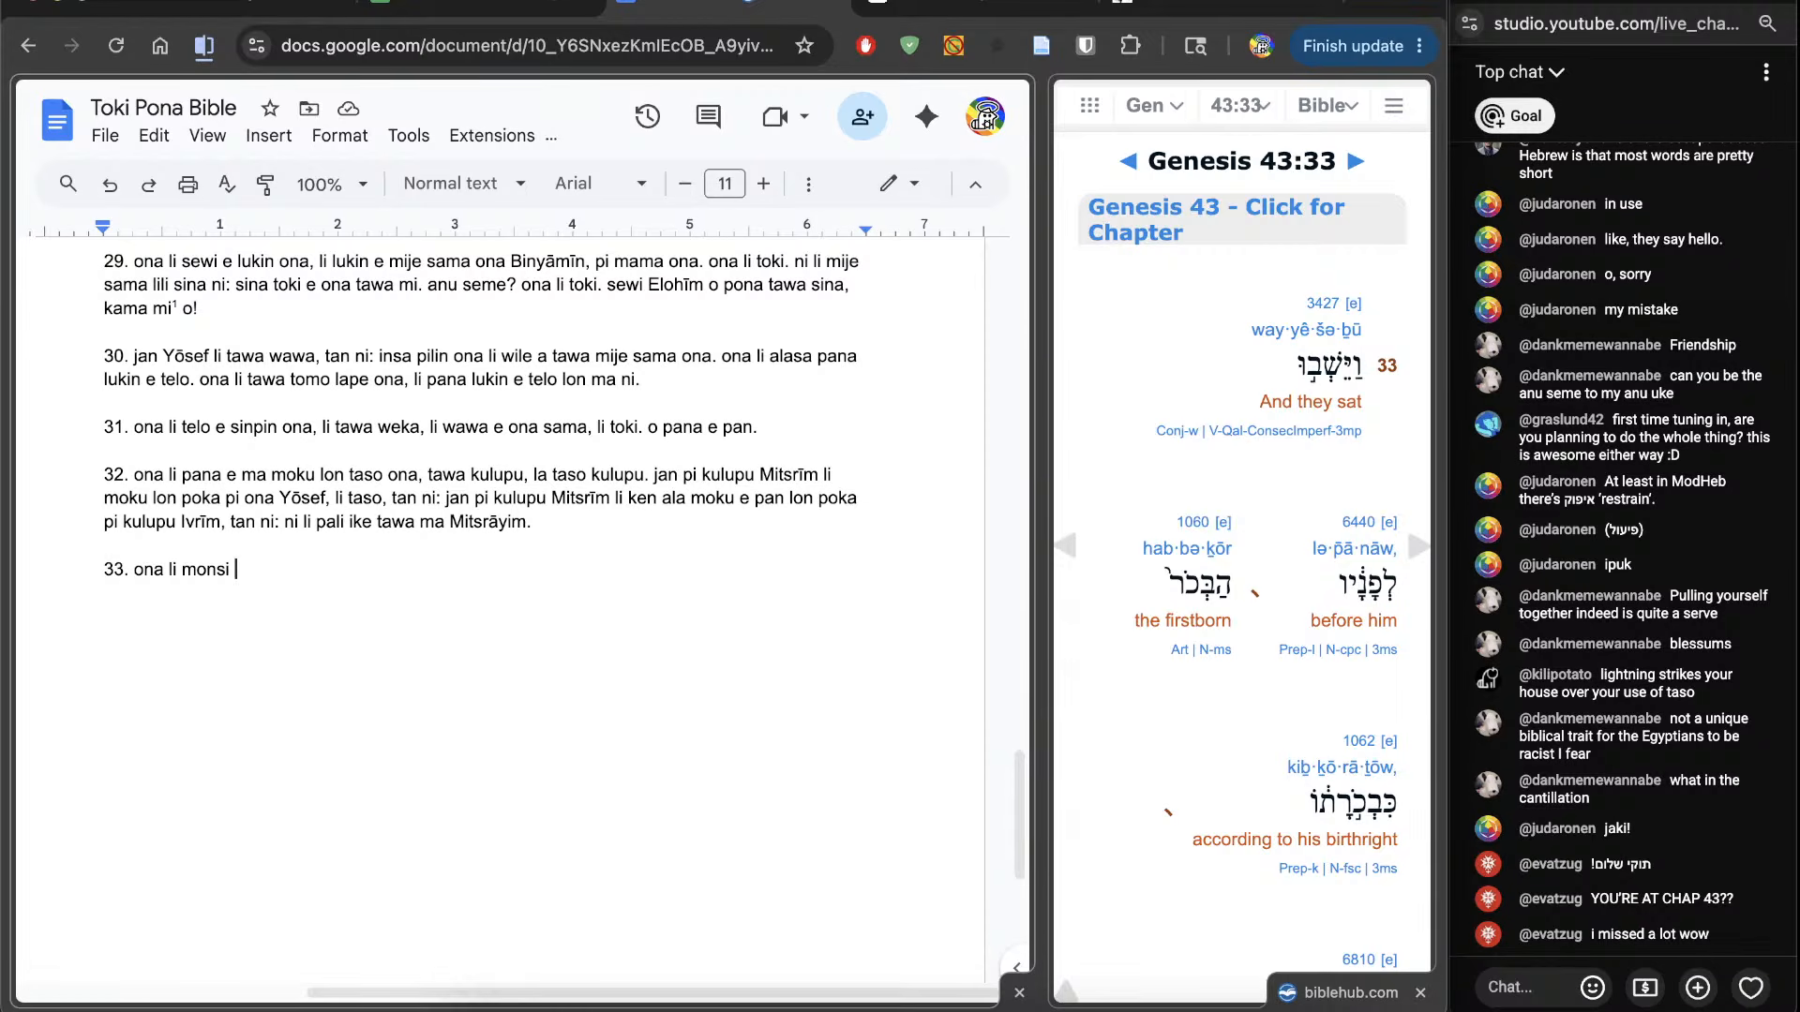
pyautogui.scroll(-1, 1106, 718)
pyautogui.write('lon sinp')
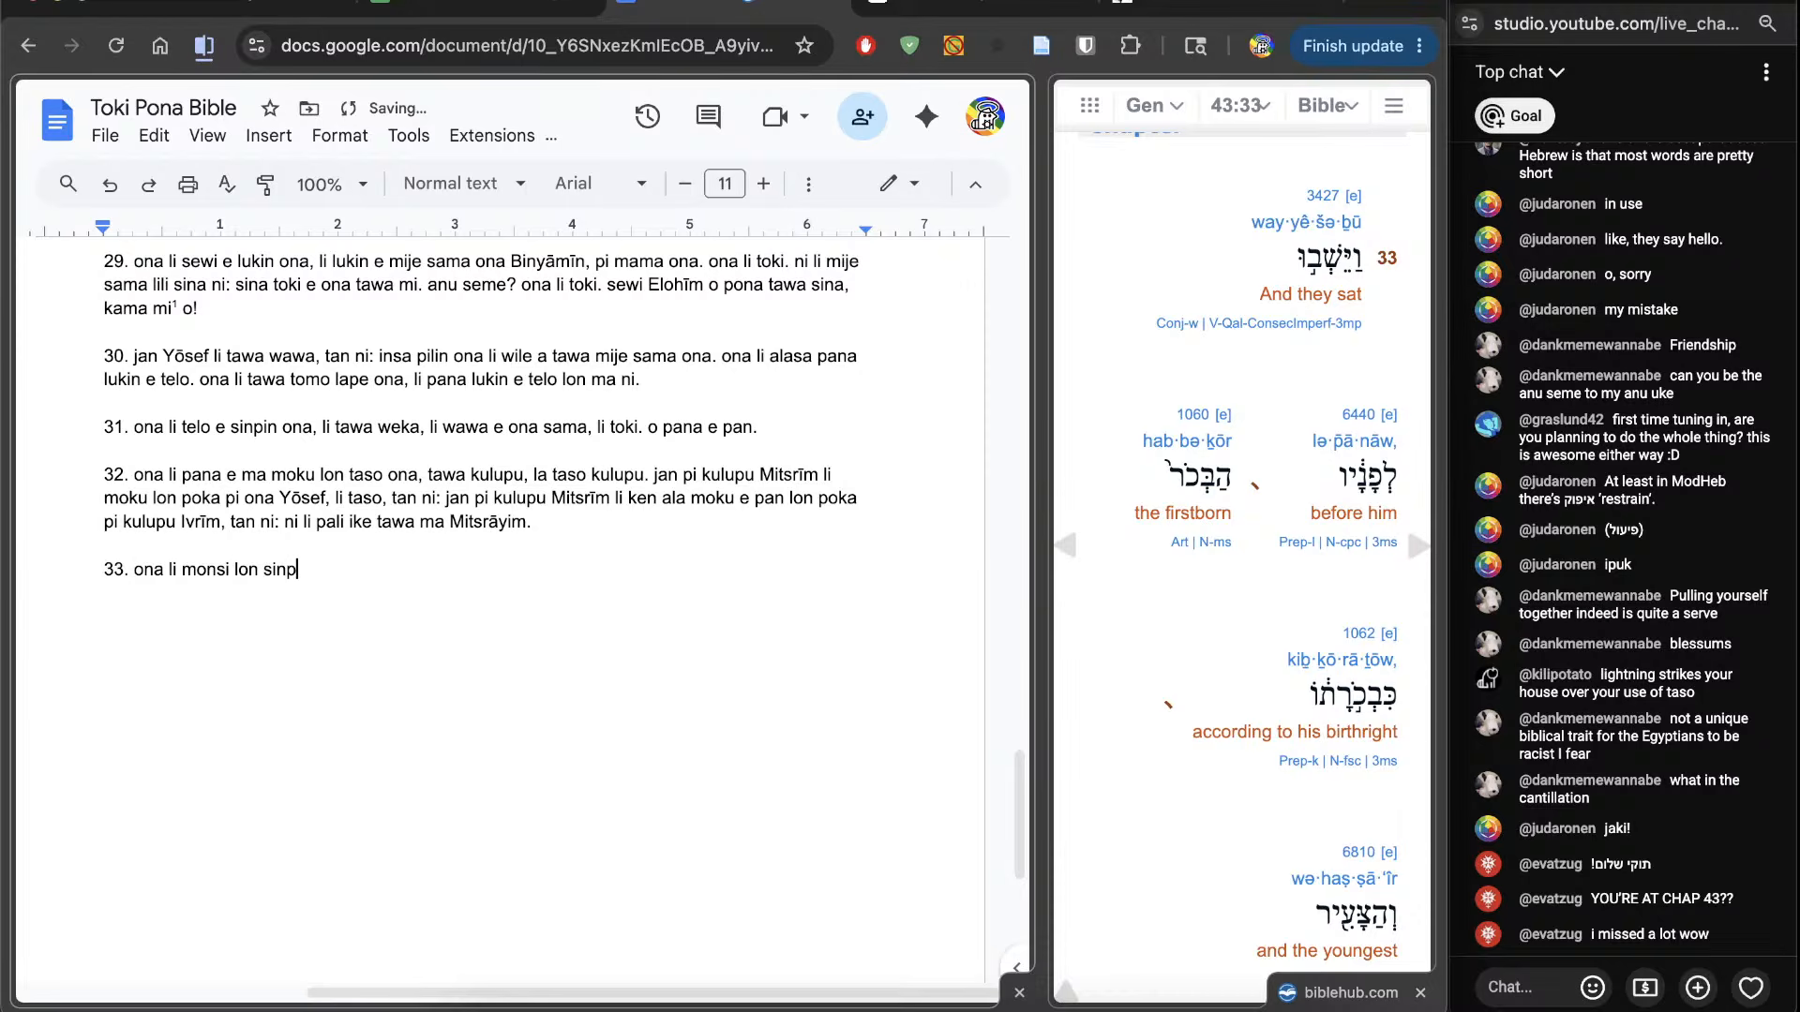
pyautogui.write('in ona')
# Step: Extend verse 33 with ". jan nanpa wan li open, jan nanpa pini li pini." following the interlinear's birthright and youth phrases
pyautogui.scroll(-3, 1280, 562)
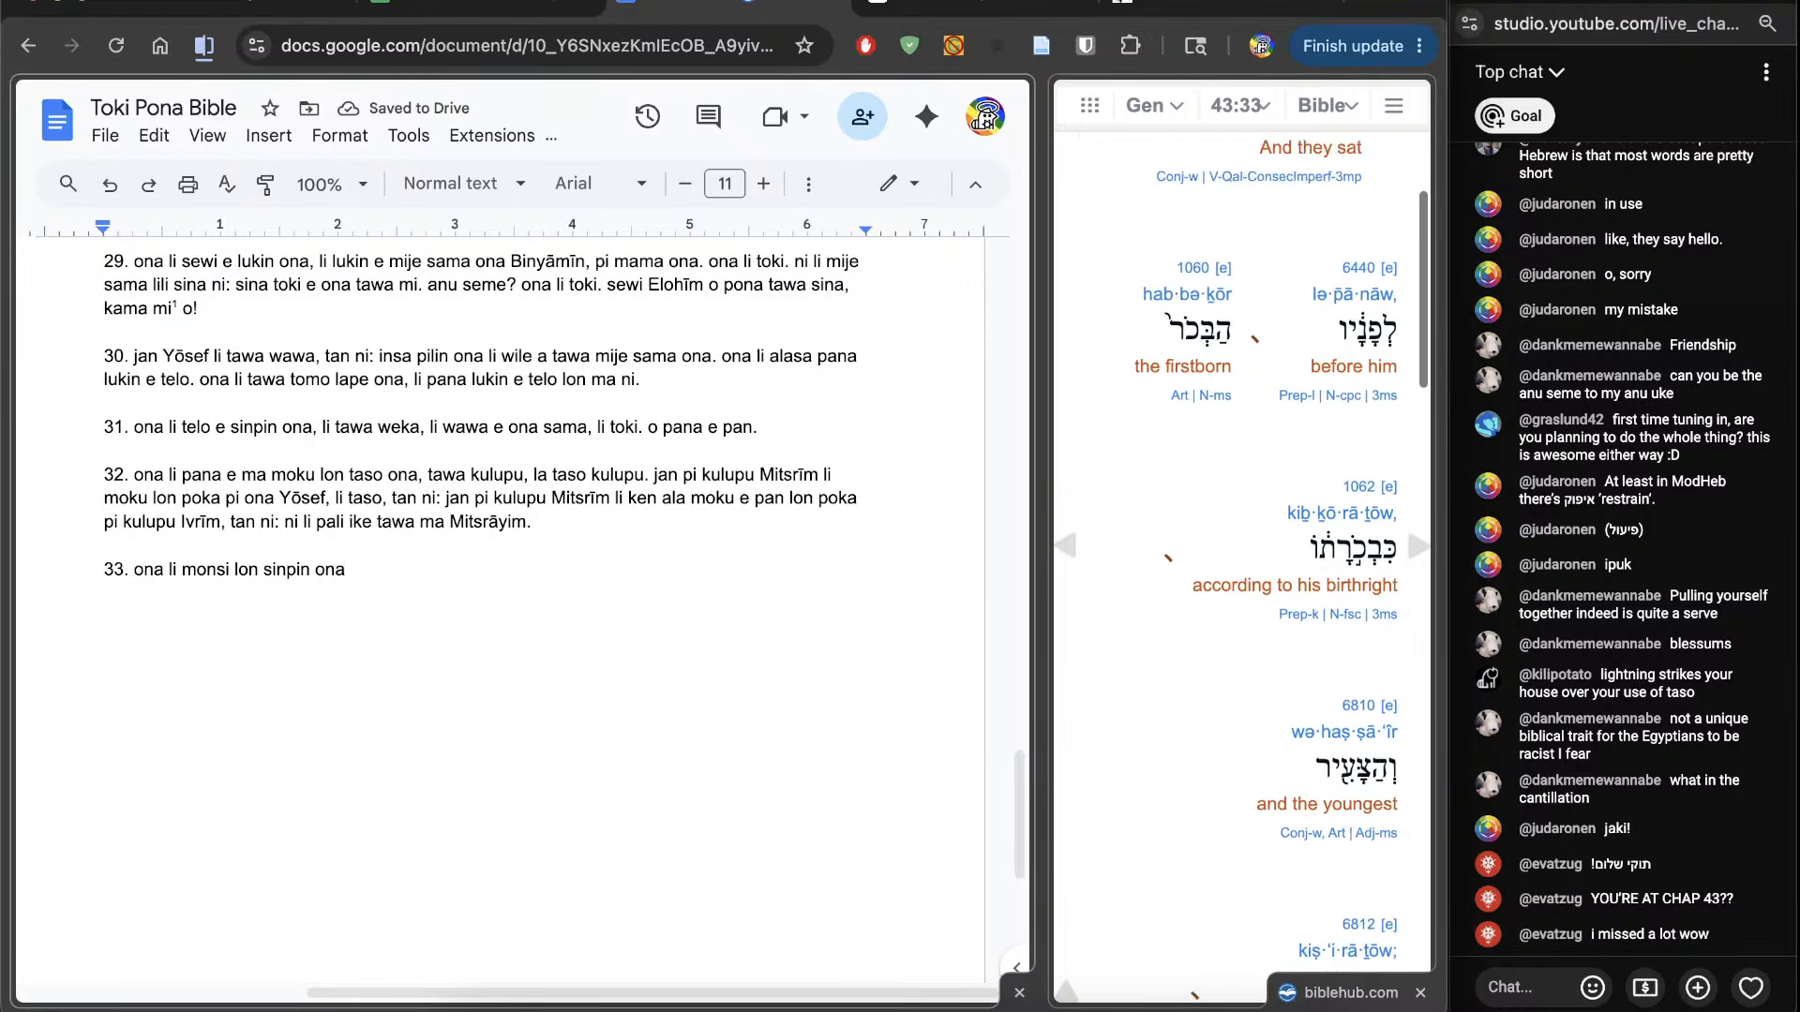
pyautogui.scroll(-3, 1106, 720)
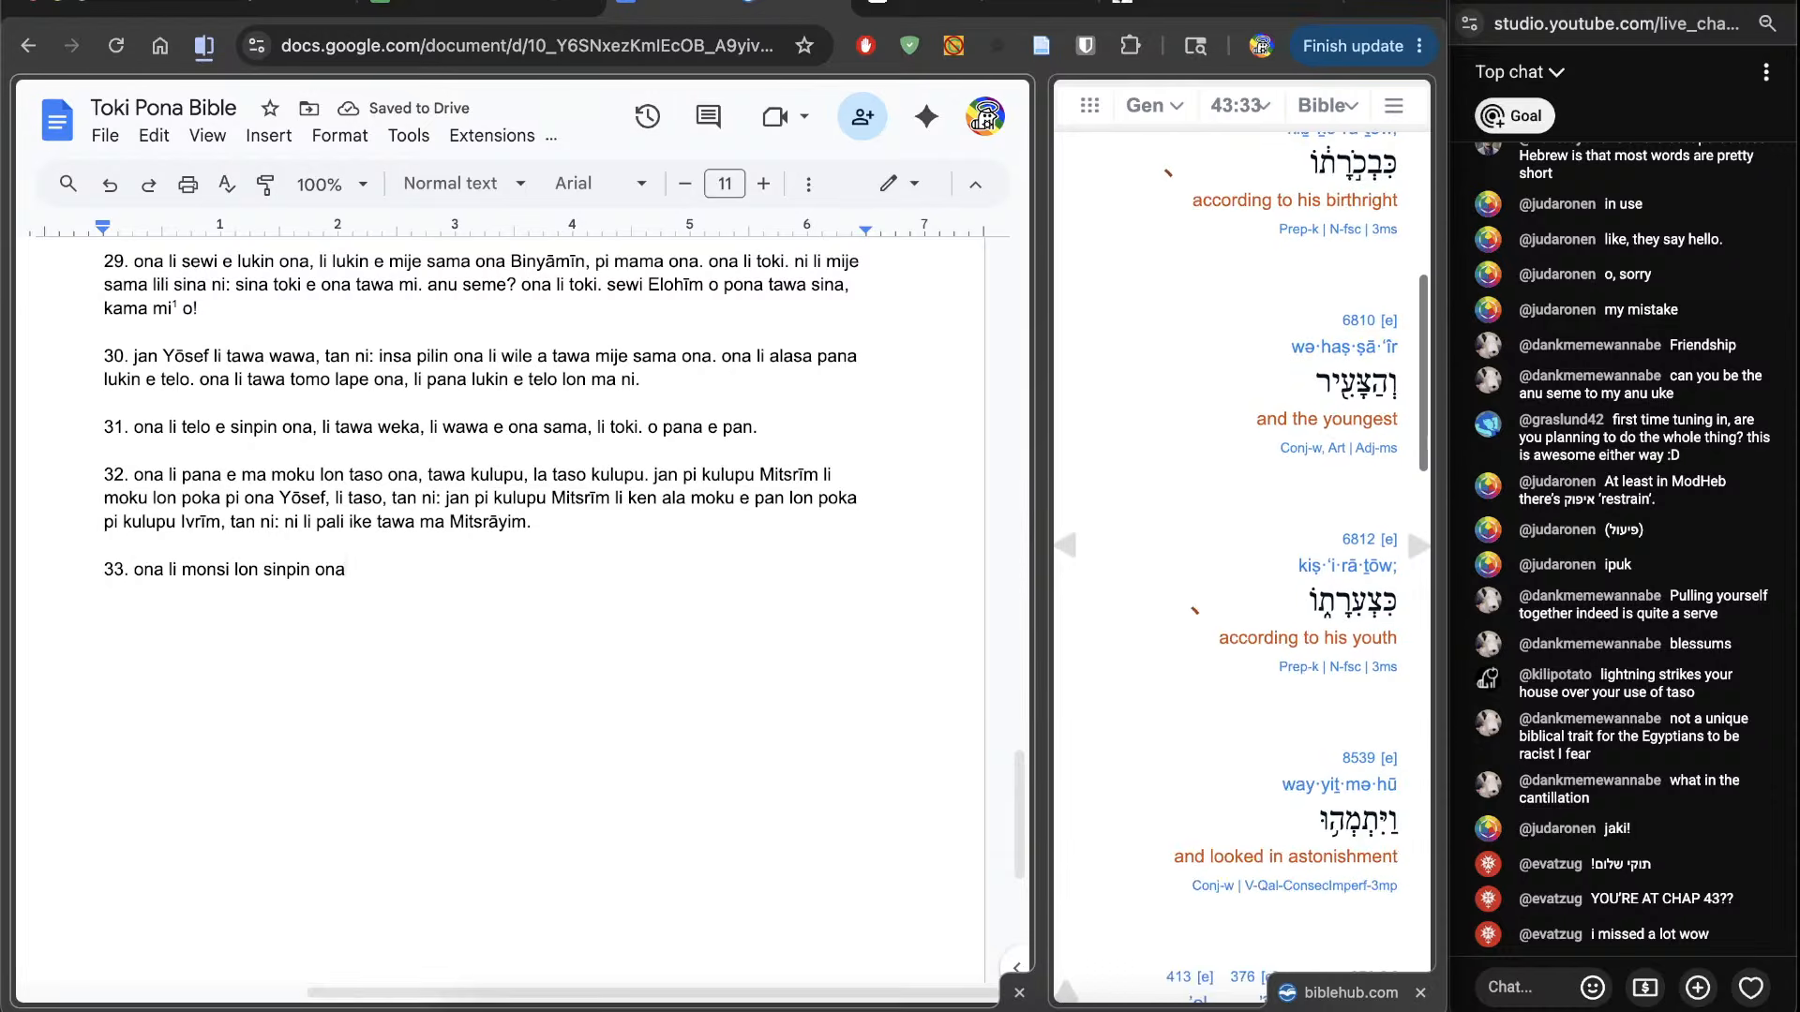
pyautogui.scroll(4, 1106, 720)
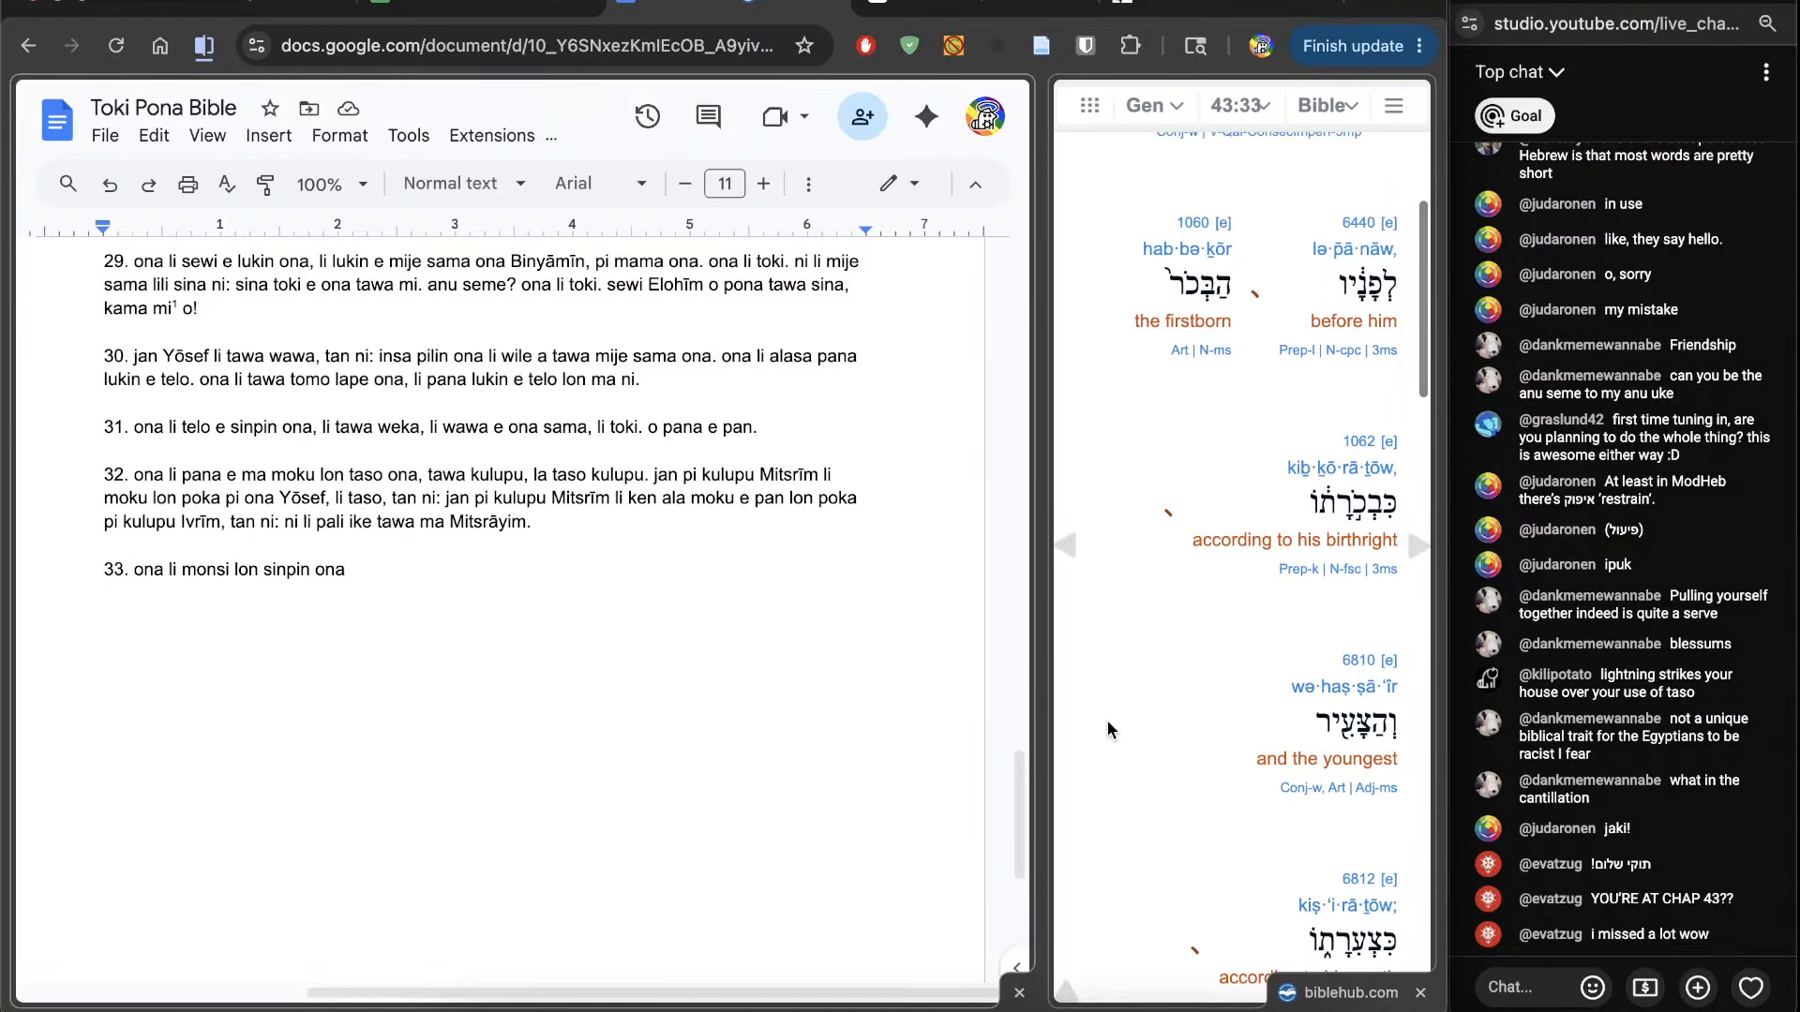
pyautogui.write('. ')
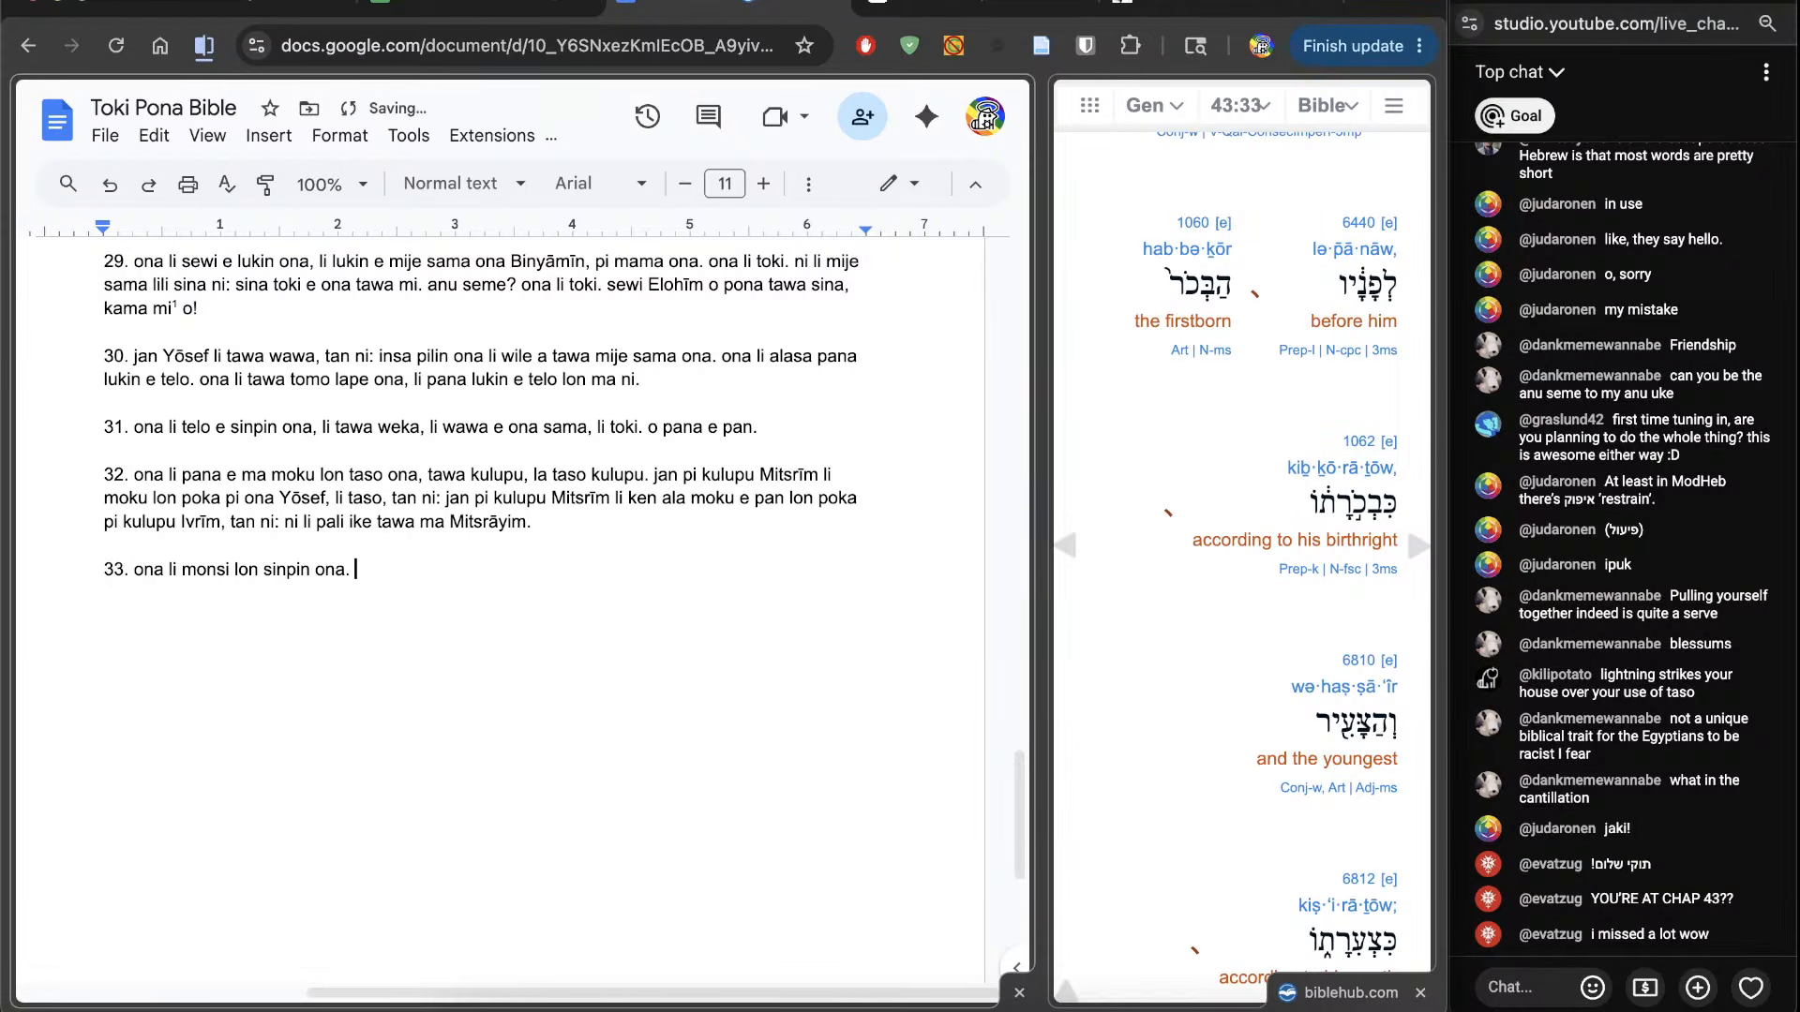
pyautogui.write('jan nanpa wan li open, jan nanpa pini li pini.')
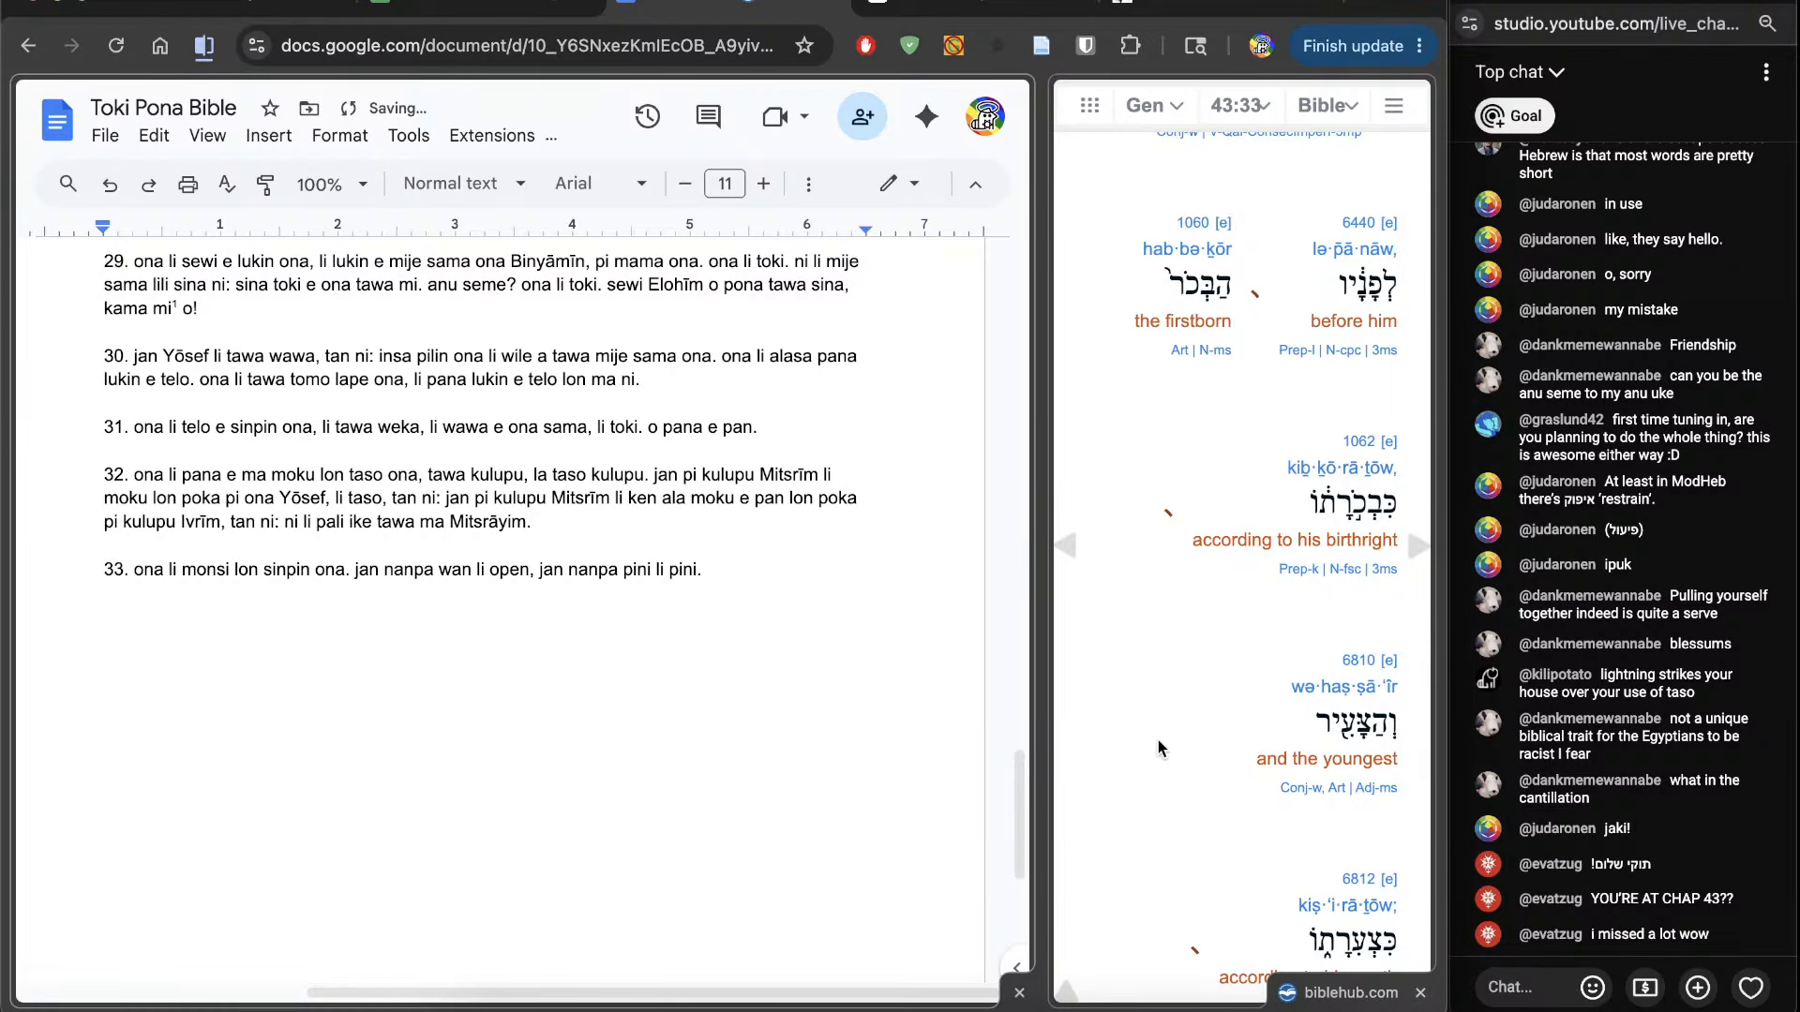
# Step: Compare the firstborn and youngest wording of verse 33 with the Genesis 43:33 interlinear's birthright and youth phrases
pyautogui.scroll(-5, 1157, 740)
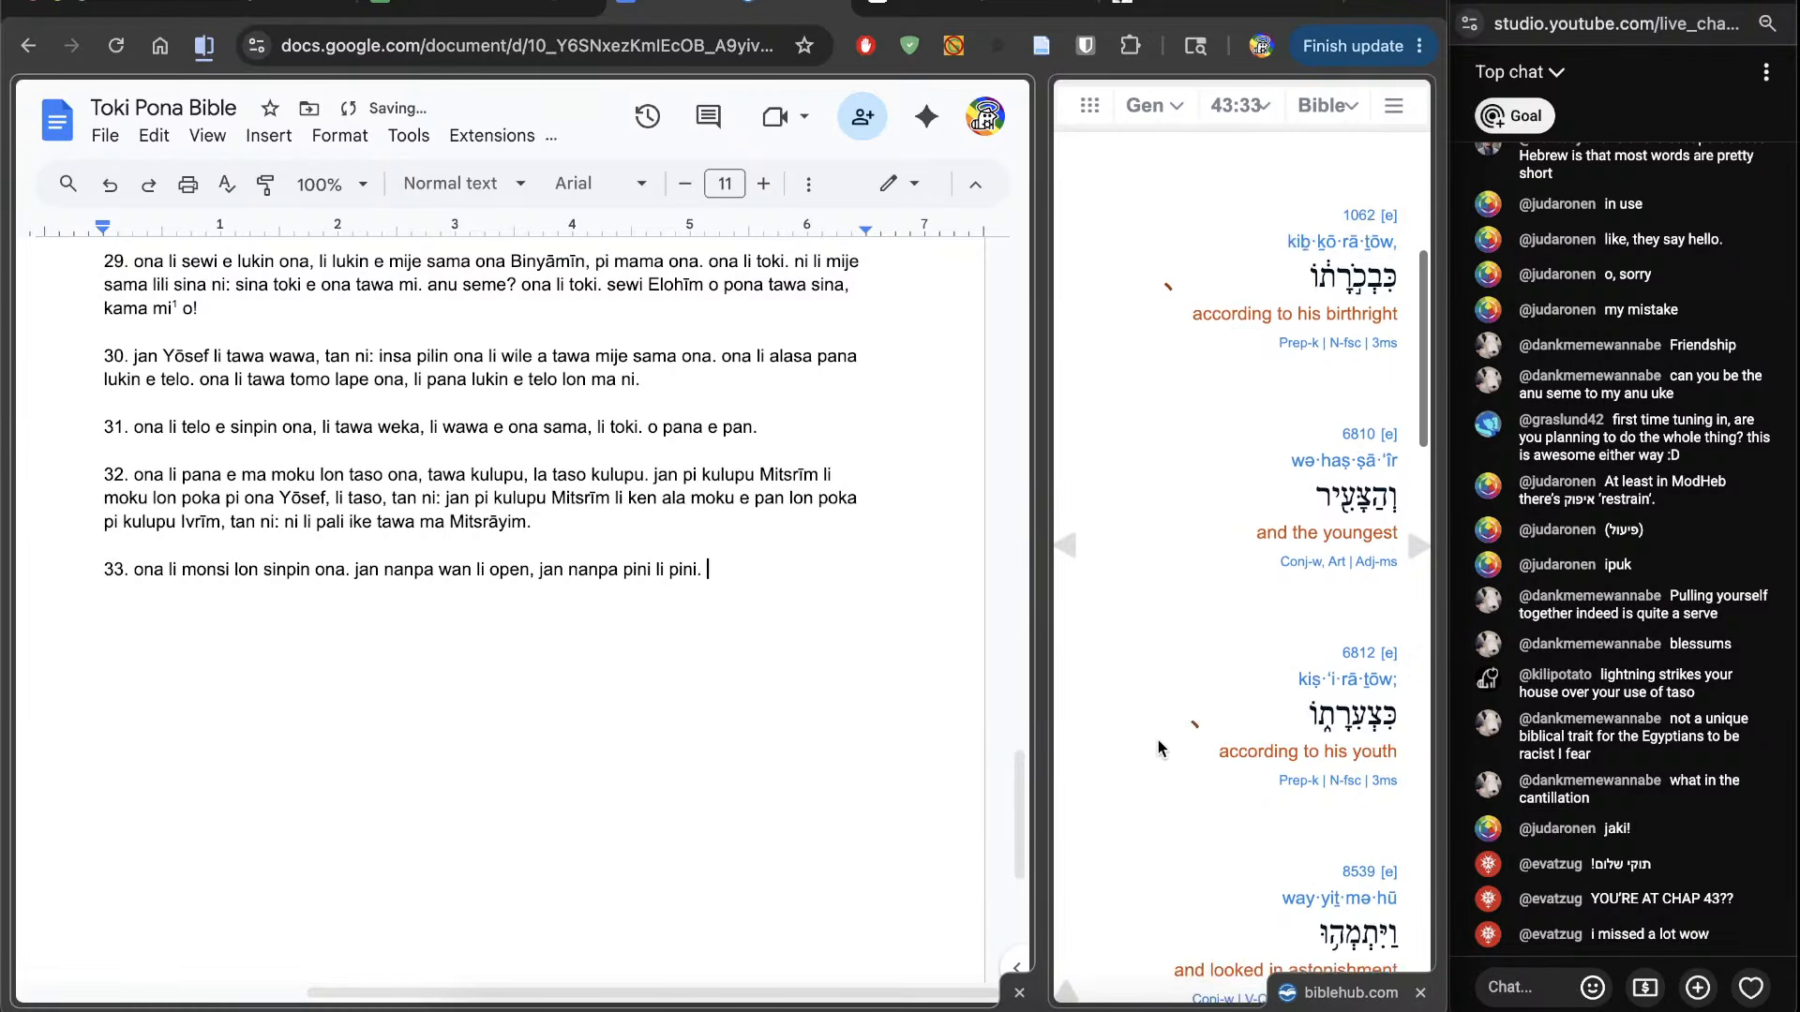
pyautogui.scroll(3, 1157, 739)
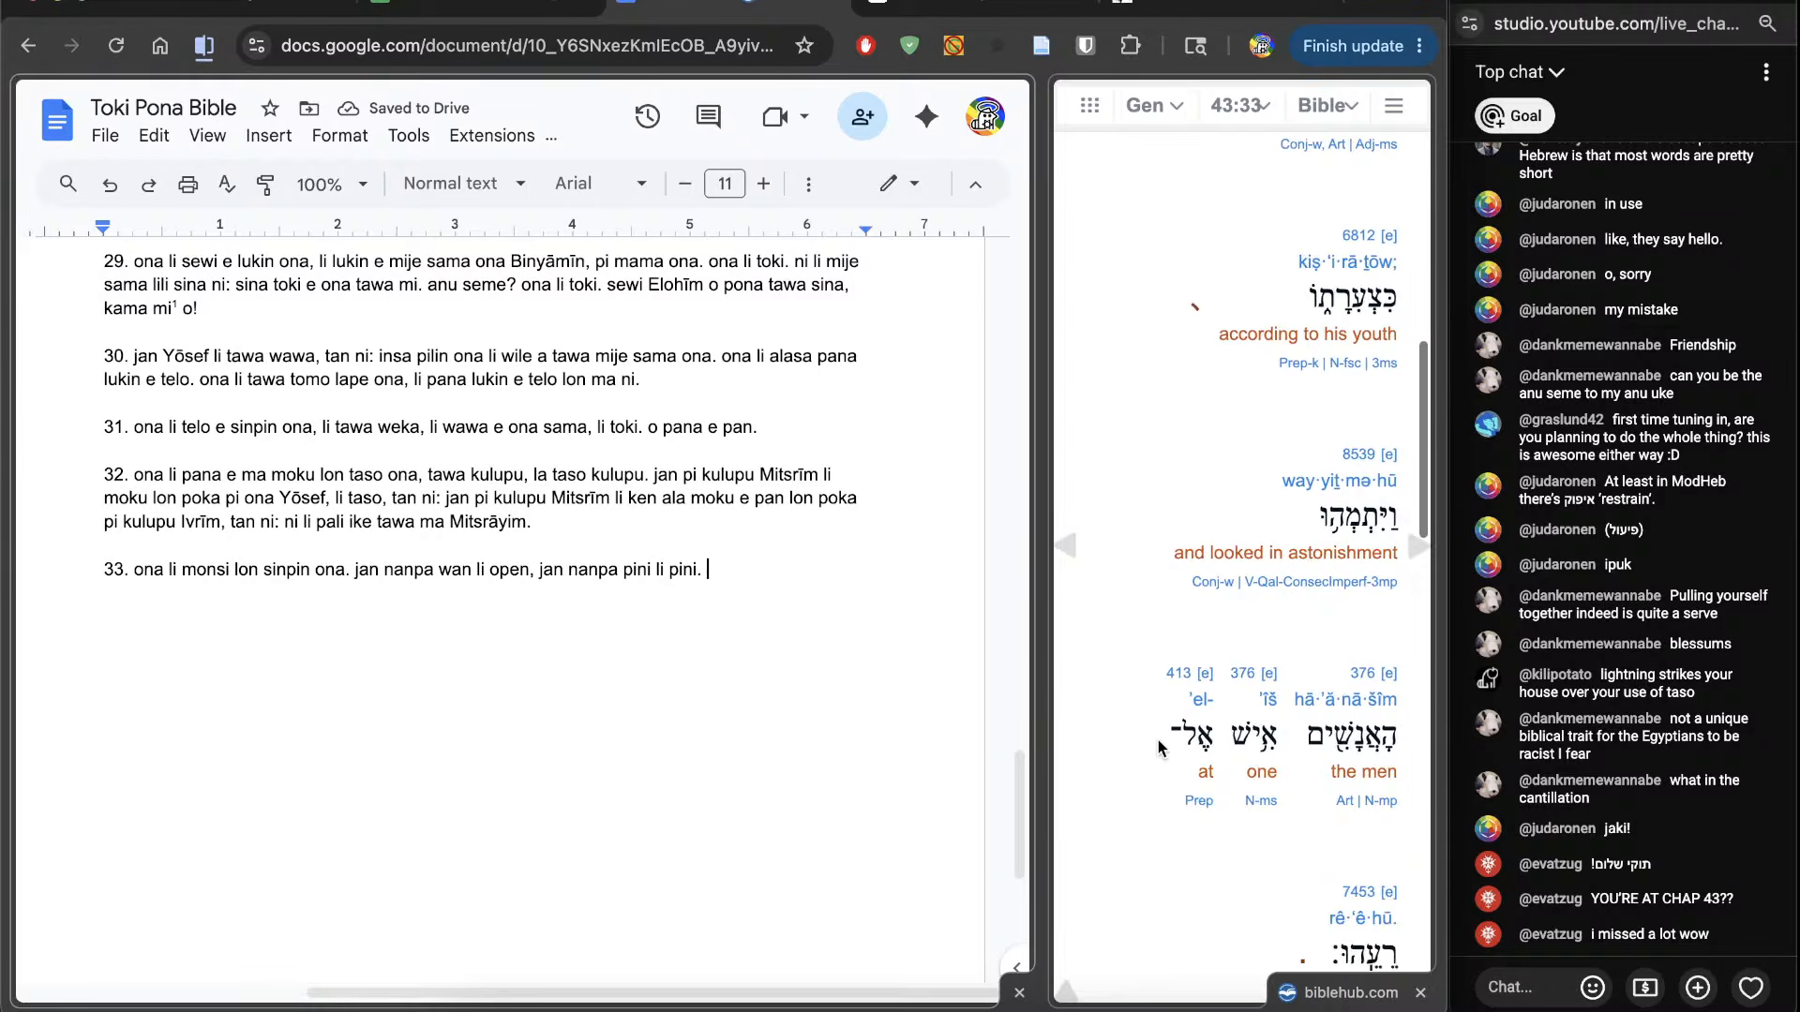
pyautogui.scroll(2, 1157, 739)
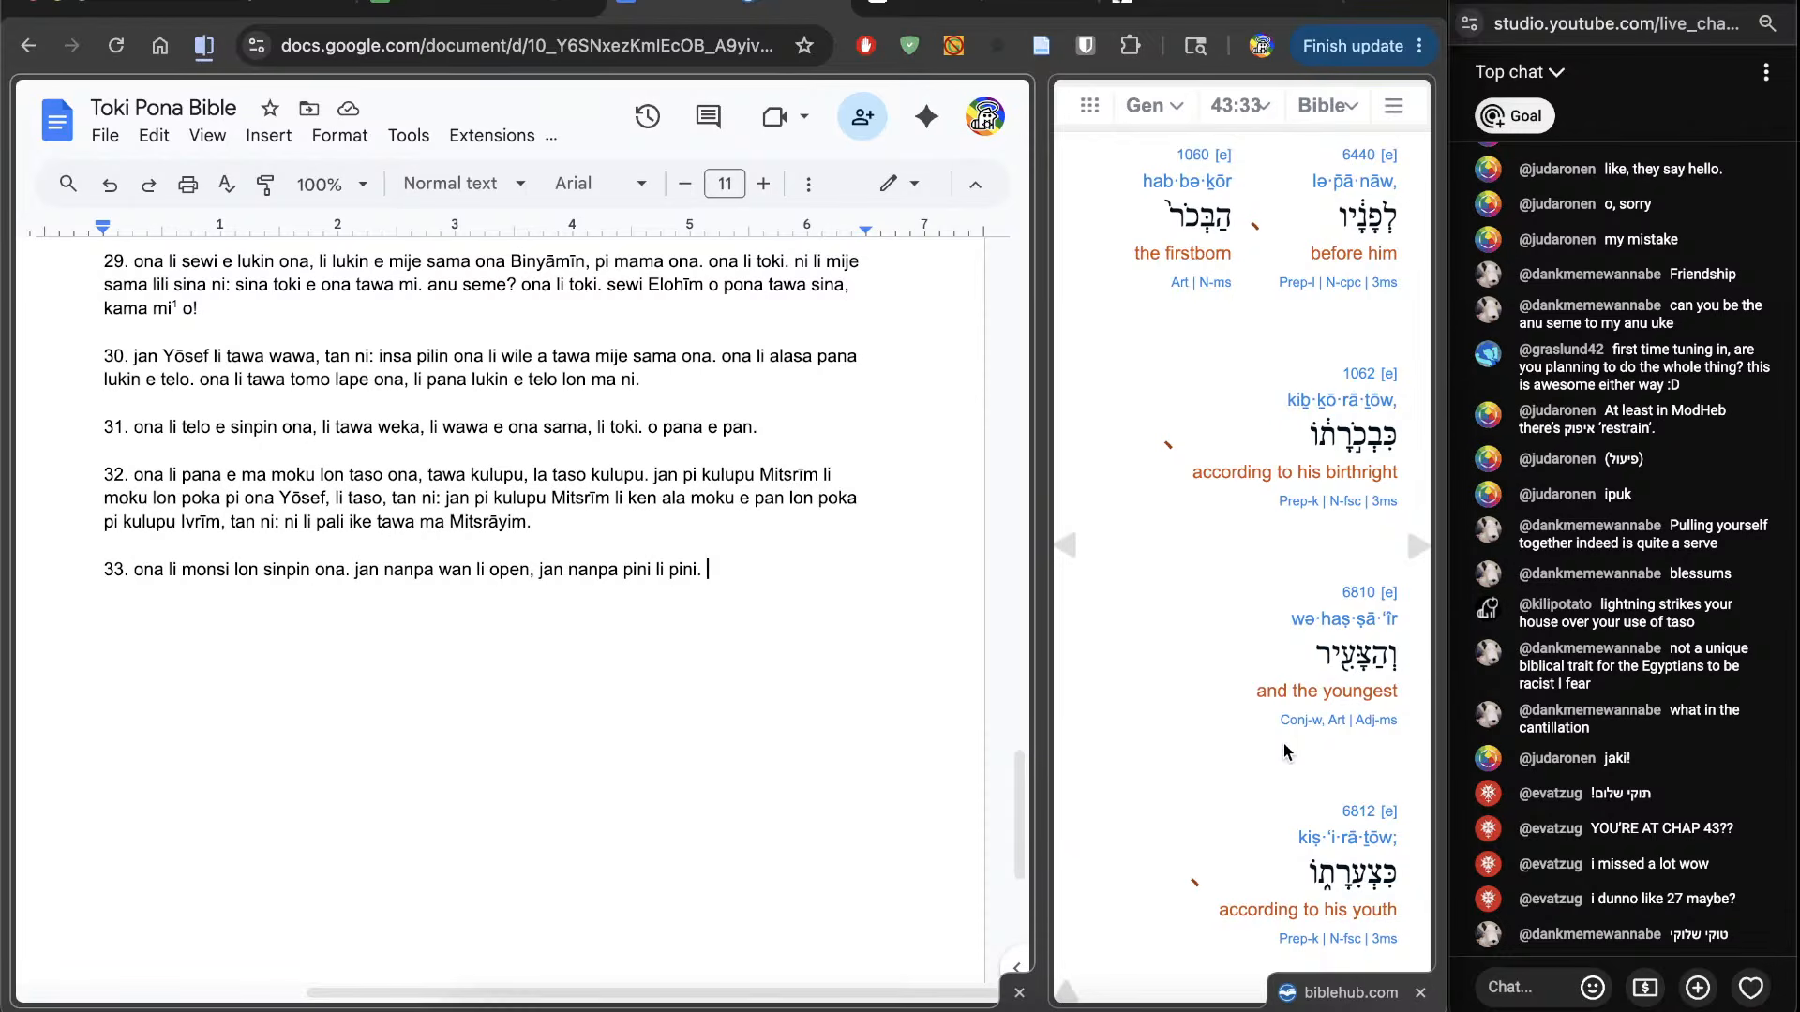
pyautogui.click(796, 668)
pyautogui.scroll(-1, 1208, 414)
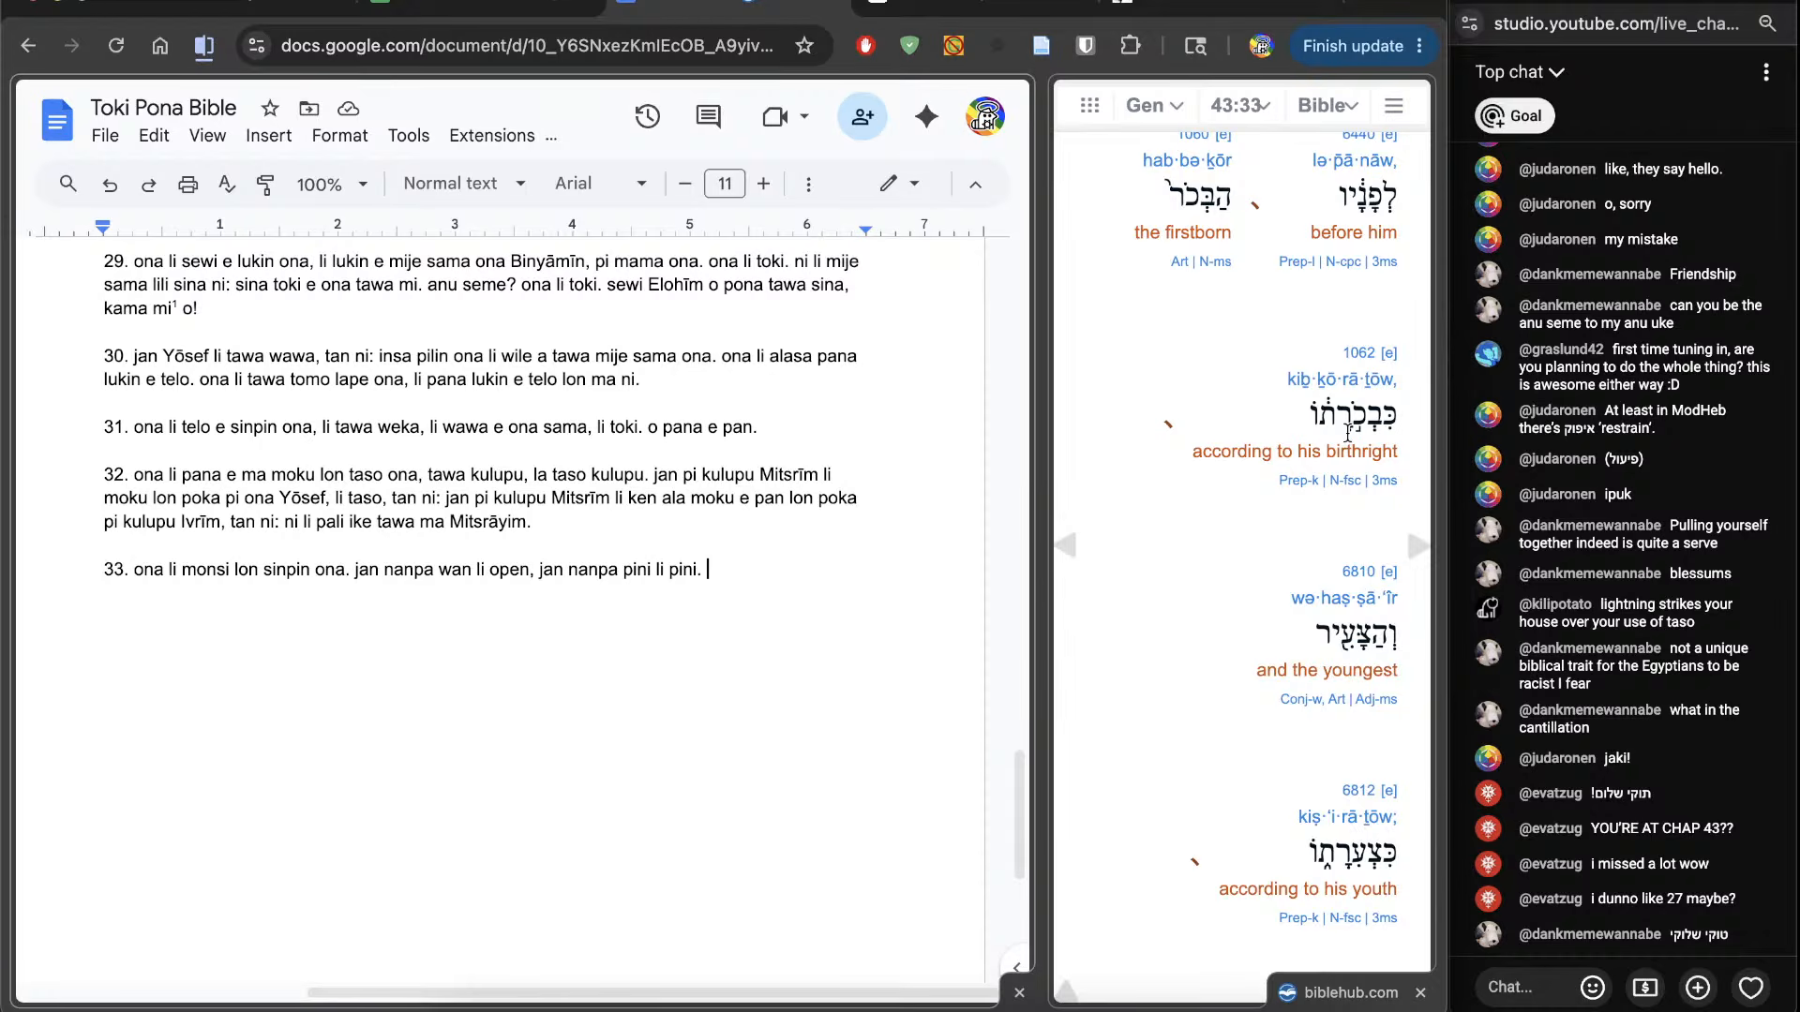
pyautogui.moveTo(361, 574); pyautogui.dragTo(635, 579)
pyautogui.doubleClick(506, 573)
pyautogui.doubleClick(679, 575)
pyautogui.doubleClick(816, 610)
pyautogui.click(840, 628)
pyautogui.scroll(-4, 1153, 694)
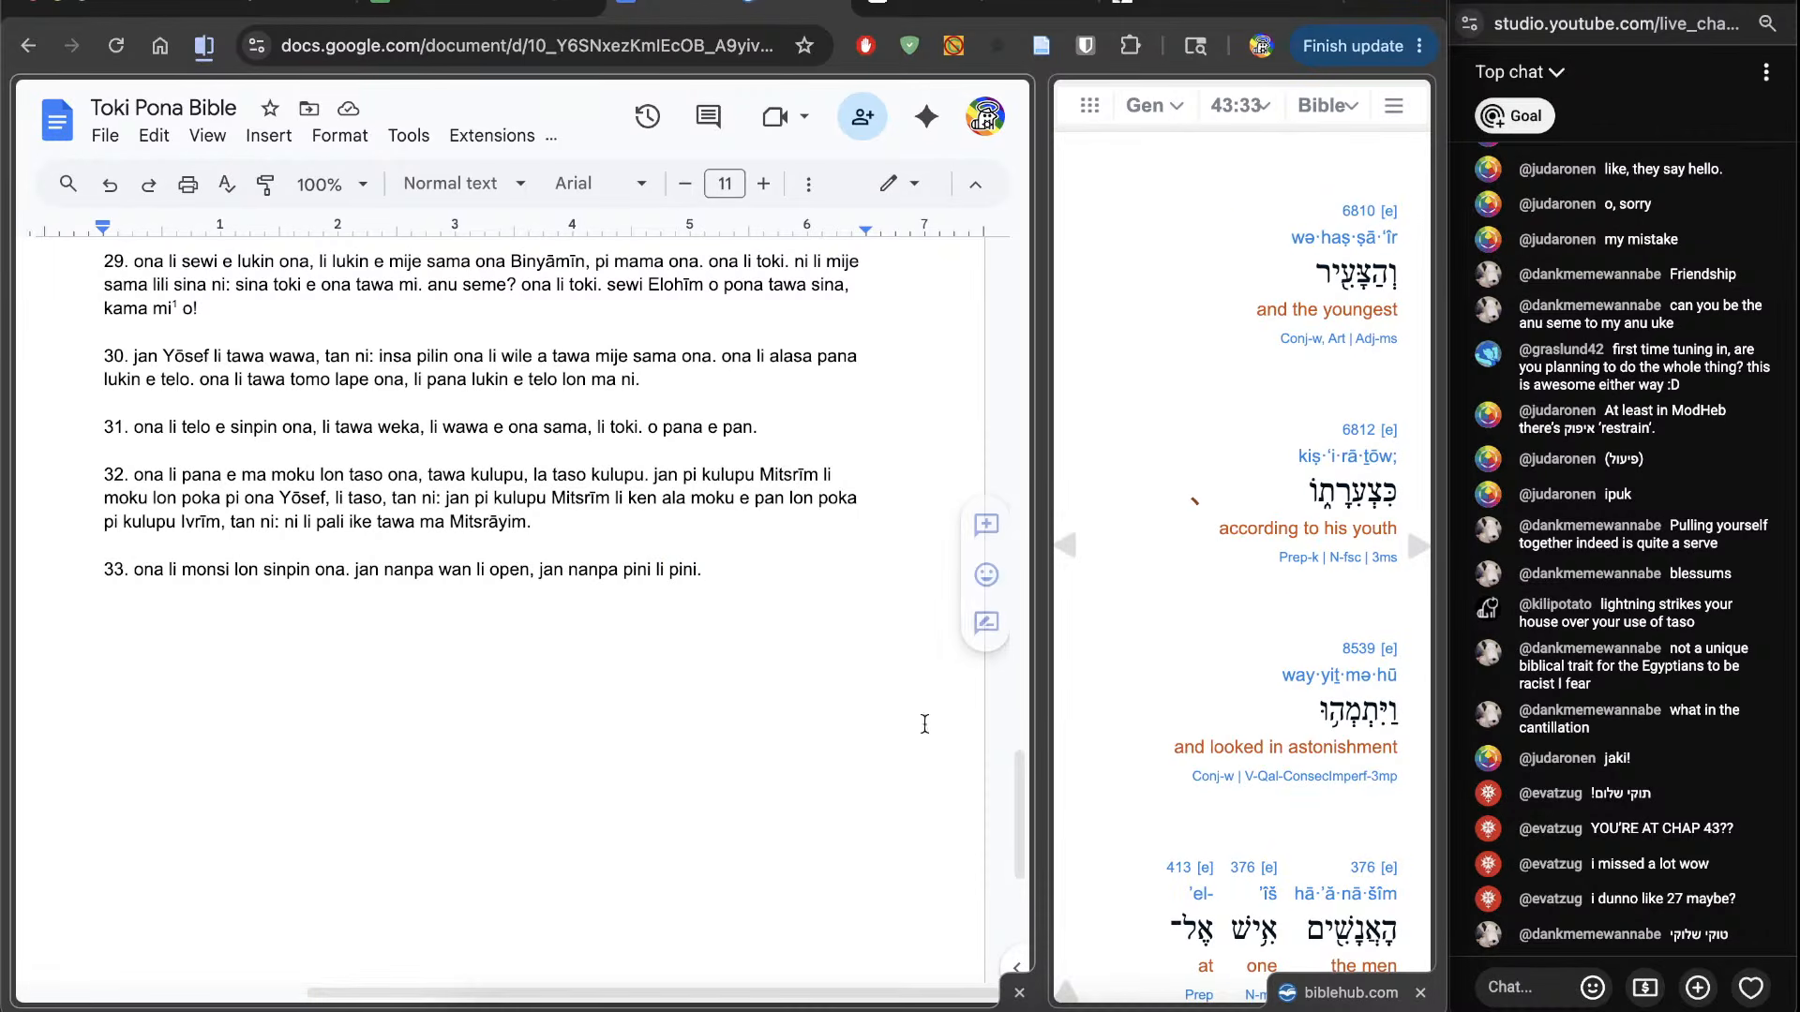
# Step: Read the Brown-Driver-Briggs section of the lexicon entry for word 8539, glossed "and looked in astonishment", and close the entry
pyautogui.scroll(-4, 1150, 795)
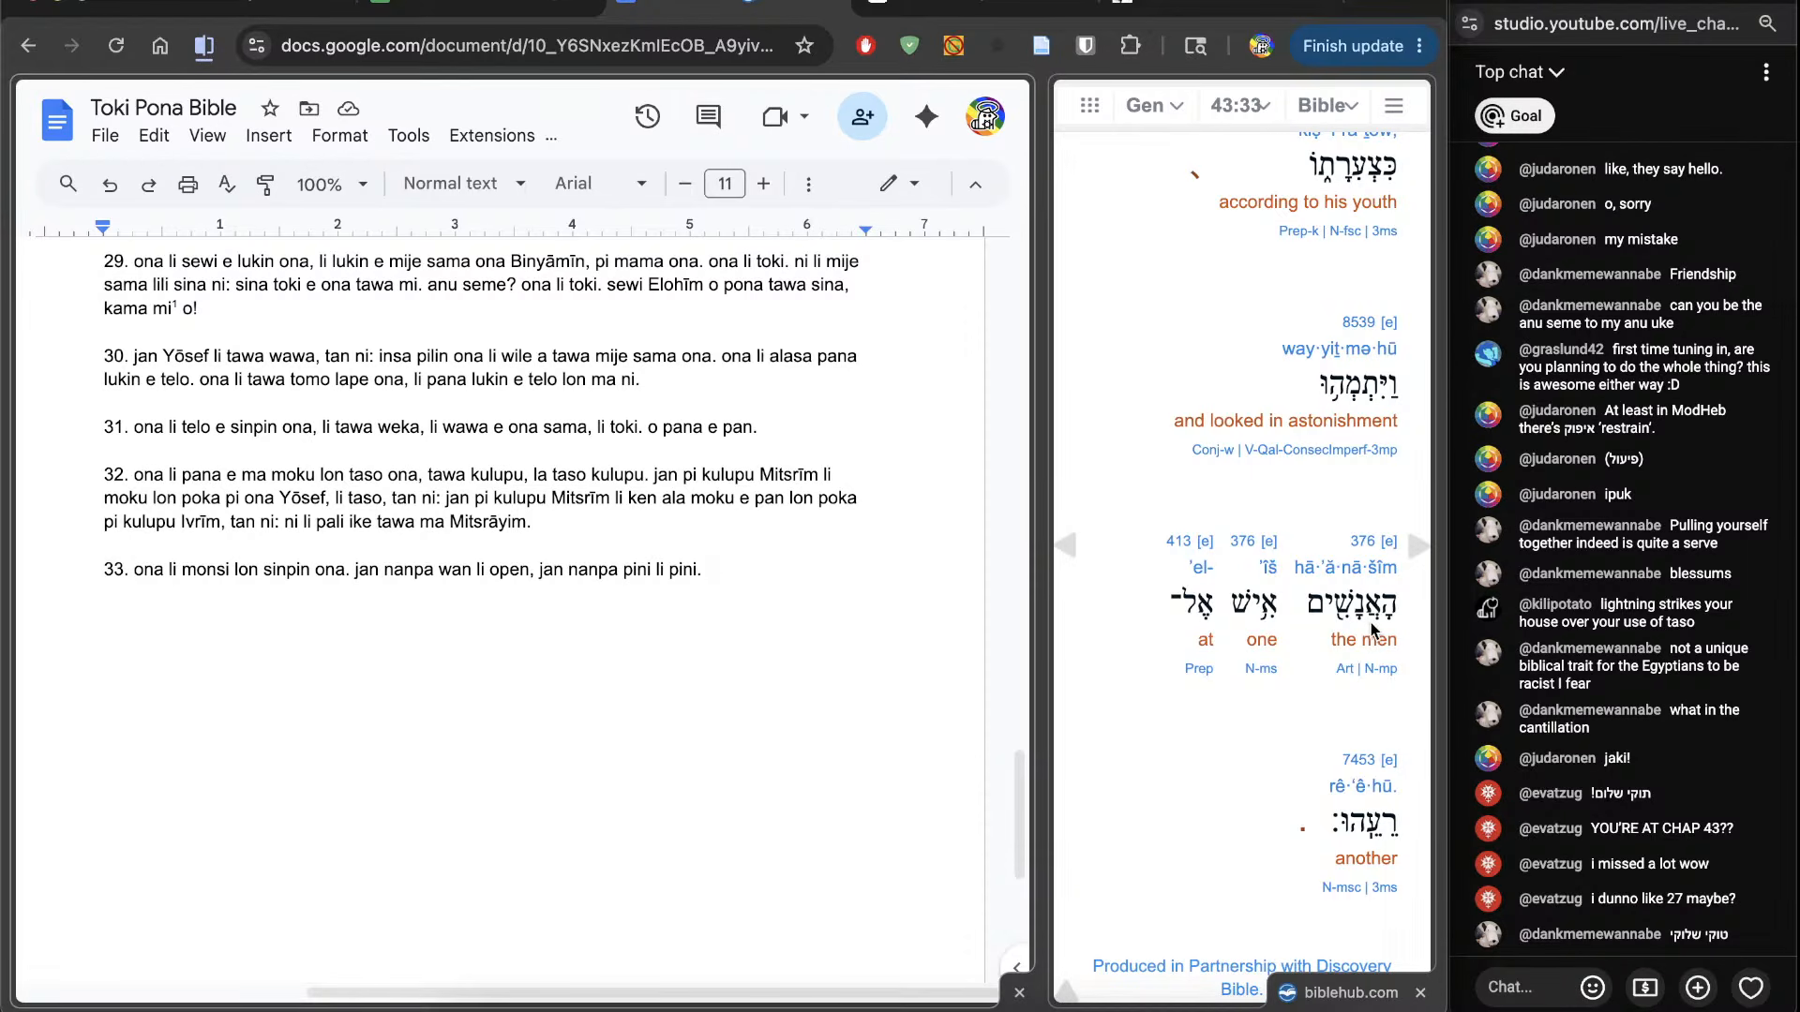
pyautogui.click(1358, 310)
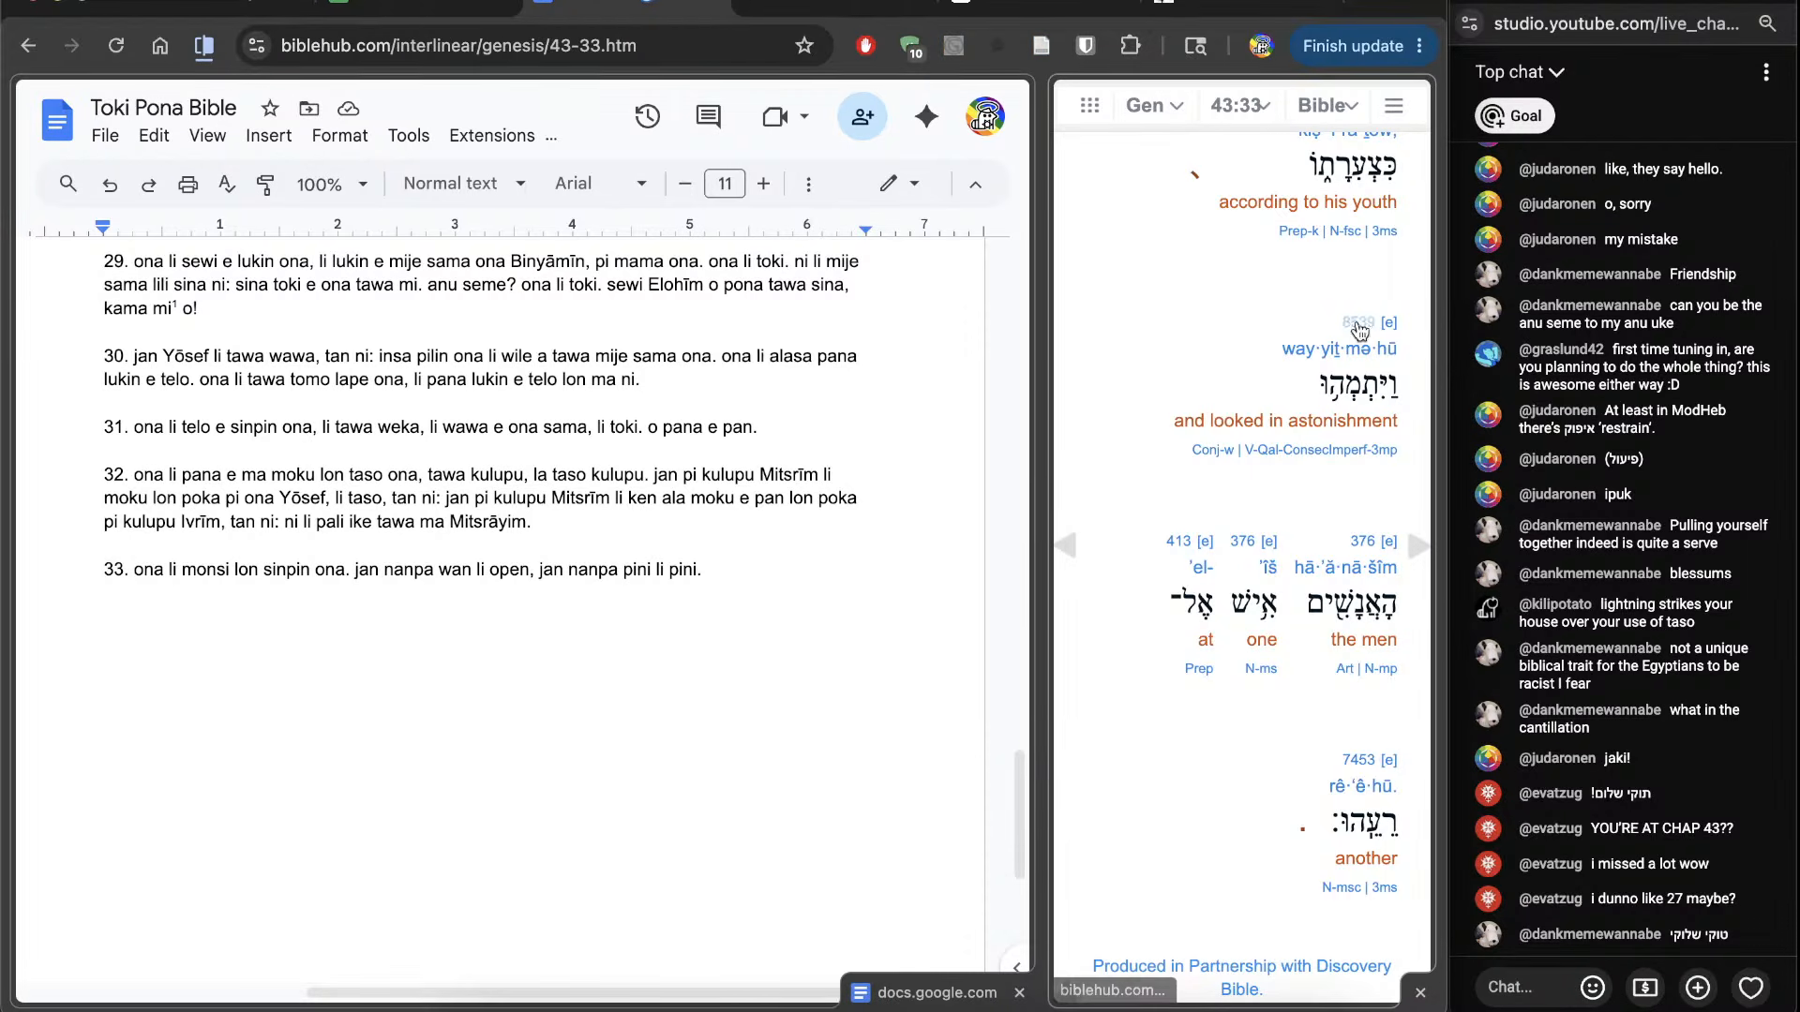
pyautogui.click(839, 11)
pyautogui.scroll(-15, 807, 634)
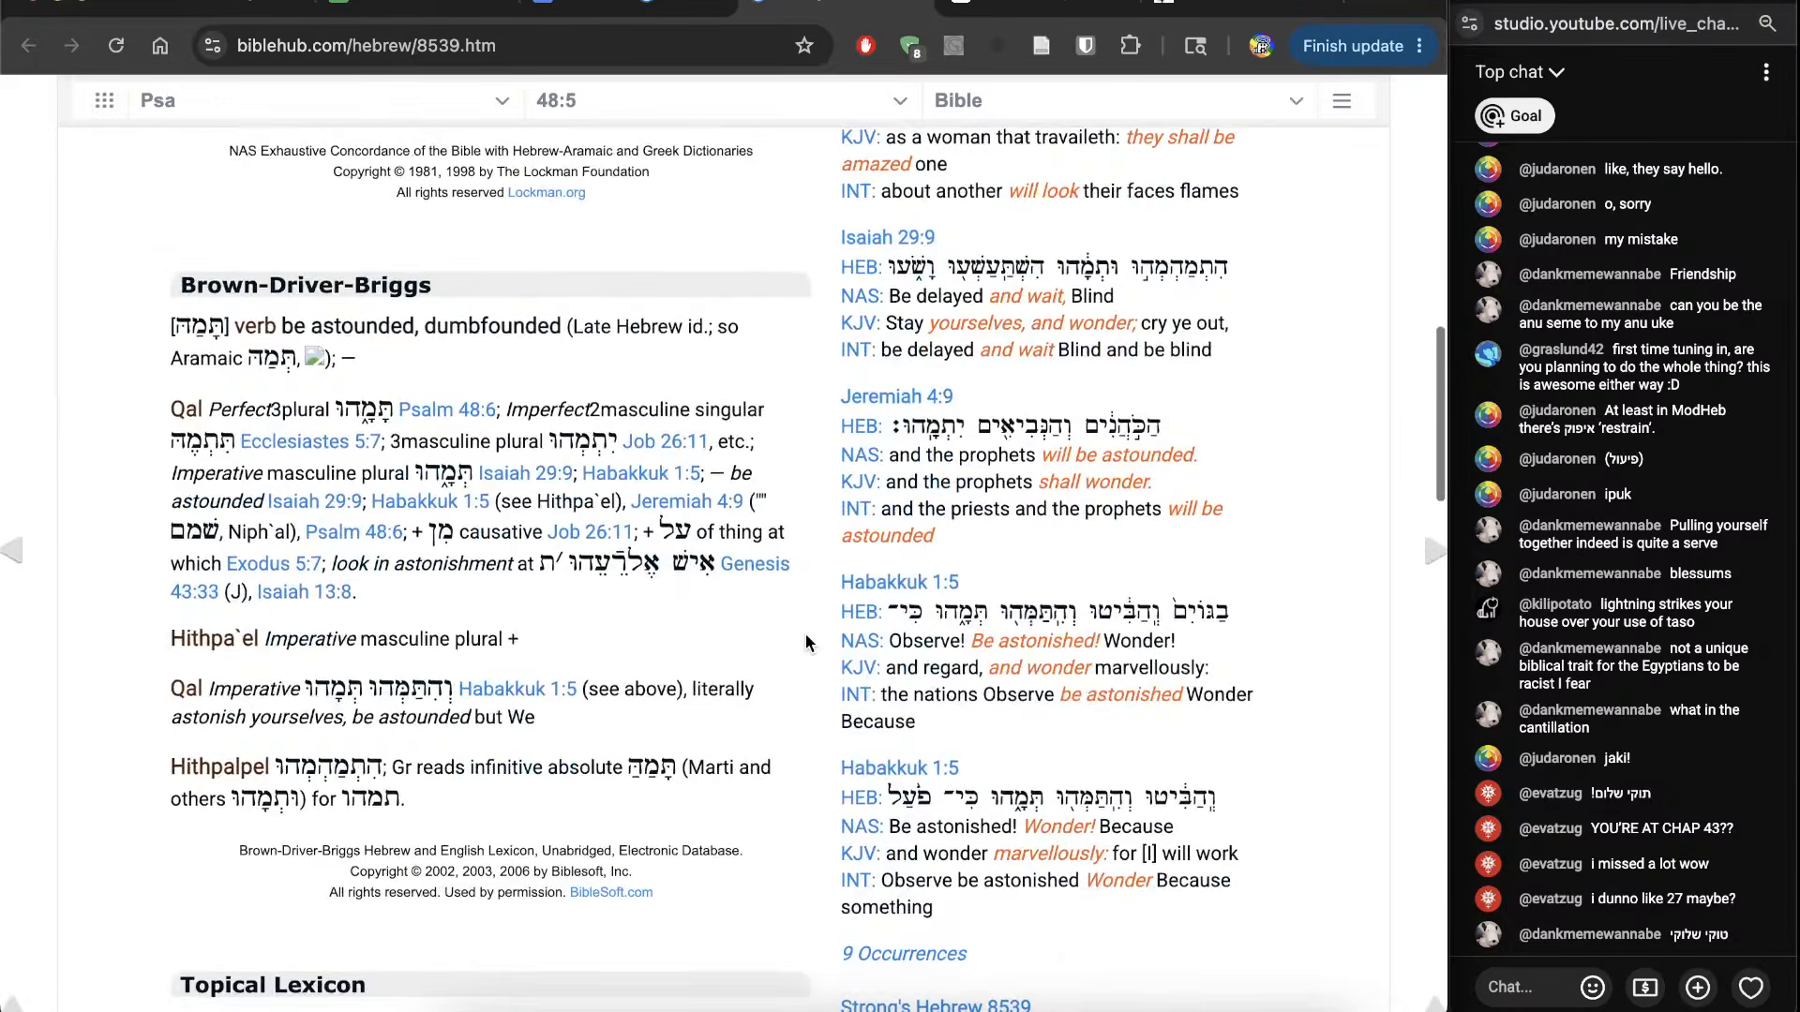
pyautogui.press('super+w')
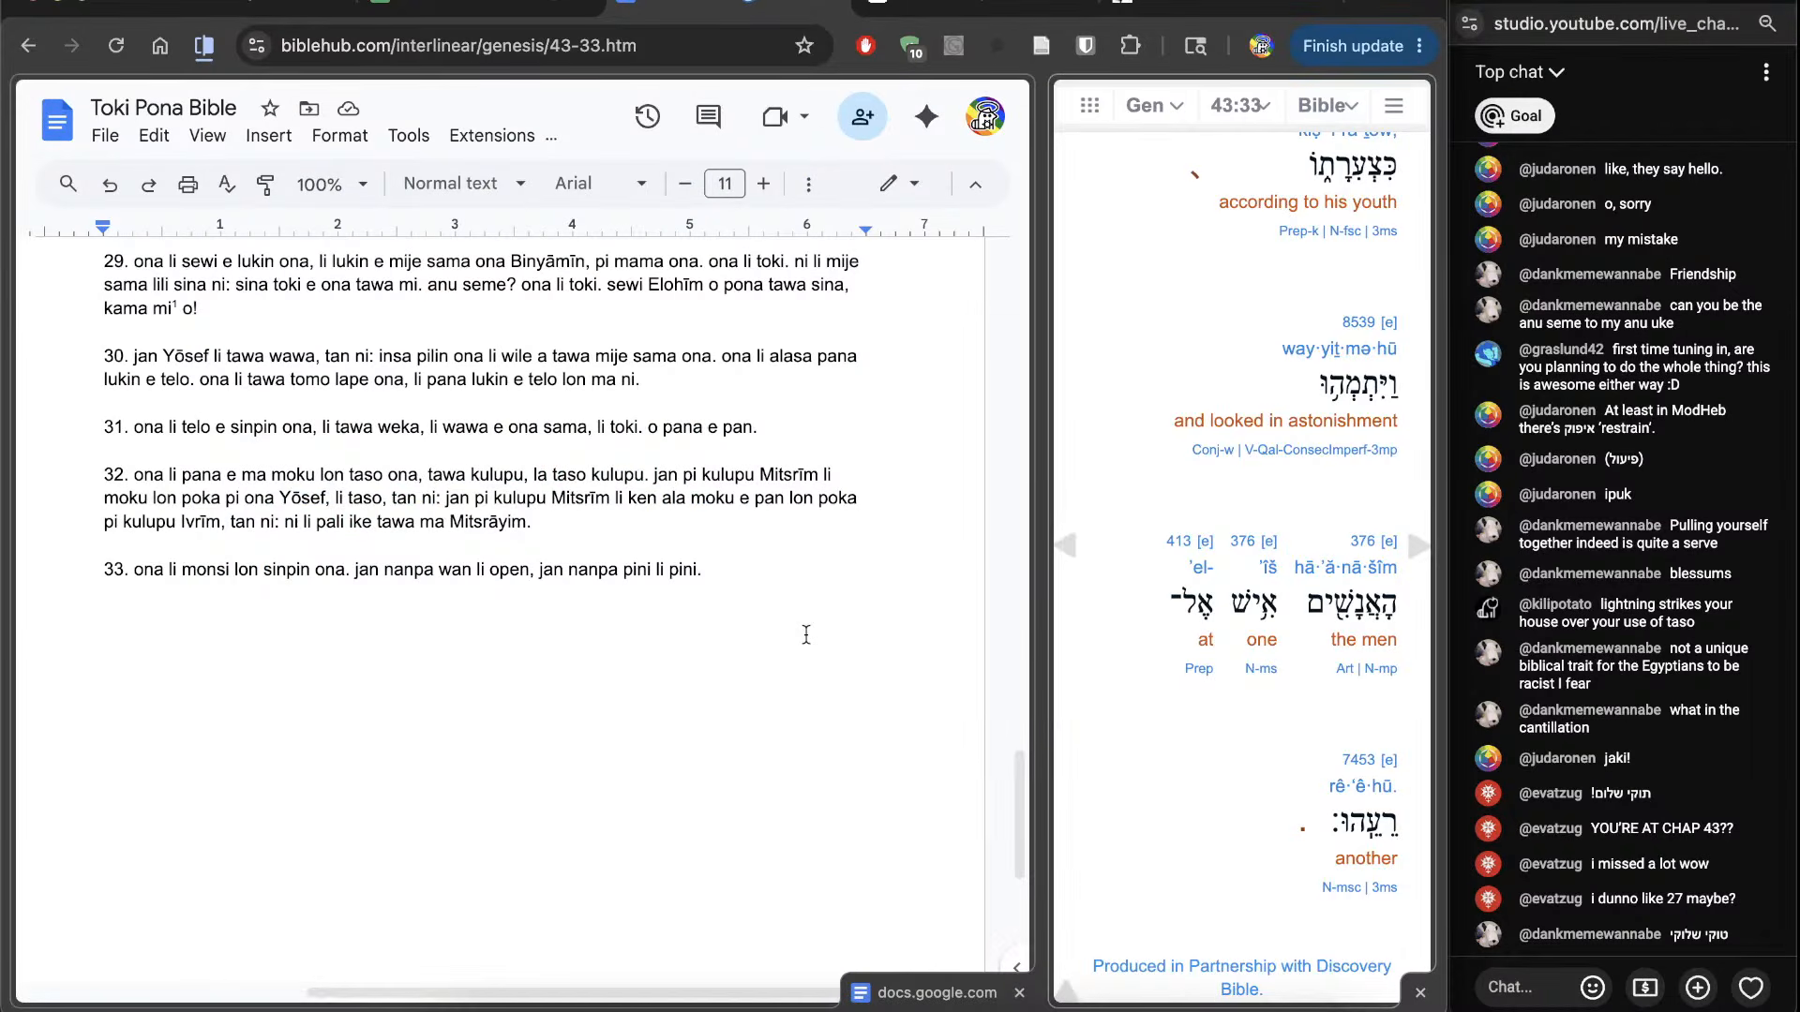
# Step: Check the lexical summary for word 7453, glossed "another", and close the entry
pyautogui.click(780, 672)
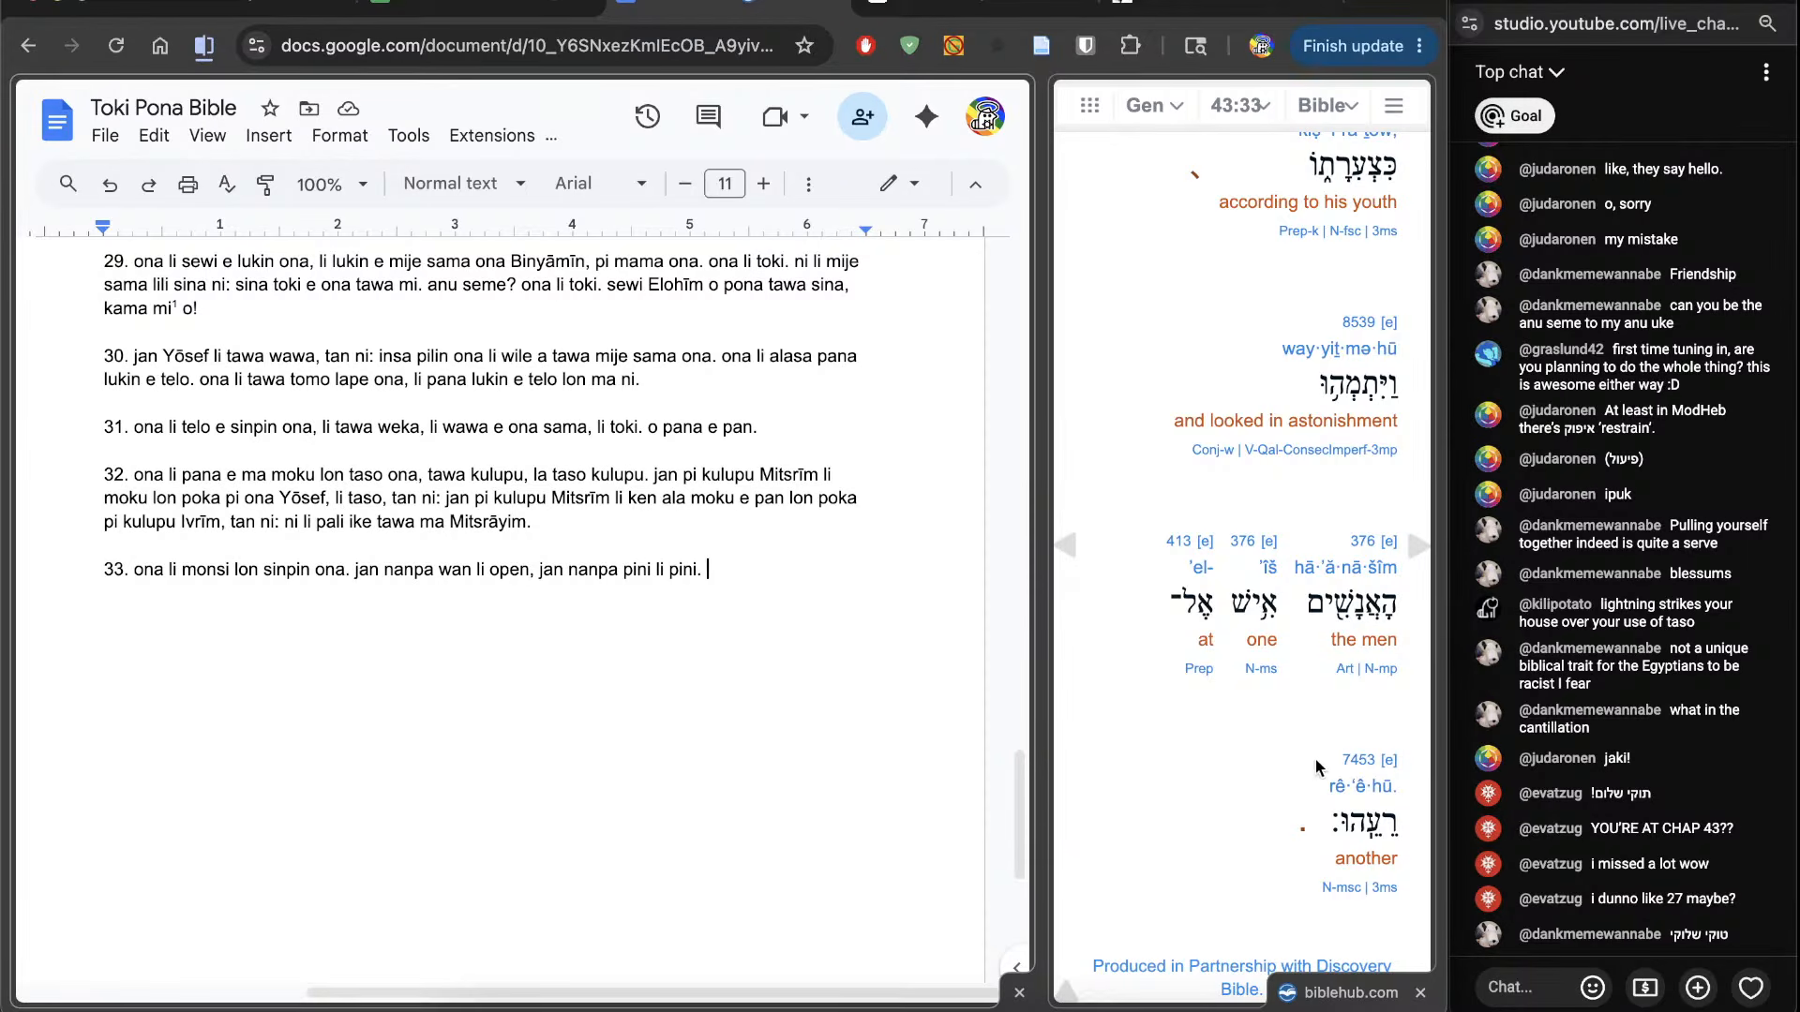
pyautogui.click(1354, 764)
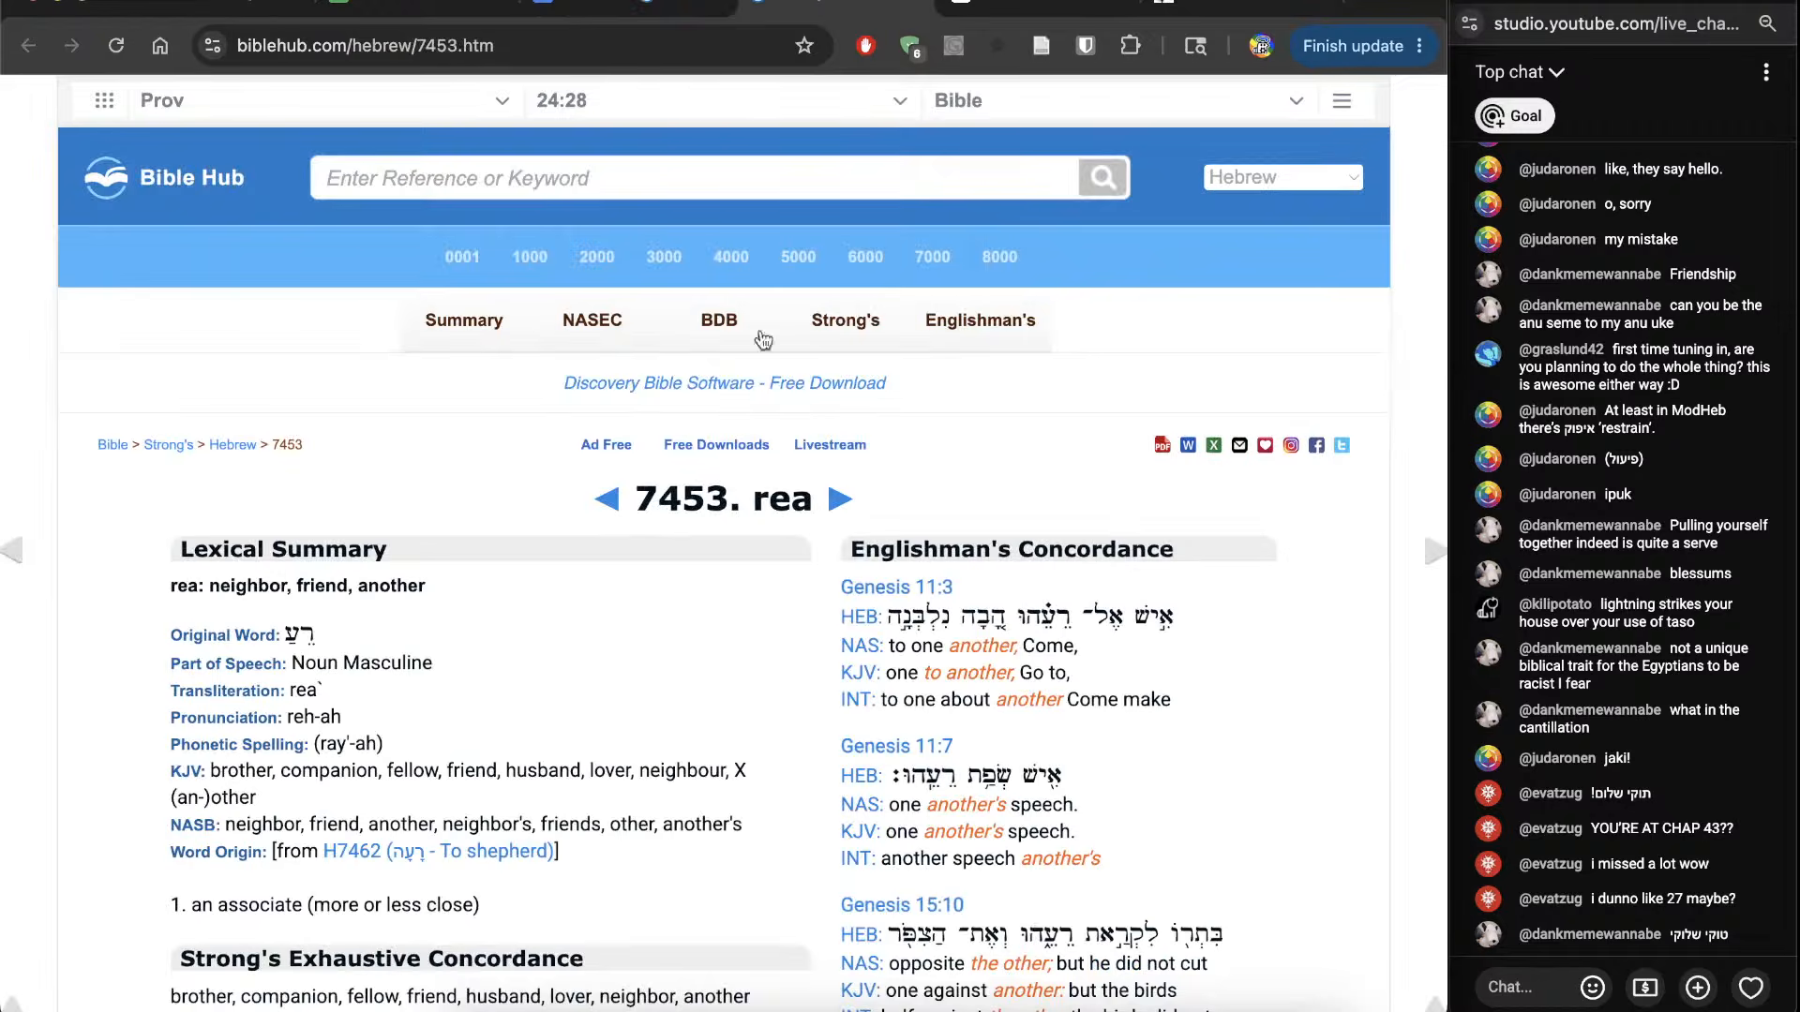
pyautogui.hotkey('ctrl', 'w')
# Step: Finish verse 33 with "jan ale li lukin pi pilin tawa tawa jan poka ona." and check it against the interlinear's last words
pyautogui.click(799, 738)
pyautogui.write('jan ale li ')
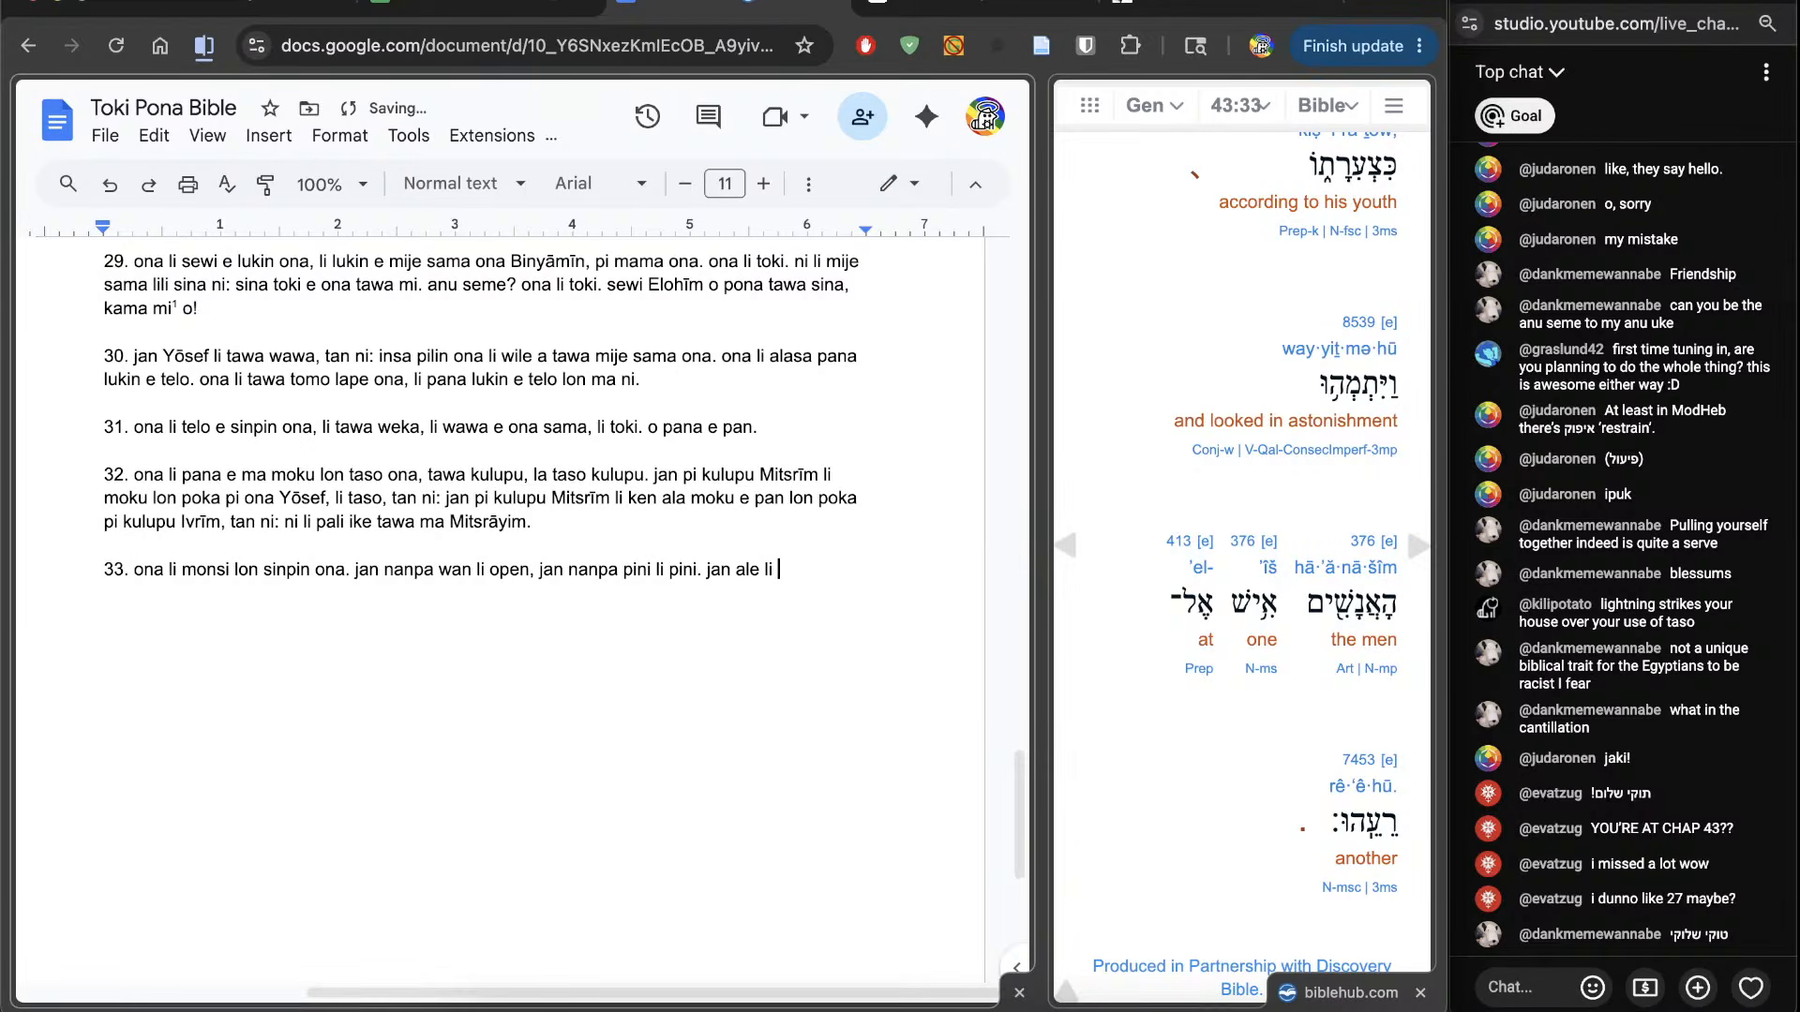
pyautogui.write('lukin pi pilin tawa tawa jan poka.')
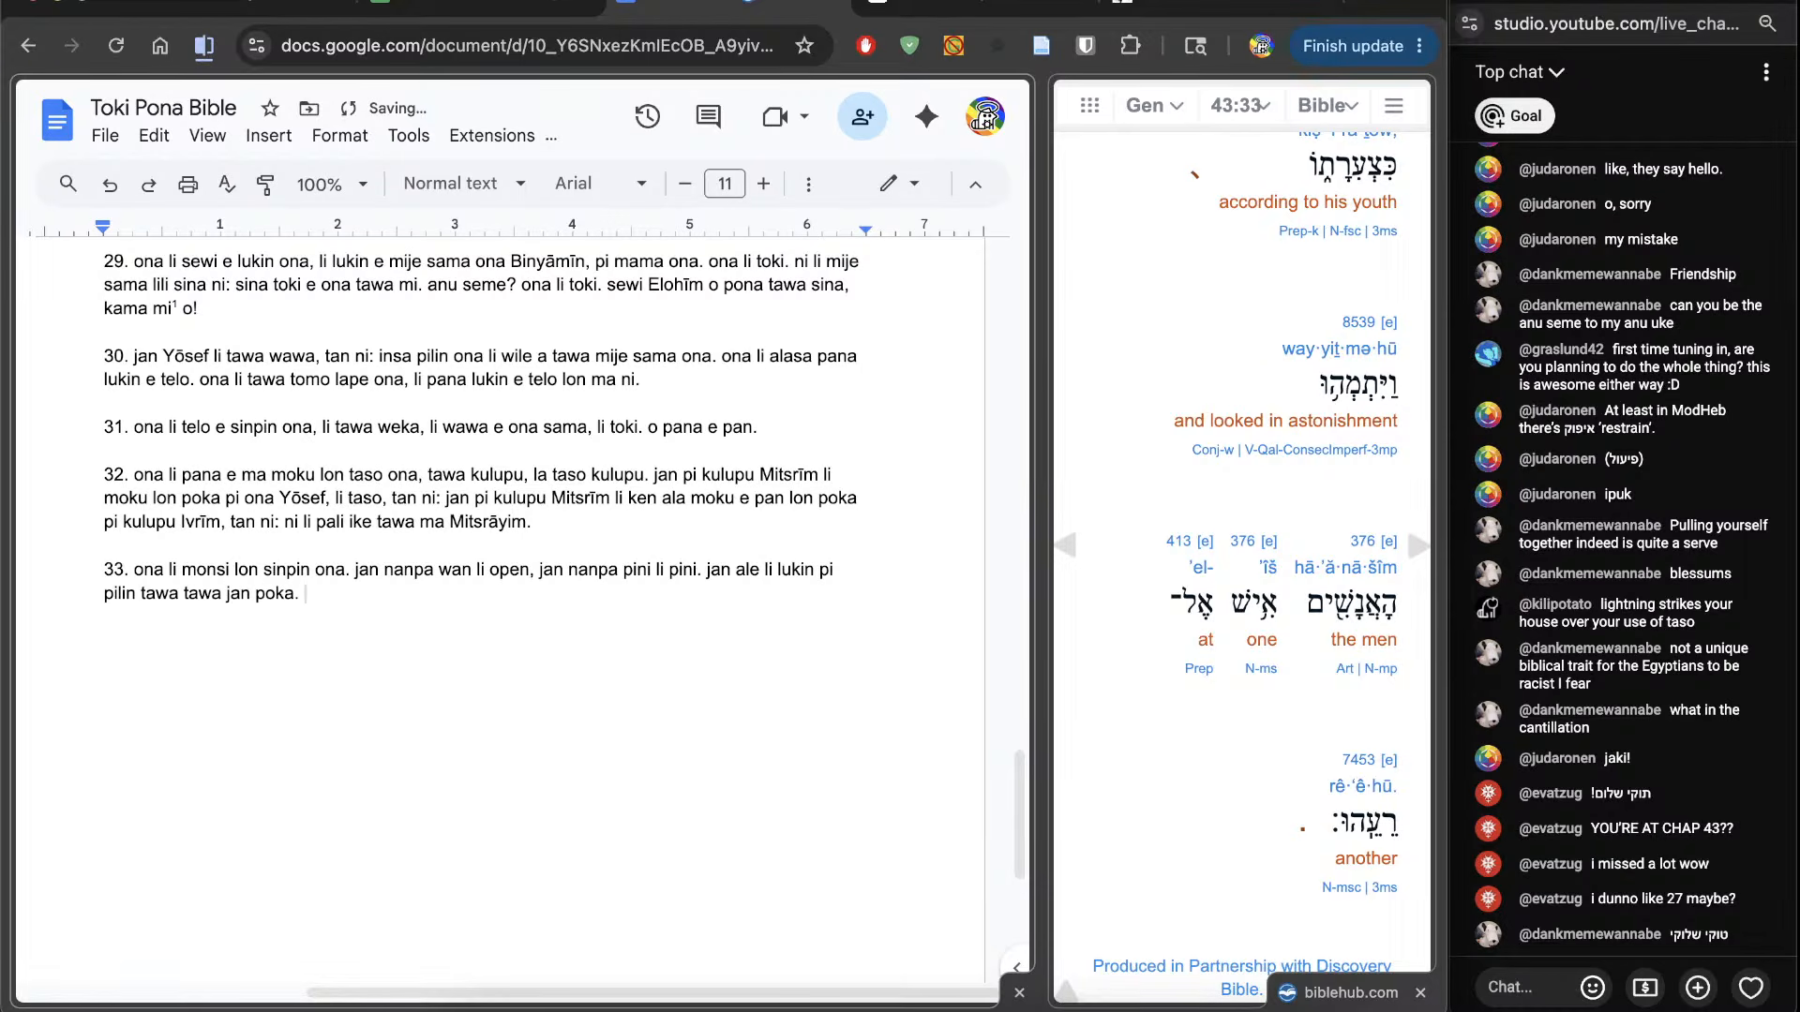
pyautogui.press('BackSpace')
pyautogui.write('ona.')
pyautogui.scroll(-2, 1275, 908)
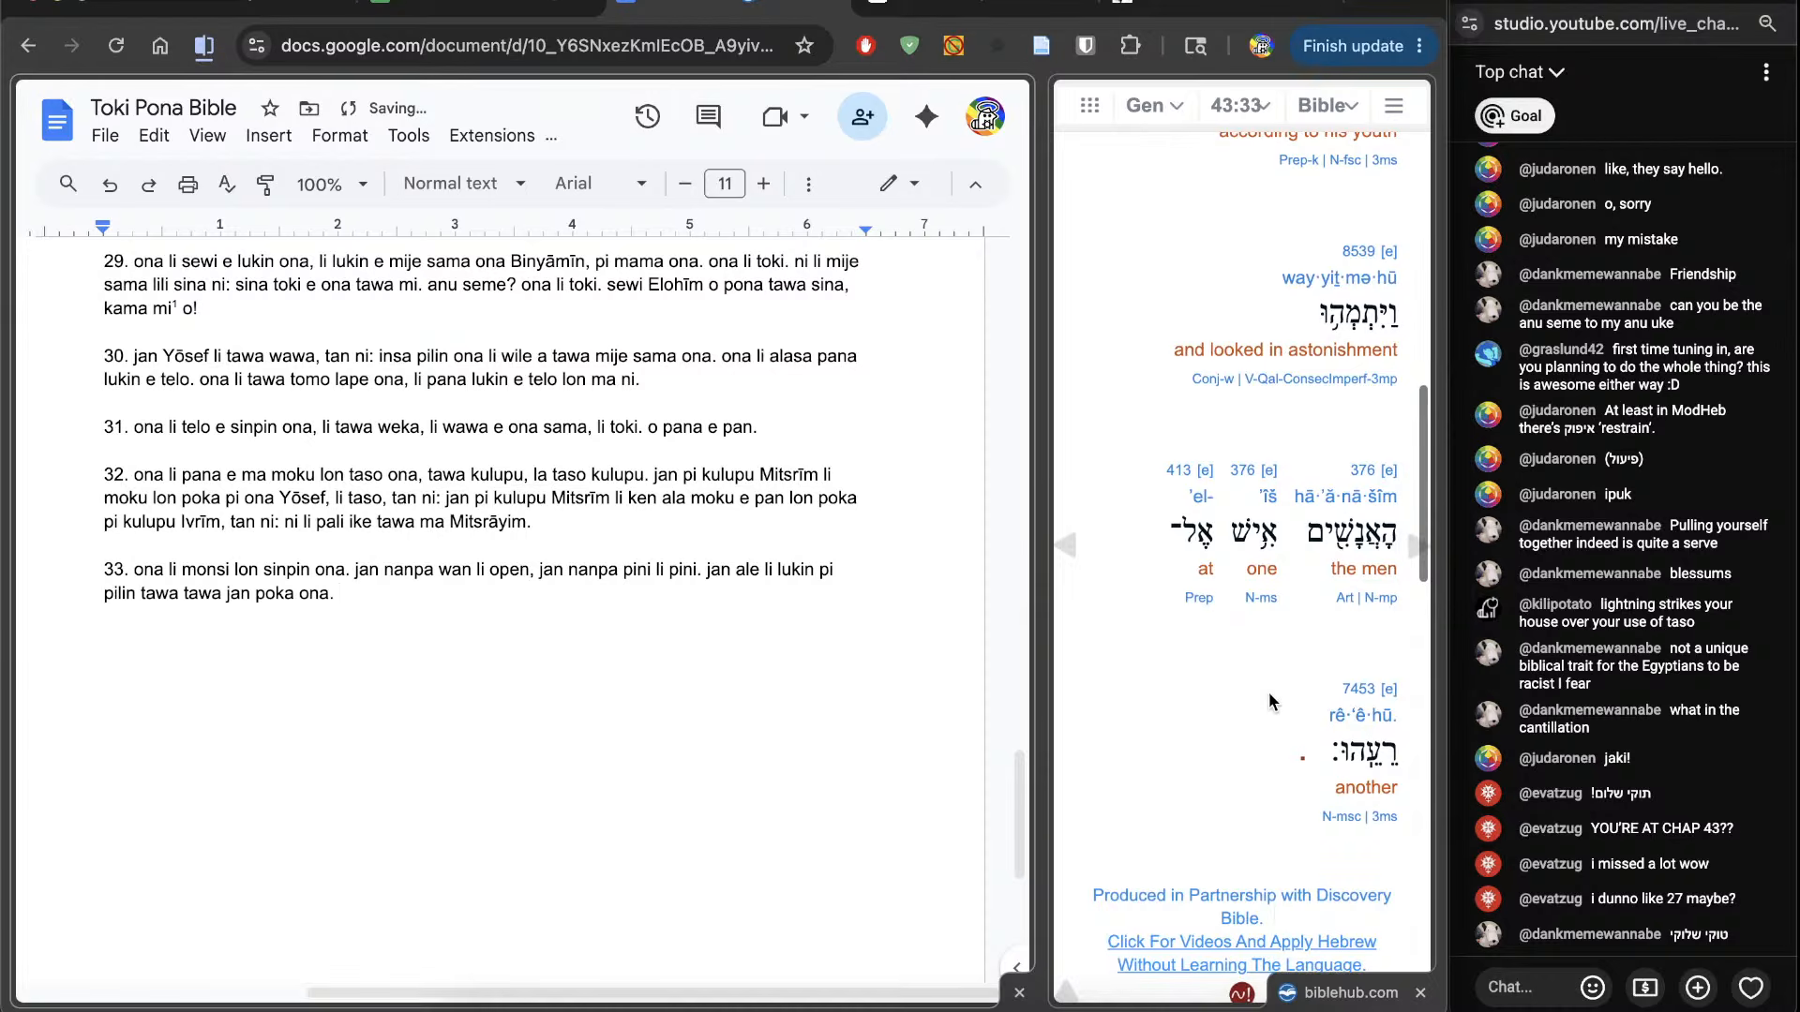
pyautogui.doubleClick(1255, 534)
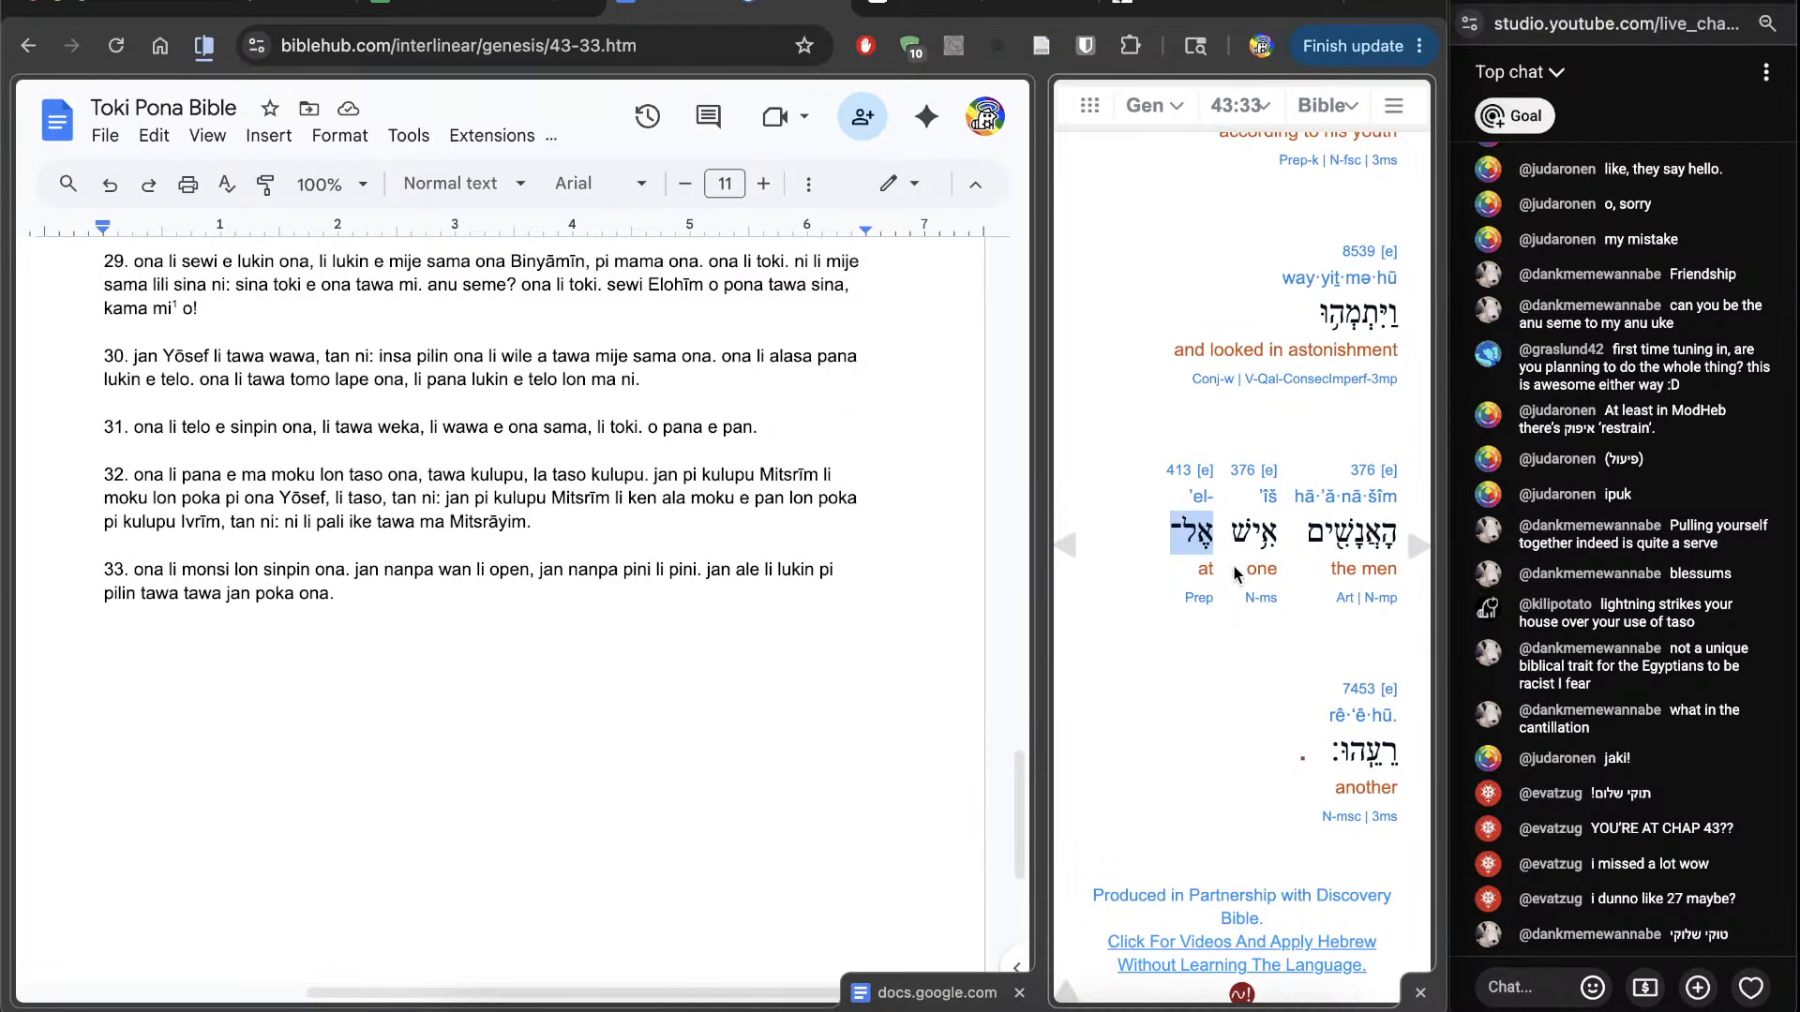
pyautogui.doubleClick(1367, 750)
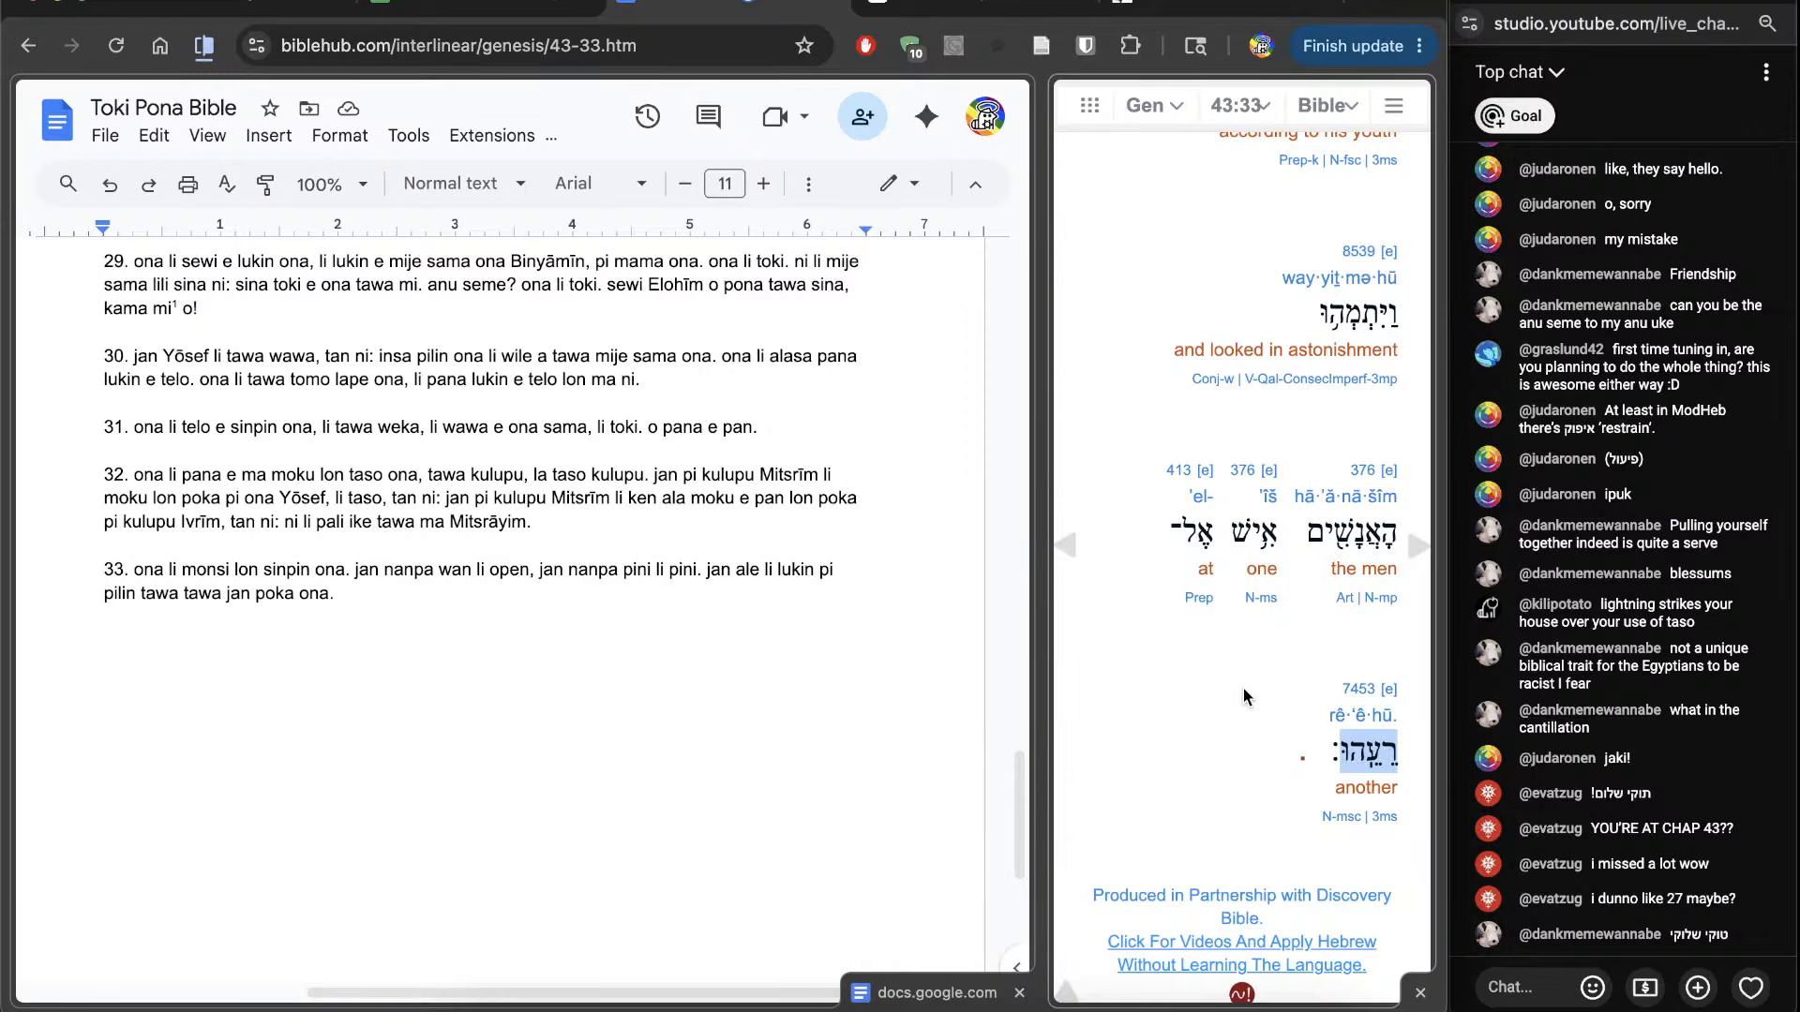
# Step: Bring up the Genesis 43:34 interlinear and start a new paragraph numbered 34 in the document
pyautogui.click(1419, 546)
pyautogui.click(663, 734)
pyautogui.press('Return')
pyautogui.press('Return')
pyautogui.write('34.')
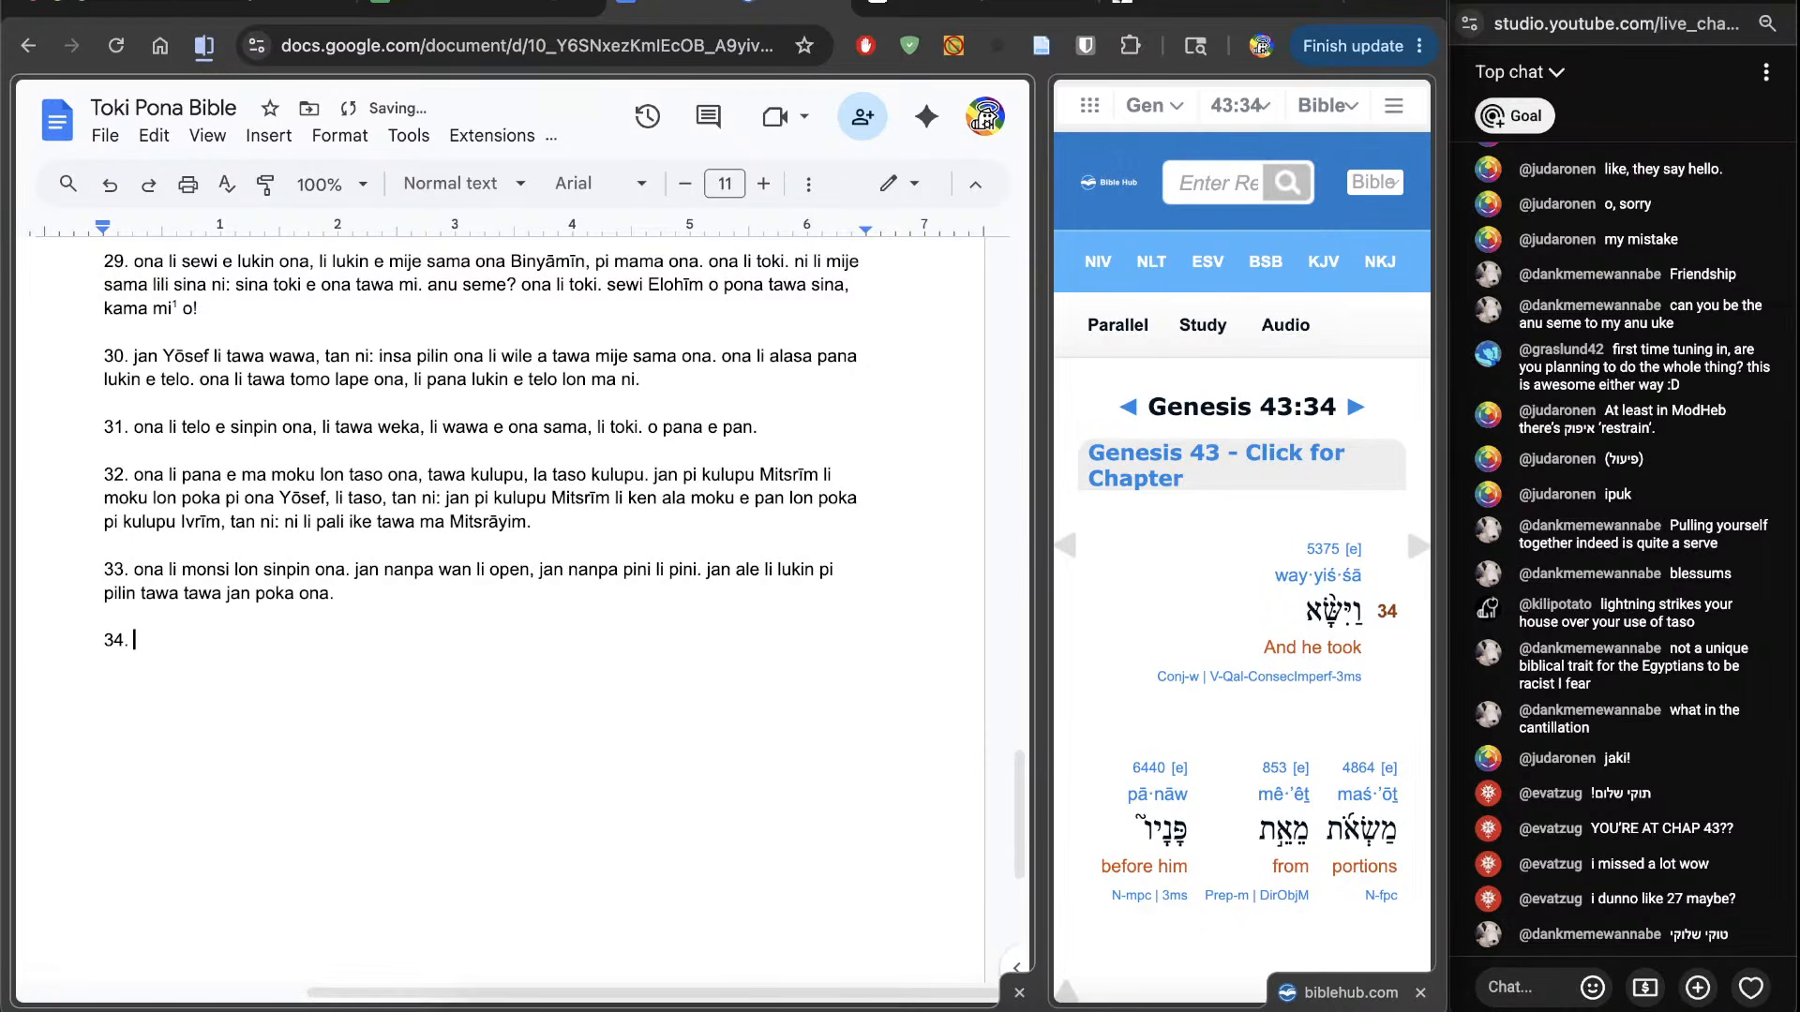
# Step: Begin verse 34 with "ona li kama jo e"
pyautogui.scroll(-1, 1078, 699)
pyautogui.scroll(-5, 1078, 694)
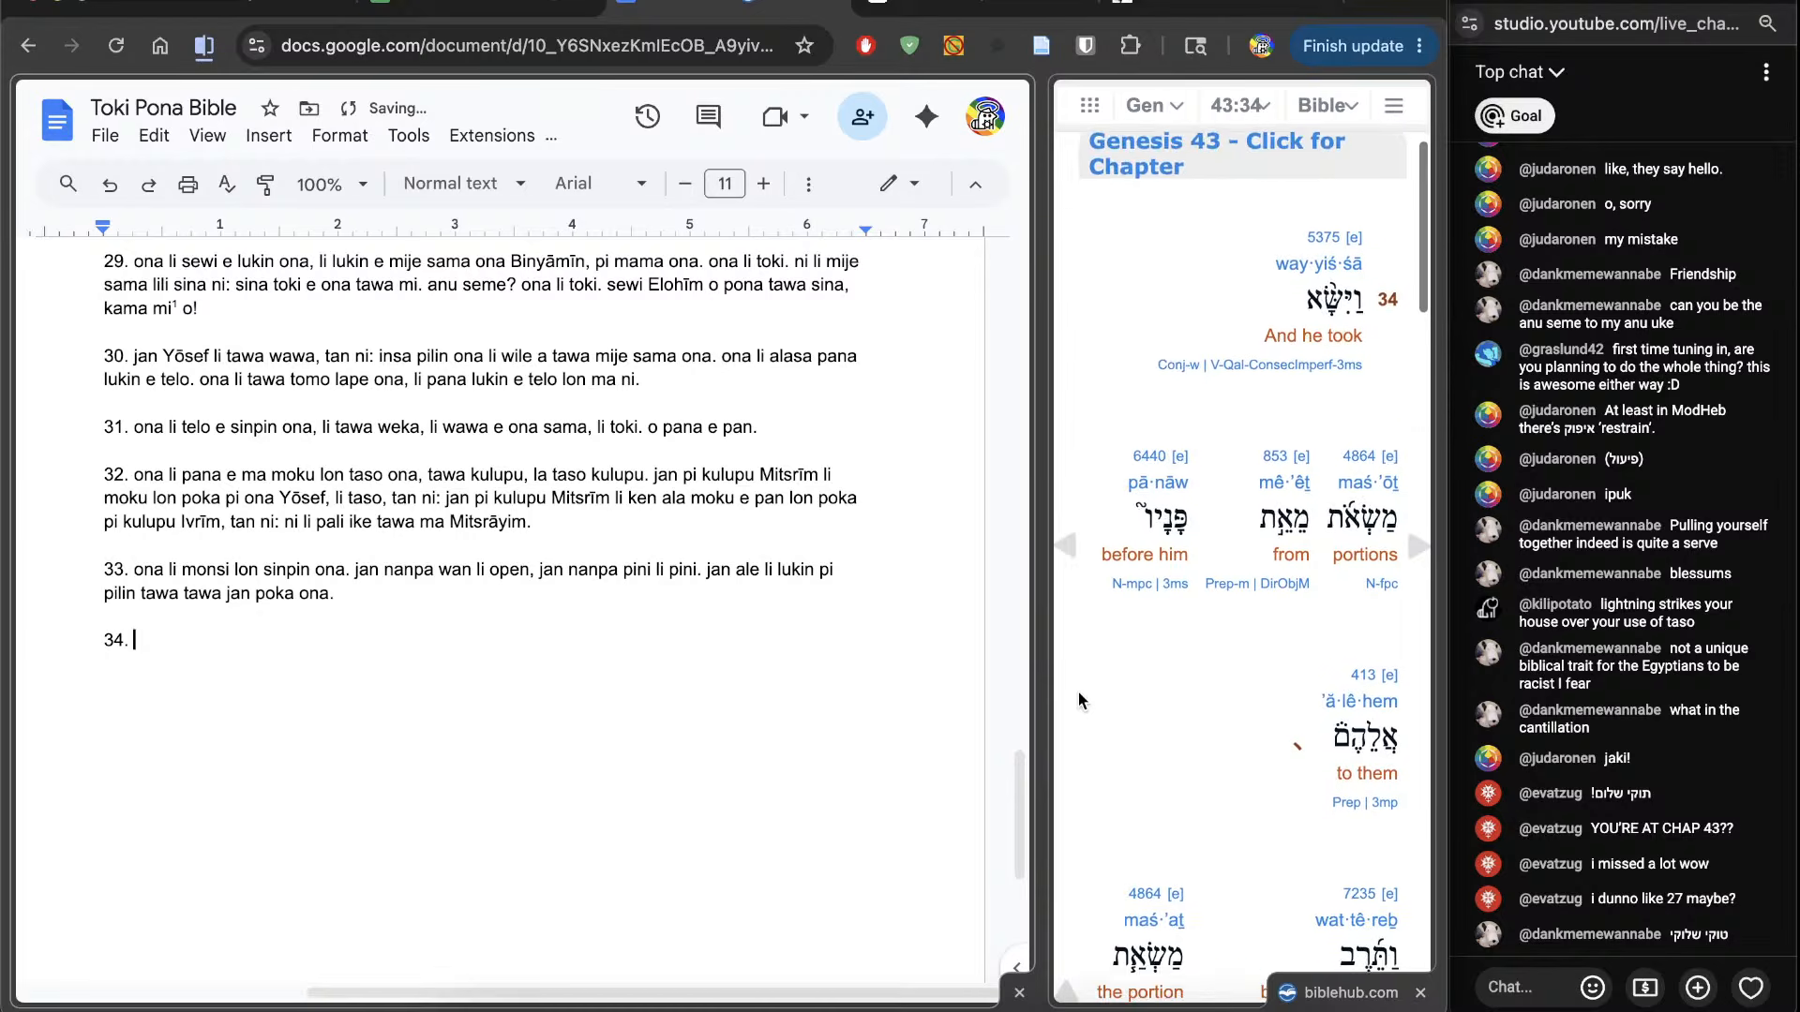
pyautogui.write('o')
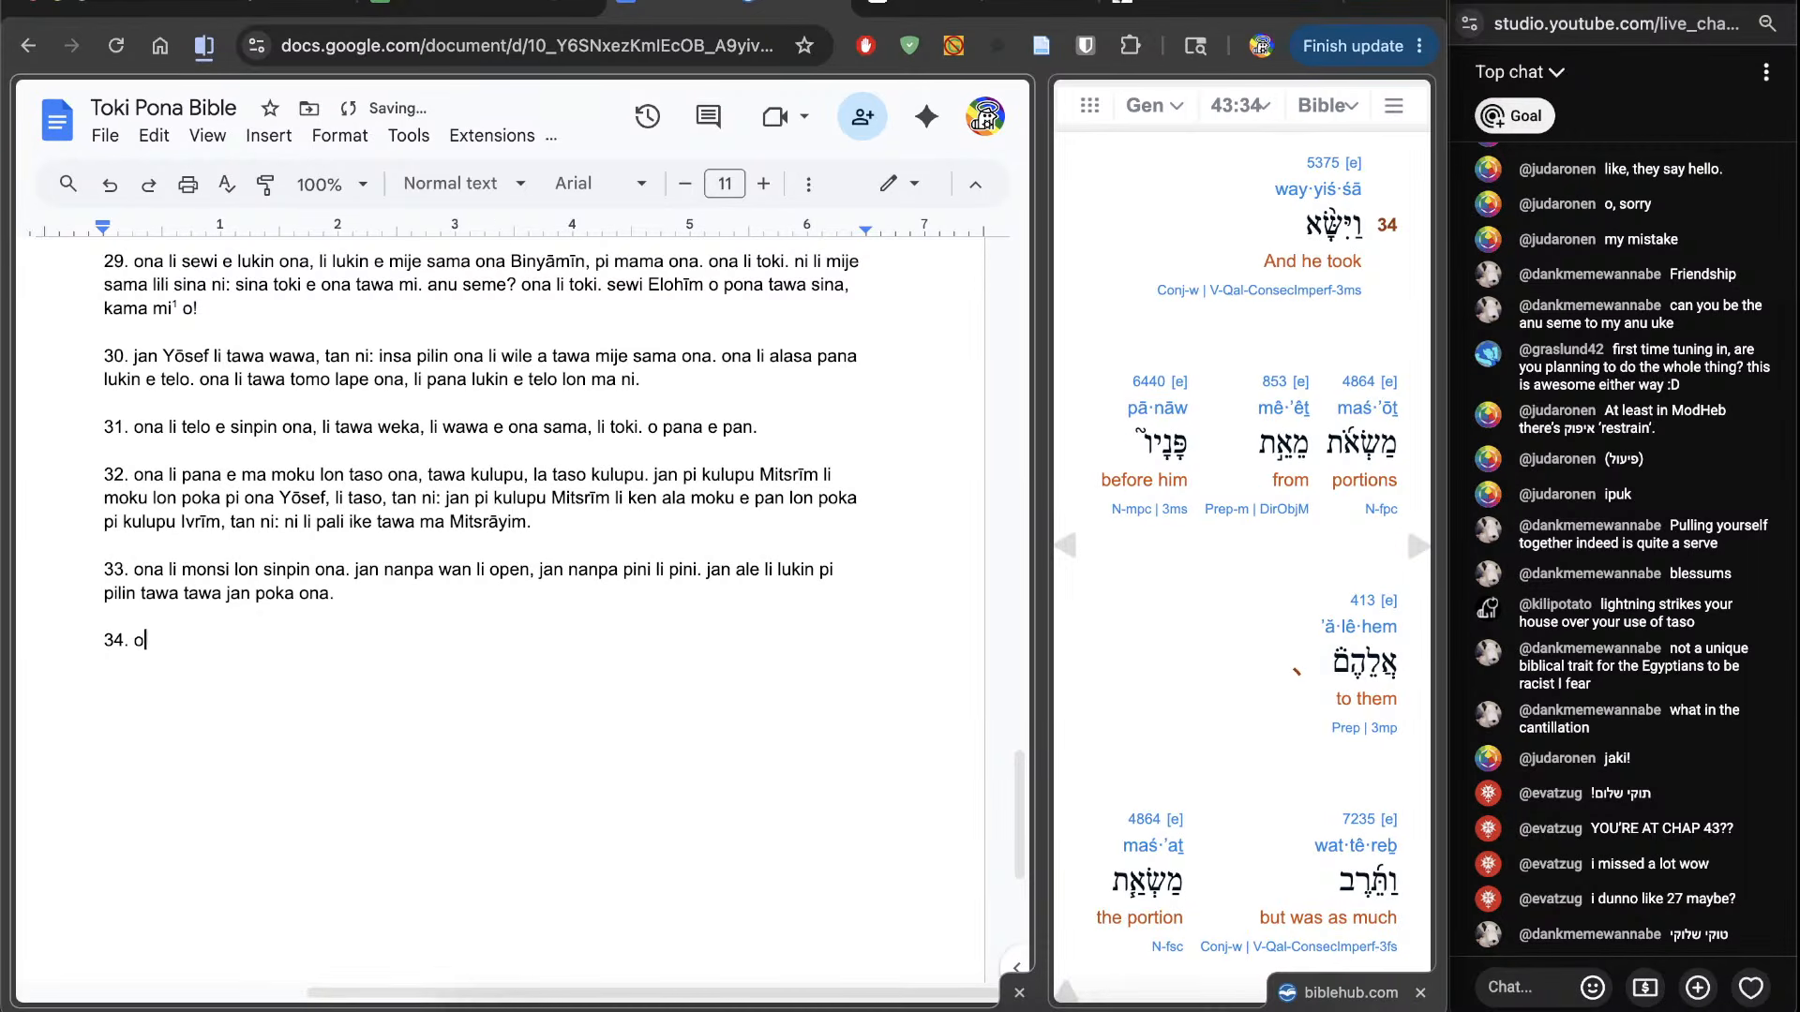
pyautogui.write('na li kama jo e')
# Step: Read the lexicon entry for word 4864, glossed "portions", including its Brown-Driver-Briggs senses, closing the entry when done
pyautogui.click(1356, 386)
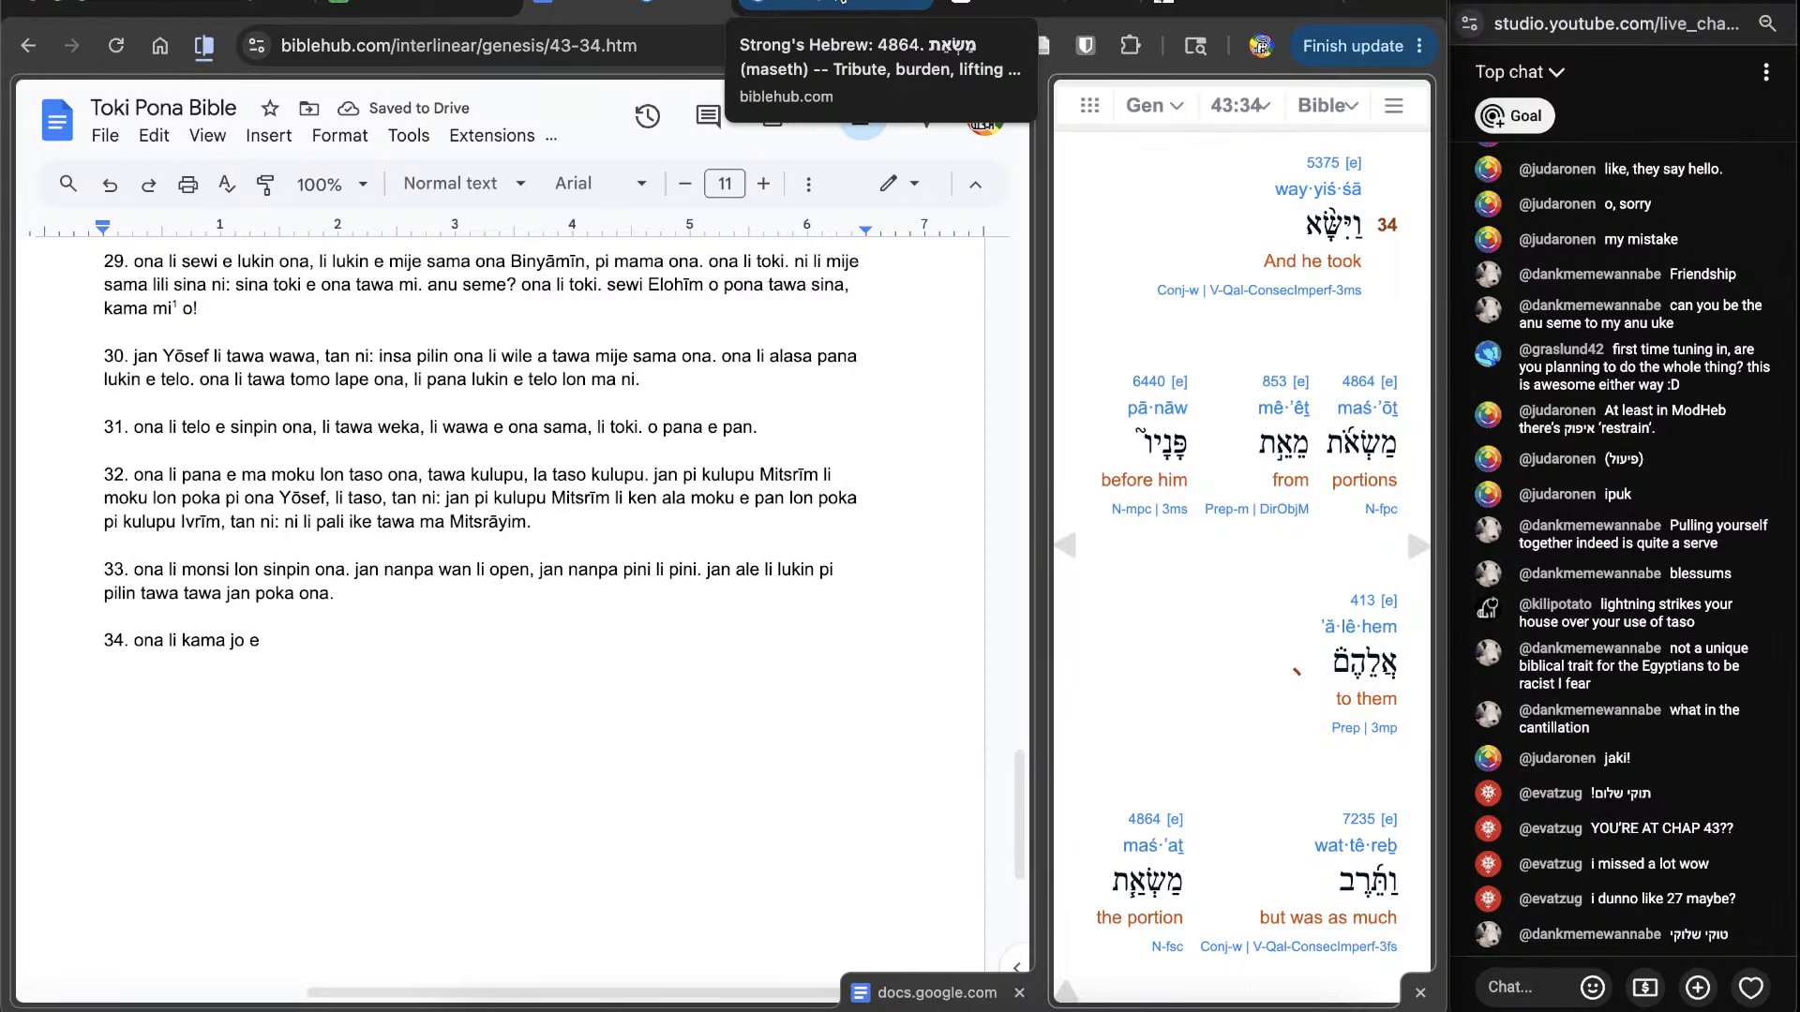
pyautogui.click(841, 3)
pyautogui.scroll(-3, 696, 543)
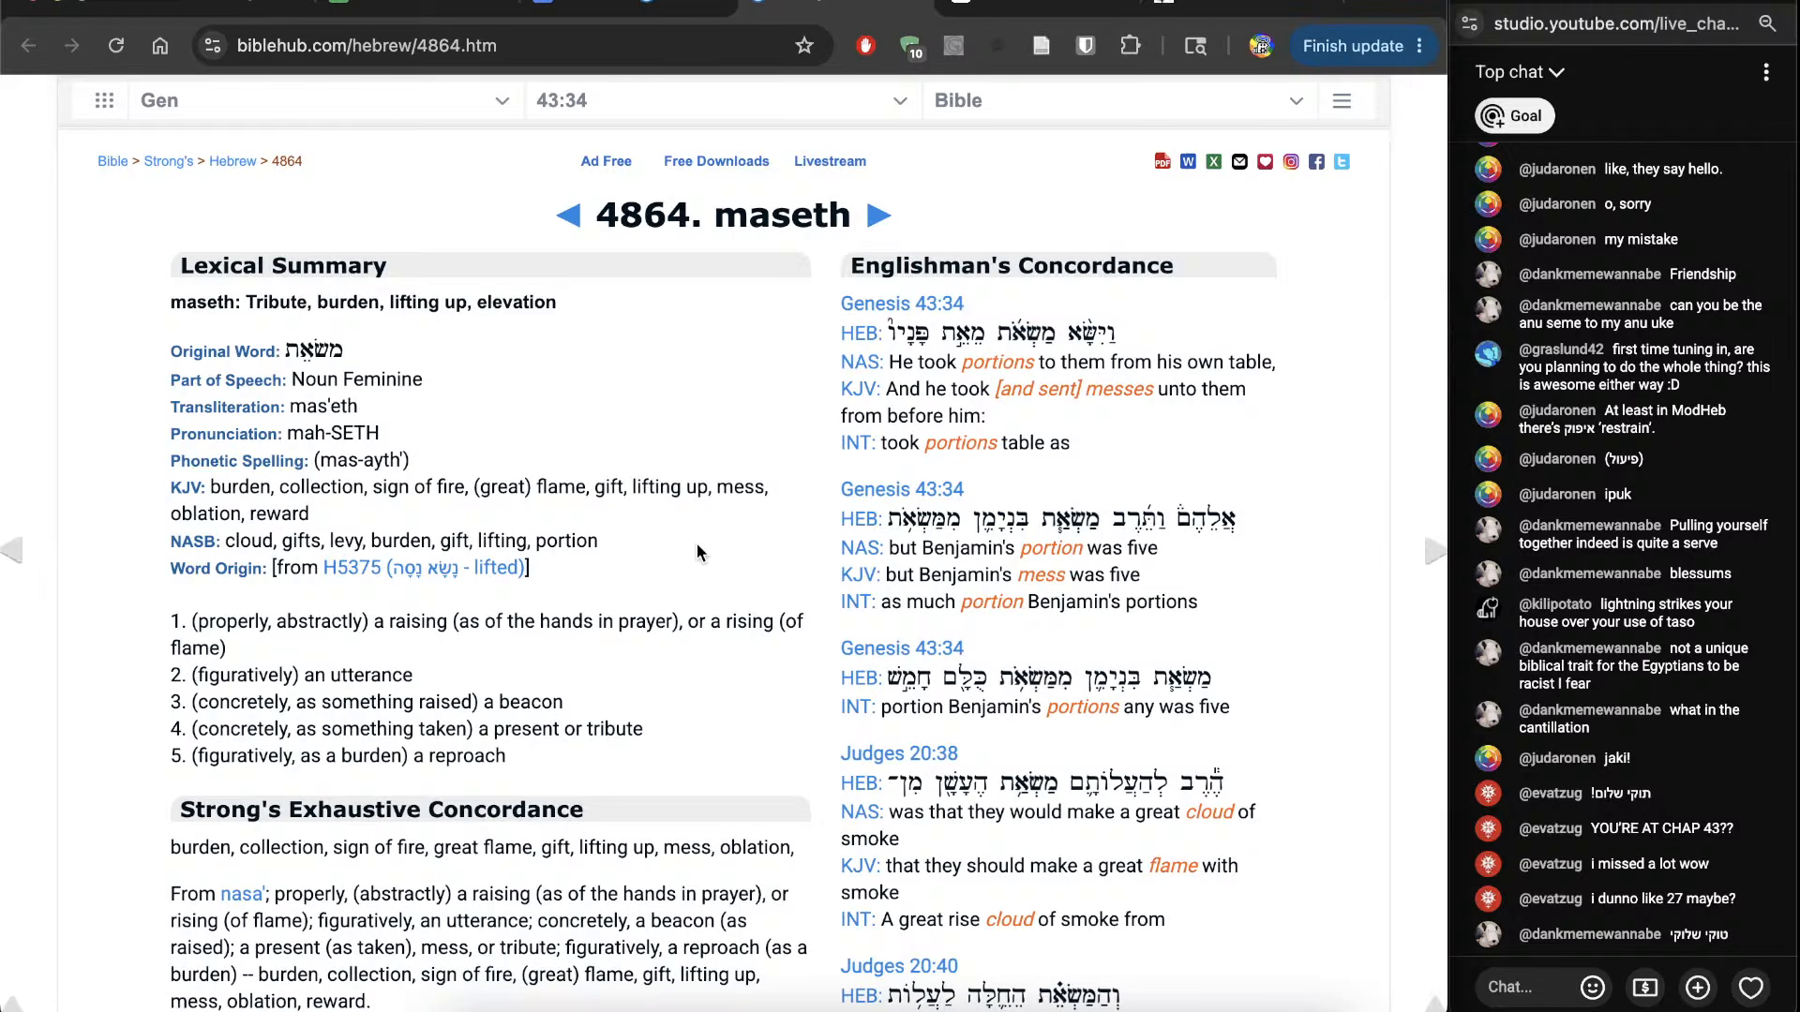
pyautogui.scroll(-10, 697, 551)
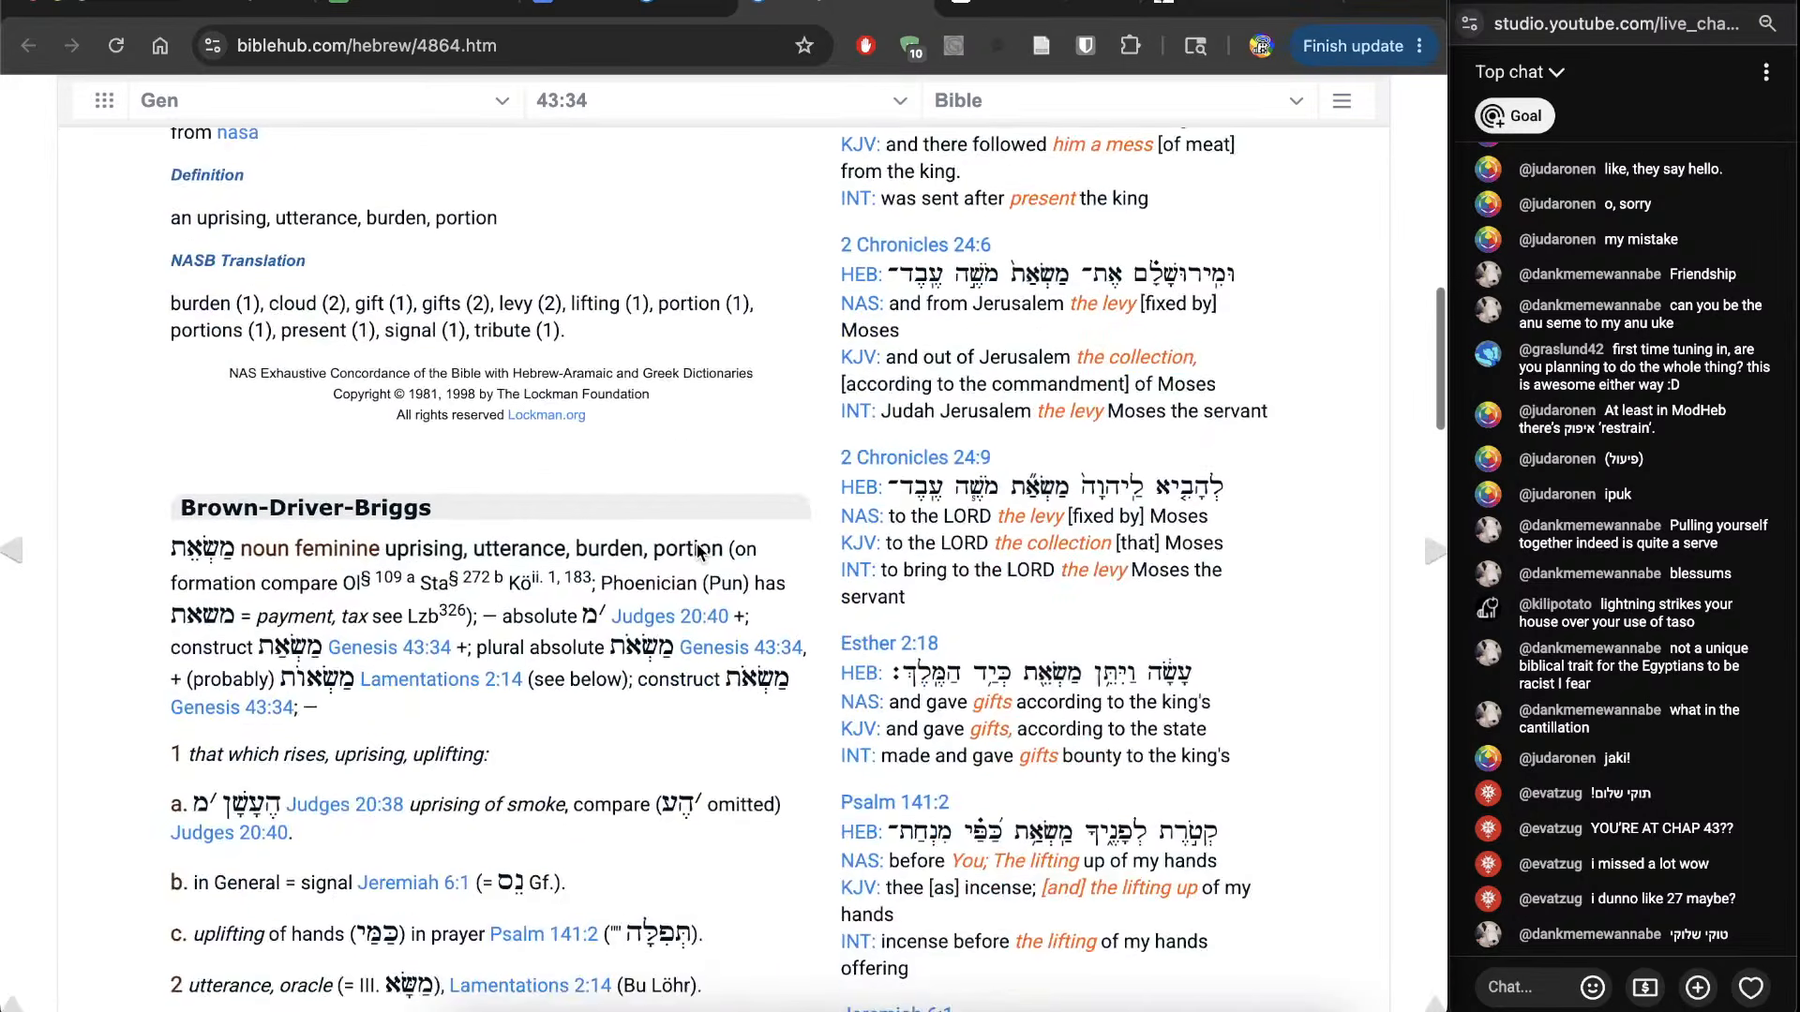
pyautogui.scroll(-3, 698, 551)
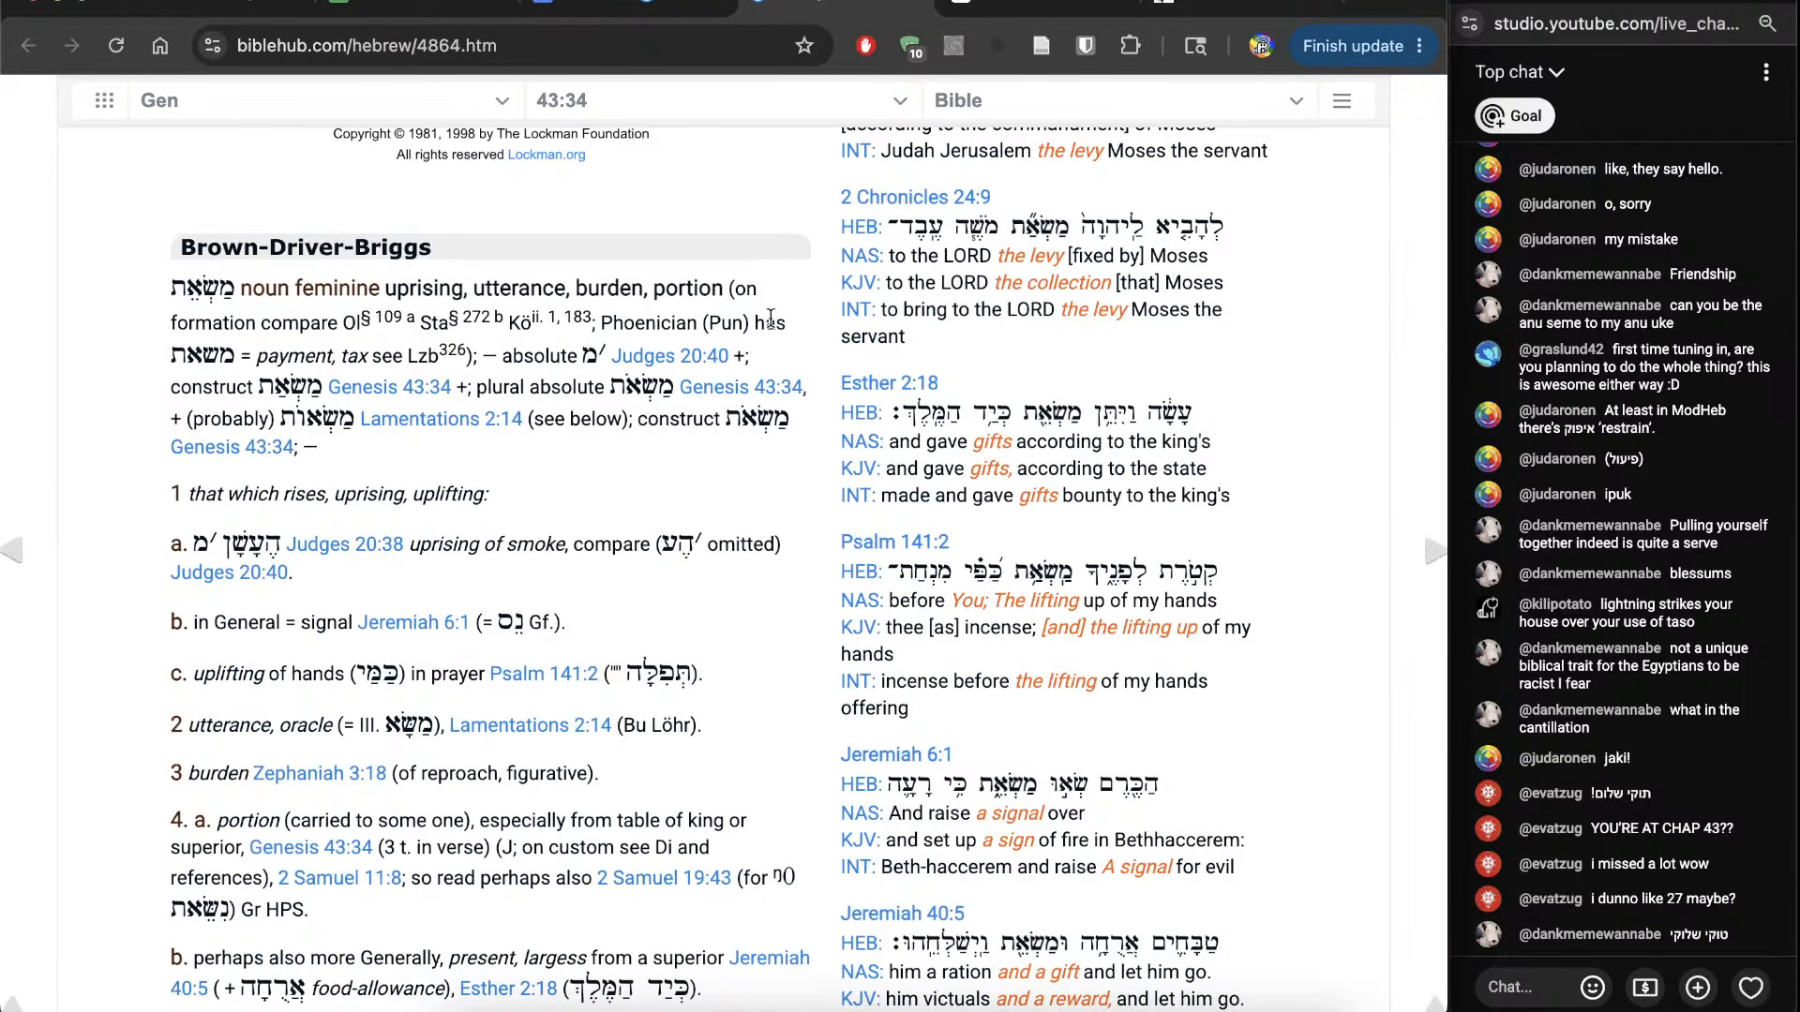
pyautogui.press('super+w')
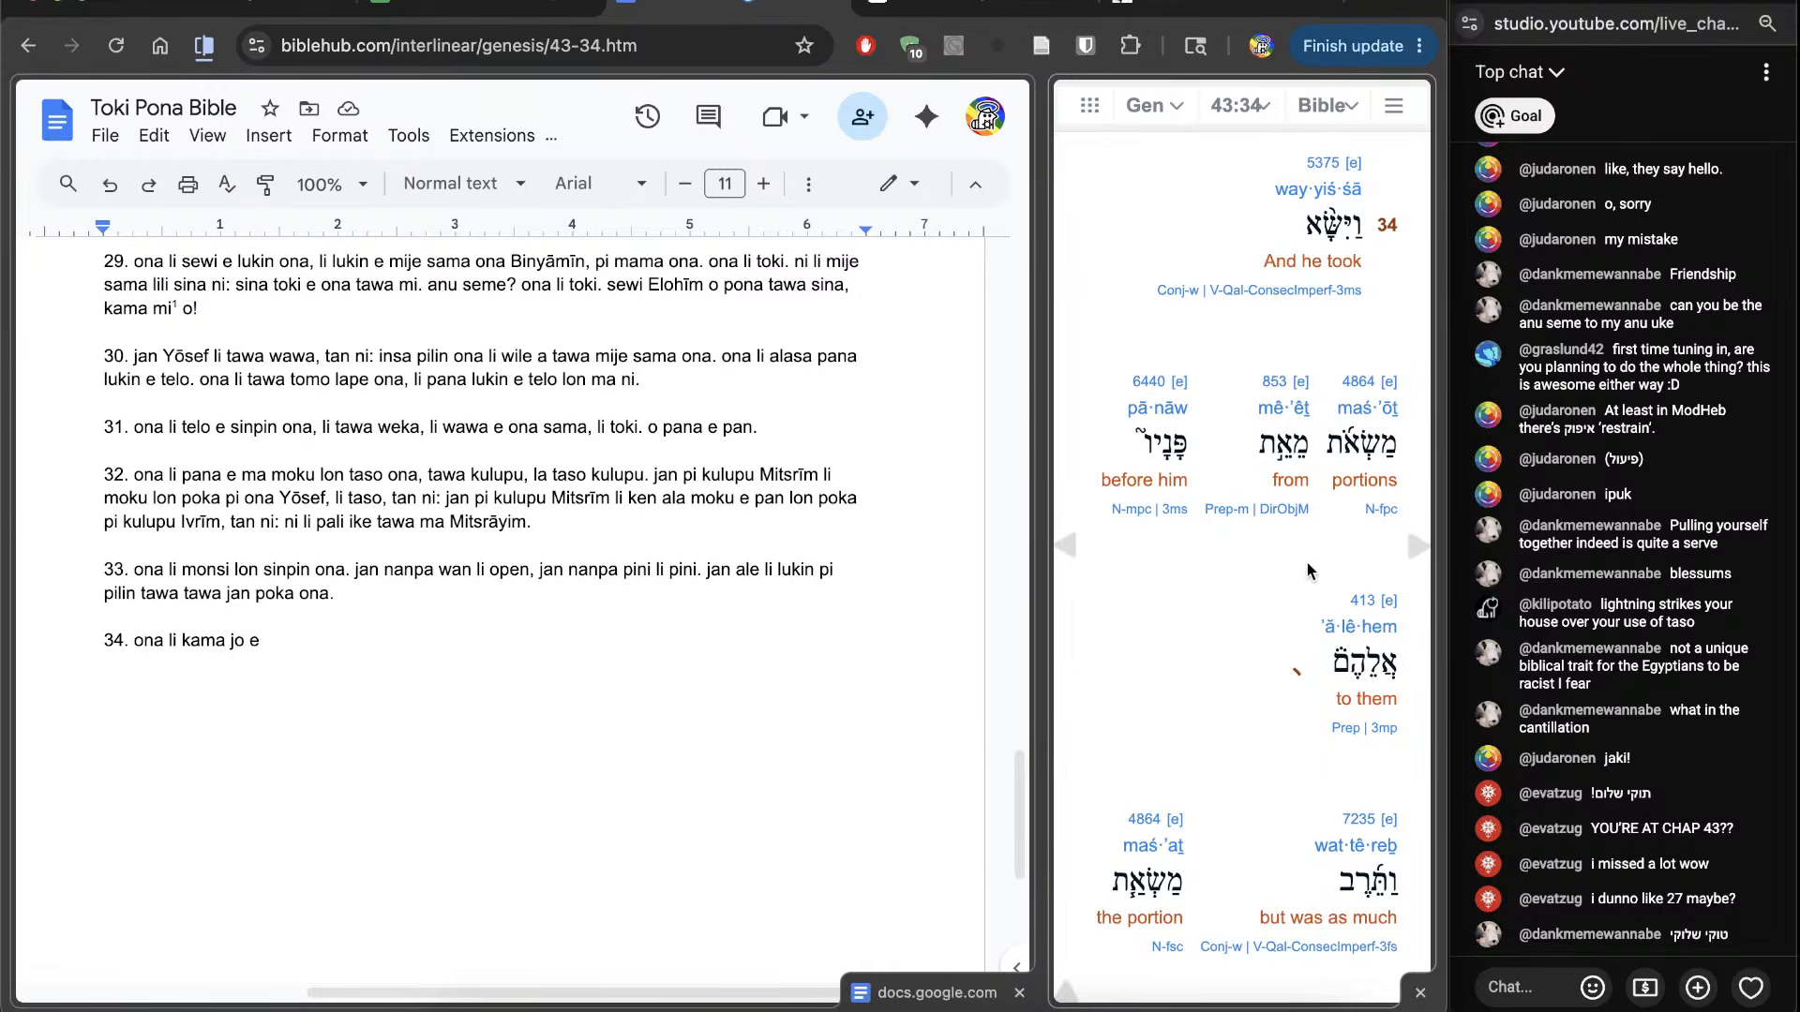
# Step: Continue verse 34 with "pan tan sinpin ona, tawa ona. taso," following the interlinear
pyautogui.scroll(-6, 1232, 735)
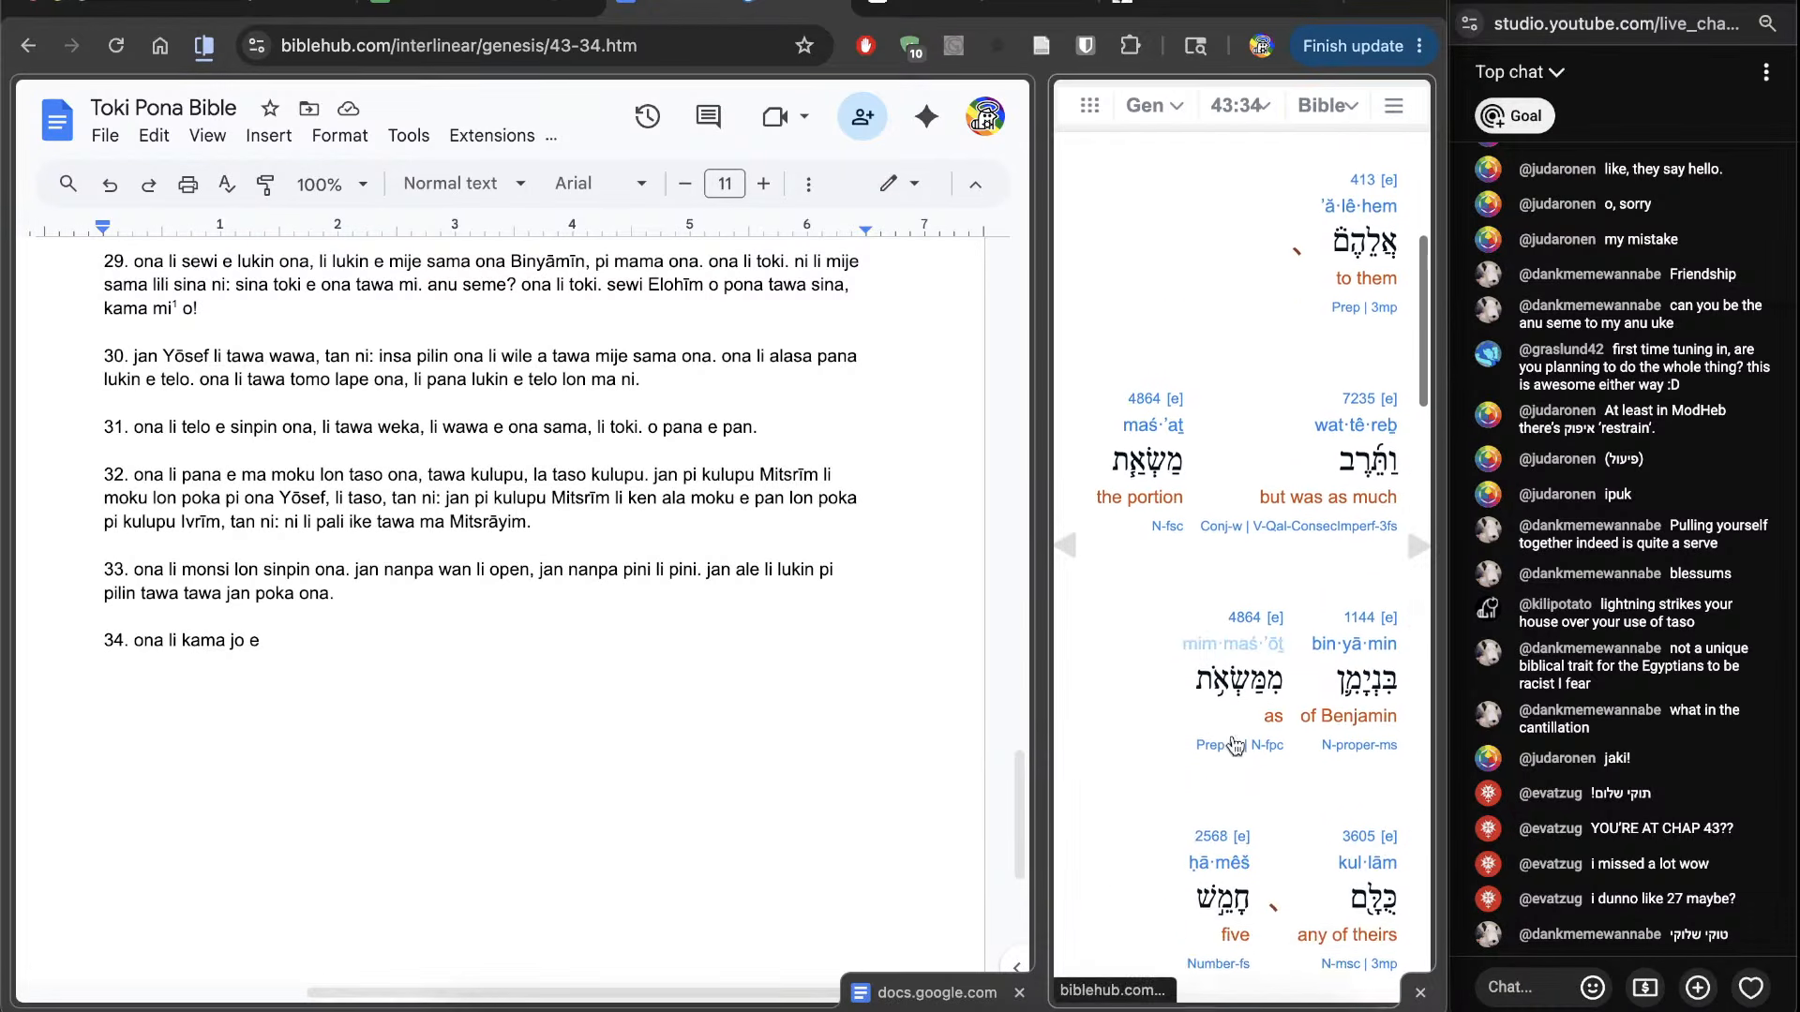
pyautogui.scroll(10, 1232, 735)
pyautogui.scroll(-3, 1232, 735)
pyautogui.scroll(1, 1232, 736)
pyautogui.click(649, 821)
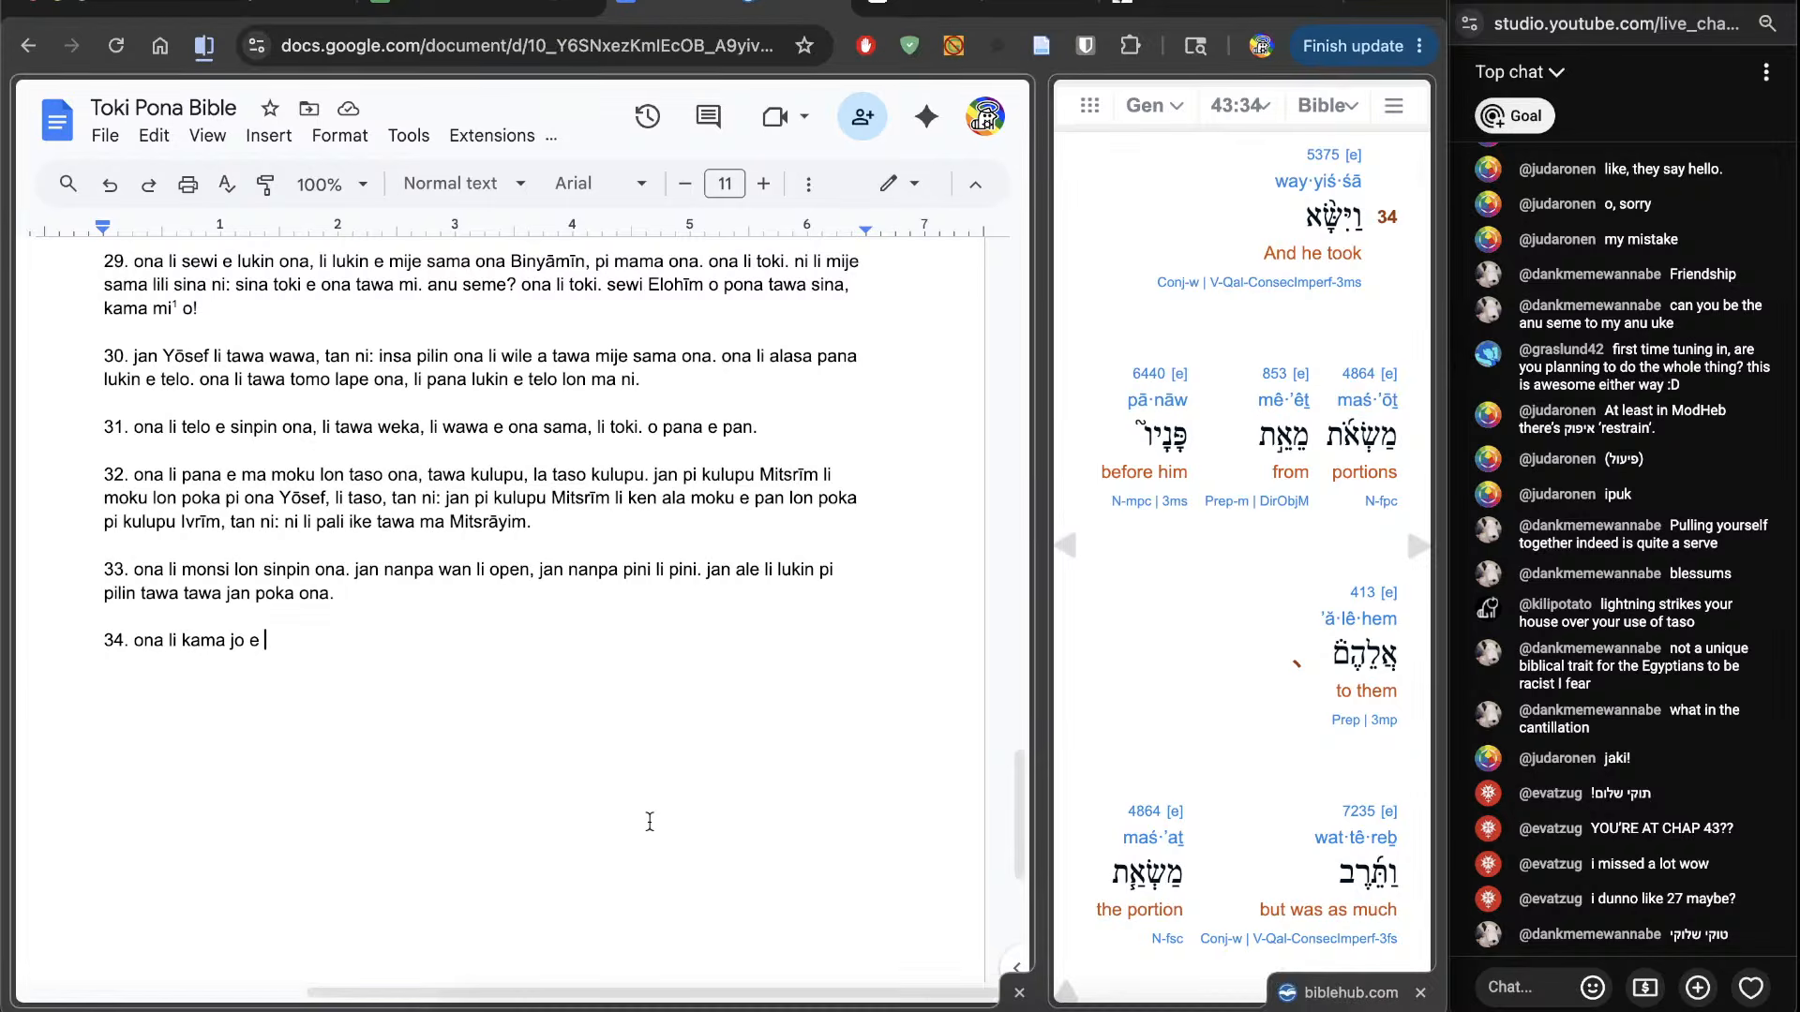
pyautogui.write('pan tan sinpin ona')
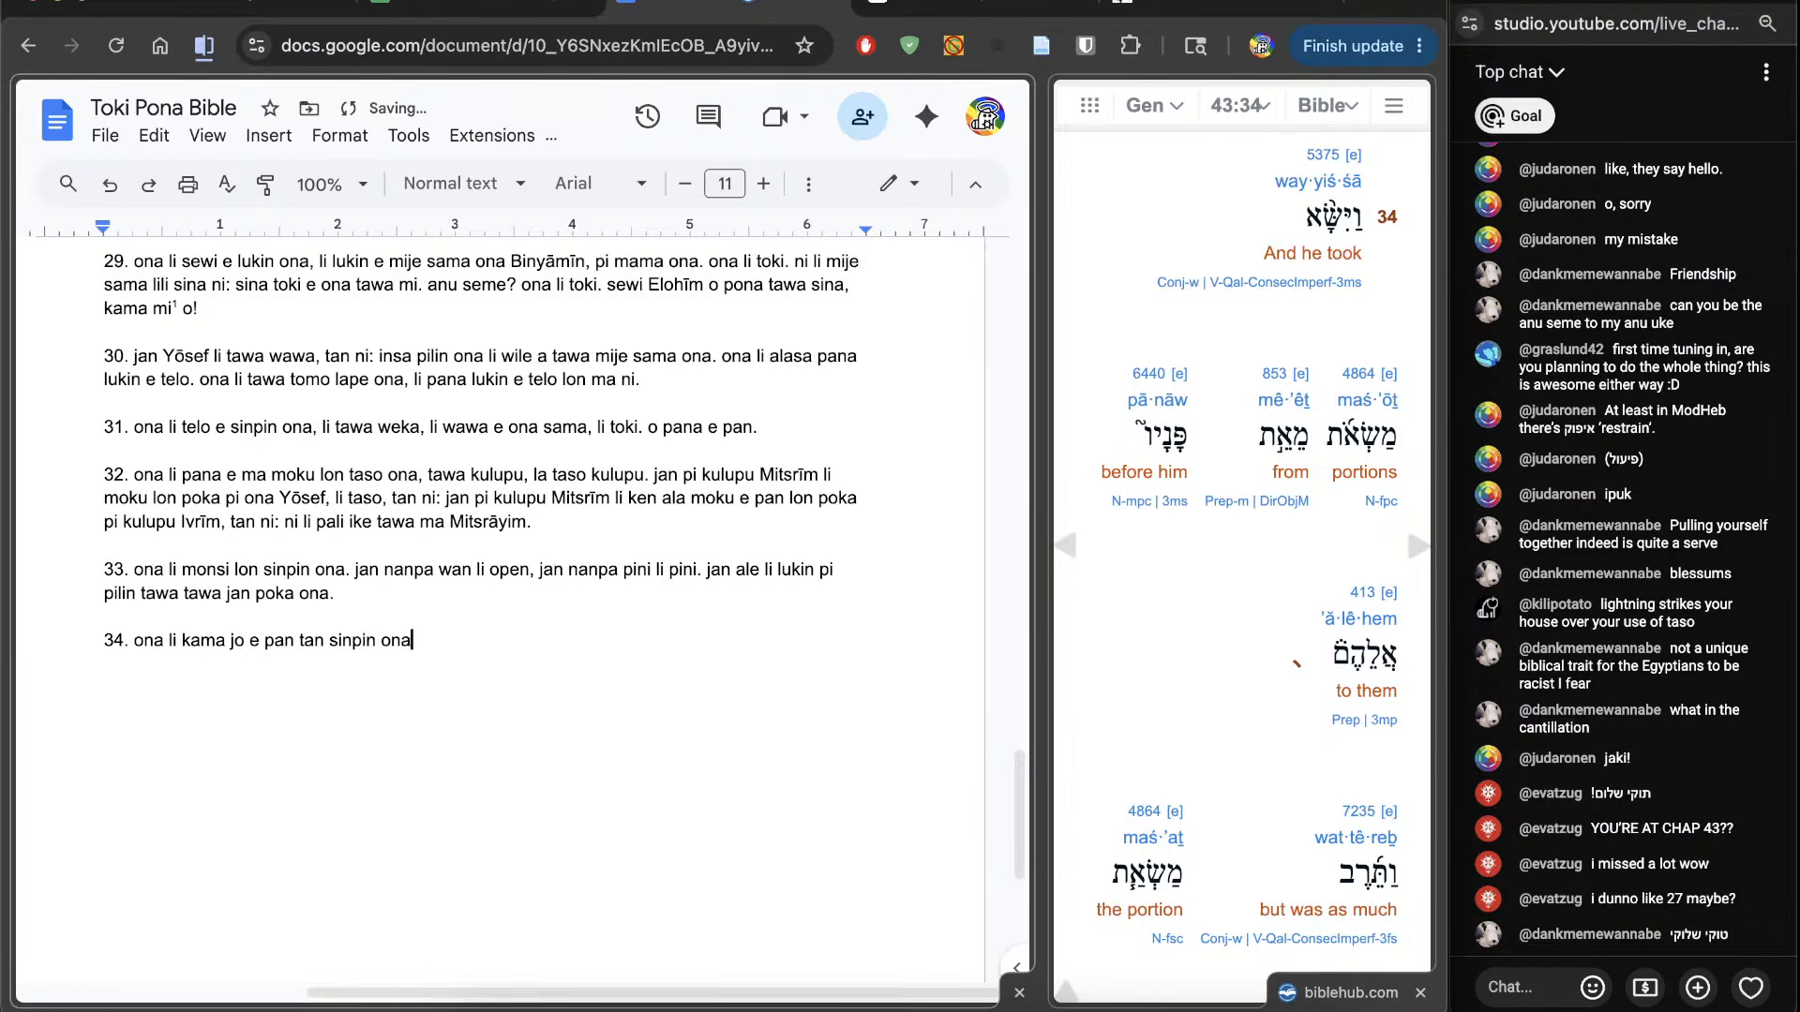
pyautogui.write(', tawao')
pyautogui.press('BackSpace')
pyautogui.write('ona. taso,')
# Step: Add the clause on Benjamin's portion to verse 34: "lon poka pi pan pi jan ante, pan pi jan Binyāmin li luka."
pyautogui.scroll(-5, 1132, 750)
pyautogui.scroll(-2, 1132, 750)
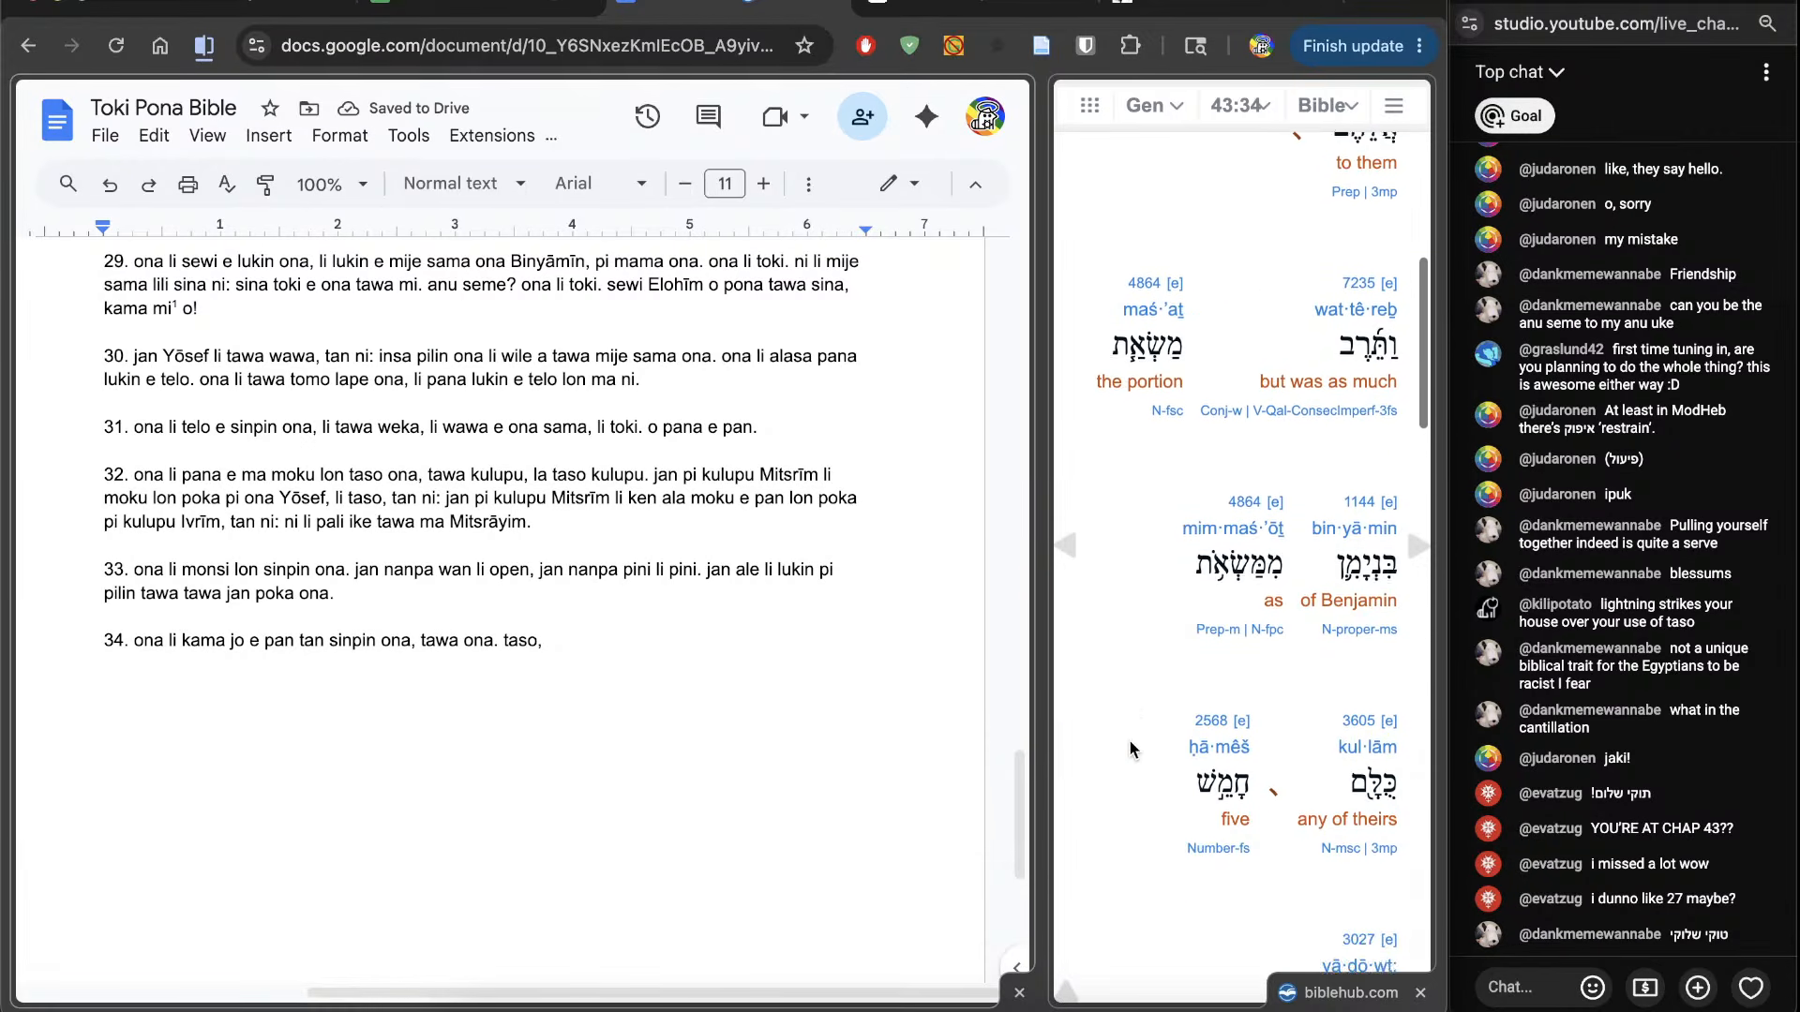
pyautogui.scroll(1, 1131, 749)
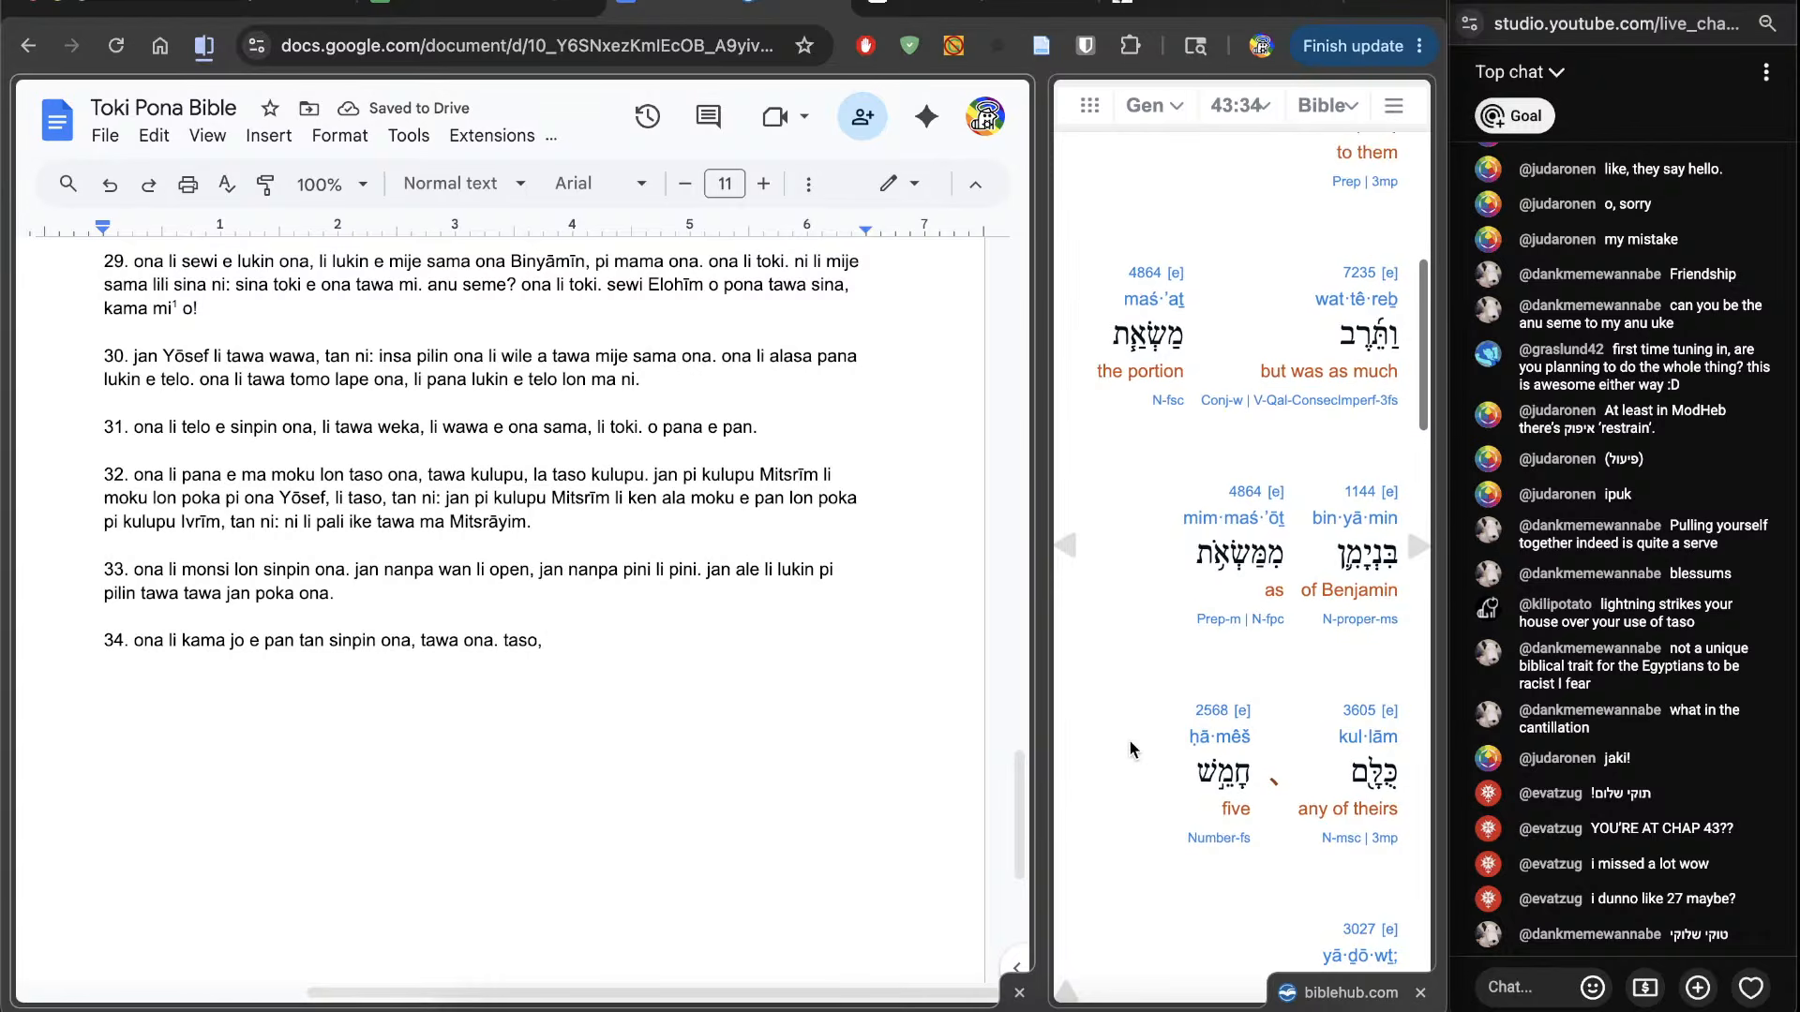
pyautogui.write('lon p')
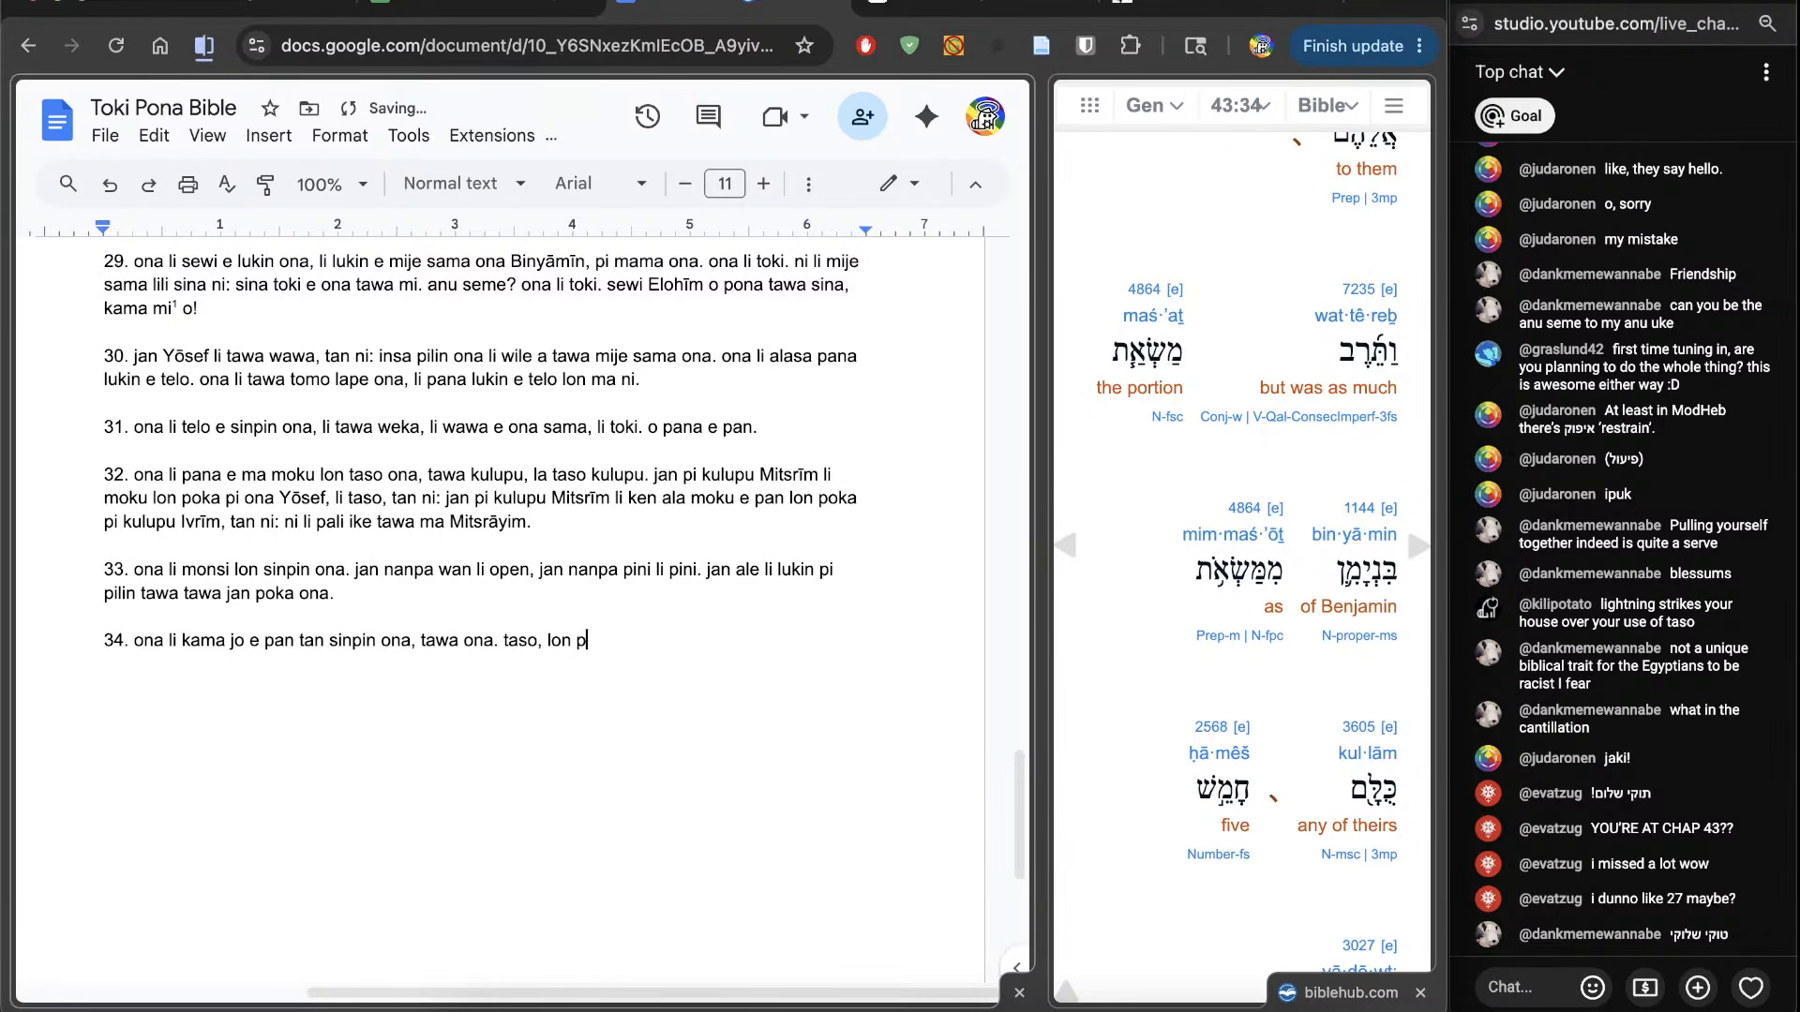
pyautogui.write('oka pi j')
pyautogui.press('BackSpace')
pyautogui.press('BackSpace')
pyautogui.write('pan pi jan ante, pan pi jan Binyāmin li luka .')
pyautogui.scroll(-4, 1123, 813)
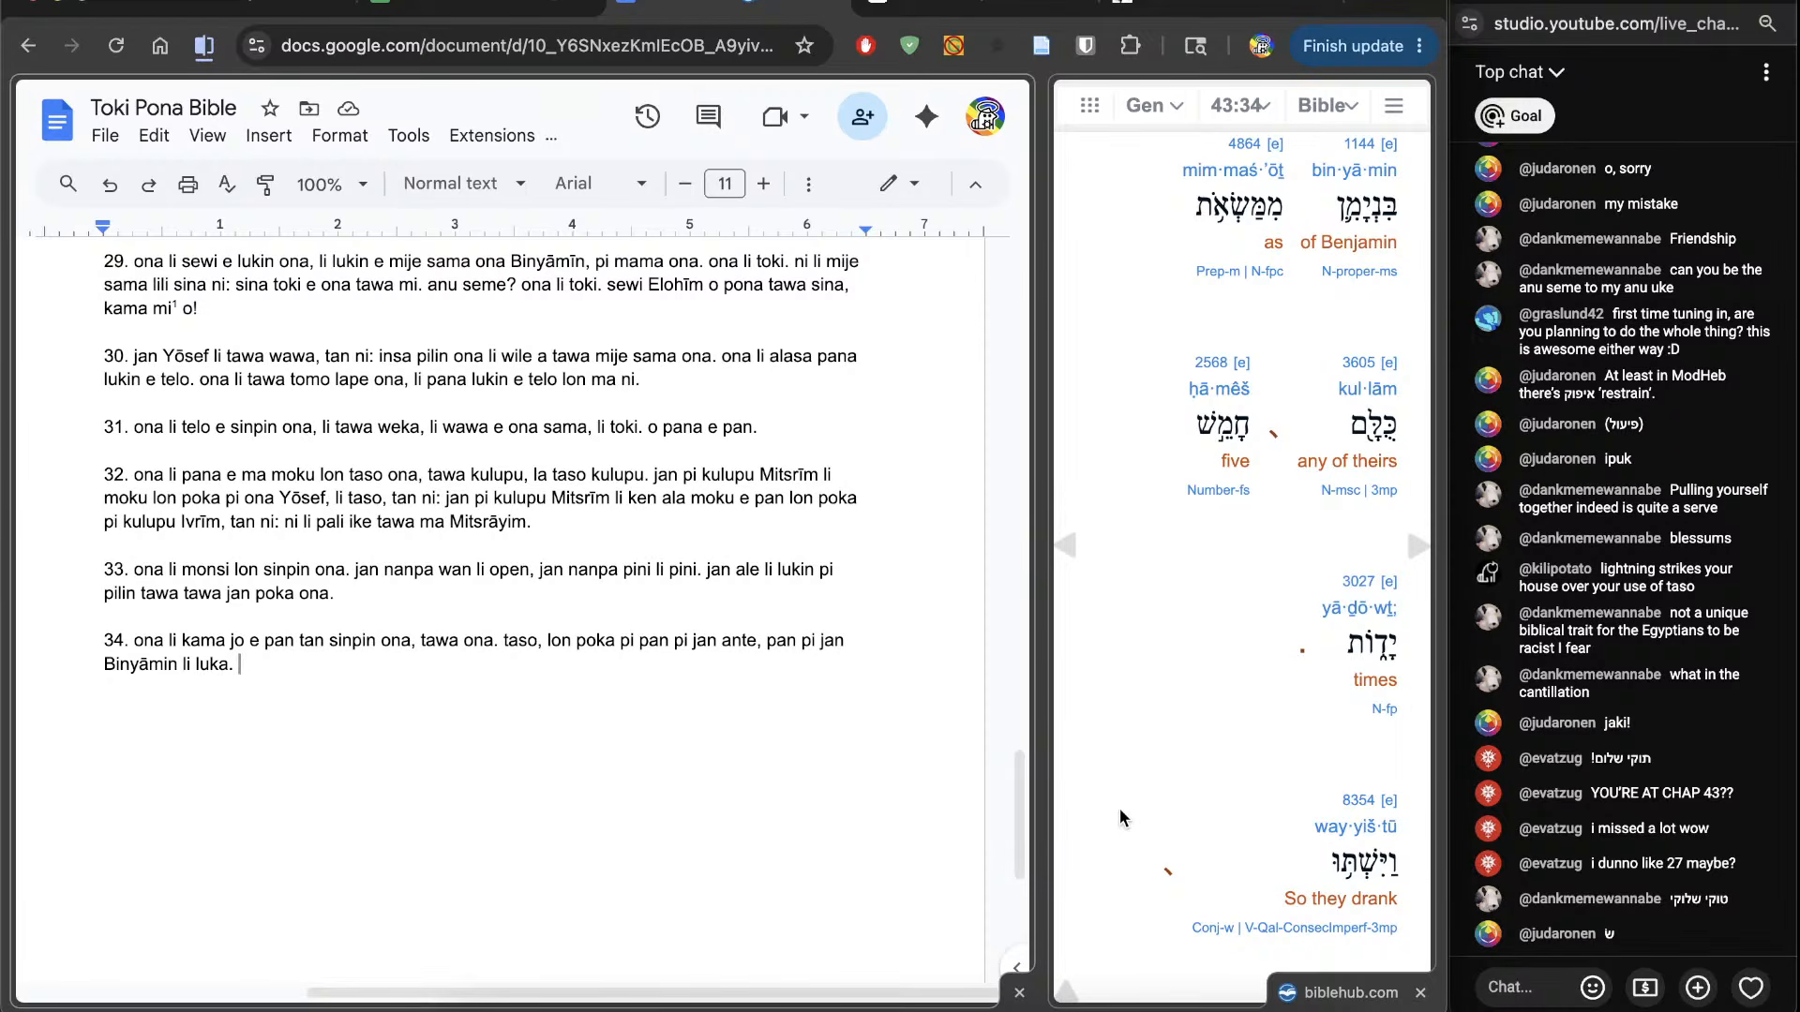
pyautogui.scroll(2, 1185, 579)
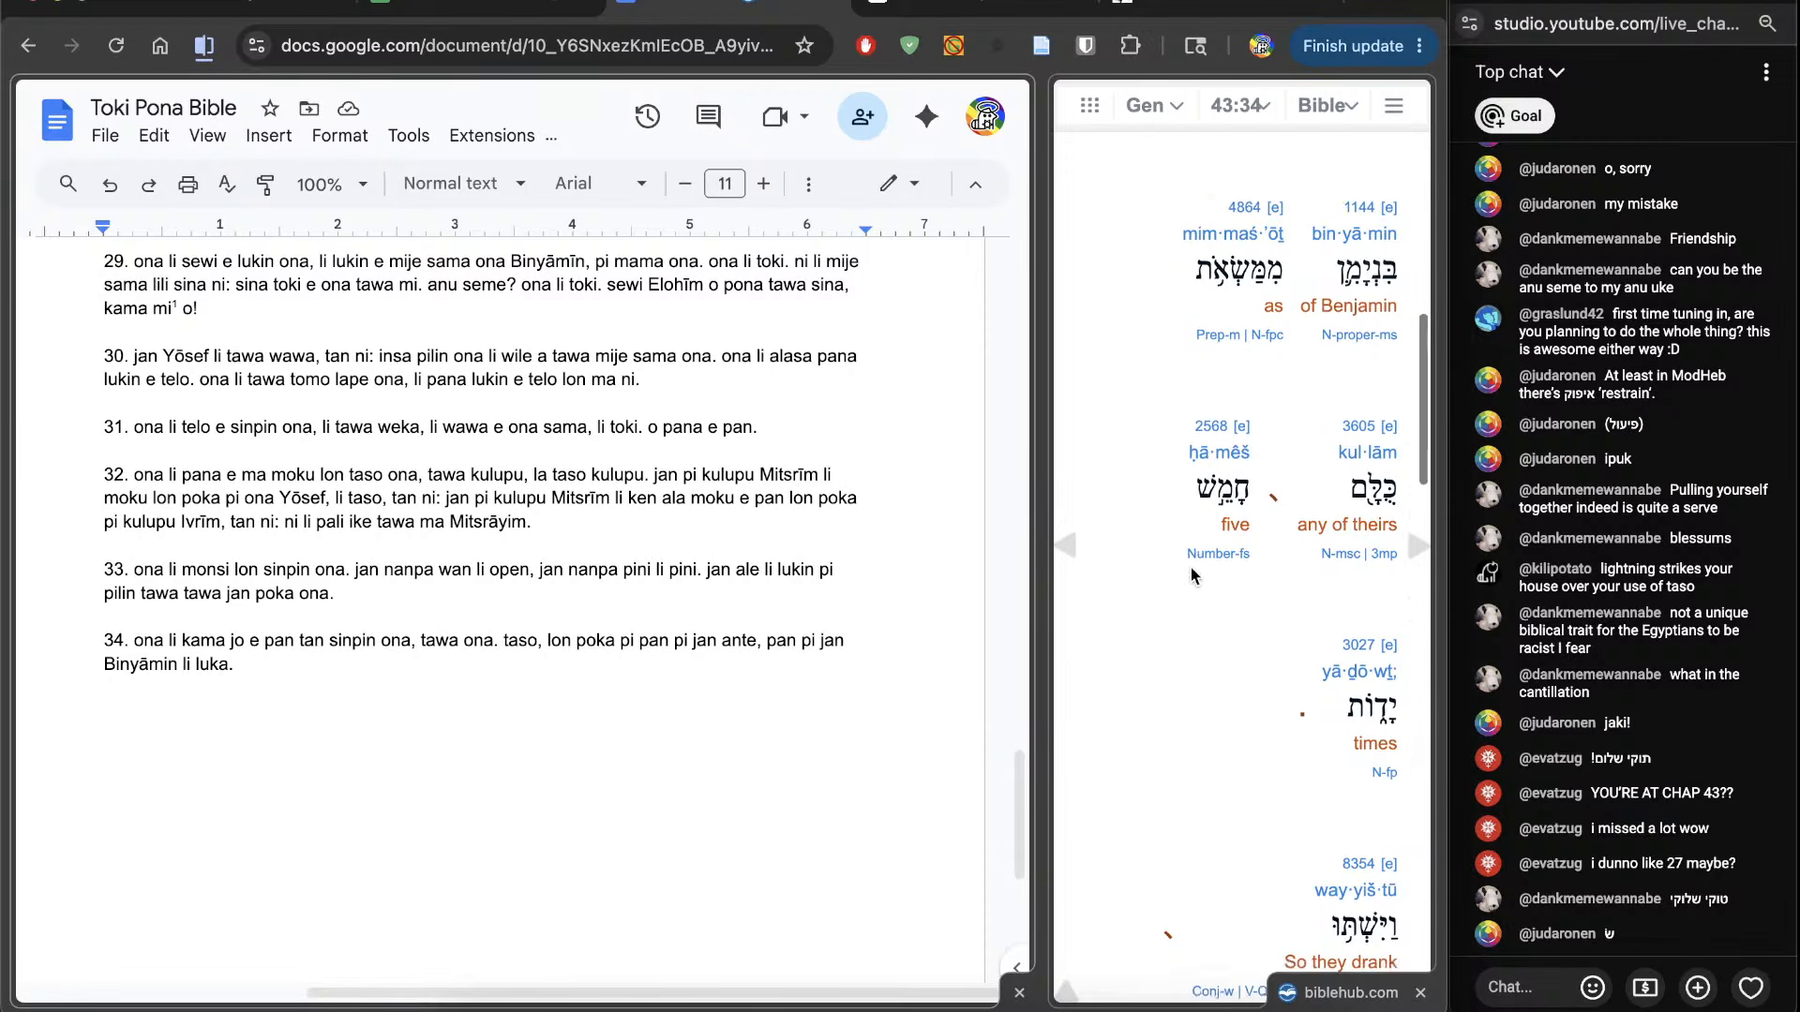
pyautogui.press('BackSpace')
pyautogui.press('BackSpace')
pyautogui.press('BackSpace')
pyautogui.press('BackSpace')
pyautogui.press('BackSpace')
pyautogui.press('BackSpace')
pyautogui.press('BackSpace')
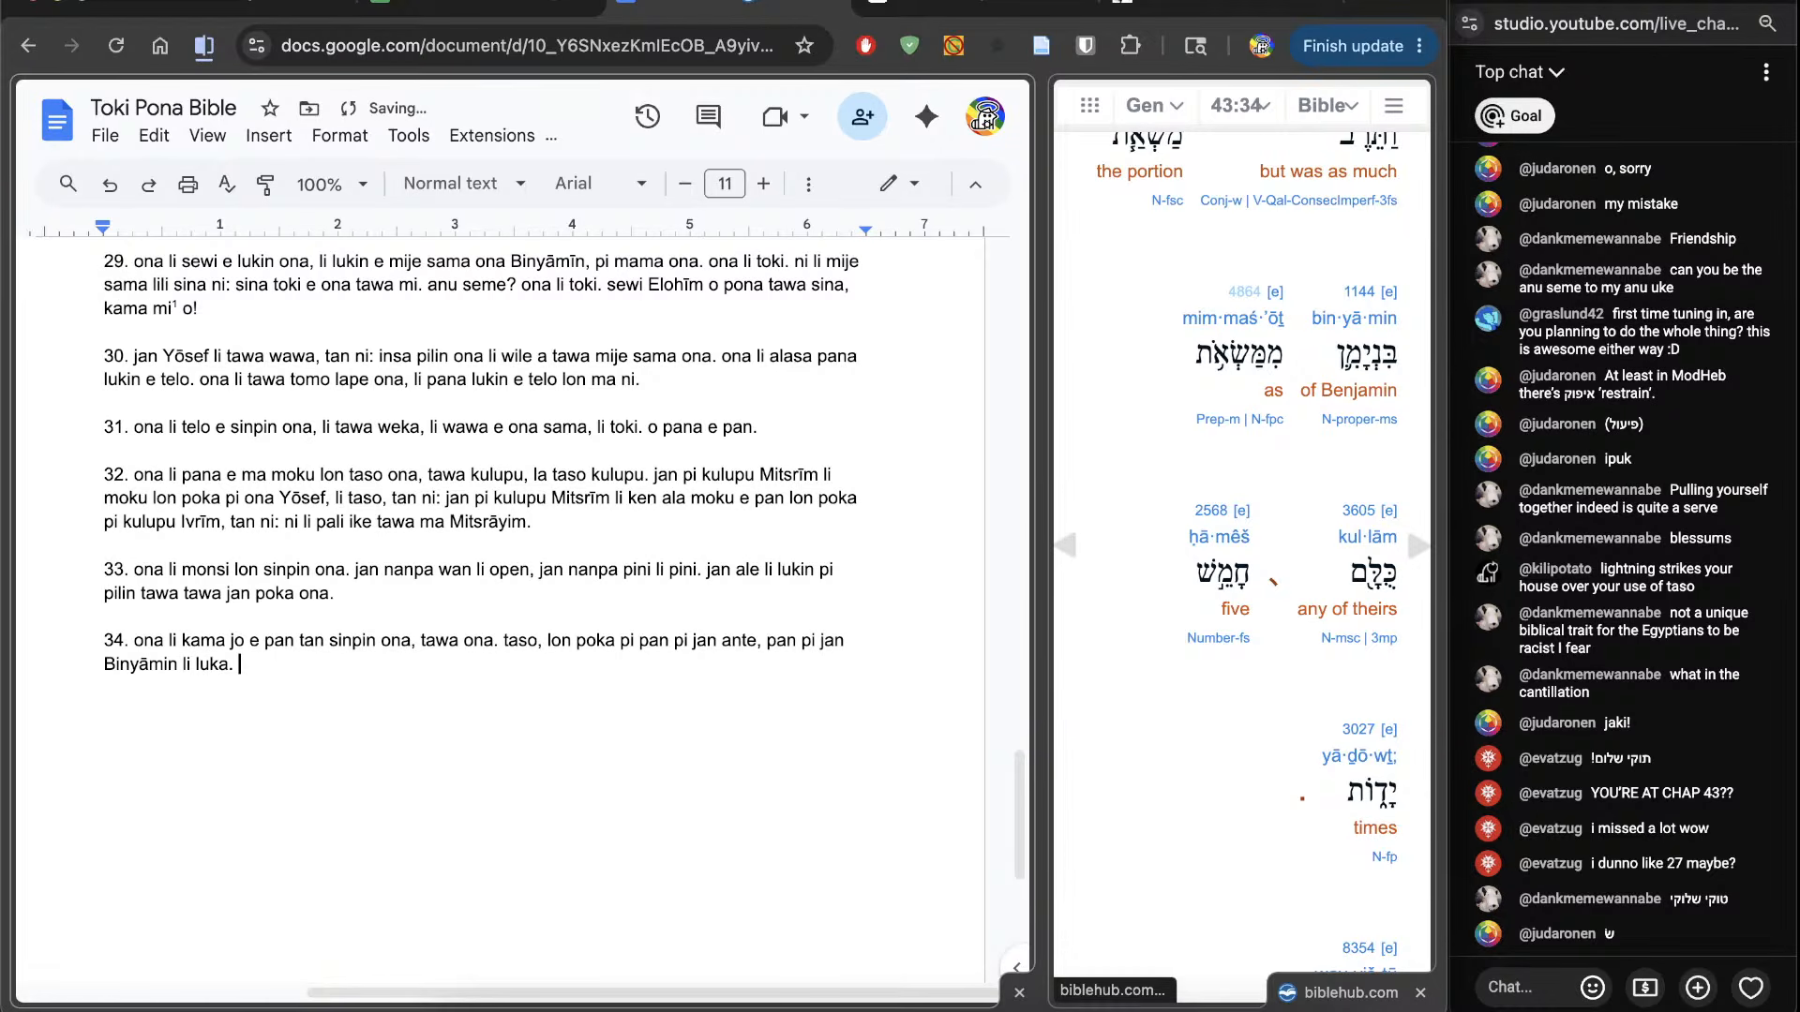
# Step: Check the lexicon entry for word 4864 beside "of Benjamin", close it and return to the interlinear
pyautogui.click(1244, 292)
pyautogui.scroll(-2, 697, 763)
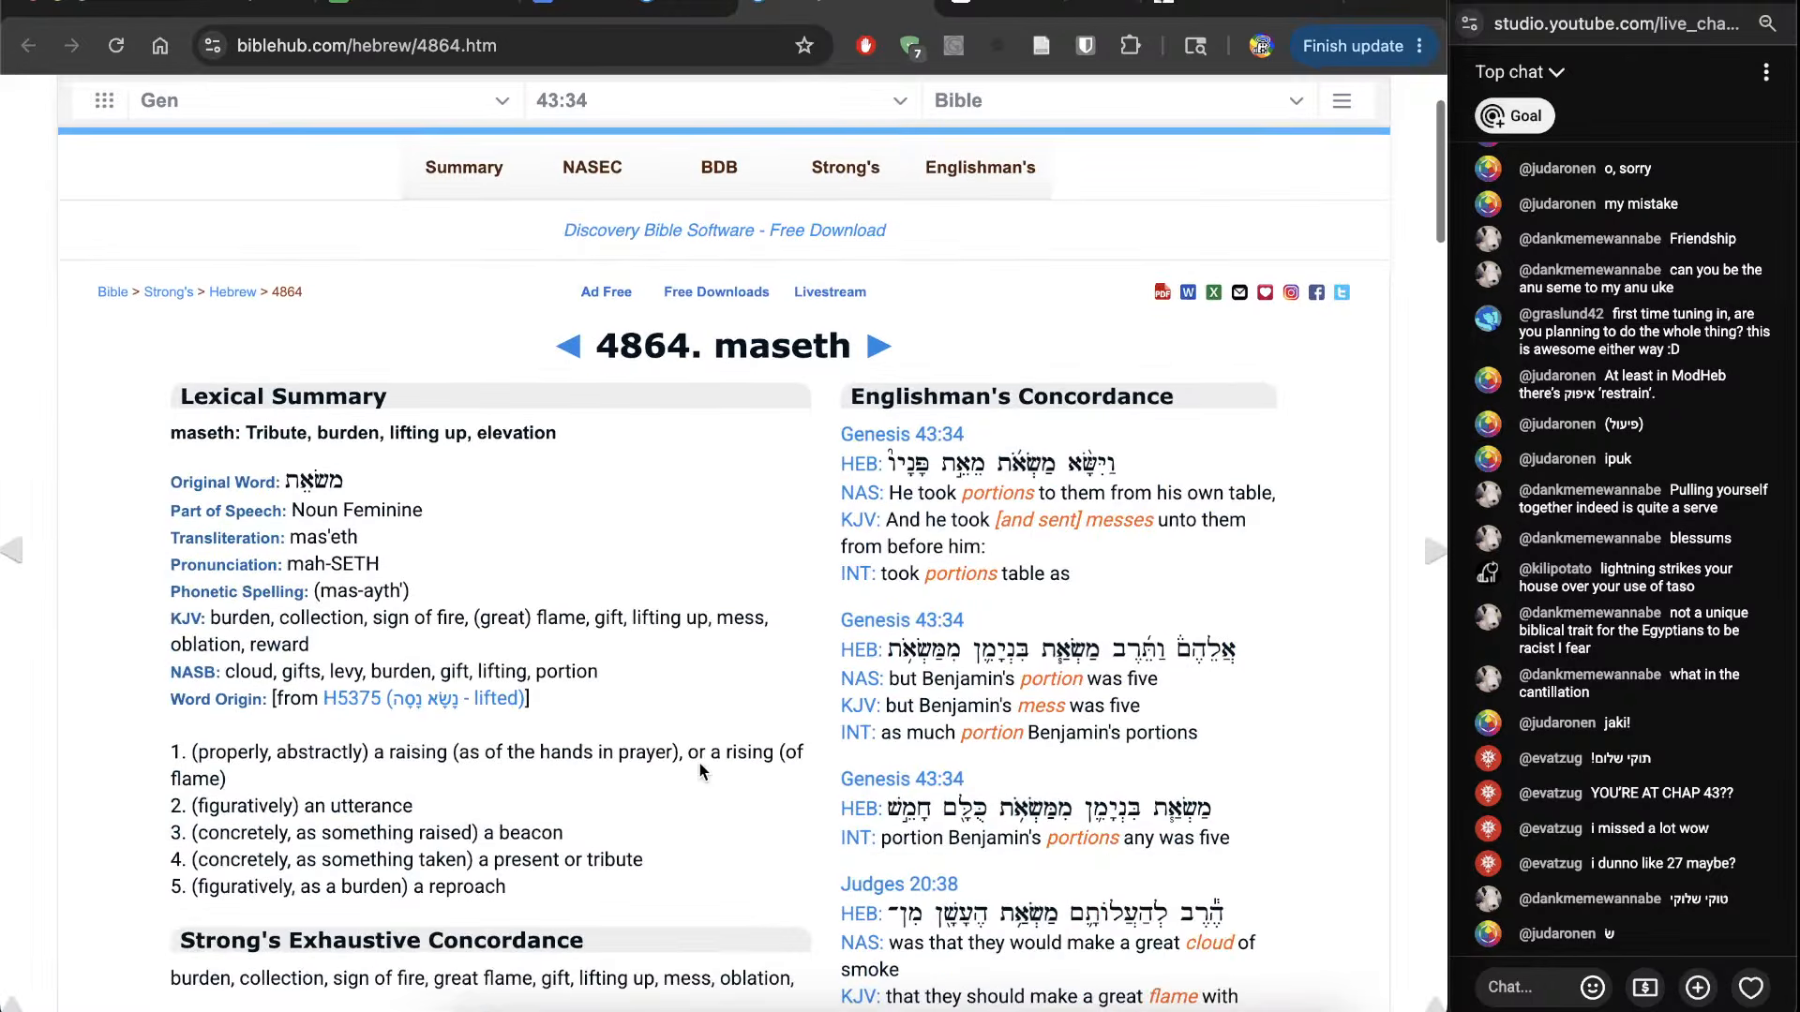
pyautogui.press('super+w')
pyautogui.scroll(-1, 1207, 844)
pyautogui.scroll(-2, 1207, 846)
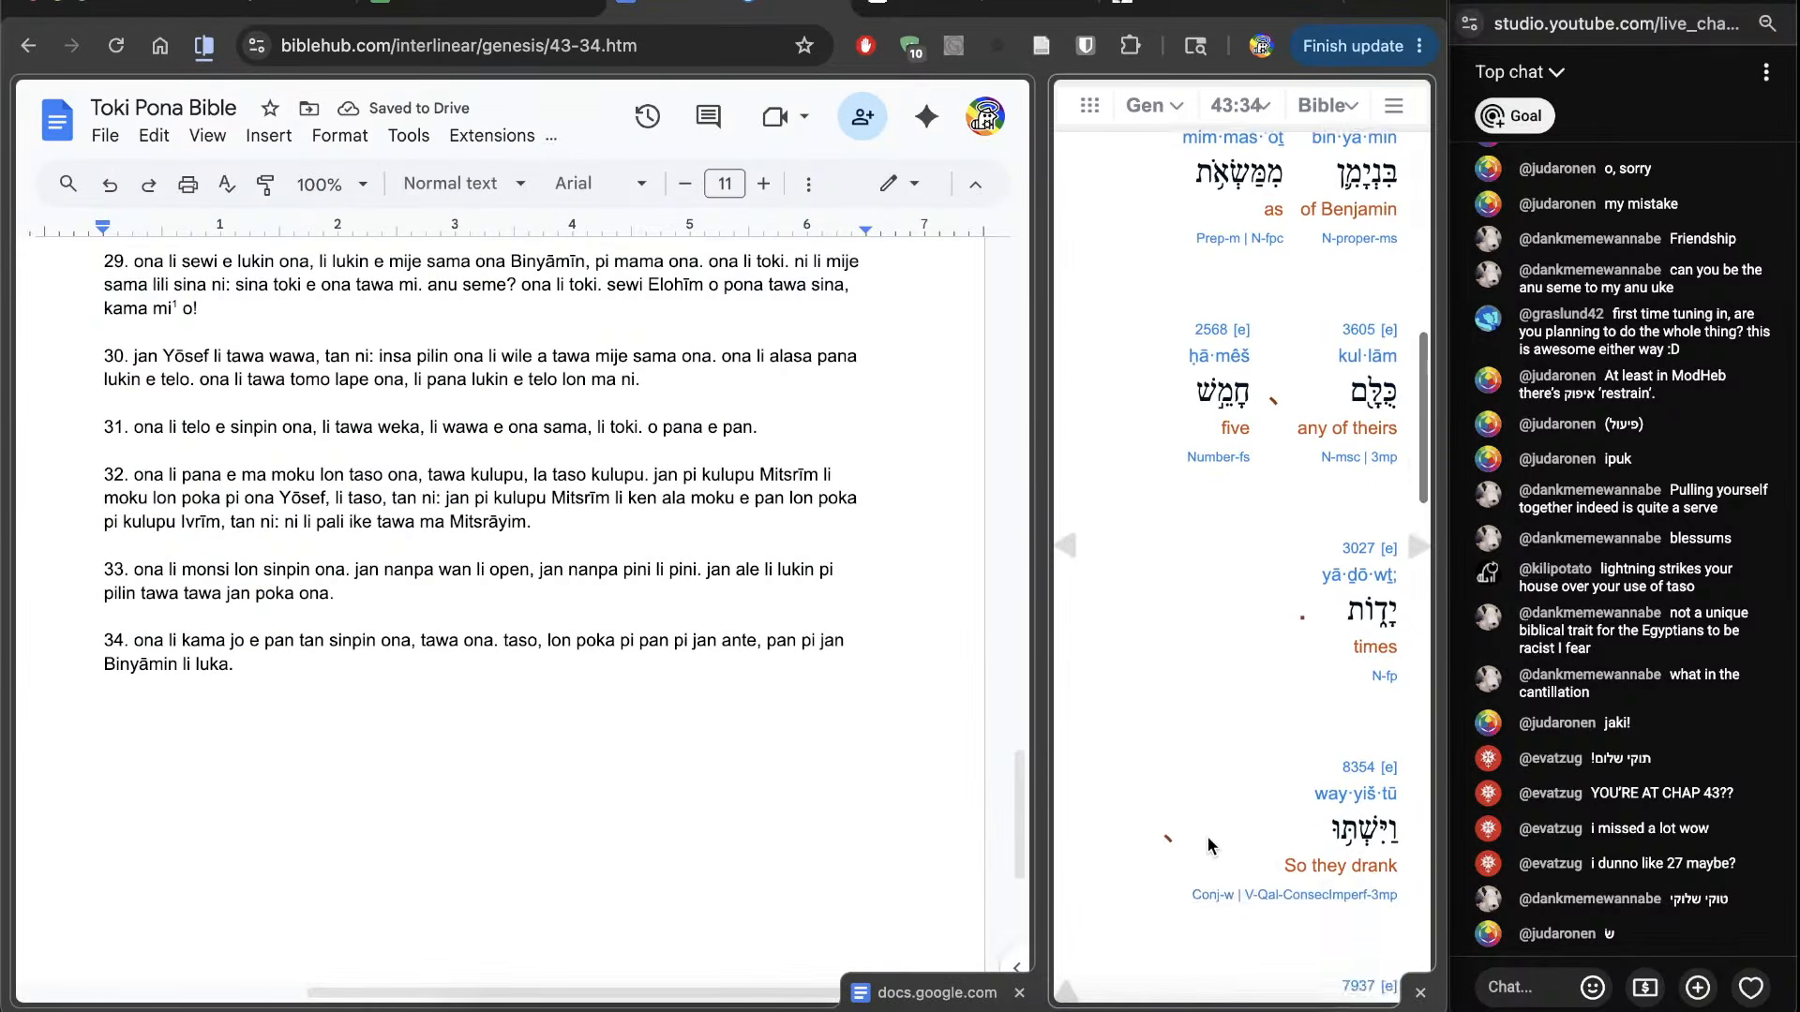
# Step: Continue verse 34 with "ona li moku e telo," for the phrase glossed "So they drank"
pyautogui.click(735, 868)
pyautogui.scroll(-6, 1262, 656)
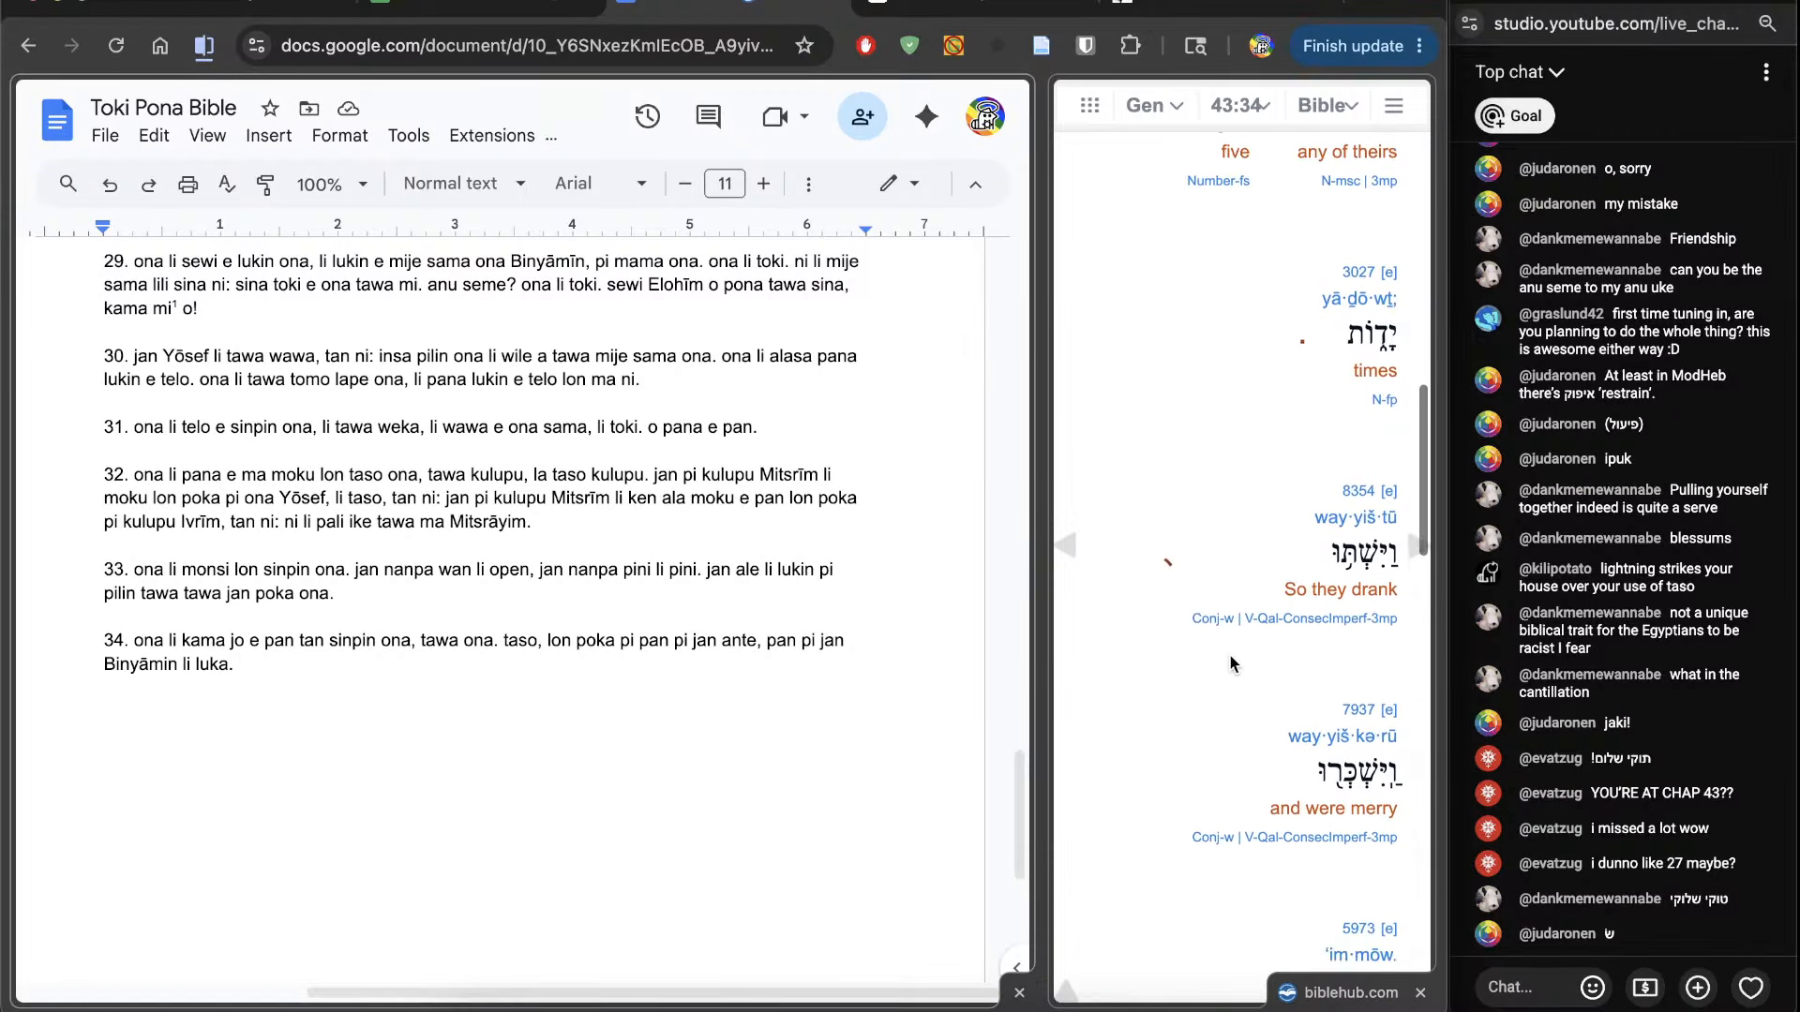
pyautogui.write('ona l')
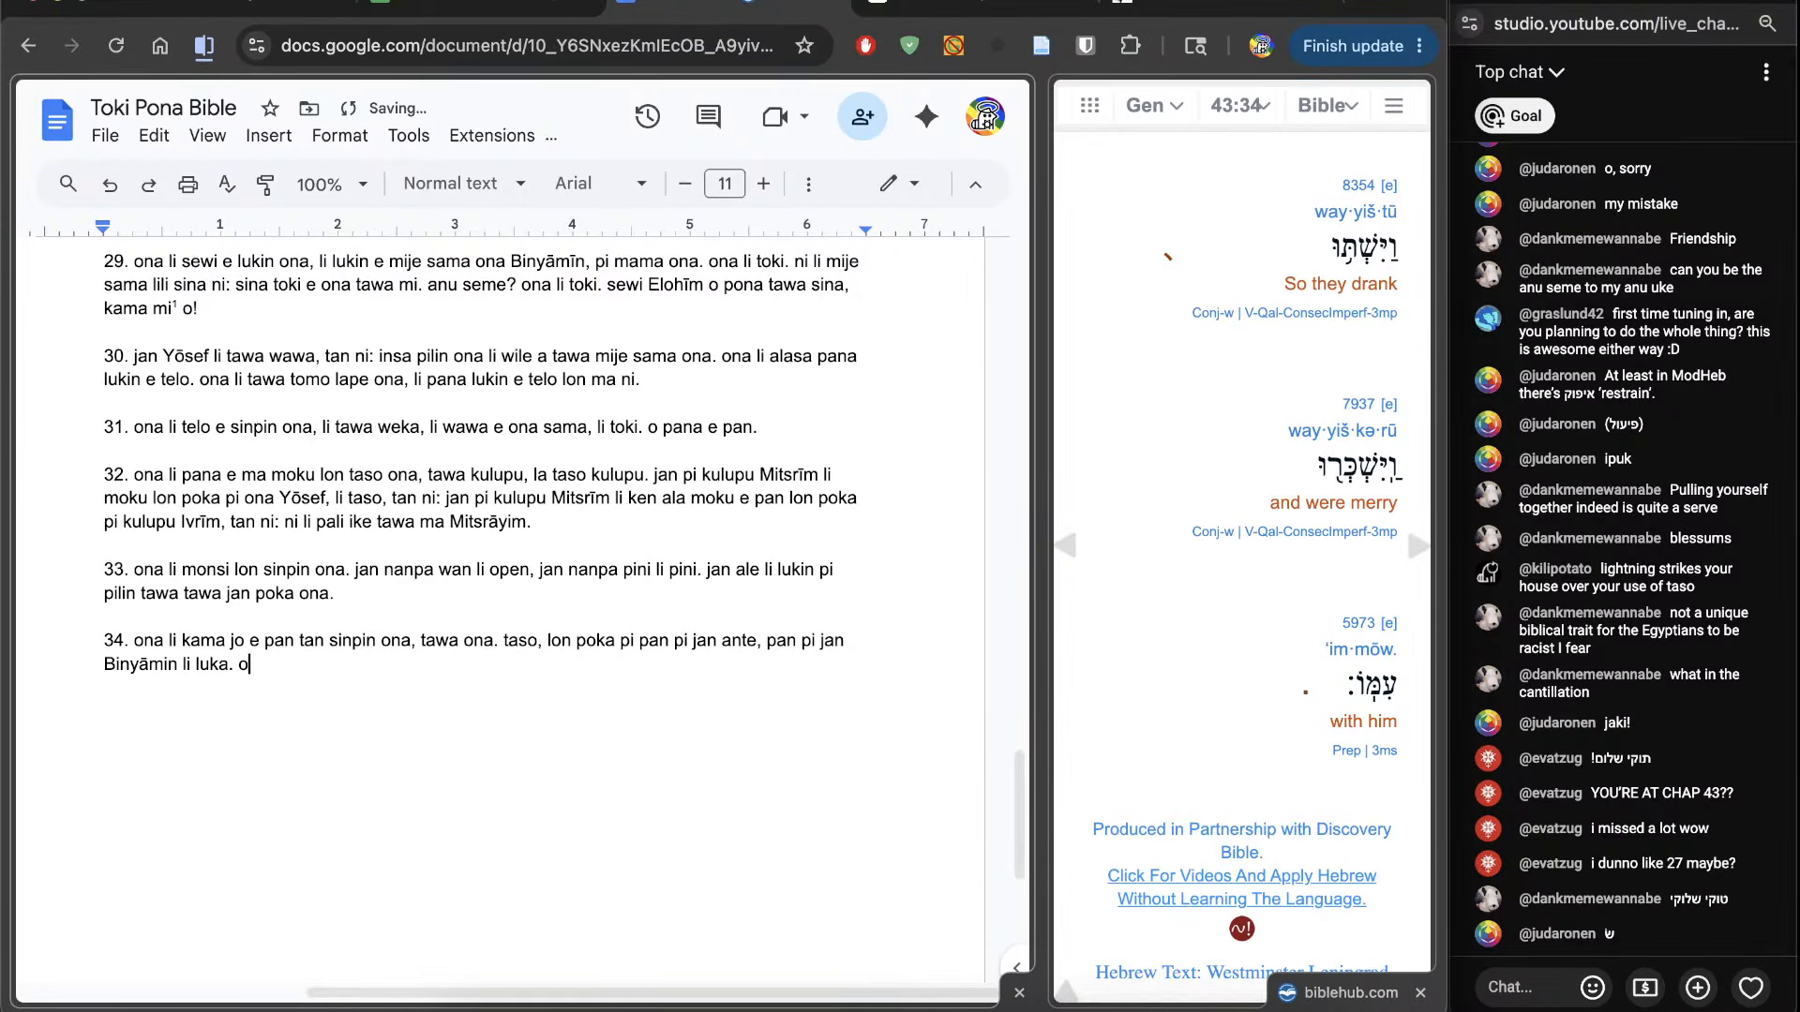
pyautogui.write('i moku e telo,')
# Step: Read the lexicon entry for word 8354, glossed "So they drank", and close it
pyautogui.click(1357, 188)
pyautogui.click(816, 6)
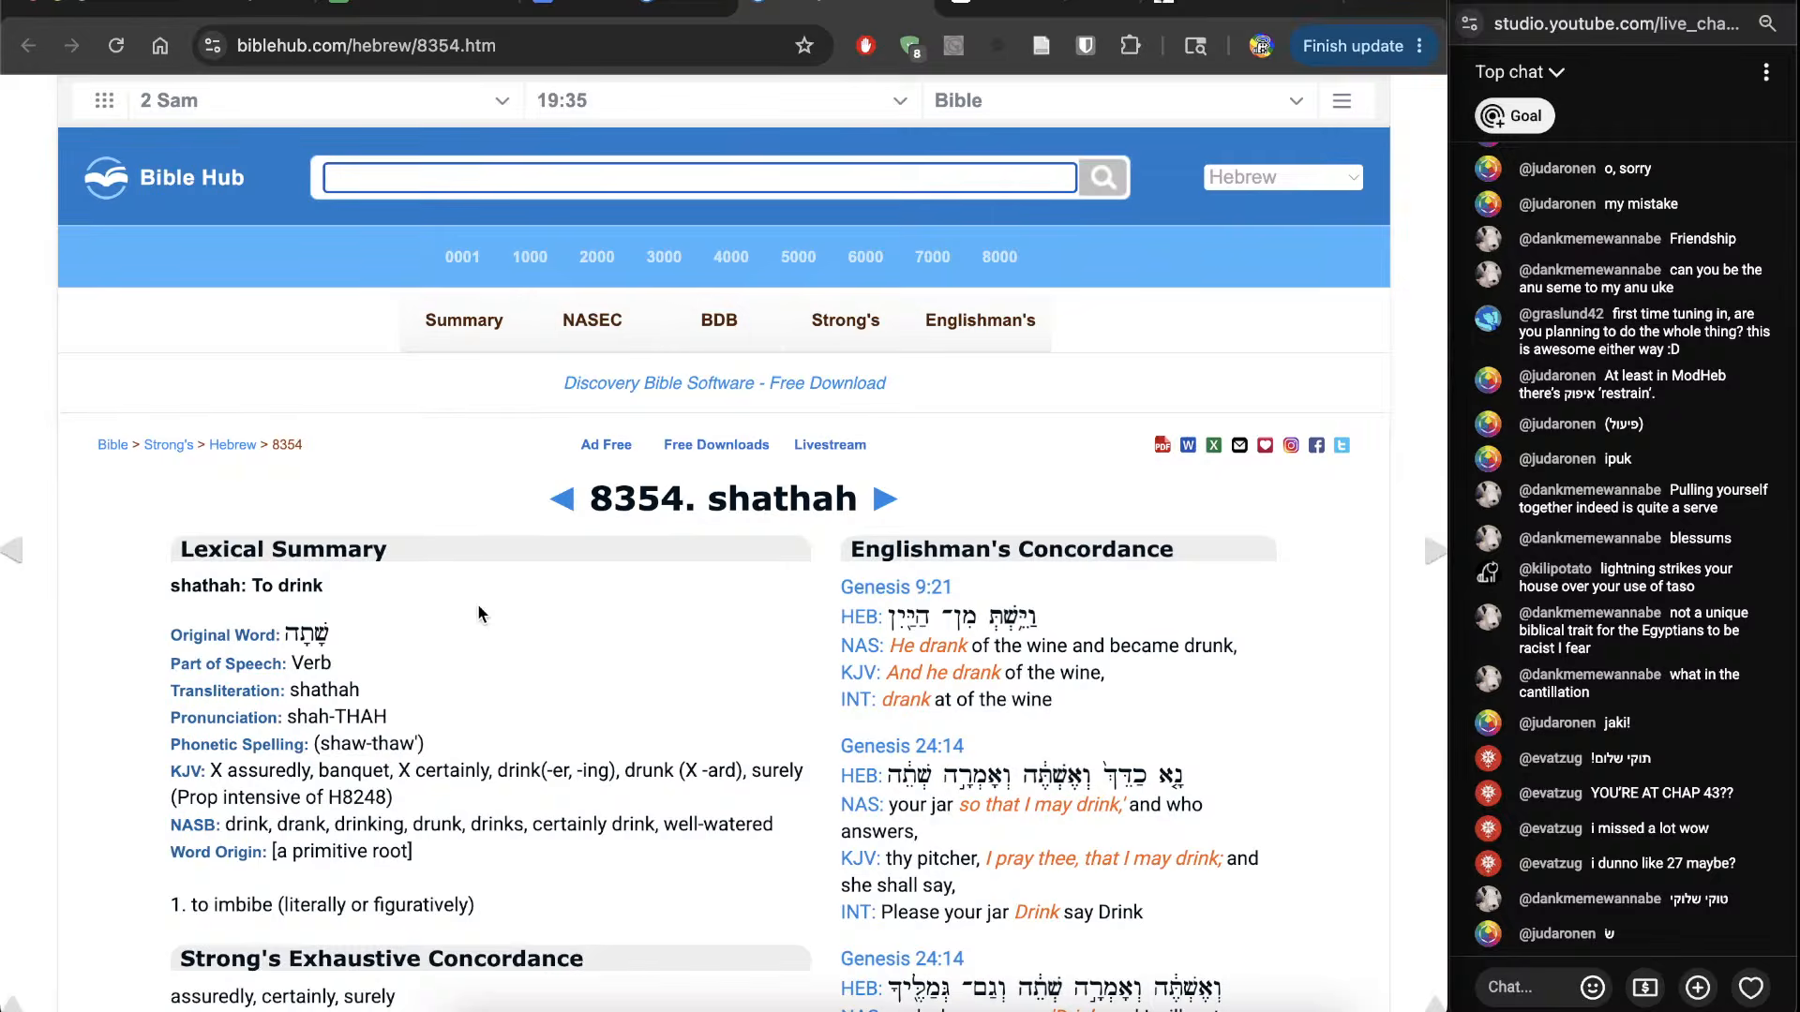
pyautogui.press('super+w')
pyautogui.scroll(-1, 1209, 694)
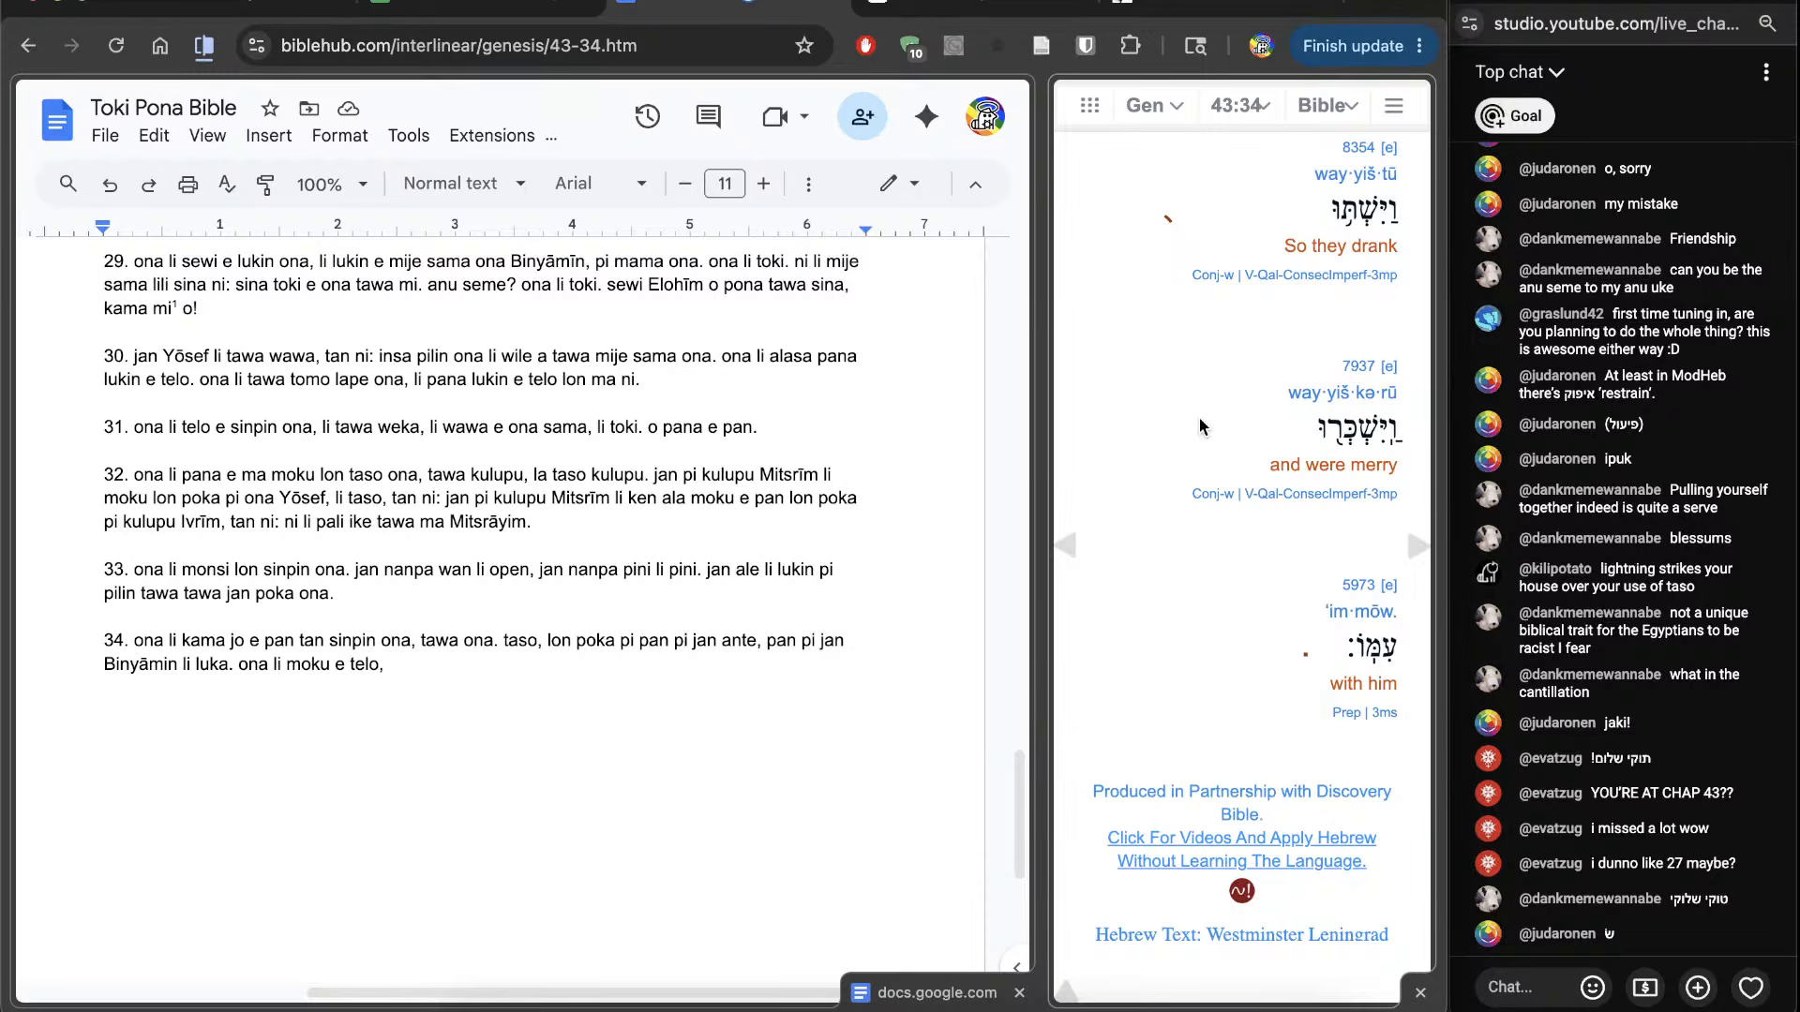
# Step: Finish verse 34 with "li moku lon poka ona."
pyautogui.click(735, 713)
pyautogui.write('li moku lon po')
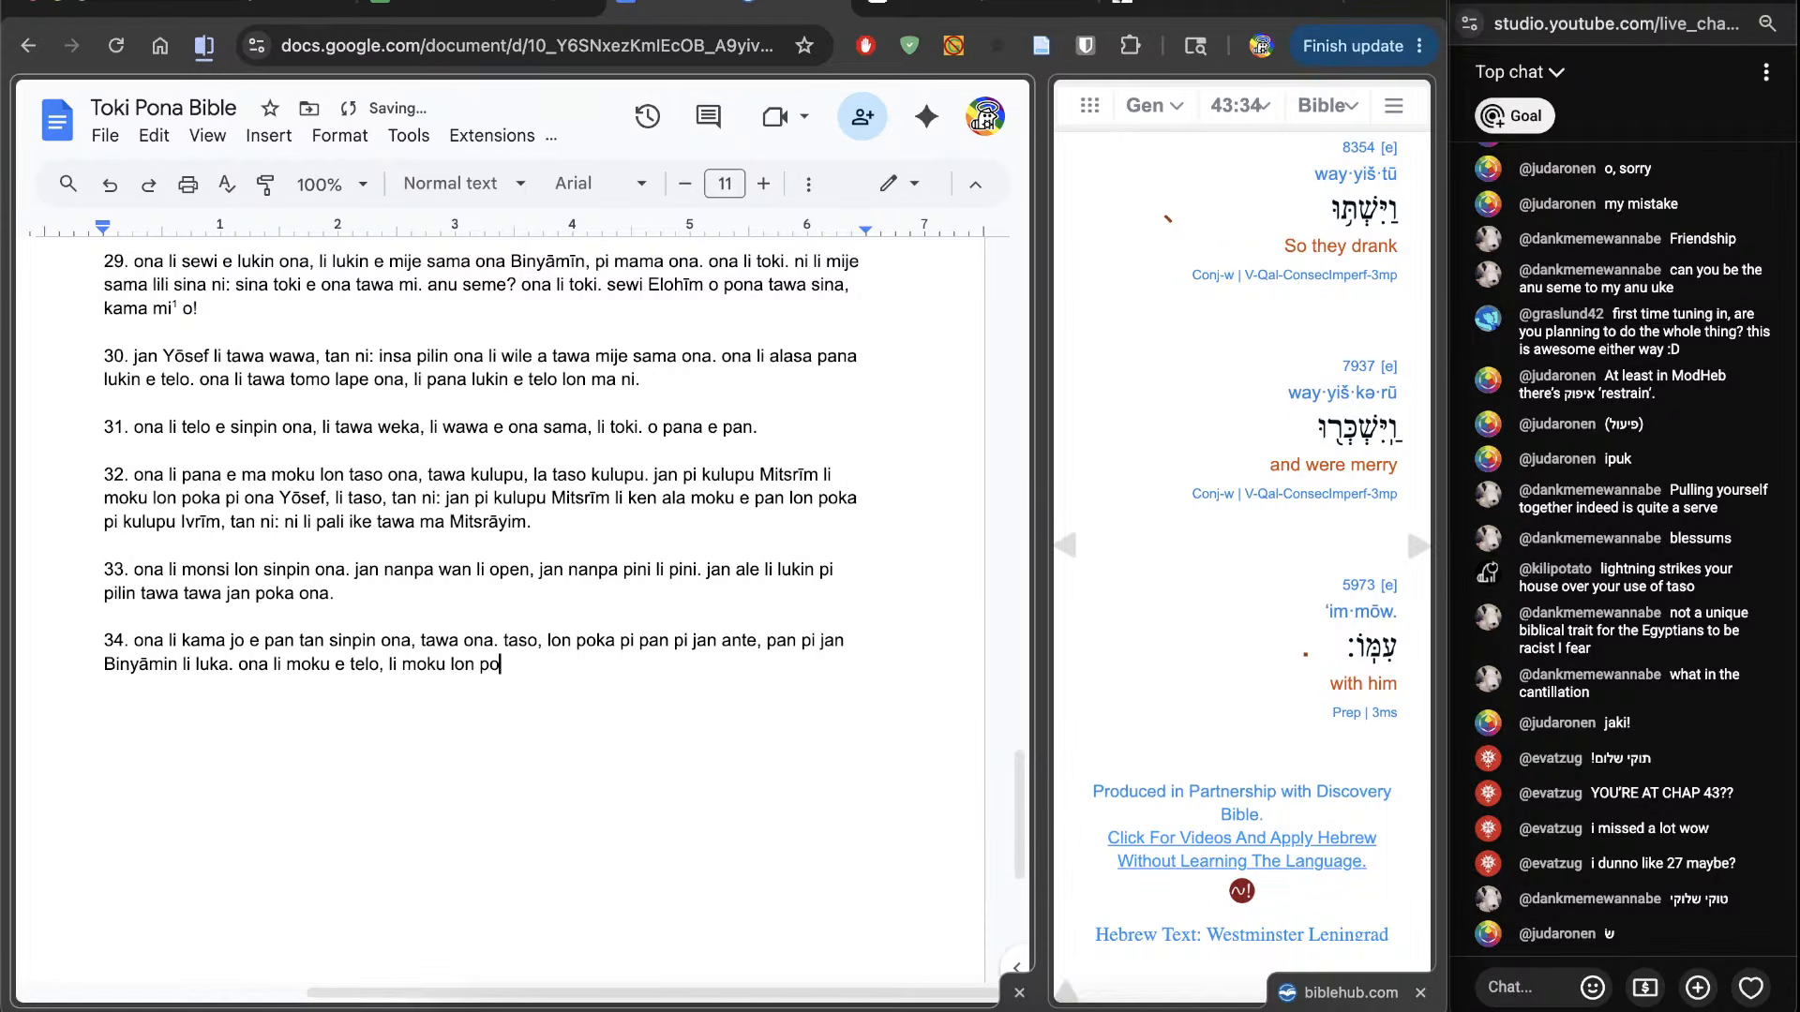
pyautogui.write('ka ona.')
# Step: Advance the interlinear to Genesis 44:1 and remove the surplus paragraph number 35 begun after verse 34
pyautogui.press('Return')
pyautogui.press('Return')
pyautogui.write('35')
pyautogui.click(1403, 549)
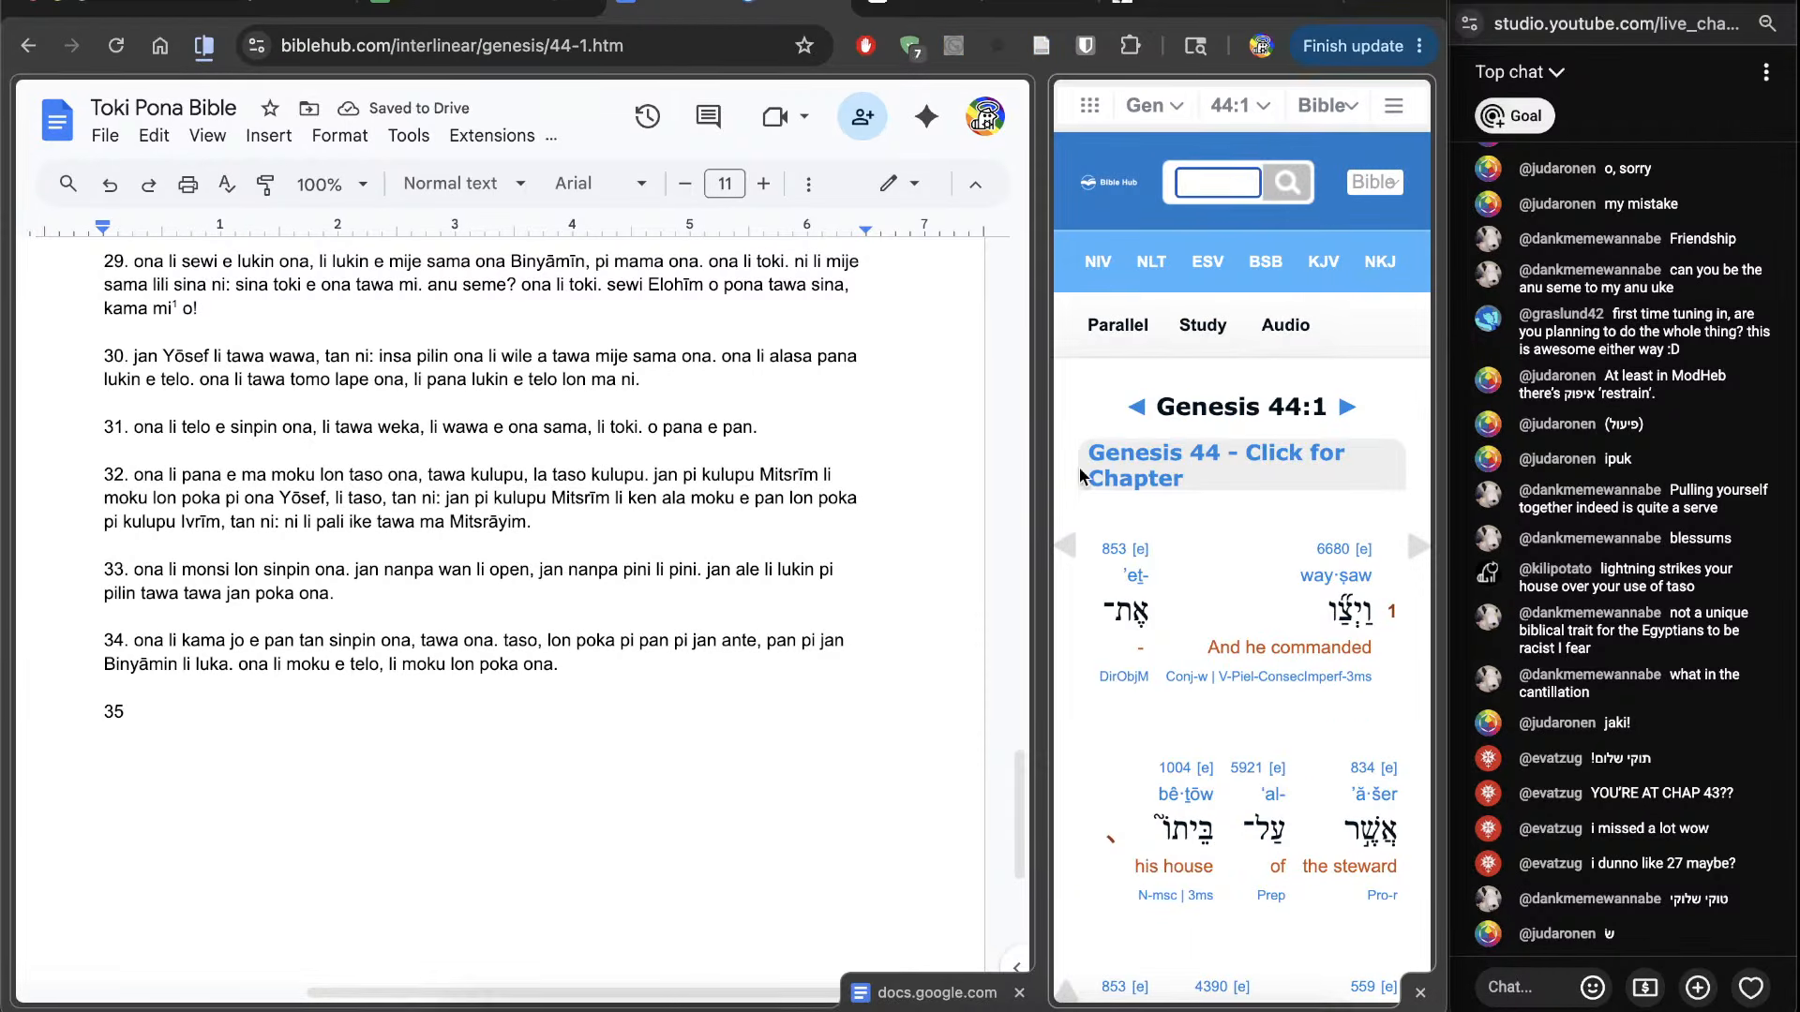
pyautogui.hotkey('shift', 'Home')
pyautogui.press('BackSpace')
pyautogui.press('BackSpace')
pyautogui.press('BackSpace')
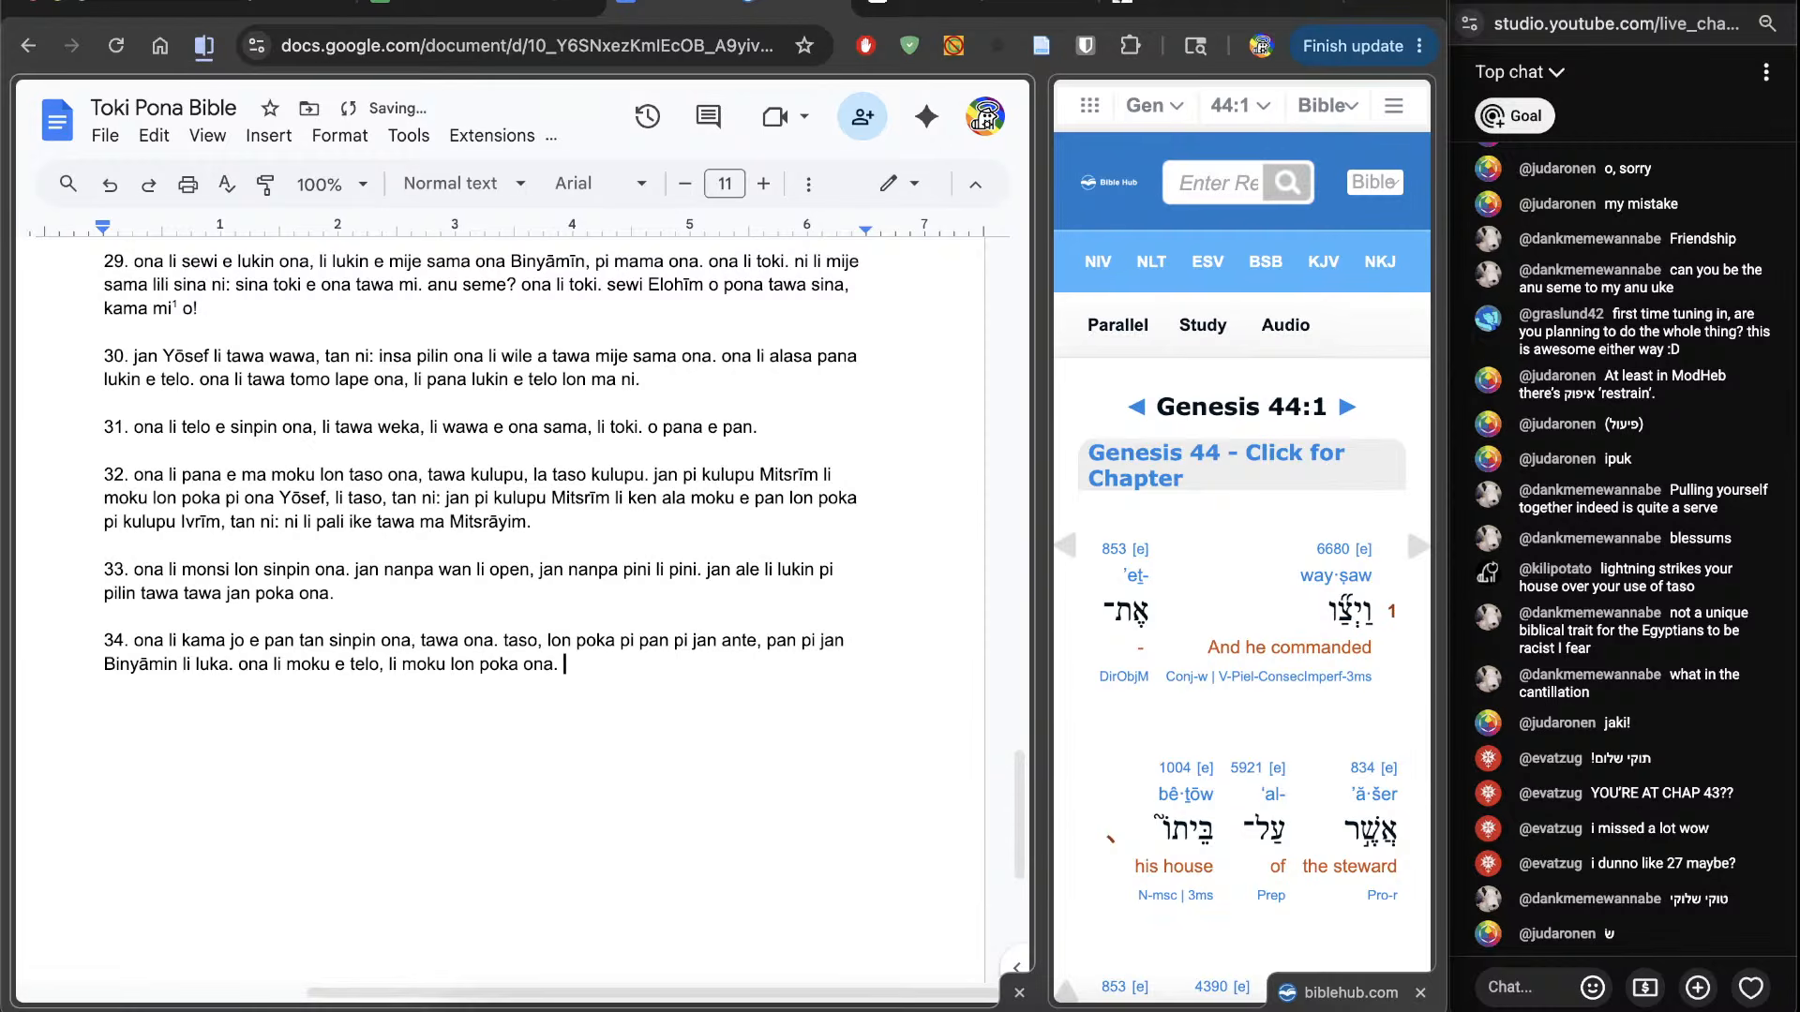
# Step: Switch to the bible calculator spreadsheet and set the Genesis verse count for chapter 43 to 34
pyautogui.click(450, 5)
pyautogui.scroll(-10, 267, 740)
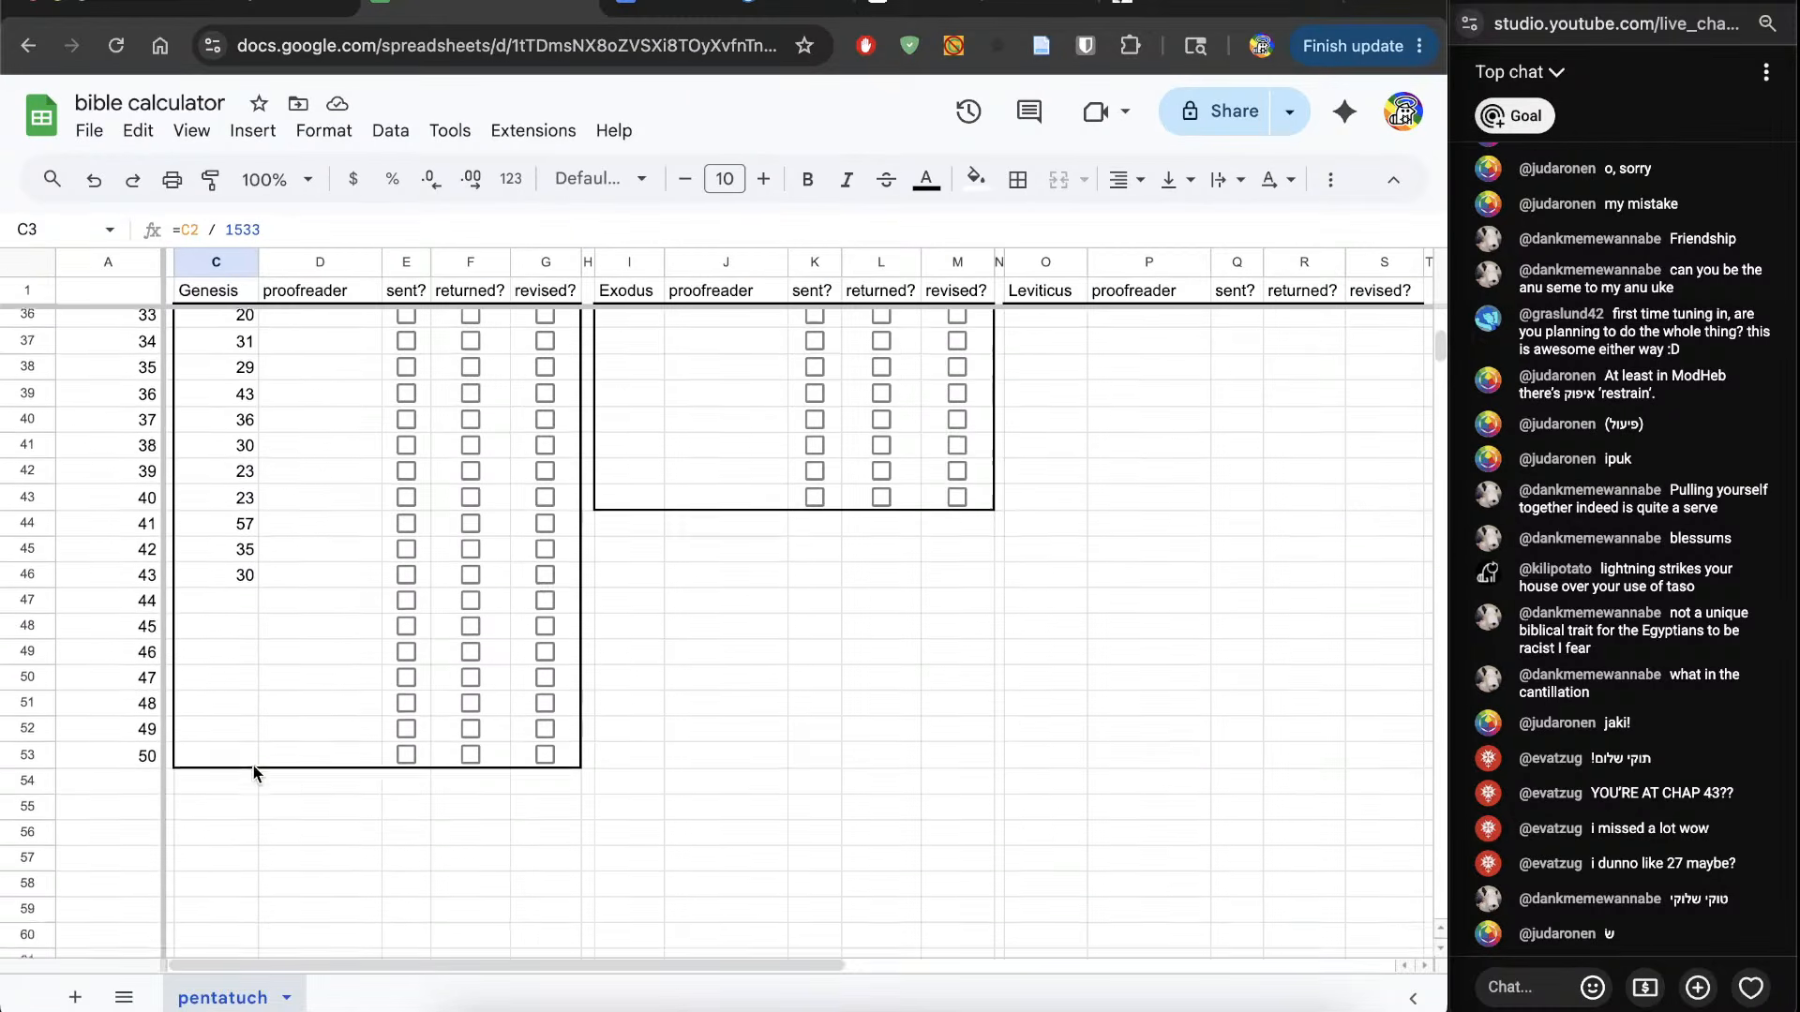
pyautogui.click(221, 626)
pyautogui.write('34')
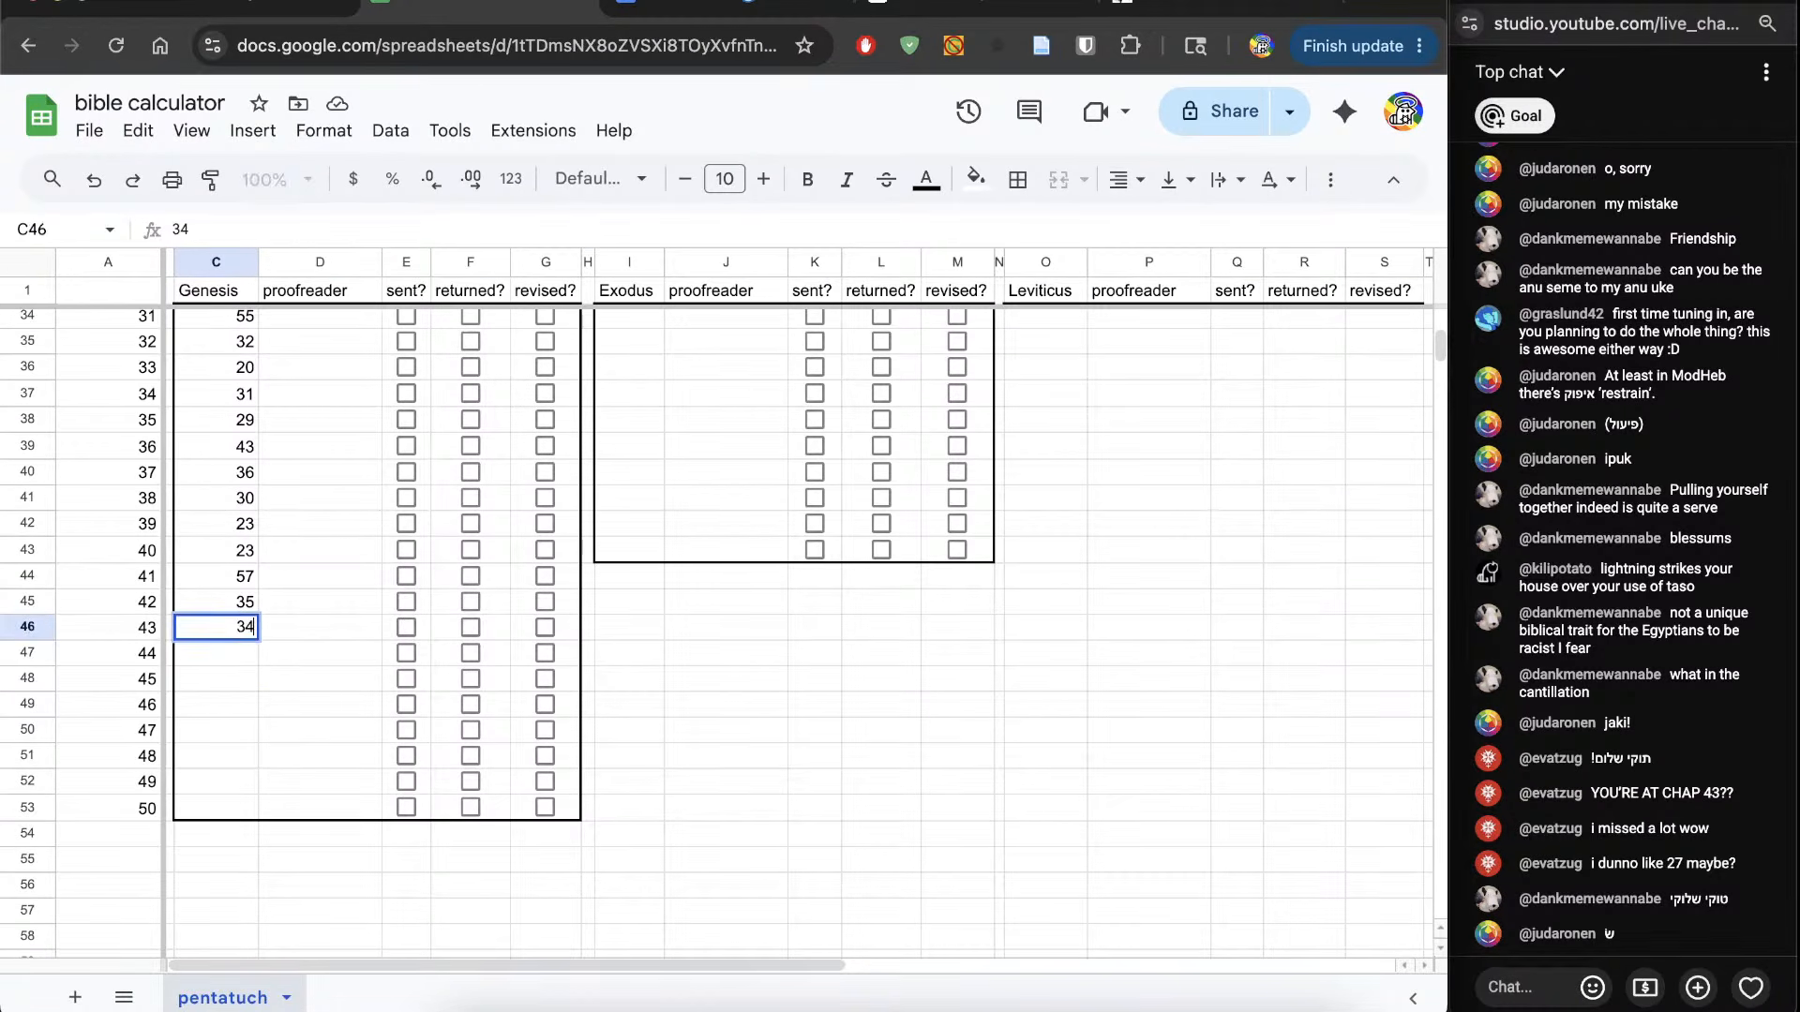
pyautogui.click(289, 643)
# Step: Review the verses-done and percent-done figures for Genesis, the Torah and the Tanakh, including their formulas
pyautogui.scroll(10, 289, 644)
pyautogui.click(212, 347)
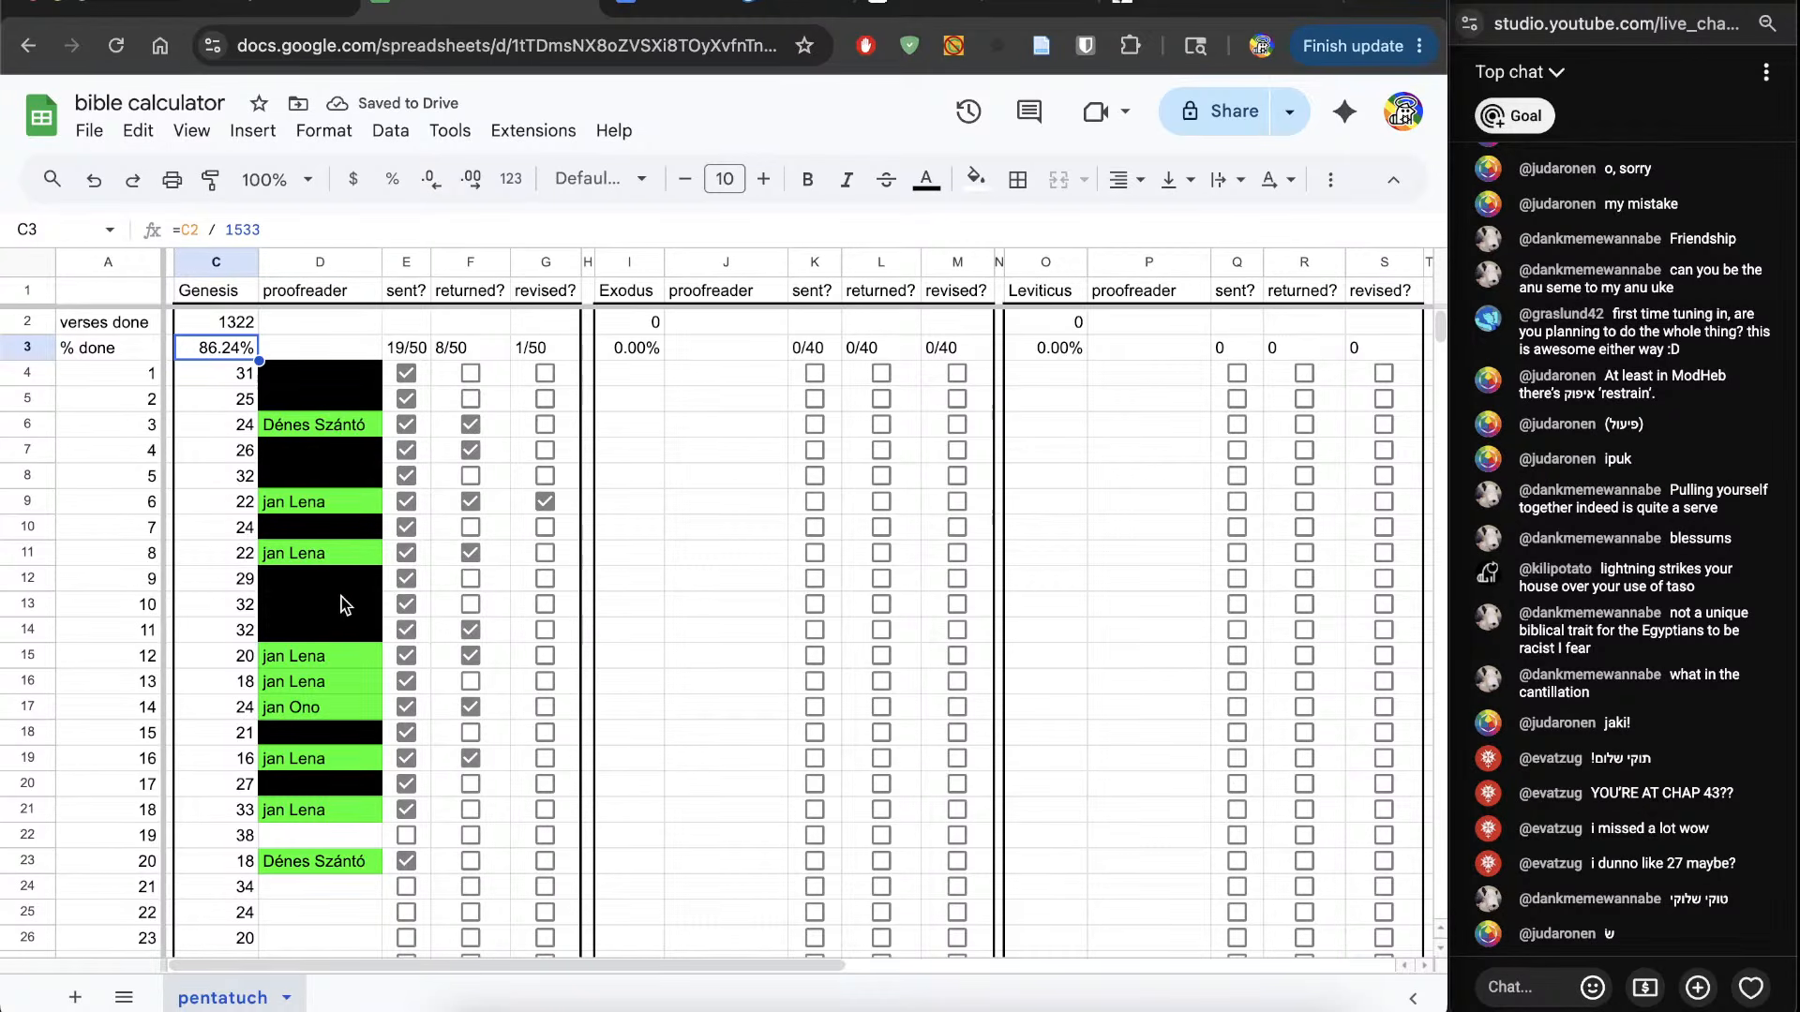
pyautogui.hscroll(15, 342, 599)
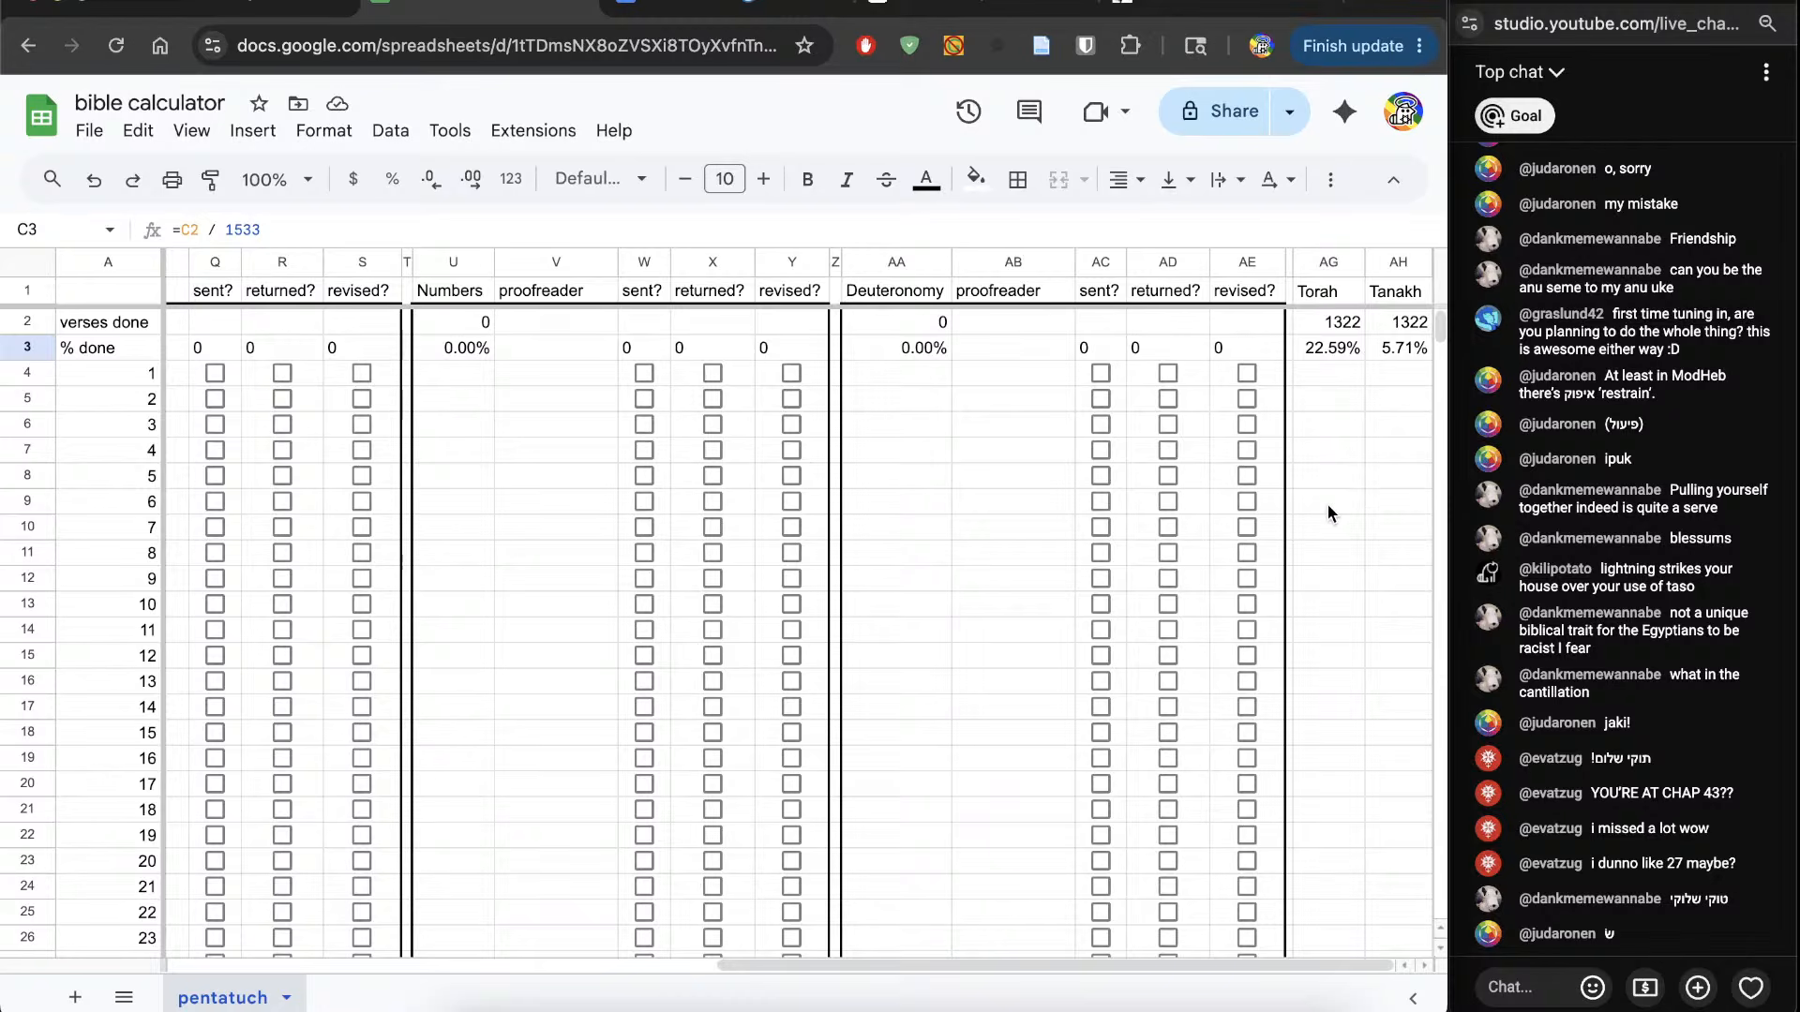
pyautogui.click(1330, 350)
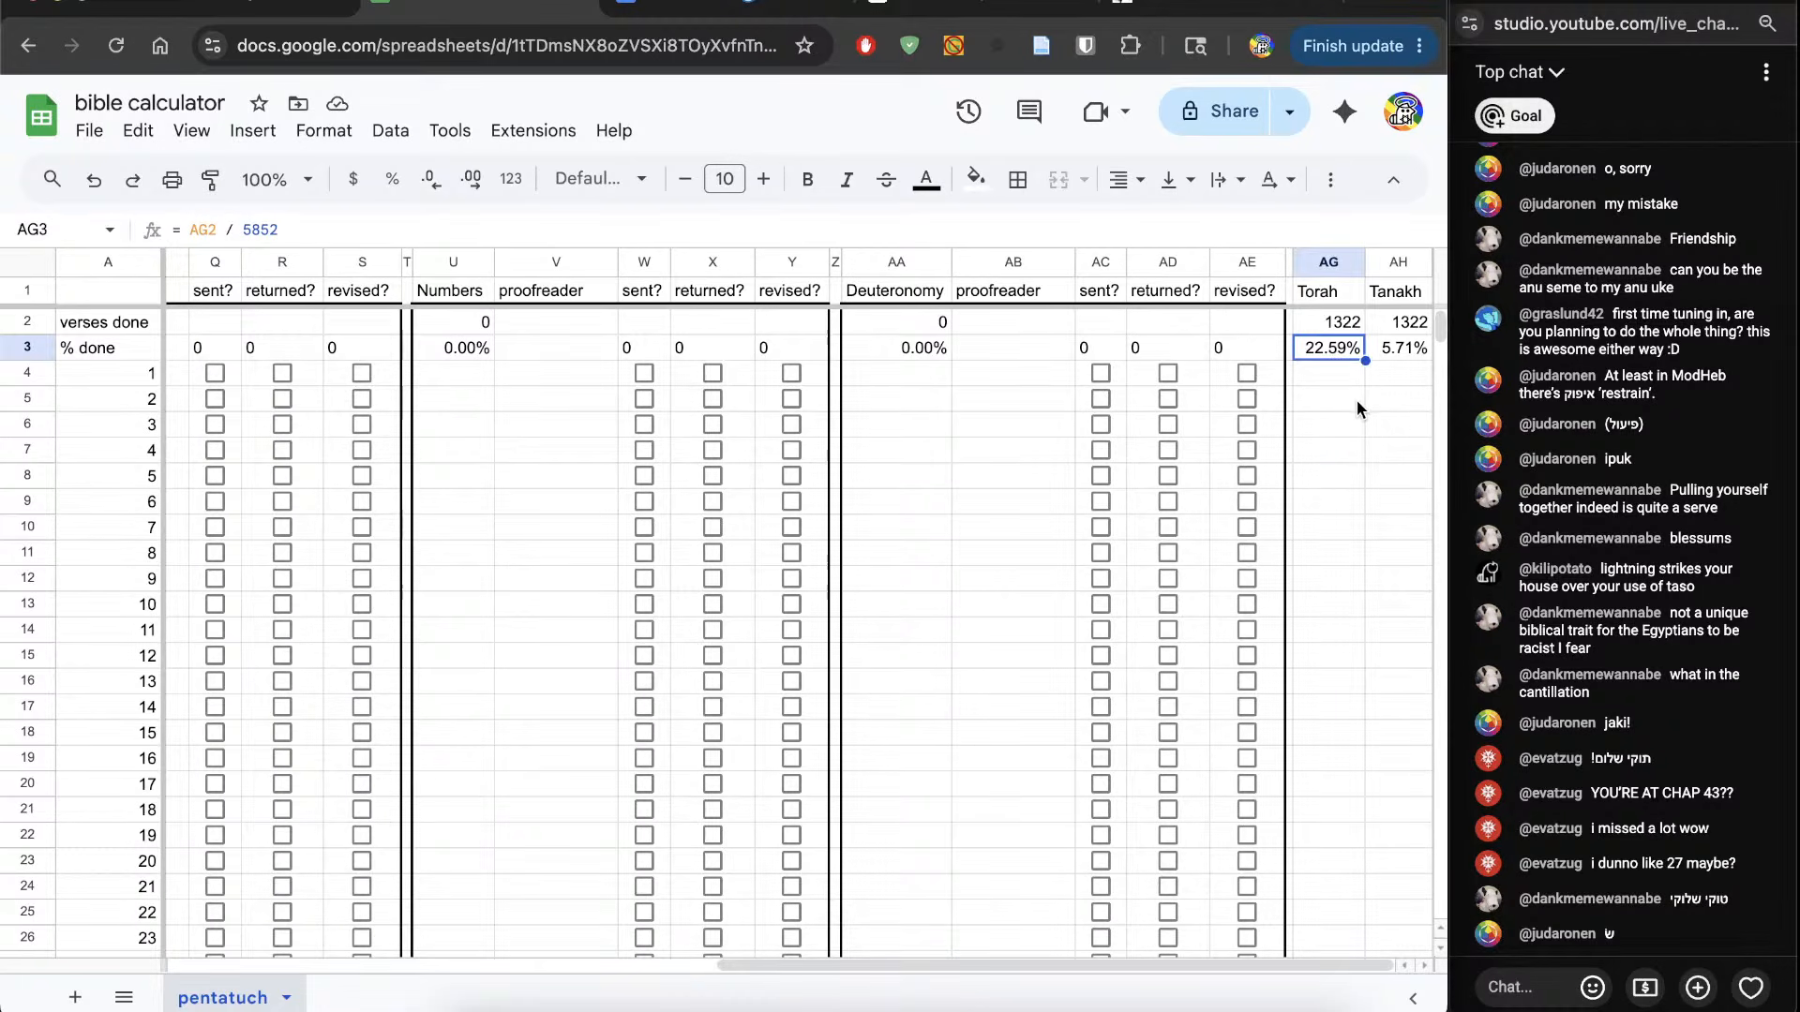
pyautogui.click(1395, 354)
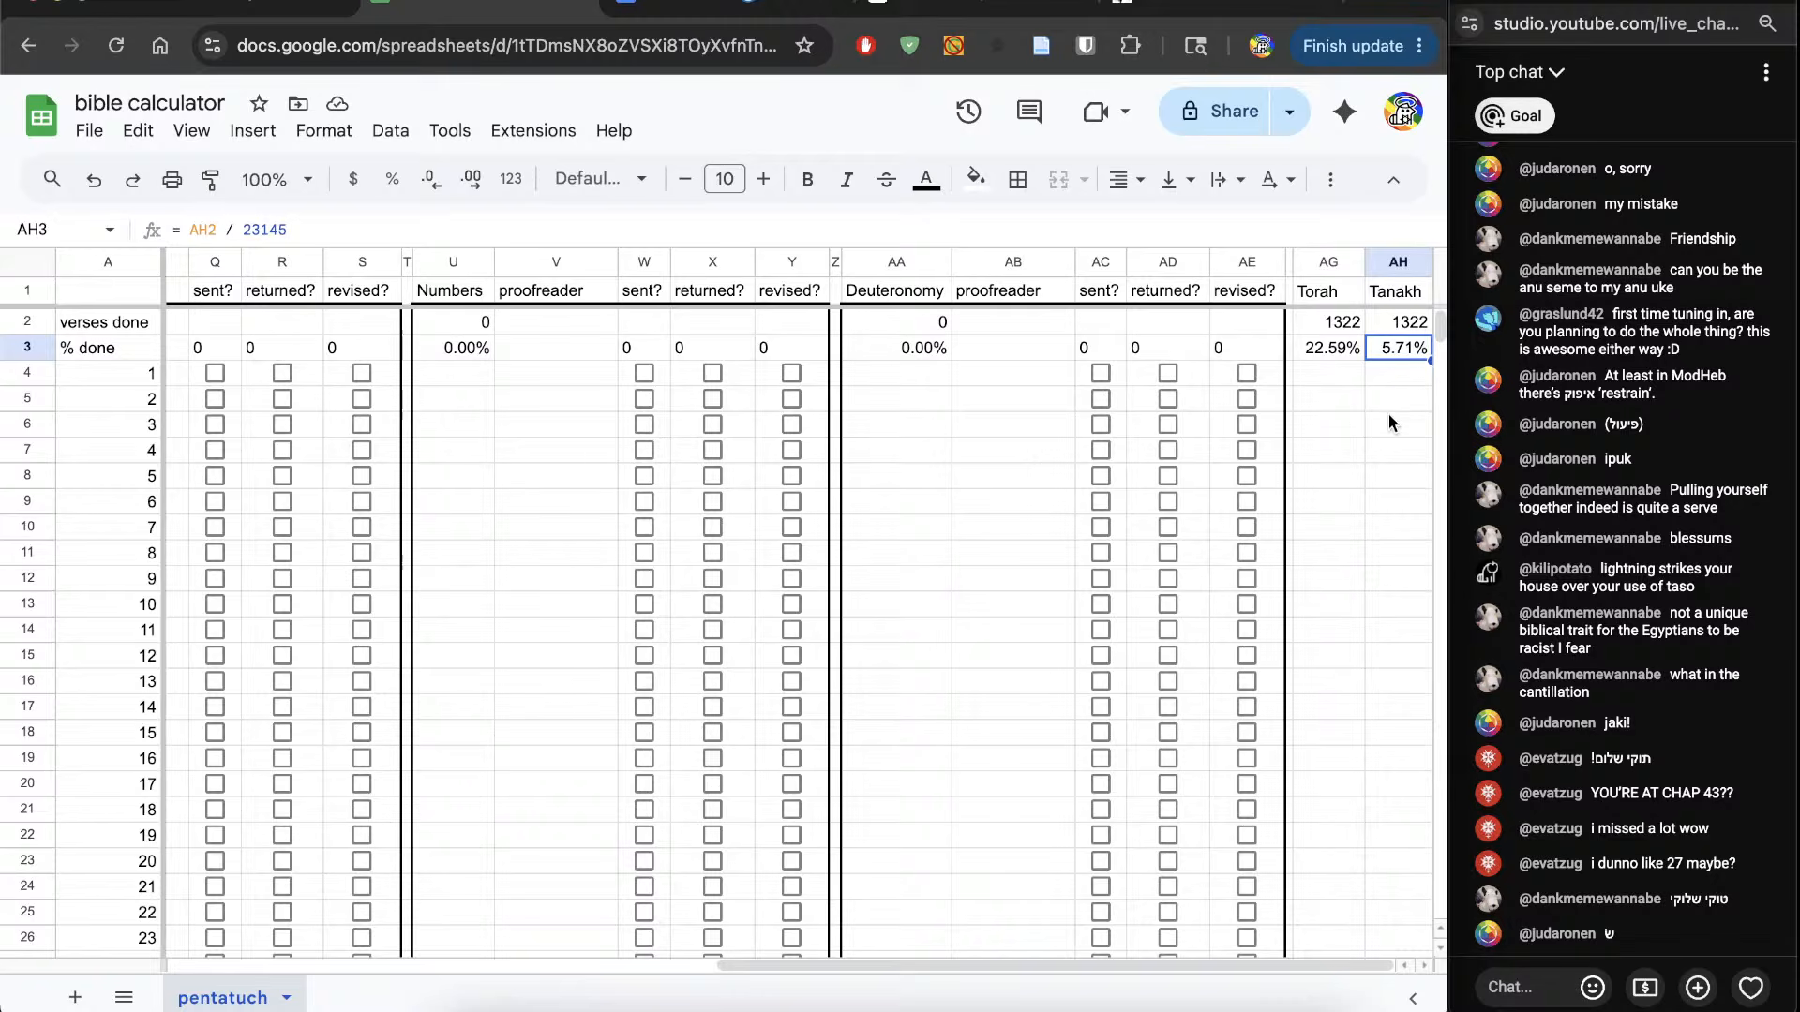
pyautogui.click(1390, 263)
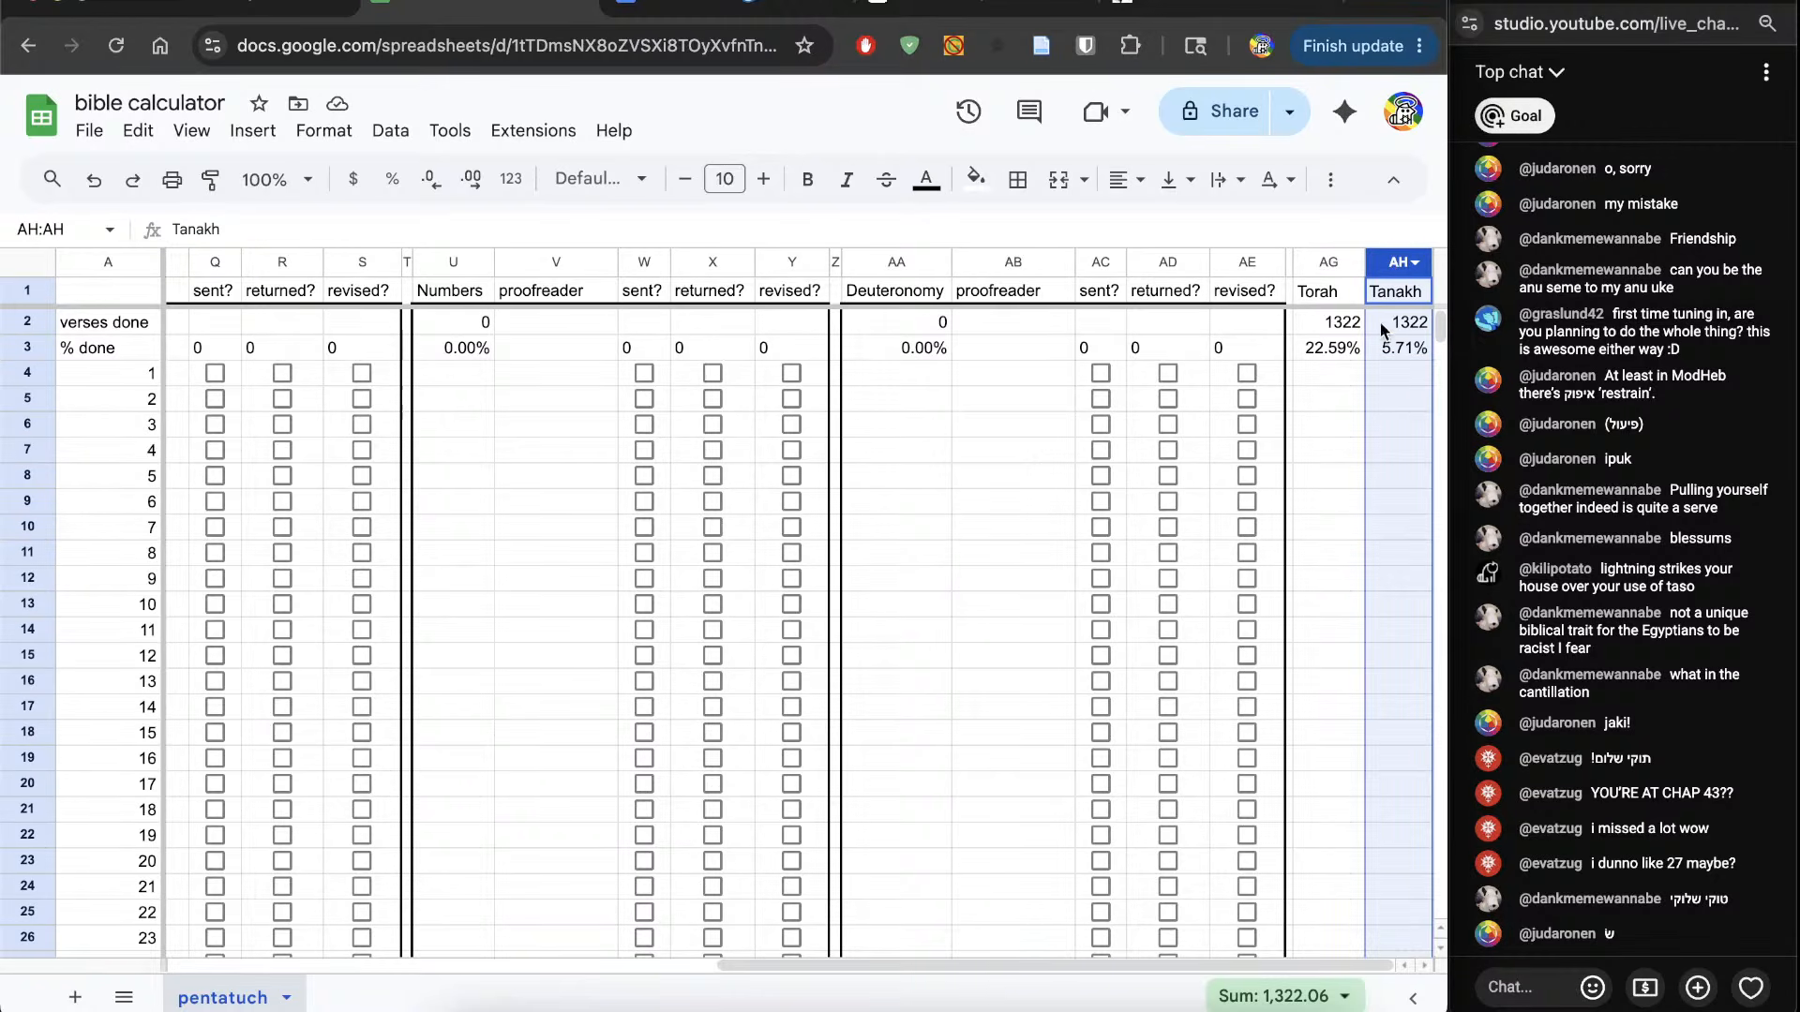
pyautogui.click(1386, 423)
pyautogui.click(1399, 328)
pyautogui.click(1401, 349)
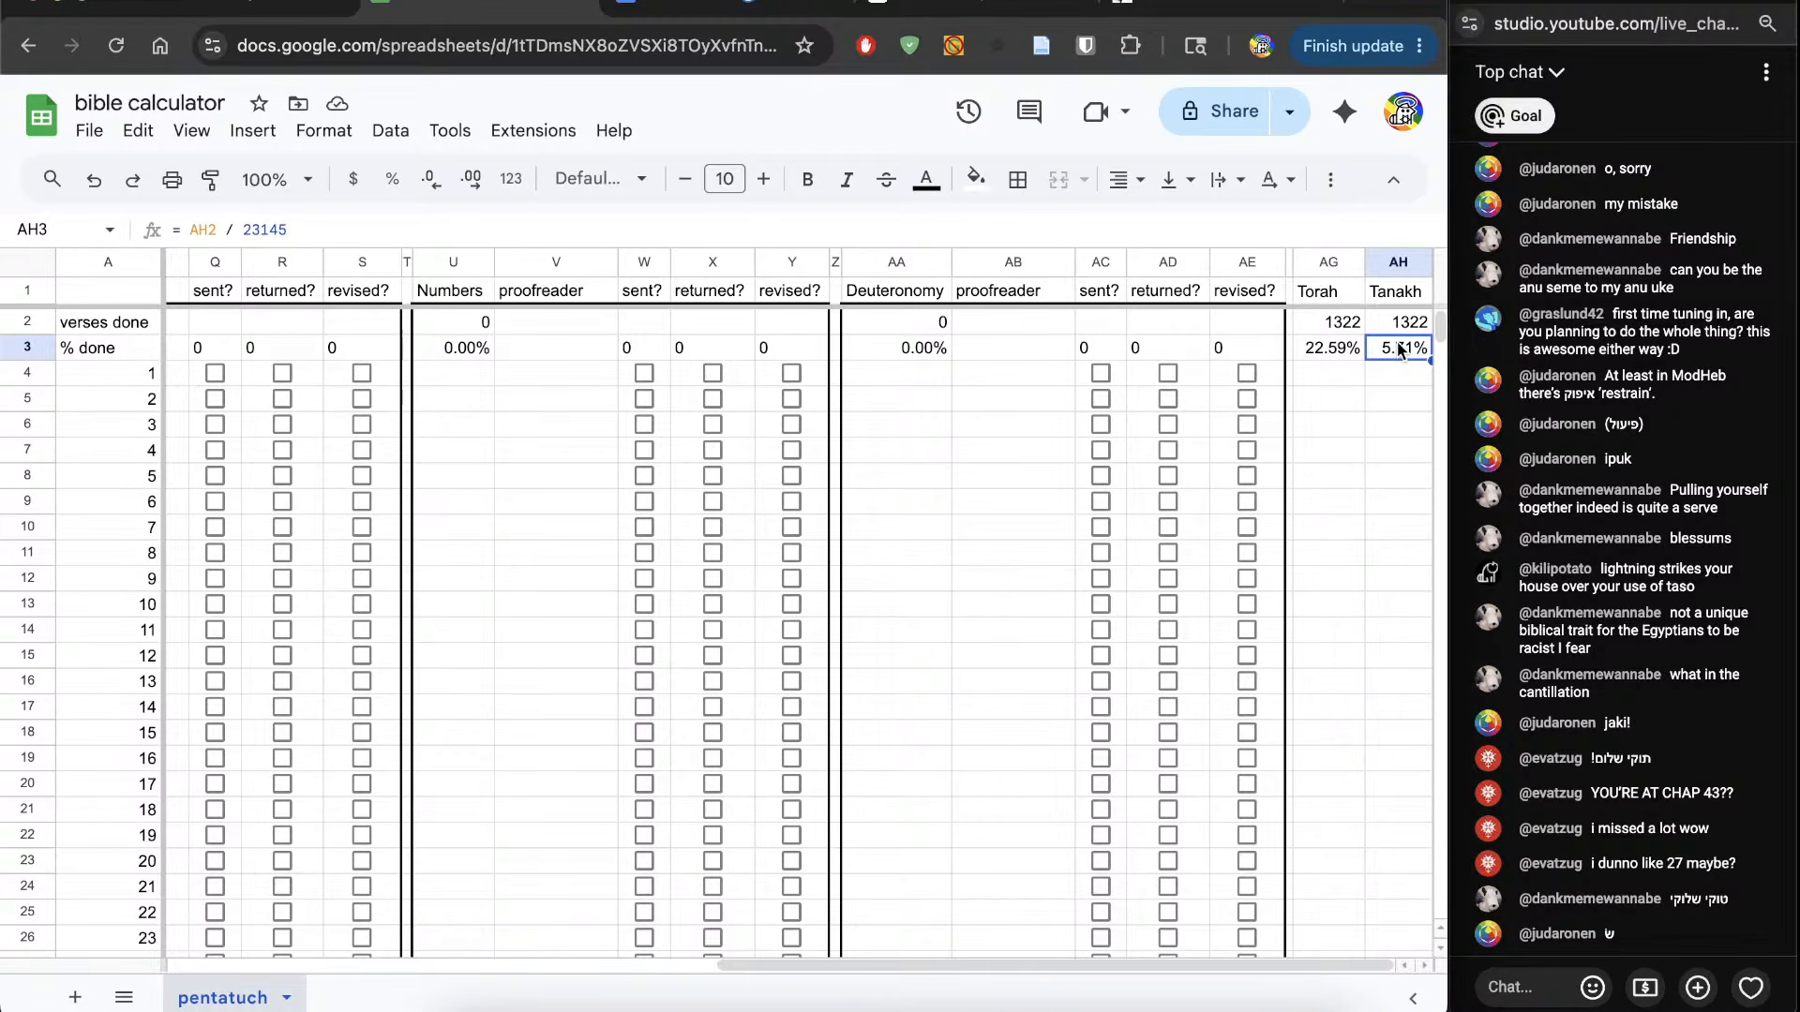
pyautogui.click(1401, 293)
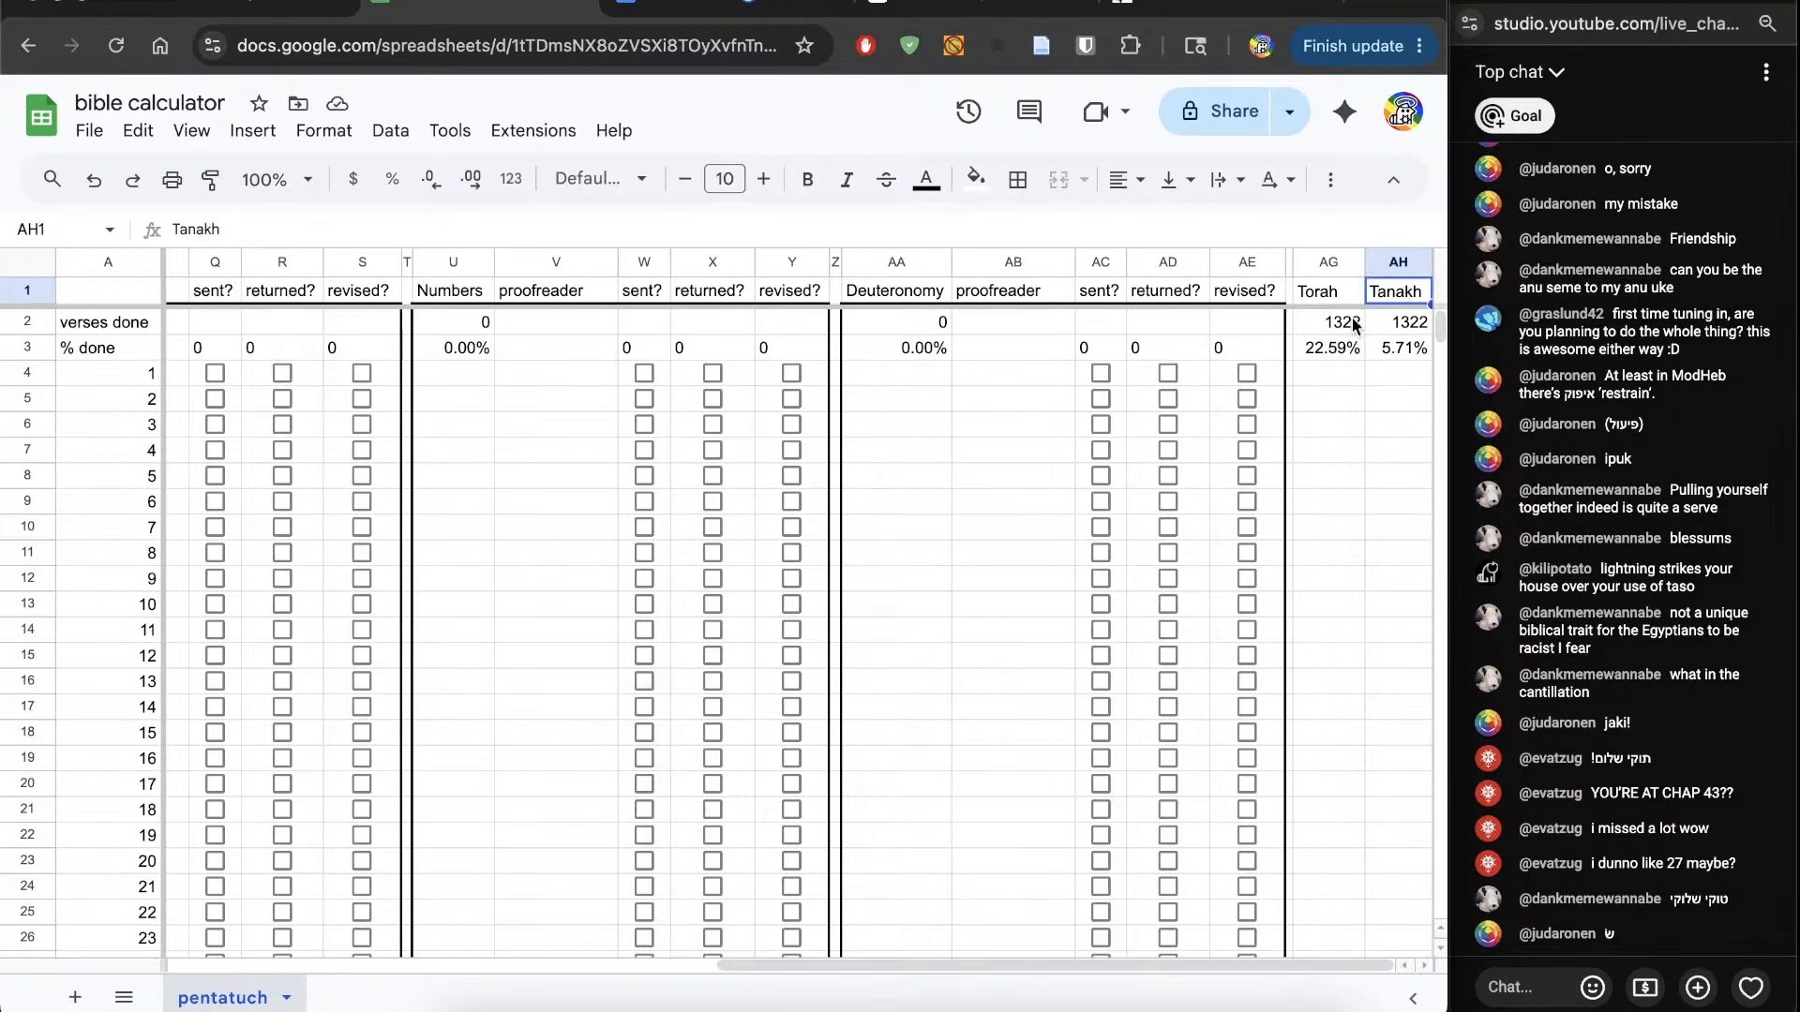
pyautogui.click(1324, 364)
pyautogui.click(1317, 265)
pyautogui.click(1342, 435)
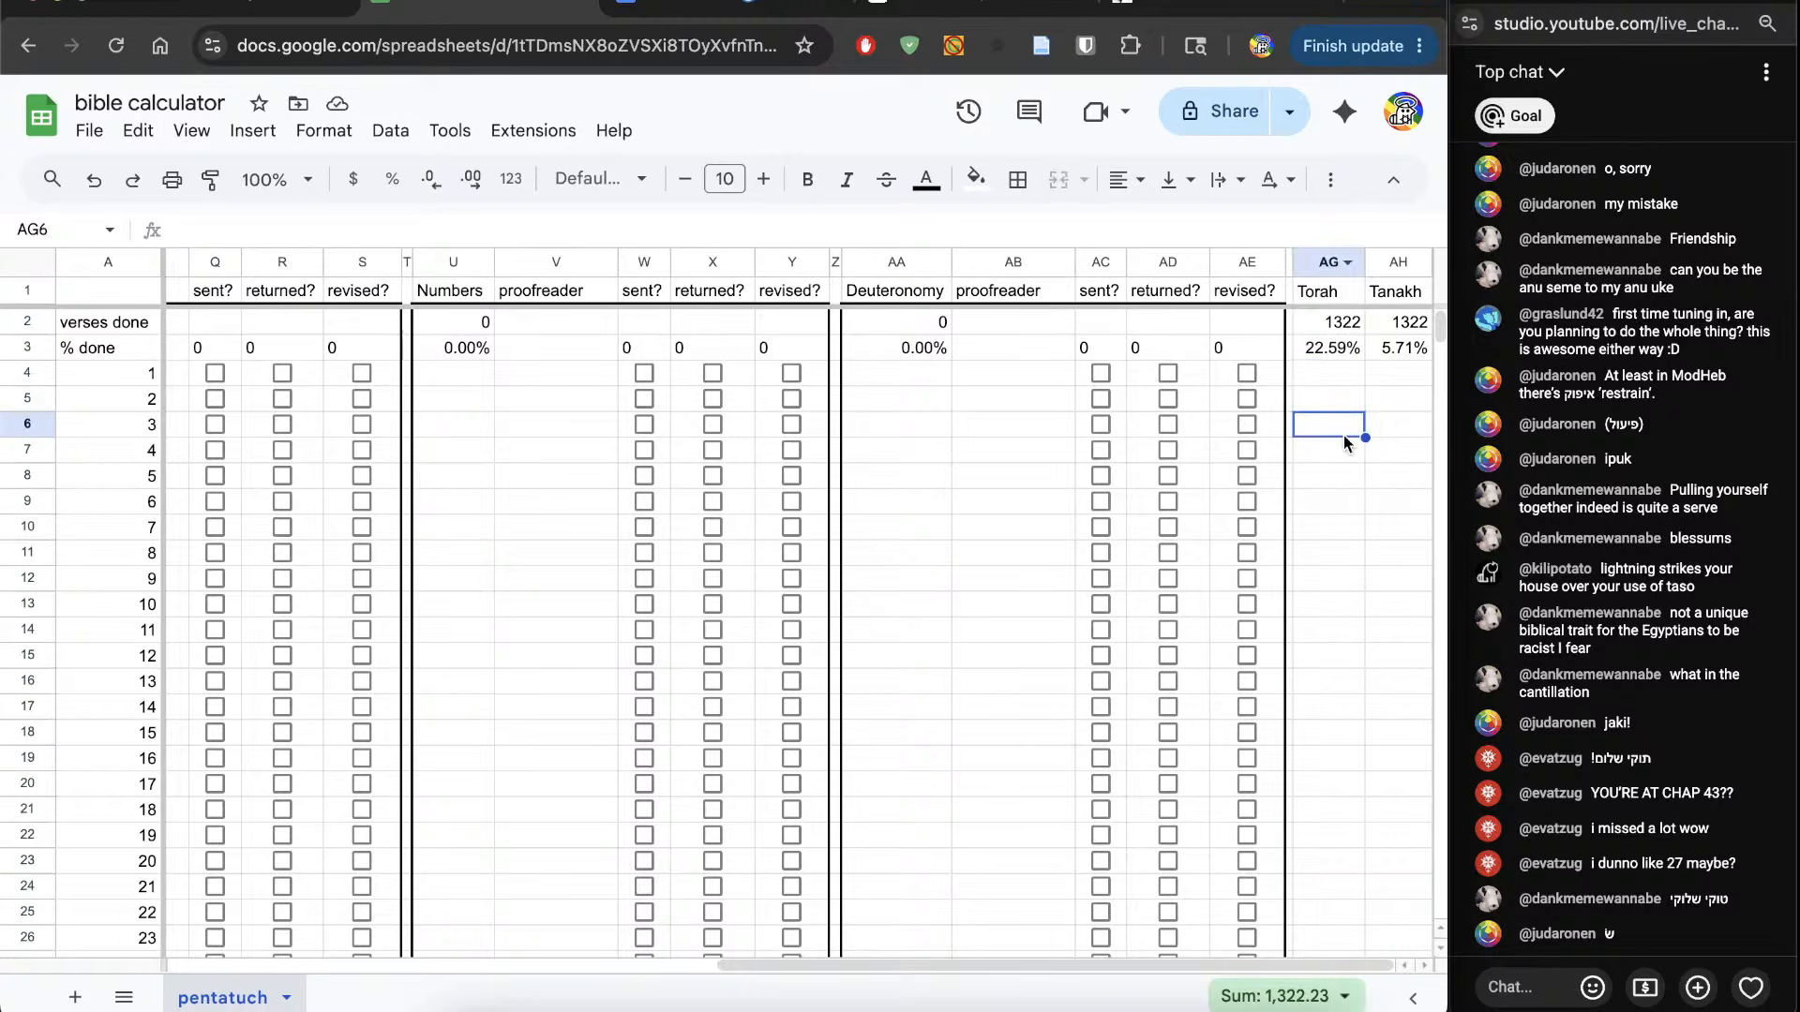
# Step: Look over the Genesis column's chapter counts and highlight the unfilled cells for chapters 44 to 50
pyautogui.scroll(-10, 977, 491)
pyautogui.hscroll(-6, 977, 491)
pyautogui.hscroll(-6, 977, 491)
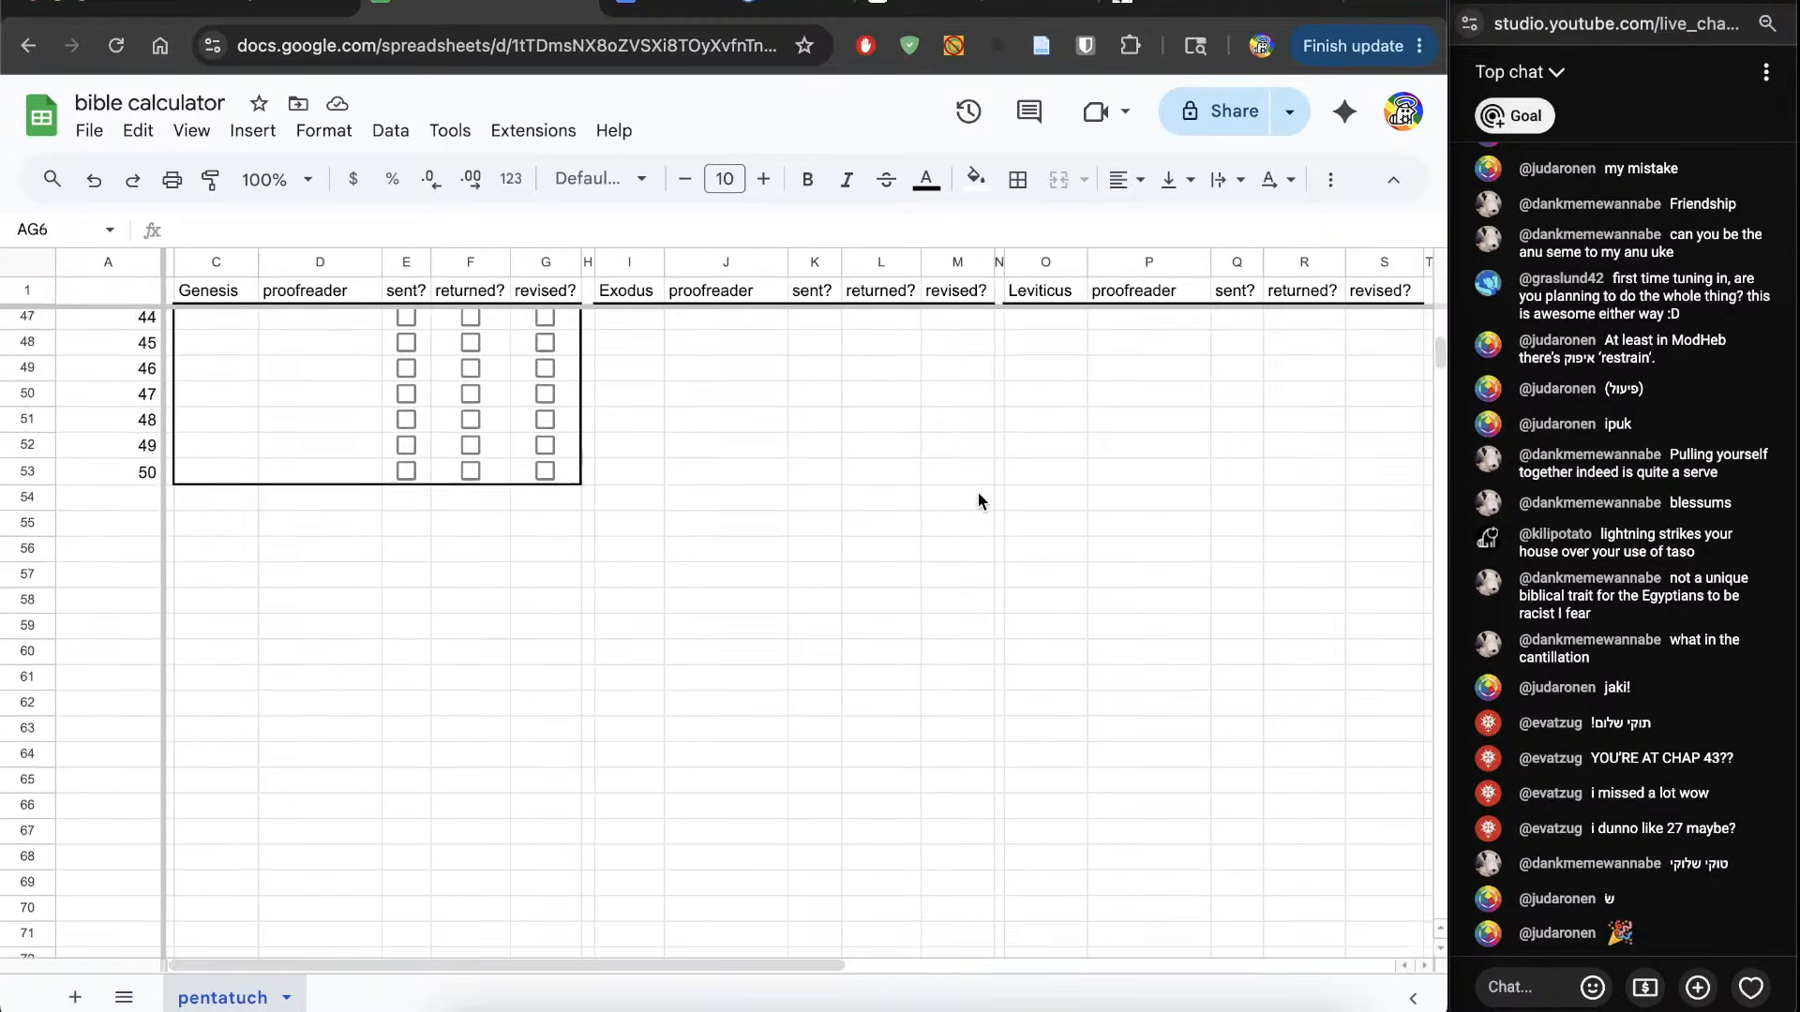
pyautogui.scroll(10, 977, 493)
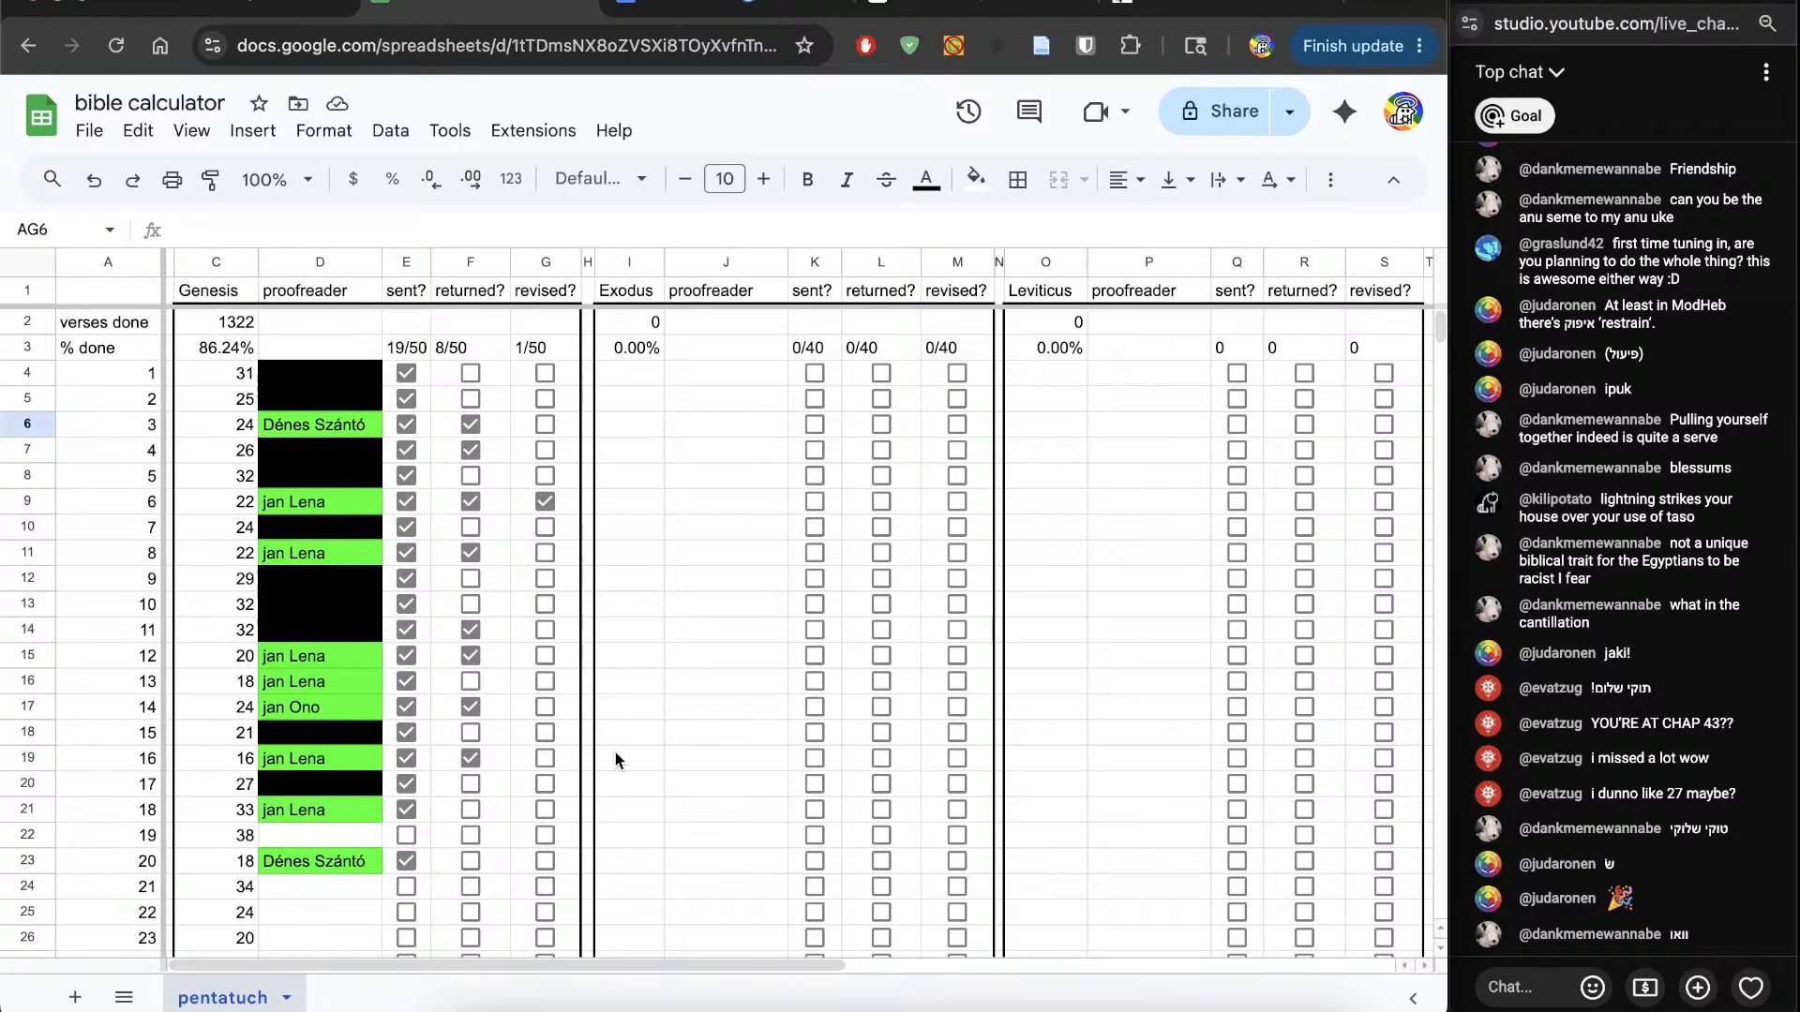
pyautogui.scroll(-6, 615, 753)
pyautogui.scroll(-4, 615, 752)
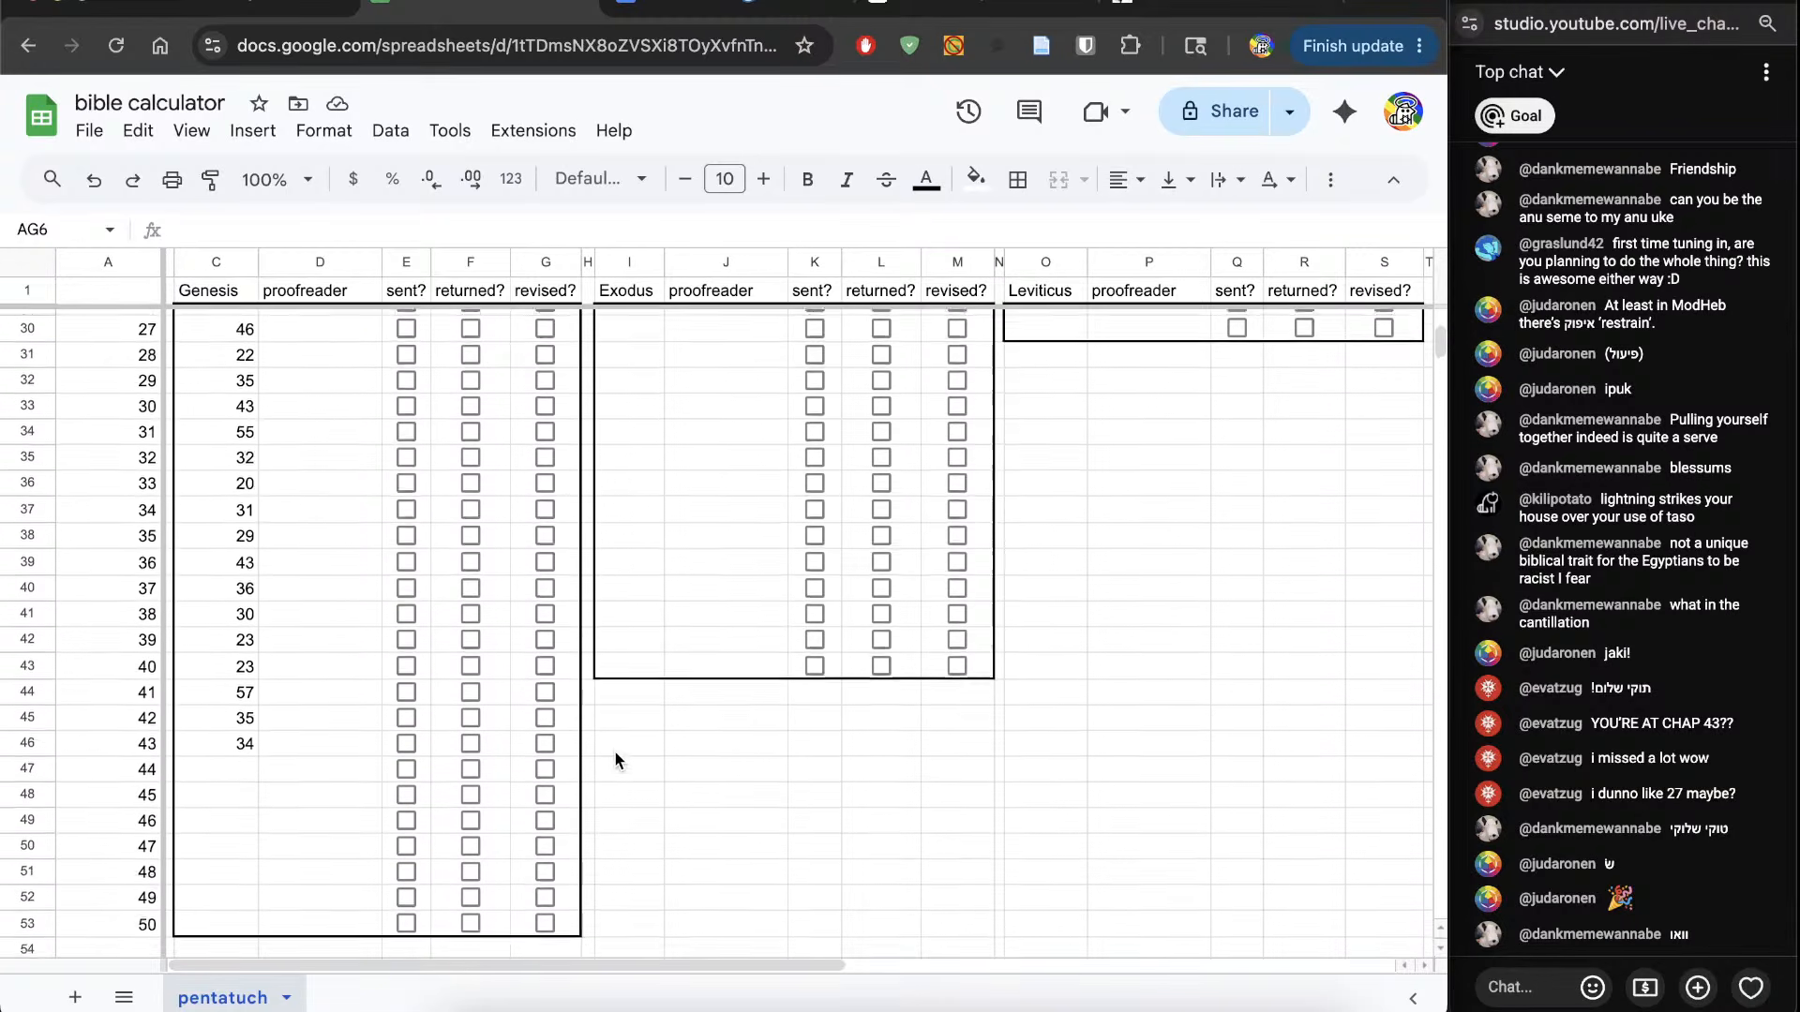
pyautogui.moveTo(220, 656); pyautogui.dragTo(229, 803)
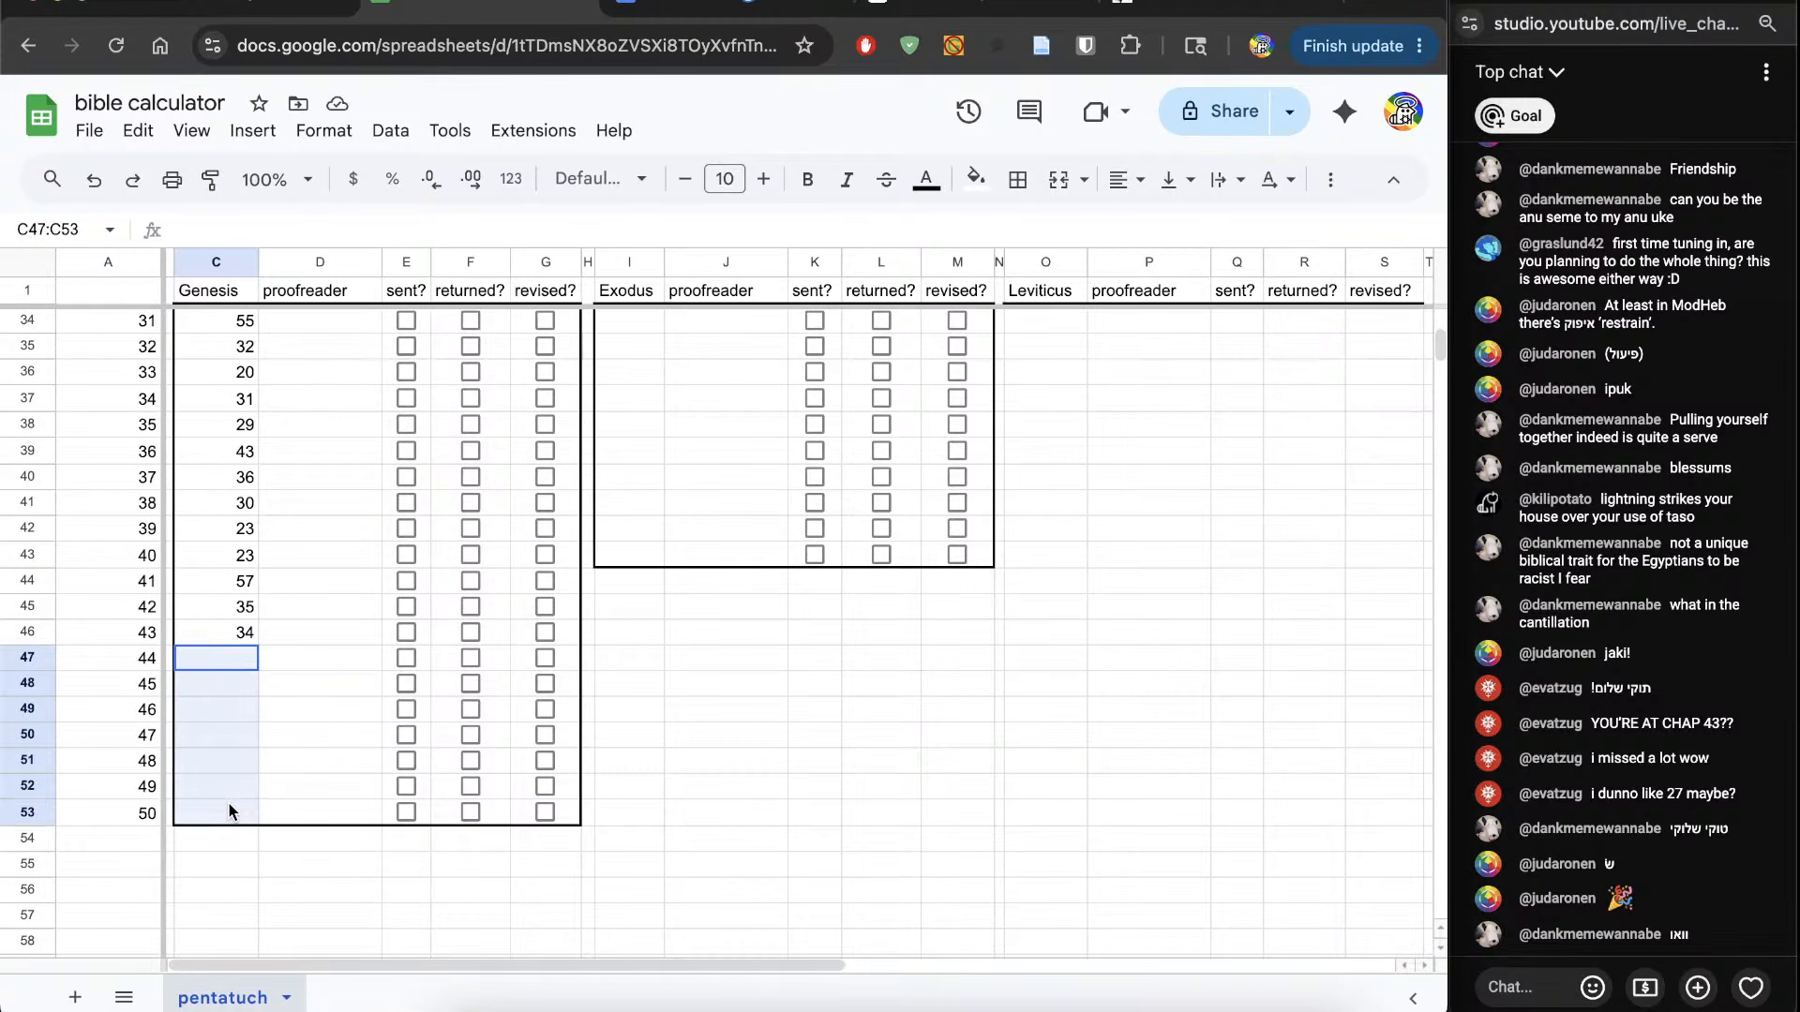
# Step: Return to the Toki Pona Bible document and add a subtab named "Gn 44" under Gn 41-50
pyautogui.hotkey('ctrl', 'Tab')
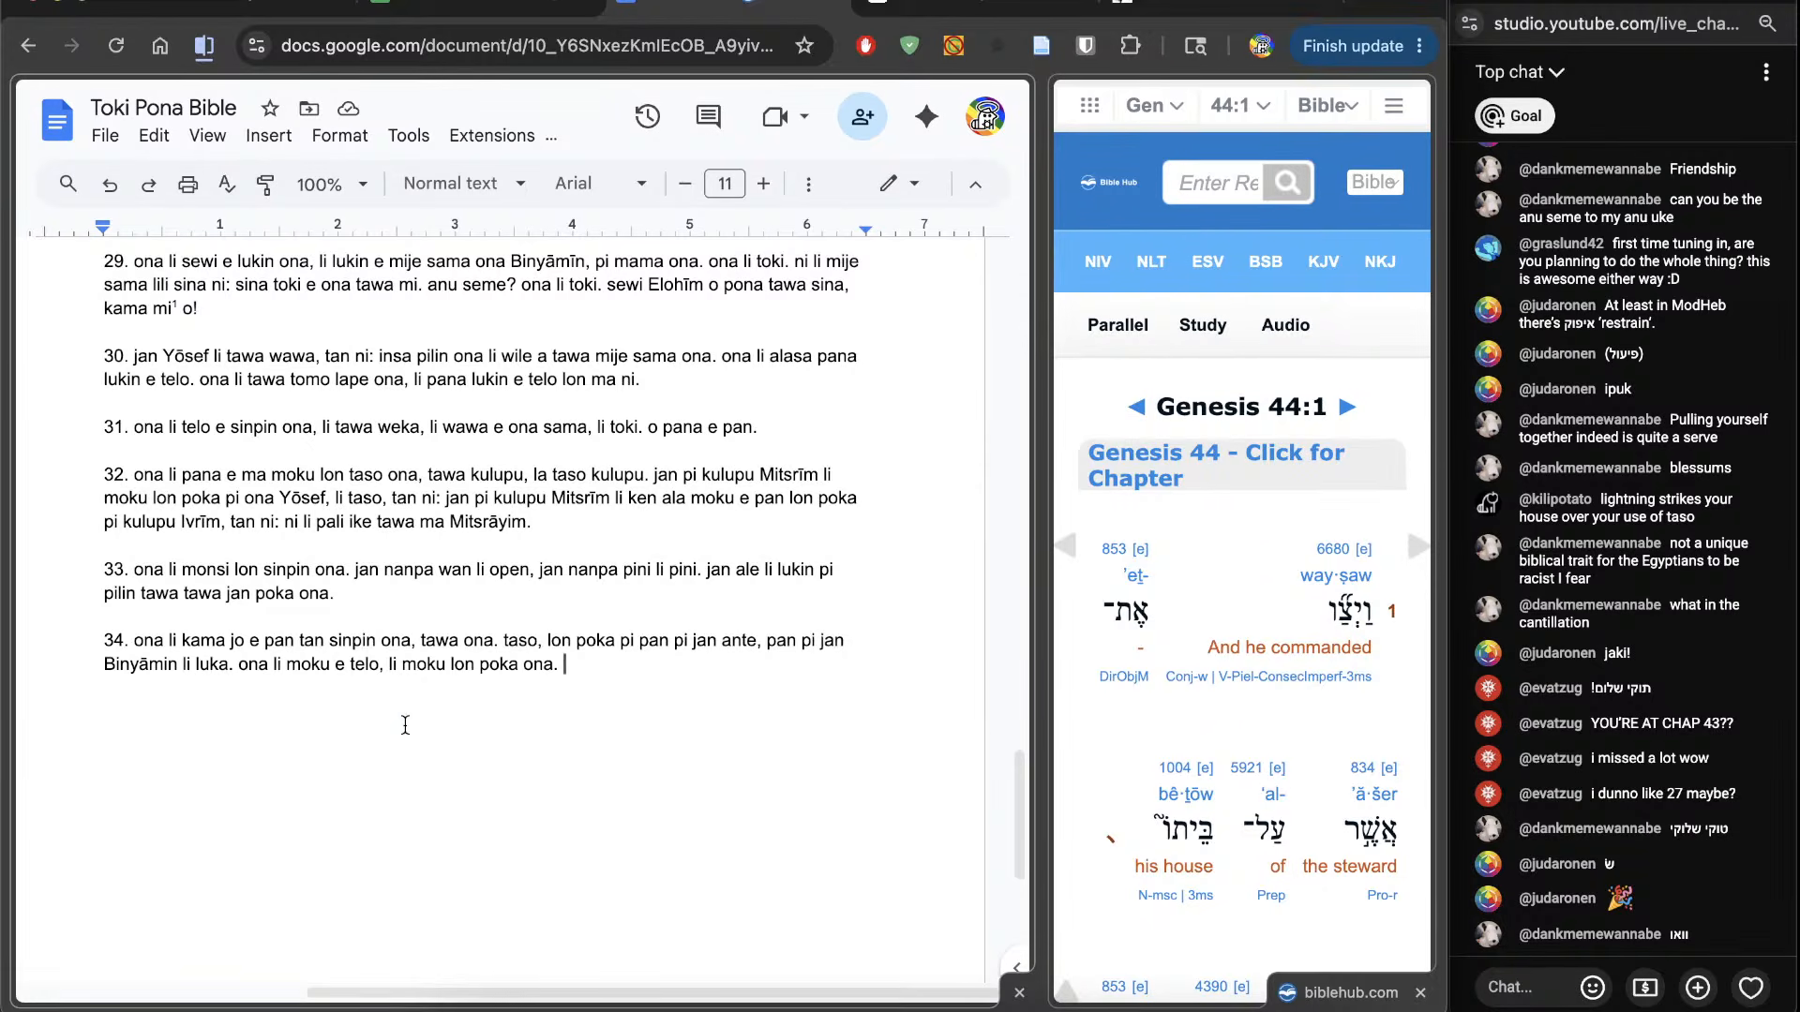
pyautogui.hscroll(-4, 474, 736)
pyautogui.rightClick(190, 708)
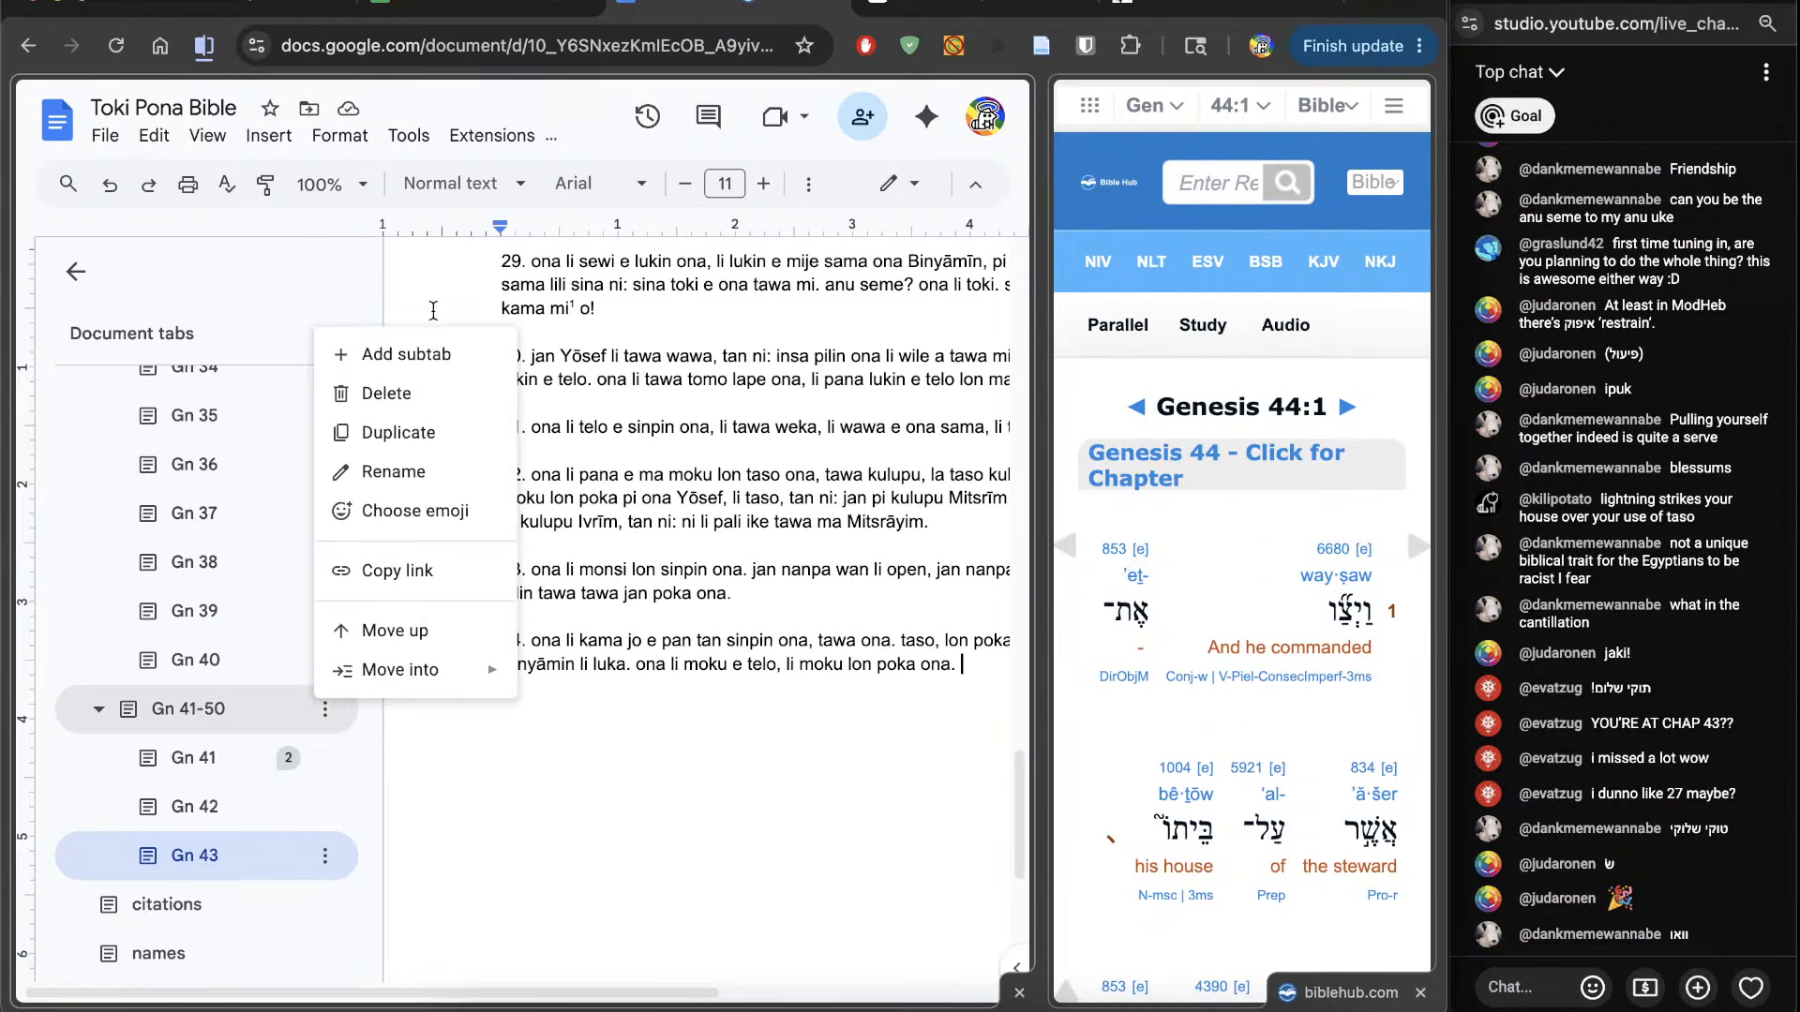
pyautogui.click(406, 353)
pyautogui.scroll(-2, 281, 683)
pyautogui.doubleClick(219, 765)
pyautogui.write('Gn 44')
pyautogui.press('Return')
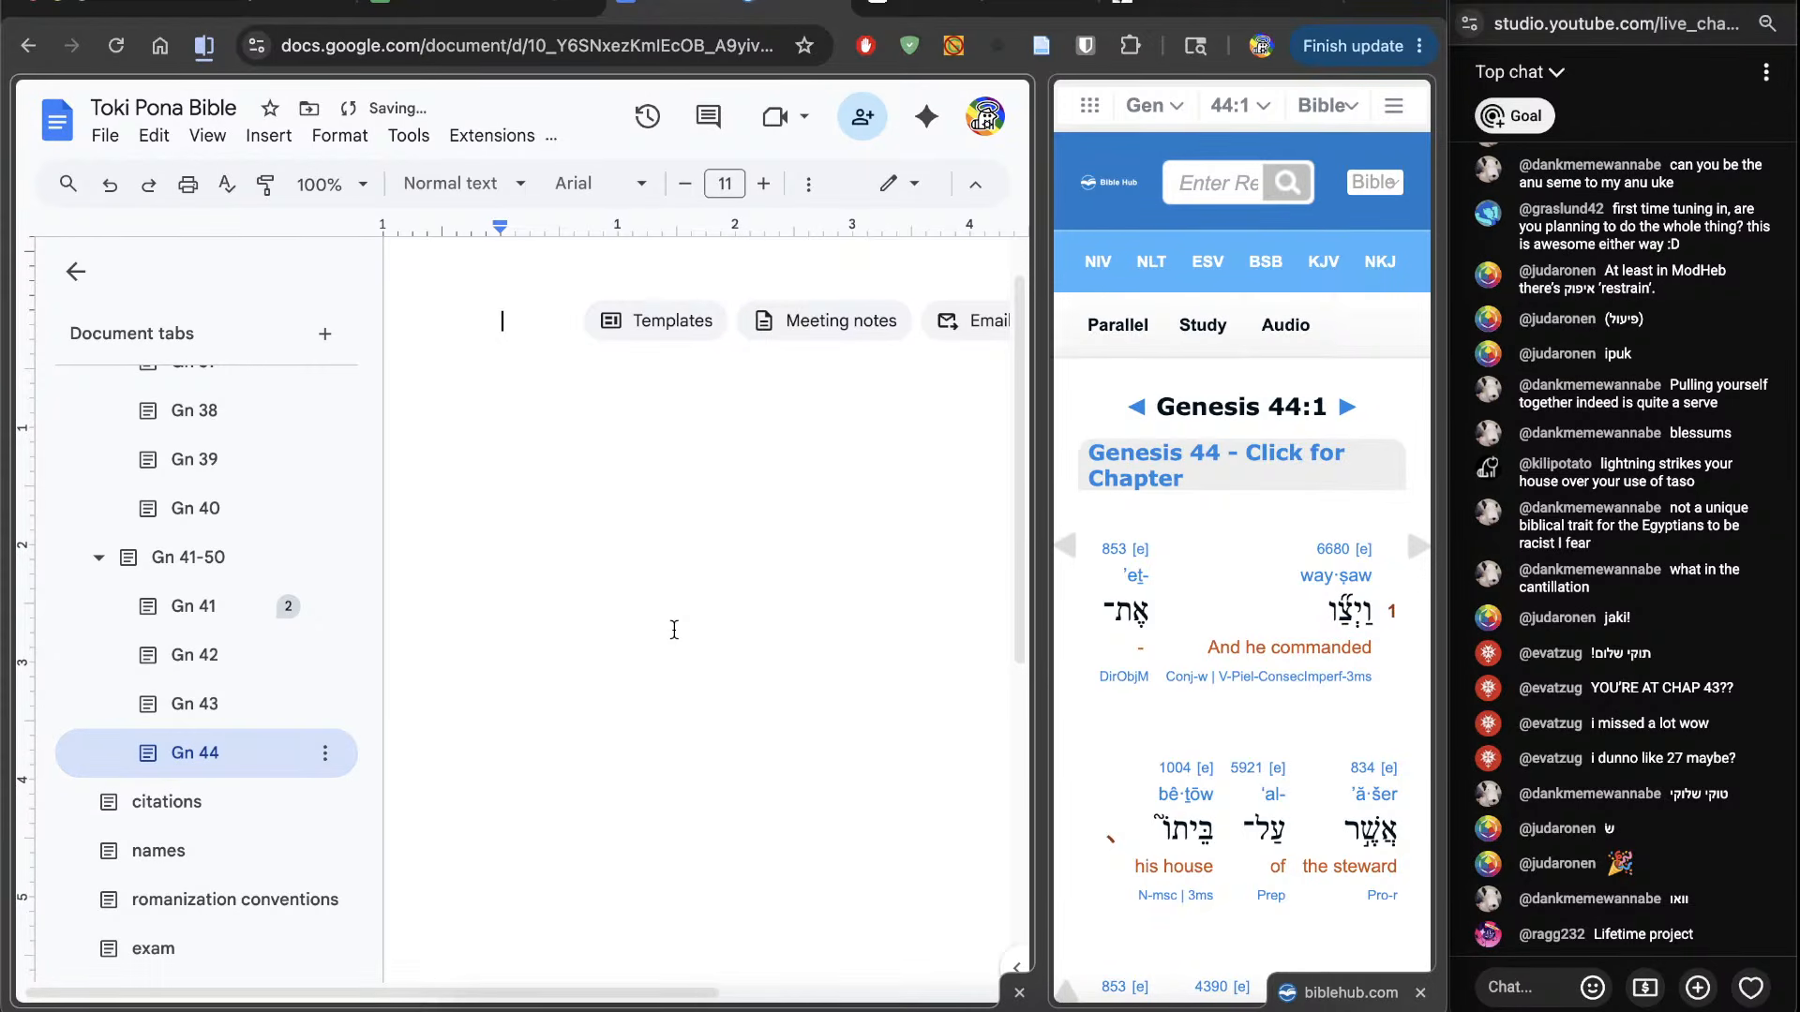
# Step: Check the livestream's status in YouTube Studio's live dashboard and in the OBS streaming window
pyautogui.click(199, 12)
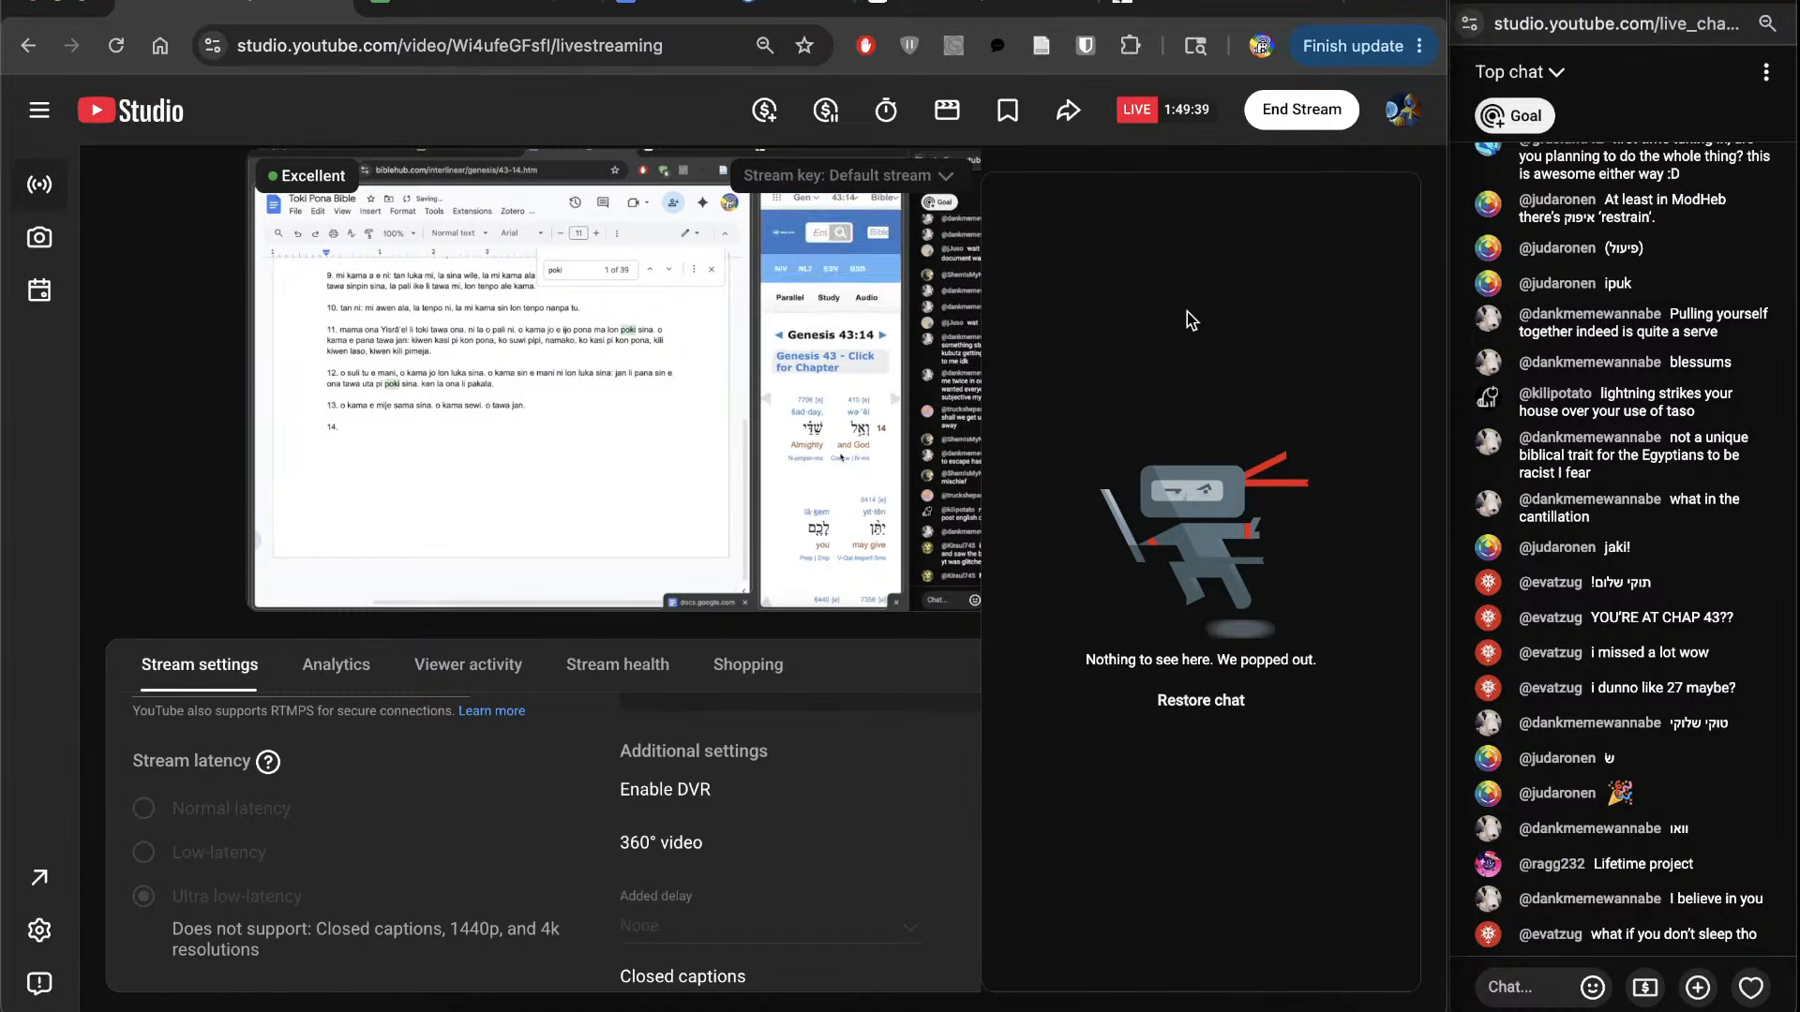
pyautogui.hscroll(3, 836, 812)
pyautogui.scroll(1, 836, 812)
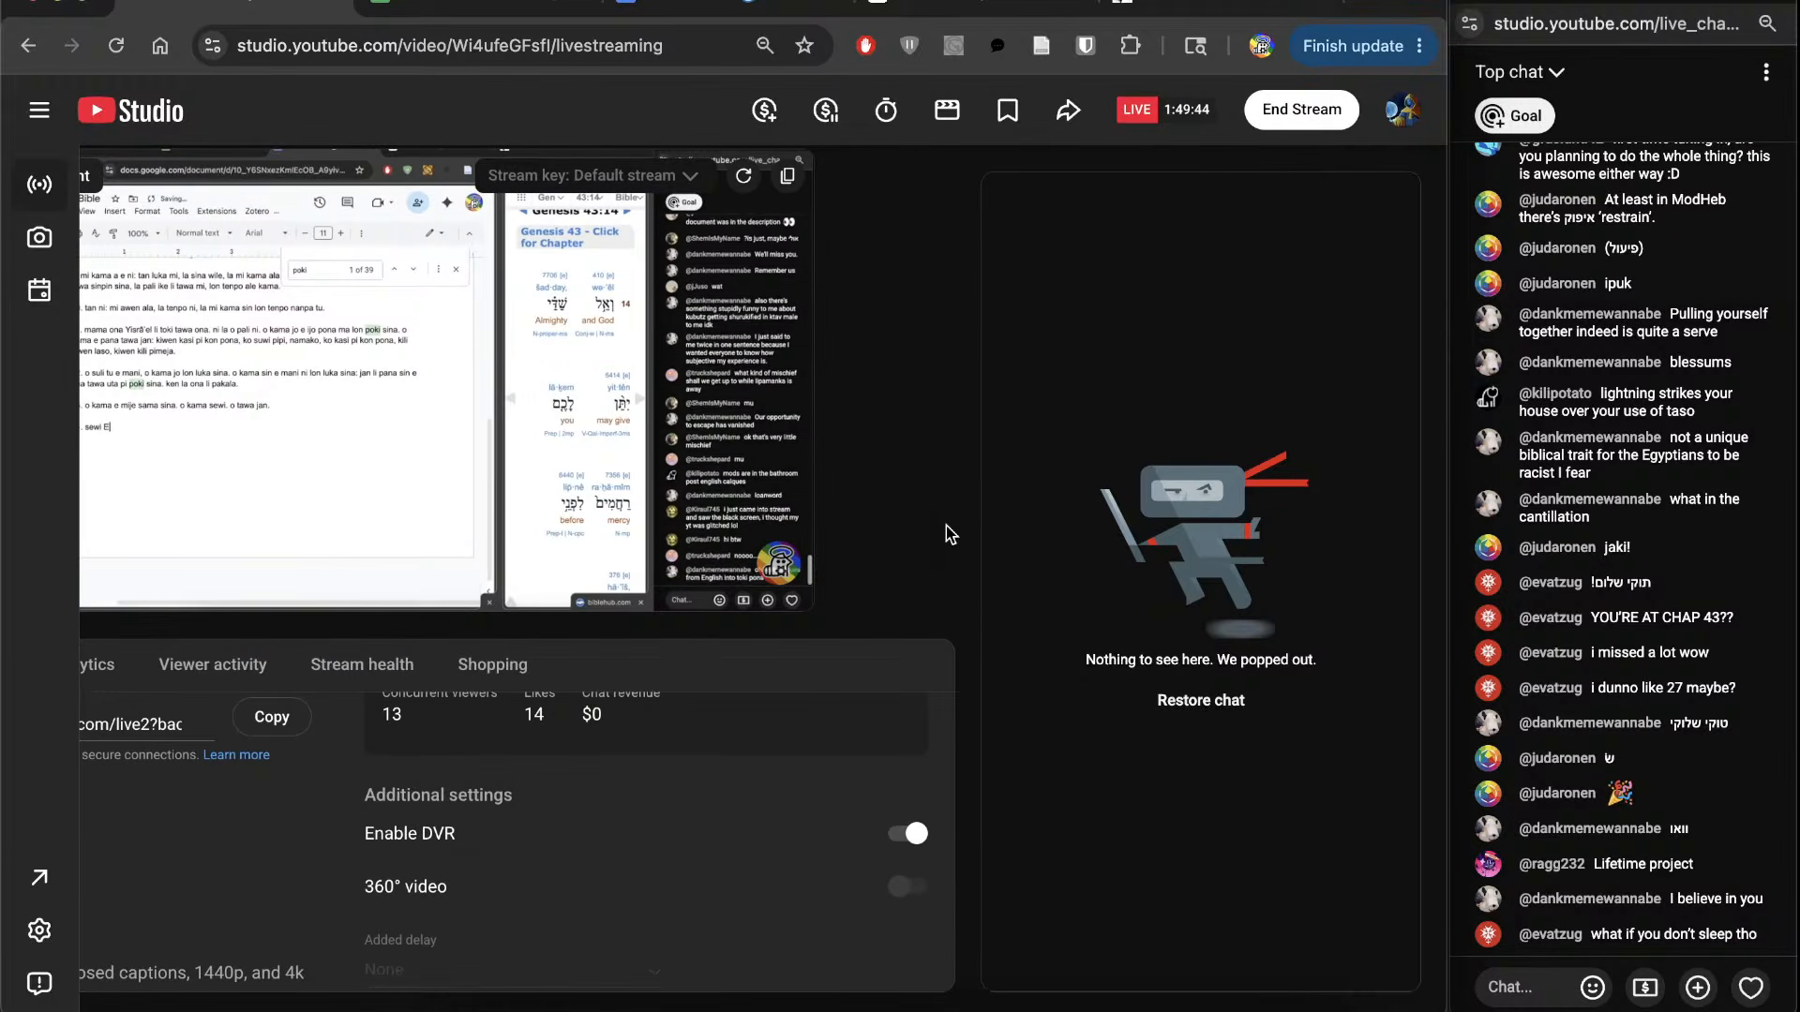
pyautogui.hscroll(-3, 947, 526)
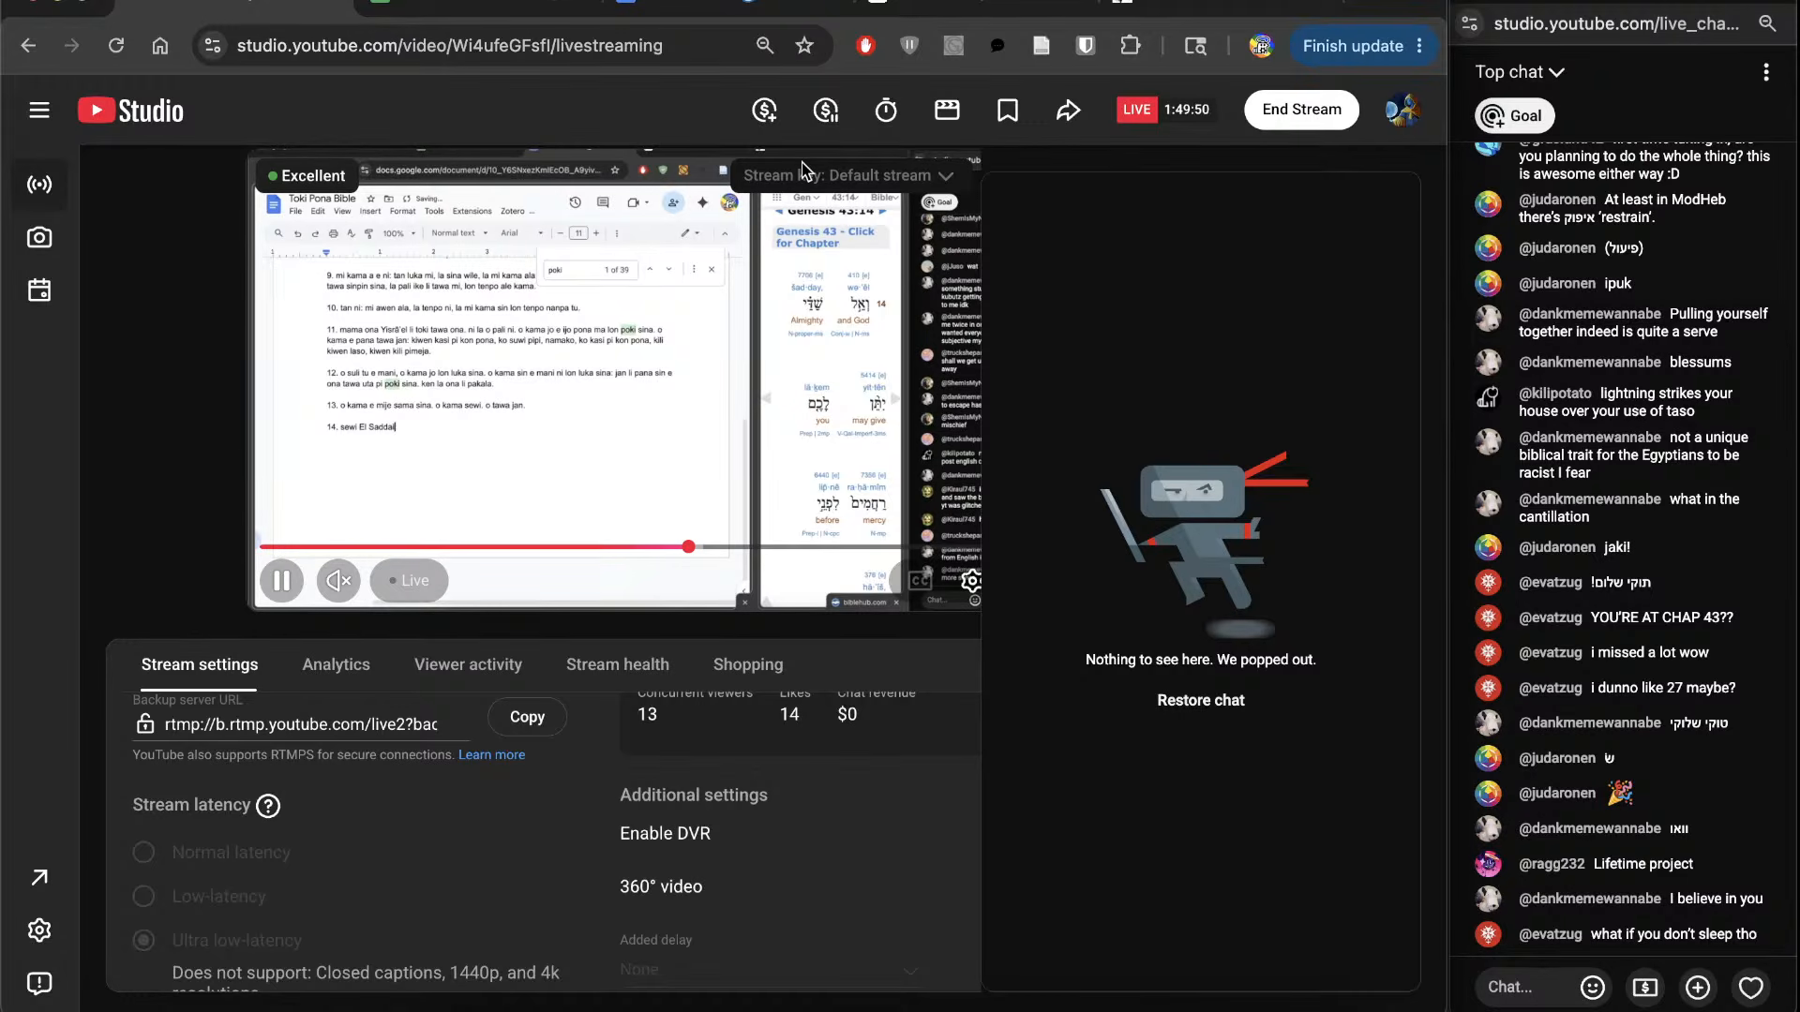
pyautogui.hscroll(3, 801, 161)
pyautogui.click(653, 3)
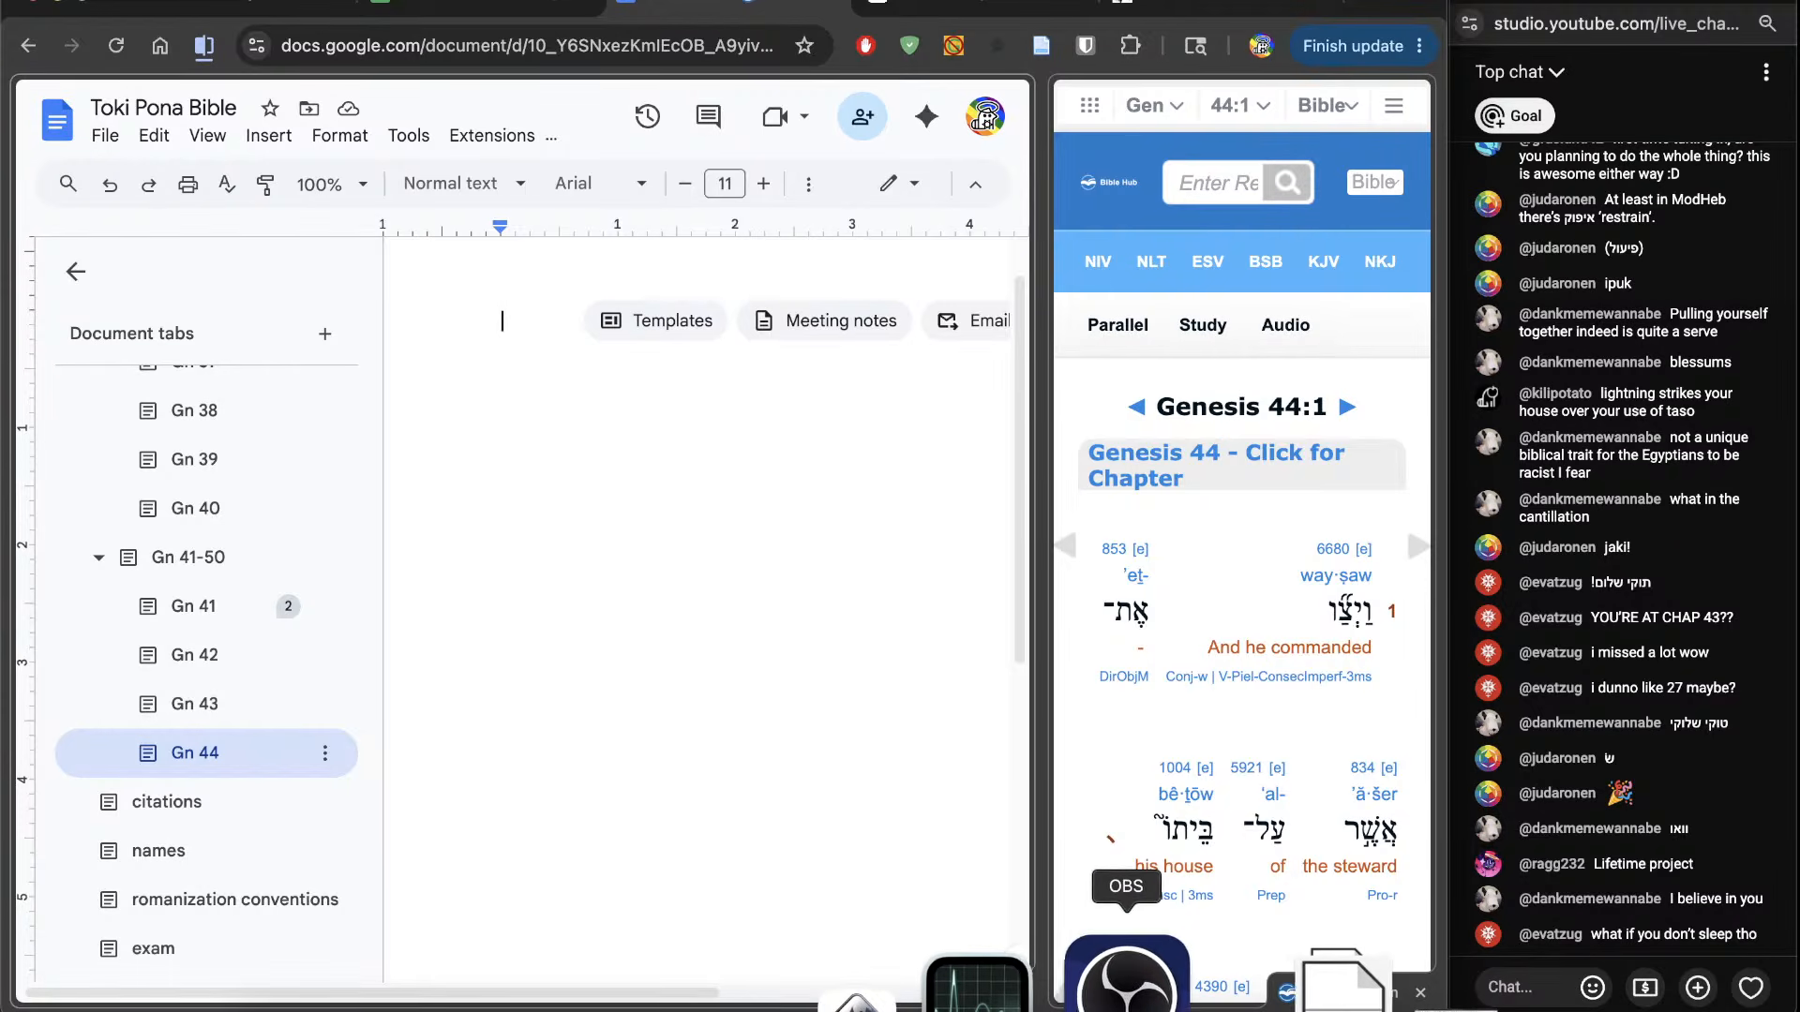
pyautogui.click(1127, 984)
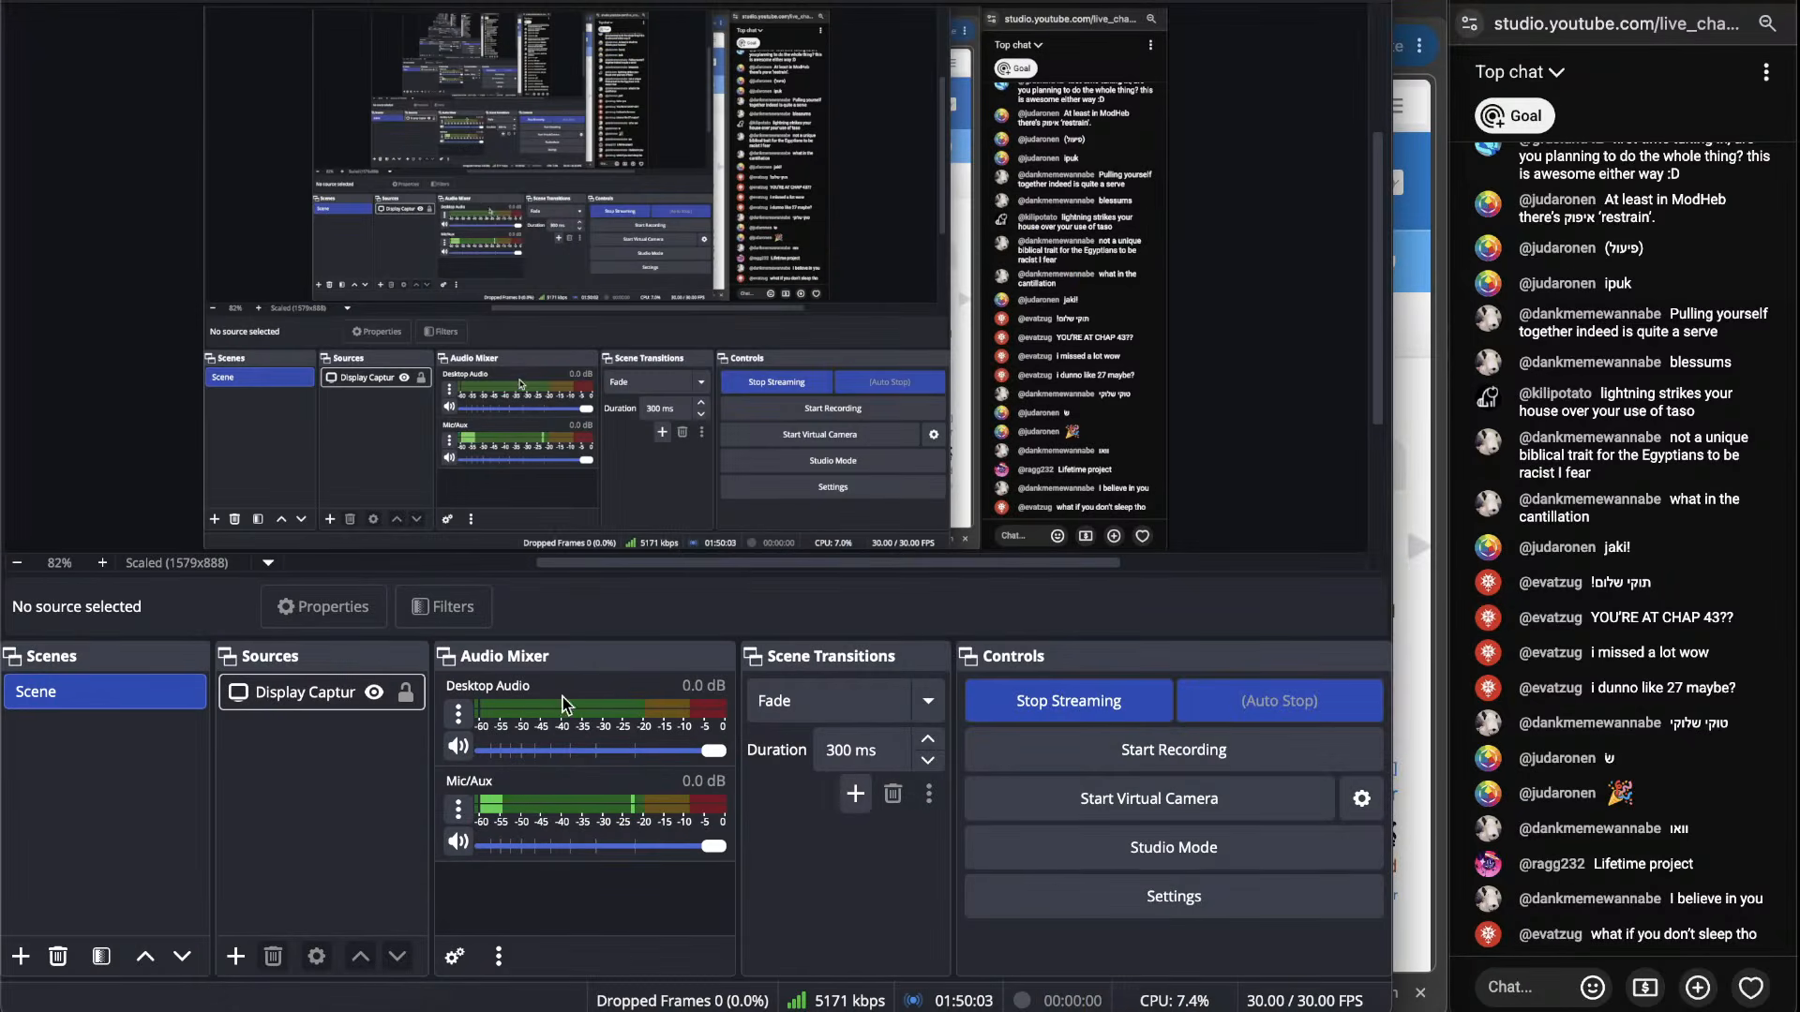
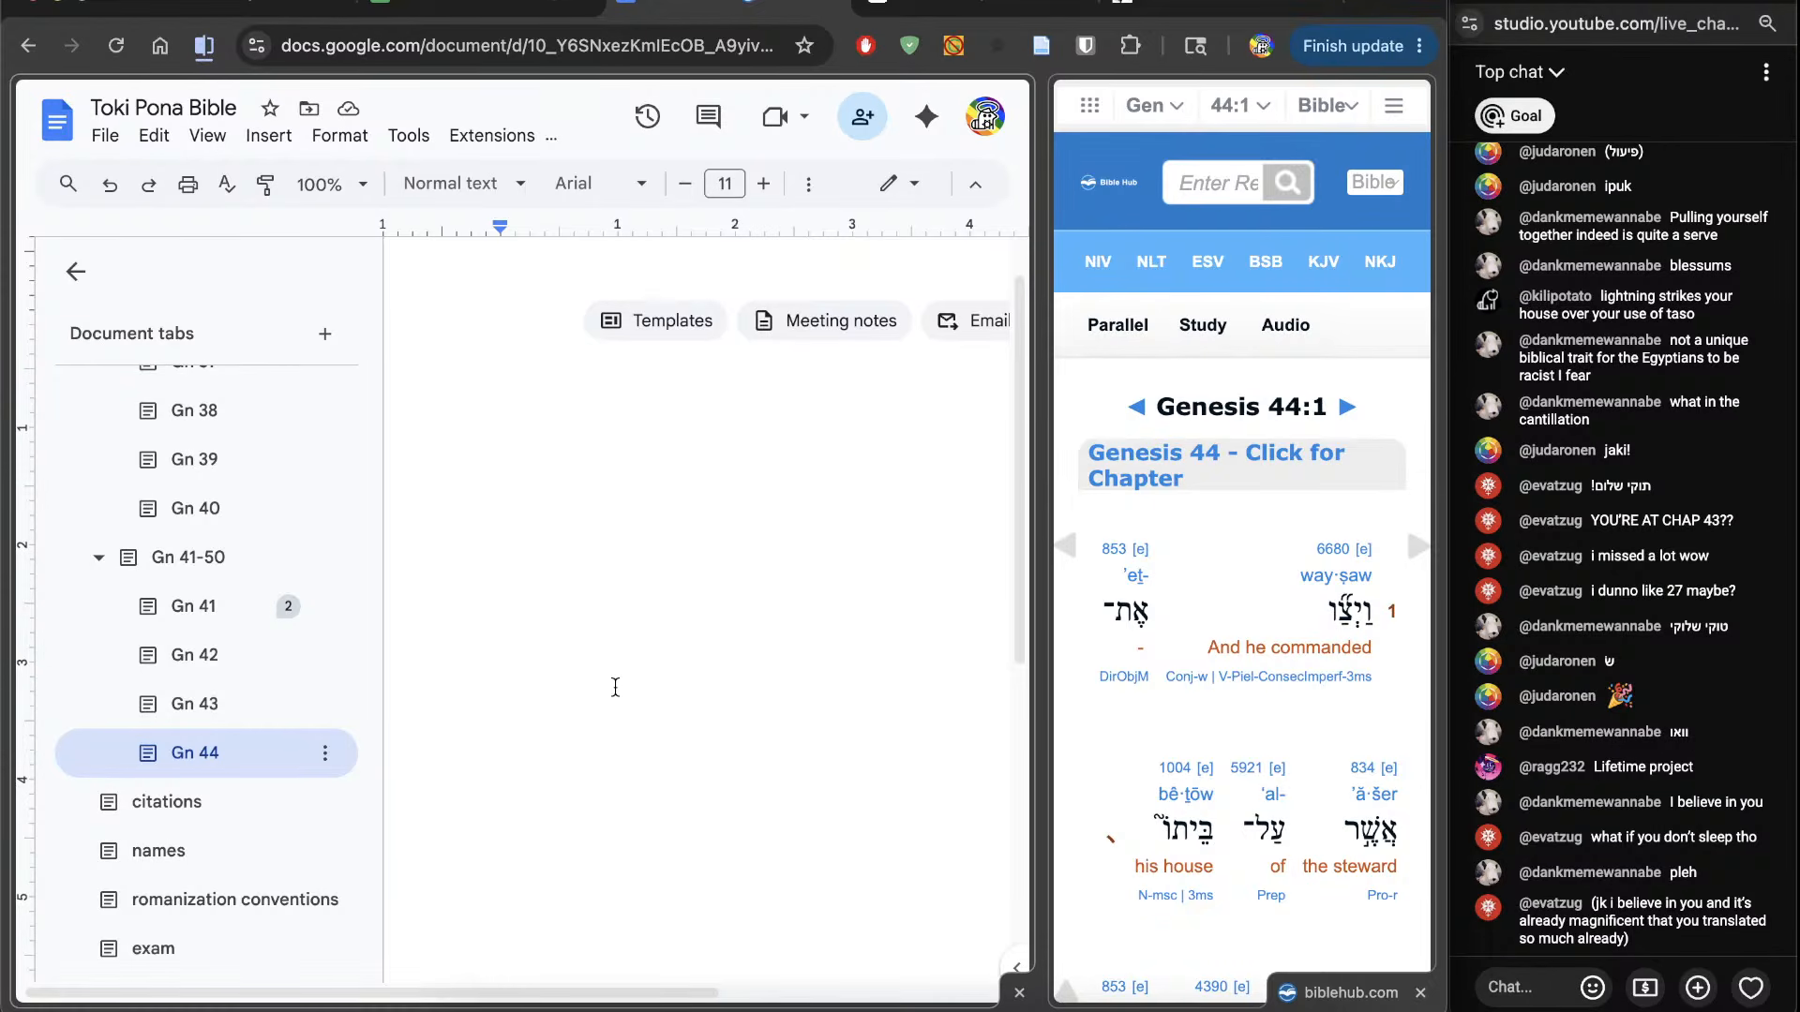
# Step: Start the first verse on the Gn 44 page with the number "1."
pyautogui.write('1.')
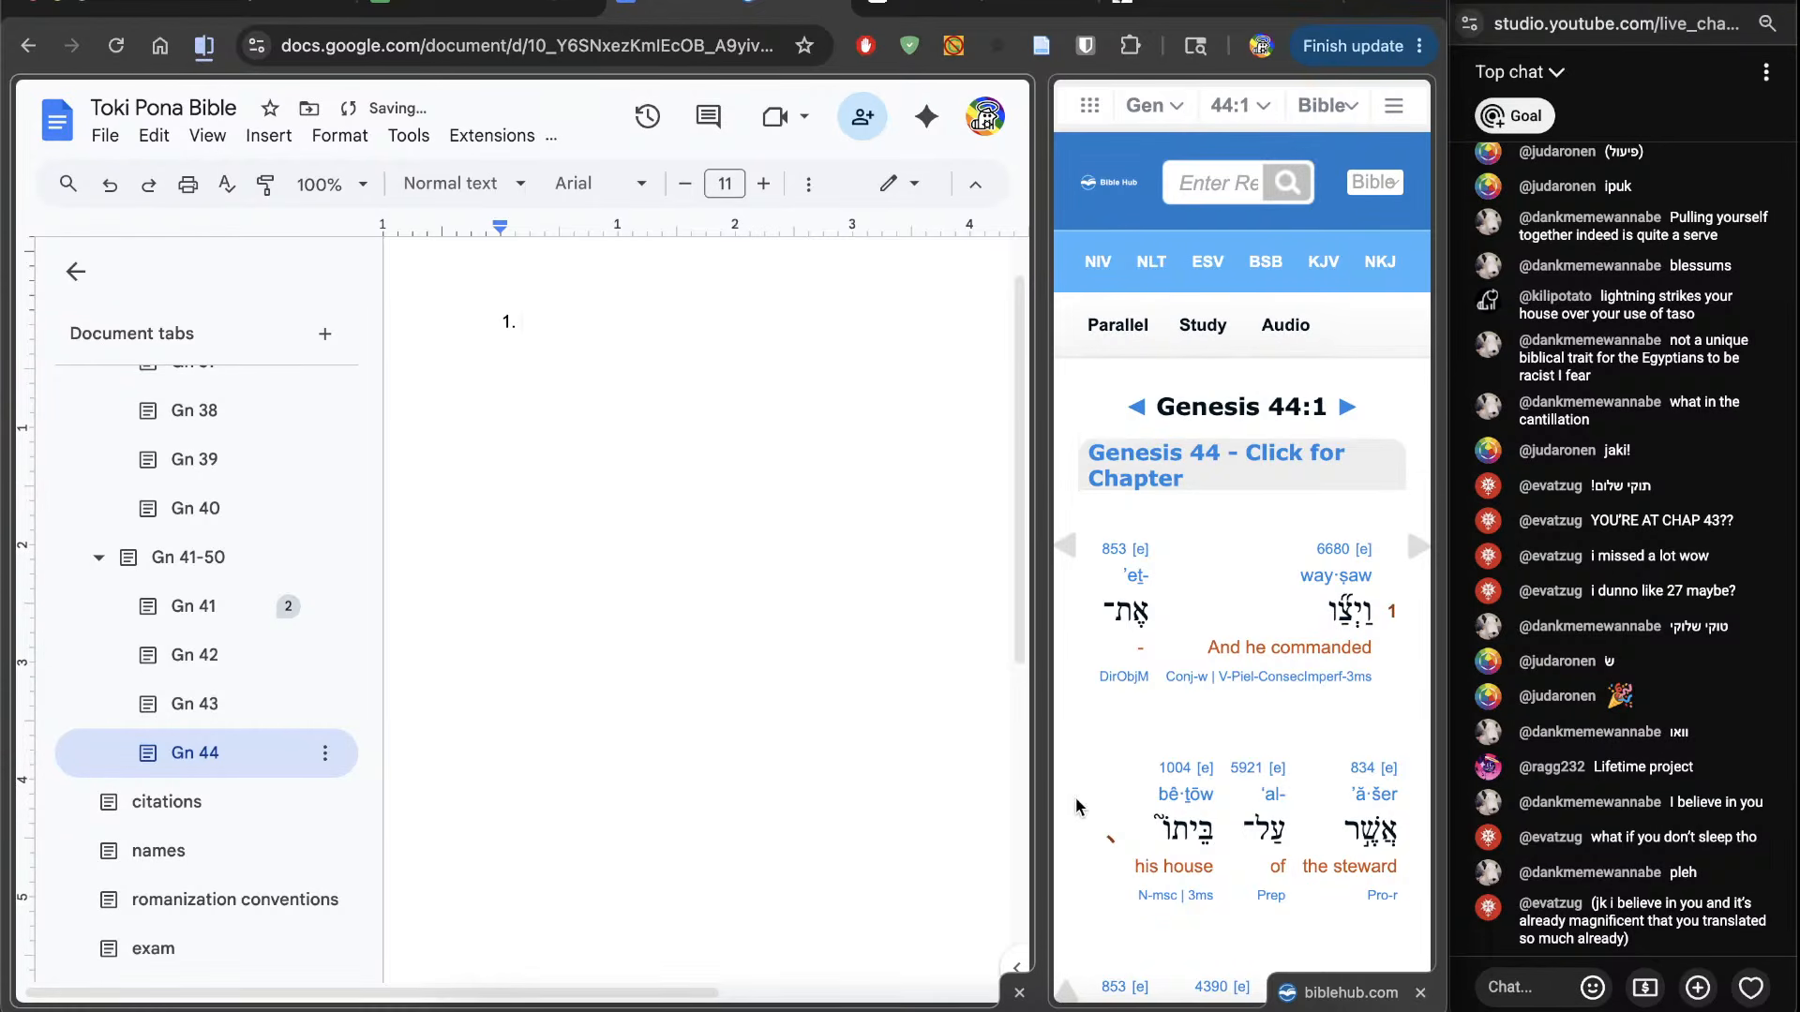
pyautogui.scroll(-4, 1105, 794)
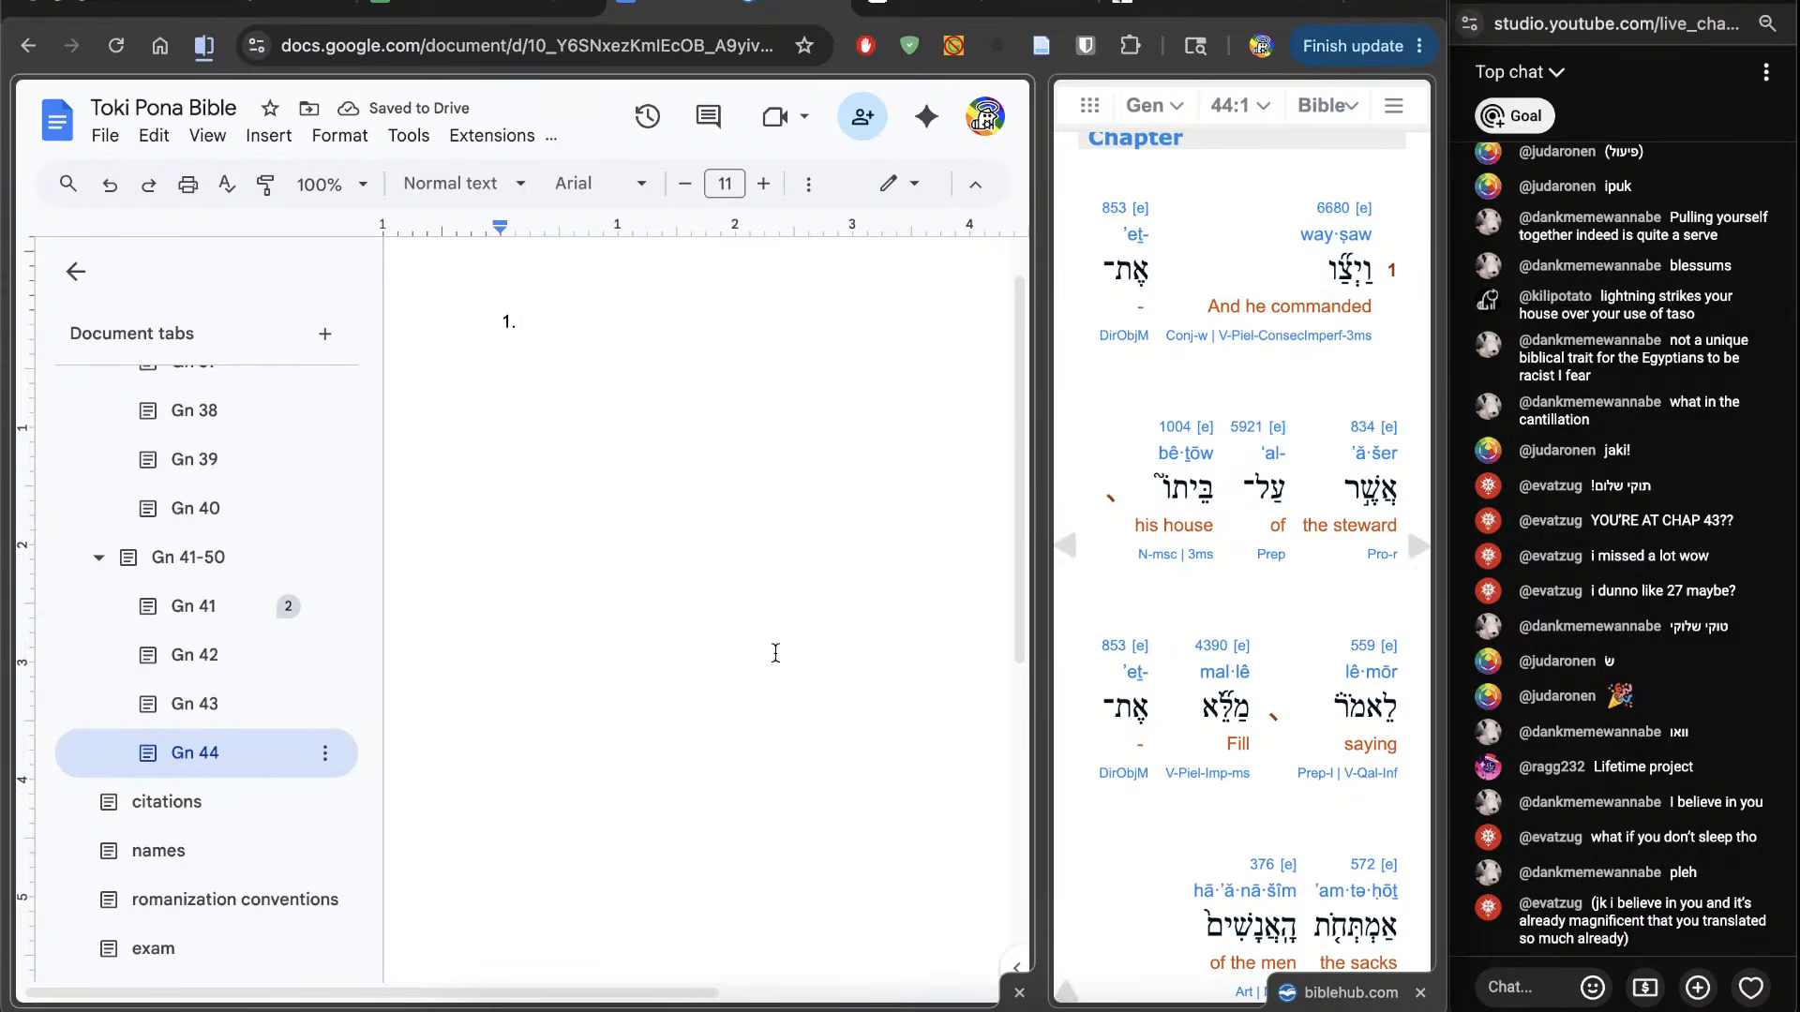
pyautogui.write('j')
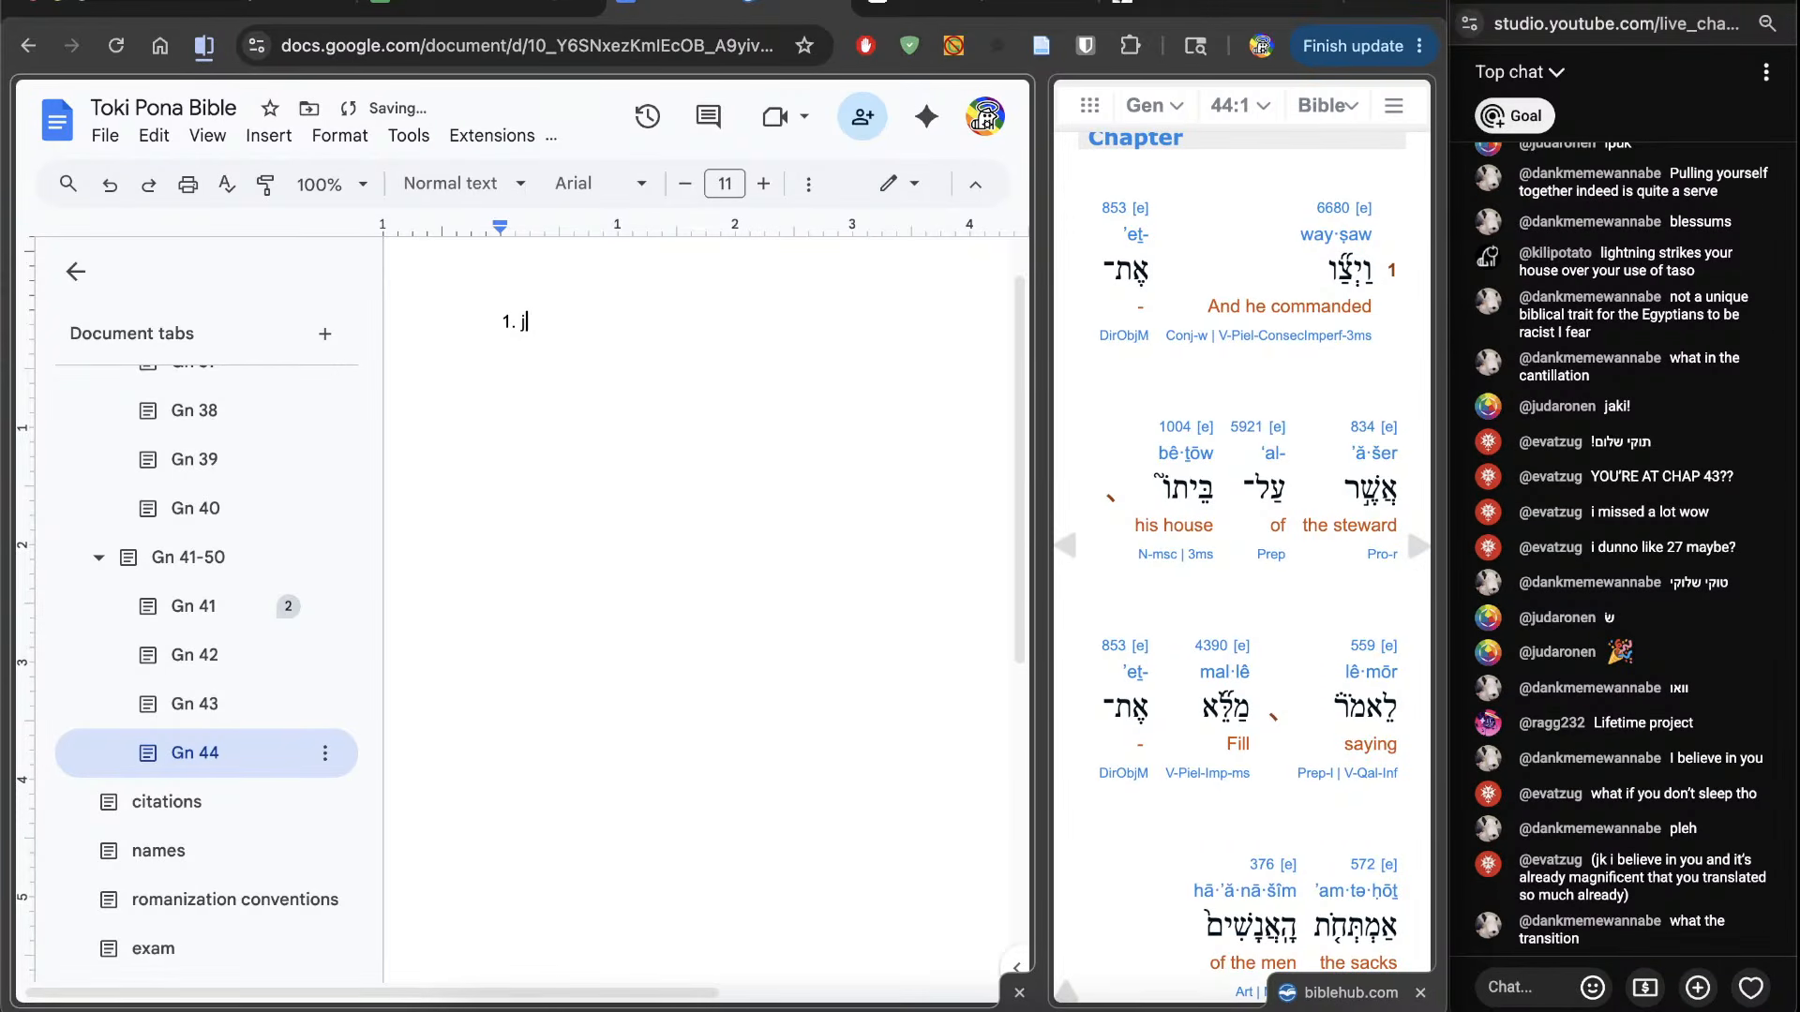
pyautogui.write('an lawa ')
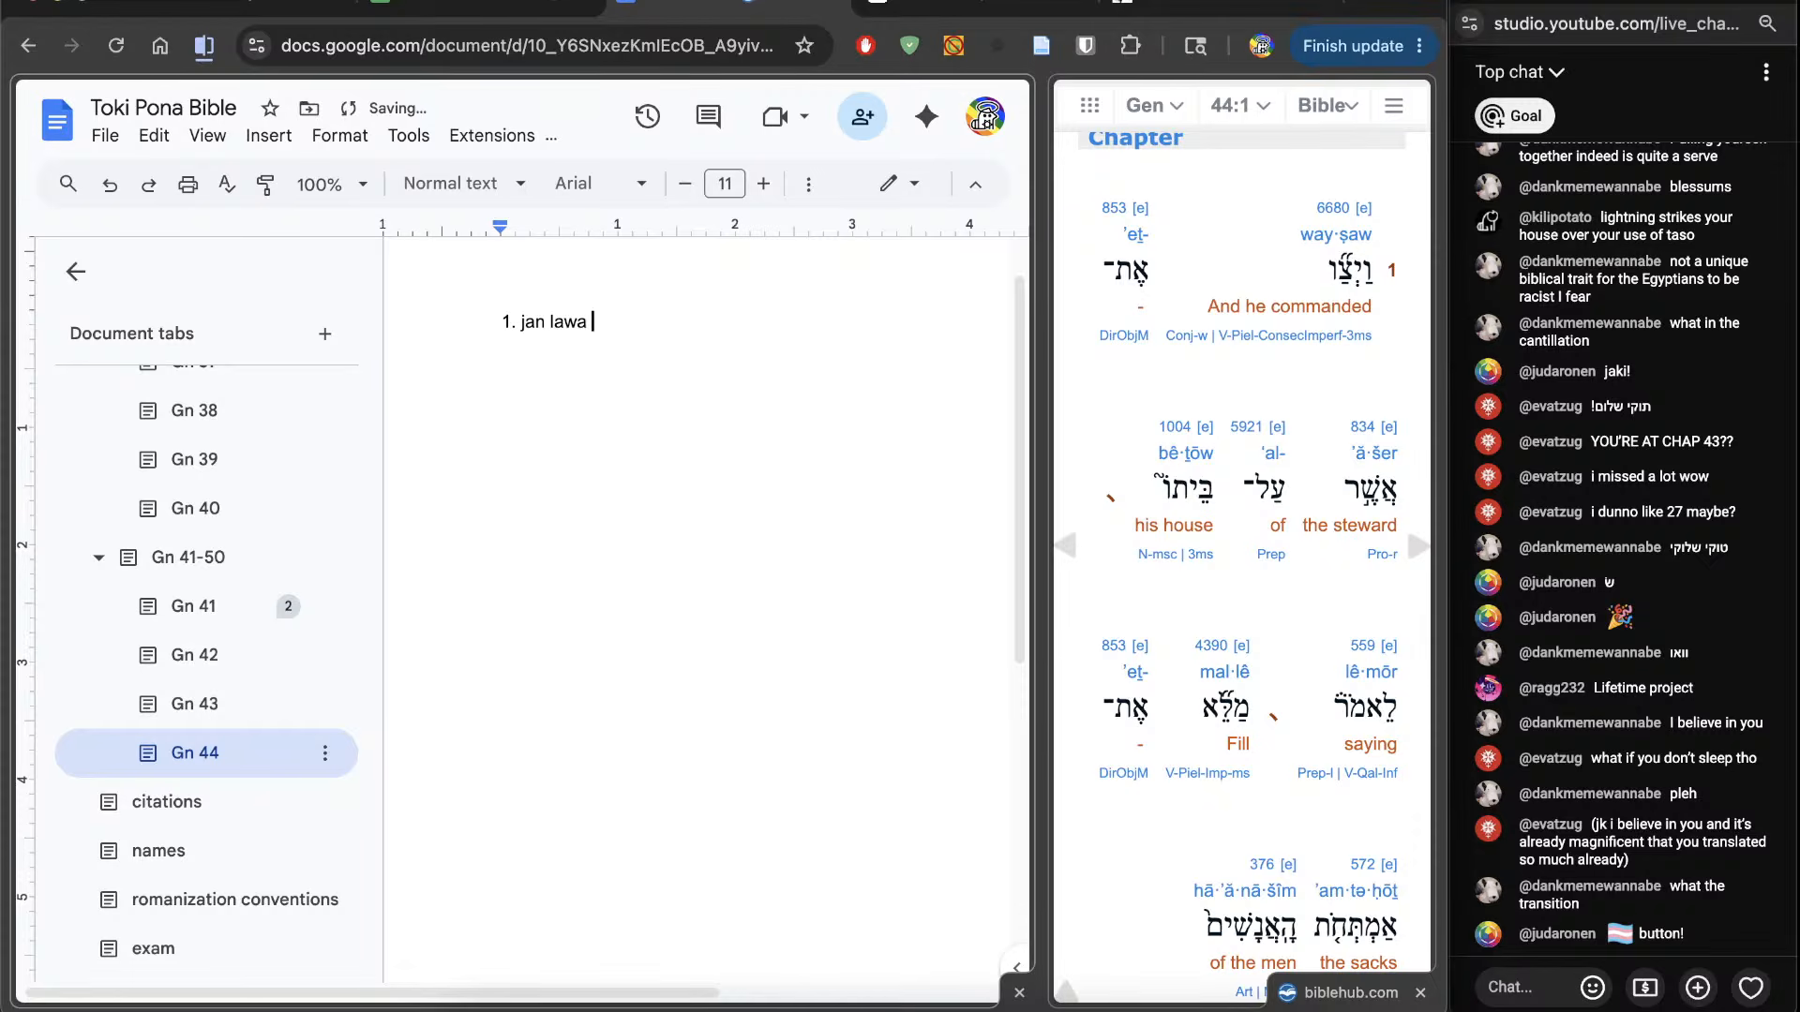
pyautogui.write('tomo li toki')
pyautogui.write(' lawa')
pyautogui.press('BackSpace')
pyautogui.press('BackSpace')
pyautogui.press('BackSpace')
pyautogui.press('BackSpace')
pyautogui.press('BackSpace')
pyautogui.press('BackSpace')
pyautogui.press('BackSpace')
pyautogui.press('BackSpace')
pyautogui.press('BackSpace')
pyautogui.write('lawa toki')
pyautogui.moveTo(816, 435); pyautogui.dragTo(524, 414)
pyautogui.press('BackSpace')
pyautogui.press('BackSpace')
# Step: Write the opening of verse 1 as "ona li lawa toki e jan lawa pi tomo ona, li toki e ni: o"
pyautogui.write('ona li lawa toki ee jan')
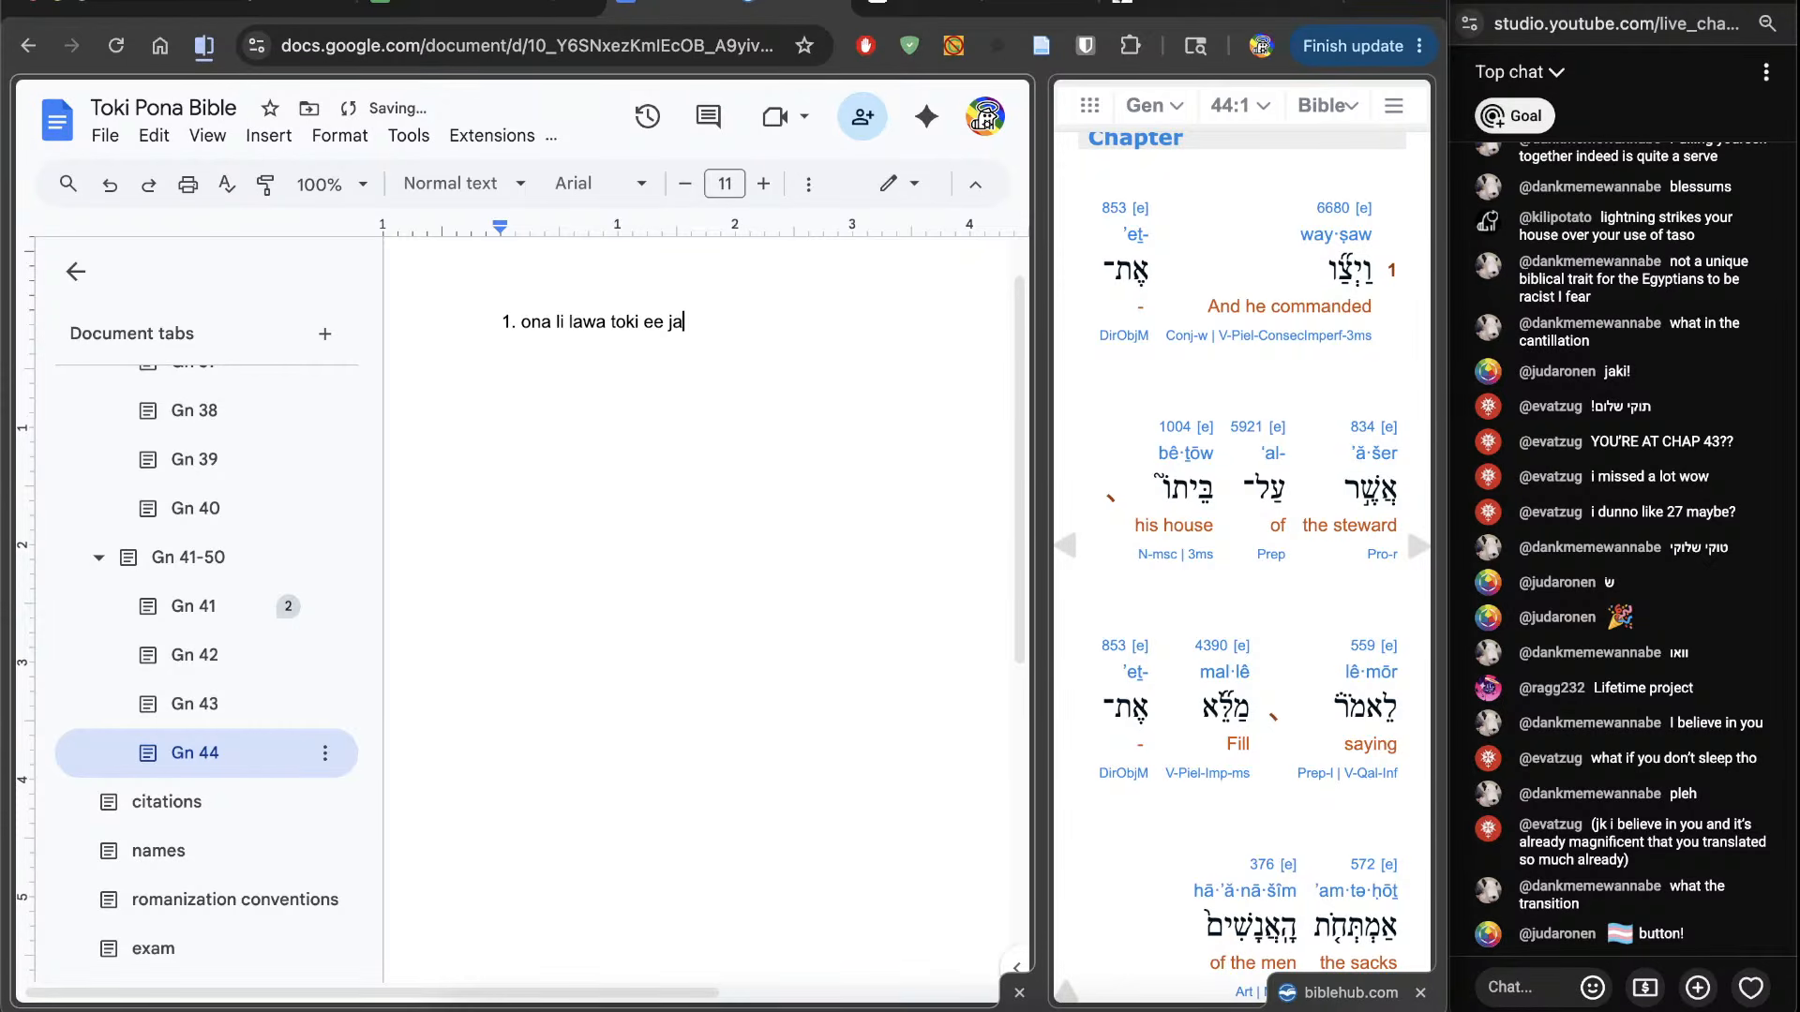
pyautogui.press('BackSpace')
pyautogui.press('BackSpace')
pyautogui.press('BackSpace')
pyautogui.press('BackSpace')
pyautogui.press('BackSpace')
pyautogui.write('jan pi lawa tomo')
pyautogui.keyDown('shift'); pyautogui.click(691, 329); pyautogui.keyUp('shift')
pyautogui.write('lawa pi tomo ona')
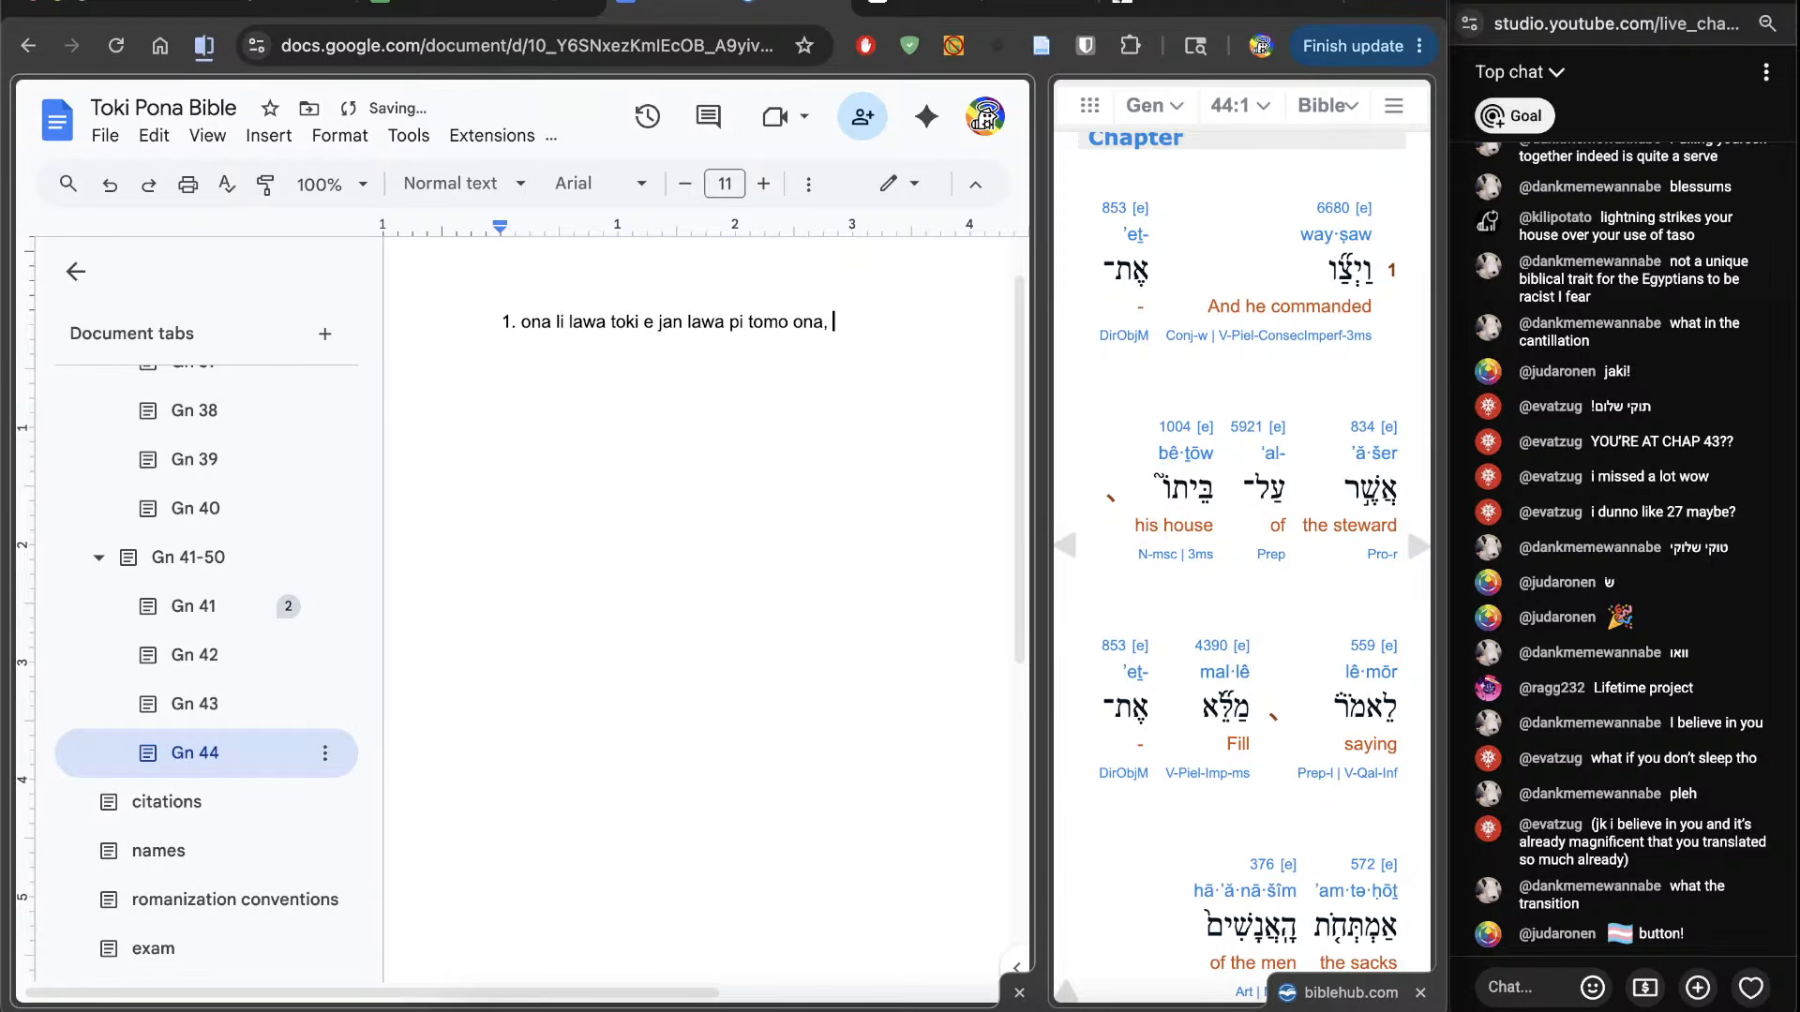
pyautogui.write(', li toki e ni: o')
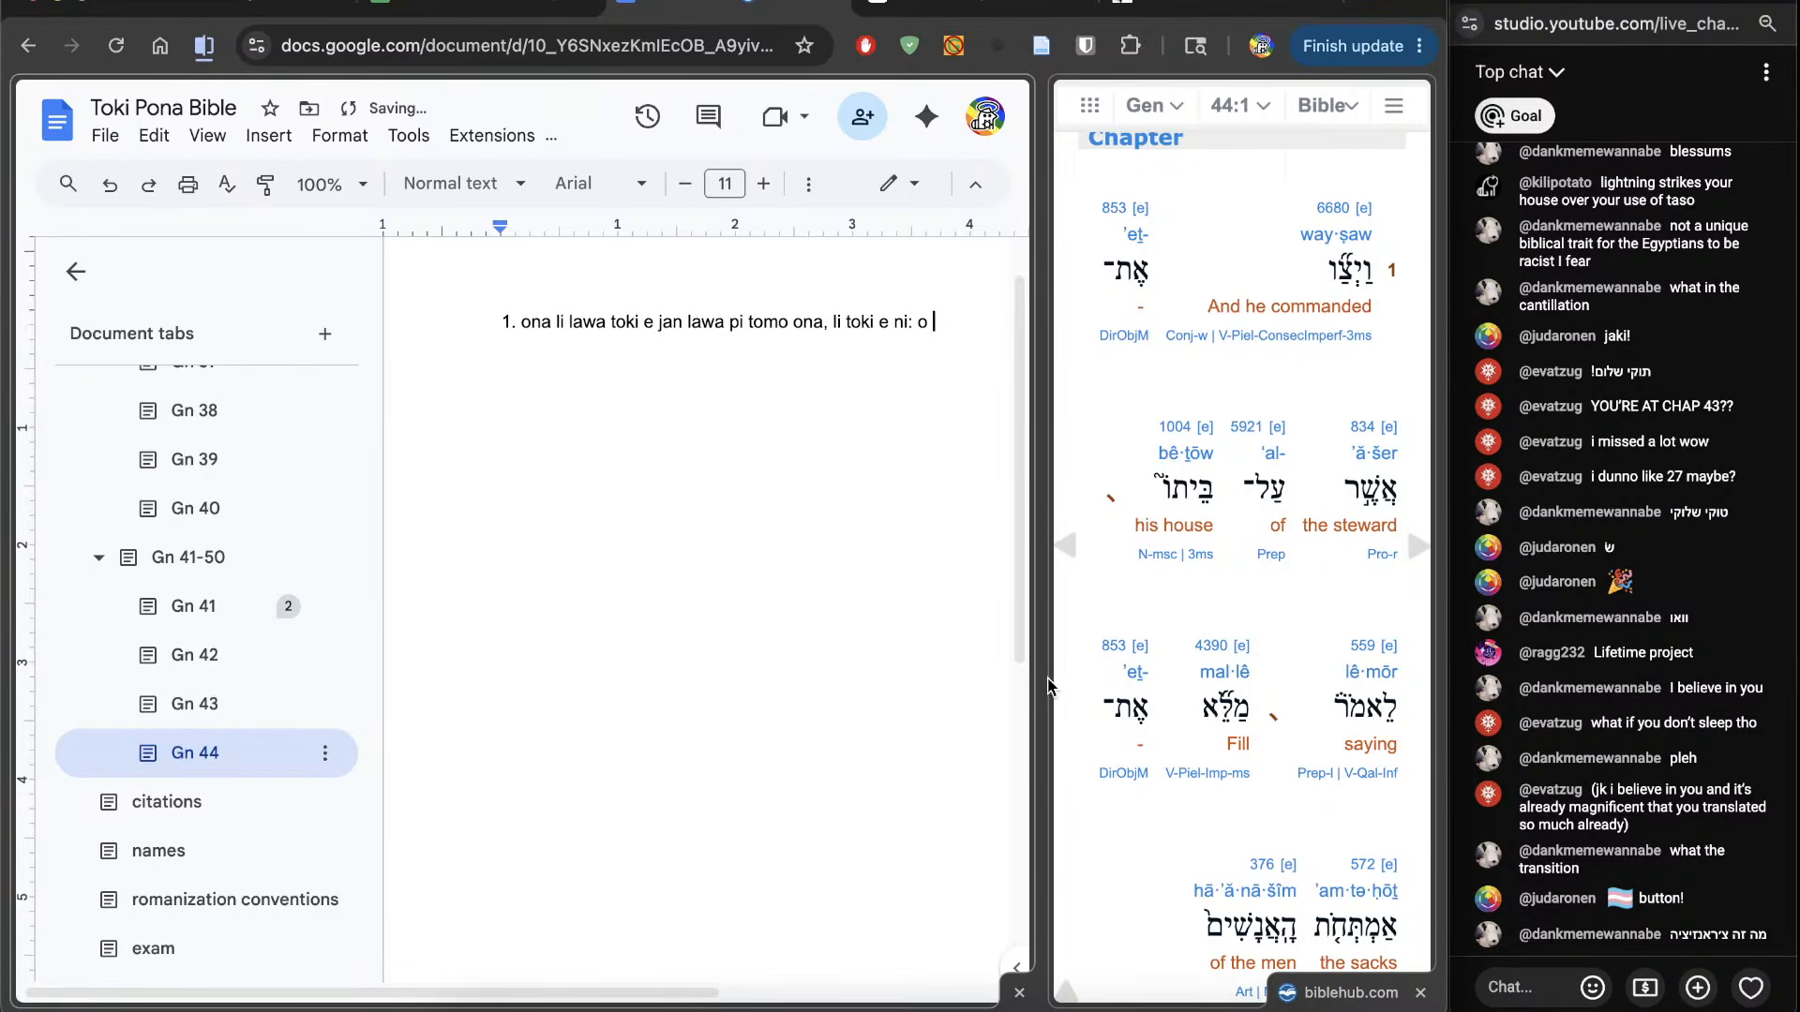
# Step: Continue verse 1 with the command to fill with food, "pana ale e moku", following the interlinear
pyautogui.scroll(-4, 1137, 763)
pyautogui.scroll(-1, 1137, 767)
pyautogui.write('p')
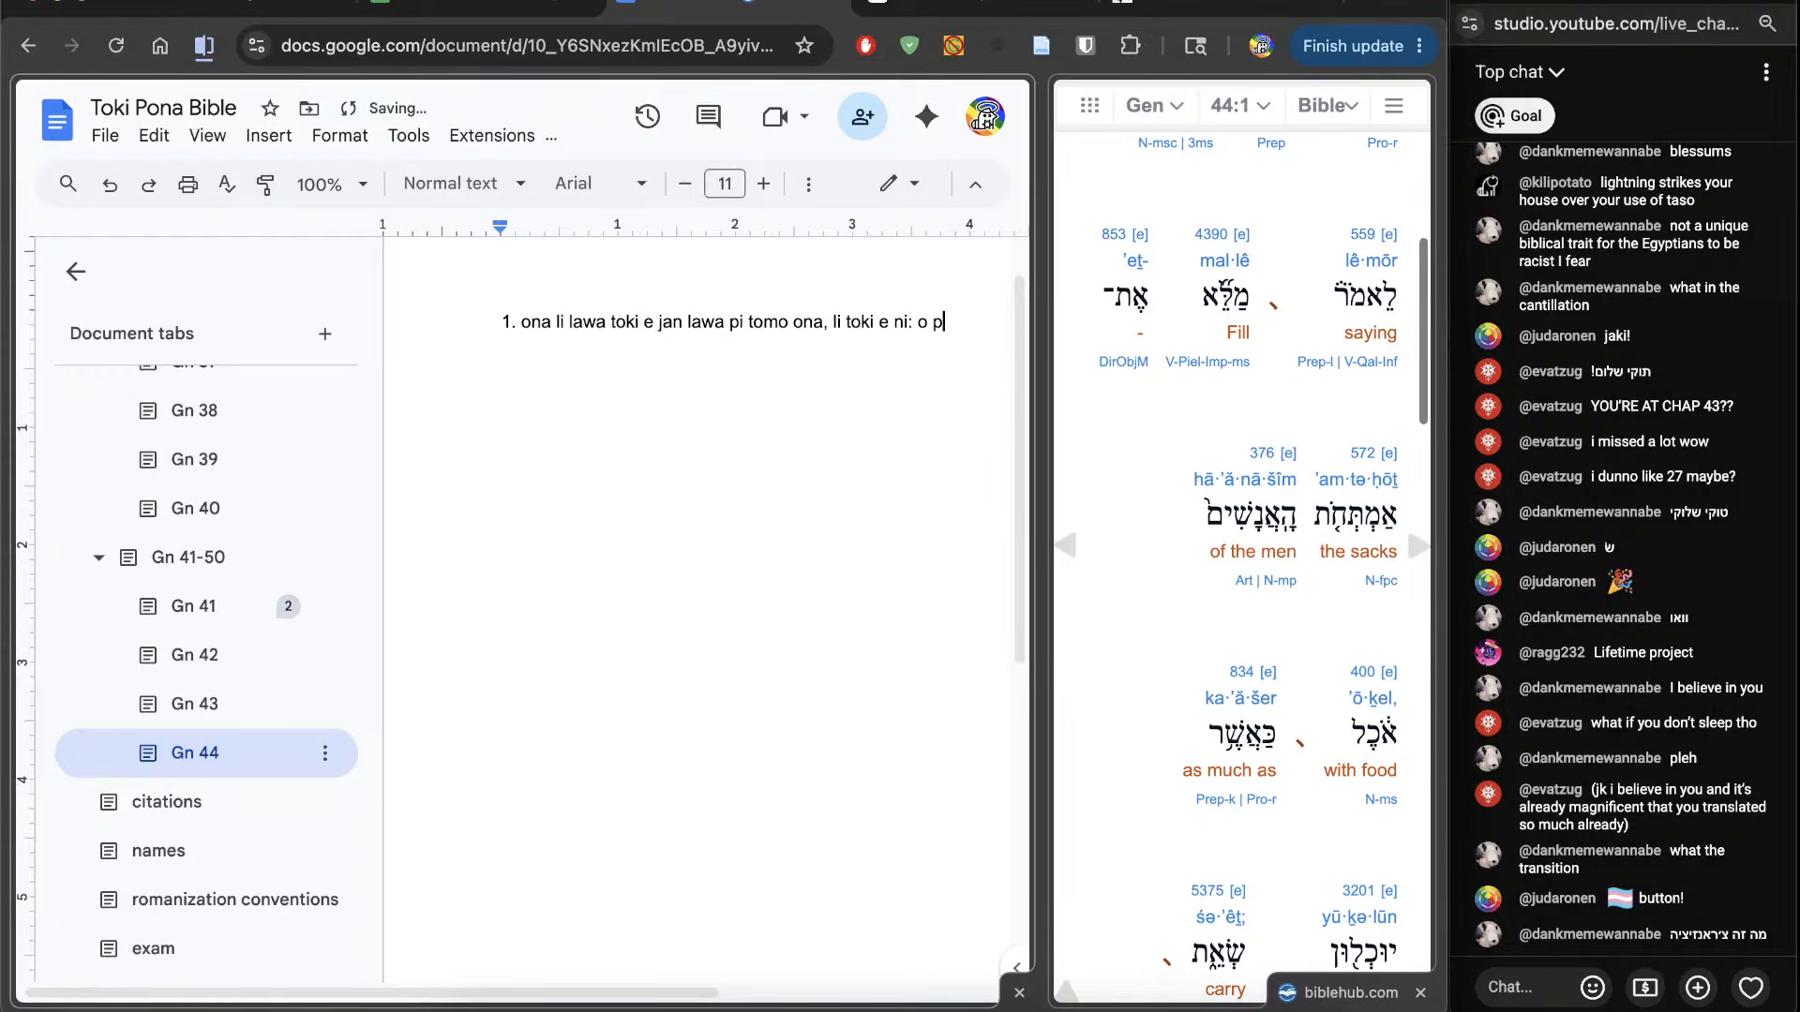
pyautogui.write('ana e ')
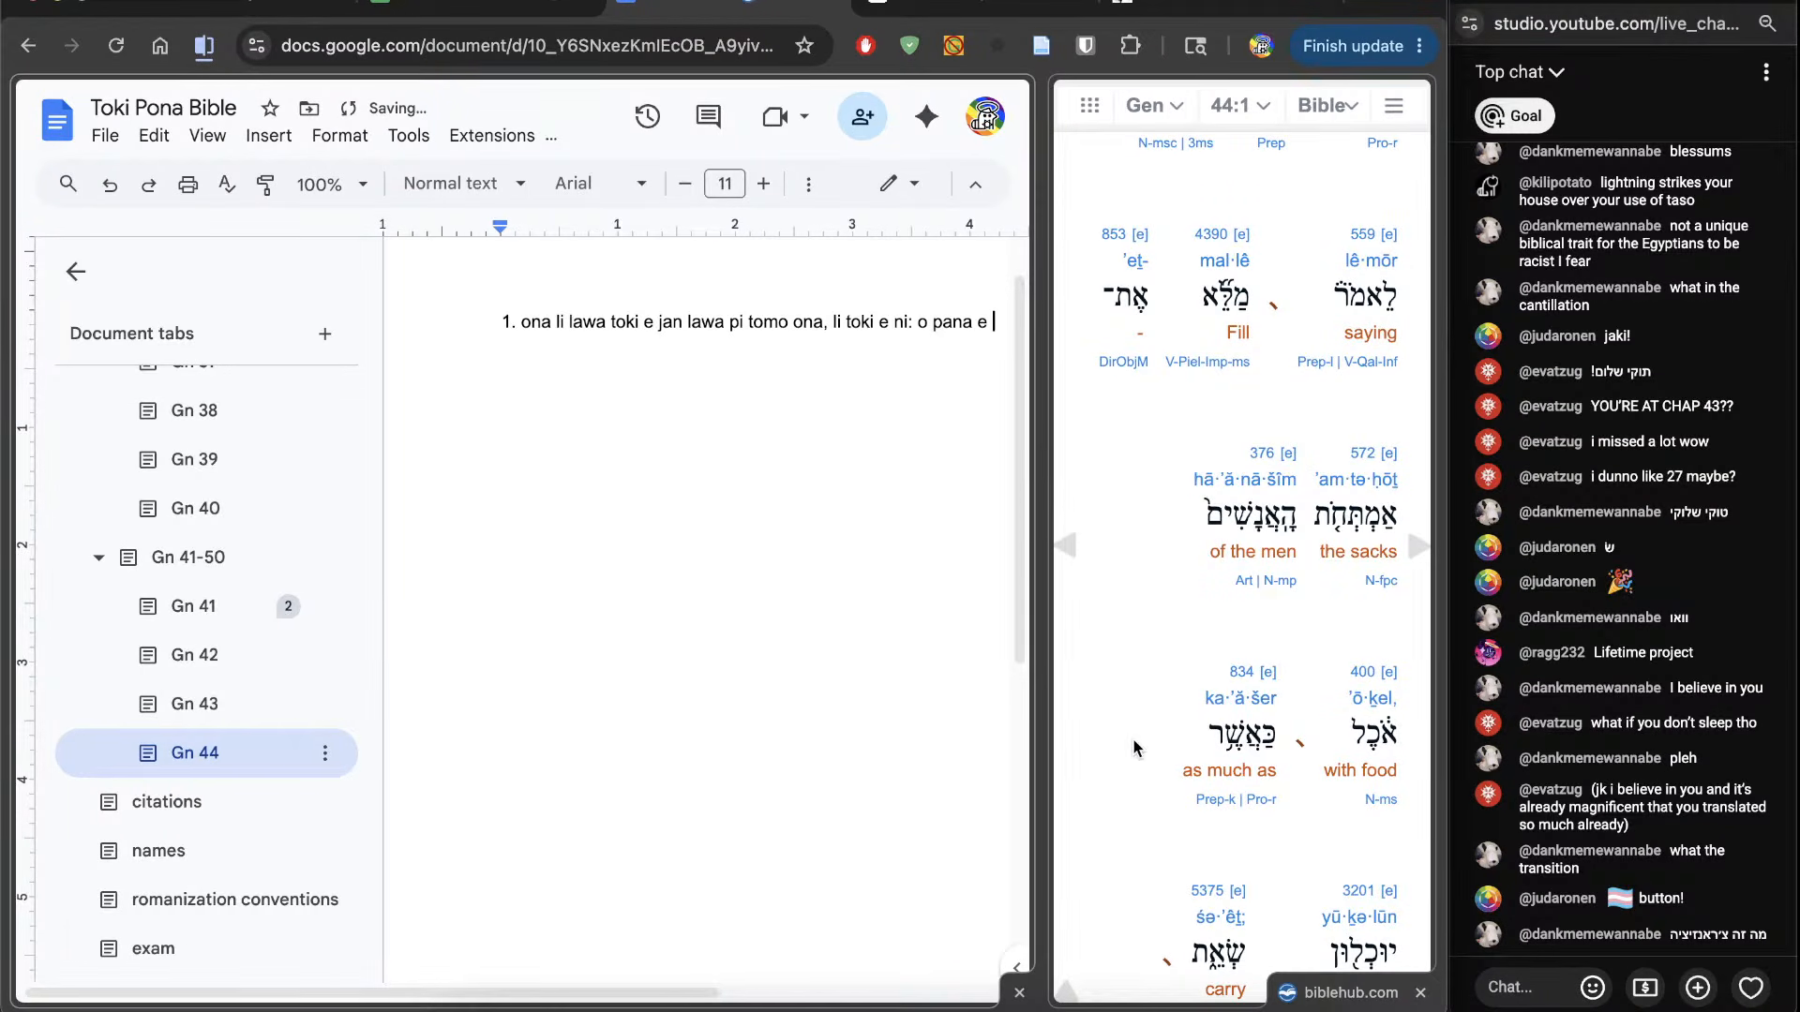
pyautogui.write('moku')
pyautogui.hscroll(3, 755, 767)
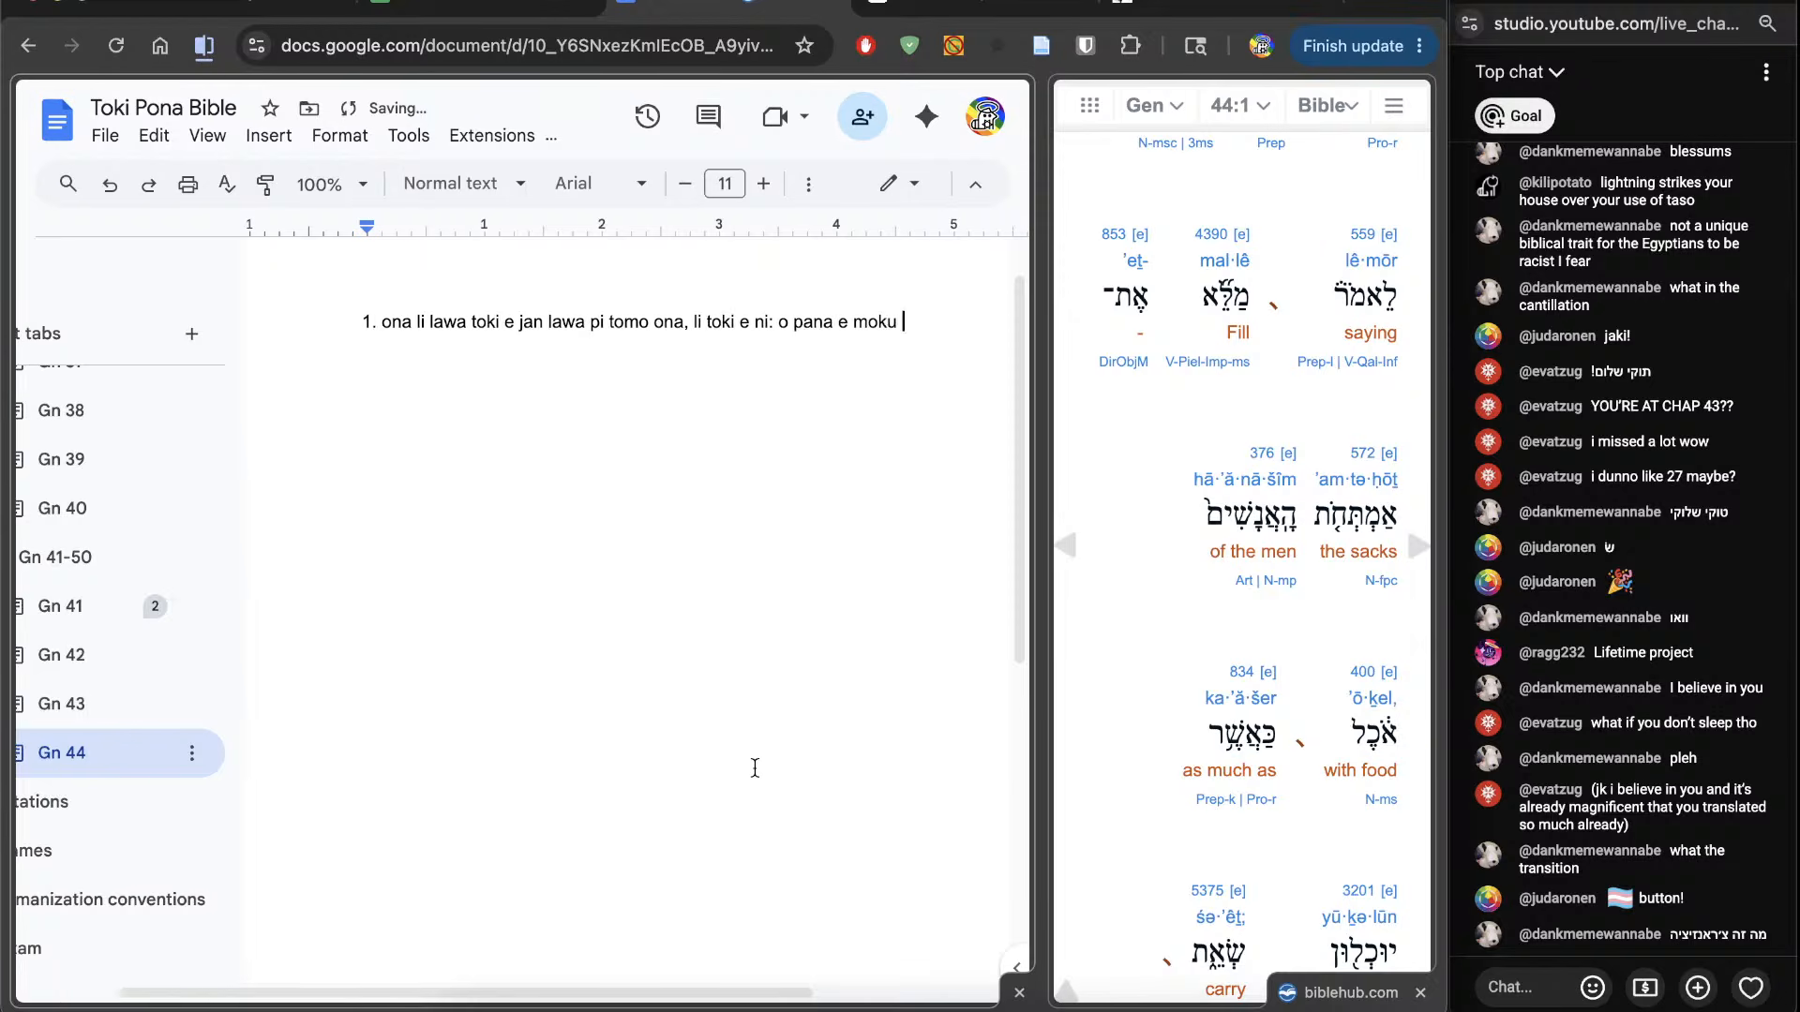
pyautogui.hscroll(1, 755, 768)
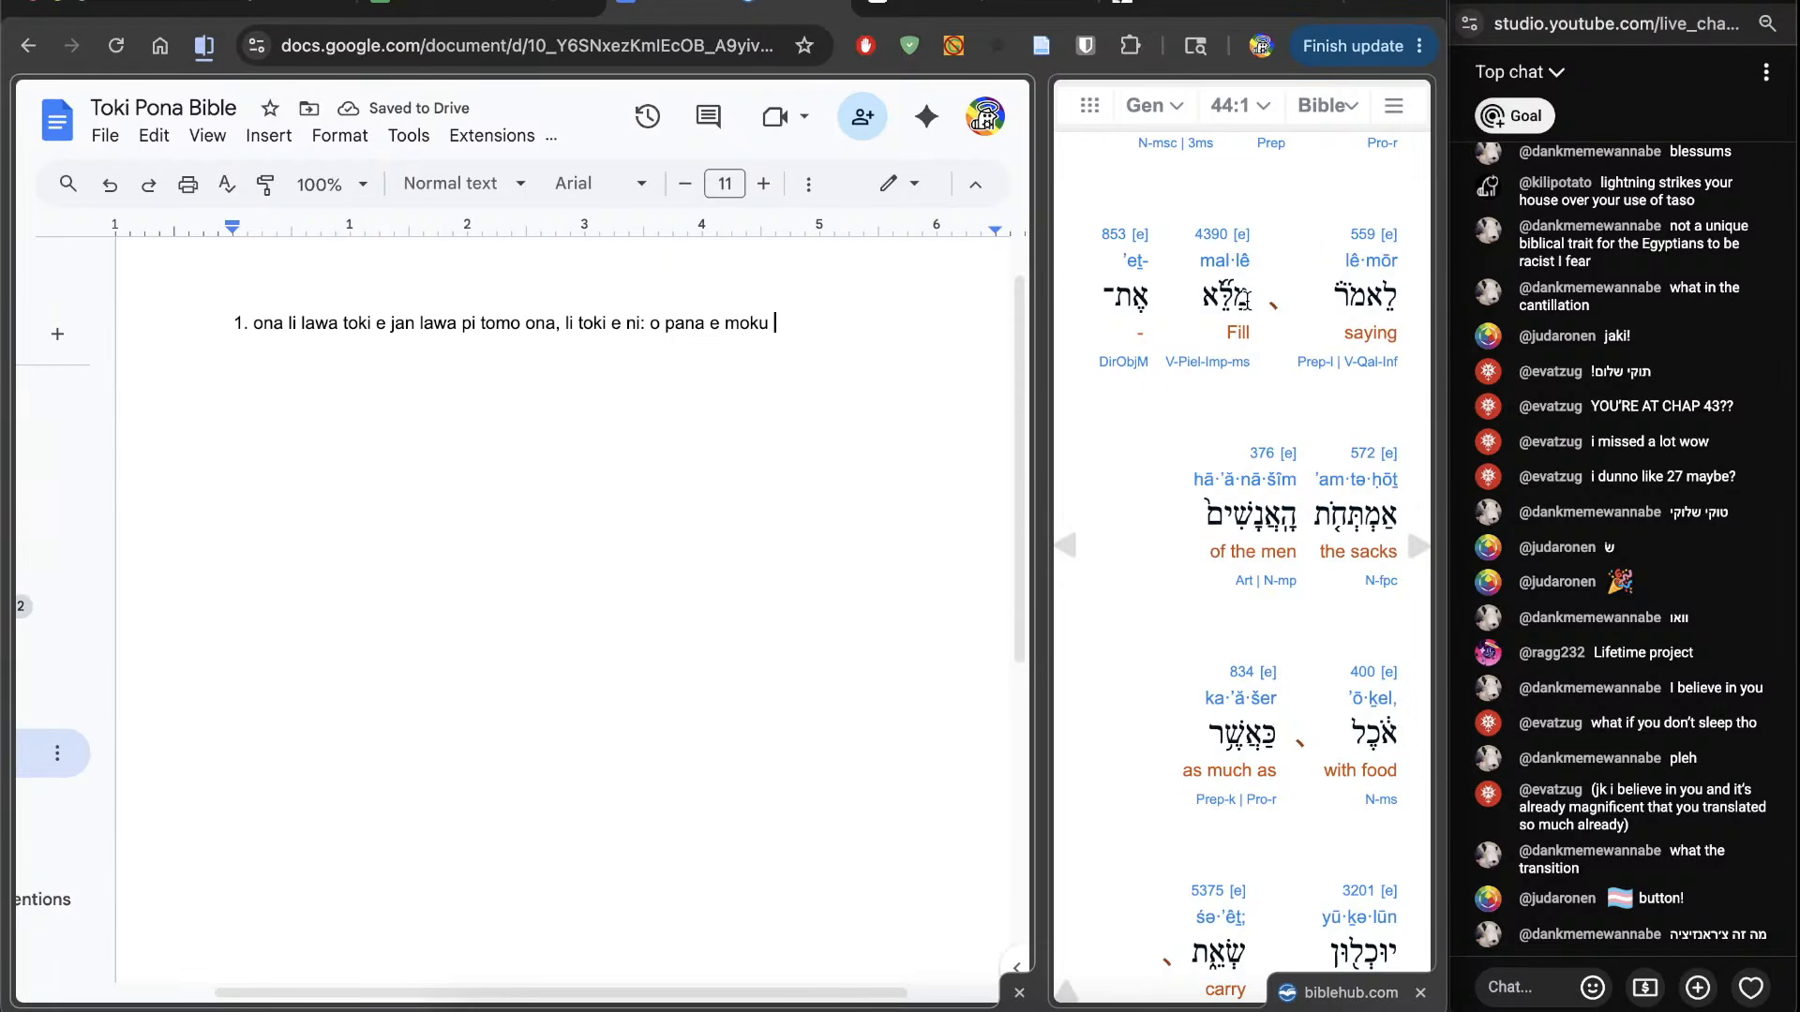
pyautogui.click(1216, 242)
pyautogui.scroll(-10, 717, 928)
pyautogui.hotkey('ctrl', 'w')
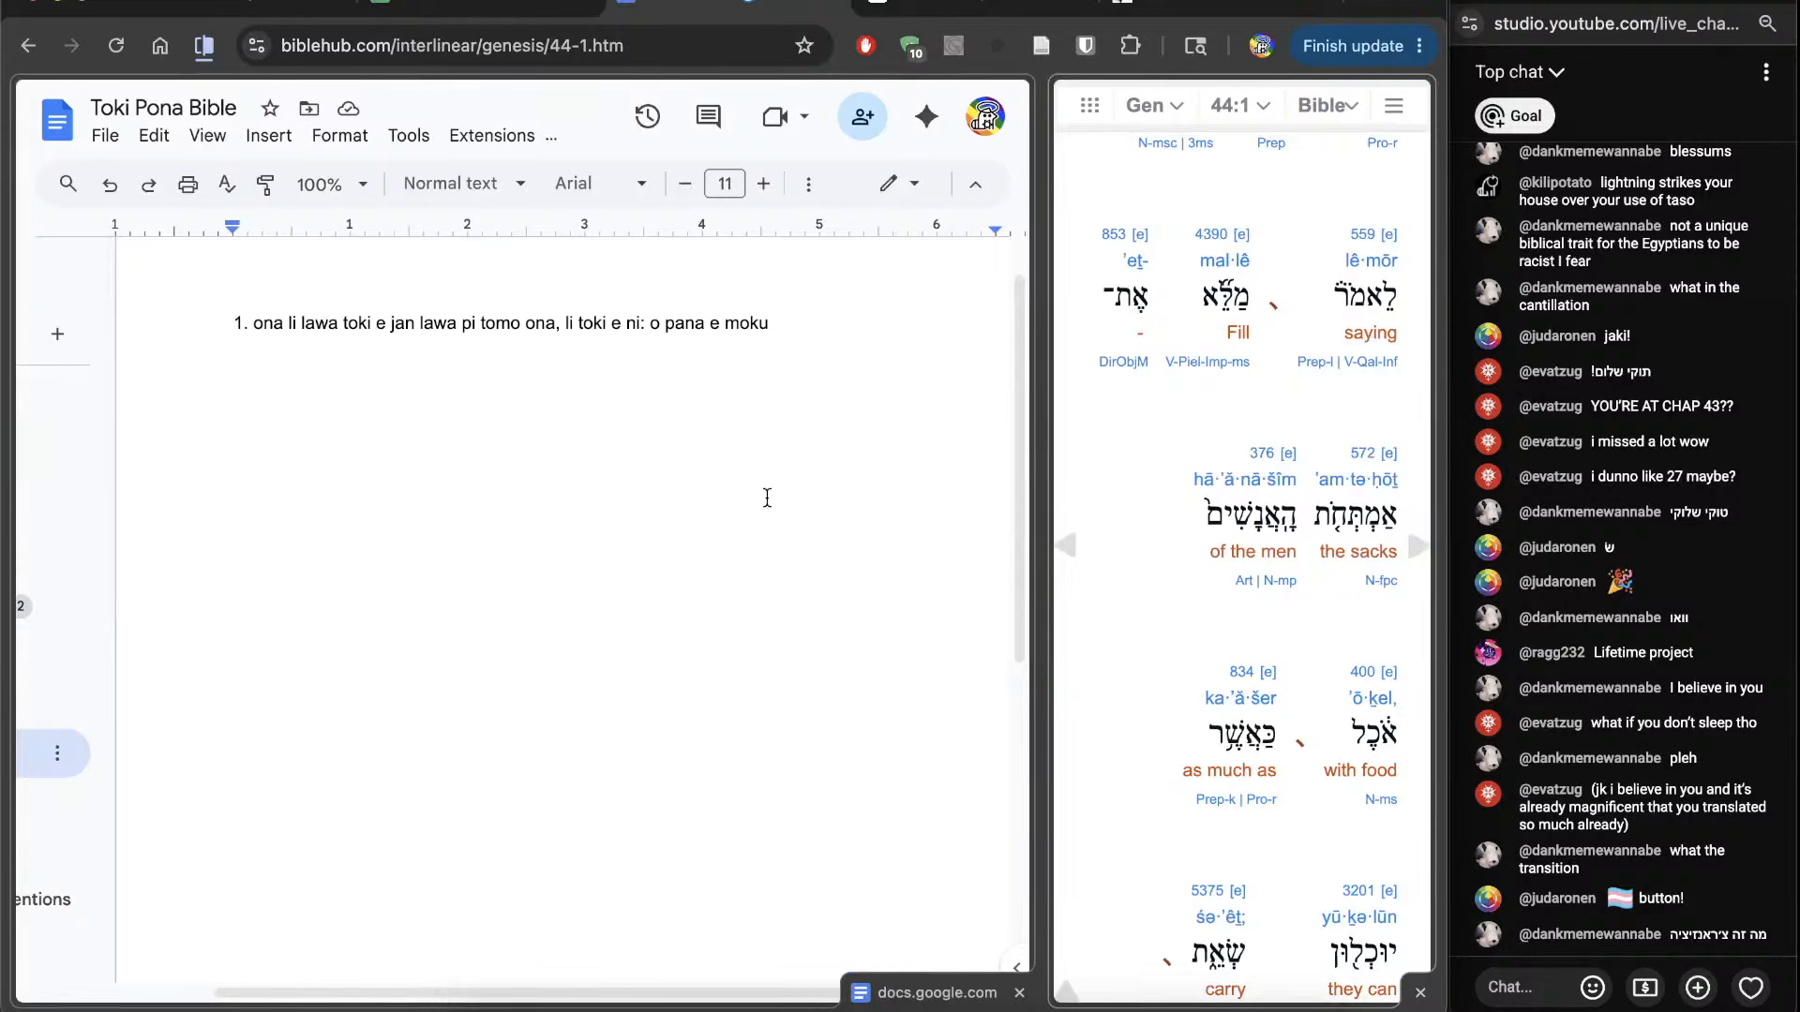
pyautogui.write('le')
pyautogui.press('End')
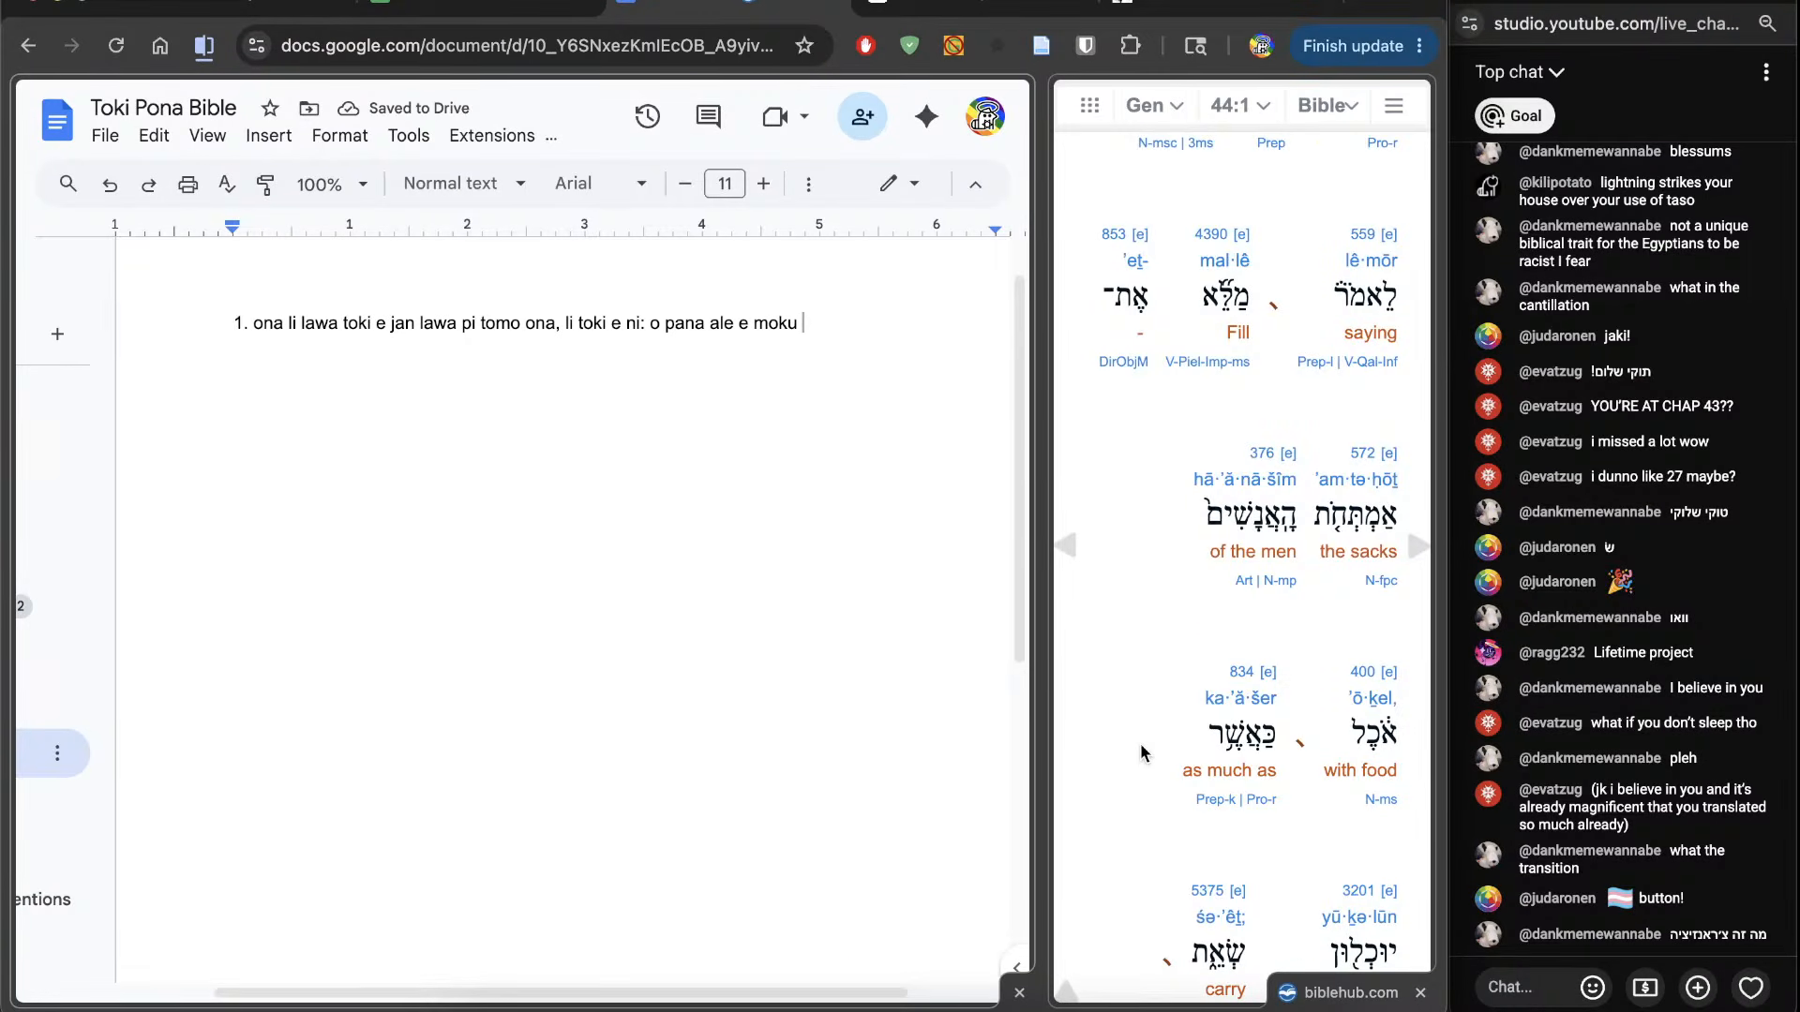
# Step: Add "tawa poki jan," to verse 1 for the men's sacks
pyautogui.scroll(-1, 1141, 747)
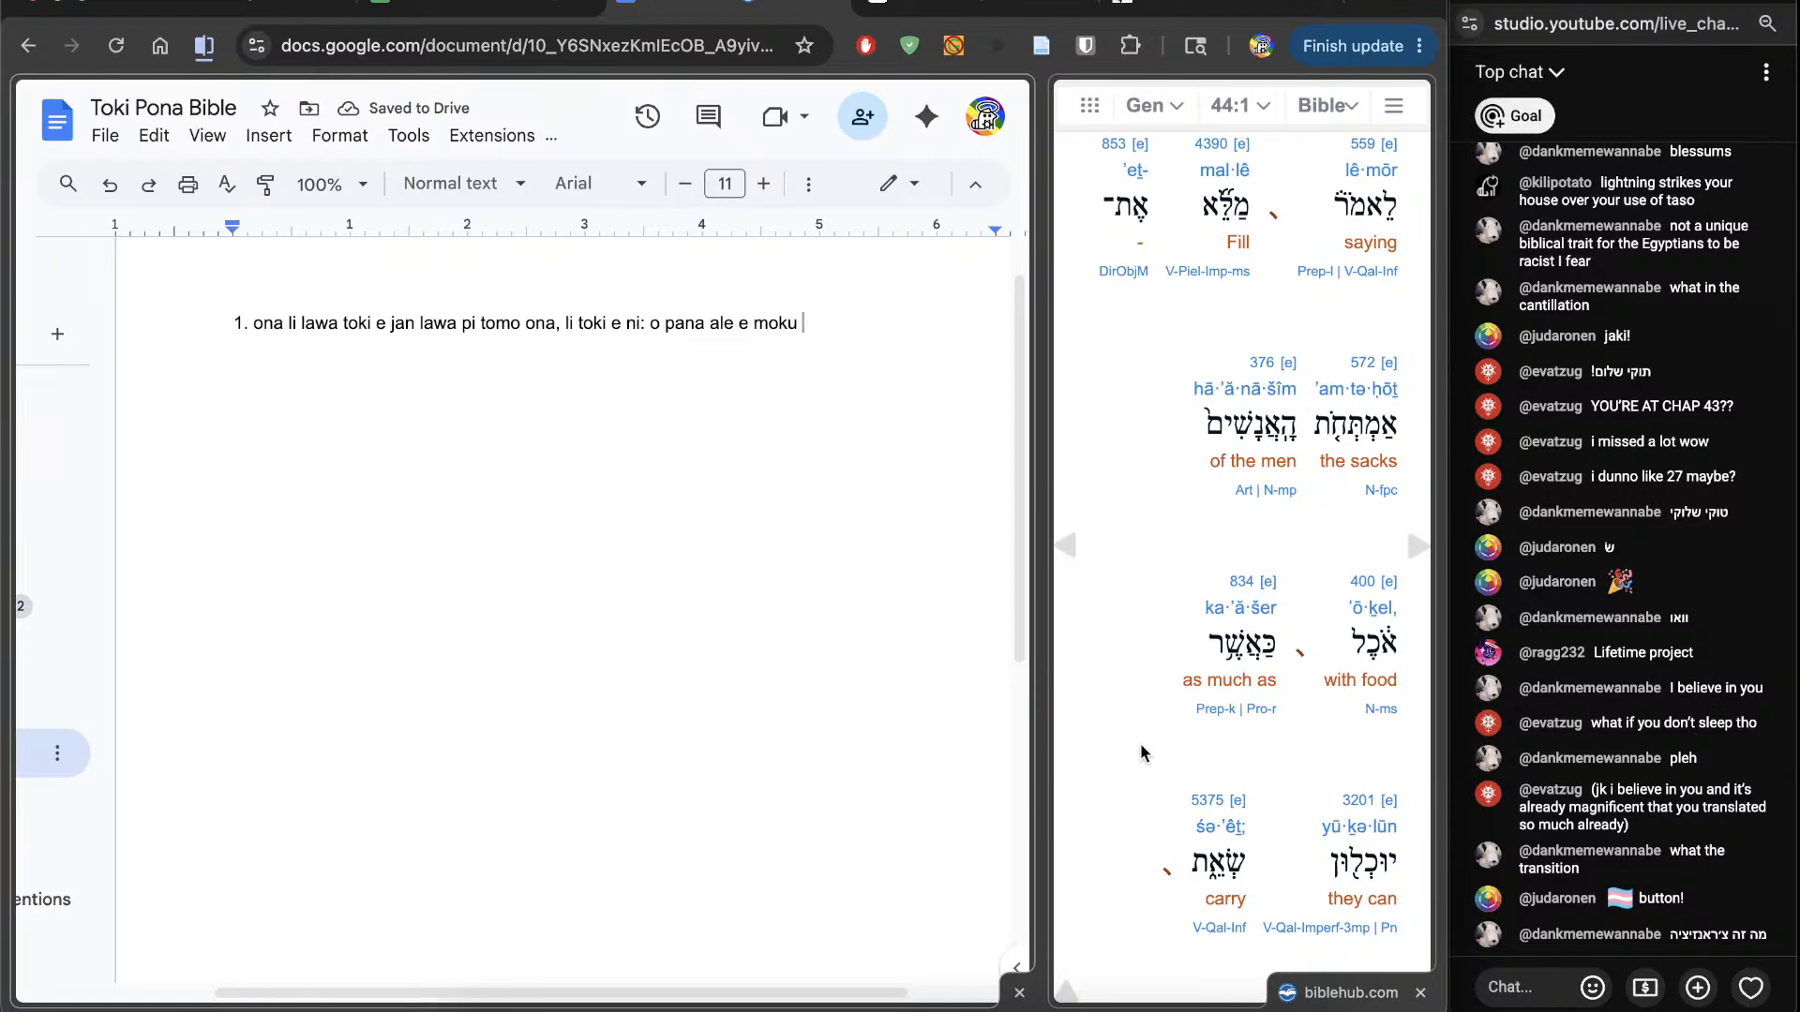
pyautogui.scroll(-1, 1107, 797)
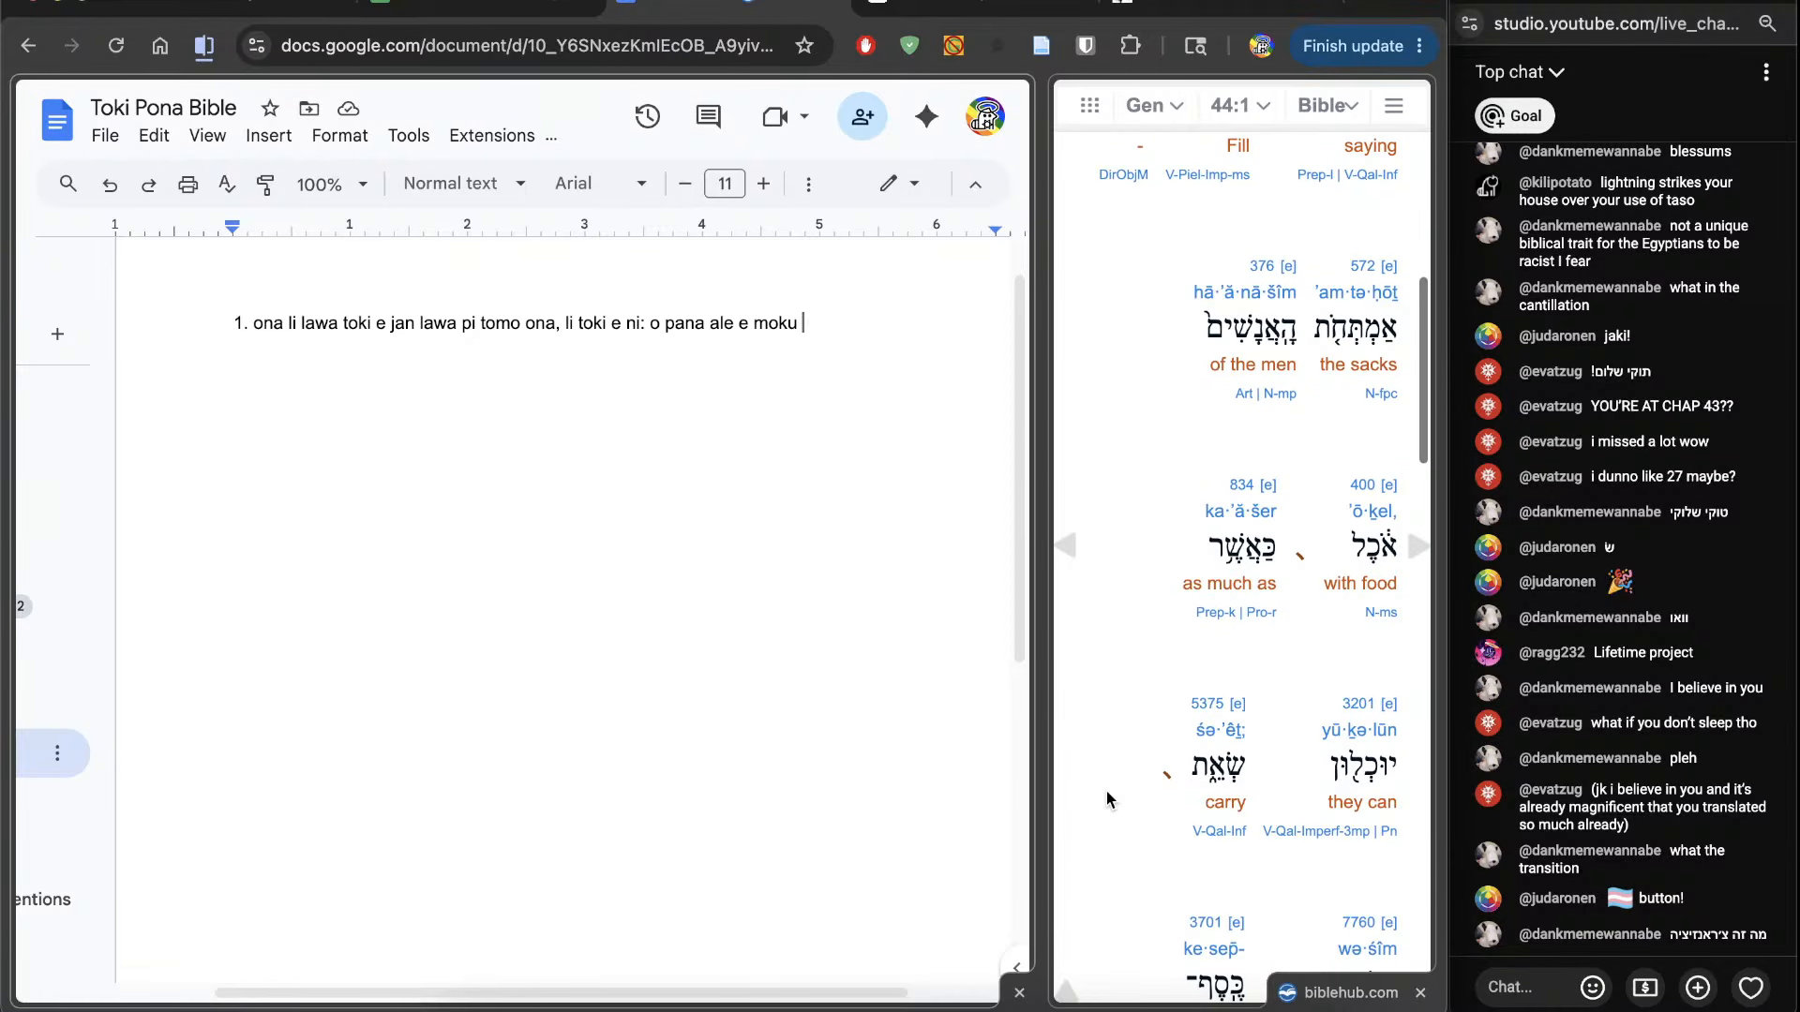
pyautogui.write('t')
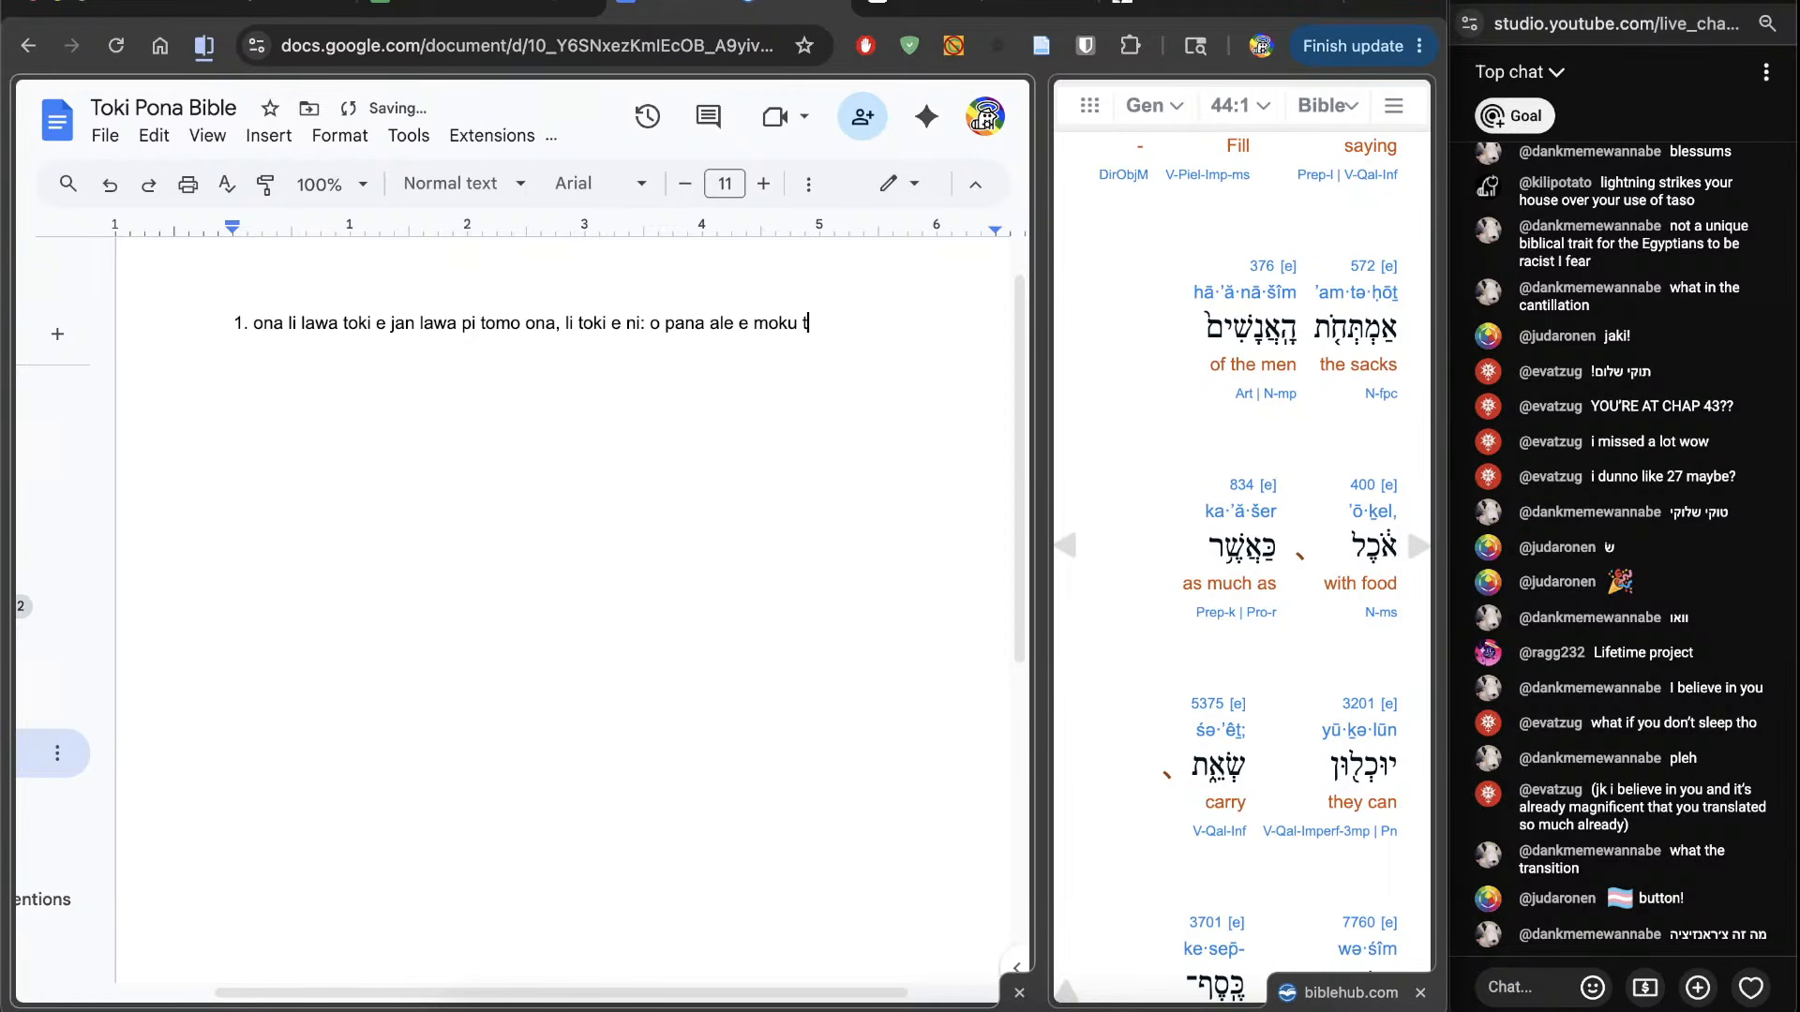
pyautogui.scroll(1, 1106, 798)
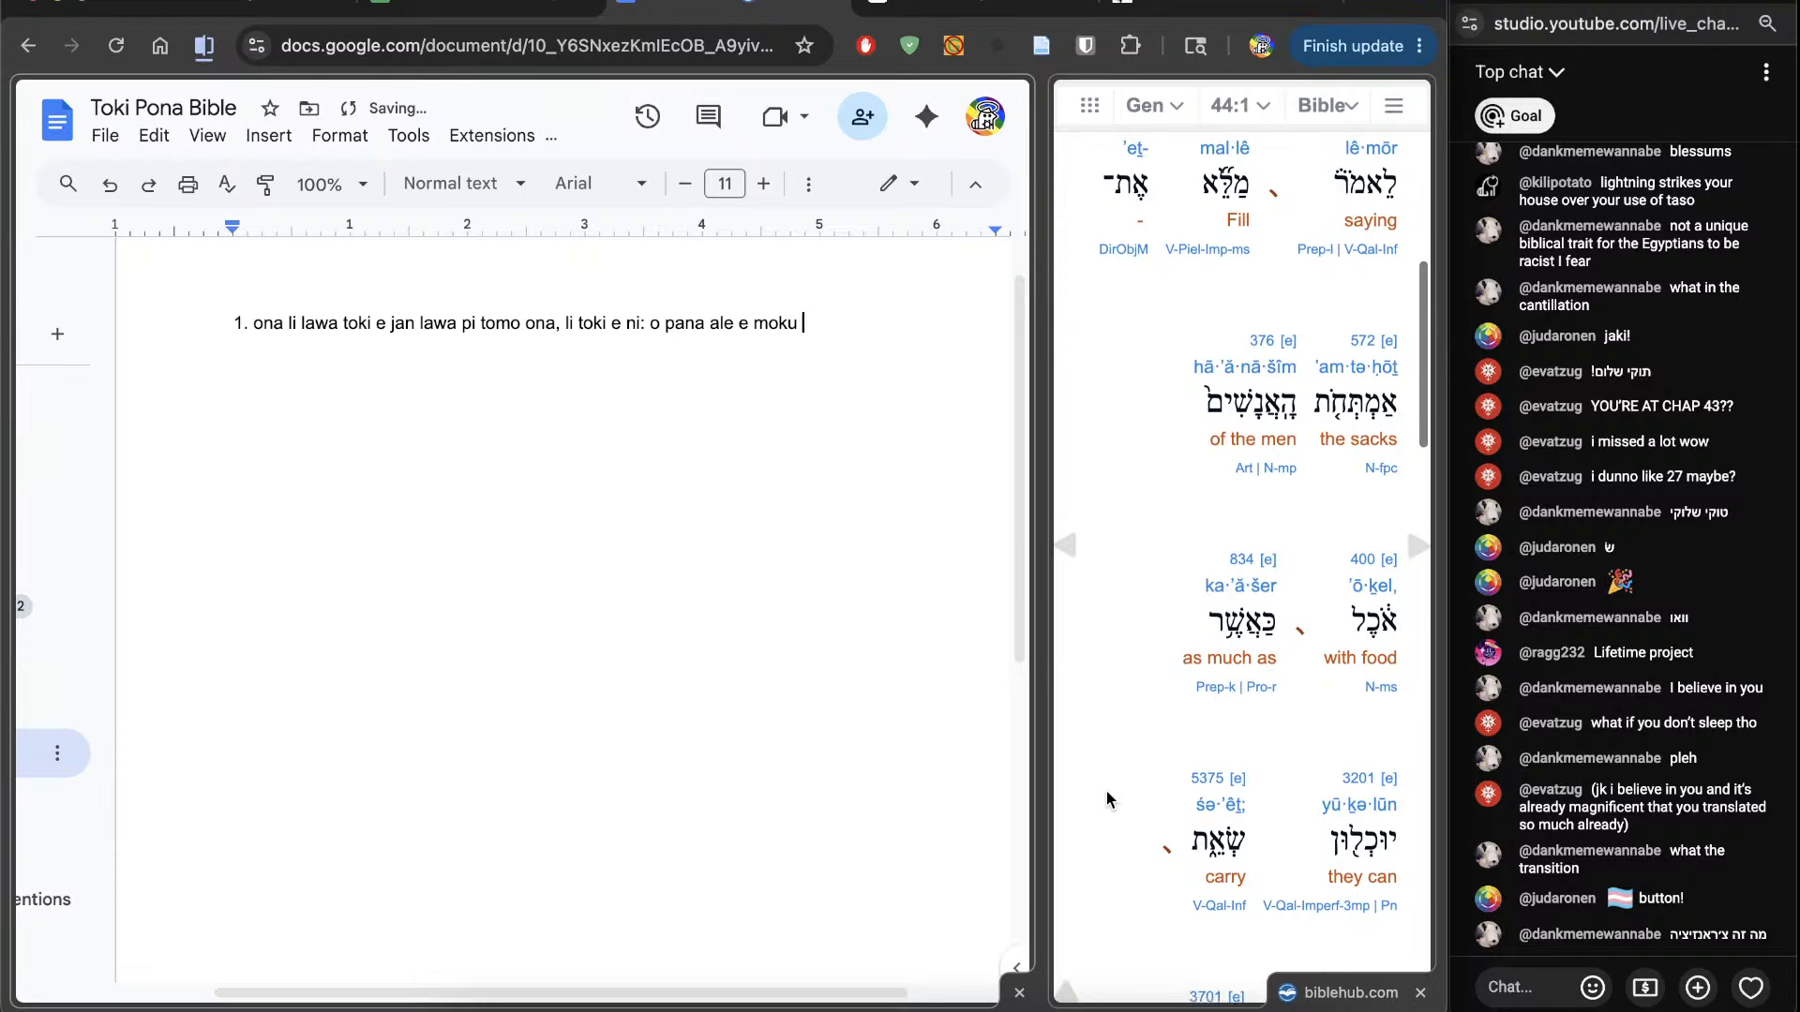
pyautogui.scroll(-1, 1107, 800)
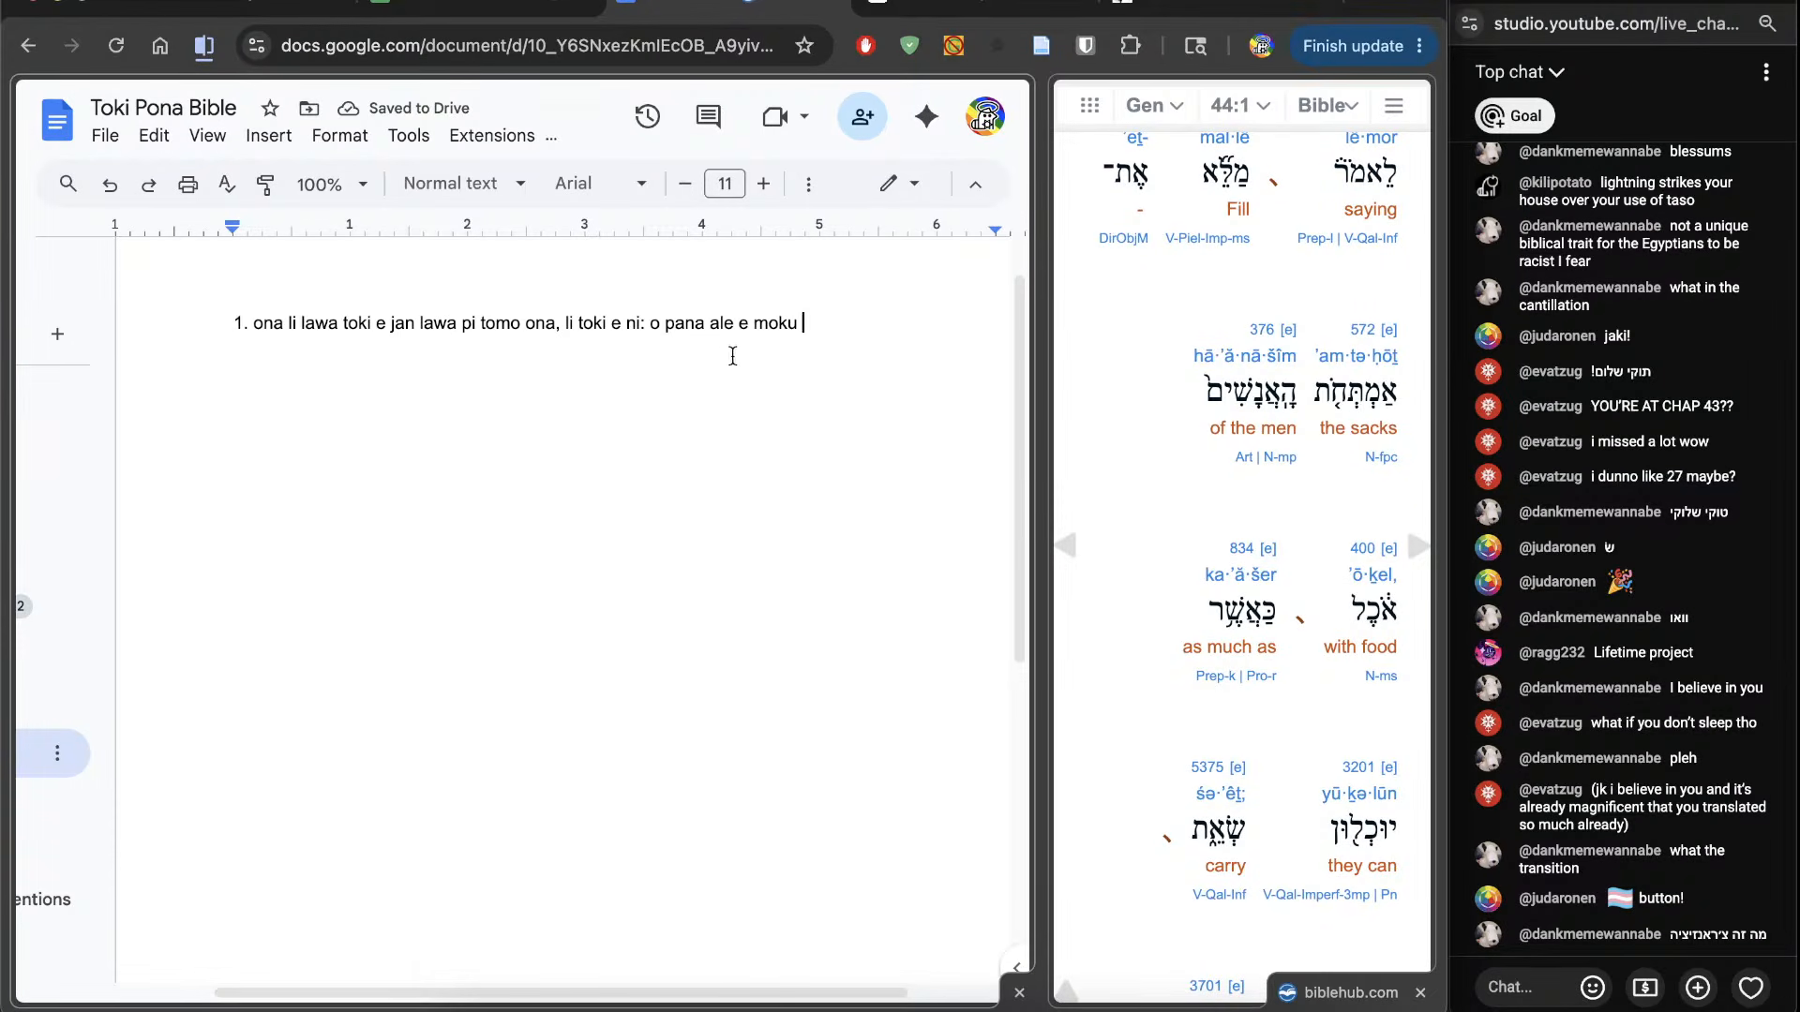
pyautogui.write('tawa ')
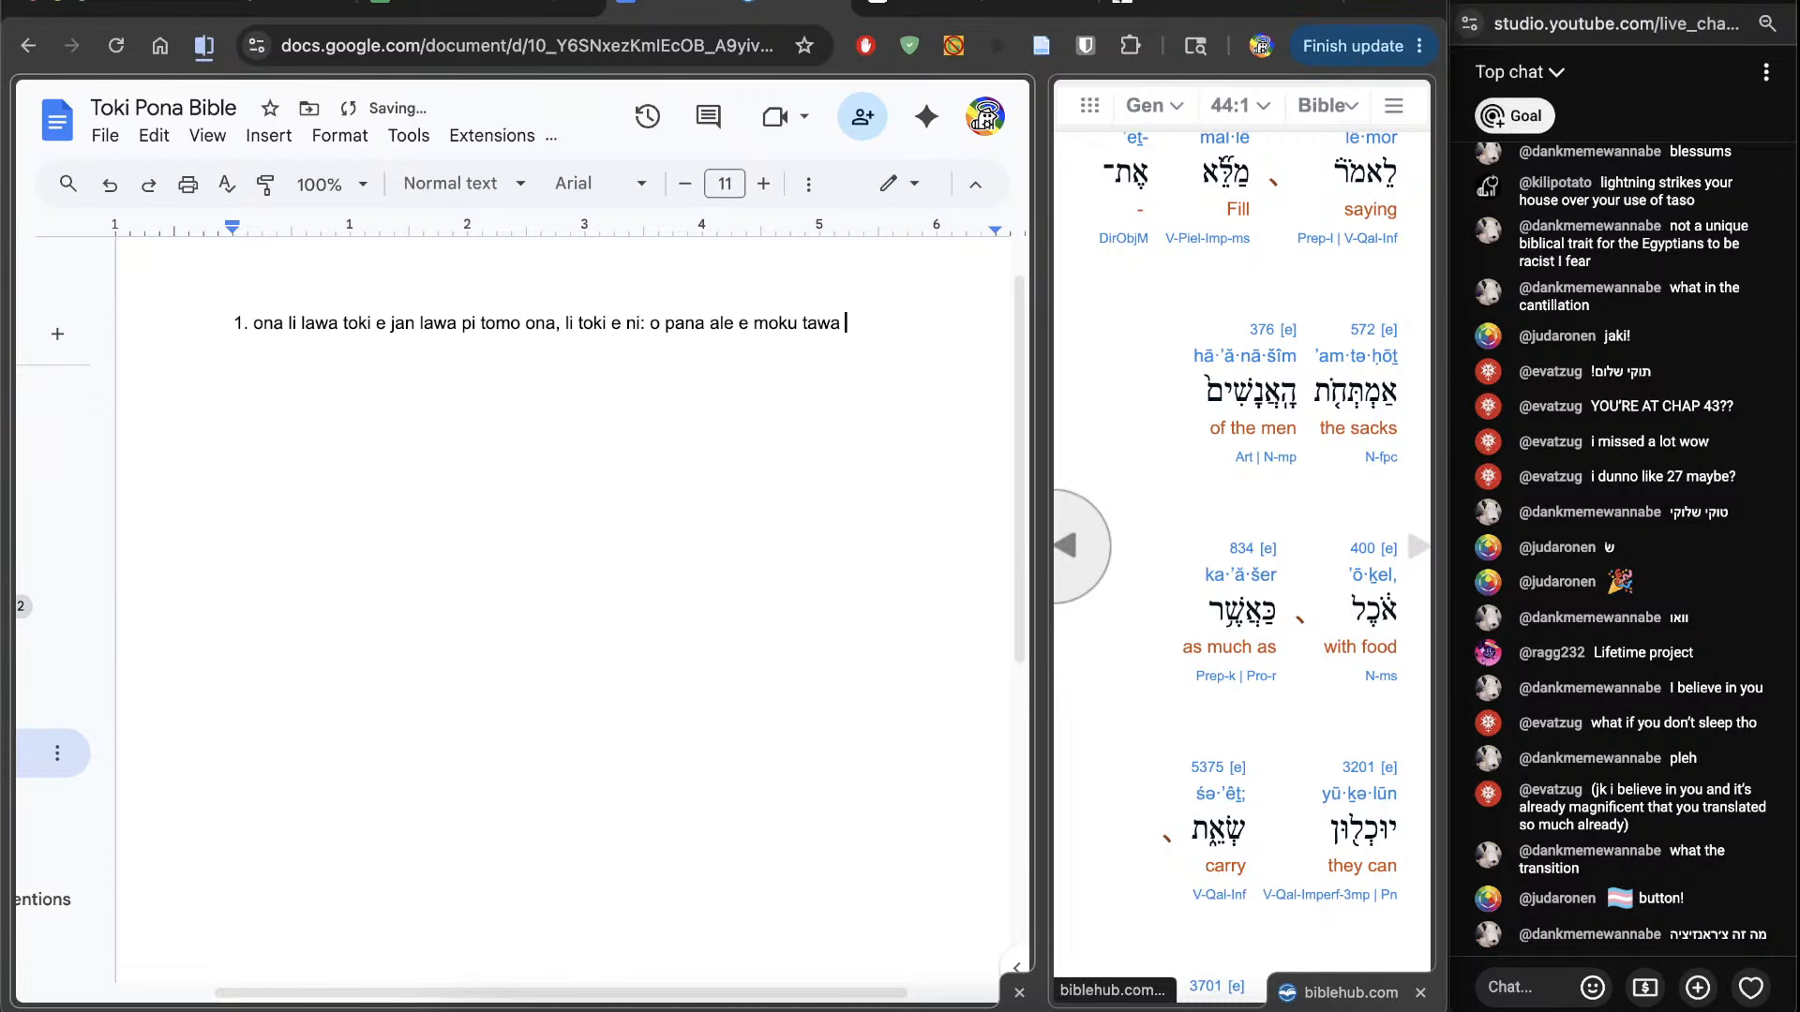
pyautogui.write('poki jan,')
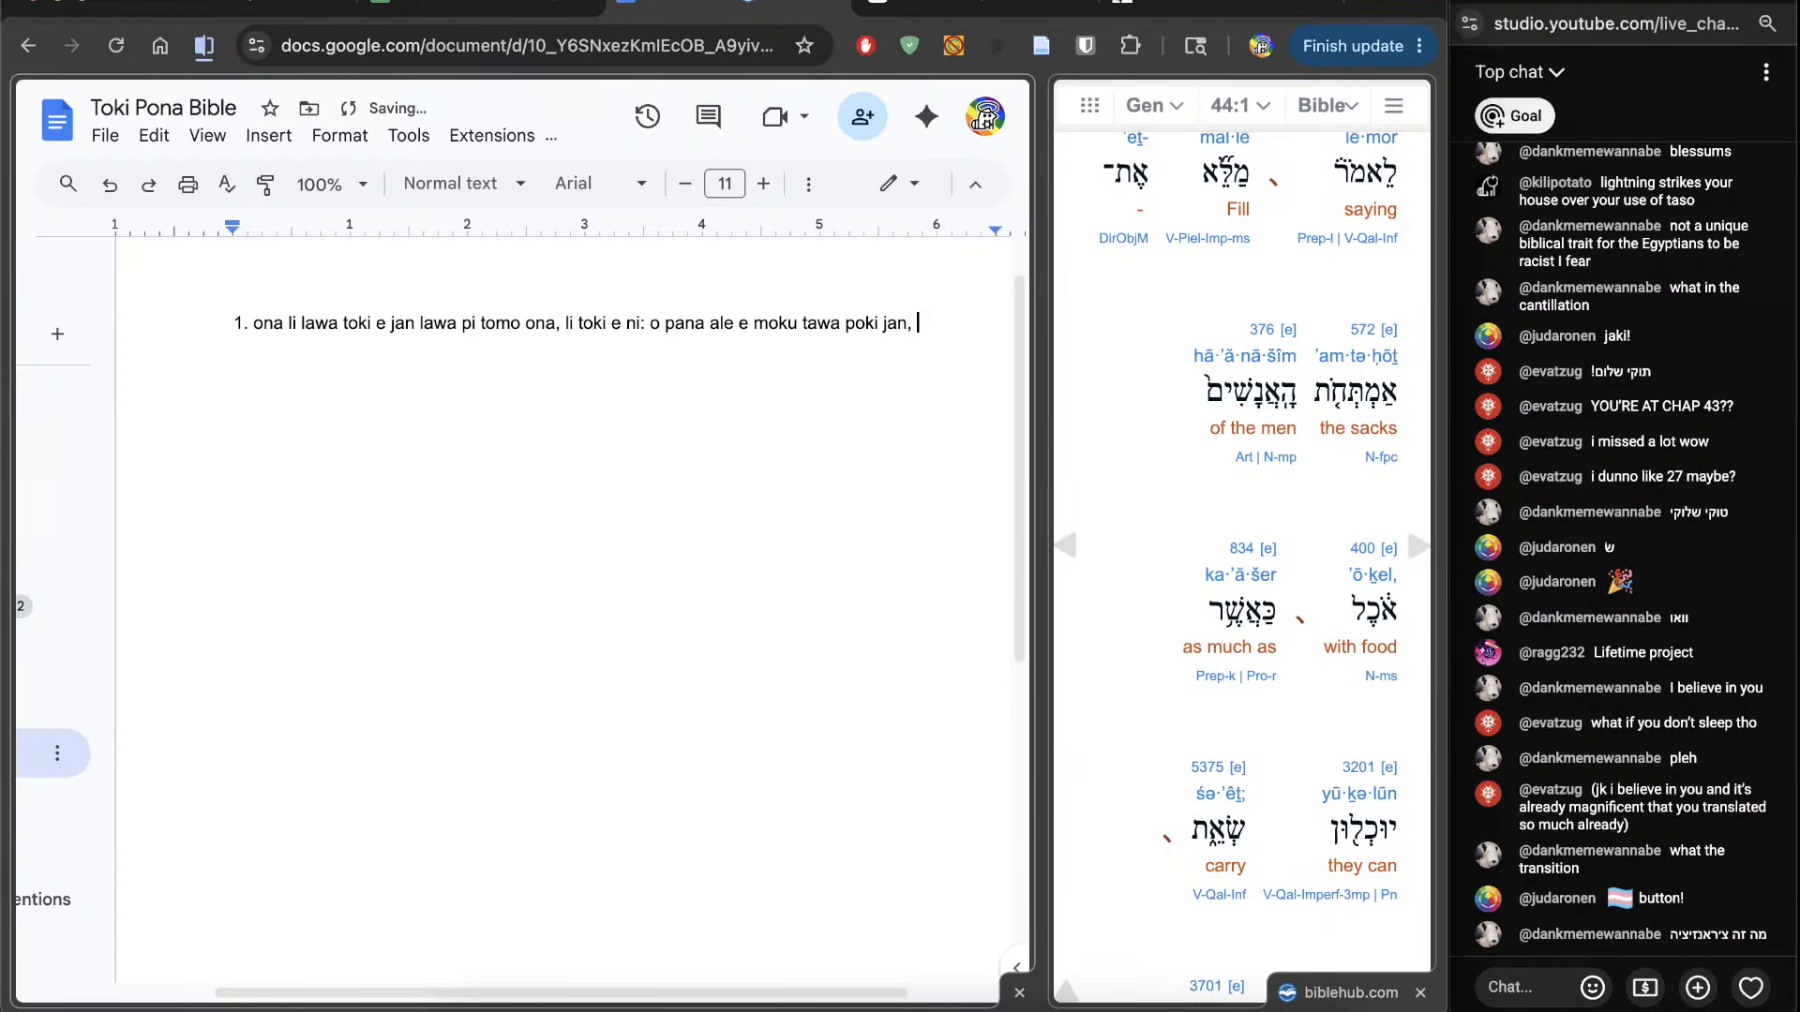
pyautogui.scroll(-3, 1242, 563)
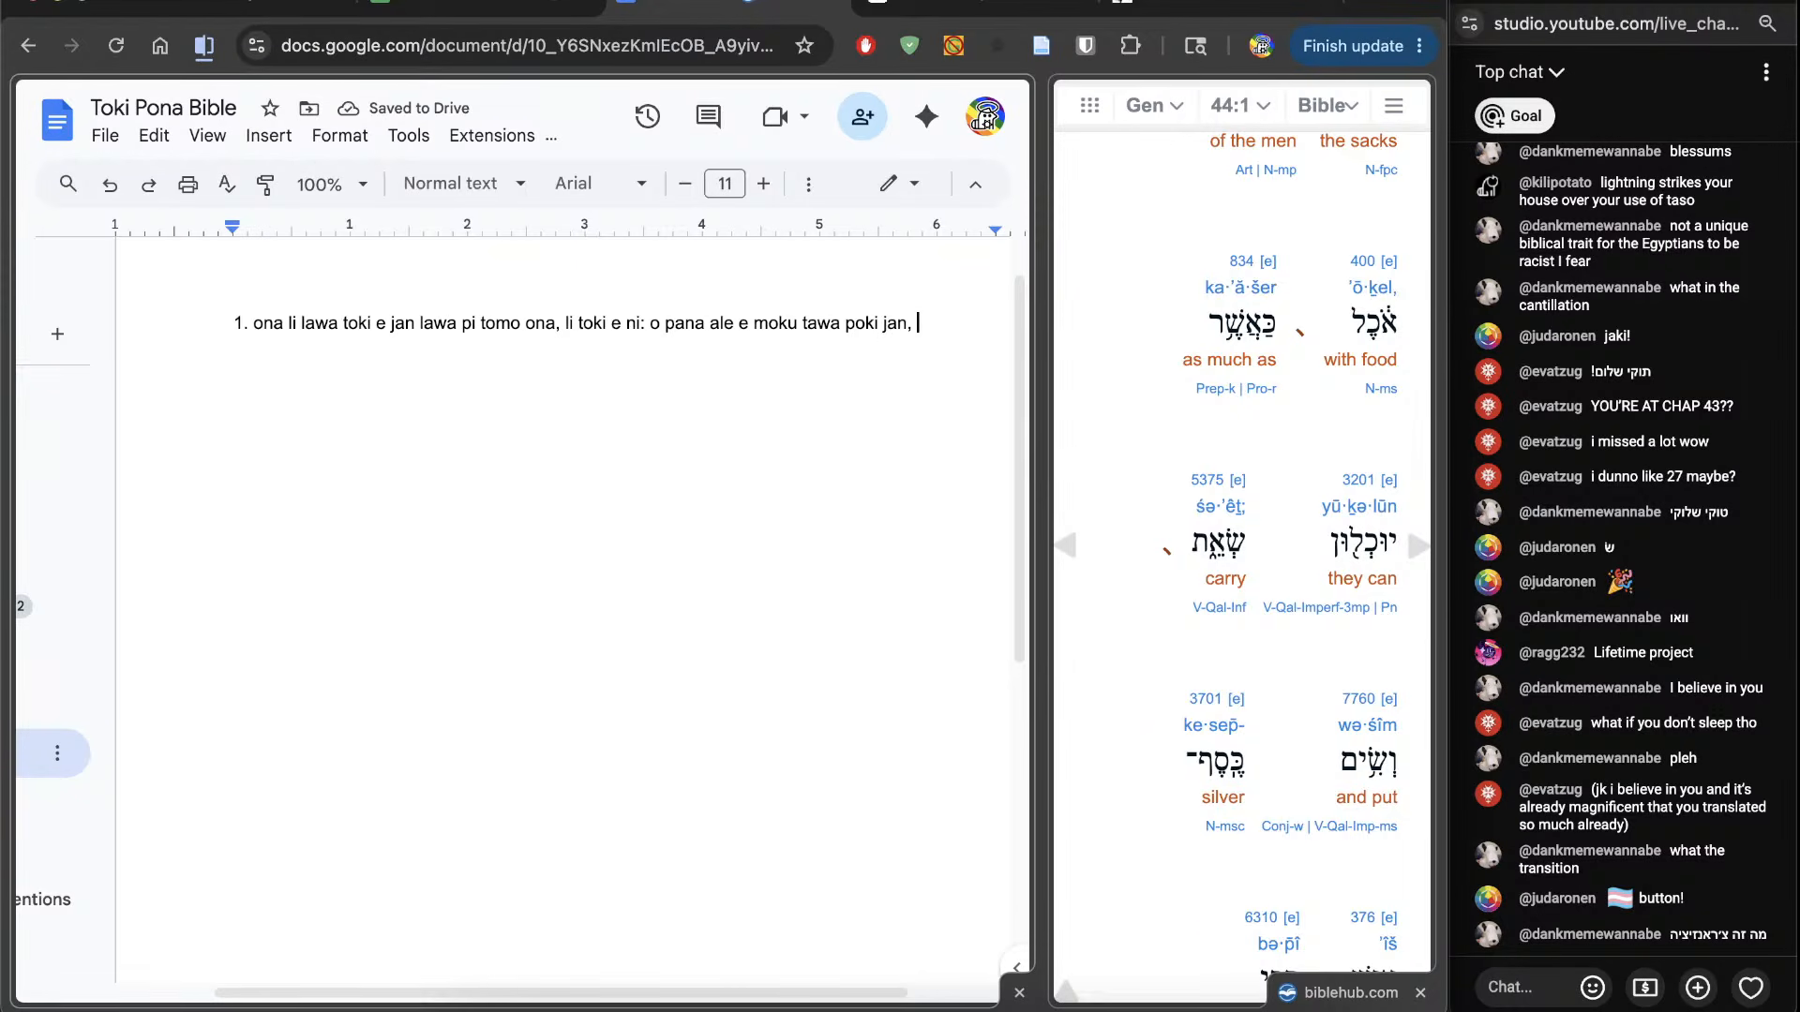
pyautogui.scroll(-1, 1242, 562)
pyautogui.write('sama mute ')
pyautogui.write('ni')
pyautogui.press('BackSpace')
pyautogui.press('BackSpace')
pyautogui.press('BackSpace')
pyautogui.press('BackSpace')
pyautogui.press('BackSpace')
pyautogui.press('BackSpace')
pyautogui.press('BackSpace')
pyautogui.press('BackSpace')
pyautogui.press('BackSpace')
pyautogui.press('BackSpace')
pyautogui.press('BackSpace')
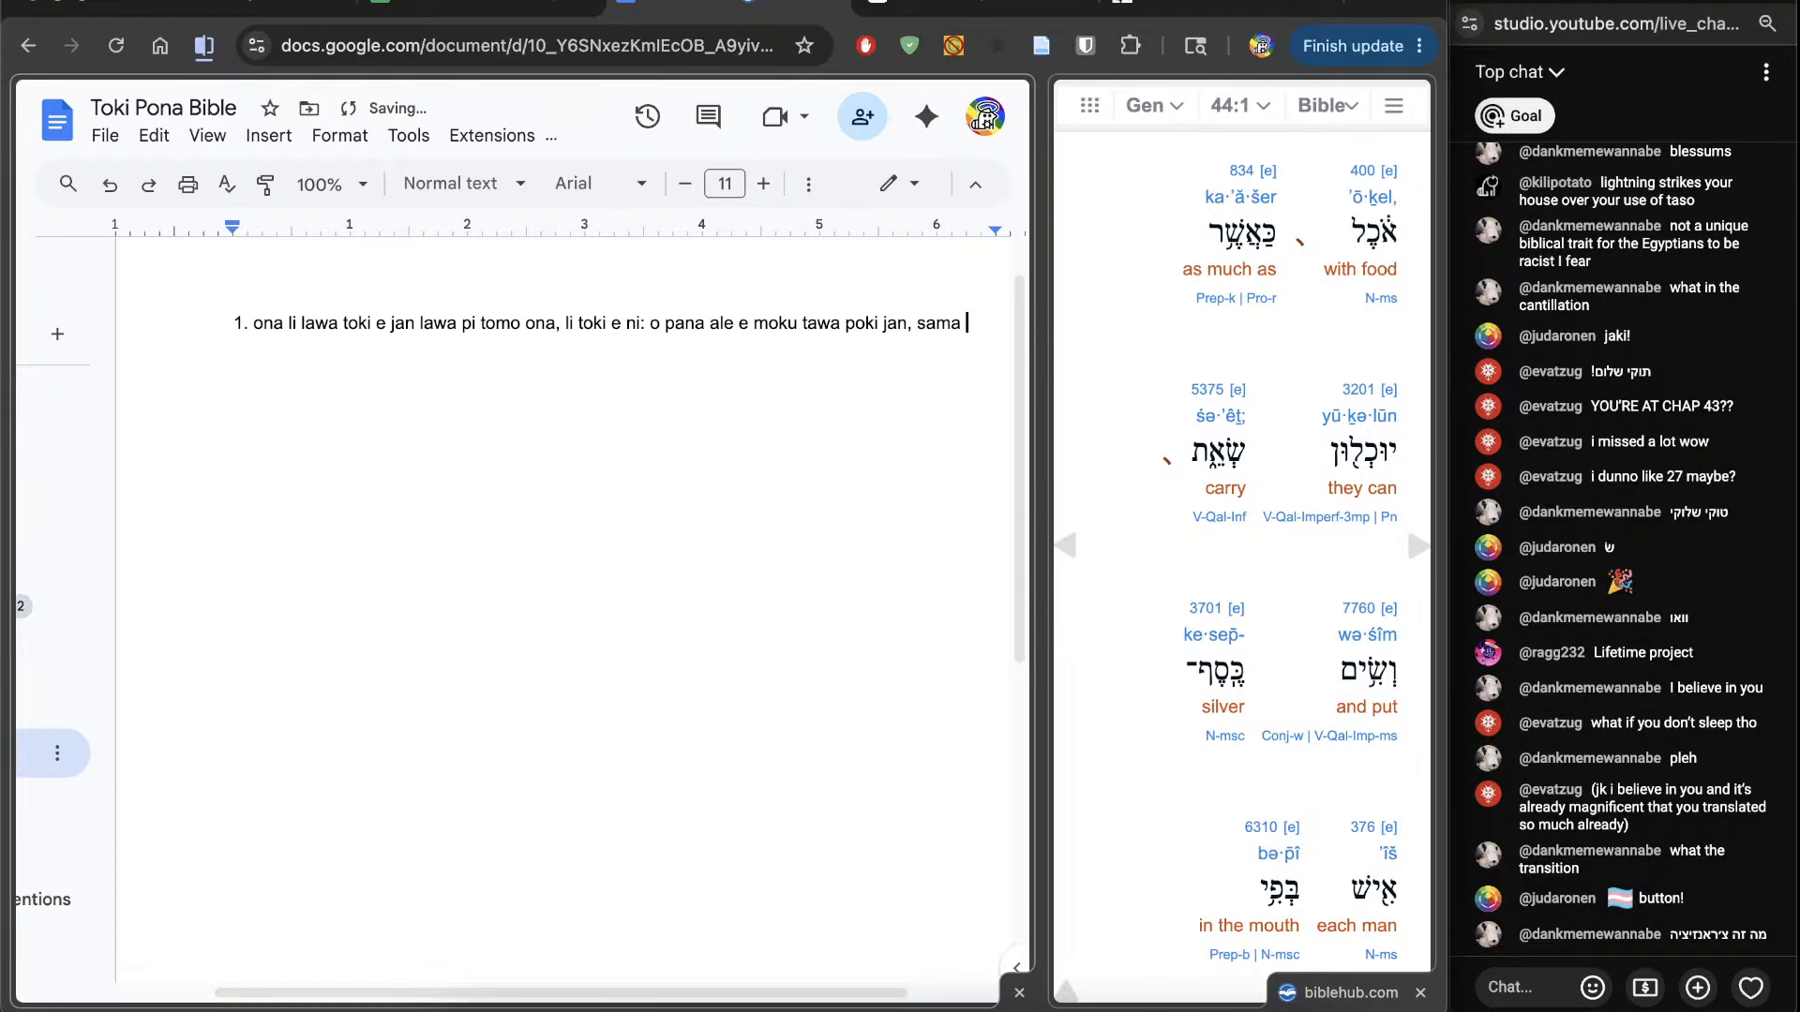
pyautogui.write('ama ni:')
pyautogui.press('BackSpace')
pyautogui.press('BackSpace')
pyautogui.press('BackSpace')
pyautogui.press('BackSpace')
pyautogui.press('BackSpace')
pyautogui.press('BackSpace')
pyautogui.press('BackSpace')
pyautogui.press('BackSpace')
# Step: Finish verse 1 with "lon ken jo ona, o pana e mani jan tawa uta pi poki jan."
pyautogui.write('lon ken jo ona, o pana e mani')
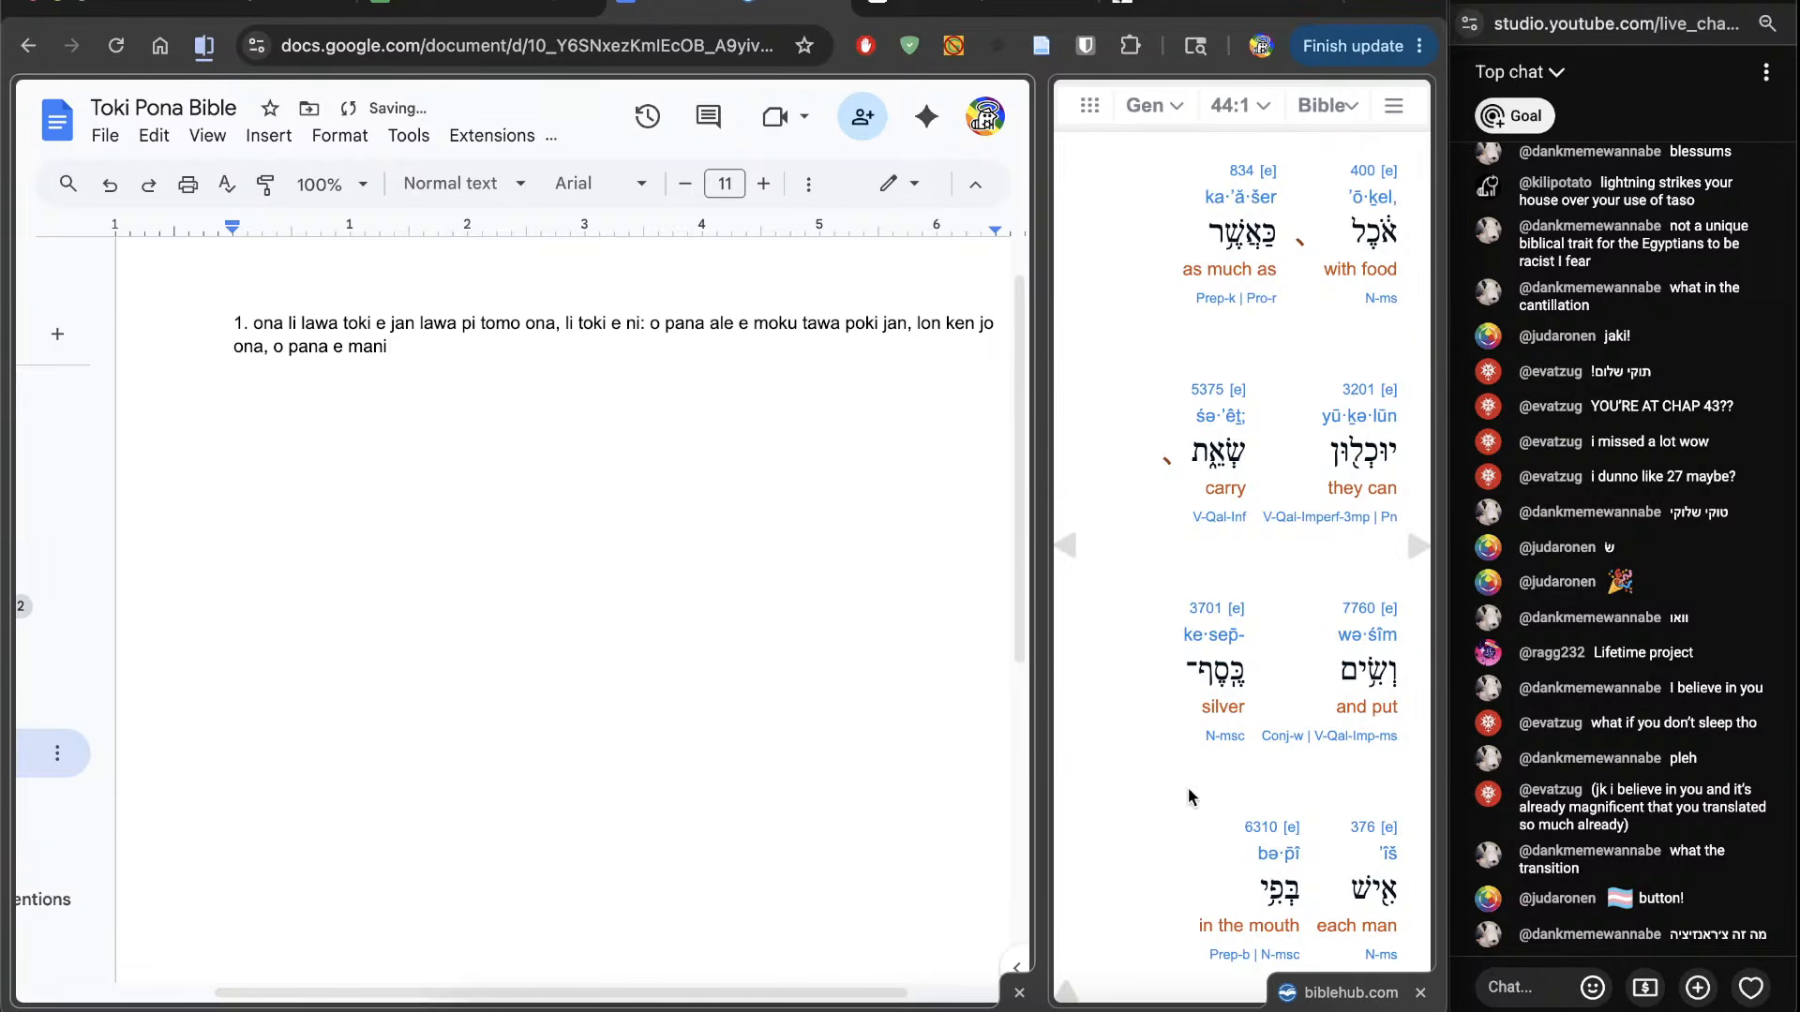
pyautogui.scroll(-4, 1085, 804)
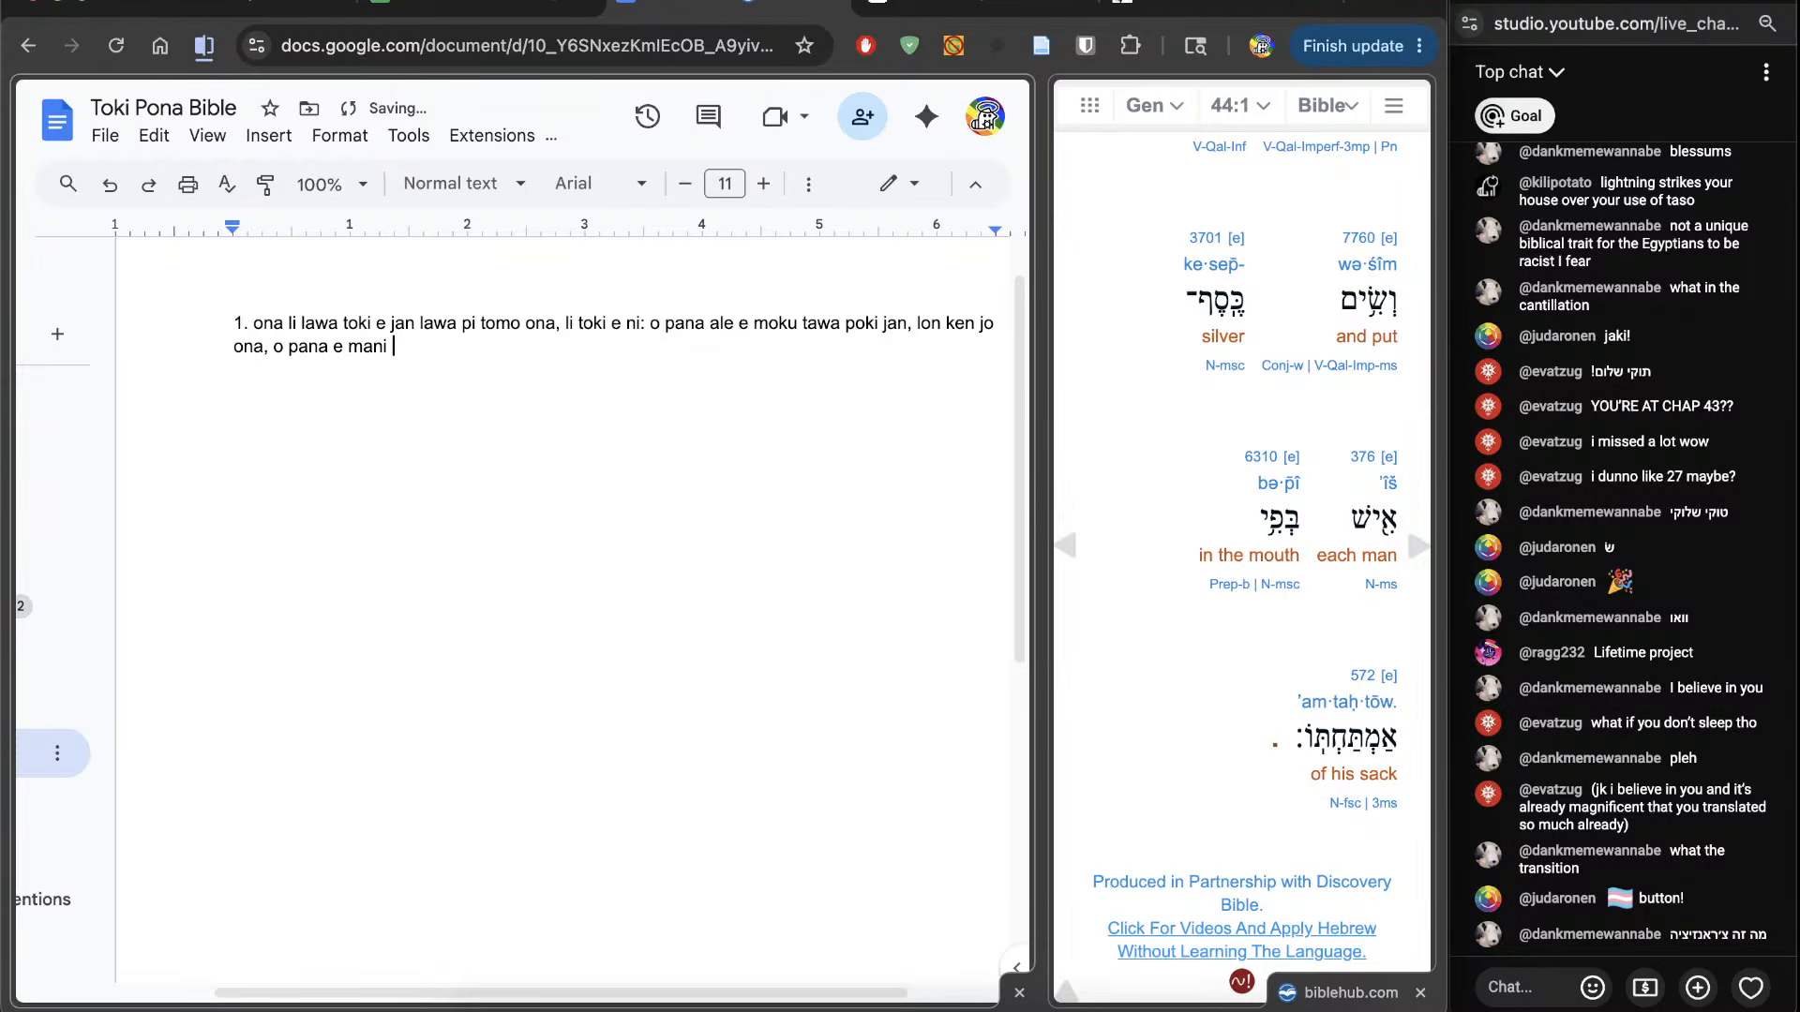
pyautogui.write('jan tawa ')
pyautogui.write('uta ')
pyautogui.write('pip')
pyautogui.write('oki ja')
pyautogui.write('n')
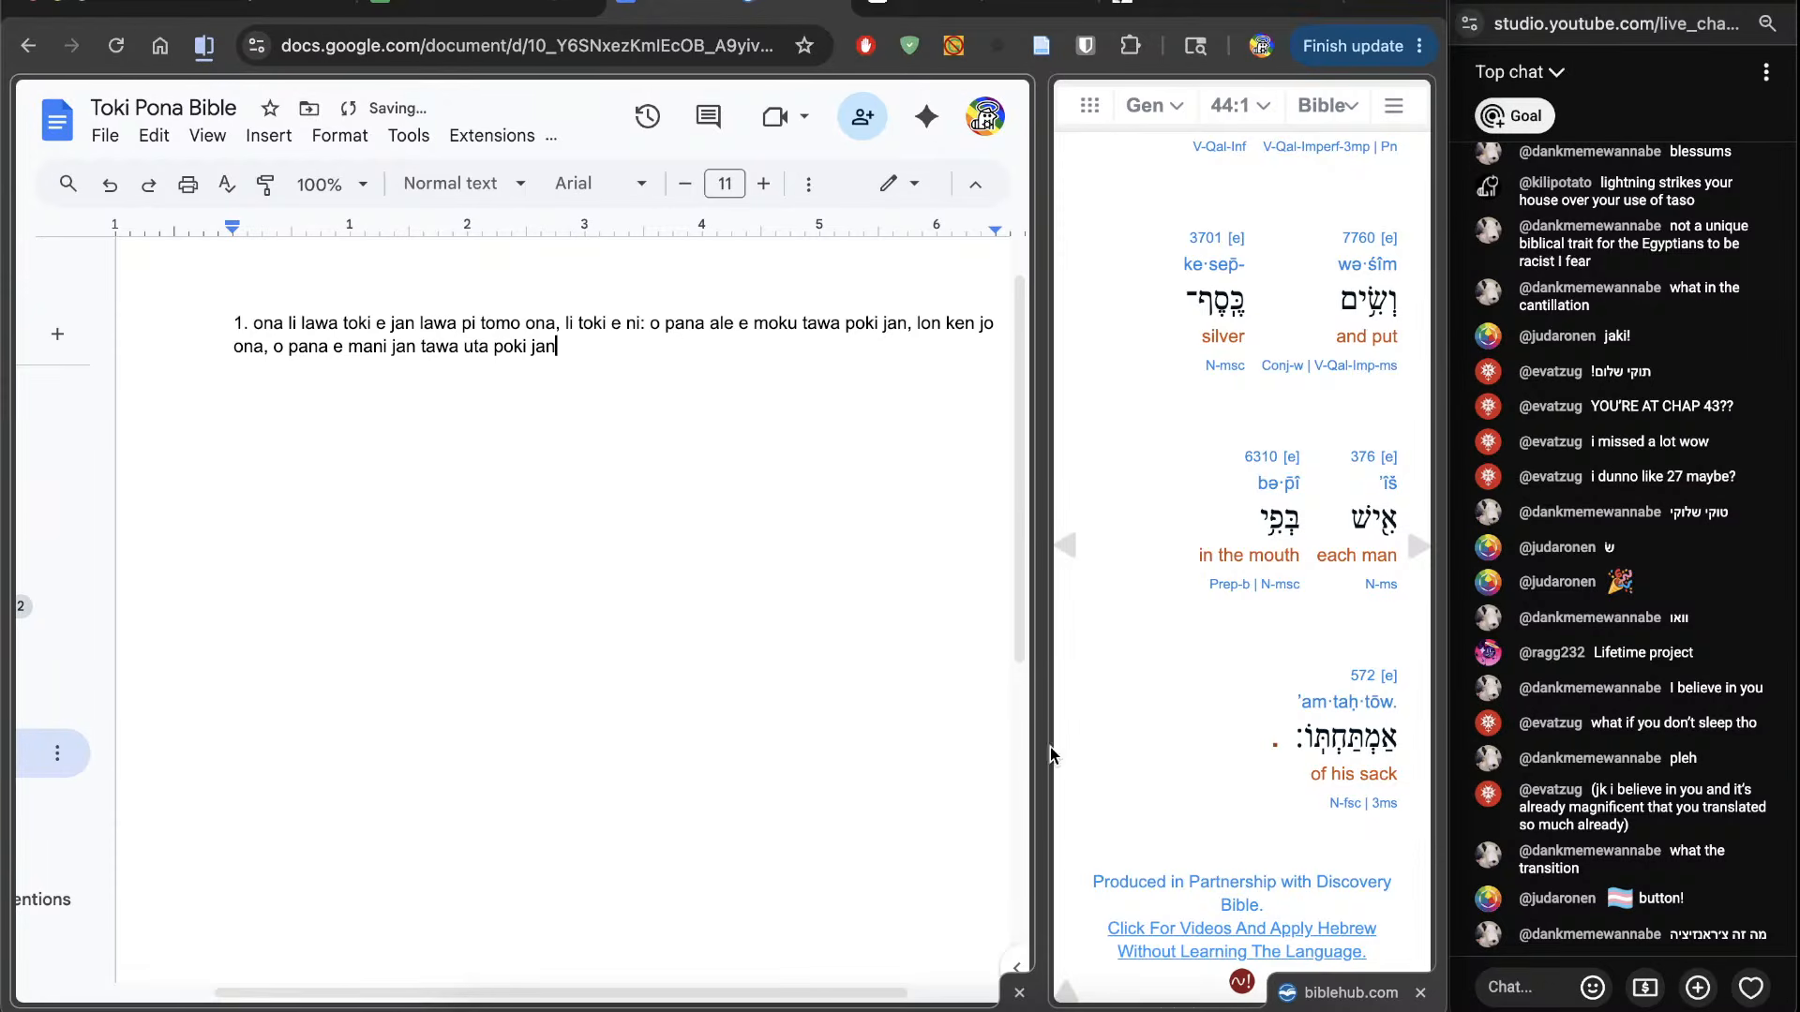
pyautogui.click(498, 347)
pyautogui.write('pi ')
pyautogui.write(' .')
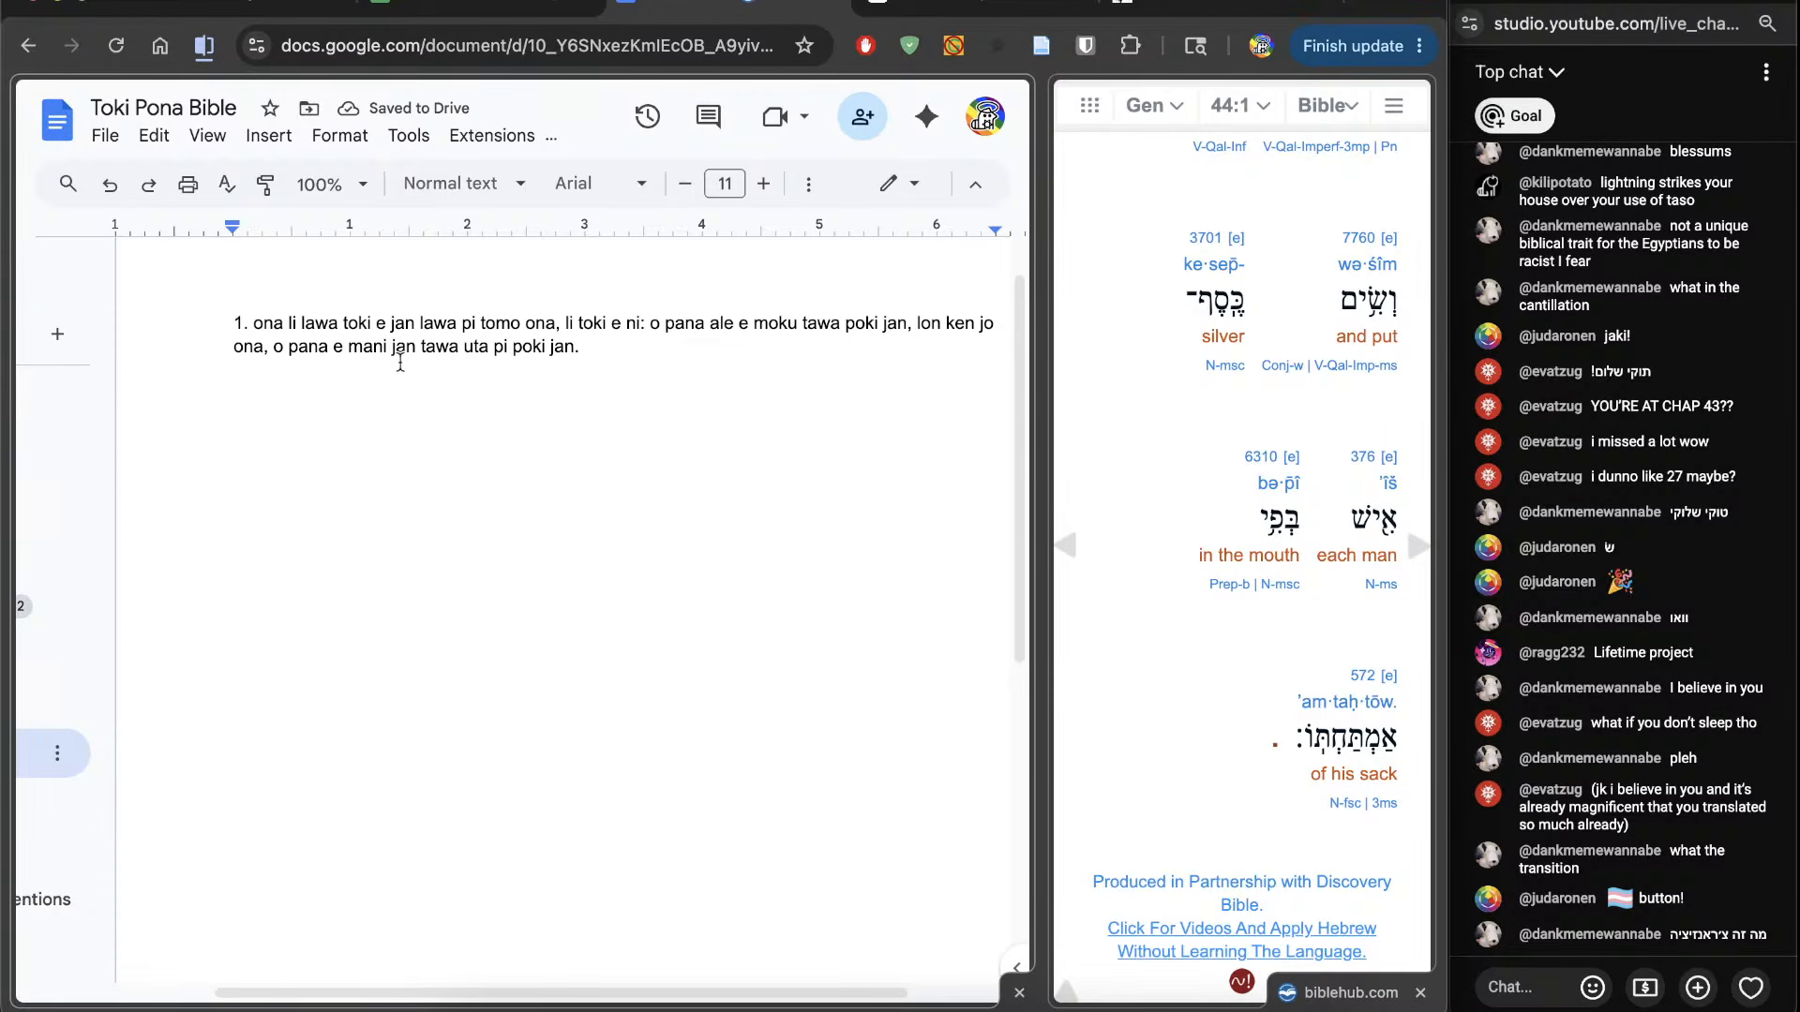
# Step: Compare the last two uses of "jan" with the Hebrew for "each man" and "of his sack", and advance the interlinear to Genesis 44:2
pyautogui.doubleClick(400, 362)
pyautogui.doubleClick(558, 373)
pyautogui.doubleClick(1355, 512)
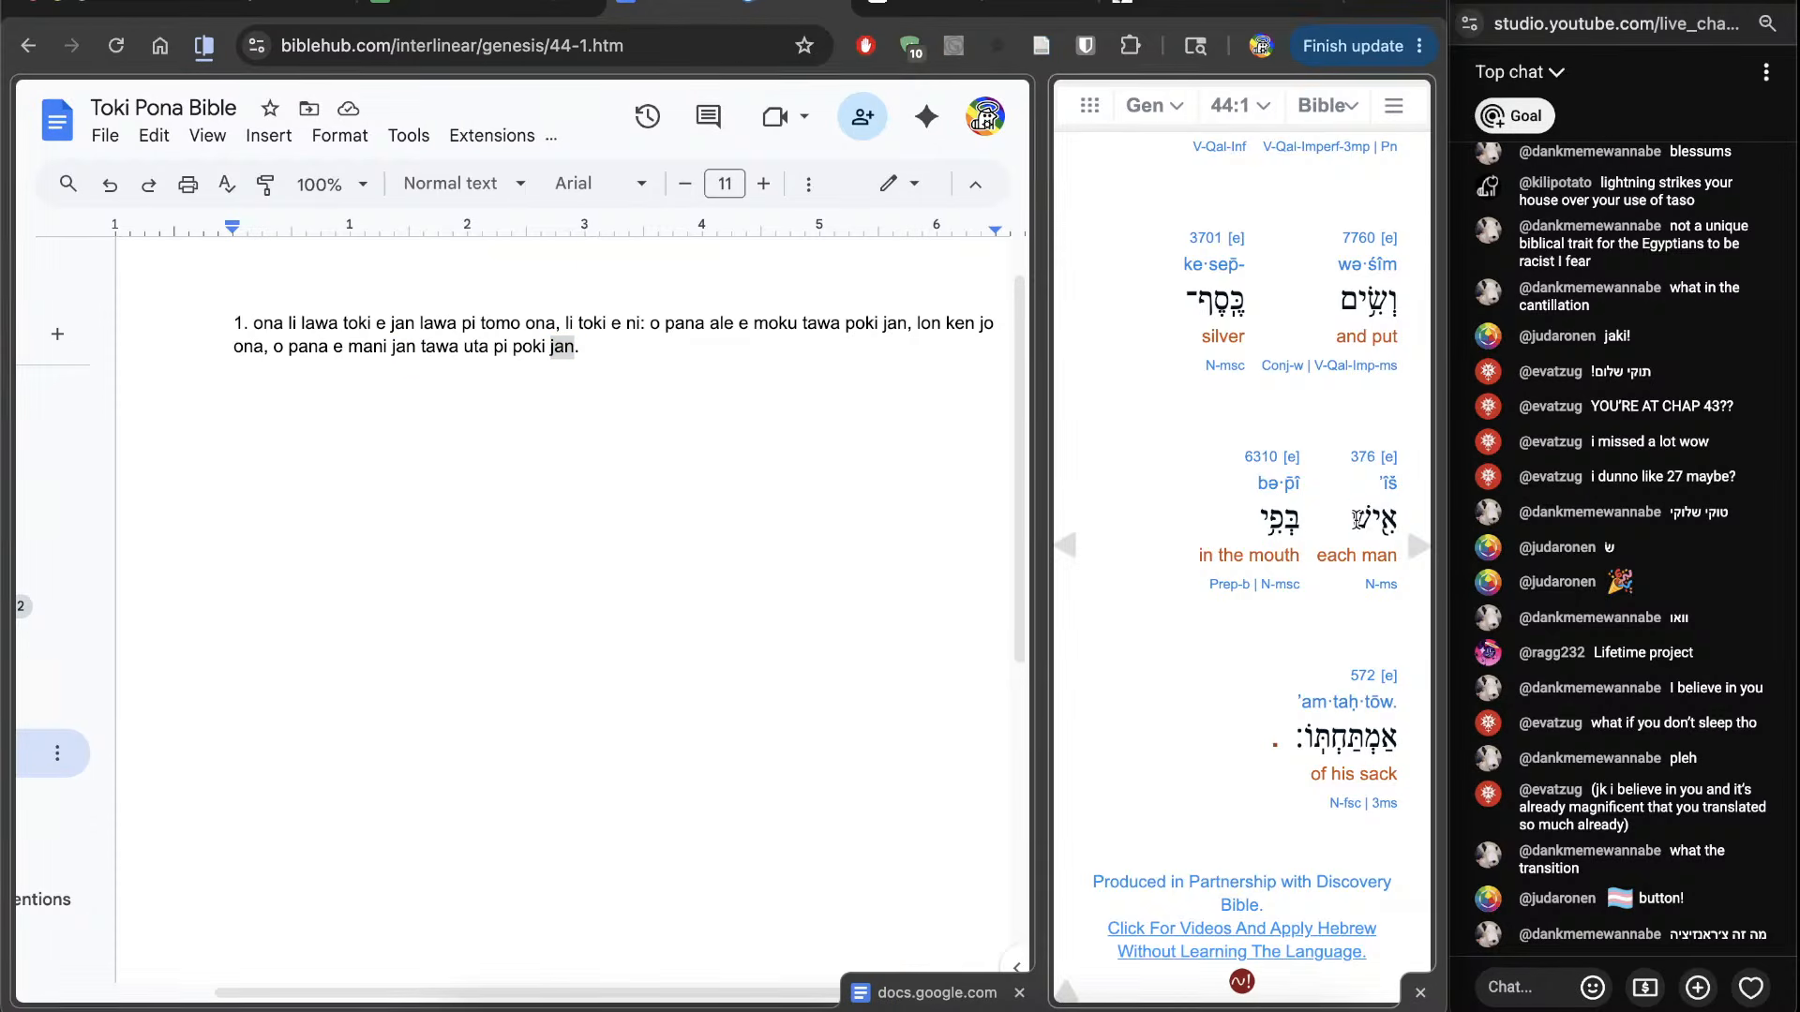
pyautogui.moveTo(1319, 739); pyautogui.dragTo(1308, 738)
pyautogui.click(1306, 739)
pyautogui.click(708, 654)
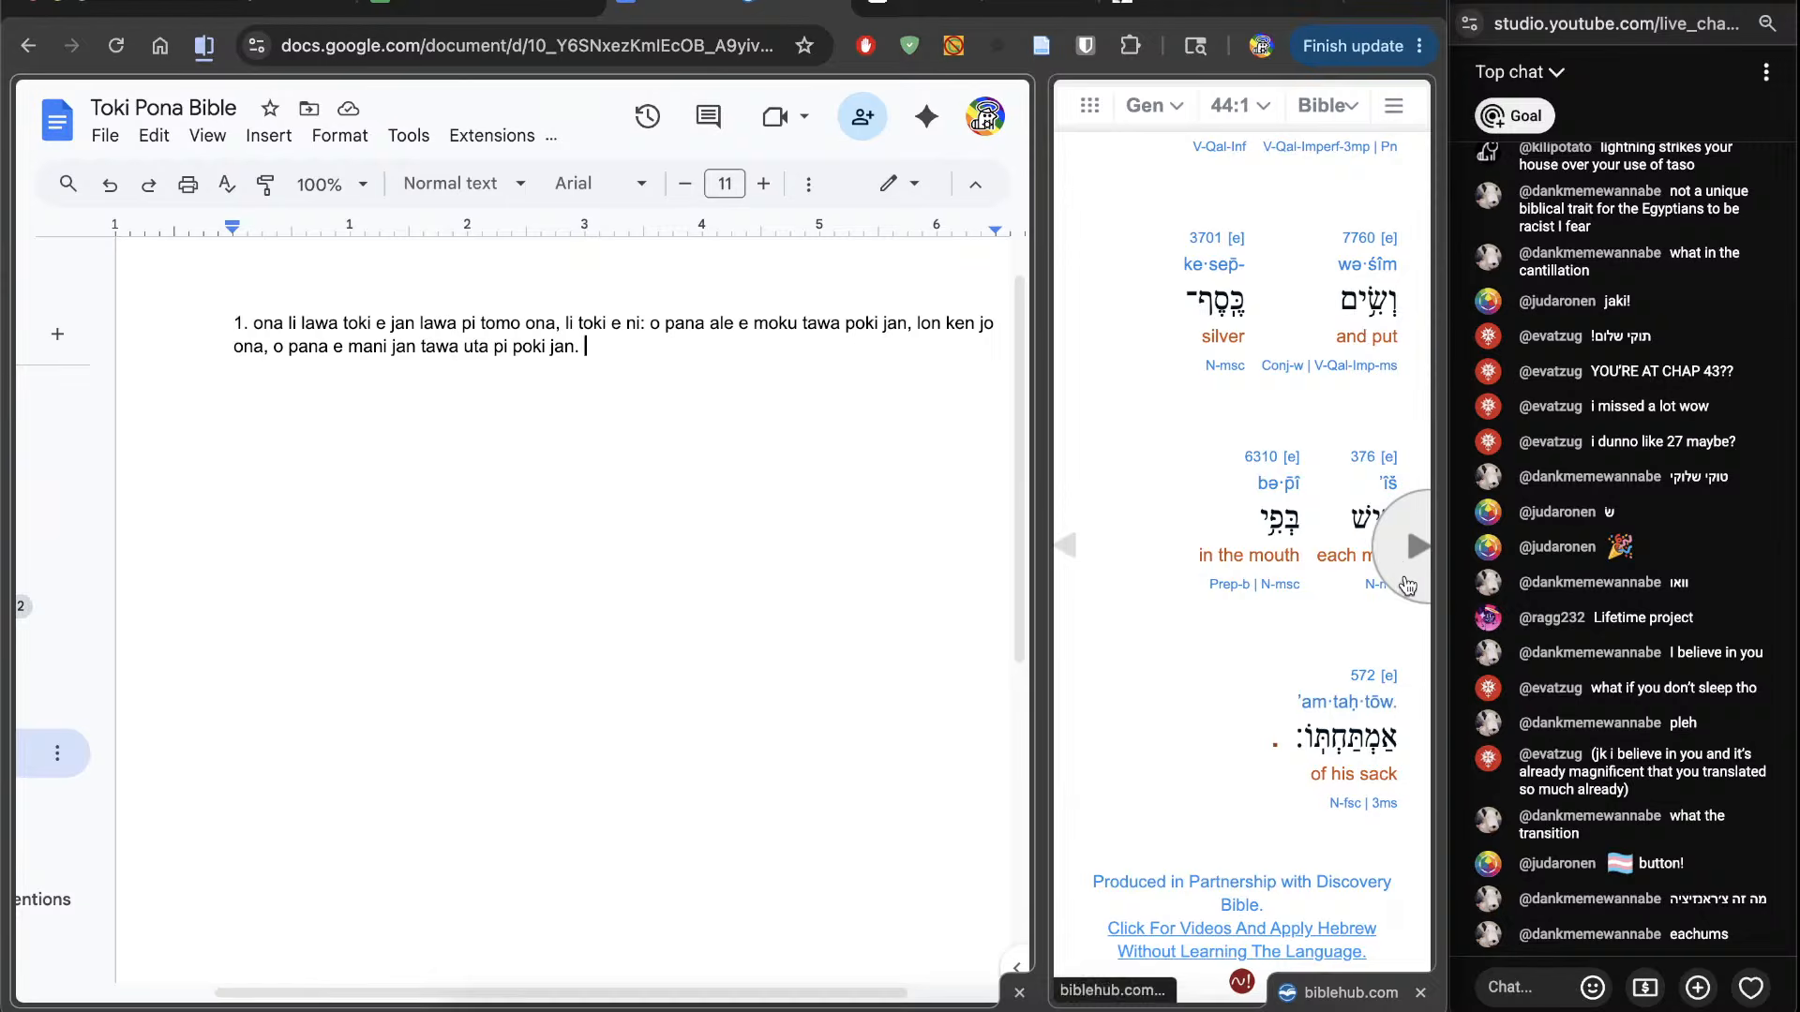
pyautogui.click(1409, 589)
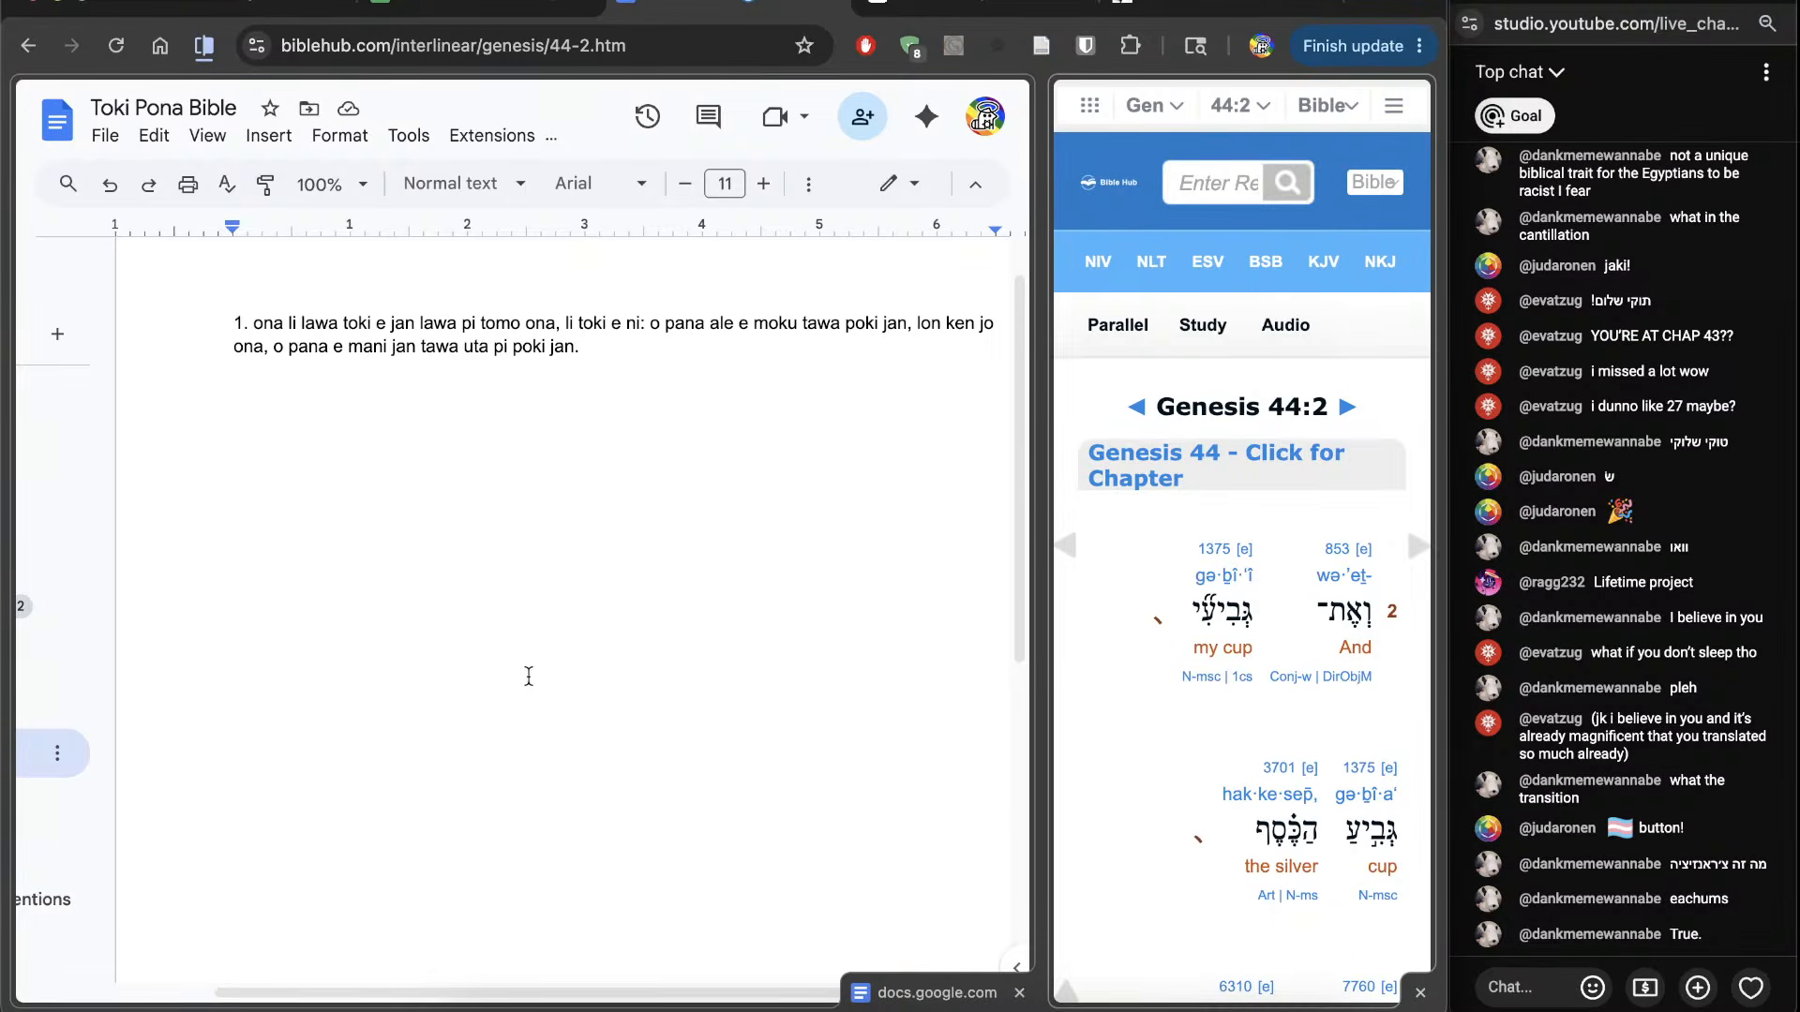
# Step: Start a new paragraph numbered 2 below verse 1 for the next verse
pyautogui.click(548, 652)
pyautogui.press('Return')
pyautogui.write('2.')
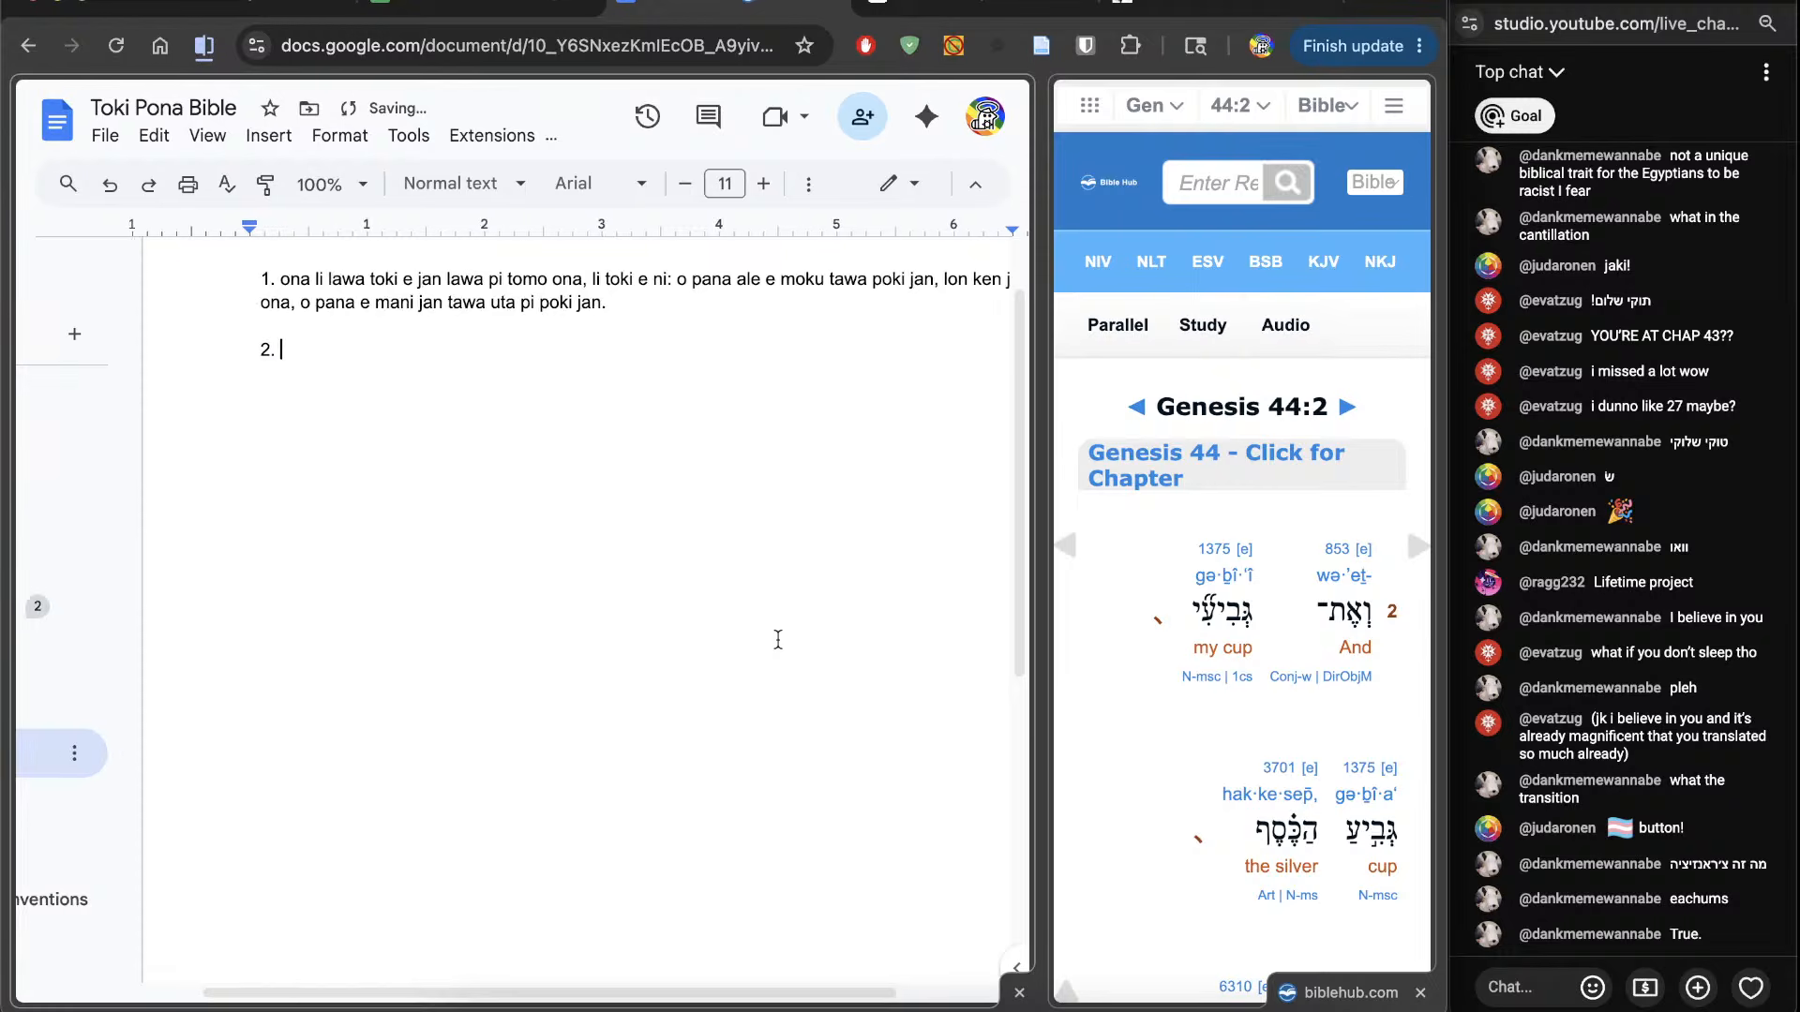
# Step: Review the Torah, Tanakh and Genesis progress figures in the bible calculator spreadsheet, and return to the Toki Pona Bible document
pyautogui.click(474, 13)
pyautogui.scroll(10, 825, 608)
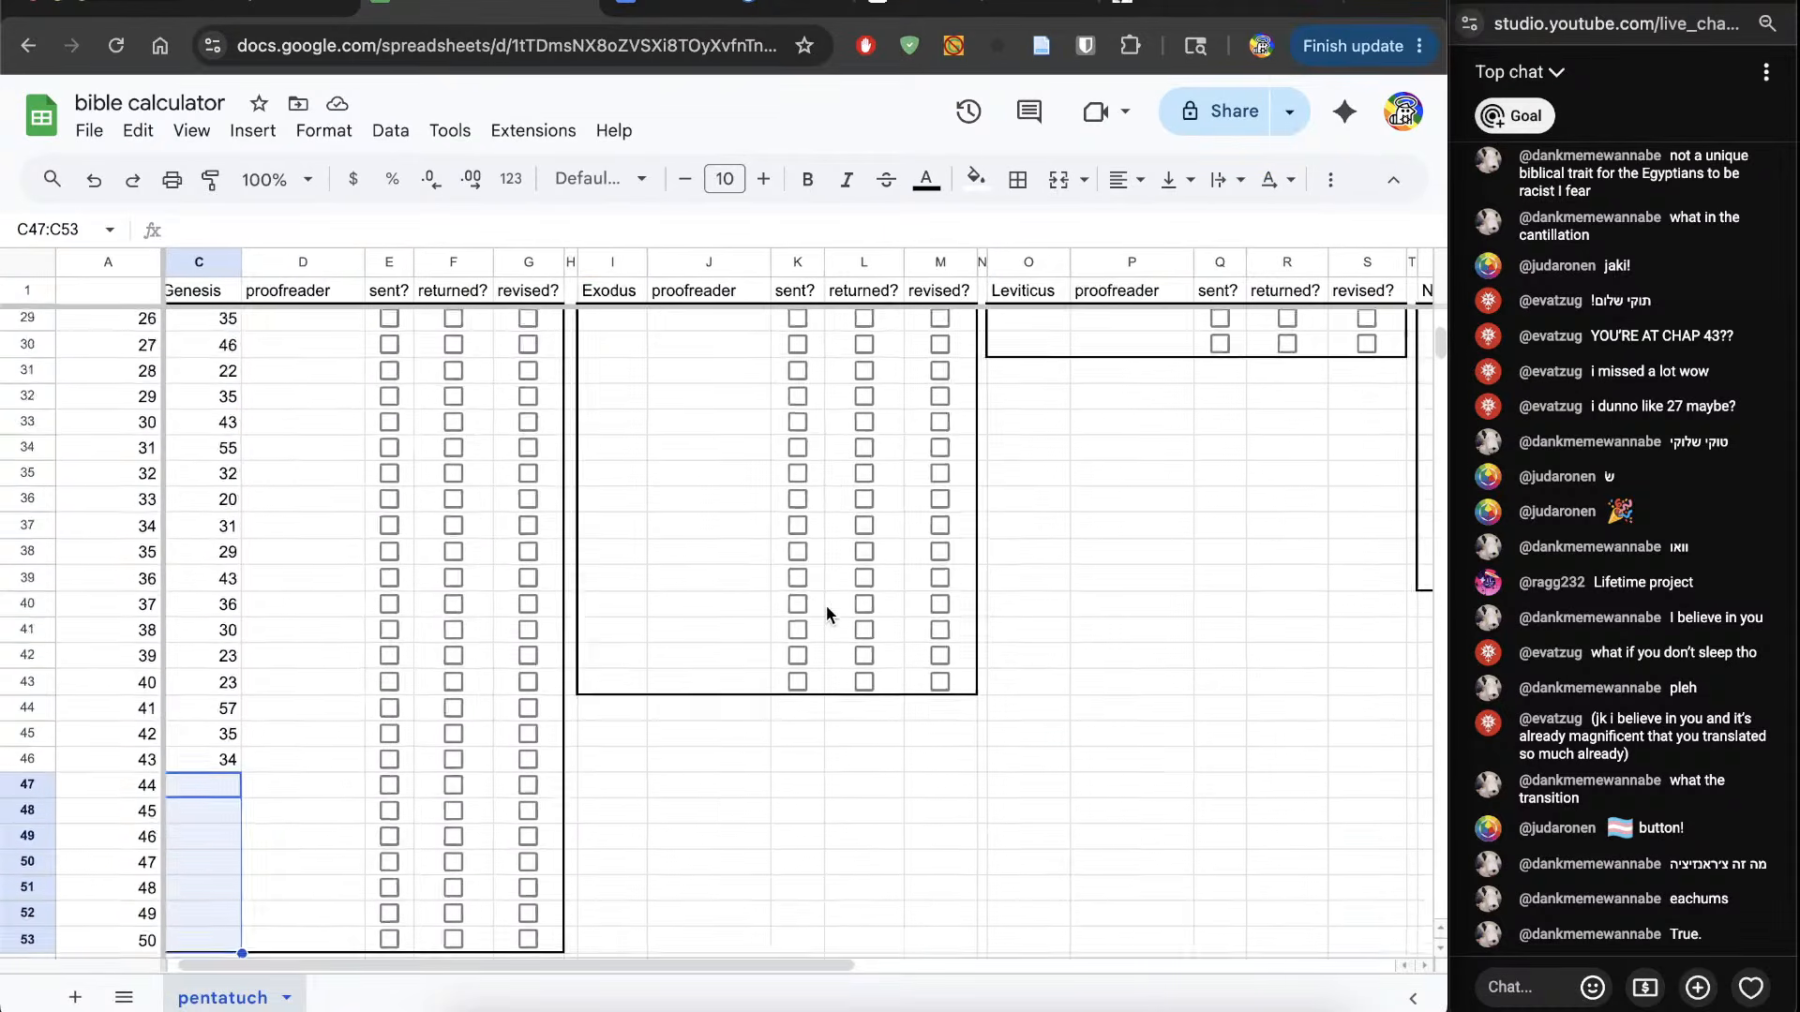
pyautogui.hscroll(5, 825, 607)
pyautogui.hscroll(3, 825, 613)
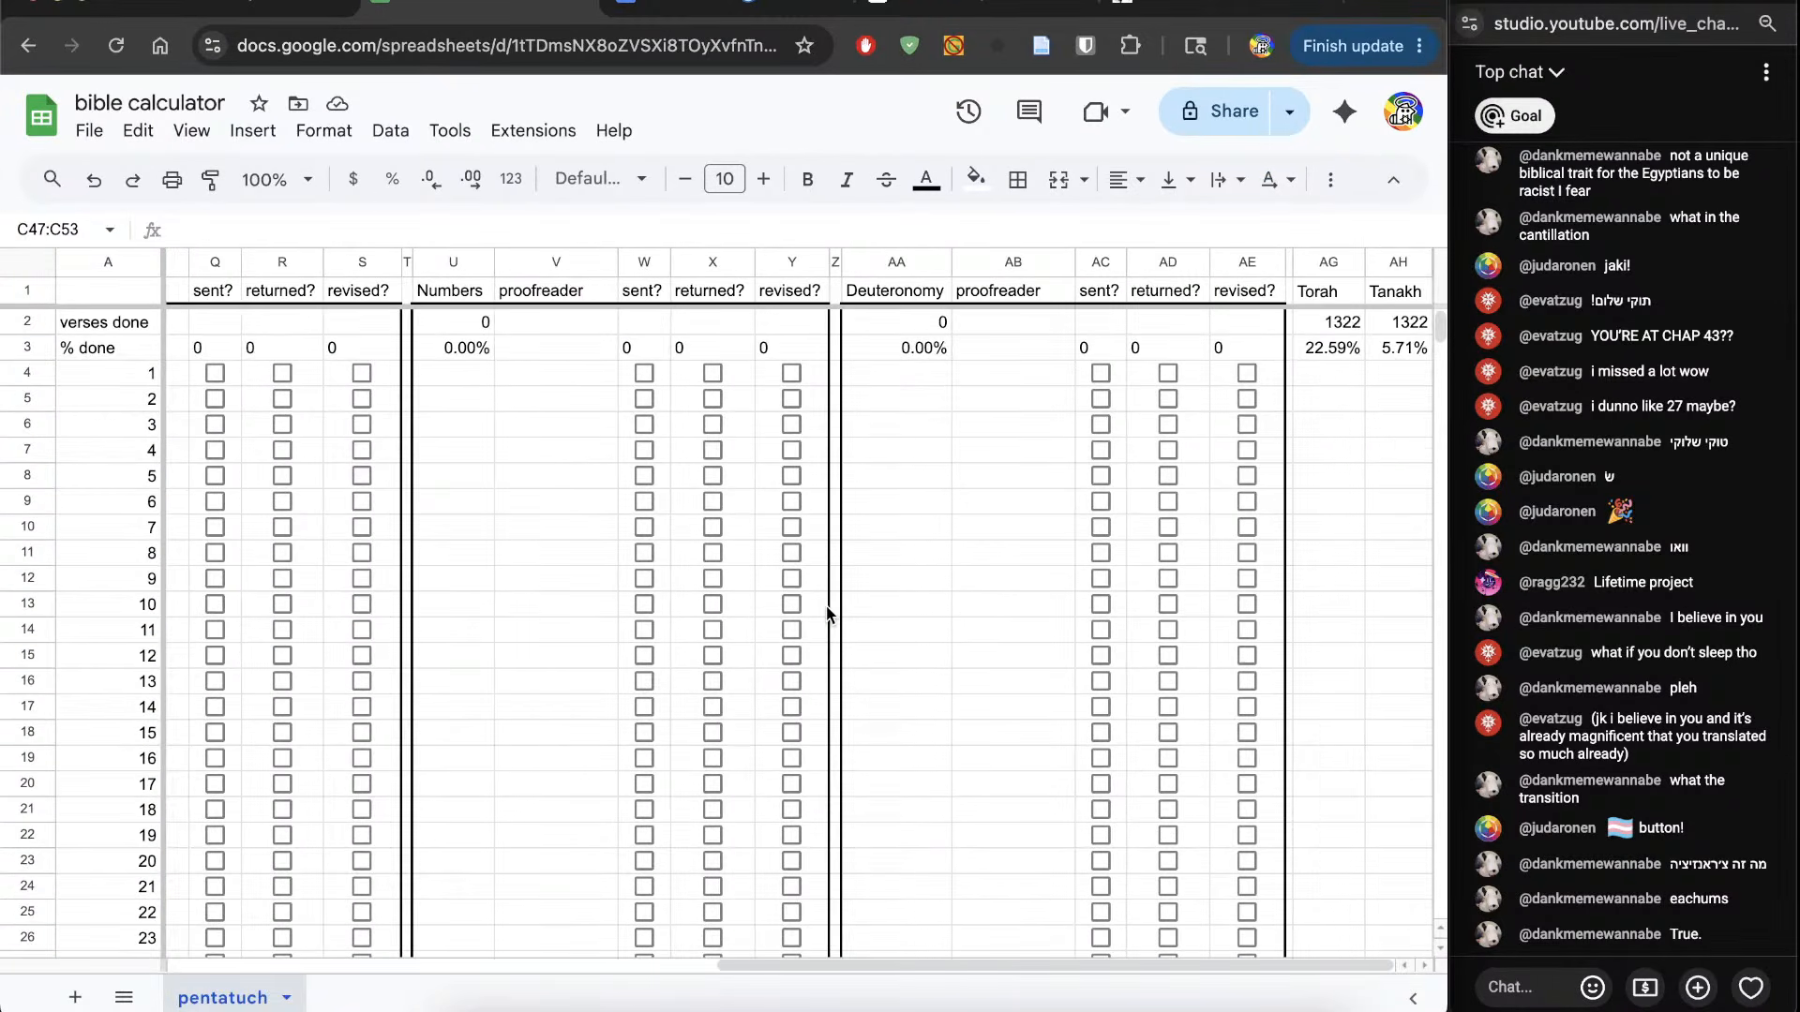
pyautogui.moveTo(1326, 262); pyautogui.dragTo(1397, 262)
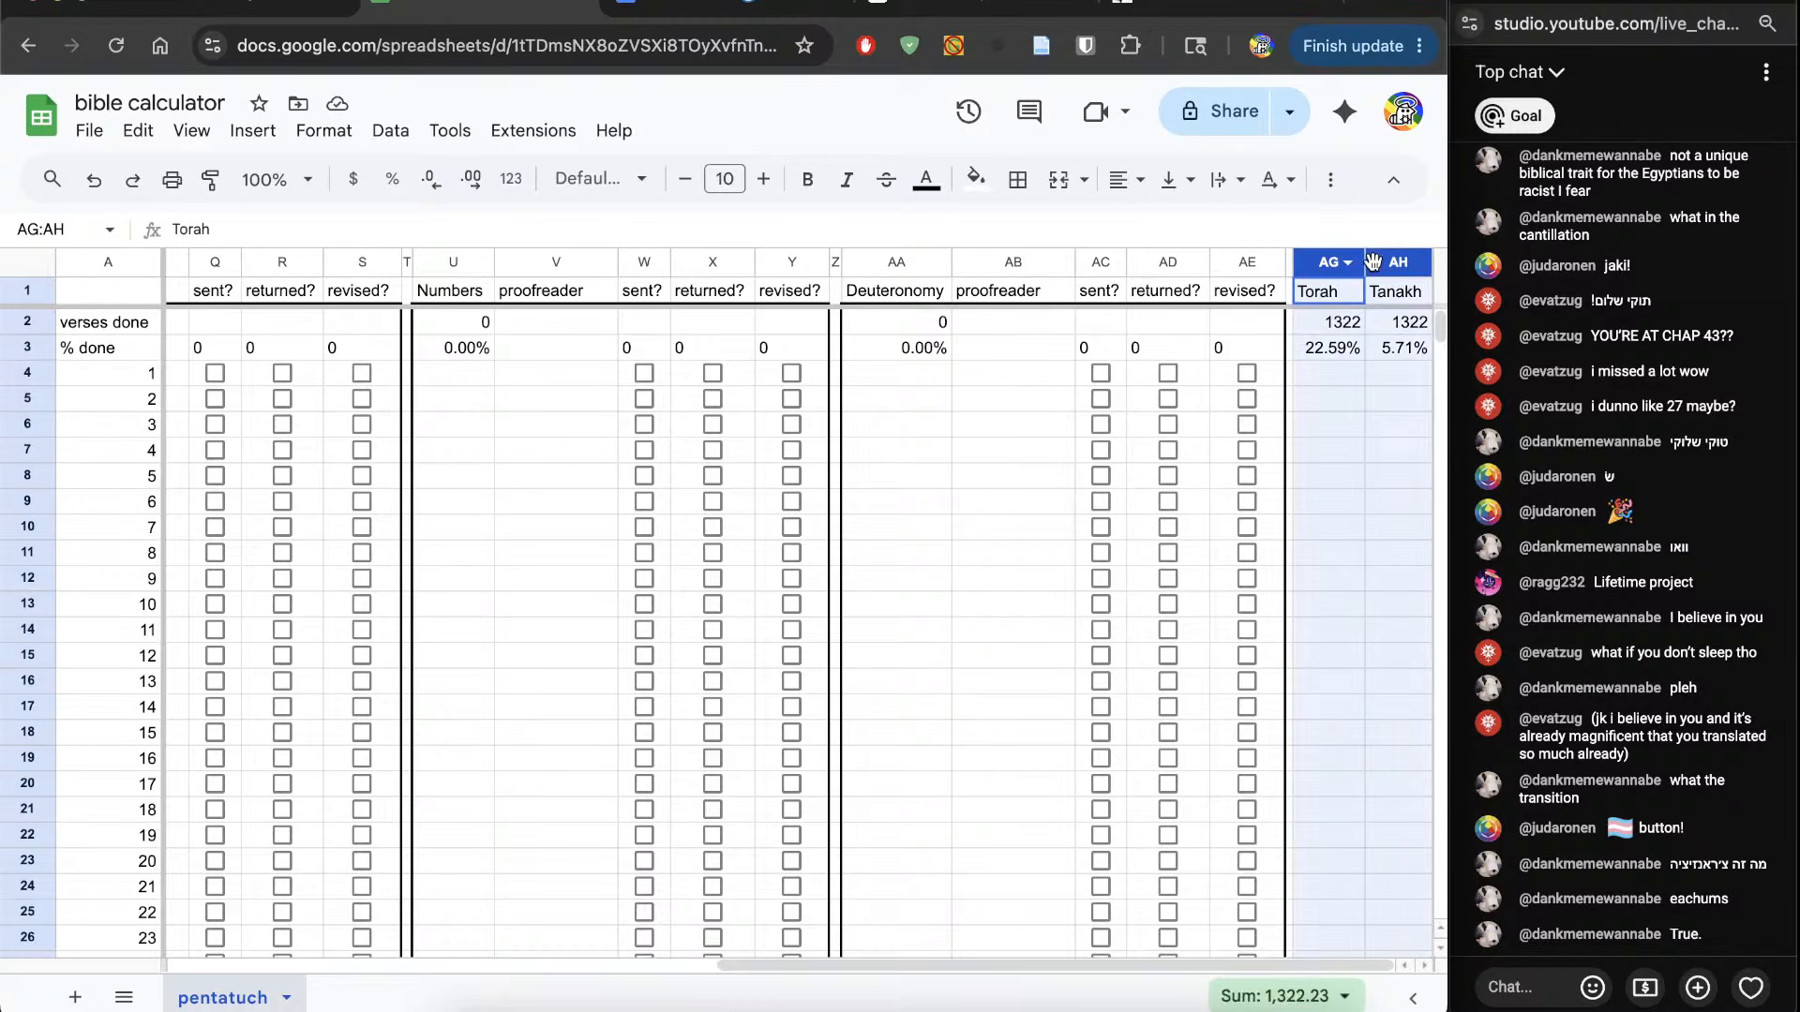
pyautogui.click(1300, 506)
pyautogui.hscroll(-8, 1299, 510)
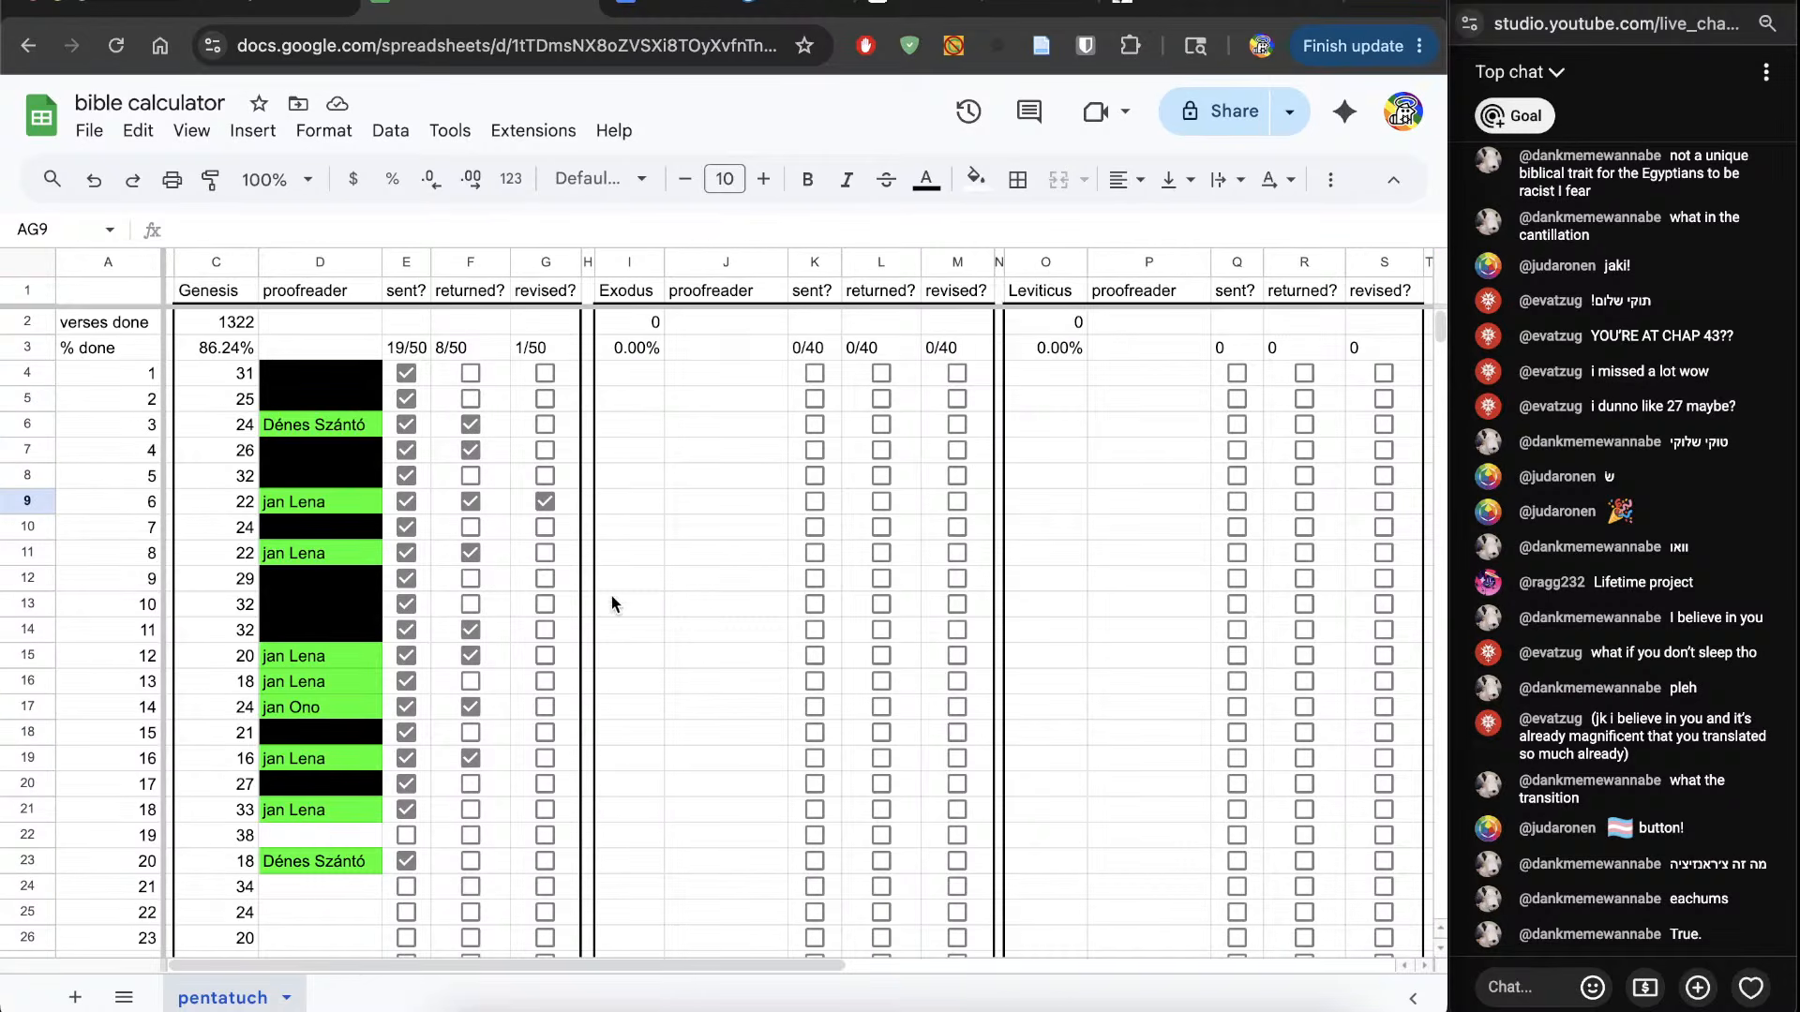
pyautogui.scroll(-10, 696, 643)
pyautogui.hotkey('ctrl', 'Tab')
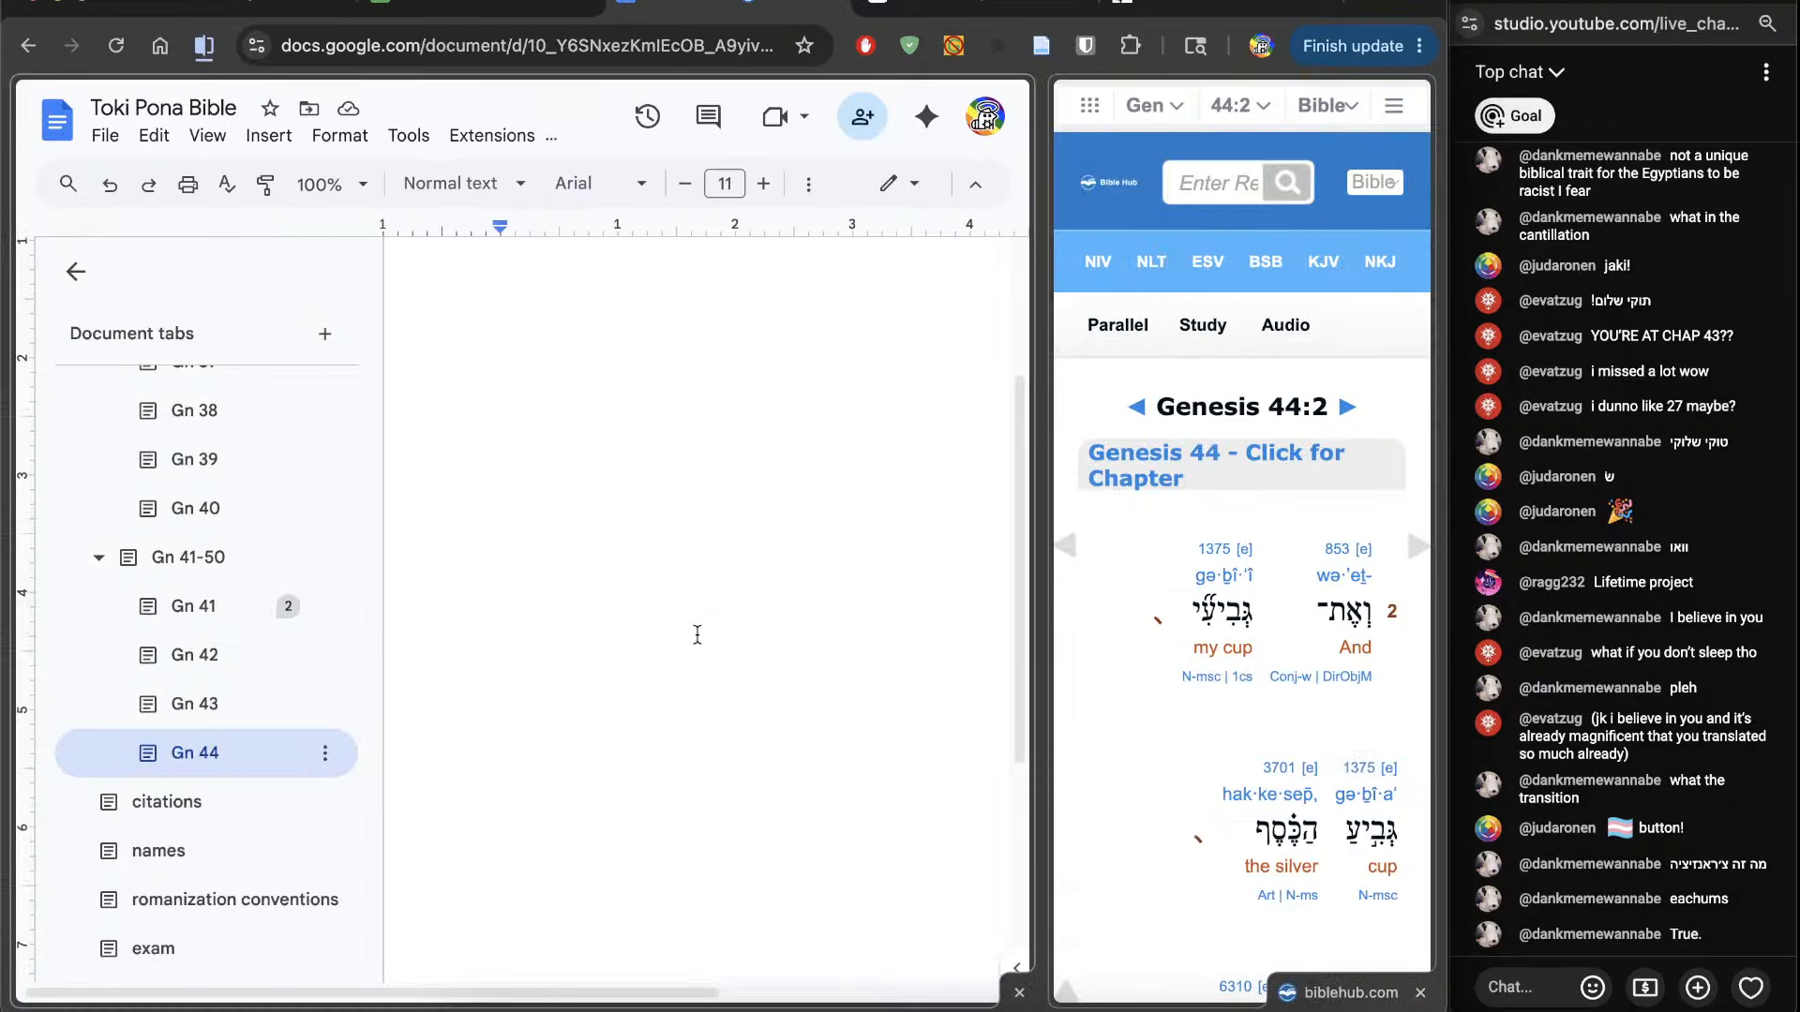
pyautogui.hotkey('ctrl', 'v')
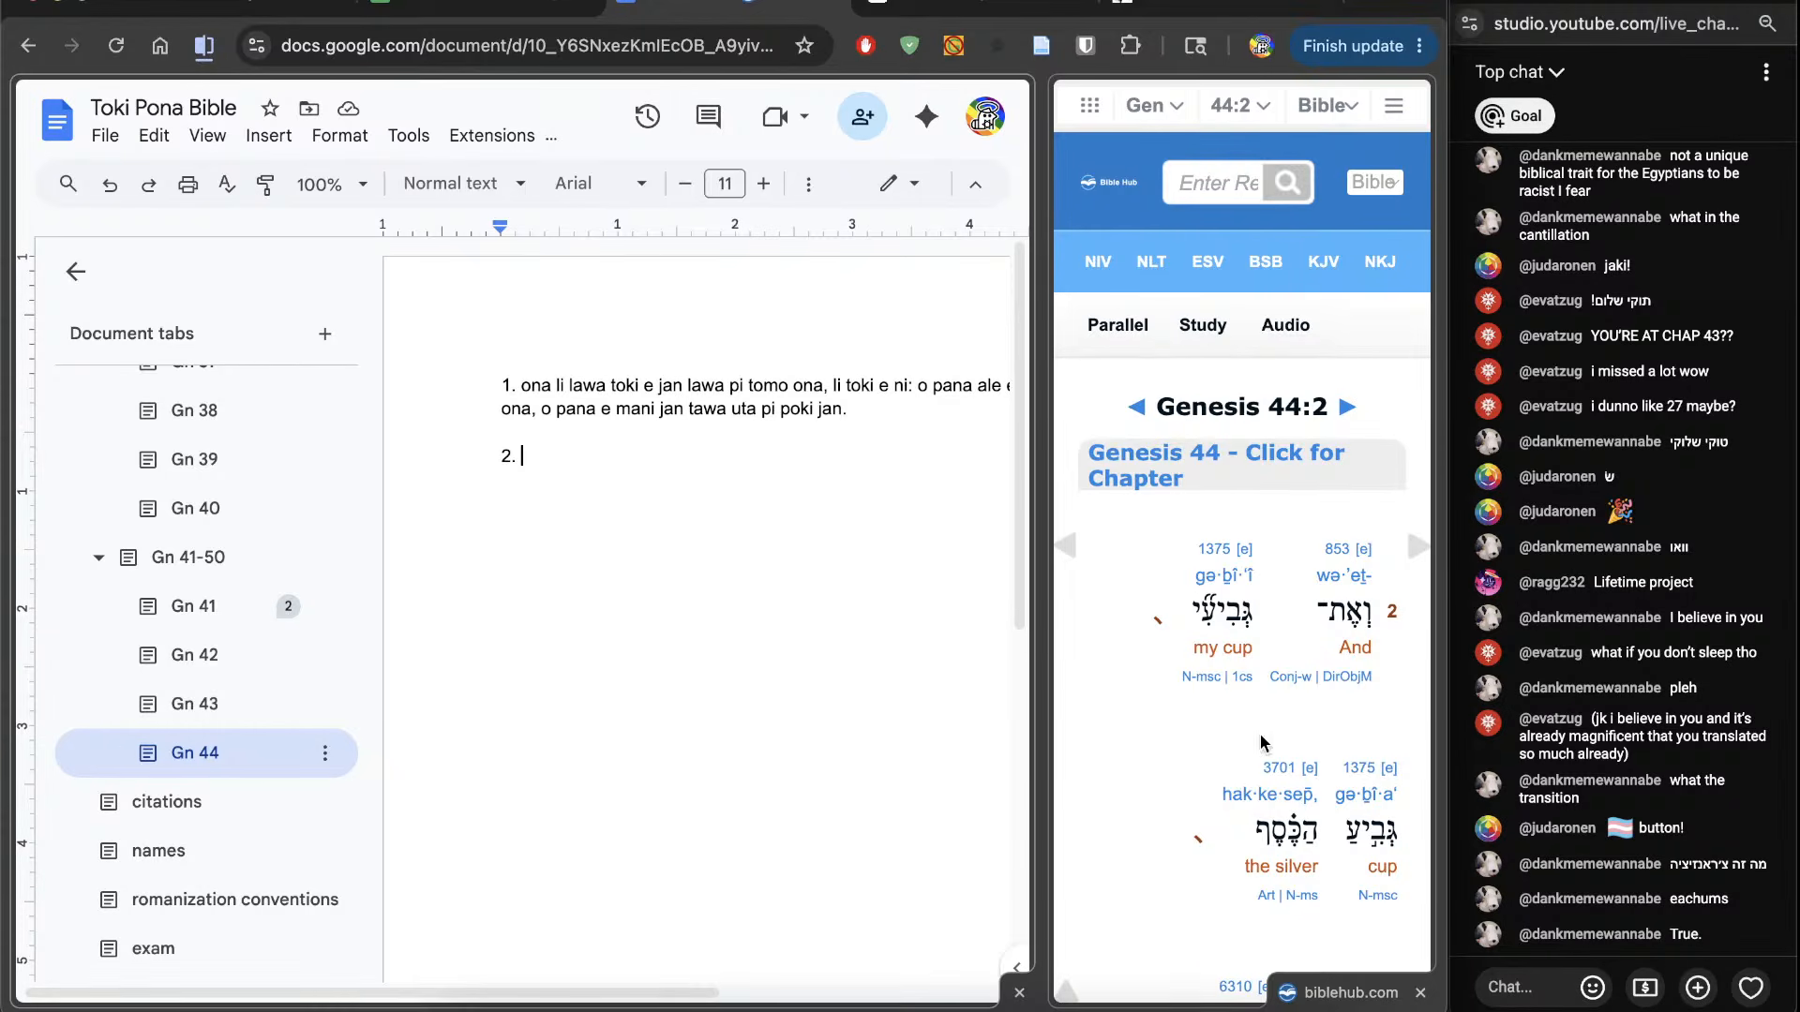
# Step: Begin verse 2 with "poki telo mani mi, la o pana", following the interlinear's silver cup phrase
pyautogui.scroll(-2, 1271, 764)
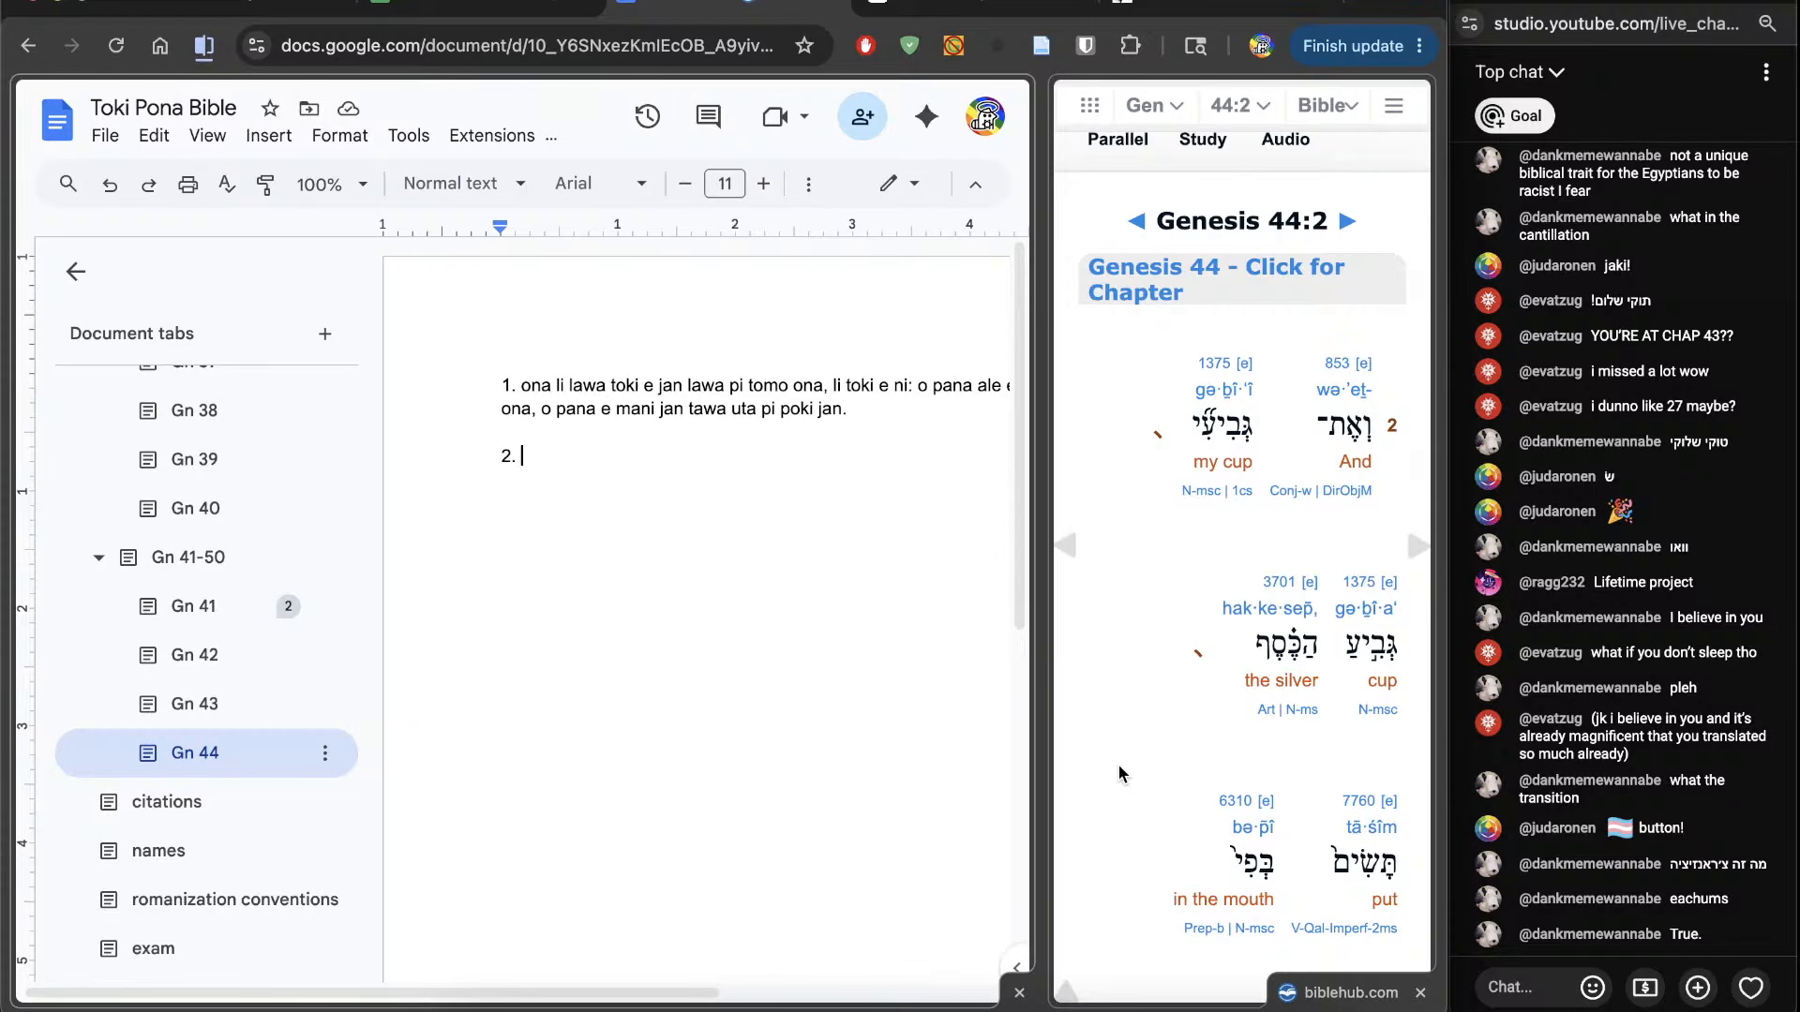
pyautogui.scroll(-1, 1118, 773)
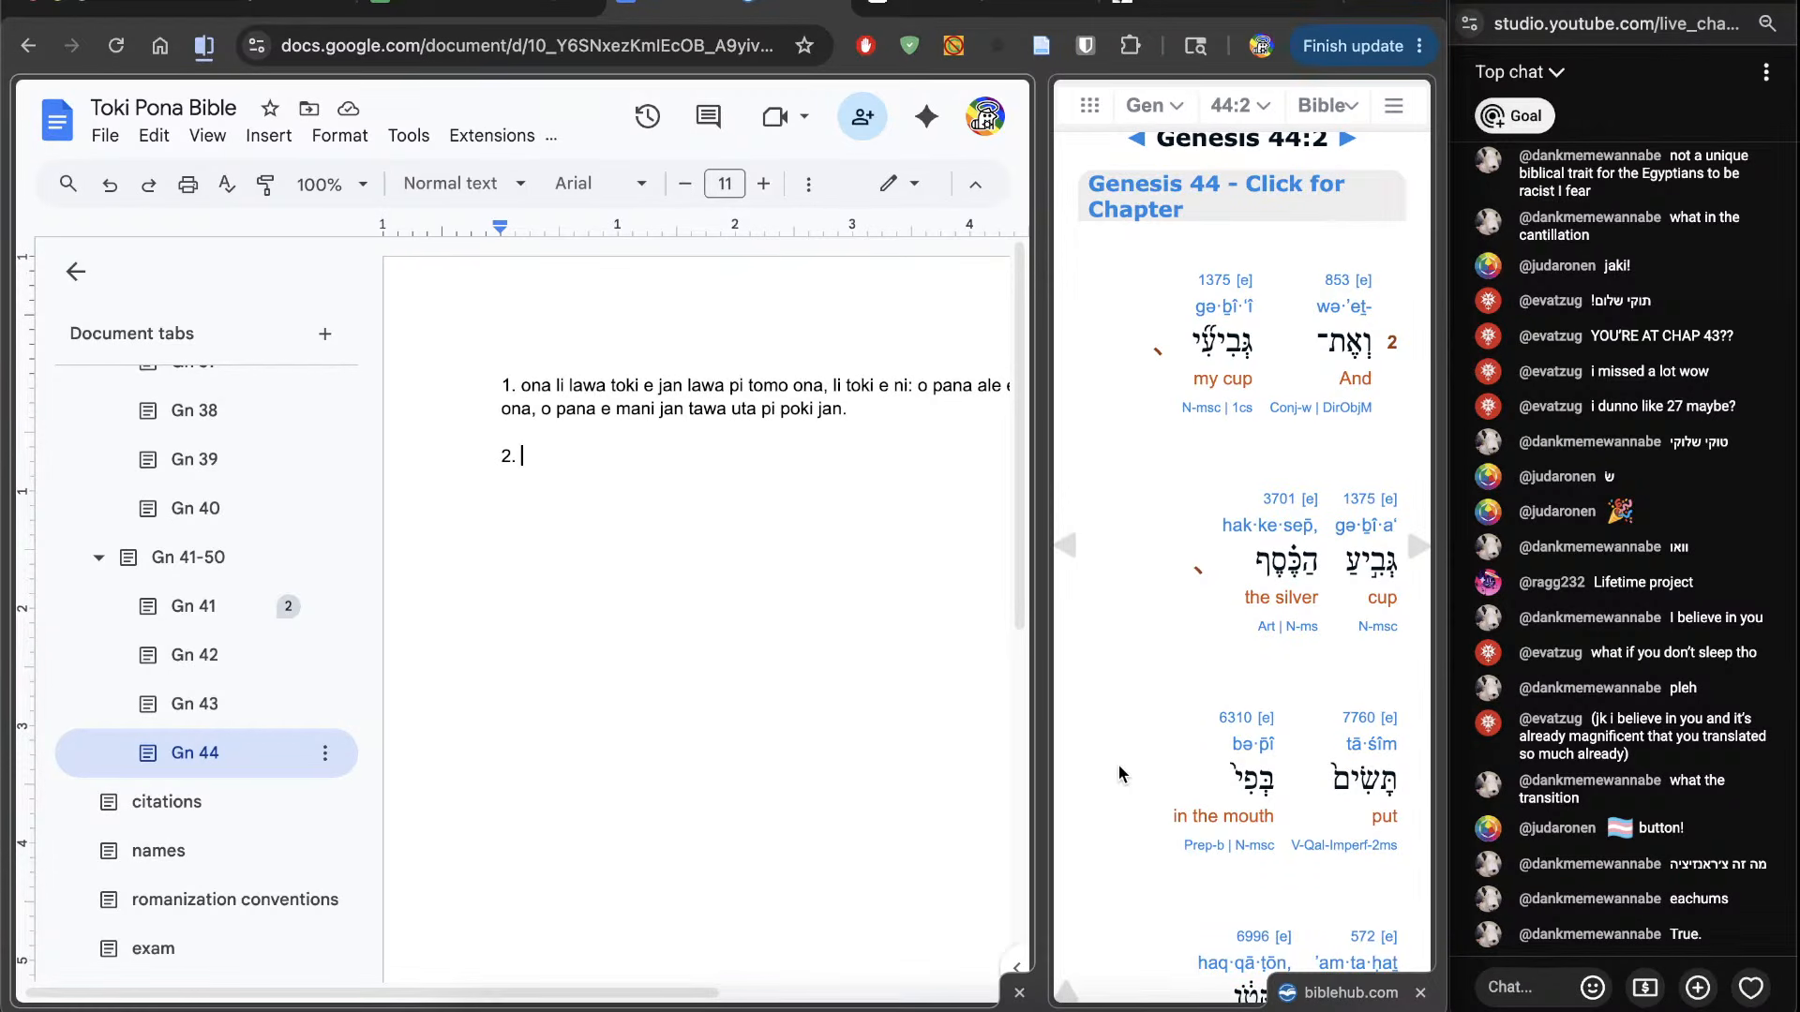
pyautogui.scroll(-1, 1135, 672)
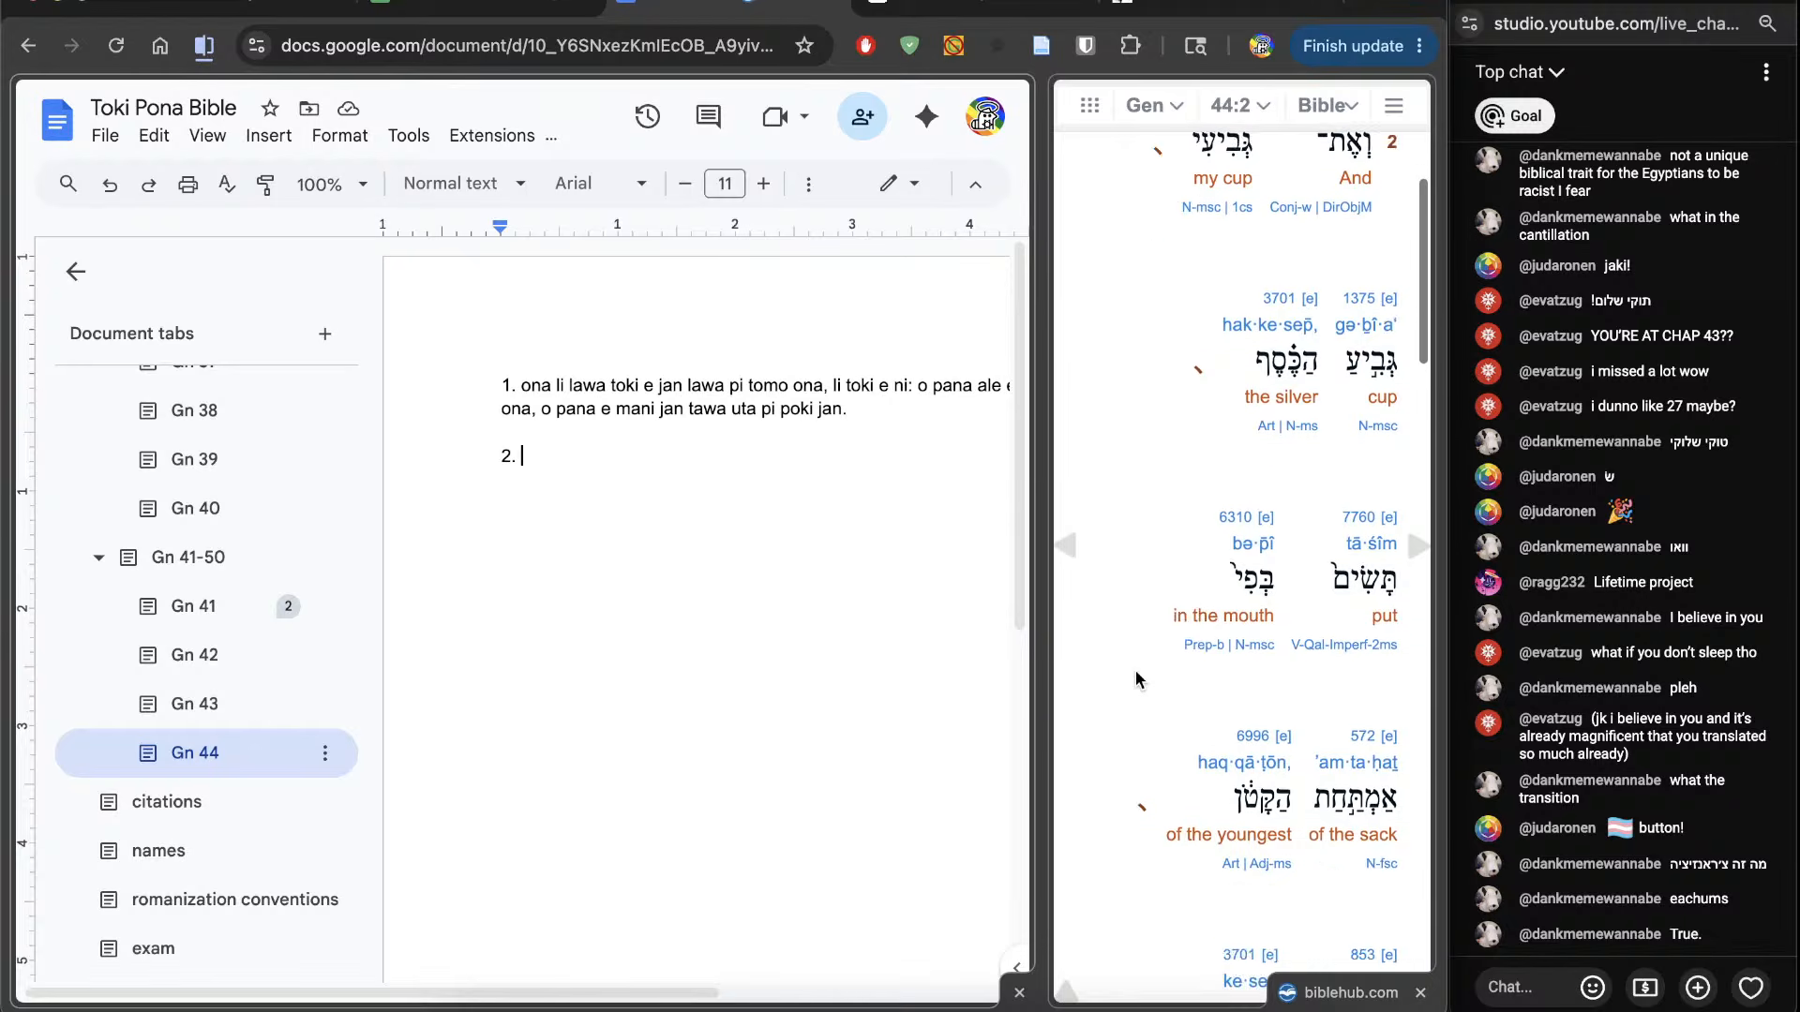
pyautogui.write('p')
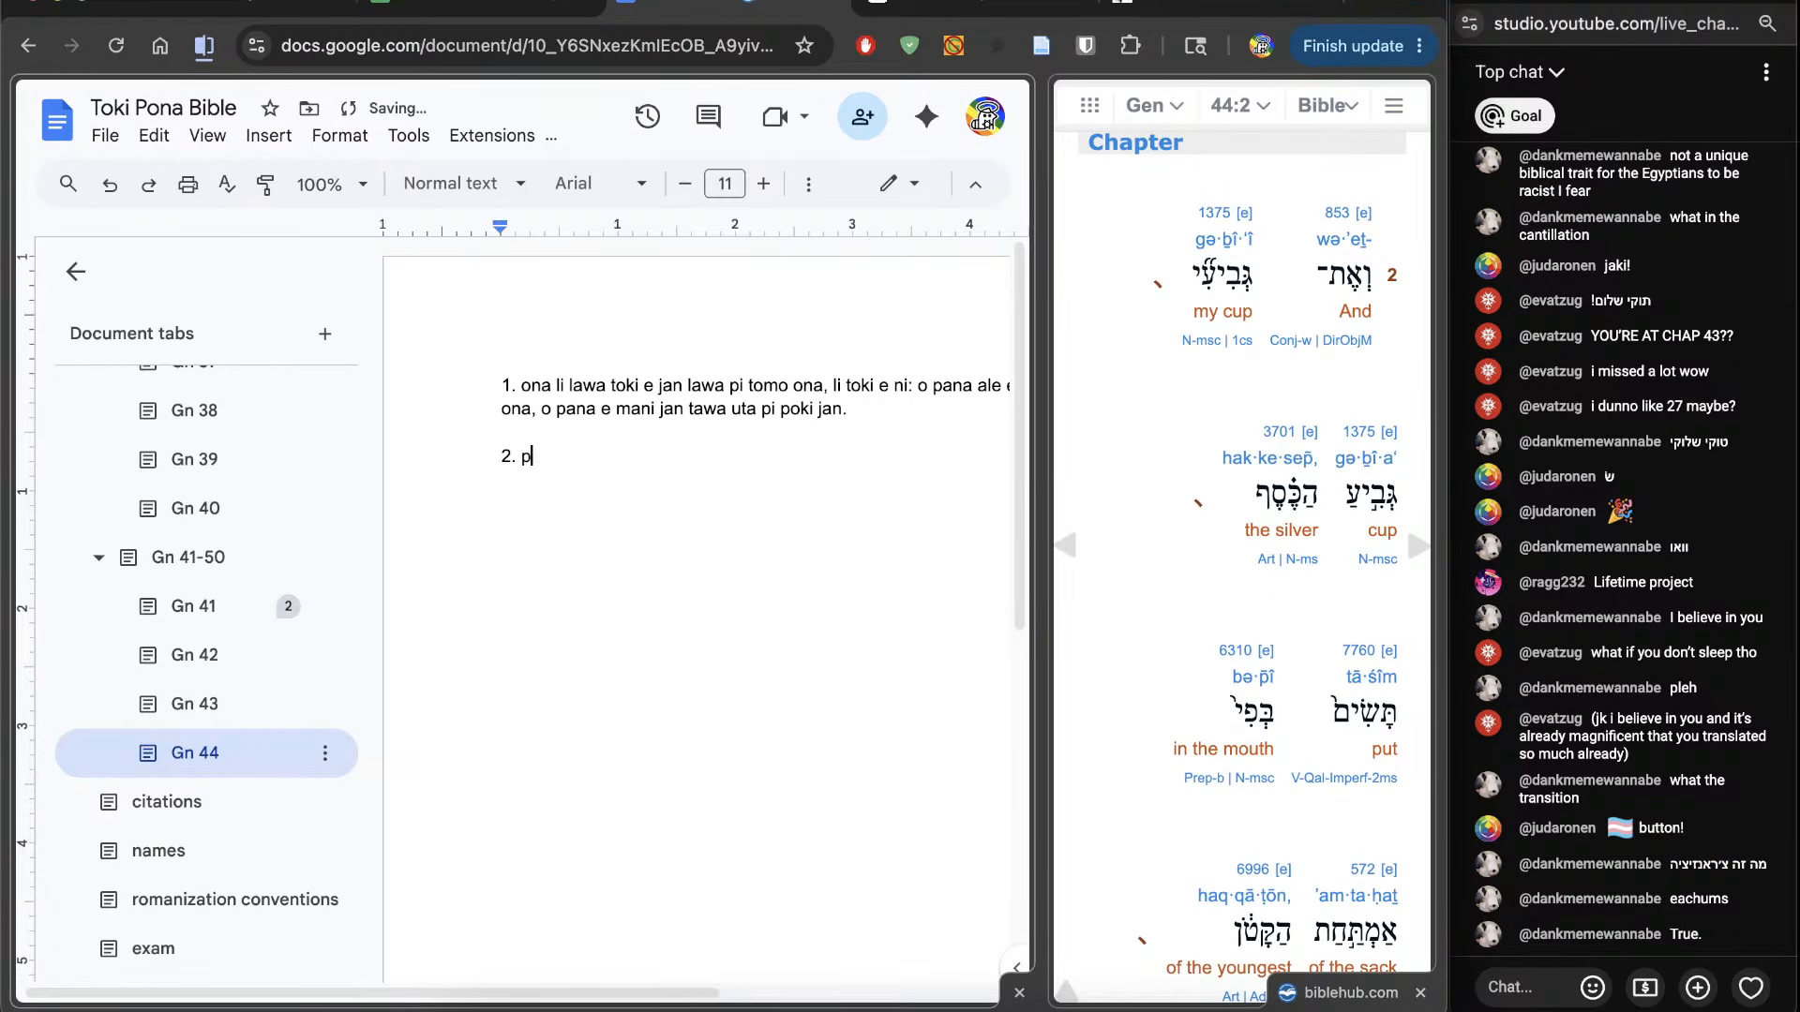
pyautogui.press('BackSpace')
pyautogui.write('poki telo mani mi, la o pana')
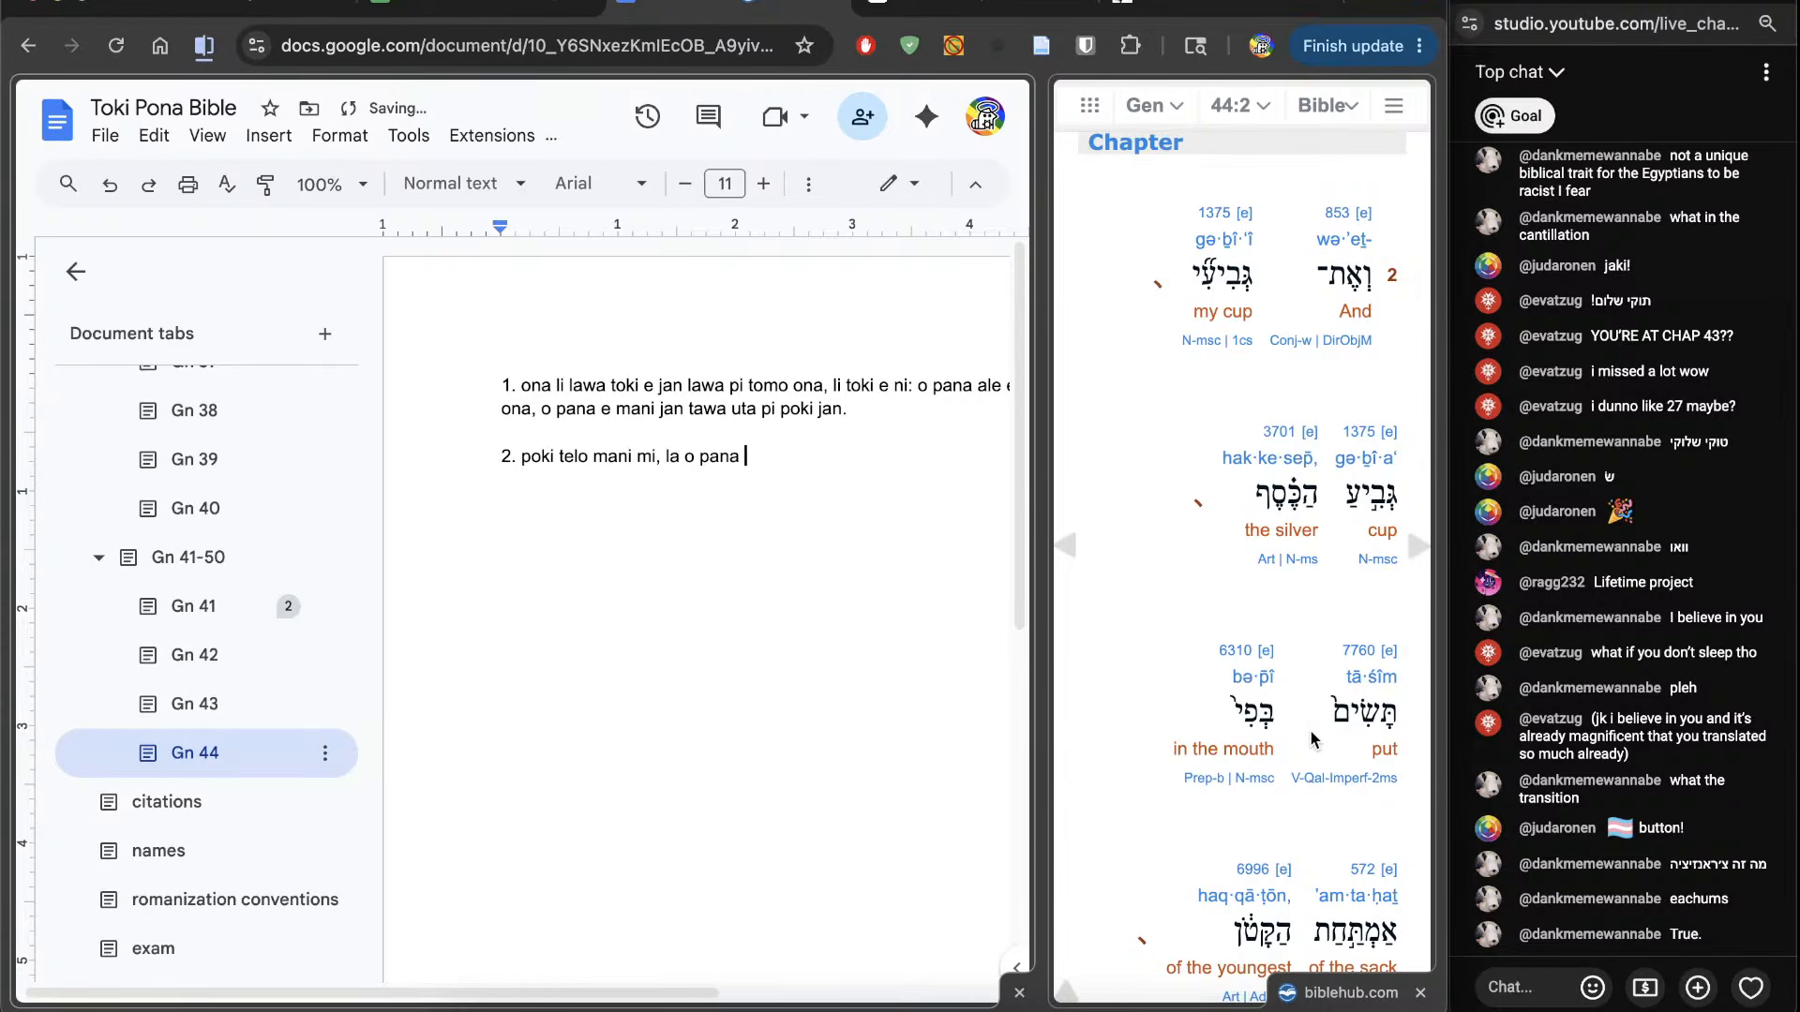
# Step: Continue verse 2 with "lon uta pi poki pi jan lili" for the mouth of the youngest's sack
pyautogui.scroll(-3, 1313, 738)
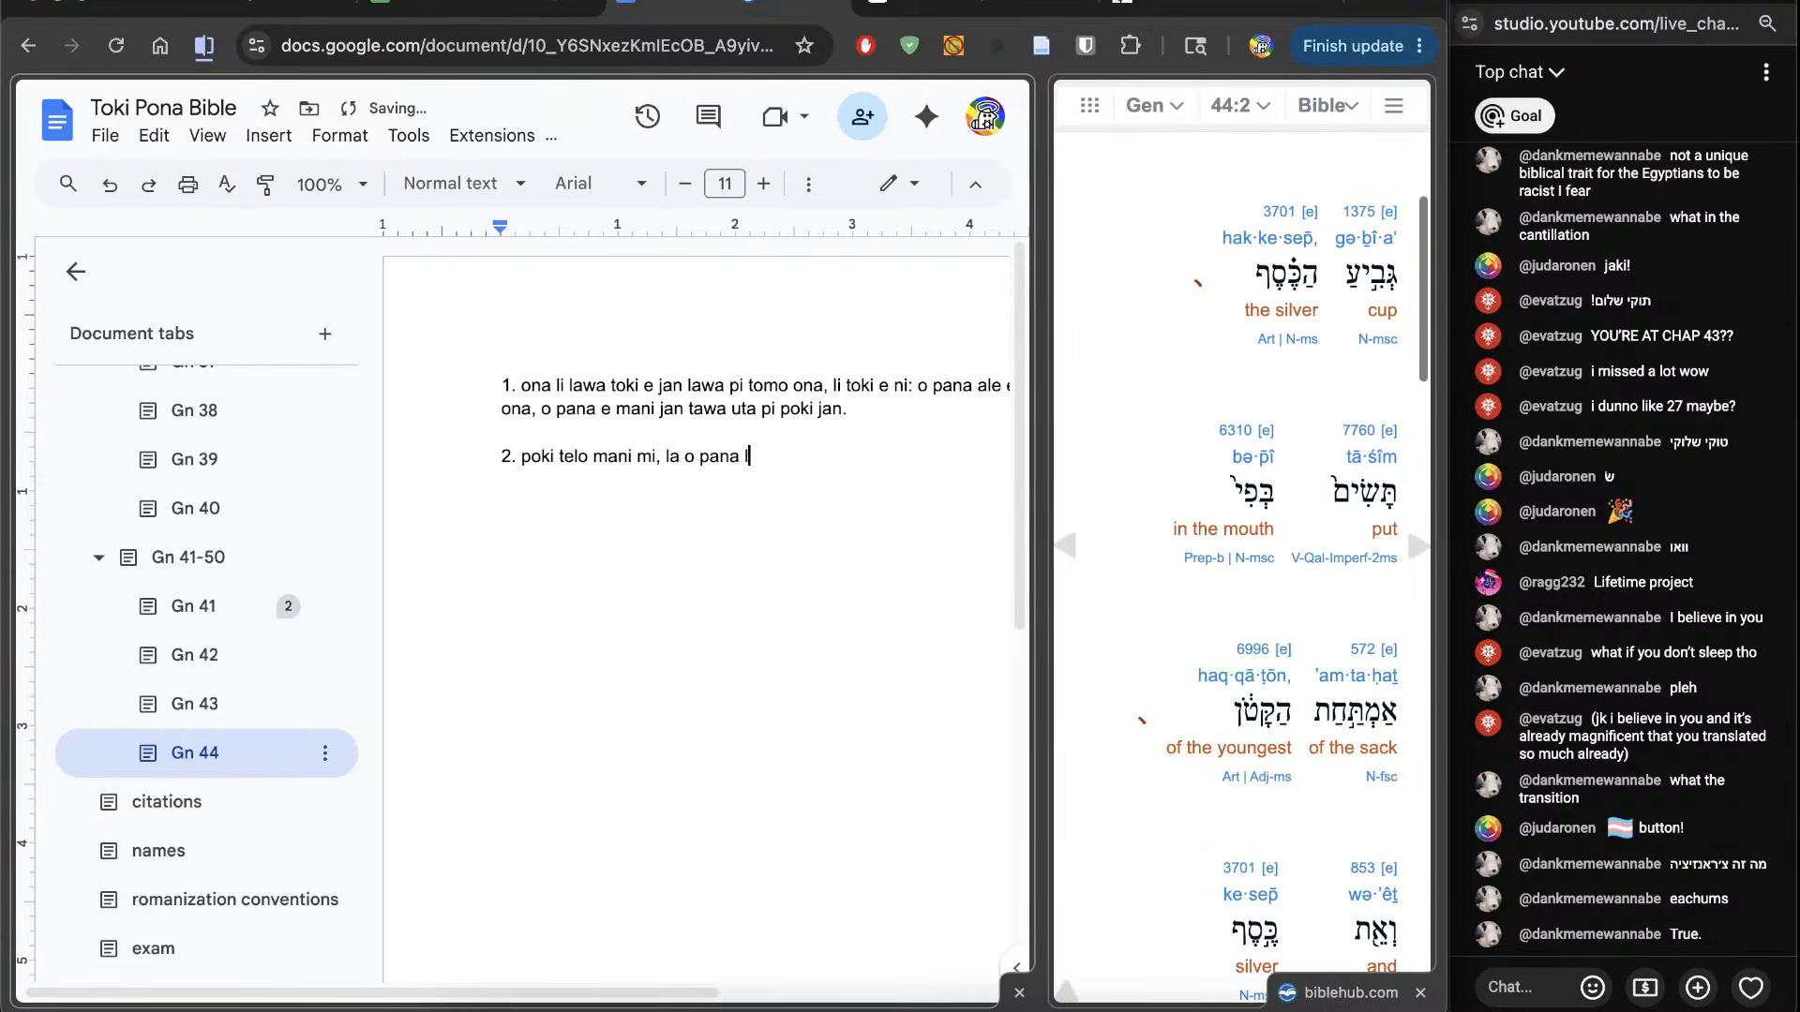
pyautogui.write('lon moku pi pok')
pyautogui.press('BackSpace')
pyautogui.press('BackSpace')
pyautogui.press('BackSpace')
pyautogui.press('BackSpace')
pyautogui.press('BackSpace')
pyautogui.press('BackSpace')
pyautogui.press('BackSpace')
pyautogui.press('BackSpace')
pyautogui.press('BackSpace')
pyautogui.press('BackSpace')
pyautogui.press('BackSpace')
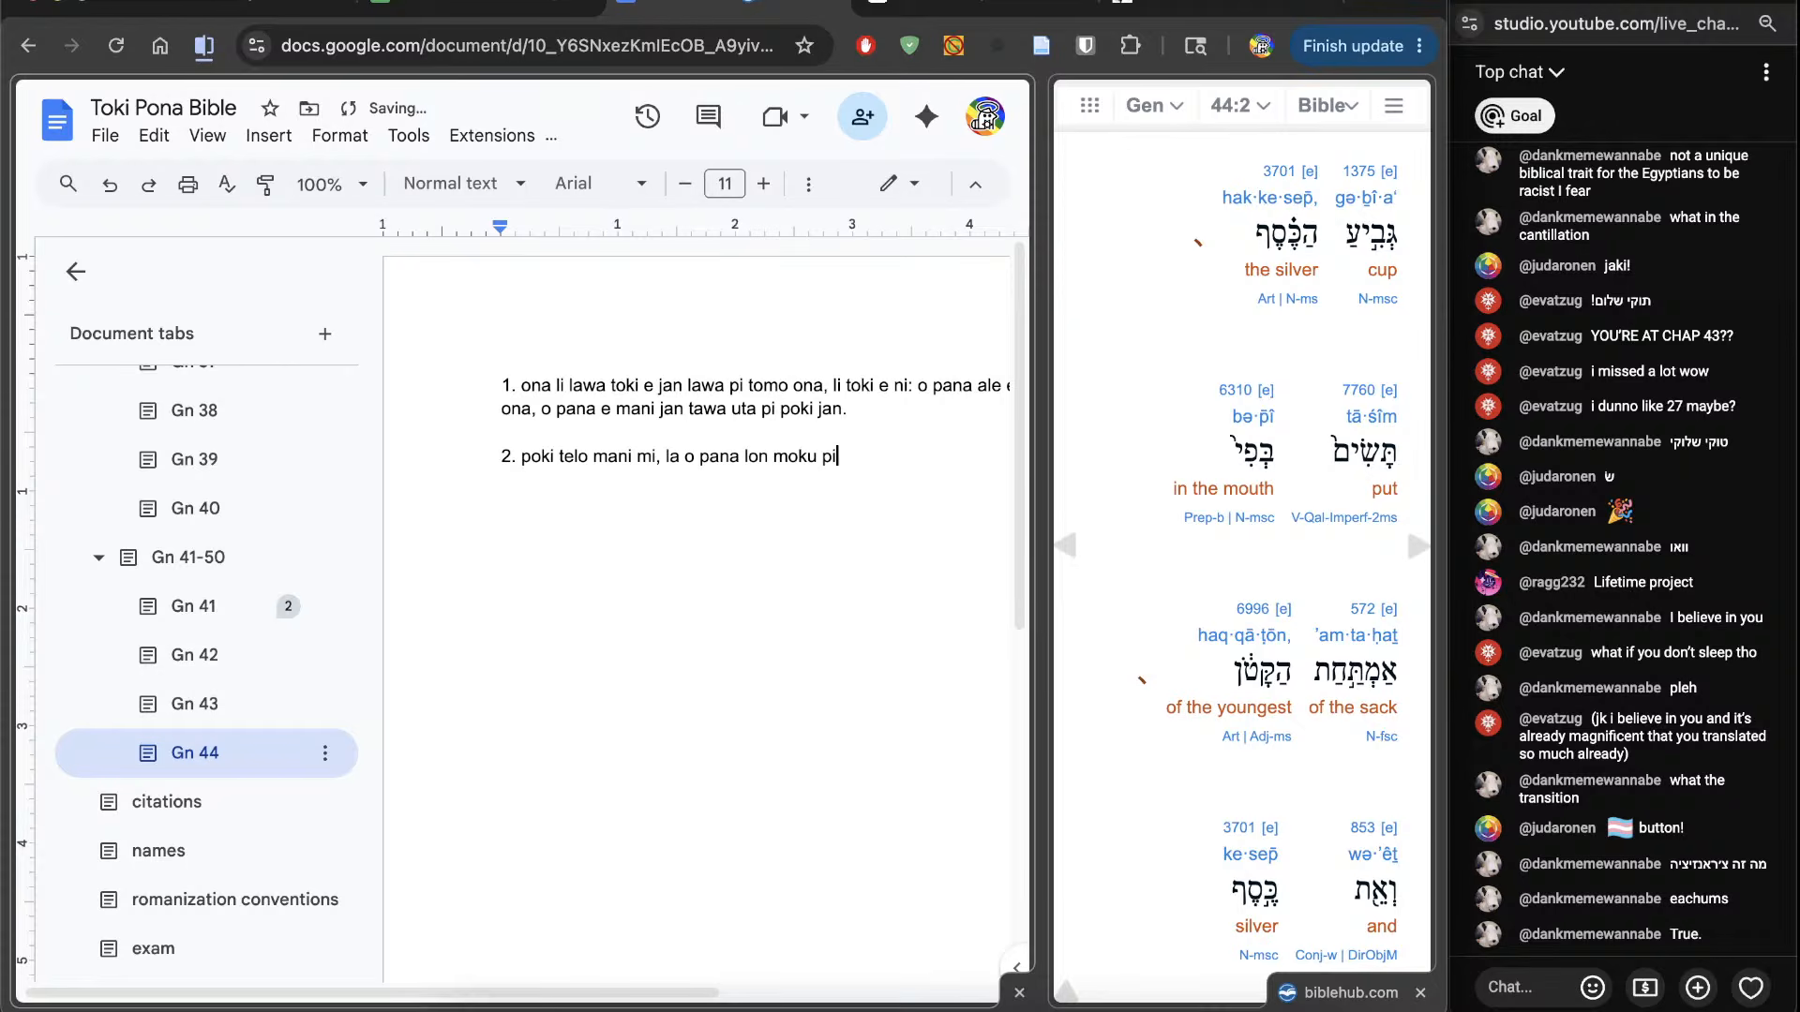
pyautogui.write('uta pi poki pi jan lili')
# Step: Reword the youngest in verse 2 as "jan nanpa lili,"
pyautogui.scroll(-2, 1130, 844)
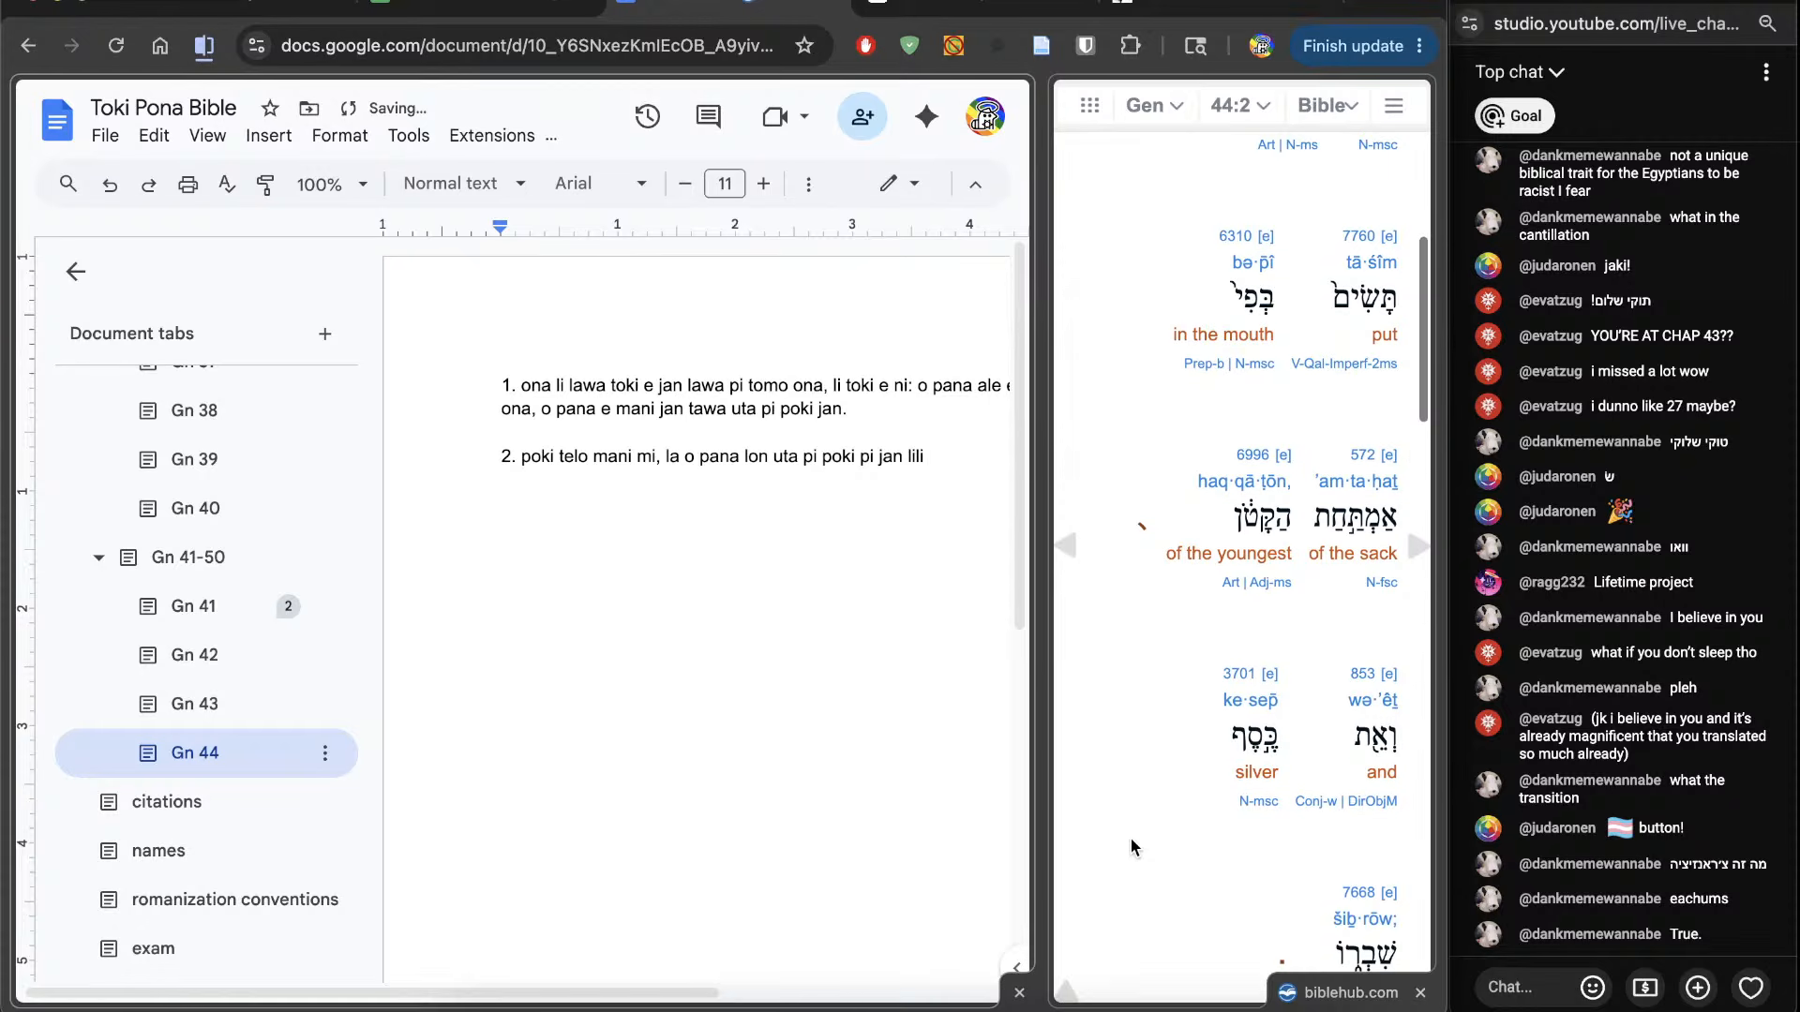
pyautogui.press('BackSpace')
pyautogui.press('BackSpace')
pyautogui.press('BackSpace')
pyautogui.press('BackSpace')
pyautogui.press('BackSpace')
pyautogui.write('nanp')
pyautogui.scroll(-1, 1242, 553)
pyautogui.write('a lili,')
# Step: End the command in verse 2 with "e mani tawa pan ona." for the silver for his grain
pyautogui.scroll(-3, 1242, 553)
pyautogui.write('e mani')
pyautogui.hscroll(3, 507, 827)
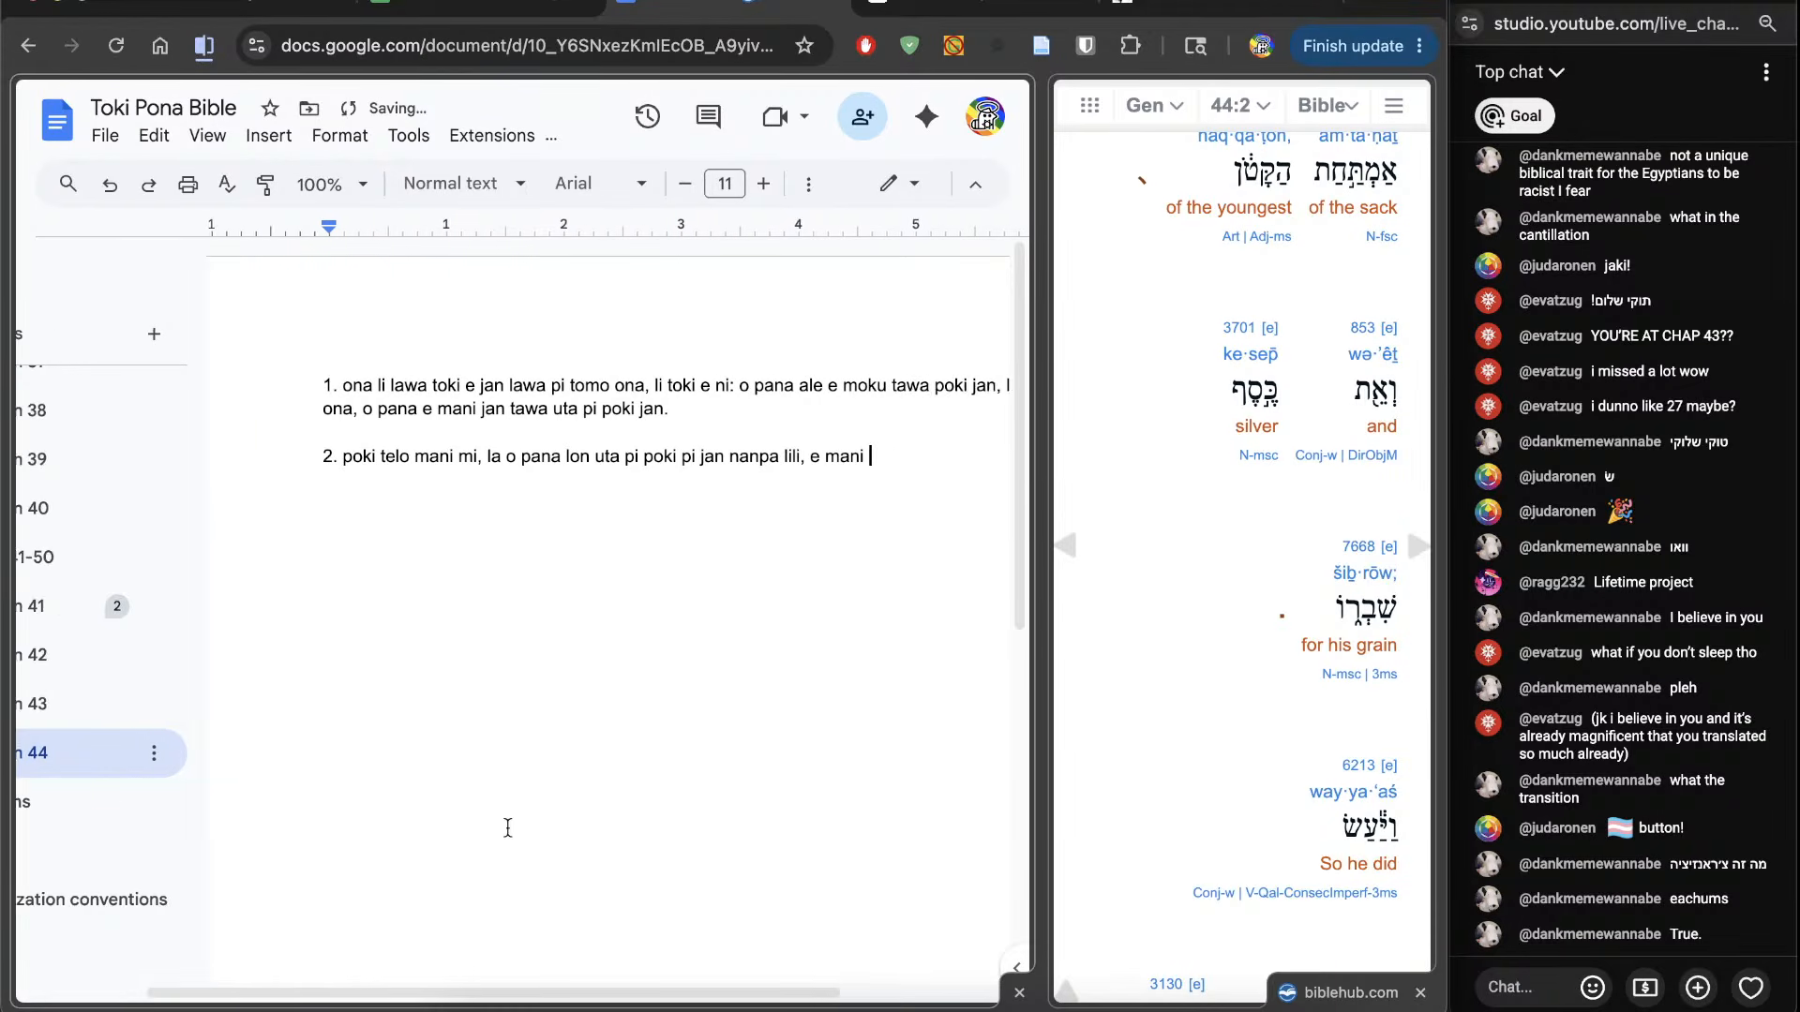
pyautogui.write('tawa pan ona.')
pyautogui.scroll(-1, 507, 827)
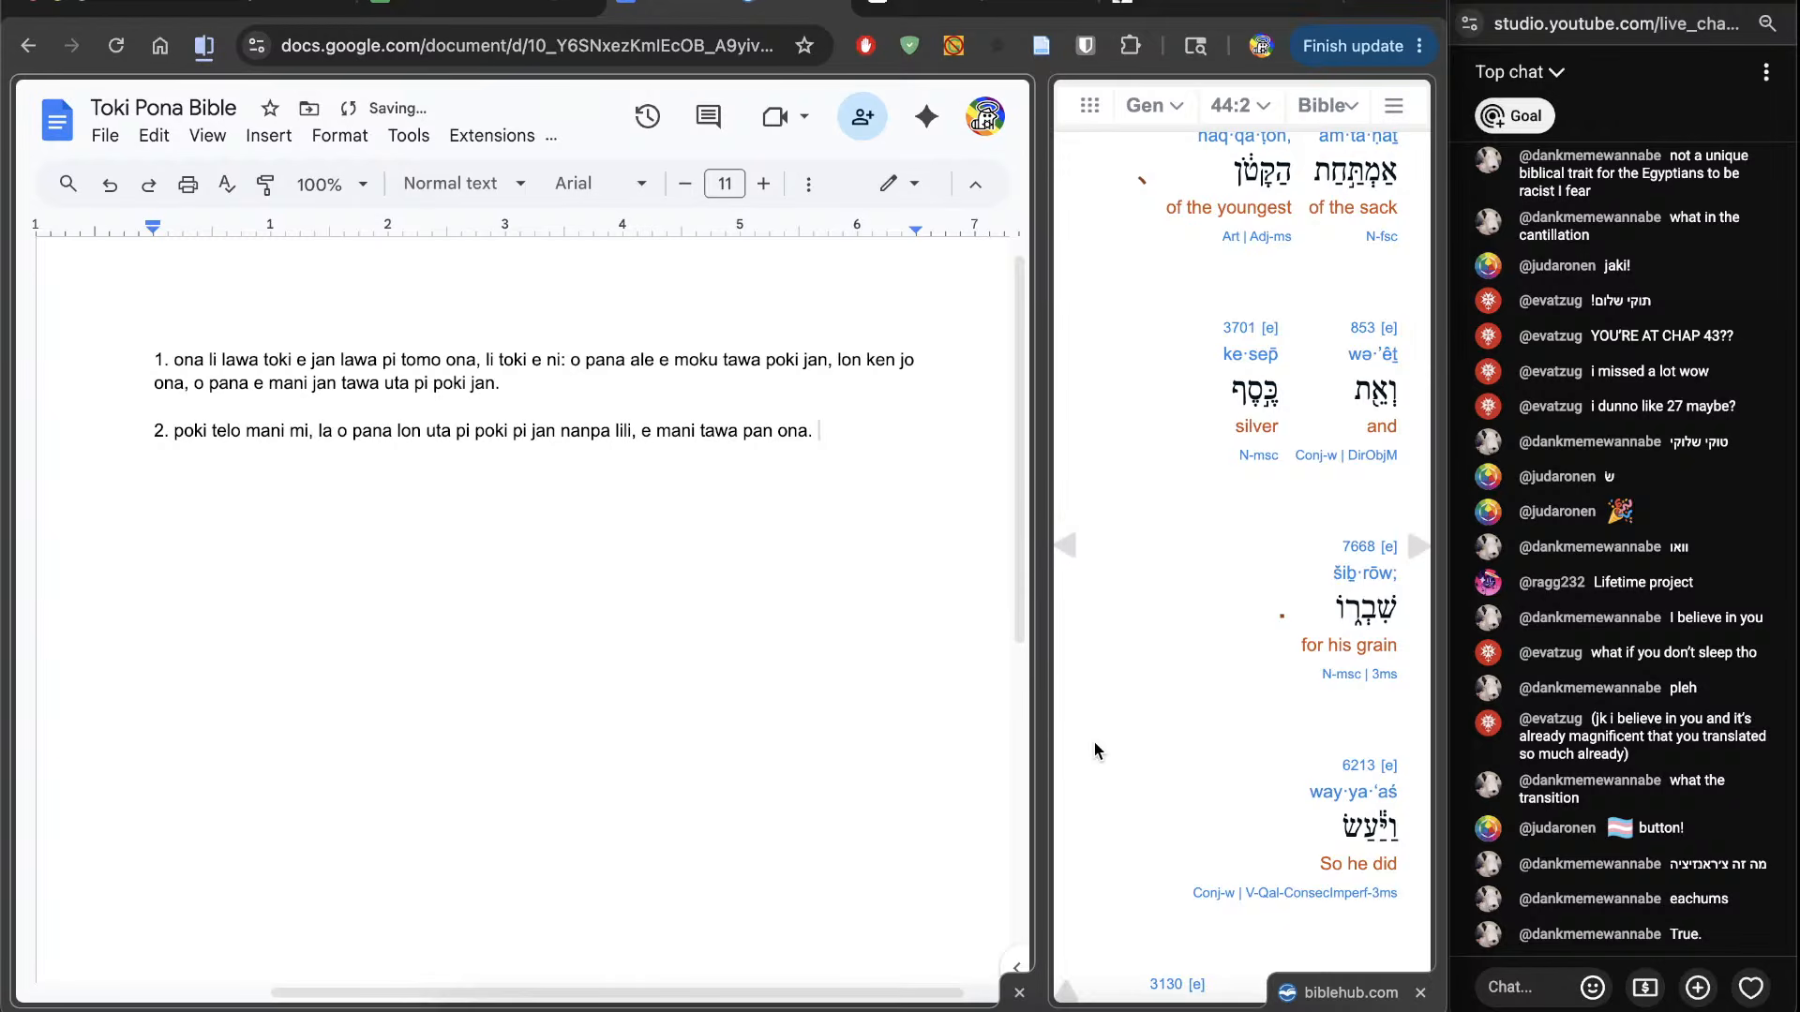
# Step: Add the sentence "ona li pali sama toki pi jan Yōsef." to verse 2
pyautogui.scroll(-5, 1077, 729)
pyautogui.write('ona li pali sama toki pi jnaan Yōsef')
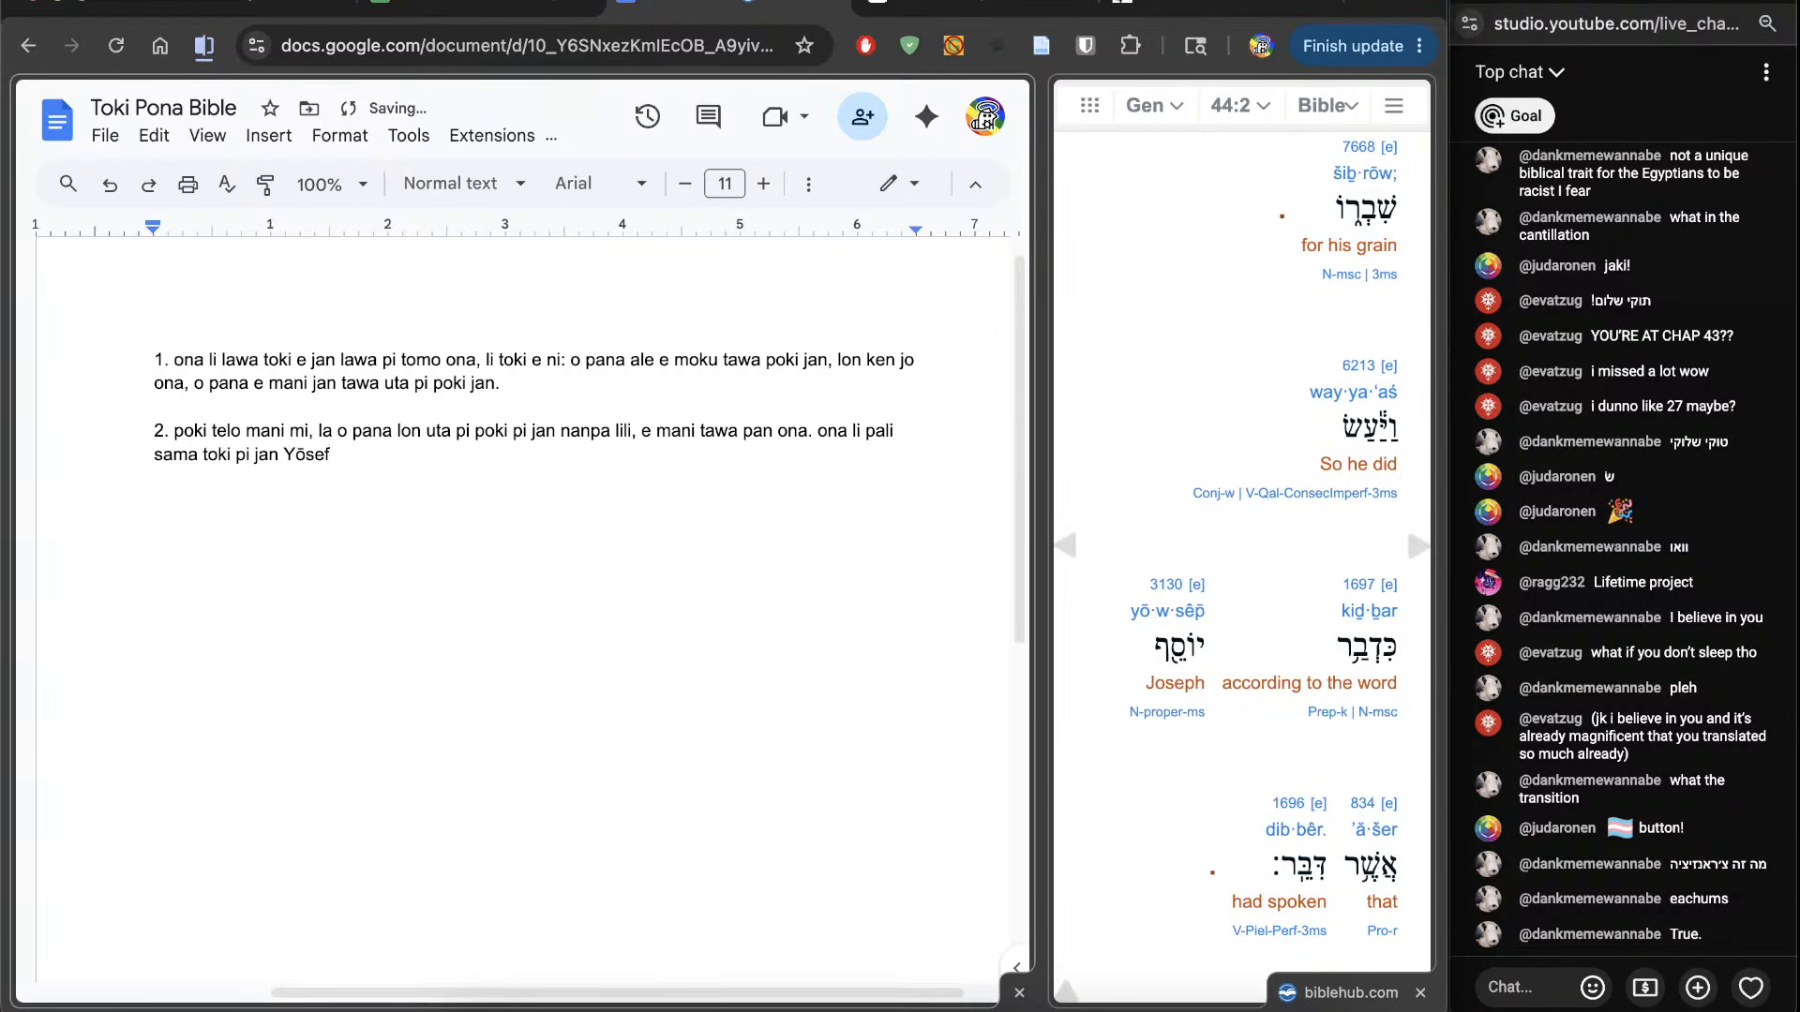
pyautogui.write('.')
pyautogui.scroll(-4, 1242, 563)
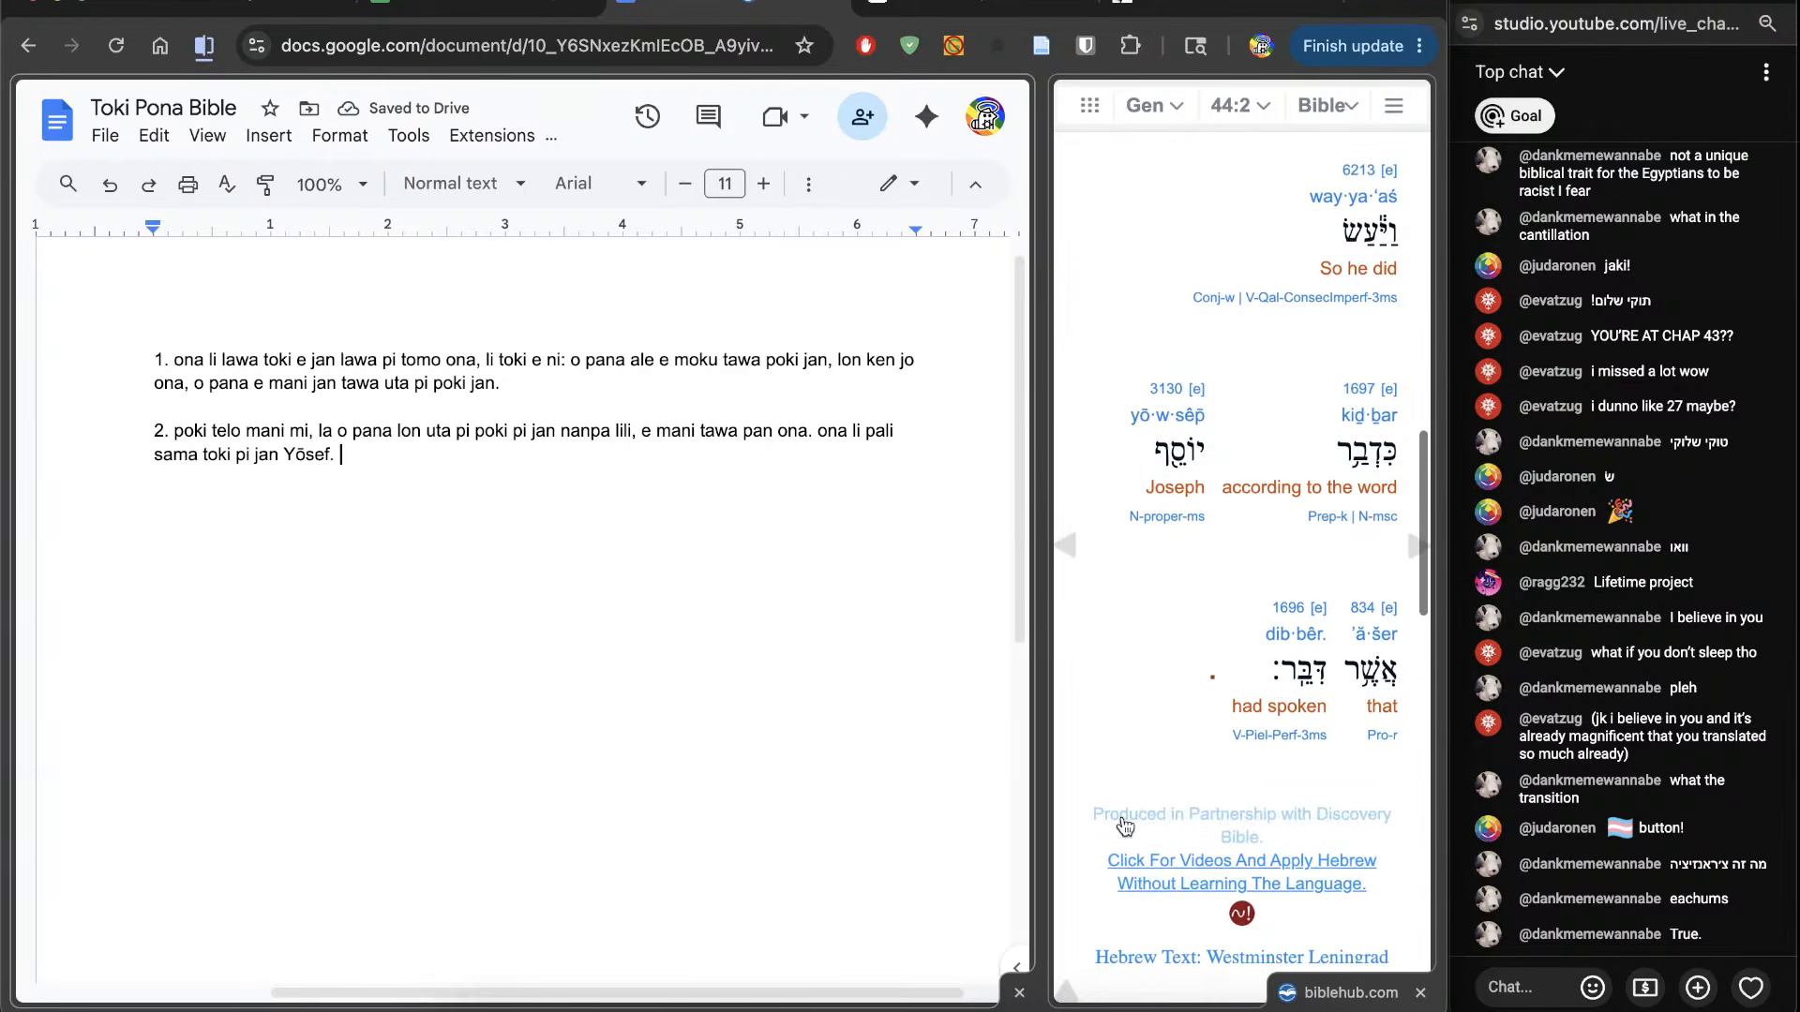
# Step: Remove the final period of verse 2 and insert "ni" after "toki" in its last sentence
pyautogui.scroll(-2, 1164, 613)
pyautogui.press('BackSpace')
pyautogui.press('BackSpace')
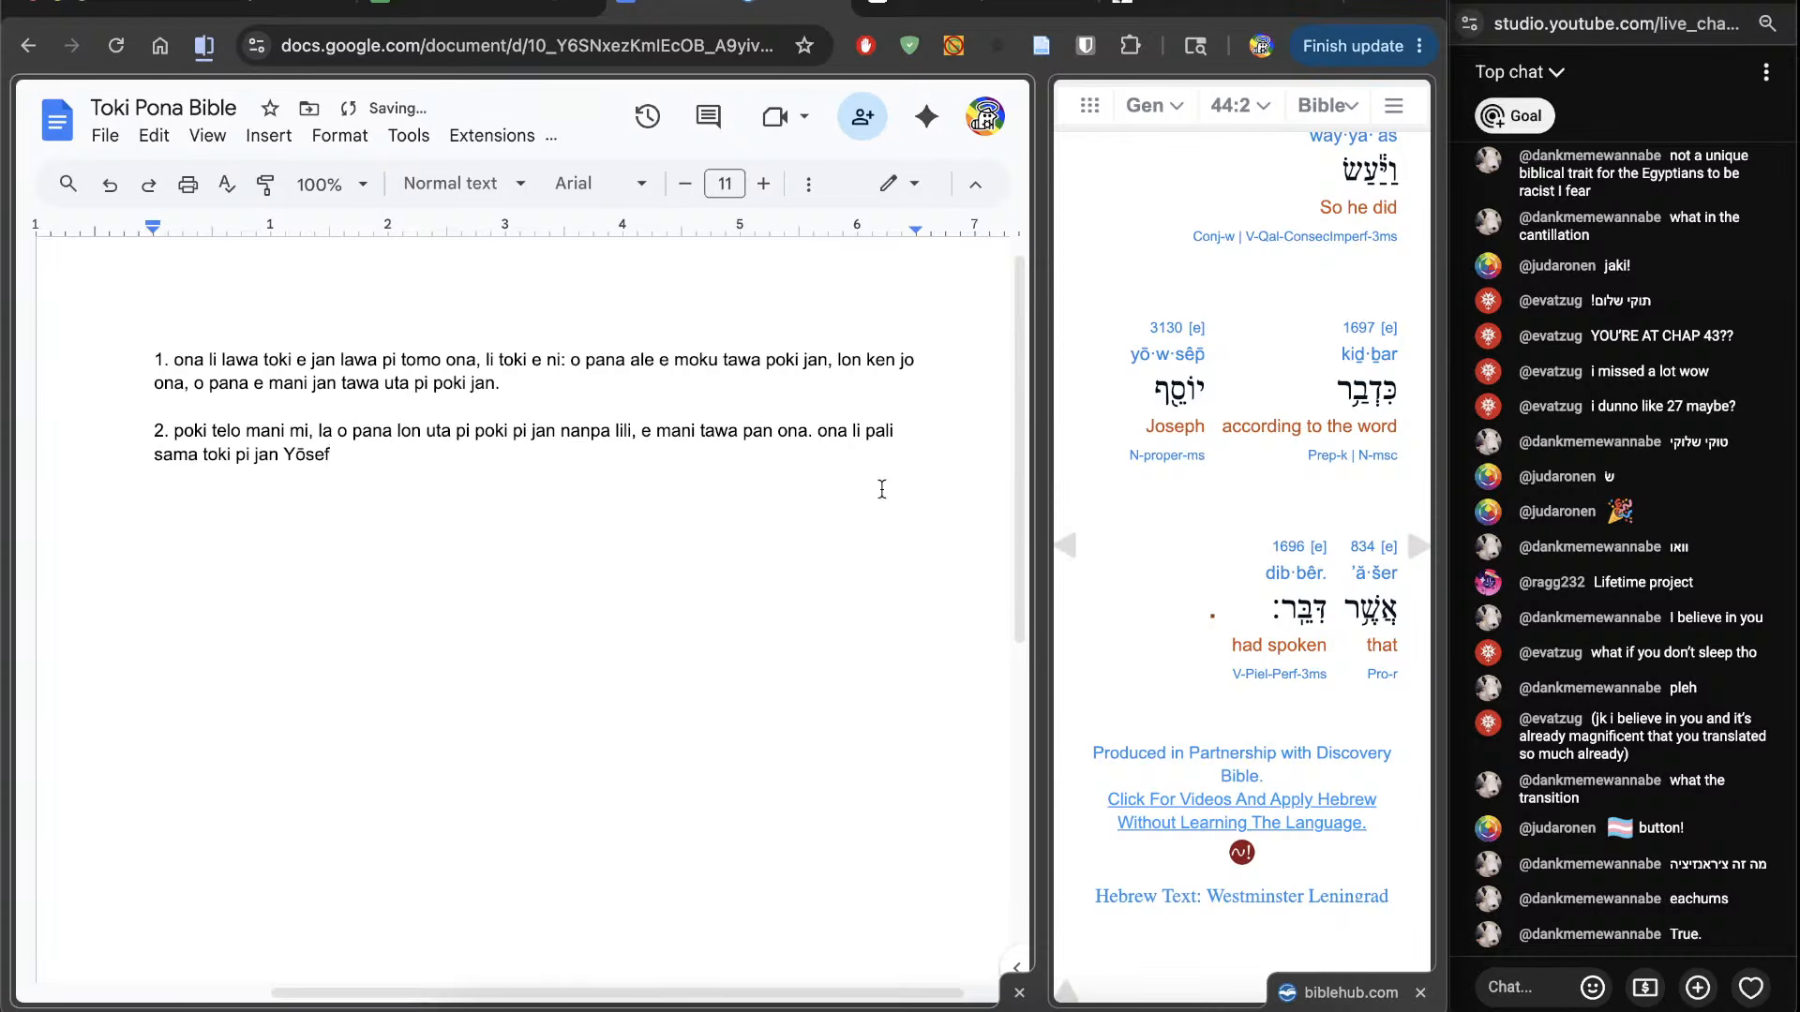
pyautogui.click(236, 479)
pyautogui.write('ni')
# Step: Finish verse 2 with ": ona li toki e ona." after "Yōsef" for "that had spoken"
pyautogui.click(449, 504)
pyautogui.write(': ona li tok')
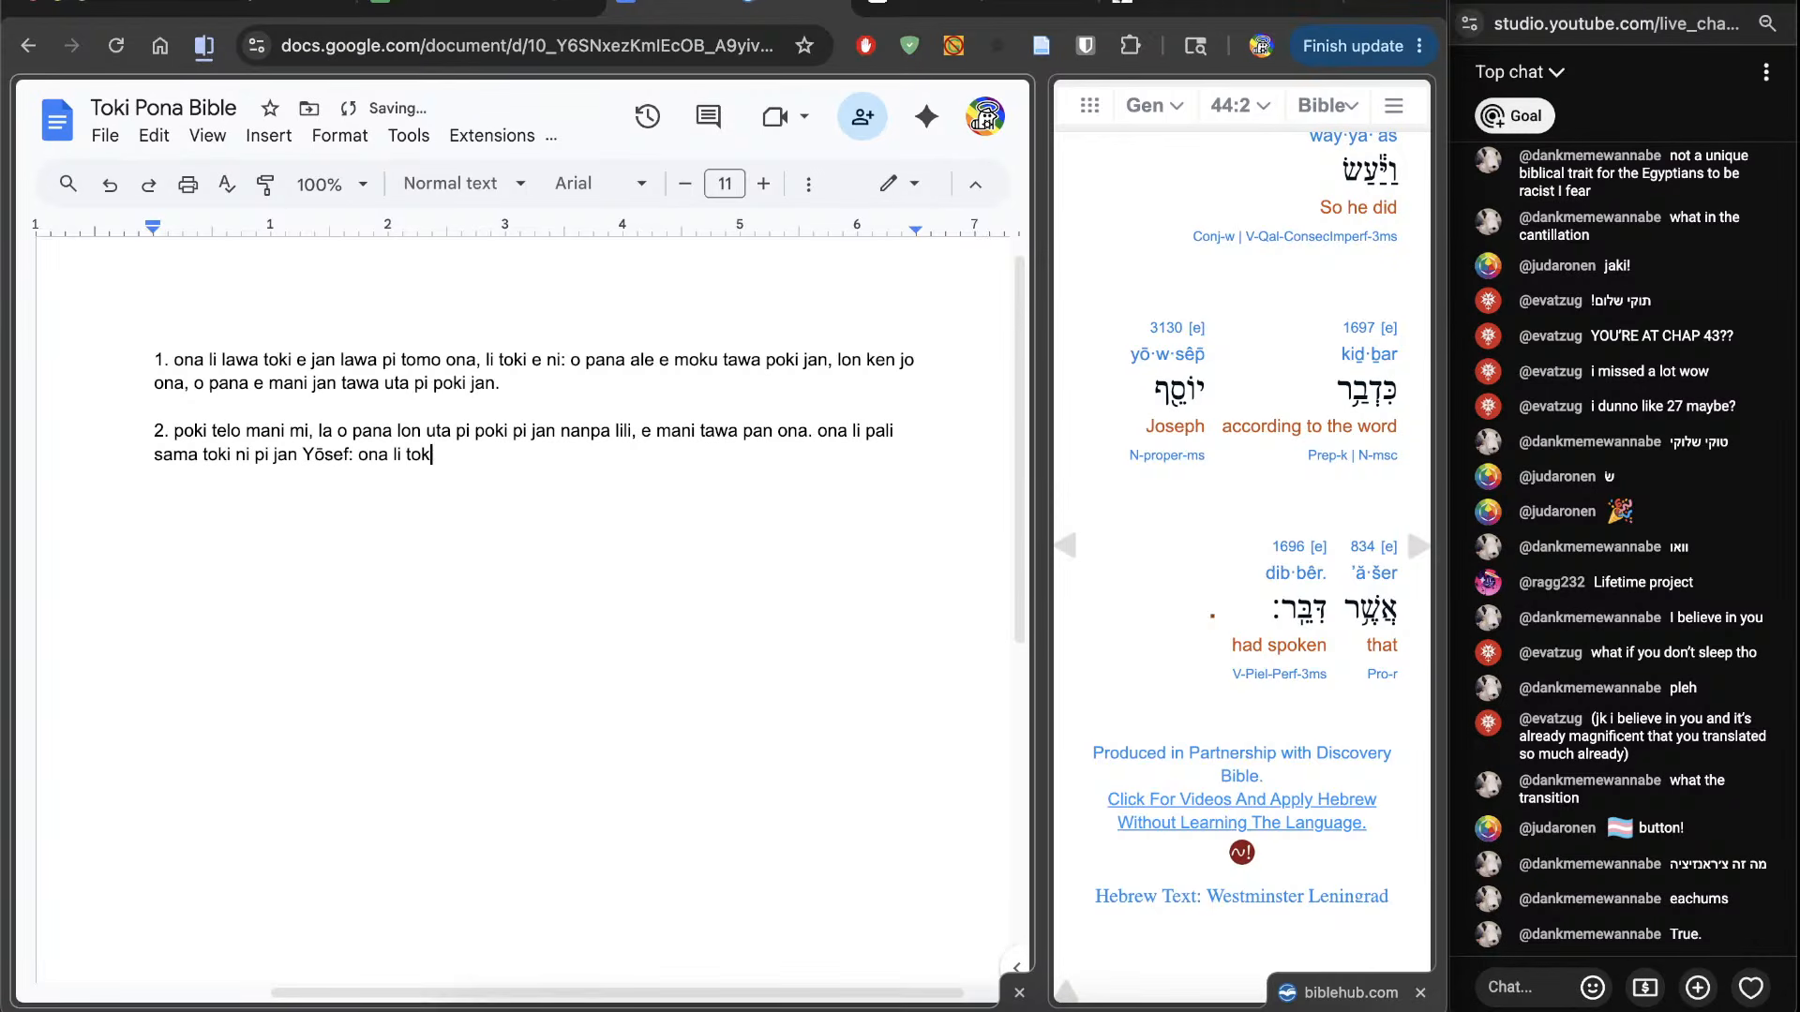
pyautogui.write('i oe')
pyautogui.press('BackSpace')
pyautogui.press('BackSpace')
pyautogui.write('e t')
pyautogui.press('BackSpace')
pyautogui.write('ona.')
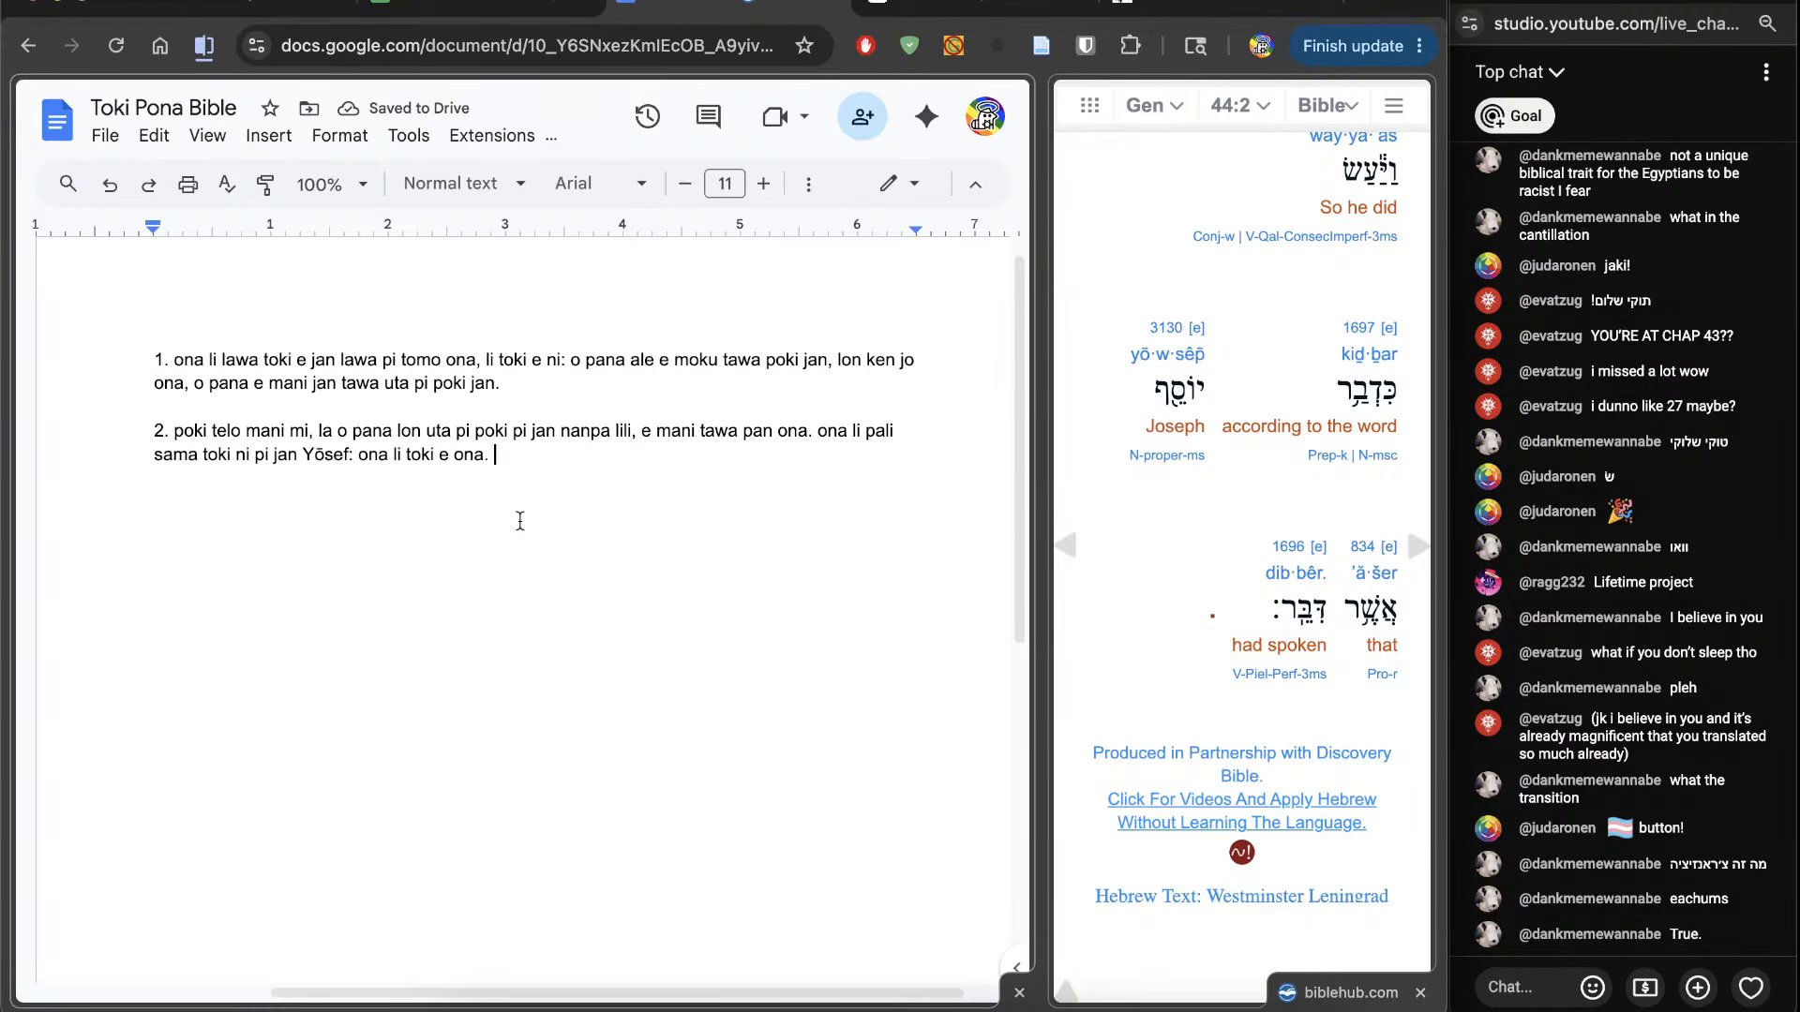
# Step: Advance the interlinear to Genesis 44:3 and start a paragraph numbered 3 in the document
pyautogui.click(1413, 553)
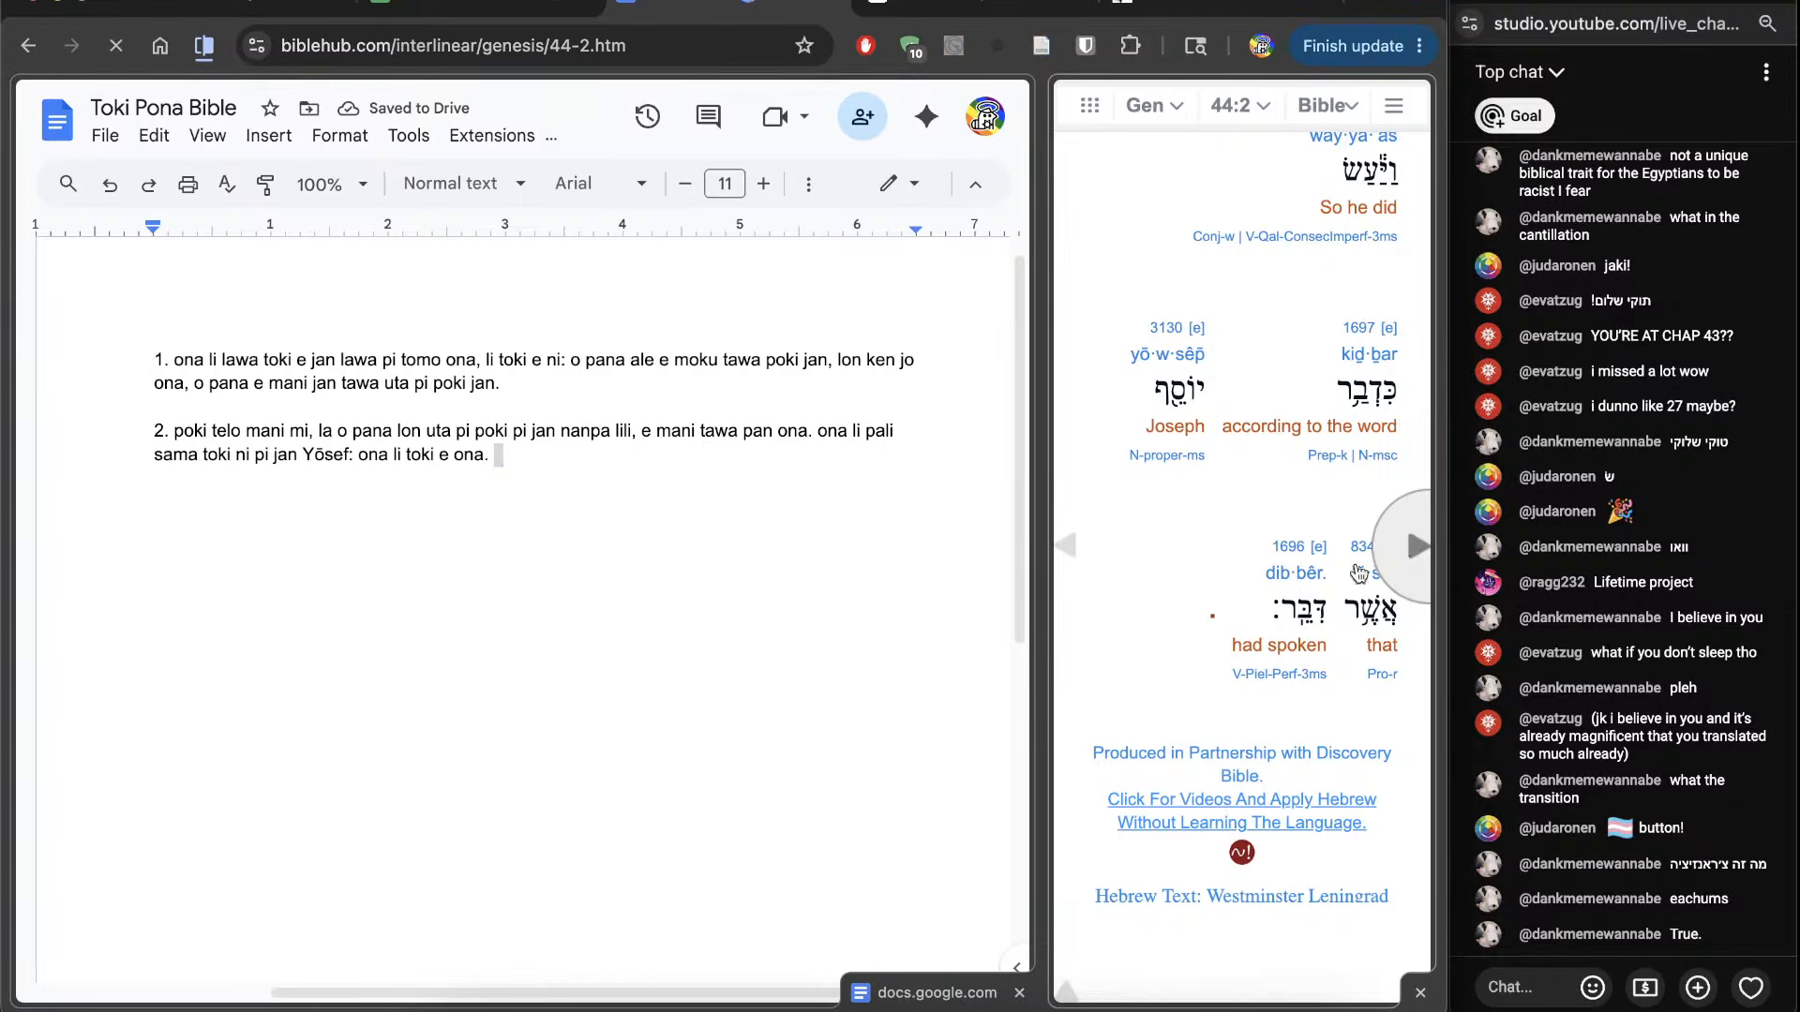
pyautogui.click(723, 623)
pyautogui.press('Return')
pyautogui.press('Return')
pyautogui.write('3.')
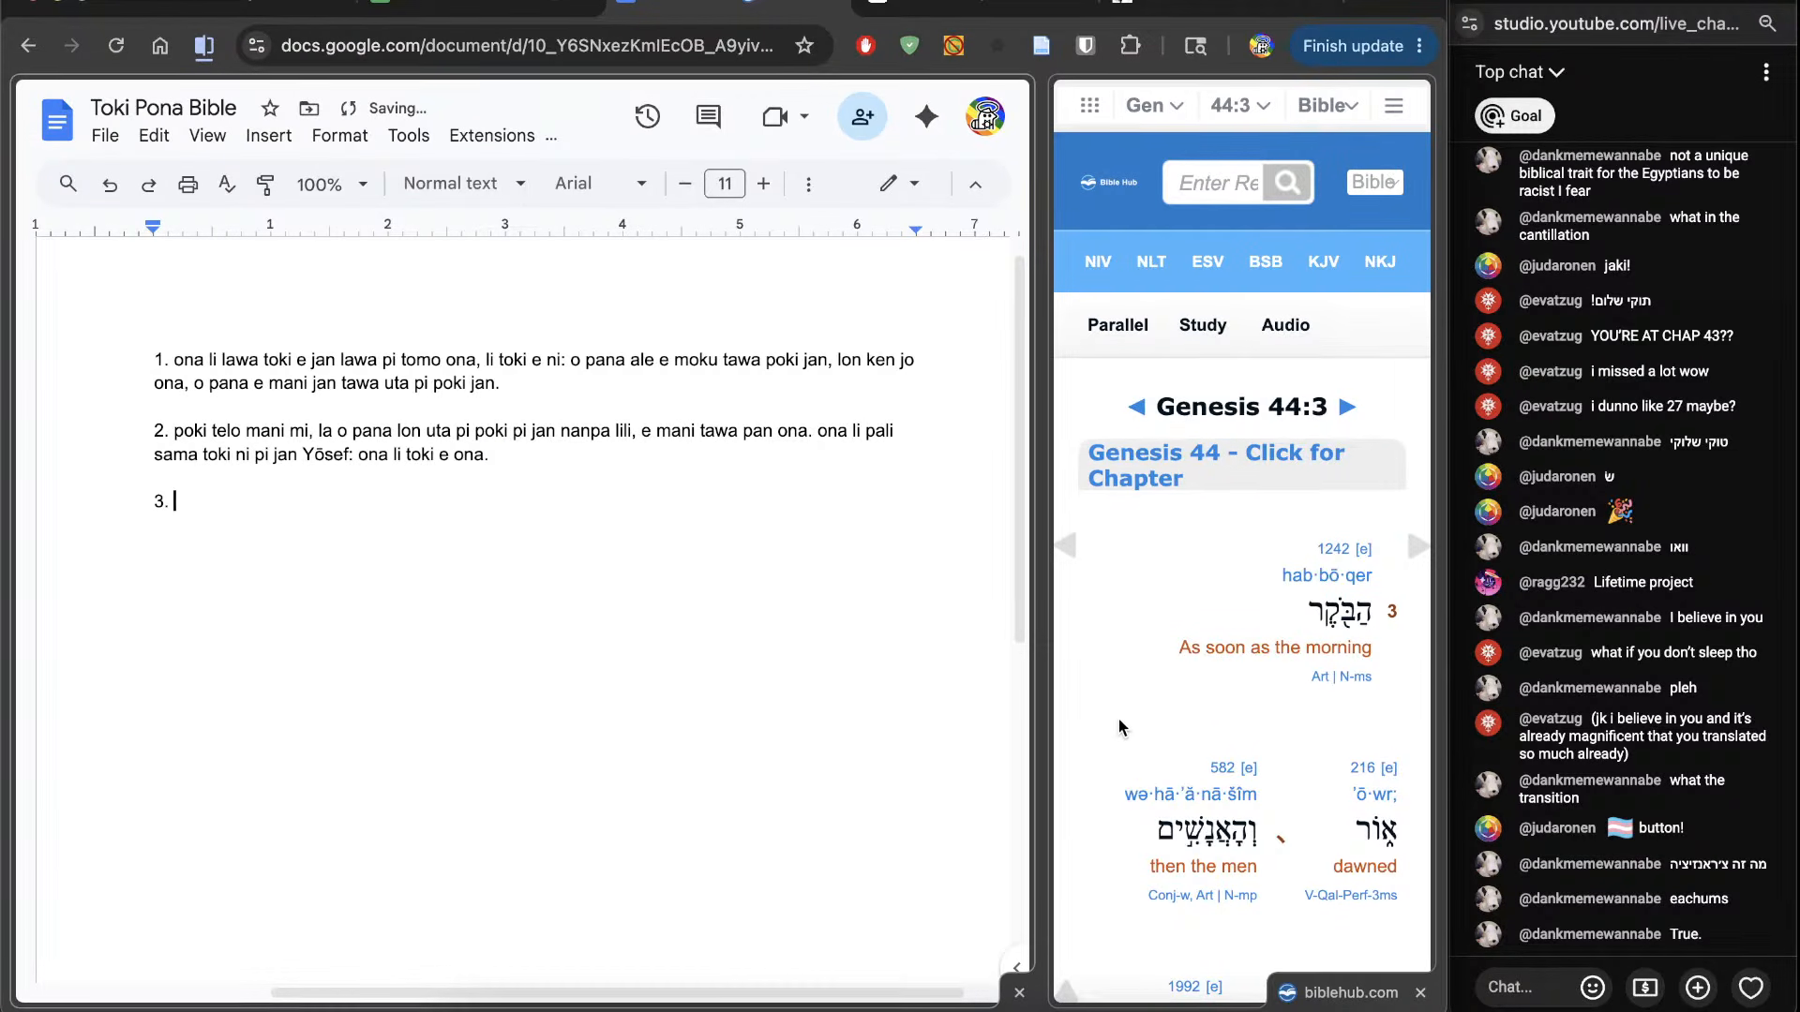
# Step: Try out different openings for verse 3, from "suno li kama" to "open suno li kama e suno," and "tenpo li kama"
pyautogui.scroll(-3, 1125, 727)
pyautogui.write('sun')
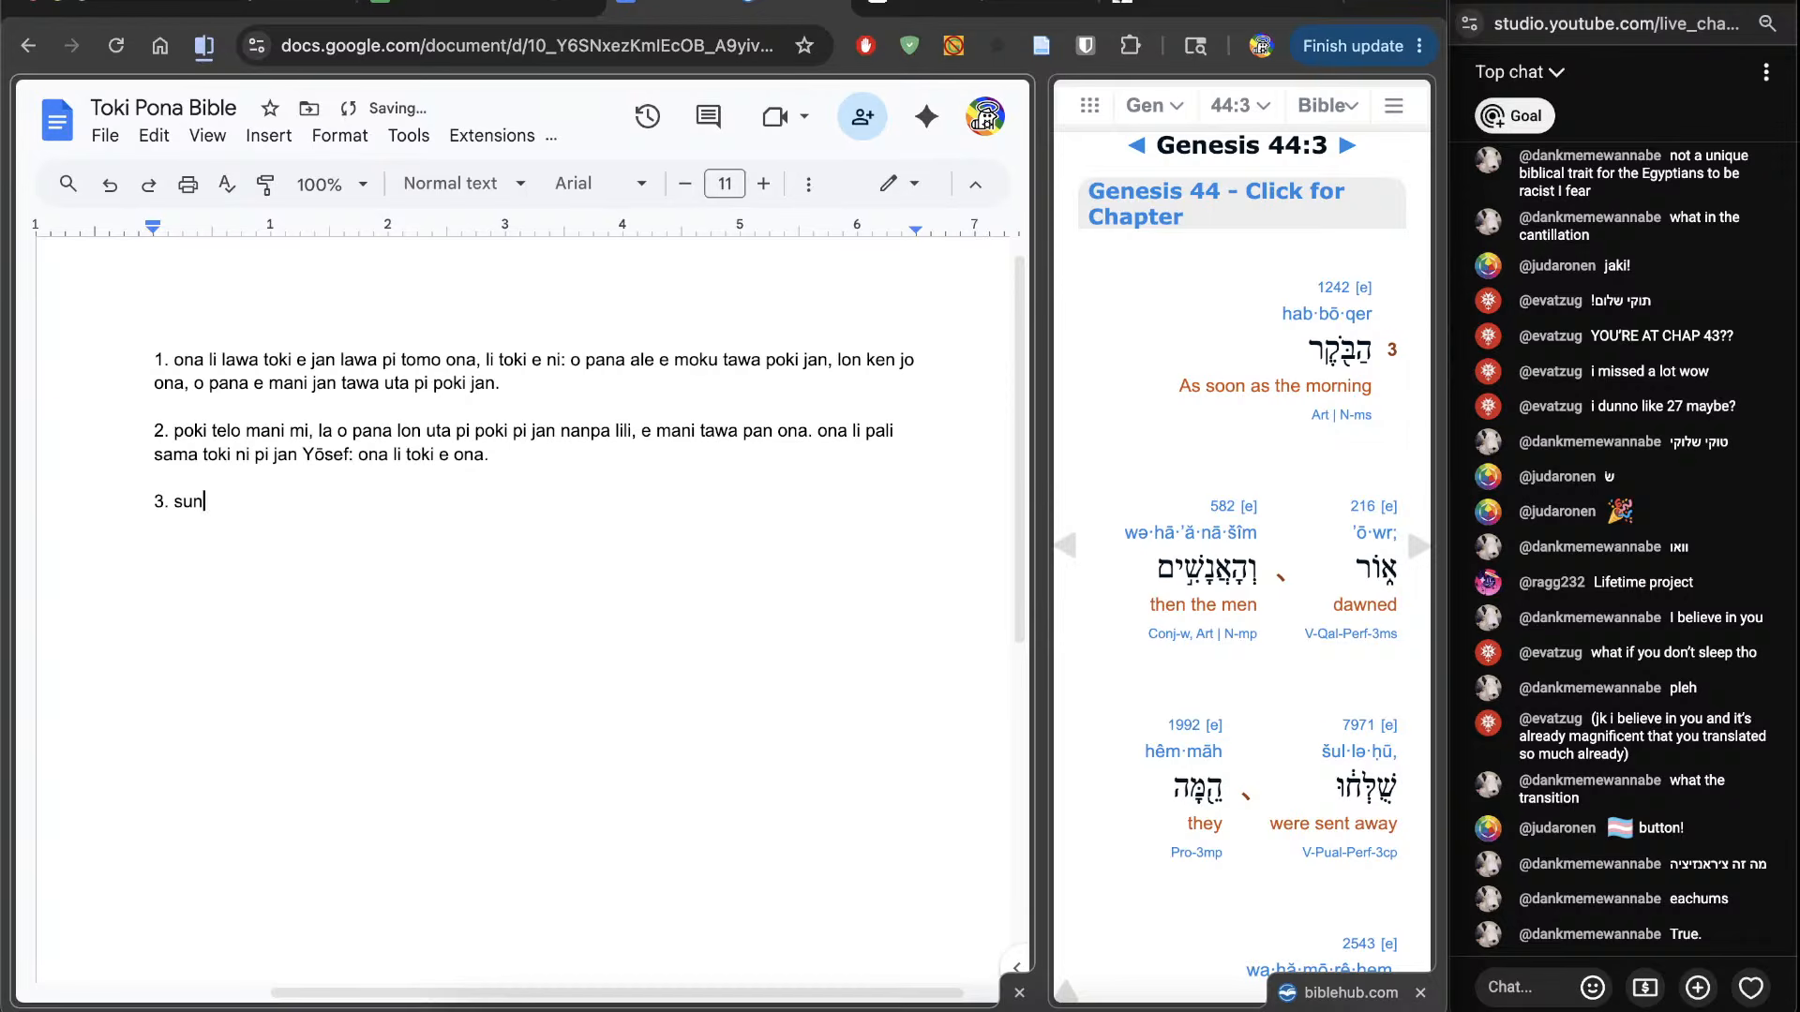
pyautogui.write('o li kama')
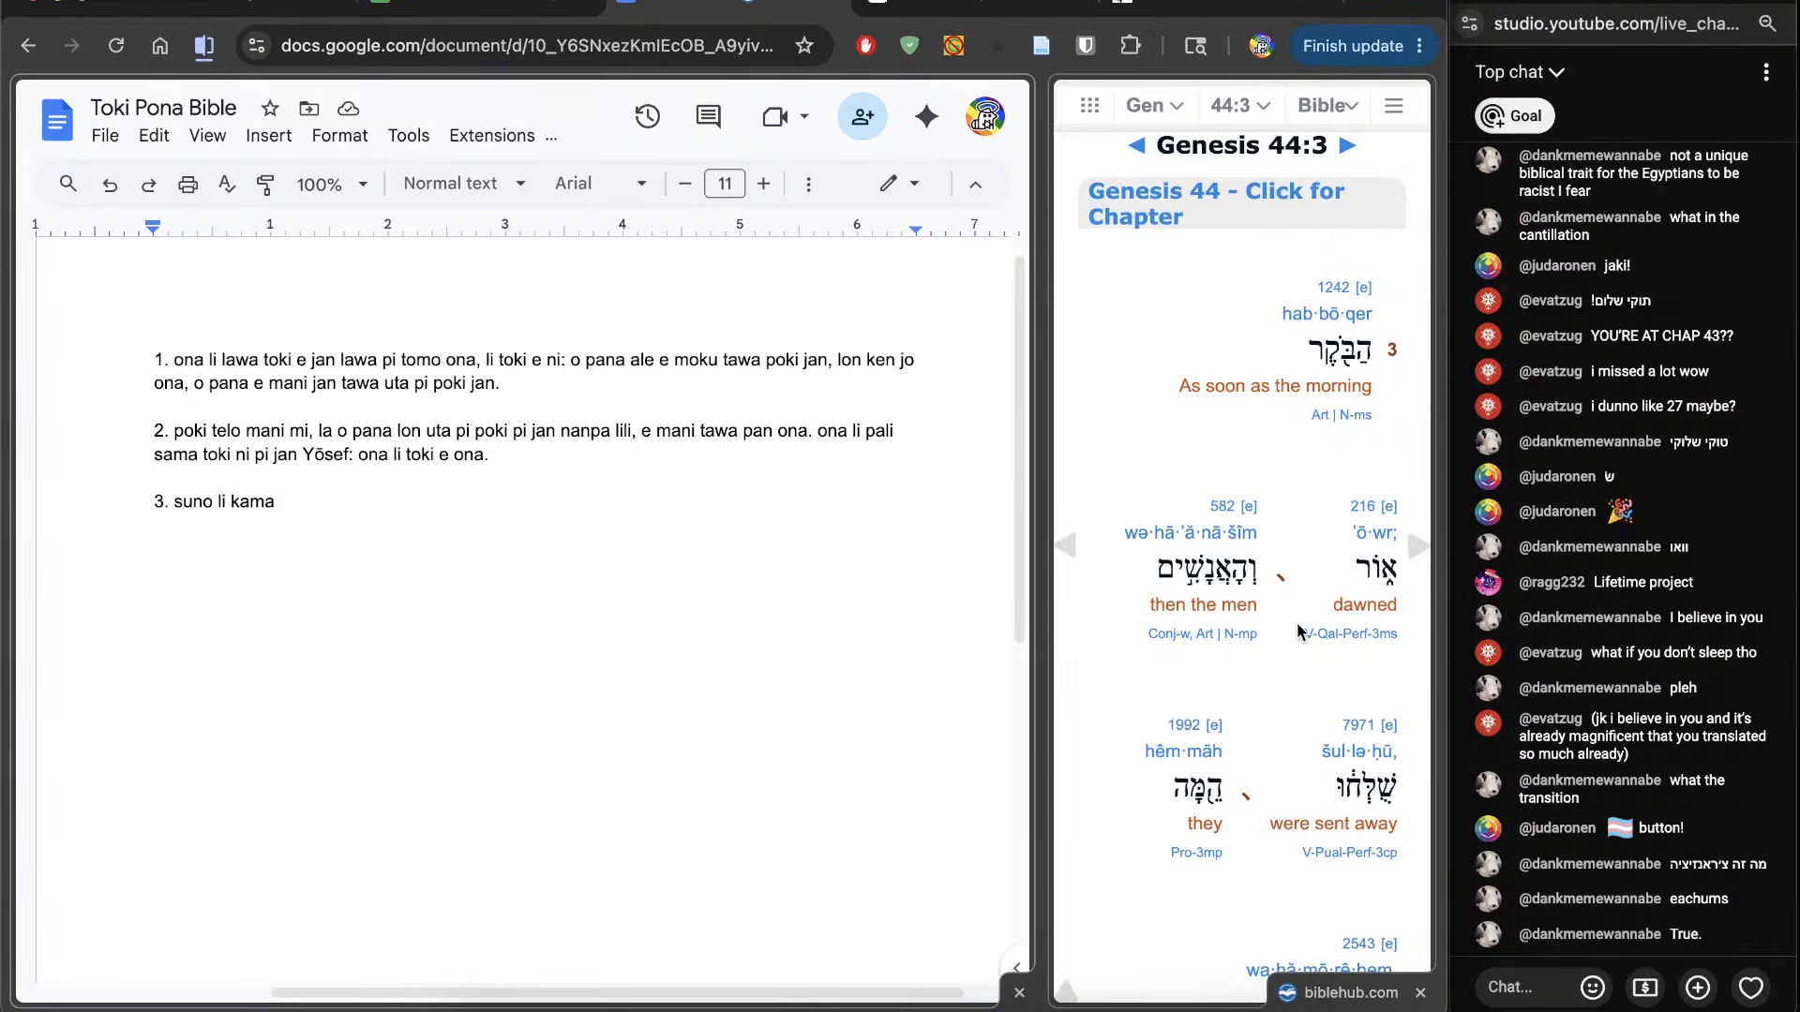
pyautogui.scroll(-3, 1375, 583)
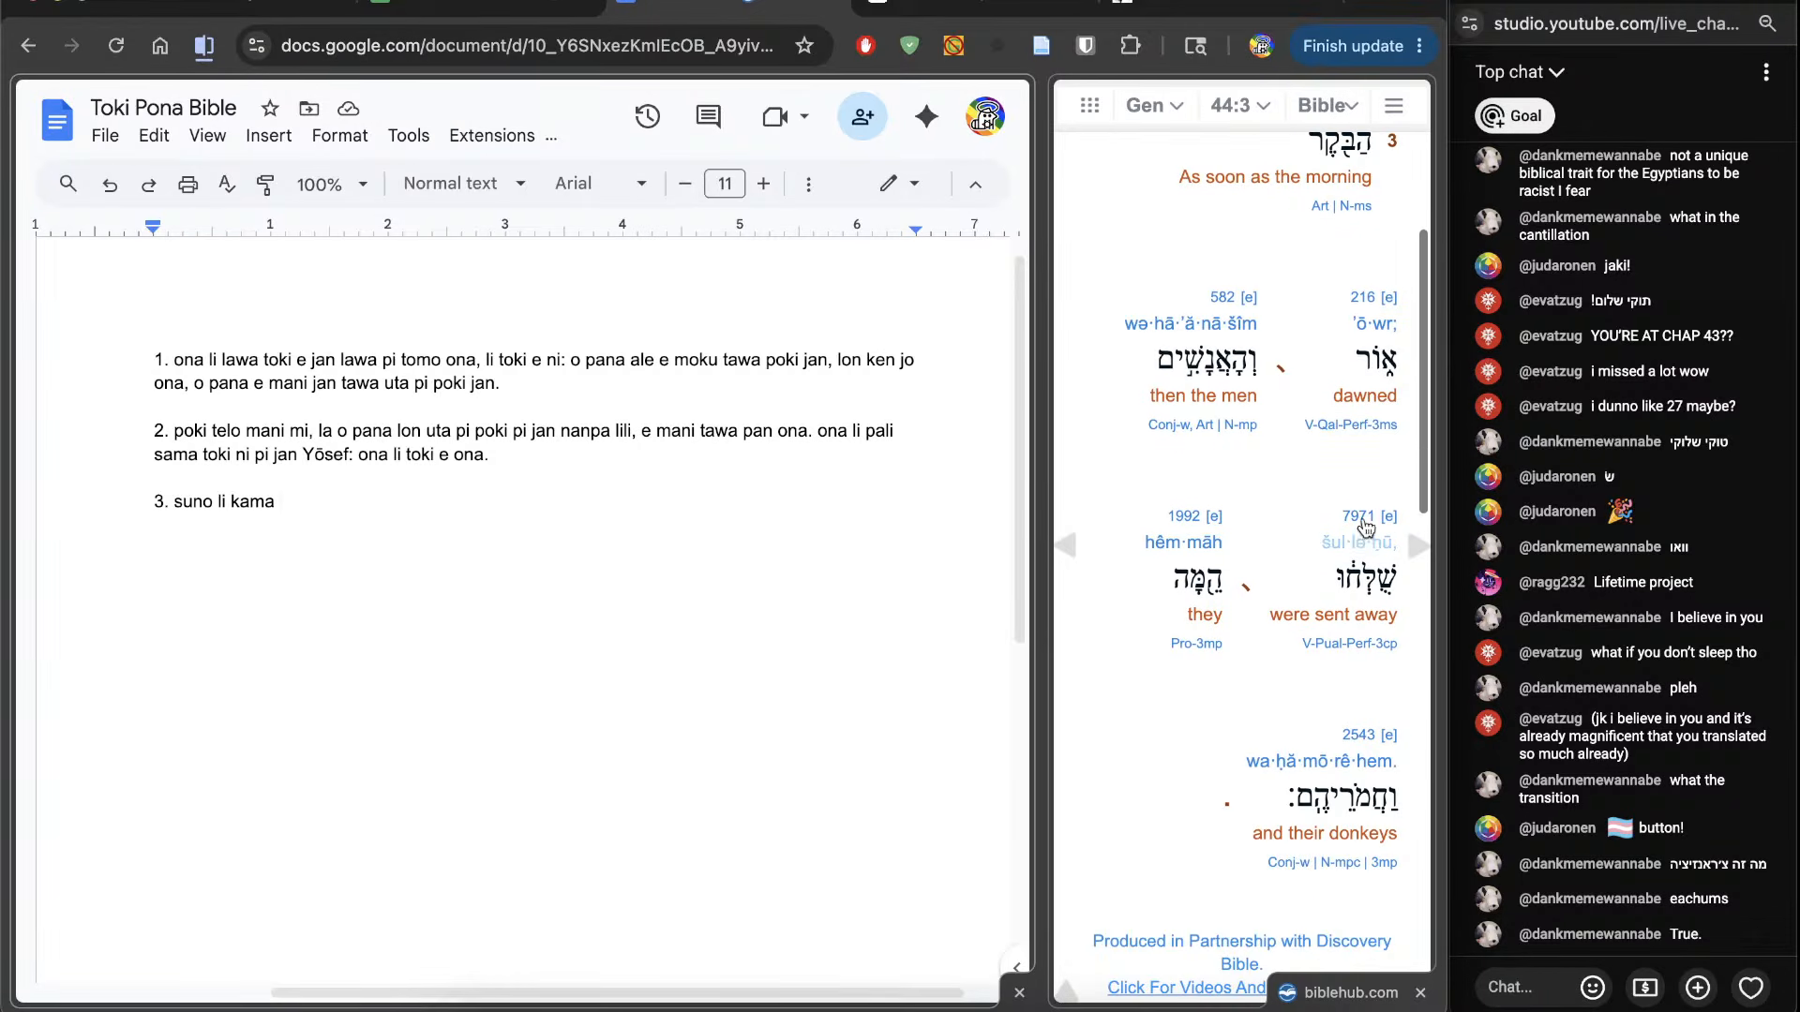
pyautogui.moveTo(286, 576); pyautogui.dragTo(172, 566)
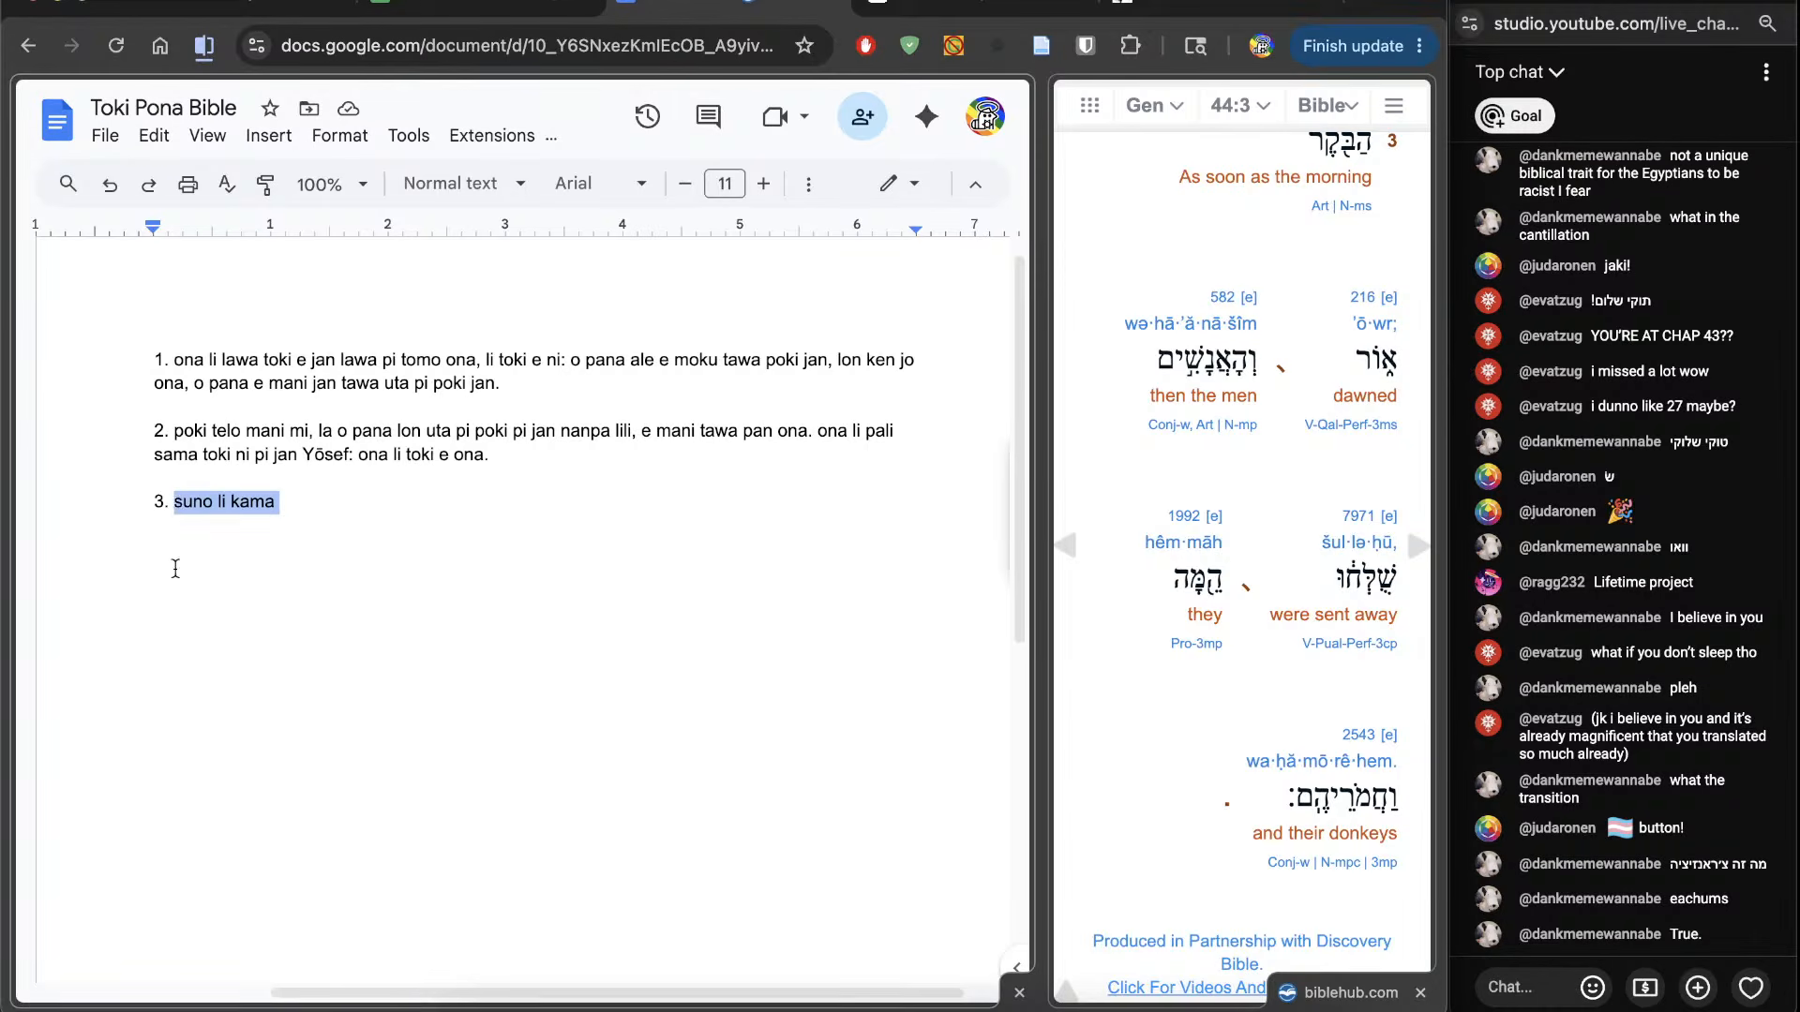
pyautogui.write('open sun')
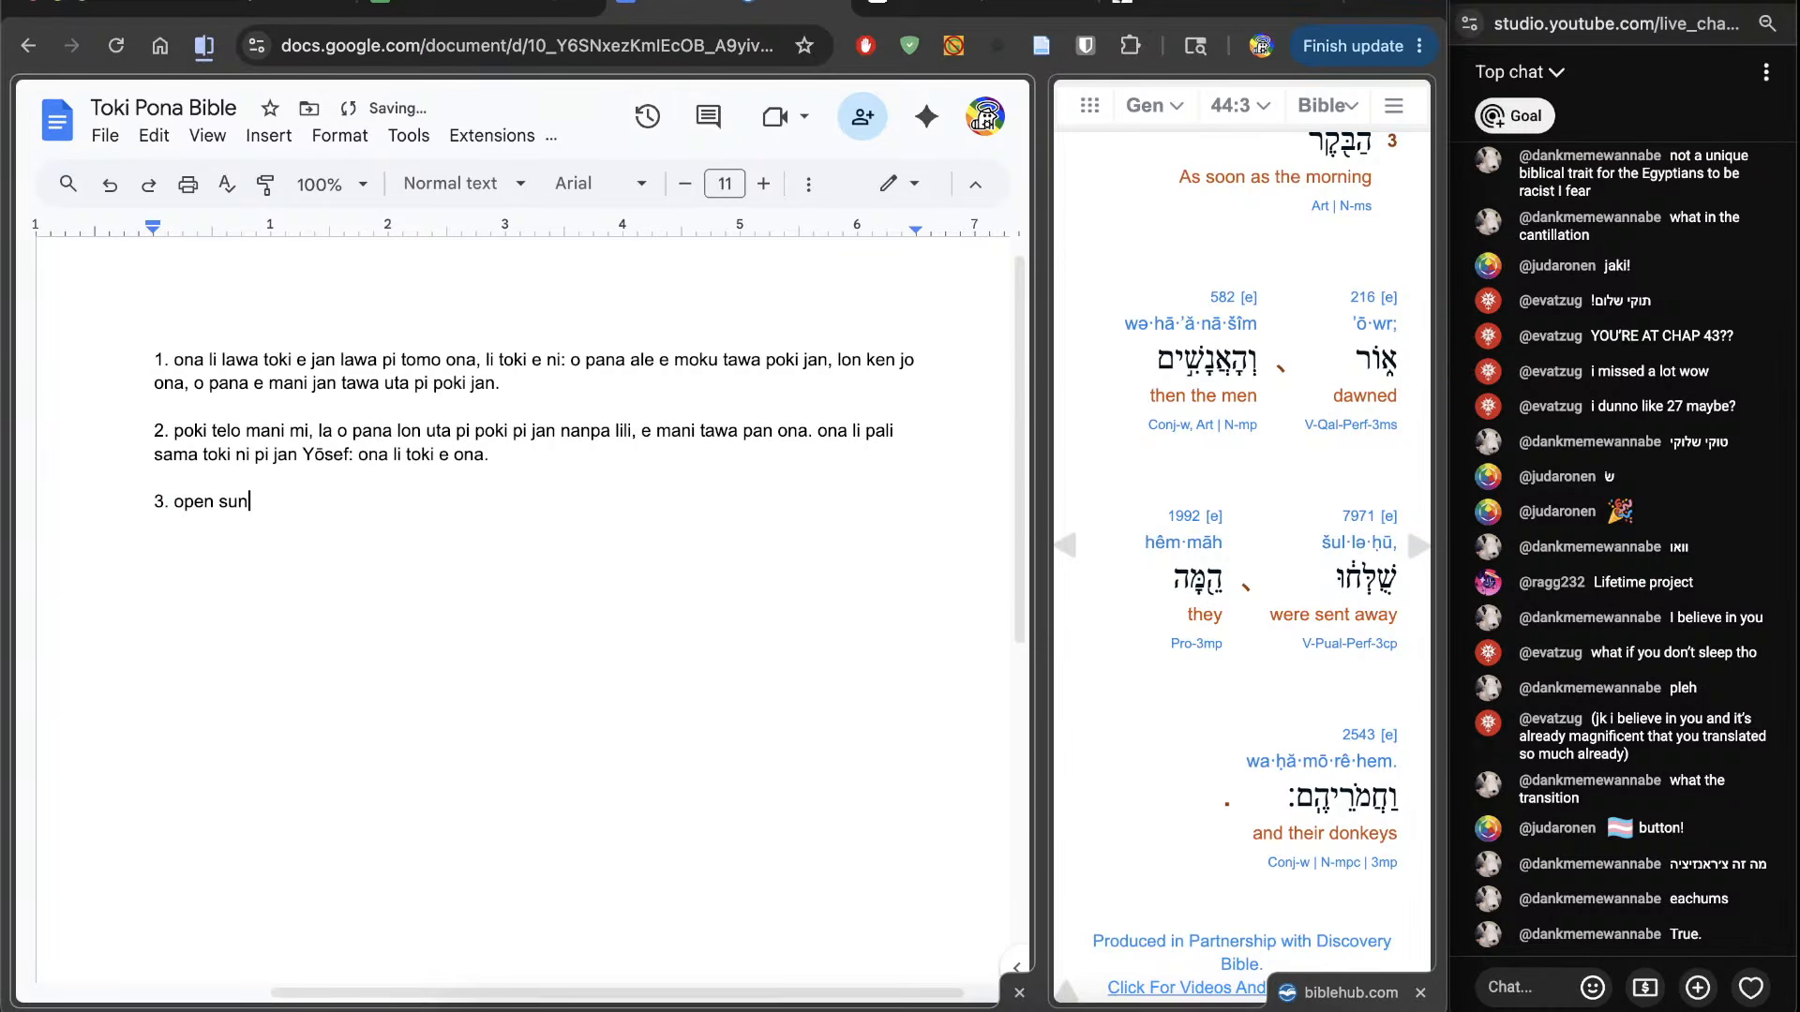
pyautogui.write('o li kama e suno,')
pyautogui.moveTo(315, 566); pyautogui.dragTo(176, 555)
pyautogui.write('tenpo li kama suo')
# Step: Write verse 3 as "suno li kama, la jan li weka e kulupu, e ona e soweli jo ona kin."
pyautogui.moveTo(650, 594); pyautogui.dragTo(177, 554)
pyautogui.write('suno li kama, la jan li')
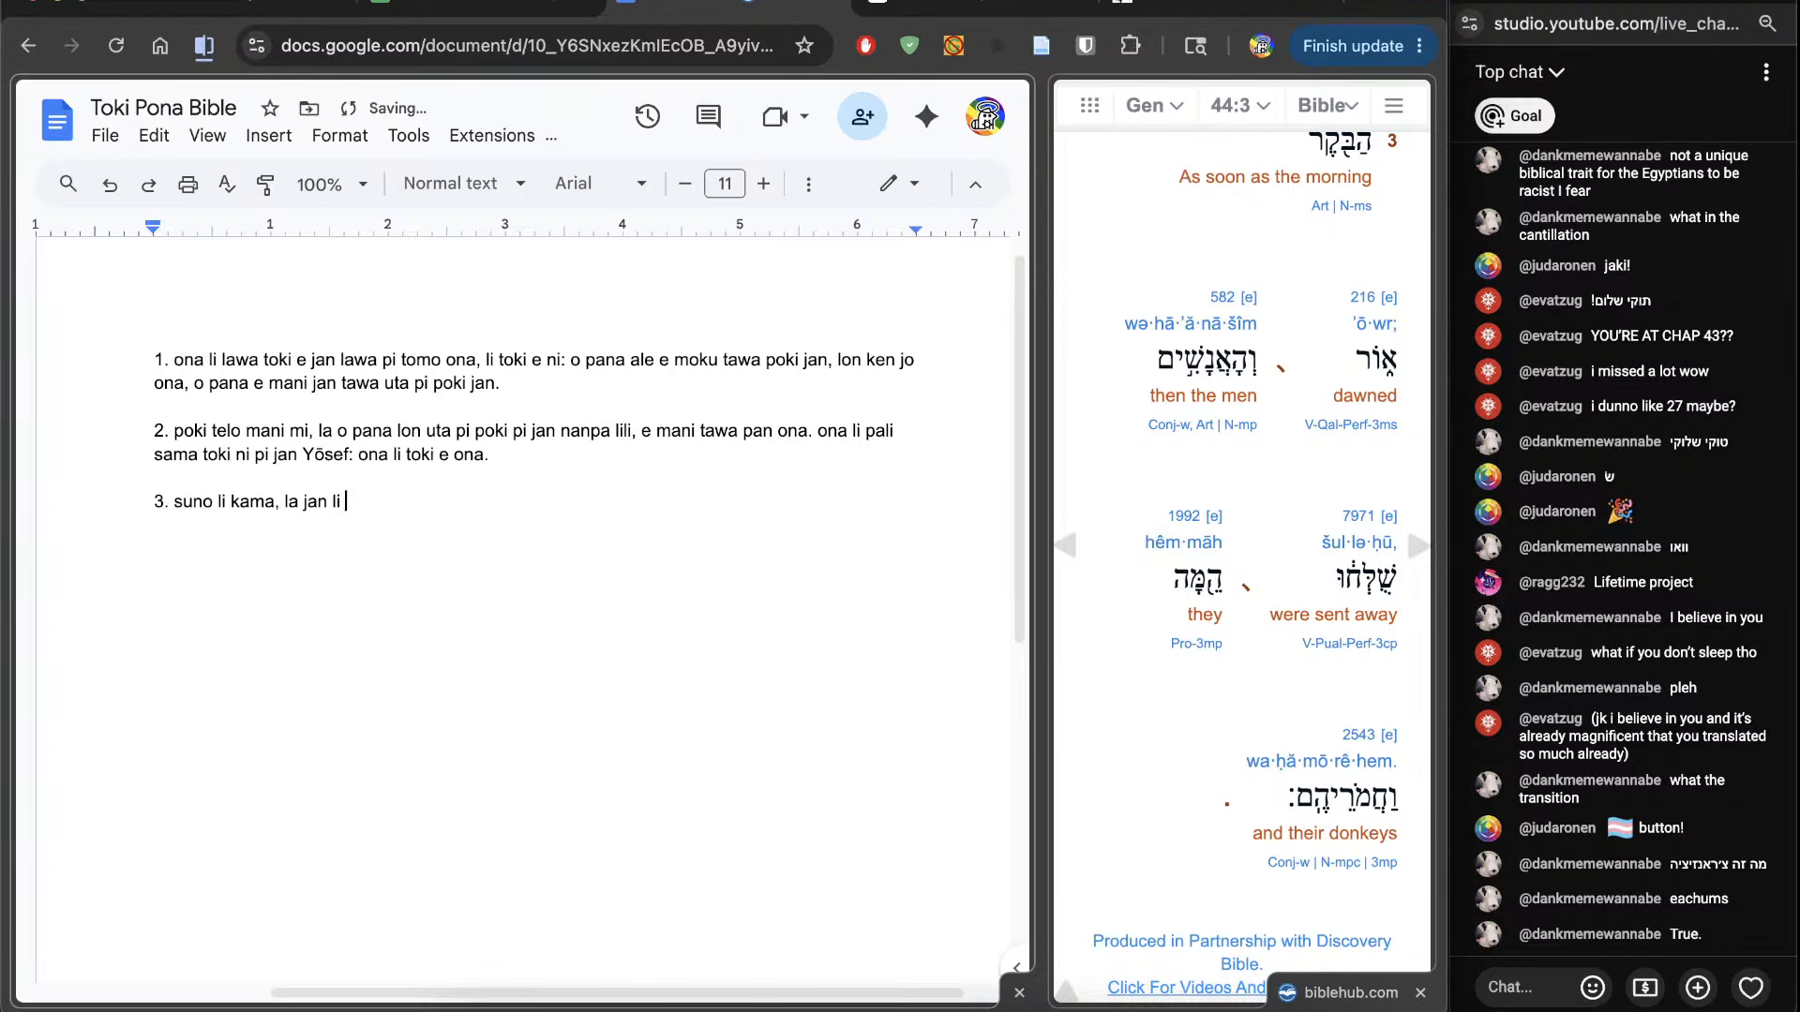
pyautogui.press('BackSpace')
pyautogui.press('BackSpace')
pyautogui.write('i weka e kulupu, e ona, e')
pyautogui.press('BackSpace')
pyautogui.press('BackSpace')
pyautogui.press('BackSpace')
pyautogui.press('BackSpace')
pyautogui.write('e soweli jo ona kin.')
# Step: Start a paragraph numbered 4 and advance the interlinear to Genesis 44:4
pyautogui.press('Return')
pyautogui.write('4.')
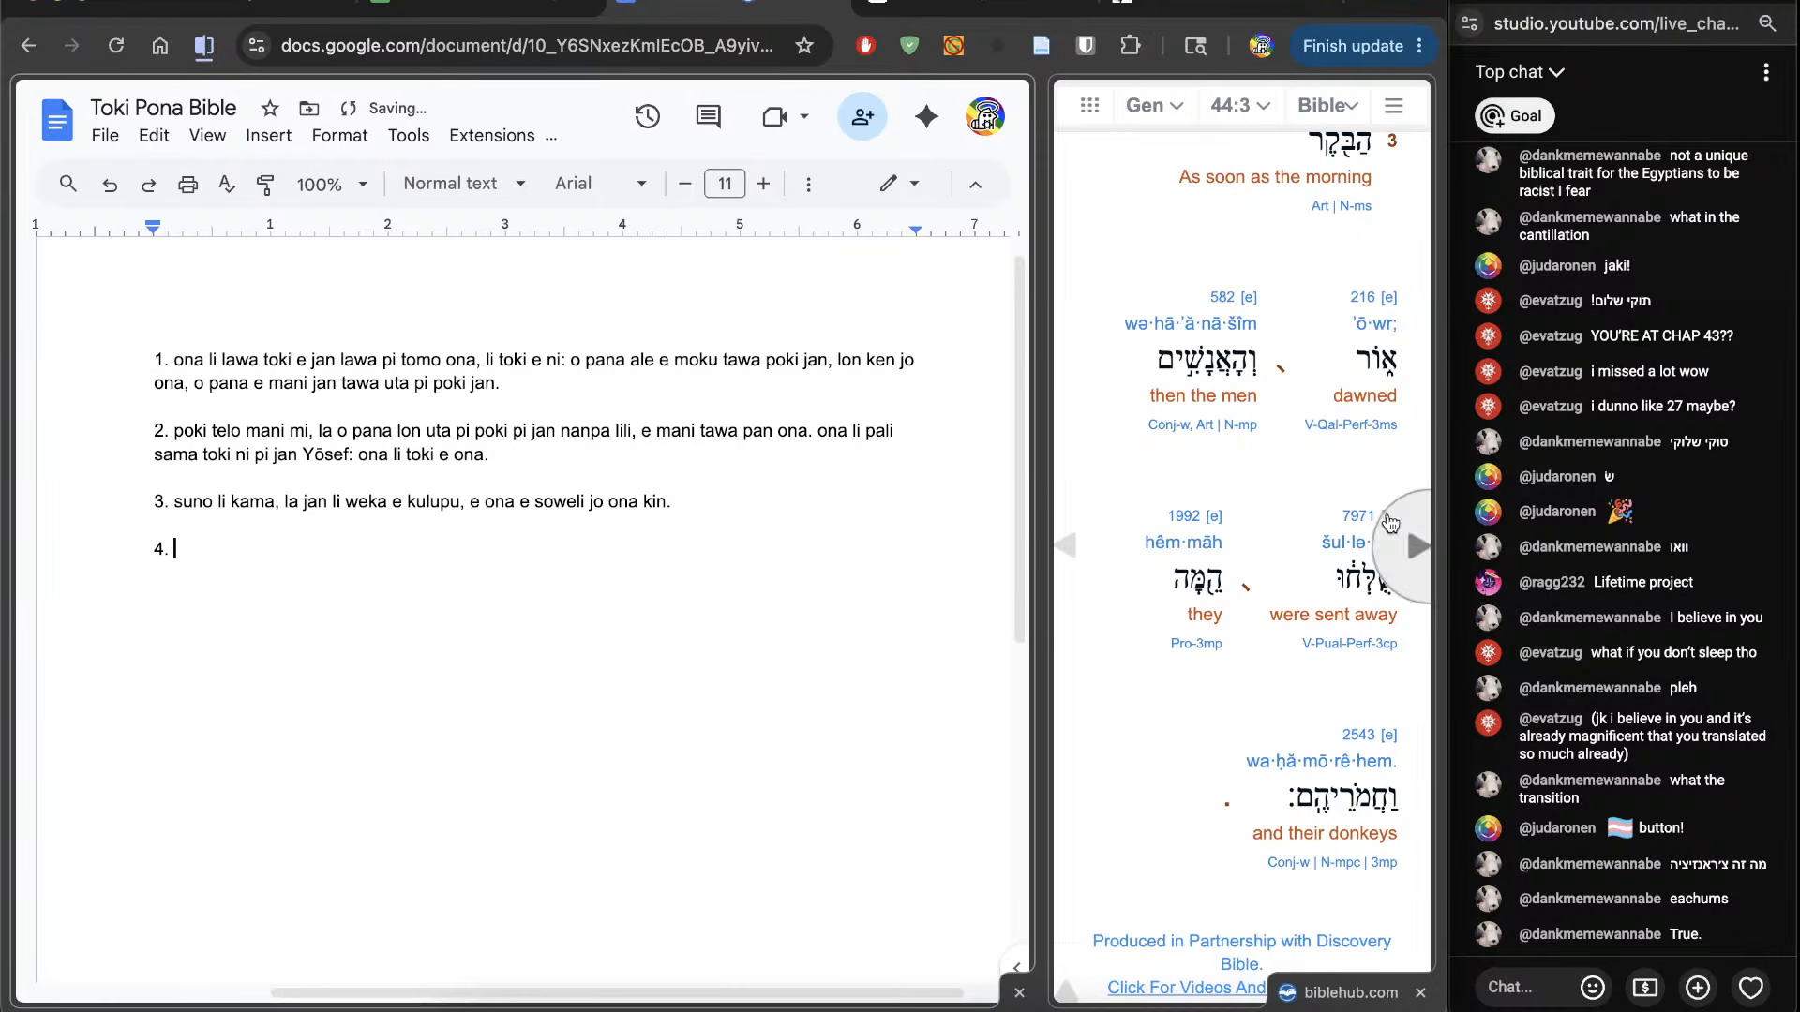
pyautogui.click(1418, 546)
pyautogui.scroll(-3, 1184, 825)
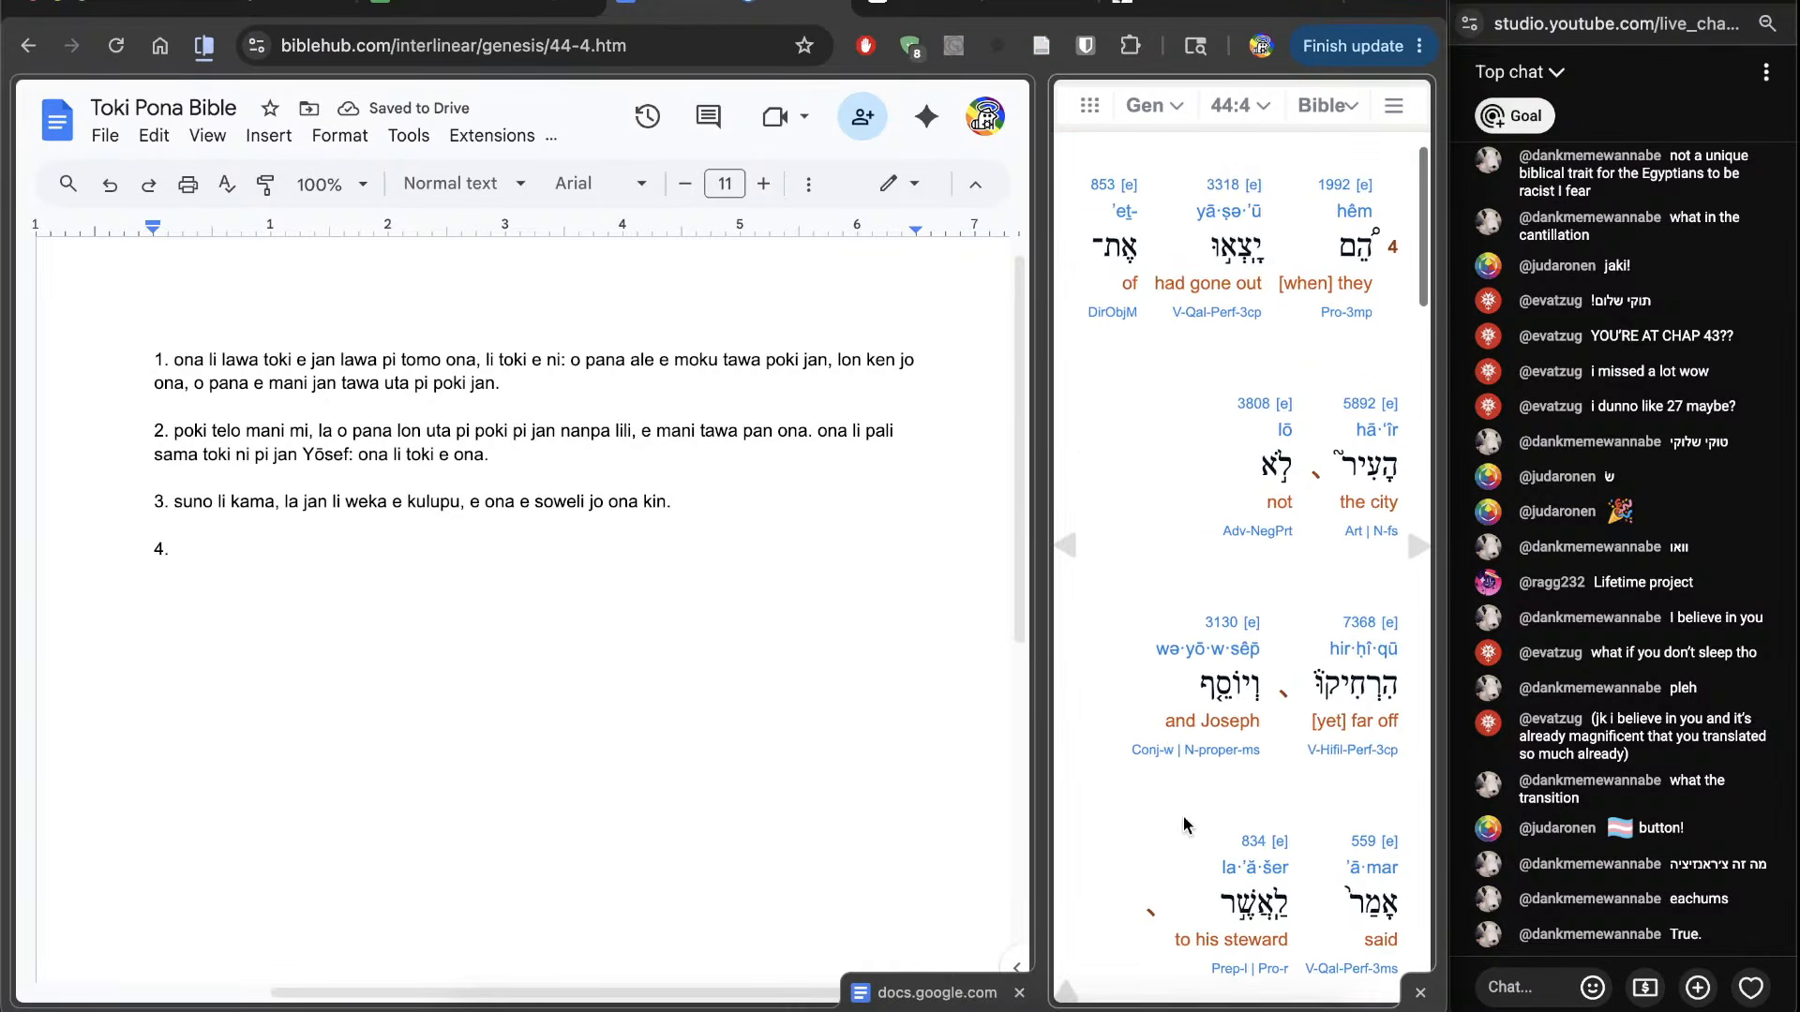
# Step: Begin verse 4 with "ona li tawa tan ma tomo, li awen lon poka, la"
pyautogui.click(888, 767)
pyautogui.write('ona li tawa')
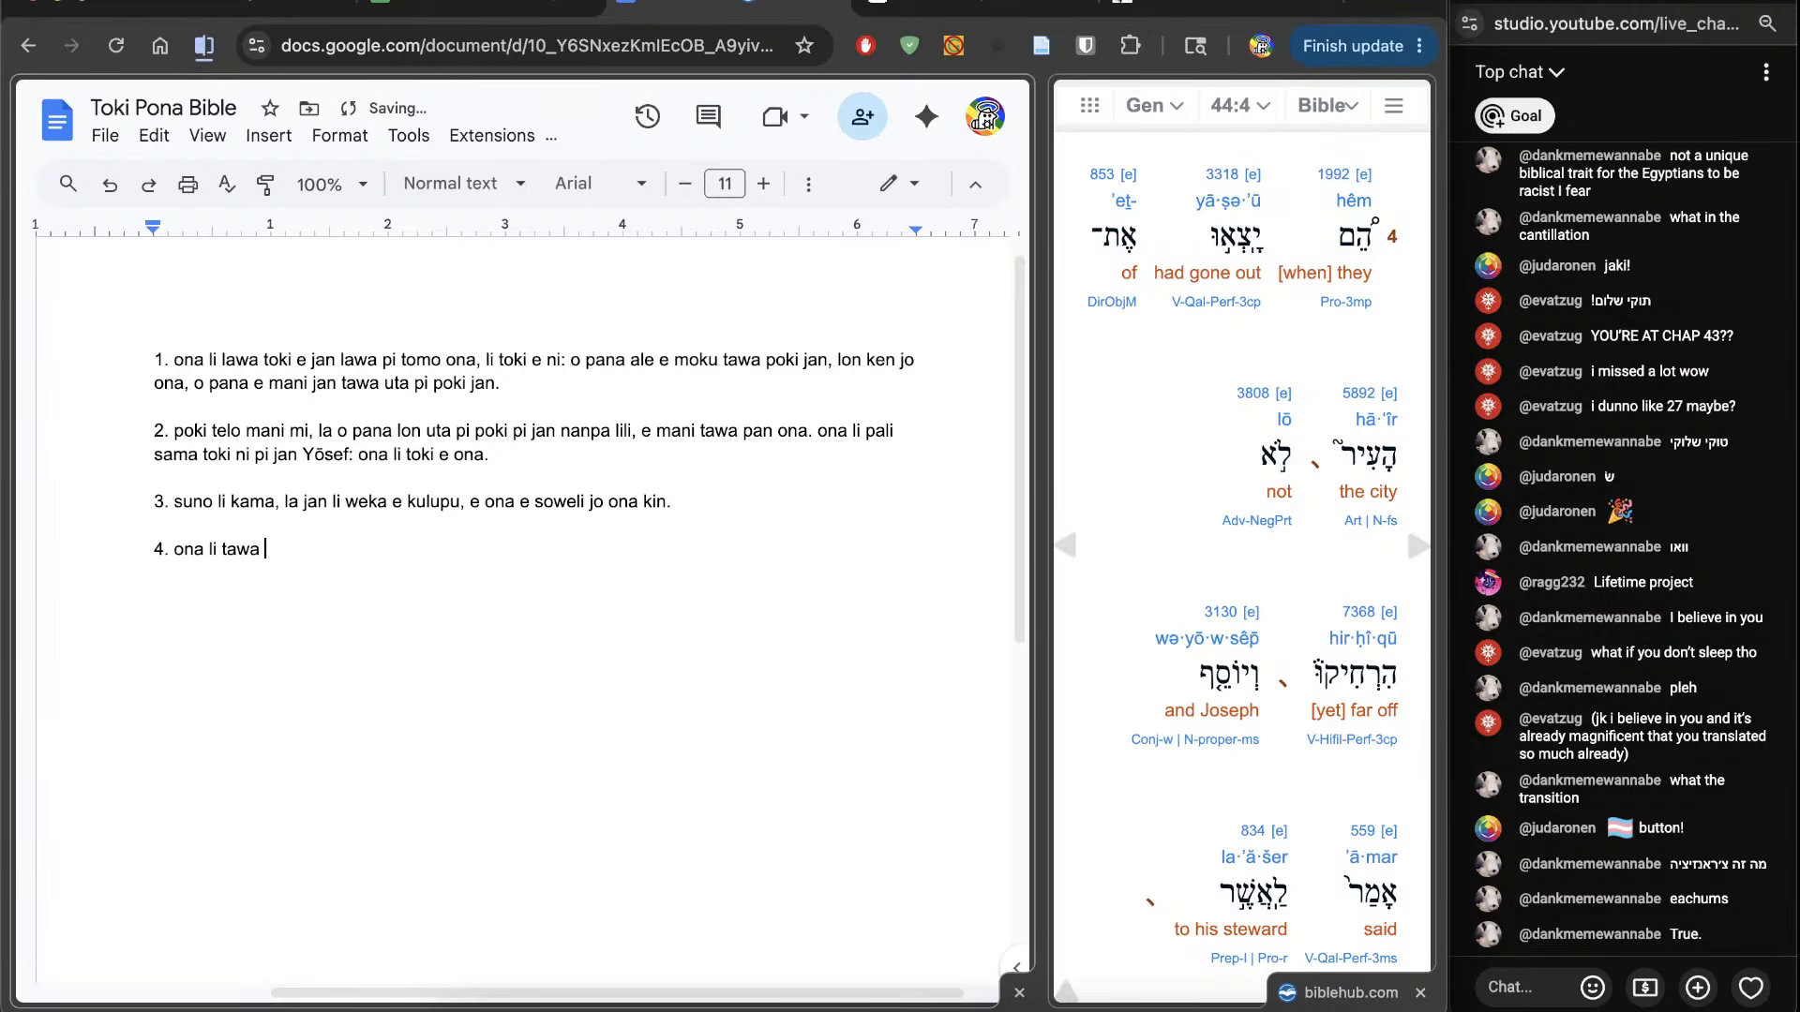
pyautogui.write(' tan ma tomo, li awen lon poka,')
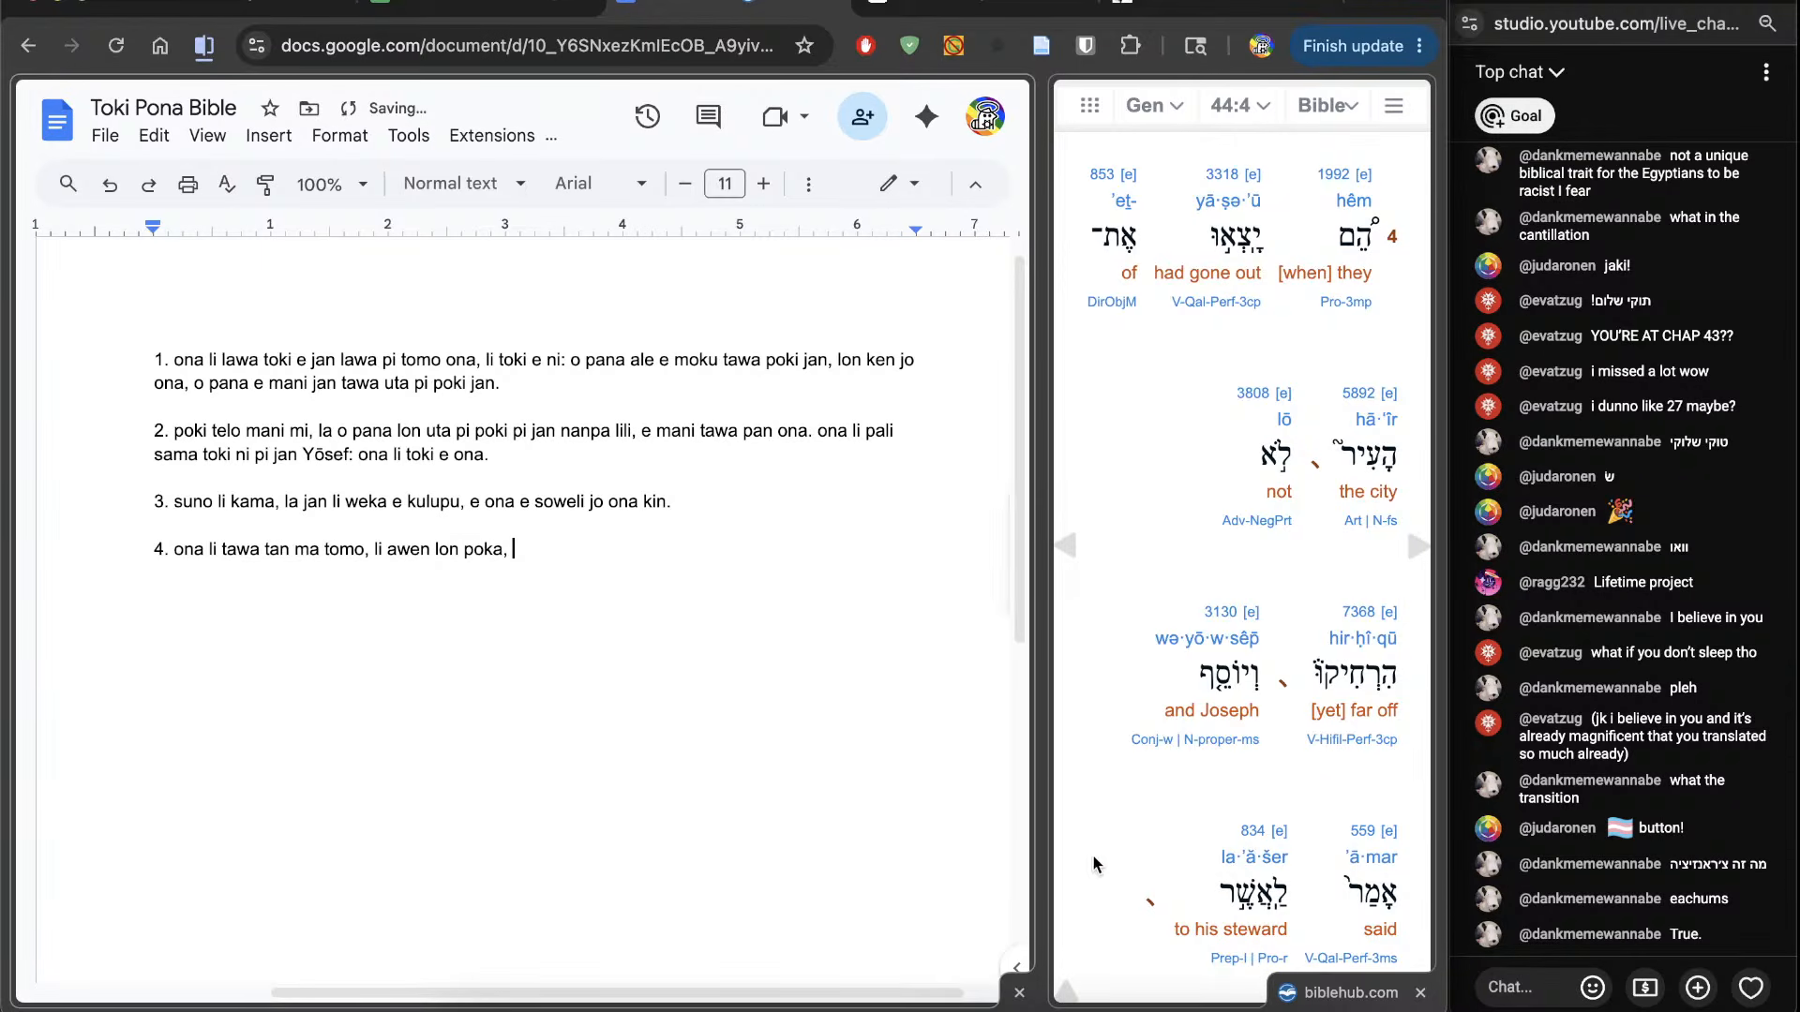
pyautogui.scroll(-4, 1095, 860)
pyautogui.write(', la ')
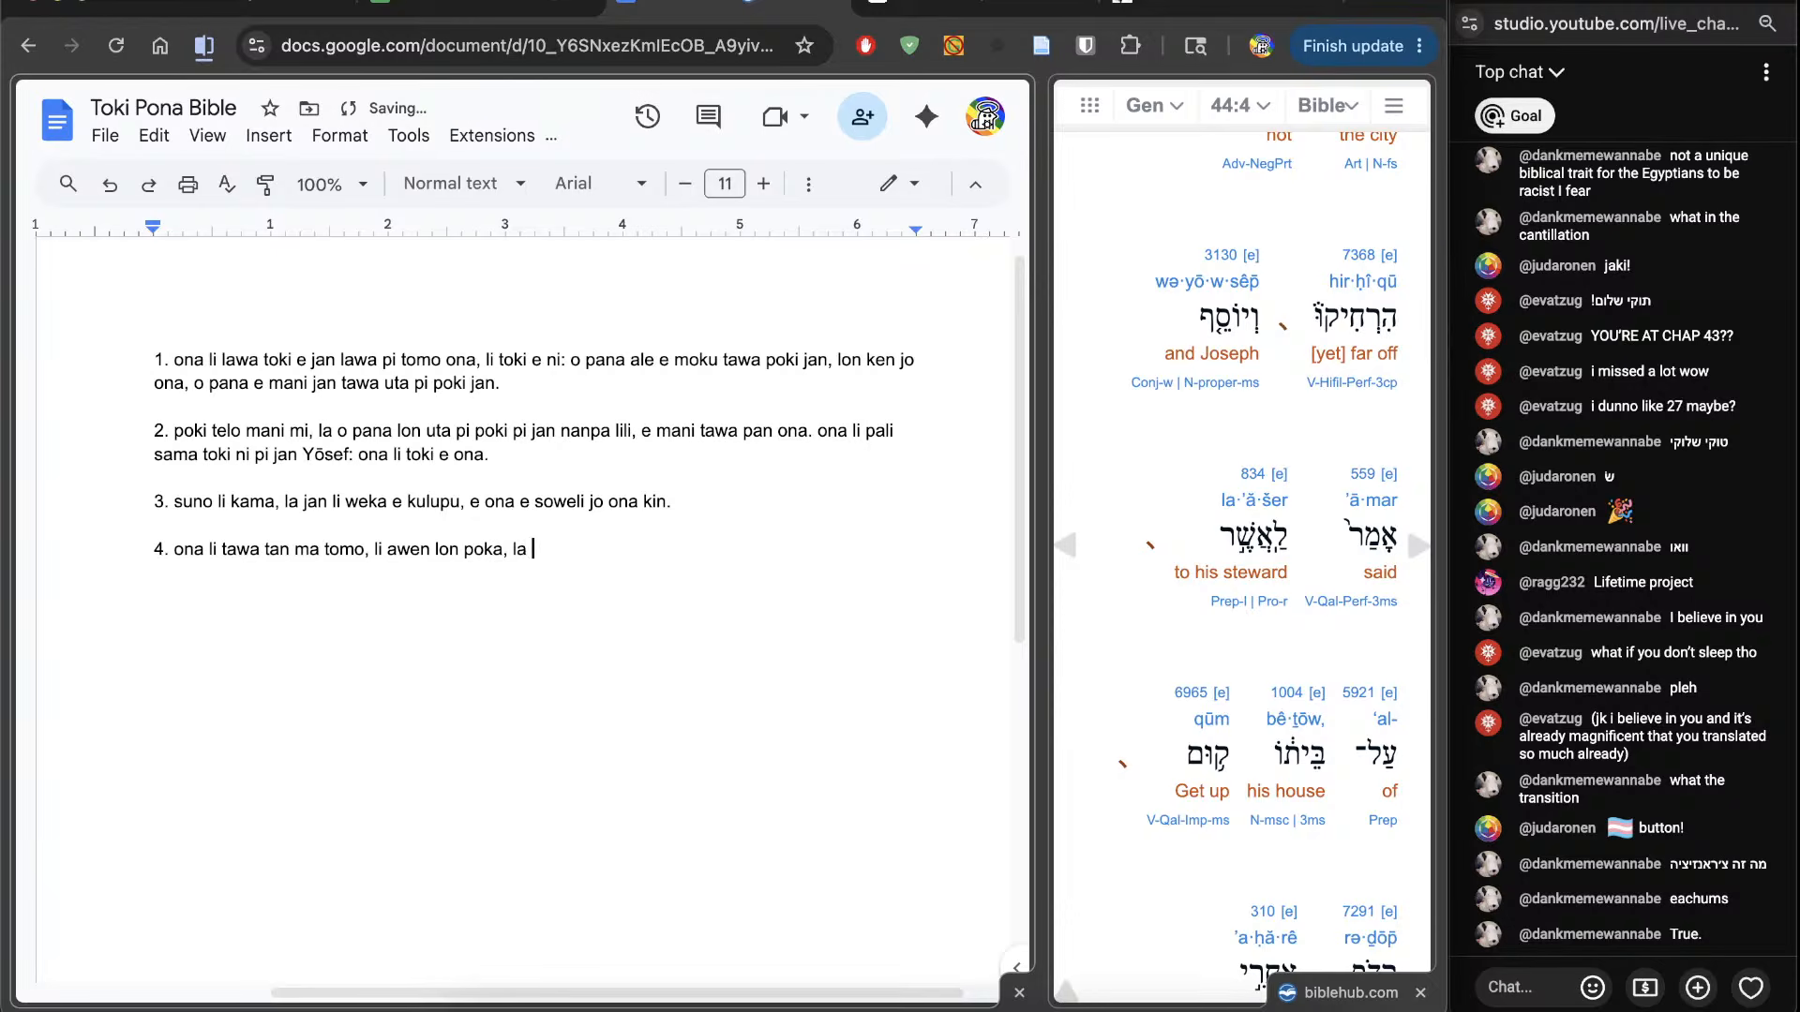
# Step: Continue verse 4 with "jan Yōsef li toki tawa jan lawa pi tomo ona. o tawa sewi."
pyautogui.write('jan Yōsef li toki tawa')
pyautogui.scroll(-3, 1279, 563)
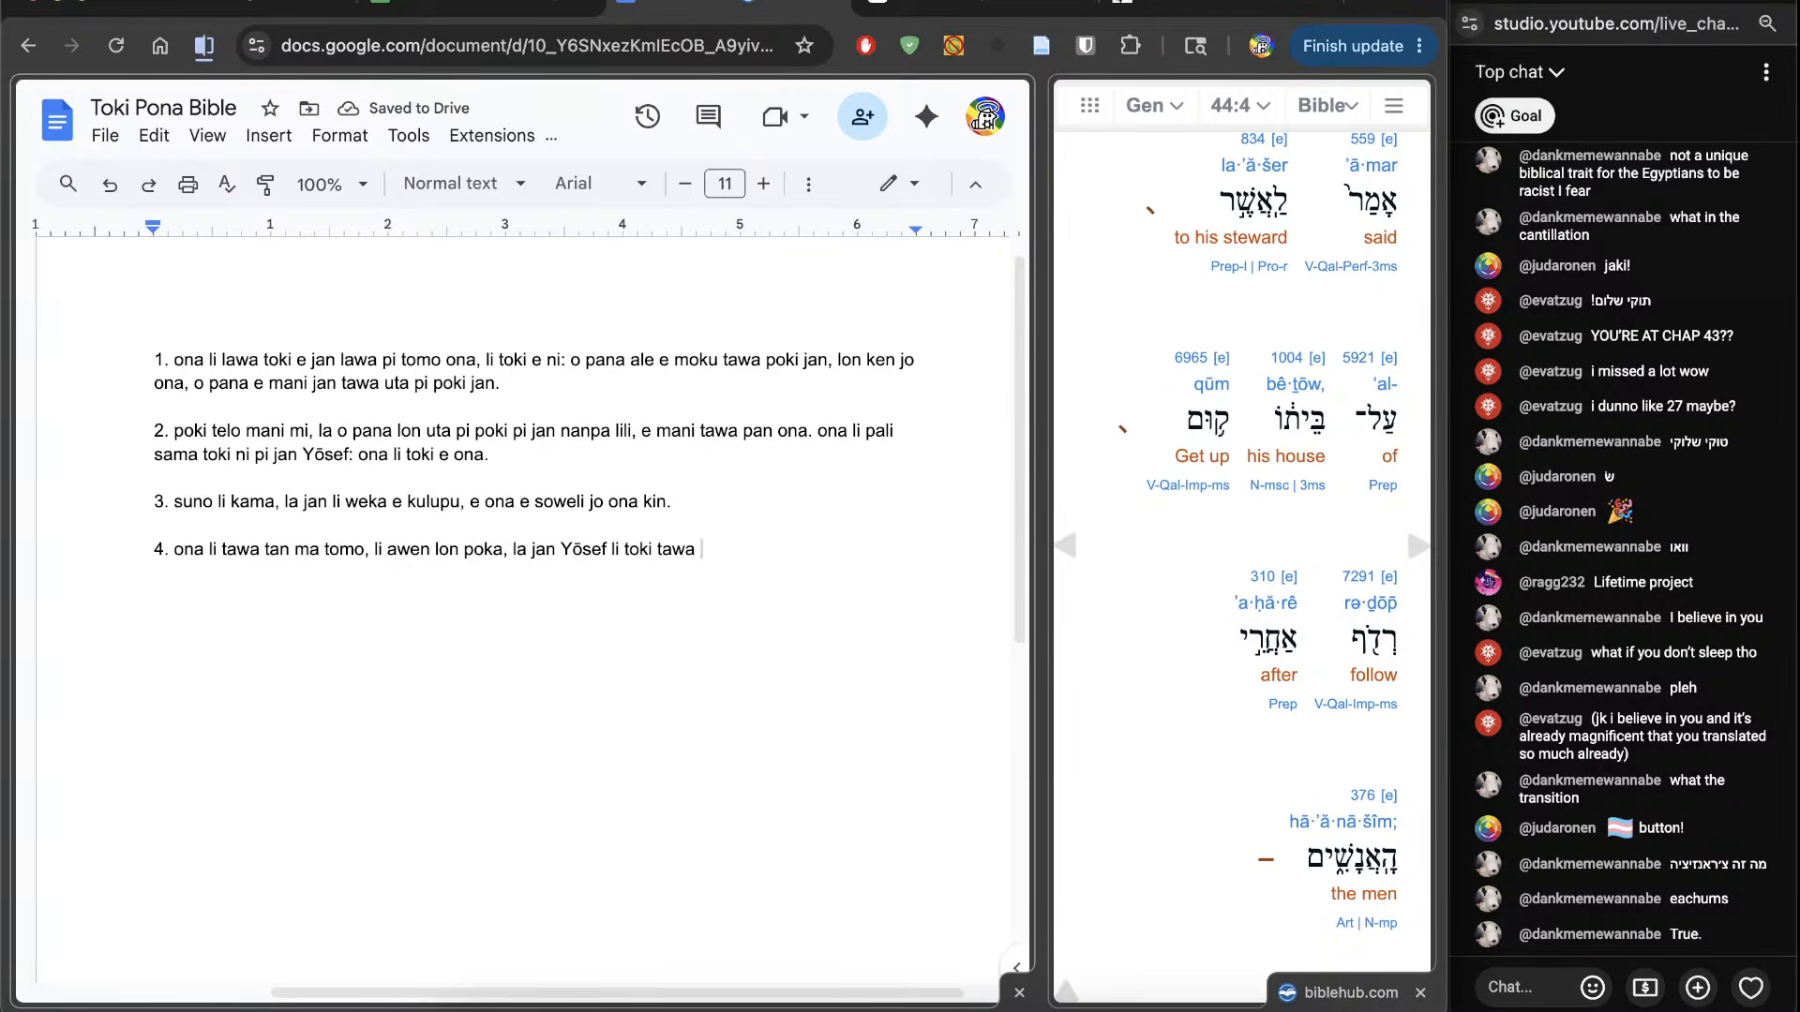
pyautogui.write('jan lawa pi tomo ona. o tawa')
pyautogui.press('BackSpace')
pyautogui.press('BackSpace')
pyautogui.press('BackSpace')
pyautogui.write('awa sewi')
pyautogui.scroll(-3, 1242, 563)
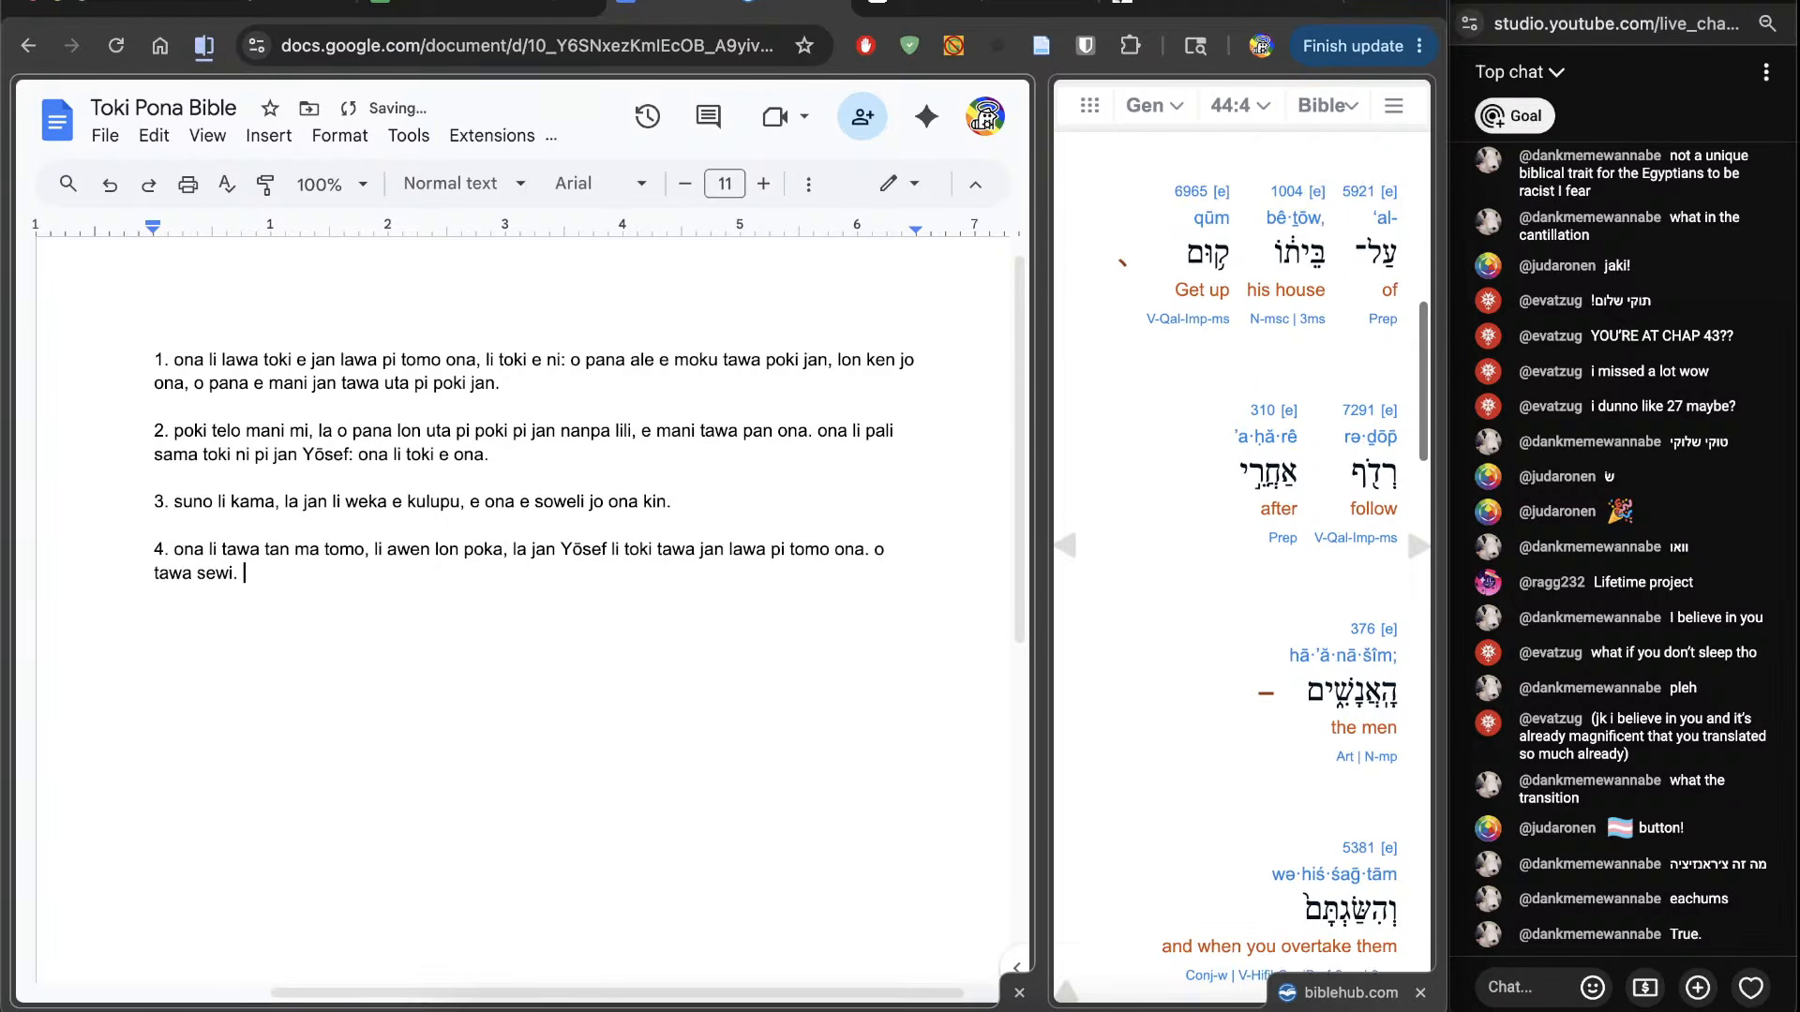
# Step: Look up the Strong's entry 7291 for the Hebrew word glossed "follow" and return to the document
pyautogui.click(1353, 339)
pyautogui.click(1353, 339)
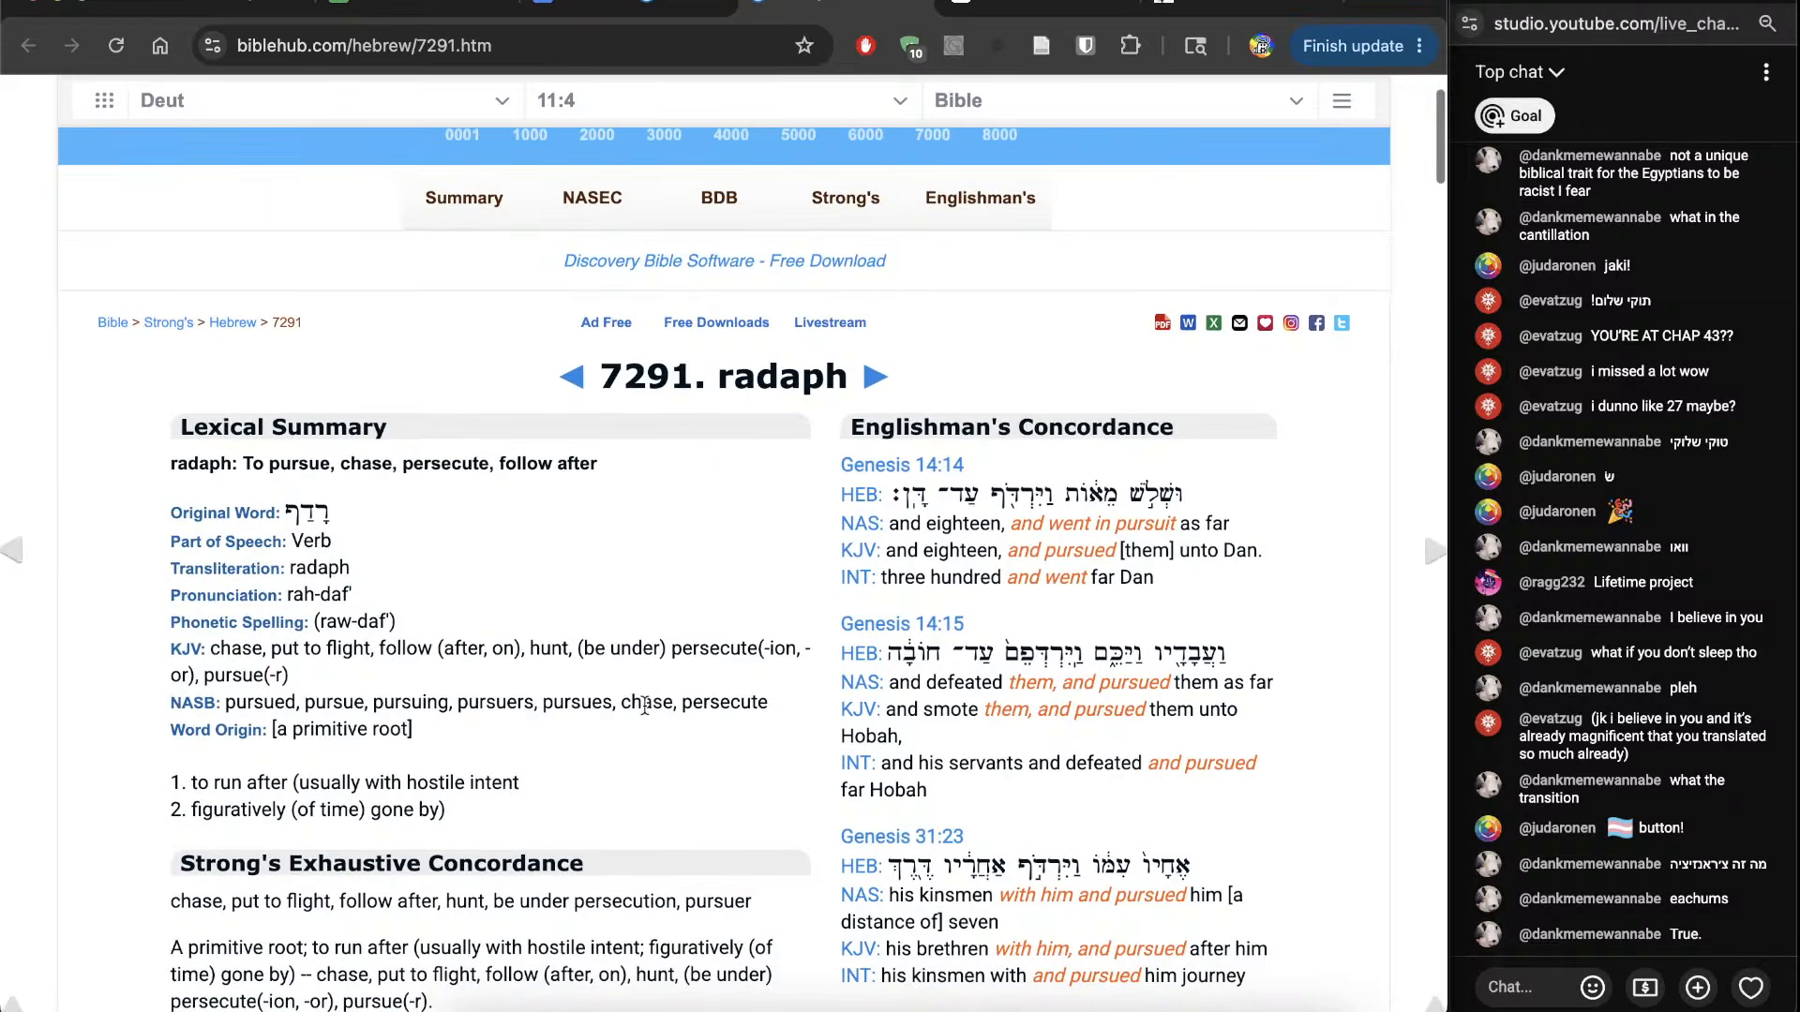
pyautogui.scroll(-9, 645, 714)
pyautogui.scroll(-4, 645, 714)
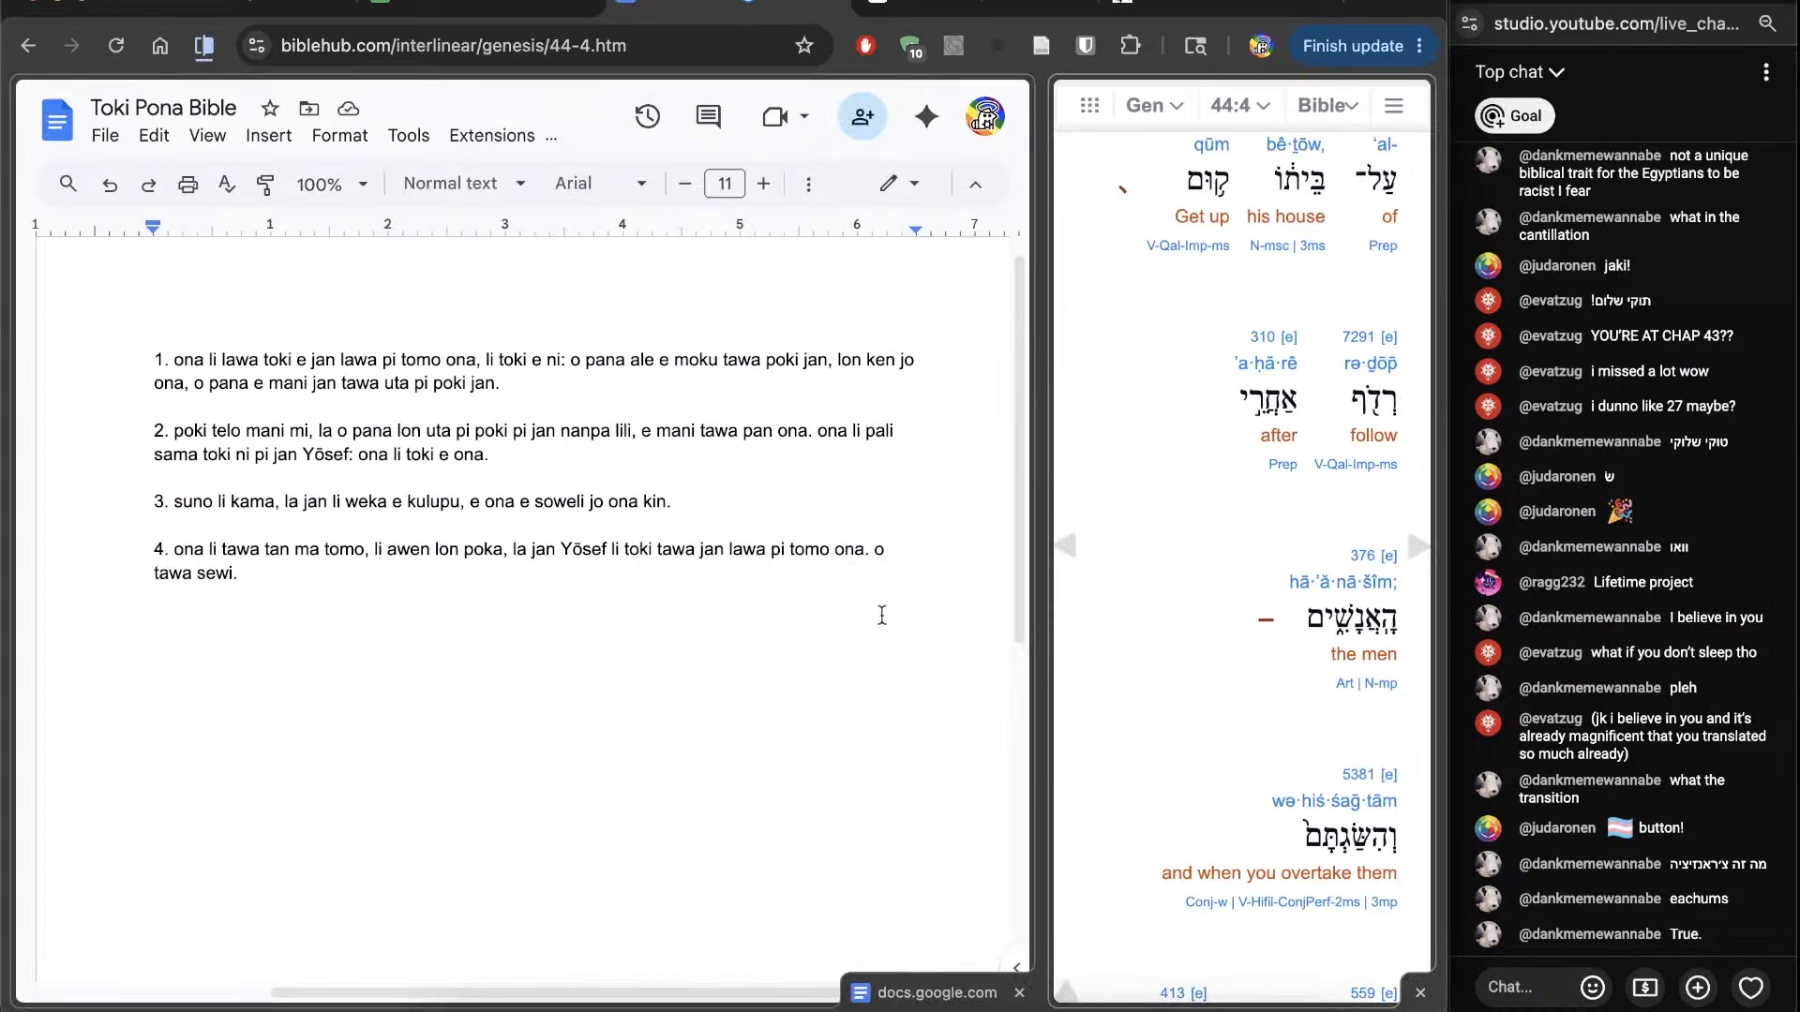
pyautogui.hotkey('ctrl', 'w')
# Step: Add "o alasa lon monsi kulupu. sina kama lon poka ona, la o toki tawa ona. tan seme" to verse 4
pyautogui.write('o alasa lon ')
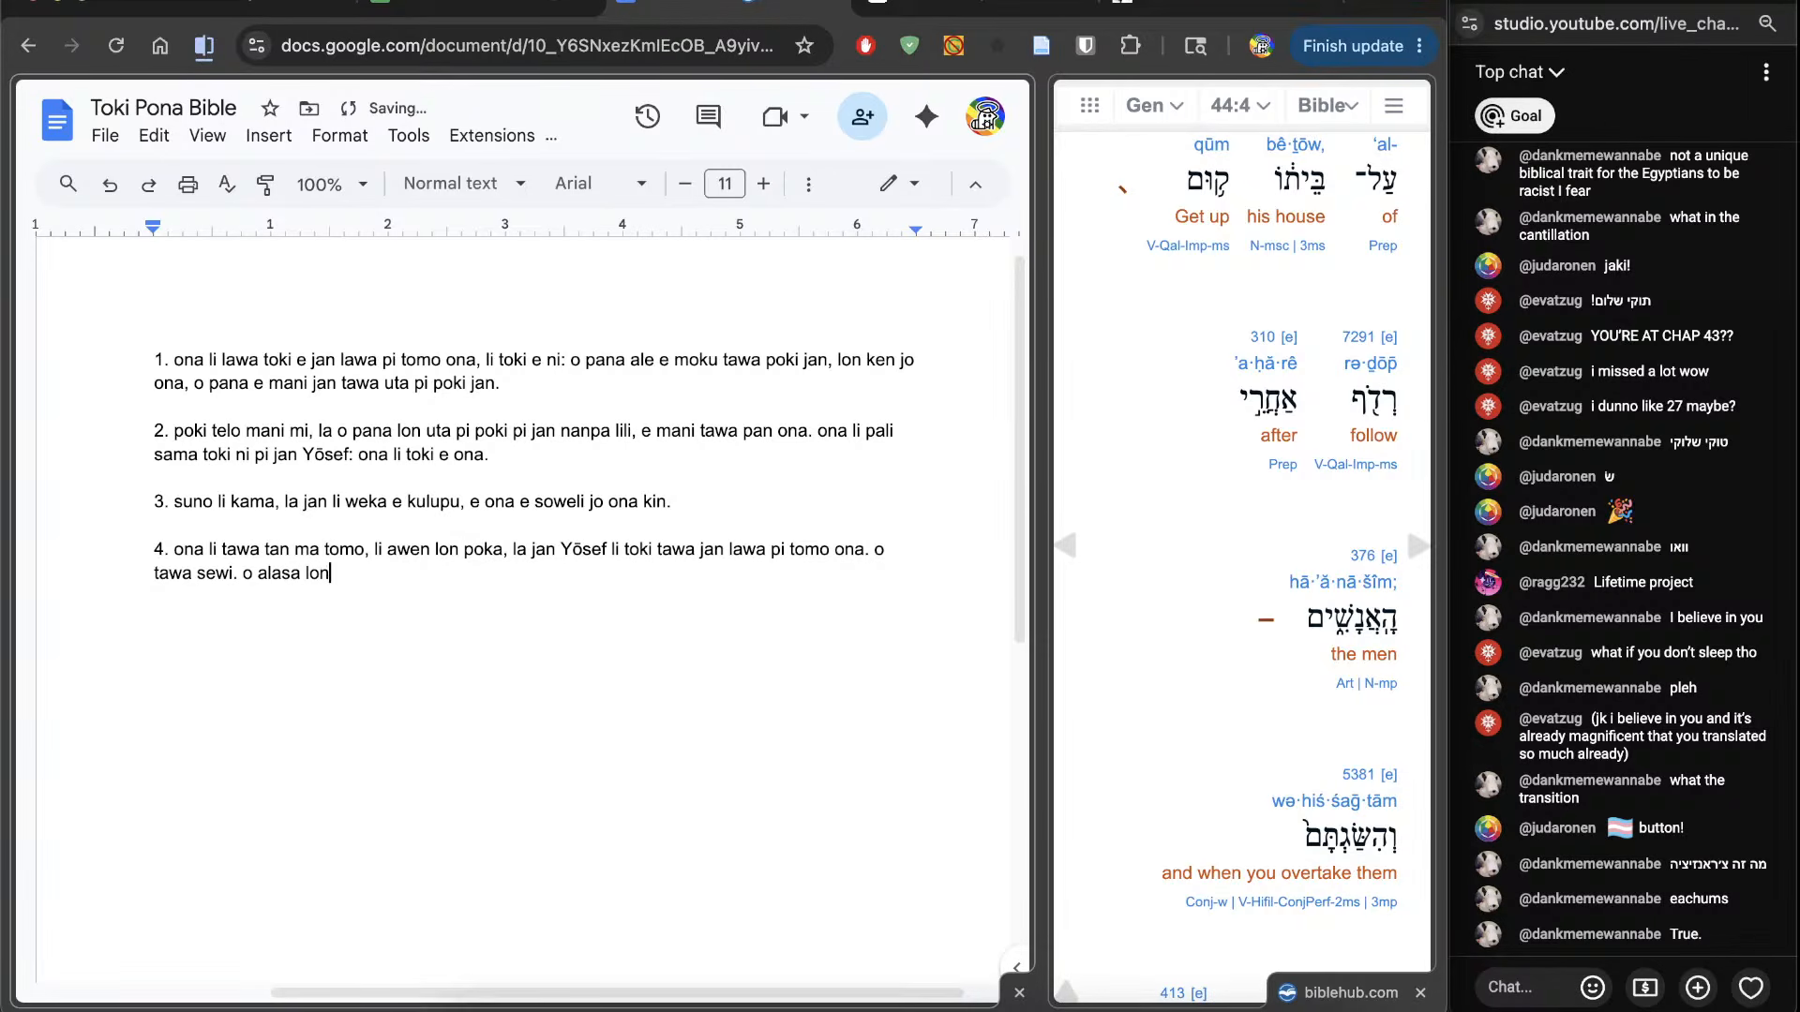
pyautogui.write('monsi kulupu.')
pyautogui.scroll(-6, 1157, 703)
pyautogui.write('lon monsi kulupu. sina ')
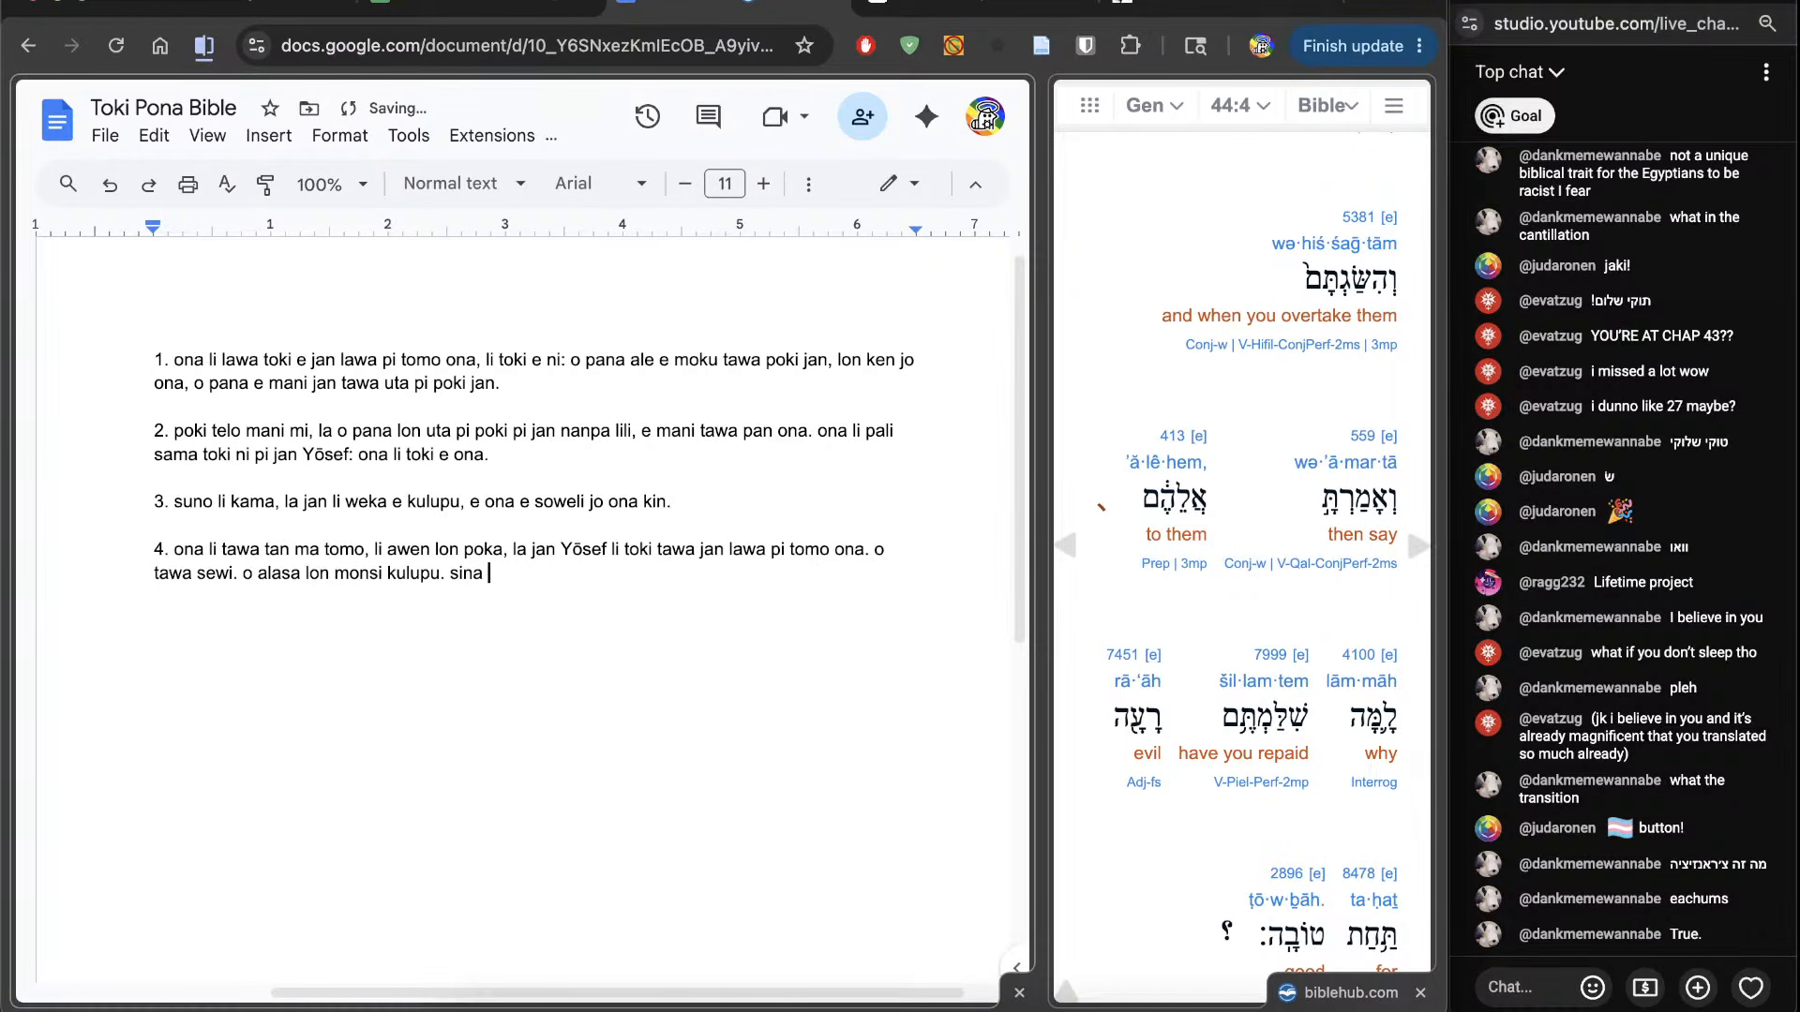
pyautogui.write('kama lon poka on')
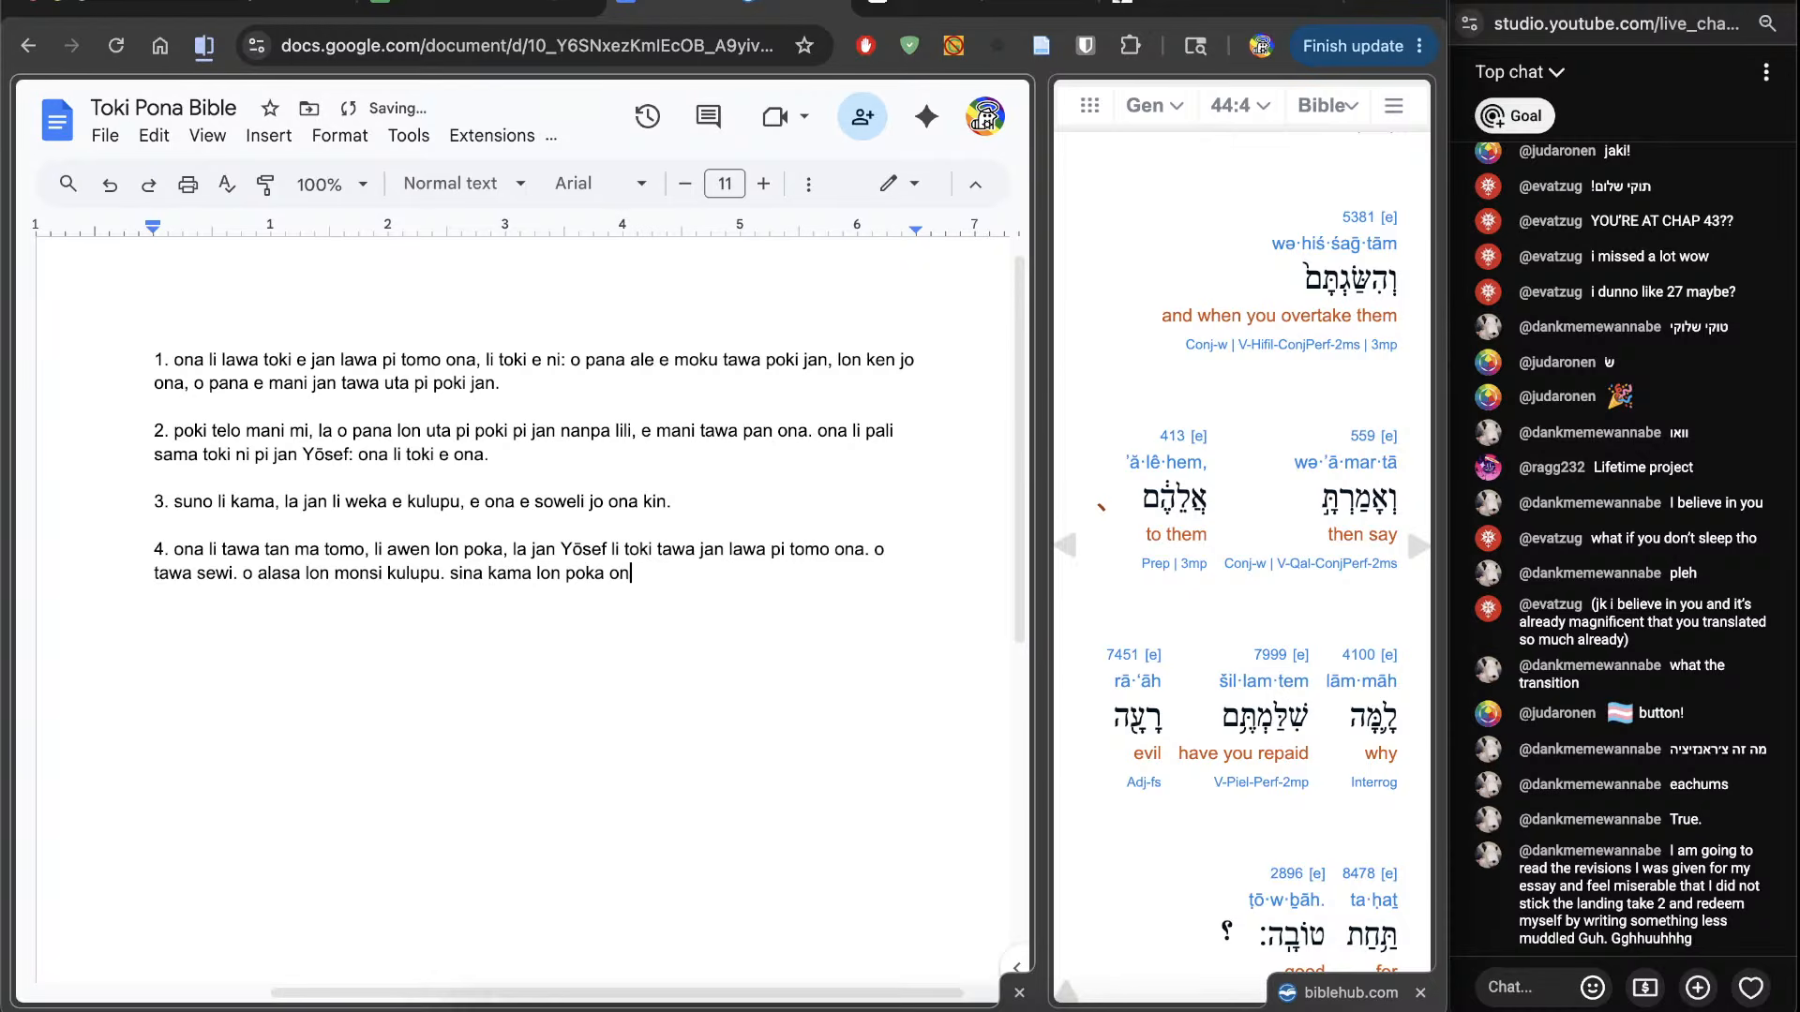
pyautogui.write('a, la o toki tawa ona. tan see')
pyautogui.press('BackSpace')
pyautogui.write('me')
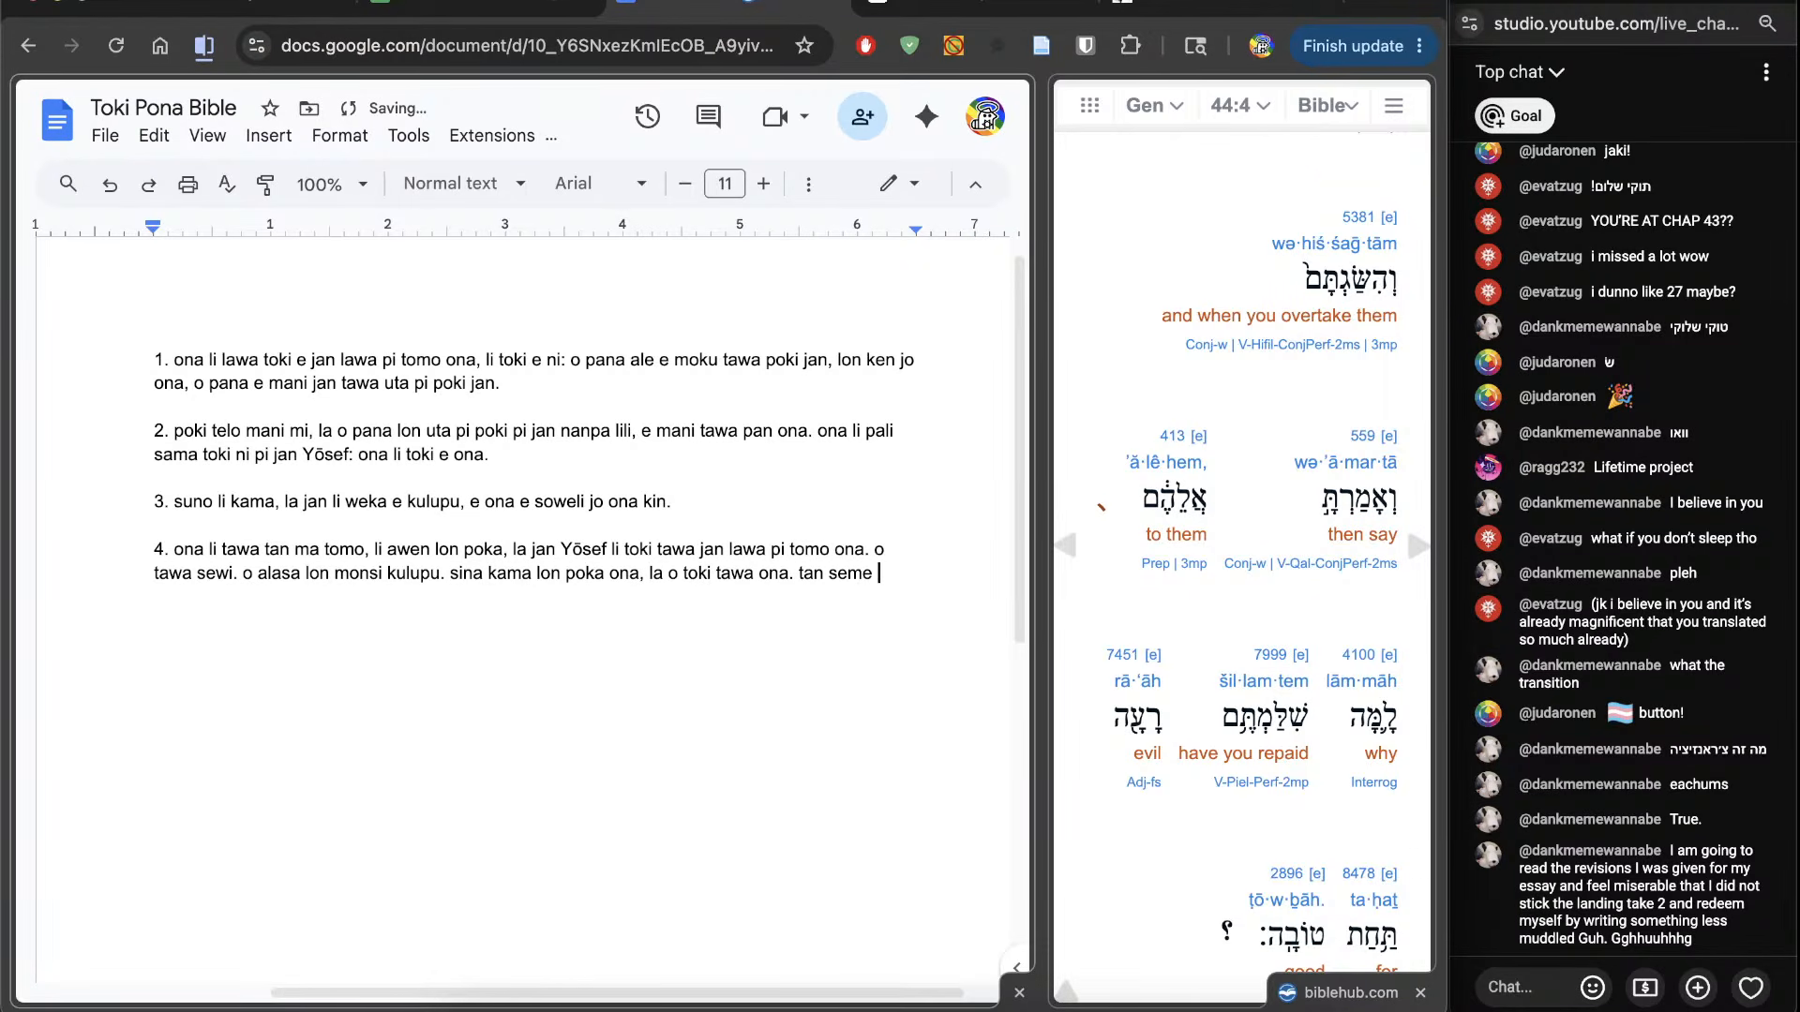
# Step: Complete the question in verse 4 with "la sina esun e ike e pona?"
pyautogui.scroll(-3, 1266, 581)
pyautogui.write('la sina esu')
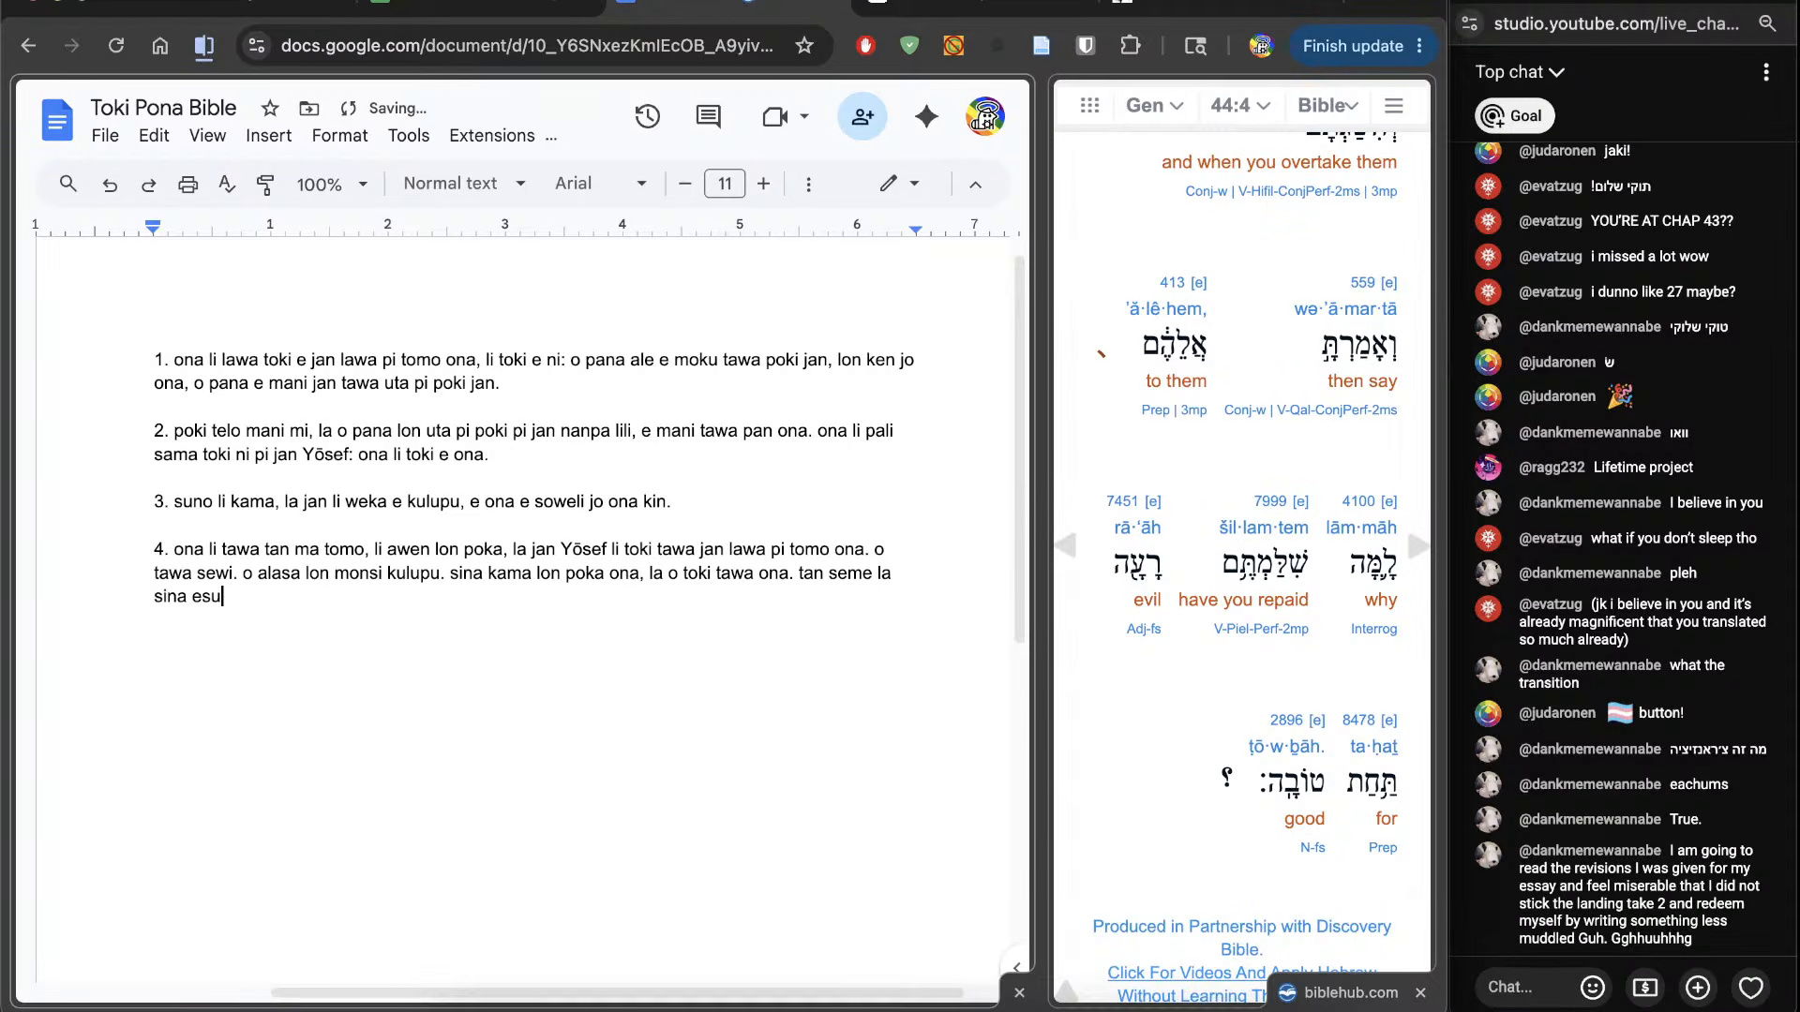
pyautogui.write('n e ike sina e pona pi jan an')
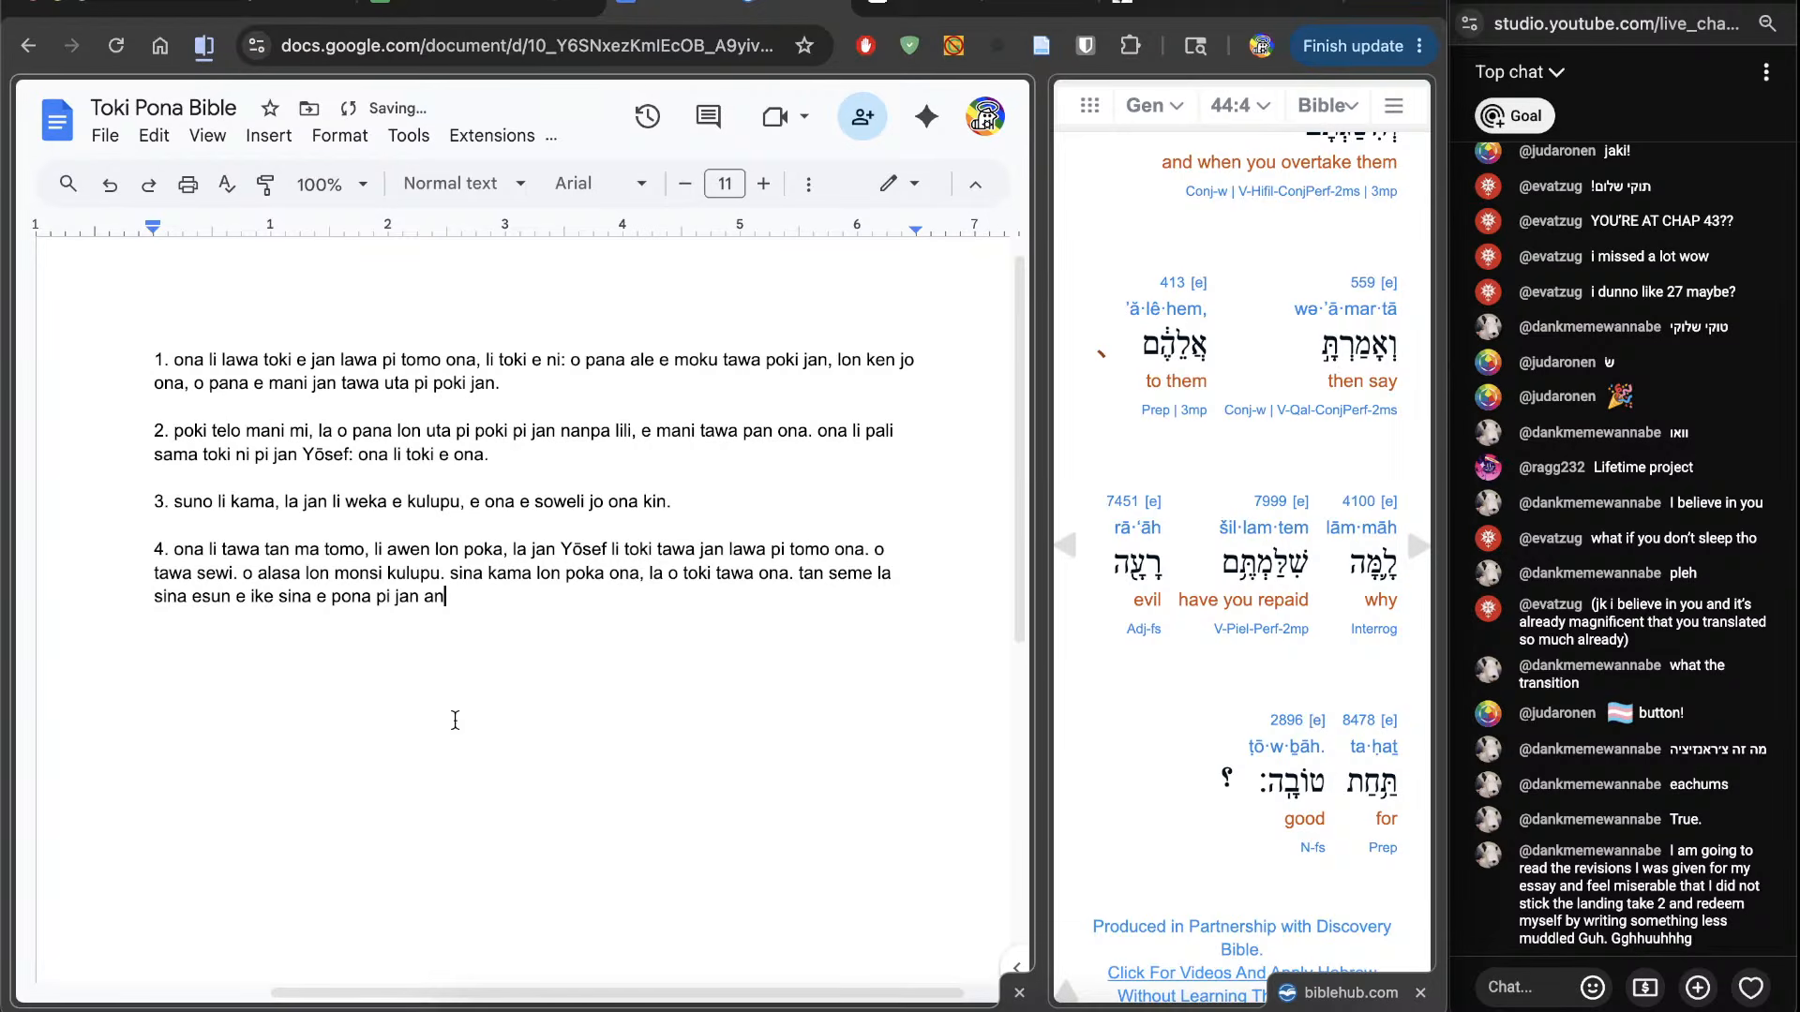
pyautogui.keyDown('shift'); pyautogui.click(280, 597); pyautogui.keyUp('shift')
pyautogui.write('e pona?')
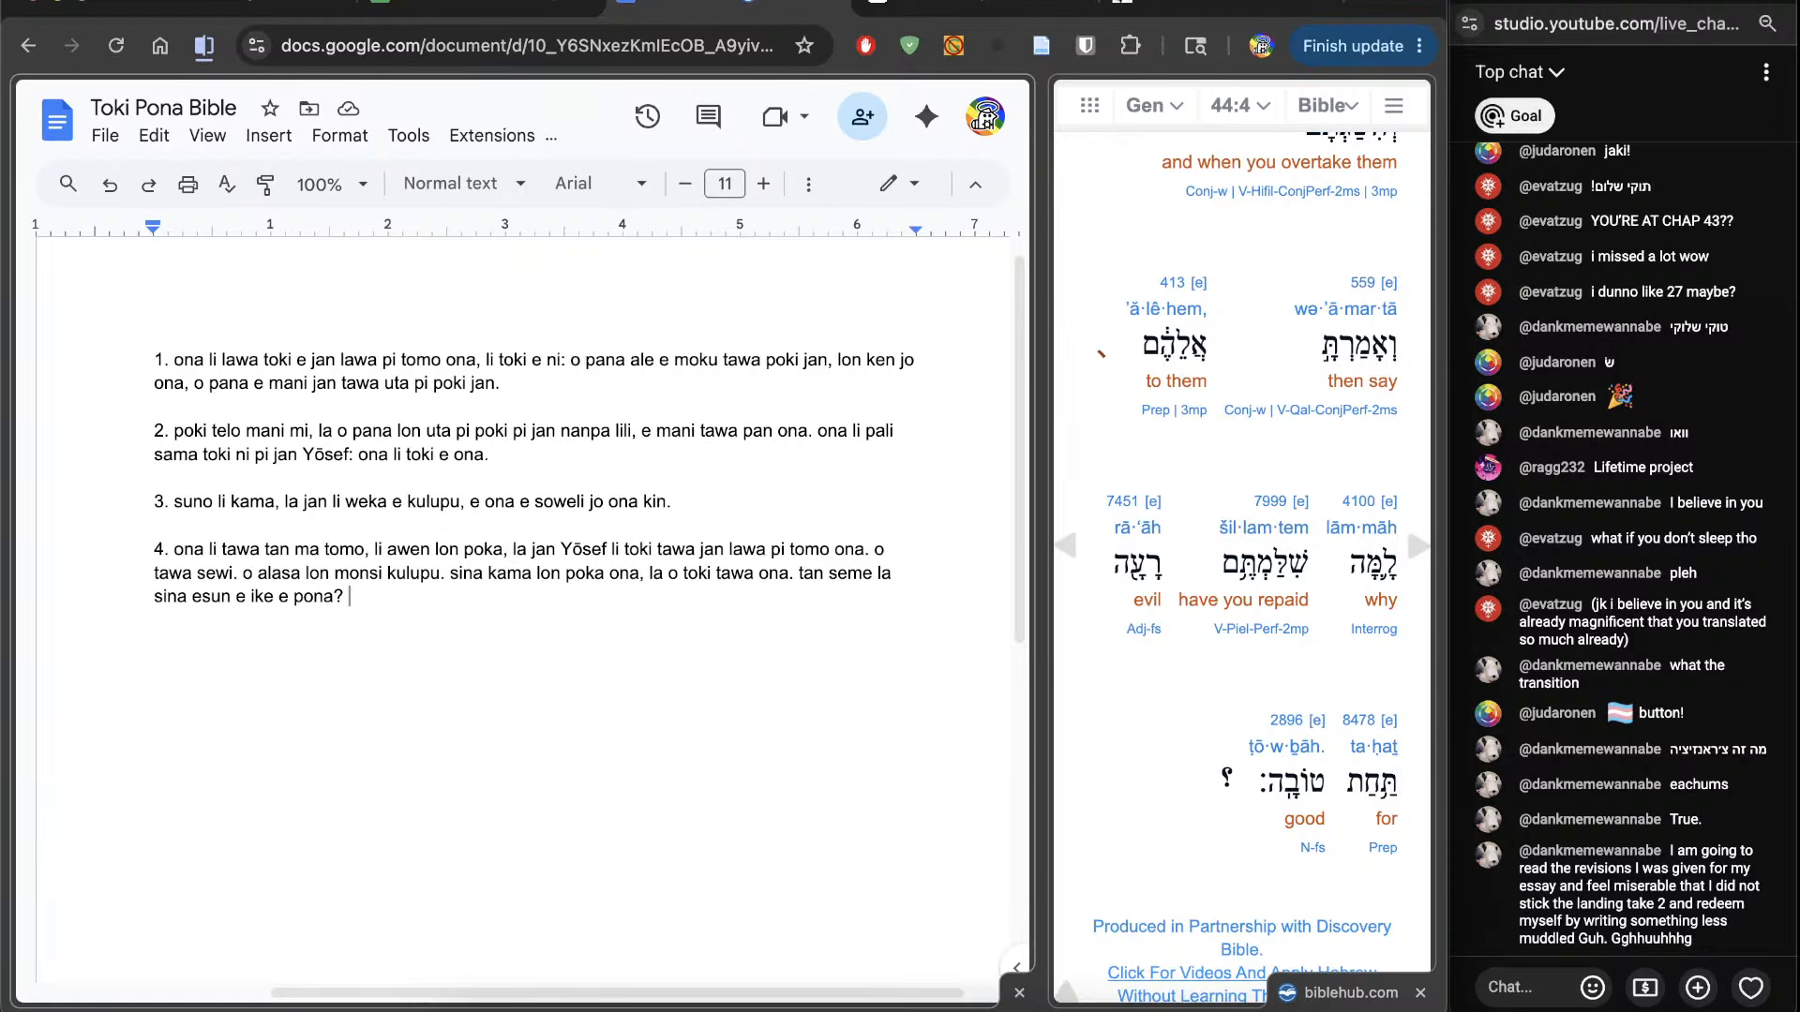
# Step: Reword the end of verse 4 to "sina pana e ike lon tenpo pi kama jo pona?"
pyautogui.doubleClick(210, 597)
pyautogui.write('pana')
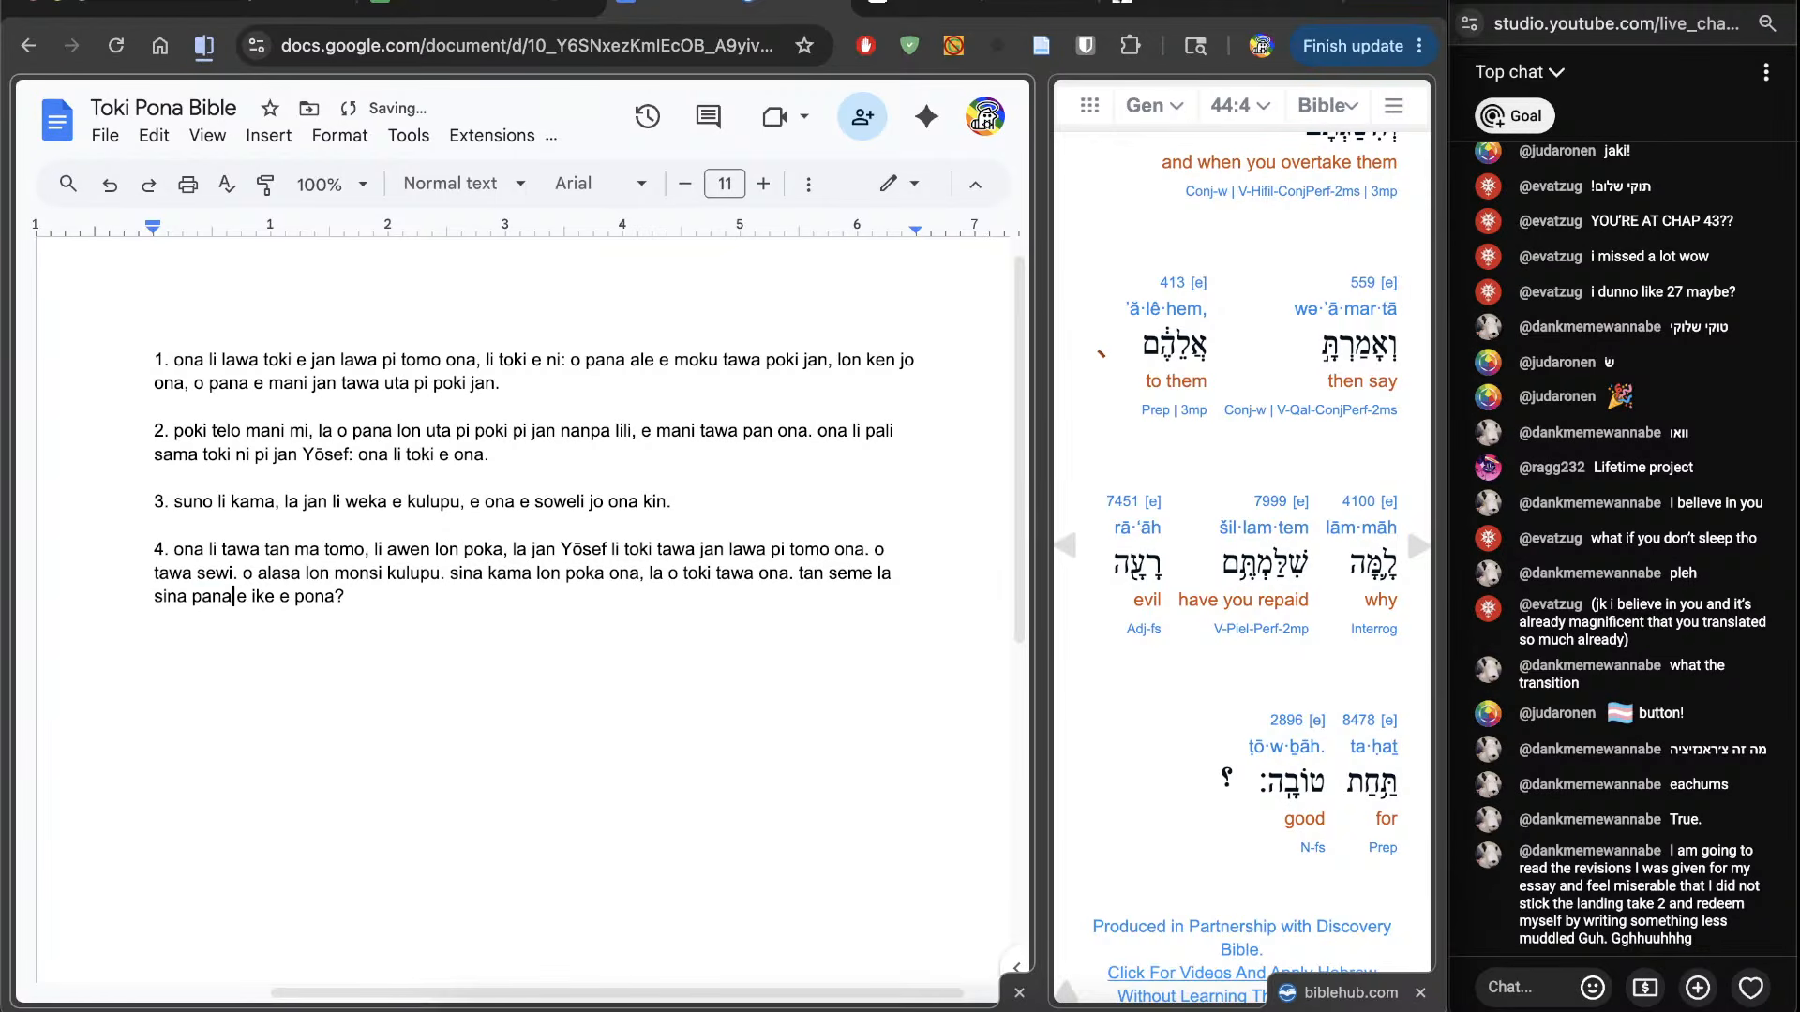
pyautogui.doubleClick(284, 596)
pyautogui.write('lon kama jo')
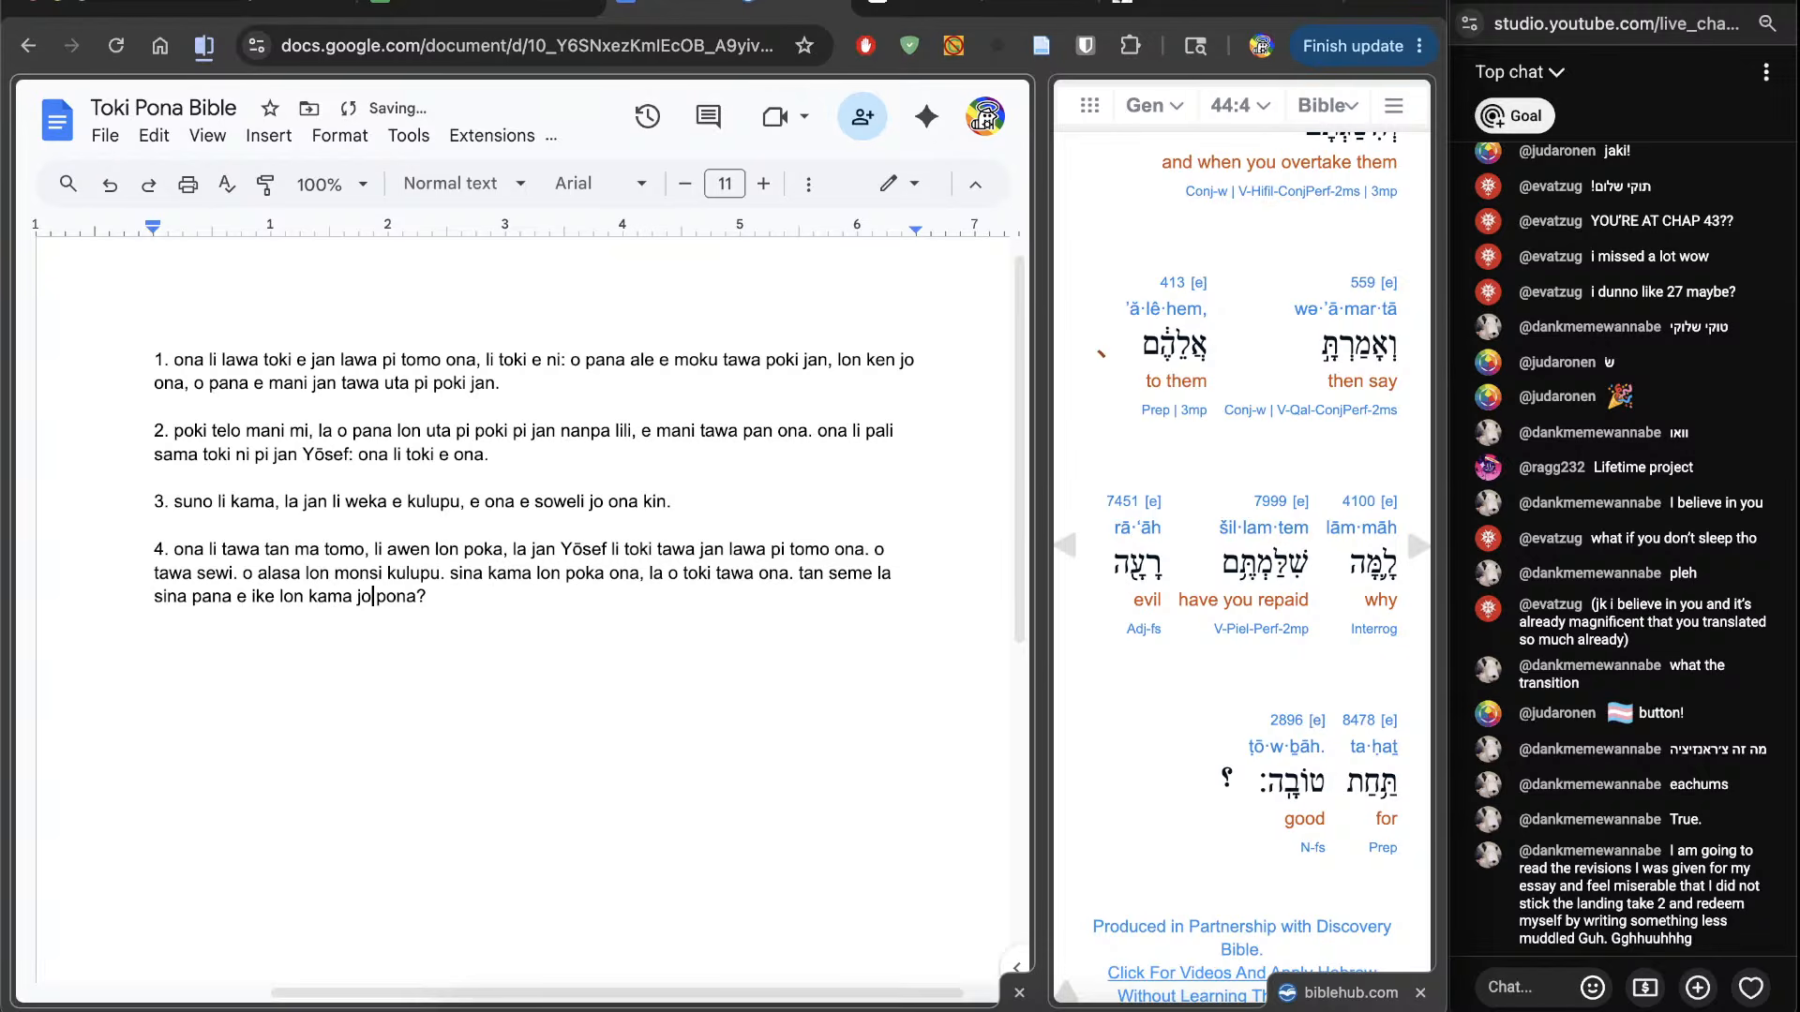
pyautogui.click(309, 620)
pyautogui.write('tenpo pi')
pyautogui.press('End')
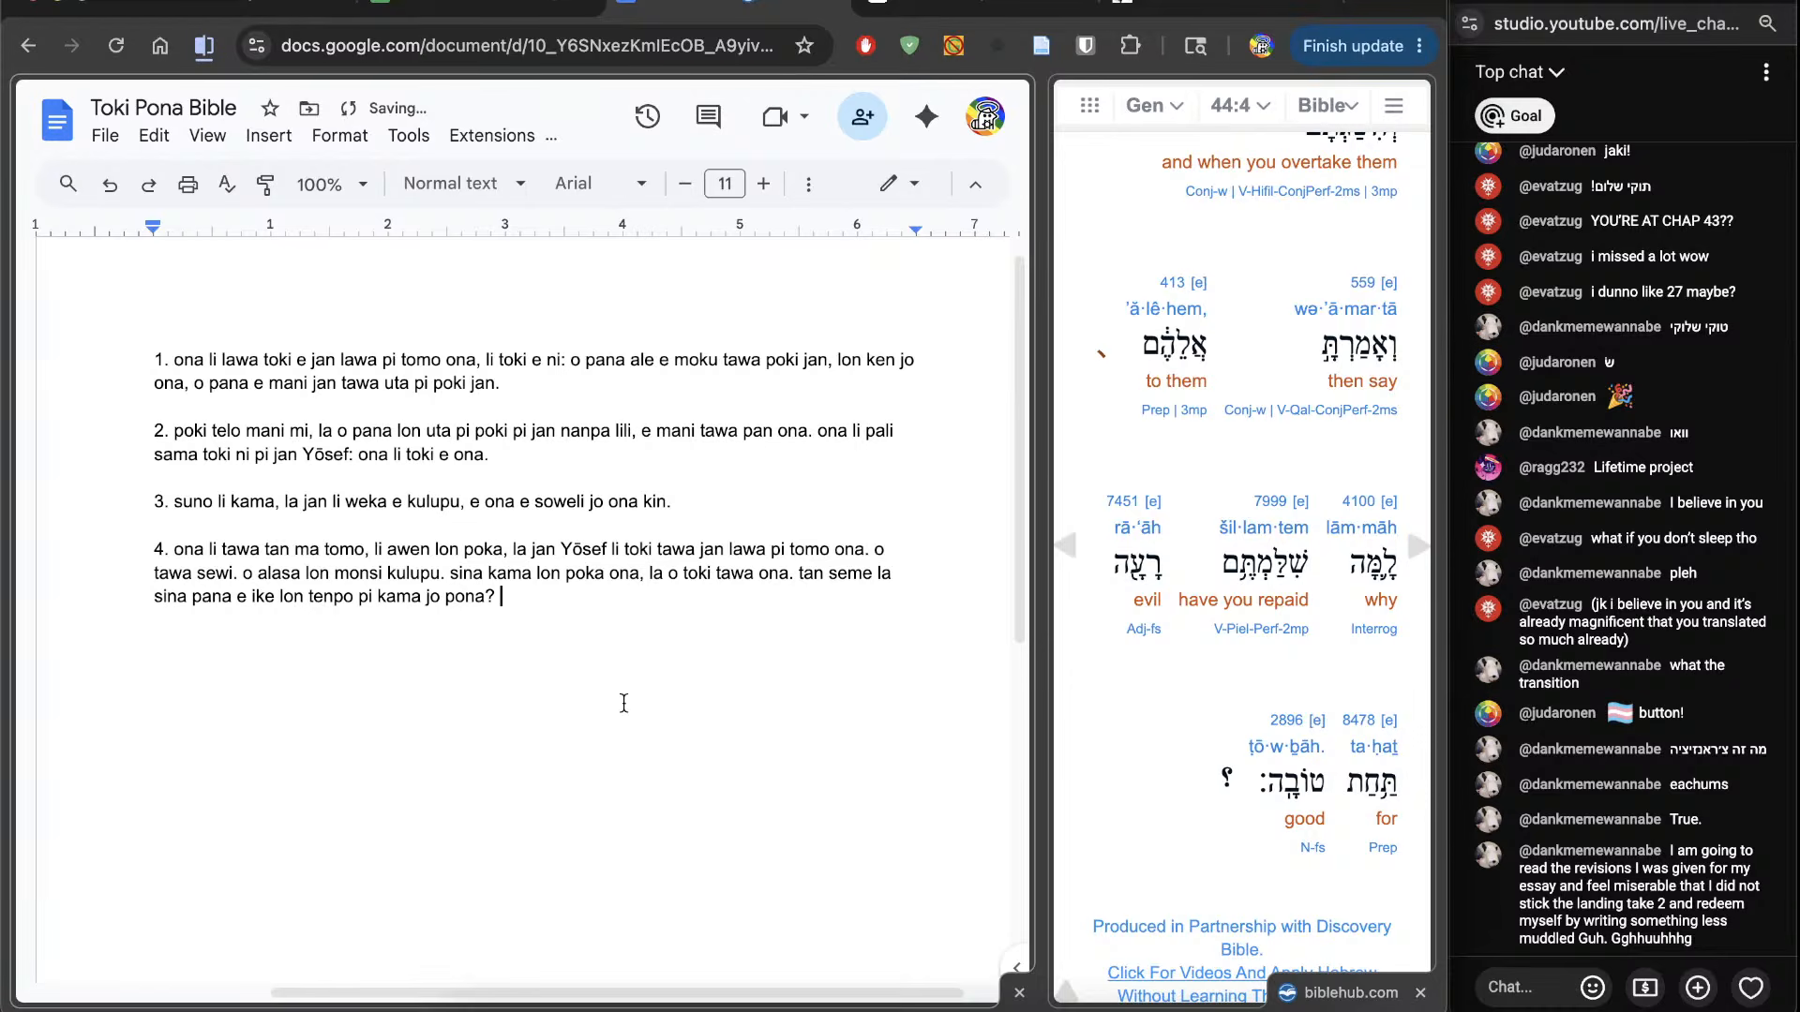
# Step: Start a paragraph numbered 5 and advance the interlinear to Genesis 44:5
pyautogui.press('Return')
pyautogui.write('5.')
pyautogui.click(1399, 562)
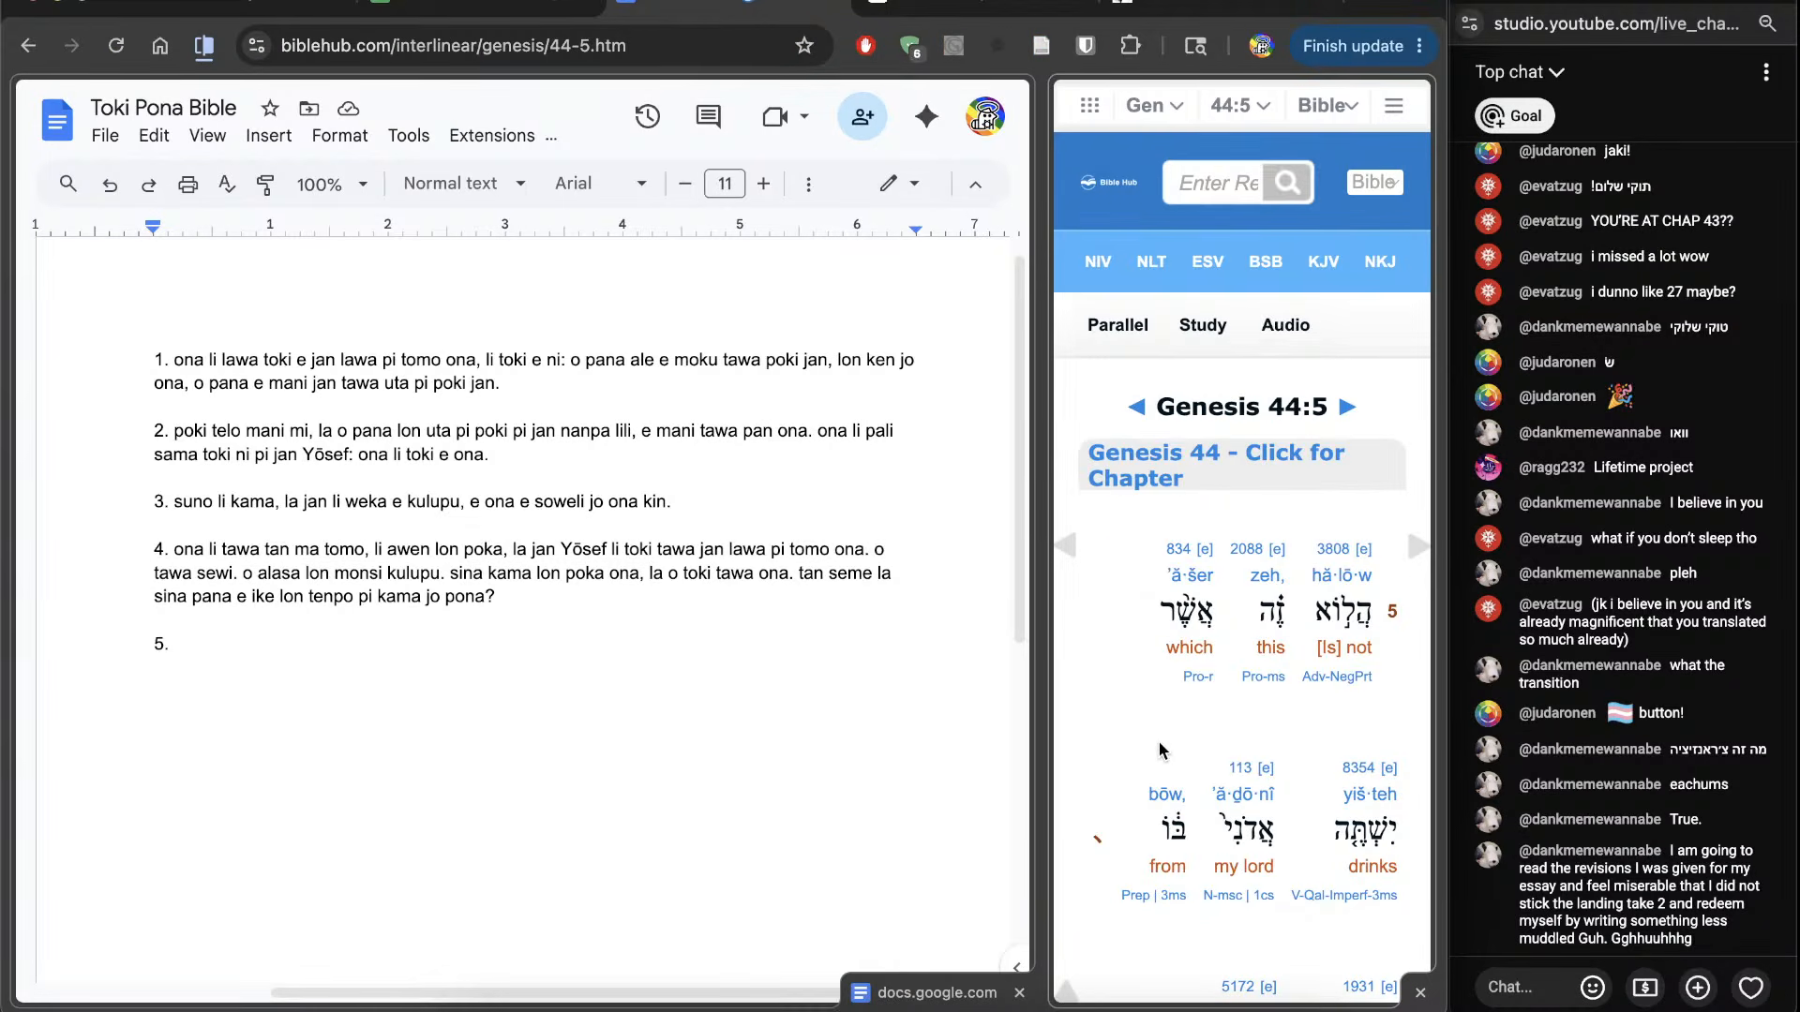
pyautogui.scroll(-3, 1108, 741)
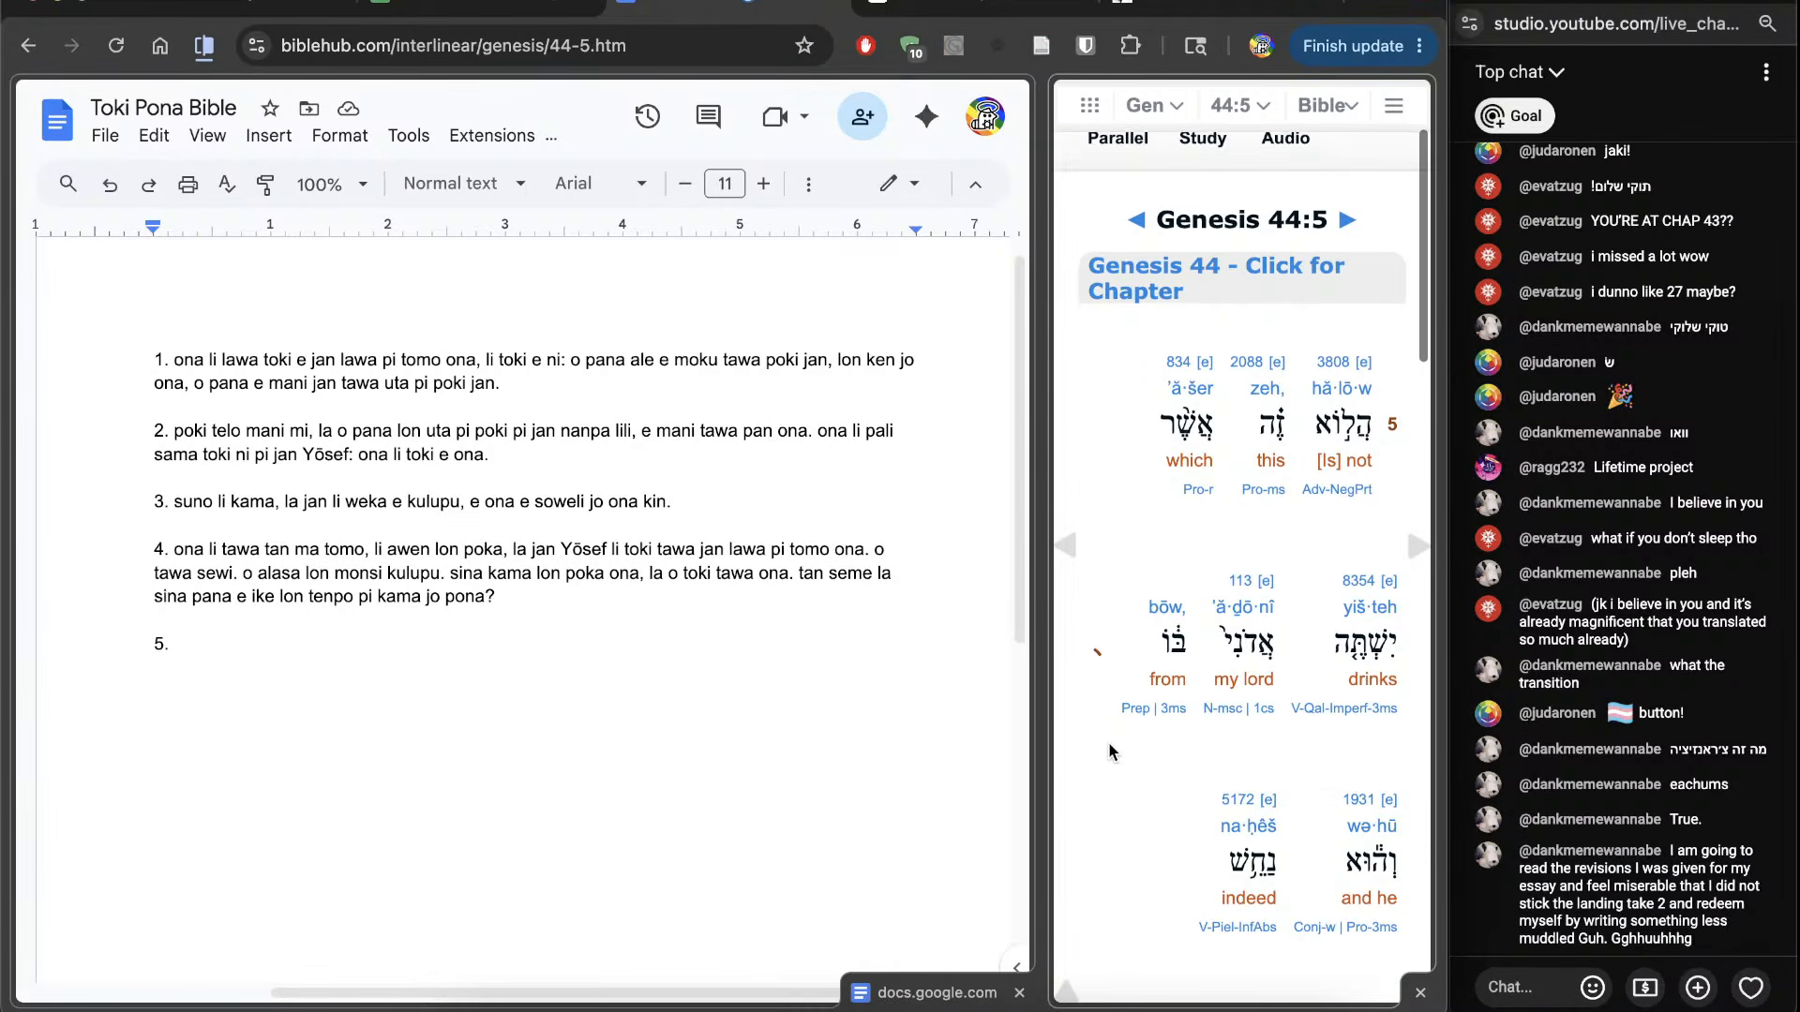
pyautogui.scroll(-2, 1109, 750)
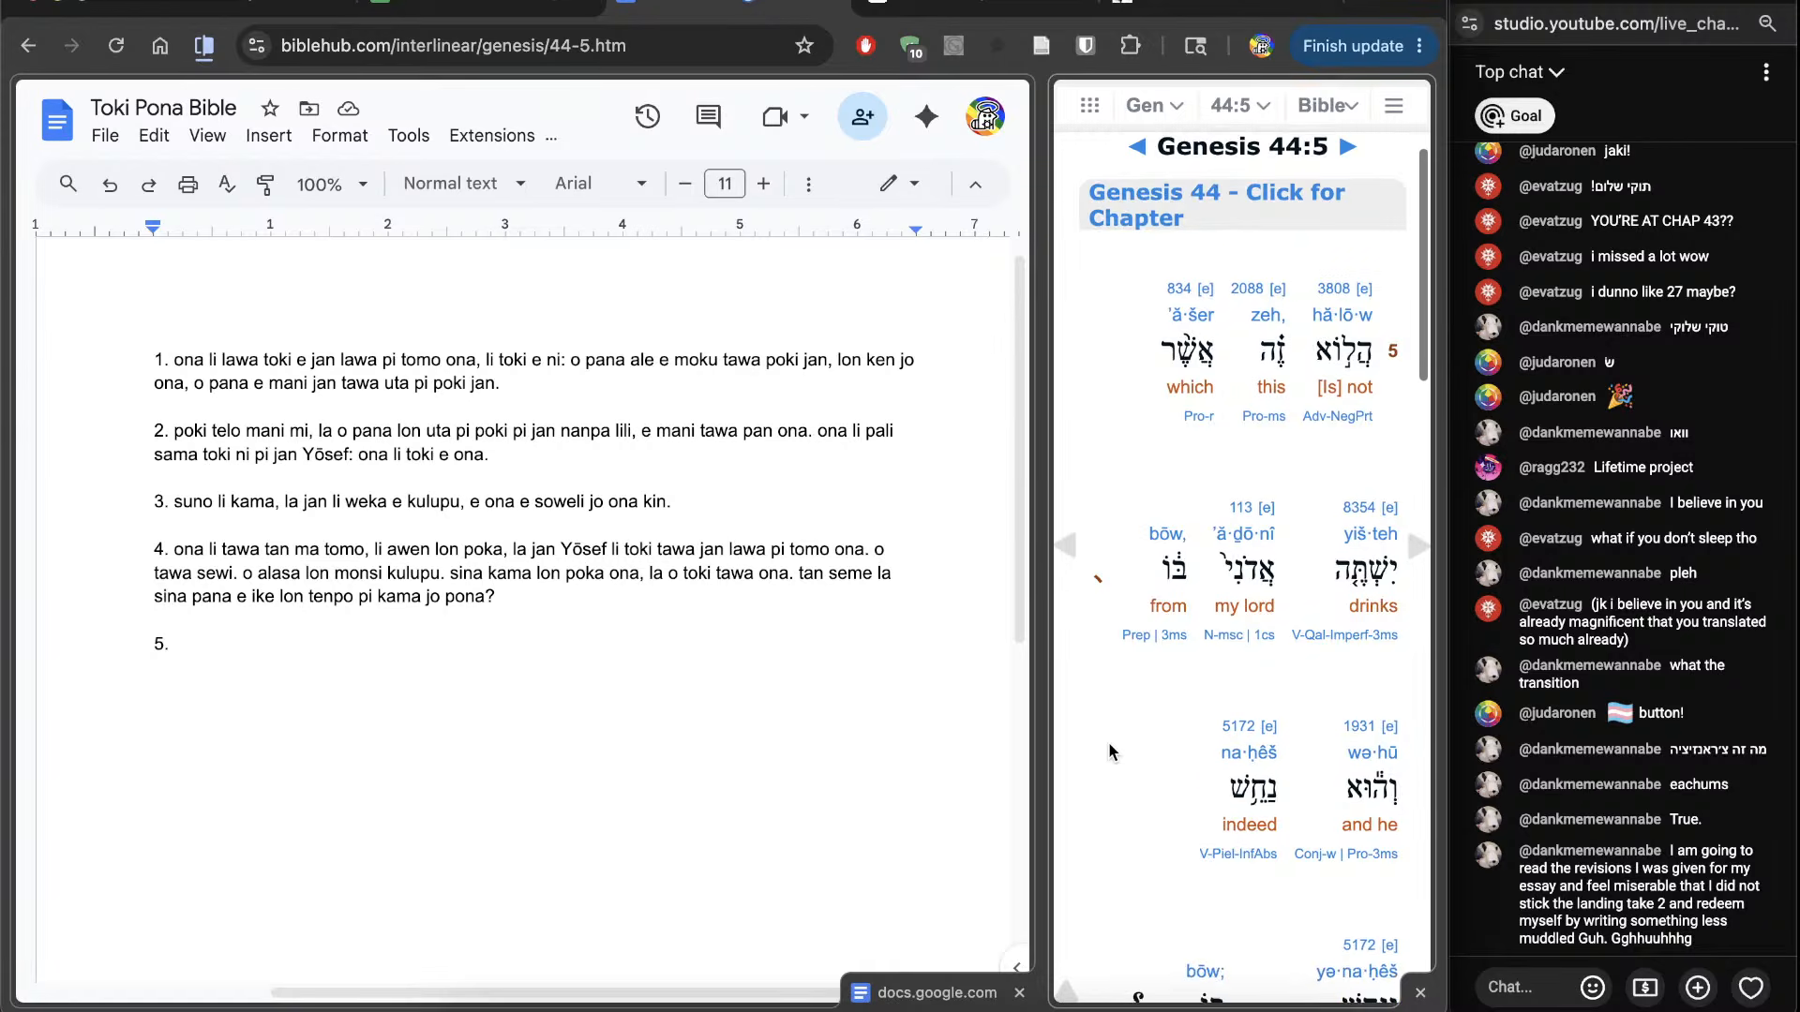
pyautogui.scroll(-1, 1109, 746)
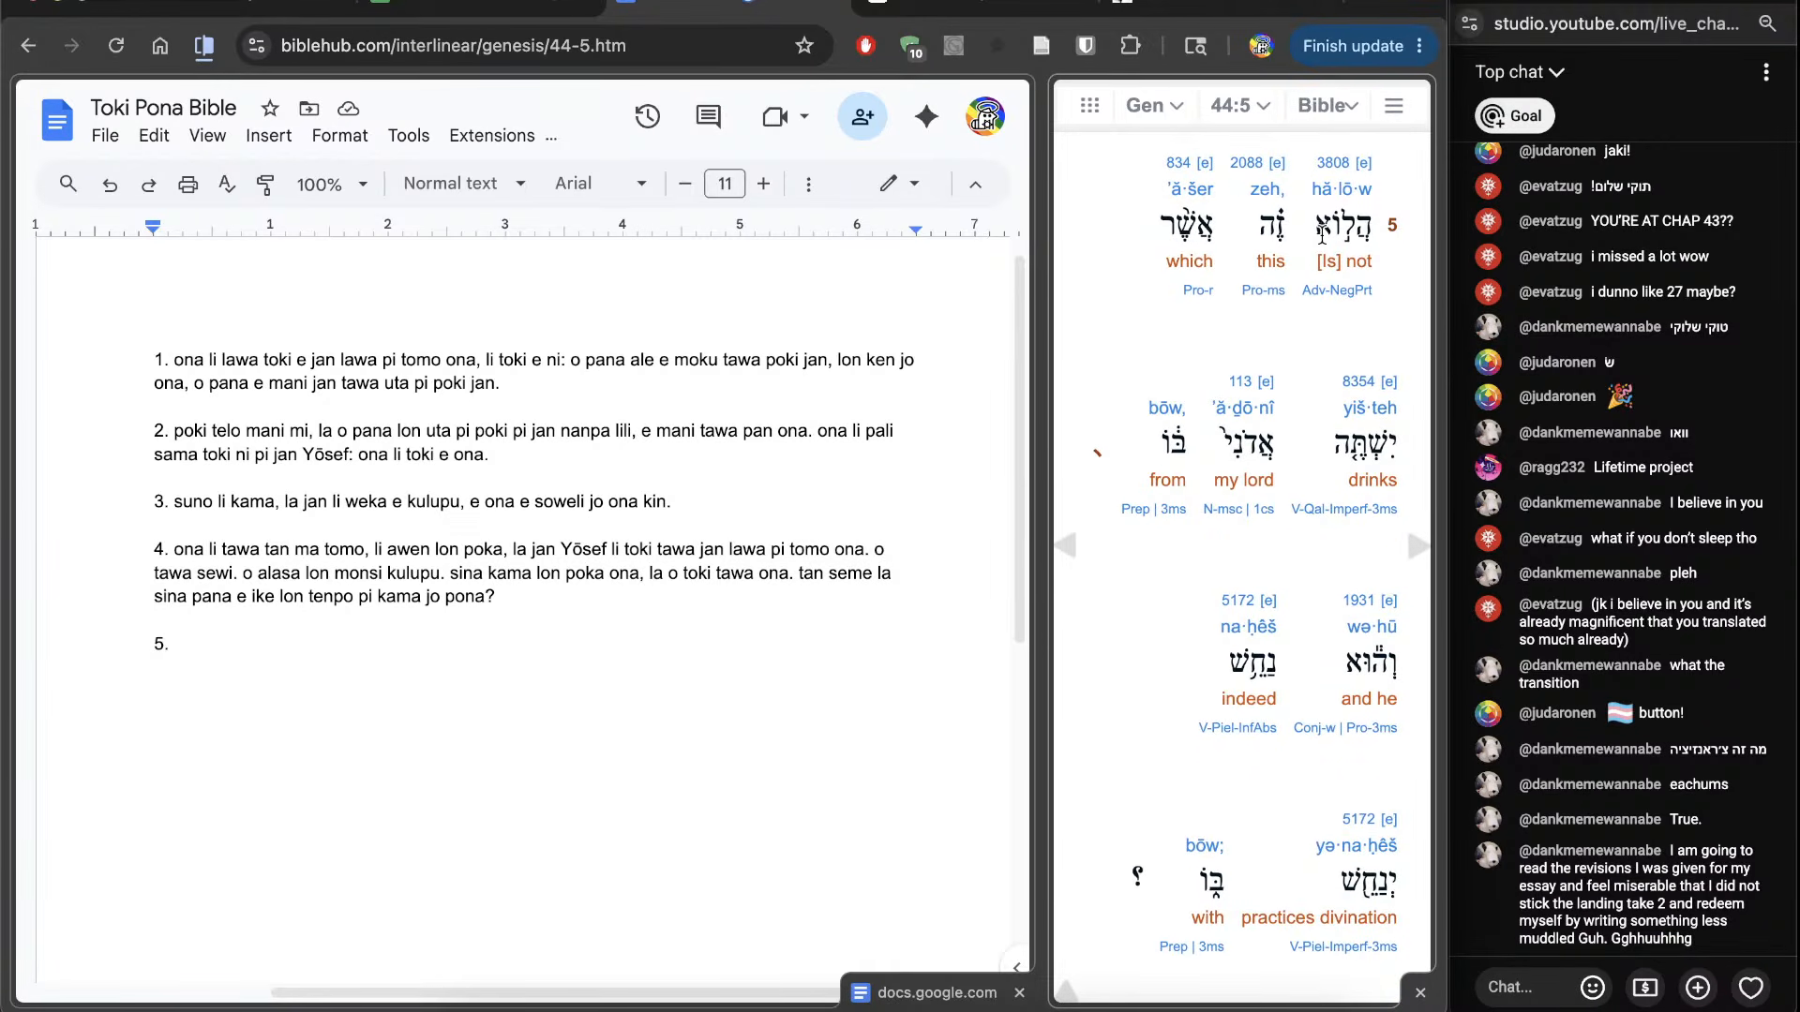
# Step: Begin verse 5 with "ni li poki ni anu seme: jan lawa mi li moku e telo lon ona?"
pyautogui.click(823, 749)
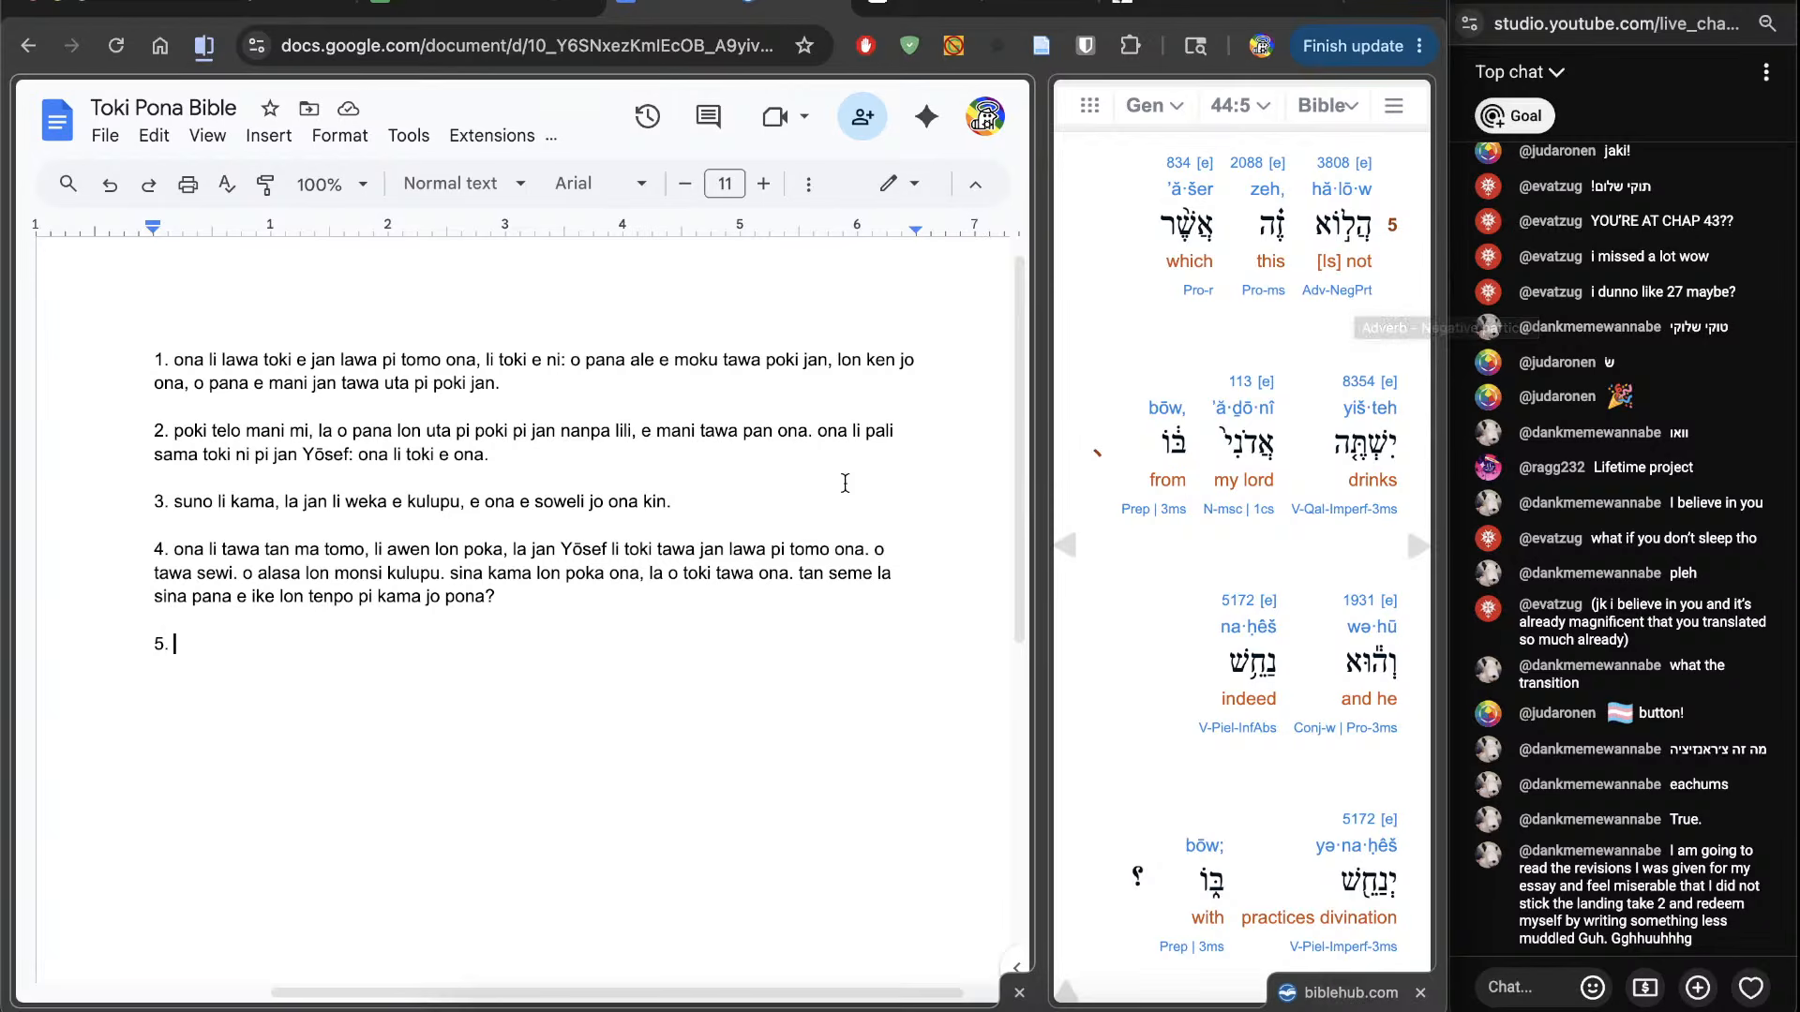
pyautogui.click(1333, 223)
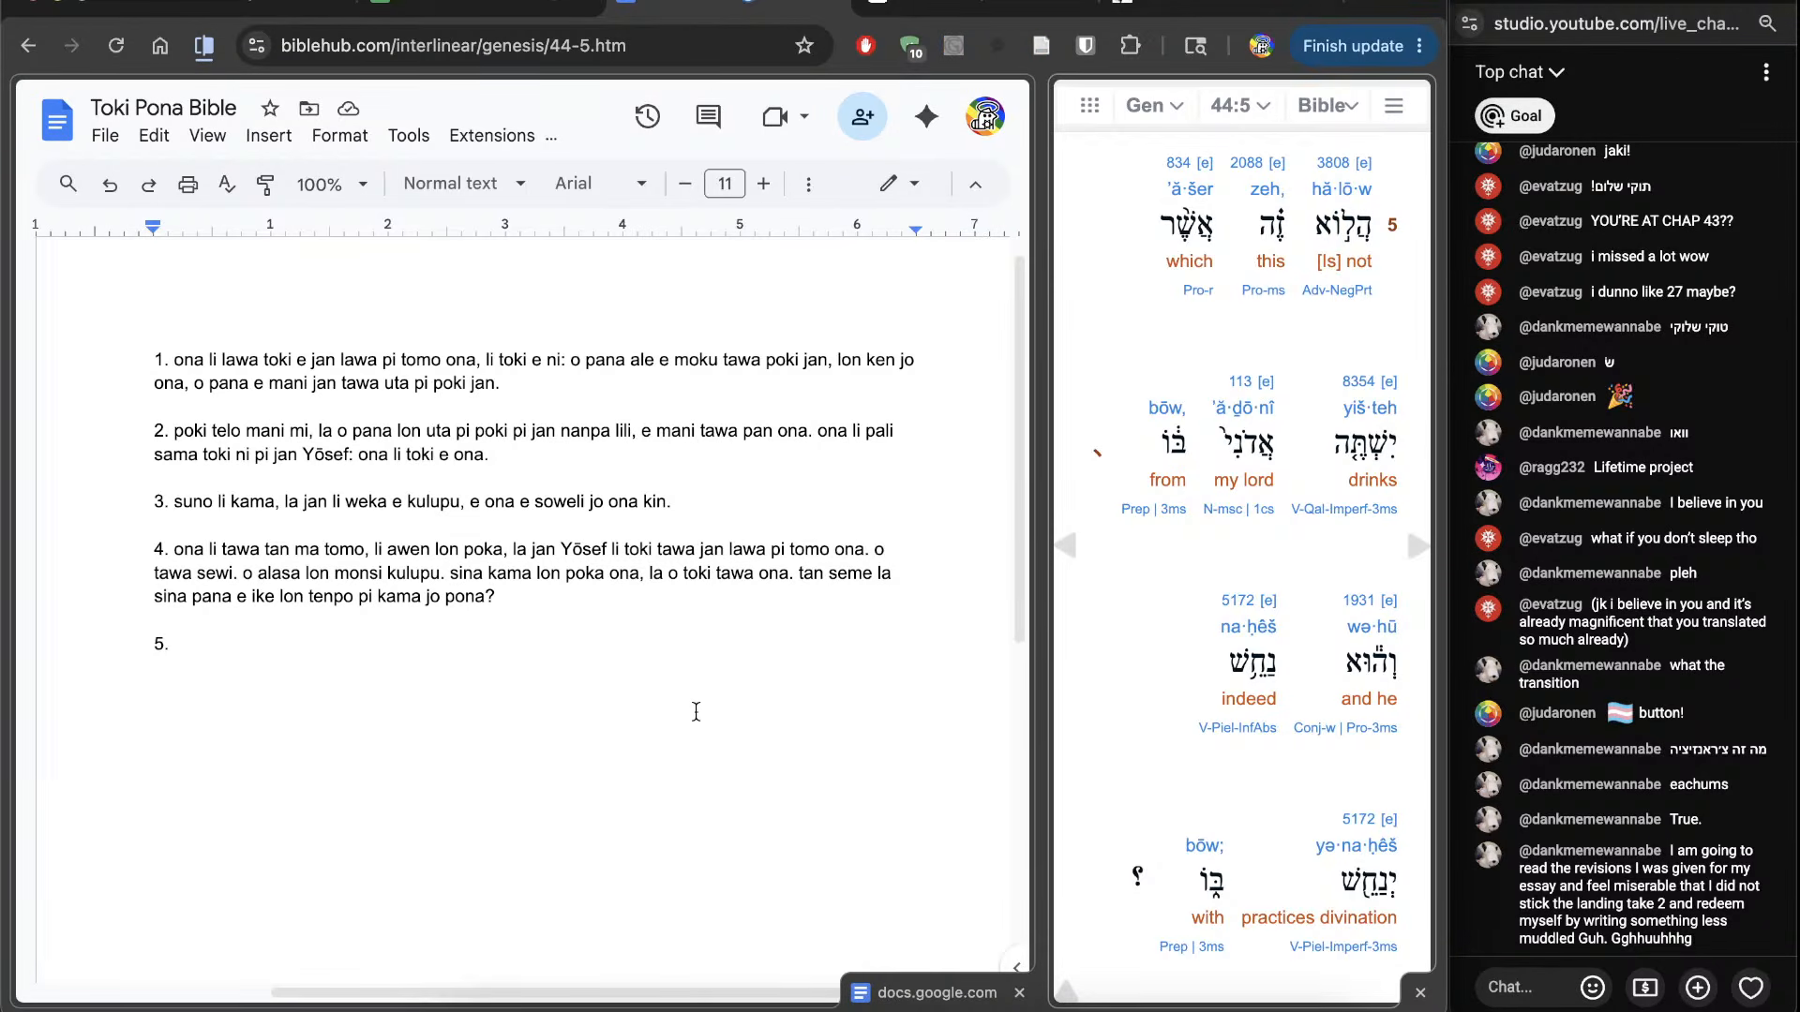
pyautogui.click(692, 740)
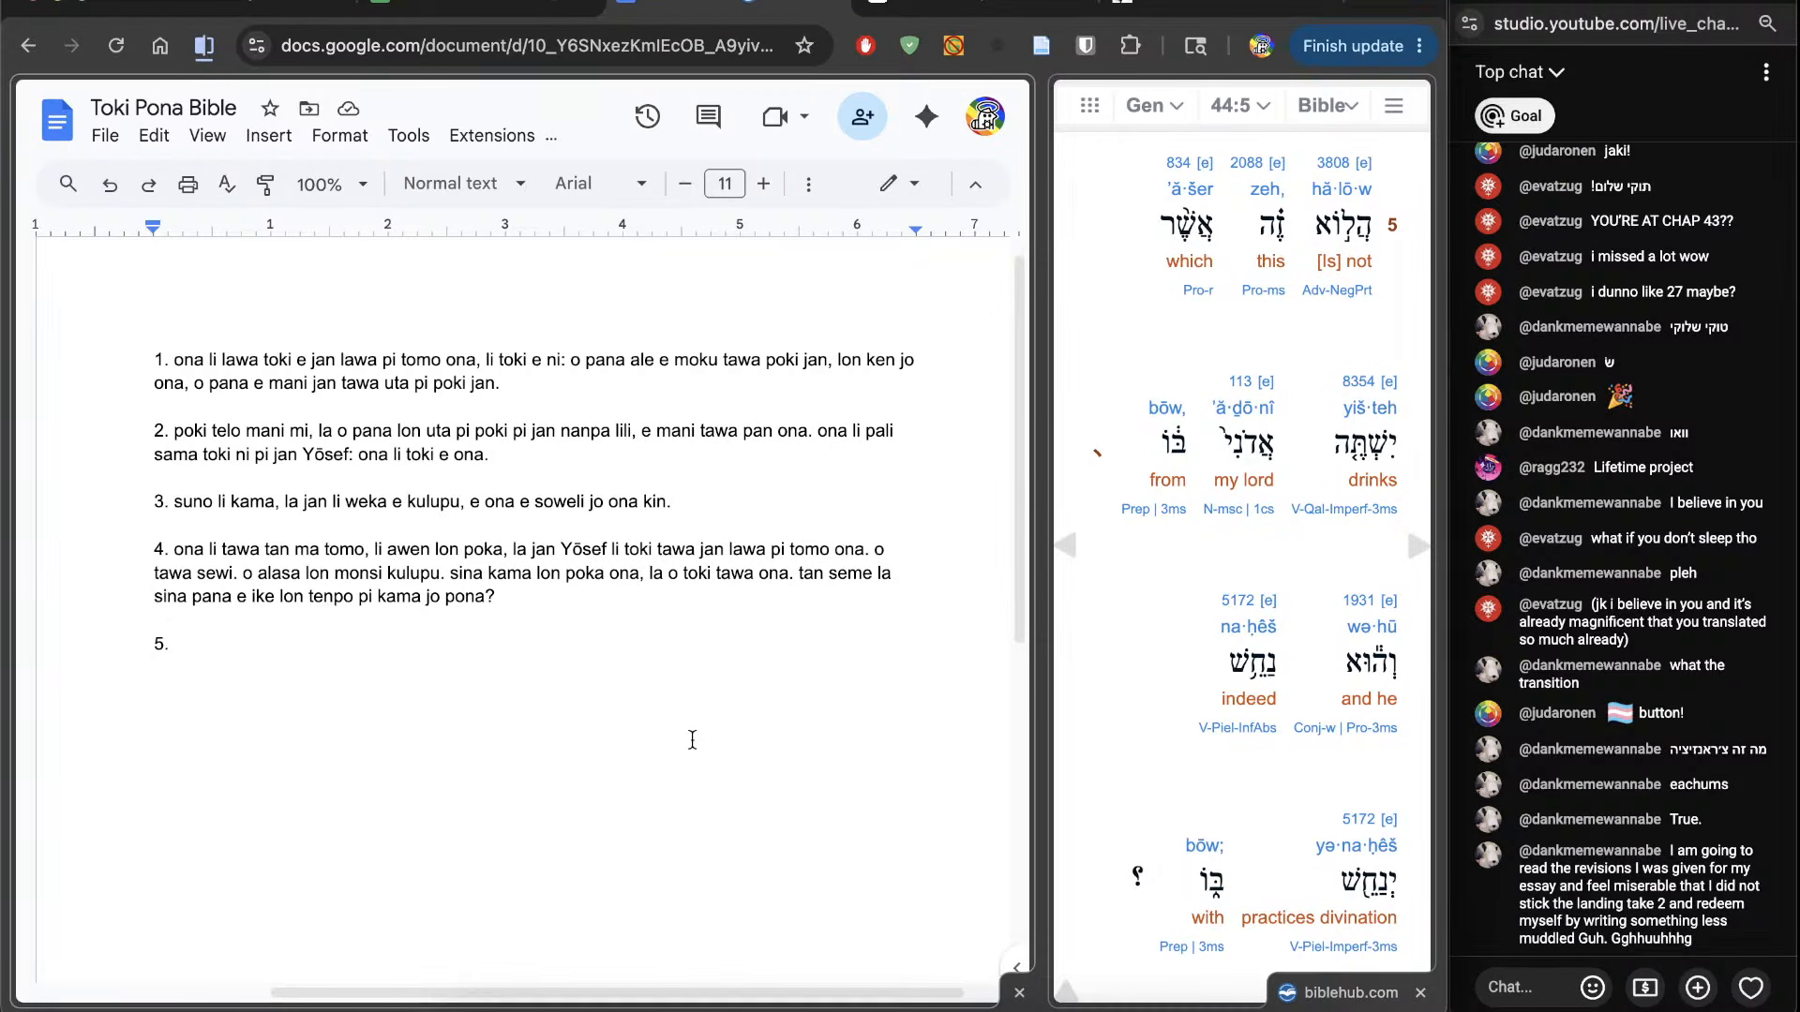
pyautogui.write('ni li poki ni anu seem')
pyautogui.press('BackSpace')
pyautogui.press('BackSpace')
pyautogui.write('me: jan lawa mi li moku')
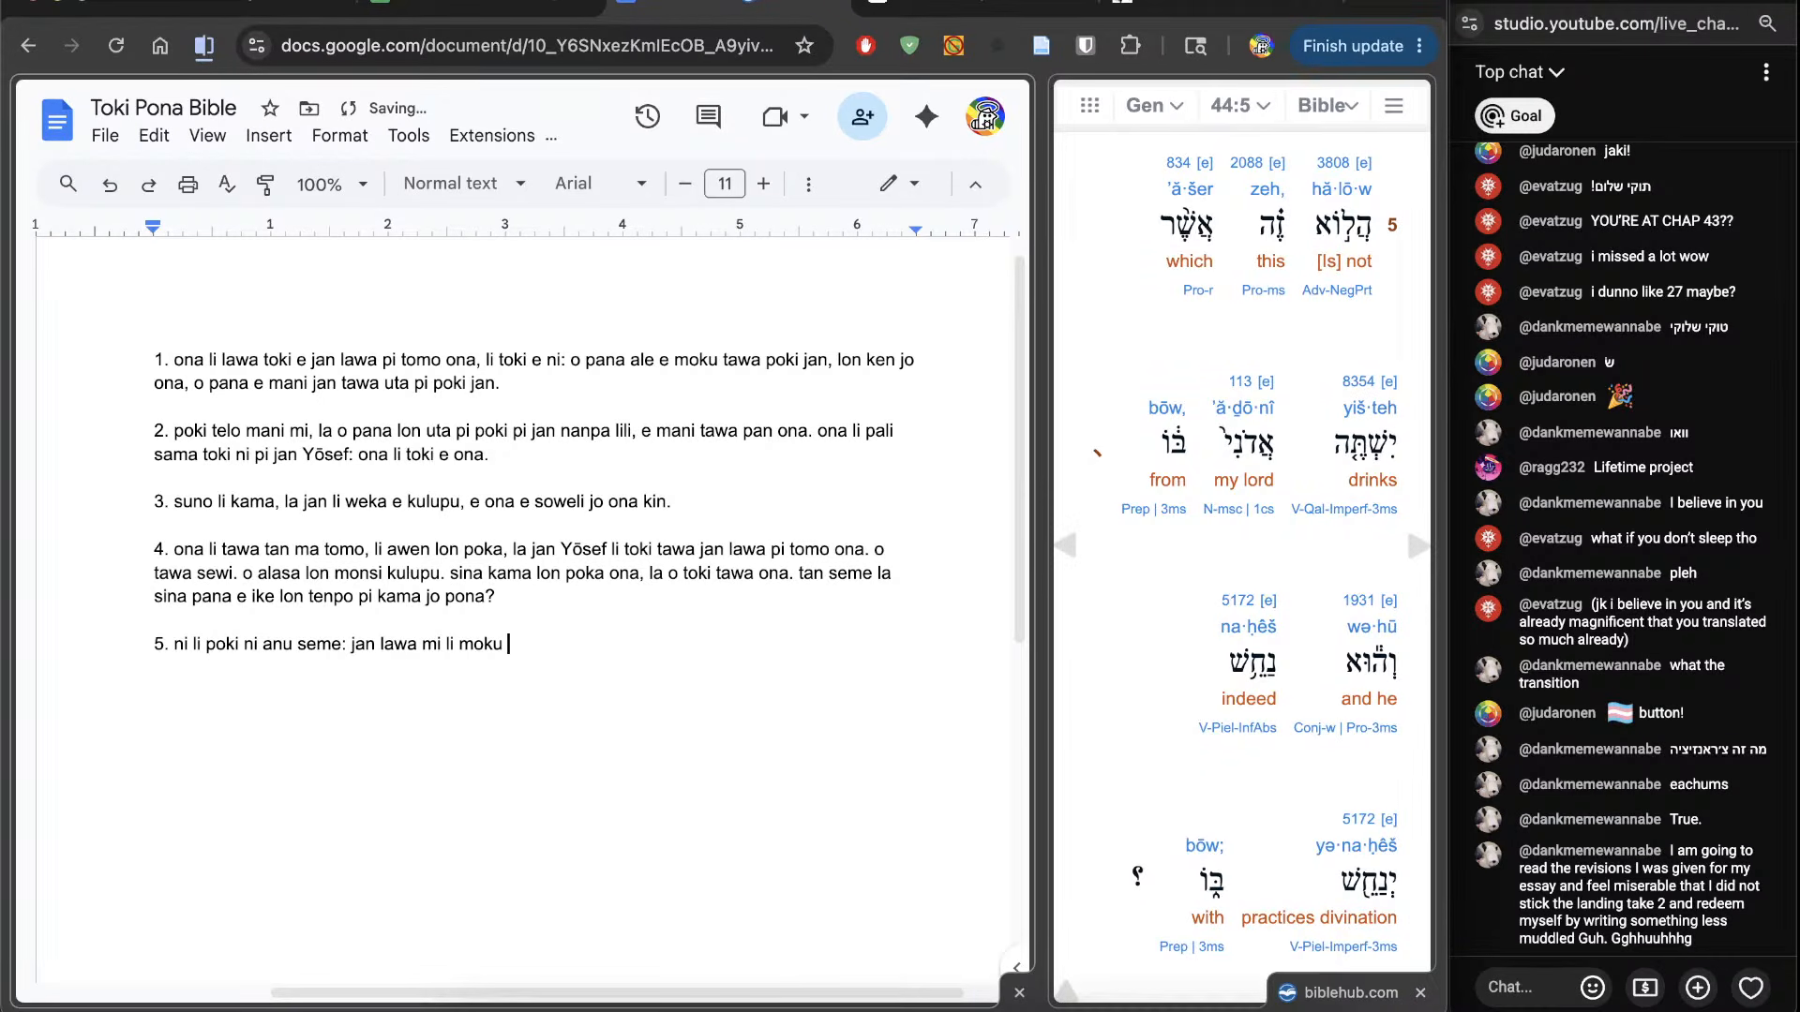
pyautogui.write(' e telo lon ona?')
# Step: Add the second question "ona li kama sona e tenpo kama lon ona?" to verse 5
pyautogui.scroll(-3, 1105, 765)
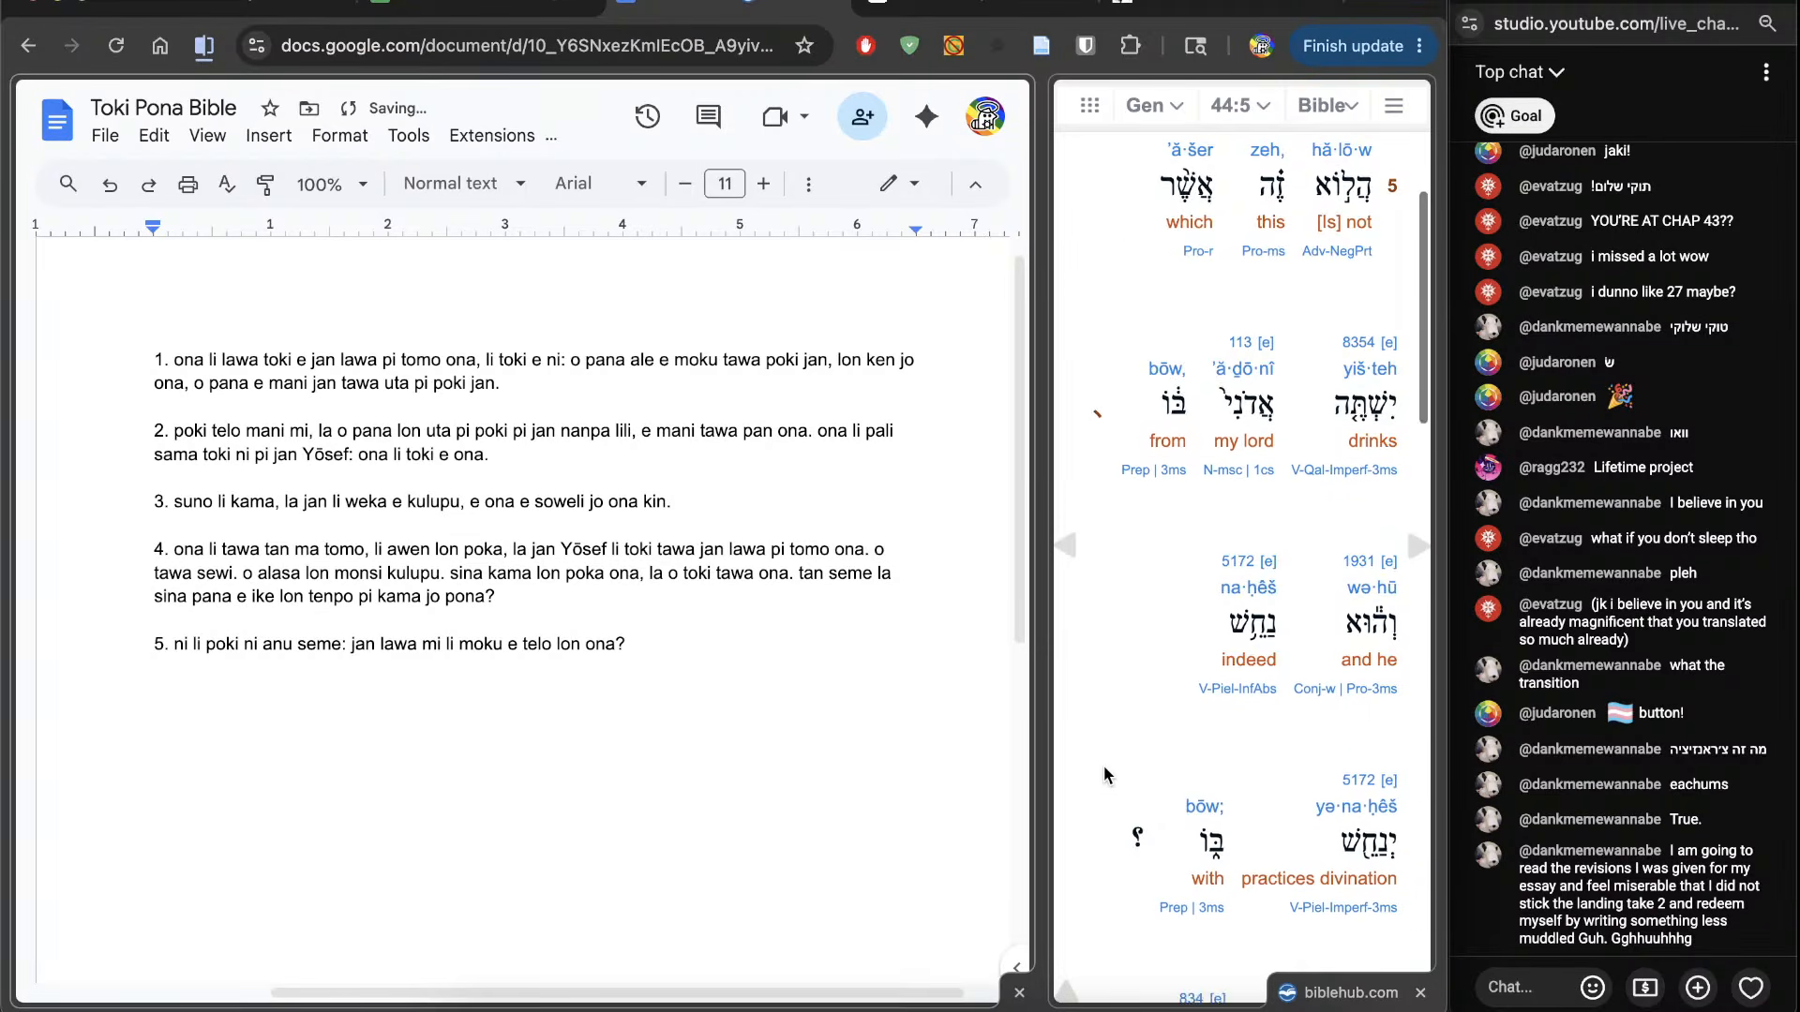
pyautogui.write('ona li')
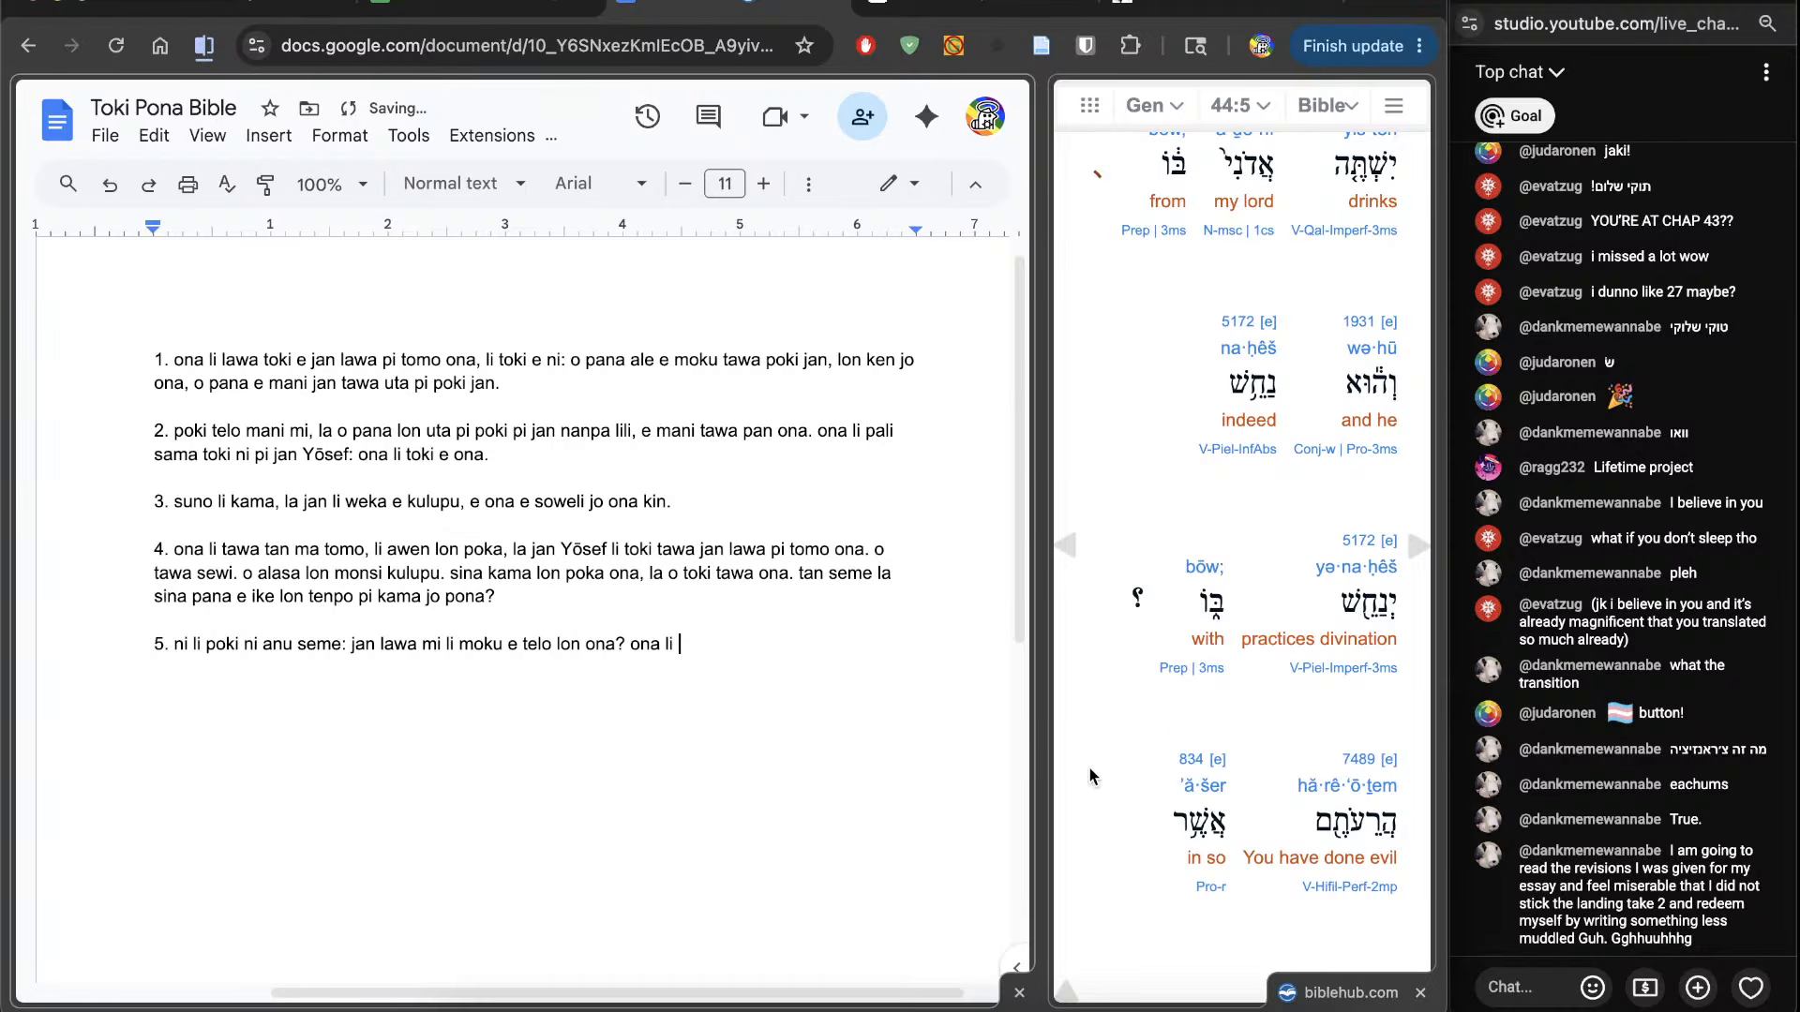
pyautogui.scroll(-1, 1090, 768)
pyautogui.write('kama sona e tenpo kama lon ona?')
pyautogui.scroll(-5, 1242, 562)
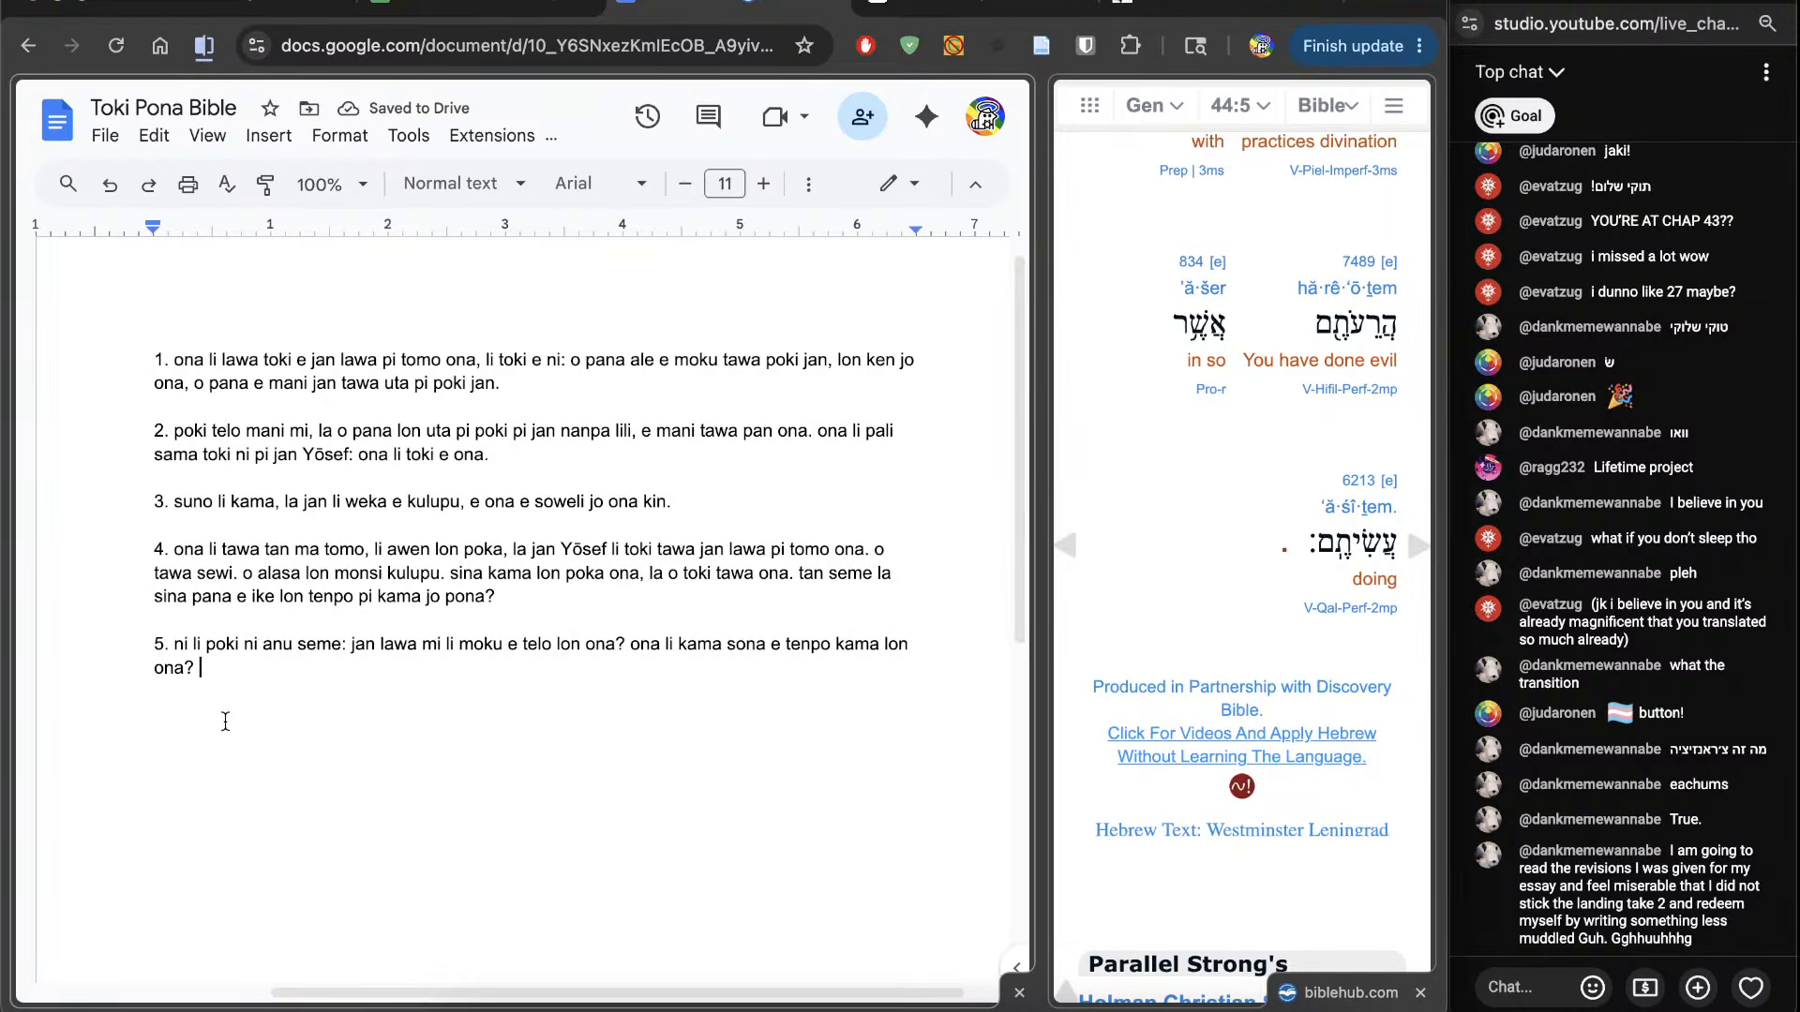
# Step: Change "kama sona" in verse 5 to "kama ala kama sona" and dismiss the spelling suggestion for it
pyautogui.click(726, 645)
pyautogui.write('ala')
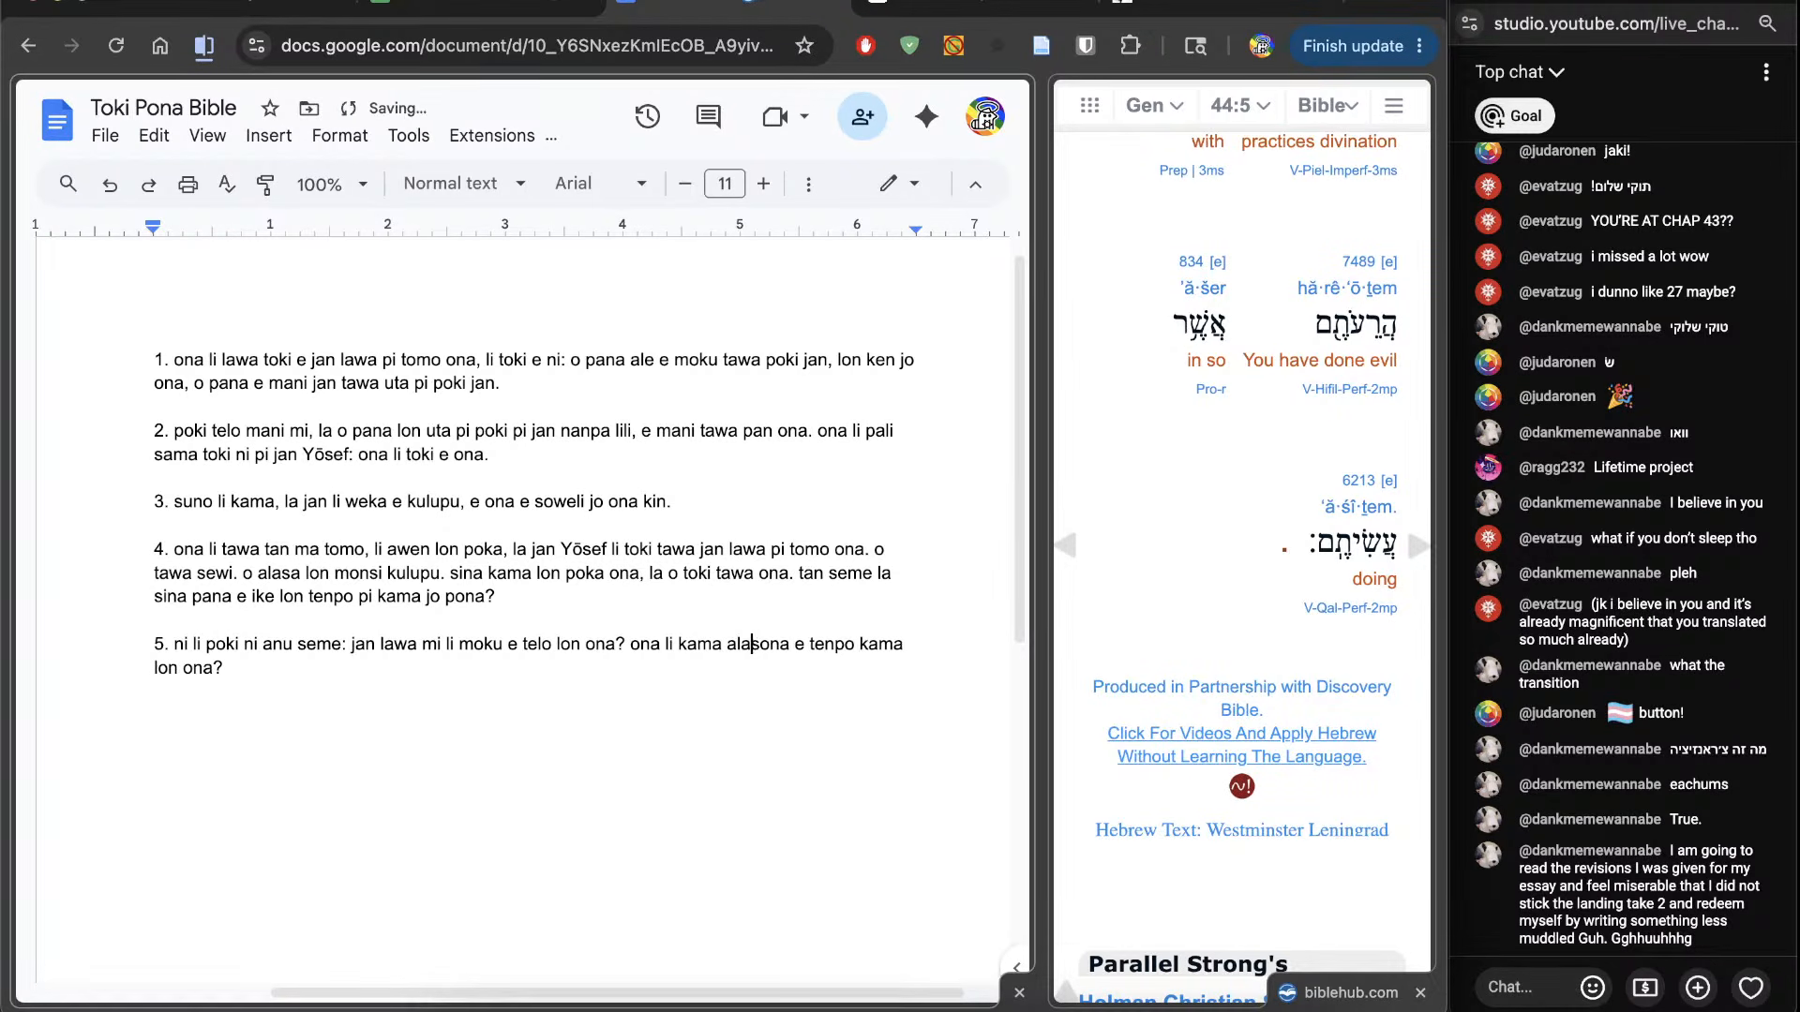
pyautogui.write(' kama')
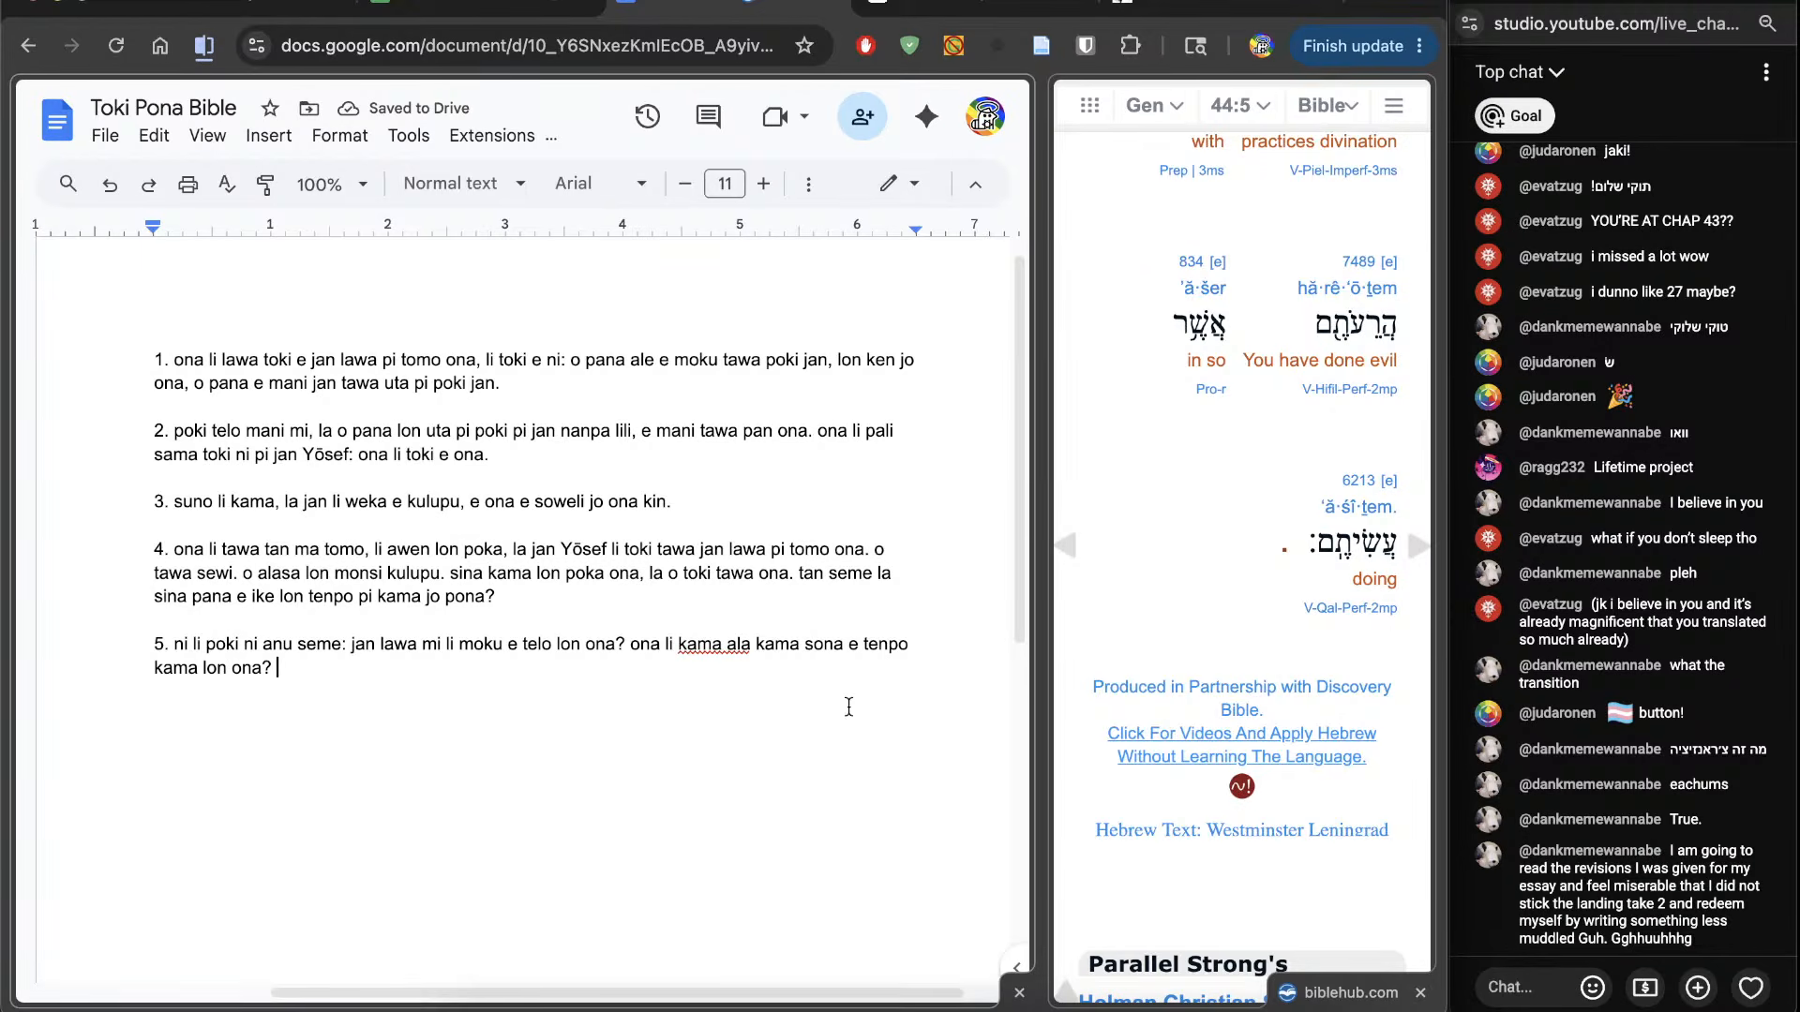
pyautogui.click(718, 645)
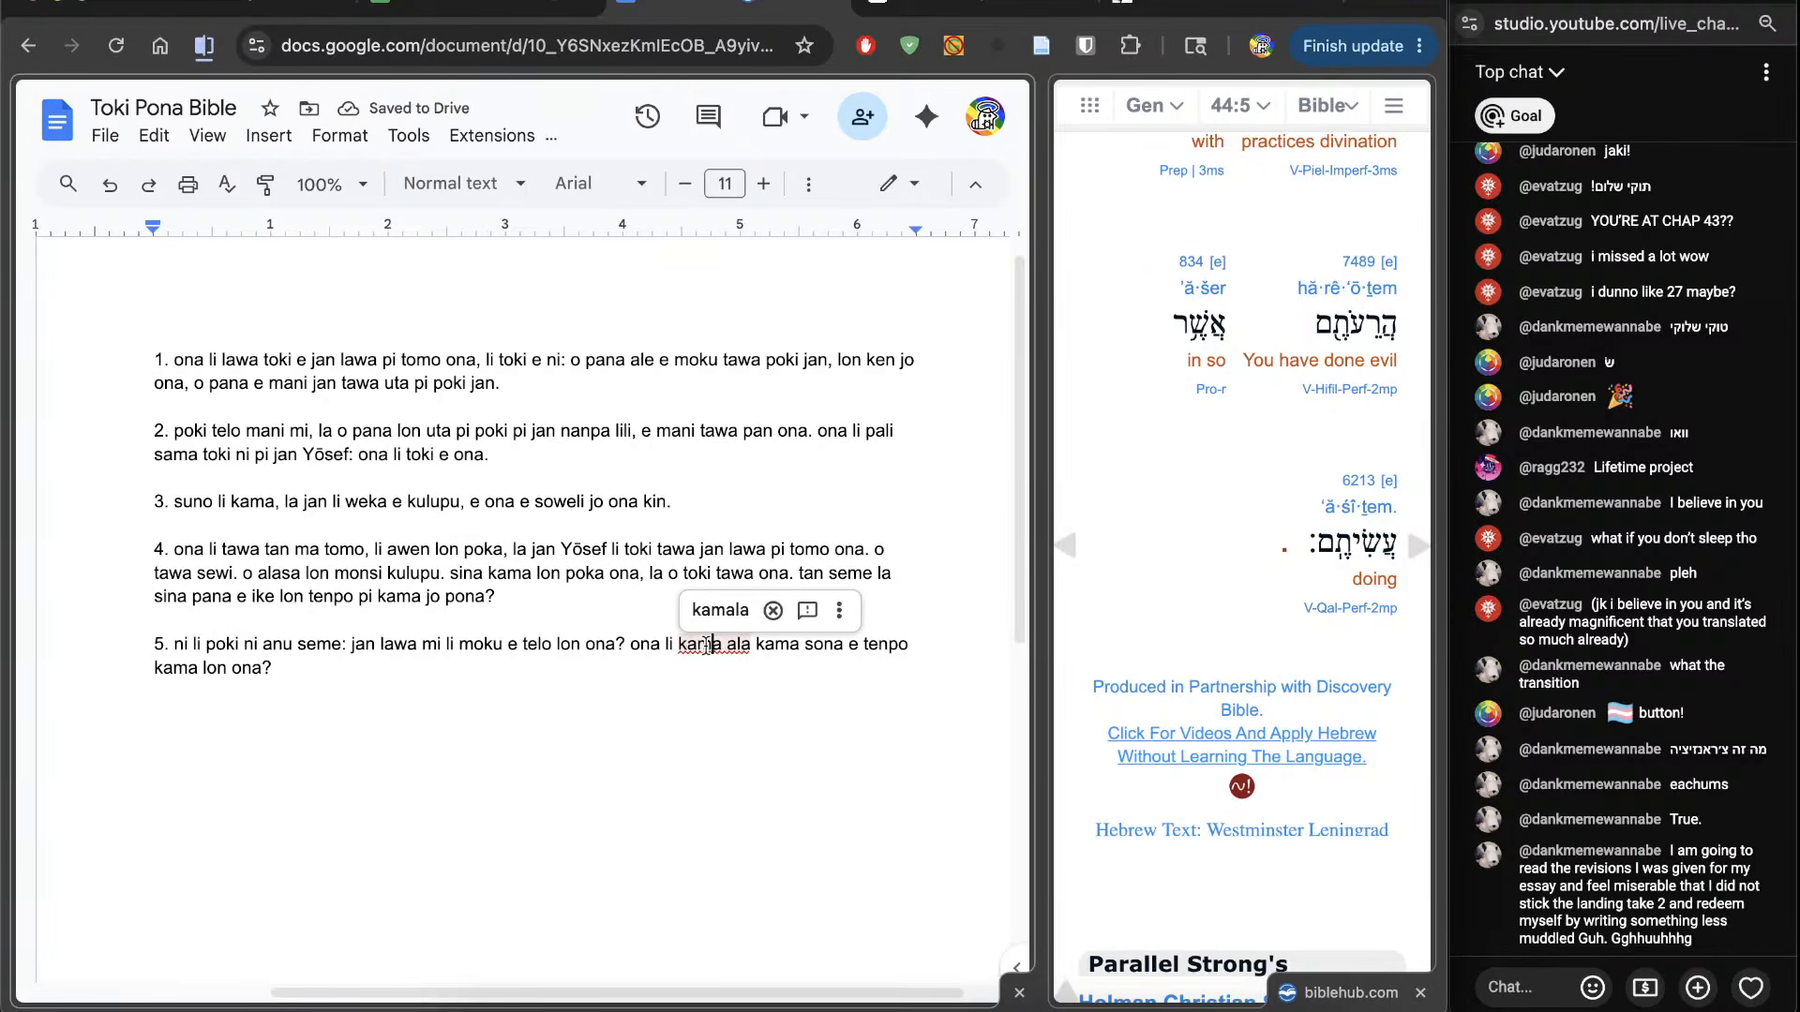
pyautogui.click(773, 610)
pyautogui.click(763, 723)
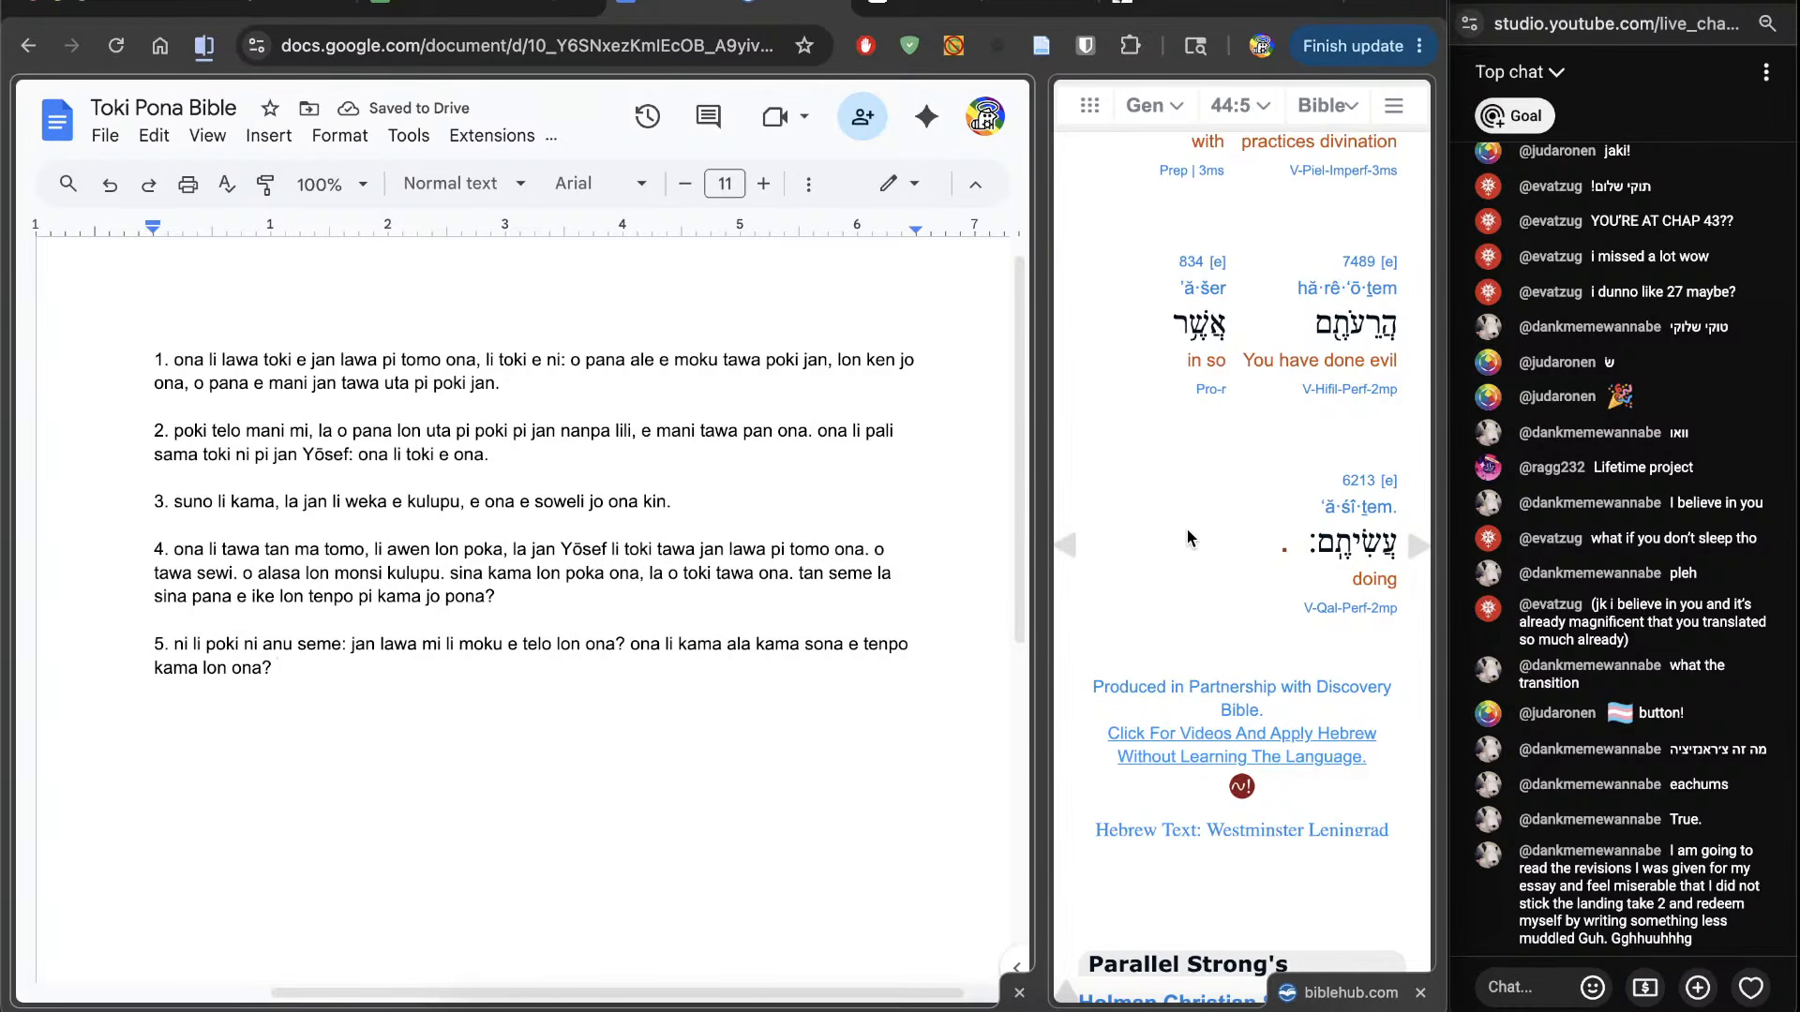
# Step: Begin the closing sentence of verse 5 with "sina ike"
pyautogui.scroll(-1, 1187, 529)
pyautogui.write('sina pali')
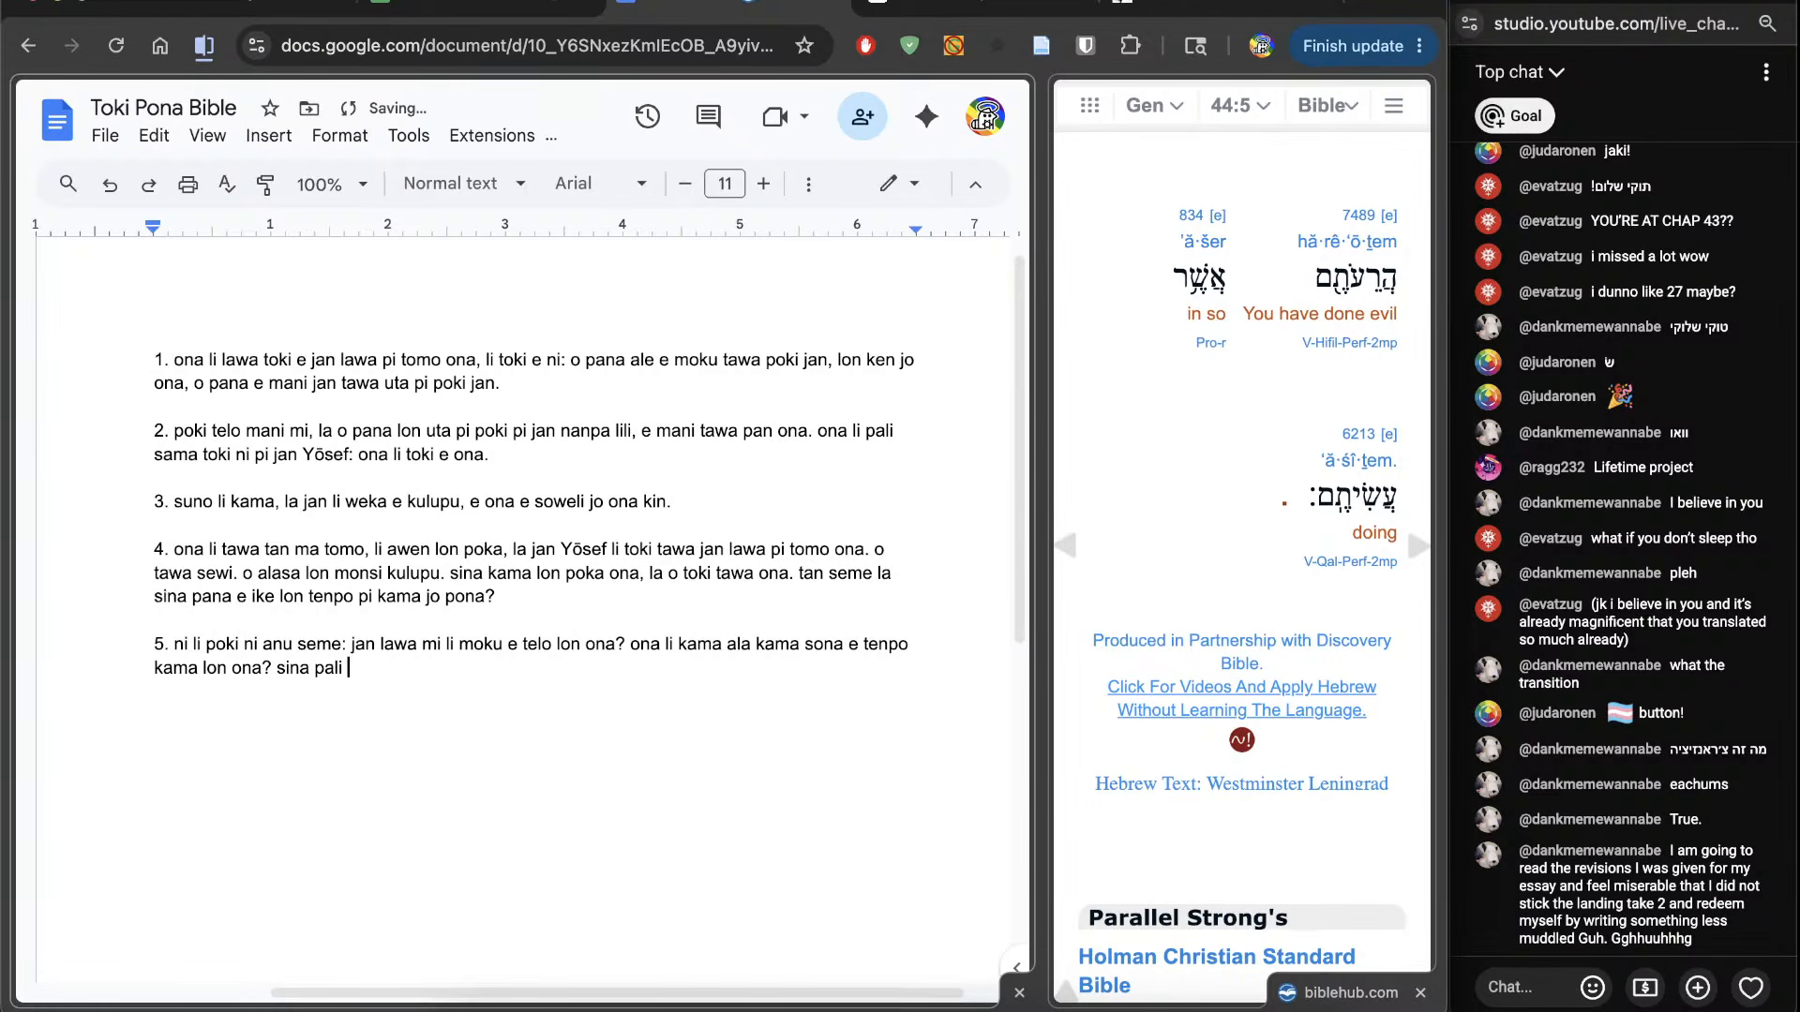
pyautogui.press('BackSpace')
pyautogui.press('BackSpace')
pyautogui.press('BackSpace')
pyautogui.press('BackSpace')
pyautogui.write('ike')
# Step: Look up the Strong's entry 7489 for the Hebrew word glossed "You have done evil"
pyautogui.click(1117, 125)
pyautogui.click(837, 7)
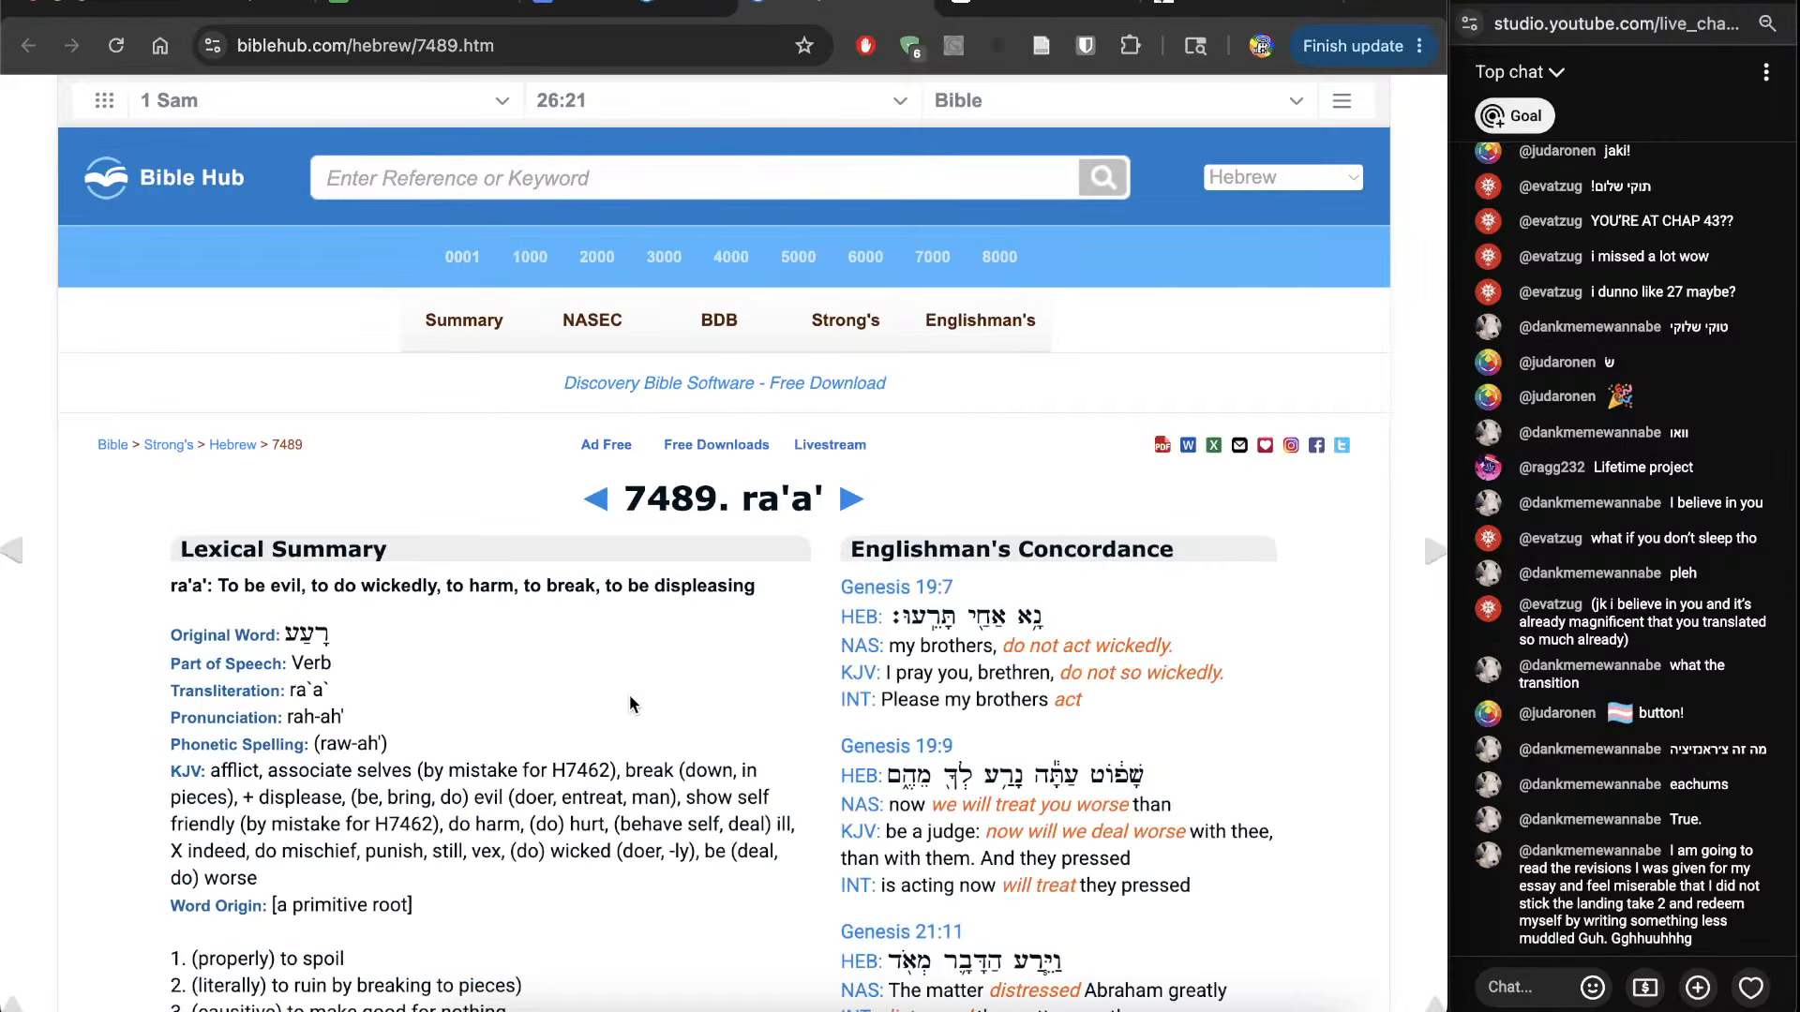
pyautogui.hotkey('ctrl', 'w')
# Step: Finish verse 5 with "lon pali sina." and start a paragraph numbered 6
pyautogui.click(661, 754)
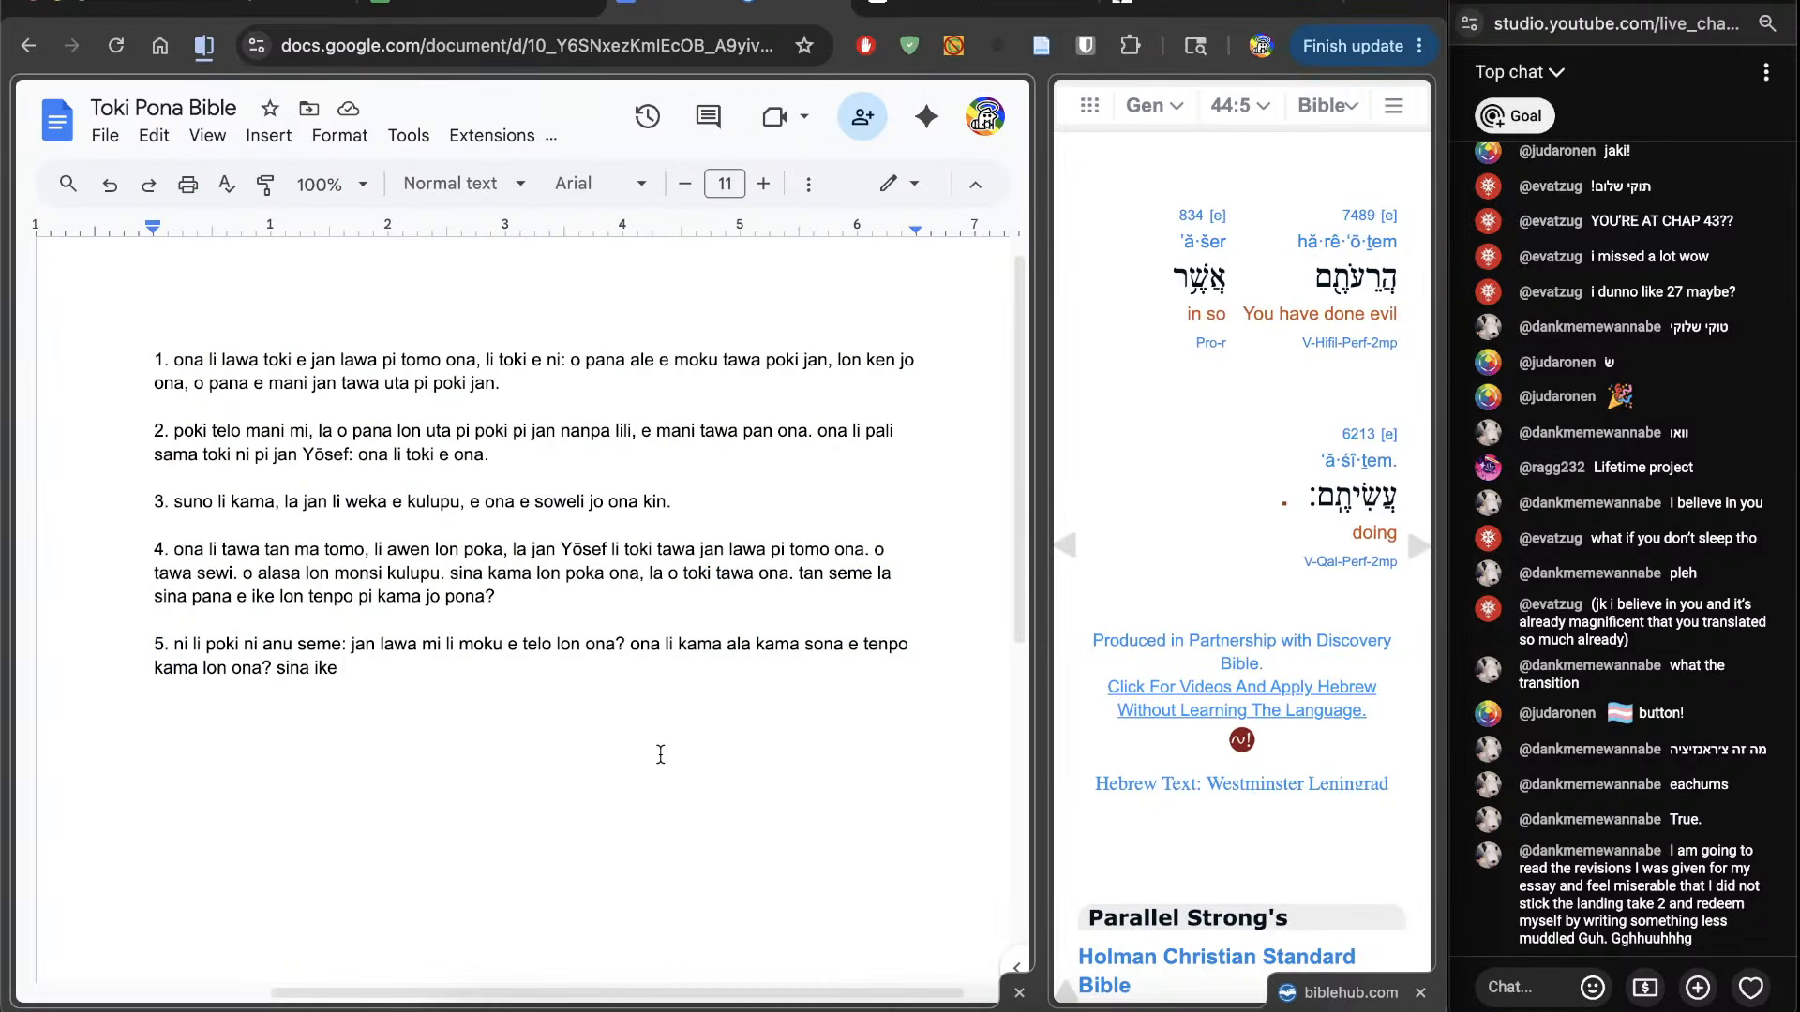
pyautogui.write('lon pali sina.')
pyautogui.press('Return')
pyautogui.press('Return')
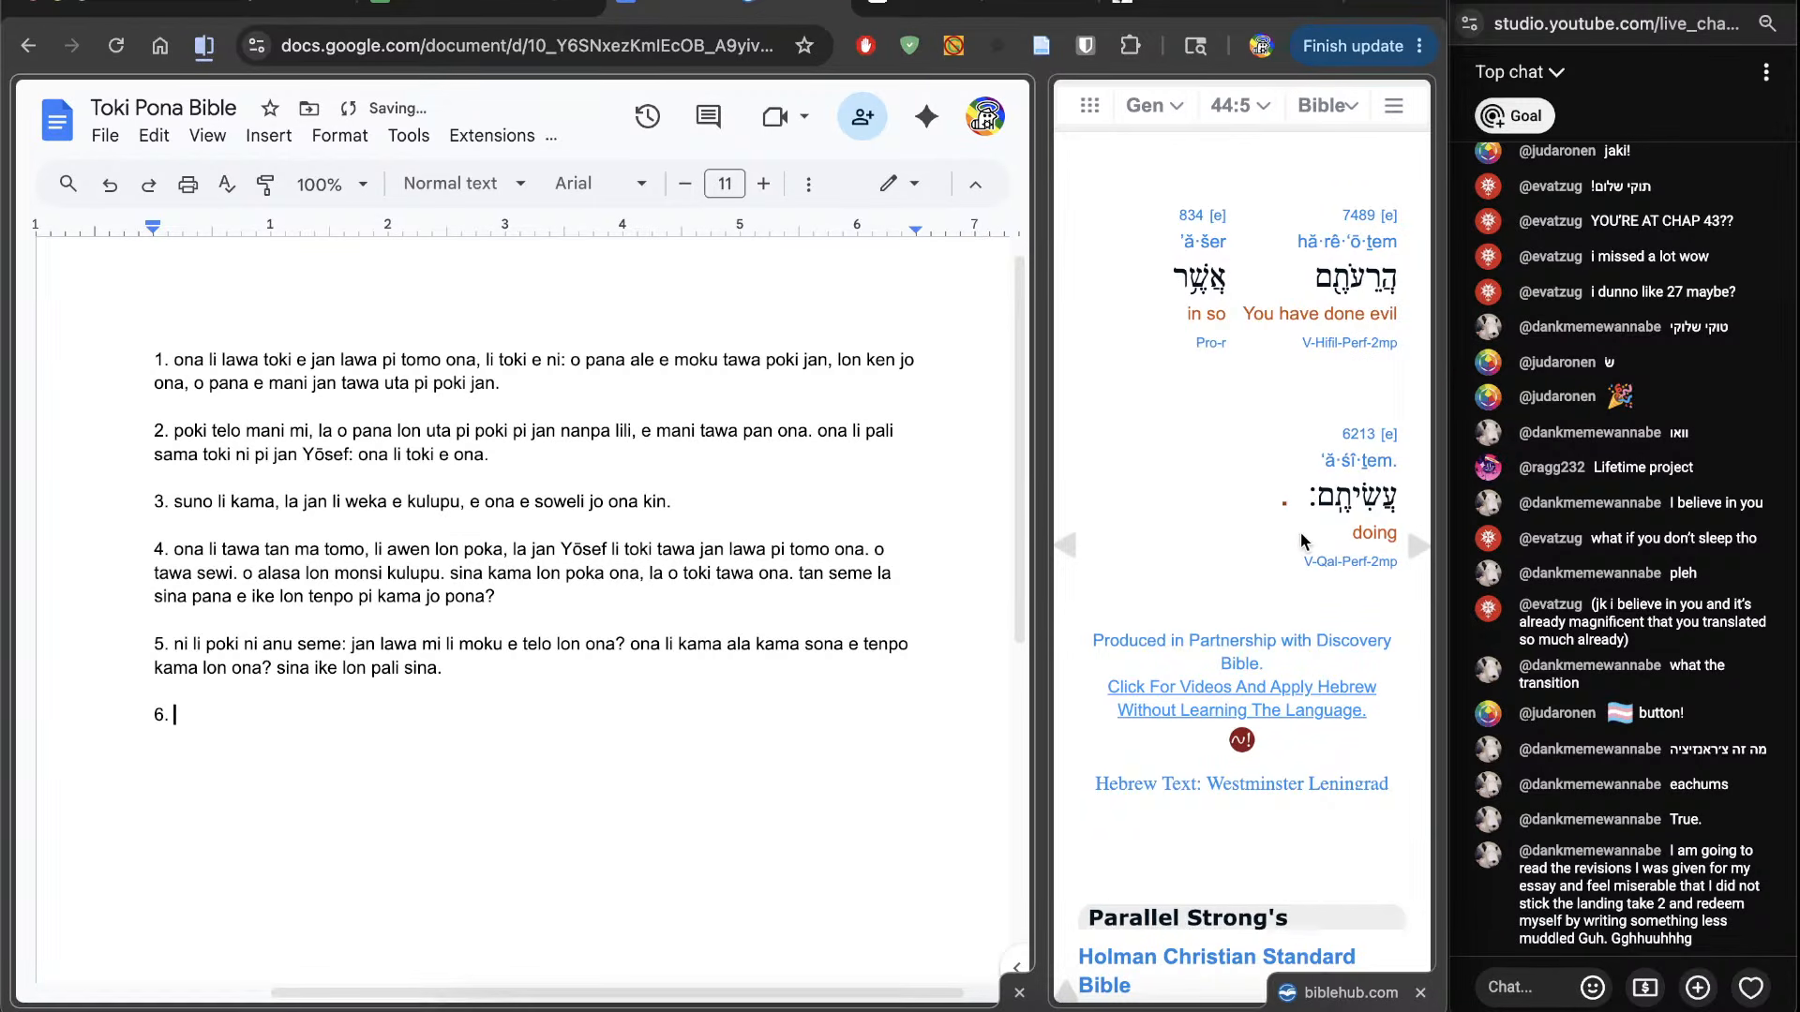
# Step: Advance the interlinear to Genesis 44:6 and return to the document for verse 6
pyautogui.click(1420, 545)
pyautogui.scroll(-4, 1166, 774)
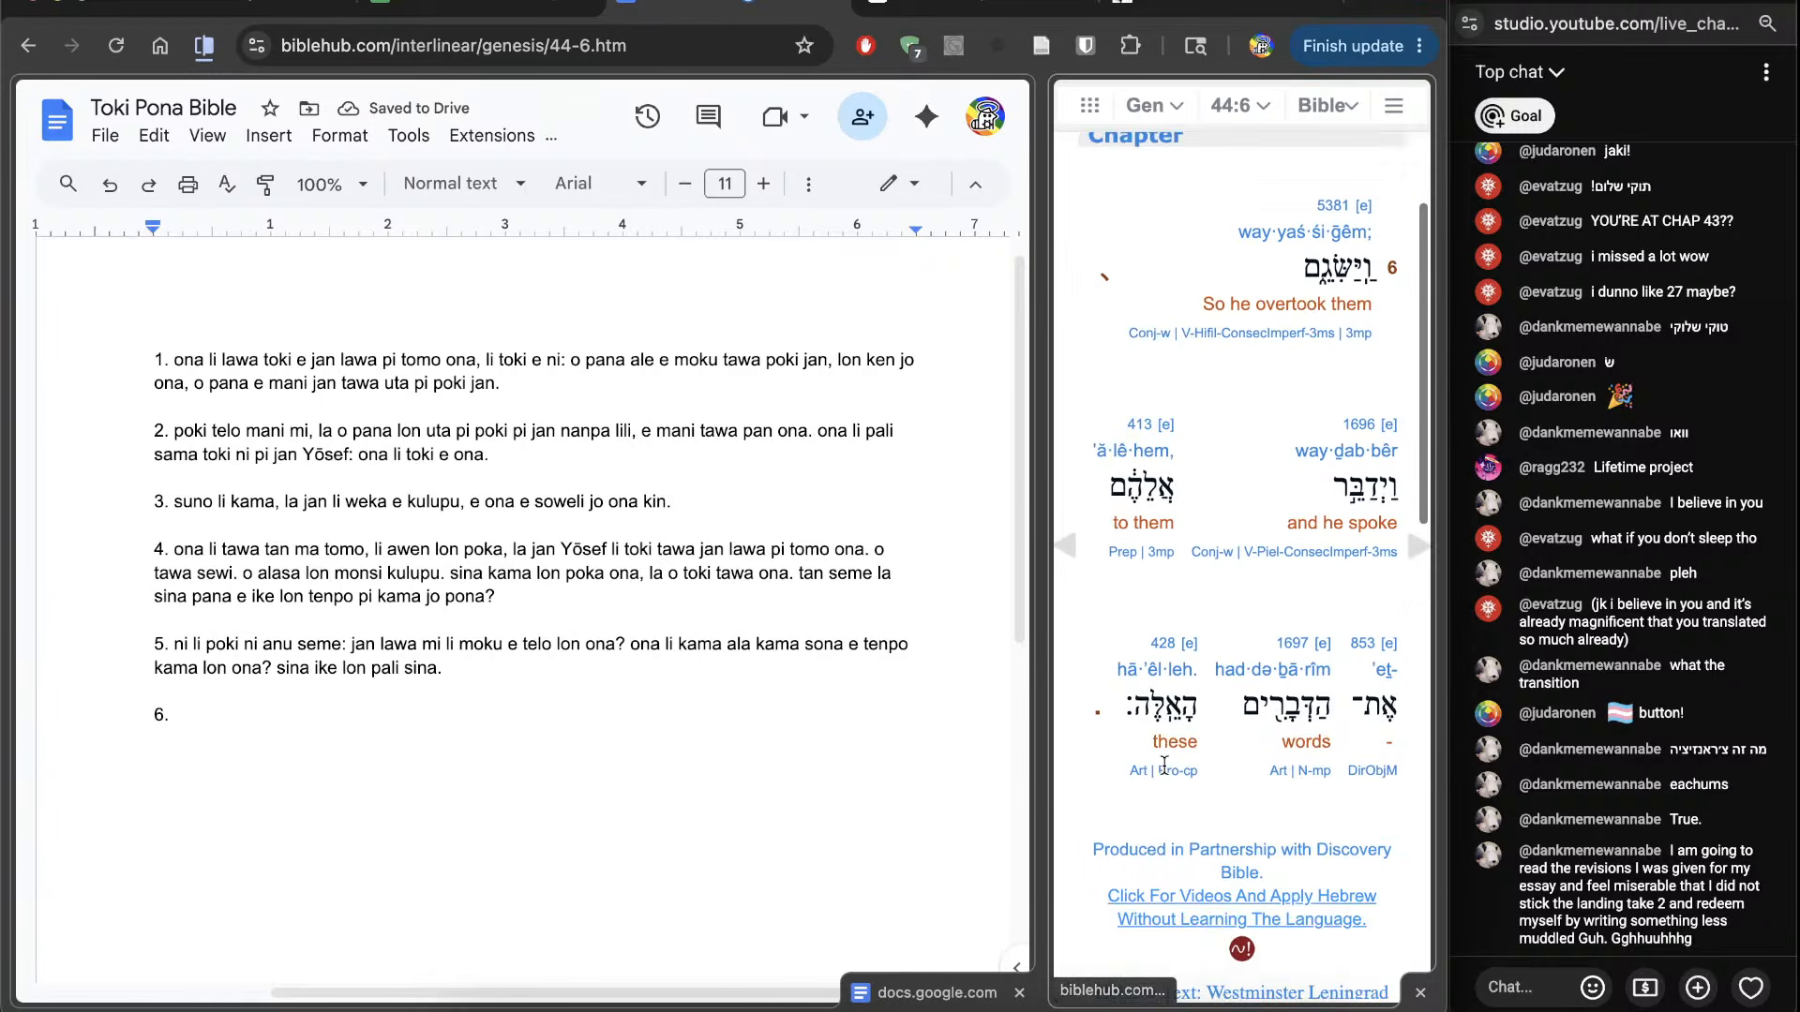
pyautogui.click(686, 848)
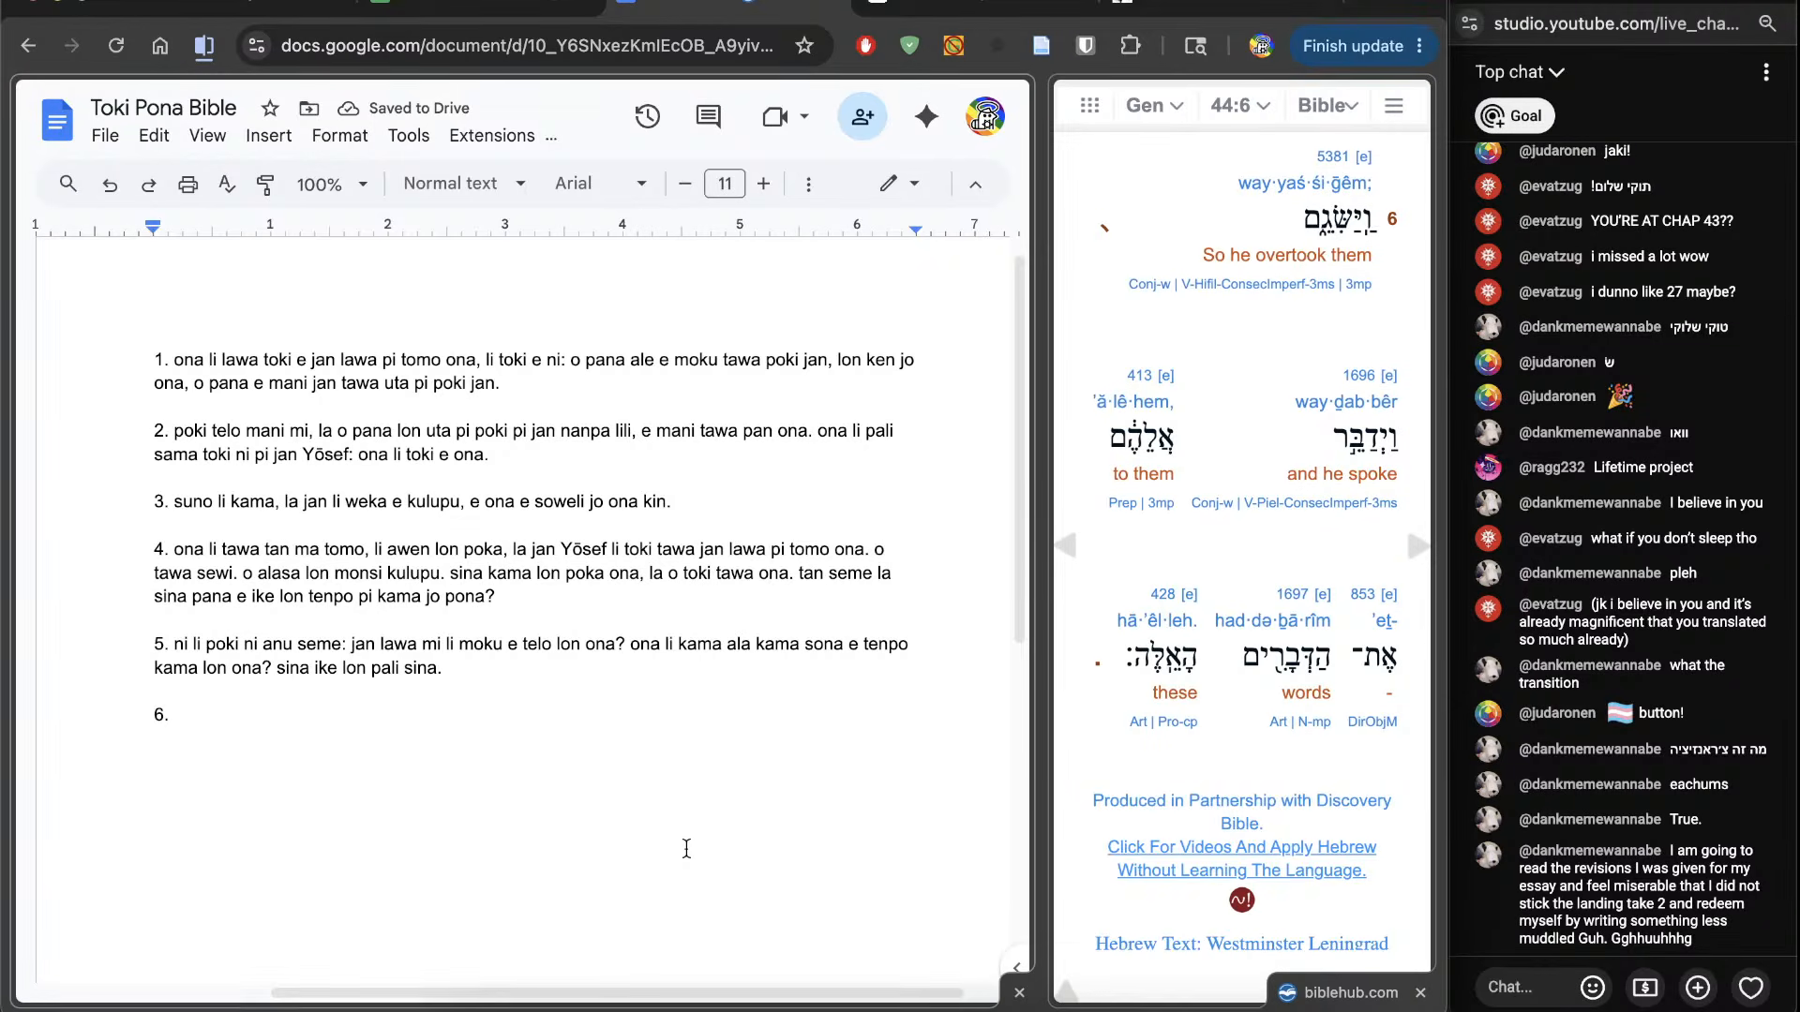
# Step: Write verse 6 as "ona li kama lon poka ona, li toki tawa ona e toki ni." and start a paragraph numbered 7
pyautogui.write('ona li kama lon poka ona, li toki tawa on')
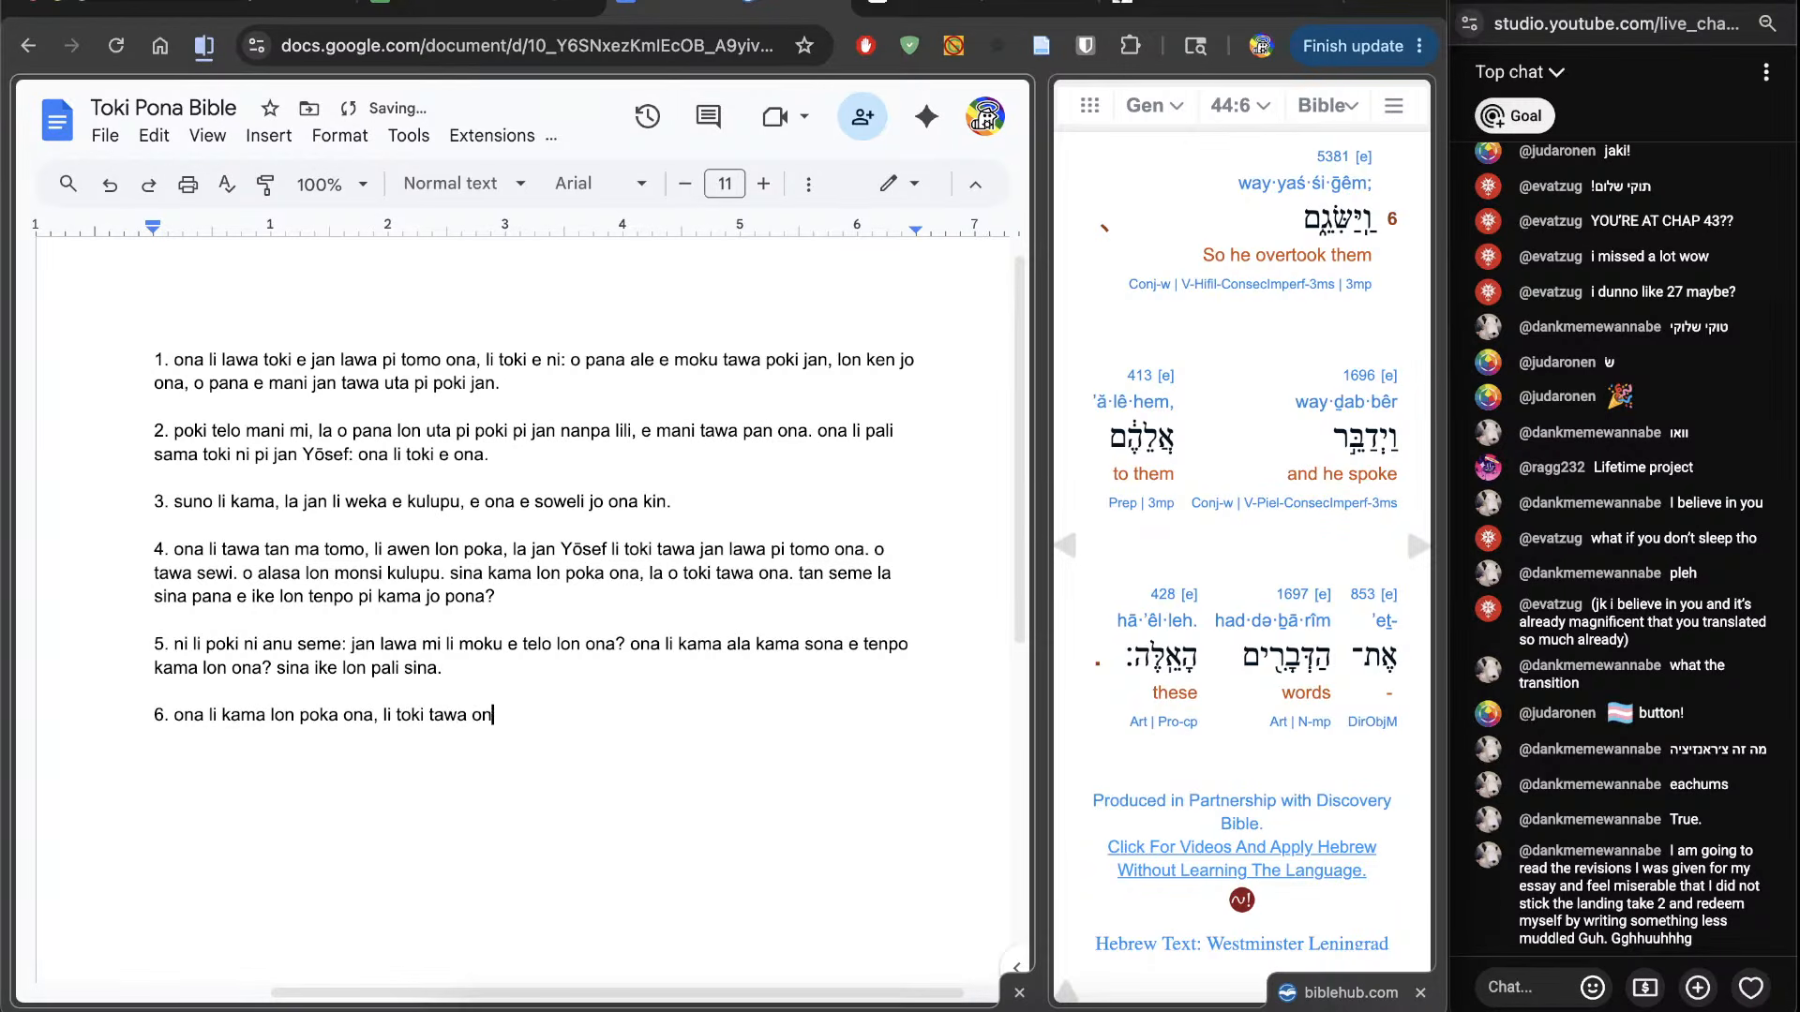
pyautogui.write('a e toki ni.')
pyautogui.press('Return')
pyautogui.write('7.')
# Step: Advance the interlinear to Genesis 44:7 and begin verse 7 with "ona li toki tawa ona. tan seme la jan lawa mi li toki e toki ni?"
pyautogui.click(1419, 545)
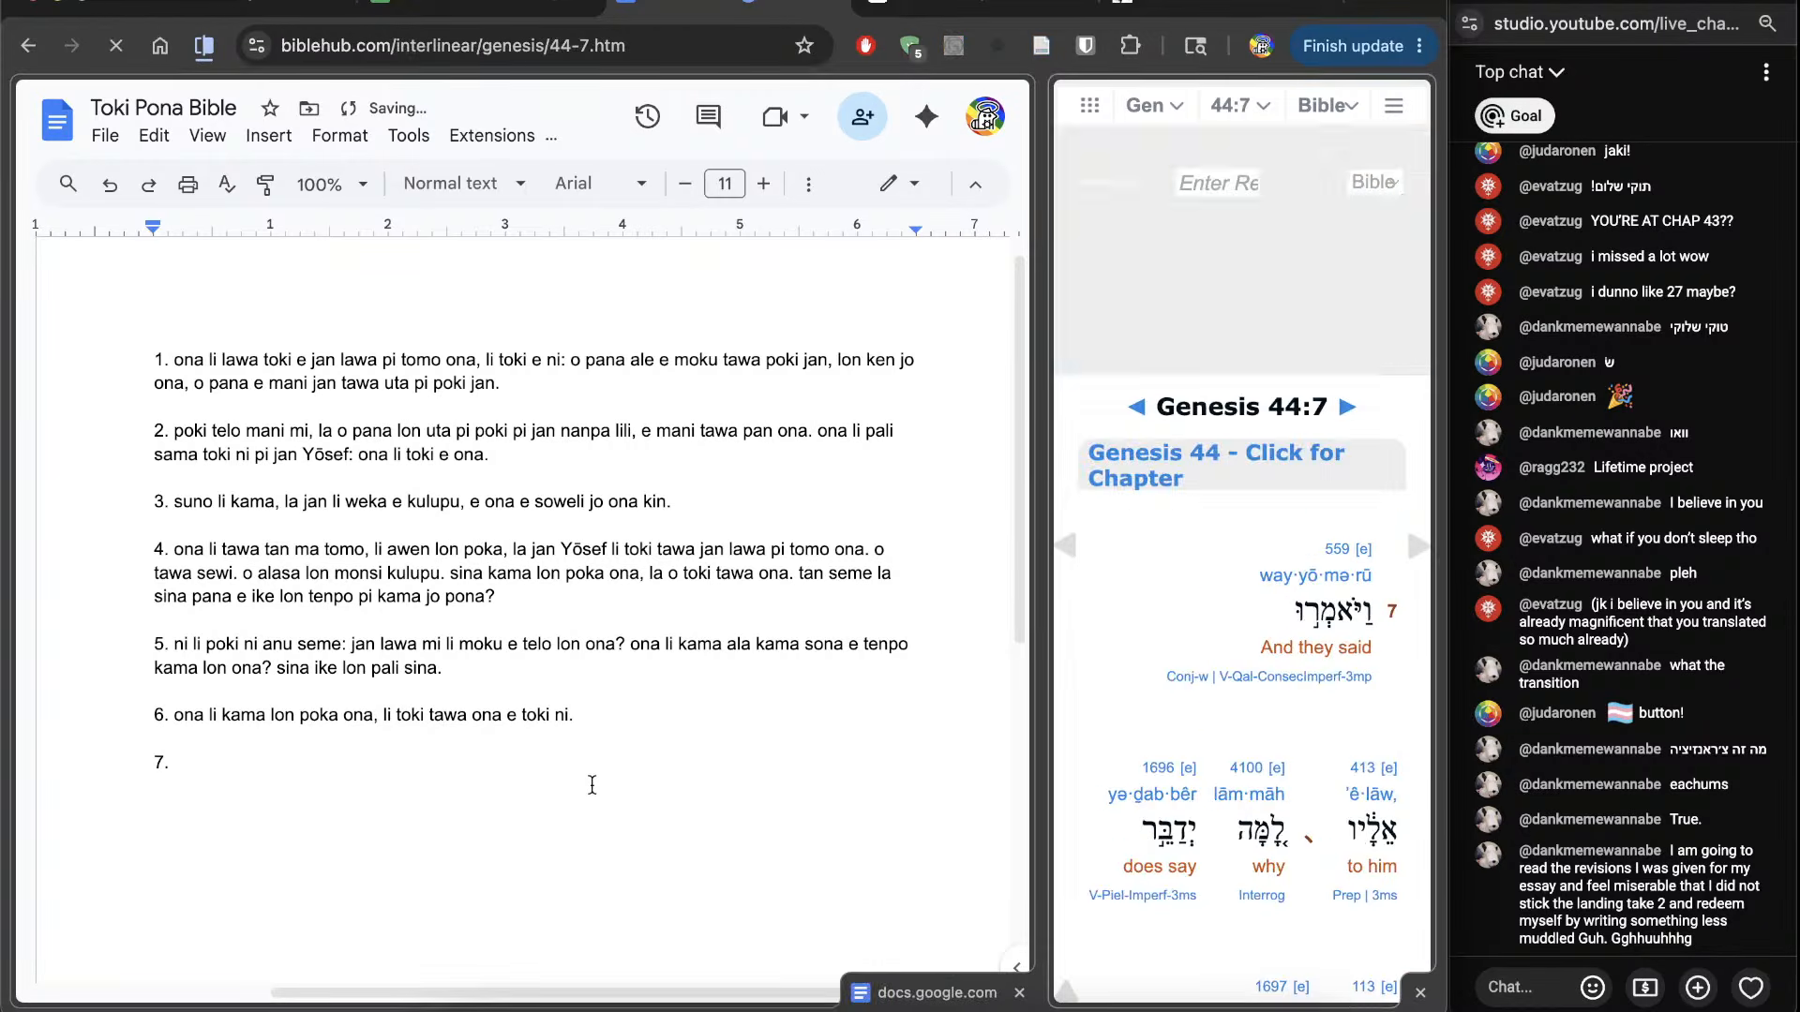
pyautogui.click(630, 852)
pyautogui.scroll(-4, 1145, 768)
pyautogui.write('ona li toki tawa ona. tan seme la ')
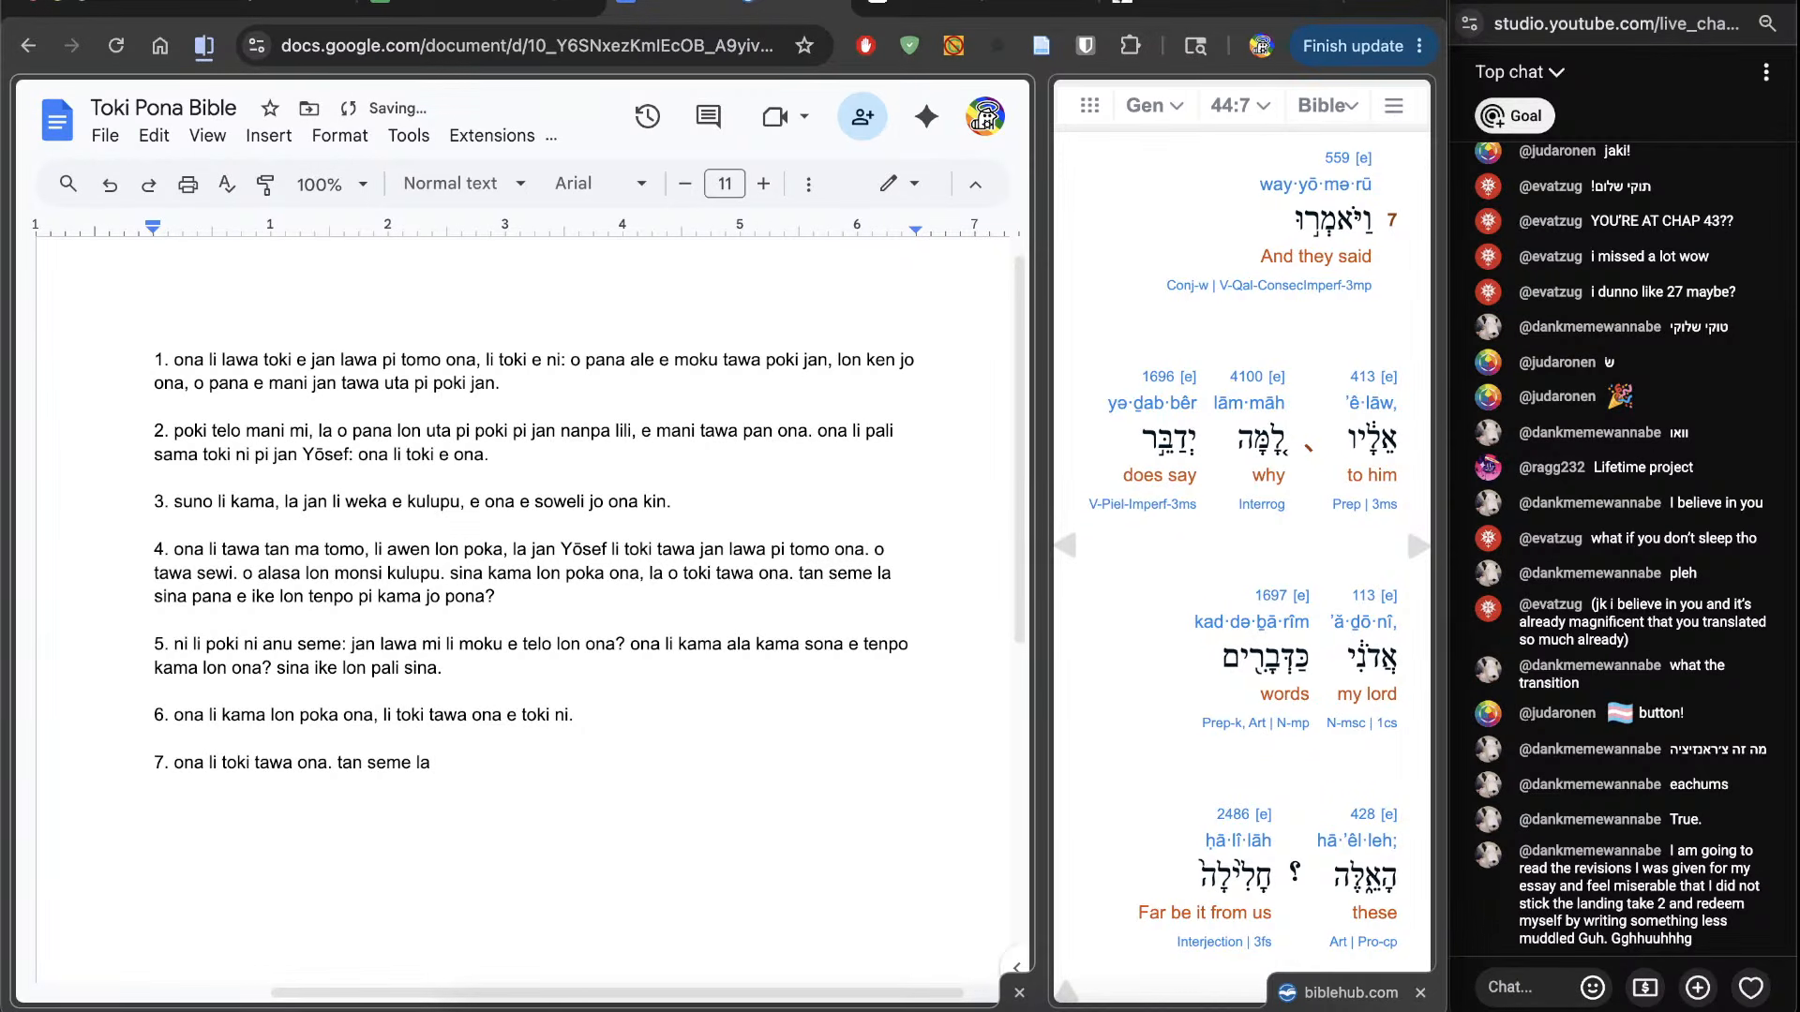
pyautogui.write('jan lawa mi li toki e toki ni?')
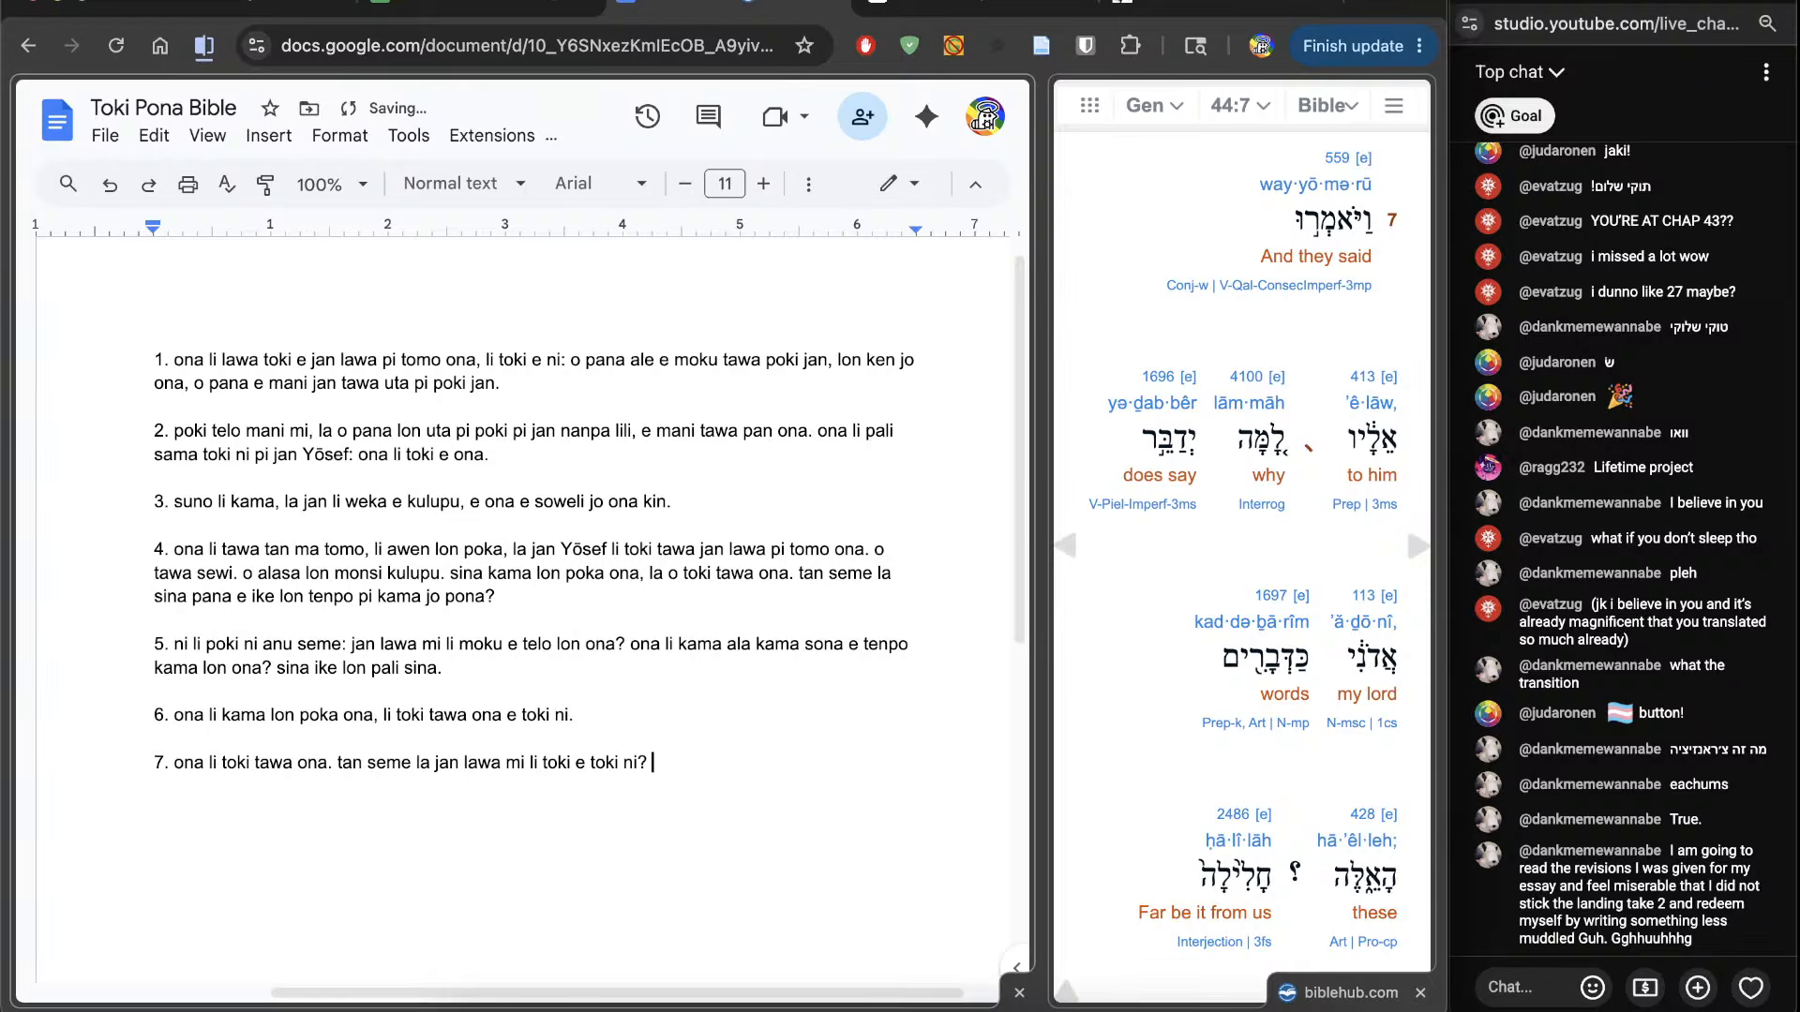
# Step: Look up the Strong's entry 2486 for the Hebrew word glossed "Far be it from us"
pyautogui.scroll(-2, 1242, 563)
pyautogui.scroll(-4, 1245, 373)
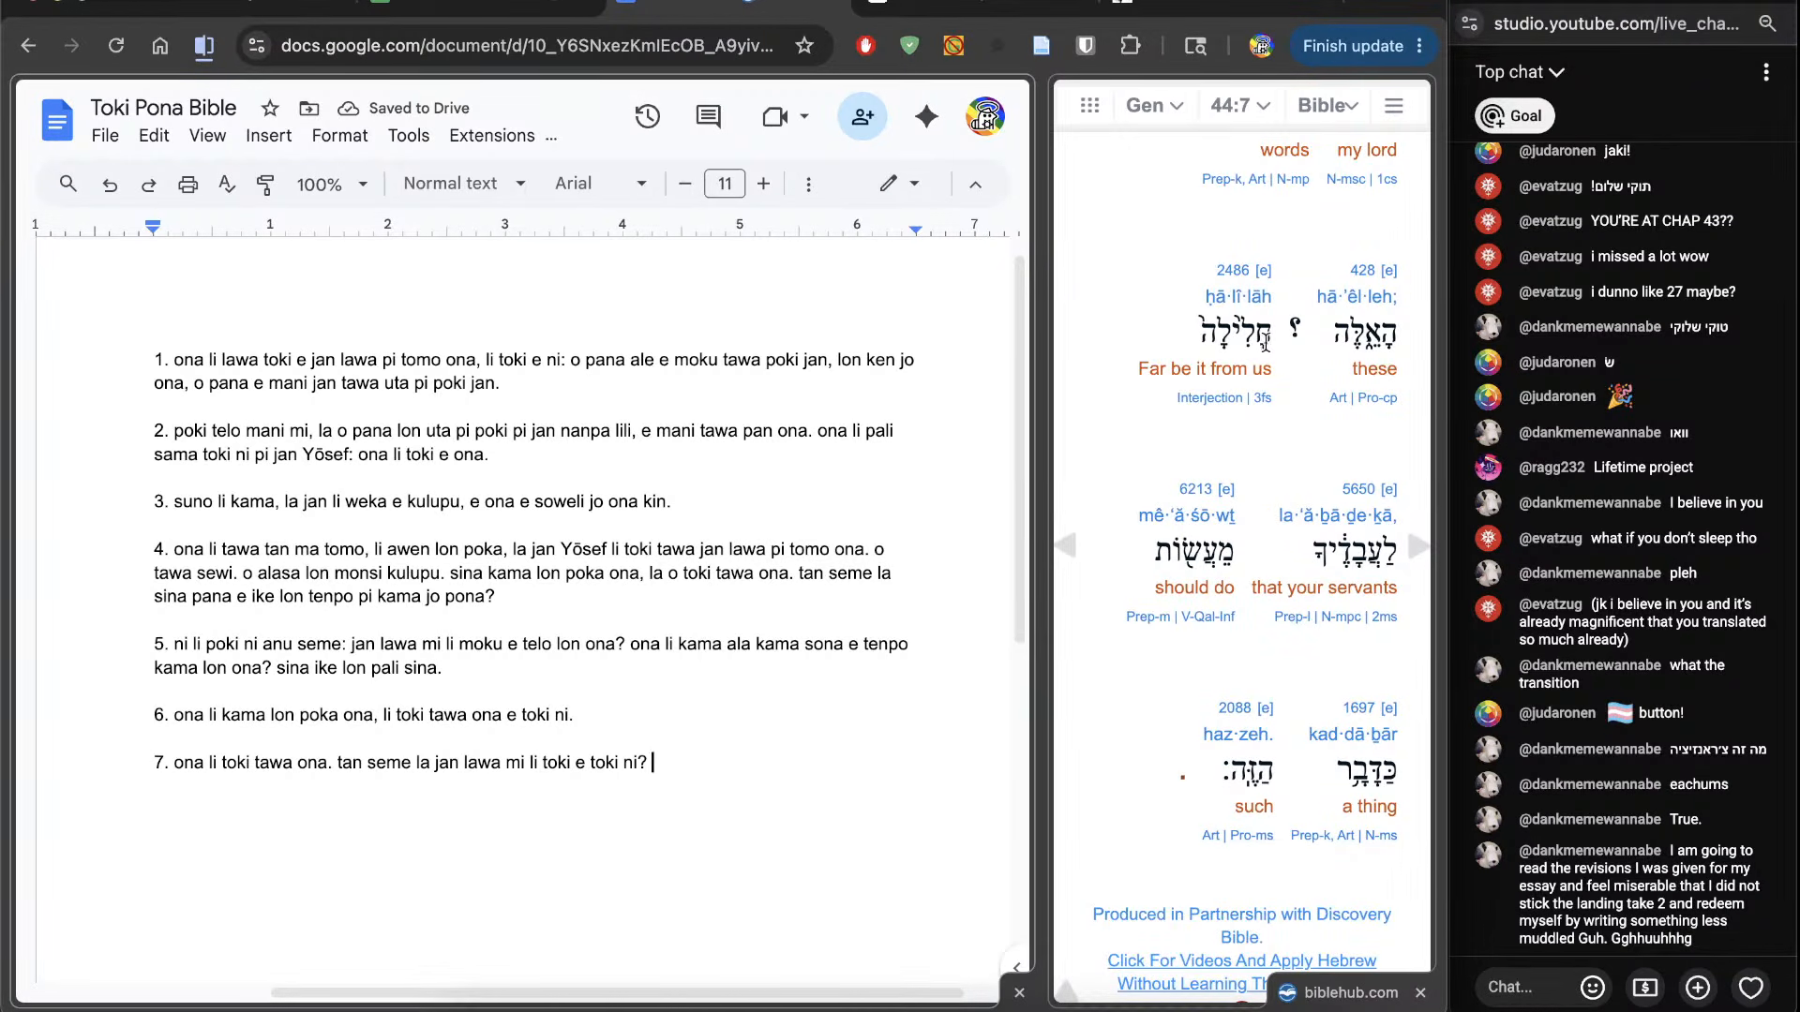
pyautogui.click(1231, 274)
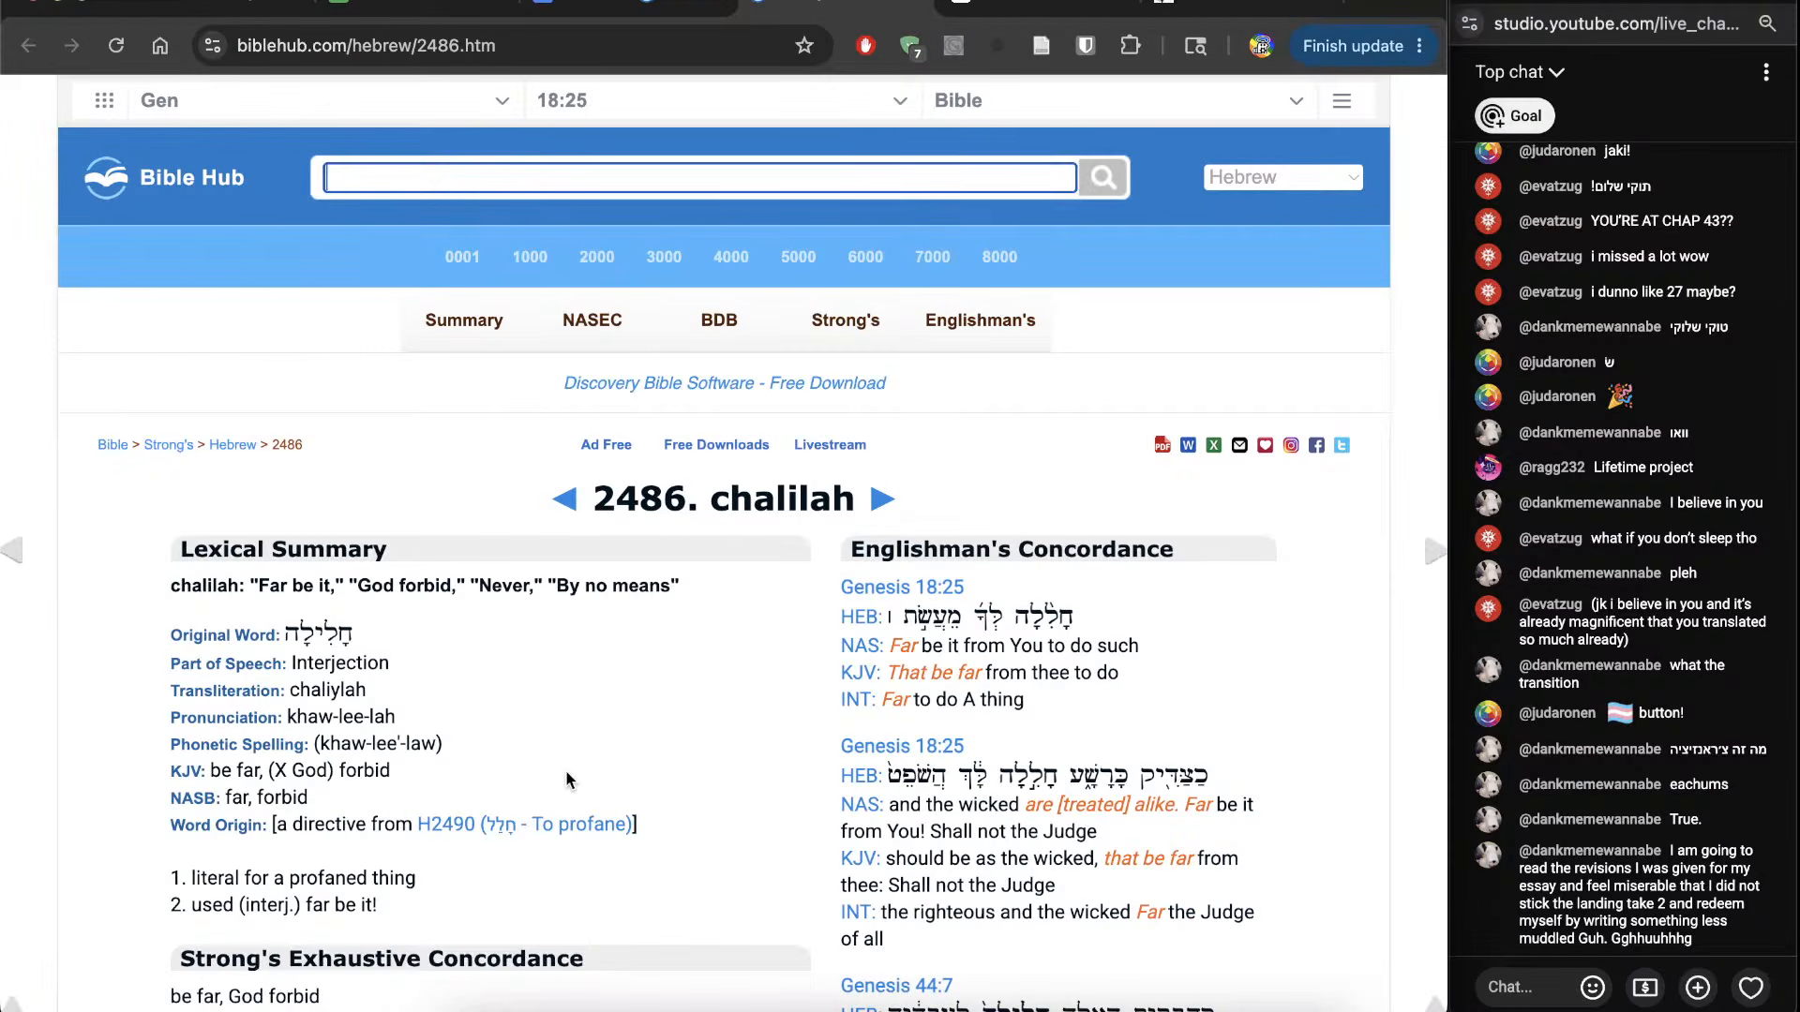
pyautogui.scroll(-1, 565, 769)
pyautogui.press('super+w')
# Step: Continue verse 7 with "ken ala la jan pali sina li"
pyautogui.click(745, 820)
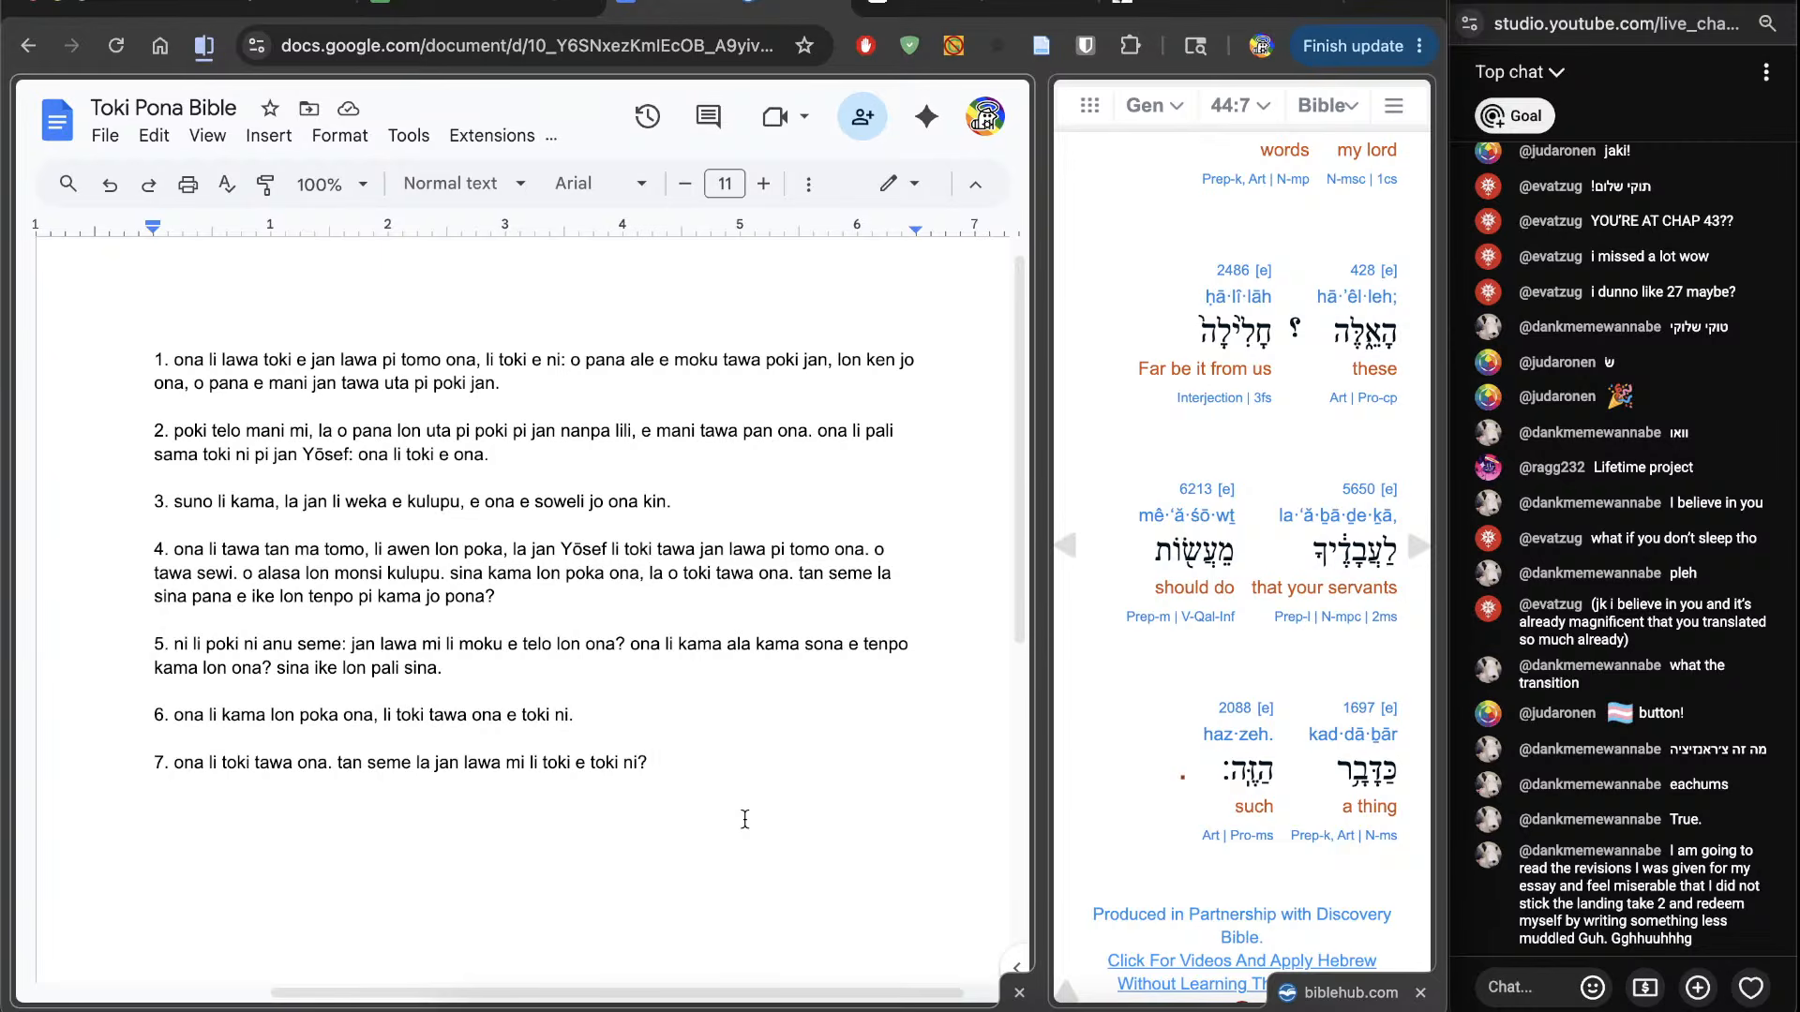
pyautogui.write('a mi li toki e toki ni? ken ala la jan ')
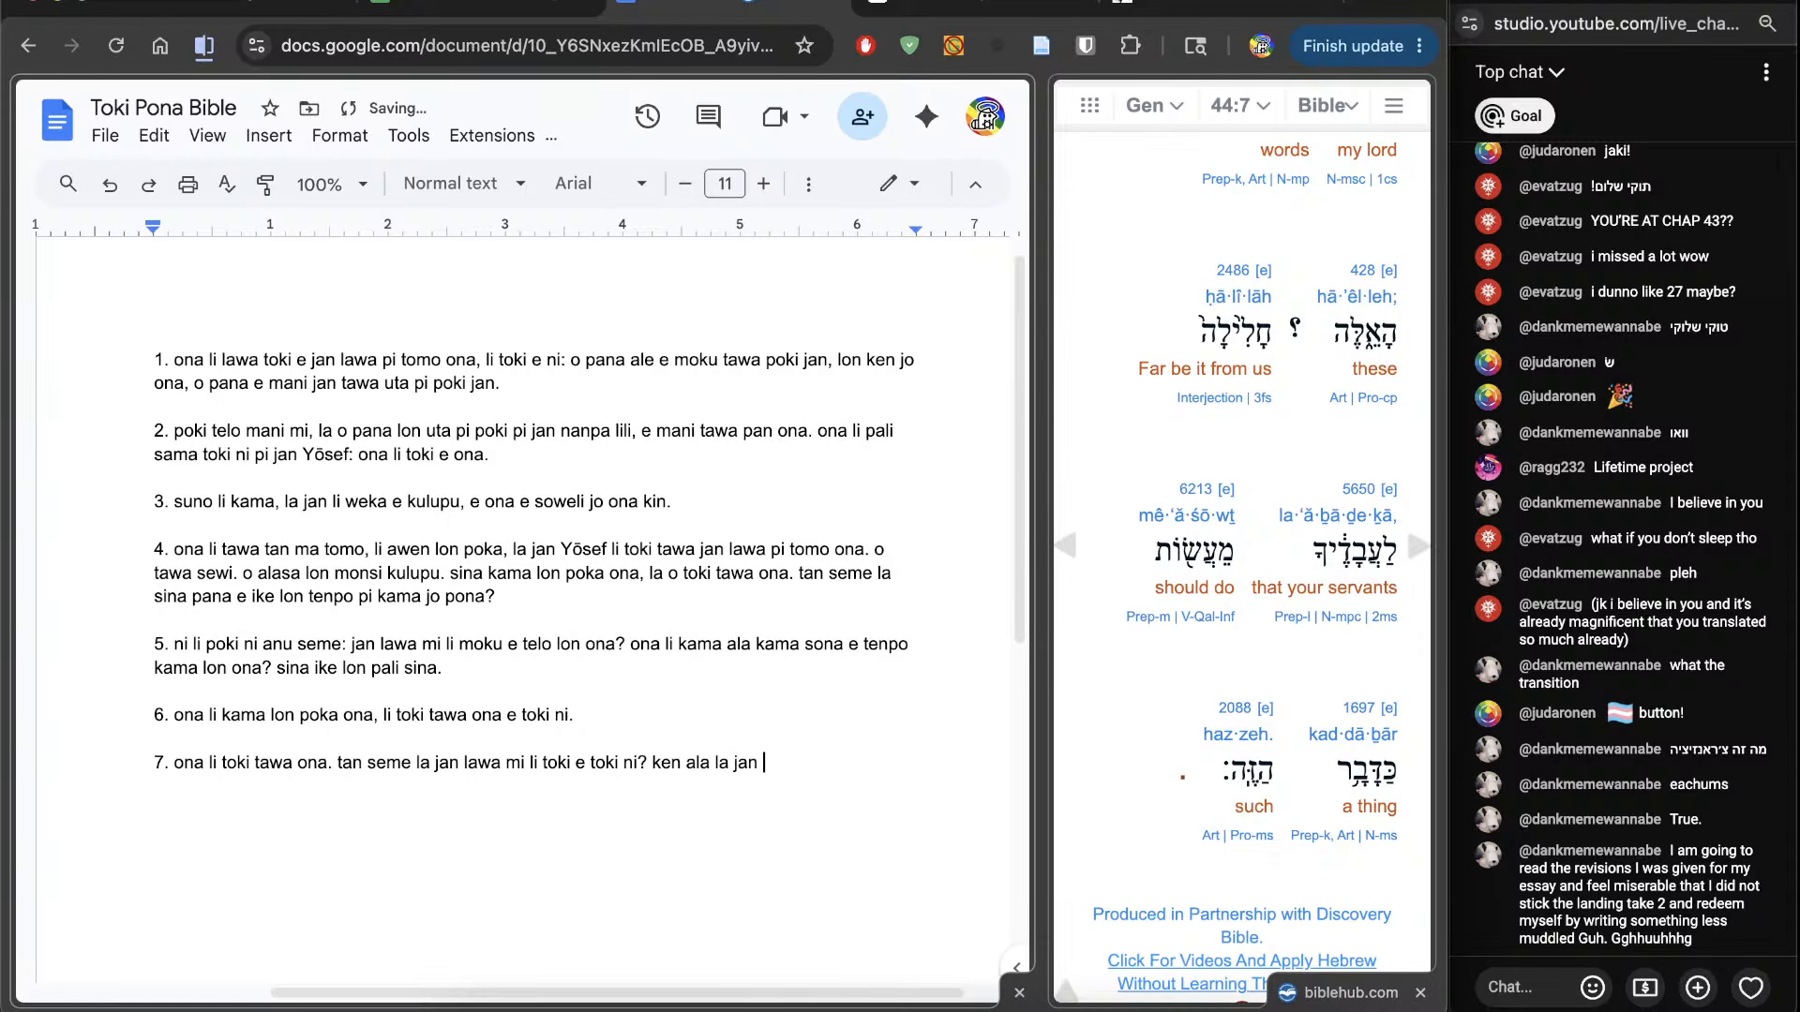
pyautogui.write('pali sina li')
# Step: Look up the Strong's entry 6213 for the word glossed "should do" and return to the end of verse 7
pyautogui.scroll(-2, 1190, 666)
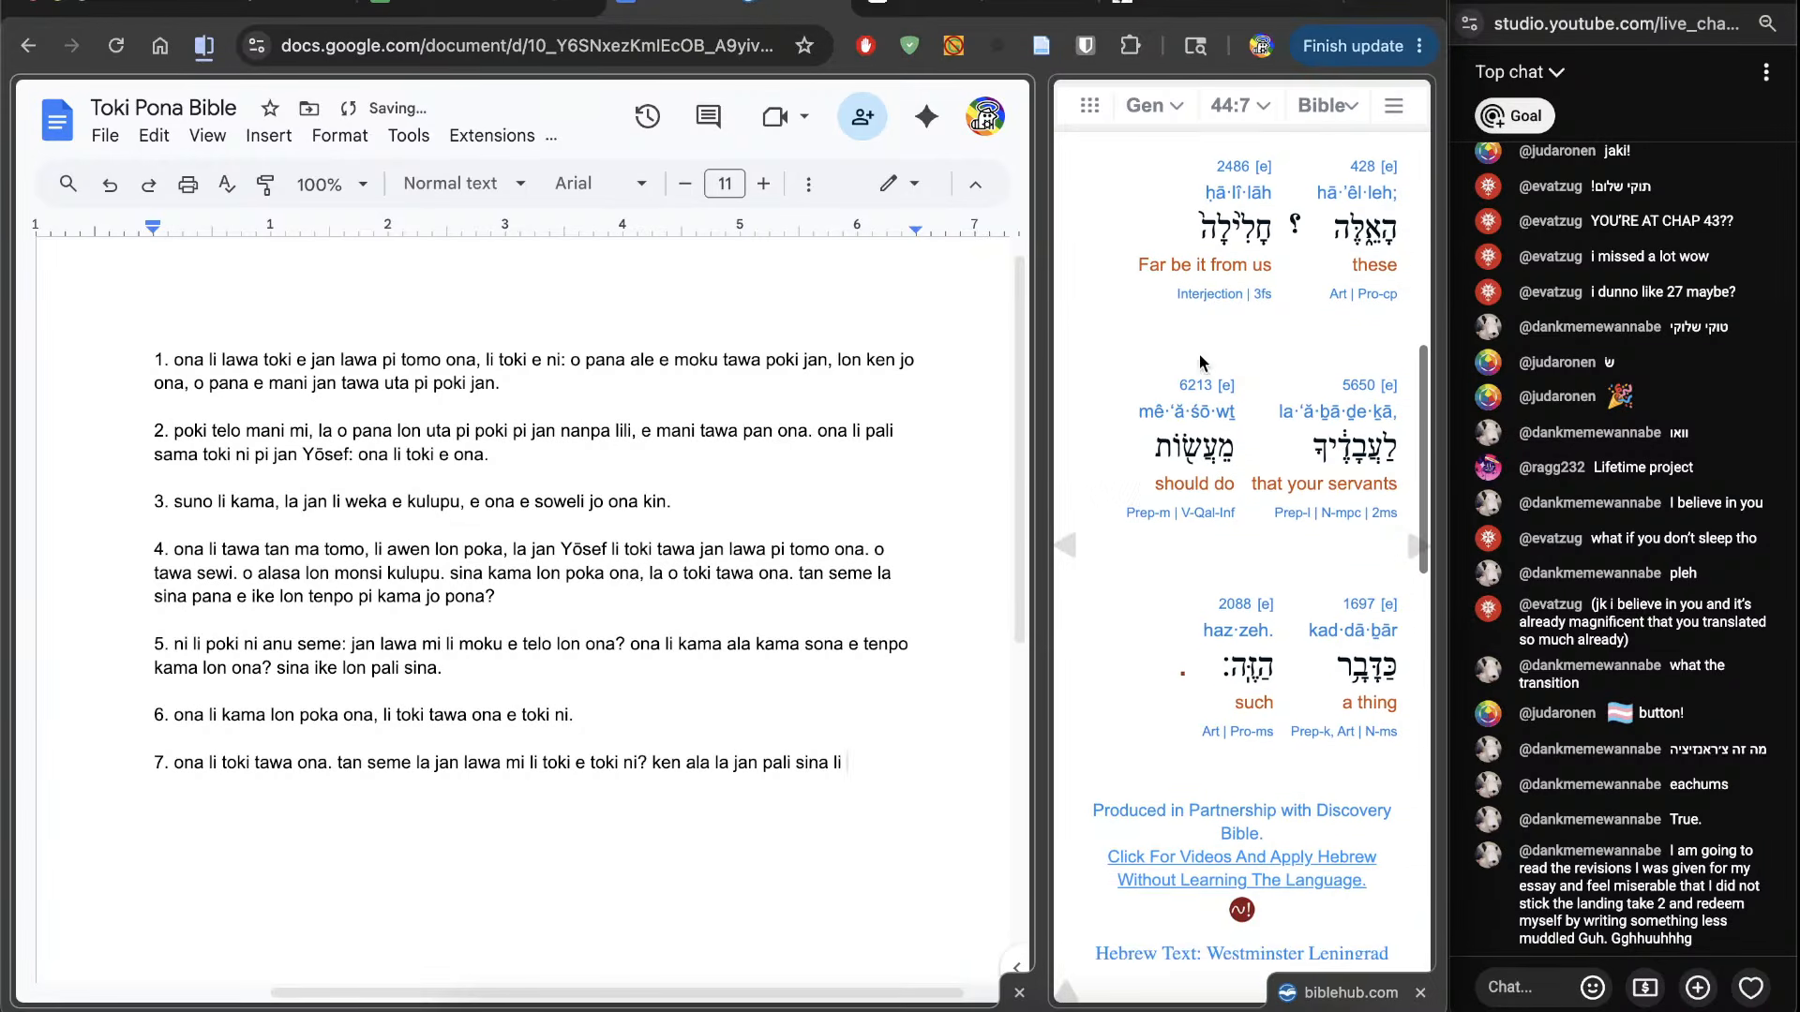
pyautogui.click(1191, 392)
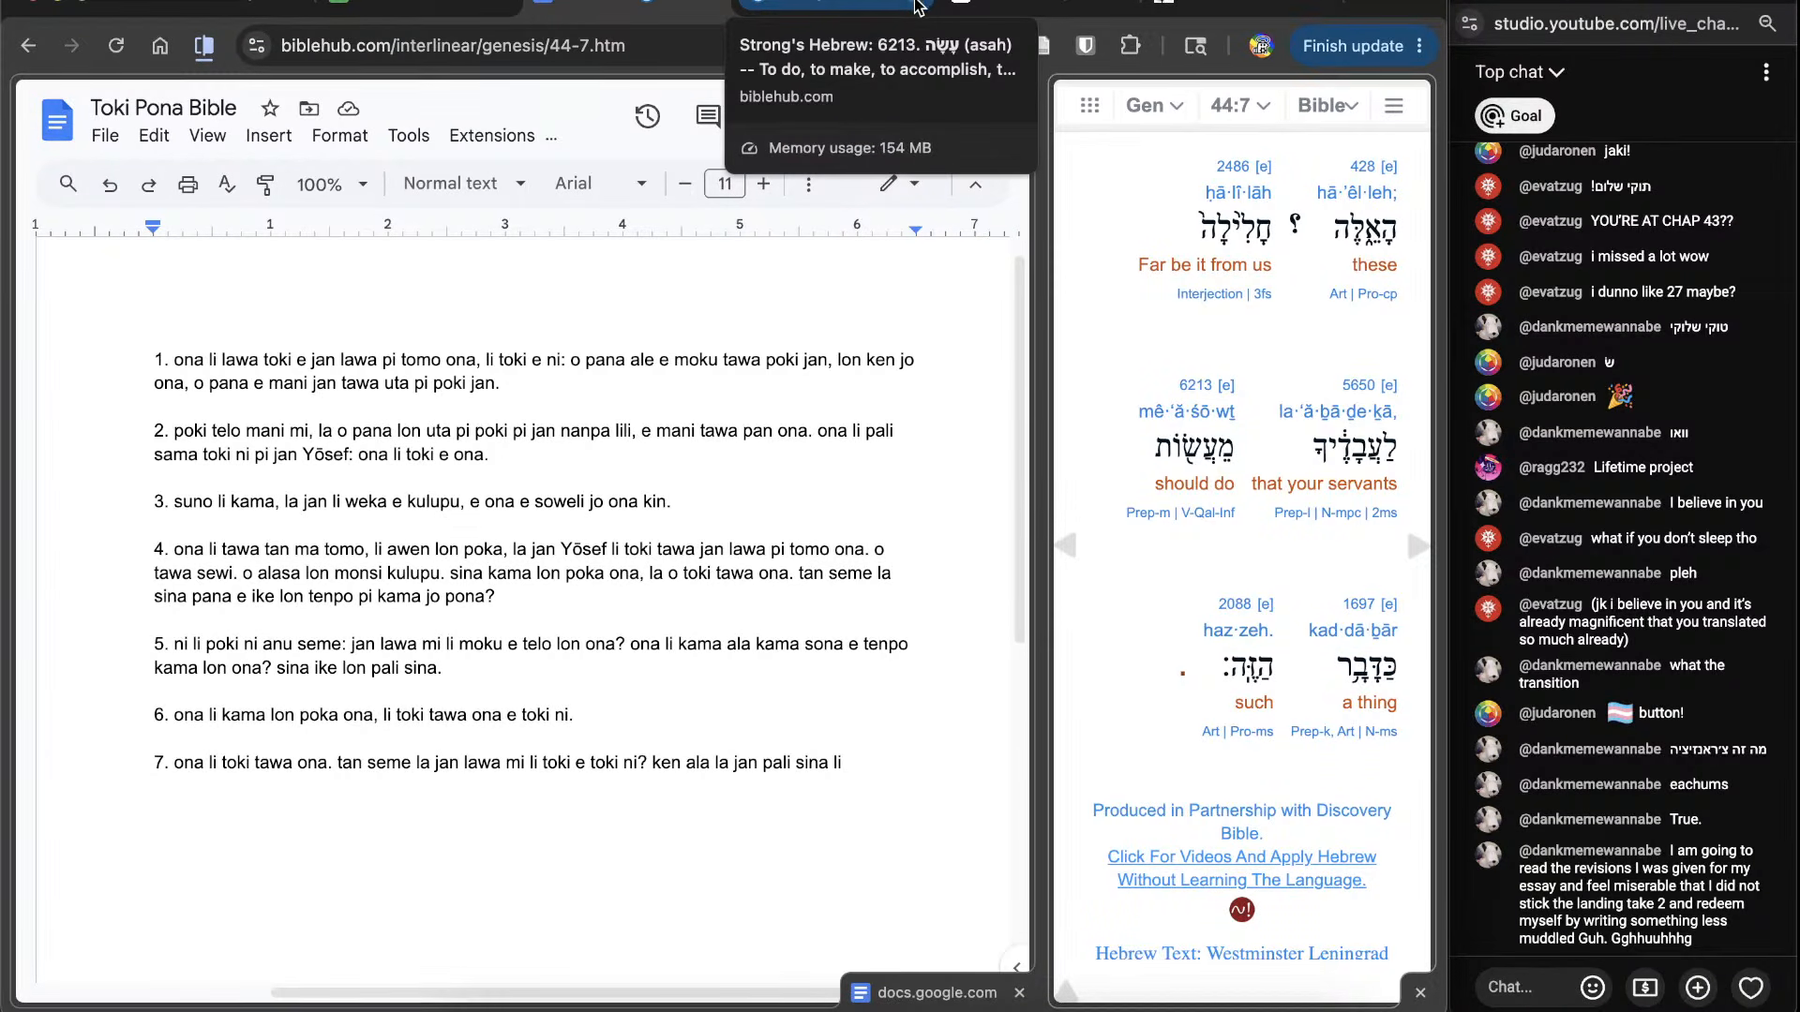
pyautogui.click(885, 767)
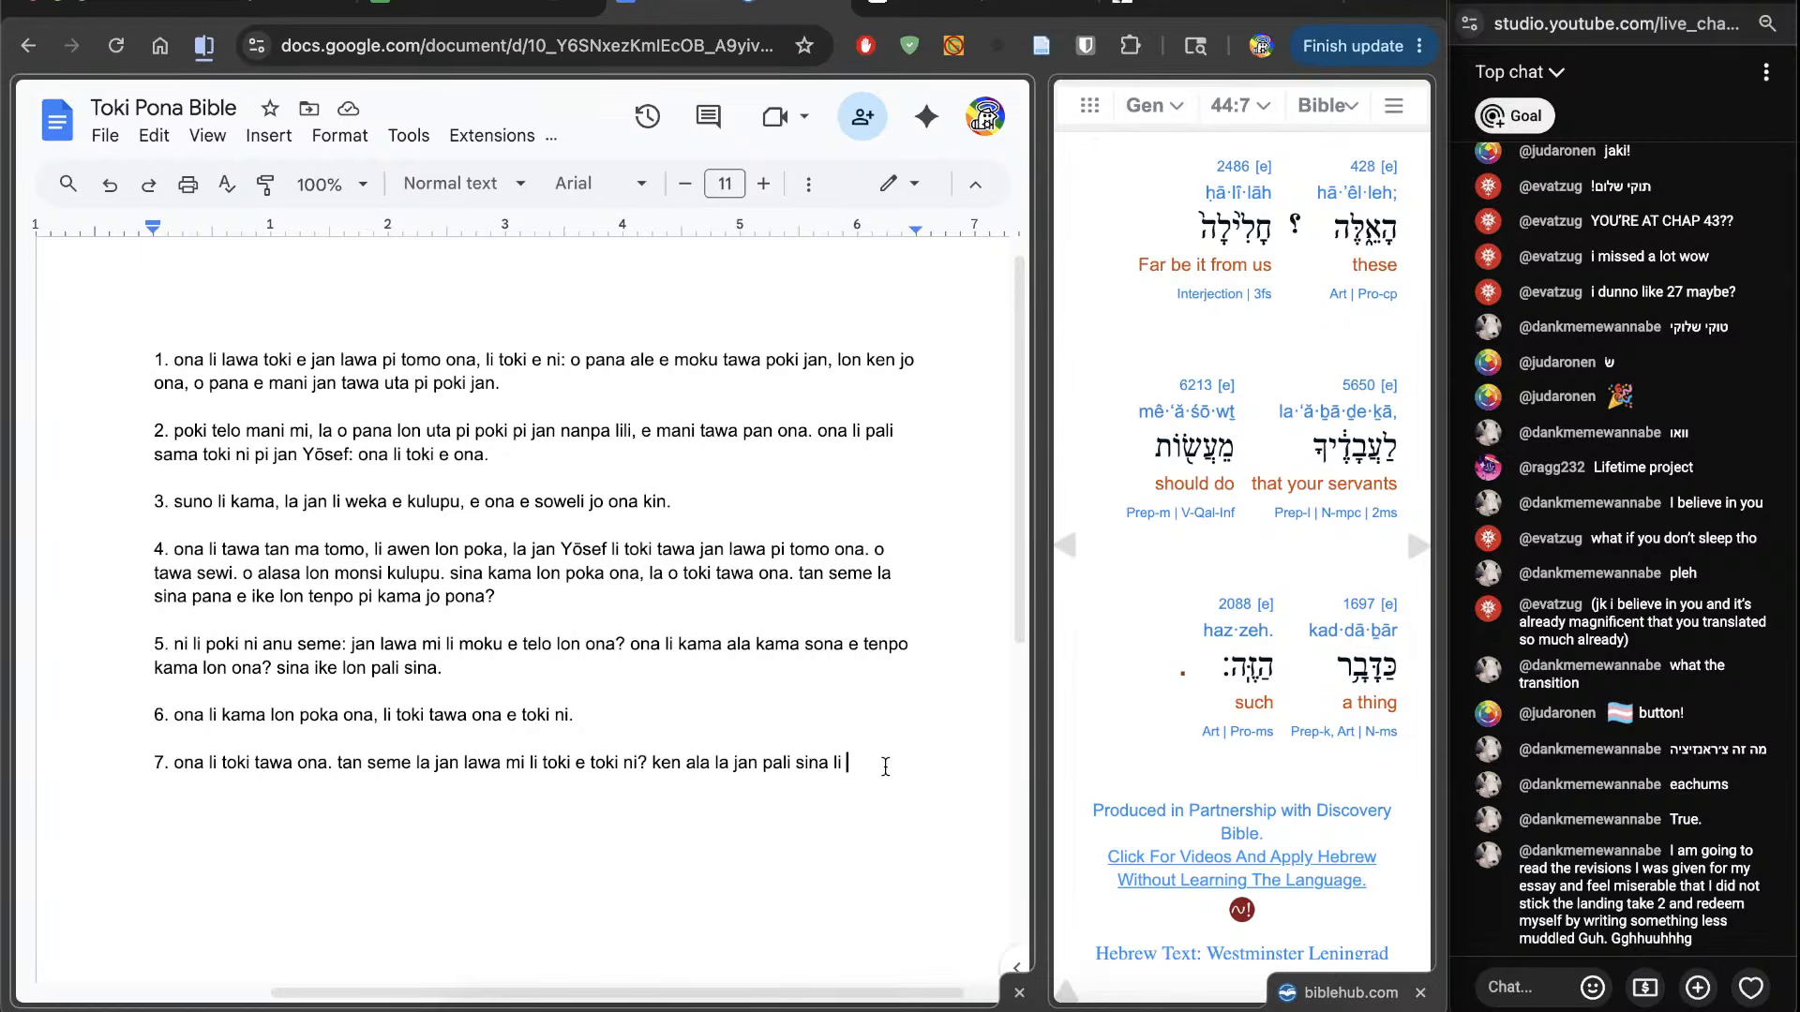
# Step: Finish verse 7 with "pali ni." and start a paragraph numbered 8
pyautogui.scroll(-1, 1128, 643)
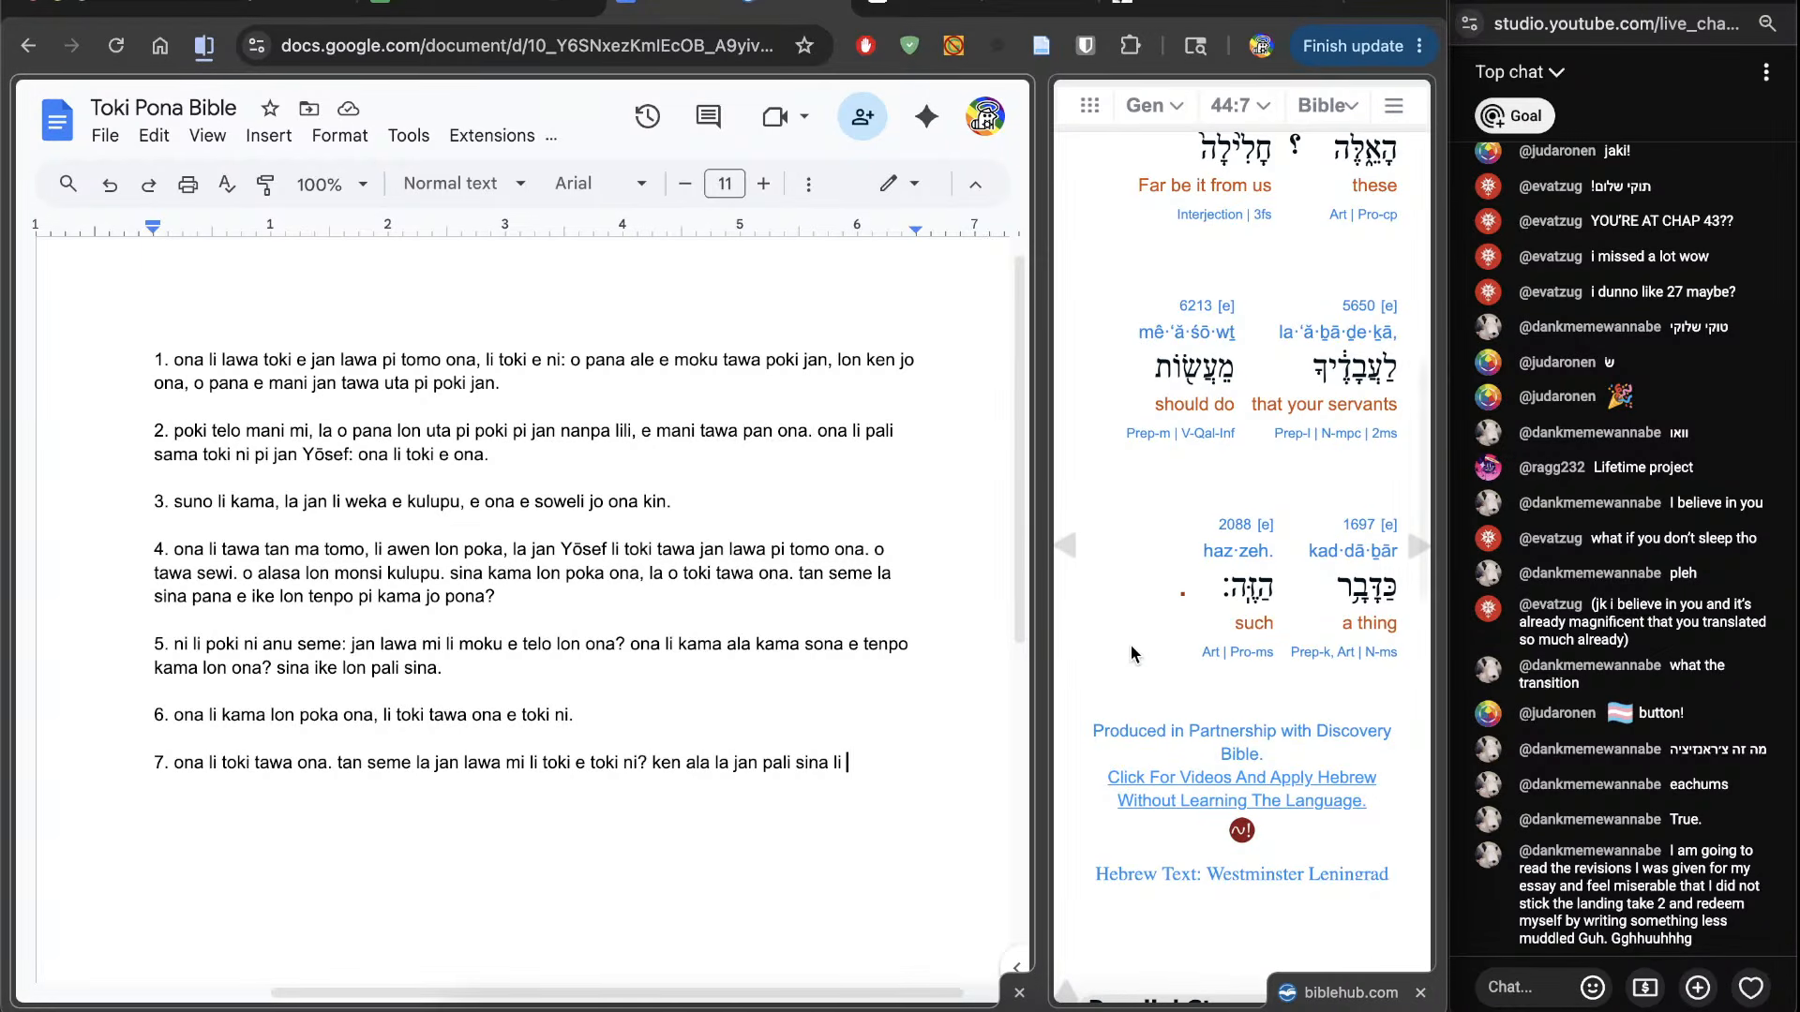
pyautogui.write('pali ni.  ')
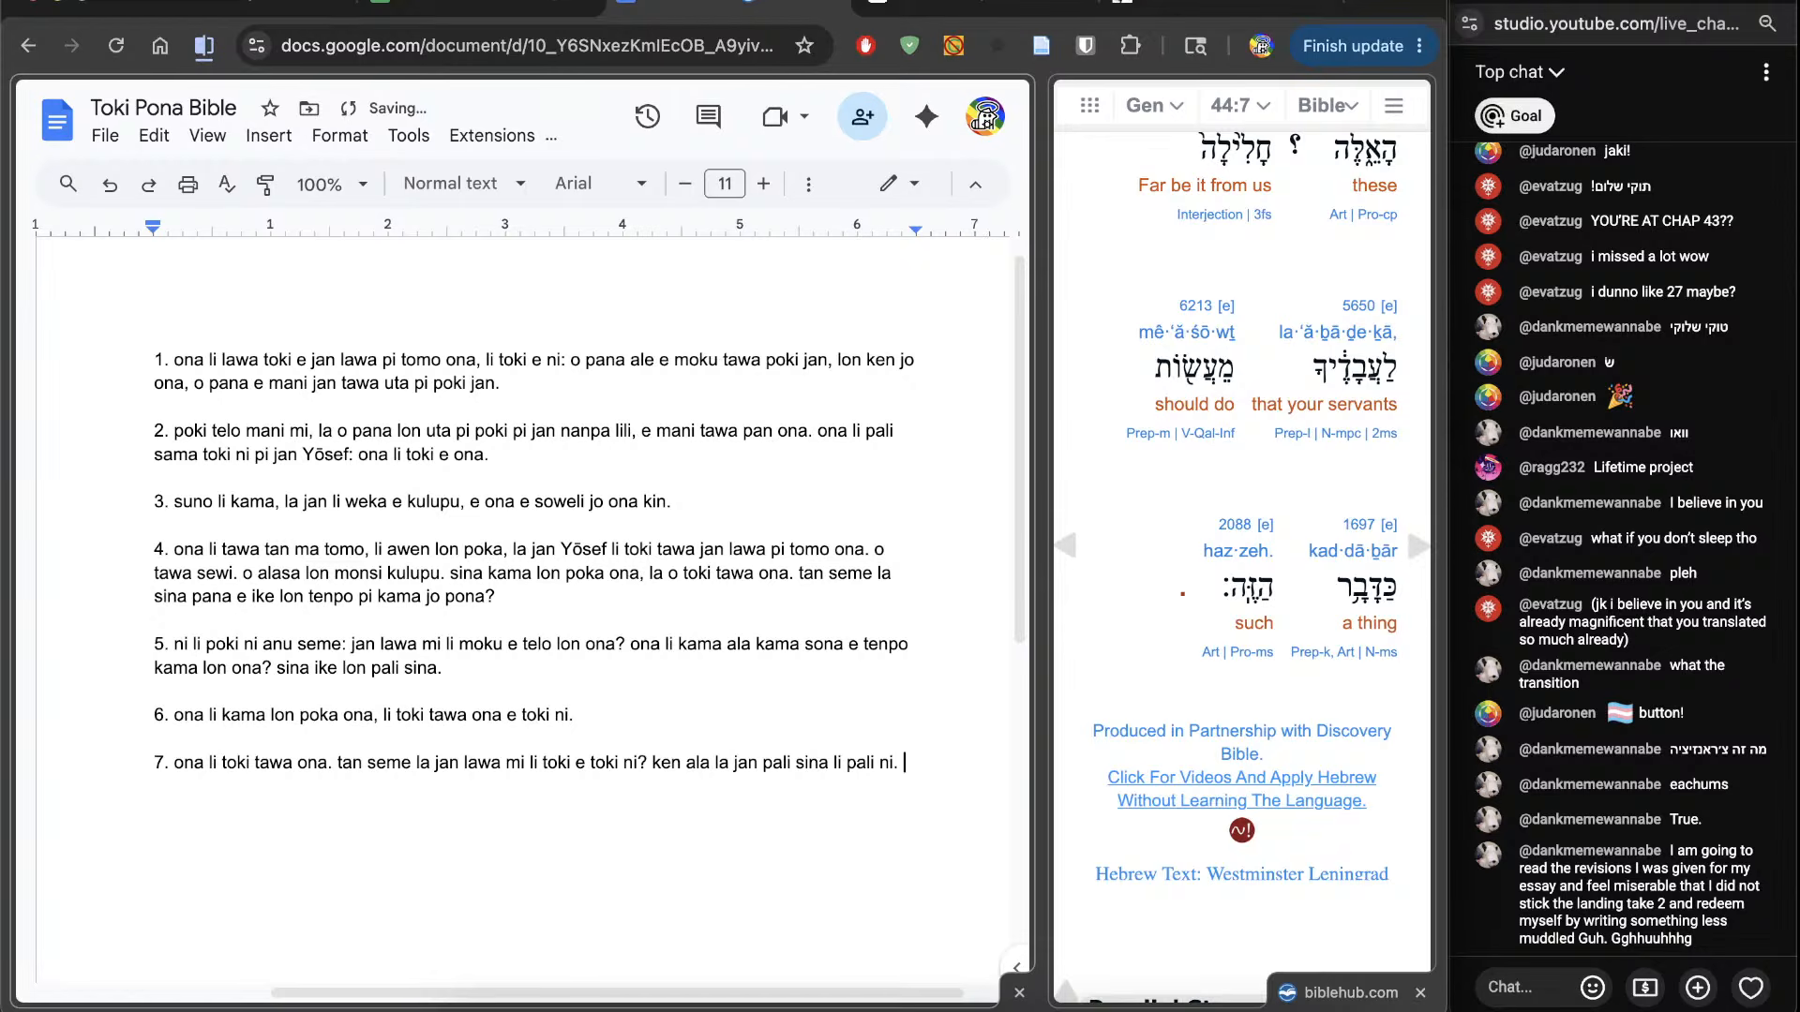
pyautogui.write('8.')
# Step: Advance the interlinear to Genesis 44:8 and read through the verse's word glosses
pyautogui.click(1414, 548)
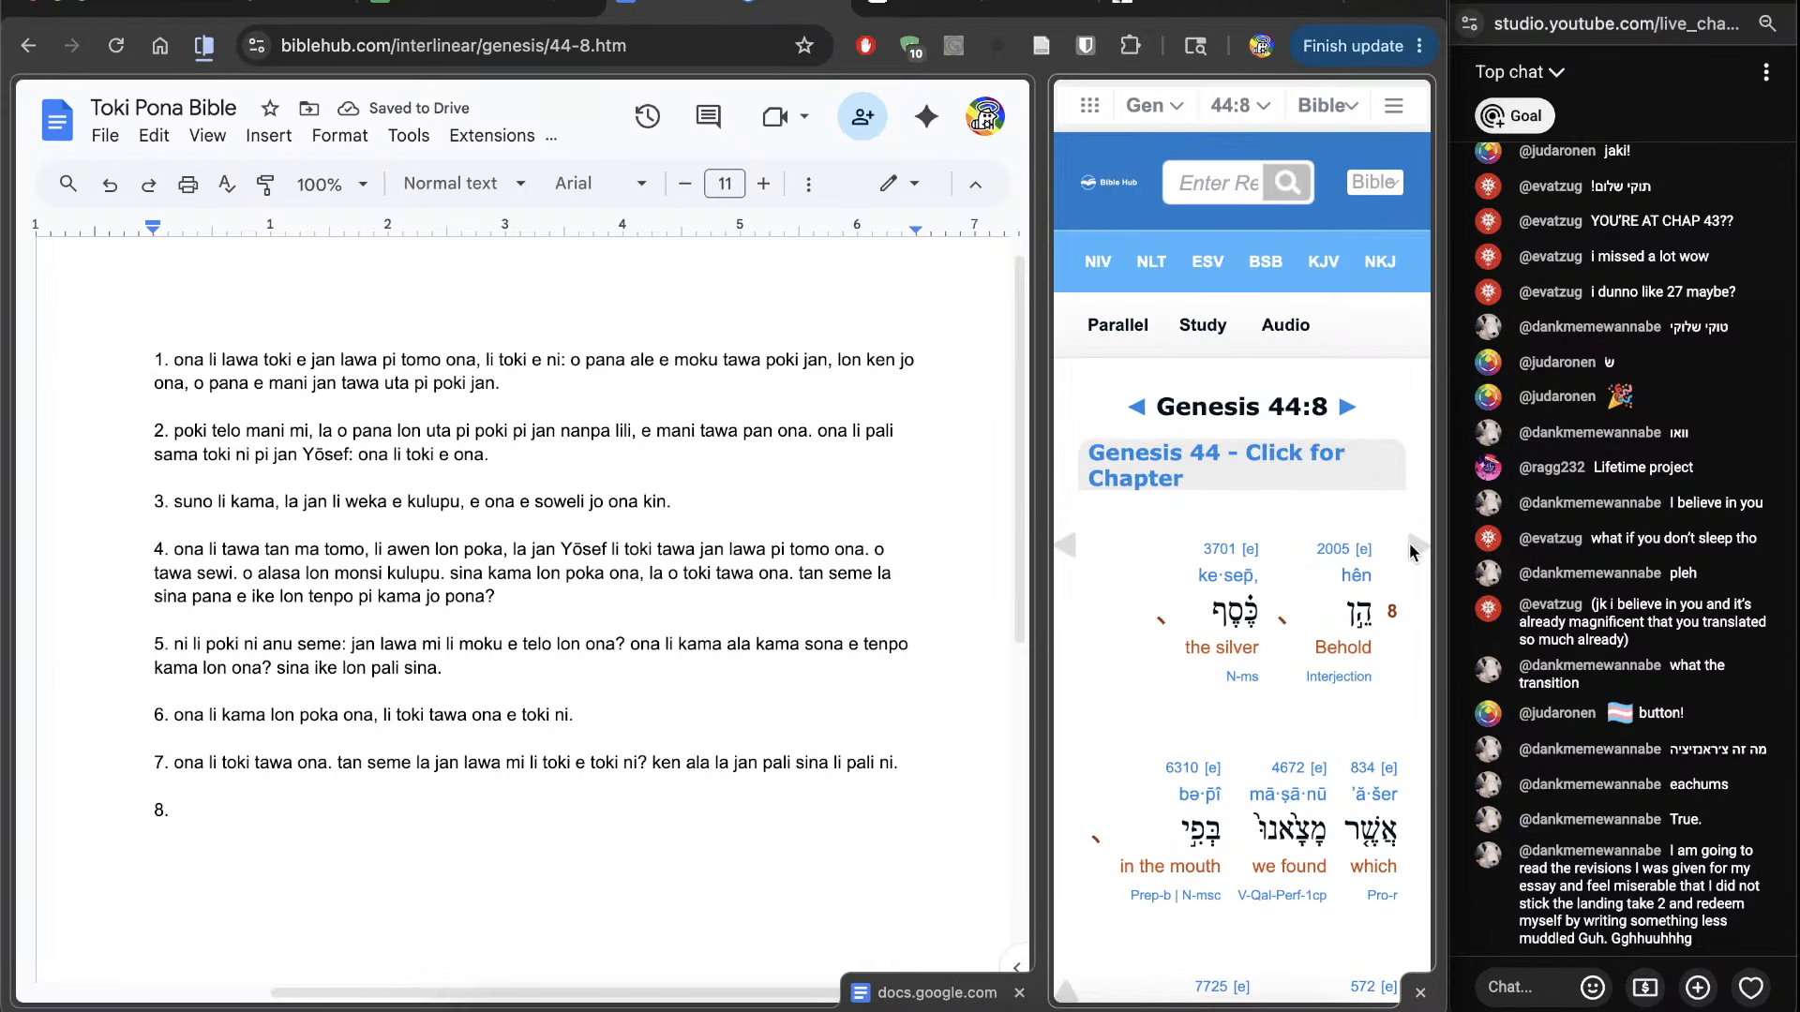
pyautogui.scroll(-3, 1101, 809)
pyautogui.scroll(-2, 1101, 808)
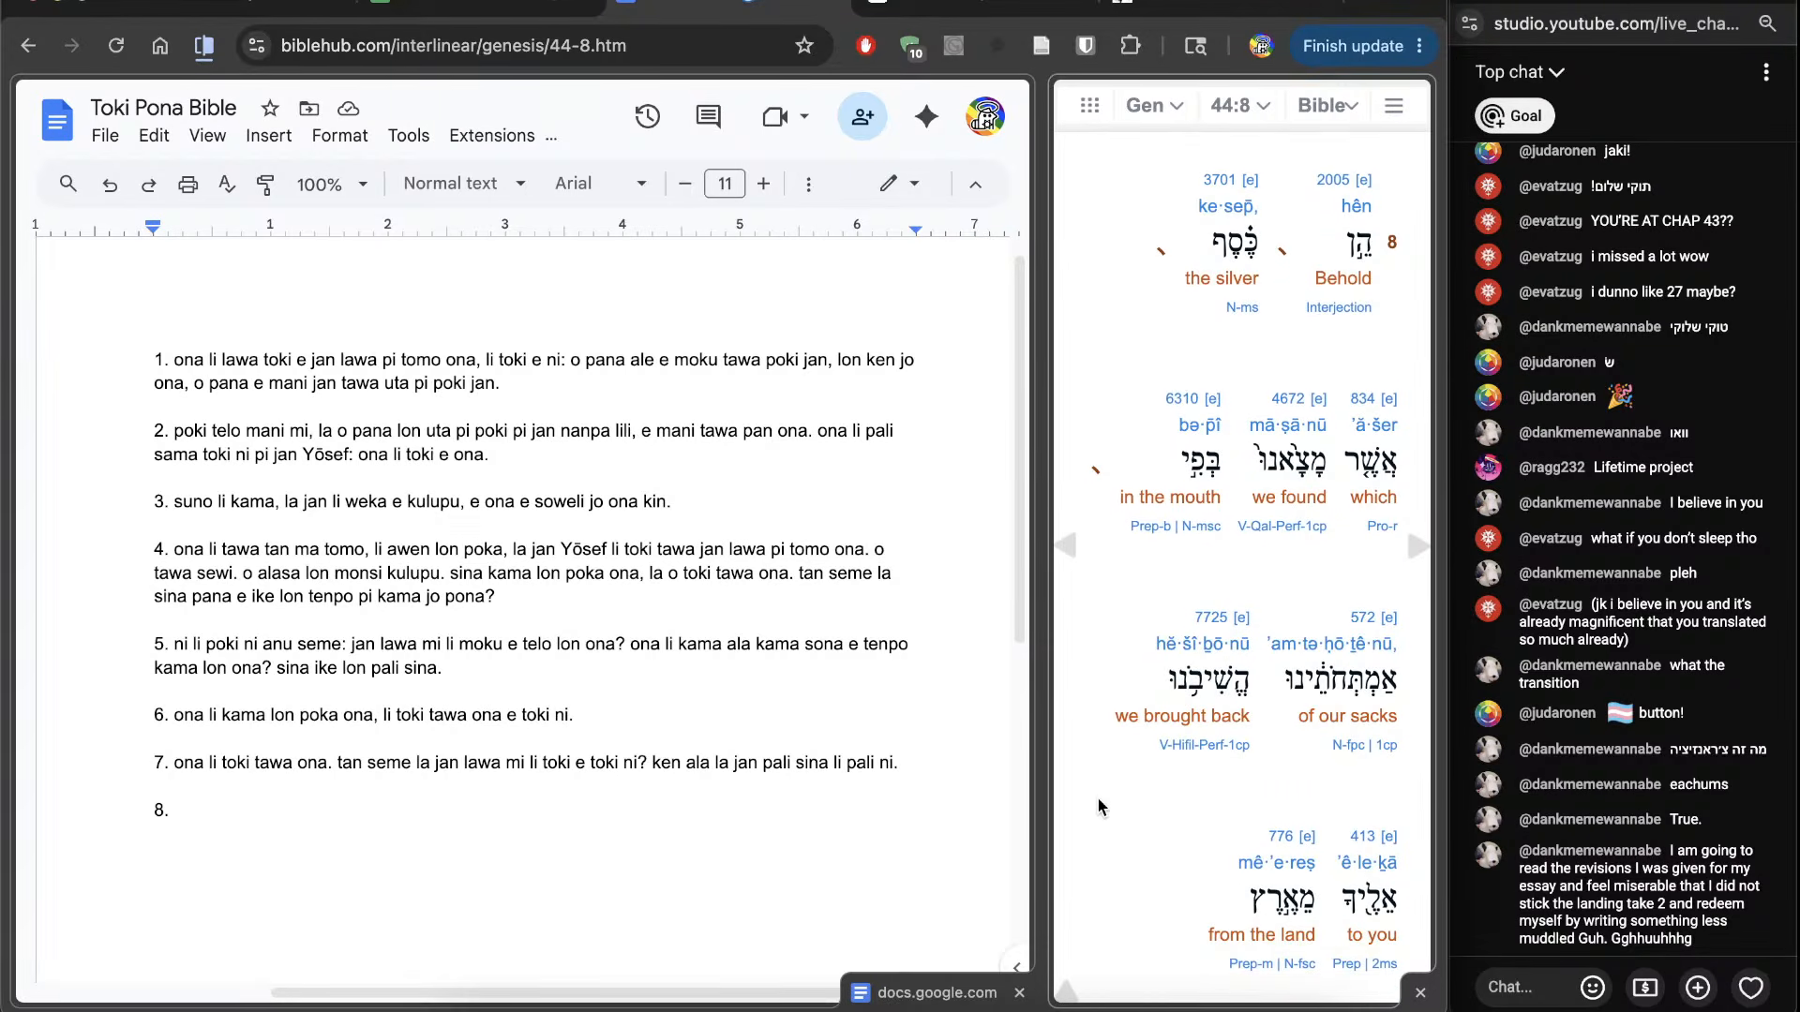
pyautogui.scroll(-10, 1101, 808)
pyautogui.scroll(8, 1123, 698)
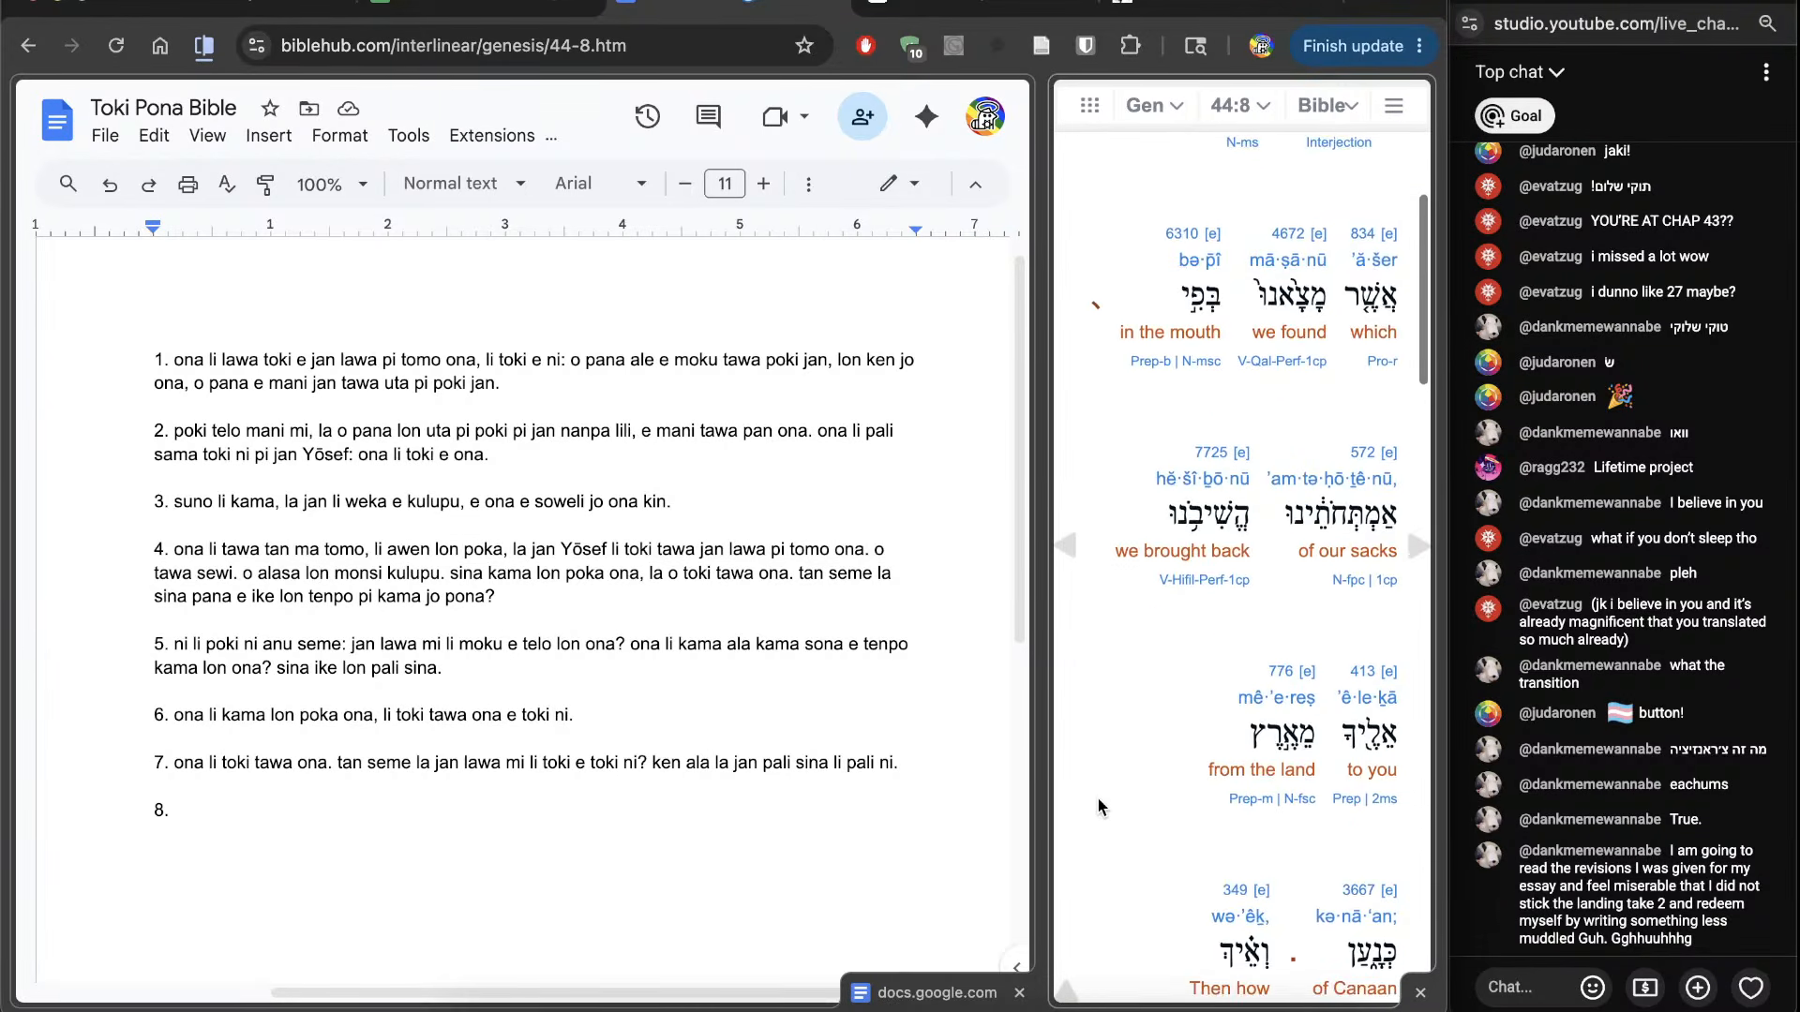
pyautogui.scroll(3, 1123, 690)
# Step: Begin verse 8 with "o lukin: mani. mi lukin e ona lon uta pi poki mi"
pyautogui.click(700, 868)
pyautogui.write('o lukin:')
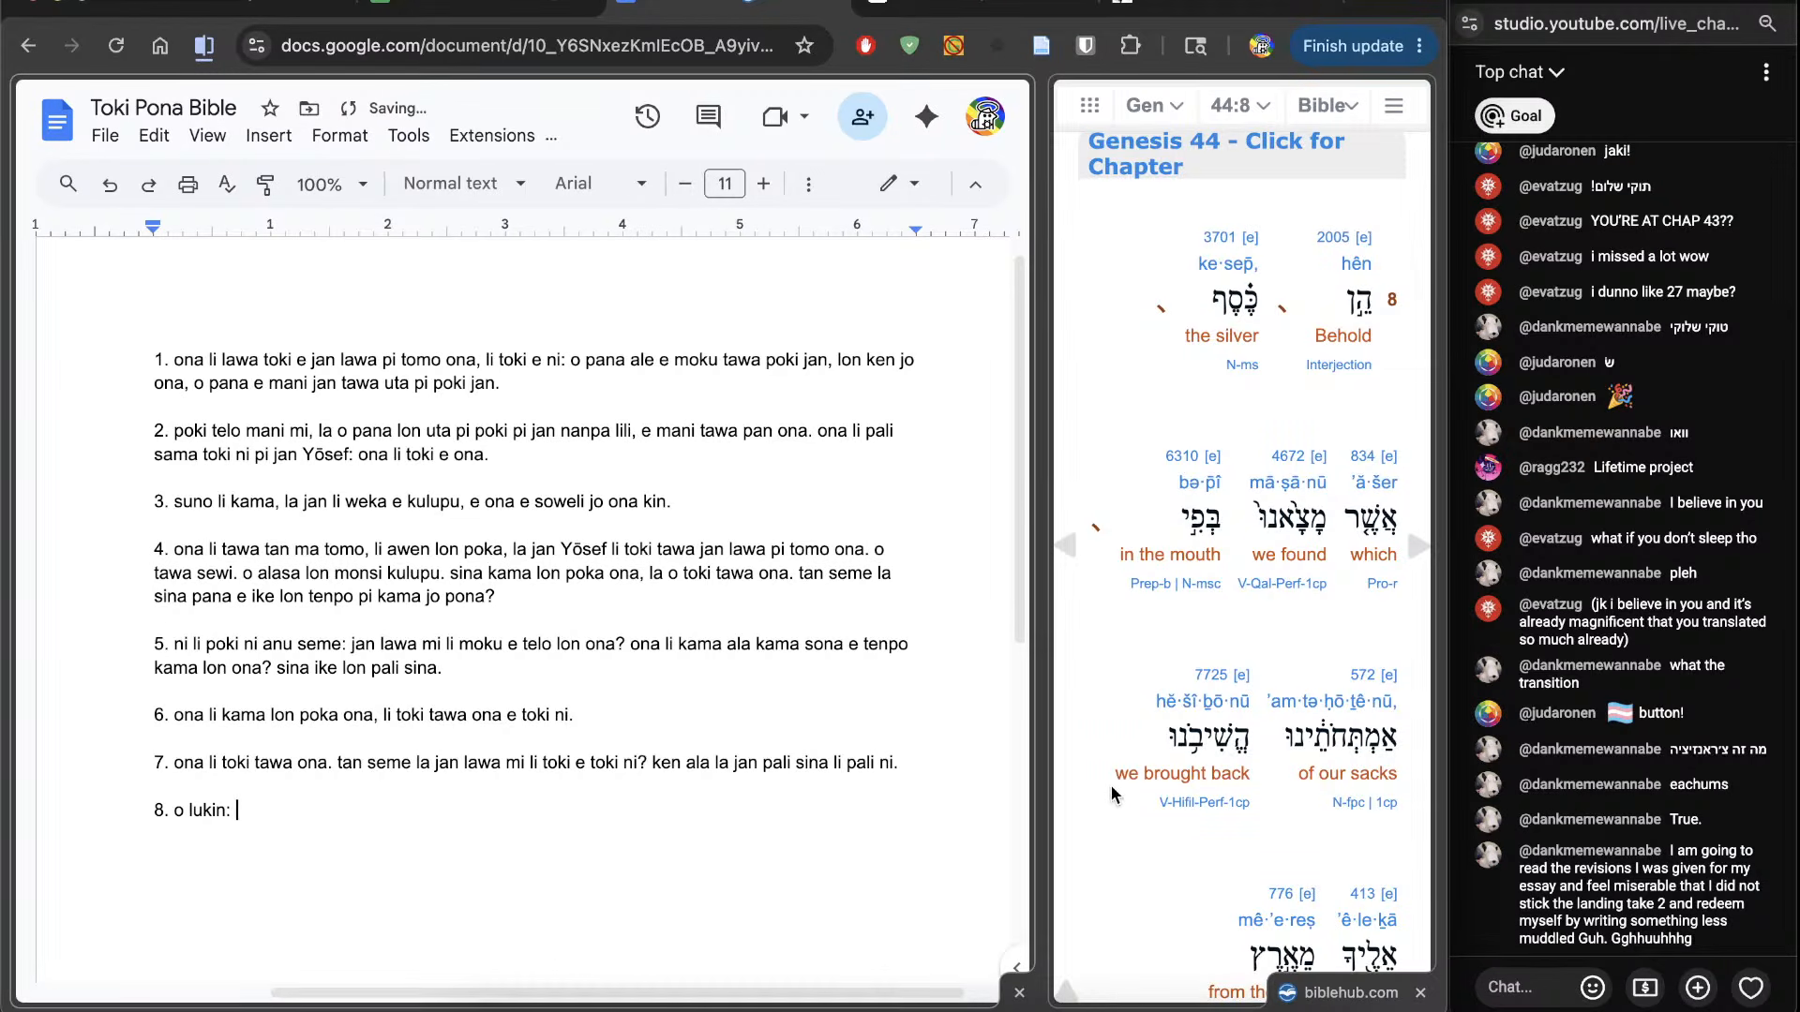
pyautogui.scroll(-1, 1130, 881)
pyautogui.write('mani')
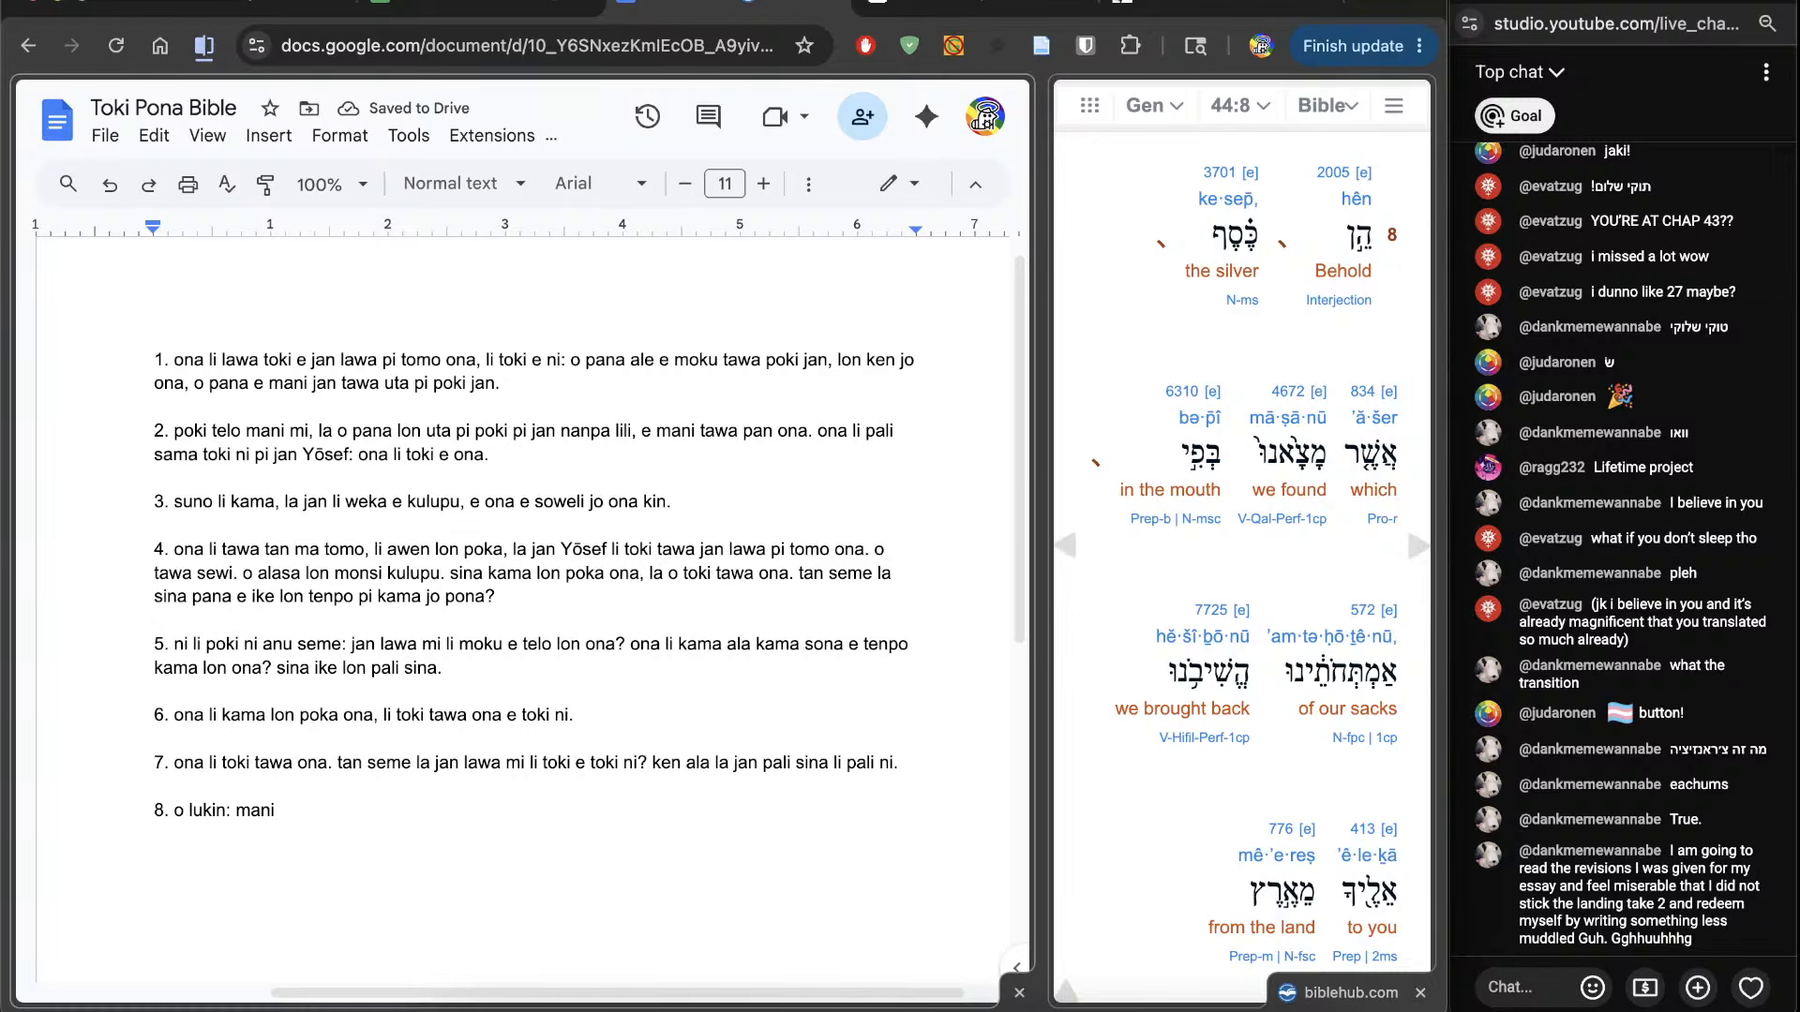
pyautogui.write('.')
pyautogui.press('BackSpace')
pyautogui.write('. mi lukin e ona lon uta pi poki')
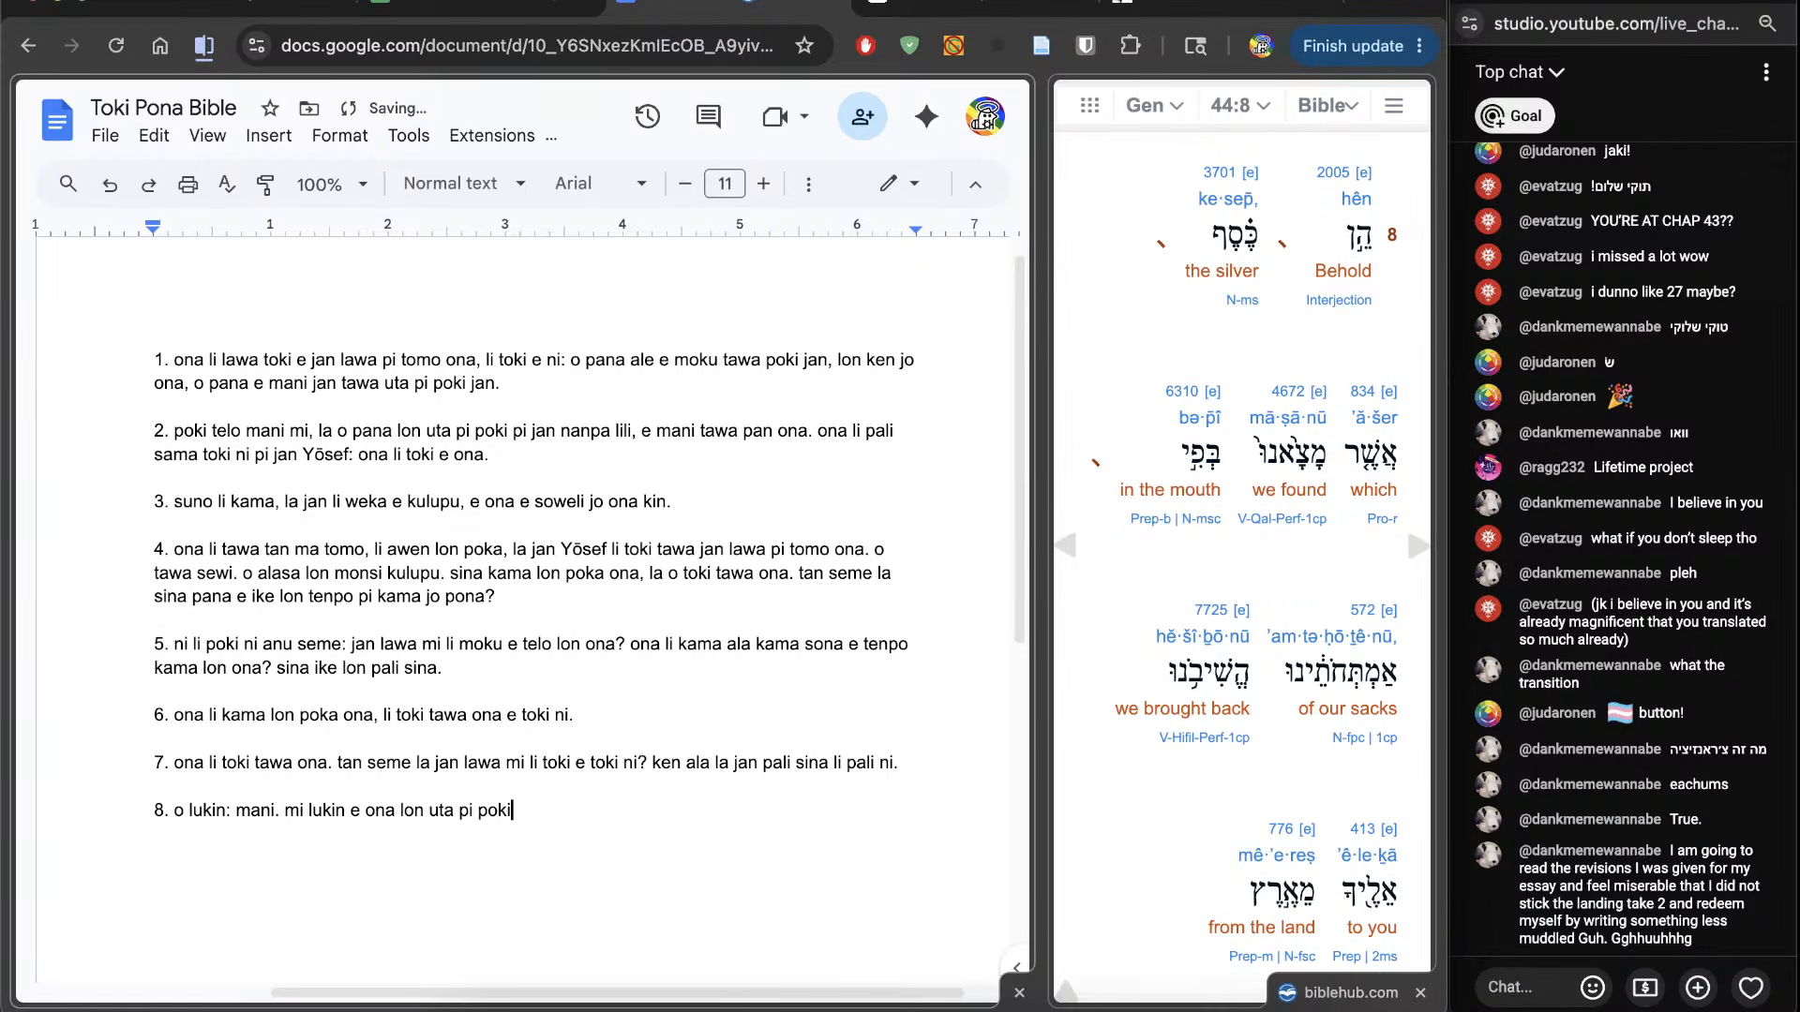
pyautogui.write(' mi')
# Step: Close that sentence of verse 8 and add "mi kama sin tawa sina tan ma K’nā’an."
pyautogui.scroll(-2, 1151, 877)
pyautogui.write('. mi kama sin')
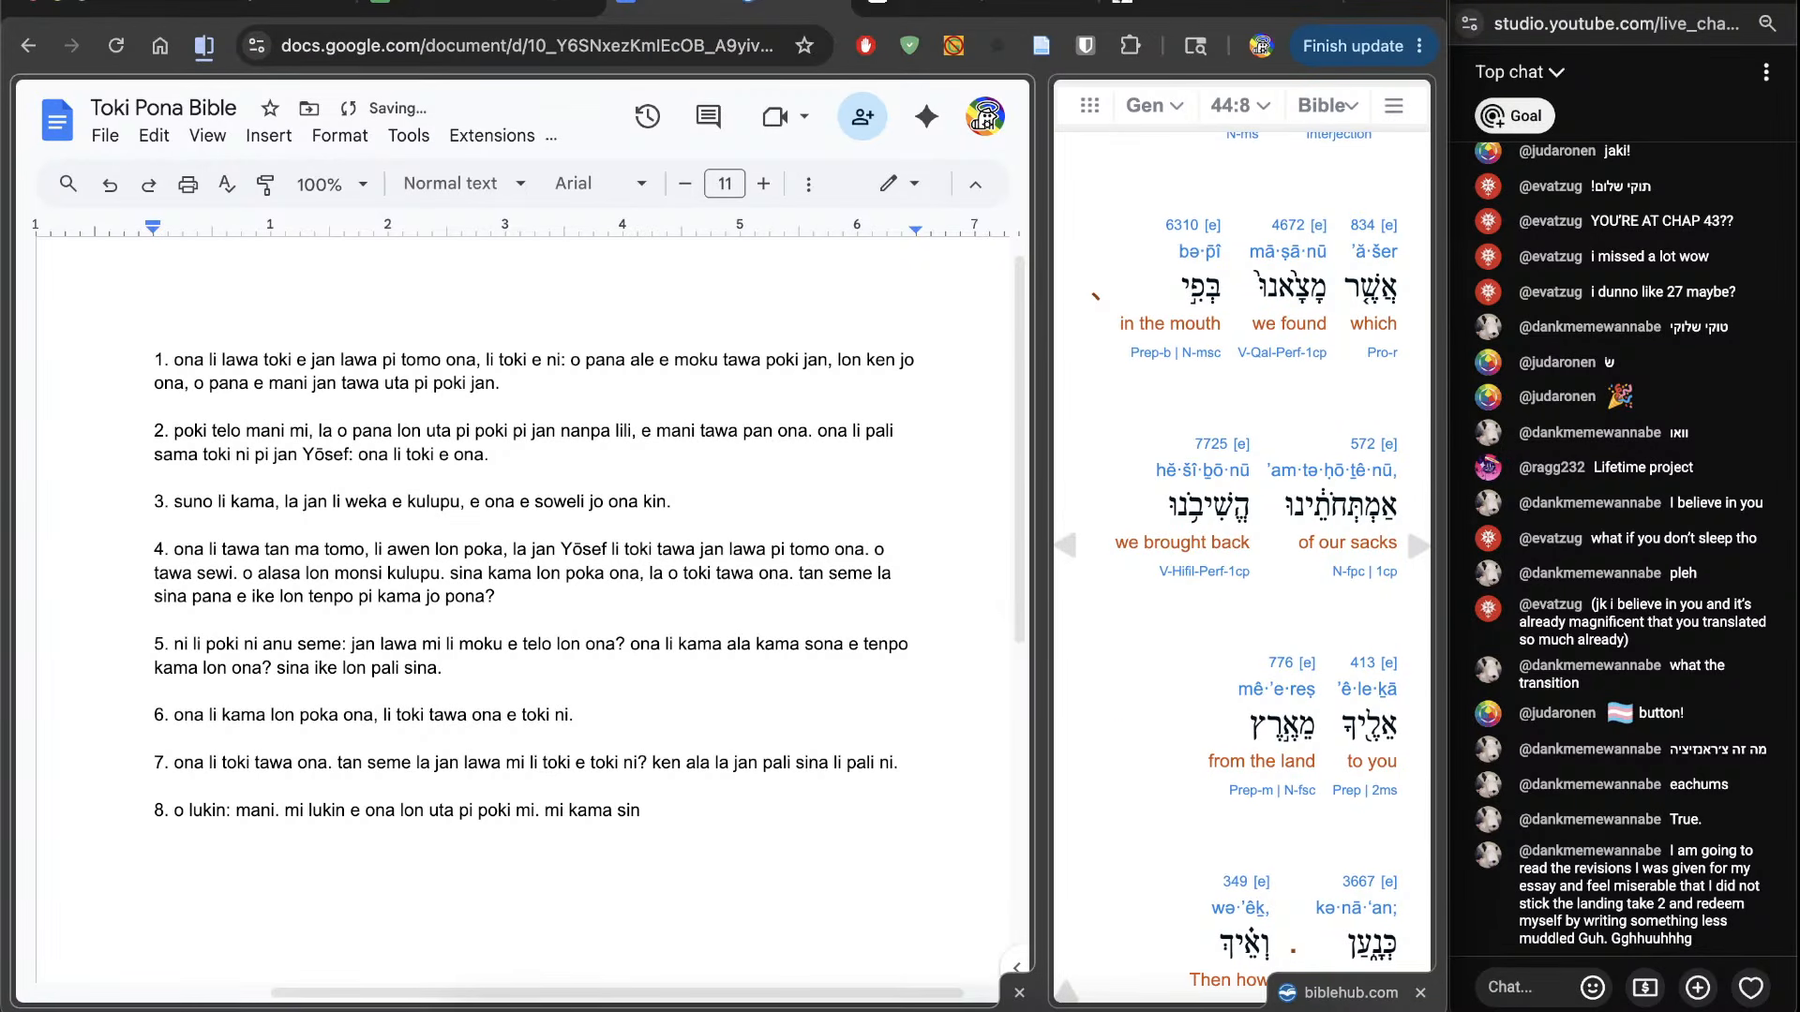
pyautogui.scroll(-3, 1271, 563)
pyautogui.write('t')
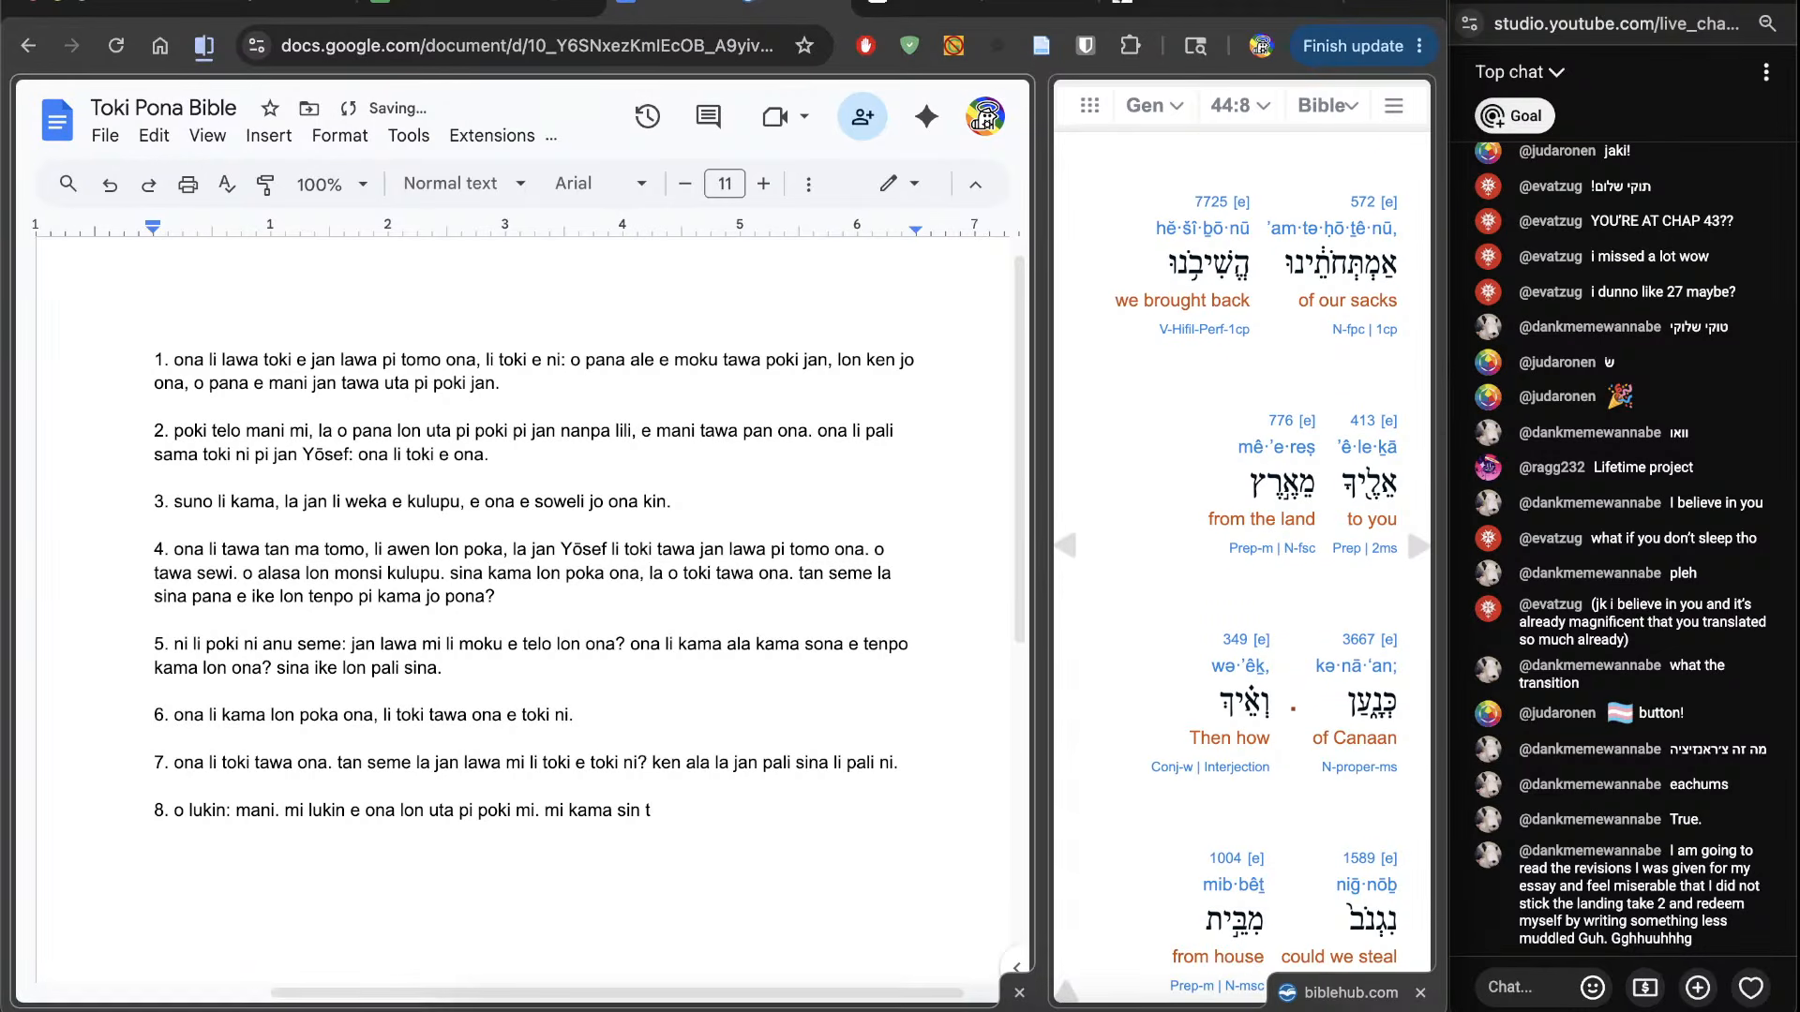
pyautogui.write('awa sina tan ma')
pyautogui.write('K’nā')
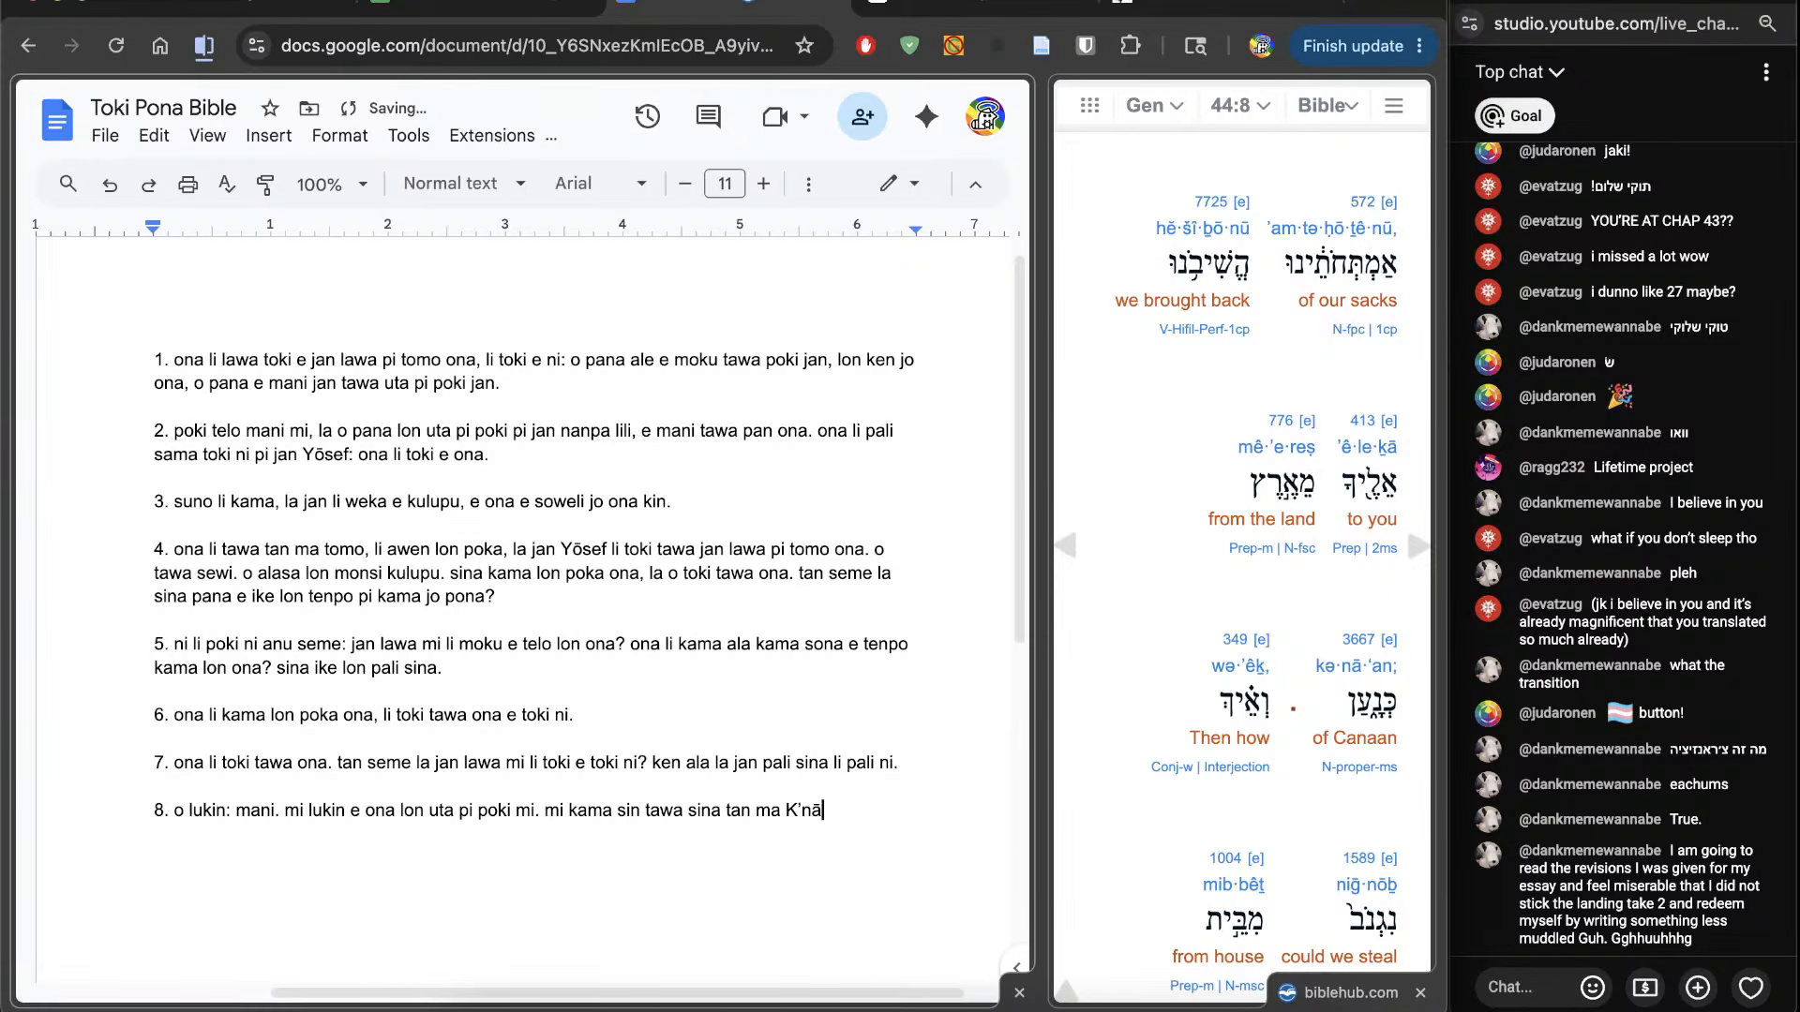
pyautogui.write('’an.')
# Step: Add the closing question of verse 8, "nasin seme la mi weka tan tomo pi jan lawa sina, e mani, e kiwen jelo mani?"
pyautogui.scroll(-5, 1242, 553)
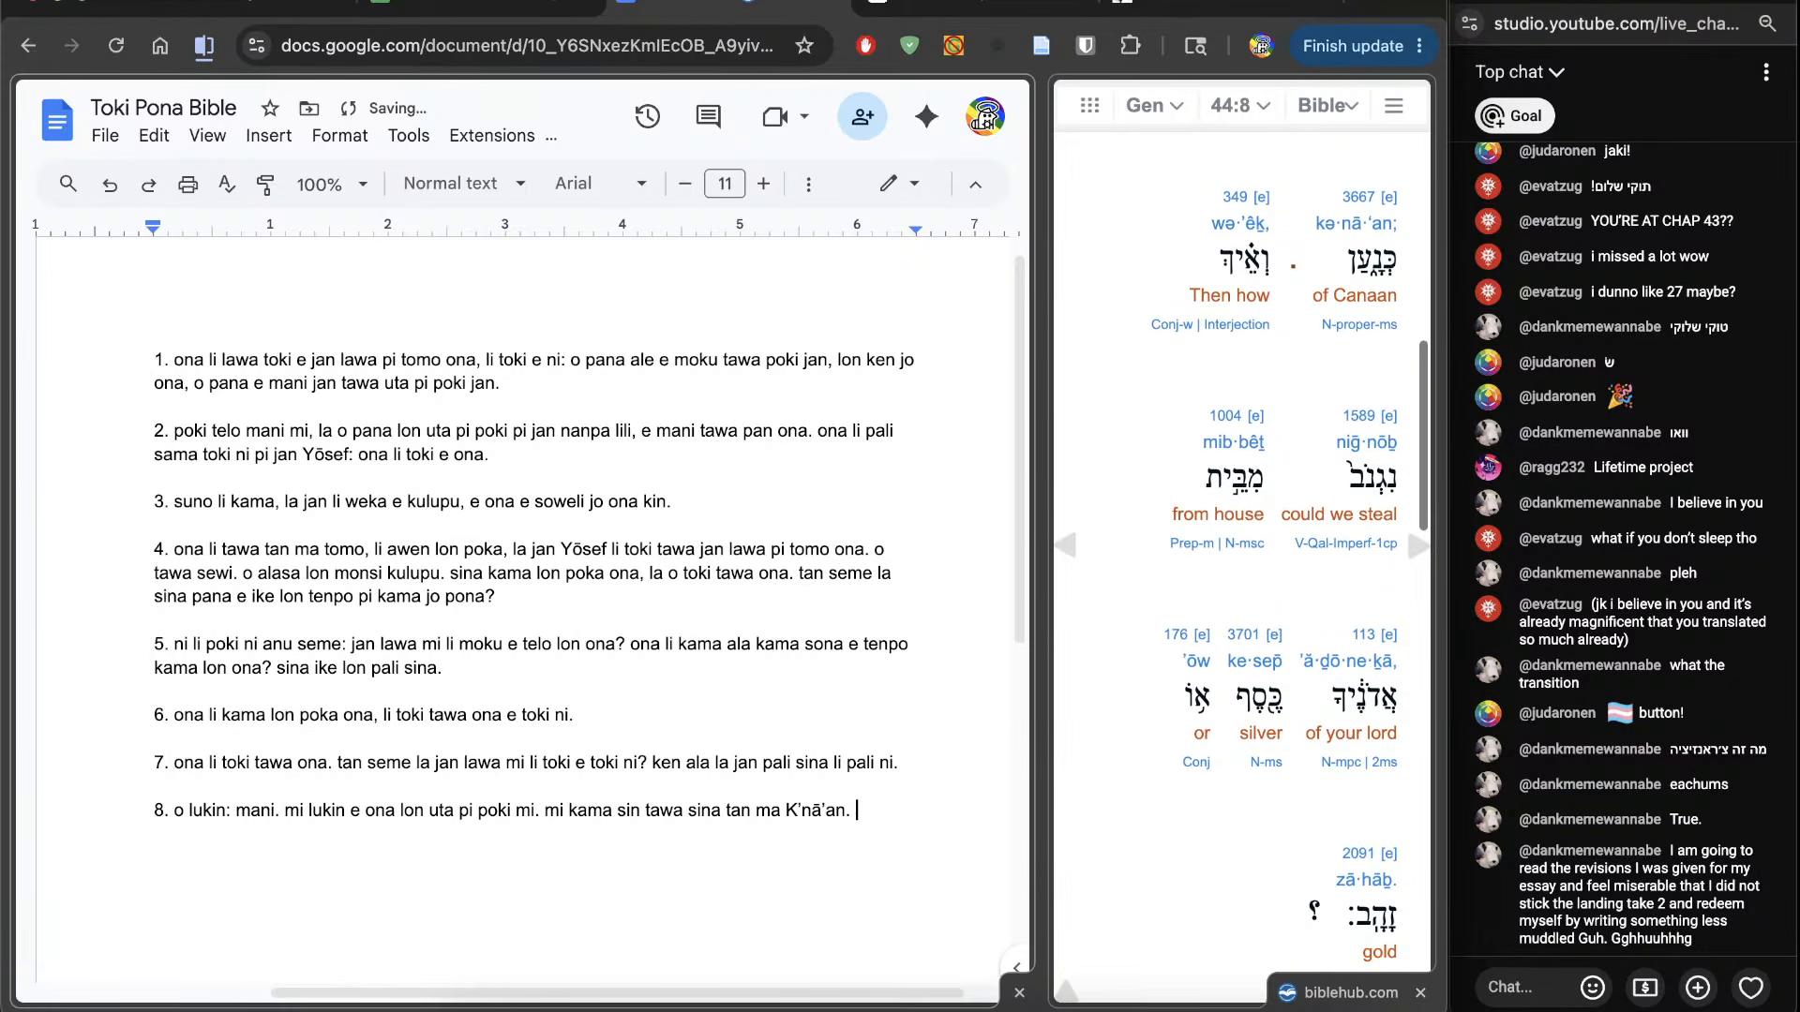
pyautogui.write('nasin seme la mi ')
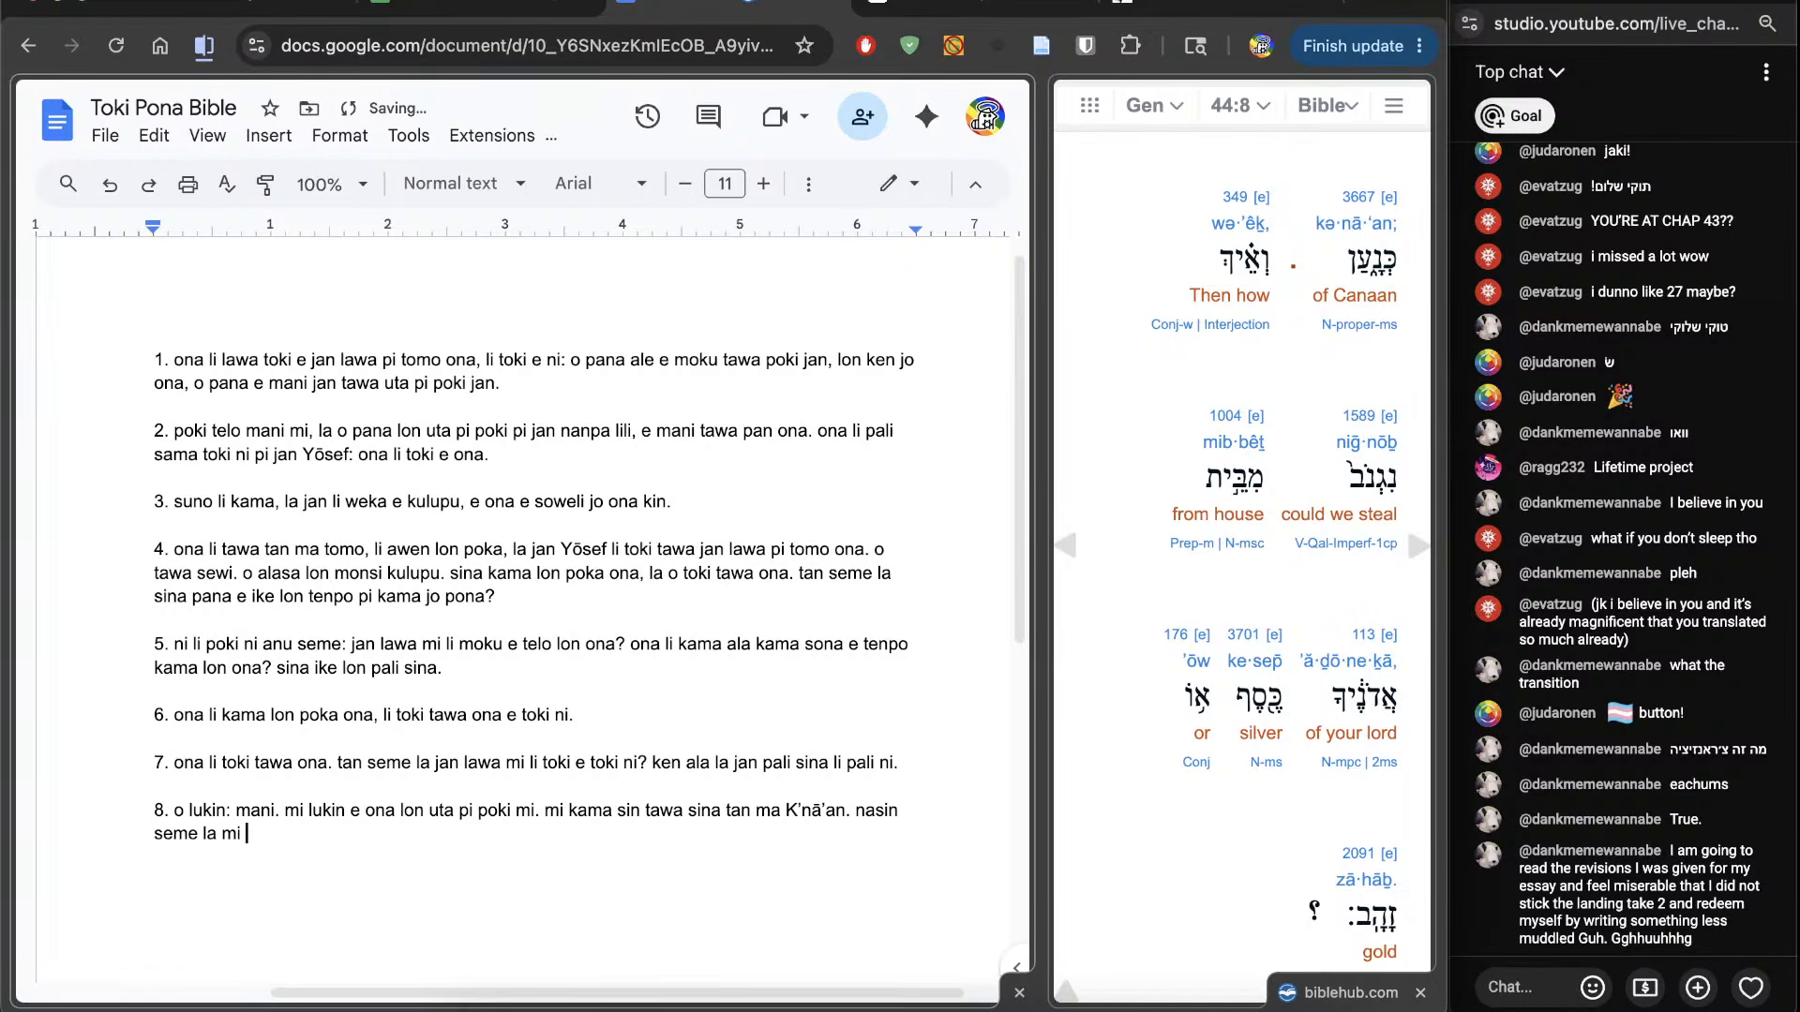
pyautogui.write('weka tan tomo pi jan lawa sina')
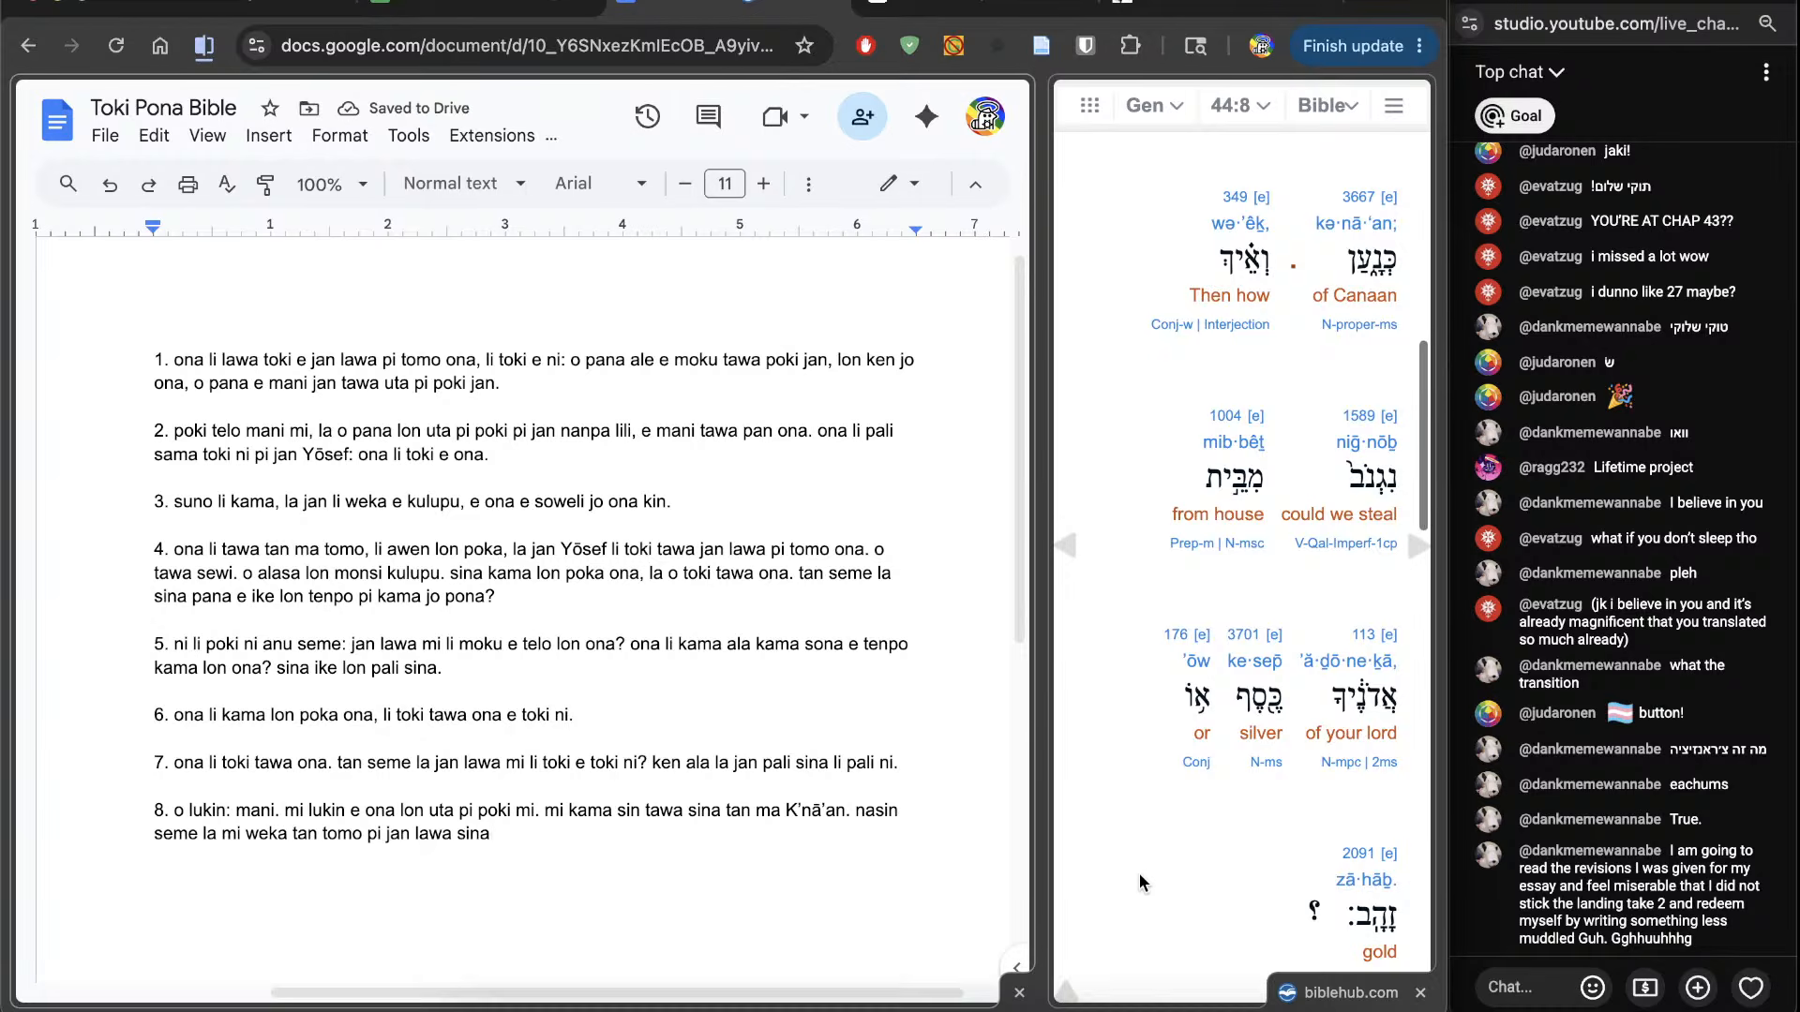
pyautogui.scroll(-3, 1139, 874)
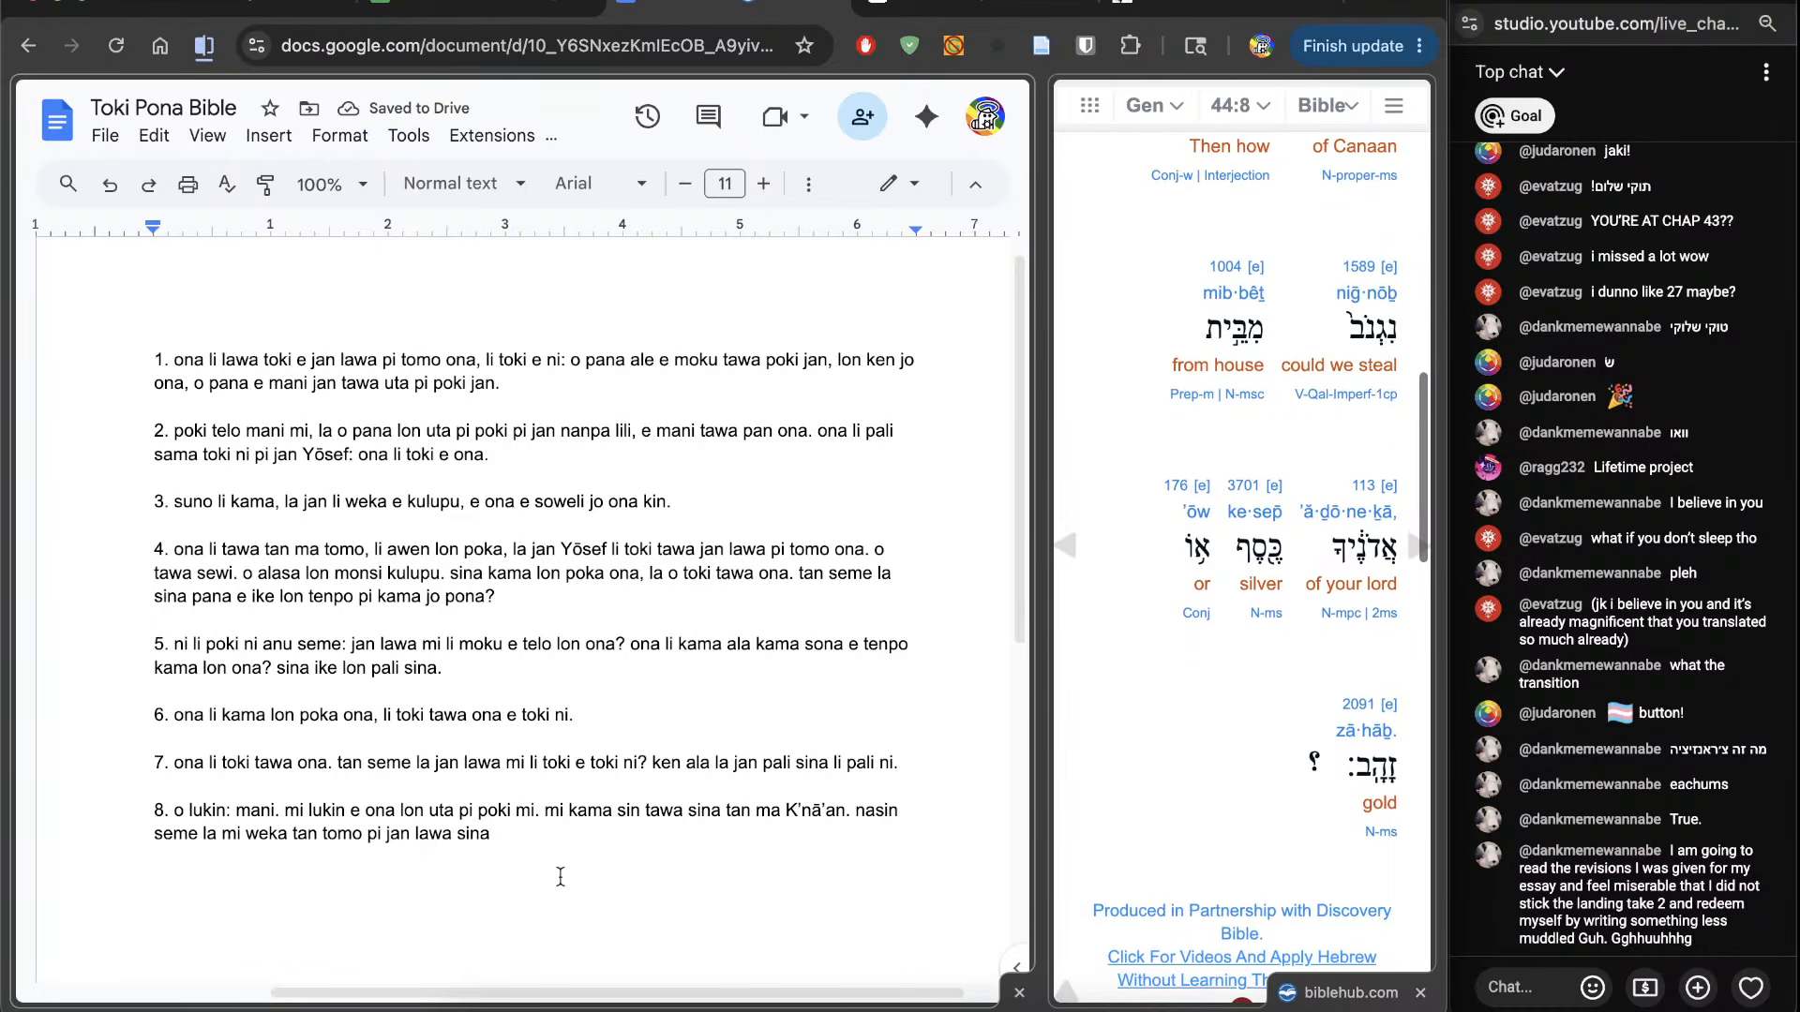
pyautogui.write(', e m')
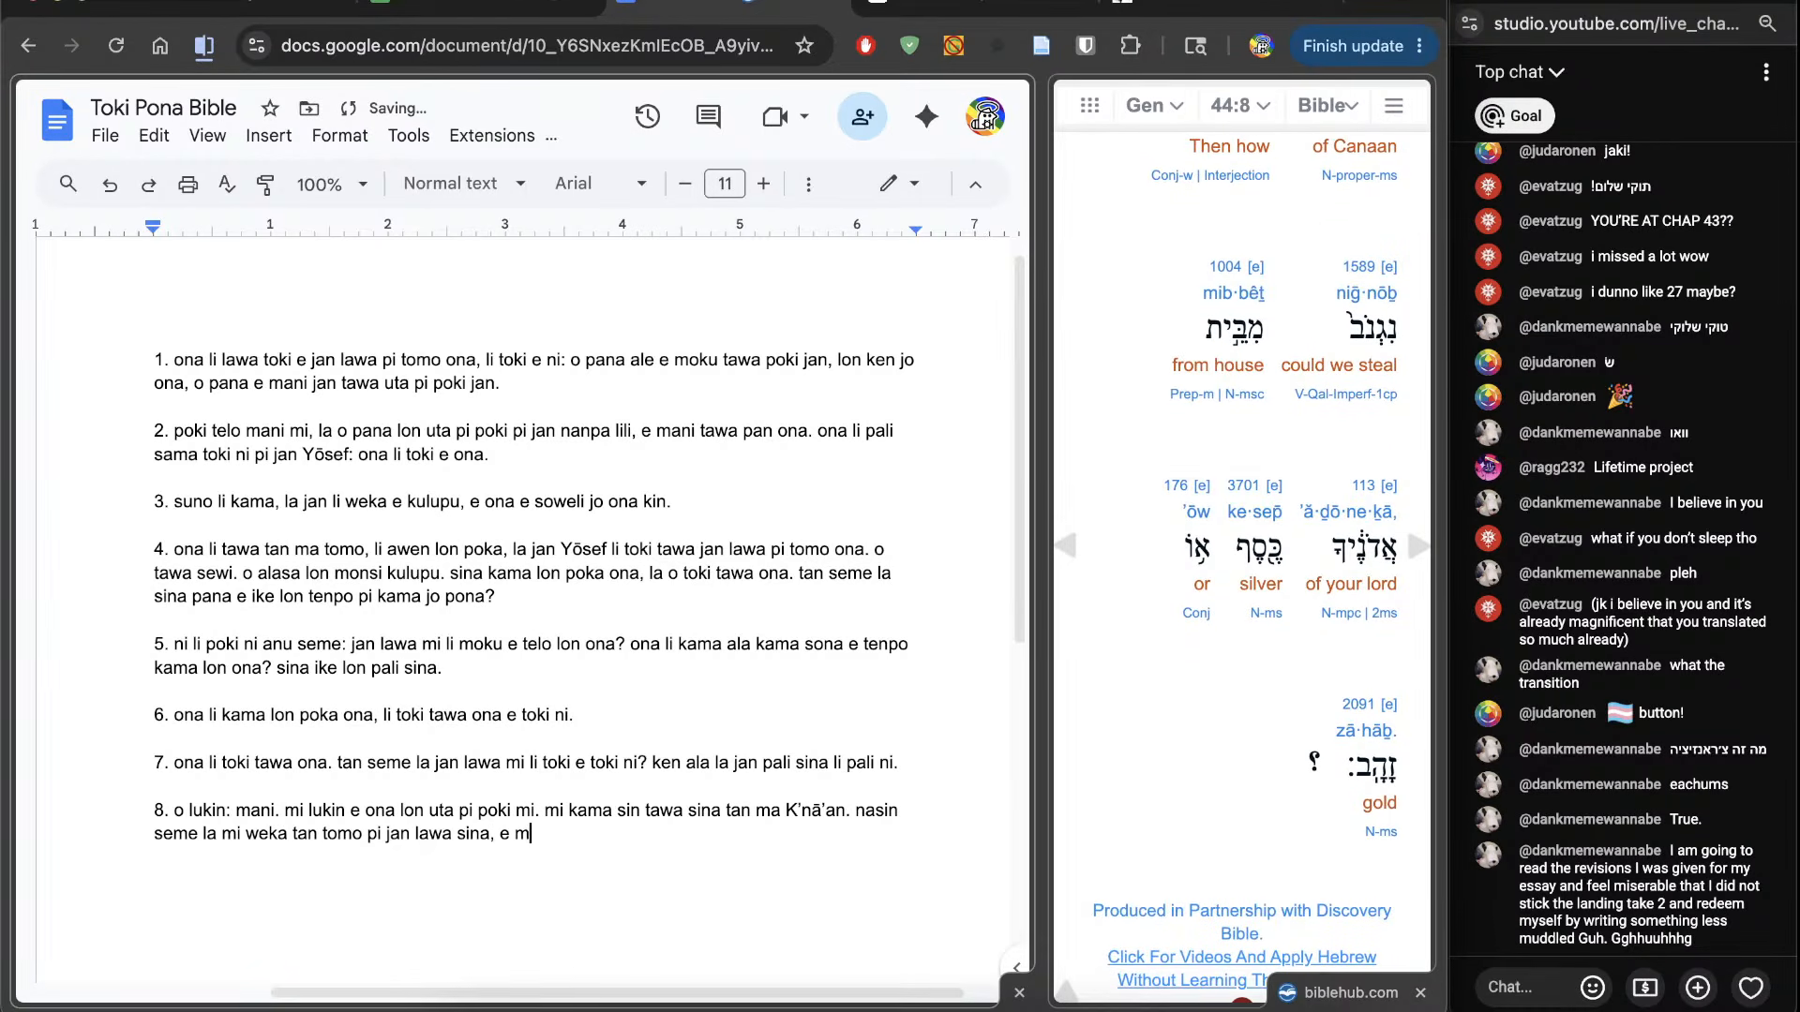
pyautogui.write('ani, e kiwen jelo mani?')
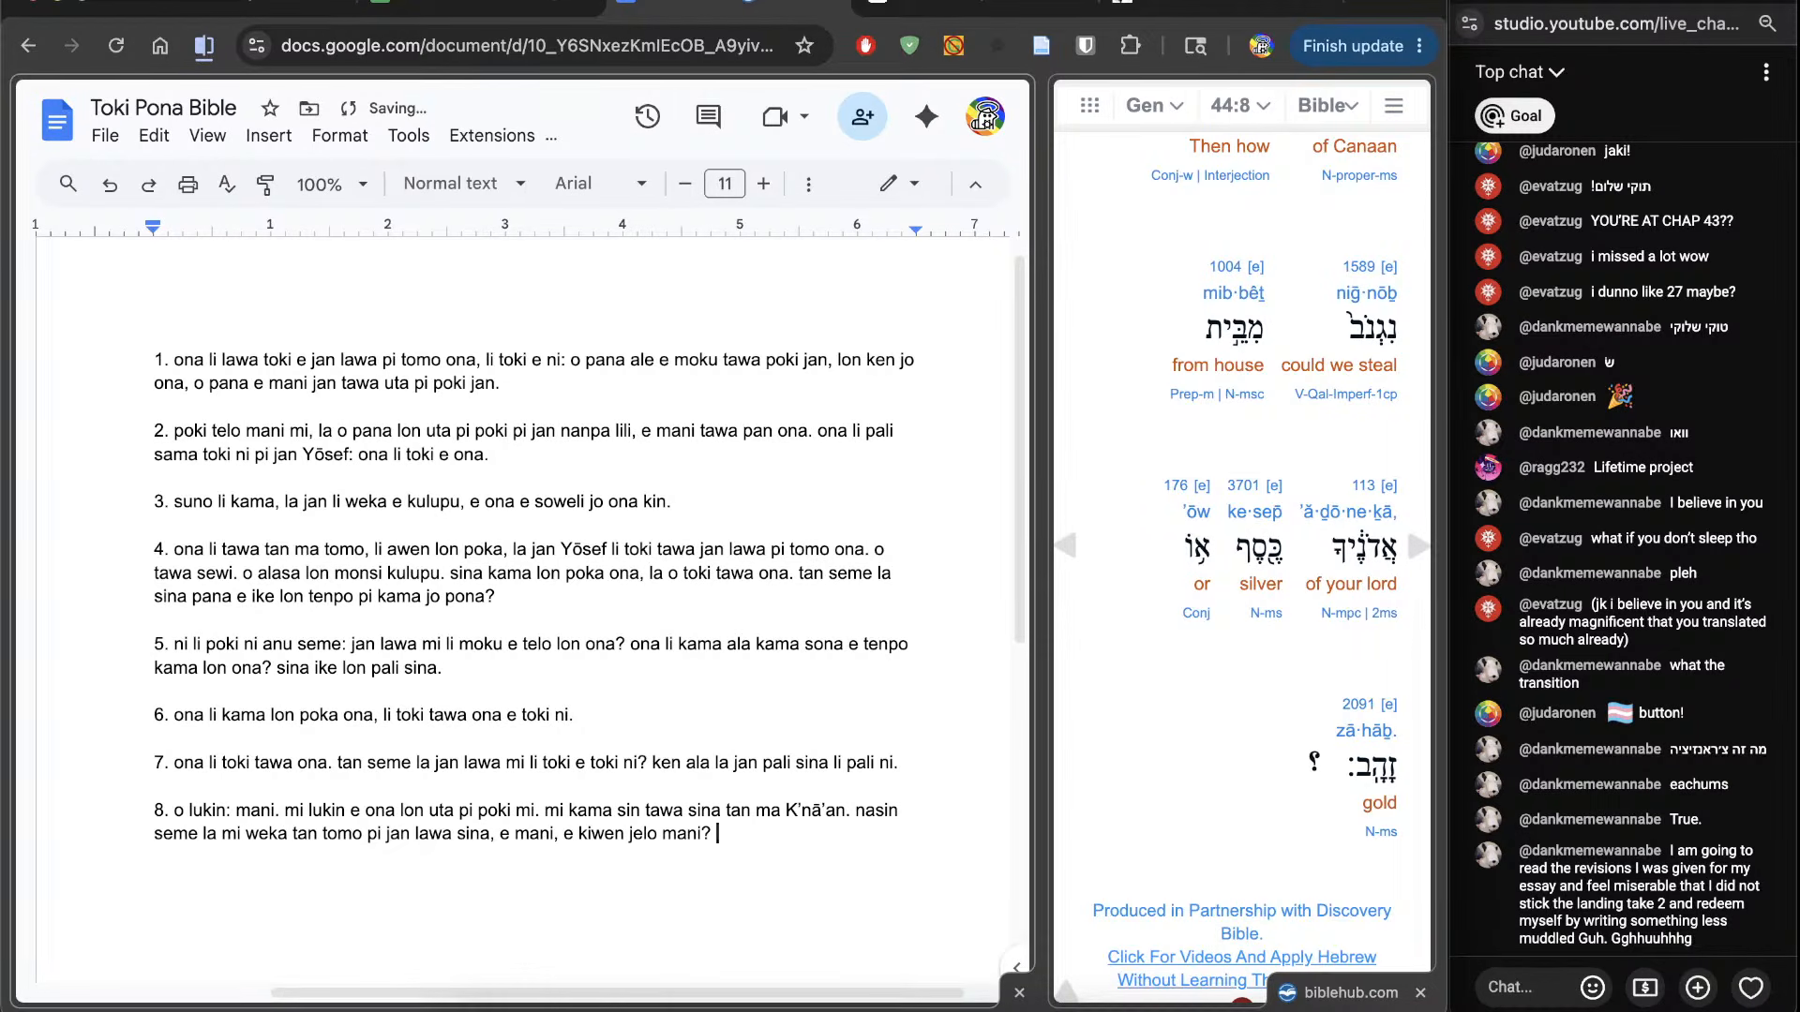
# Step: Delete the word "mani" after "kiwen jelo" at the end of verse 8
pyautogui.doubleClick(695, 862)
pyautogui.press('BackSpace')
pyautogui.press('BackSpace')
pyautogui.click(792, 863)
# Step: Advance the interlinear to Genesis 44:9 and start a paragraph numbered 9 in the document
pyautogui.click(1418, 545)
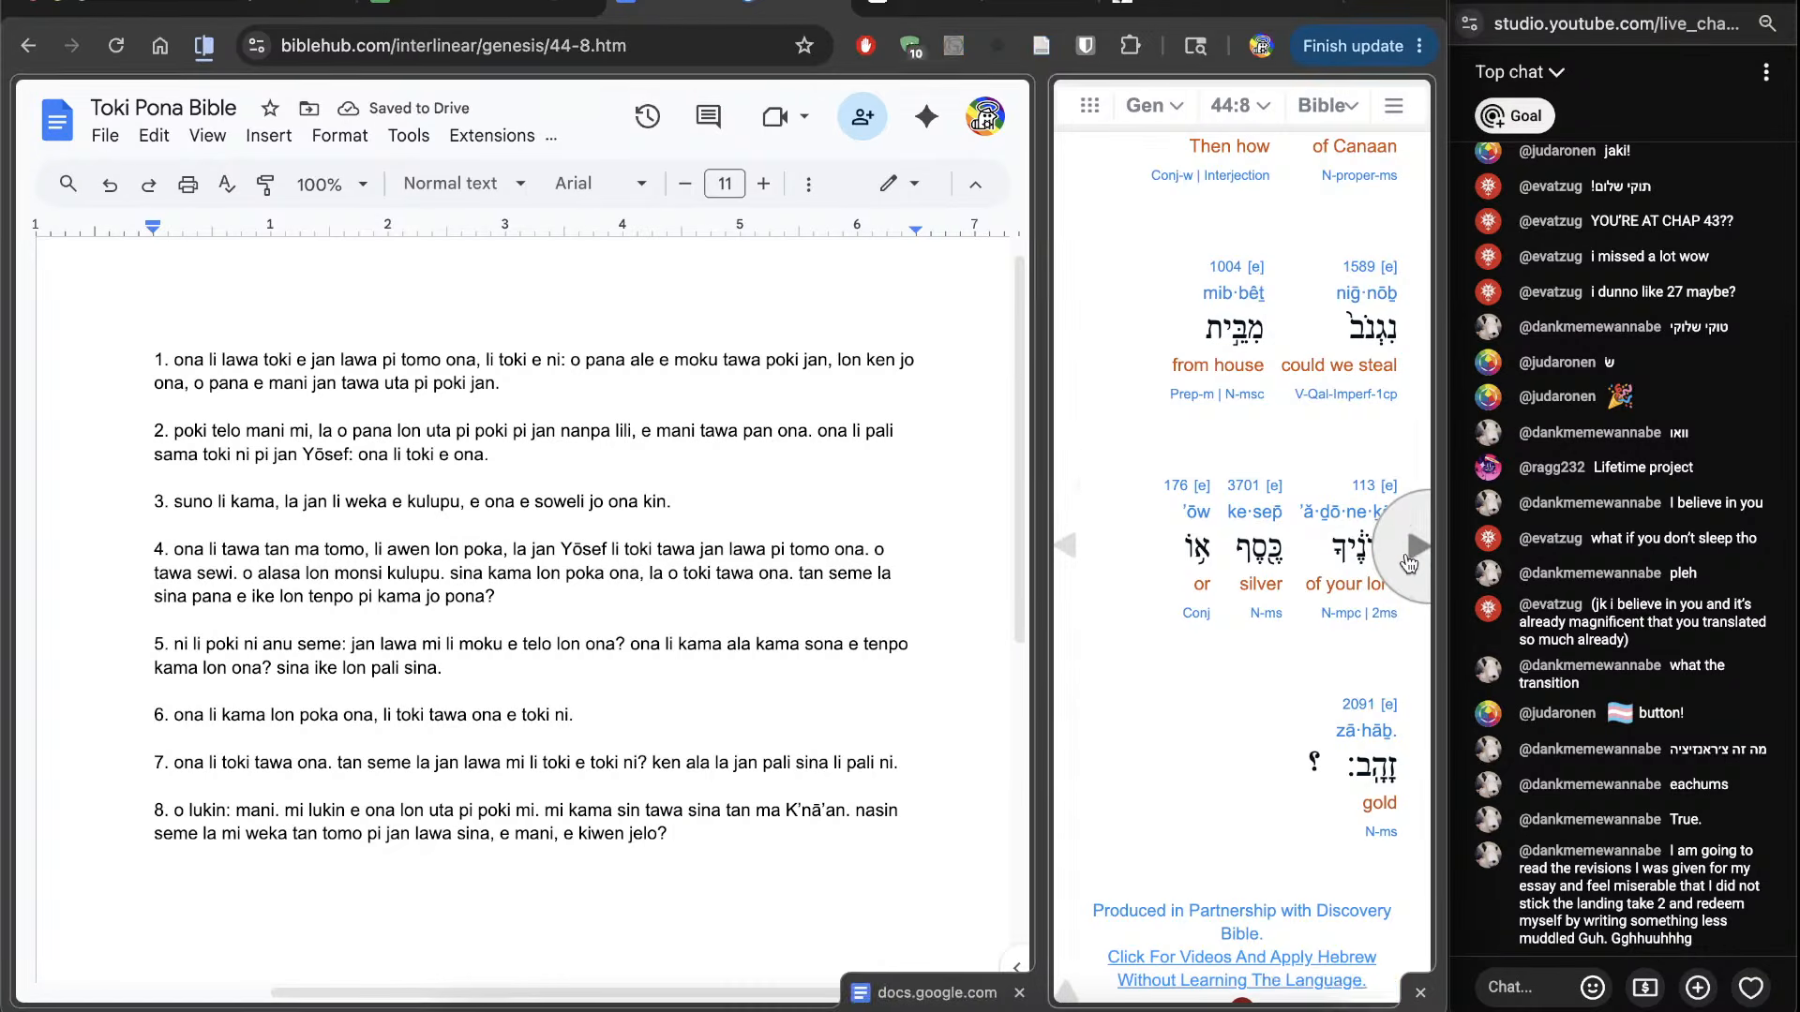
pyautogui.scroll(-2, 1256, 674)
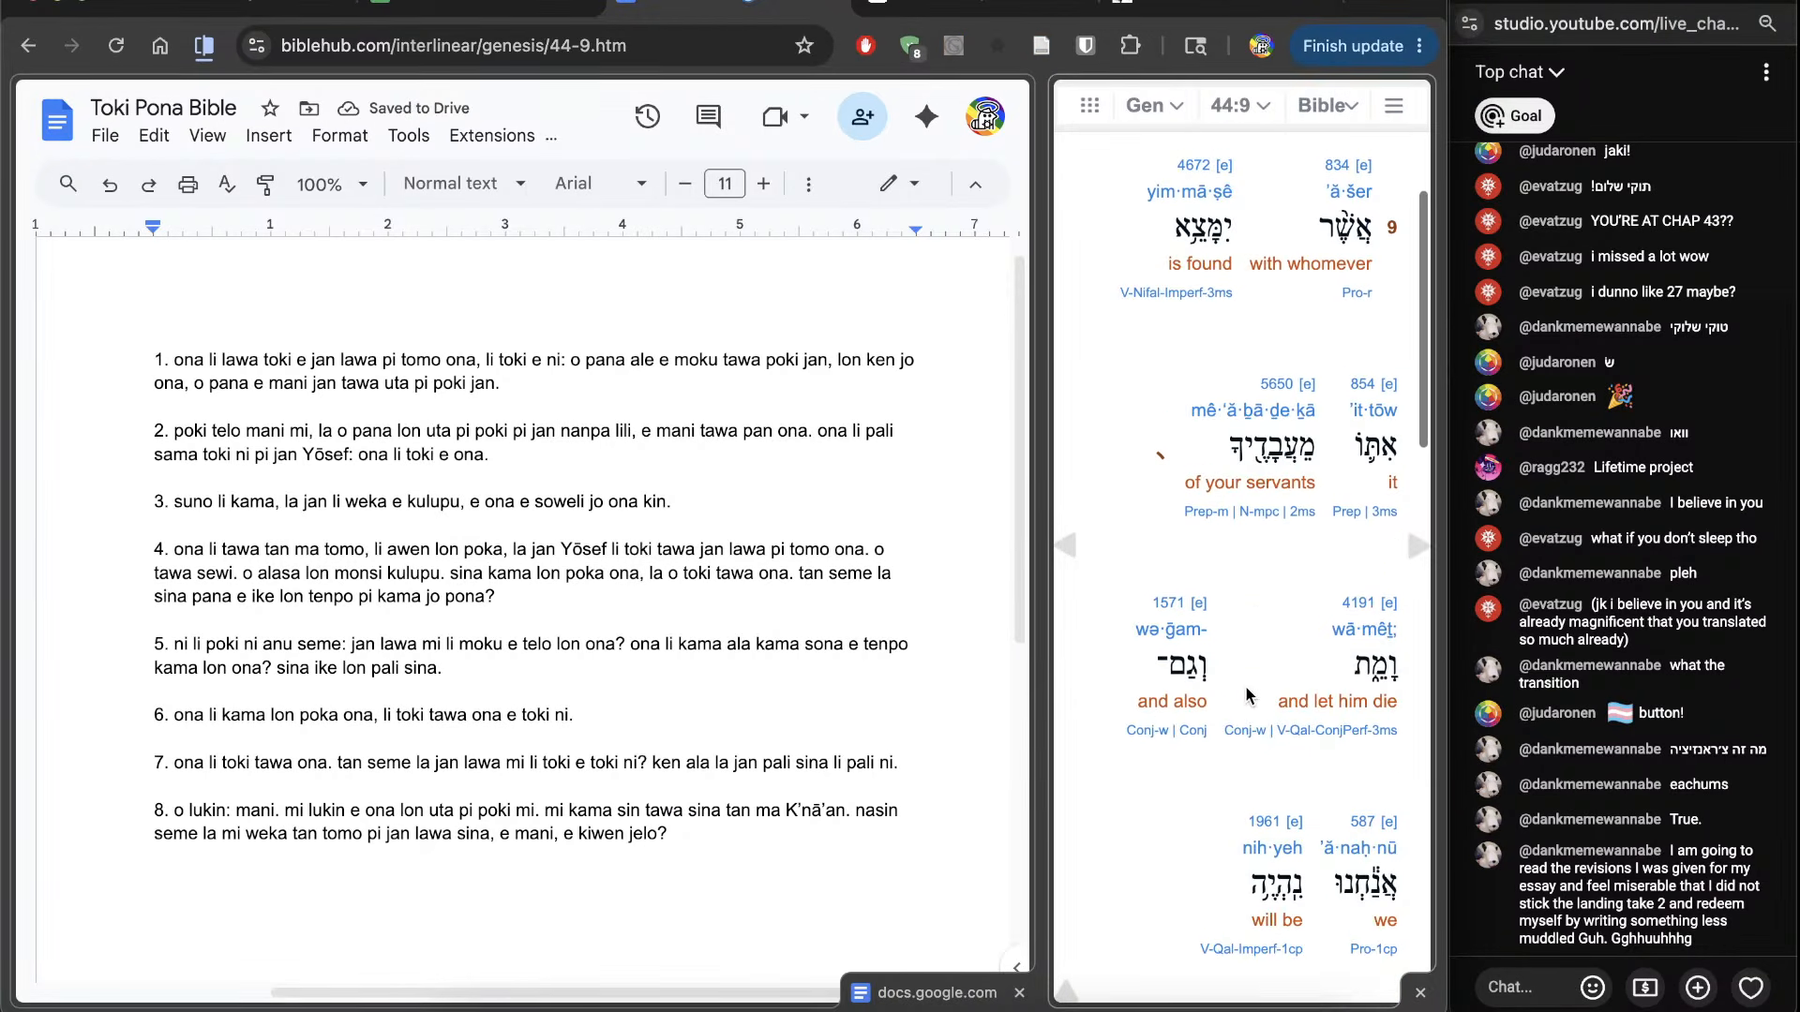
pyautogui.click(800, 913)
pyautogui.scroll(-1, 800, 913)
pyautogui.scroll(-3, 800, 913)
pyautogui.press('Return')
pyautogui.press('Return')
pyautogui.write('9.')
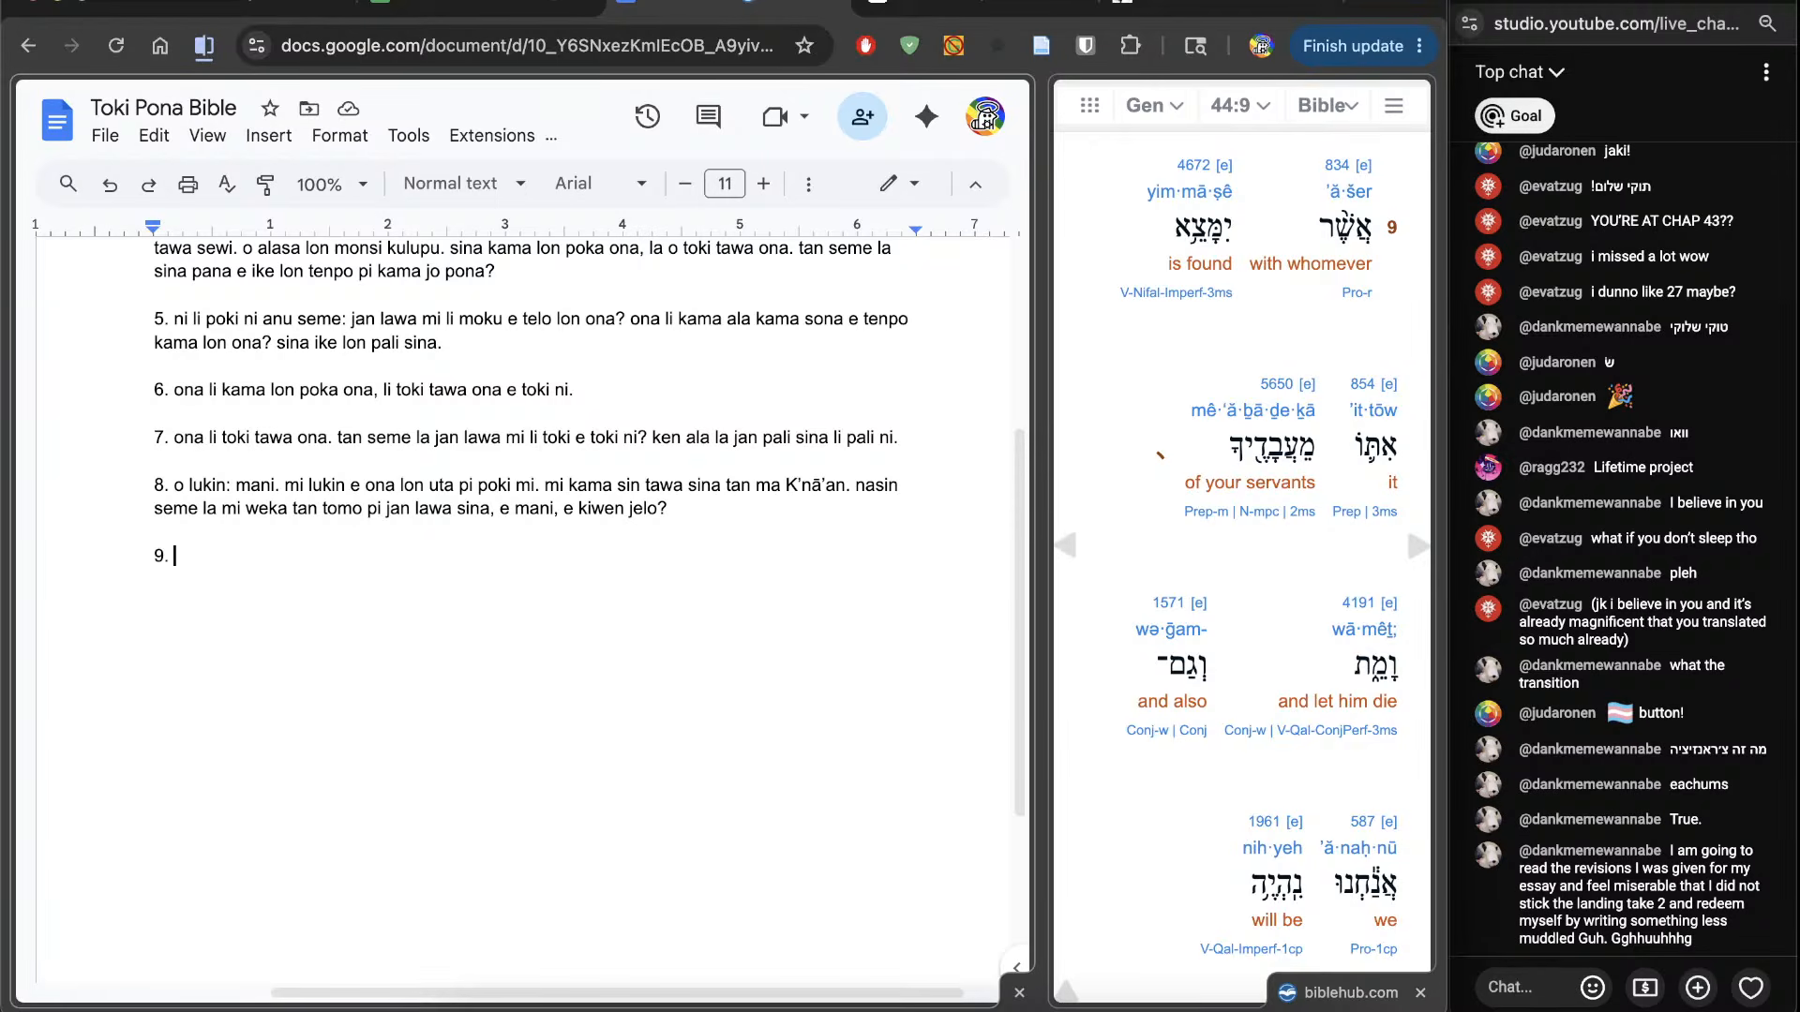
# Step: Begin verse 9 with "jan pi kulupu pali sina li kama lukin e ona, a"
pyautogui.write('jan pi kulupu ')
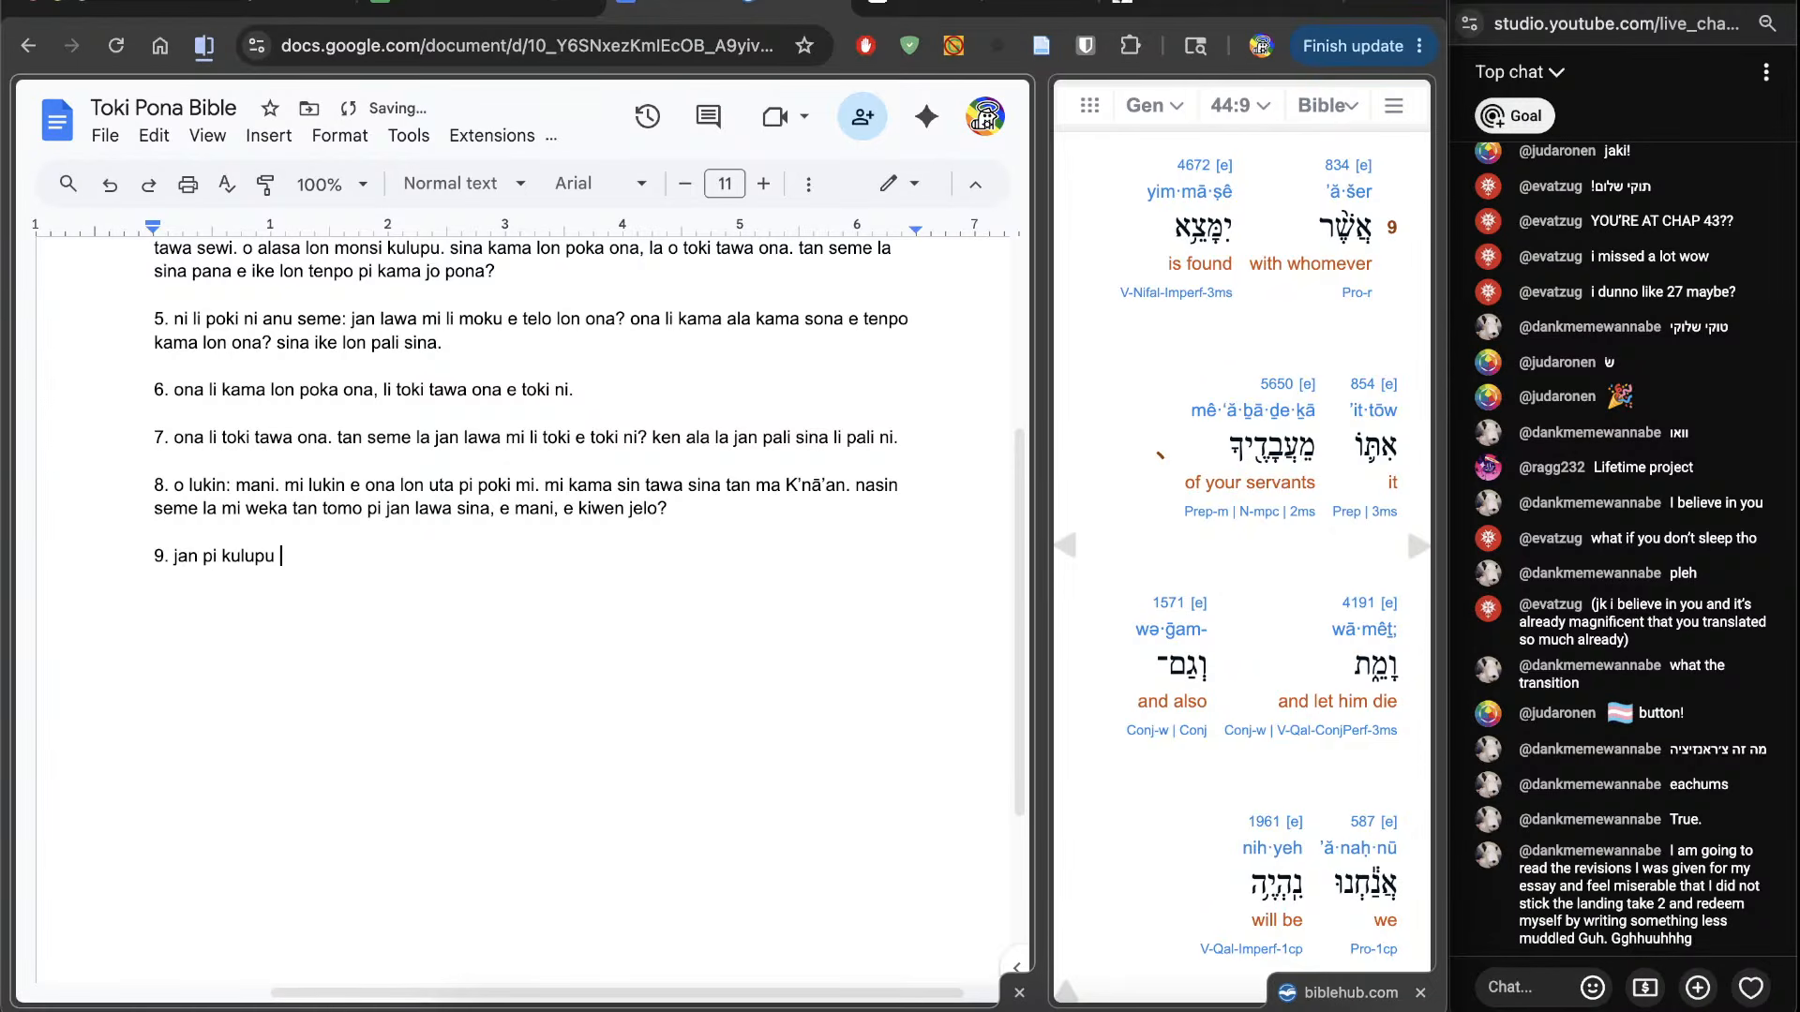
pyautogui.write('pali sina')
pyautogui.press('BackSpace')
pyautogui.write(', ')
pyautogui.write(' li kama luk')
pyautogui.write('in e ')
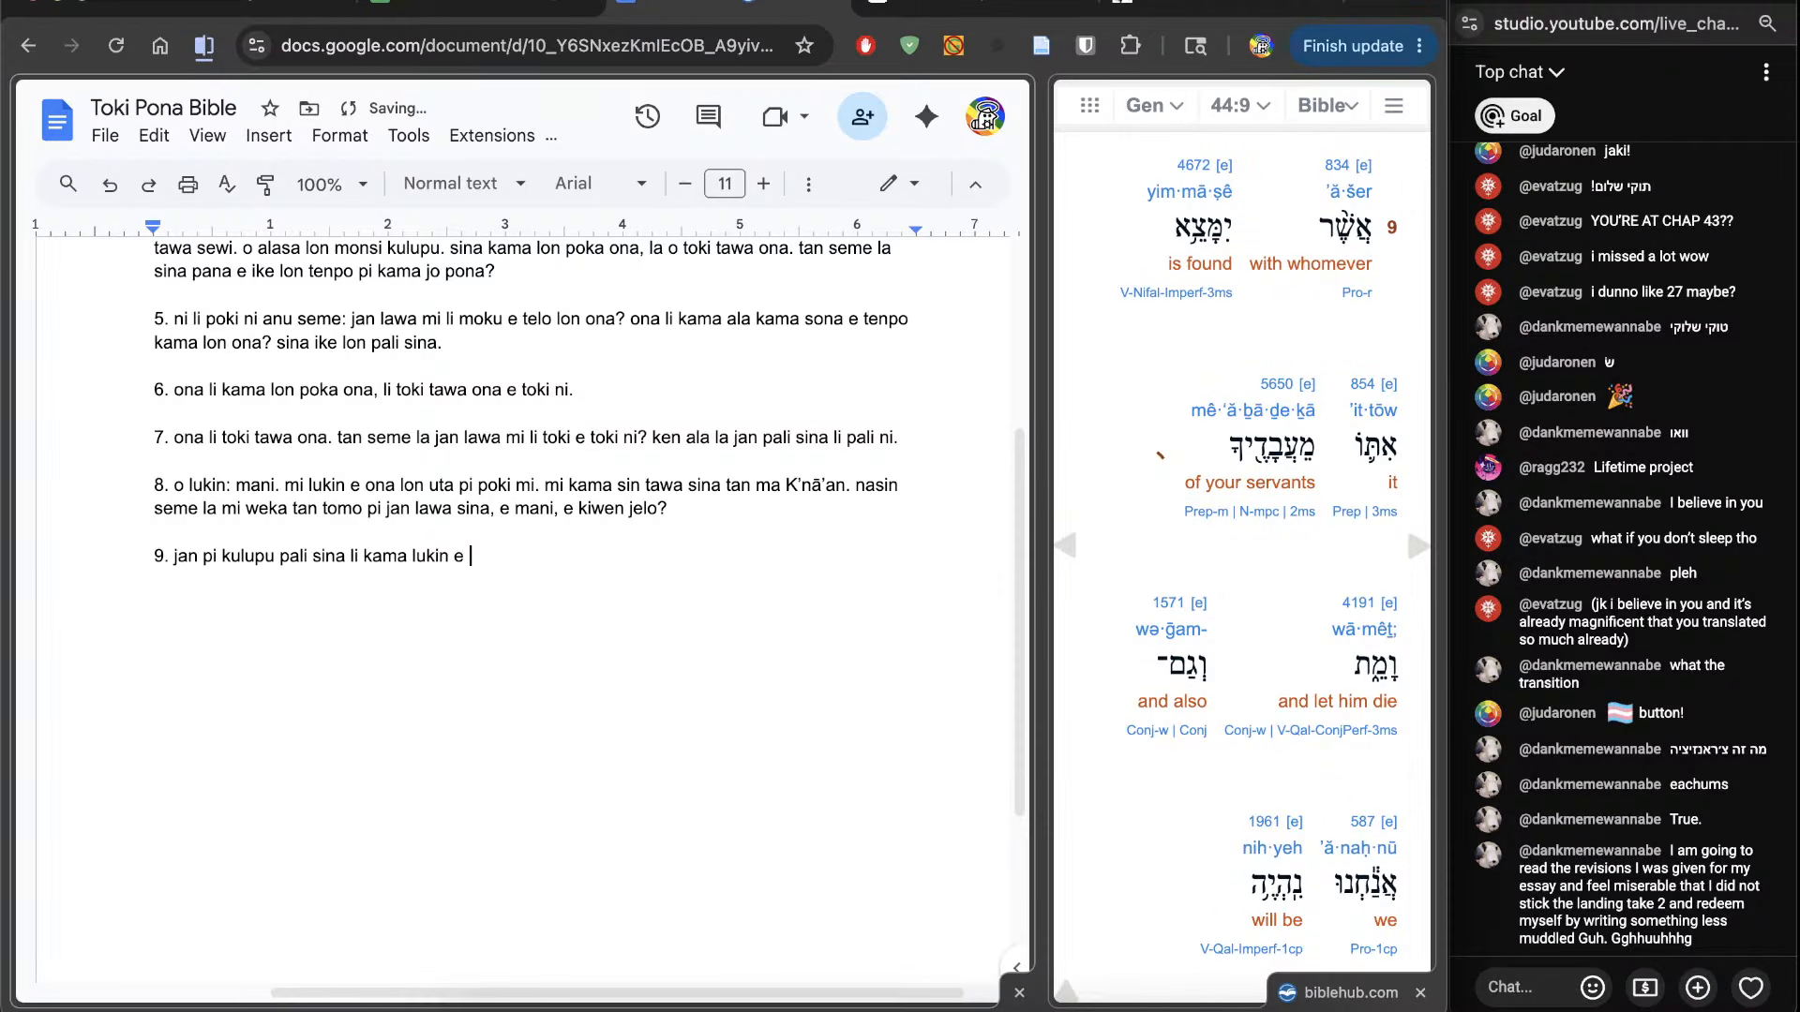
pyautogui.write('ona , a')
# Step: Continue verse 9 with "ona o moli. kin, mi kama jan pali"
pyautogui.scroll(-3, 1133, 851)
pyautogui.write('ona o mo')
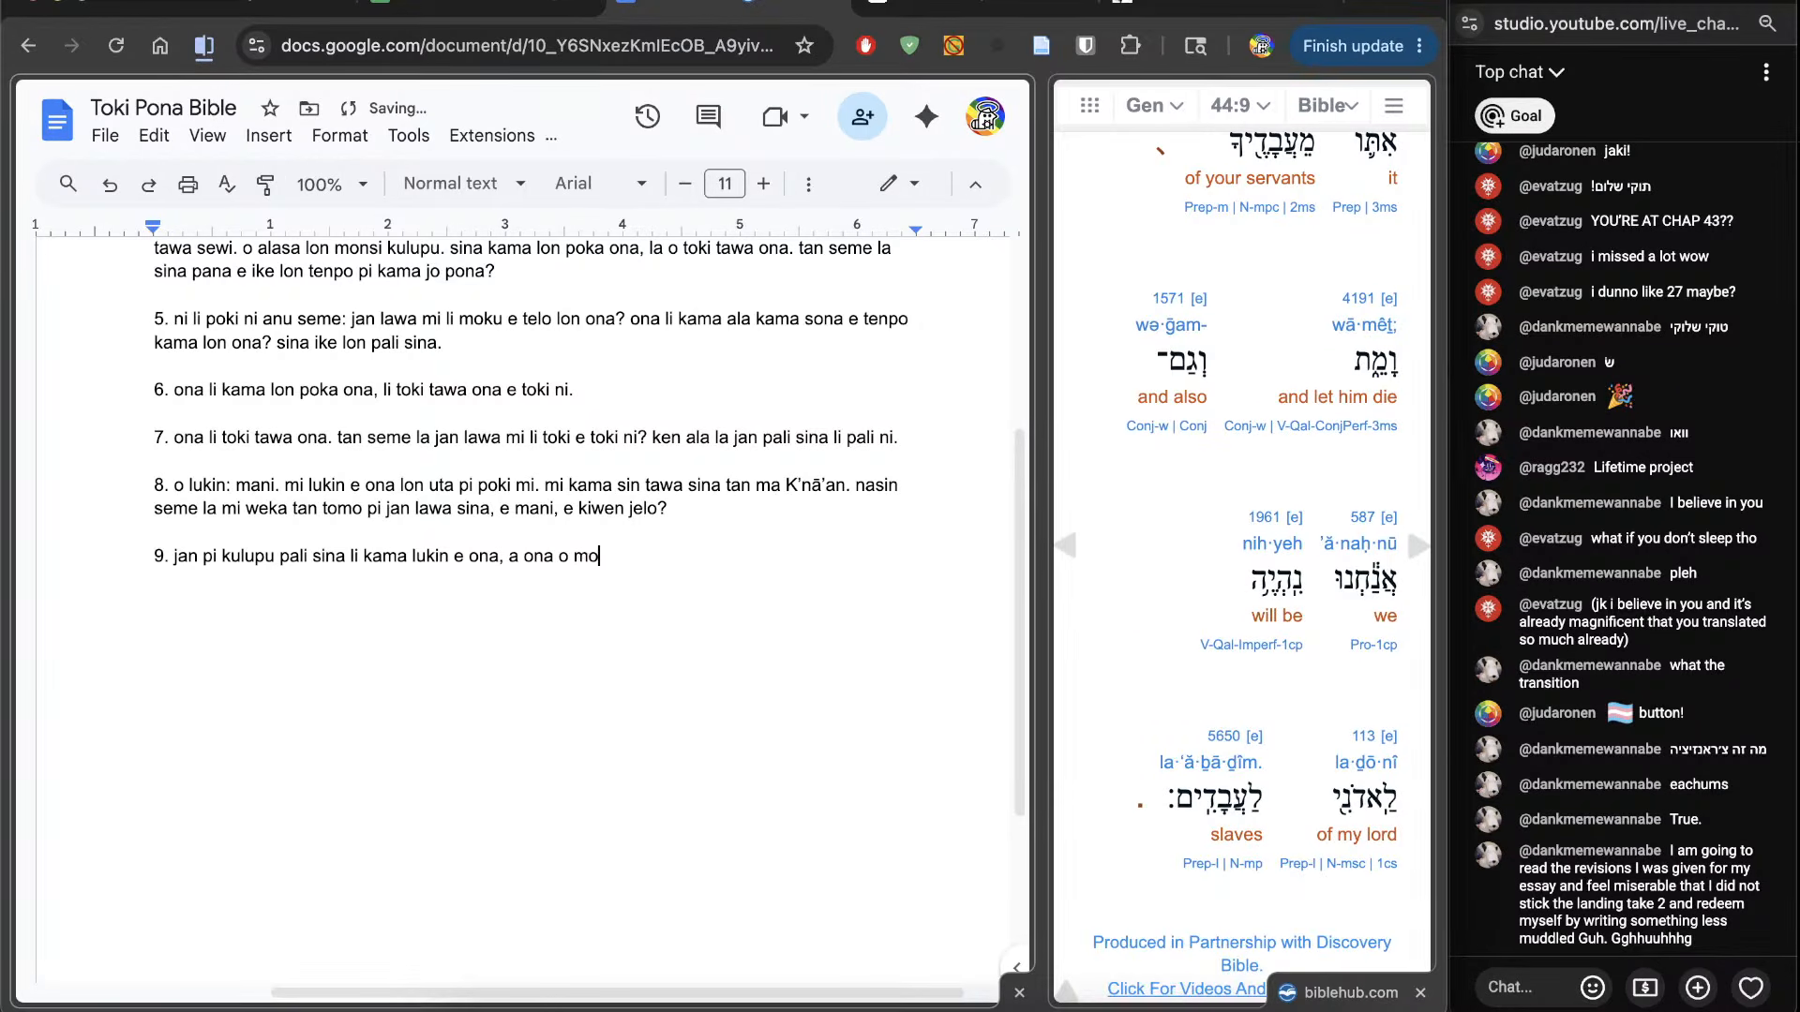
pyautogui.write('li. kin, mi ')
pyautogui.write('jan p')
pyautogui.press('BackSpace')
pyautogui.press('BackSpace')
pyautogui.press('BackSpace')
pyautogui.press('BackSpace')
pyautogui.press('BackSpace')
pyautogui.write('kama jan pali pi')
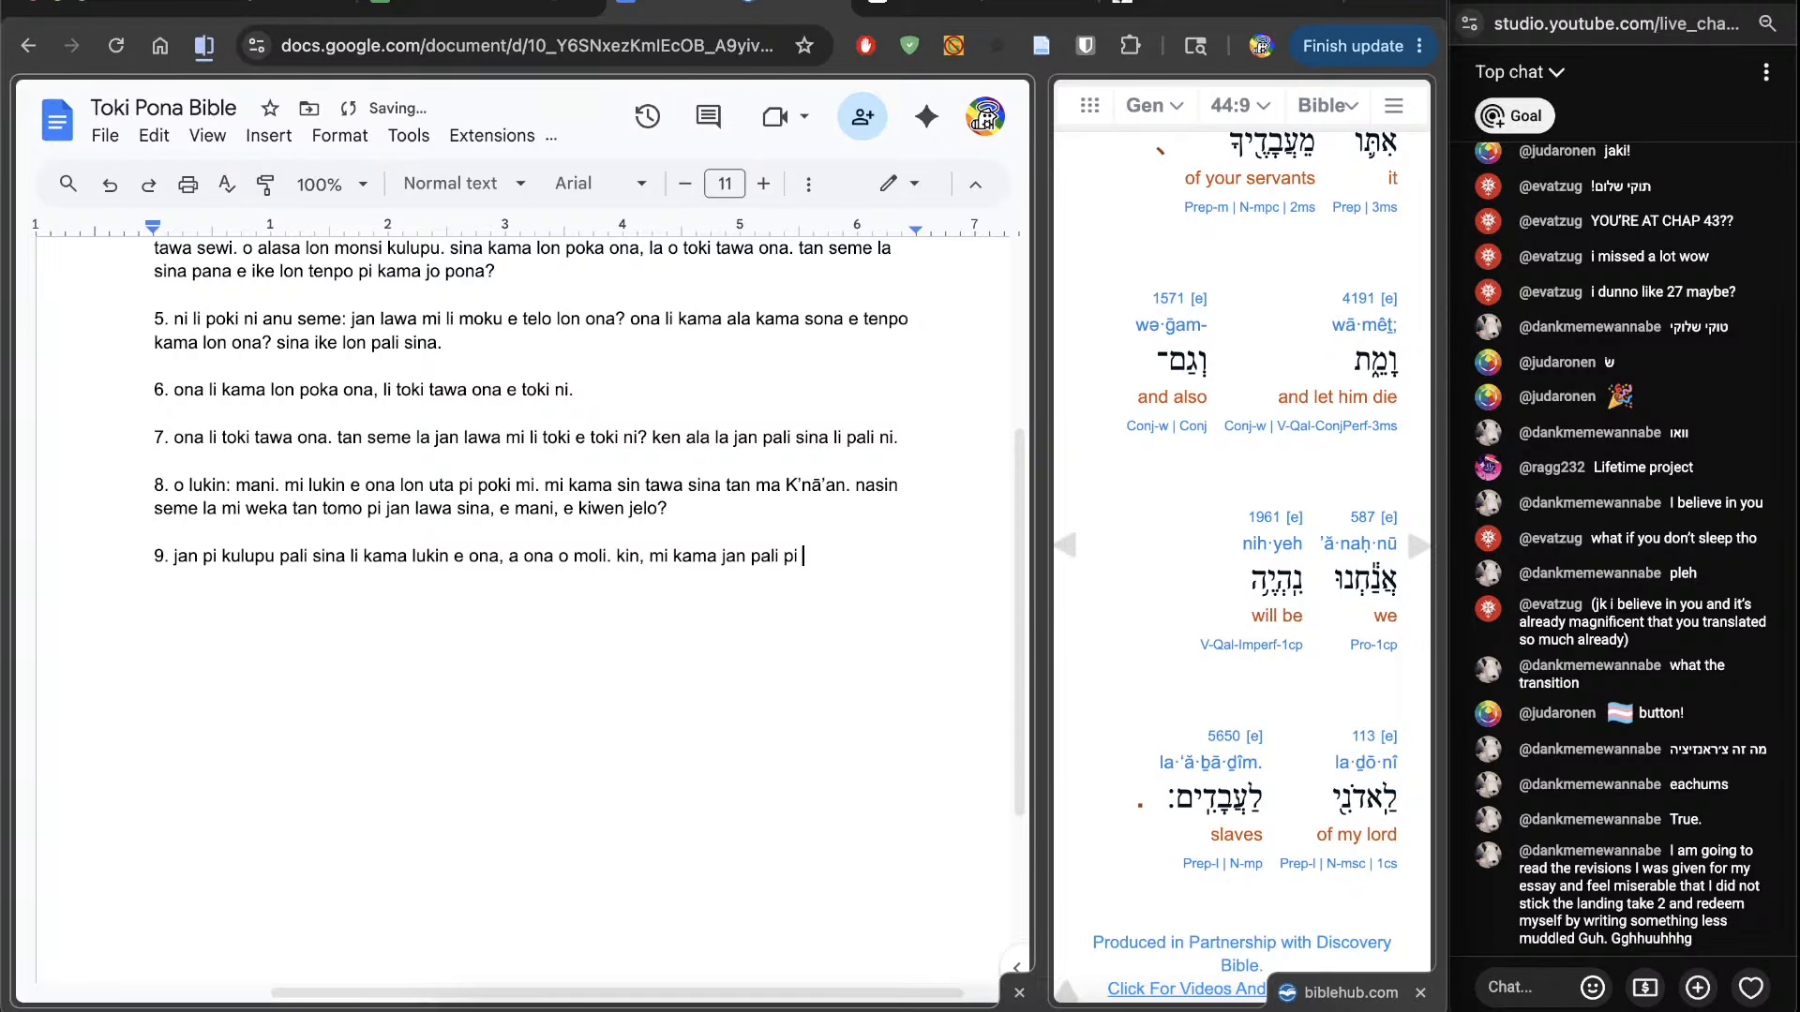
# Step: Finish verse 9 with the words "tawa jan lawa mi."
pyautogui.press('BackSpace')
pyautogui.press('BackSpace')
pyautogui.press('BackSpace')
pyautogui.write('tawa jan ')
pyautogui.write('lawa mi. ')
# Step: Start a paragraph numbered 10 in the document and advance the interlinear to Genesis 44:10
pyautogui.write('10')
pyautogui.write('.')
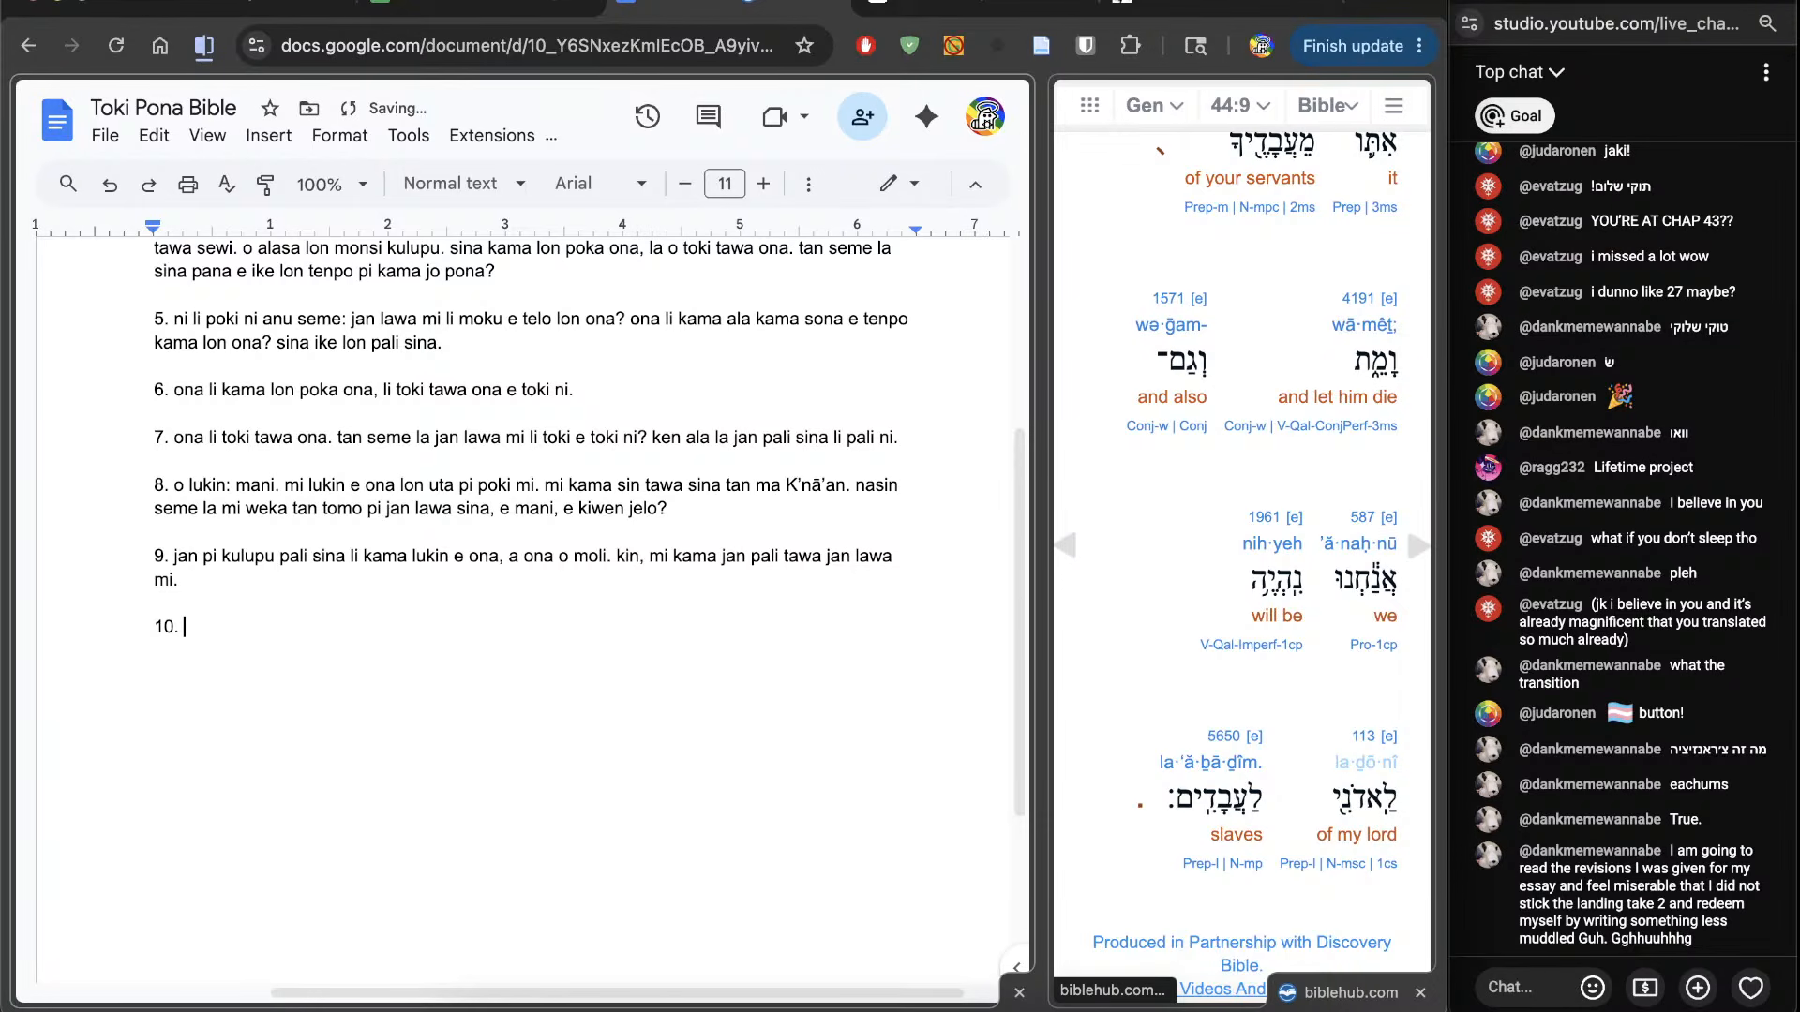
pyautogui.click(1419, 545)
pyautogui.scroll(-5, 1300, 654)
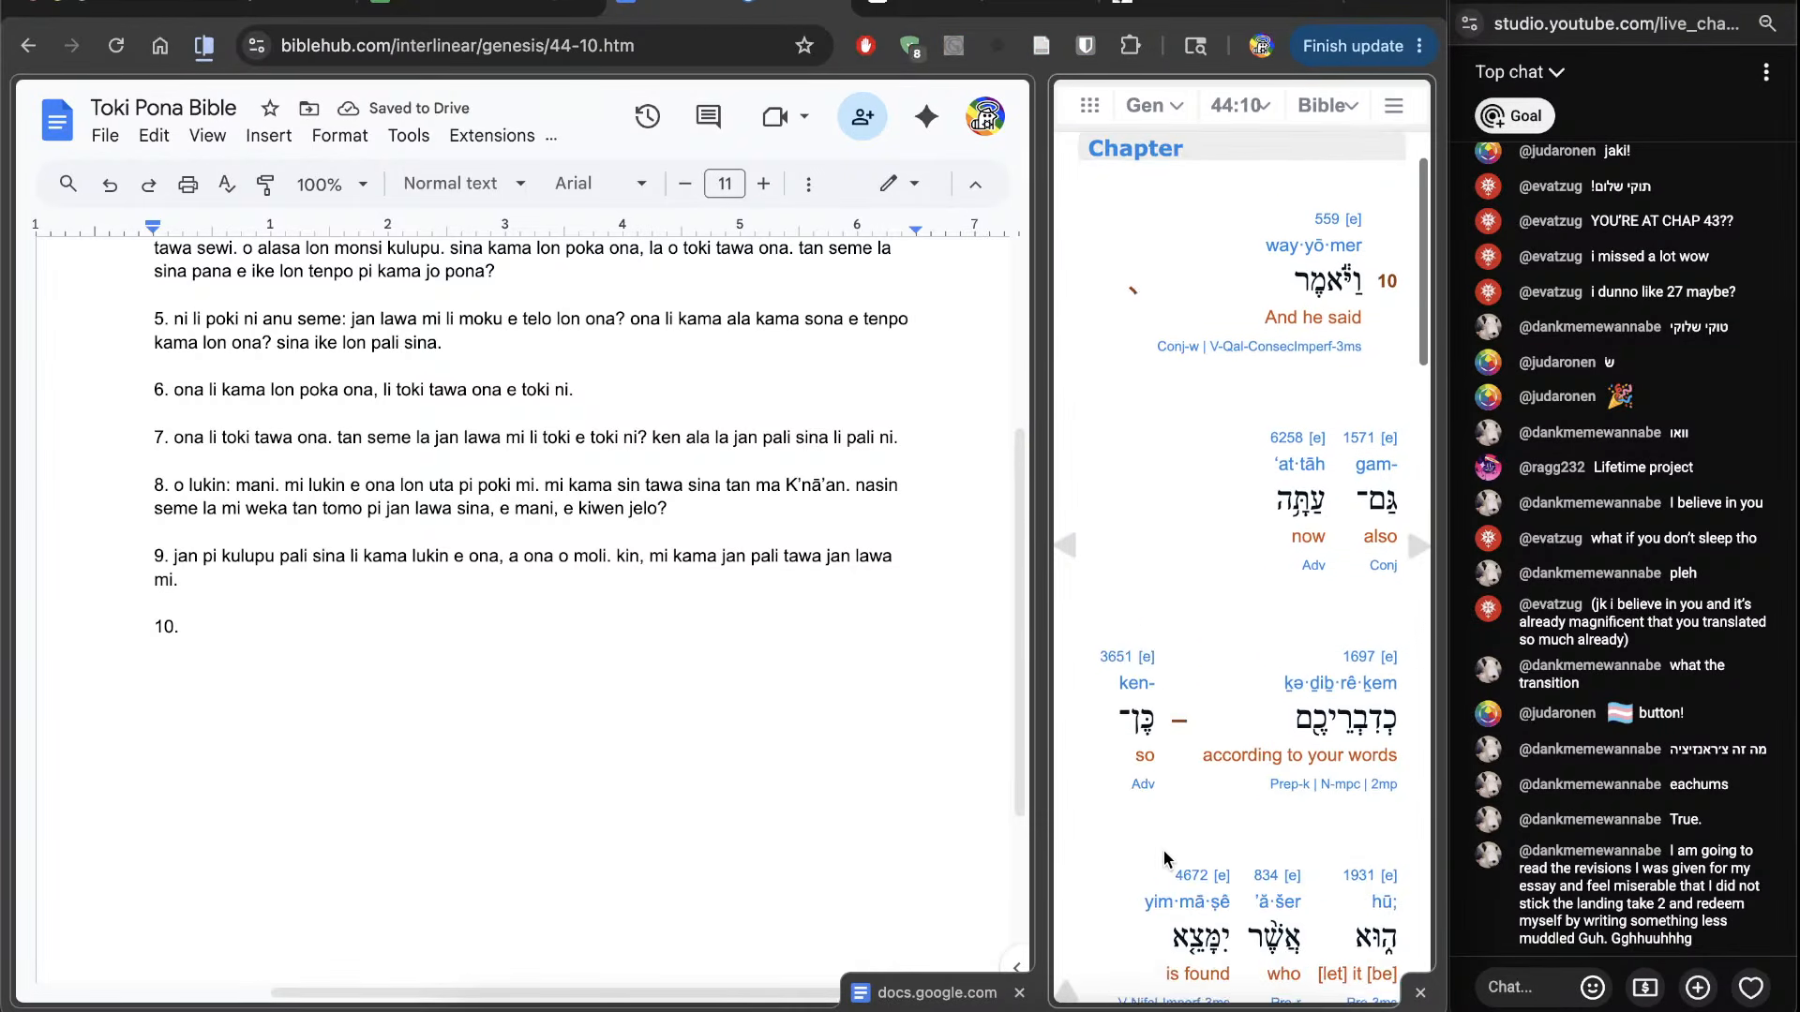
# Step: Begin verse 10 with "ona li toki. kin, tenpo ni, la tawa toki sina, la"
pyautogui.click(748, 808)
pyautogui.write('ona li toki. ni')
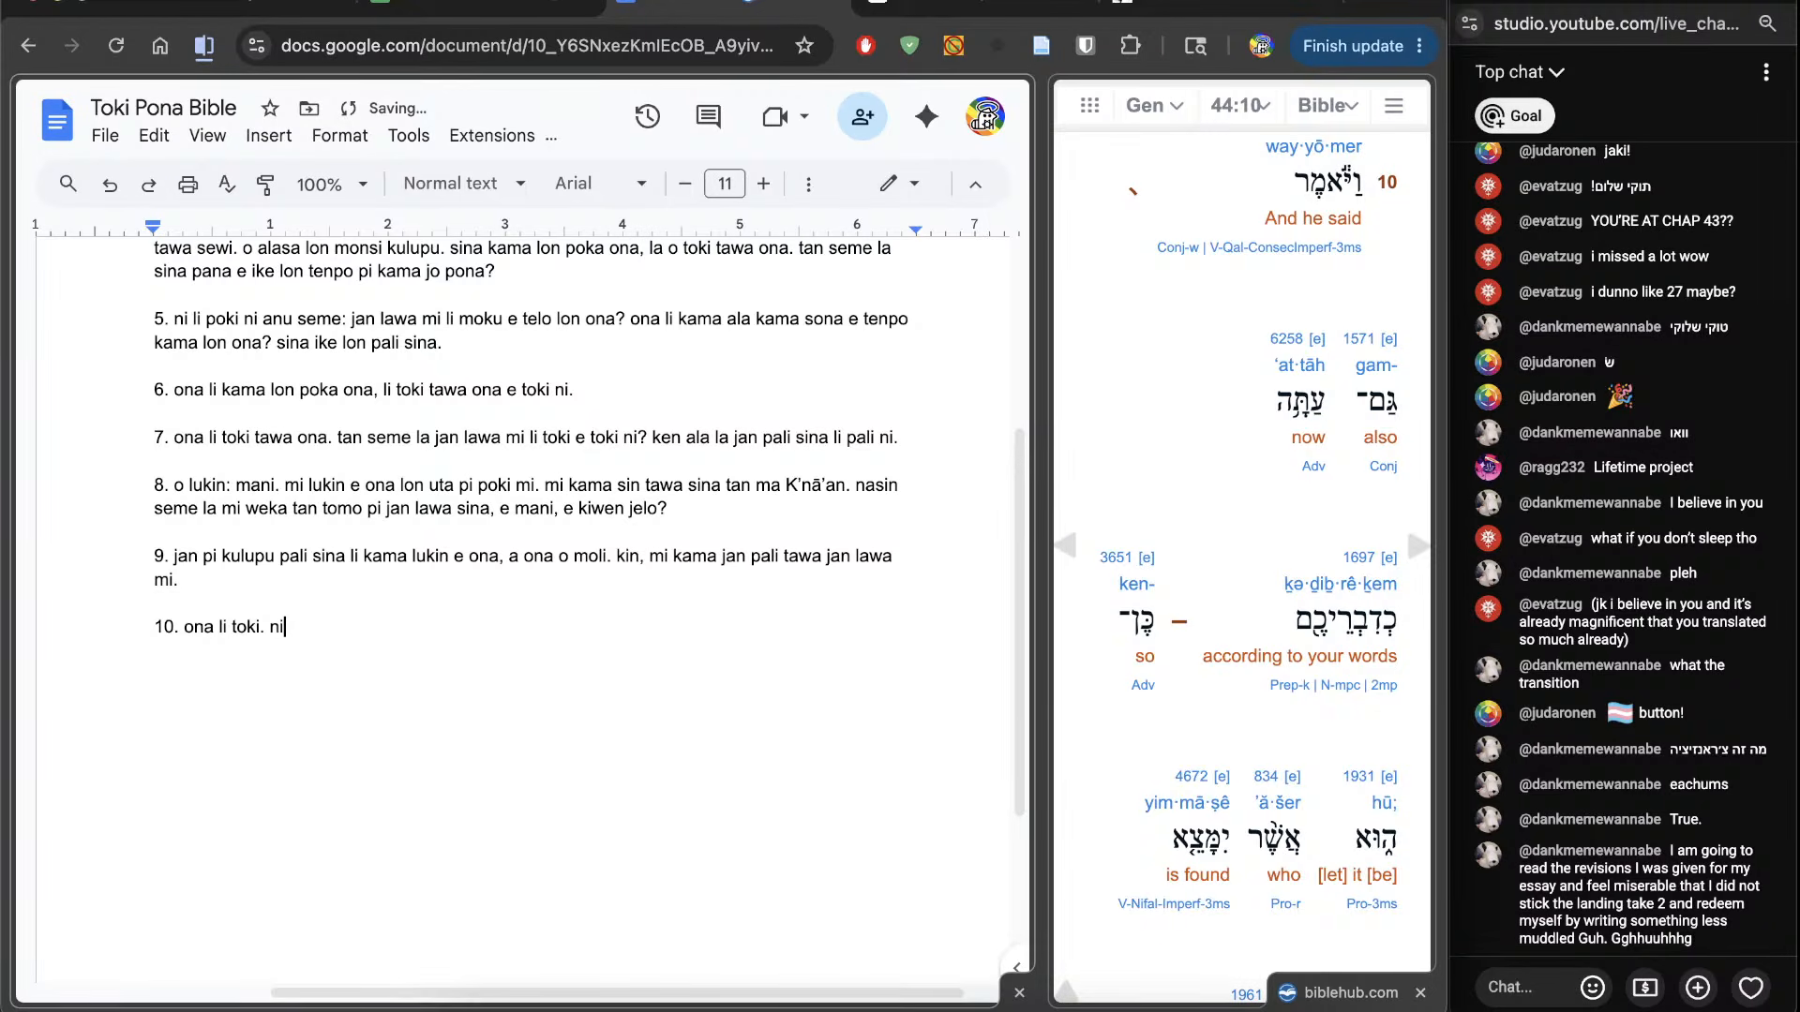
pyautogui.press('BackSpace')
pyautogui.write('kin, tenpo ni, la')
pyautogui.scroll(-2, 1078, 775)
pyautogui.scroll(-1, 1078, 774)
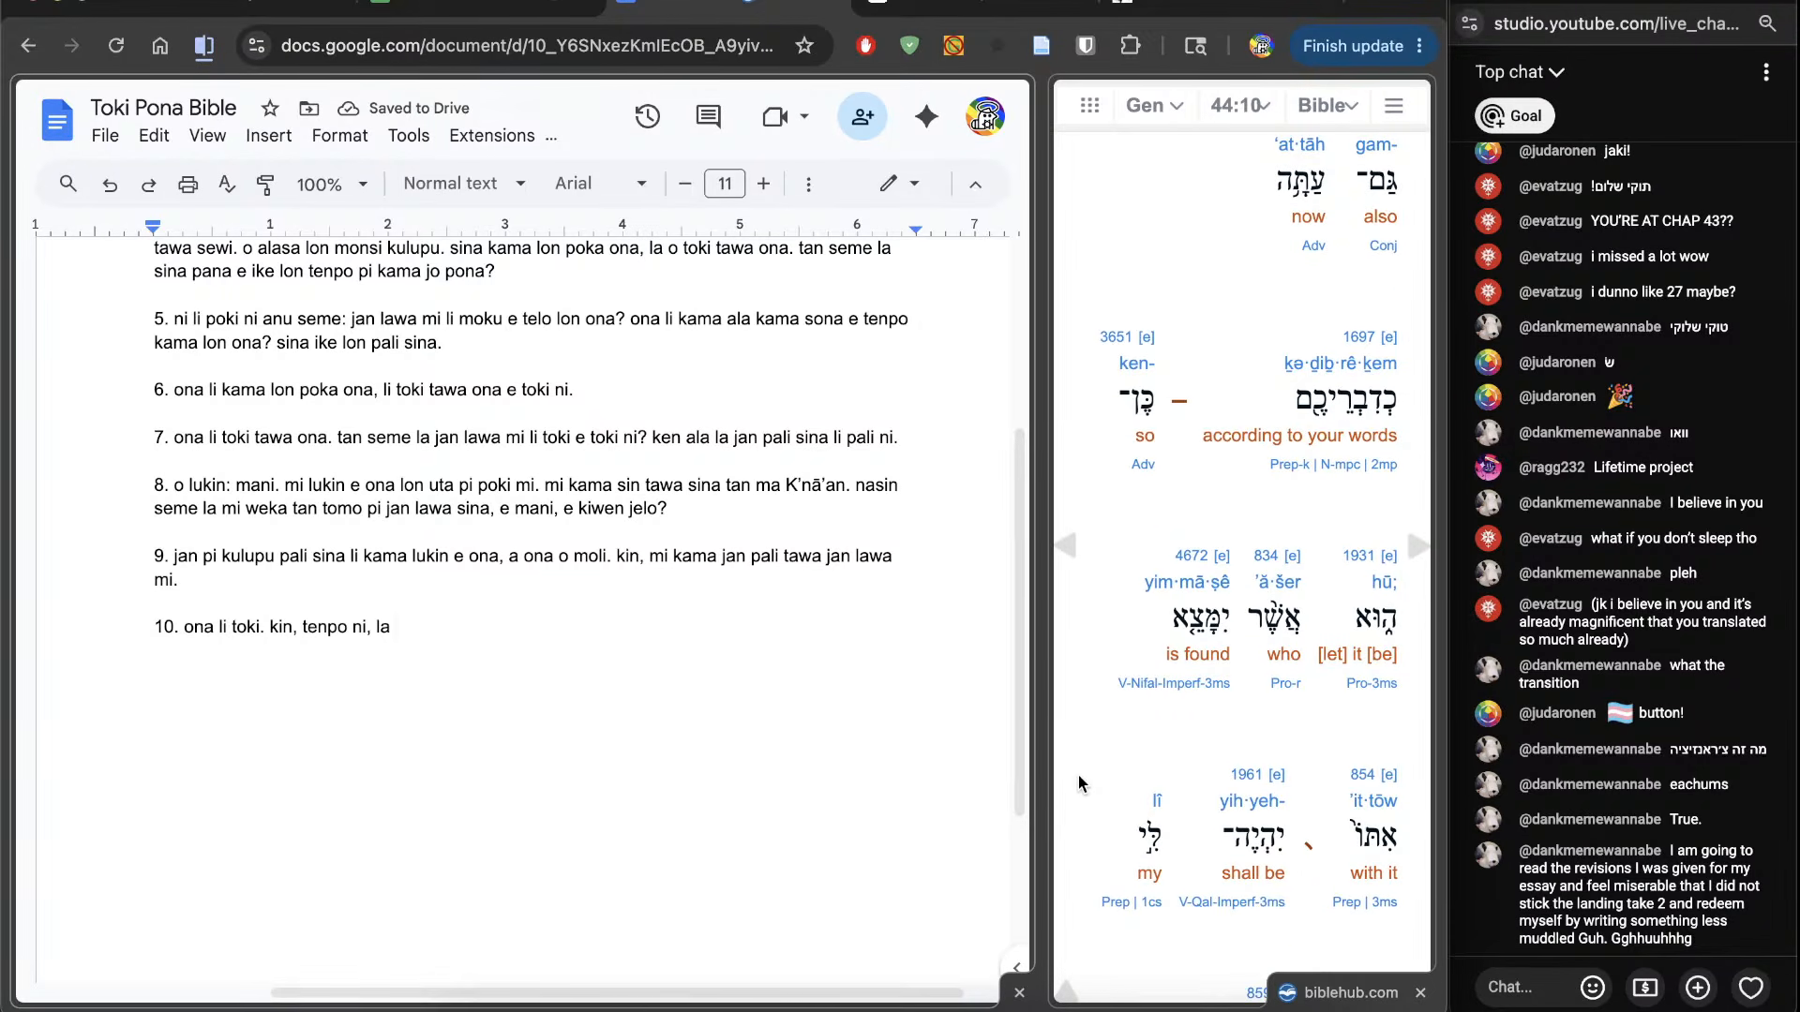
pyautogui.write('tawa toki sina, la')
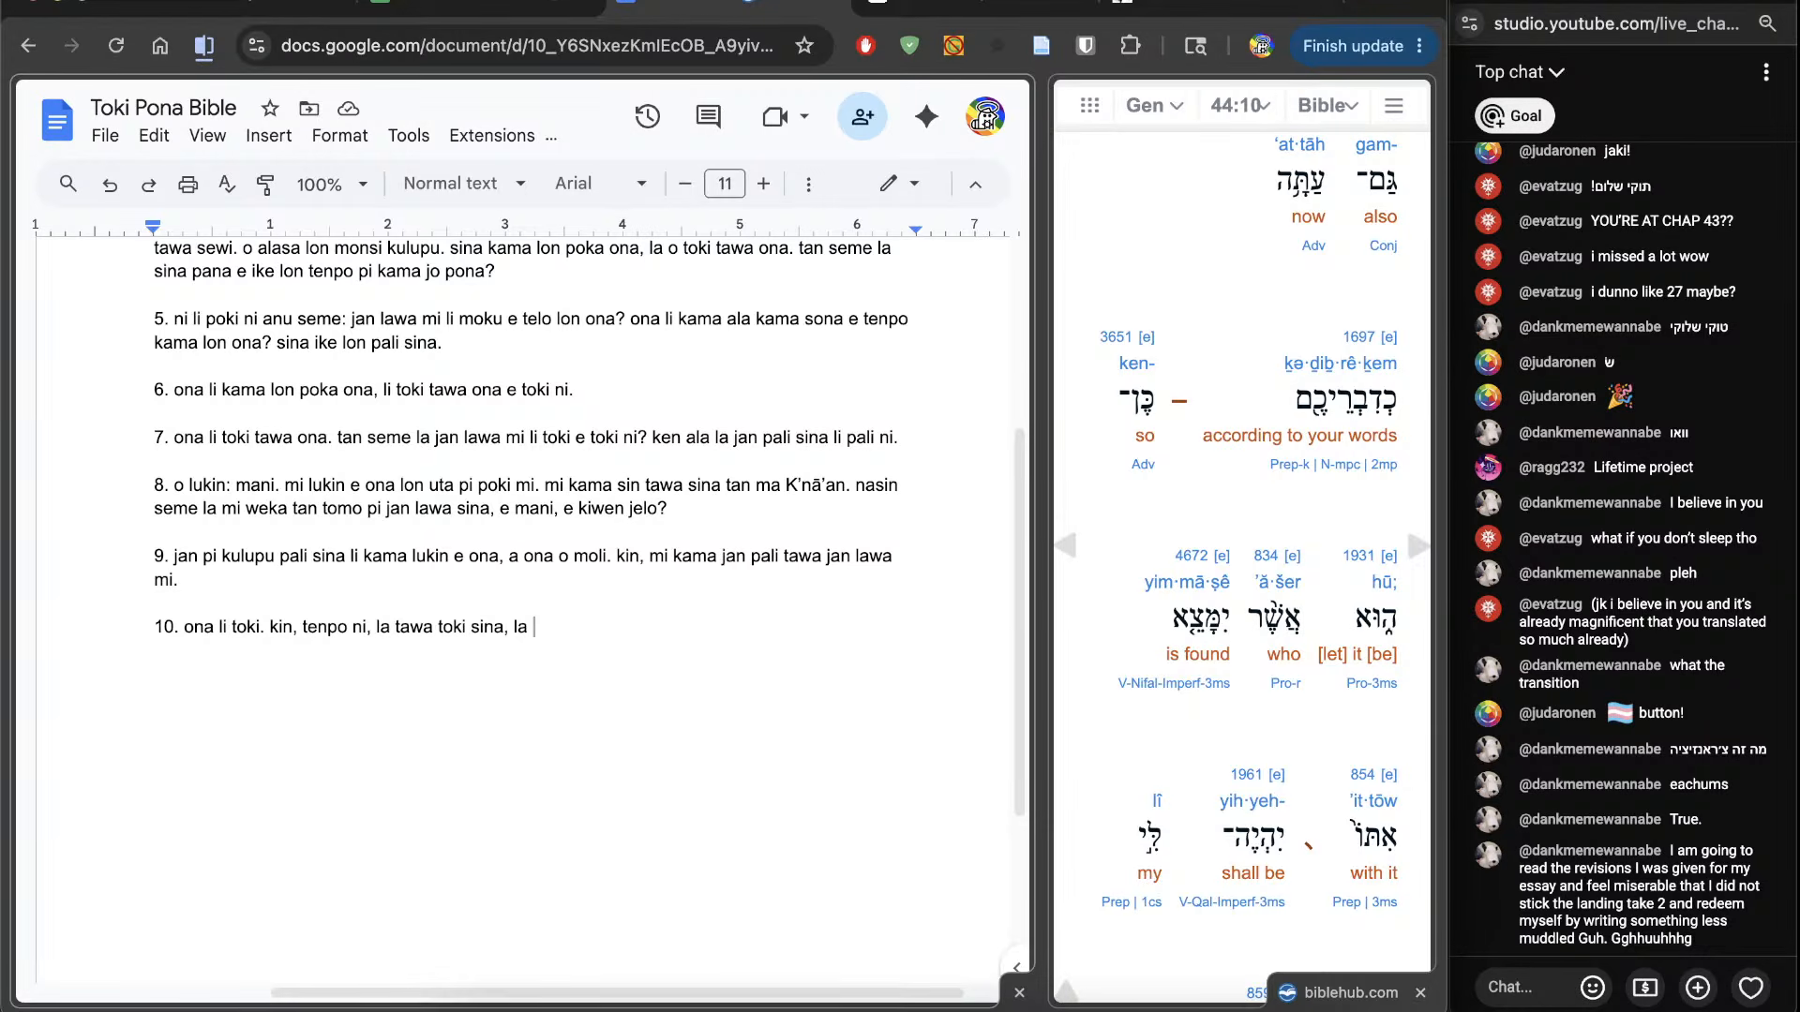
# Step: Continue verse 10 with "ona o sama."
pyautogui.write('kama.')
pyautogui.press('BackSpace')
pyautogui.press('BackSpace')
pyautogui.press('BackSpace')
pyautogui.press('BackSpace')
pyautogui.write('ona o sama.')
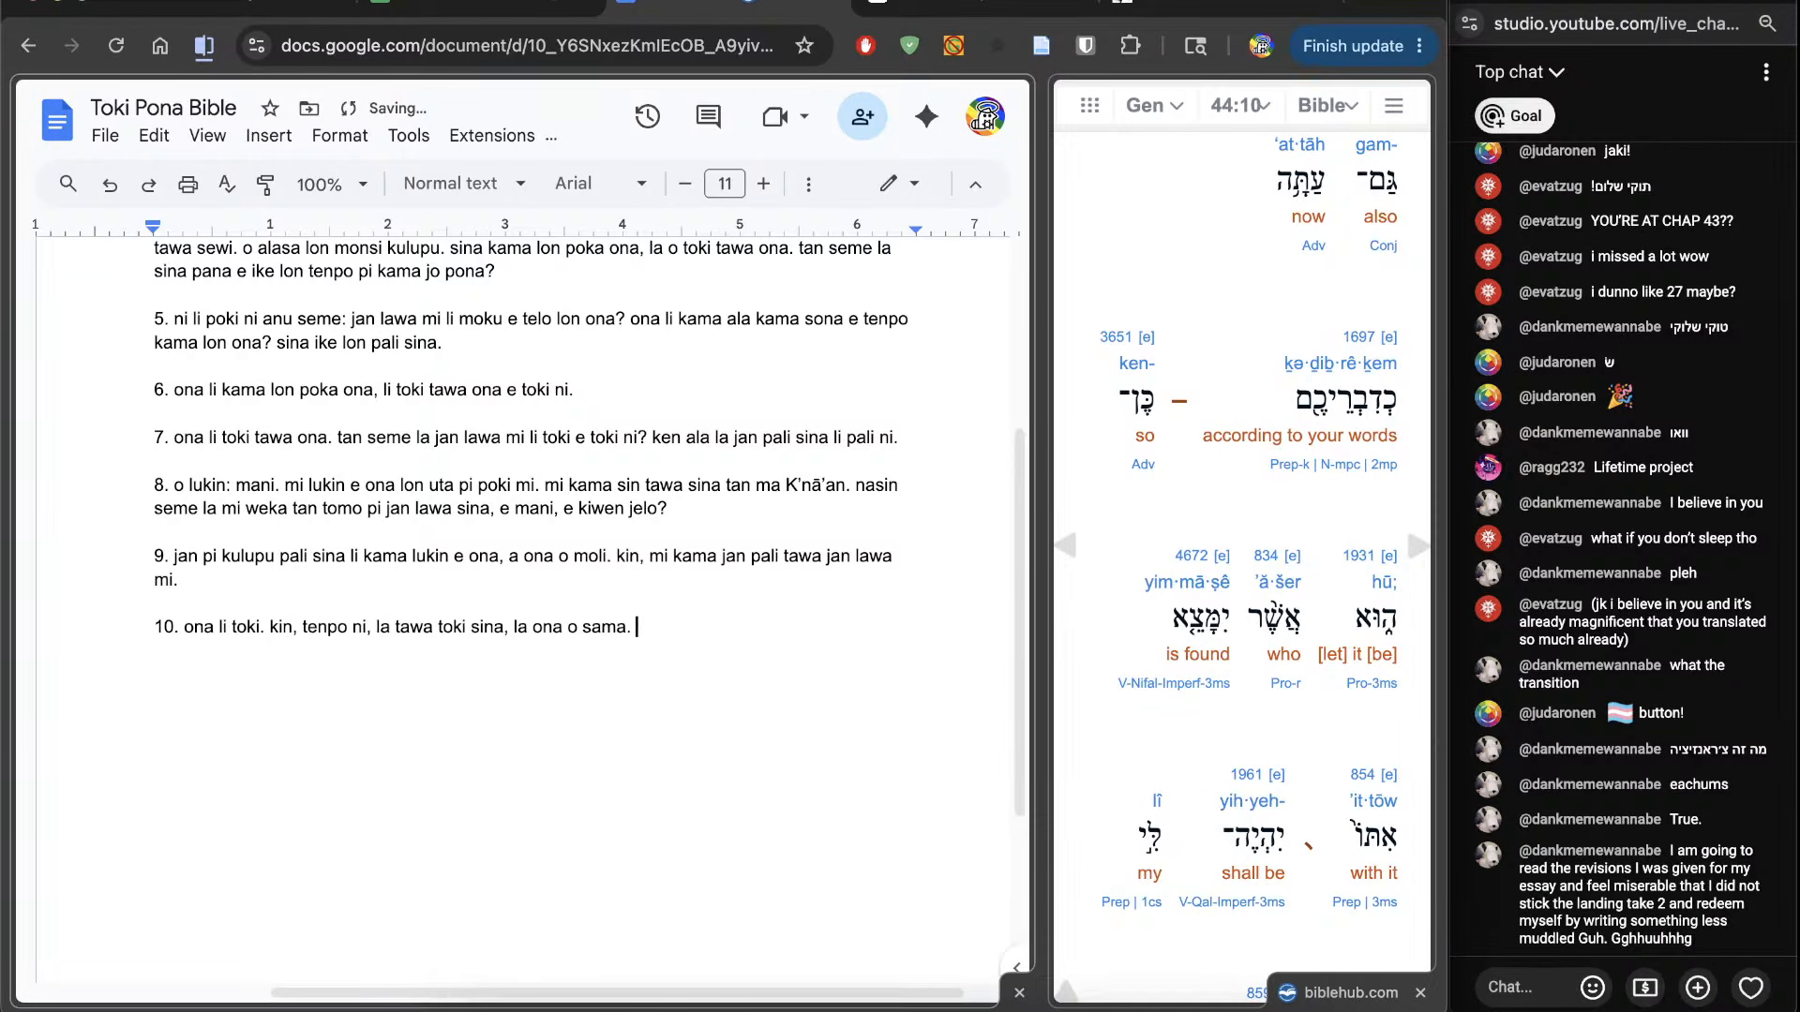
# Step: Reword the part of verse 10 after "tenpo ni, la" to "kama o sama toki sina."
pyautogui.scroll(-2, 1247, 563)
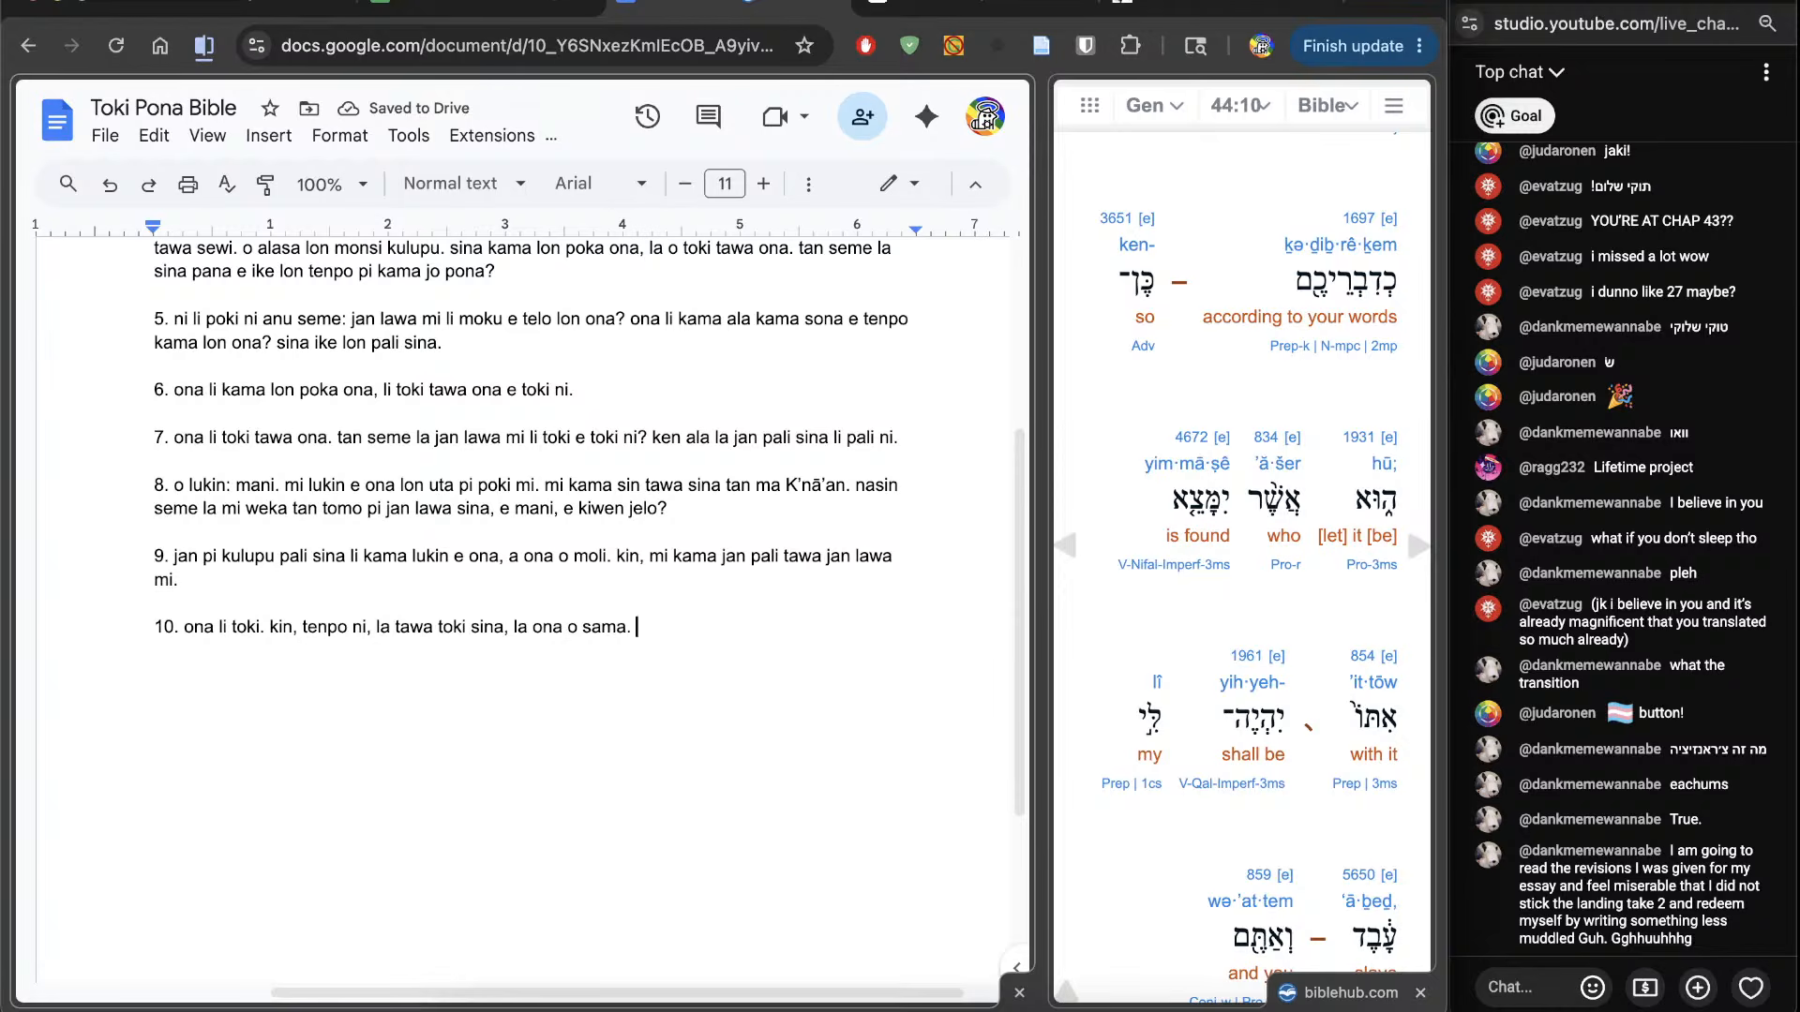
pyautogui.click(396, 634)
pyautogui.write('kama o sama')
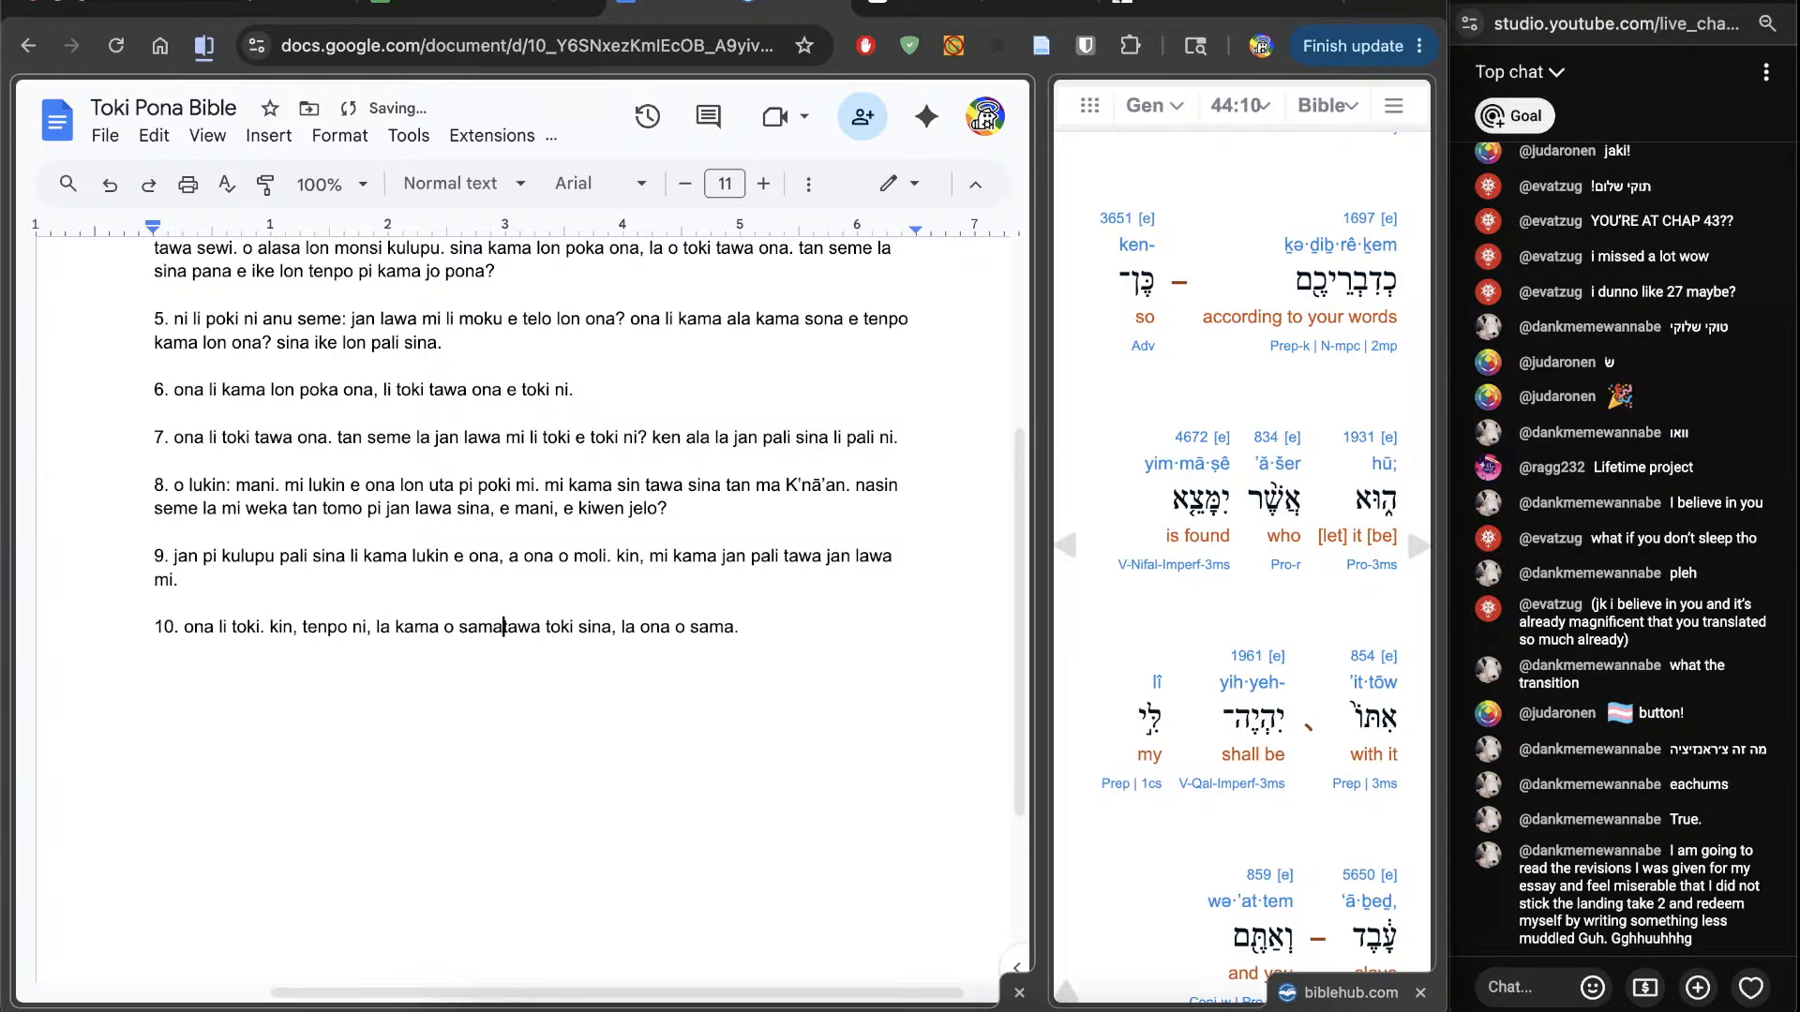
pyautogui.hotkey('alt', 'shift', 'Right')
pyautogui.press('BackSpace')
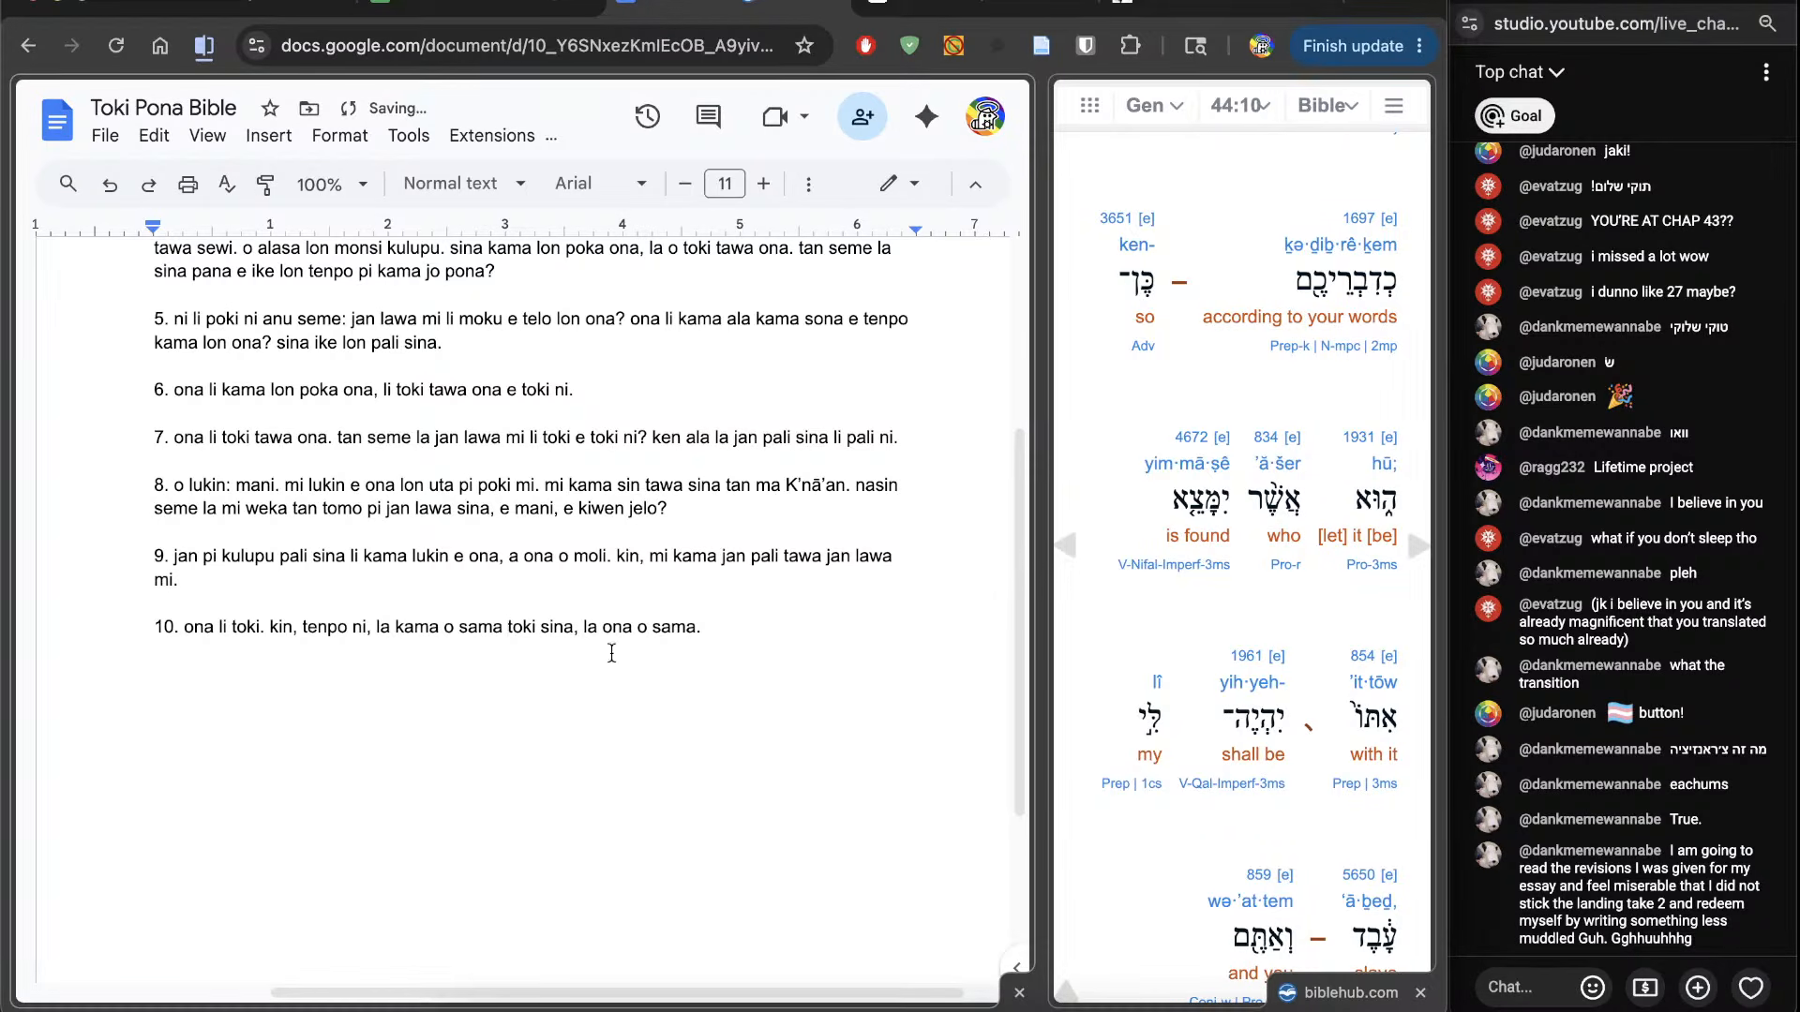
pyautogui.moveTo(574, 626); pyautogui.dragTo(901, 675)
pyautogui.write('.')
pyautogui.scroll(-1, 1162, 898)
pyautogui.scroll(-3, 1162, 897)
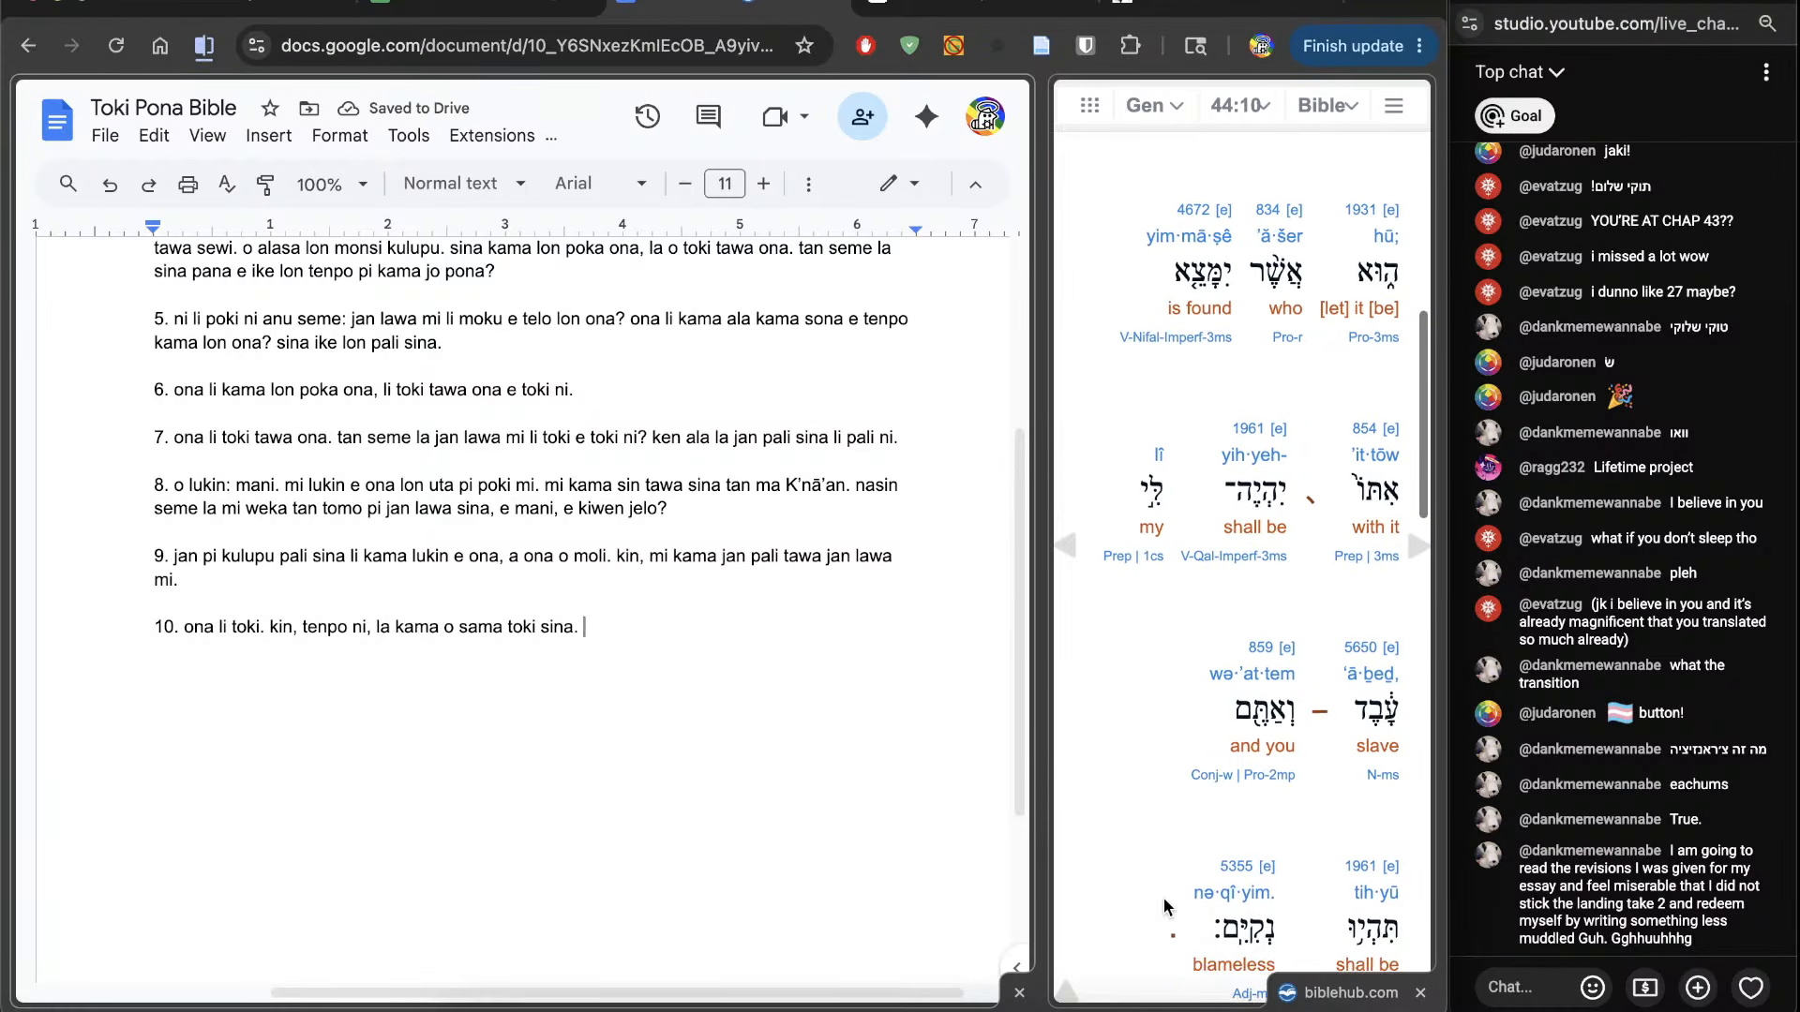
pyautogui.write('jan li jo e')
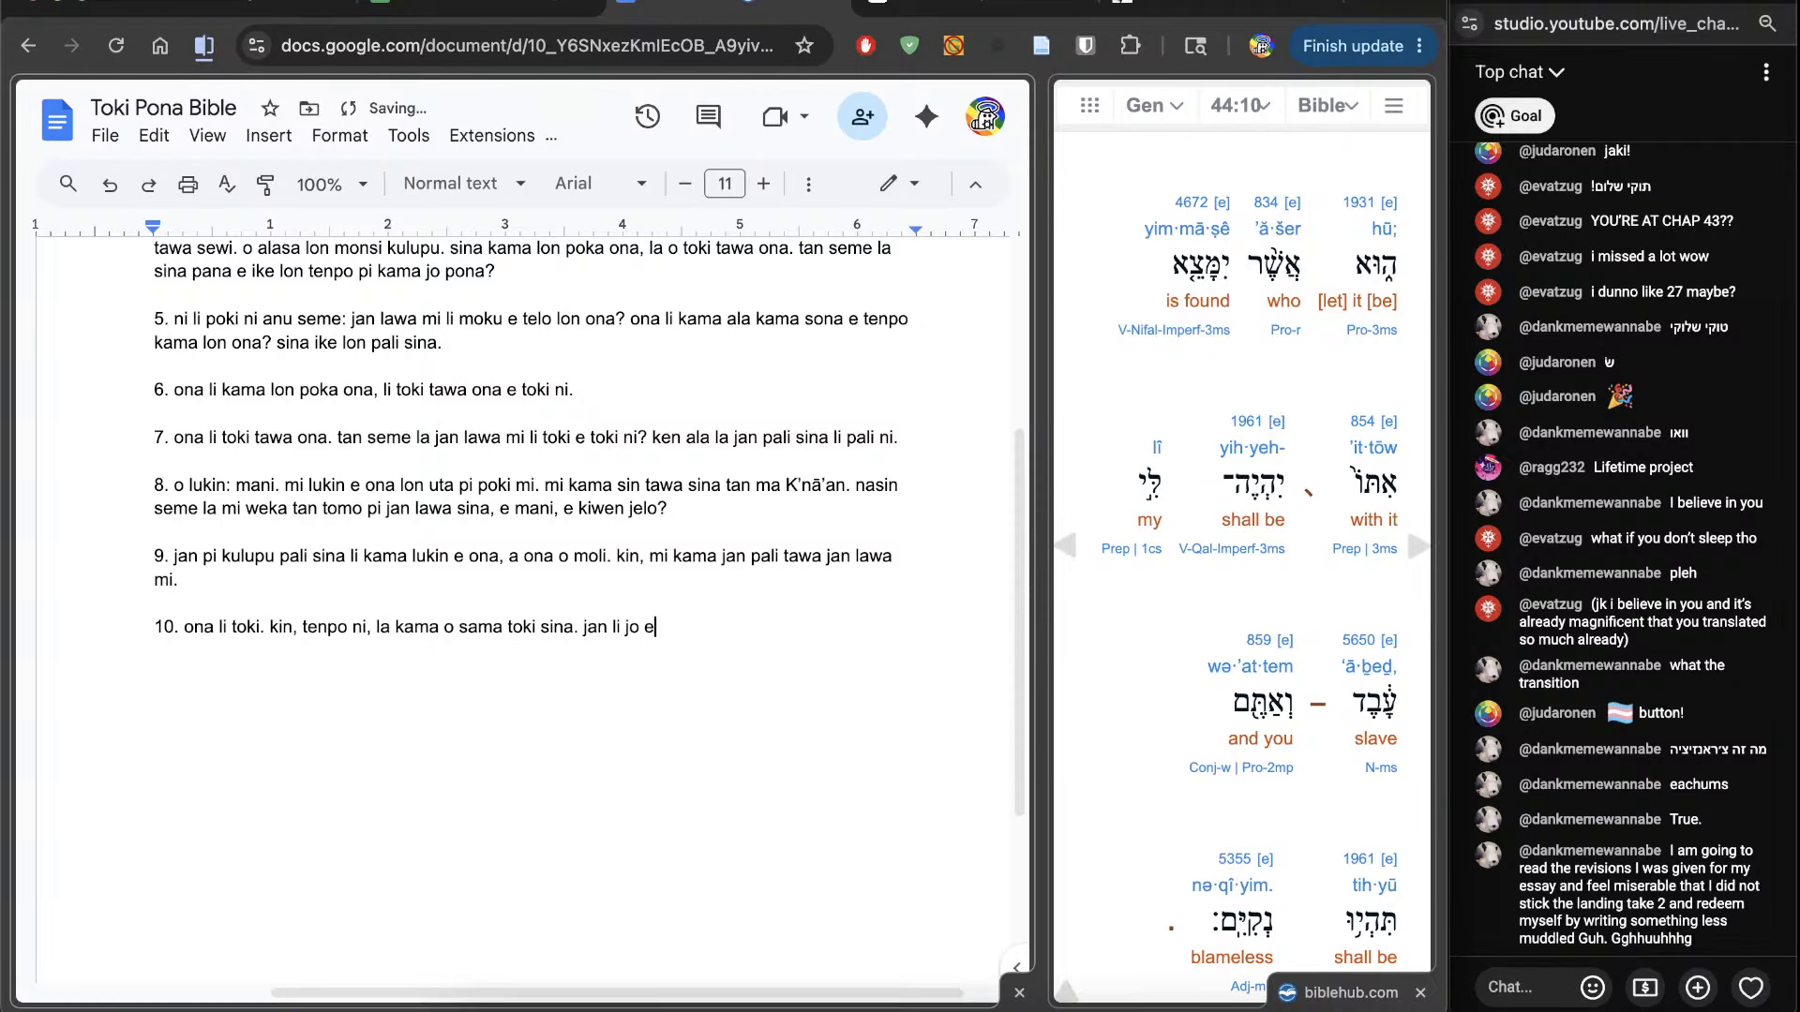
pyautogui.press('BackSpace')
pyautogui.press('BackSpace')
pyautogui.press('BackSpace')
pyautogui.press('BackSpace')
pyautogui.press('BackSpace')
pyautogui.press('BackSpace')
pyautogui.press('BackSpace')
pyautogui.write('jan l')
pyautogui.press('BackSpace')
pyautogui.press('BackSpace')
pyautogui.press('BackSpace')
pyautogui.press('BackSpace')
pyautogui.press('BackSpace')
# Step: Add the sentence "mi kama lukin e jan, la jan li jo, la ona li jan pali mi." to verse 10
pyautogui.write('mi kama lukin e jan')
pyautogui.press('BackSpace')
pyautogui.write(',')
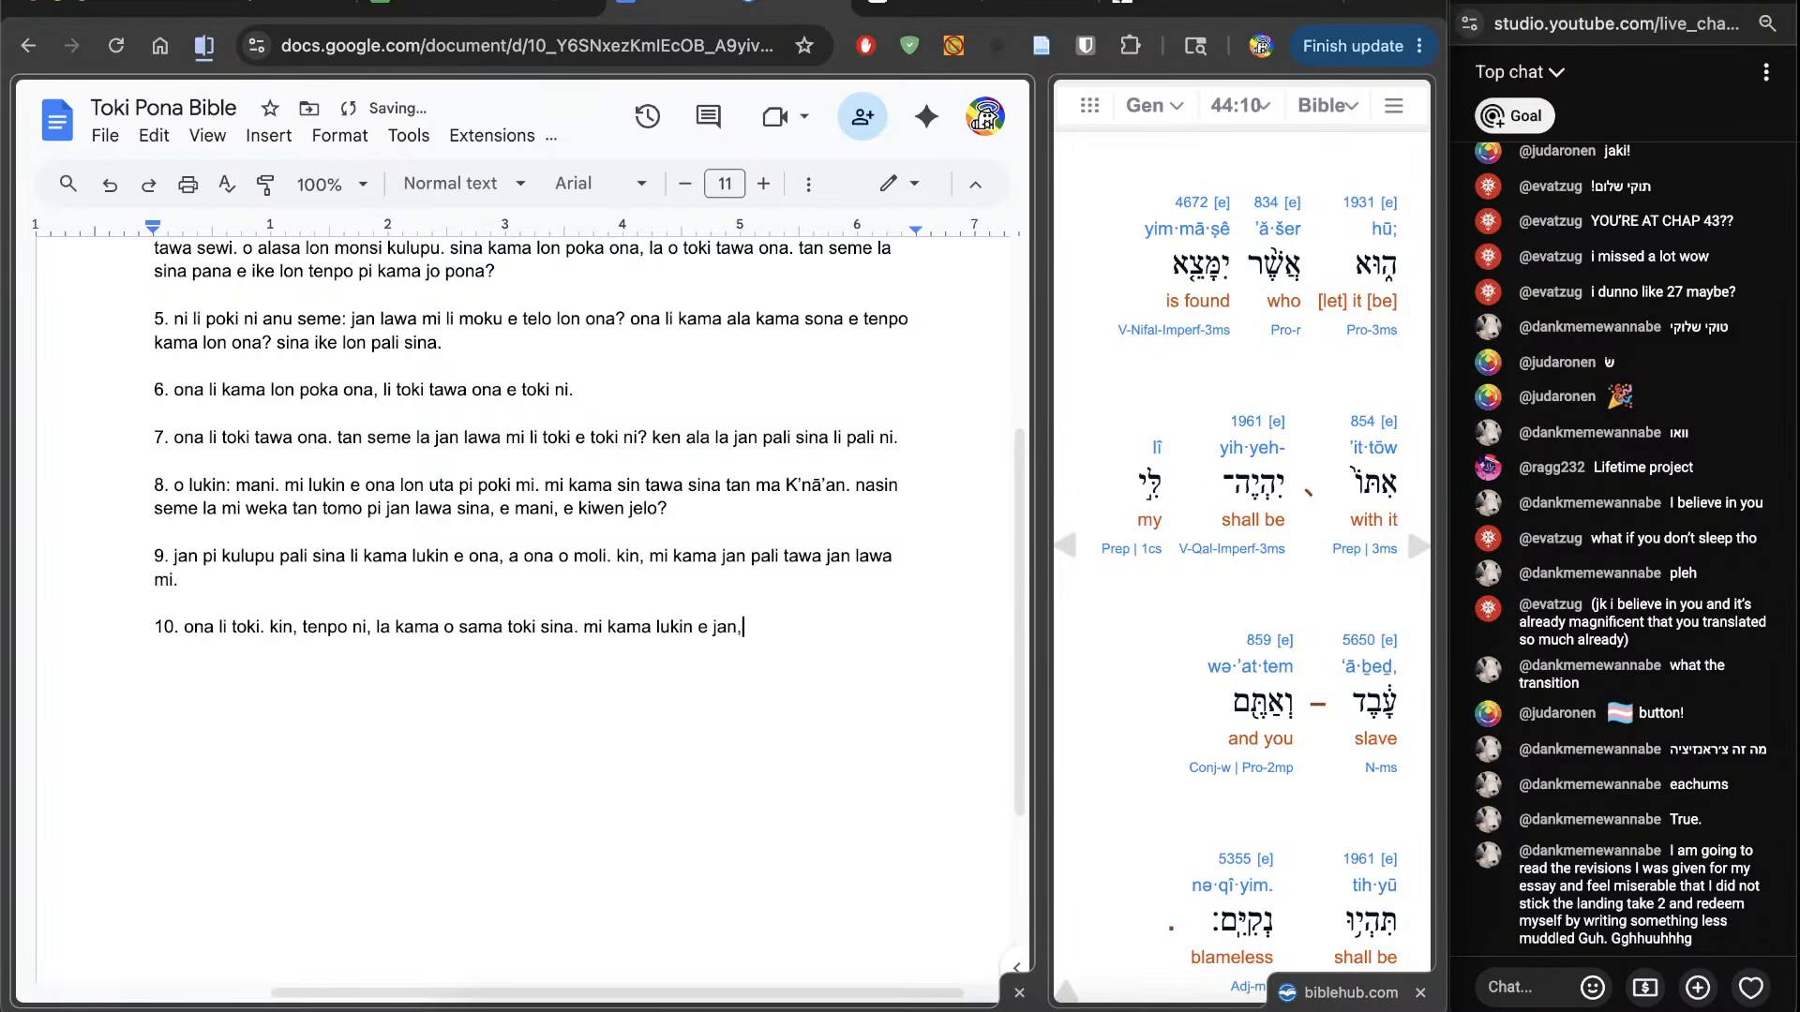
pyautogui.write(' la jan li jo')
pyautogui.write(', l')
pyautogui.write('a onal i ')
pyautogui.write('i jan')
pyautogui.write(' pali mi.')
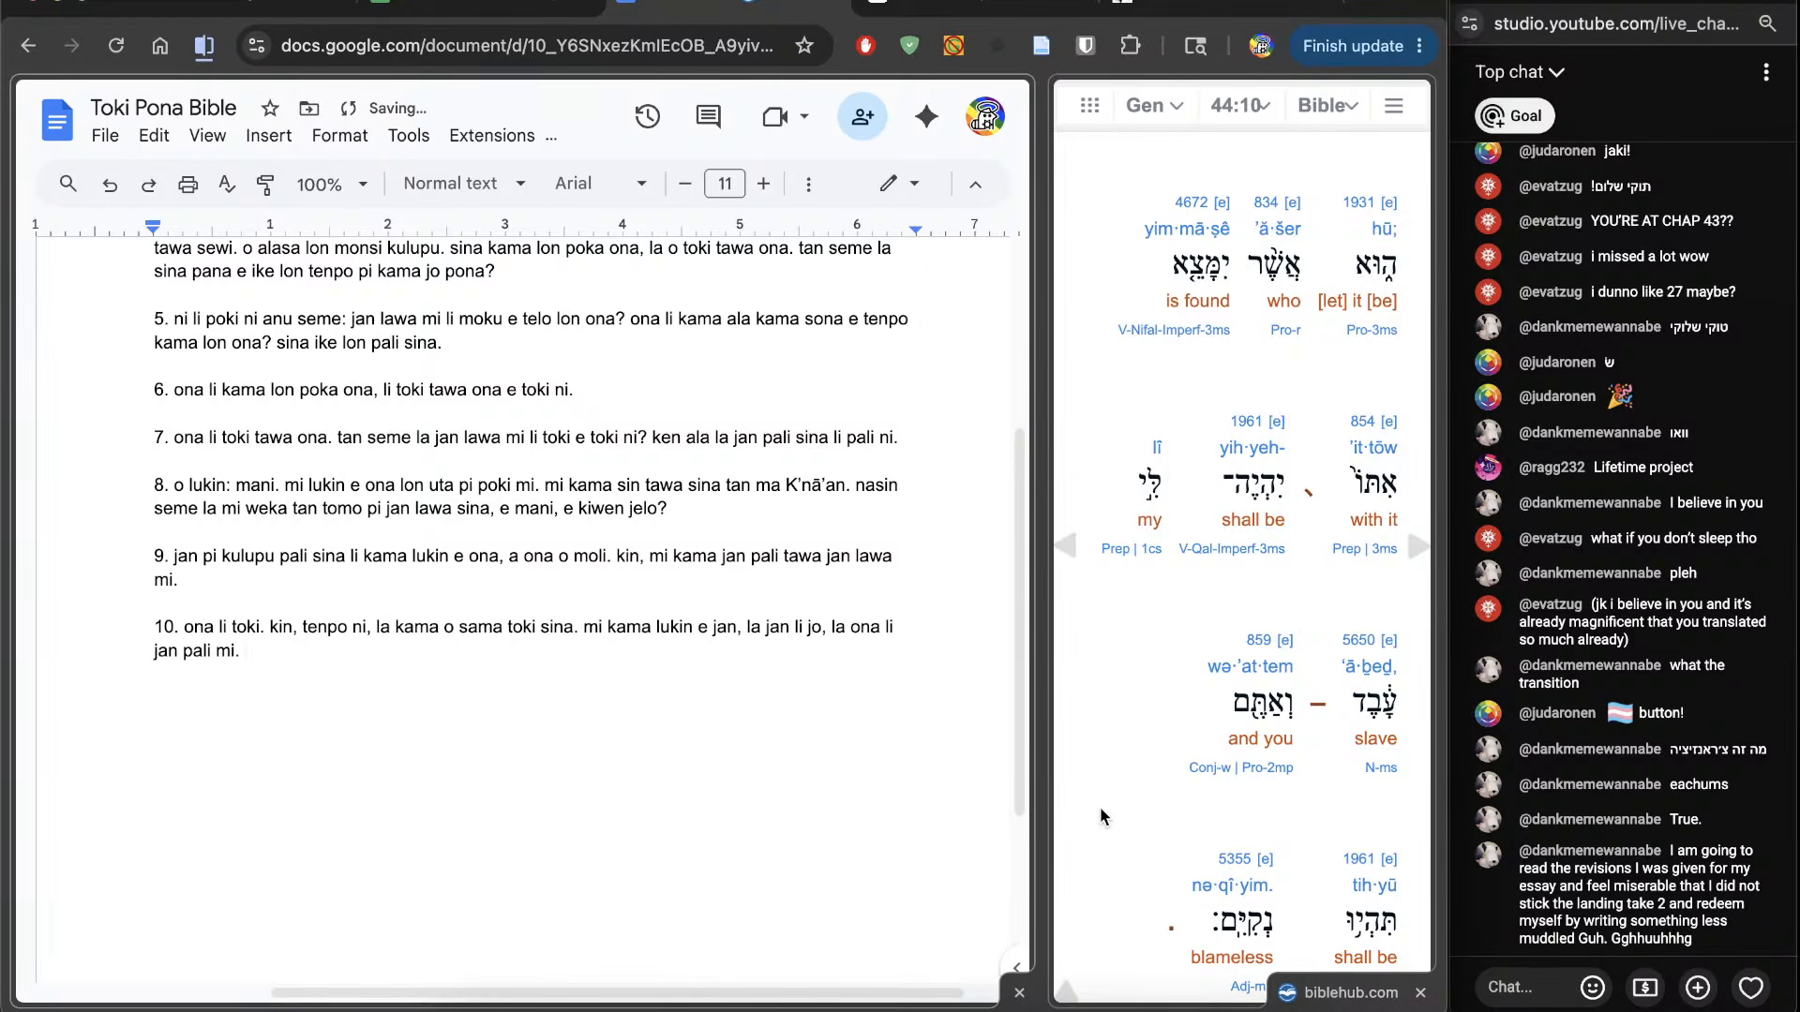
# Step: Begin the last sentence of verse 10 with "sina kama"
pyautogui.scroll(-4, 1101, 814)
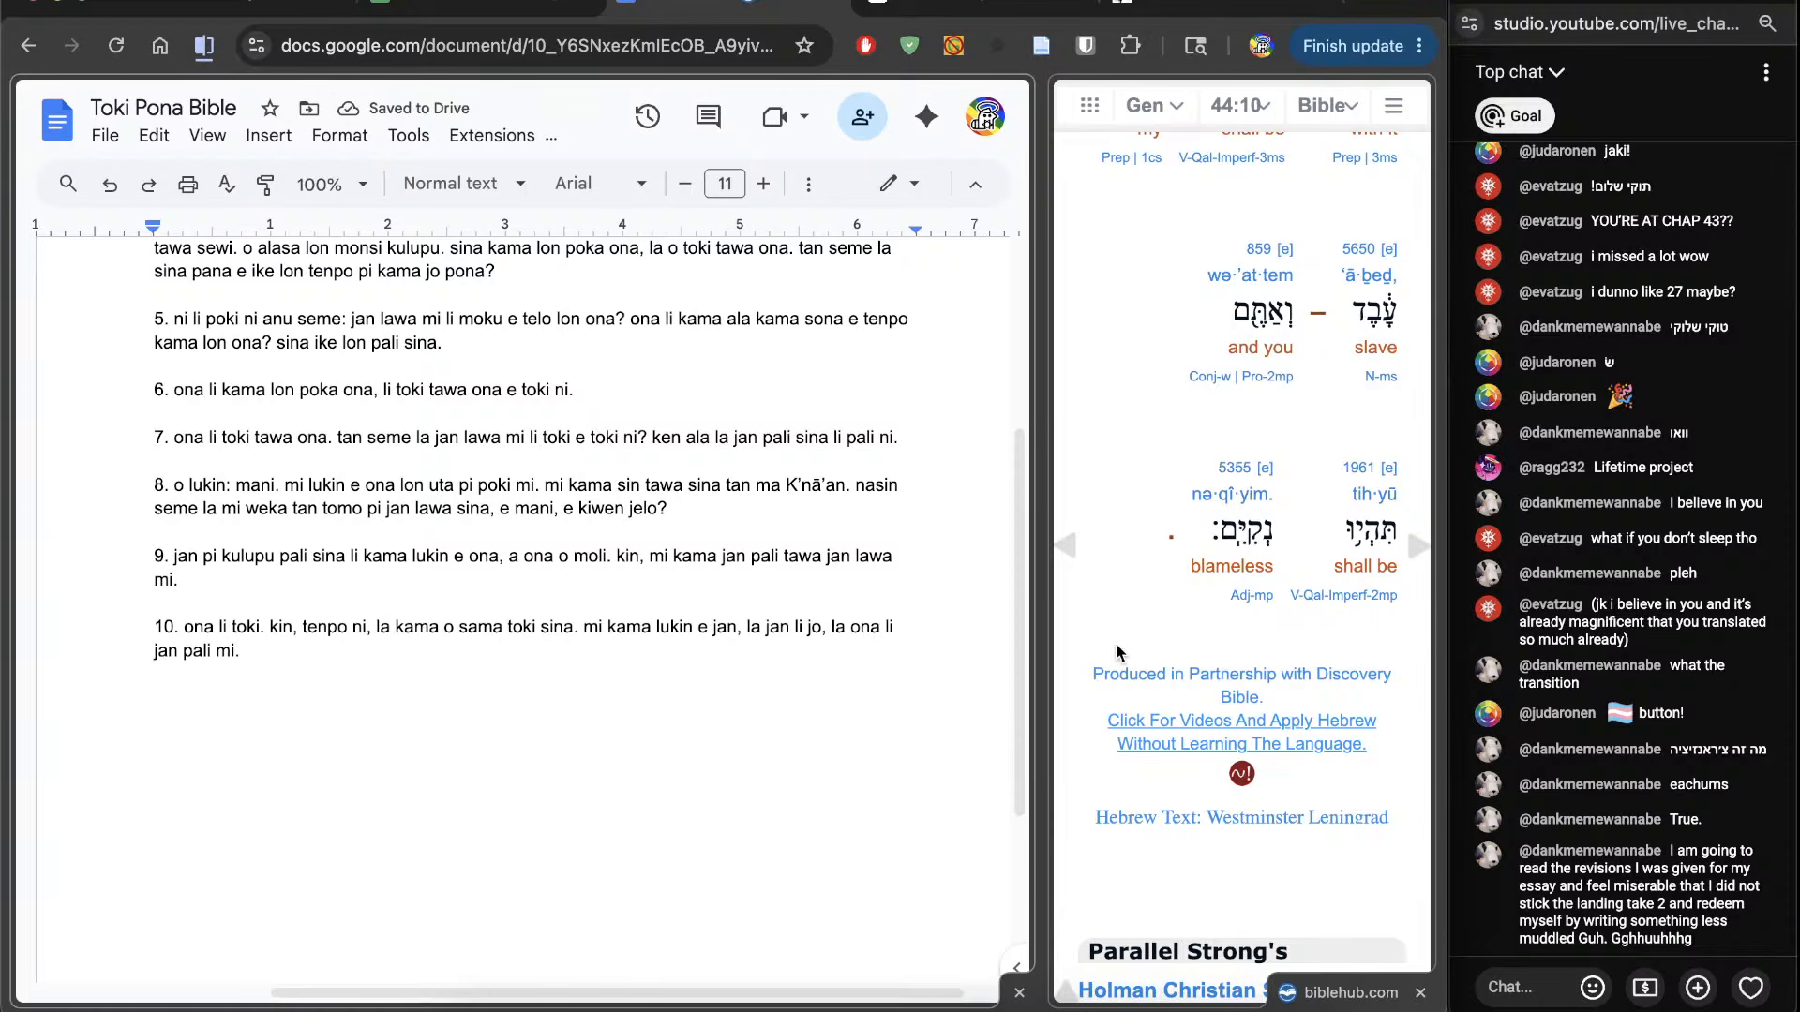
pyautogui.write('sina k')
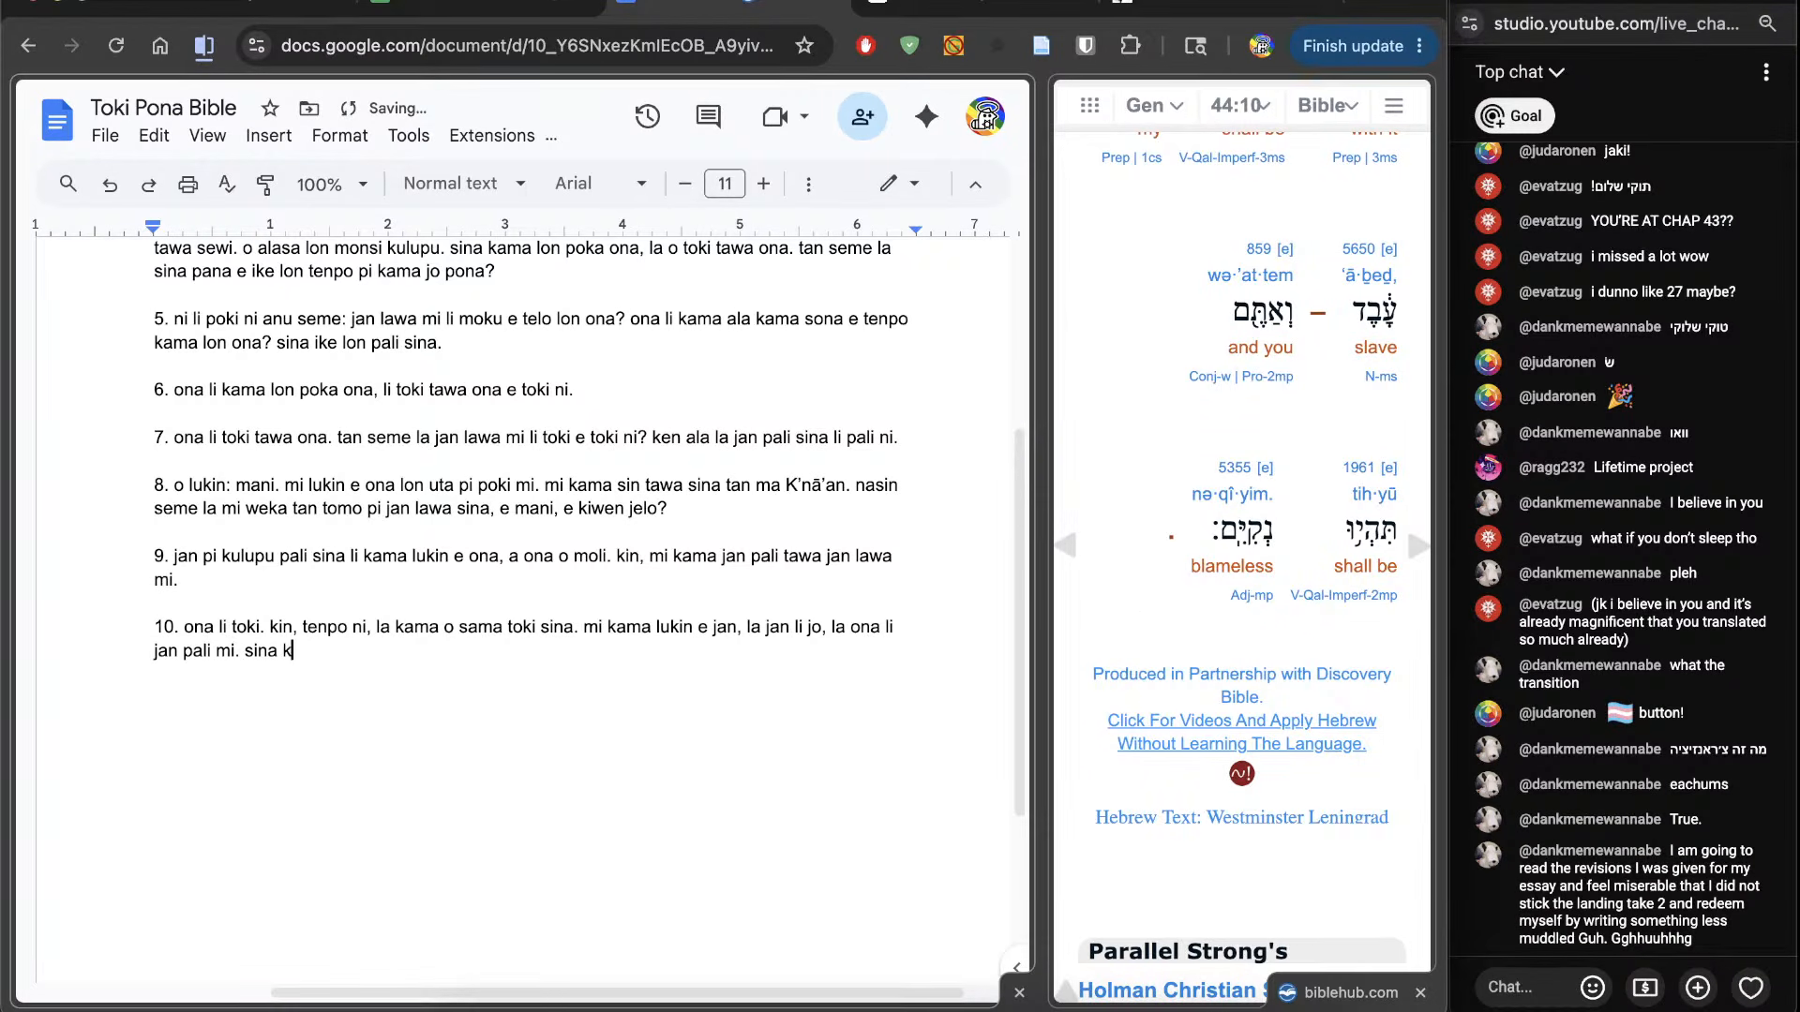
pyautogui.write('ama')
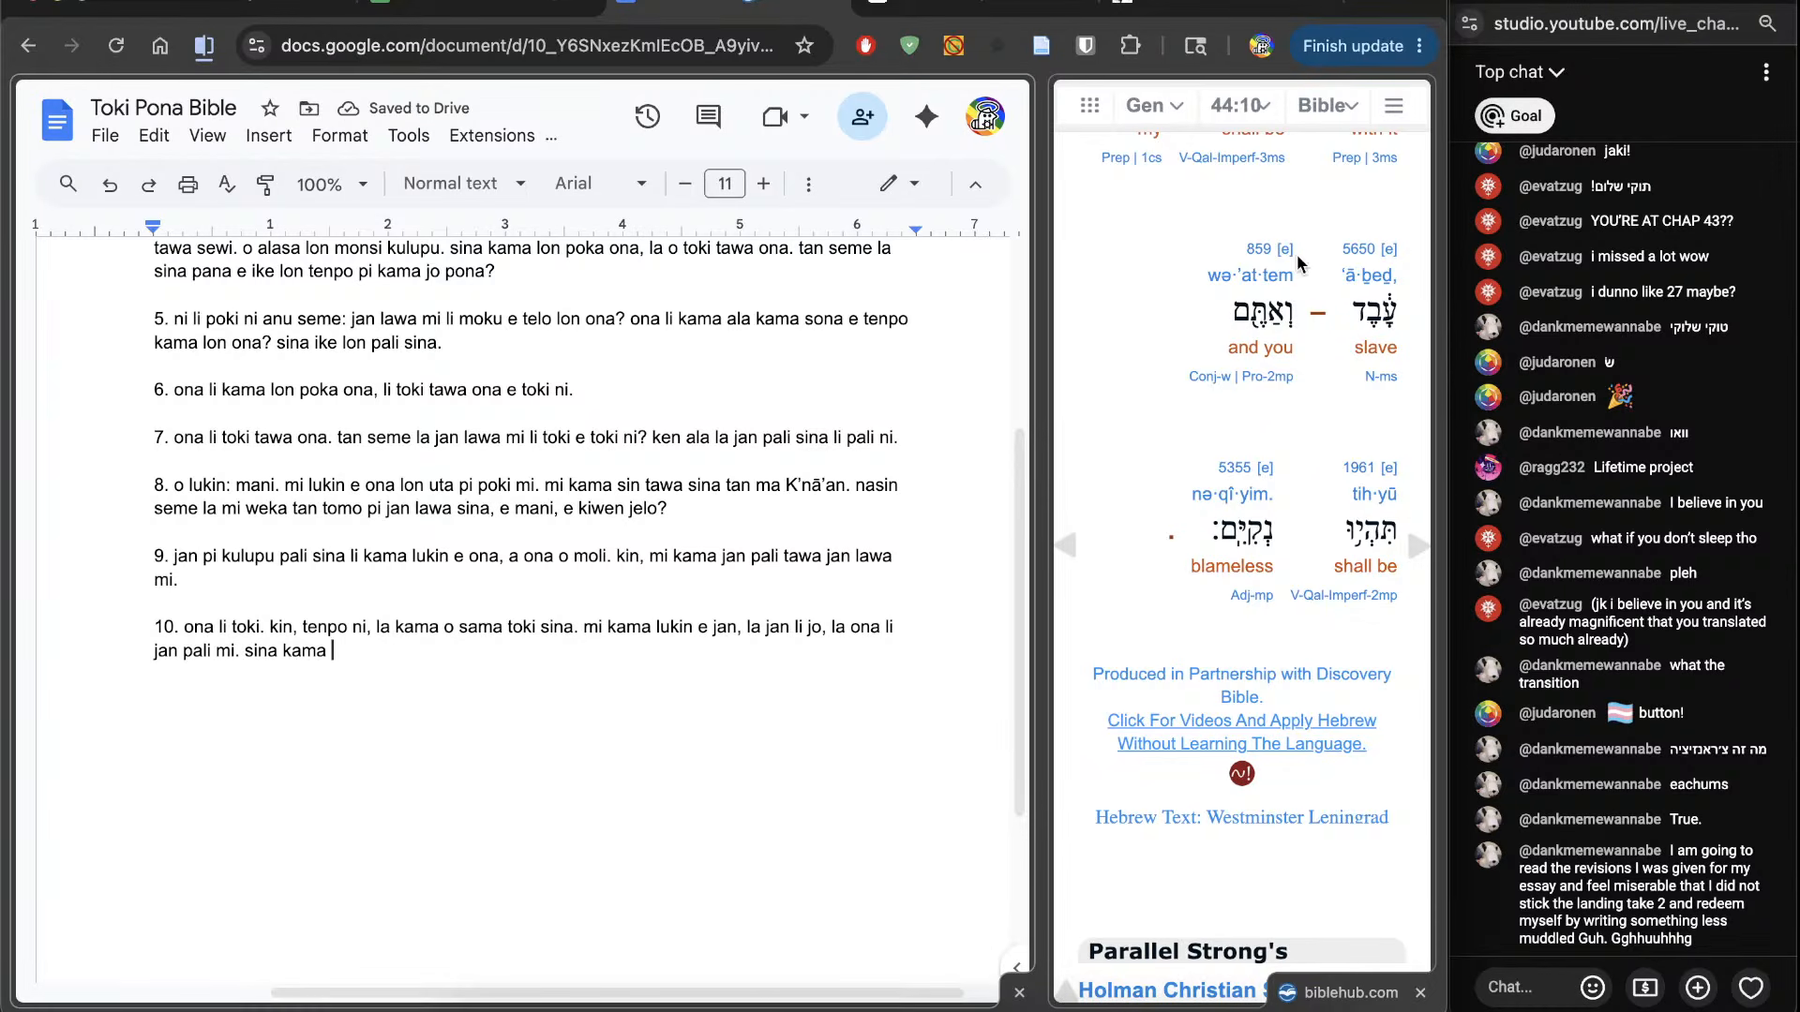
# Step: Look up the lexicon entry for the Hebrew word glossed "blameless" in Genesis 44:10, Strong's number 5355
pyautogui.click(1232, 476)
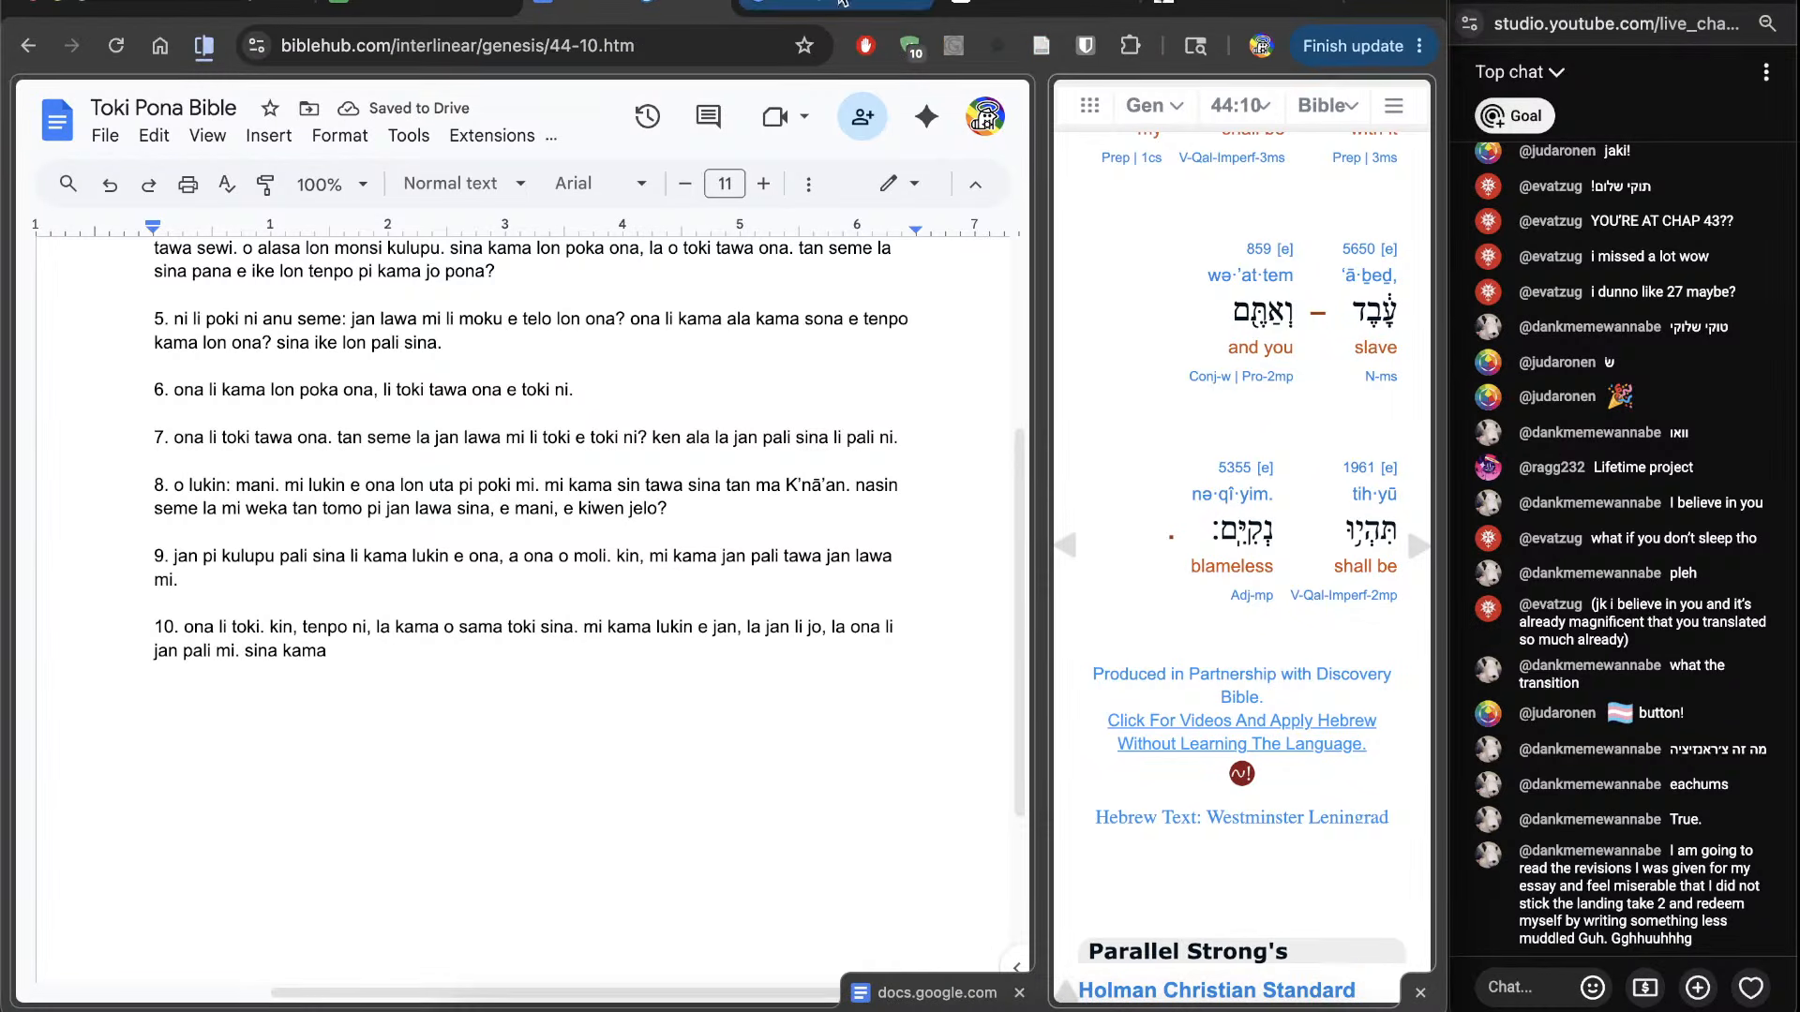
pyautogui.click(841, 3)
pyautogui.scroll(-10, 828, 830)
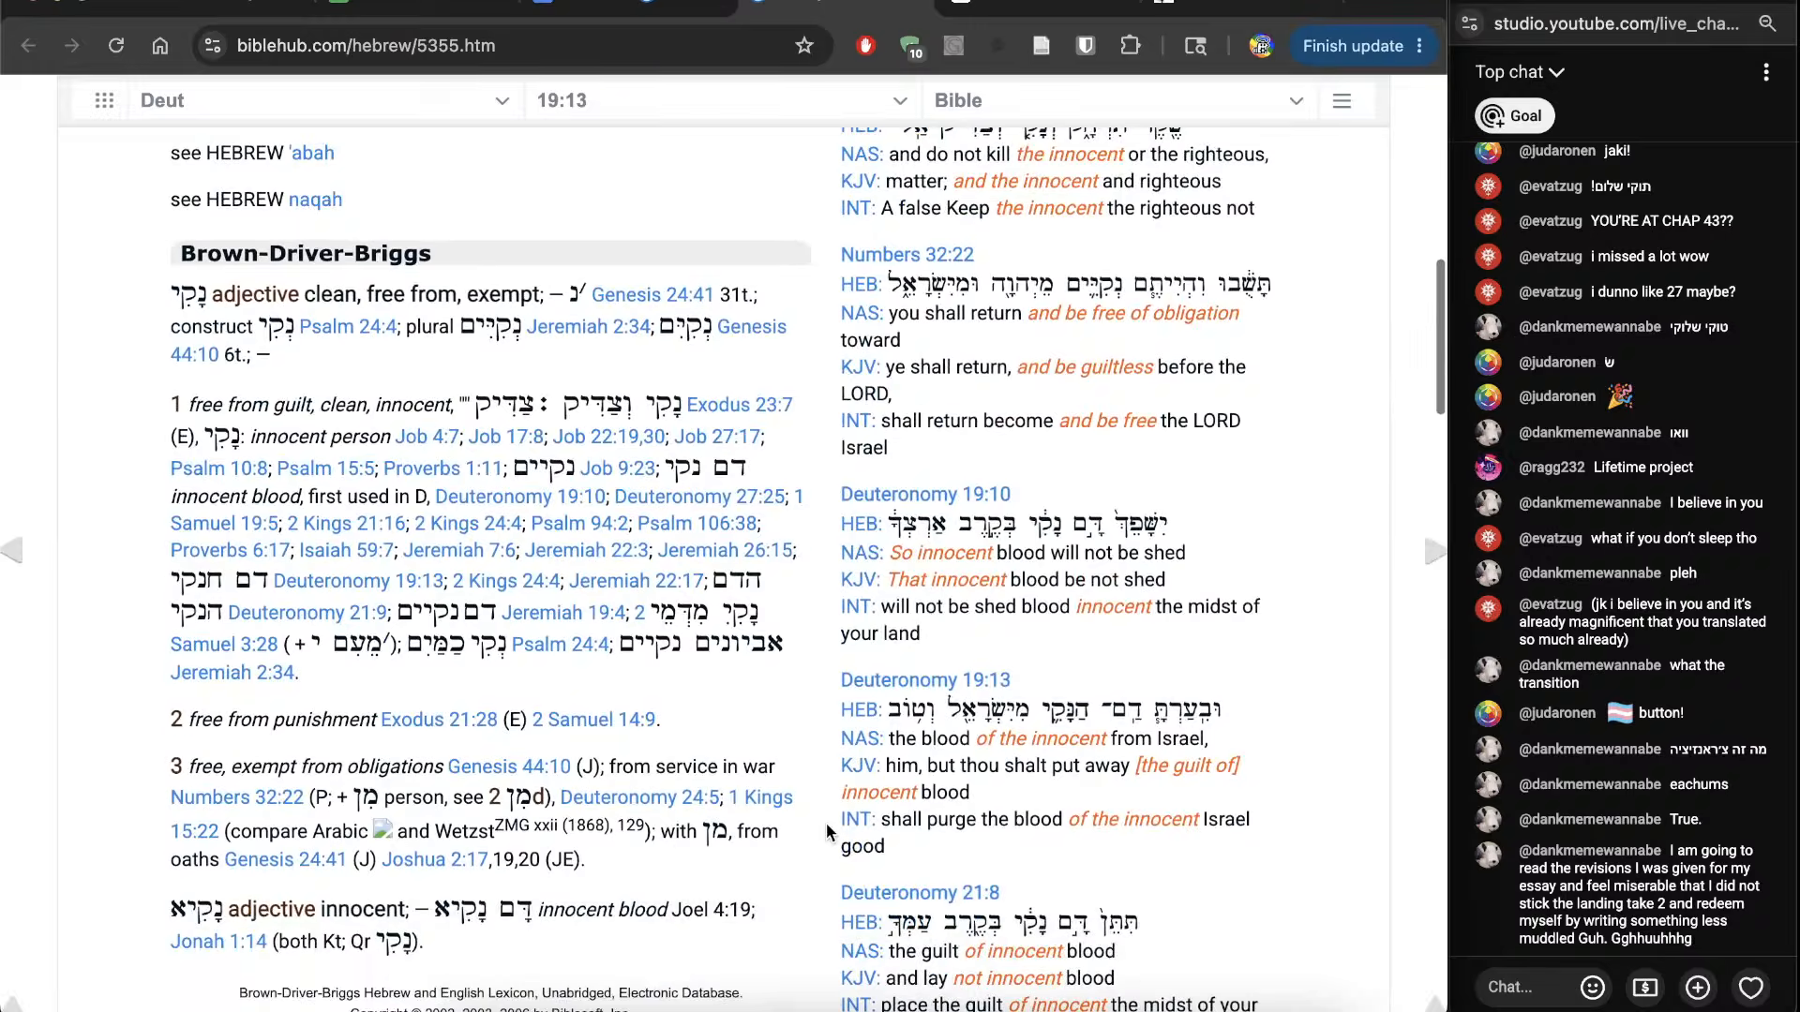
# Step: Close the lexicon entry, finish verse 10 with "pona ale." and start a paragraph numbered 11
pyautogui.hotkey('ctrl', 'w')
pyautogui.write('pona ale.')
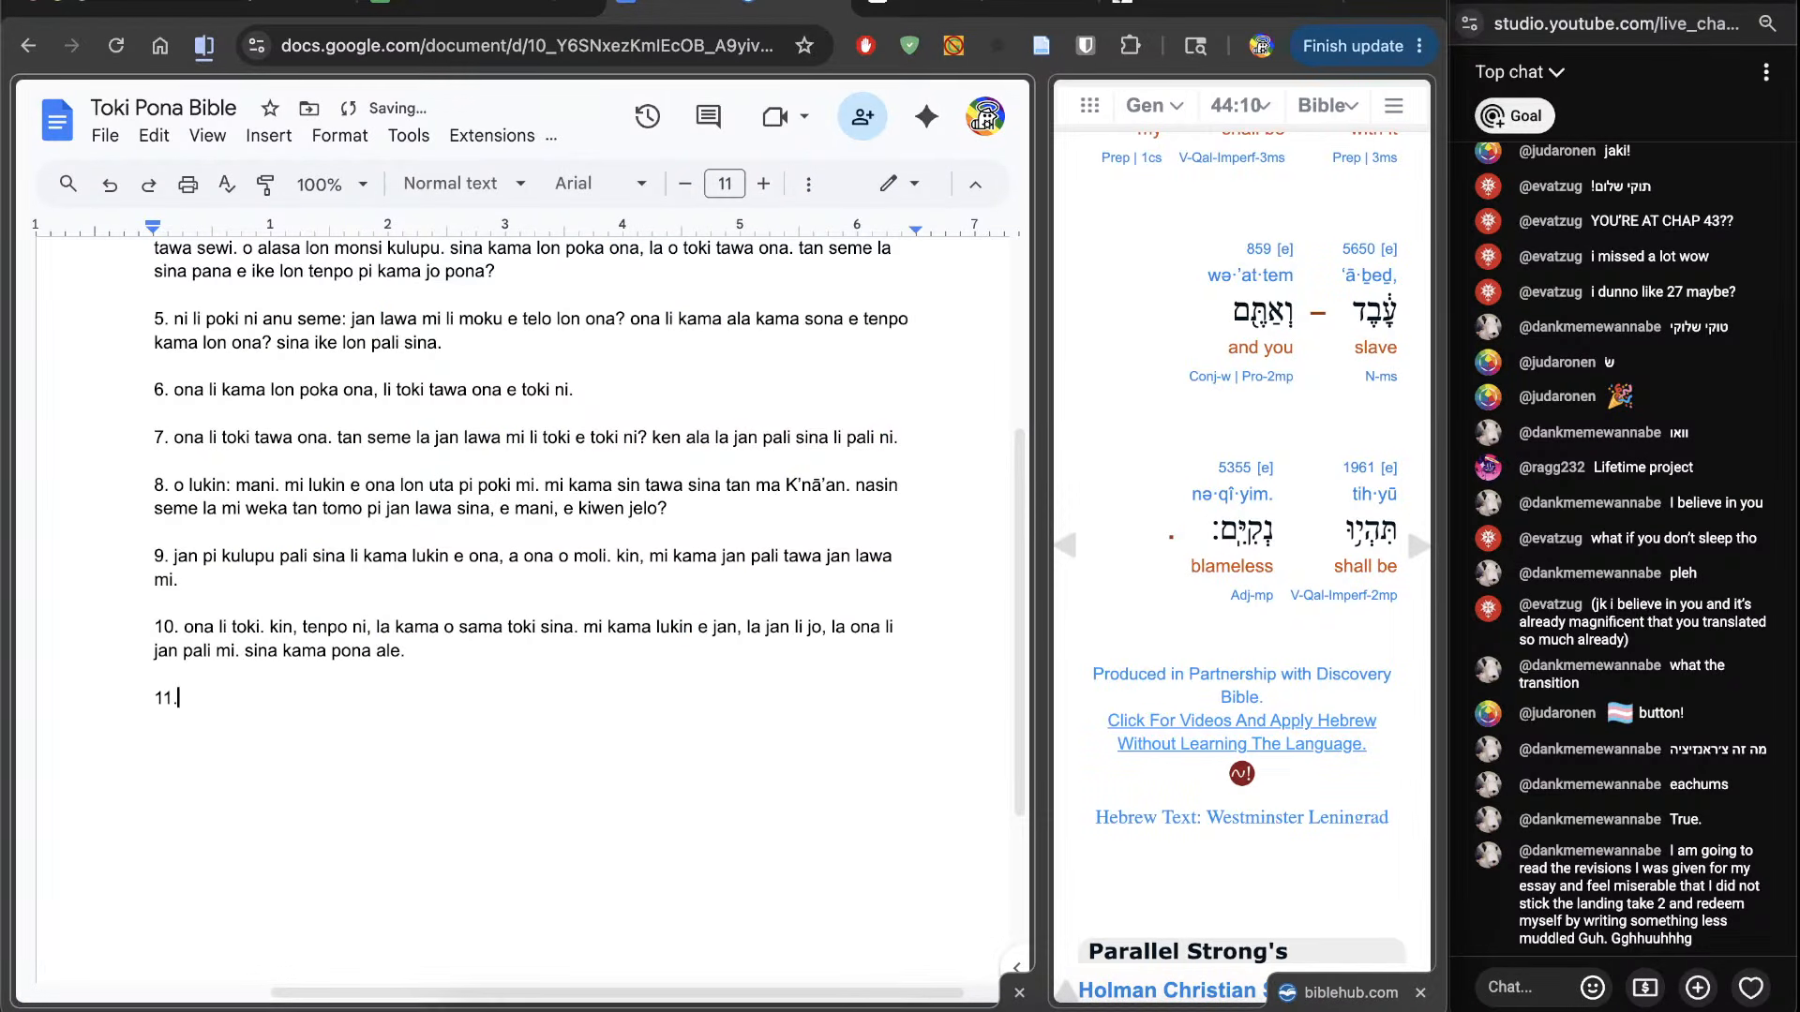
# Step: Switch to the bible calculator spreadsheet and enter 11 for Genesis chapter 44
pyautogui.click(478, 9)
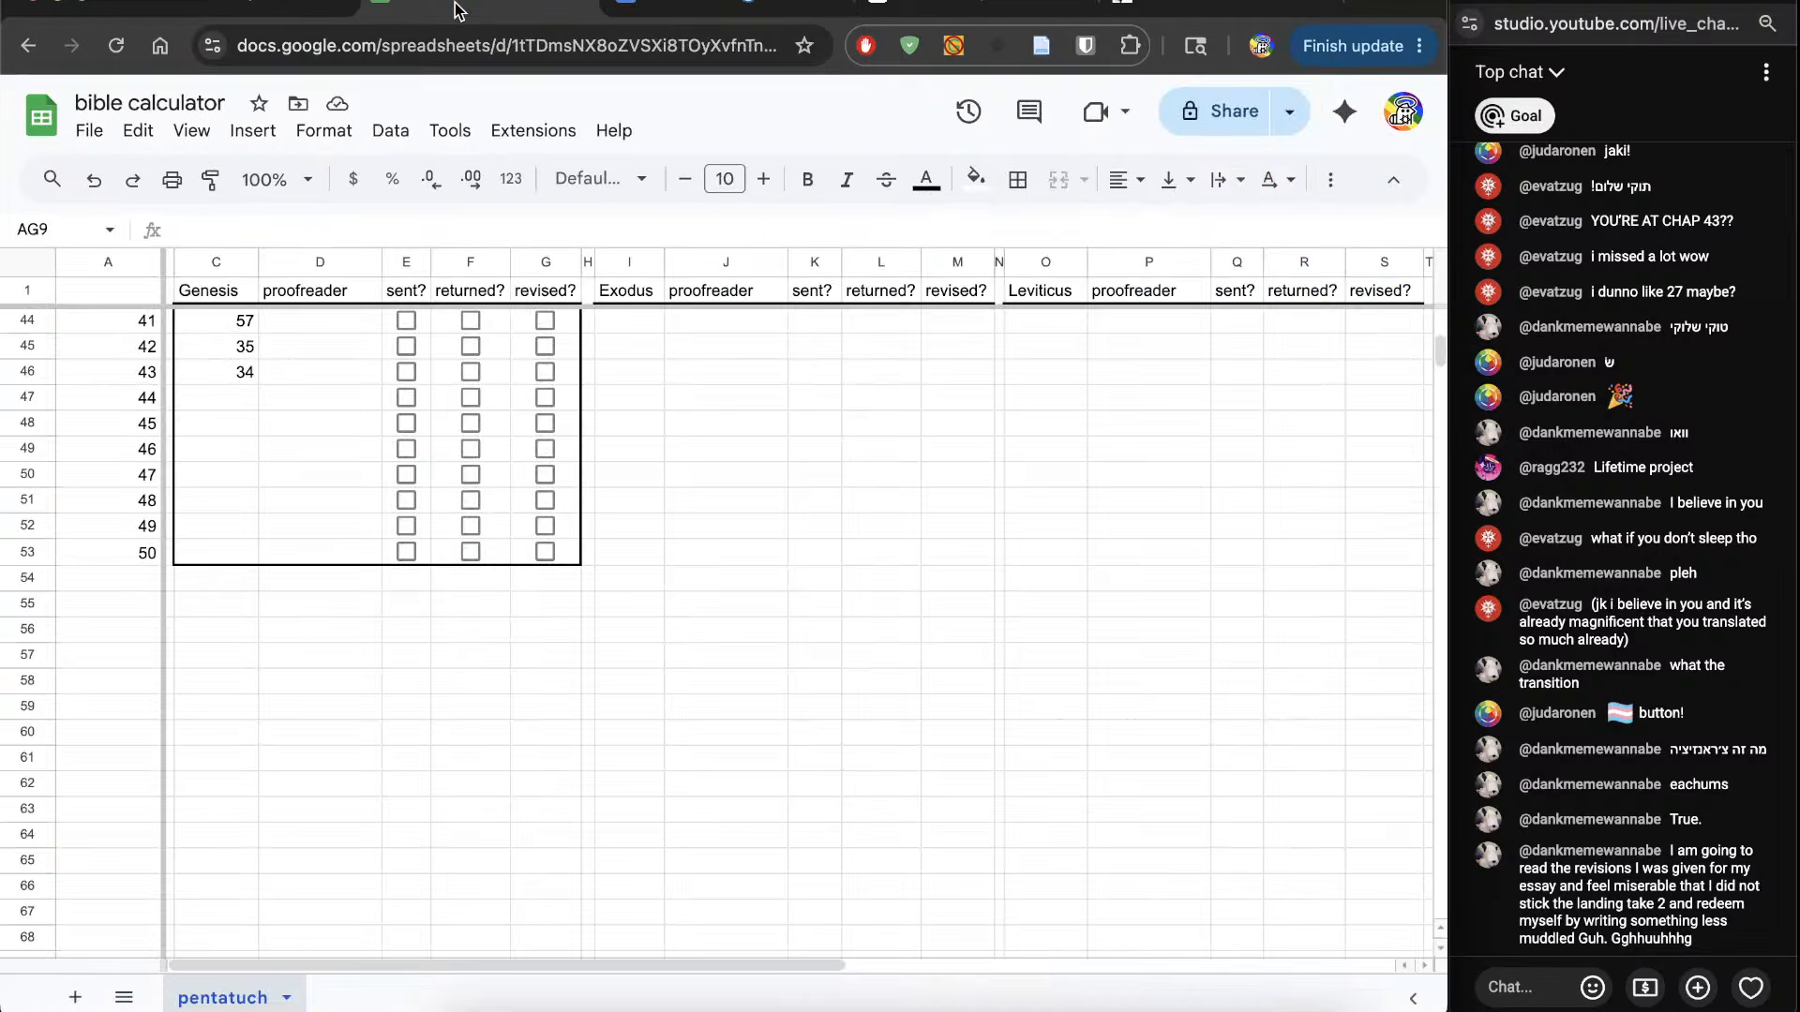
pyautogui.scroll(1, 265, 530)
pyautogui.click(215, 480)
pyautogui.write('11')
pyautogui.press('Return')
pyautogui.press('Up')
# Step: Switch to YouTube Studio and examine the concurrent viewers graph in the livestream's analytics
pyautogui.click(322, 9)
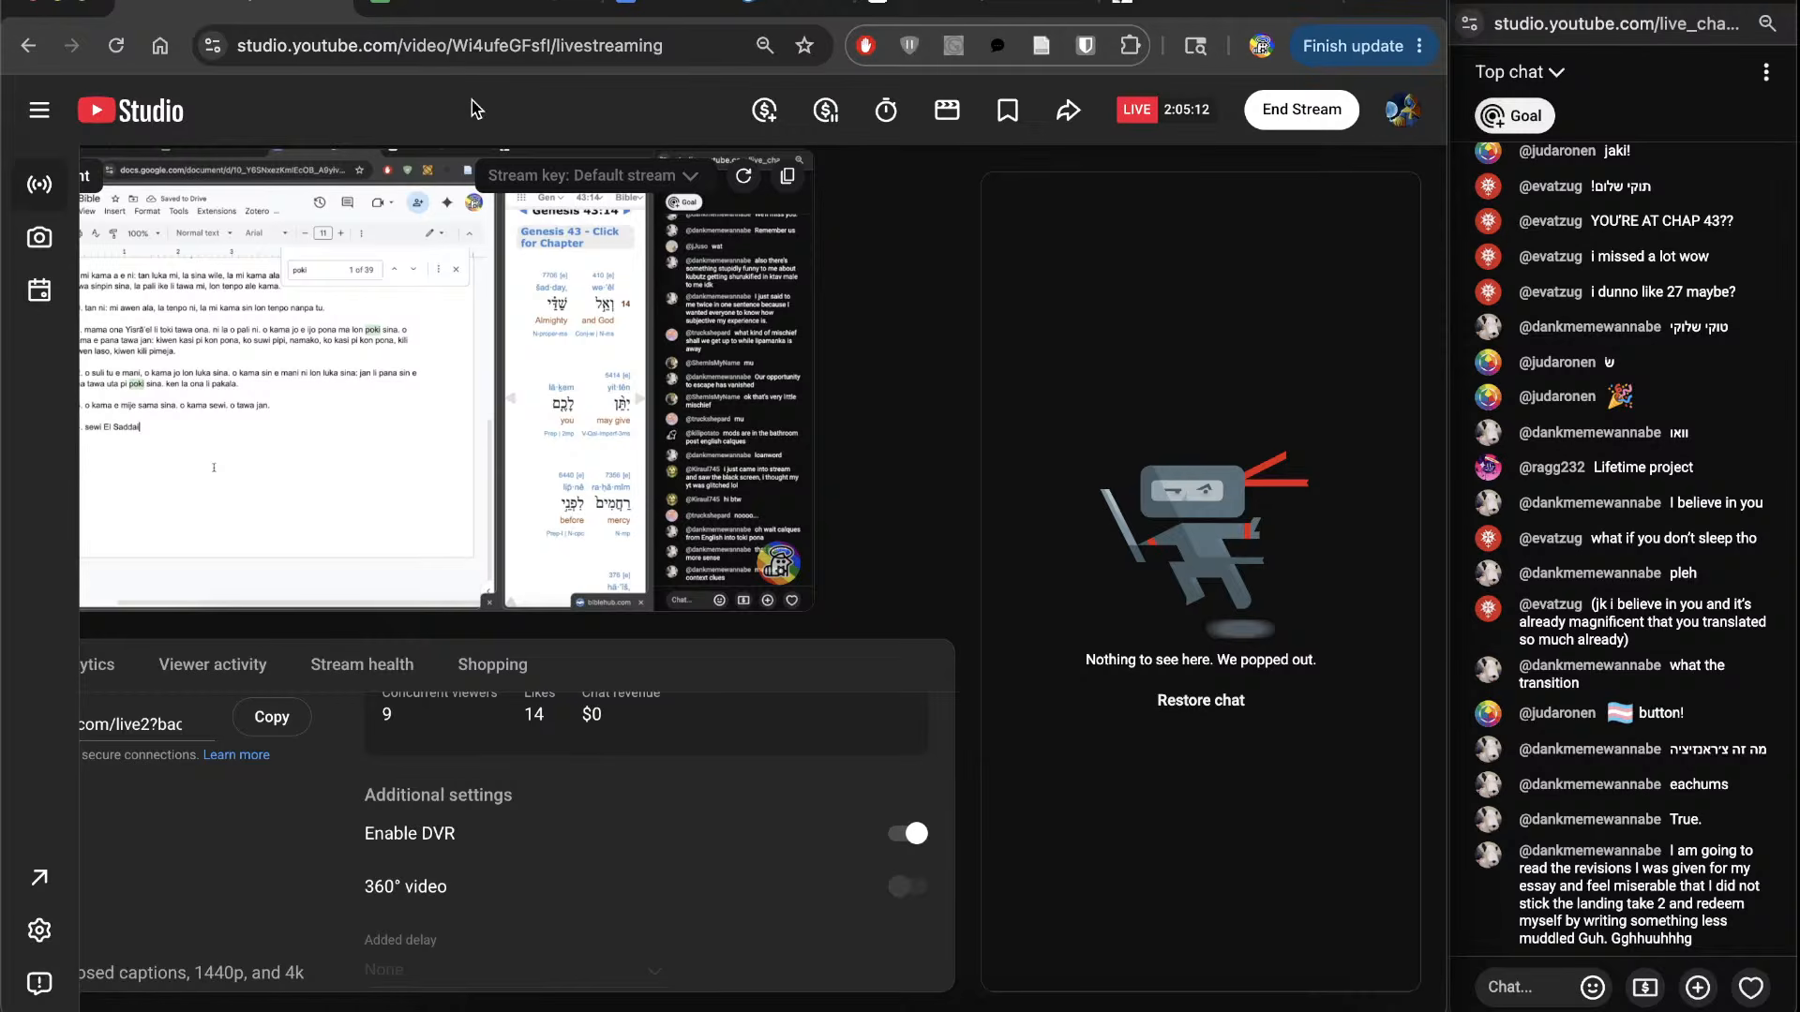
pyautogui.click(439, 6)
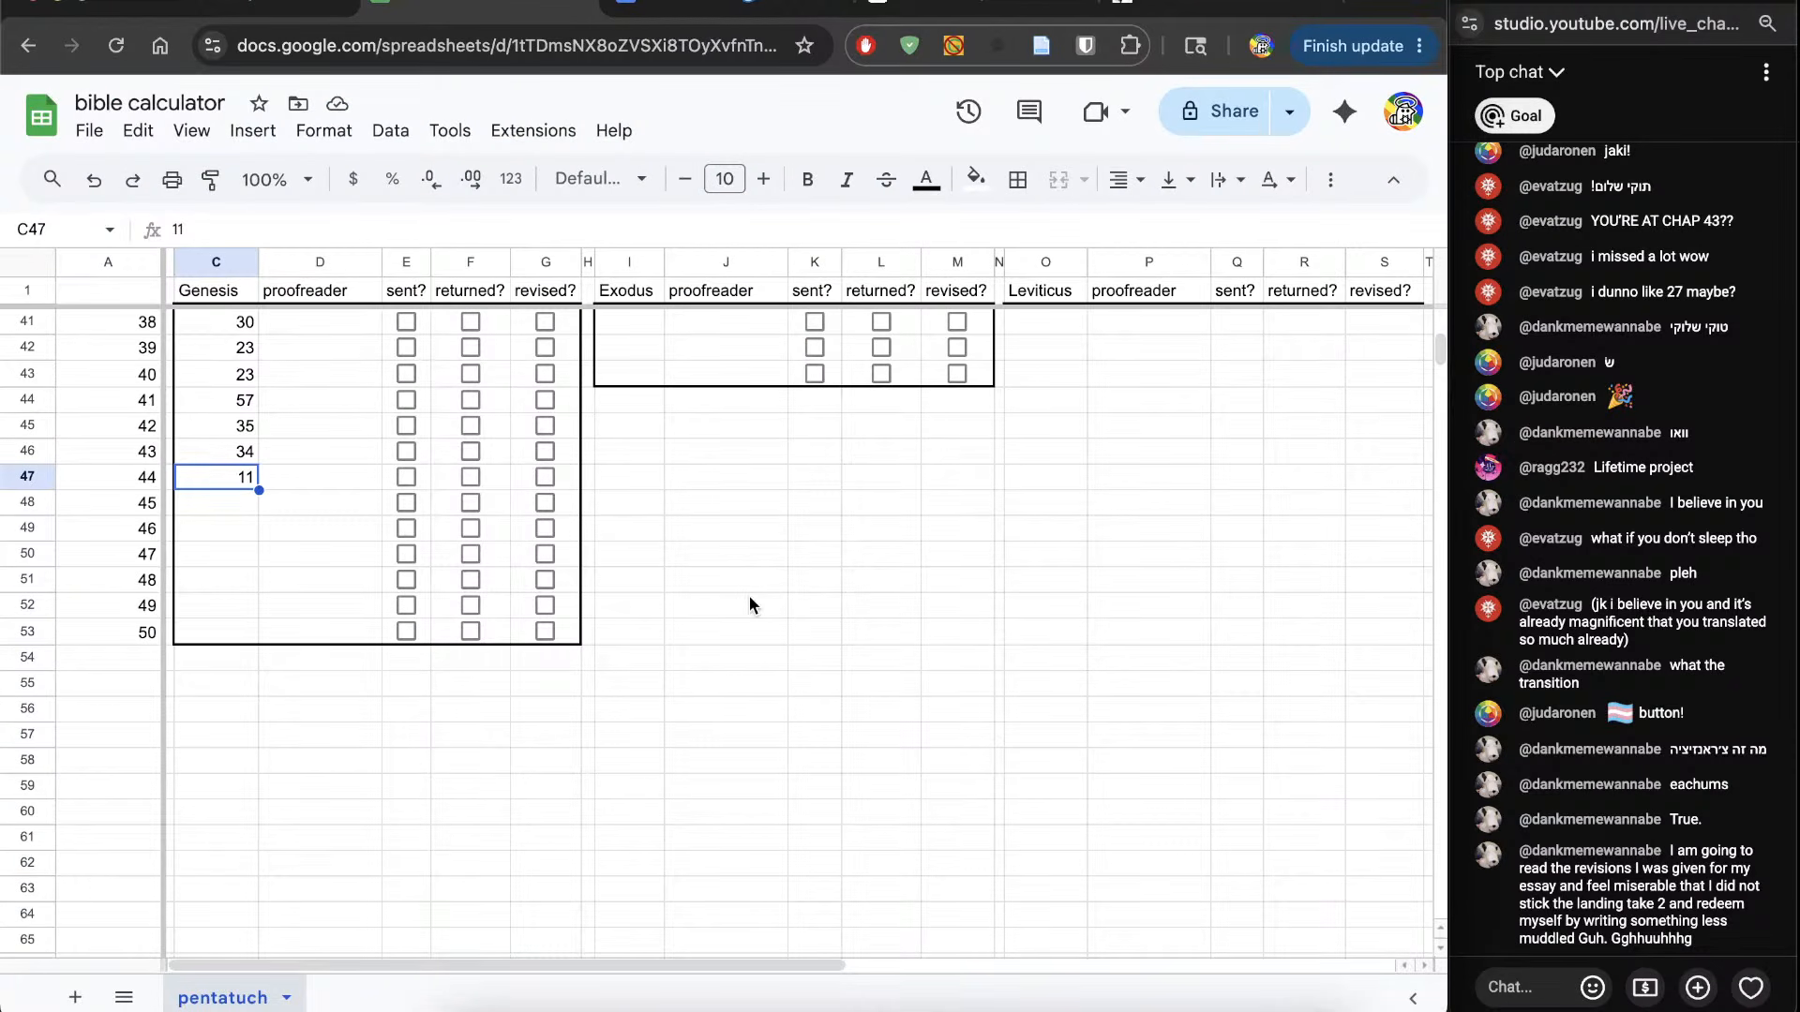
pyautogui.click(267, 7)
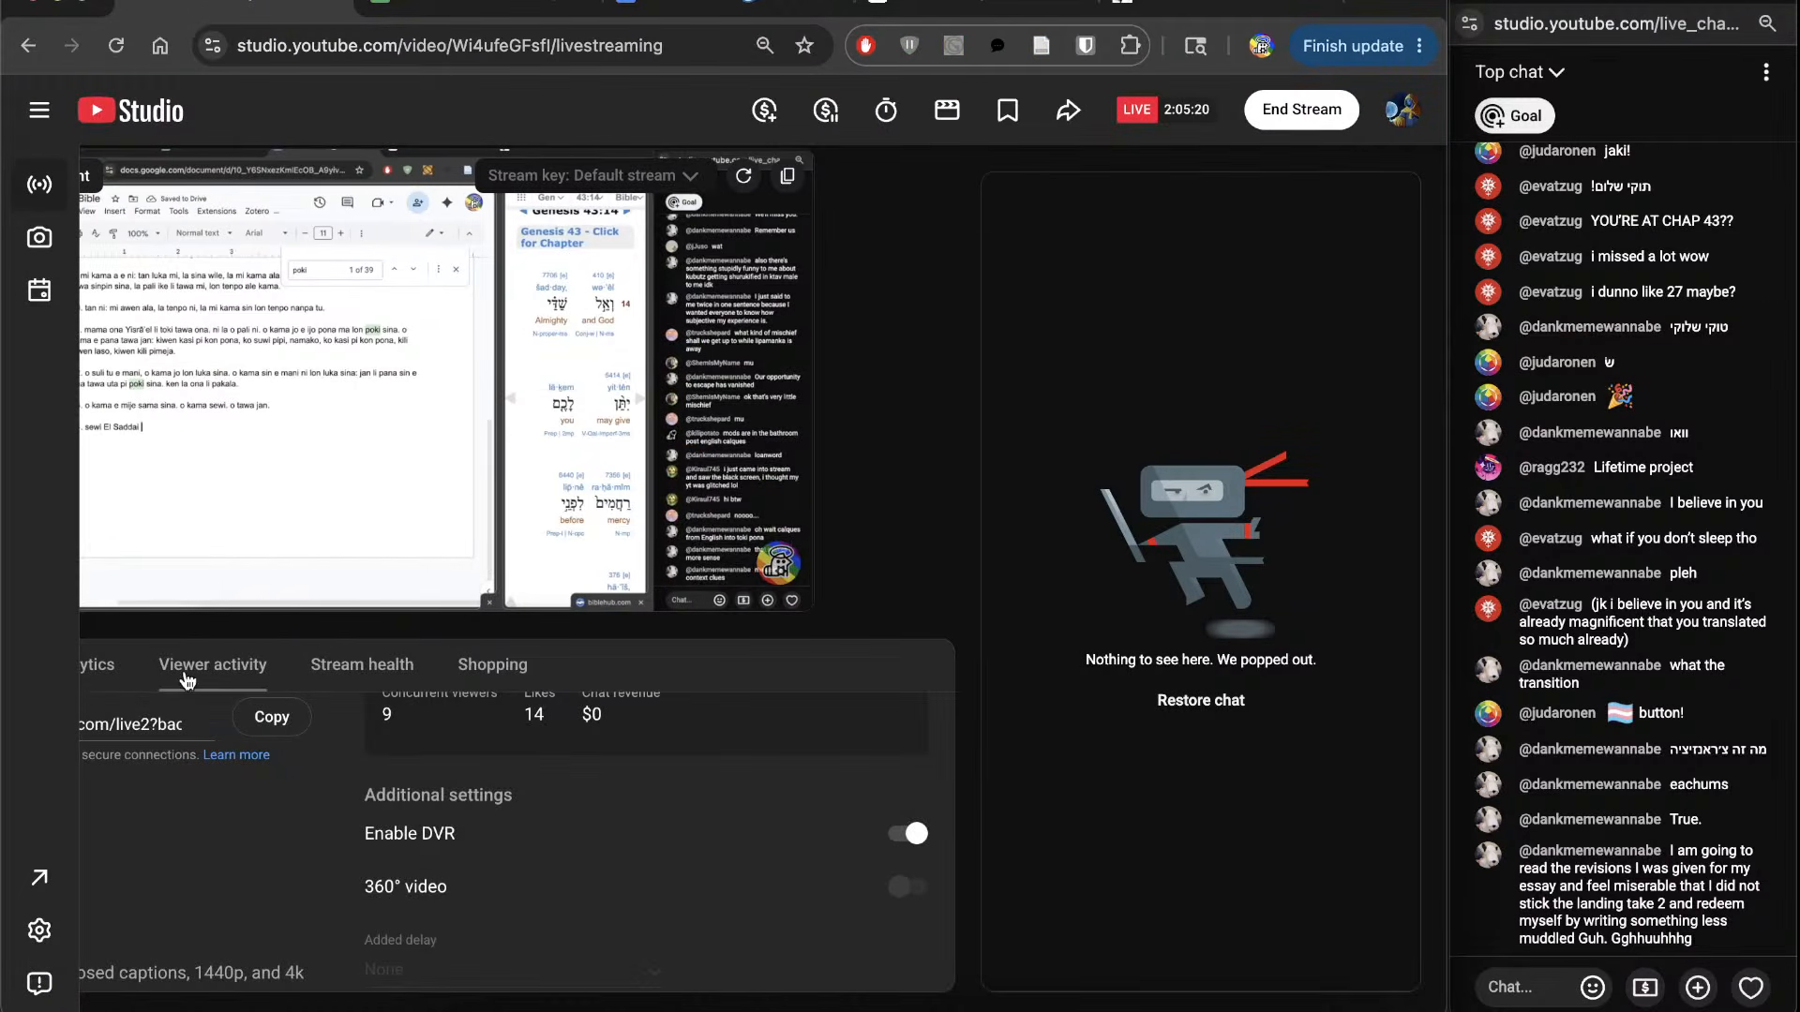
pyautogui.click(364, 679)
pyautogui.hscroll(5, 643, 816)
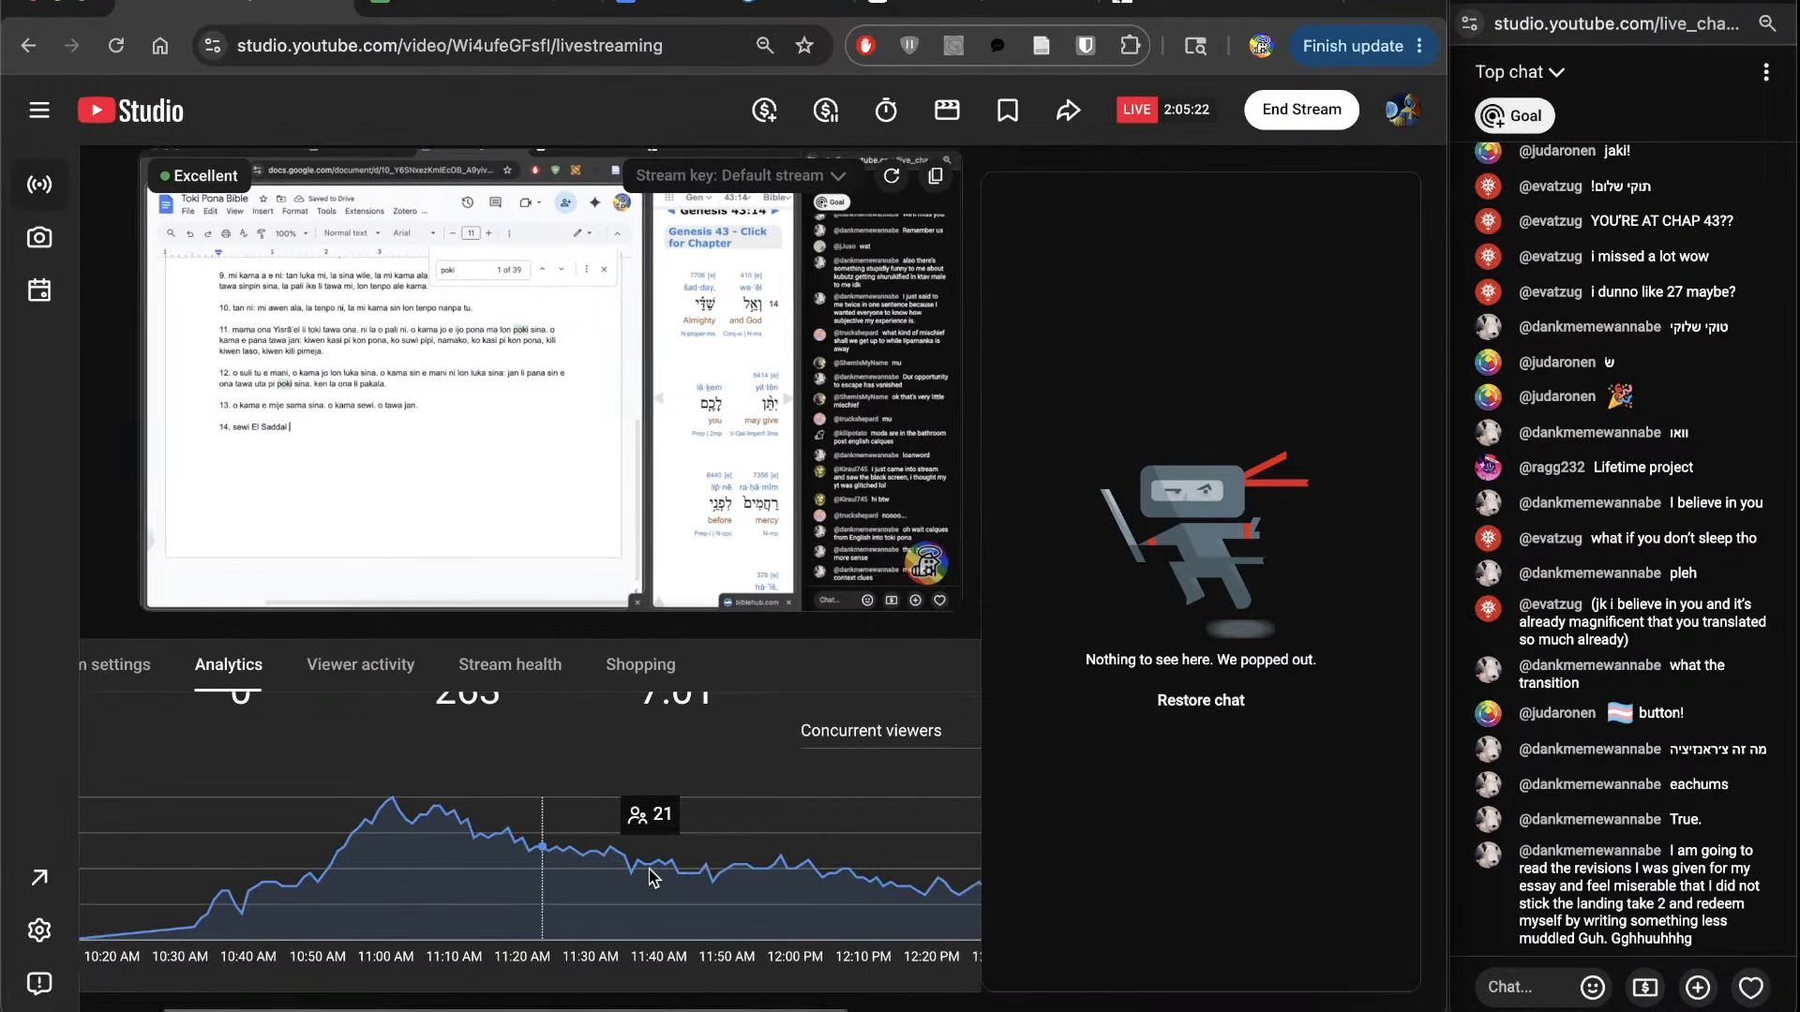
pyautogui.hscroll(-1, 654, 877)
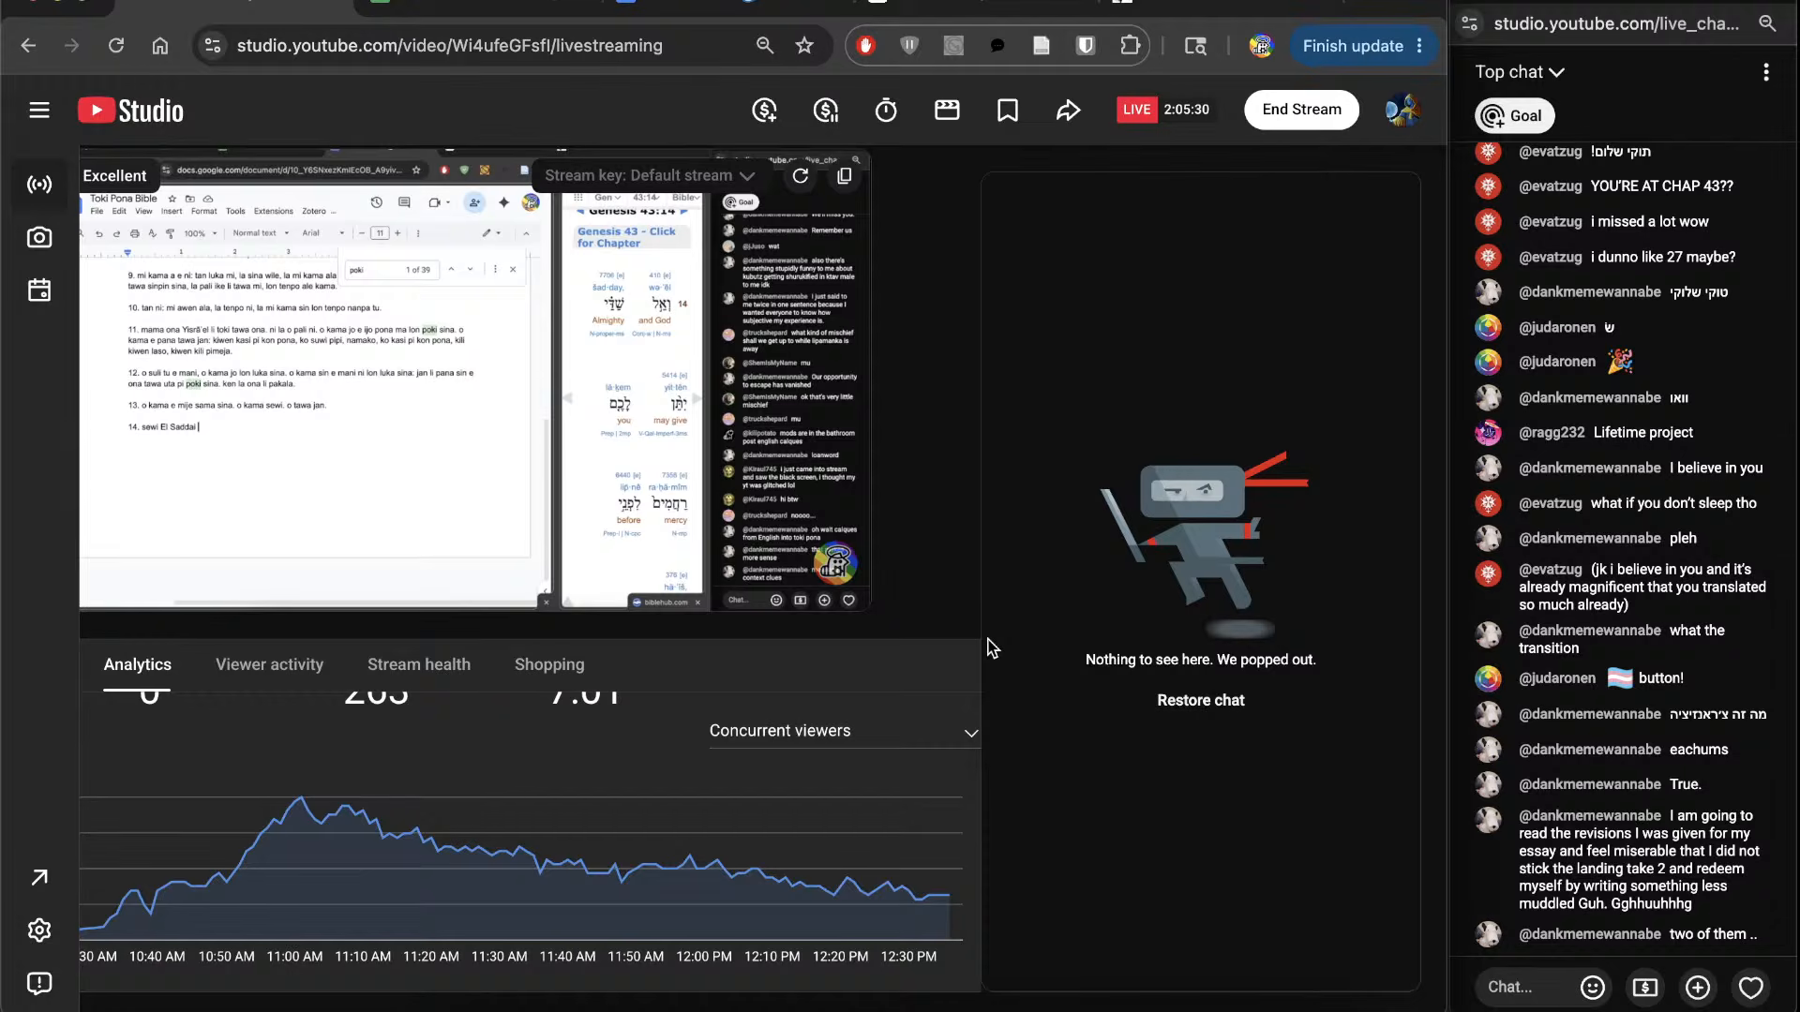
# Step: Request to end the live stream
pyautogui.click(1302, 112)
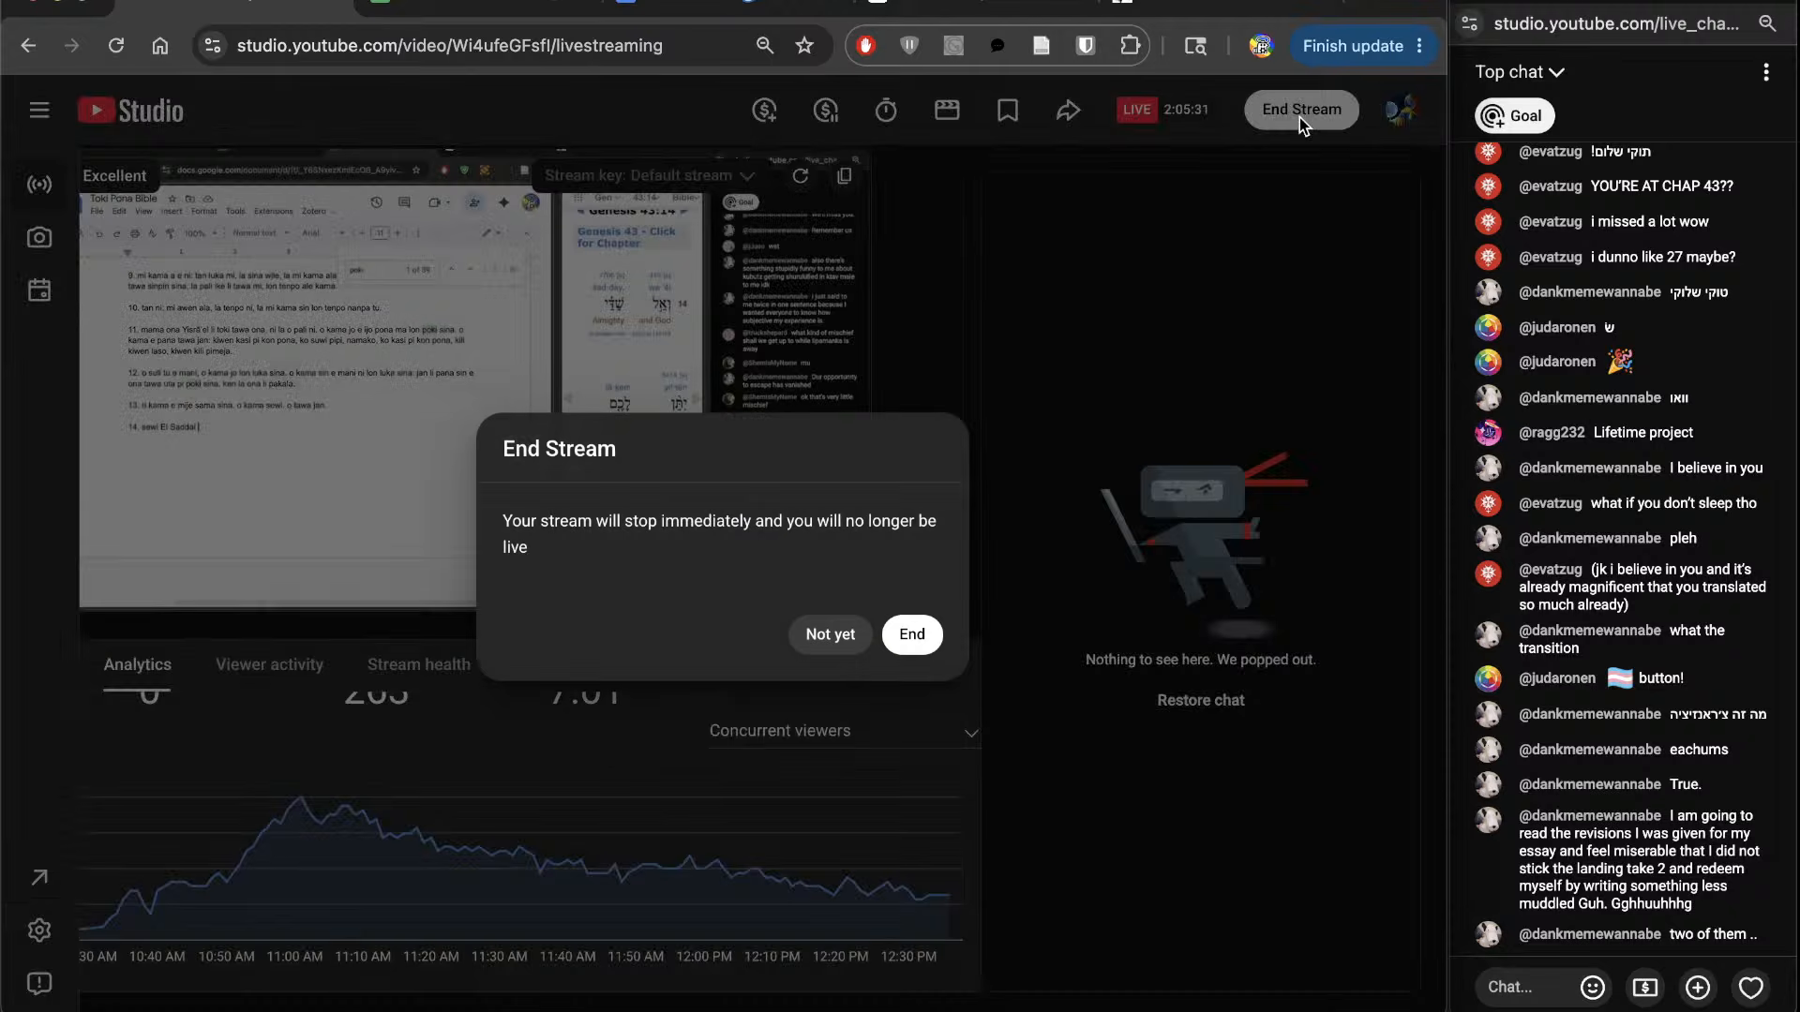